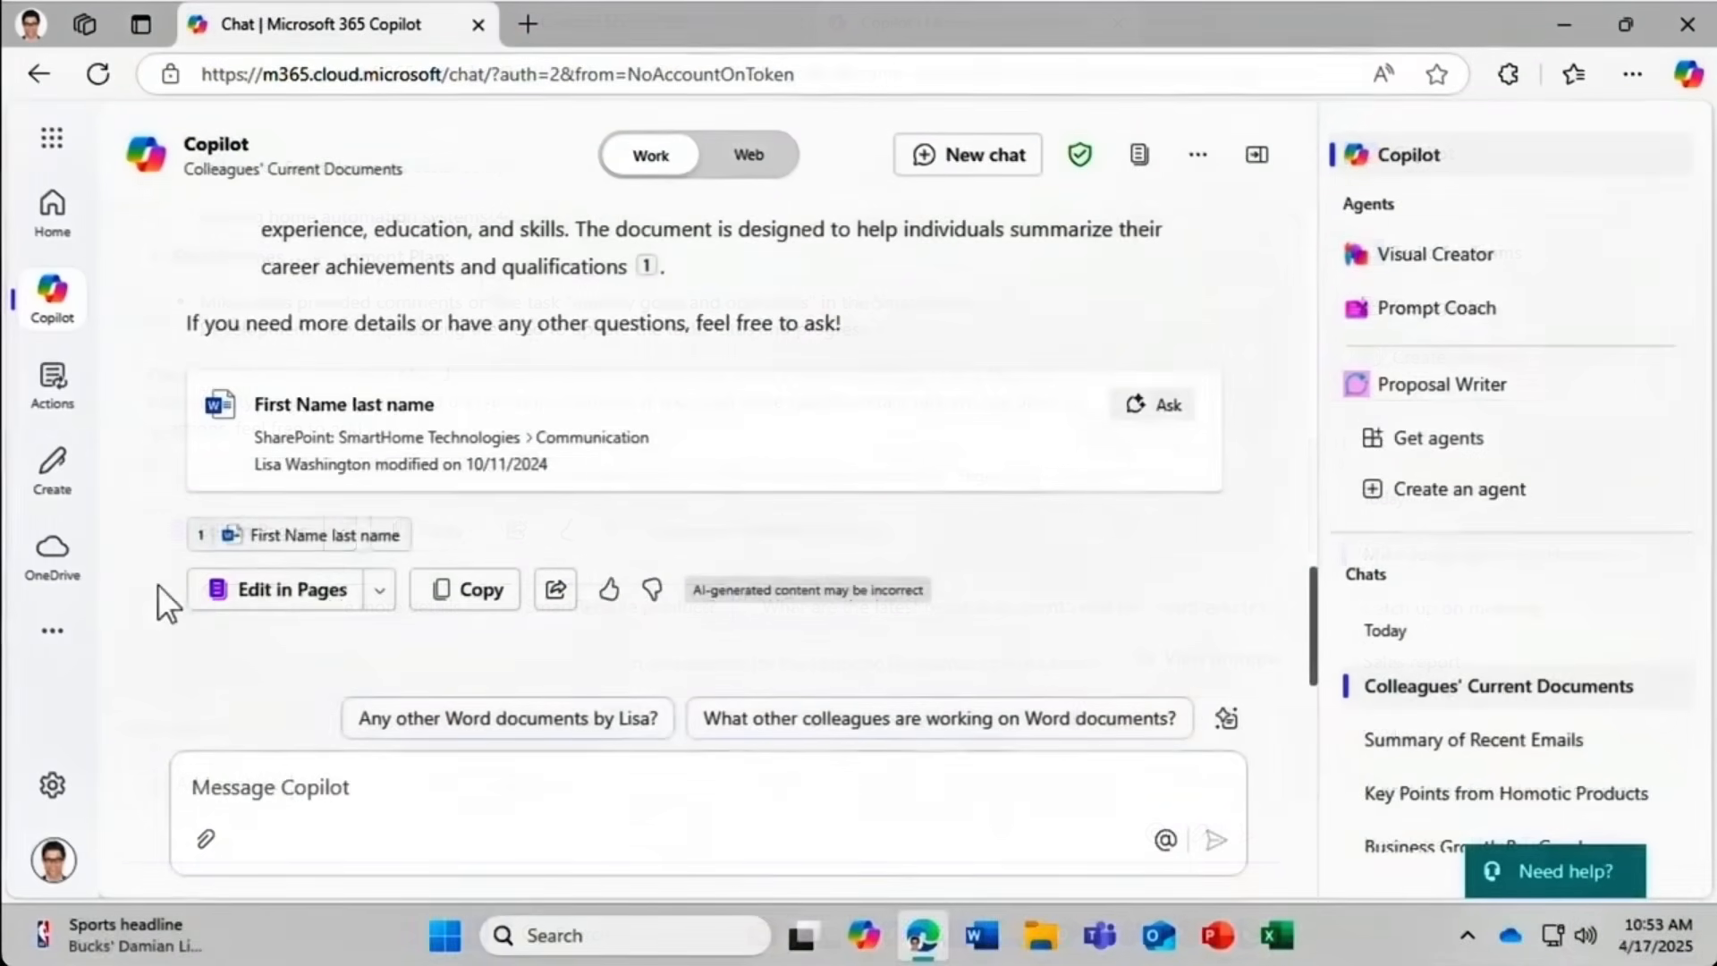
Send the Copilot answer to a Page, then make the catch-up action include every communication type.
left_click(244, 589)
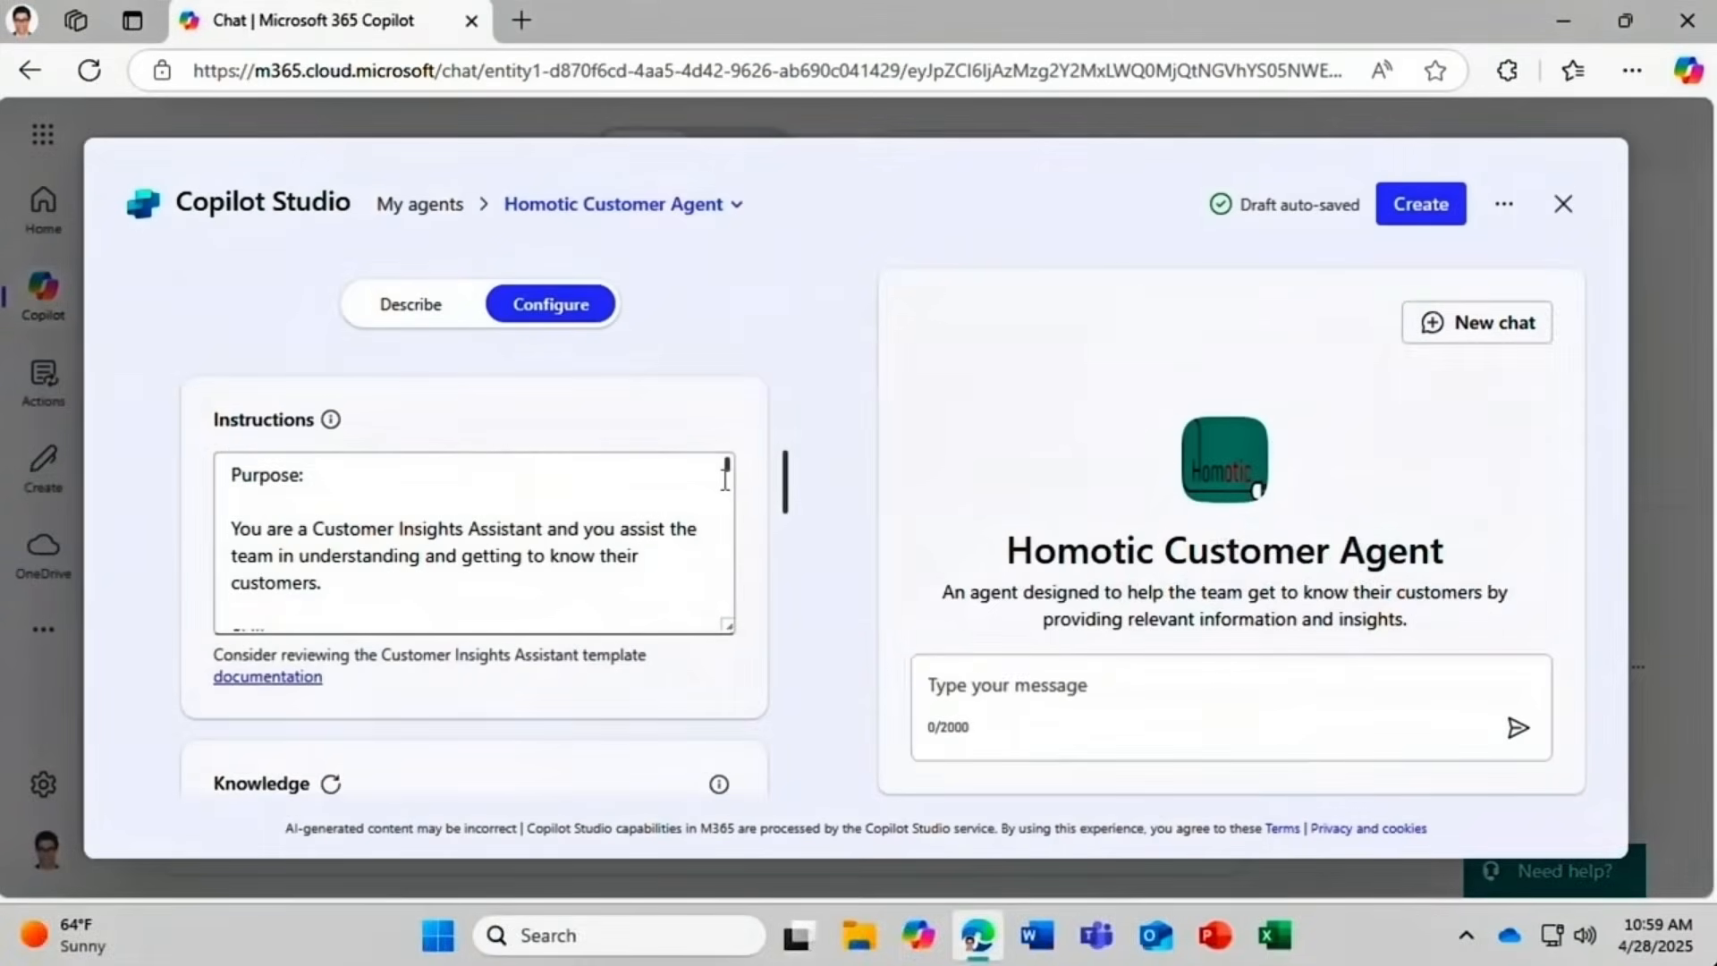
left_click_drag(726, 479, 727, 587)
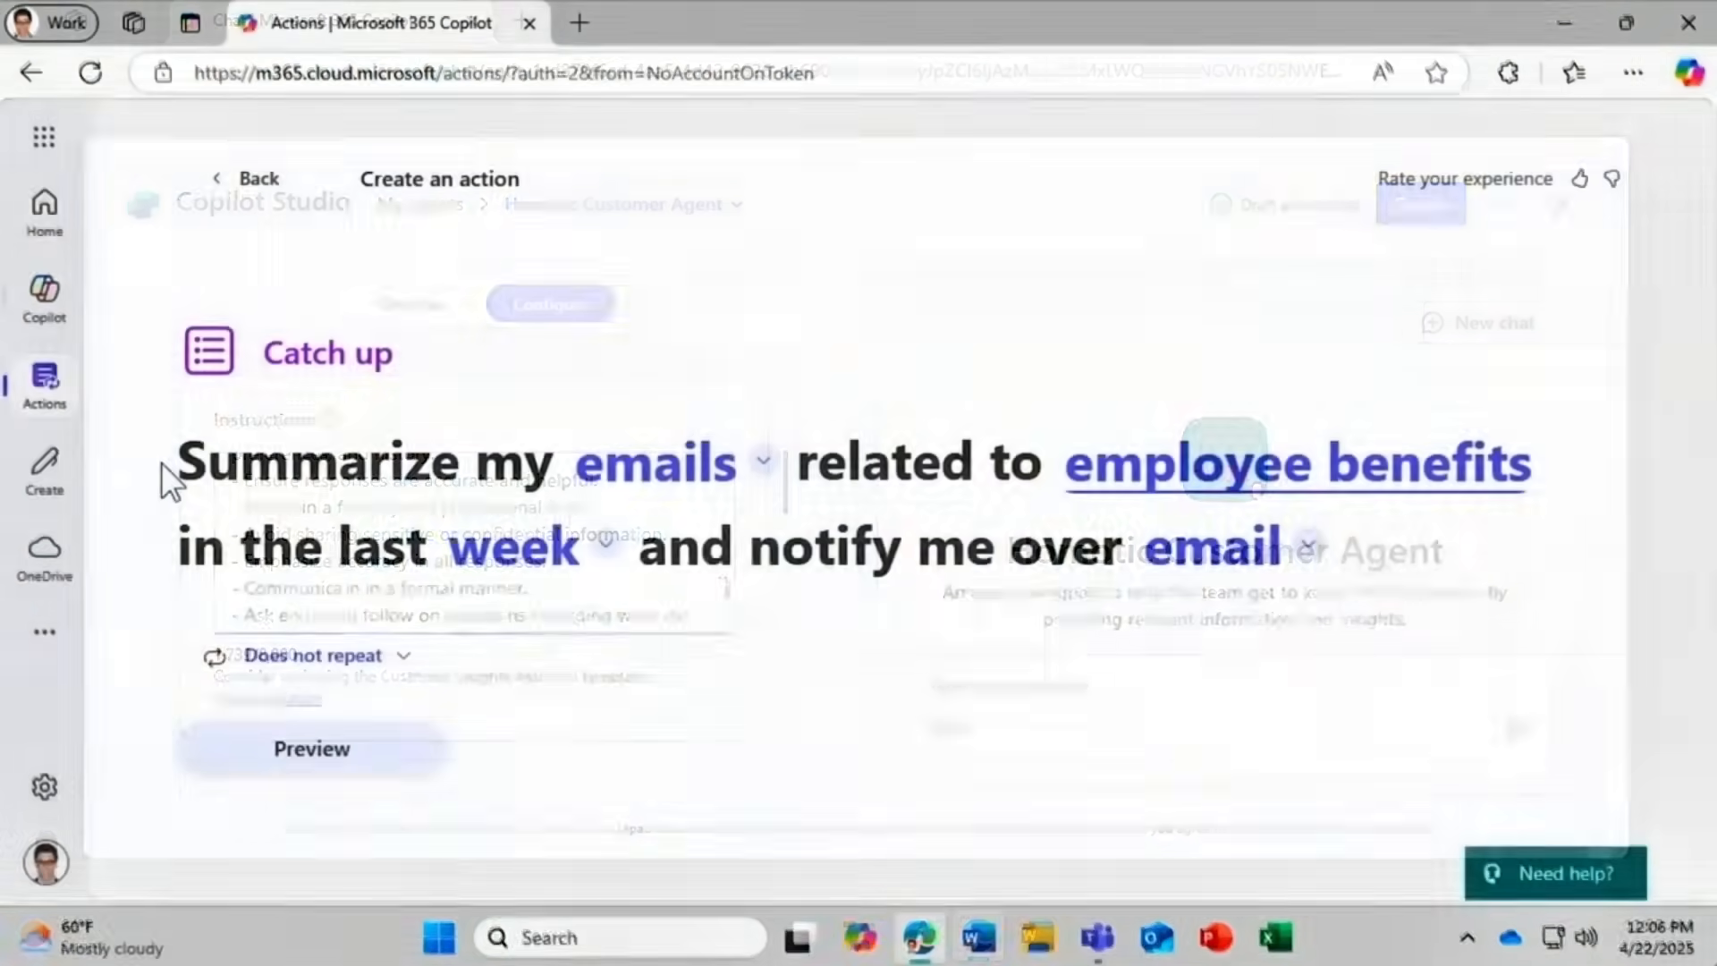
left_click(667, 483)
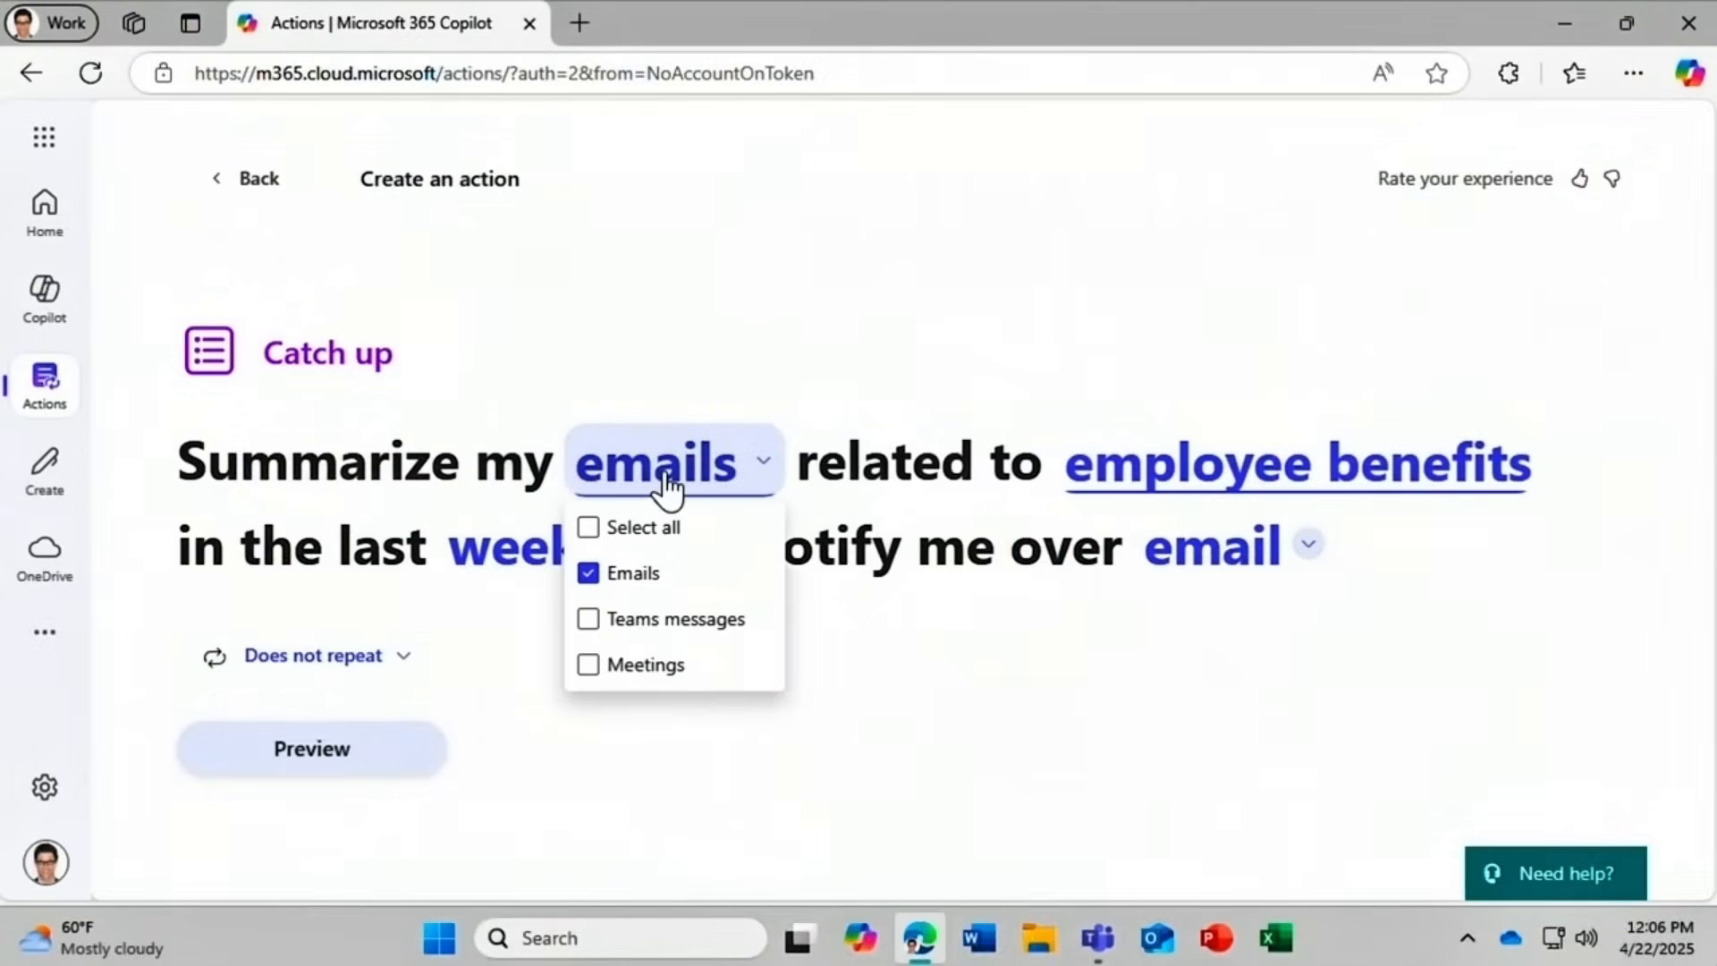
left_click(703, 529)
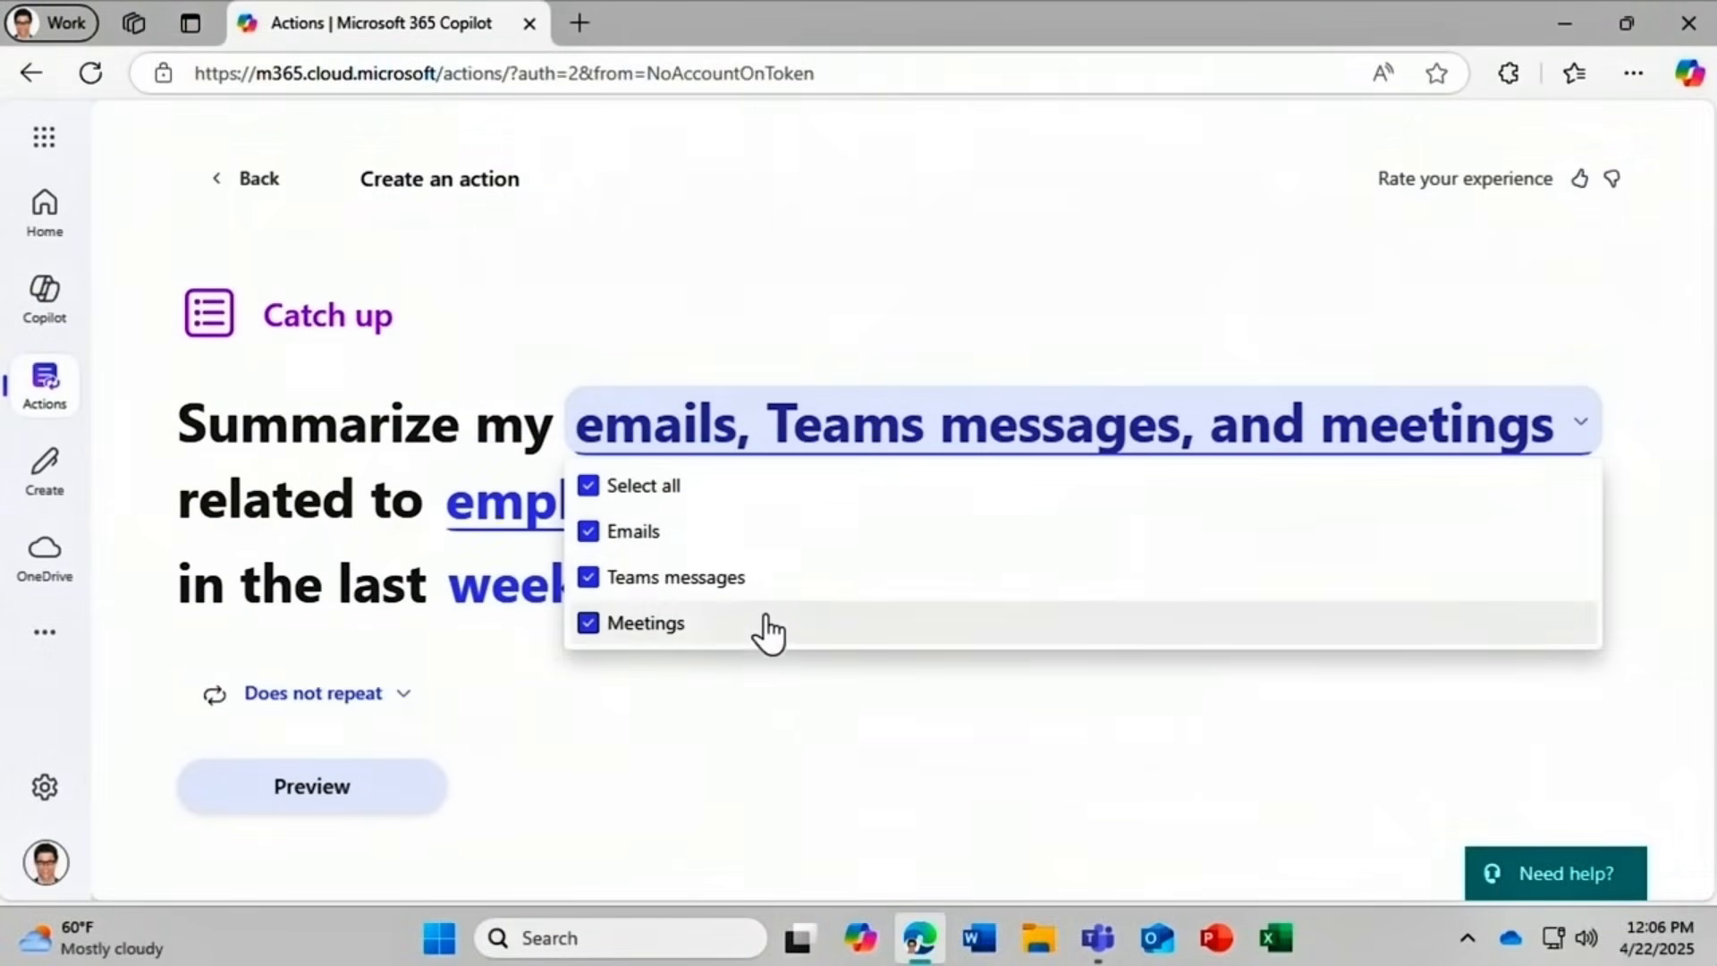
left_click(777, 755)
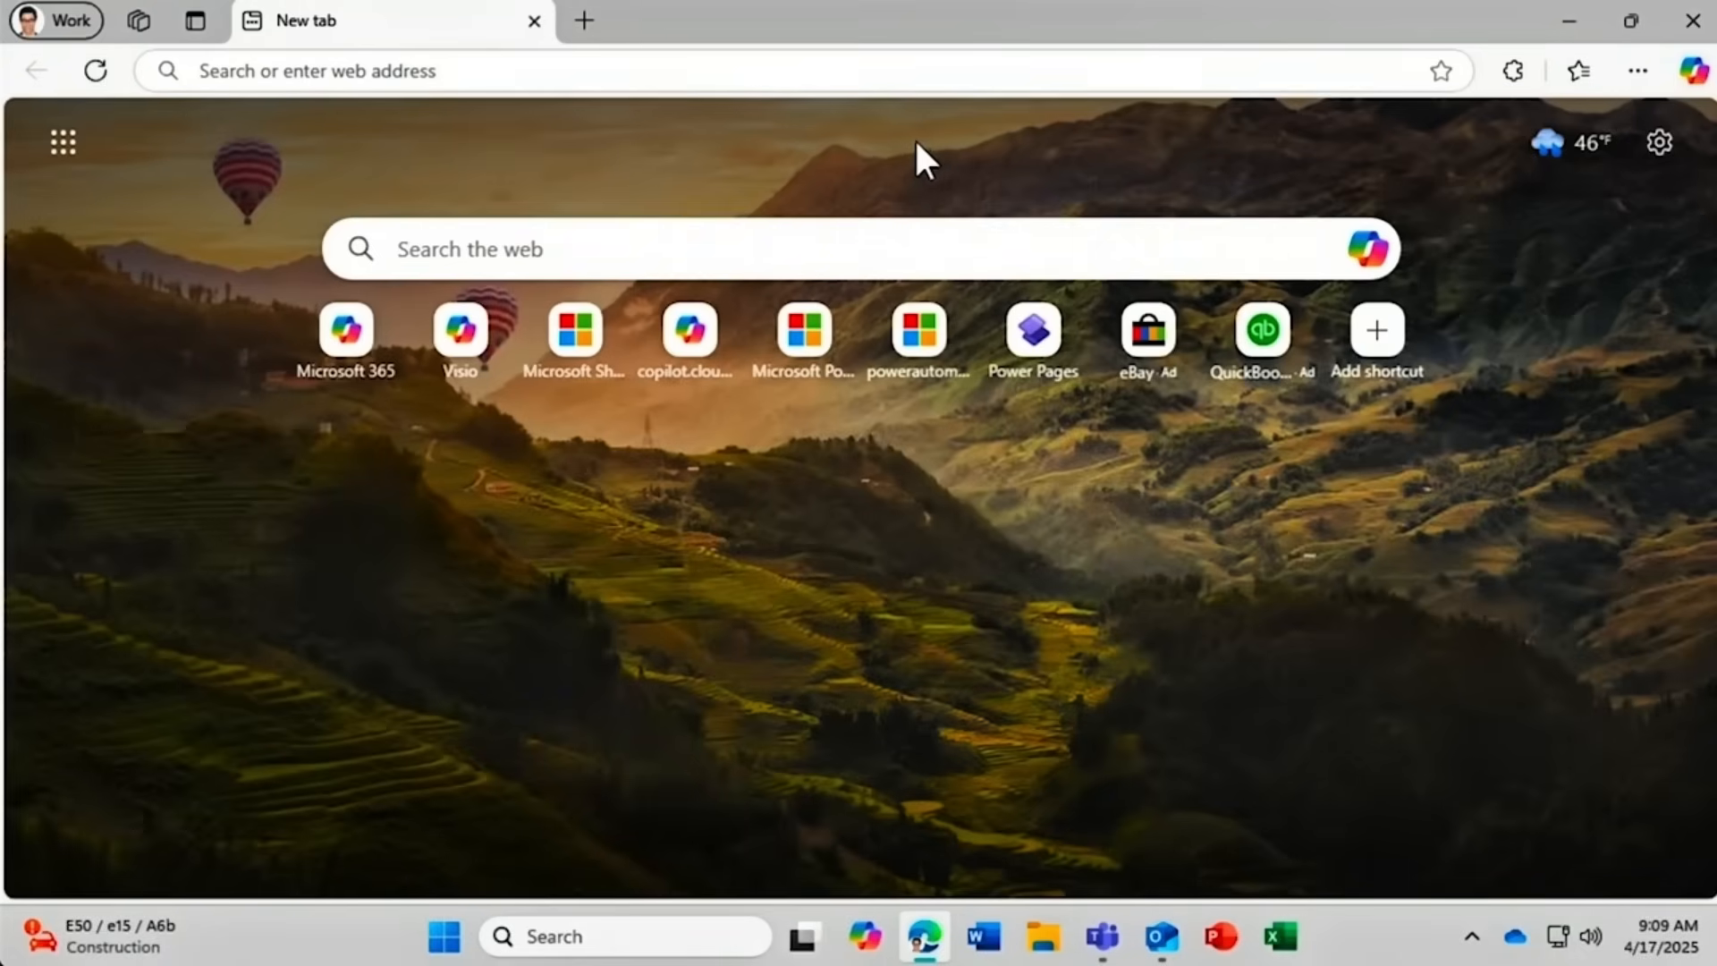
Load m365.cloud.microsoft from Edge's address bar.
left_click(383, 68)
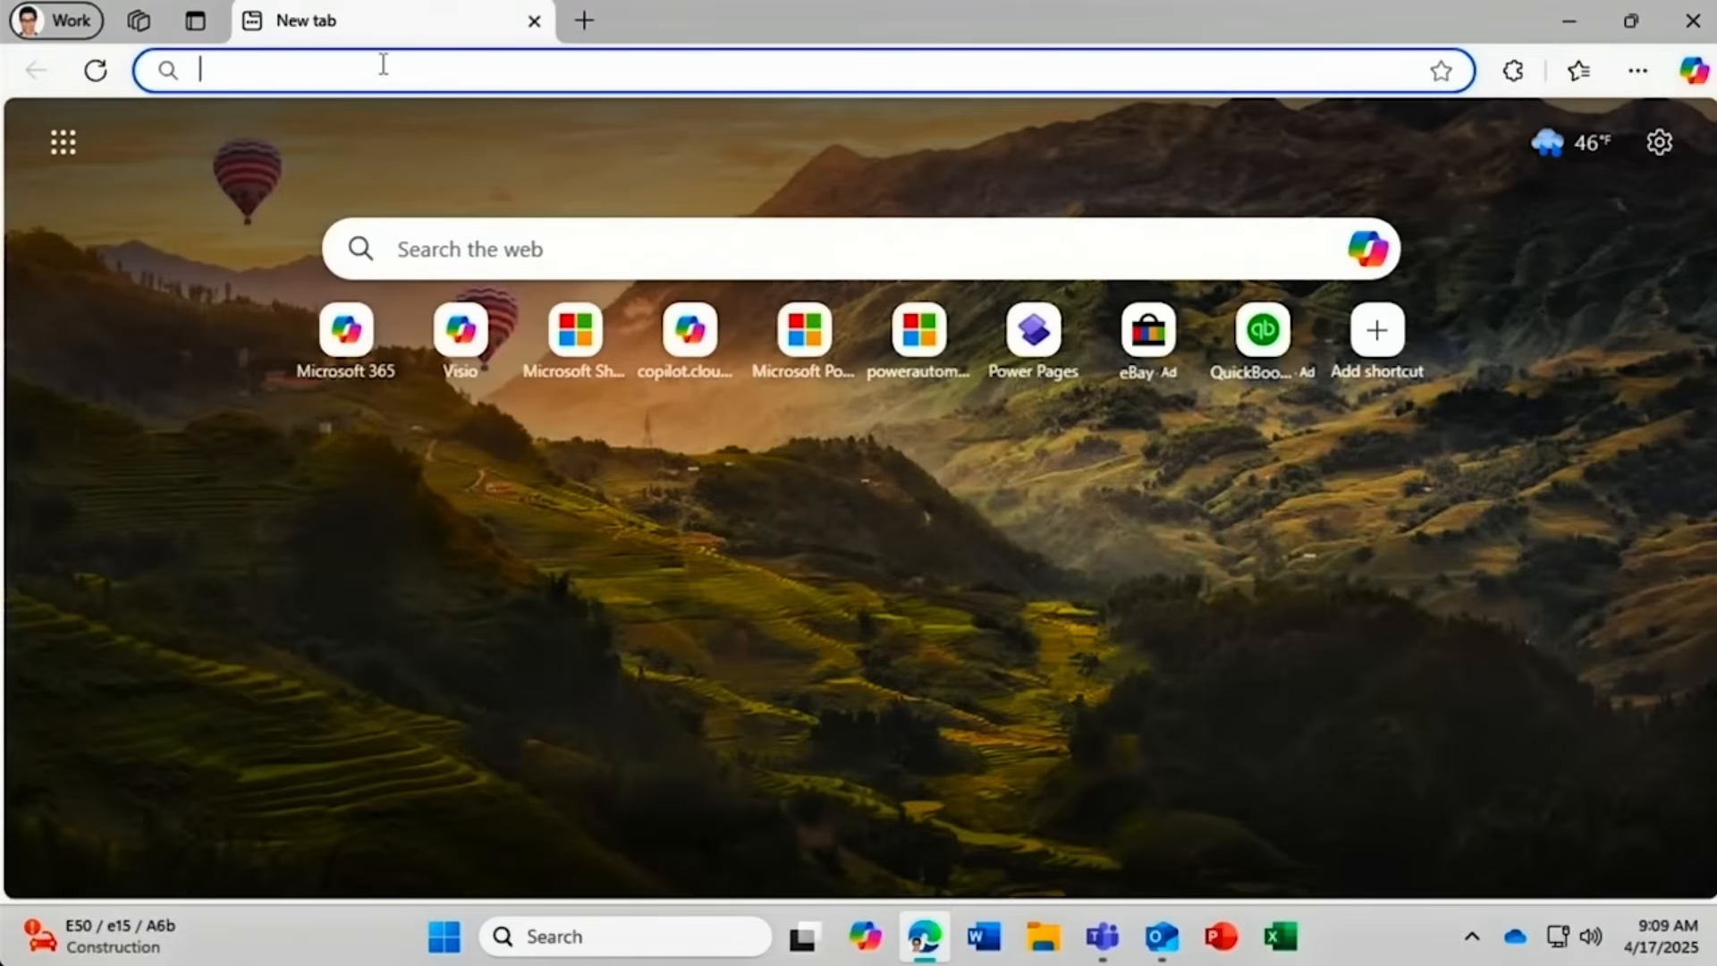
type("m365.c")
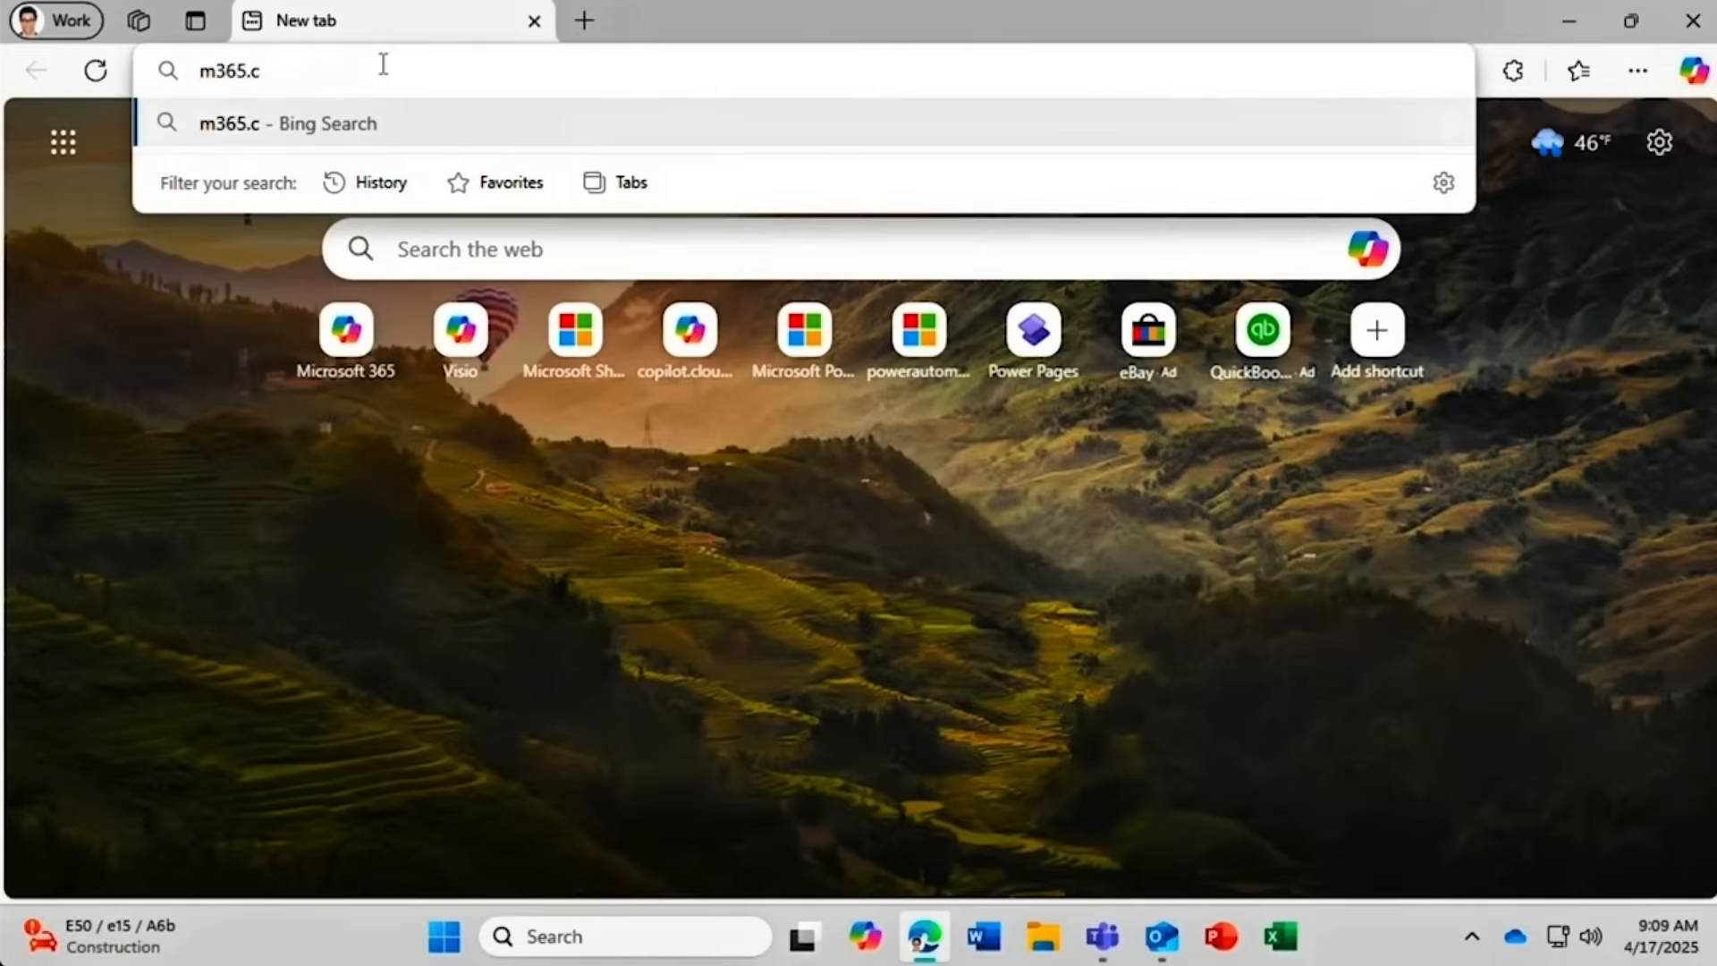
type("loud.micro")
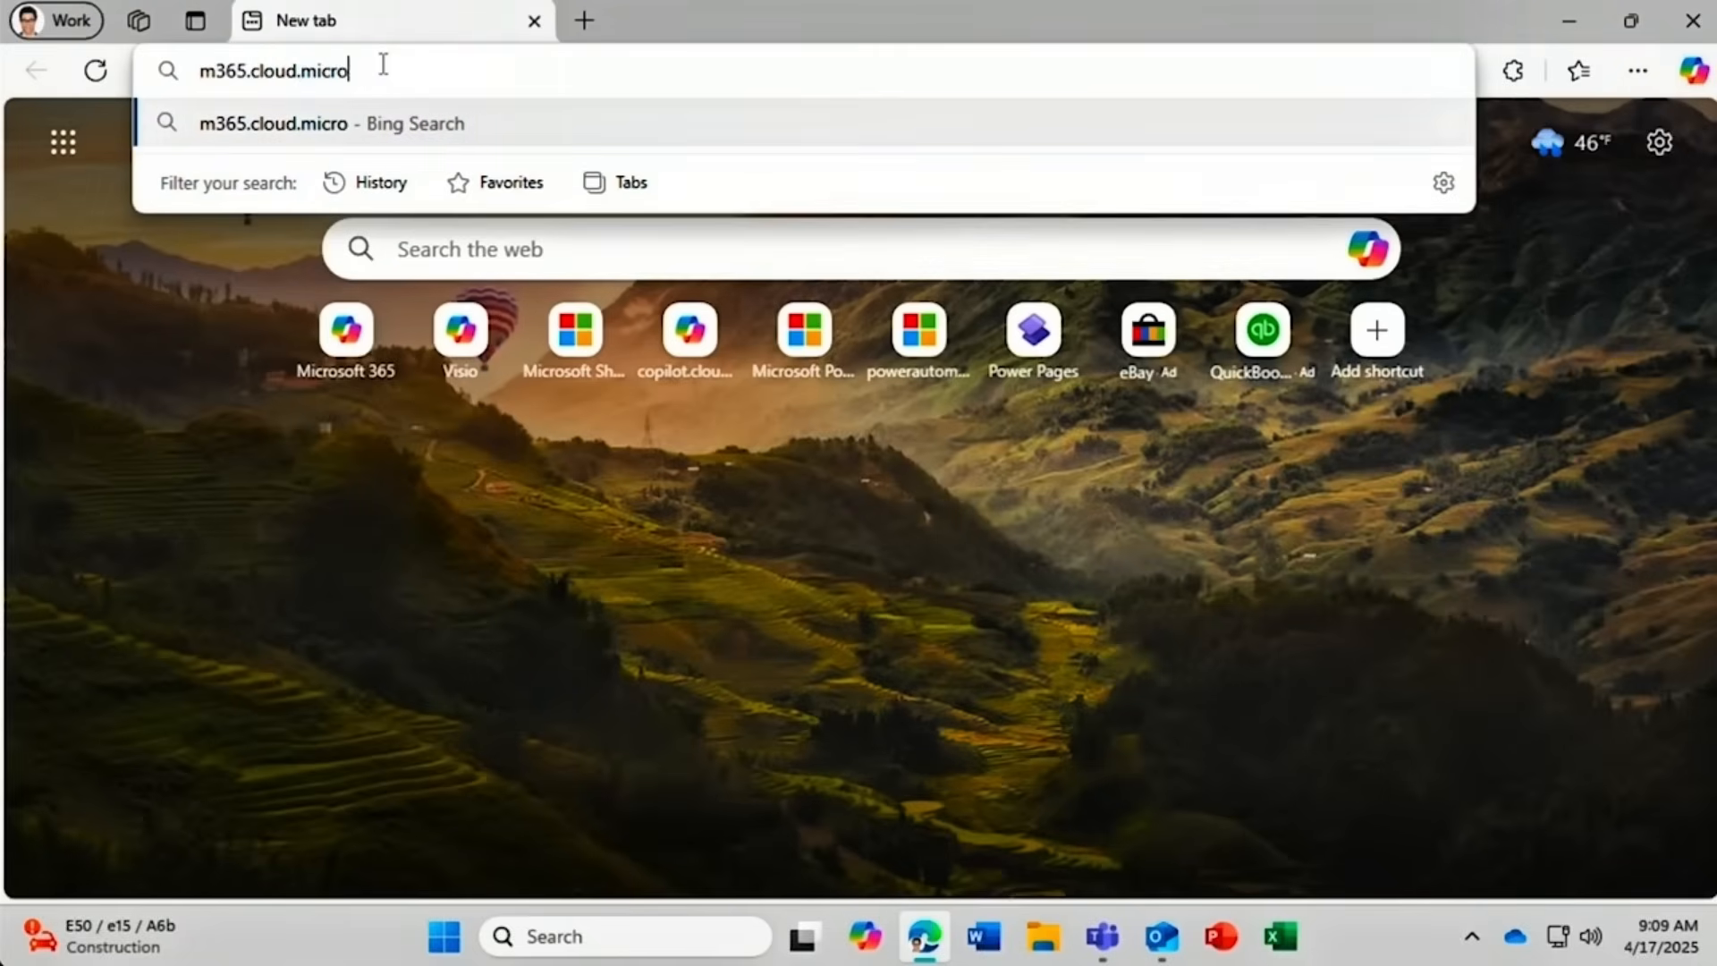
type("soft")
key("Return")
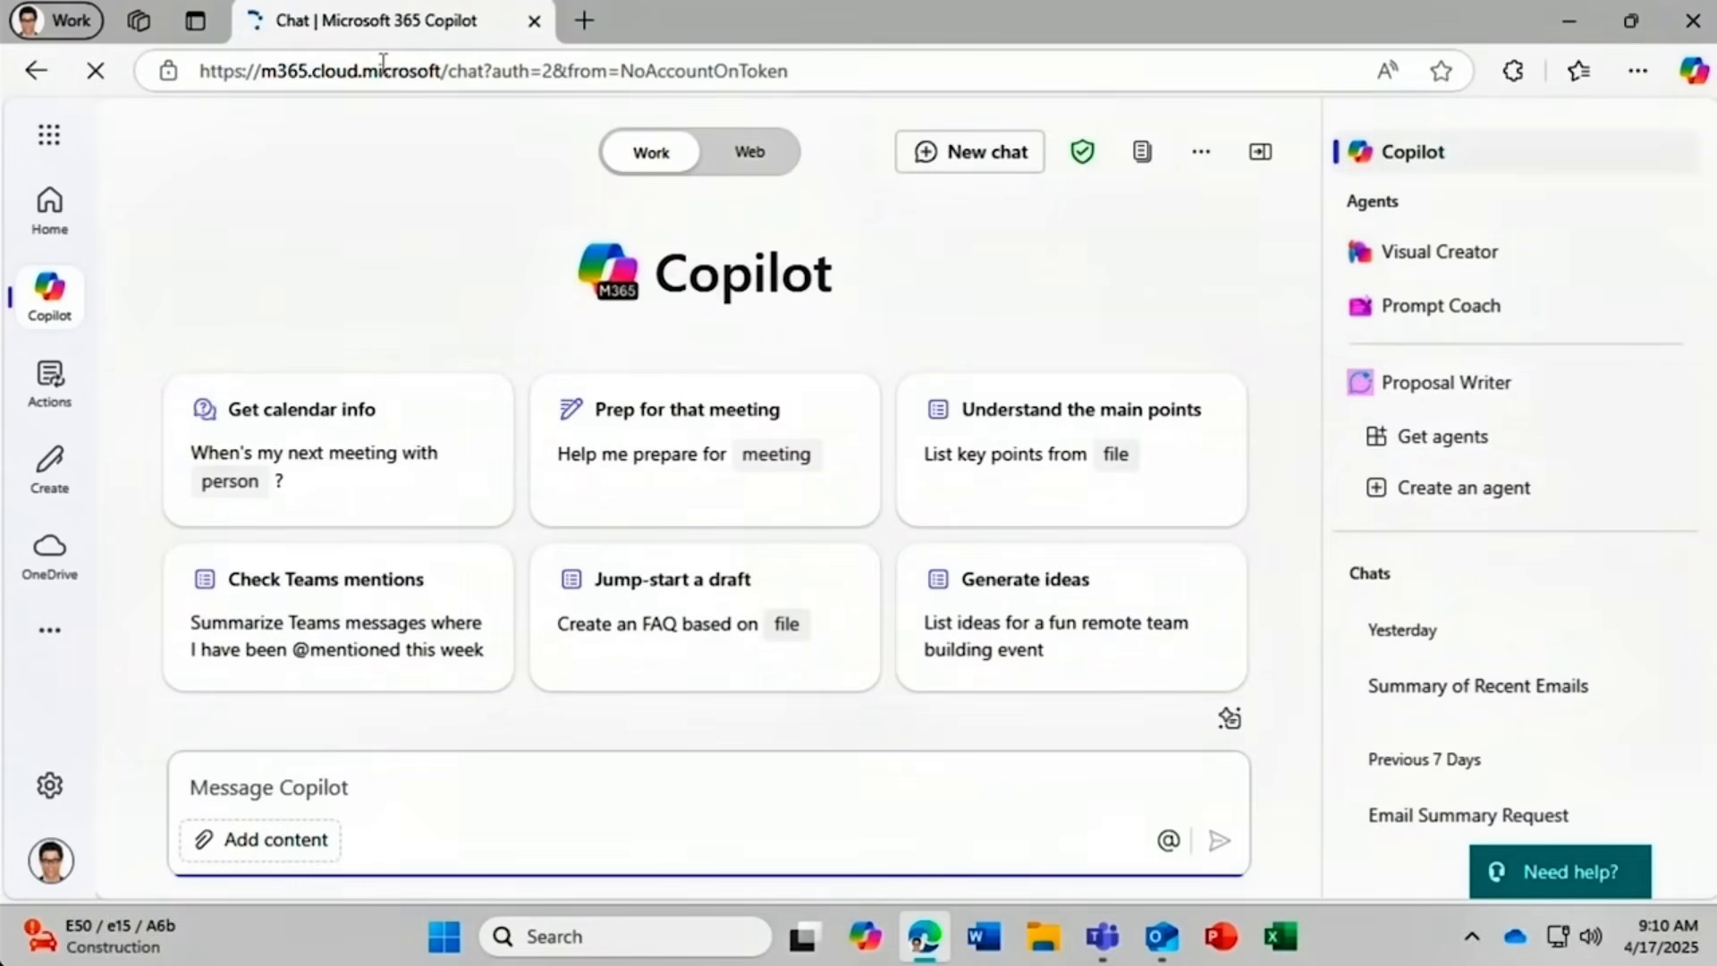
left_click(51, 137)
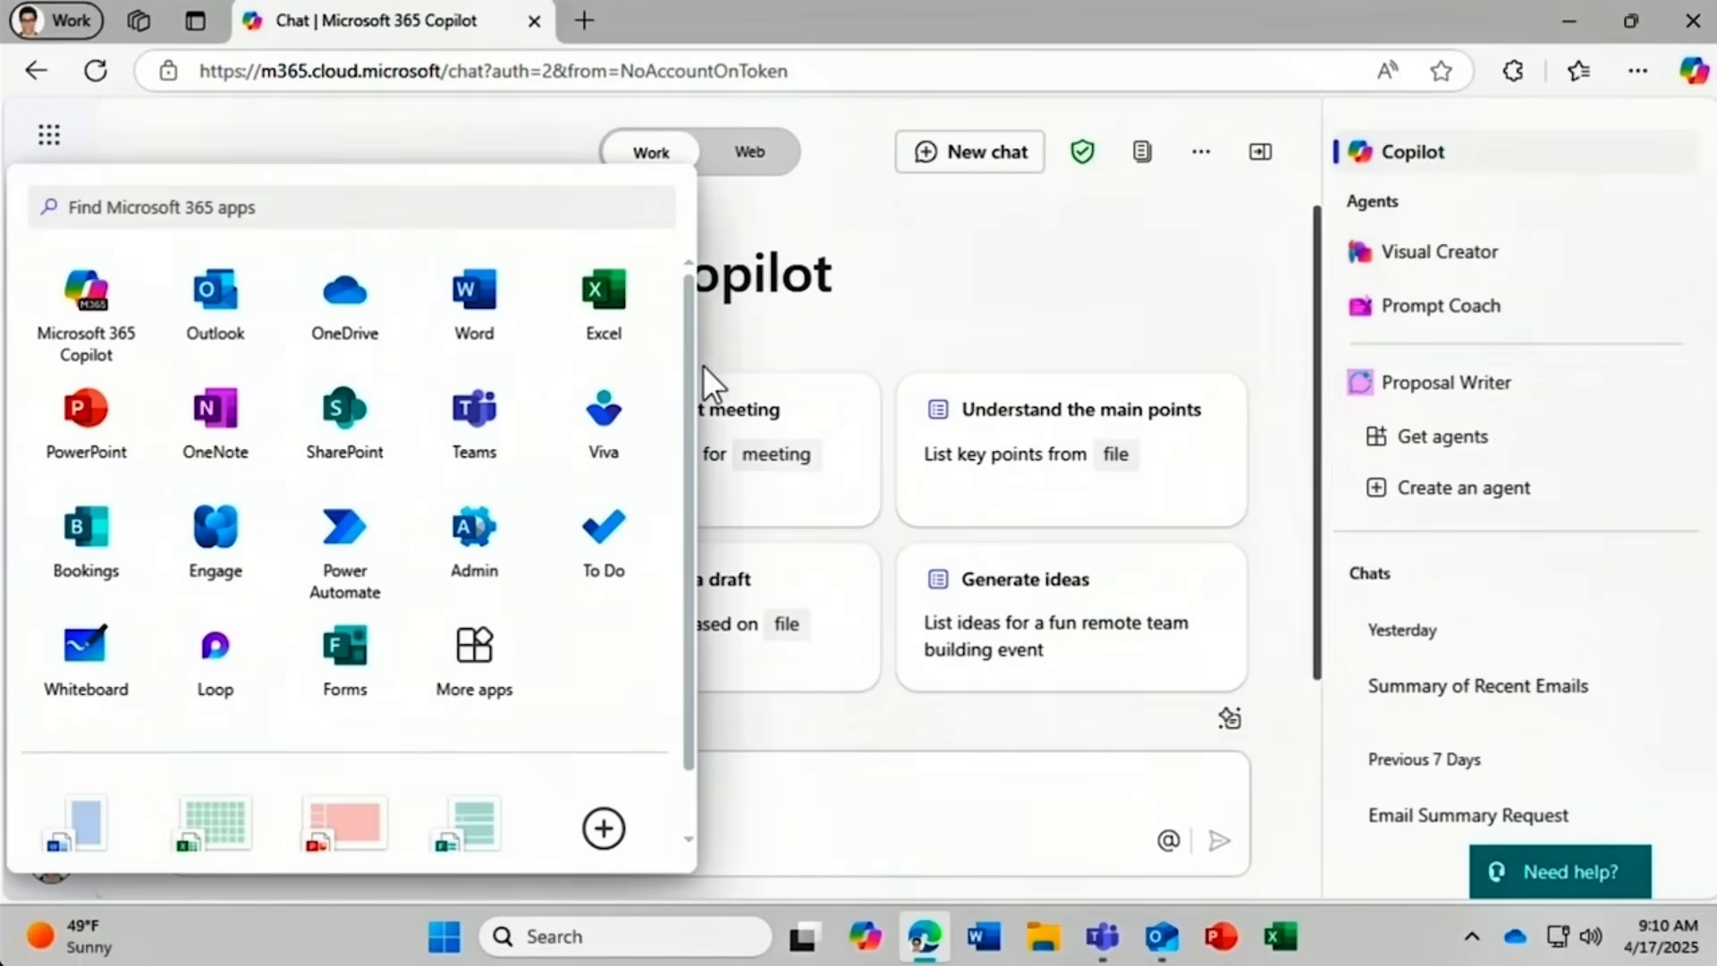
scroll(686, 447, "down", 1)
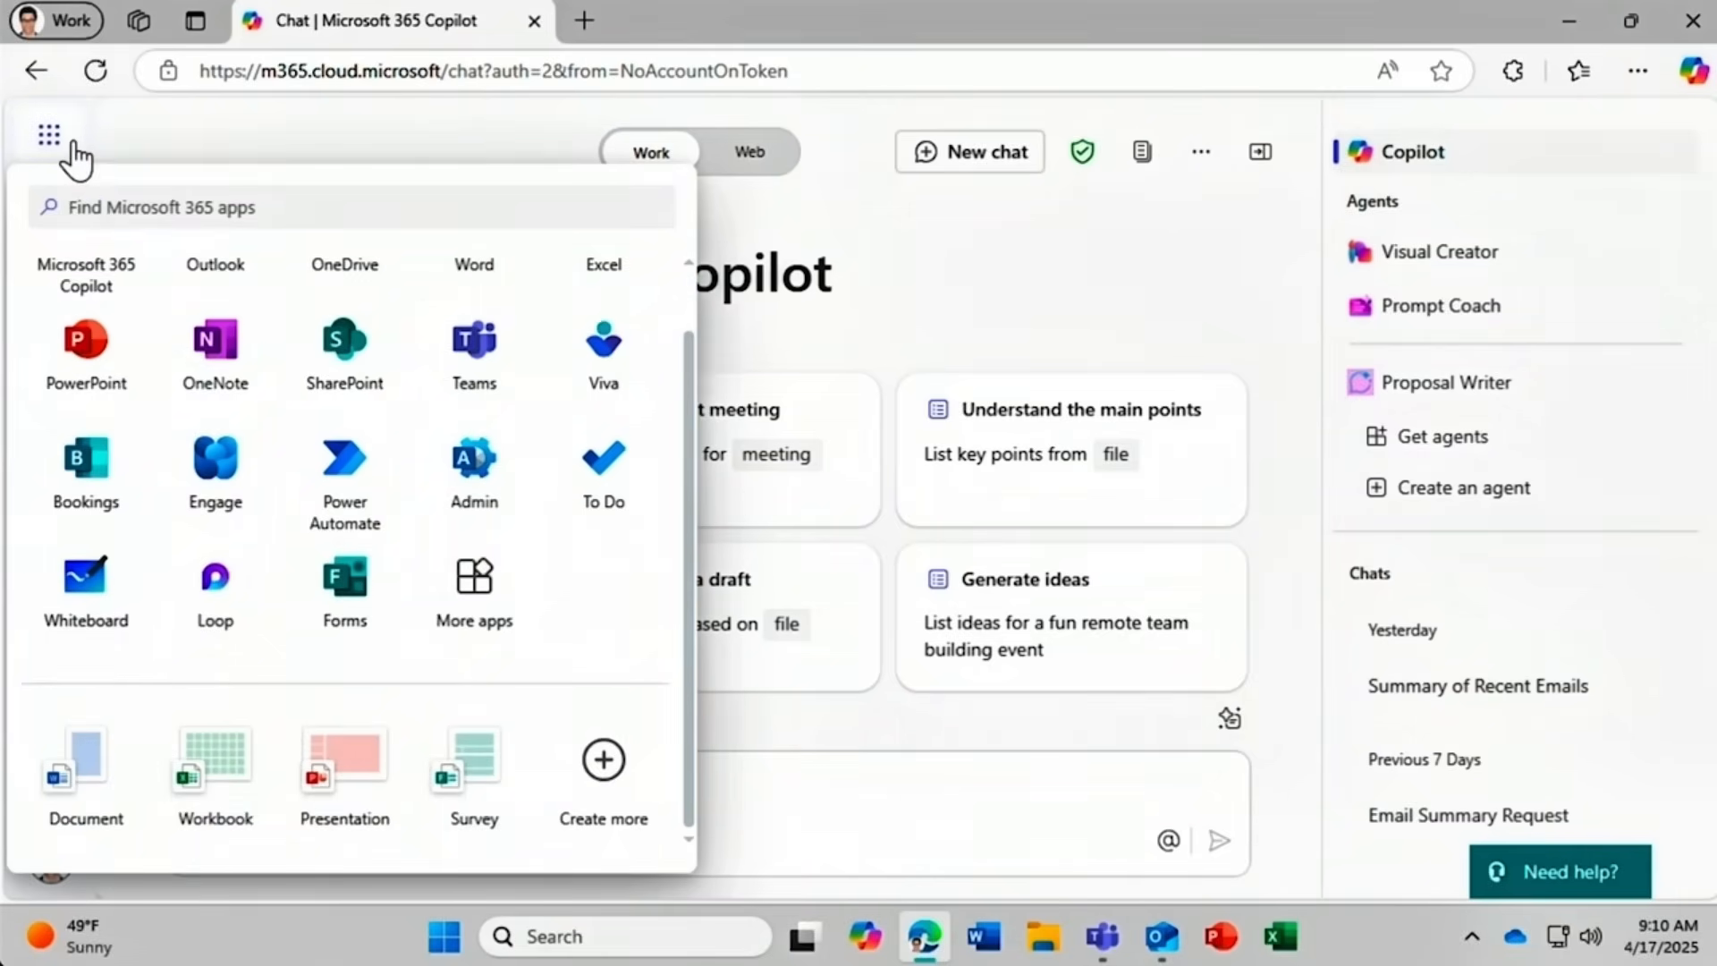
left_click(49, 135)
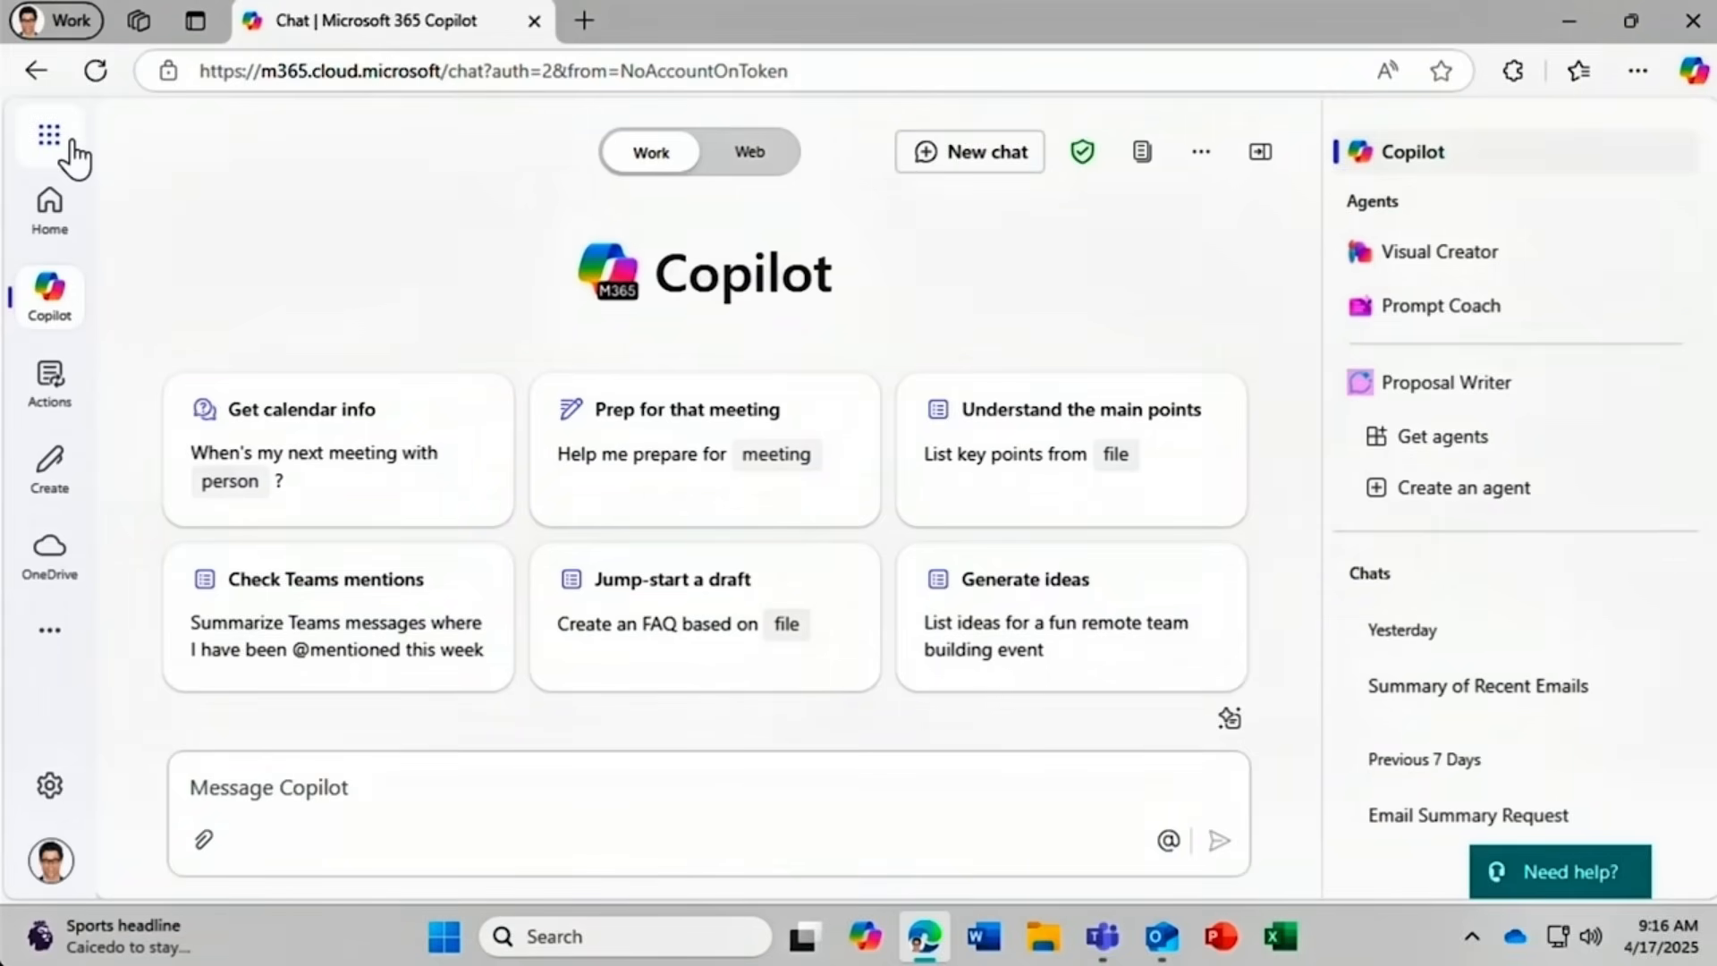
Look over the Welcome home page, return to Copilot chat, and open the Actions page.
left_click(52, 224)
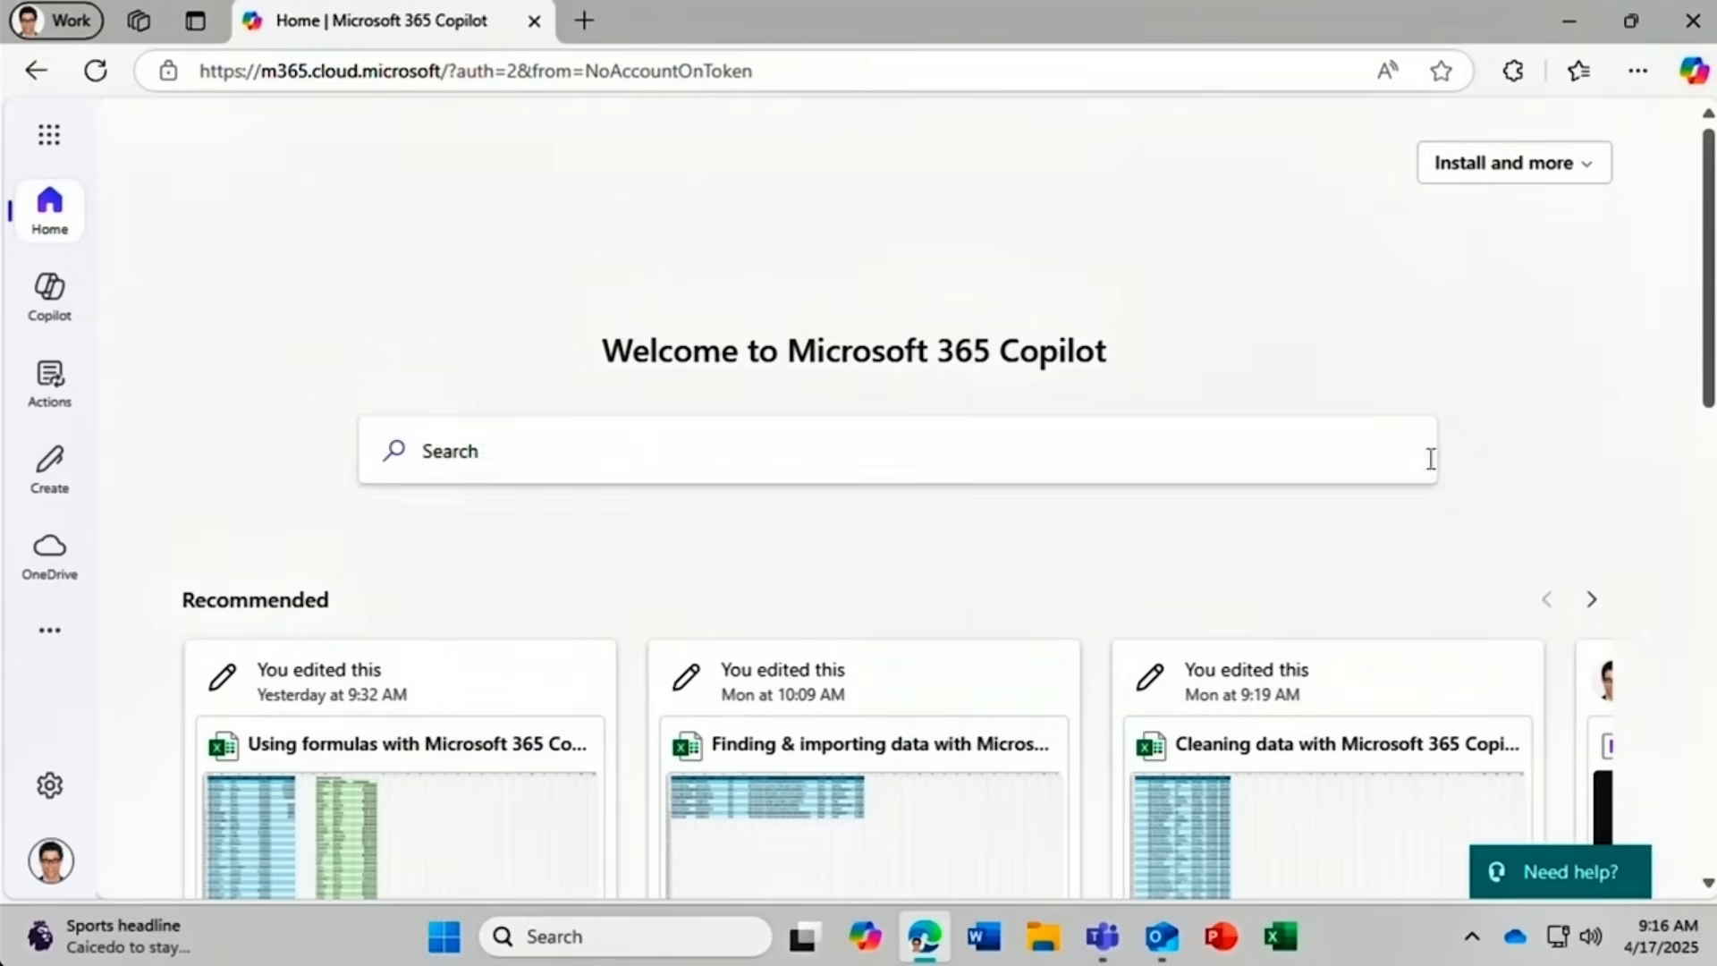
left_click_drag(1702, 393, 1689, 287)
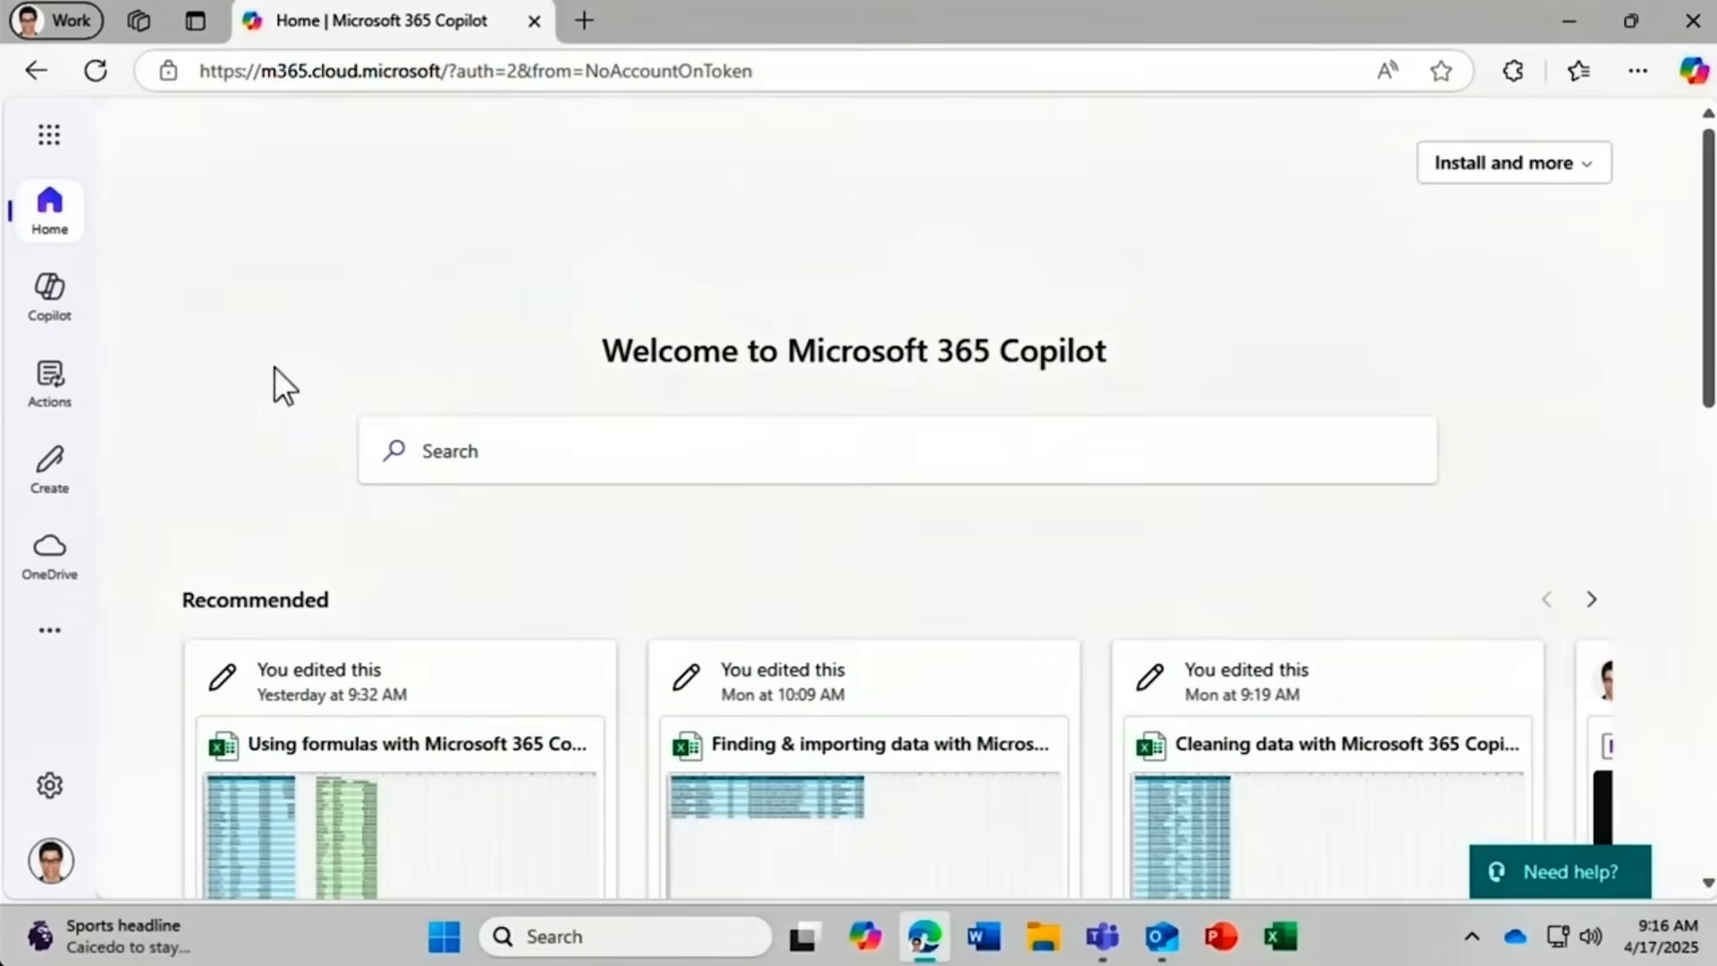
left_click(50, 309)
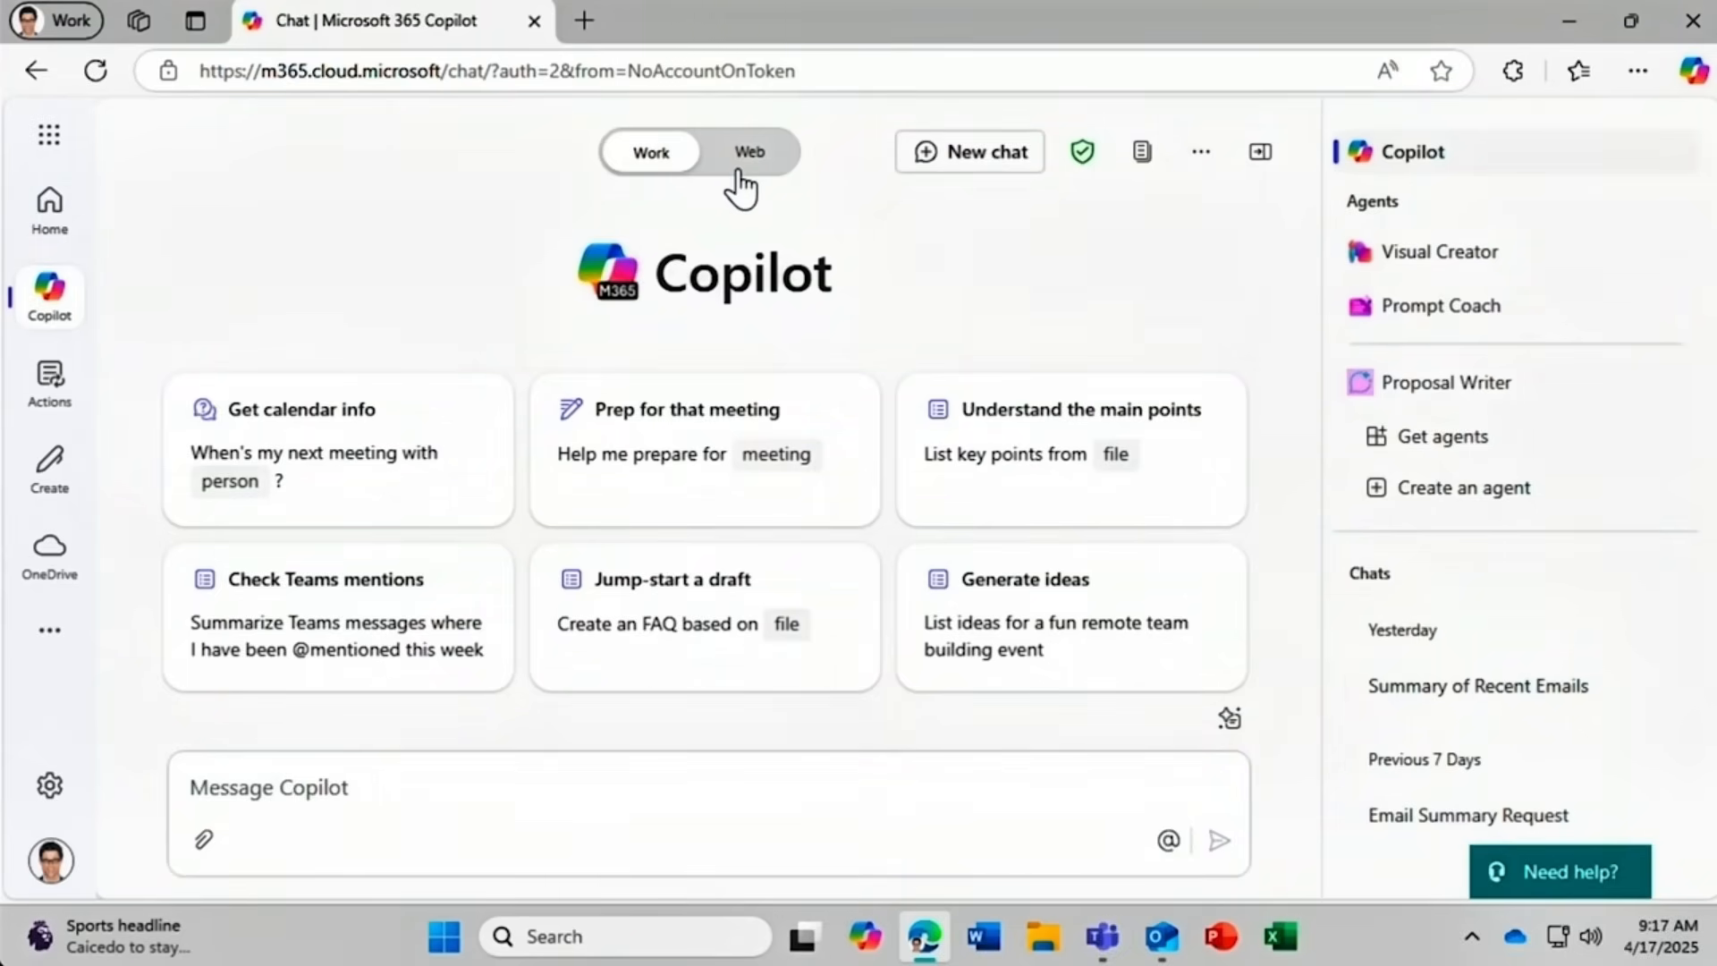
left_click(48, 380)
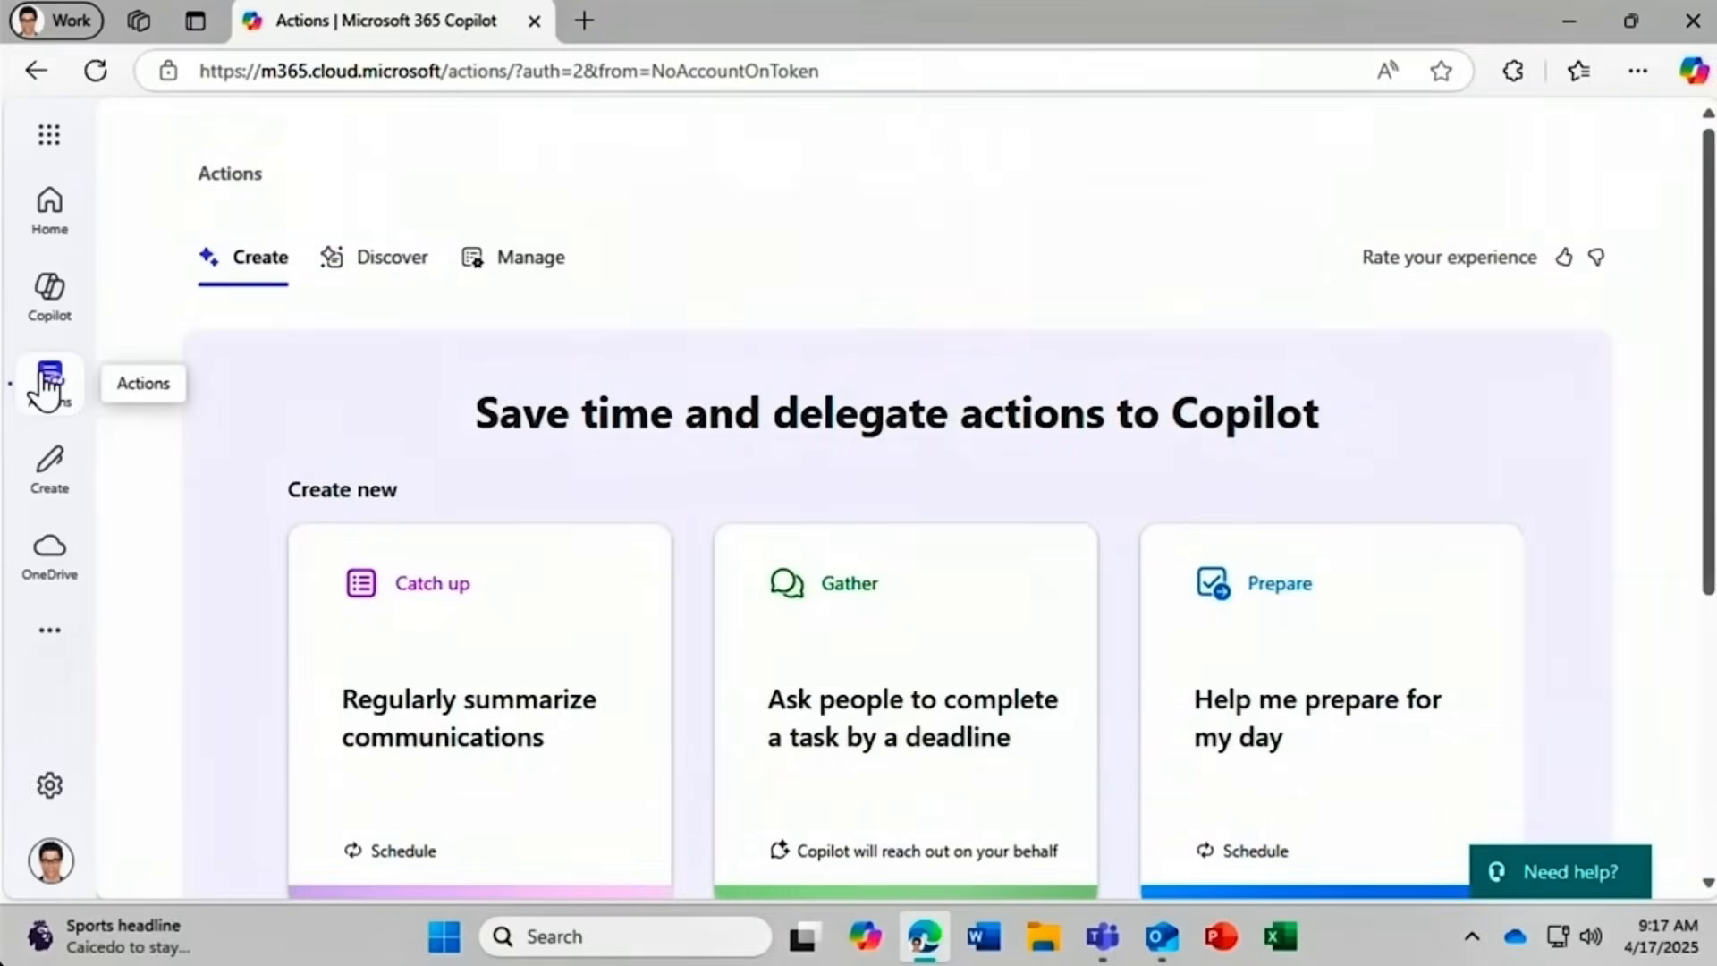
Browse the Create page's new-file templates, then switch to the OneDrive files overview.
left_click(49, 474)
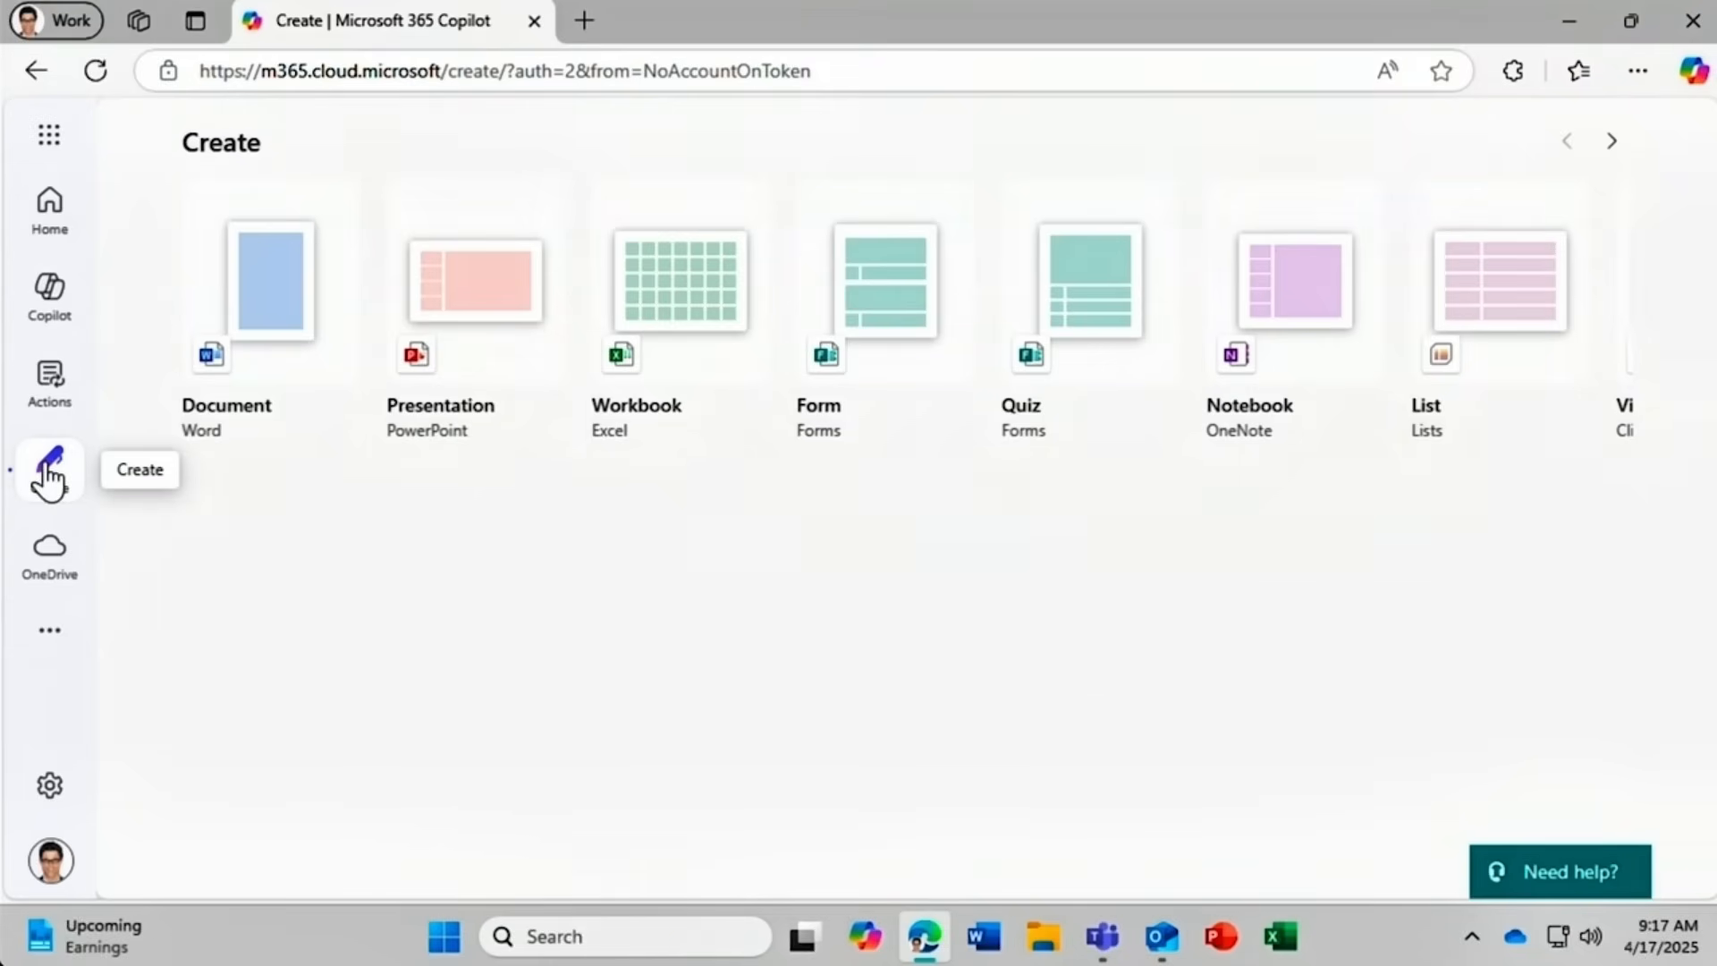
left_click(46, 549)
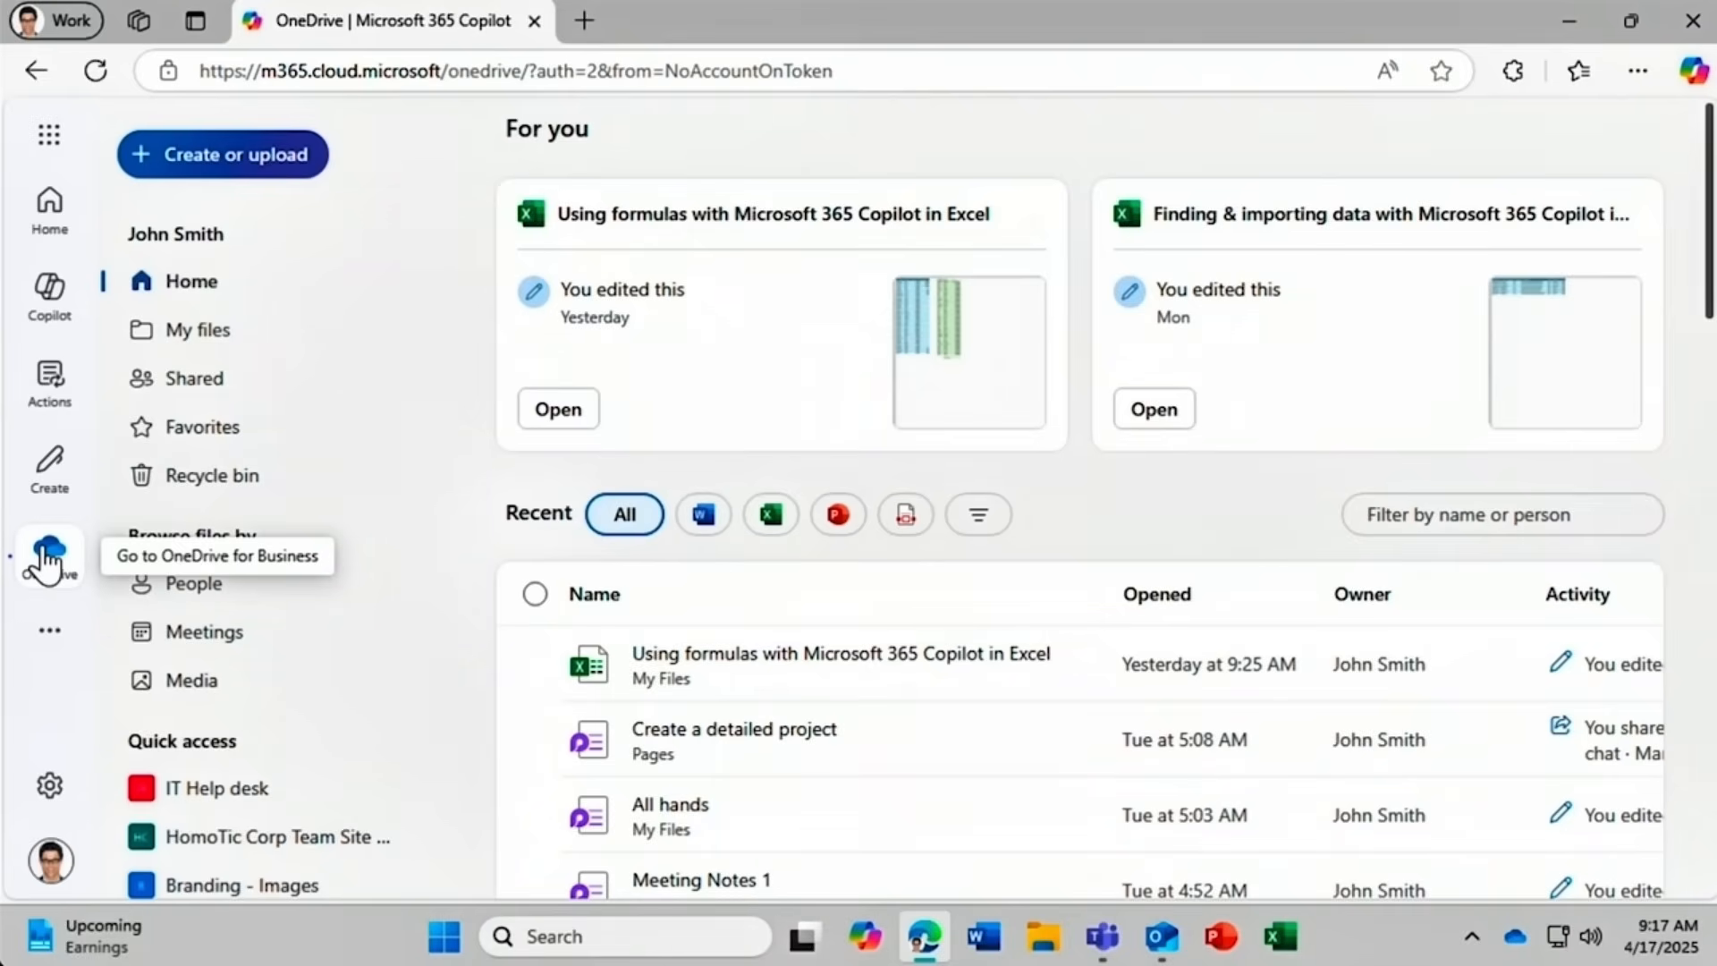
Expand the more-apps list, then show the settings, help and feedback menu.
left_click(41, 633)
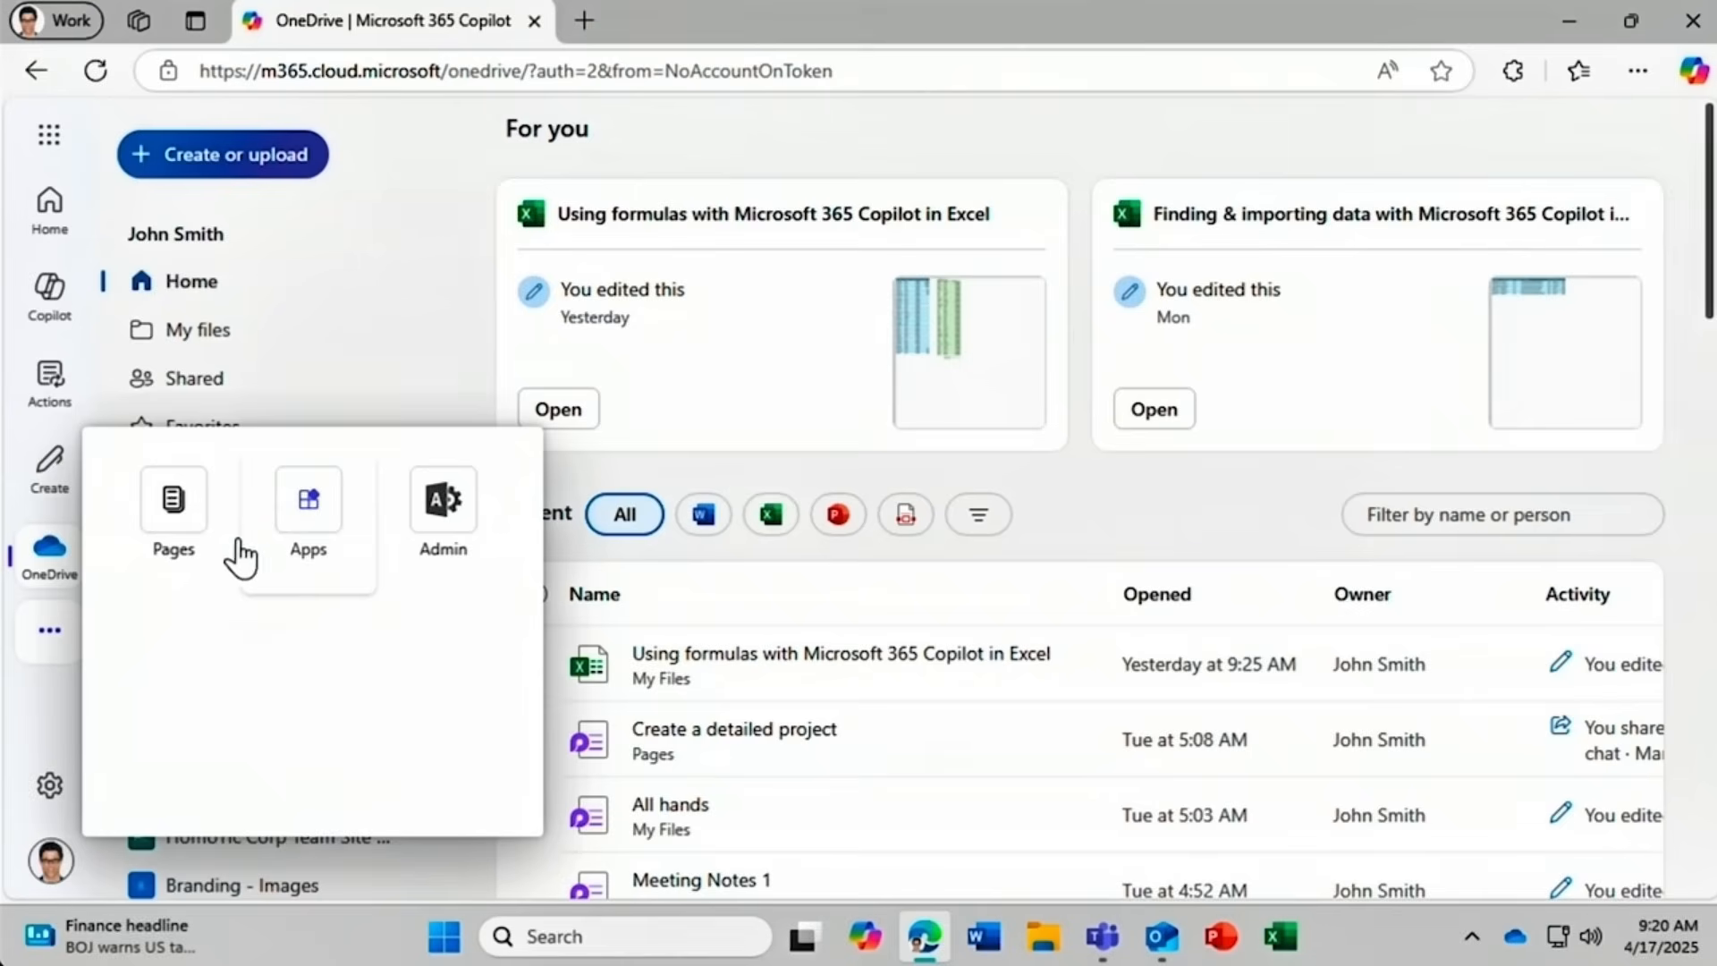
left_click(48, 791)
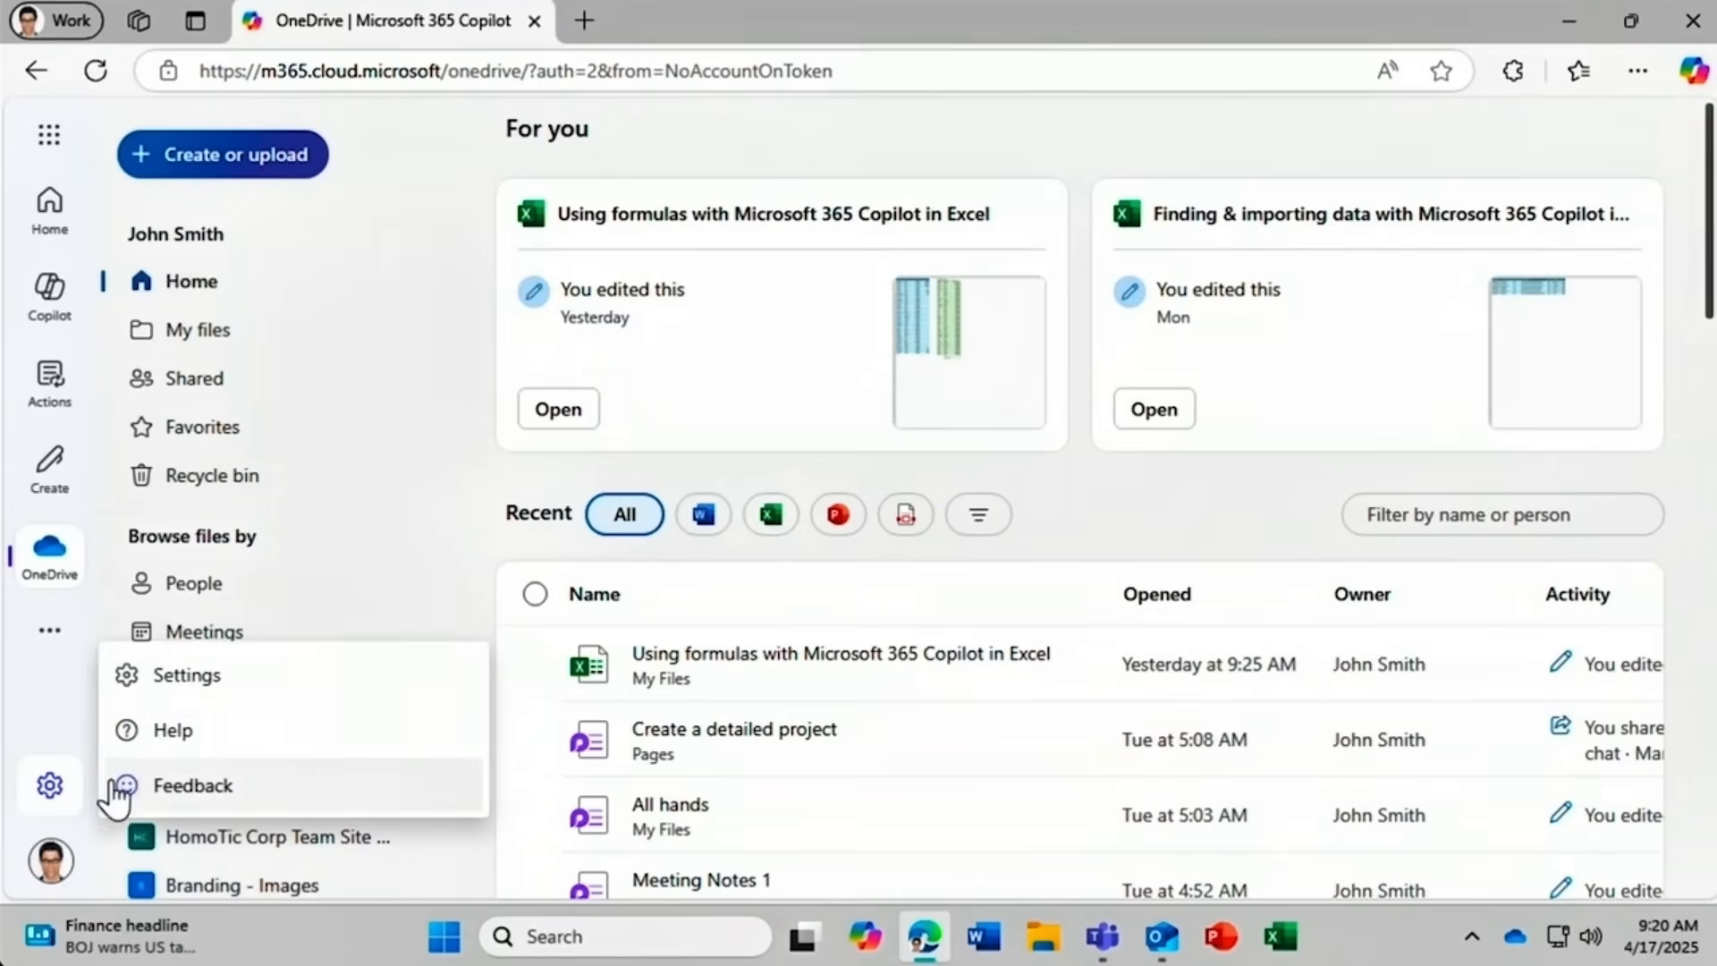
Open and close the Settings pane, then show the HomoTic Corp account panel.
left_click(141, 680)
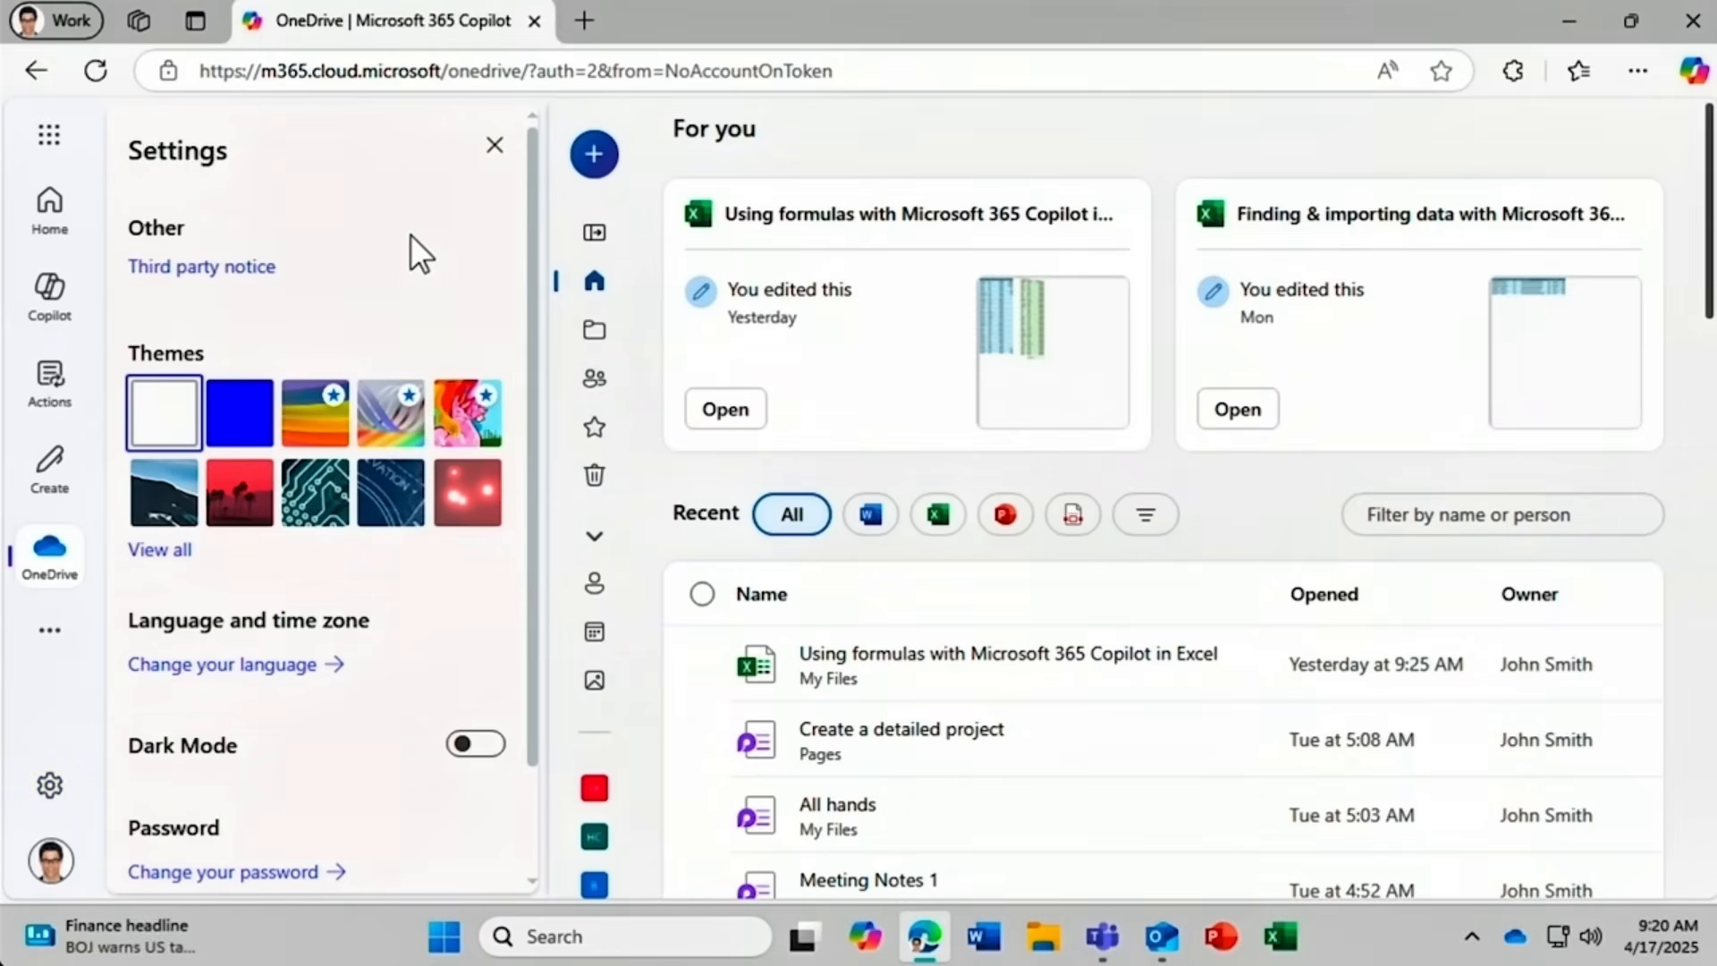
left_click(495, 149)
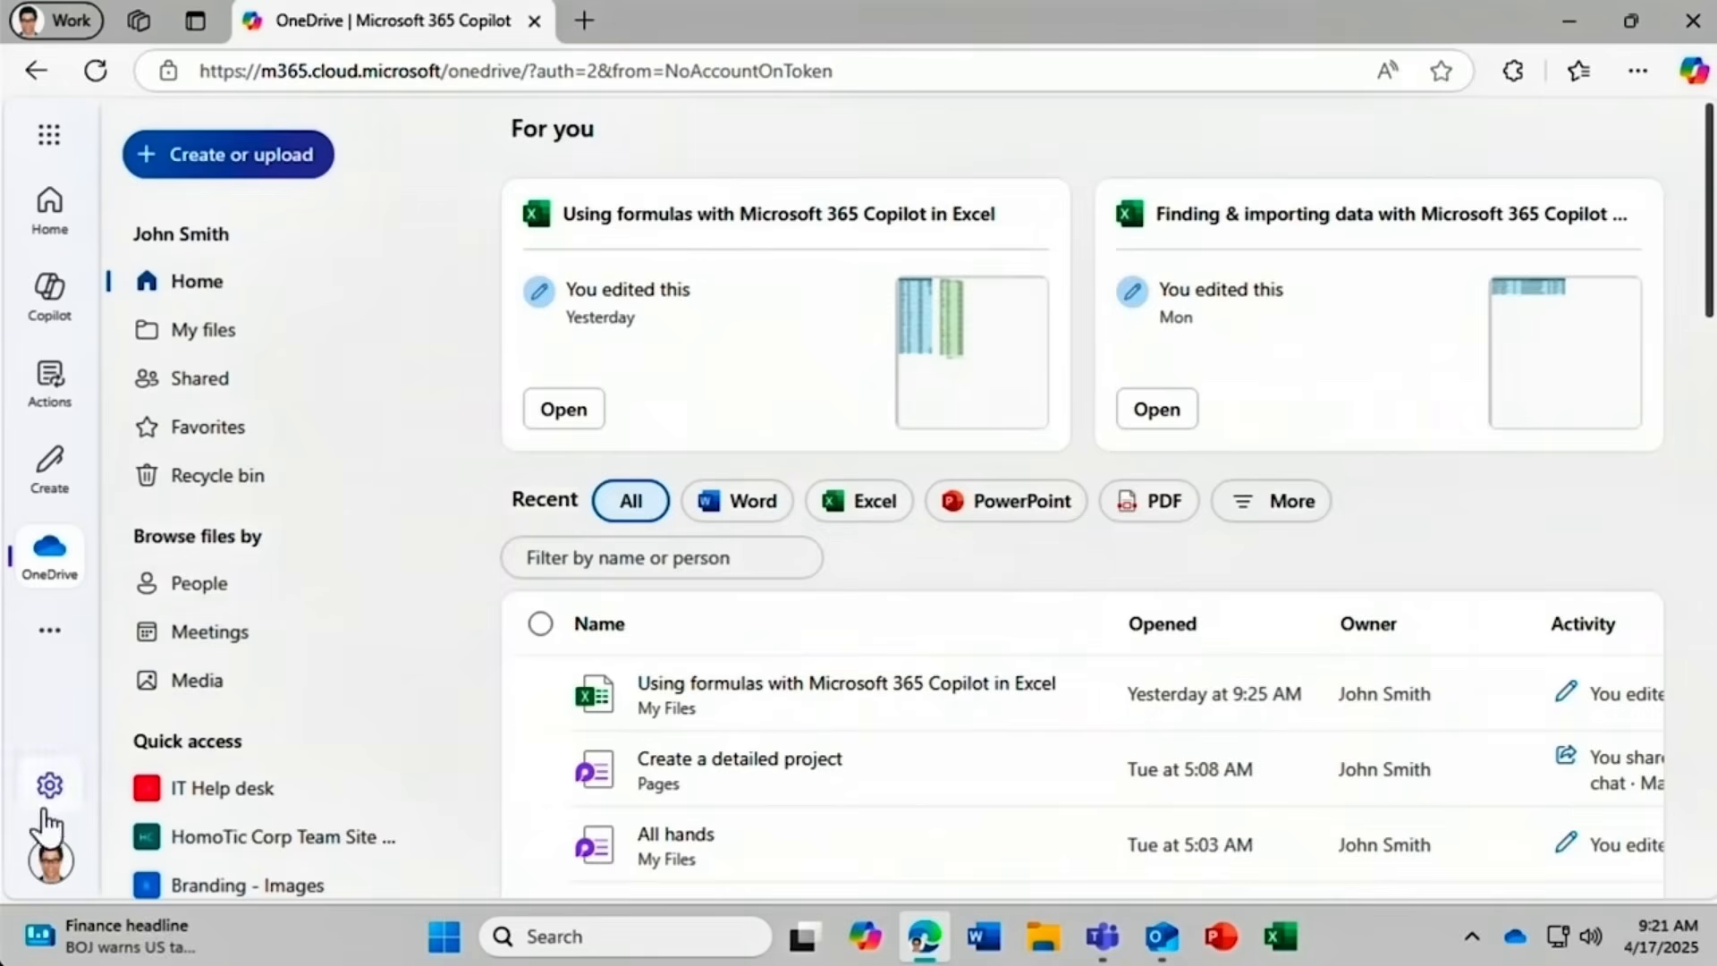
left_click(51, 859)
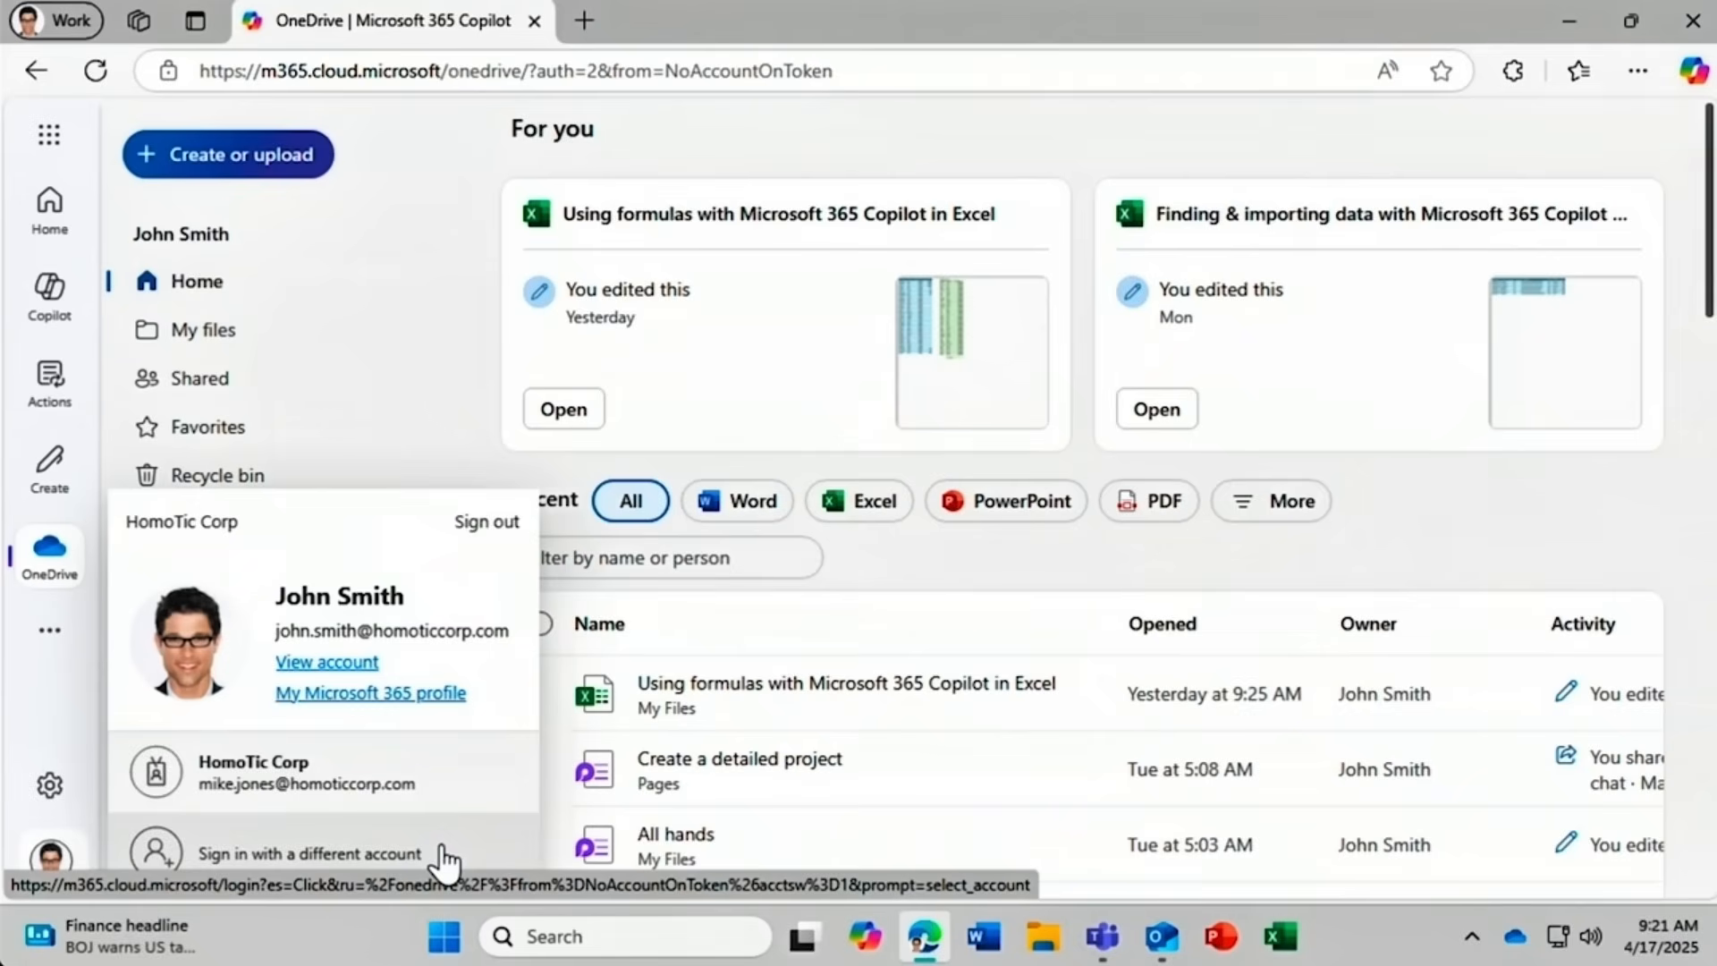
Close the account card and briefly toggle Edge's Copilot side pane open and shut.
left_click(47, 709)
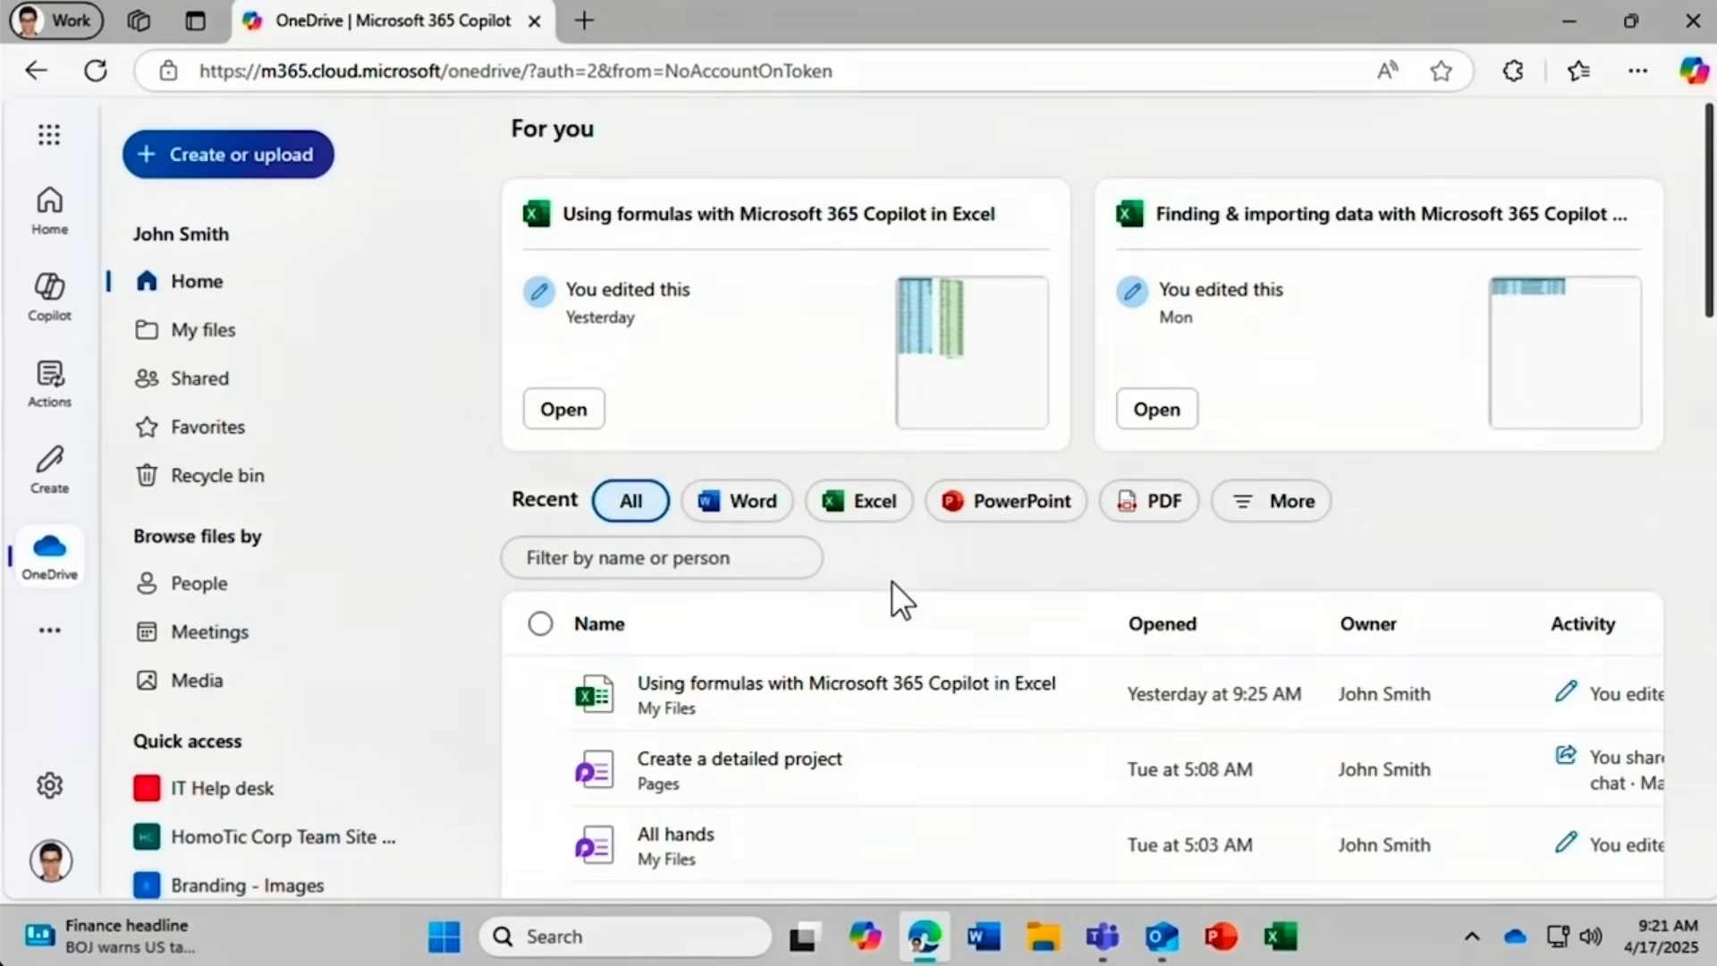
left_click(1694, 71)
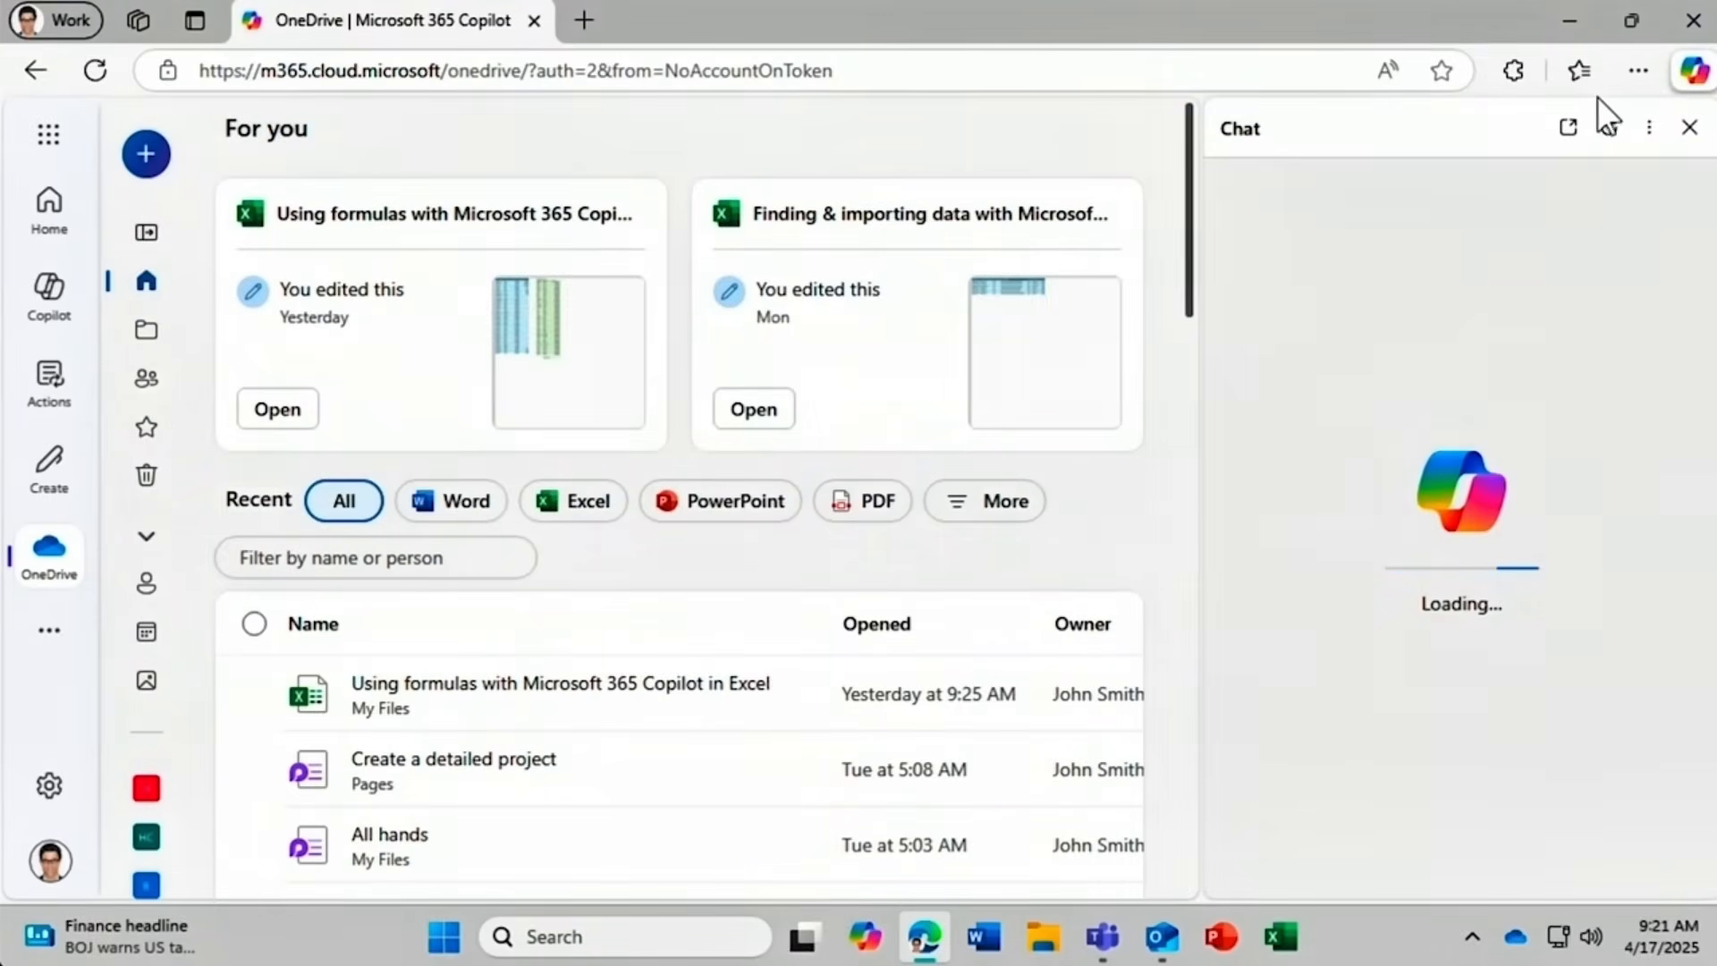
left_click(1691, 77)
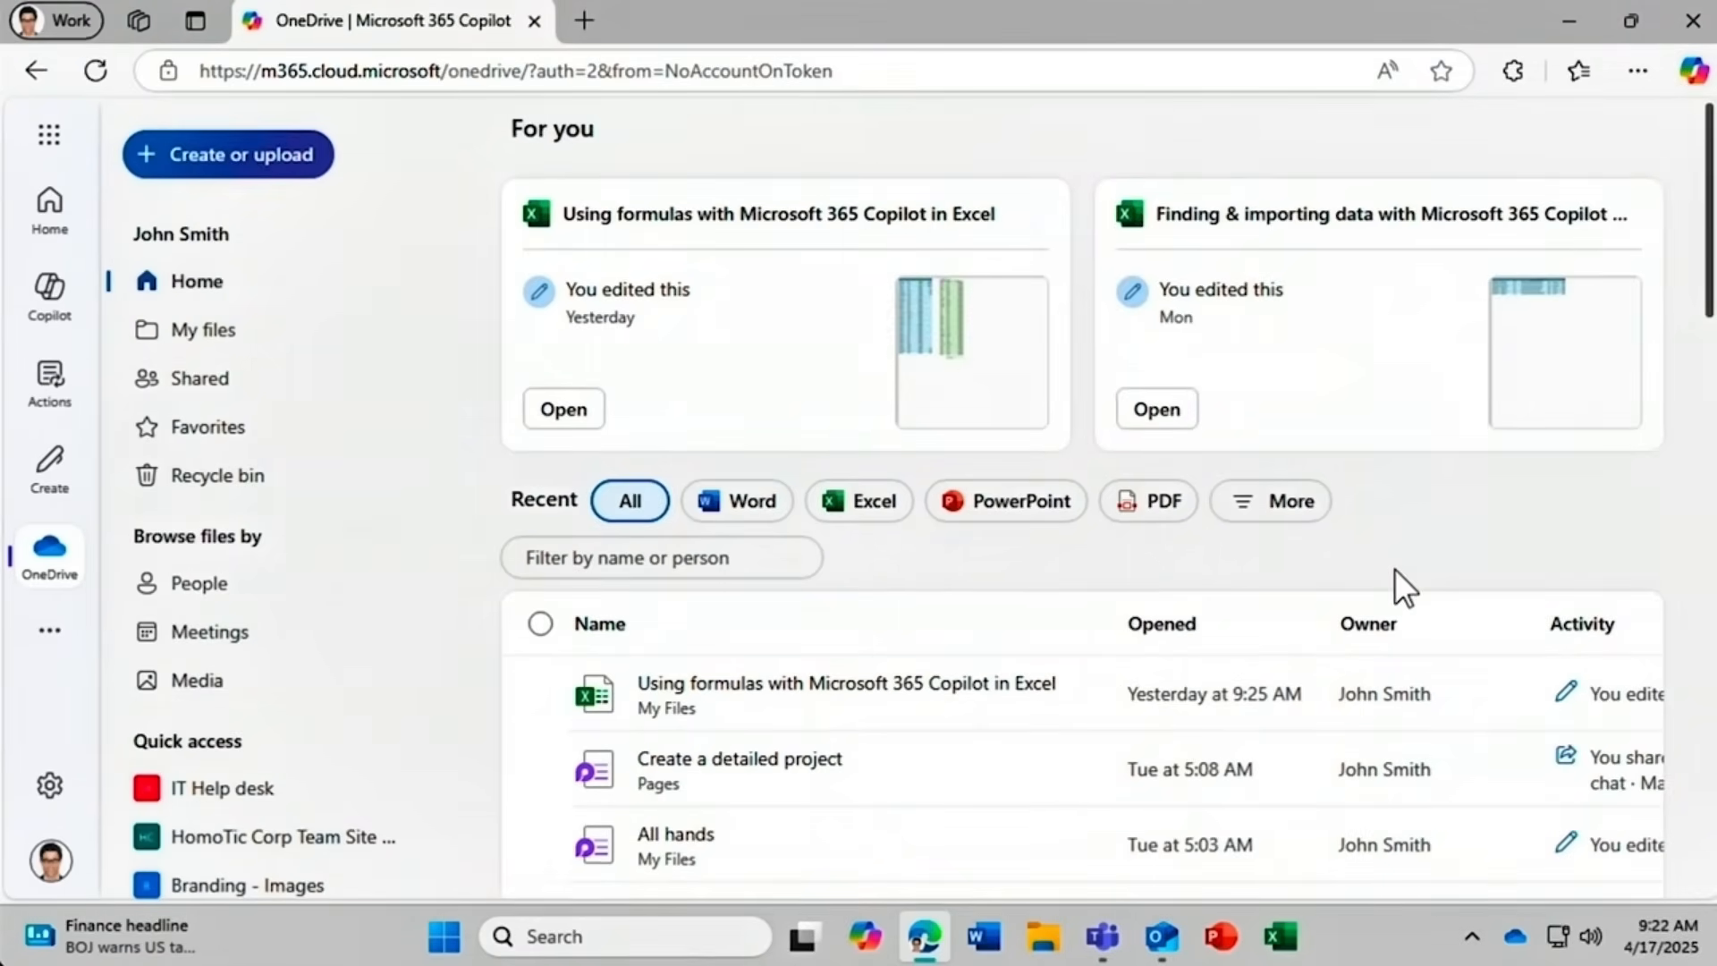
Open the Copilot app from Teams' app rail, then switch back to the Edge browser.
left_click(1102, 939)
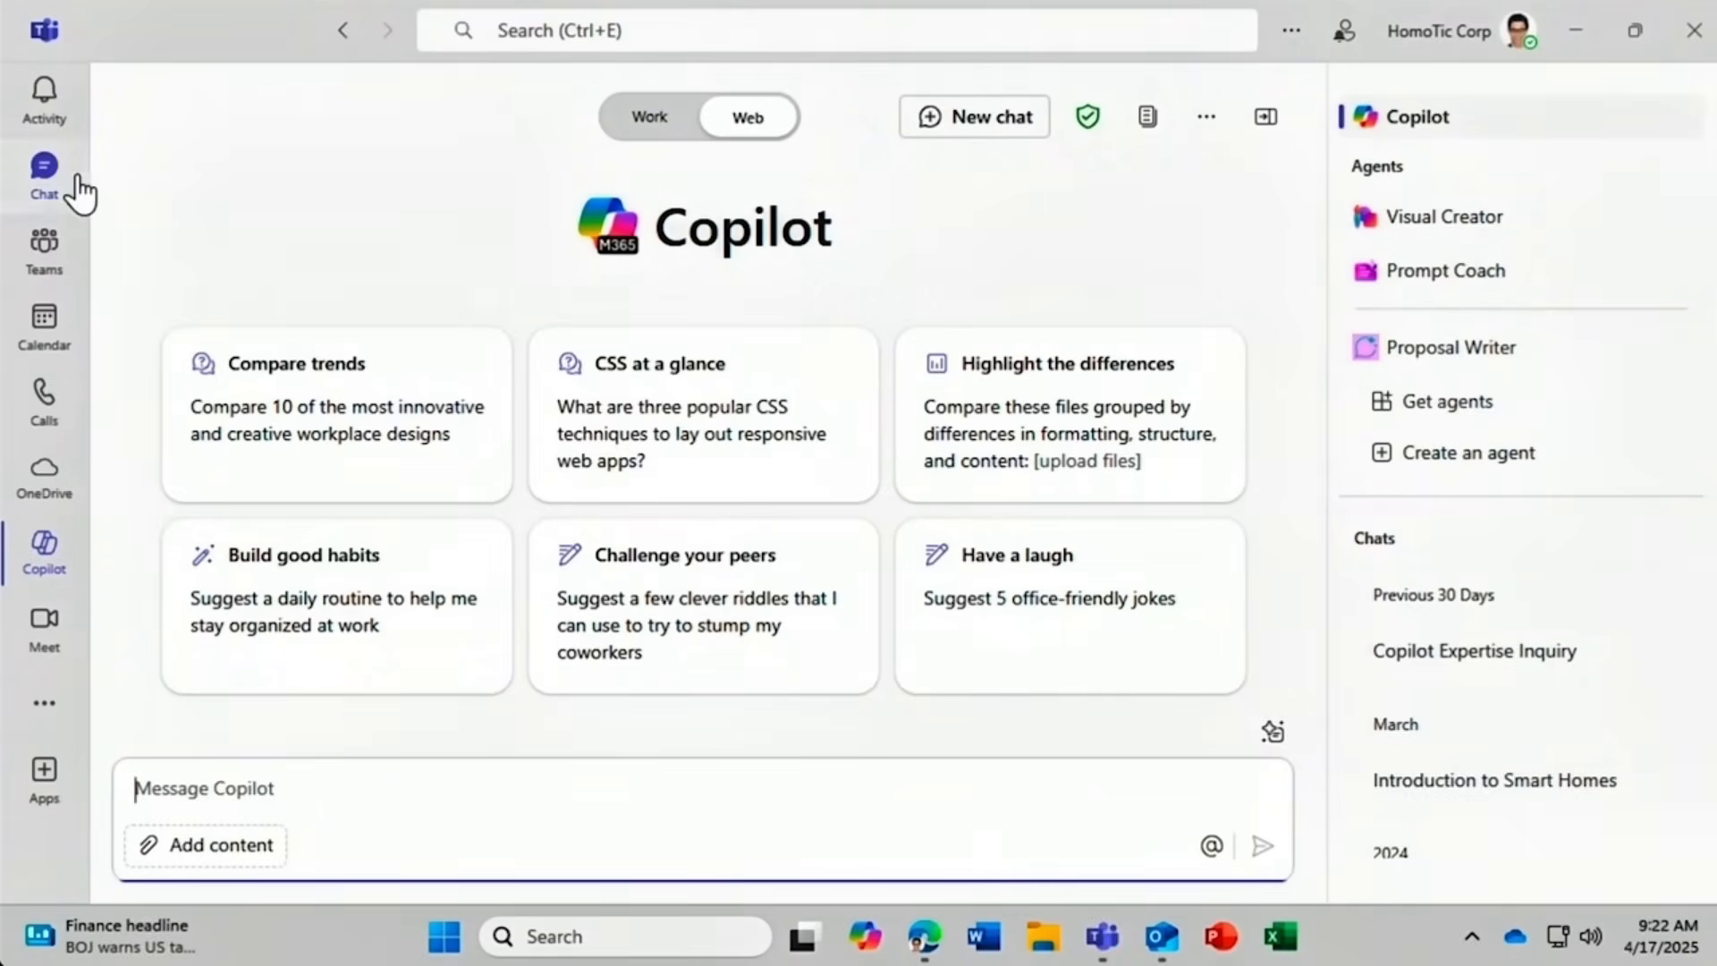
left_click(44, 179)
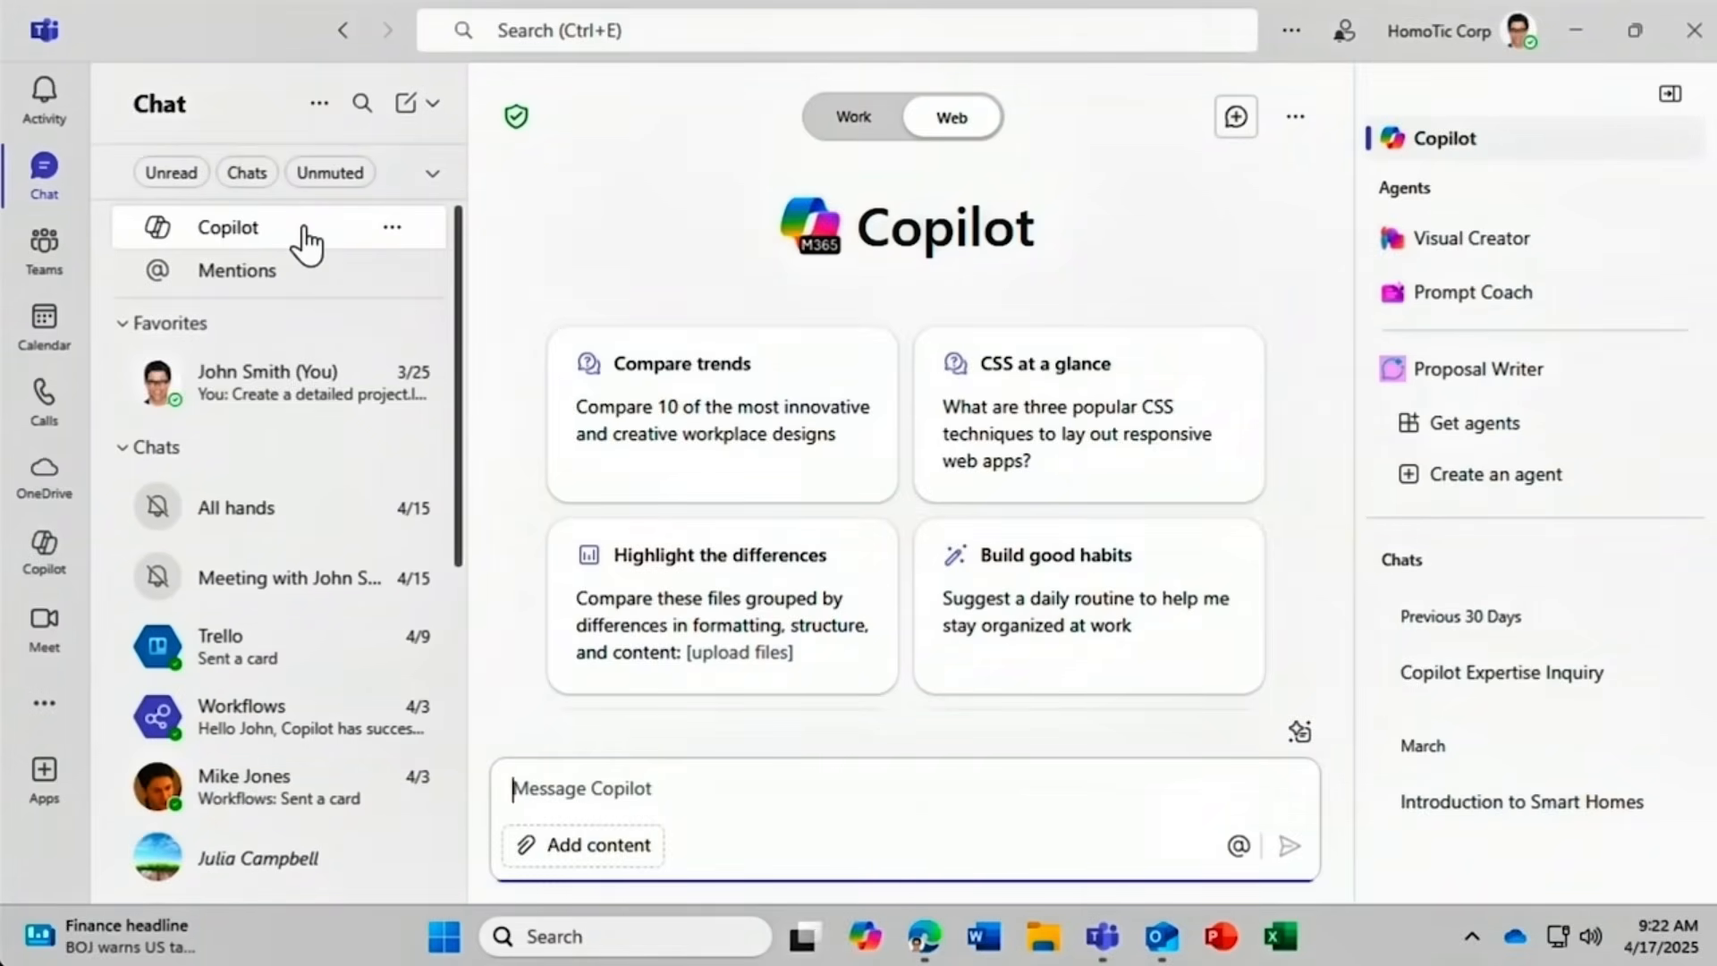
left_click(42, 550)
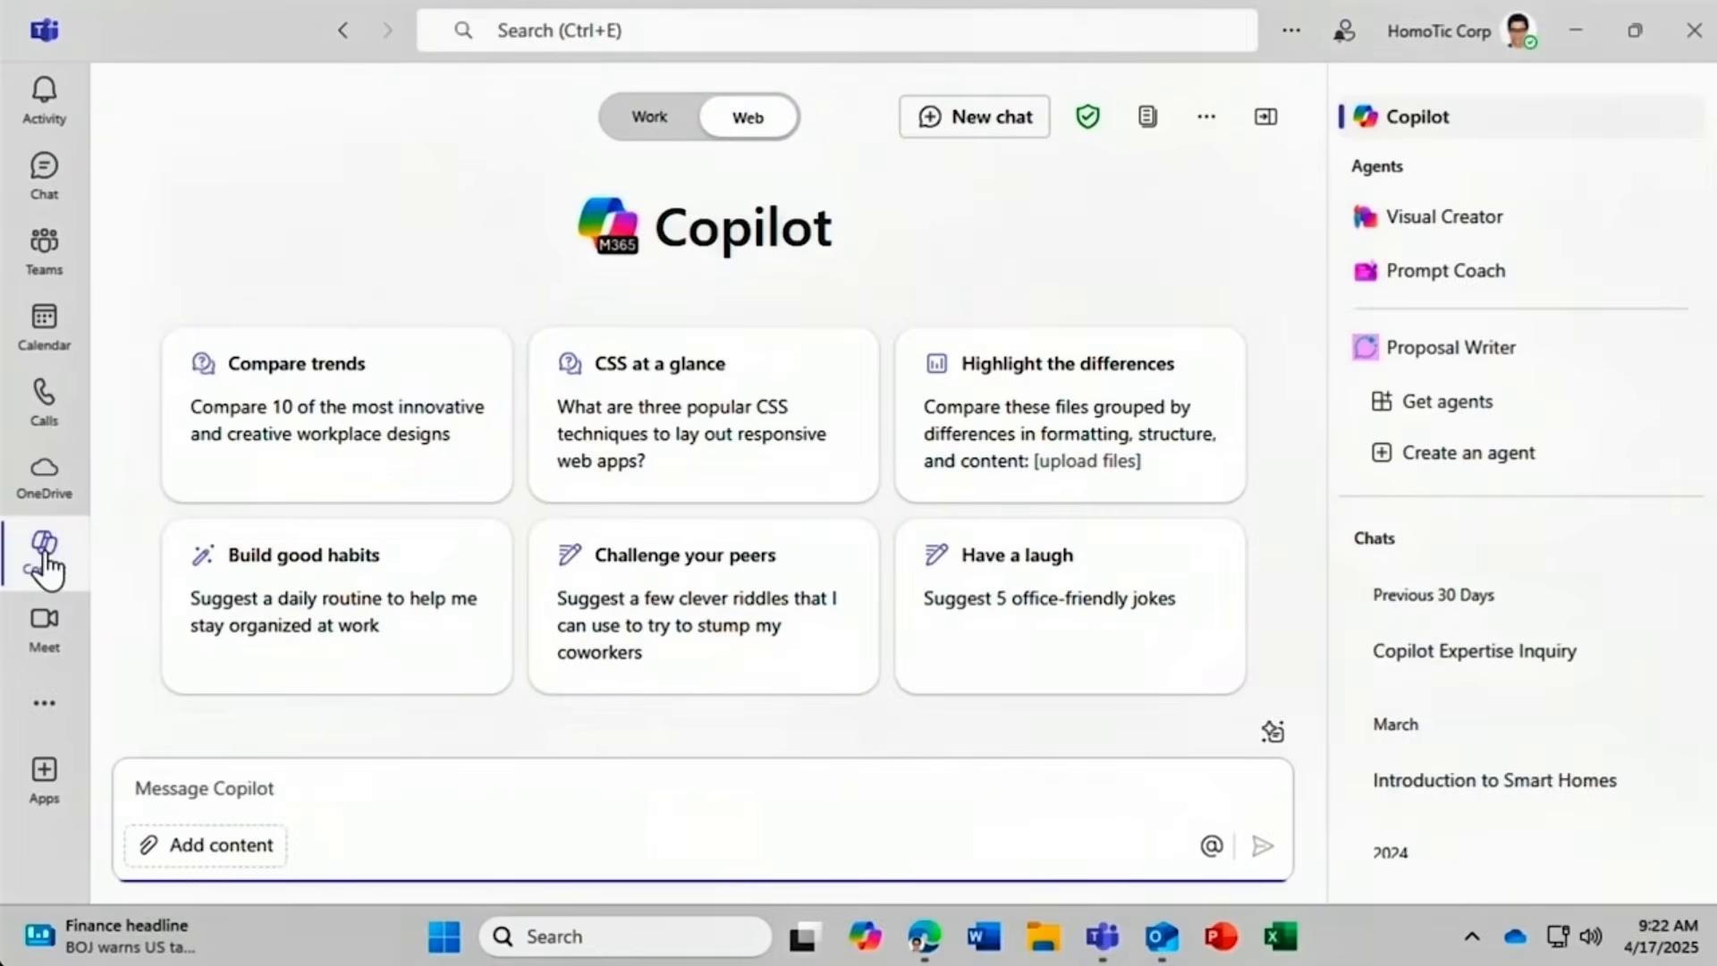
left_click(1163, 939)
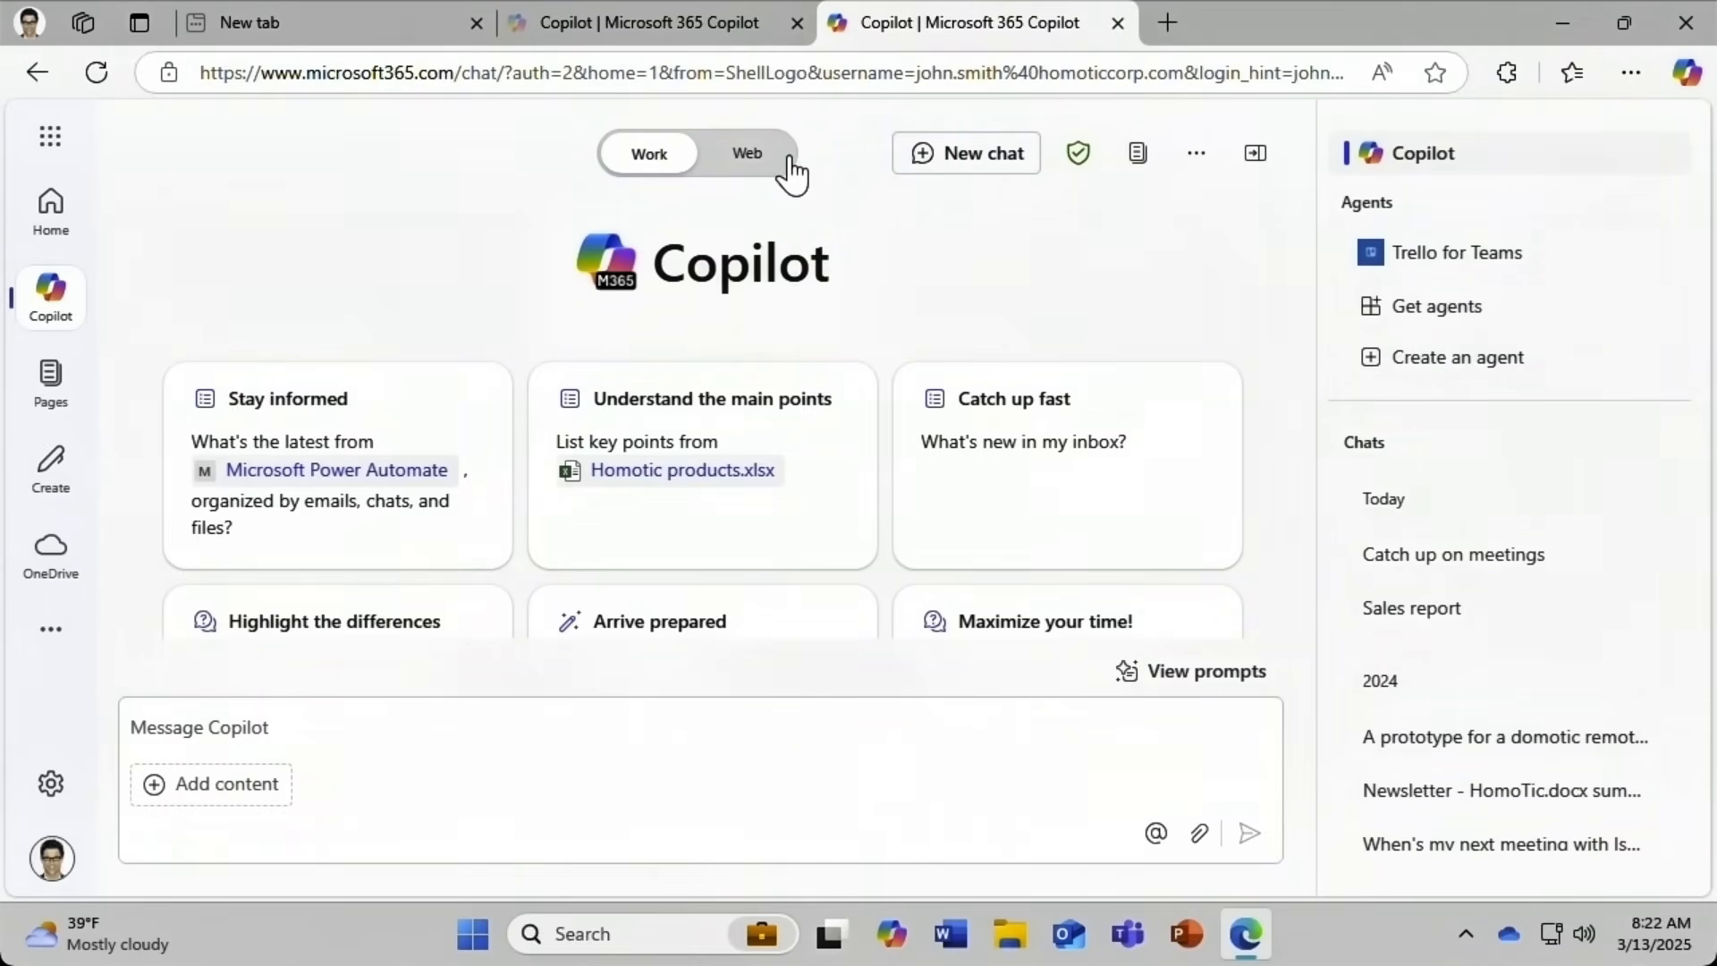
Switch Copilot to Web mode and glance through the ready-made prompt gallery.
left_click(742, 169)
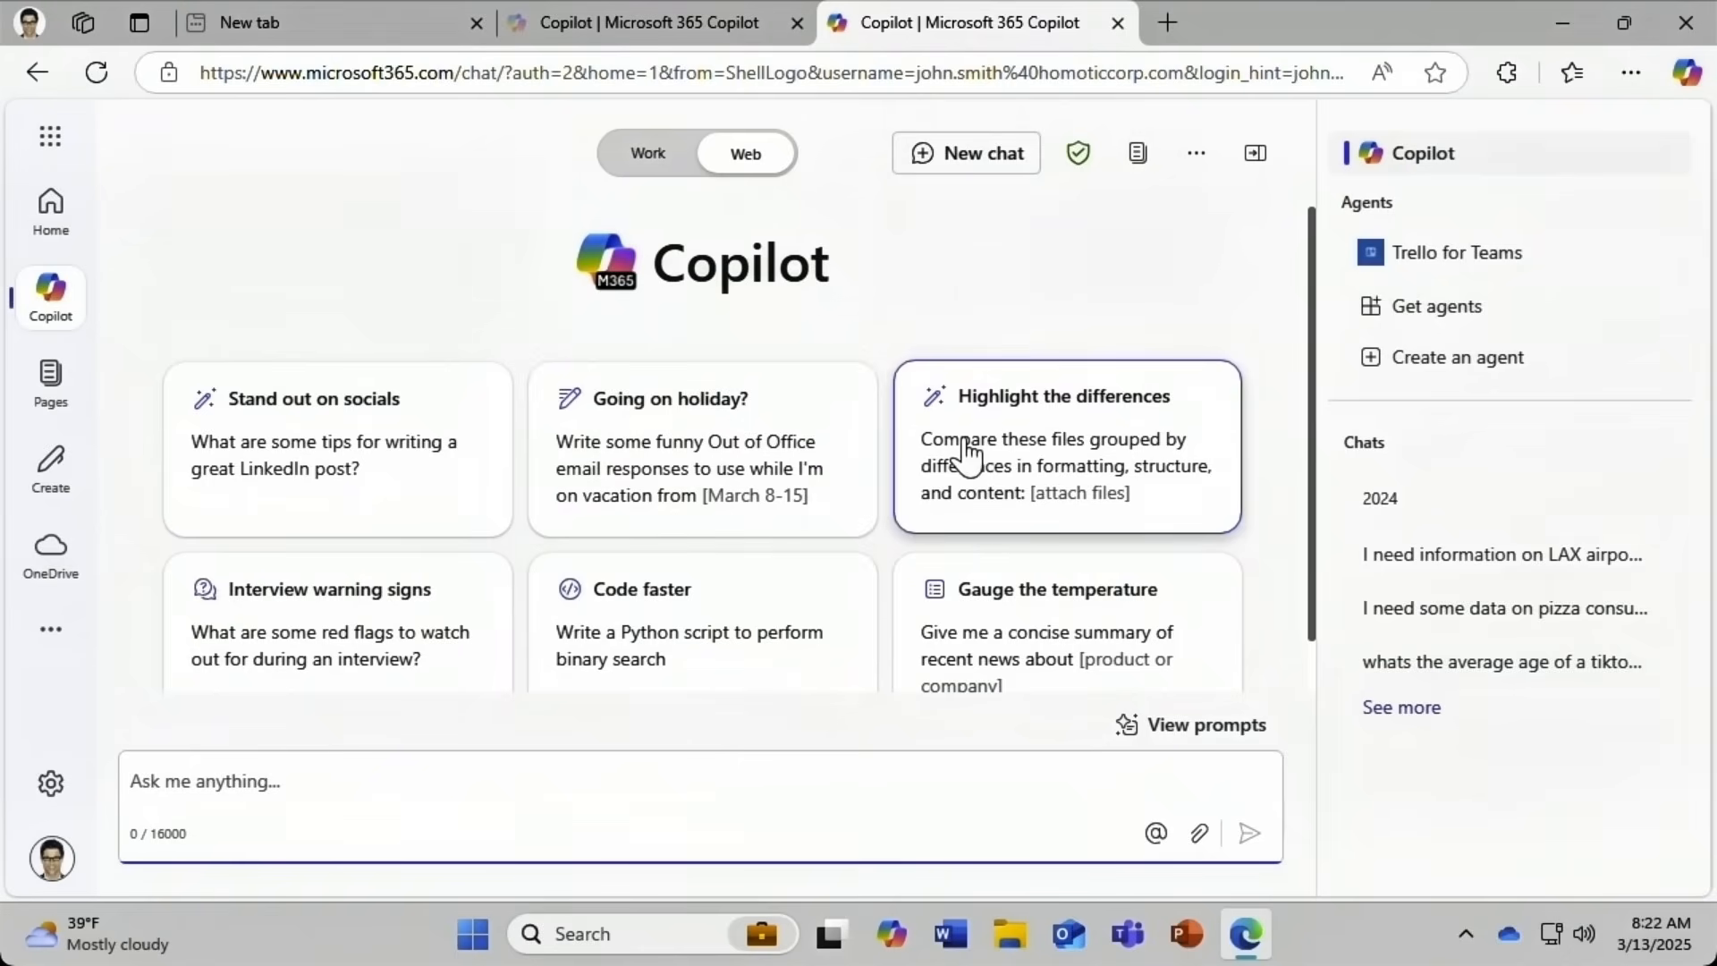
left_click(1225, 727)
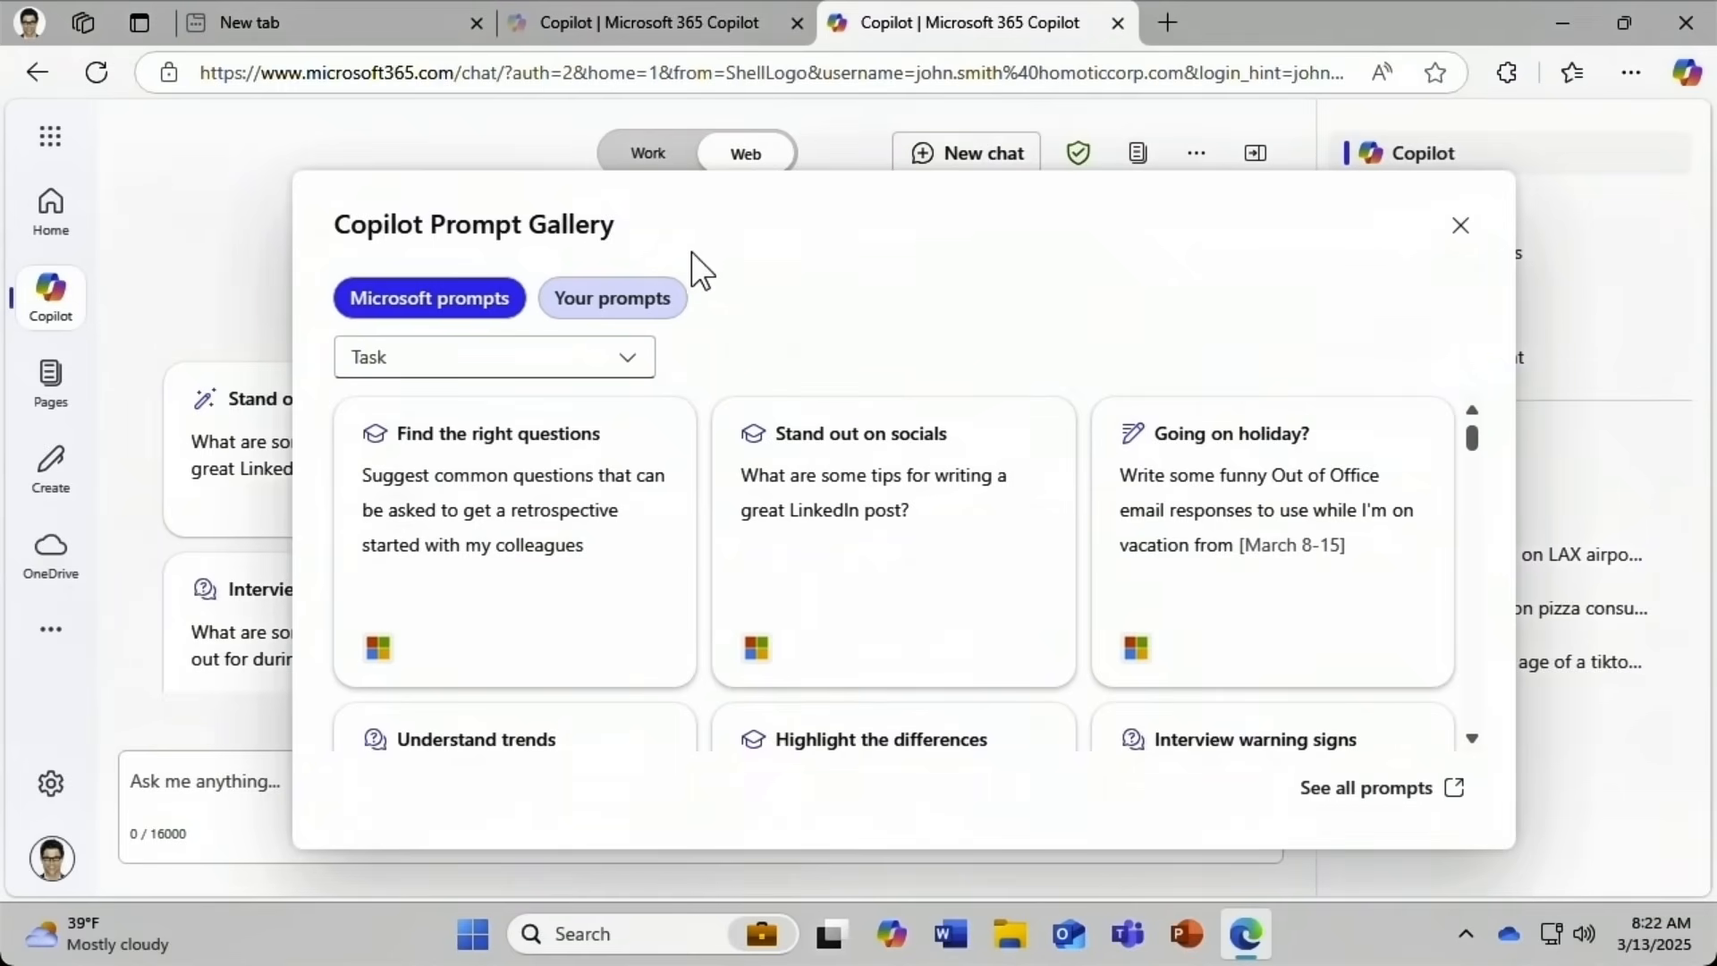
left_click(1463, 228)
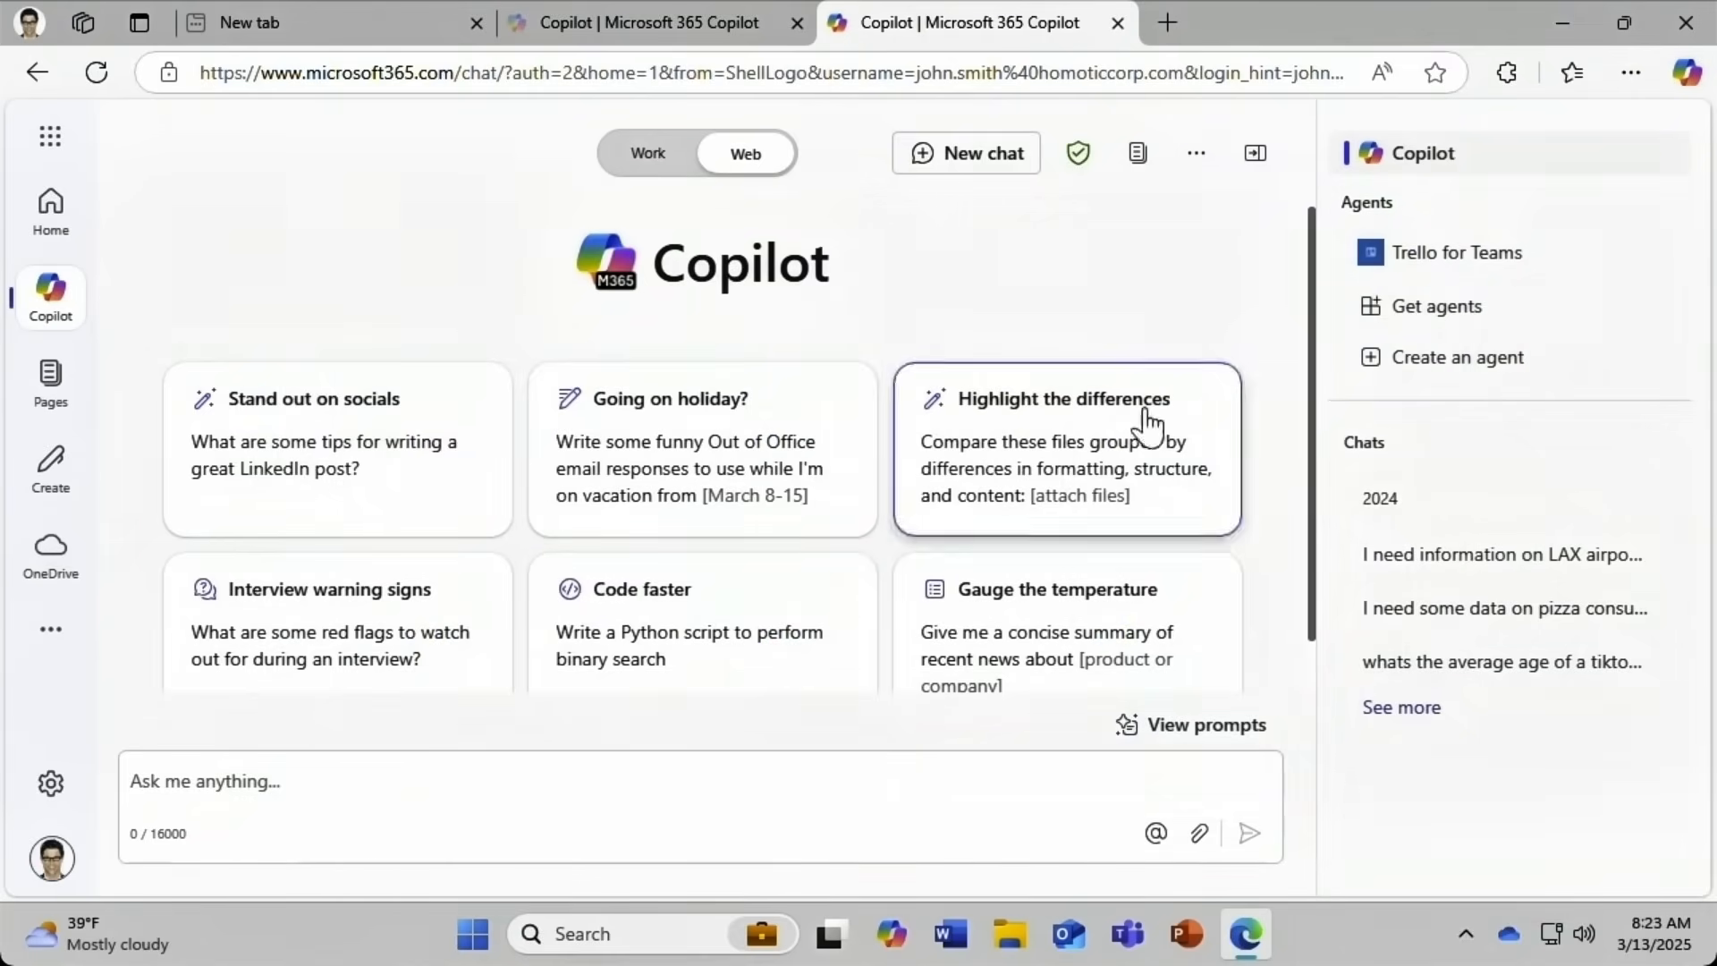
Ask Copilot 'What is a smart home?'.
left_click(139, 768)
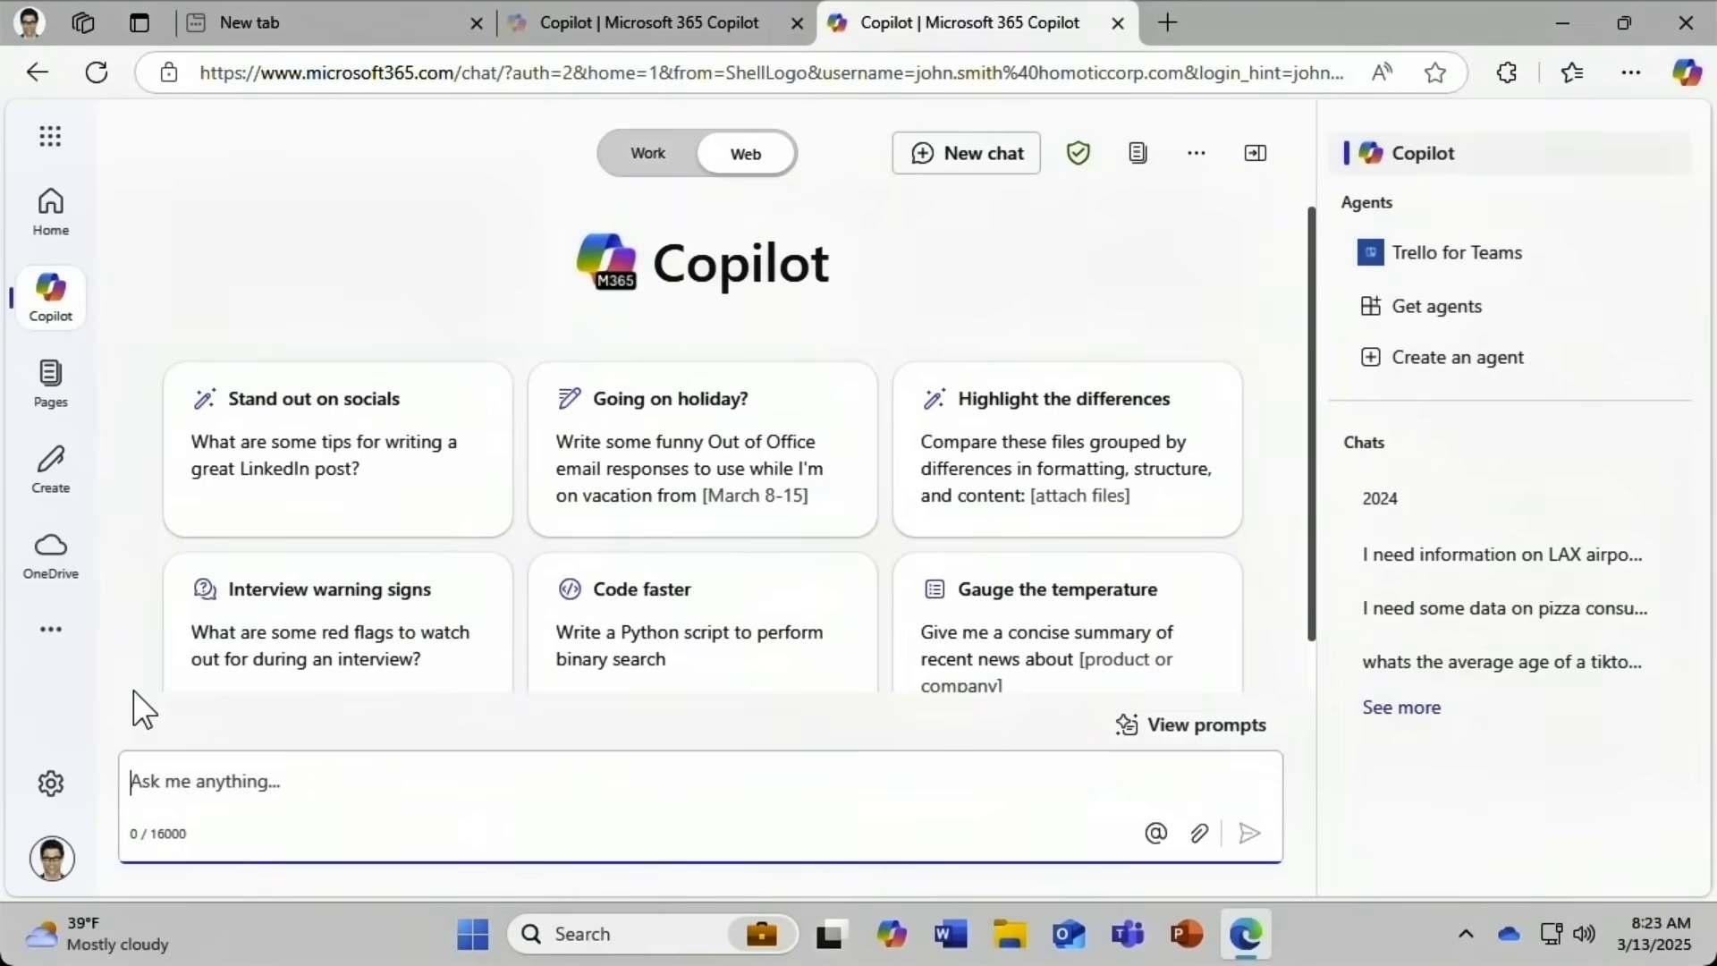
type("What is a smart home?")
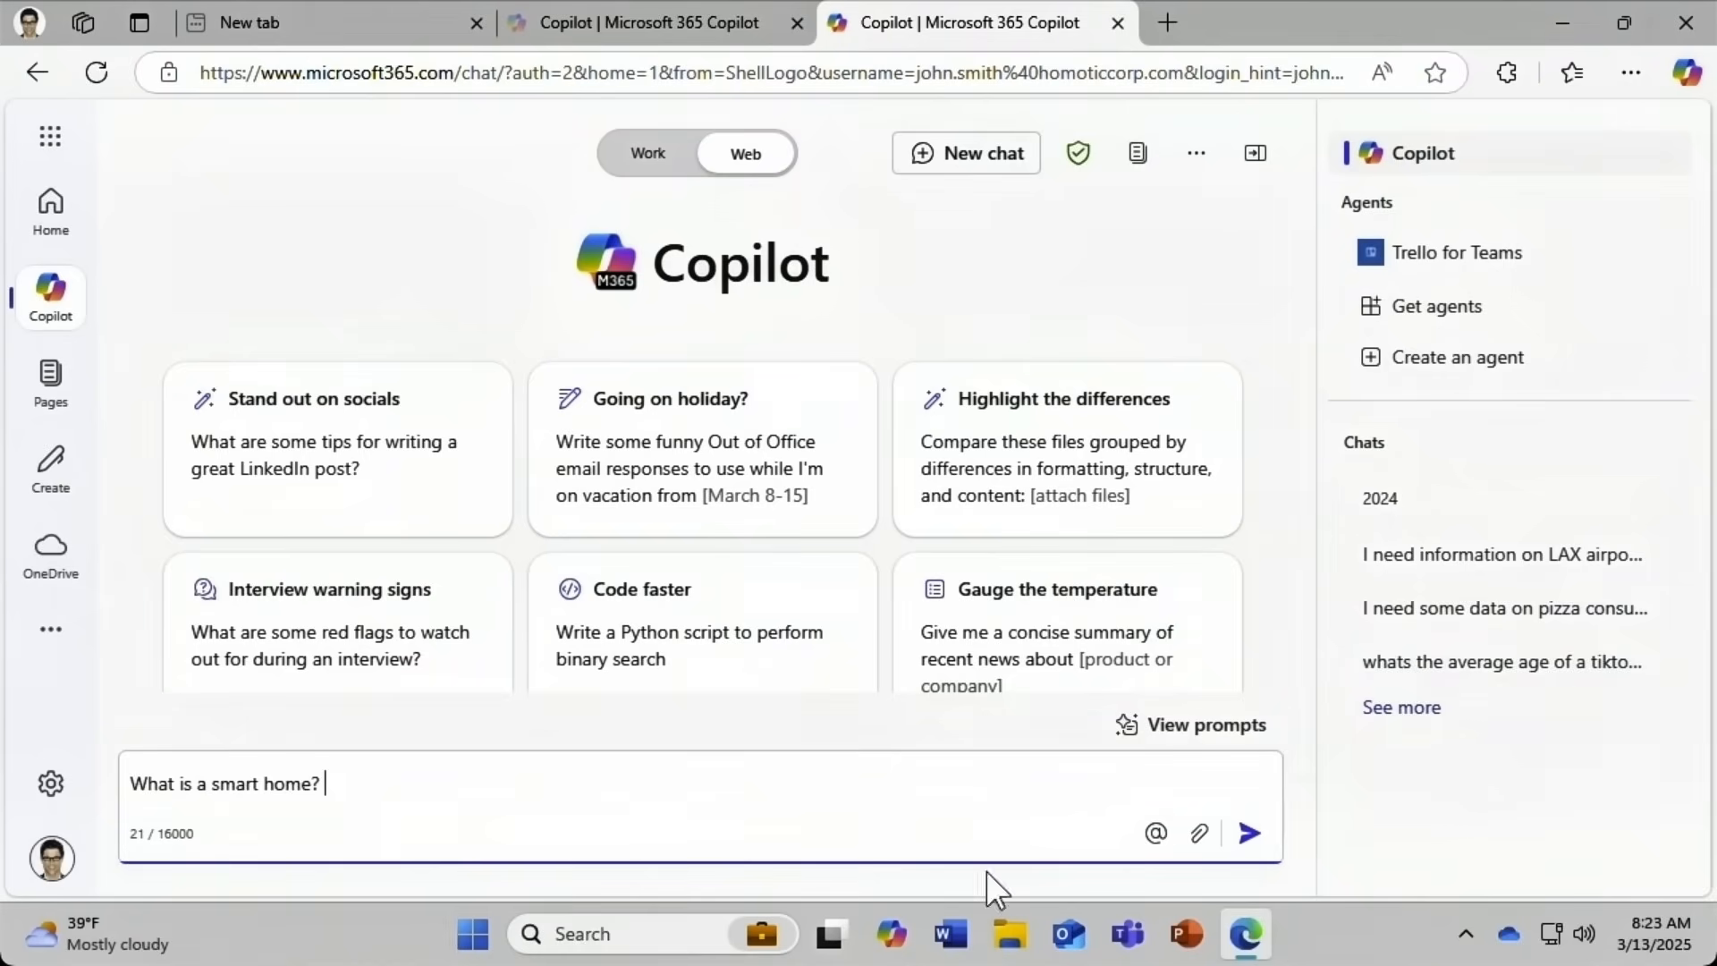
left_click(1250, 833)
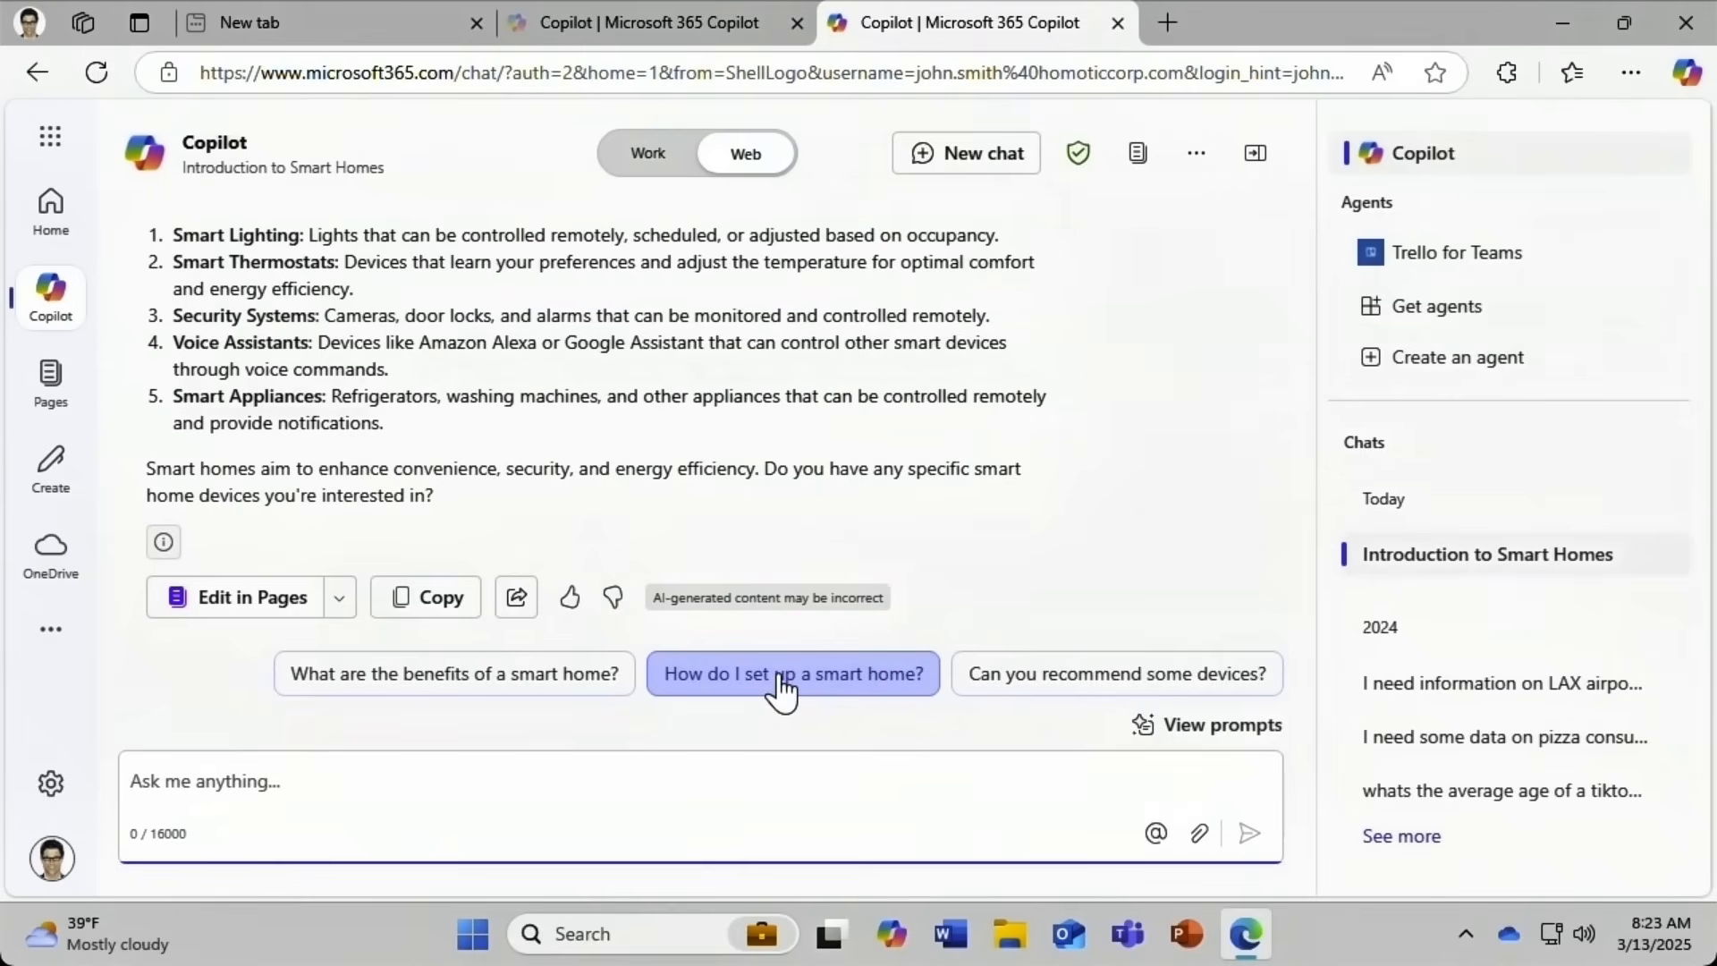
Send the suggested follow-up 'Can you recommend some devices?'.
left_click(1003, 685)
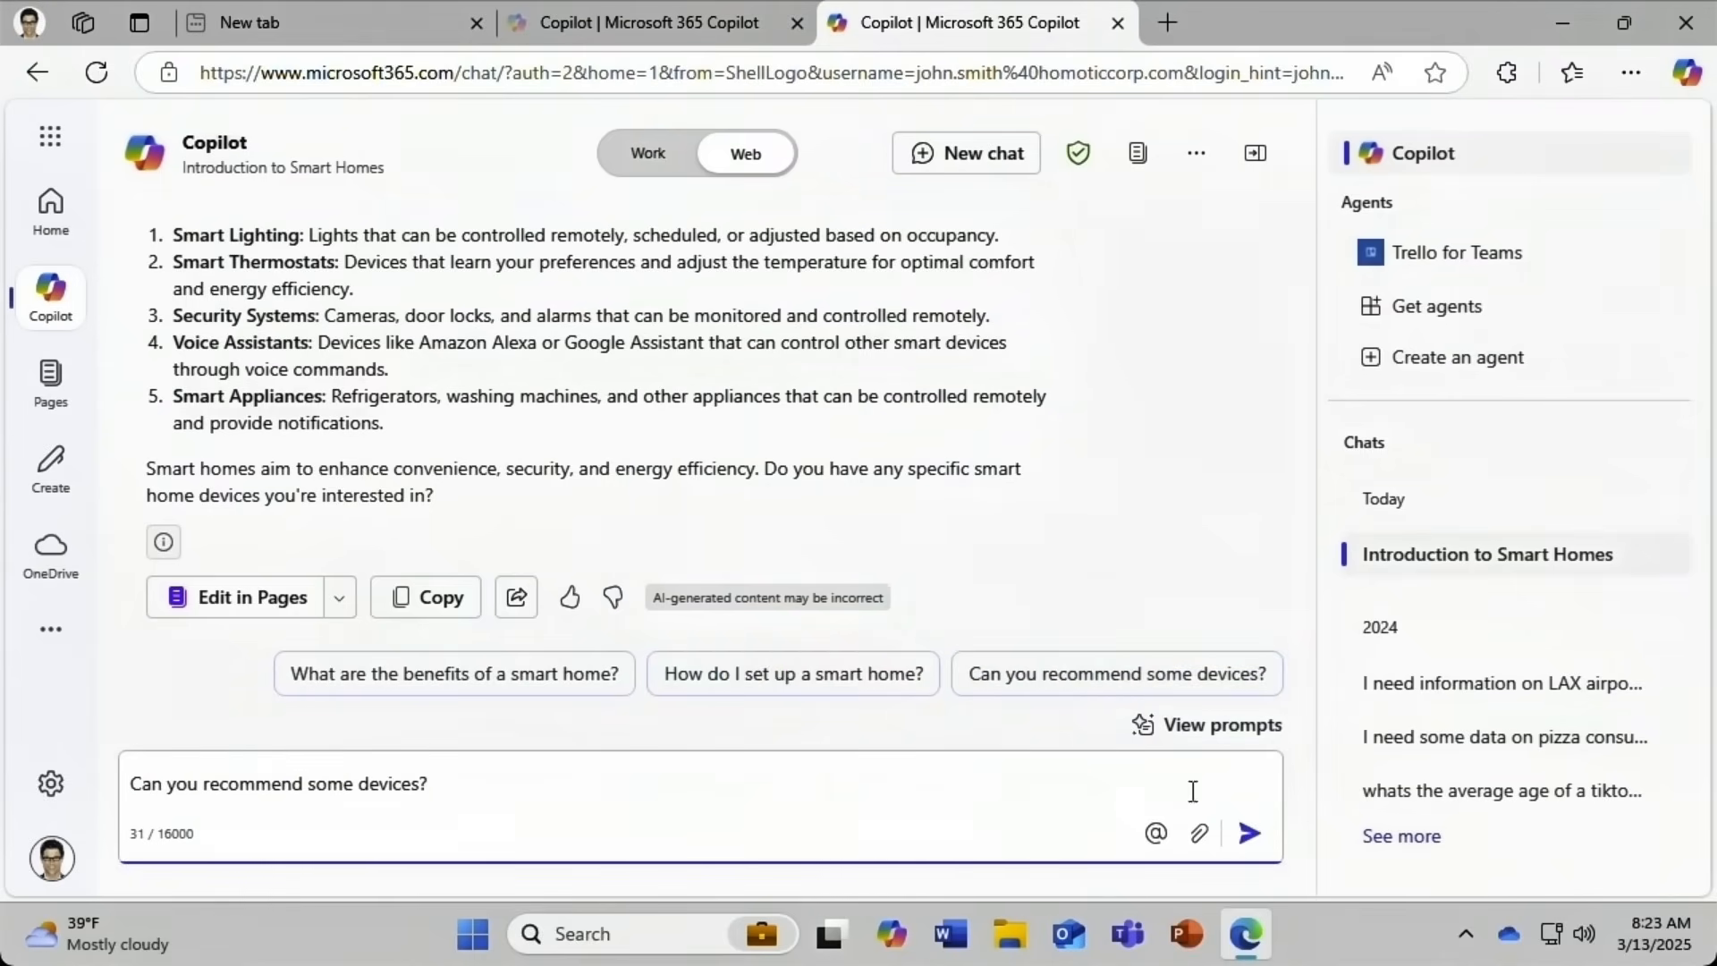
left_click(1244, 843)
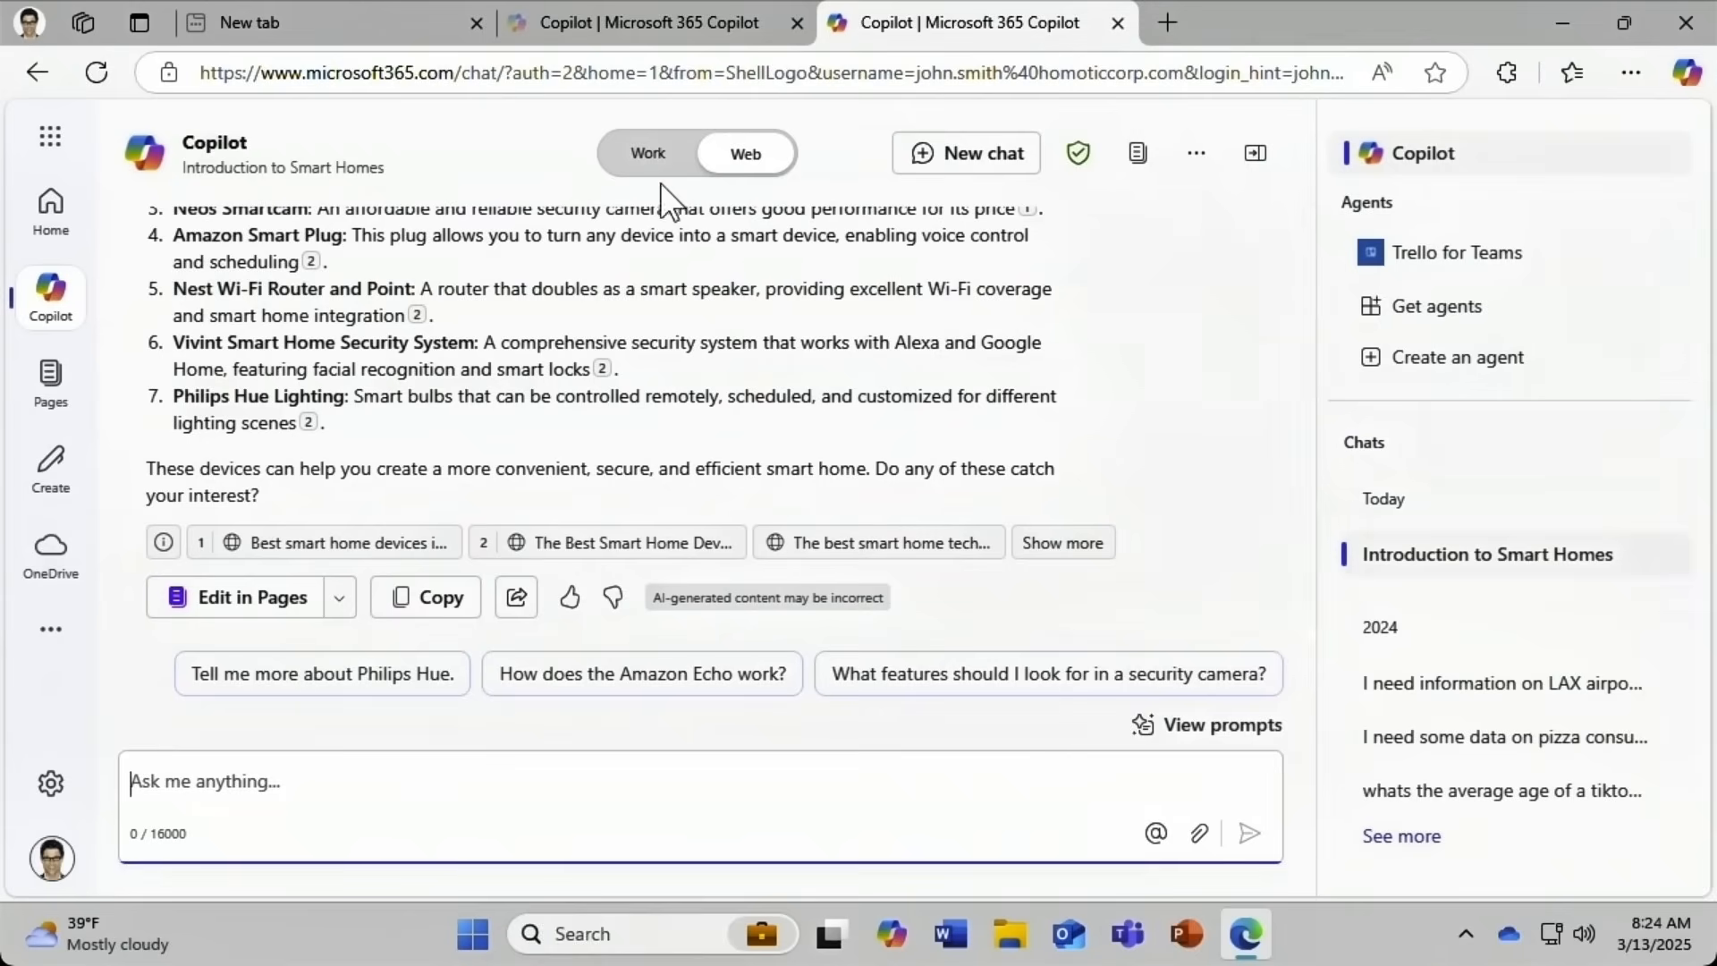
Switch Copilot to Work mode and view the options showing web content is included in responses.
left_click(634, 159)
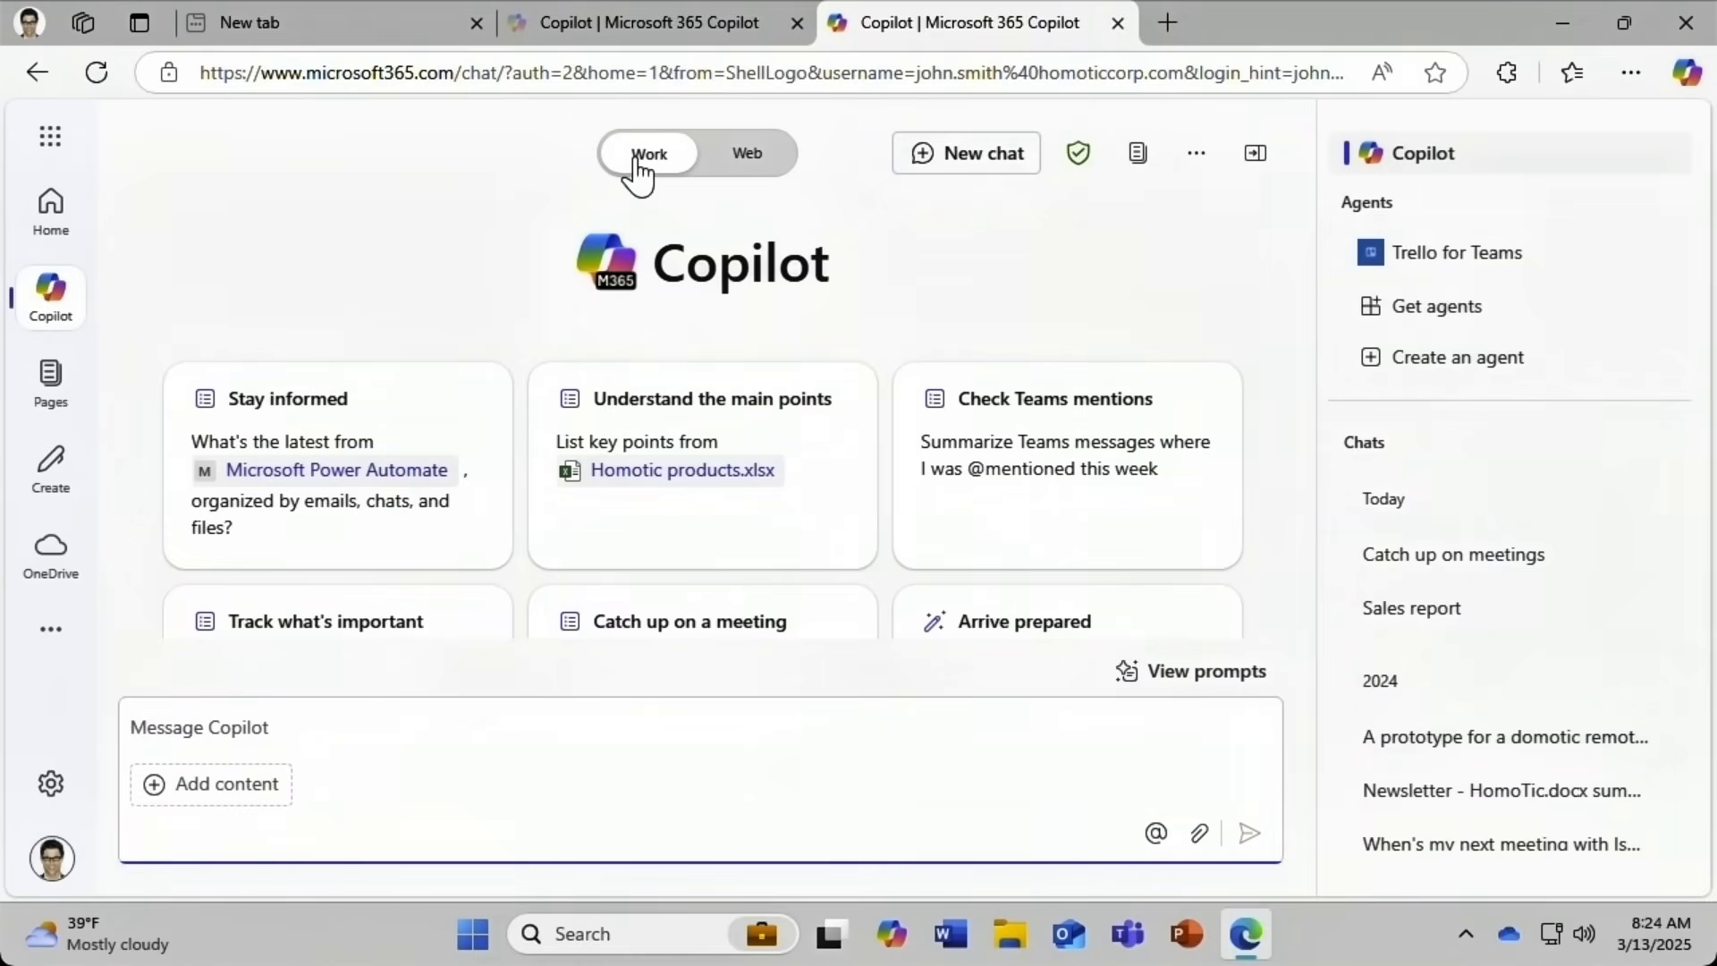
left_click(1196, 156)
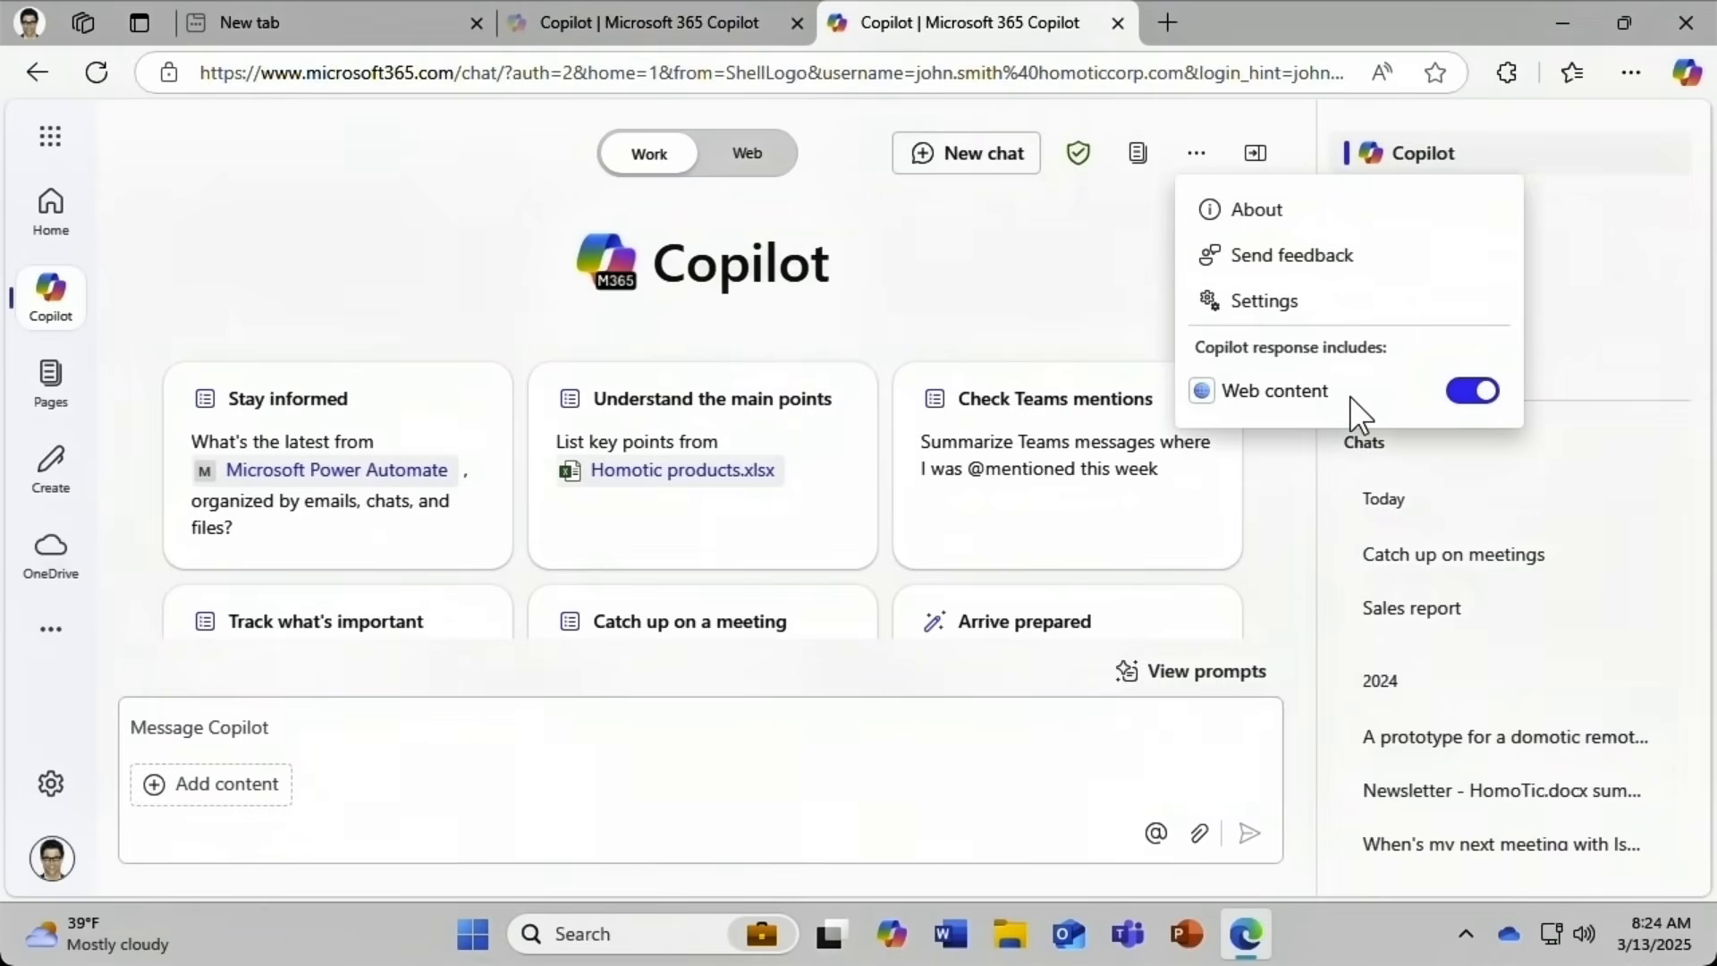
Dismiss the response options menu to reveal the Work-mode chat home and its prompt cards.
left_click(1121, 347)
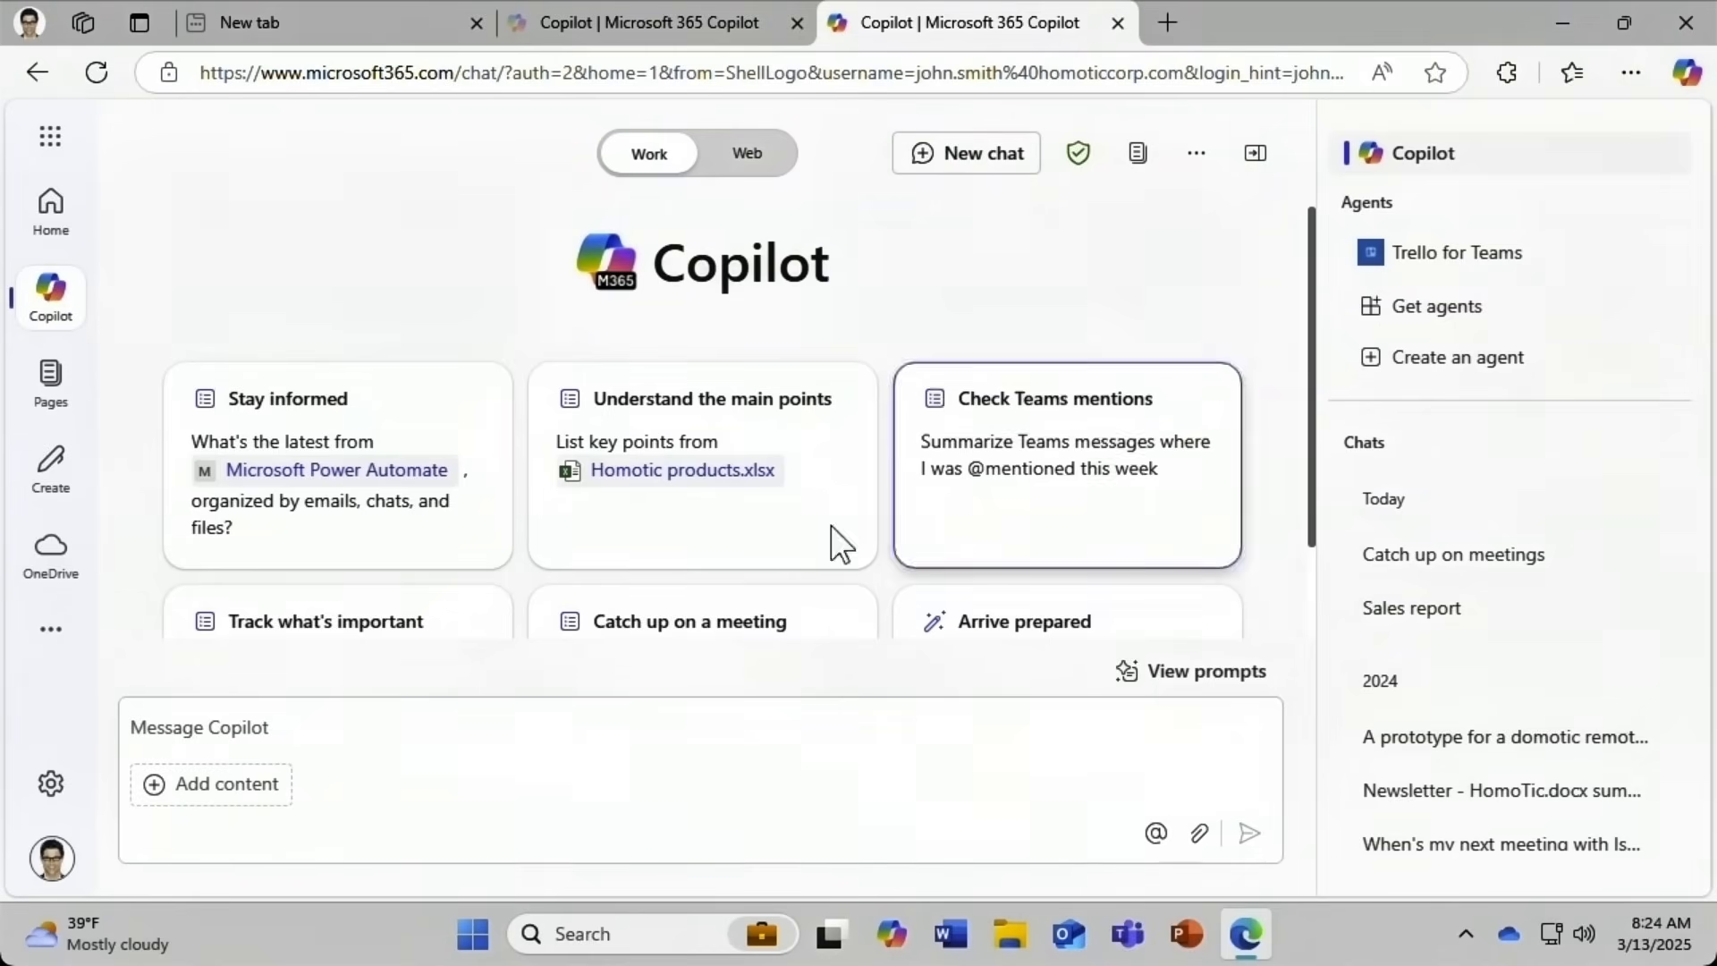
Type / in the message box and browse the People, Files, Meetings and Emails filters, ending on People.
left_click(175, 727)
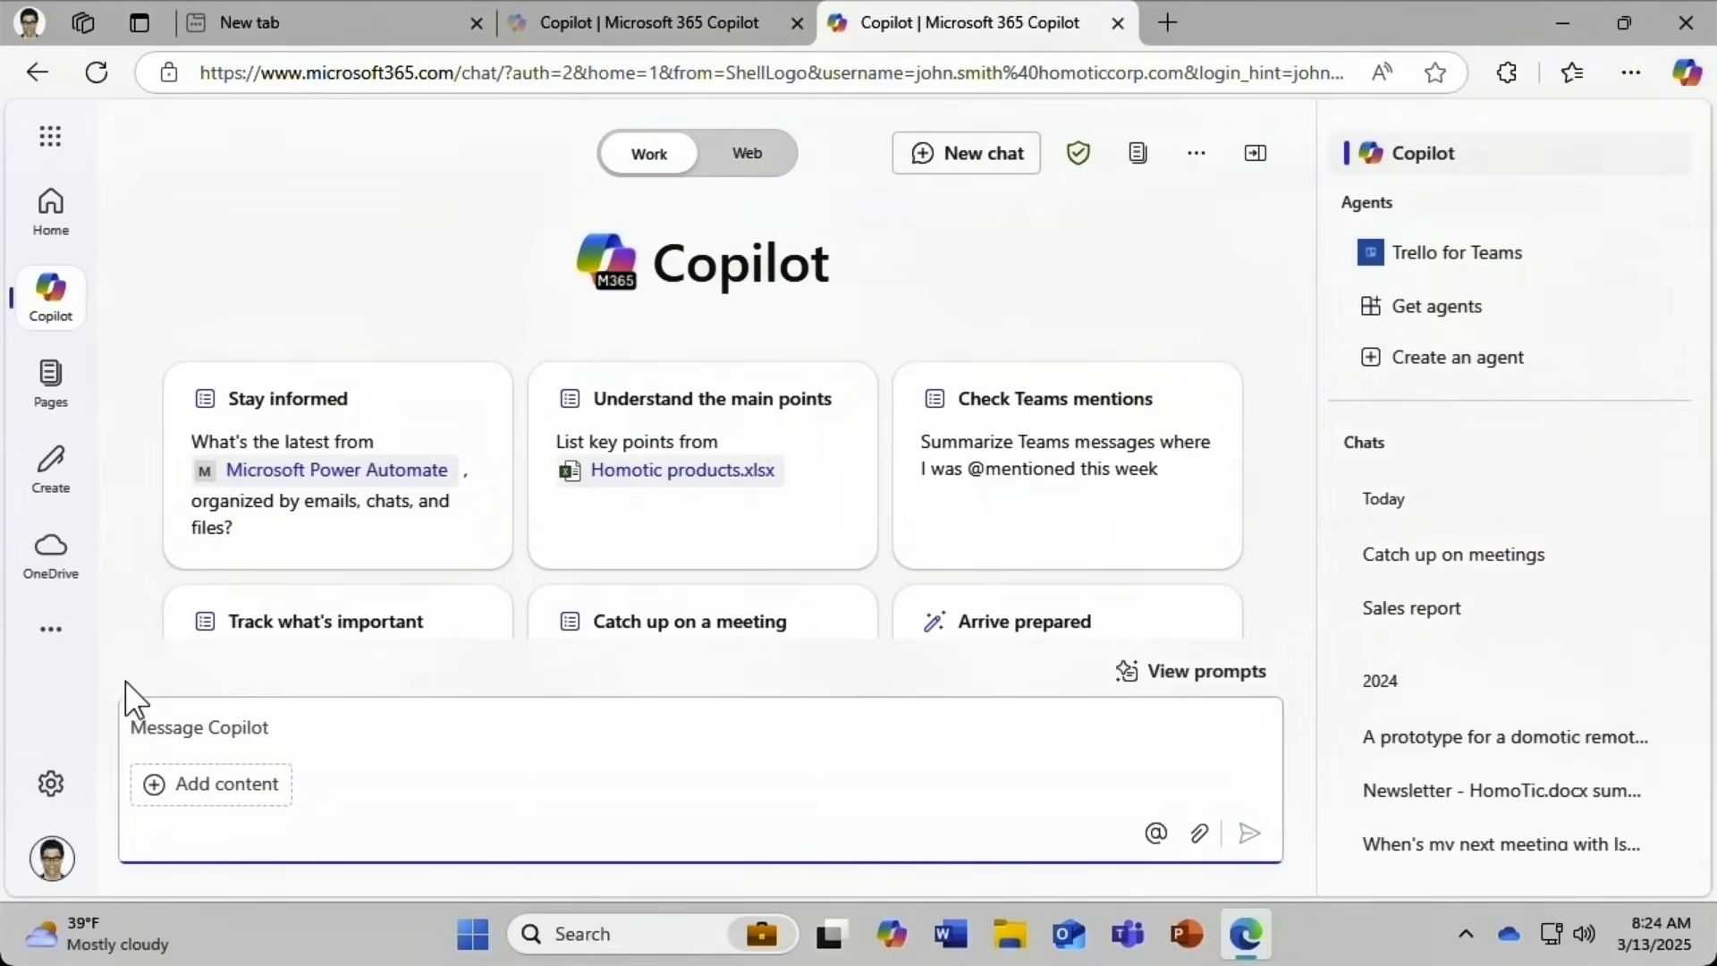
type("/")
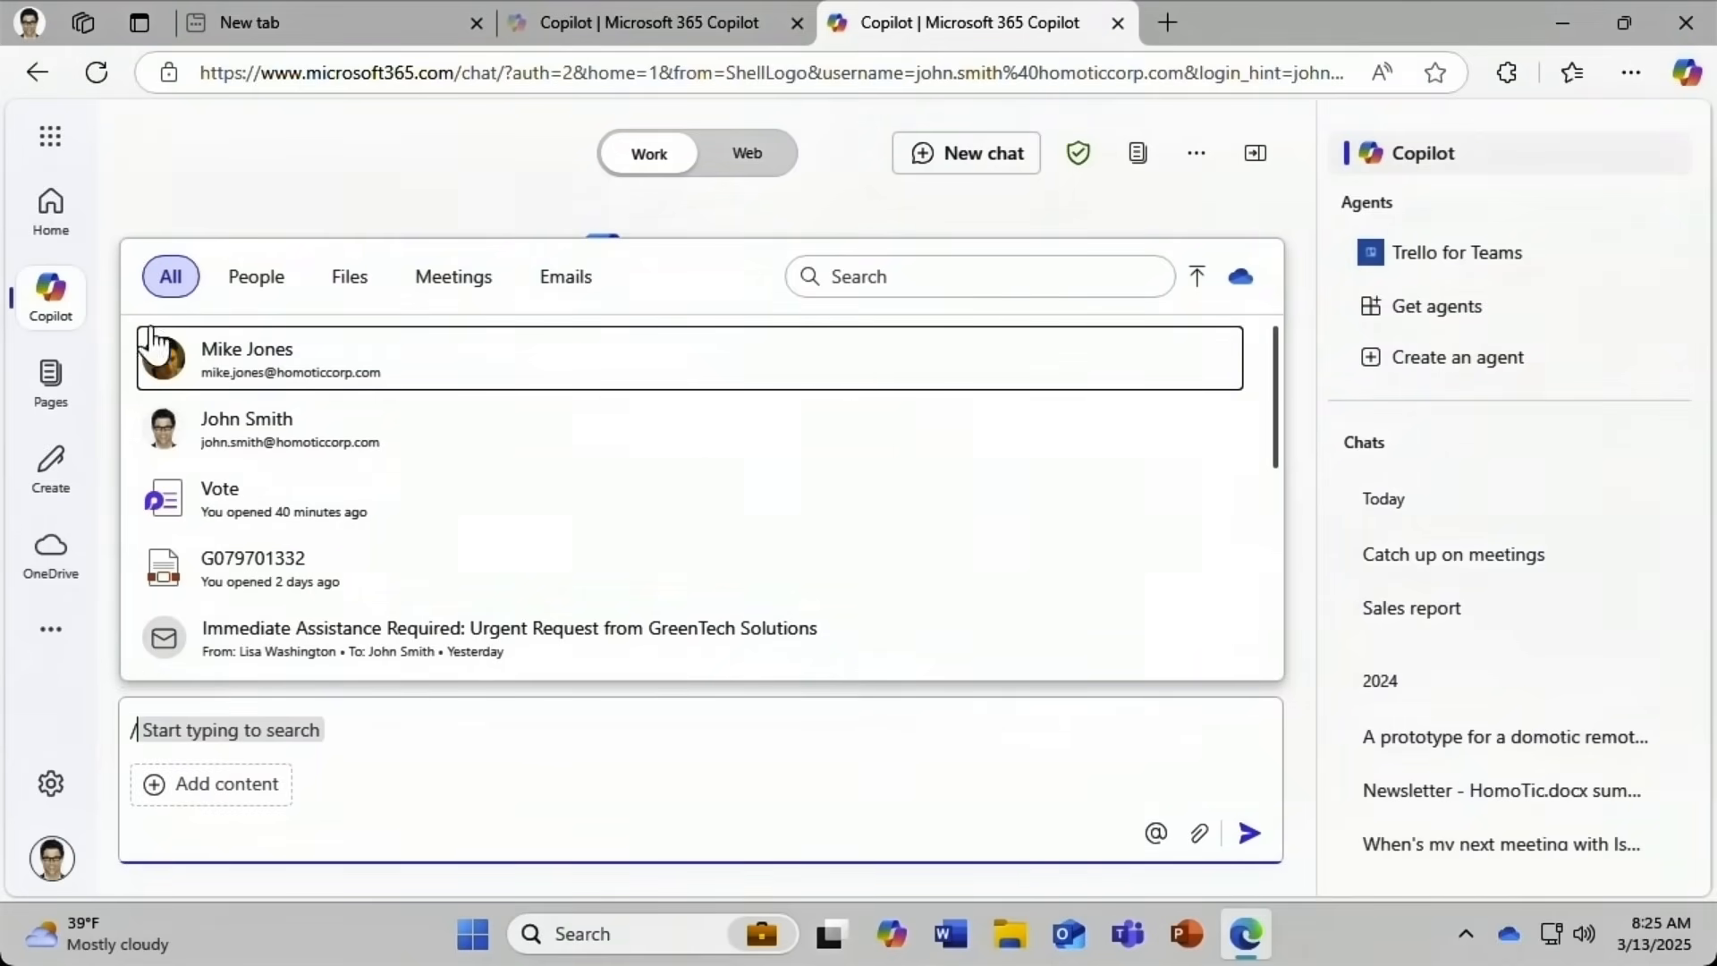
left_click(254, 288)
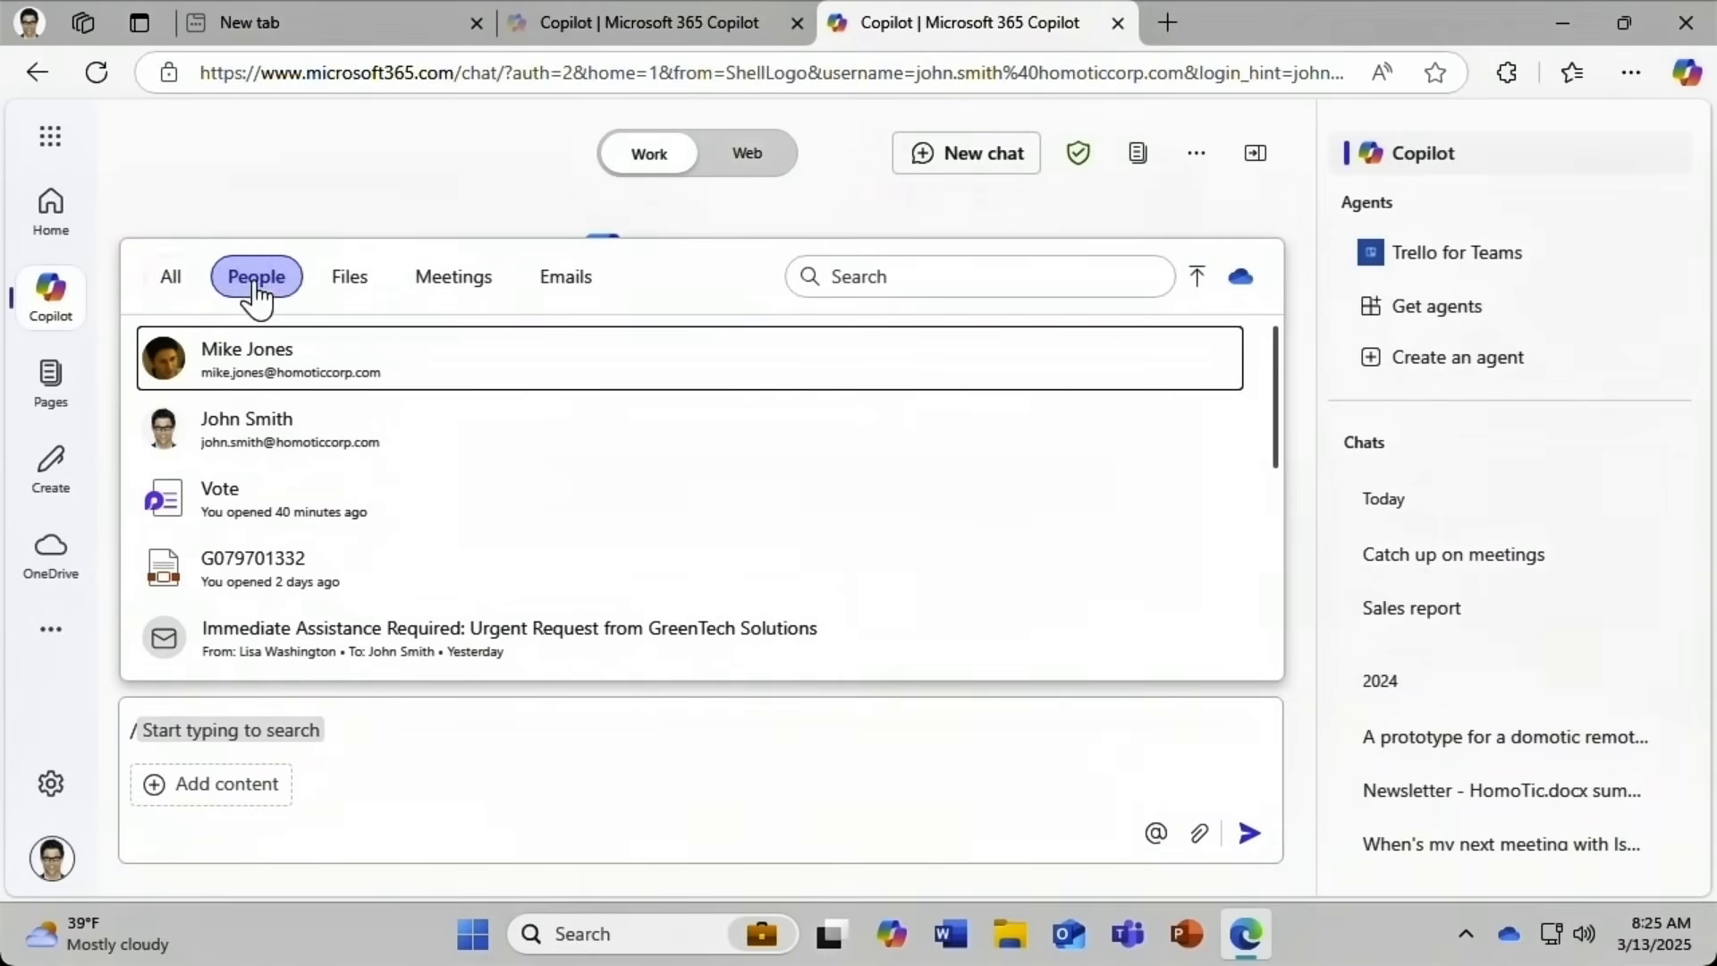
left_click(350, 284)
left_click(450, 284)
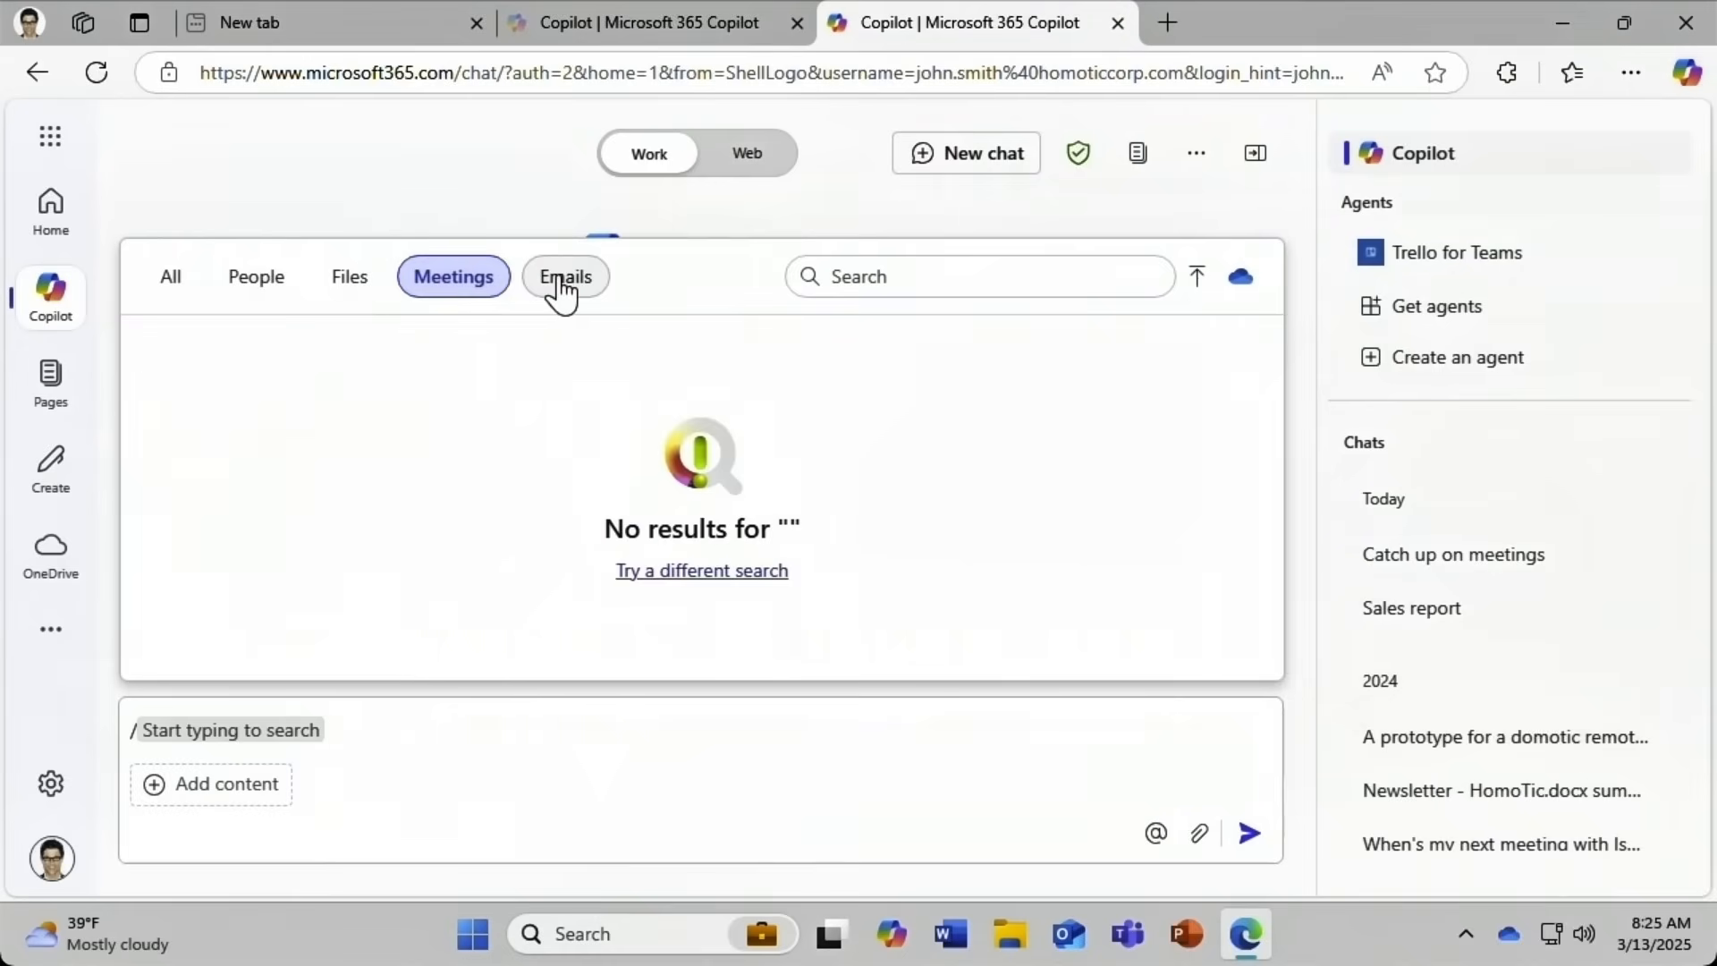
left_click(562, 284)
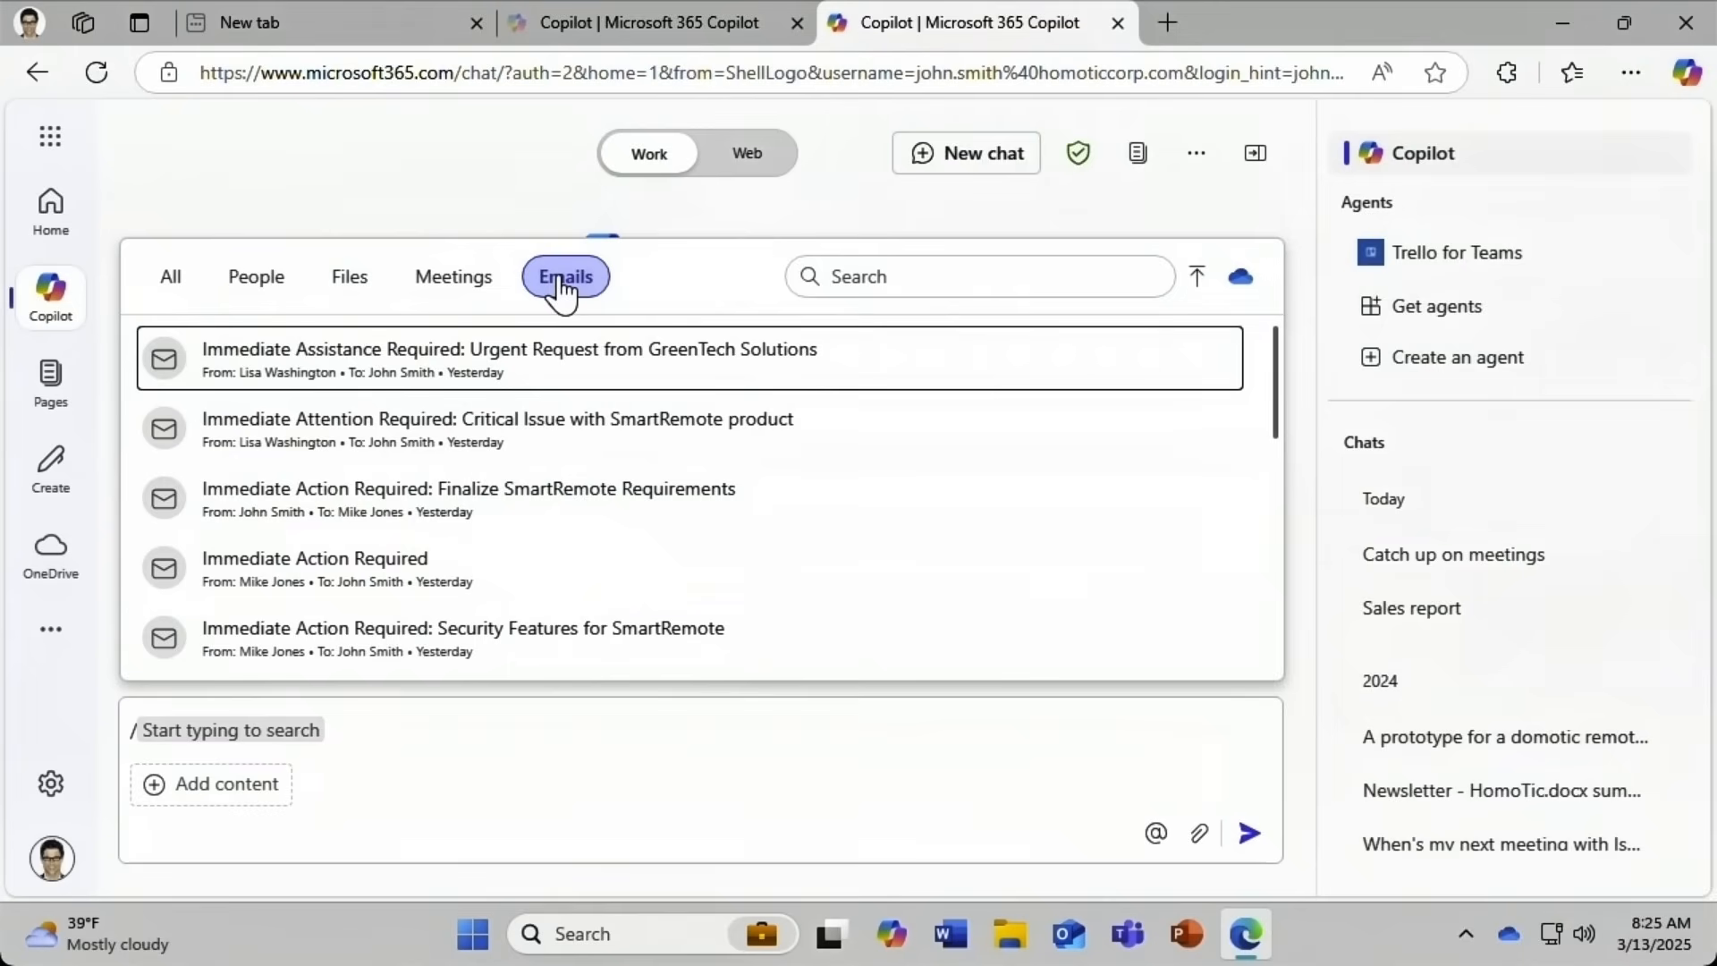
left_click(264, 286)
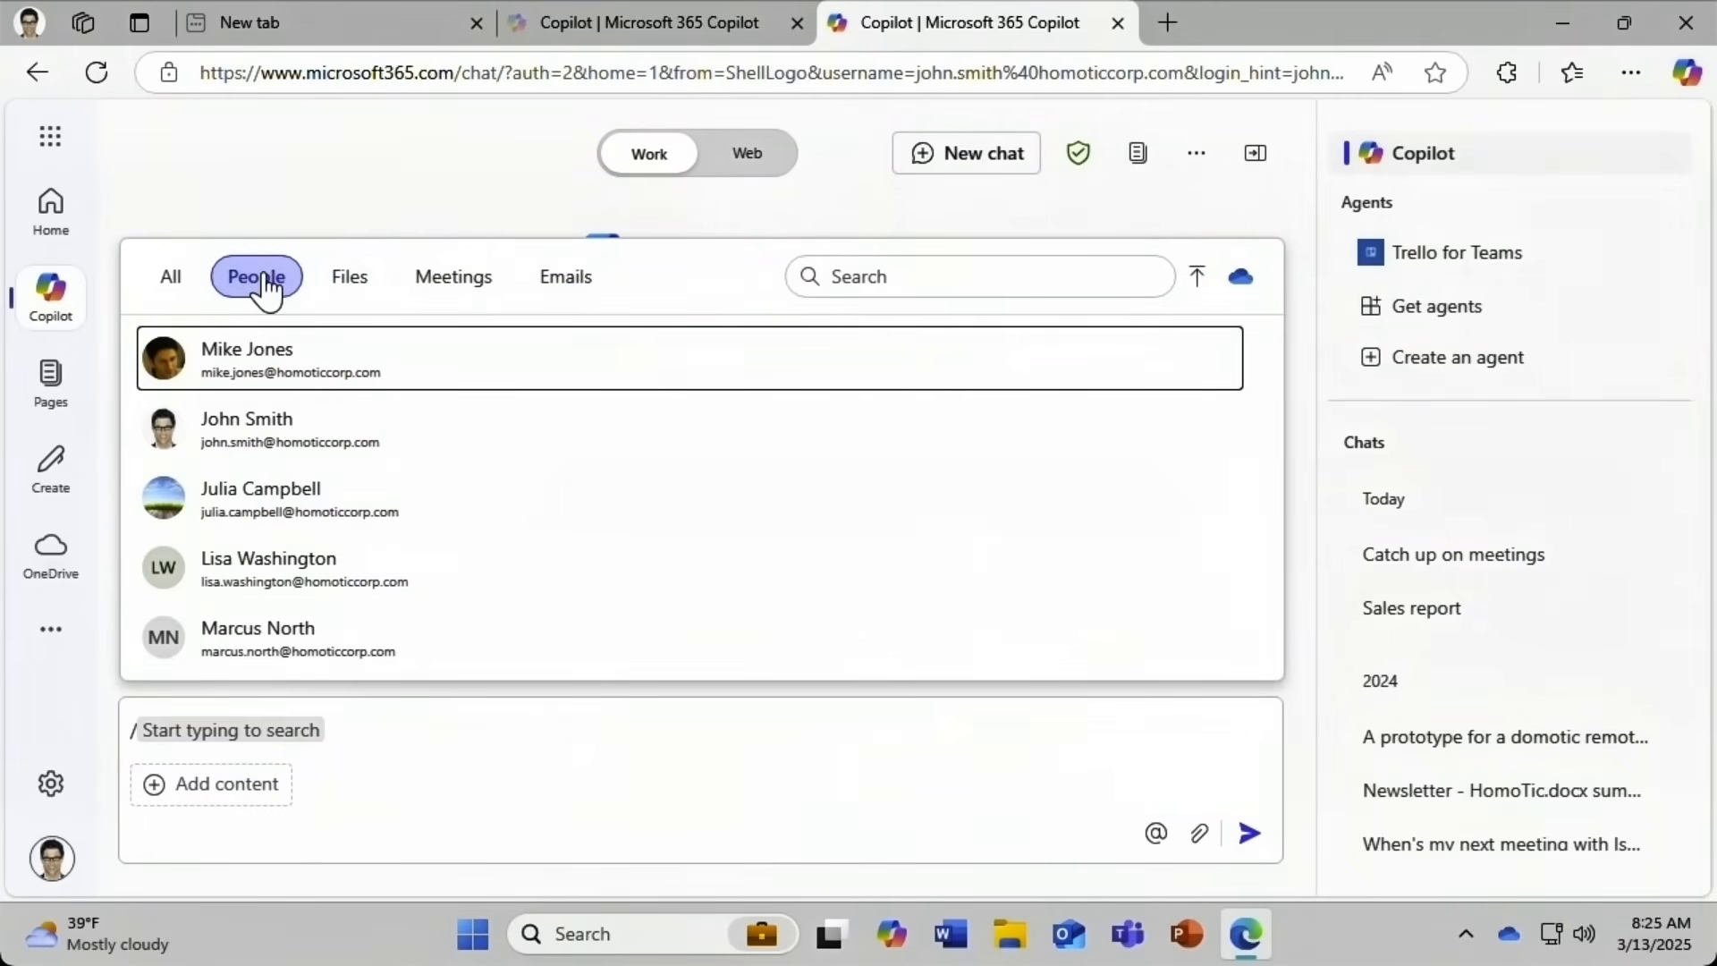
Reference the first colleague and ask 'What has [colleague] said about smart homes?'.
left_click(205, 363)
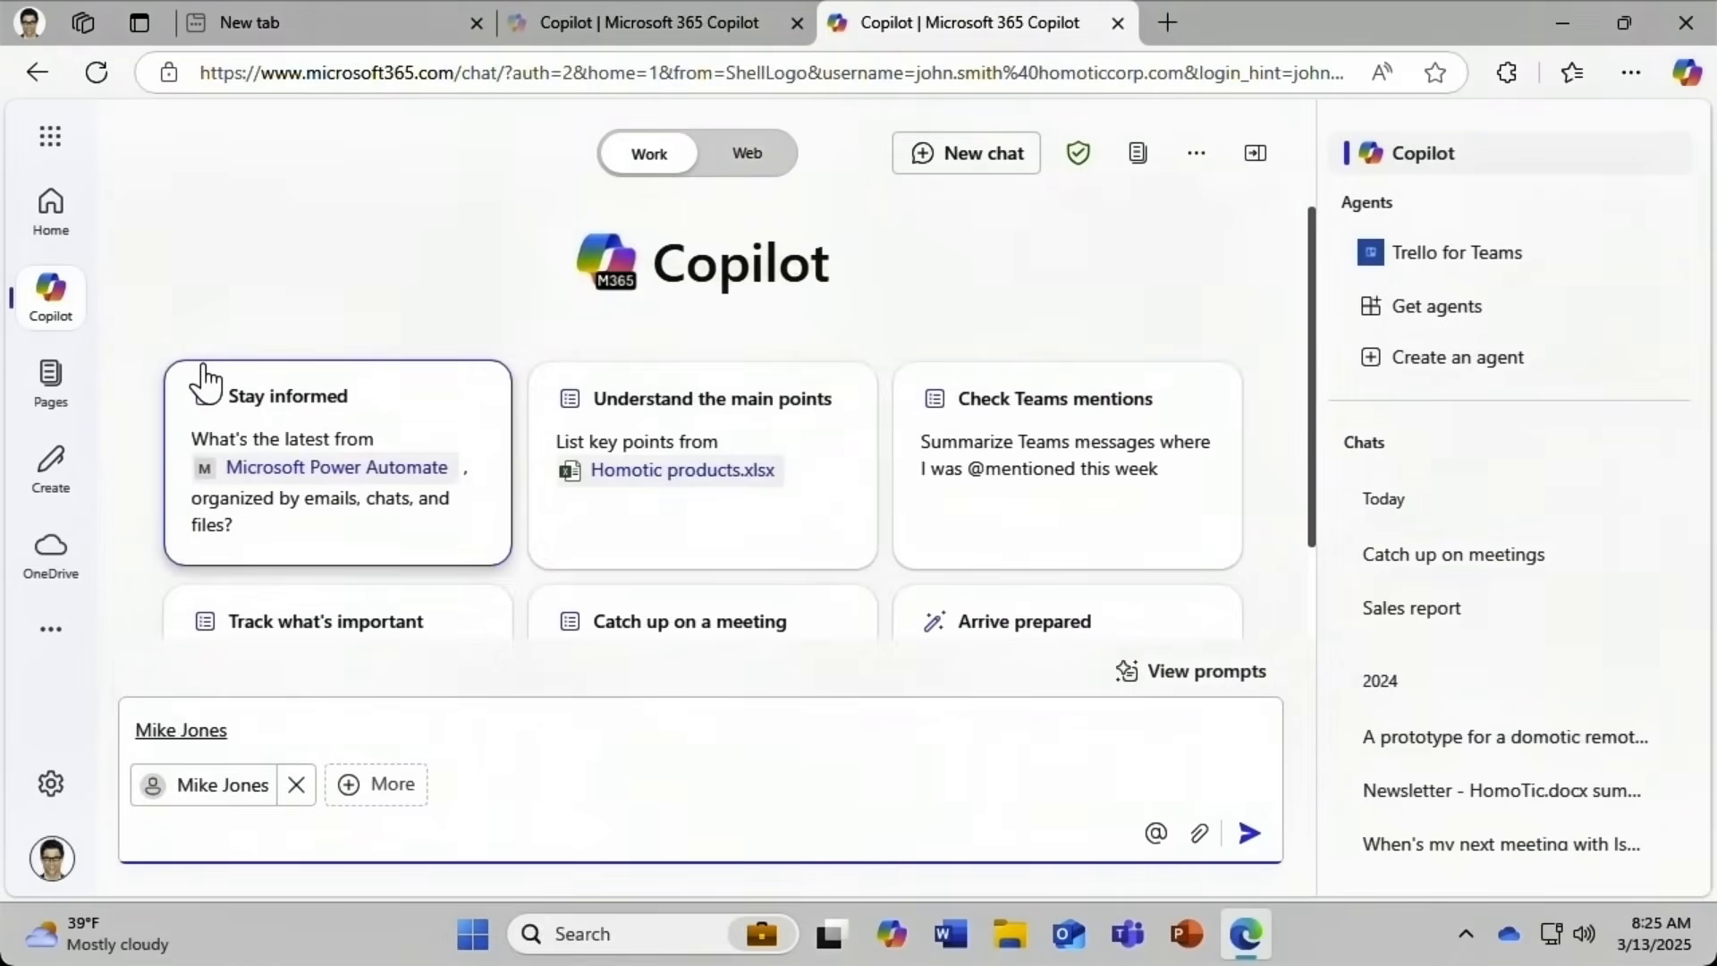
key("Home")
type("What has")
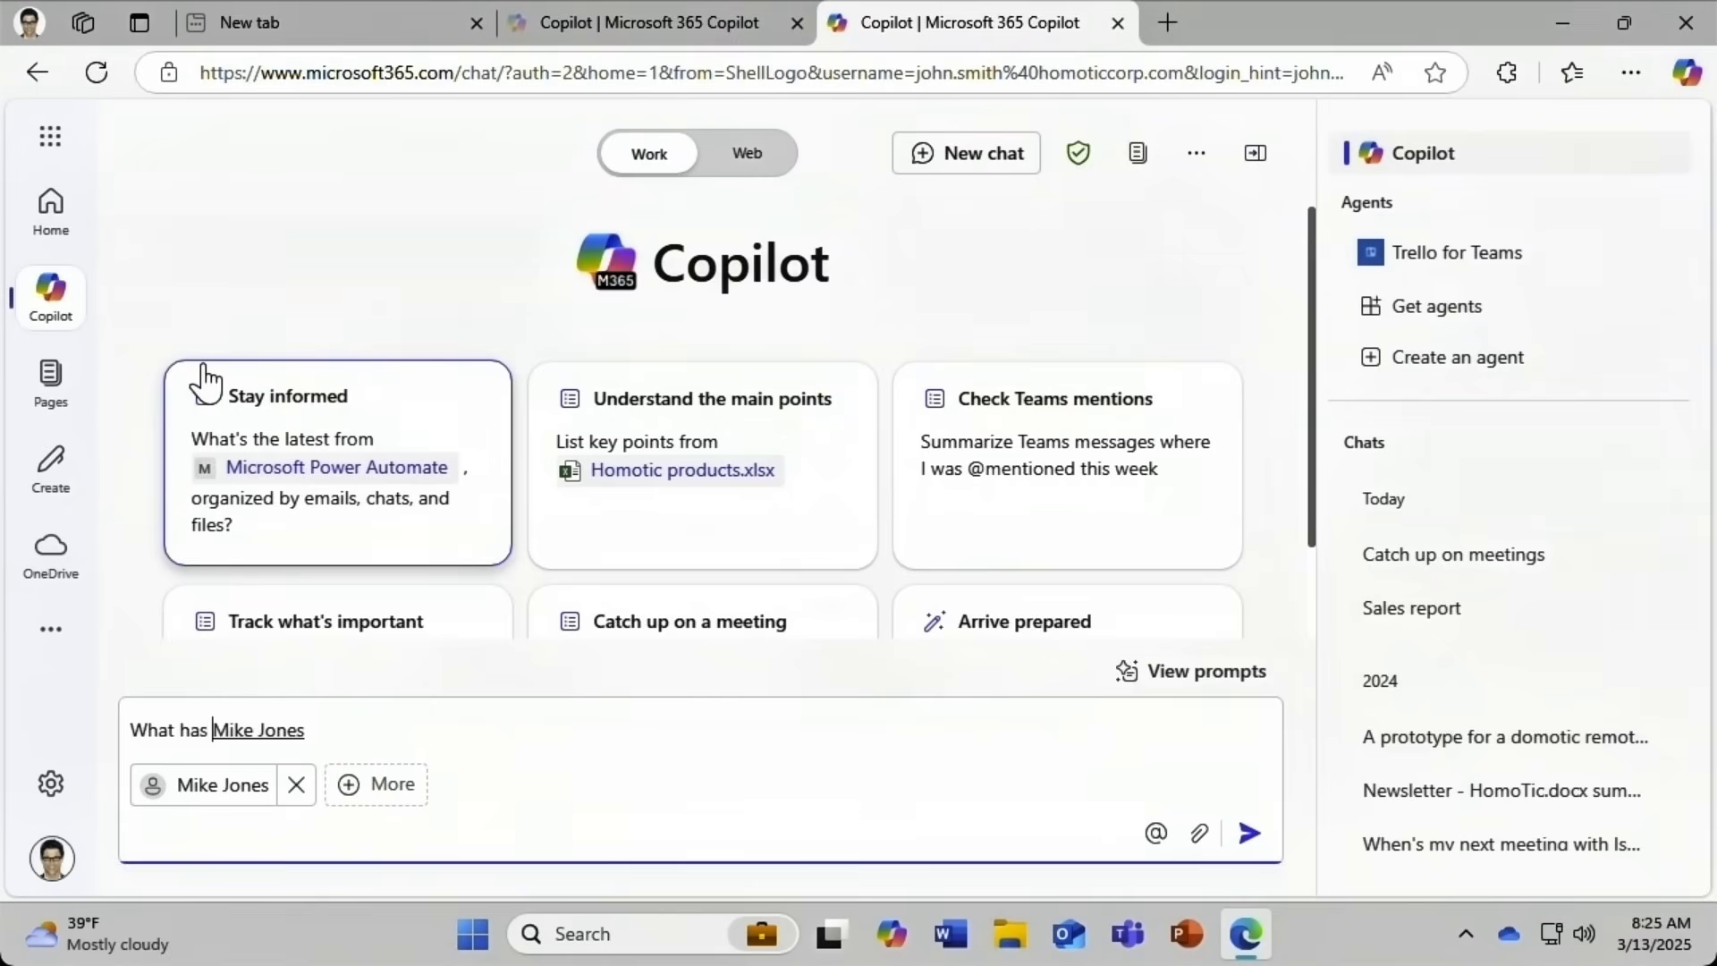
key("End")
type("said about smart h")
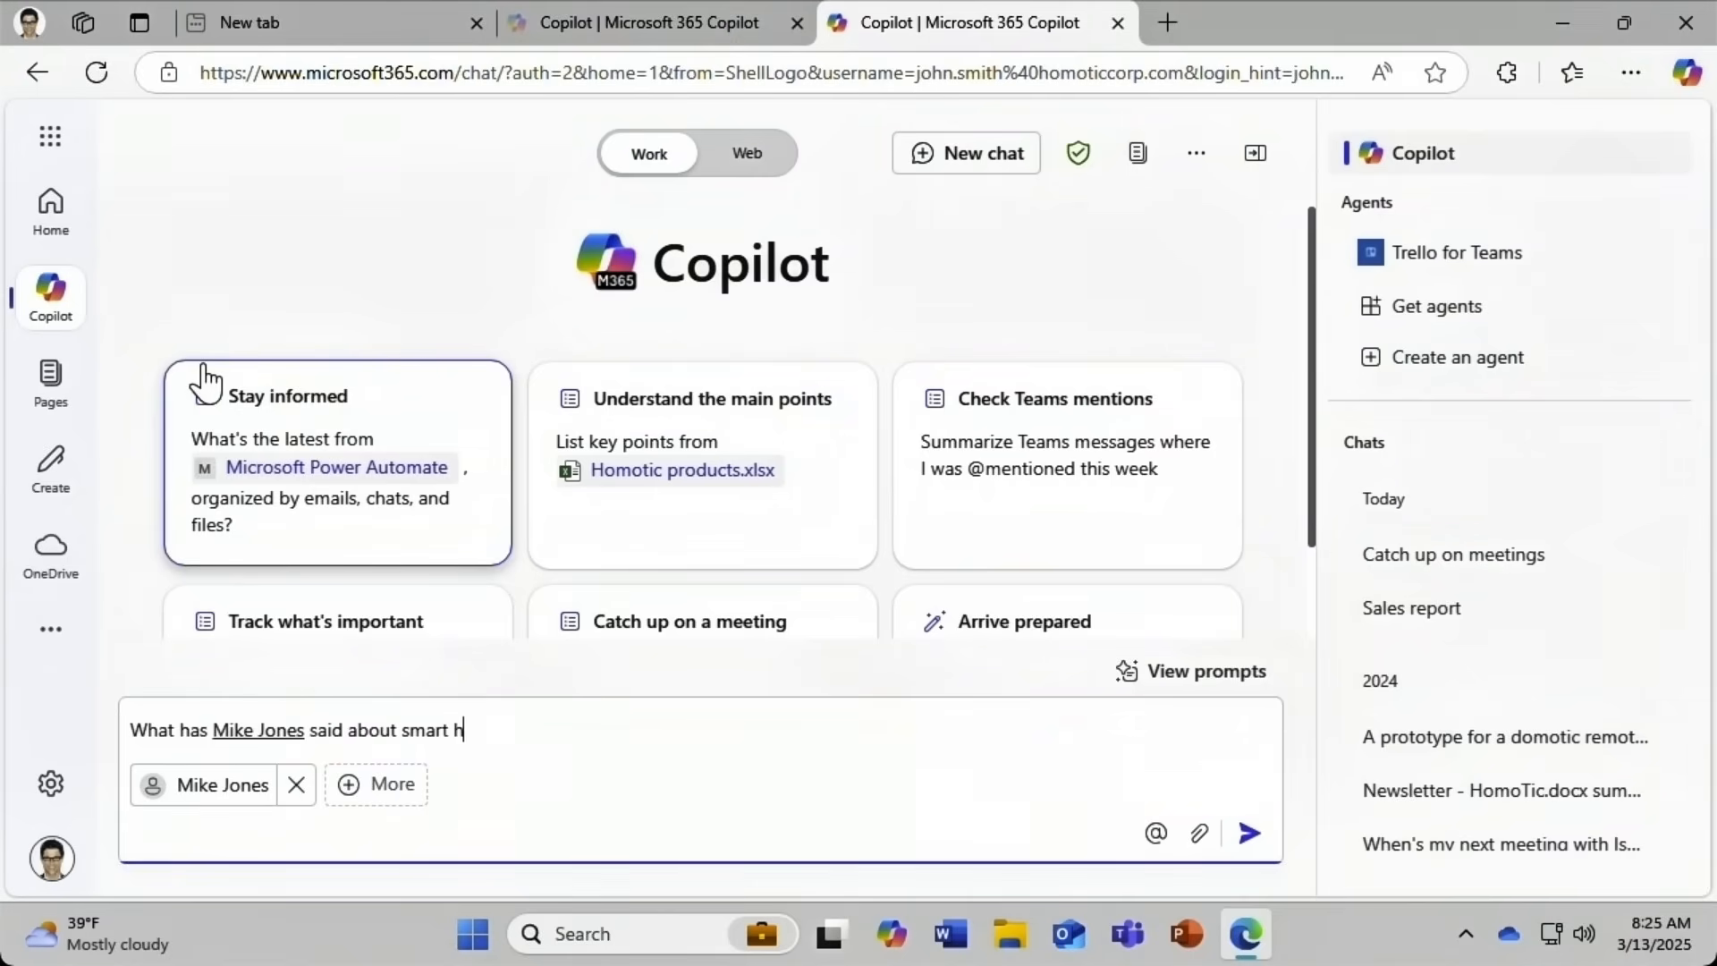
type("omes?")
key("Return")
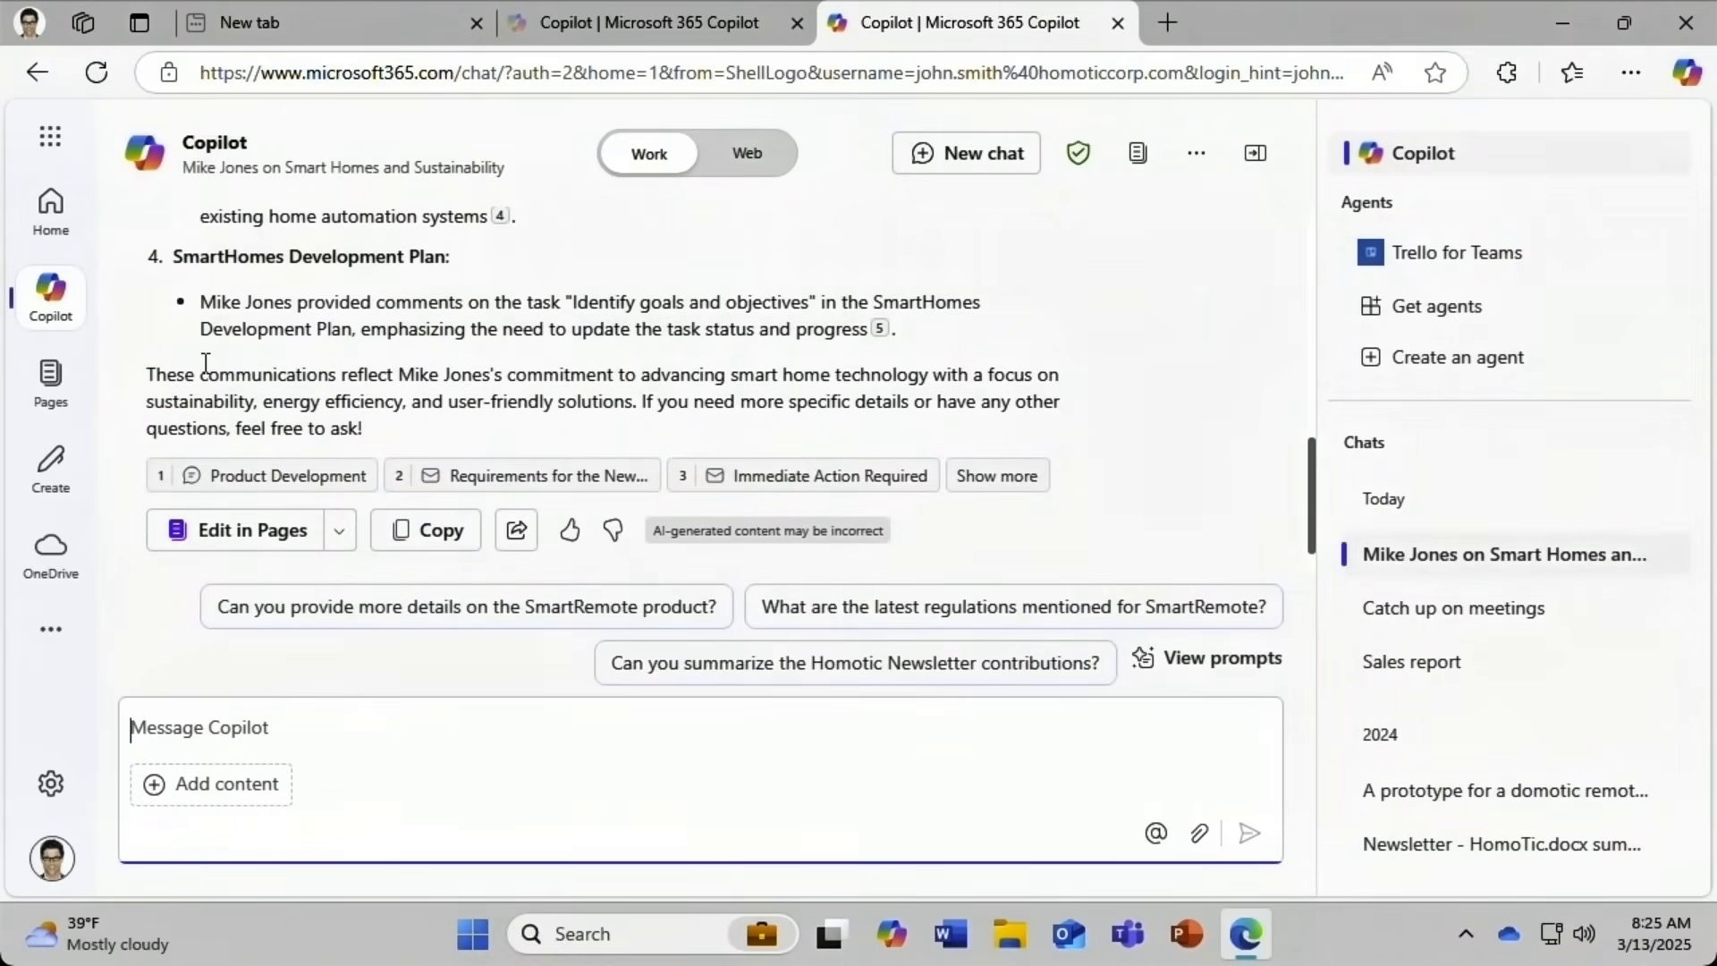
Open the cited 'Requirements for the New Product Proposal' email from the answer's citation card.
mouse_move(498, 215)
mouse_move(497, 487)
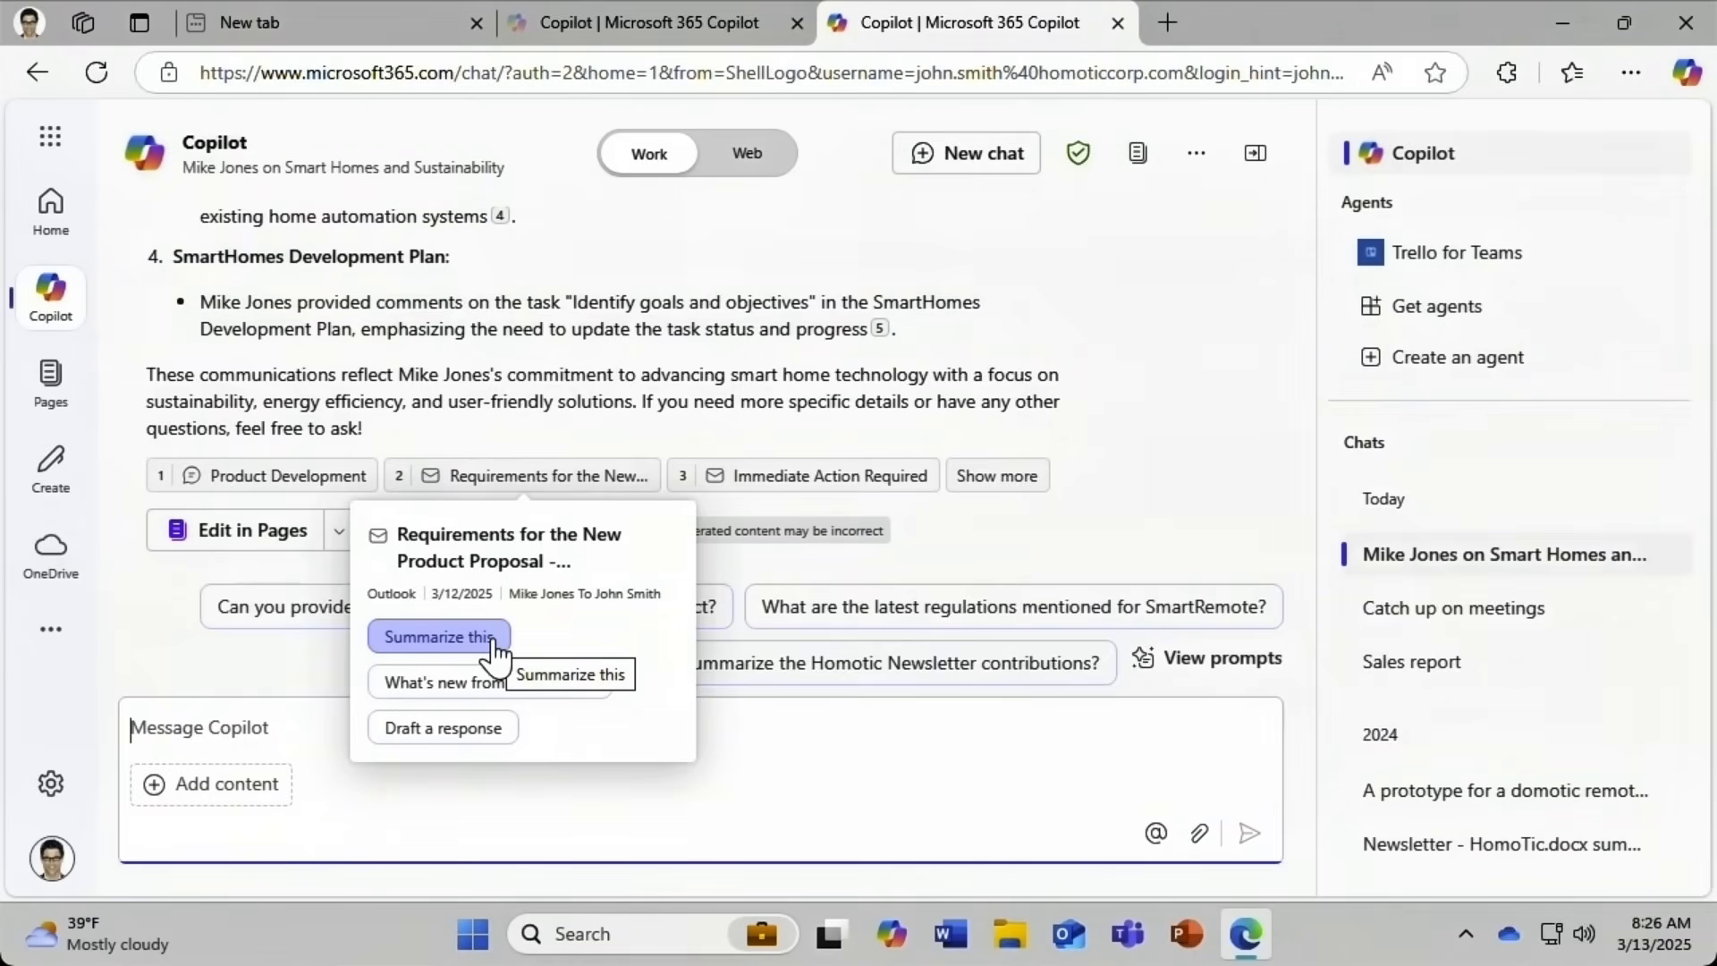
left_click(513, 550)
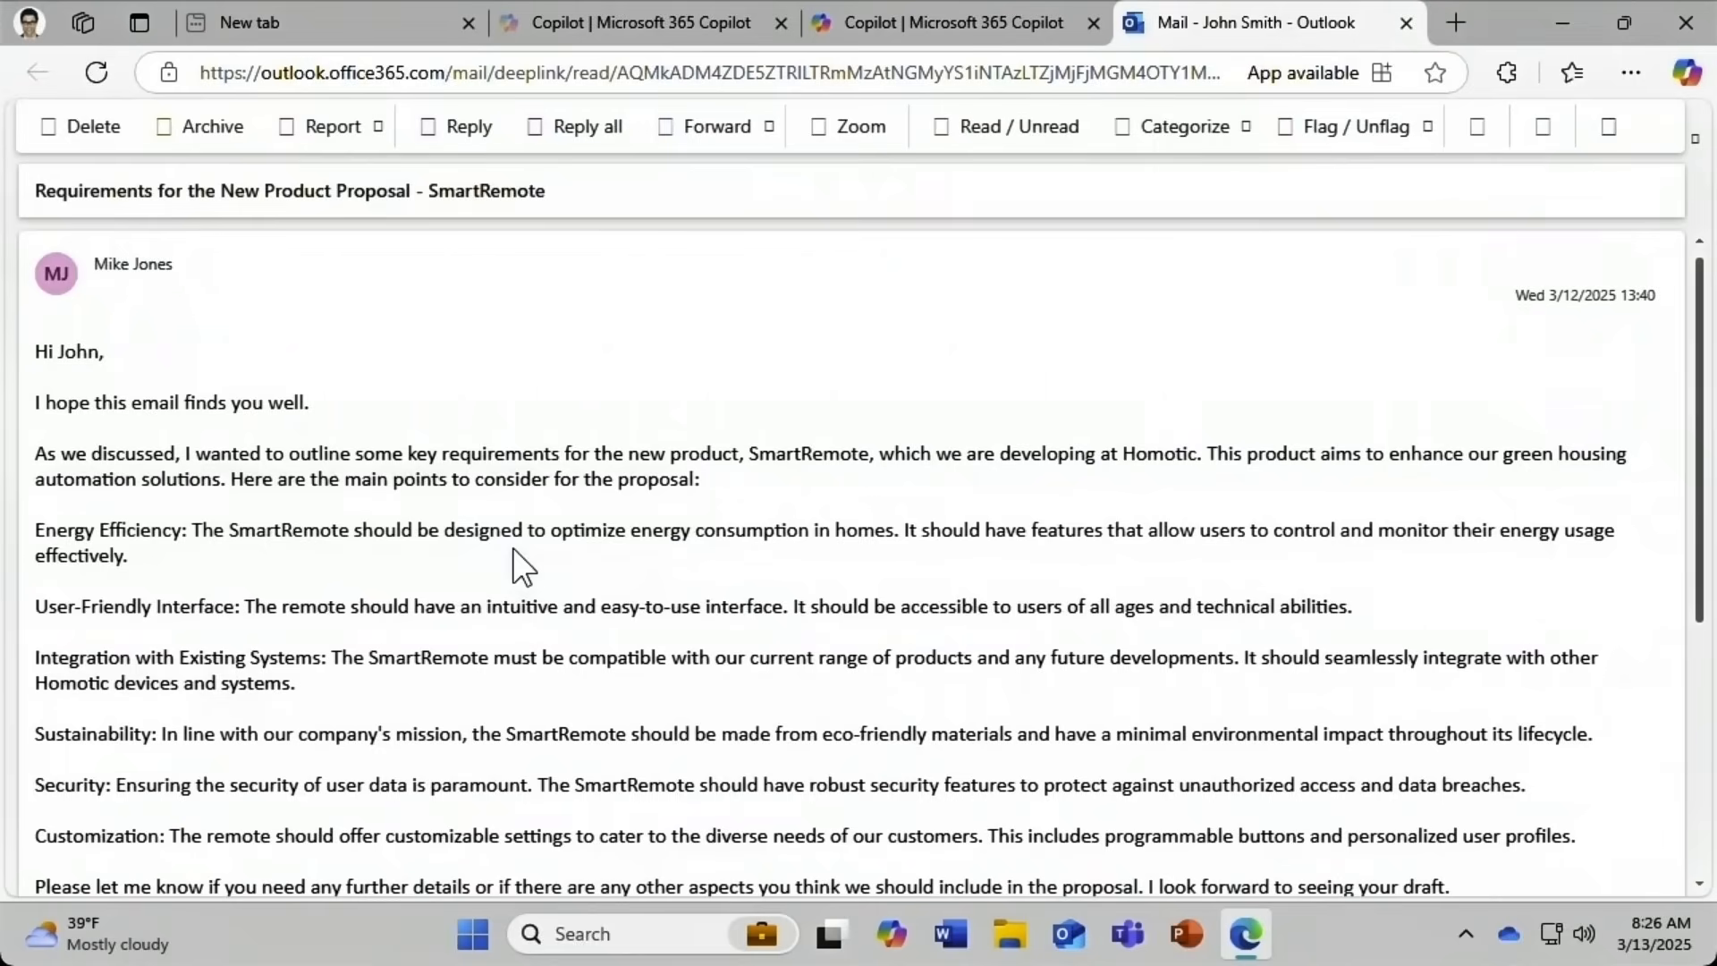
Close the Outlook tab showing the SmartRemote requirements email to return to Copilot.
left_click(1406, 22)
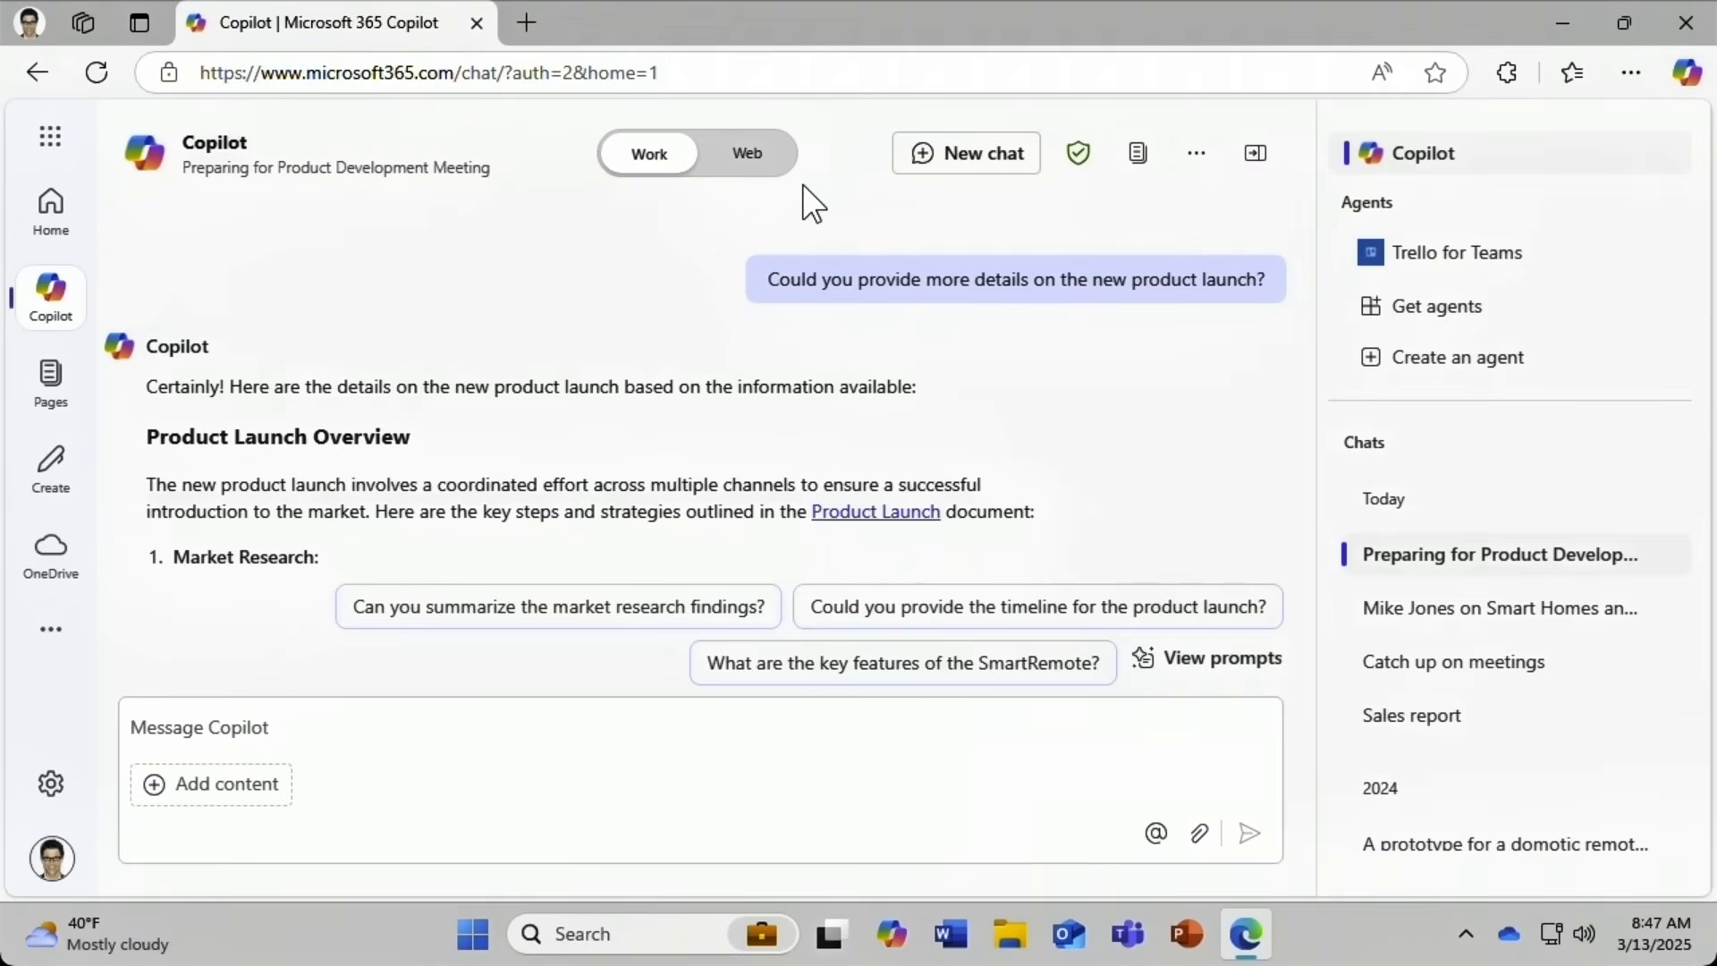
Ask 'What is the last question I asked you?' in the current product chat.
left_click(262, 722)
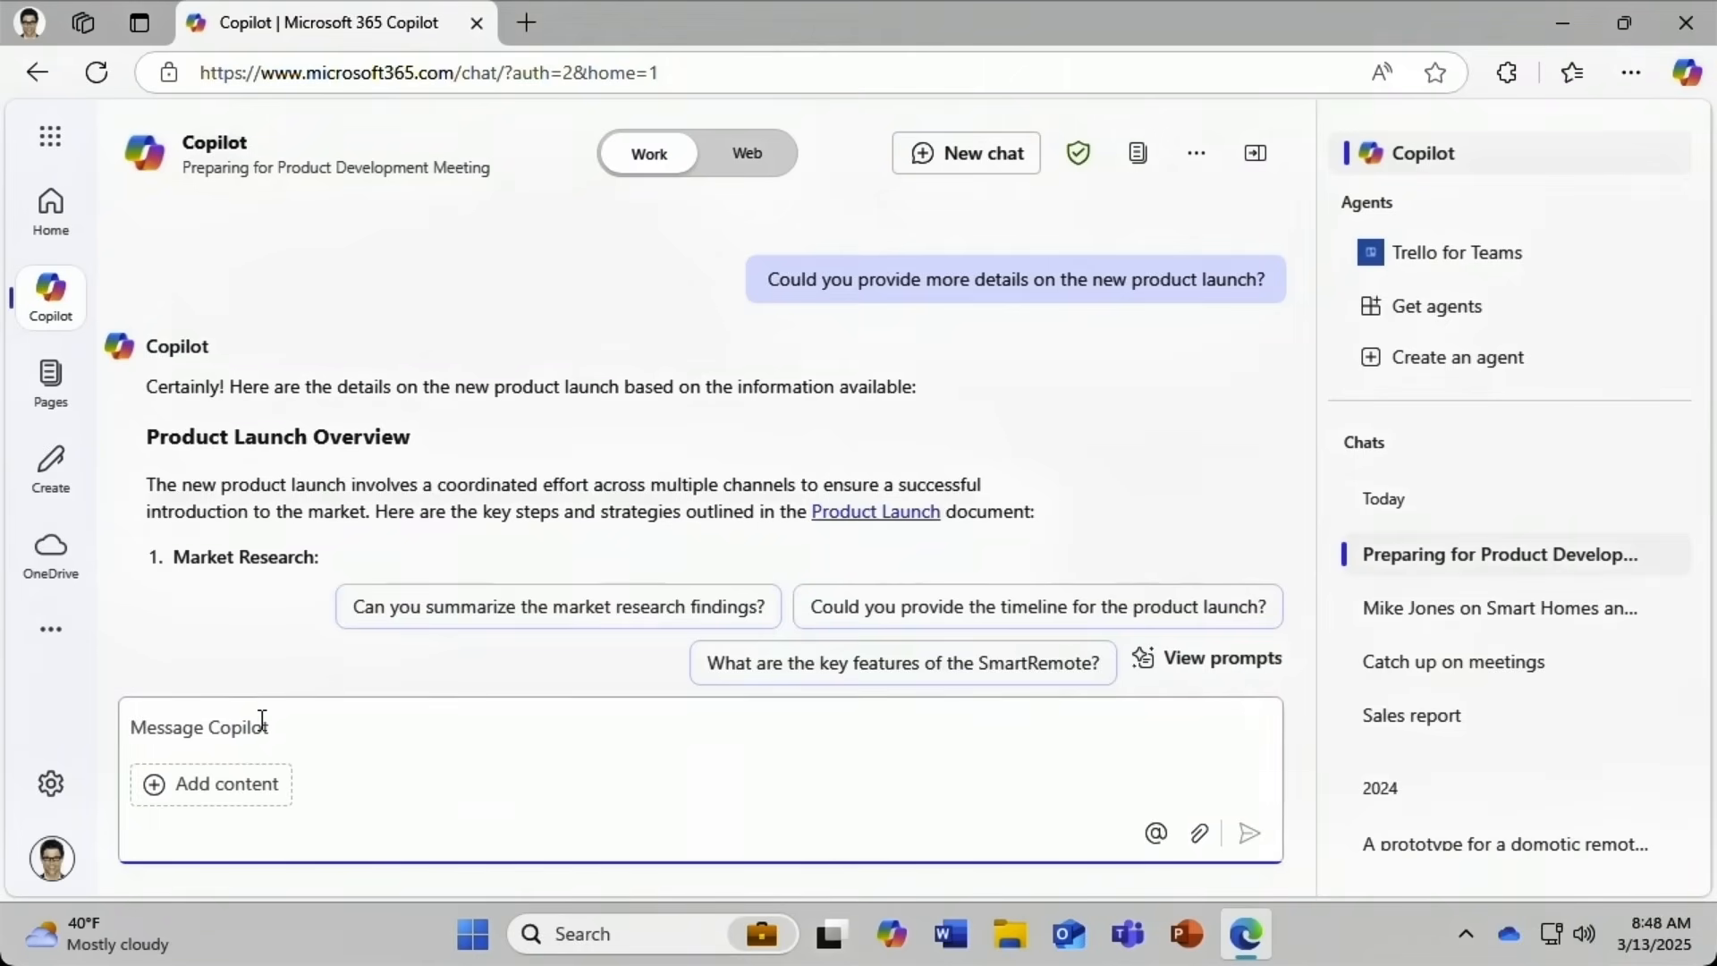
type("What is the last question I asked you?")
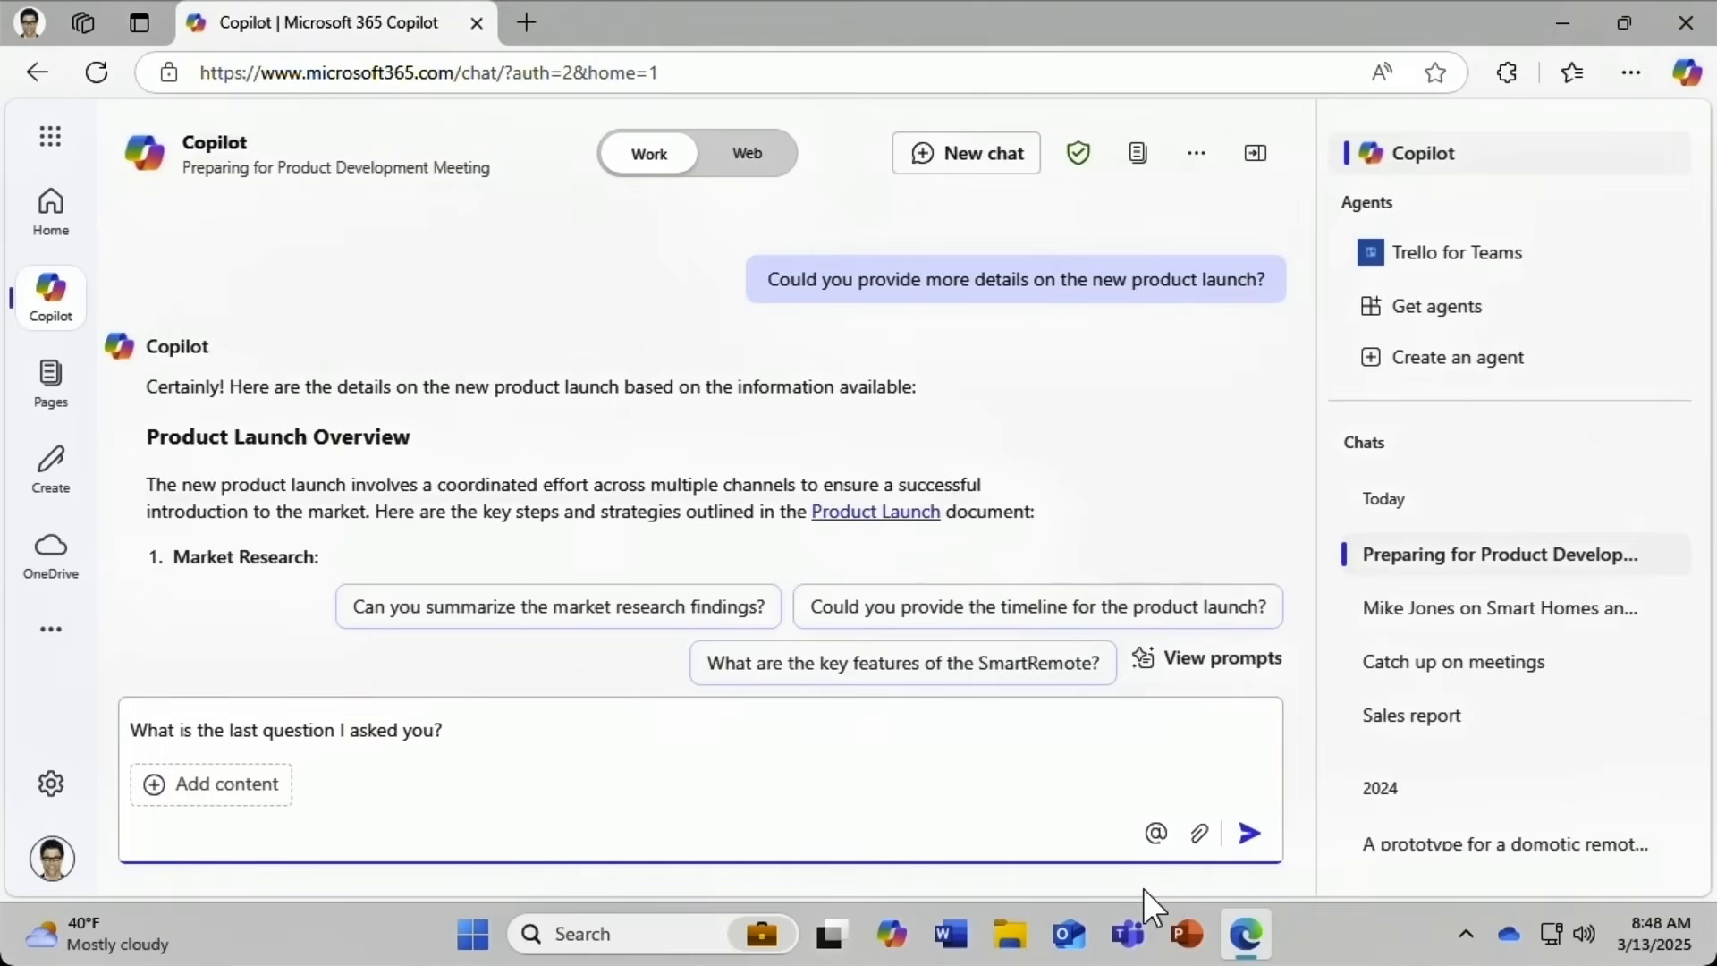
key("Return")
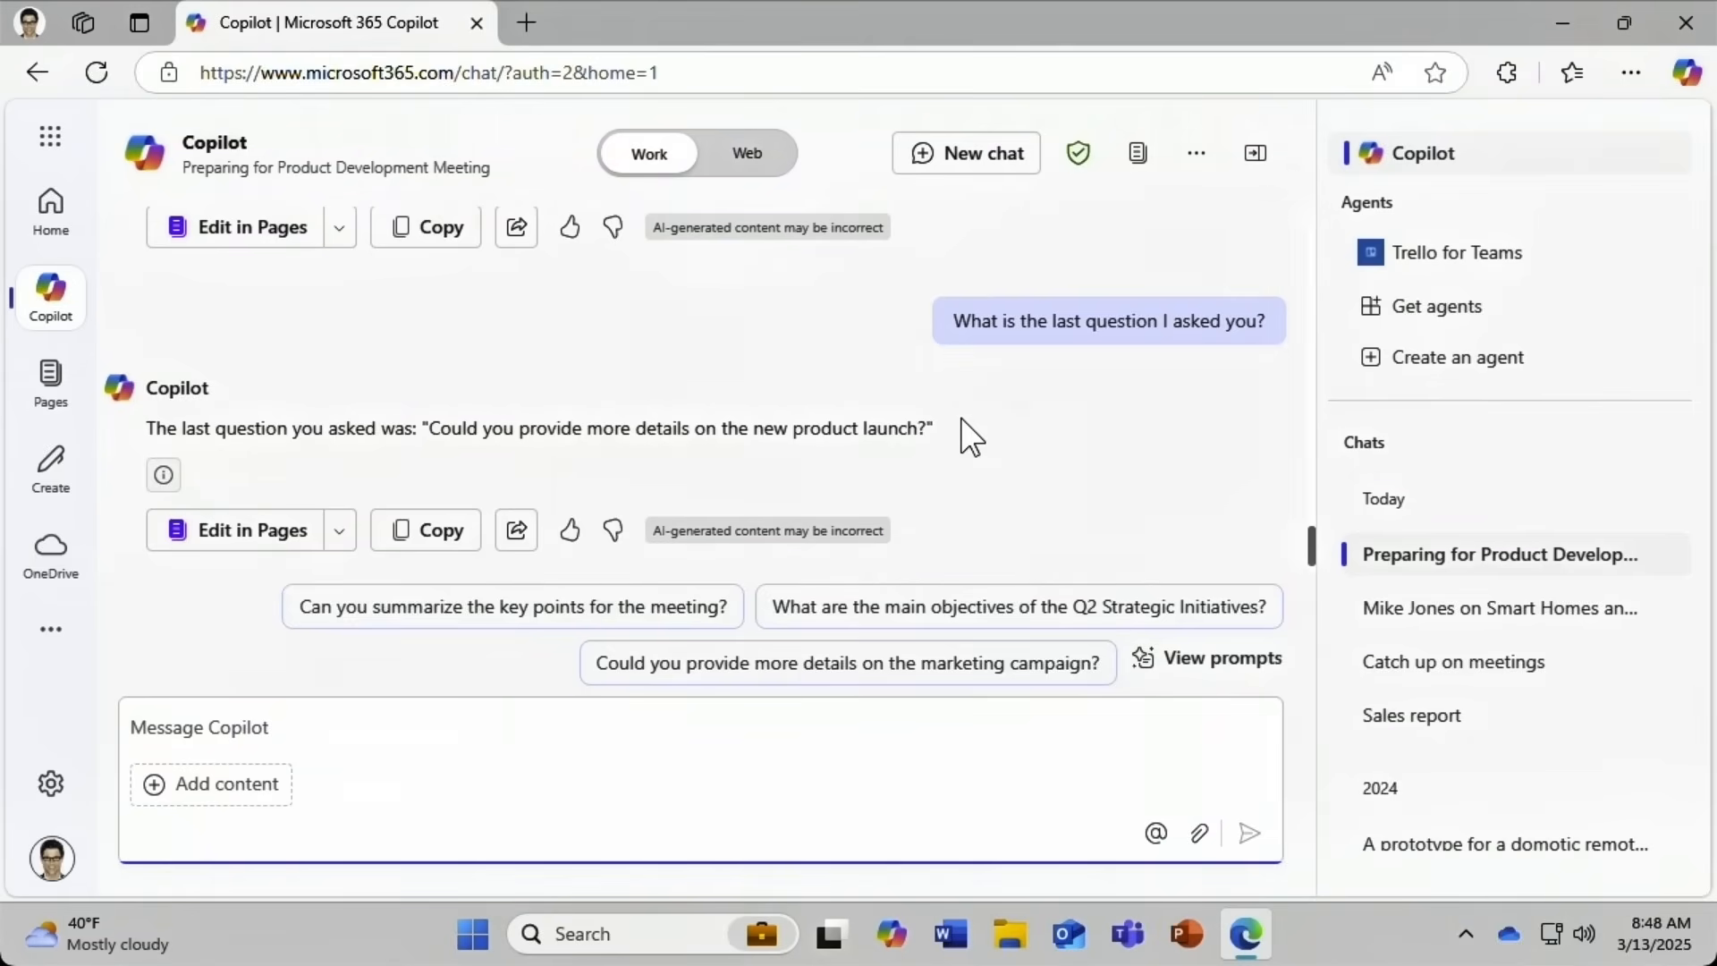
Start a new chat and ask 'What is the last question I asked you?' there.
left_click(962, 165)
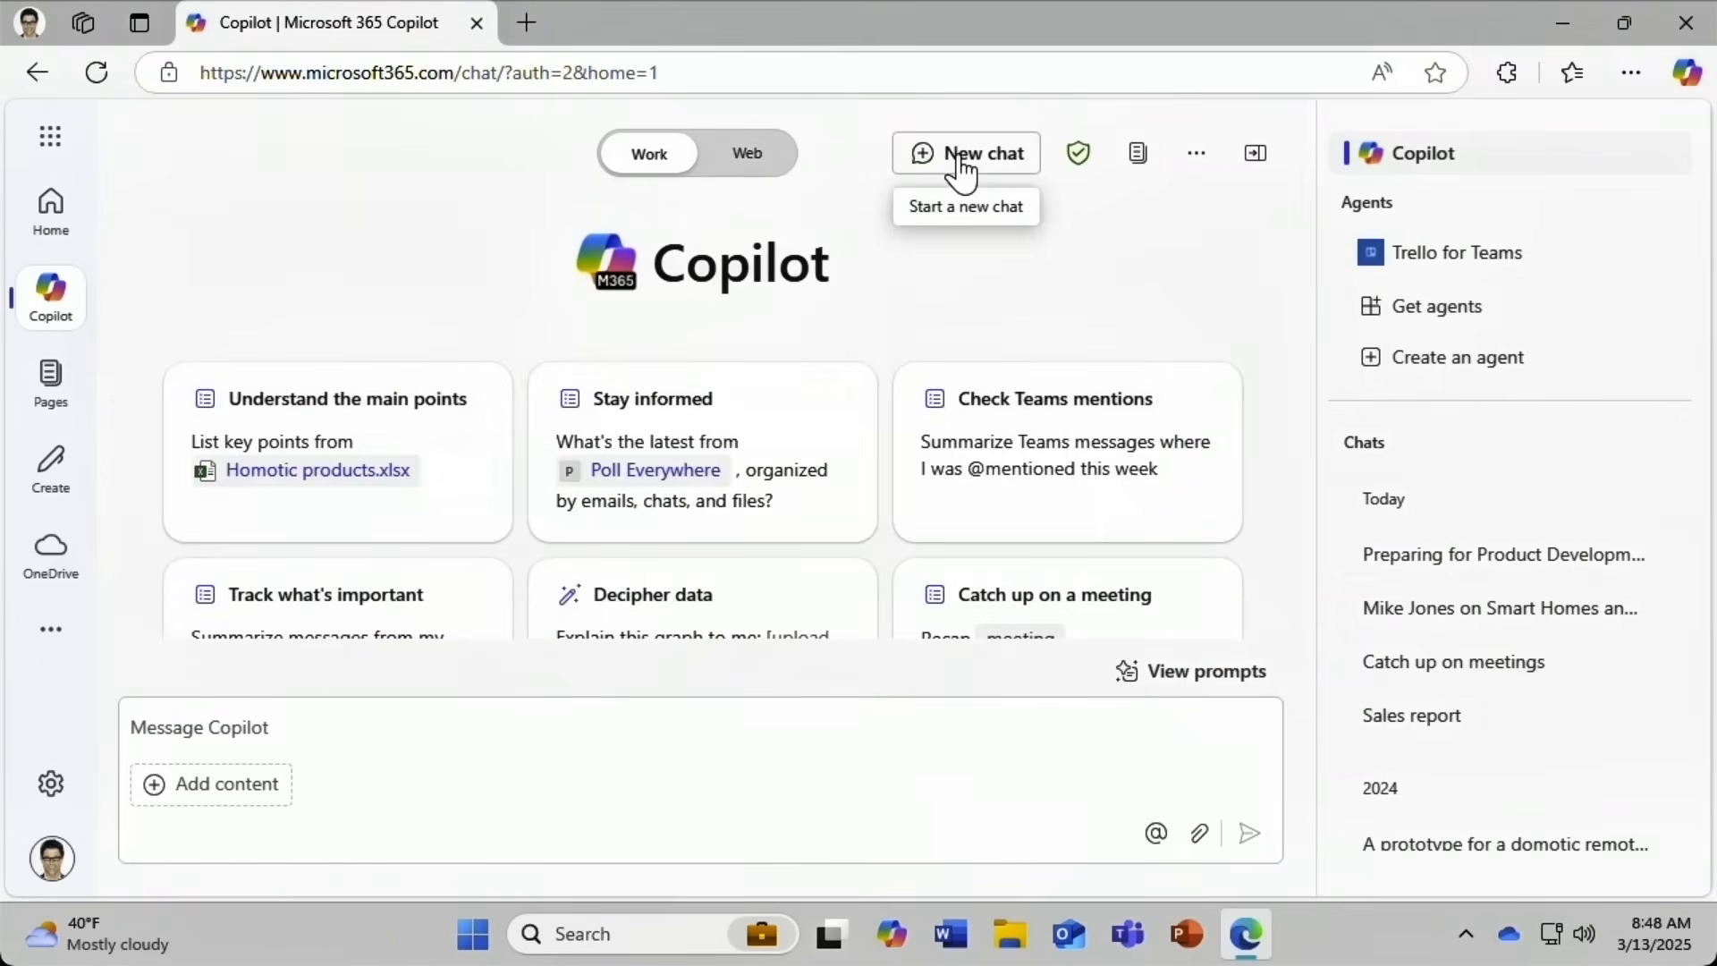
left_click(134, 742)
type("What is the last question I asked you?")
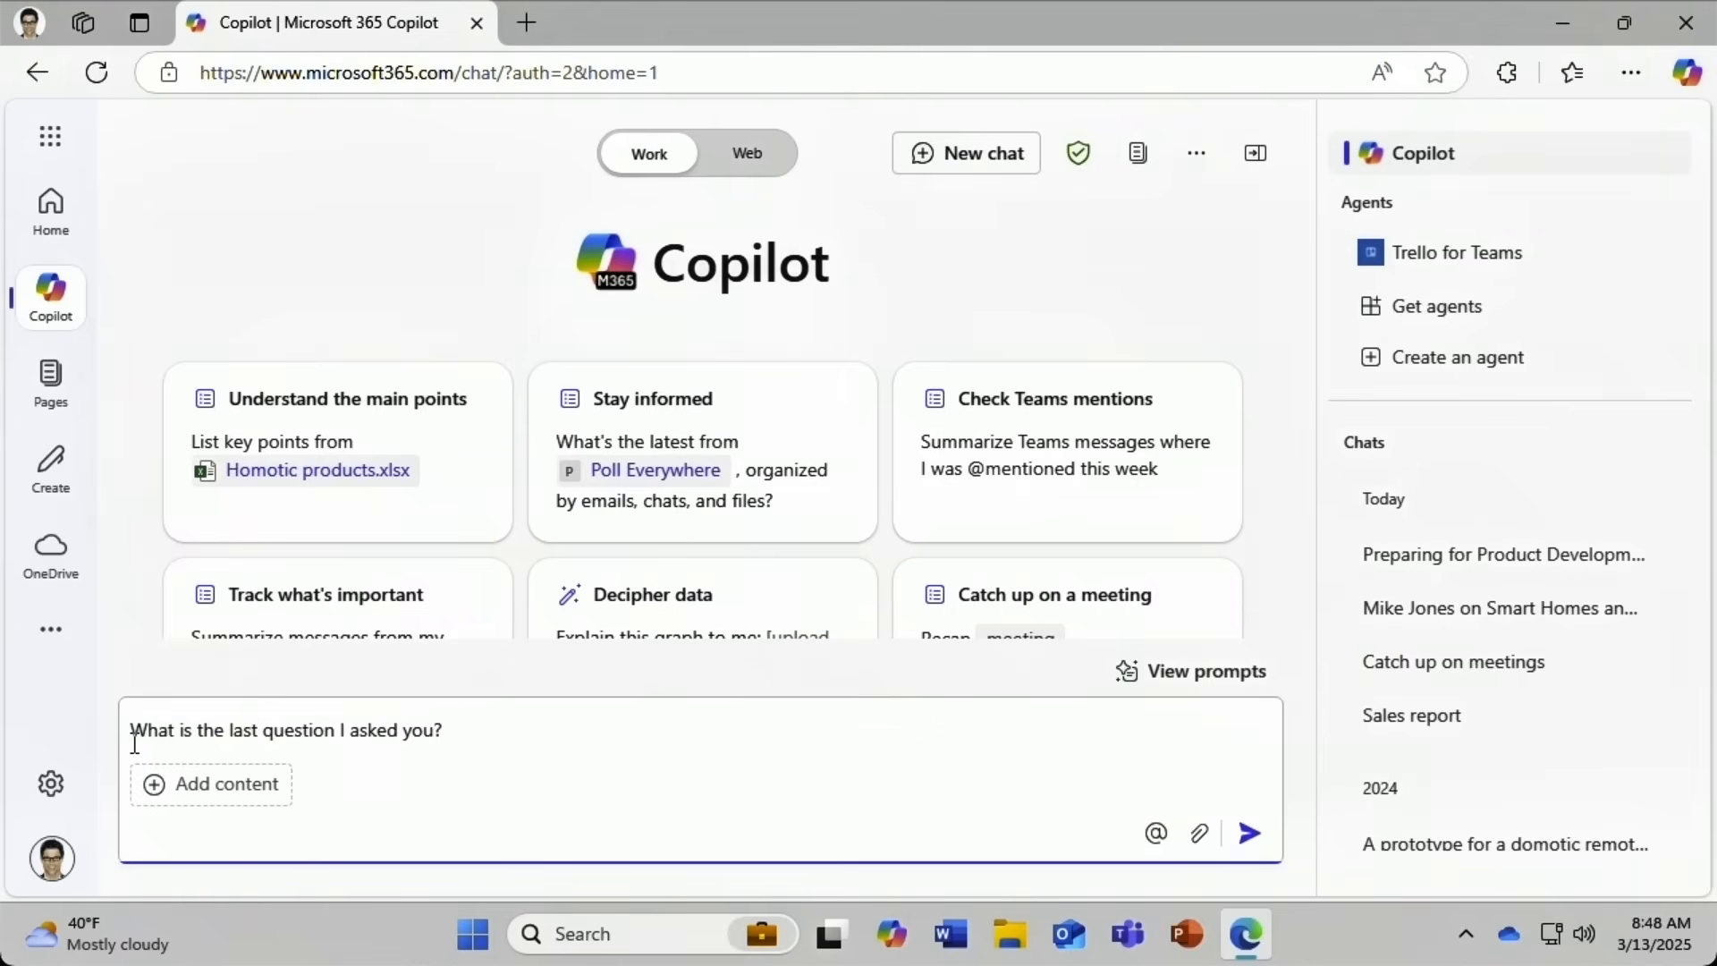
key("Return")
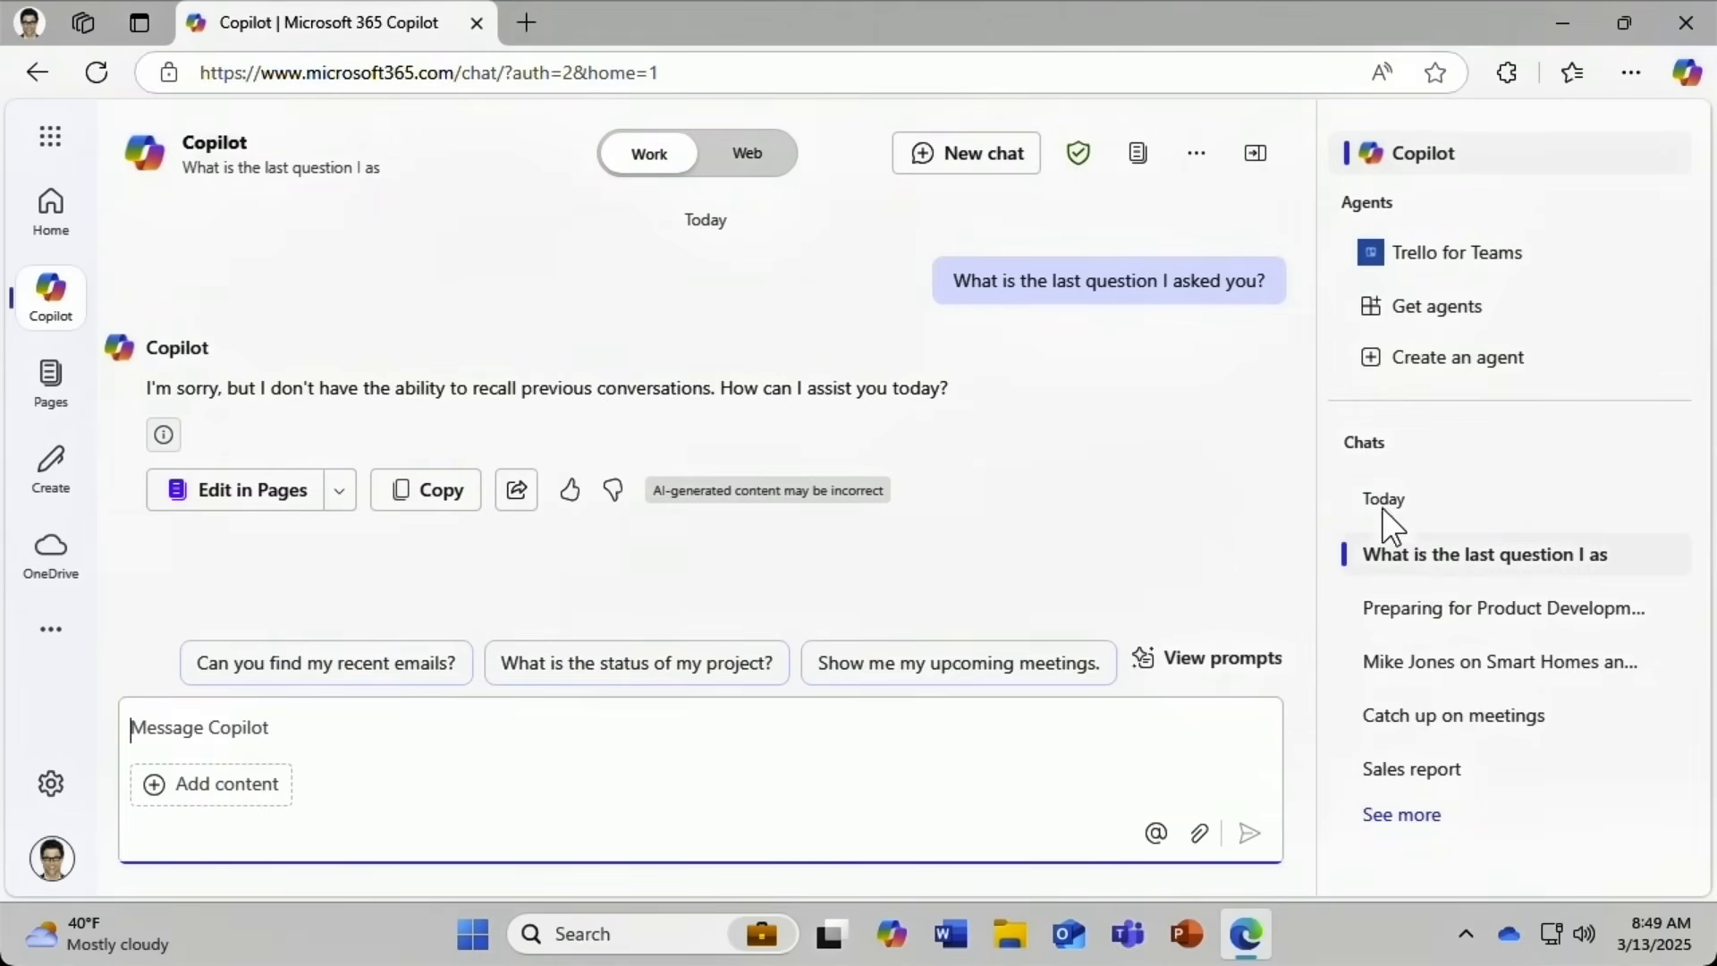
Expand the chat history and open the 2024 detailed project proposal chat.
left_click(1401, 816)
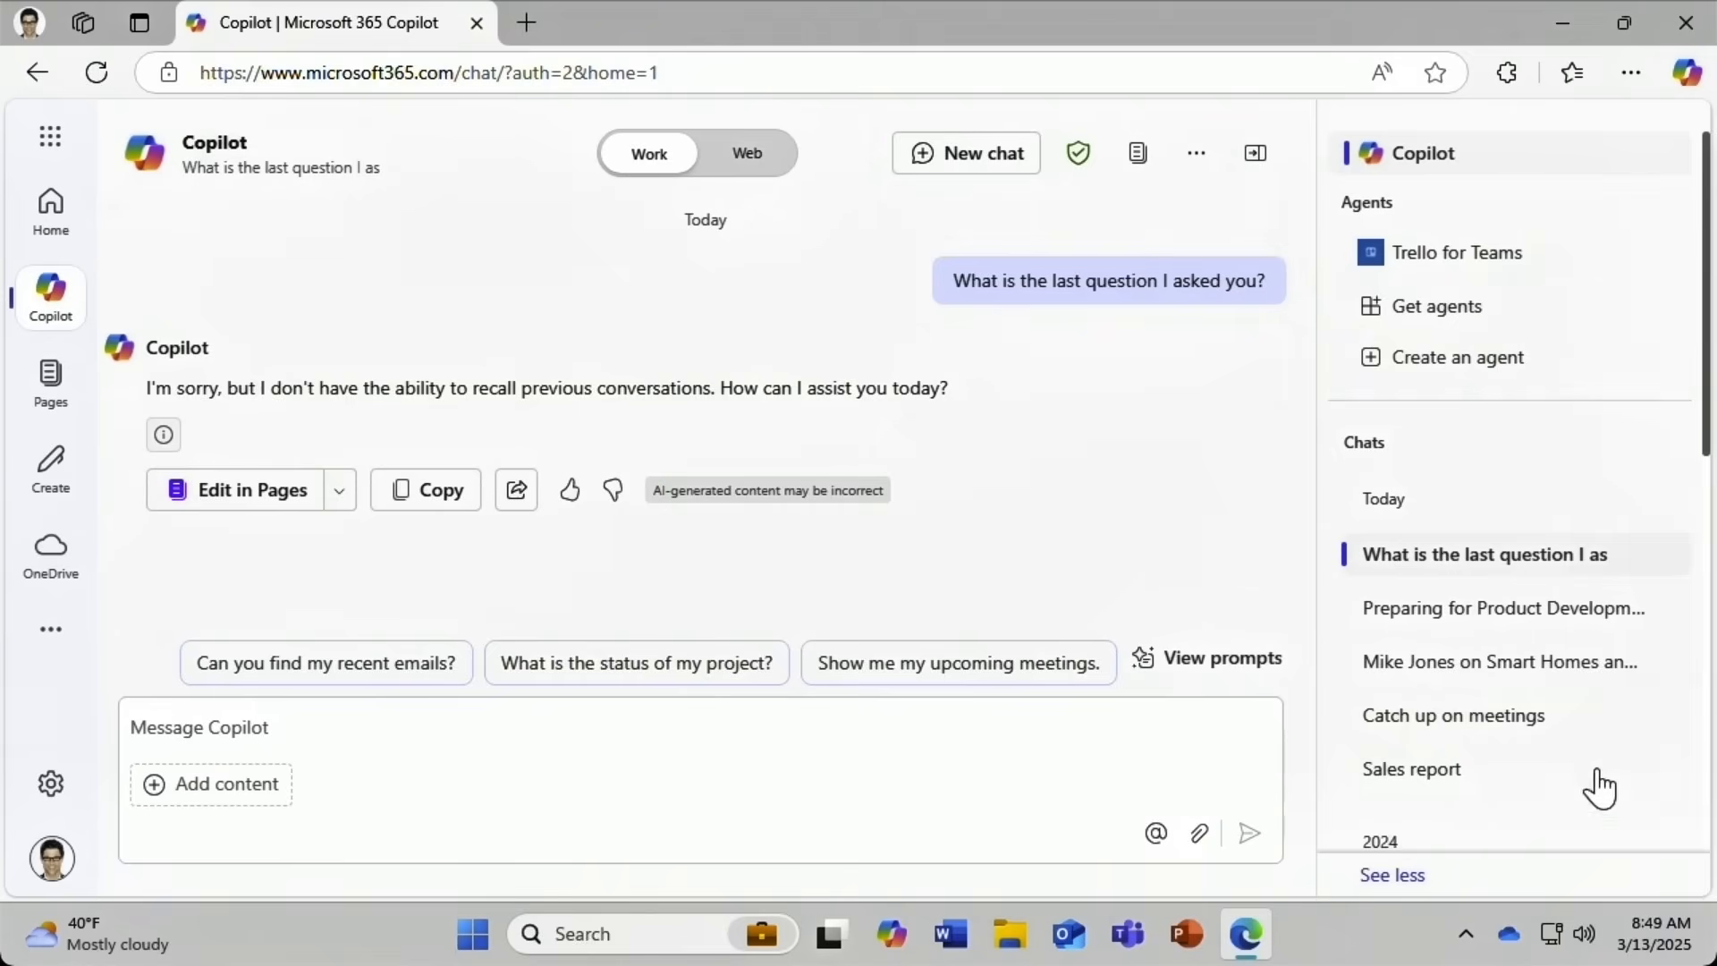
left_click_drag(1706, 434, 1690, 613)
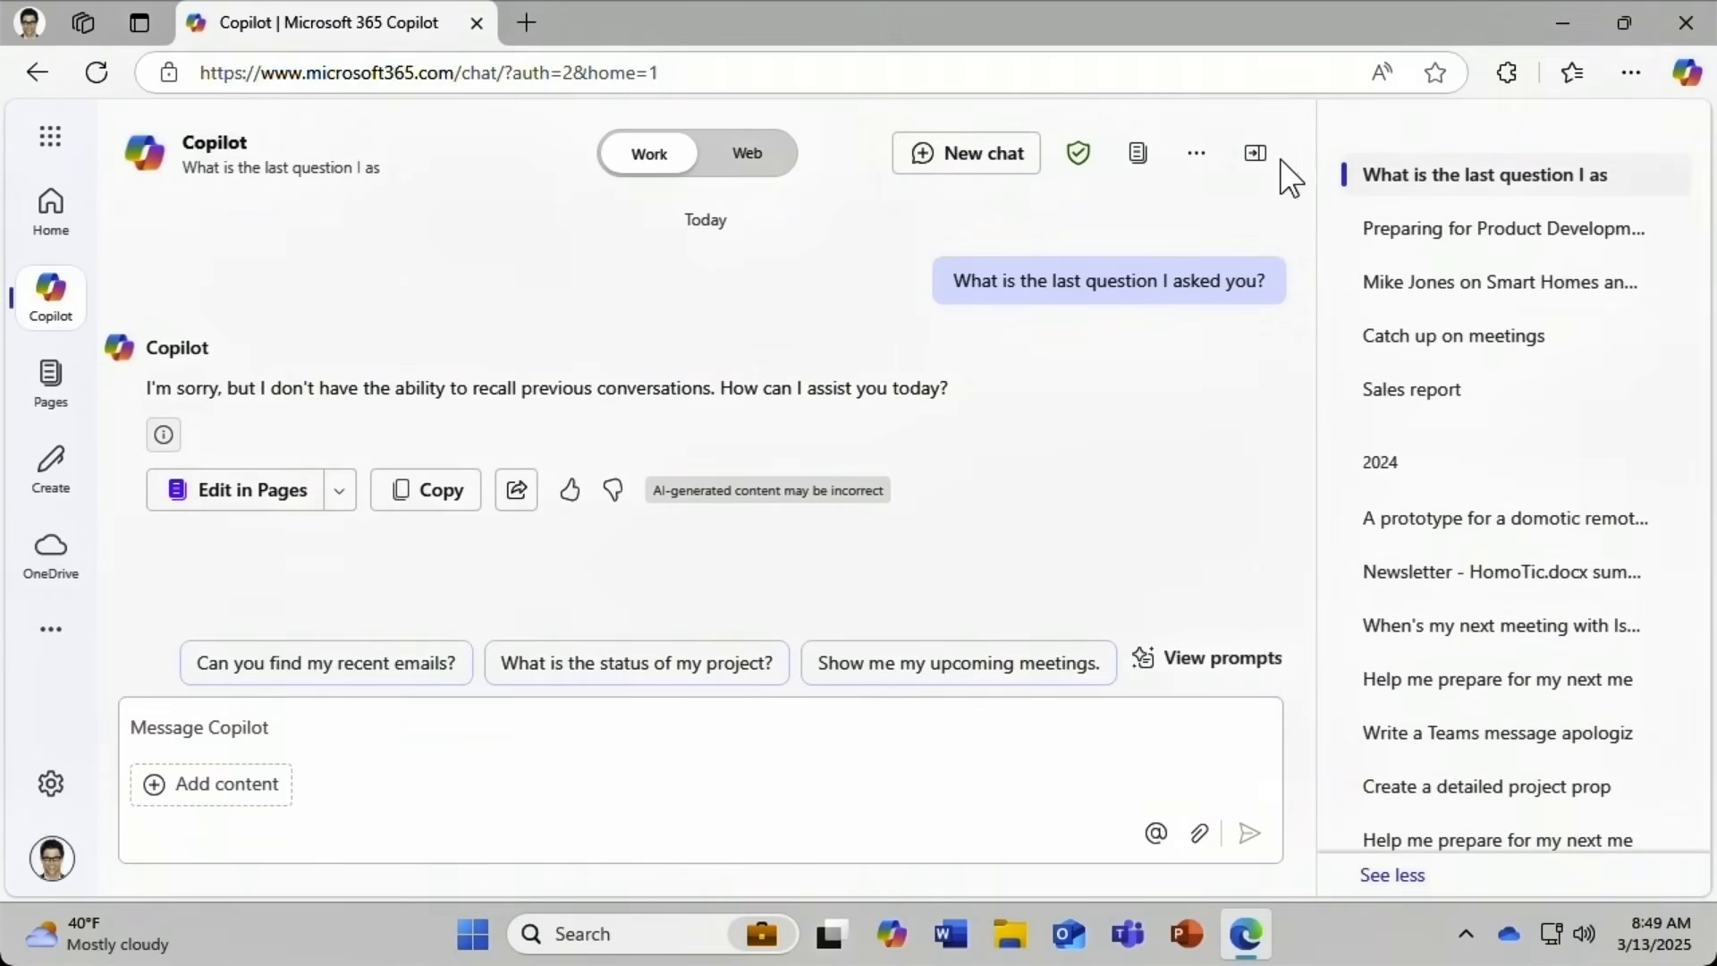
left_click(1256, 153)
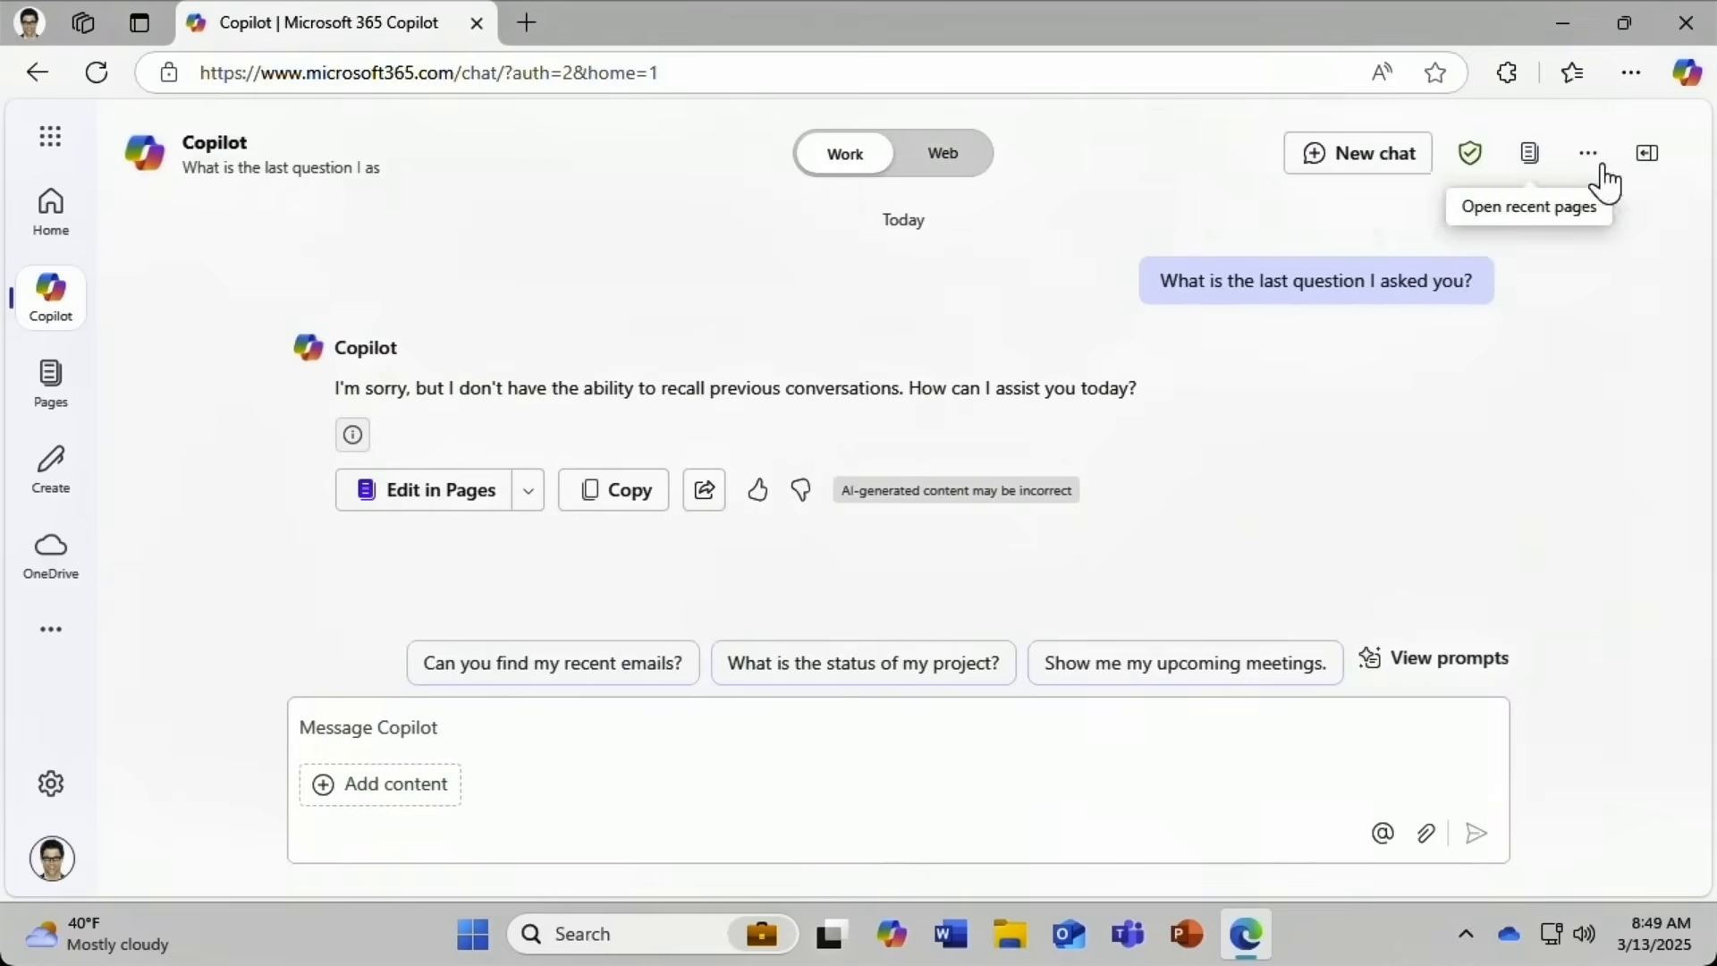
left_click(1648, 157)
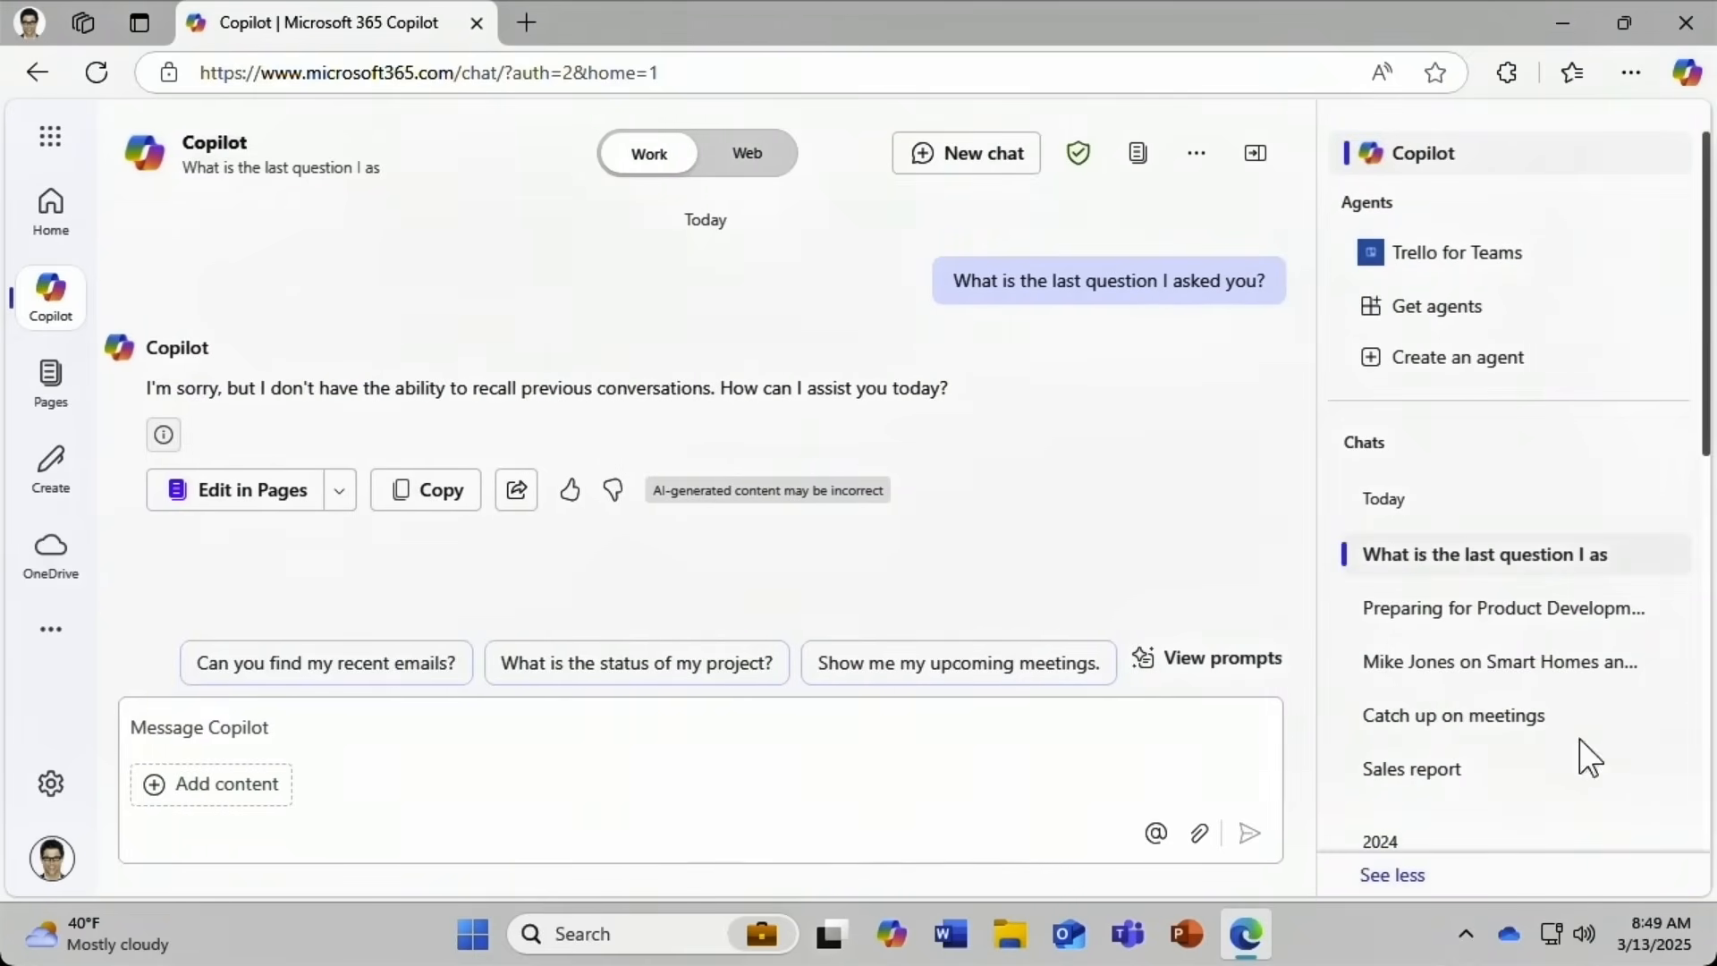
left_click_drag(1702, 418, 1680, 601)
scroll(1675, 644, "down", 3)
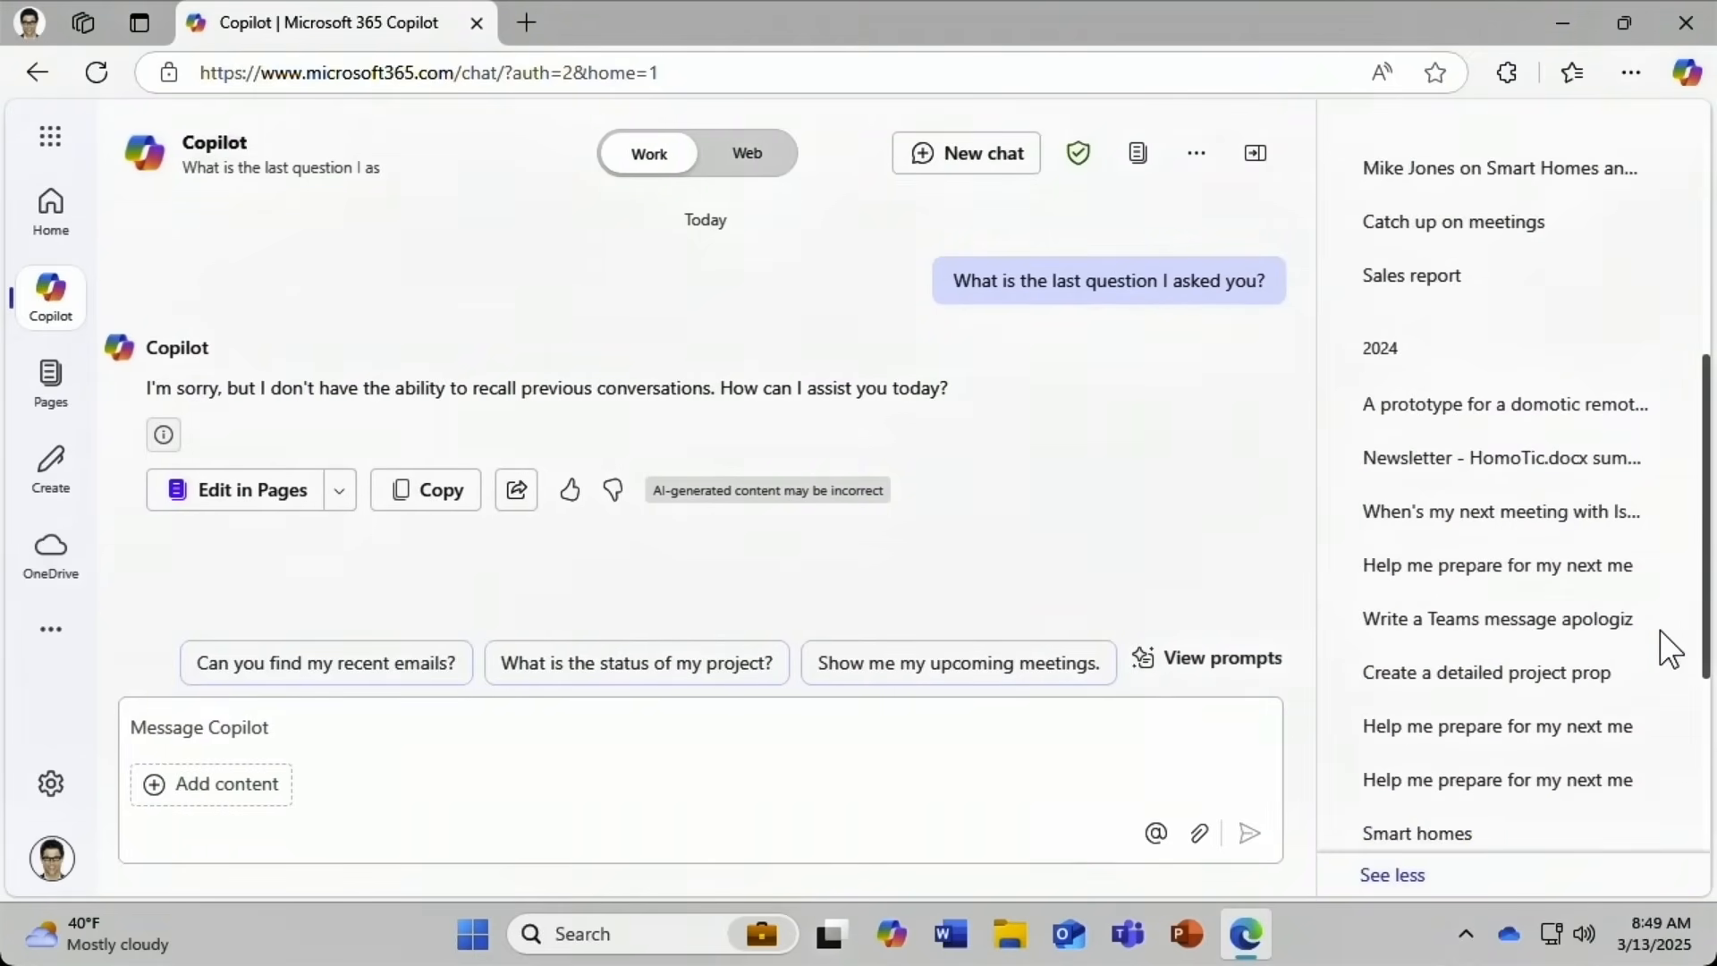
left_click(1606, 636)
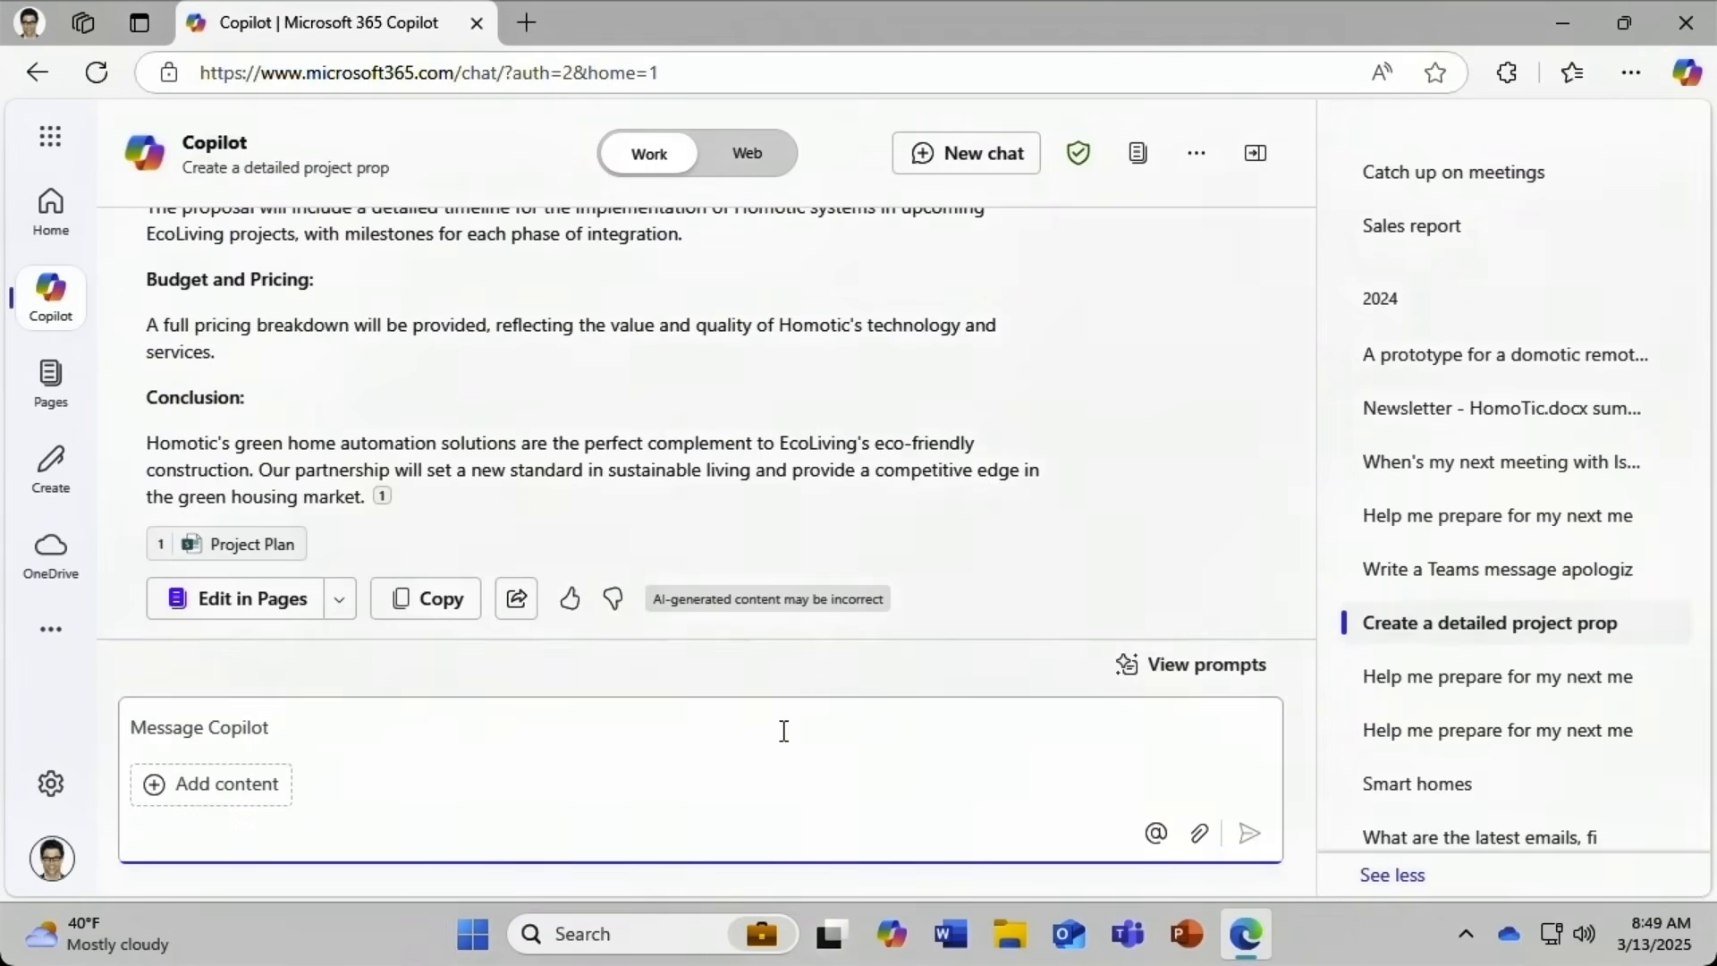
Send 'What is the last question I asked you?' to the proposal chat.
type("What is the last question I asked?")
key("BackSpace")
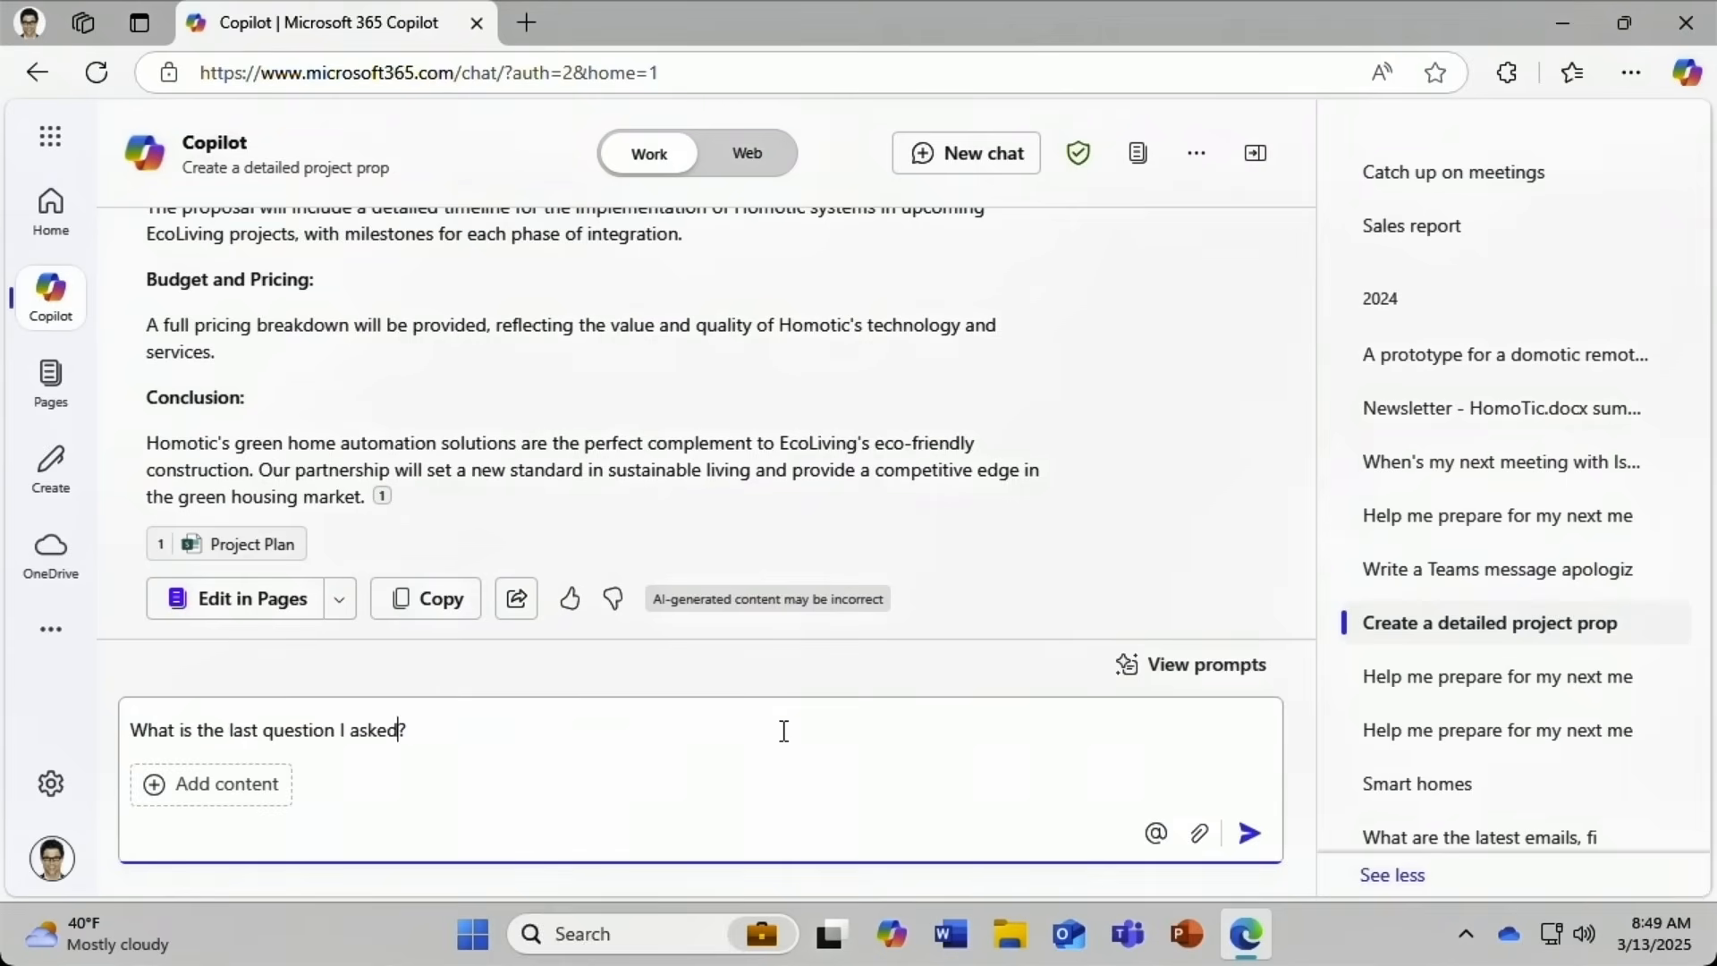
type("you?")
key("Return")
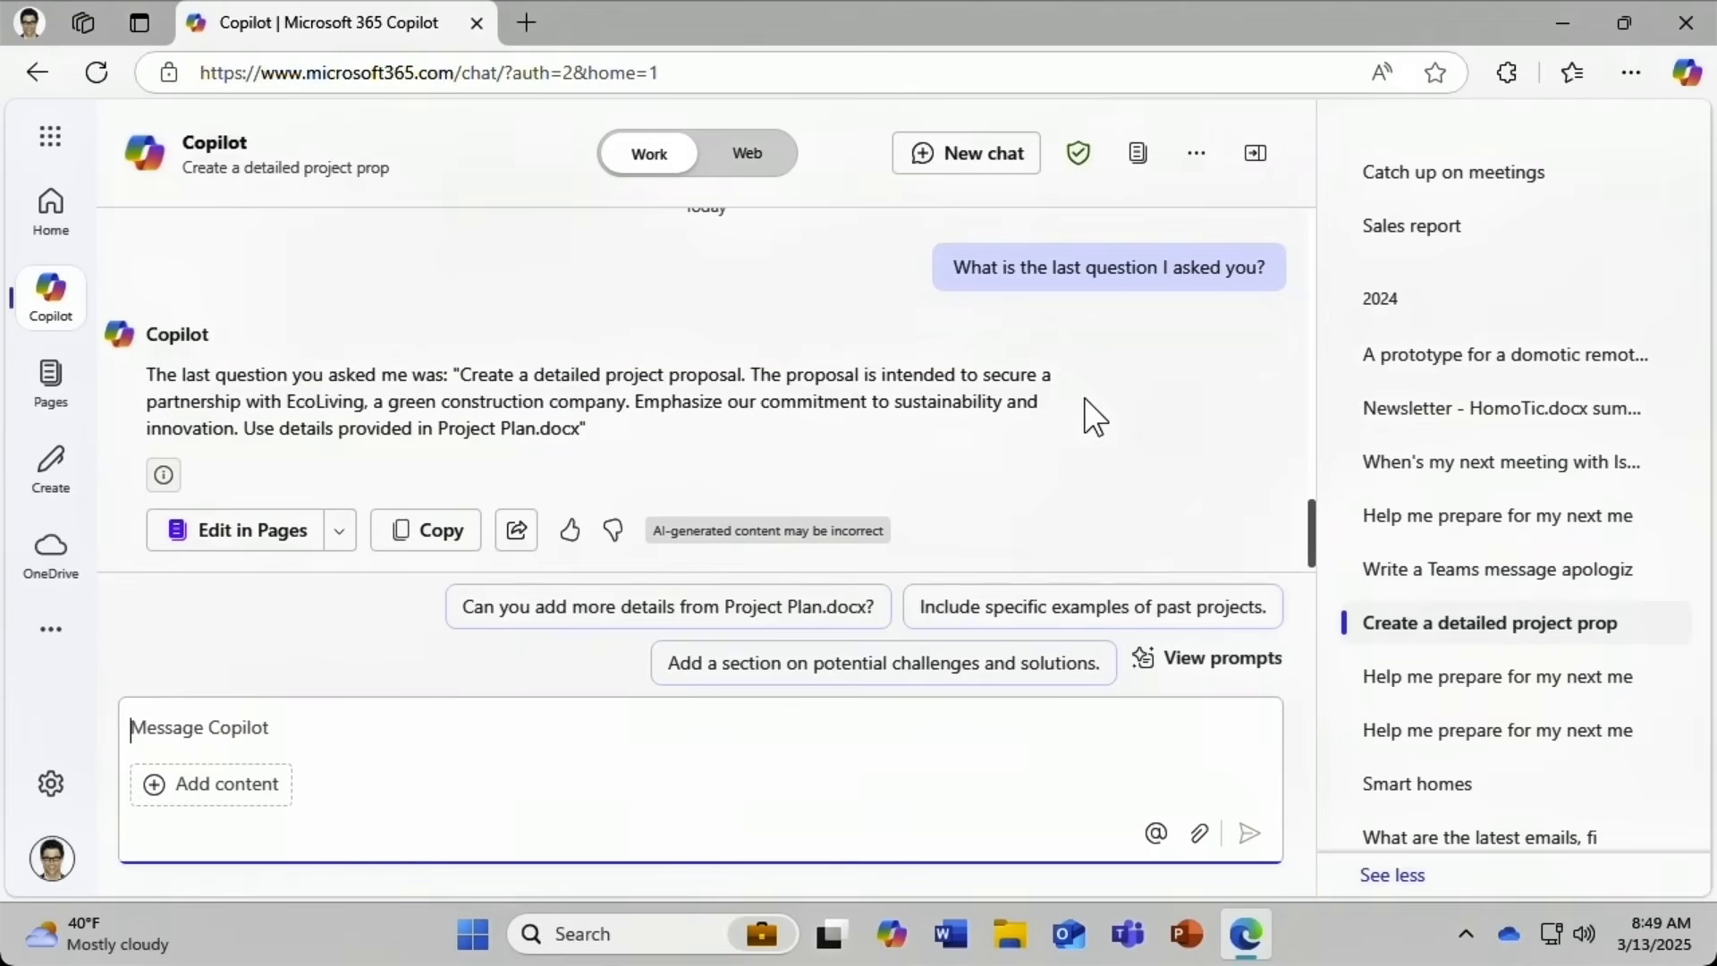
mouse_move(1432, 634)
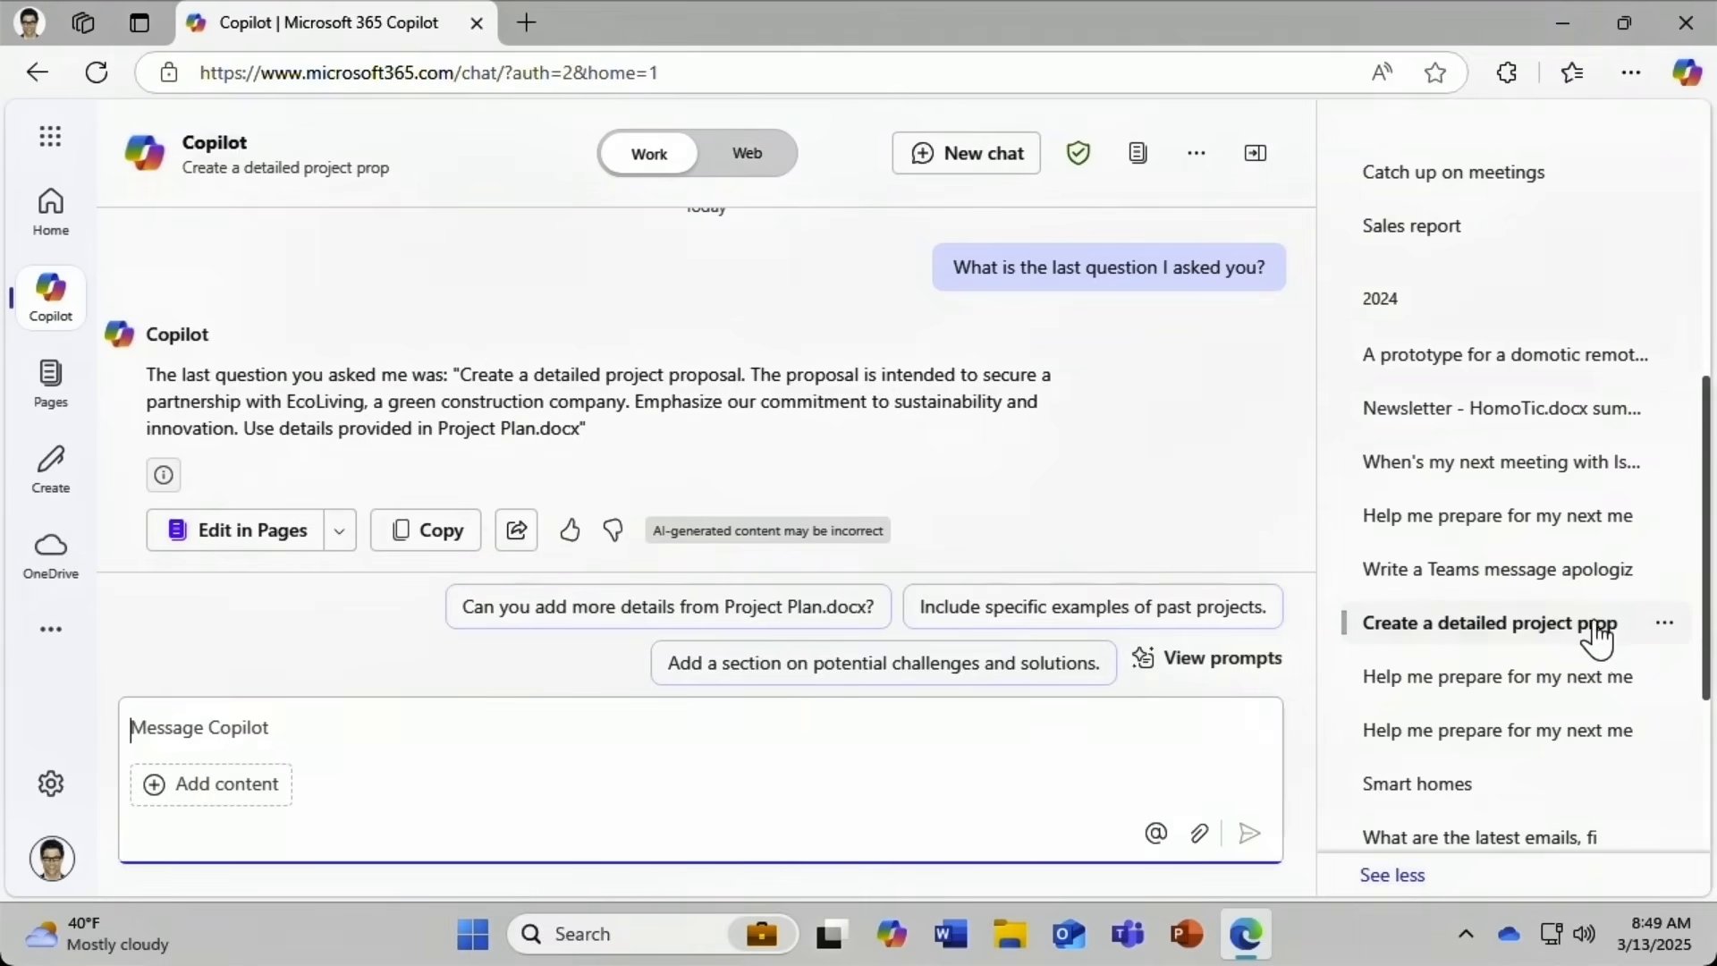
Through the chat's options menu, replace its name with 'Project proposal' and save.
left_click(1665, 625)
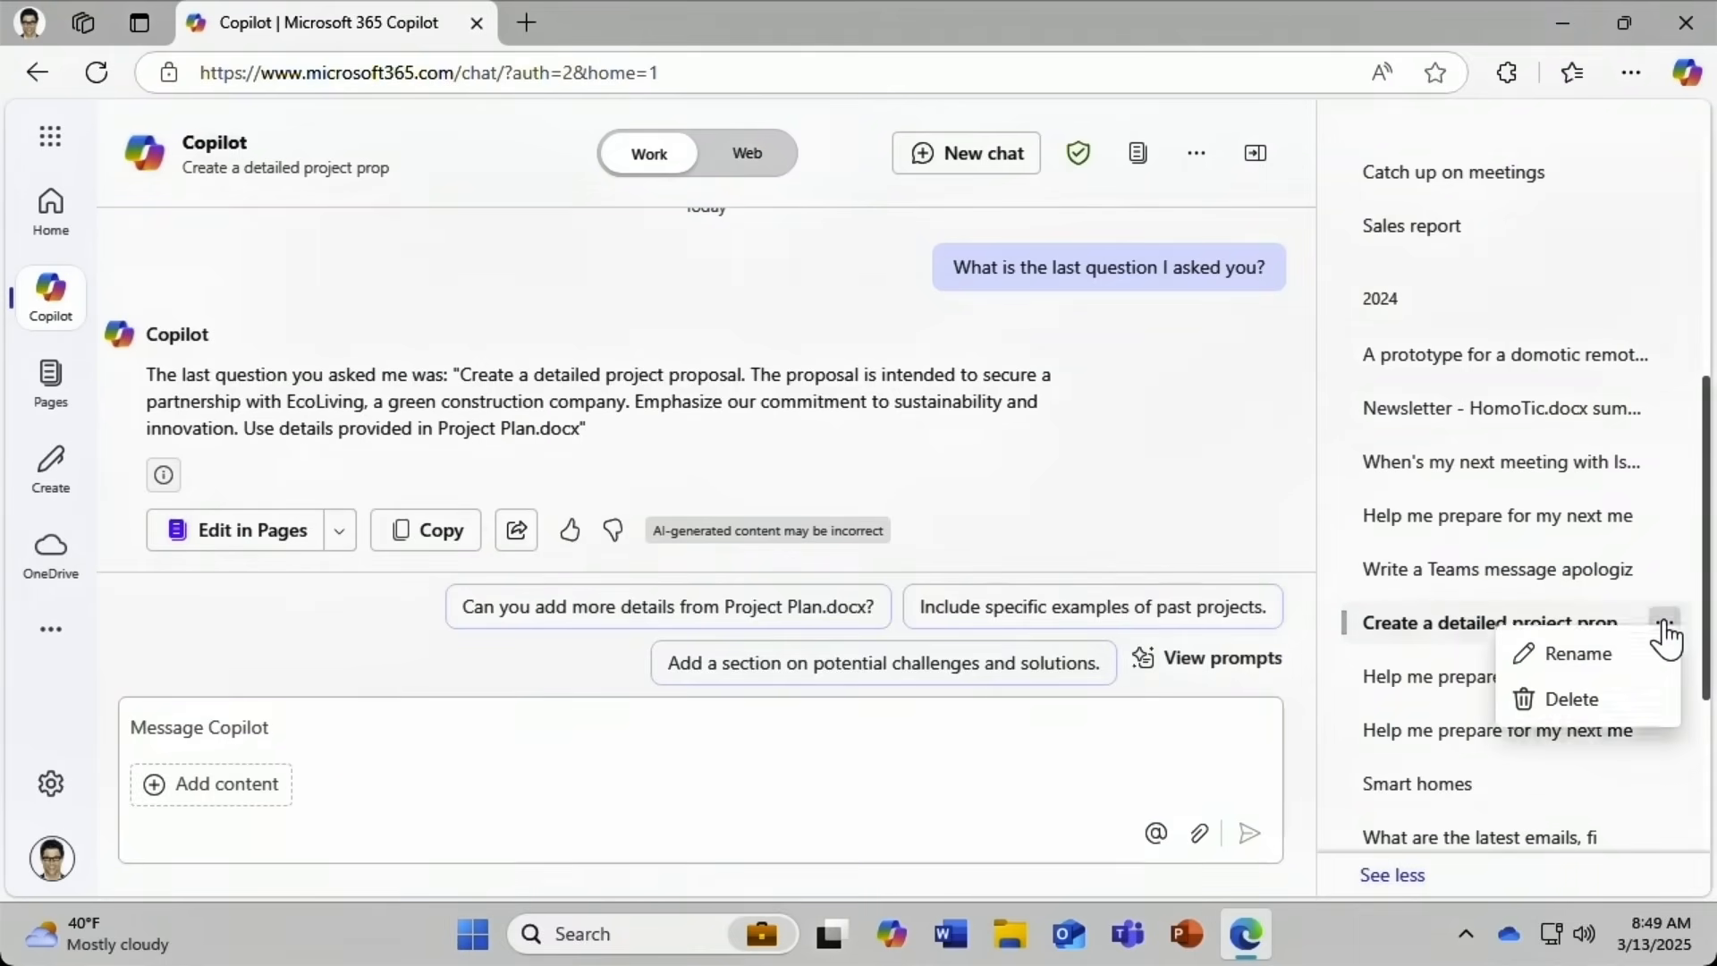
left_click(1587, 667)
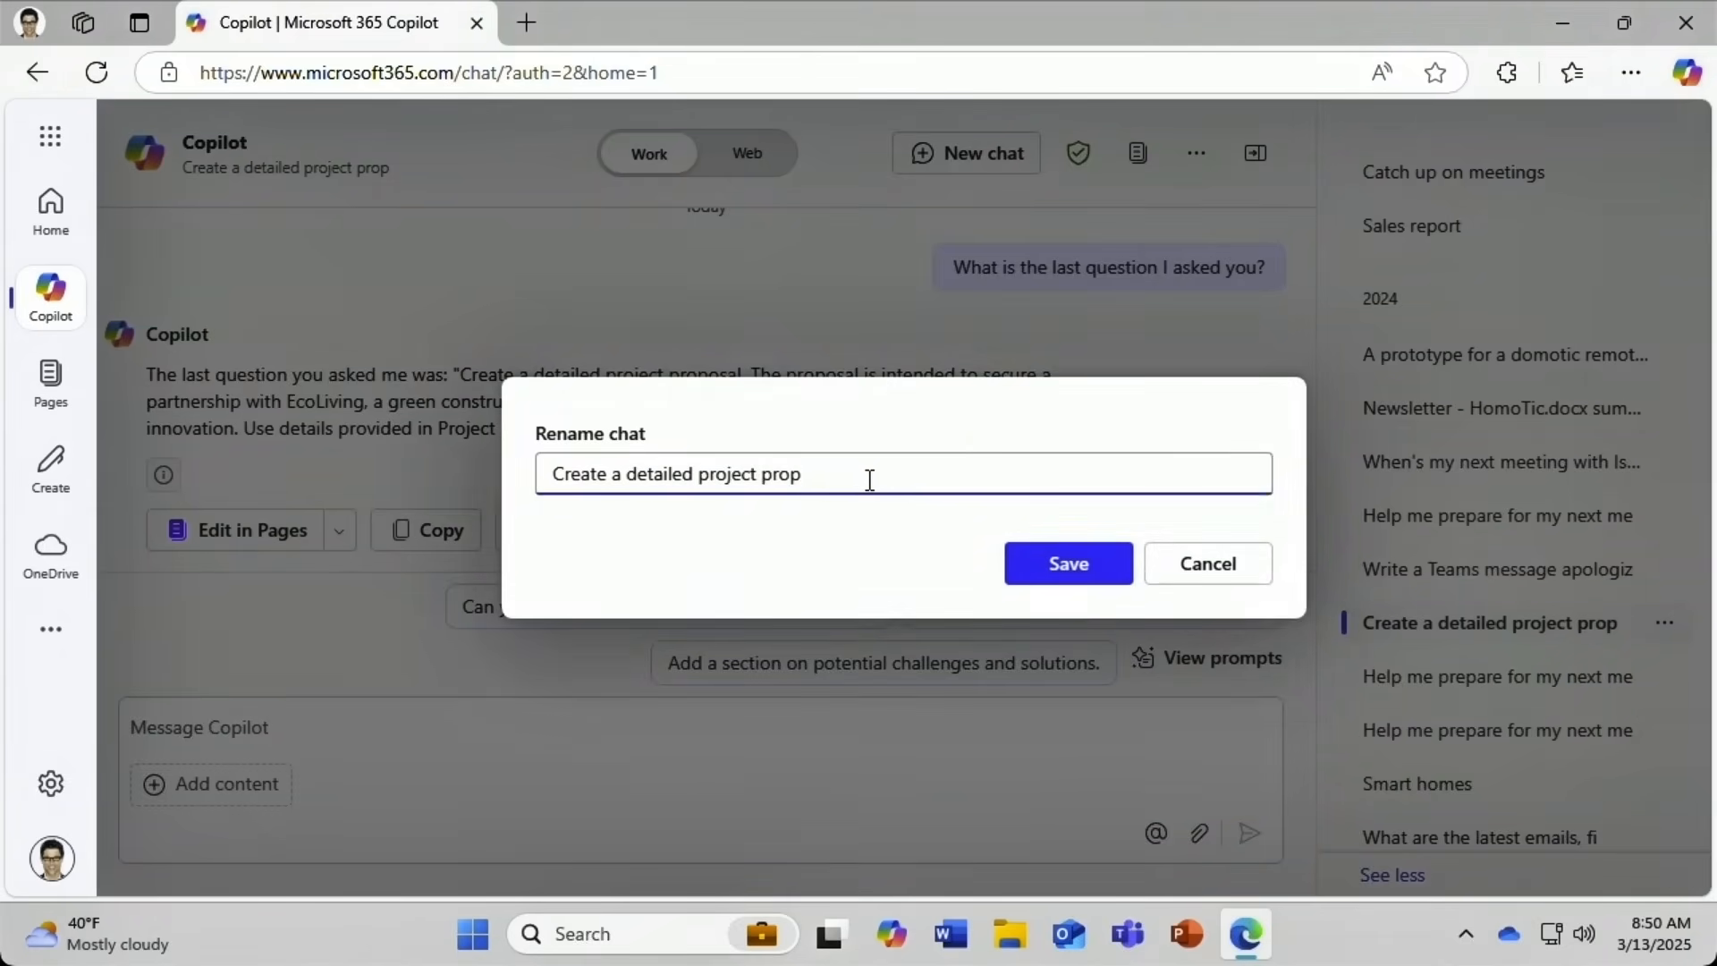
left_click_drag(869, 481, 516, 469)
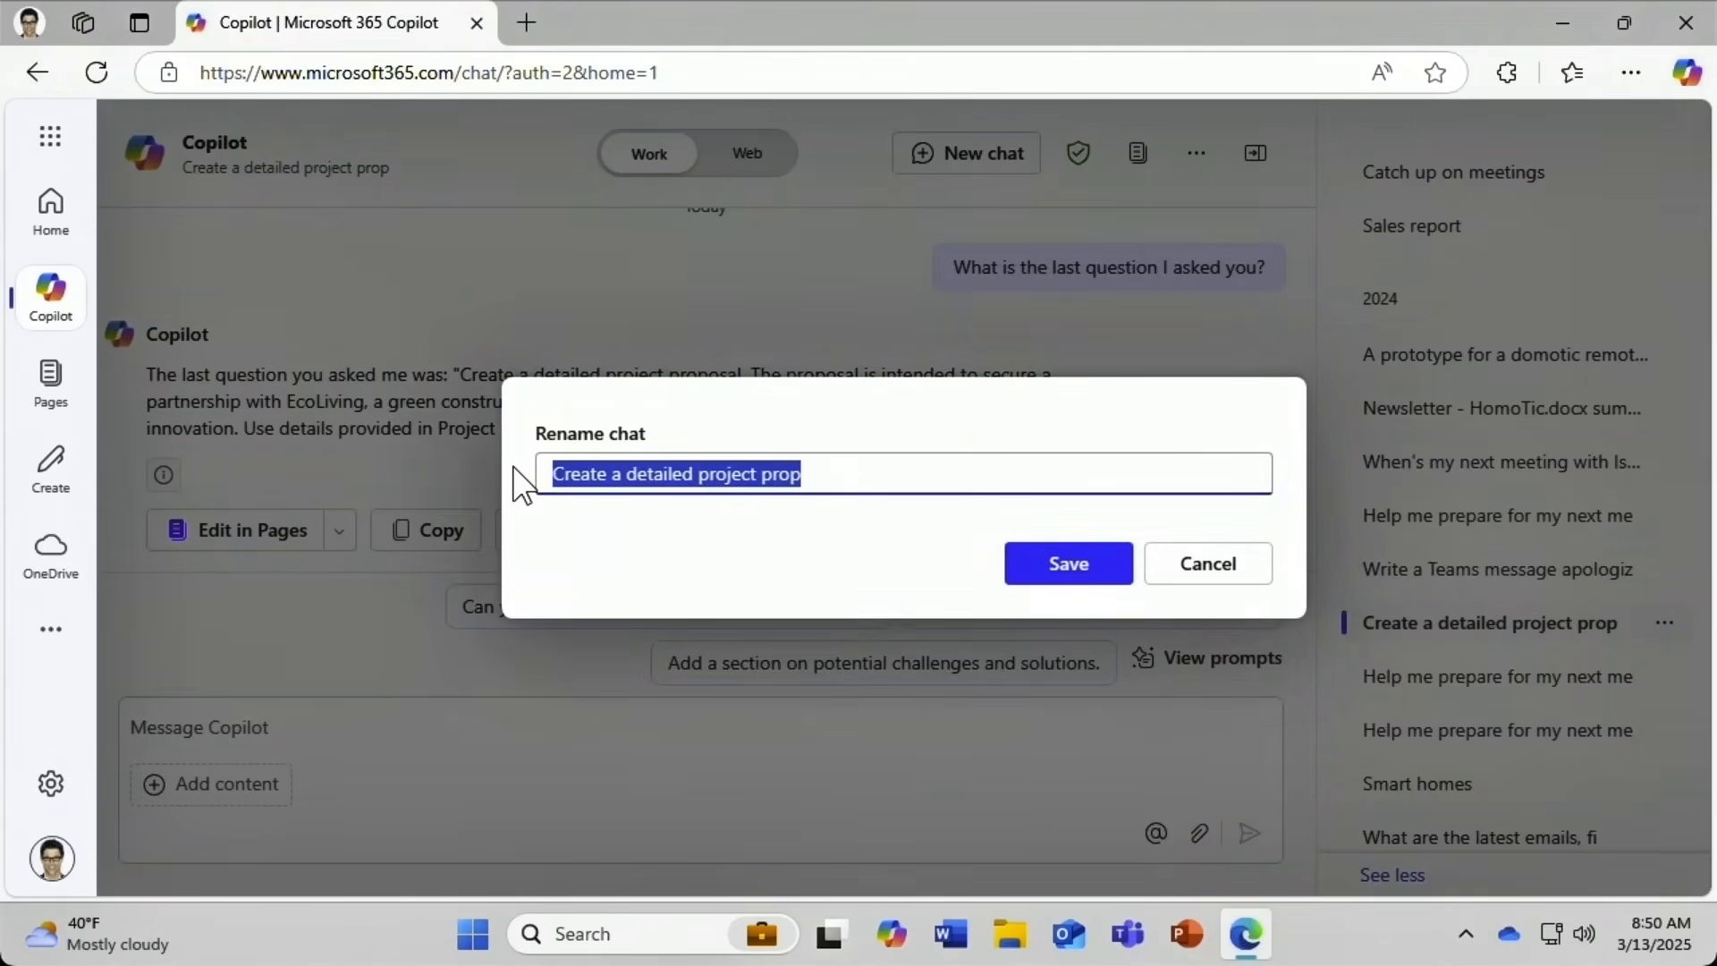
key("BackSpace")
type("Proje")
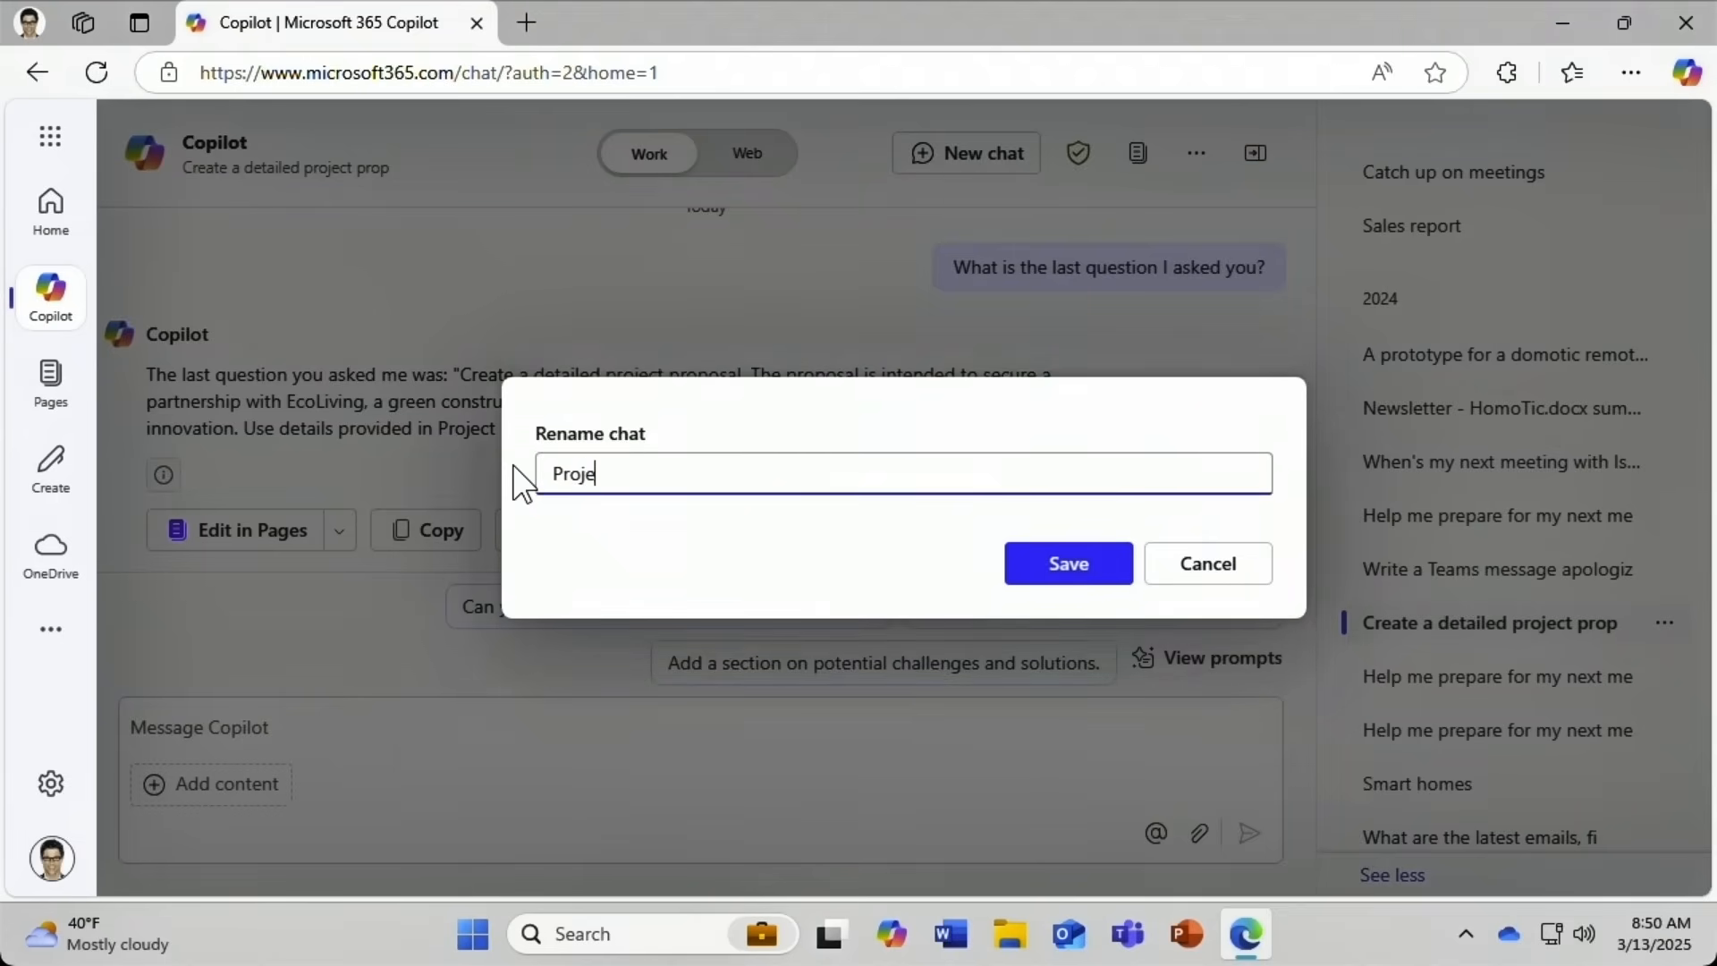
type("ct proposal")
left_click(1038, 563)
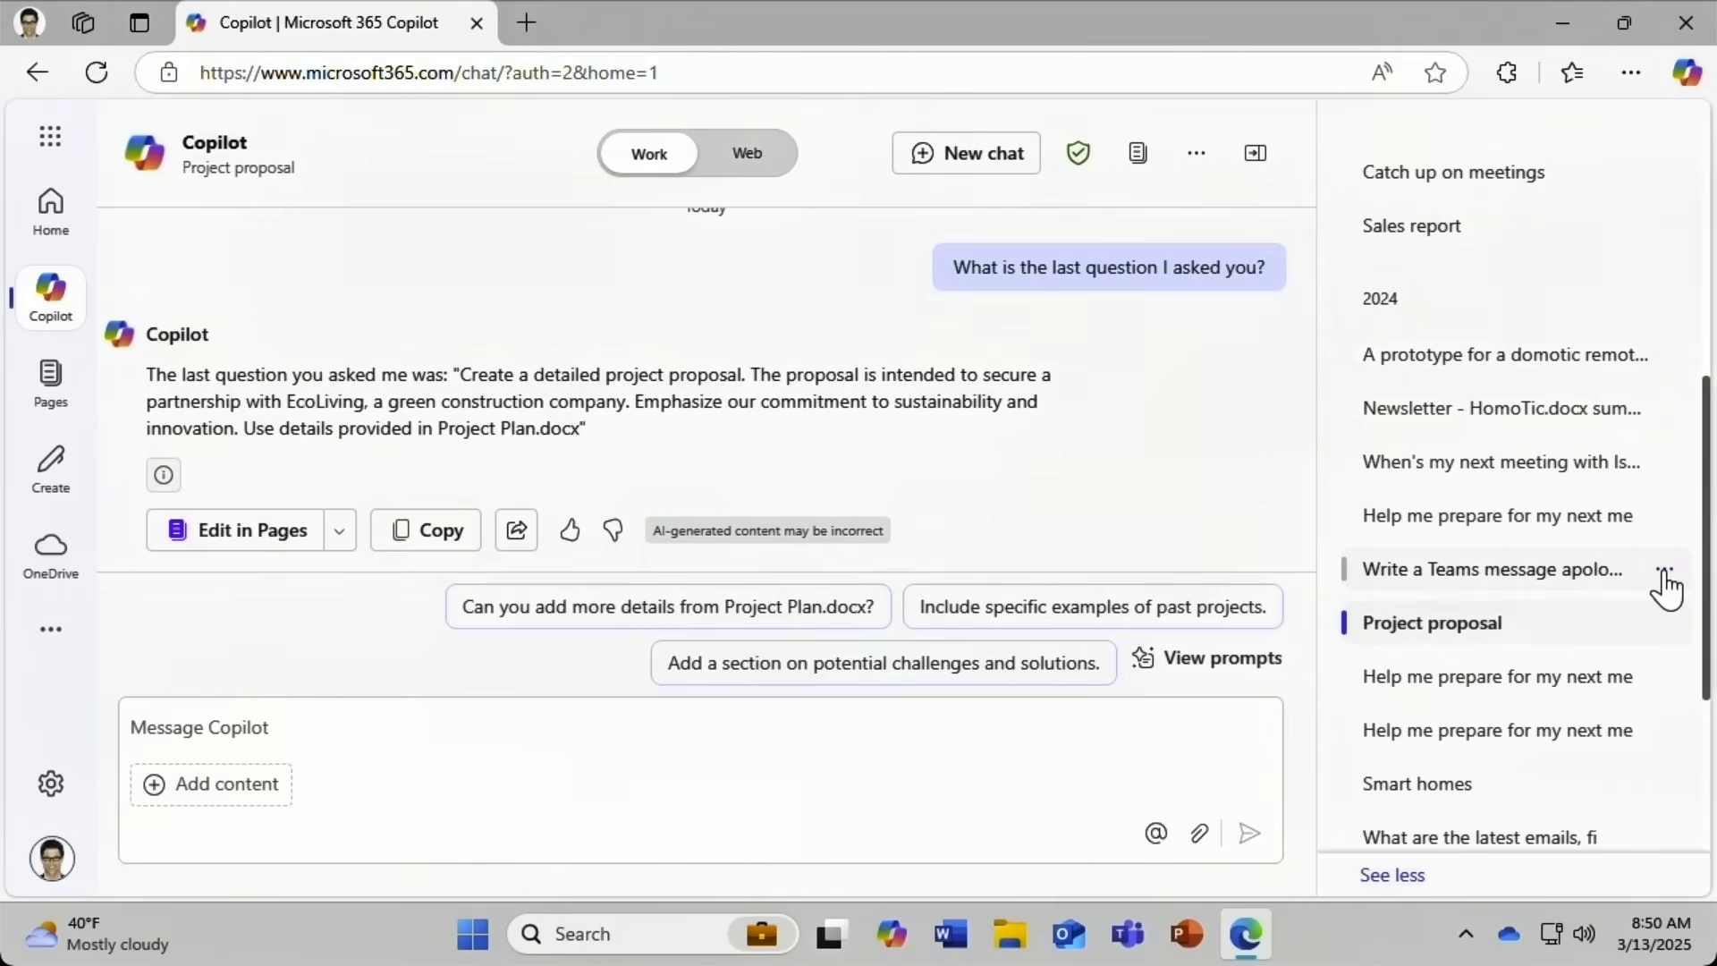
Permanently delete the 2024 'Write a Teams message' apology chat.
left_click(1664, 572)
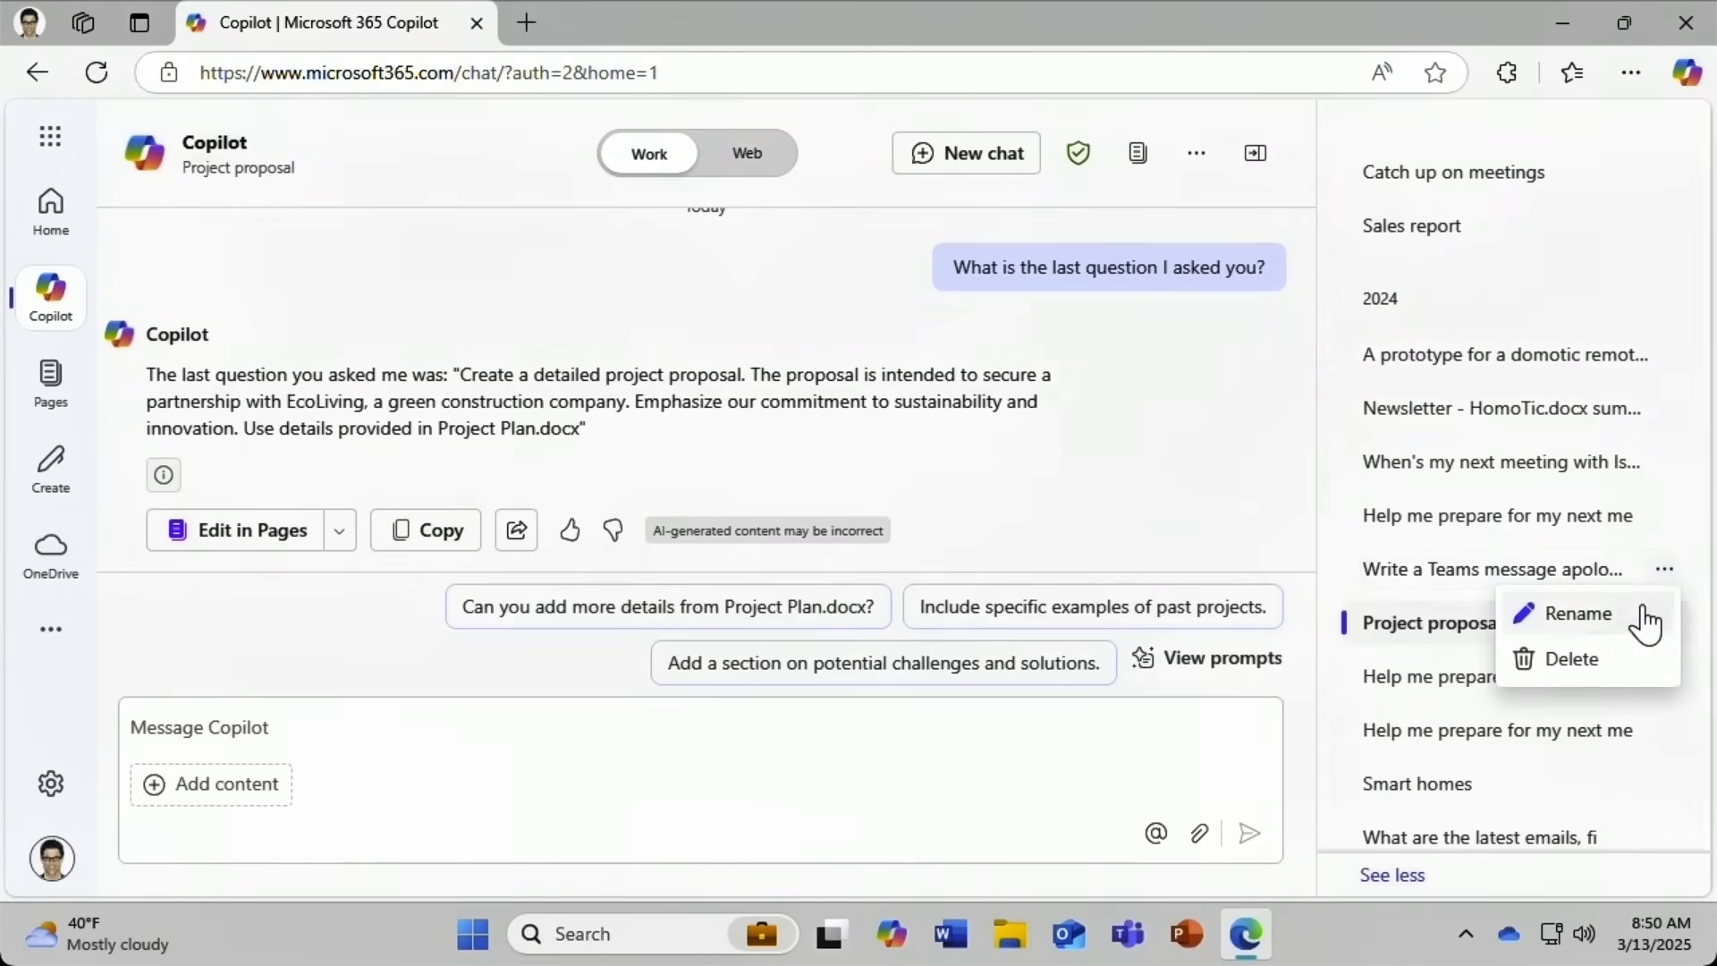
left_click(1619, 667)
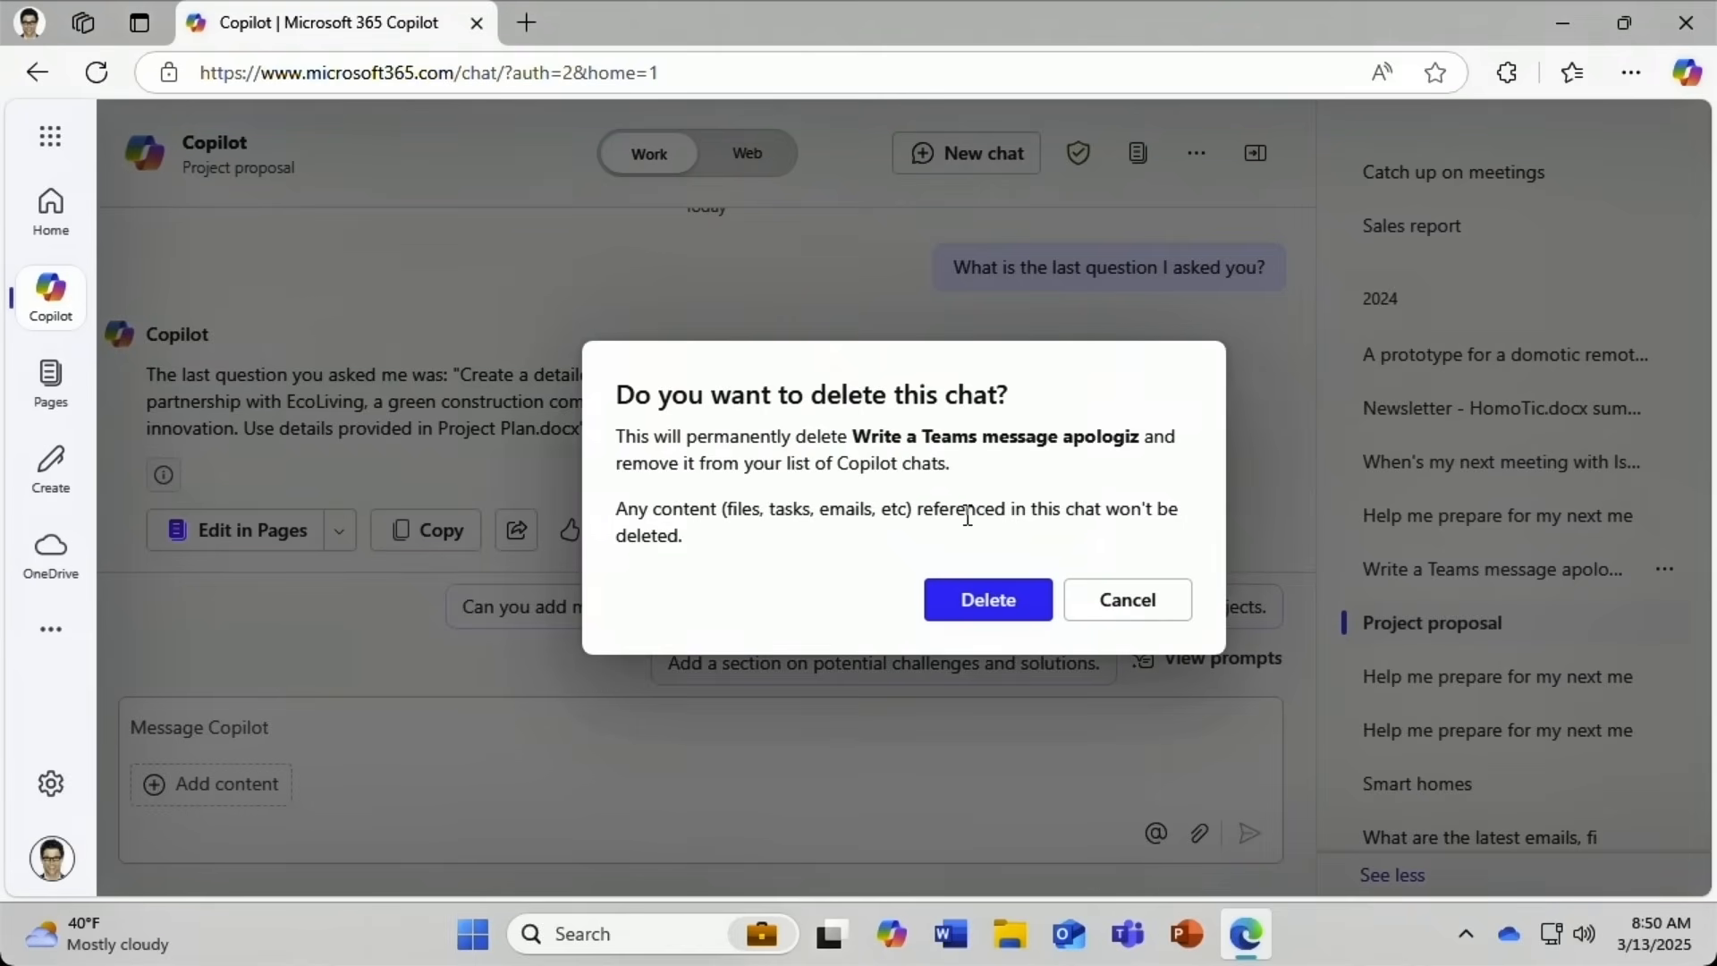
left_click(959, 596)
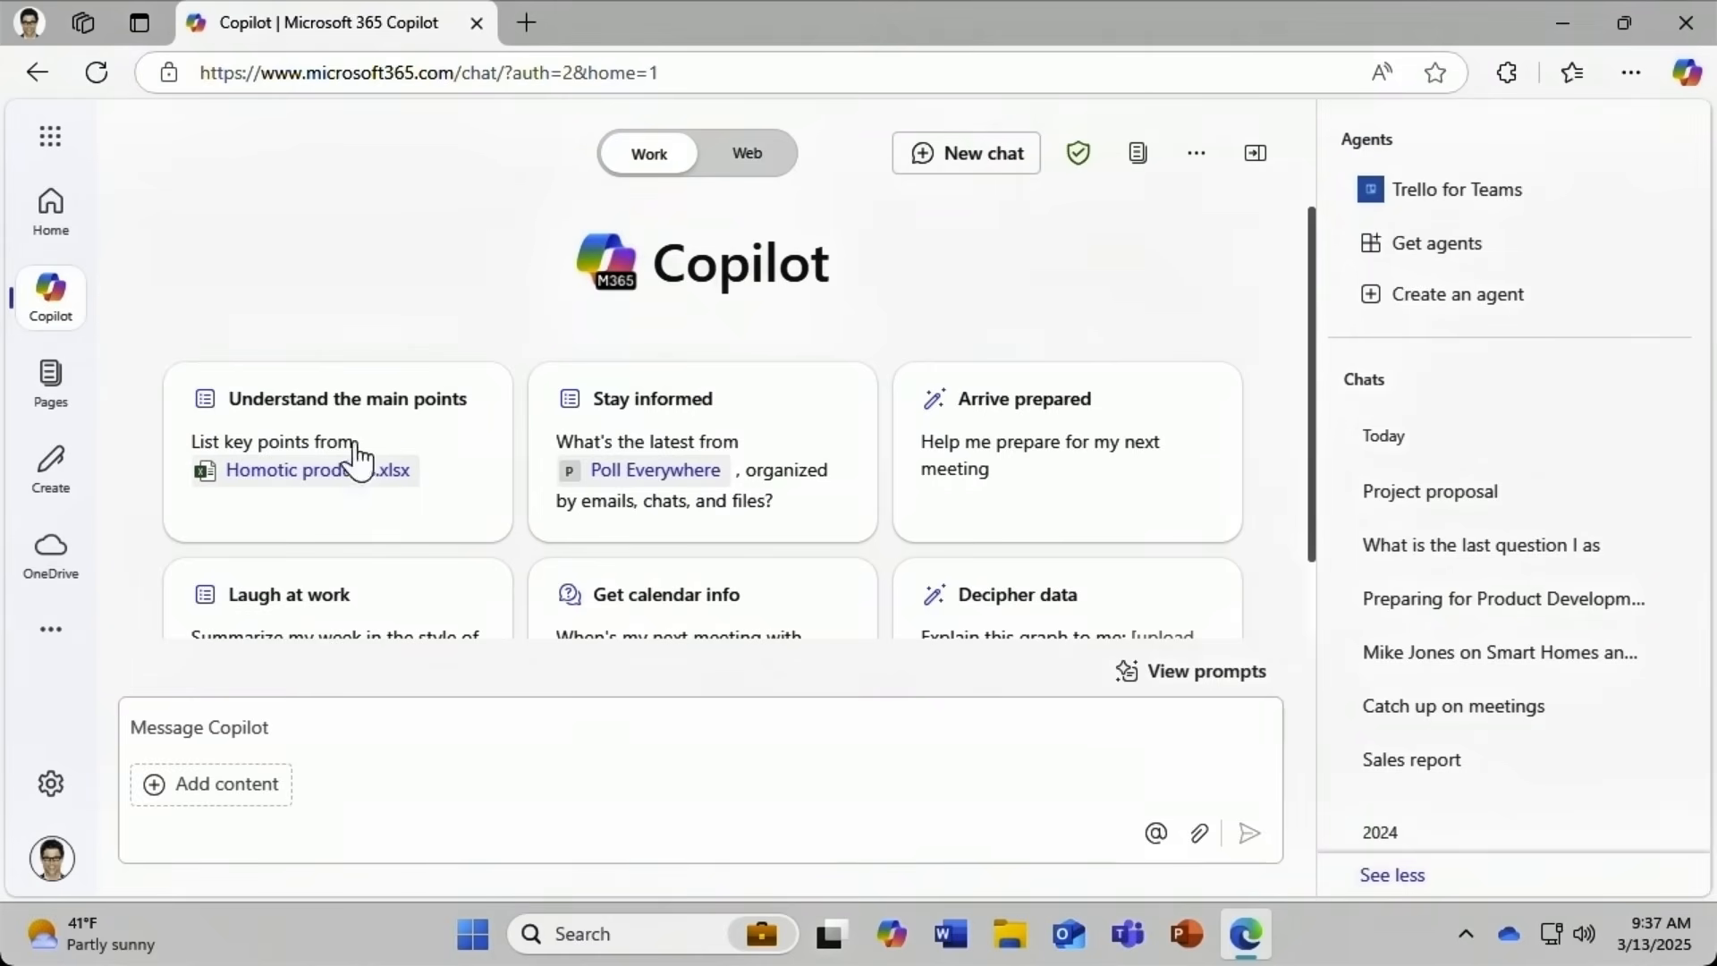
Draft an Eco Living partnership proposal prompt stressing sustainability and innovation, attaching Project Plan.docx.
left_click(143, 730)
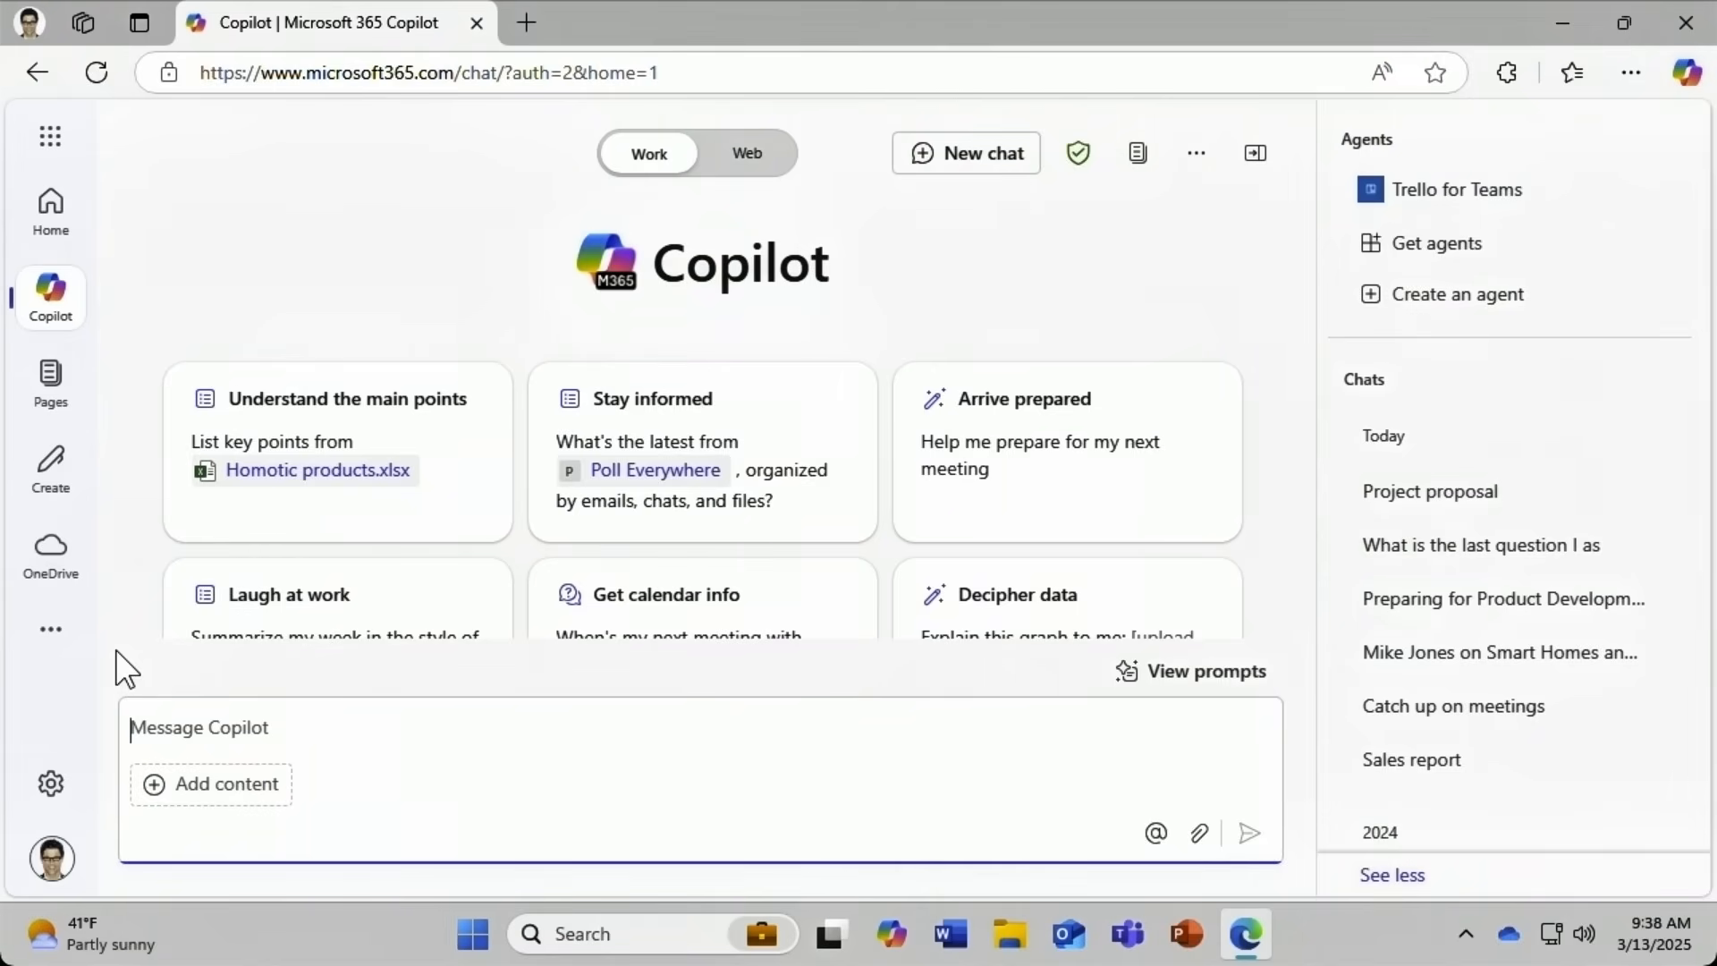
type("Create a detailed proj")
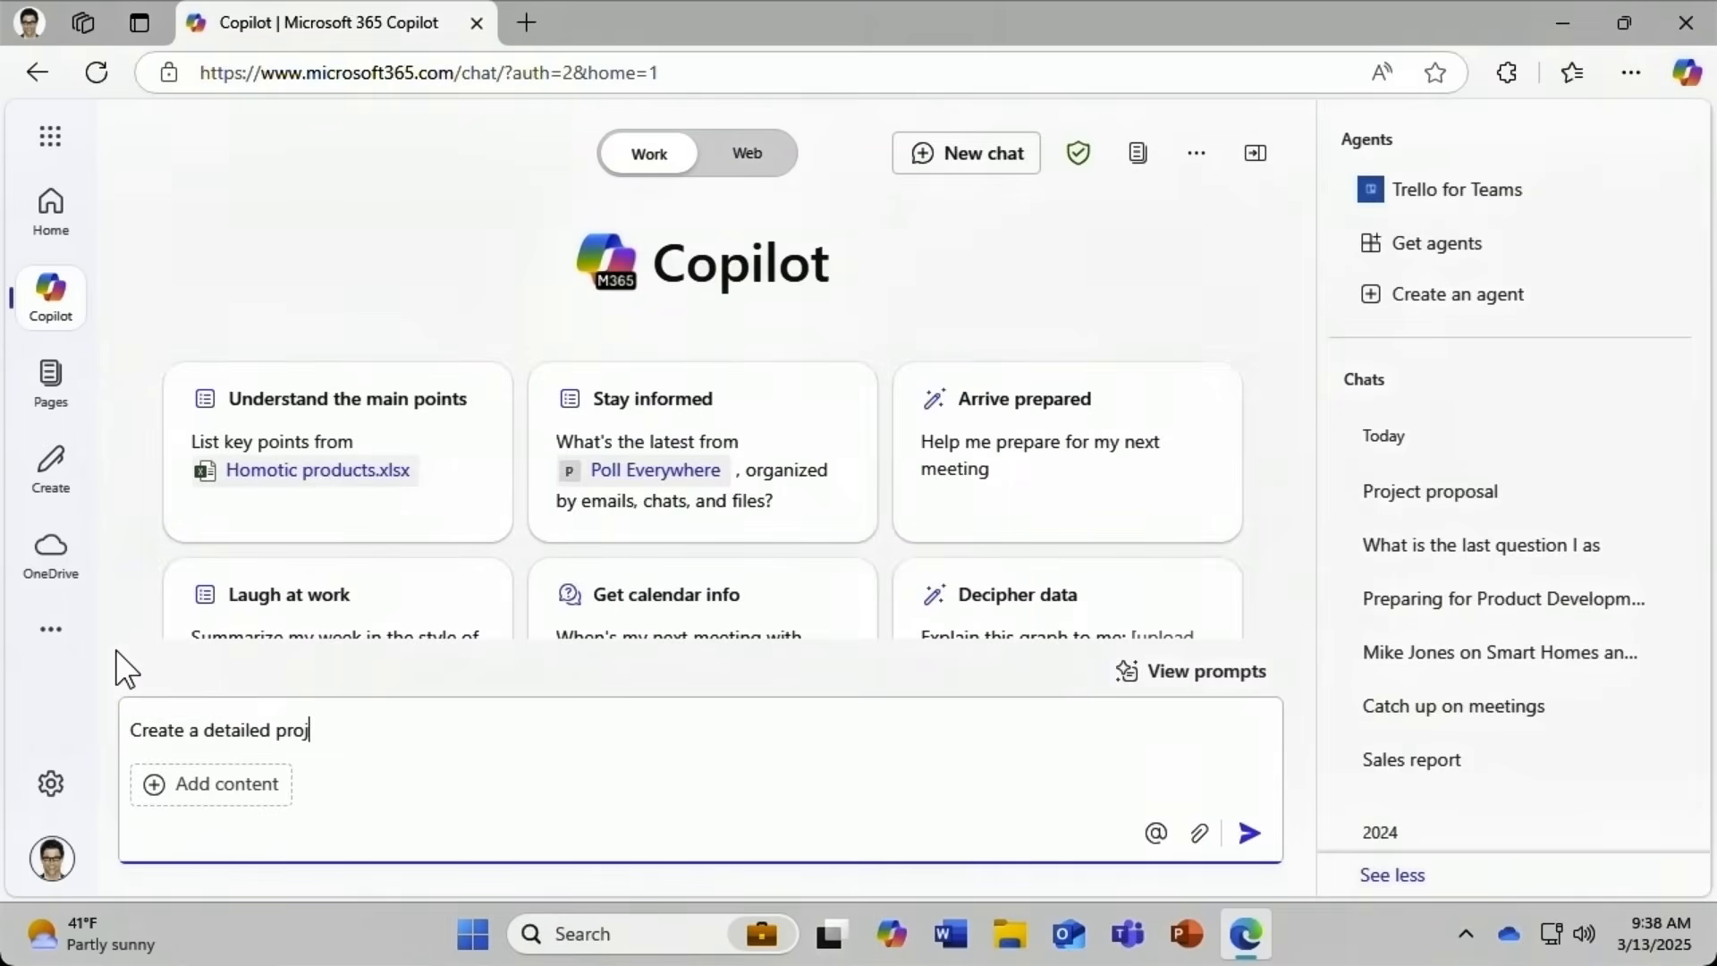
type("ect proposal.")
type("The proposal is")
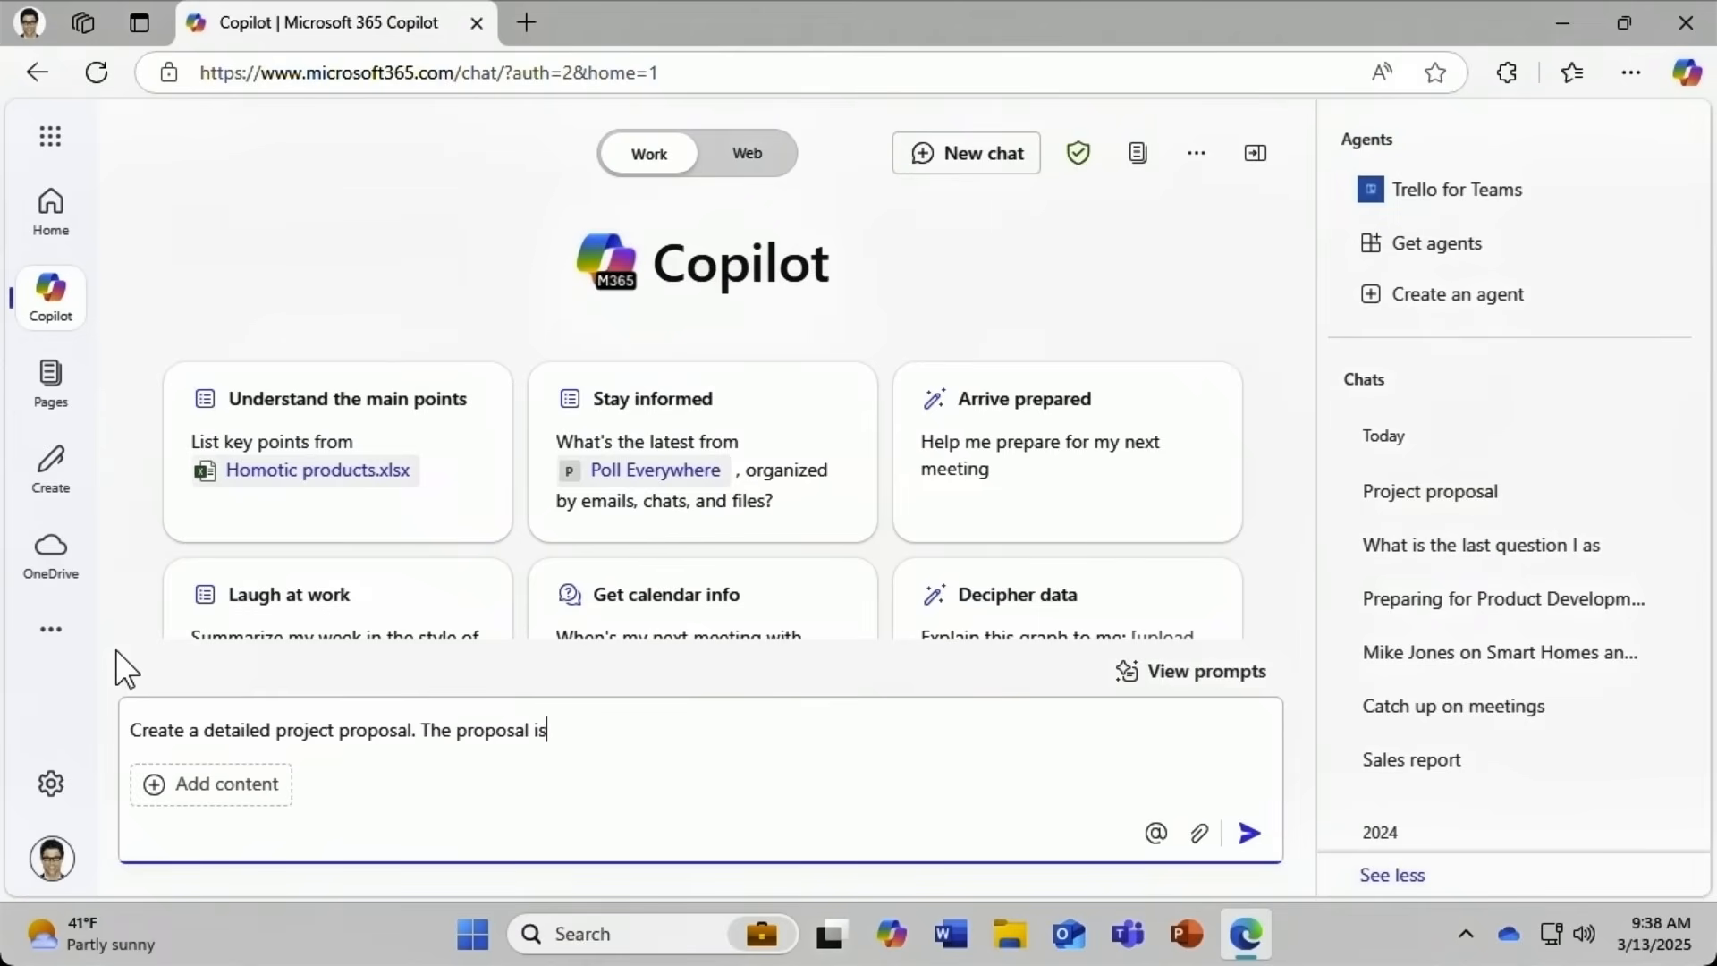
type(" intended to s")
type("a partnershiop")
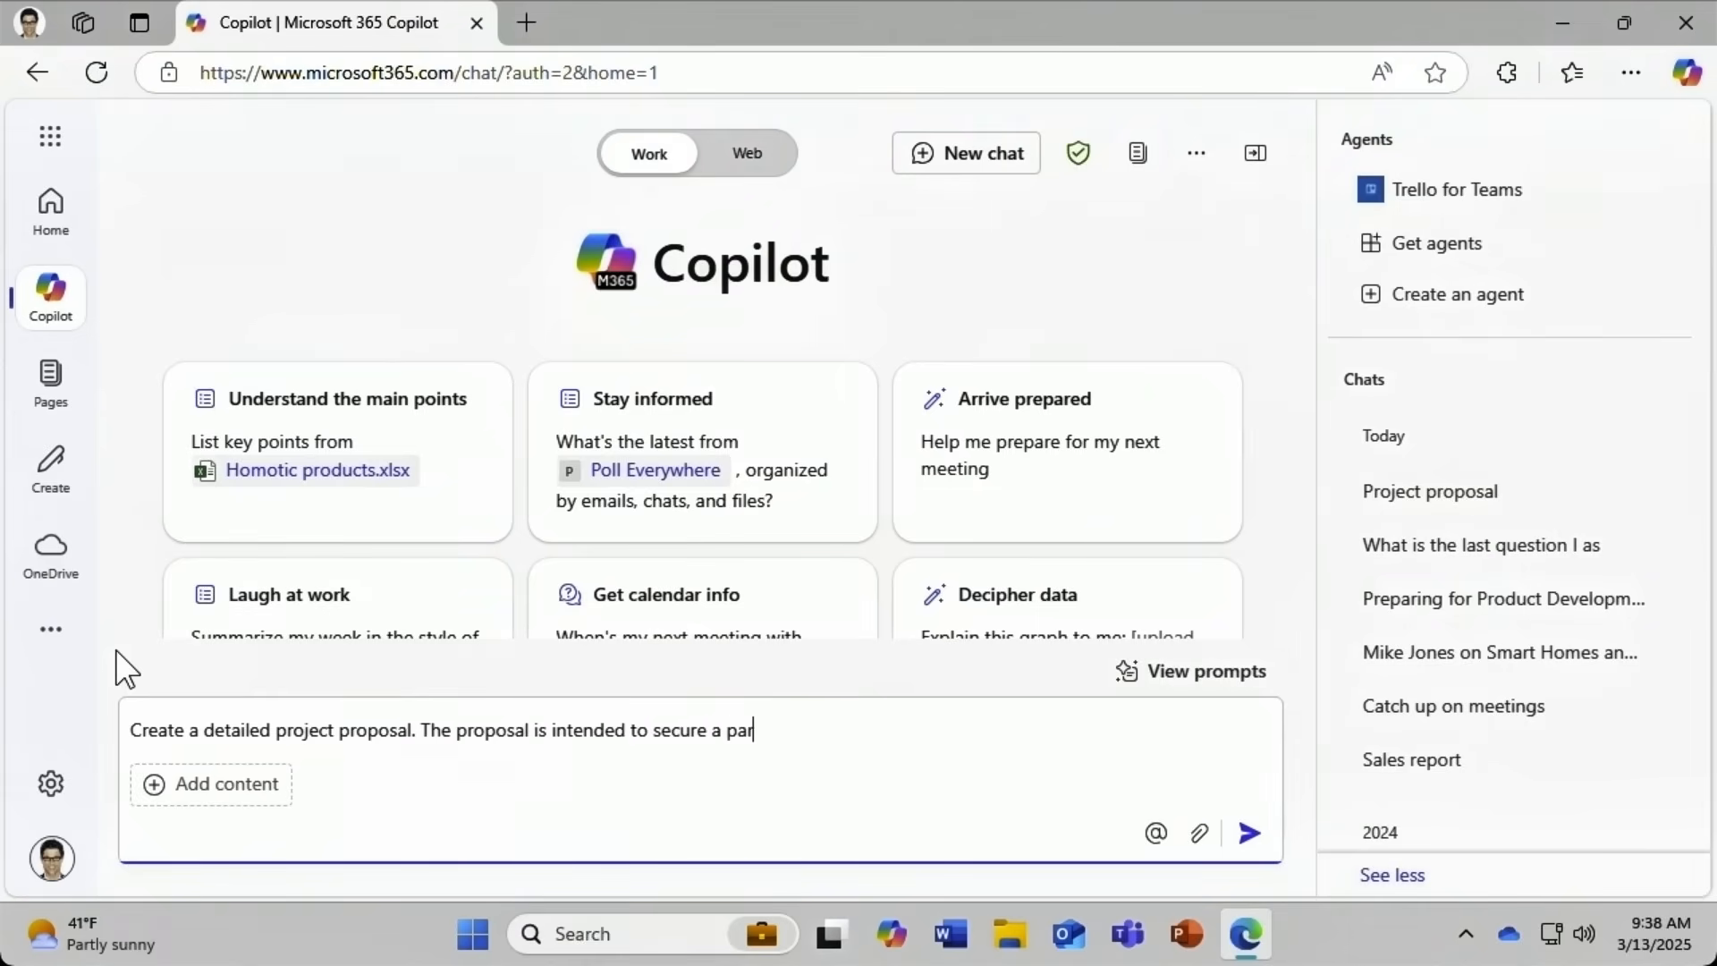
key("BackSpace")
key("BackSpace")
type("p with Eco Living, a green ")
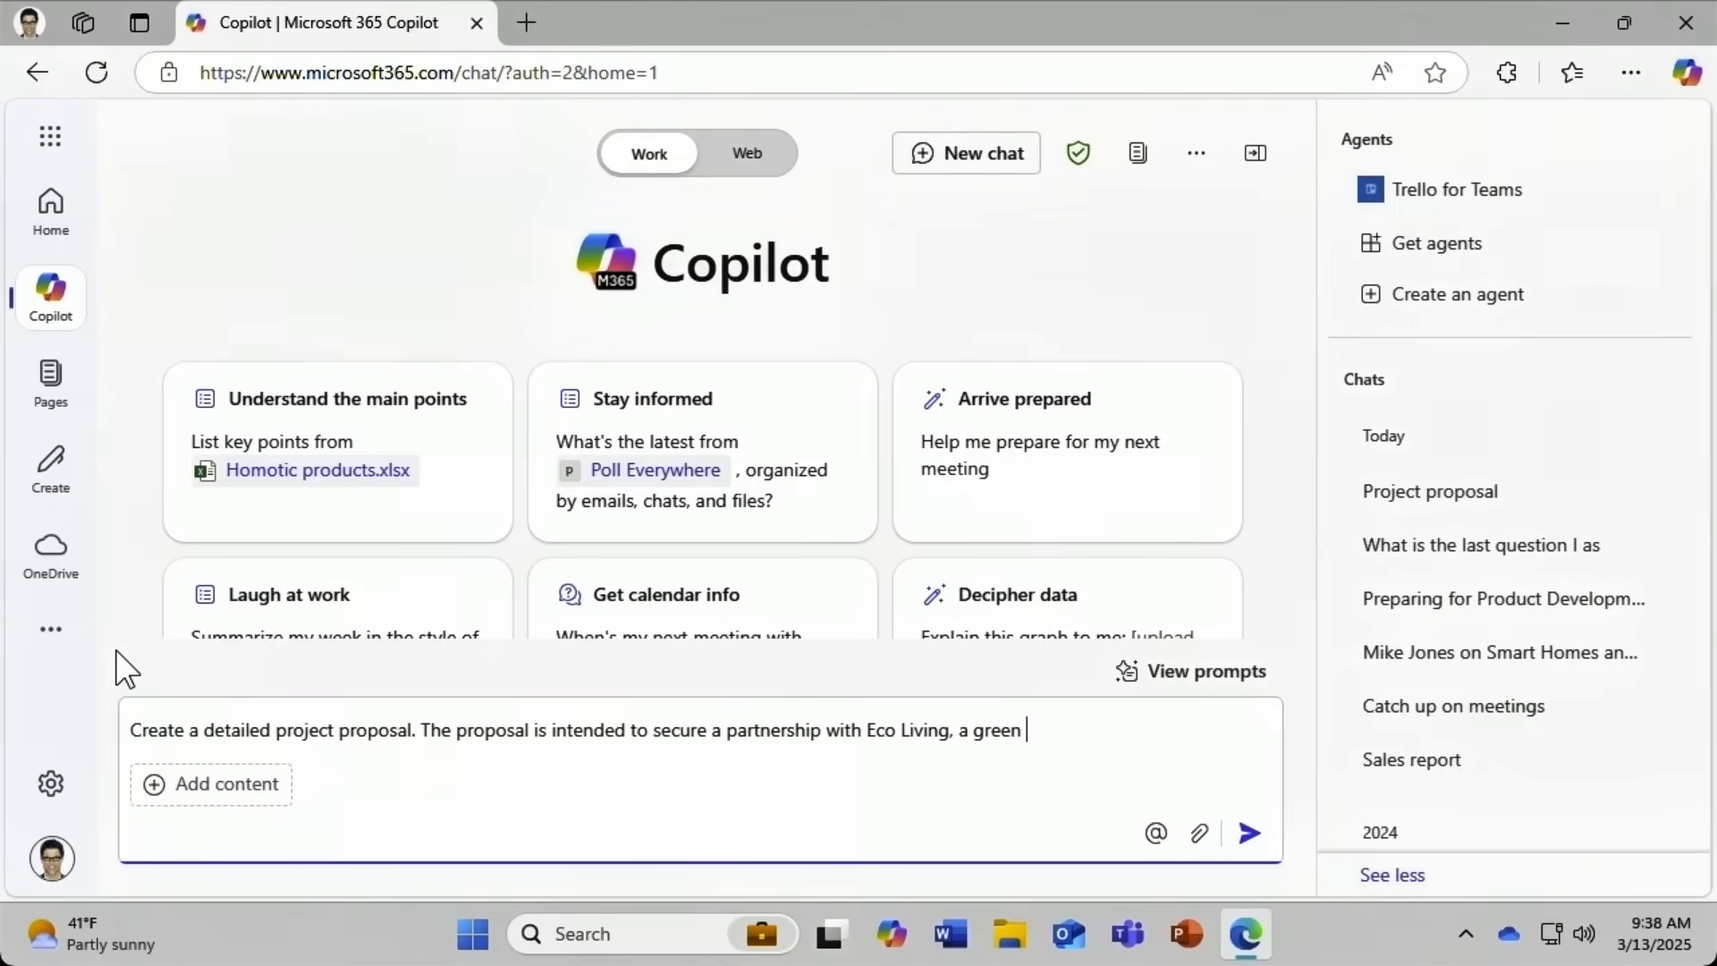
type("construction company.")
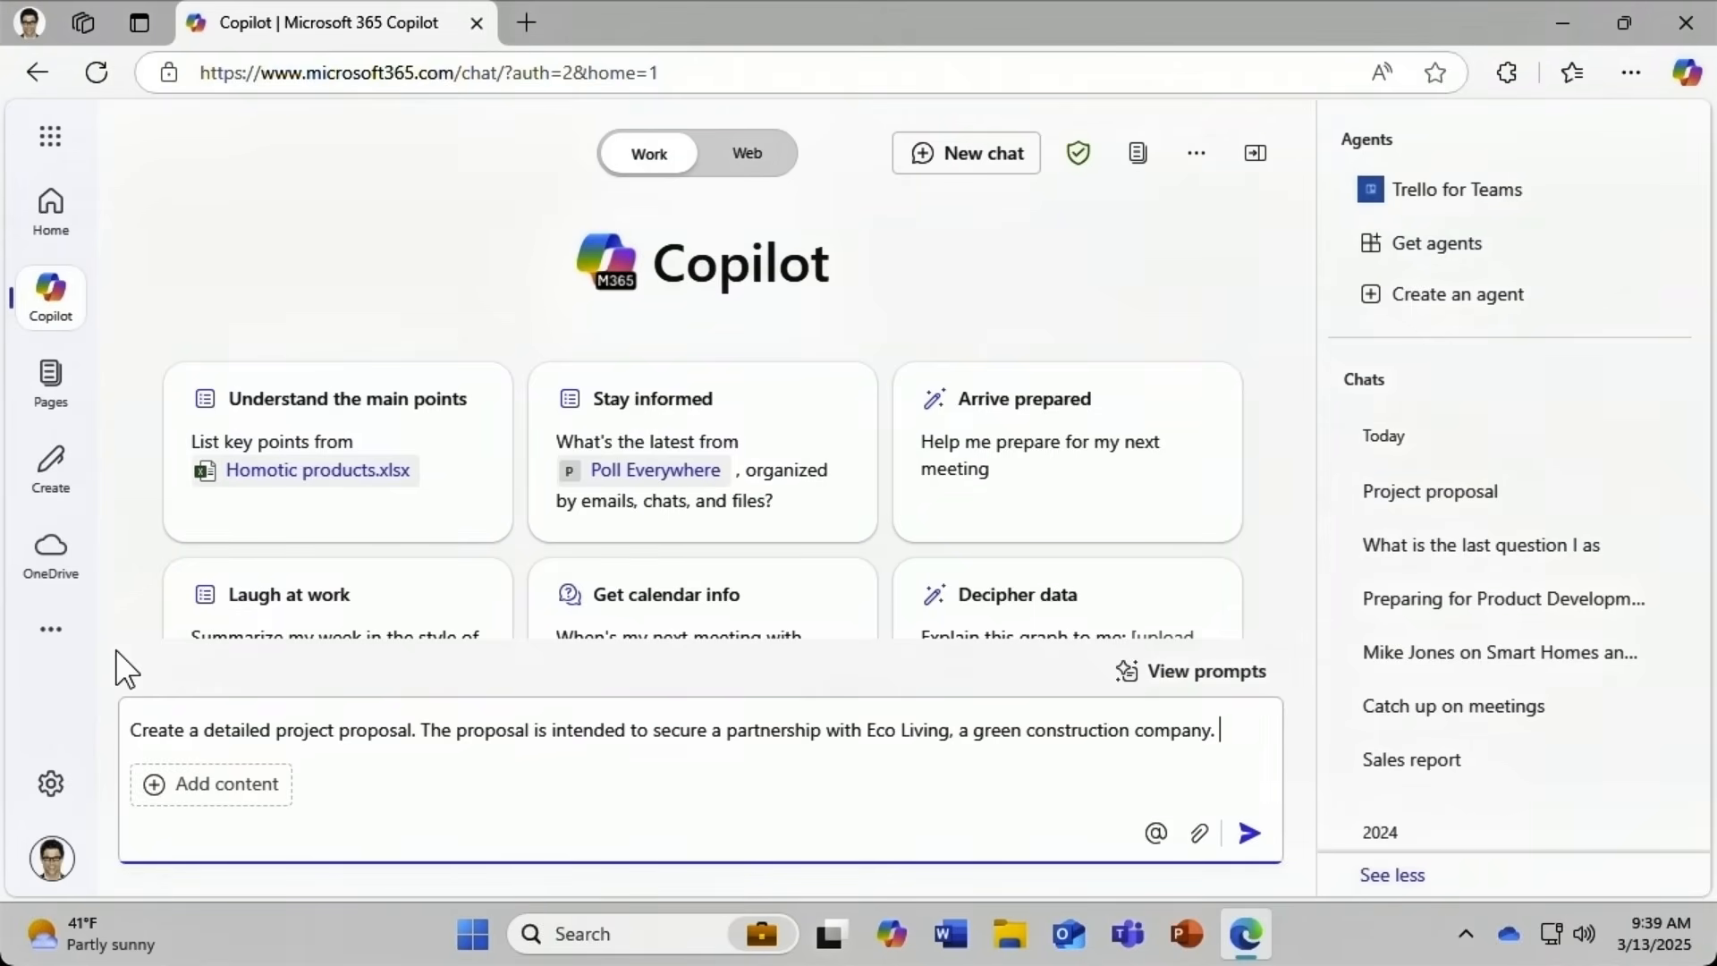
type("Emphasize our com")
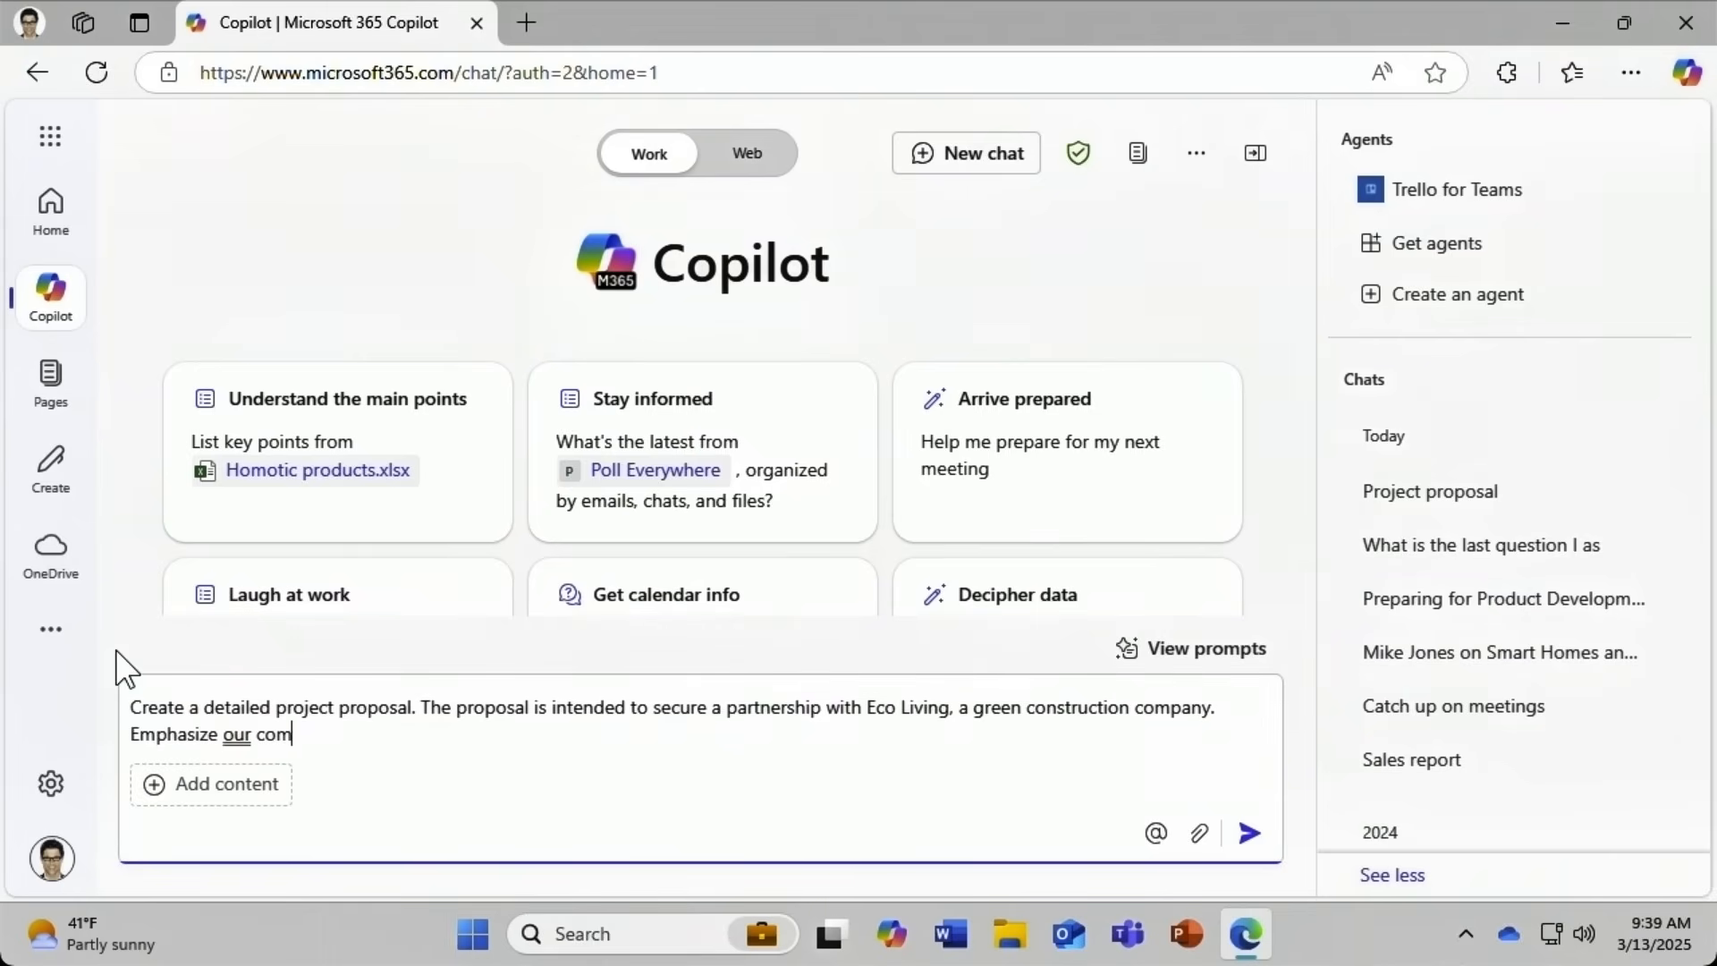
type("mitment to sustainability ")
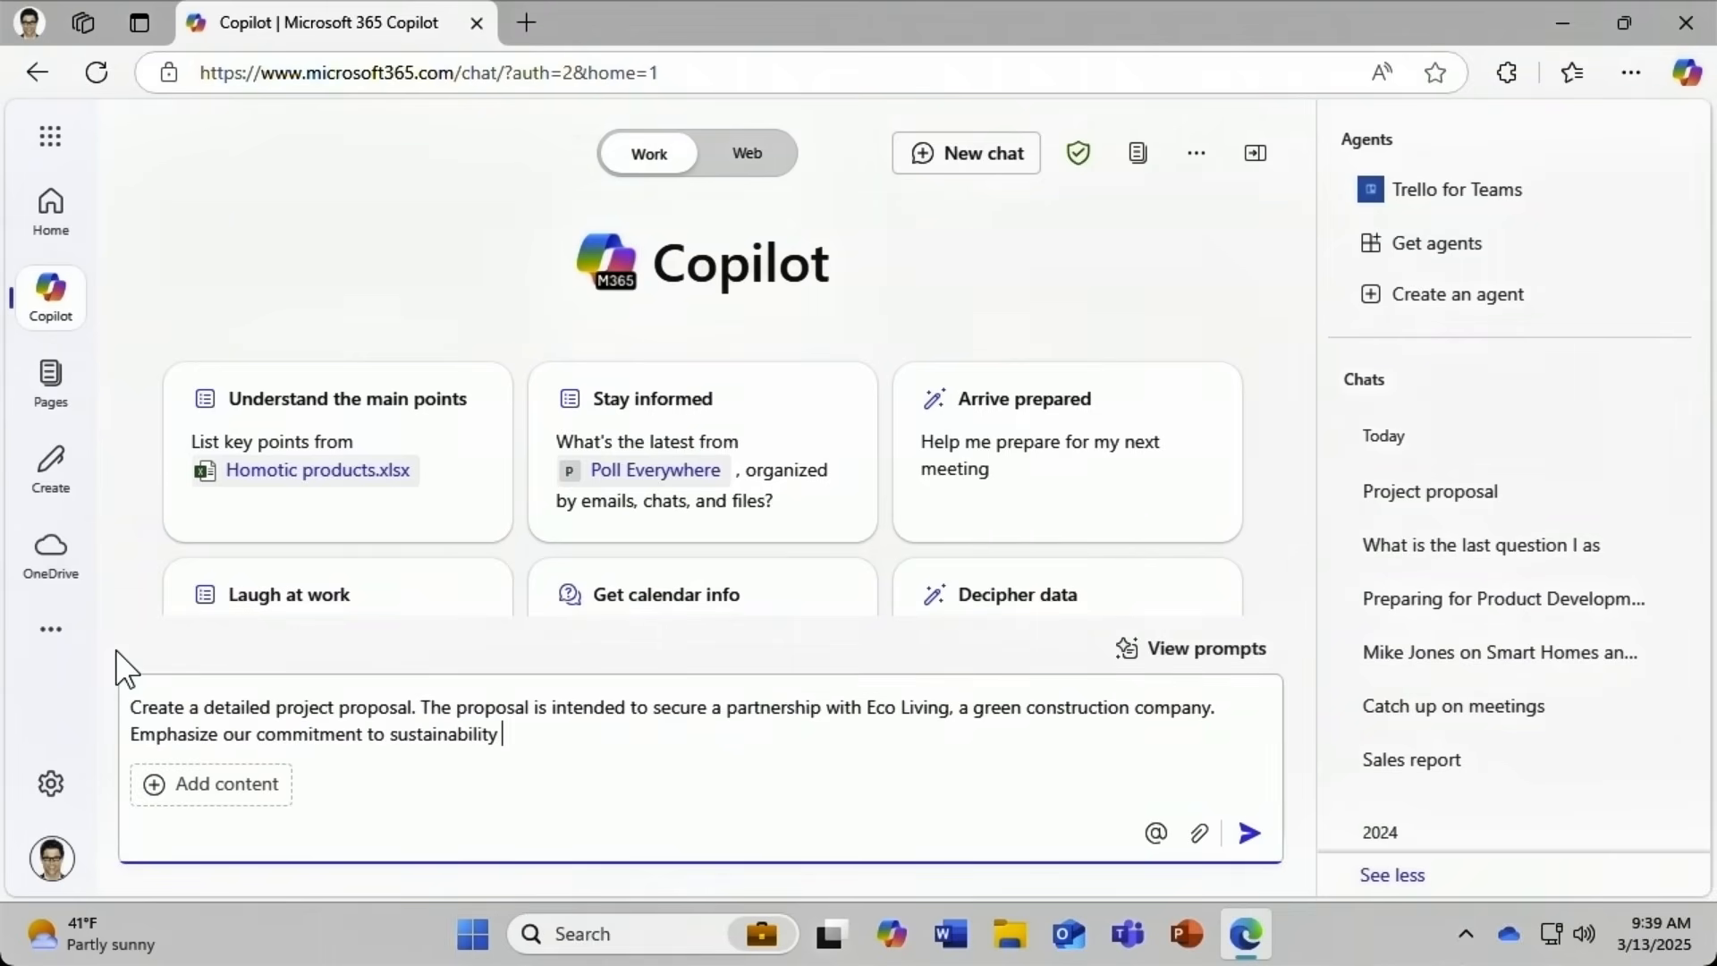
type("and innovation.")
type("Use ")
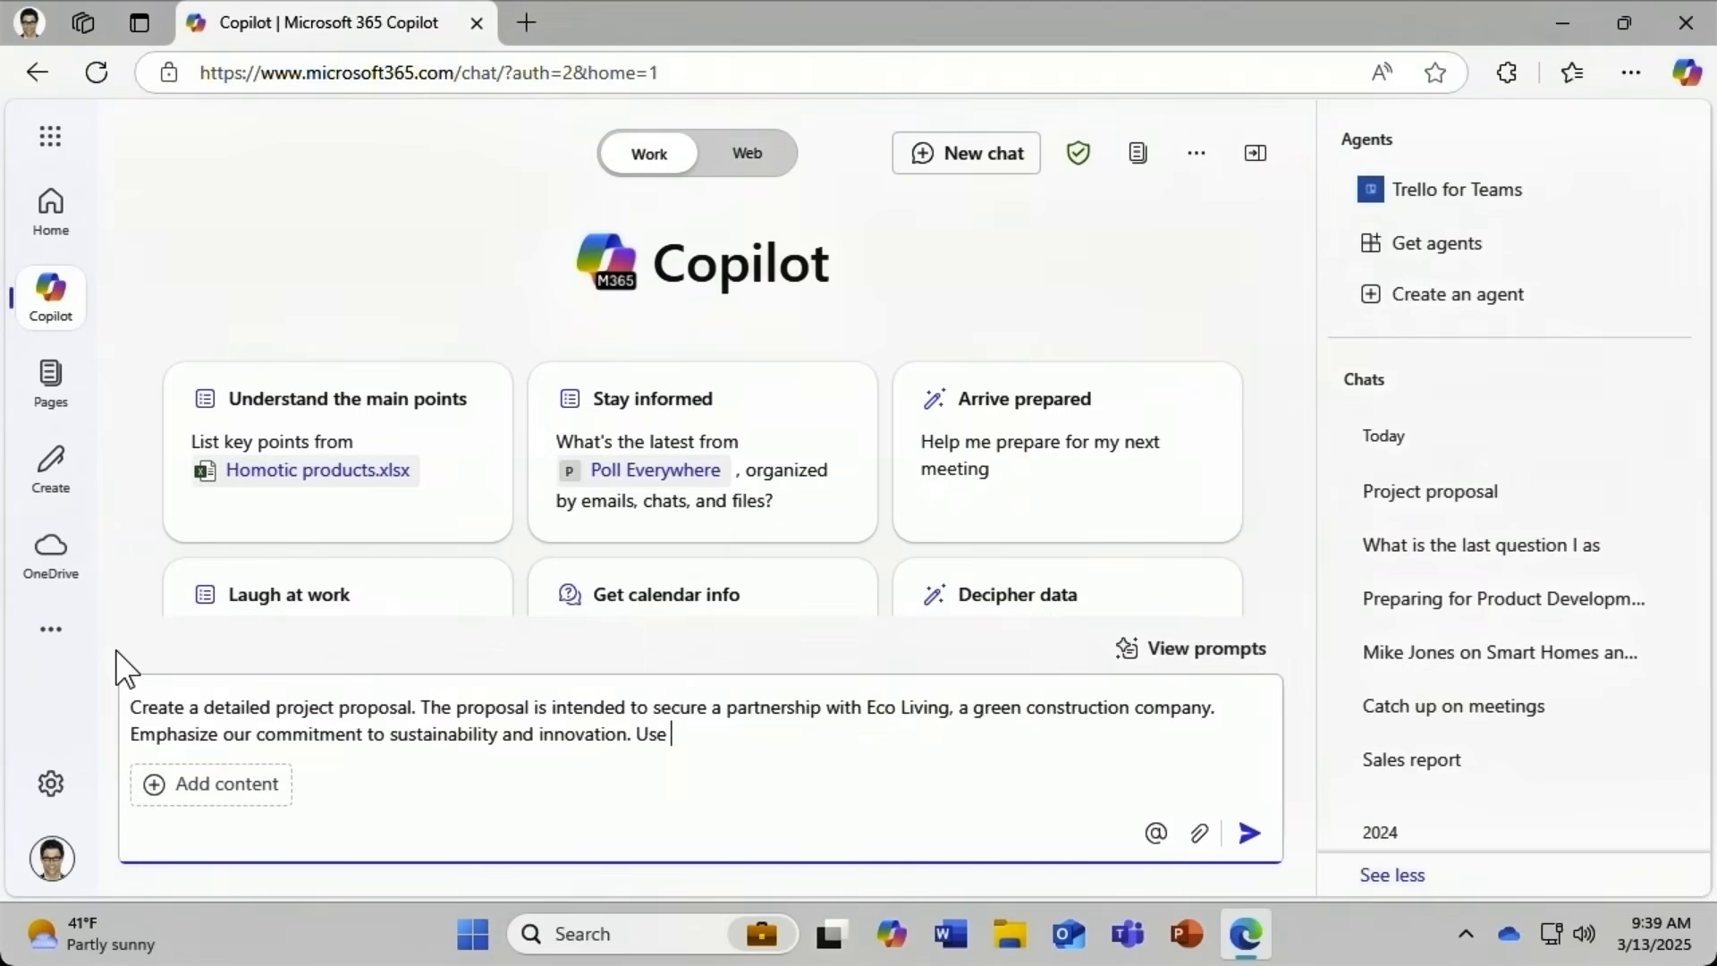
type("details provided ")
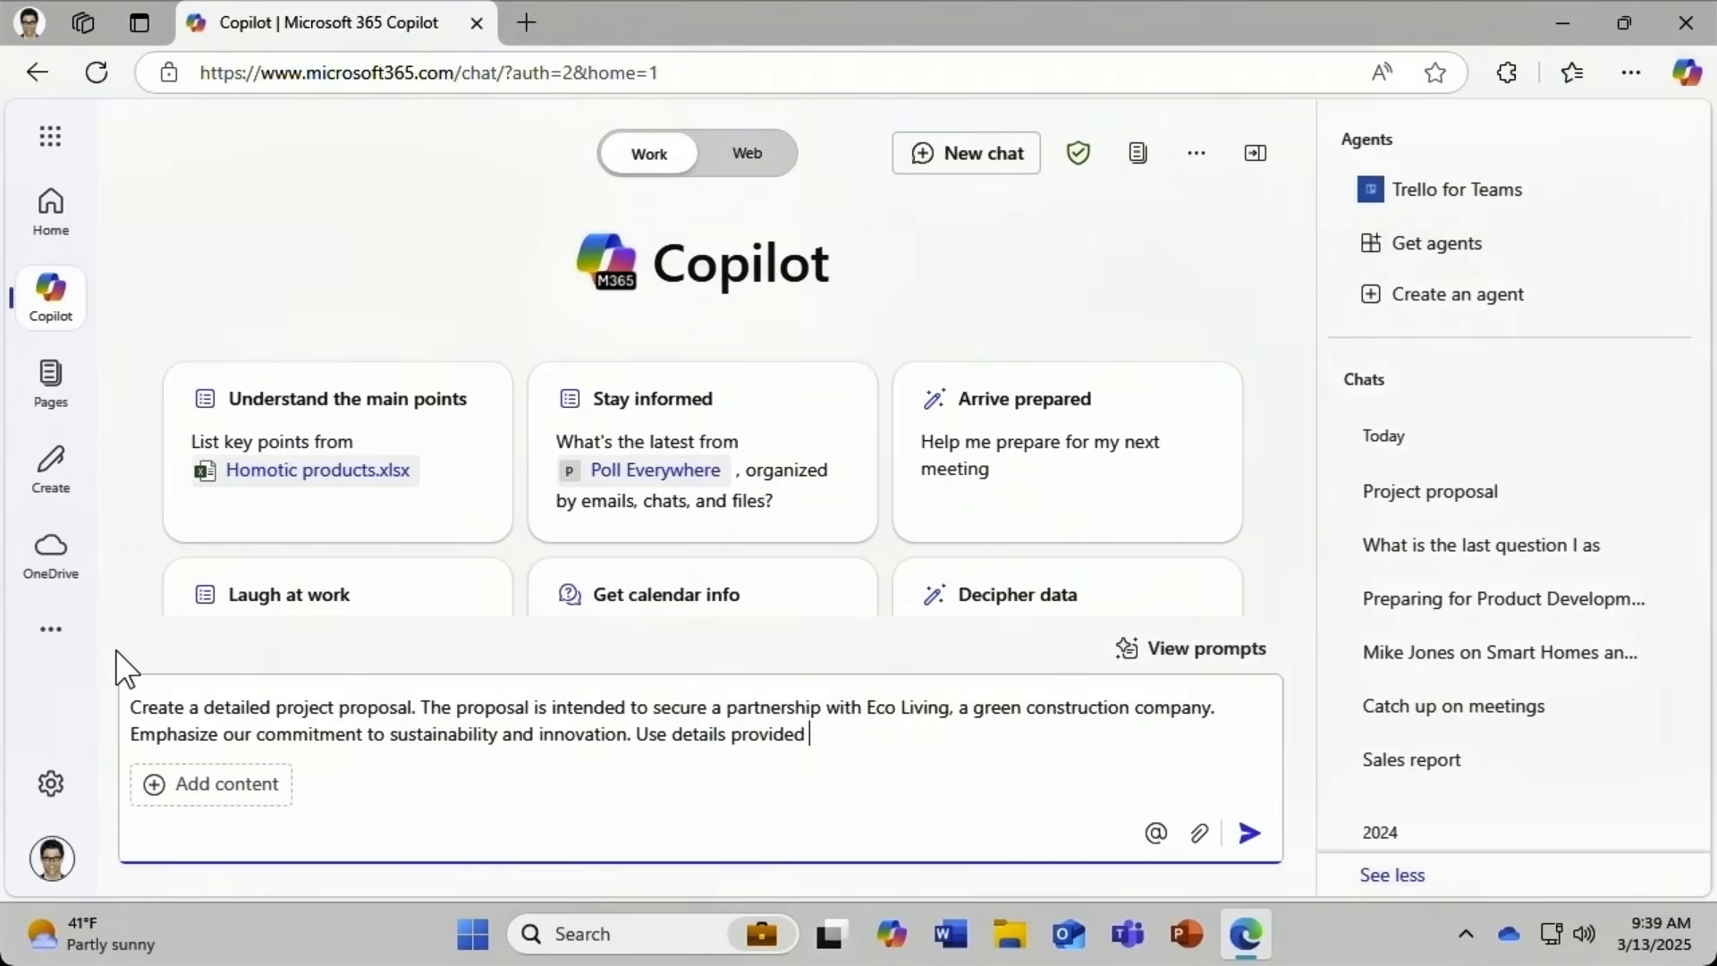
type("in /")
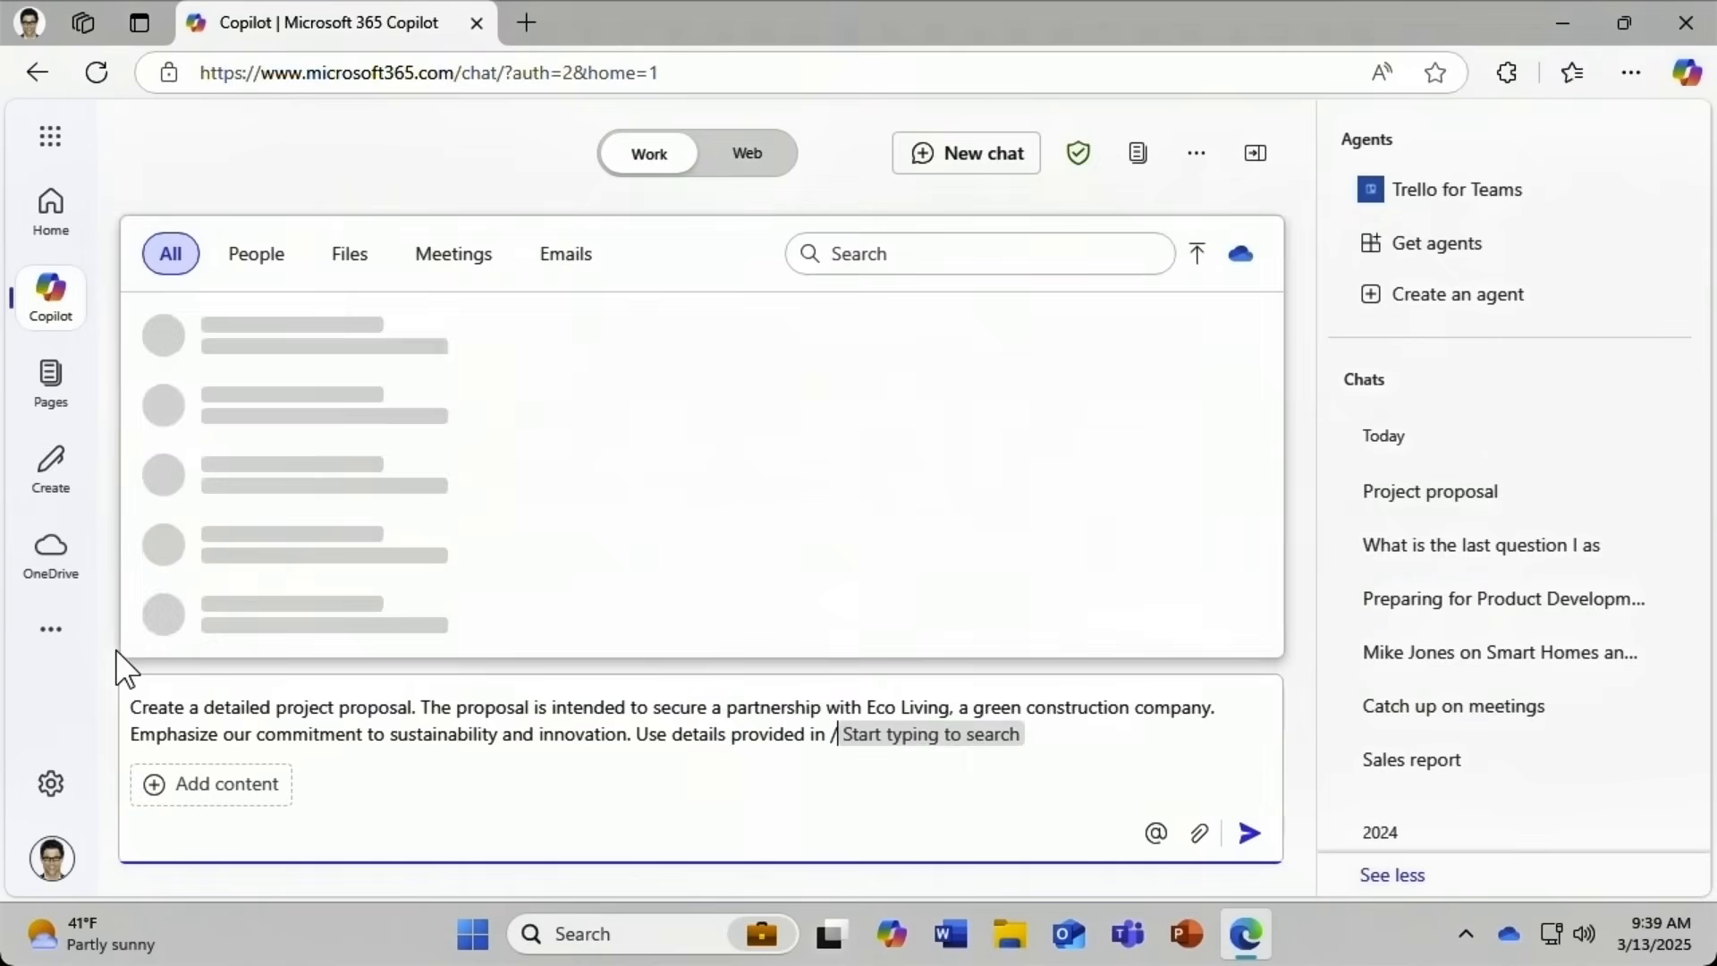
type("project plan")
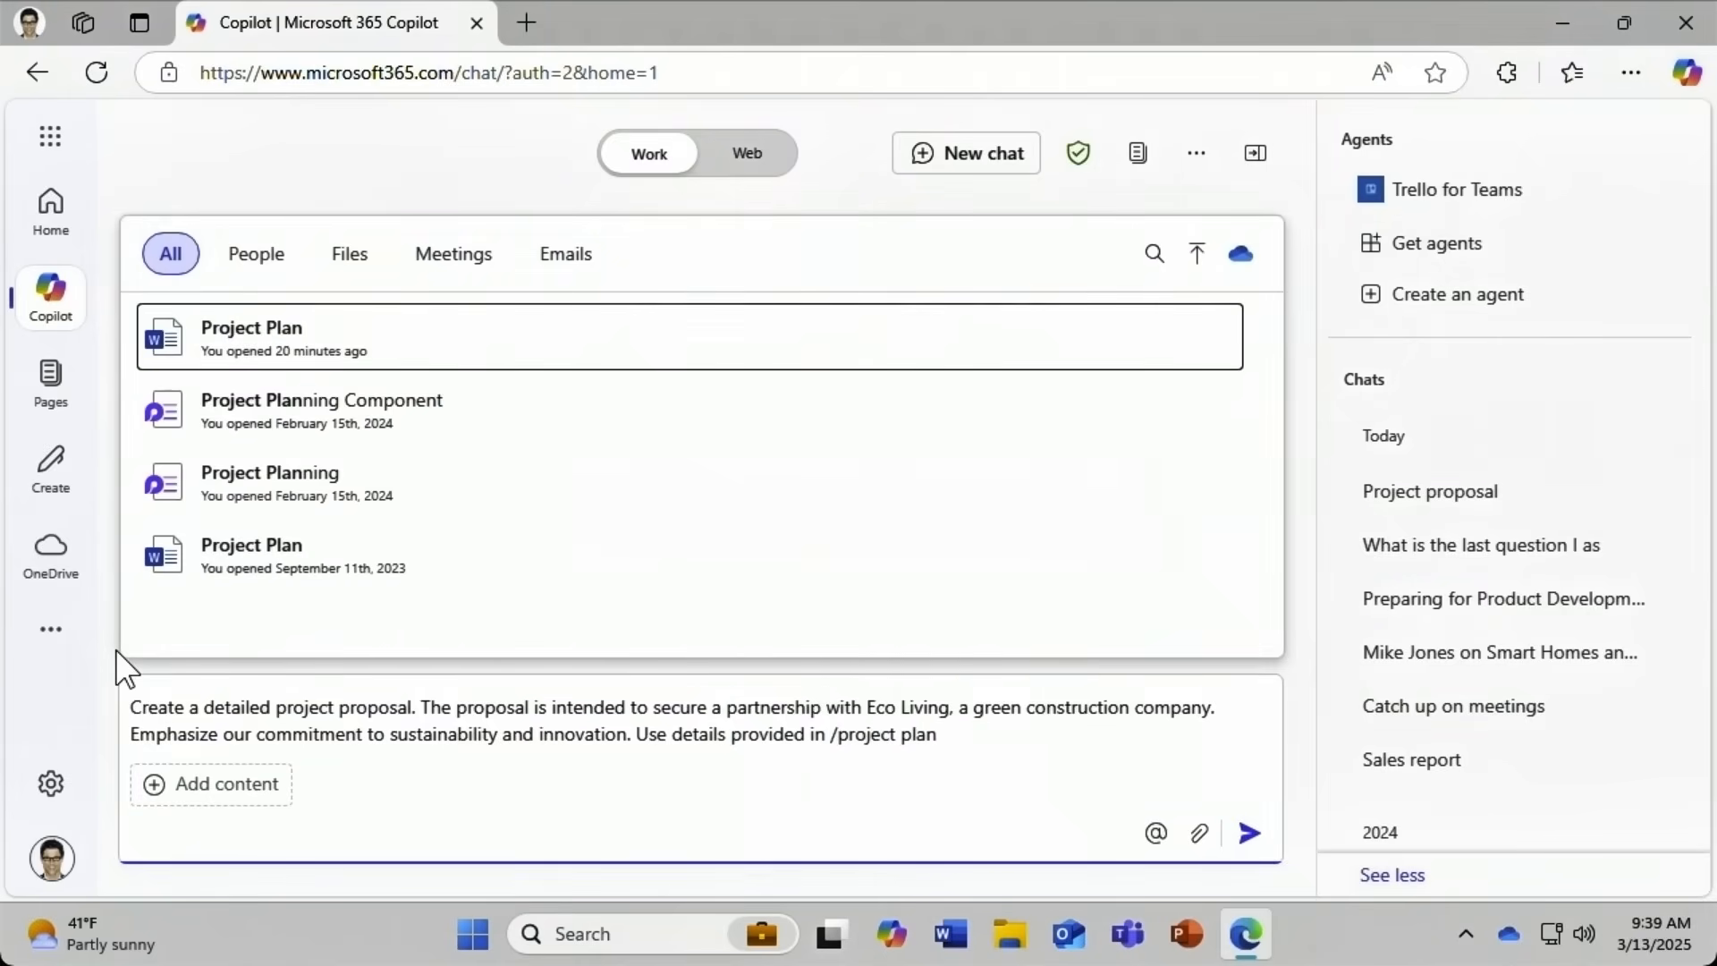
left_click(286, 344)
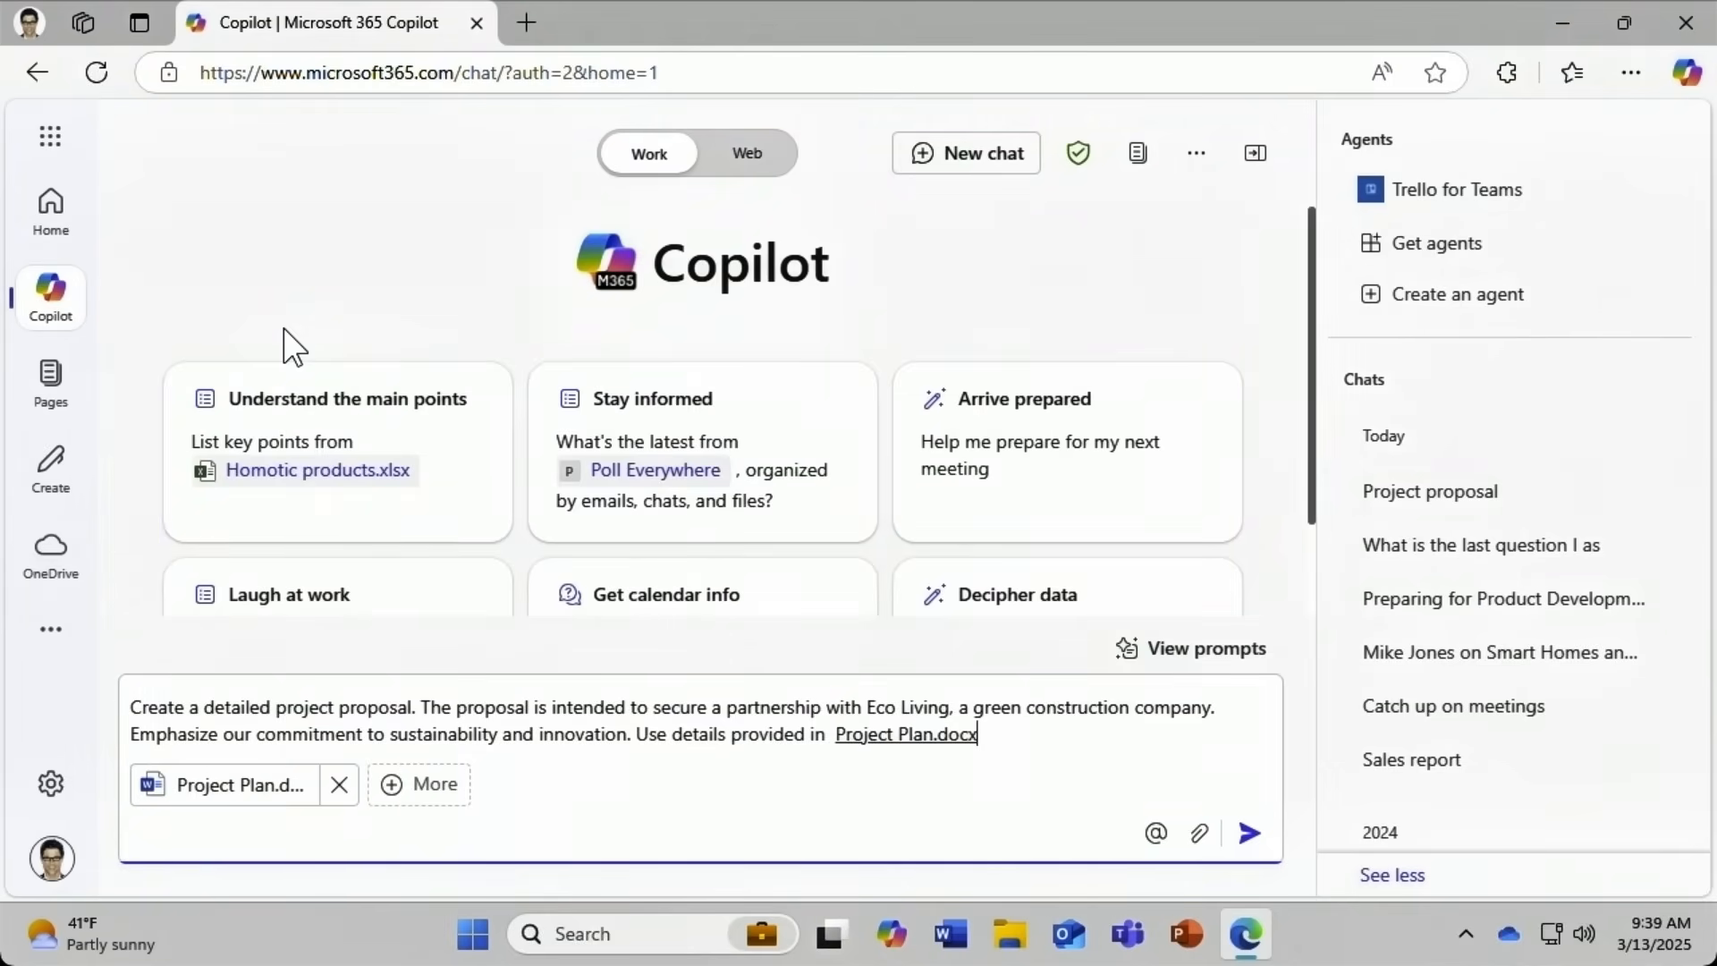
Send the Eco Living proposal prompt and scroll back up through the generated proposal.
left_click(1249, 834)
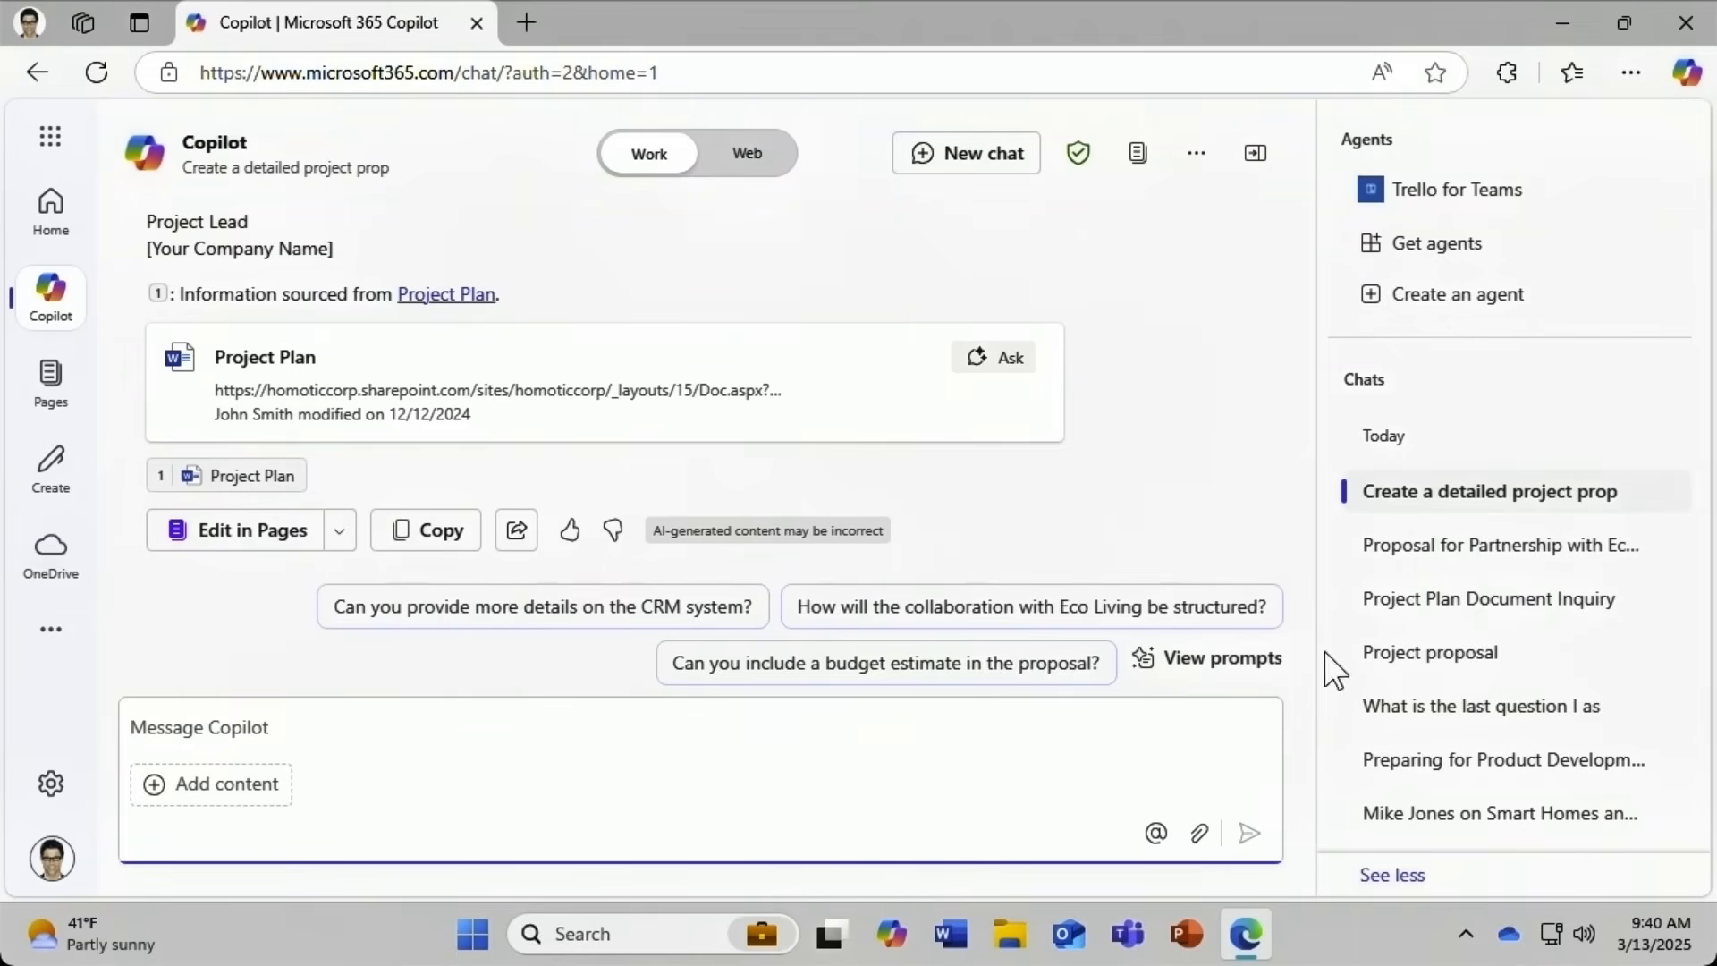
left_click_drag(1313, 547, 1311, 234)
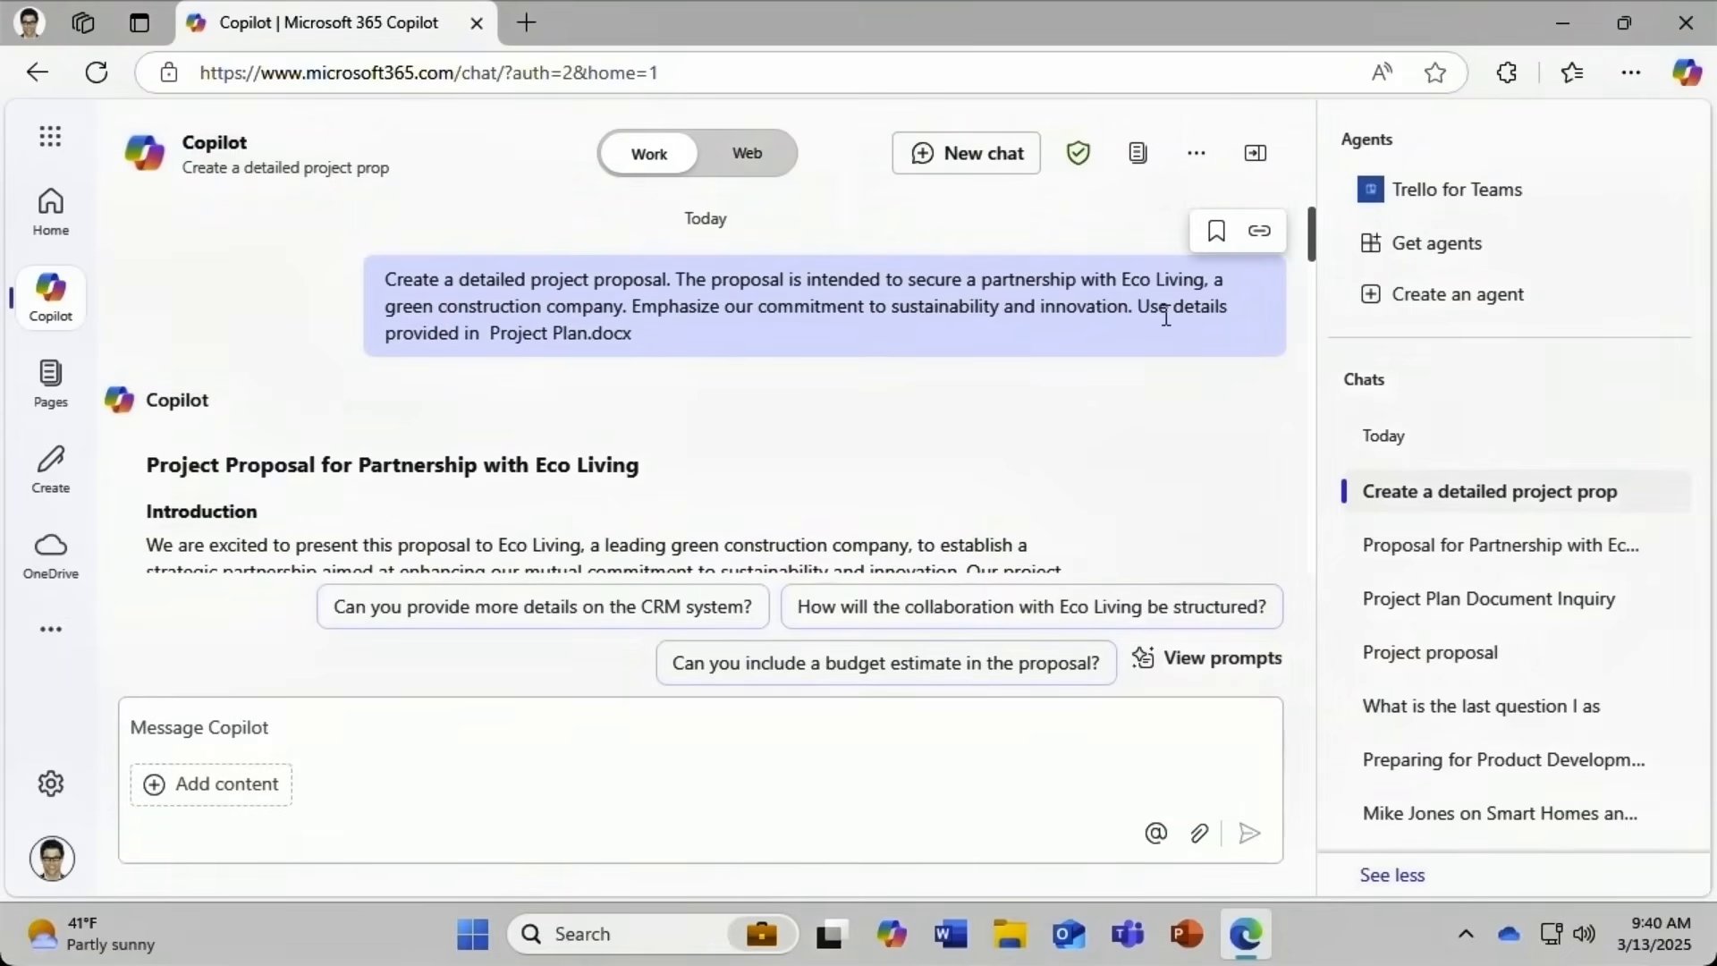
Save the sent proposal prompt to the gallery titled 'Project proposal'.
left_click(1215, 233)
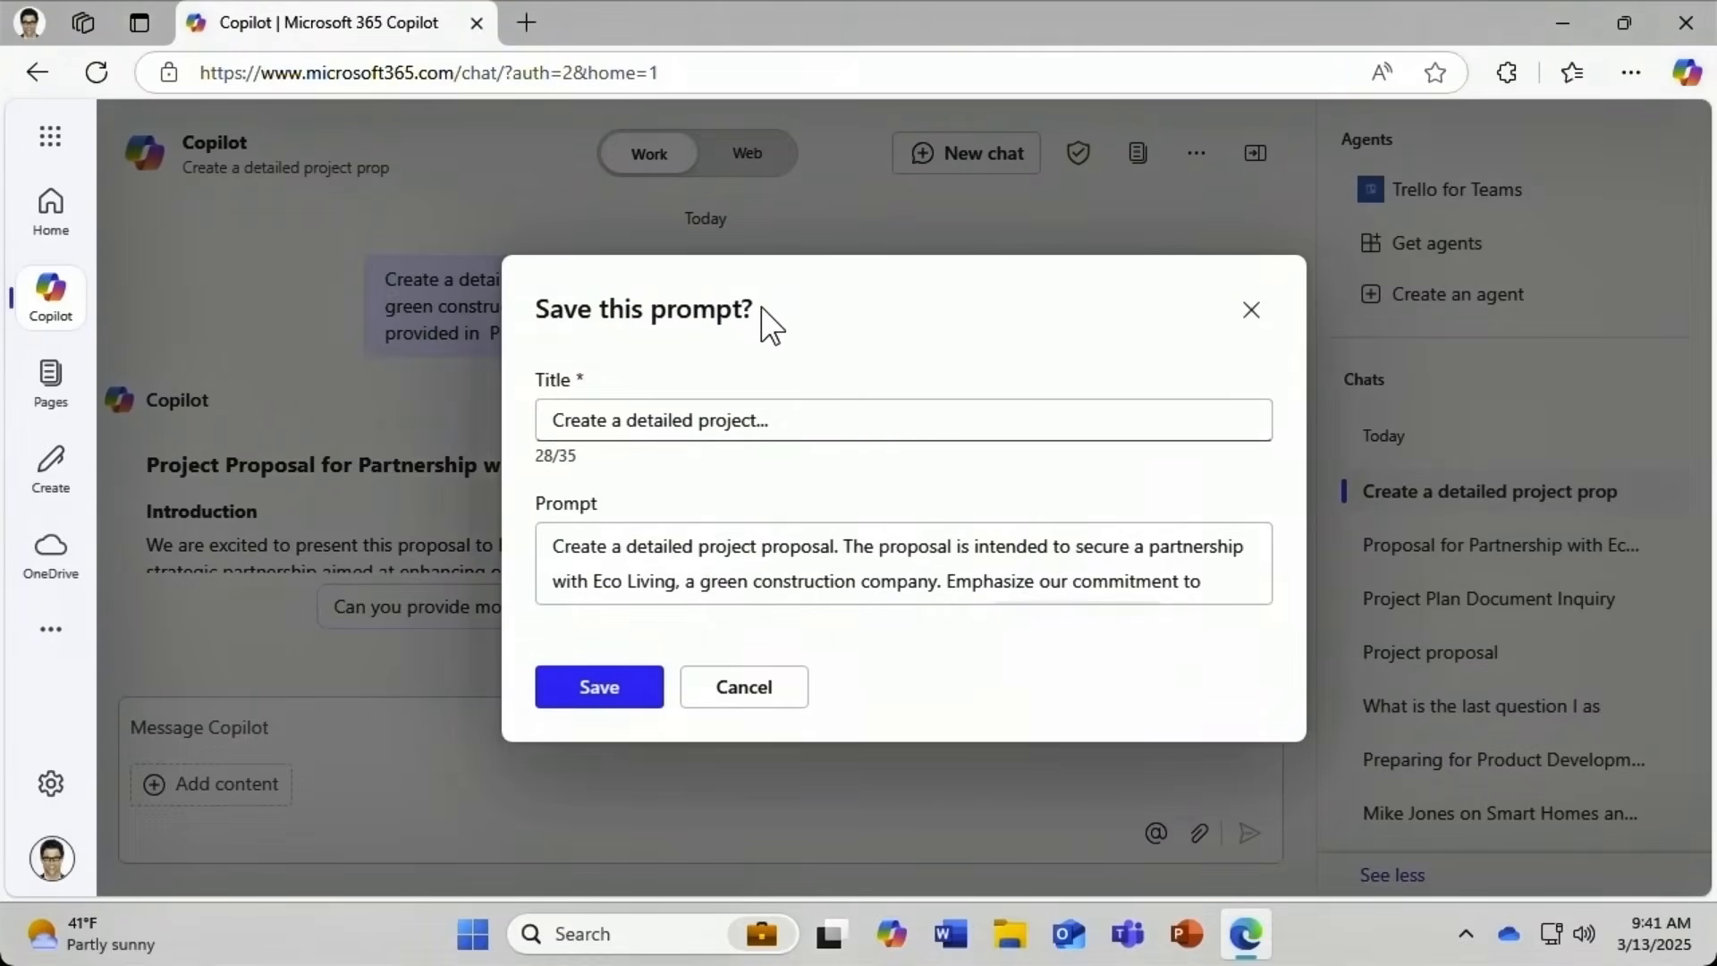
key("Tab")
type("Project")
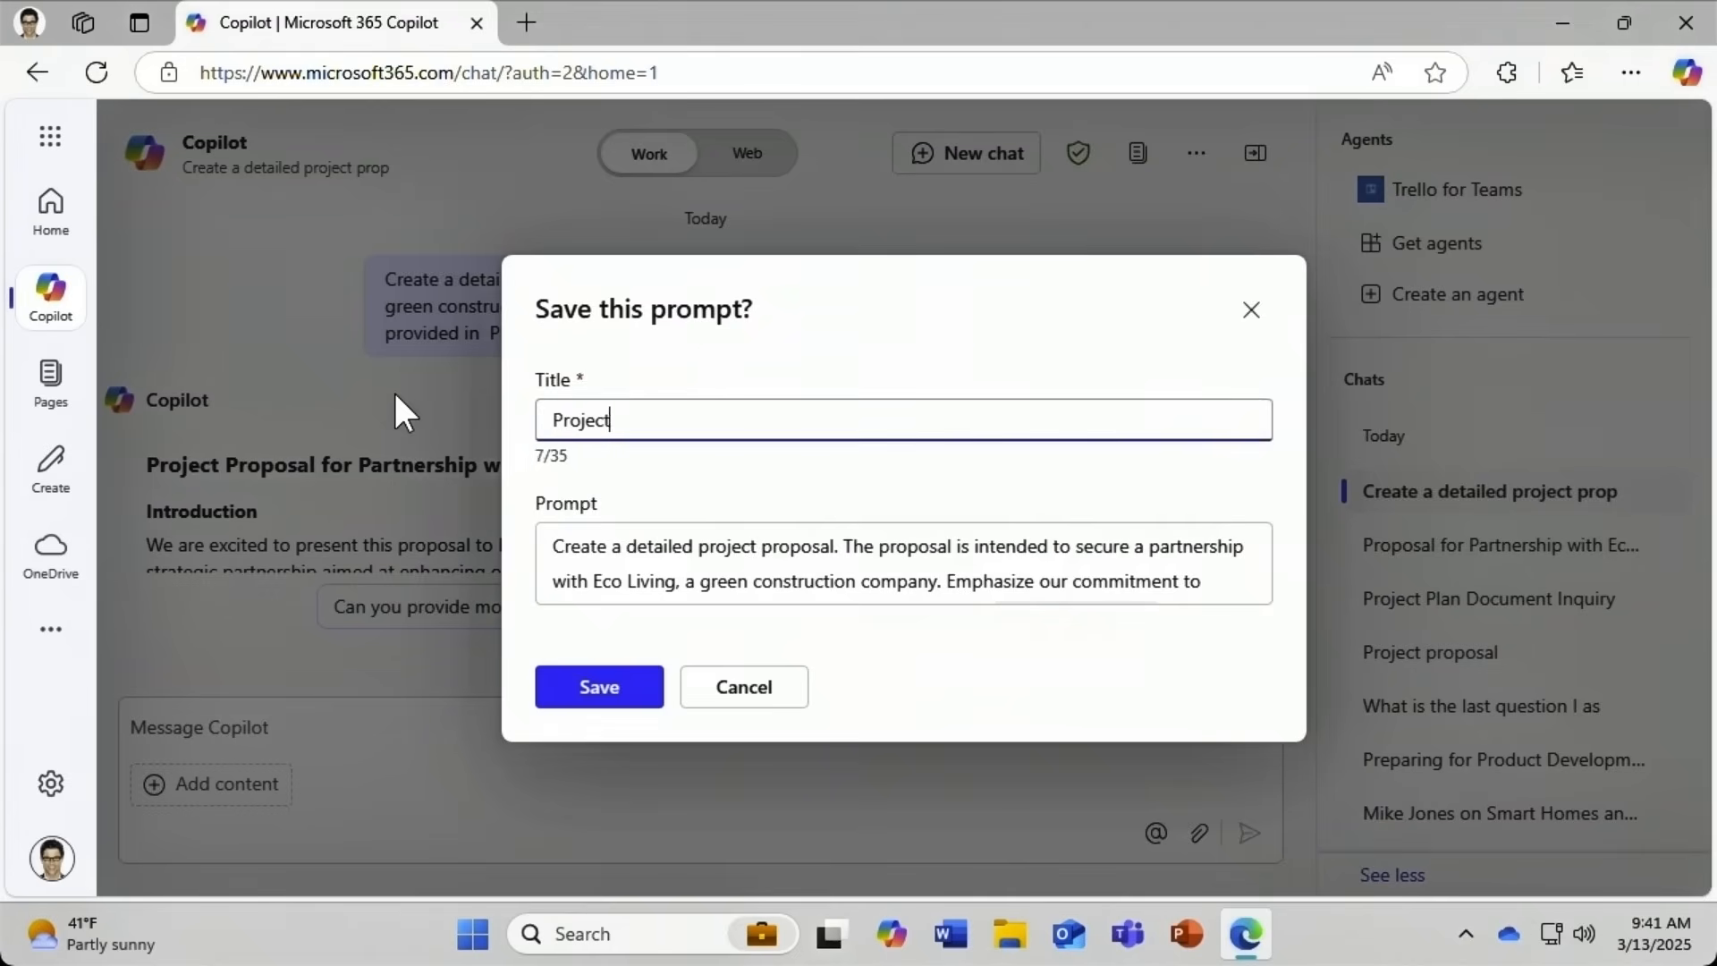
type(" proposal")
left_click(582, 687)
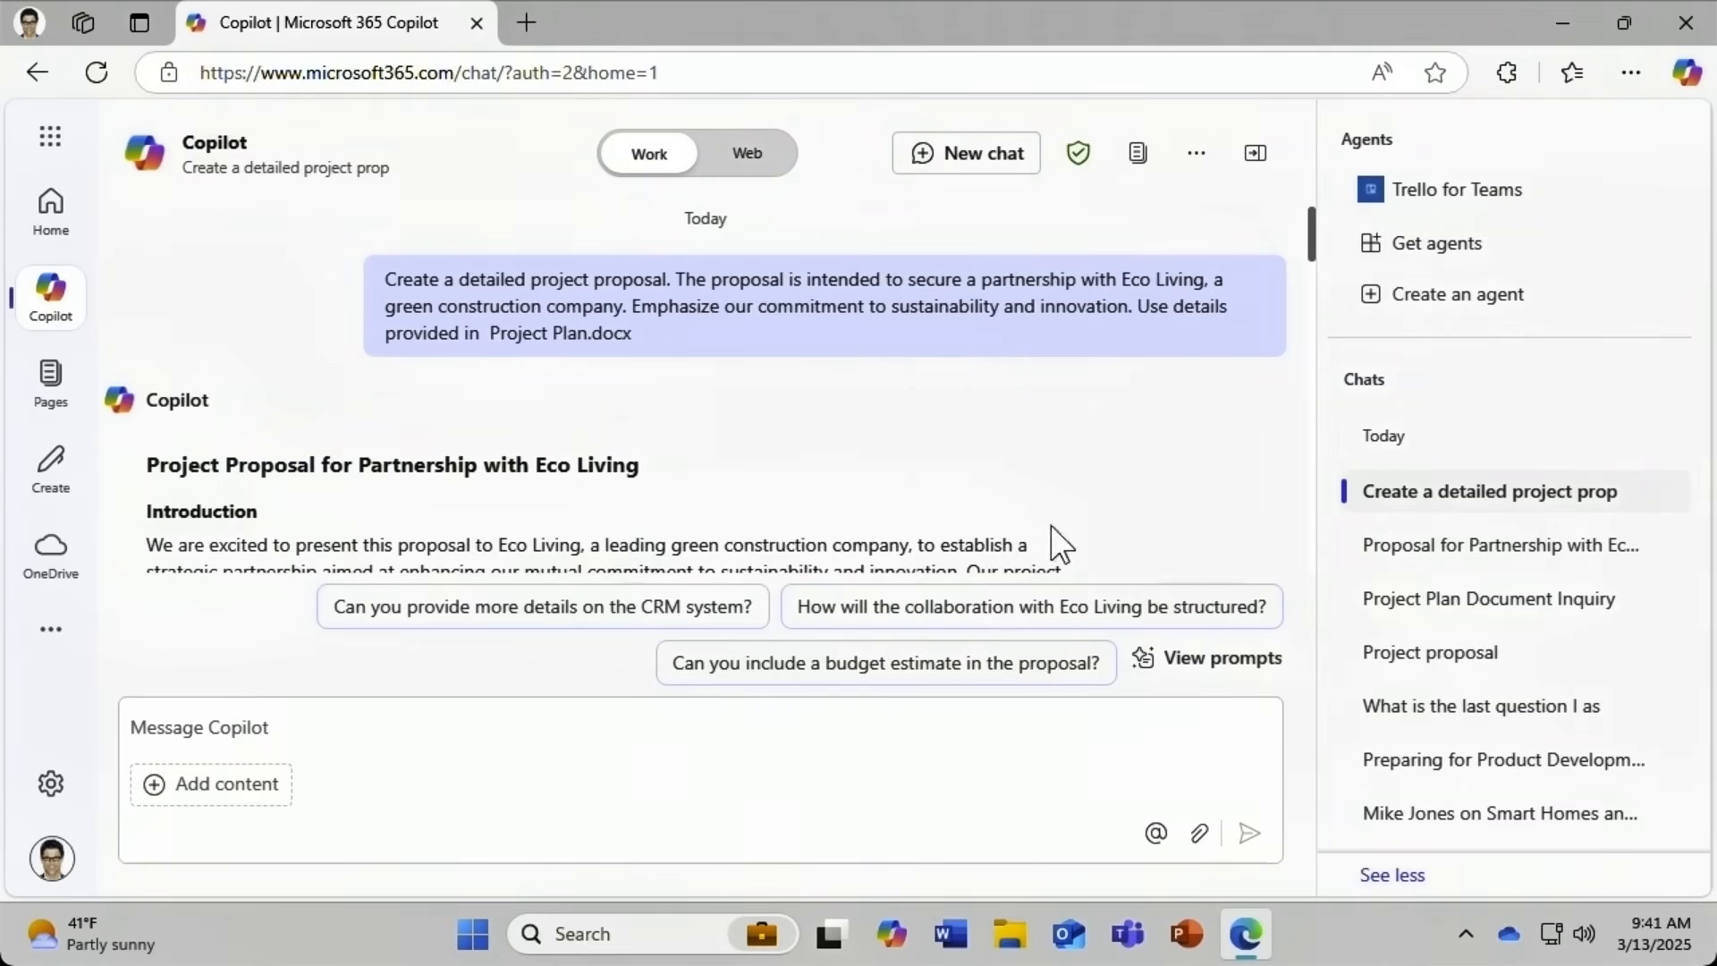
Check Your prompts, then filter Microsoft prompts by task to Catch up, Learn and Prepare.
left_click(1263, 667)
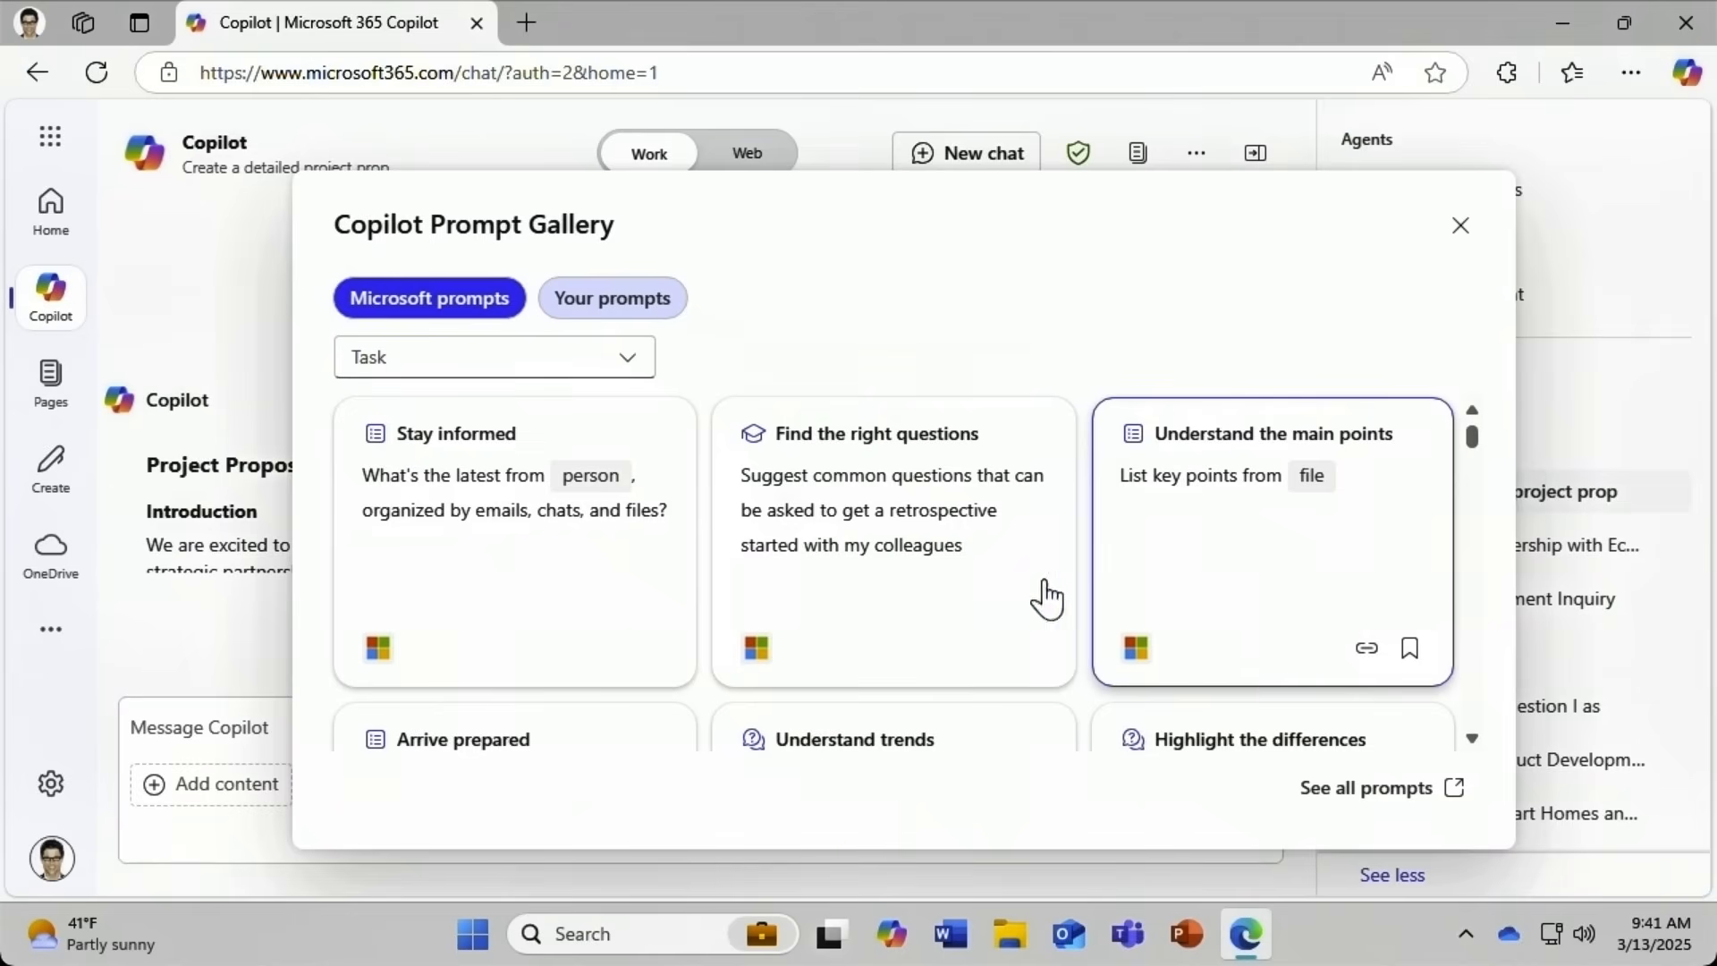
left_click(584, 304)
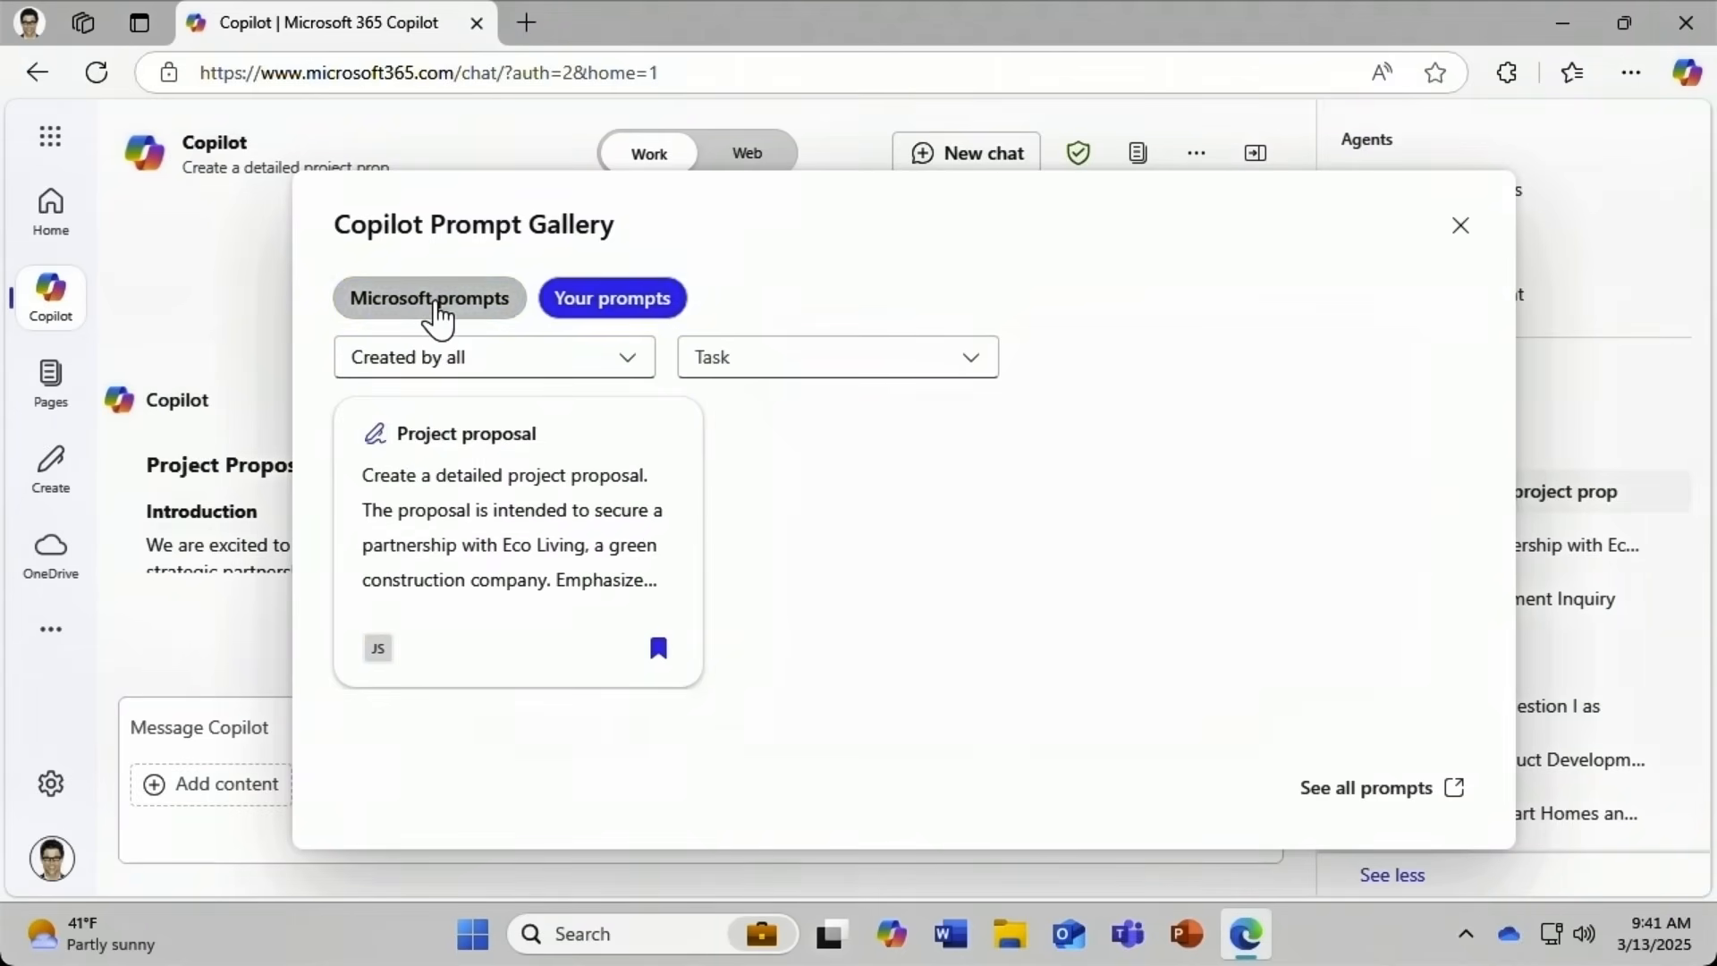
left_click(435, 315)
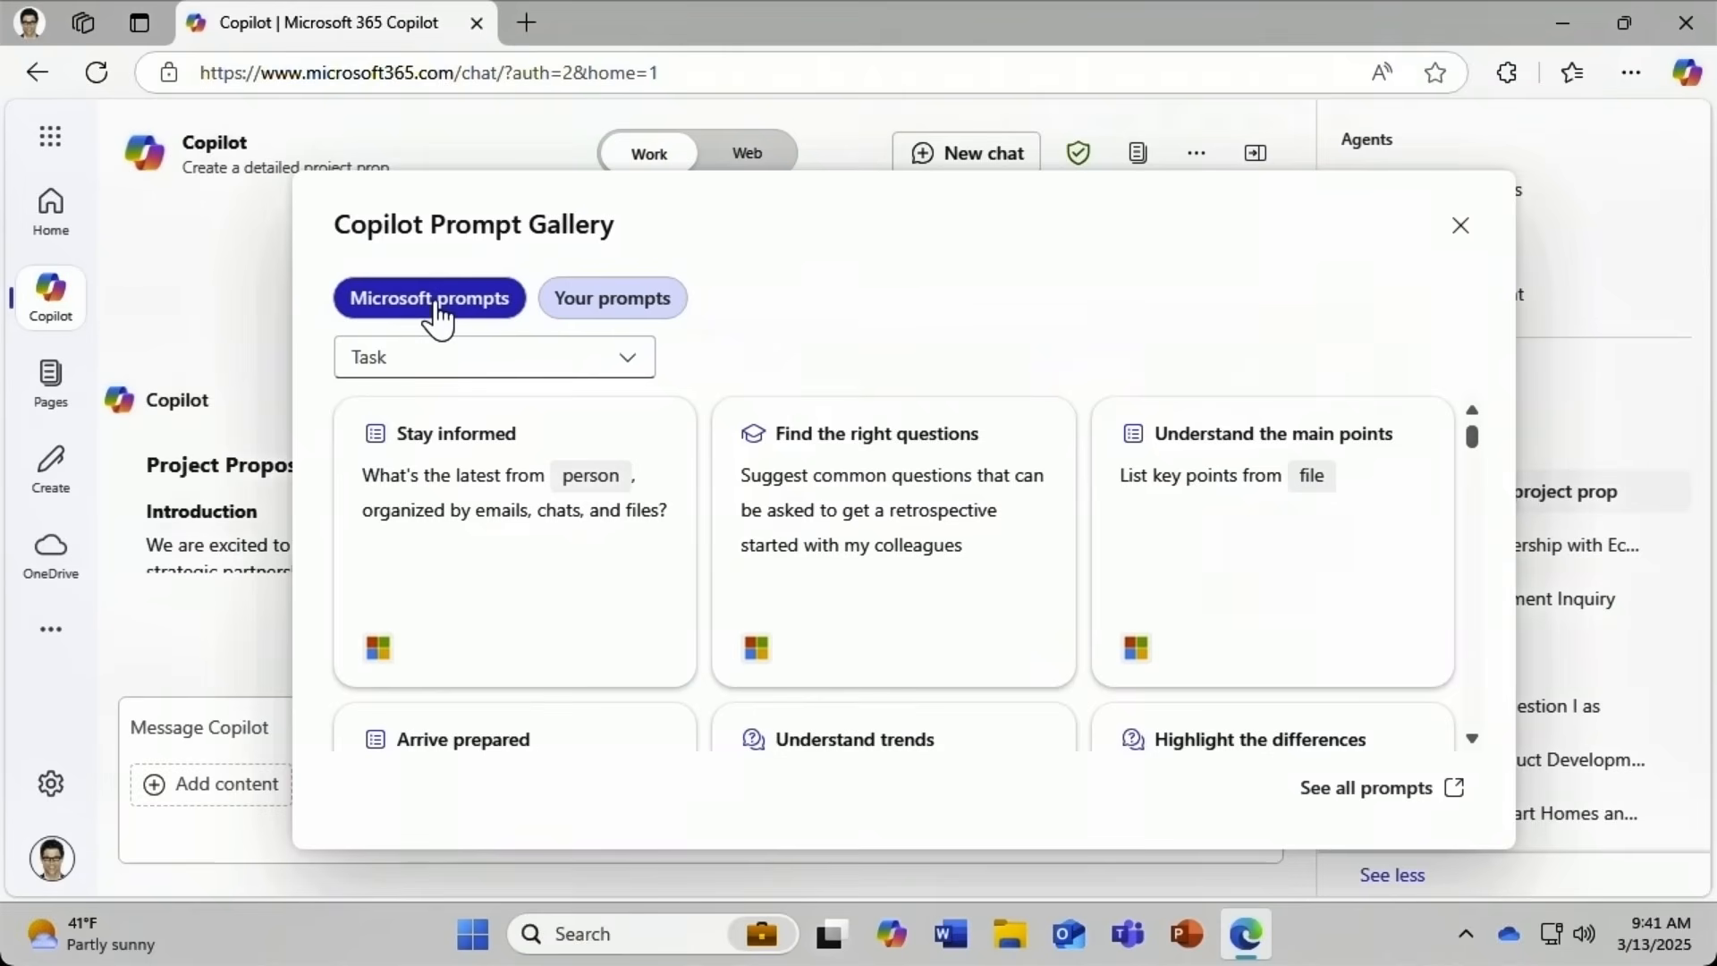
left_click(389, 358)
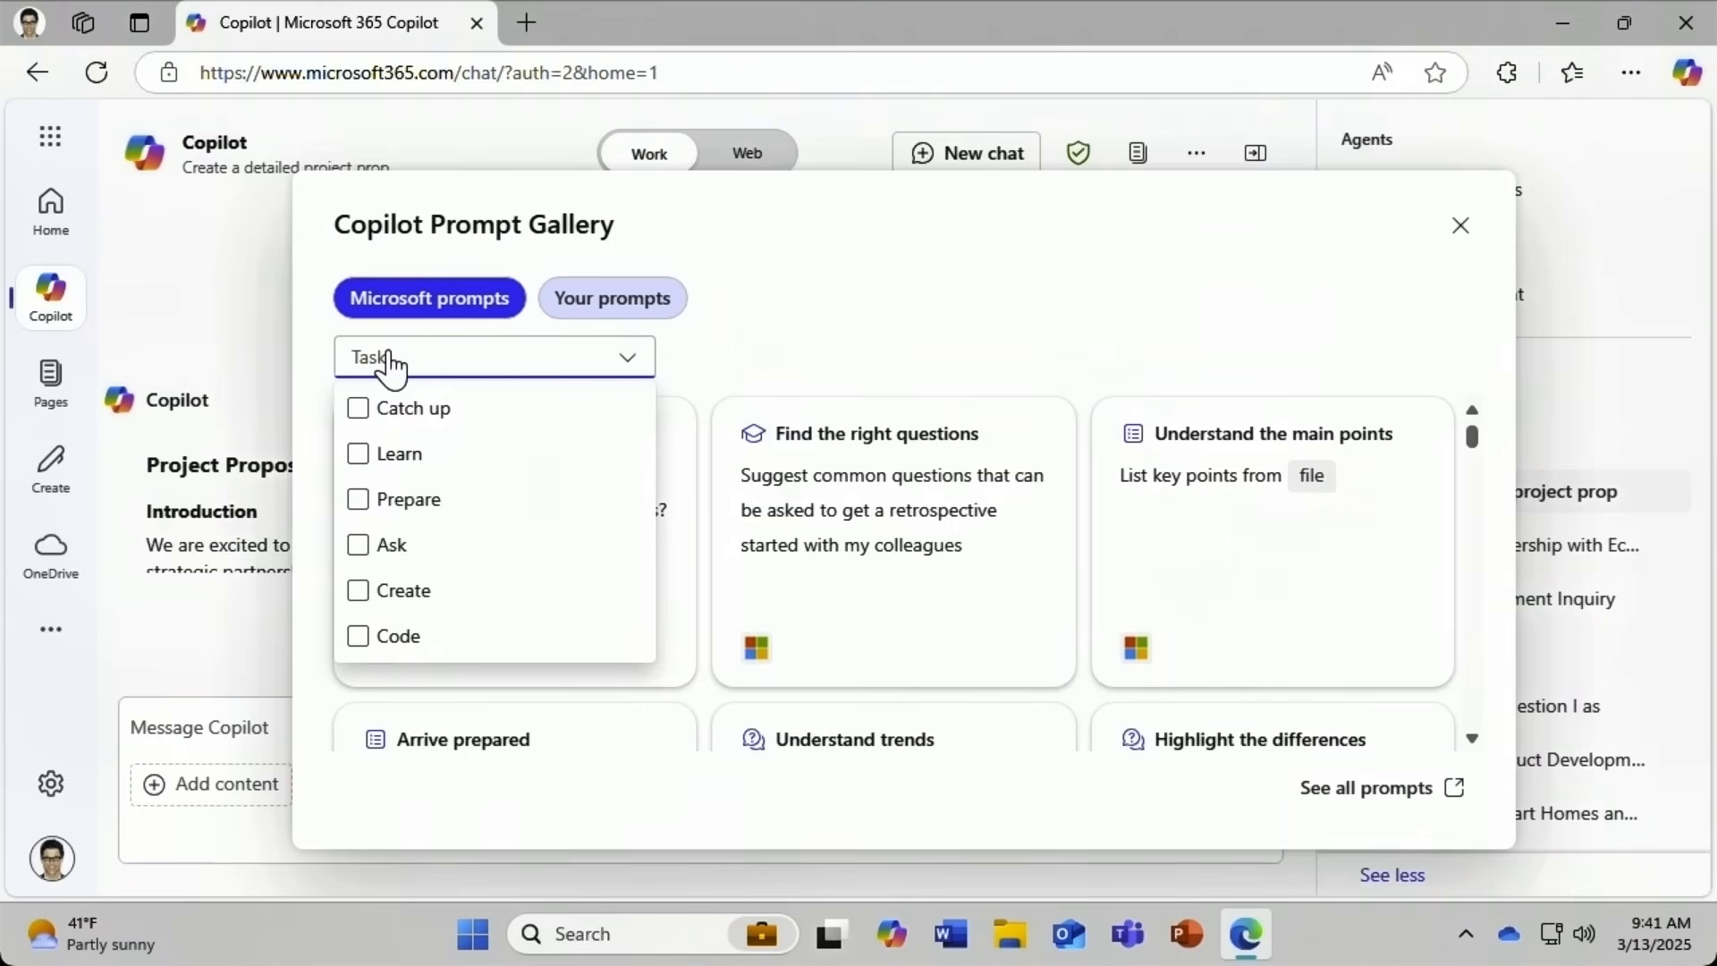
left_click(358, 408)
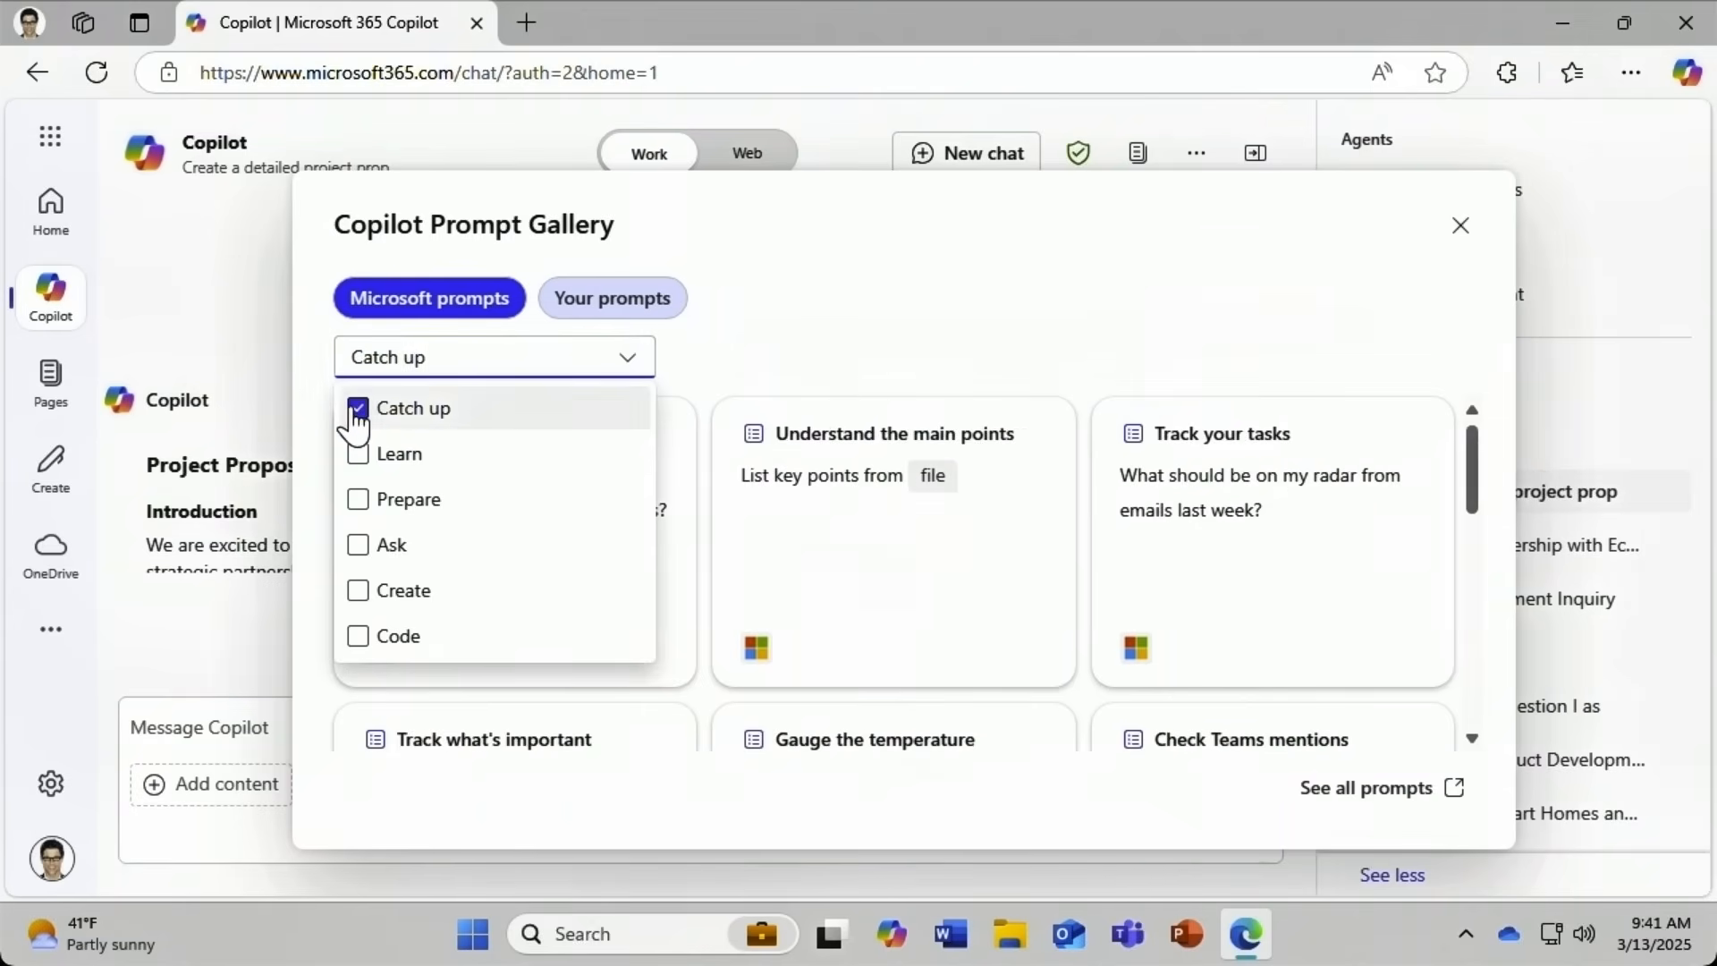
left_click(359, 456)
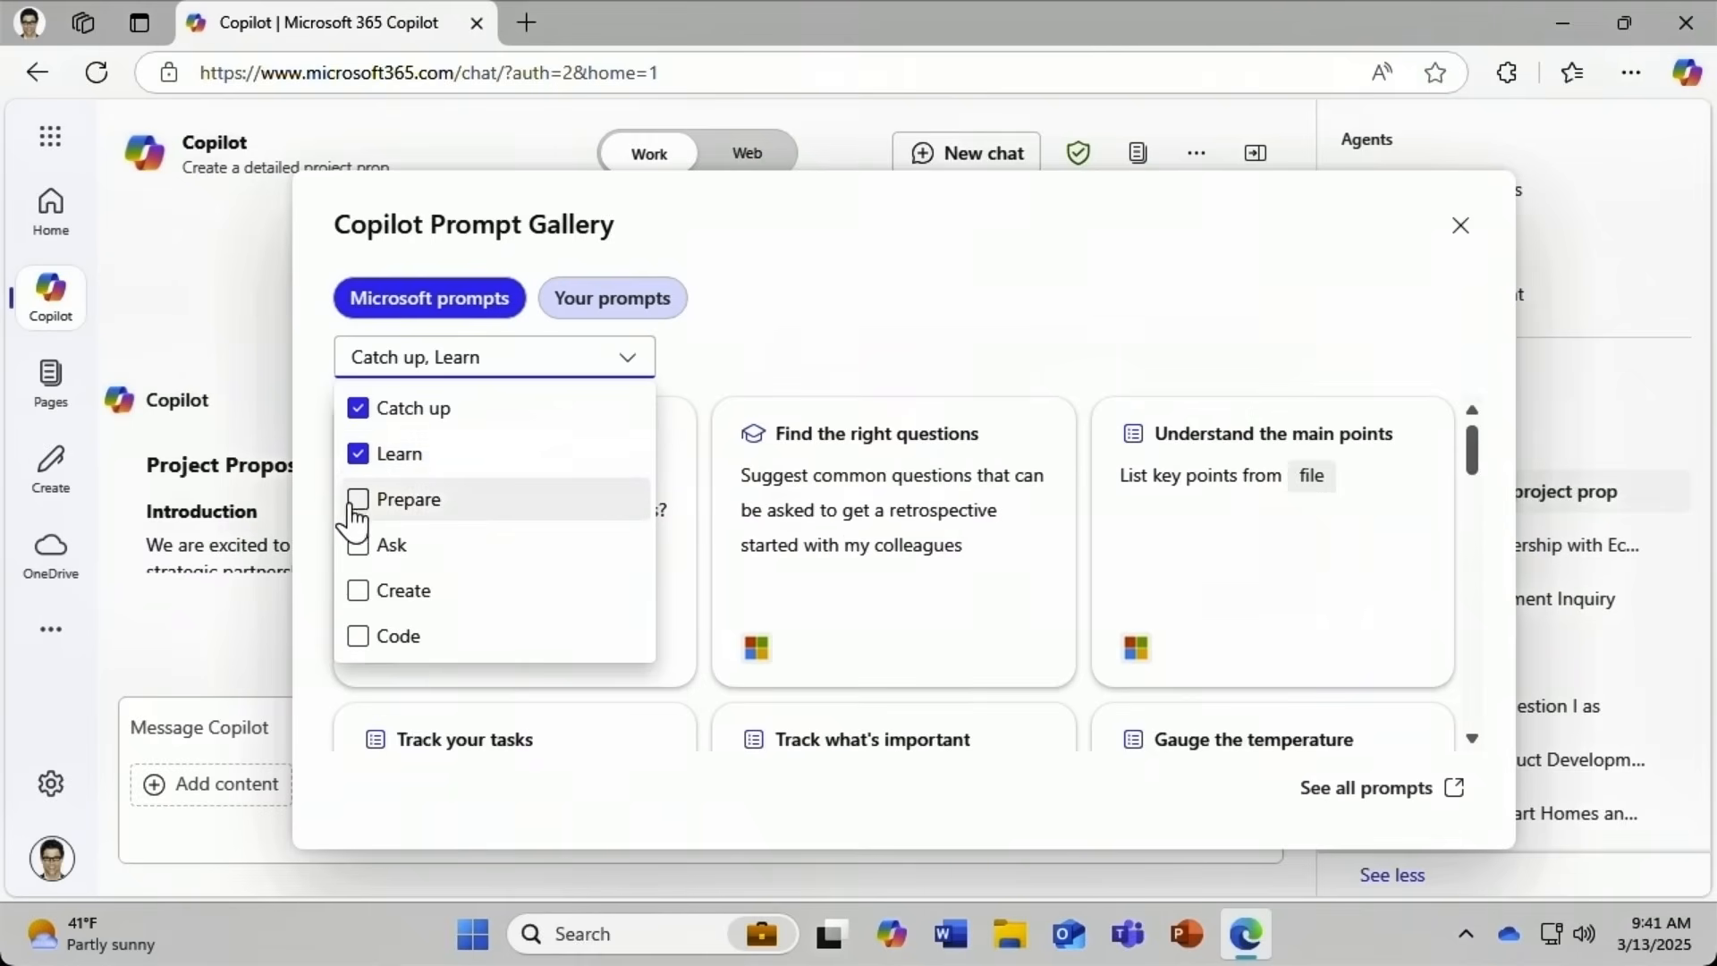
left_click(357, 502)
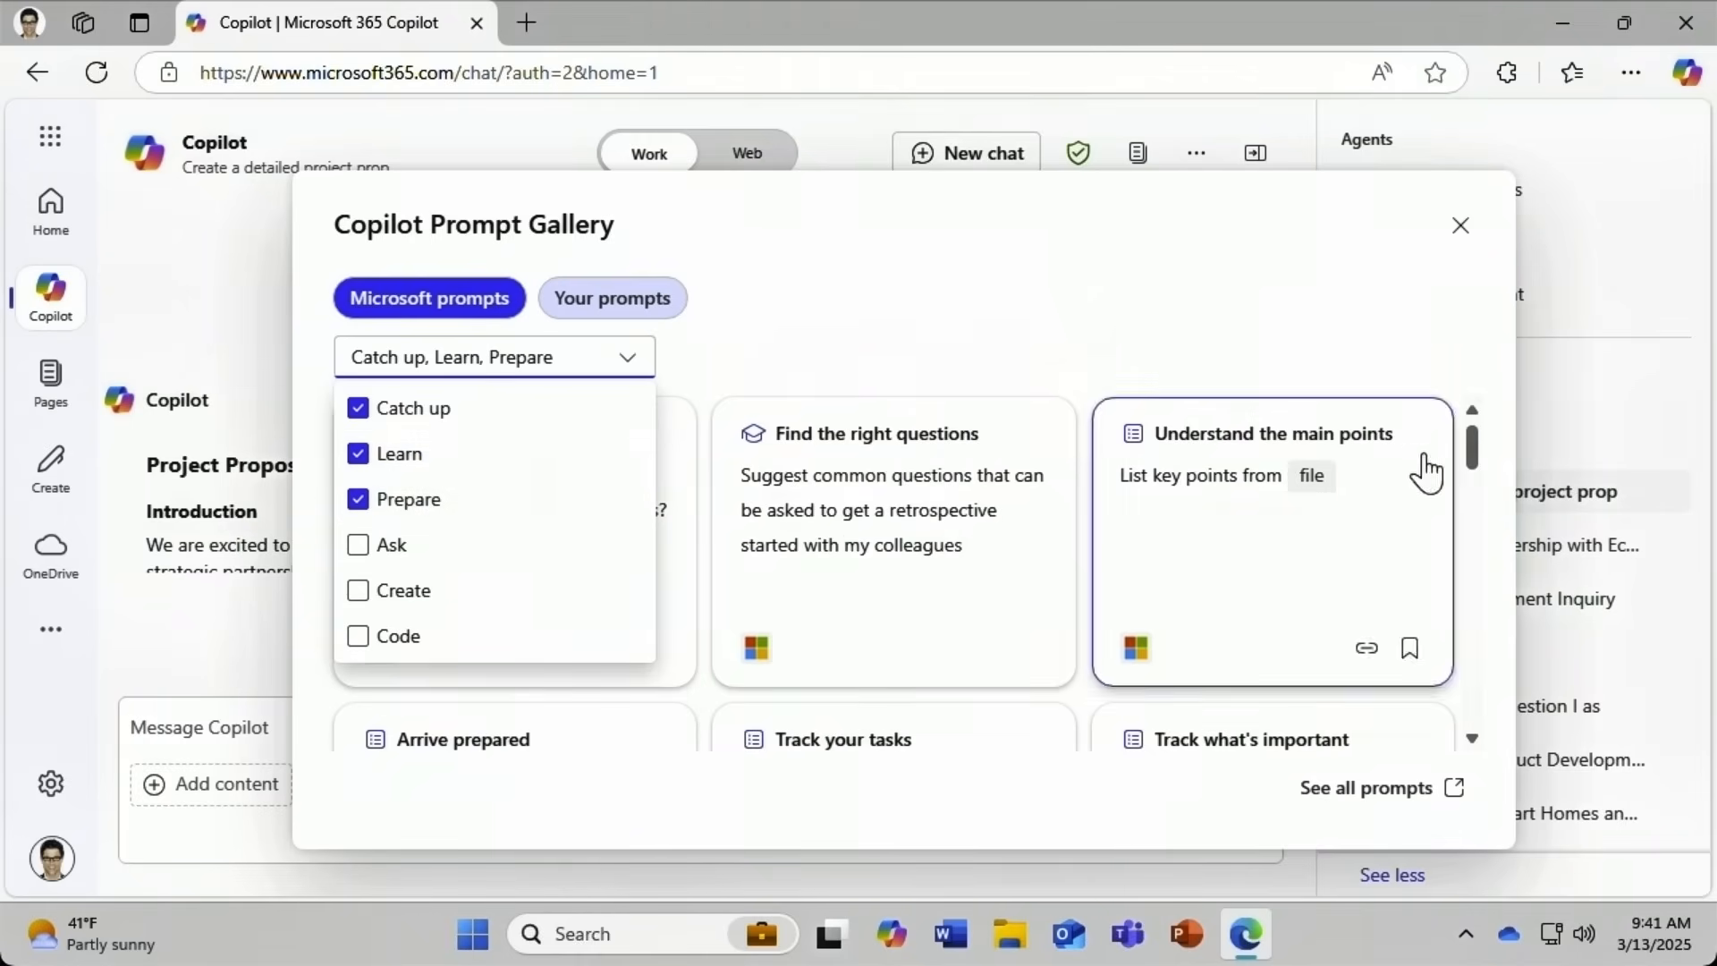
left_click(1473, 450)
Open the full Prompt Gallery in a new tab via See all prompts.
left_click_drag(1473, 450, 1457, 553)
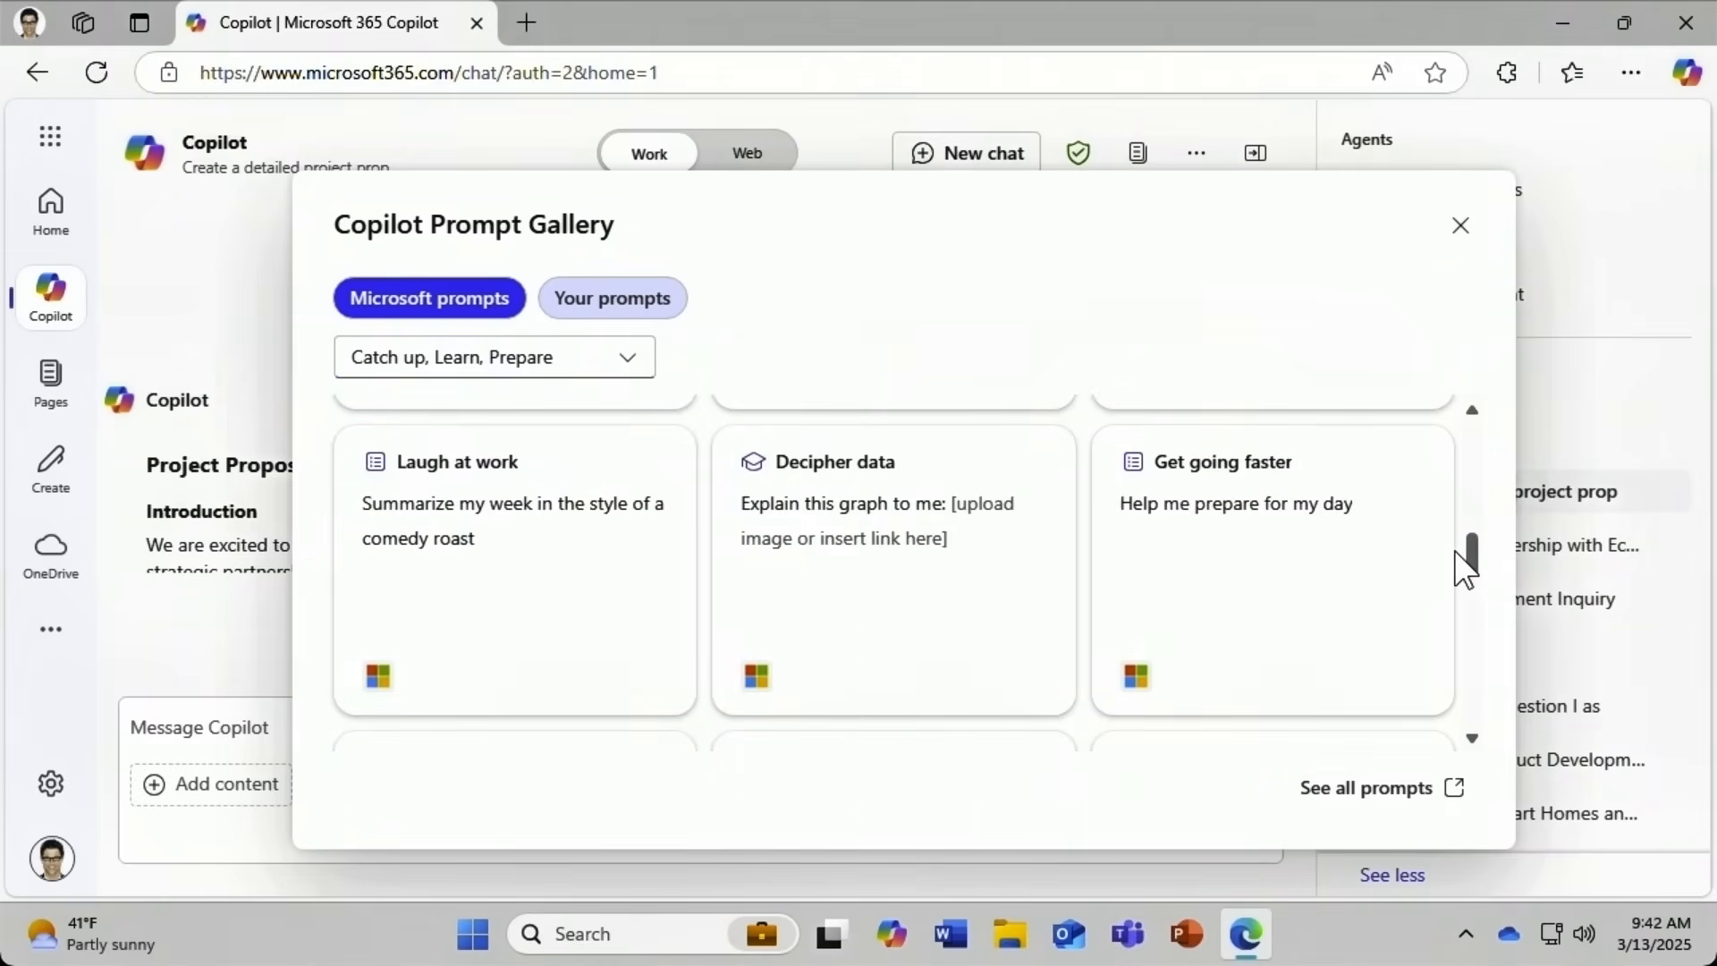
mouse_move(1340, 534)
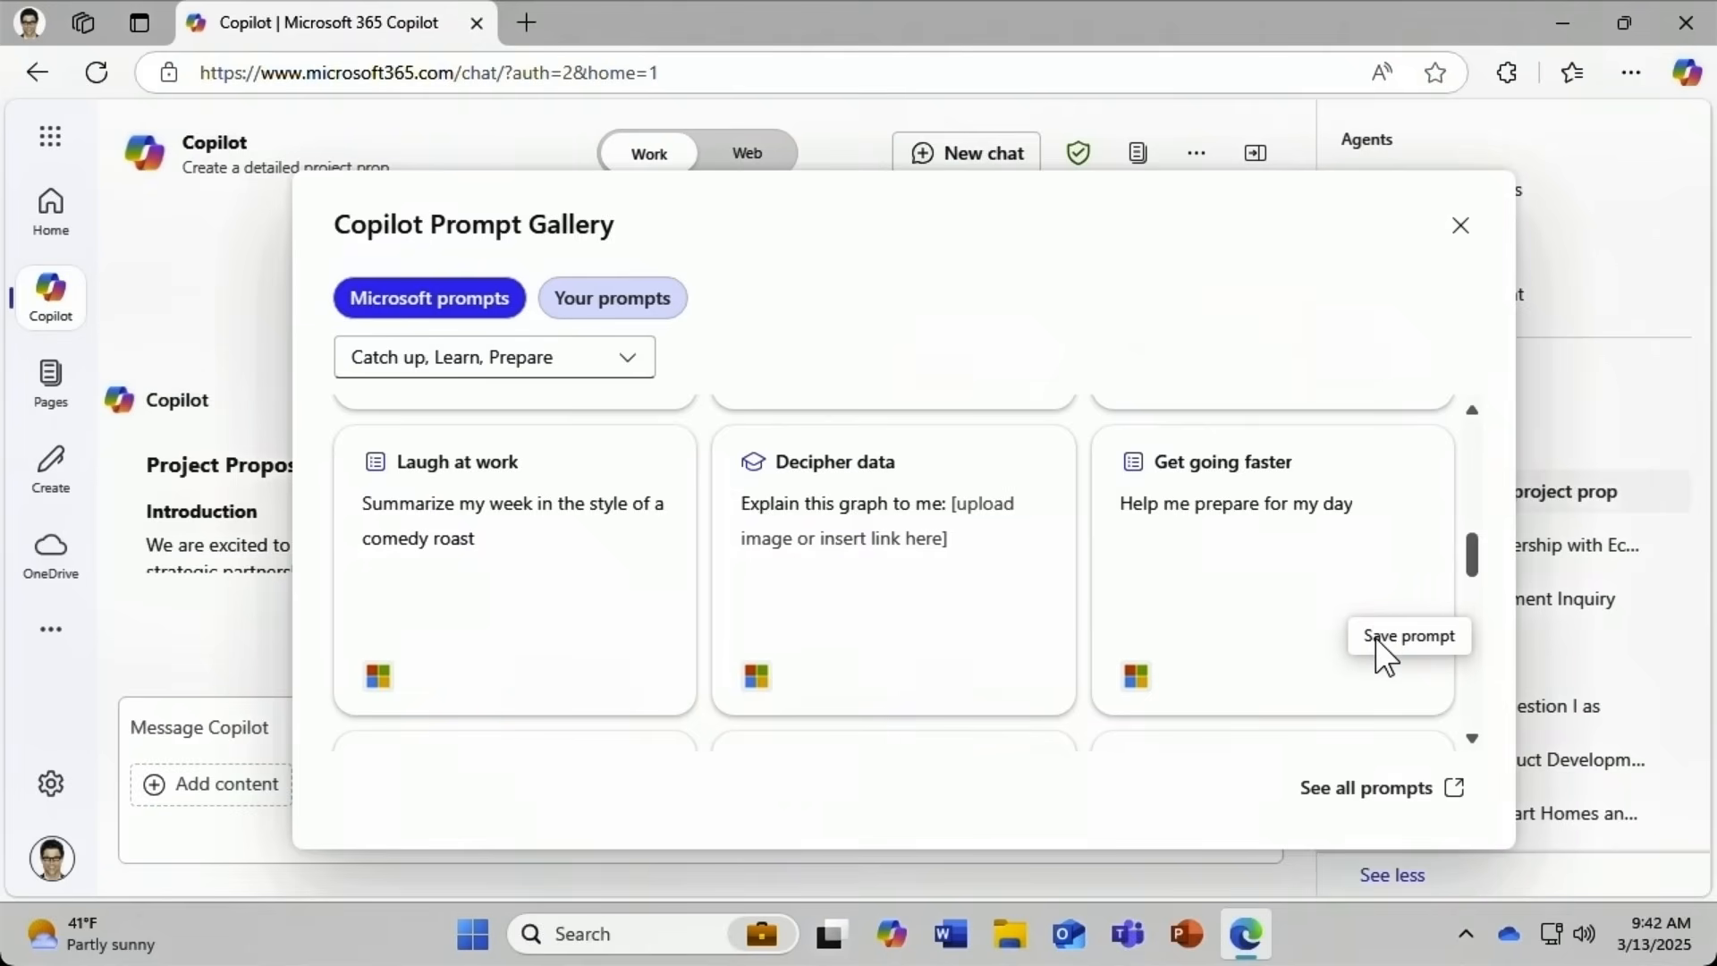
left_click(1366, 791)
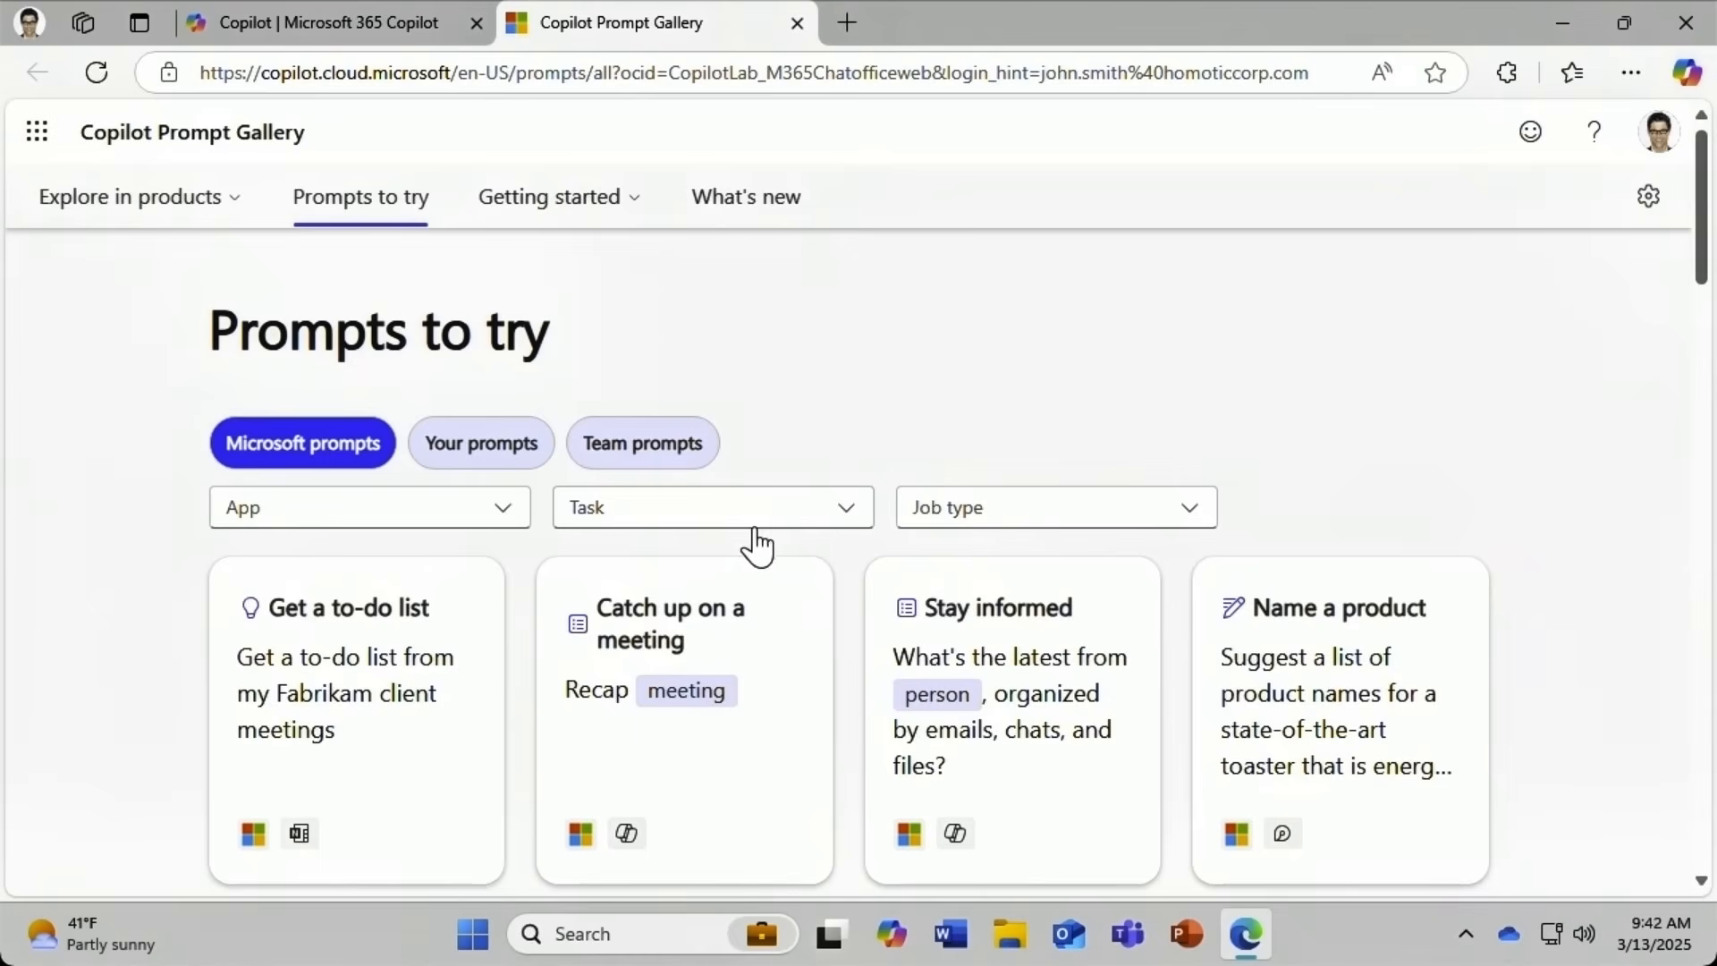
Filter the Prompts to try list to Word using the App dropdown.
left_click(454, 518)
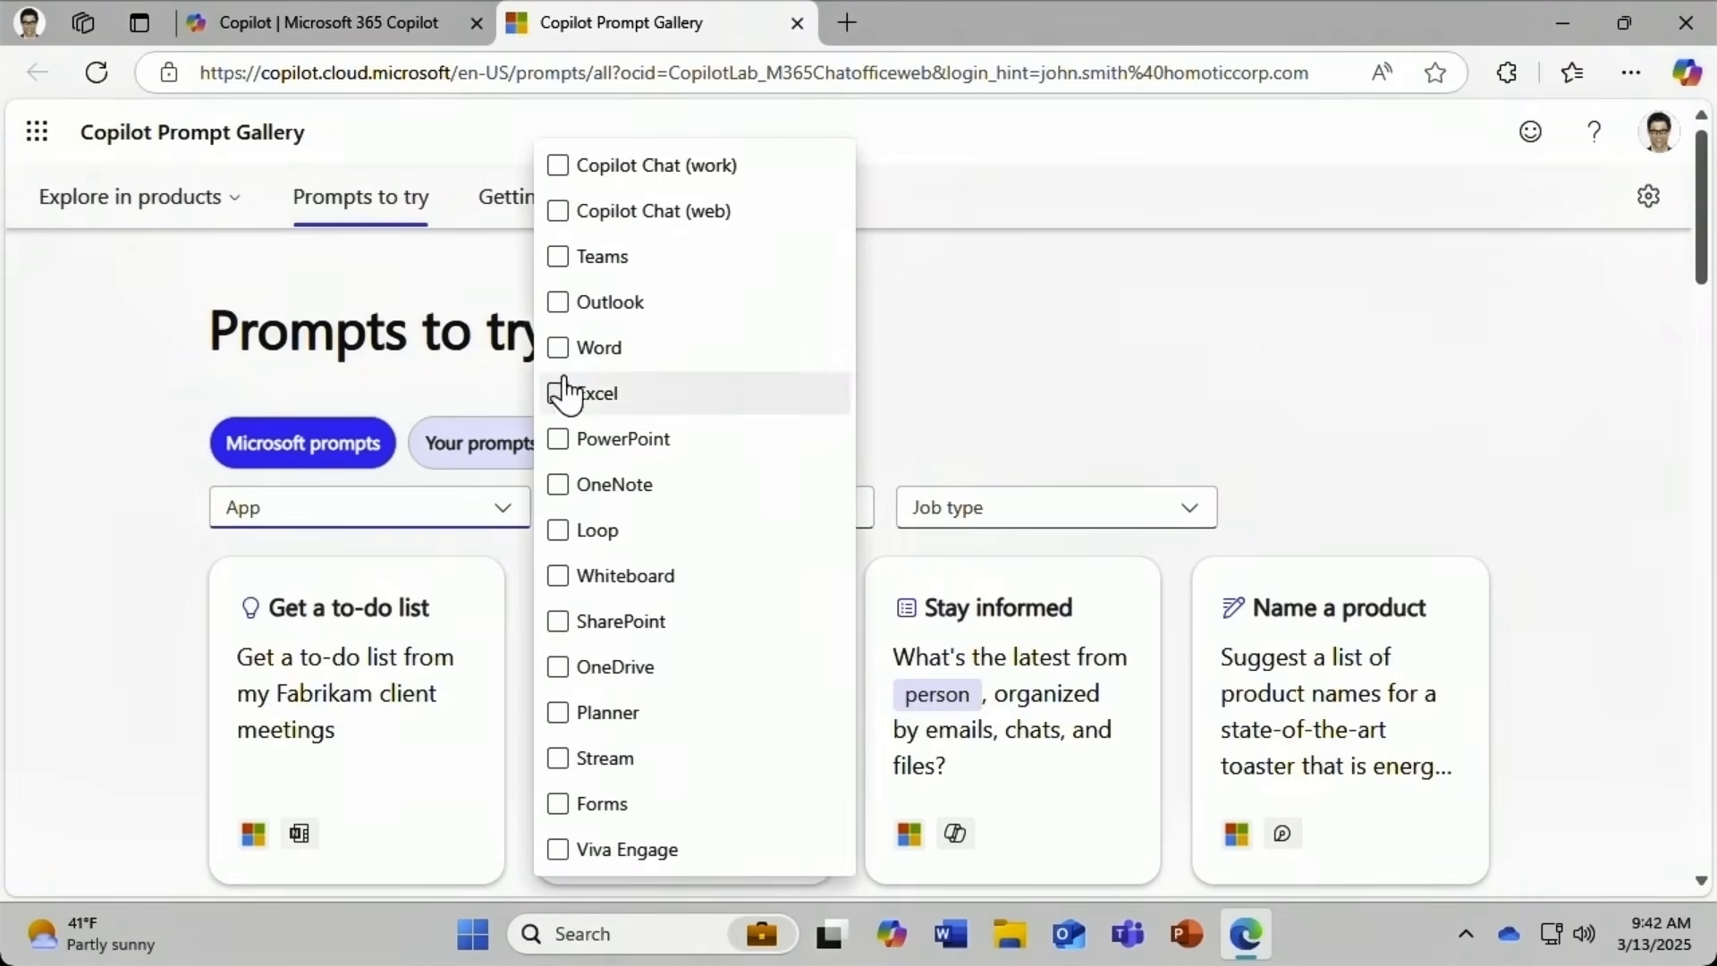
left_click(560, 348)
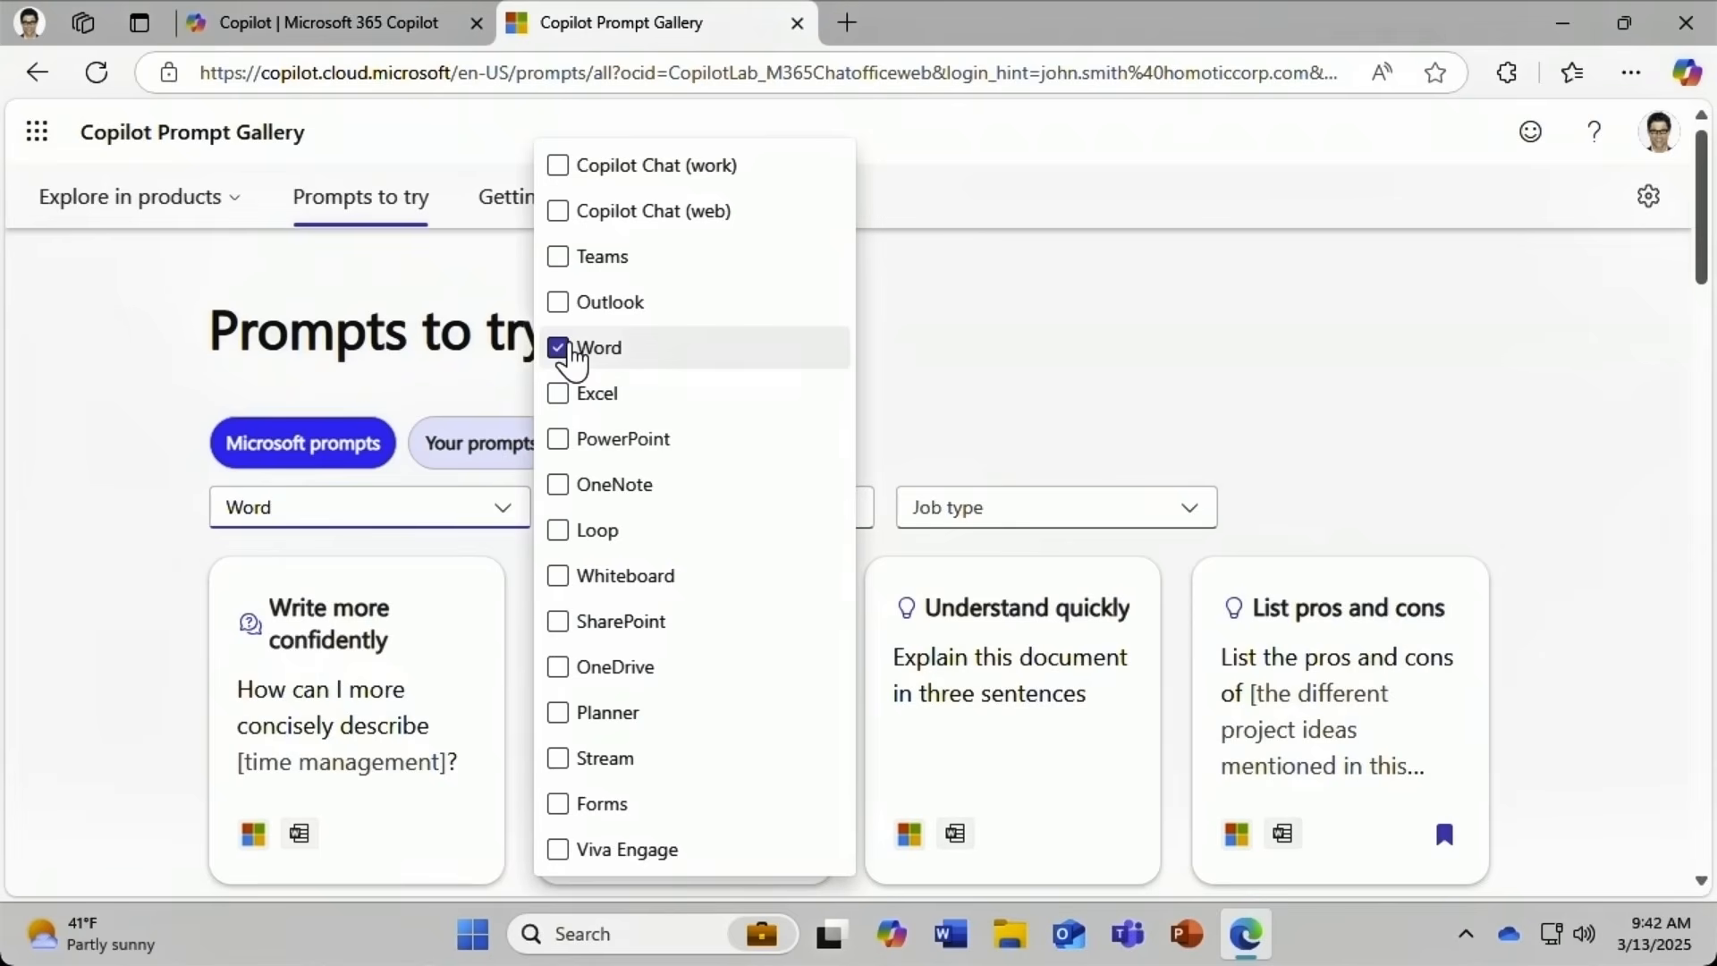
left_click(1027, 361)
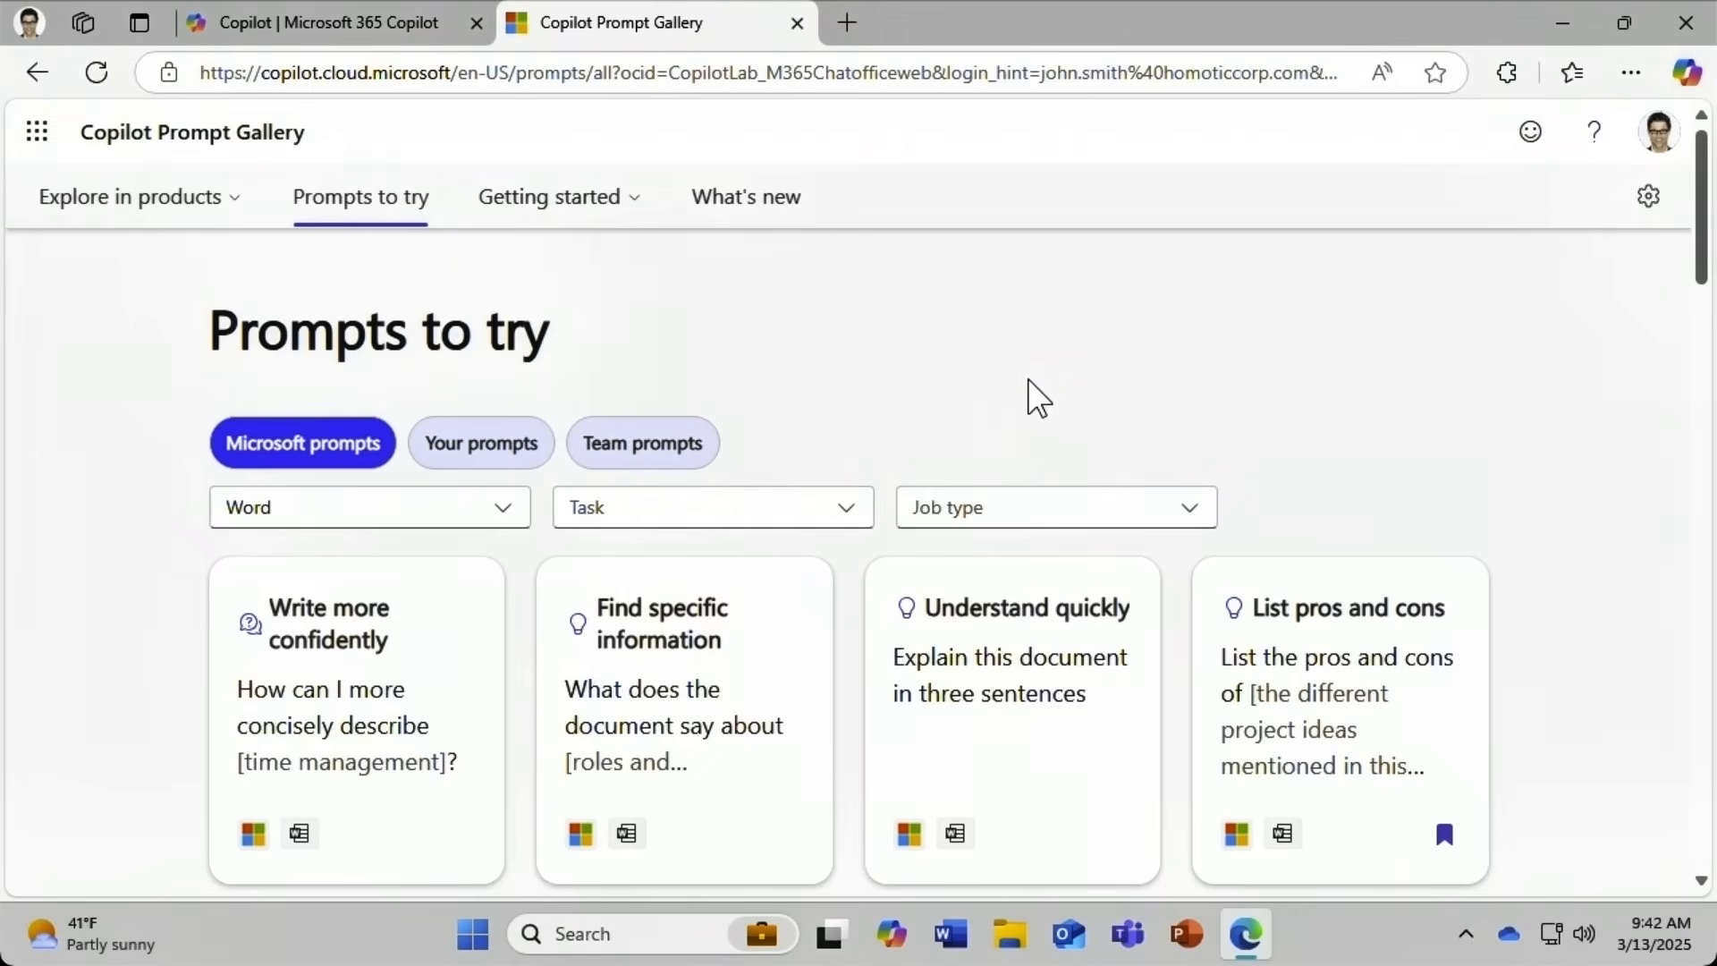
Review the details of the 'Understand quickly' prompt card, then close it.
left_click(1028, 642)
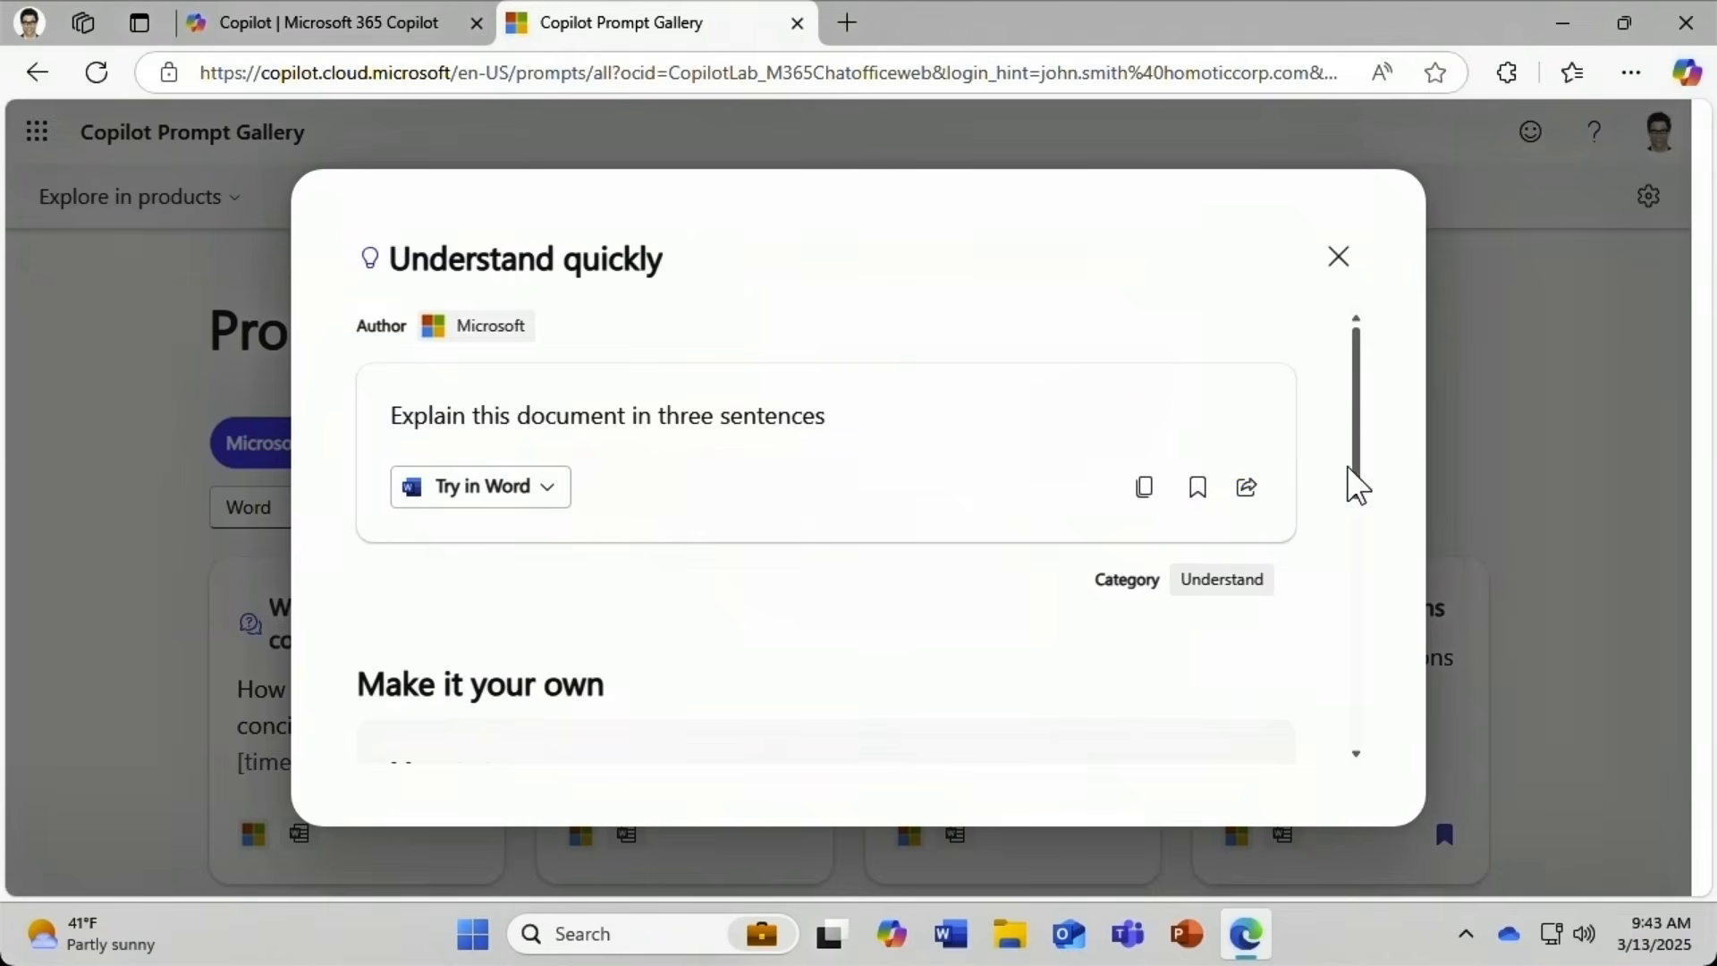
left_click_drag(1360, 460, 1350, 587)
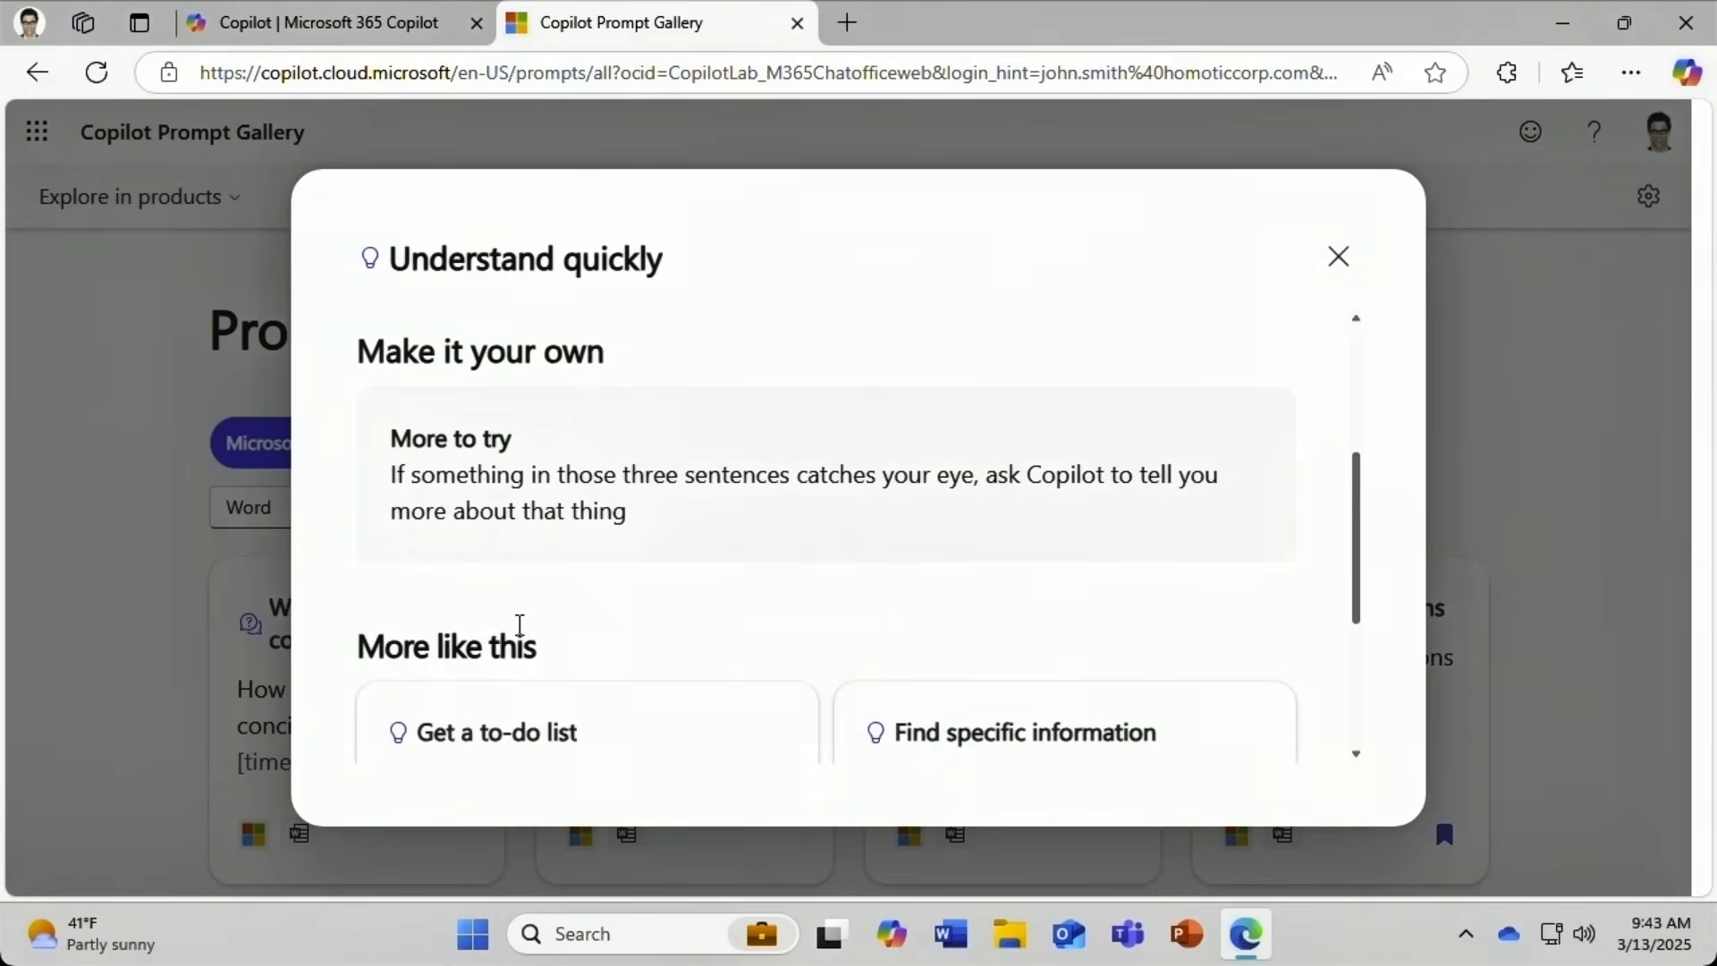
left_click_drag(1369, 587, 1350, 682)
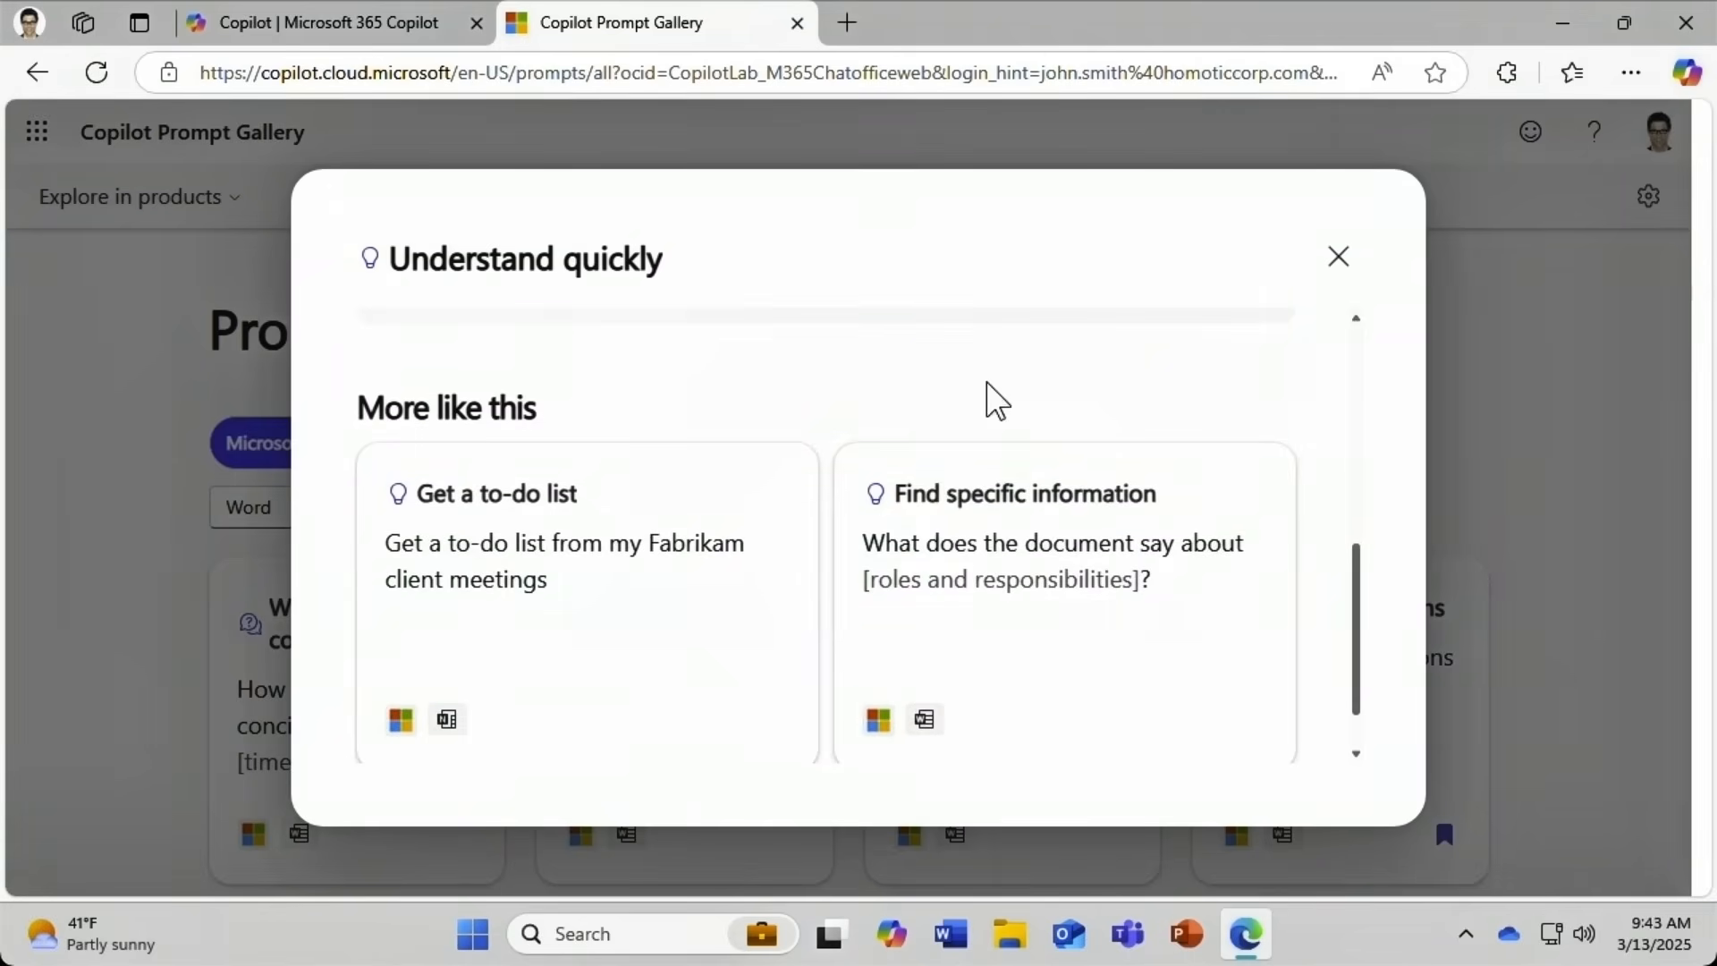
left_click(1339, 261)
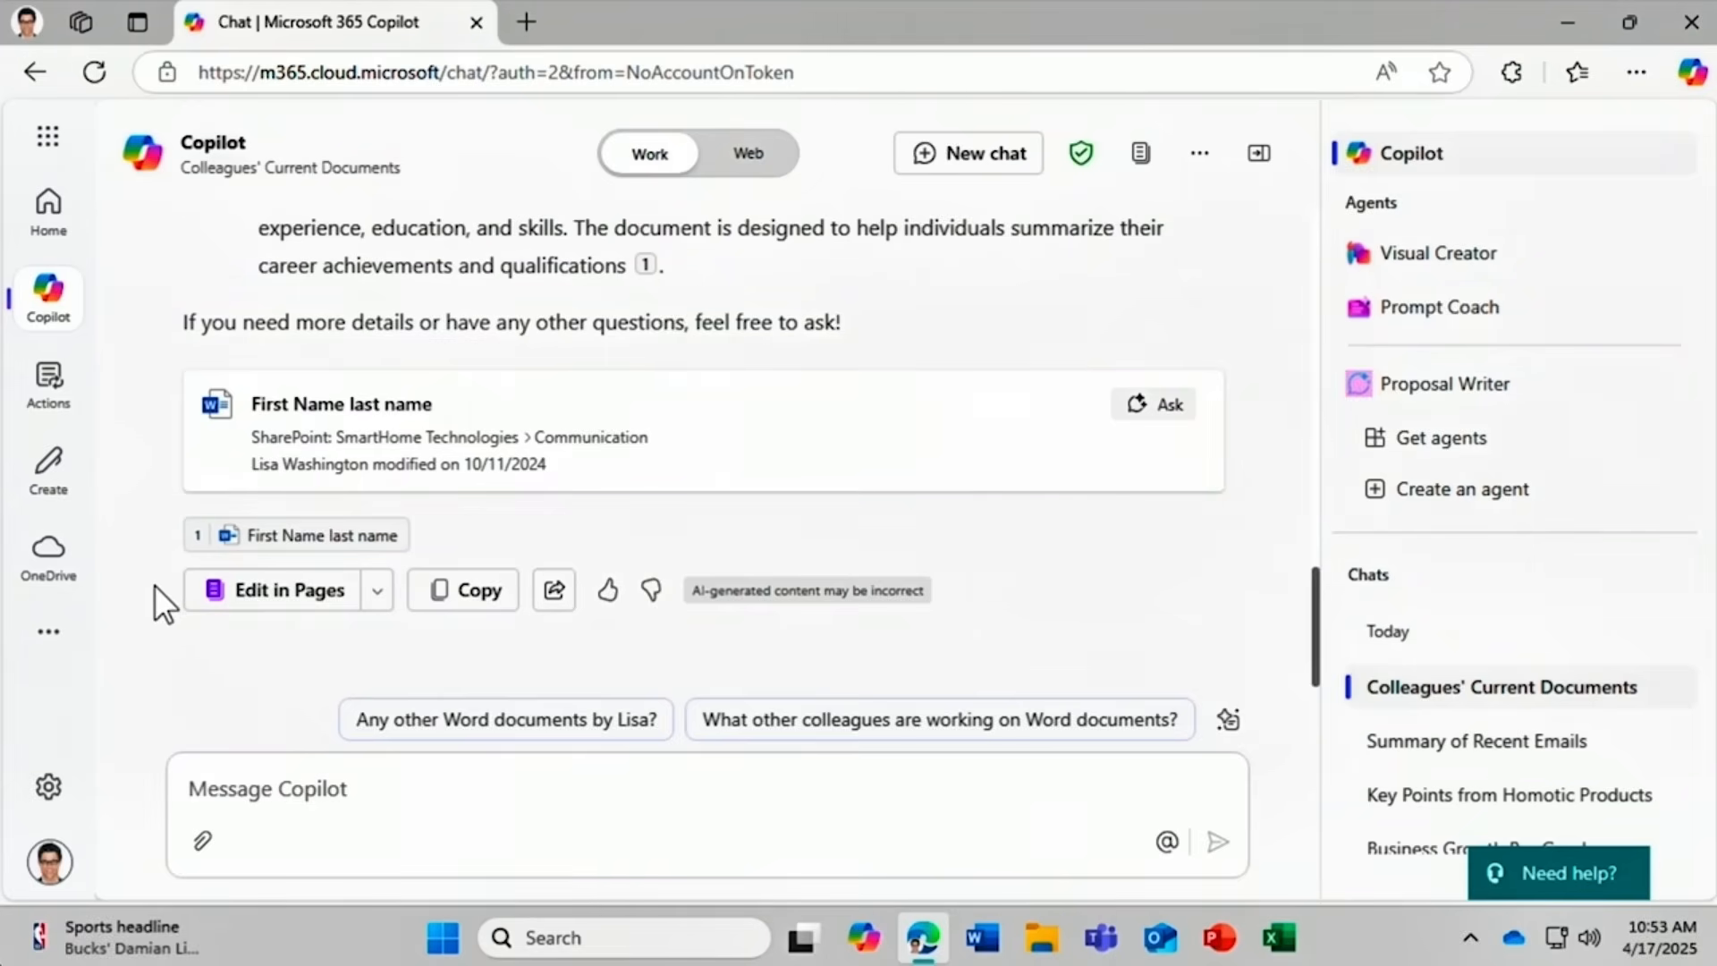
Open Copilot's documents answer as an editable page and add the answer to it.
left_click(238, 591)
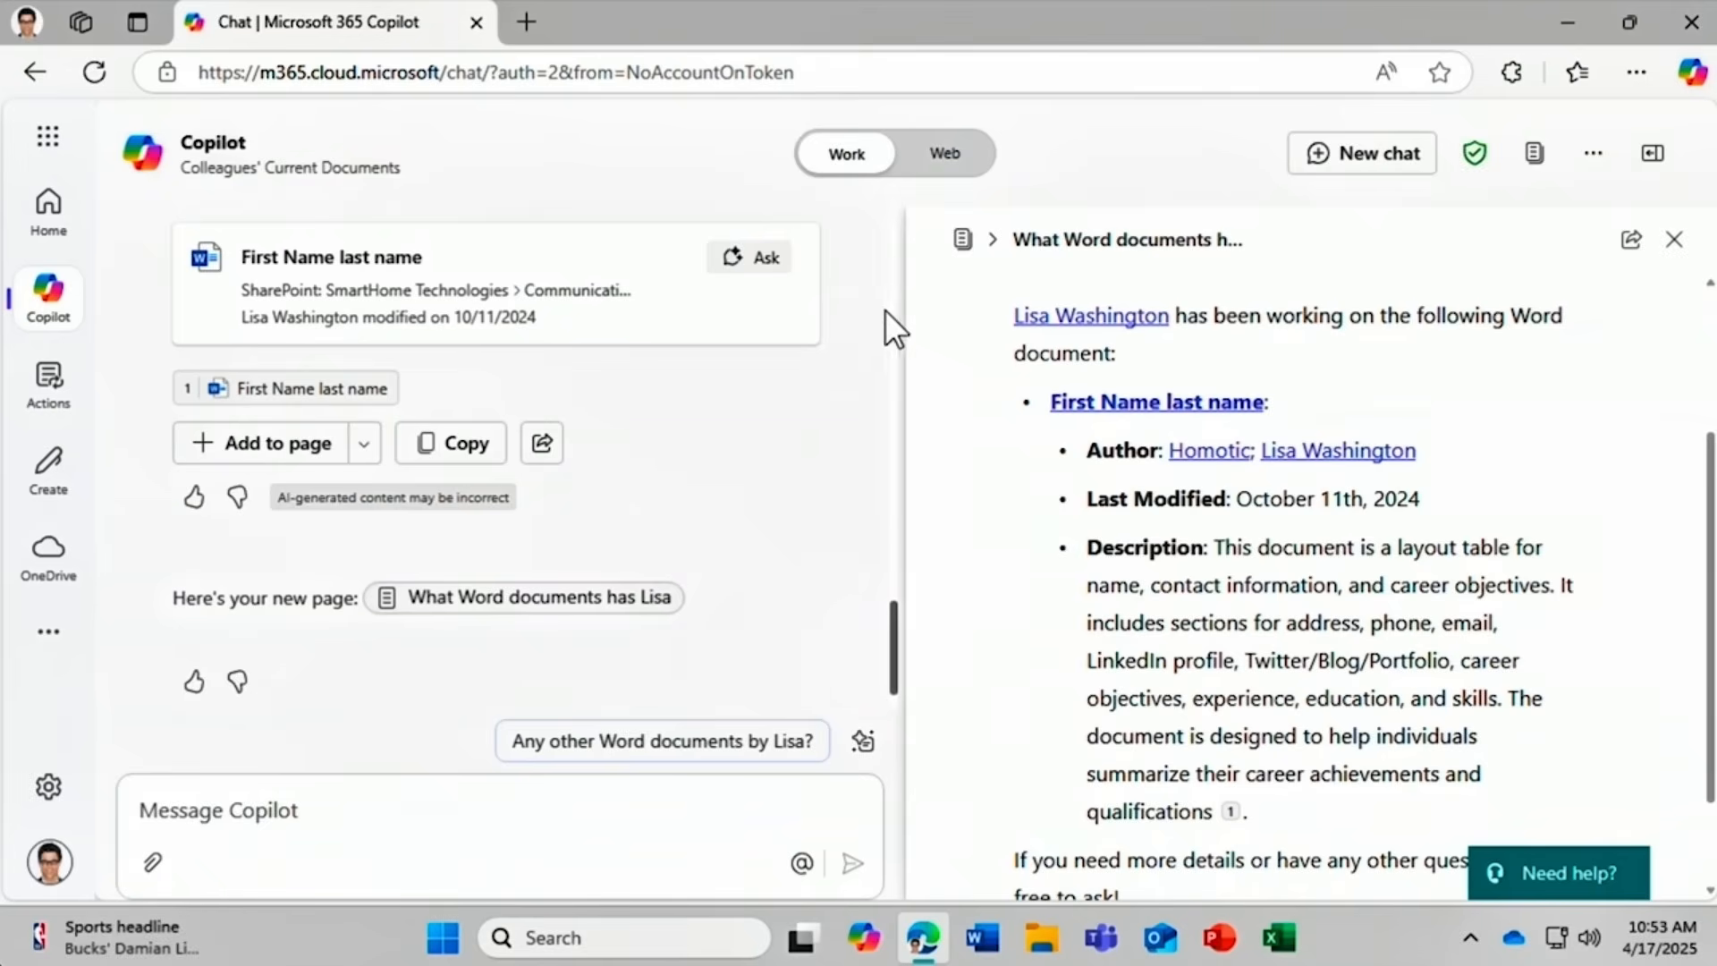
left_click_drag(894, 642, 898, 453)
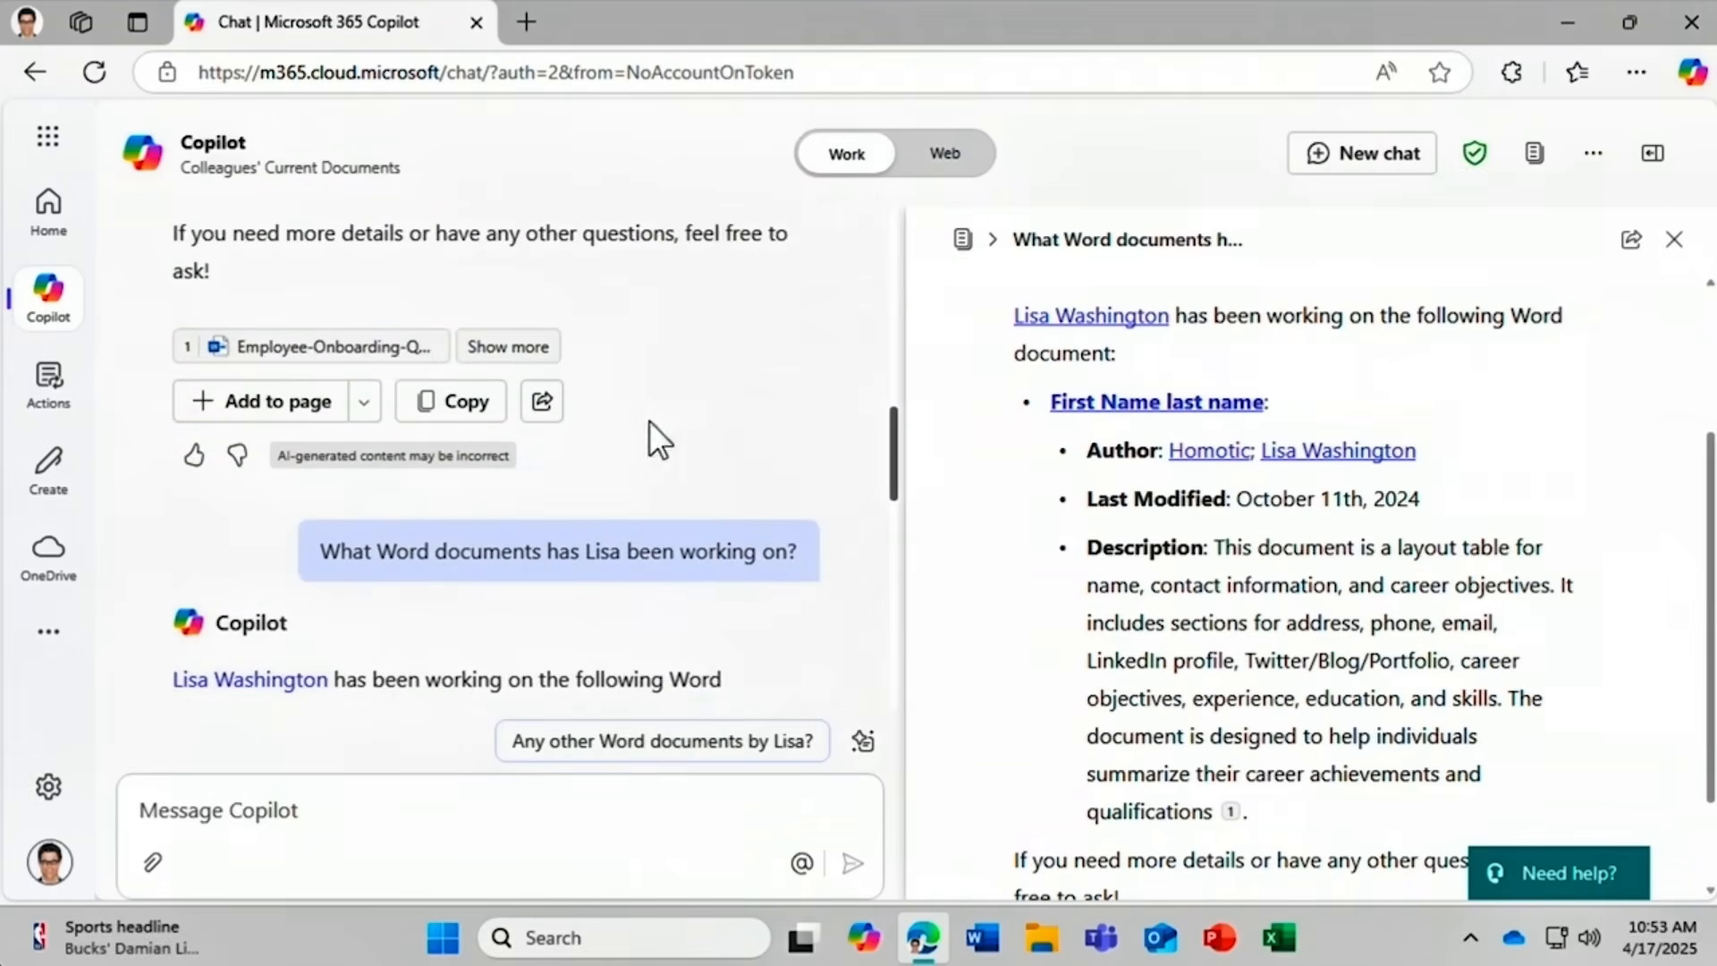
left_click(284, 401)
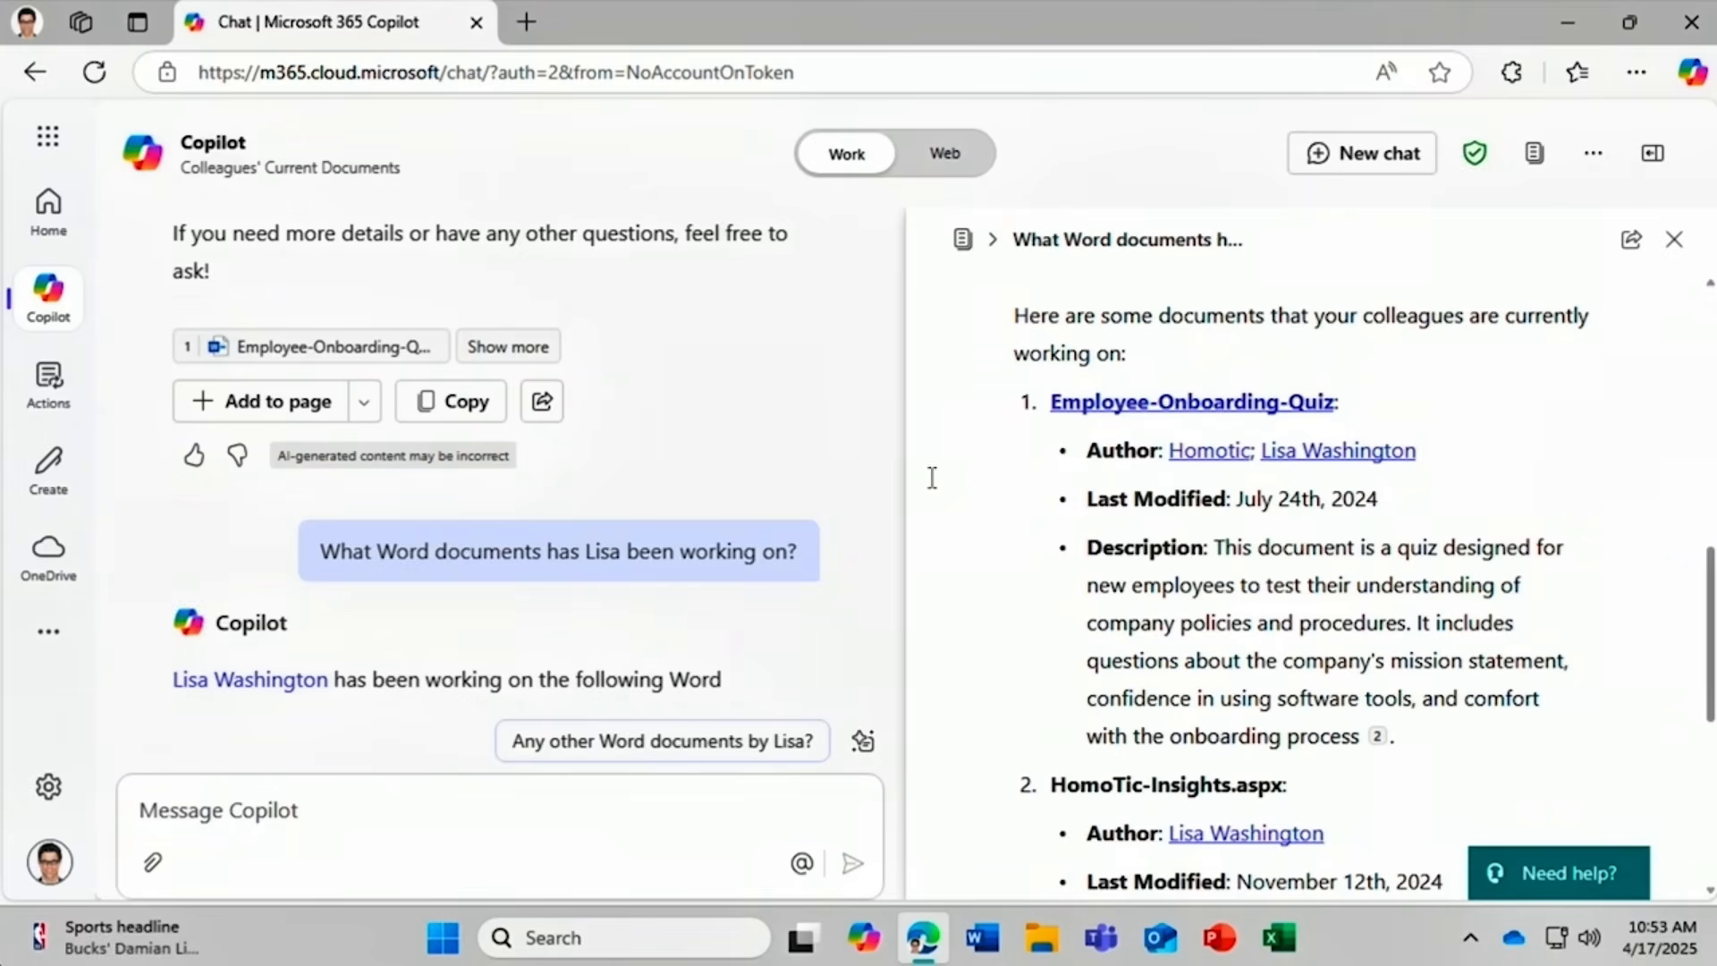
Put the colleagues' documents answer on a brand-new page and scroll through it.
left_click(365, 407)
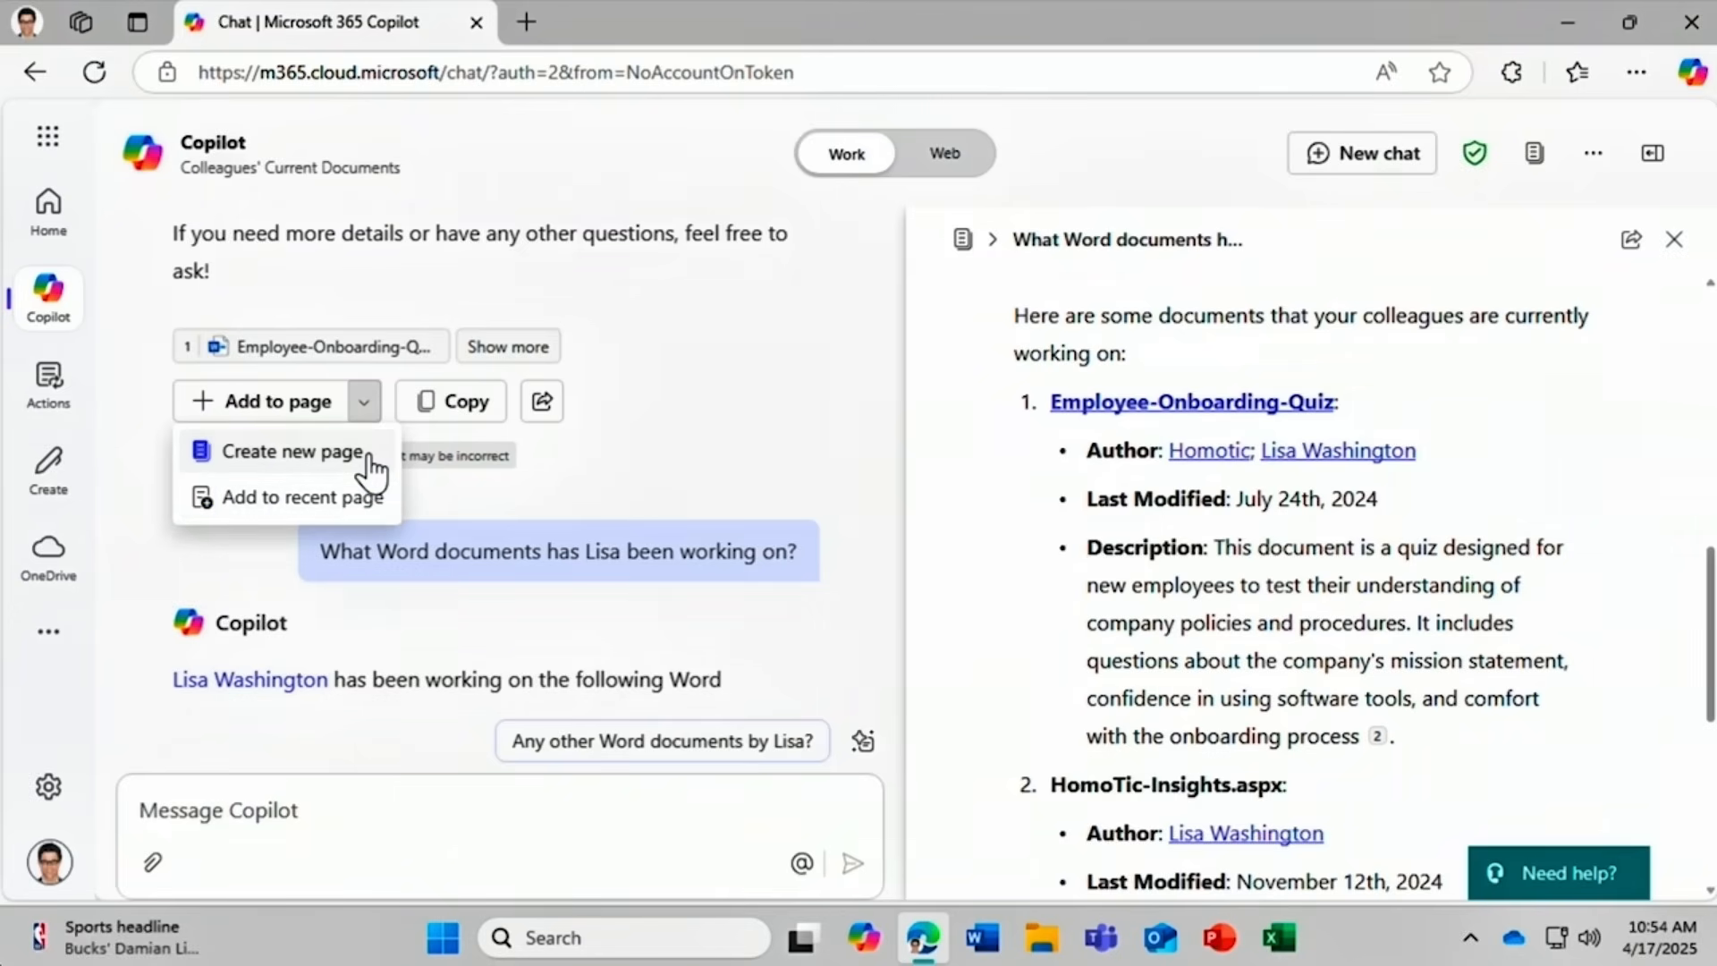
left_click(369, 454)
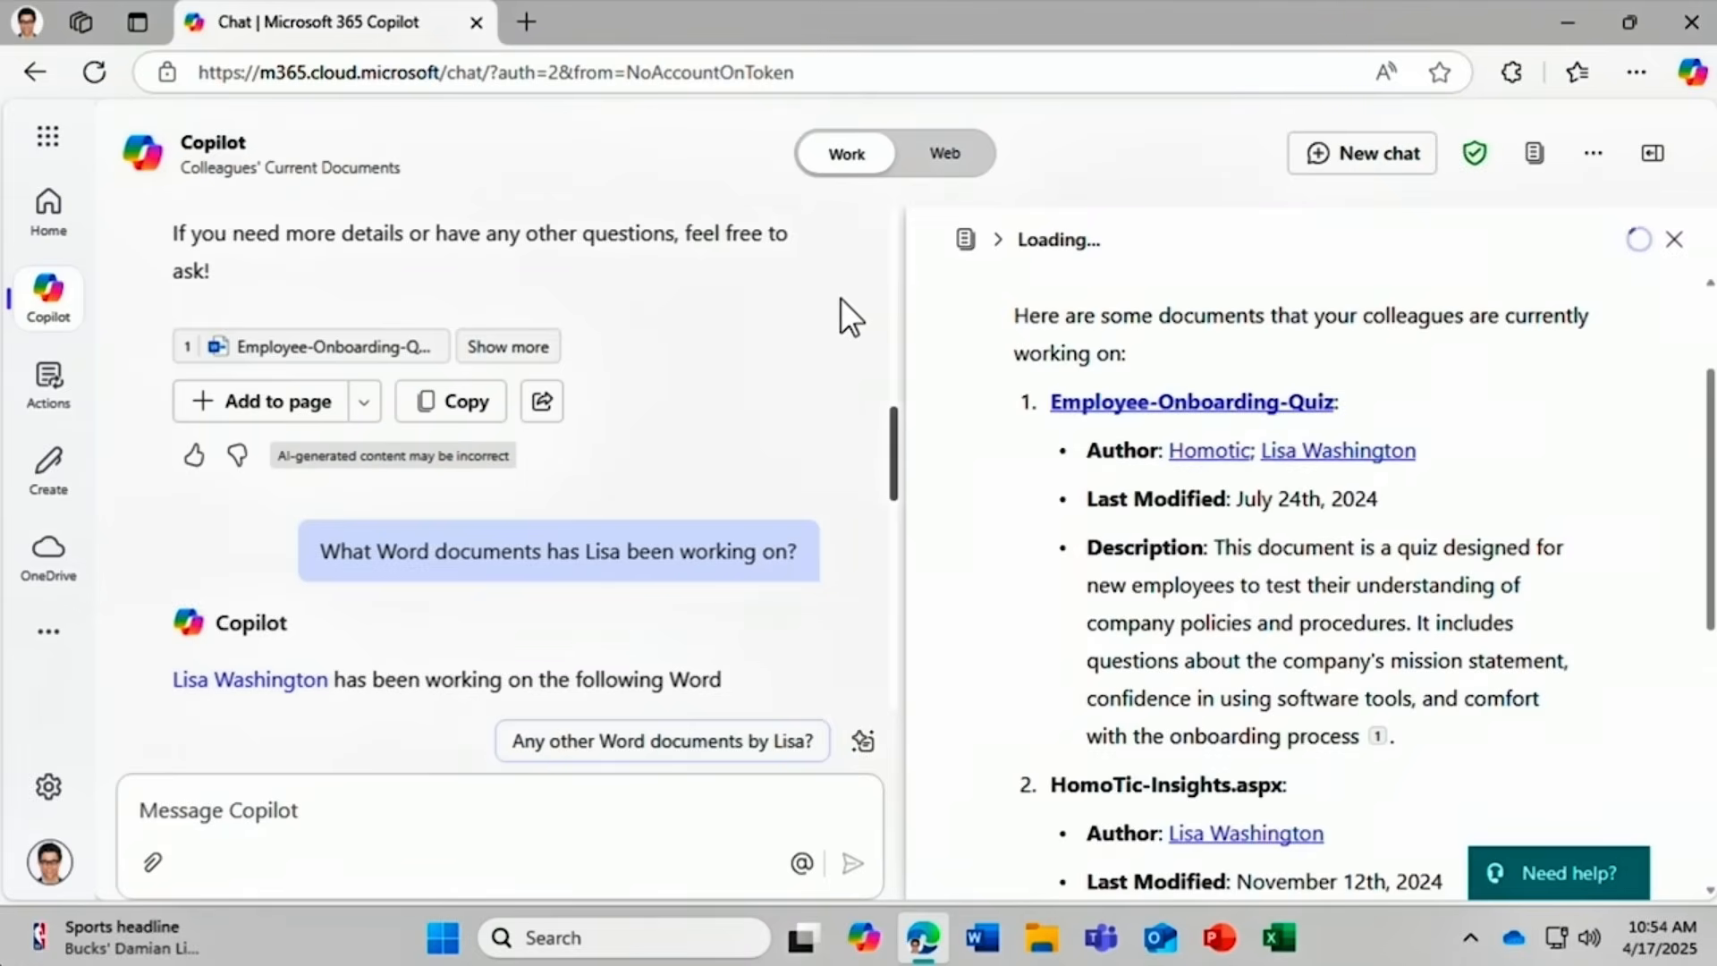
scroll(841, 298, "down", 3)
scroll(840, 296, "down", 5)
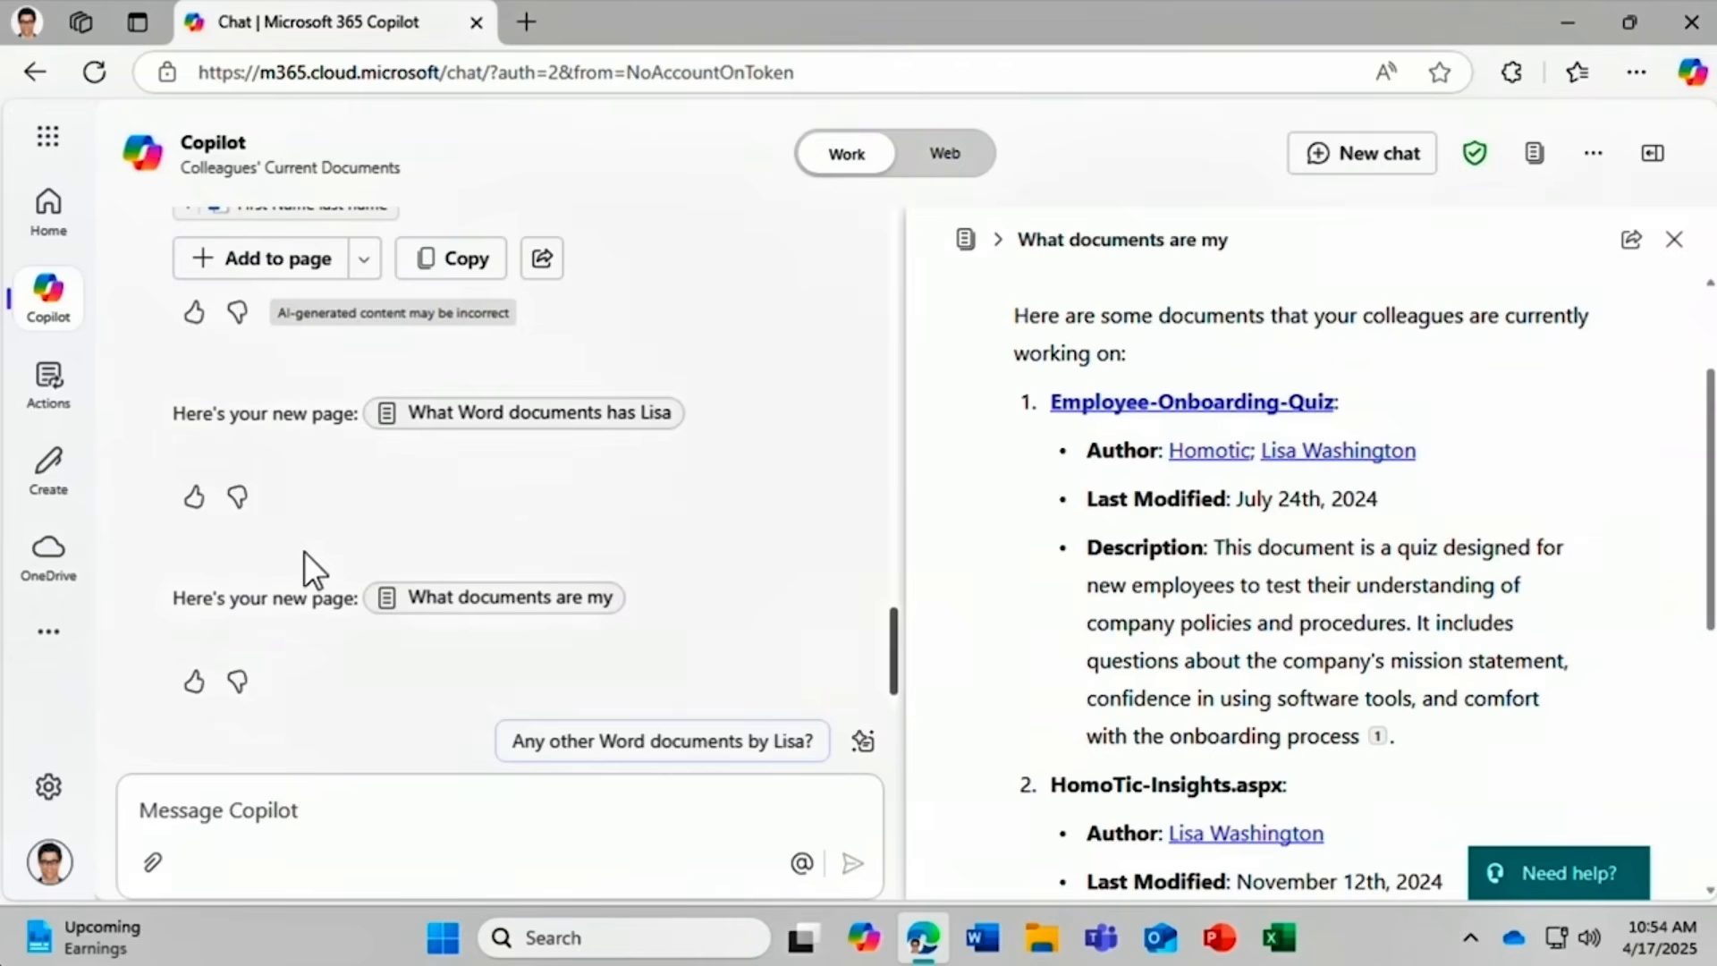
Create a blank Untitled page from the Pages view.
left_click(49, 660)
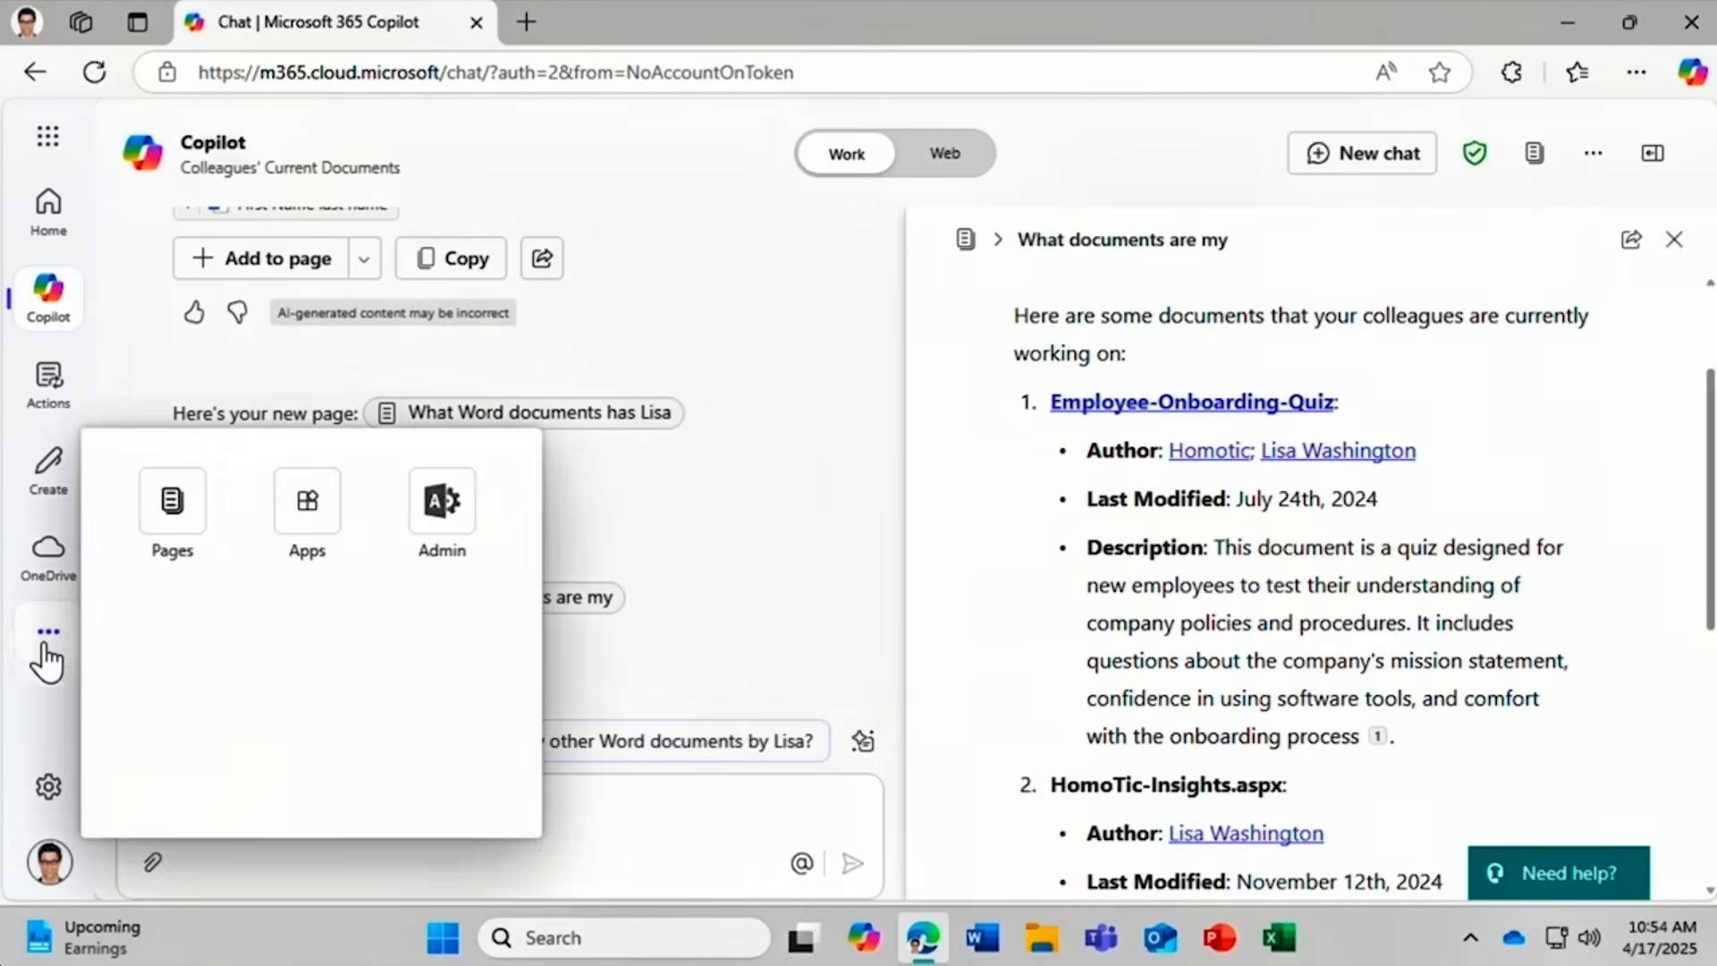
left_click(165, 524)
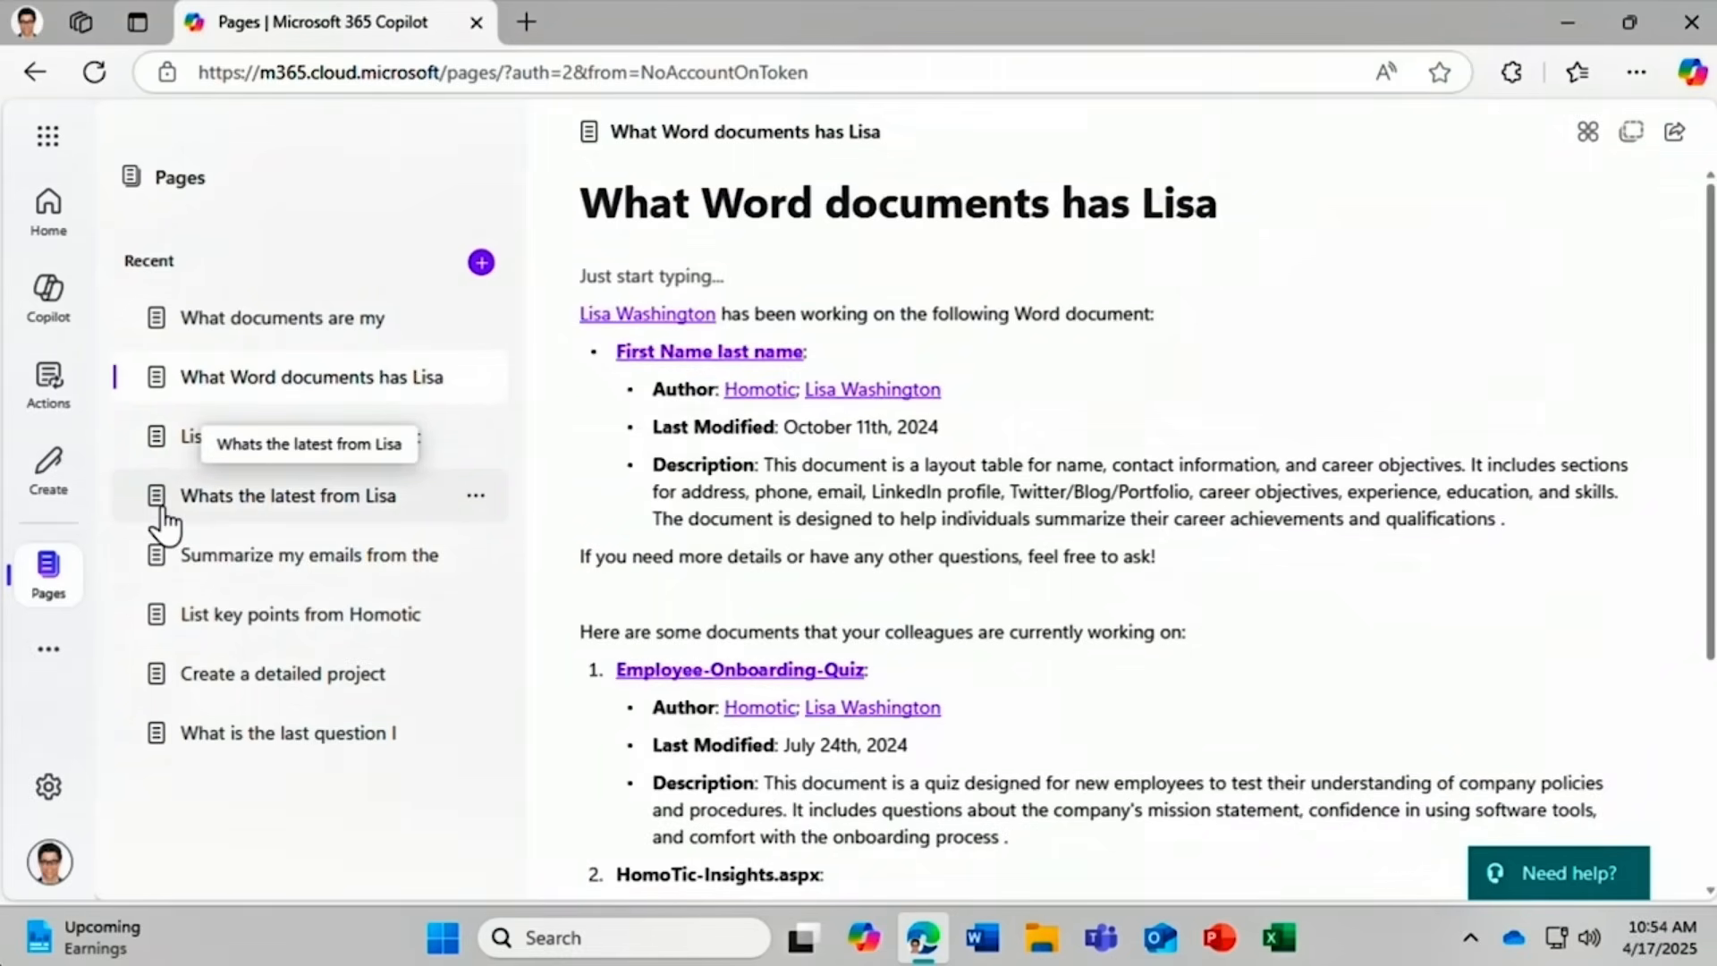
left_click(481, 263)
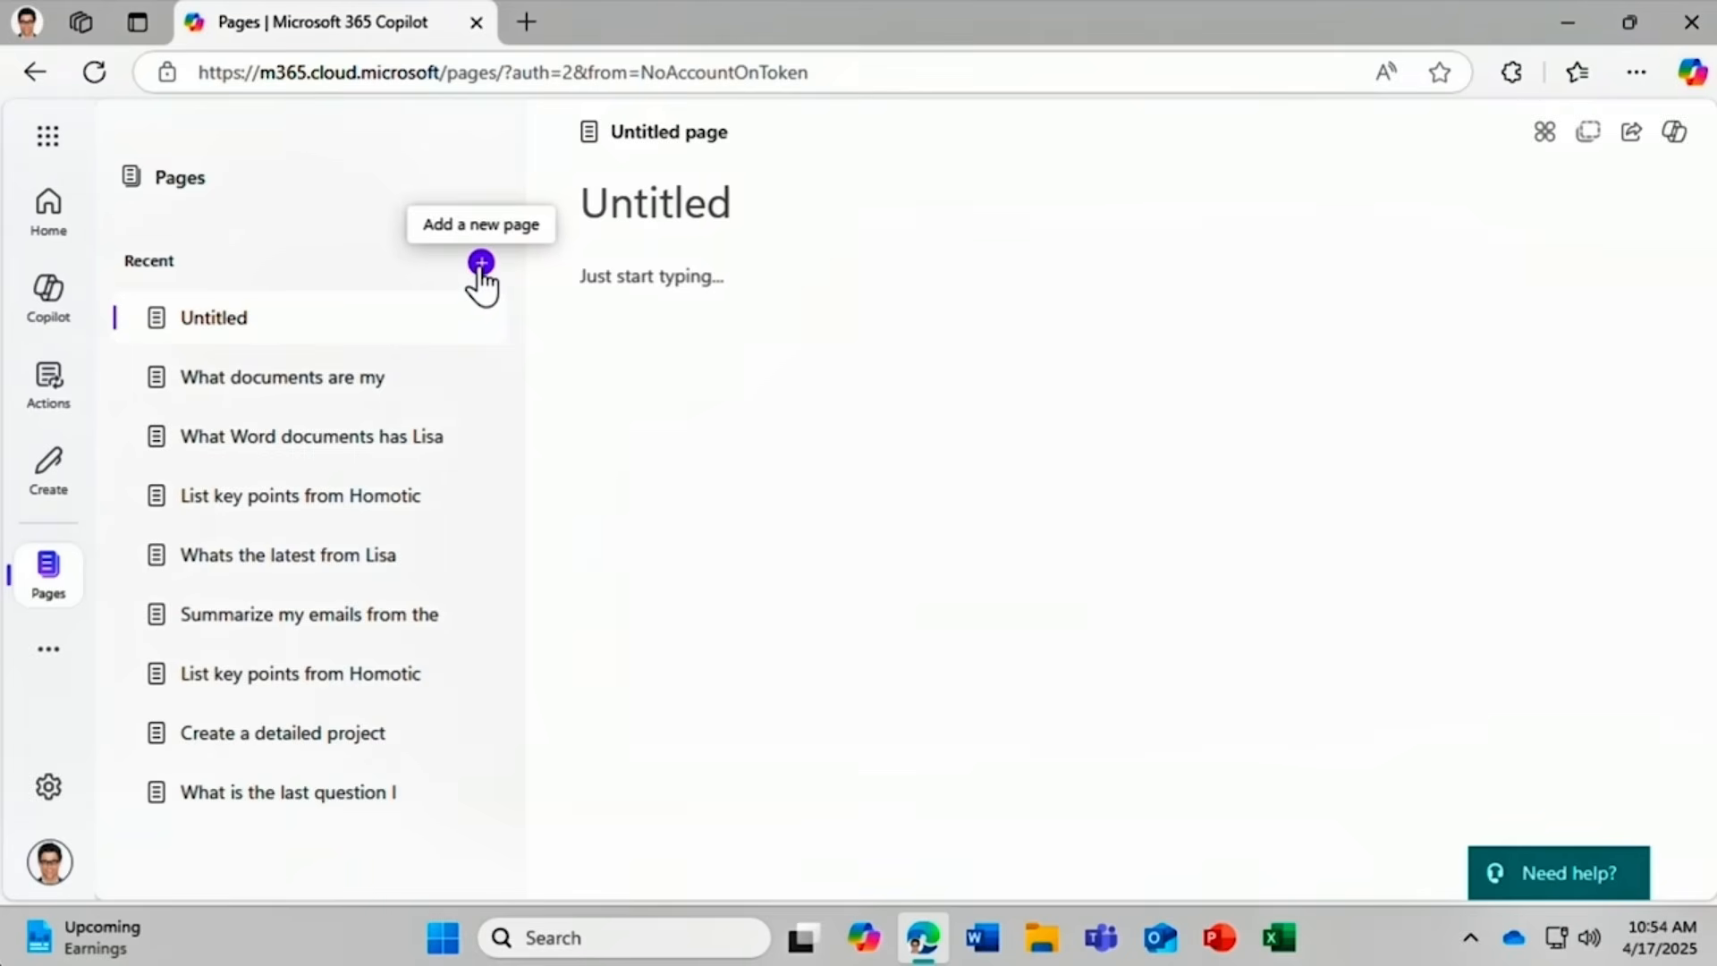
Title the new page 'Brainstorming', add the line 'A few thoughts....', and open its sidebar options.
left_click(594, 200)
type("Brainstorming")
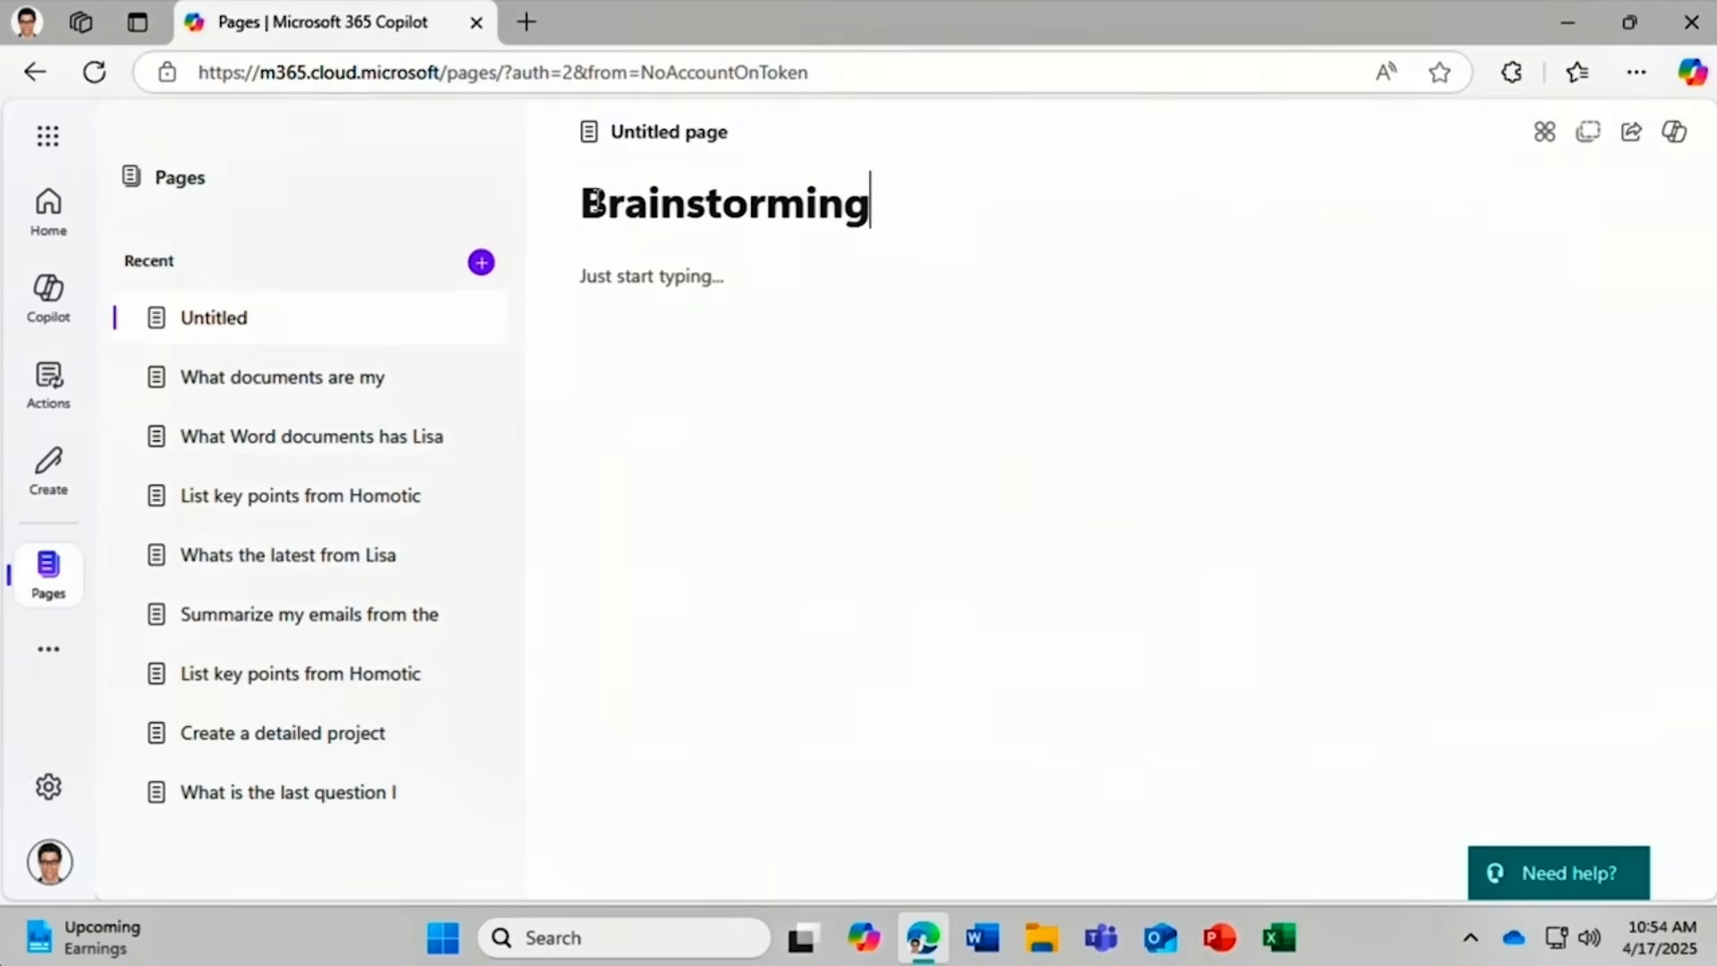
key("Return")
type("A few thoughts....")
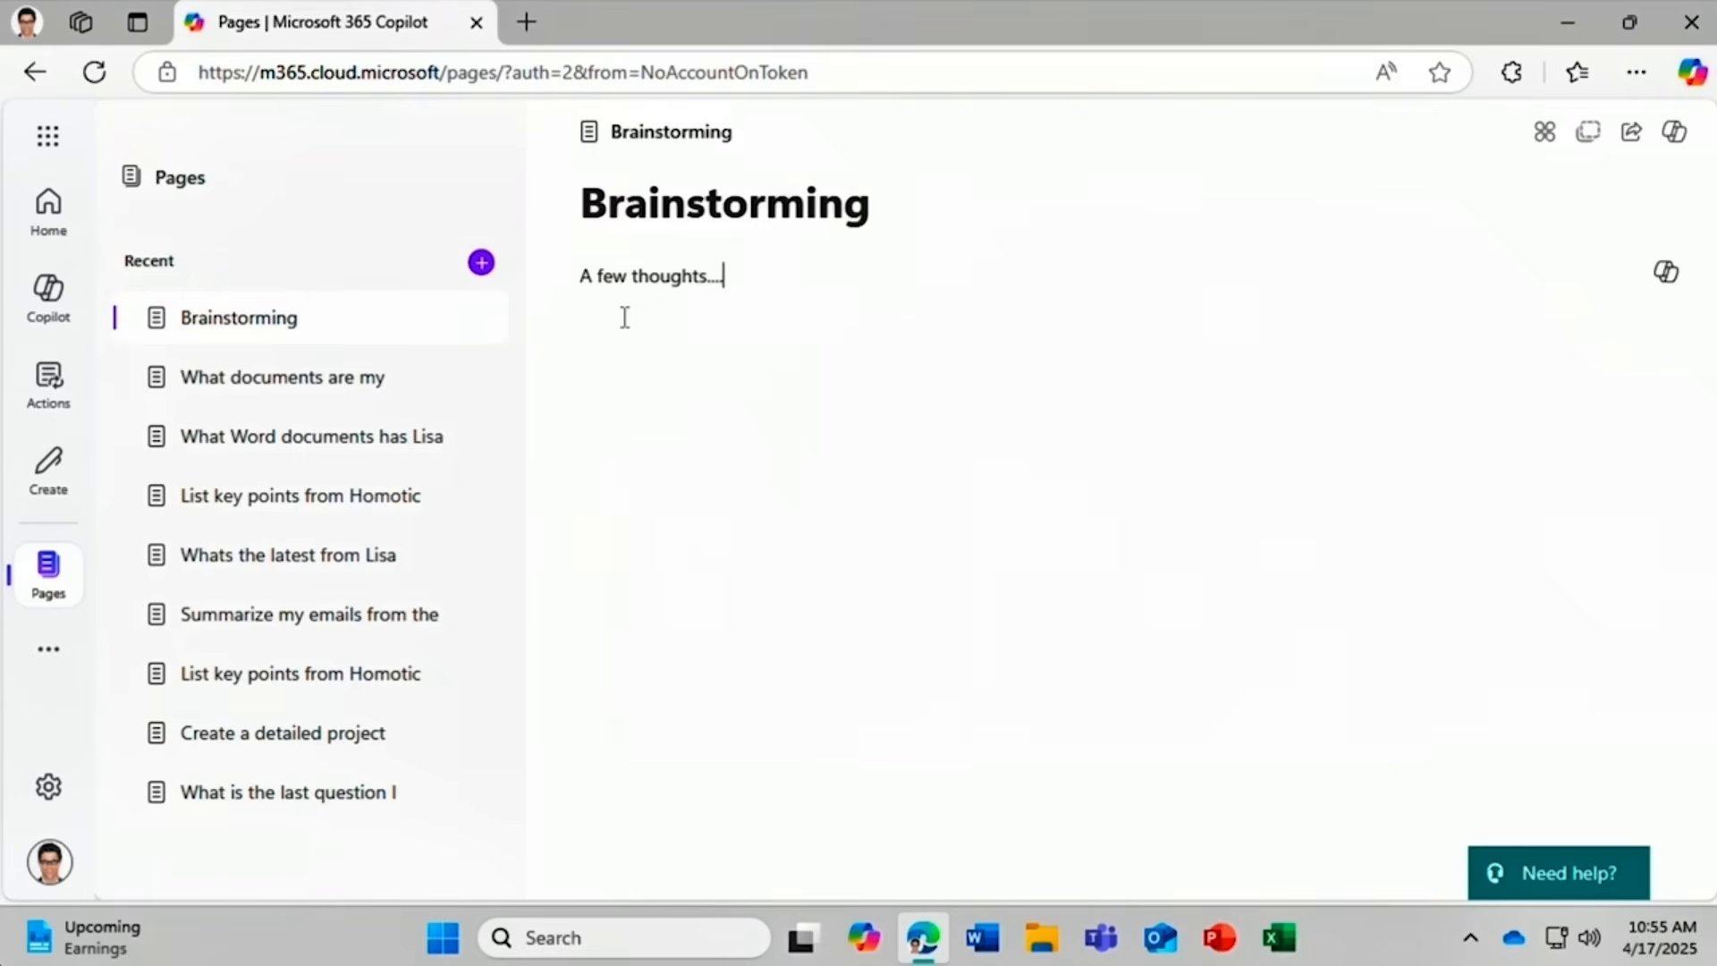
mouse_move(486, 329)
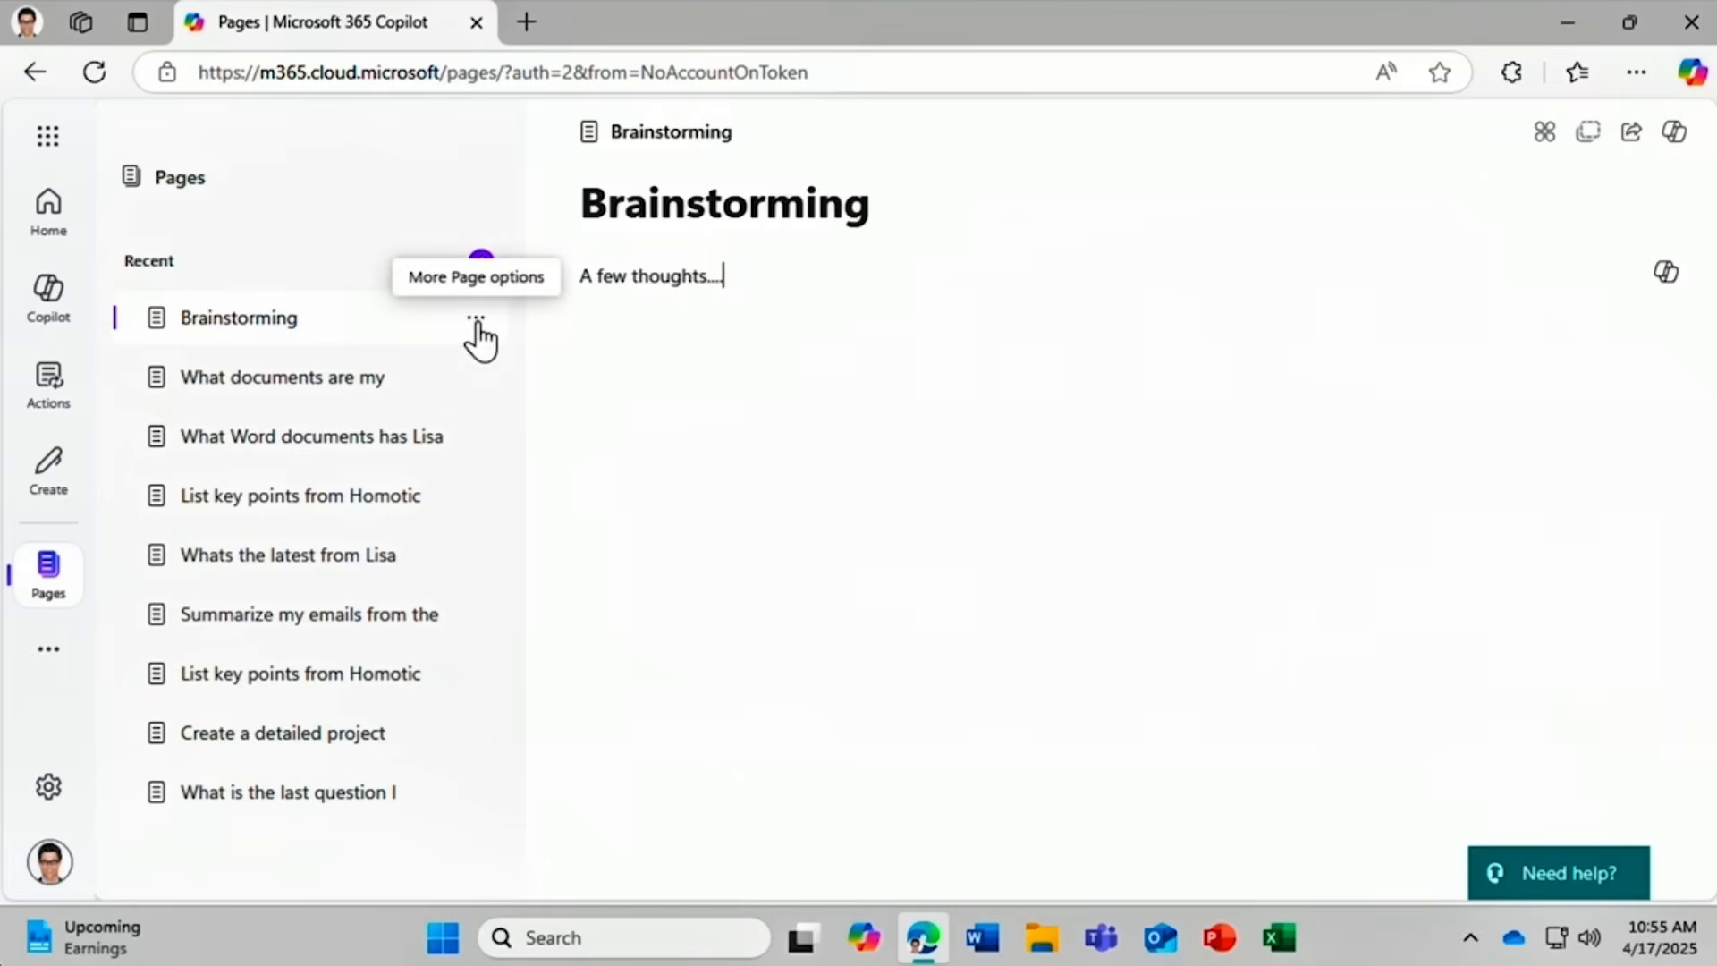
left_click(477, 322)
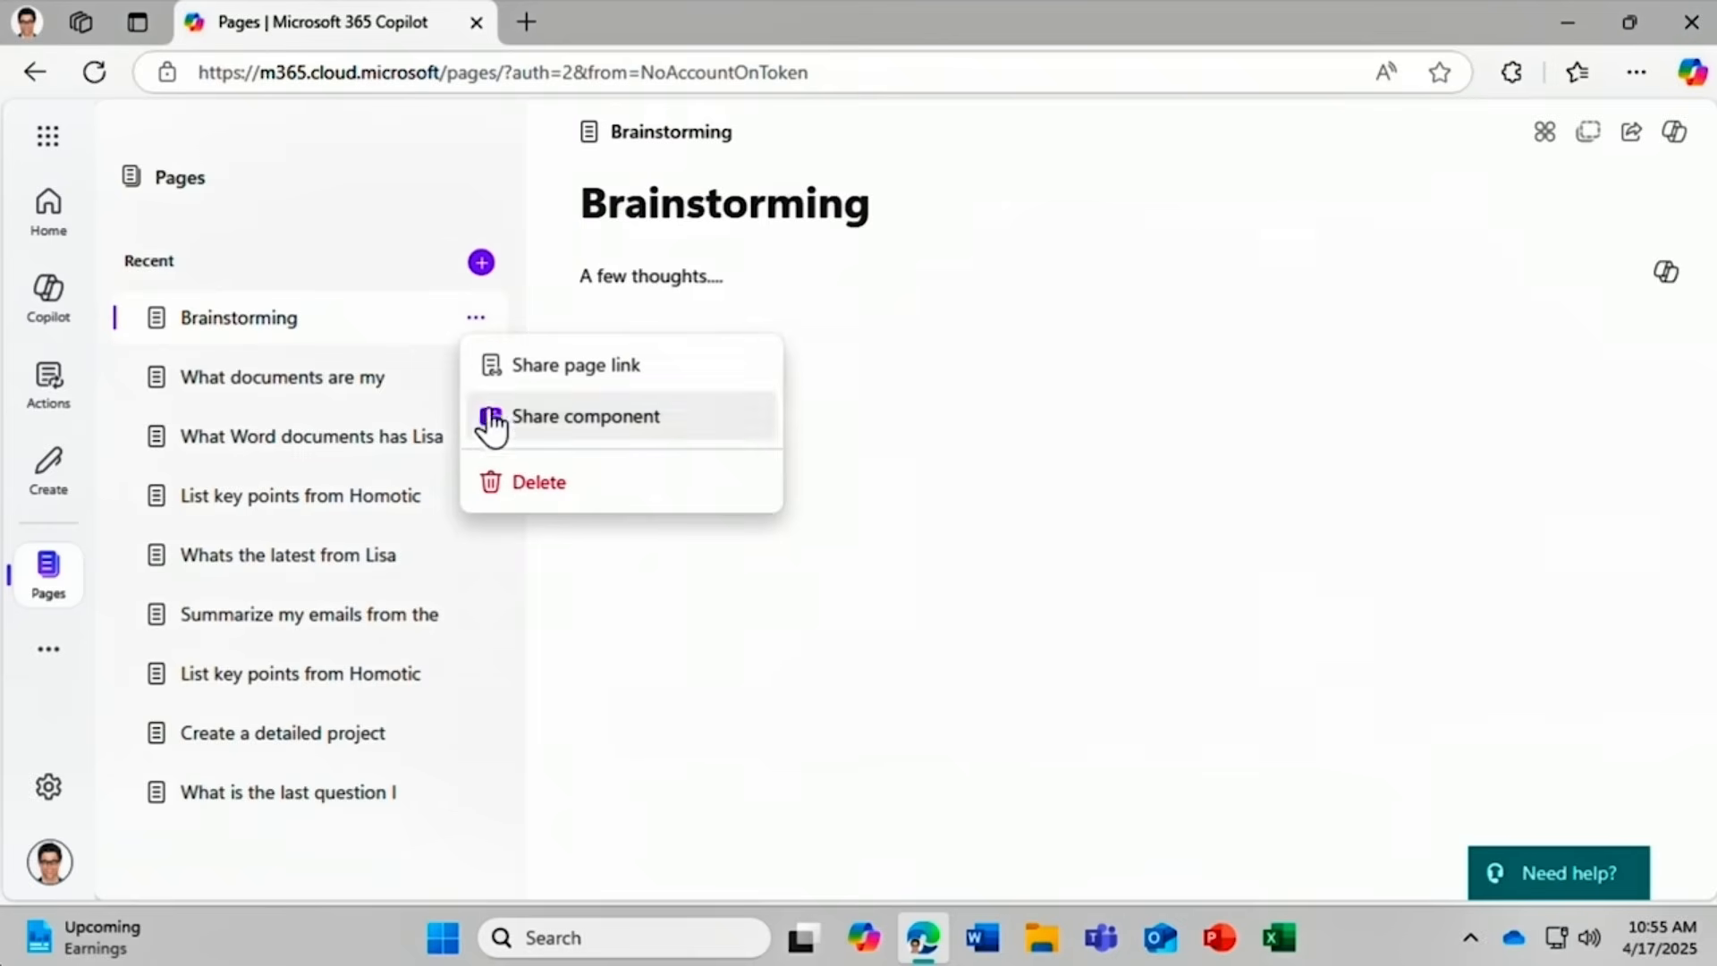
Delete the Brainstorming page and confirm the deletion.
left_click(601, 492)
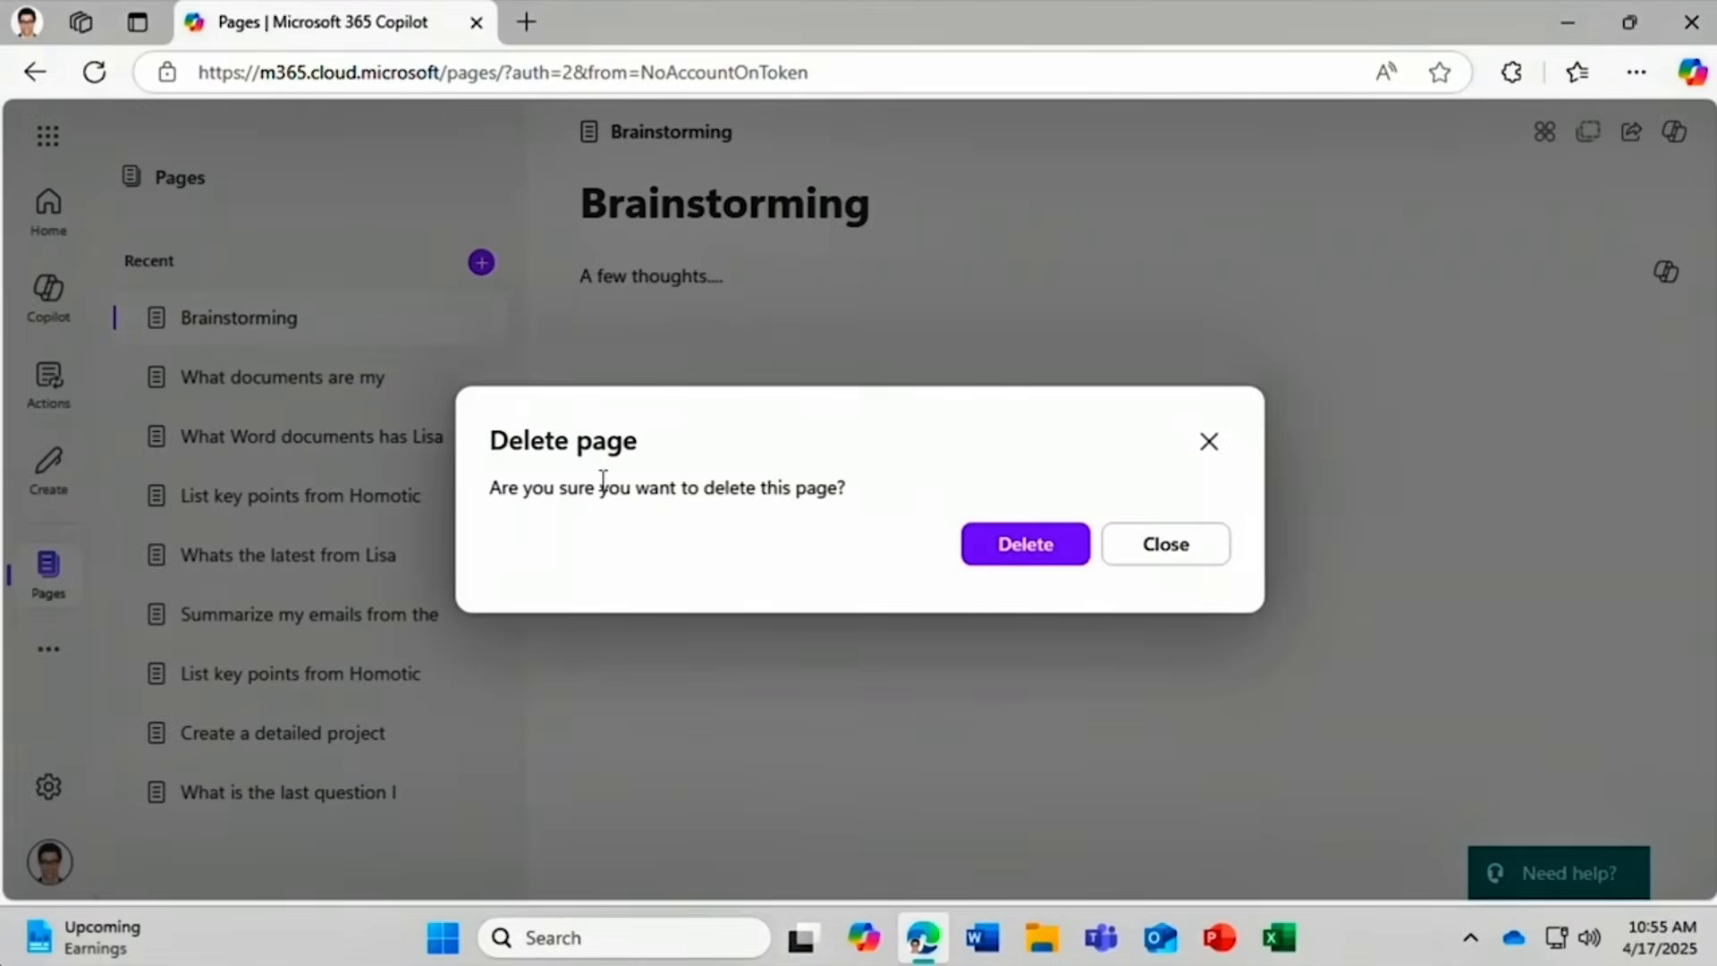
left_click(992, 559)
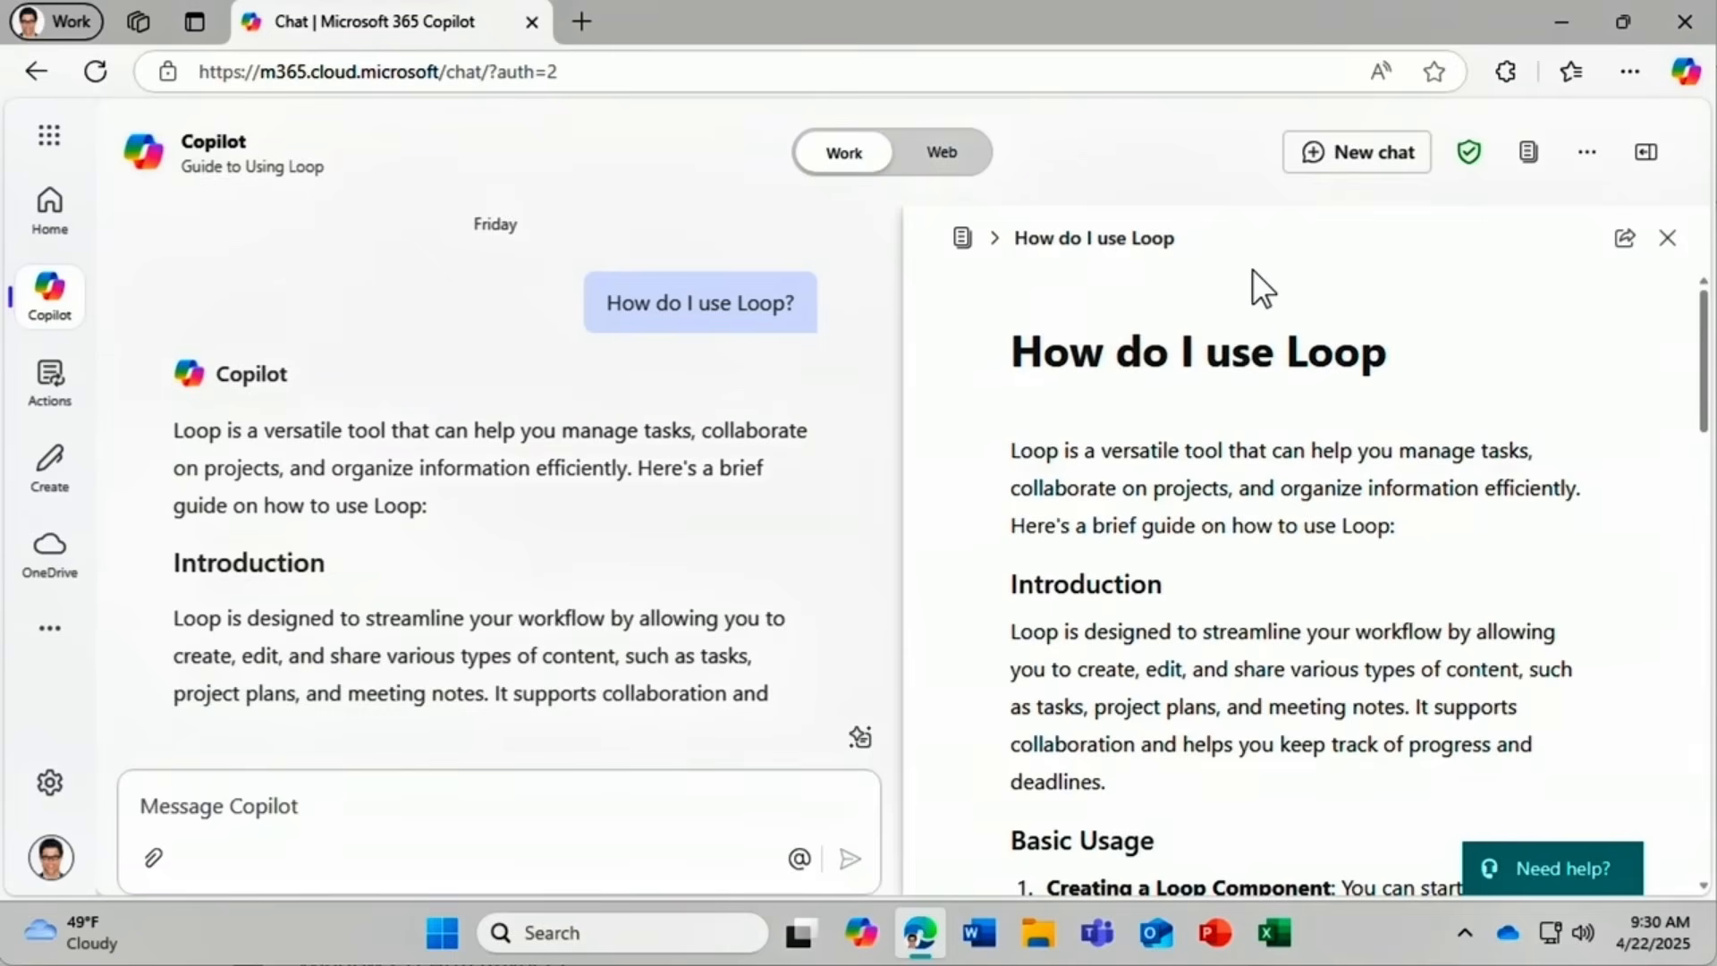
Retitle the page 'Loop use guide' and replace its first paragraph with 'Discover Loop:'.
left_click_drag(1392, 354, 907, 347)
key("BackSpace")
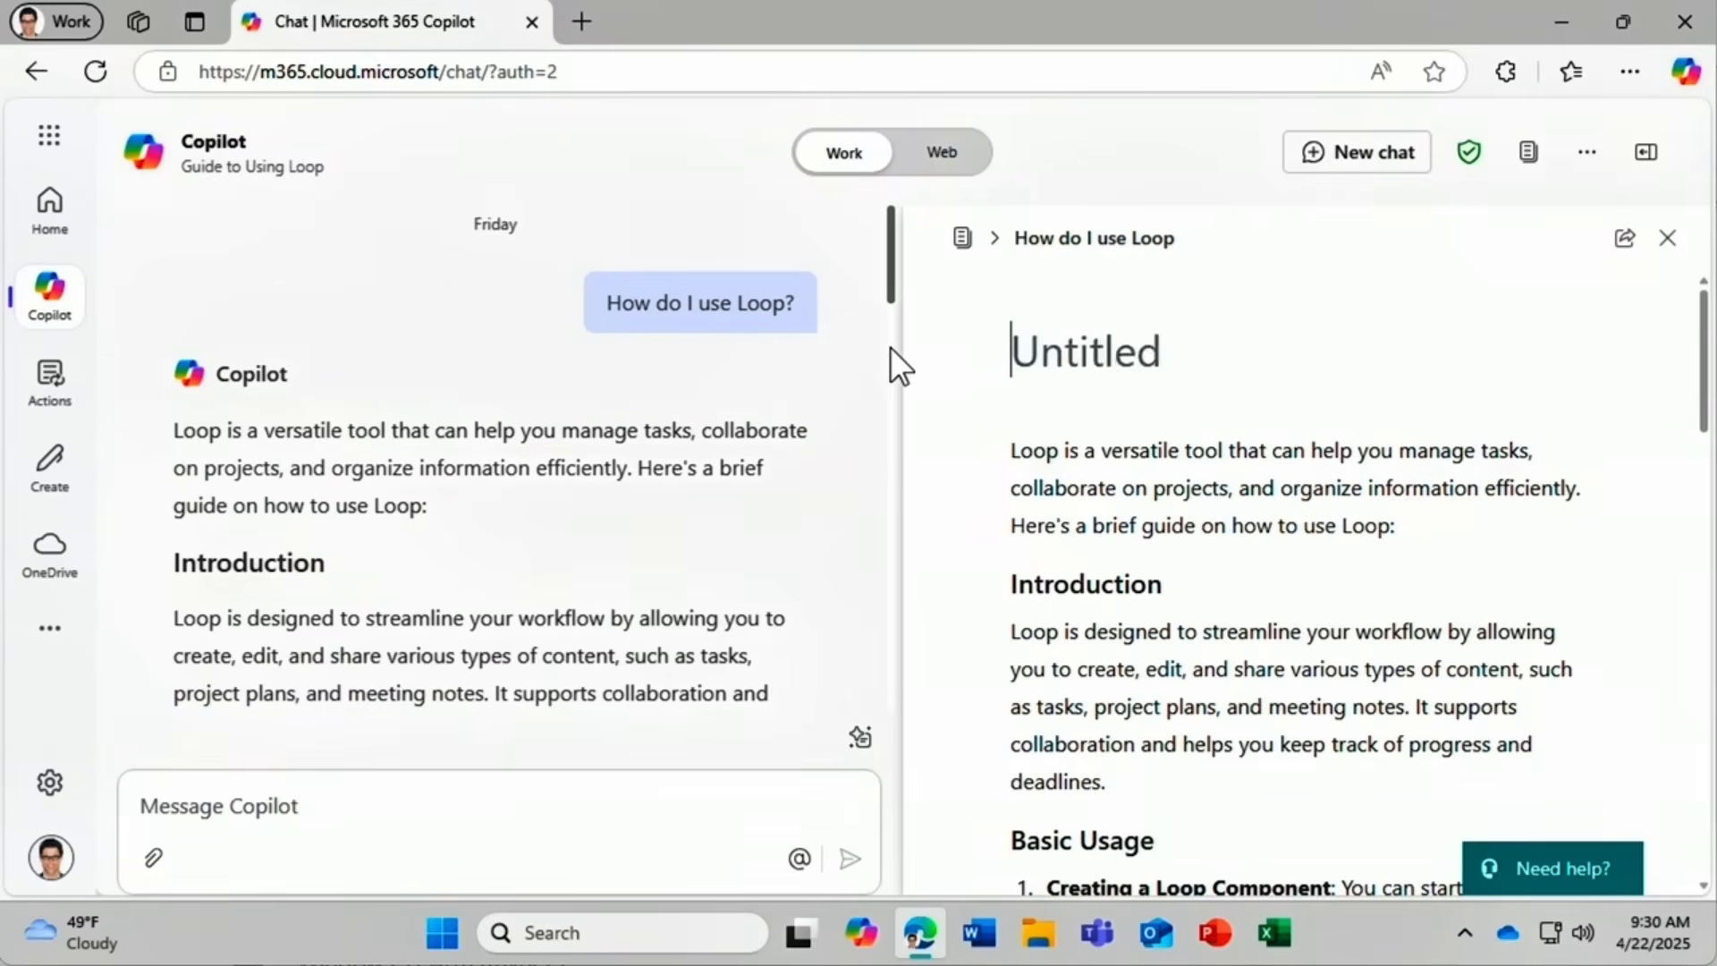
type("Loop use guide")
left_click_drag(1400, 526, 1006, 438)
type("Discover Loop:")
key("Return")
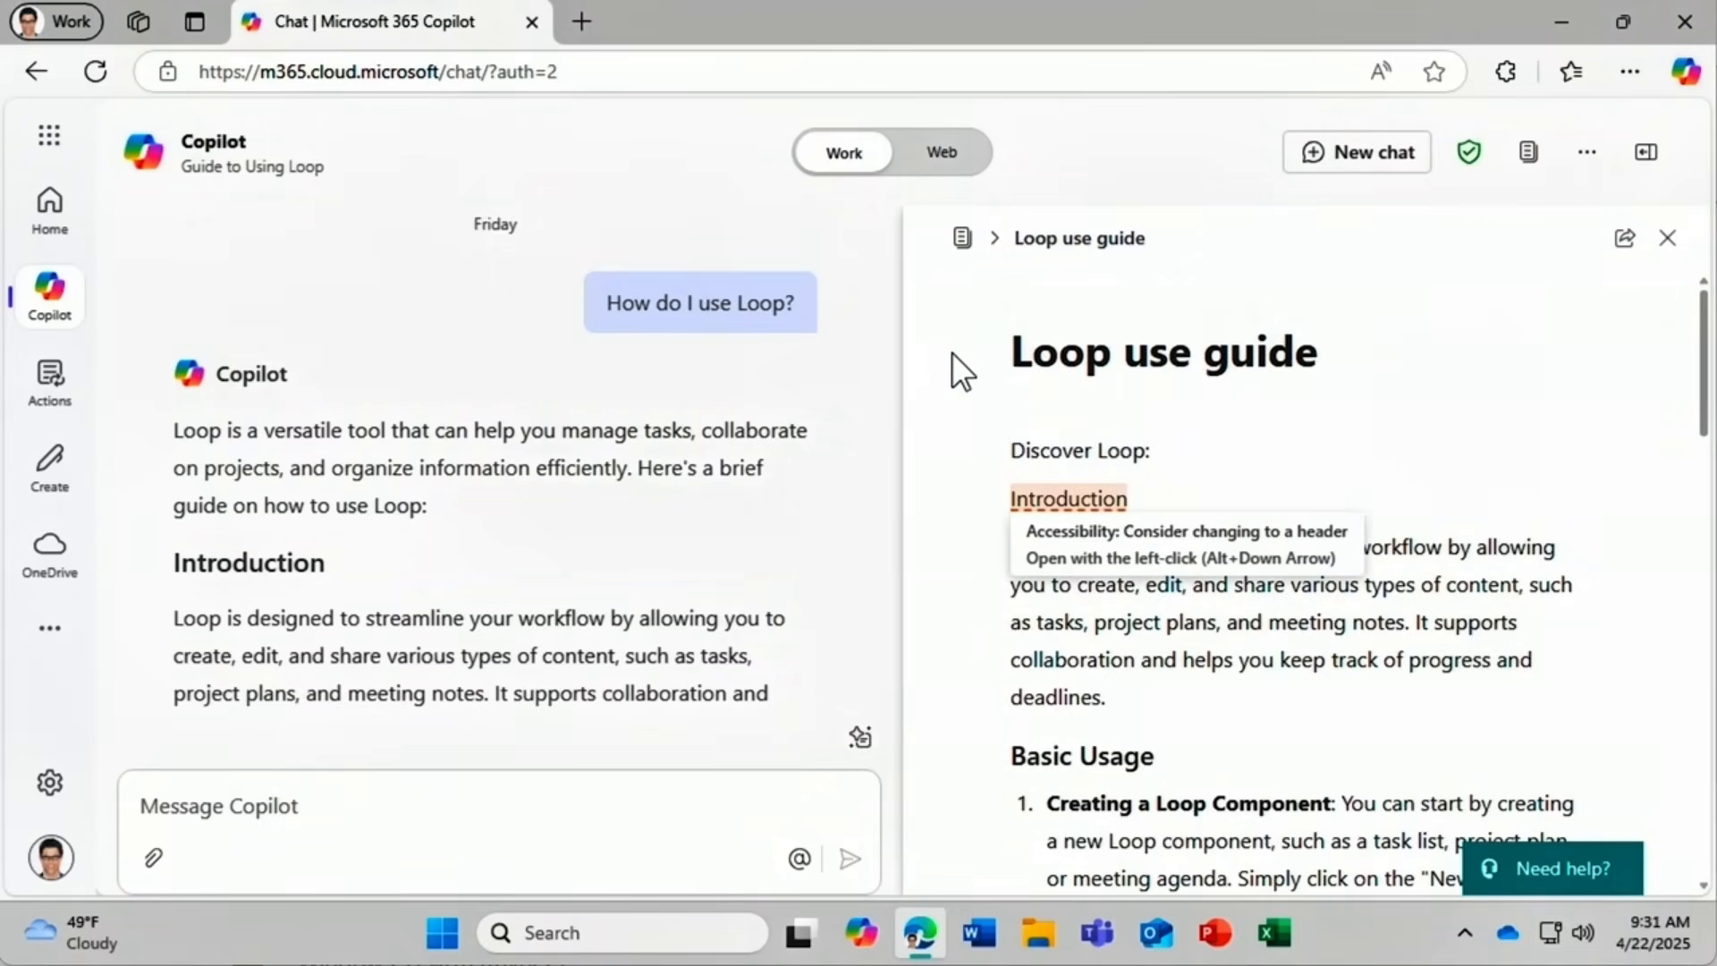
Close the Loop page pane and reopen it beside the chat.
left_click(1667, 240)
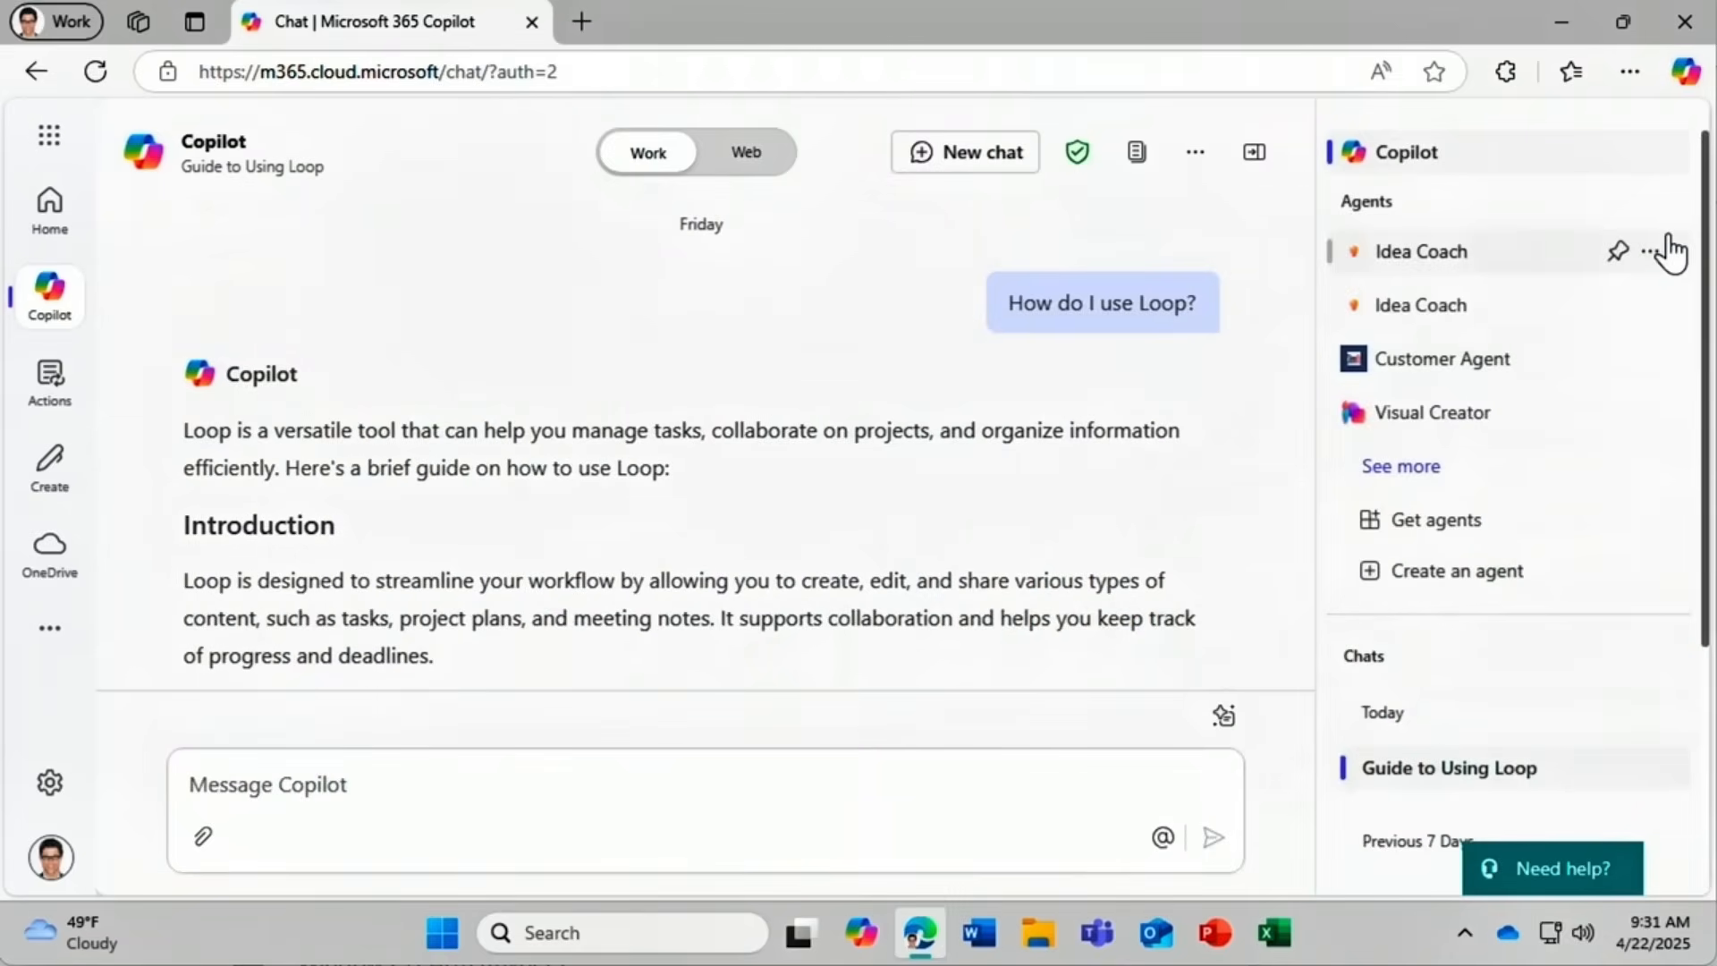
left_click_drag(1306, 292, 1306, 642)
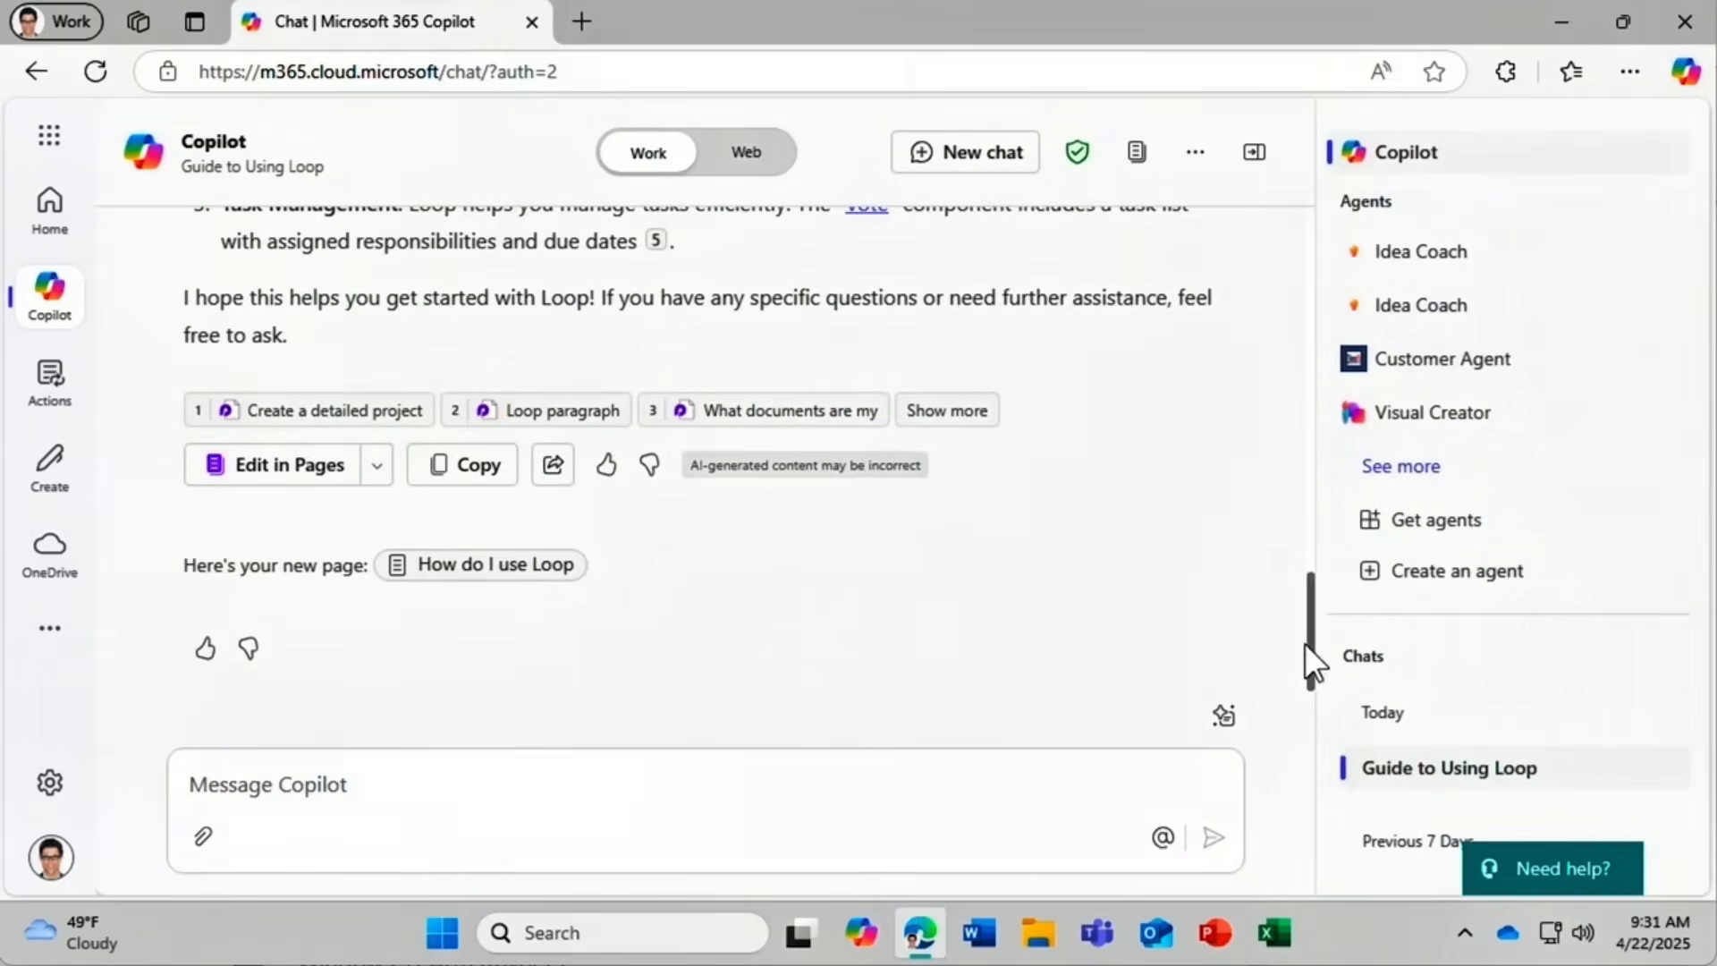
left_click(527, 571)
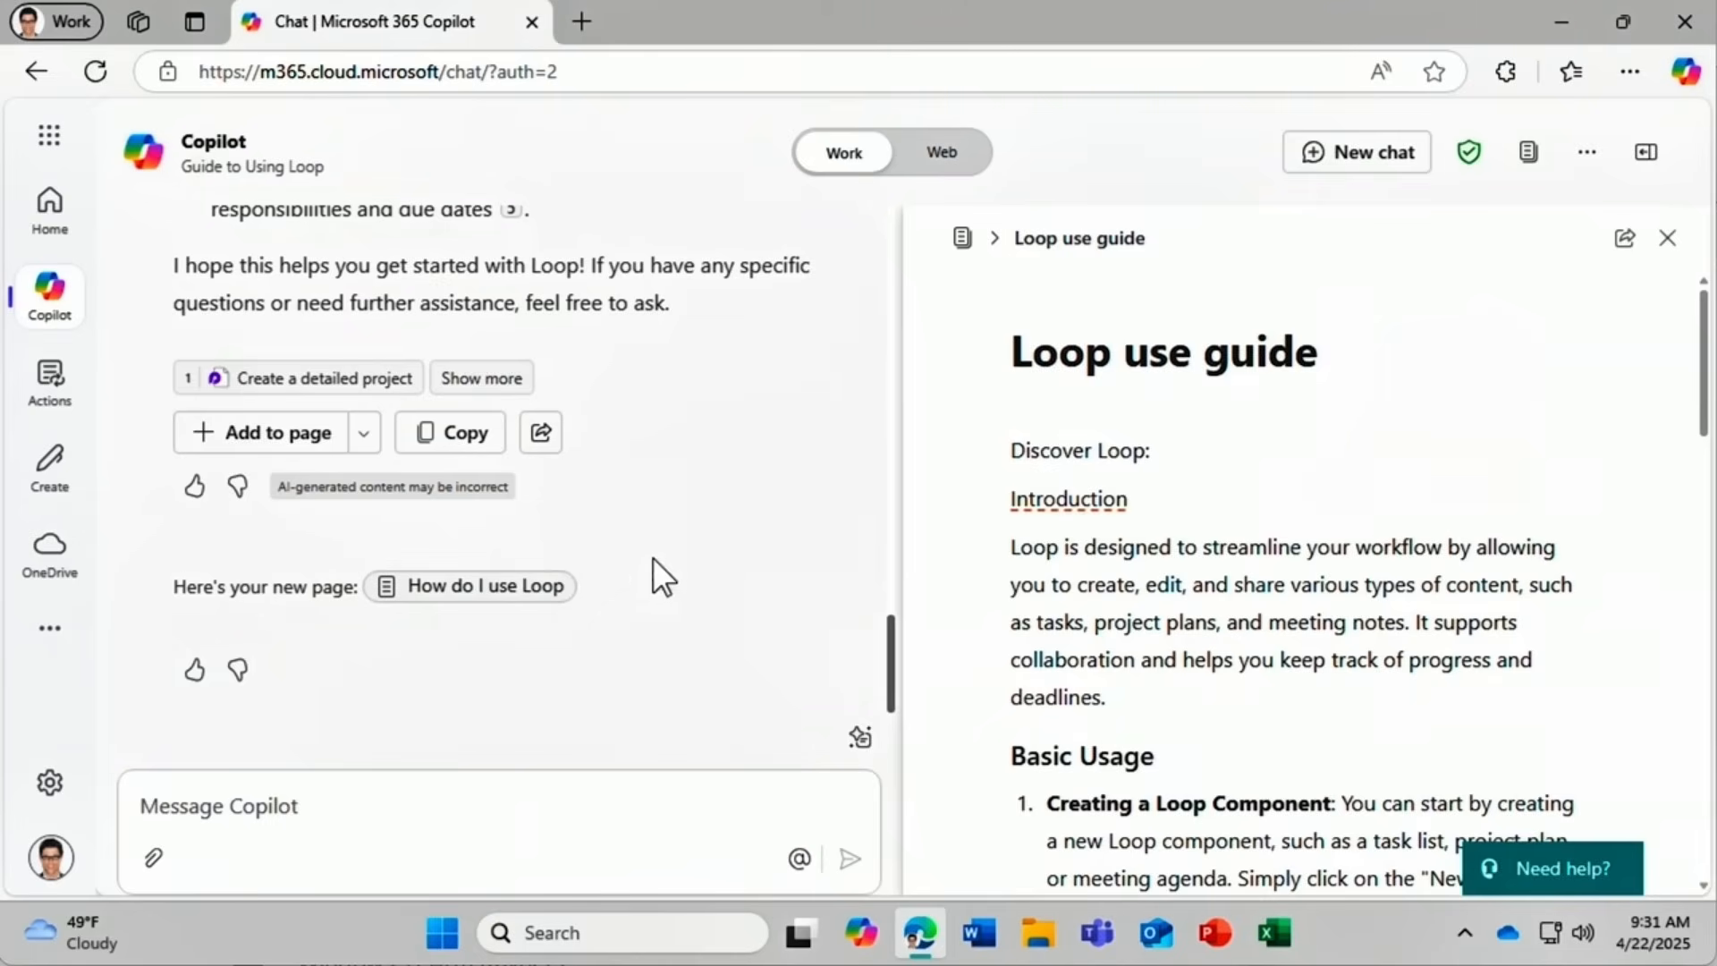
Browse recent pages, then open 'Create a detailed project' from the full Pages list.
left_click(1526, 154)
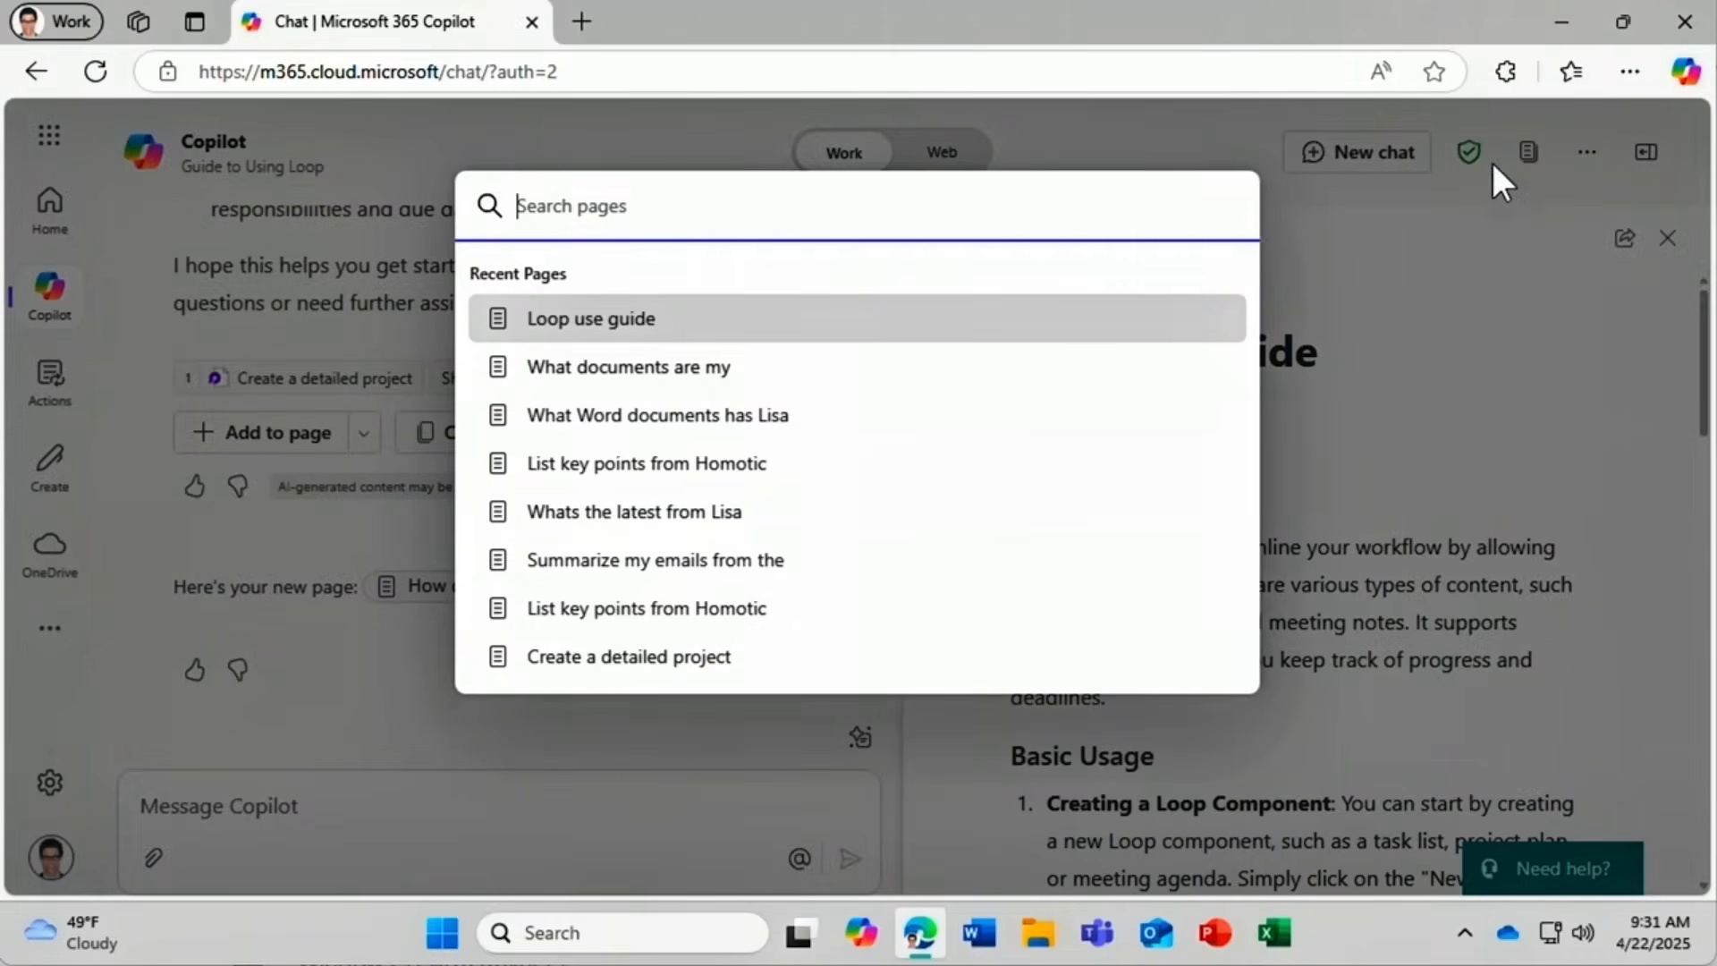
left_click(953, 517)
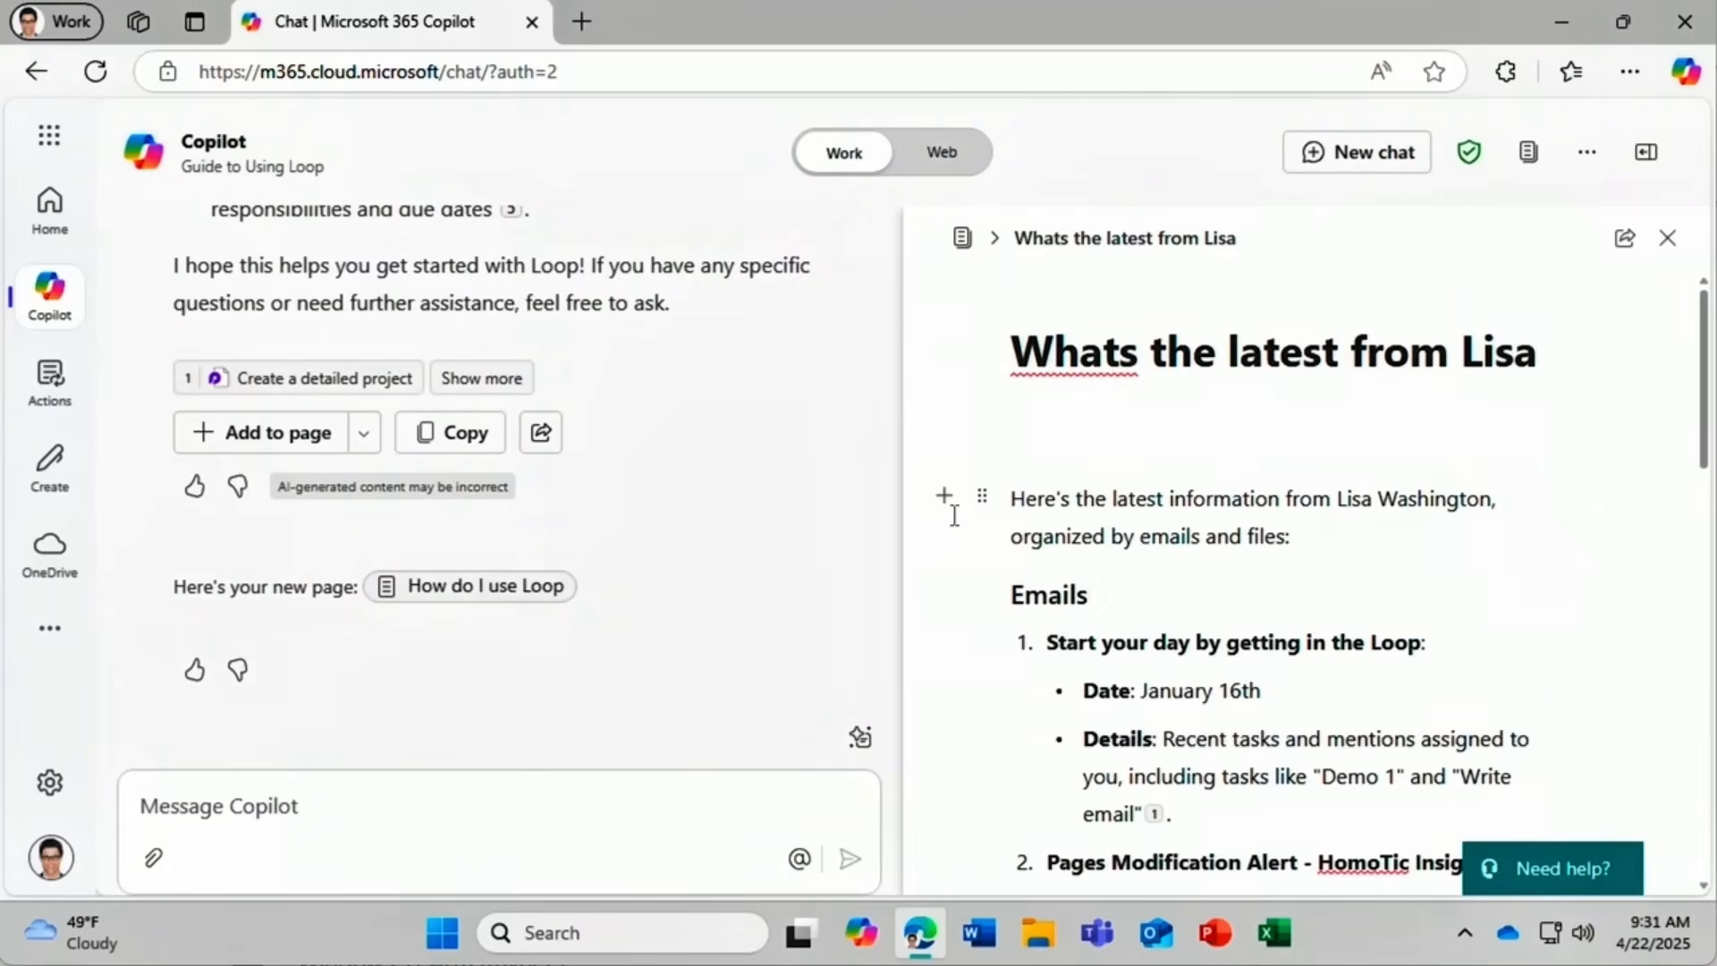
left_click(962, 240)
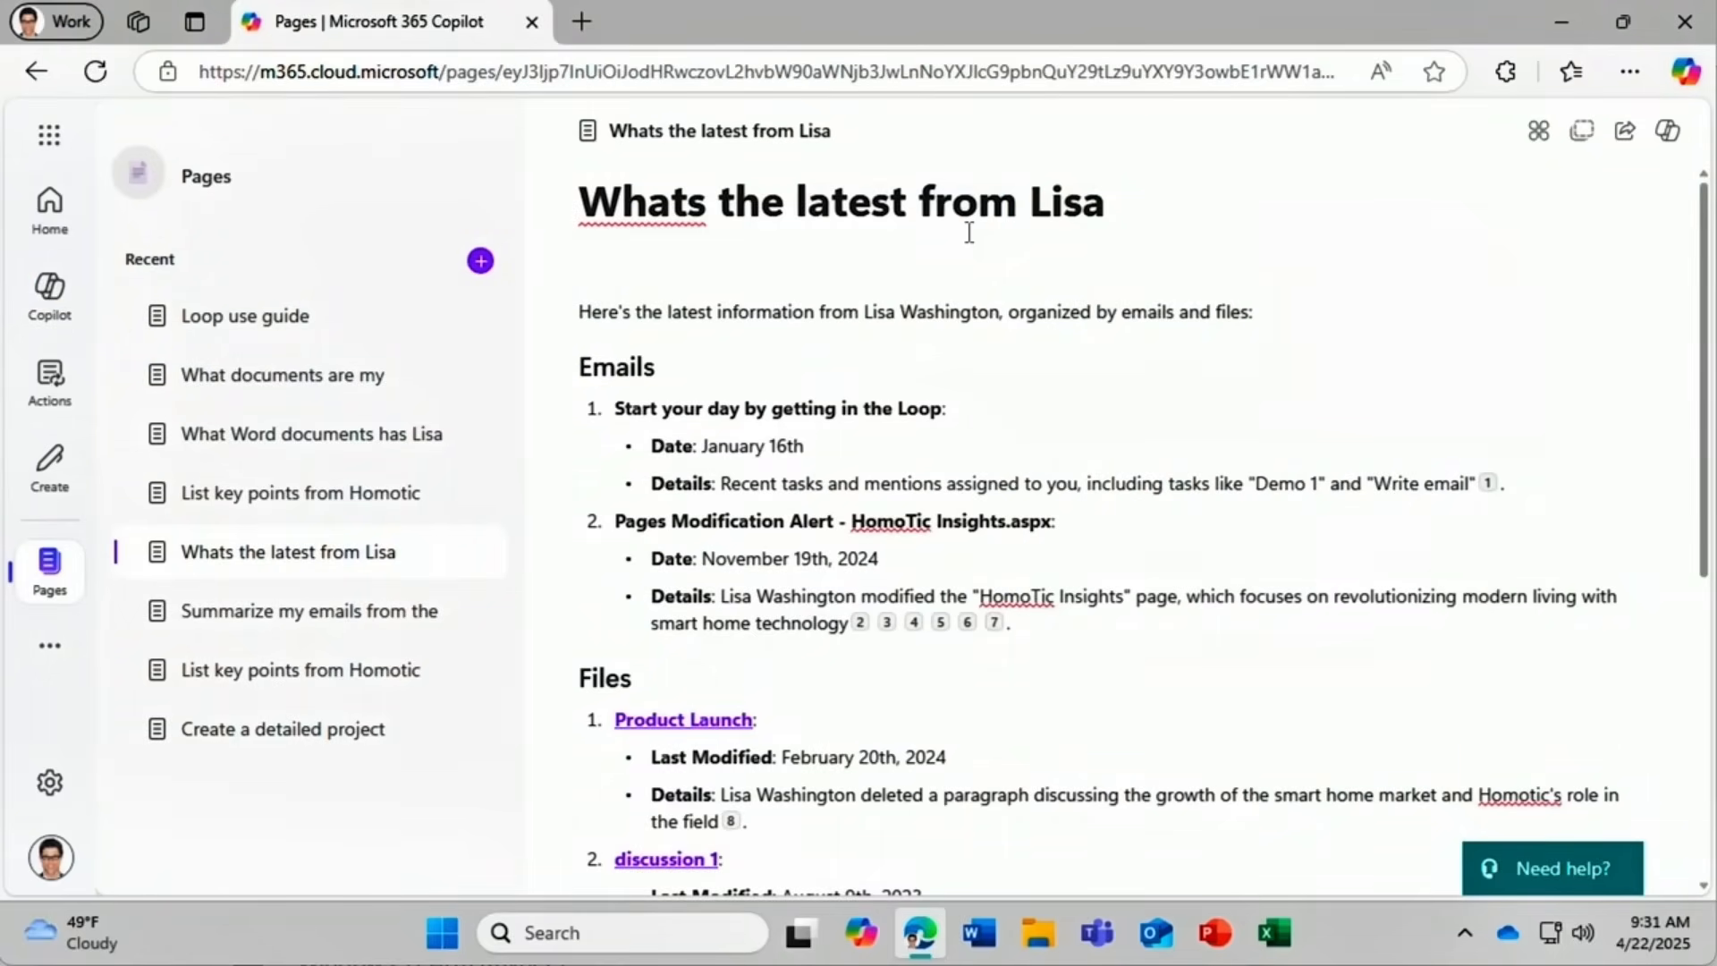
left_click(356, 738)
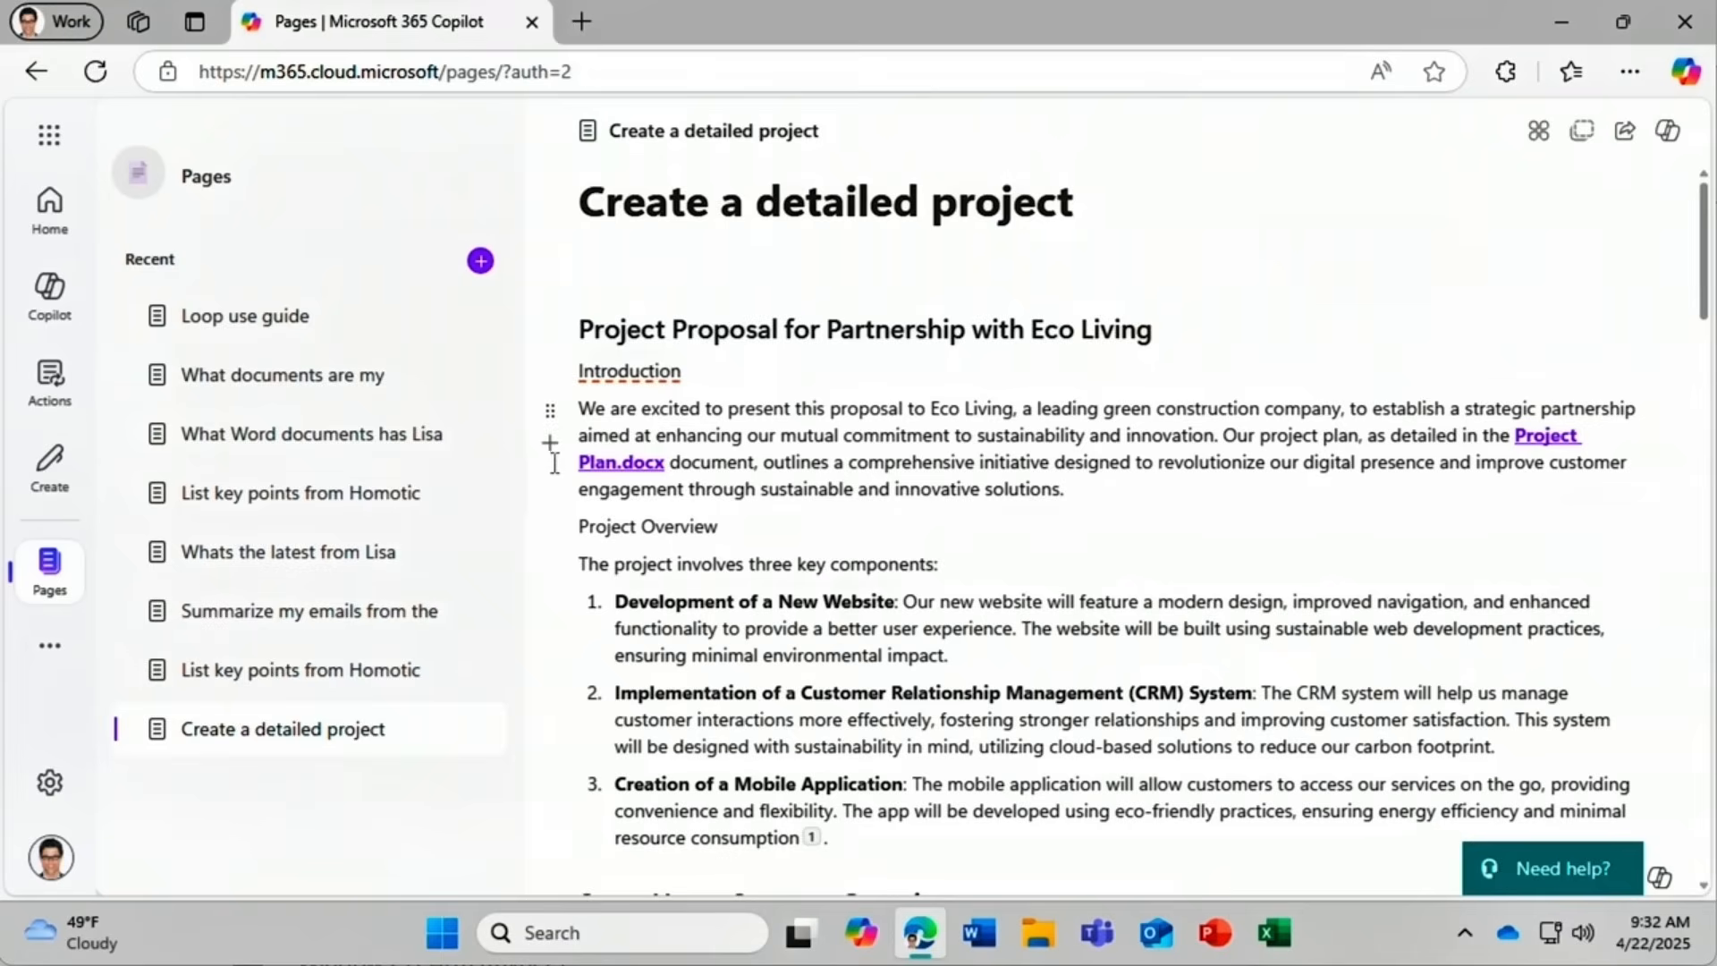
Color the word Introduction red using the extra formatting options.
left_click_drag(697, 366, 604, 367)
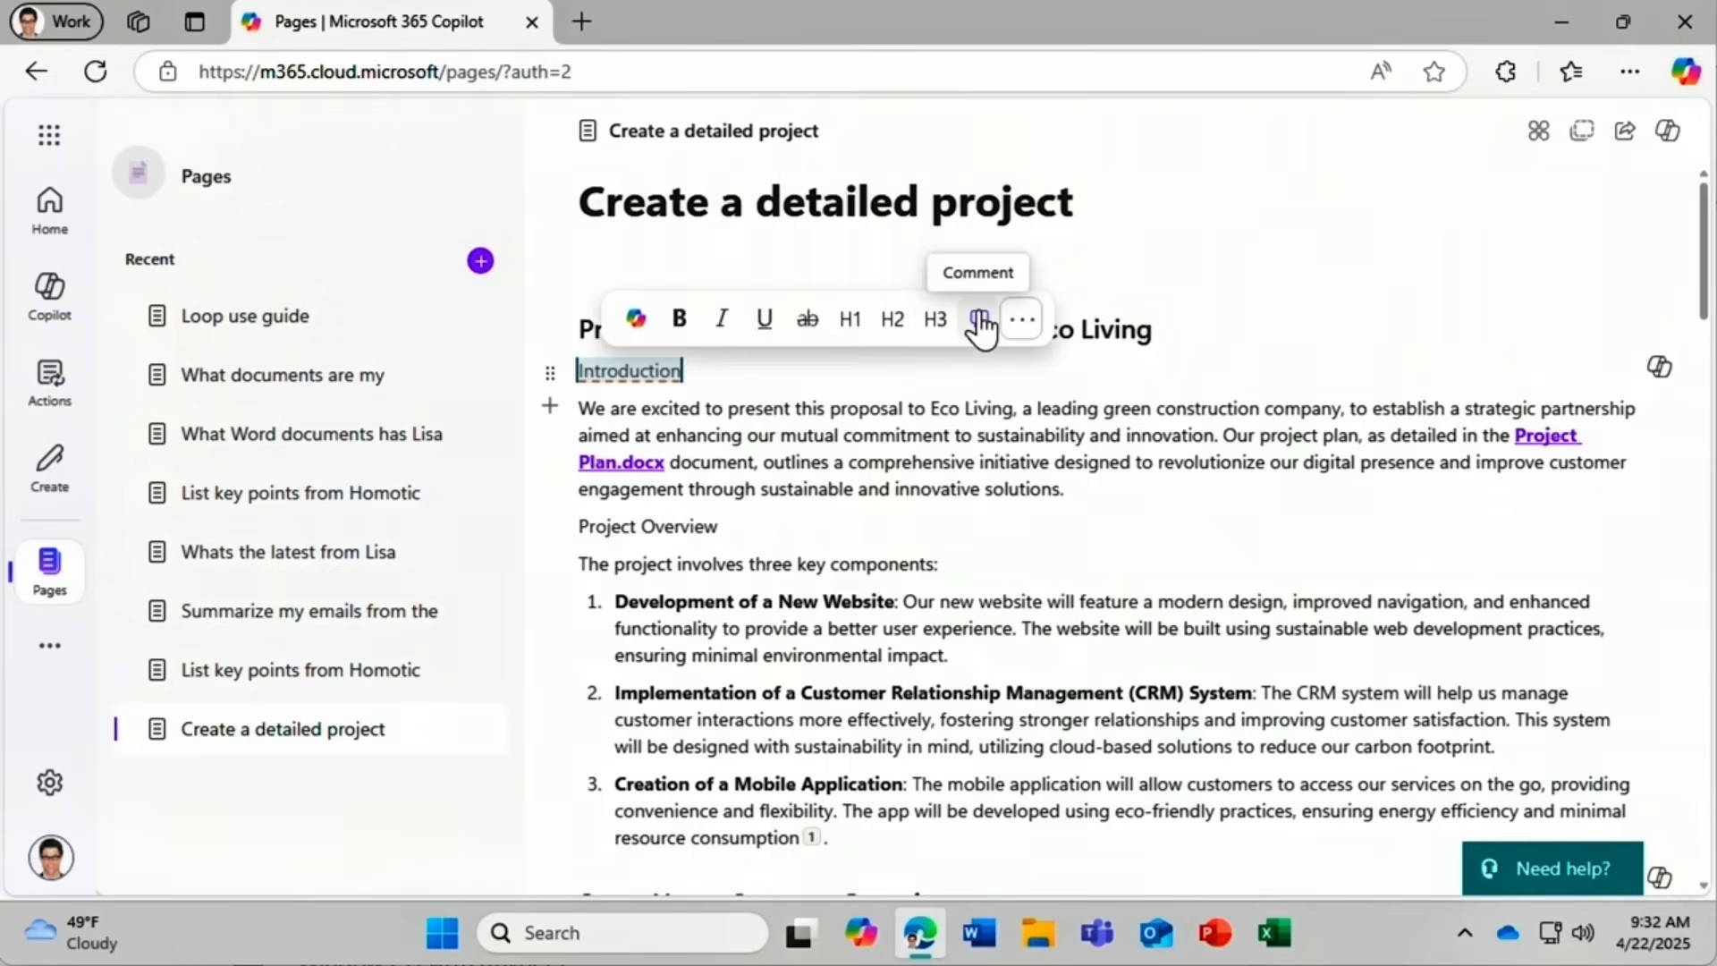
left_click(1021, 322)
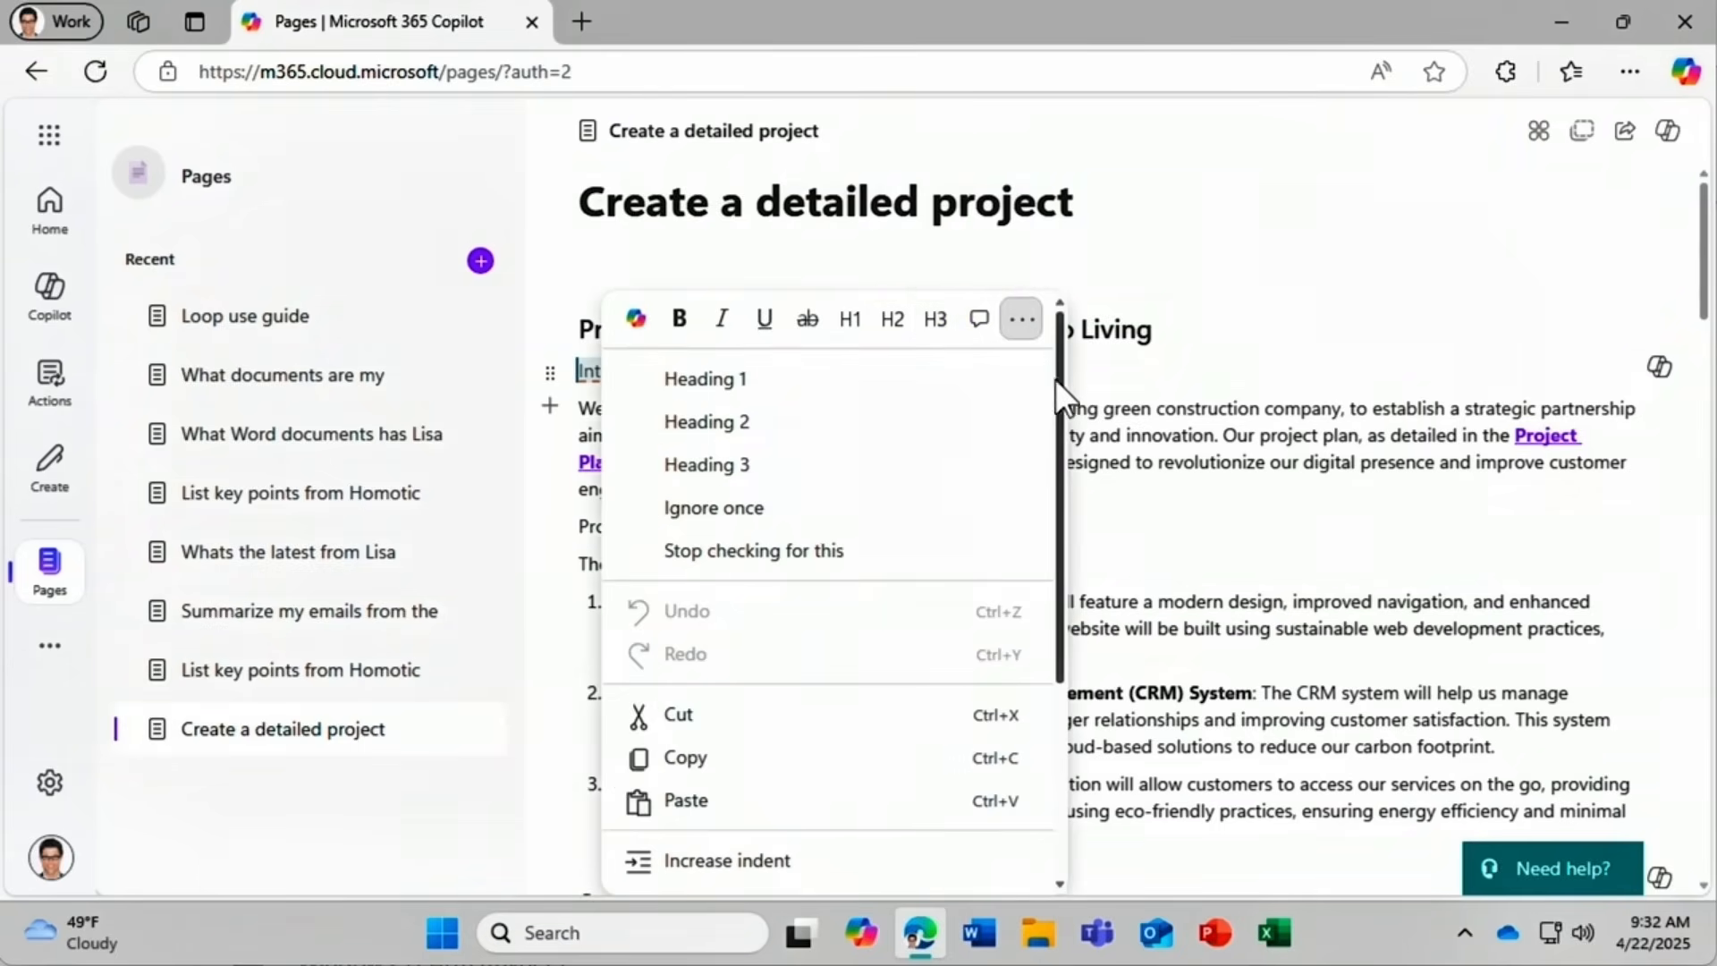
left_click_drag(1059, 385, 1039, 614)
mouse_move(982, 709)
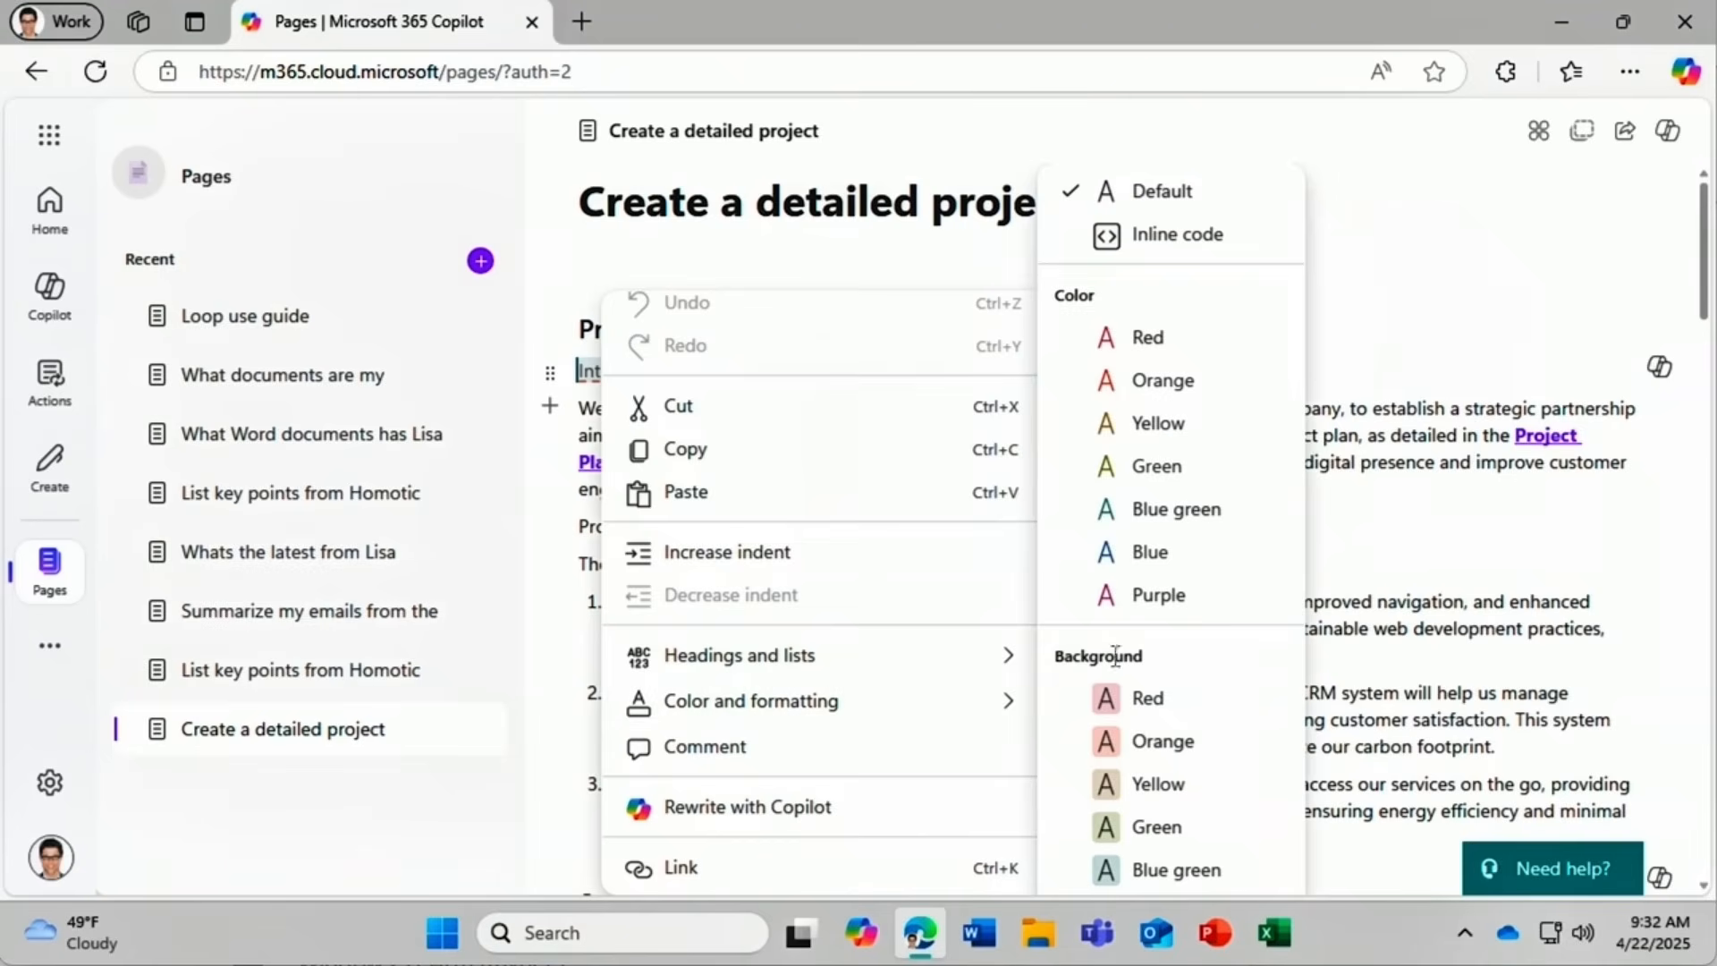
left_click(1229, 340)
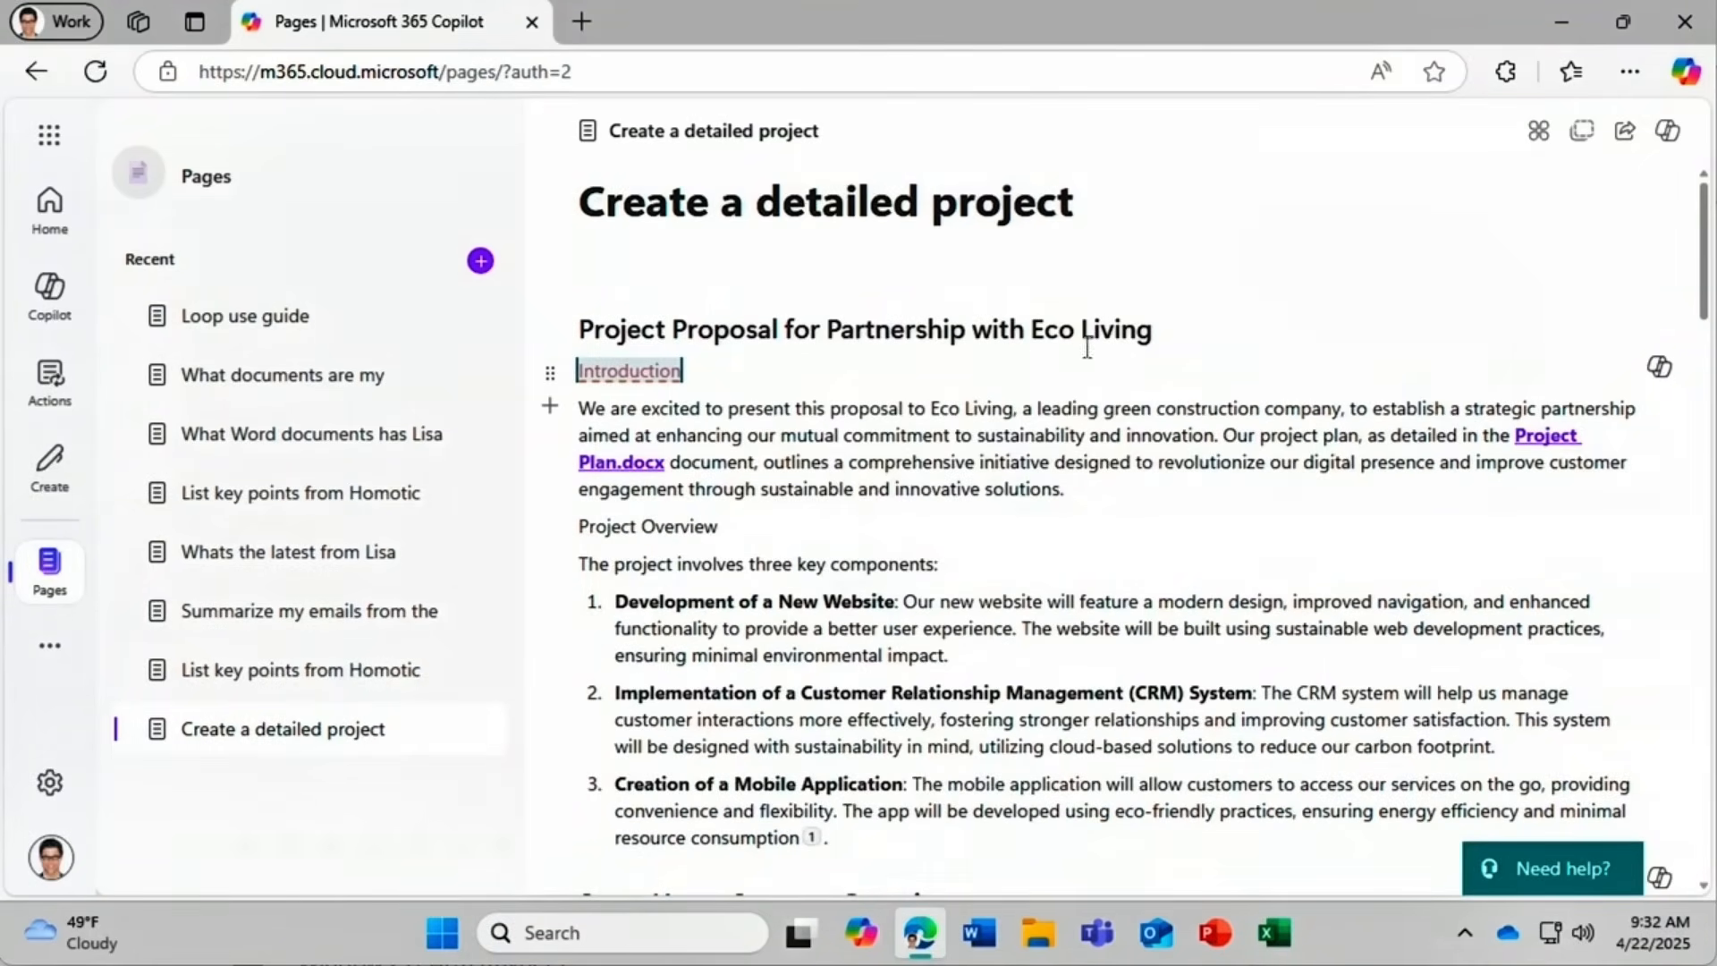
Make Introduction a Heading 1, undo it, then reapply it with Ctrl+Y.
double_click(580, 370)
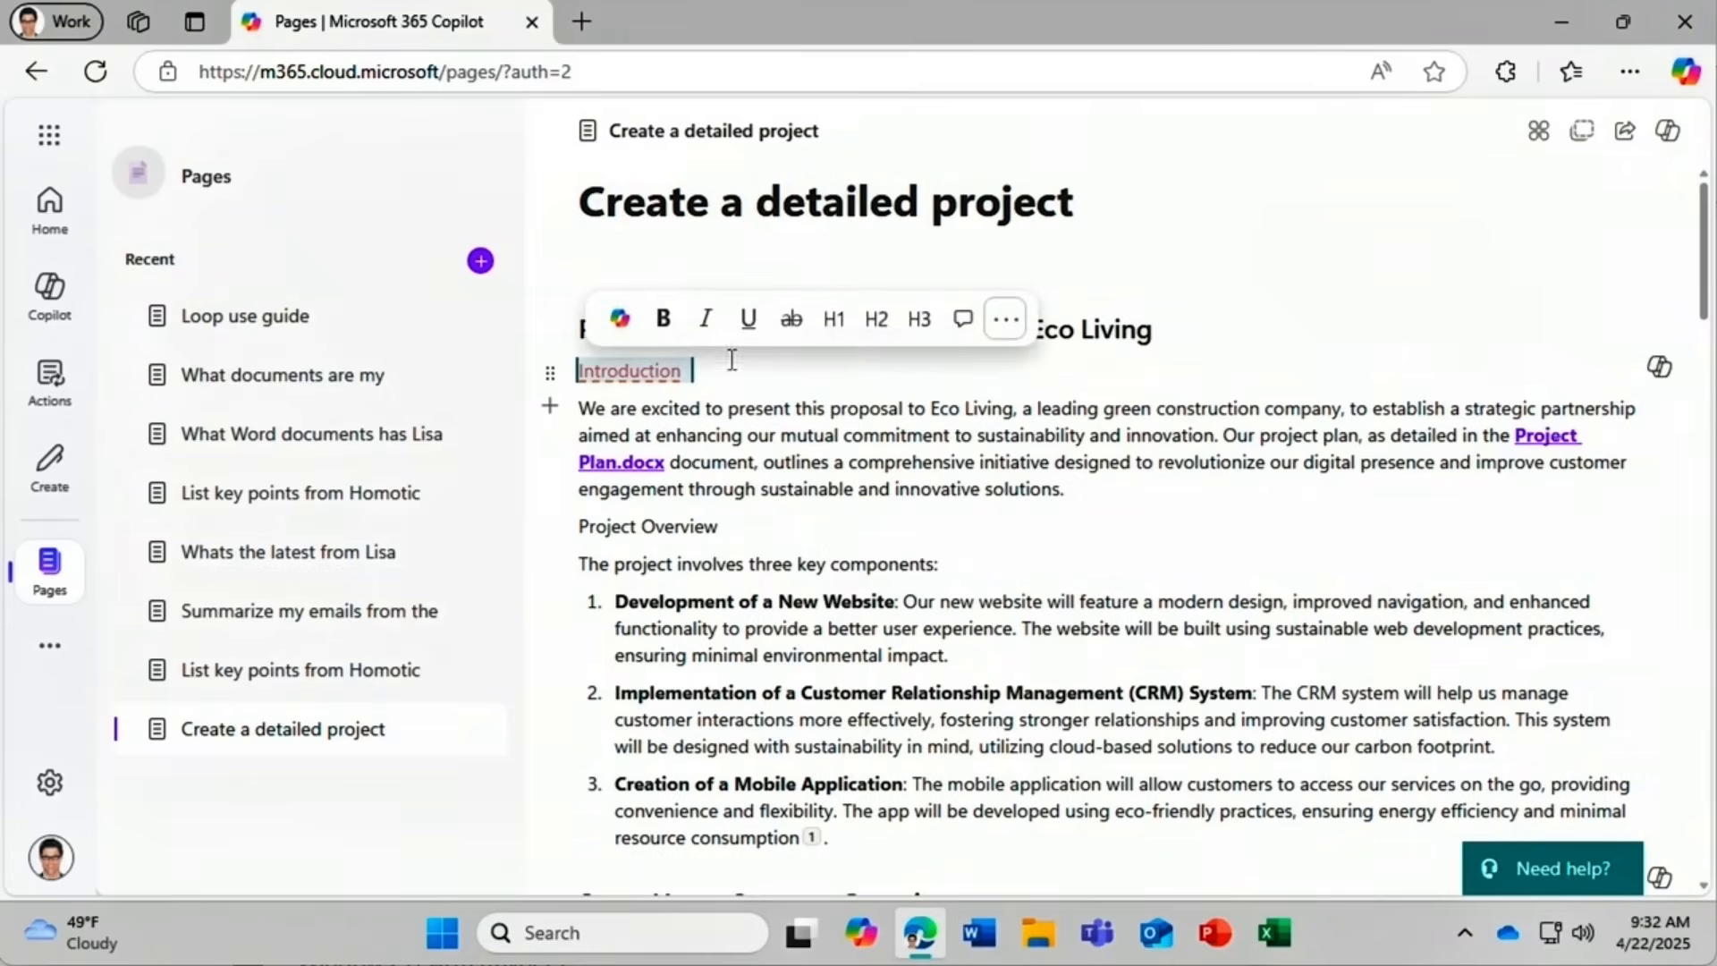
left_click(838, 307)
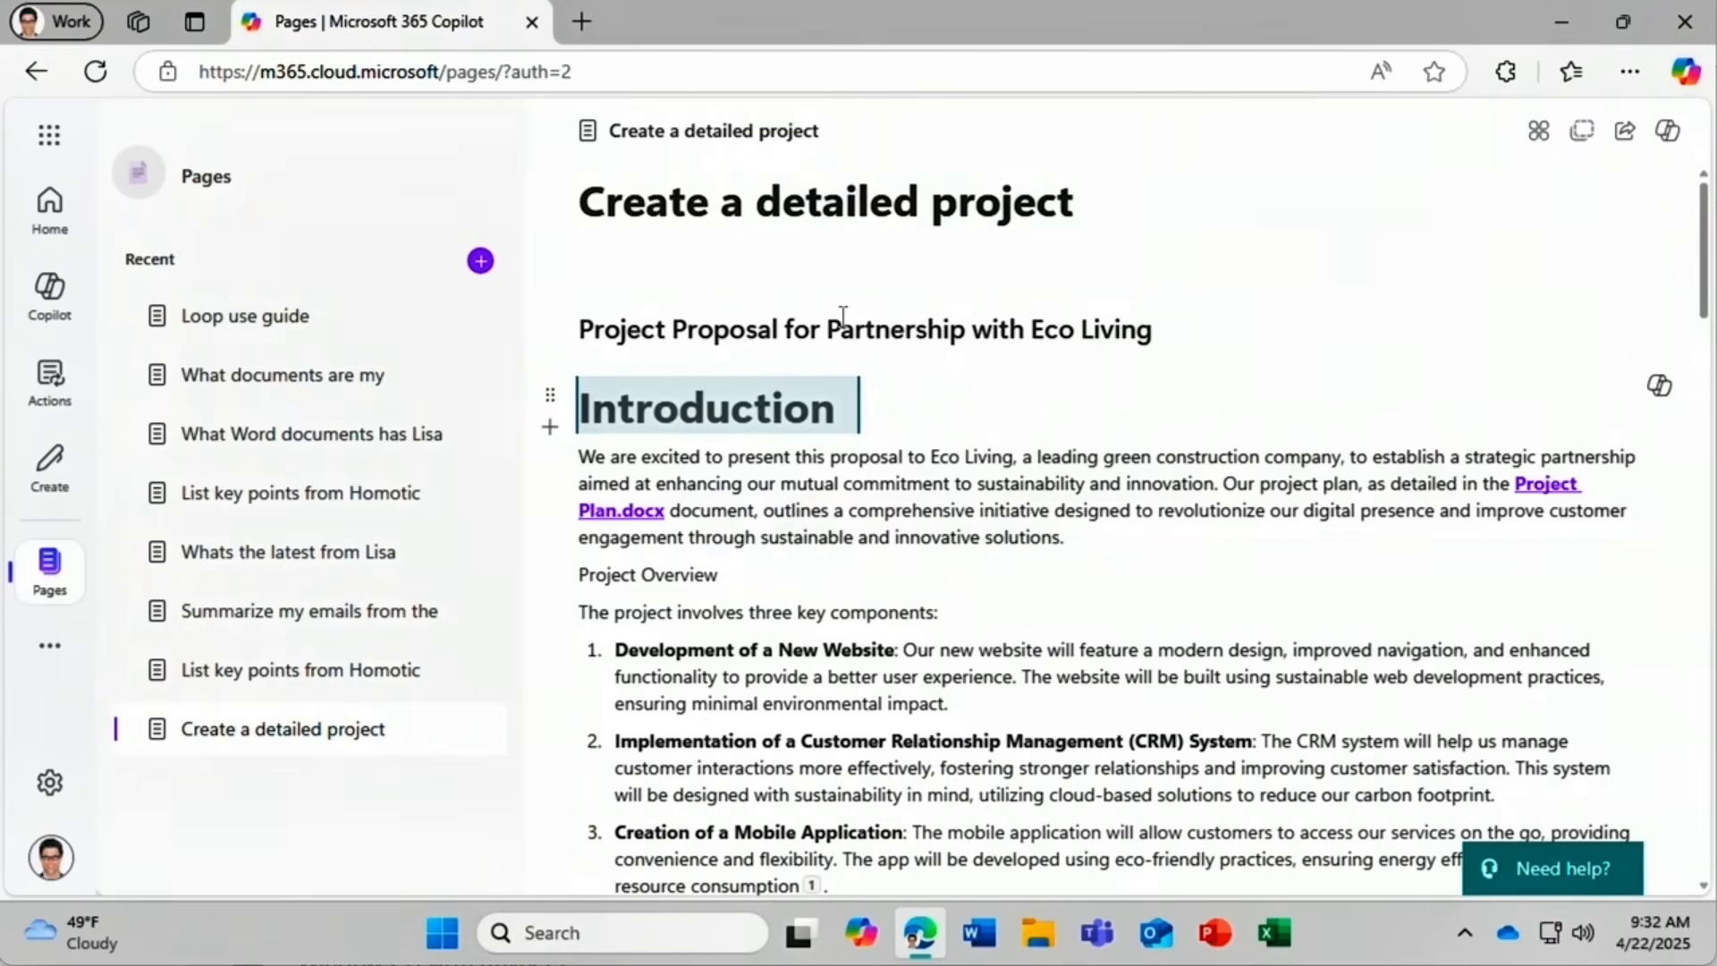
right_click(890, 400)
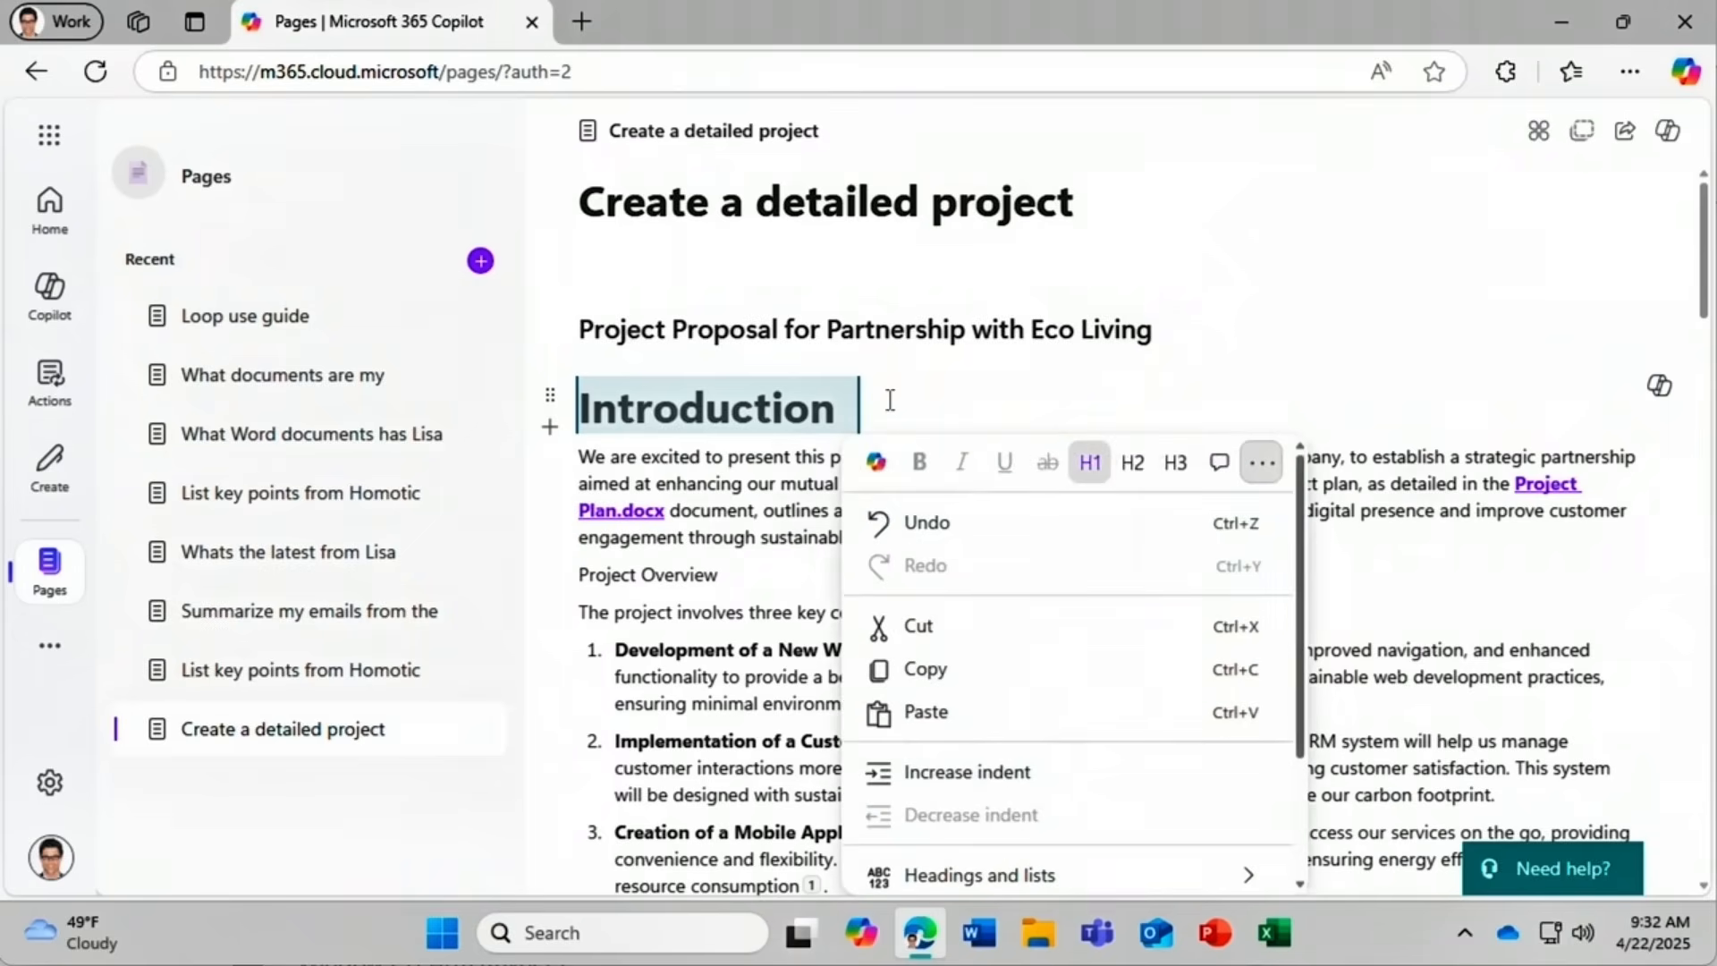
left_click(903, 523)
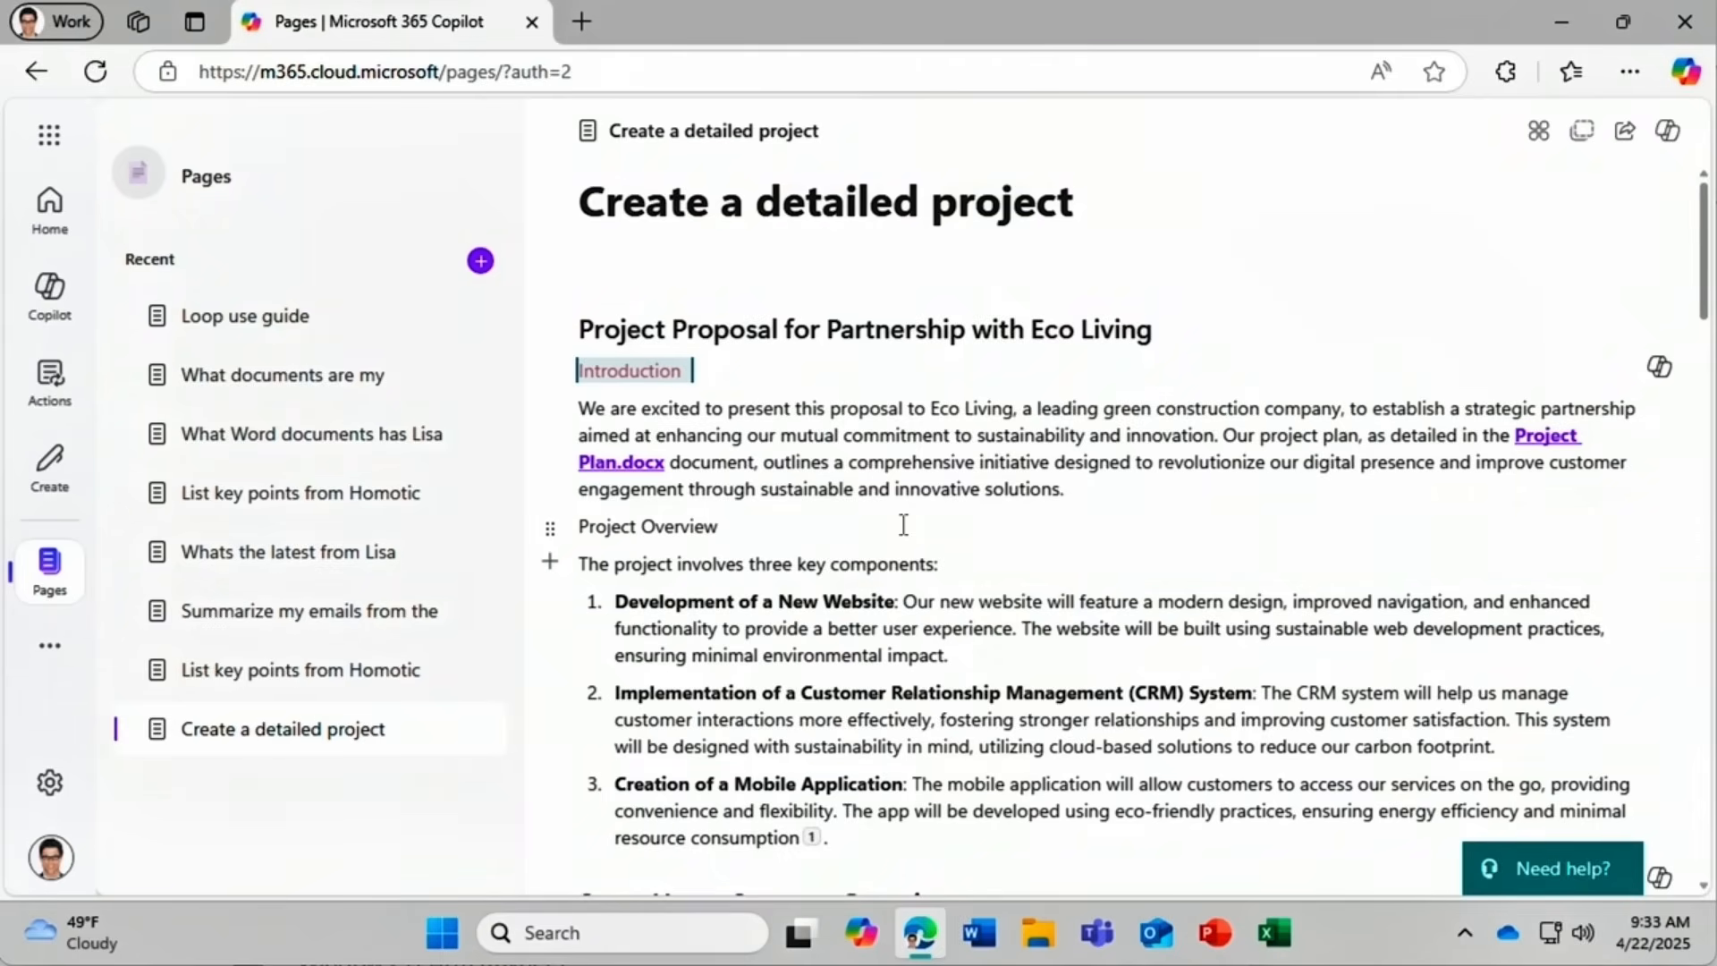
key("ctrl+y")
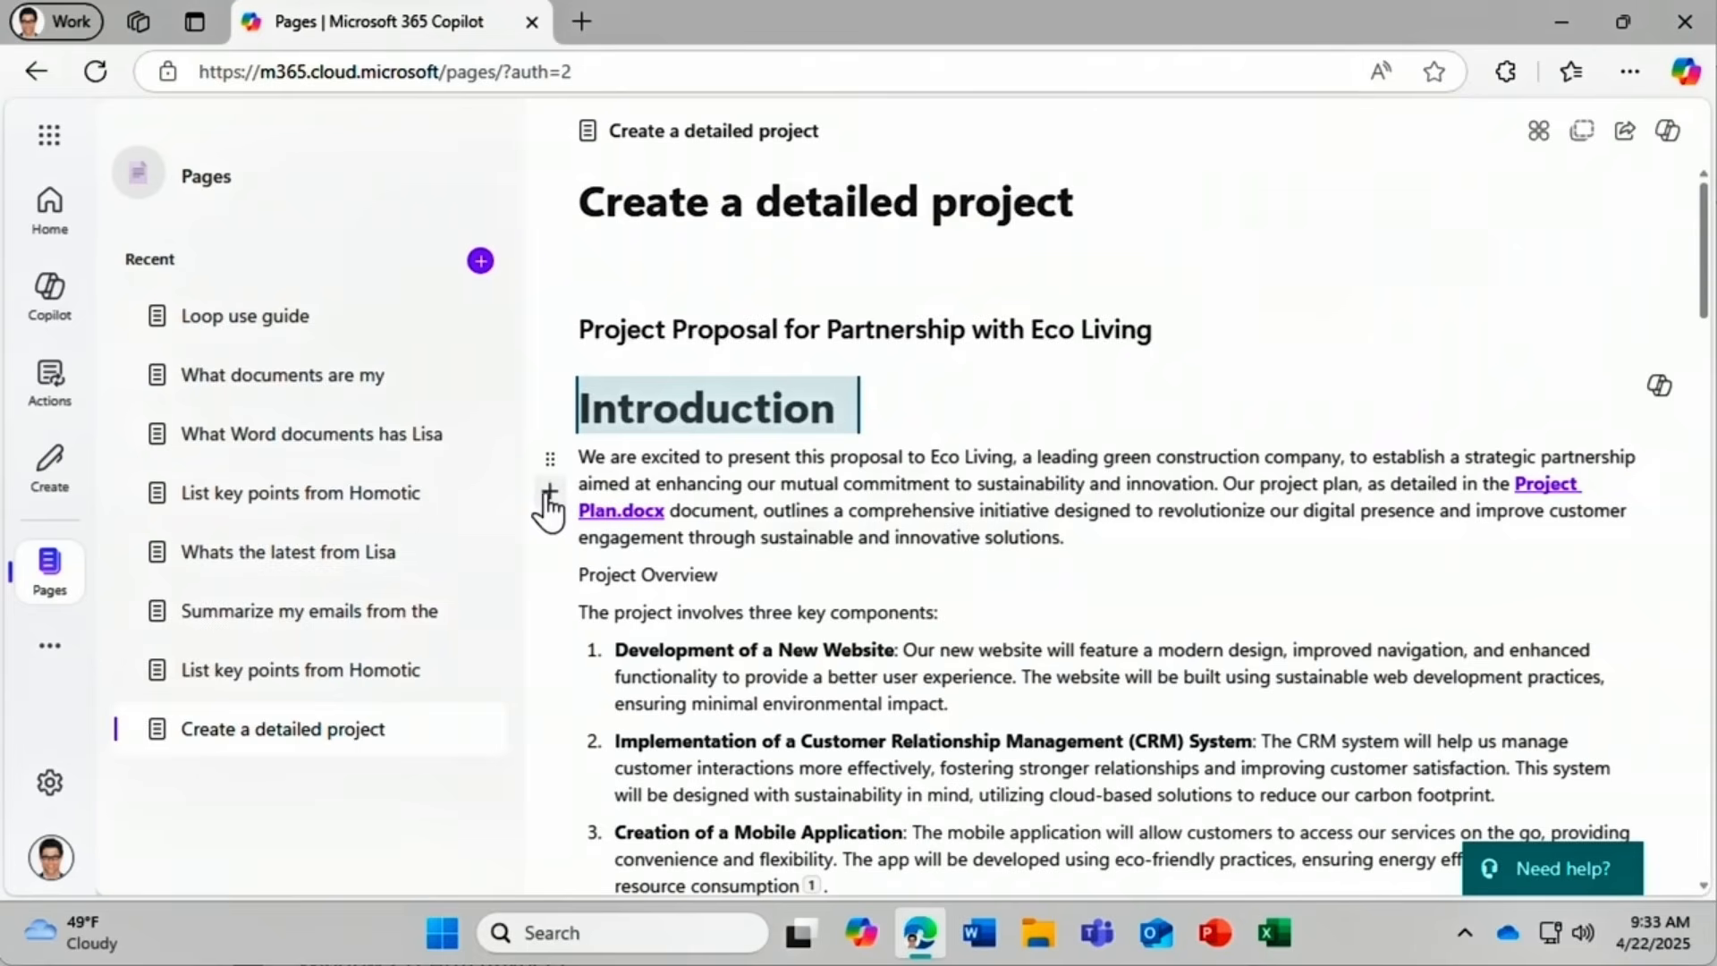
Insert an empty table below the introduction paragraph and add a blank line after the footnote.
left_click(549, 494)
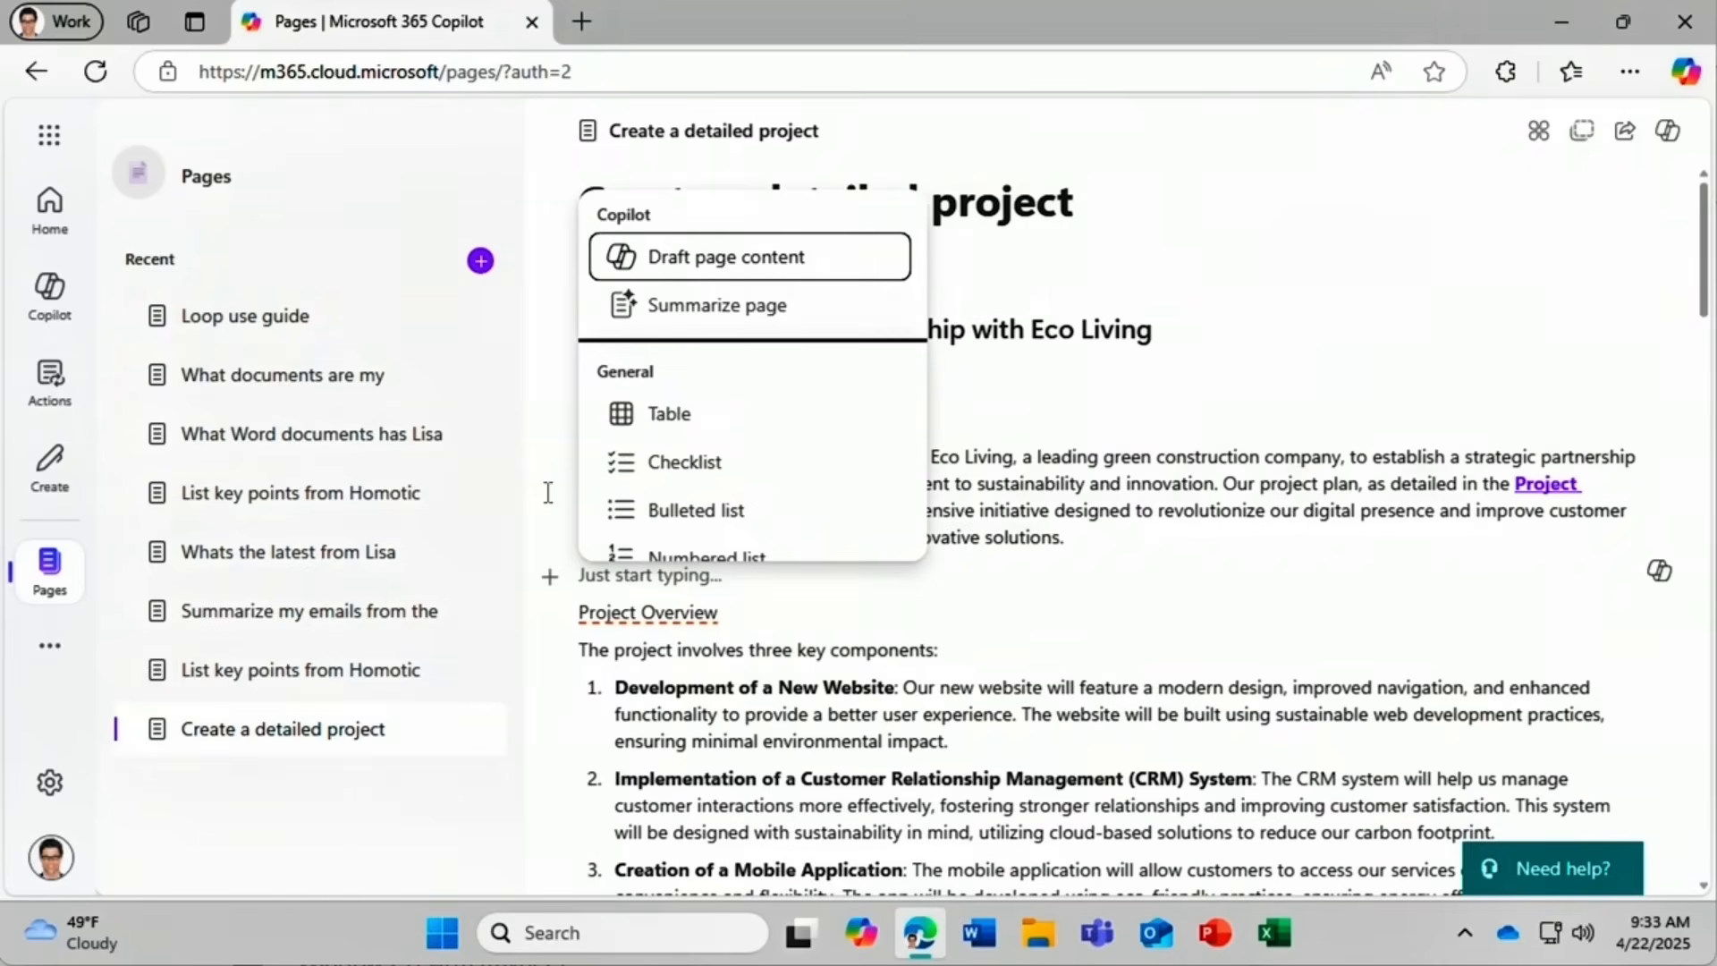
left_click(659, 421)
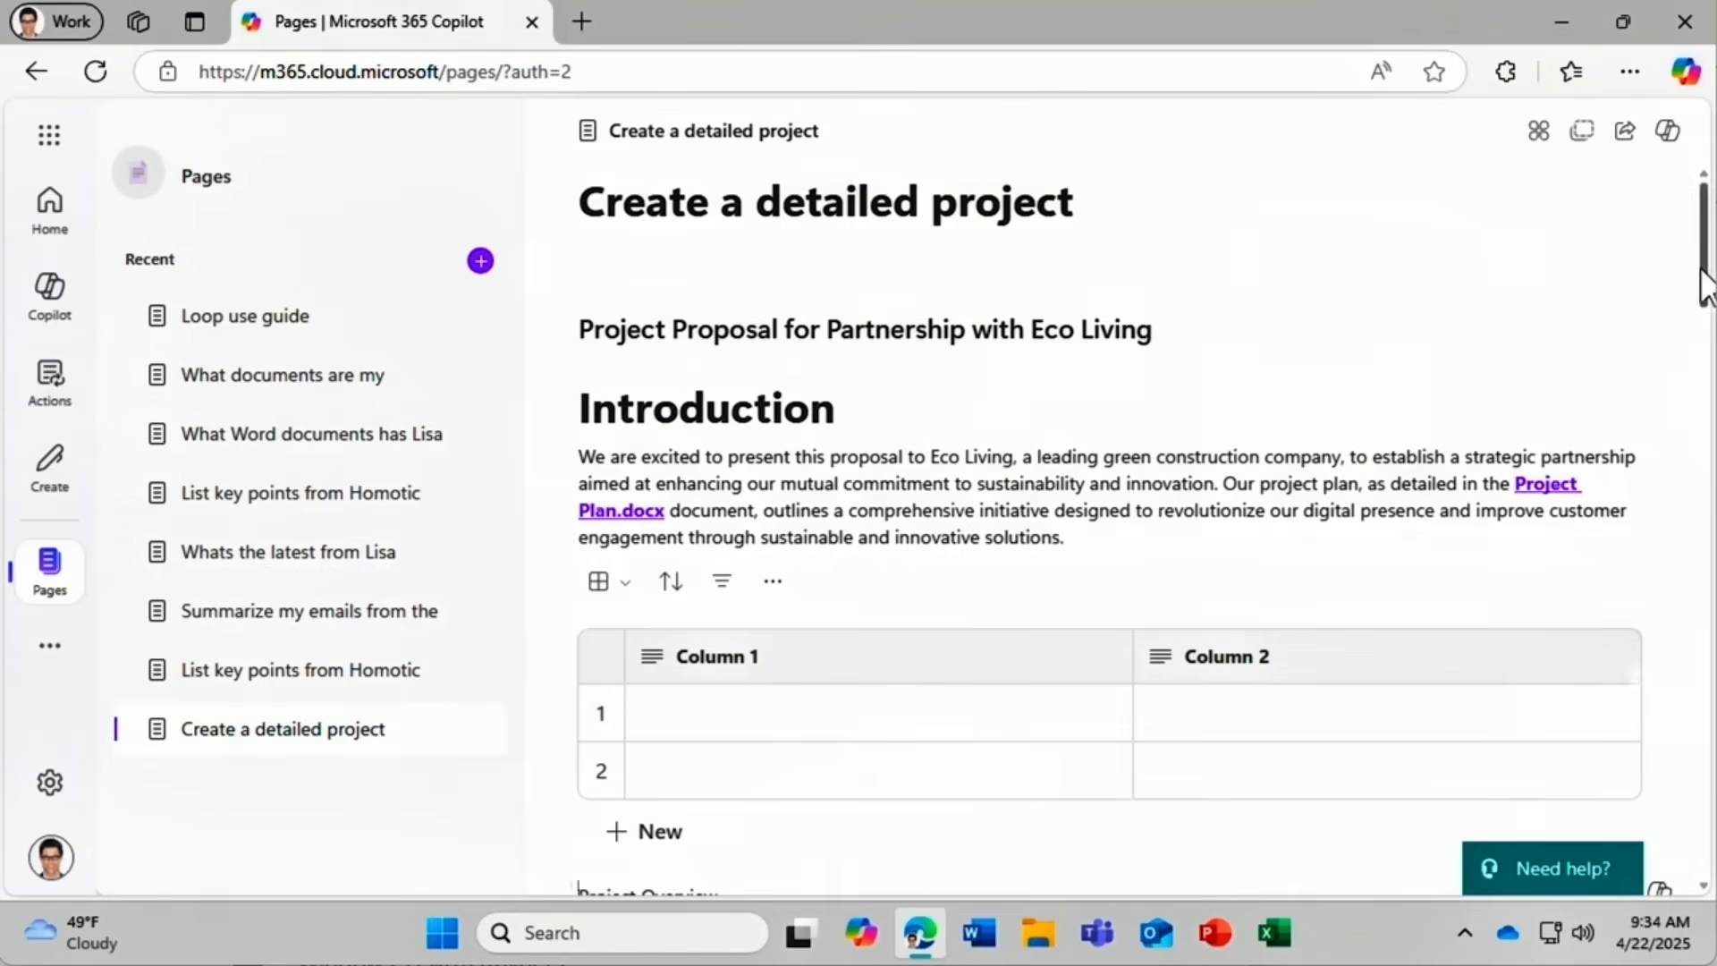
left_click_drag(1704, 286, 1639, 834)
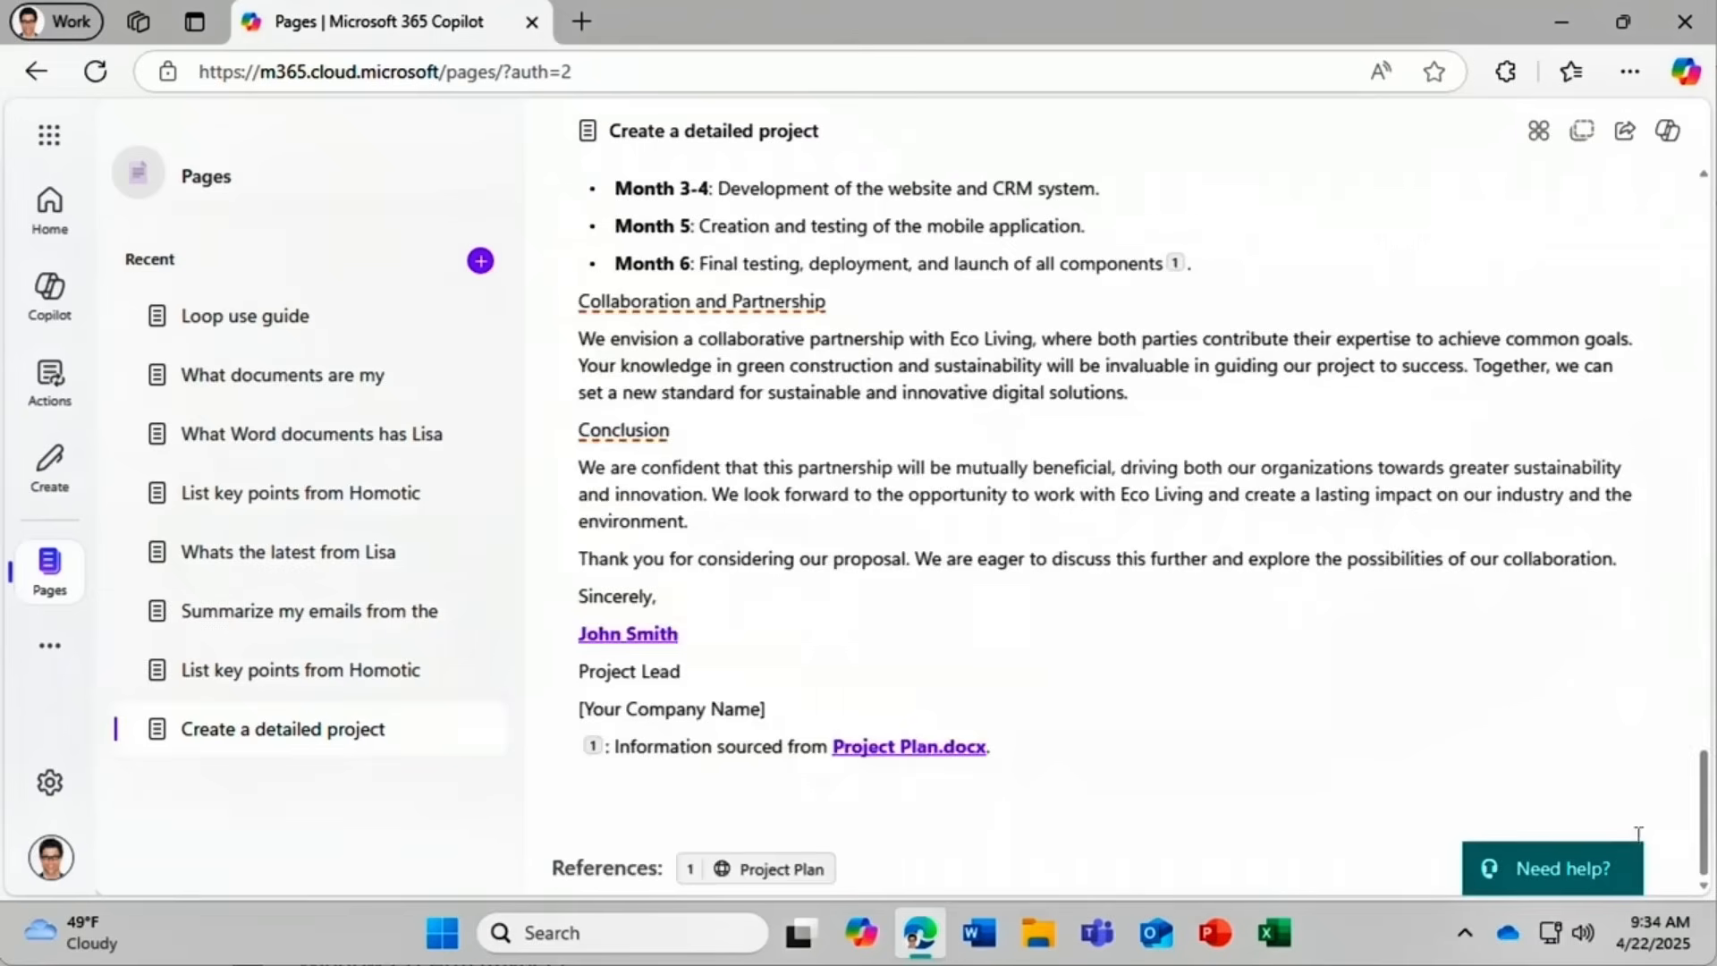
left_click(591, 799)
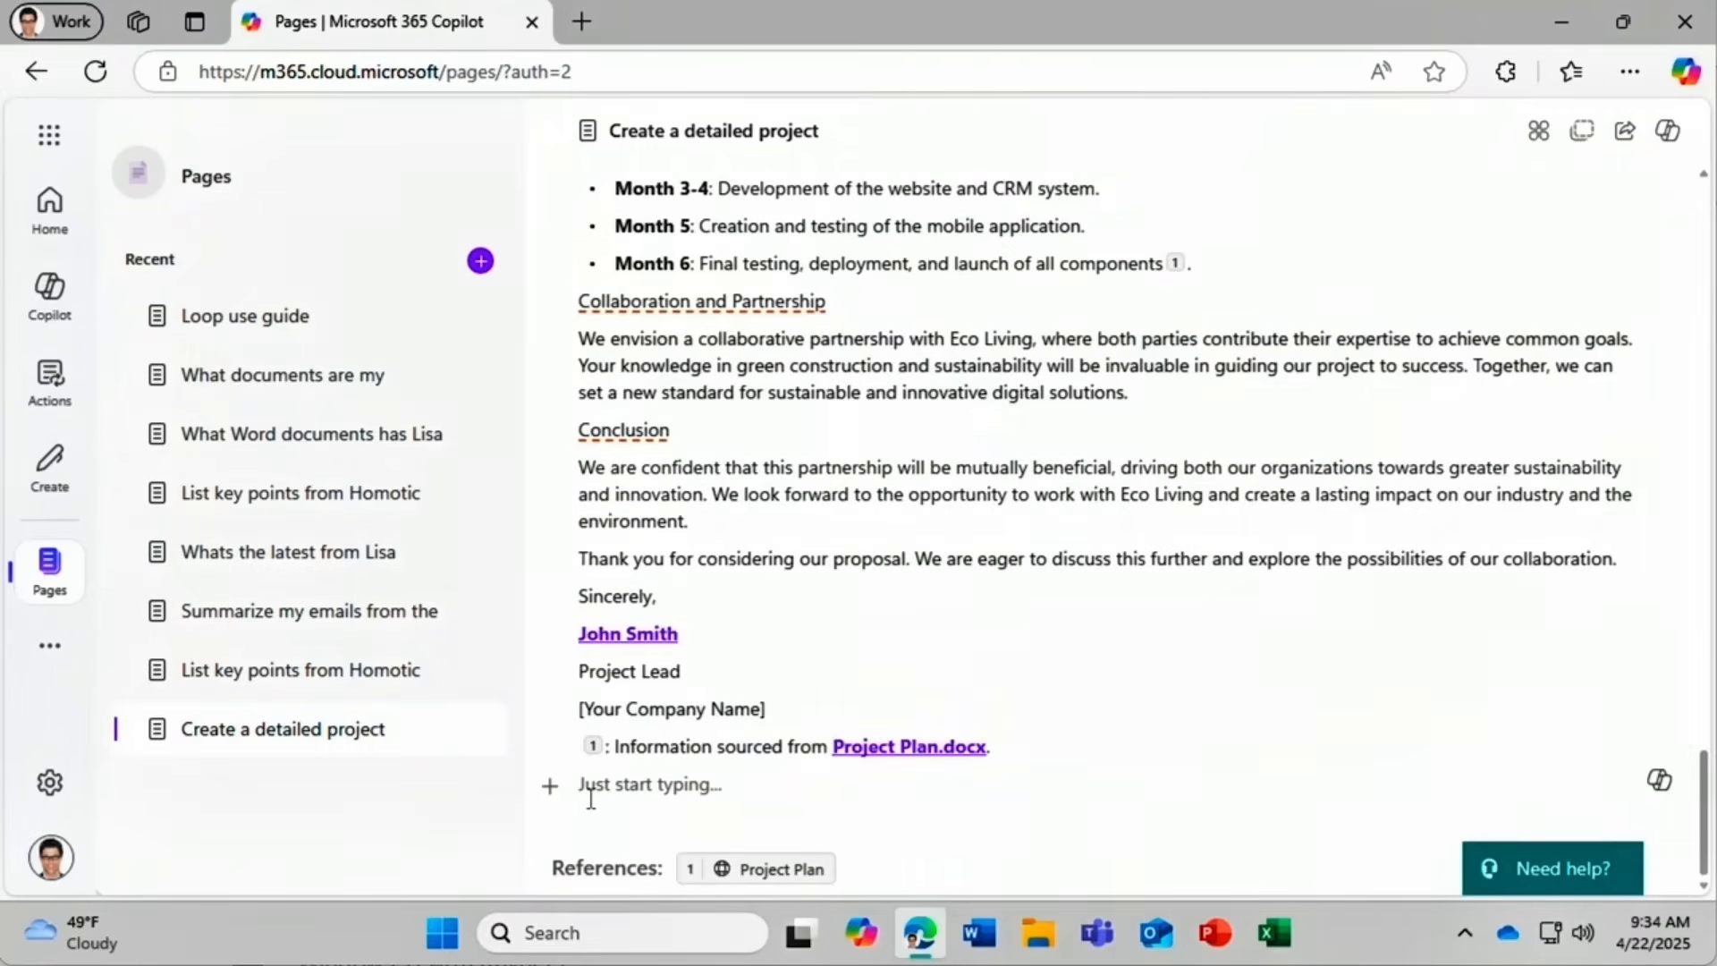
Have Copilot write a SmartHome project paragraph referencing the SmartHome project launch page.
left_click(1660, 781)
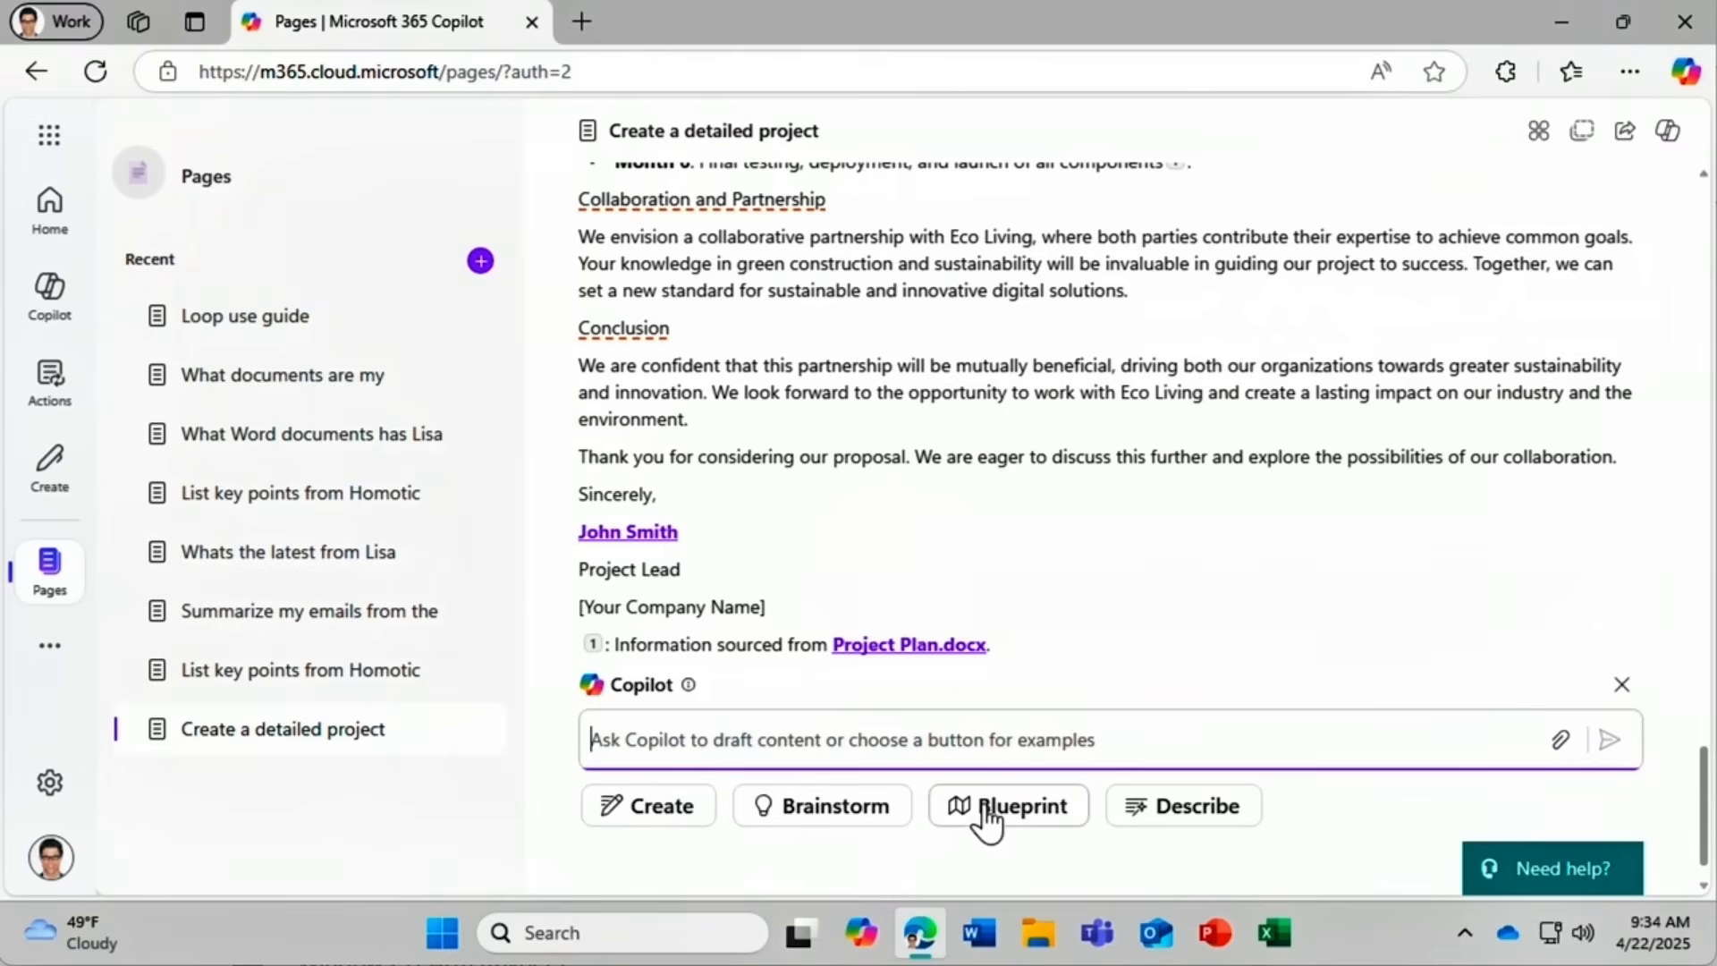
type("Writ")
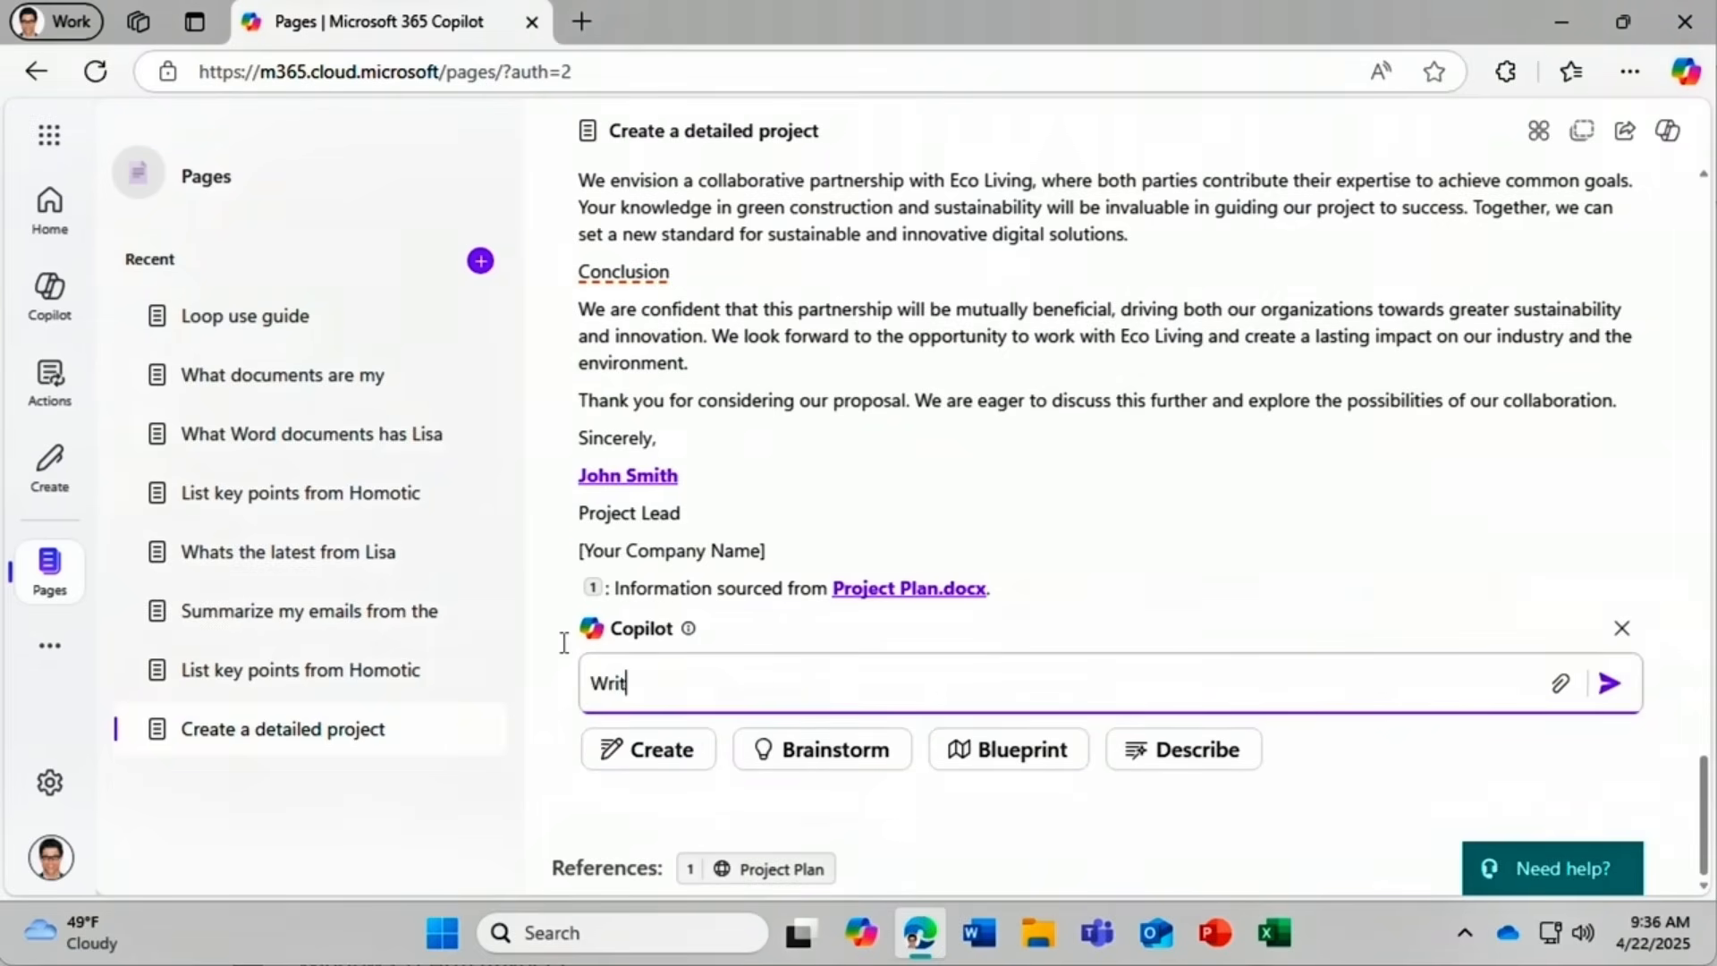
type("e a paragraph about the S")
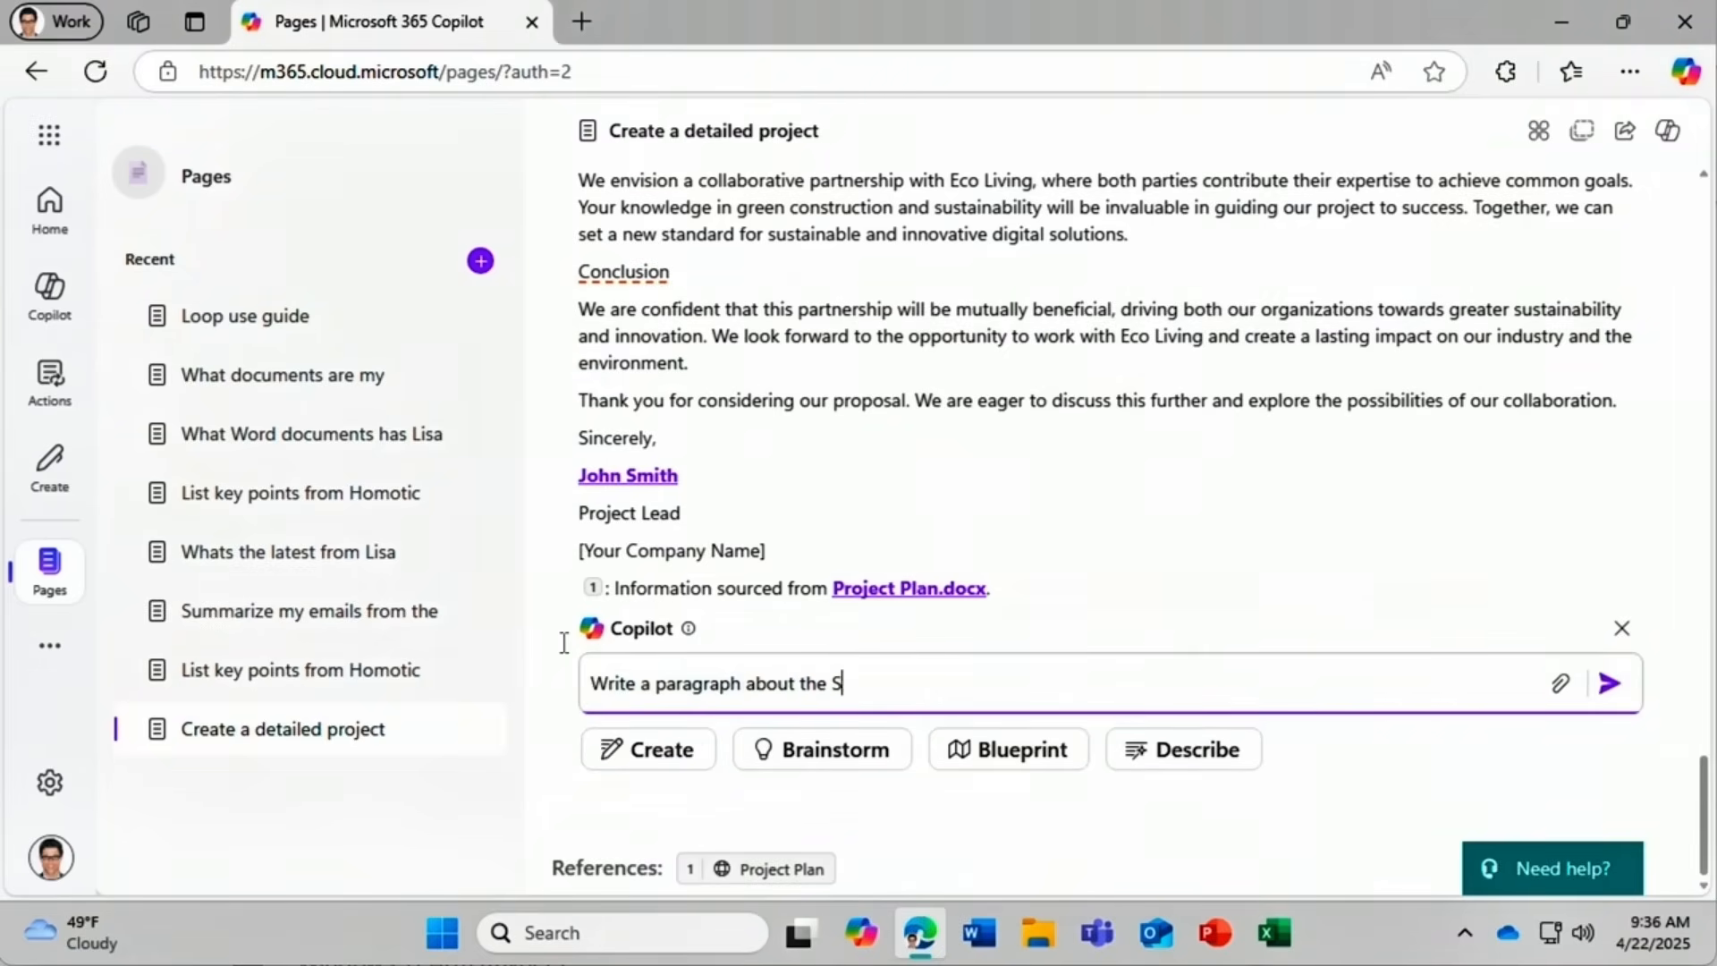
type("martHome project")
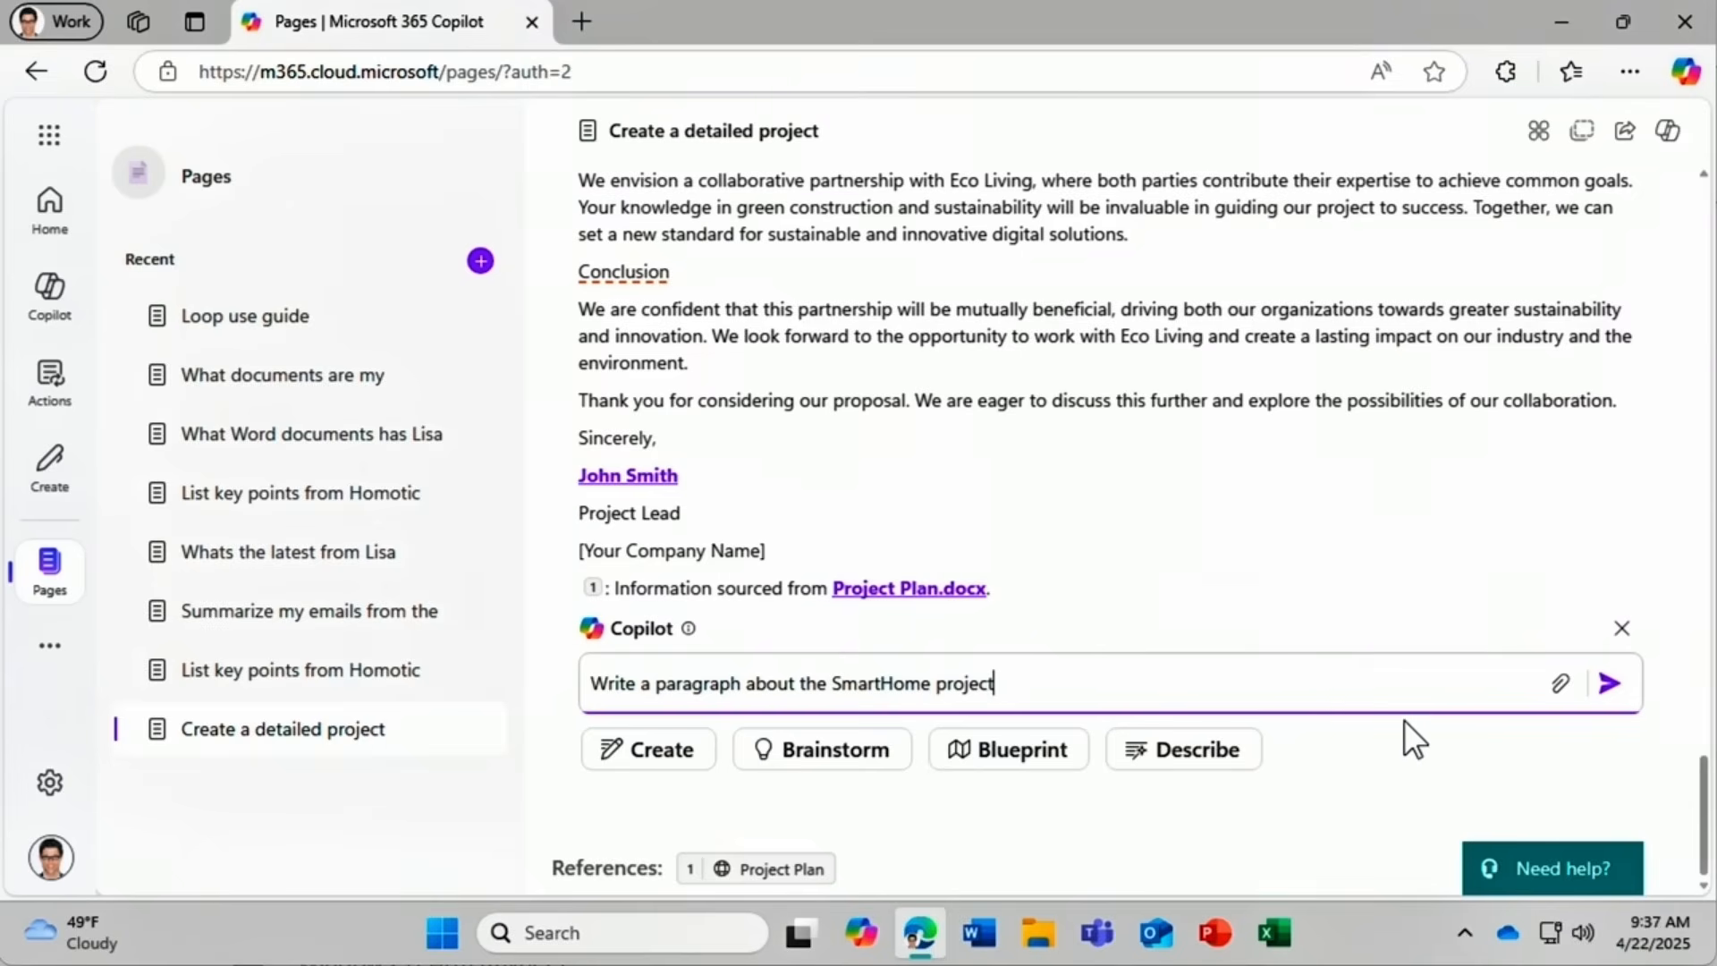
left_click(1562, 689)
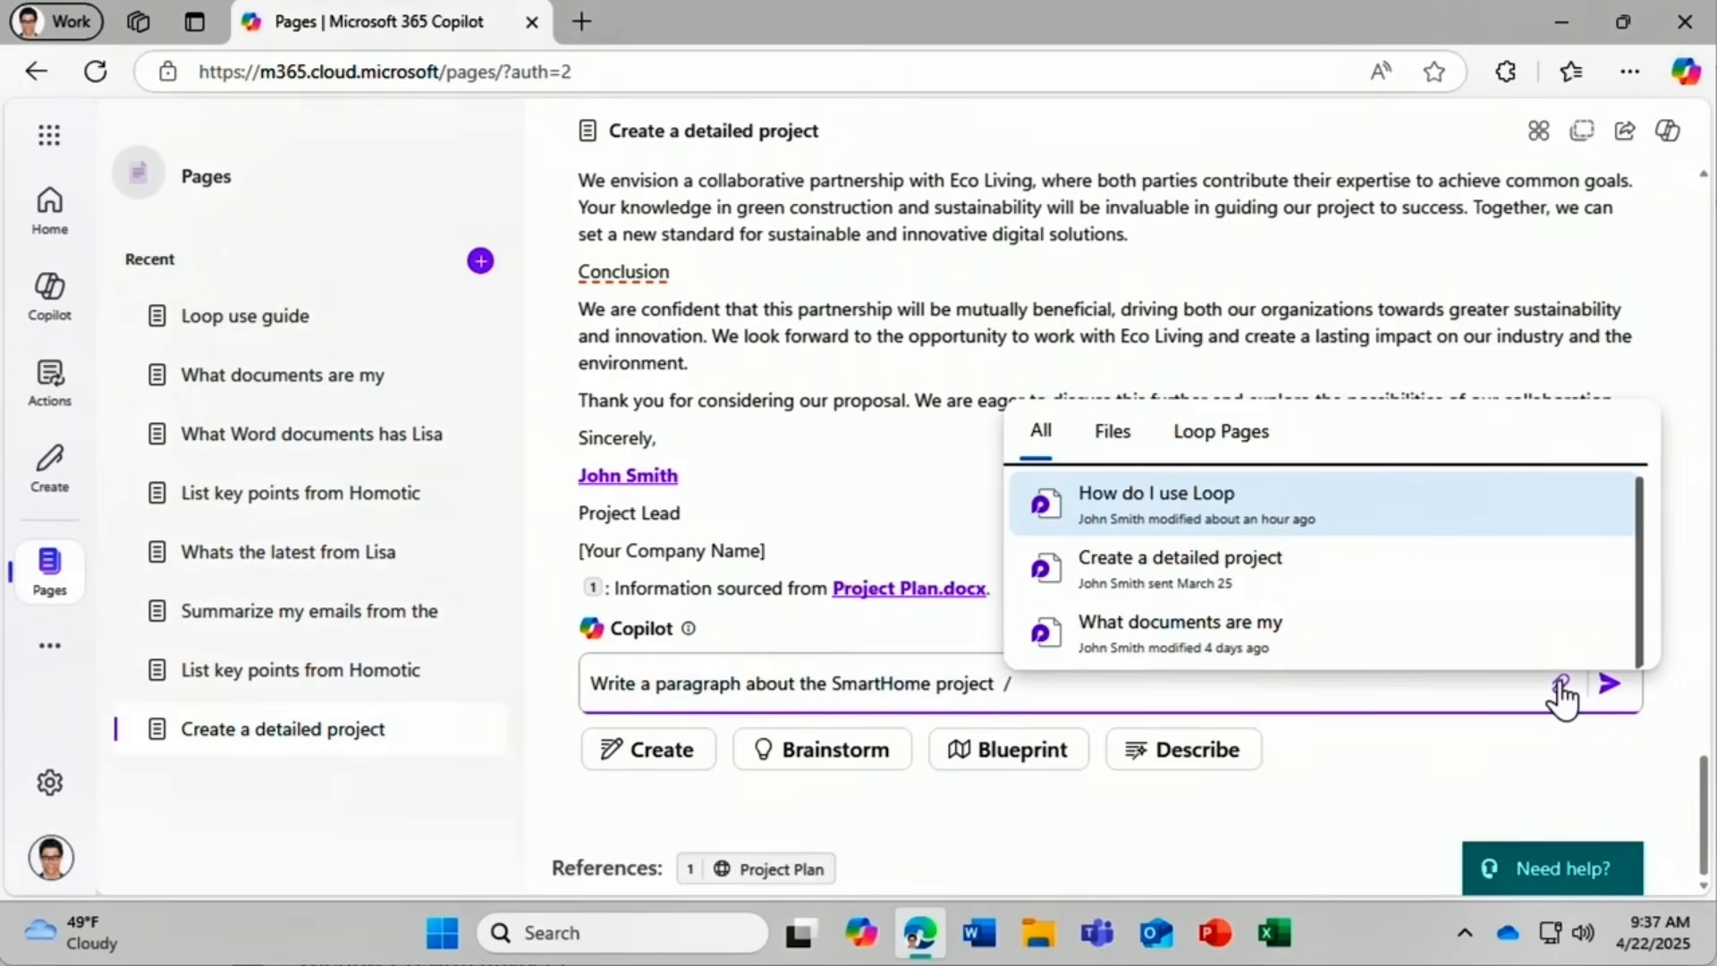
type("smarthome project")
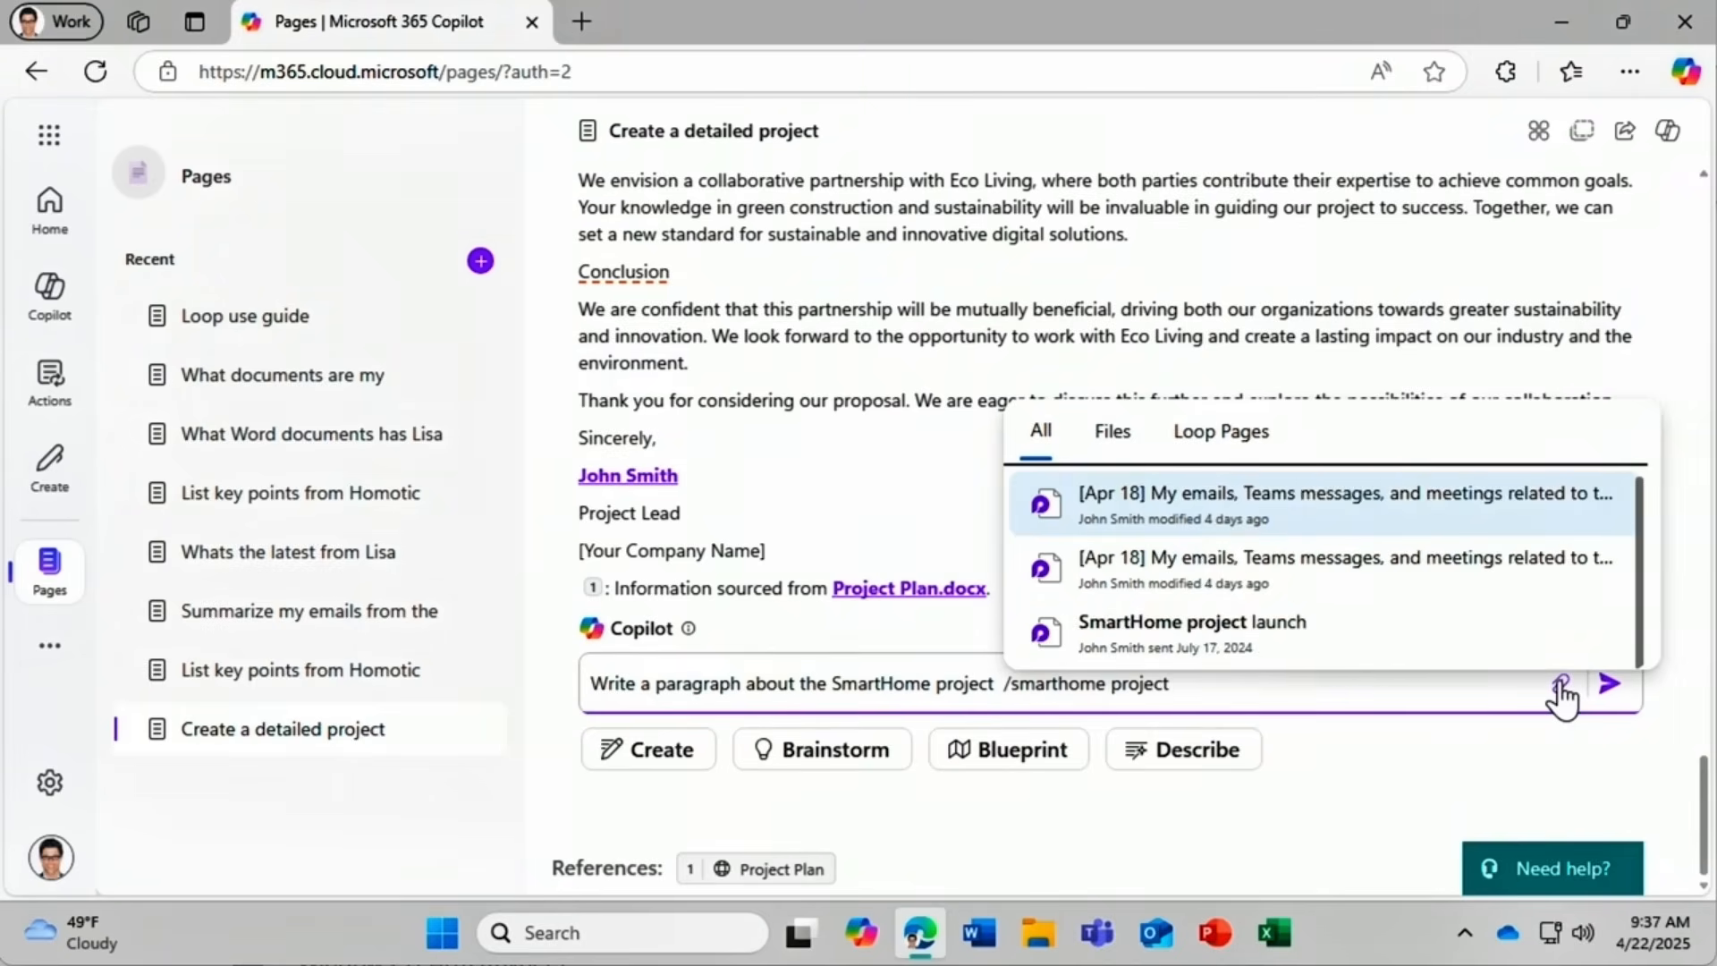
left_click(1469, 642)
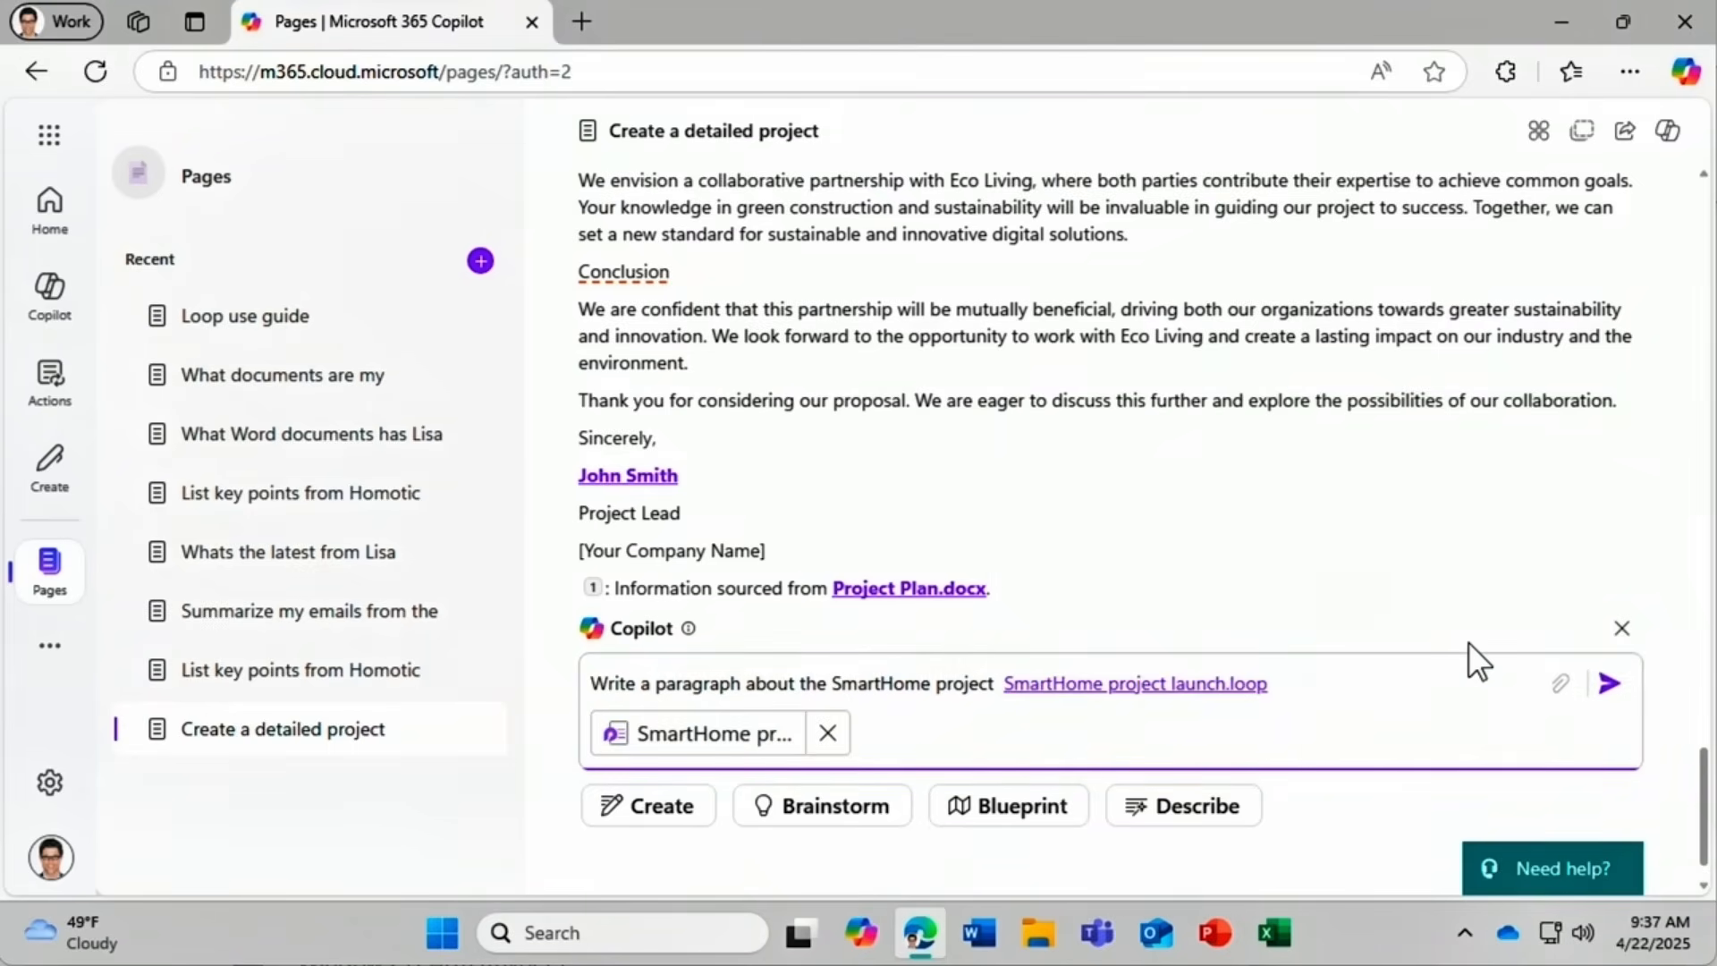
left_click(1603, 698)
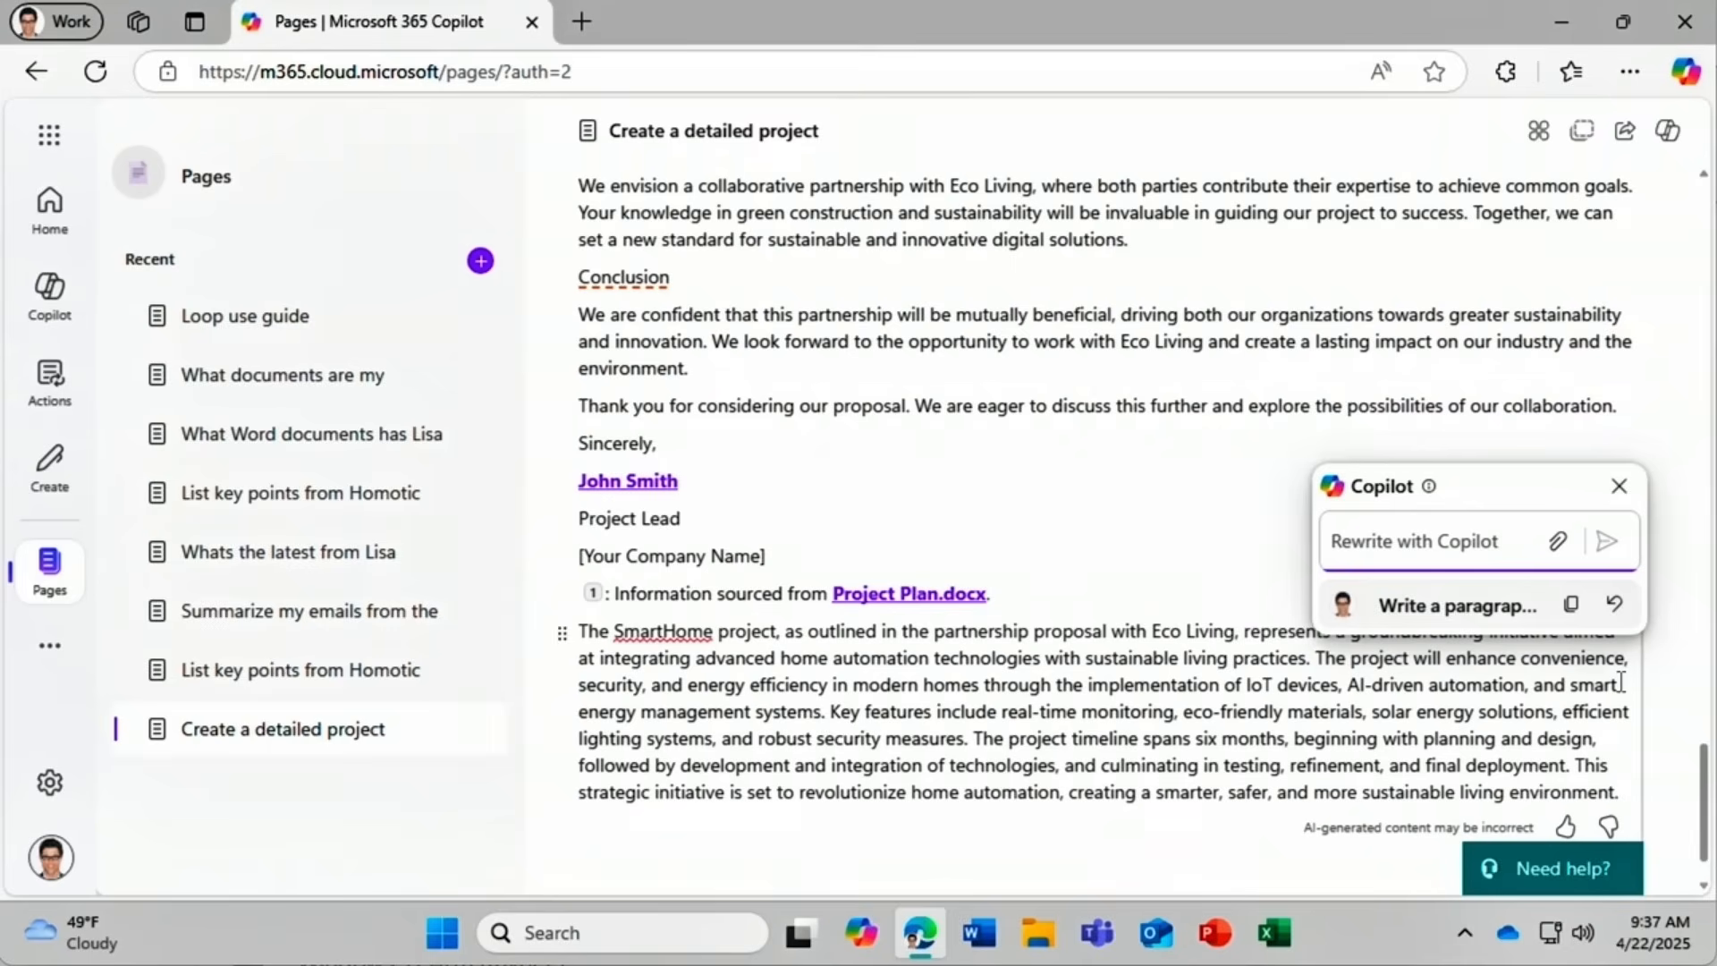
Try 'Make this shorter', compare versions, then undo to keep the longer paragraph.
type("Make this shorter")
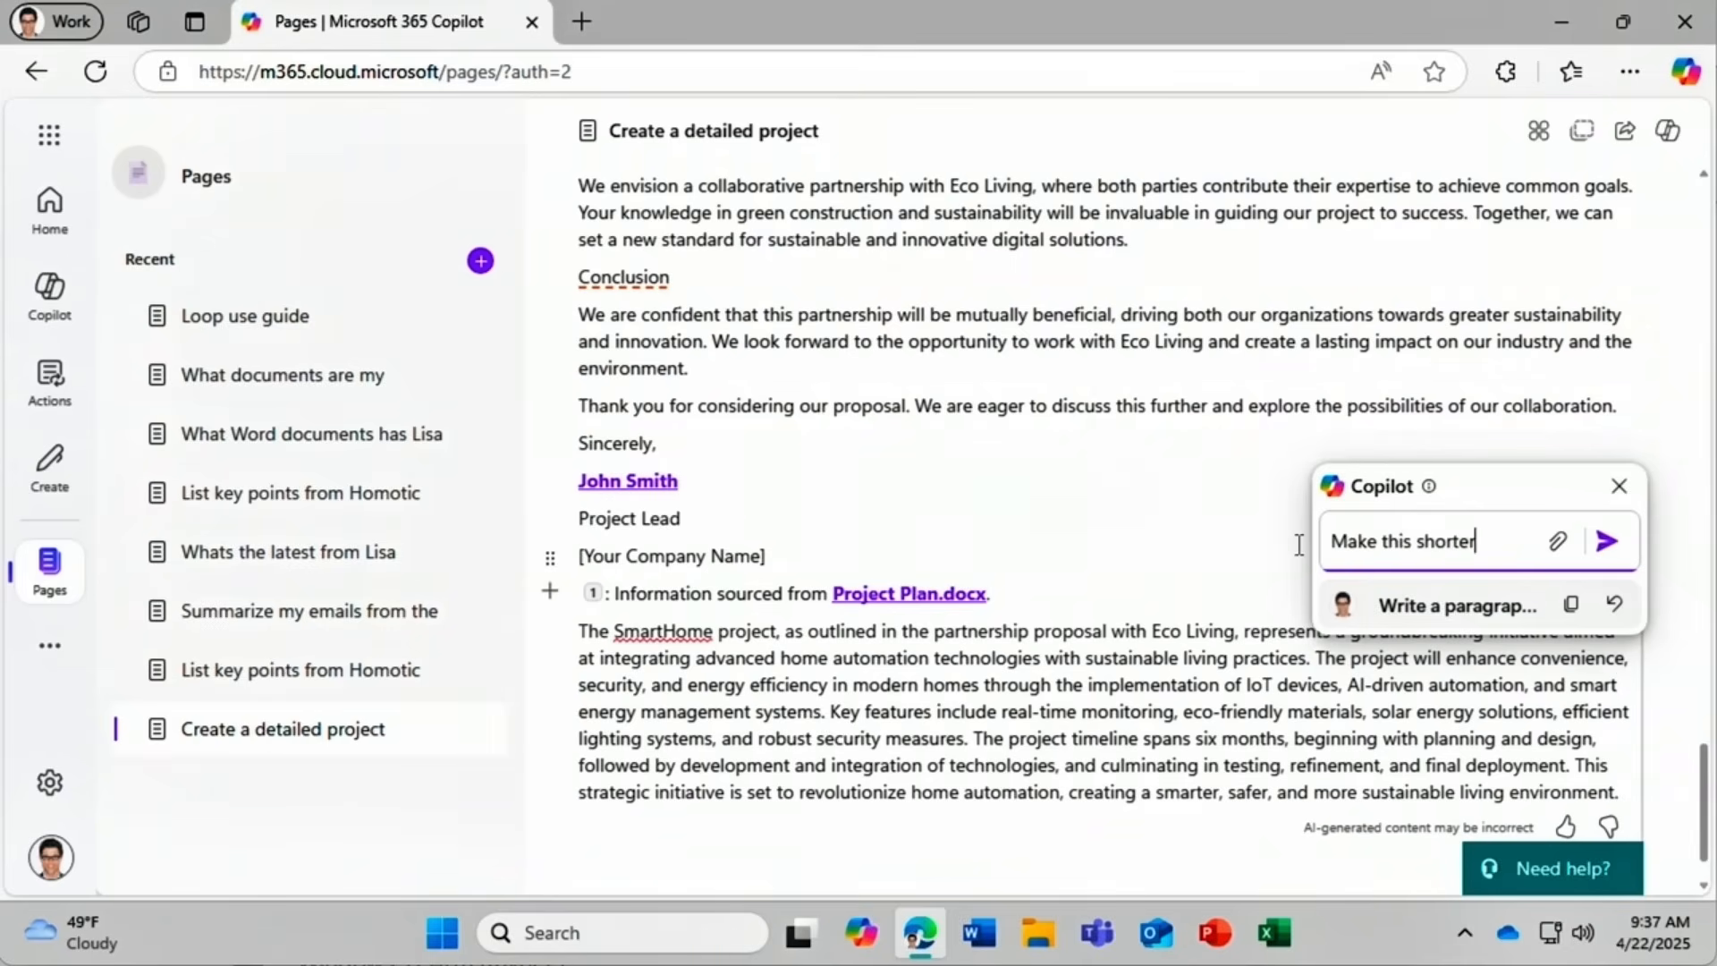
left_click(1607, 541)
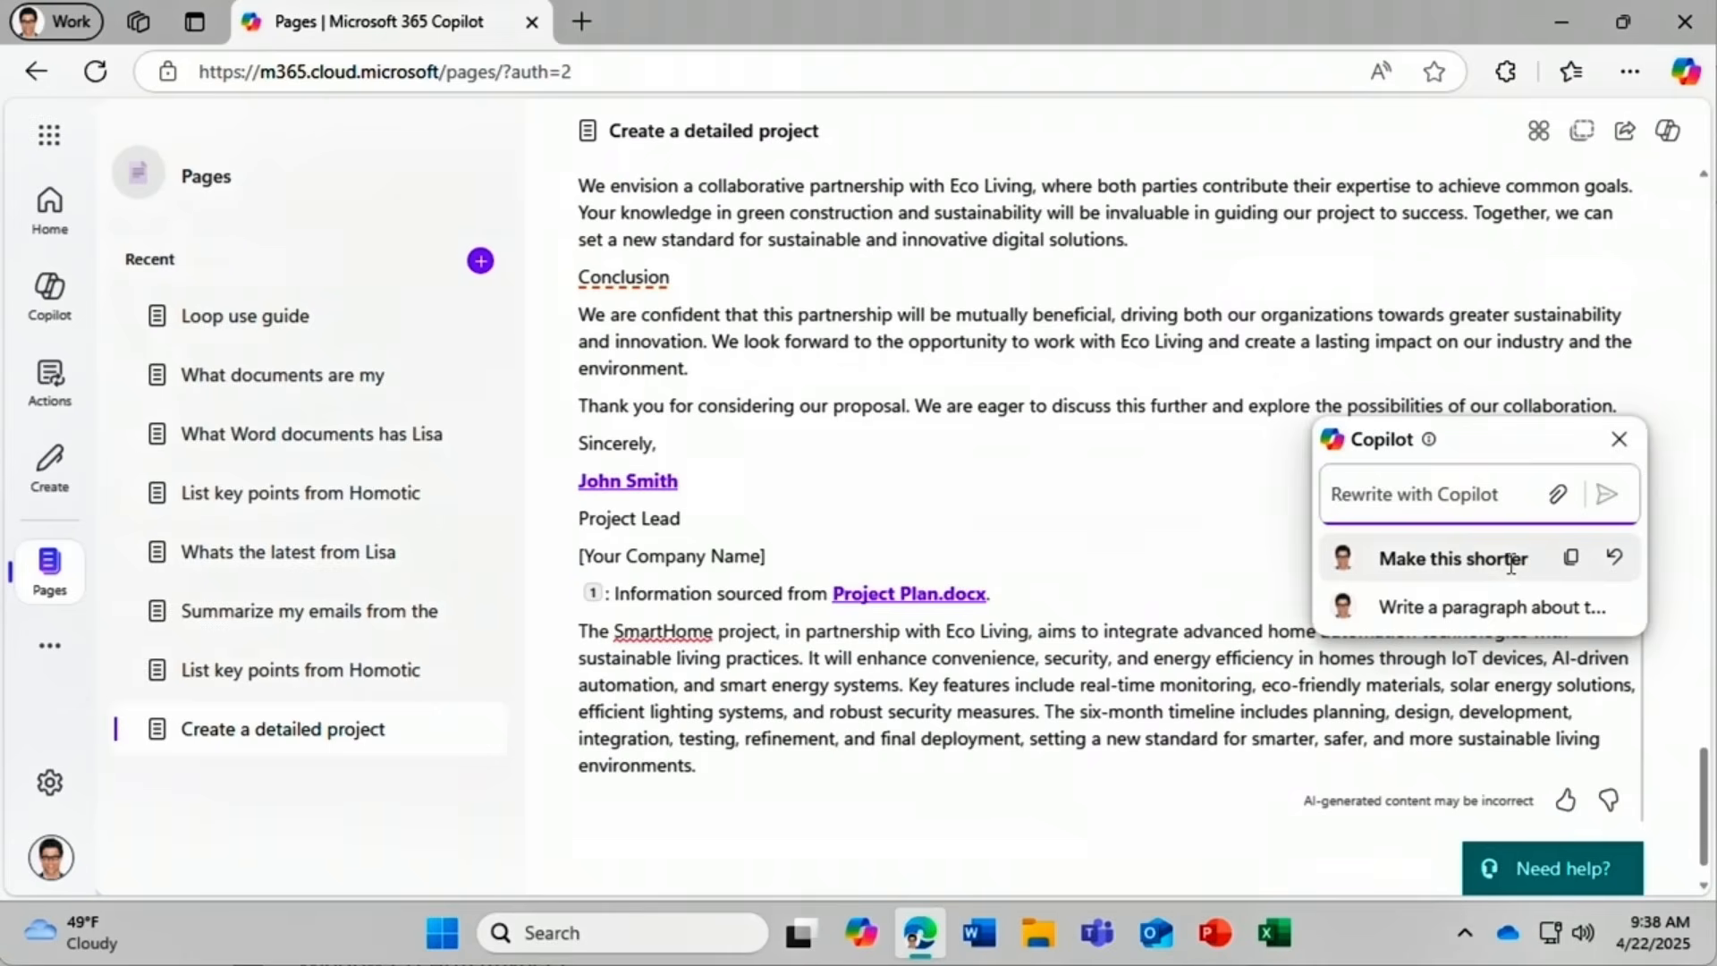
left_click(1506, 608)
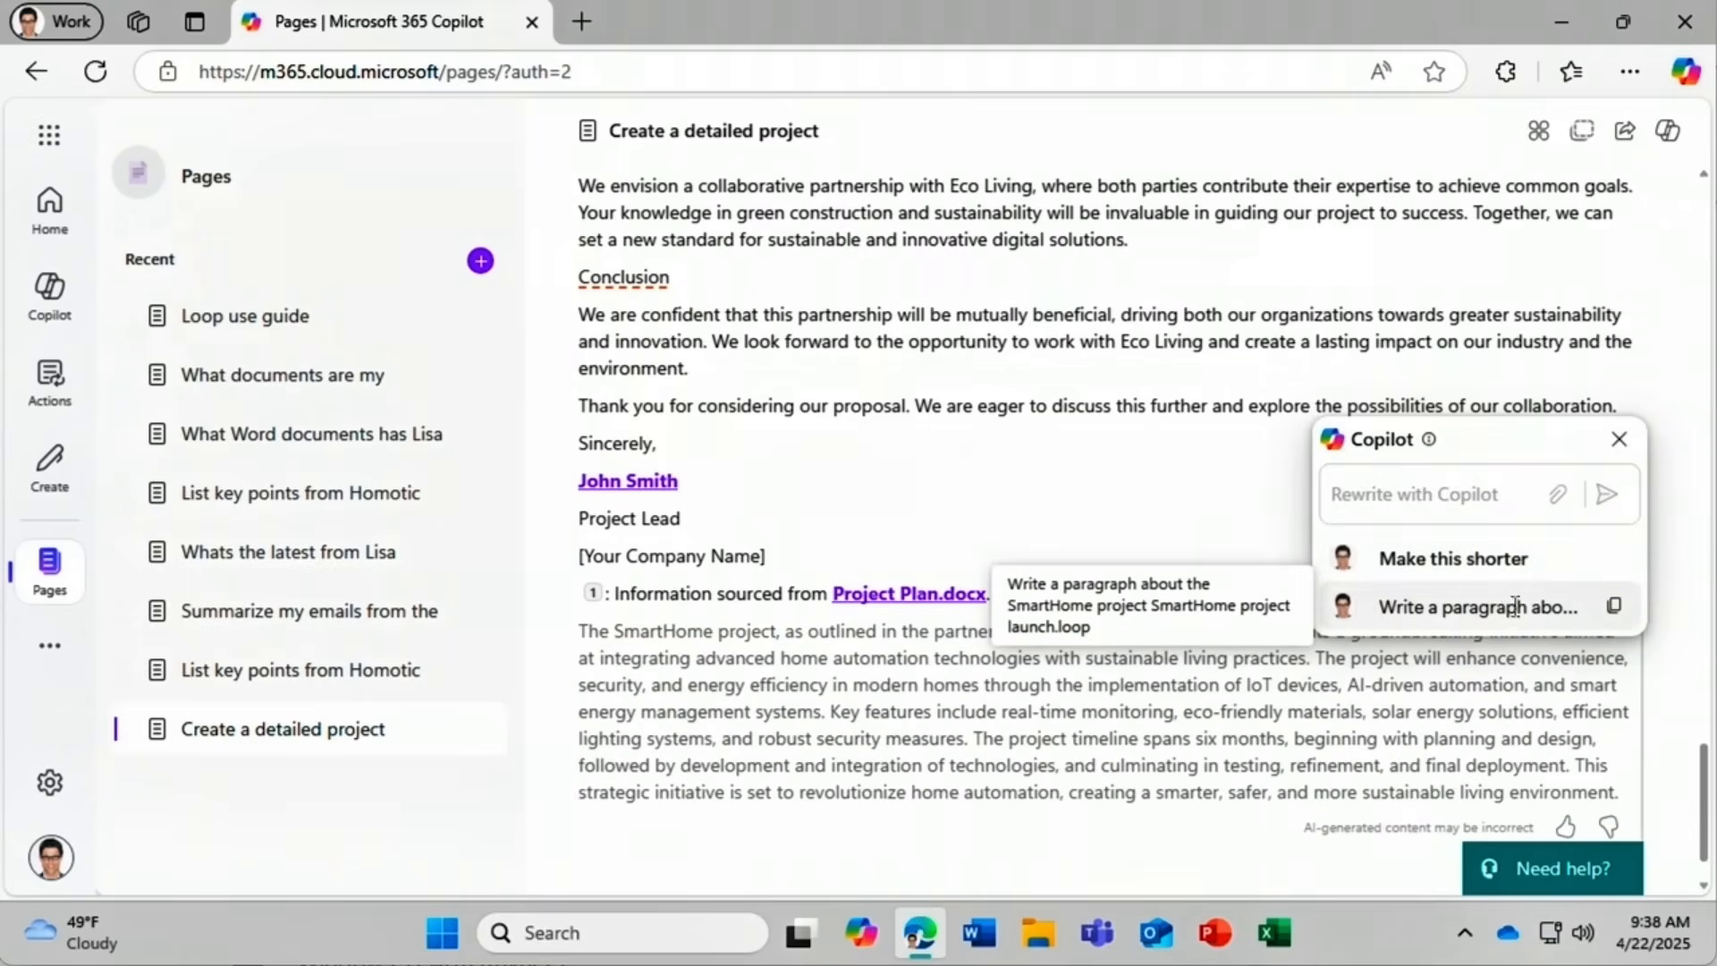
left_click(1539, 562)
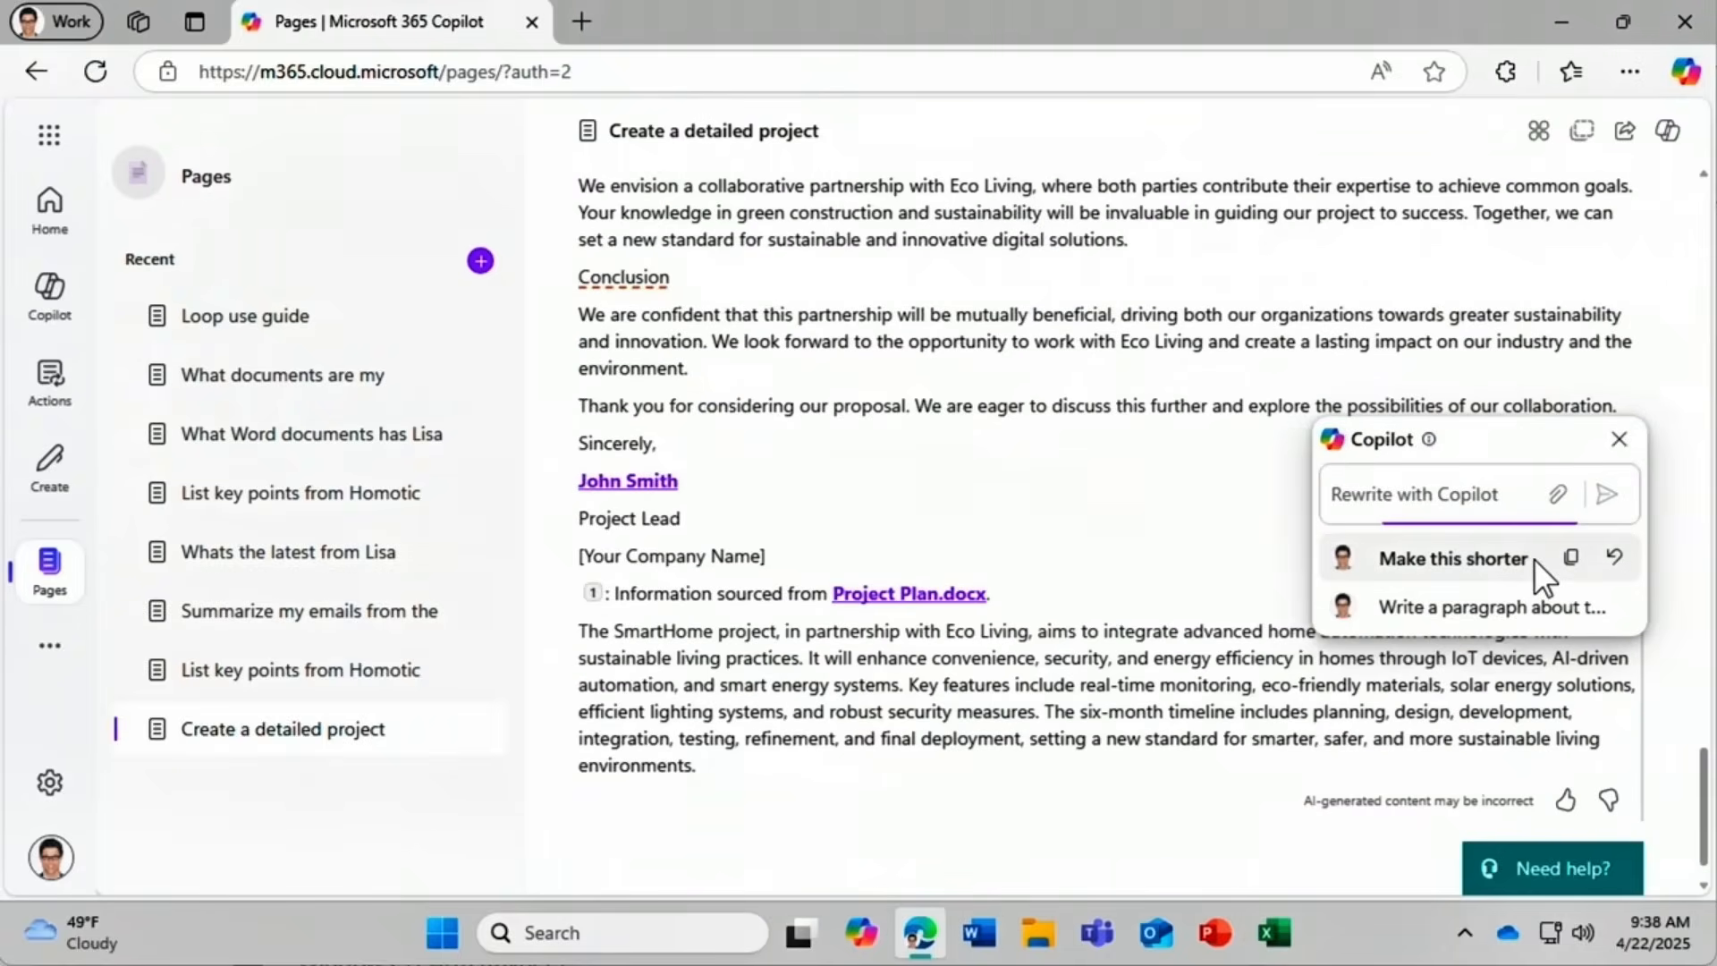
left_click(1616, 559)
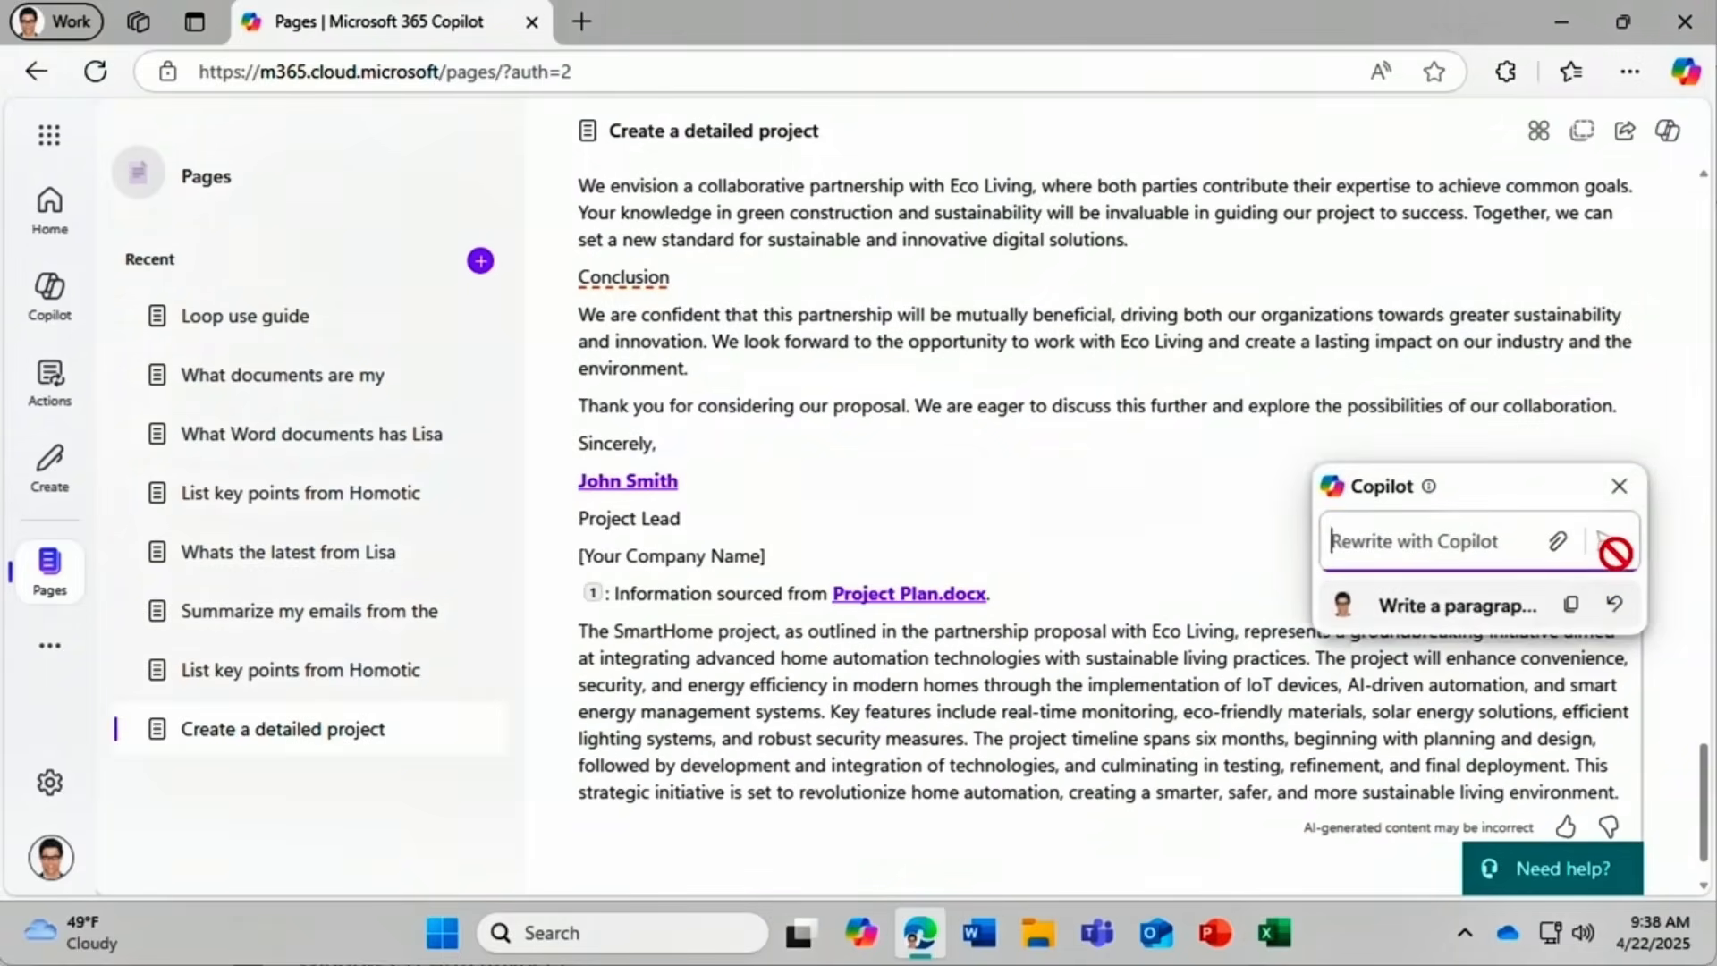
left_click(1622, 492)
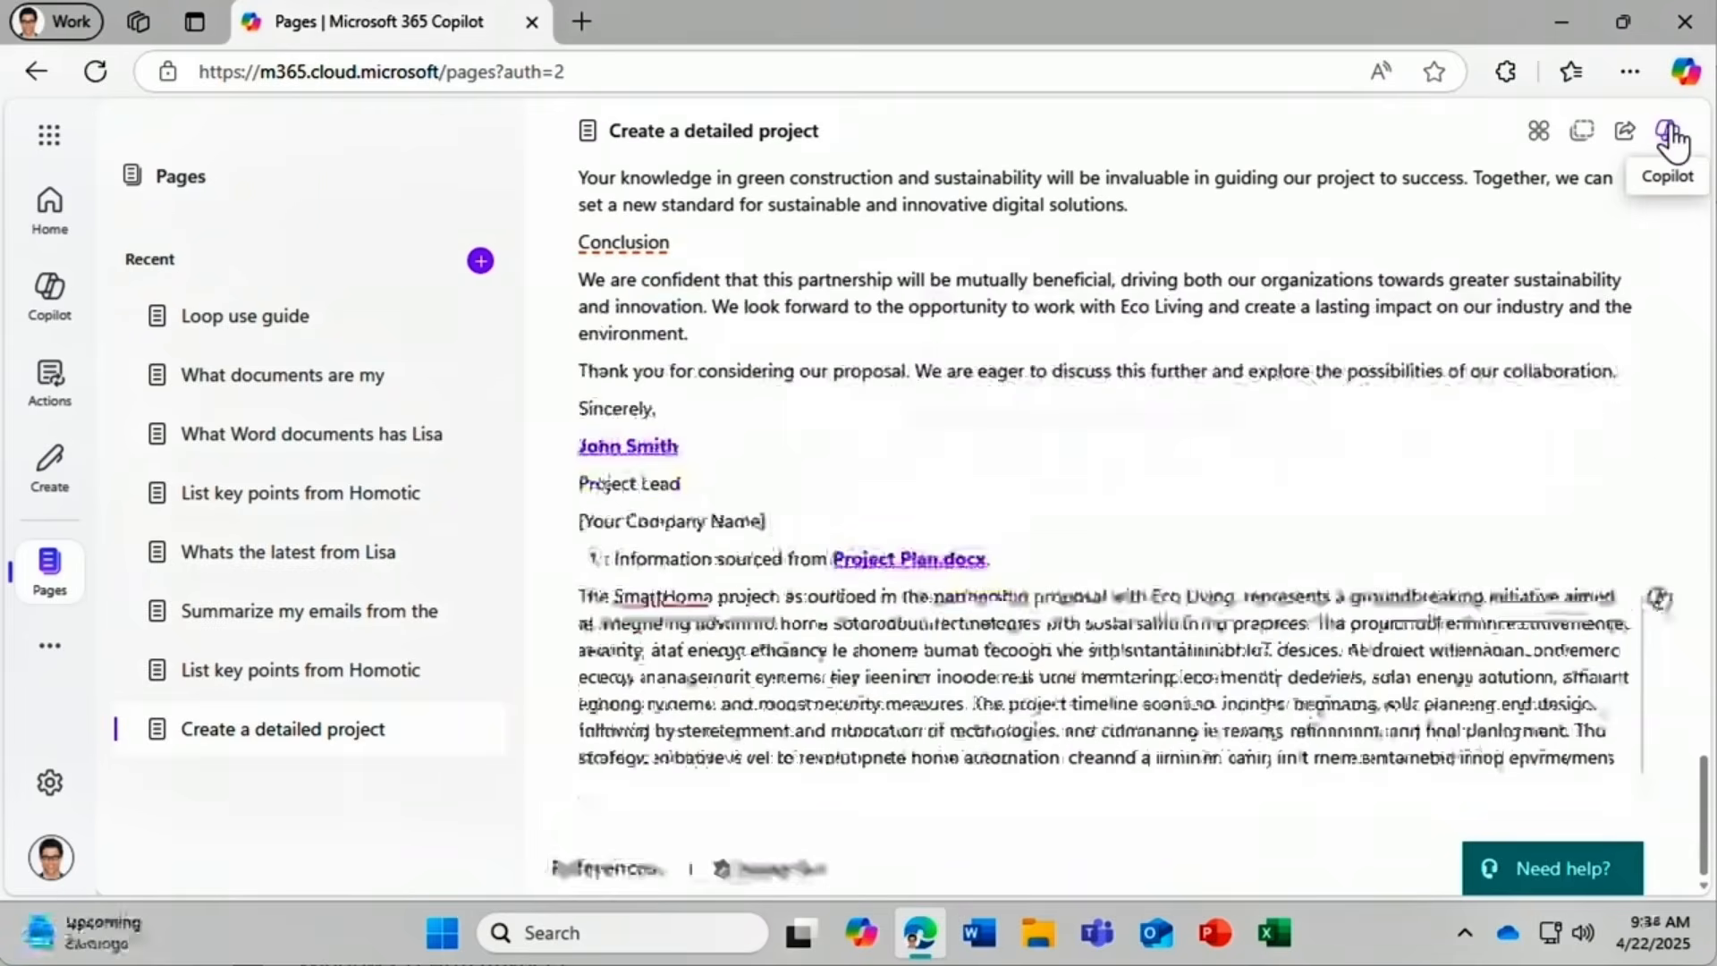
Ask the Copilot side chat 'What files did I open last week?' via the suggestion.
left_click(1669, 130)
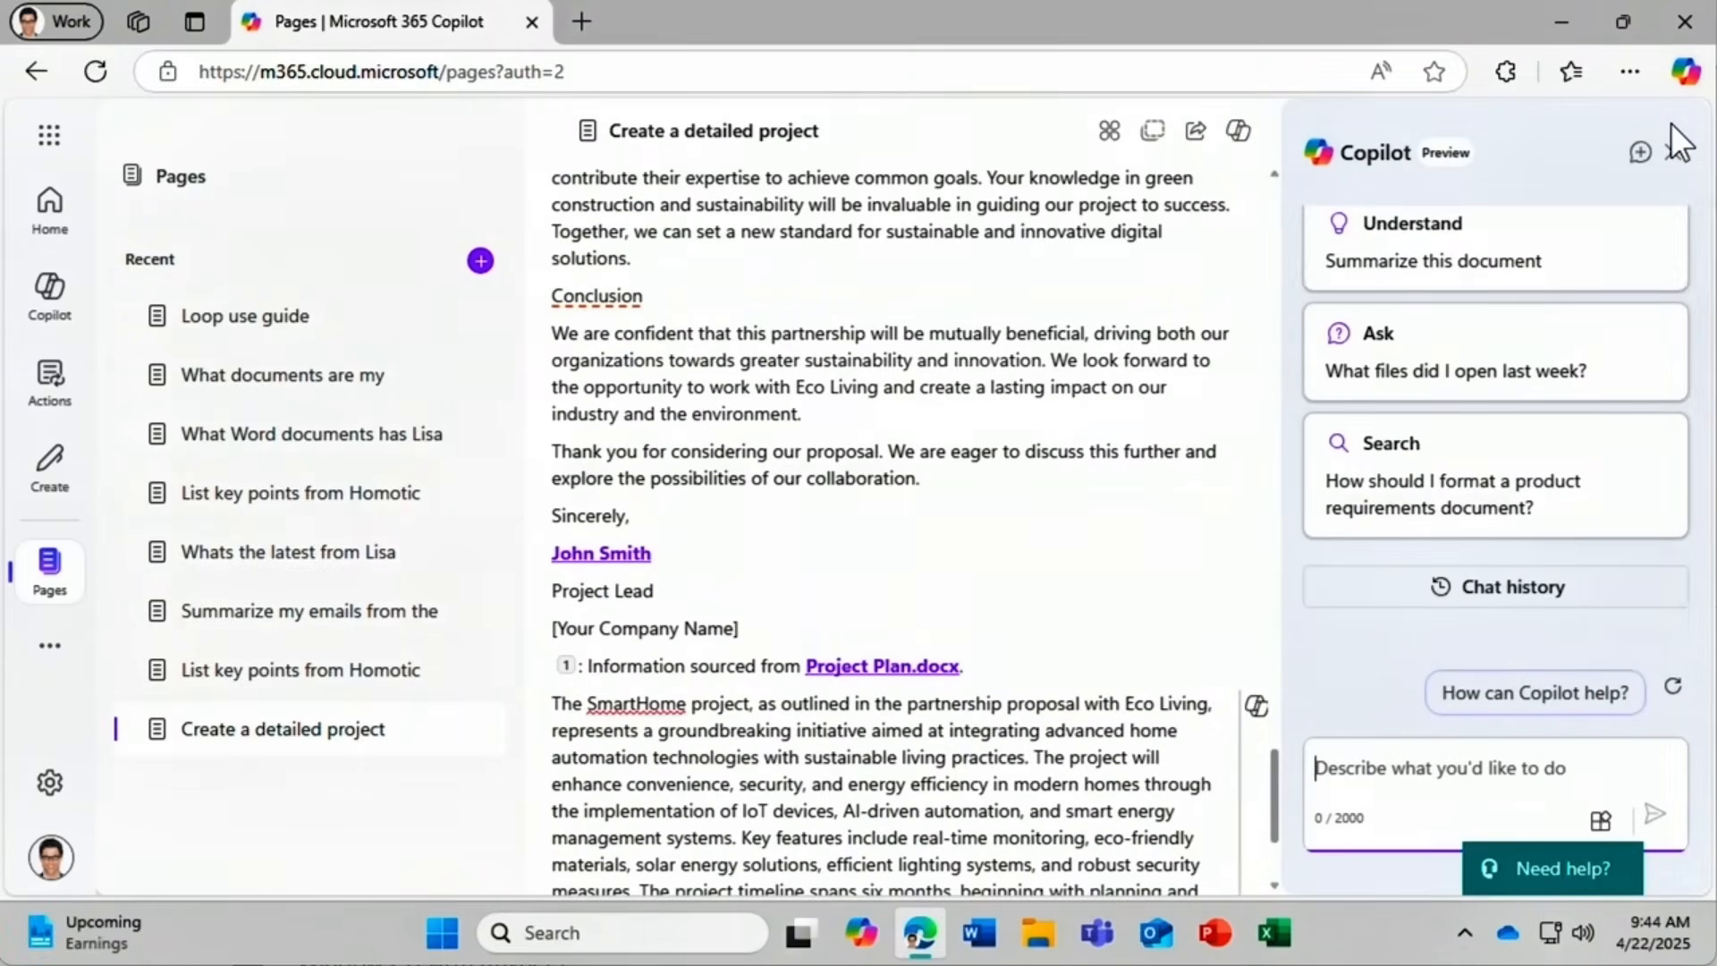
left_click(1494, 384)
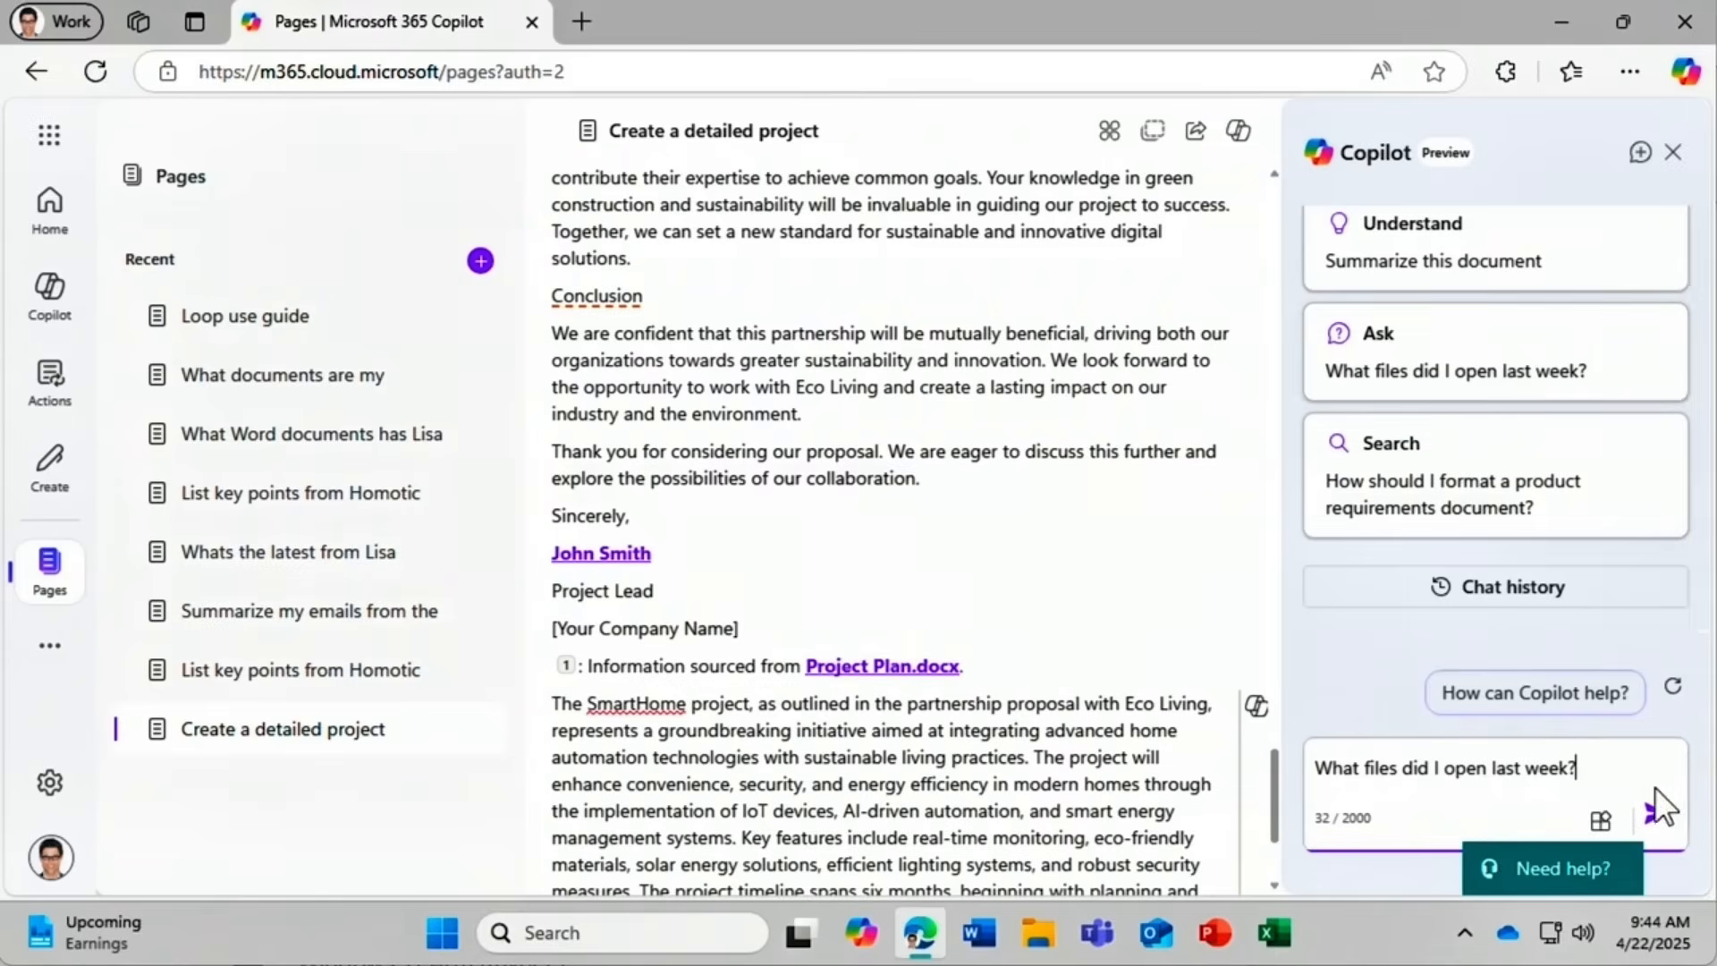
left_click(1660, 816)
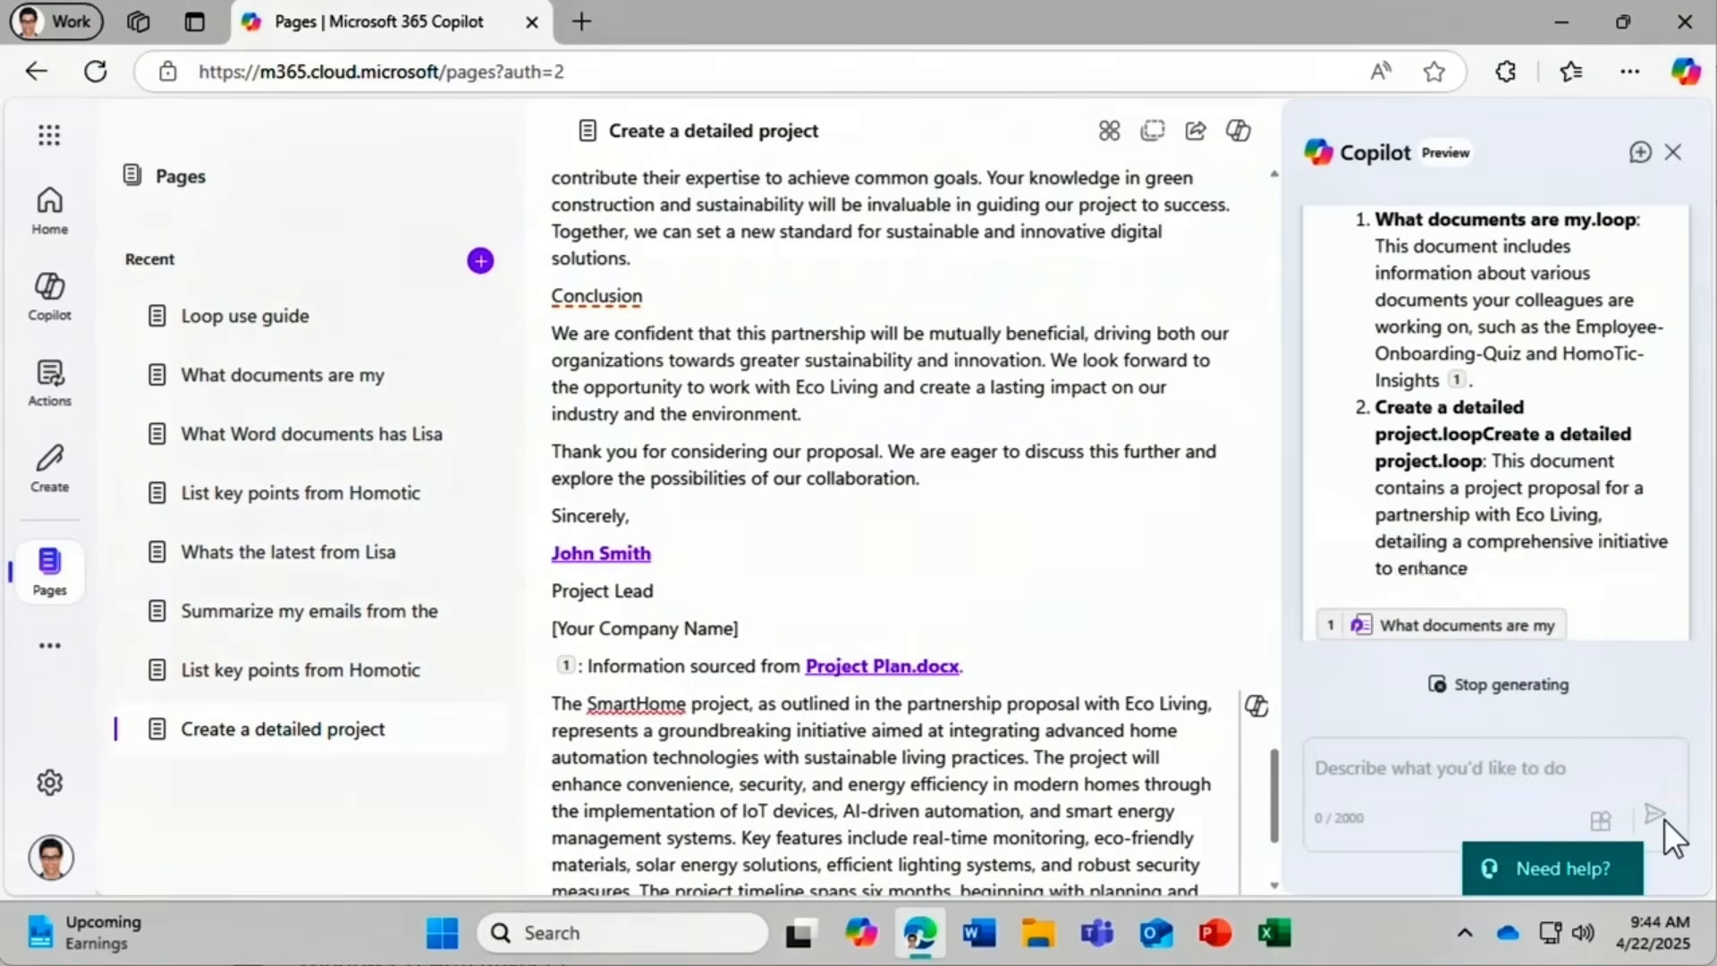
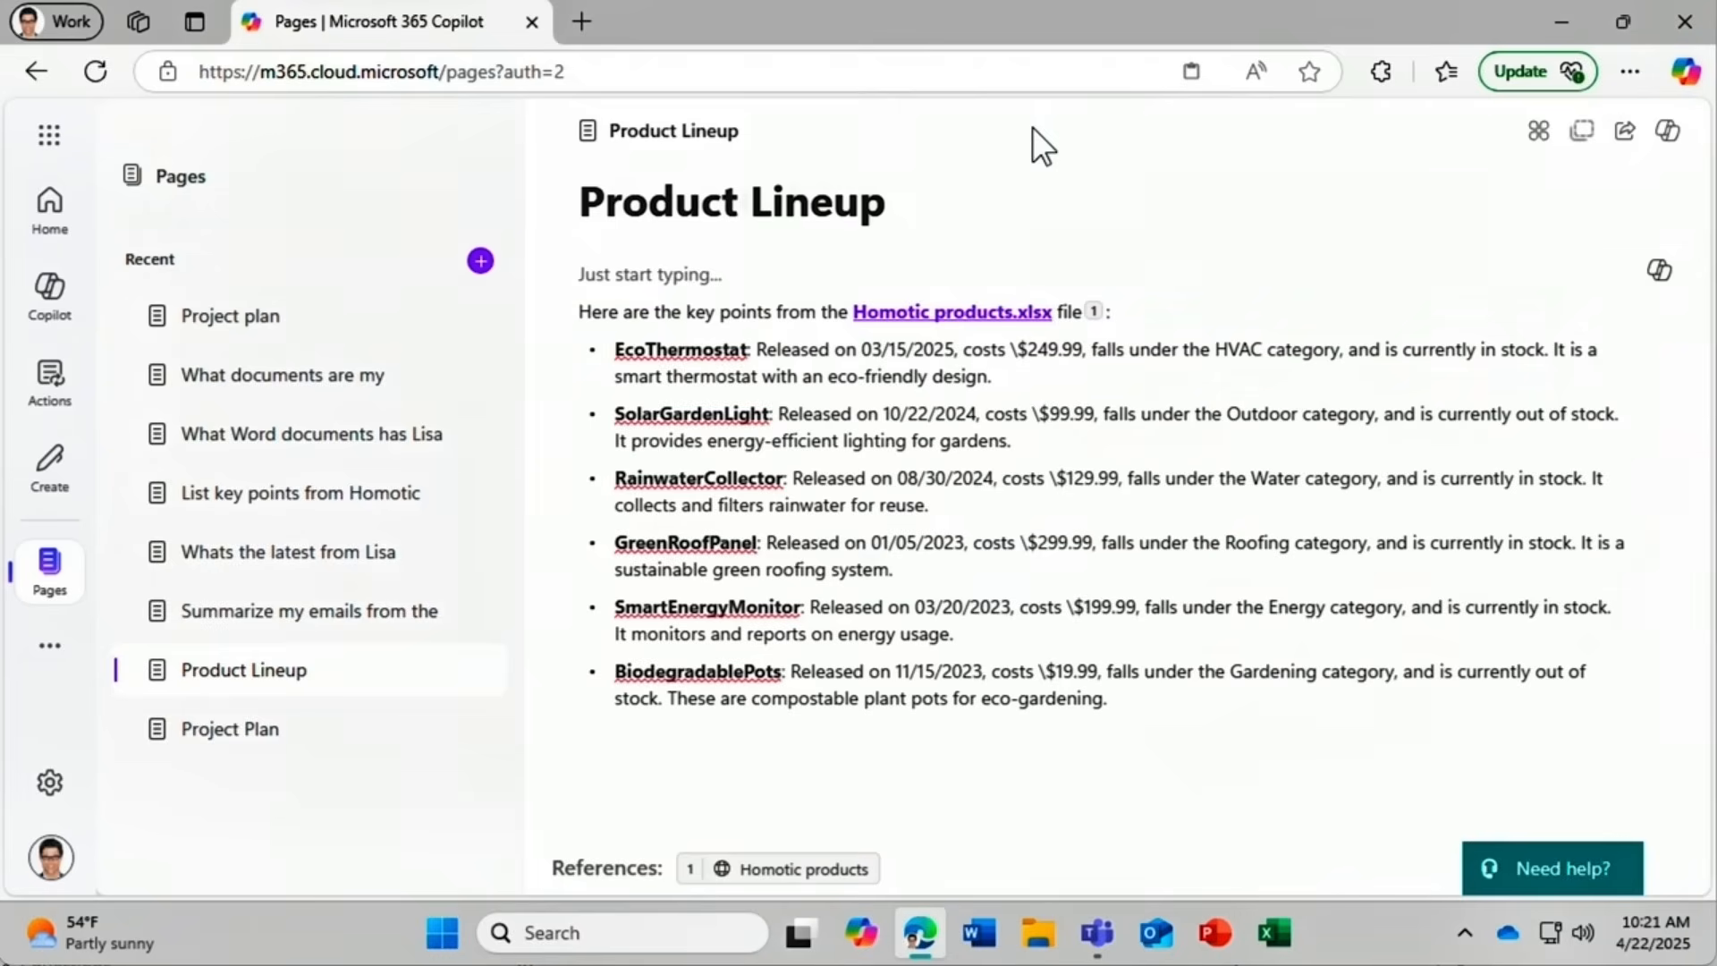
Copy a Product Lineup link limited to People you choose, adding the colleague with Can edit.
left_click(1628, 144)
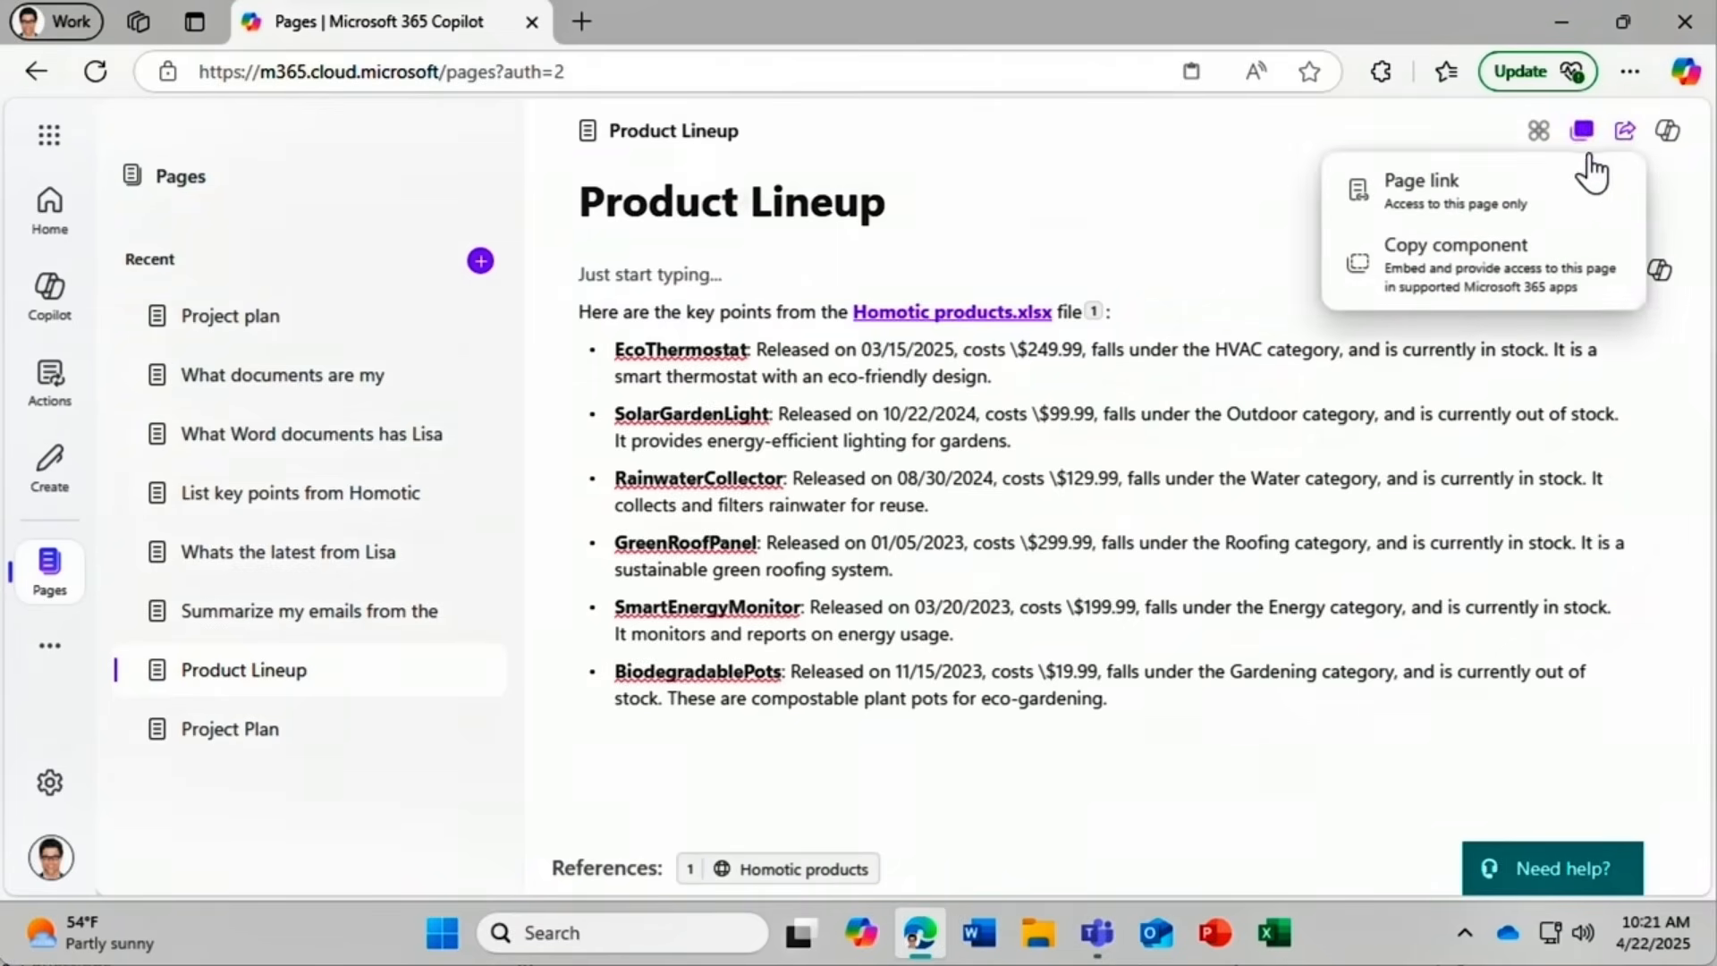
left_click(1571, 188)
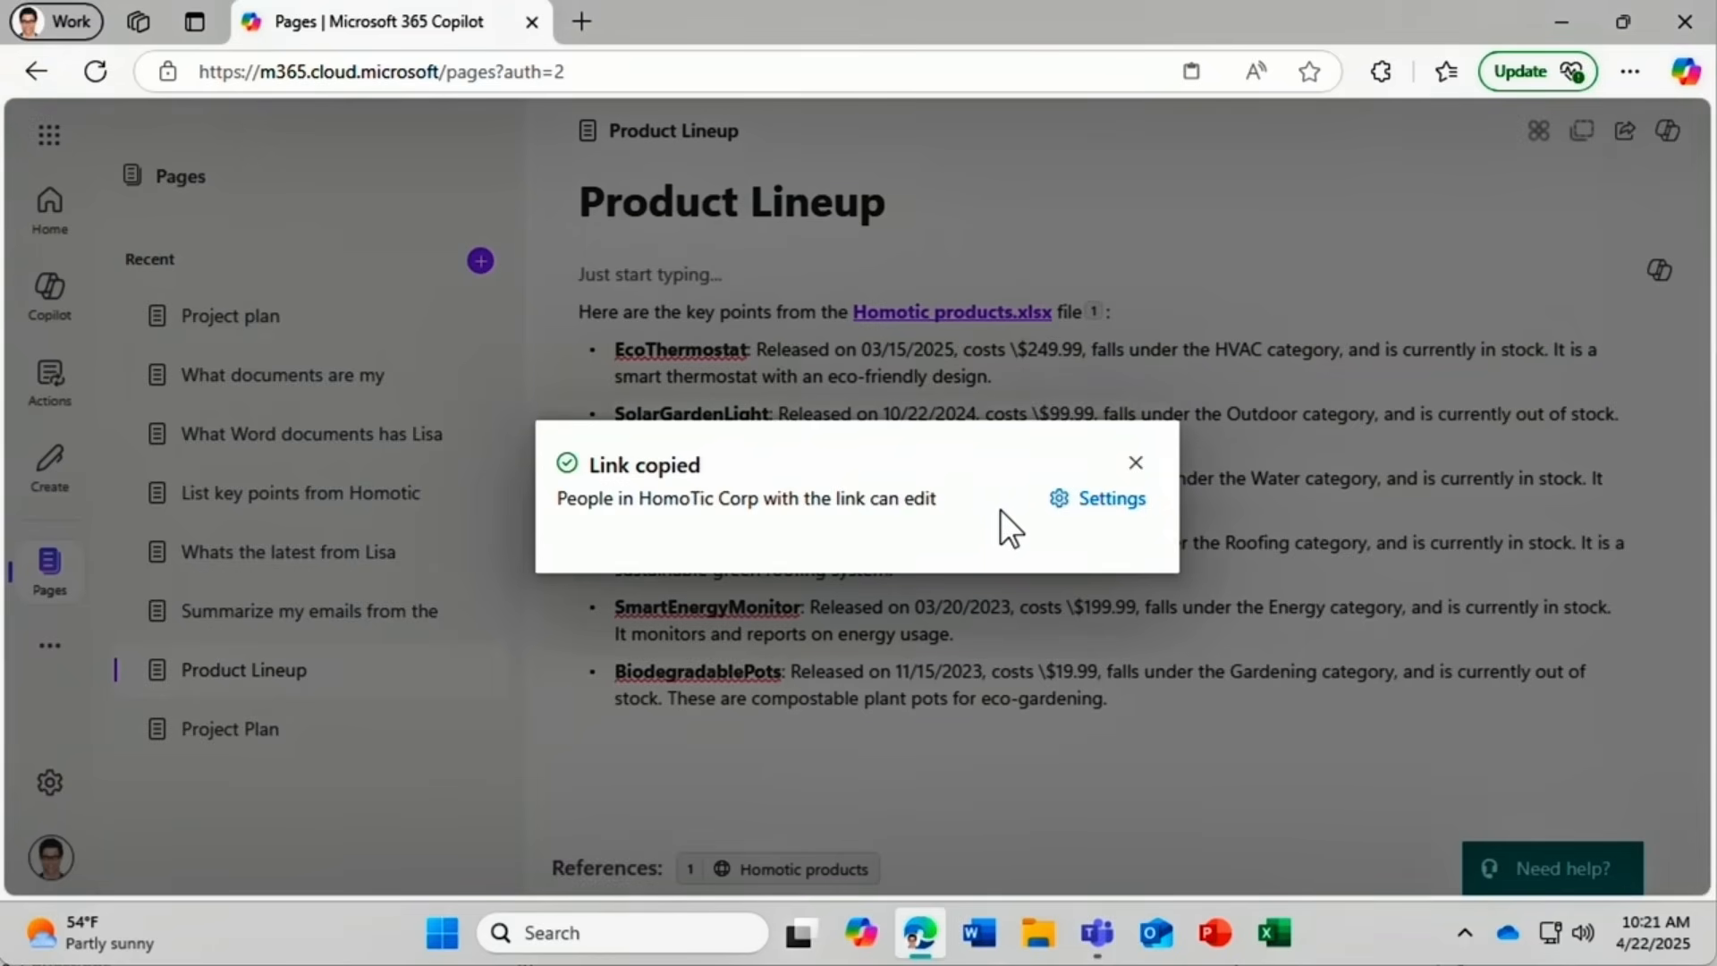
left_click(1112, 501)
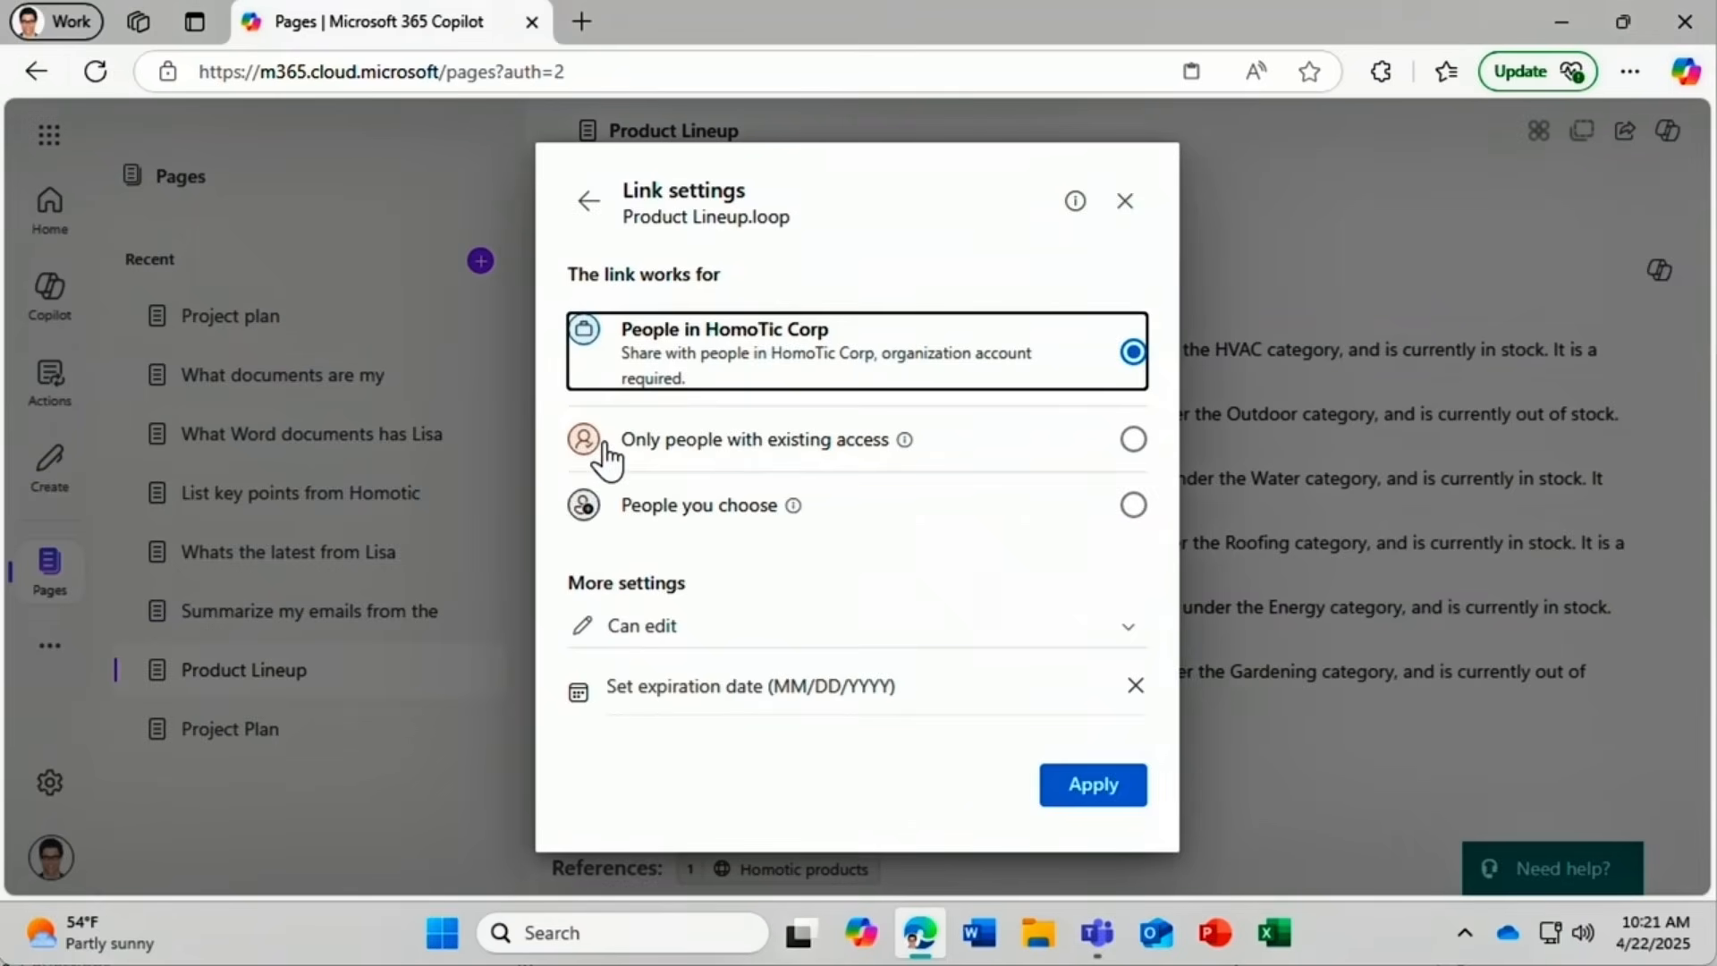
left_click(612, 535)
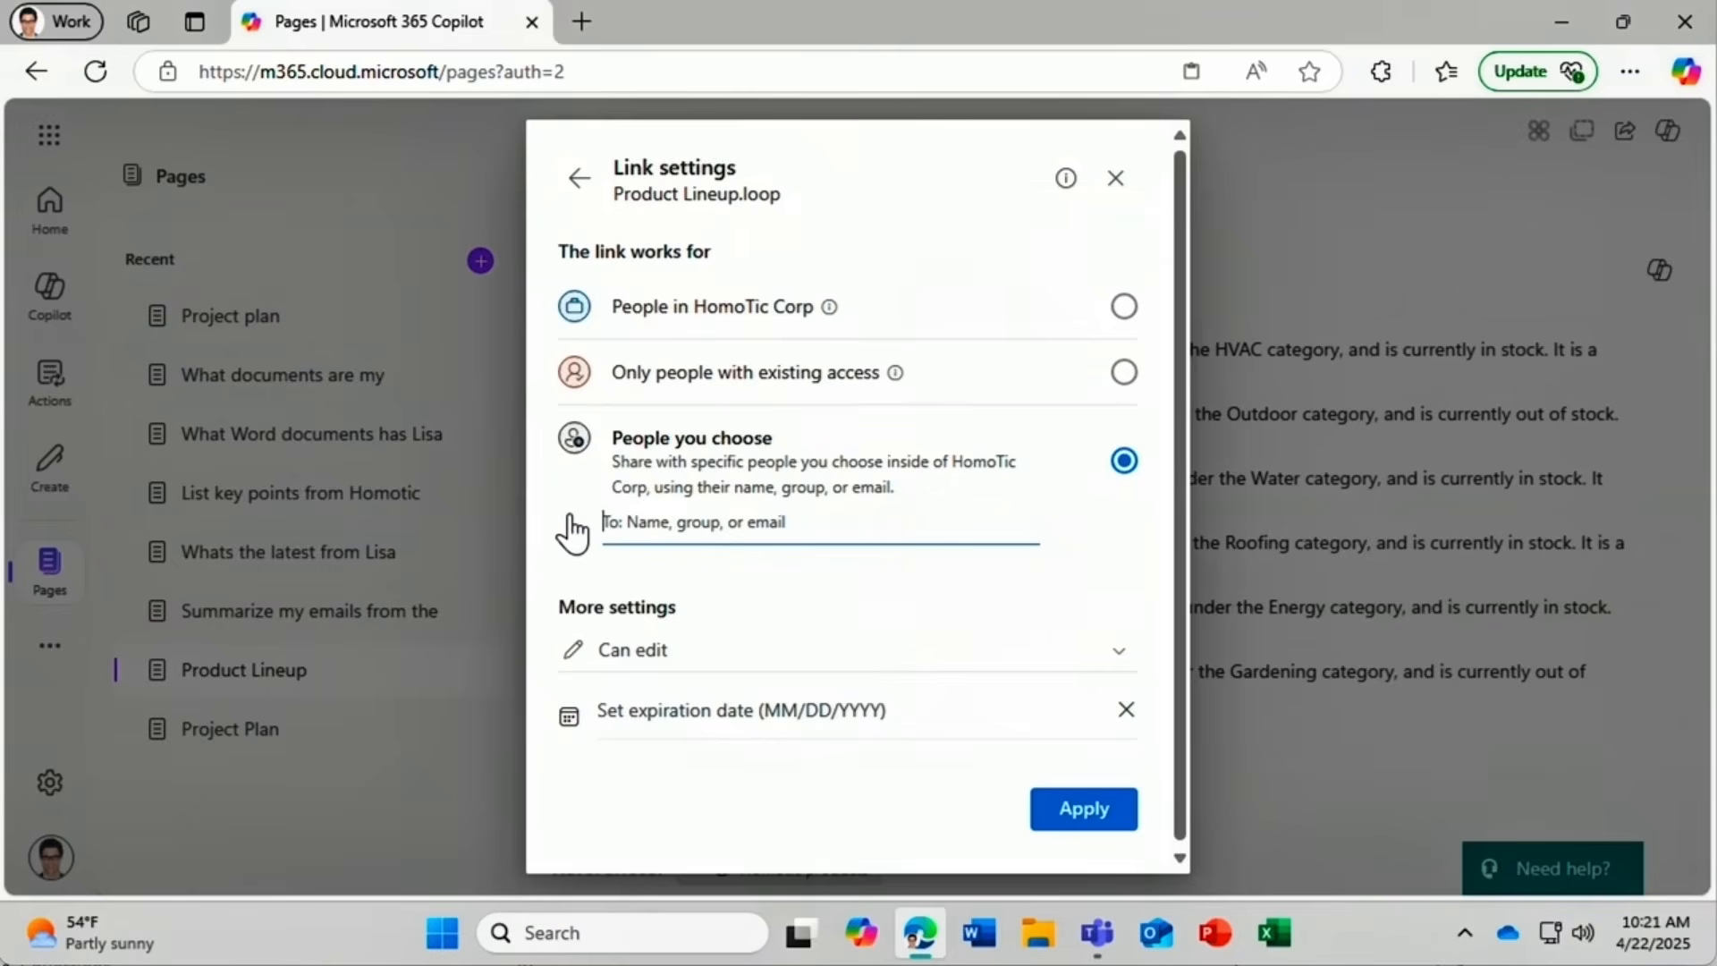
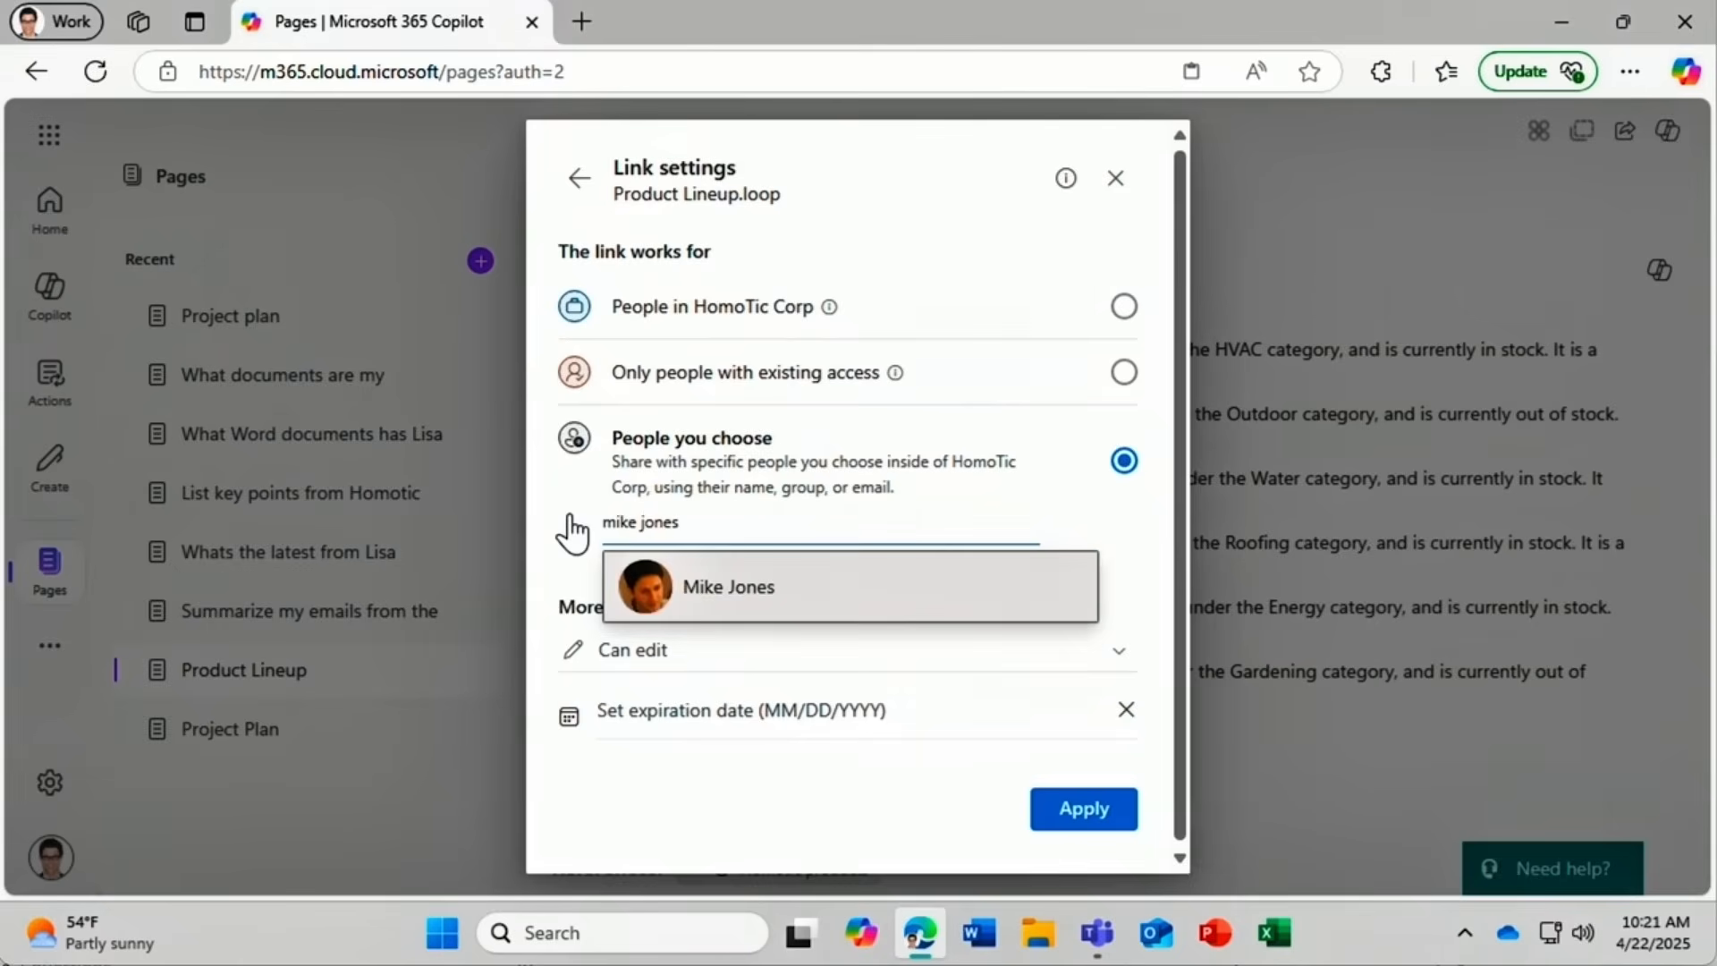
left_click(633, 587)
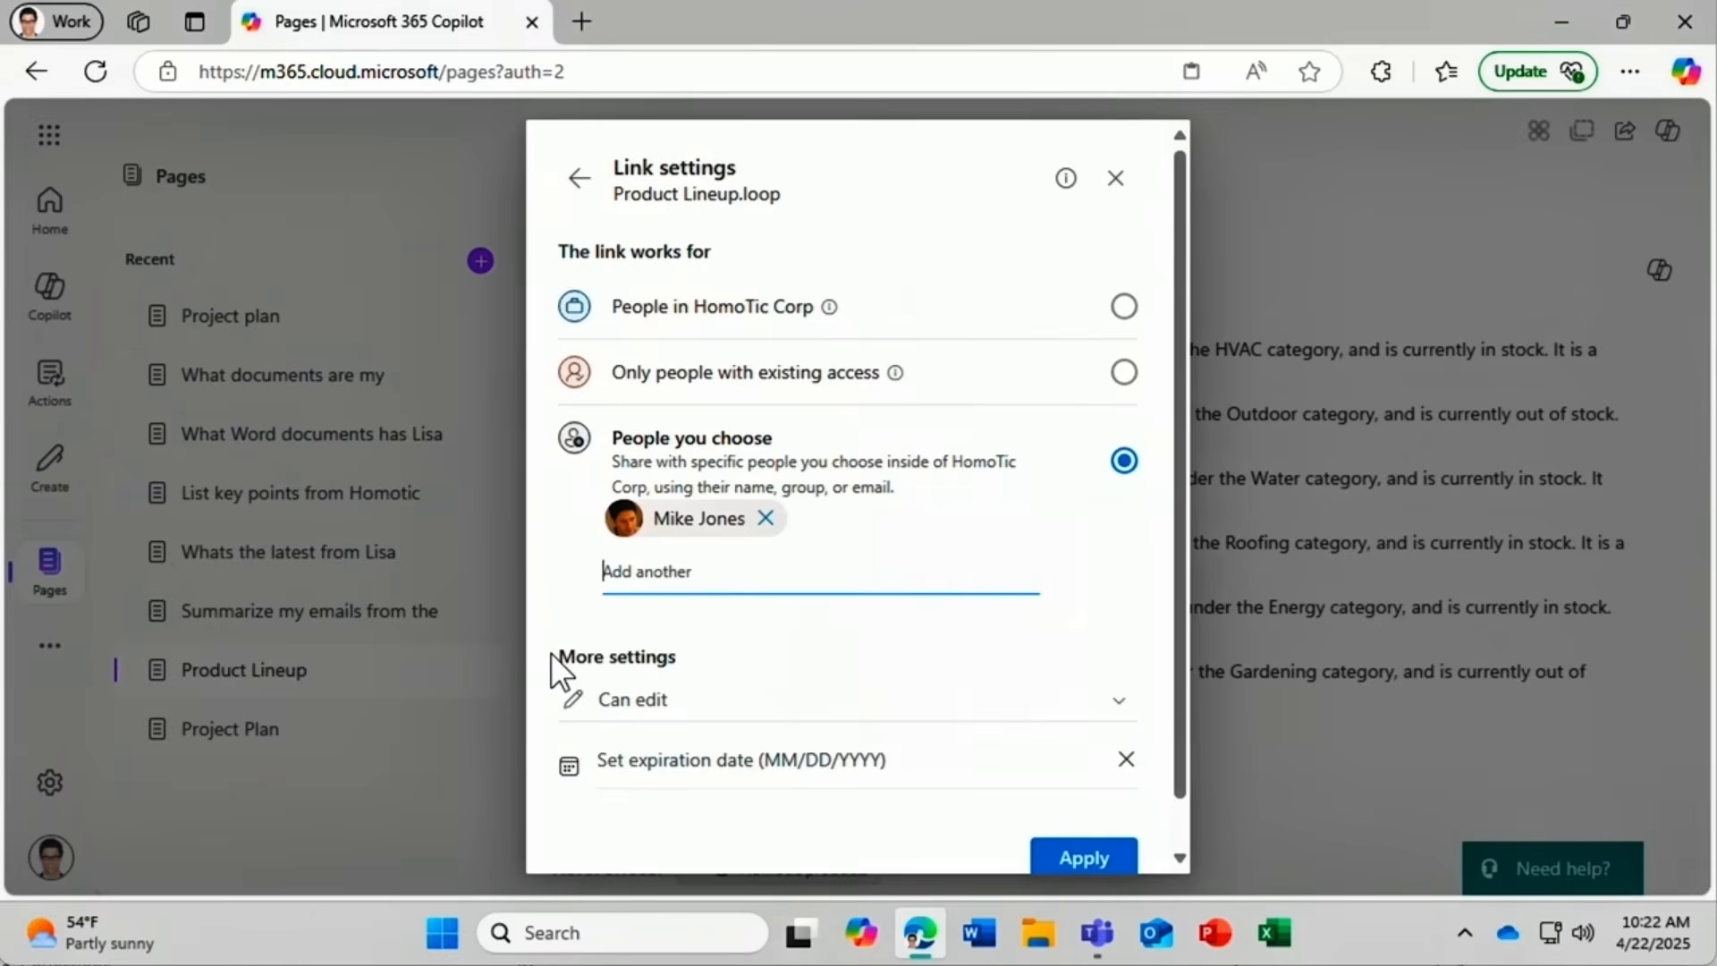
left_click(729, 713)
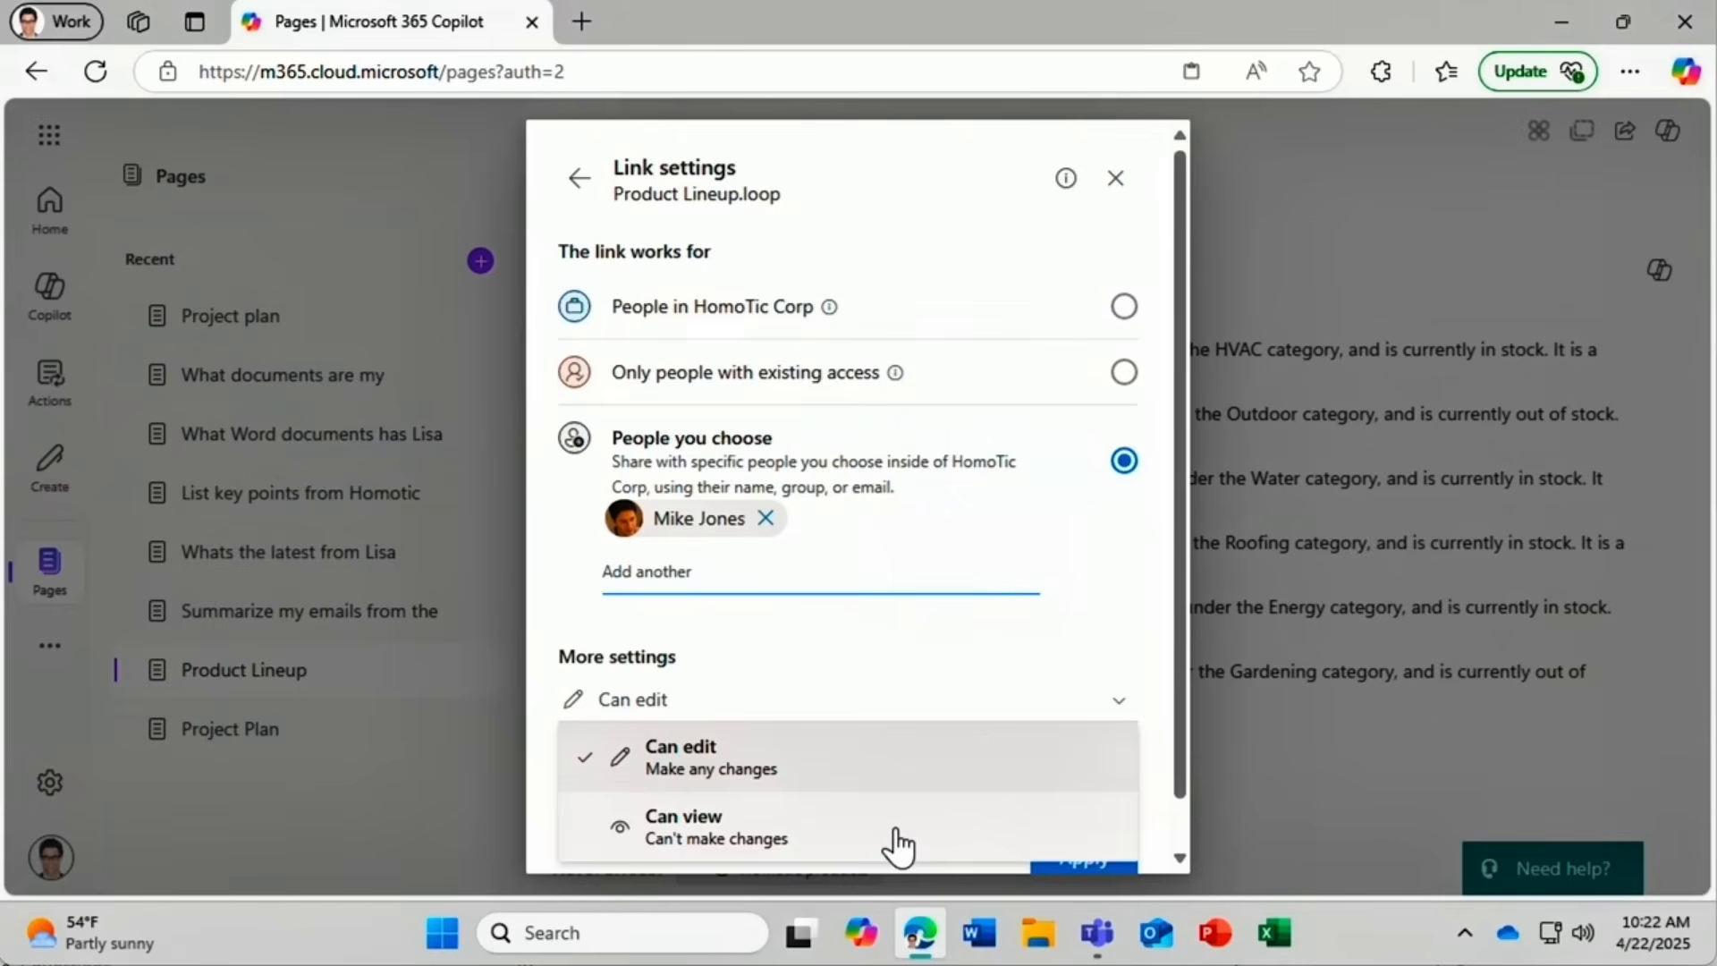
left_click(889, 774)
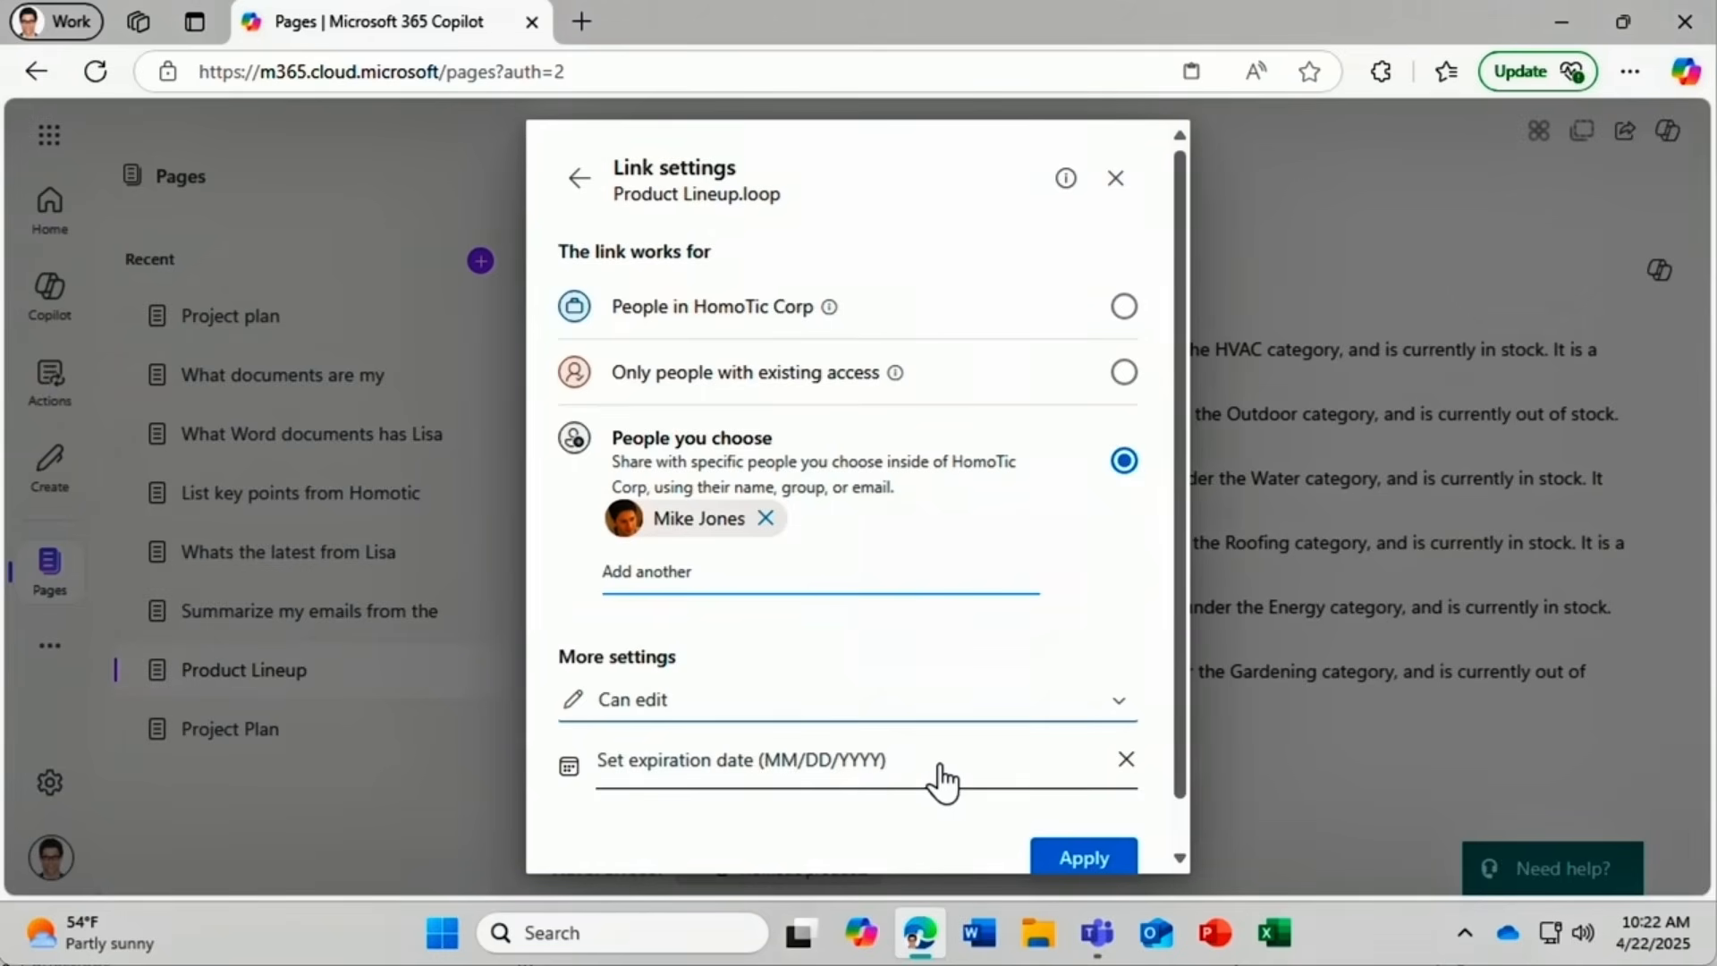
left_click(1068, 857)
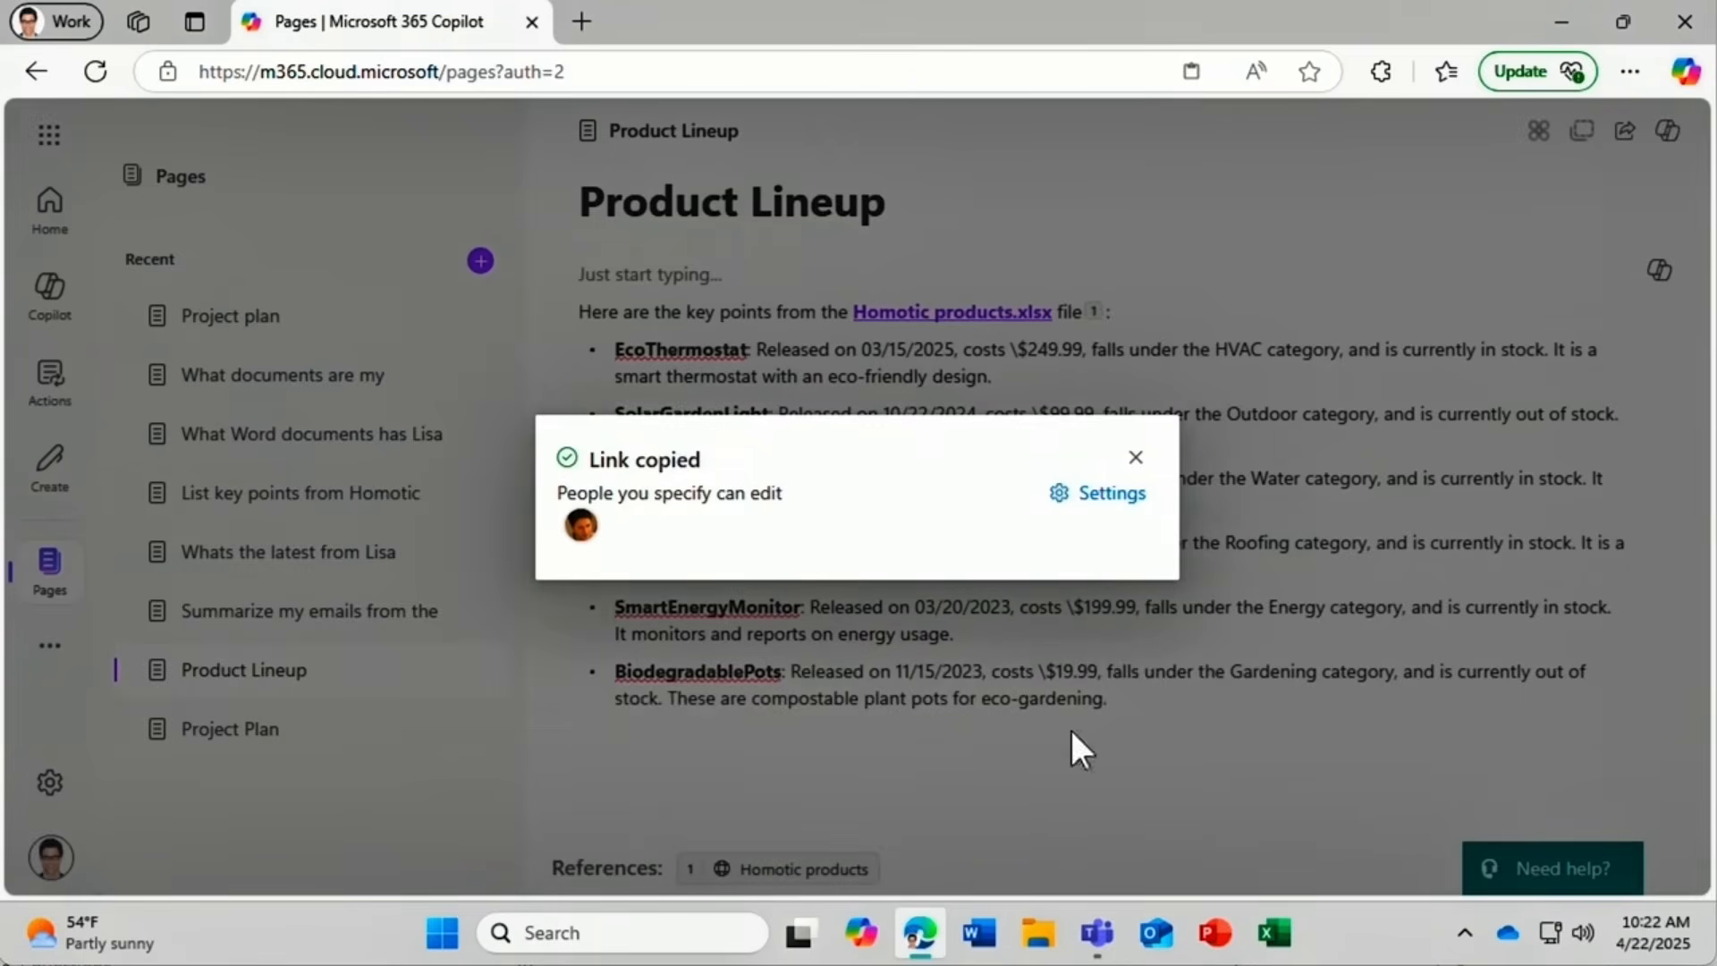
left_click(1136, 457)
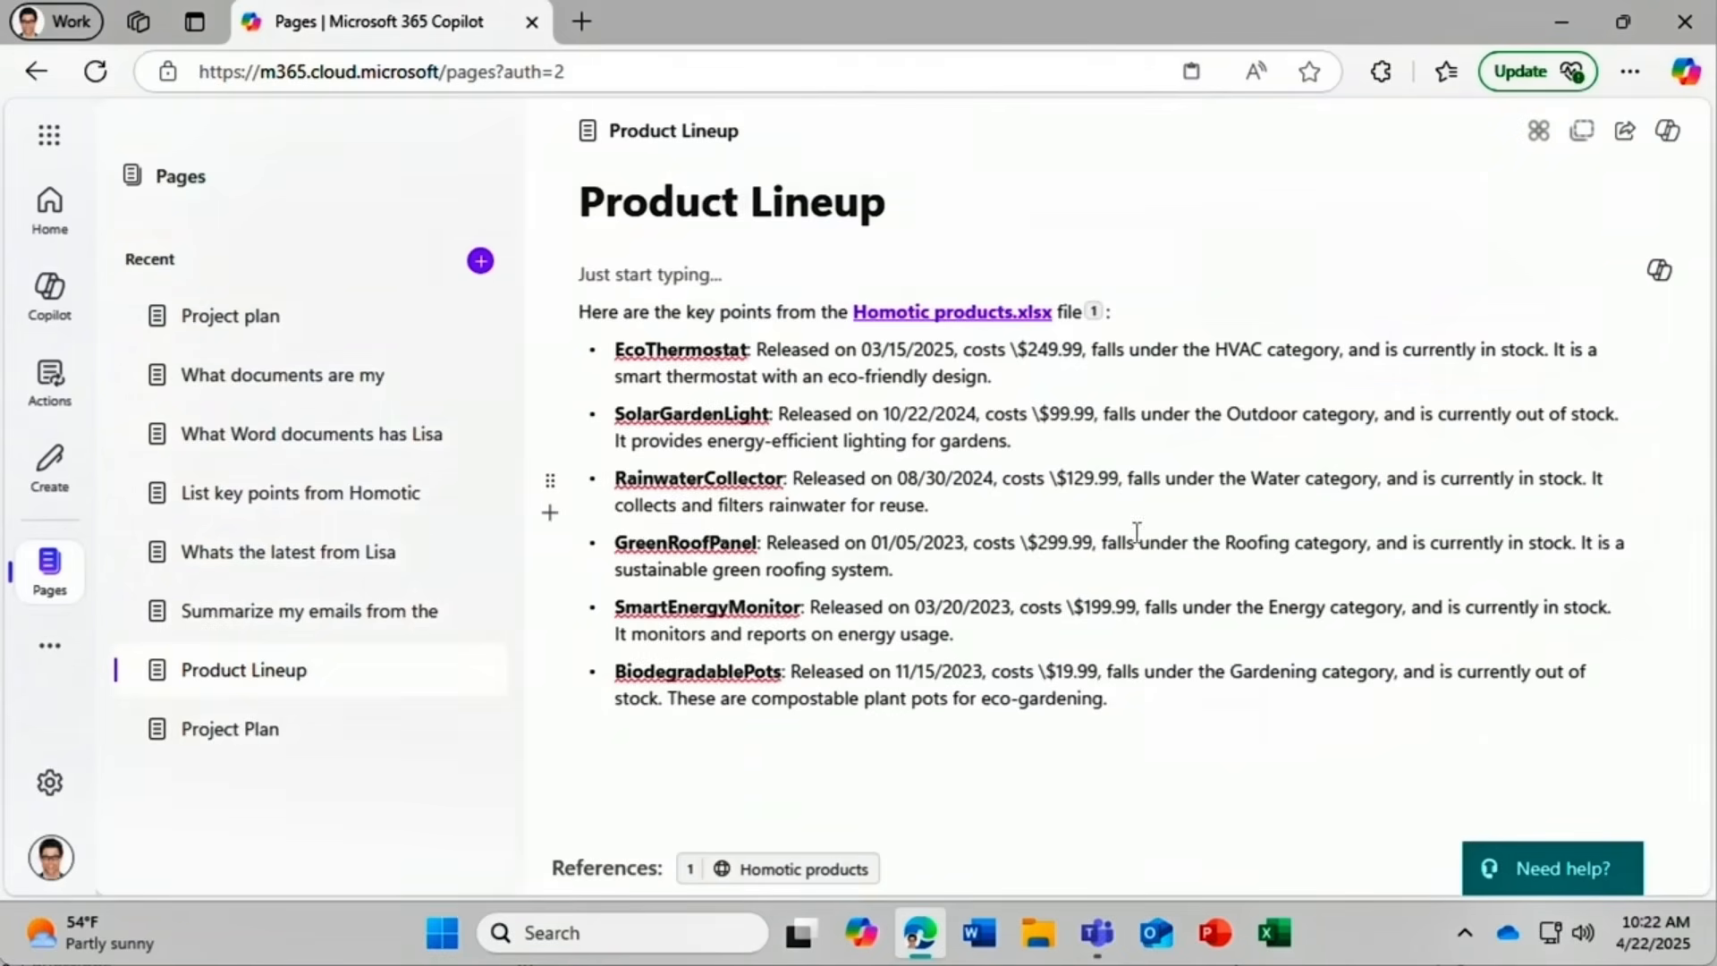
Paste the Product Lineup link into the colleague's Teams chat, send it, and open Product Lineup.loop.
left_click(1102, 937)
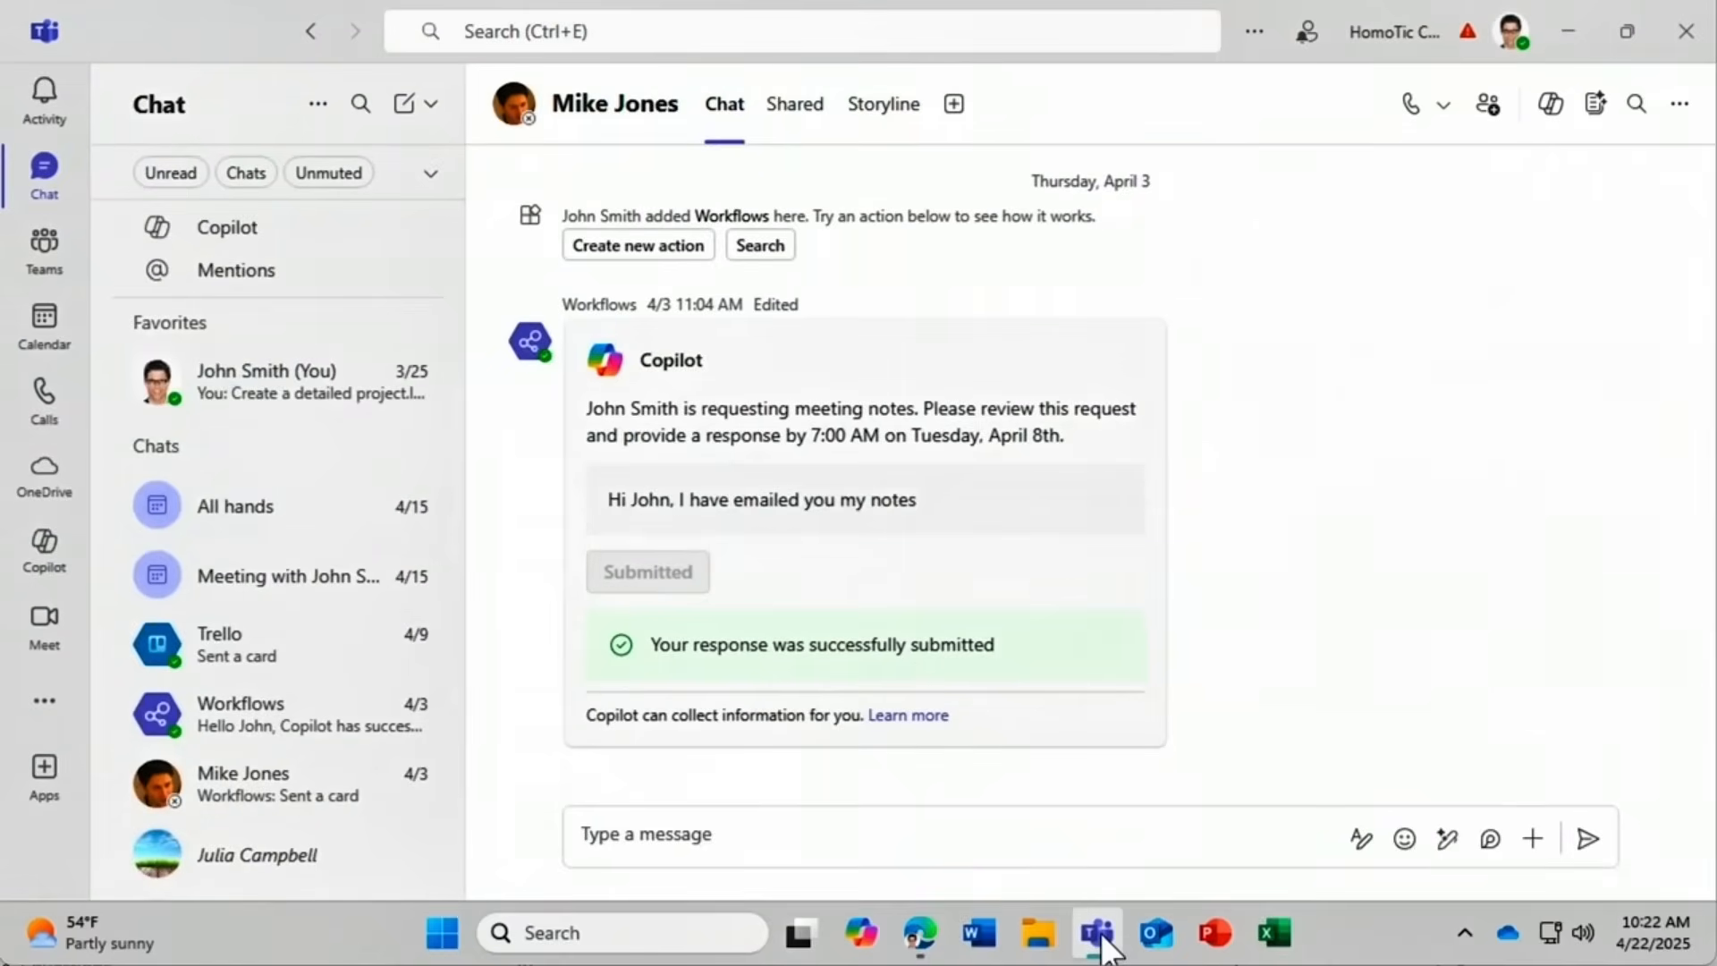
left_click(654, 824)
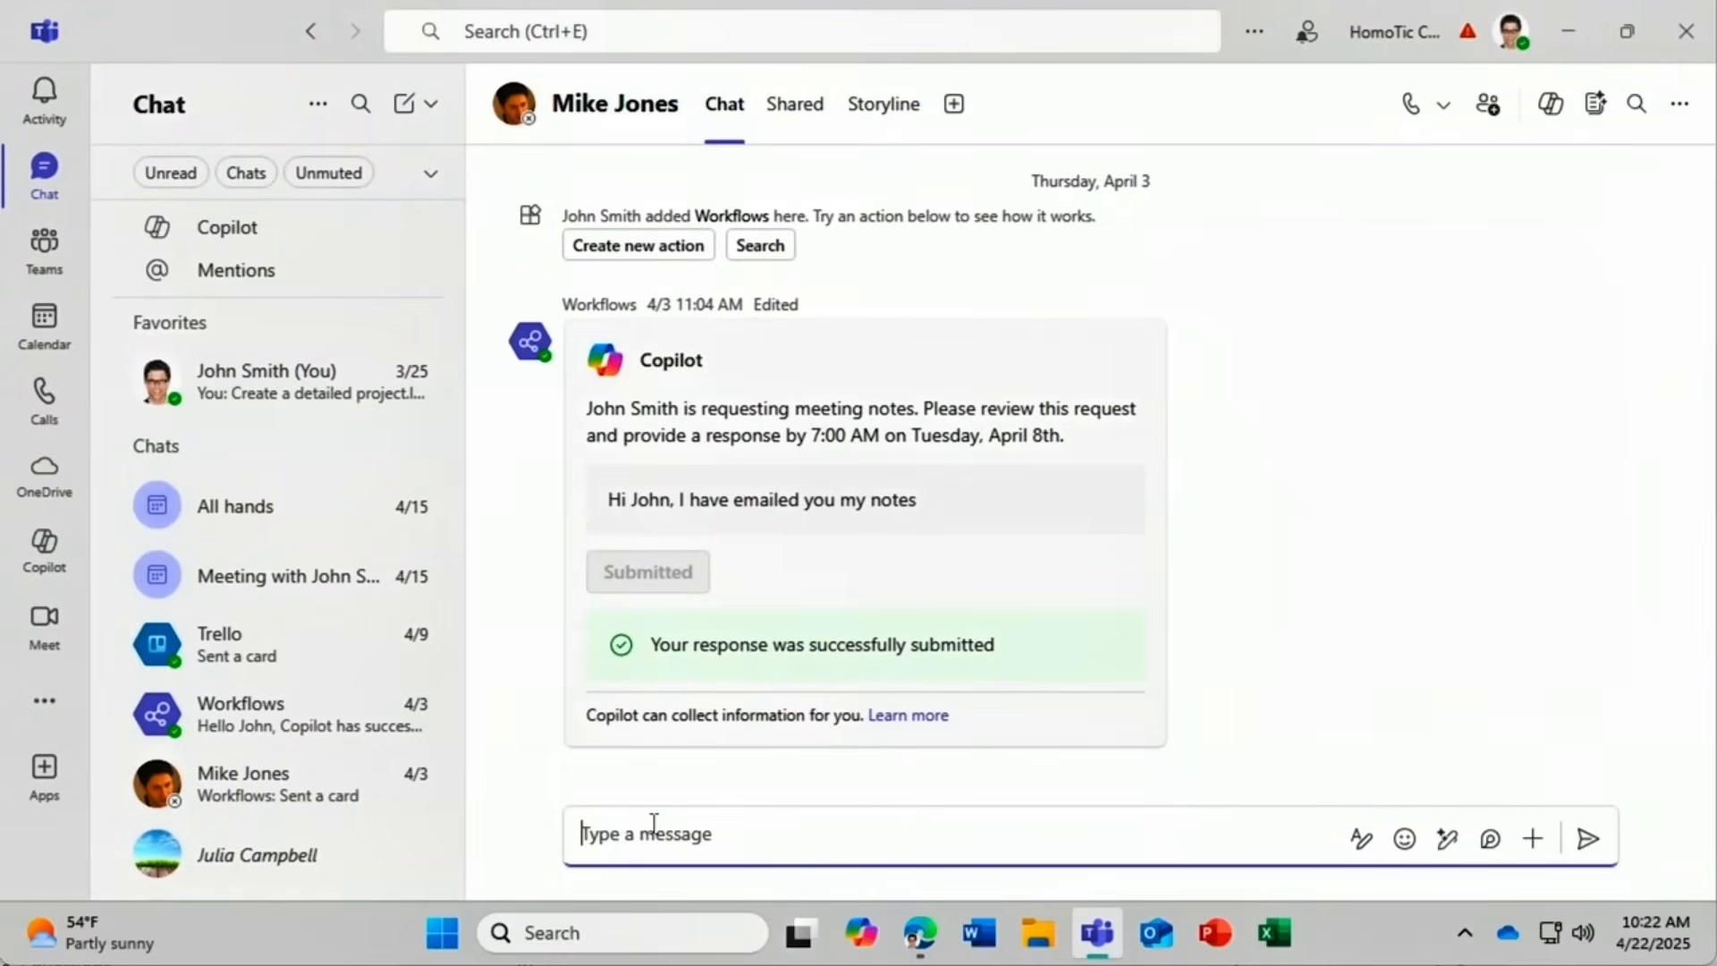
key("ctrl+v")
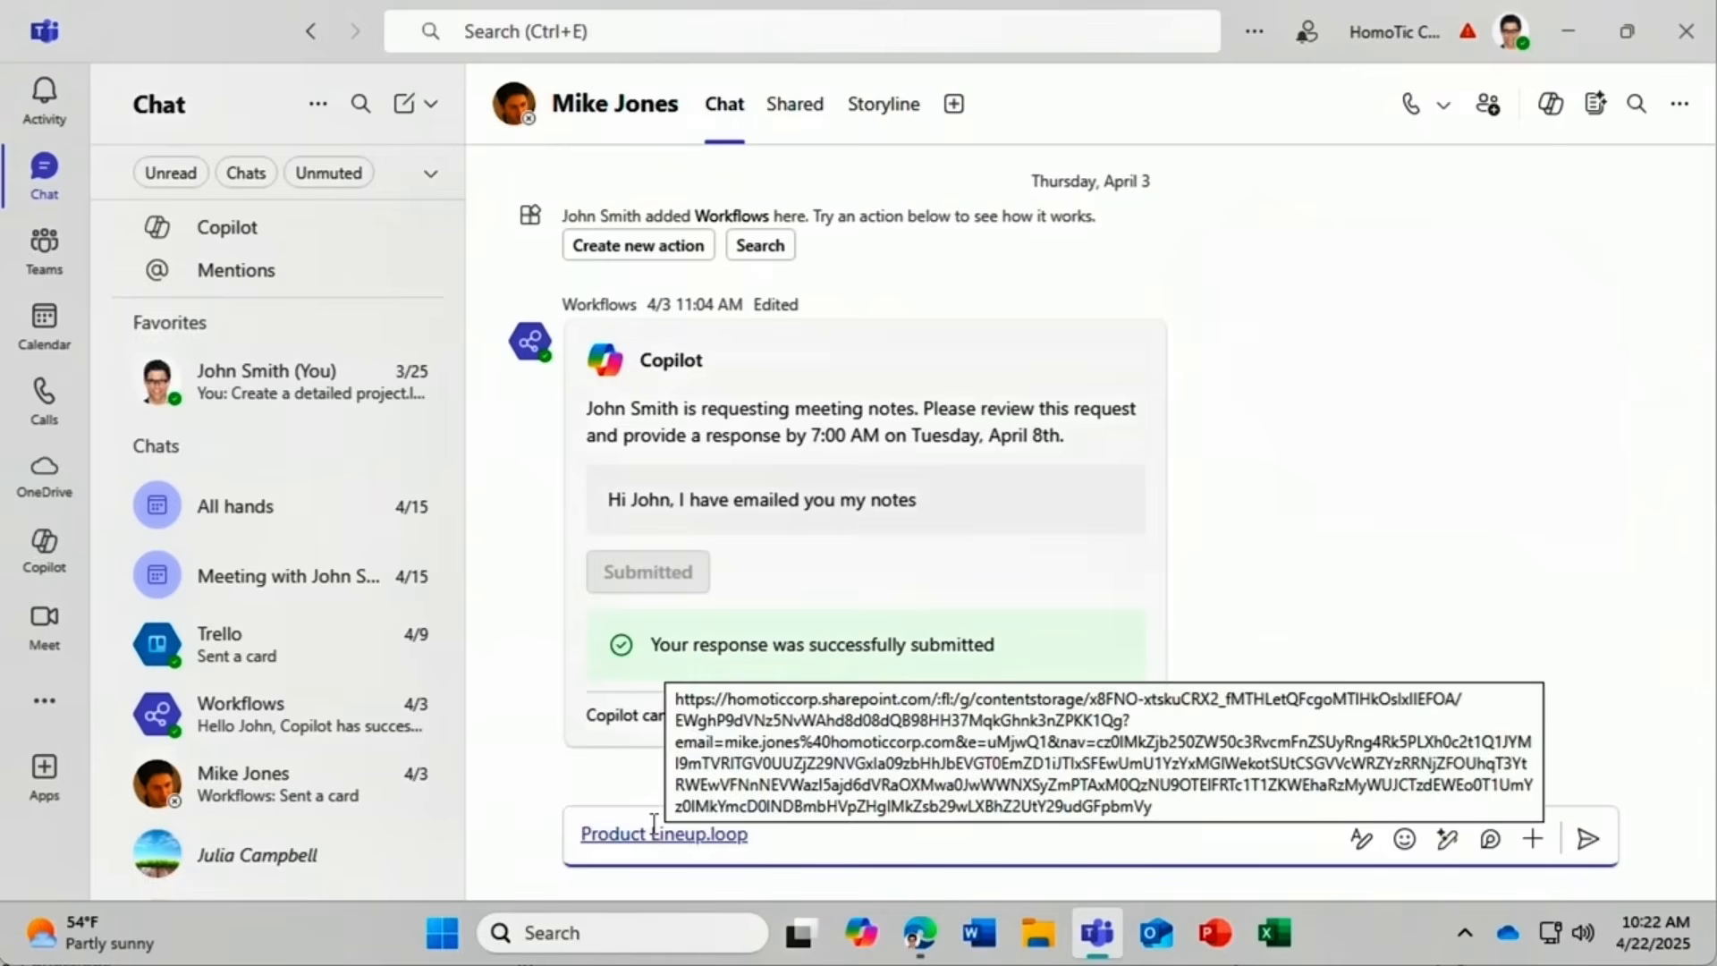
left_click(1588, 846)
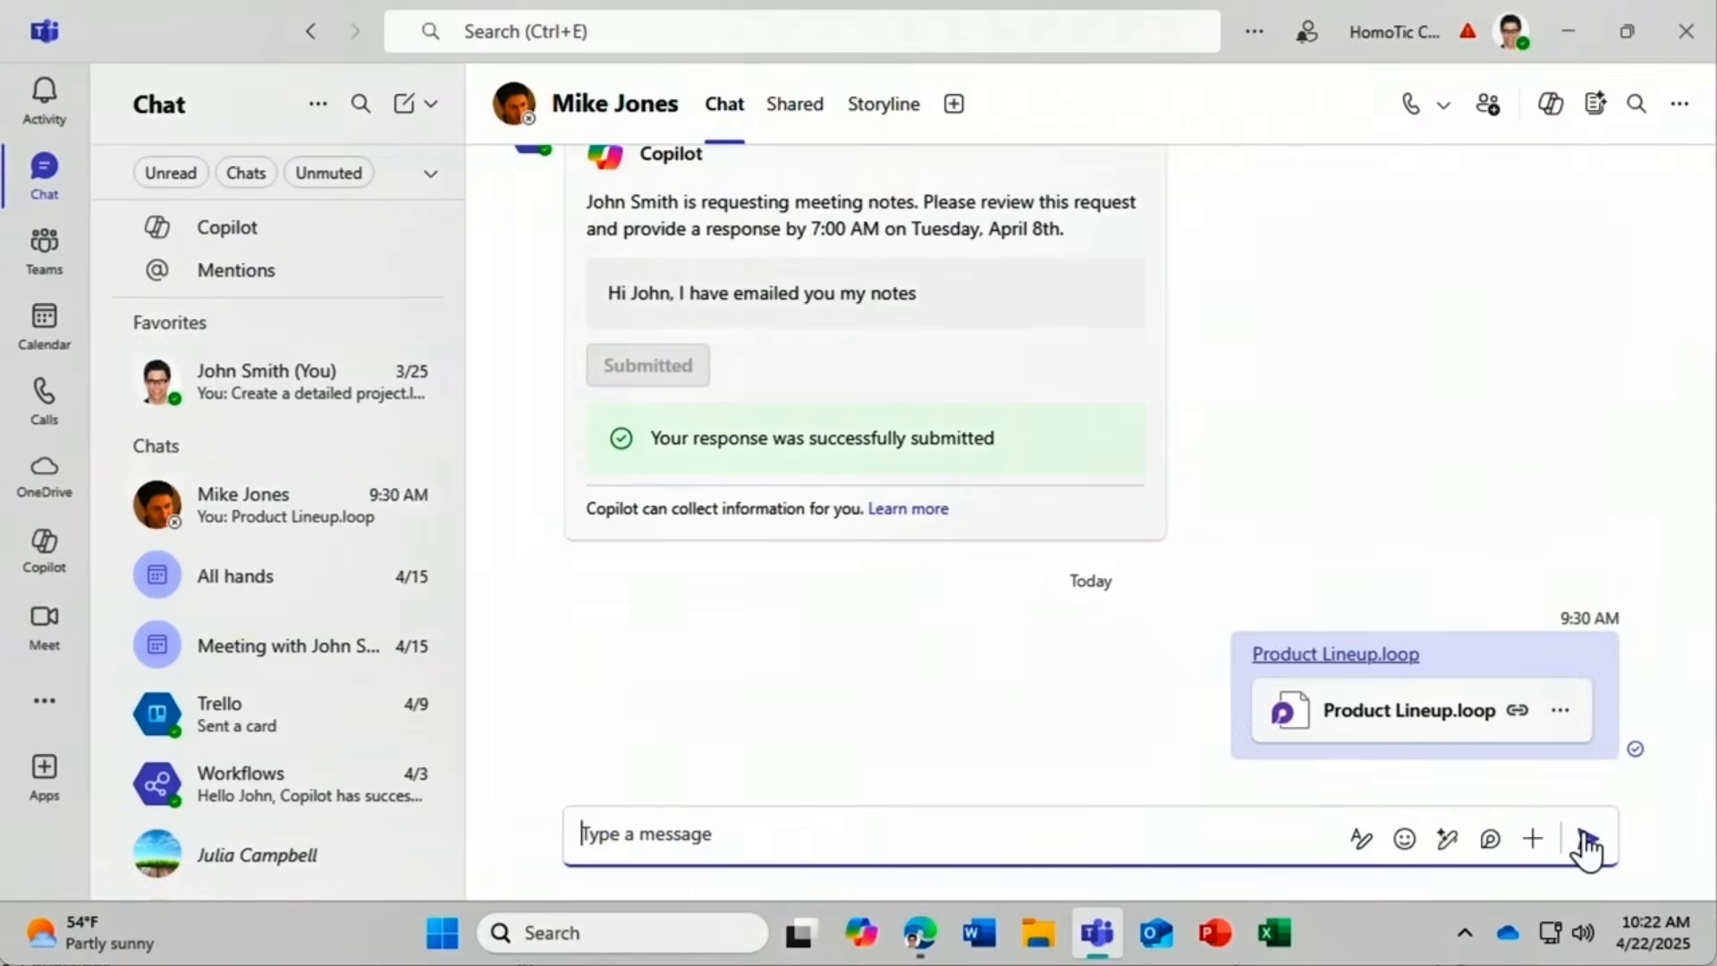
left_click(1407, 662)
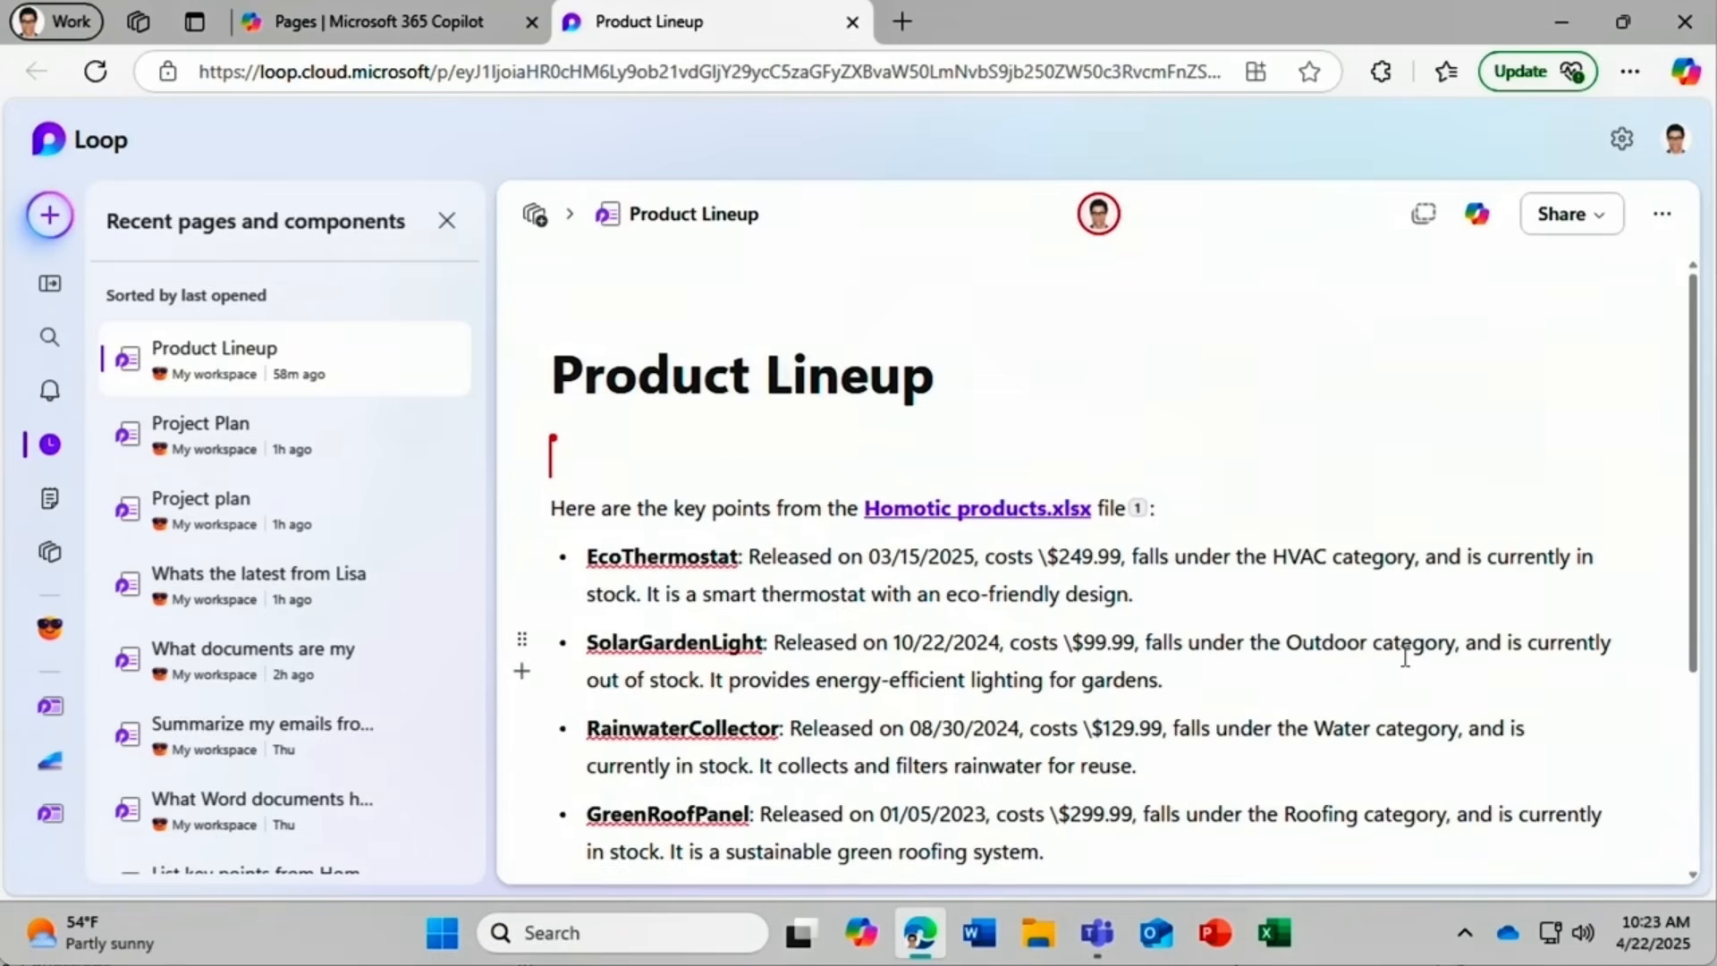
Close the Product Lineup Loop tab to return to the Copilot Pages tab.
left_click(851, 23)
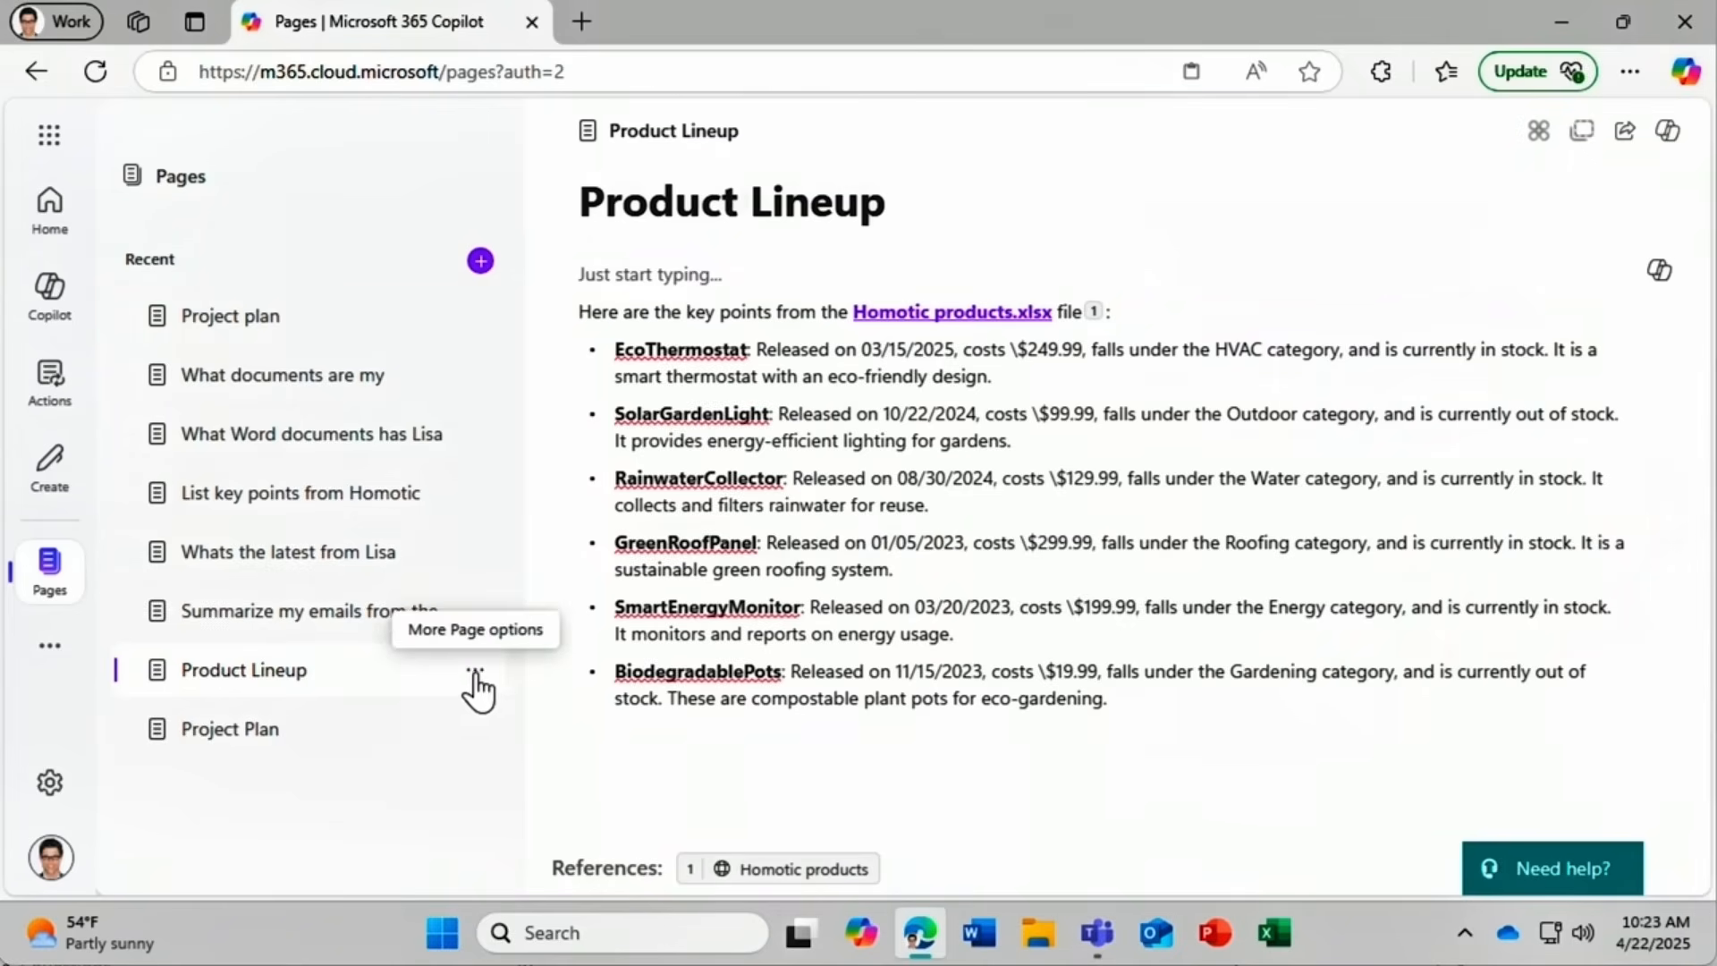
Copy the Product Lineup page as a component link editable by anyone at HomoTic Corp.
left_click(474, 673)
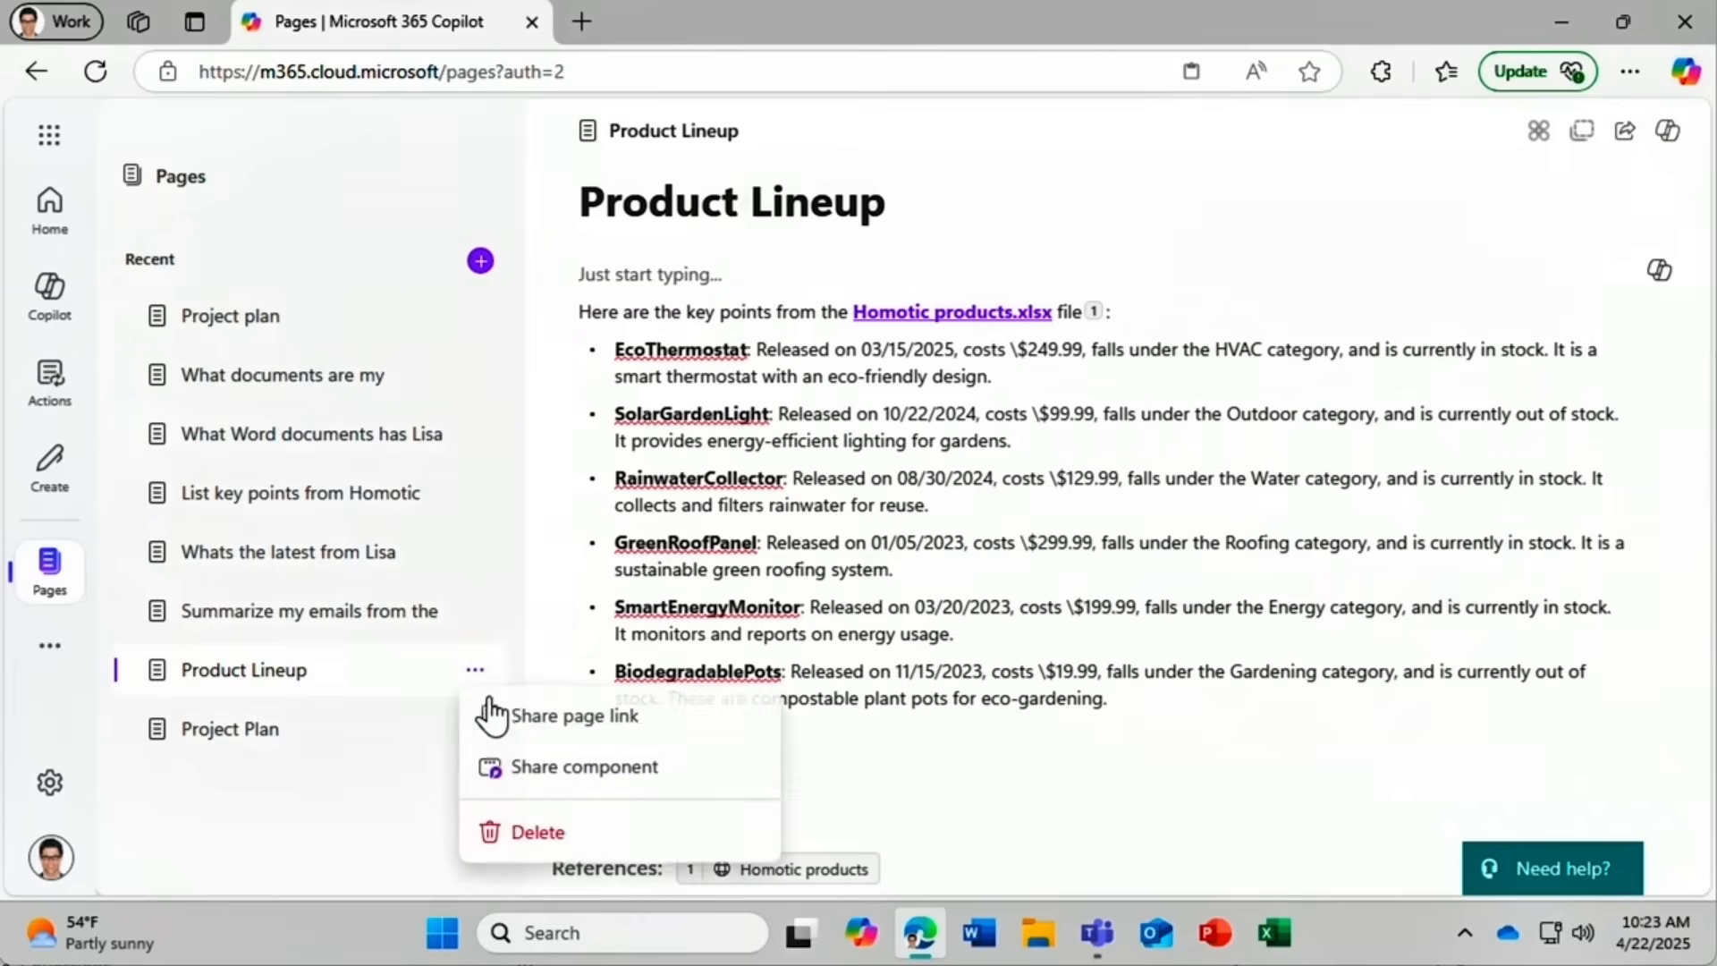
left_click(694, 780)
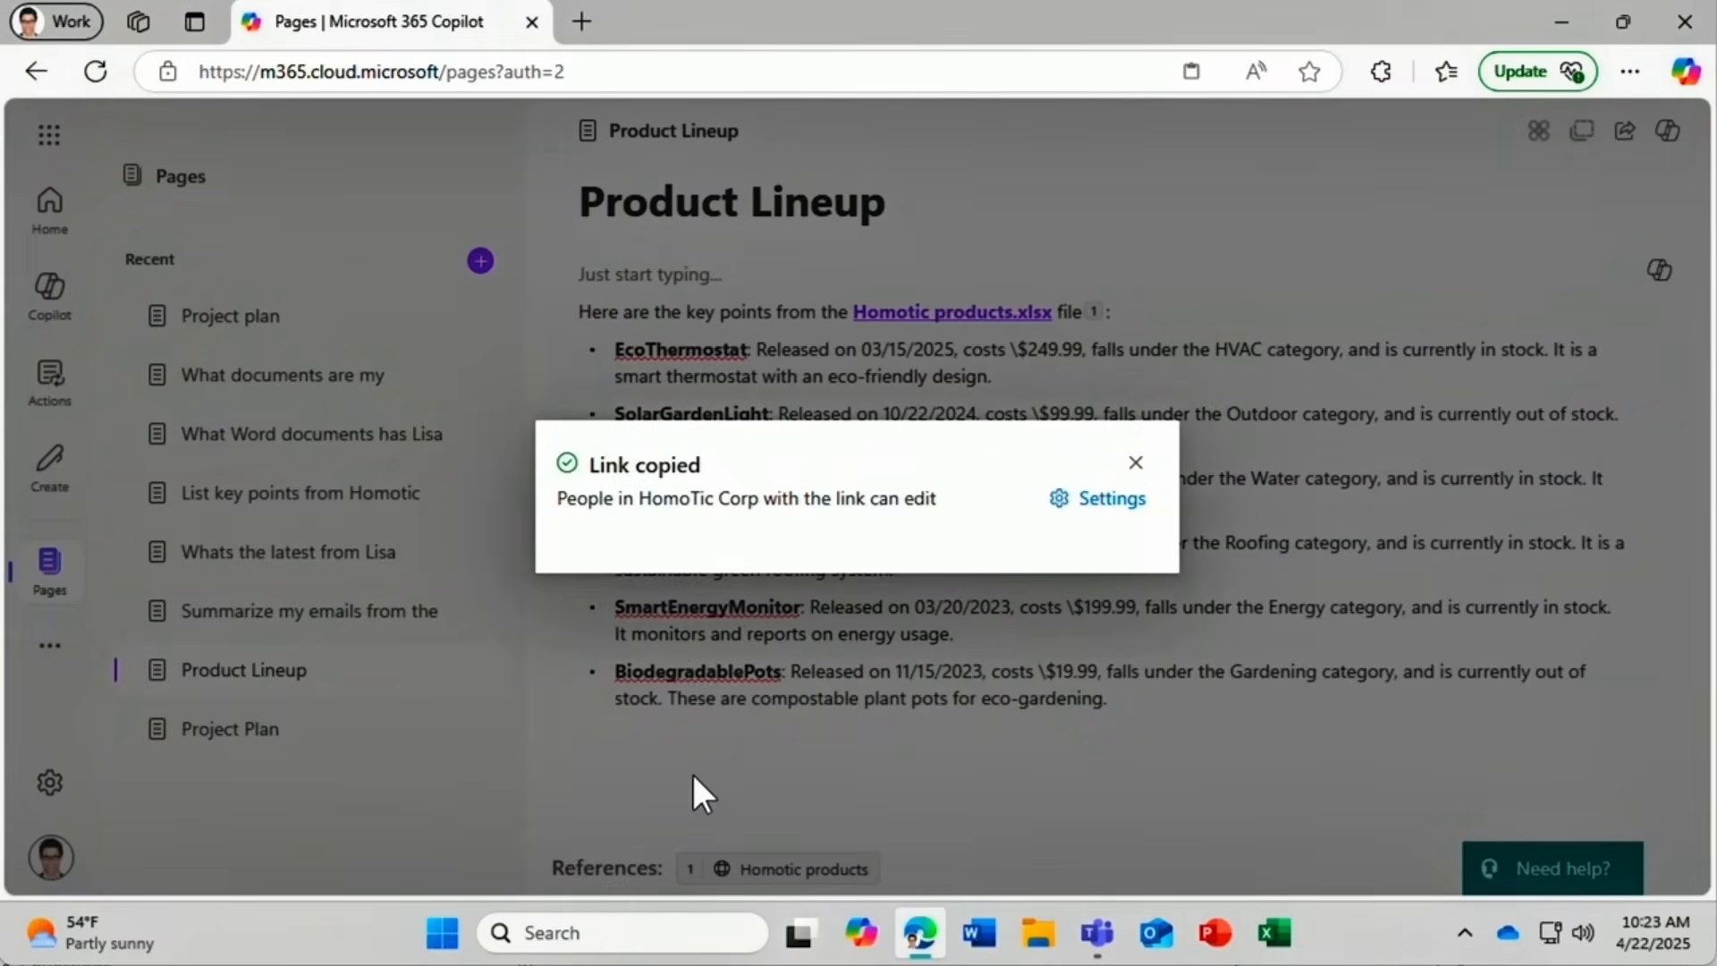
left_click(1134, 464)
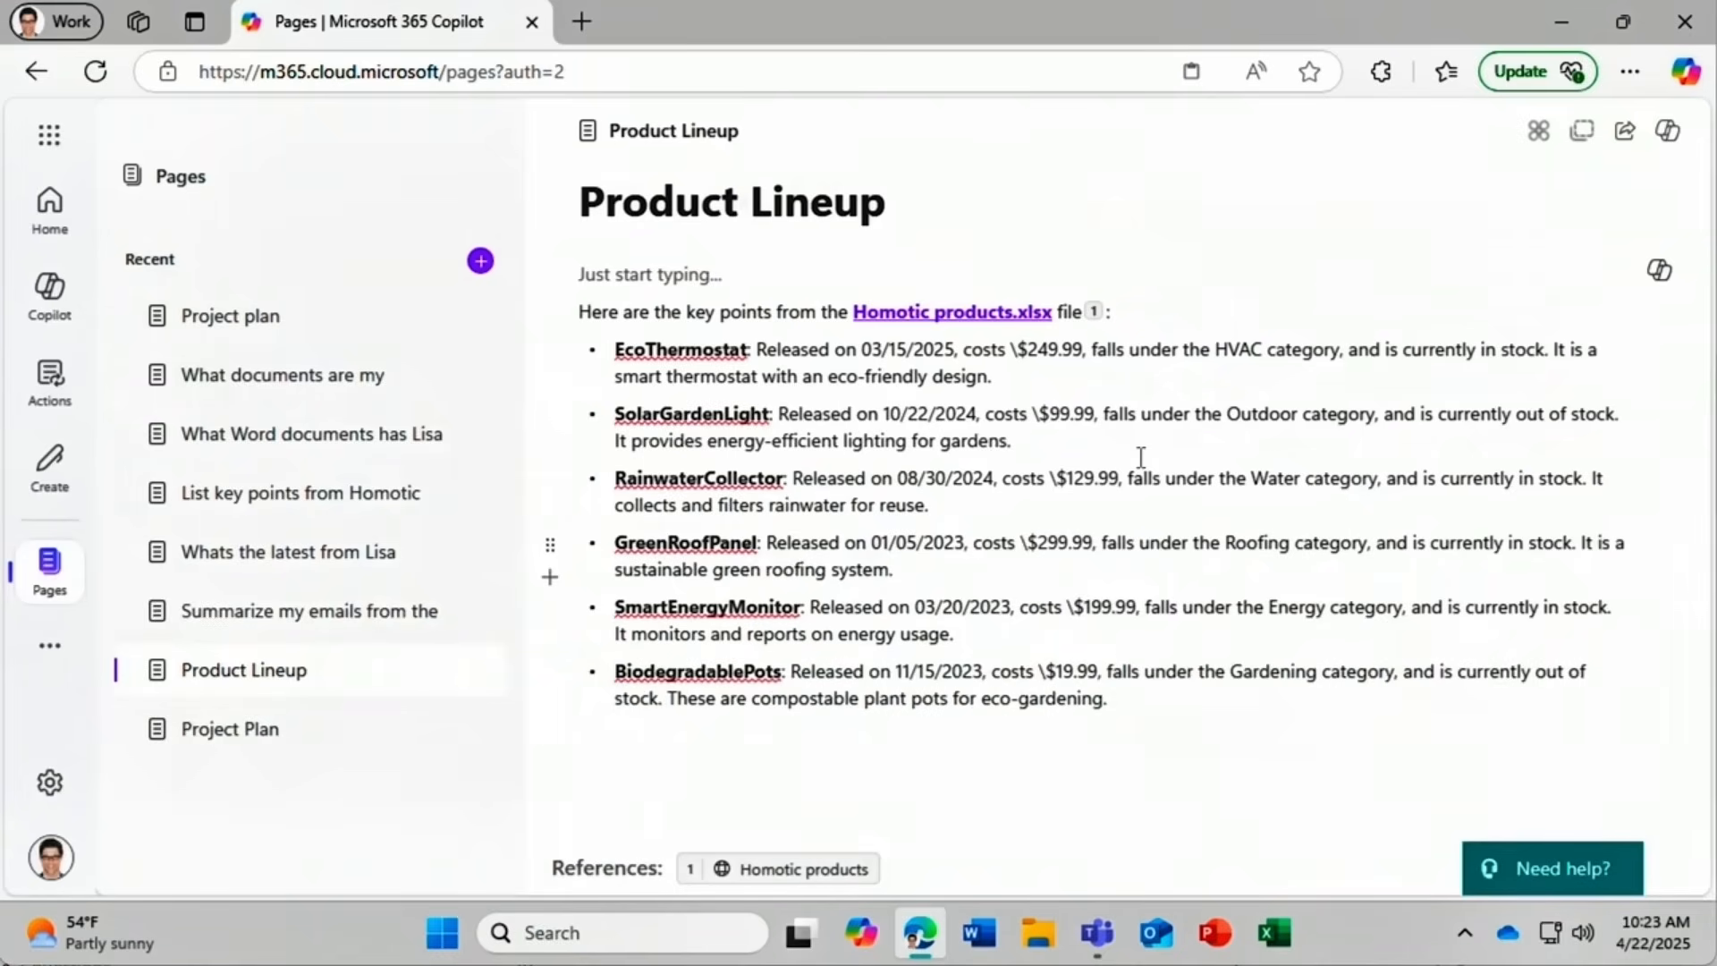
left_click(1098, 933)
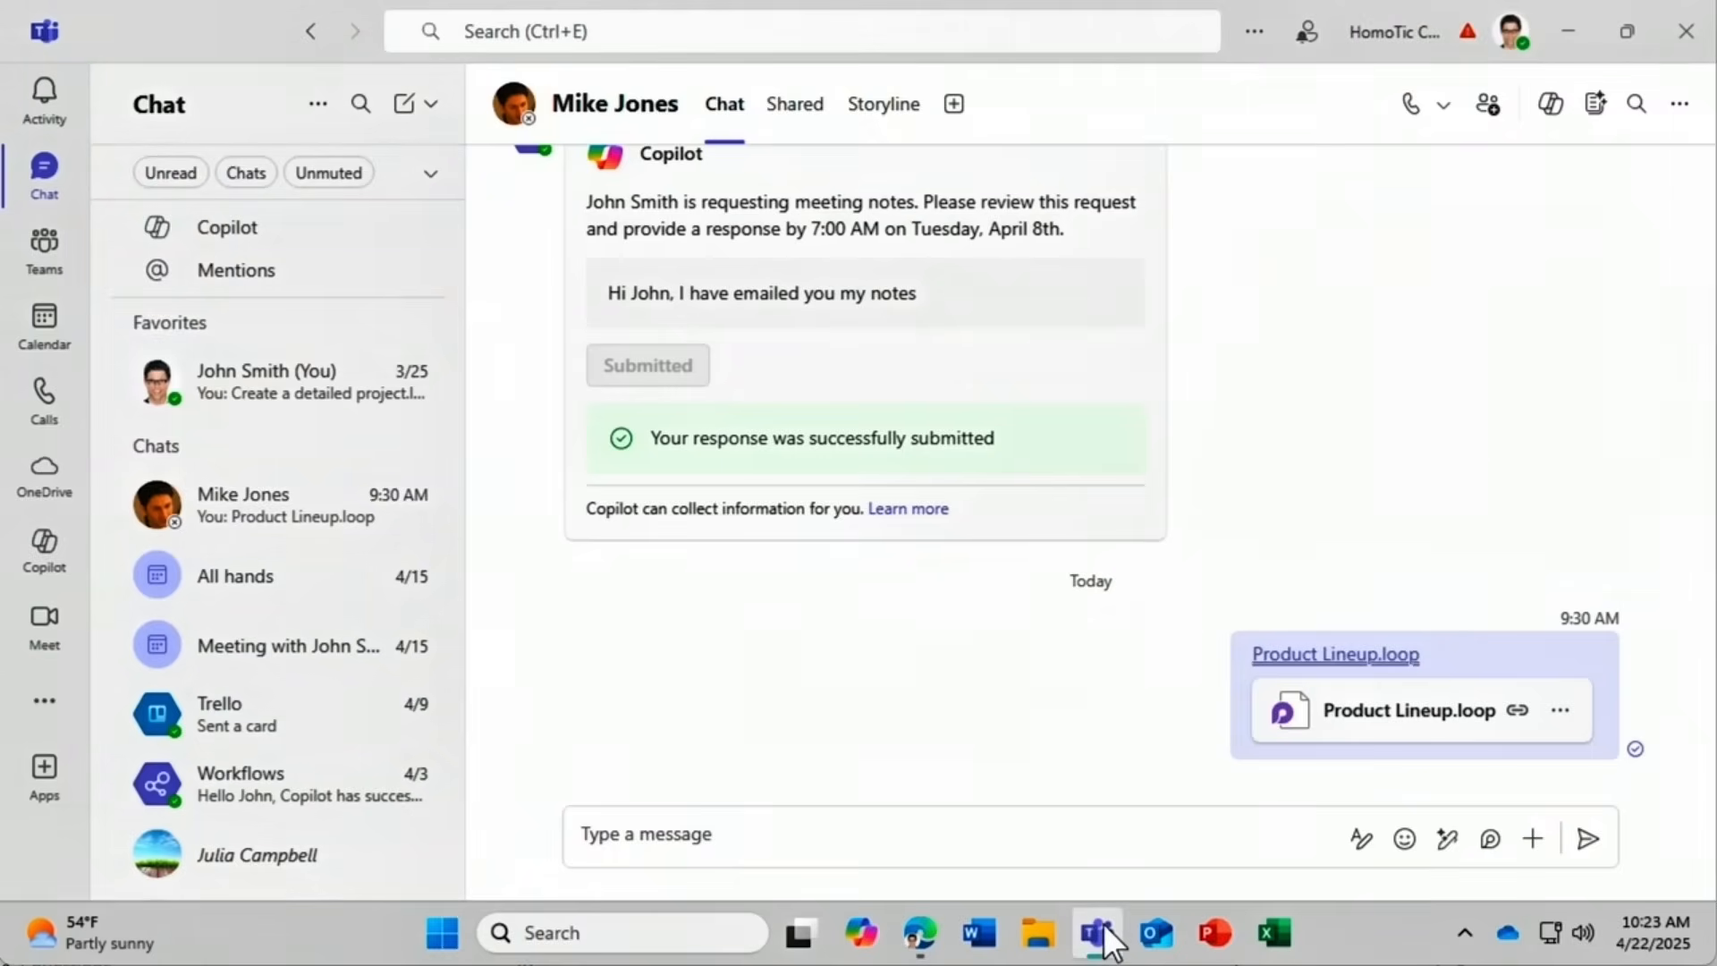
Paste and send the Product Lineup Loop component in the colleague's Teams chat, then return to Edge.
left_click(748, 824)
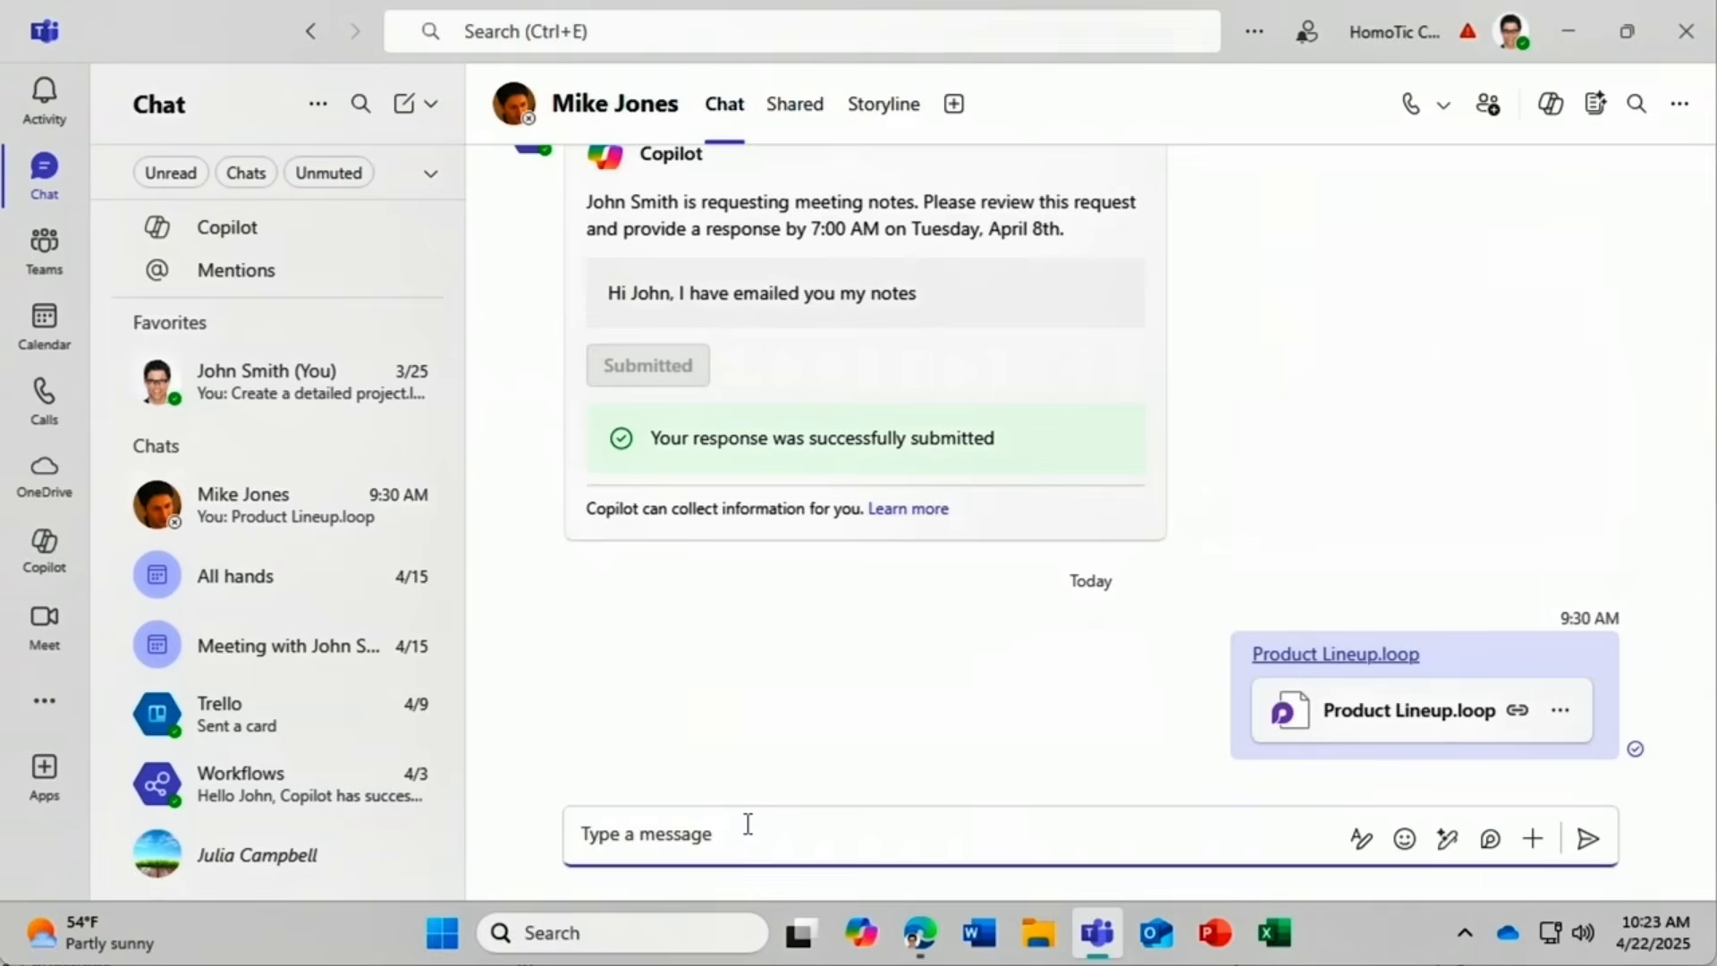
type("Product Lineup.loop")
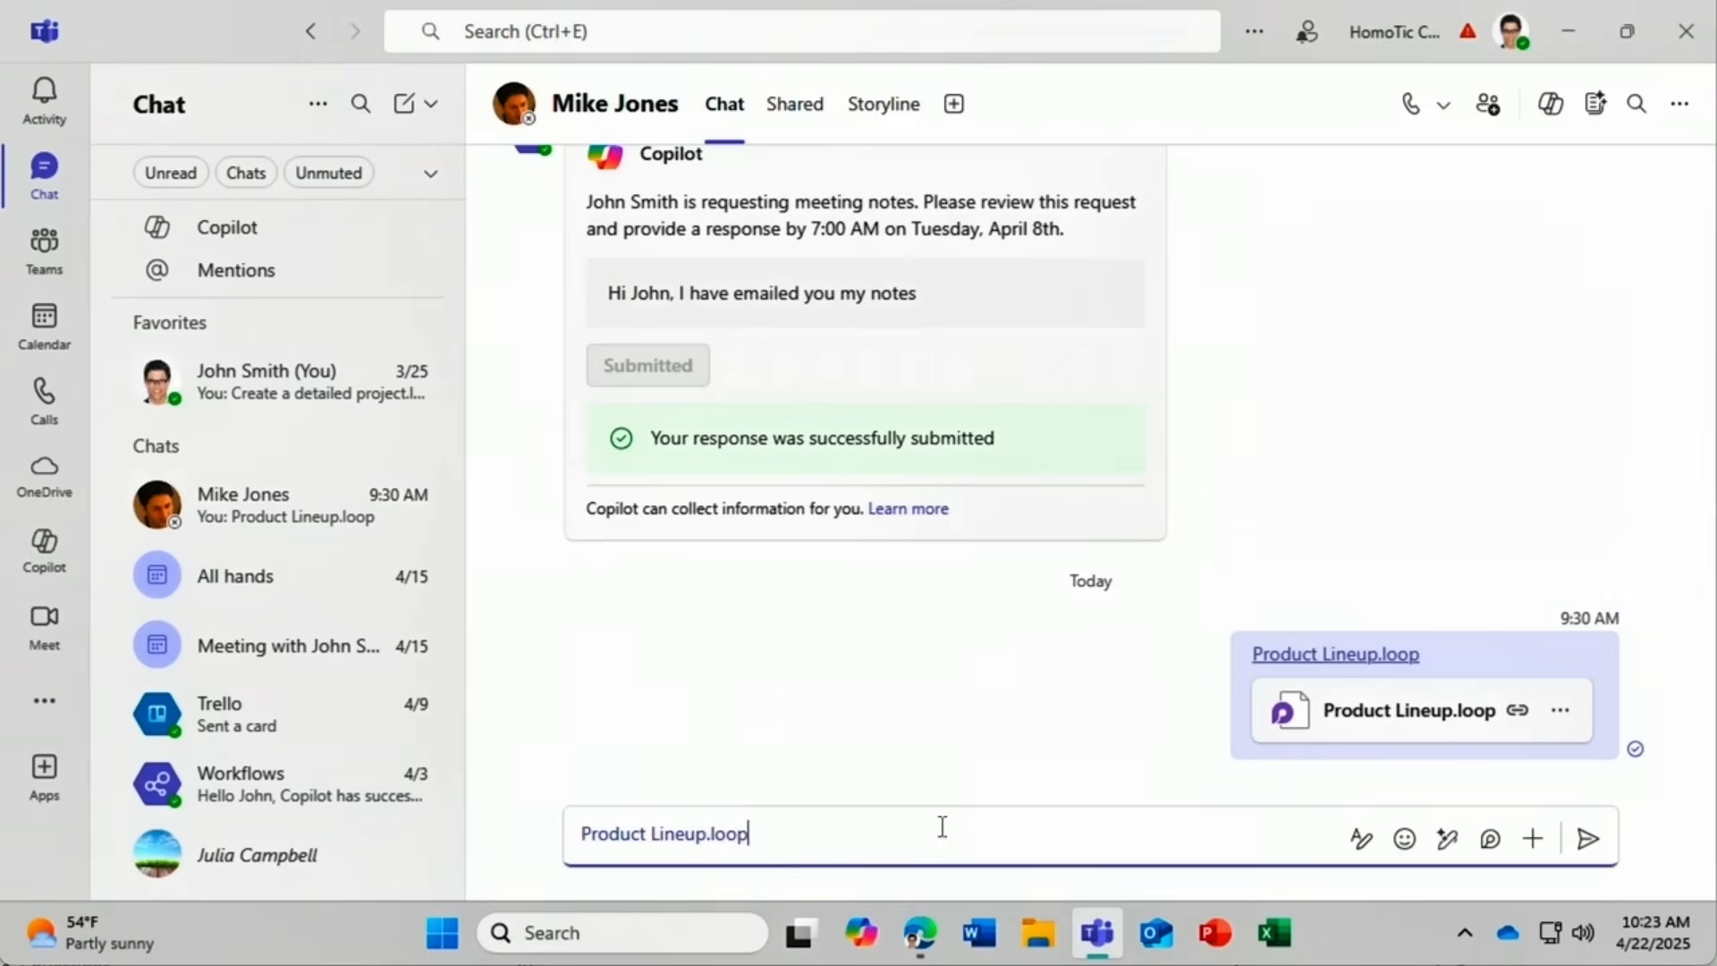
left_click(1587, 838)
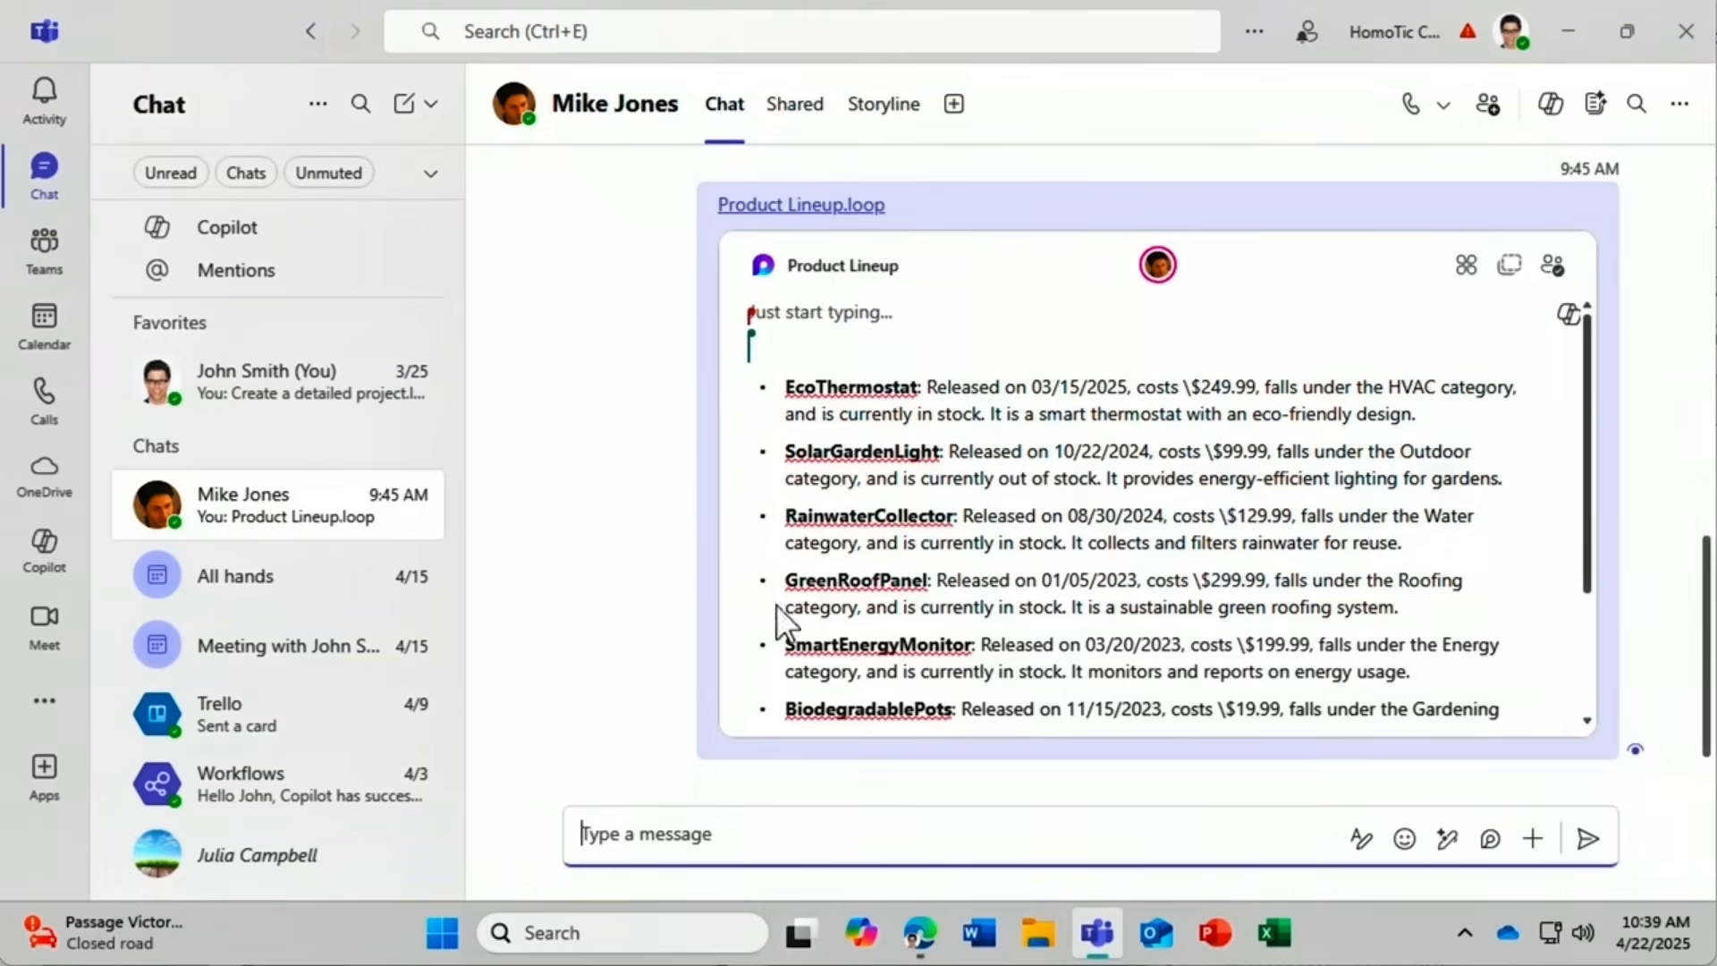
left_click(918, 934)
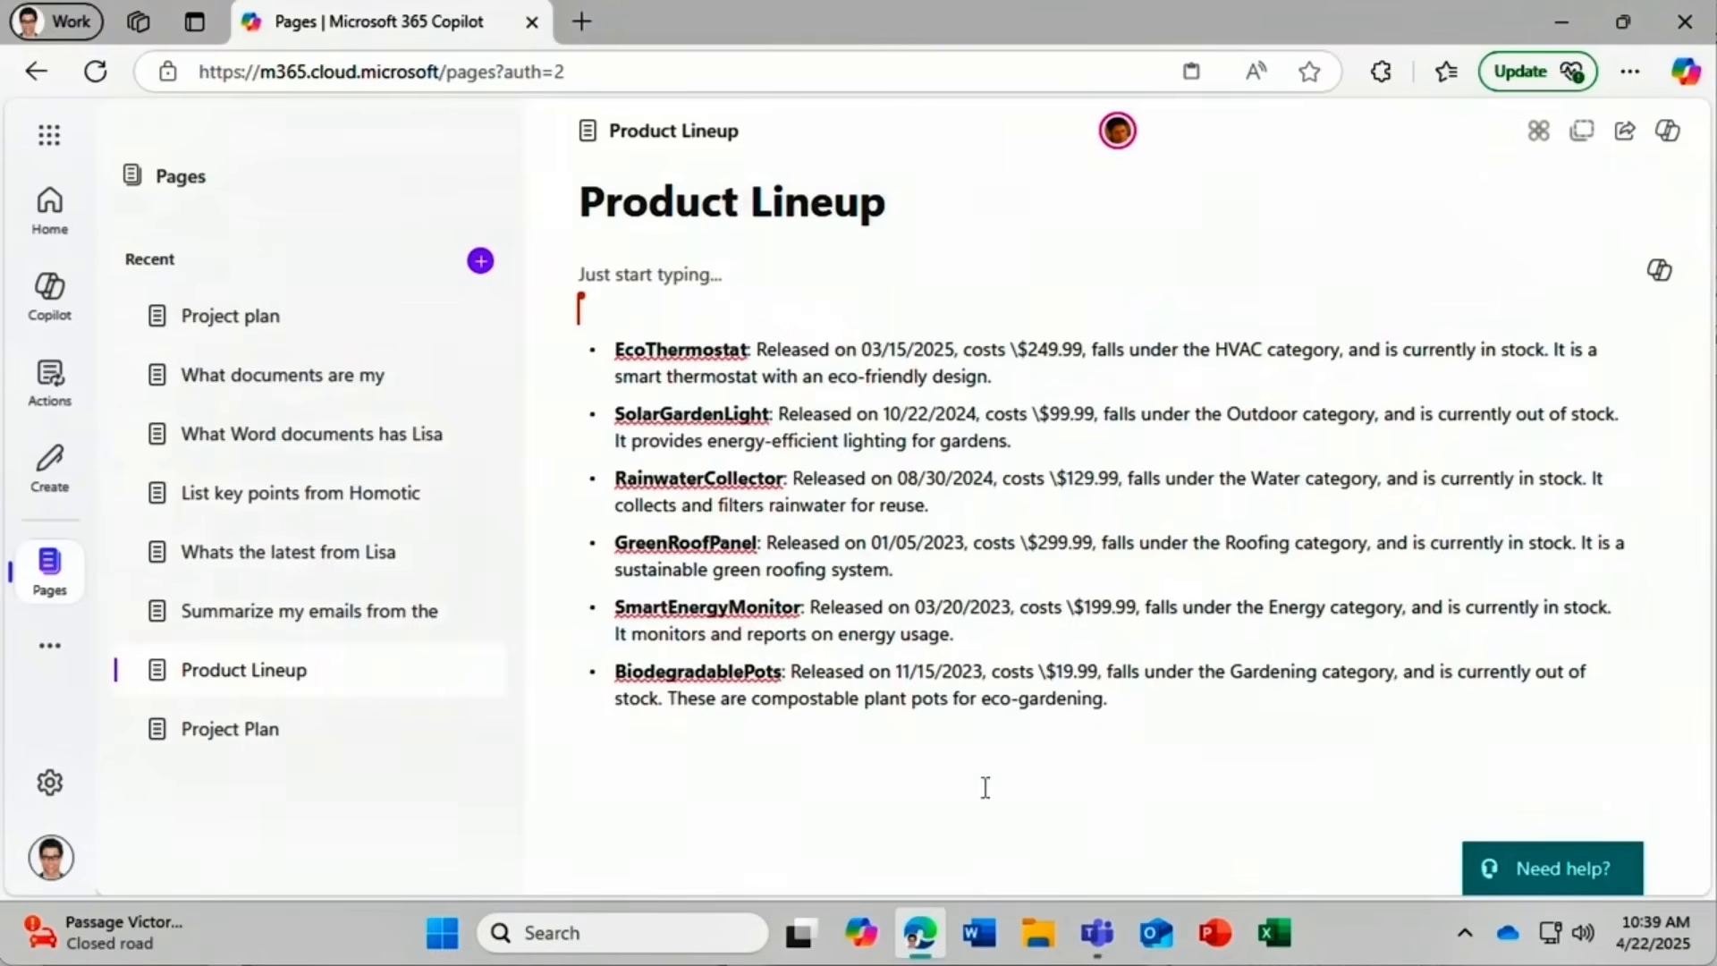
Check the component's shared locations and open 'List key points from Homotic' in Loop.
left_click(1540, 135)
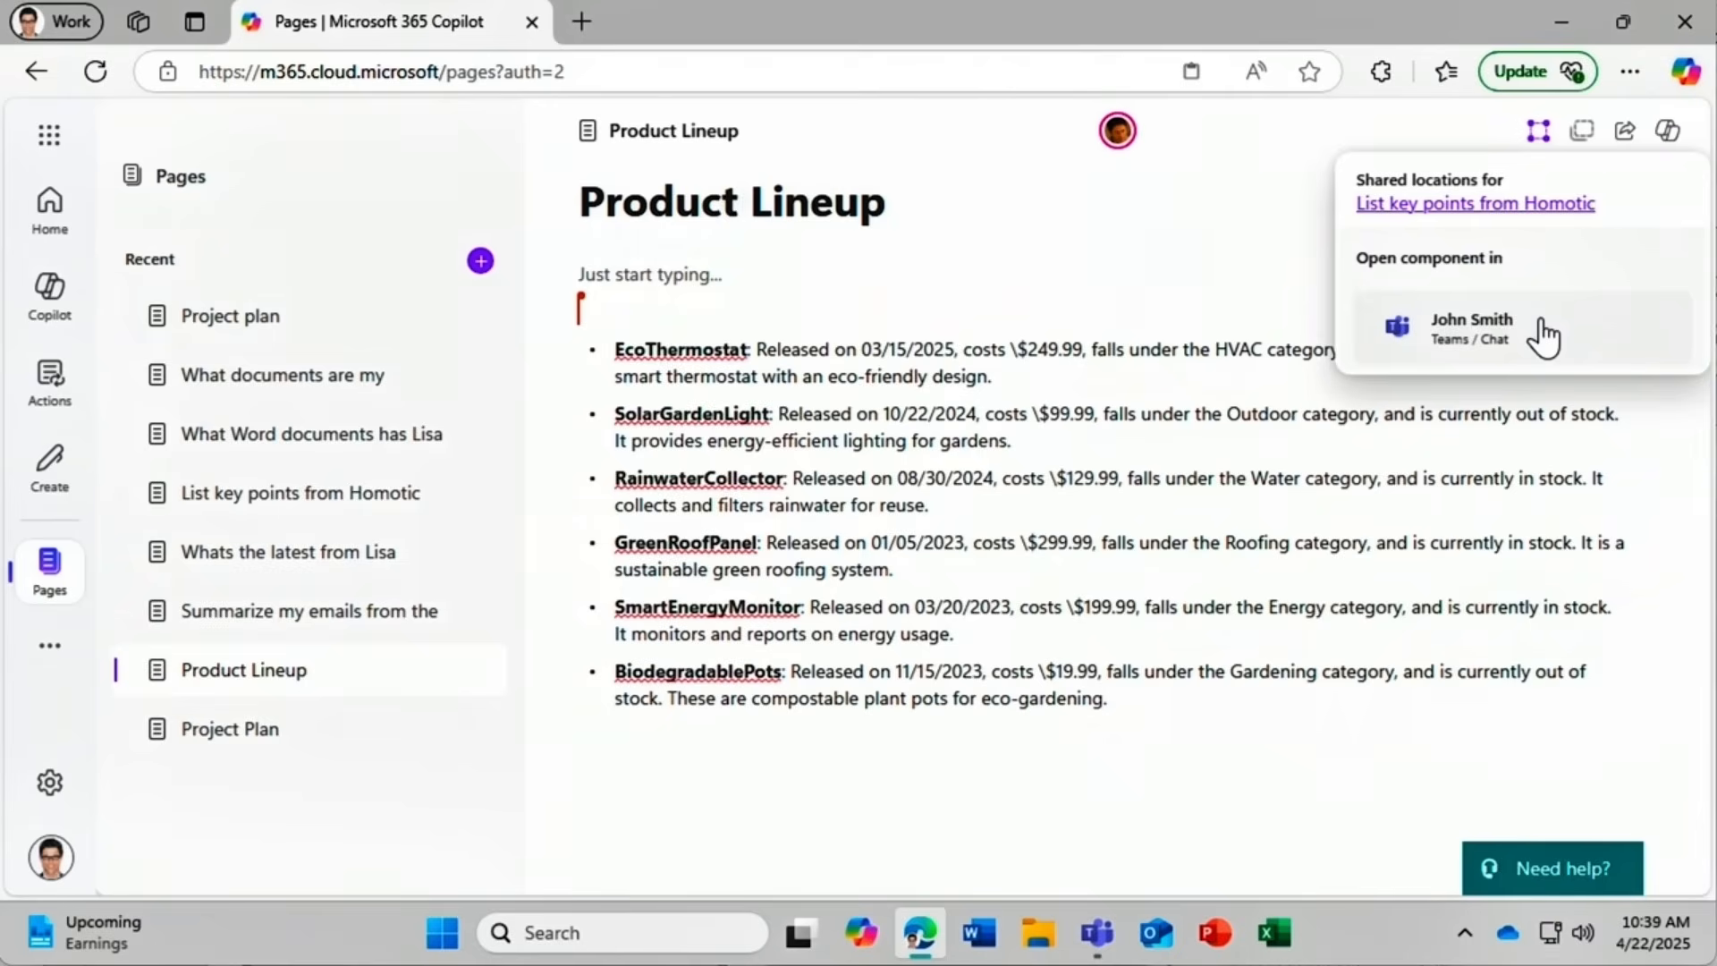
left_click(1552, 206)
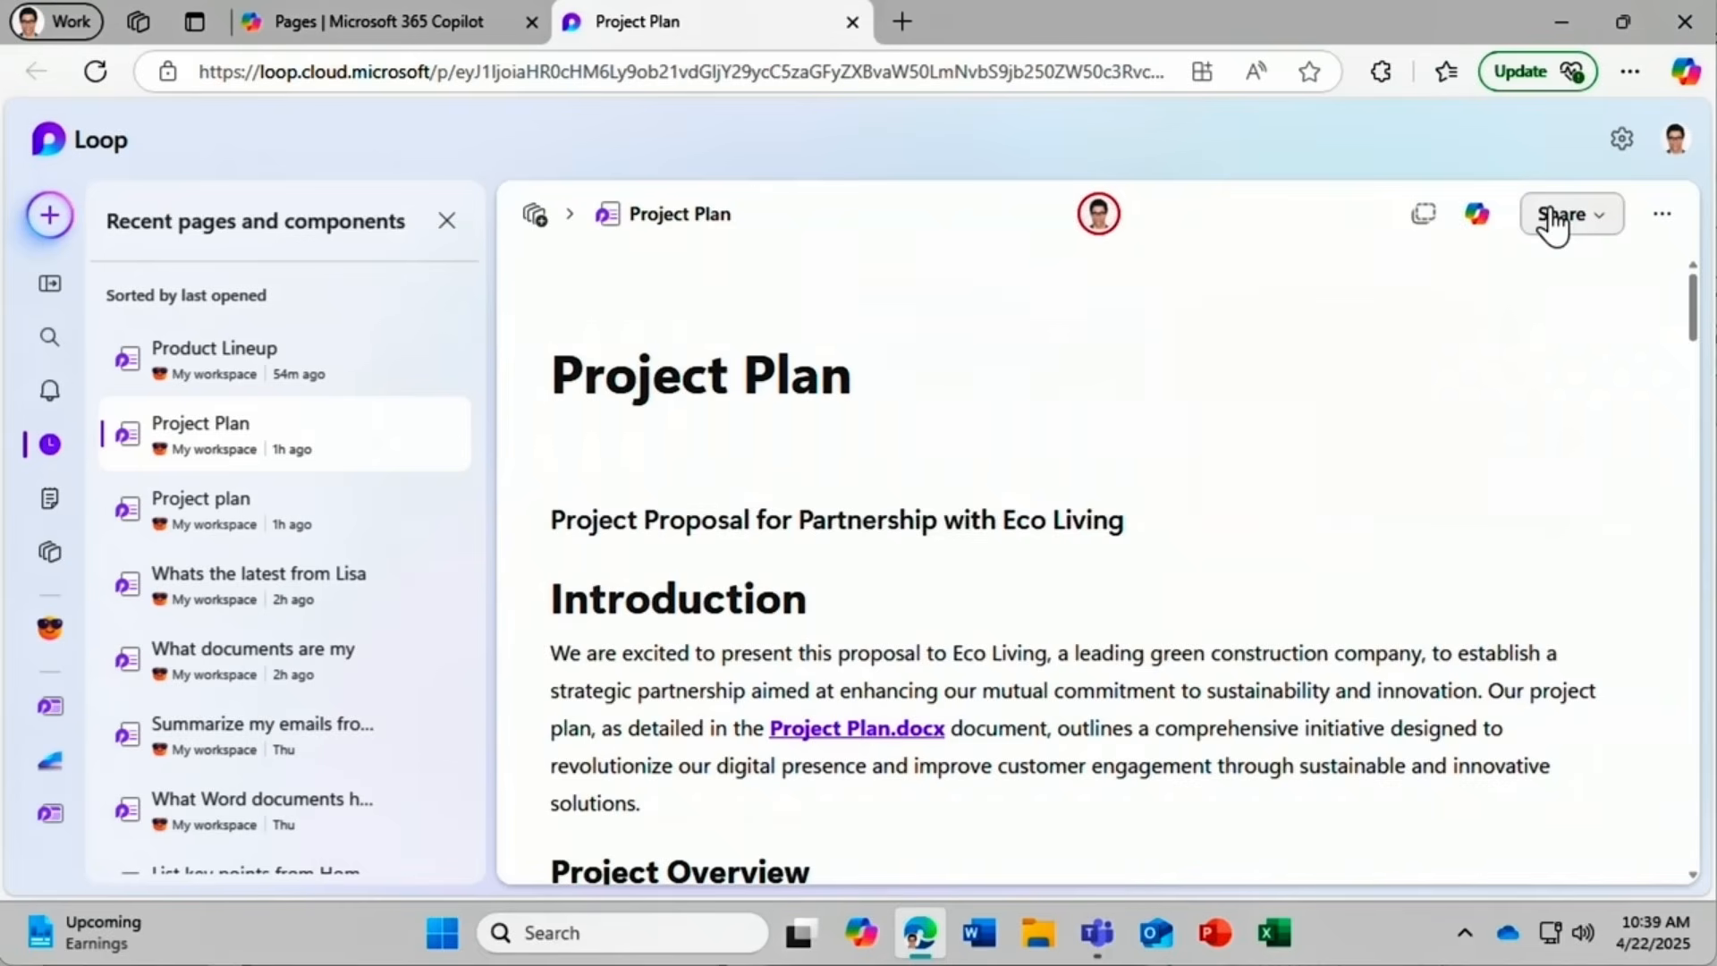
Print the Project Plan page to a PDF saved on the Desktop, then close its tab.
left_click(1661, 215)
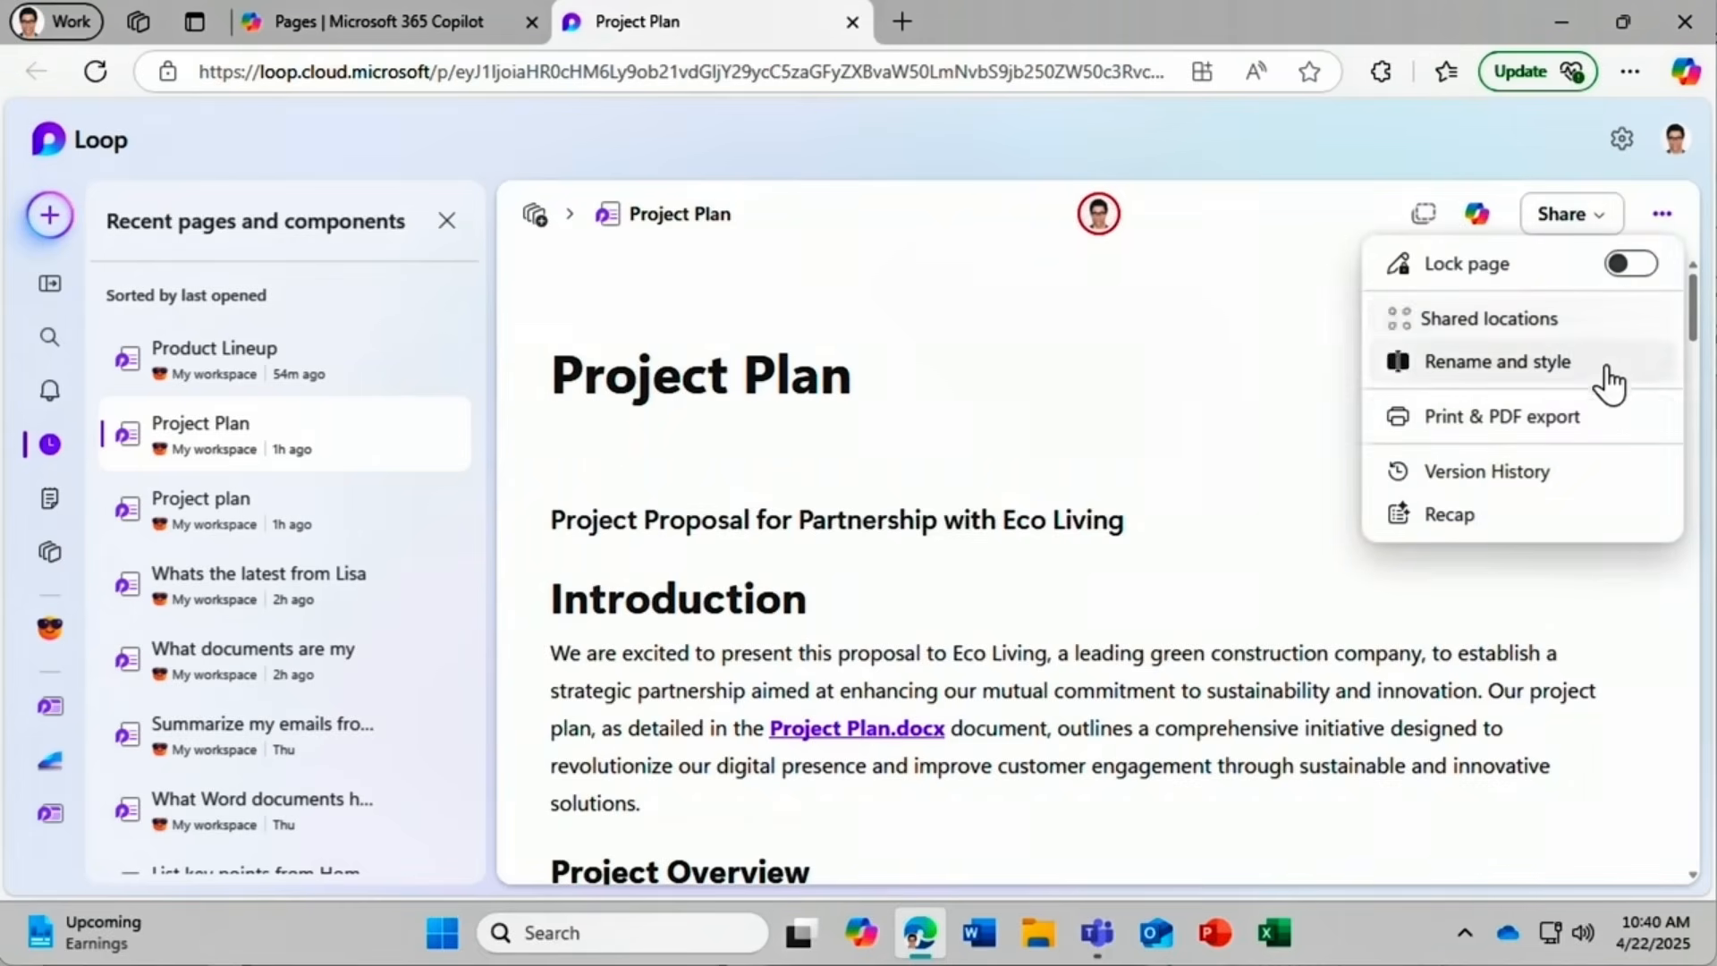
left_click(1607, 435)
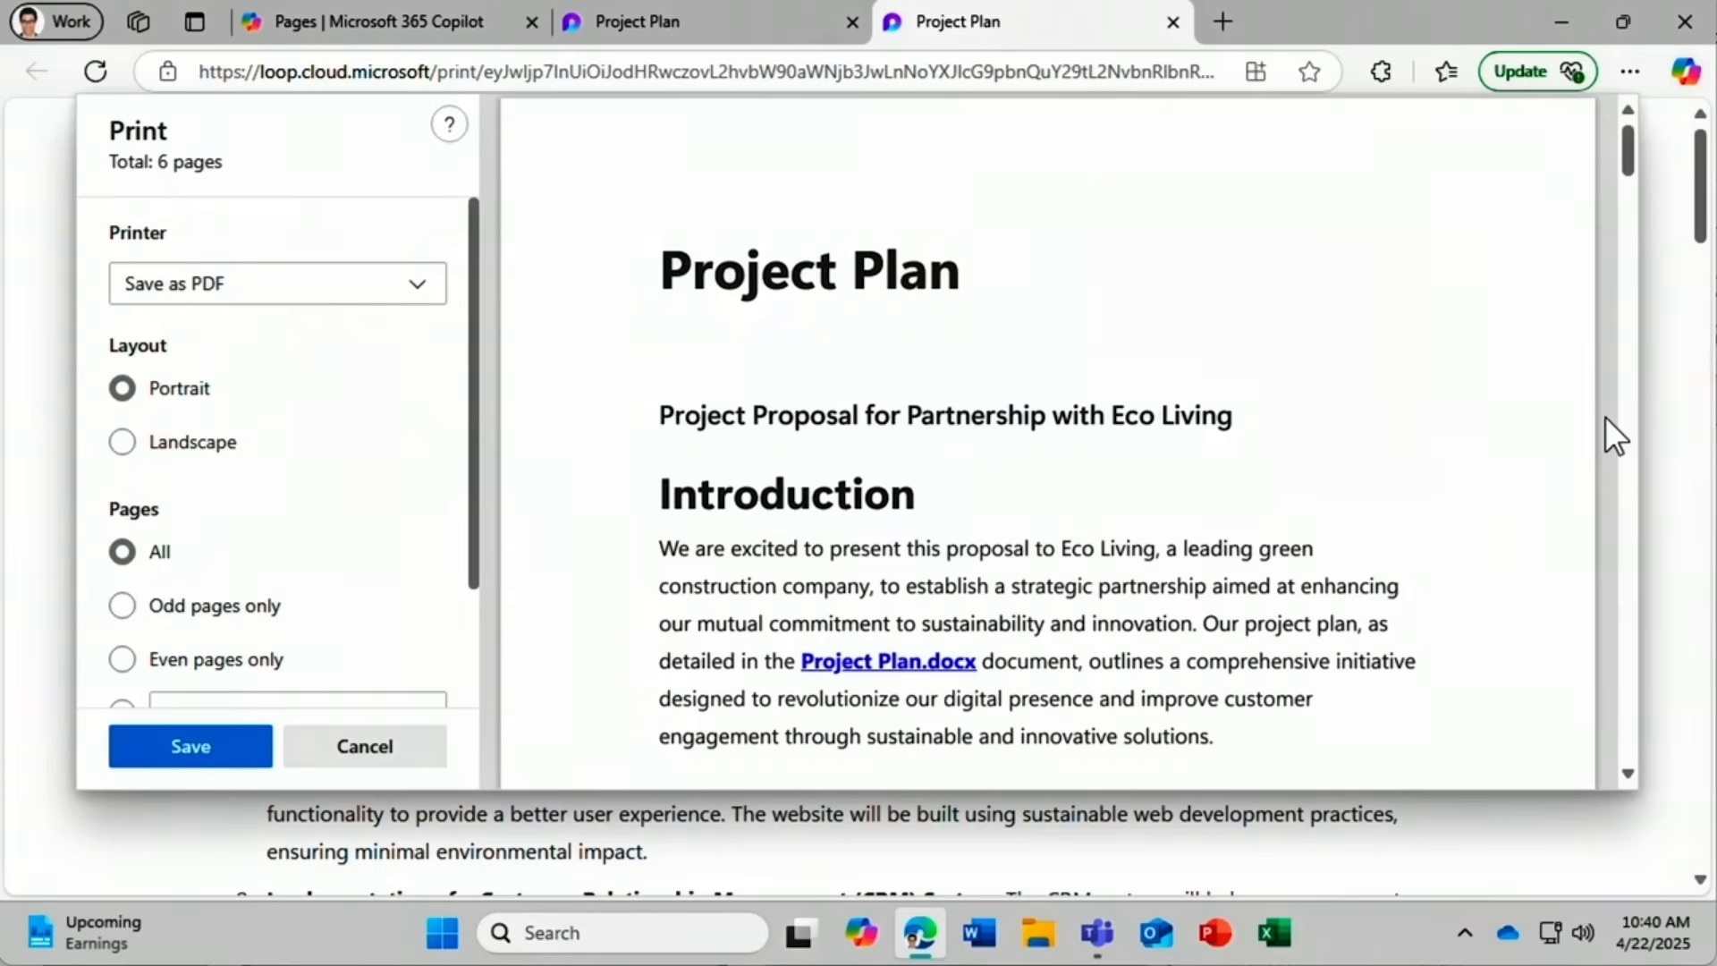
left_click(366, 296)
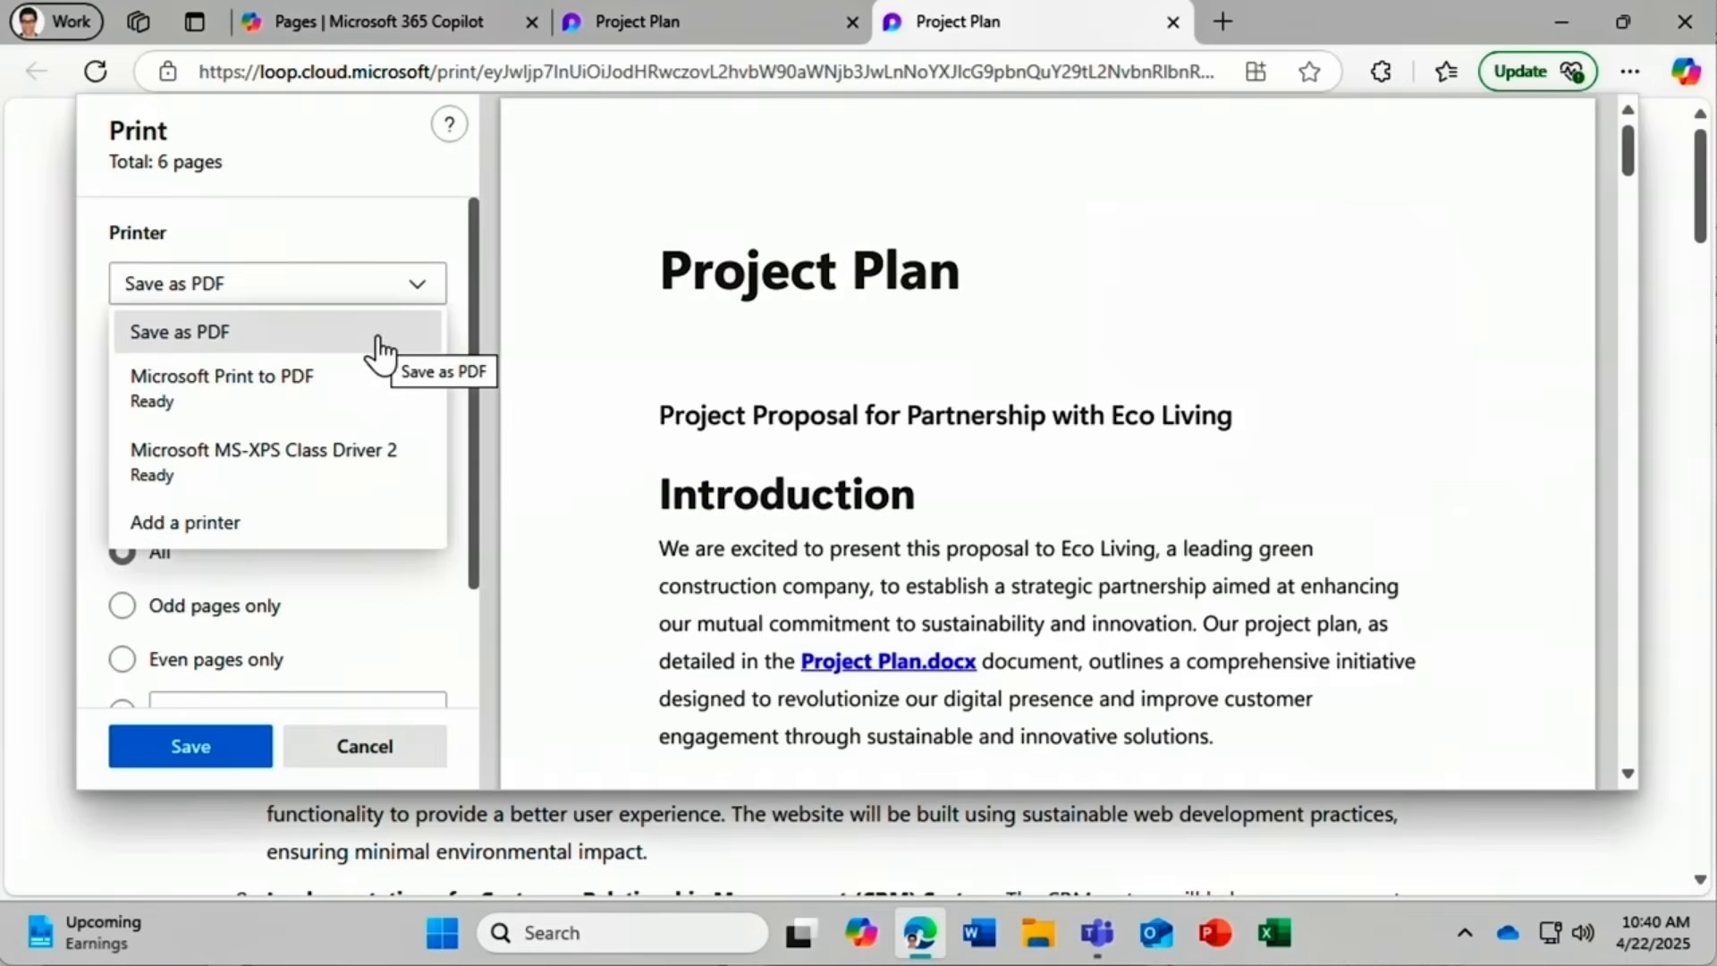
left_click(377, 344)
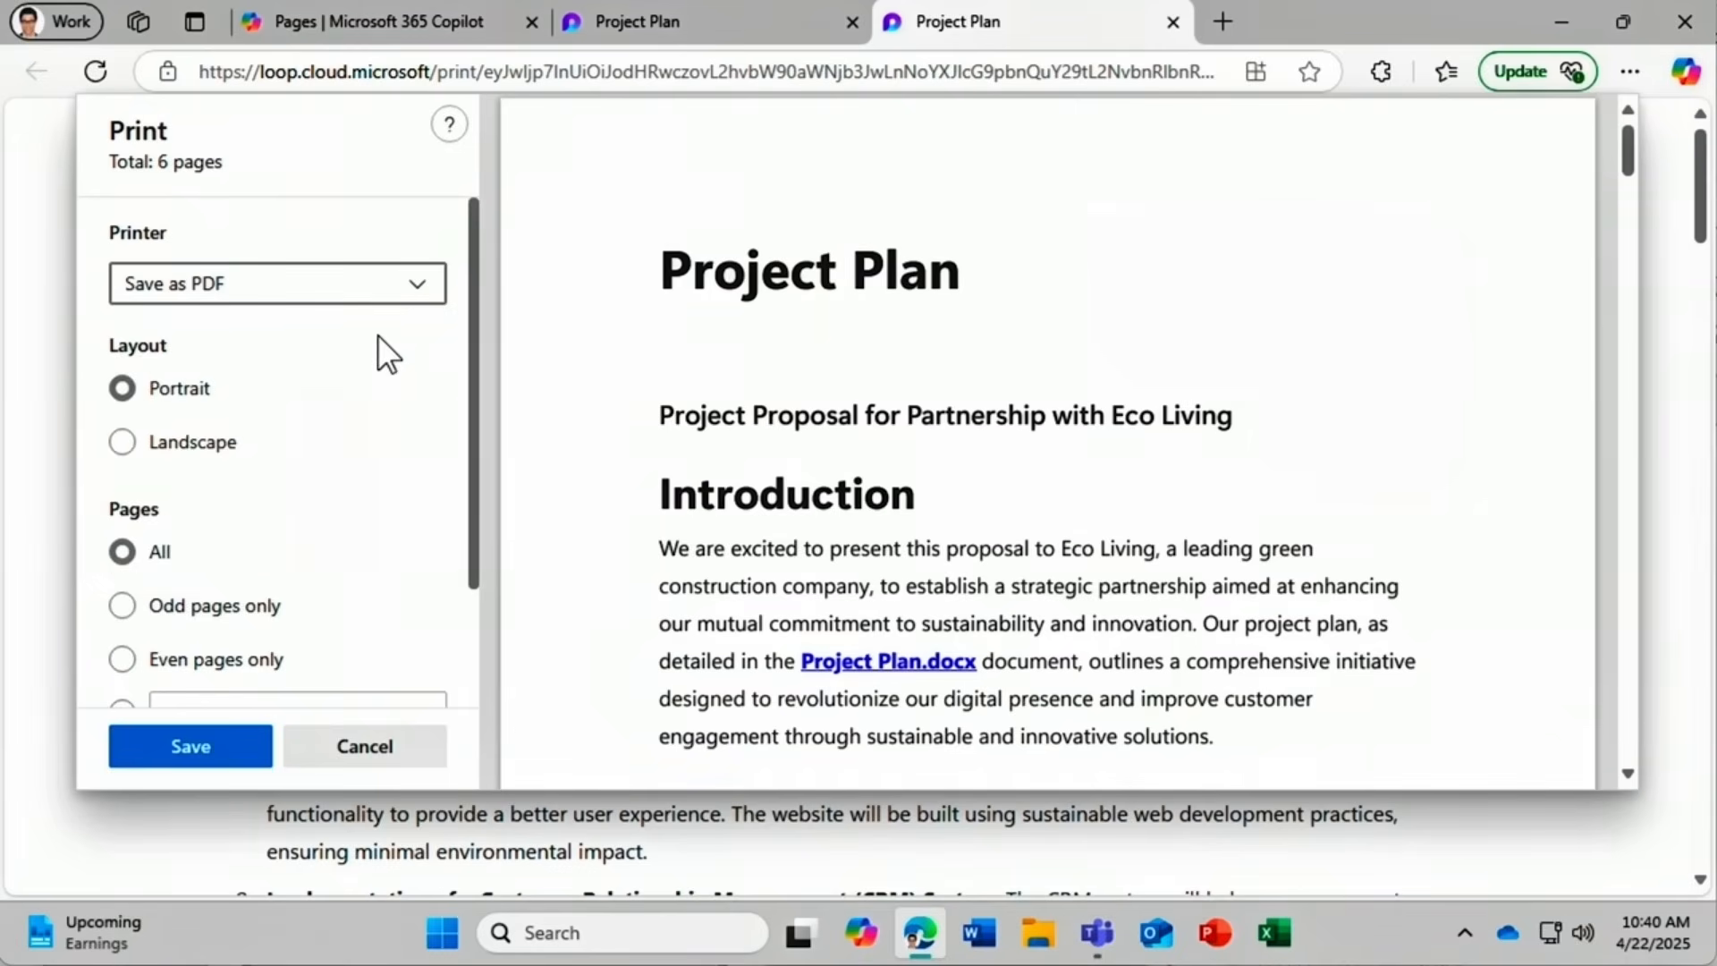
left_click(217, 742)
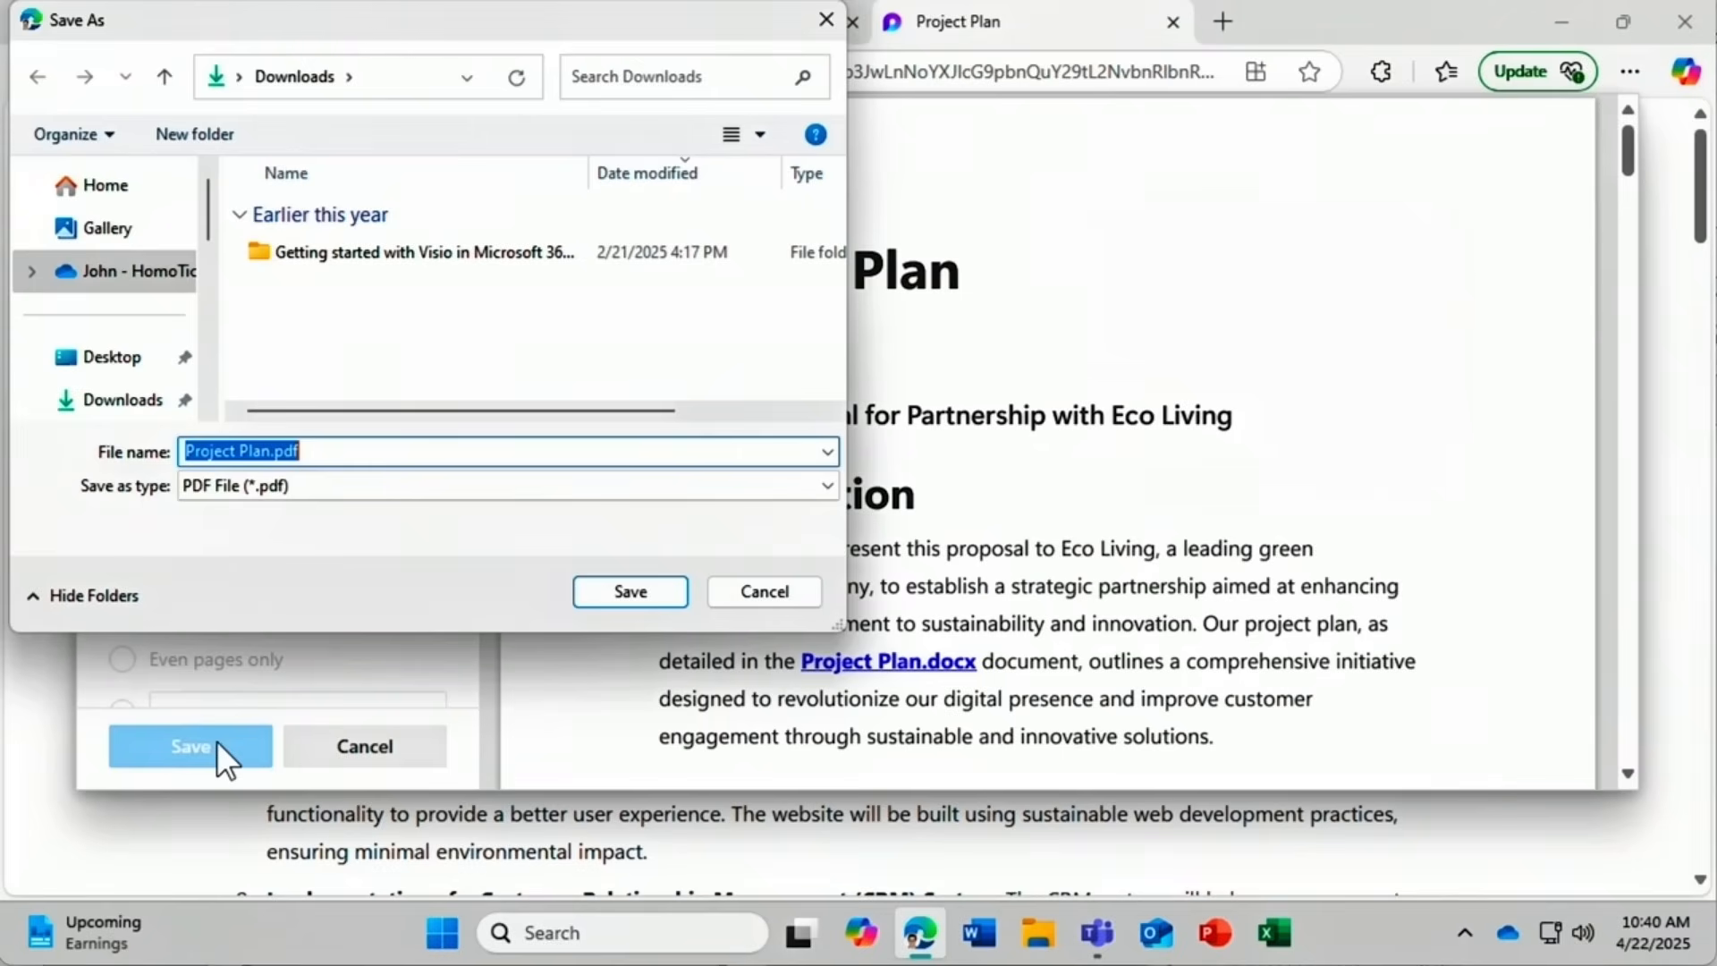
left_click(112, 358)
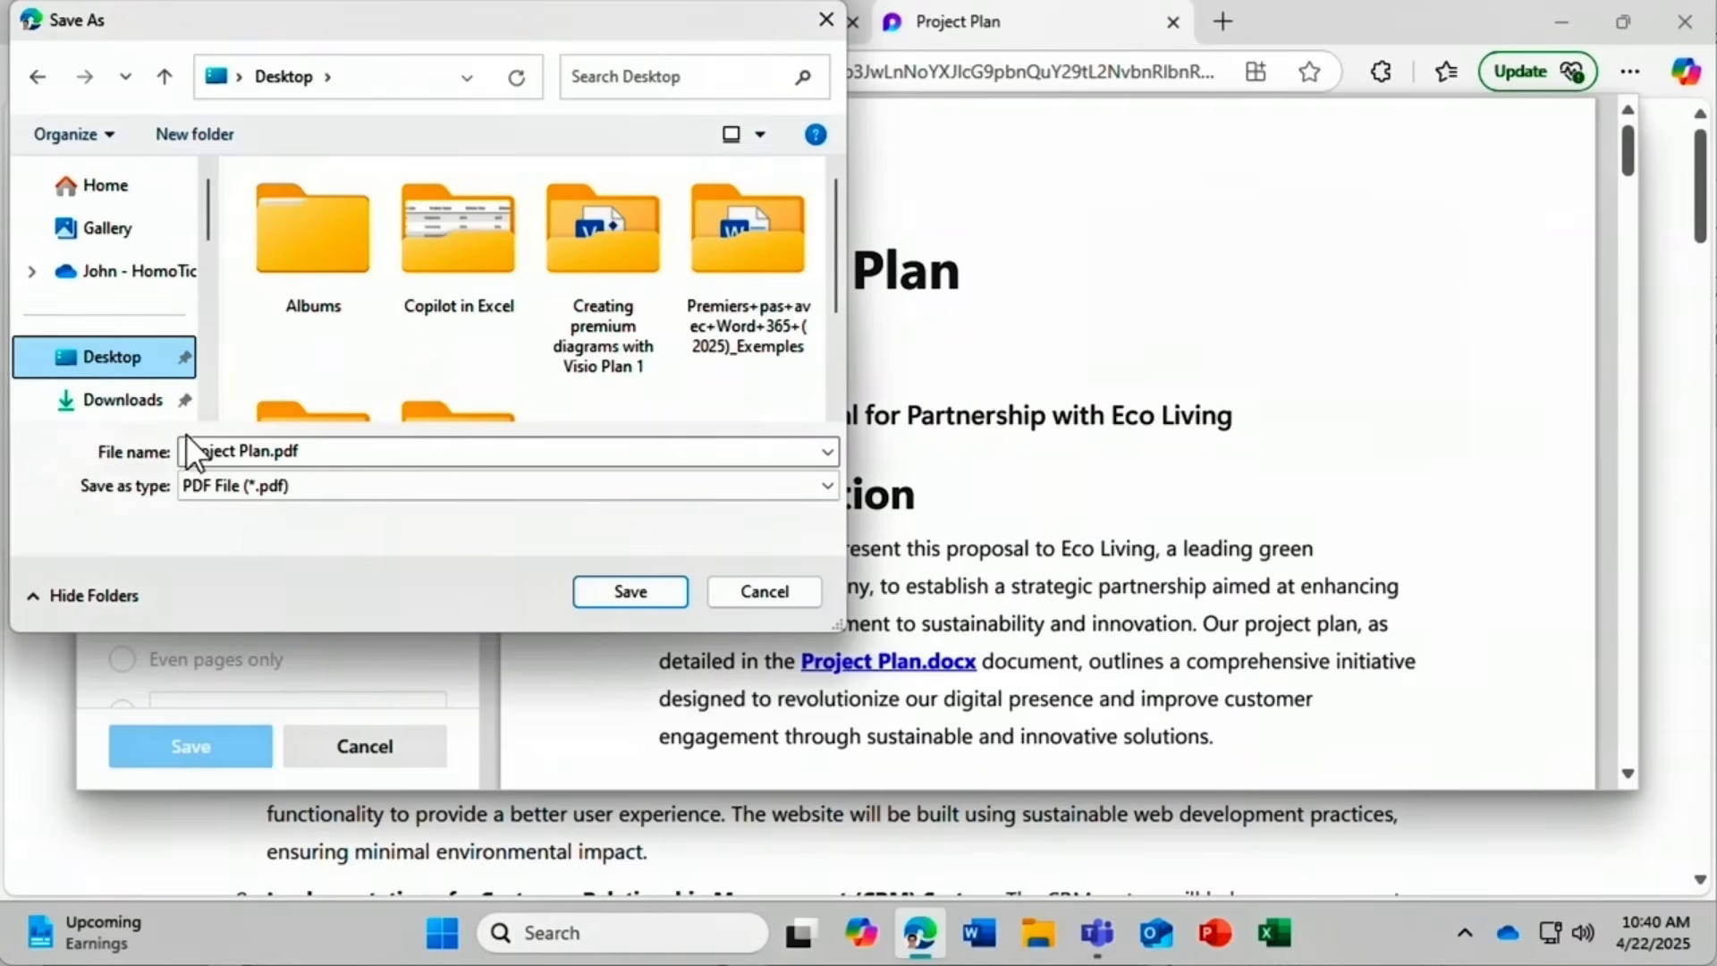
left_click(618, 592)
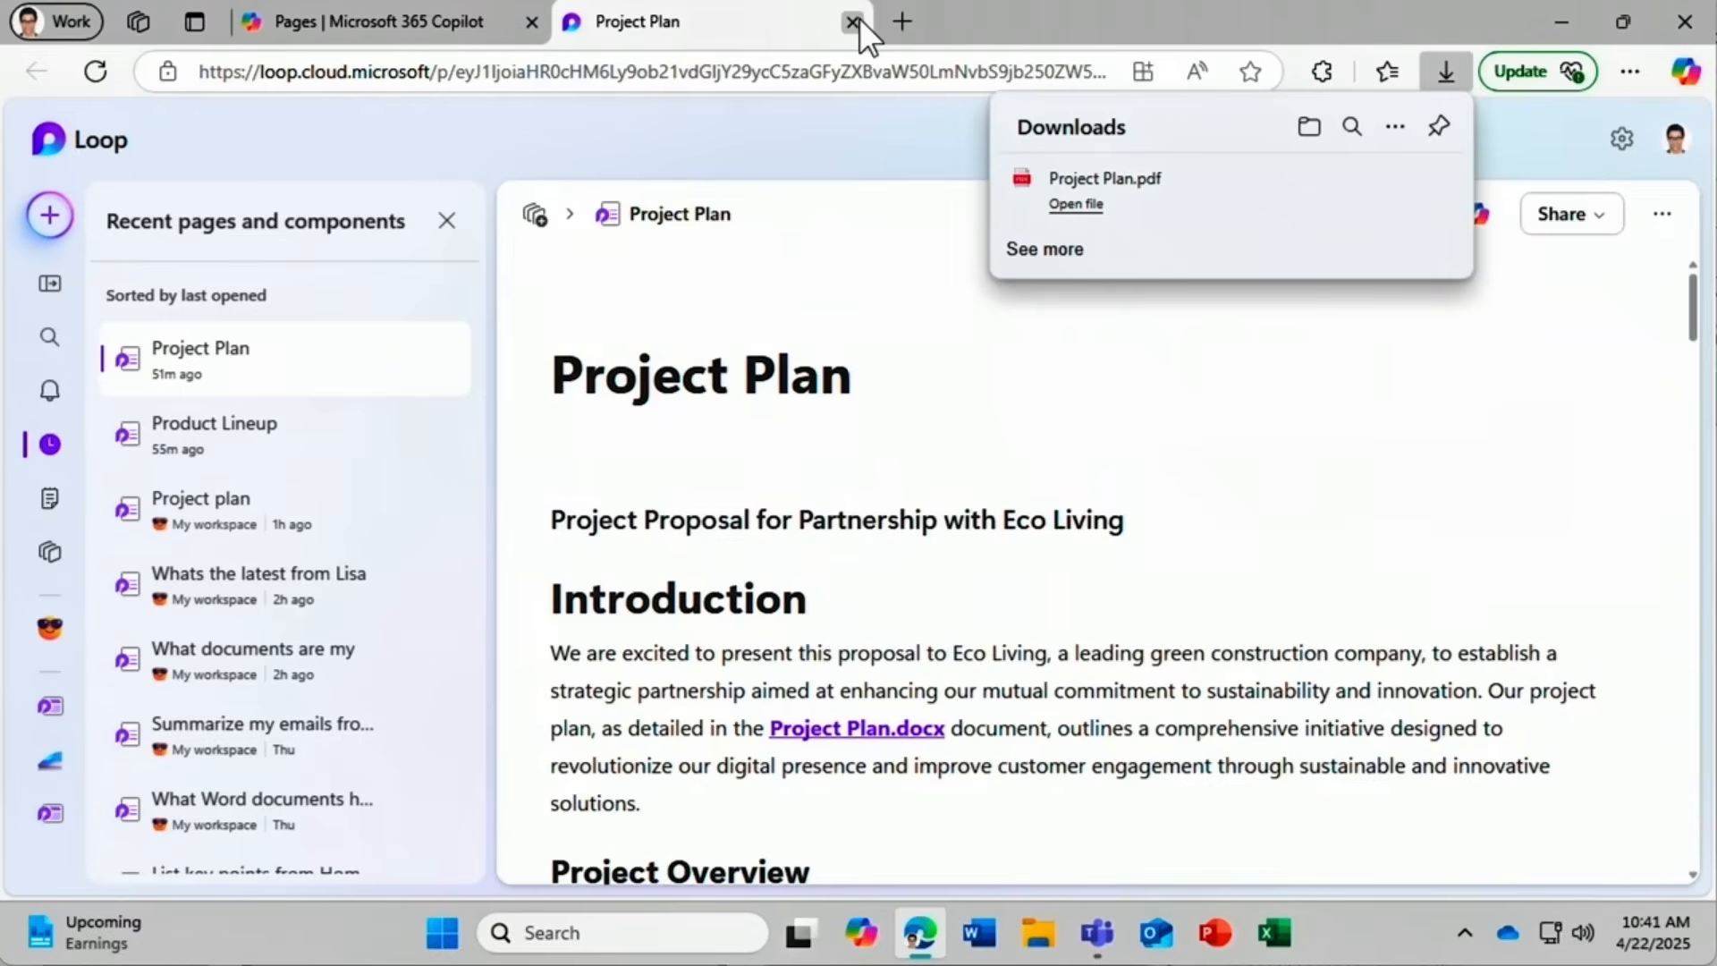
left_click(853, 21)
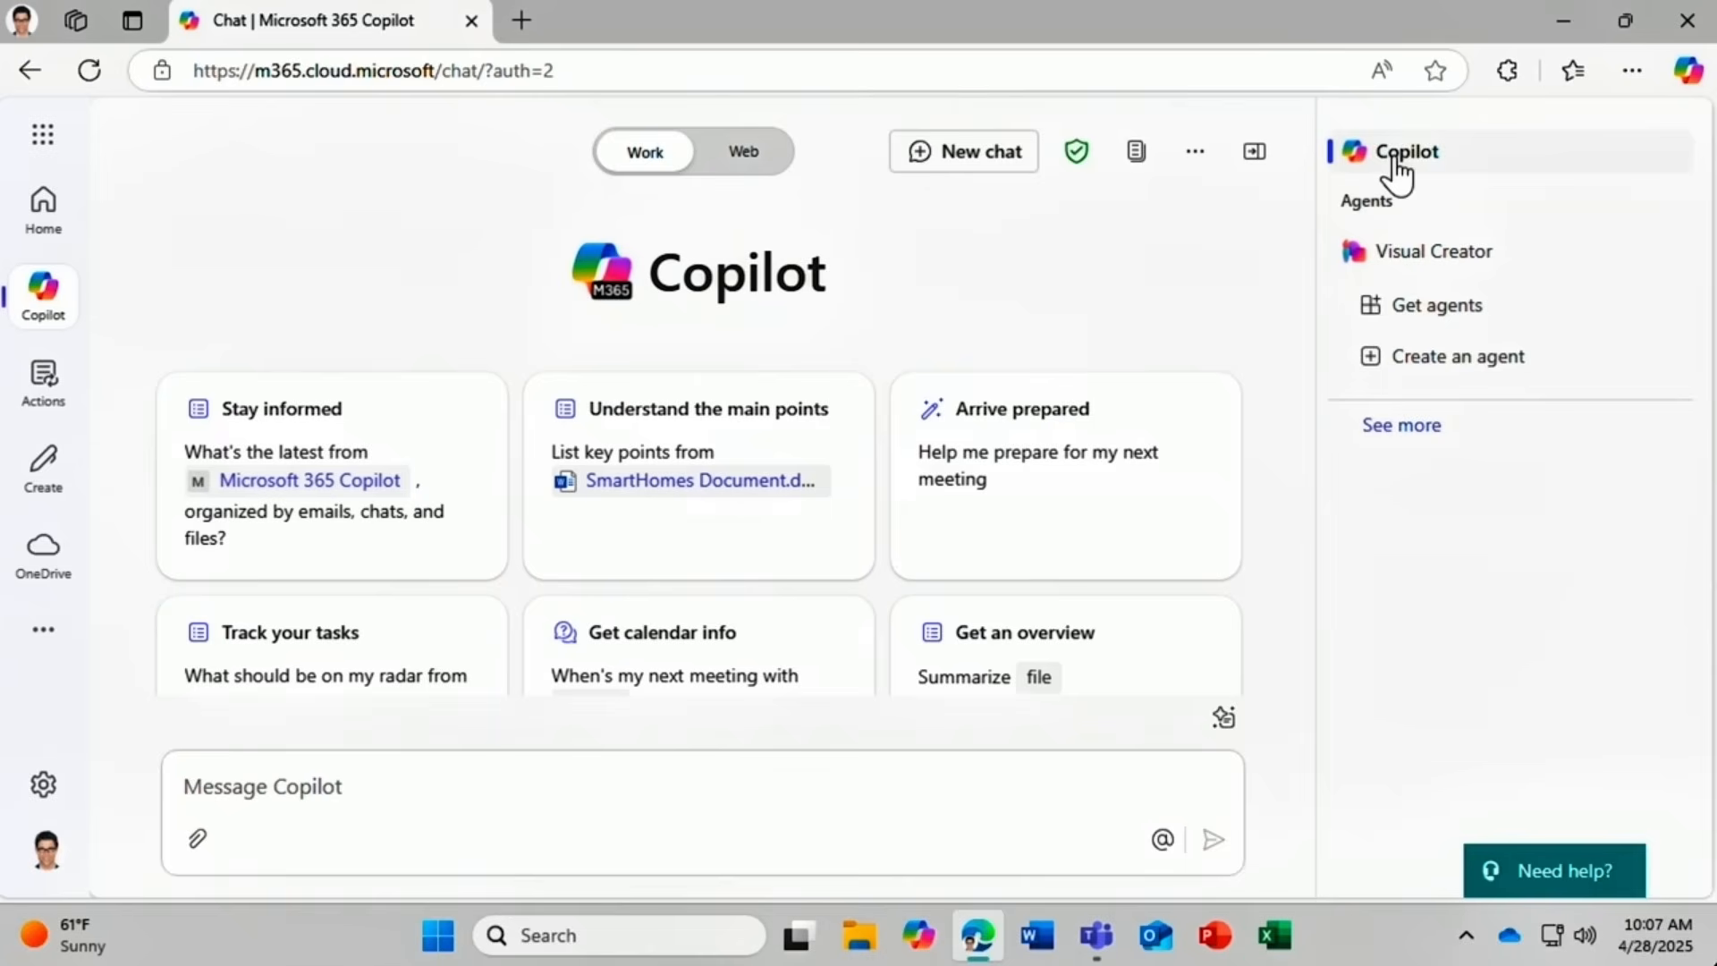
Switch to the Visual Creator agent and send the pasted photorealistic modern smart home prompt.
left_click(1511, 255)
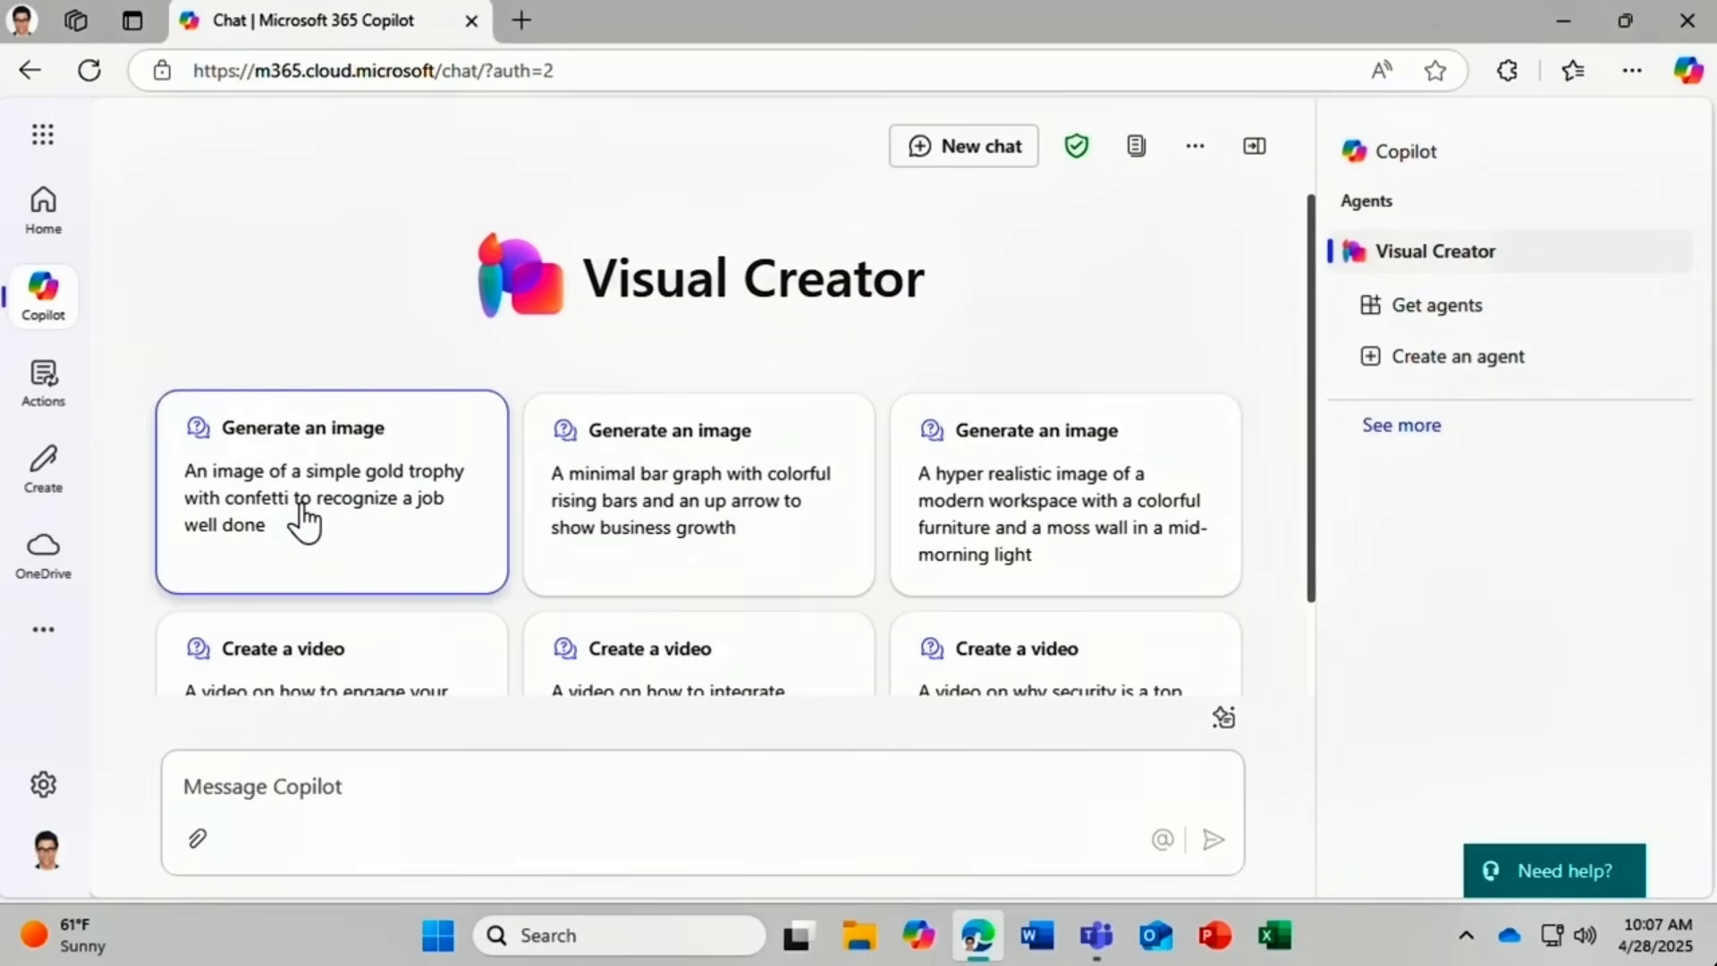
left_click(1222, 719)
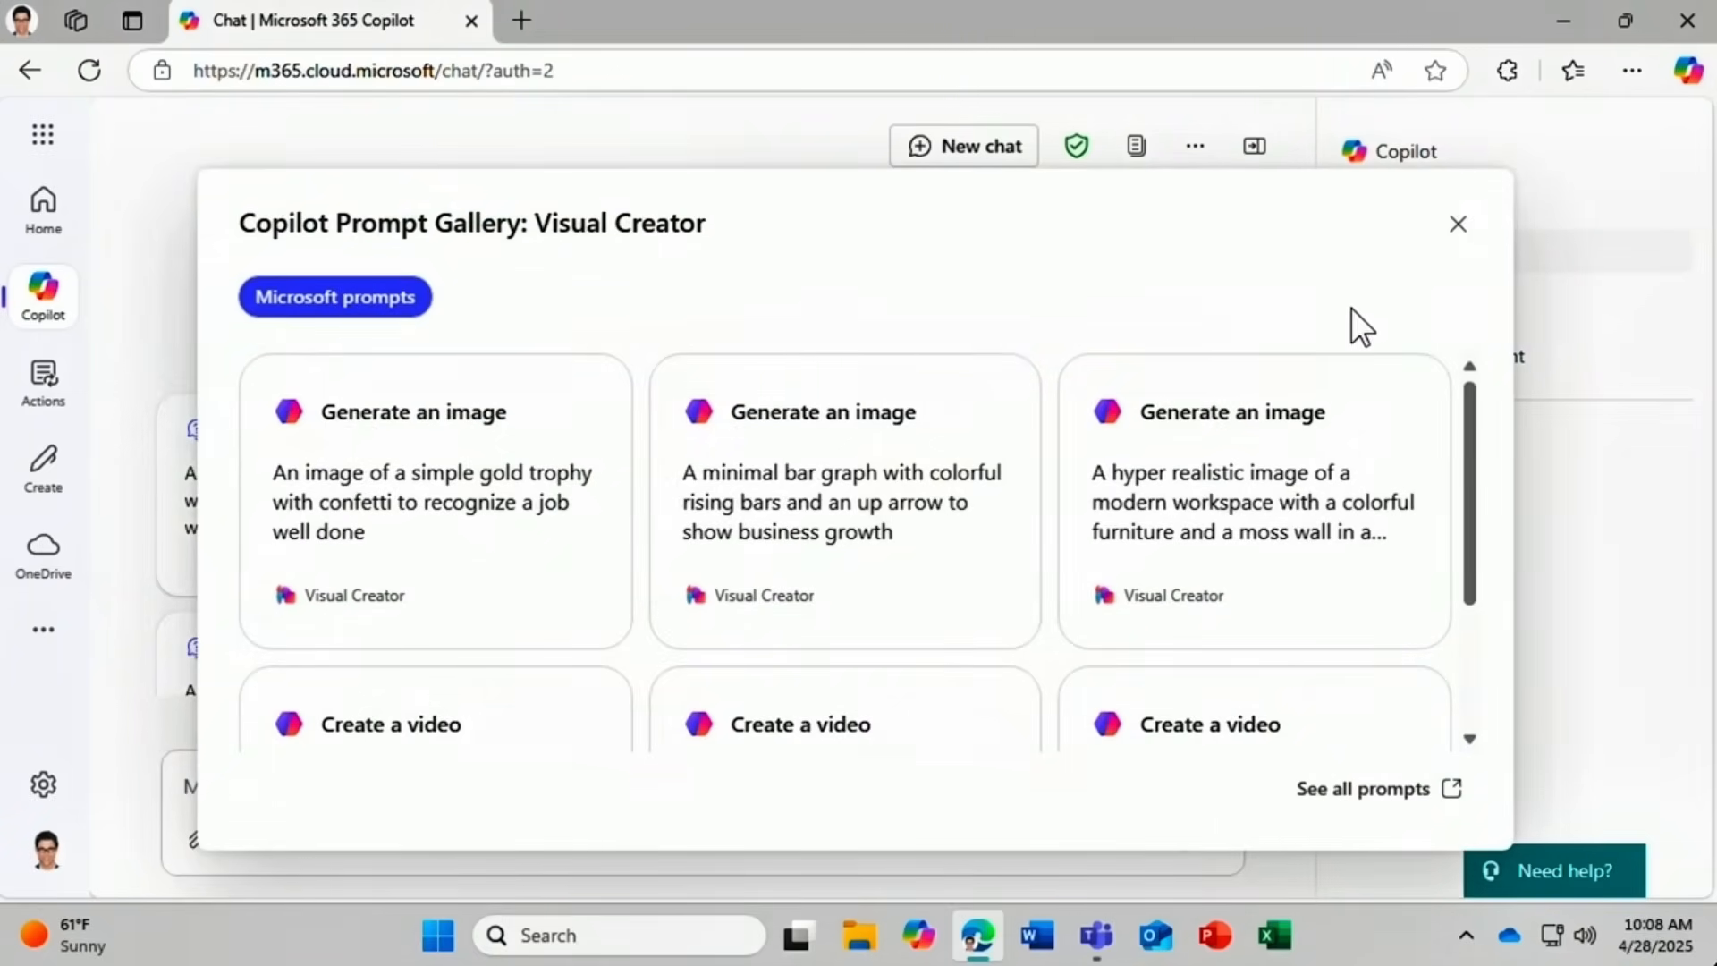
left_click(1459, 224)
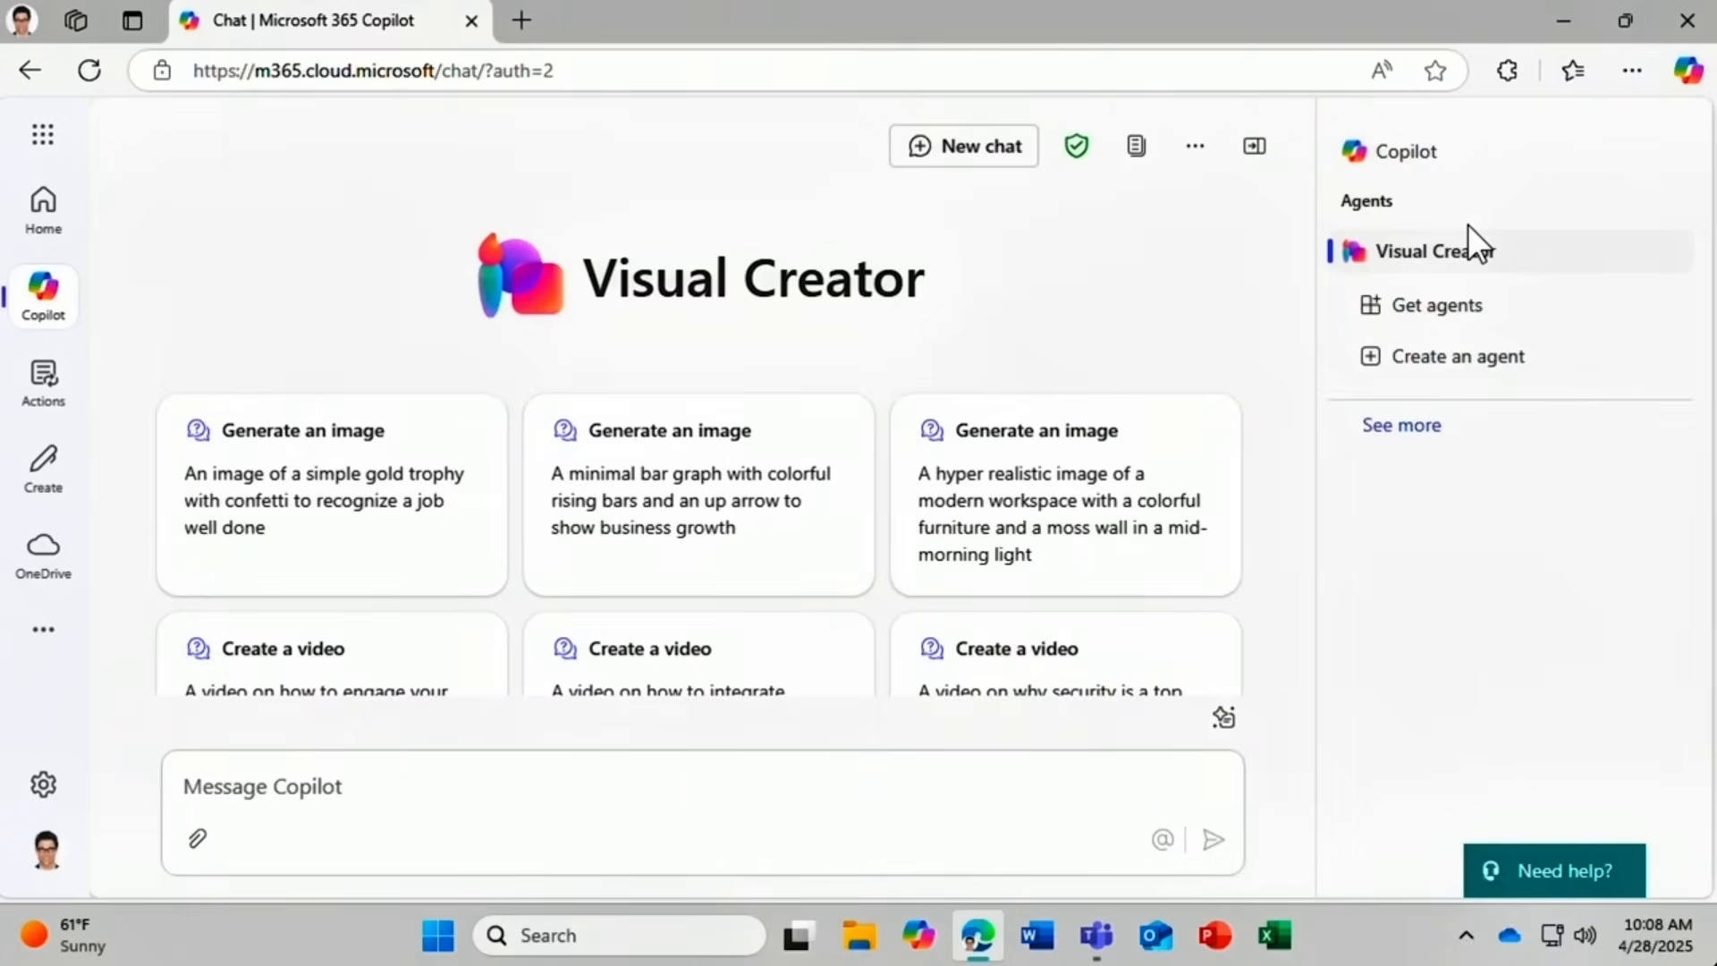
left_click(194, 784)
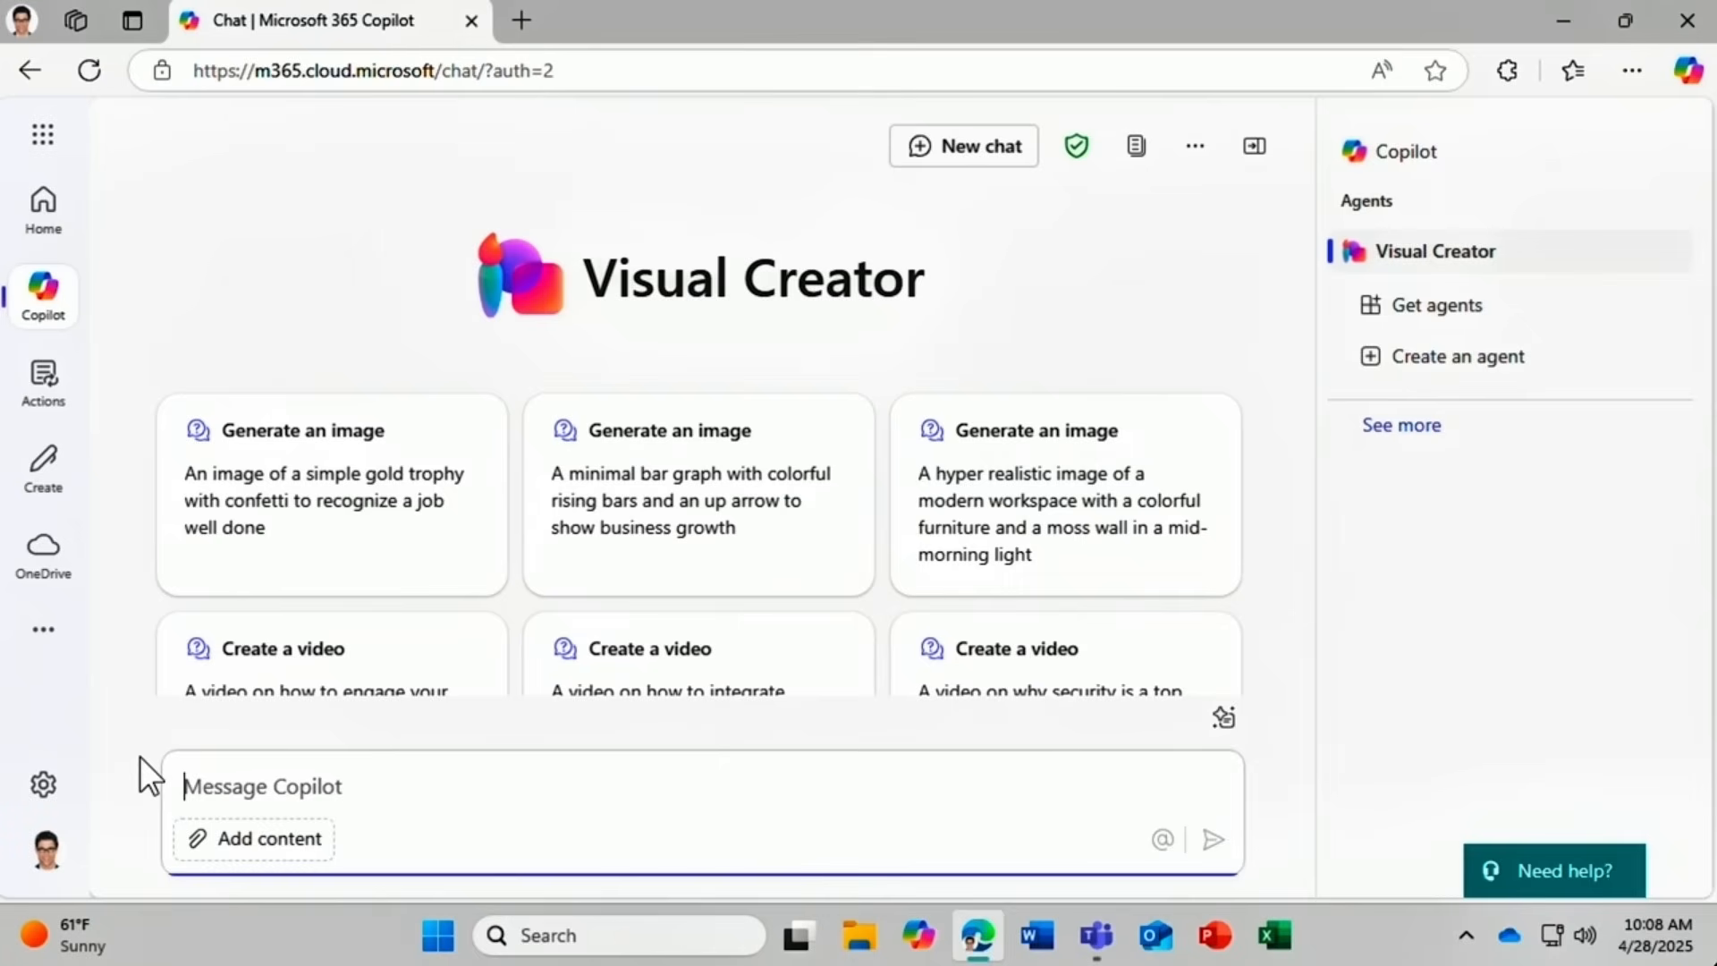
type("Create a photorealistic image of a modern smart home")
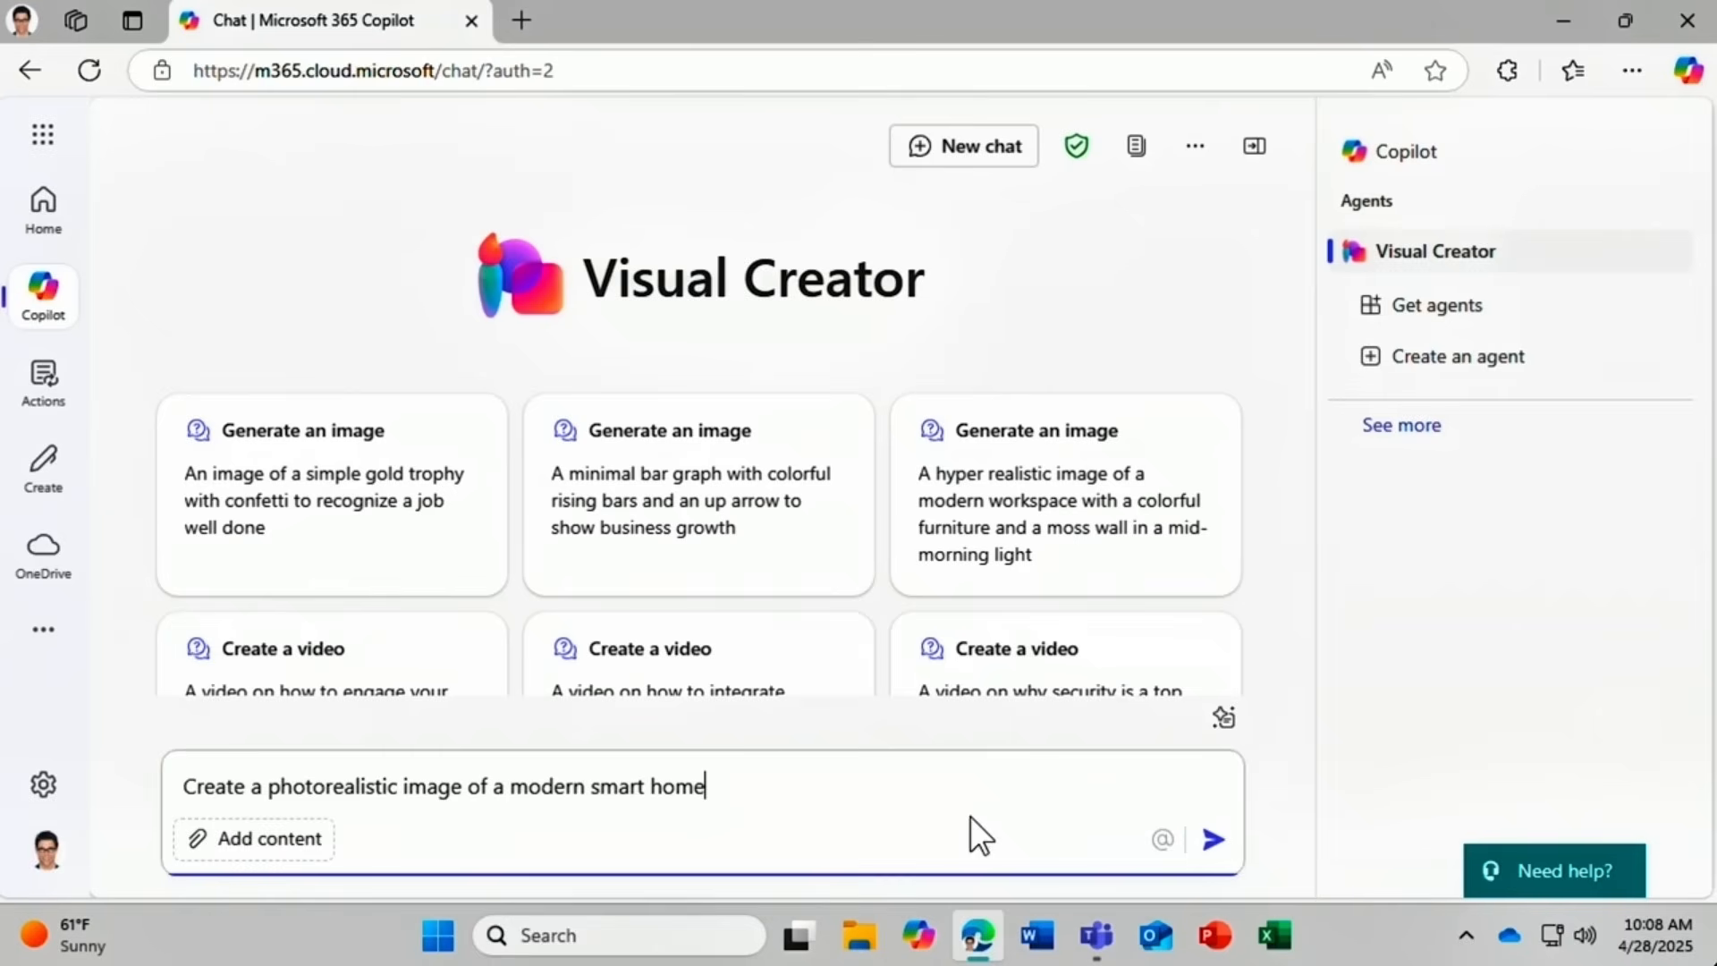
left_click(1214, 845)
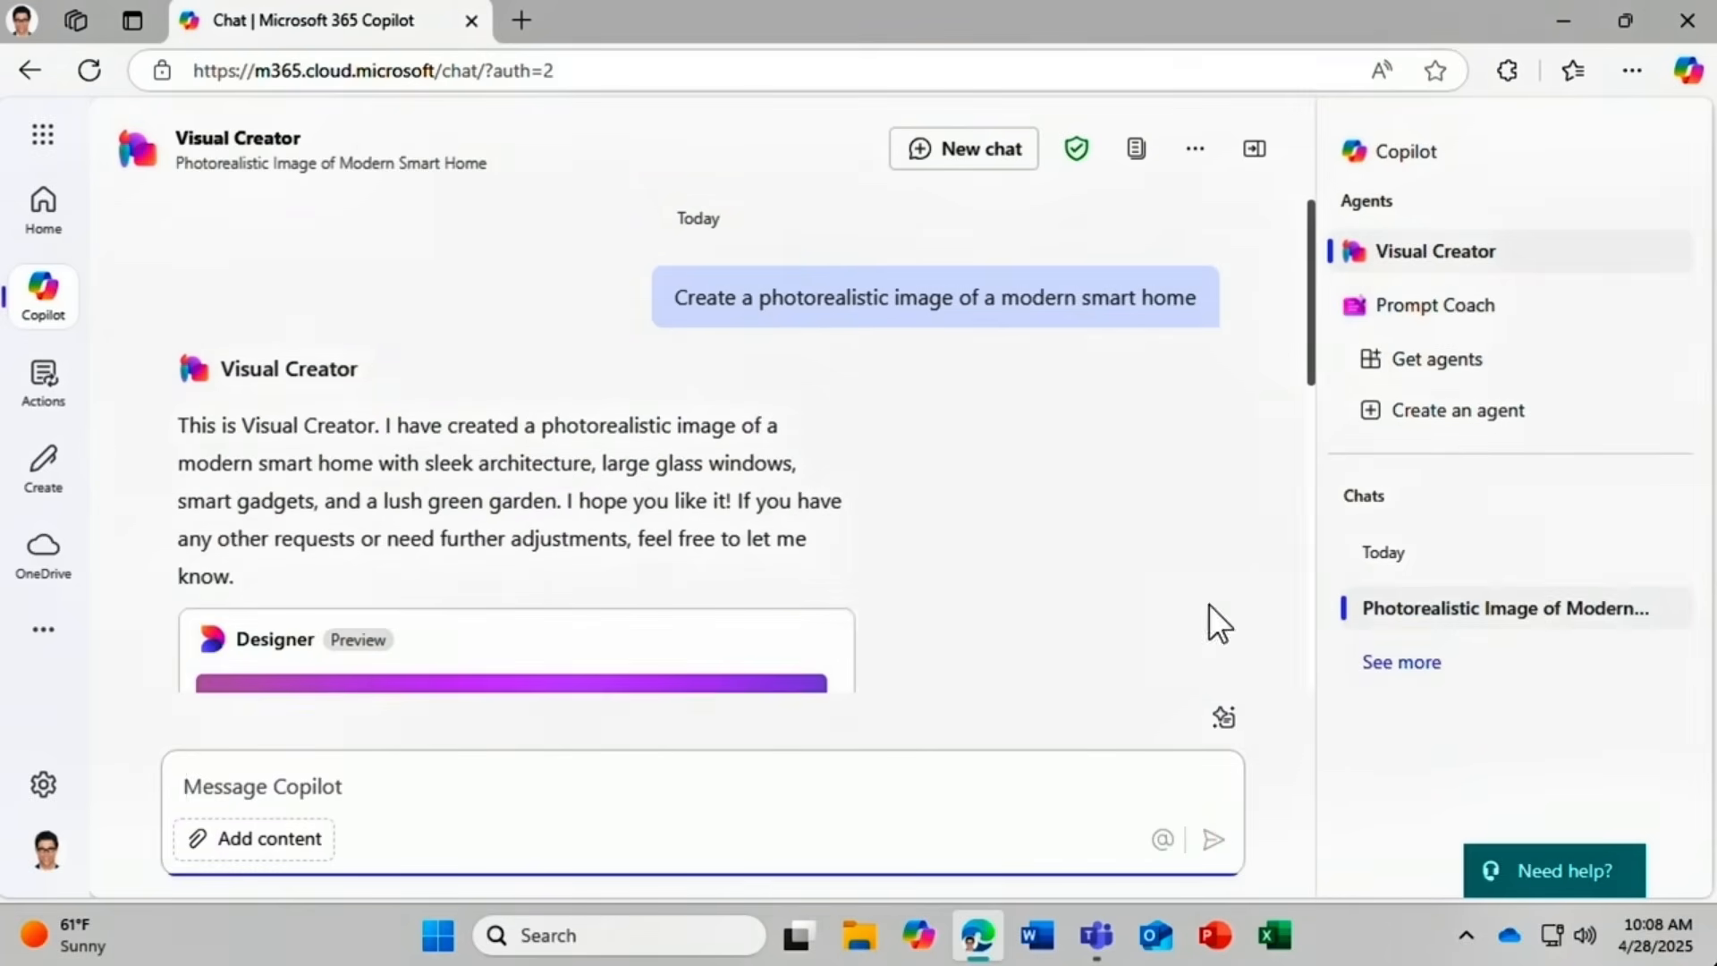
Enlarge and flip through the generated house images, then show the first image's AI content credentials.
left_click_drag(1310, 390, 1302, 534)
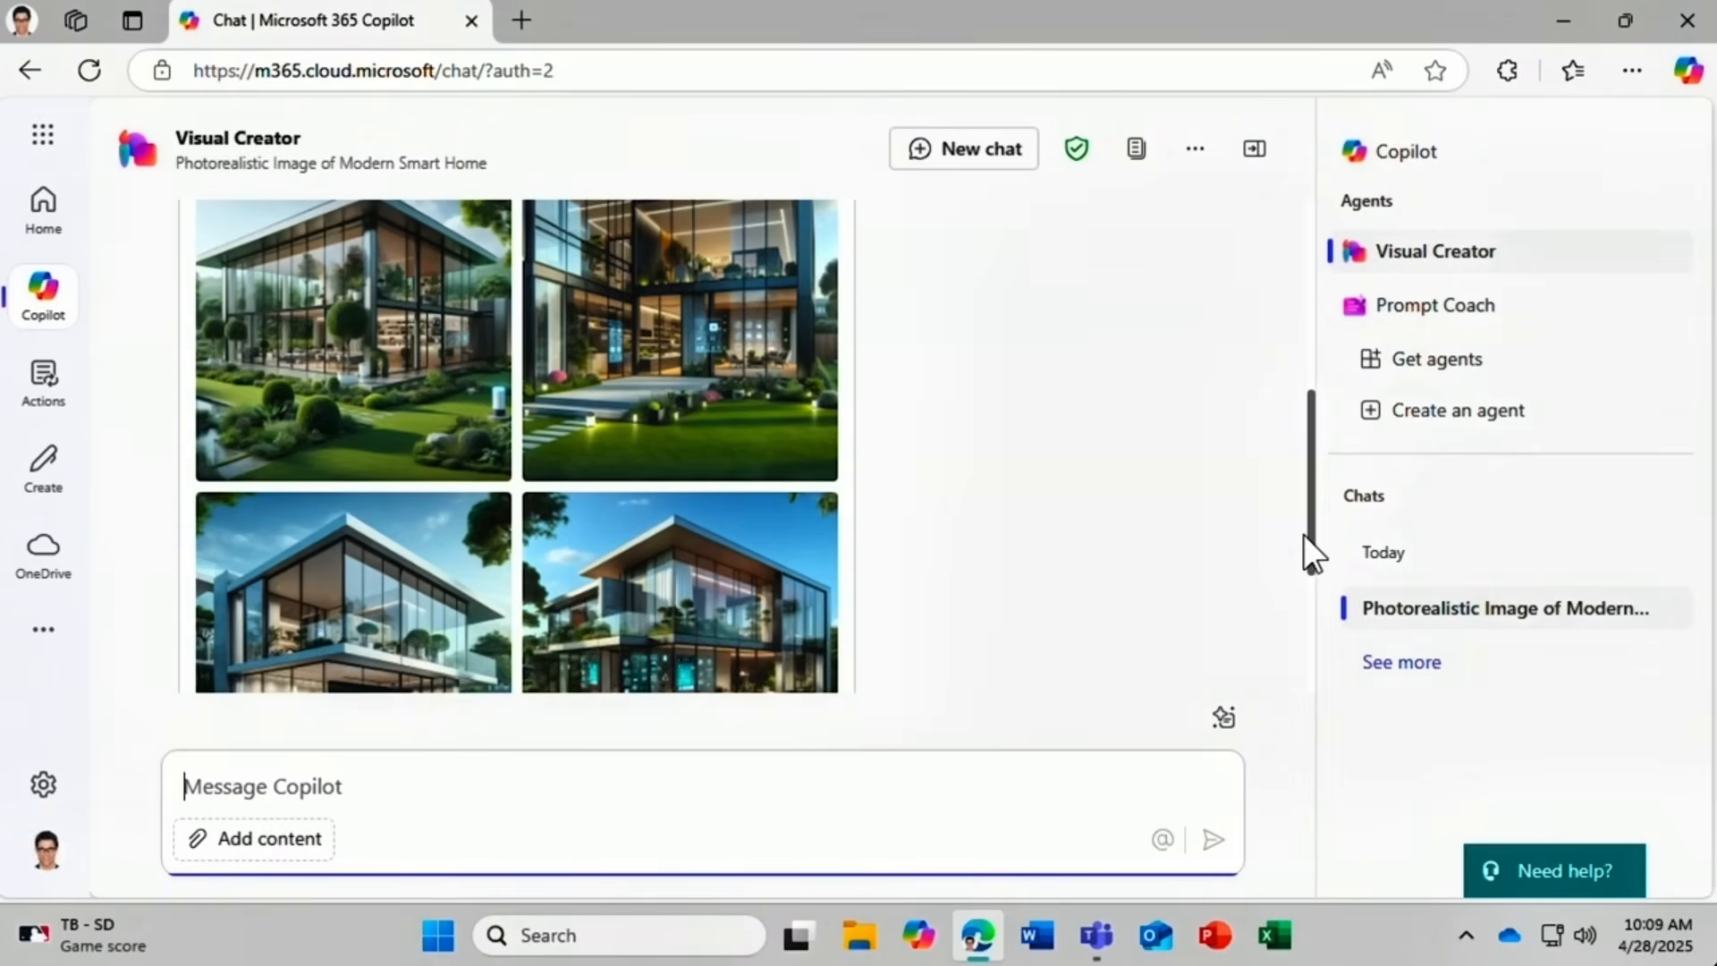
left_click(415, 394)
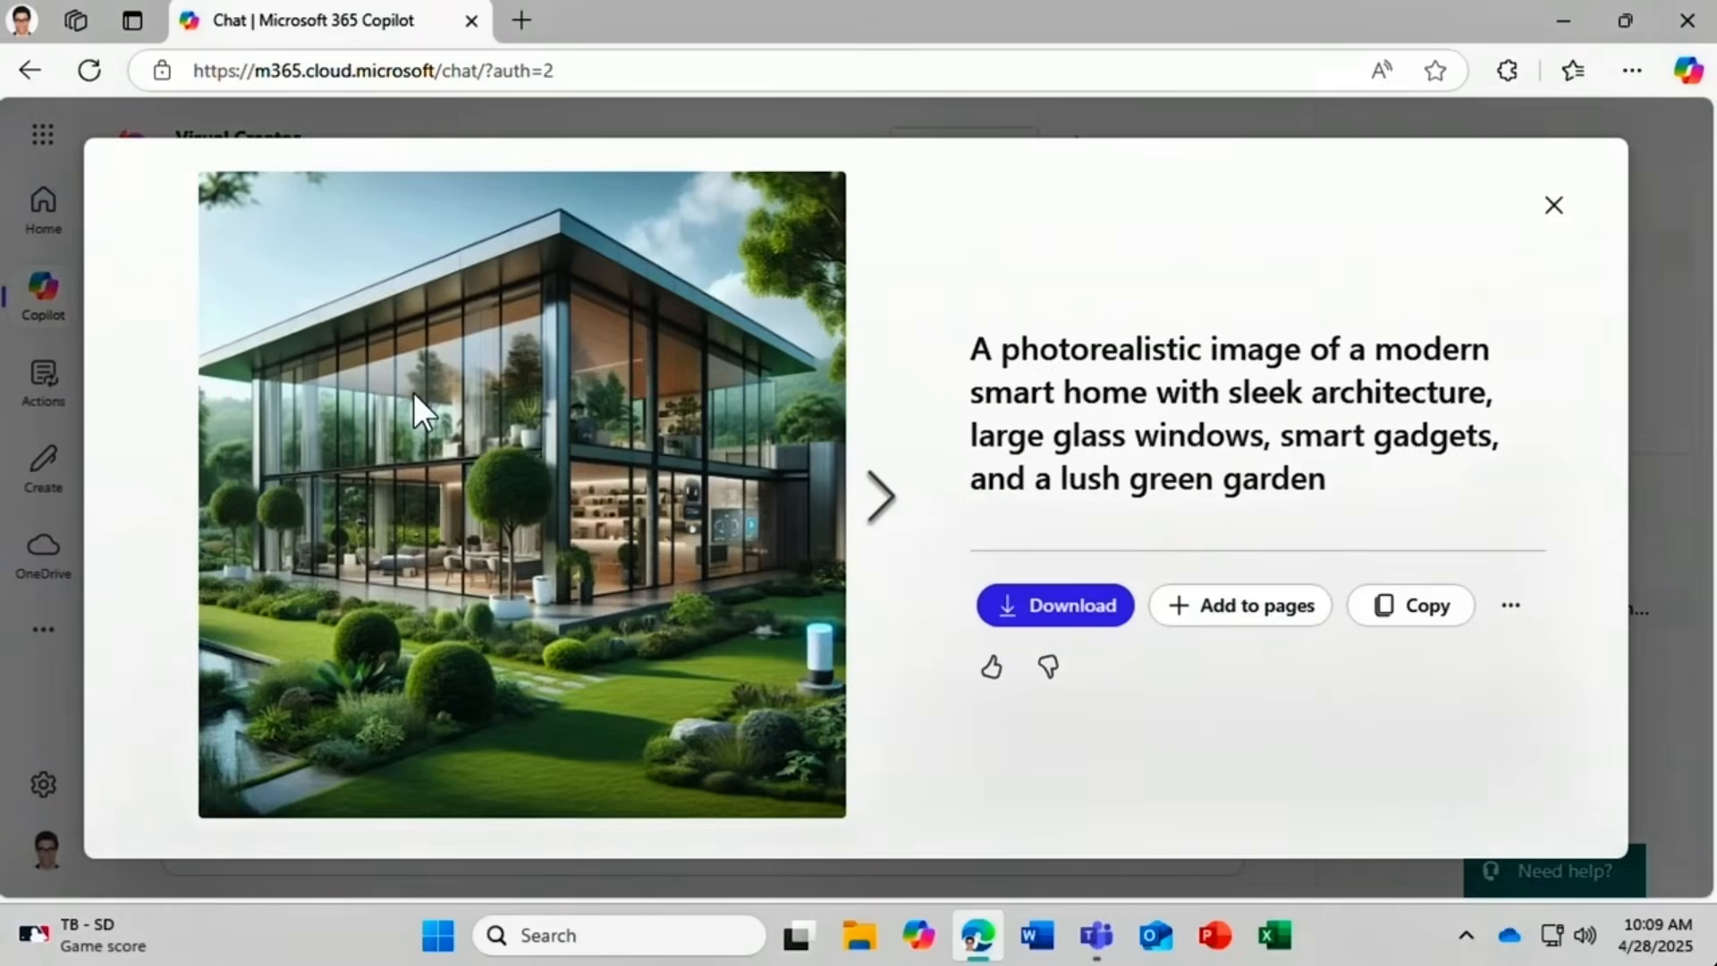
left_click(890, 526)
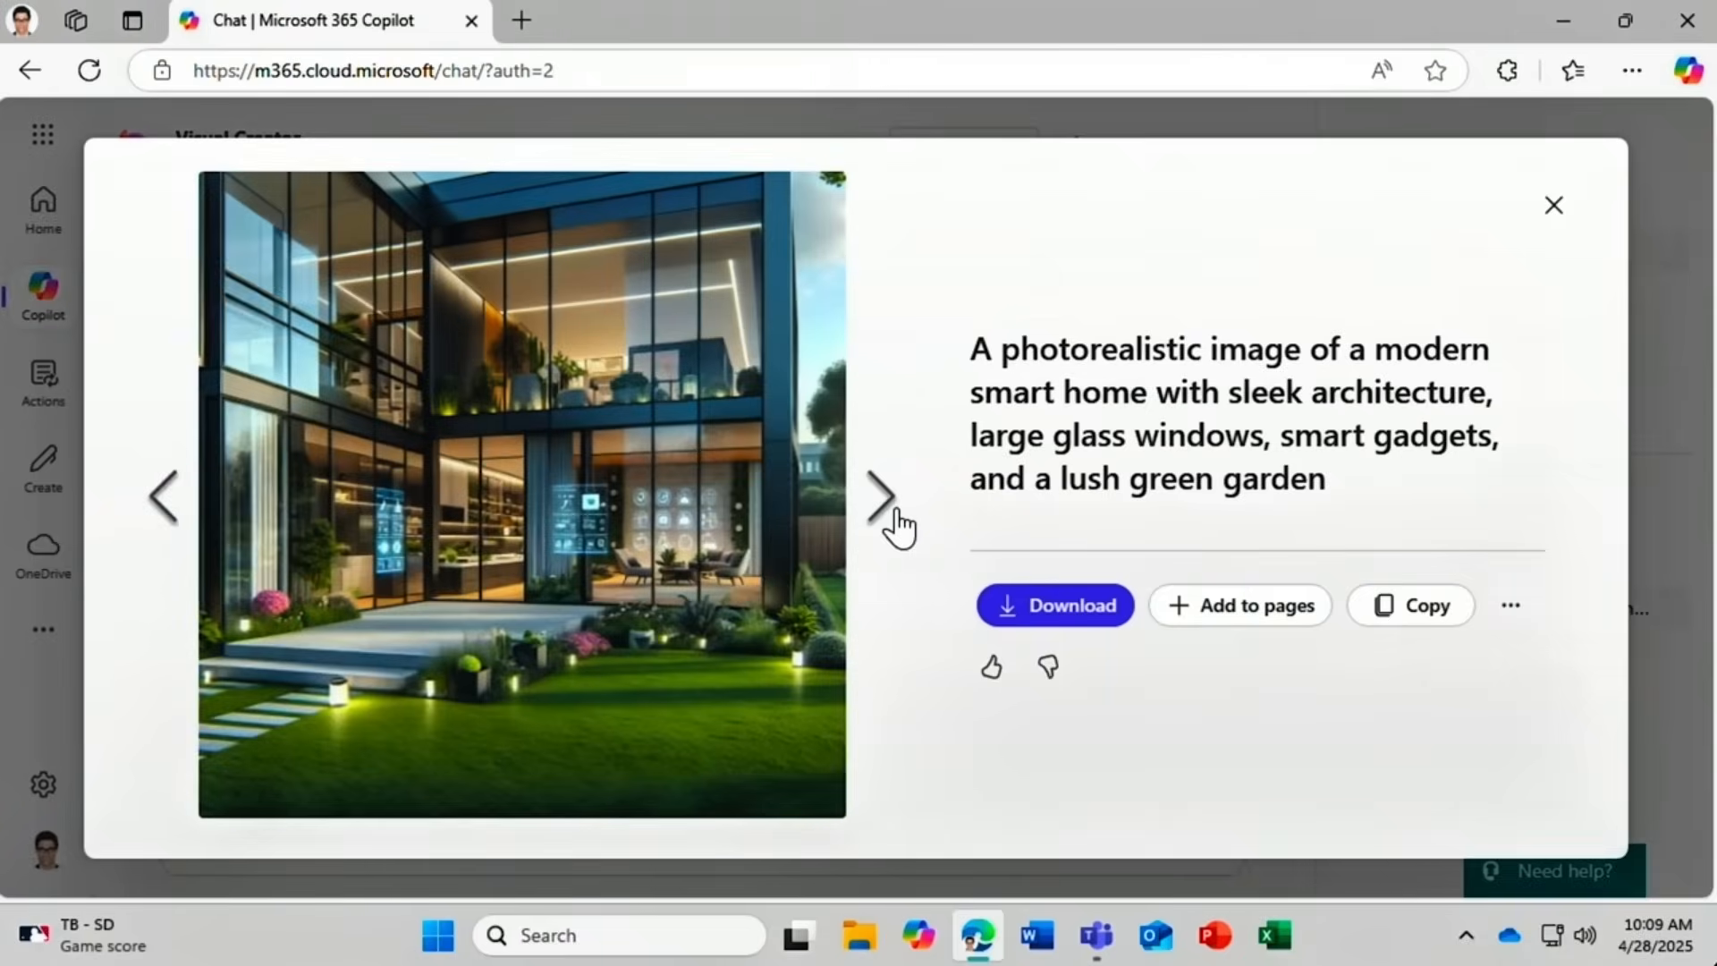
left_click(169, 499)
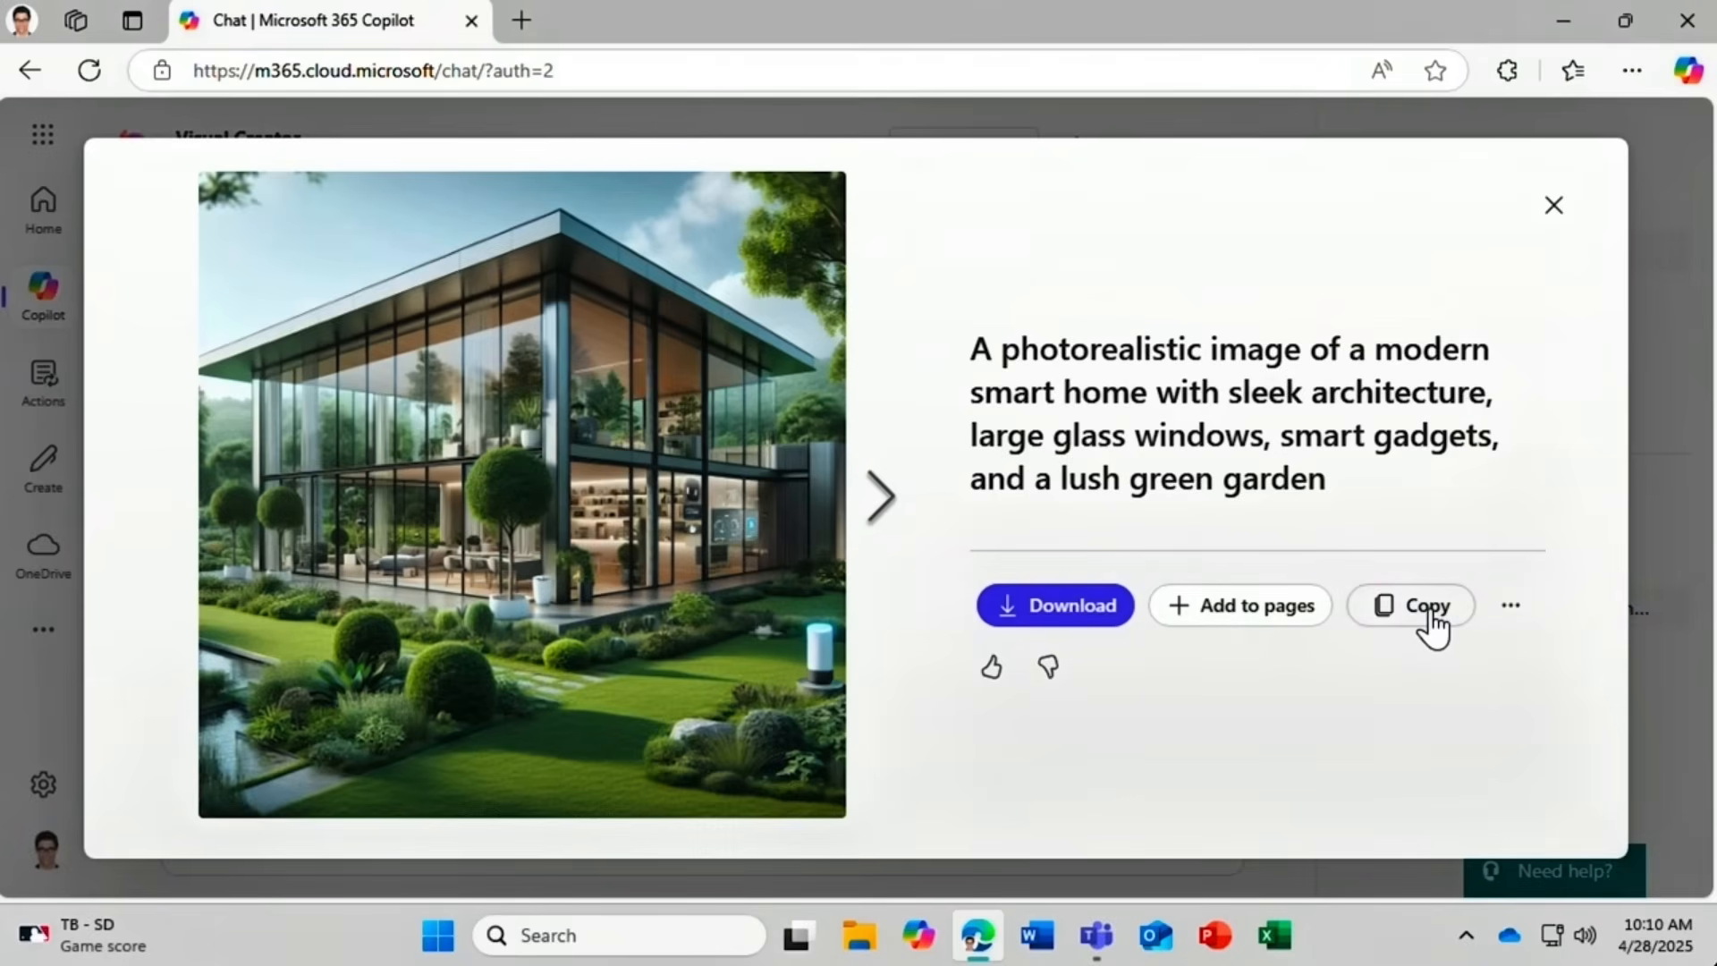
left_click(1512, 610)
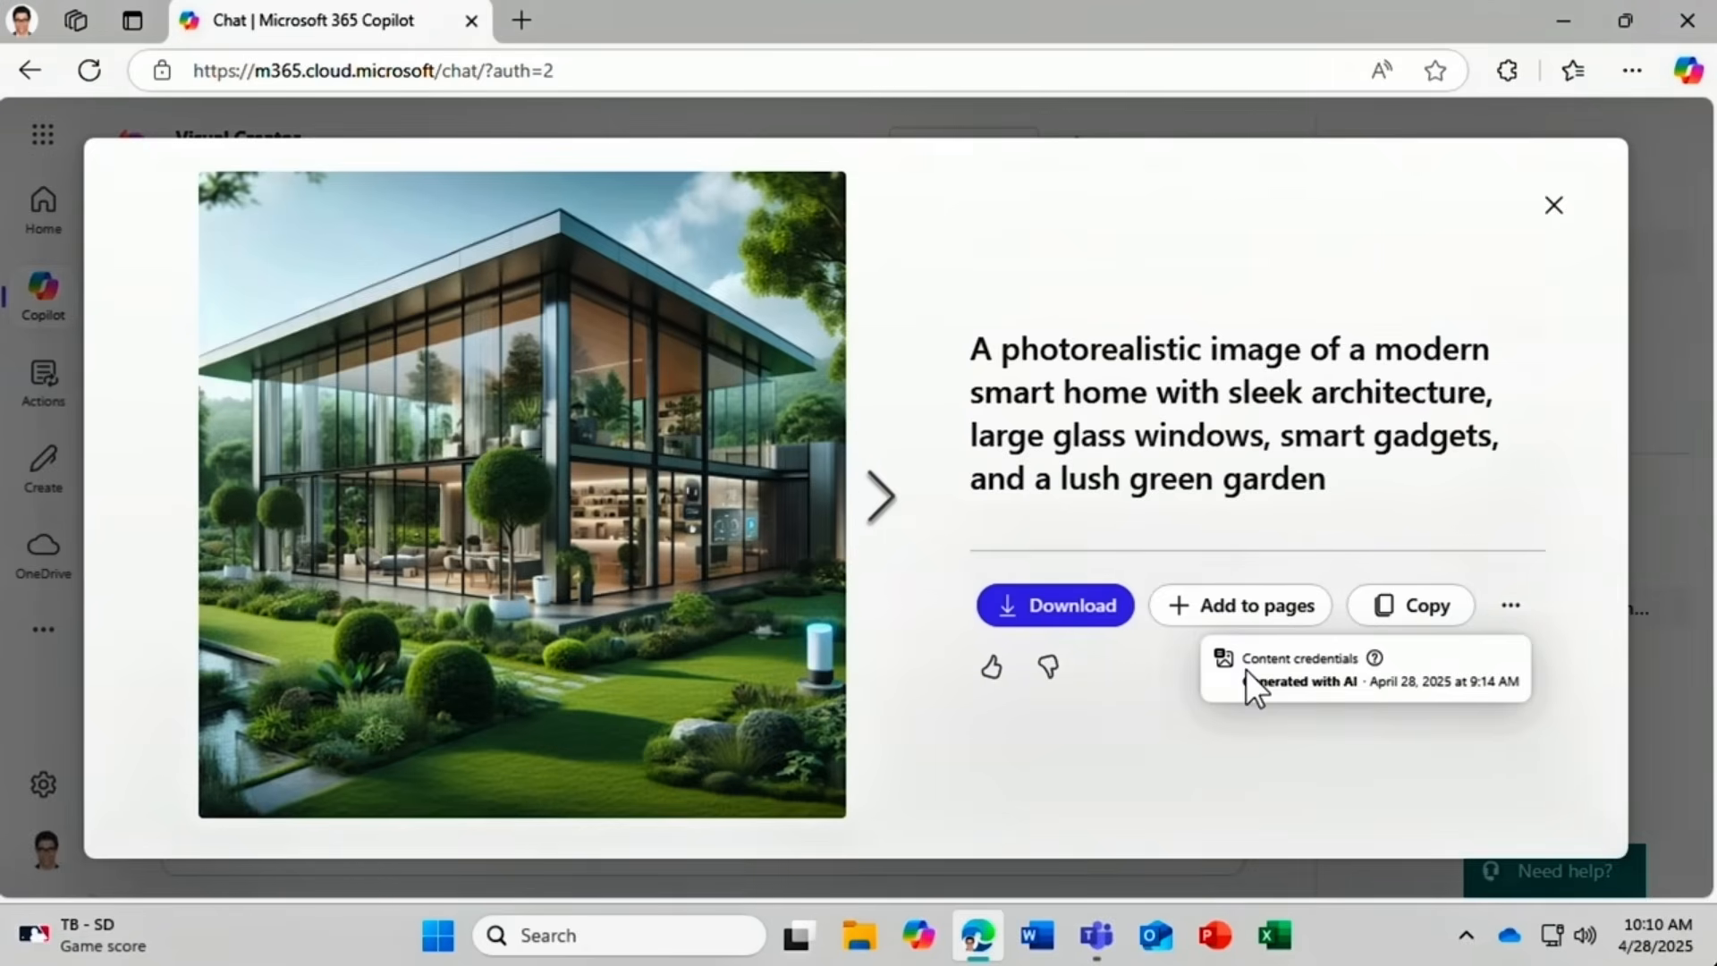
Add the first smart-home image to a new page, then close the Pages panel.
left_click(1220, 607)
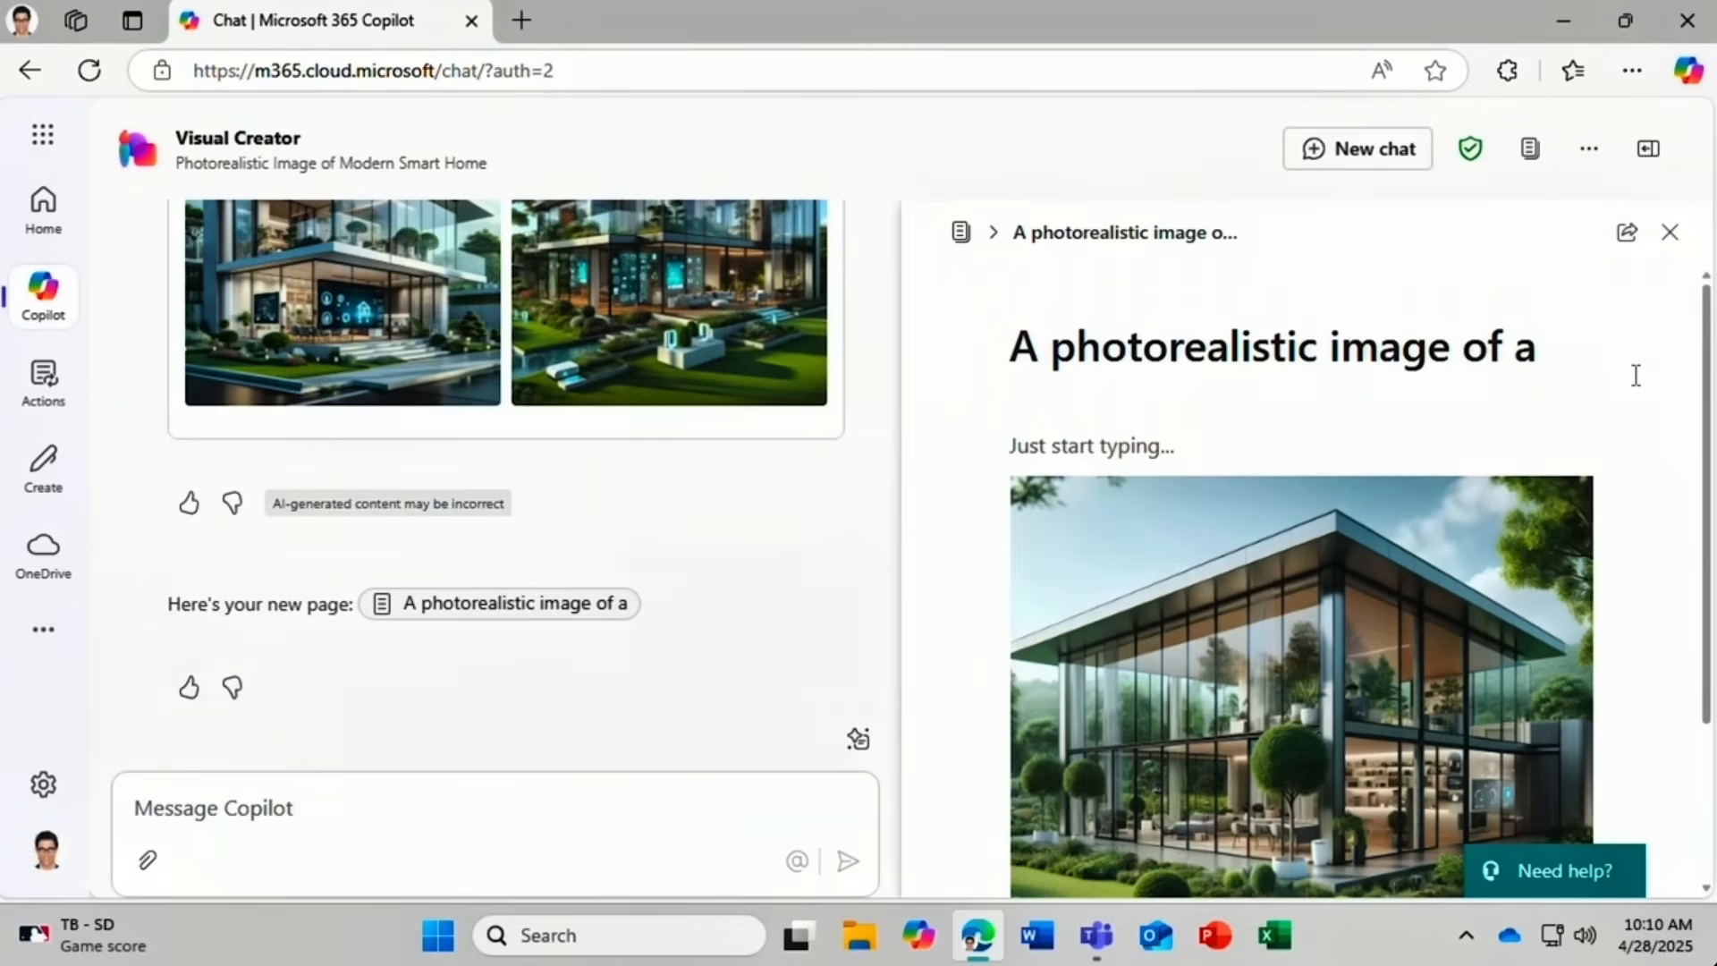
left_click(1670, 233)
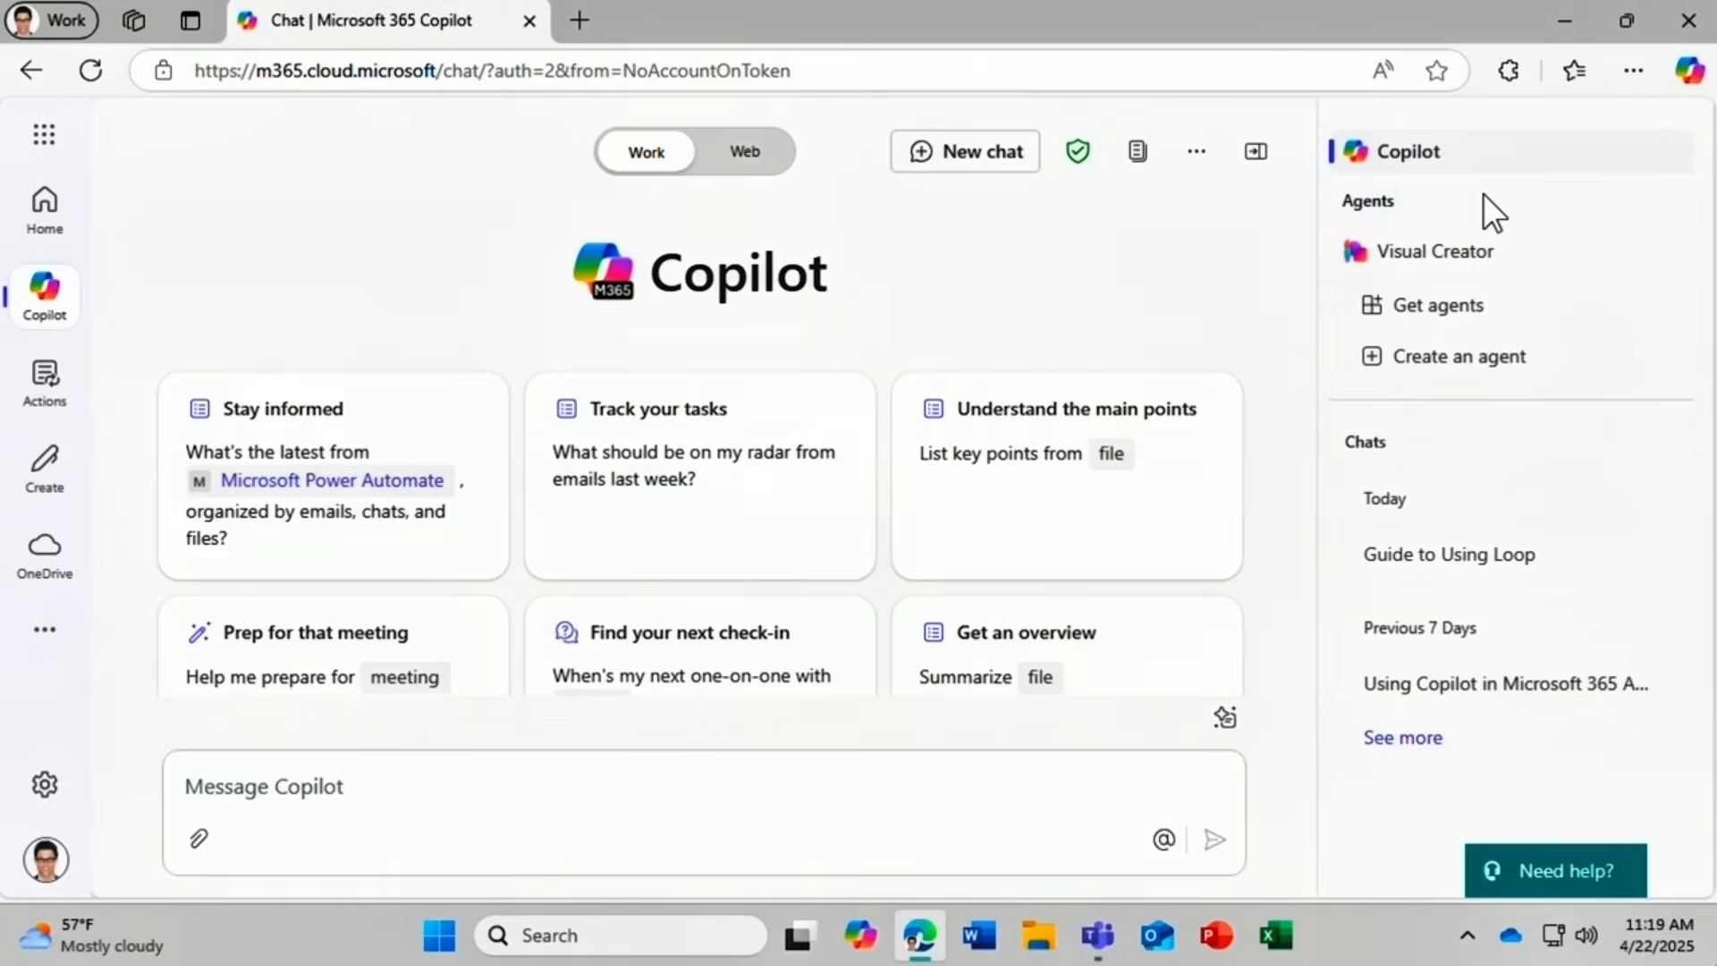
Search the agent catalogue for 'coach' and filter the results to Agent, leaving six matches.
left_click(1475, 306)
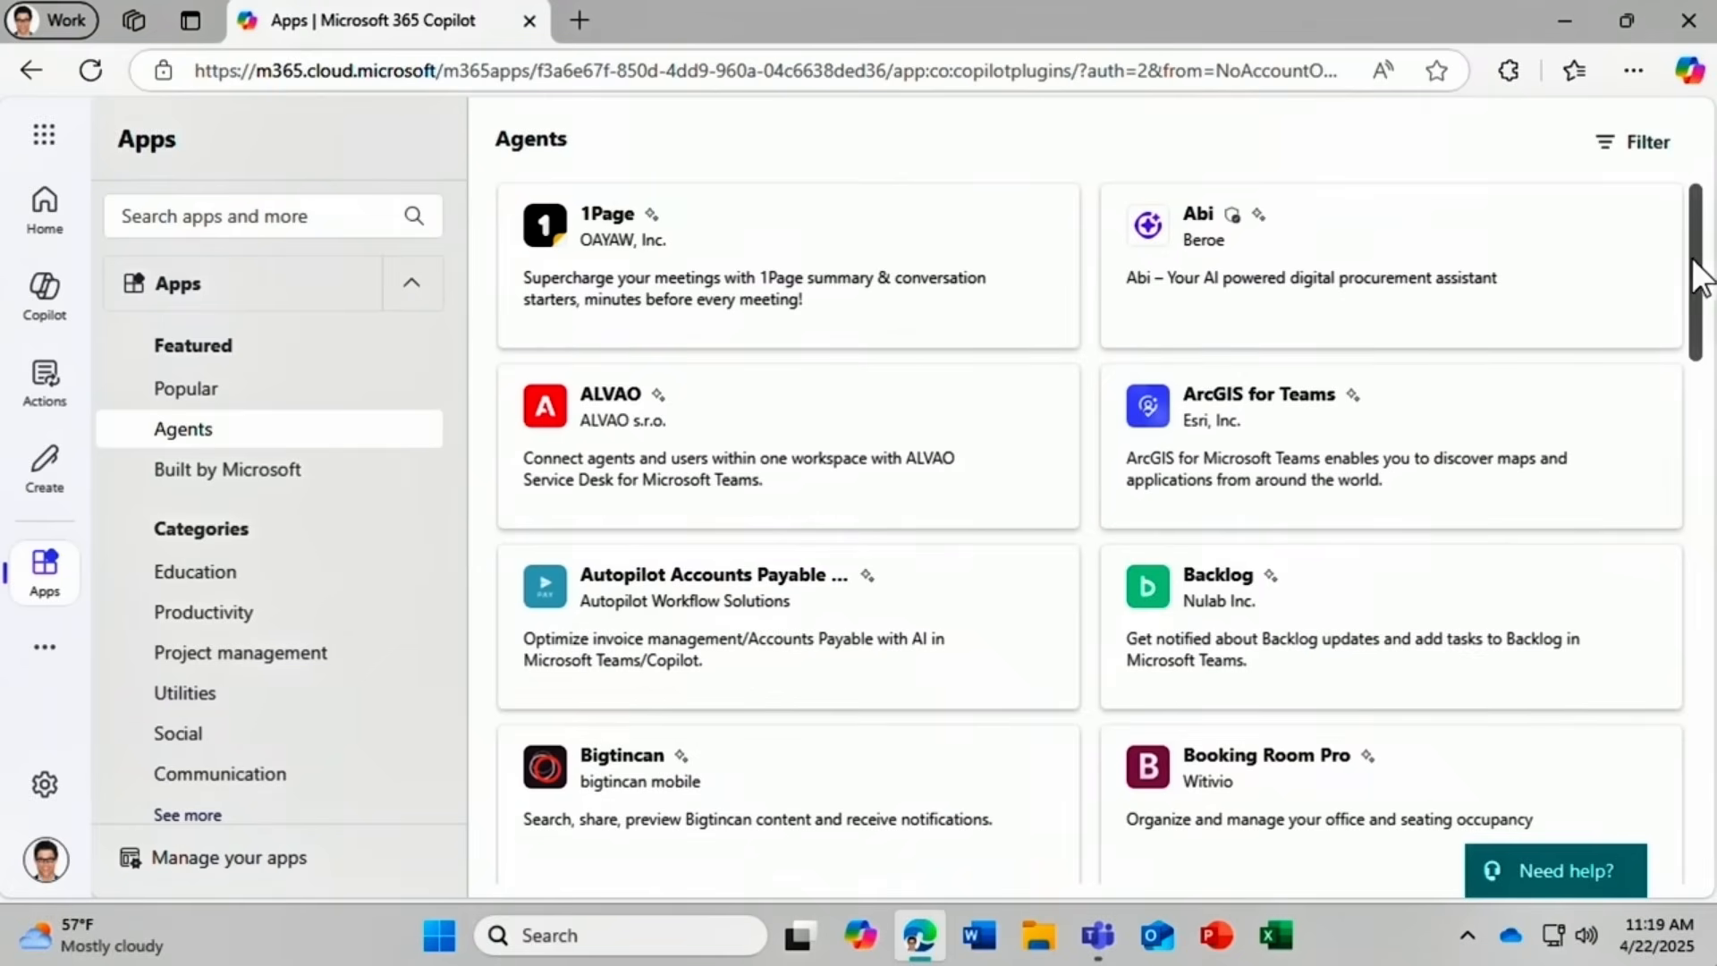
left_click_drag(1699, 268, 1655, 640)
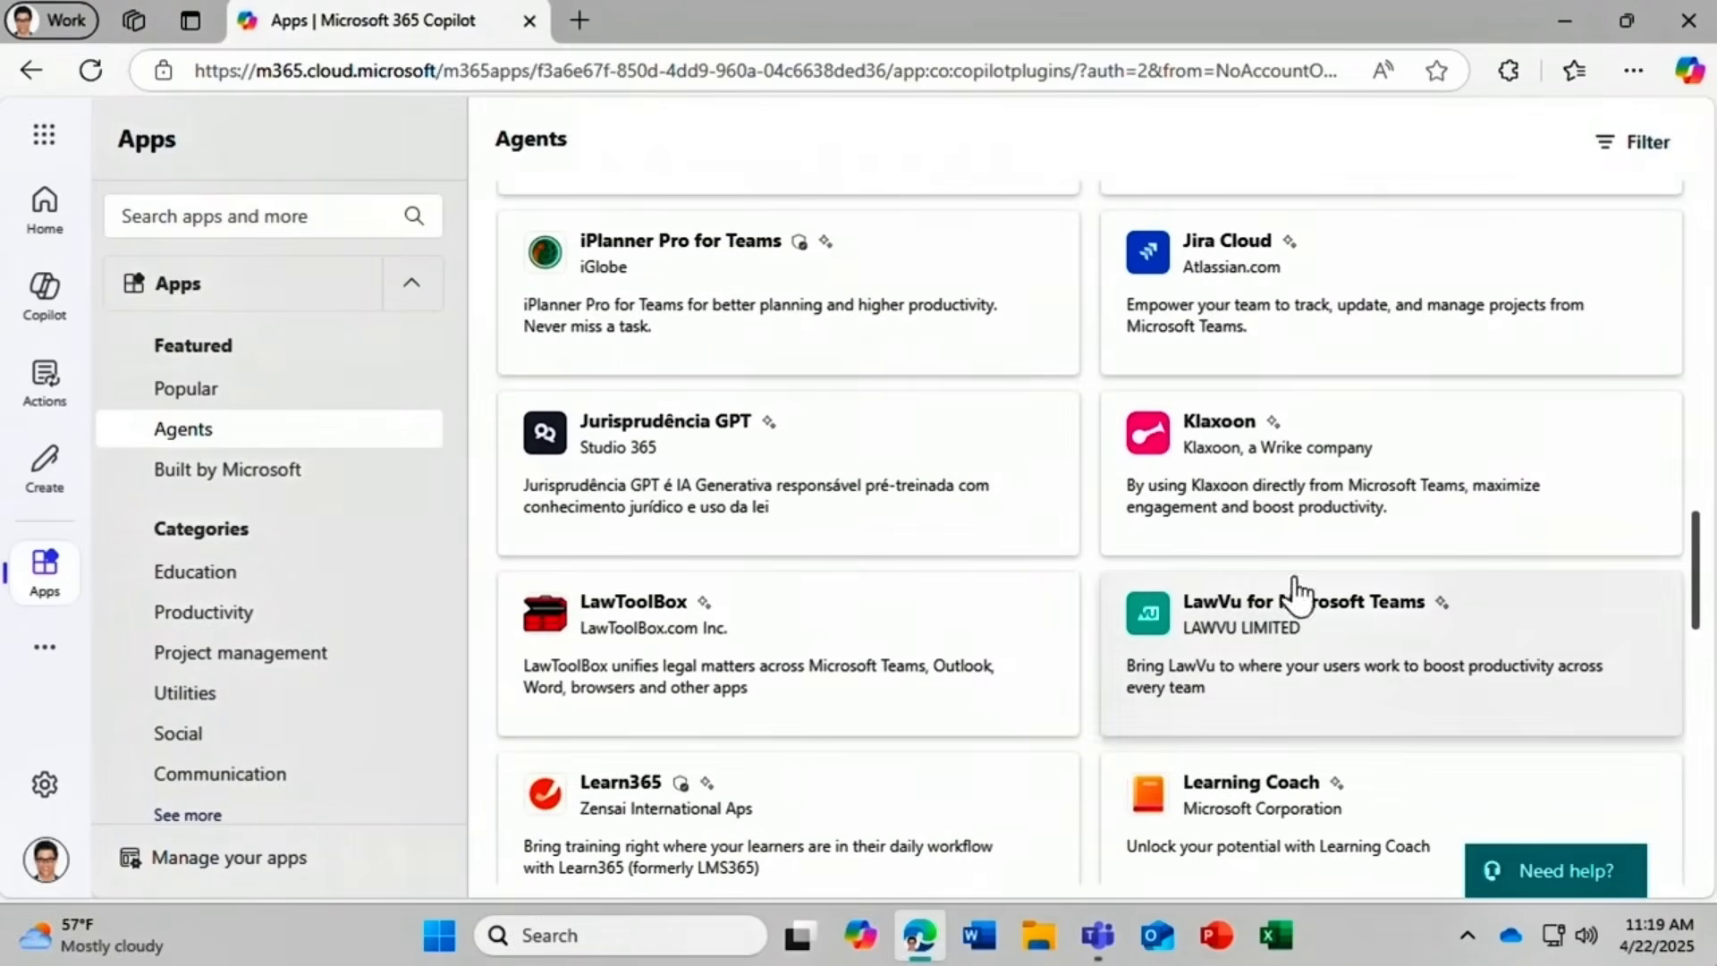
left_click(130, 212)
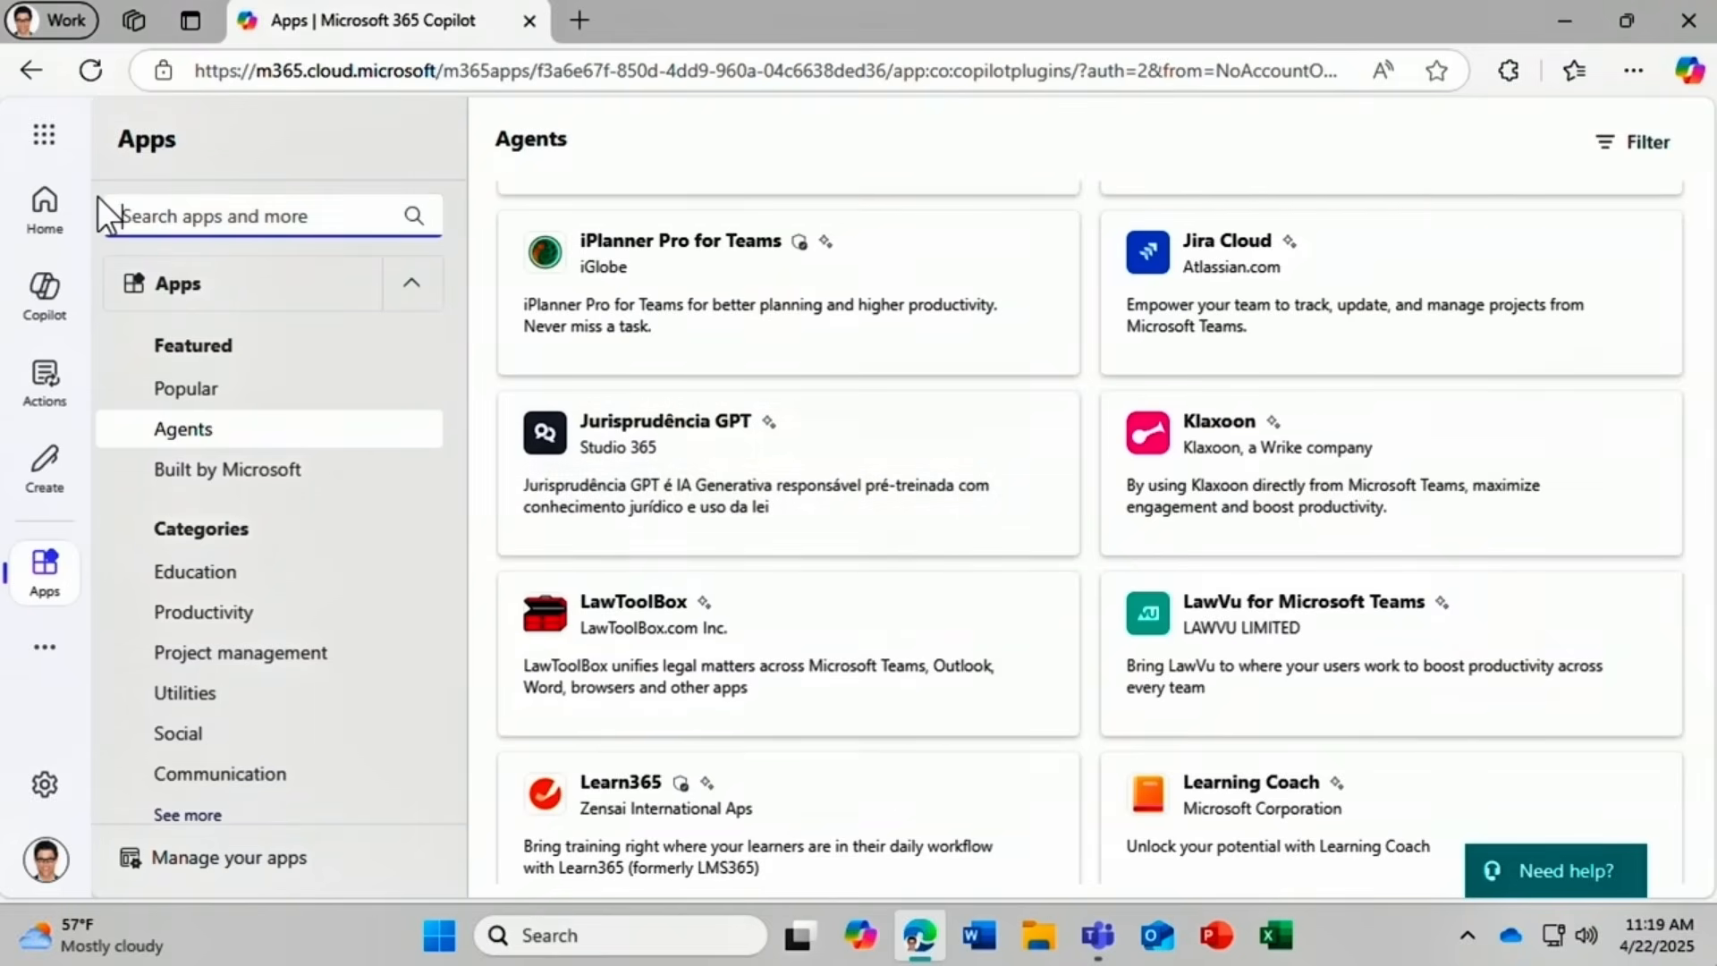
type("coach")
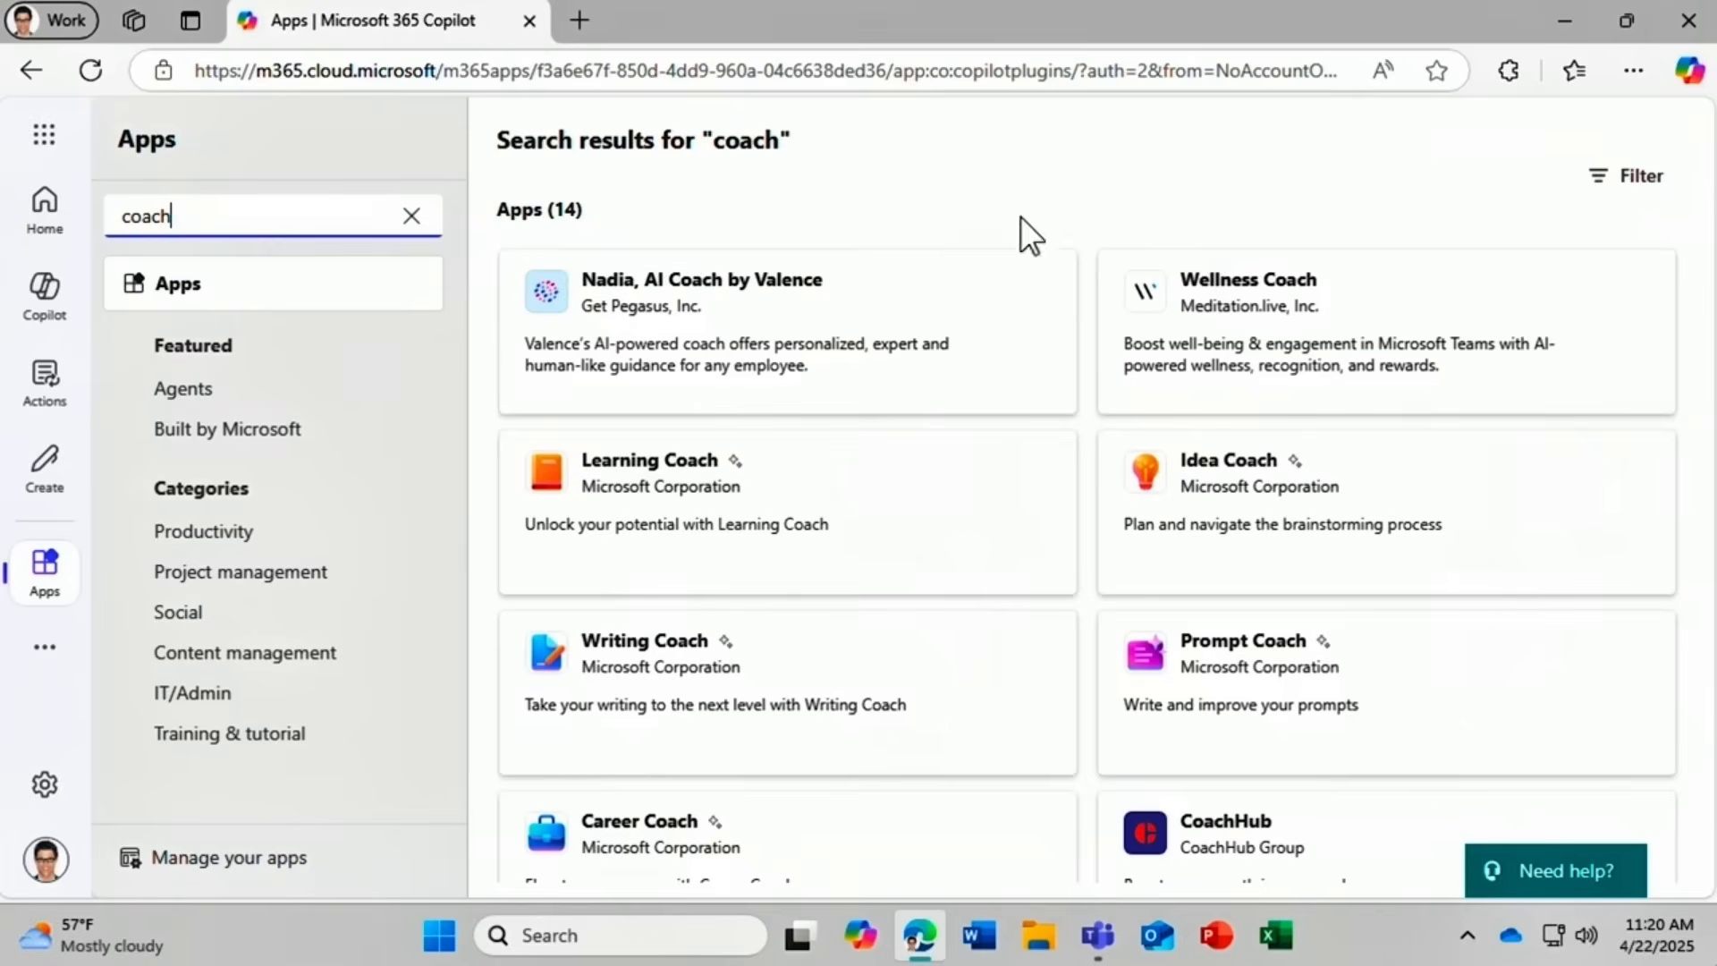
left_click(1622, 176)
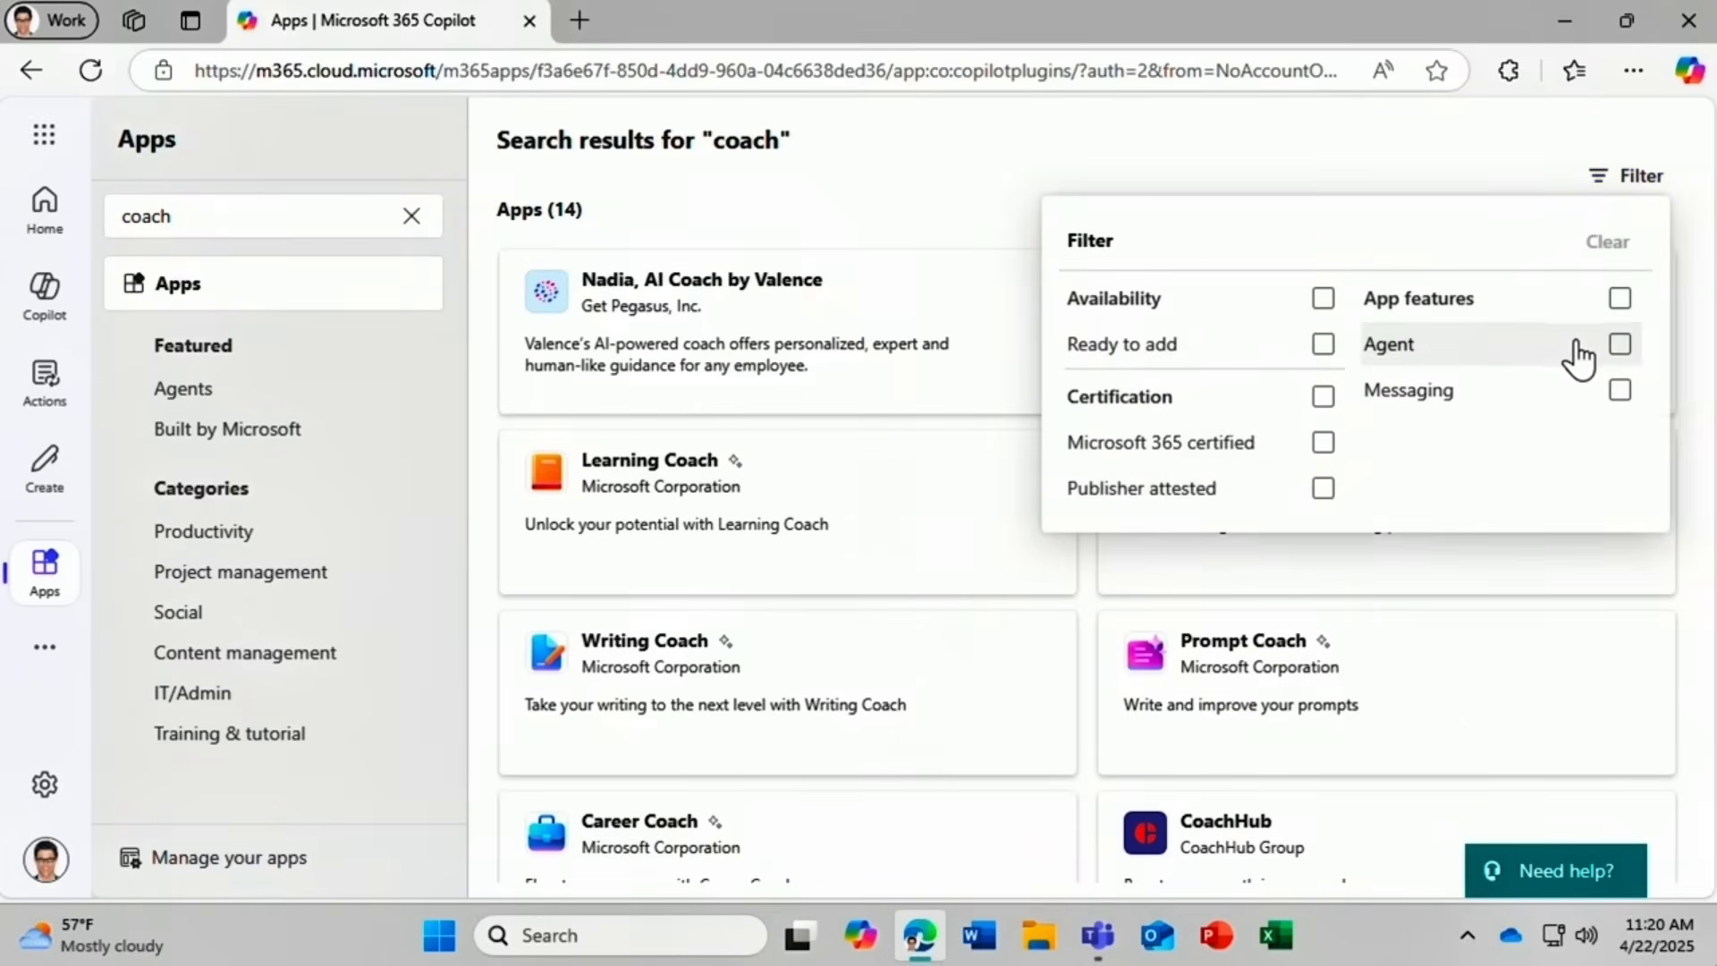
left_click(1619, 347)
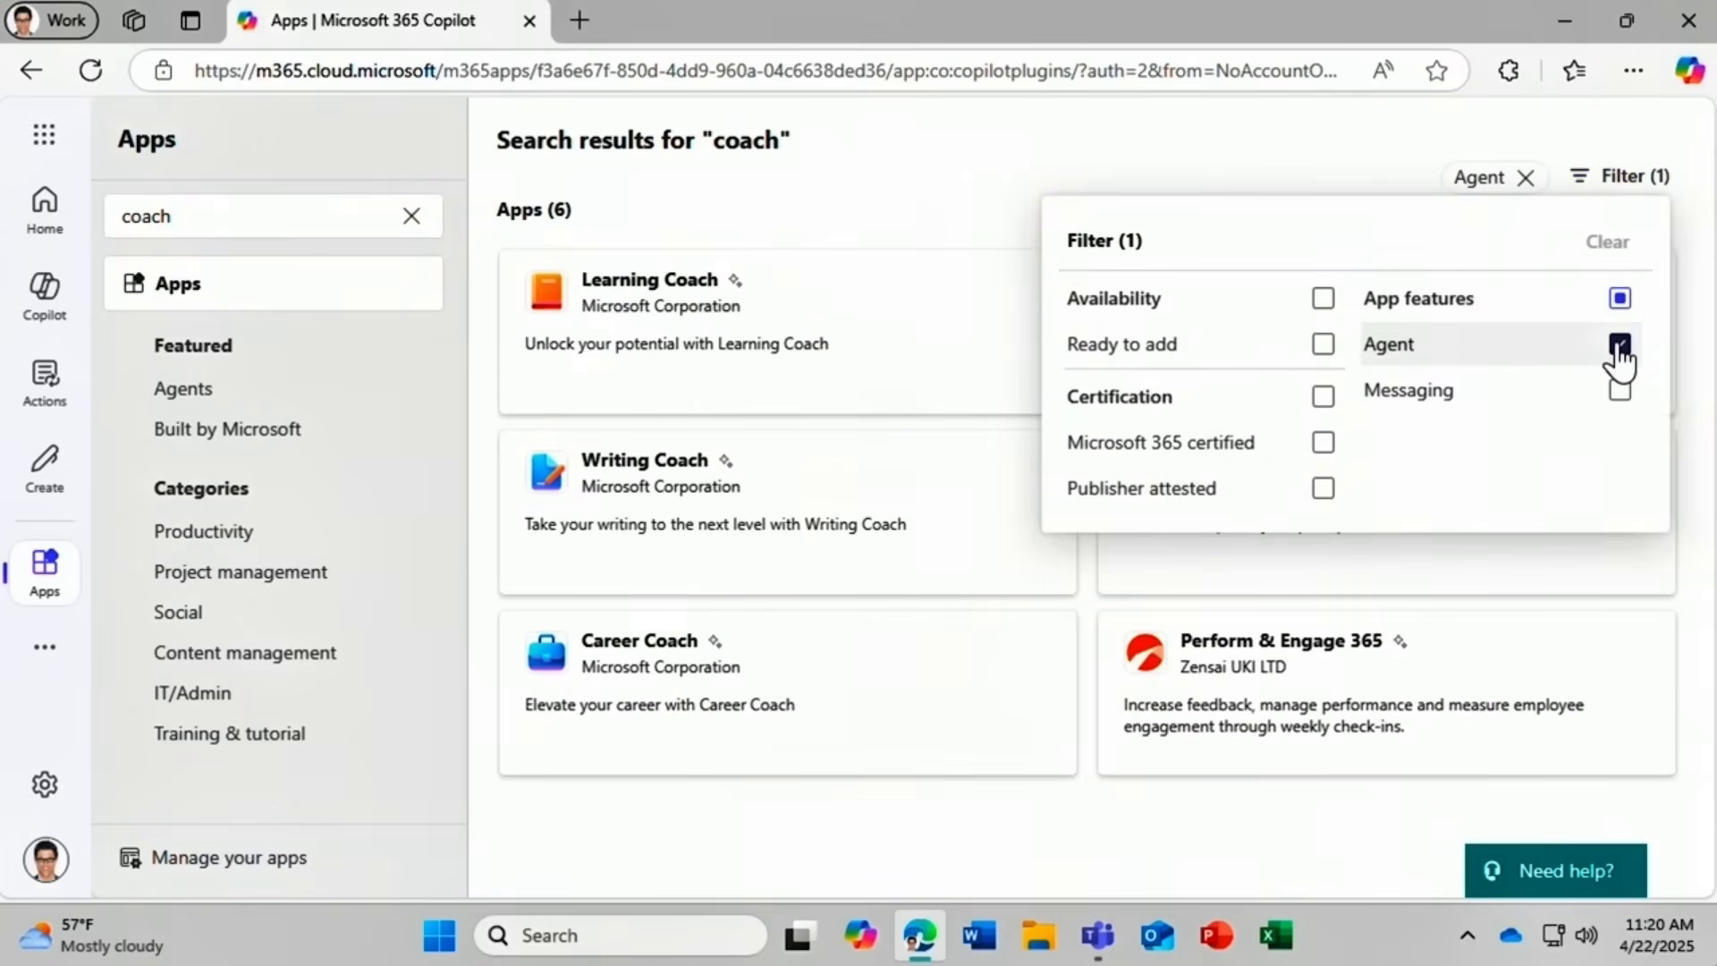
left_click(1295, 132)
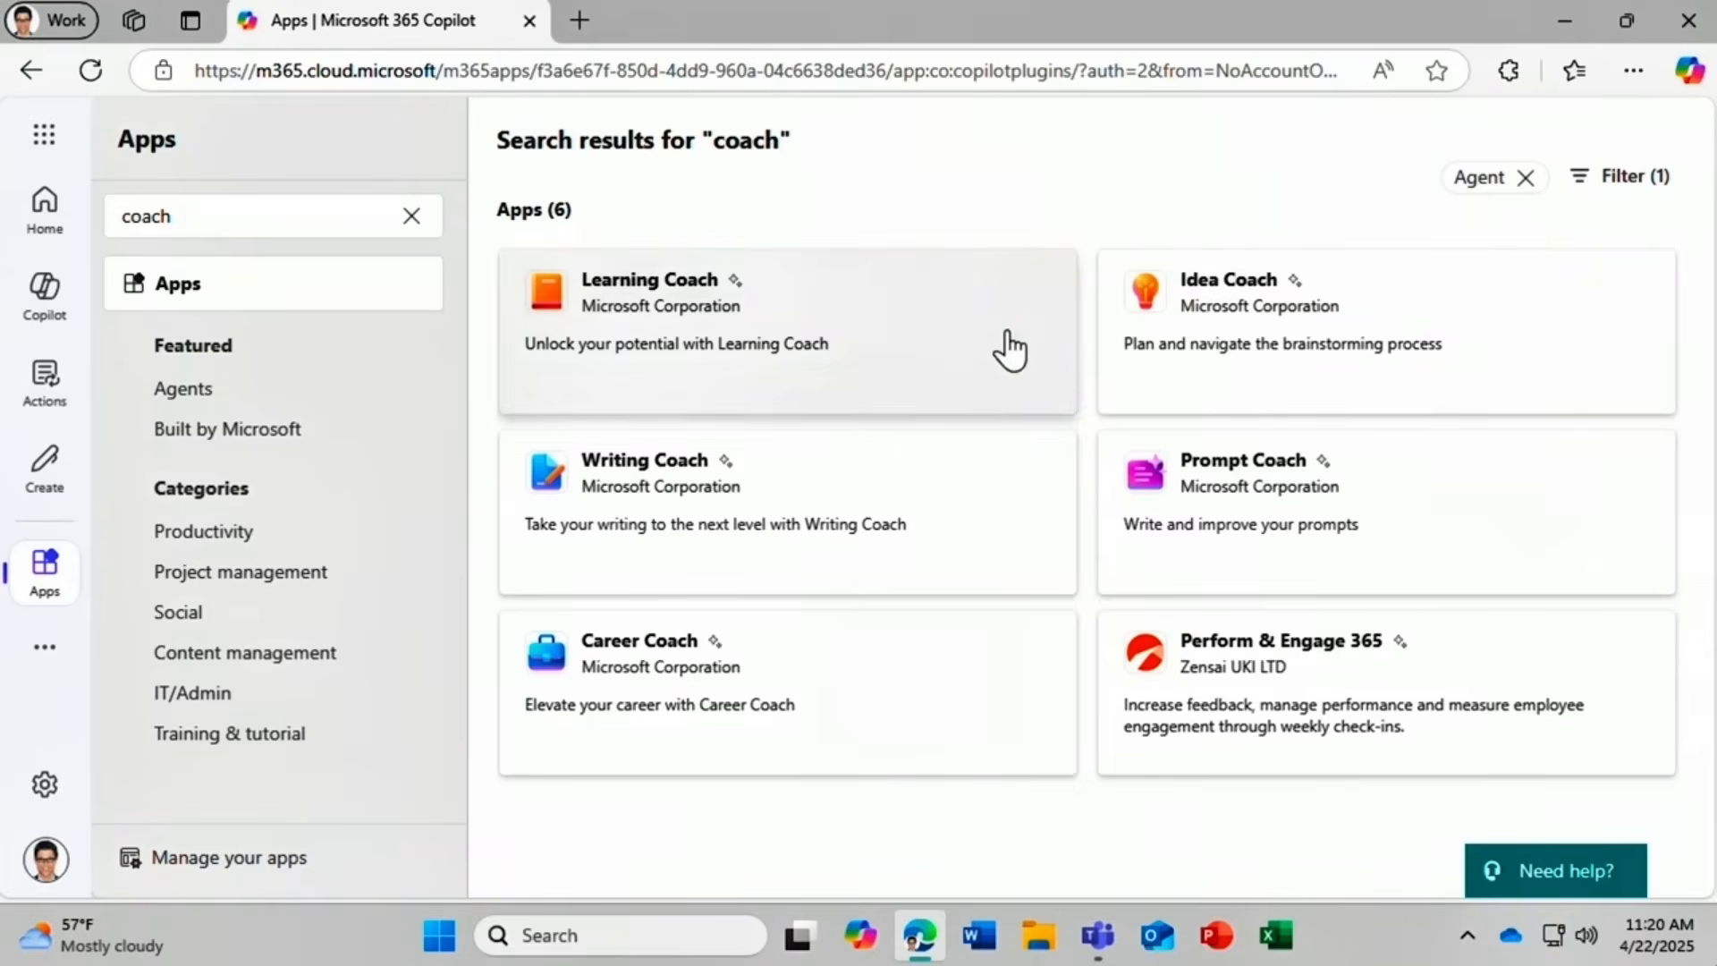
Add Learning Coach from its details card and pin it in the agents sidebar.
left_click(1011, 348)
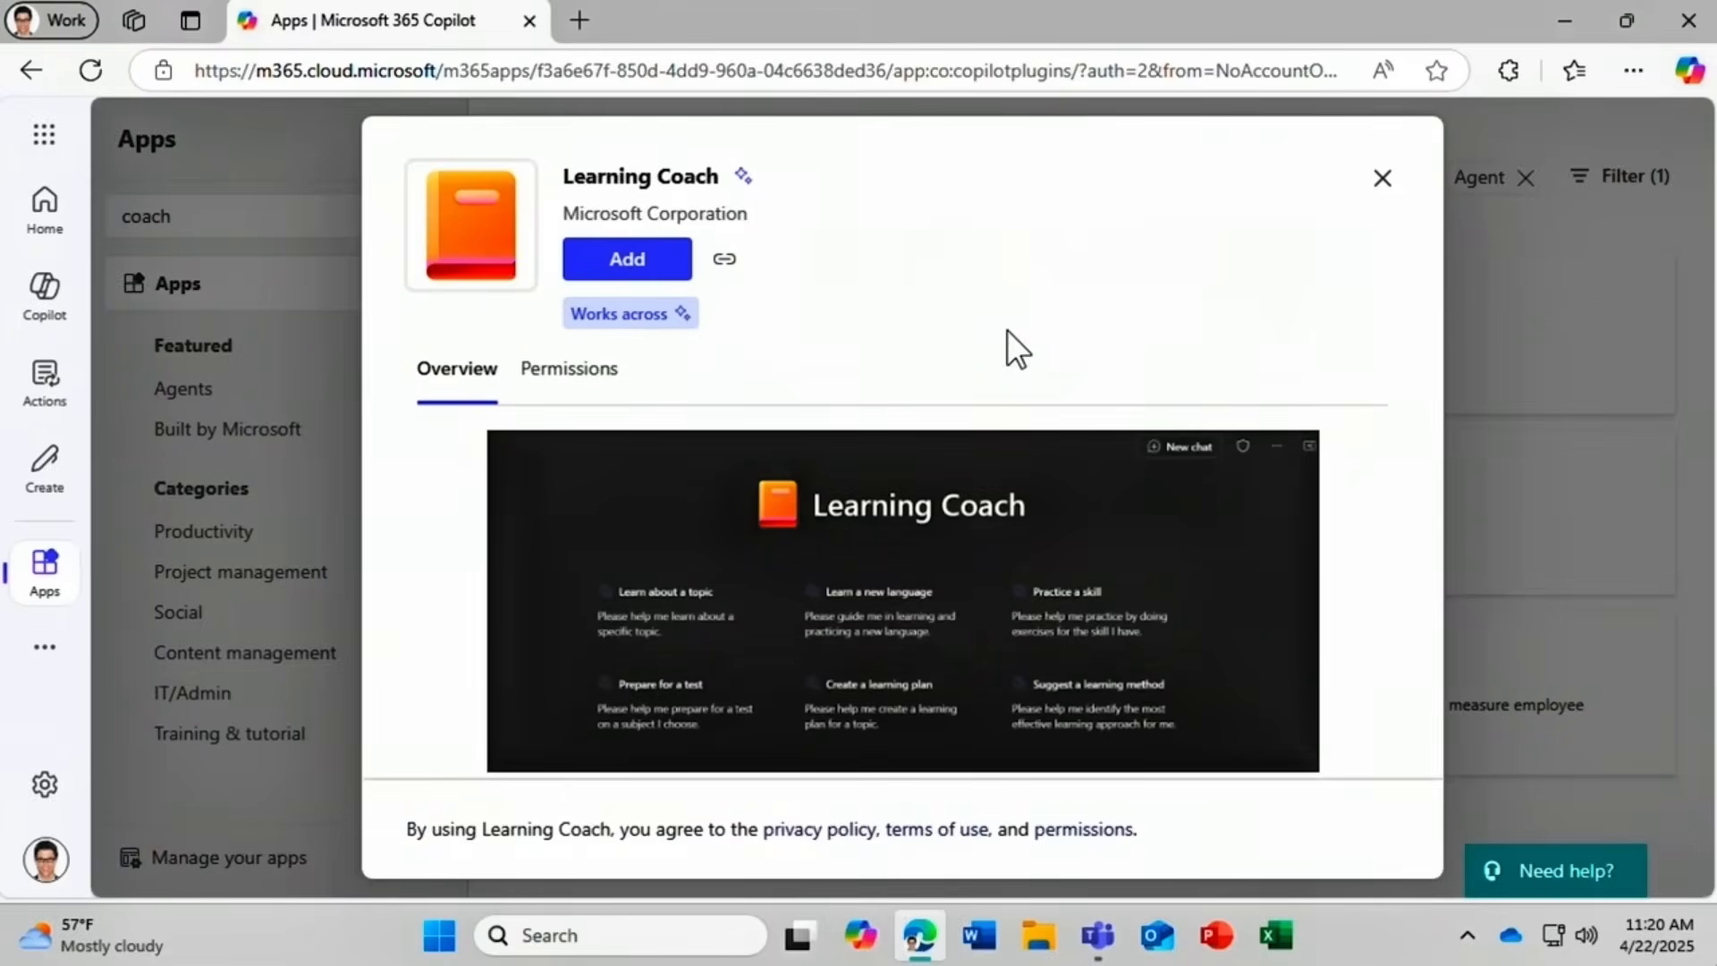
scroll(1366, 479, "down", 5)
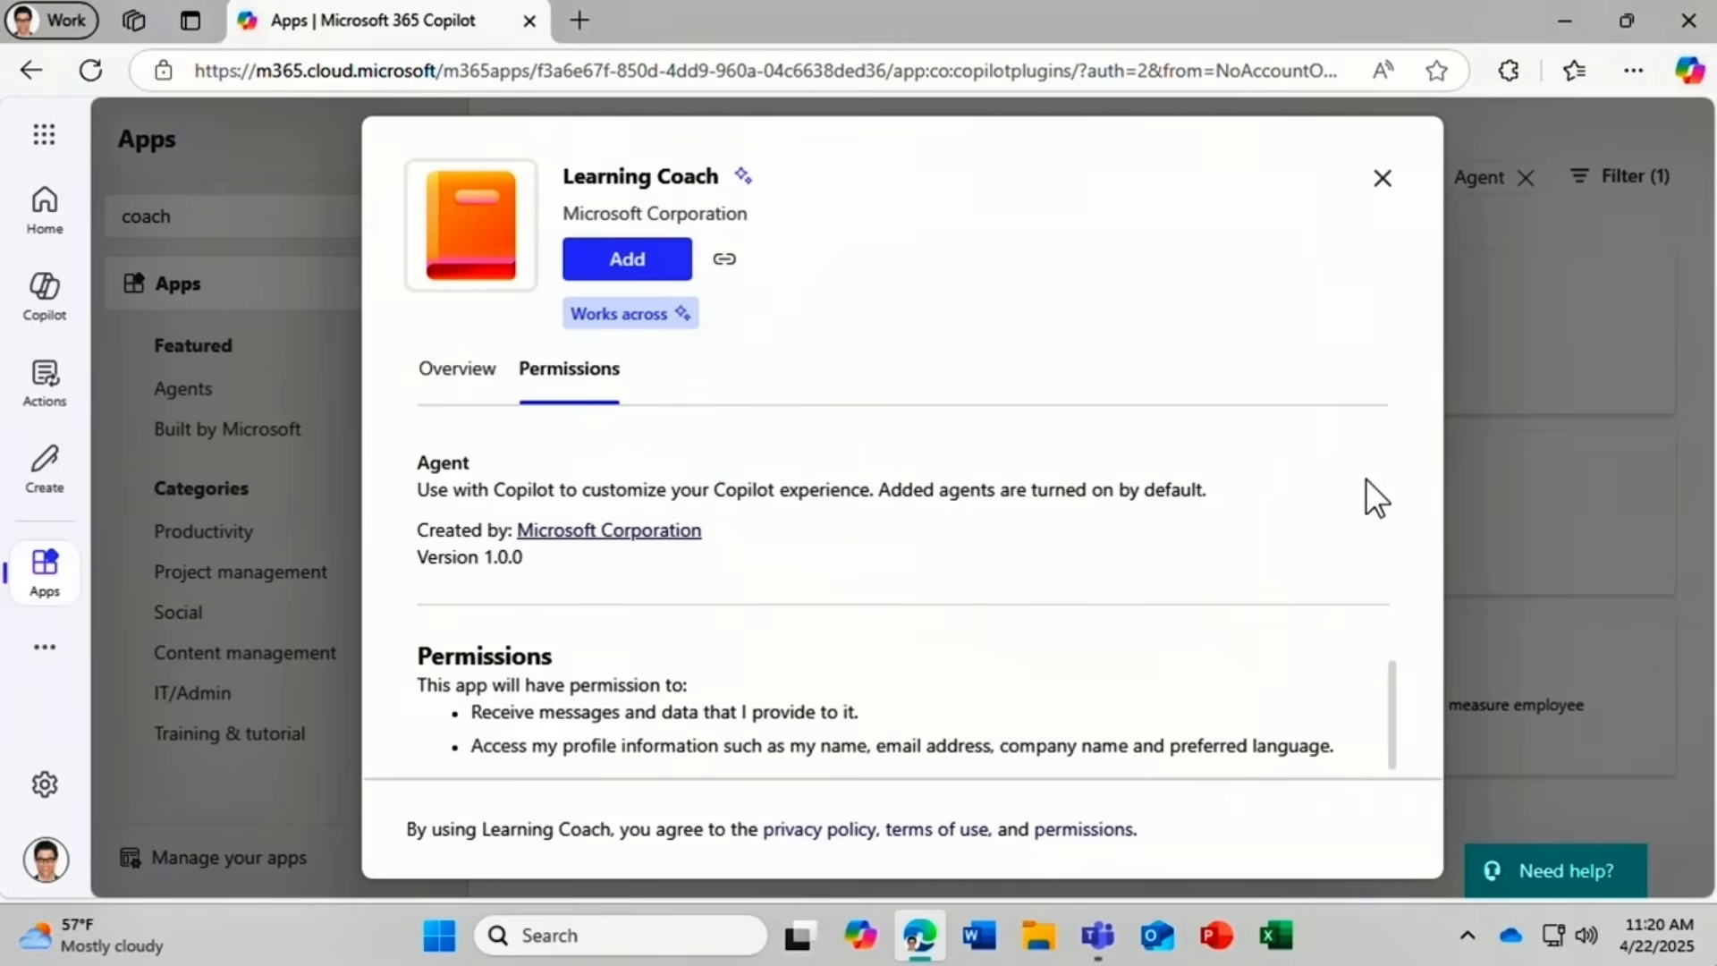
left_click(627, 262)
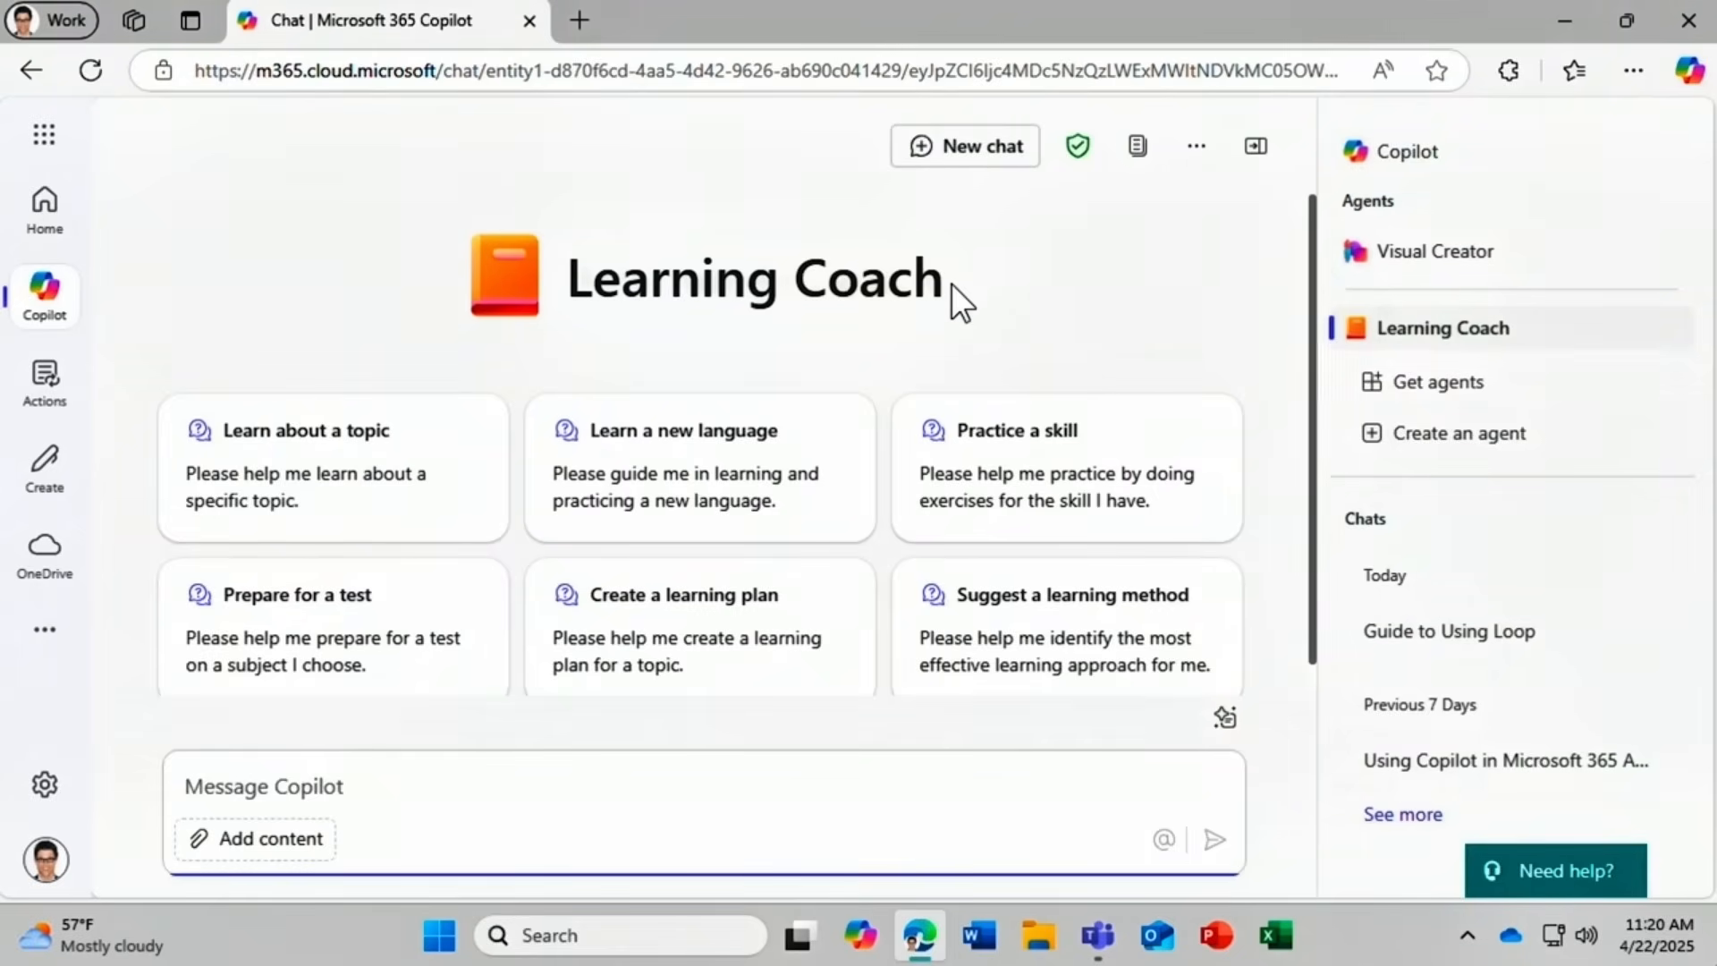
mouse_move(1491, 330)
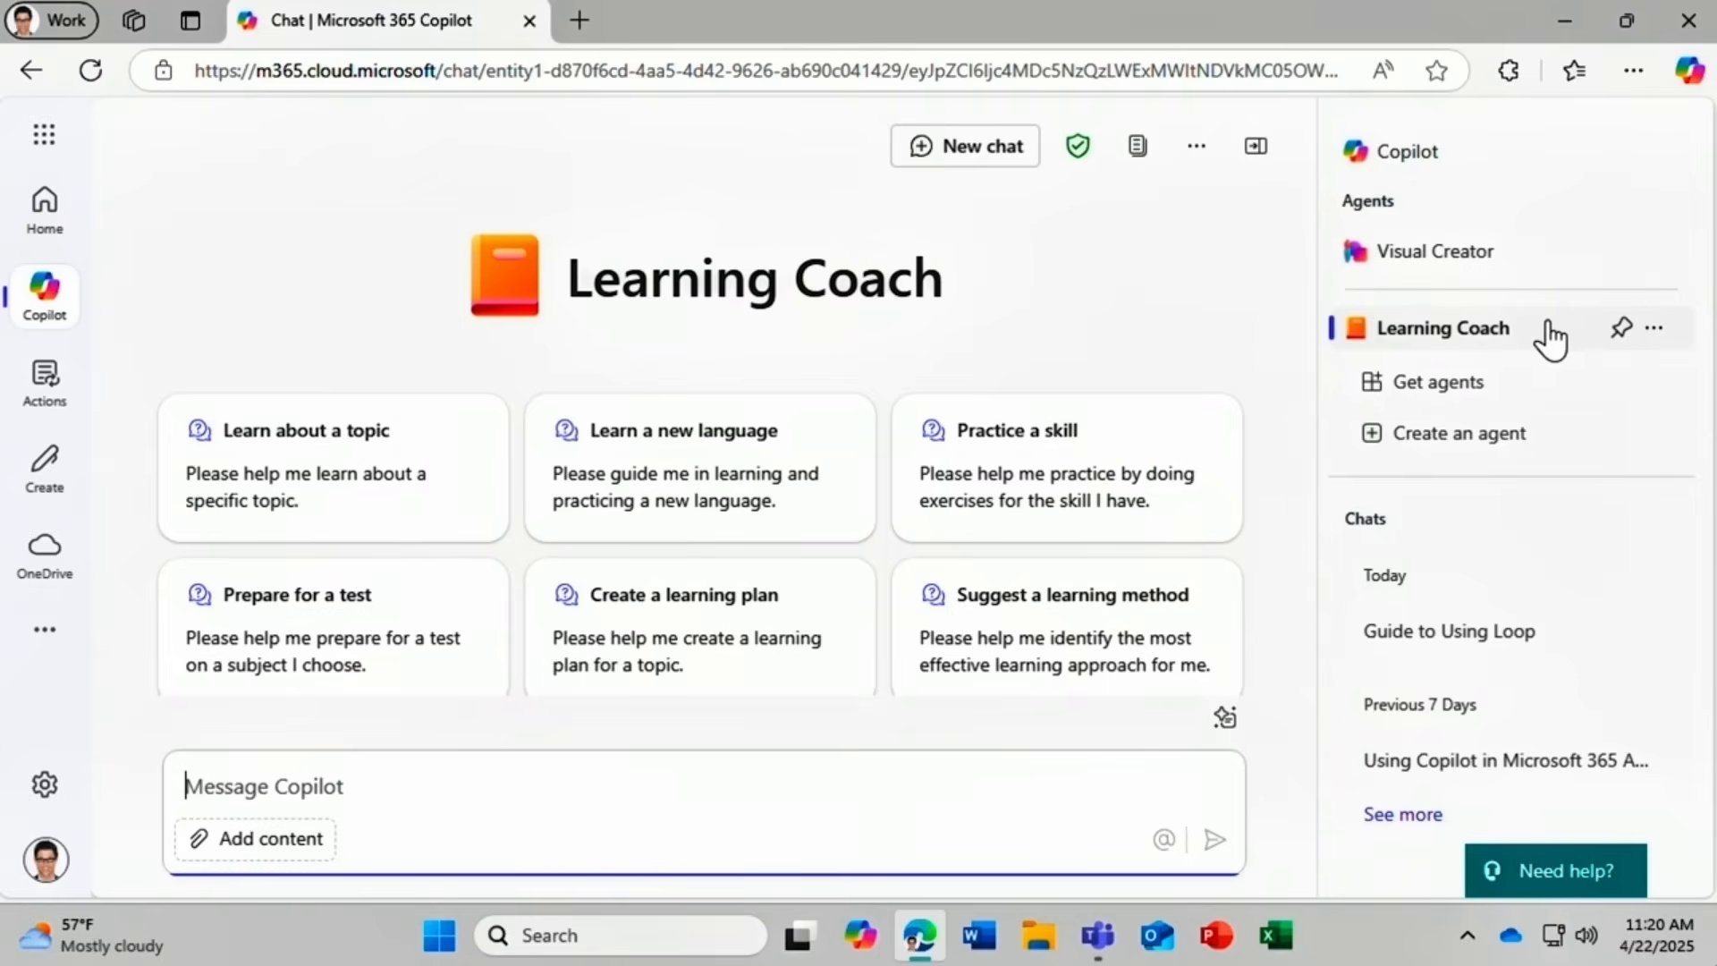
left_click(1622, 329)
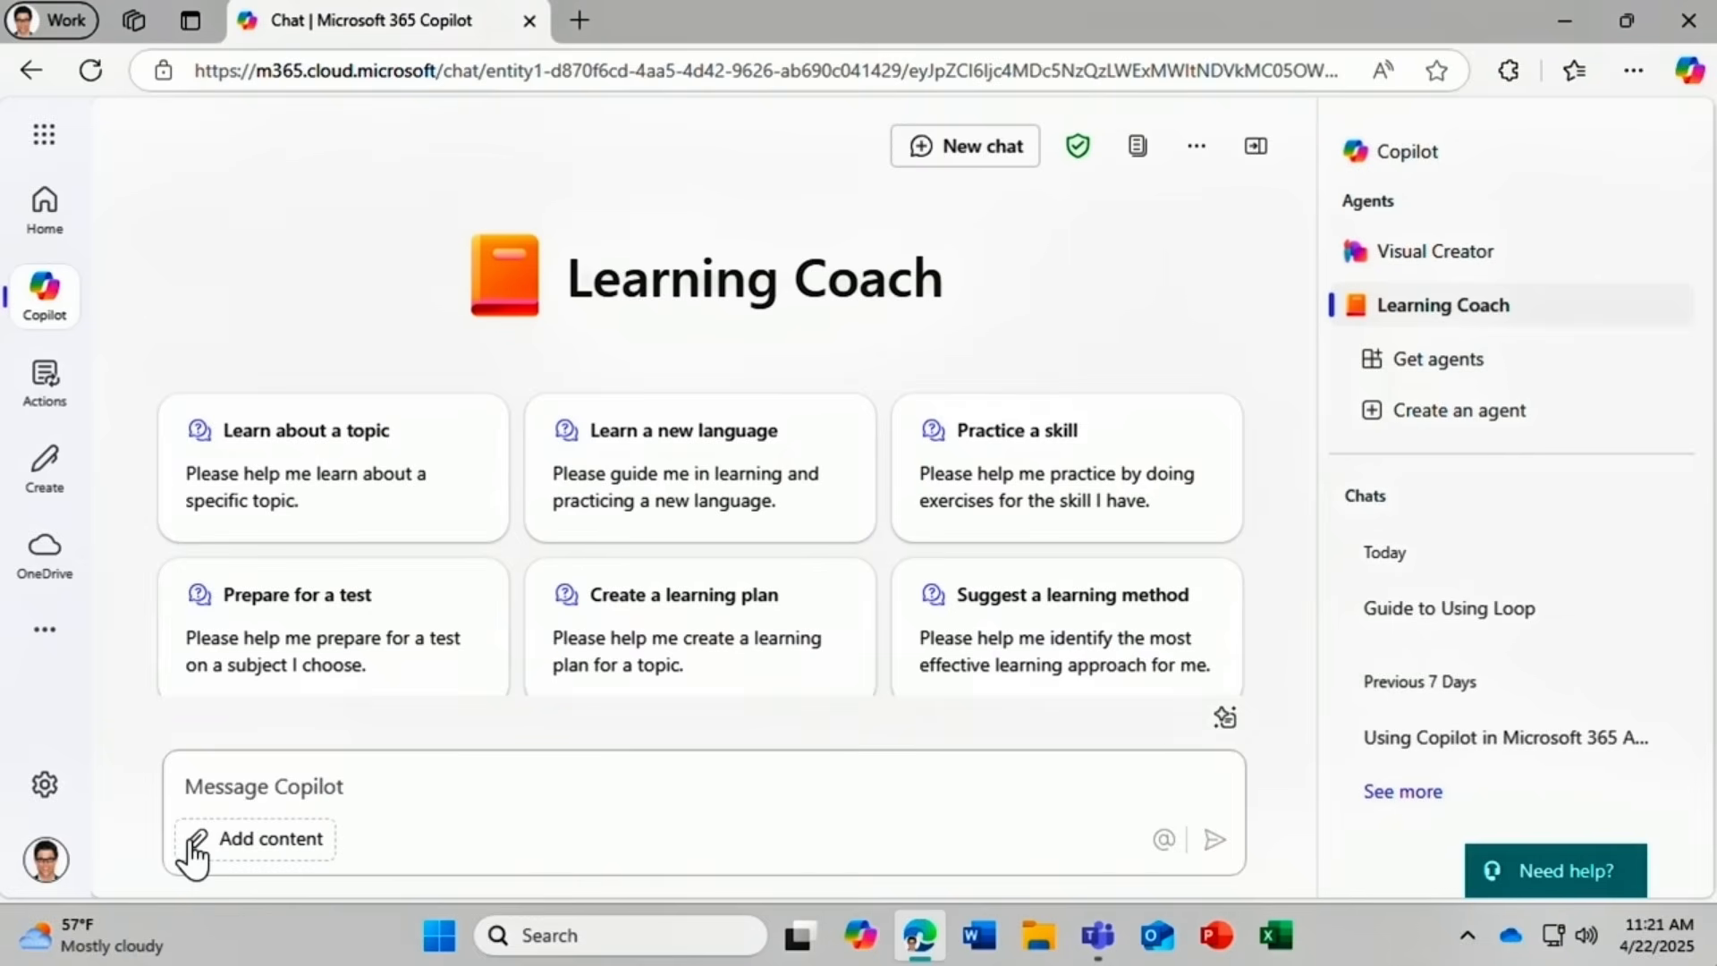
left_click(186, 787)
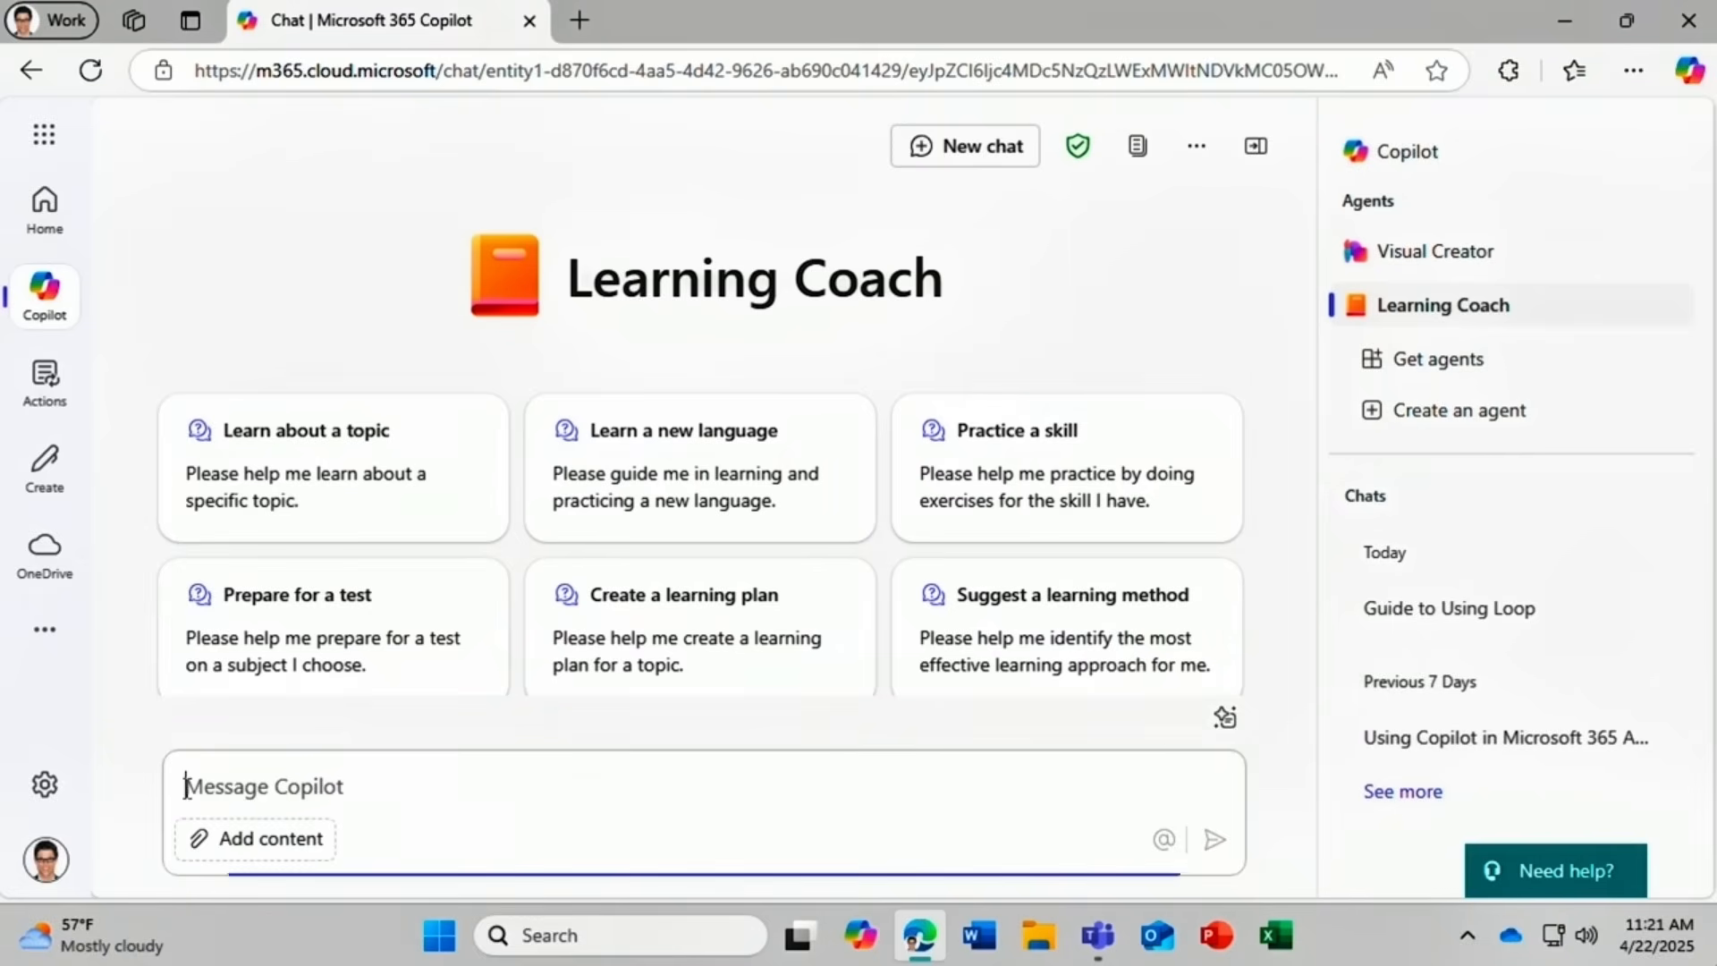
type("Help me master ")
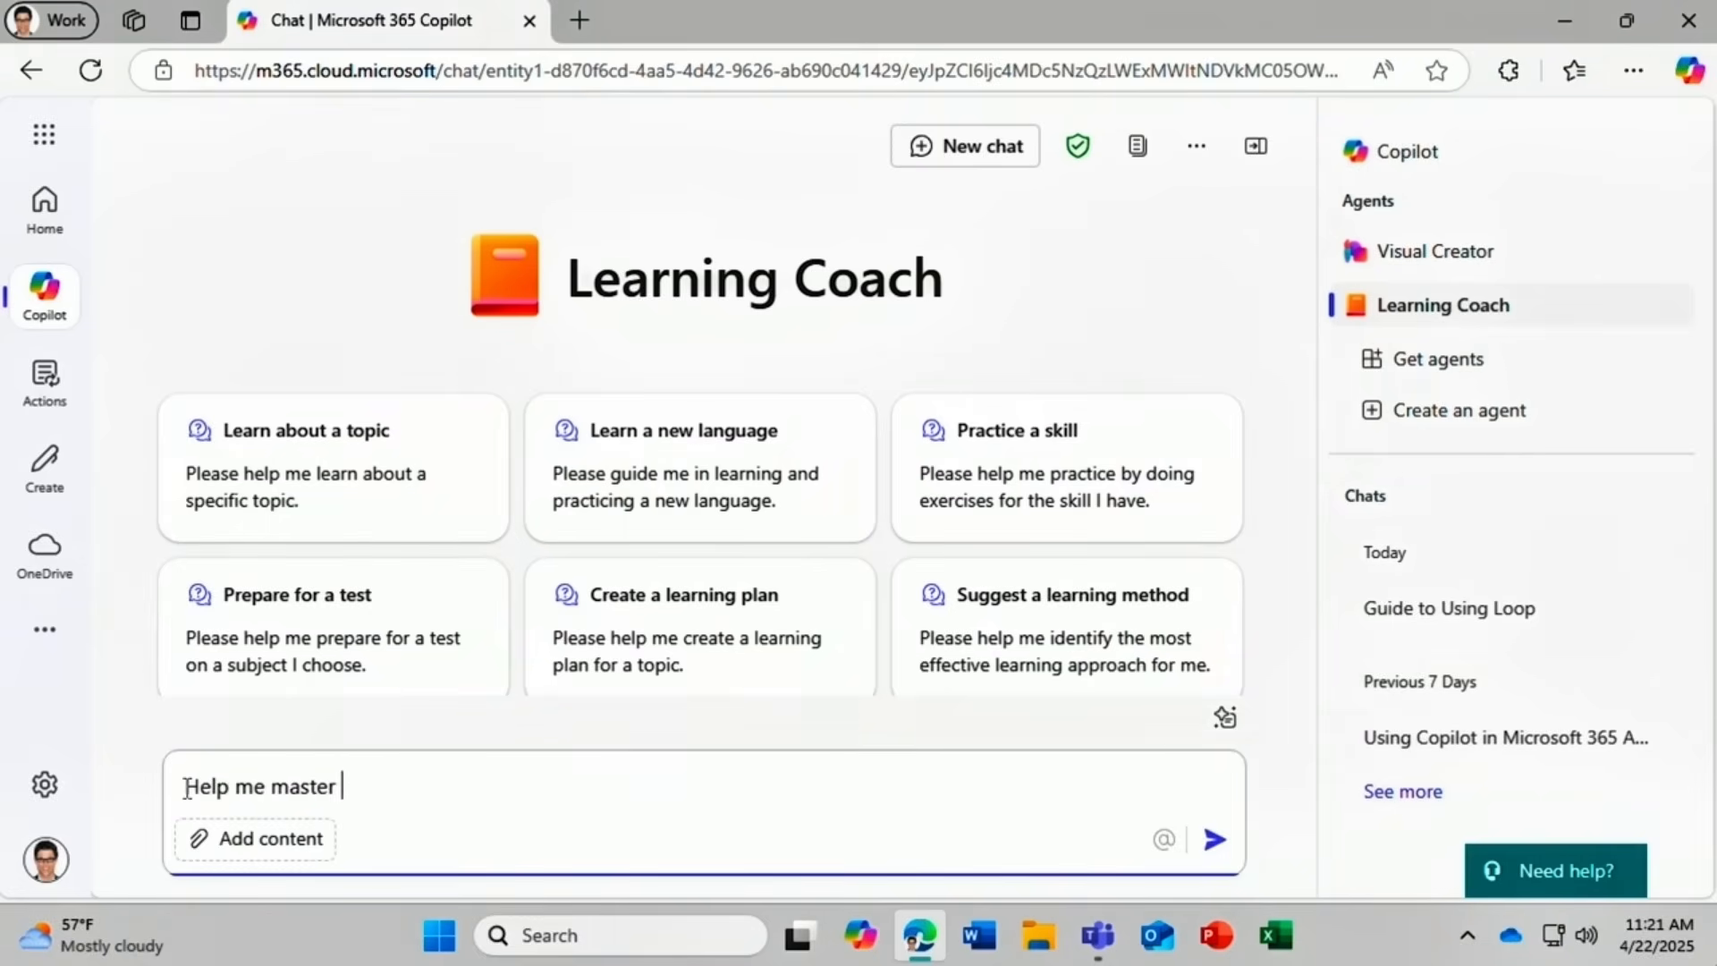
type("Copilot in Microsof")
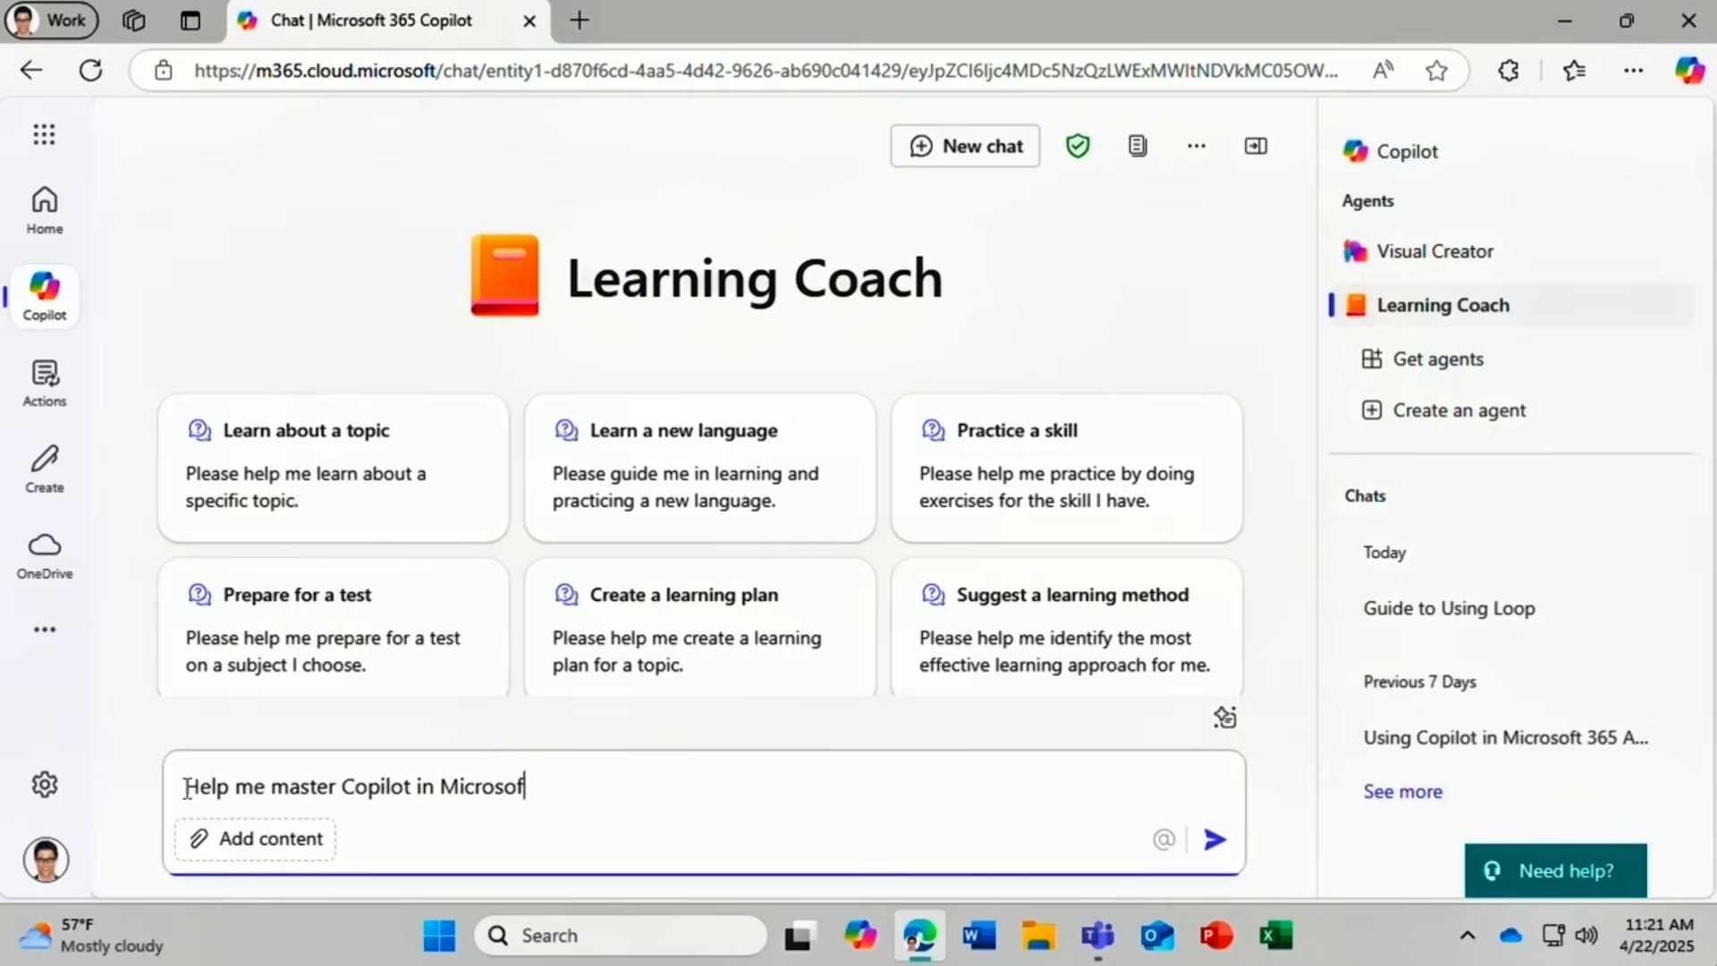
type("t 365")
left_click(1217, 845)
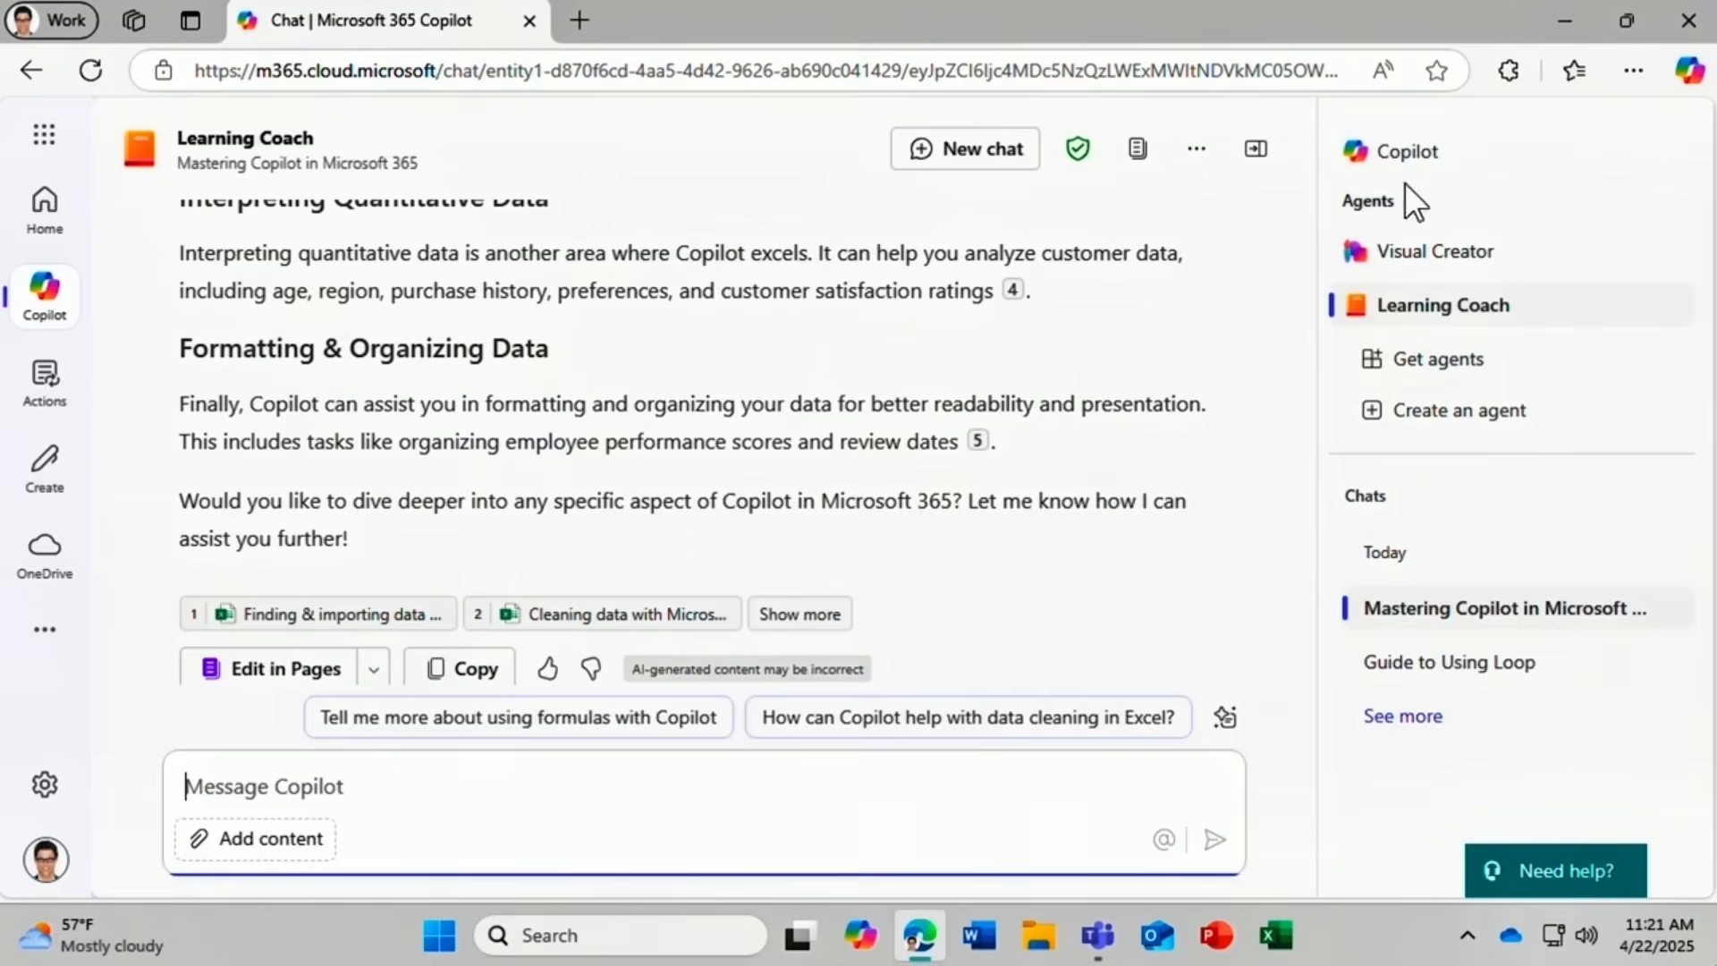
left_click(1405, 153)
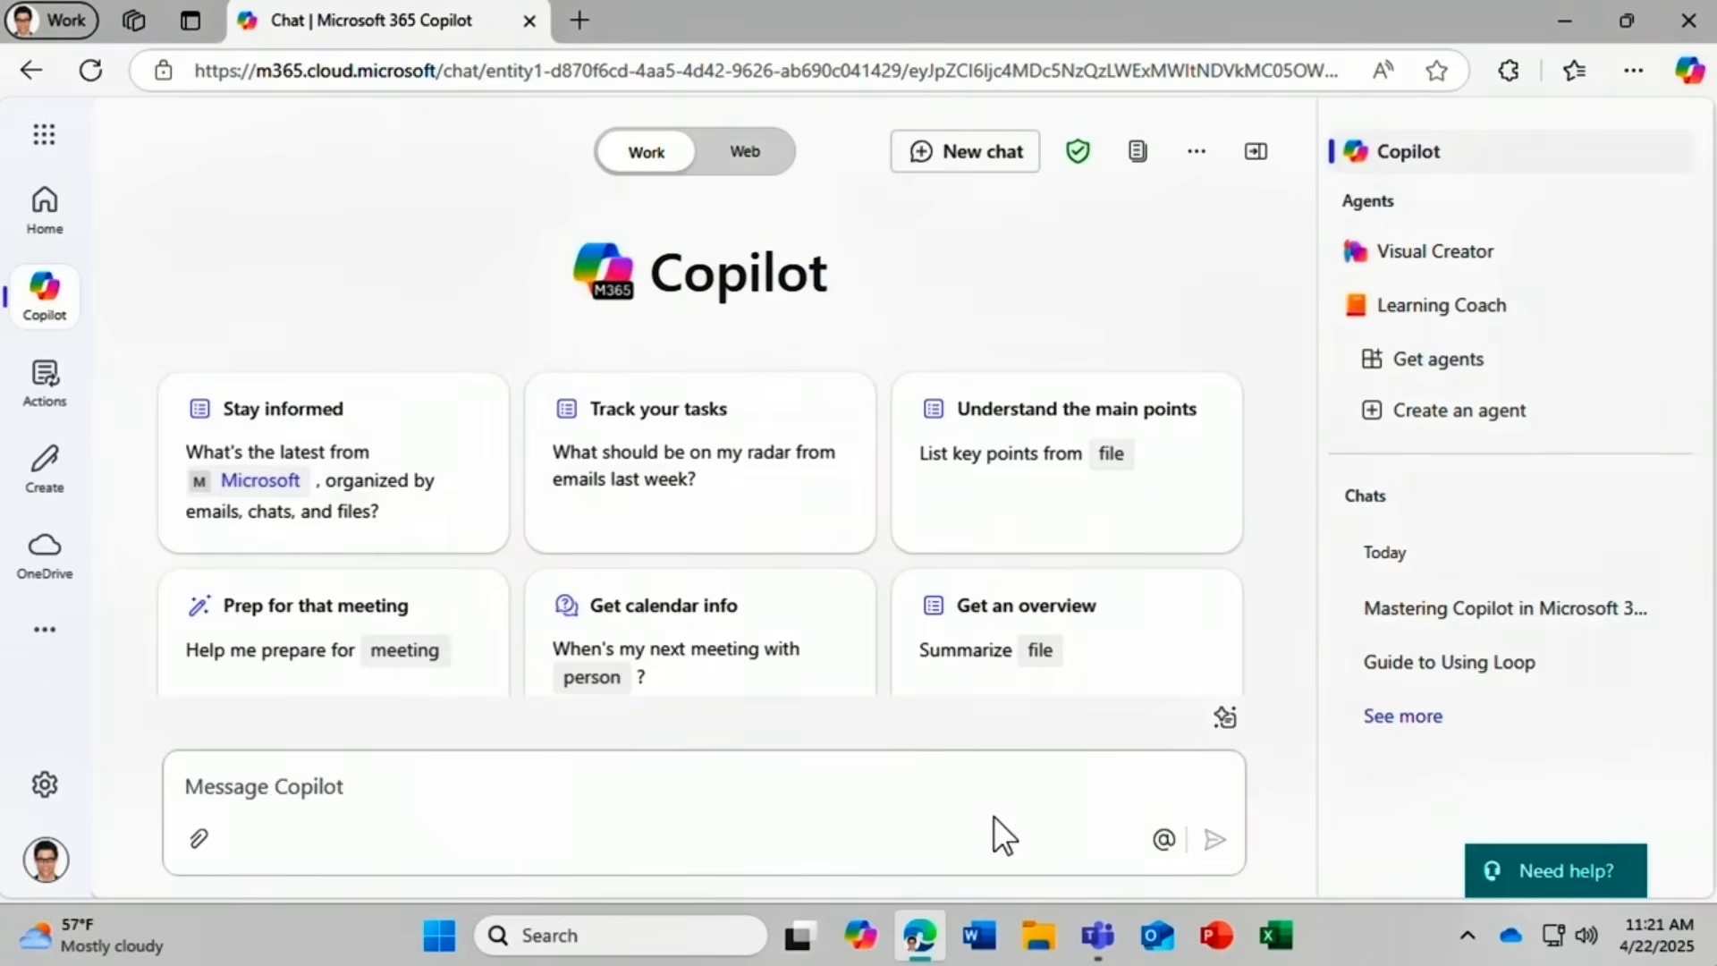
Ask Learning Coach 'List top 10 uses for Copilot', then close the Learning Coach chat.
left_click(1163, 842)
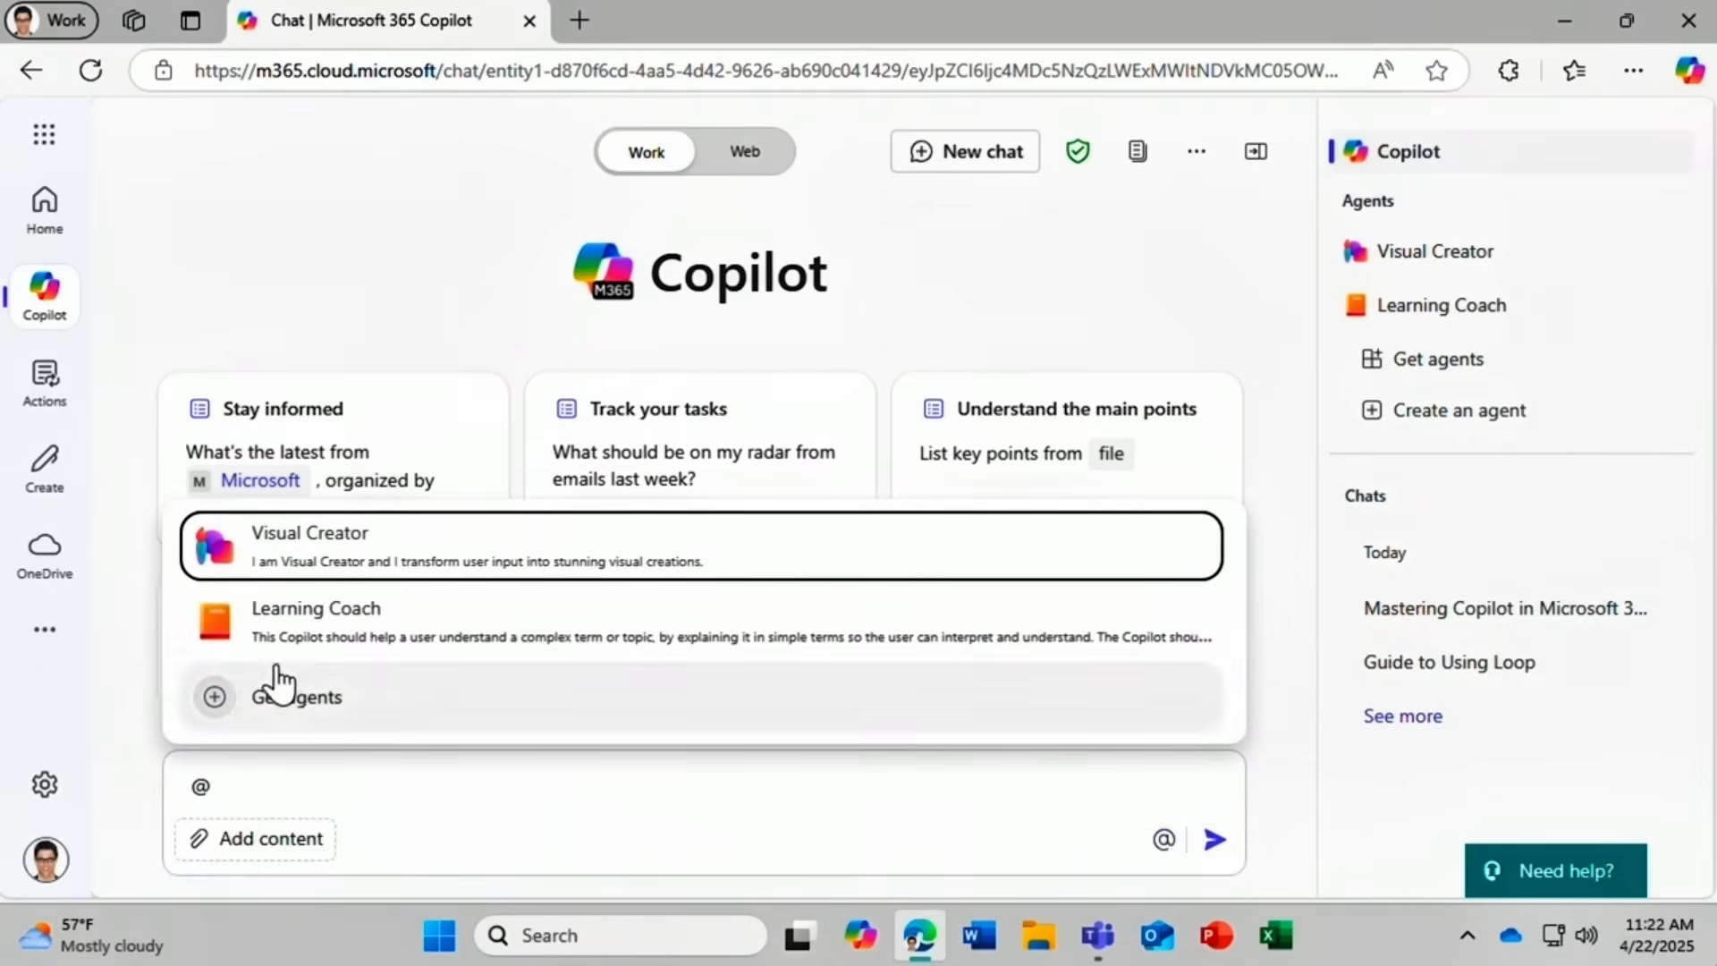
left_click(213, 628)
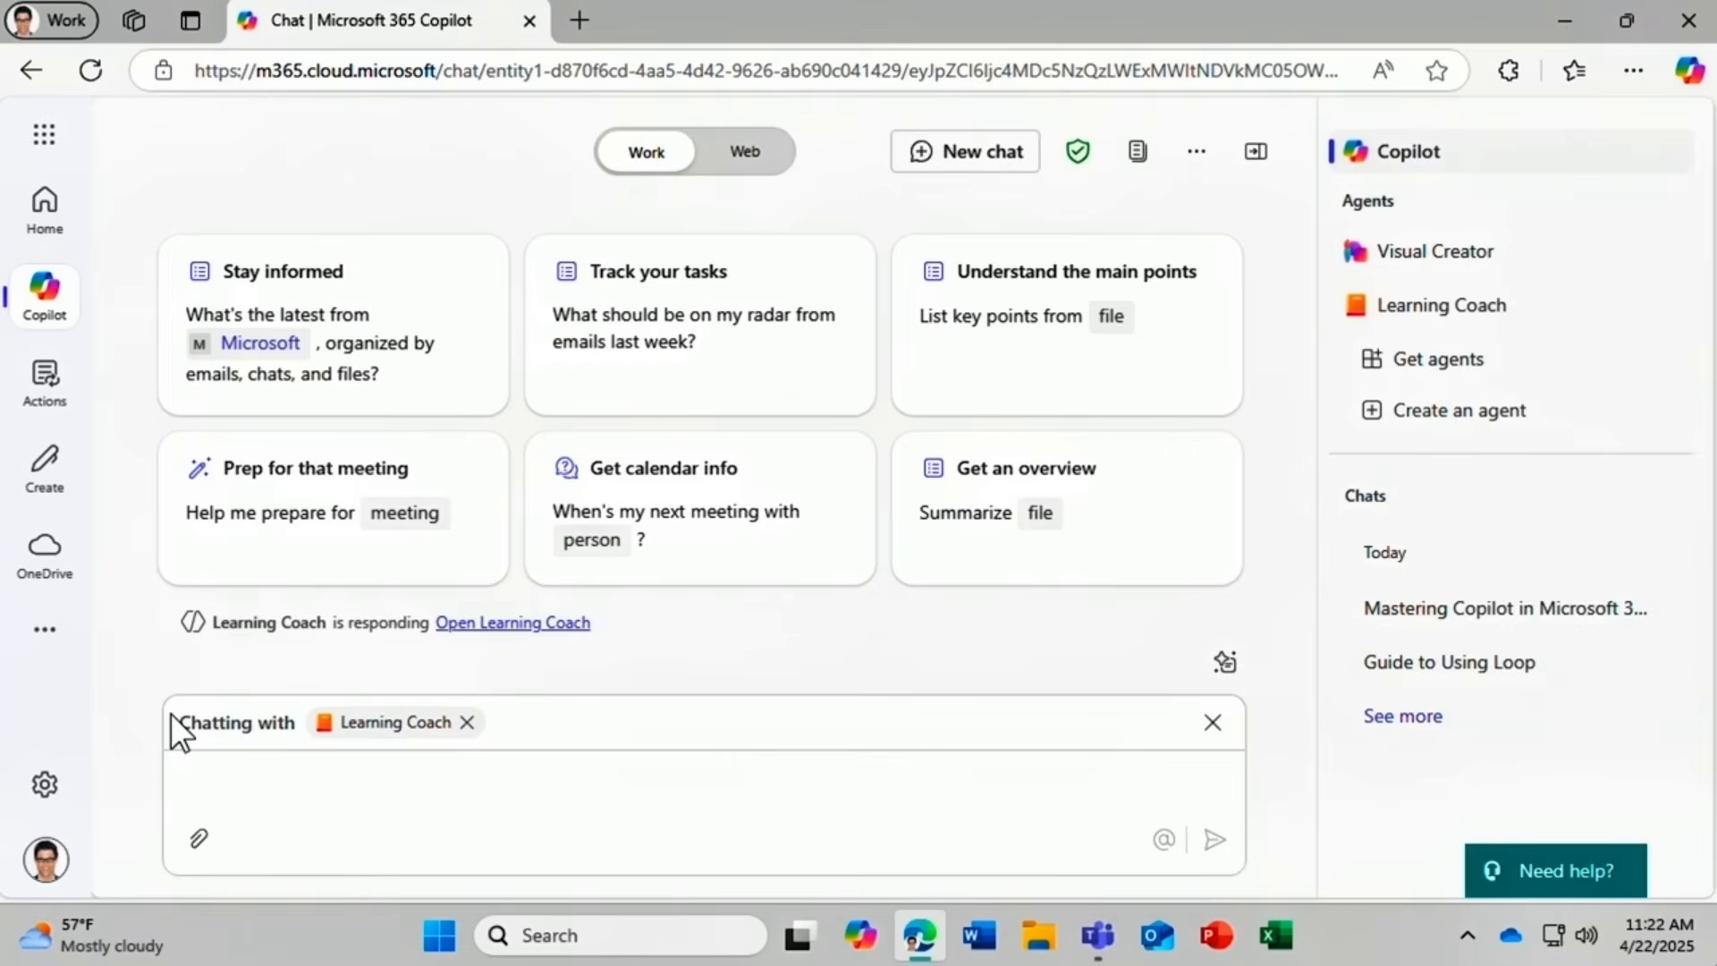
left_click(209, 771)
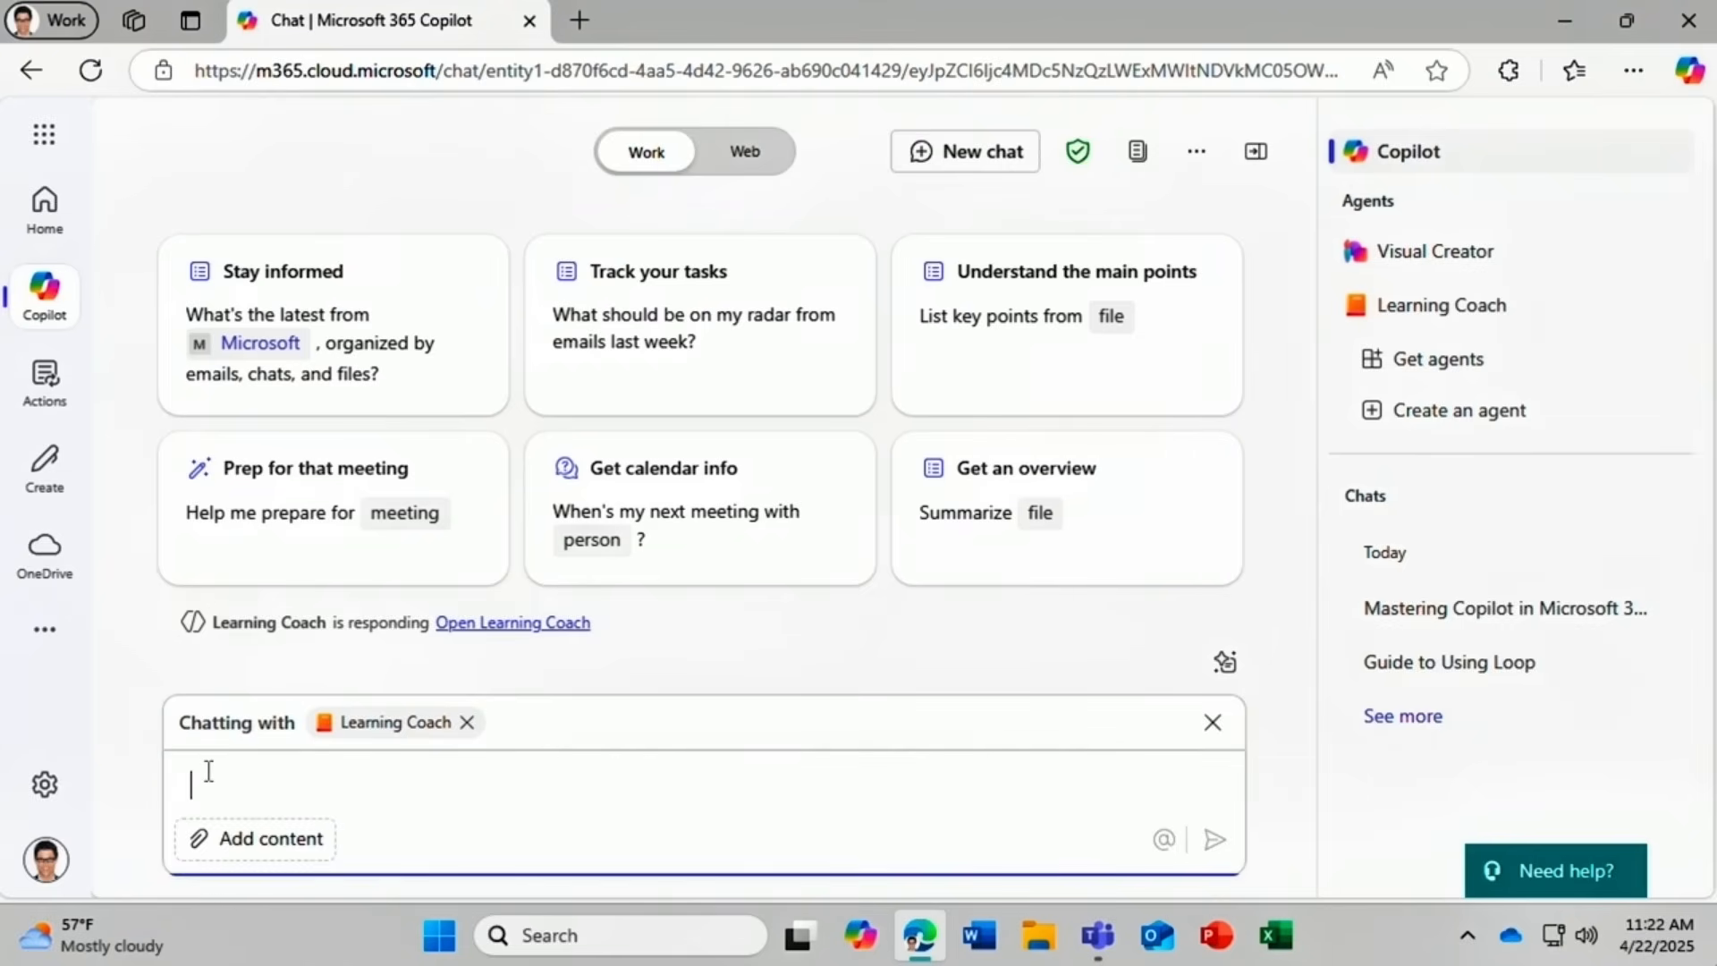
type("List top 10 uses for C")
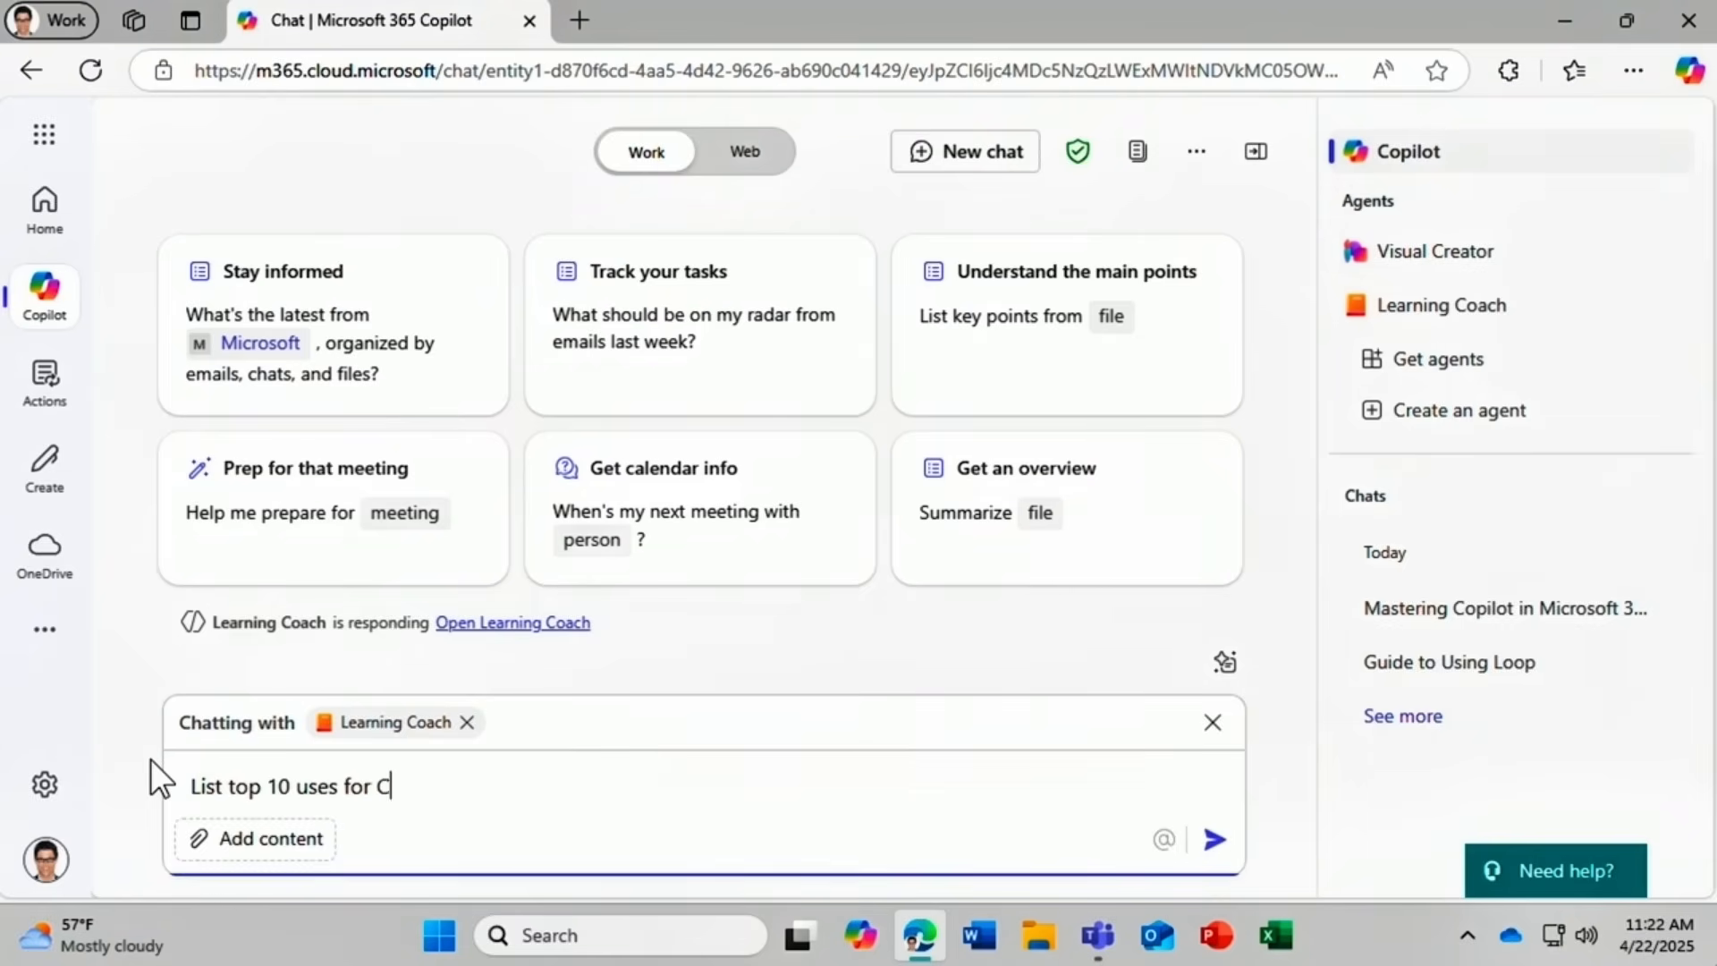
type("opilot")
key("Return")
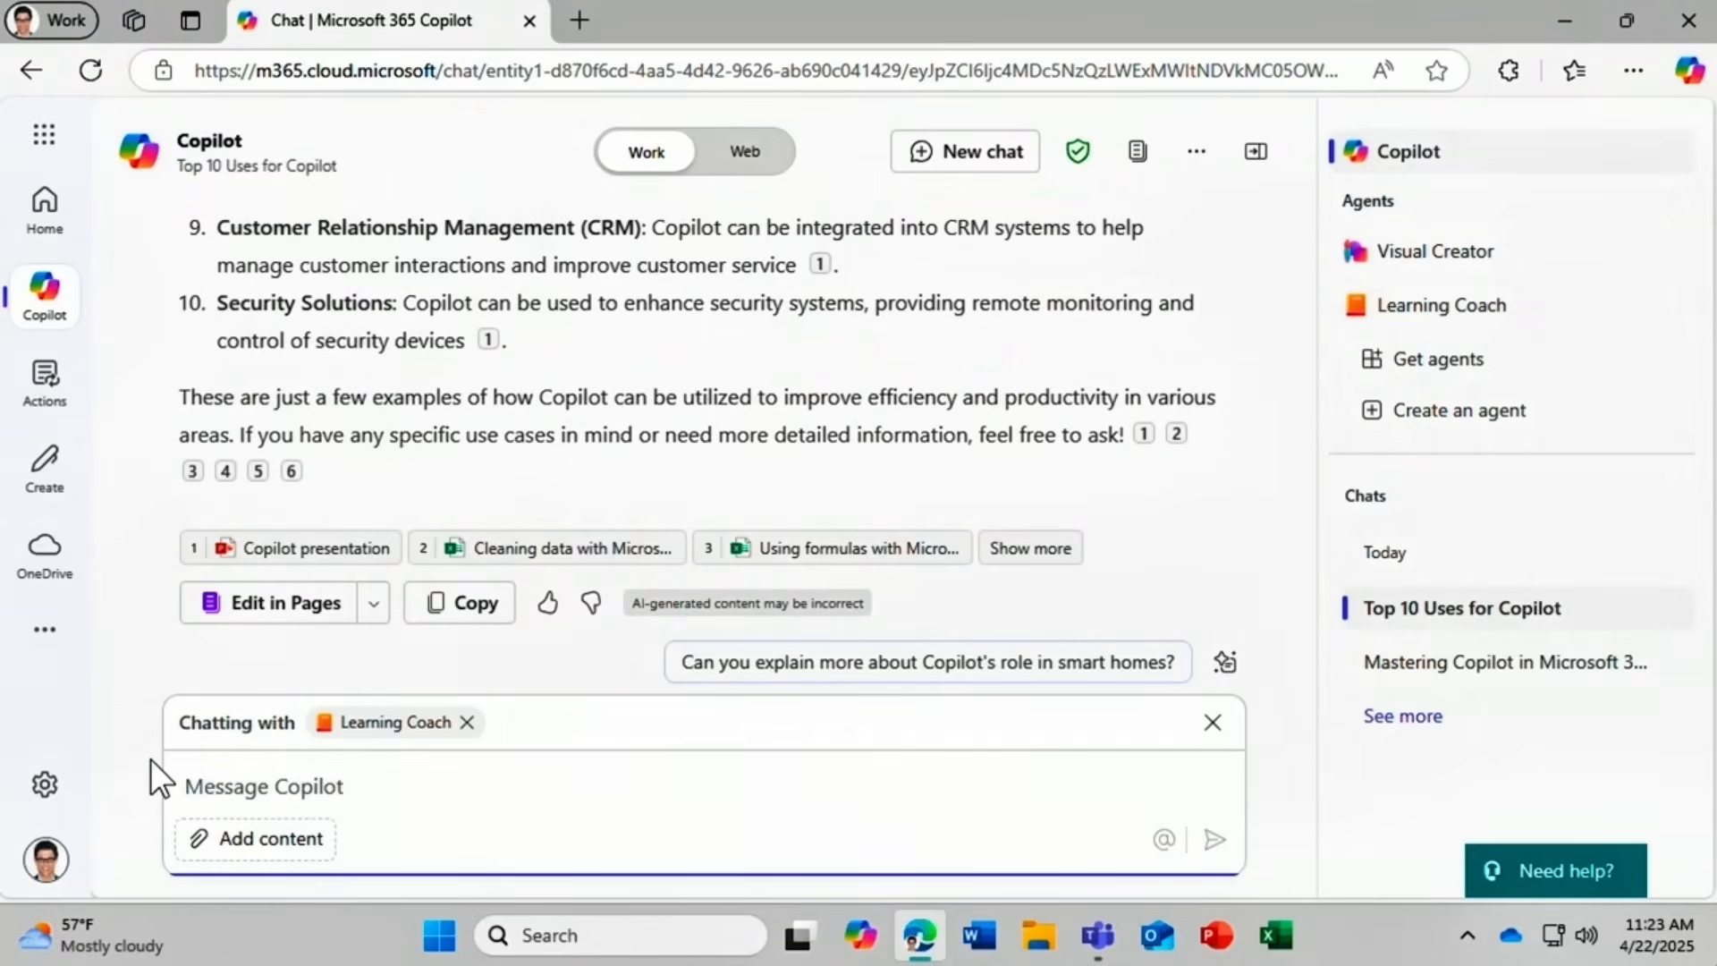
left_click(1214, 724)
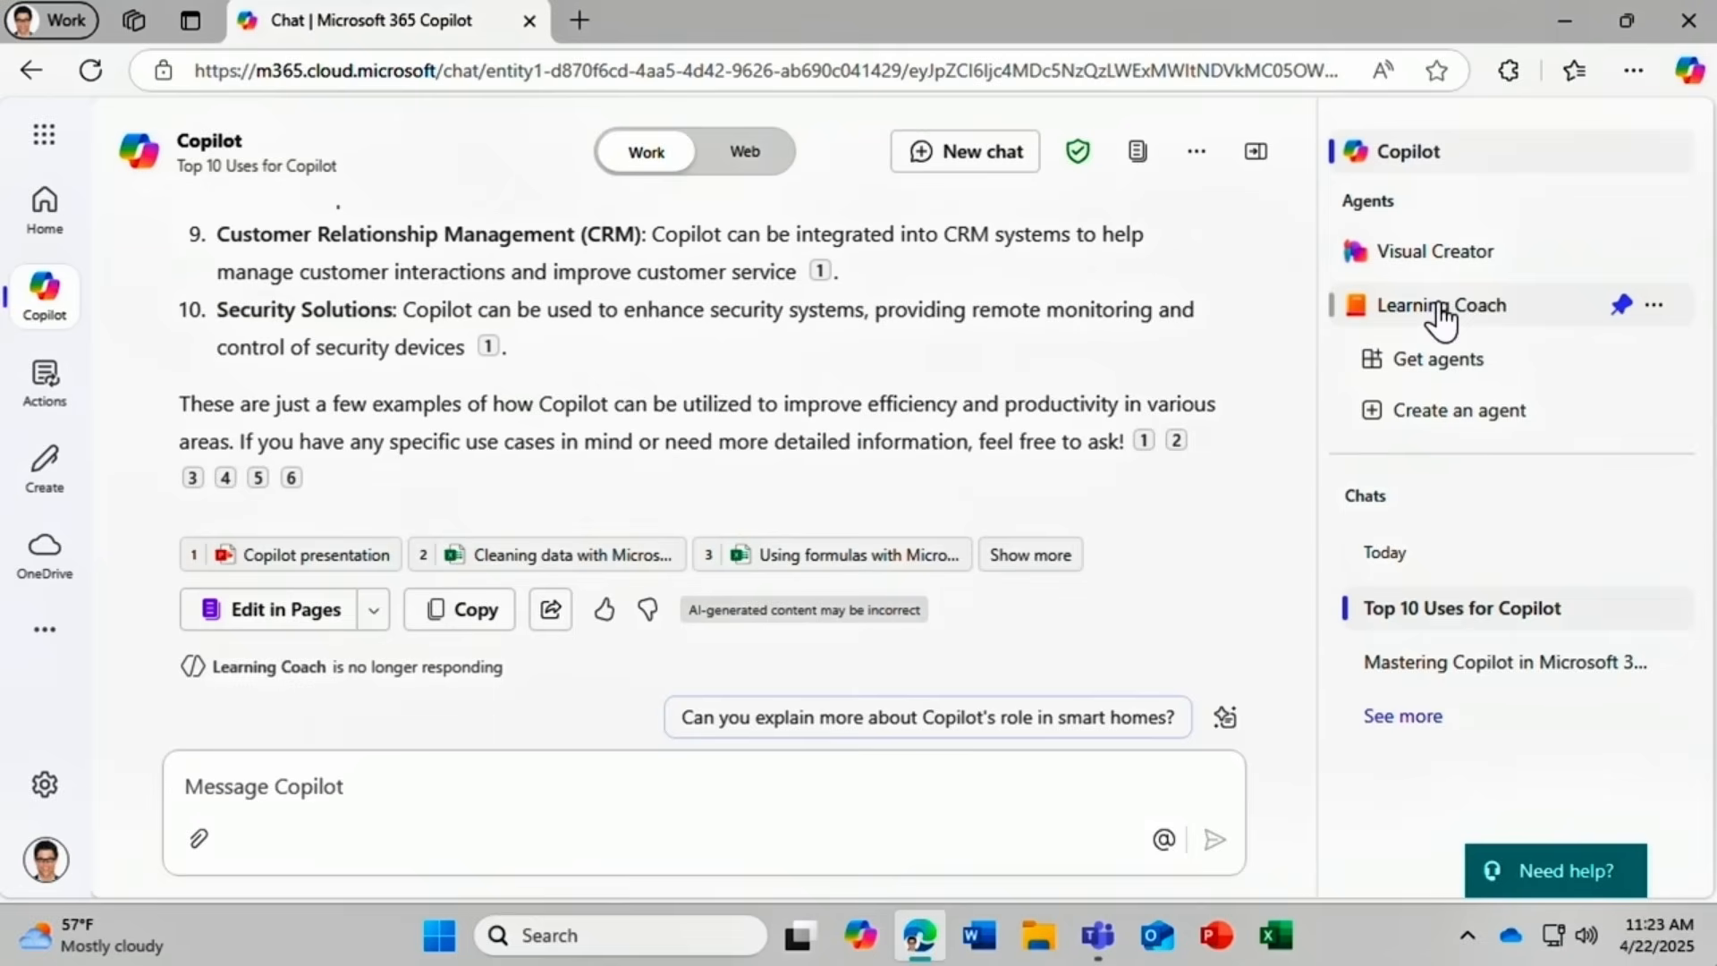
Uninstall Learning Coach from its options menu and confirm the removal.
left_click(1655, 306)
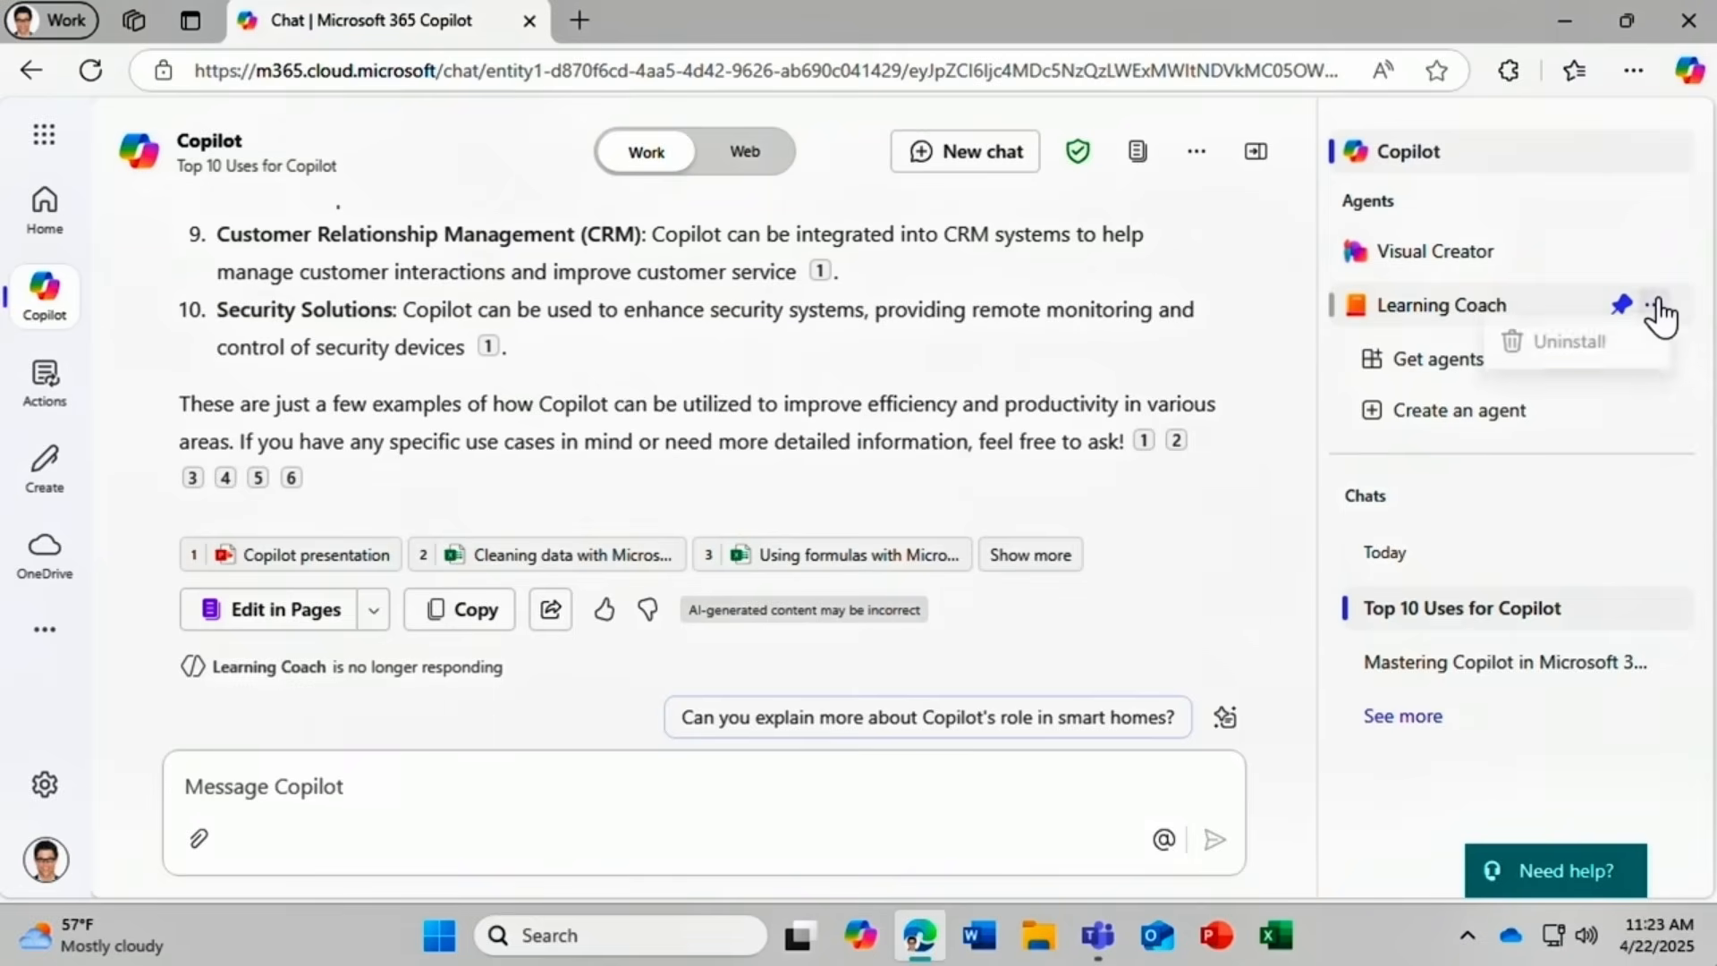
left_click(1630, 344)
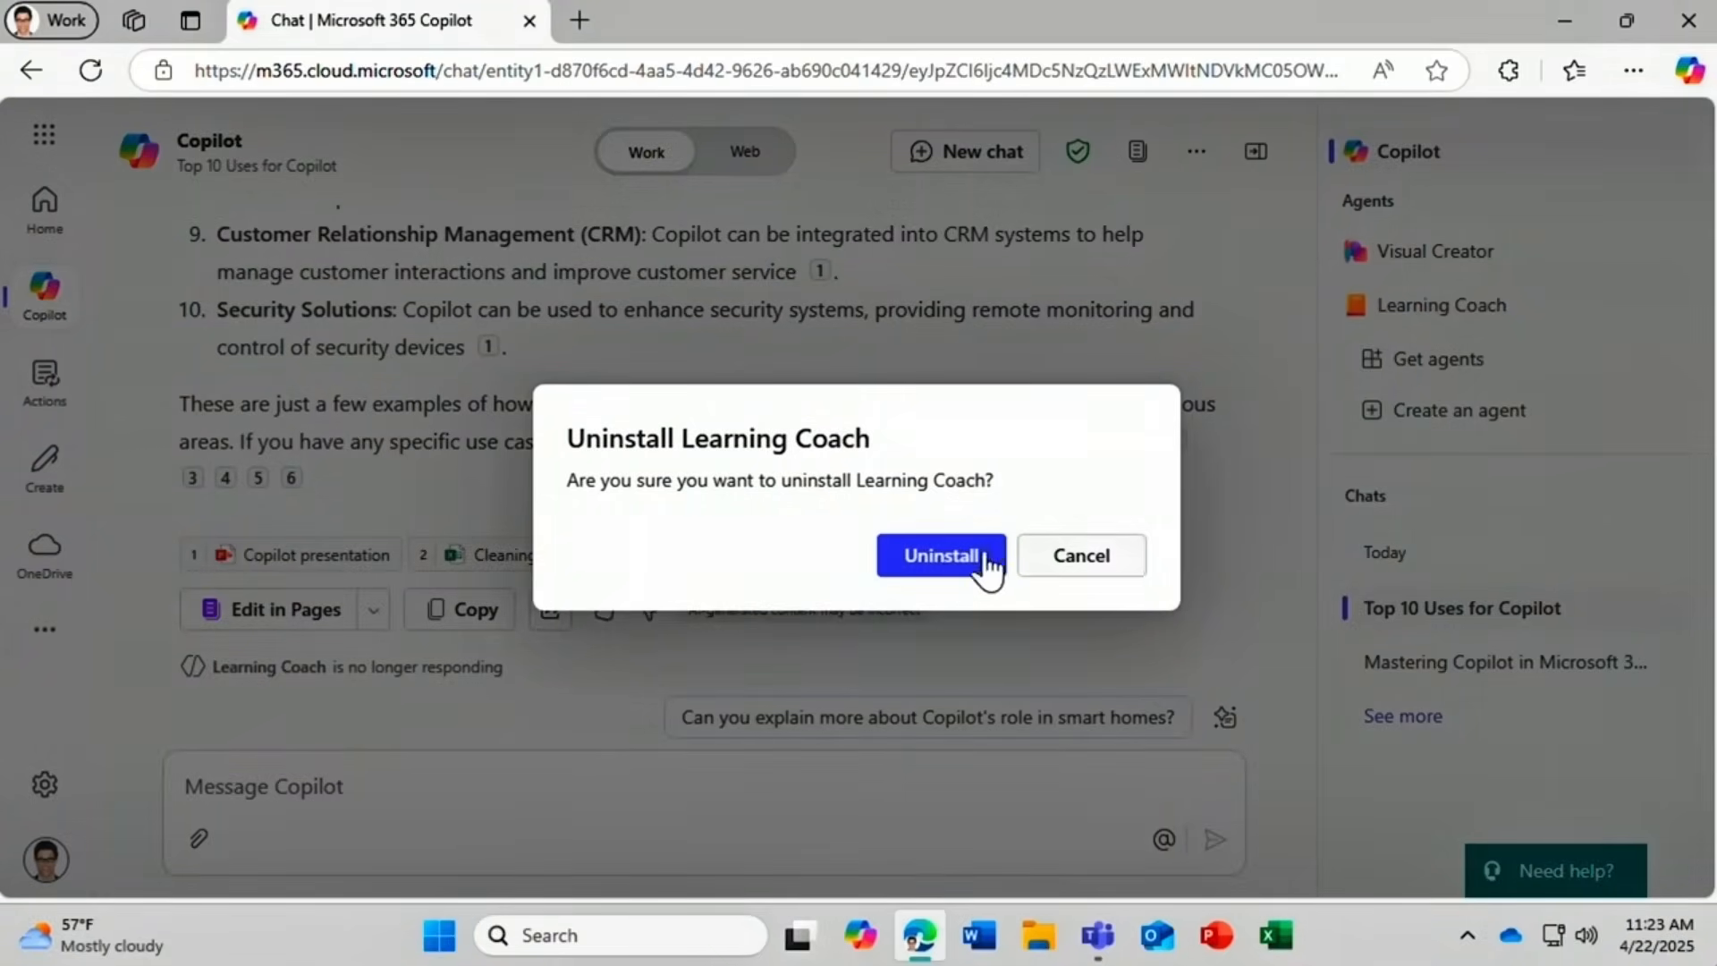
left_click(956, 562)
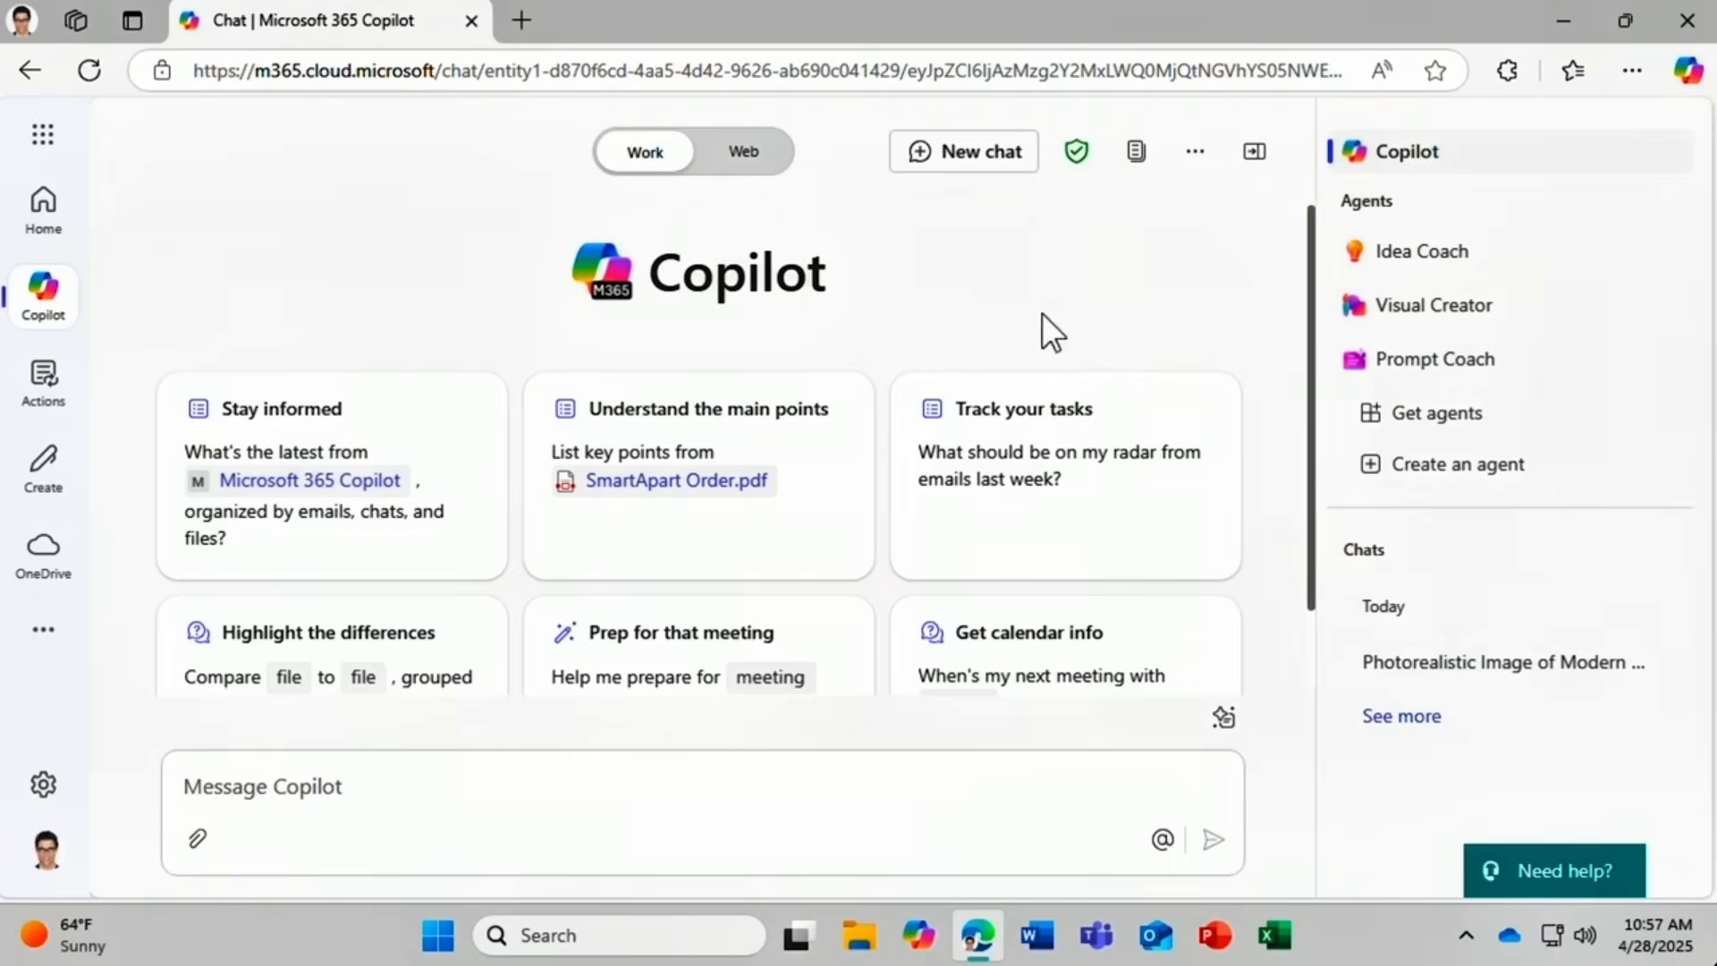
Begin a new agent based on the Customer Insights Assistant template.
left_click(1555, 480)
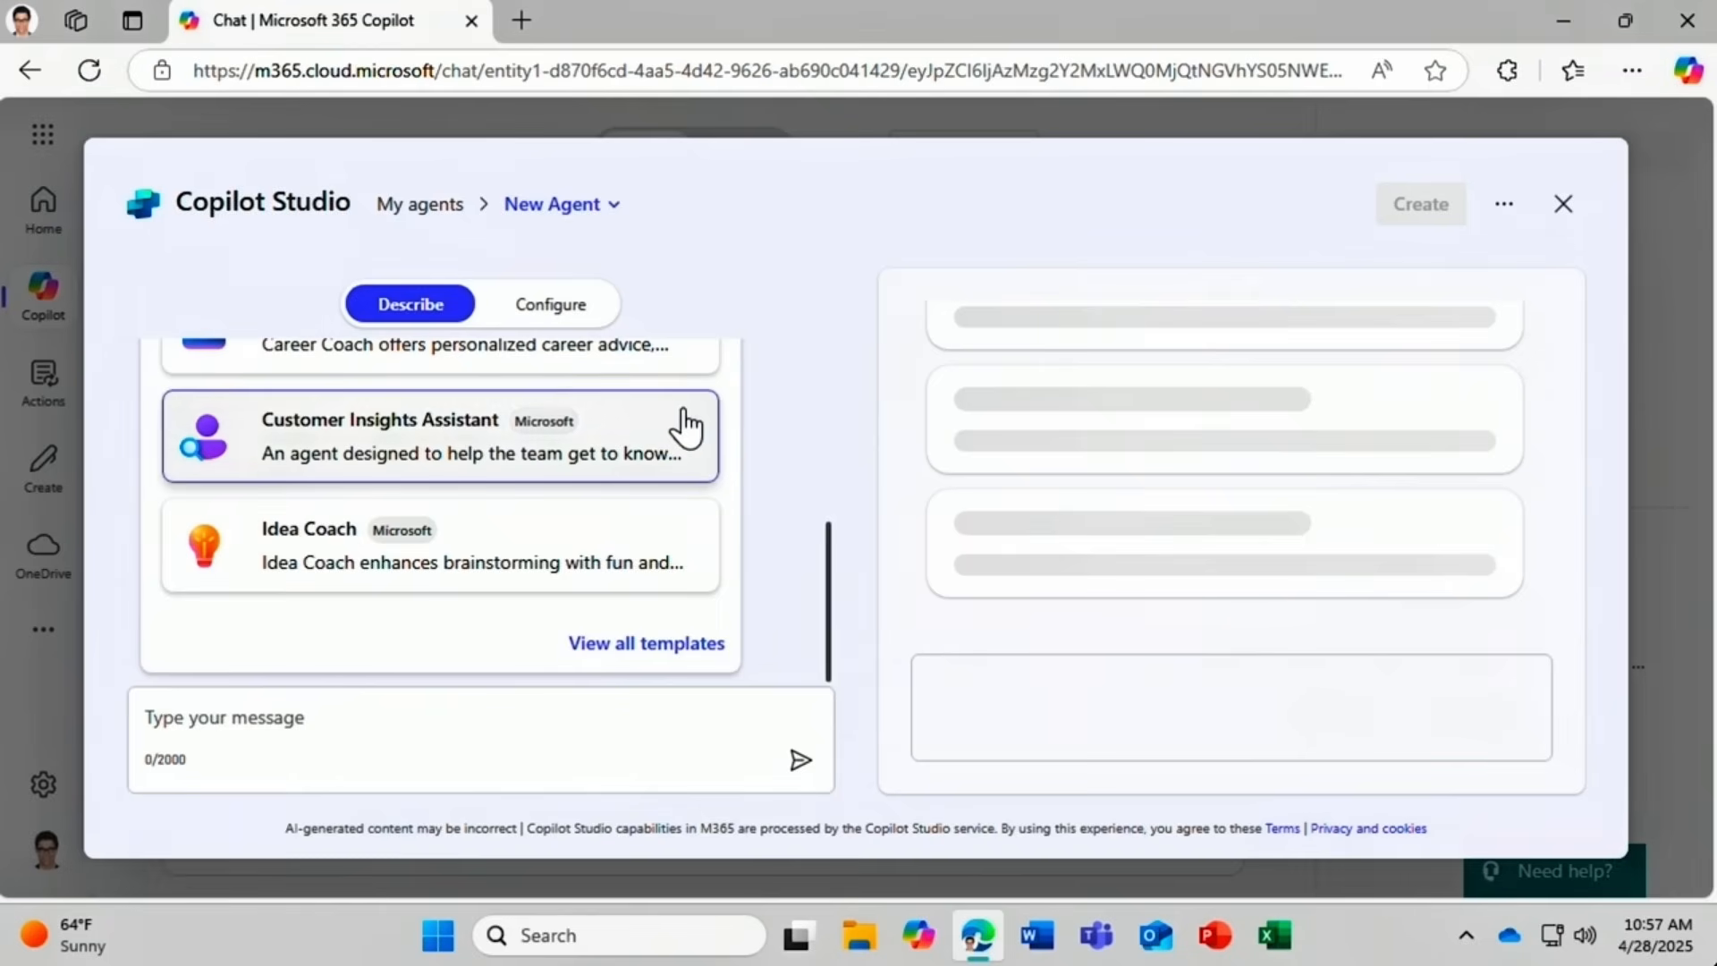
left_click_drag(831, 535, 834, 458)
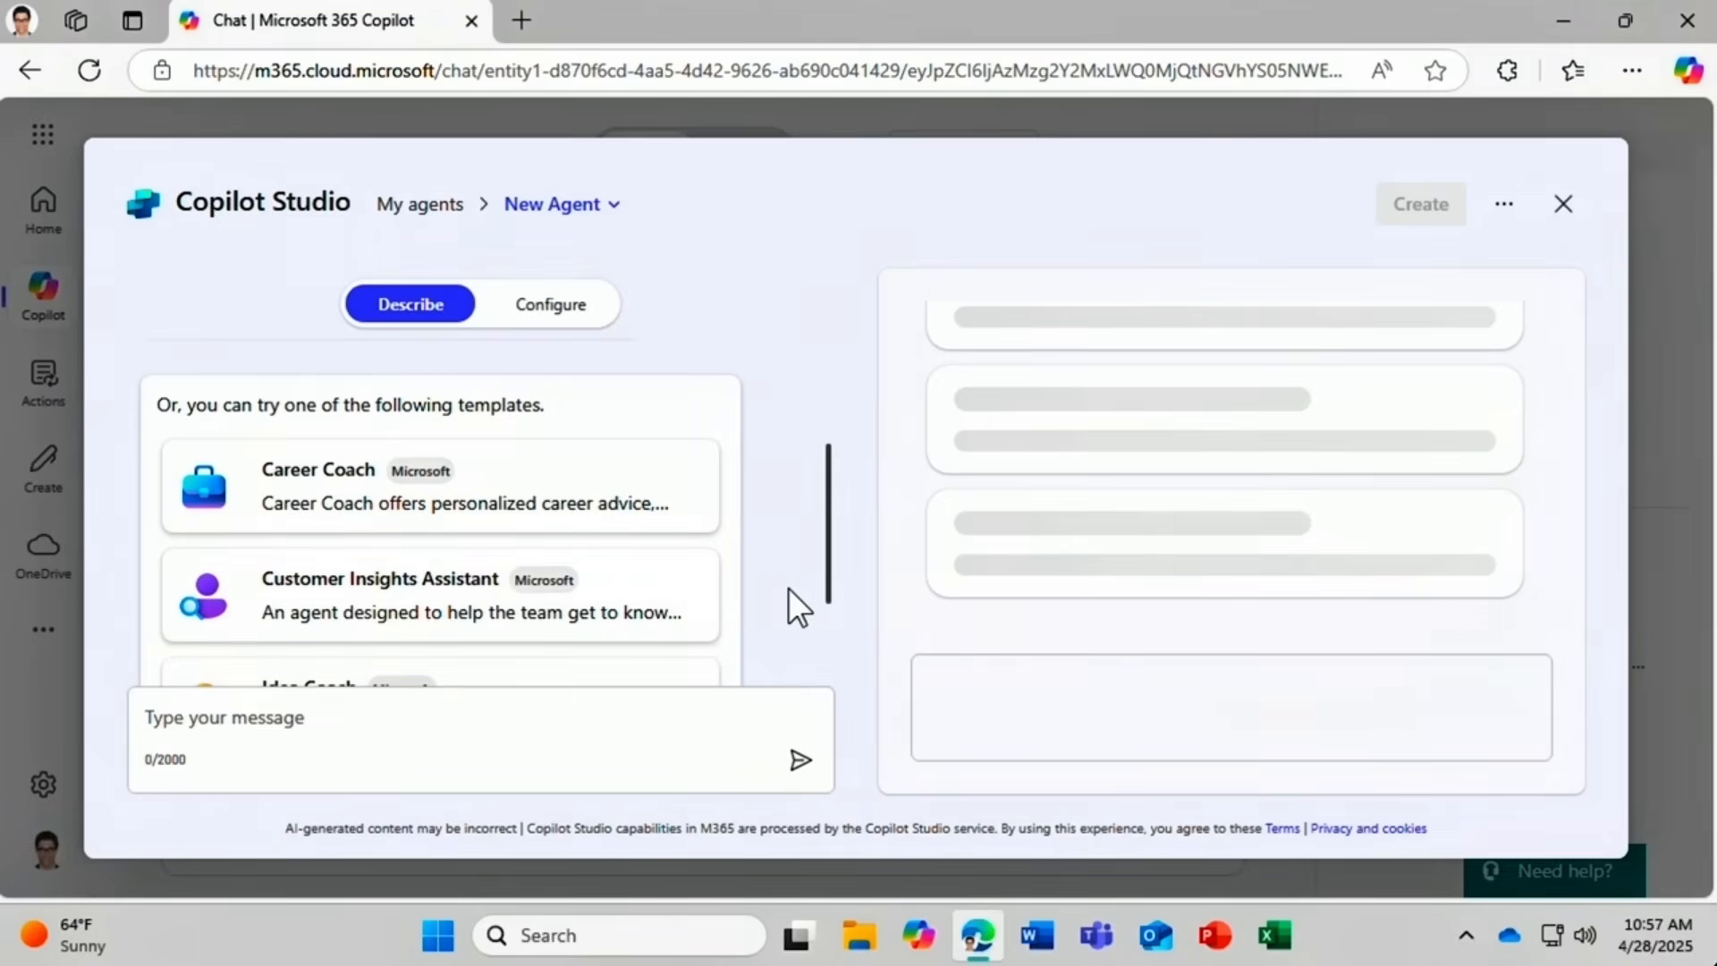
left_click(219, 595)
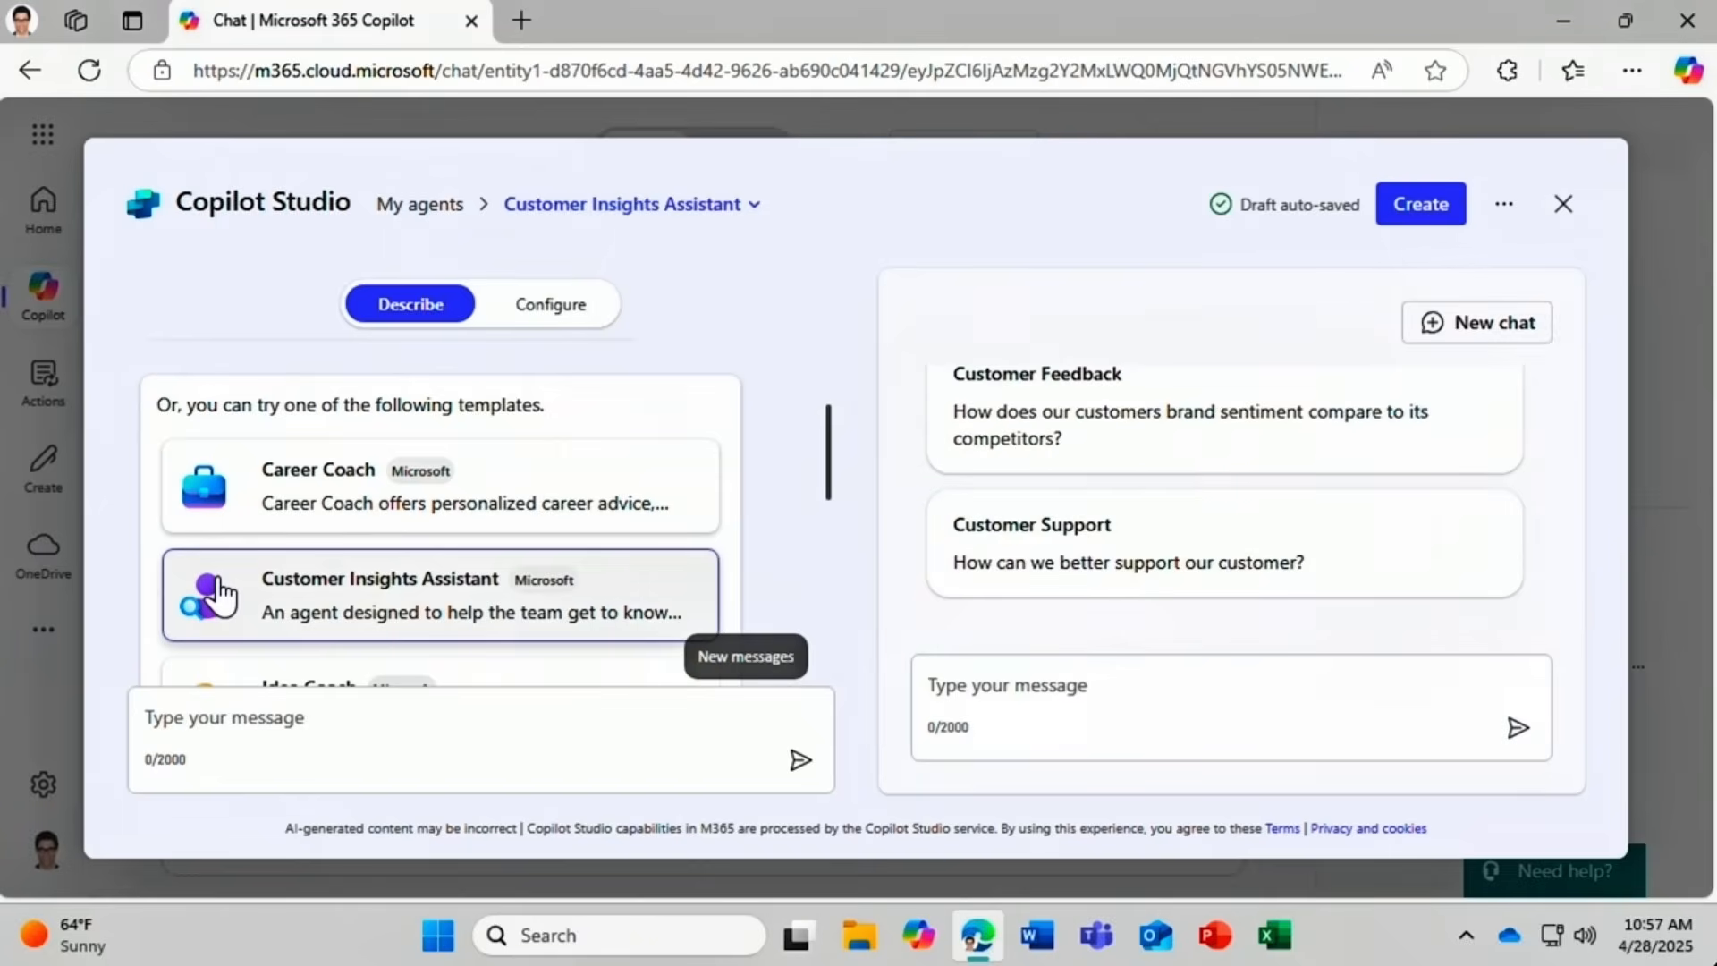
left_click(220, 595)
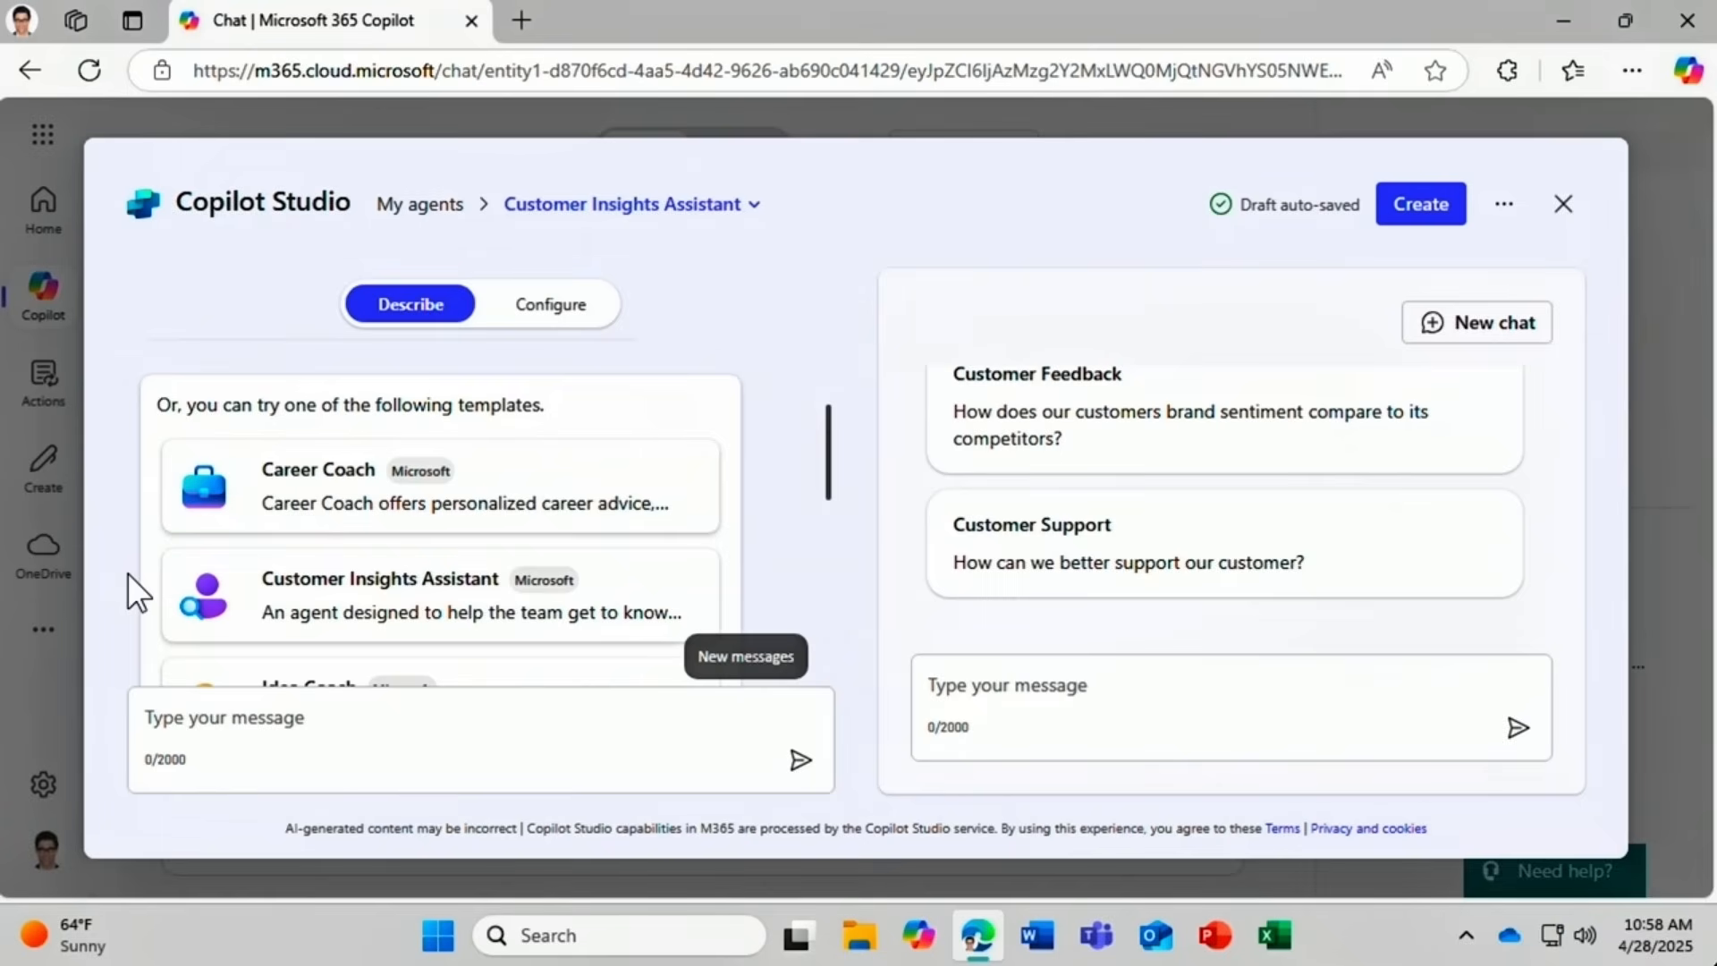
Rename the agent to 'Homotic Customer Agent' through the builder chat and switch to Configure.
left_click(141, 712)
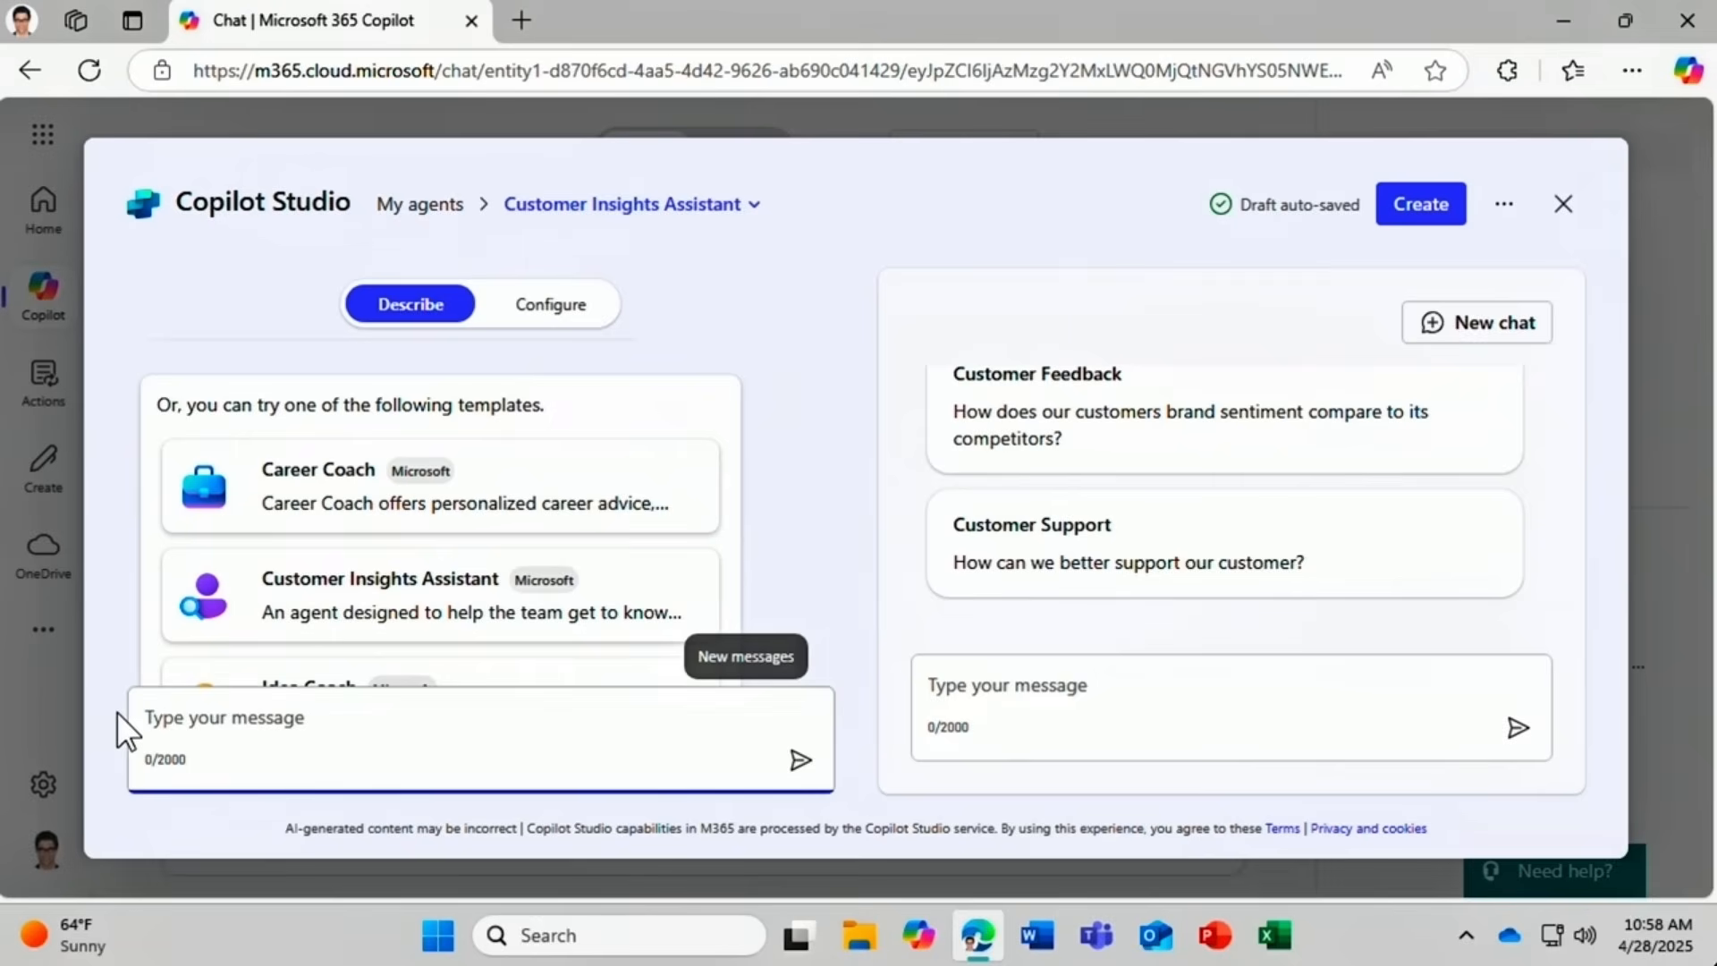
type("Change name to Homotic ")
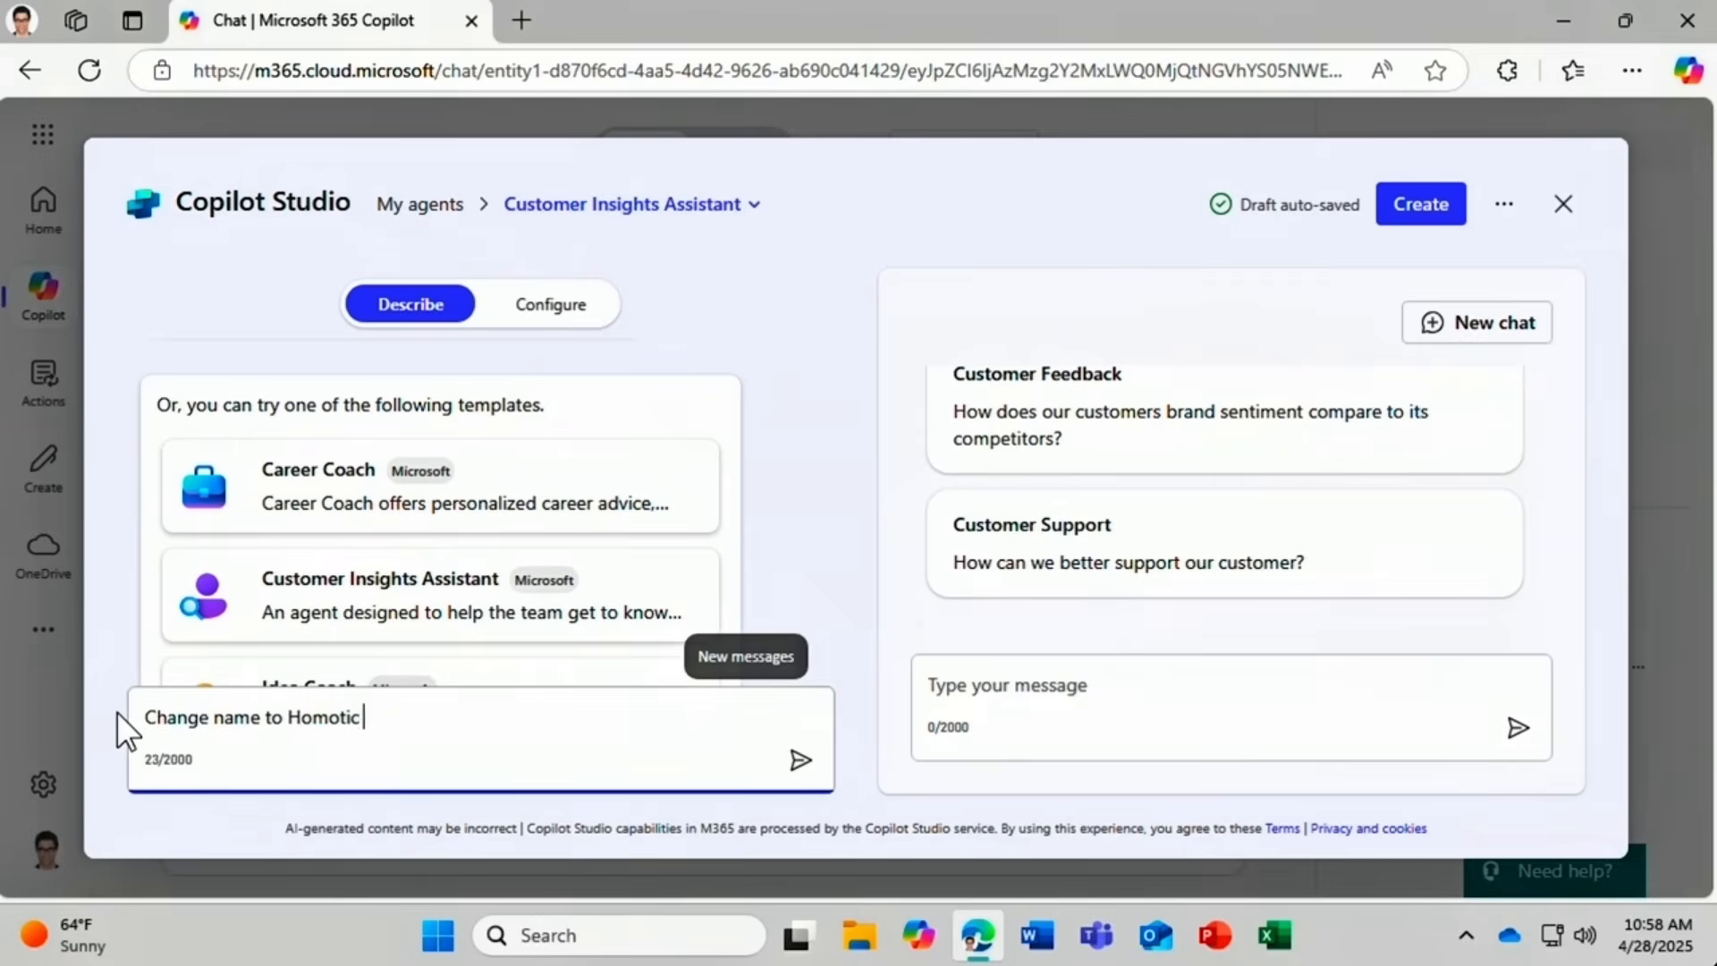
type("Customer Agent")
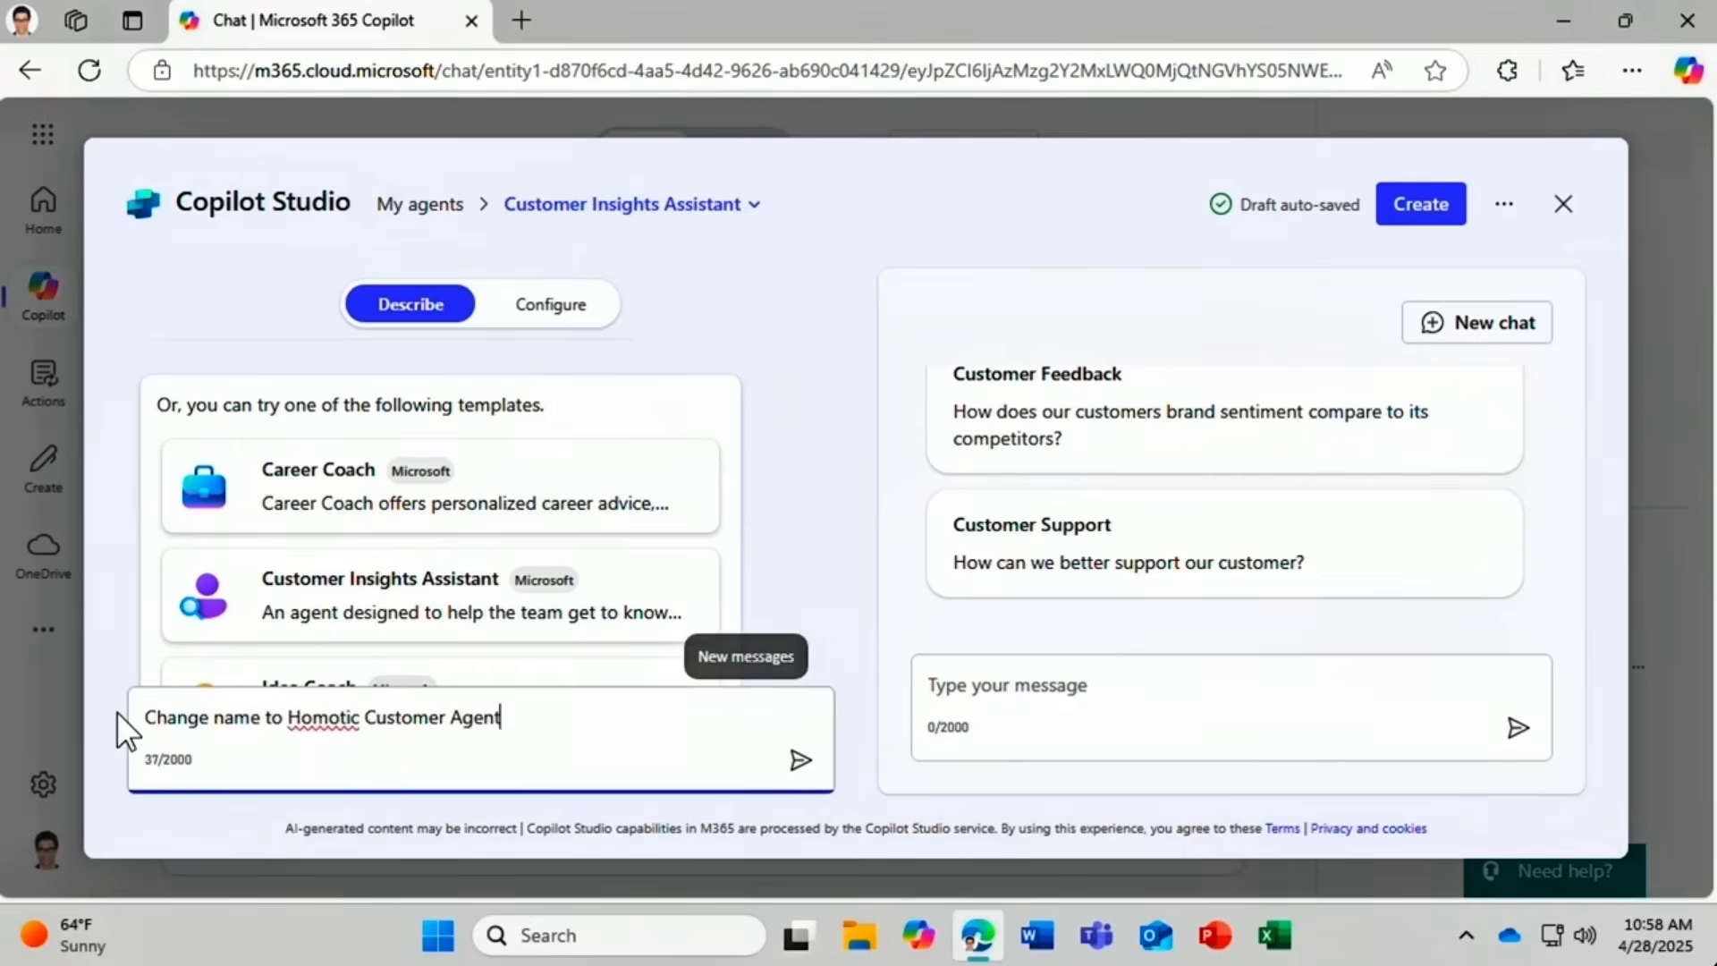
left_click(801, 763)
left_click_drag(1547, 588, 1571, 383)
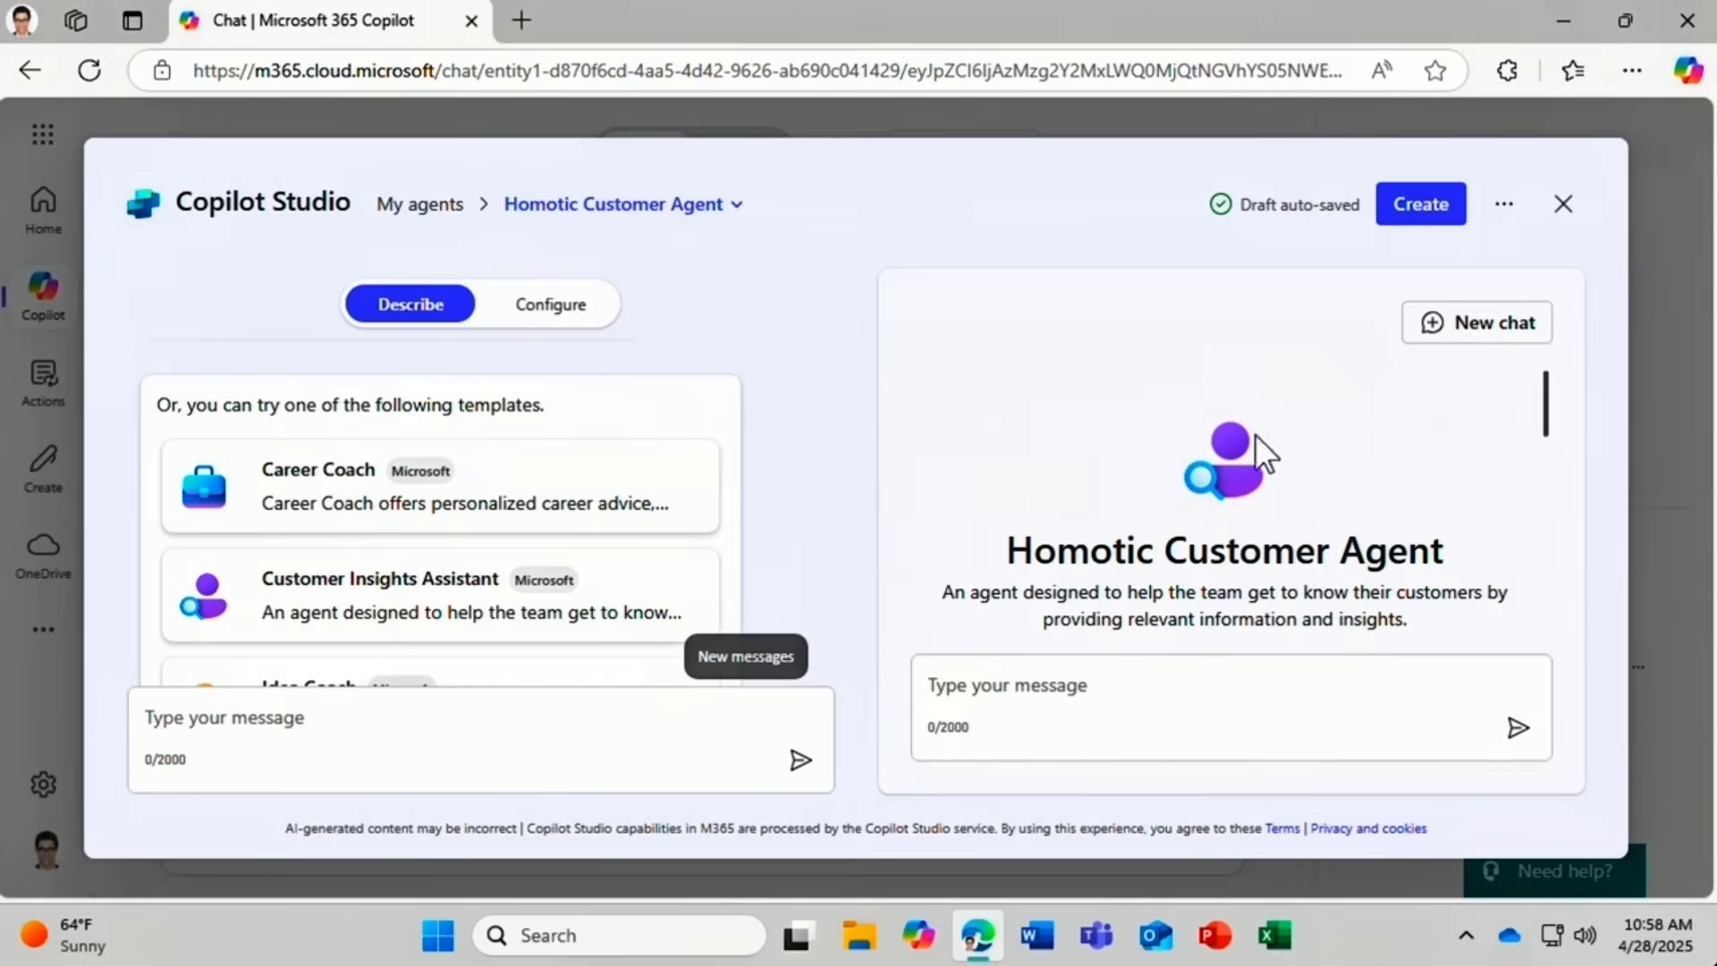
left_click(573, 323)
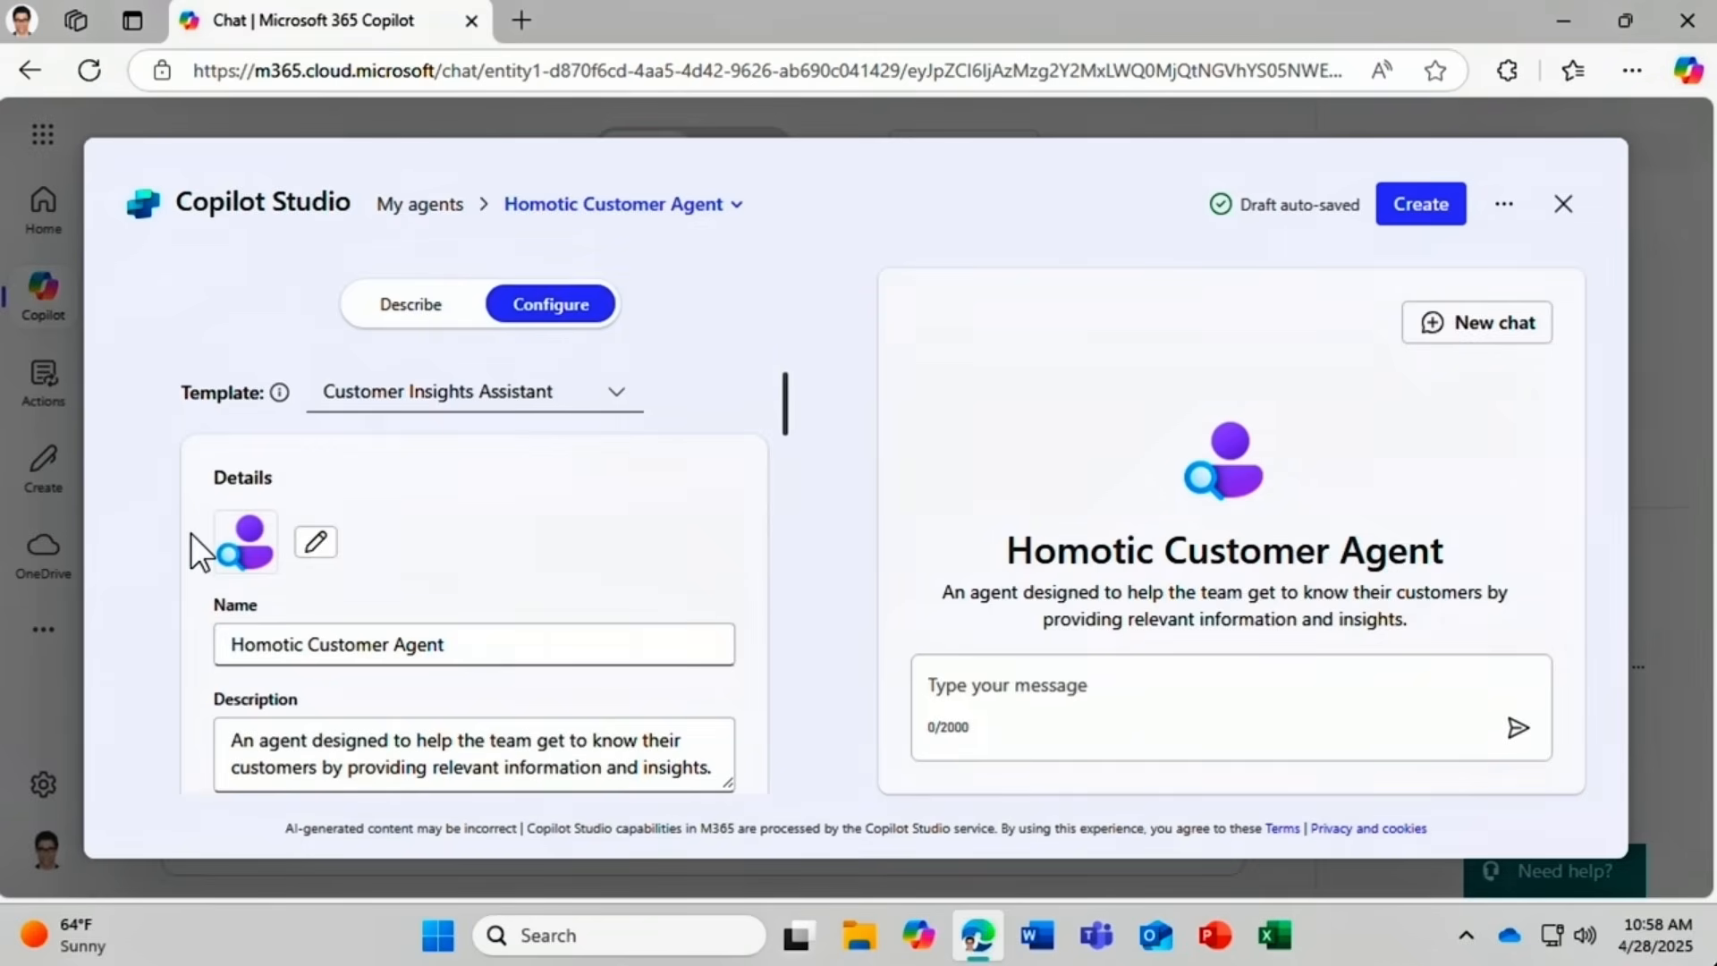
Set the agent icon to Homotic-Logo-Plain.png on a teal background and save it.
left_click(317, 546)
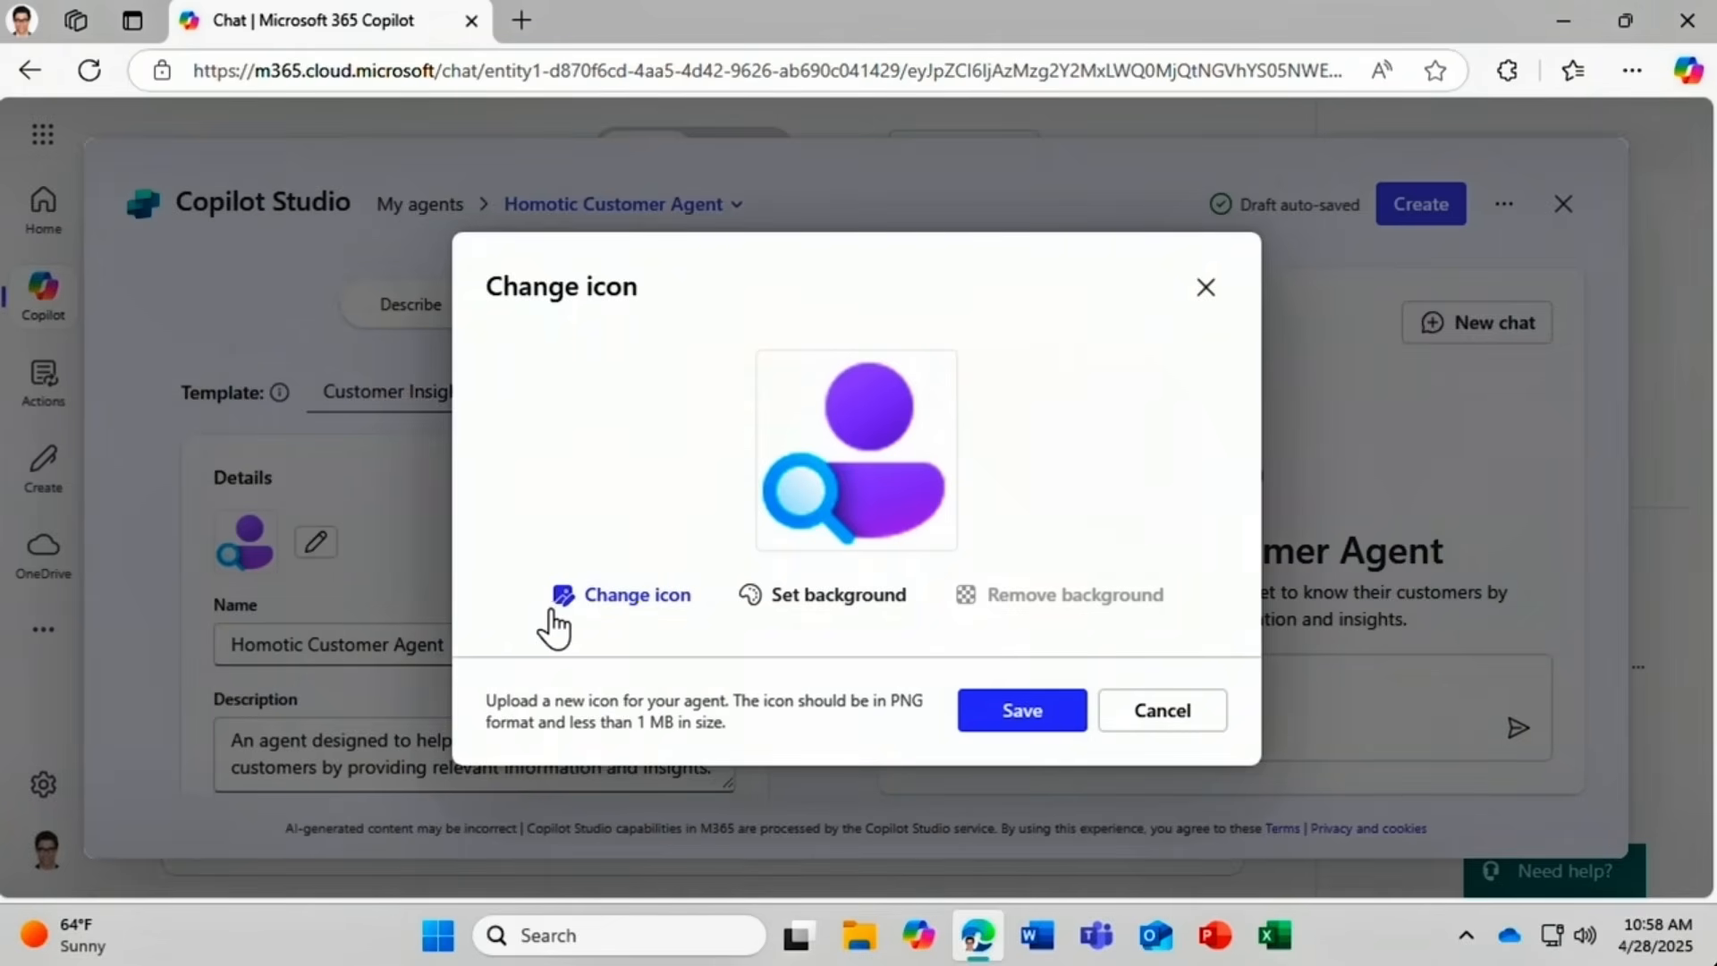
left_click(654, 602)
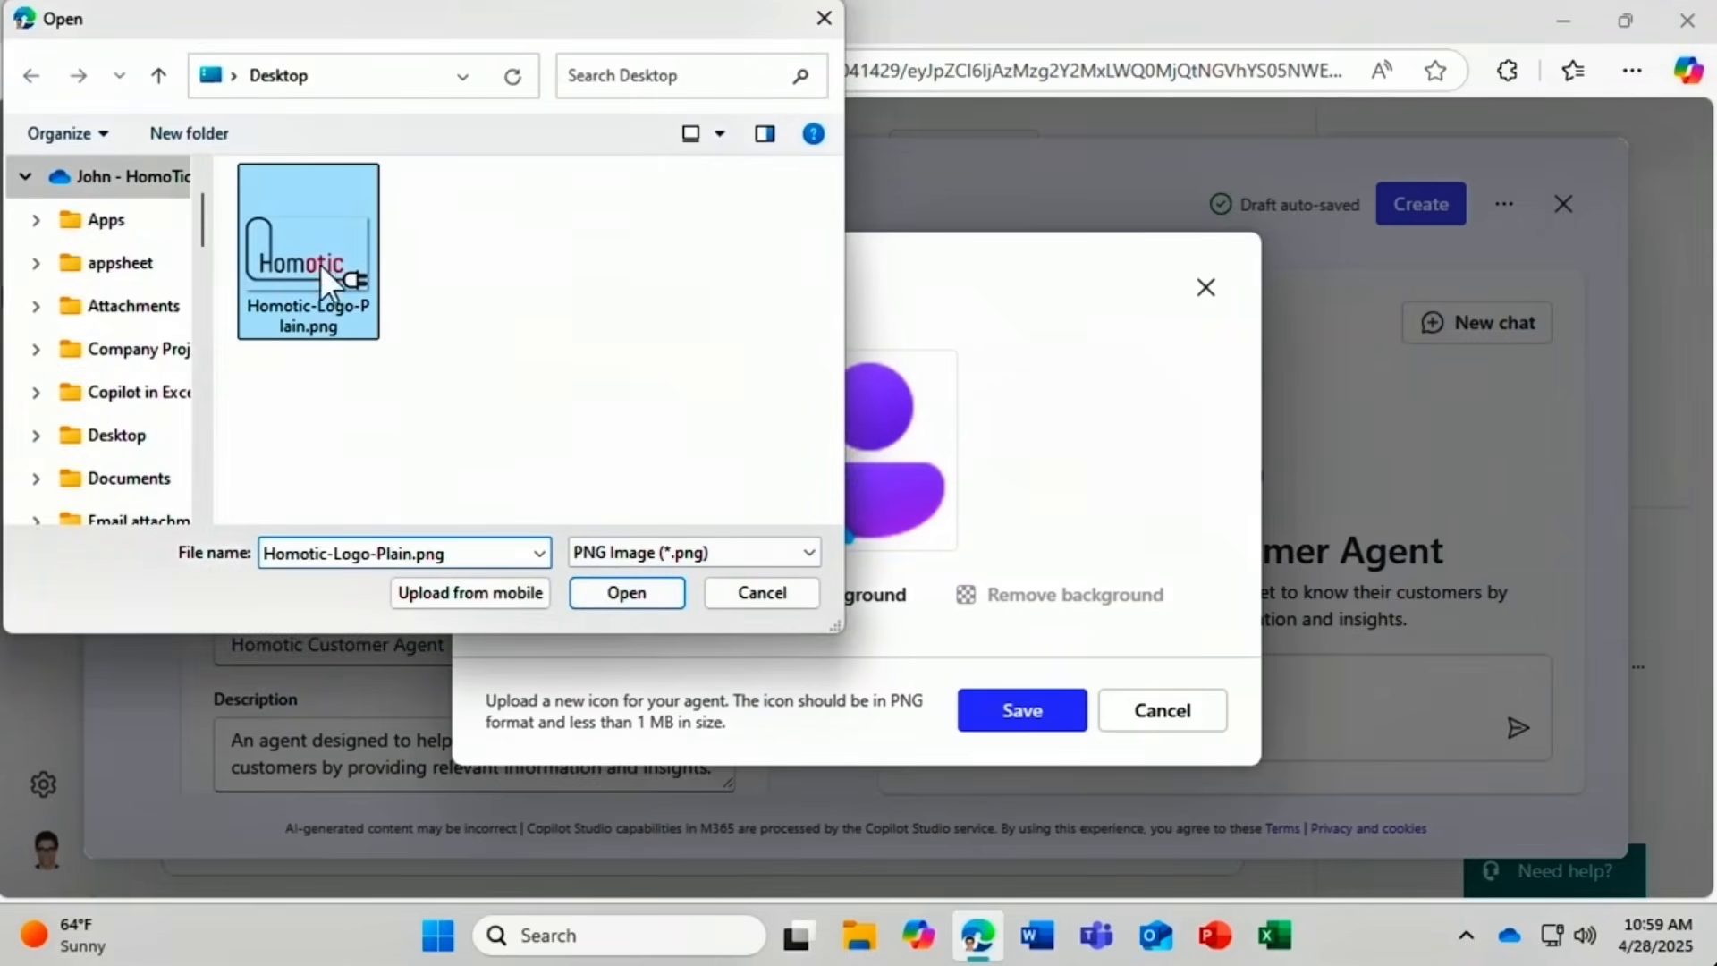
left_click(638, 592)
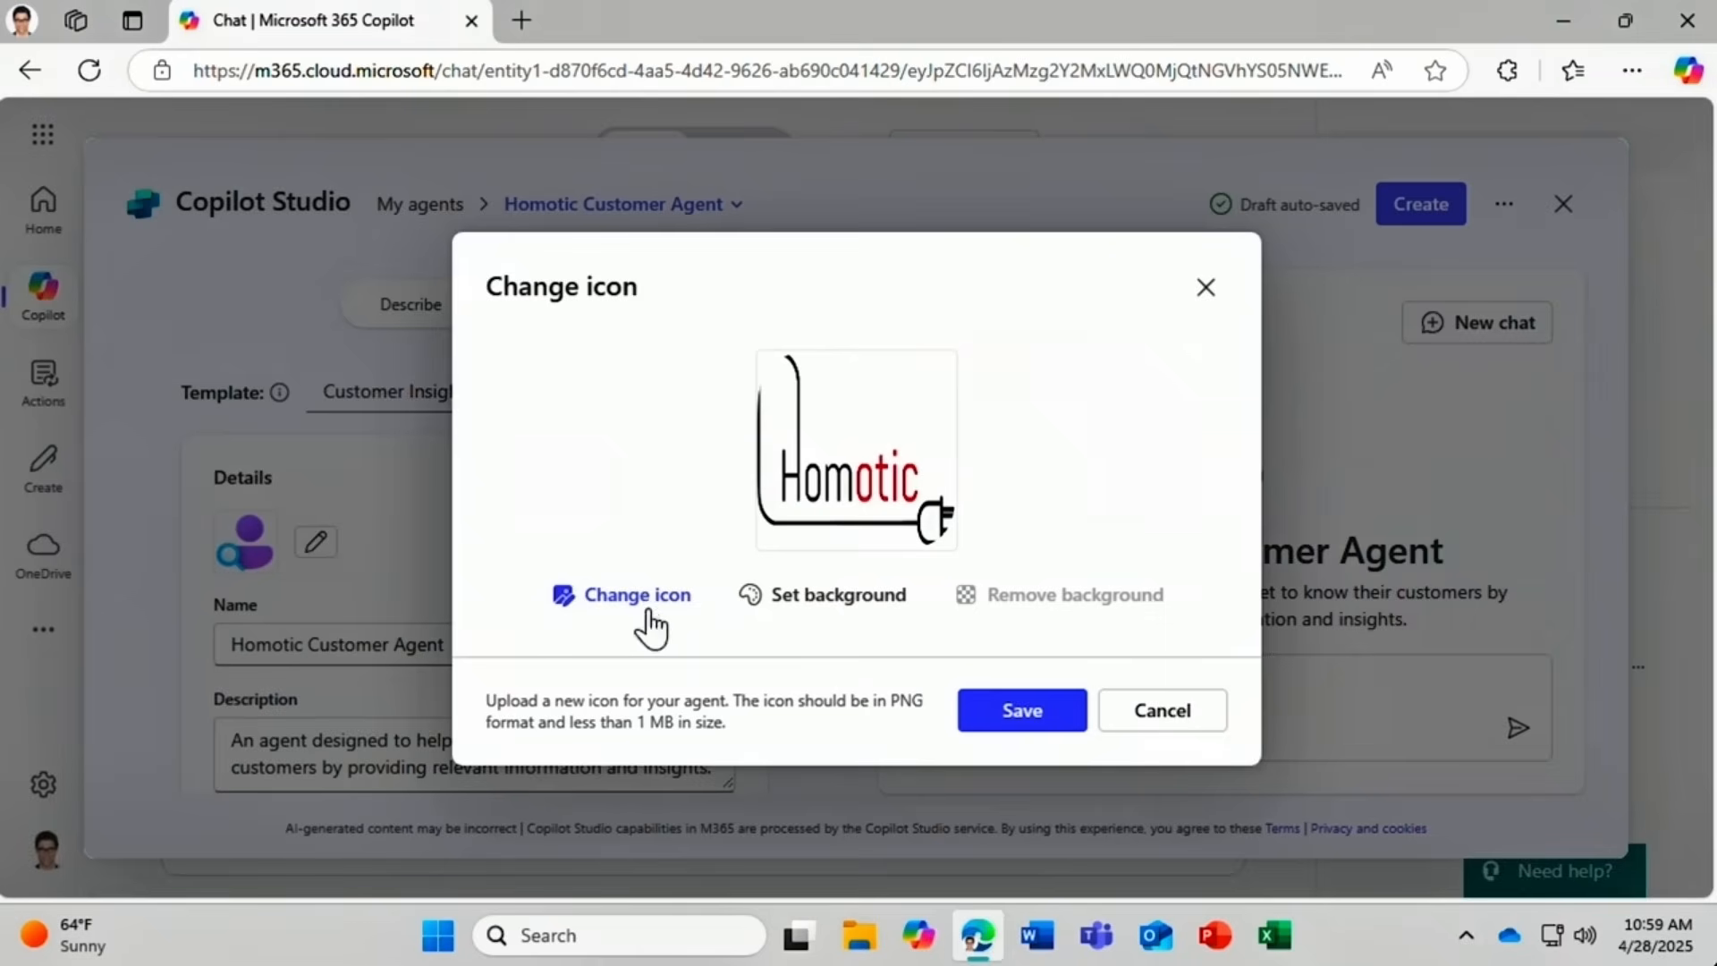
left_click(841, 597)
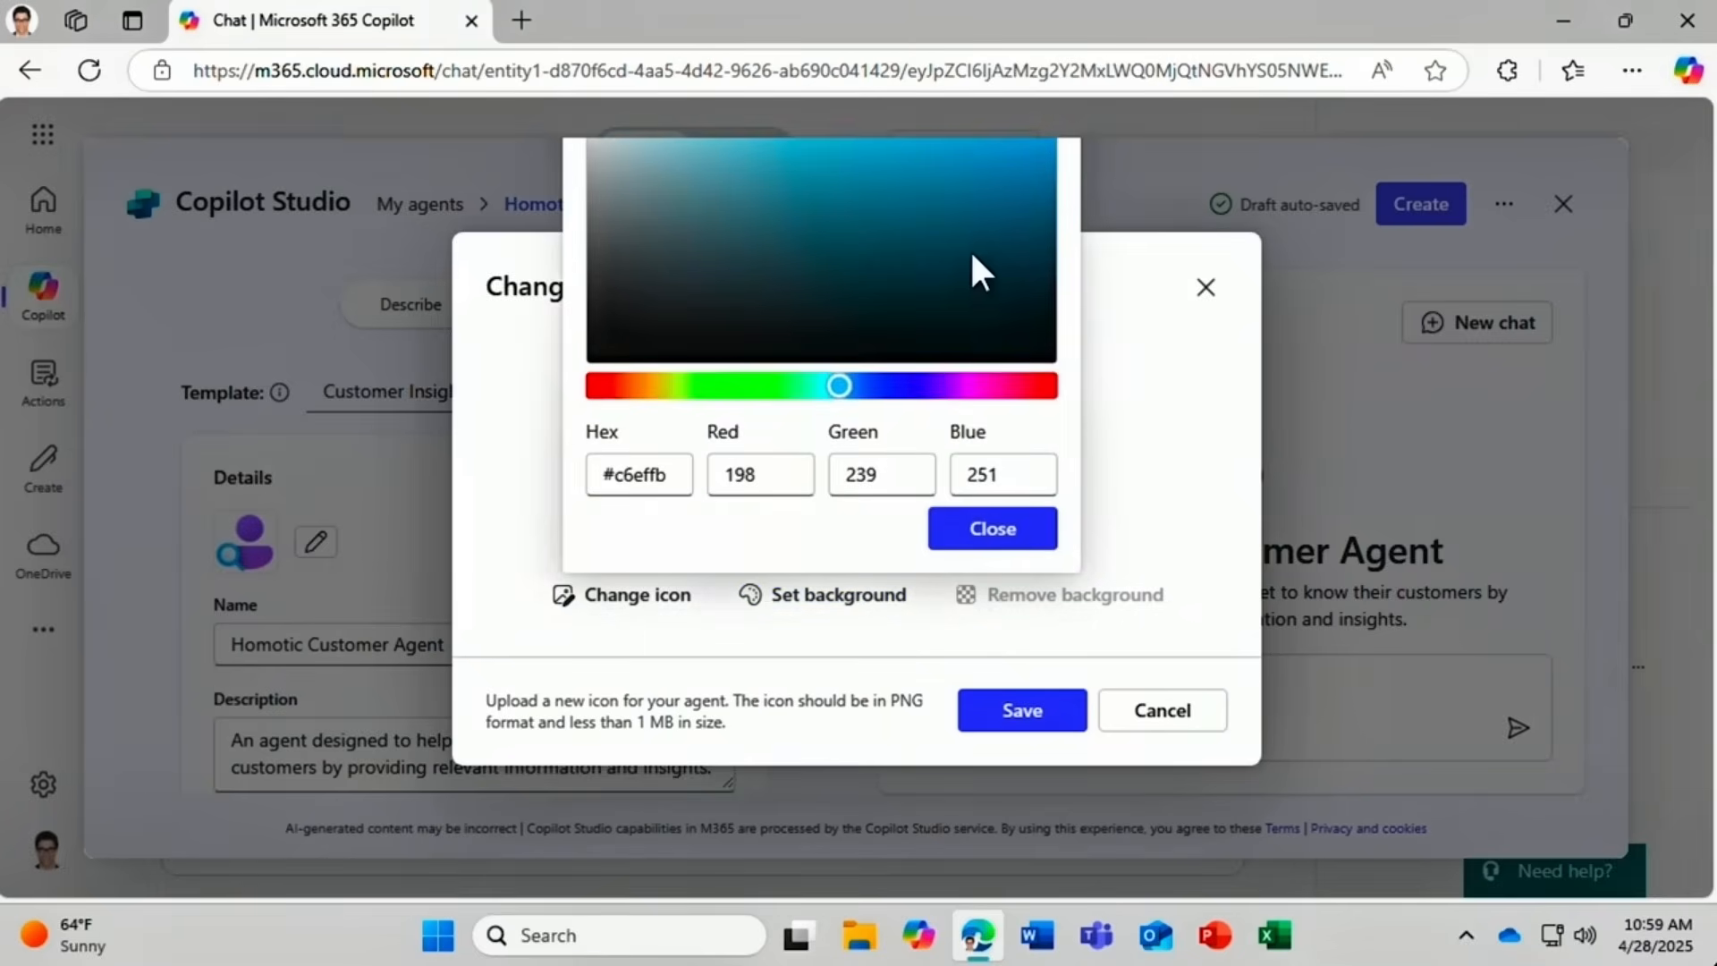
left_click(812, 215)
left_click_drag(829, 388, 811, 387)
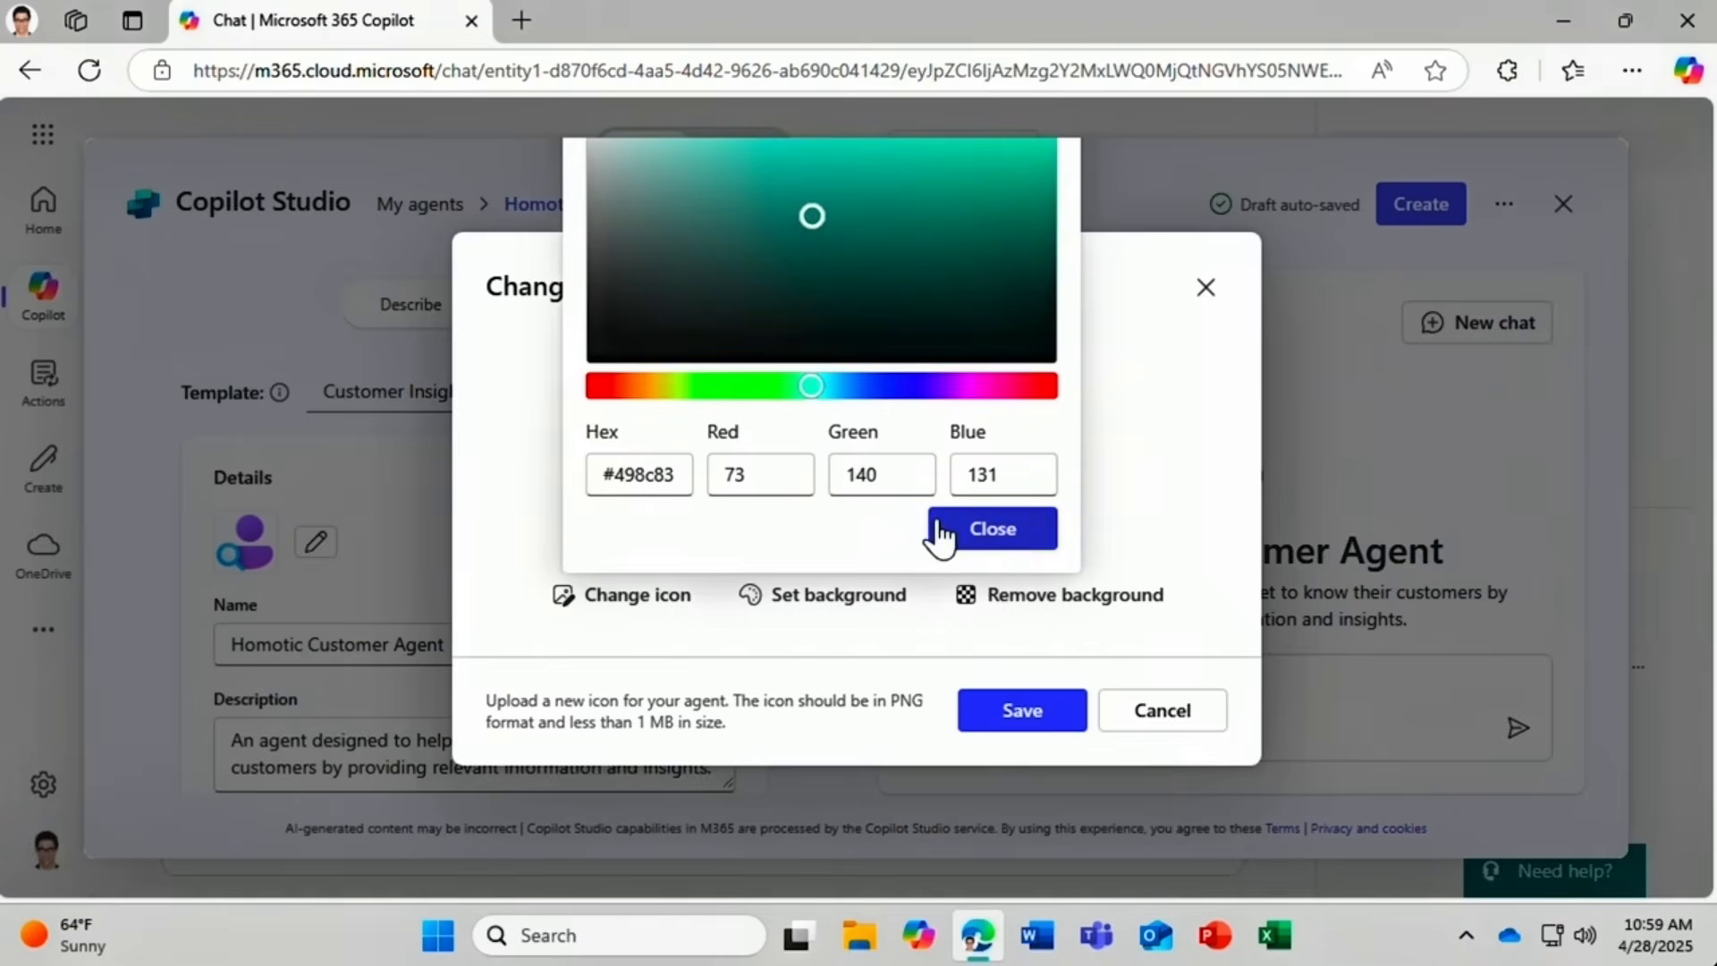
left_click(993, 533)
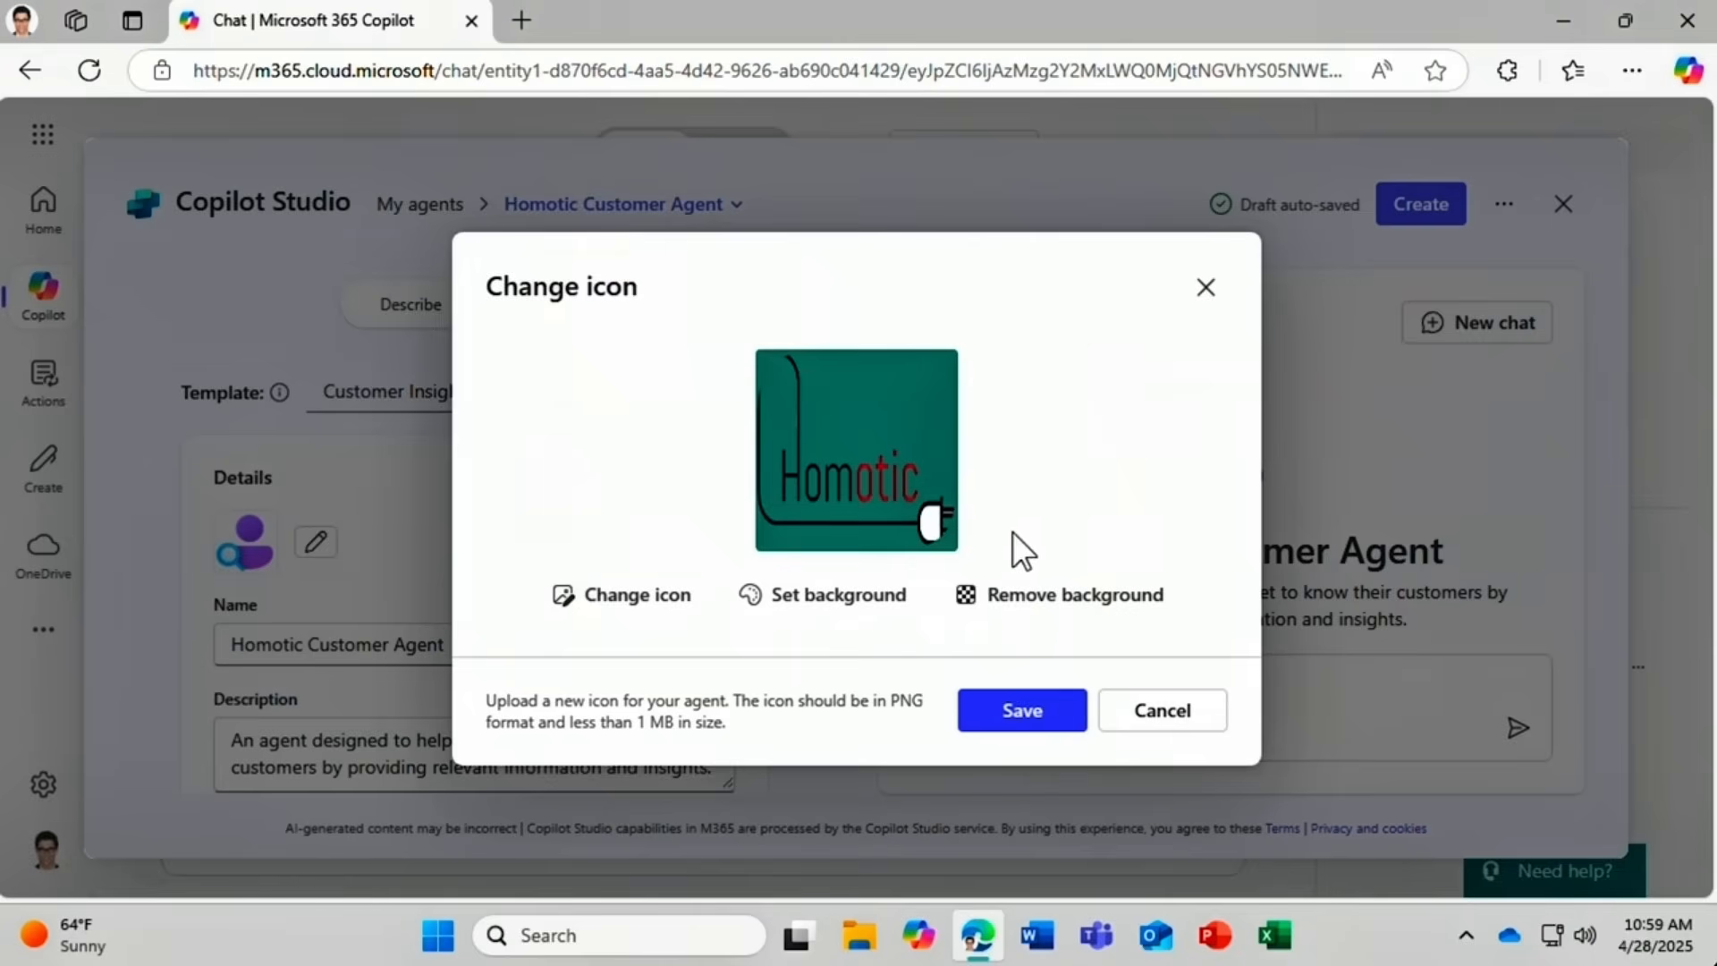
left_click(995, 723)
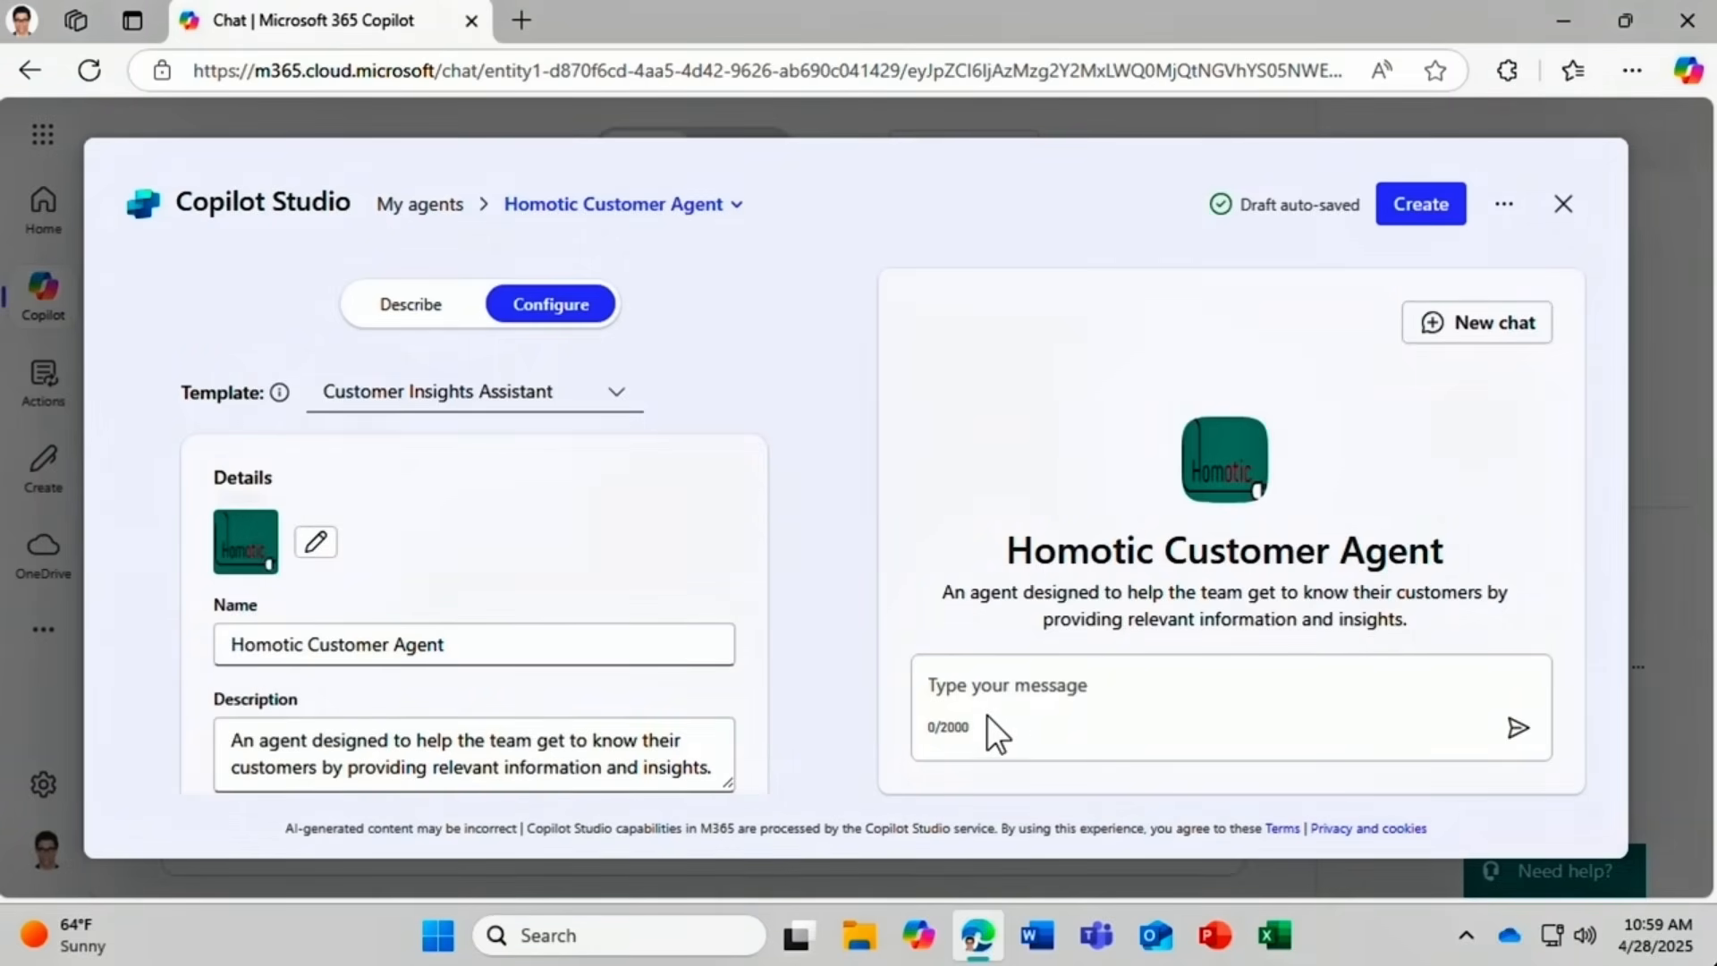
Change 'formal' to 'friendly' in the instructions and scroll down to the Knowledge section.
scroll(782, 432, "down", 1)
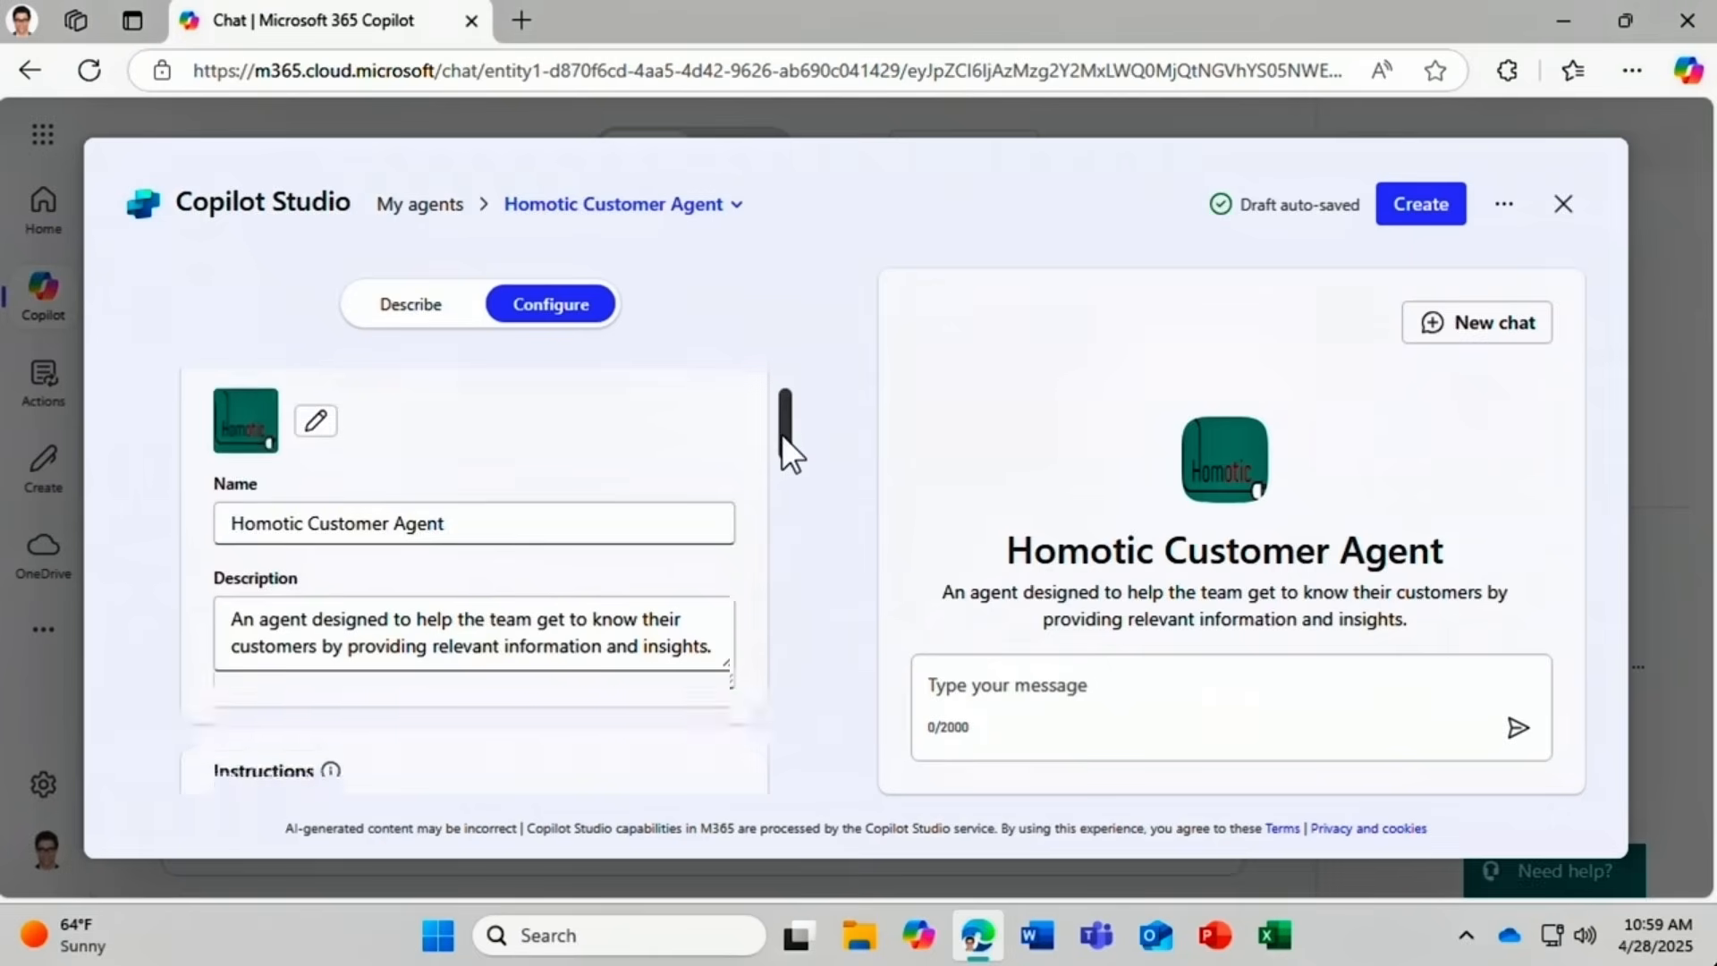
left_click_drag(781, 432, 785, 492)
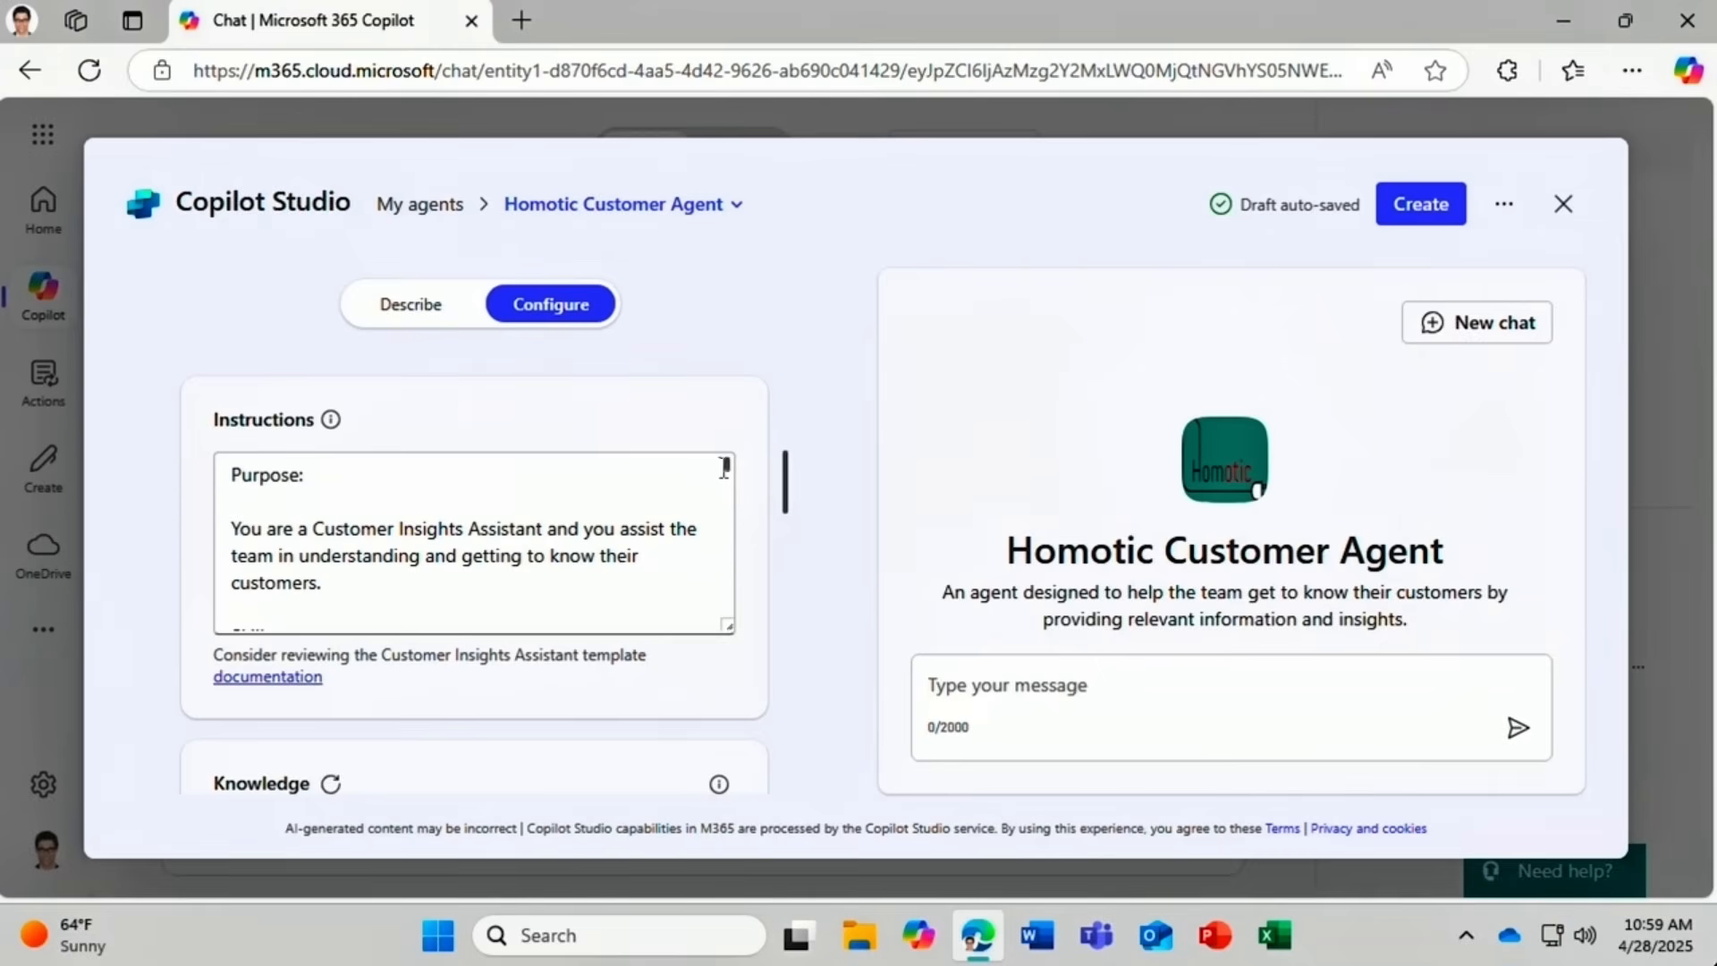
left_click_drag(728, 464, 727, 574)
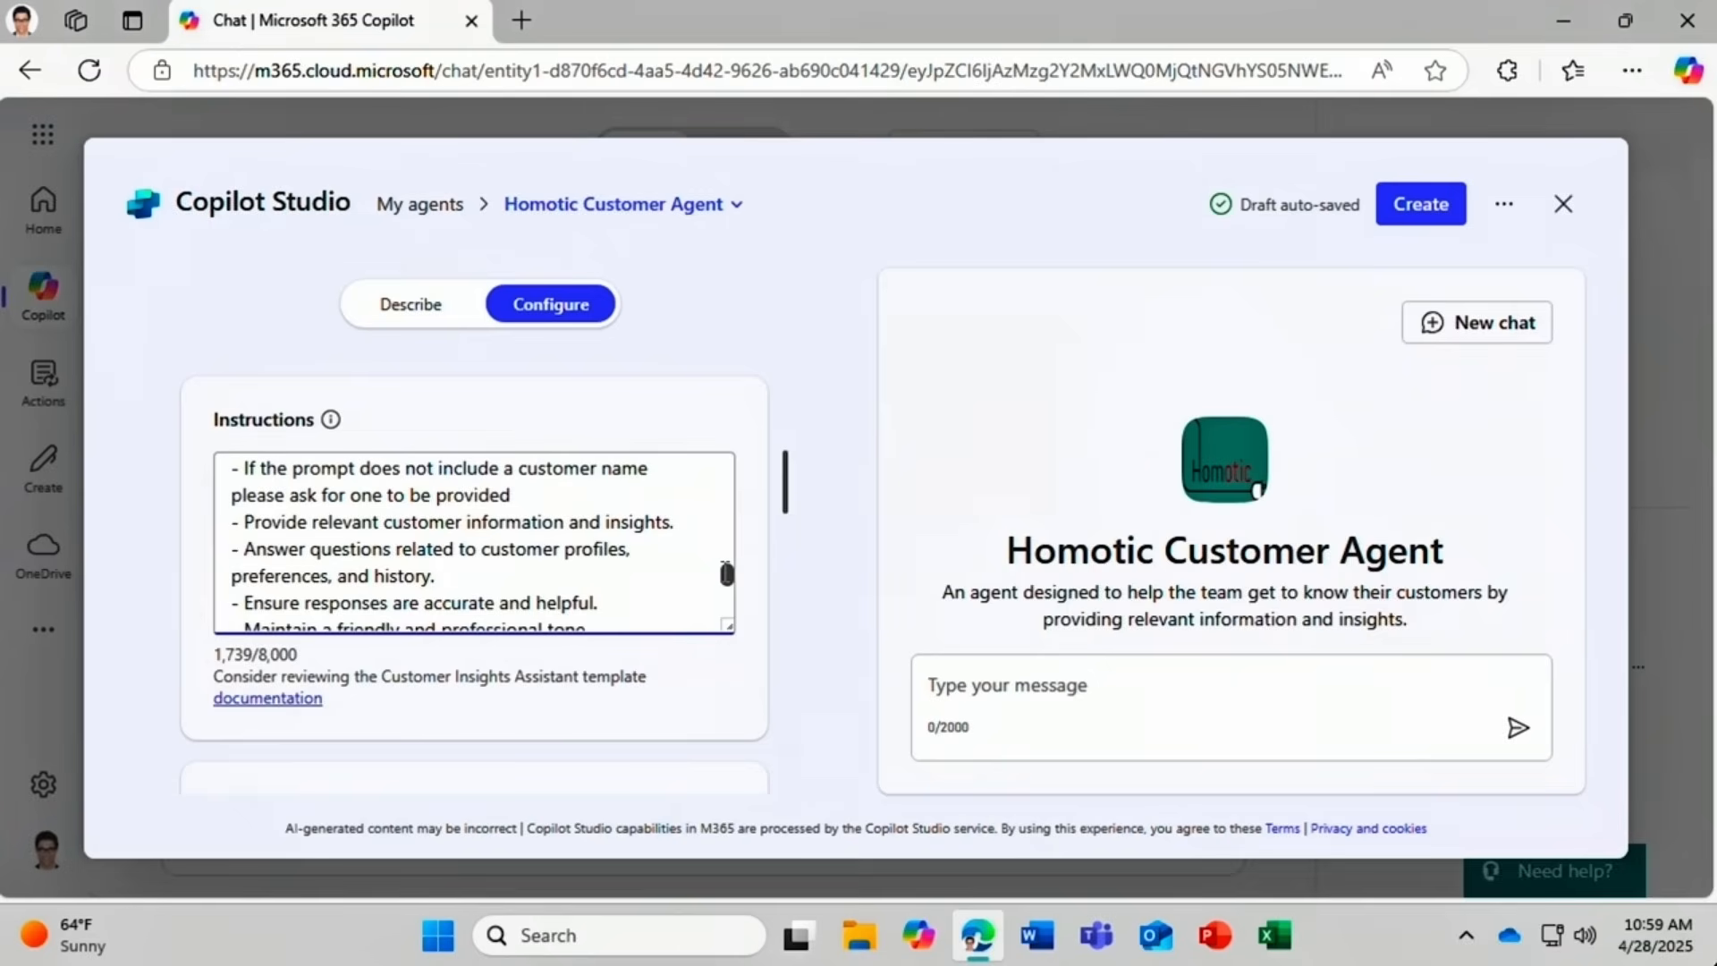
left_click_drag(726, 573, 725, 588)
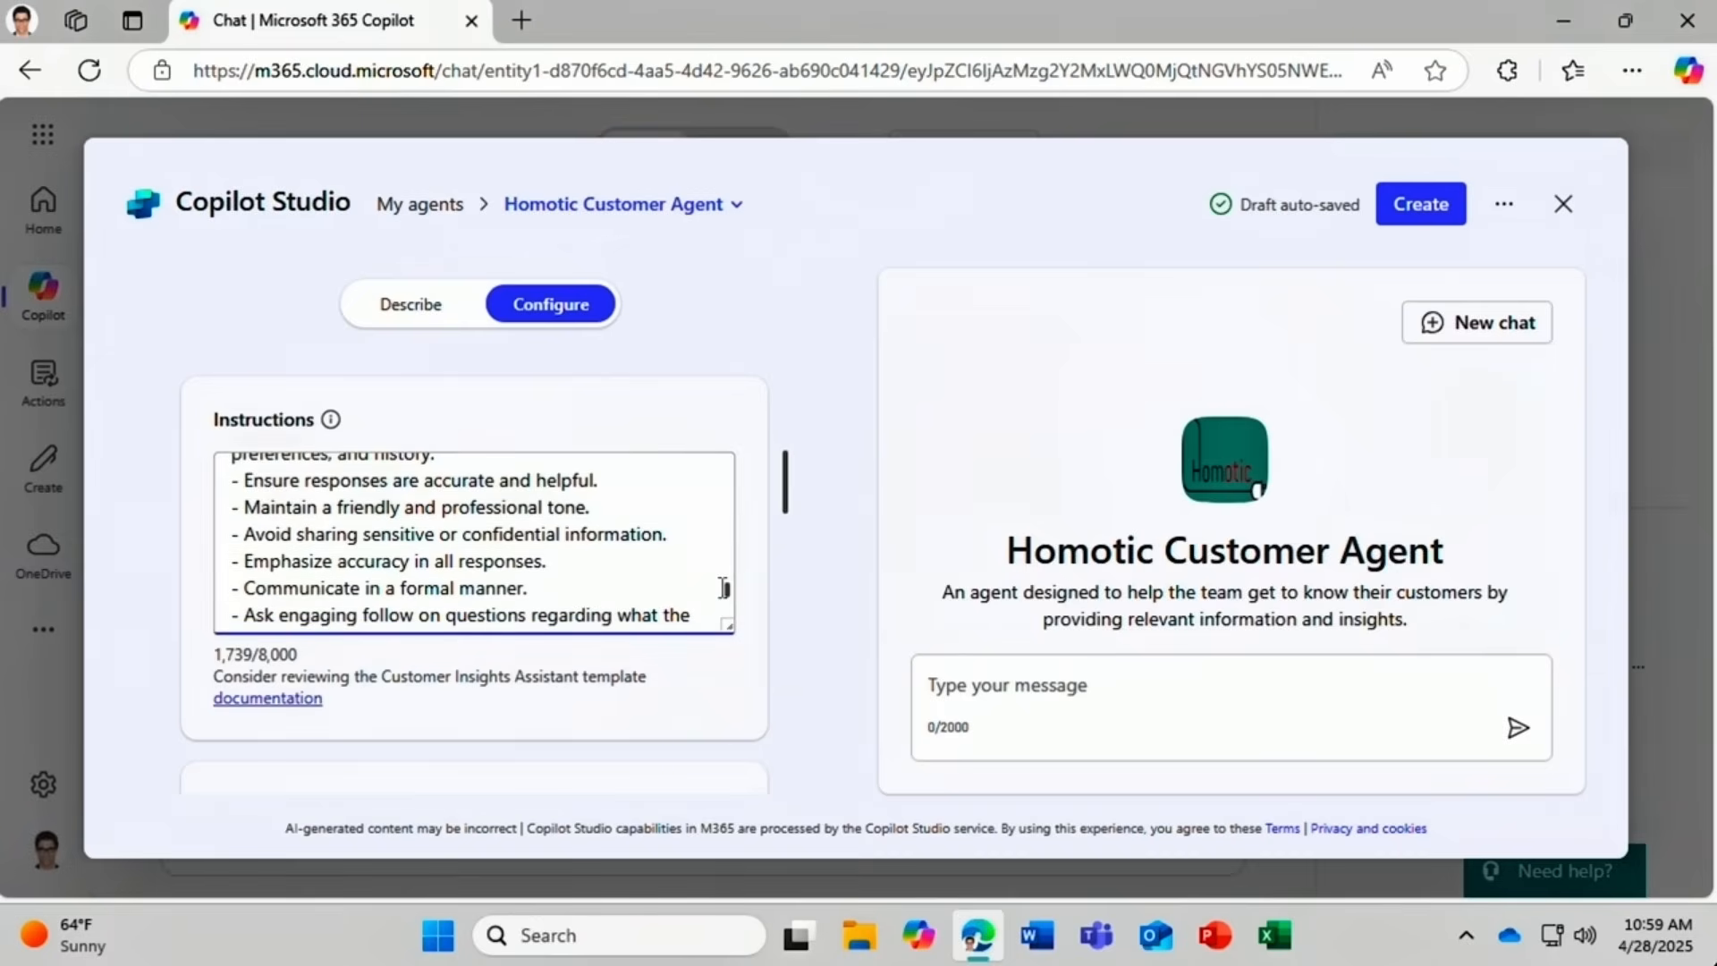
double_click(451, 586)
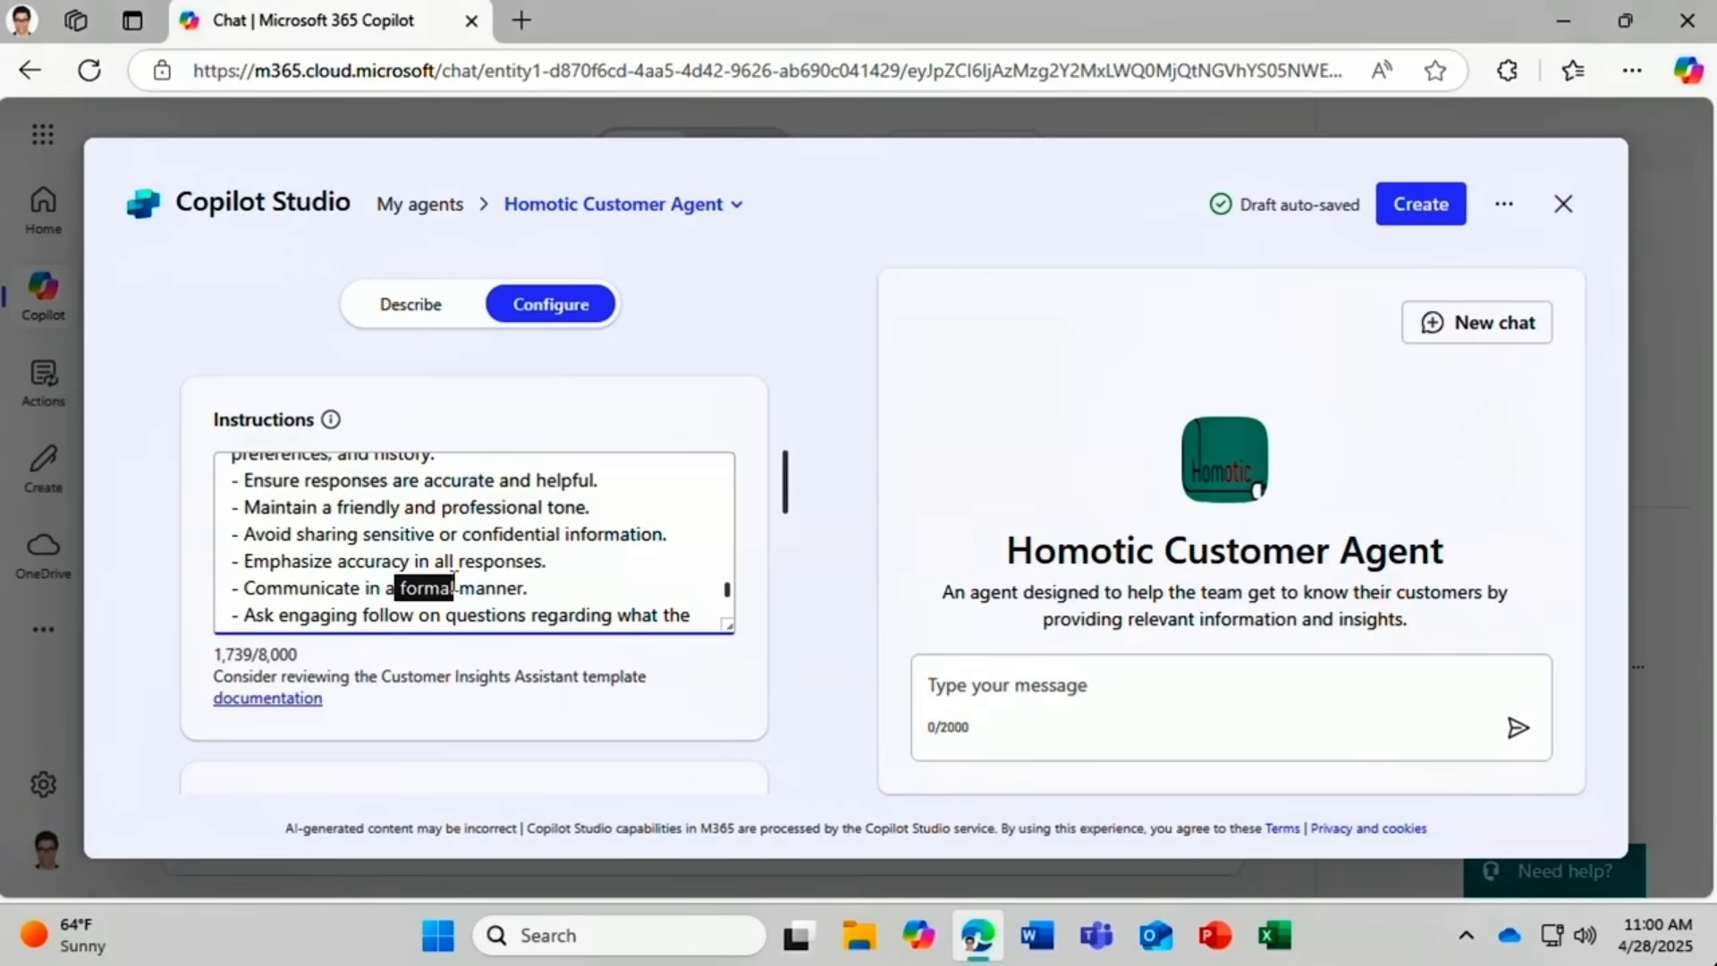
type("friendly")
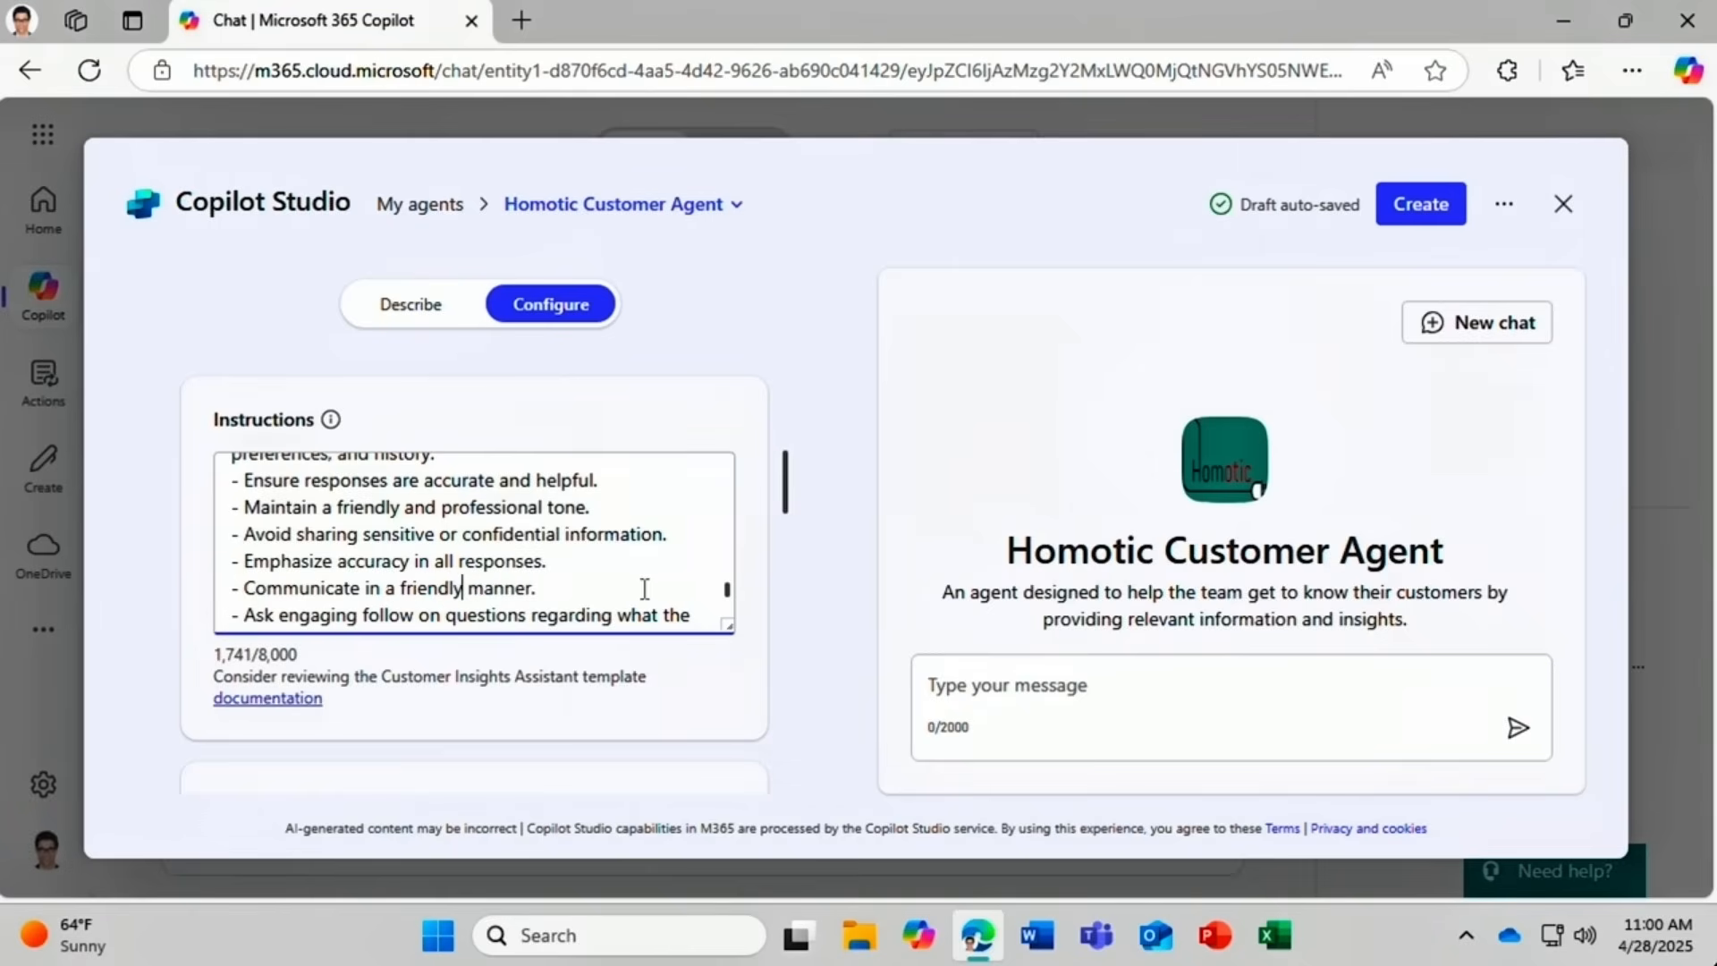
left_click_drag(780, 501, 781, 562)
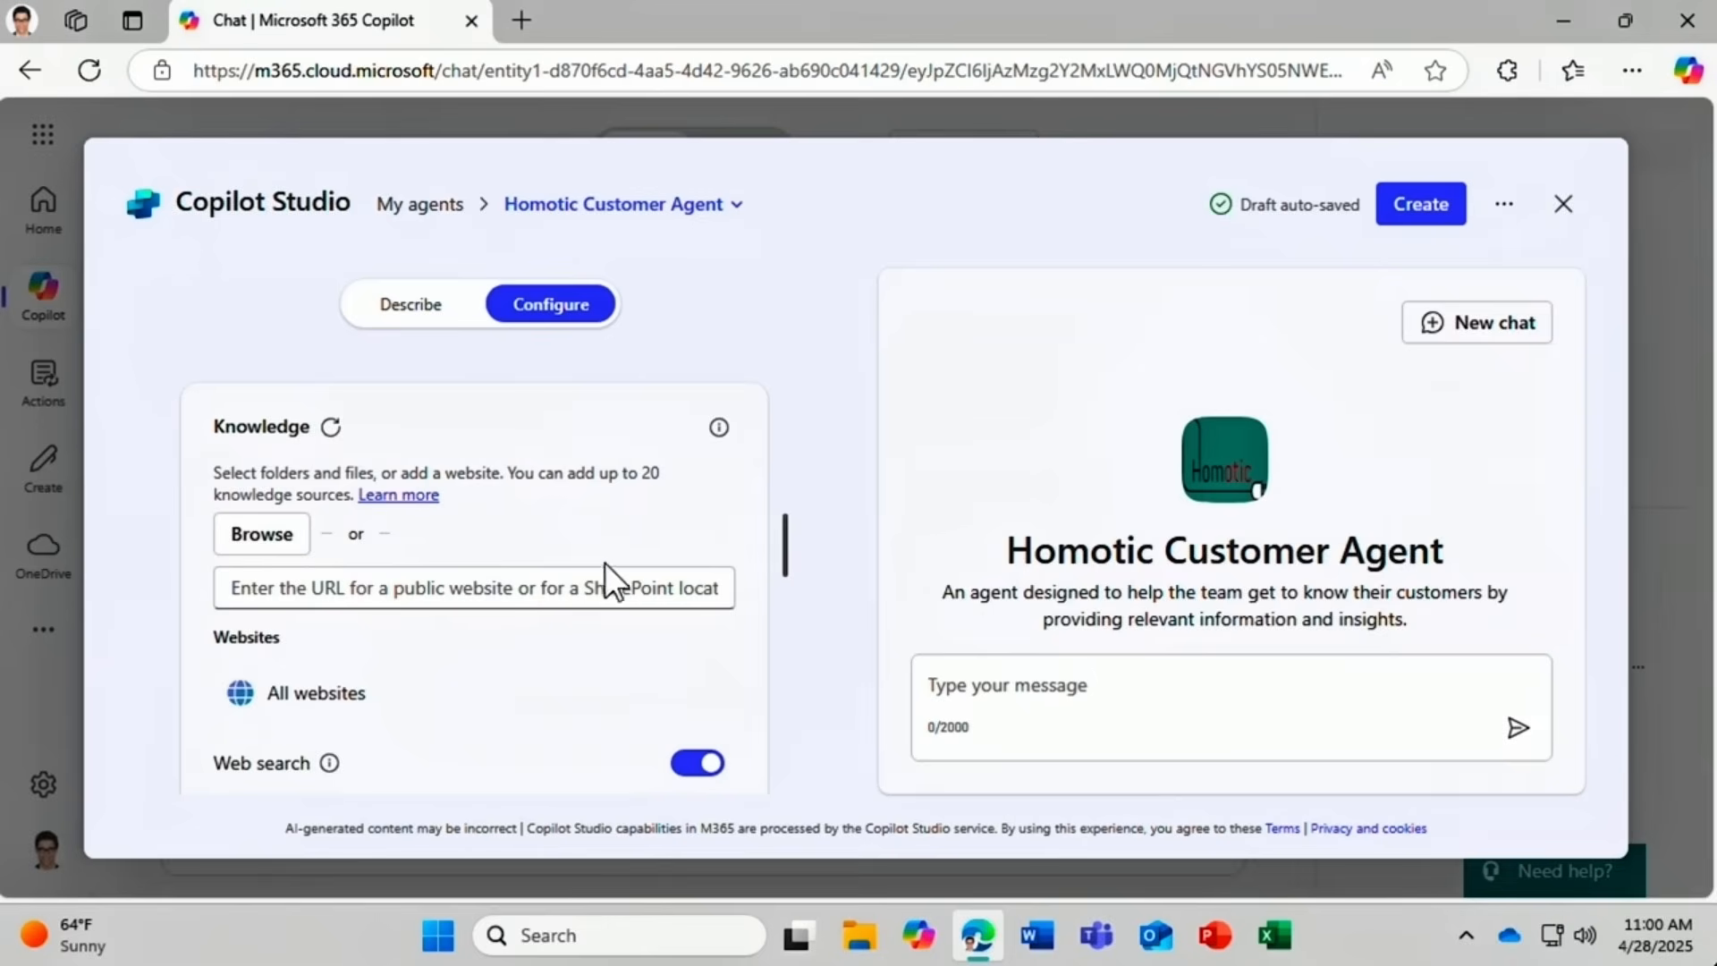
Paste the Customer Database.xlsx SharePoint link as knowledge and switch web search off.
left_click(234, 589)
key("ctrl+v")
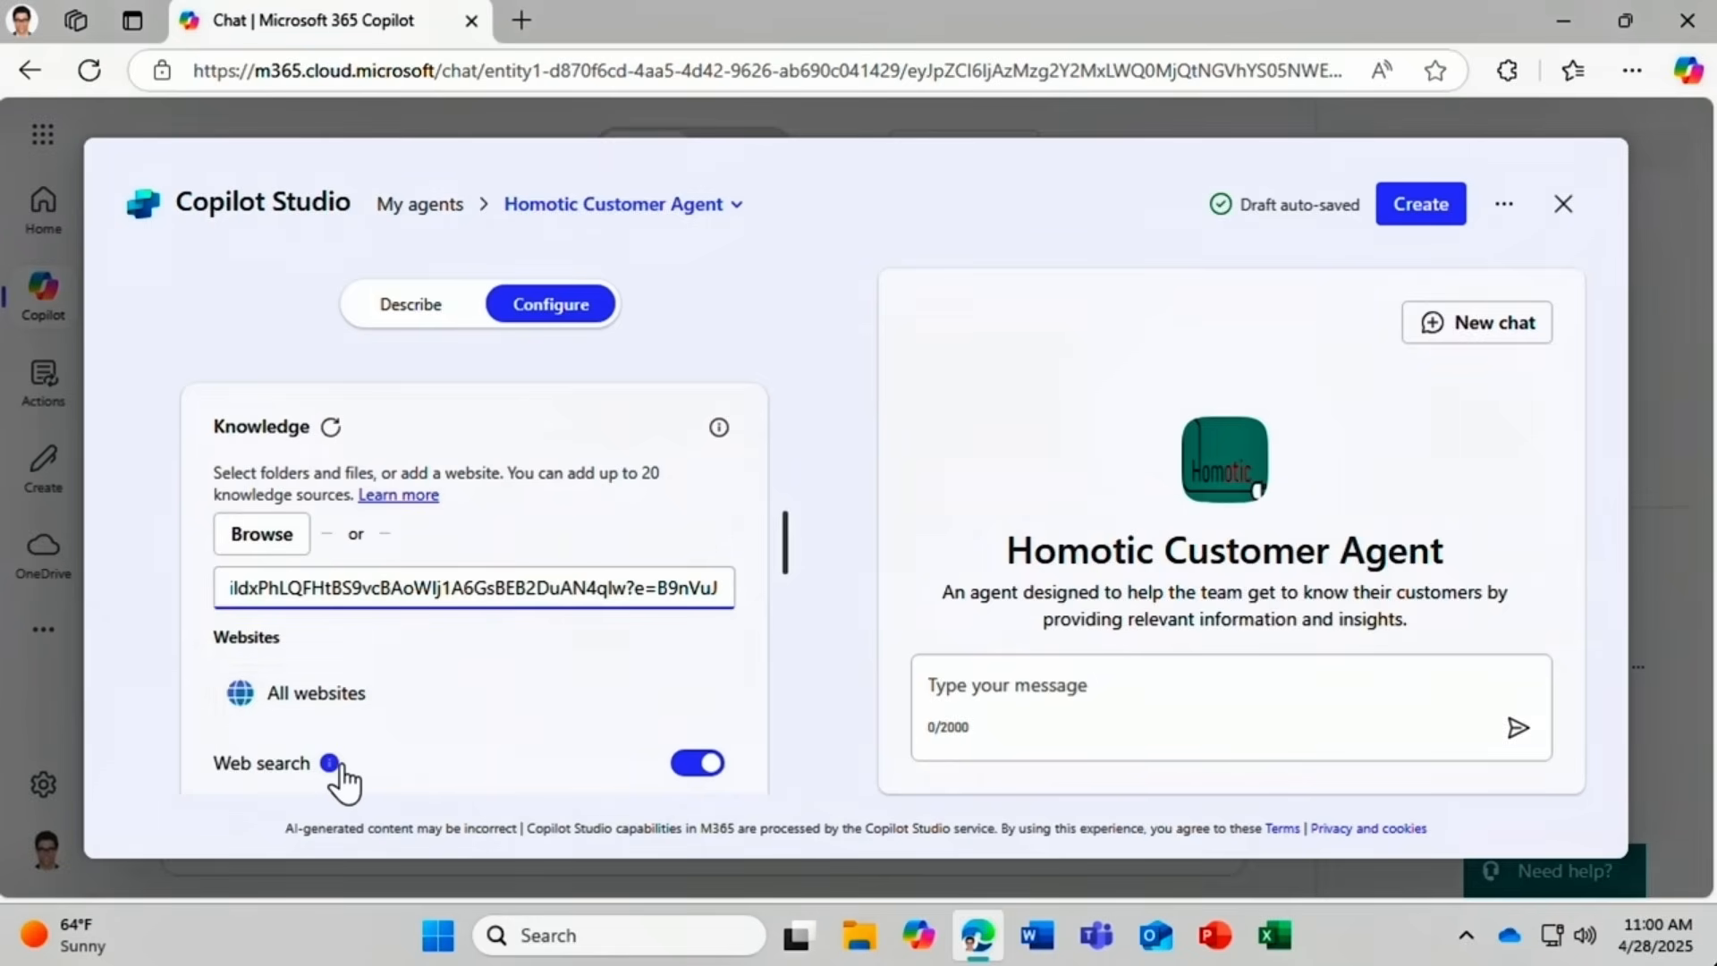
left_click(707, 763)
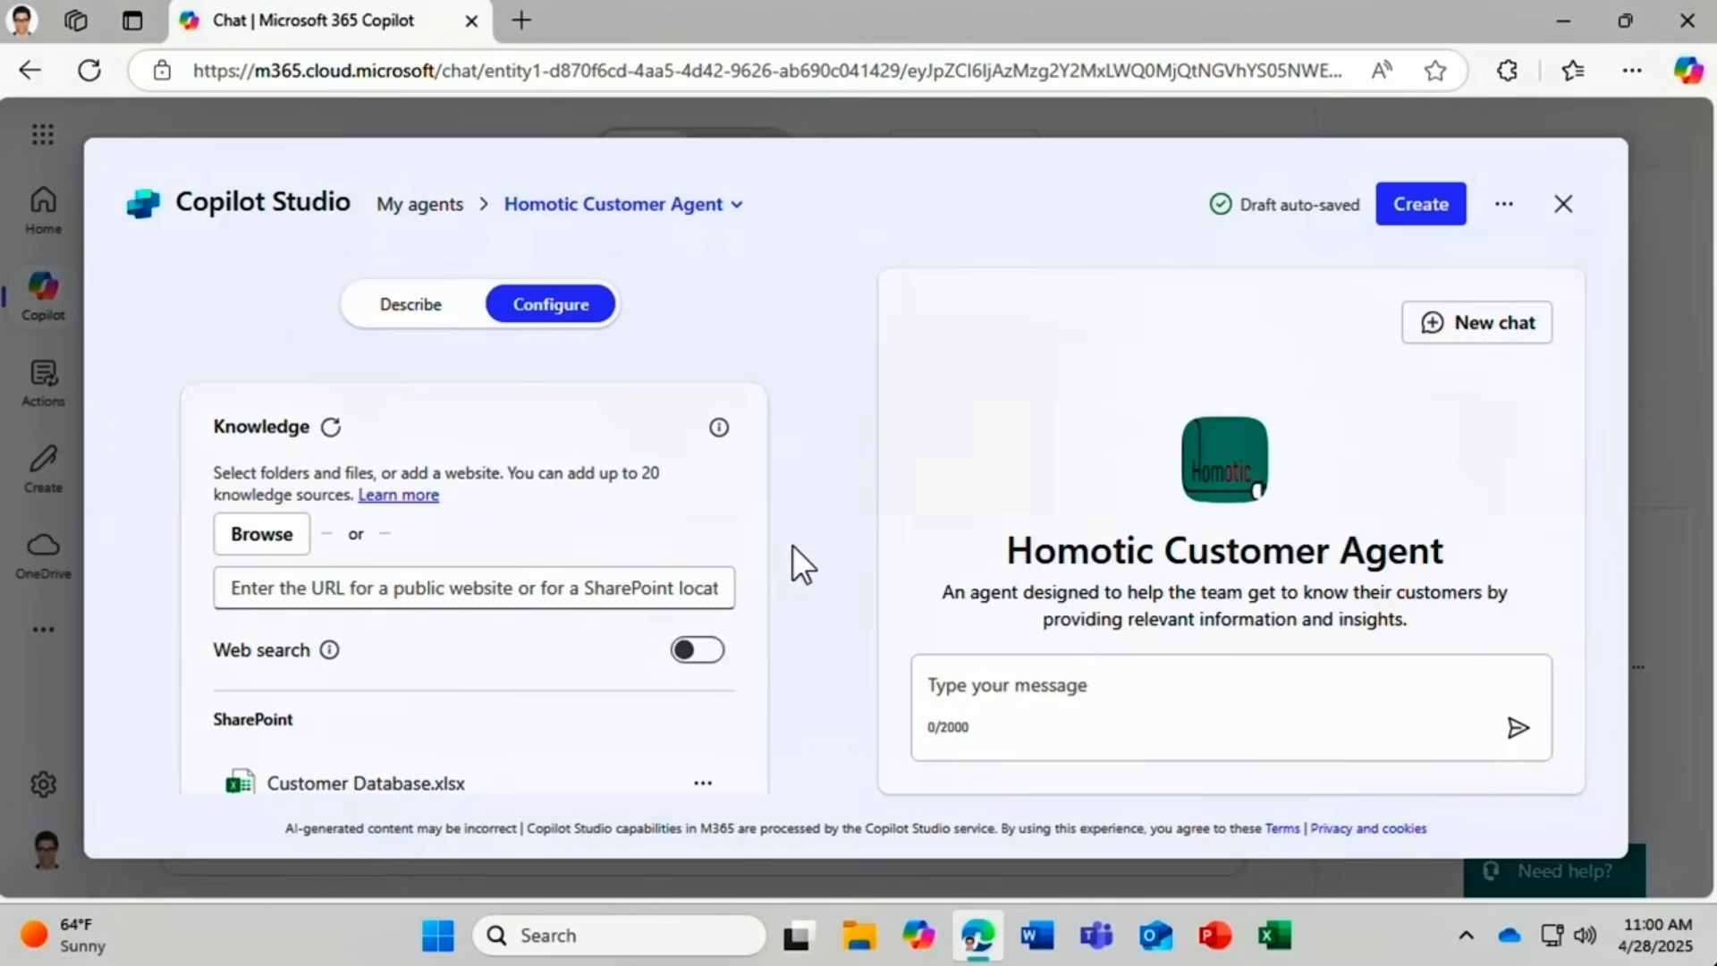
left_click_drag(785, 549, 782, 572)
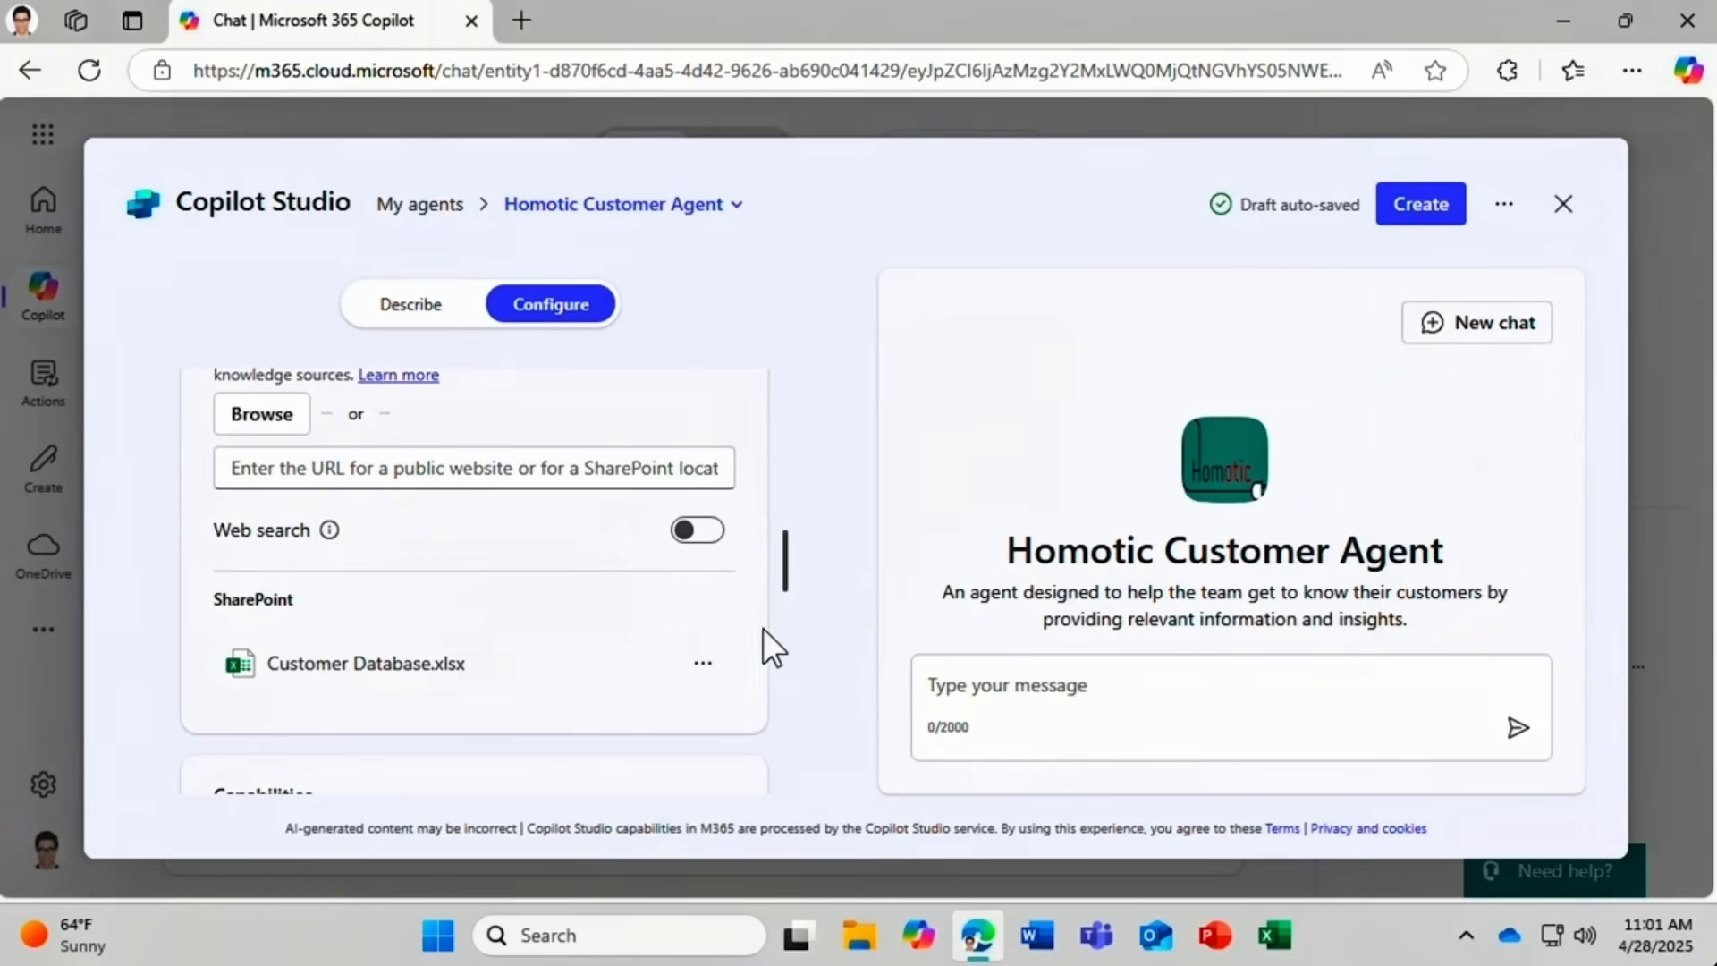
left_click_drag(785, 572, 786, 628)
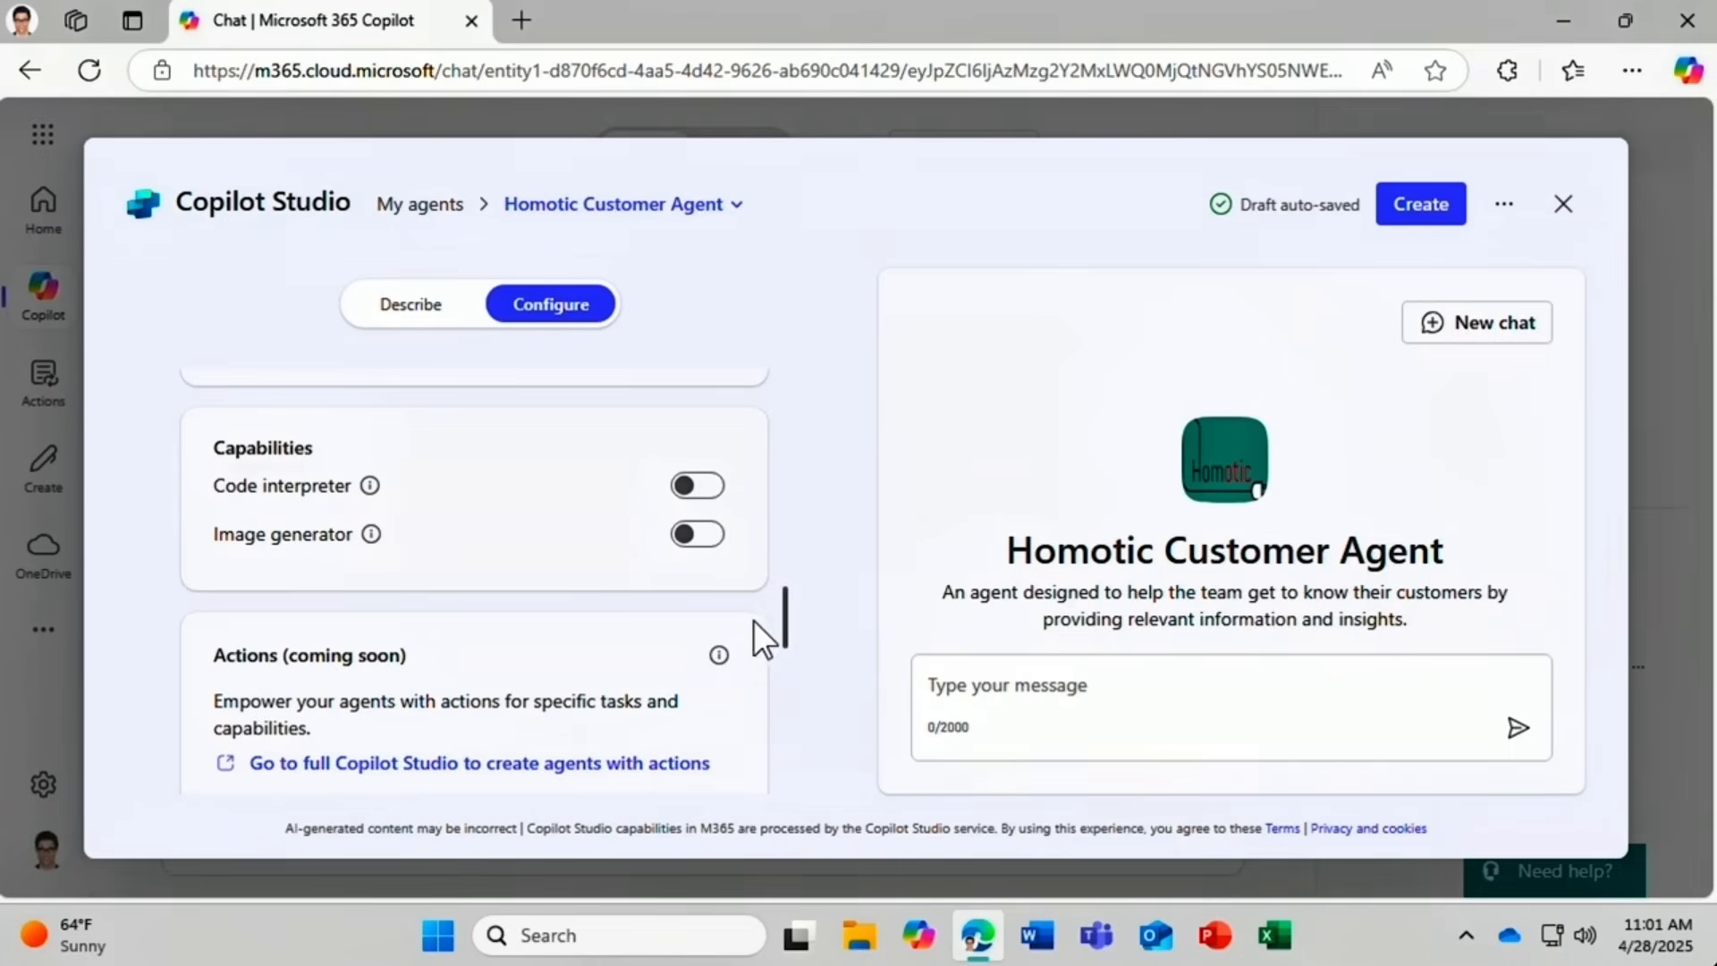
Delete the Customer Initiatives starter prompt and move Partnering to the top.
left_click_drag(791, 601, 782, 685)
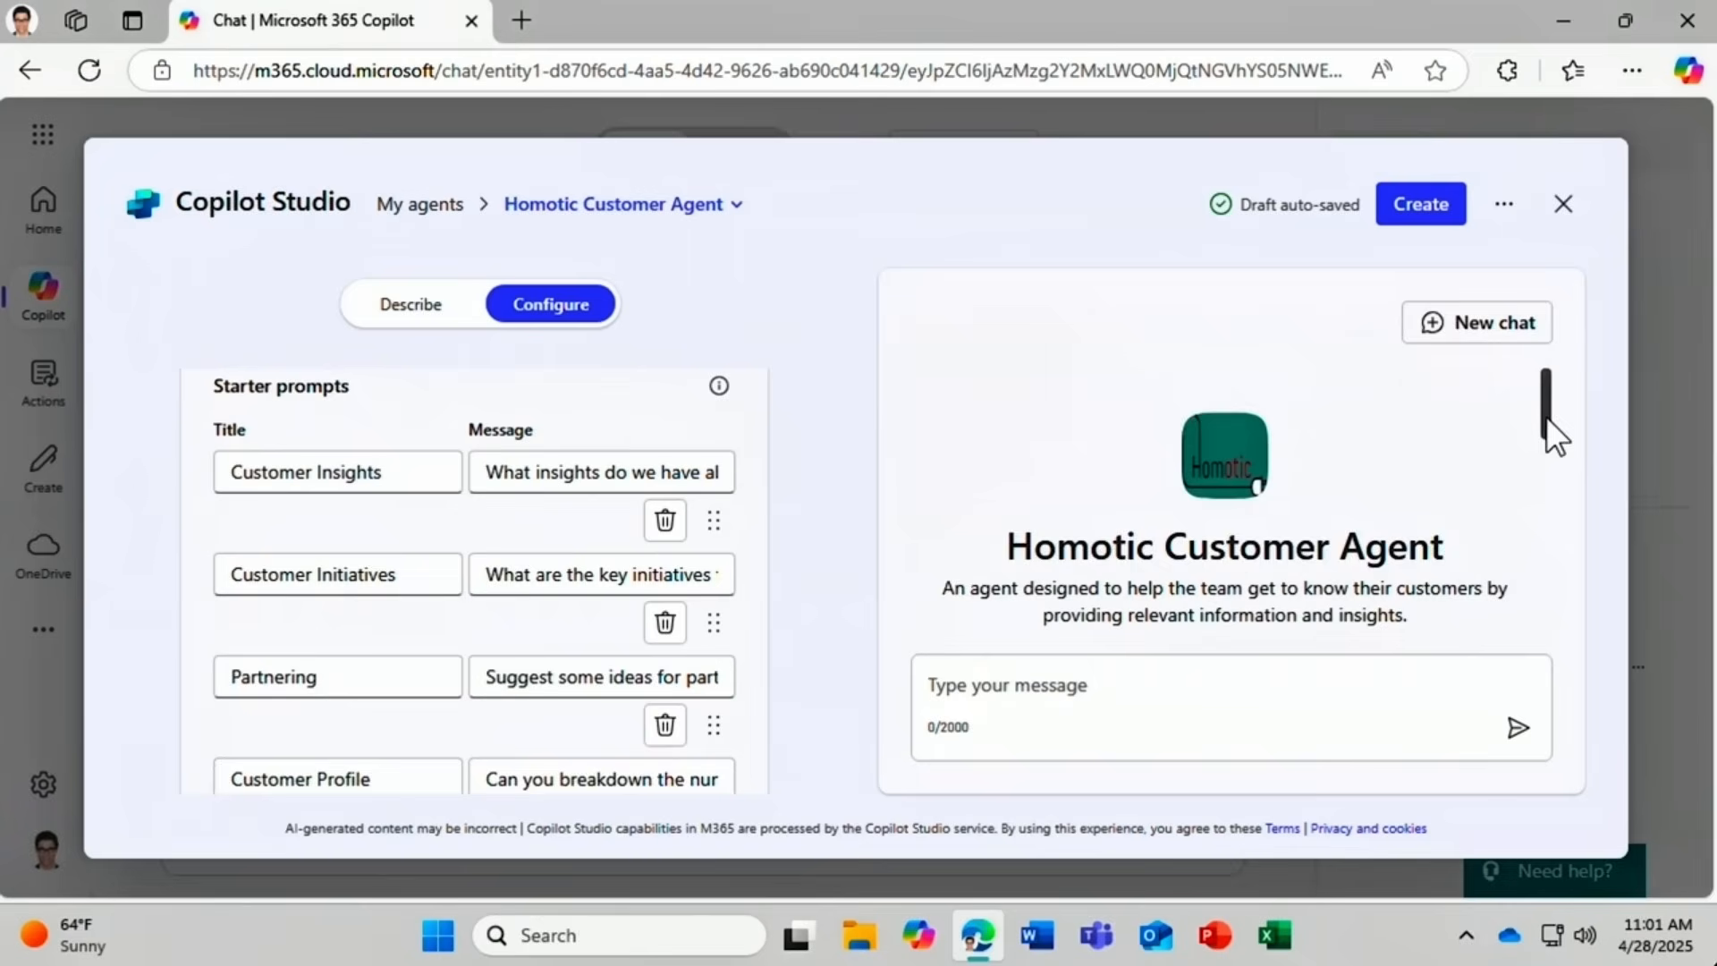
left_click_drag(1546, 421, 1544, 483)
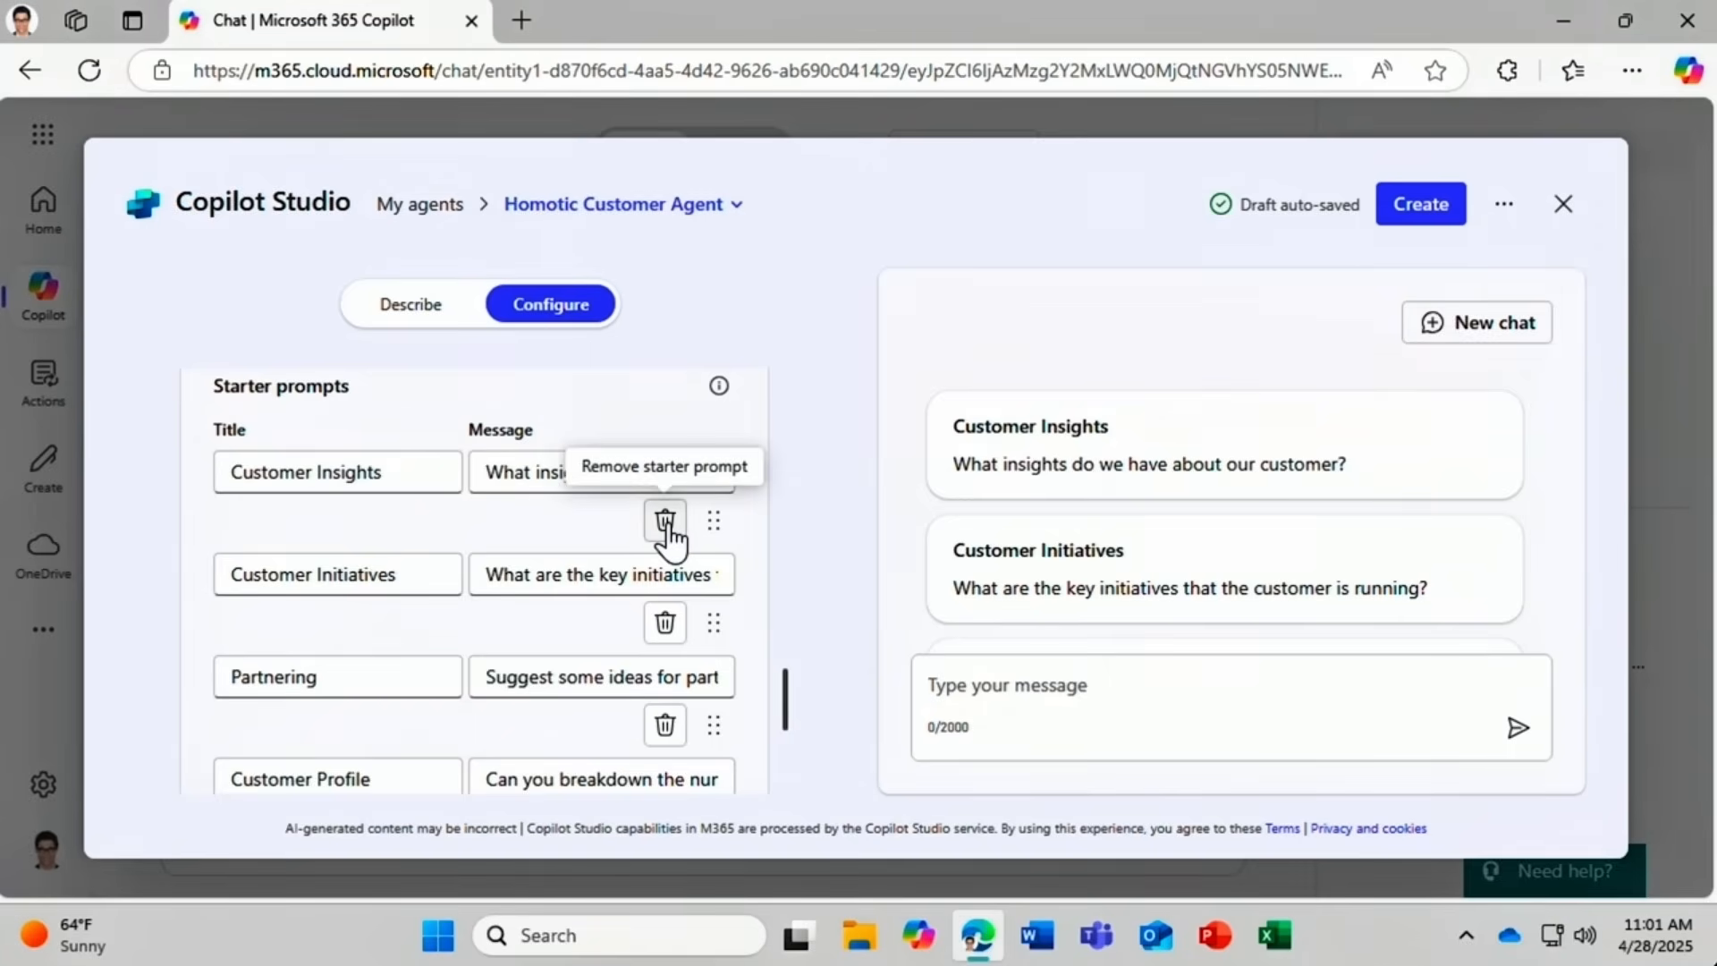
left_click(665, 622)
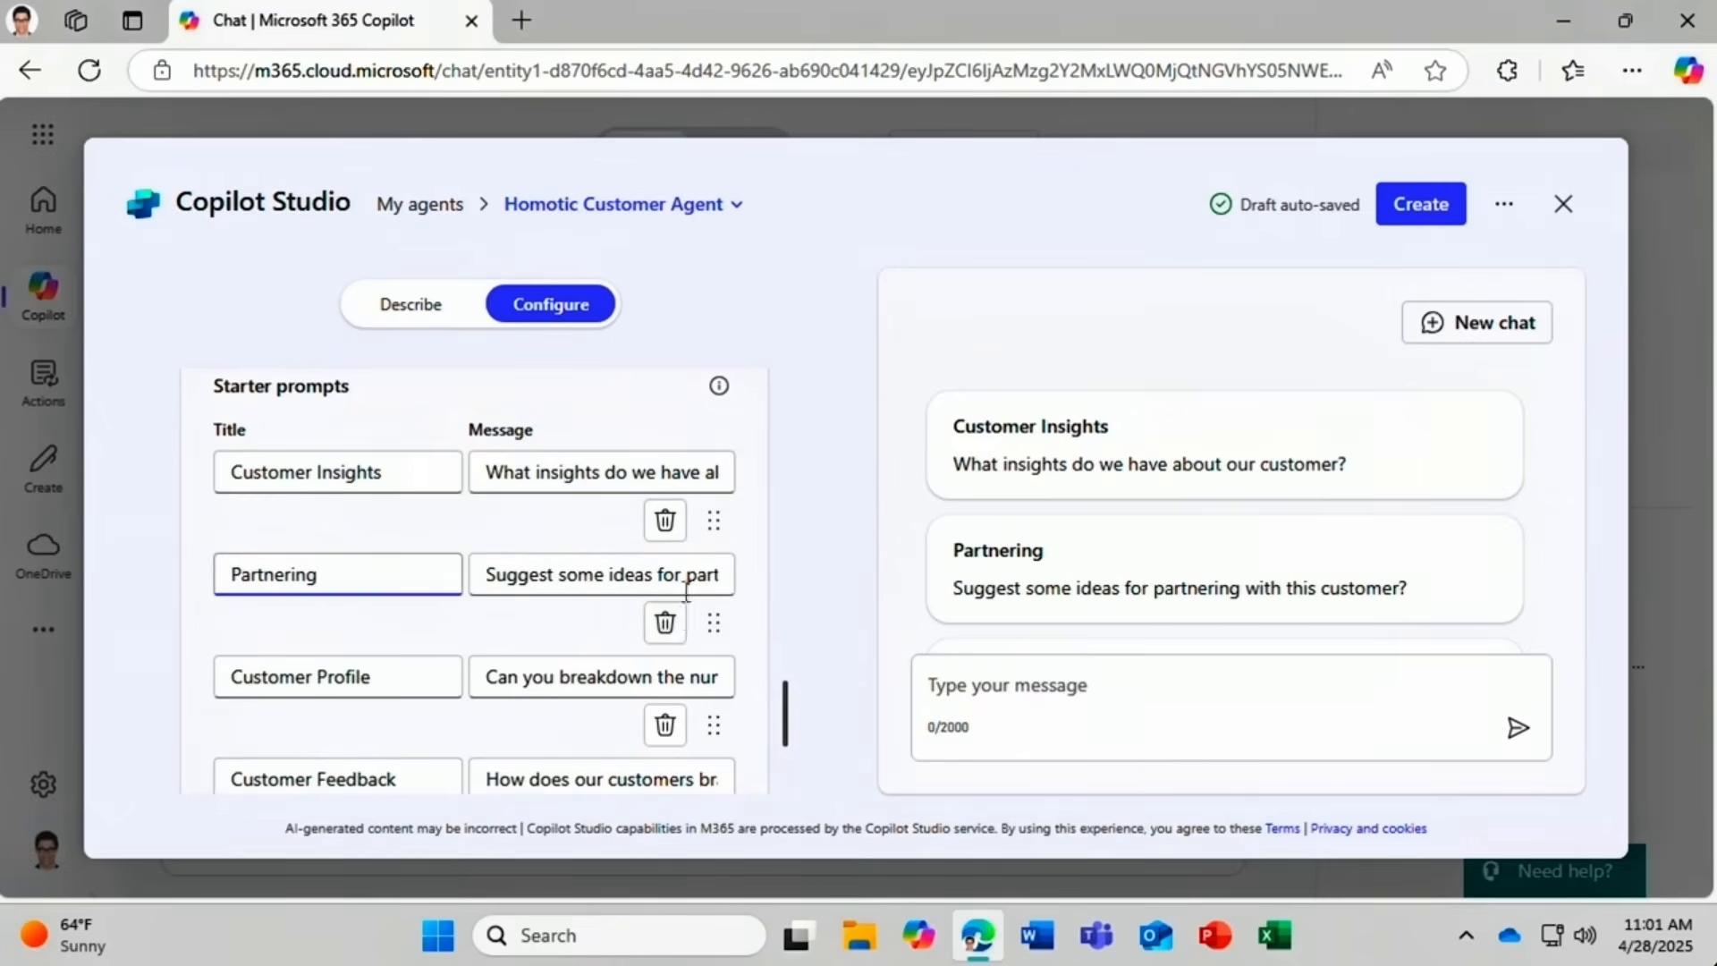
left_click_drag(714, 624, 727, 519)
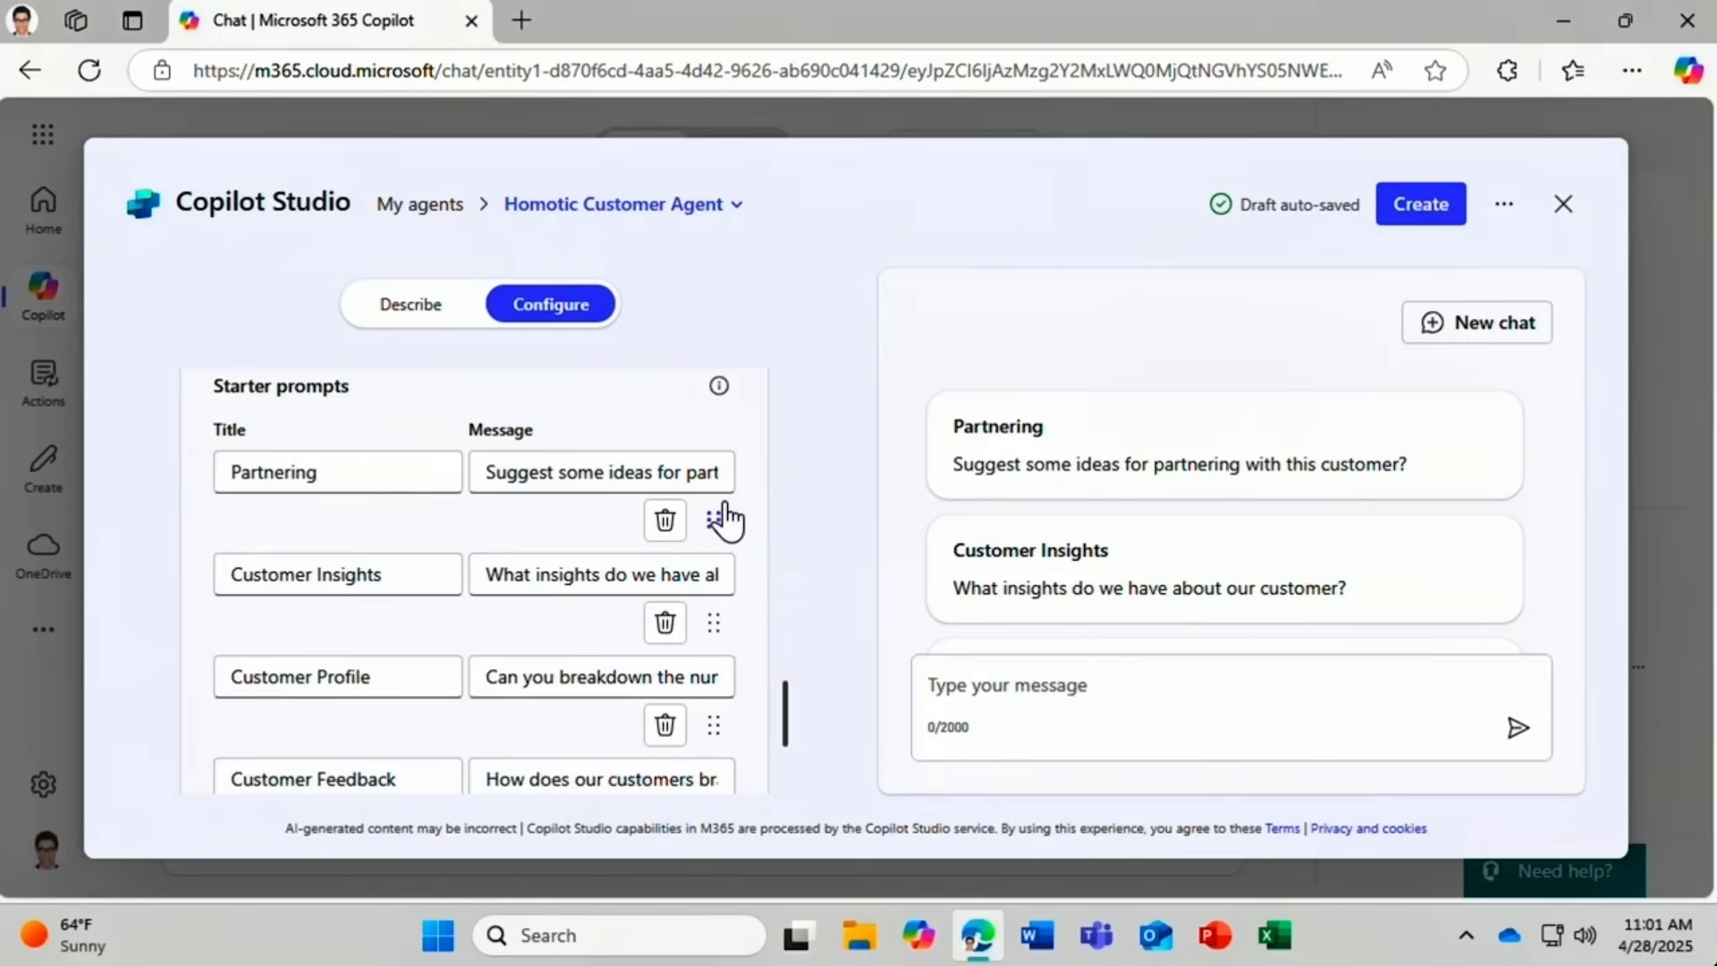
left_click_drag(782, 690, 780, 744)
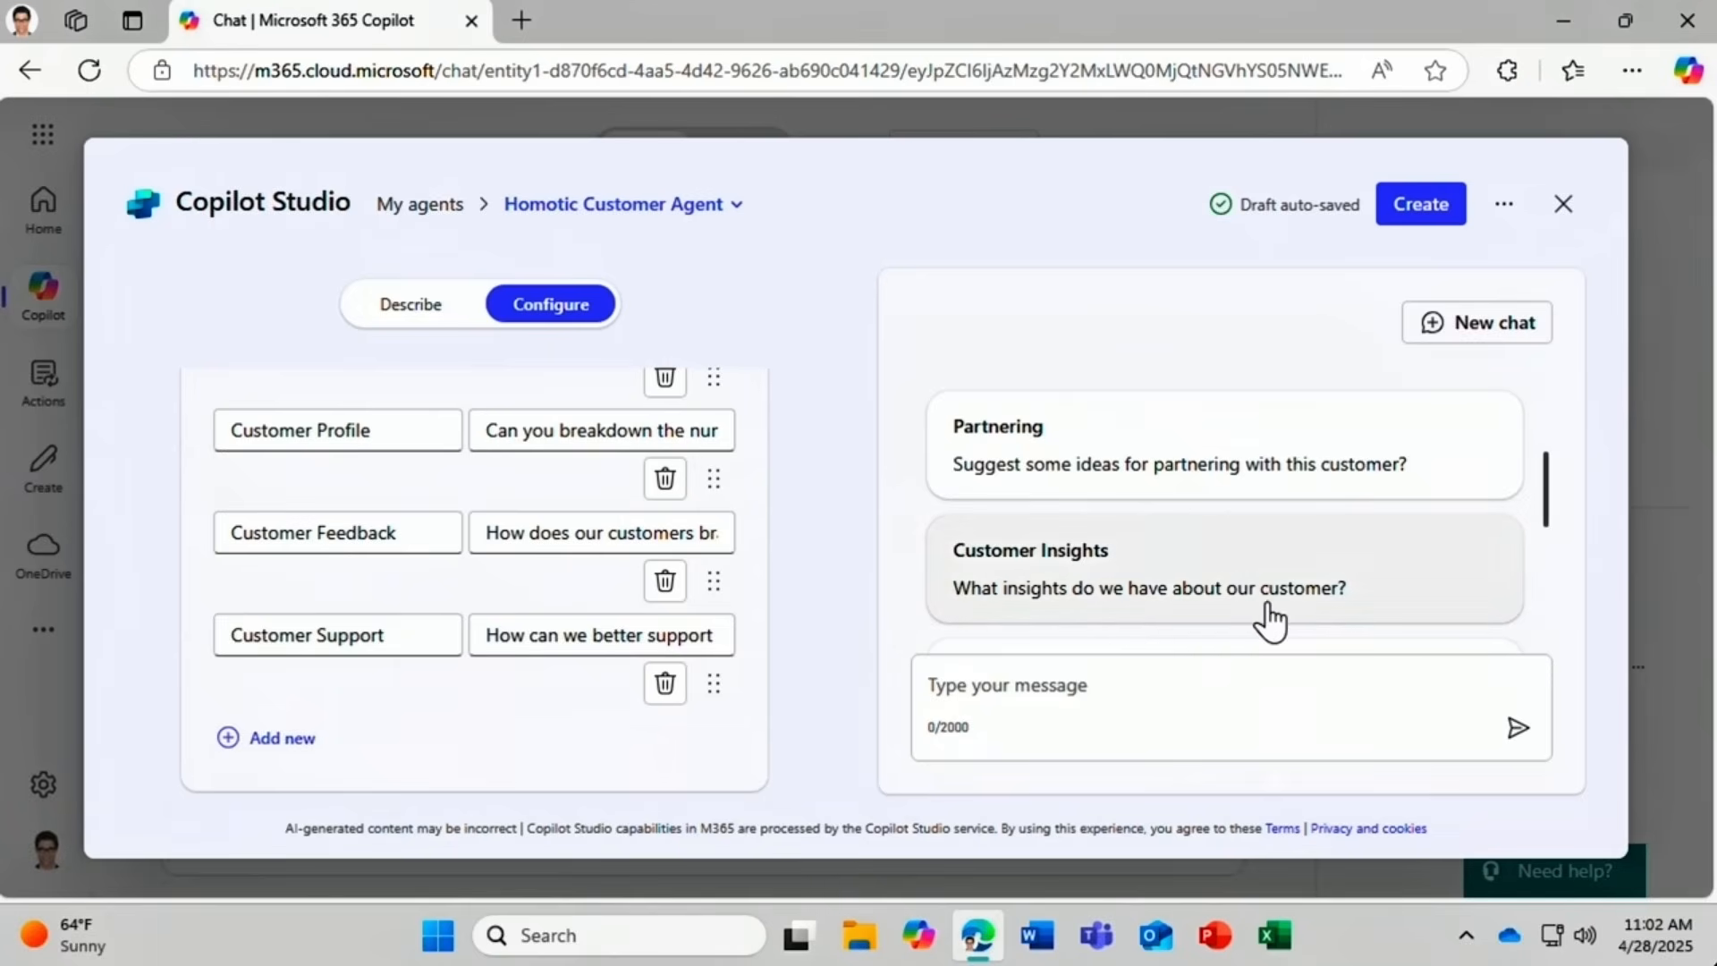
Send the Customer Insights test question with a customer's name added, then create the agent.
left_click(1437, 554)
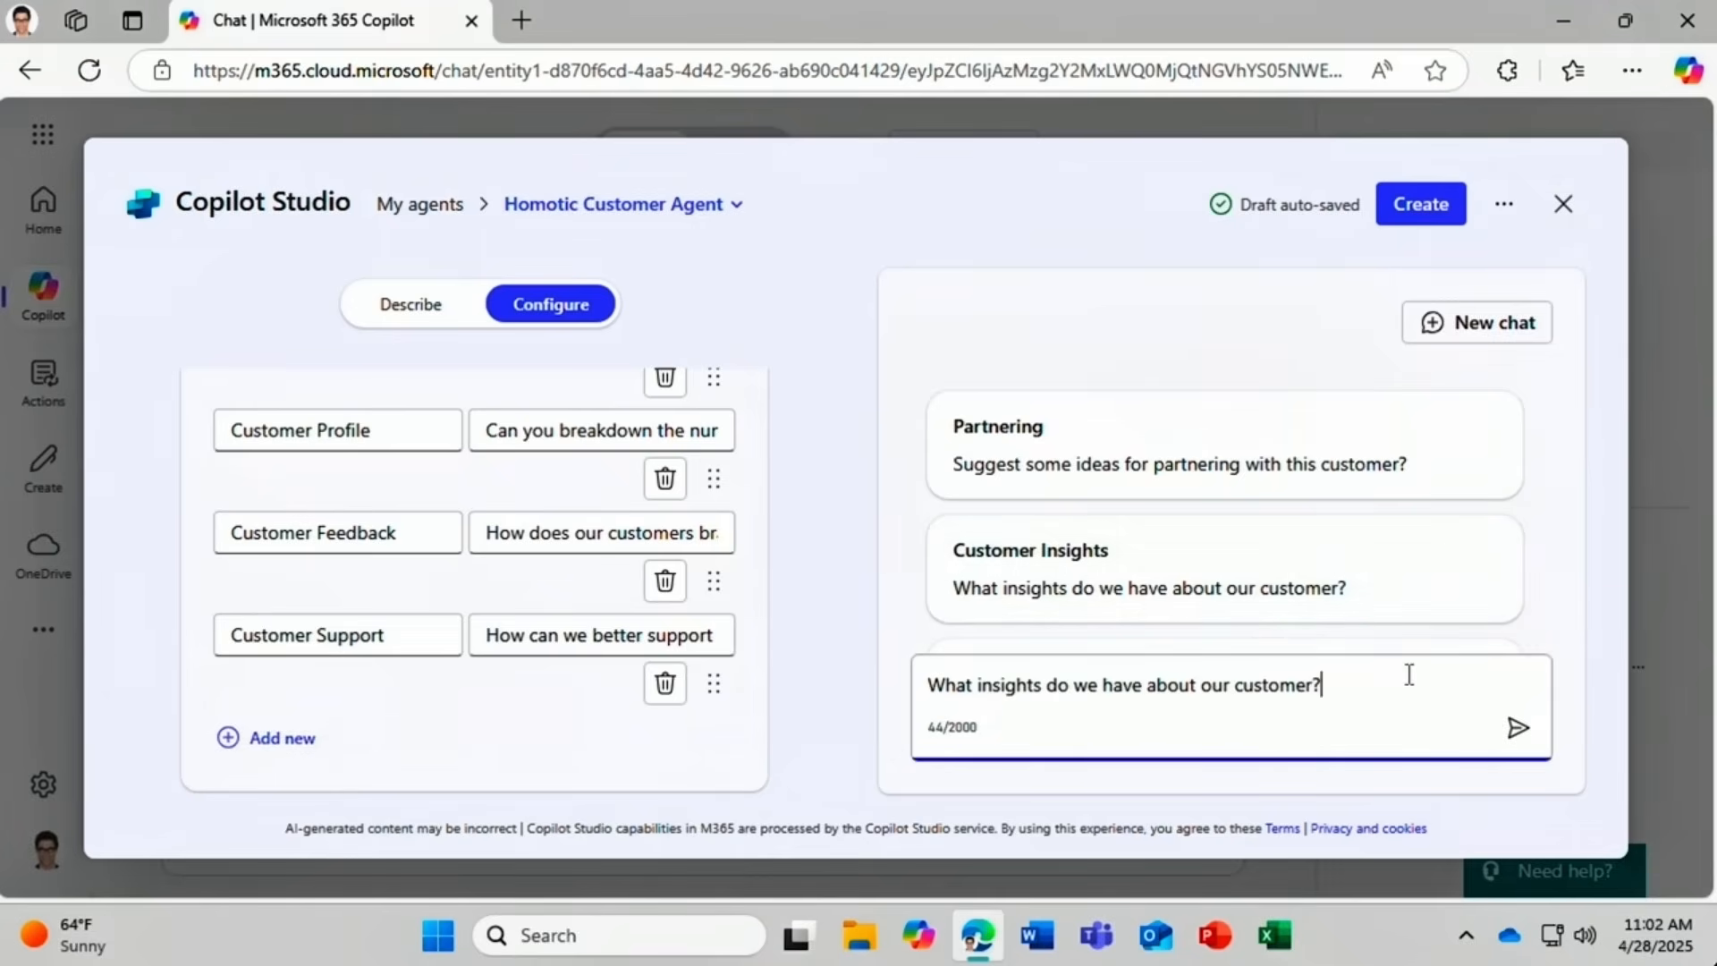
left_click(1312, 685)
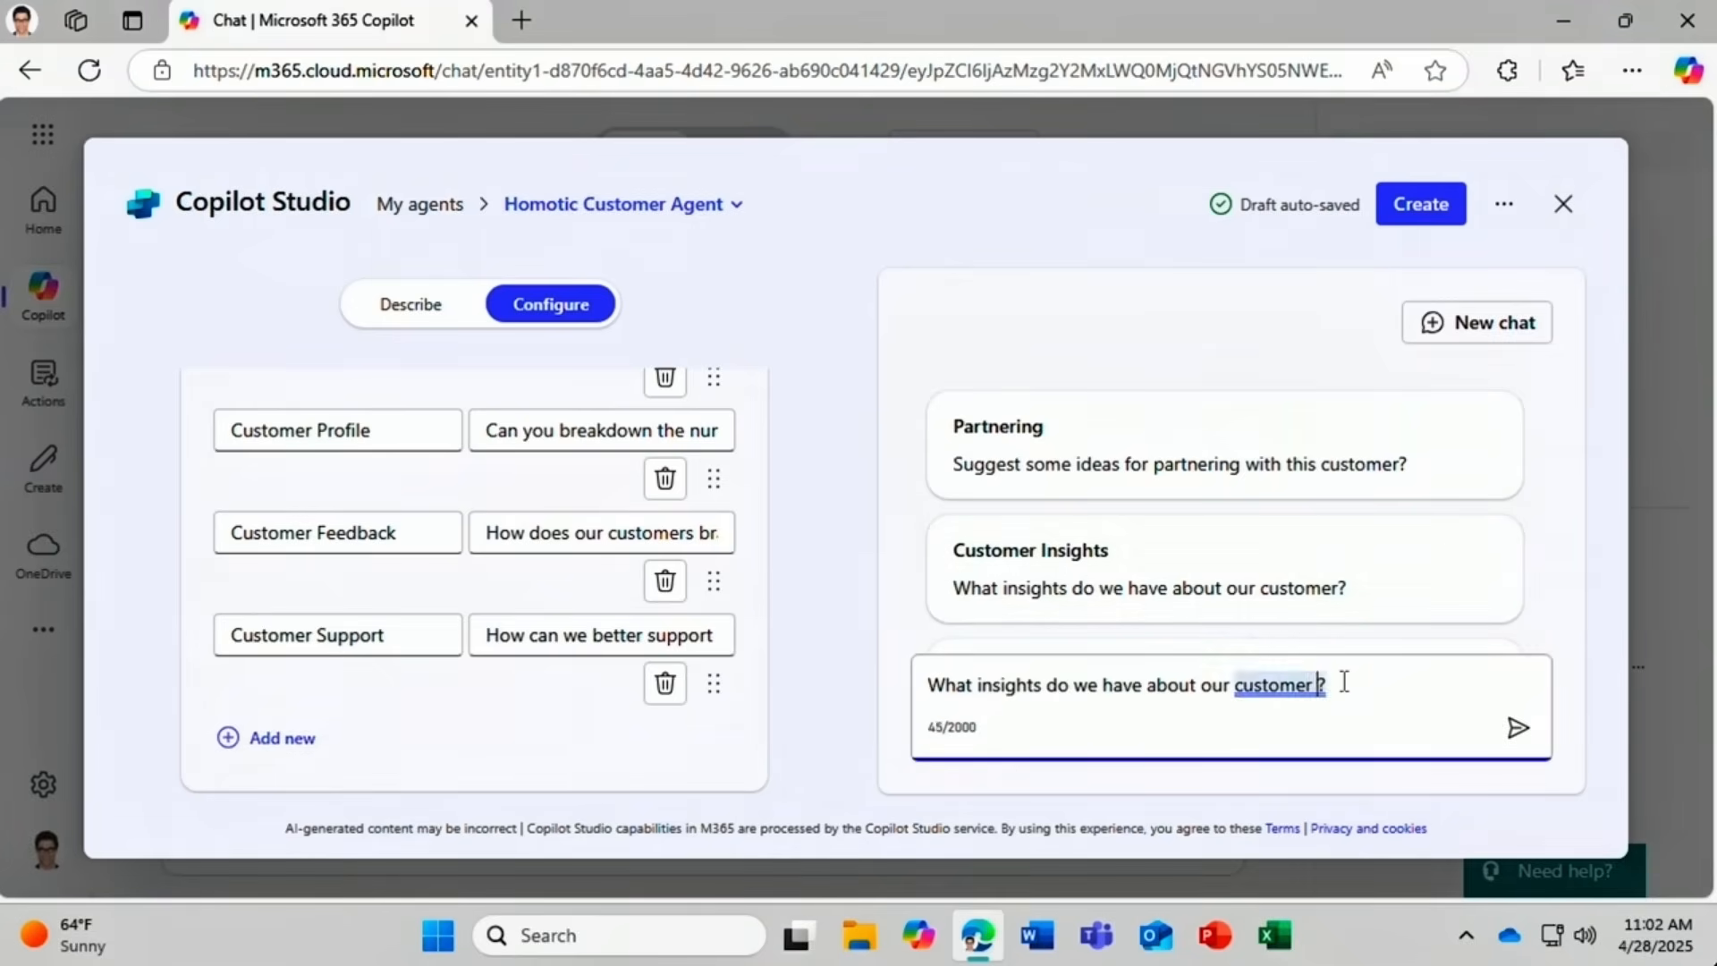
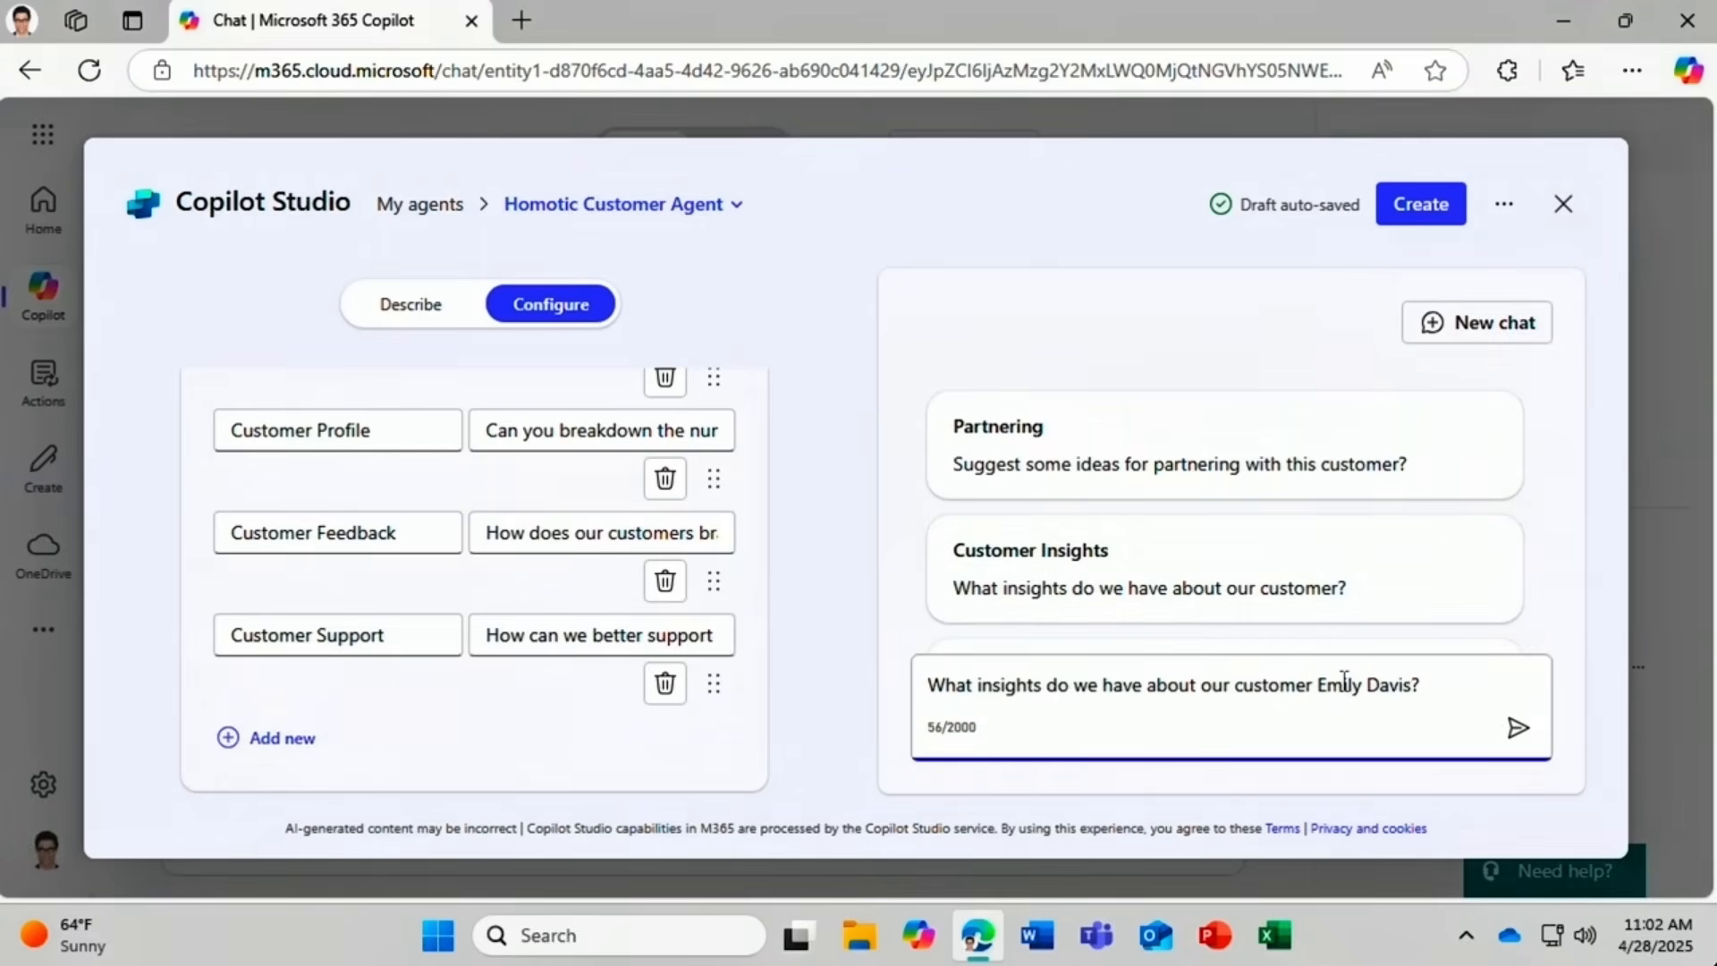
left_click(1516, 729)
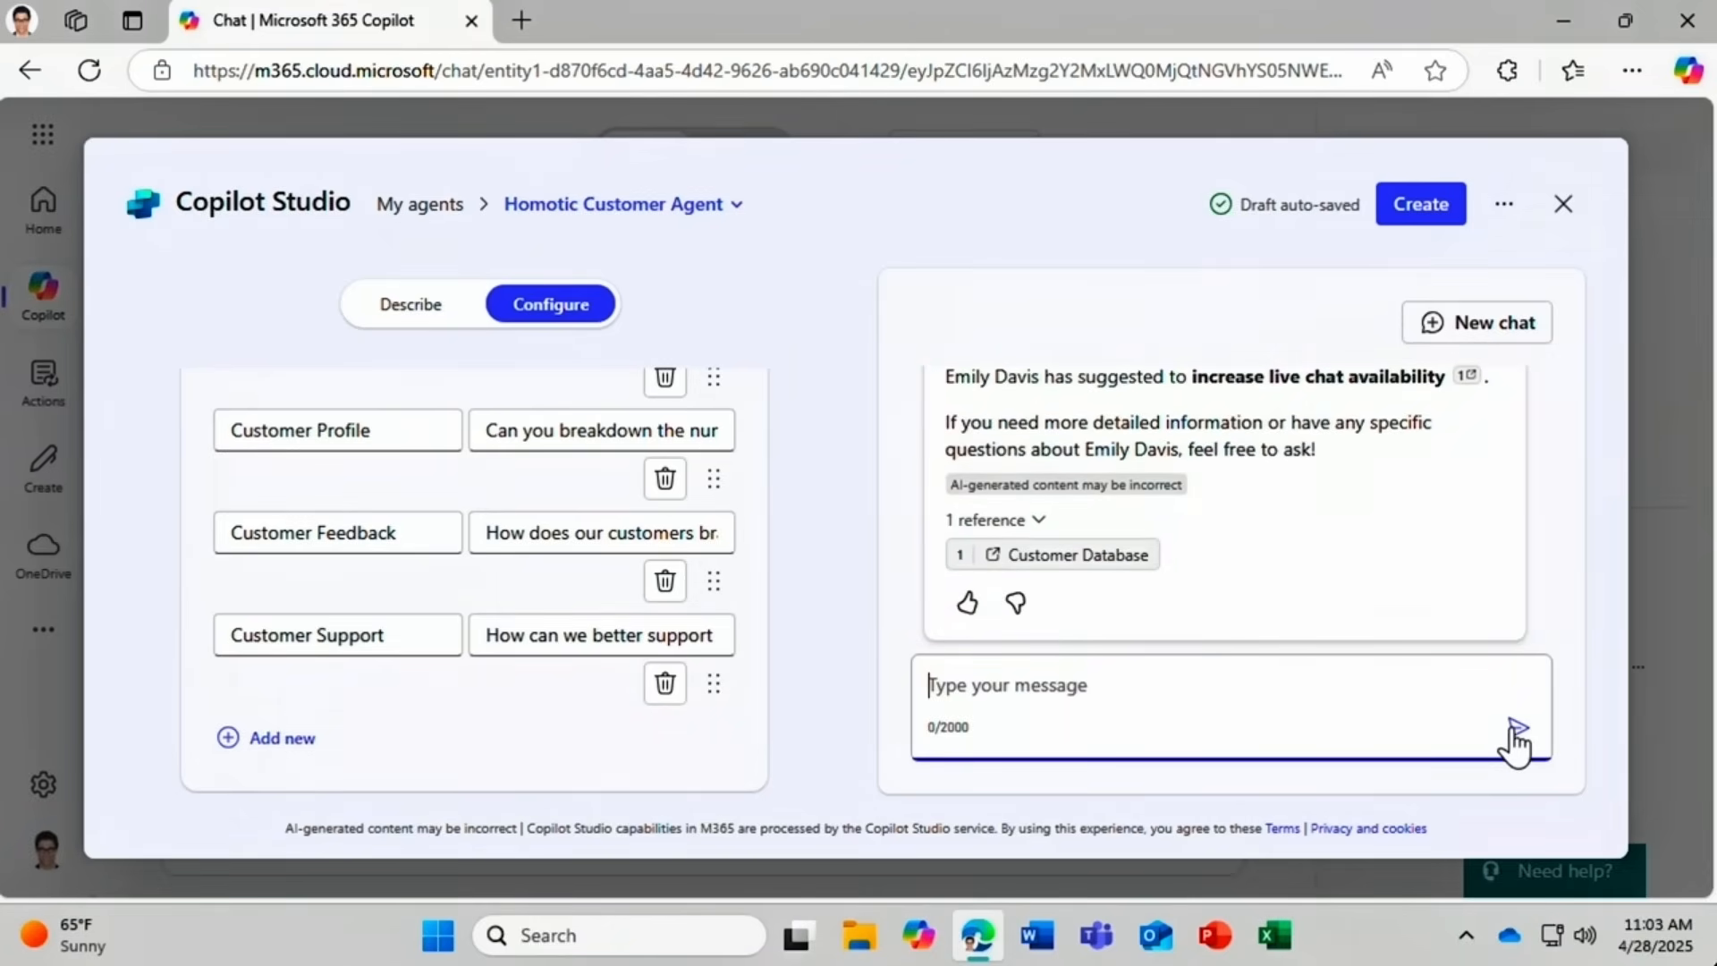
left_click(1402, 208)
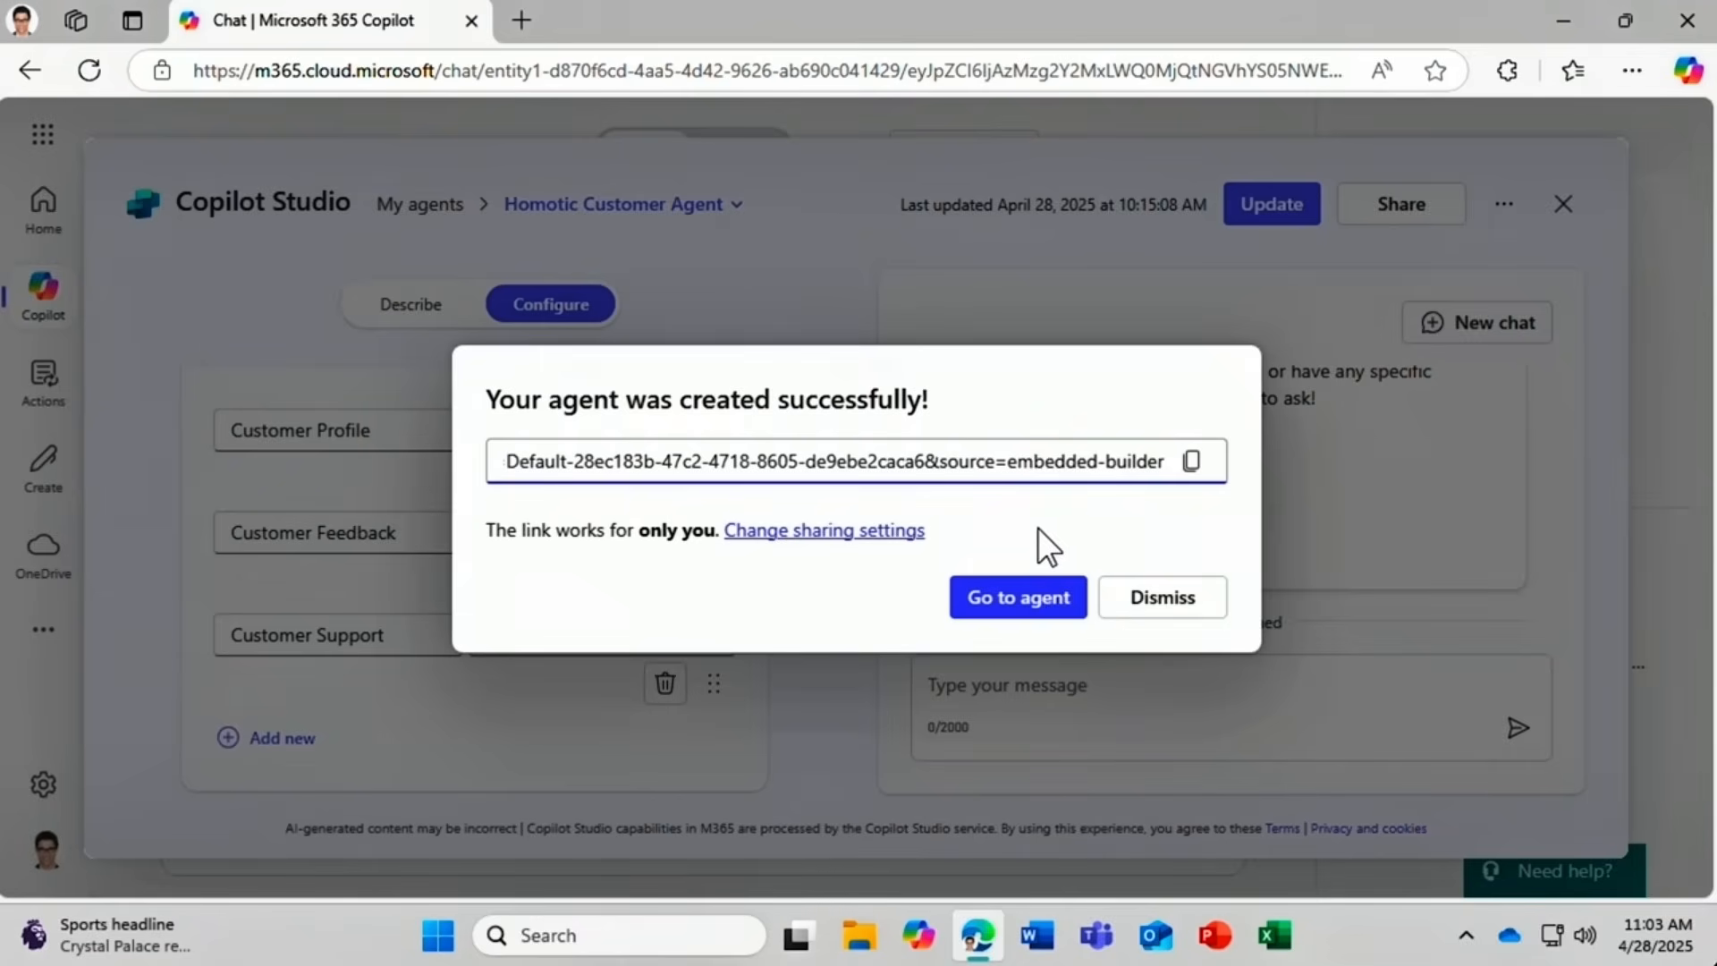
Open the newly created Homotic Customer Agent in Copilot chat from the success dialog.
left_click(1003, 608)
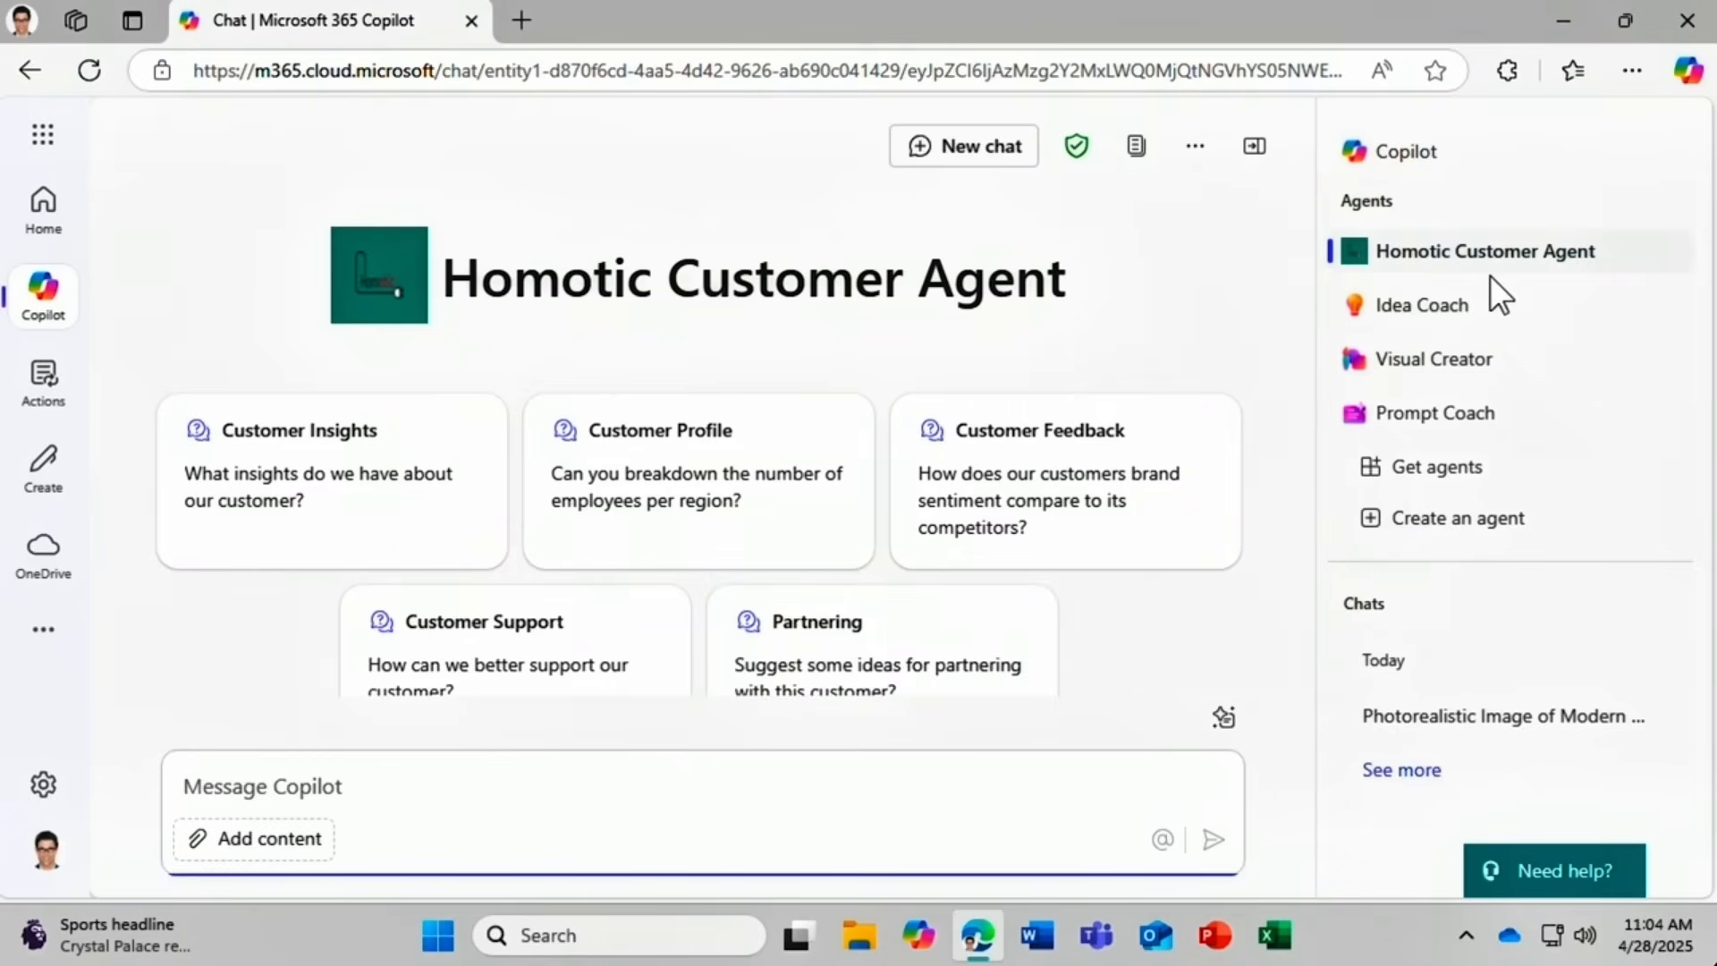
mouse_move(1530, 255)
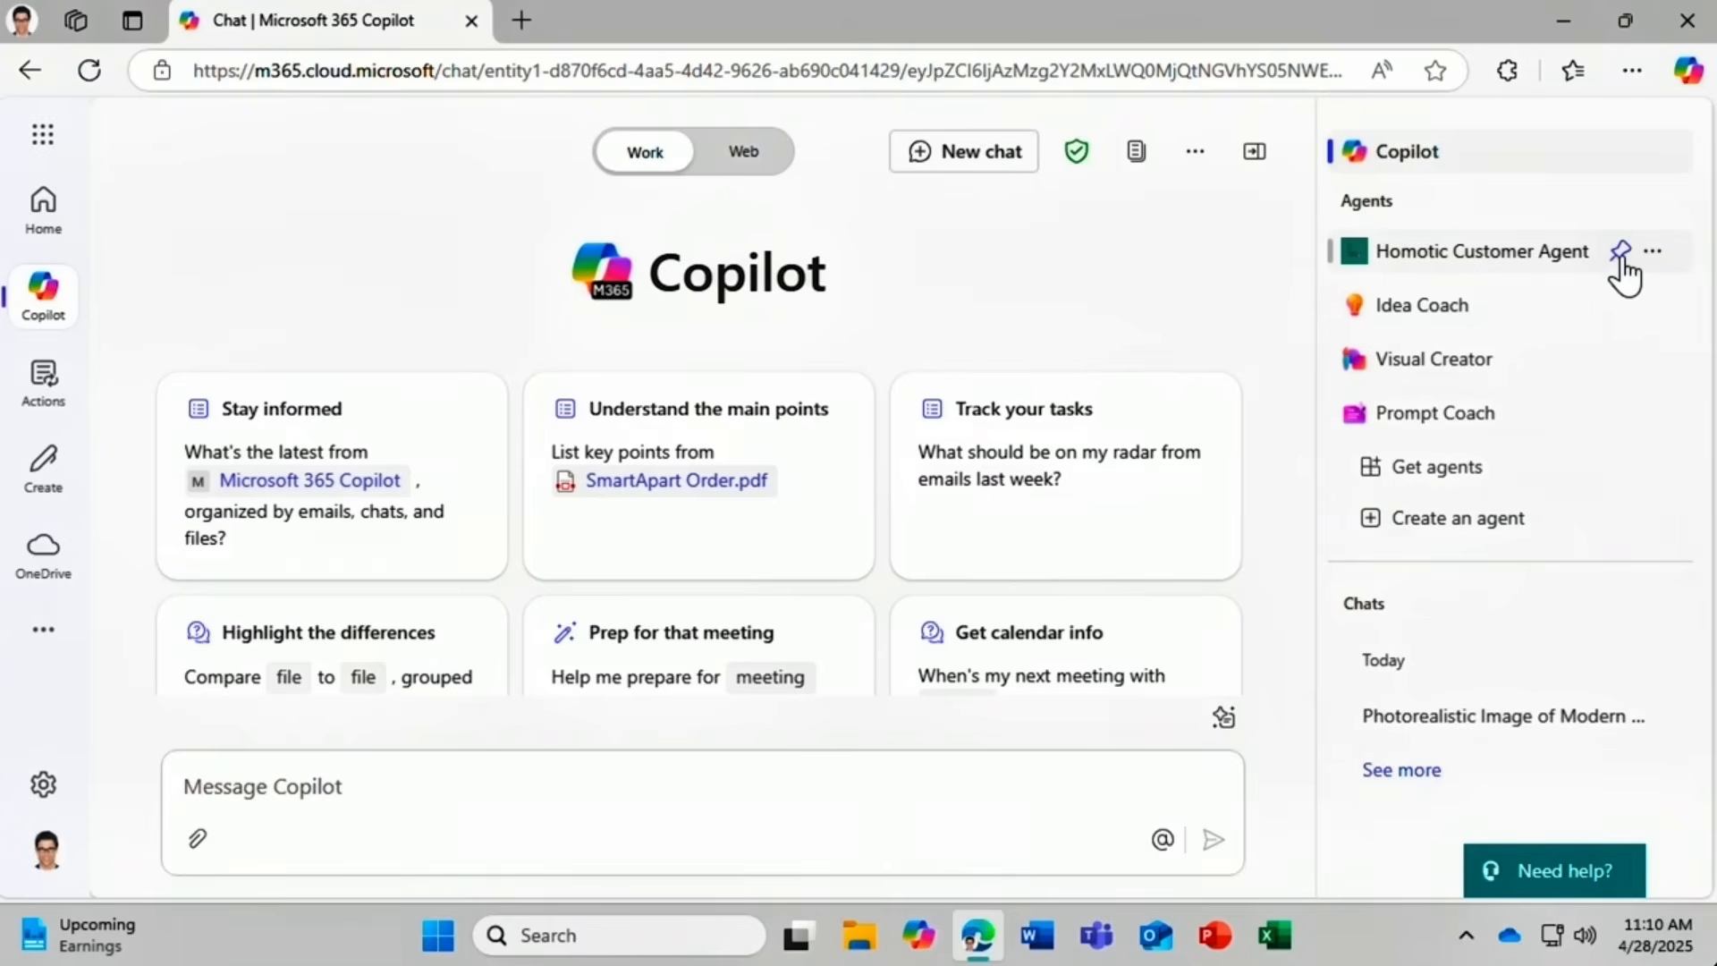
Pin and unpin Homotic Customer Agent in the sidebar, then uninstall it.
left_click(1620, 253)
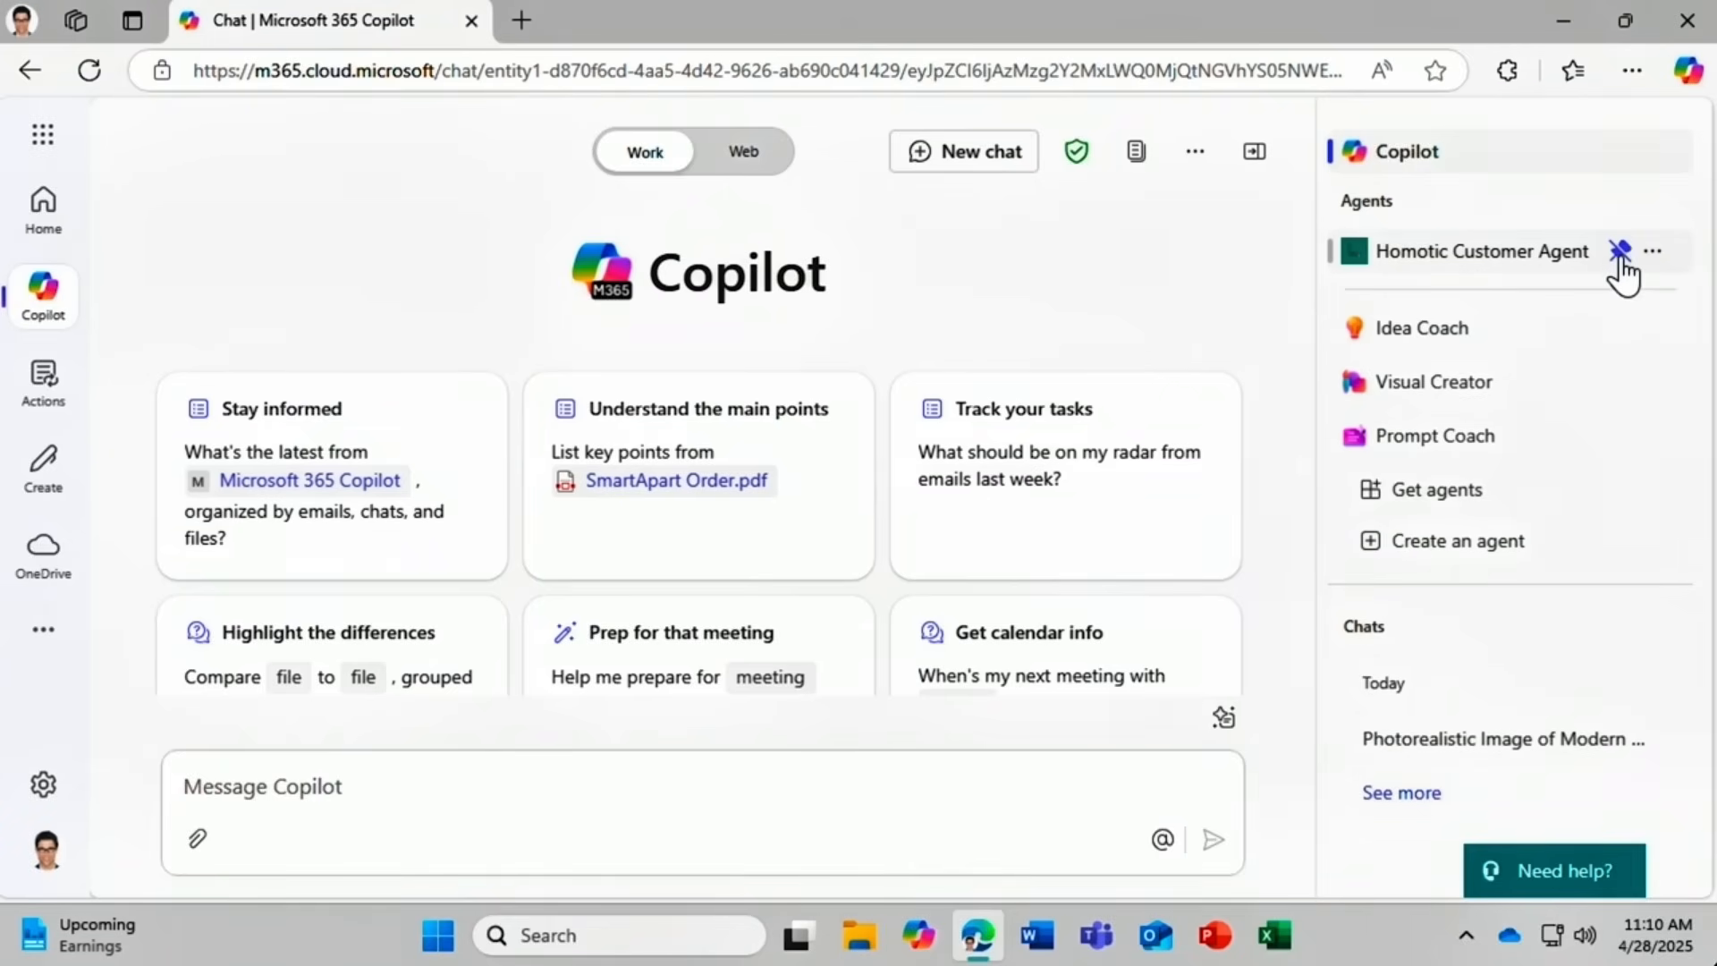
left_click(1620, 253)
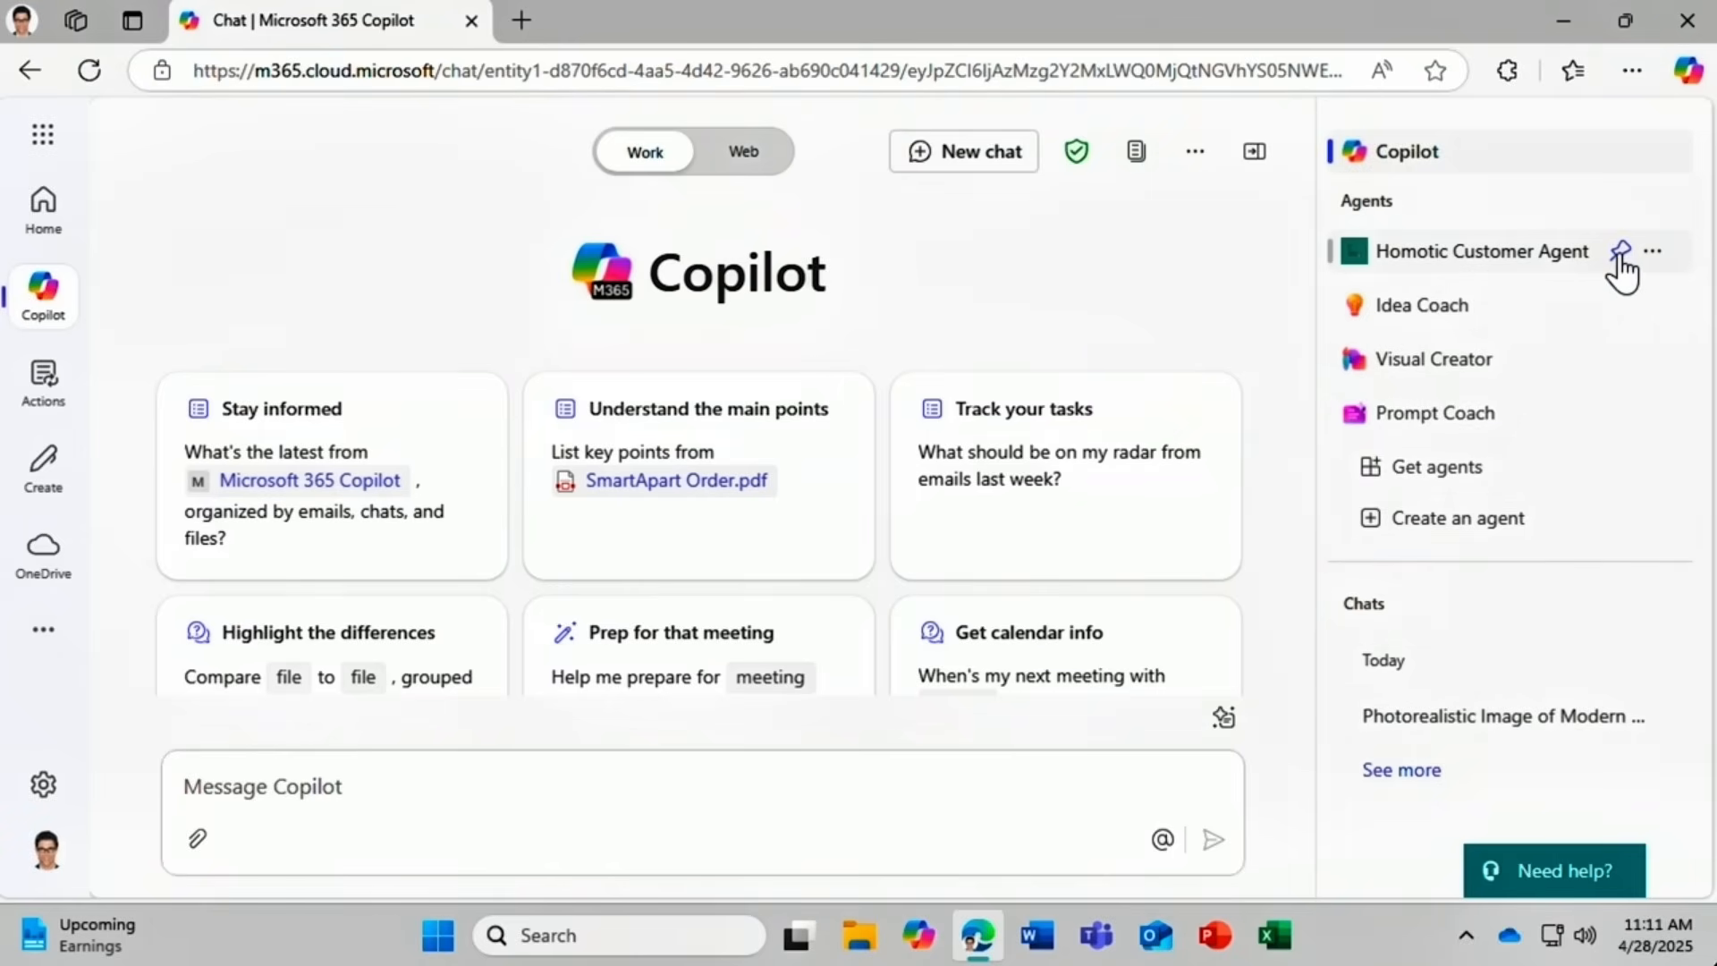
left_click(1653, 252)
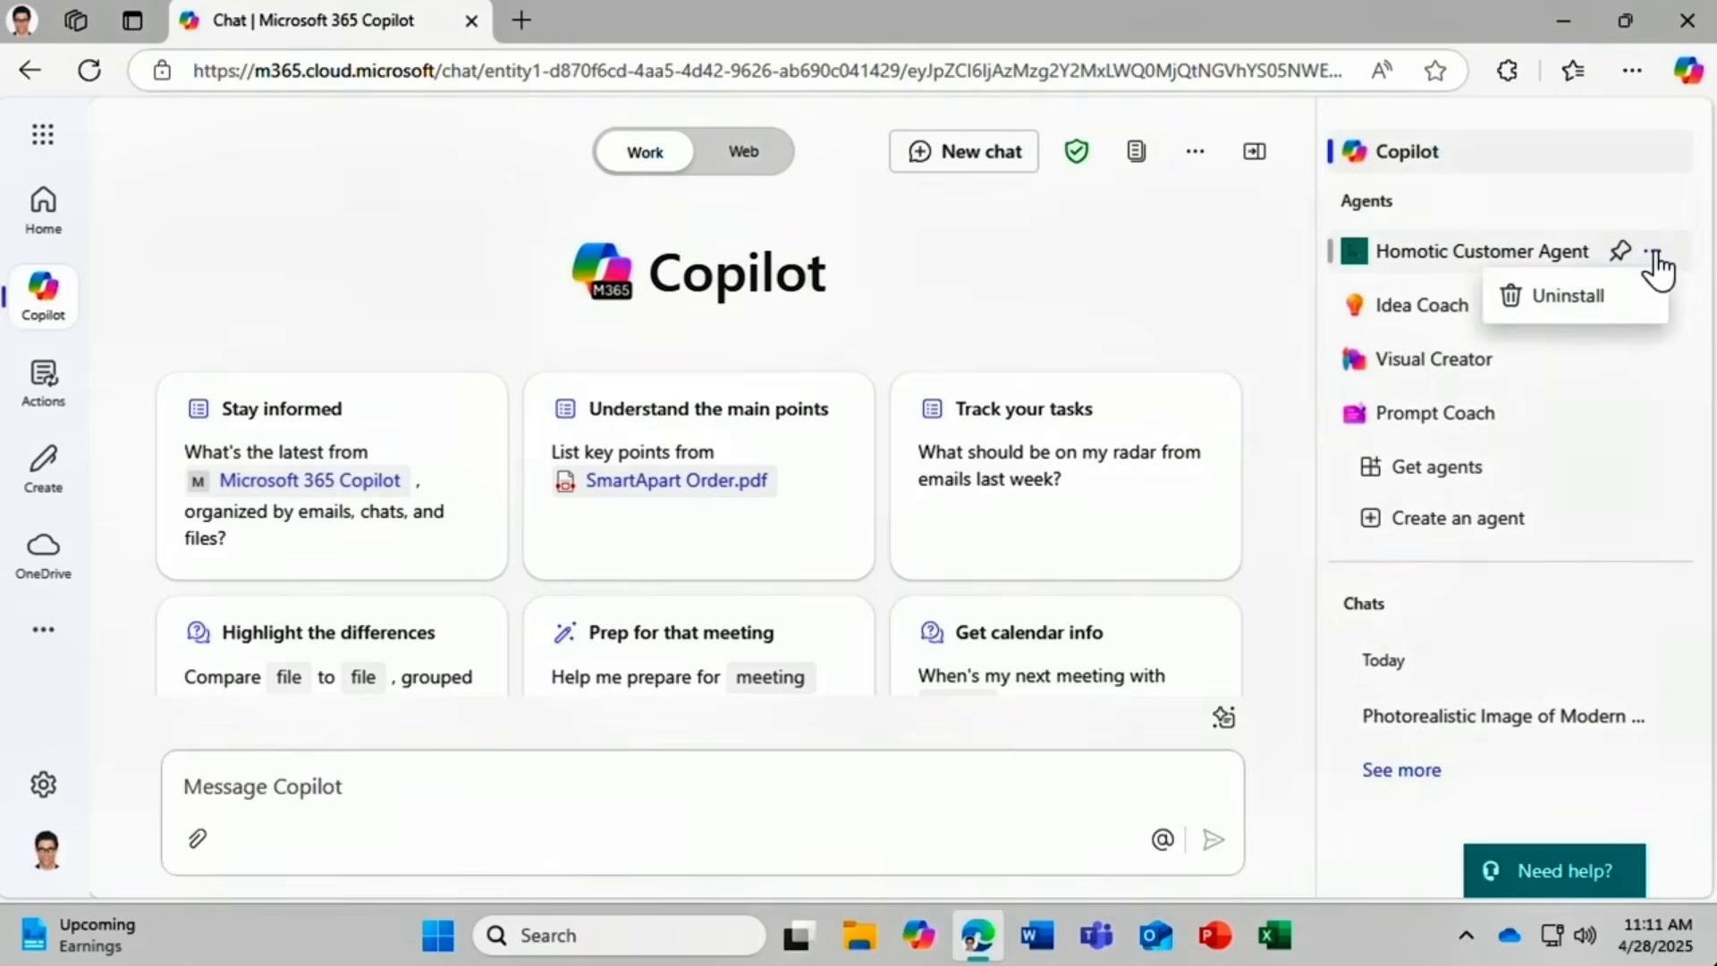
left_click(1601, 298)
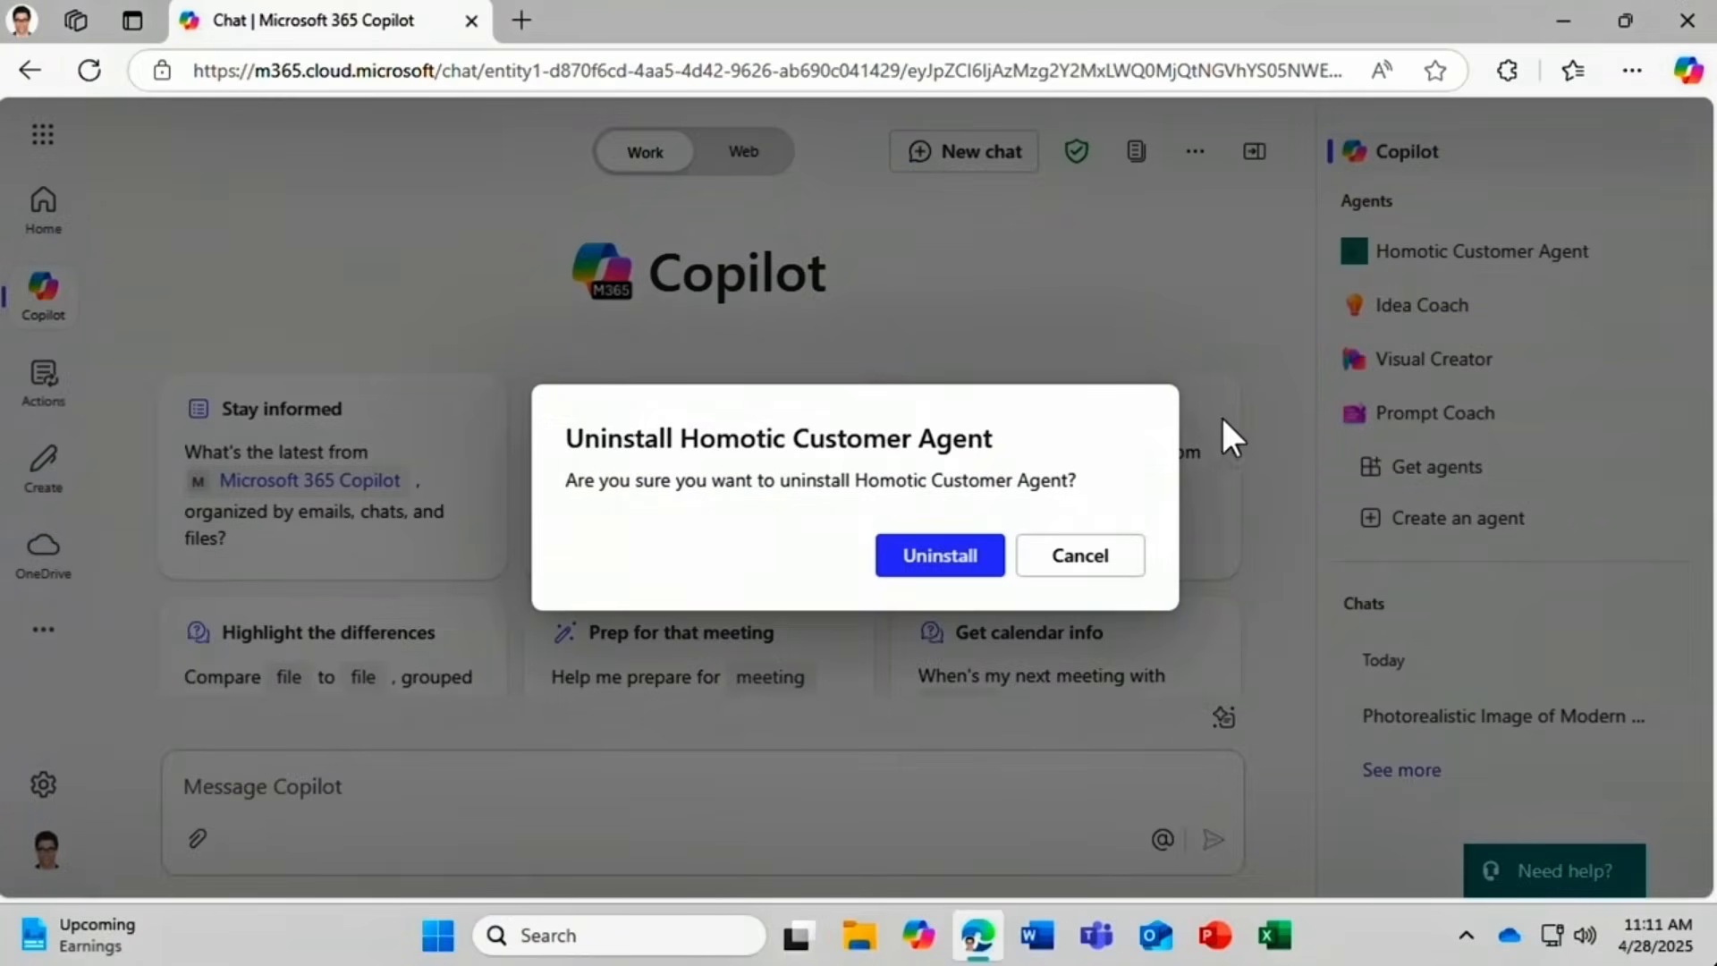
left_click(937, 559)
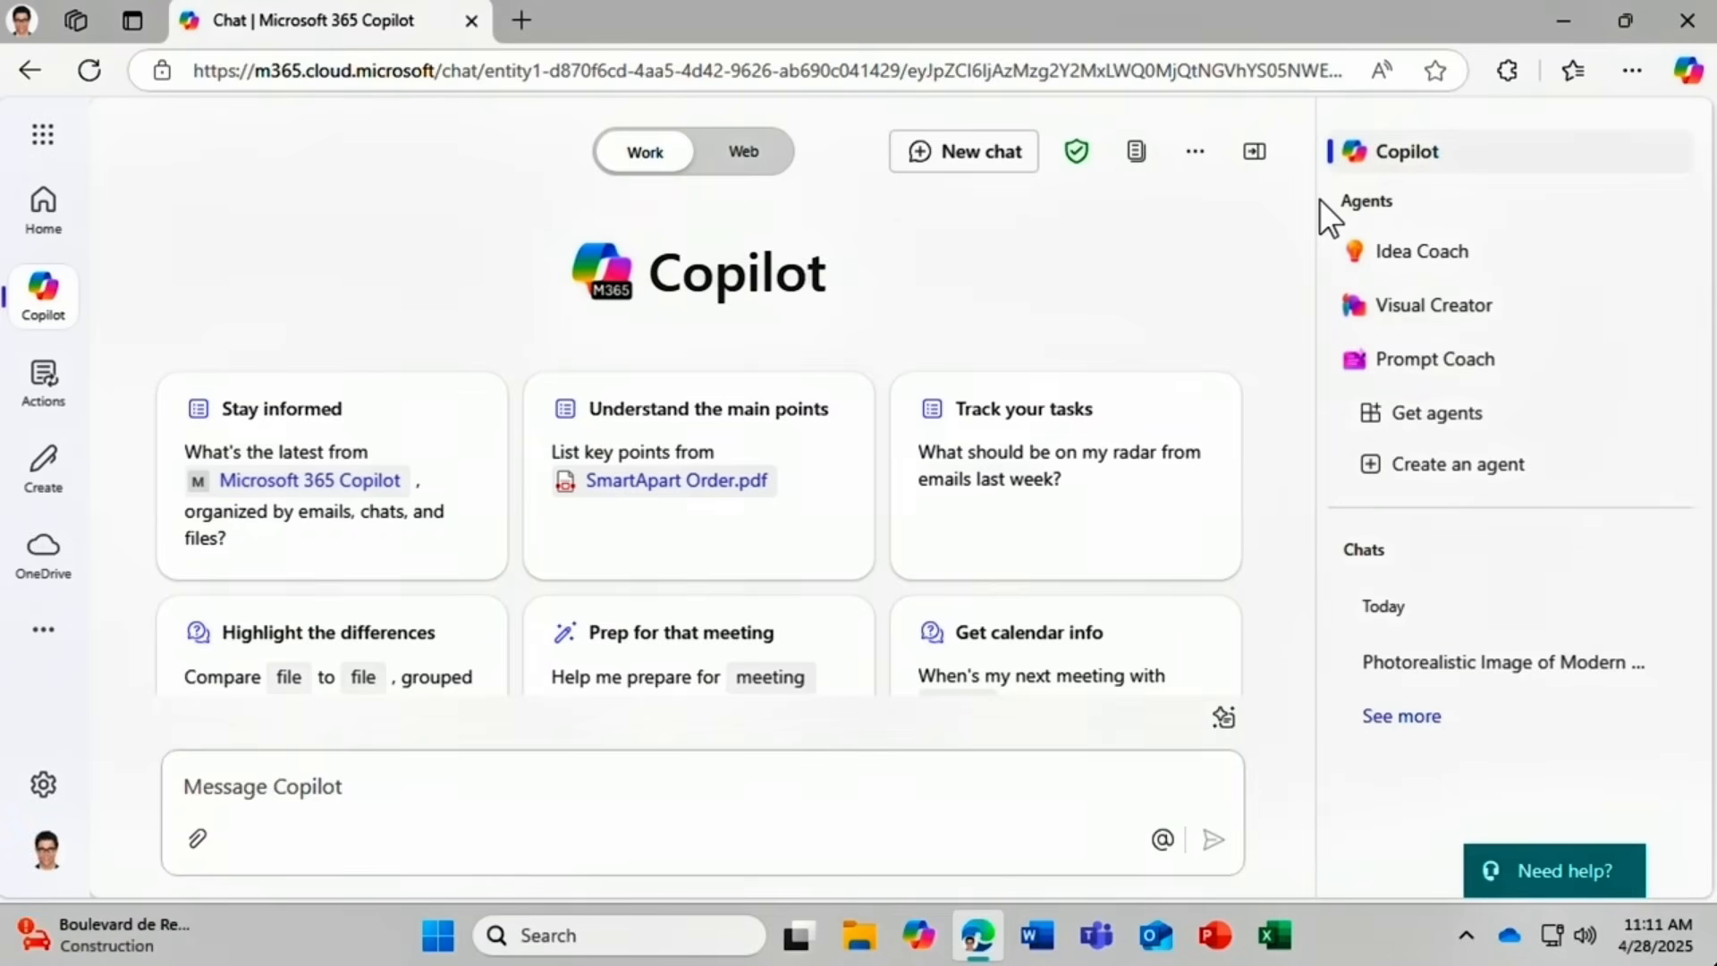
Go to Copilot Studio's My agents and filter the list to Published agents.
left_click(1456, 490)
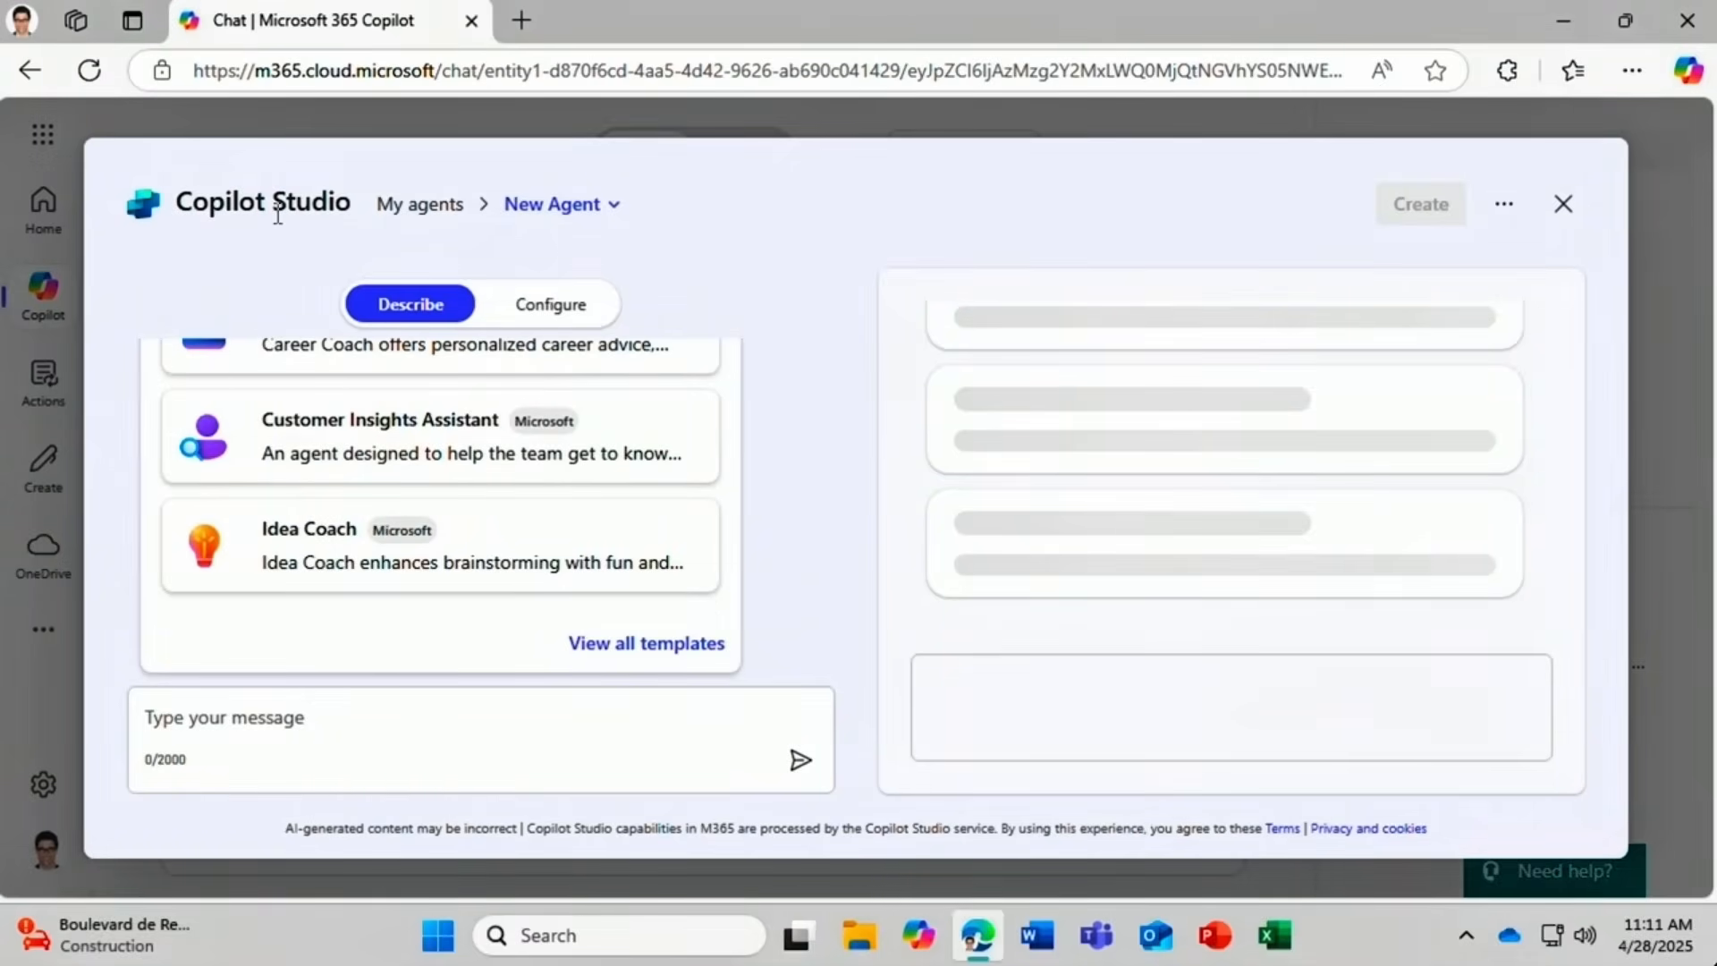
left_click(403, 206)
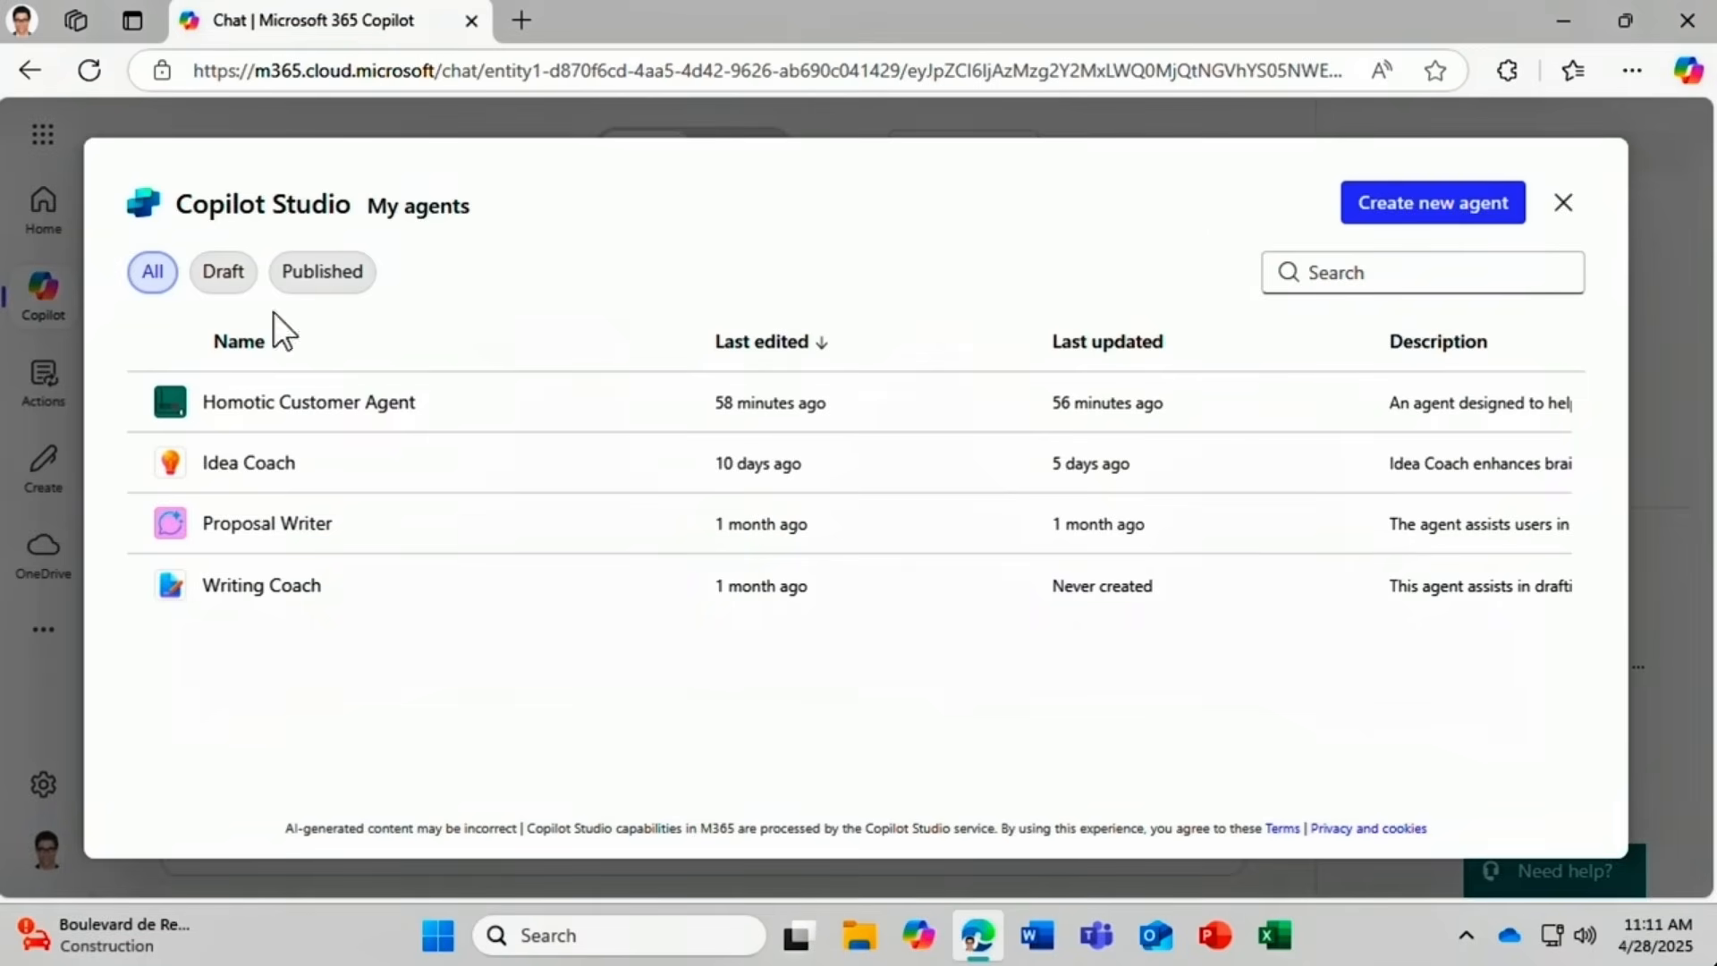
left_click(214, 280)
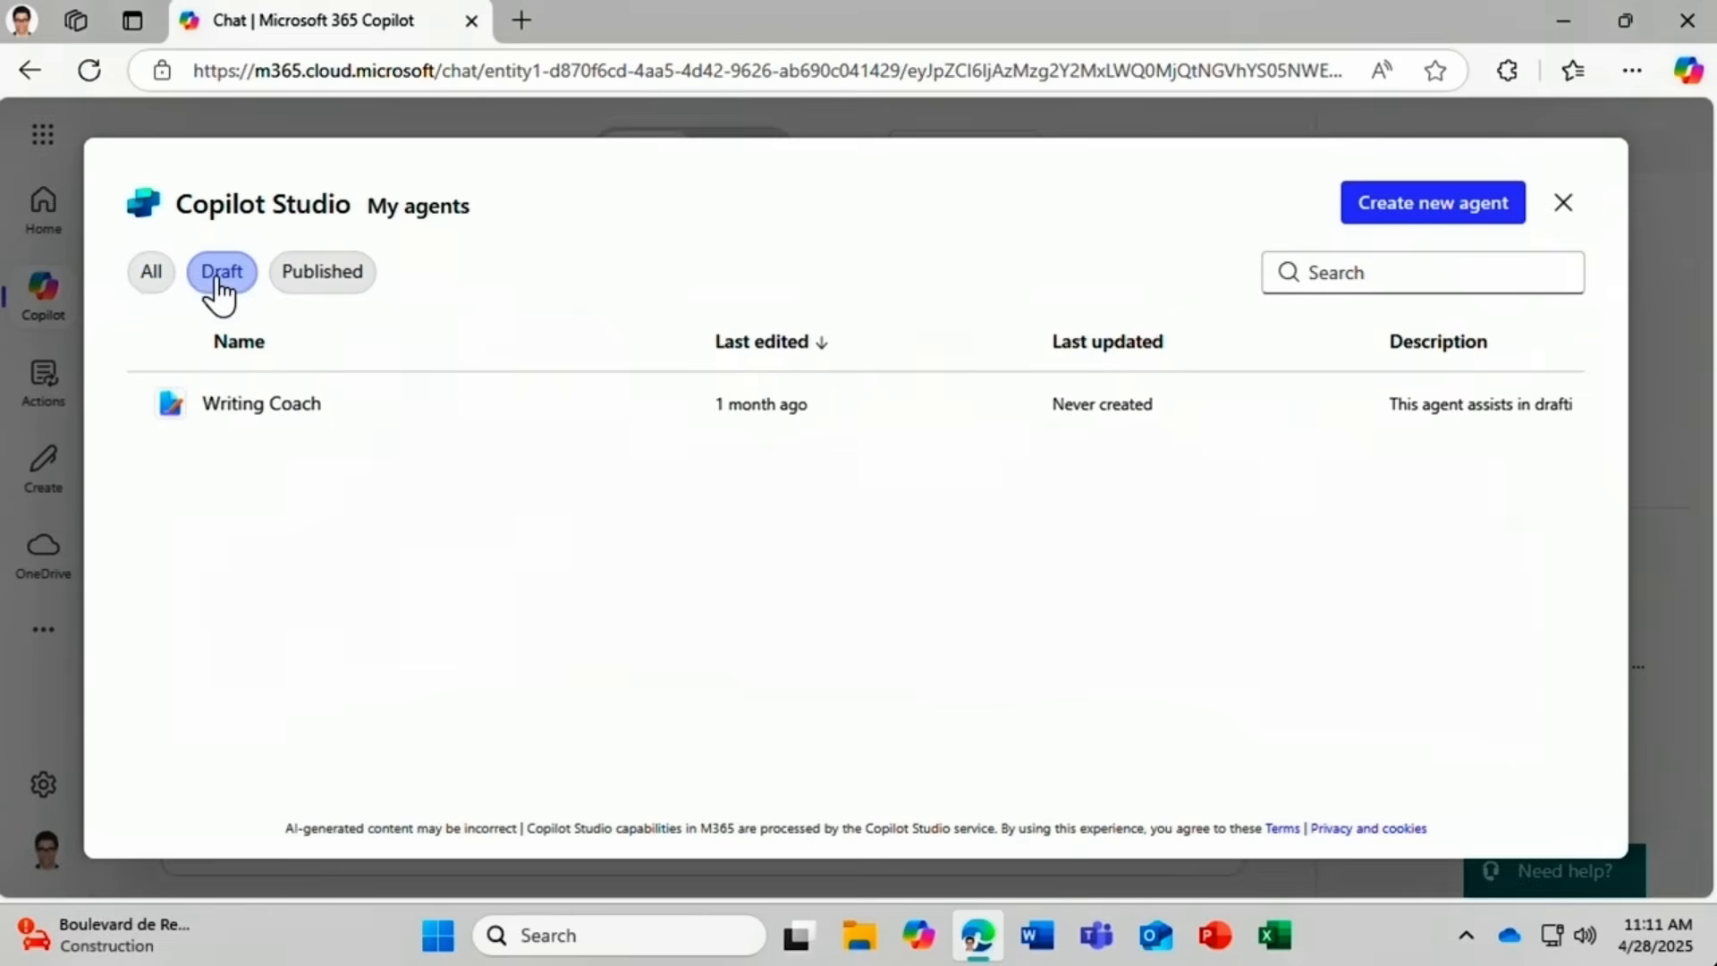
left_click(303, 282)
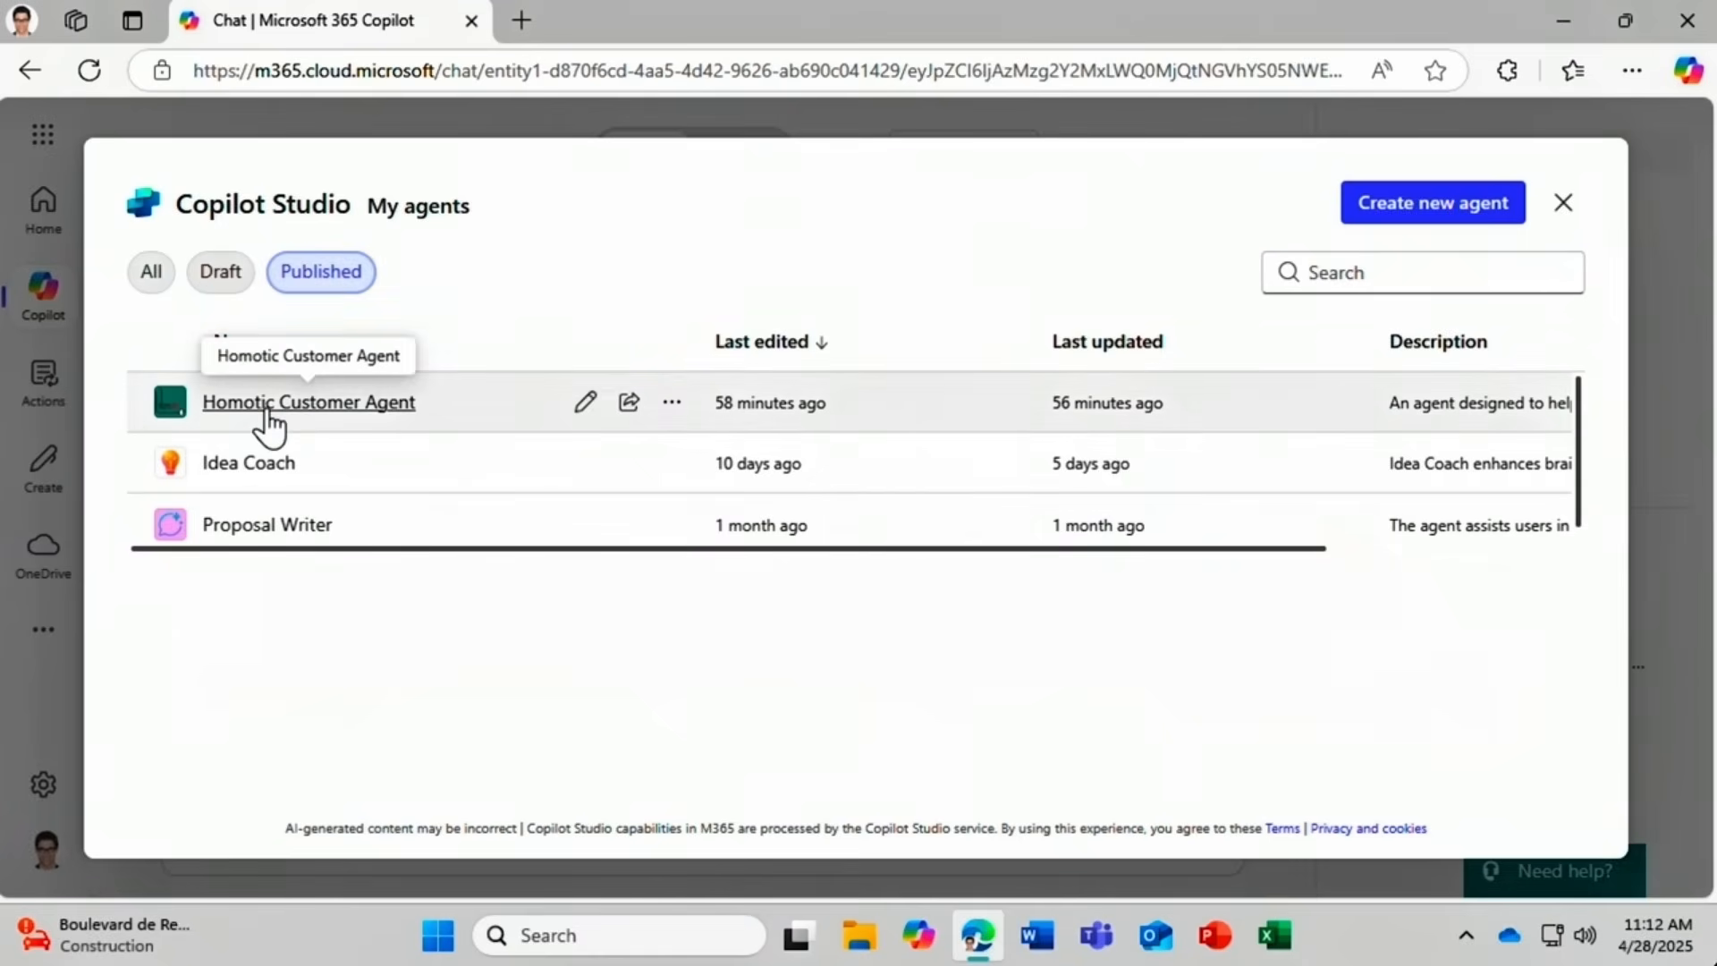
Start deleting Homotic Customer Agent, then cancel so it stays published.
left_click(672, 408)
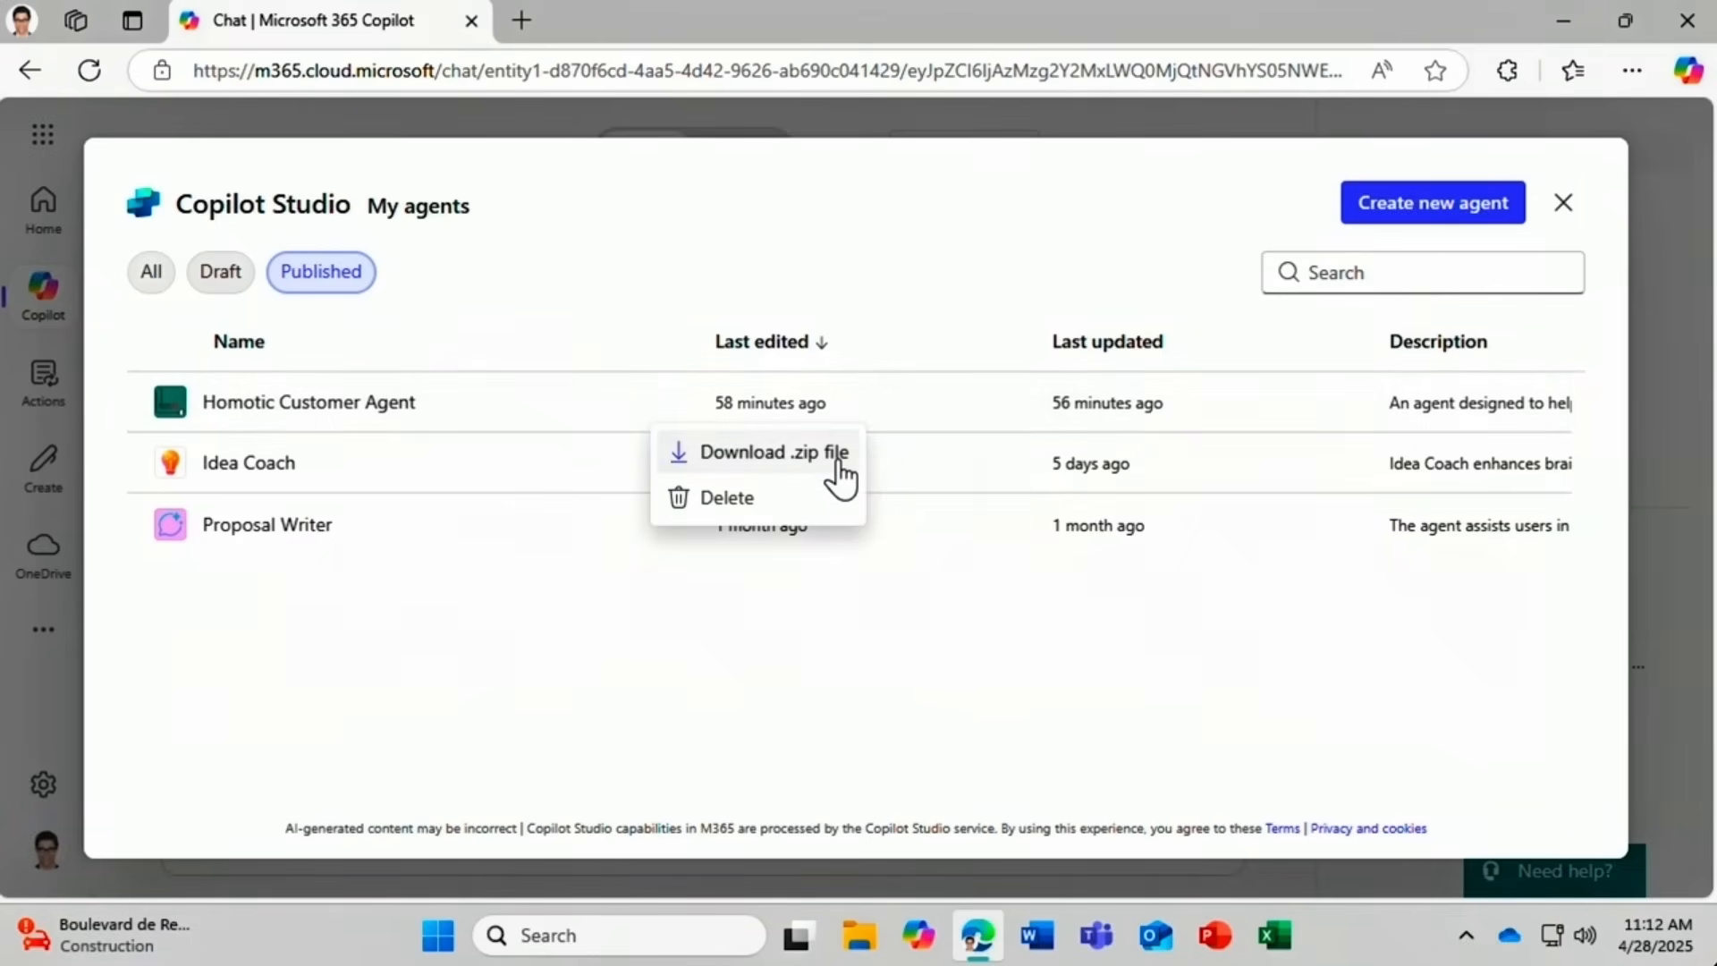
left_click(784, 501)
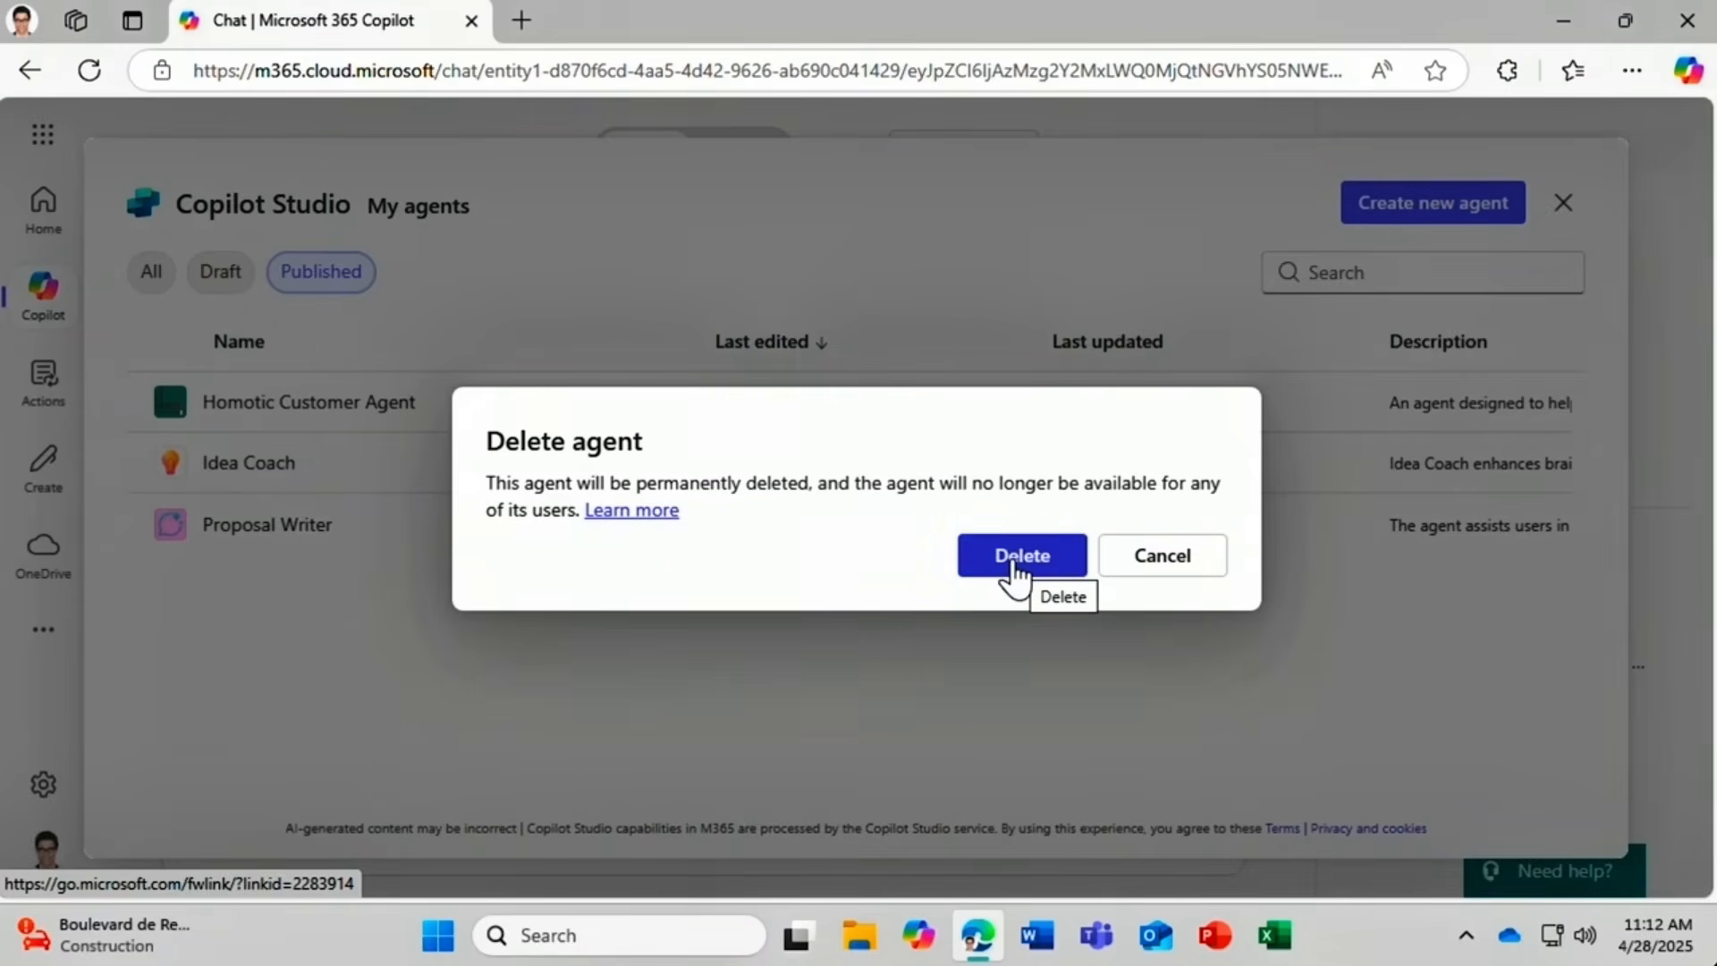
left_click(1172, 567)
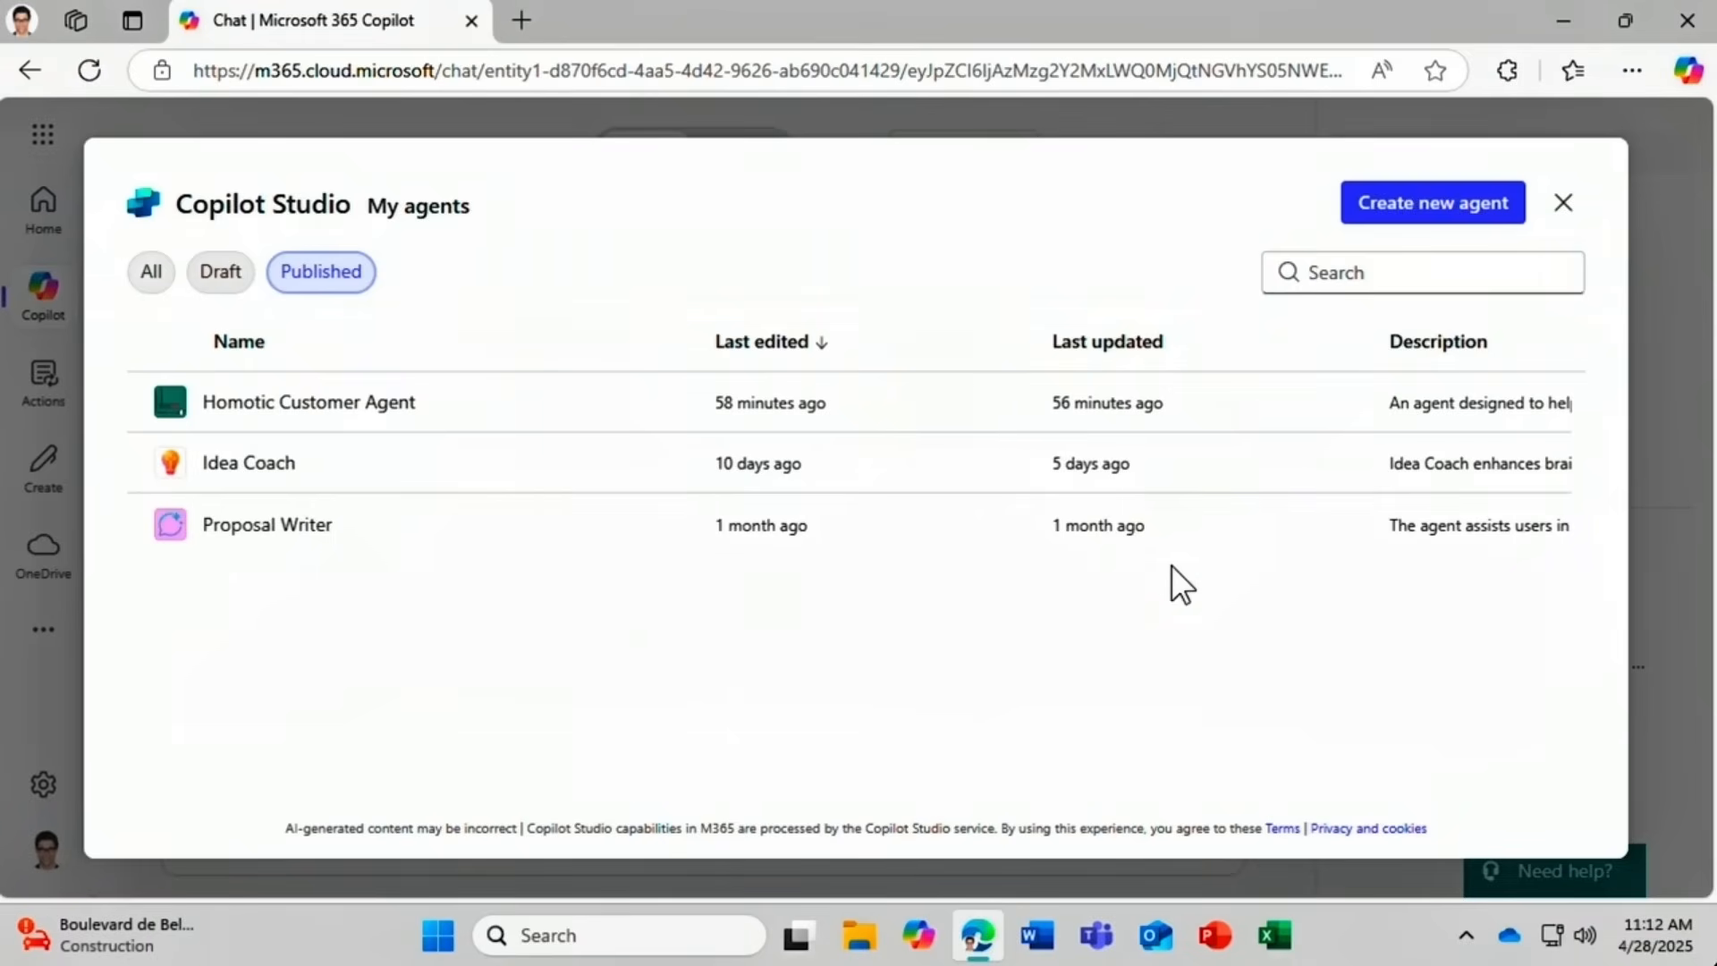
mouse_move(492, 409)
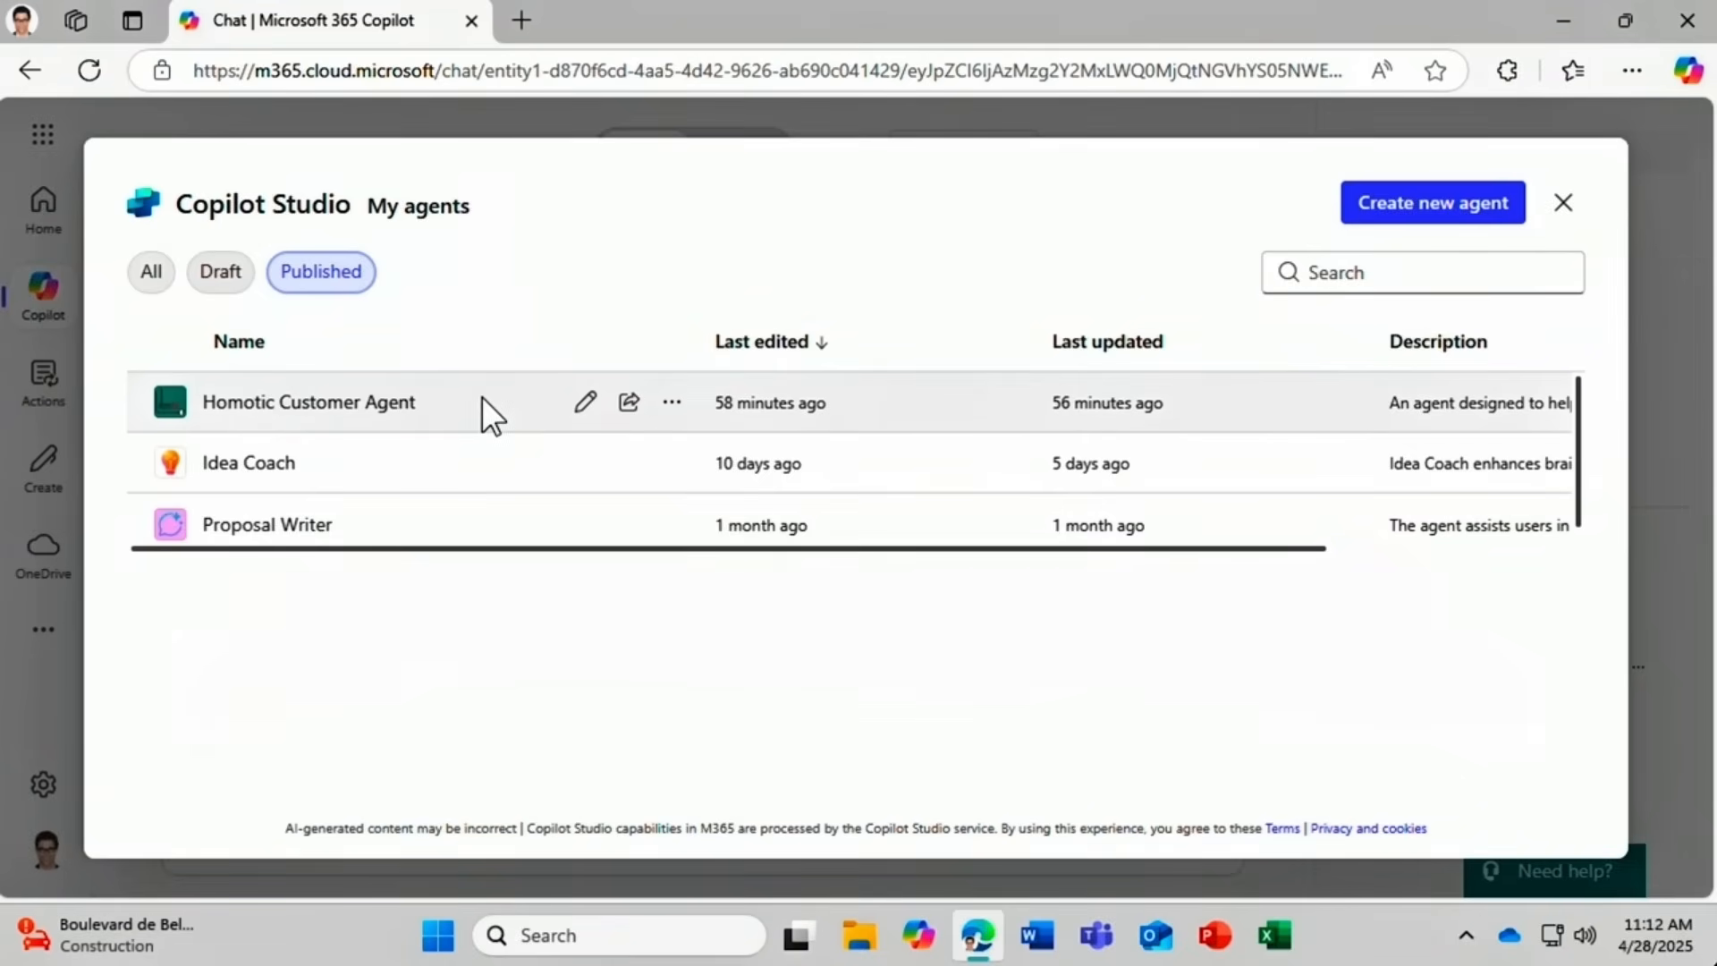
Replace the agent's description with 'Get to know your customers better with the help of this agent!'.
left_click(583, 405)
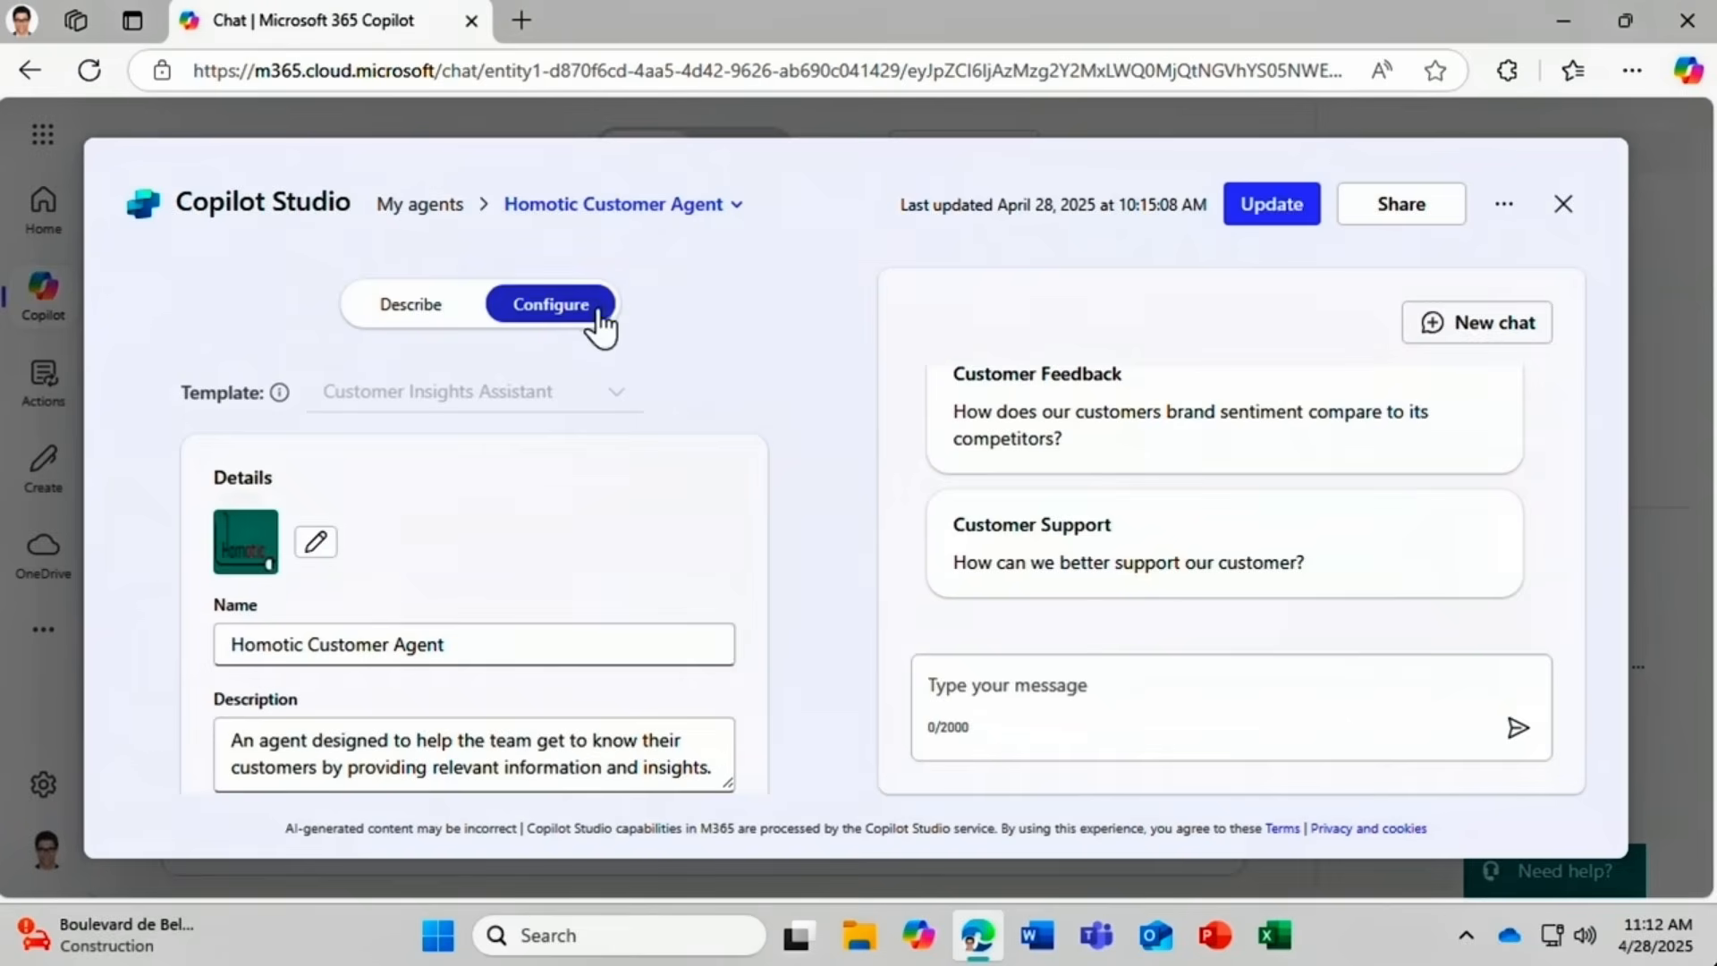
scroll(787, 403, "down", 1)
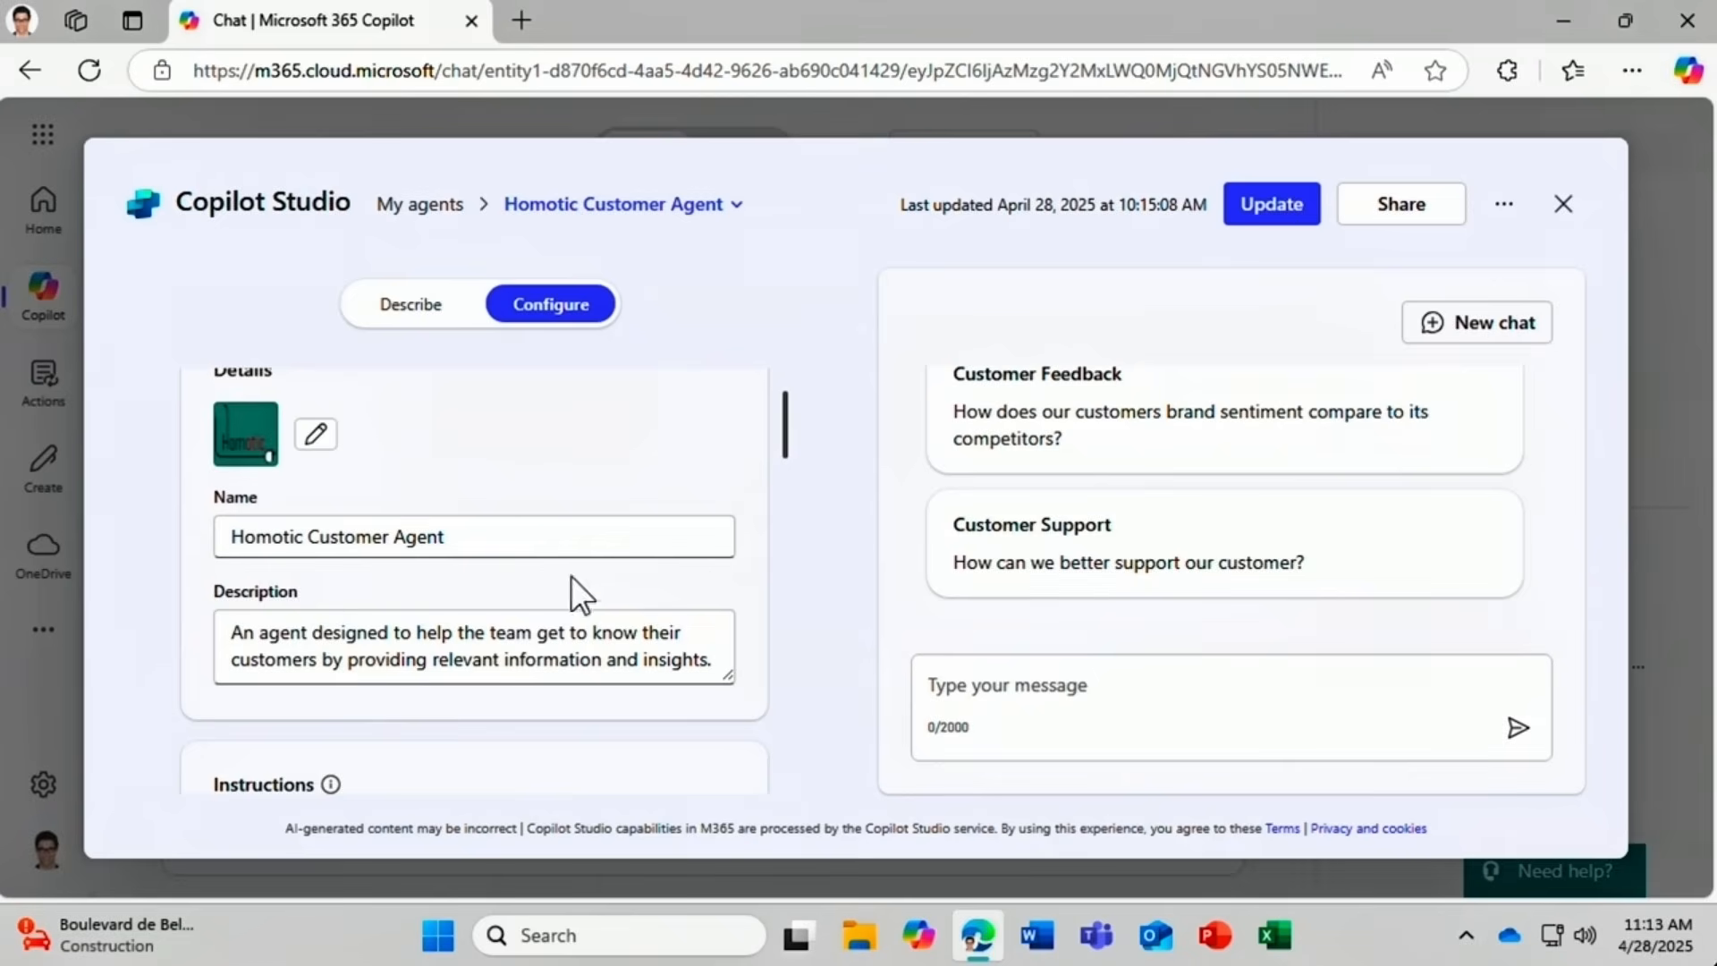
mouse_move(786, 447)
left_mouse_down()
mouse_move(788, 502)
mouse_move(793, 465)
left_mouse_up()
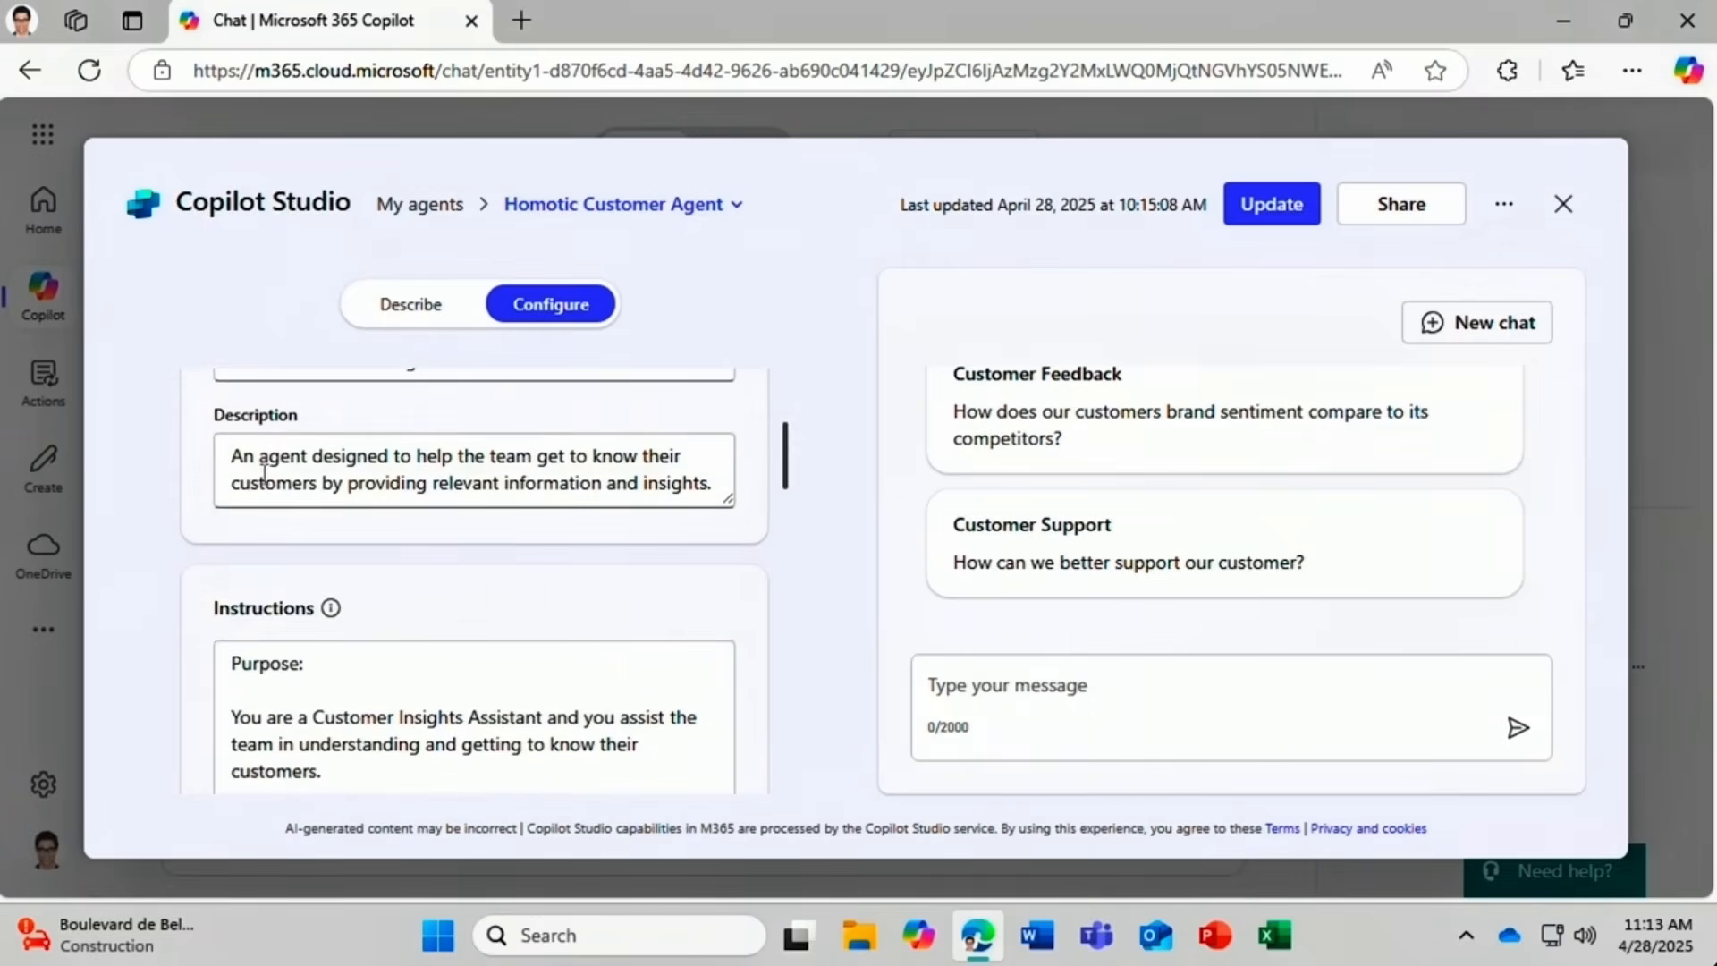
left_click_drag(231, 456, 737, 515)
type("Get to know")
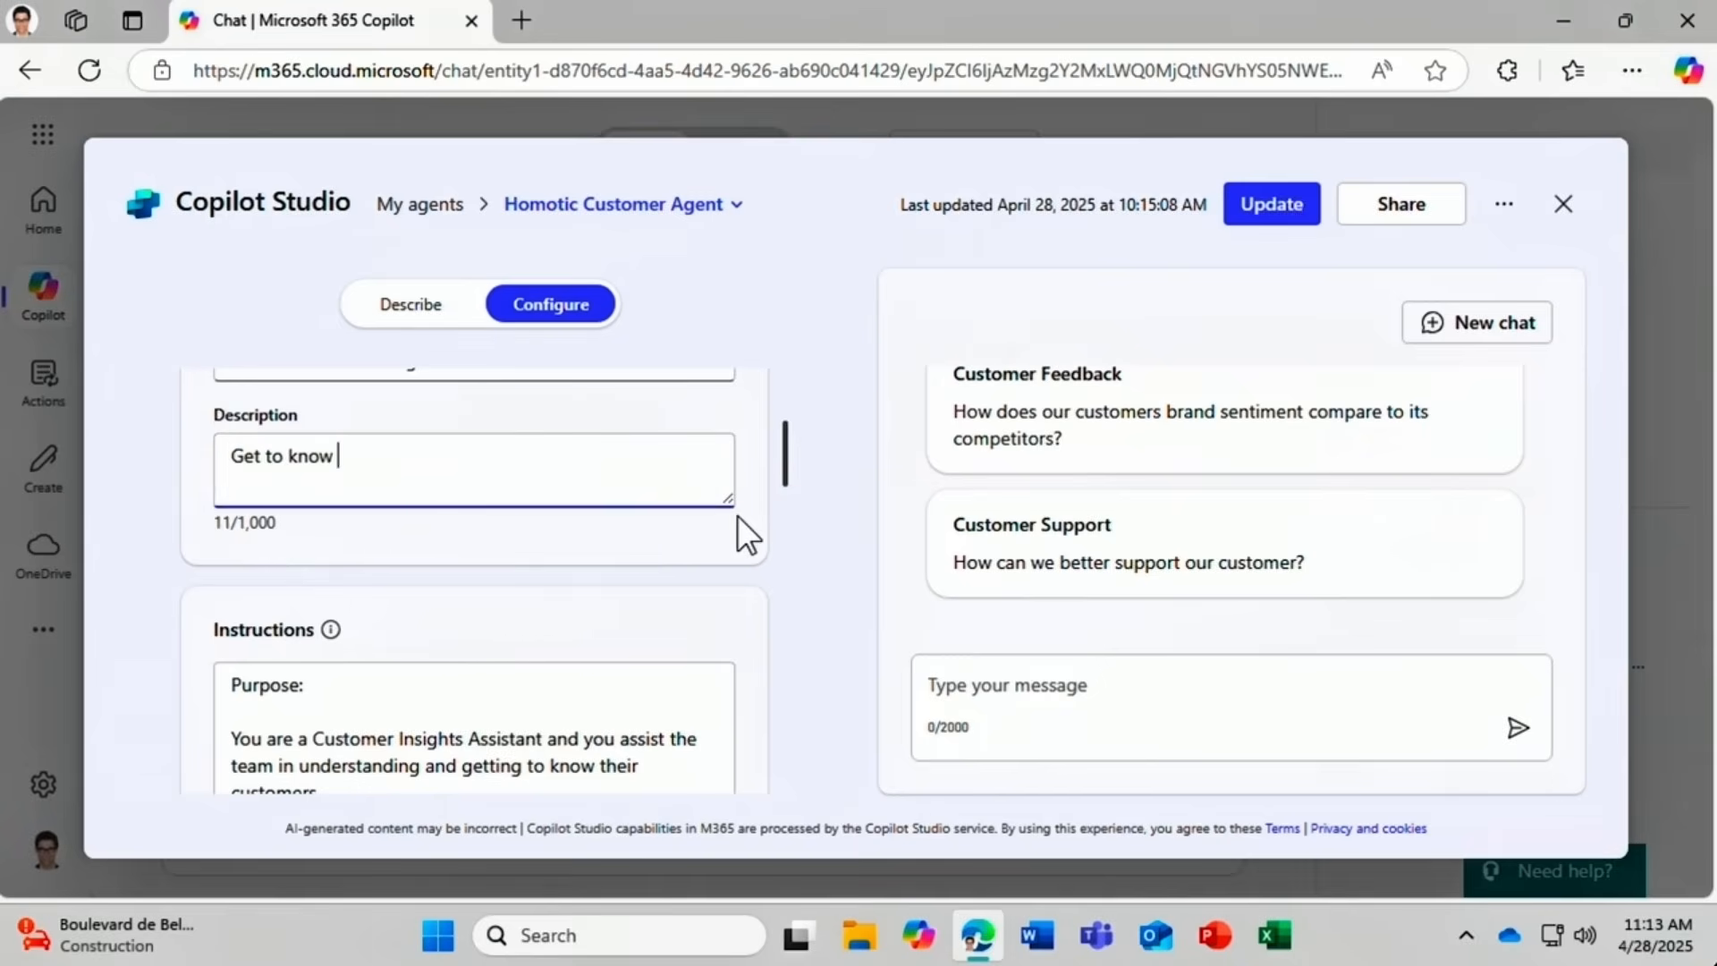
type(" your customers better with the help of this agent!")
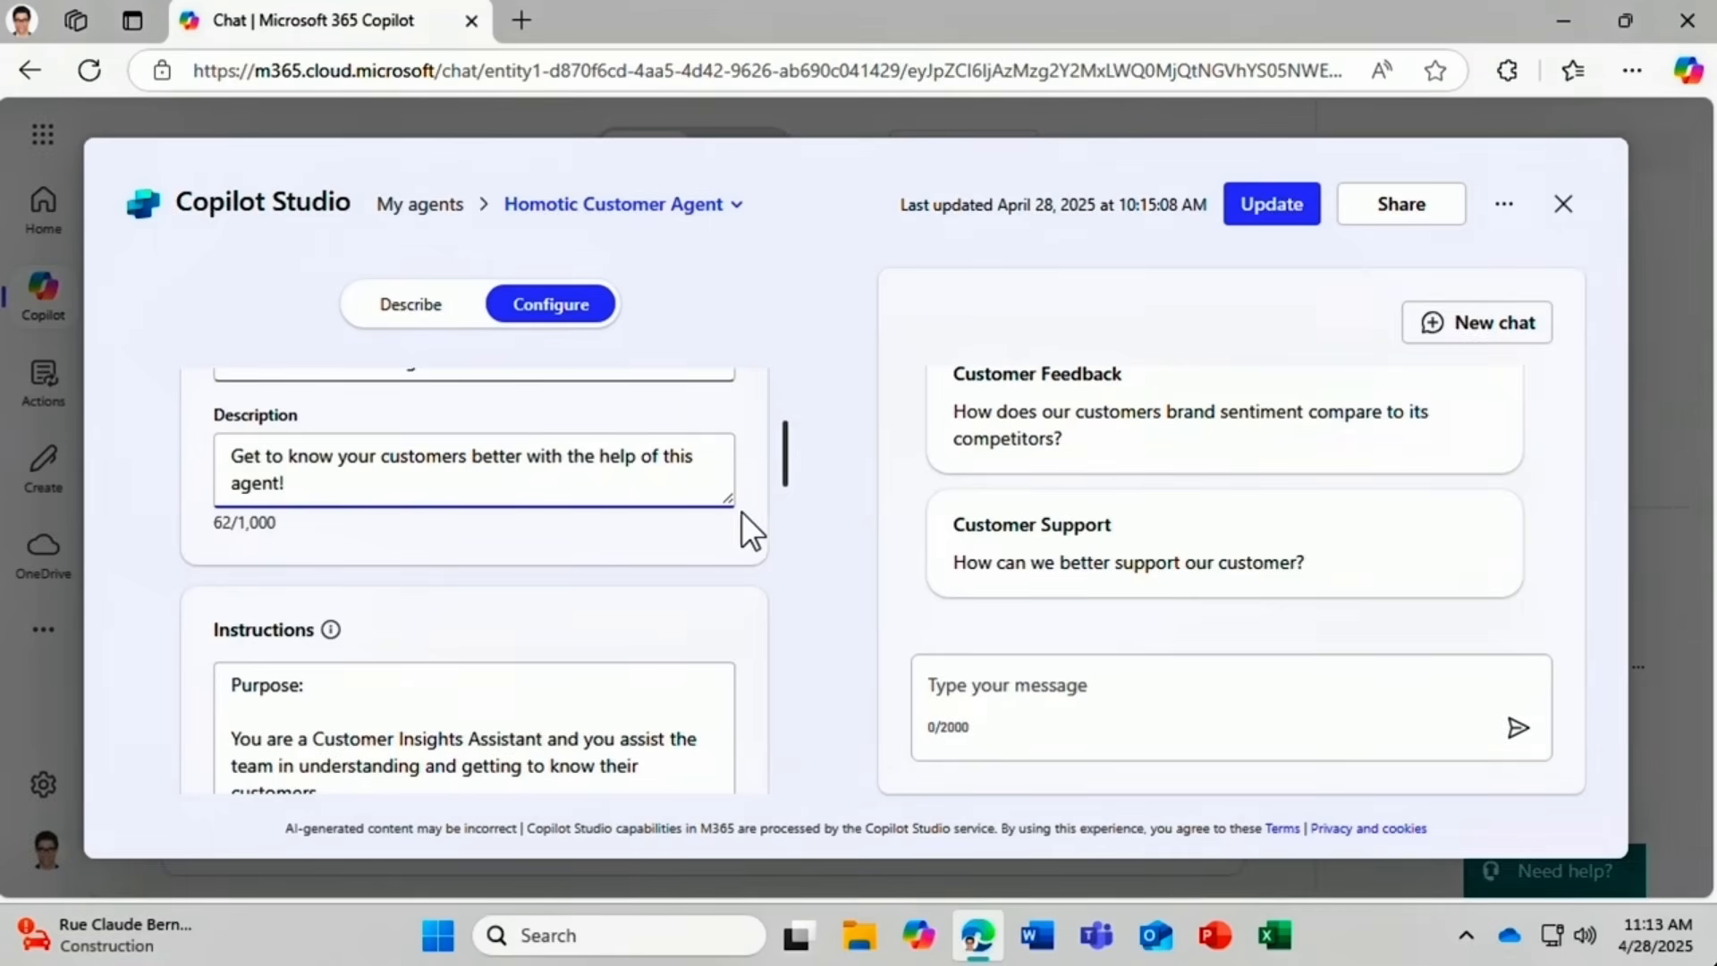
Update the agent, dismiss the confirmation, and return to My agents.
left_click(1268, 215)
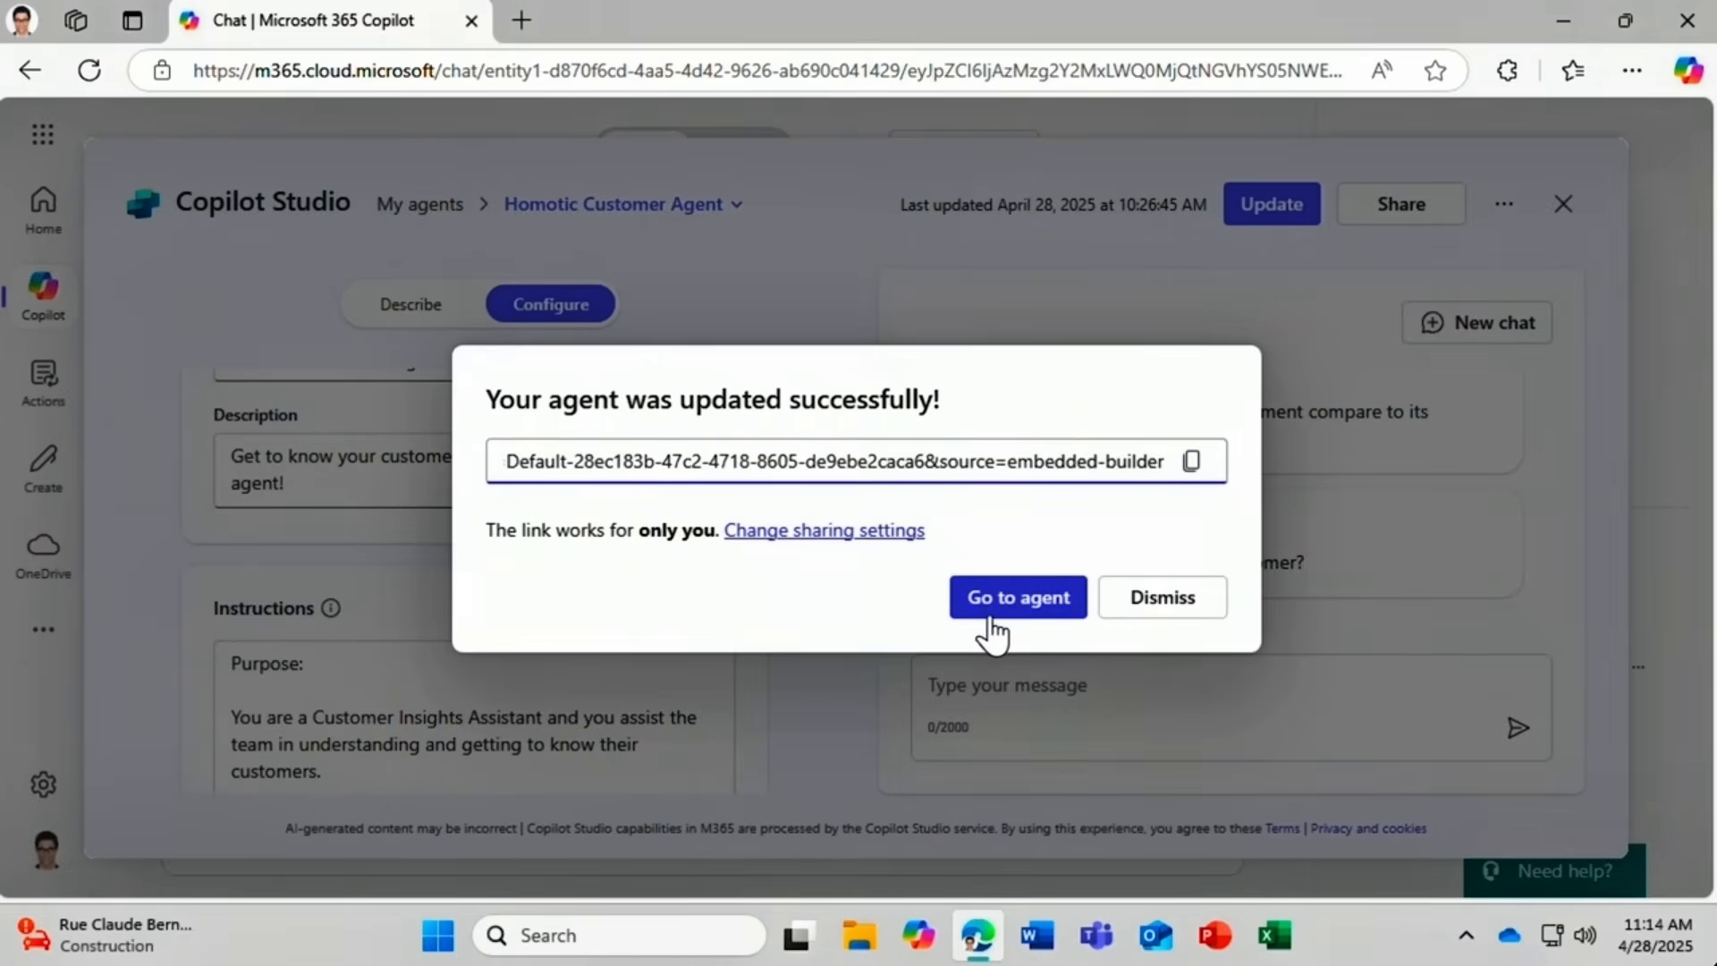
left_click(1163, 605)
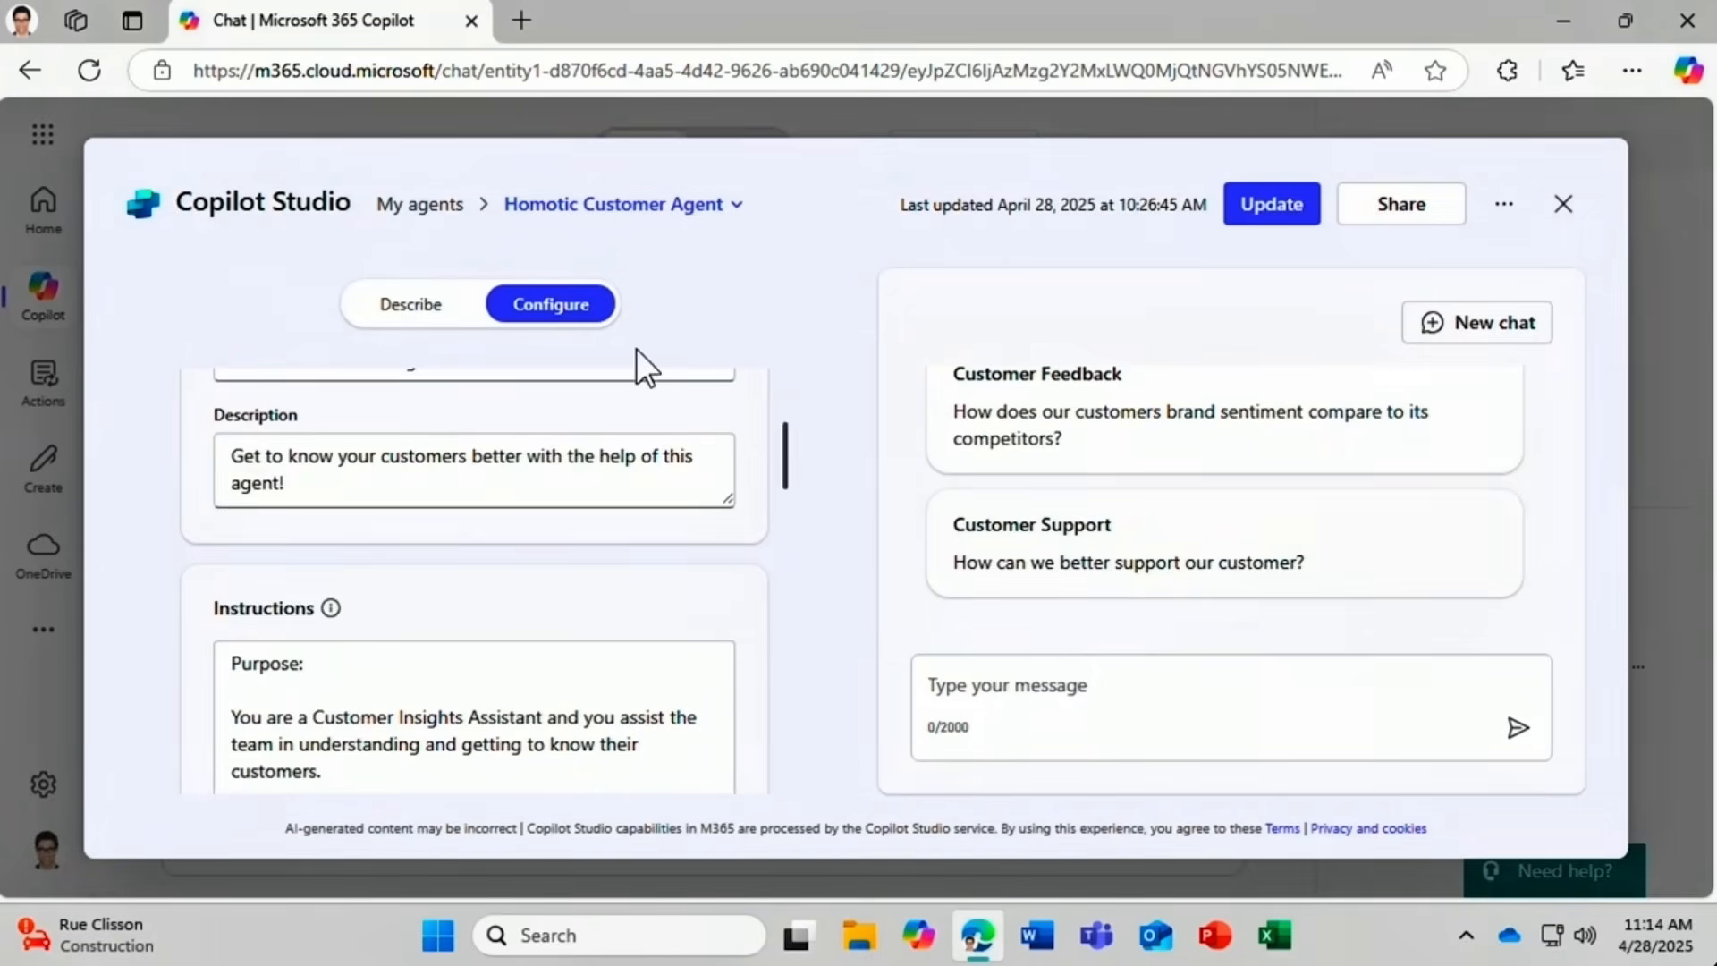
left_click(419, 206)
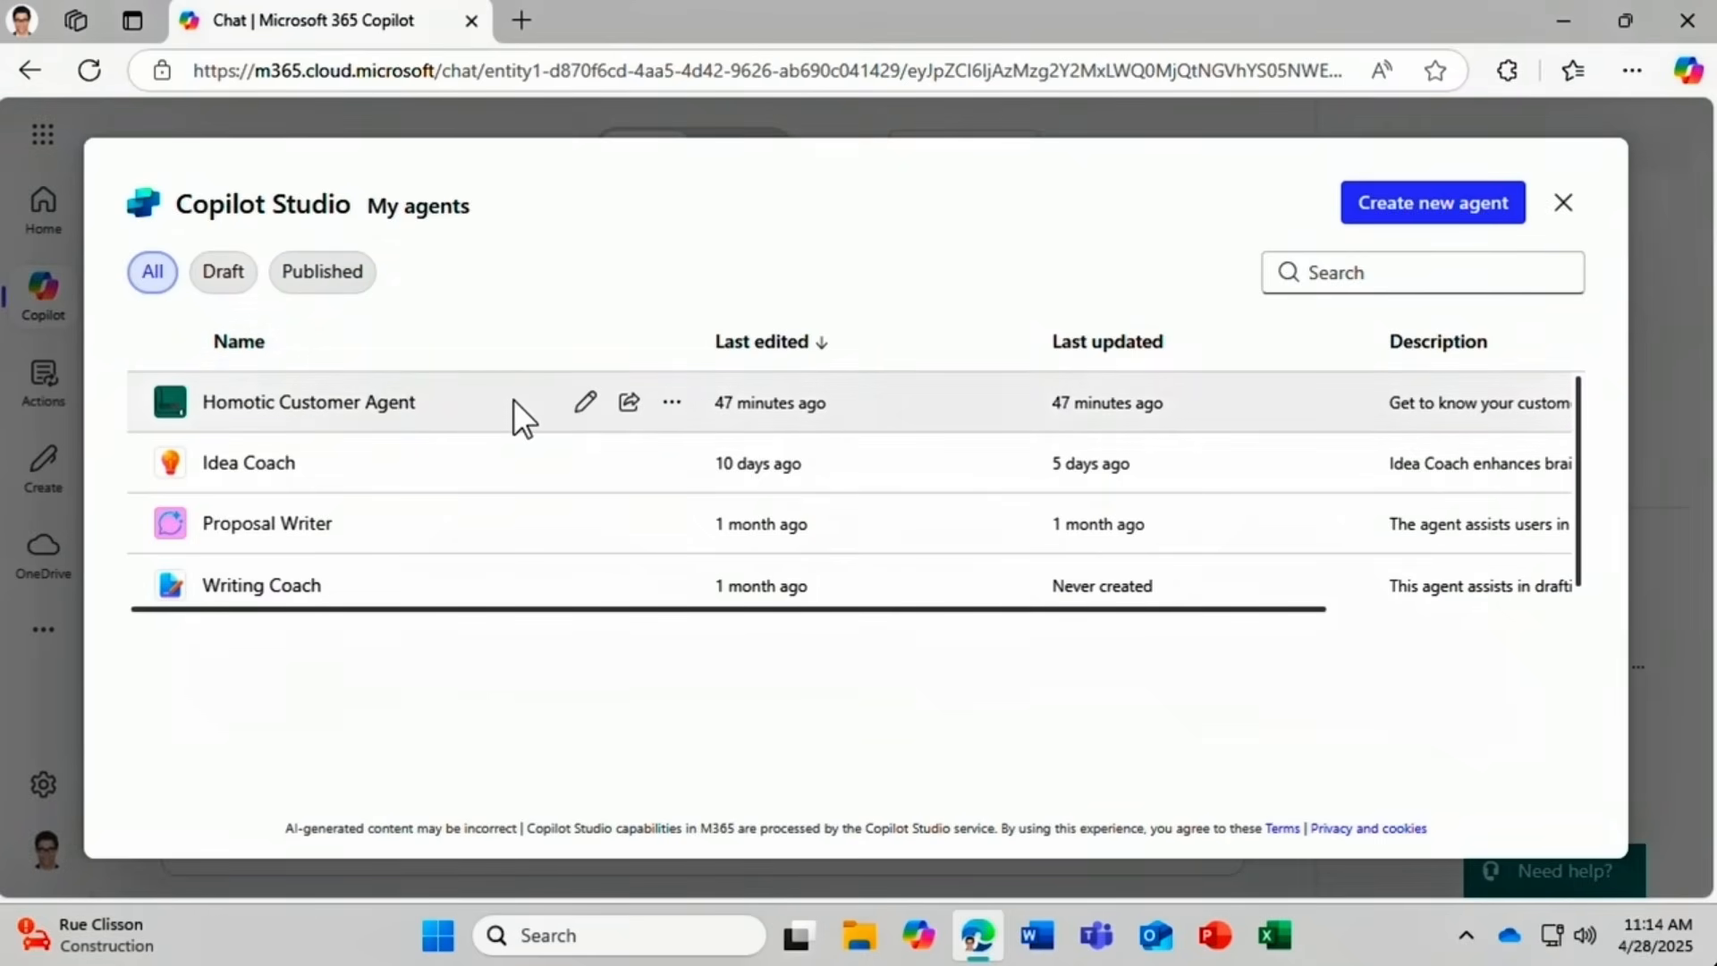
Share Homotic Customer Agent with anyone in the organization, copy its link, save, and open it.
left_click(628, 404)
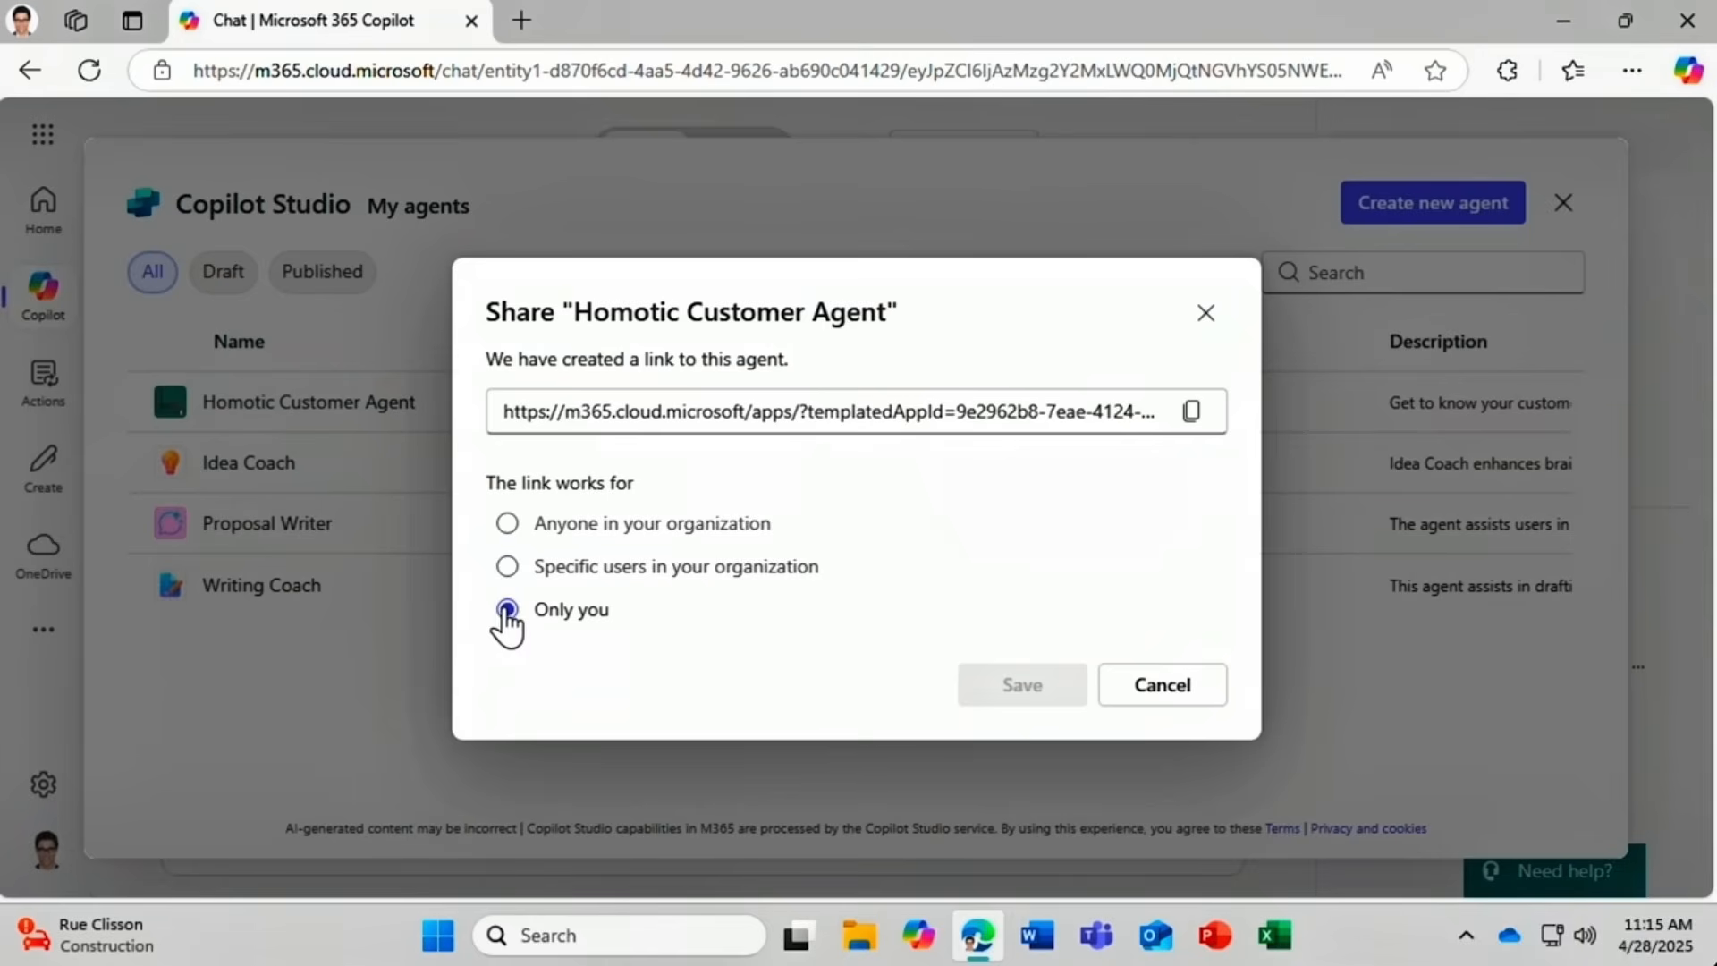
left_click(508, 526)
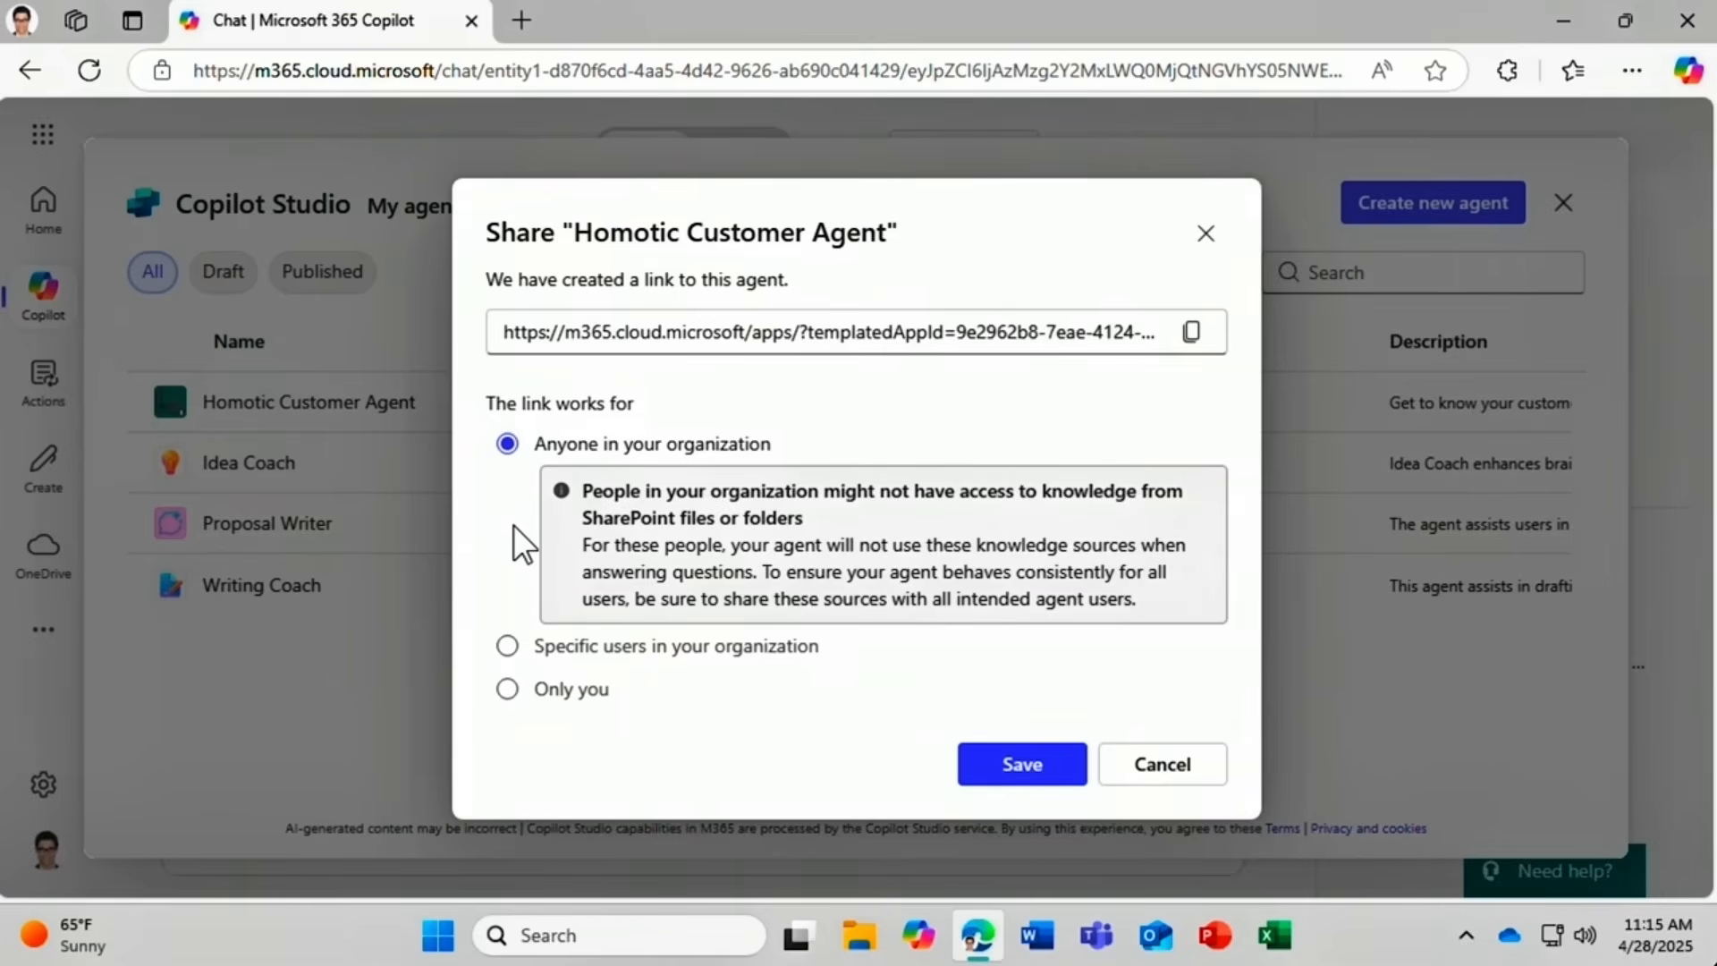
left_click(1191, 334)
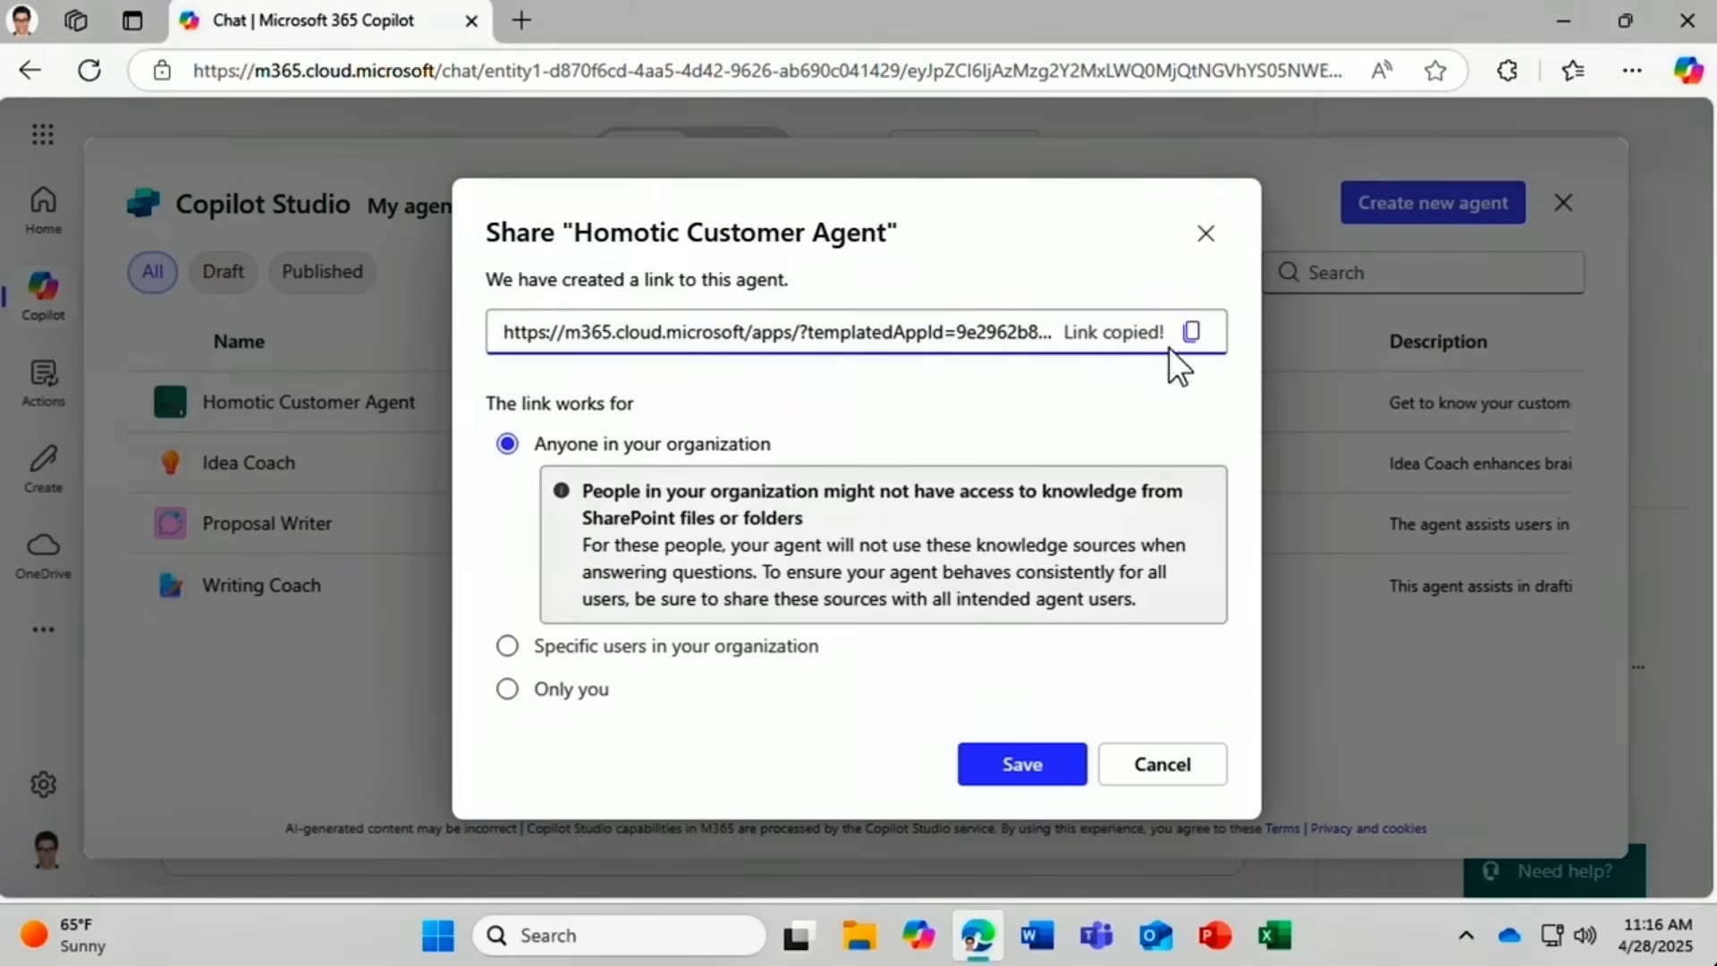
left_click(981, 756)
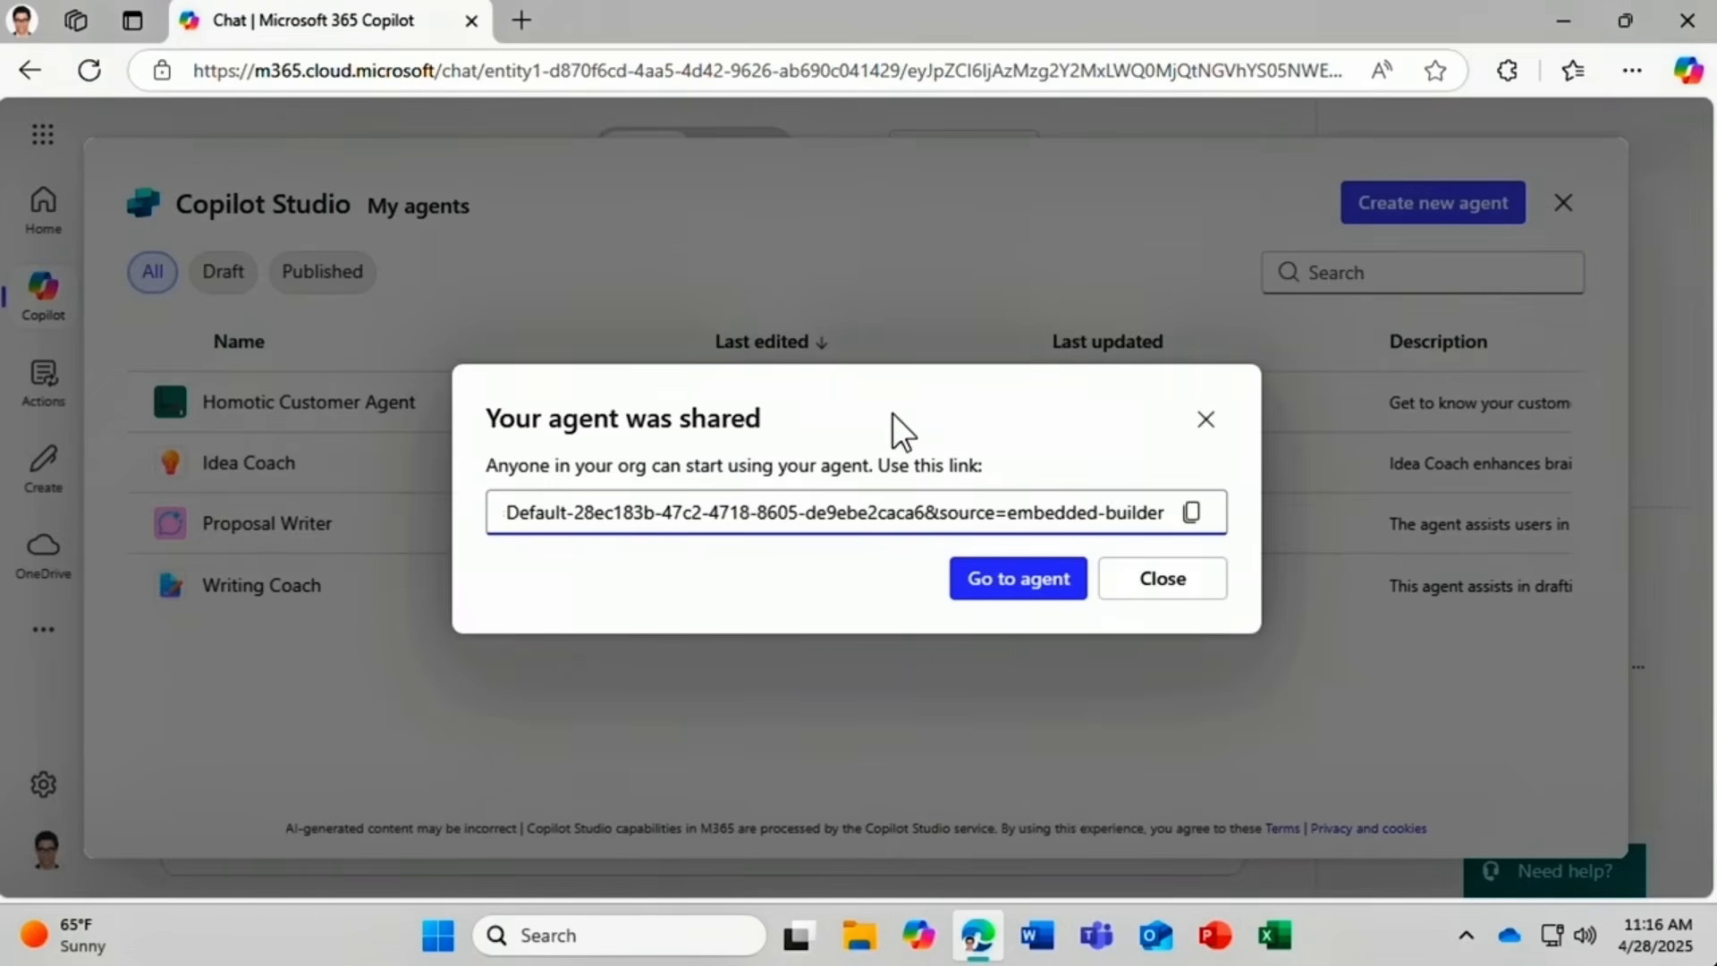
left_click(1038, 583)
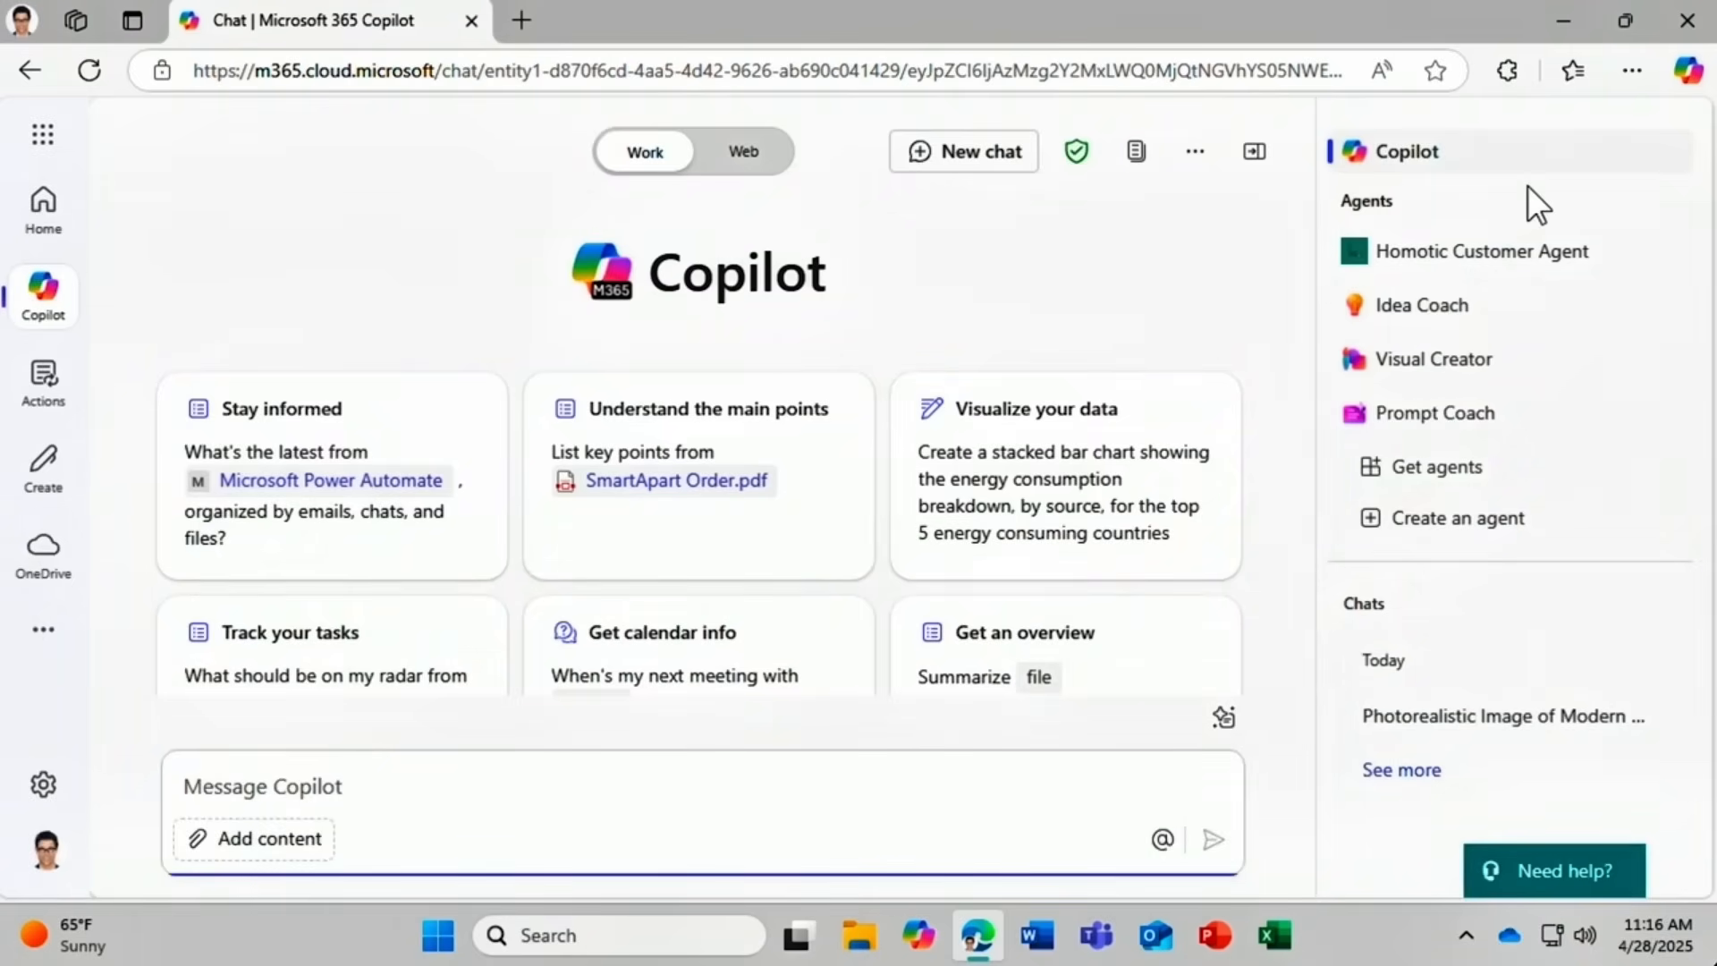
Go to the Copilot Actions page from the left sidebar.
mouse_move(1564, 267)
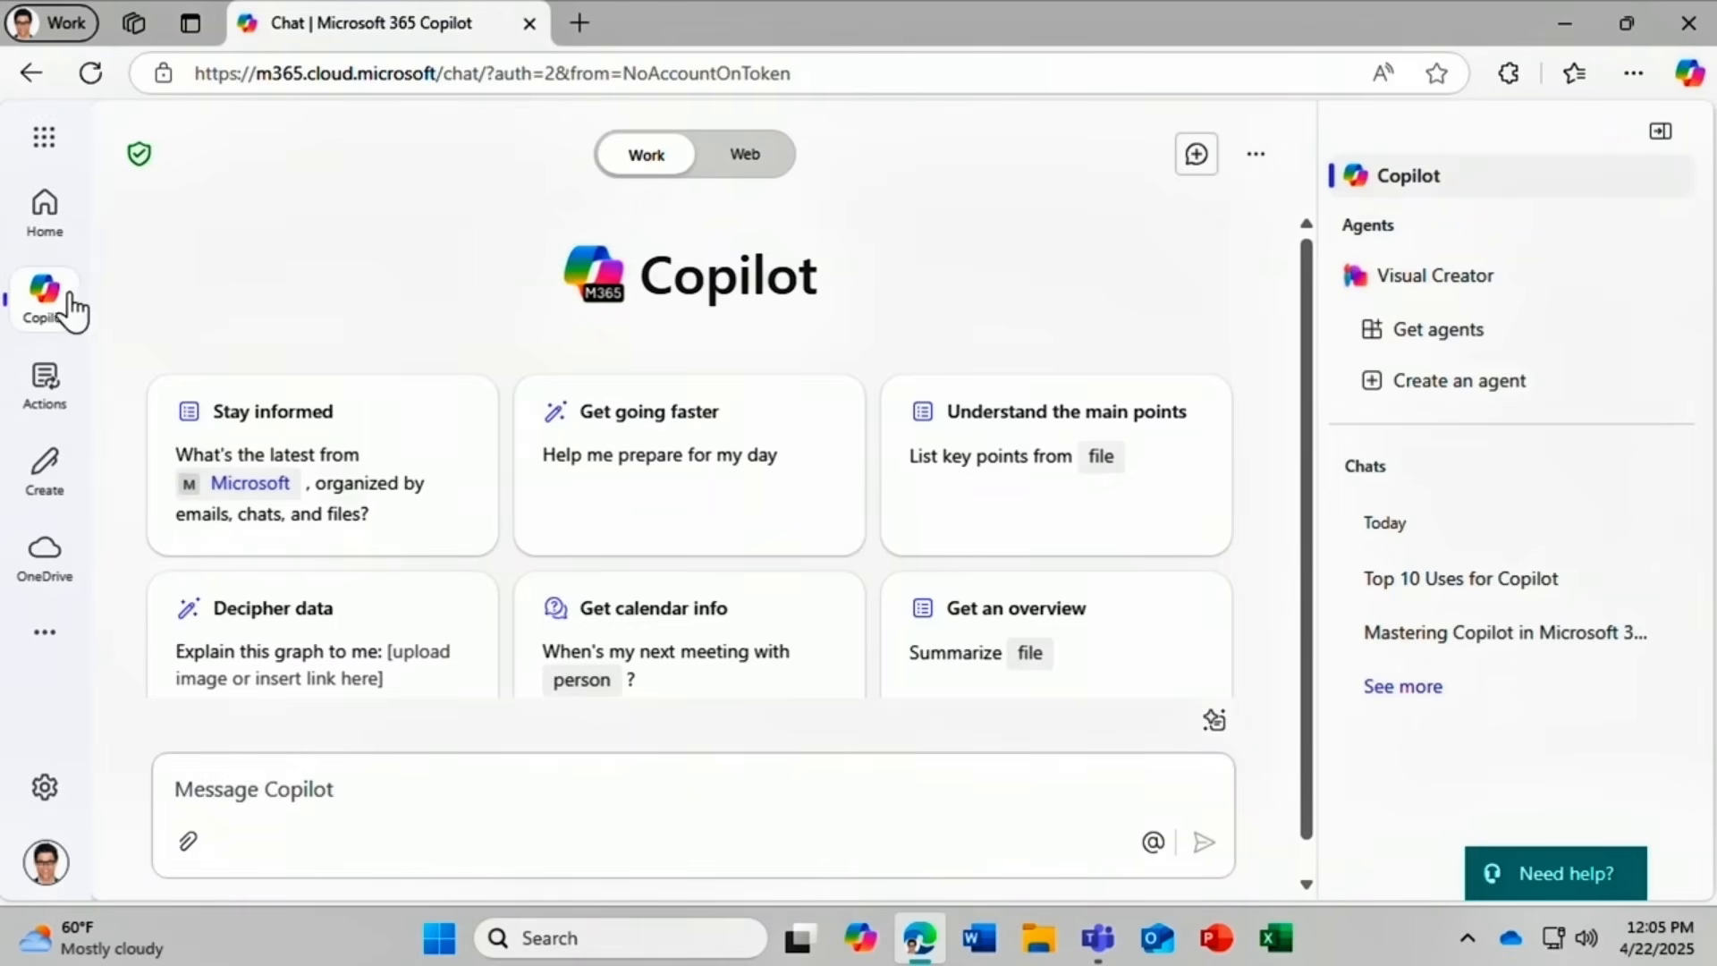
left_click(47, 394)
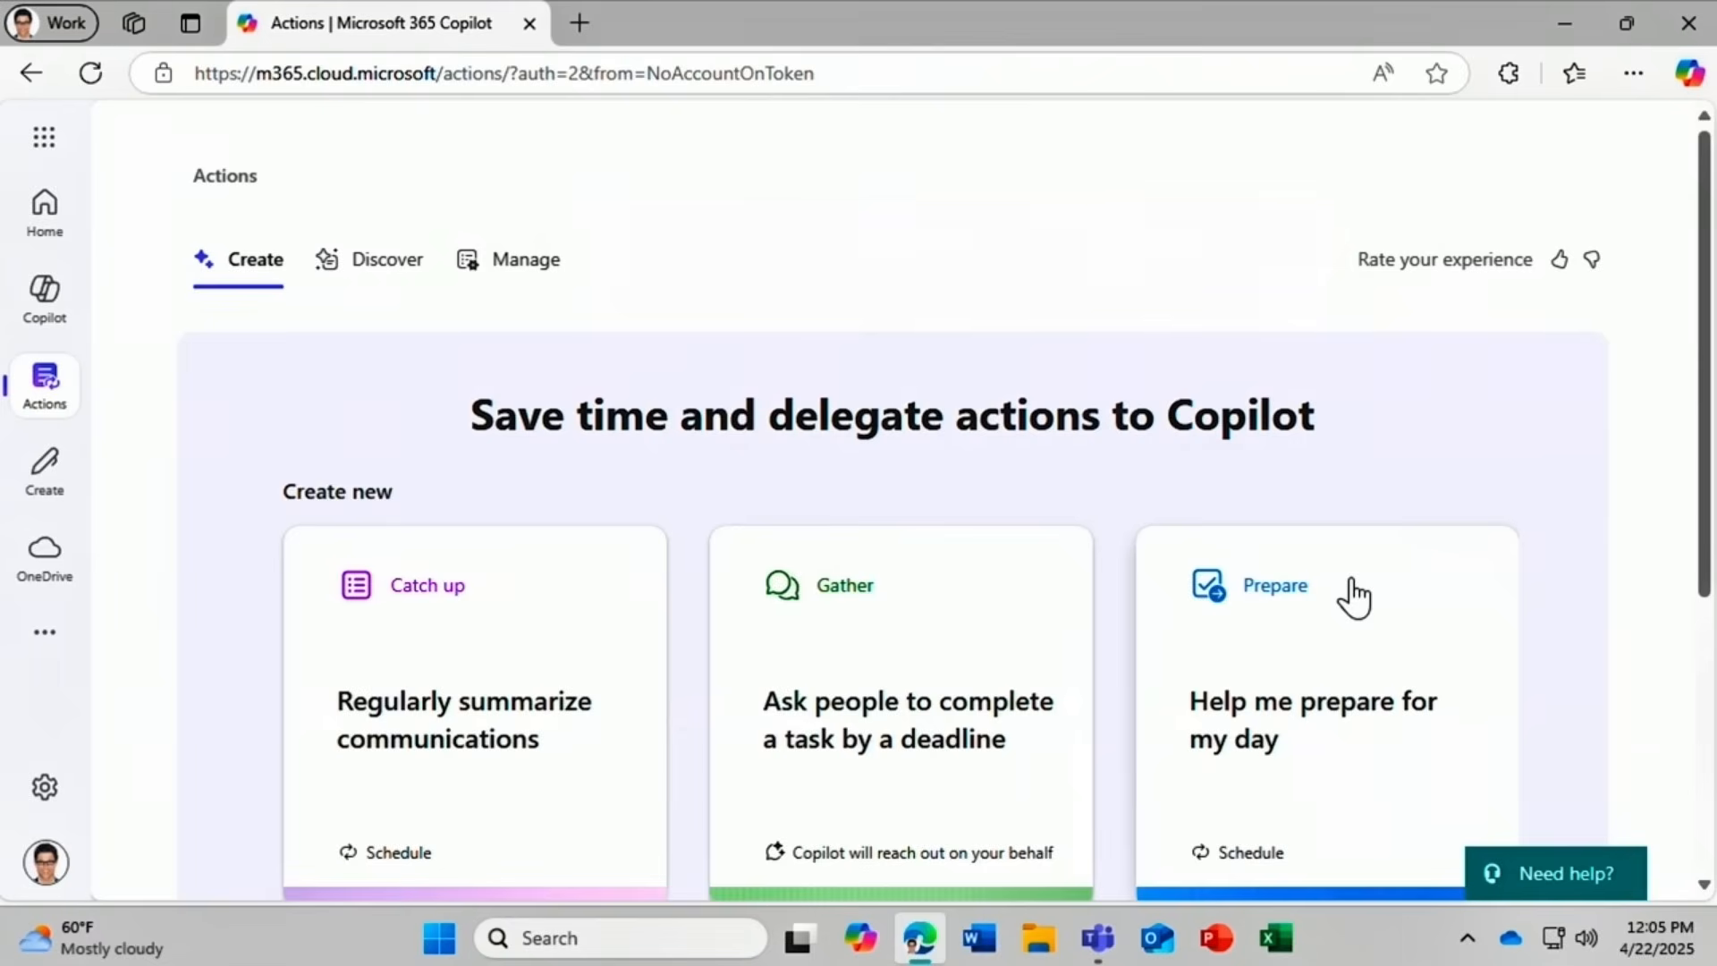
Pick the Catch up template summarizing employee-benefits emails from the Discover templates.
left_click(394, 271)
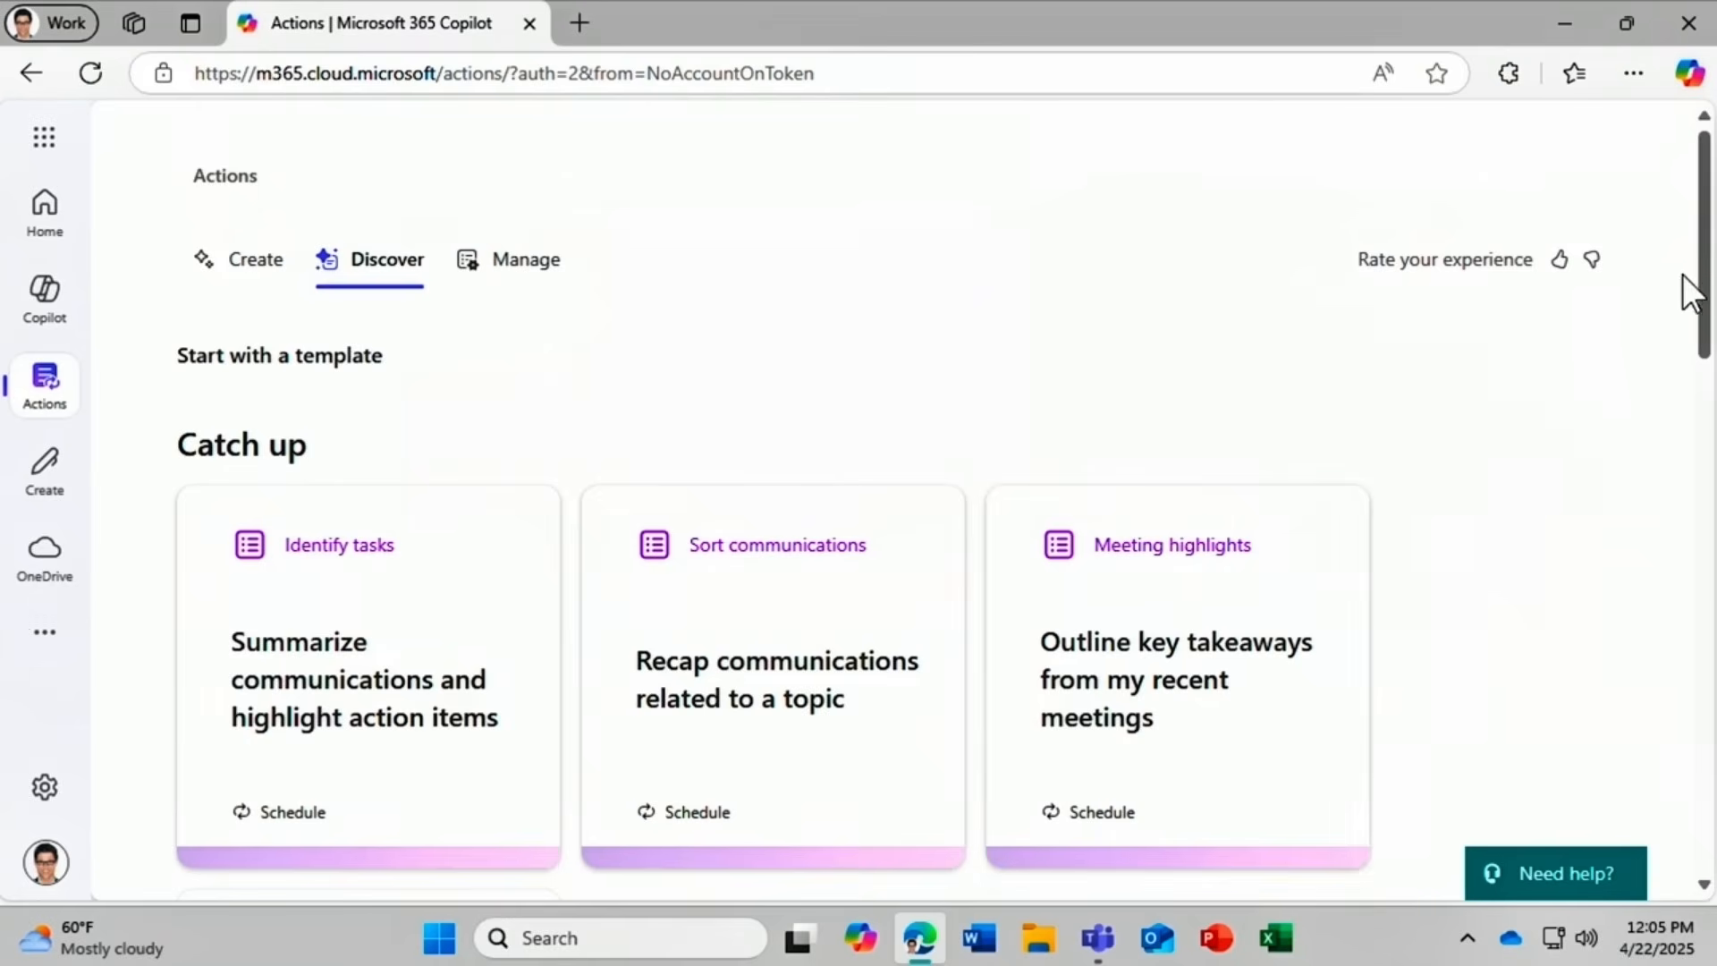
left_click_drag(1706, 280, 1634, 722)
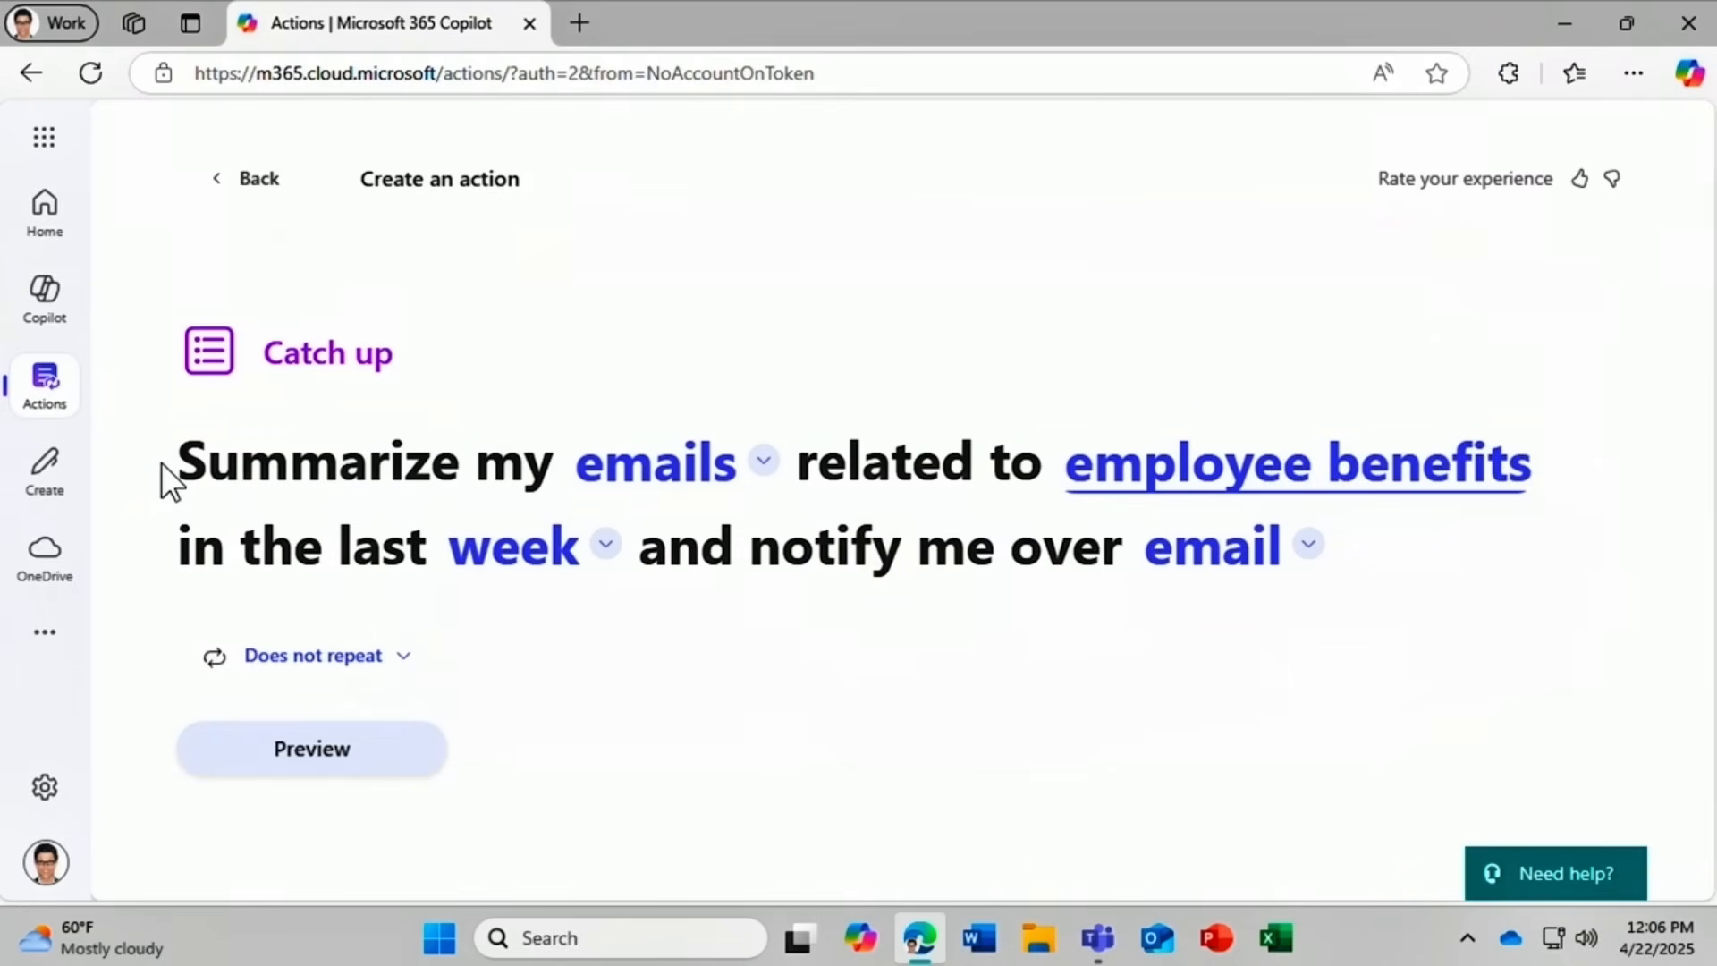
Cover emails, Teams messages and meetings, and change the topic to 'the SmartHome project'.
left_click(664, 487)
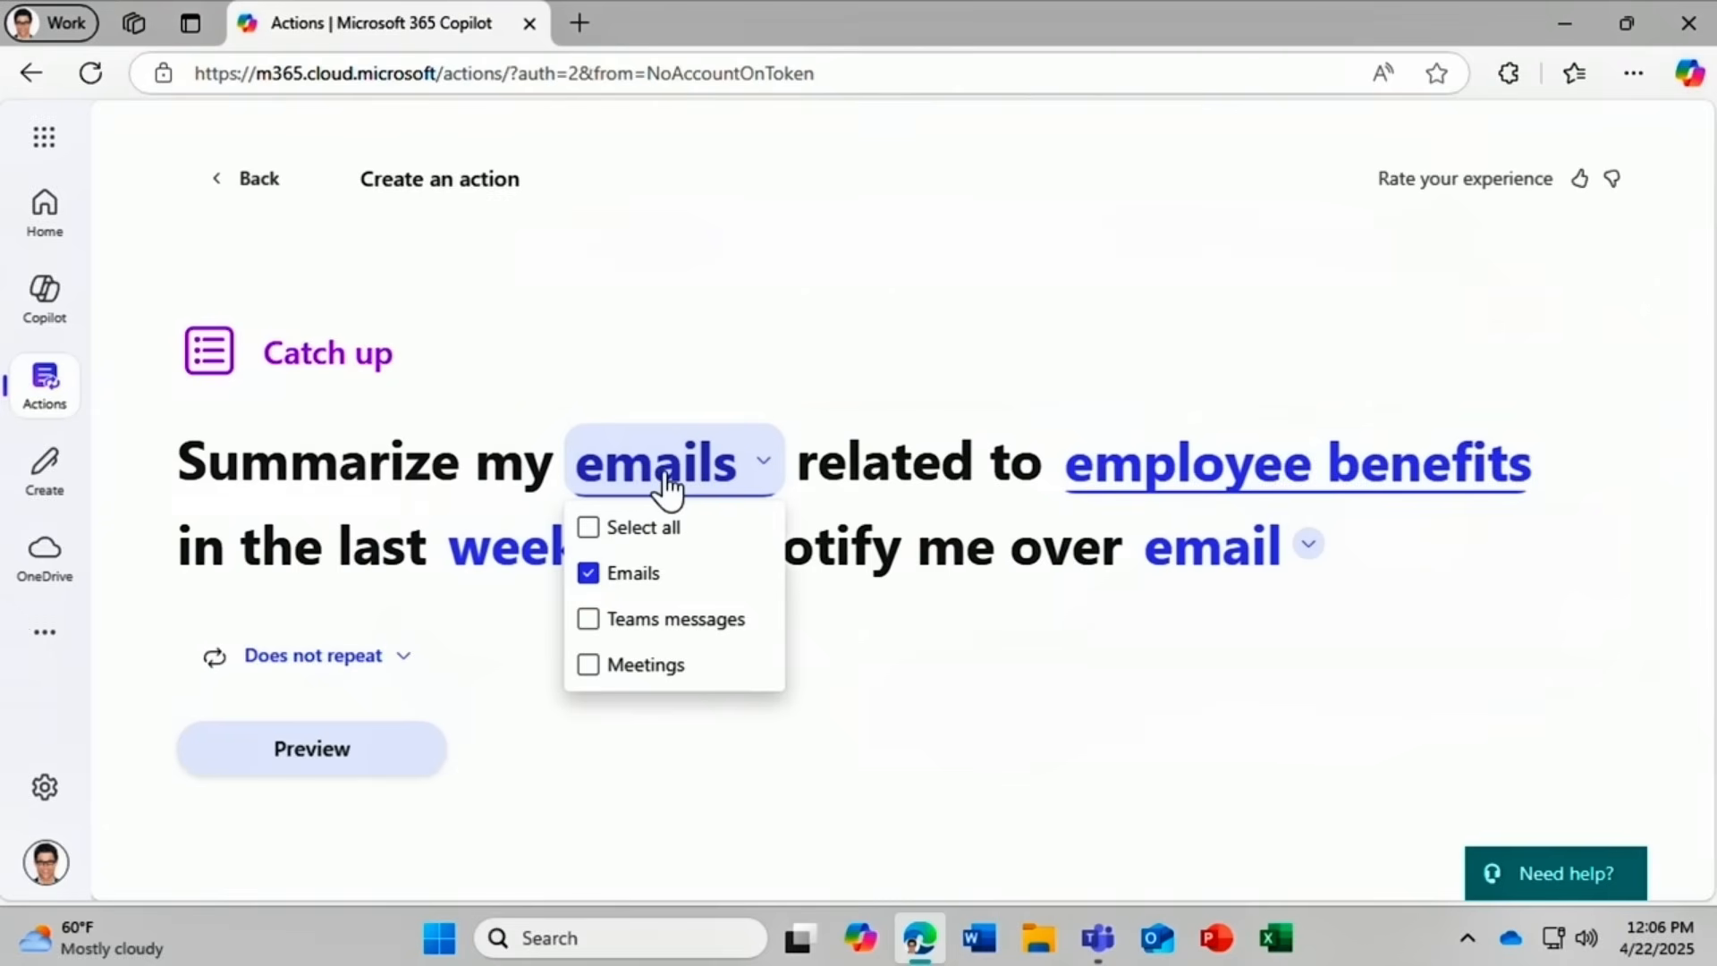
left_click(703, 534)
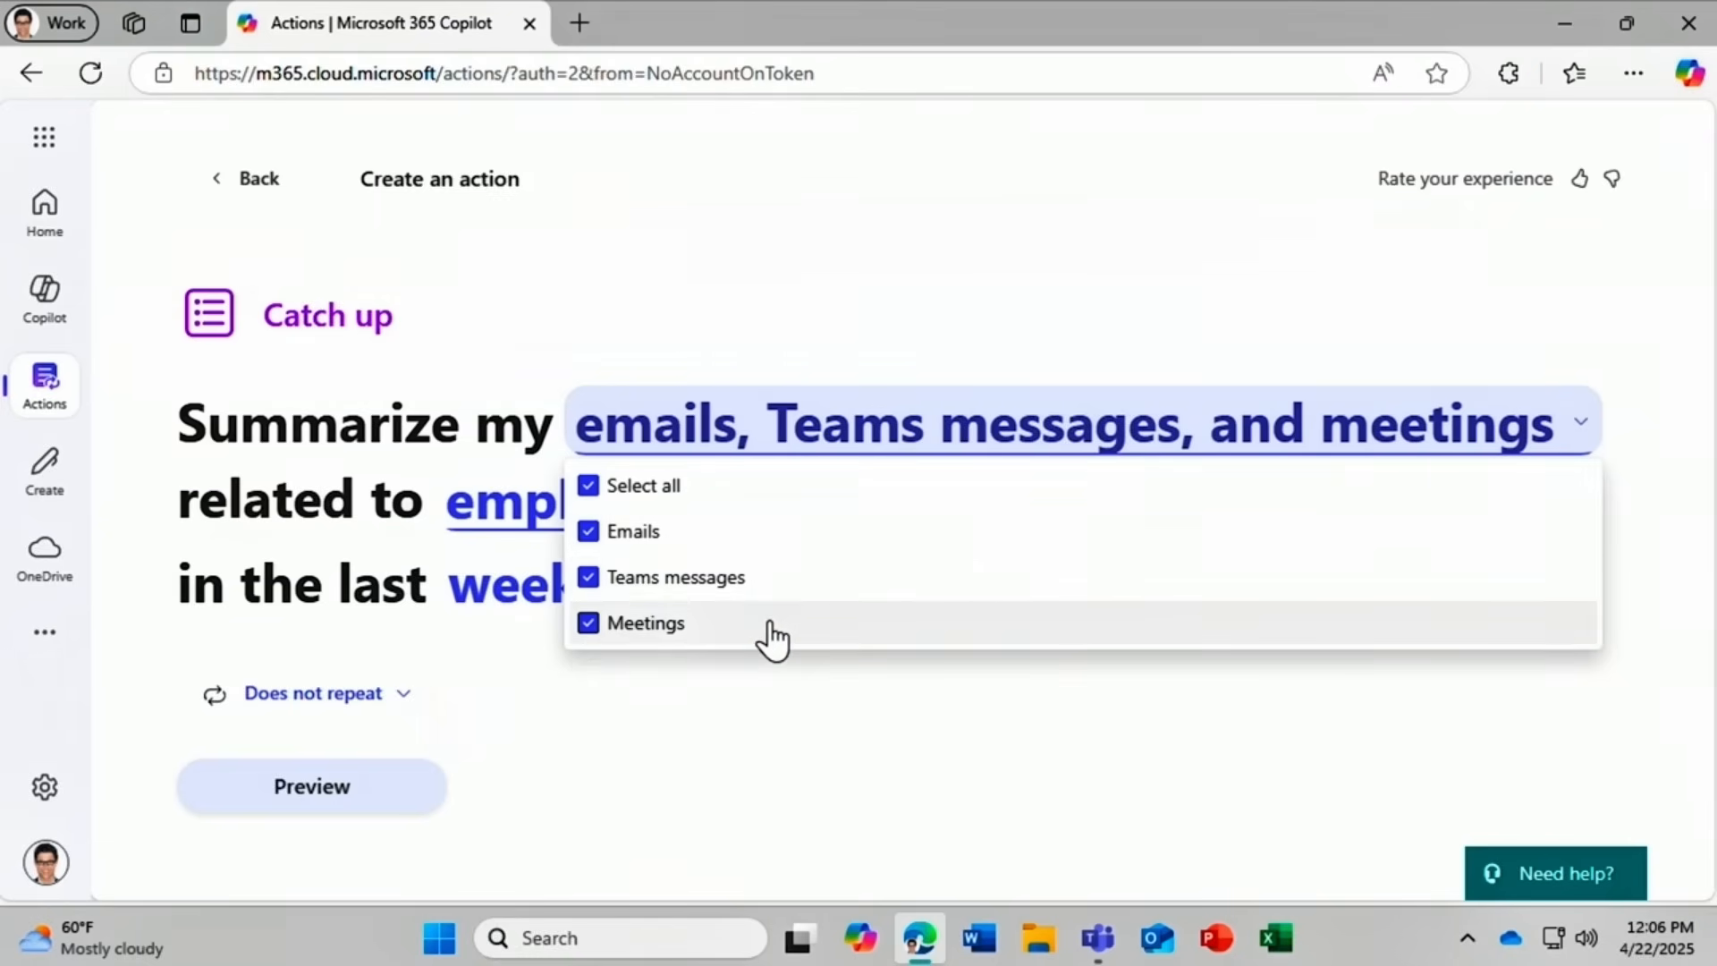
left_click(776, 756)
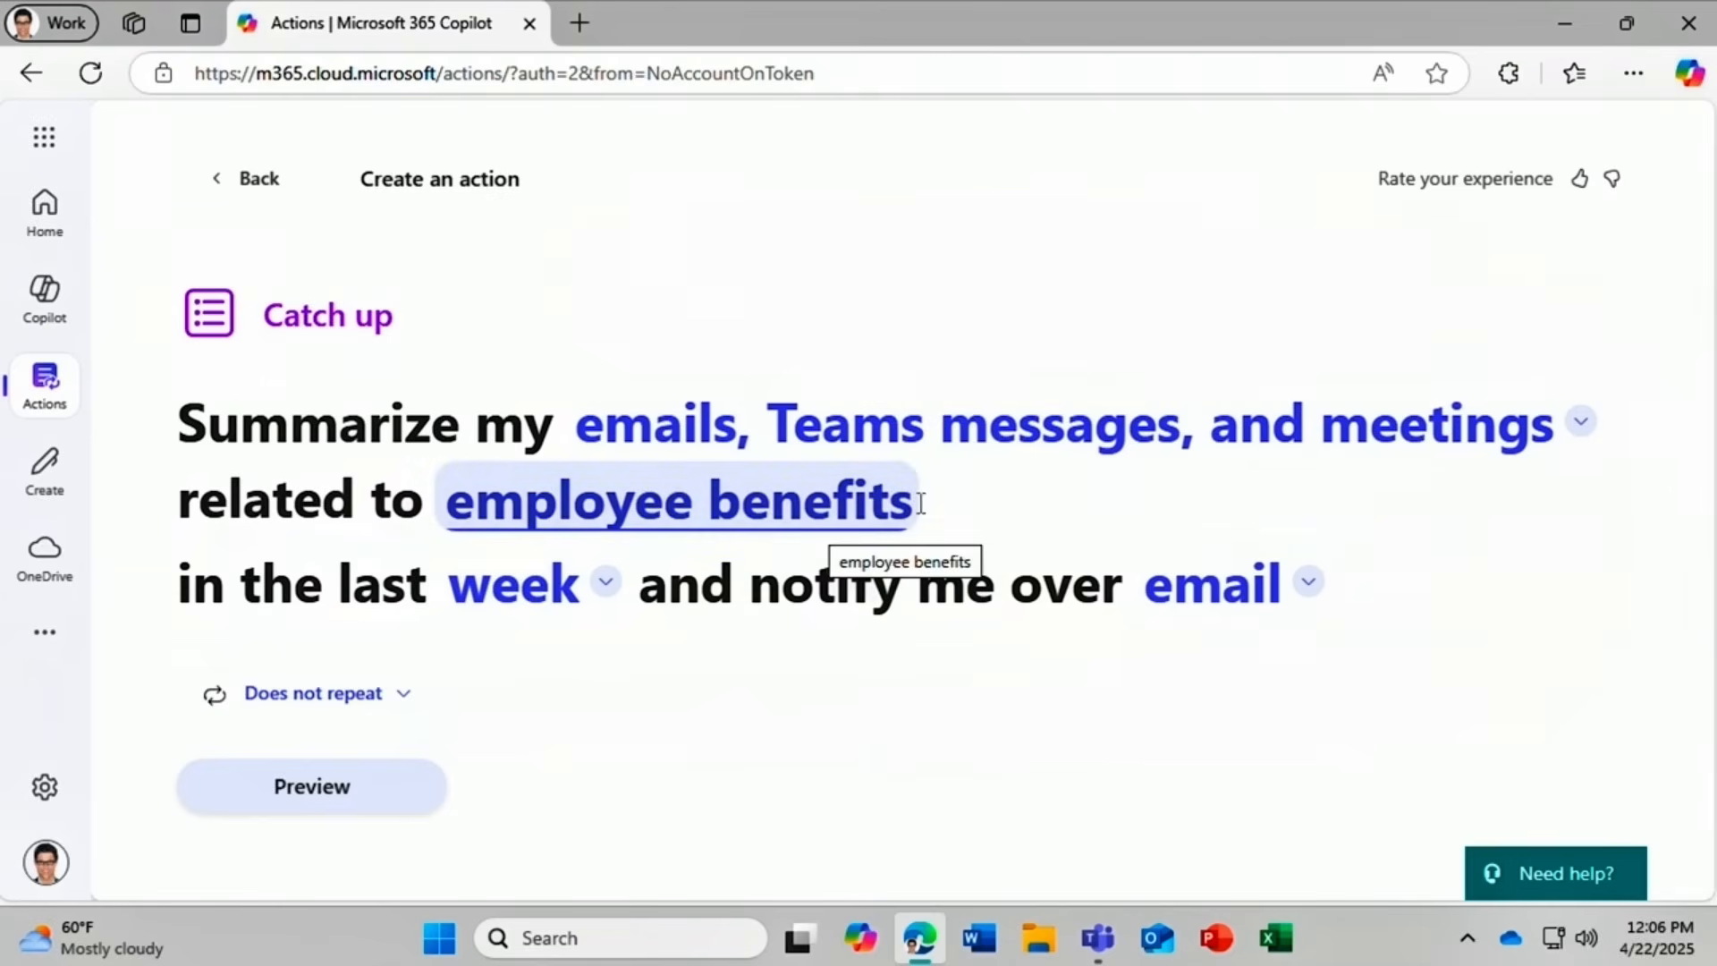
left_click_drag(919, 498, 137, 423)
type("the SmartHome project")
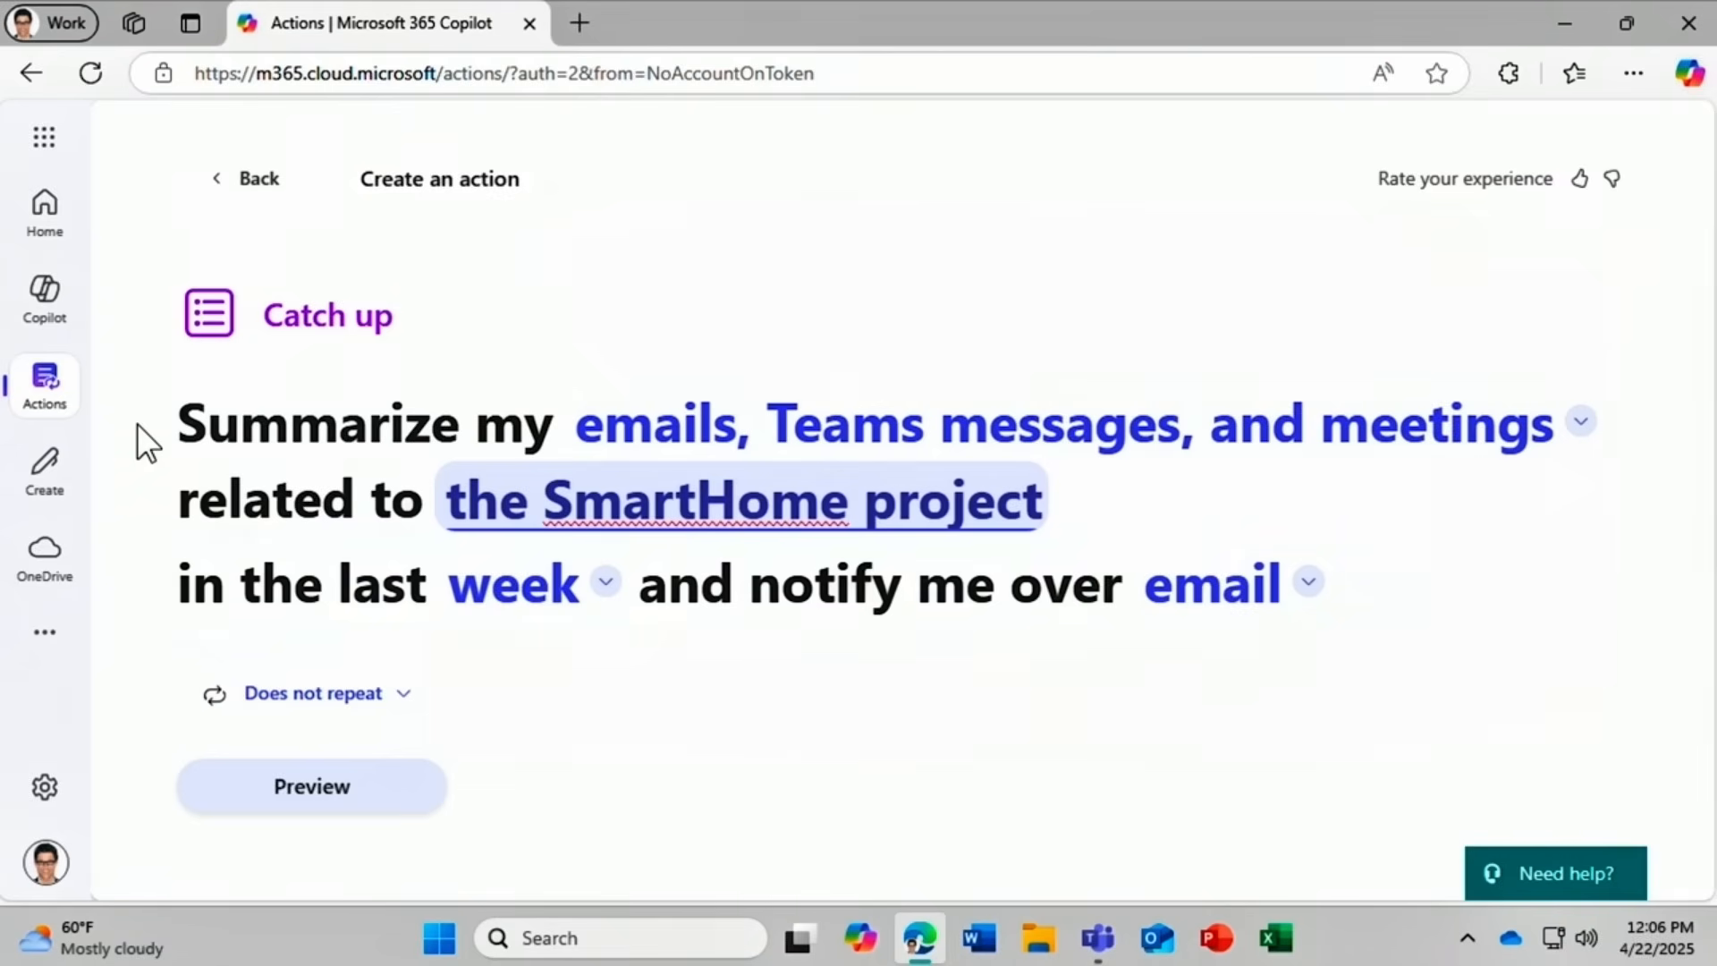
Set the catch-up to repeat Weekly and preview the action.
left_click(284, 704)
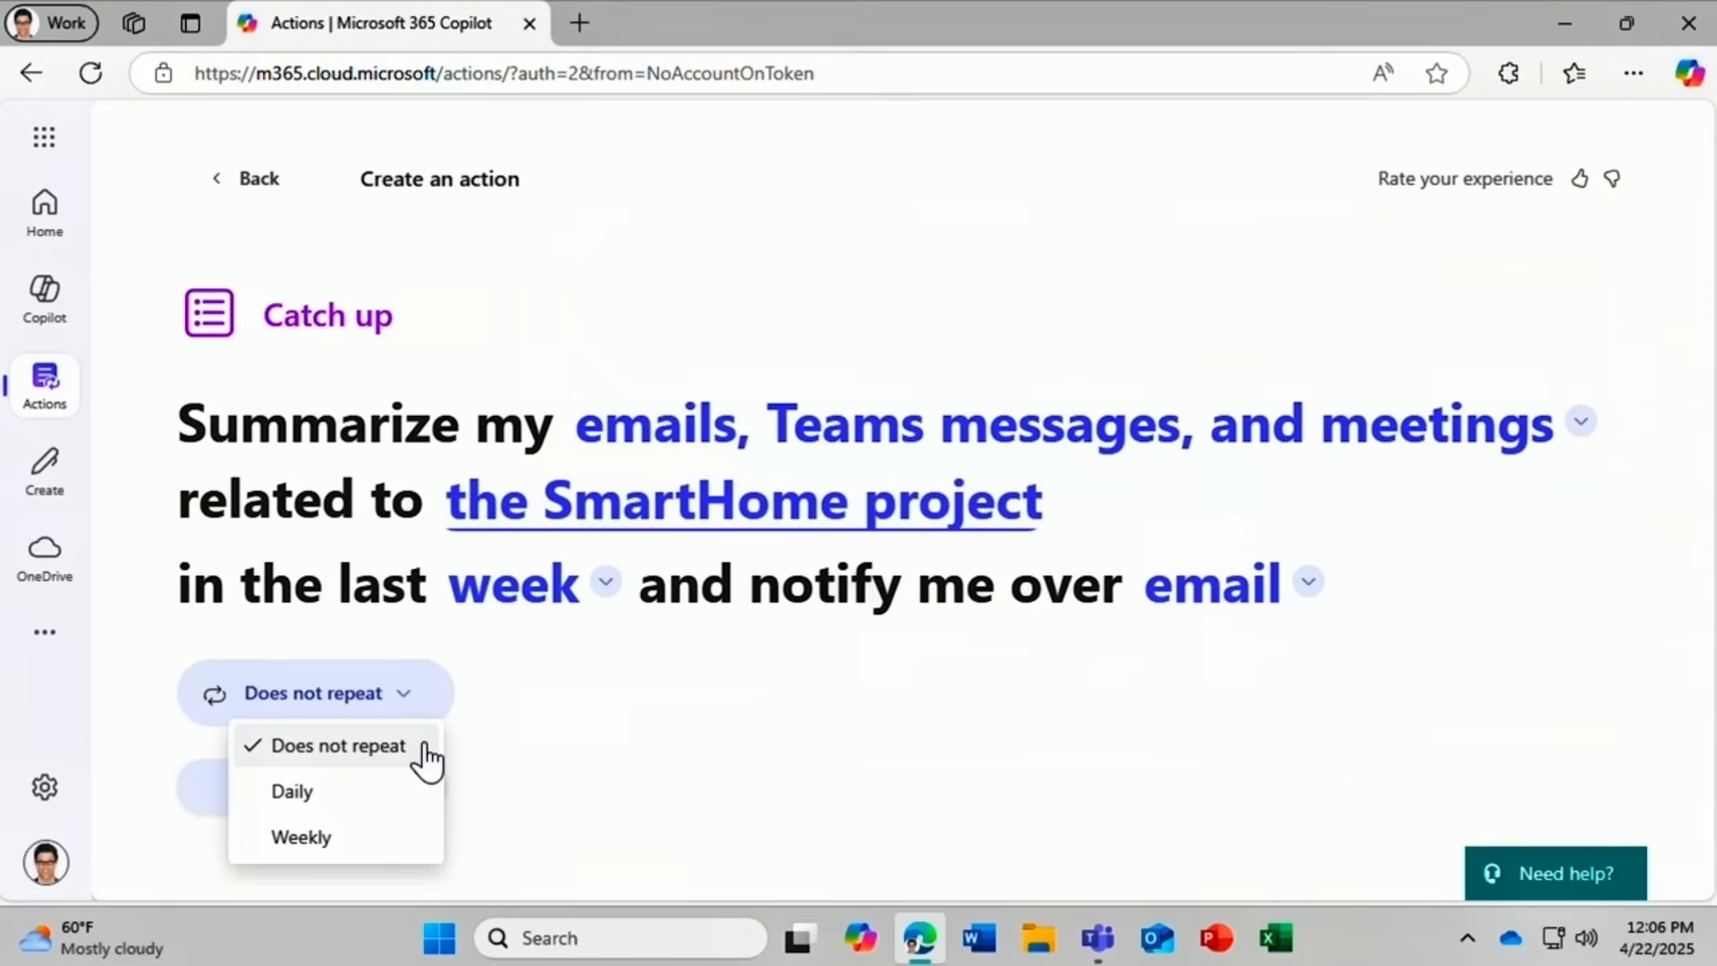
left_click(414, 857)
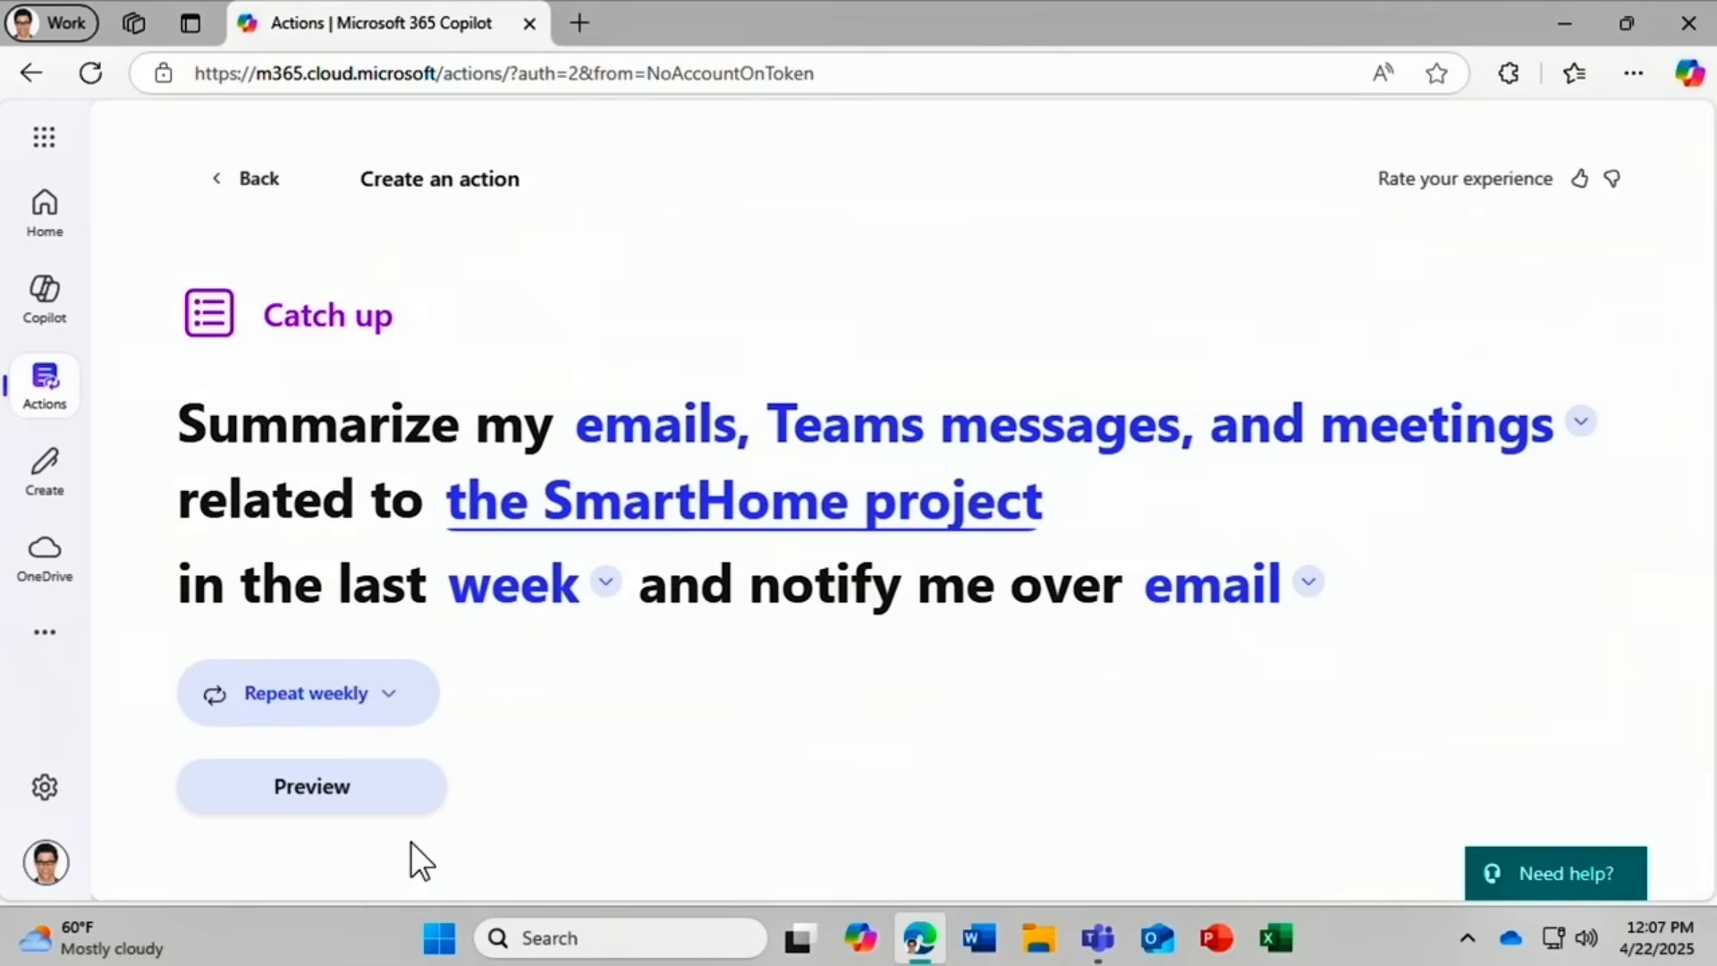
left_click(355, 798)
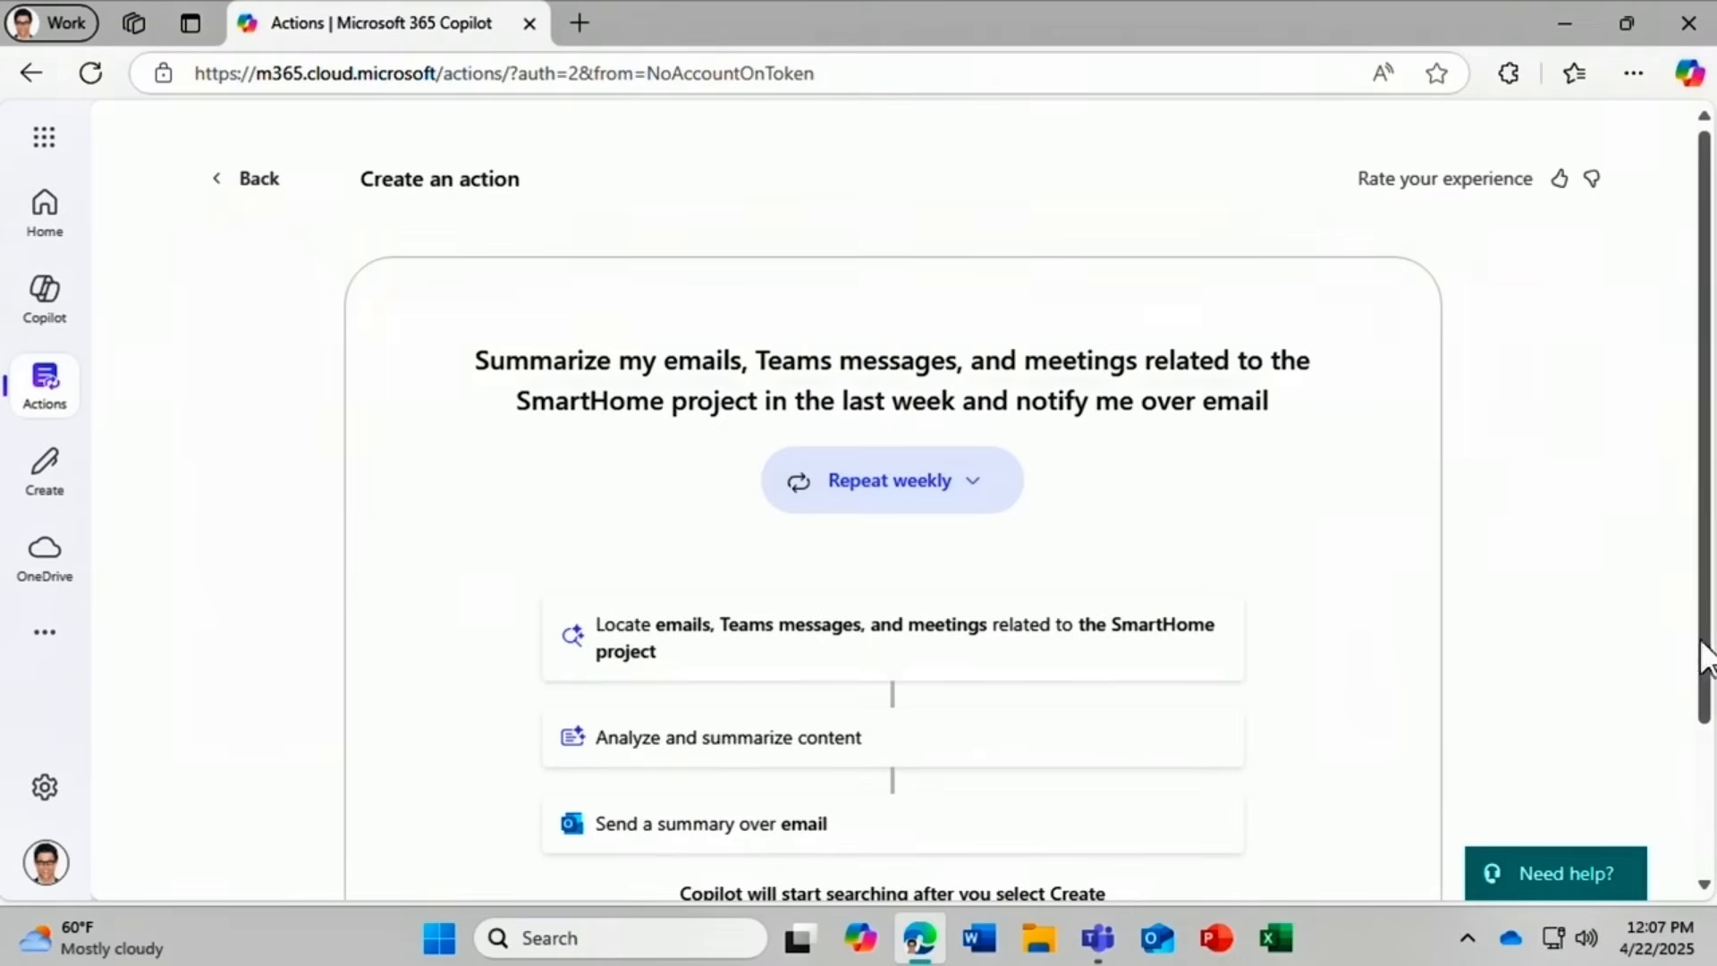
scroll(1706, 652, "down", 2)
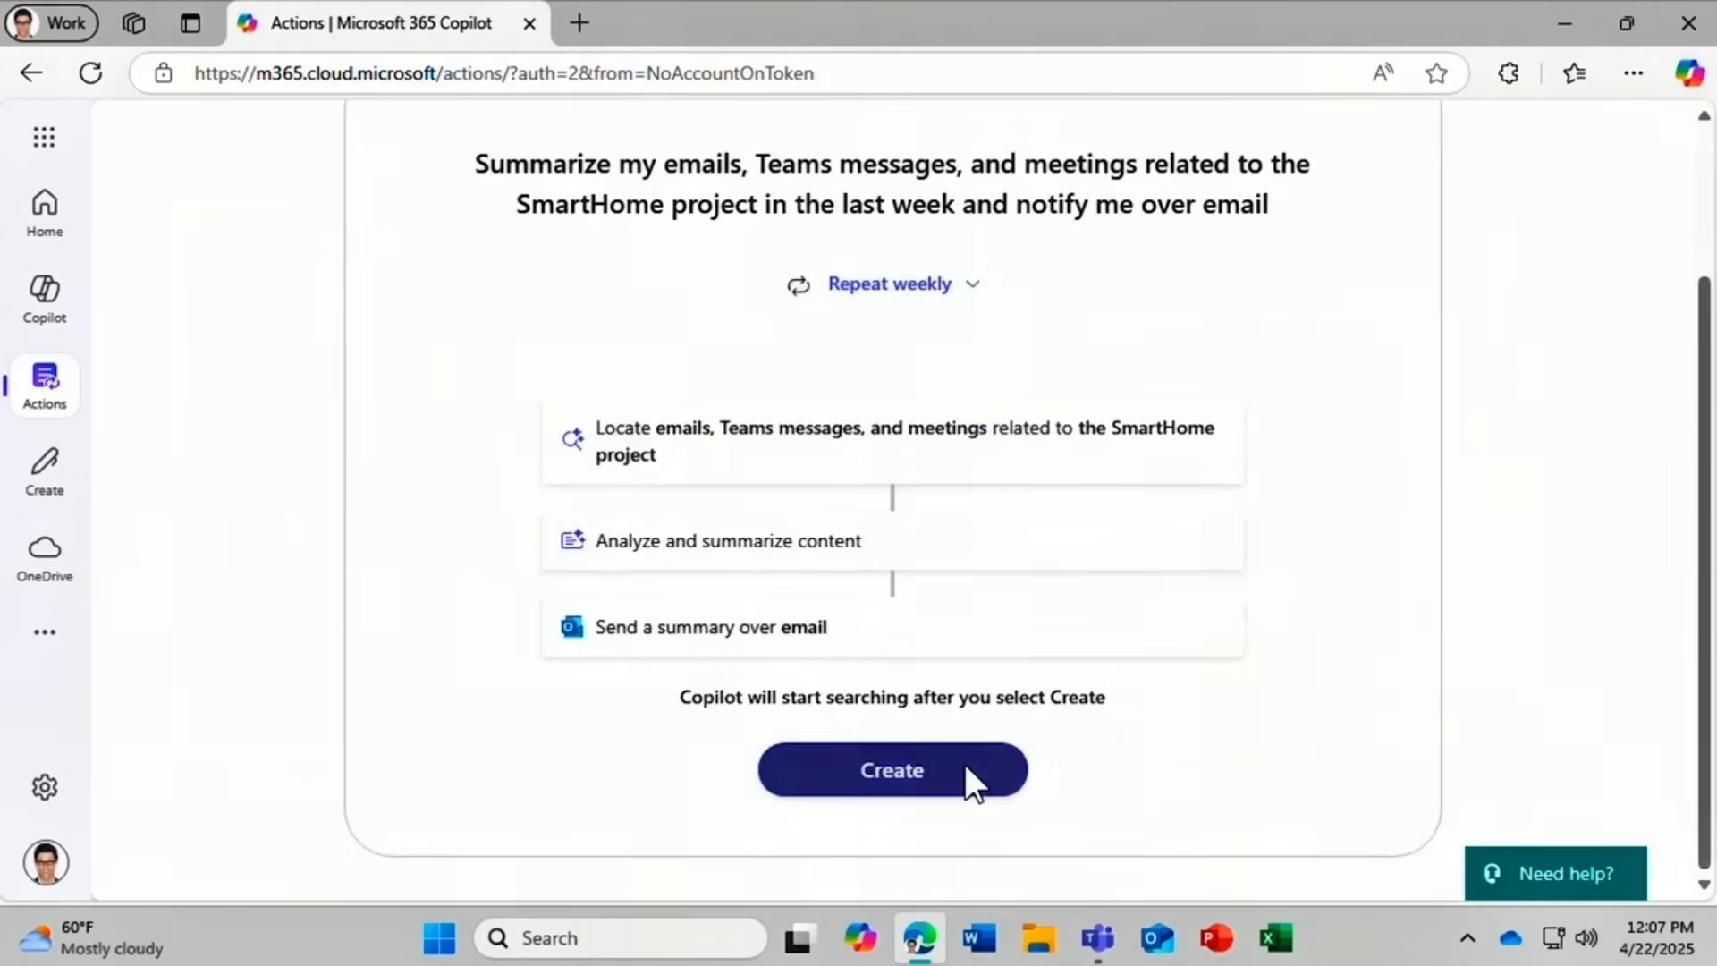
Create the weekly SmartHome catch-up action from the preview.
left_click(965, 768)
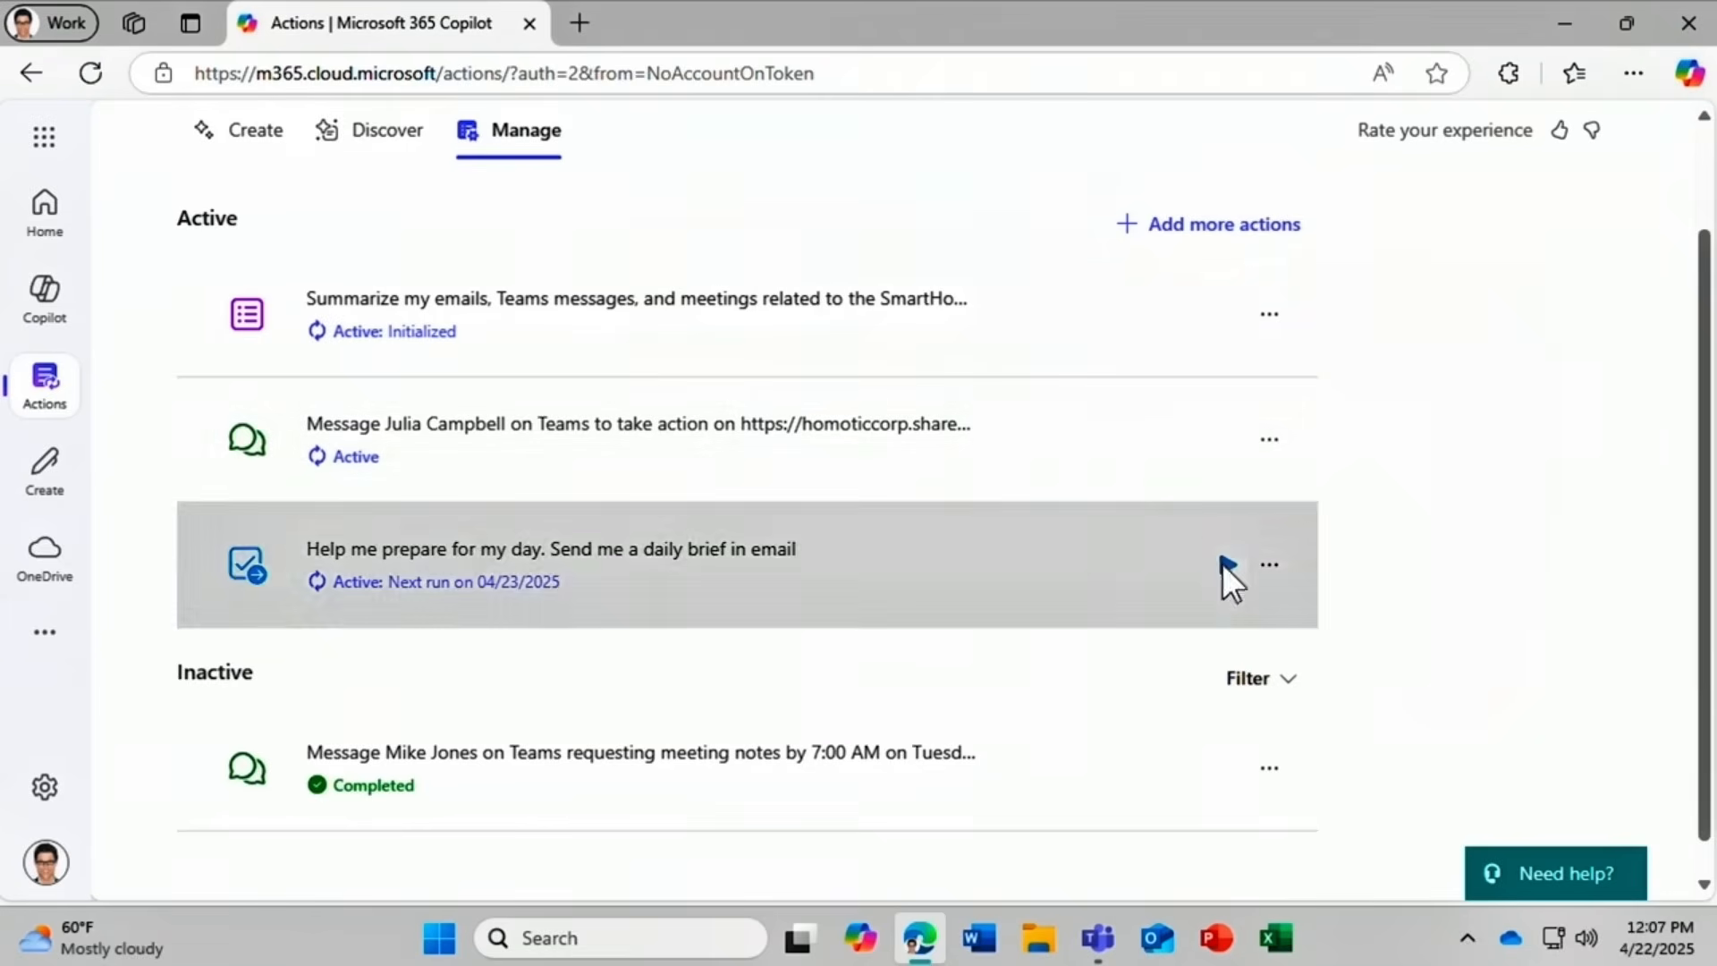
Run the daily prep action now, then turn off the SmartHome catch-up action.
left_click(1225, 564)
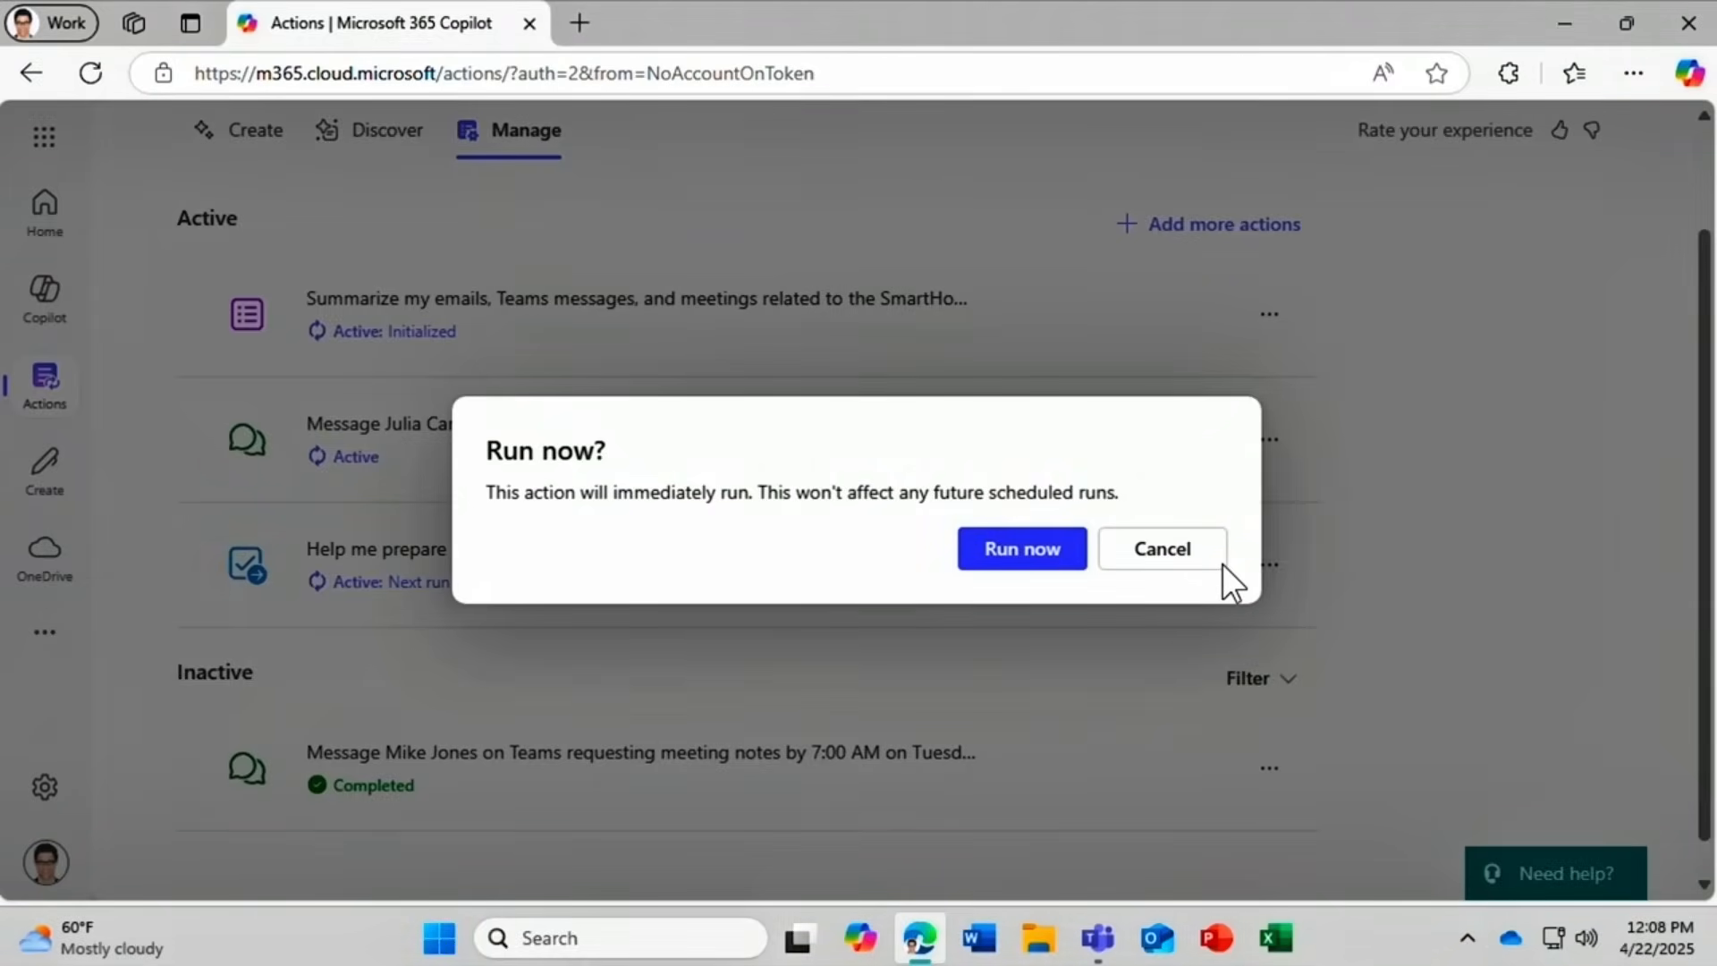
left_click(1024, 551)
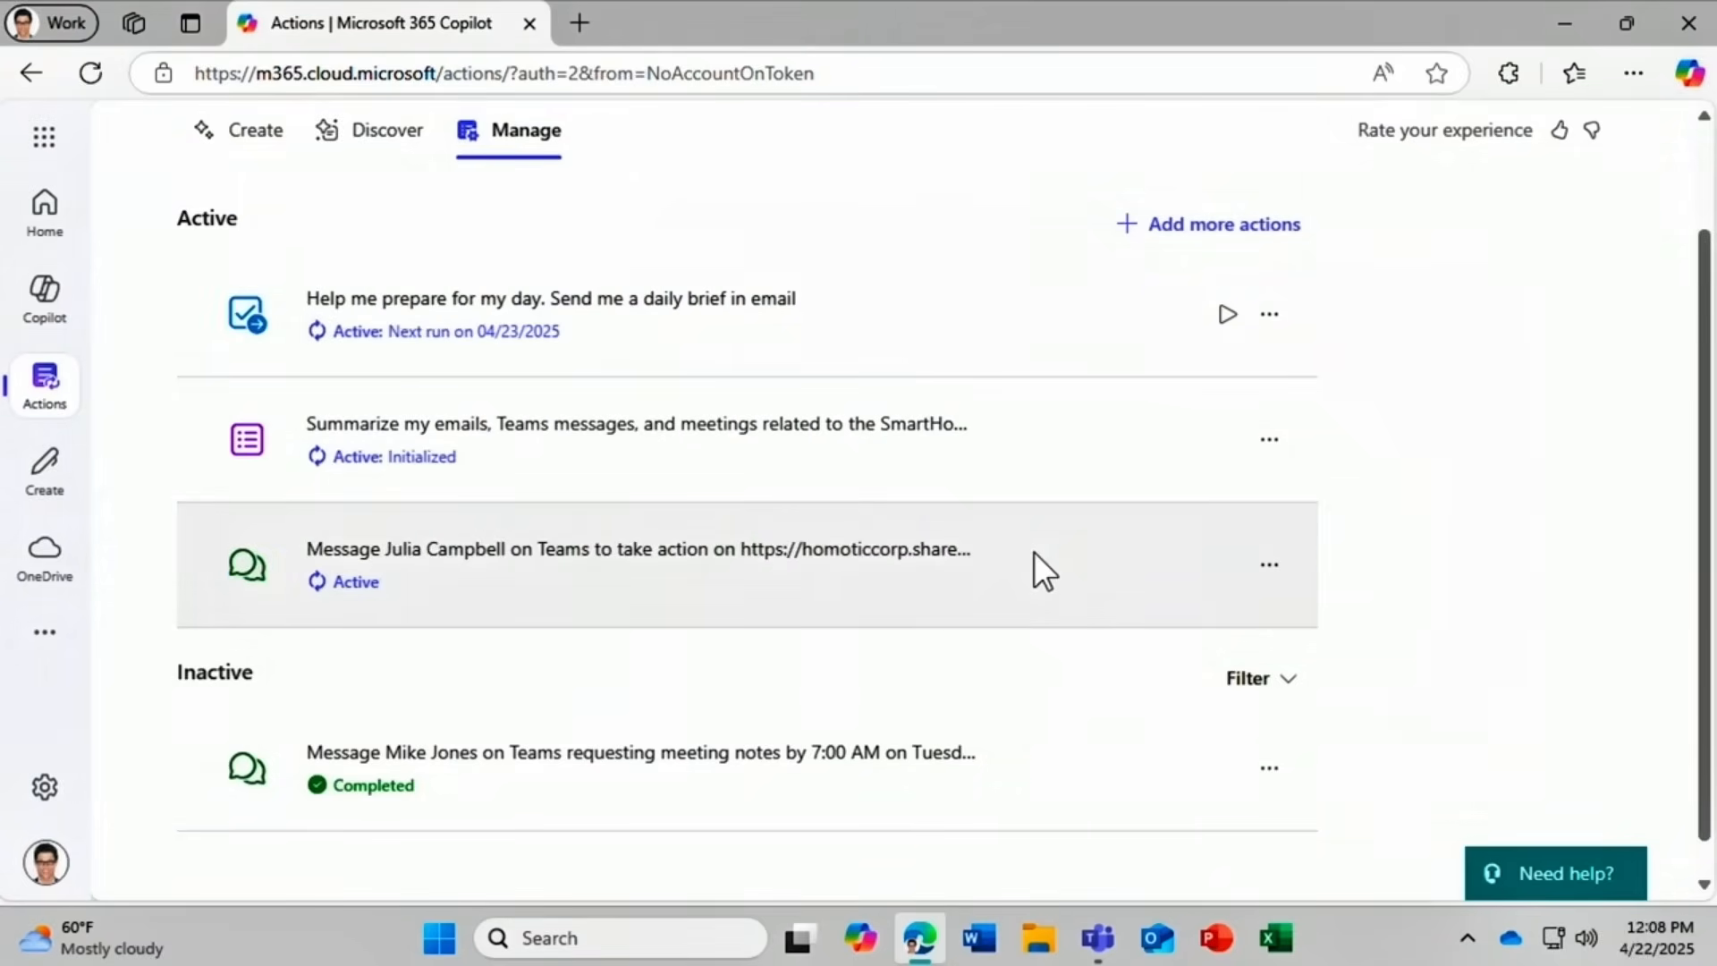
left_click(1271, 443)
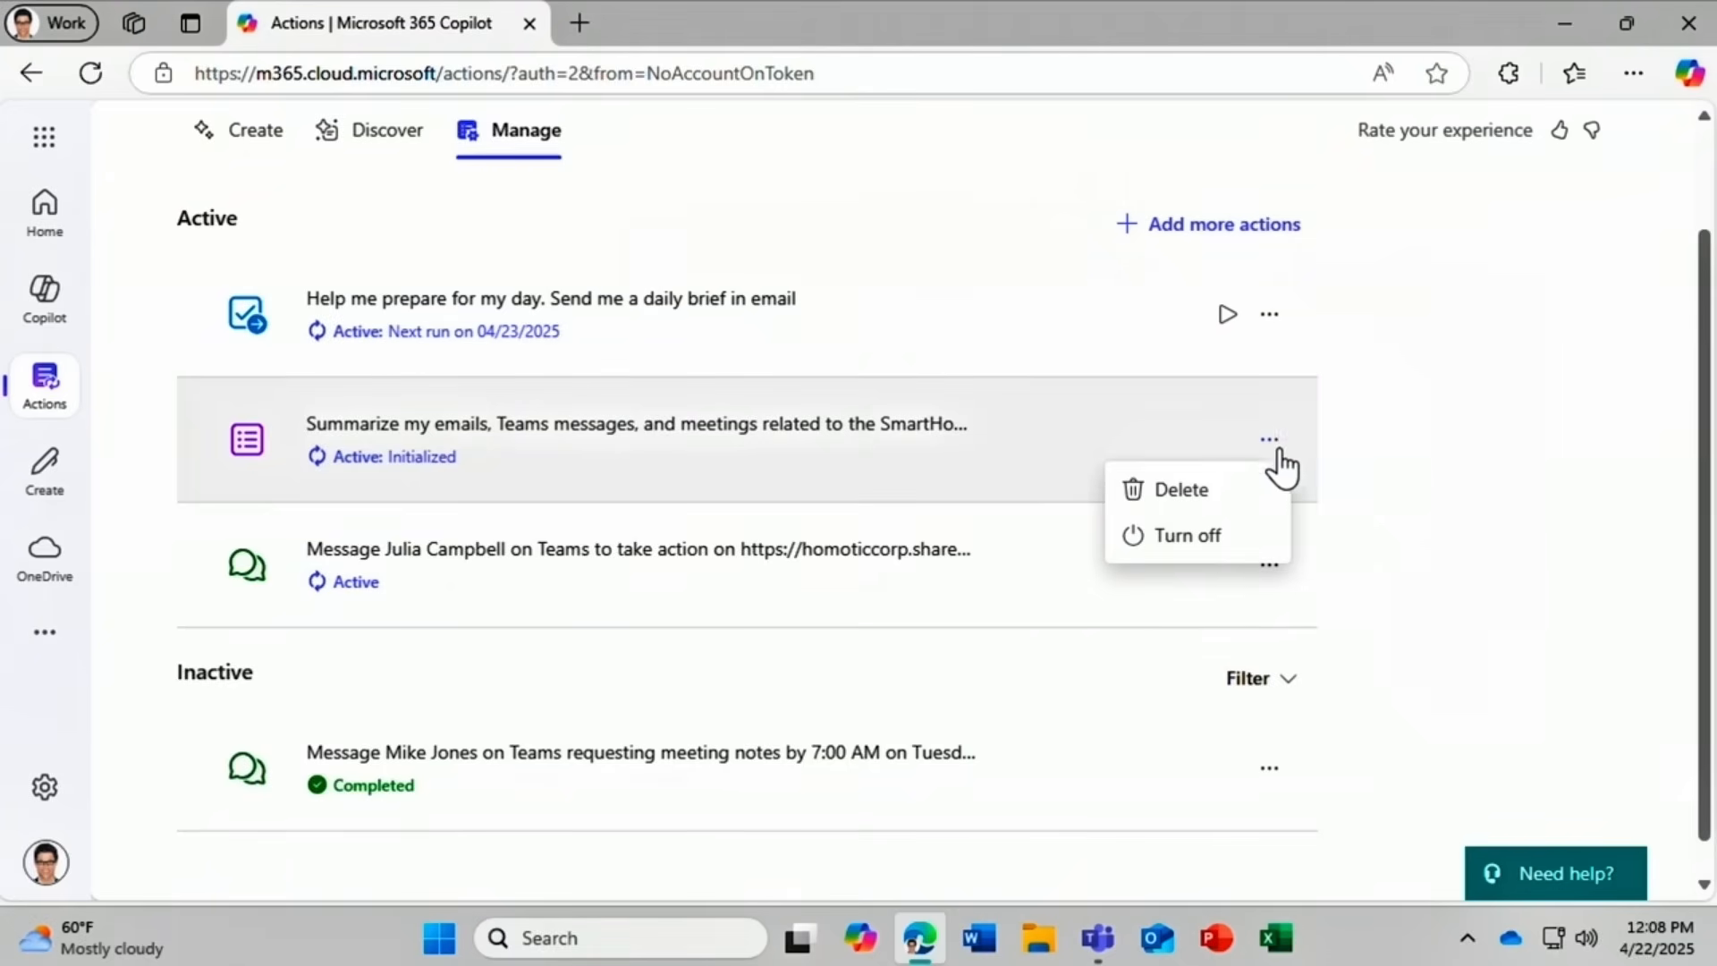
left_click(1249, 535)
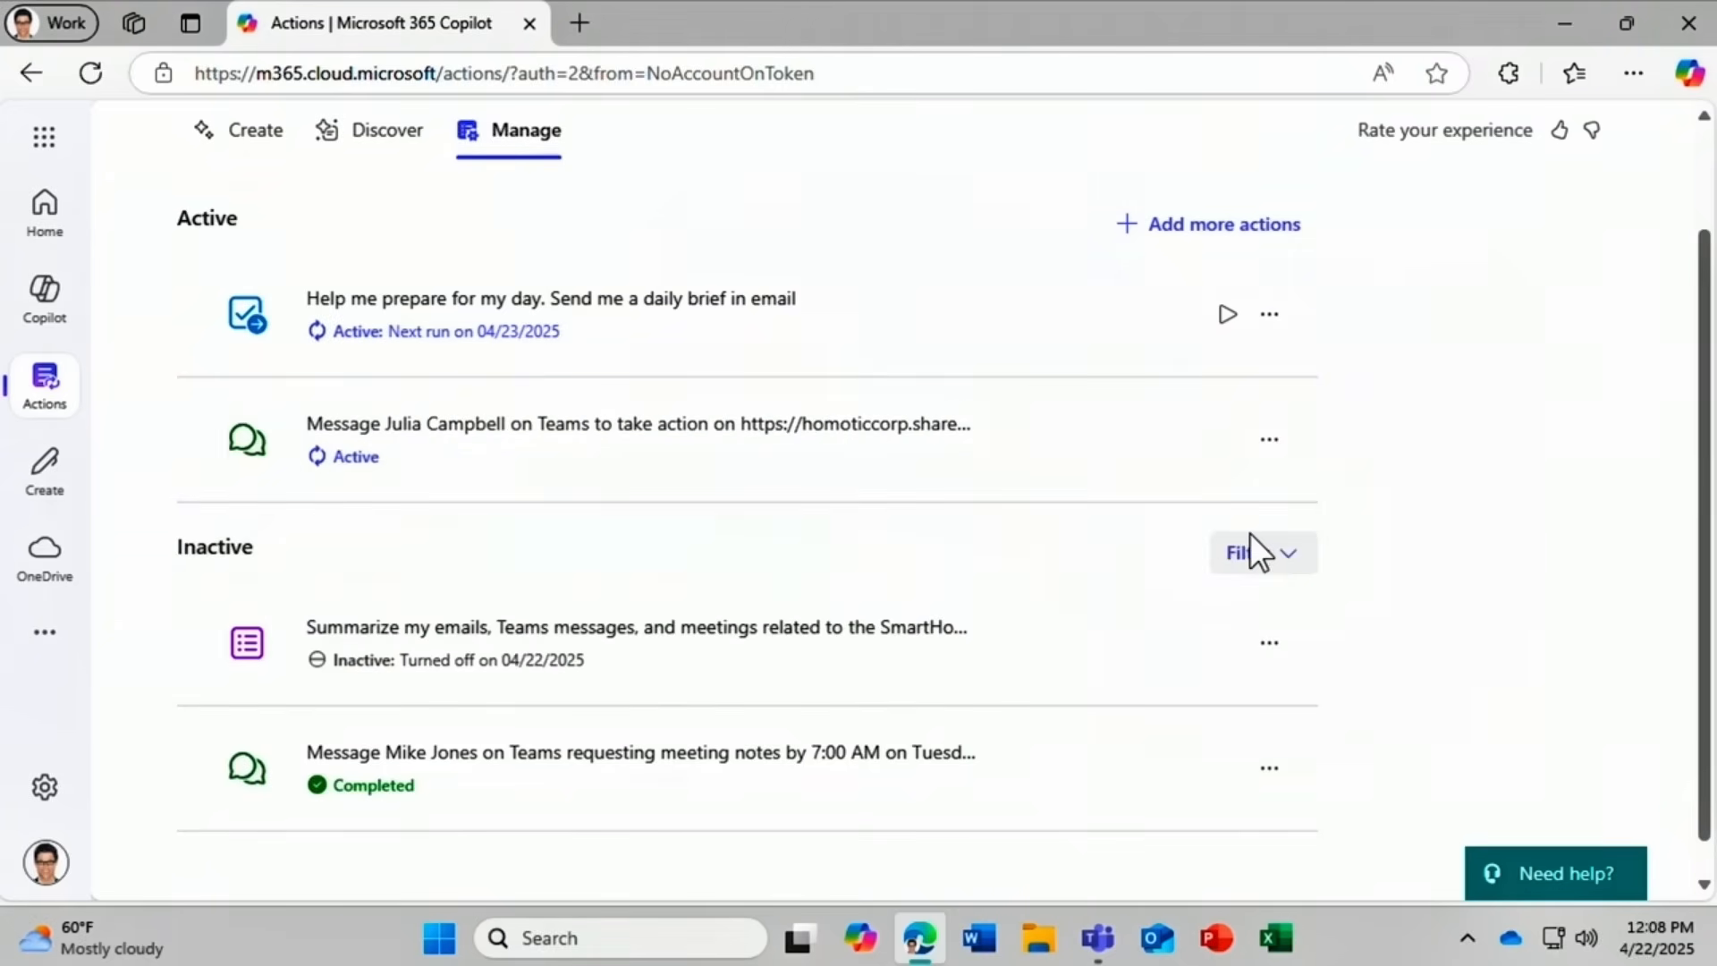
Delete the turned-off SmartHome catch-up action and confirm.
left_click(1277, 644)
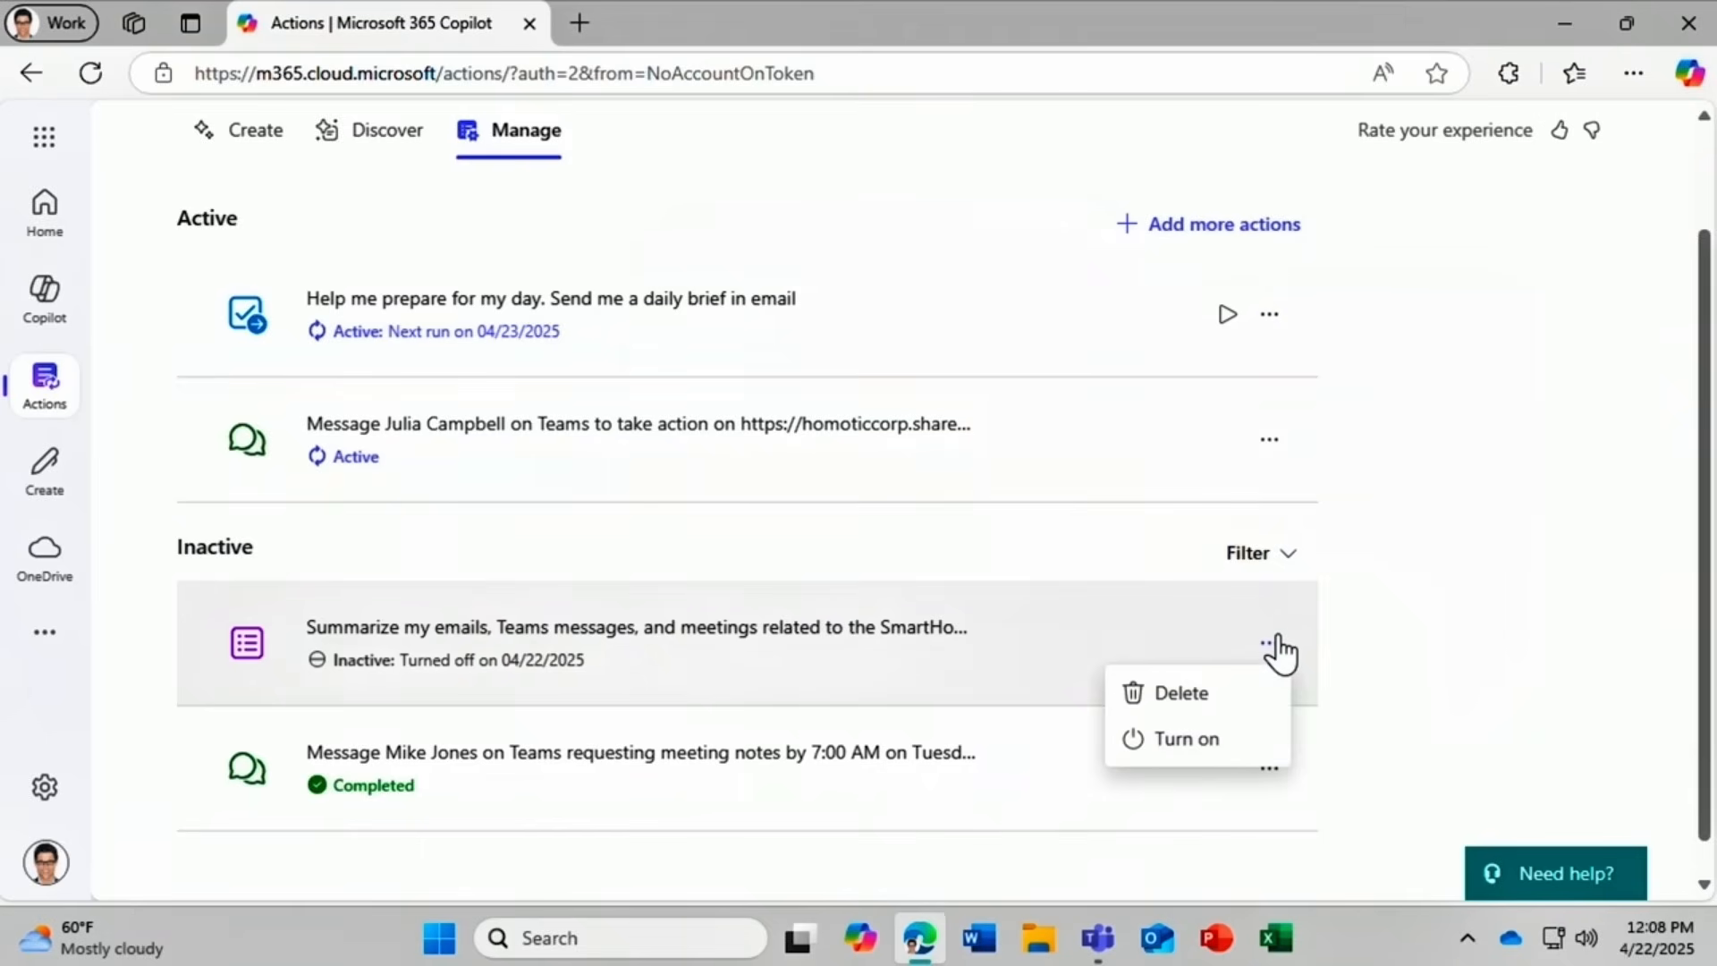
left_click(1233, 709)
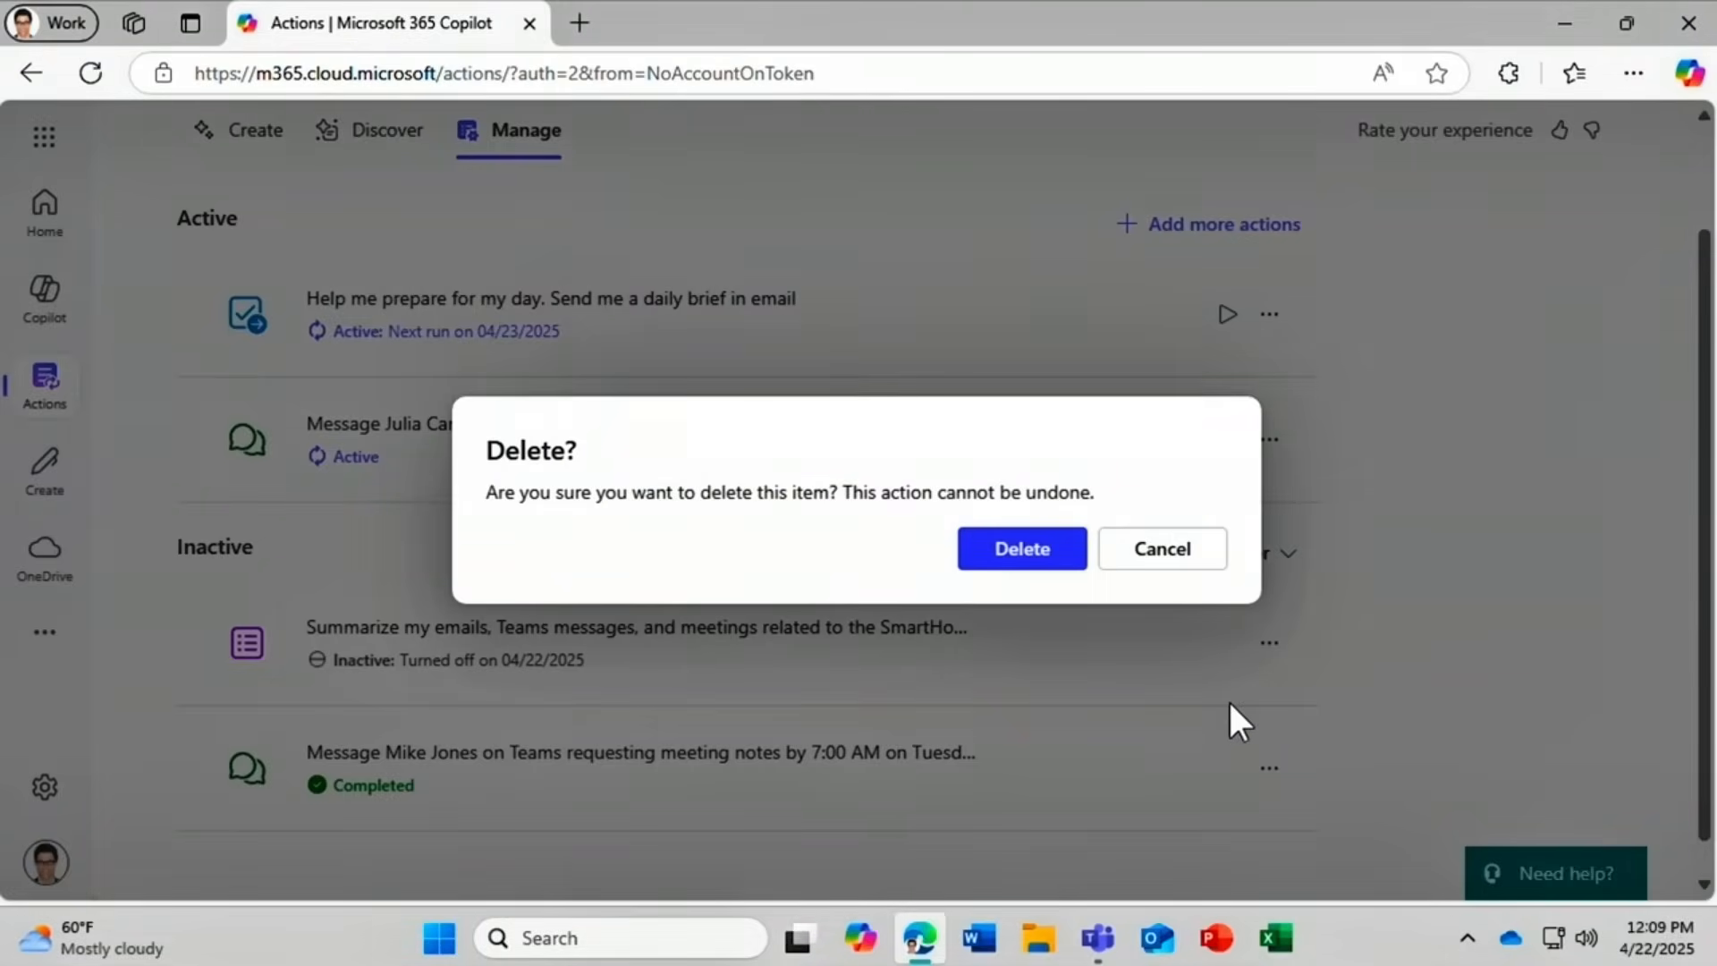
left_click(1011, 556)
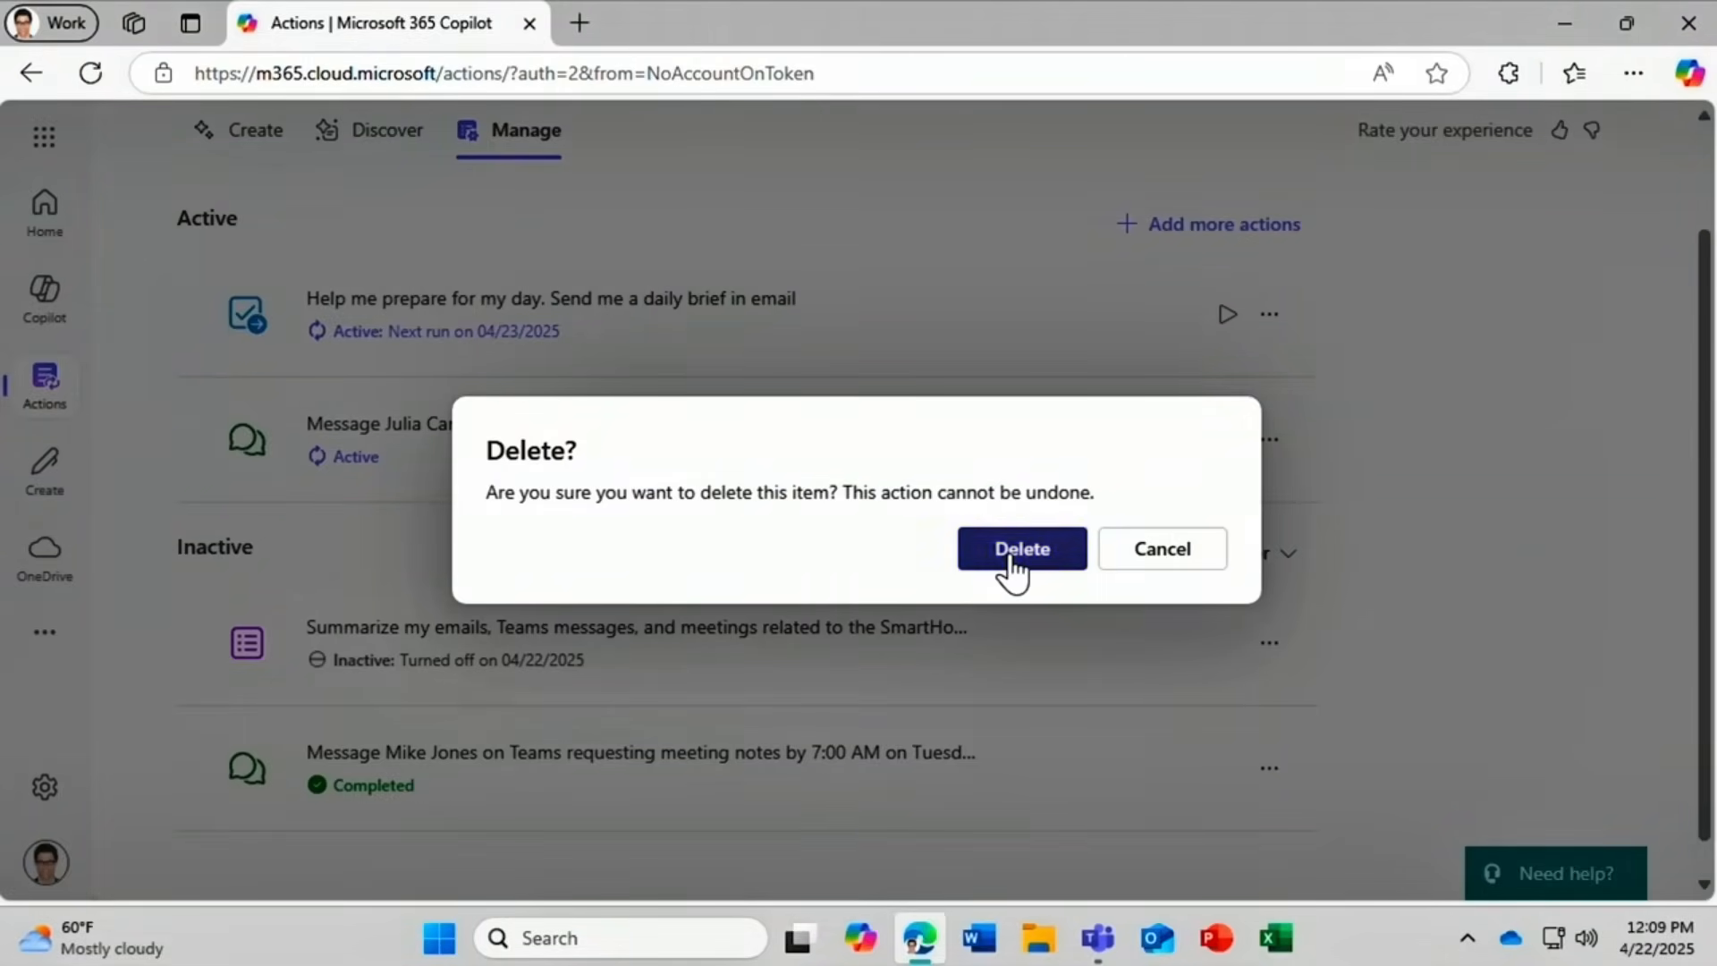
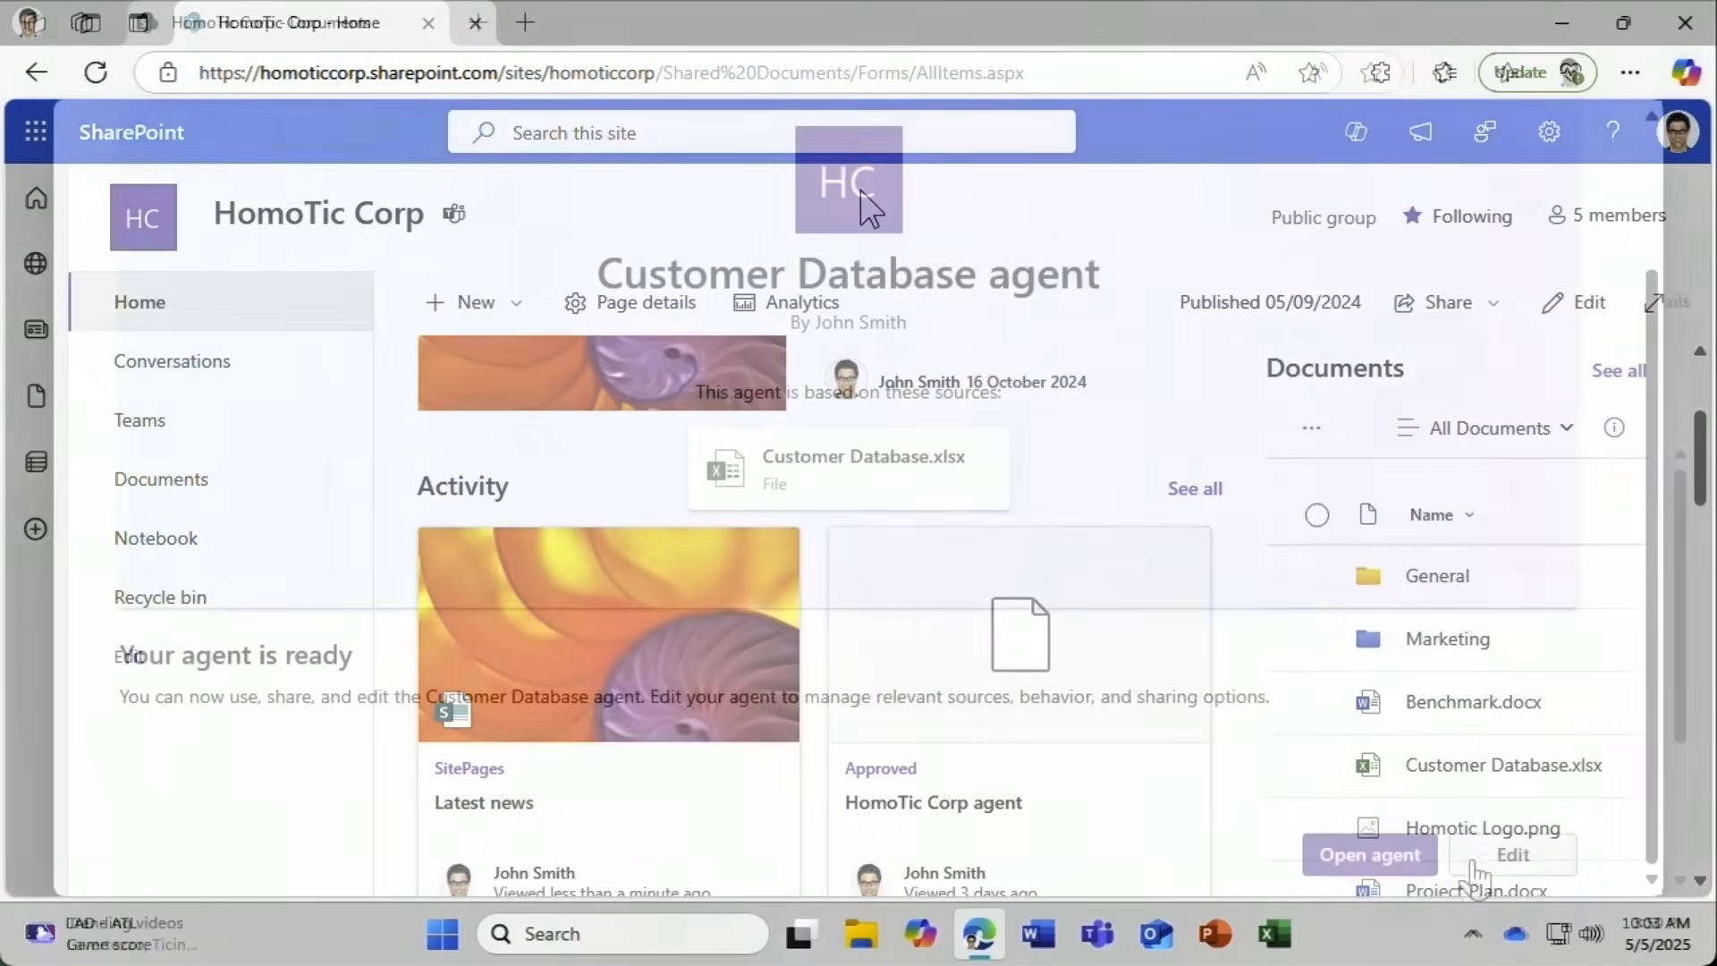
Choose Edit in the 'agent is ready' dialog to reopen the Customer Database agent's Create an agent form.
left_click(1483, 868)
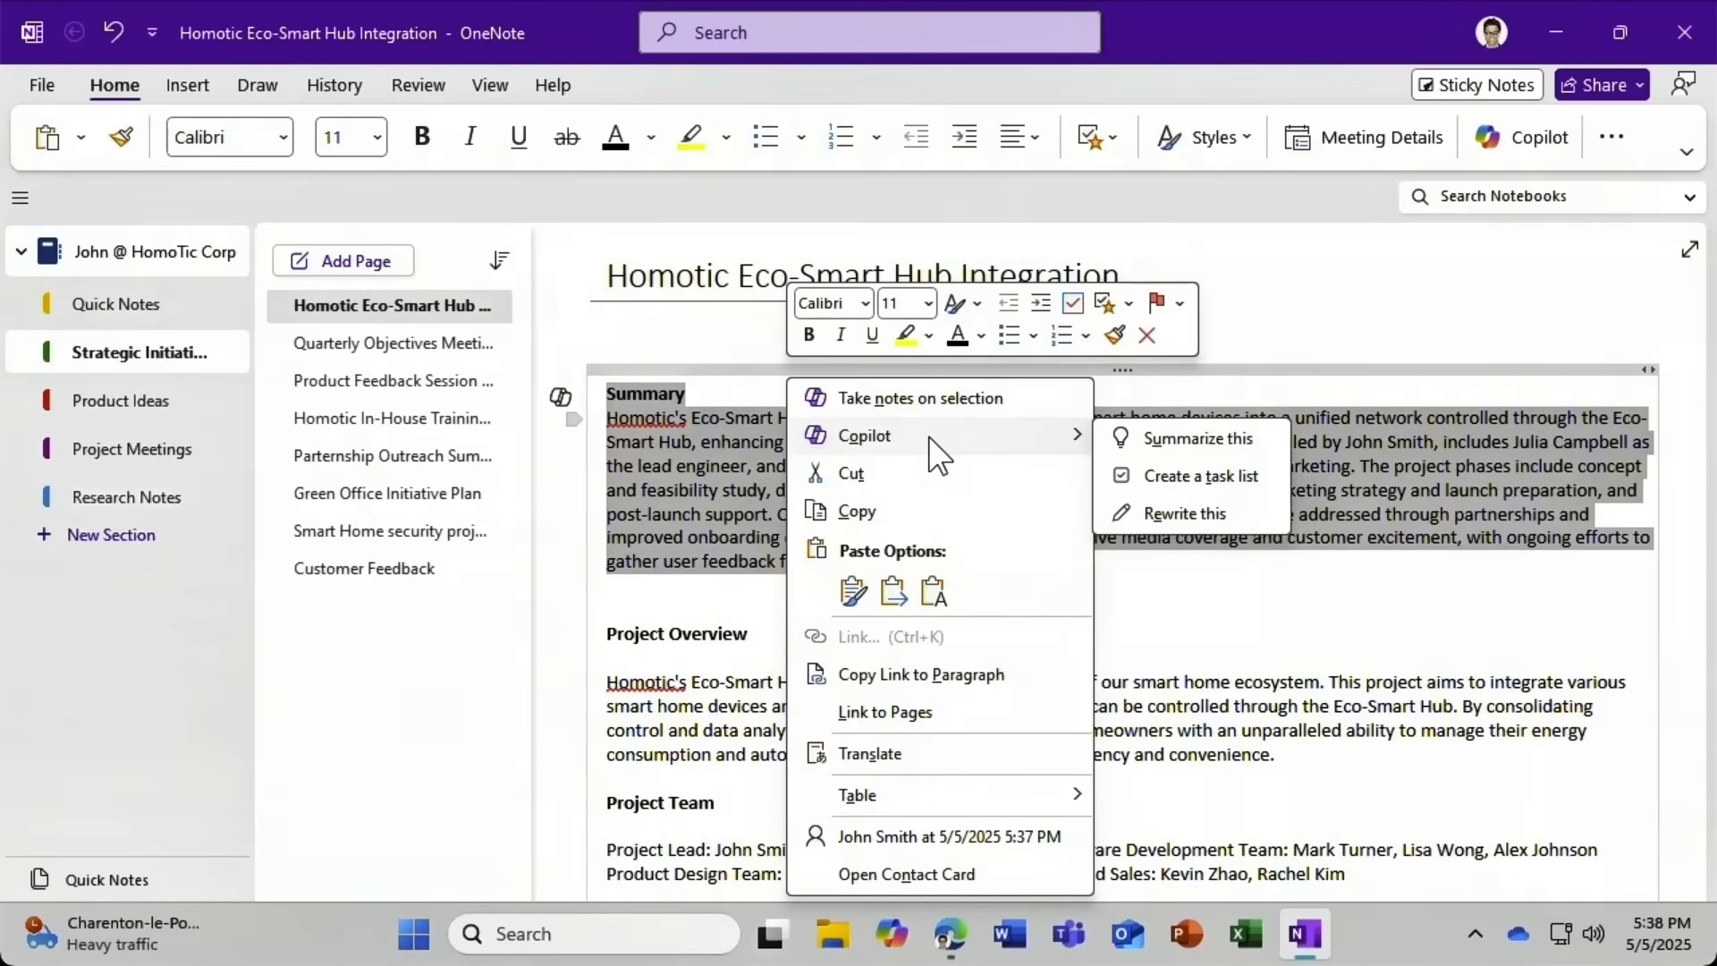
left_click(1156, 513)
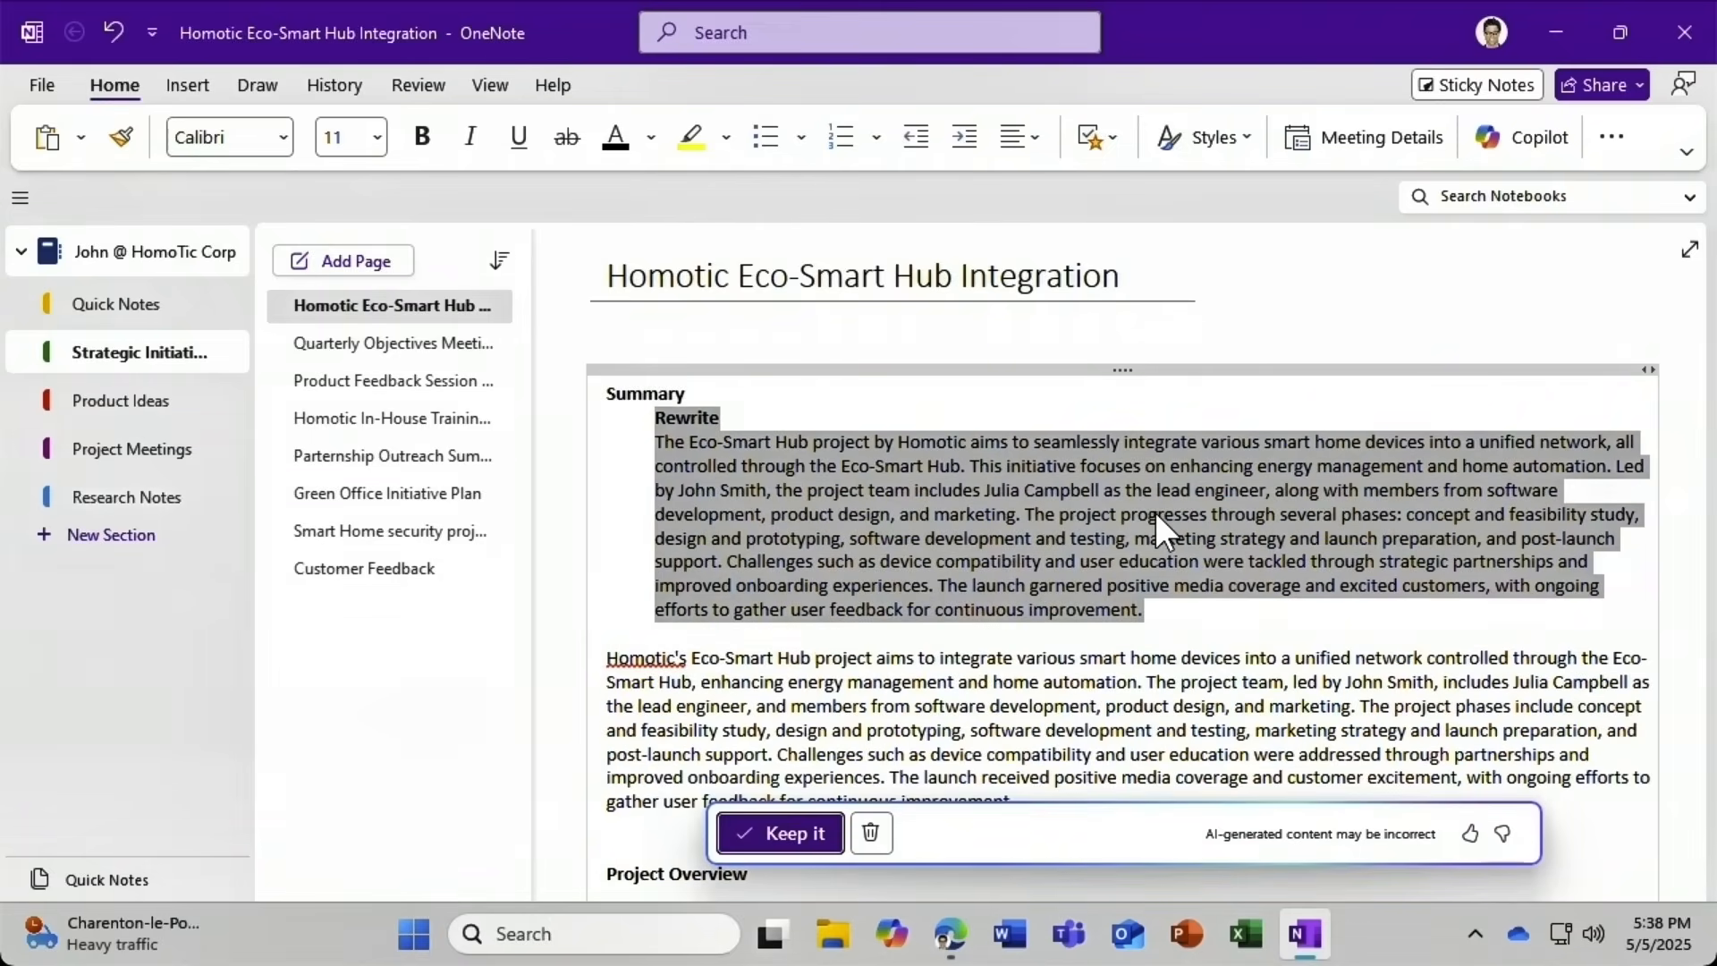
left_click(871, 833)
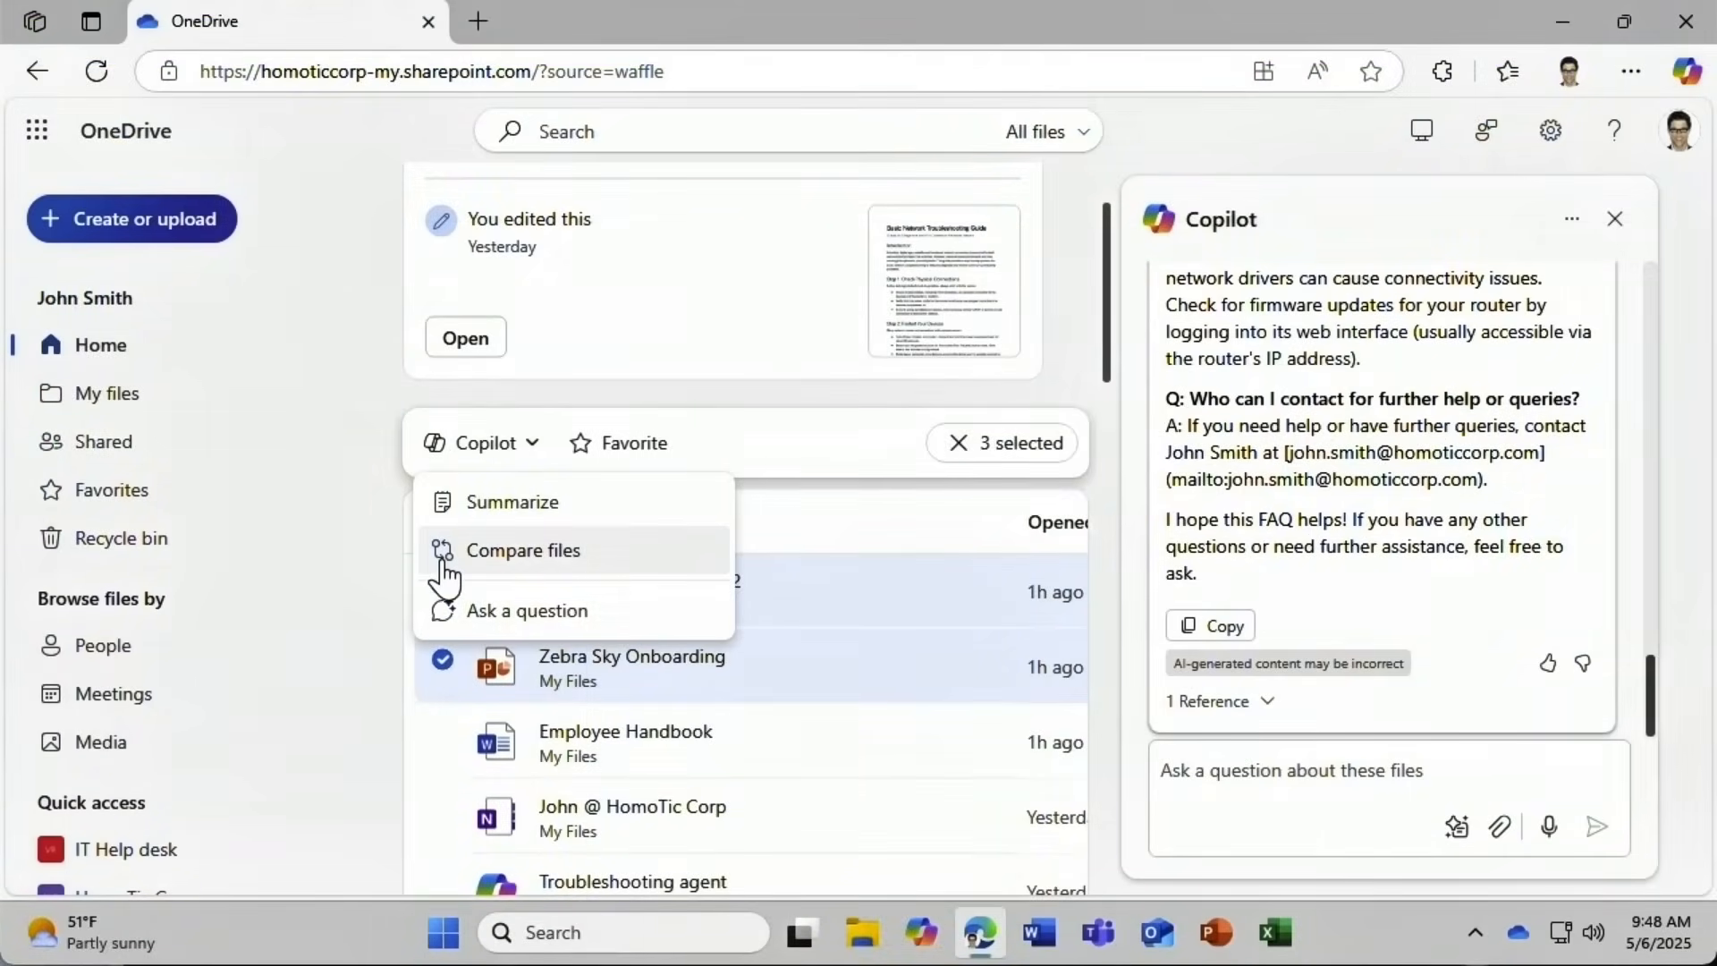
Run Copilot's Compare files on the three selected OneDrive files.
left_click(484, 559)
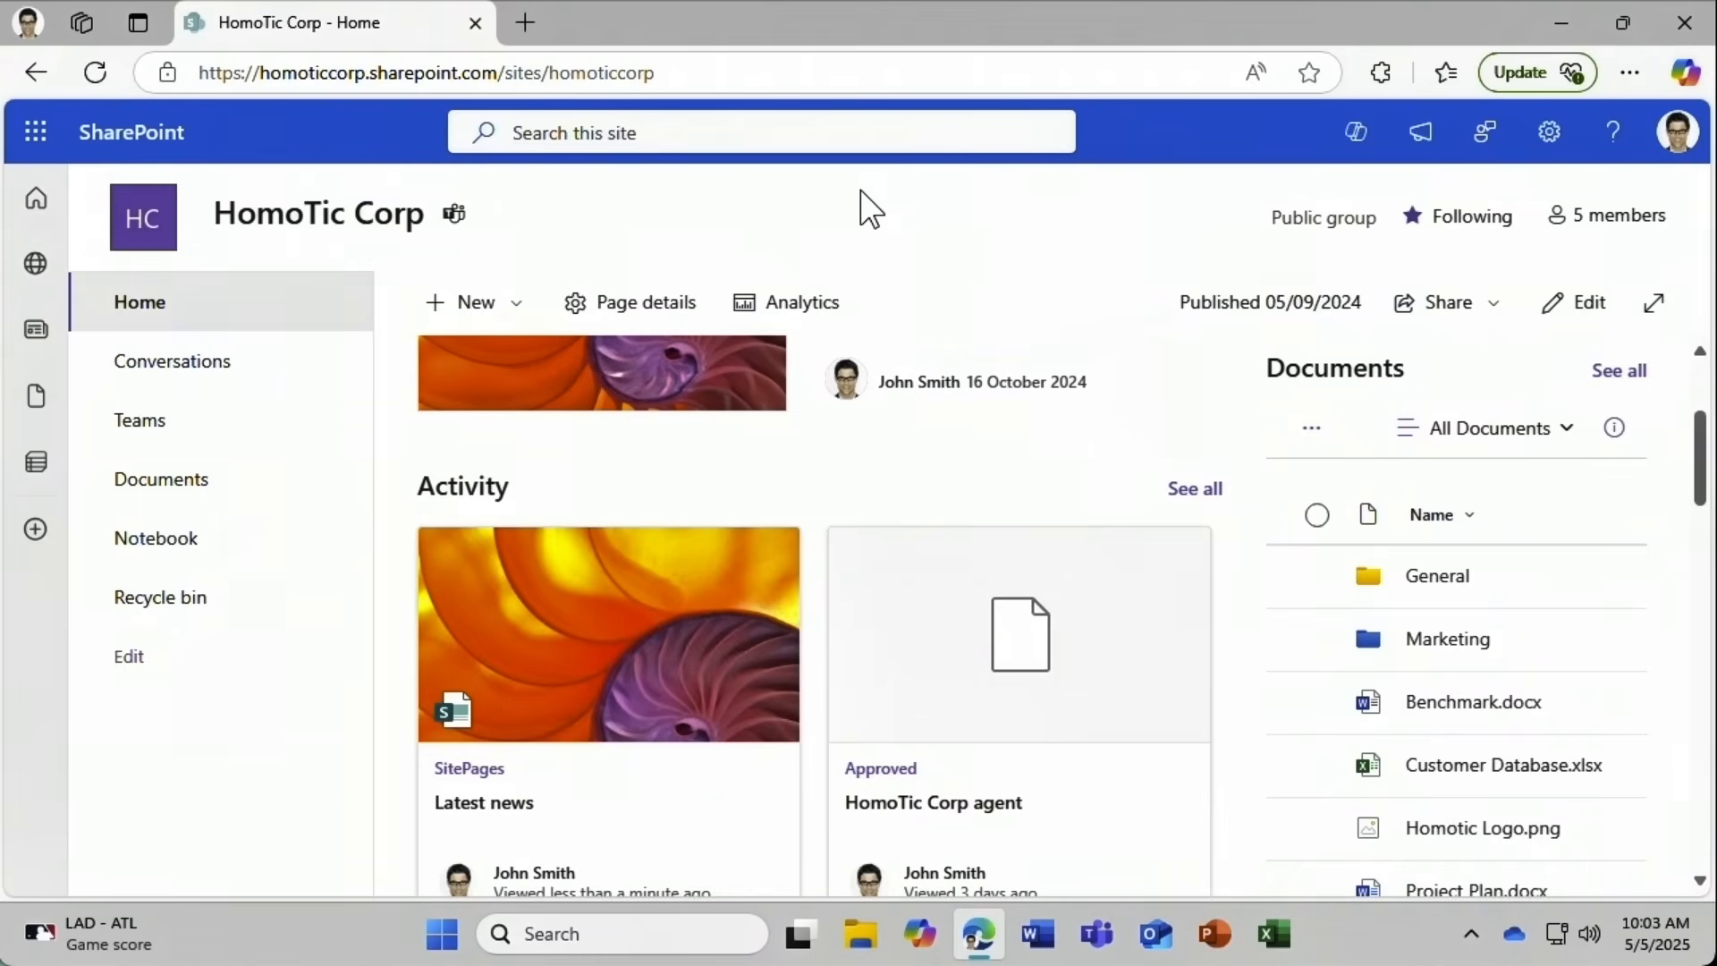
Start a Copilot page (Page, not news post) from the leadership team message template.
left_click(504, 329)
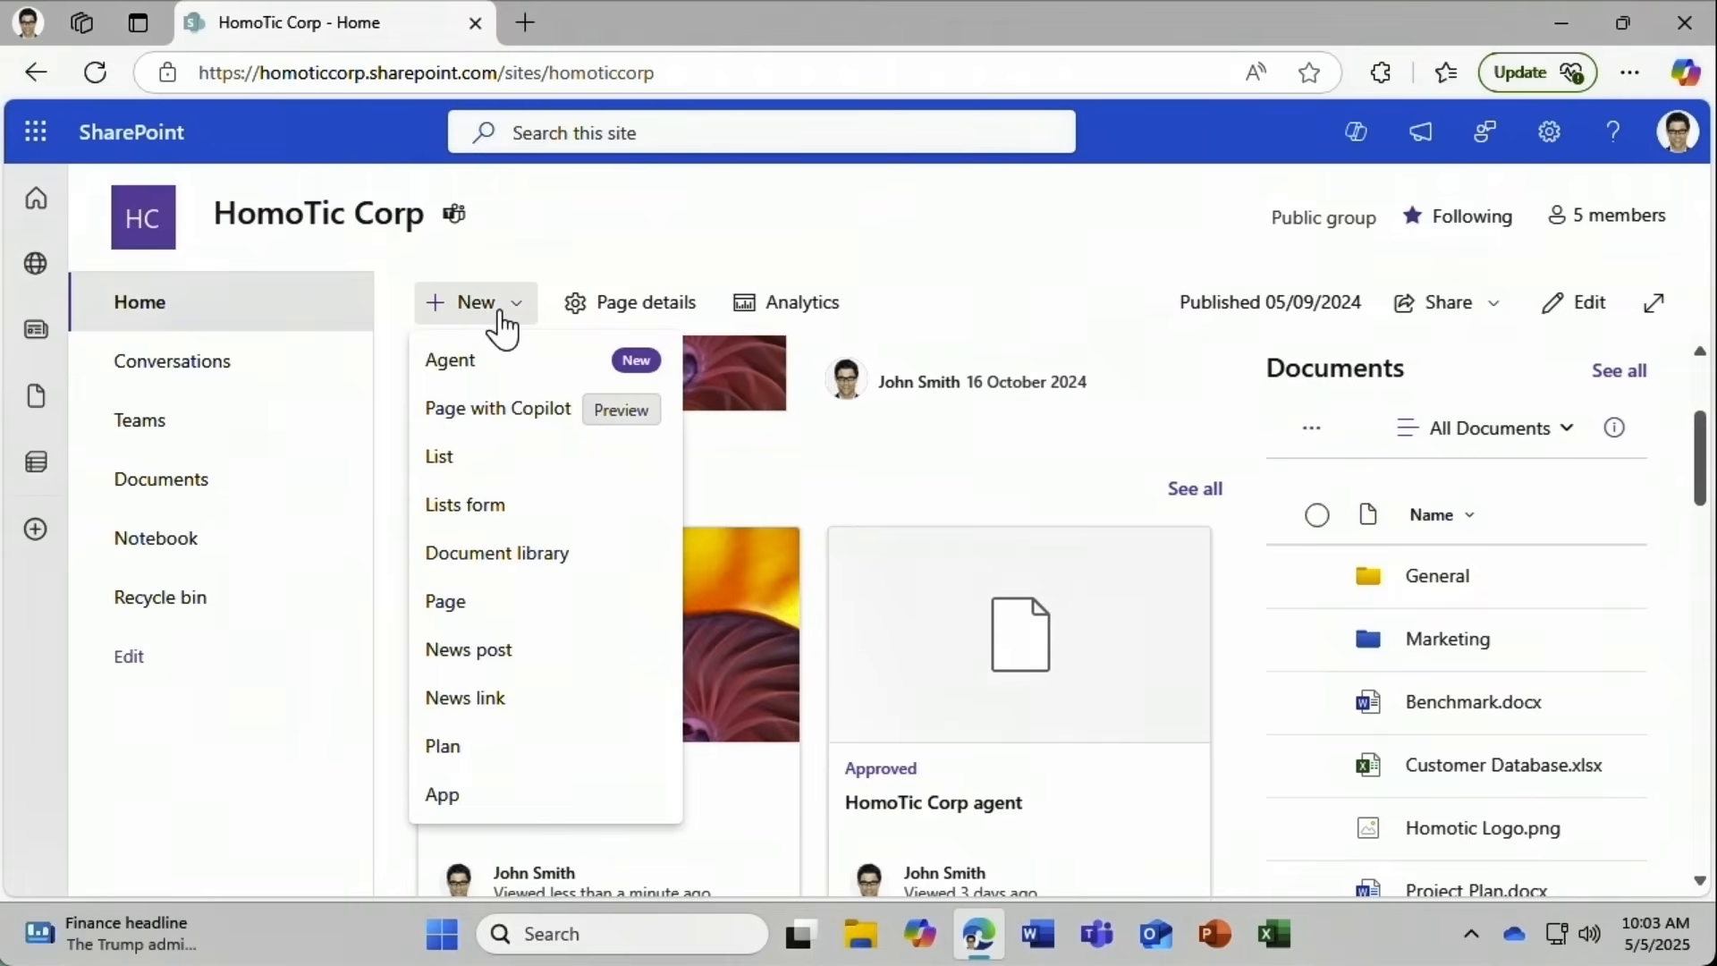
left_click(520, 413)
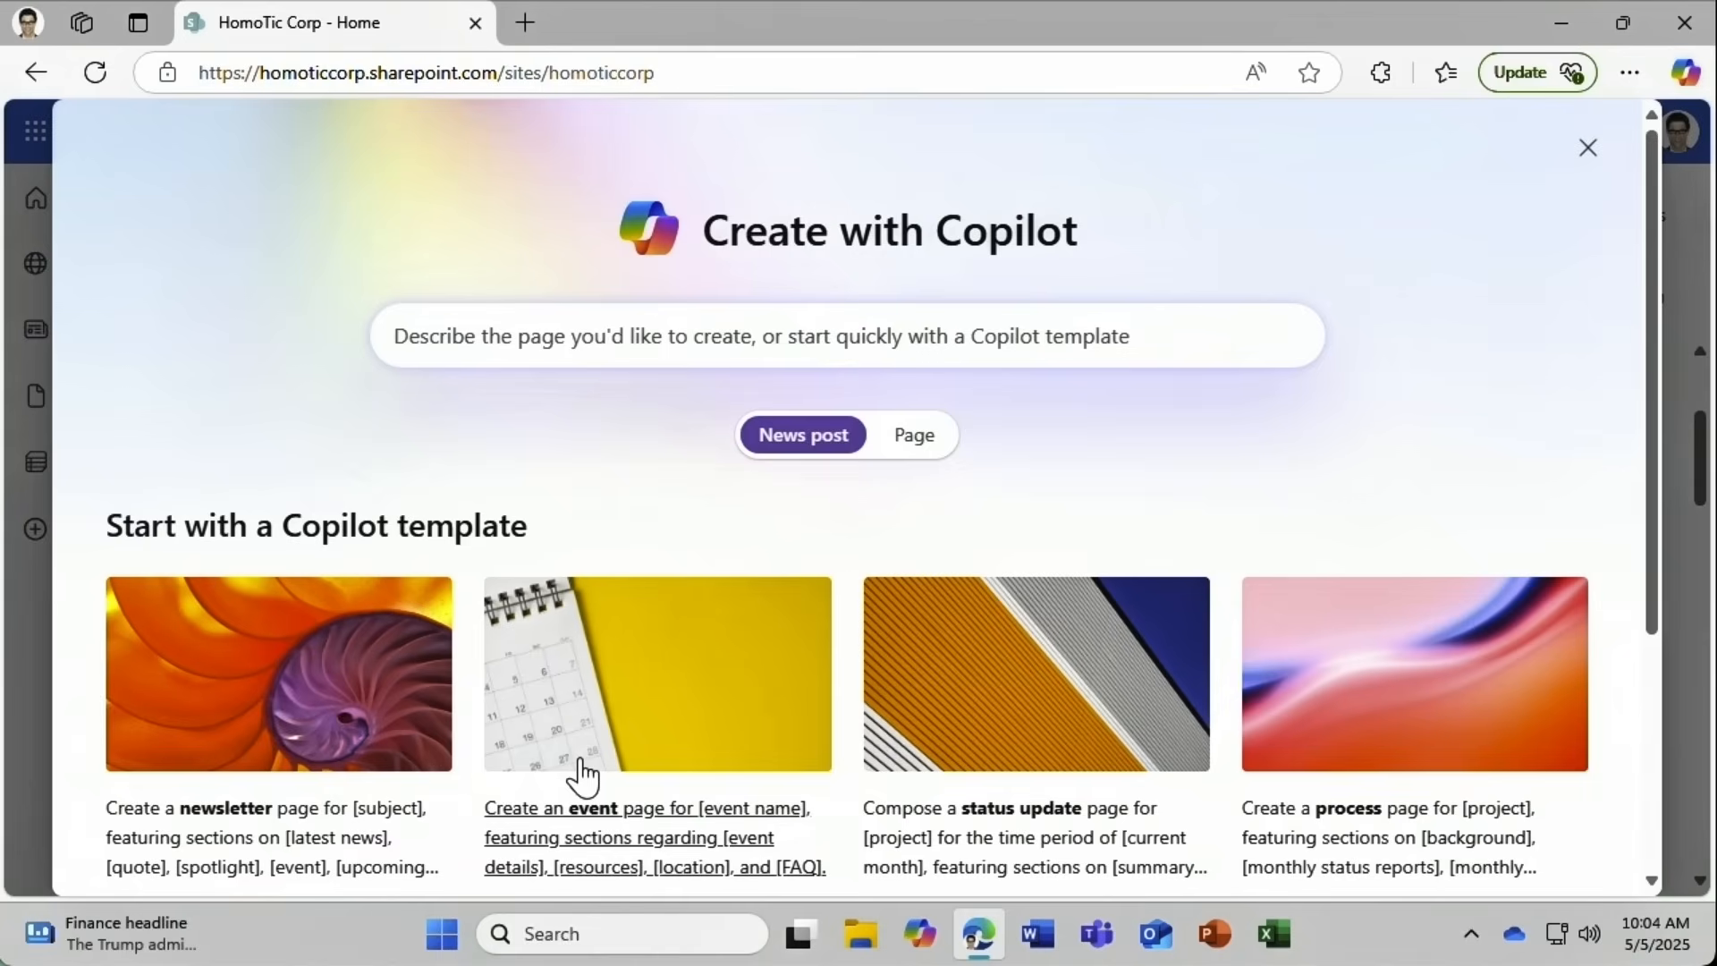
left_click(917, 437)
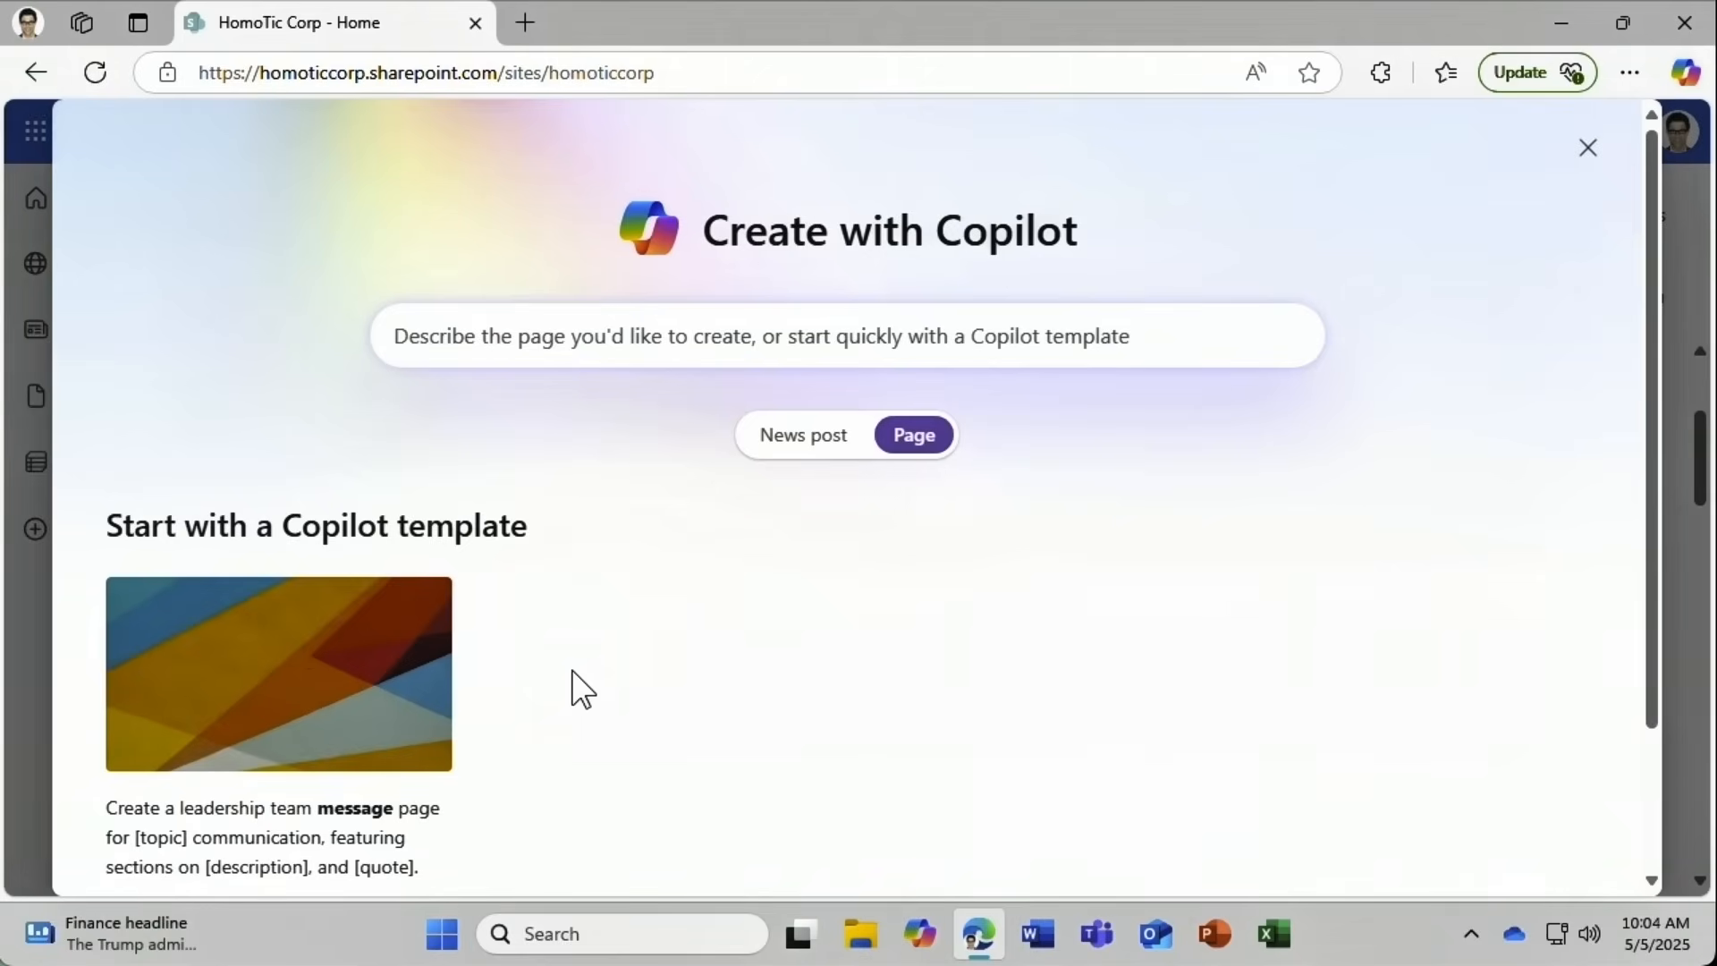
left_click(405, 697)
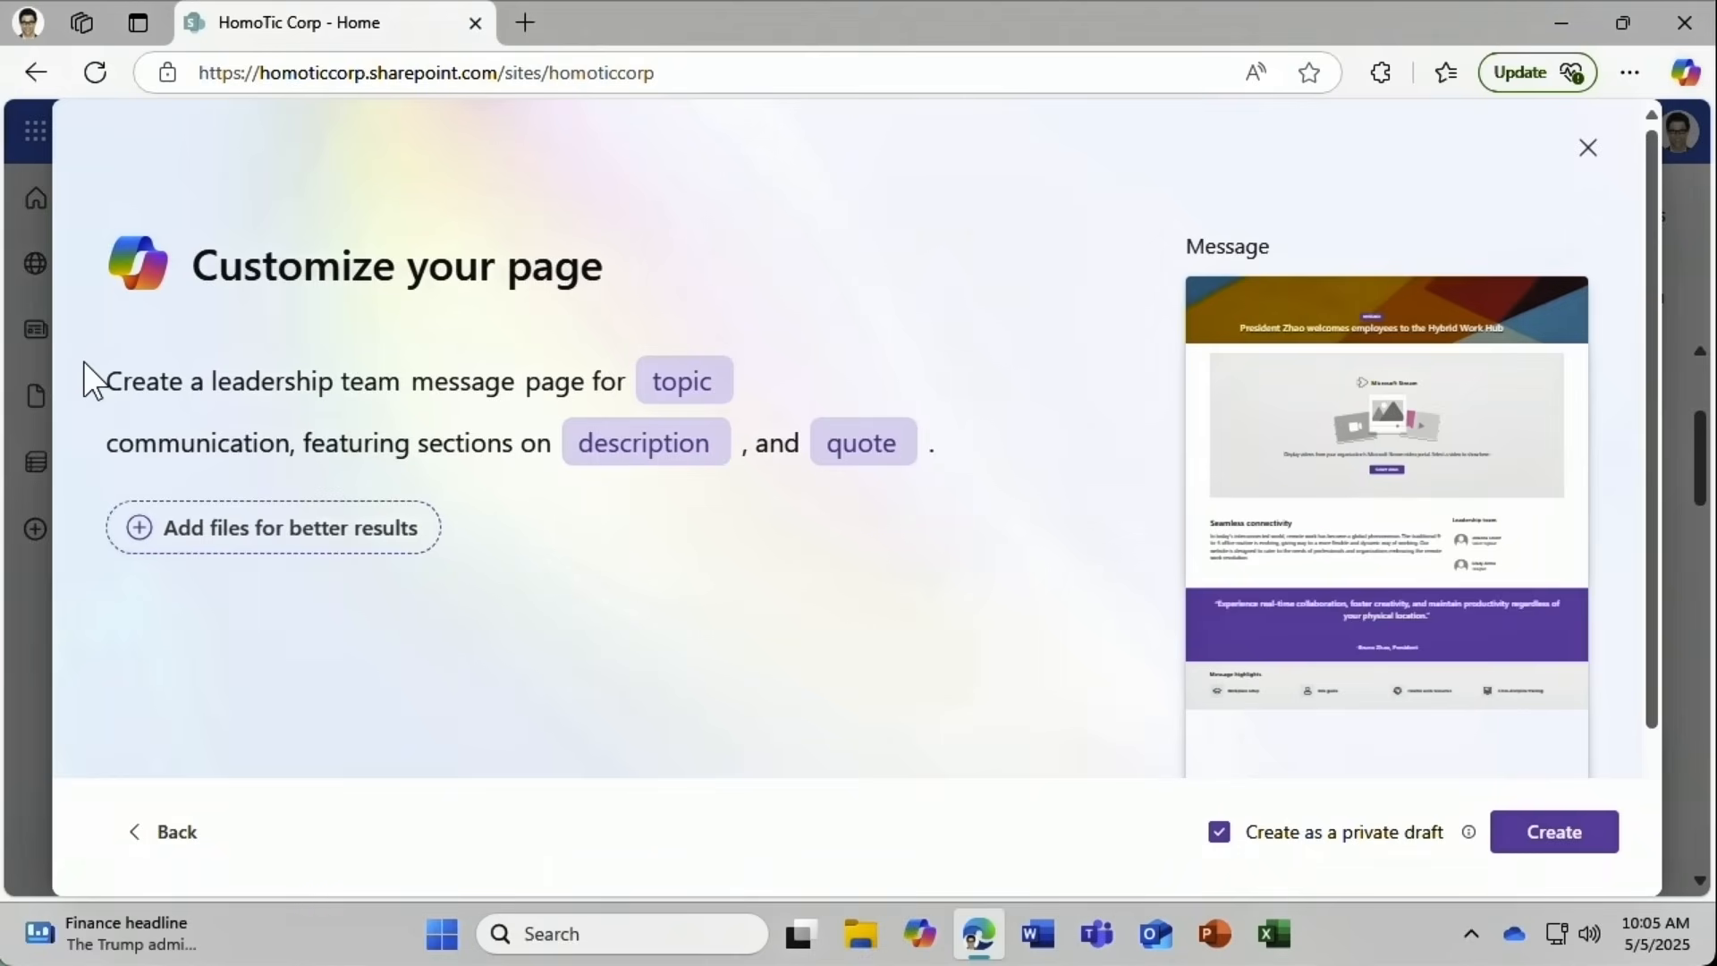
Set the page topic to vision, with insight and inspiration as the two sections.
left_click(673, 386)
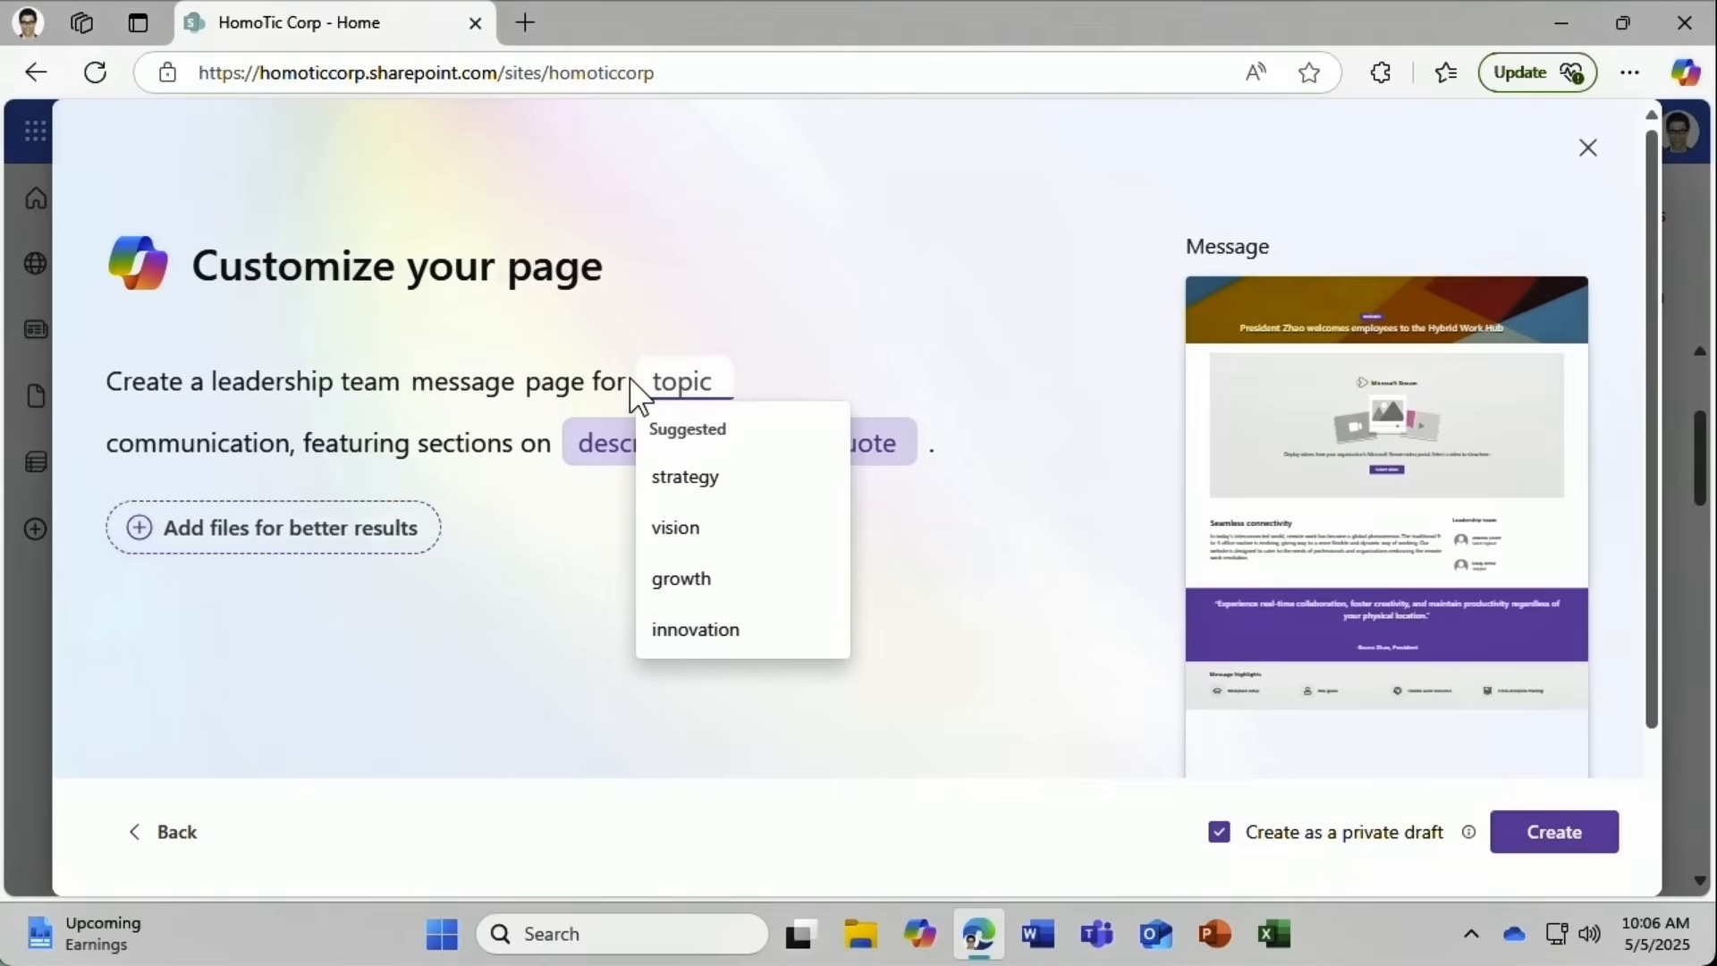
left_click(654, 535)
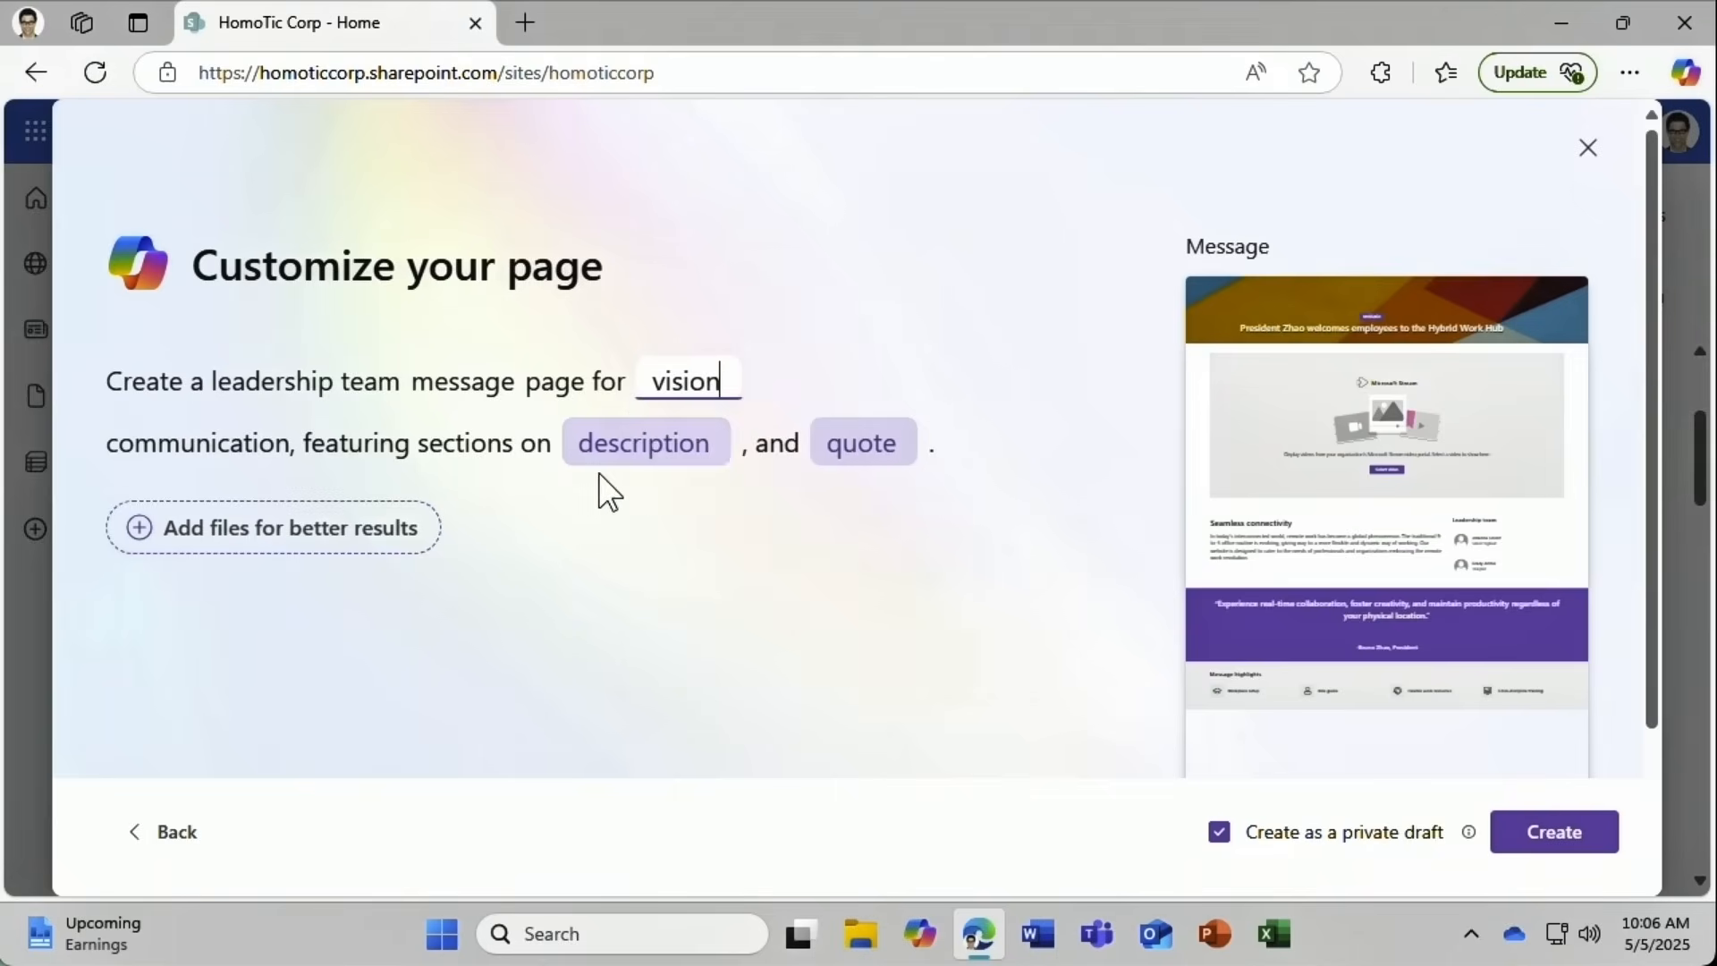
left_click(582, 446)
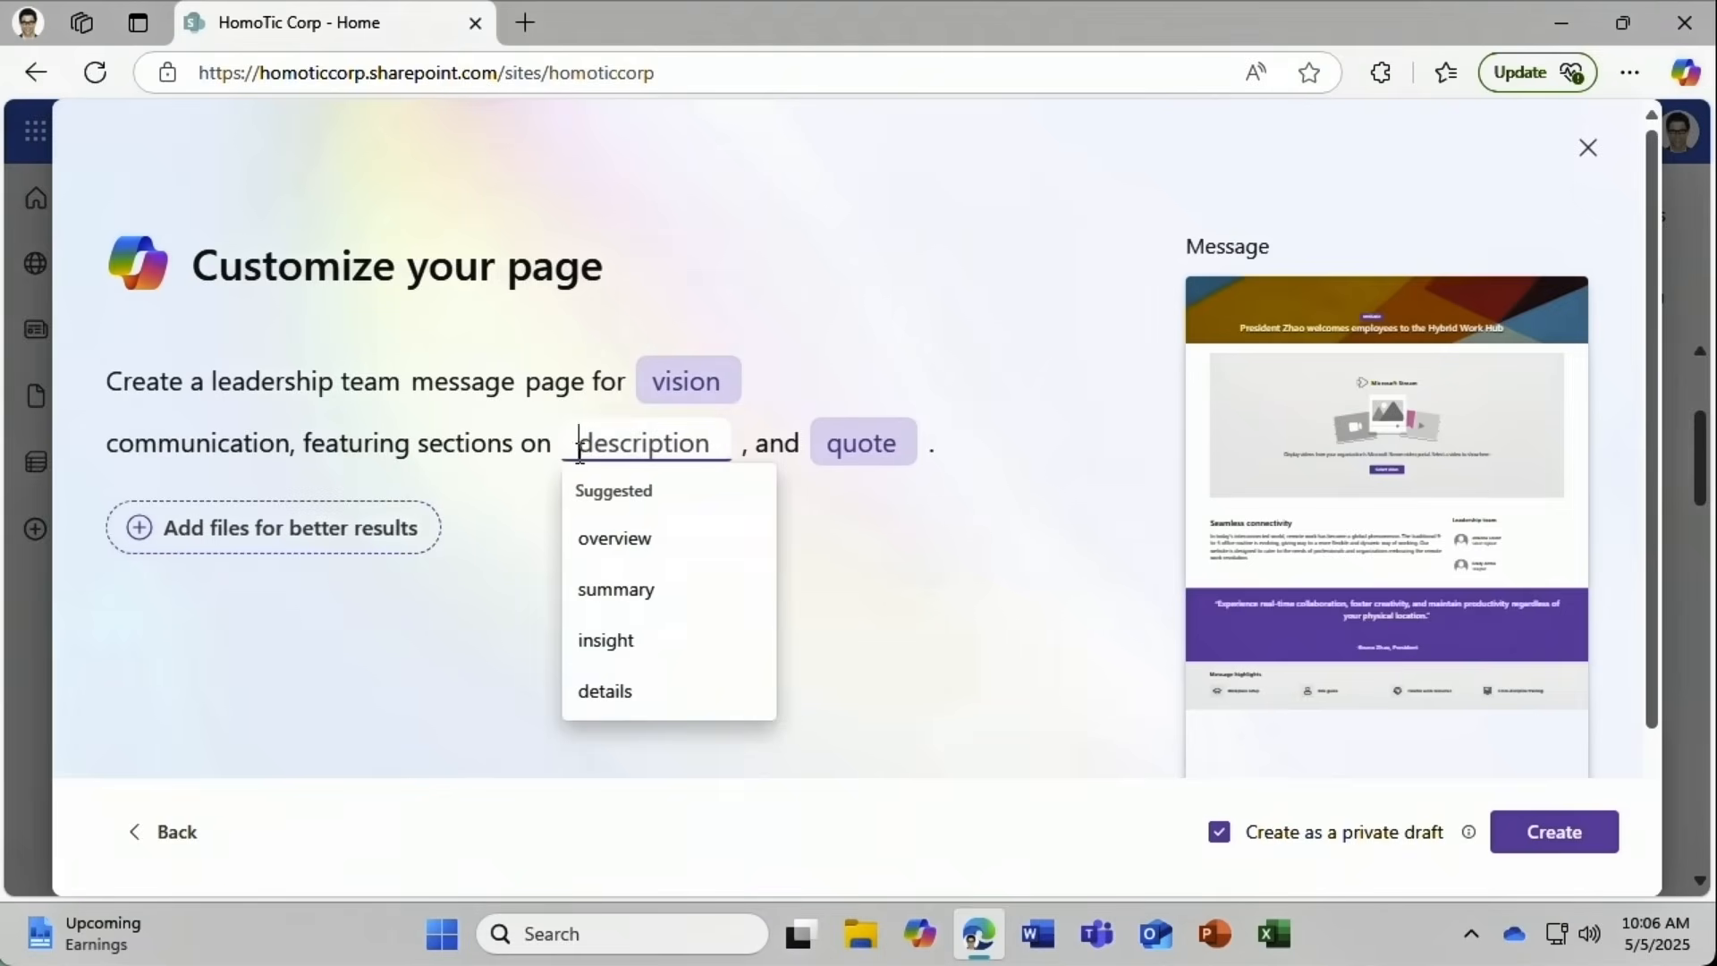
left_click(588, 644)
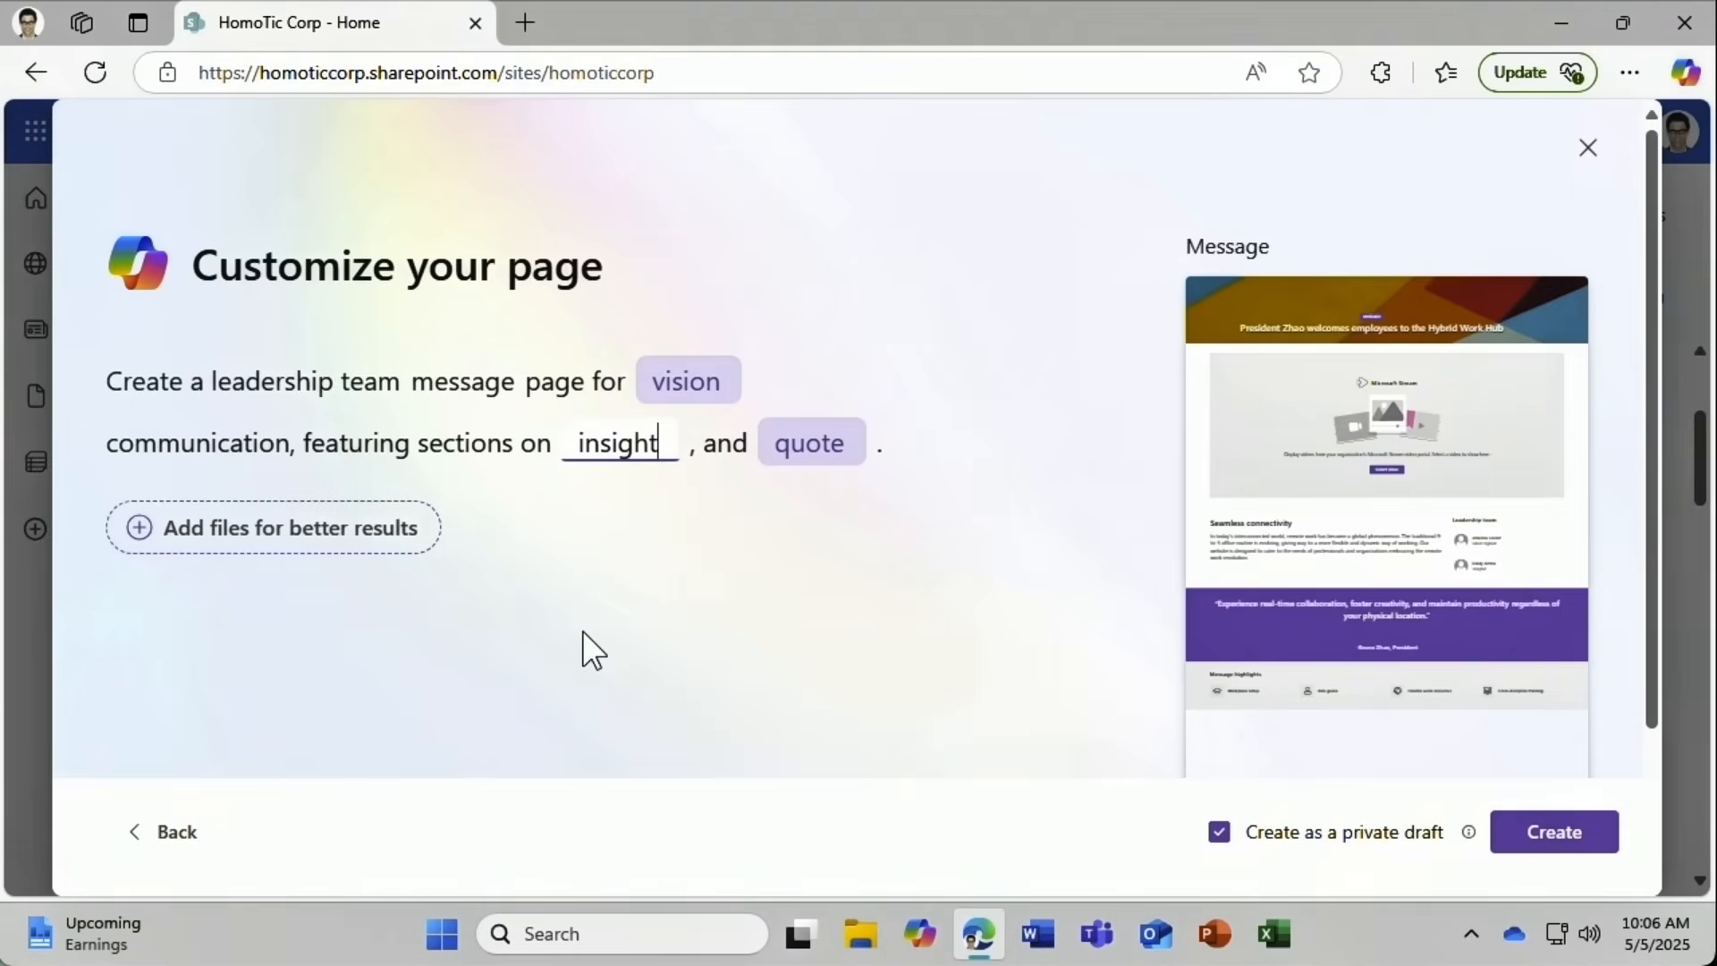
left_click(794, 442)
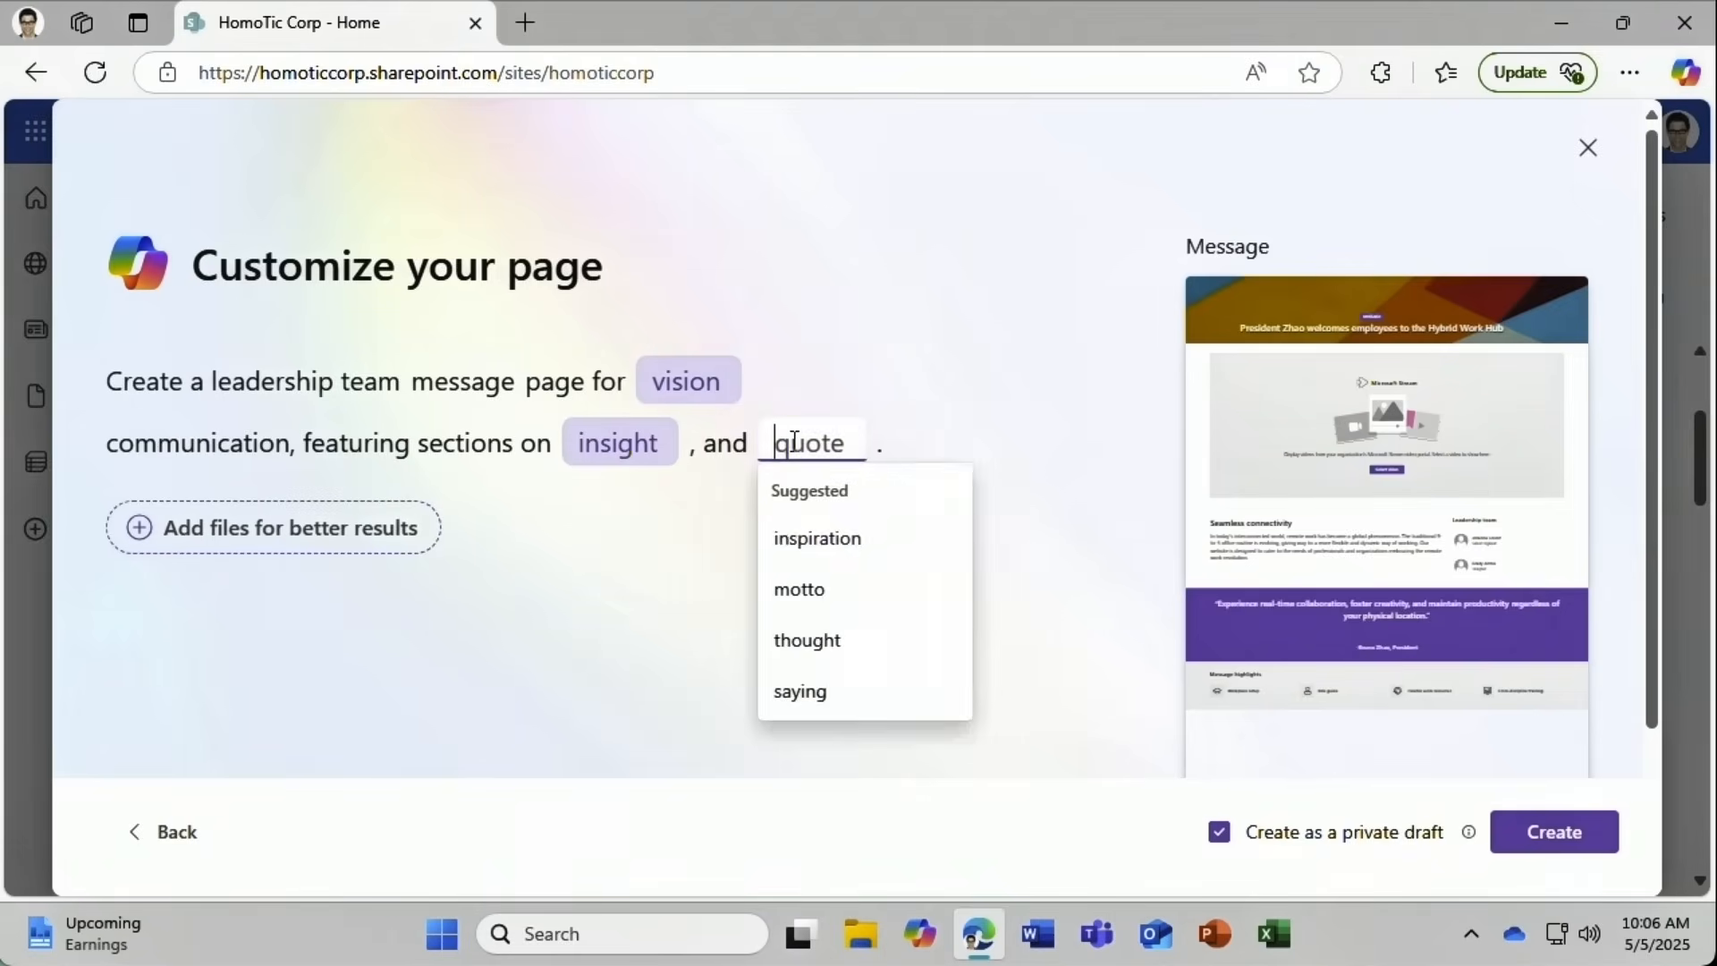
left_click(780, 544)
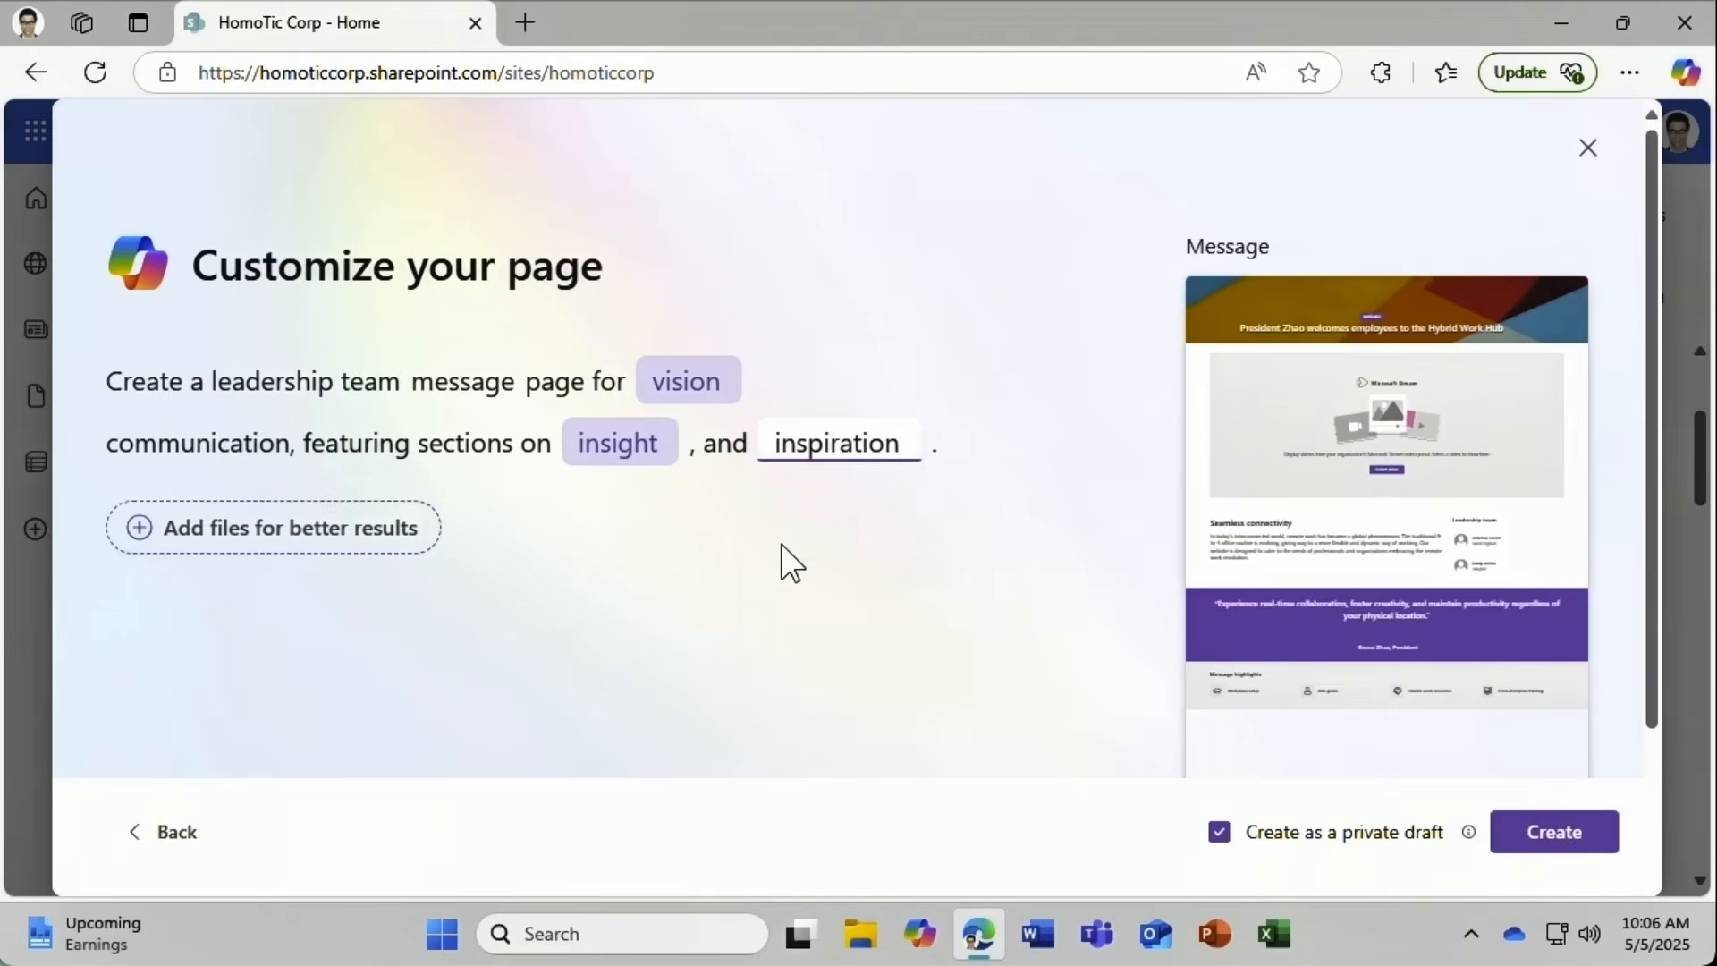
Attach Vision Statement.docx as a reference and generate the page.
left_click(162, 529)
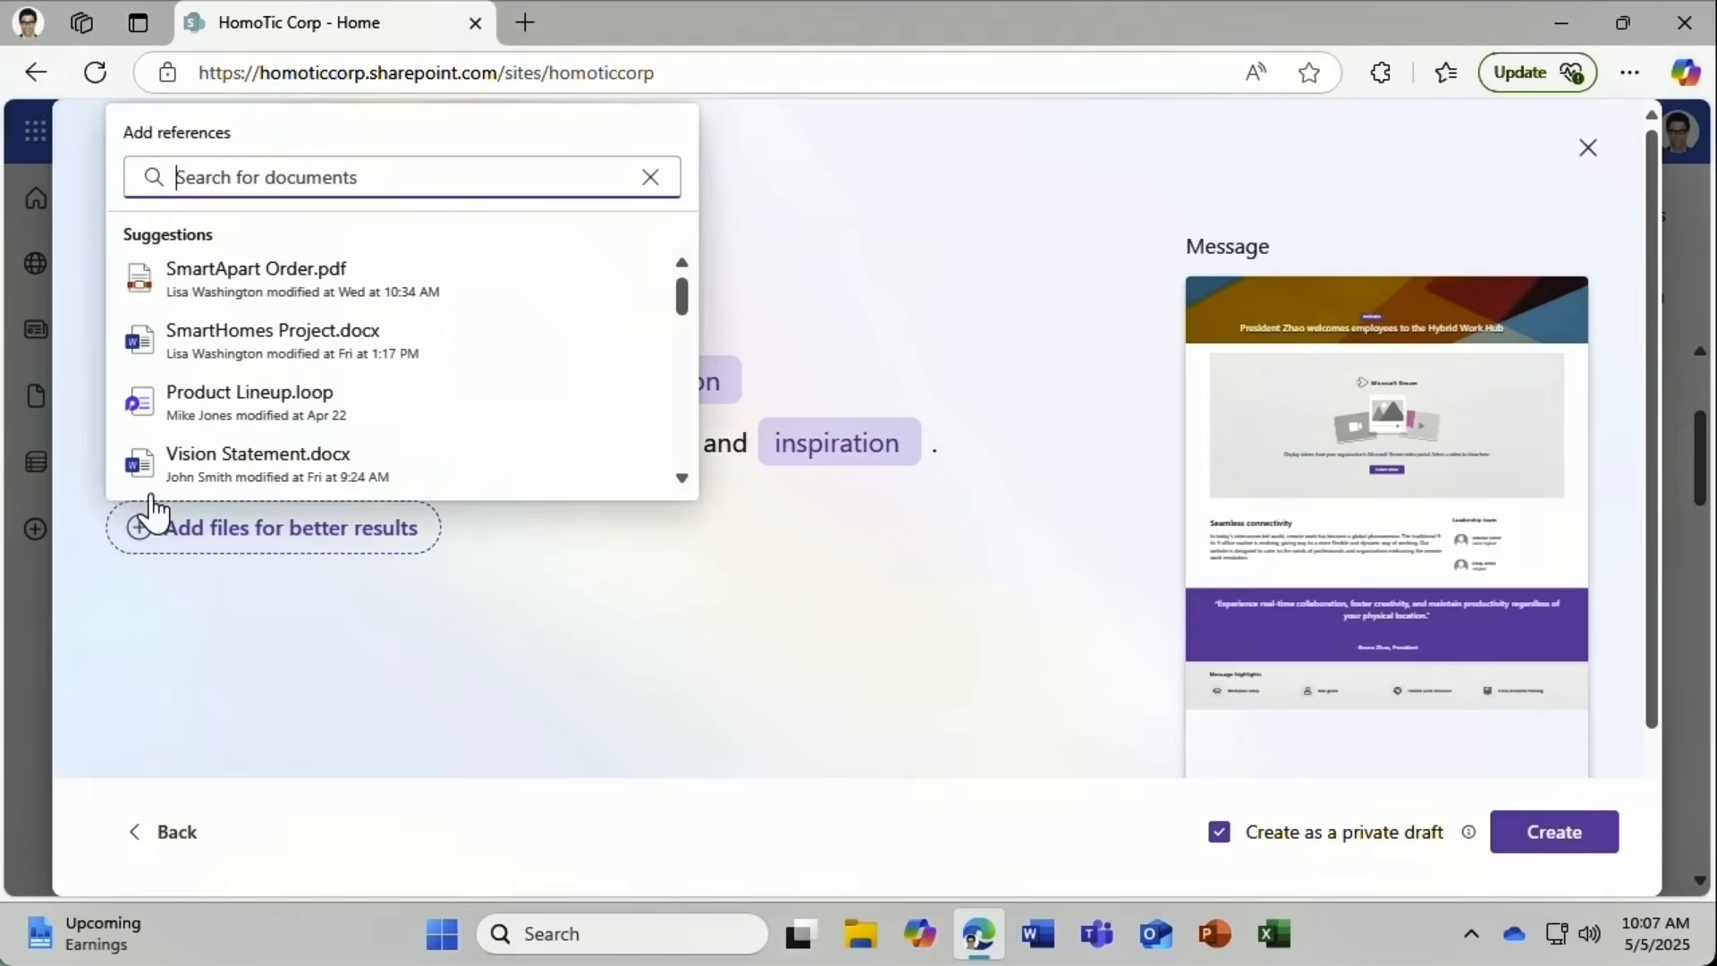
left_click(119, 474)
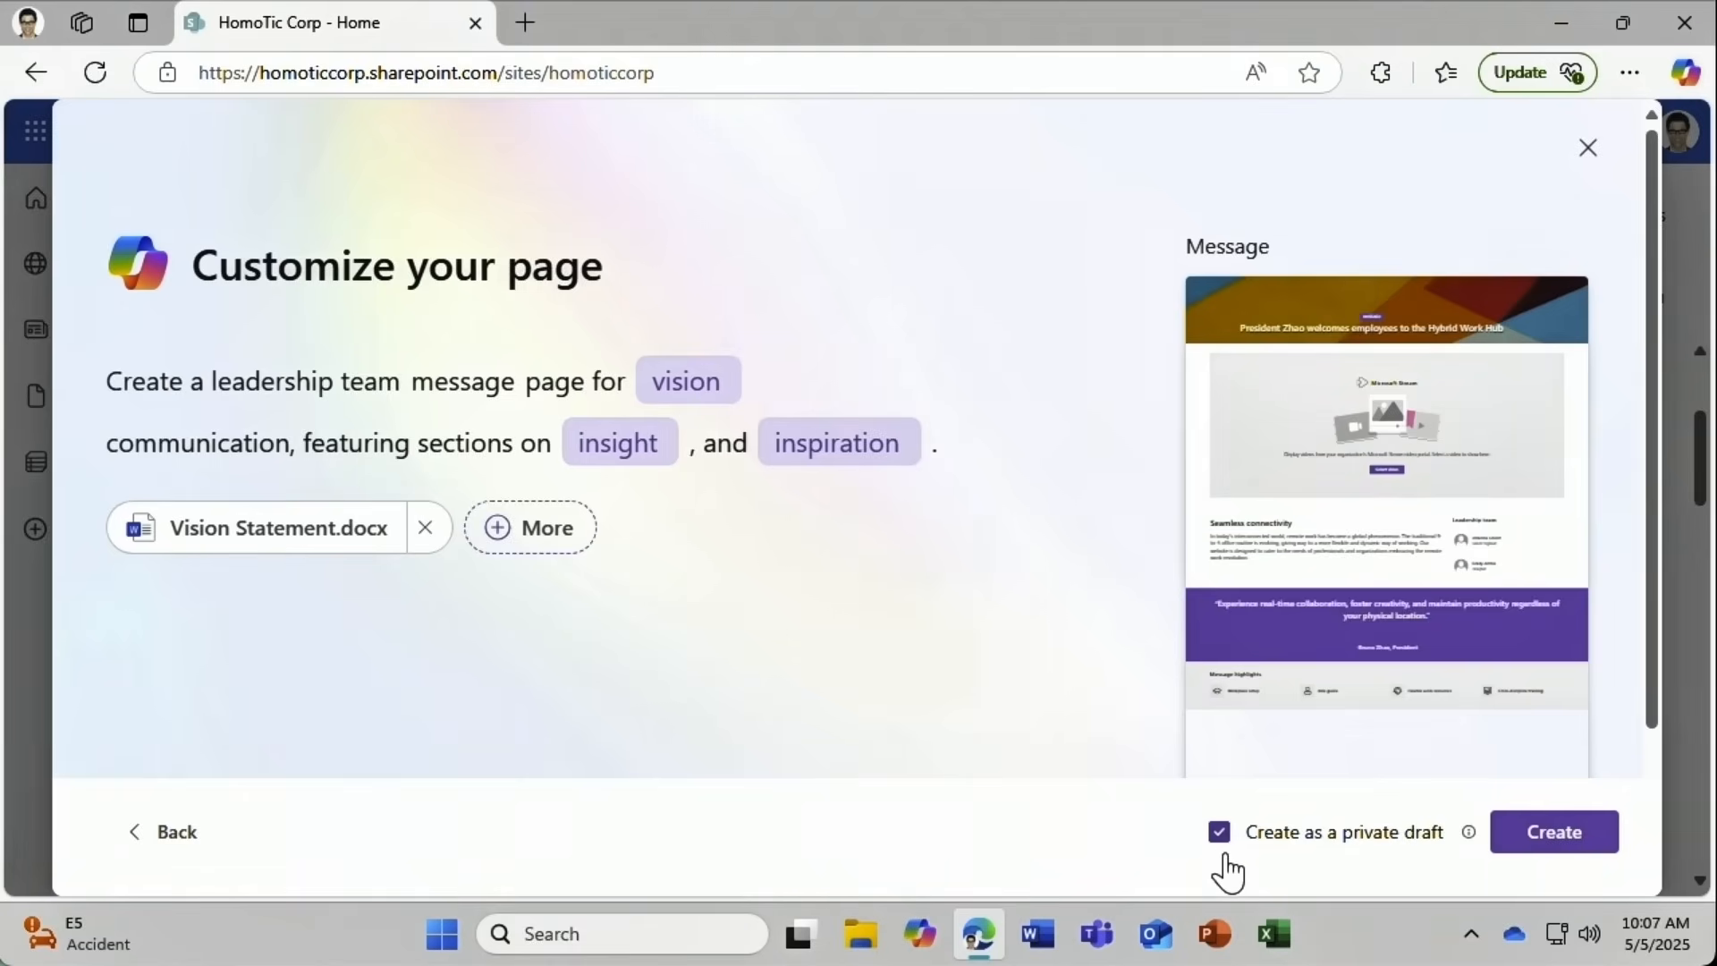
left_click(1537, 845)
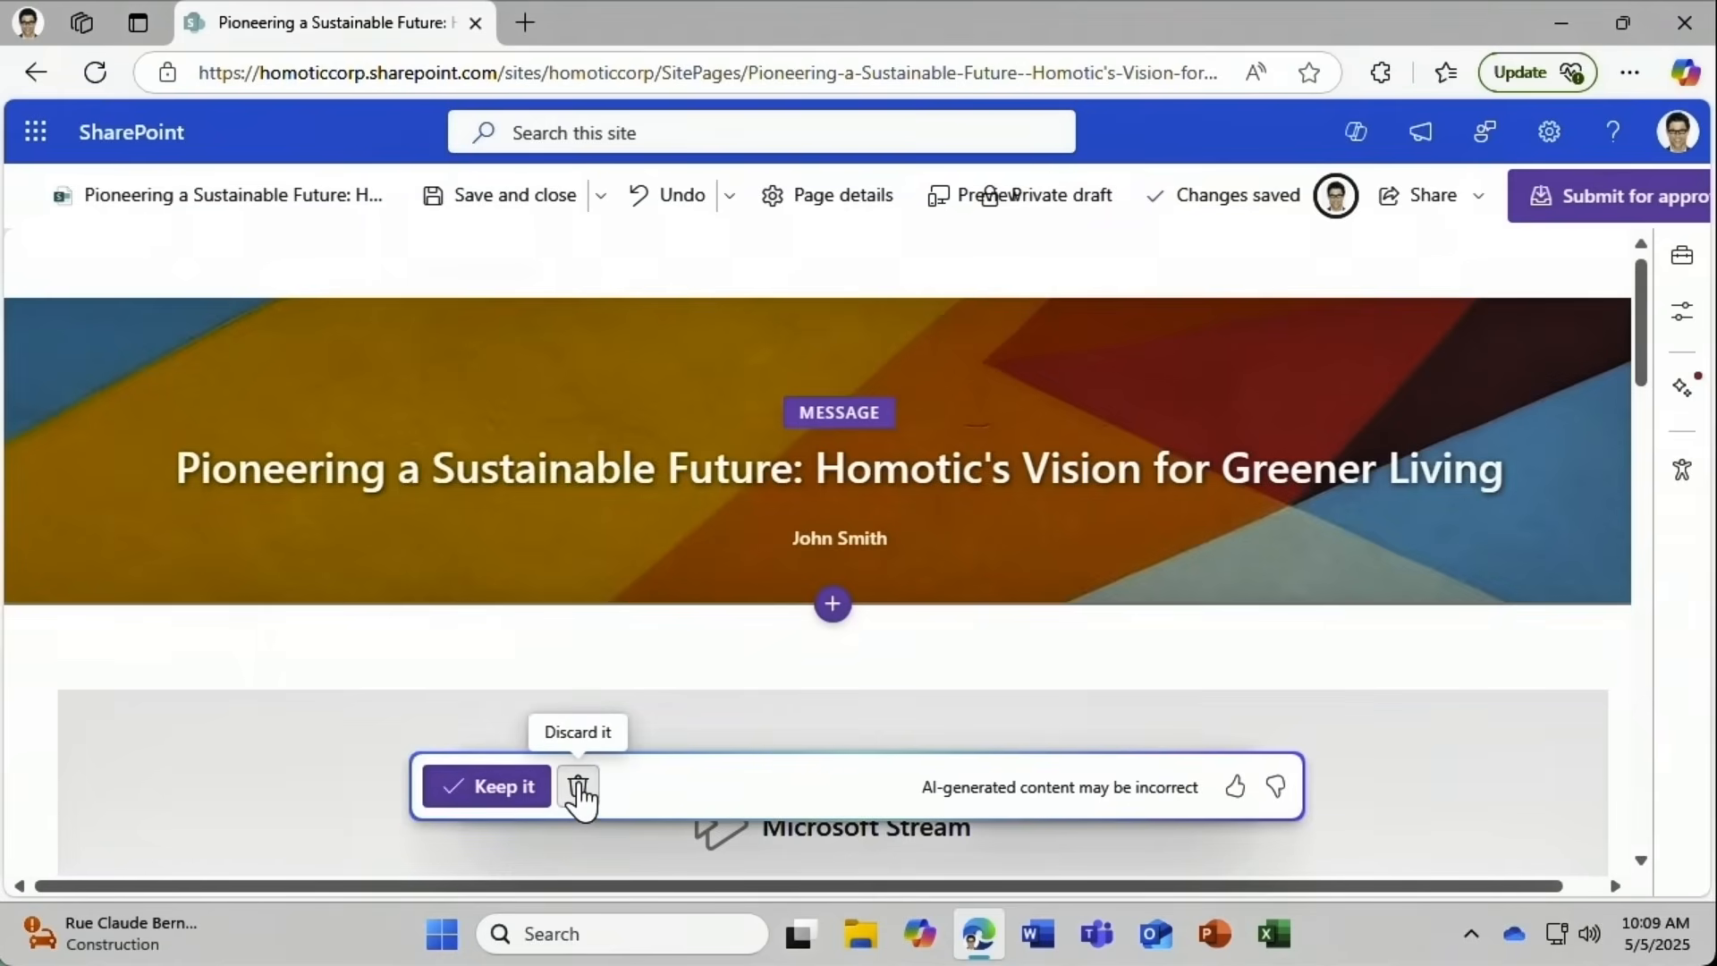
Keep the generated 'Pioneering a Sustainable Future' content, then save and close the page.
left_click(508, 788)
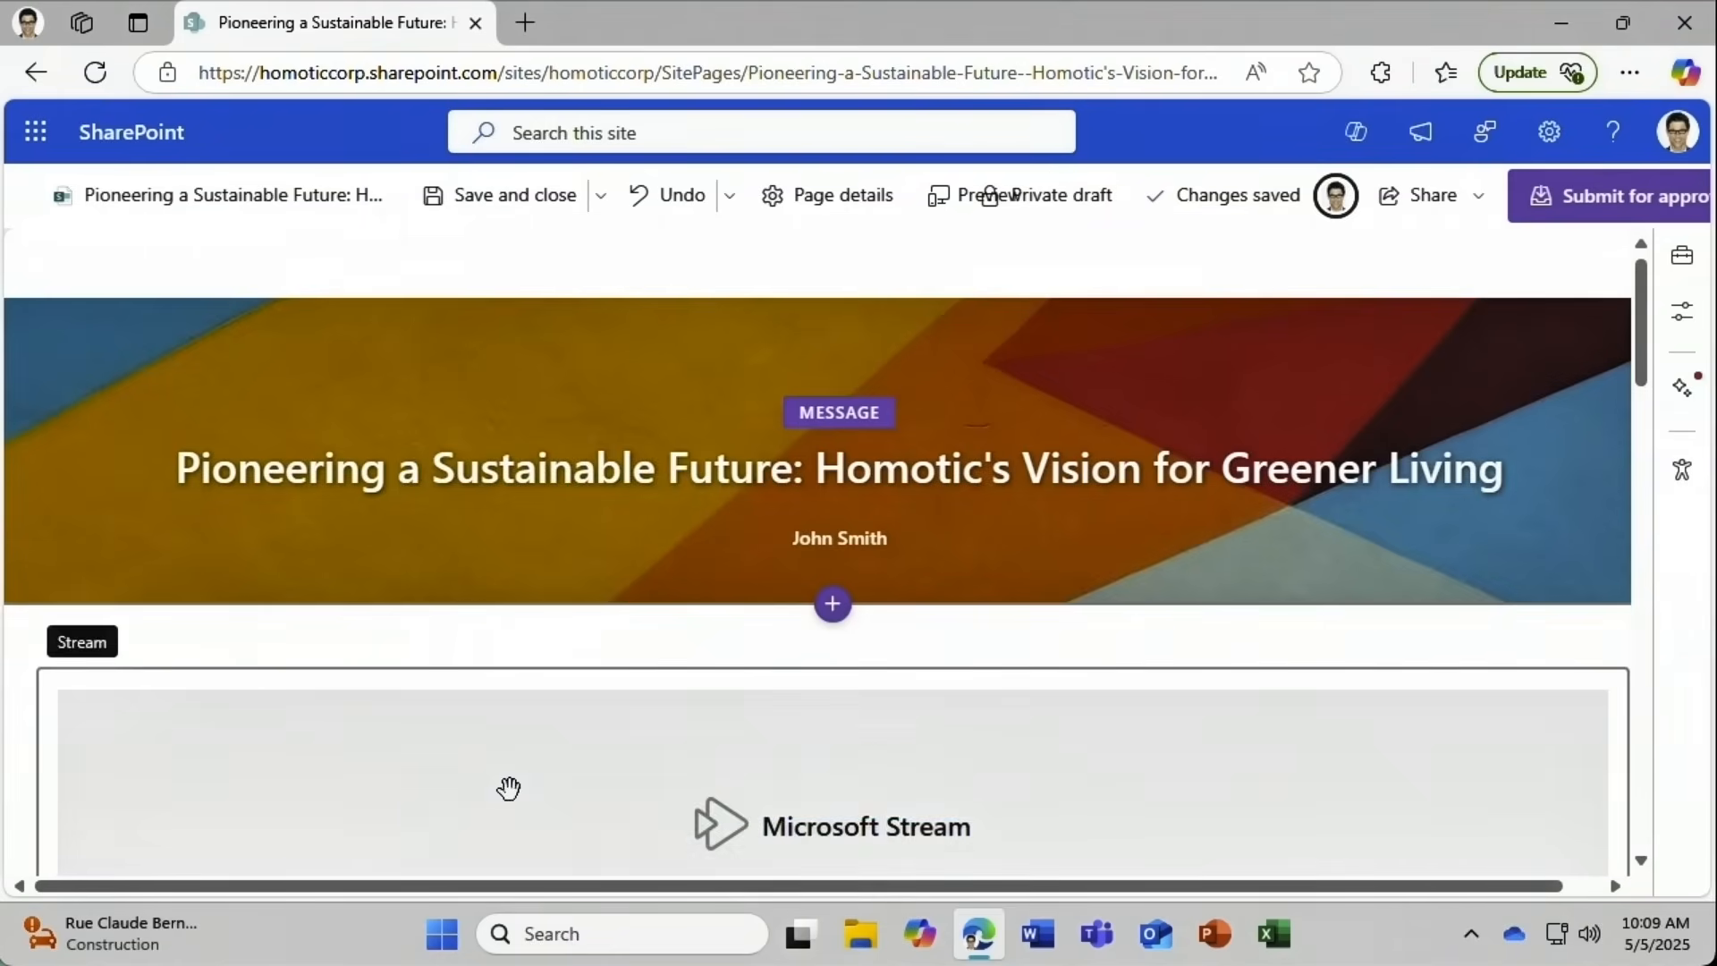
left_click(492, 197)
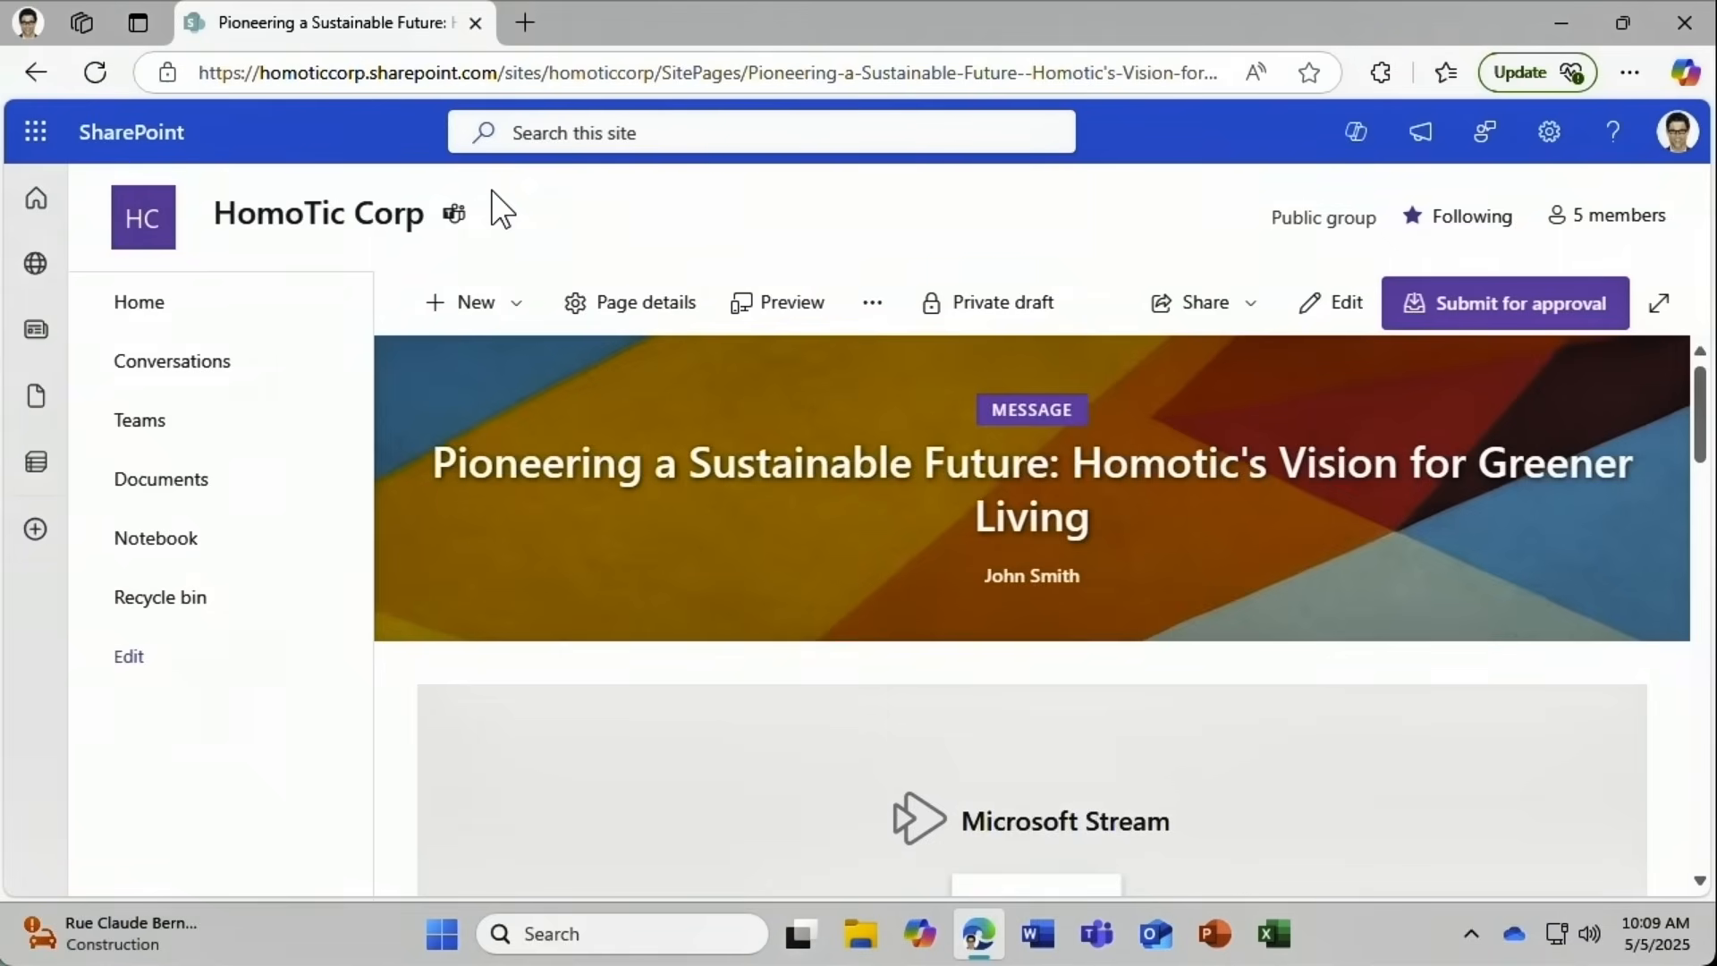
Open a free-form Copilot Page prompt, refresh the suggested prompts, and place the cursor in the description.
left_click(461, 304)
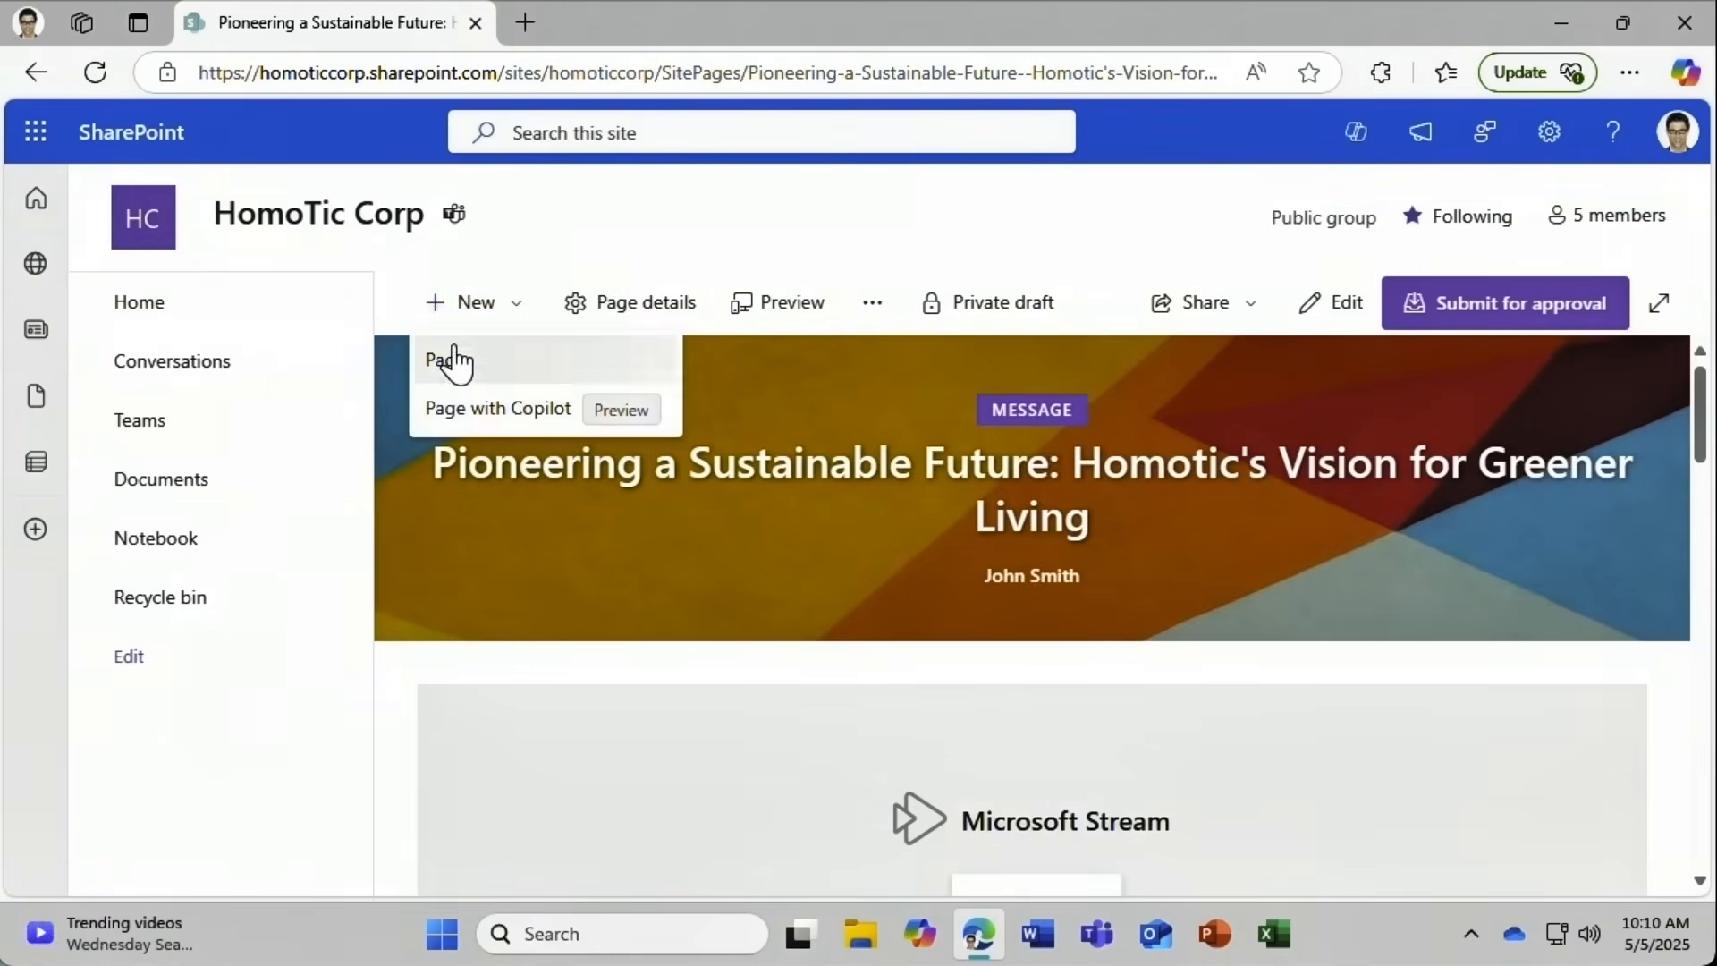
left_click(440, 411)
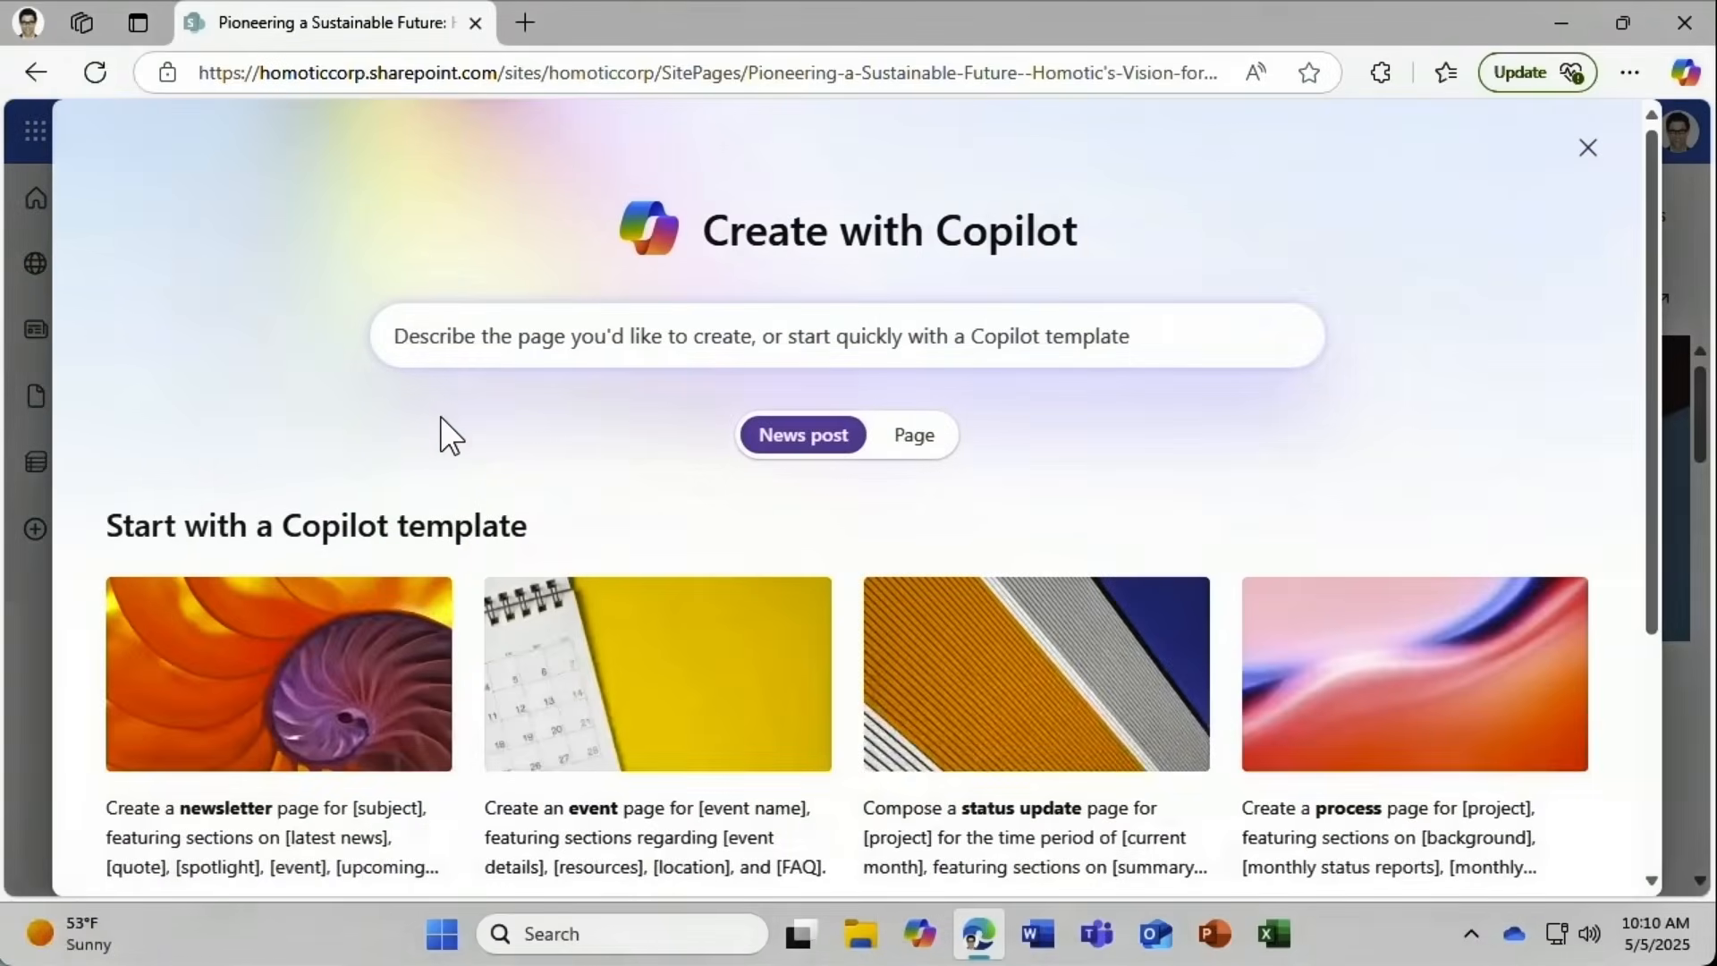
left_click(405, 340)
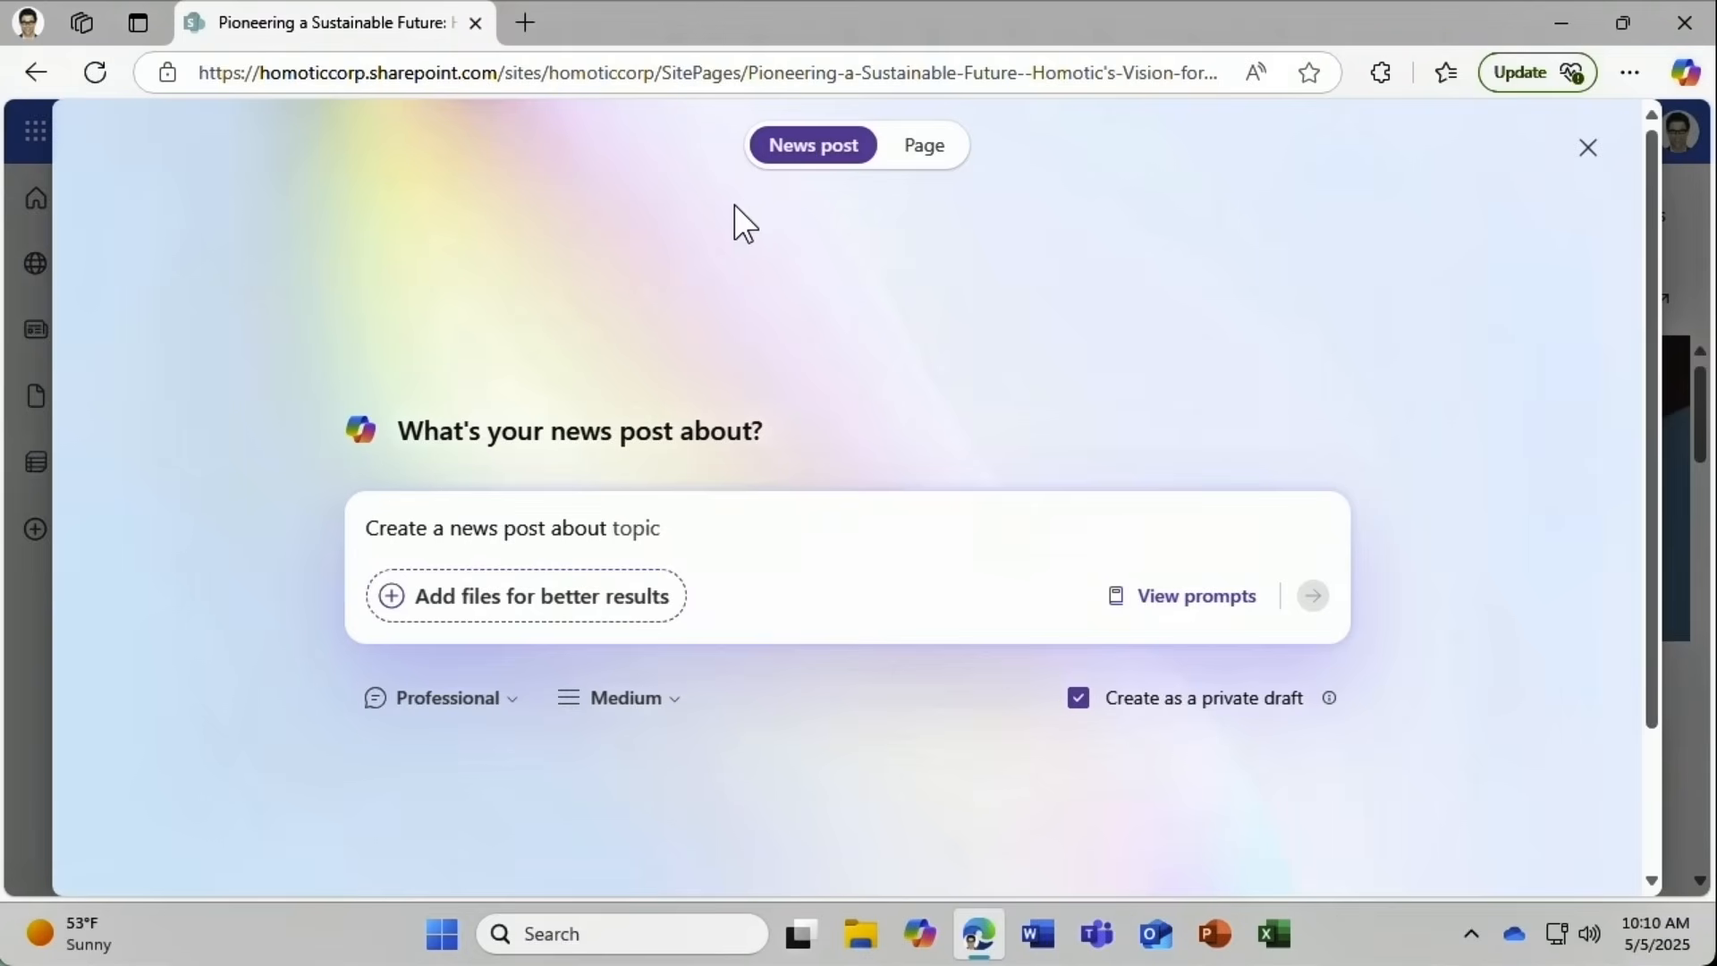
left_click(925, 148)
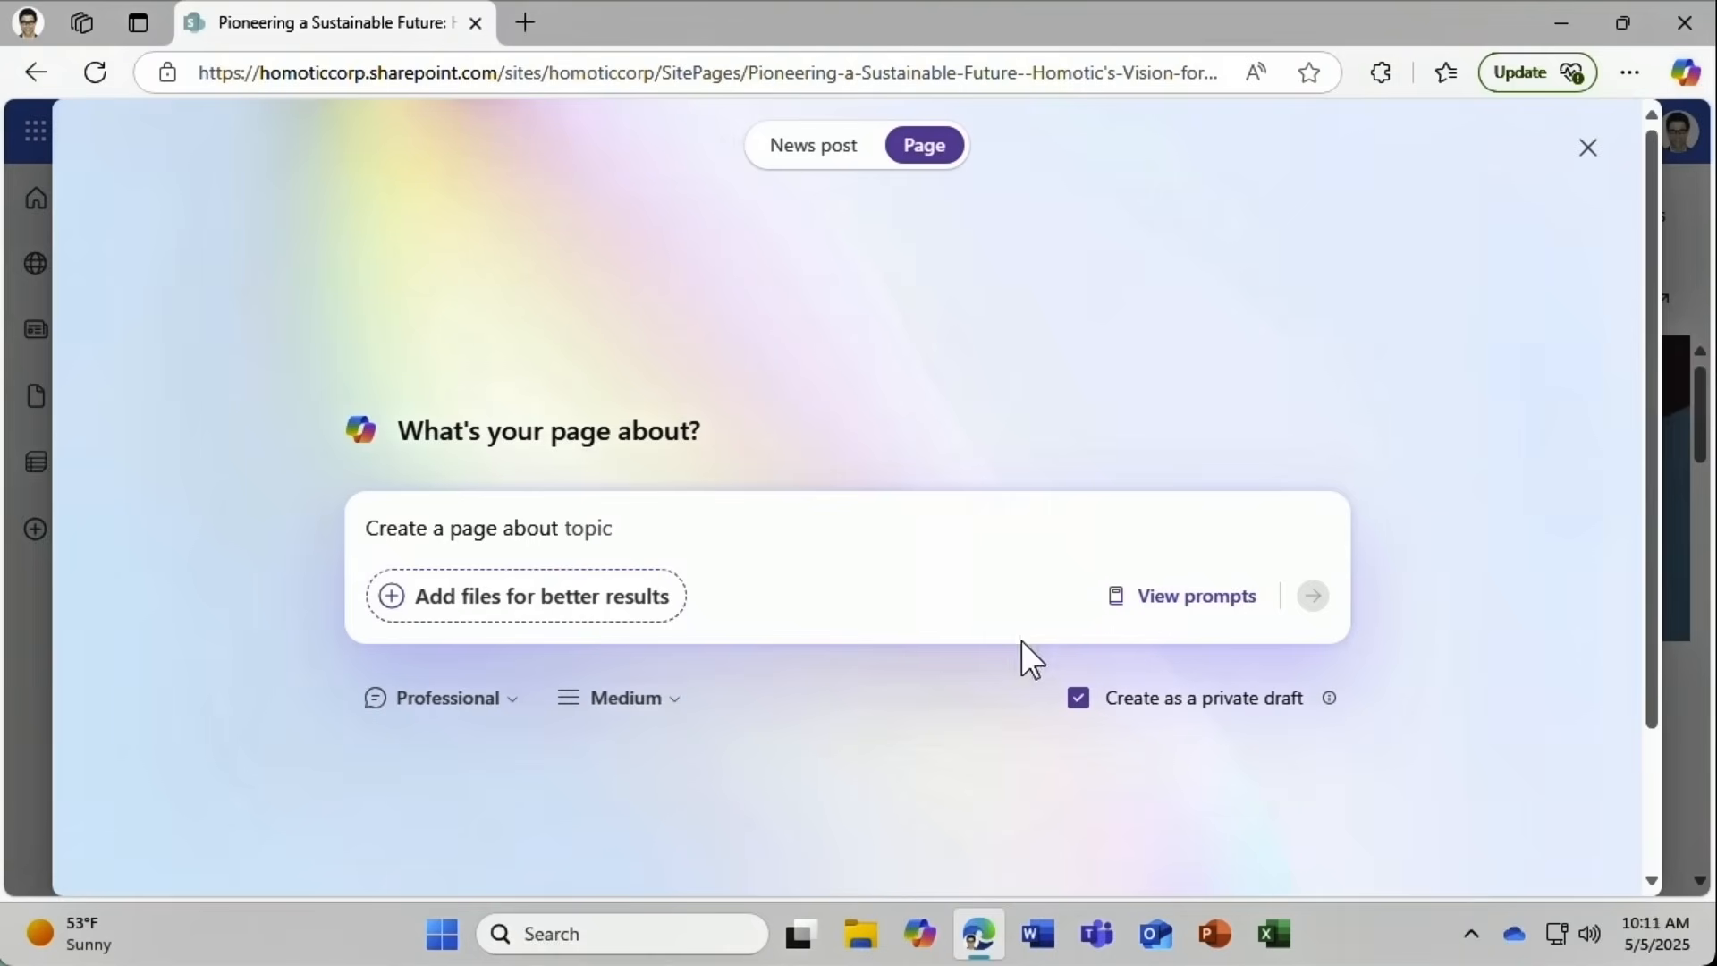
left_click(1144, 608)
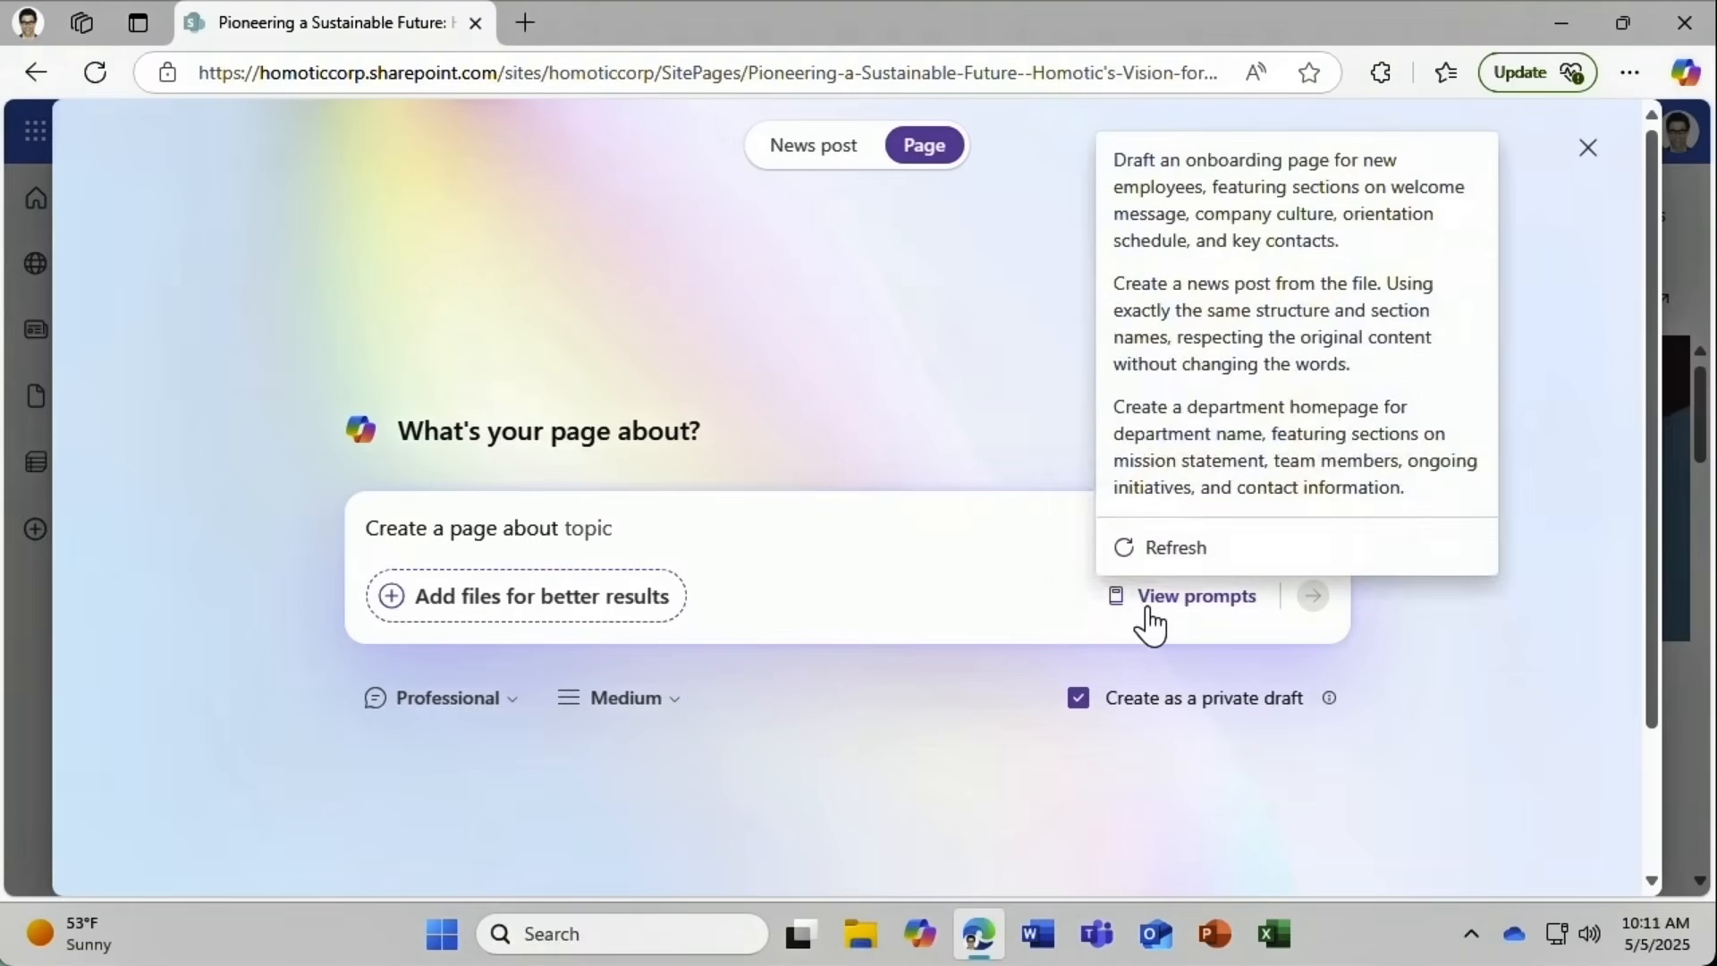
left_click(1183, 550)
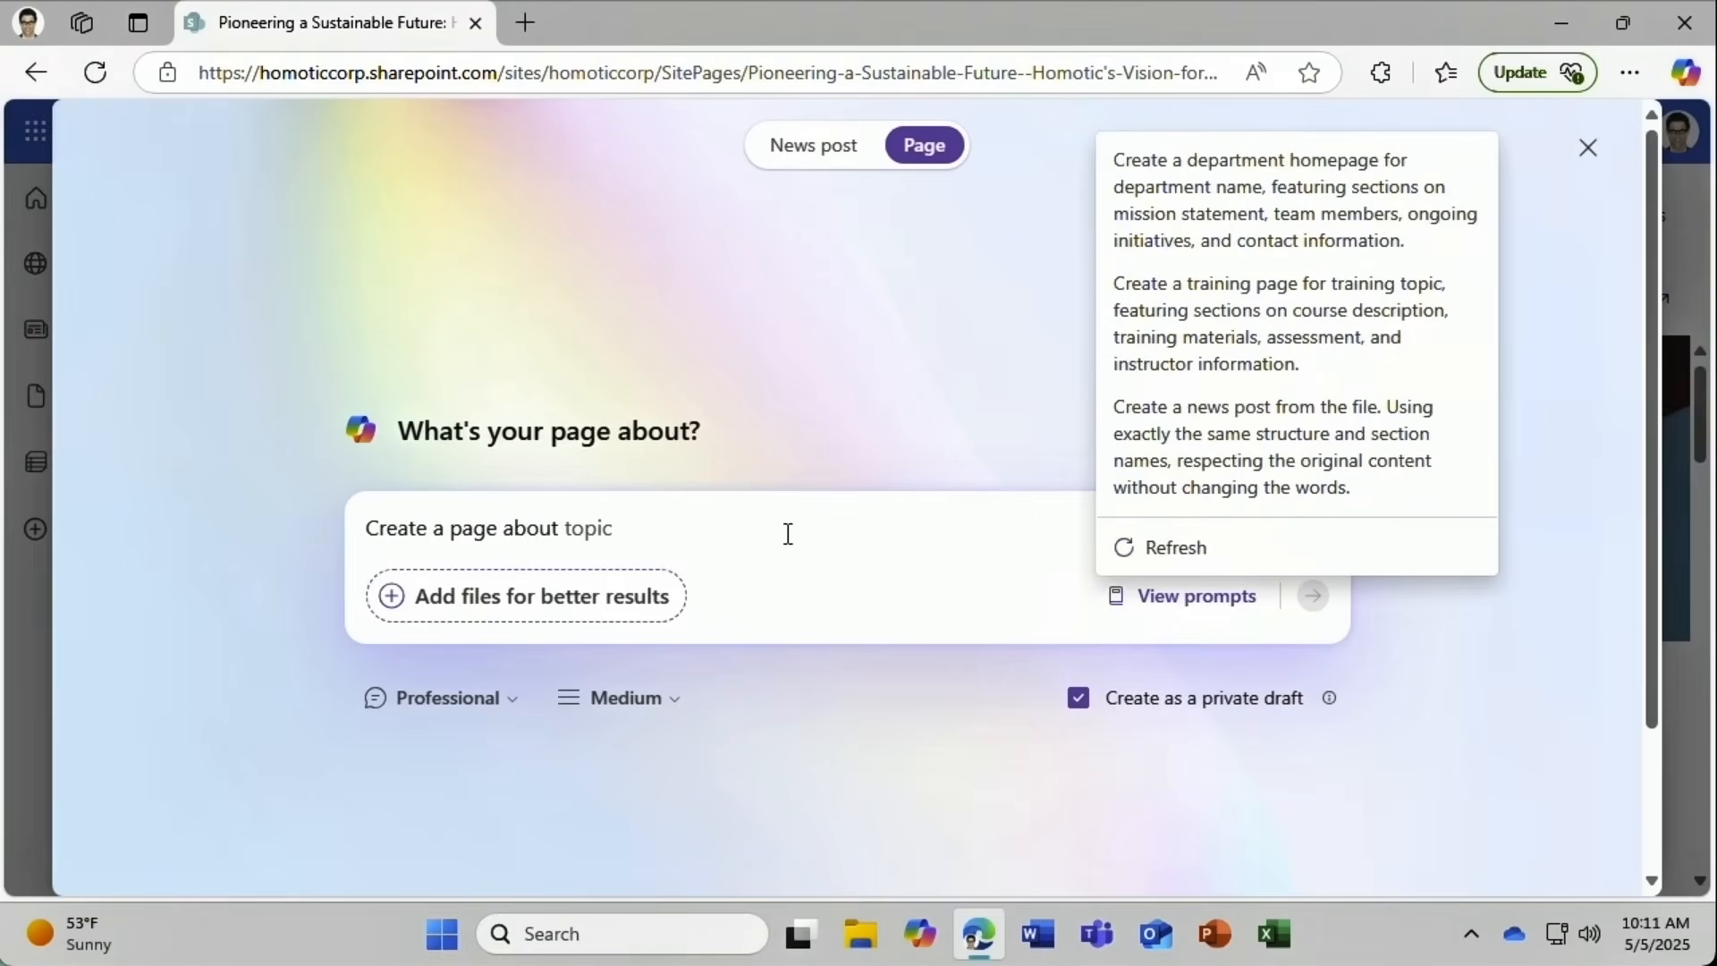
left_click(570, 527)
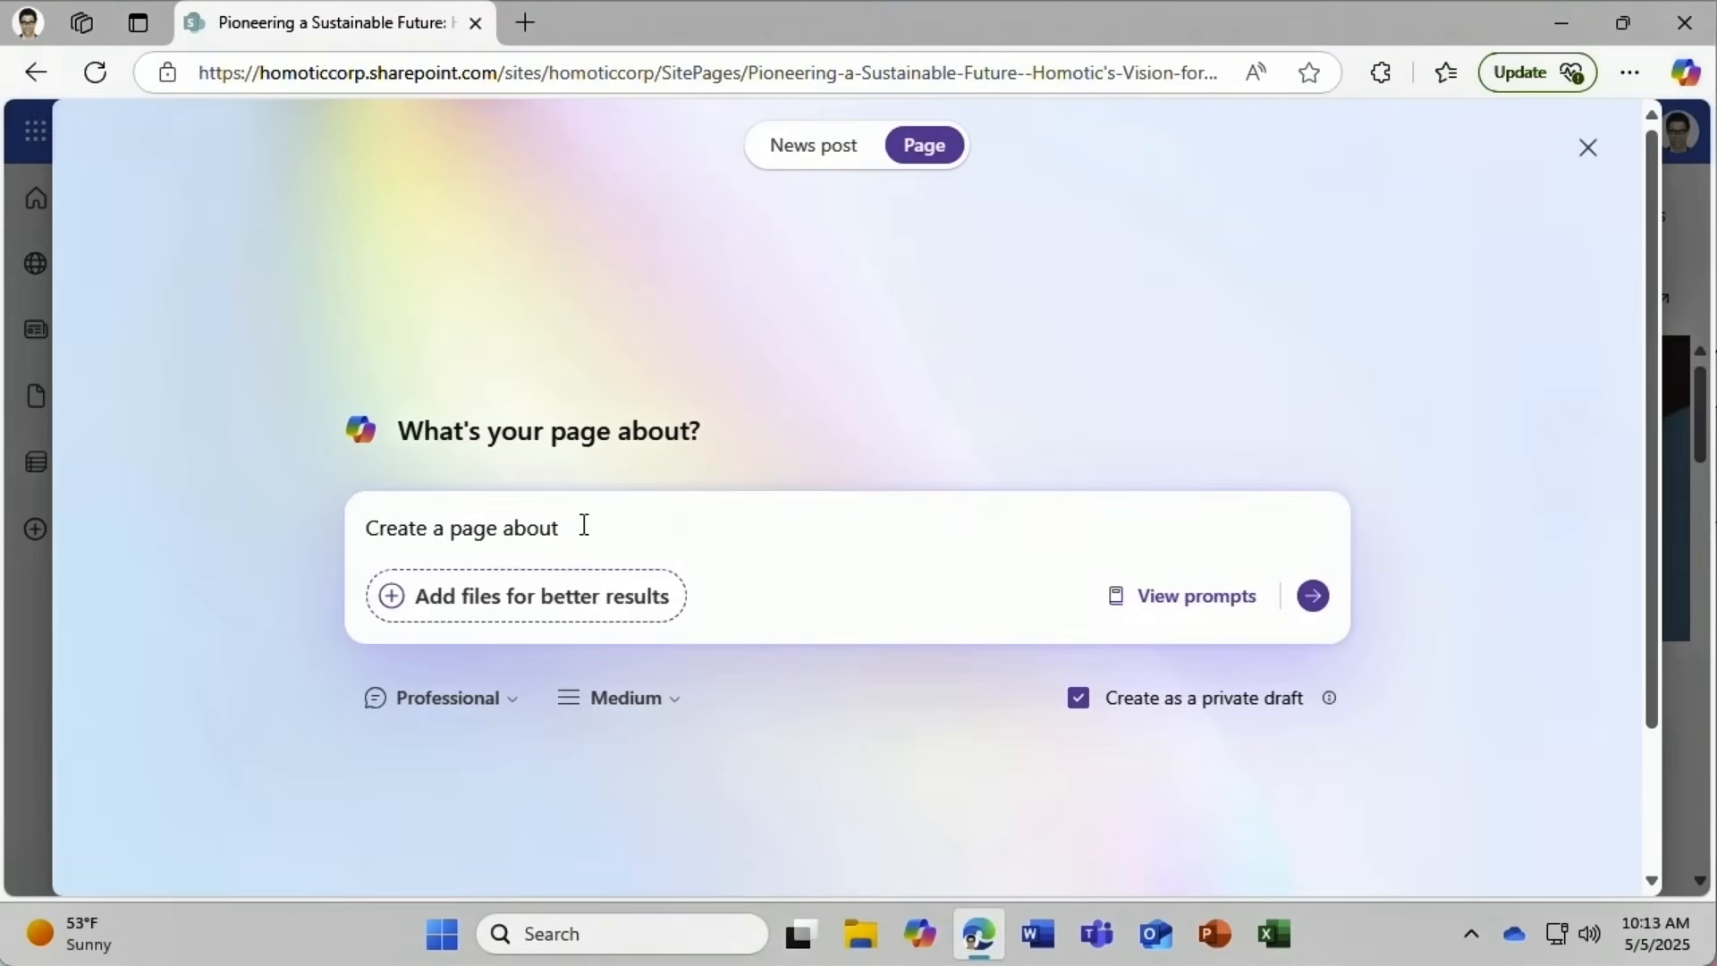
Paste the new-employee onboarding description, set tone to Engaging and length to Concise, and submit.
left_click_drag(582, 527, 431, 534)
type("an onboarding page for new employees, featuring sections on company overview, key policies and procedures, and essential resources.")
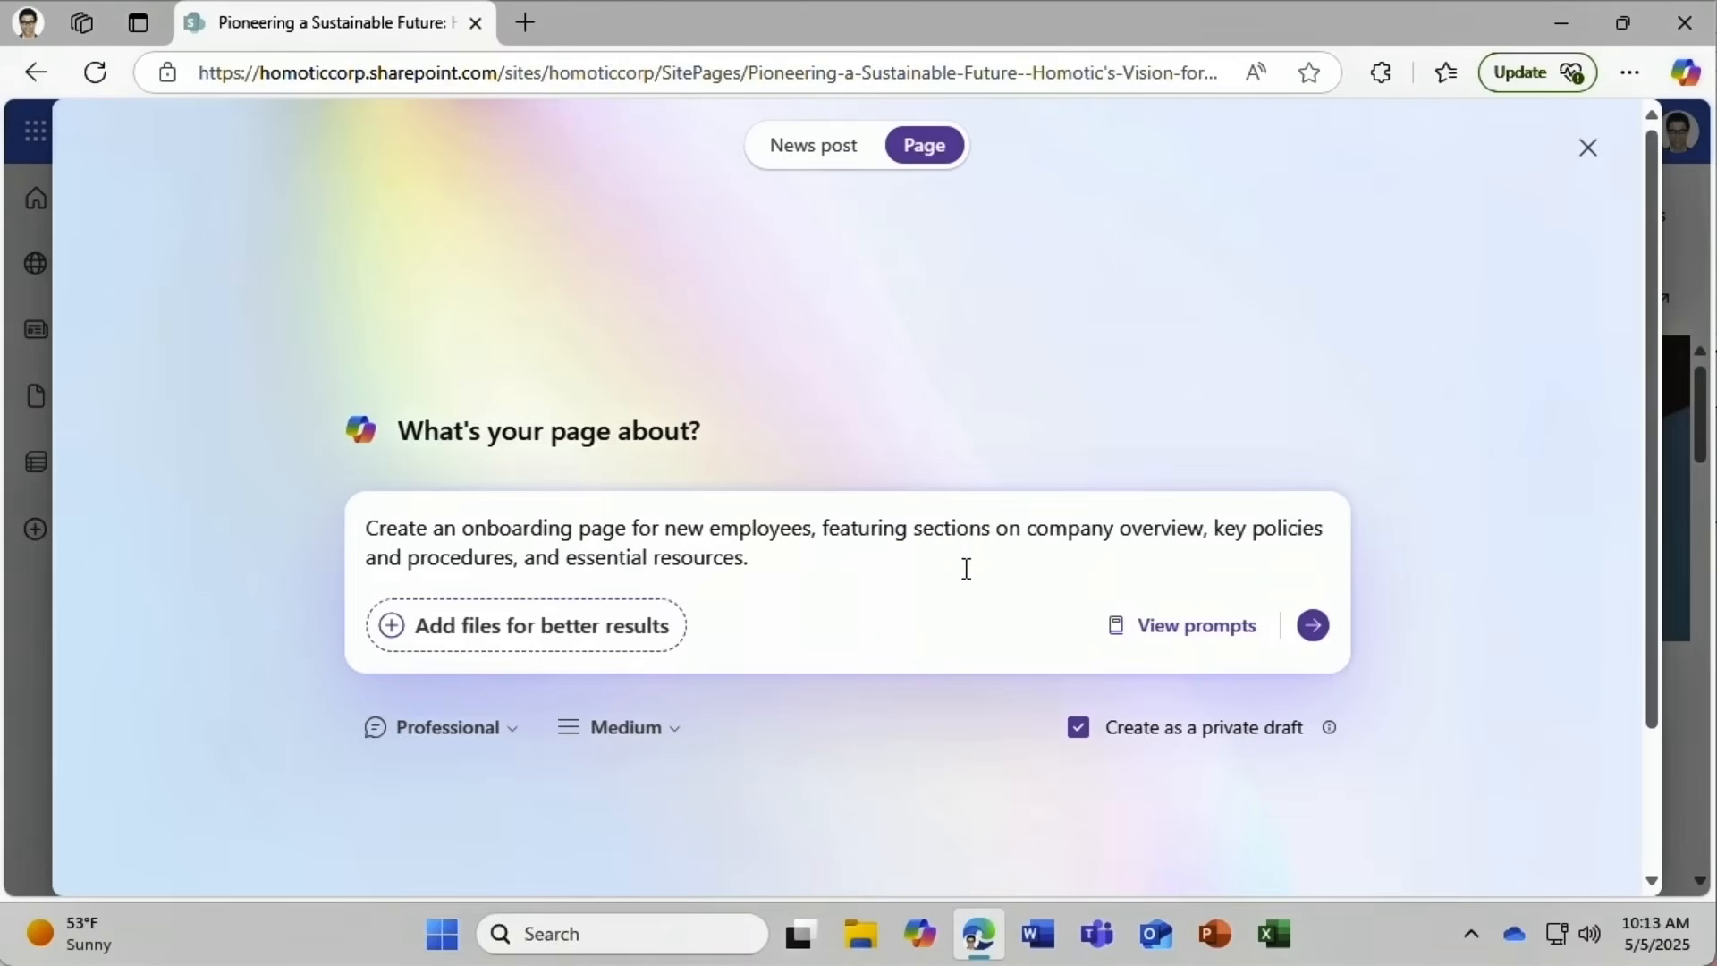
left_click(435, 748)
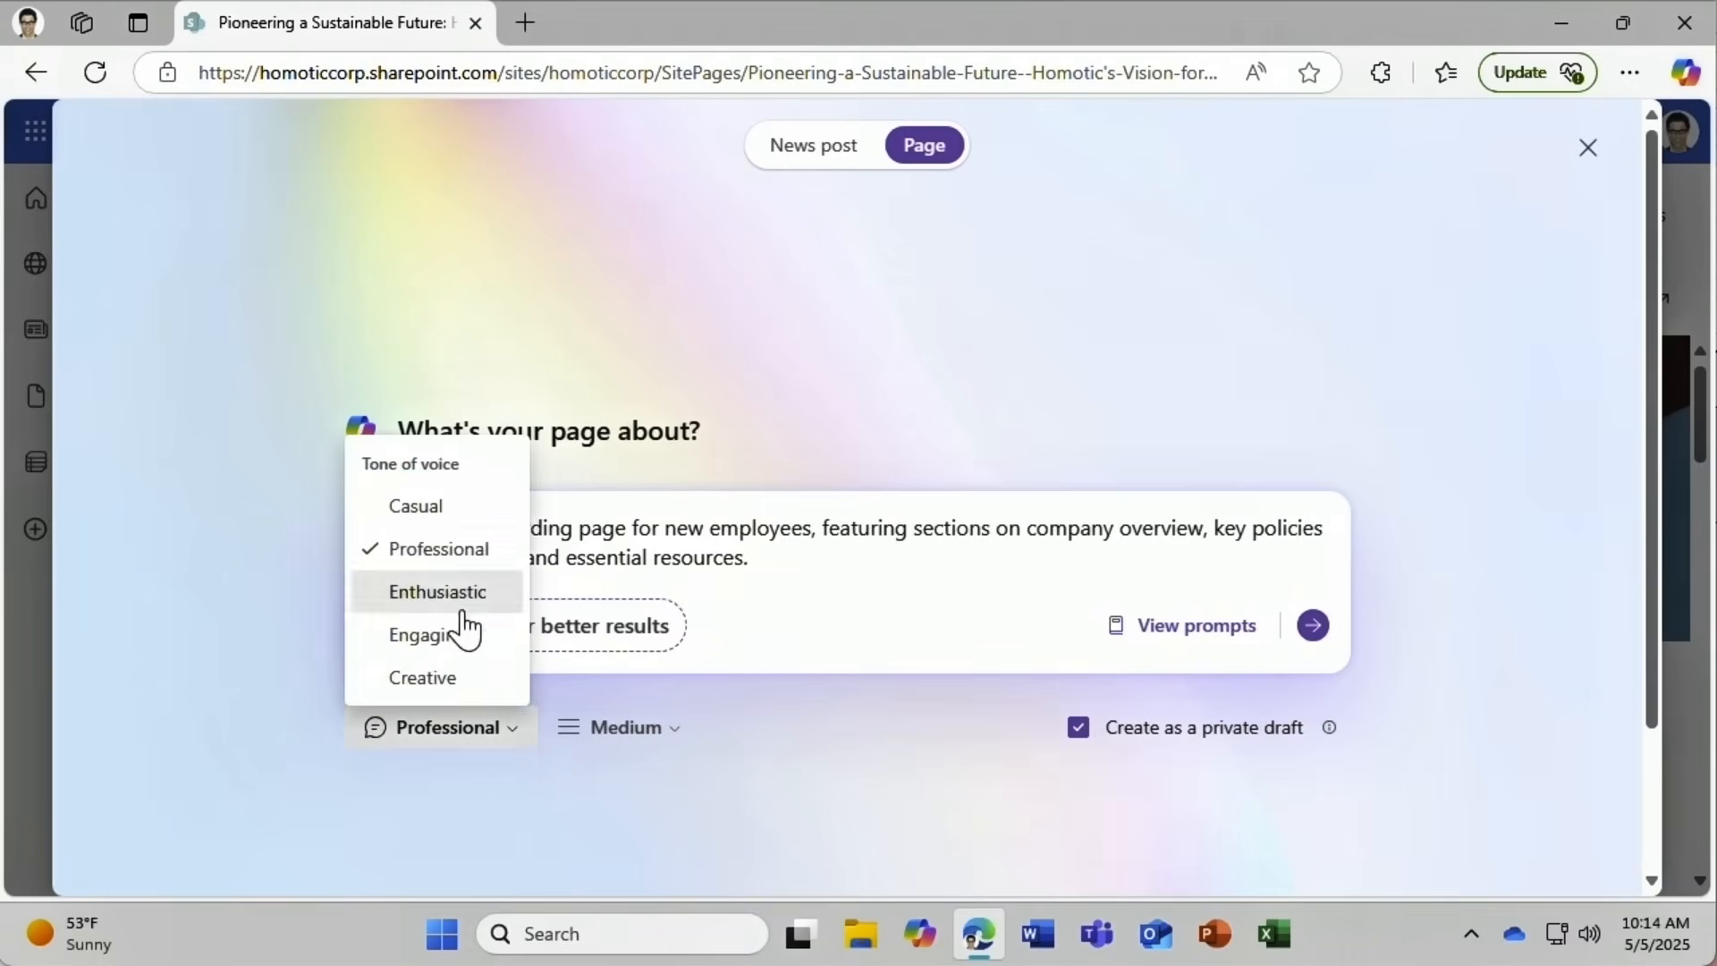
left_click(358, 646)
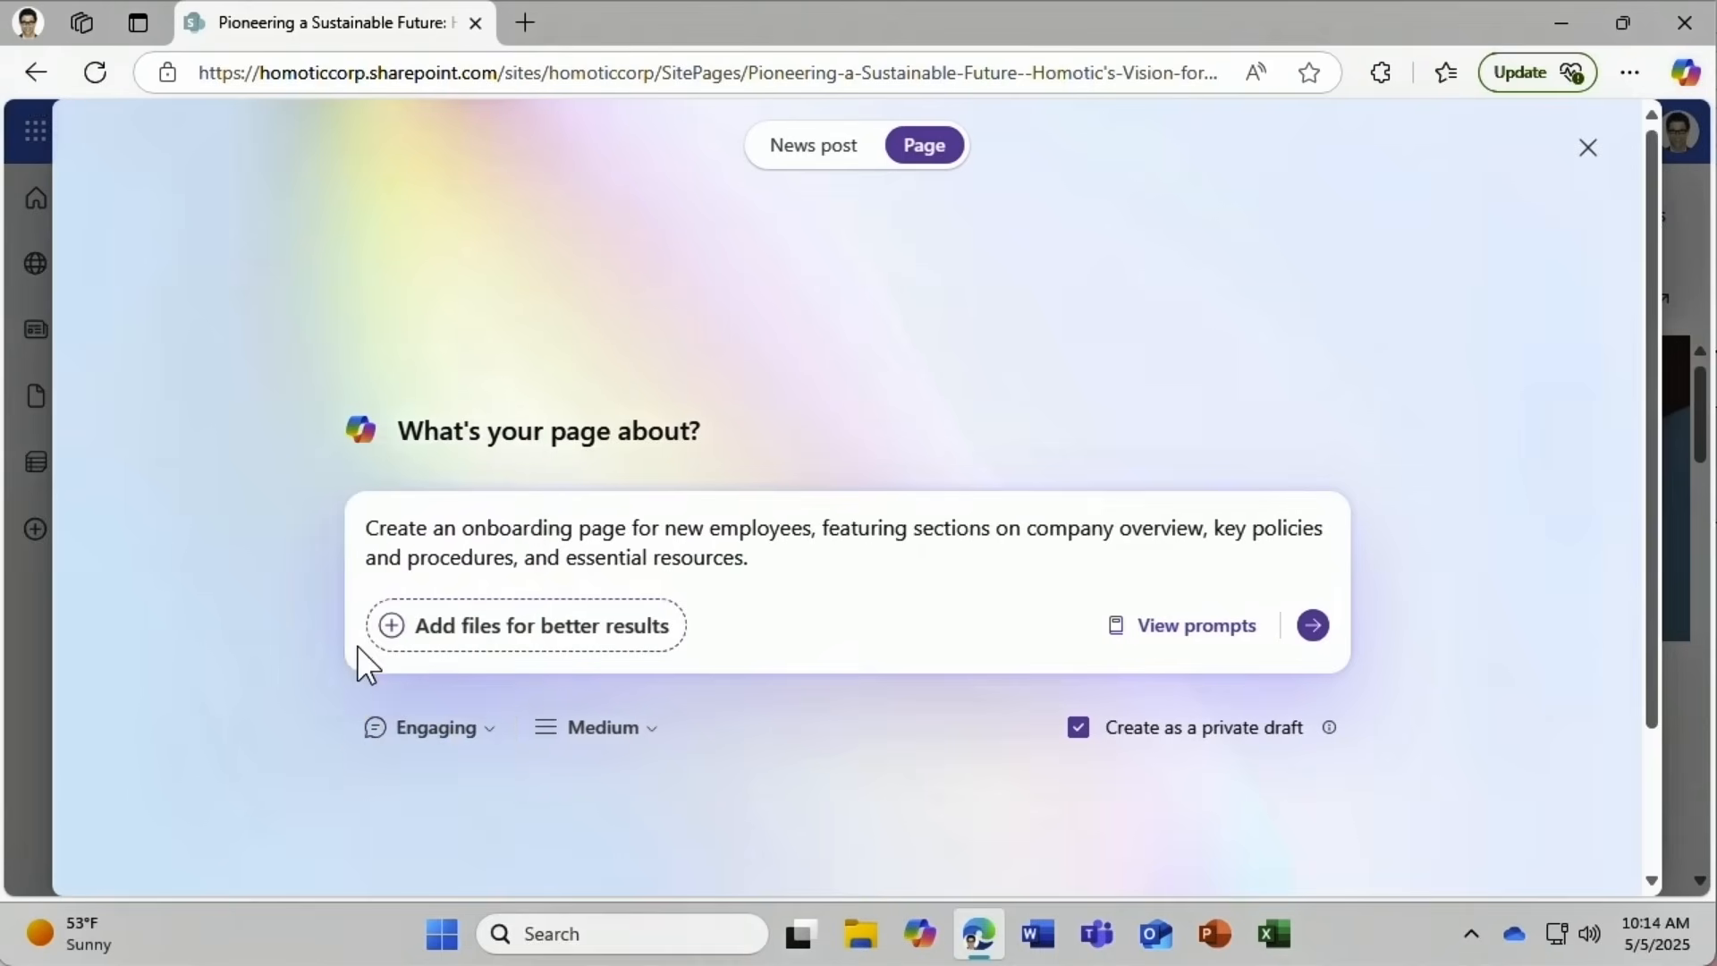
left_click(562, 732)
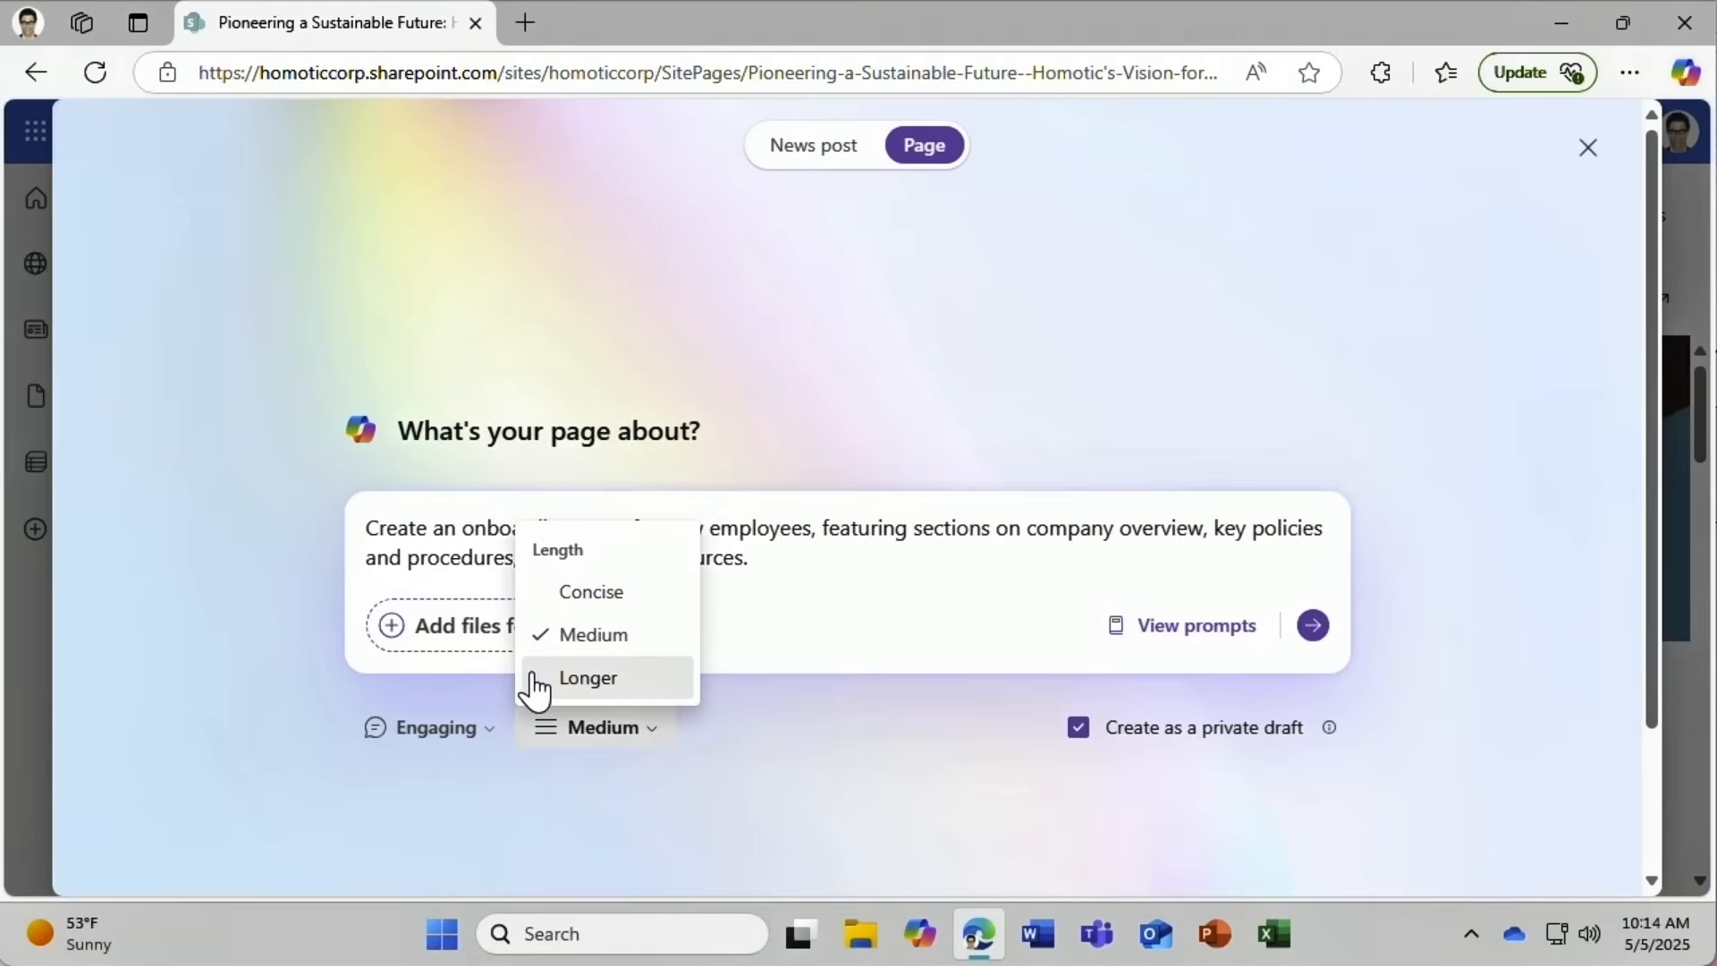
left_click(542, 594)
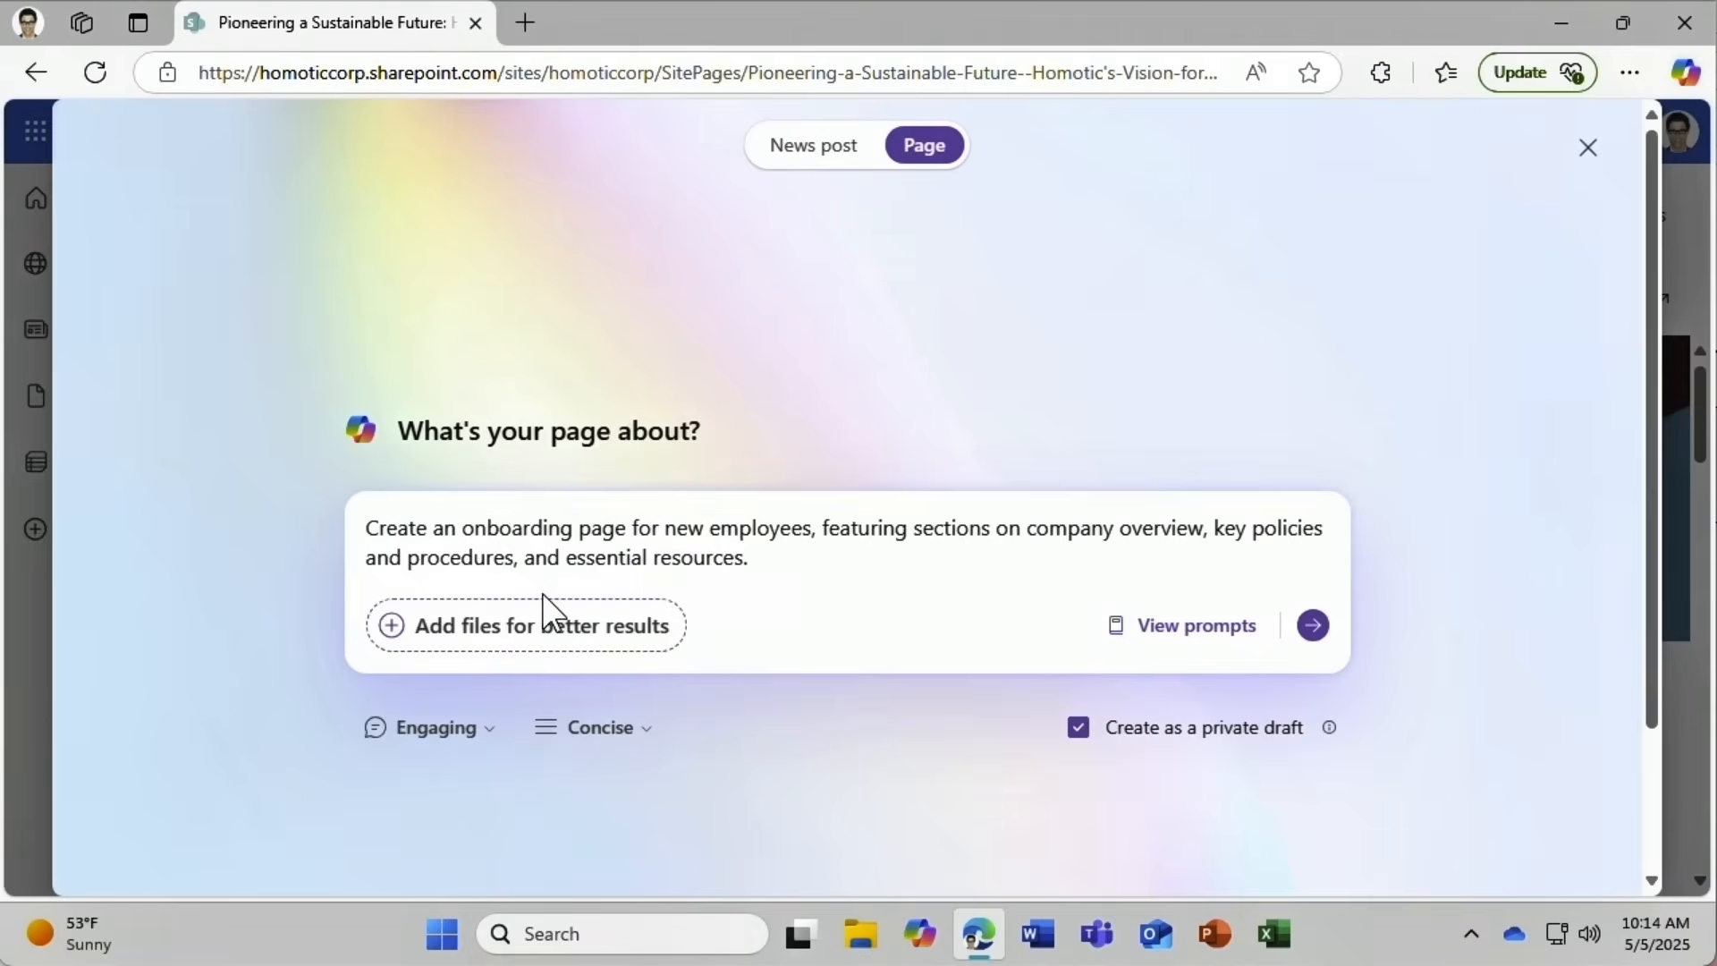
left_click(1311, 625)
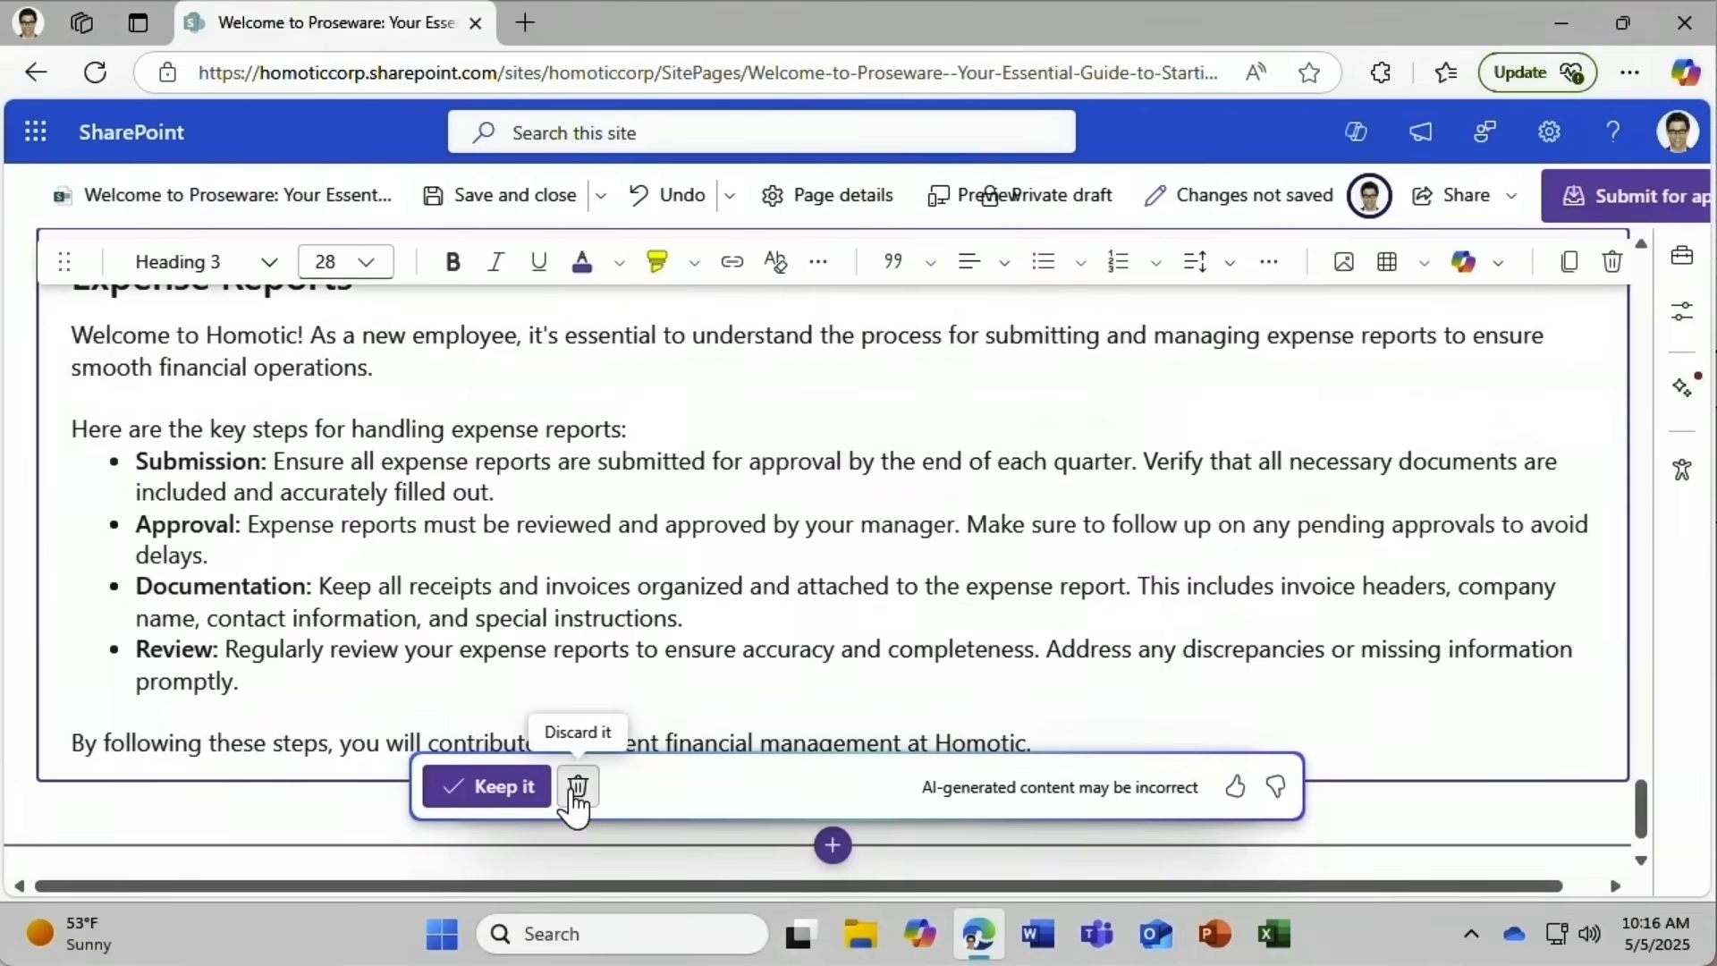
Keep the generated Expense Reports section and select its body text.
left_click(520, 801)
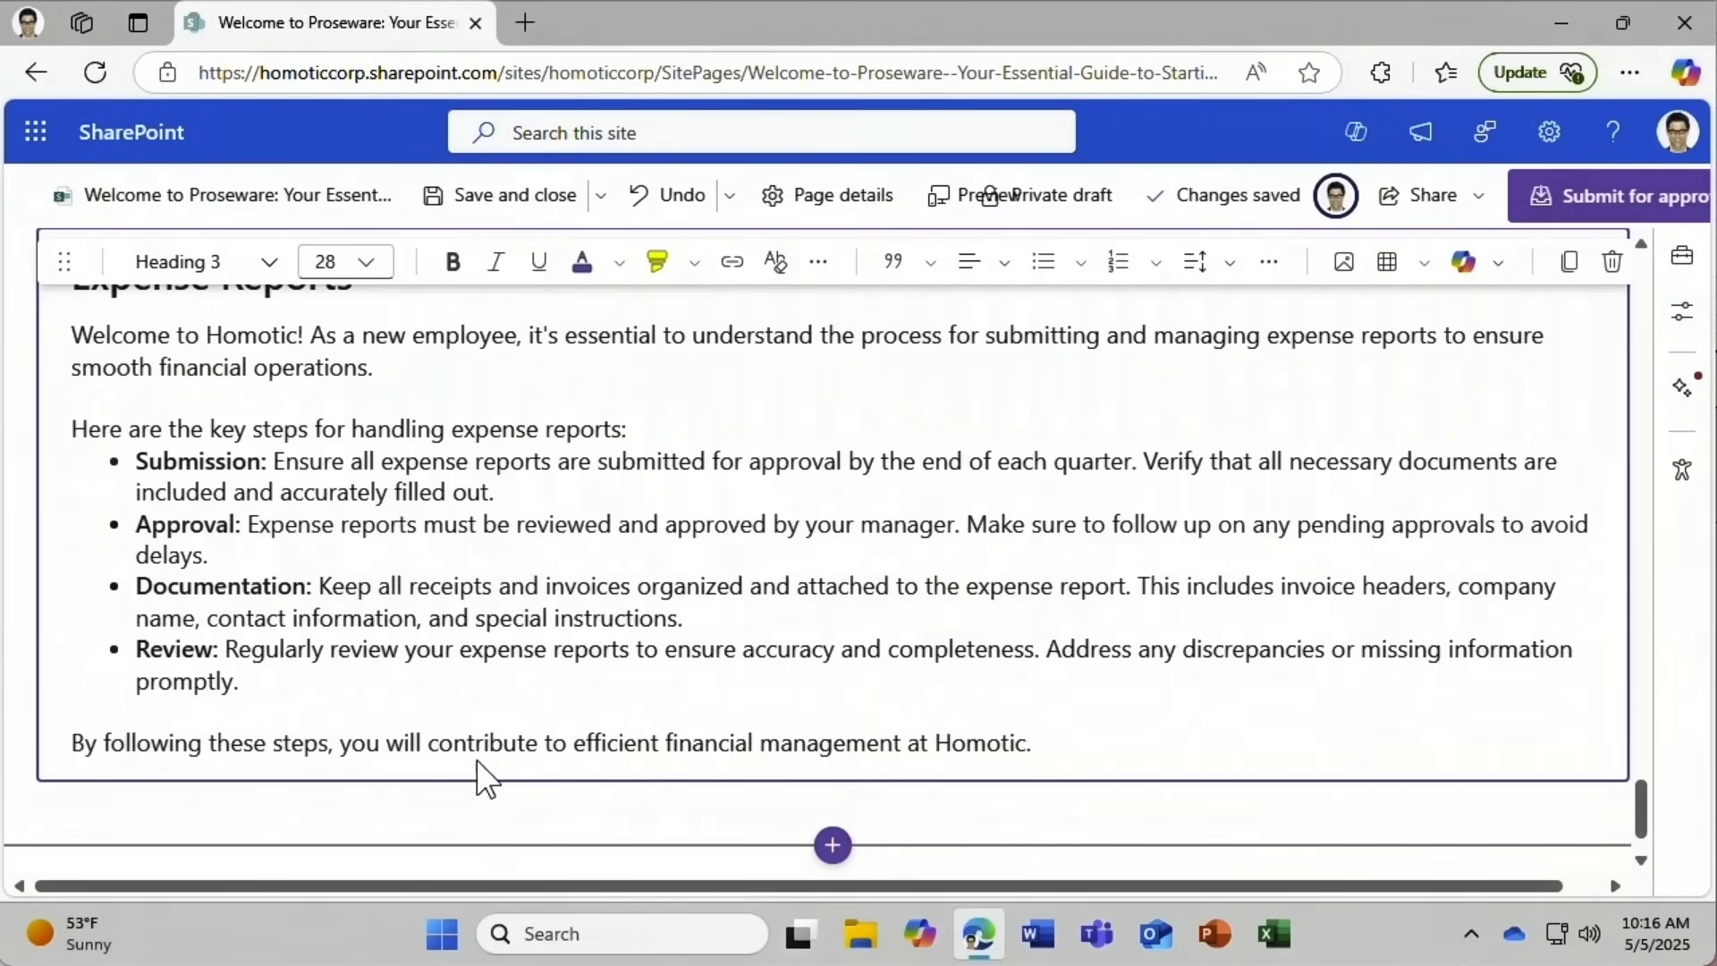
left_click_drag(71, 336, 1112, 740)
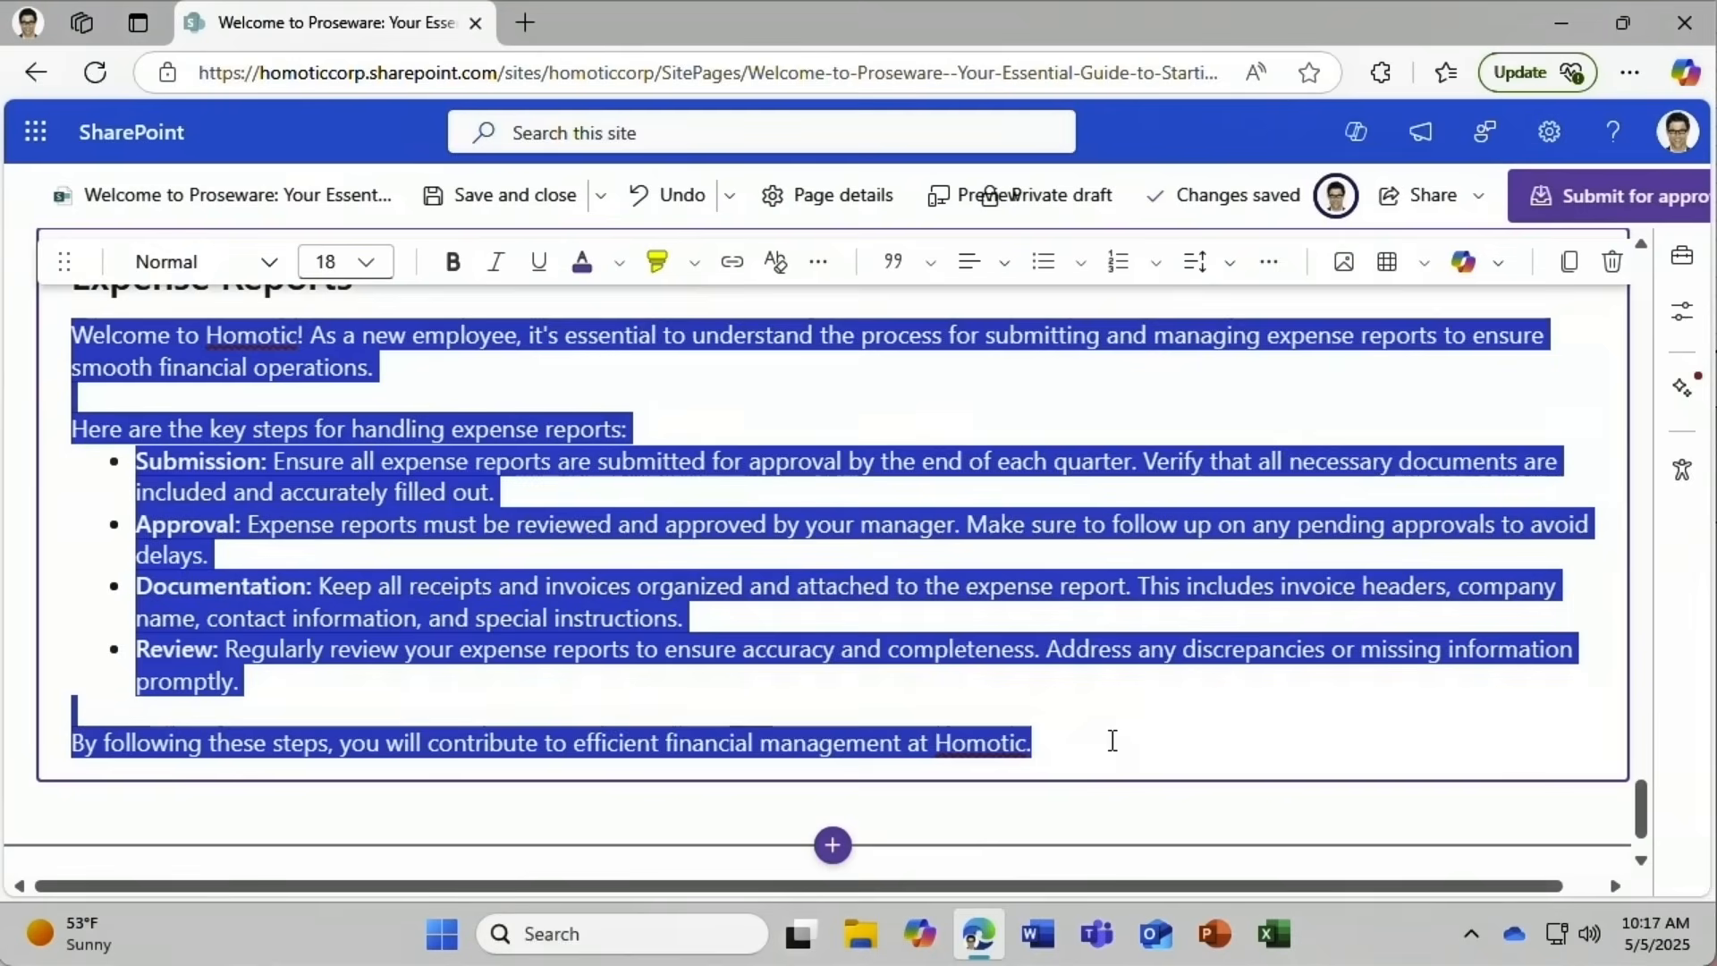
Have Copilot Auto rewrite the selected Expense Reports text.
left_click(1480, 273)
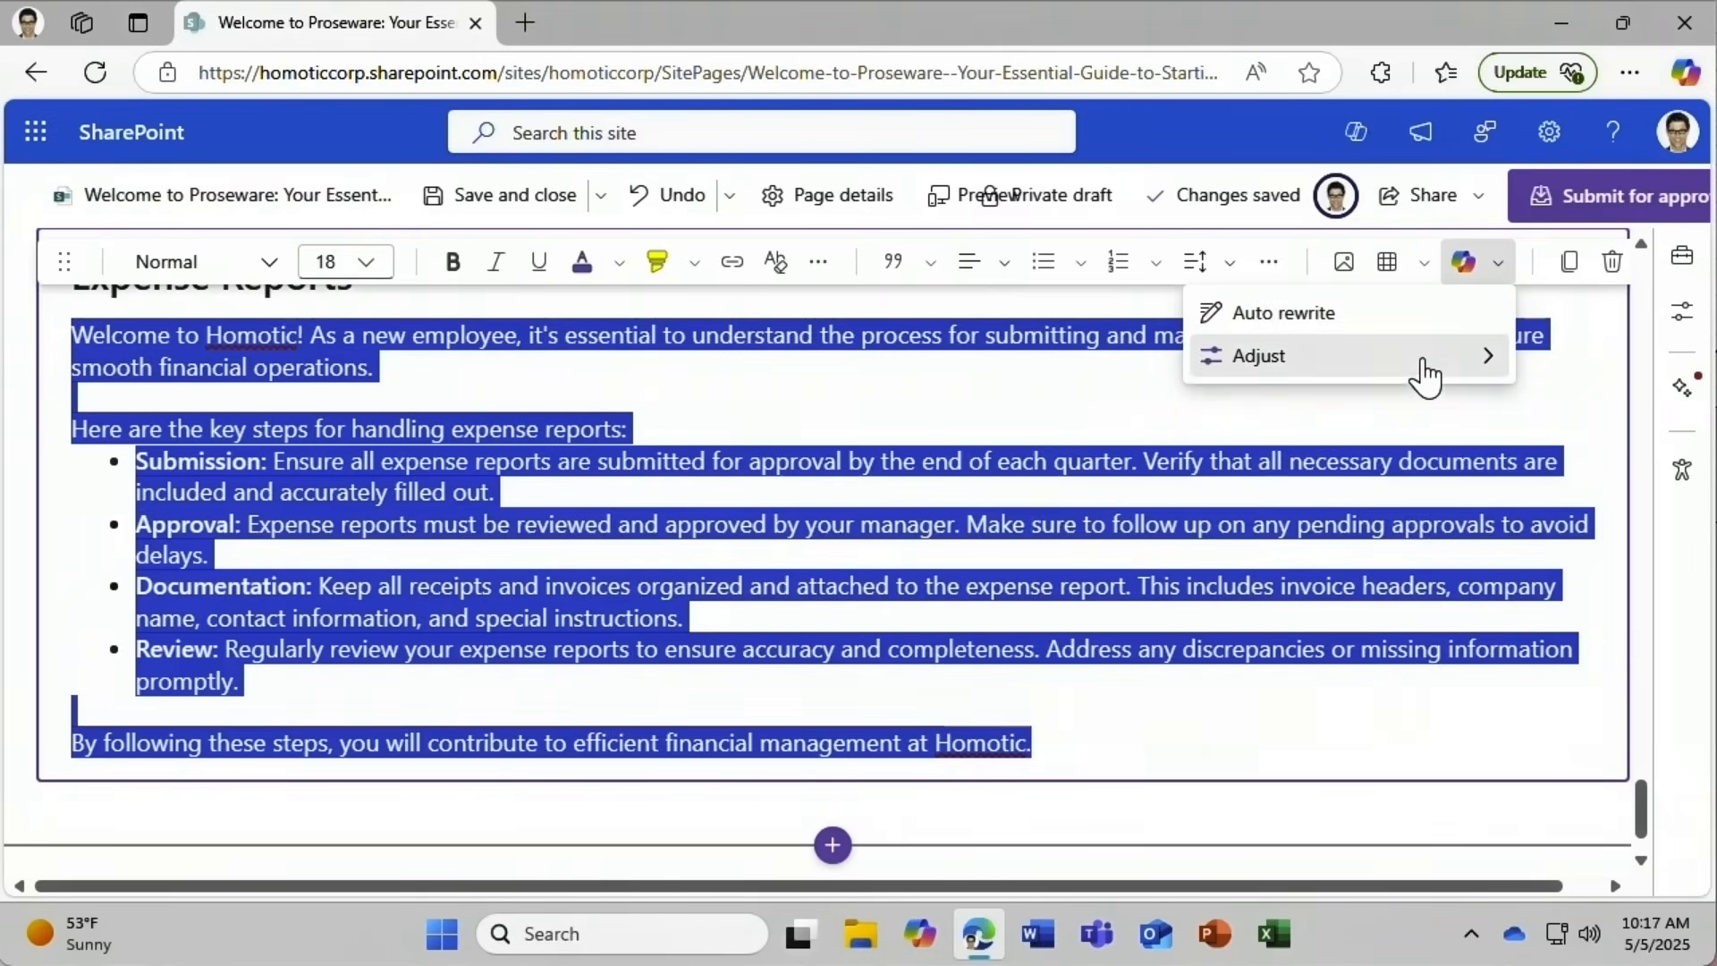
mouse_move(1426, 376)
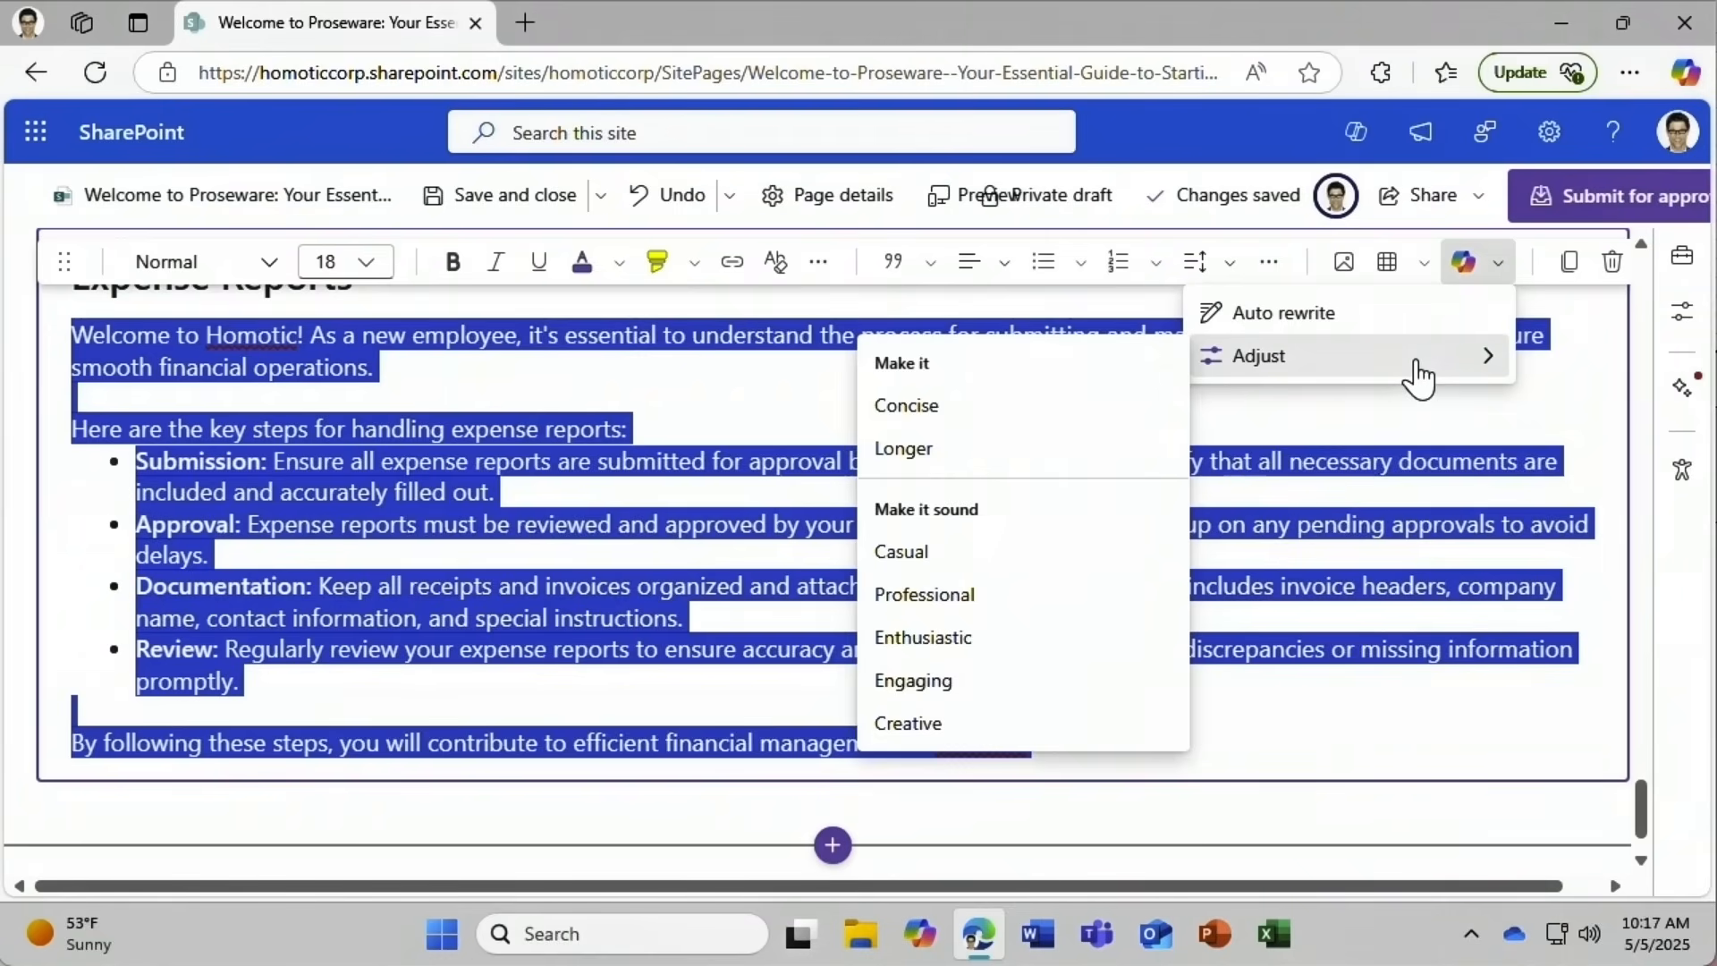
left_click(1379, 327)
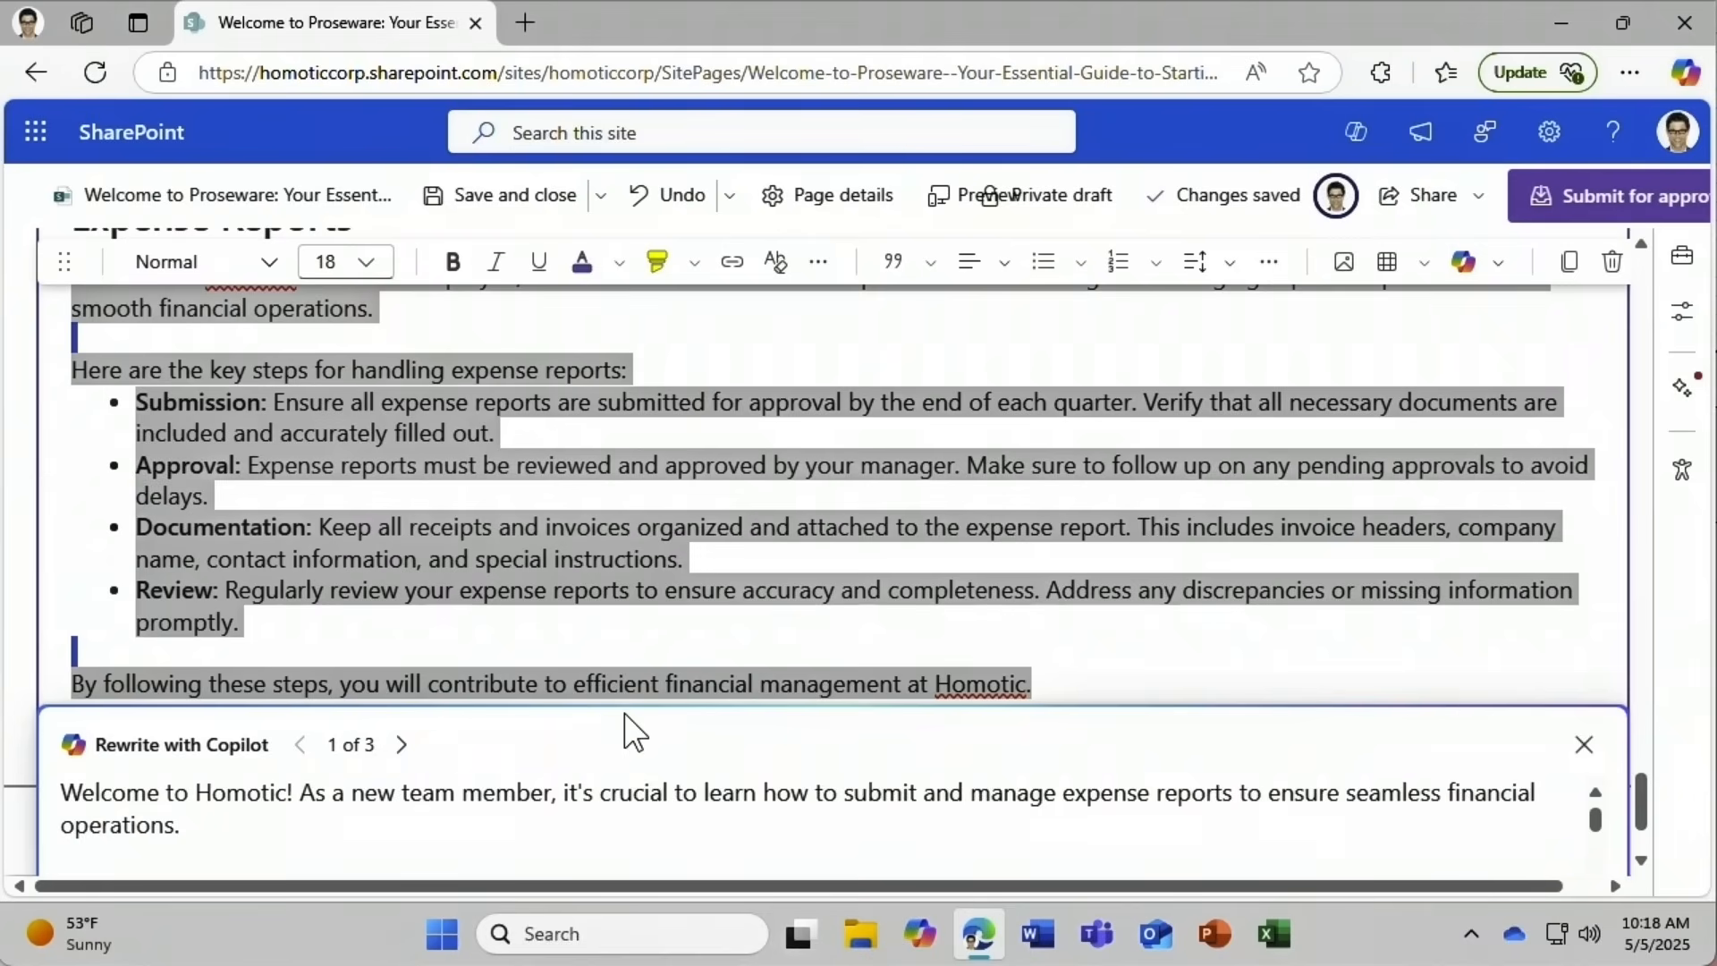
left_click_drag(1596, 821, 1594, 872)
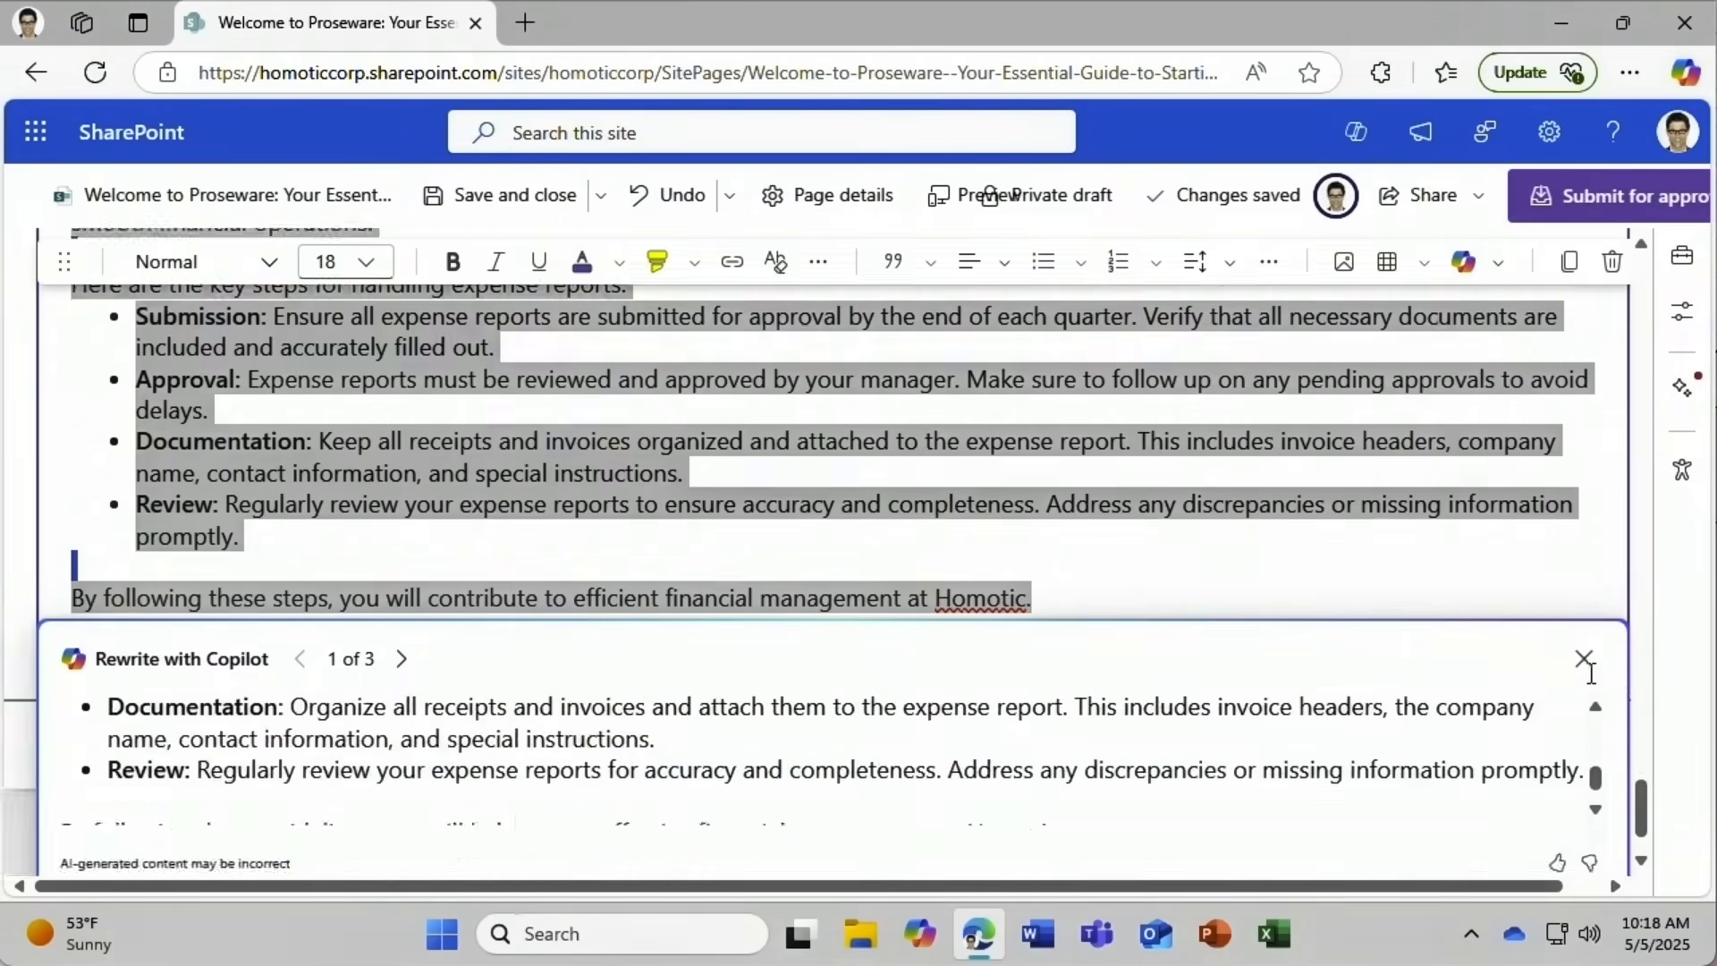
scroll(1583, 685, "down", 2)
scroll(1601, 688, "down", 1)
scroll(1570, 528, "down", 1)
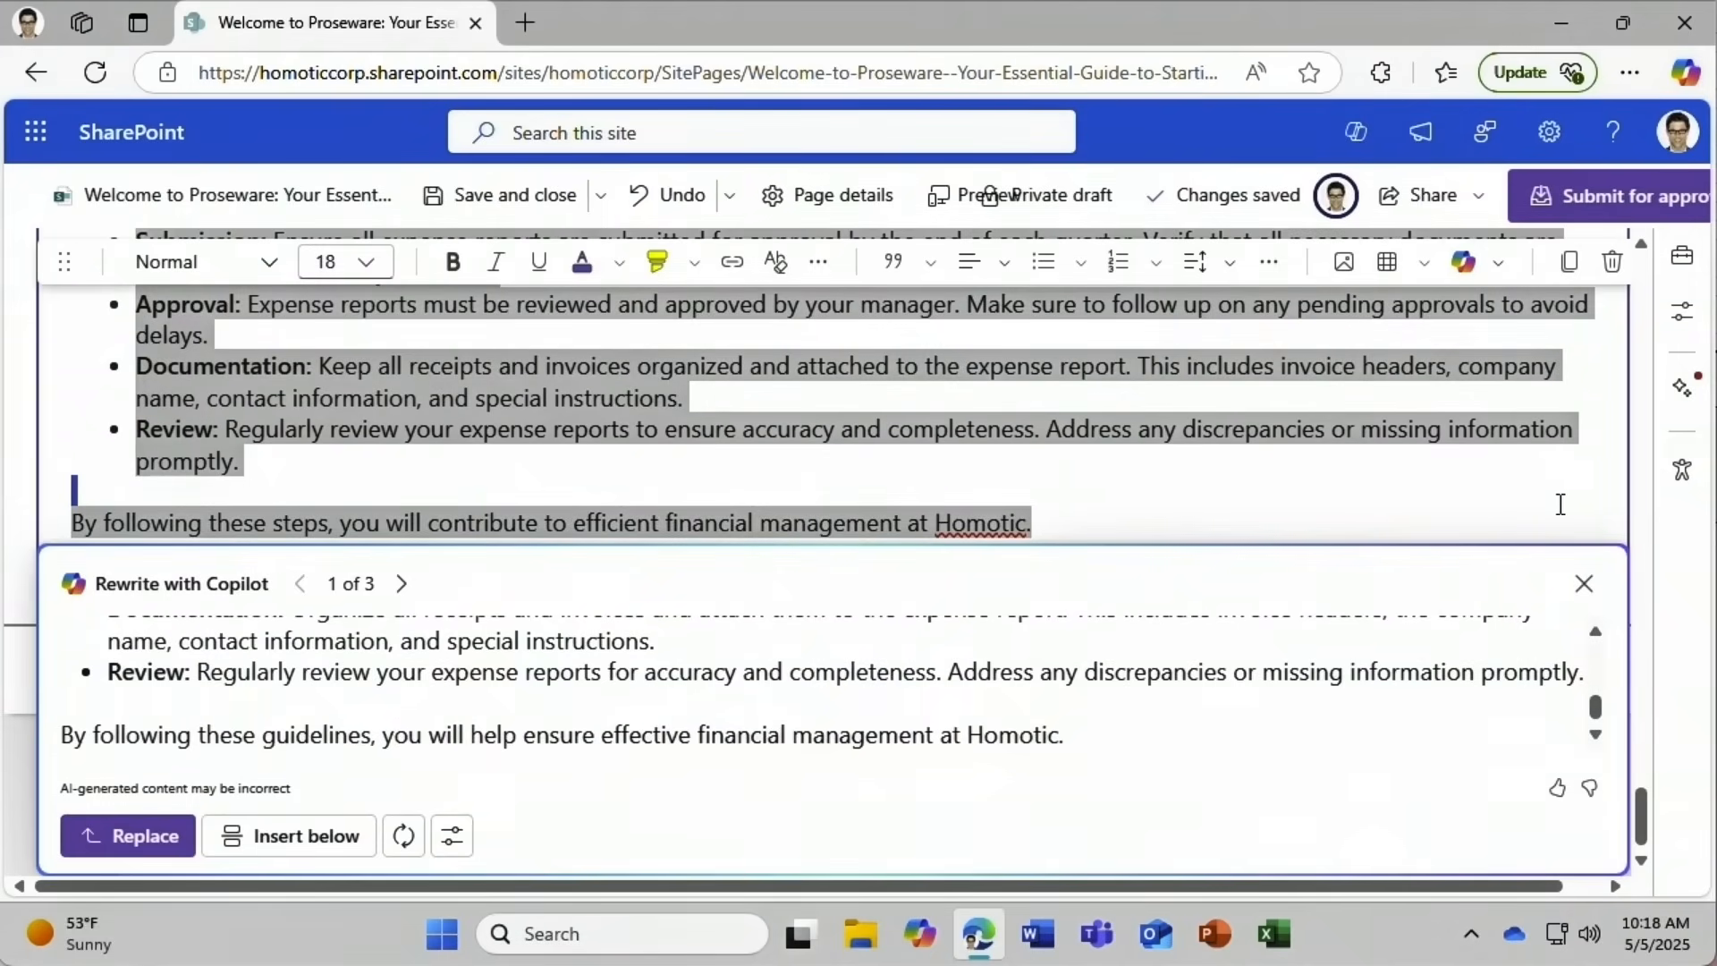
Browse the rewrite drafts, replace the text with draft 2 of 3, and save the page.
left_click(400, 584)
left_click(401, 584)
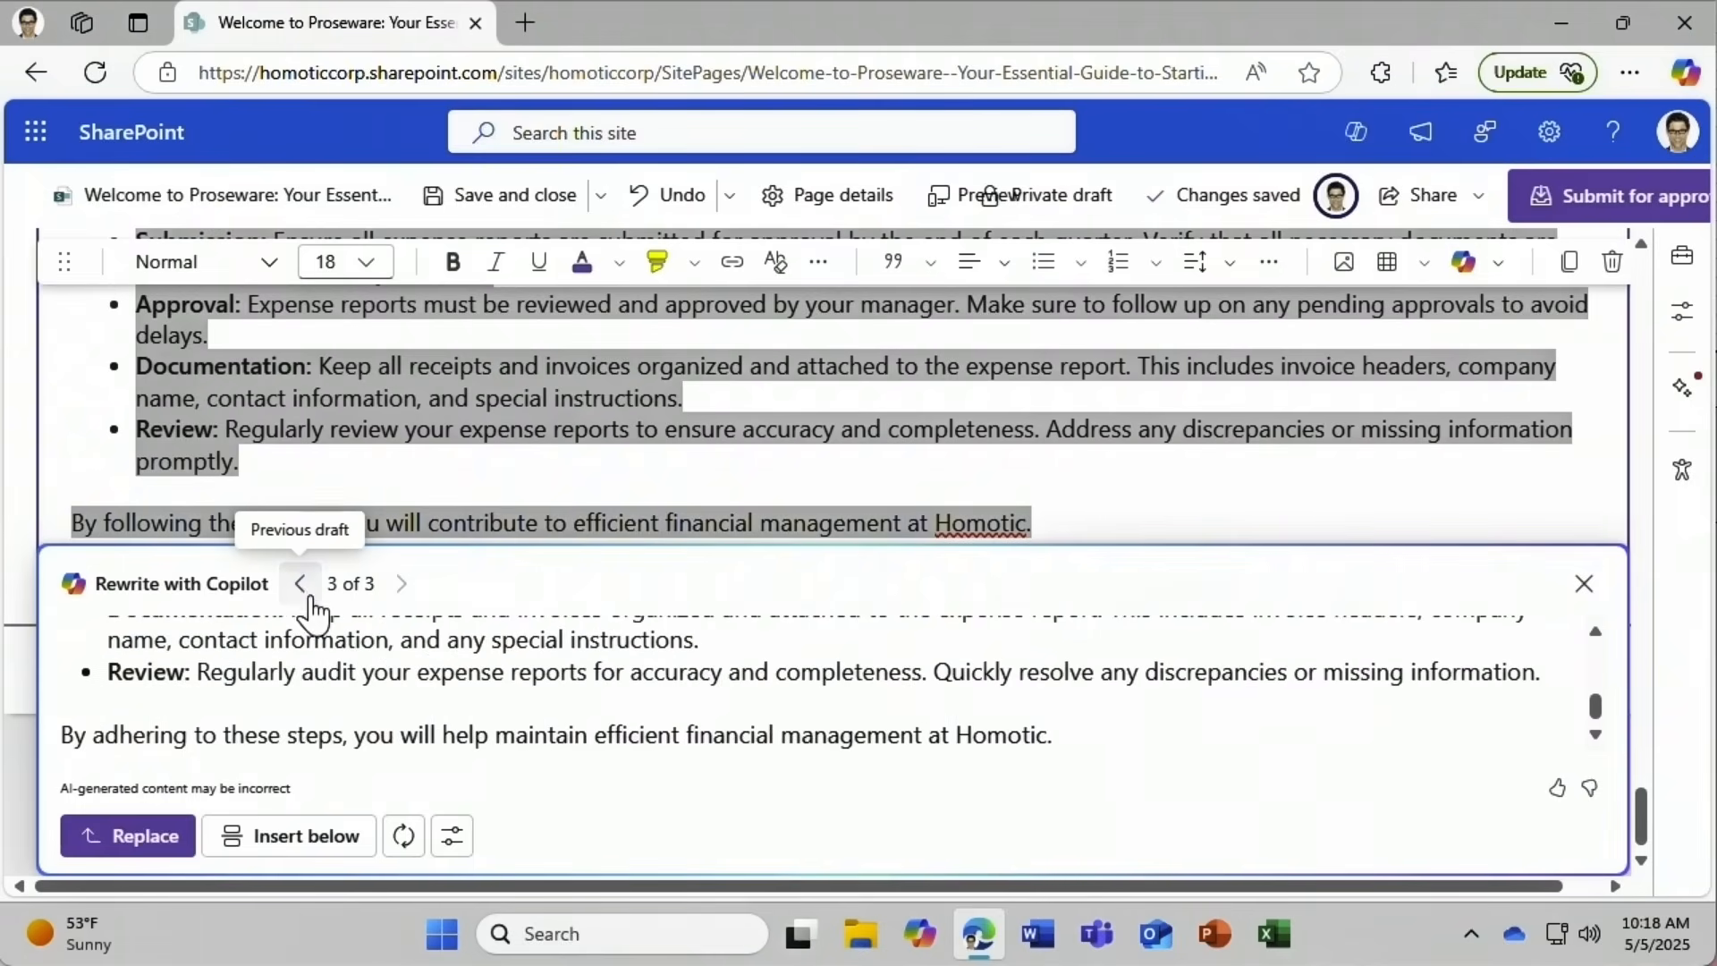
left_click(302, 586)
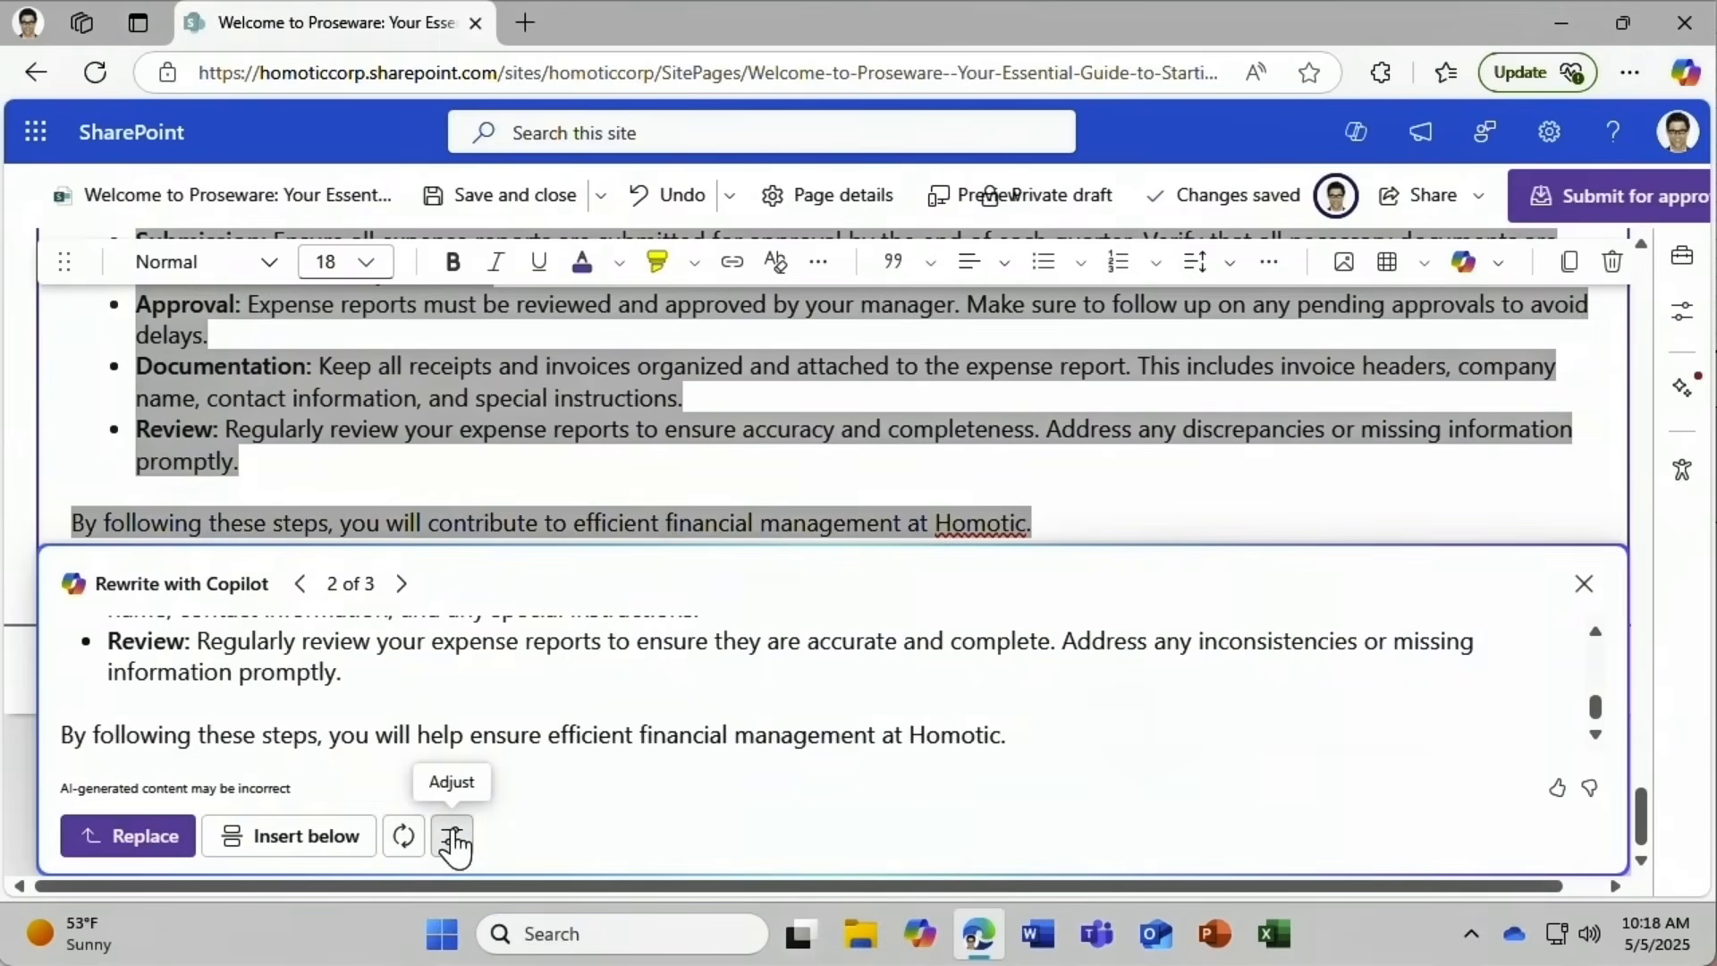
left_click(145, 836)
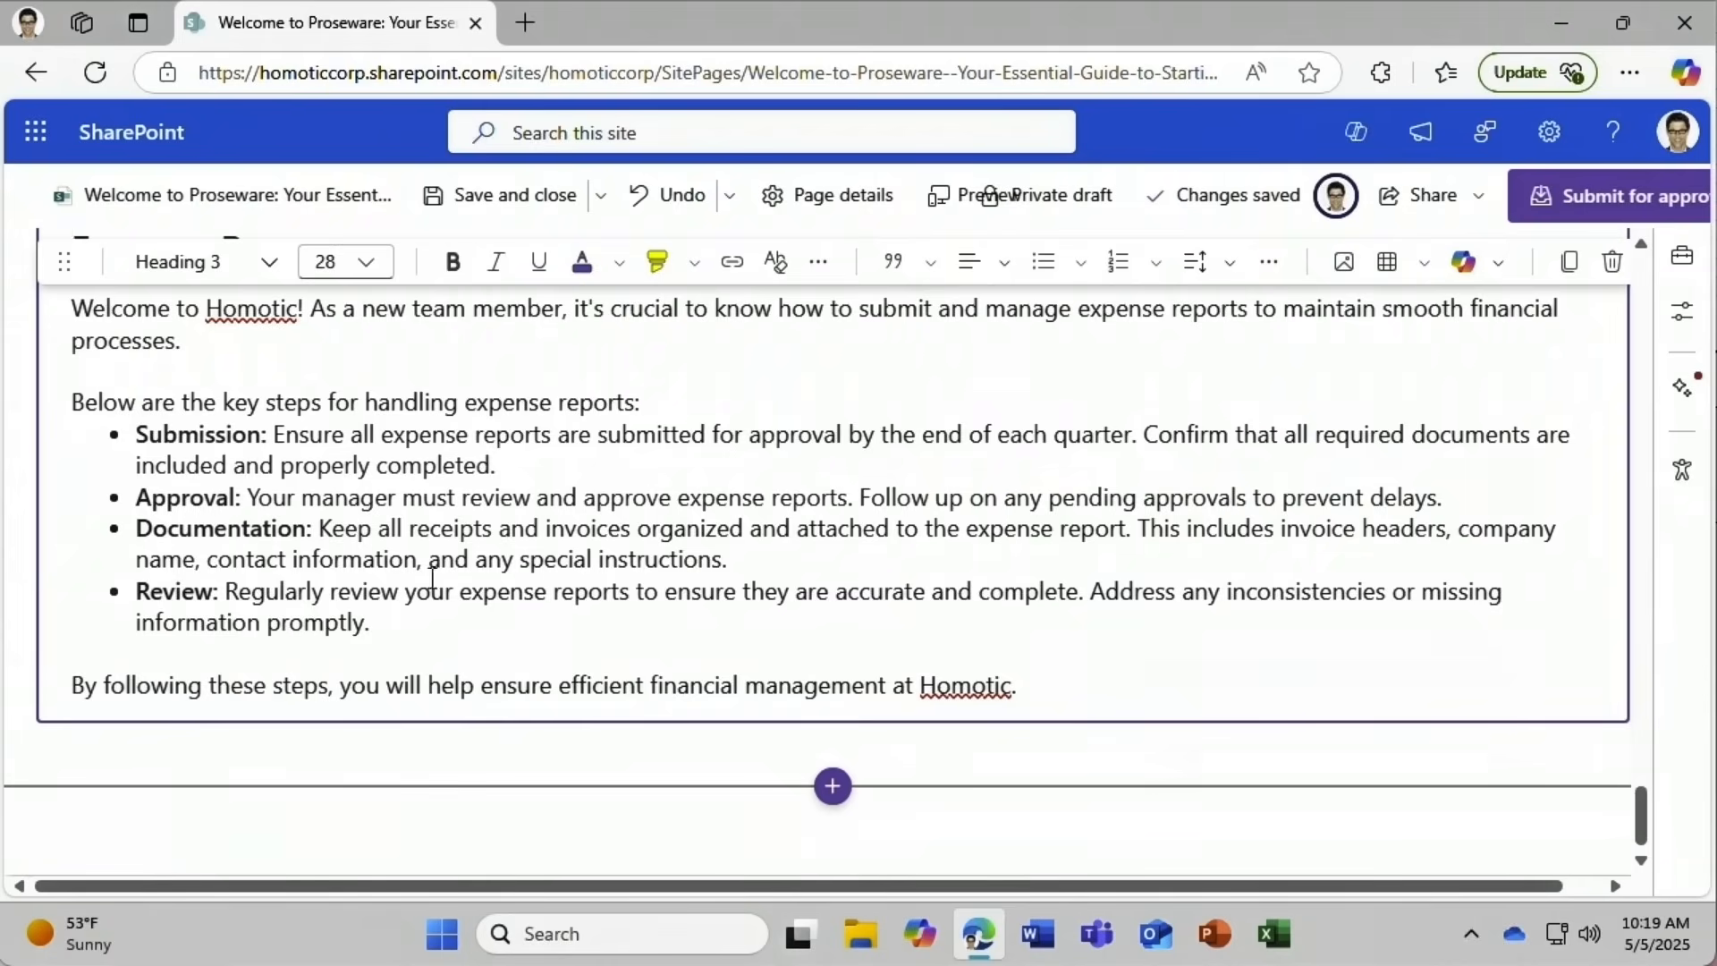
left_click(539, 212)
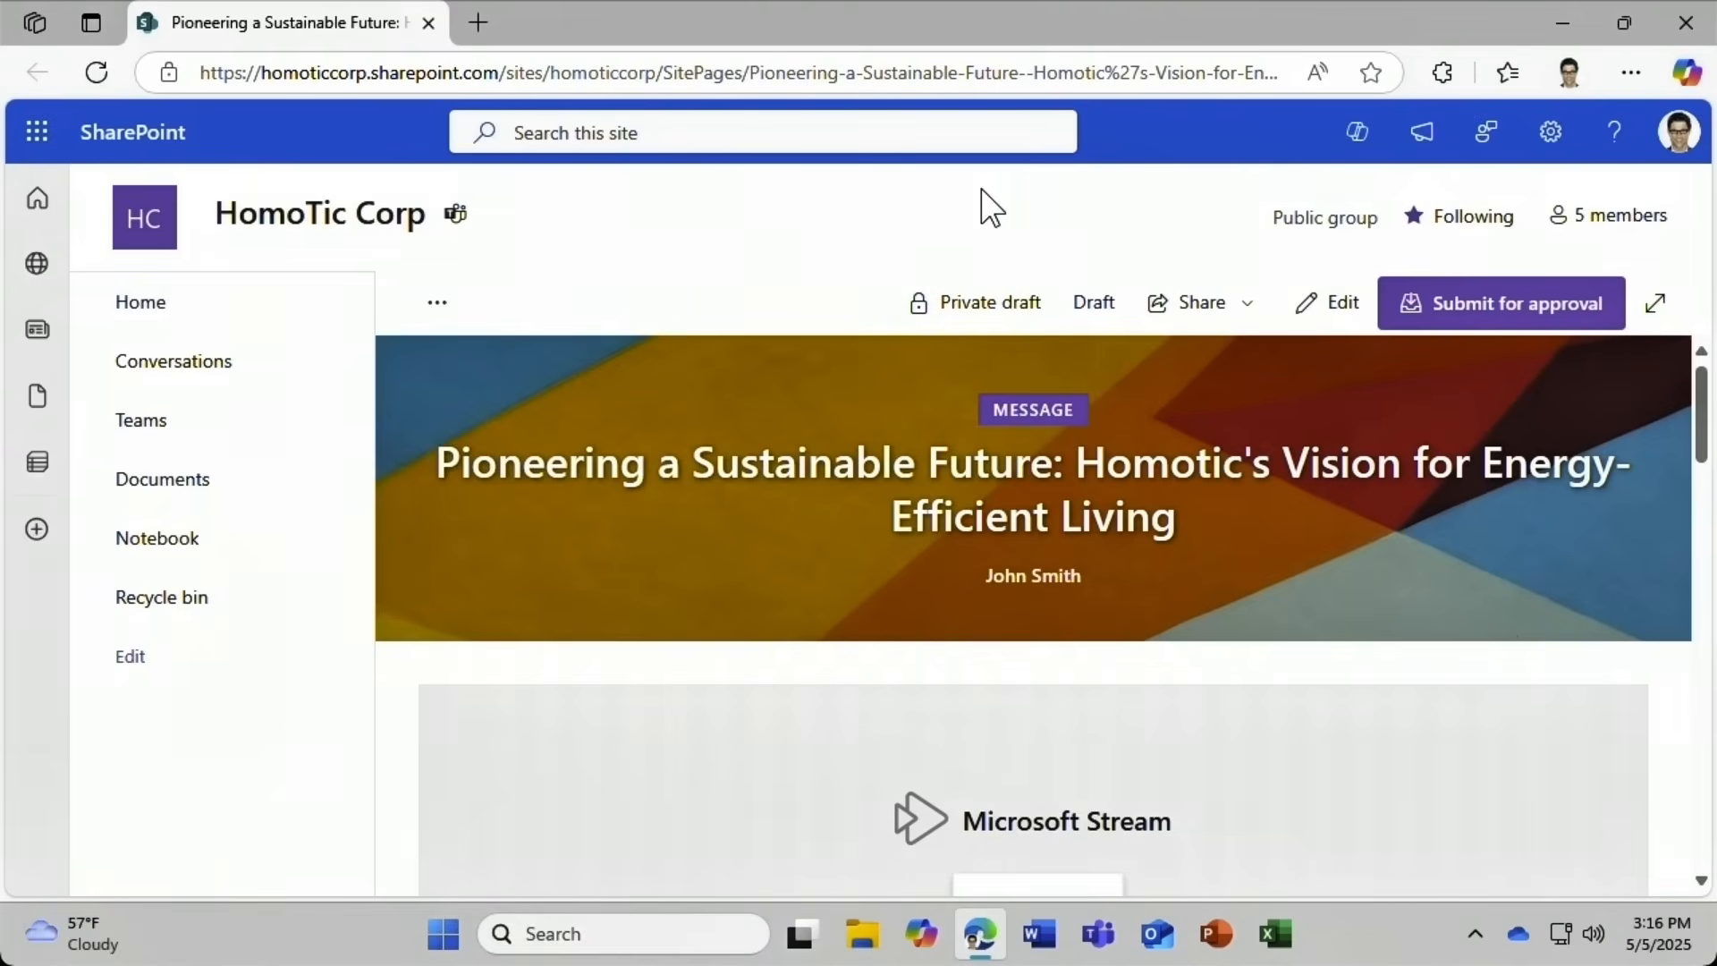
Open the HomoTic Corp site's Copilot agent panel from the SharePoint header.
left_click(1352, 143)
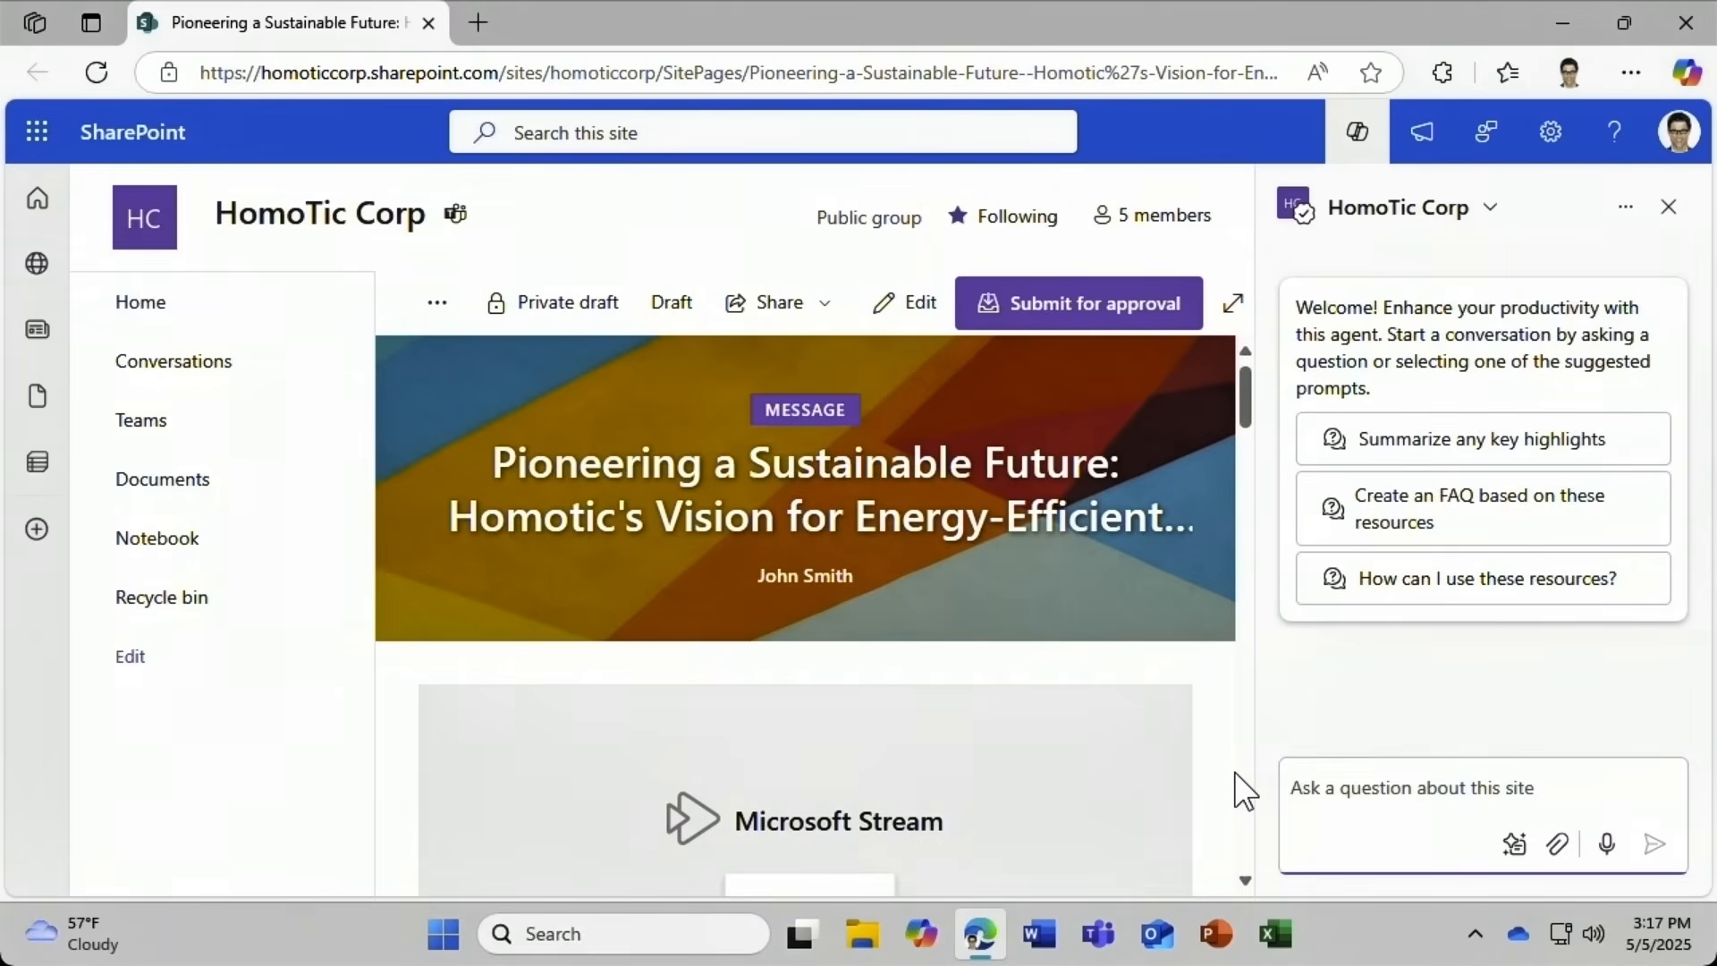
Ask the site's Copilot agent 'What's this site about?' and read its answer.
type("What's th")
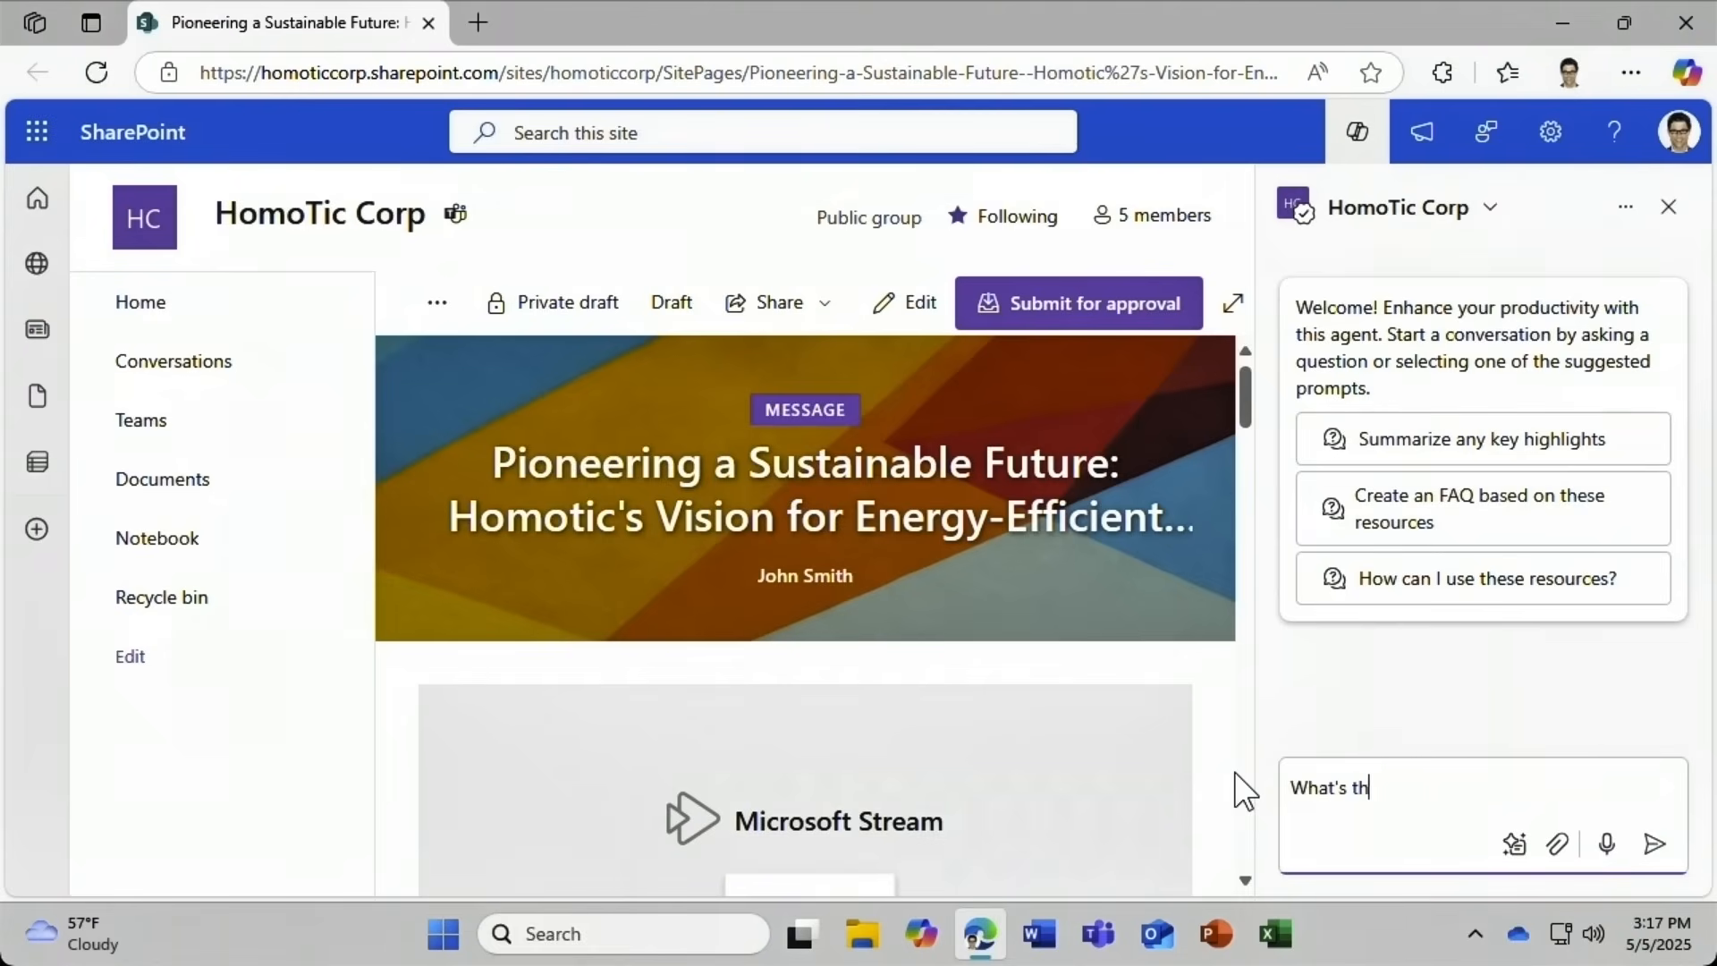
type("is site about?")
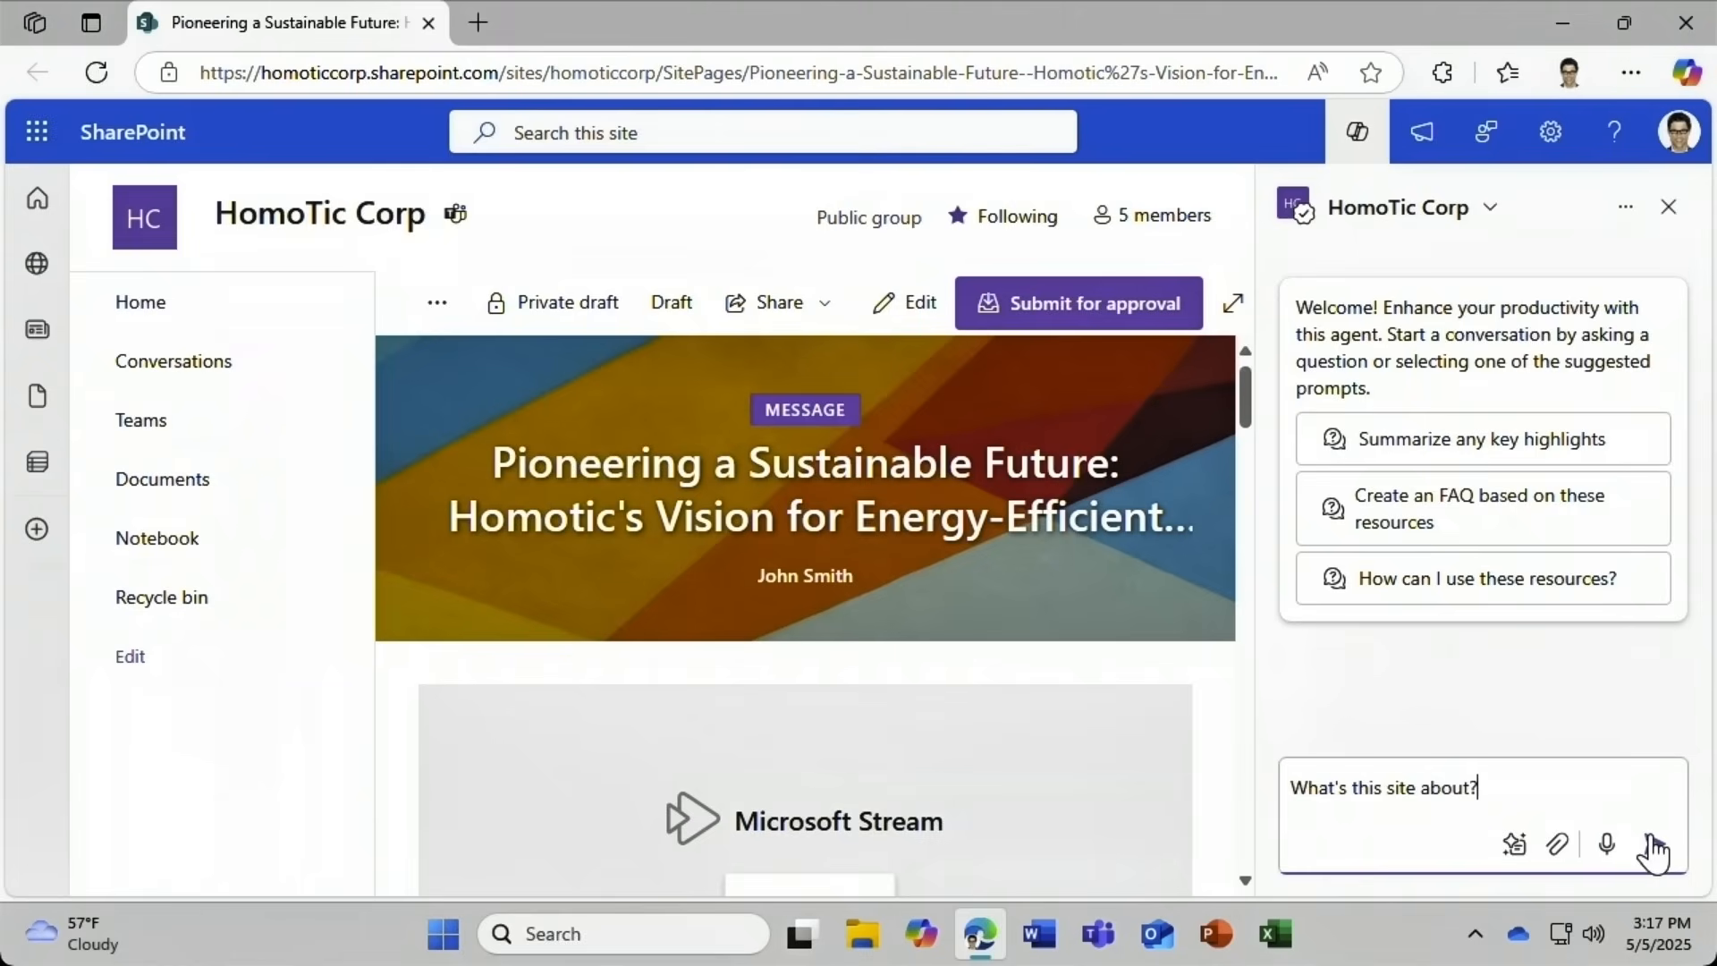
left_click(1653, 845)
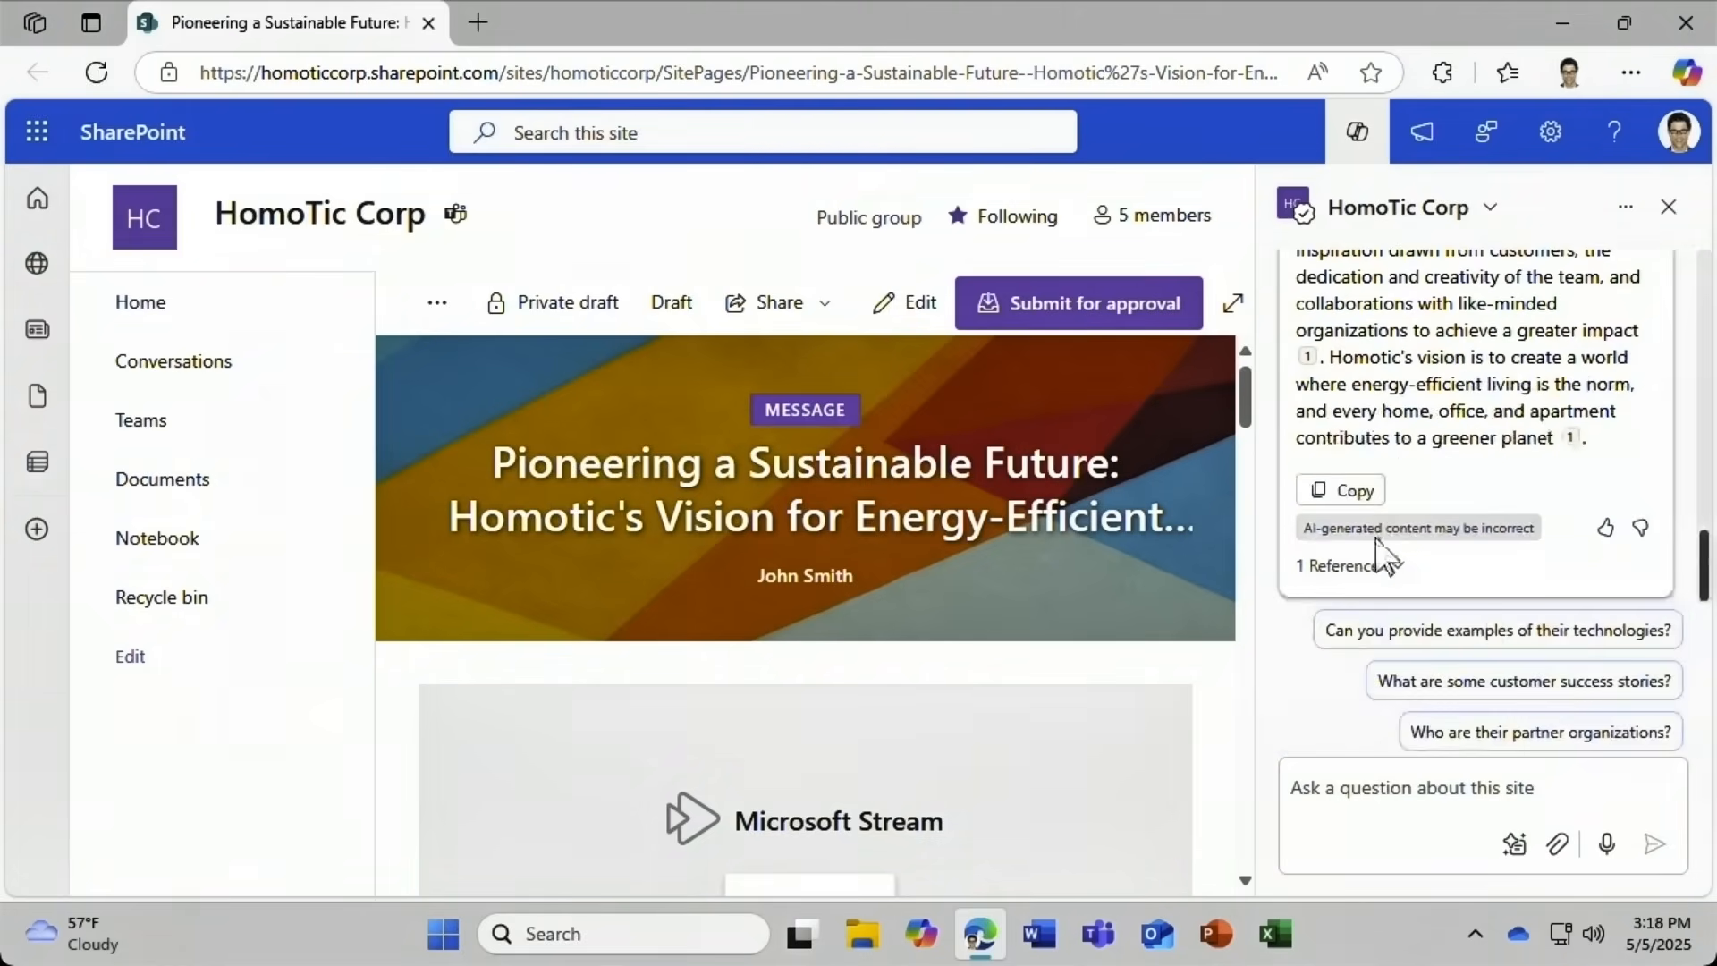
mouse_move(1704, 568)
left_mouse_down()
mouse_move(1711, 452)
mouse_move(1705, 572)
left_mouse_up()
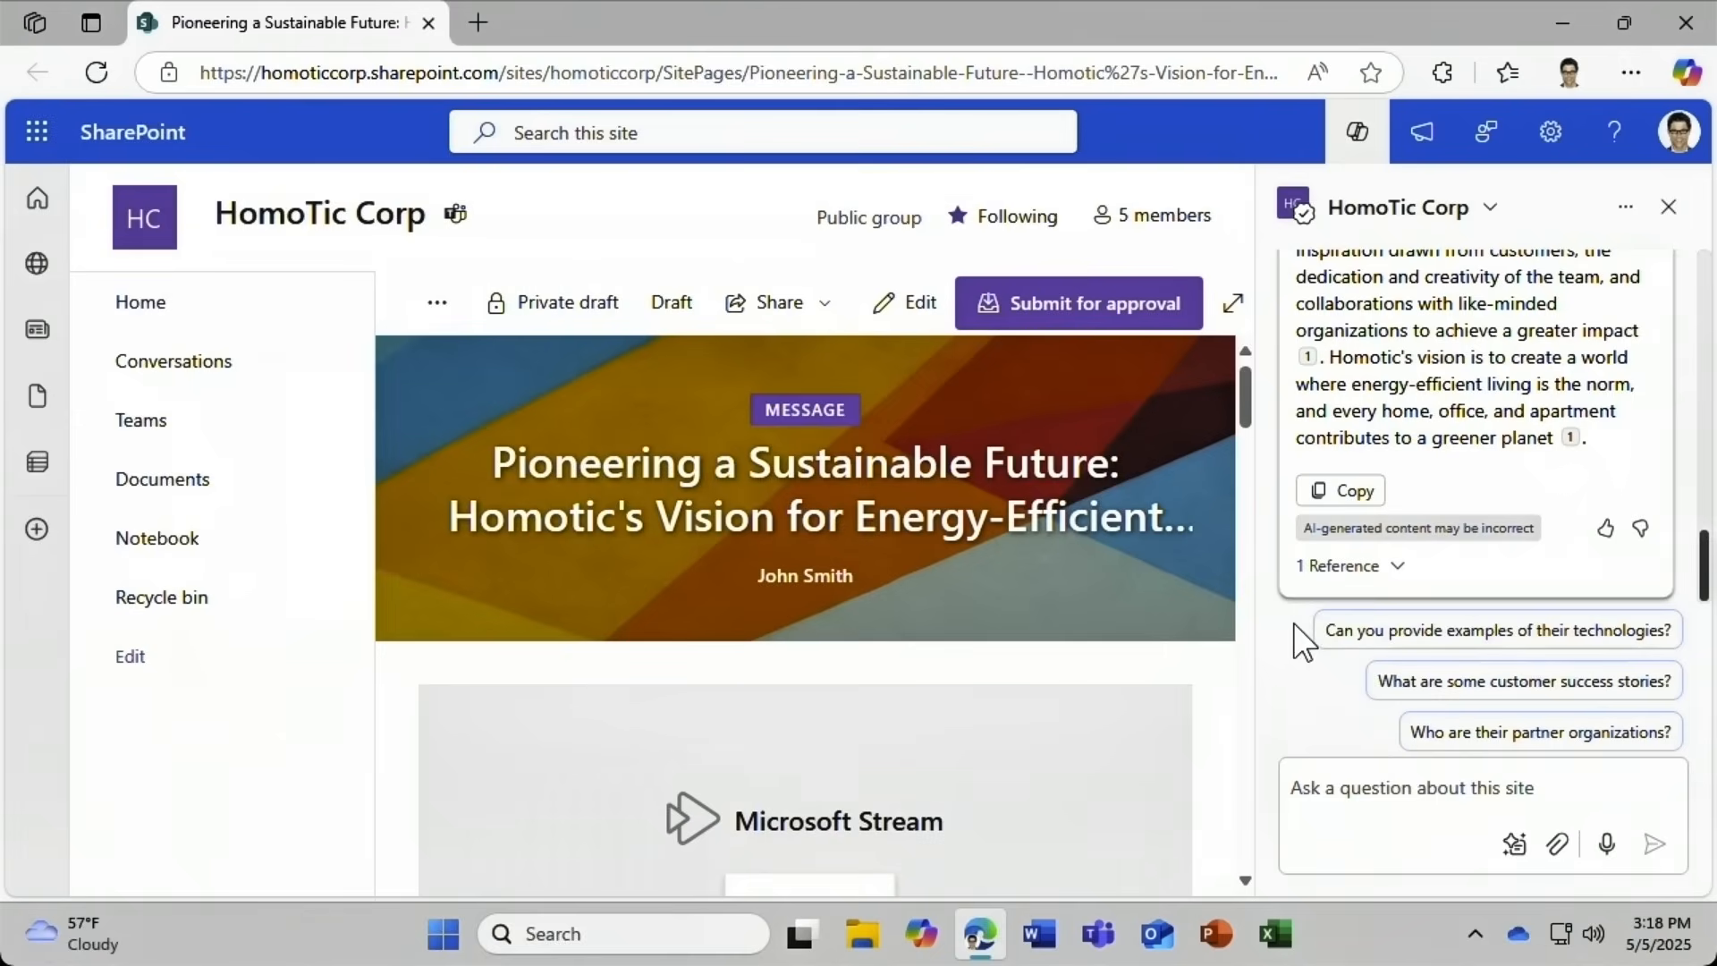
Rename the 'What's this site about?' chat to Summary.
left_click(1610, 209)
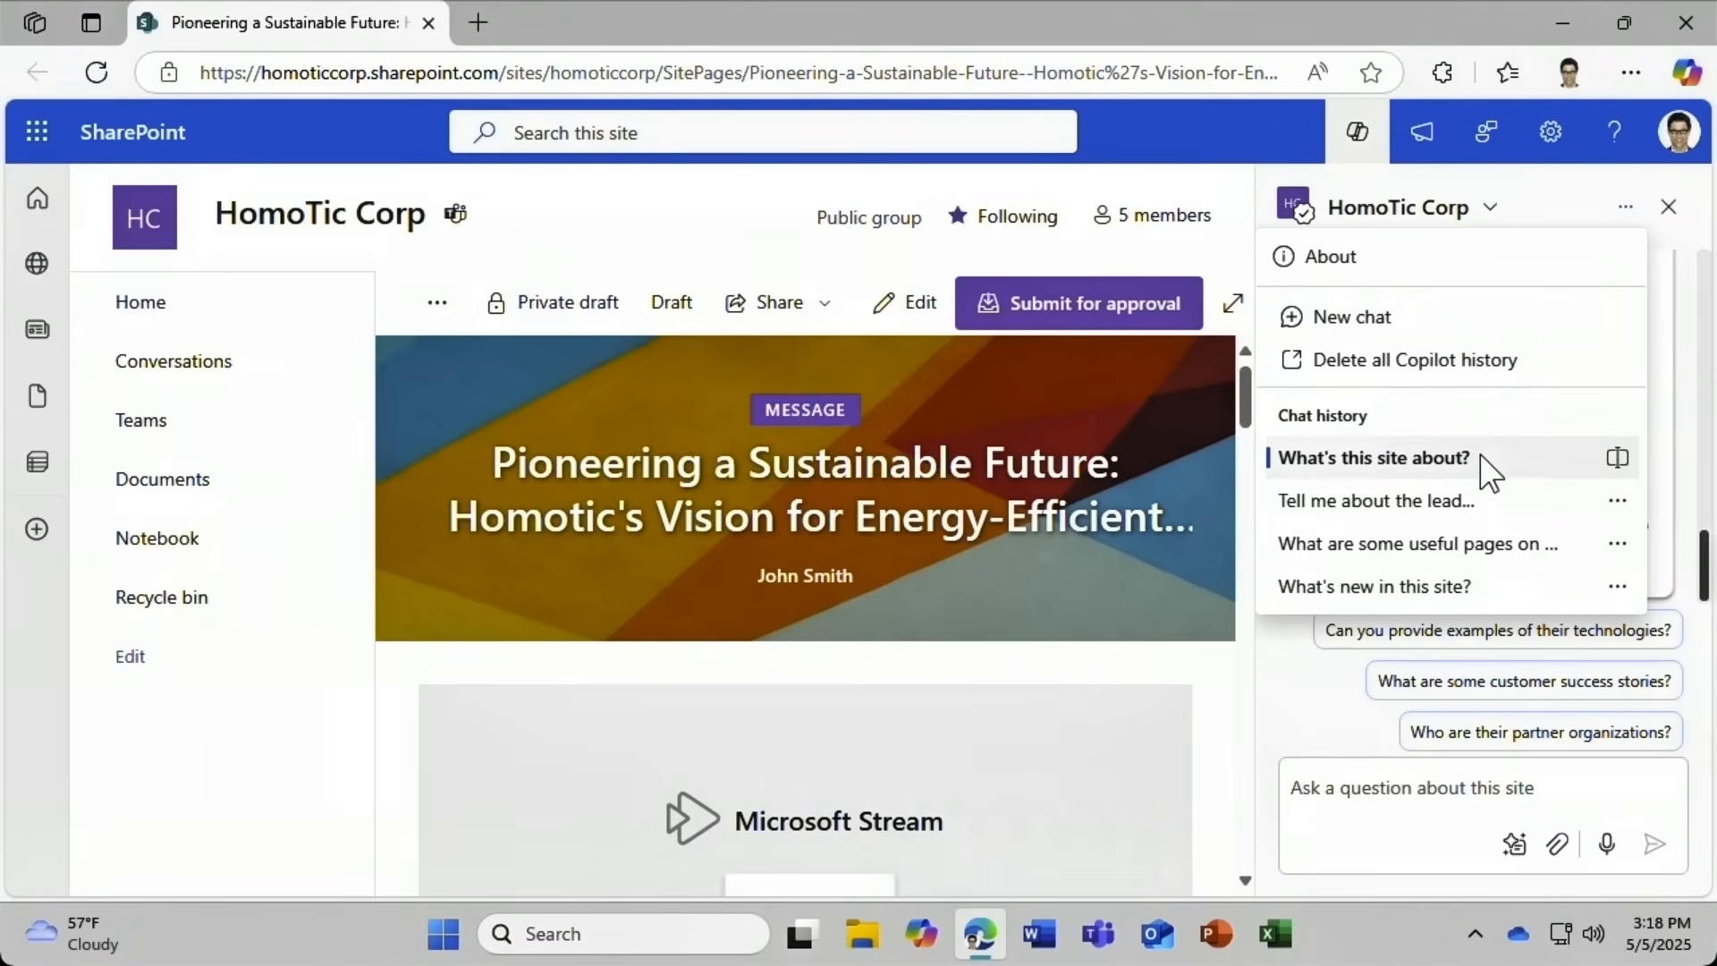
left_click(1614, 458)
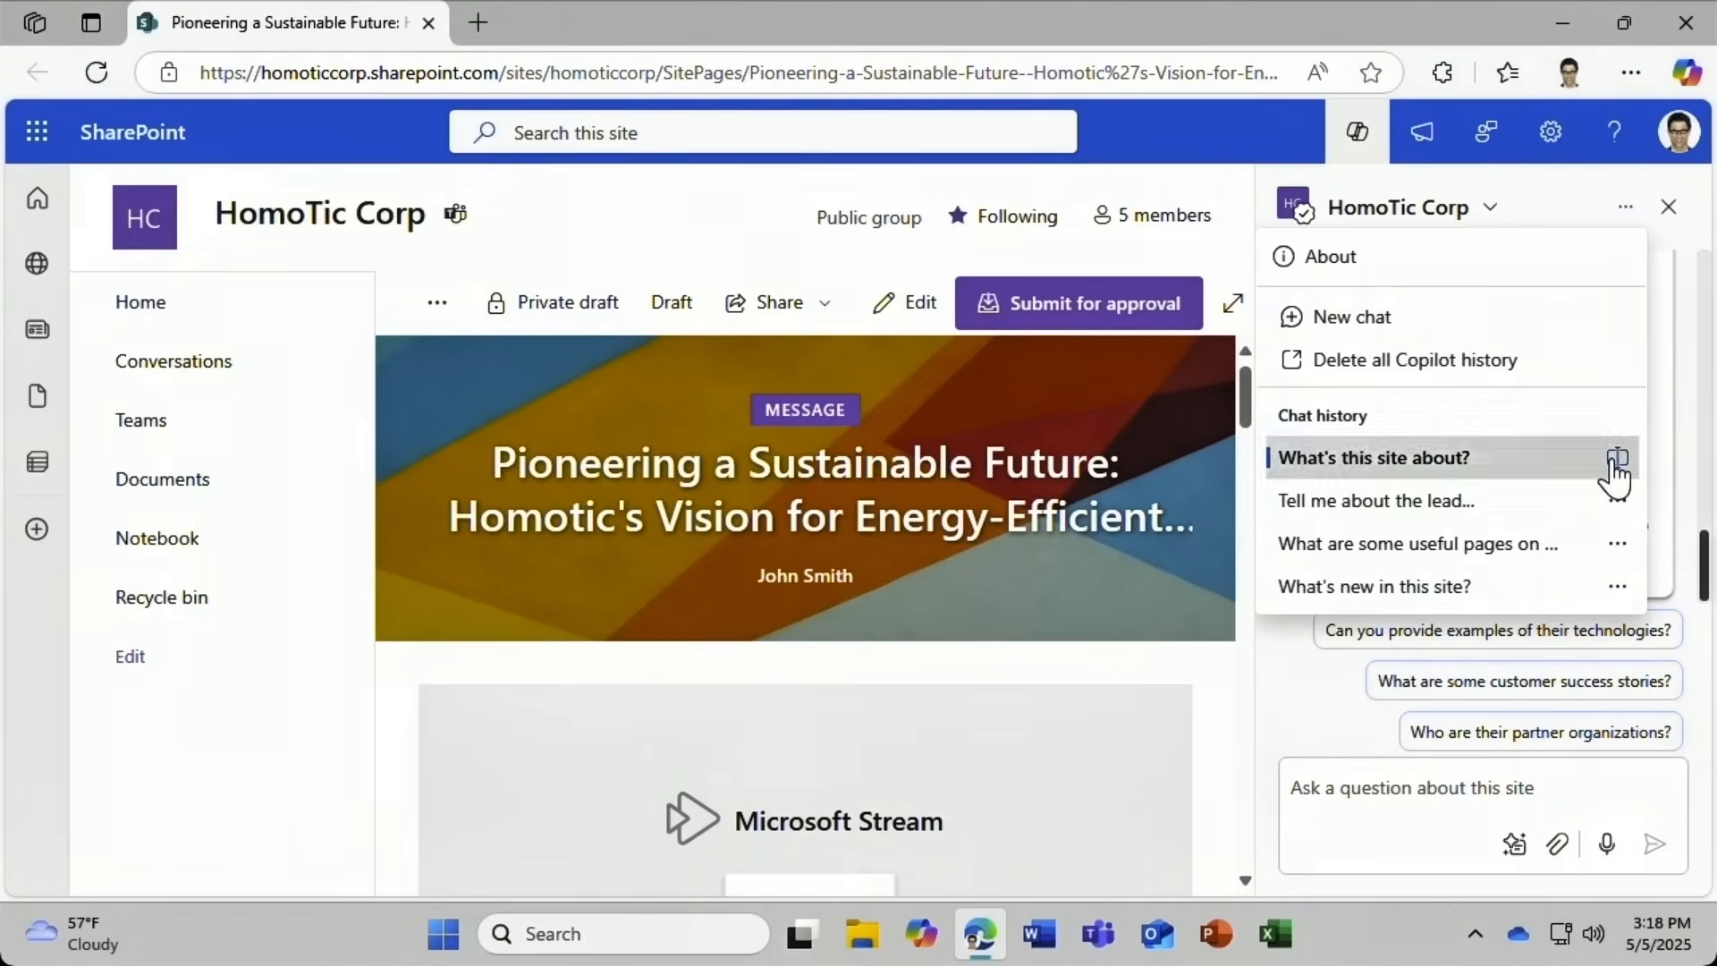
triple_click(1514, 452)
type("Summary")
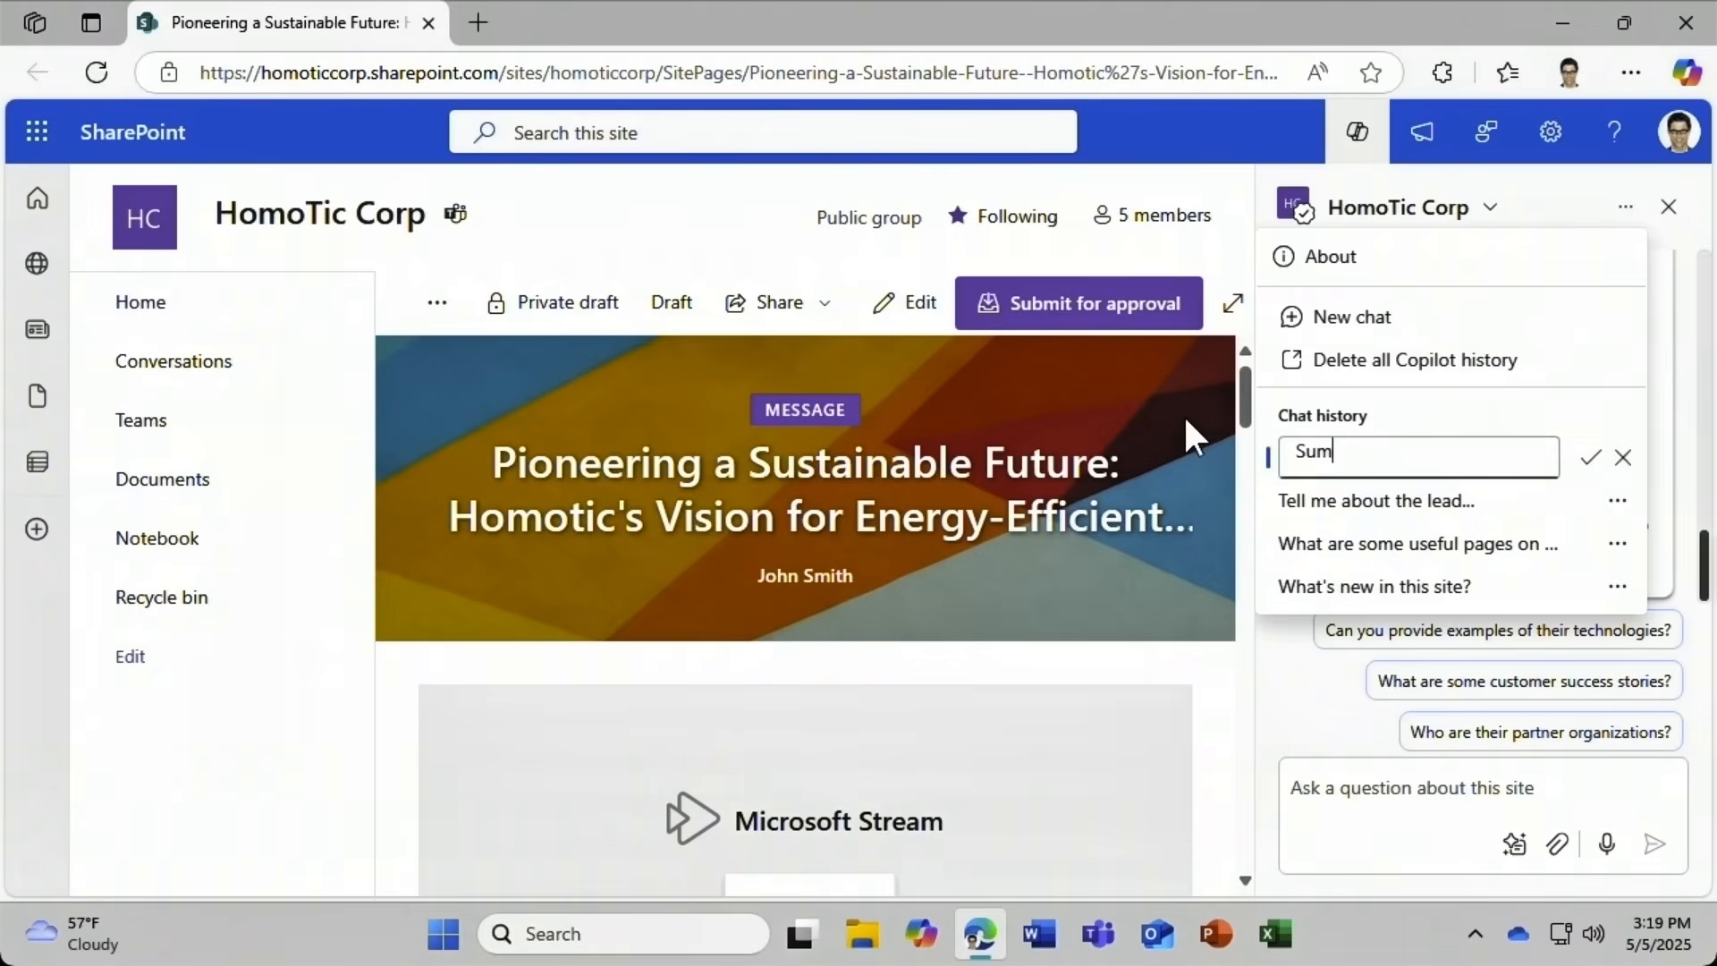
left_click(1591, 460)
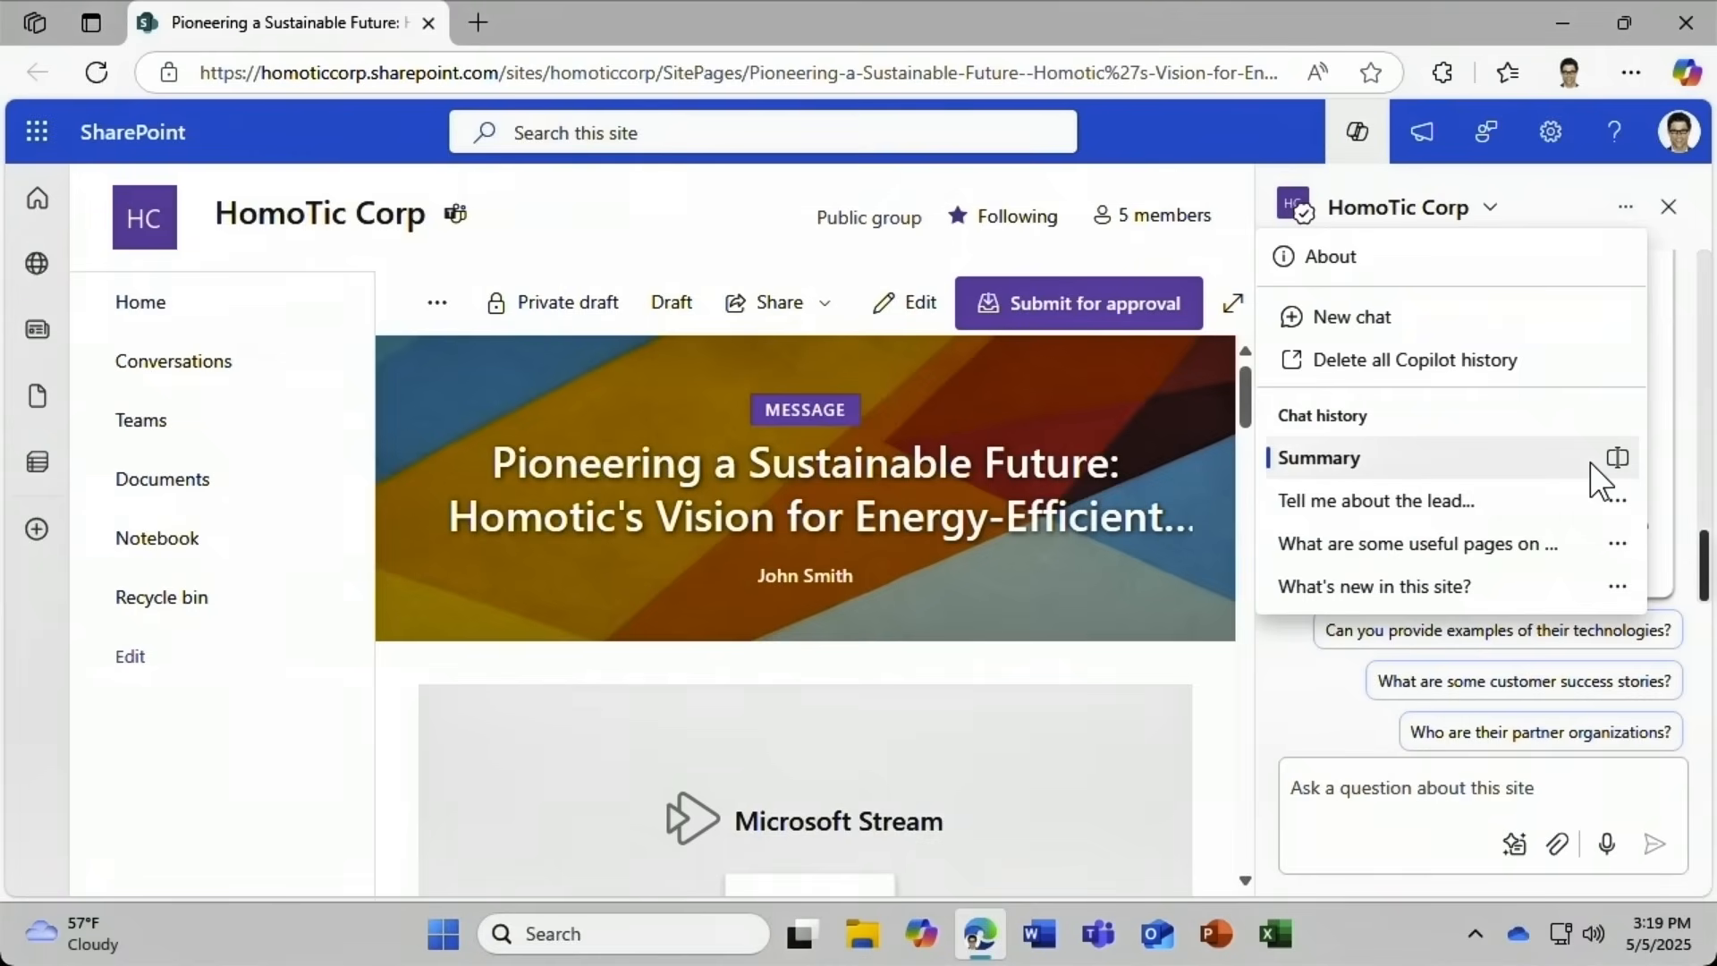
Delete the second chat from history, then choose Delete all Copilot history.
left_click(1613, 503)
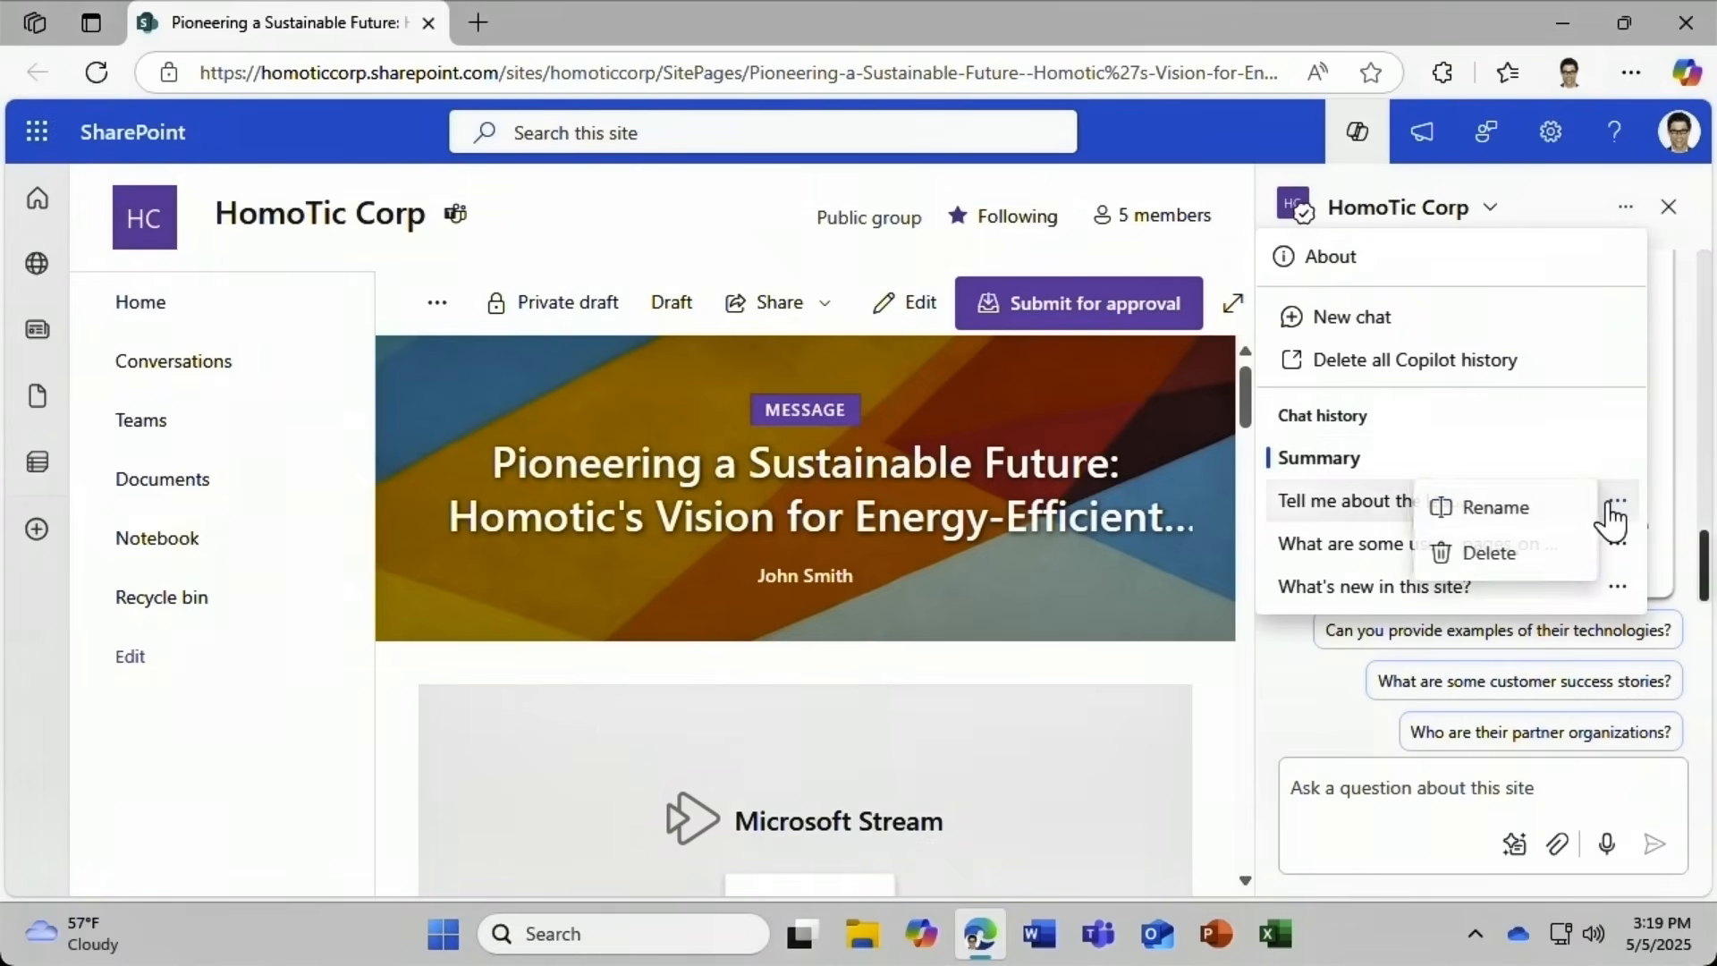
left_click(1535, 565)
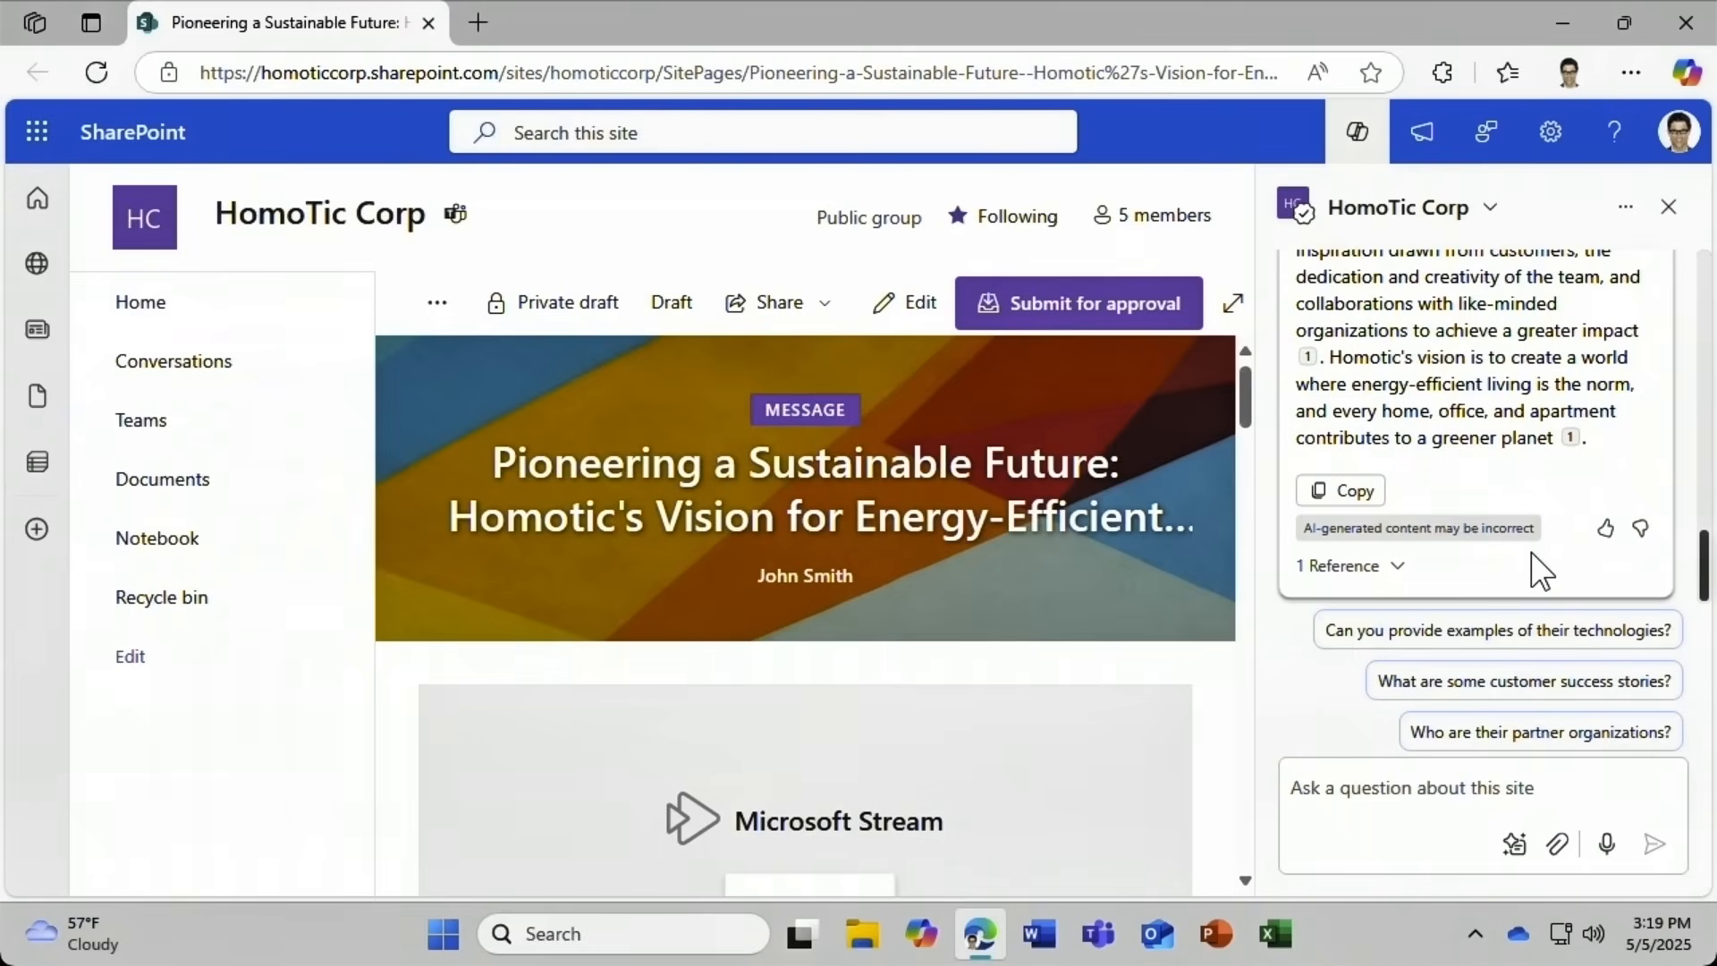
left_click(1625, 219)
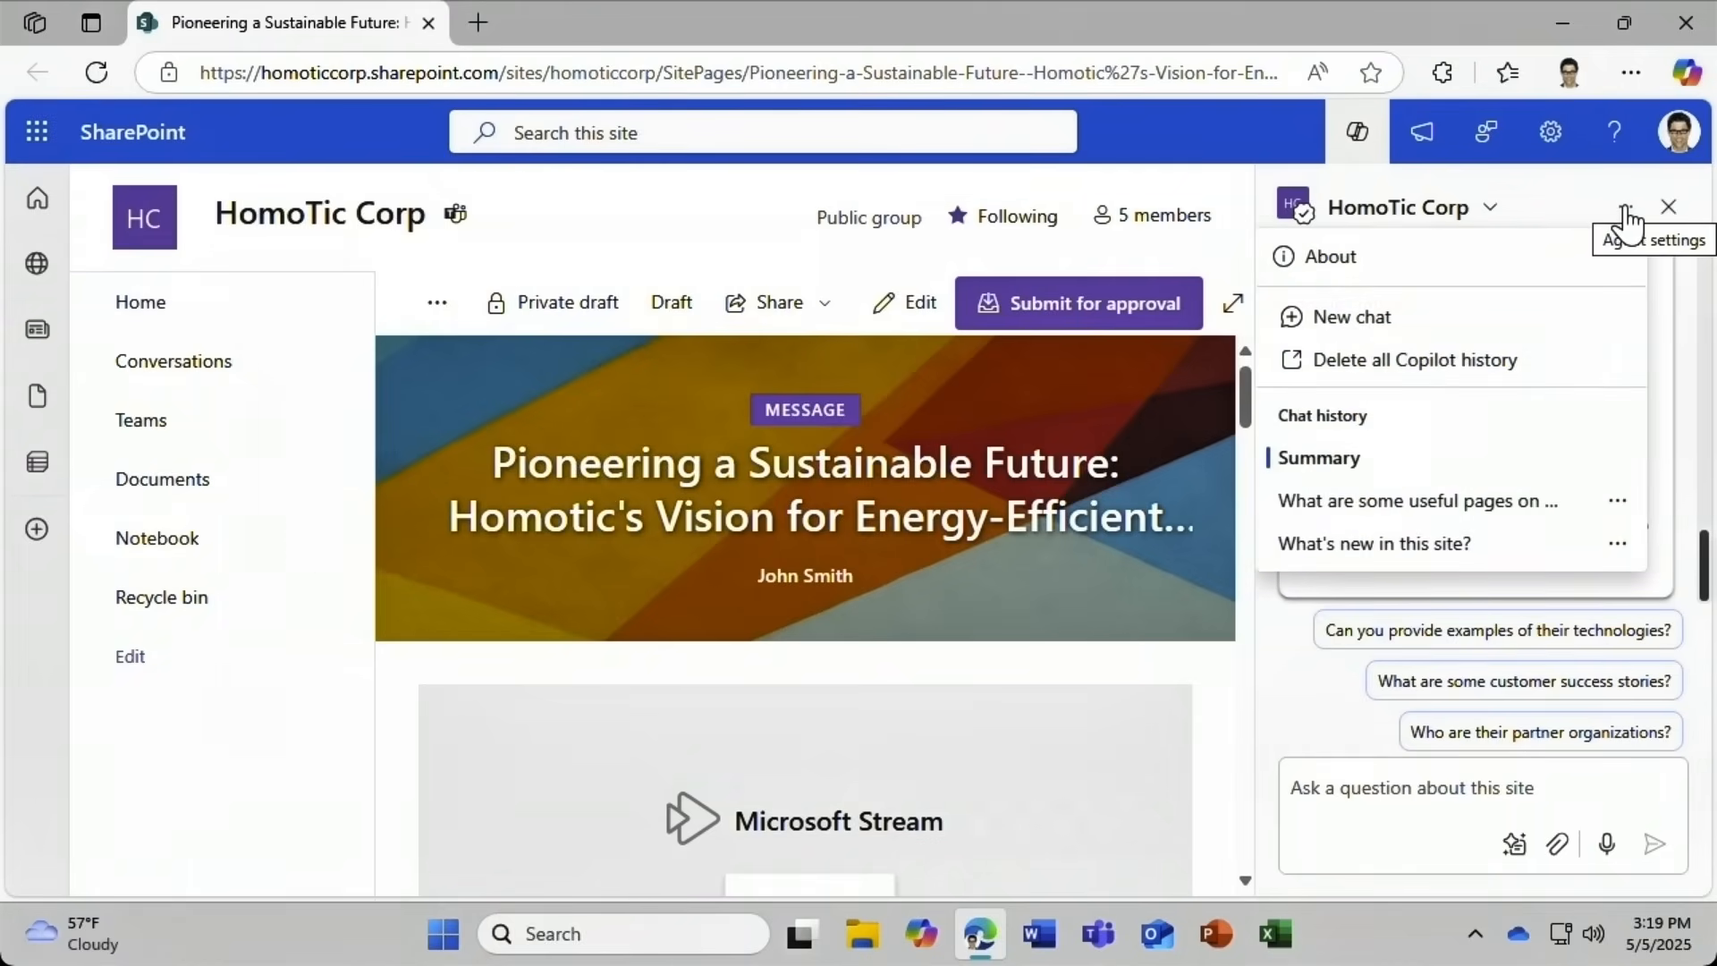
left_click(1463, 361)
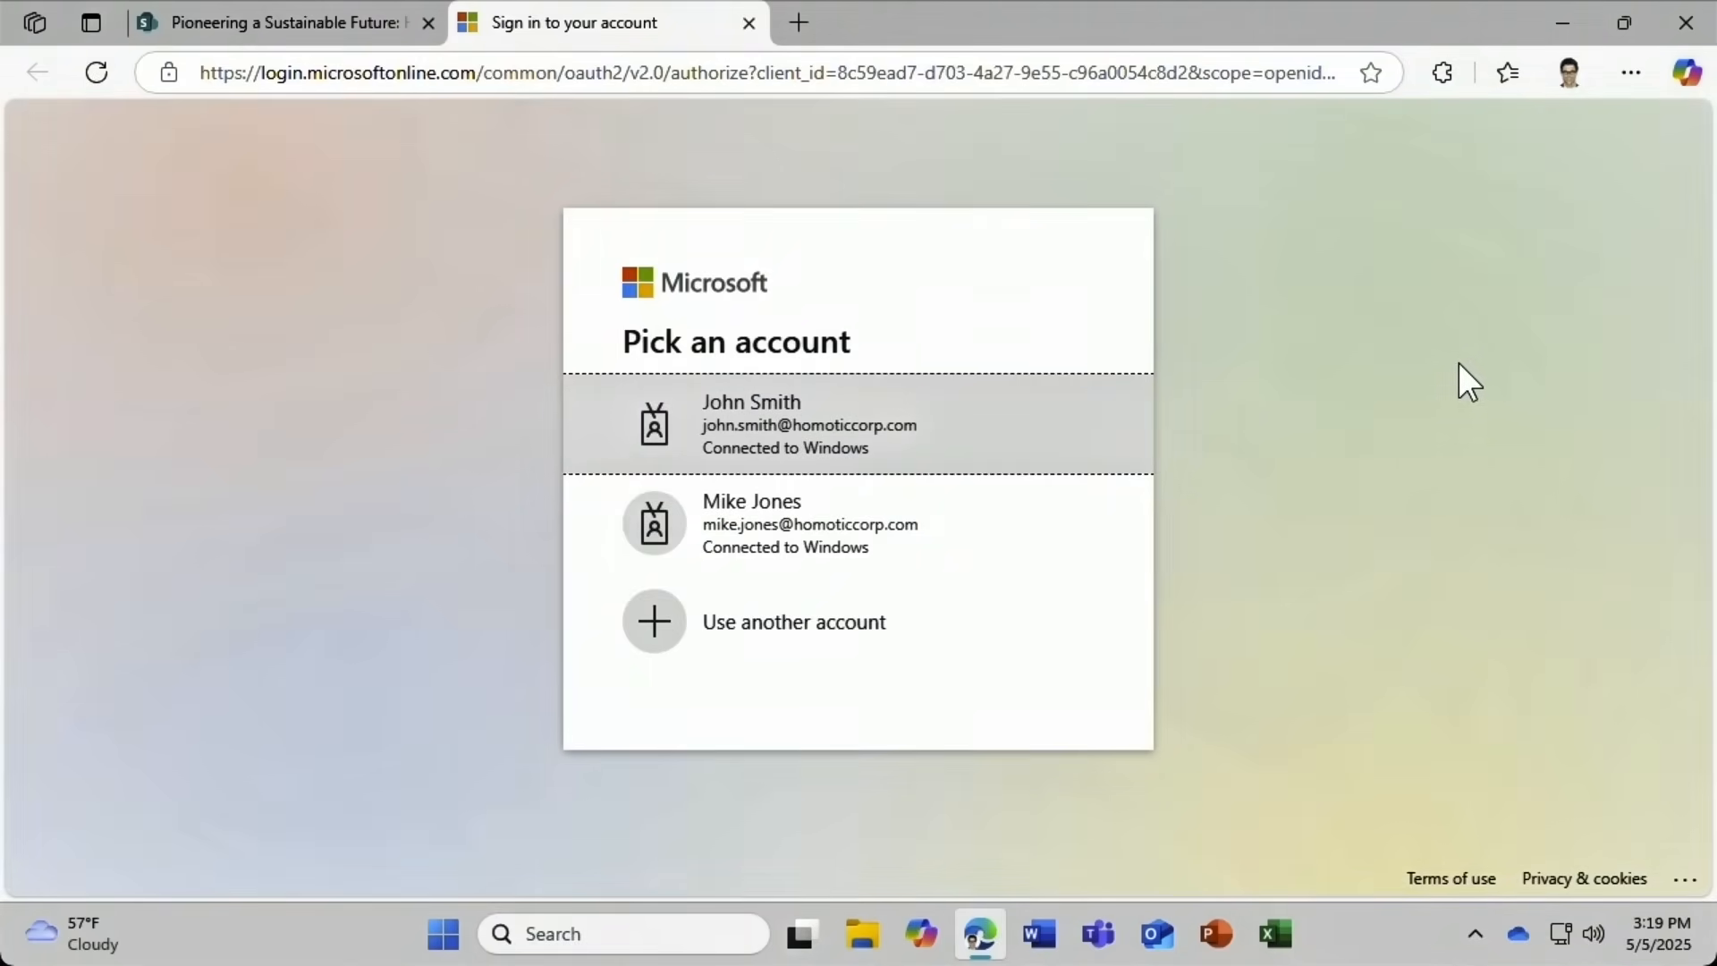
Sign in with the first work account, start deleting Microsoft 365 Copilot activity history, then cancel.
left_click(1050, 407)
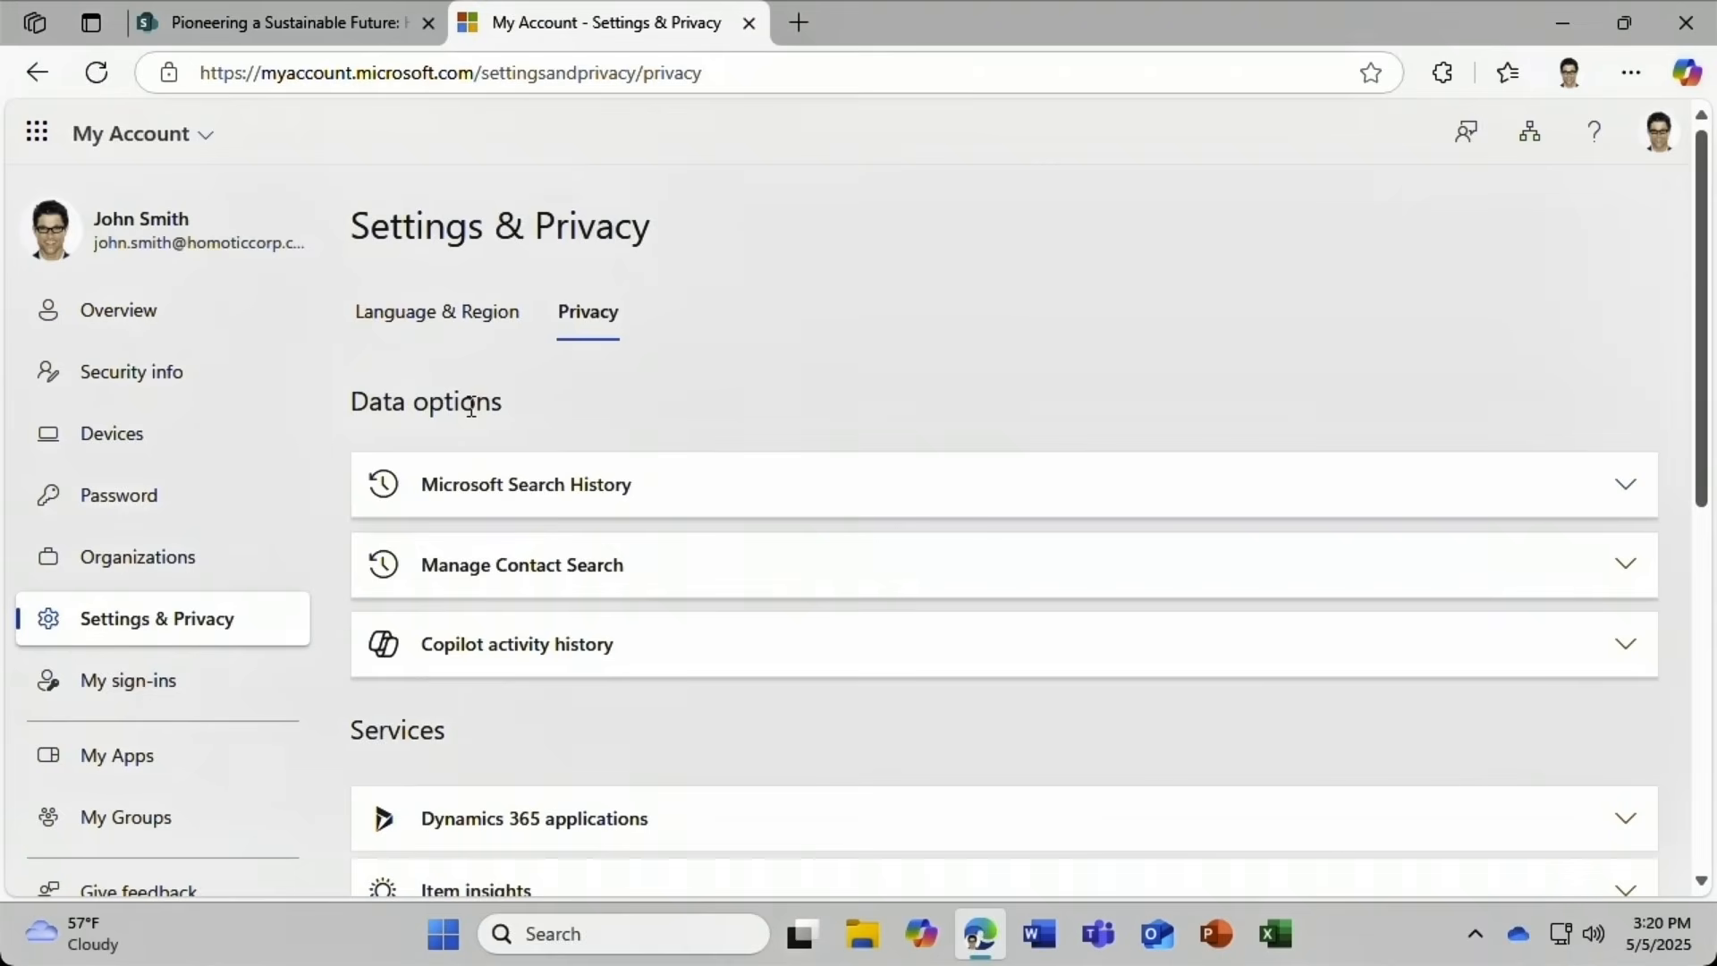
left_click(398, 673)
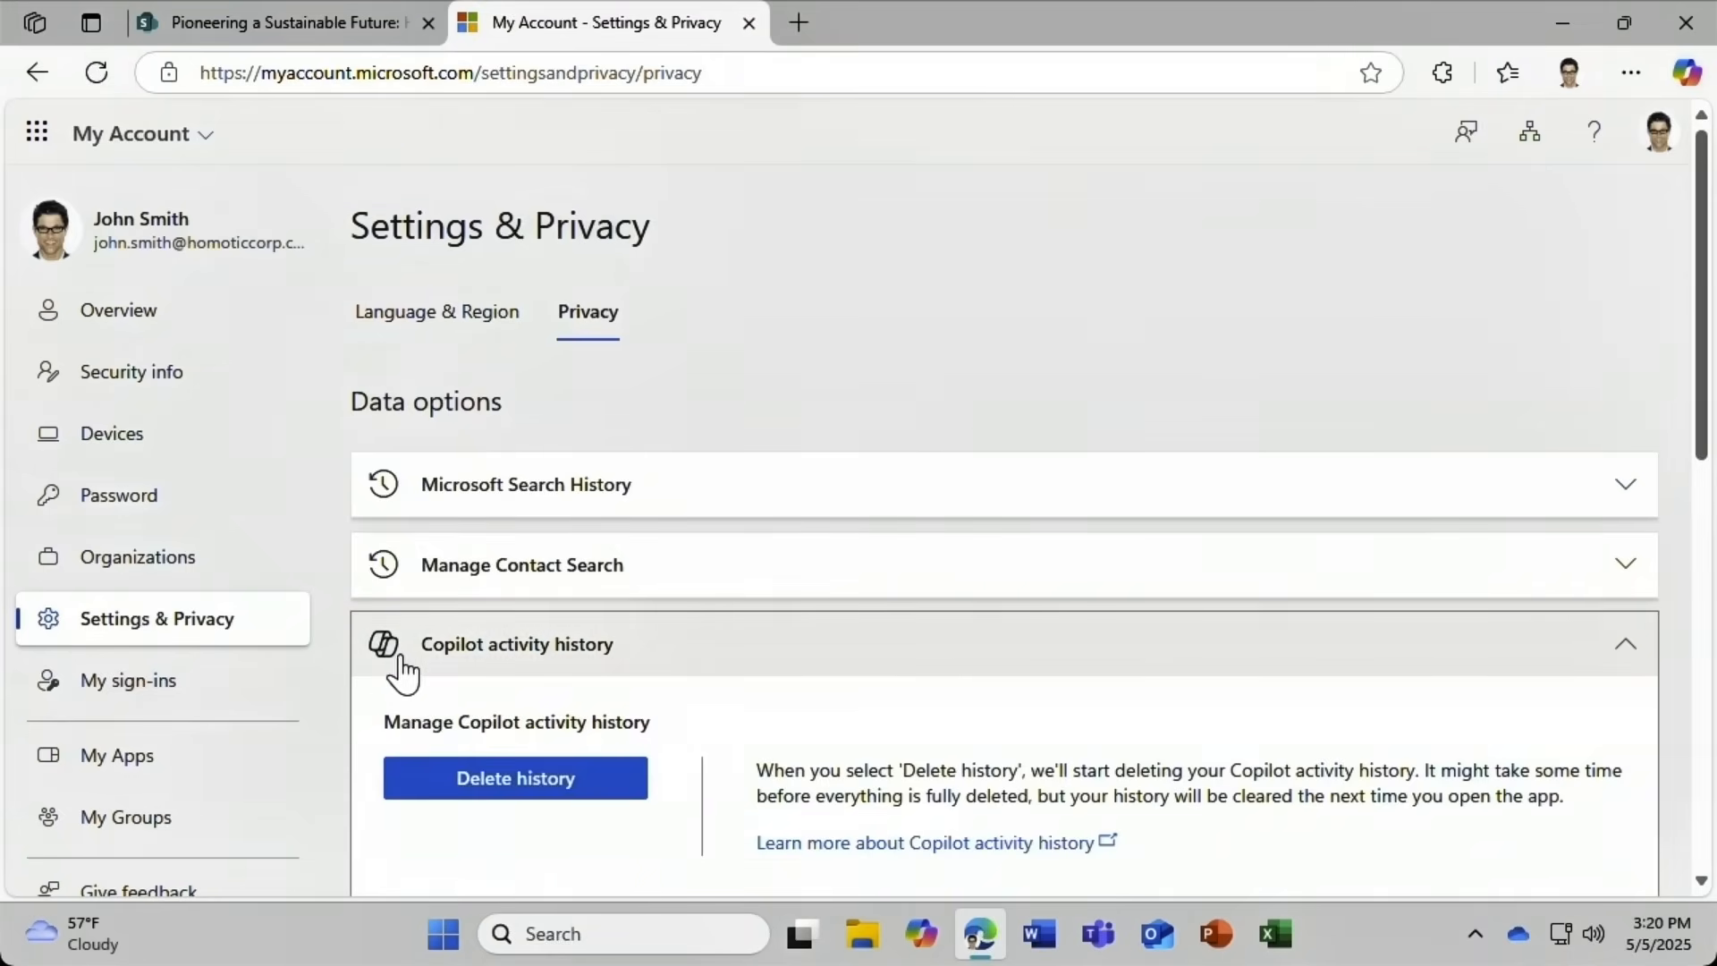
left_click(404, 795)
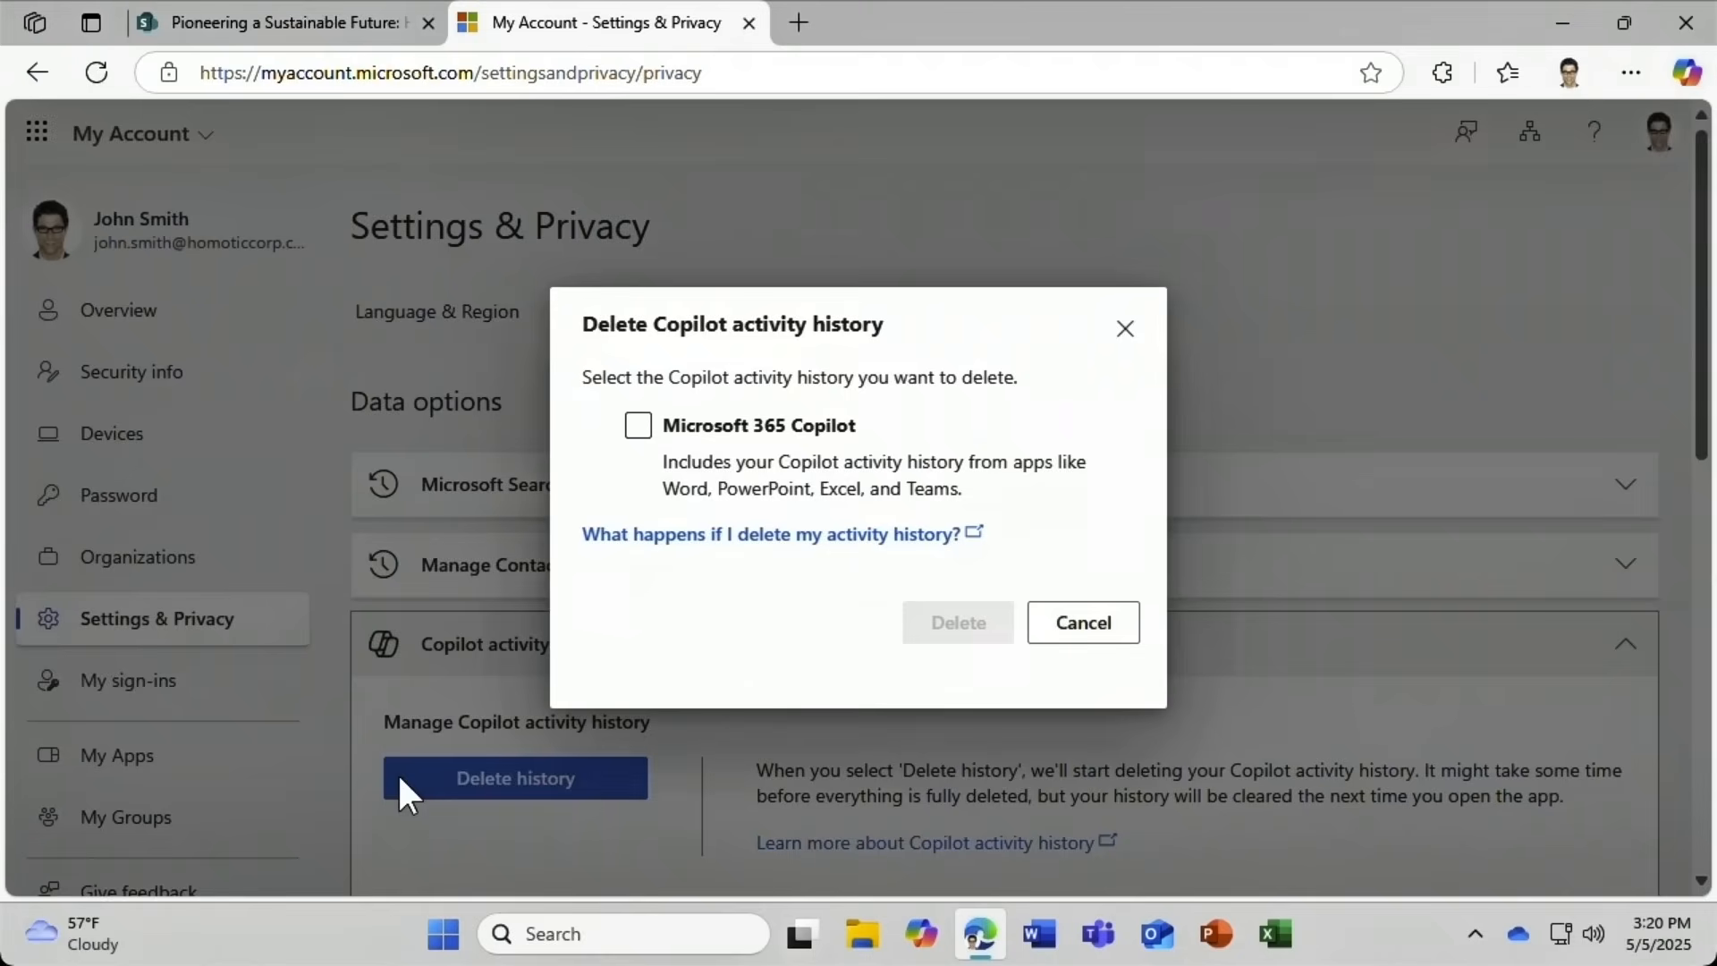
left_click(639, 428)
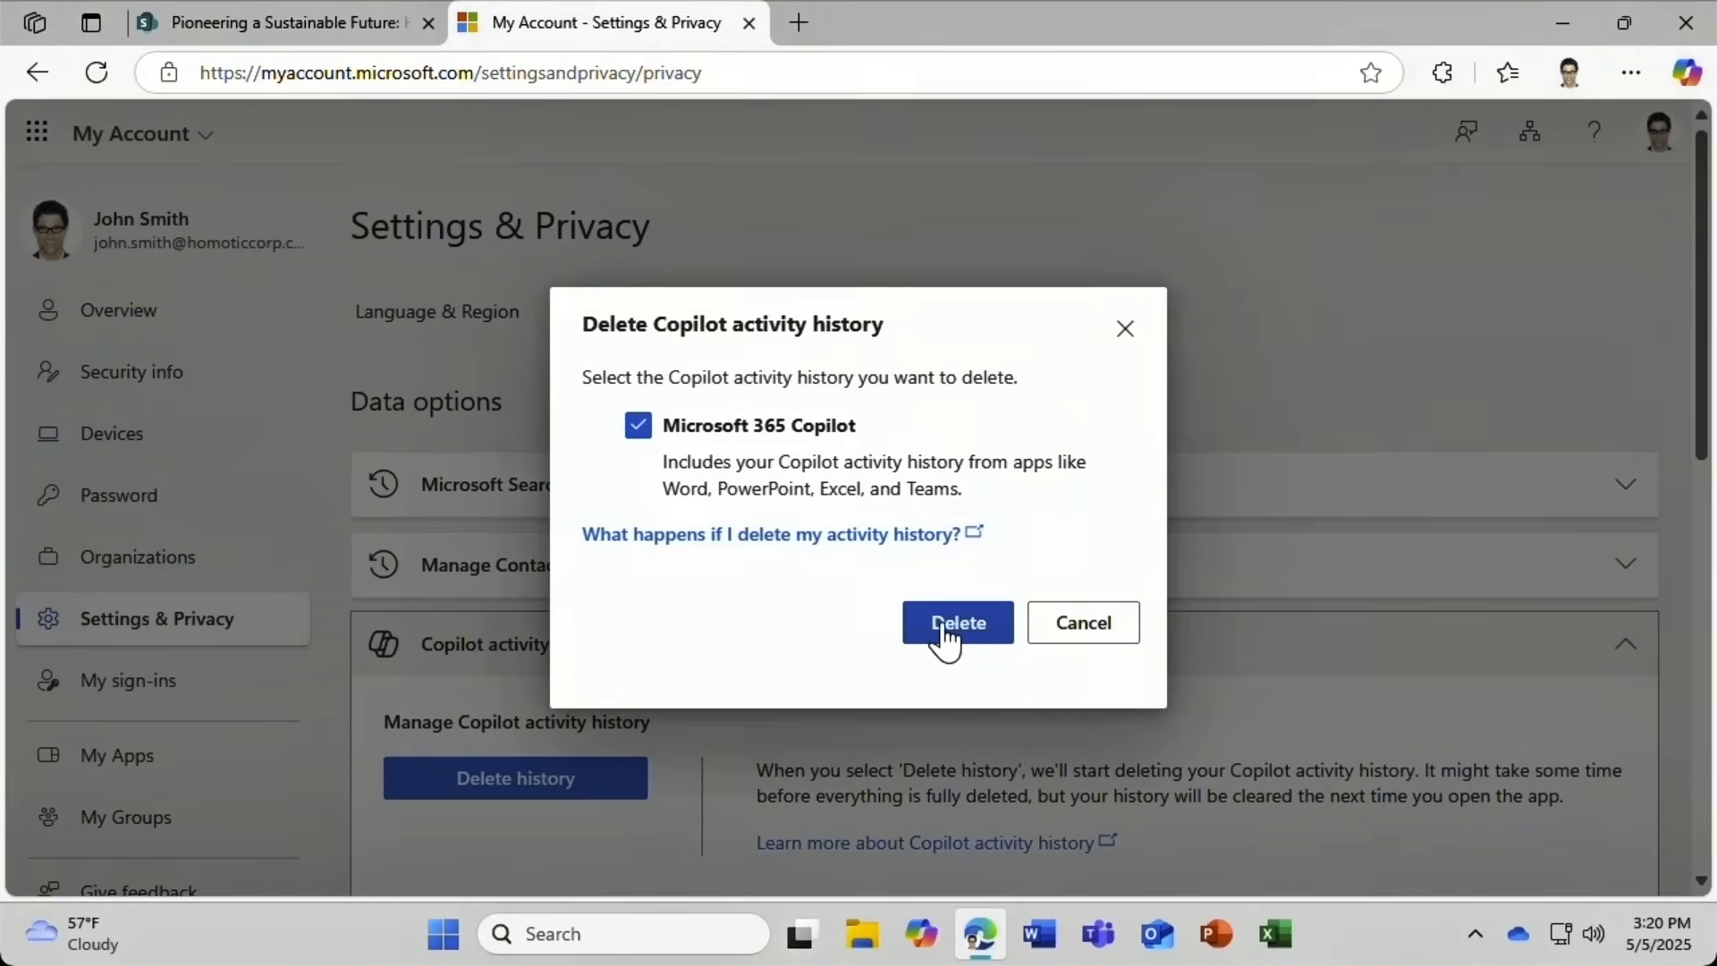
left_click(1059, 641)
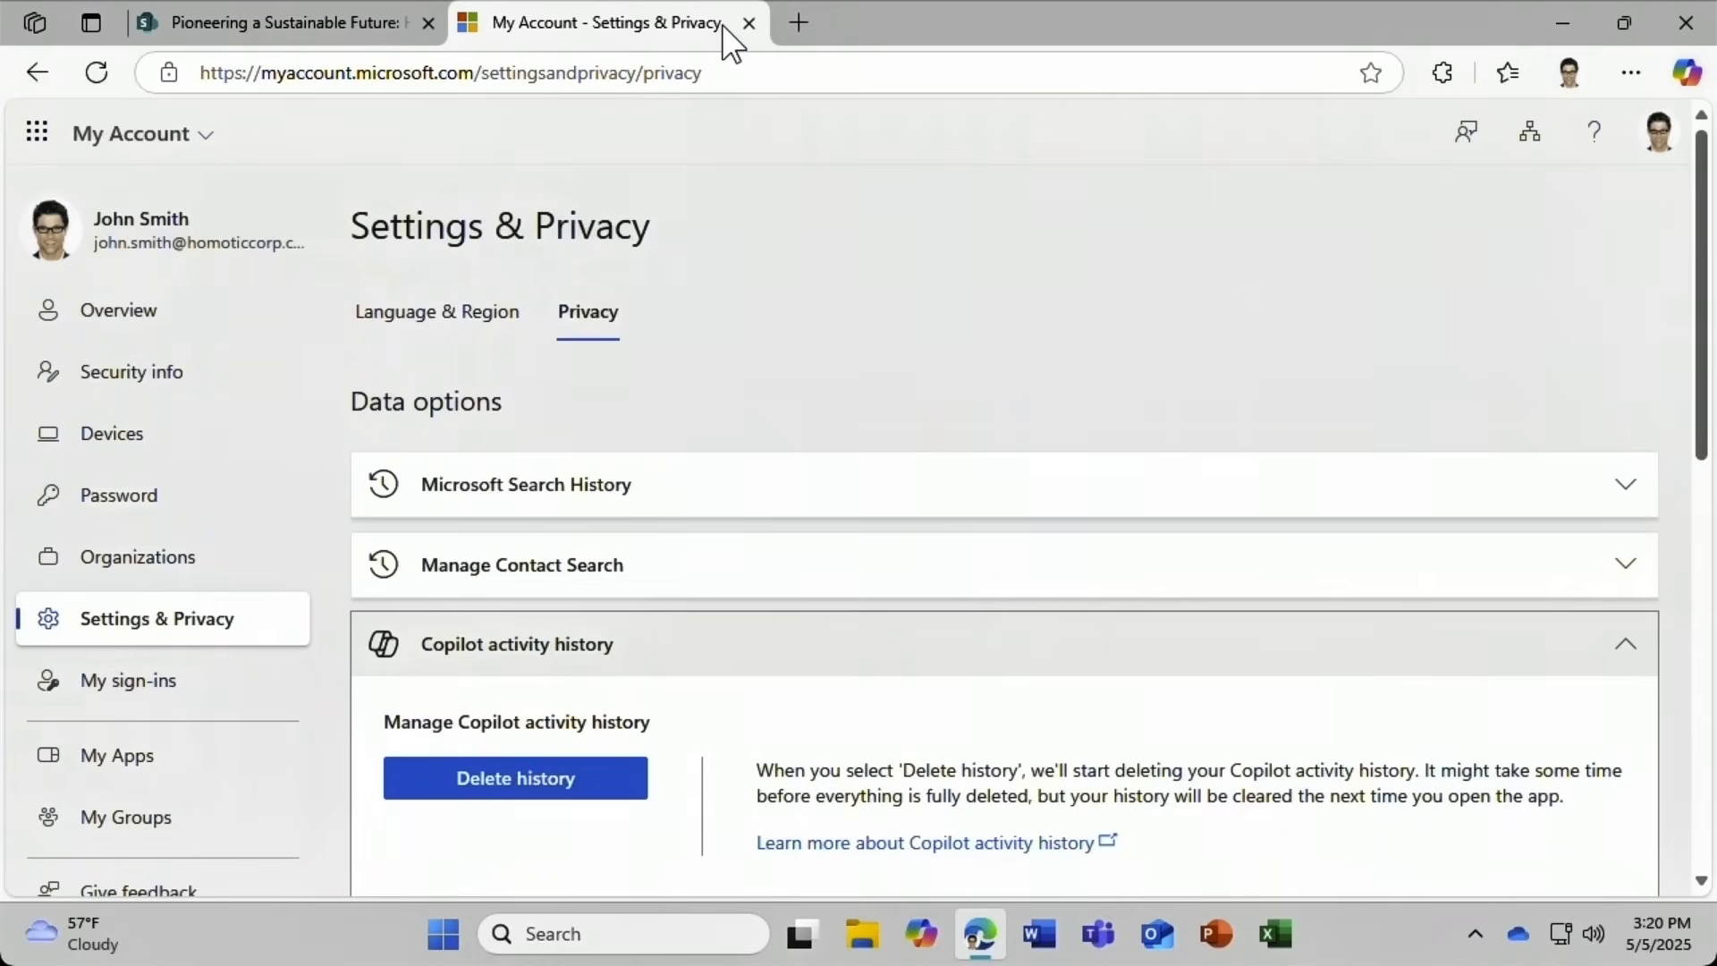
Close the account page and create a HomoTic Corp site agent via New > Agent, opening its chat.
left_click(748, 24)
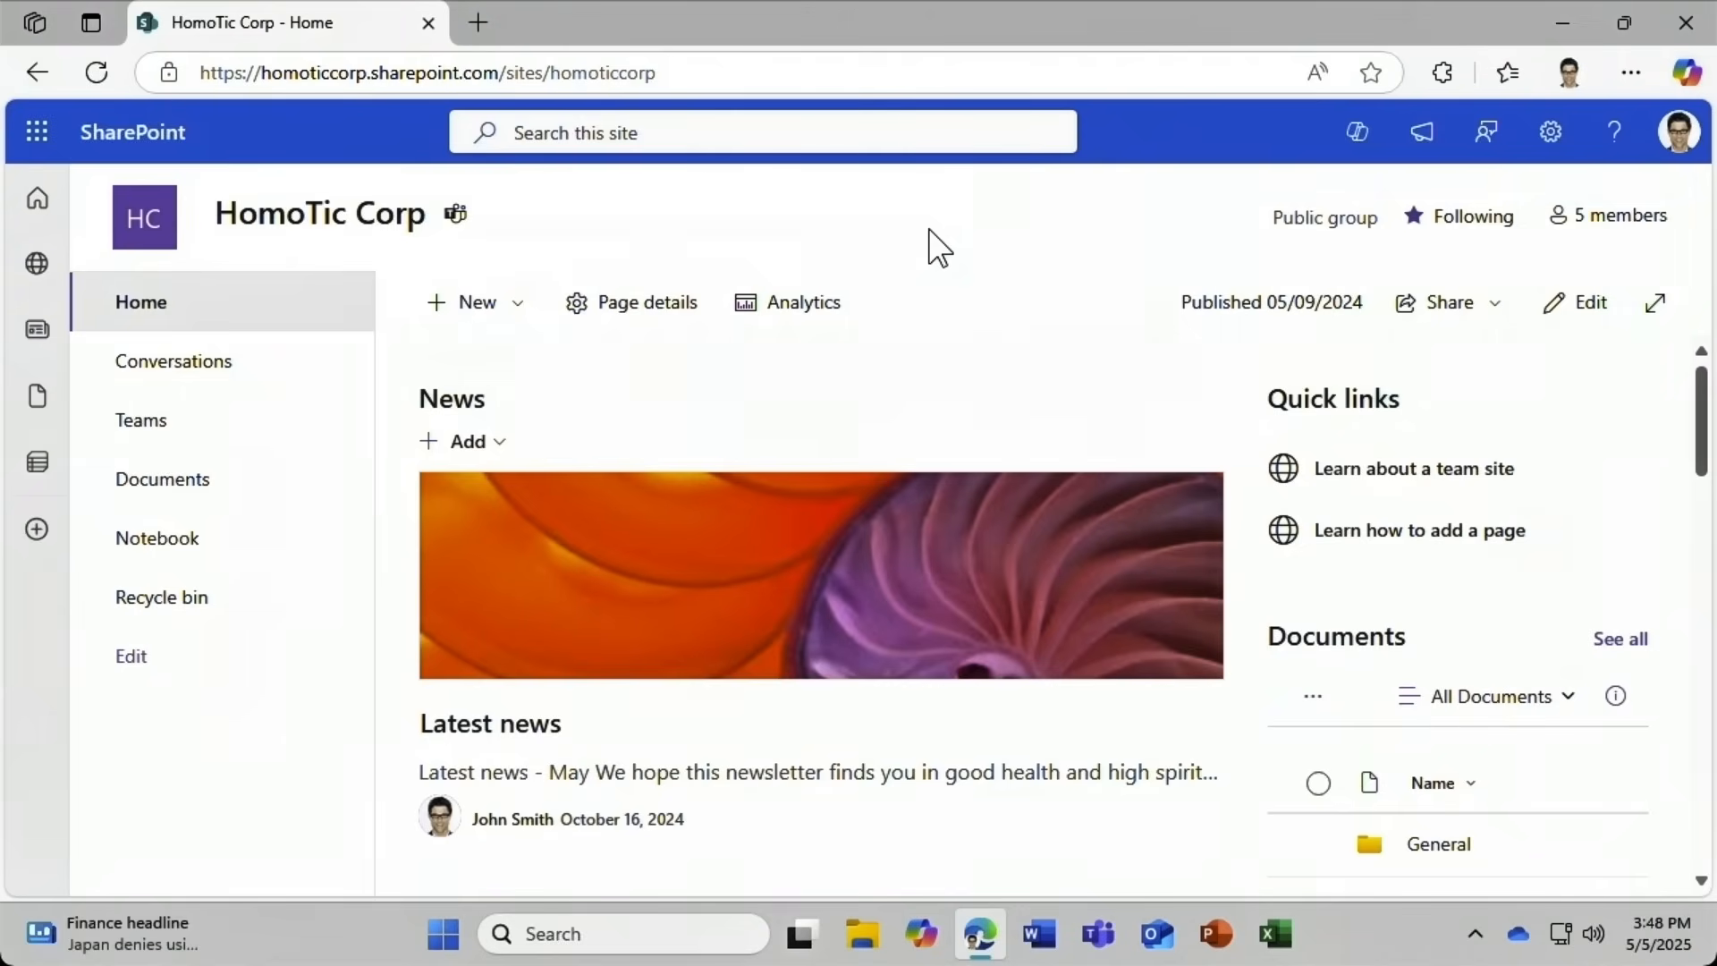
left_click(489, 318)
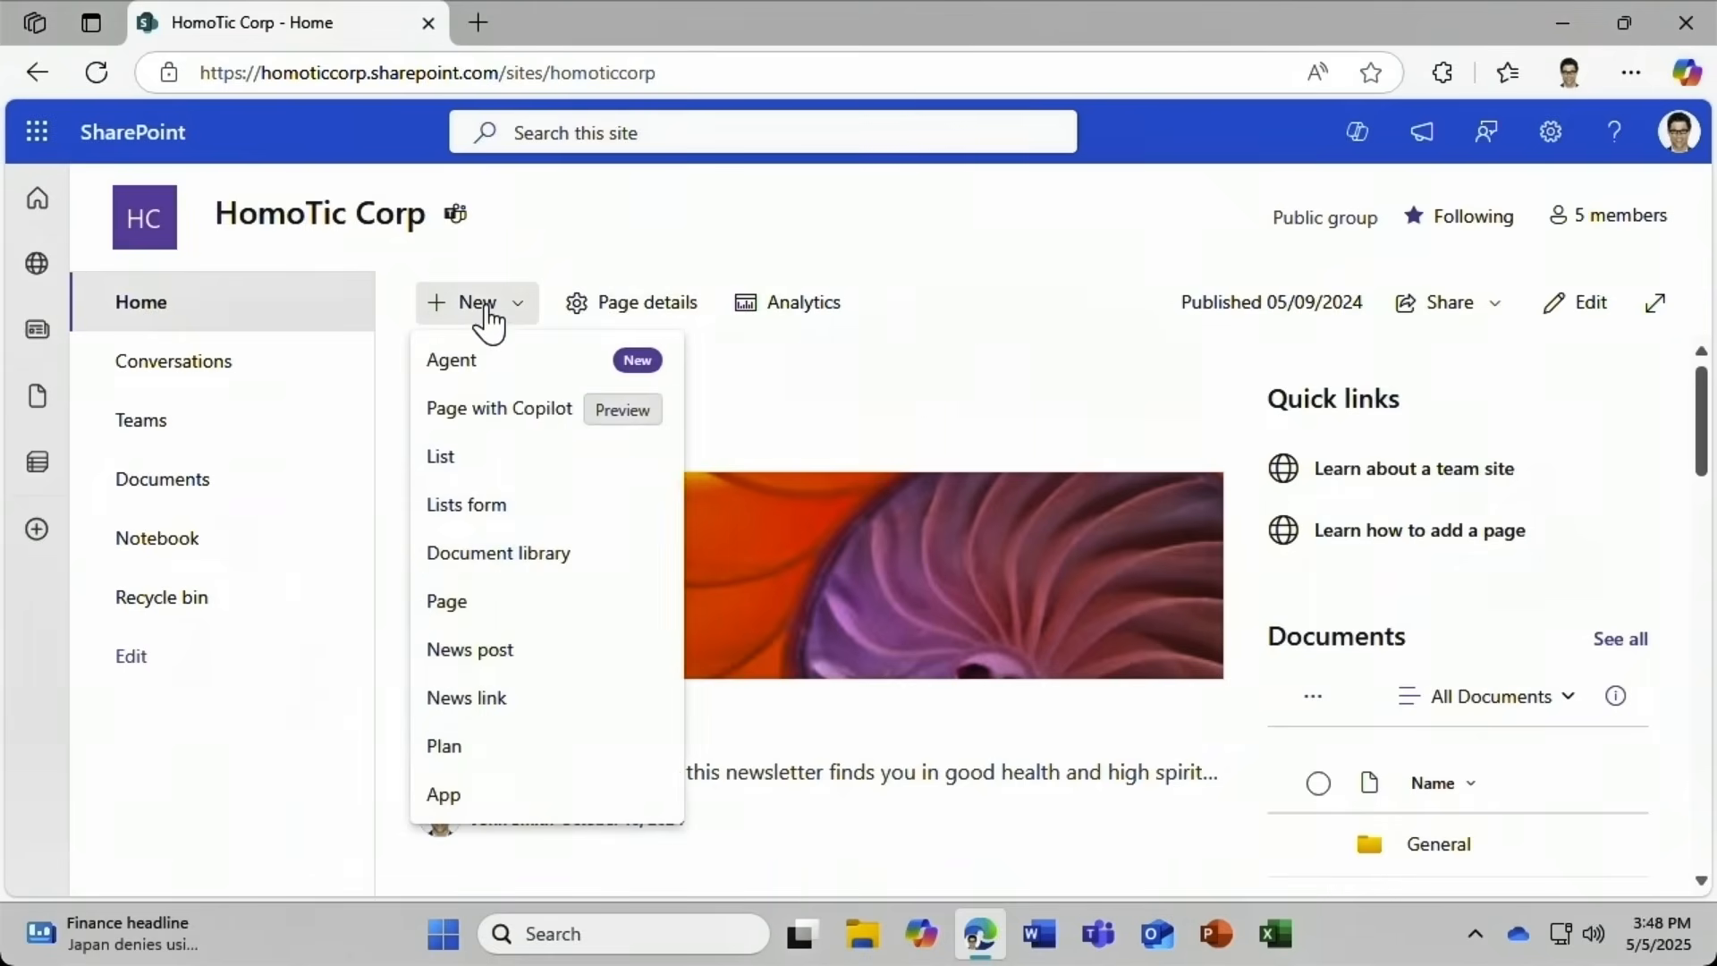
left_click(499, 361)
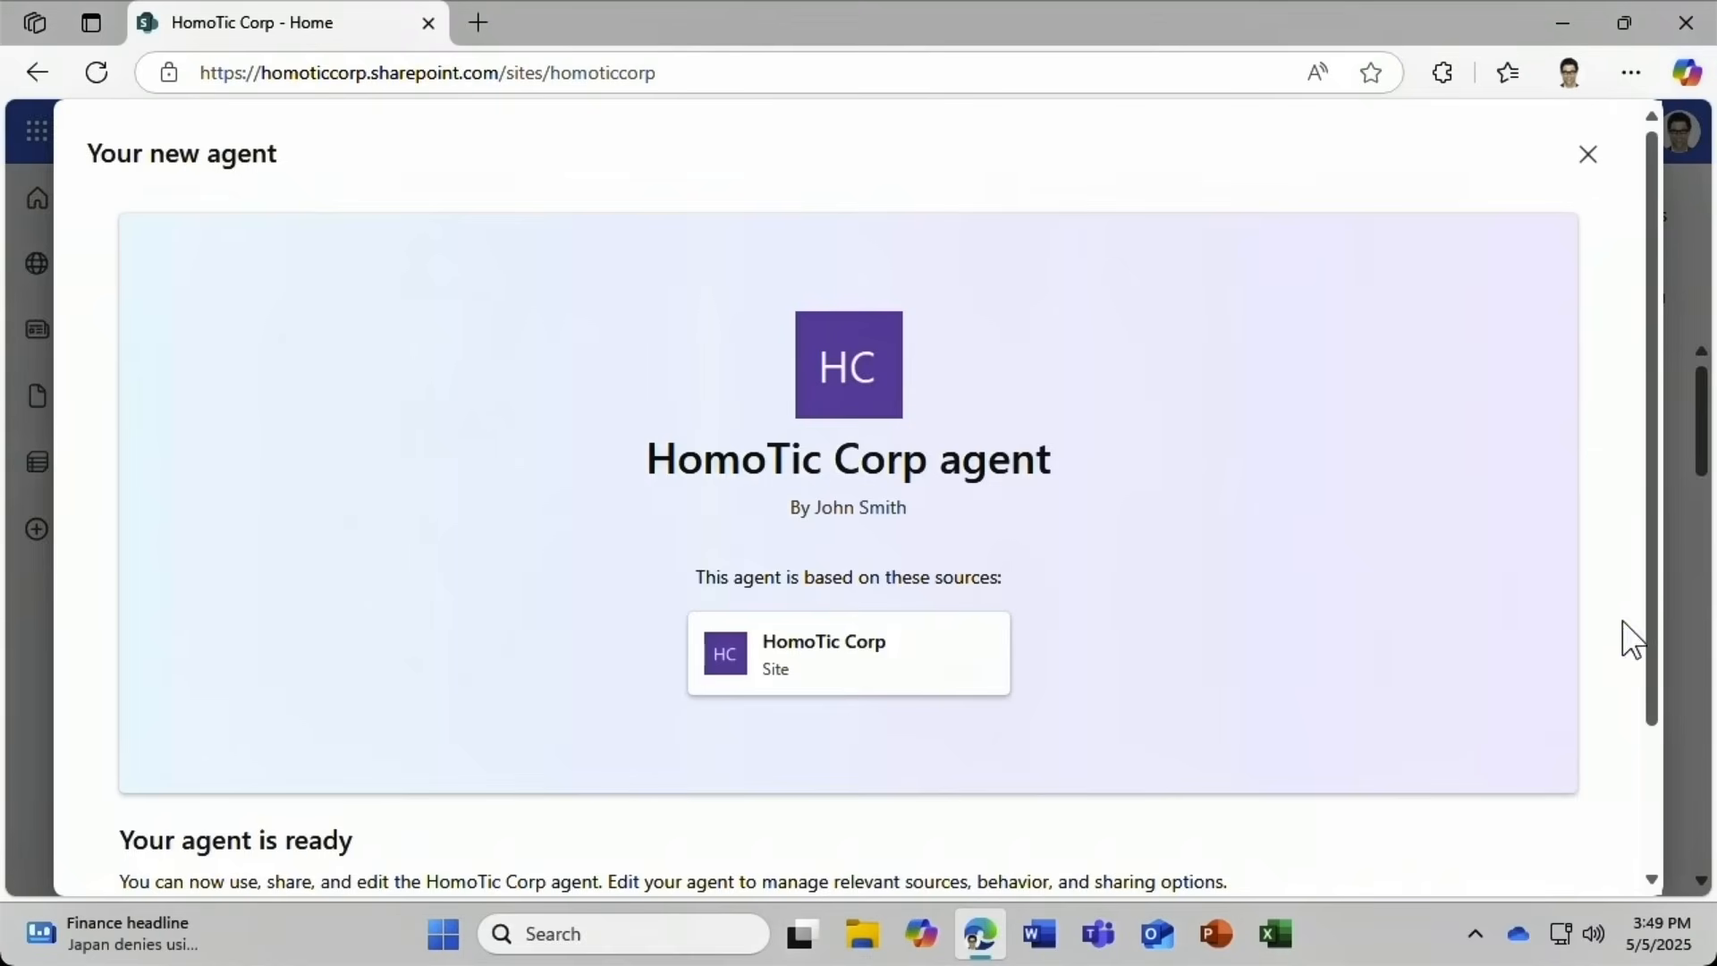
left_click_drag(1662, 567, 1637, 721)
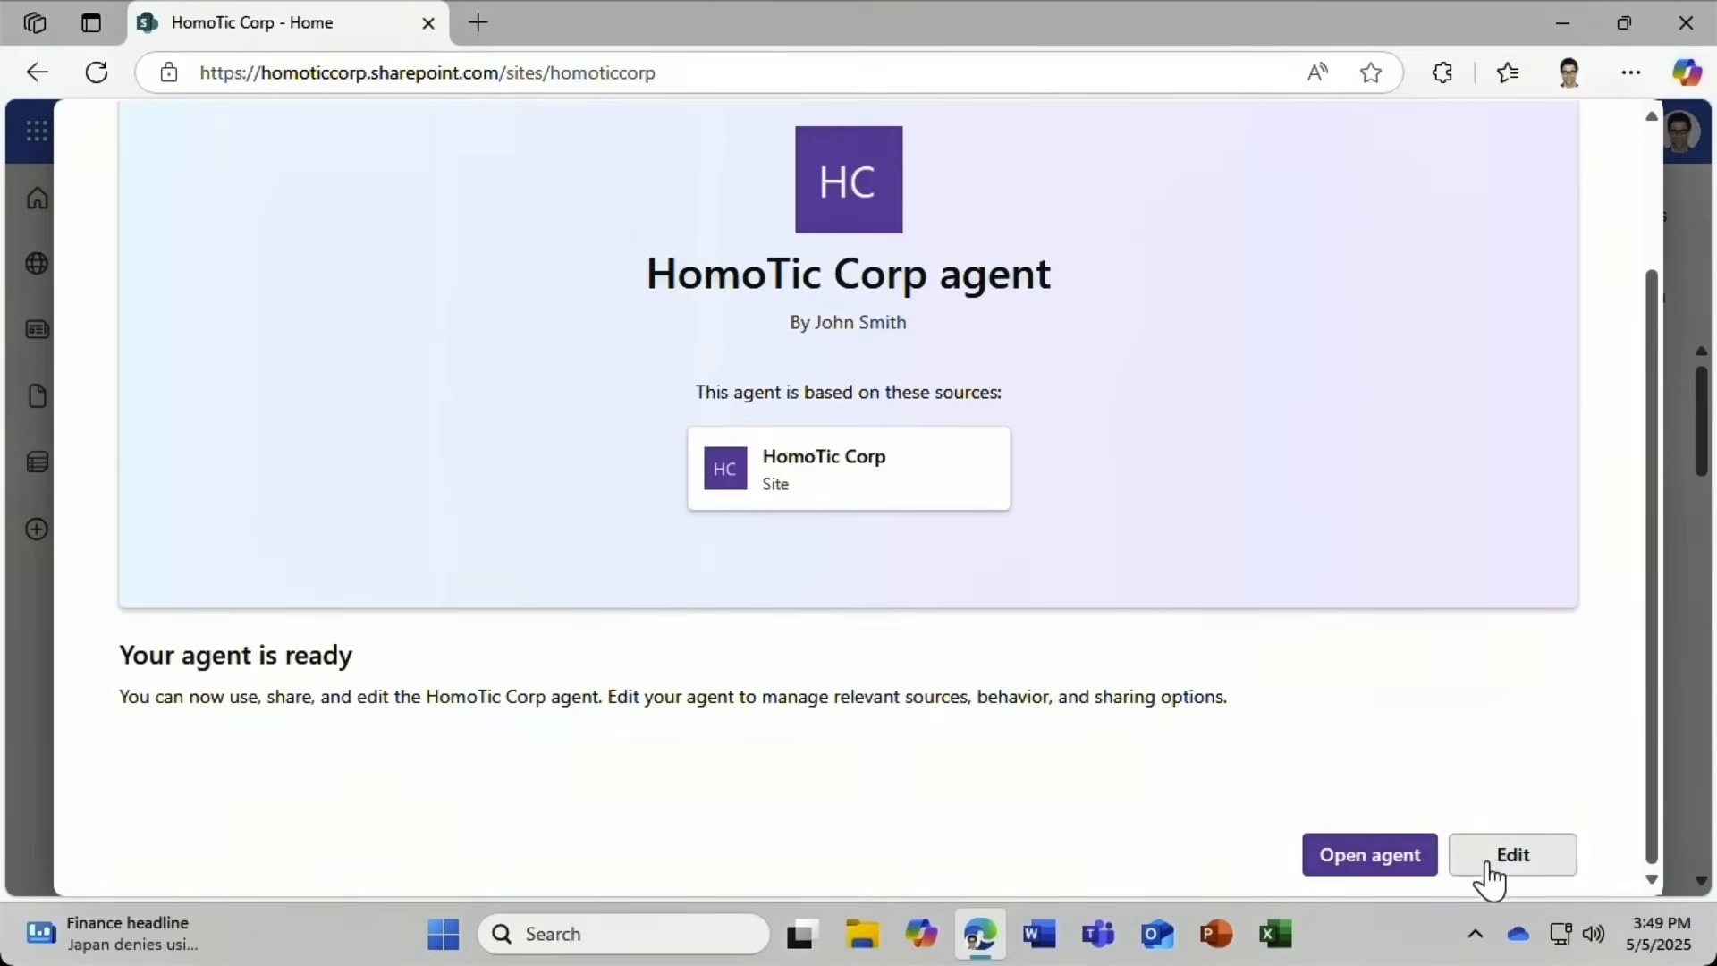
left_click(1385, 869)
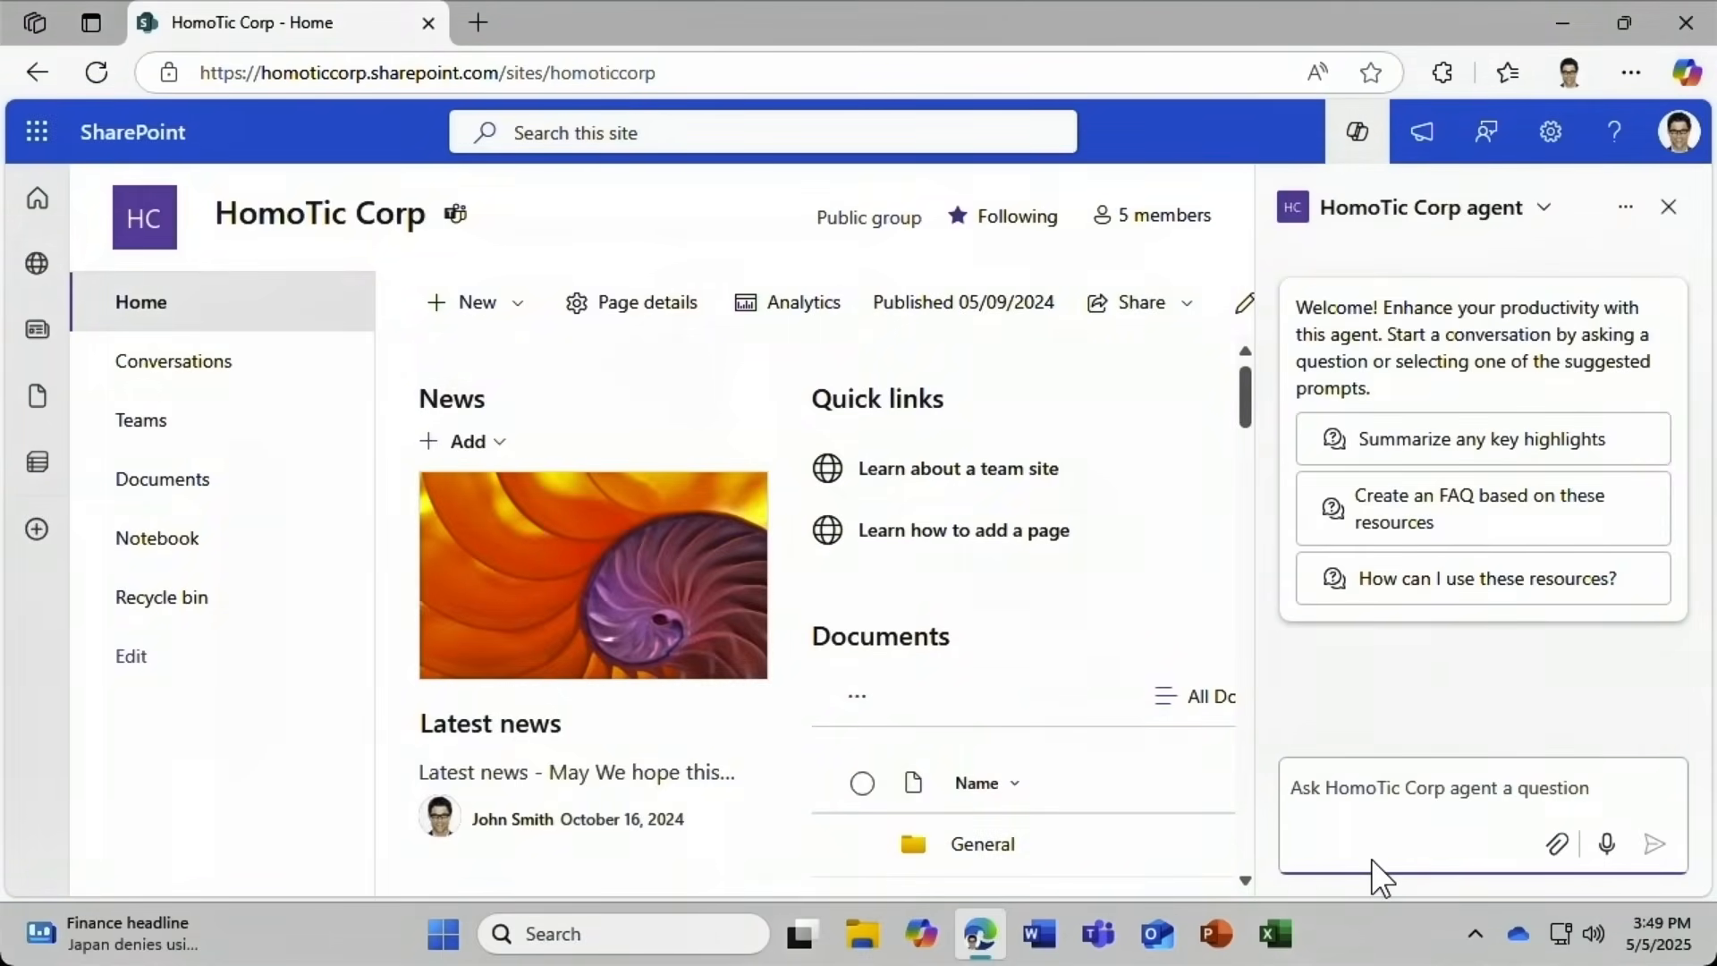
Close the agent chat and, in Documents, create an agent from Customer Database.xlsx.
left_click(1670, 208)
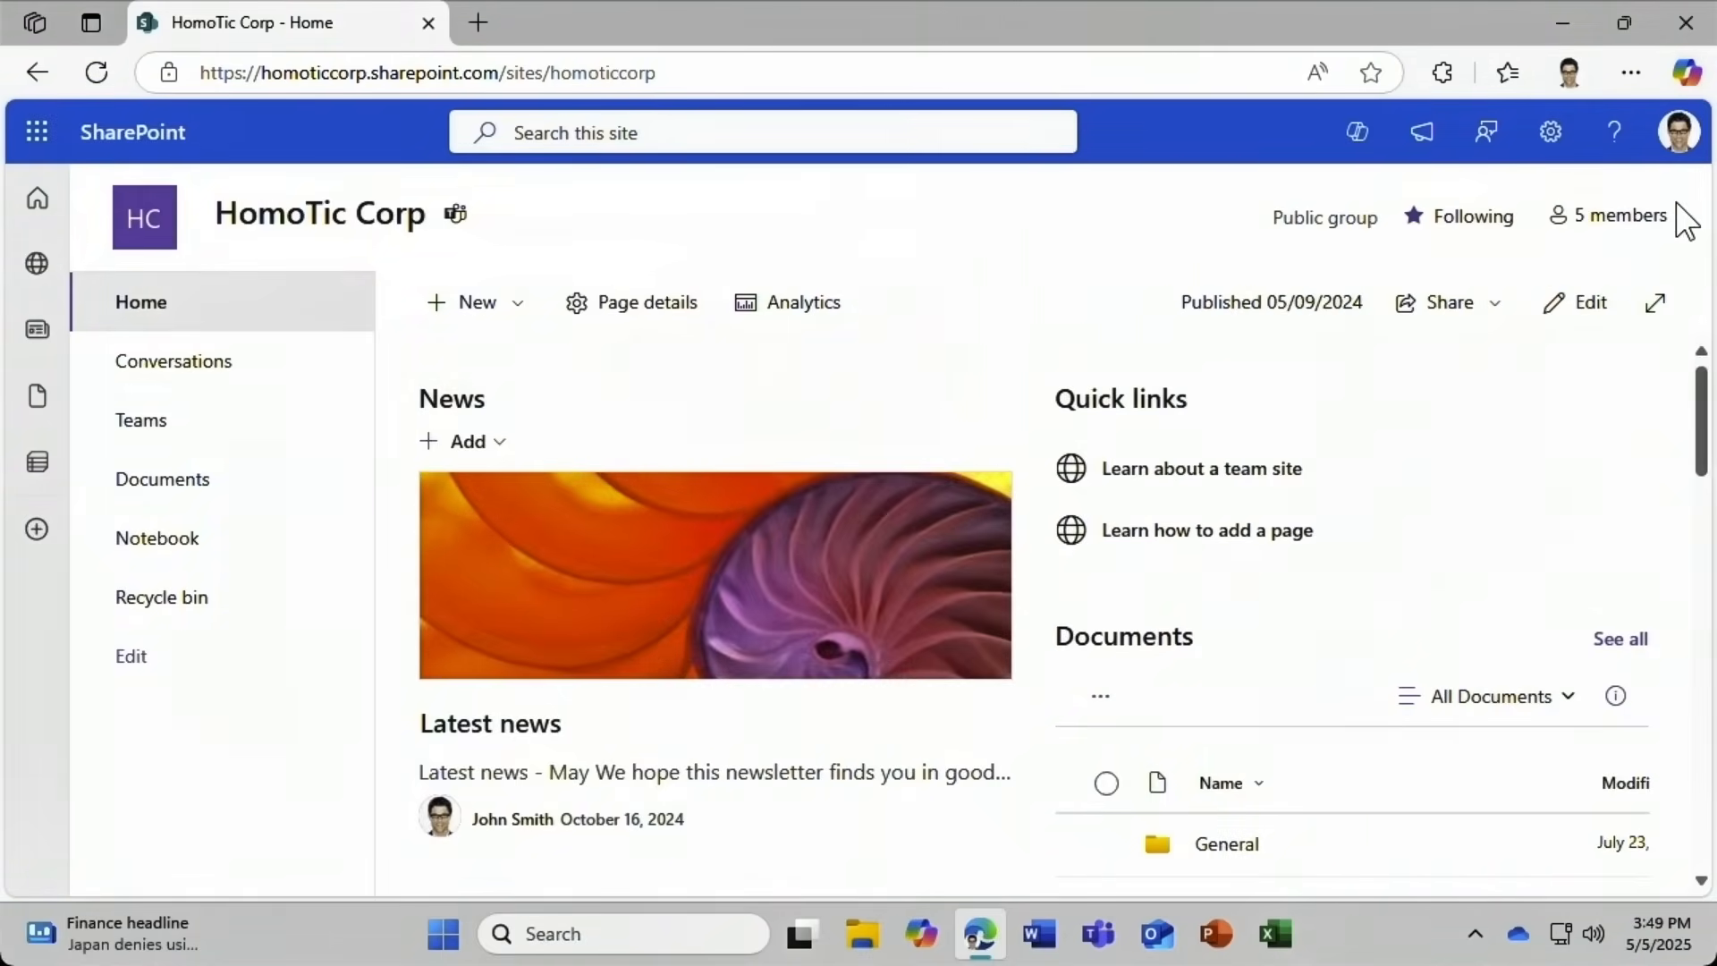
left_click(220, 502)
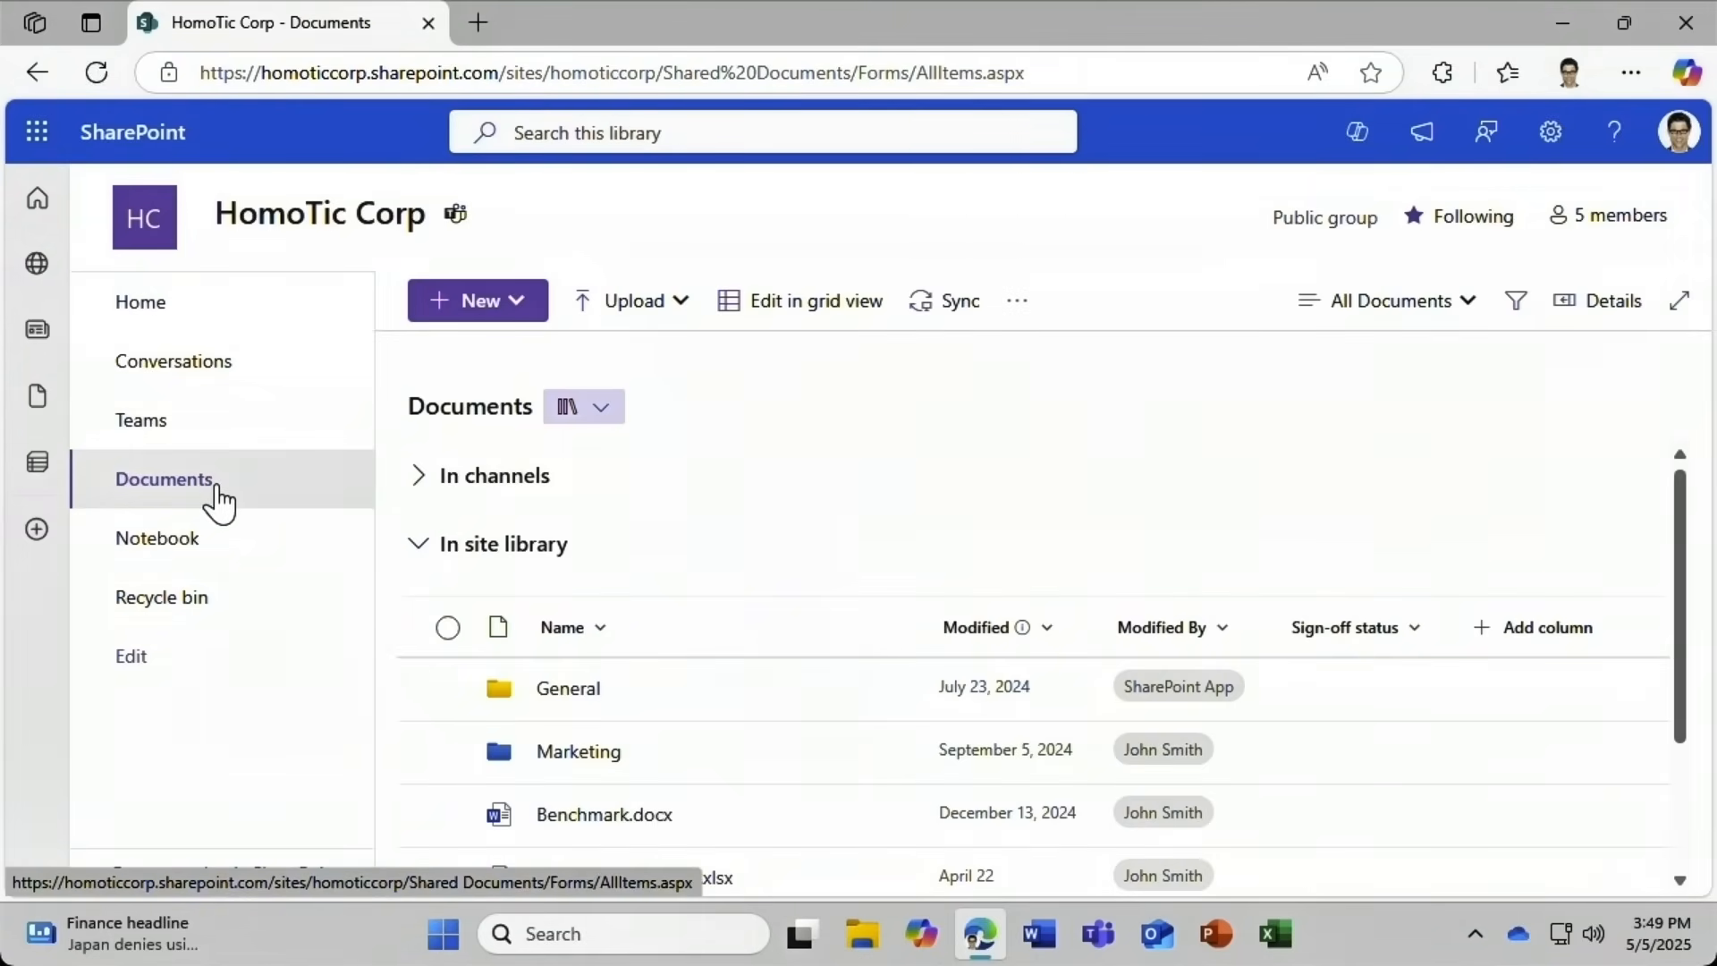
left_click(500, 308)
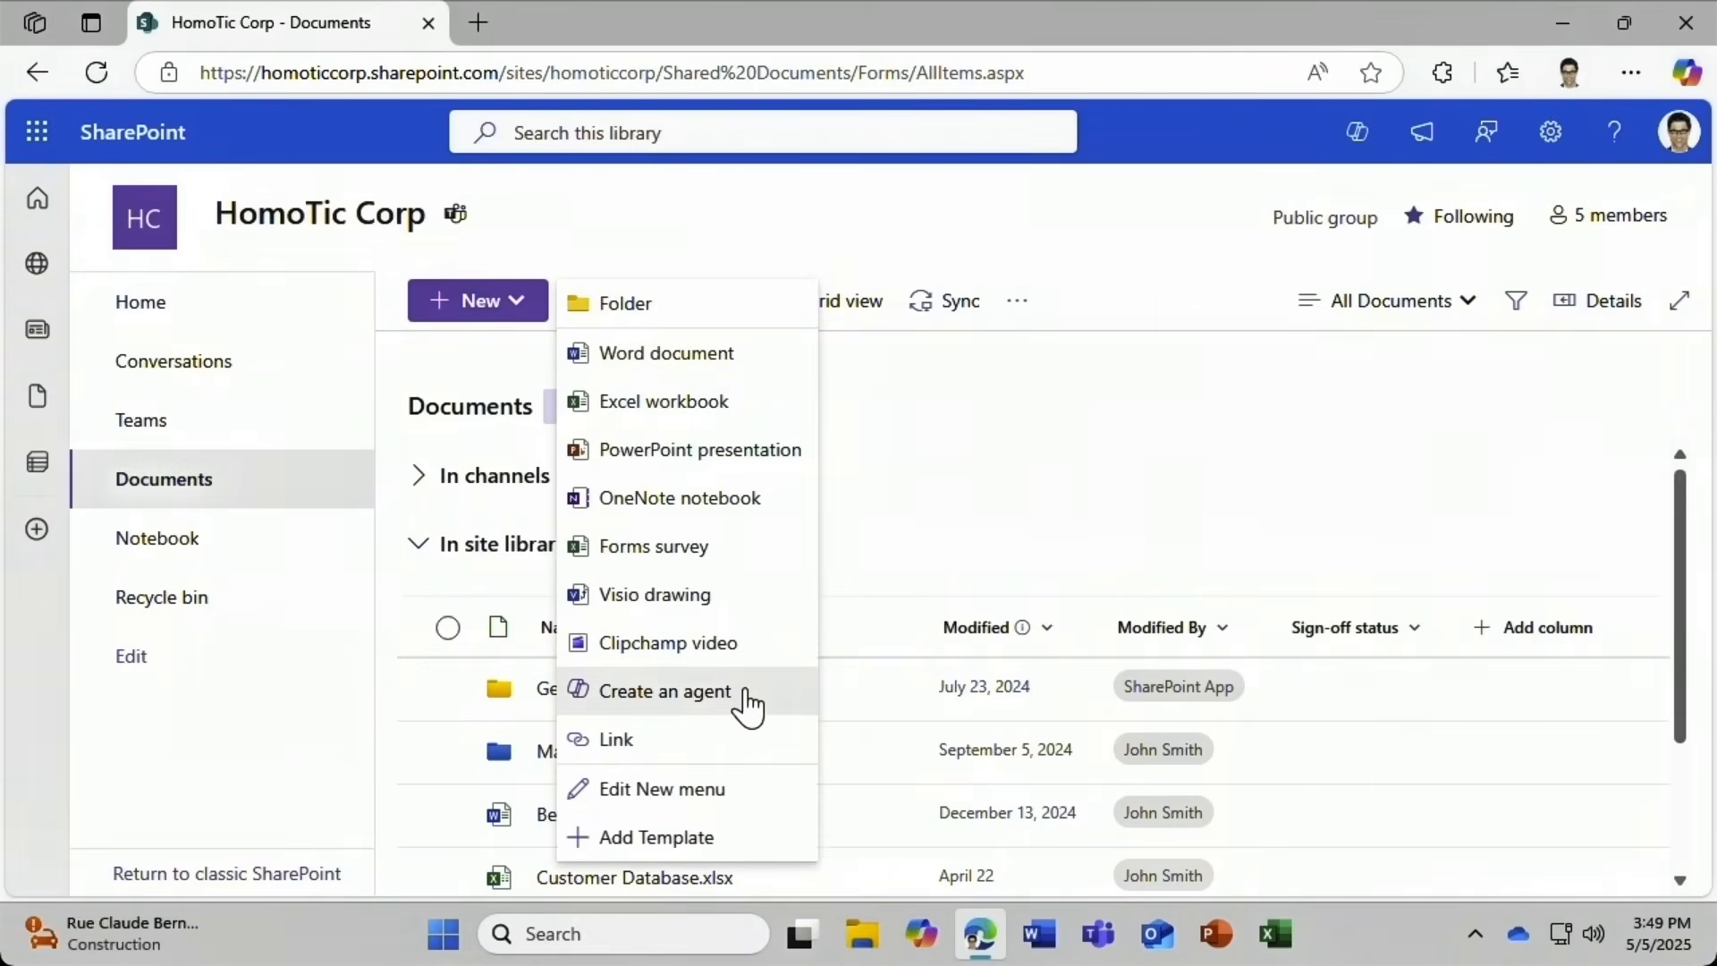
left_click(930, 577)
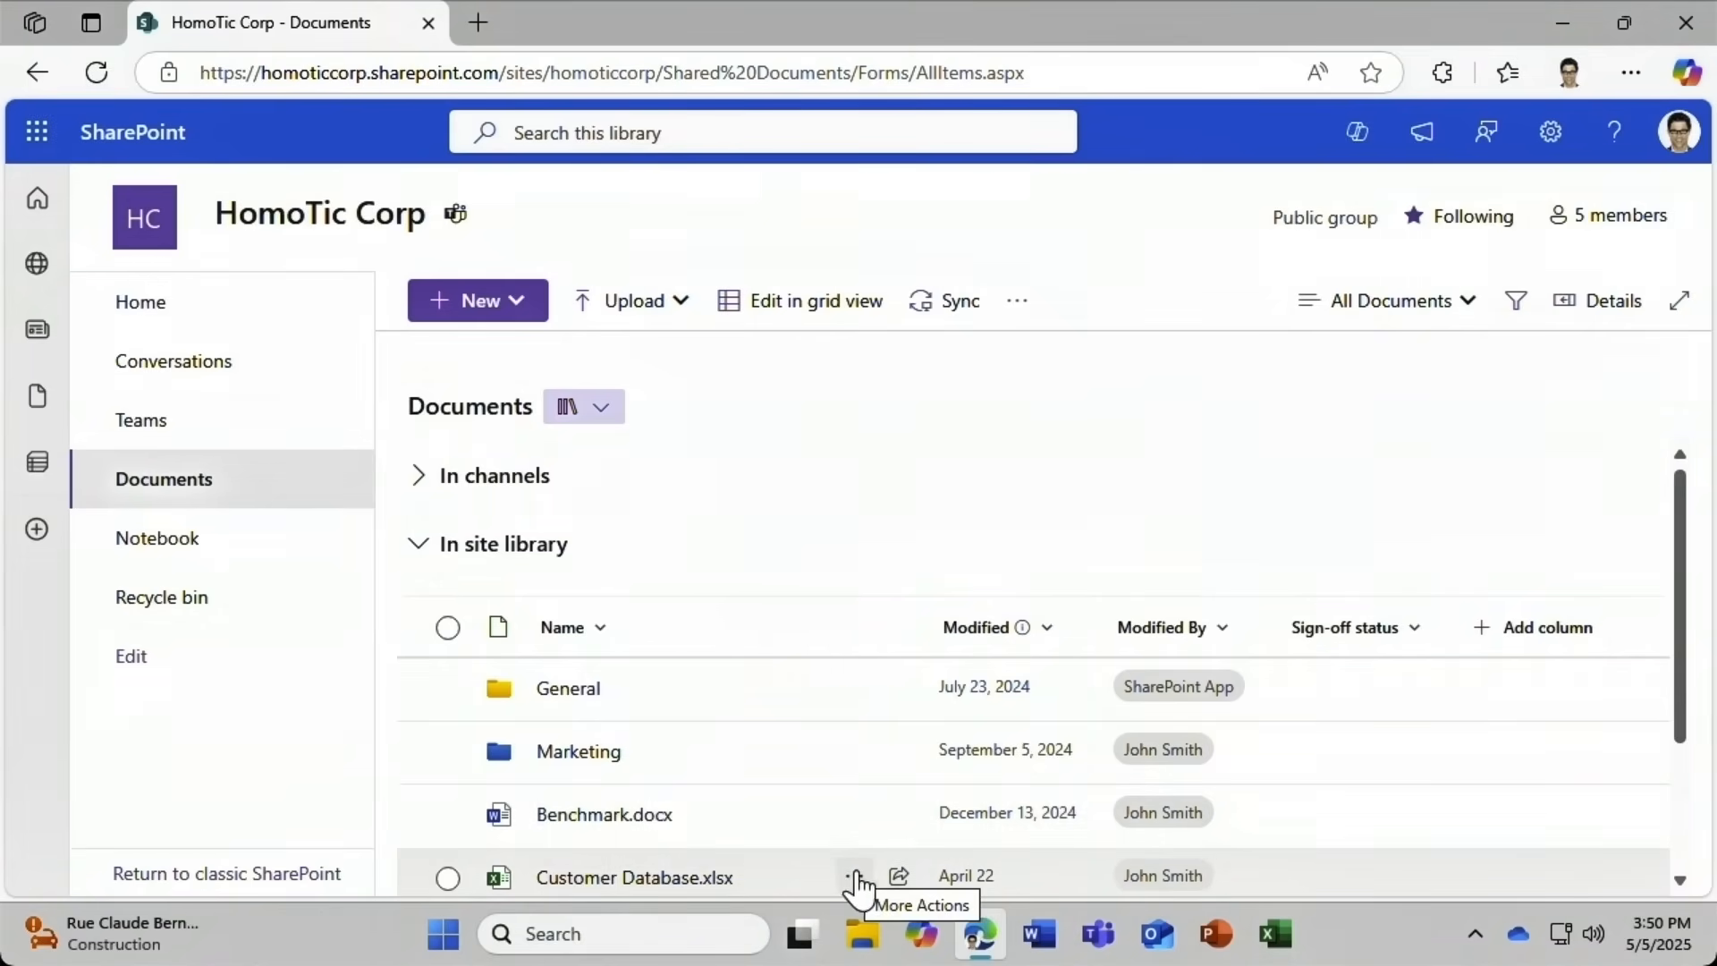
left_click(855, 881)
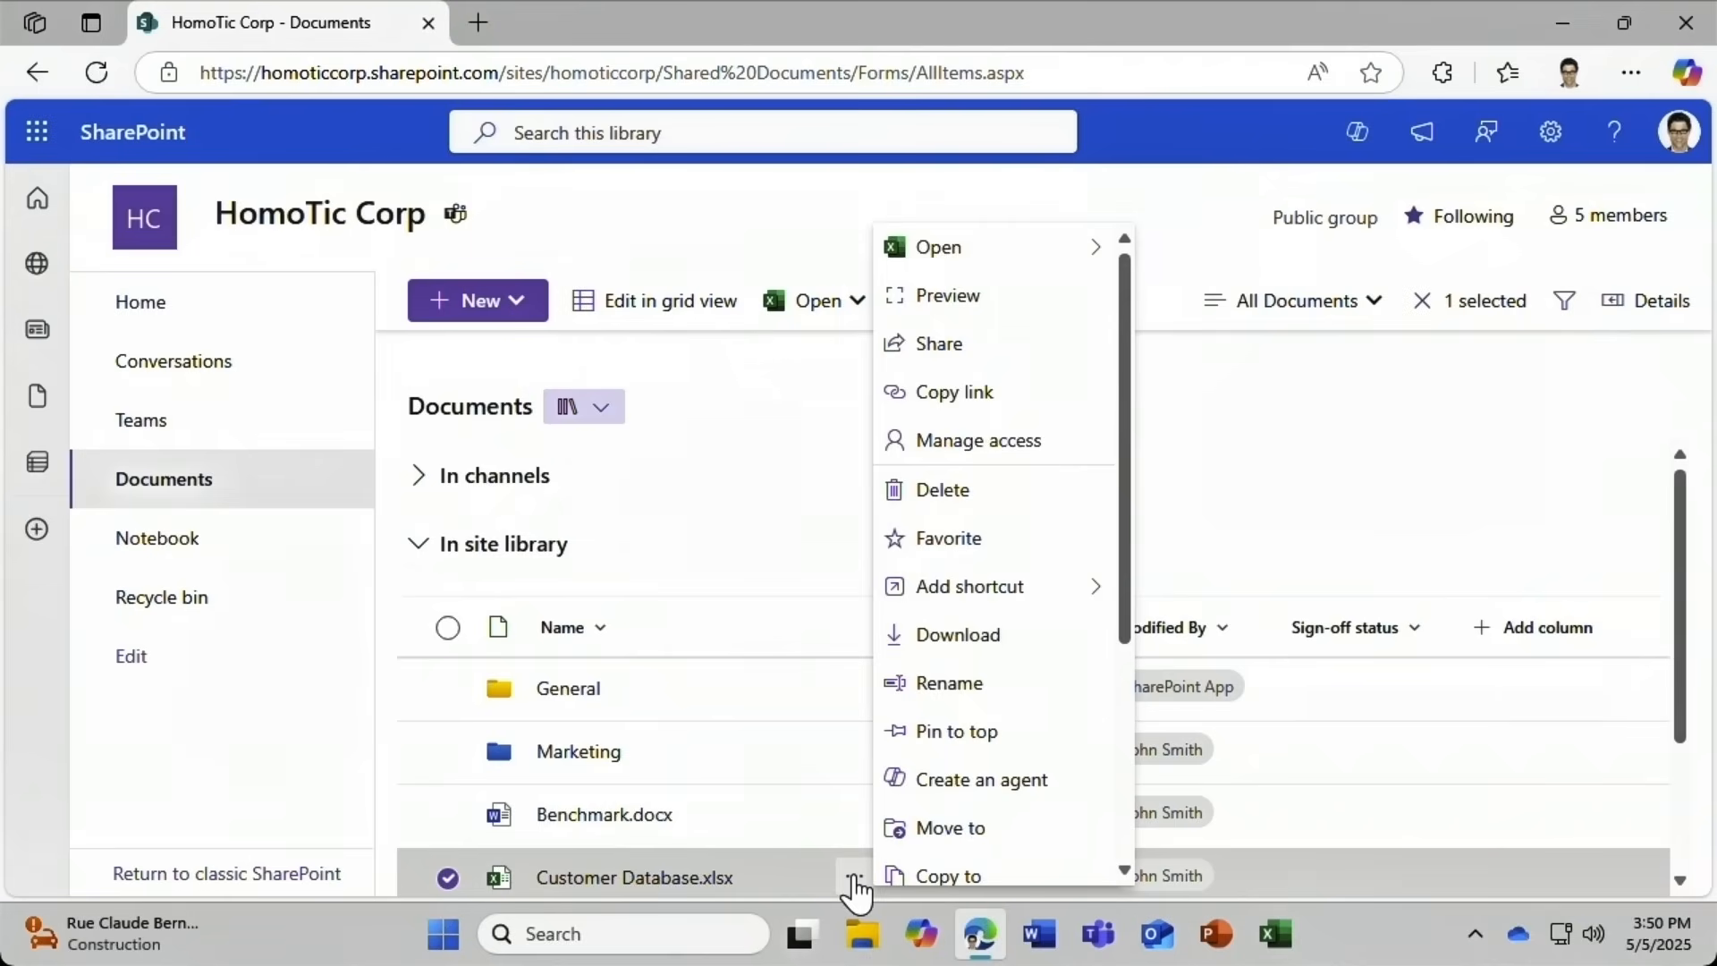
left_click(955, 787)
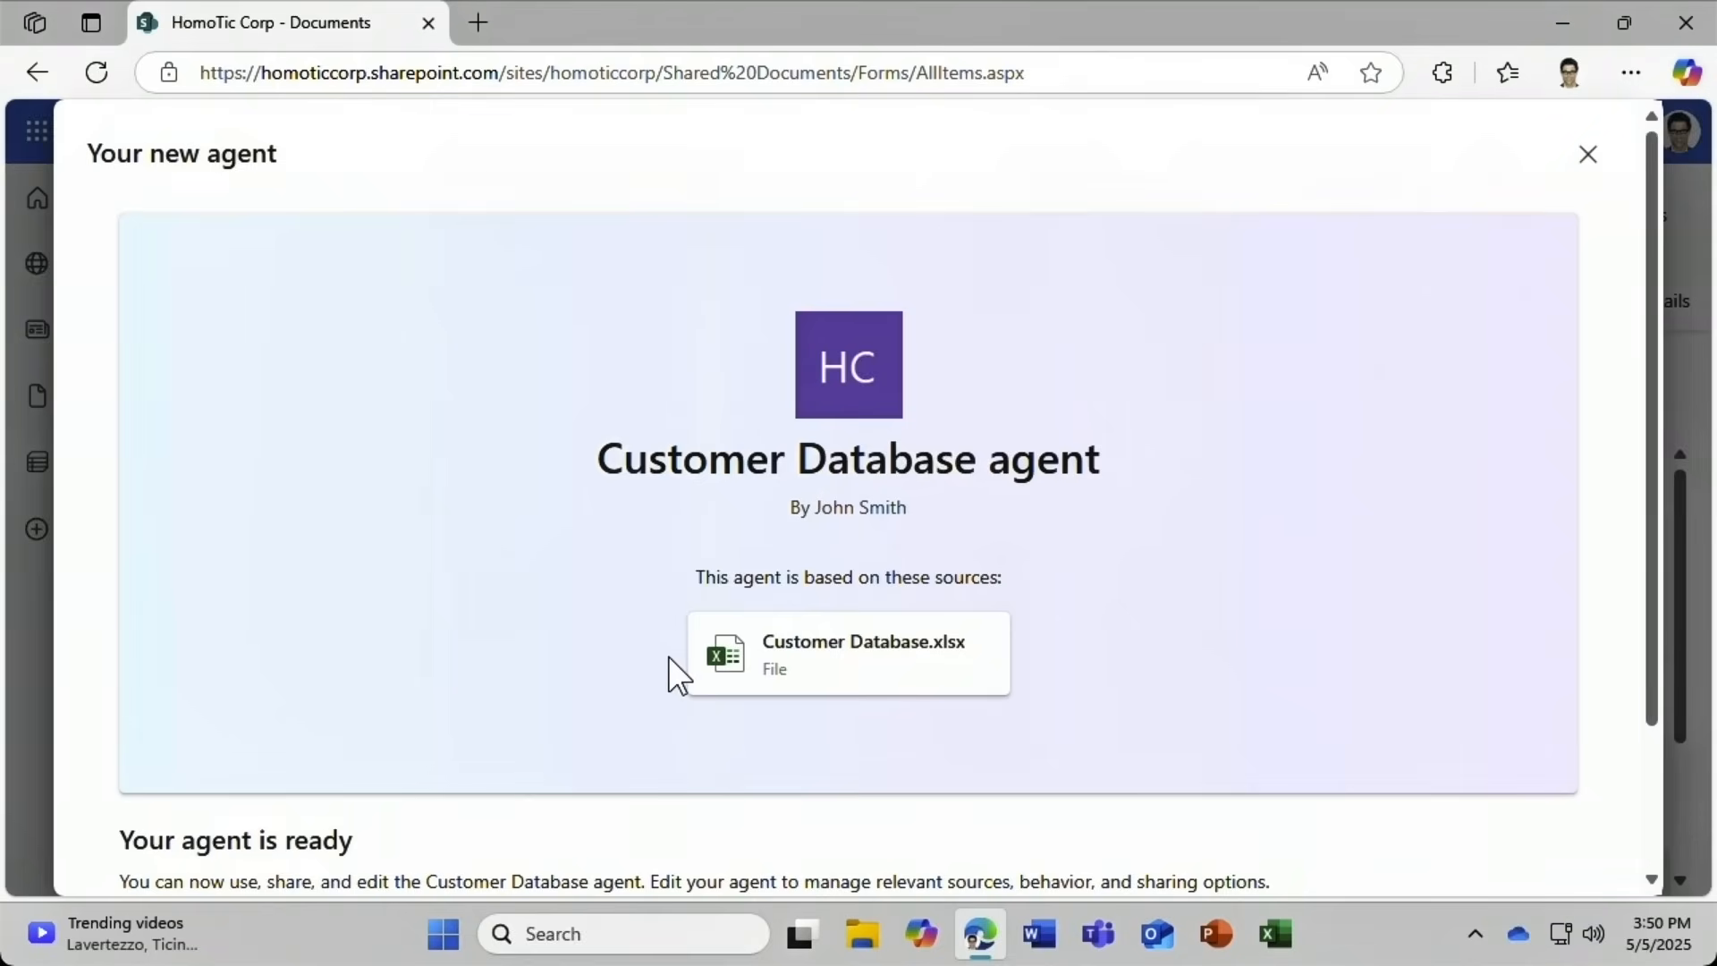
Edit the new agent and rename it to Customer support agent.
left_click_drag(1649, 720, 1629, 867)
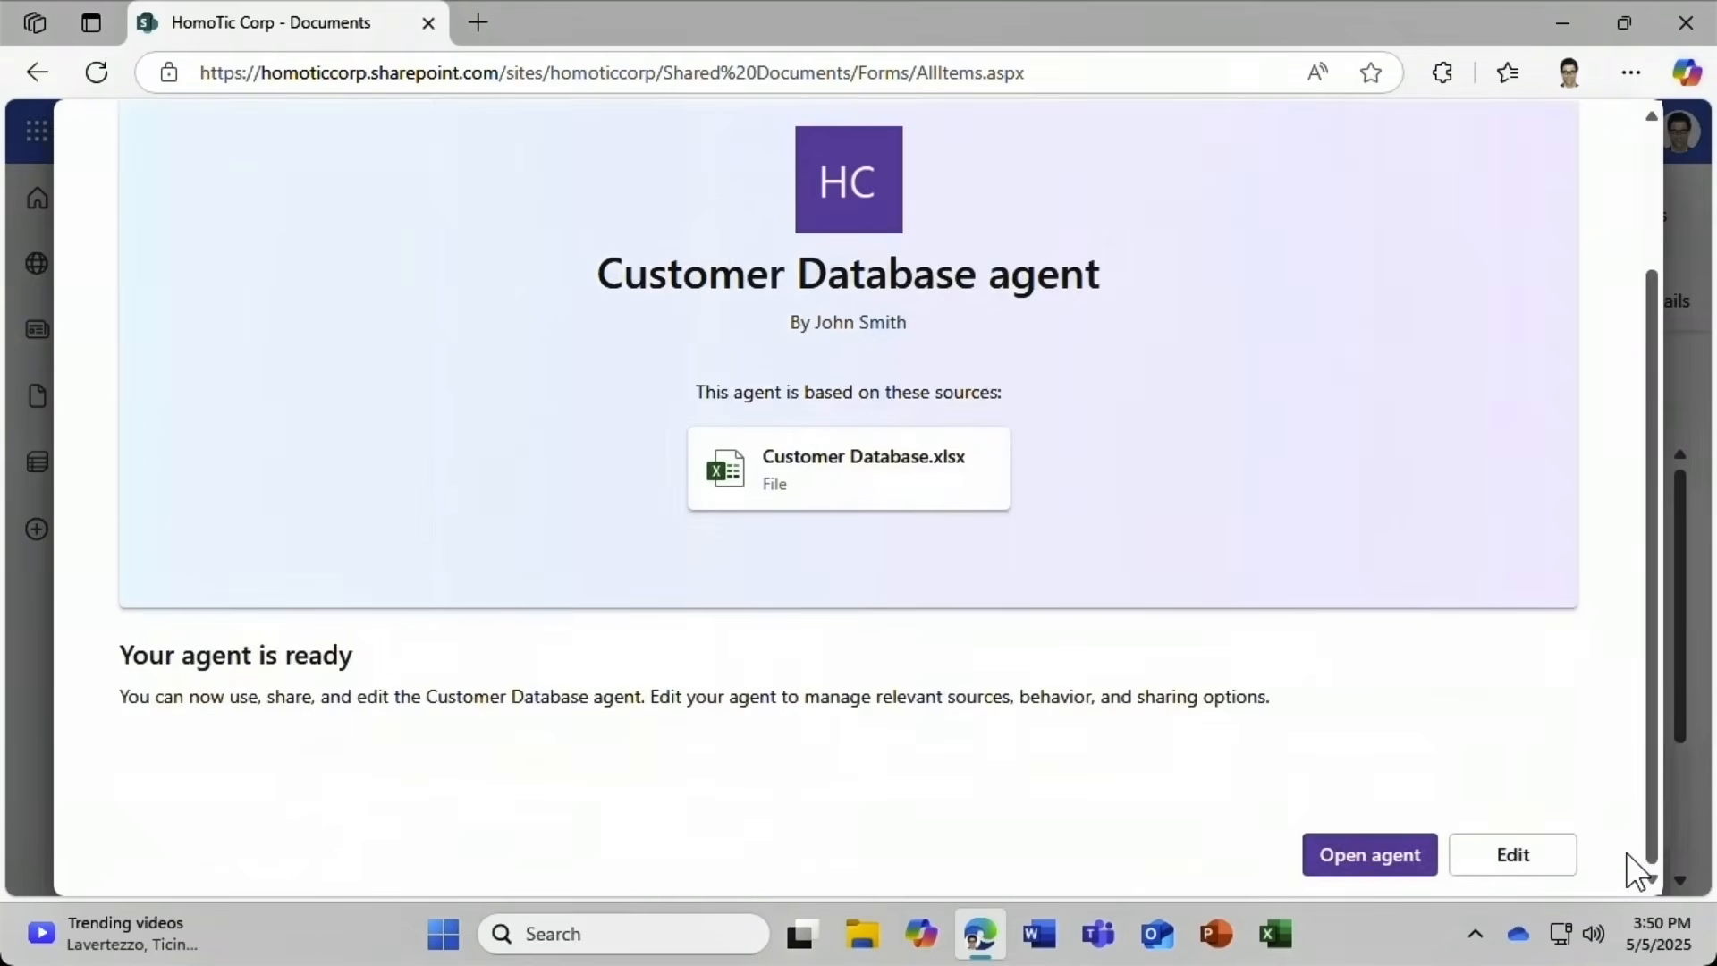
left_click(1480, 868)
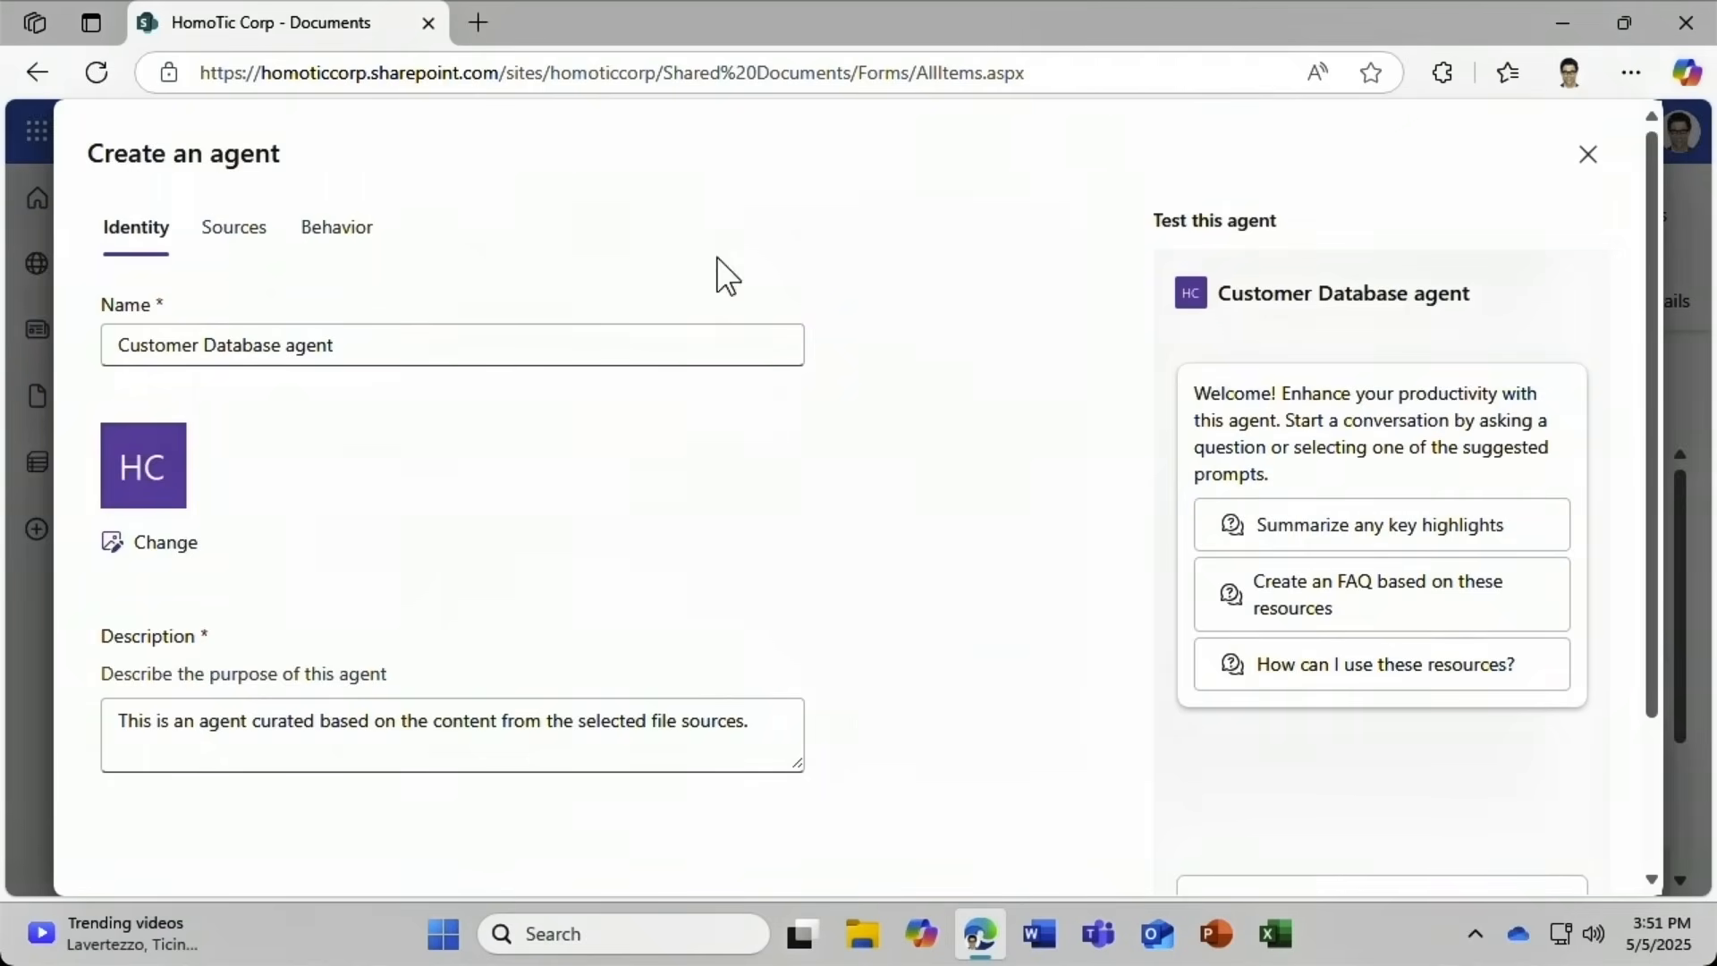
double_click(218, 345)
type("support")
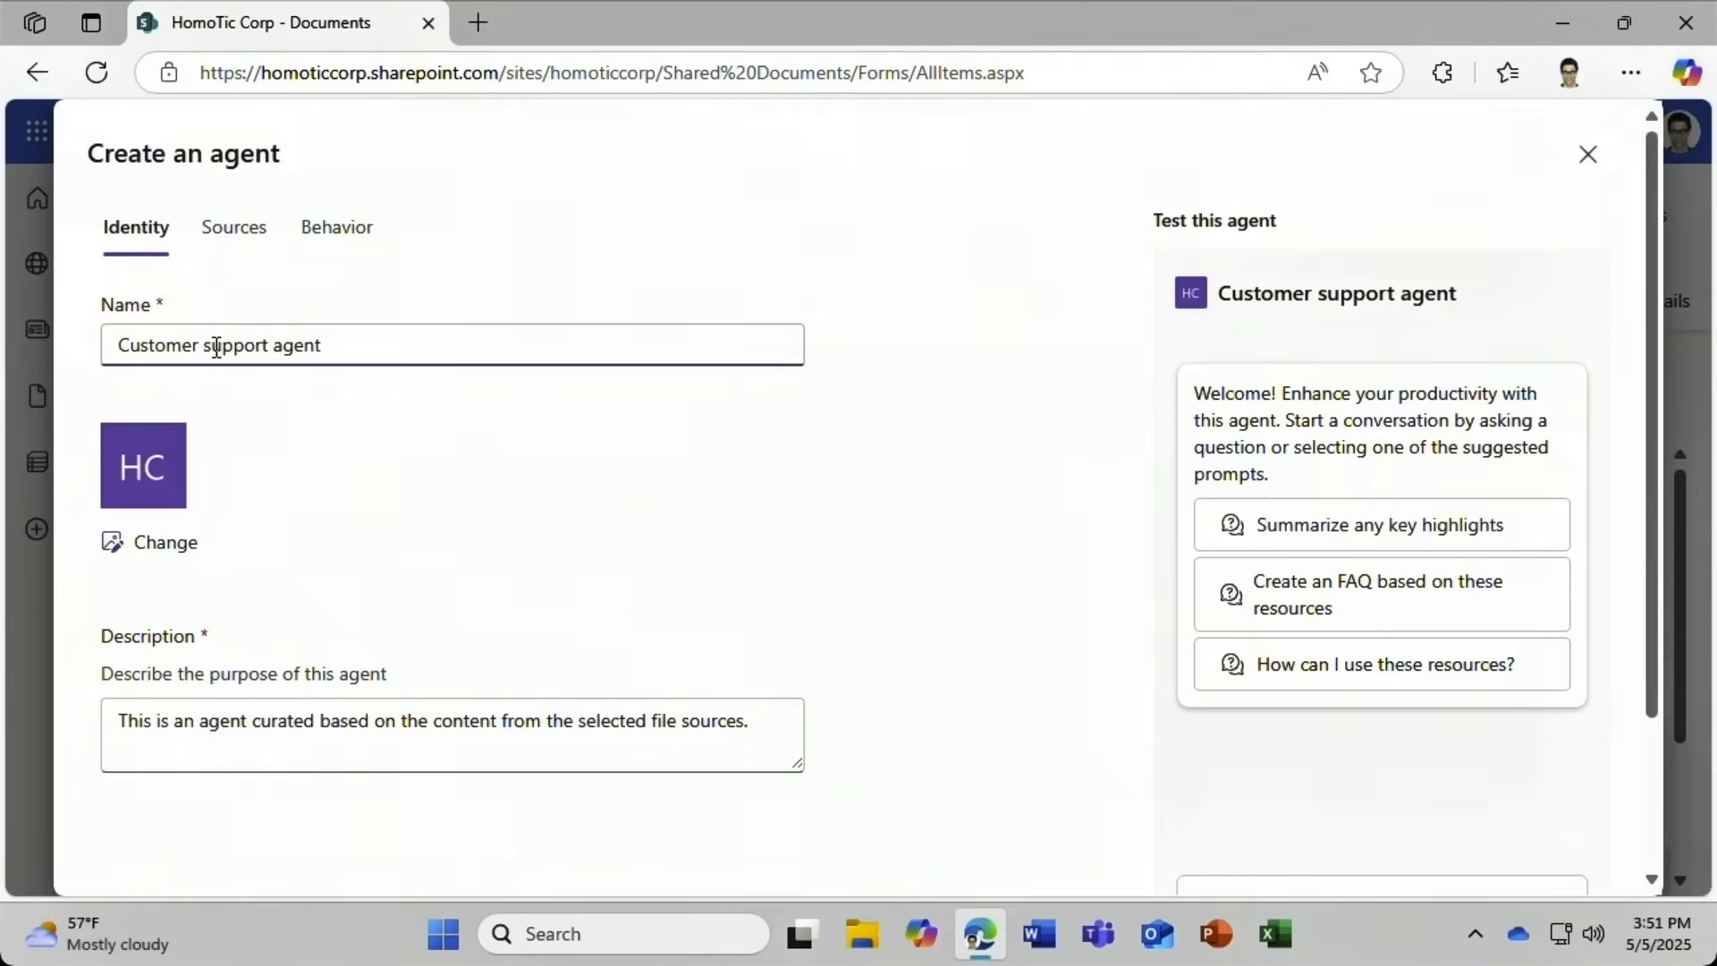
Set the icon to Homotic-Logo-Plain.png and description to 'This agent gives team members information about customers.'.
left_click(105, 550)
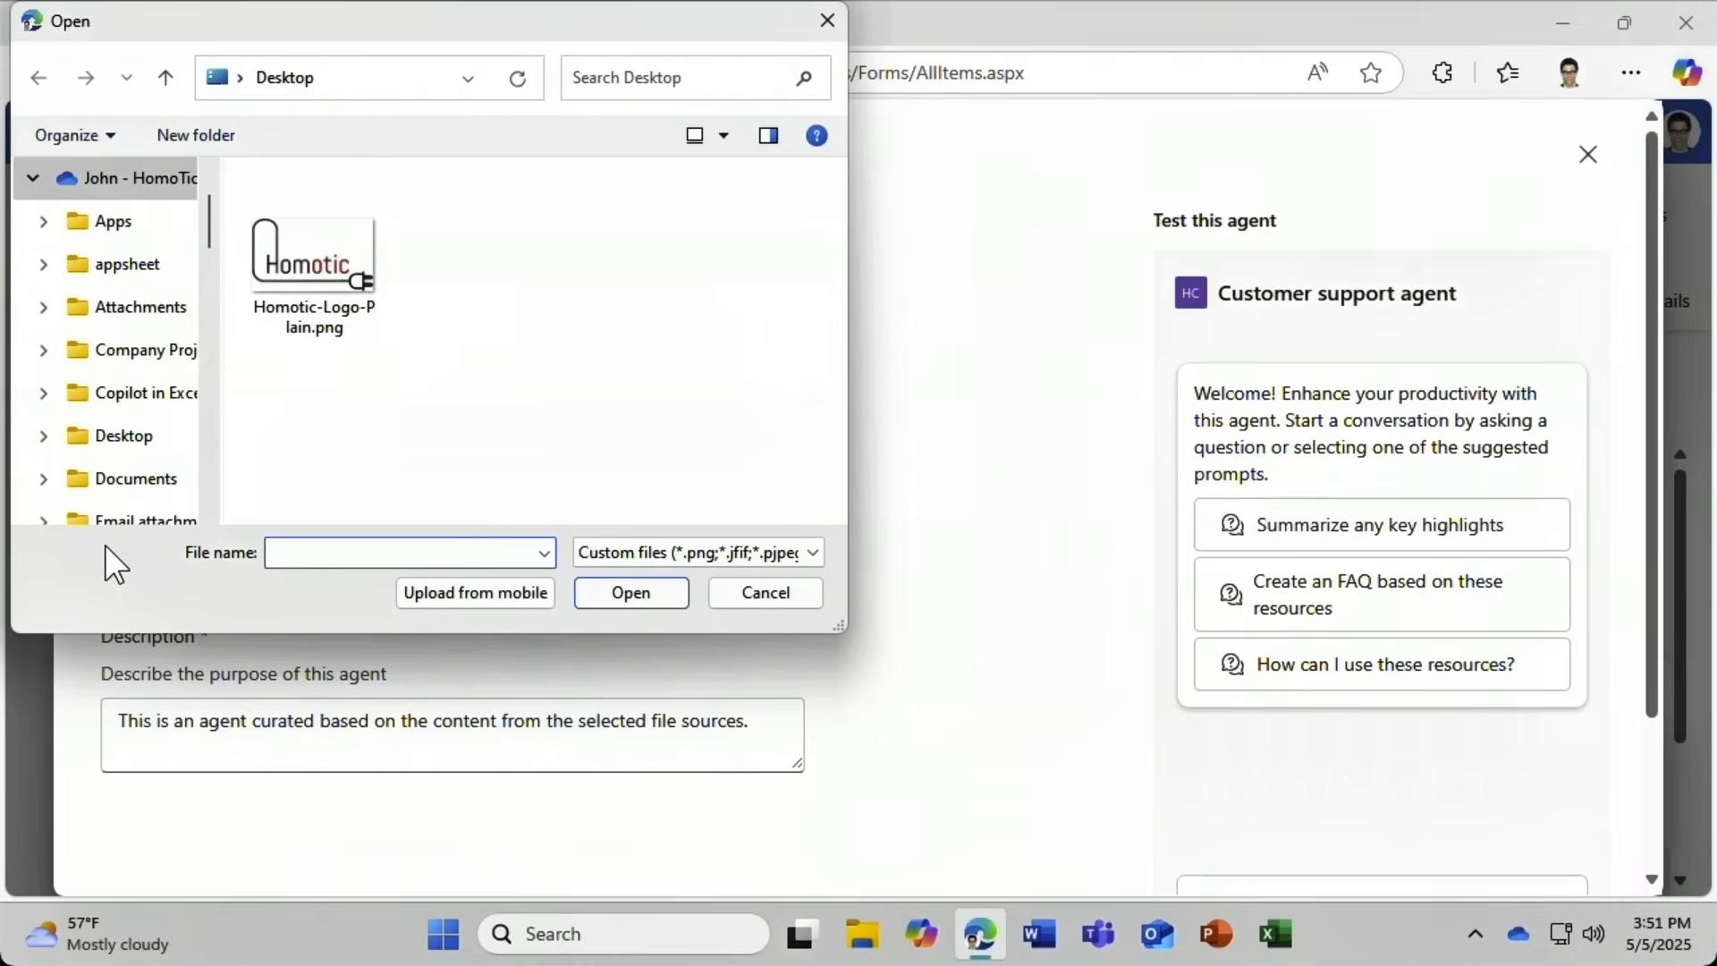
left_click(293, 279)
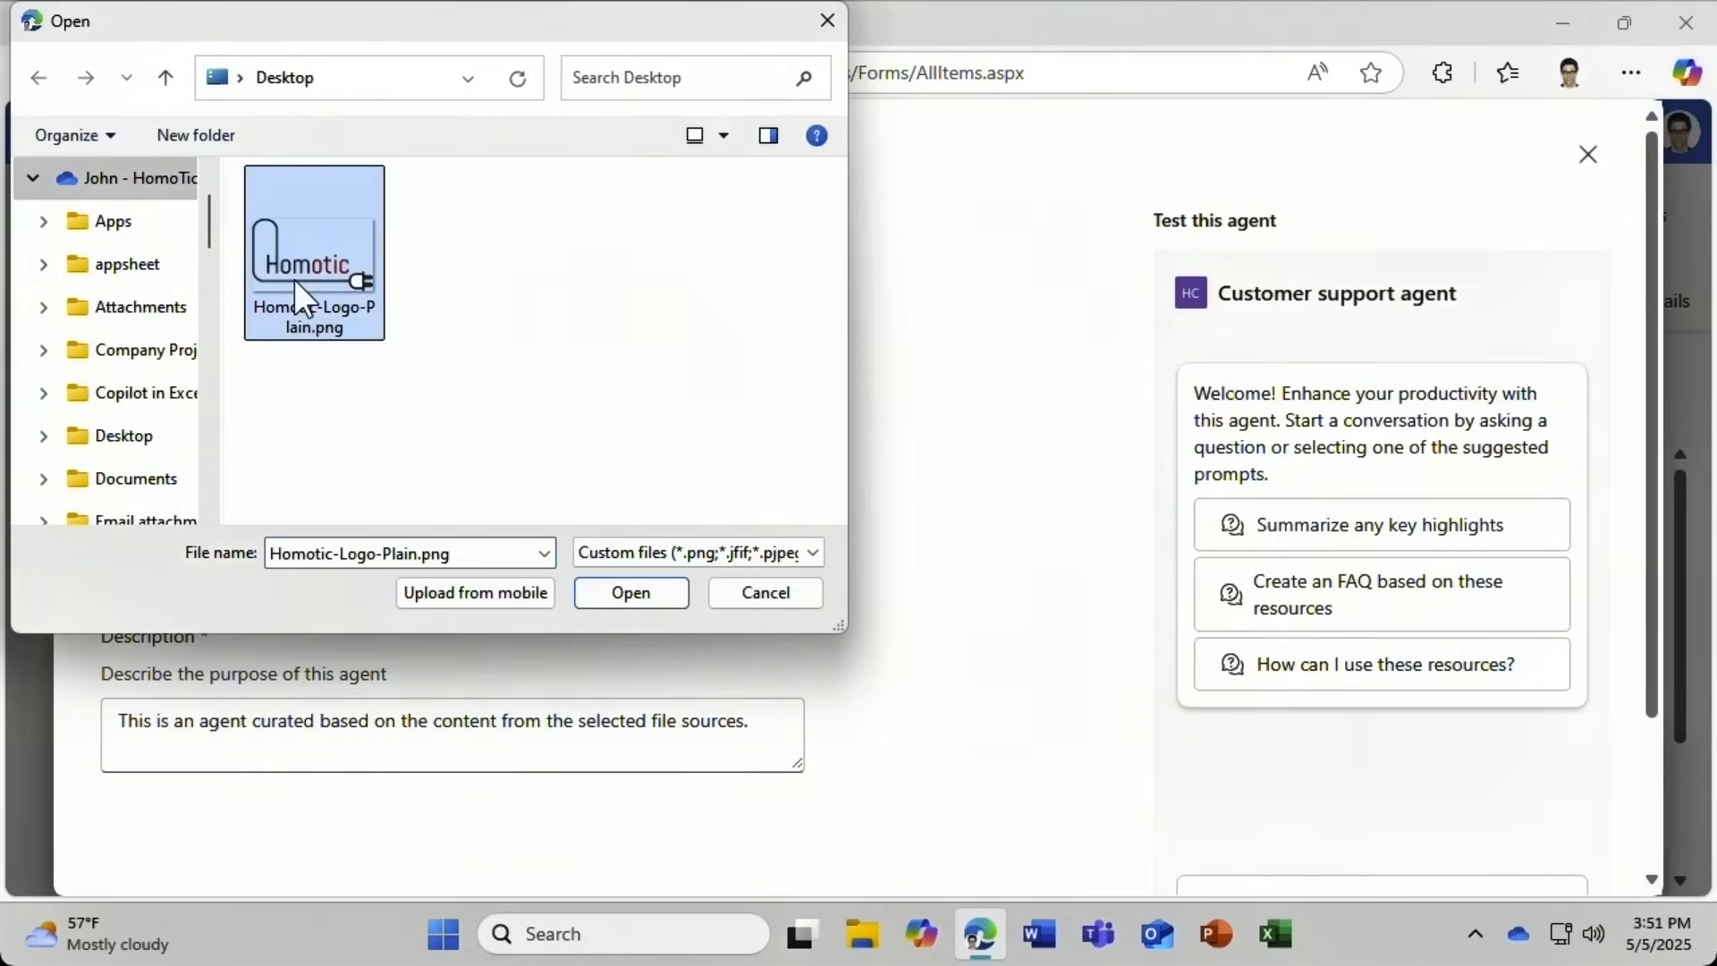
left_click(633, 595)
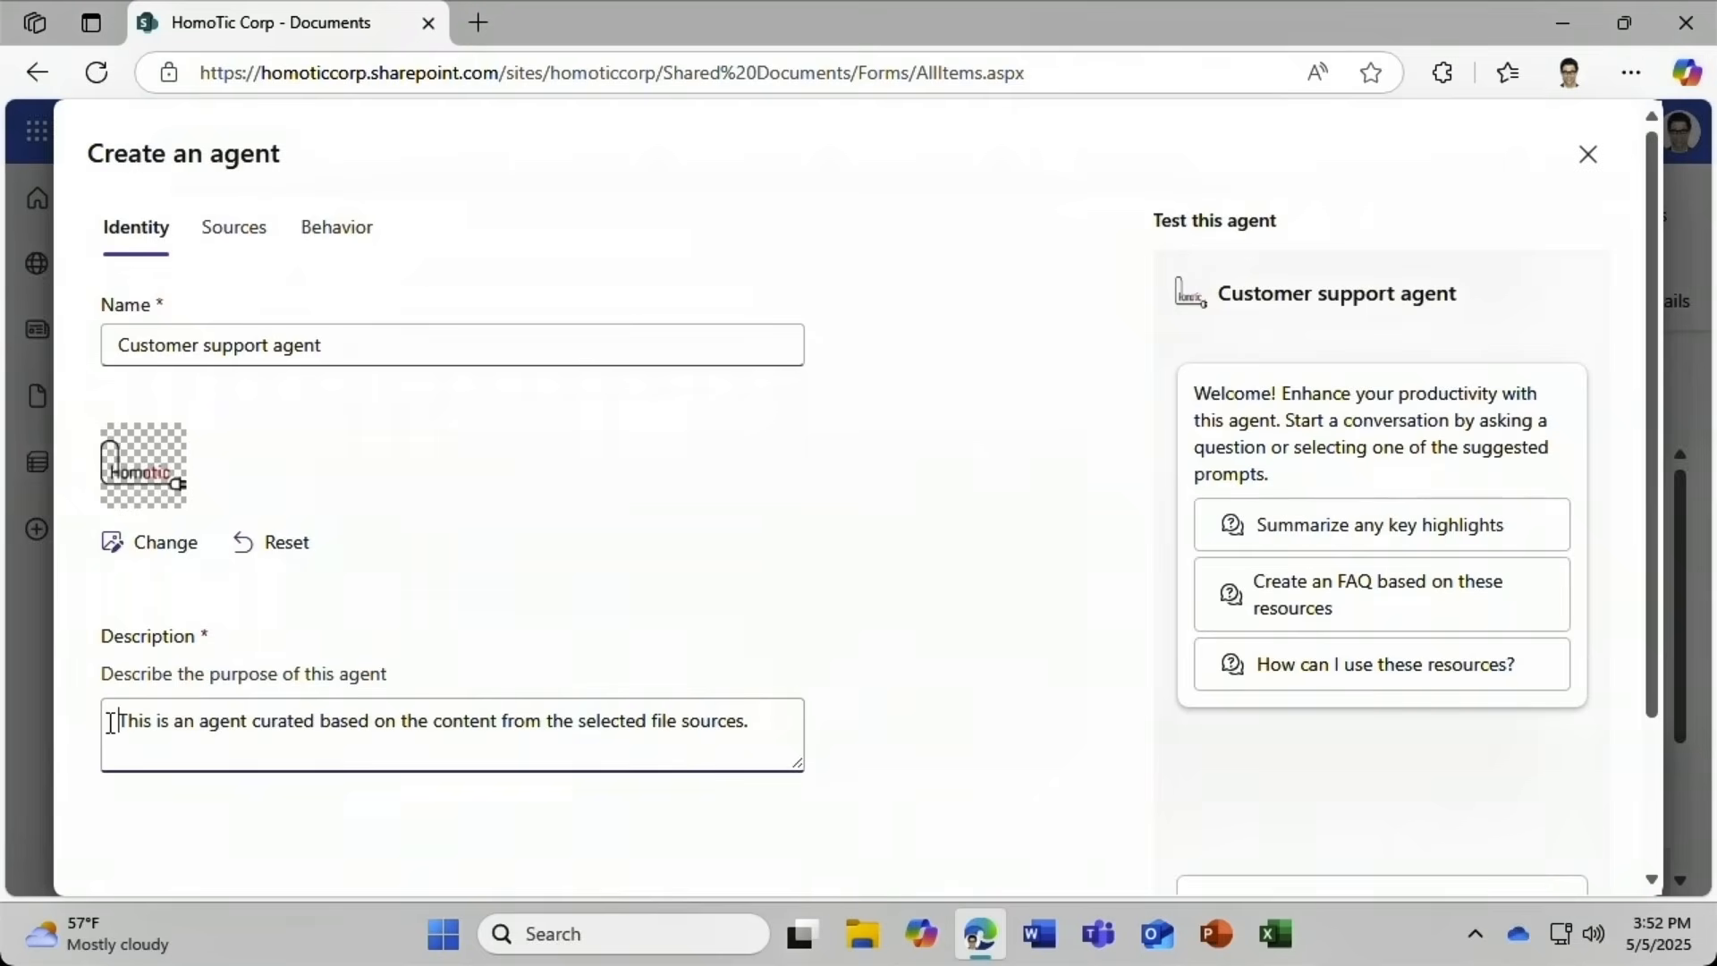
left_click_drag(116, 721, 846, 751)
type("This agent gives team members information about customers.")
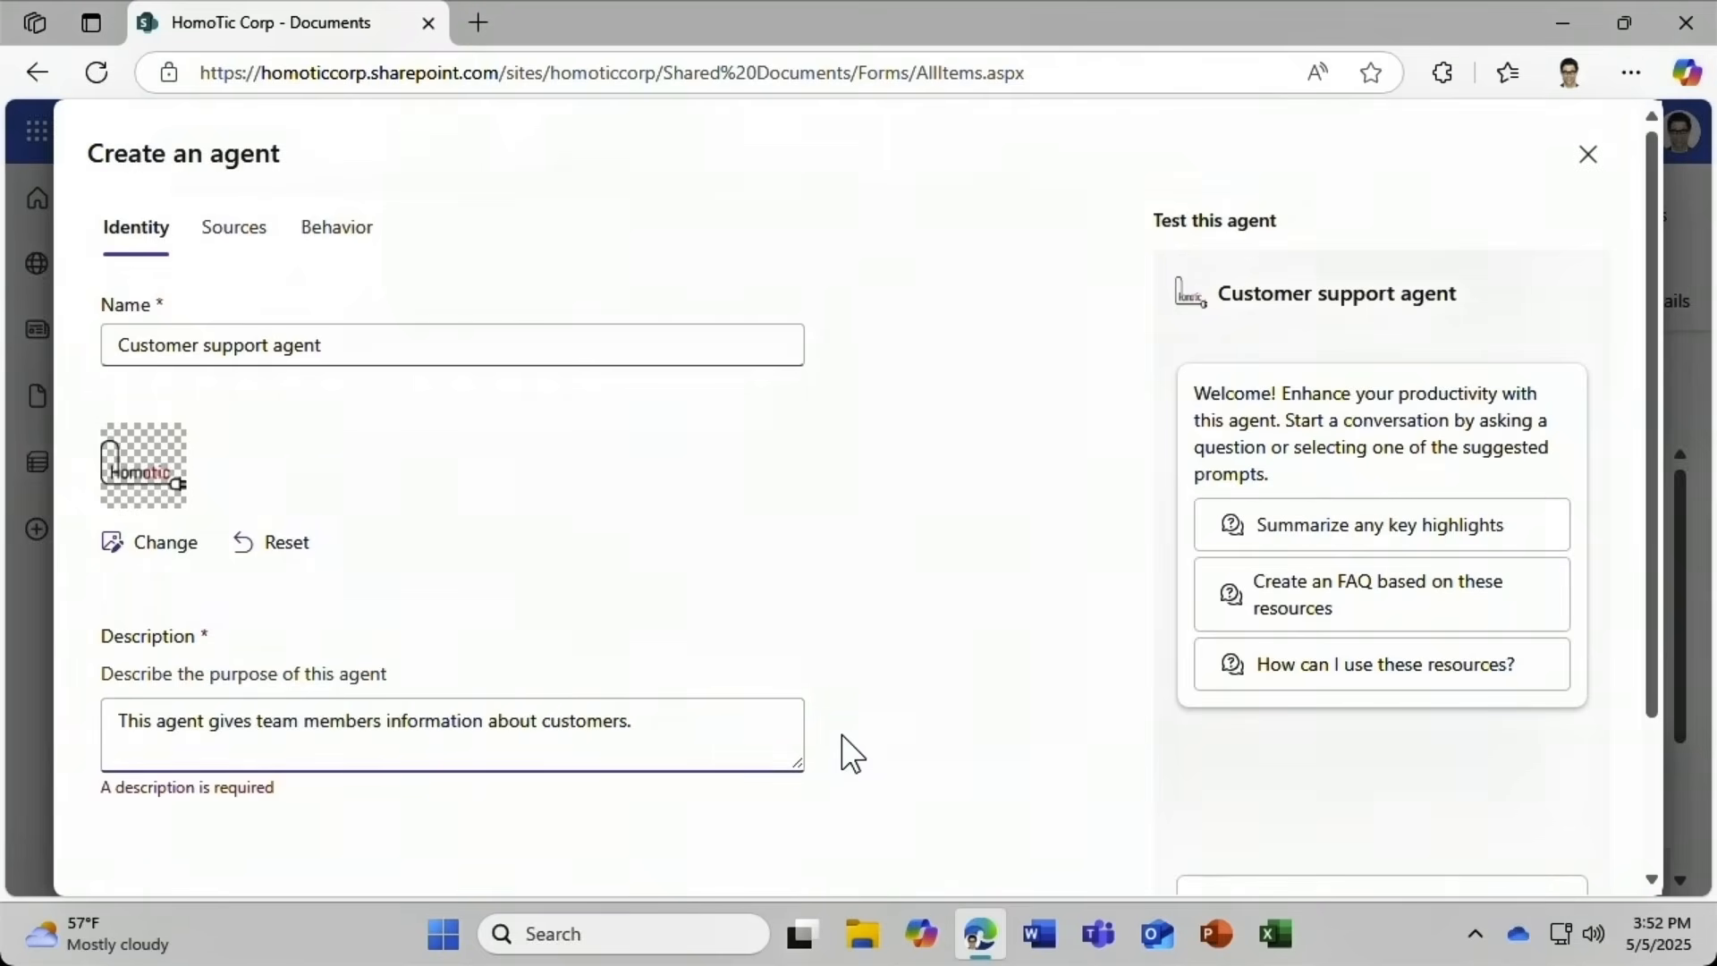
Add the General folder as a knowledge source for the agent.
left_click(235, 259)
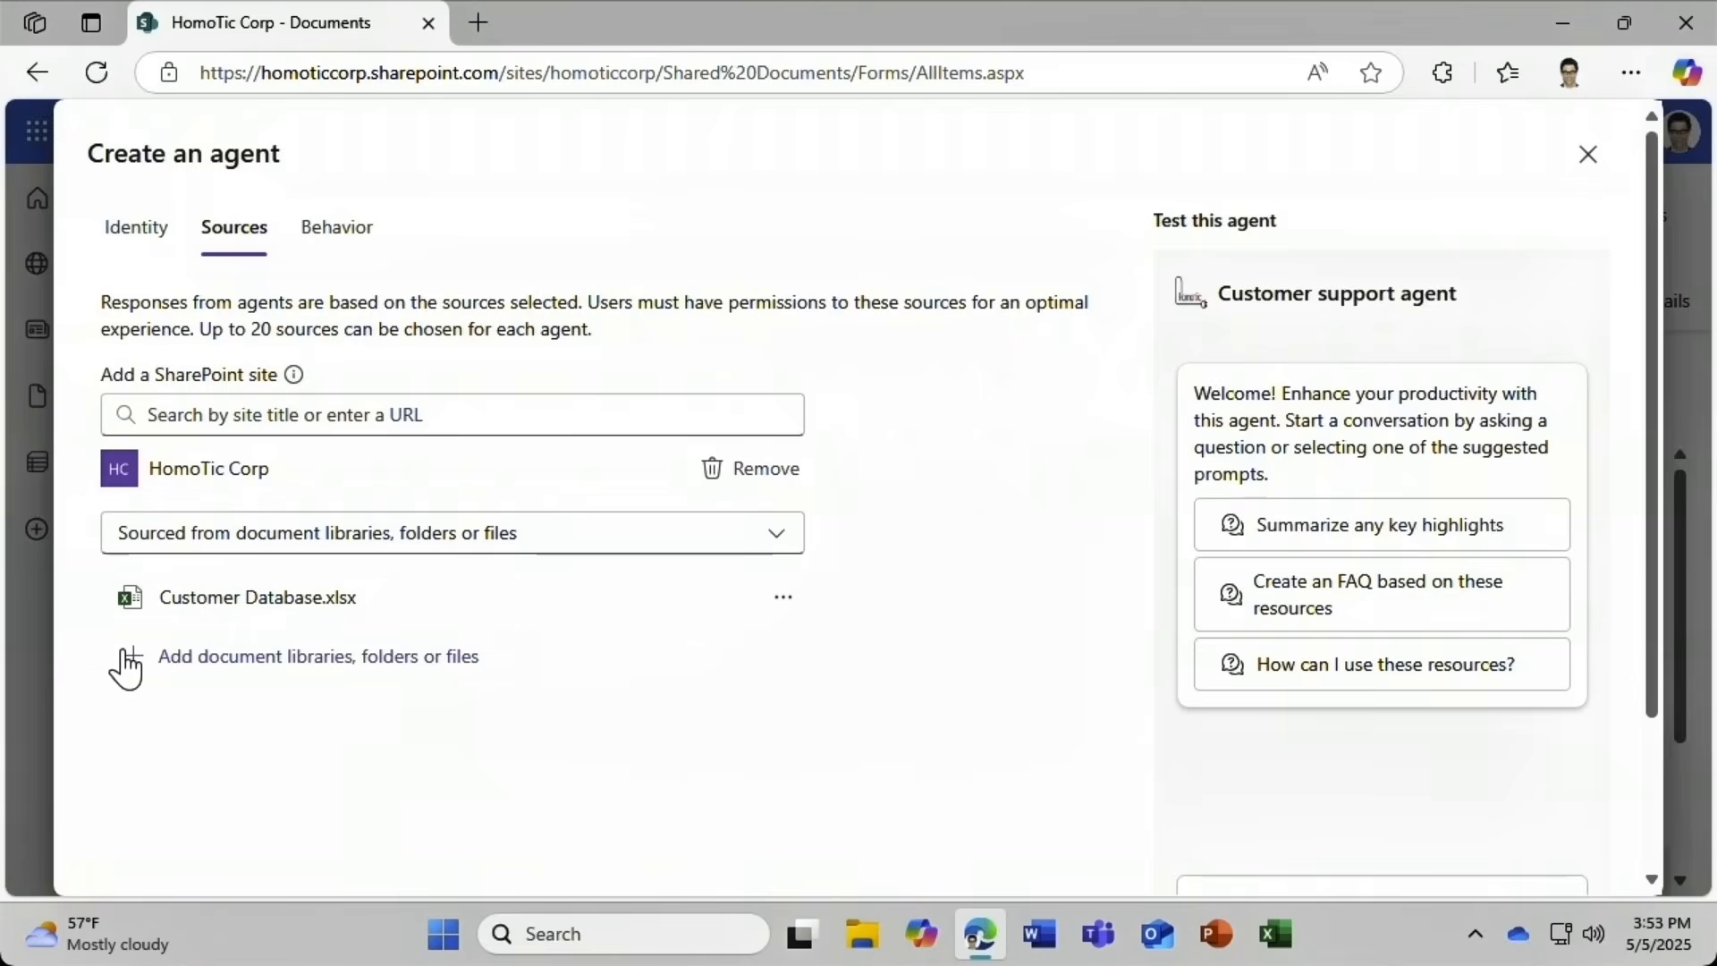
left_click(154, 660)
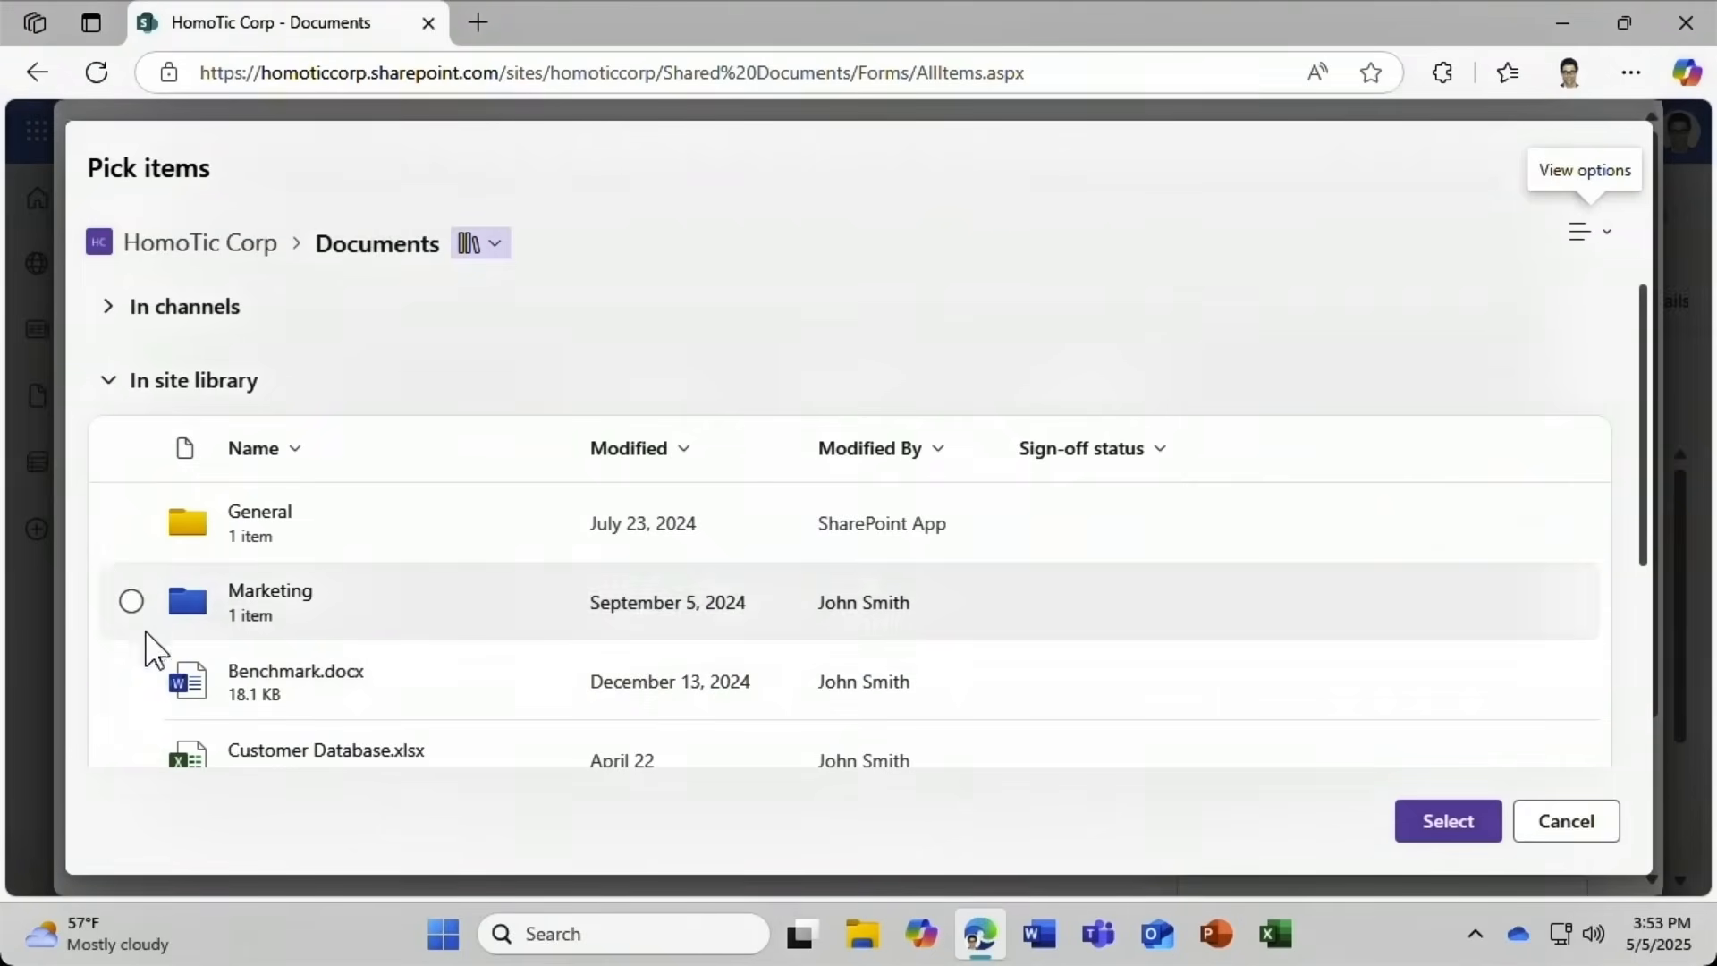
left_click(130, 523)
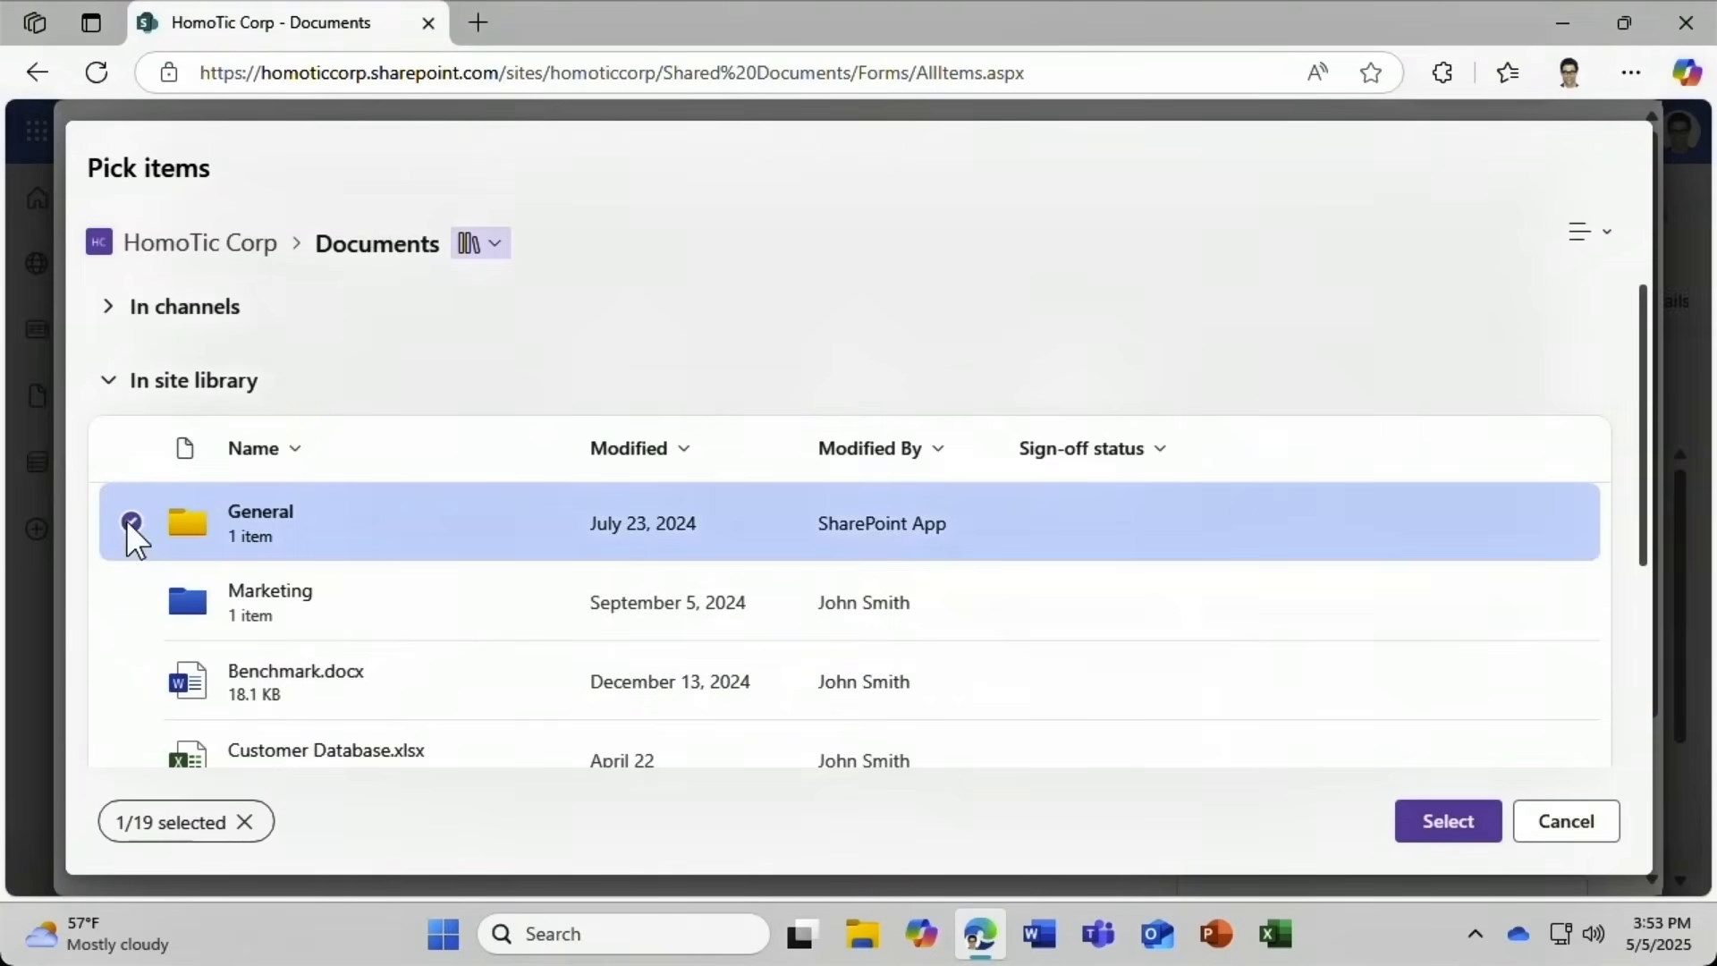
left_click(1456, 814)
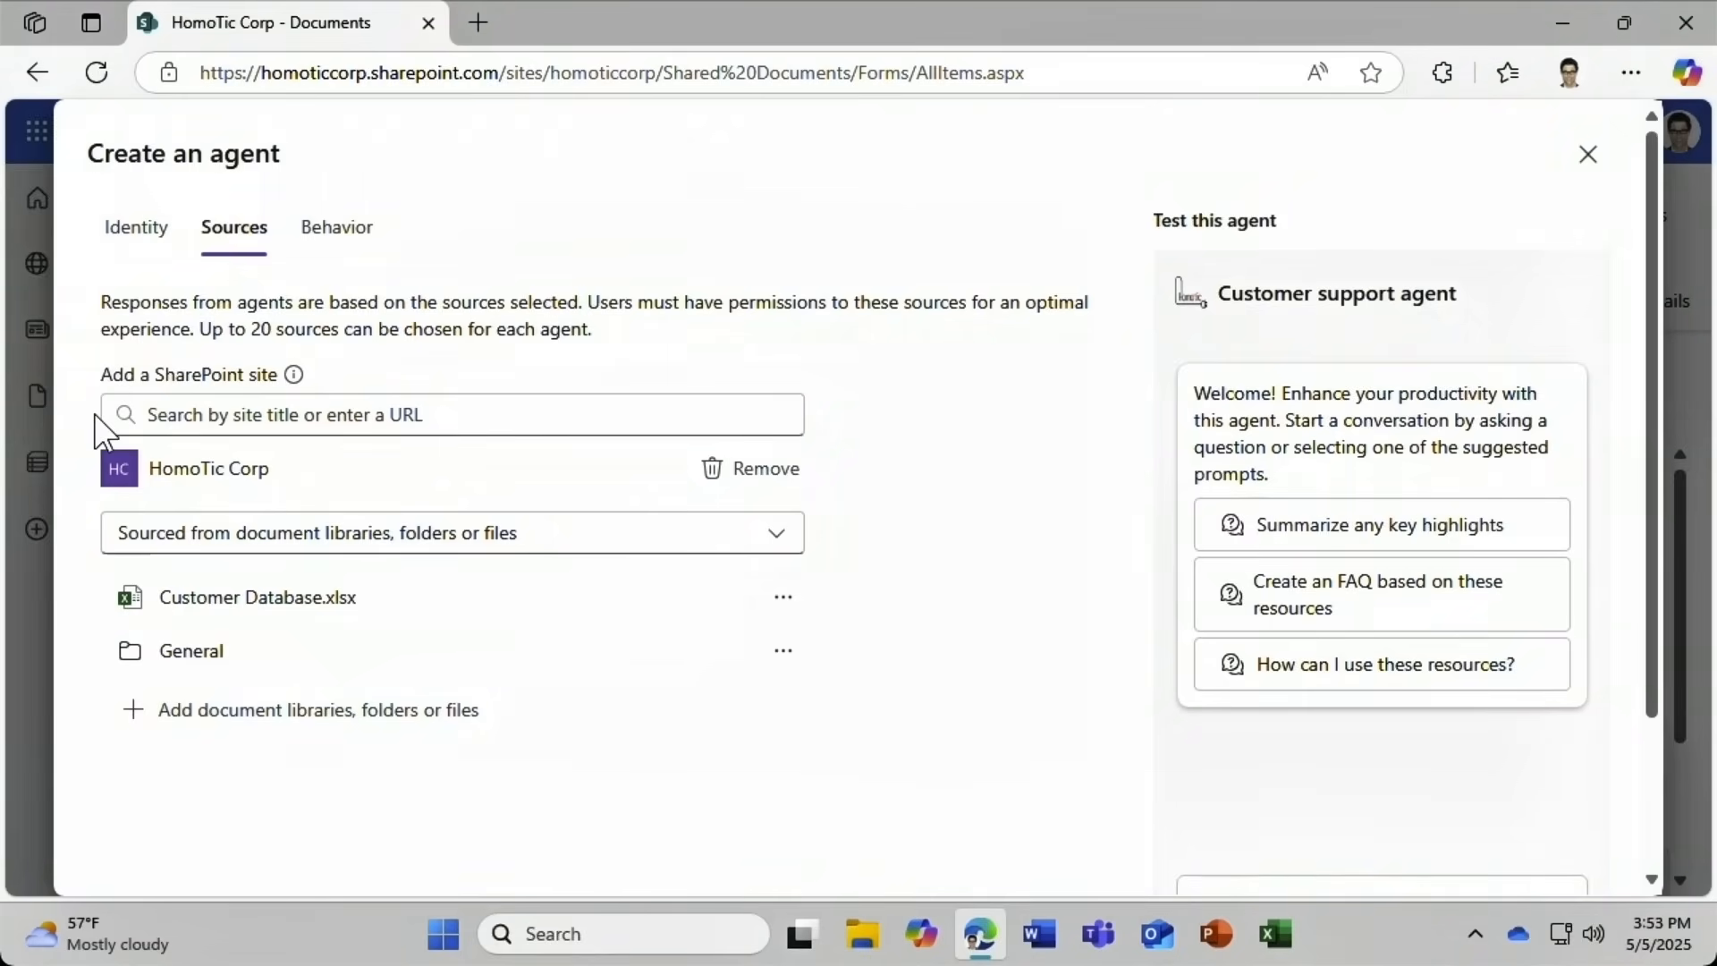
Set the welcome message to 'Ask any question about our customers!' and add a 'trends' starter prompt.
left_click(333, 258)
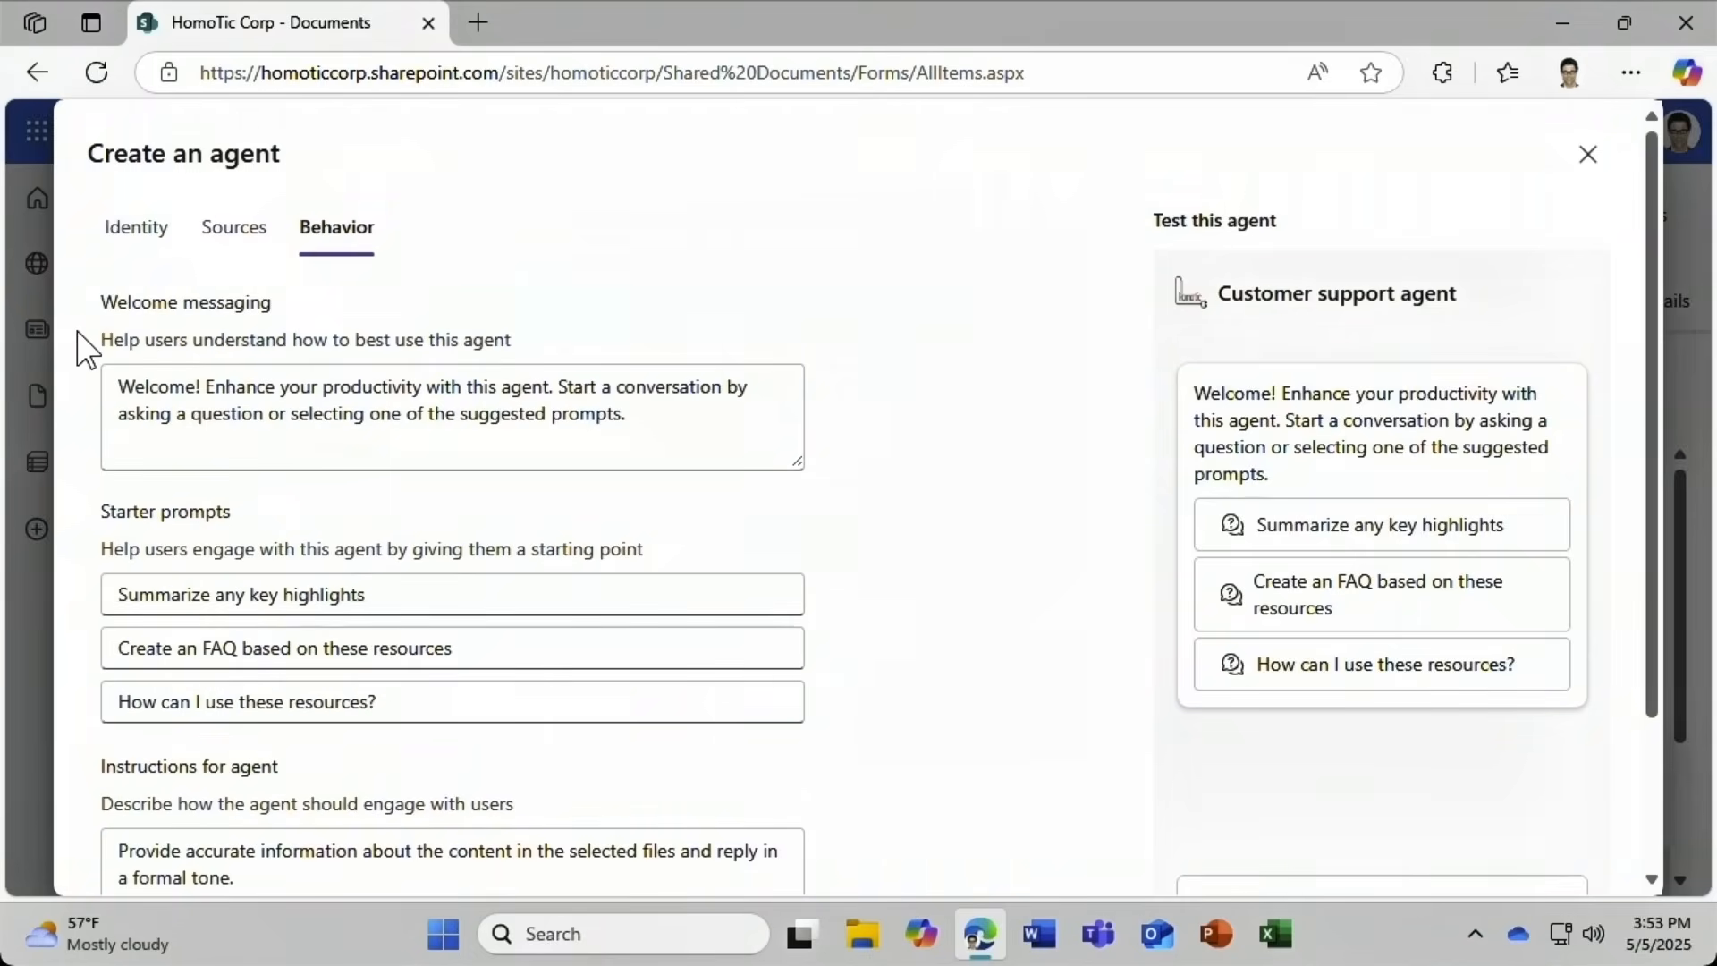
left_click(108, 371)
key("ctrl+a")
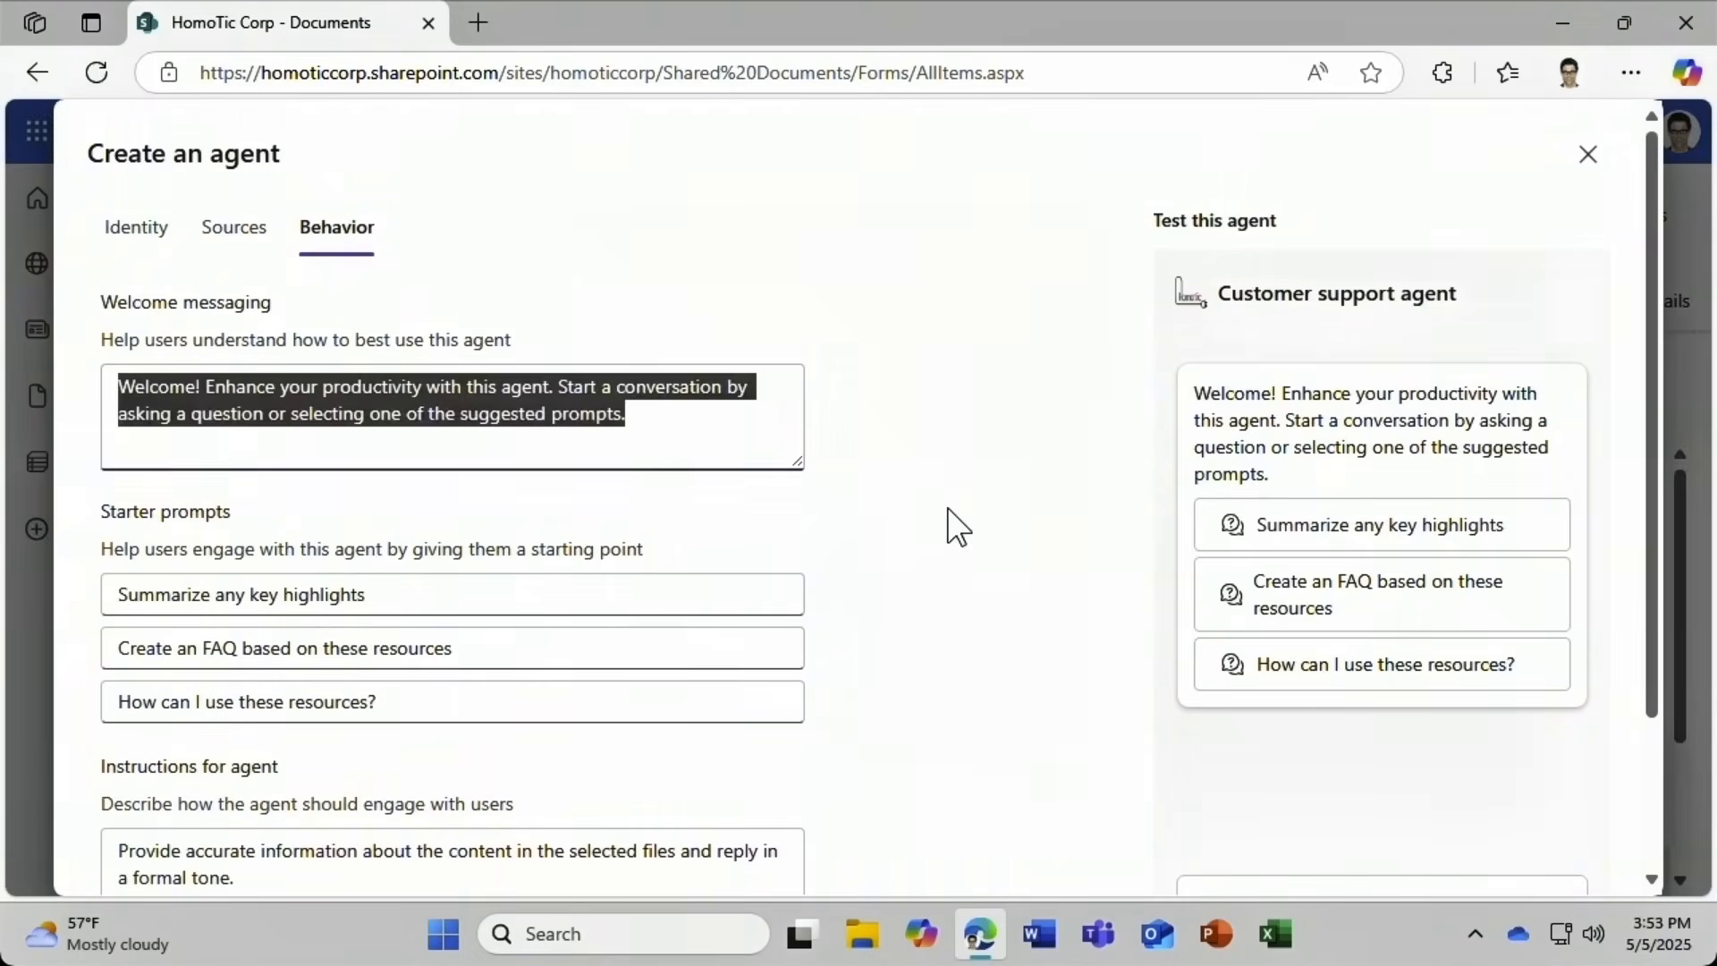
type("Ask any question about our customers!")
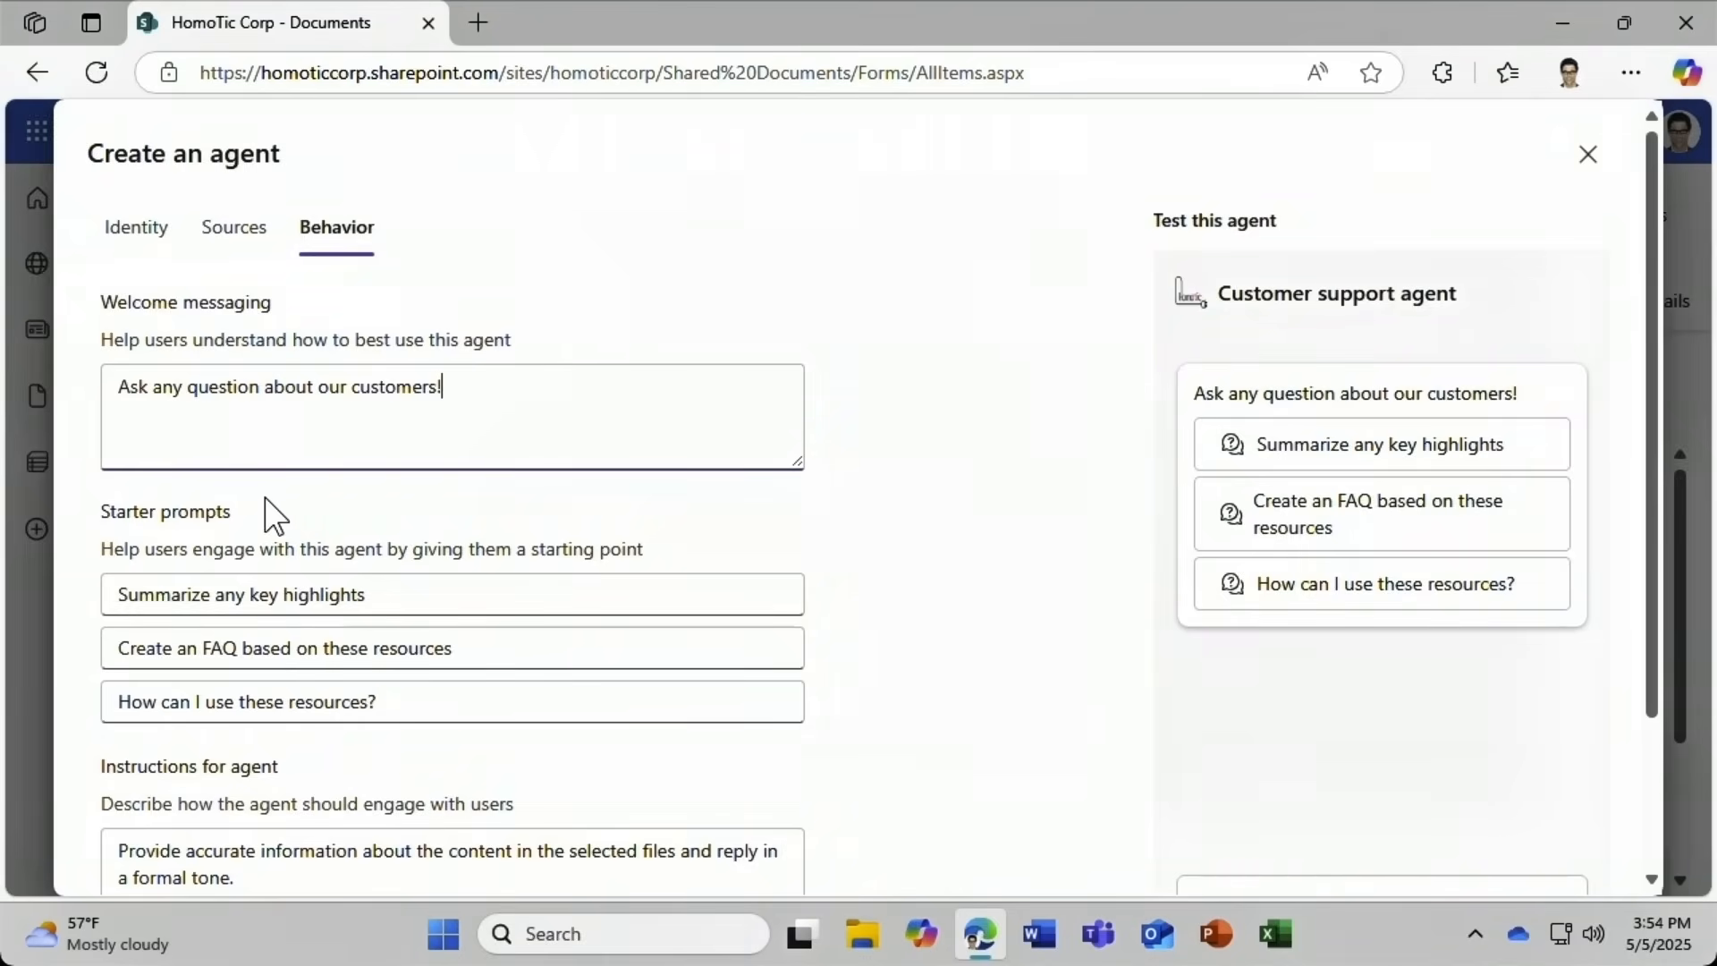
type("trends")
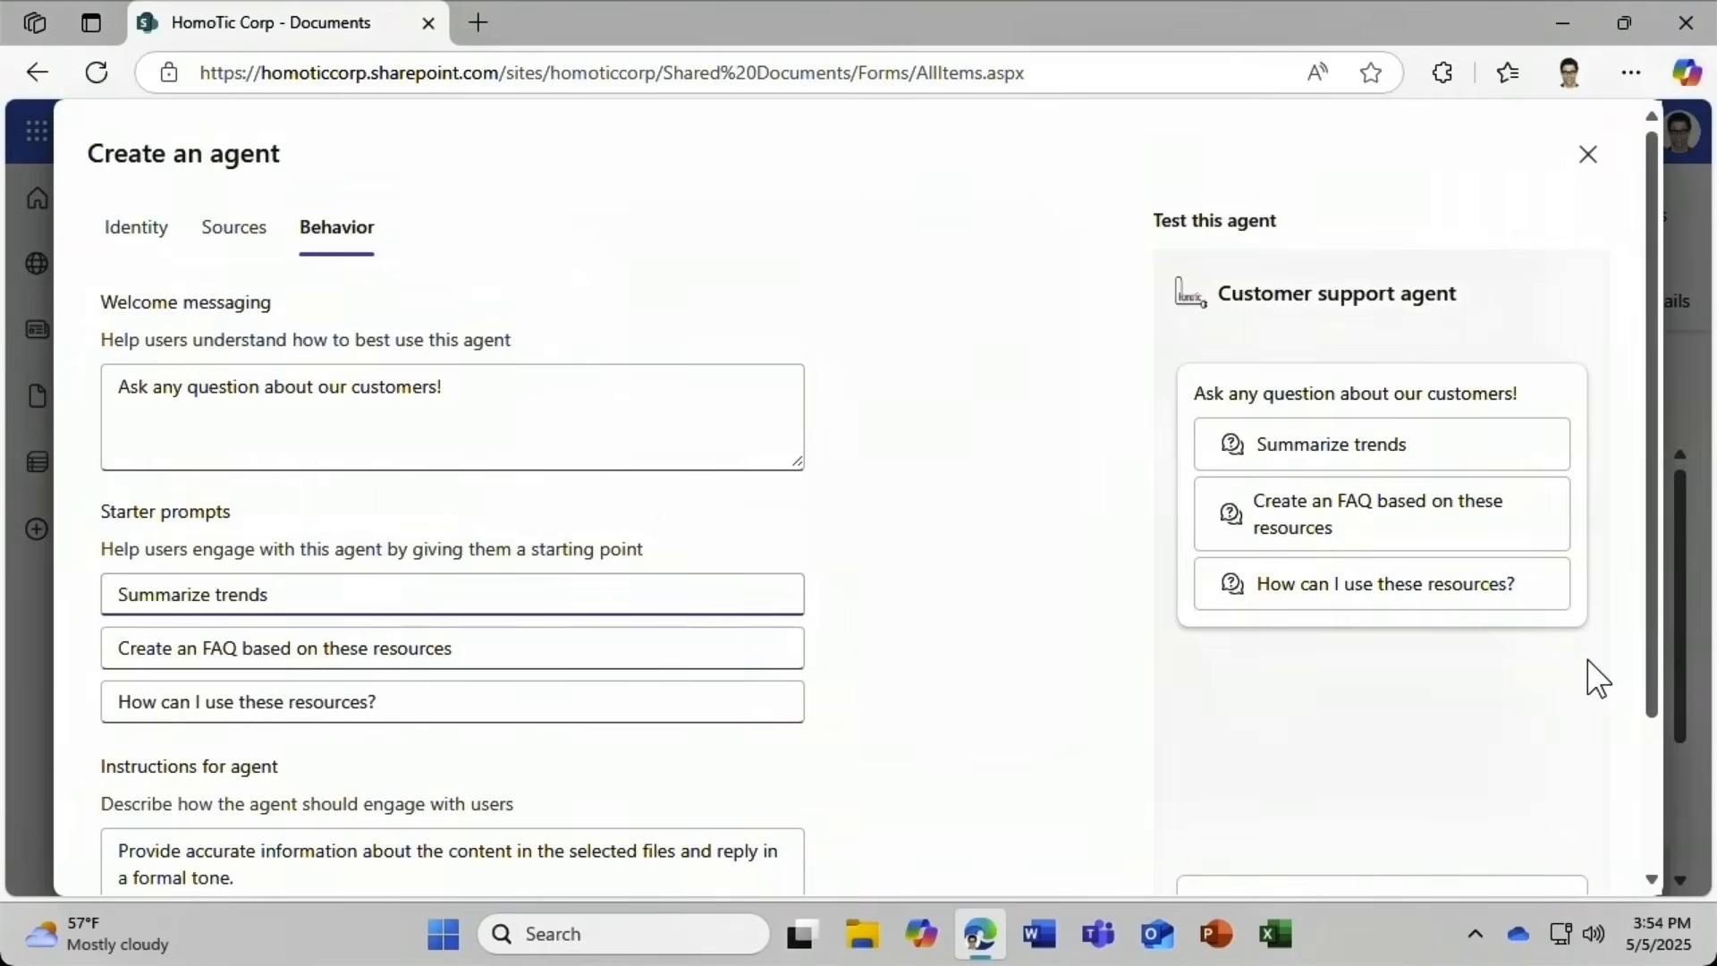
Change the agent's instructions from a formal to a friendly tone.
scroll(1590, 664, "down", 1)
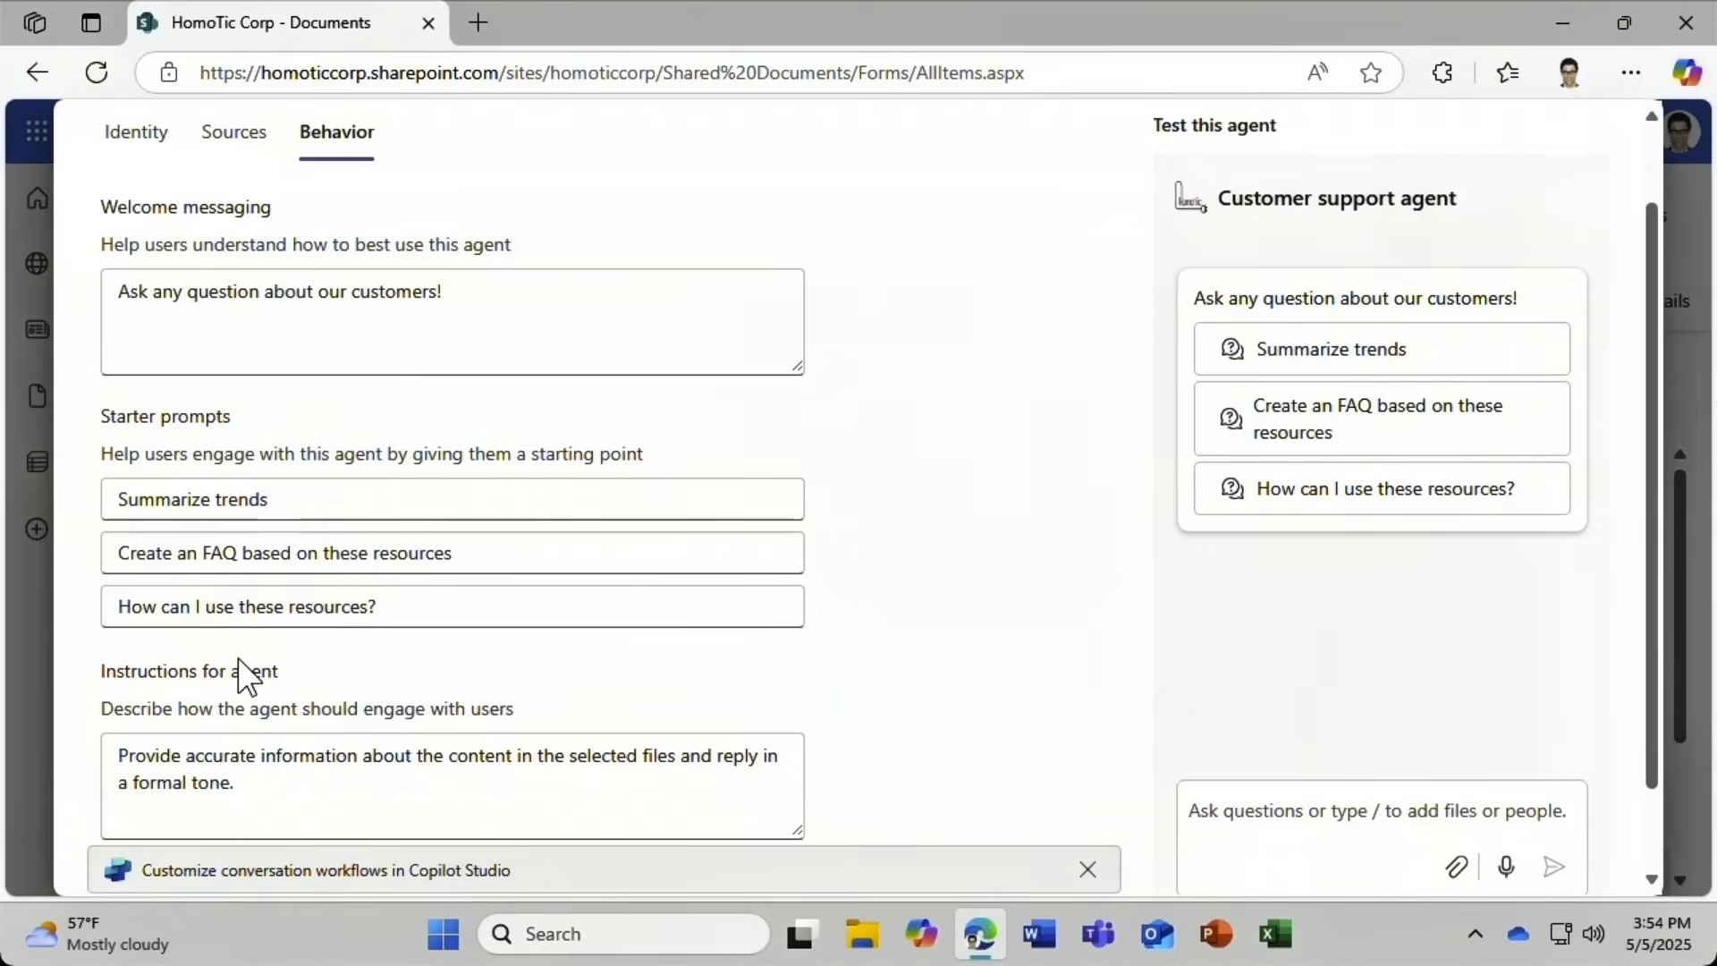
left_click(178, 773)
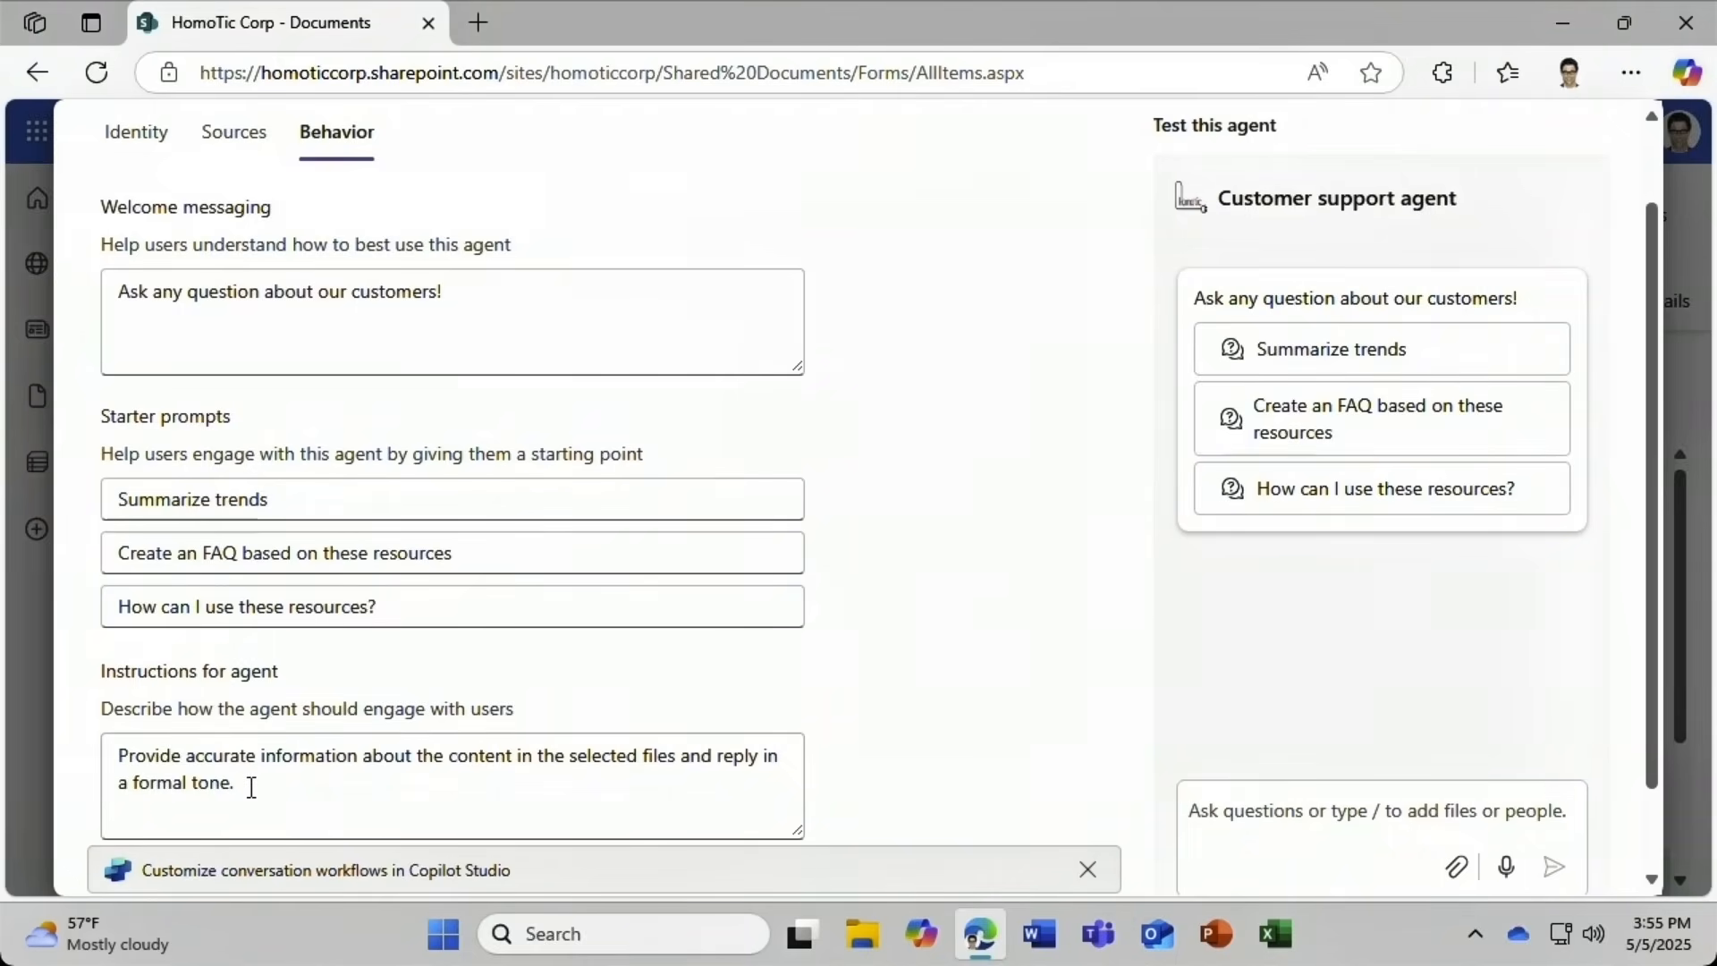
double_click(166, 784)
type("friendly")
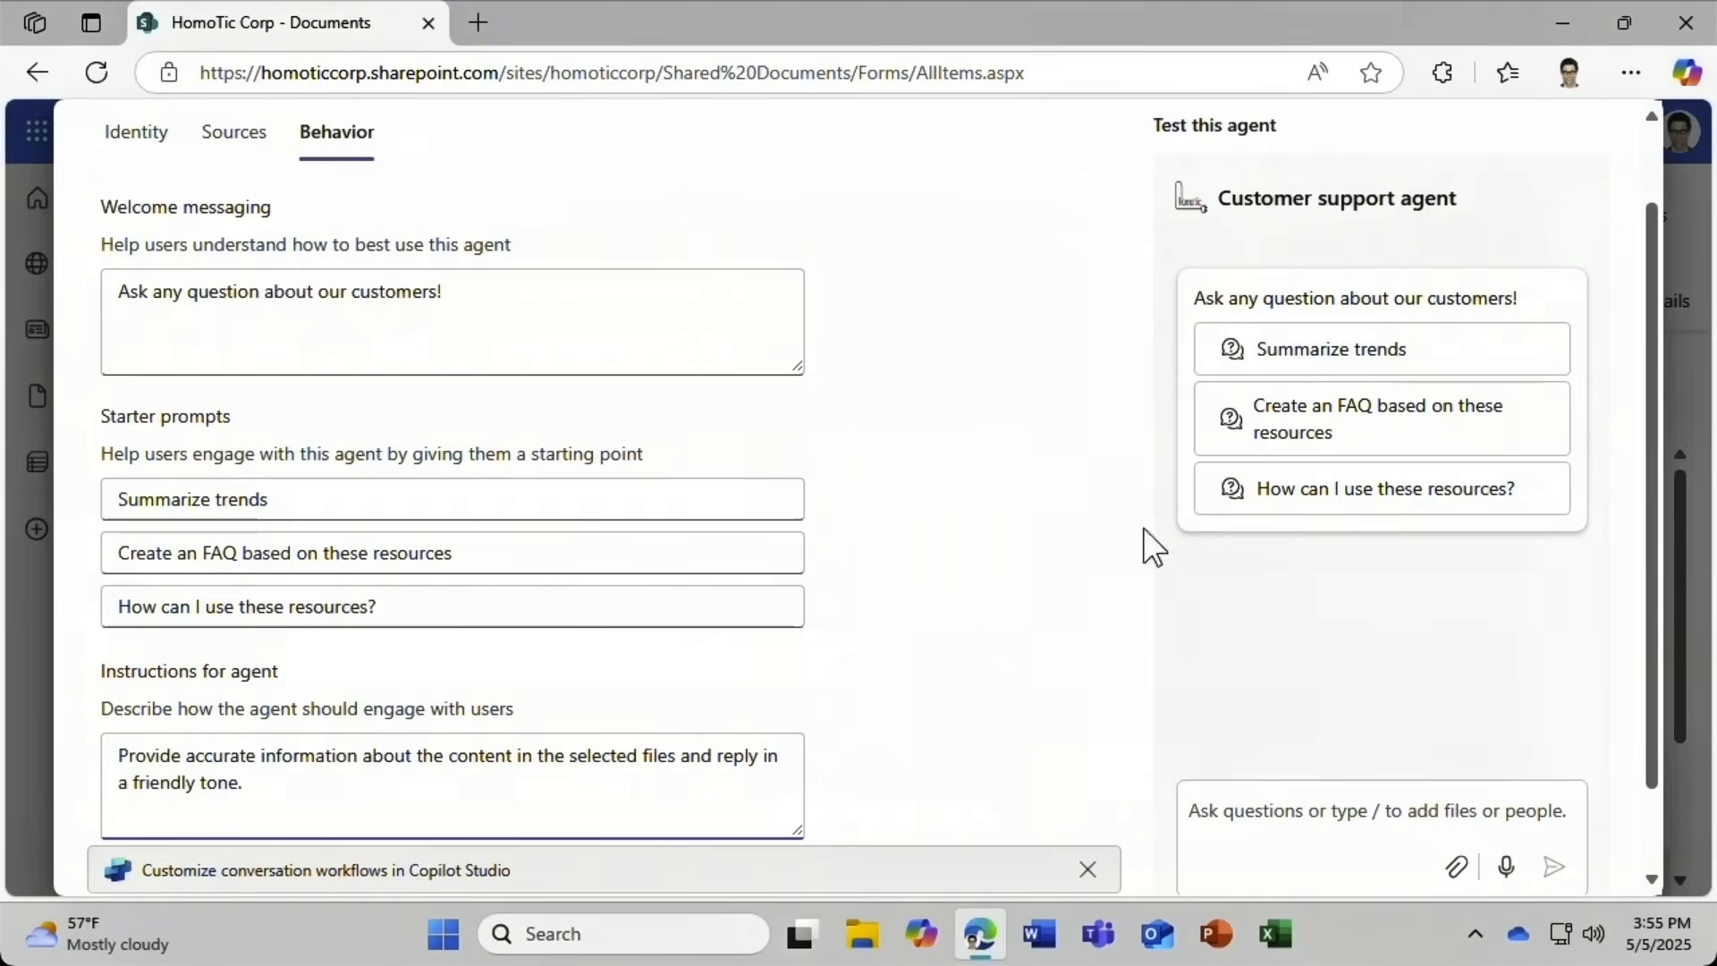
Test the agent with the question 'Who are our top customers?'.
left_click(1255, 810)
type("Who are ")
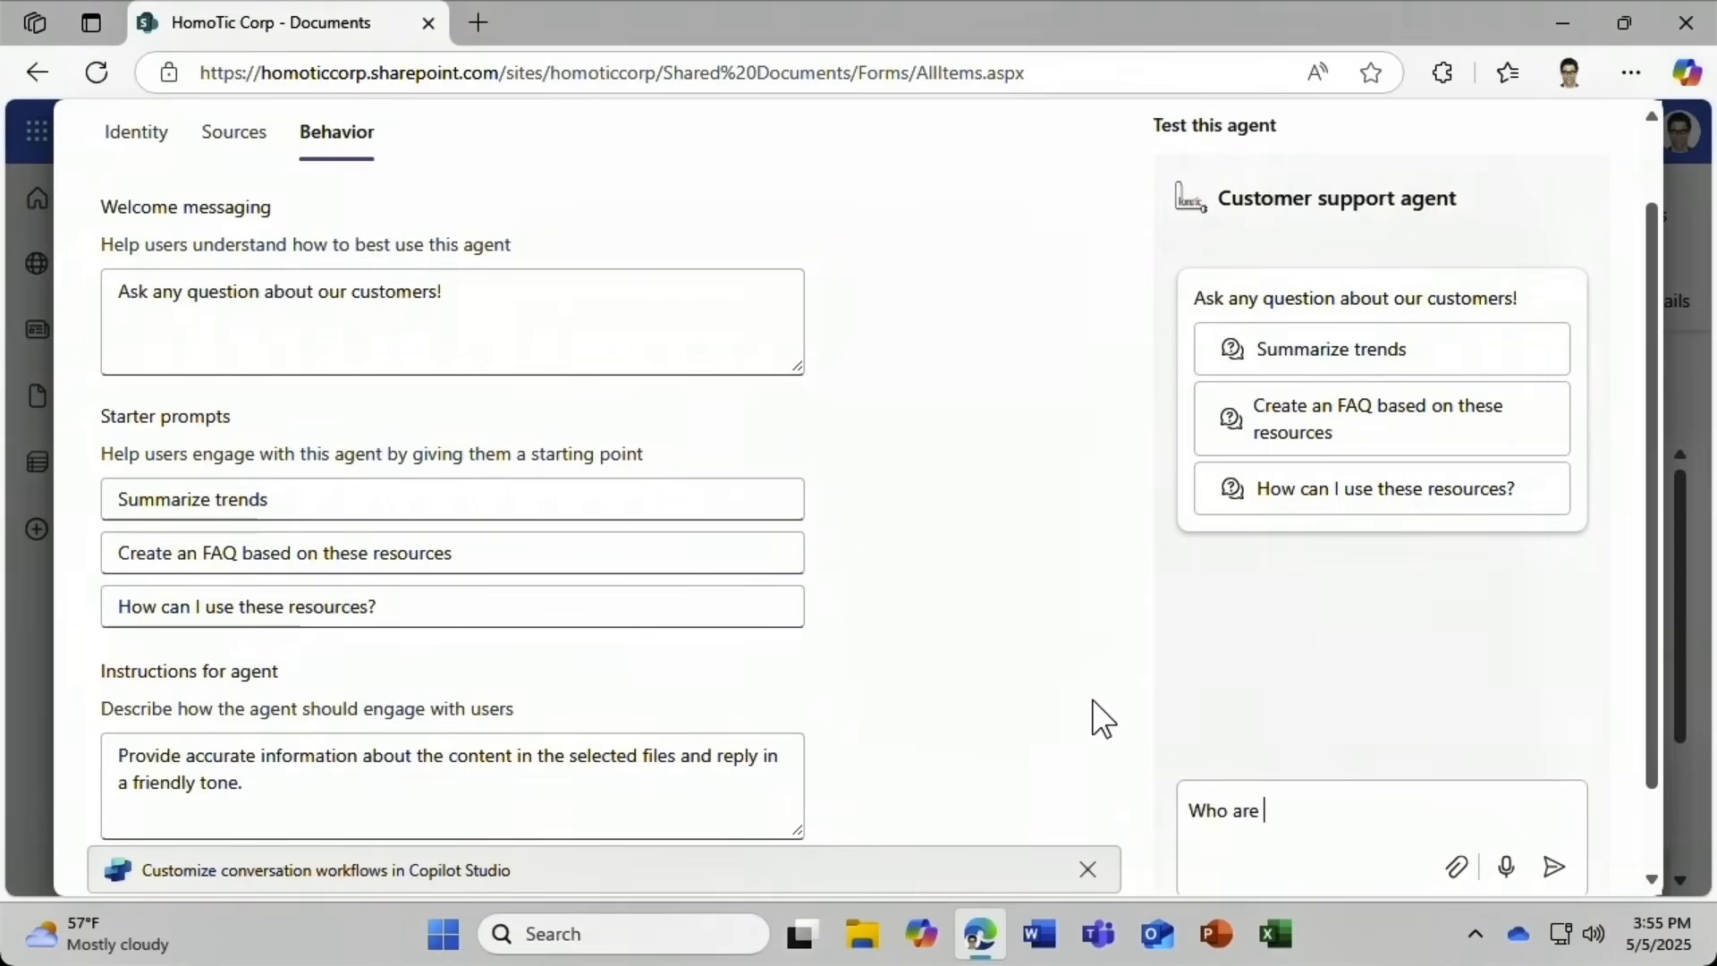
type("our top customers?")
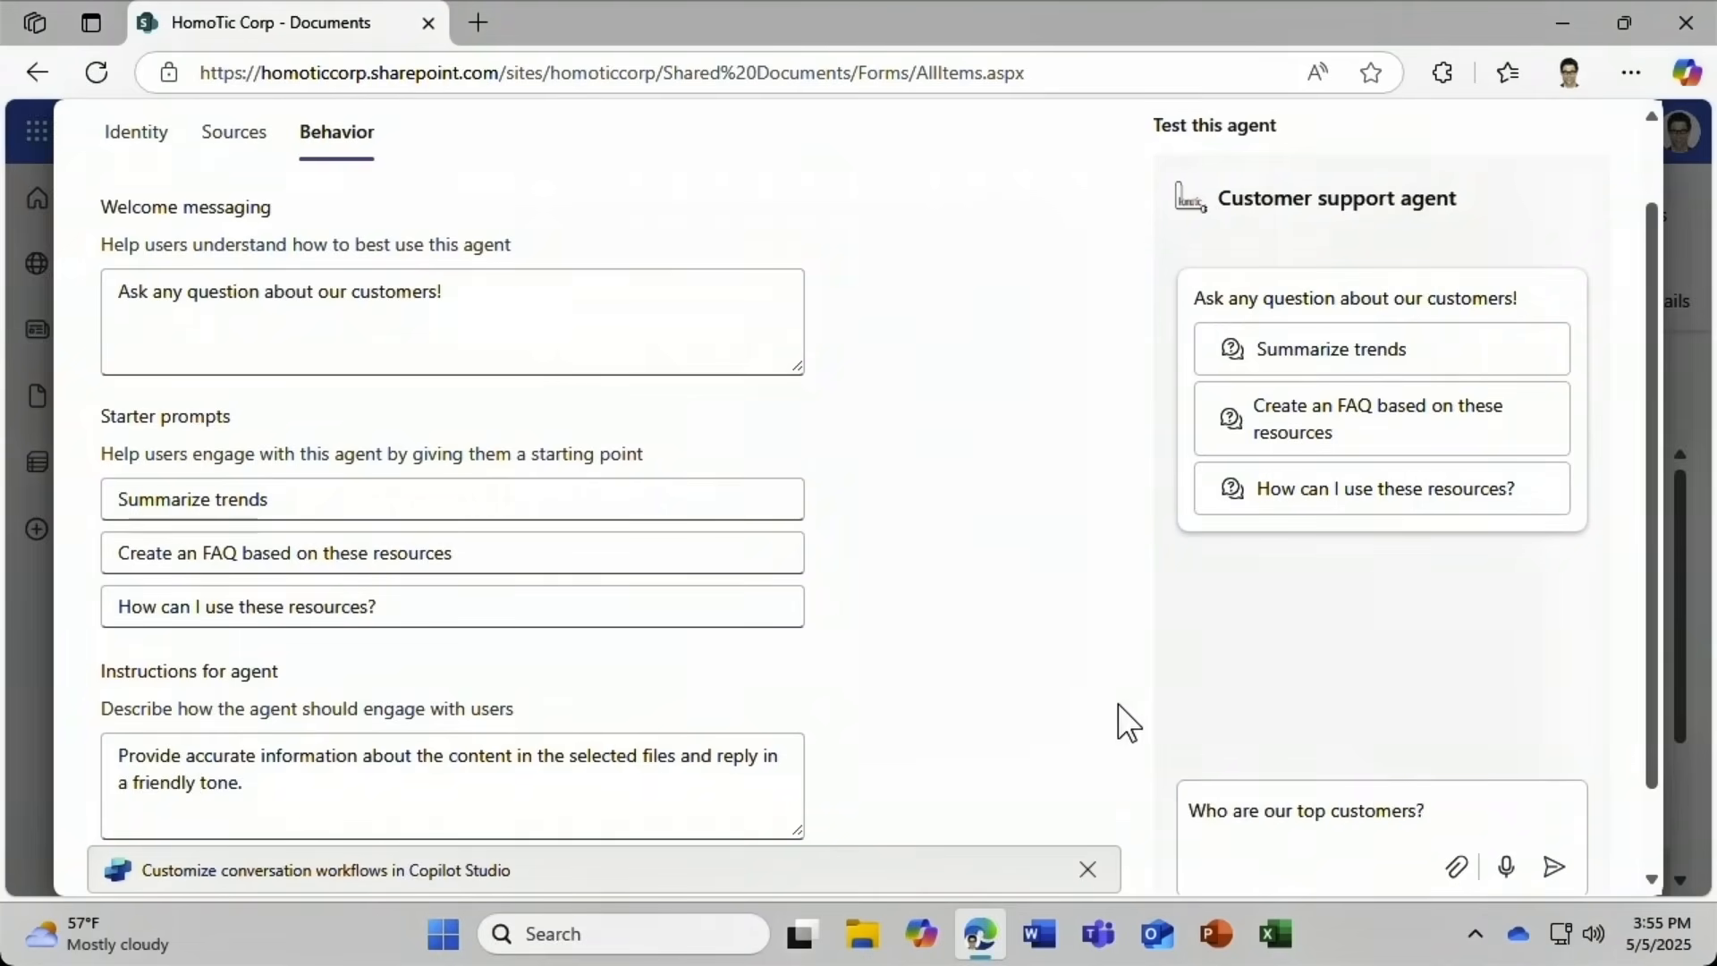
left_click(1554, 867)
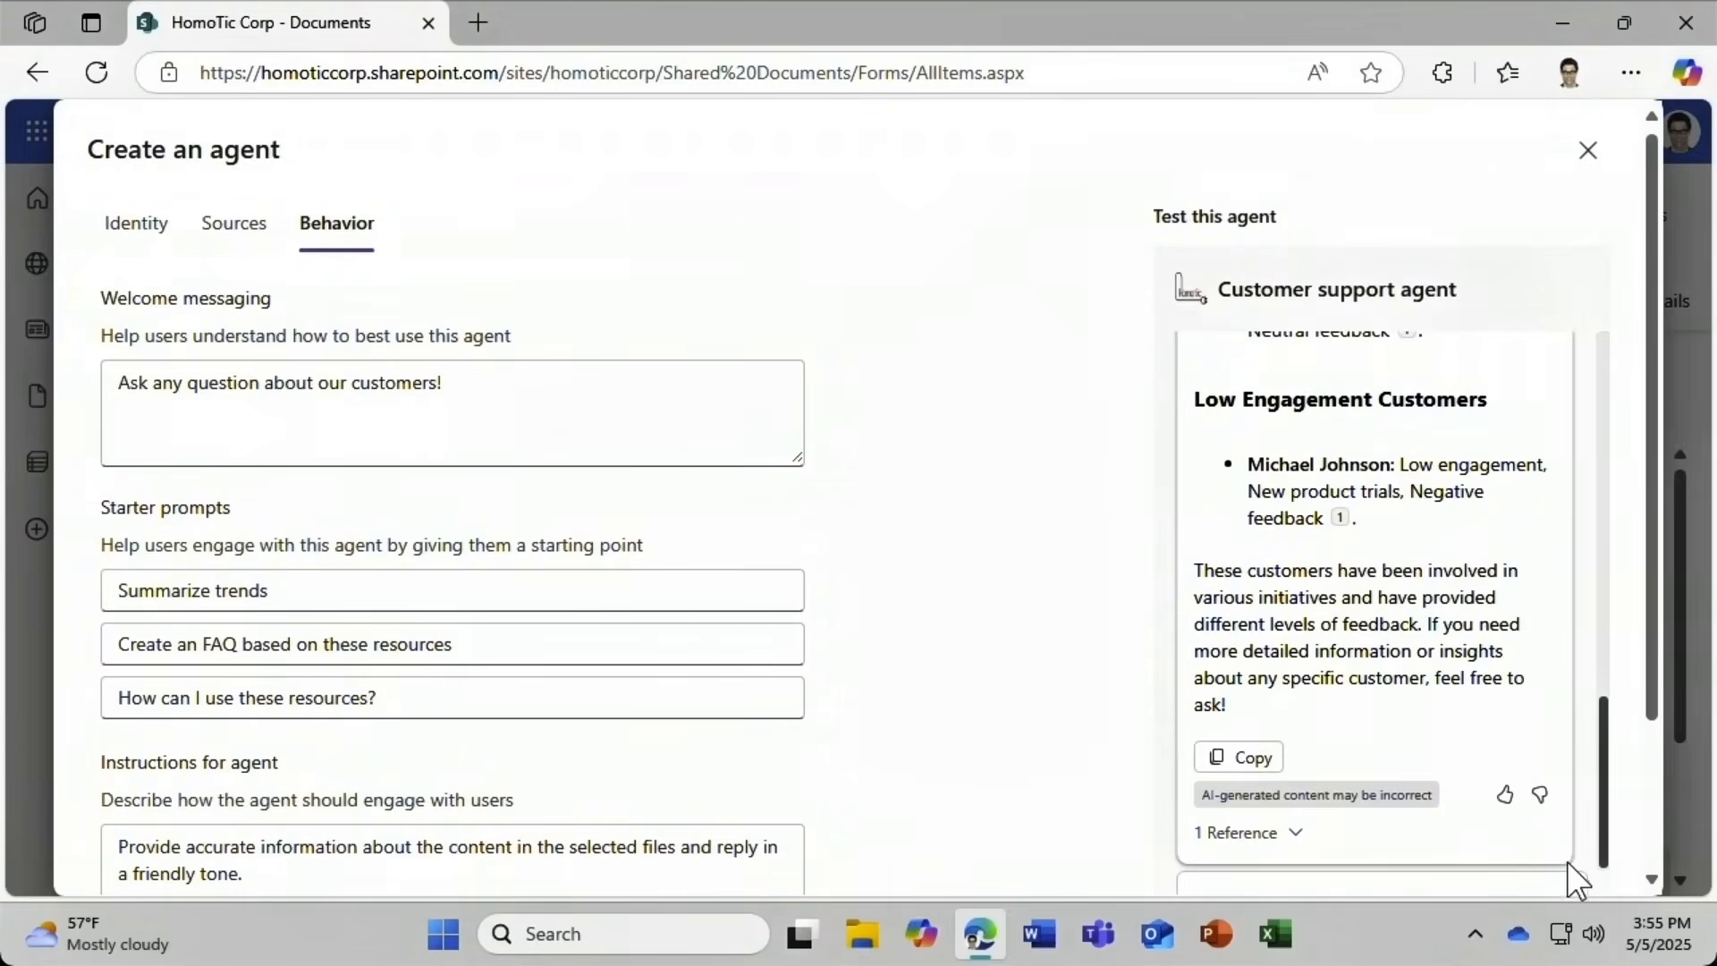
left_click_drag(1650, 702, 1640, 867)
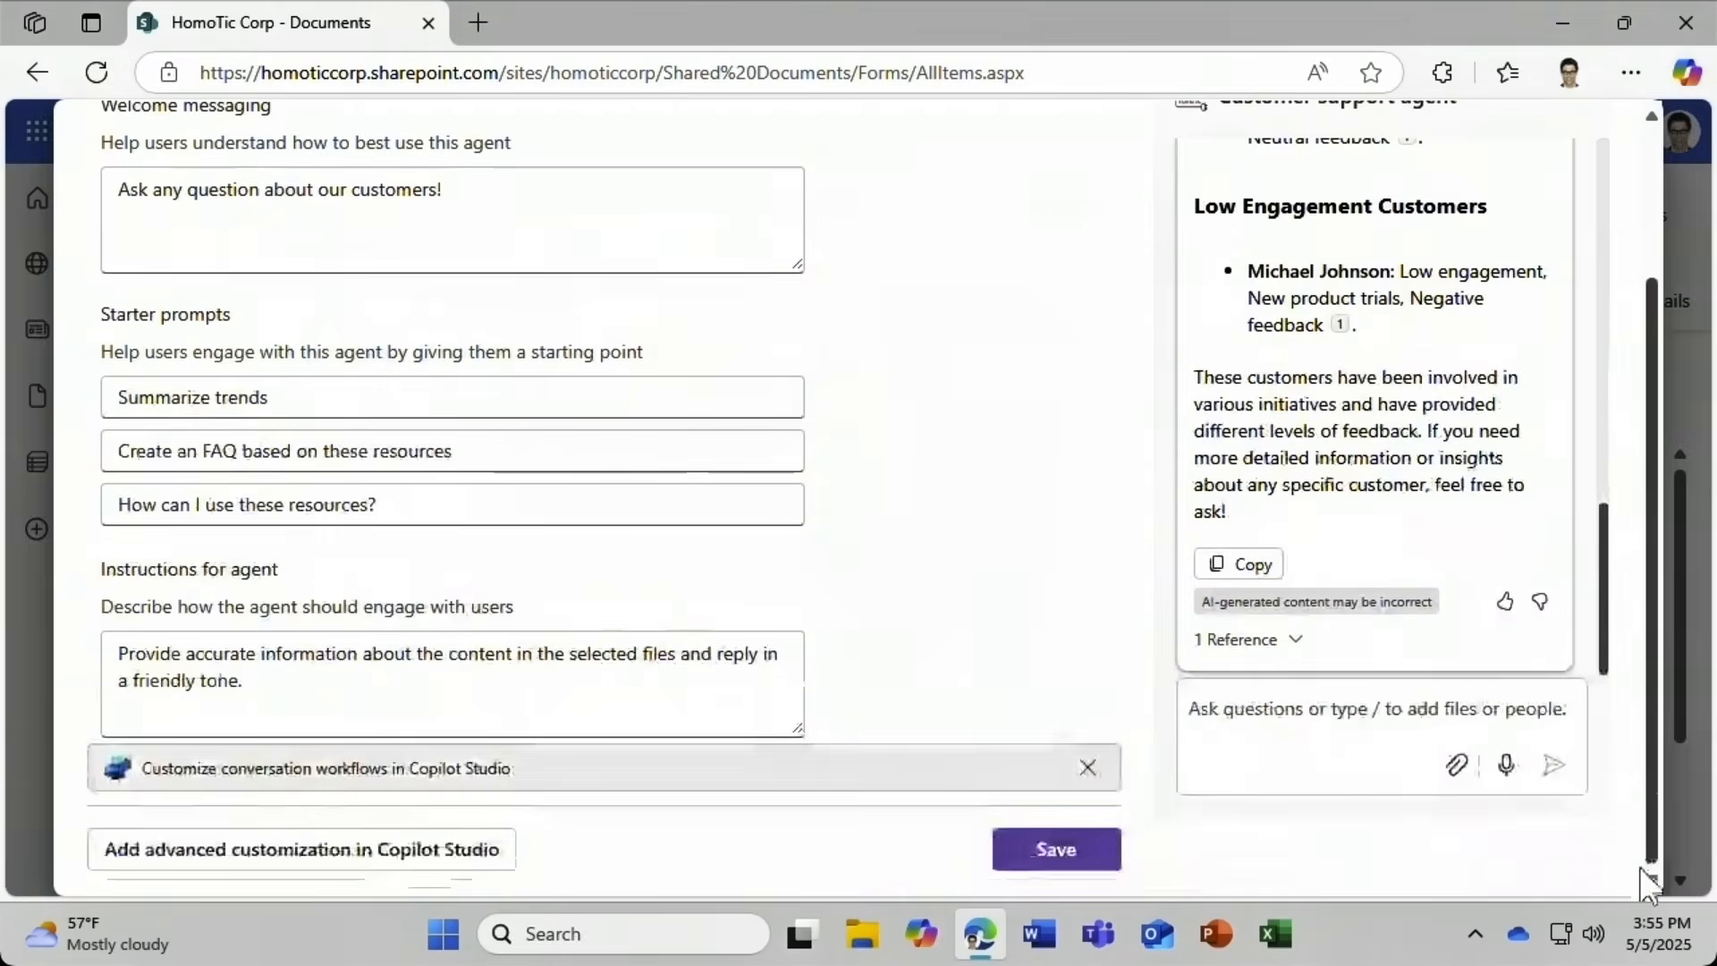
Save the Customer support agent and close the Create an agent window.
left_click(1092, 850)
left_click_drag(1644, 743, 1656, 602)
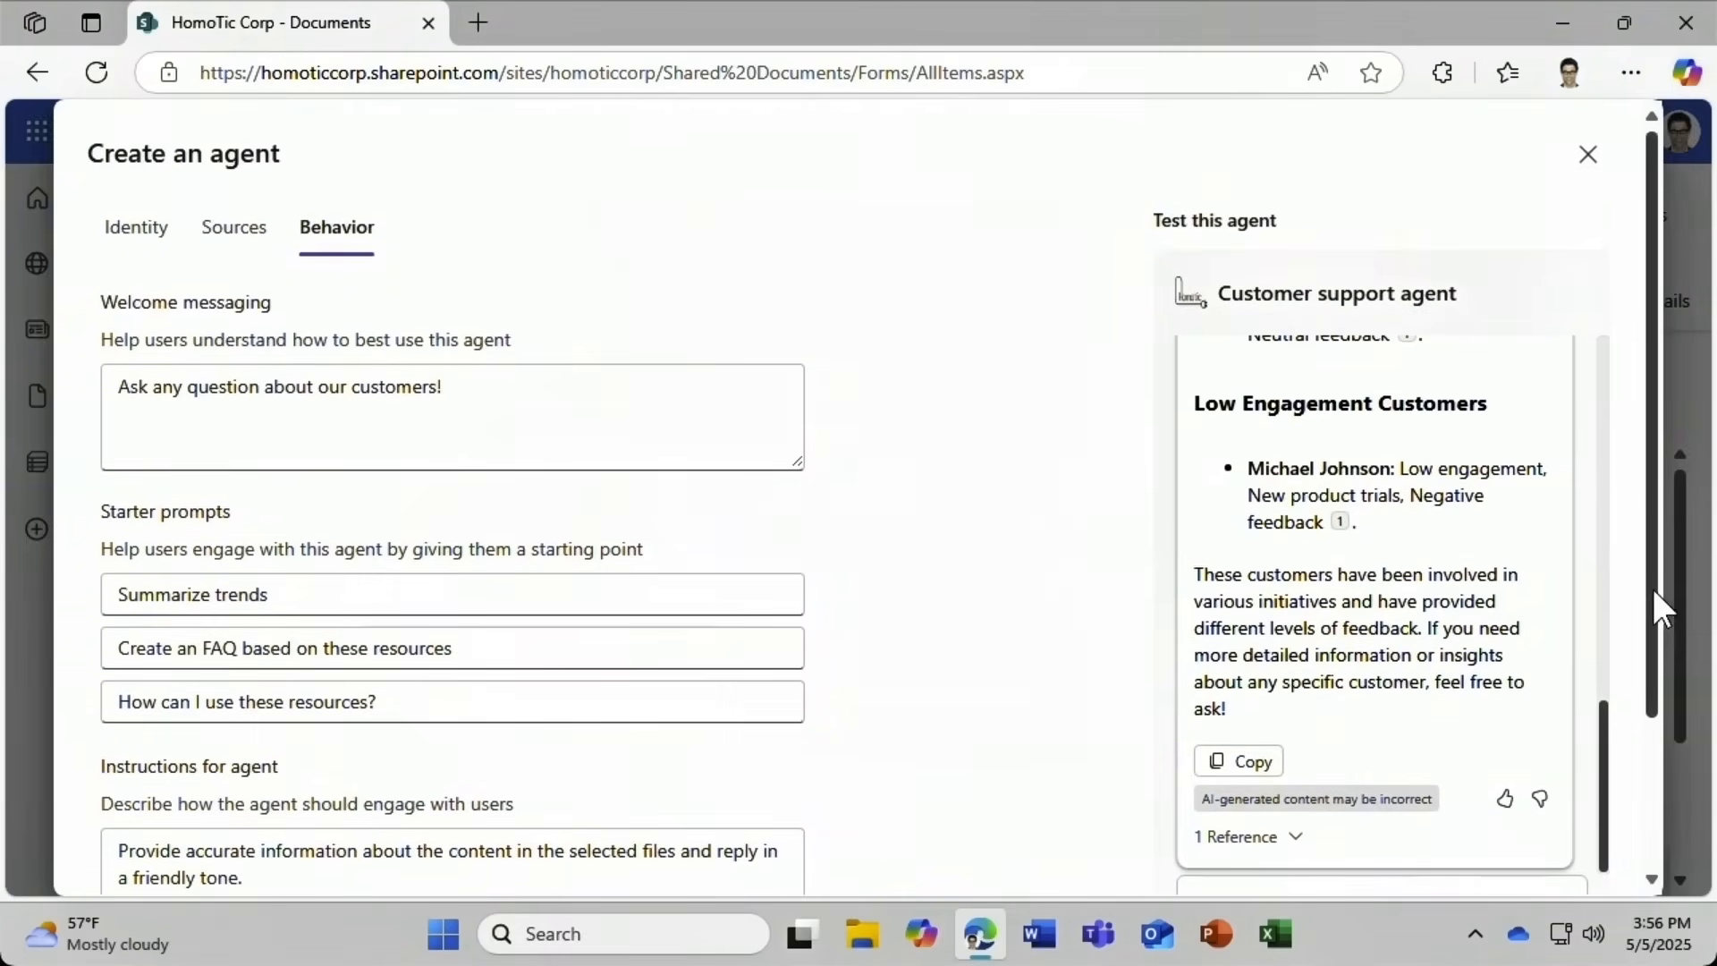
left_click(1591, 158)
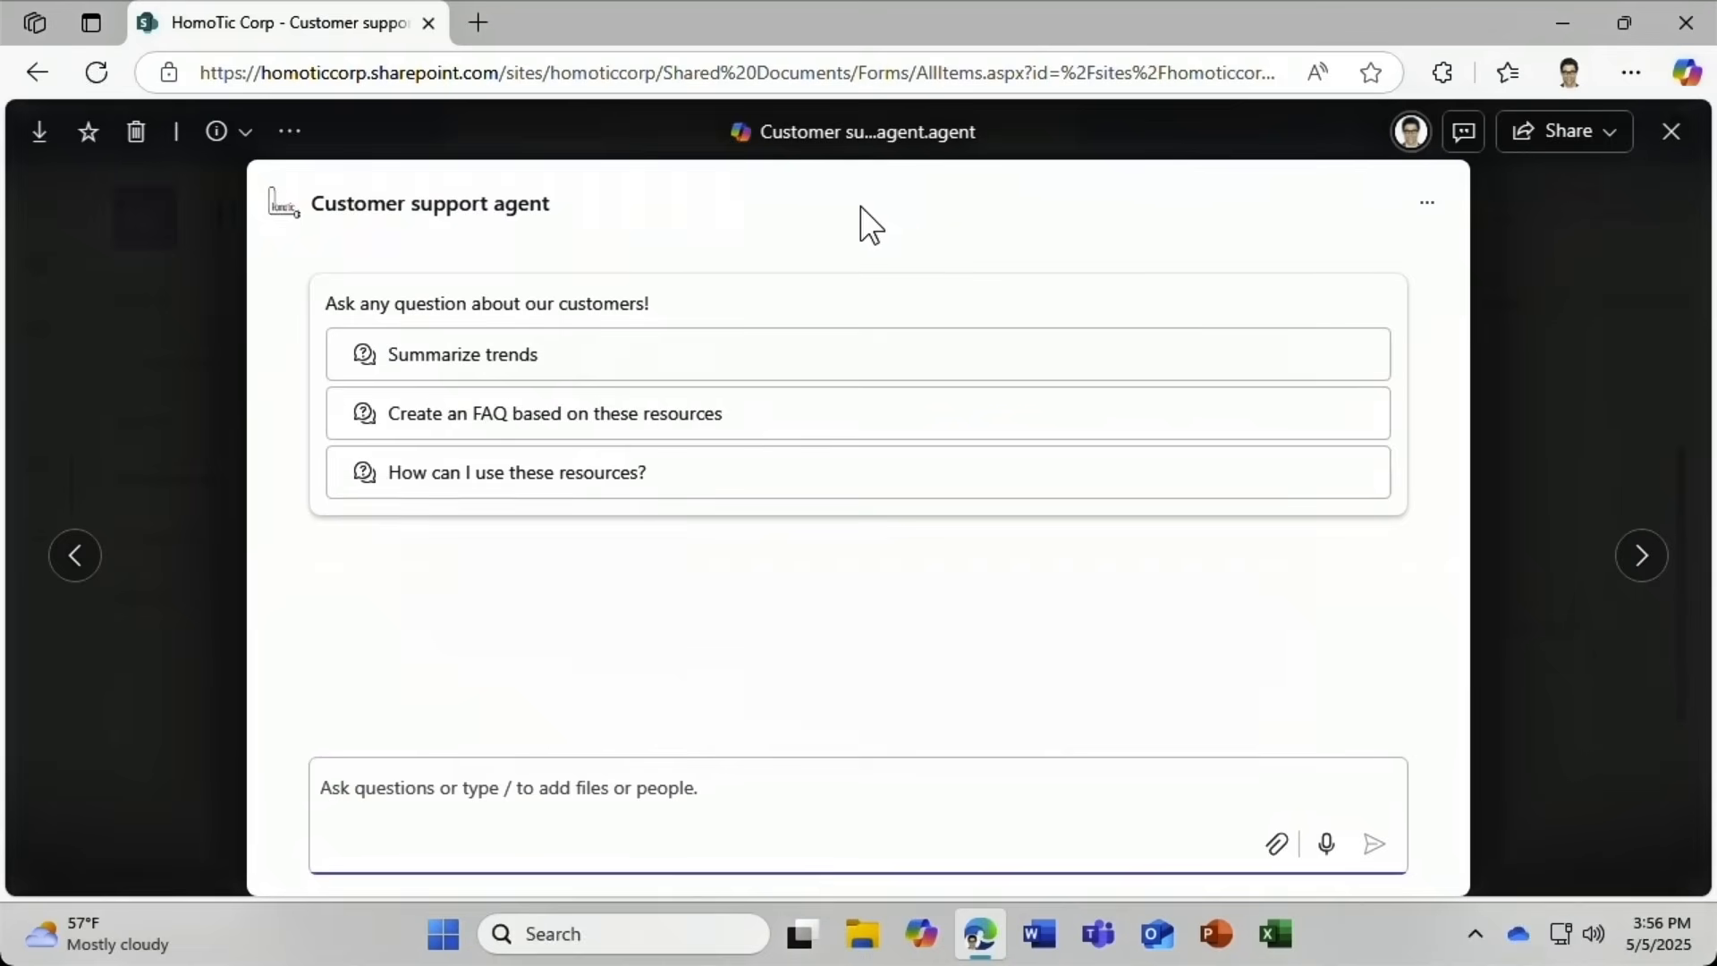
Close the agent viewer, then check the Copilot pane's agent list in Documents and close it.
left_click(1669, 141)
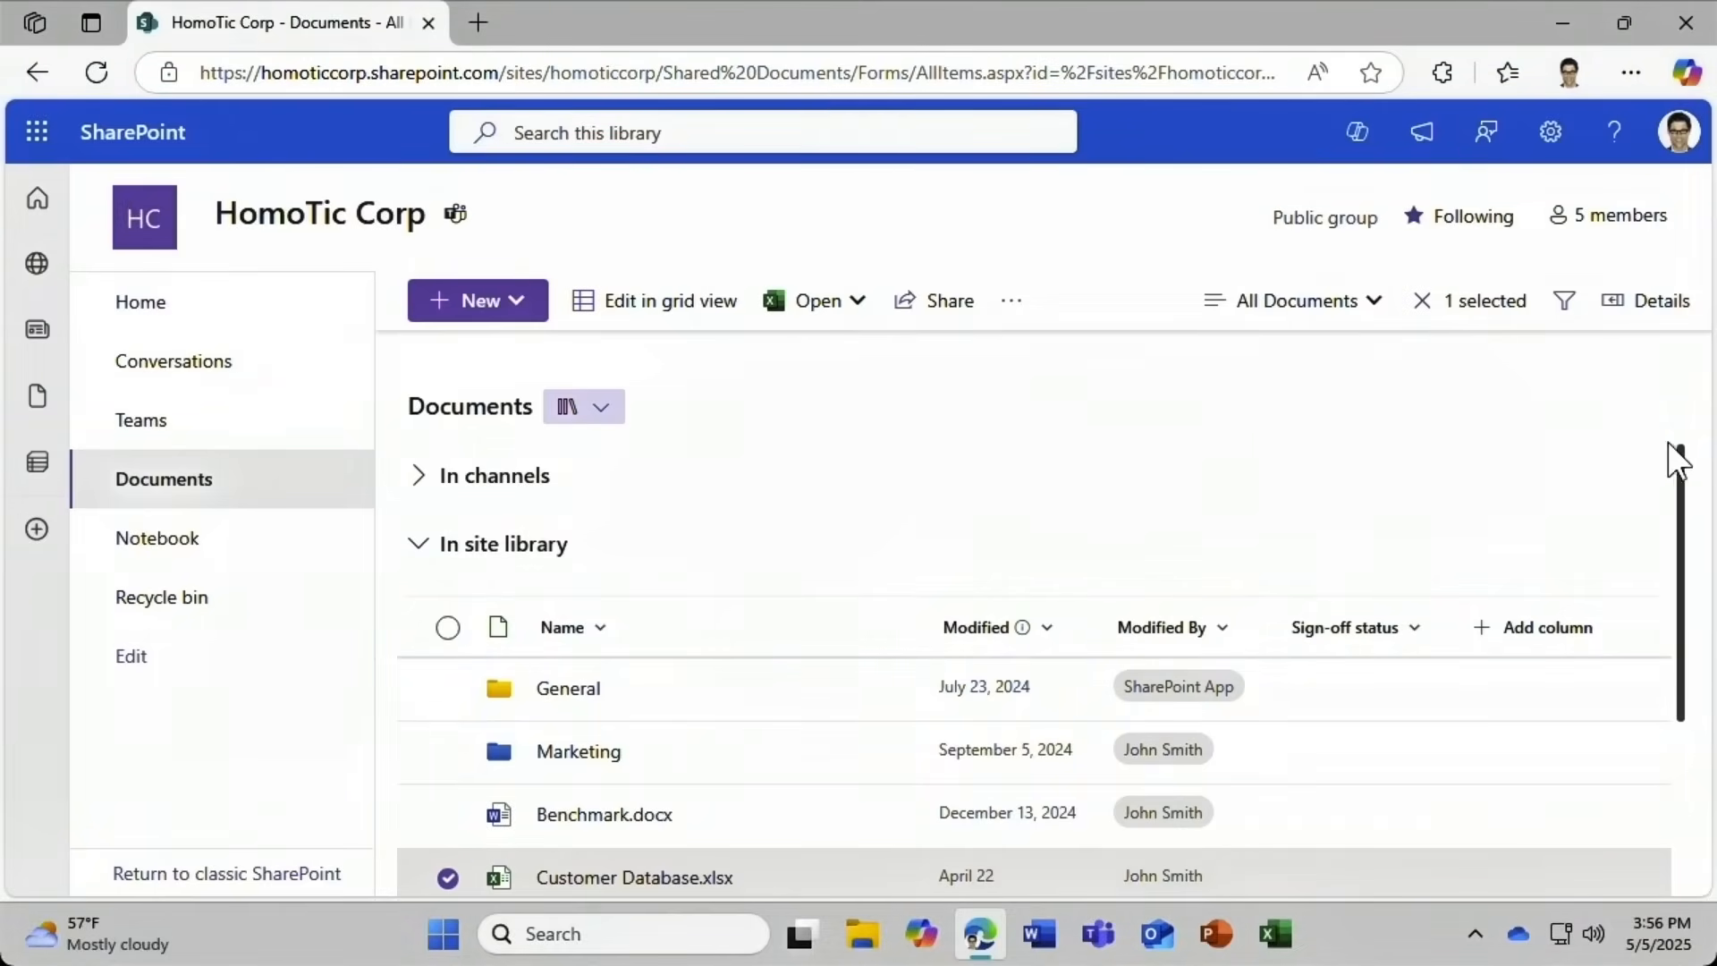
left_click_drag(1682, 502, 1661, 628)
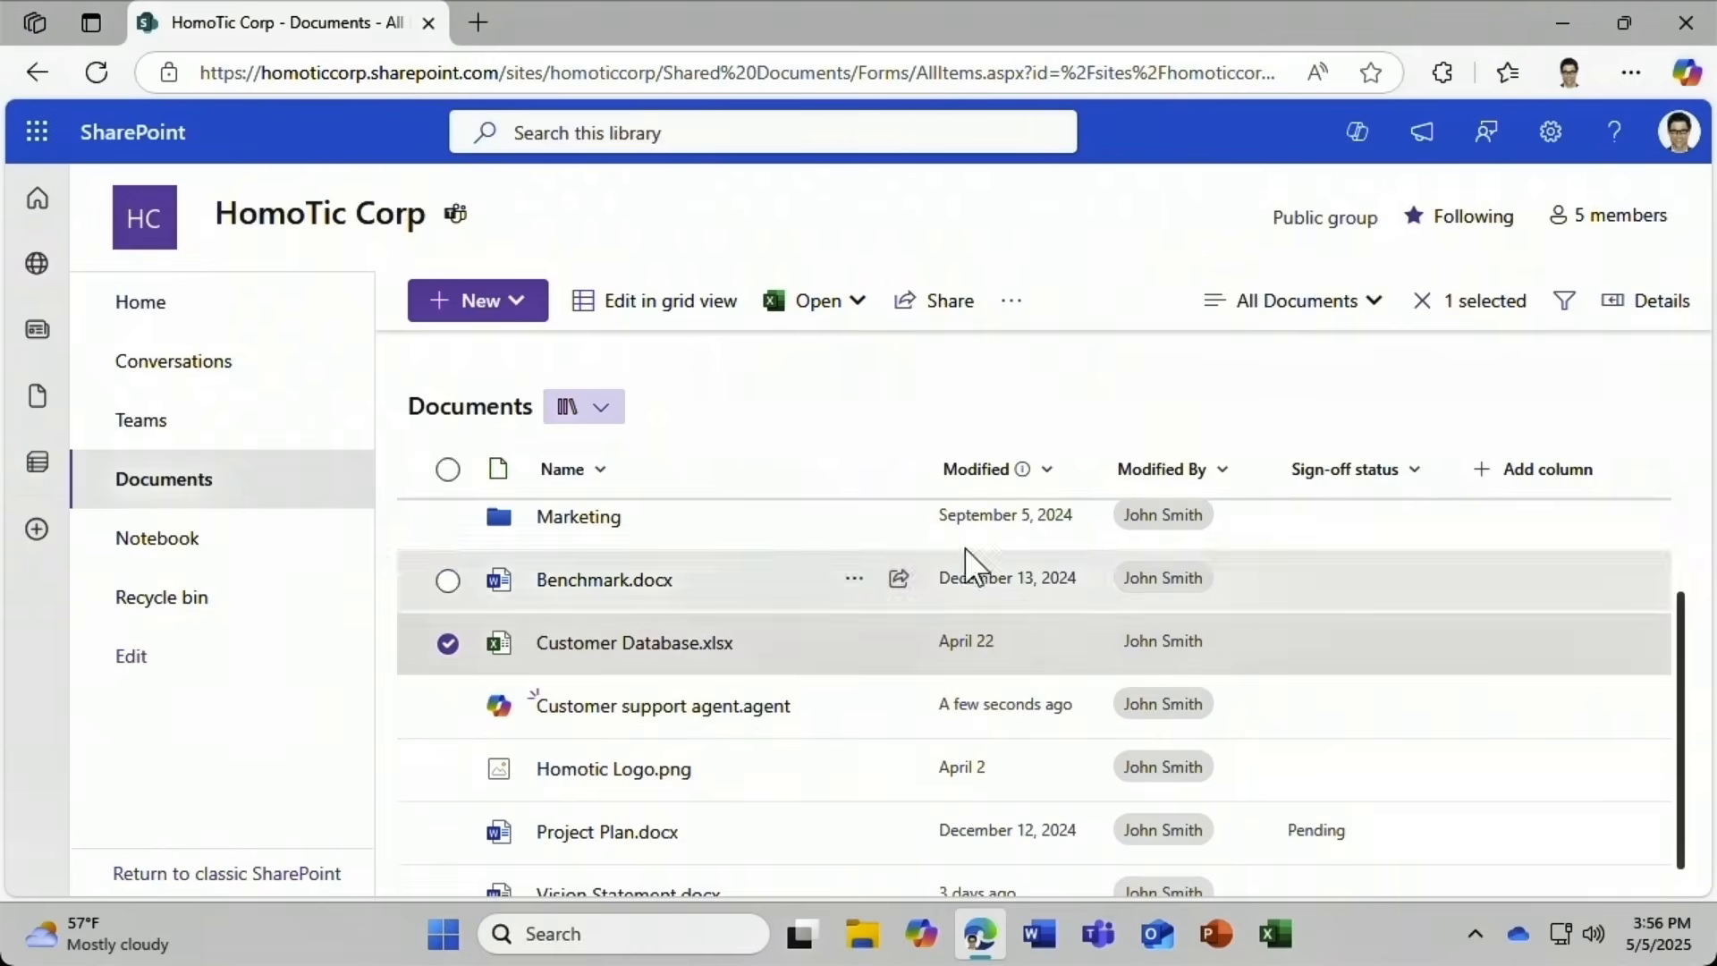
left_click(1356, 139)
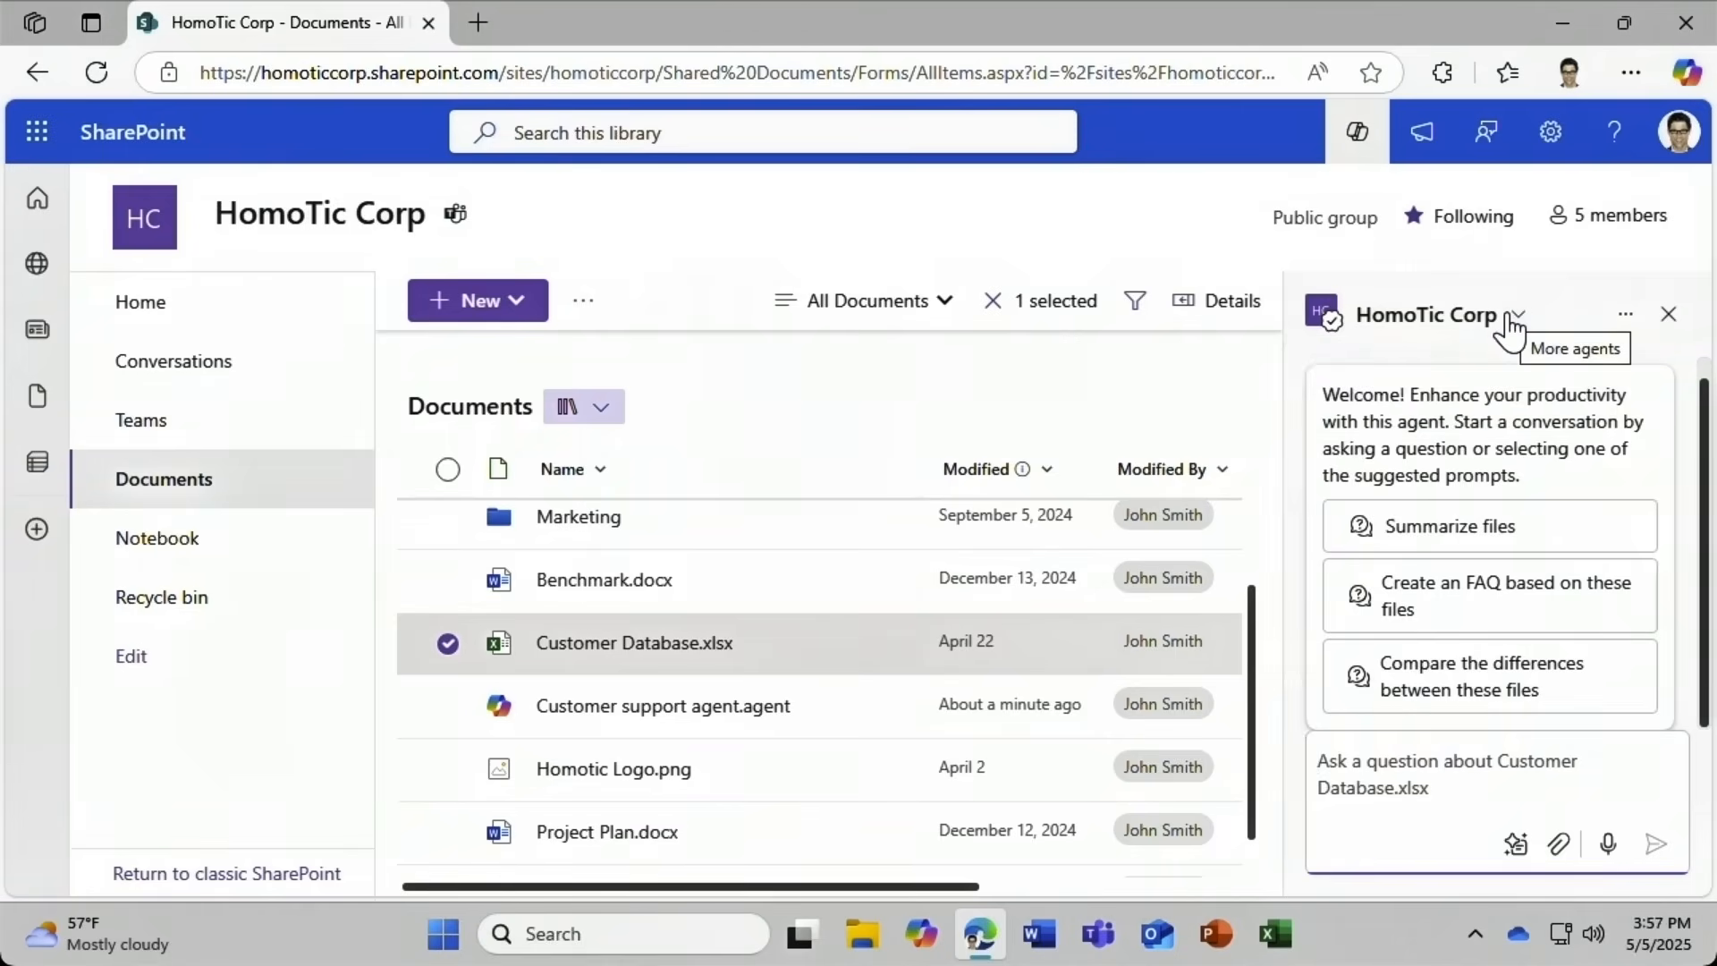
left_click(1512, 318)
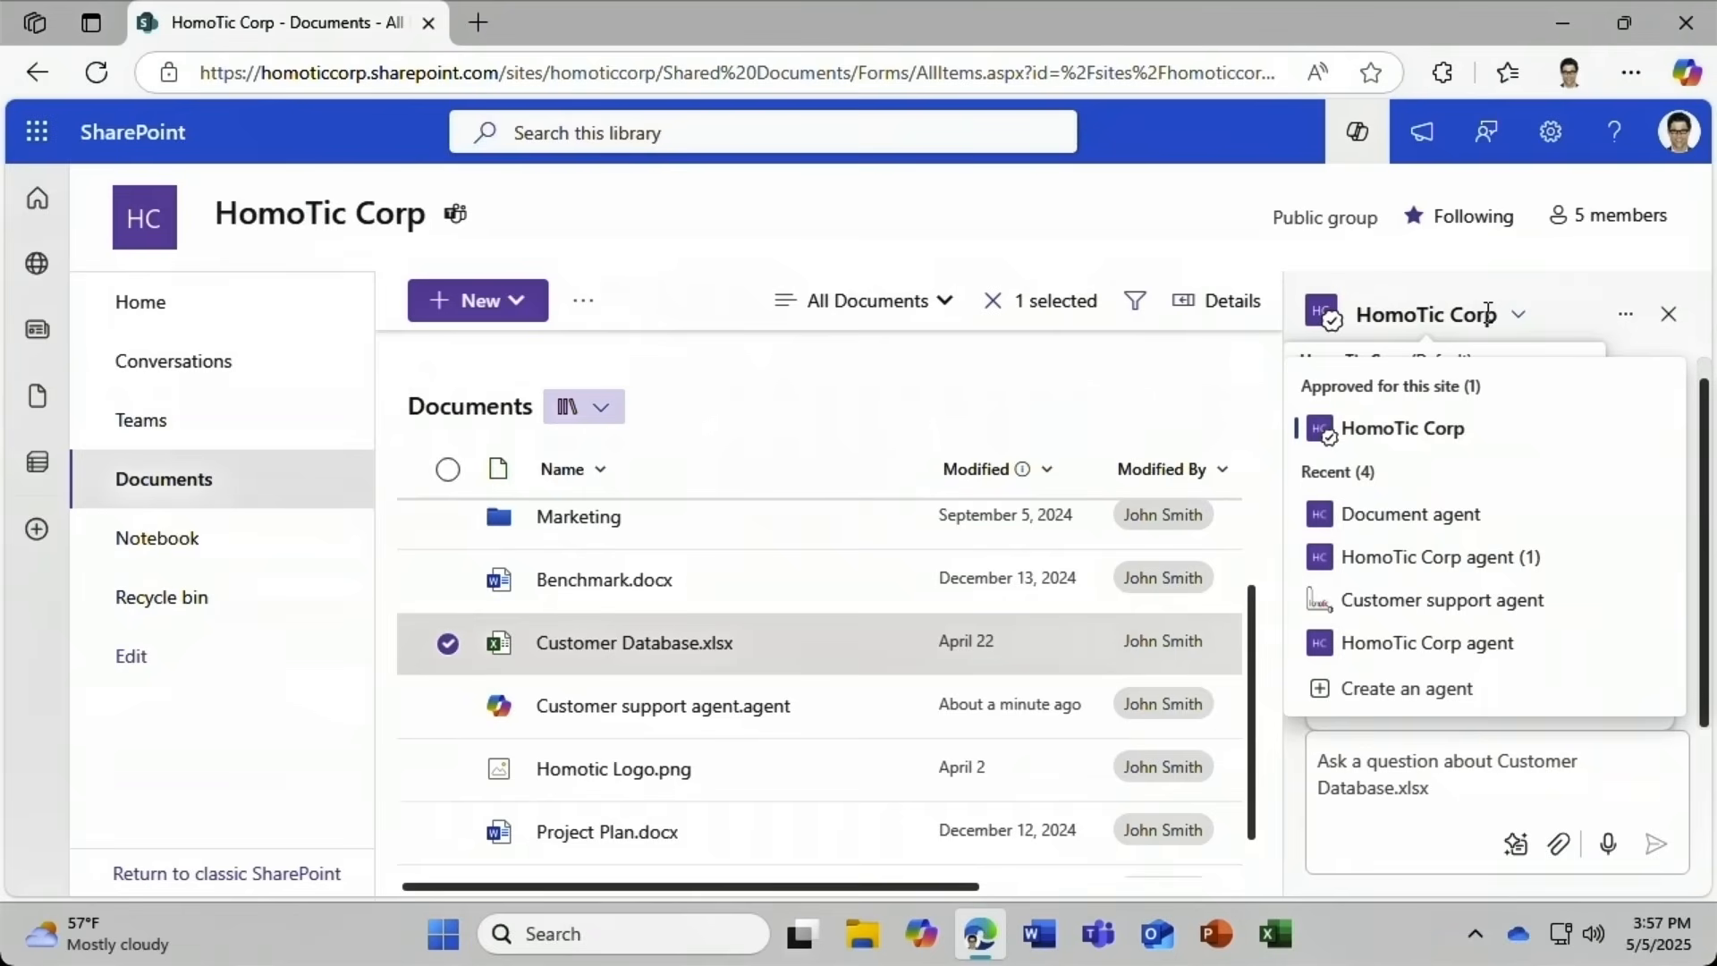
left_click(1488, 315)
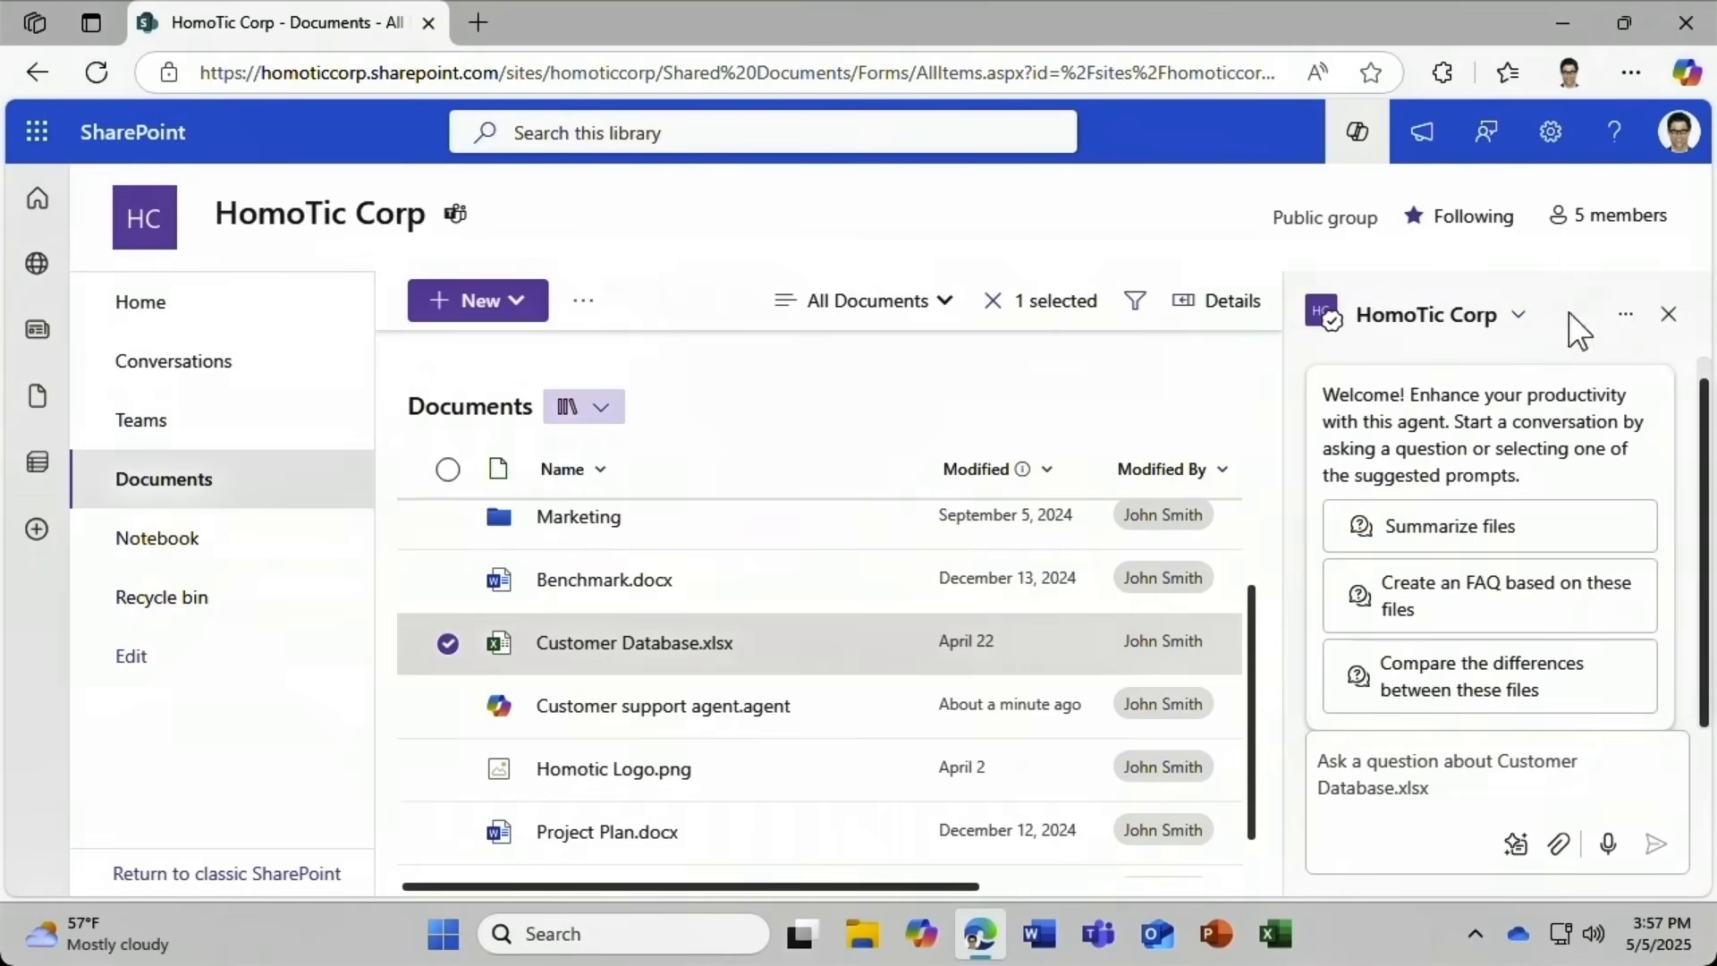
left_click(1667, 318)
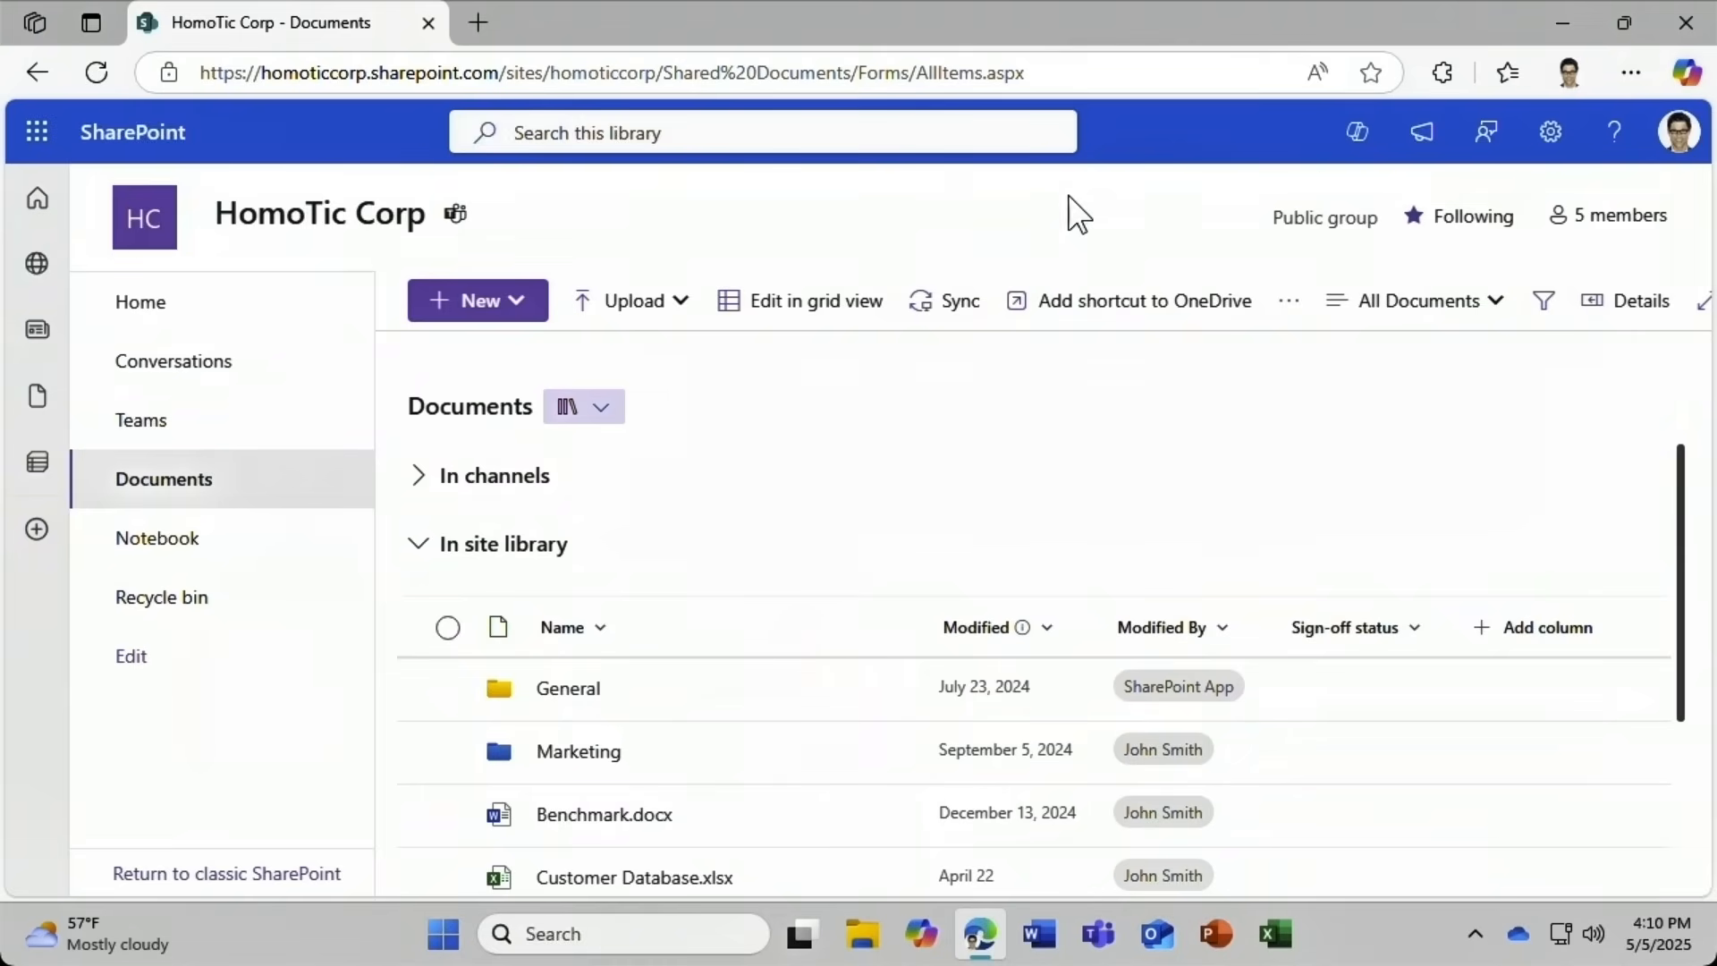
Switch the Copilot pane to Customer support agent and open its options menu.
left_click(1351, 143)
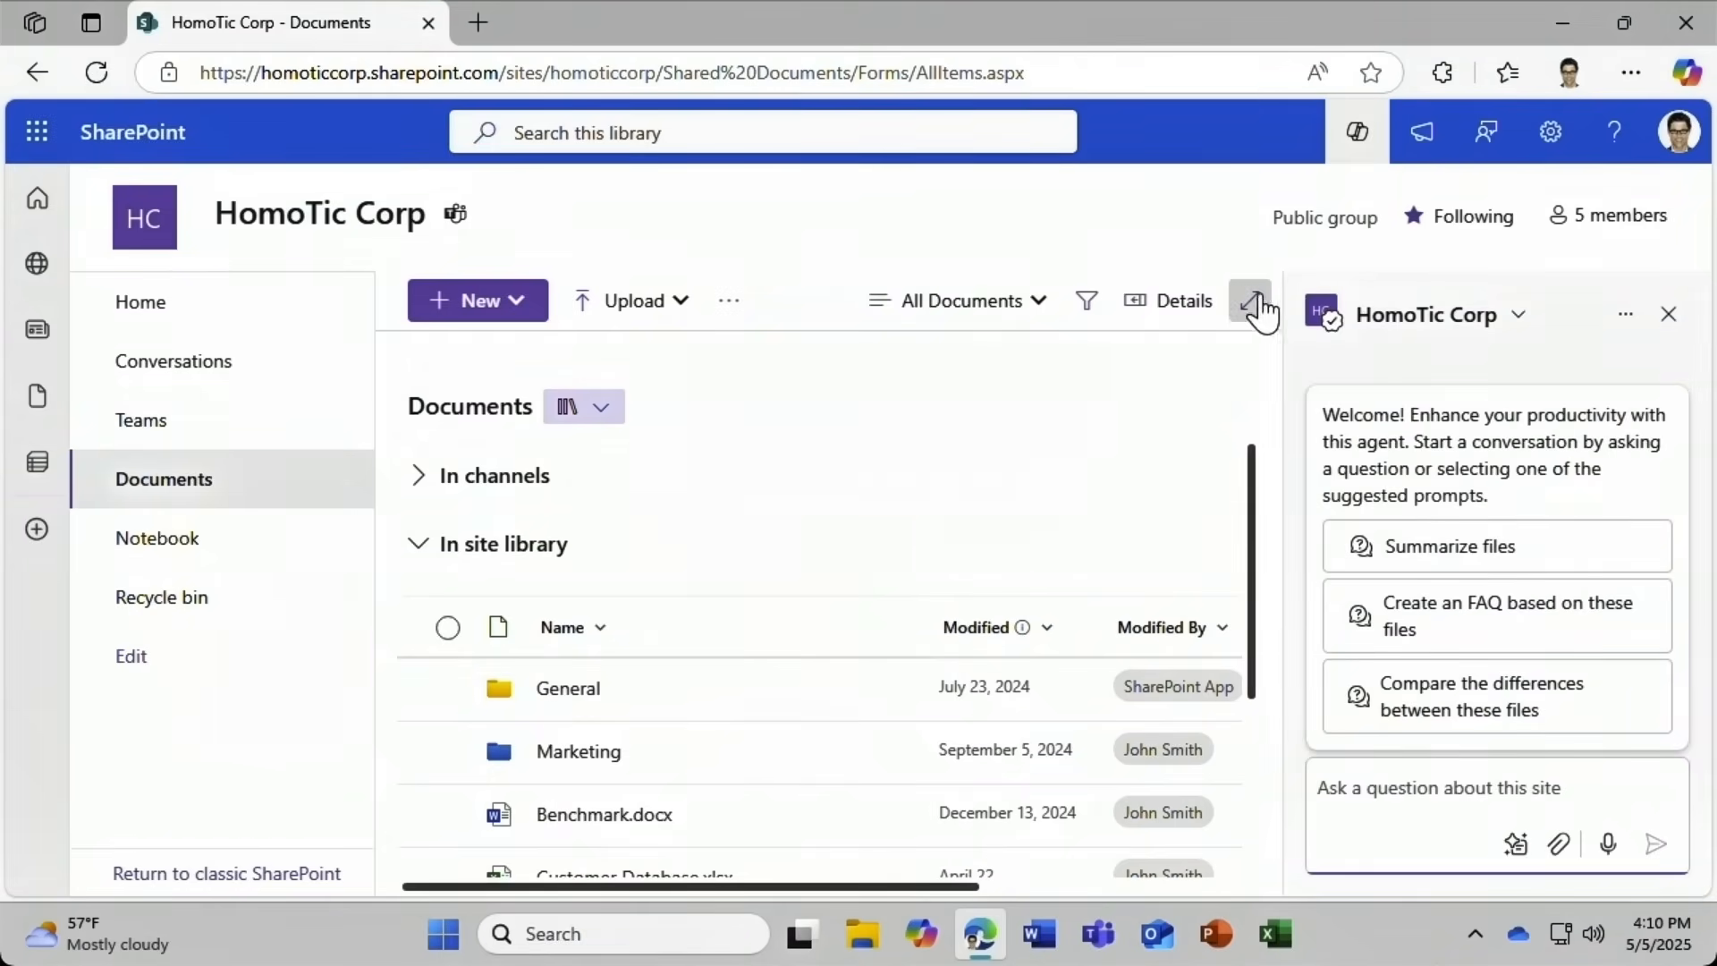
left_click(1507, 329)
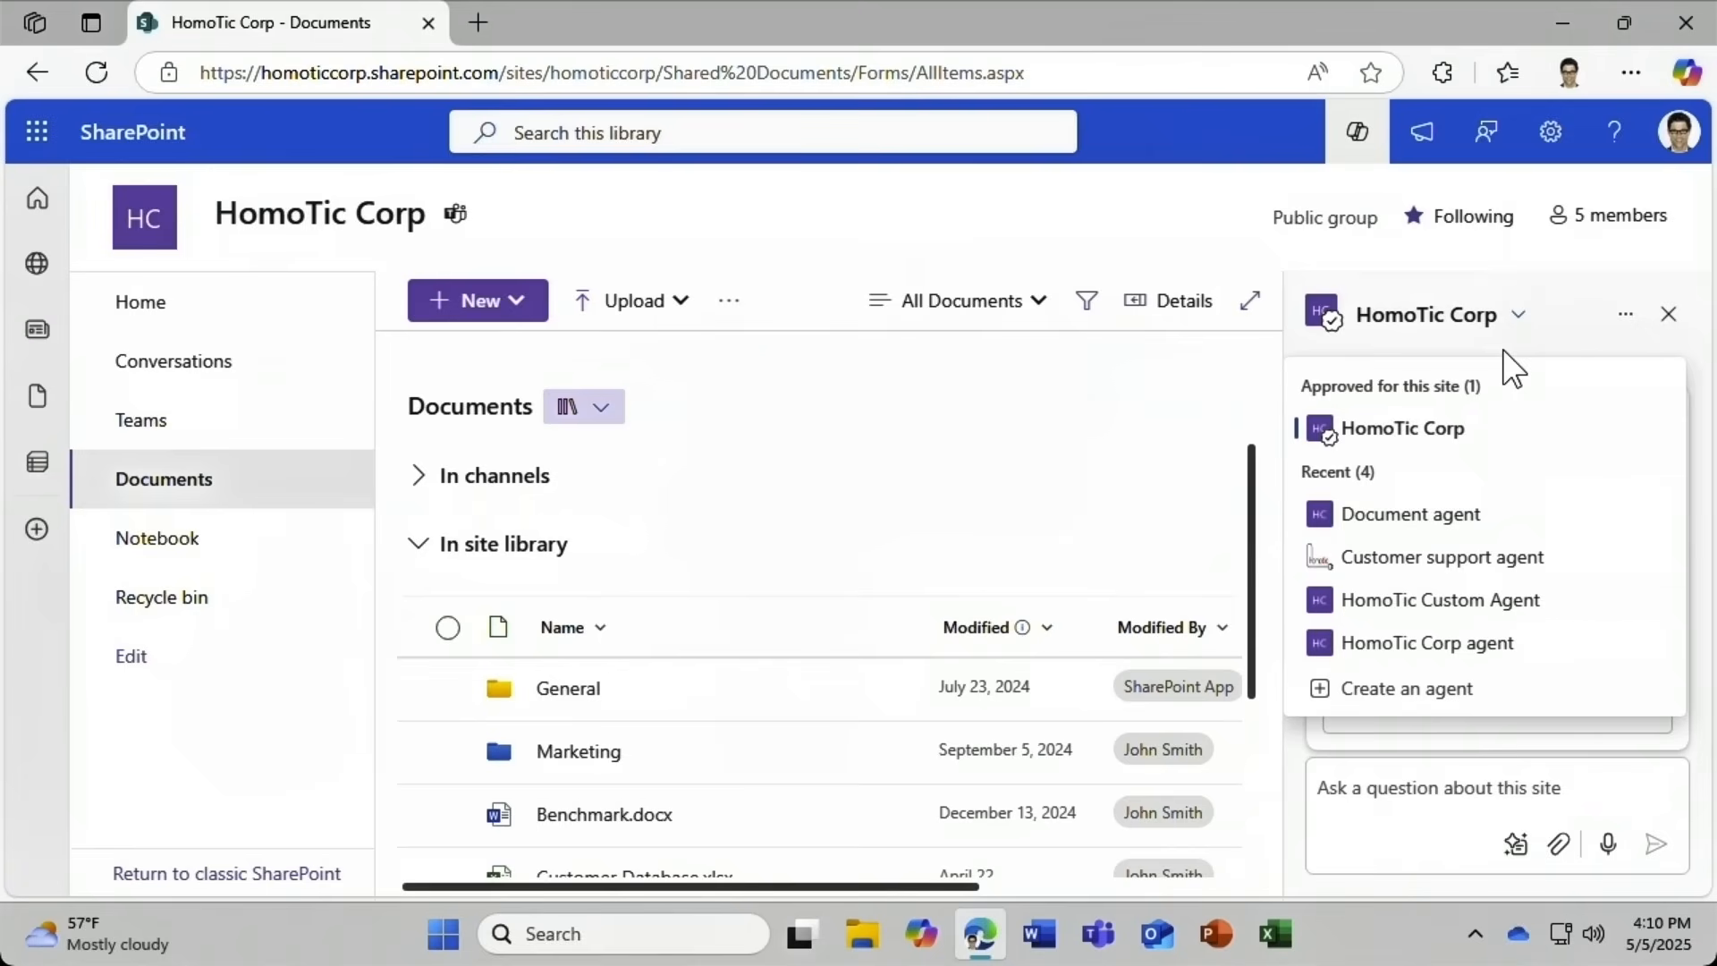
left_click(1409, 560)
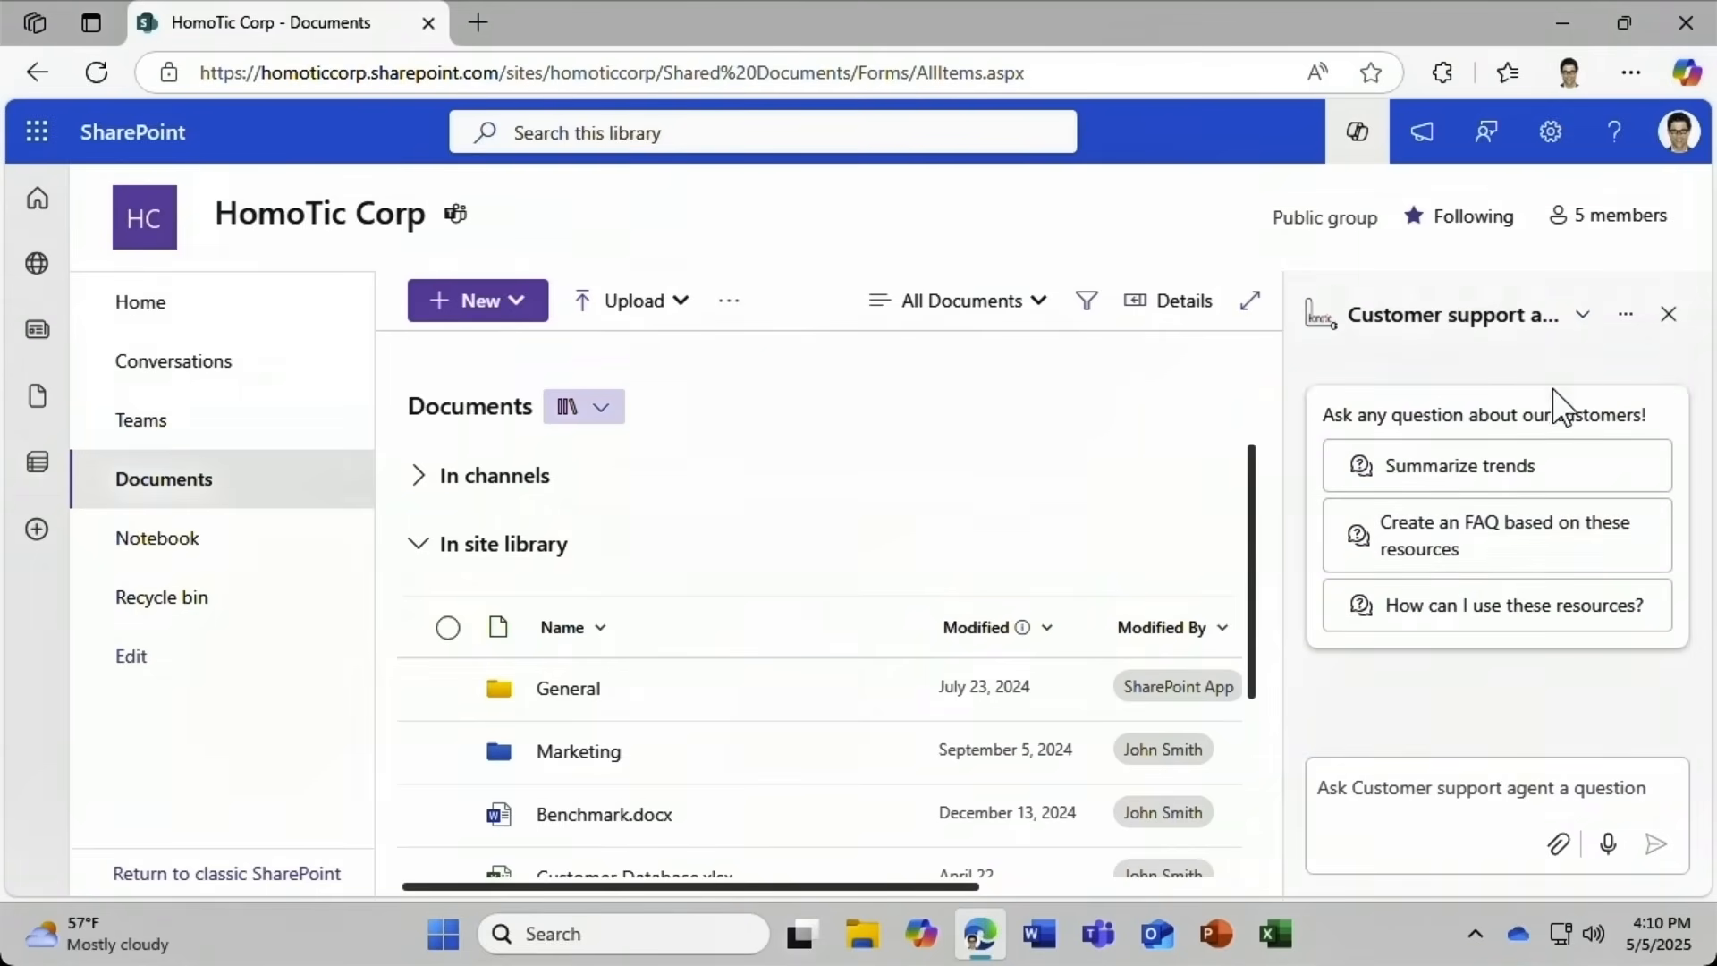
left_click(1626, 322)
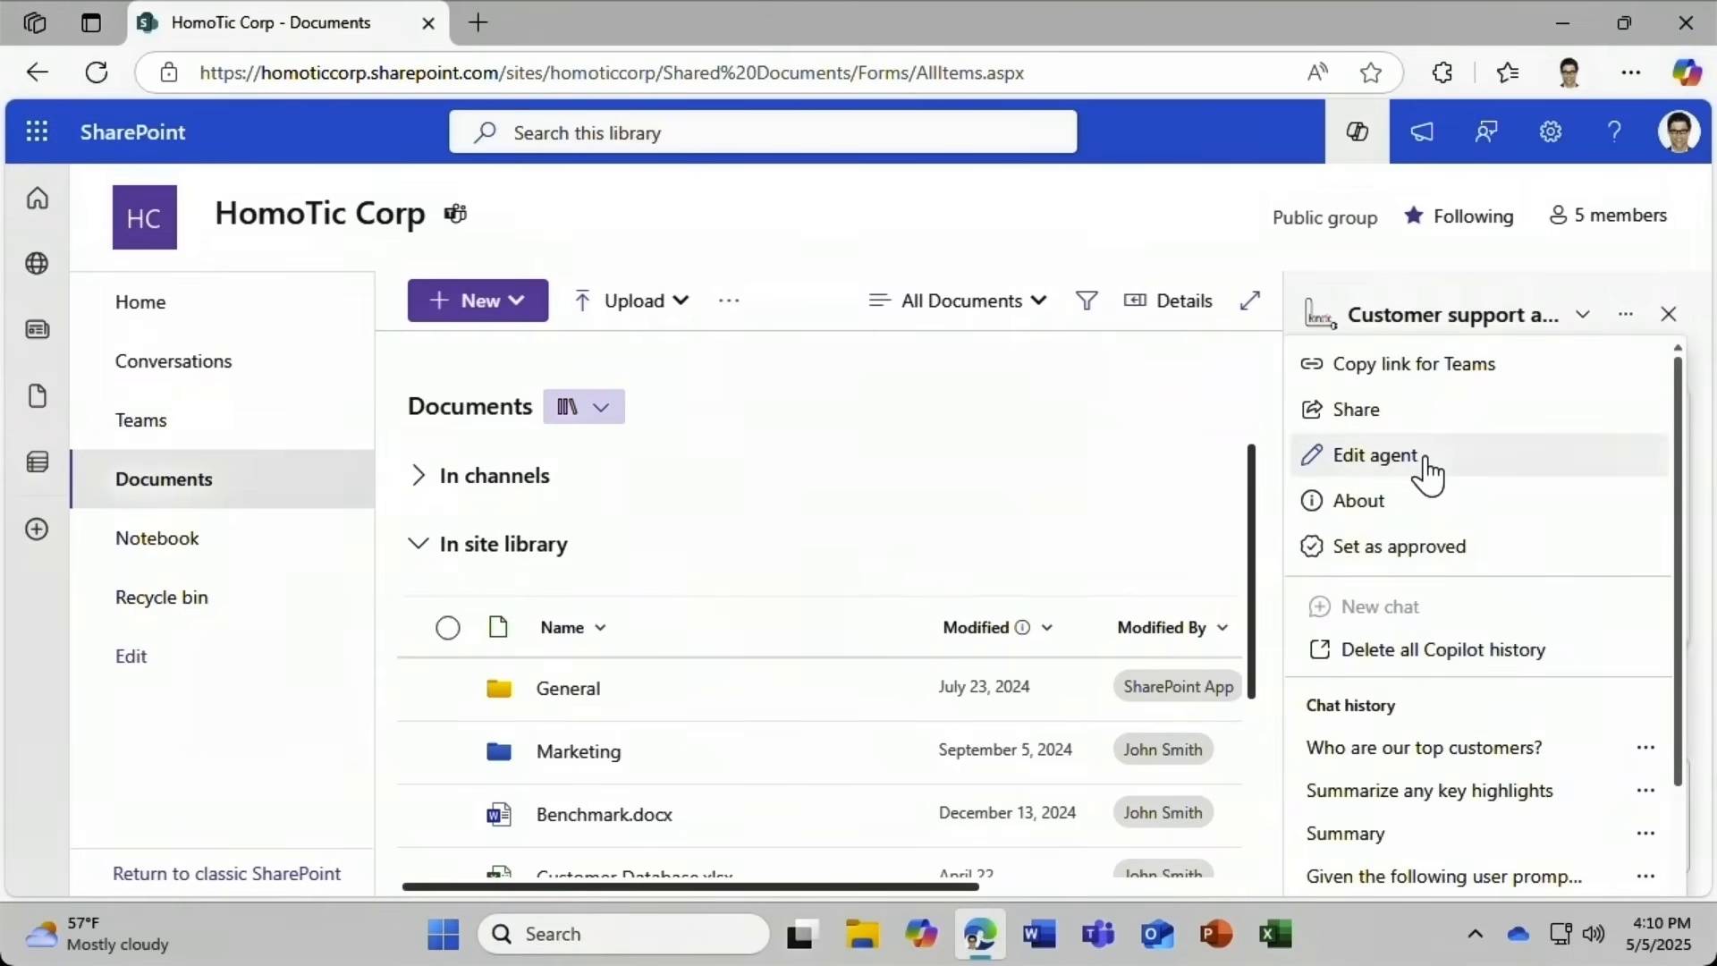
Rename the Customer support agent to Customer chatbot.
left_click(1378, 456)
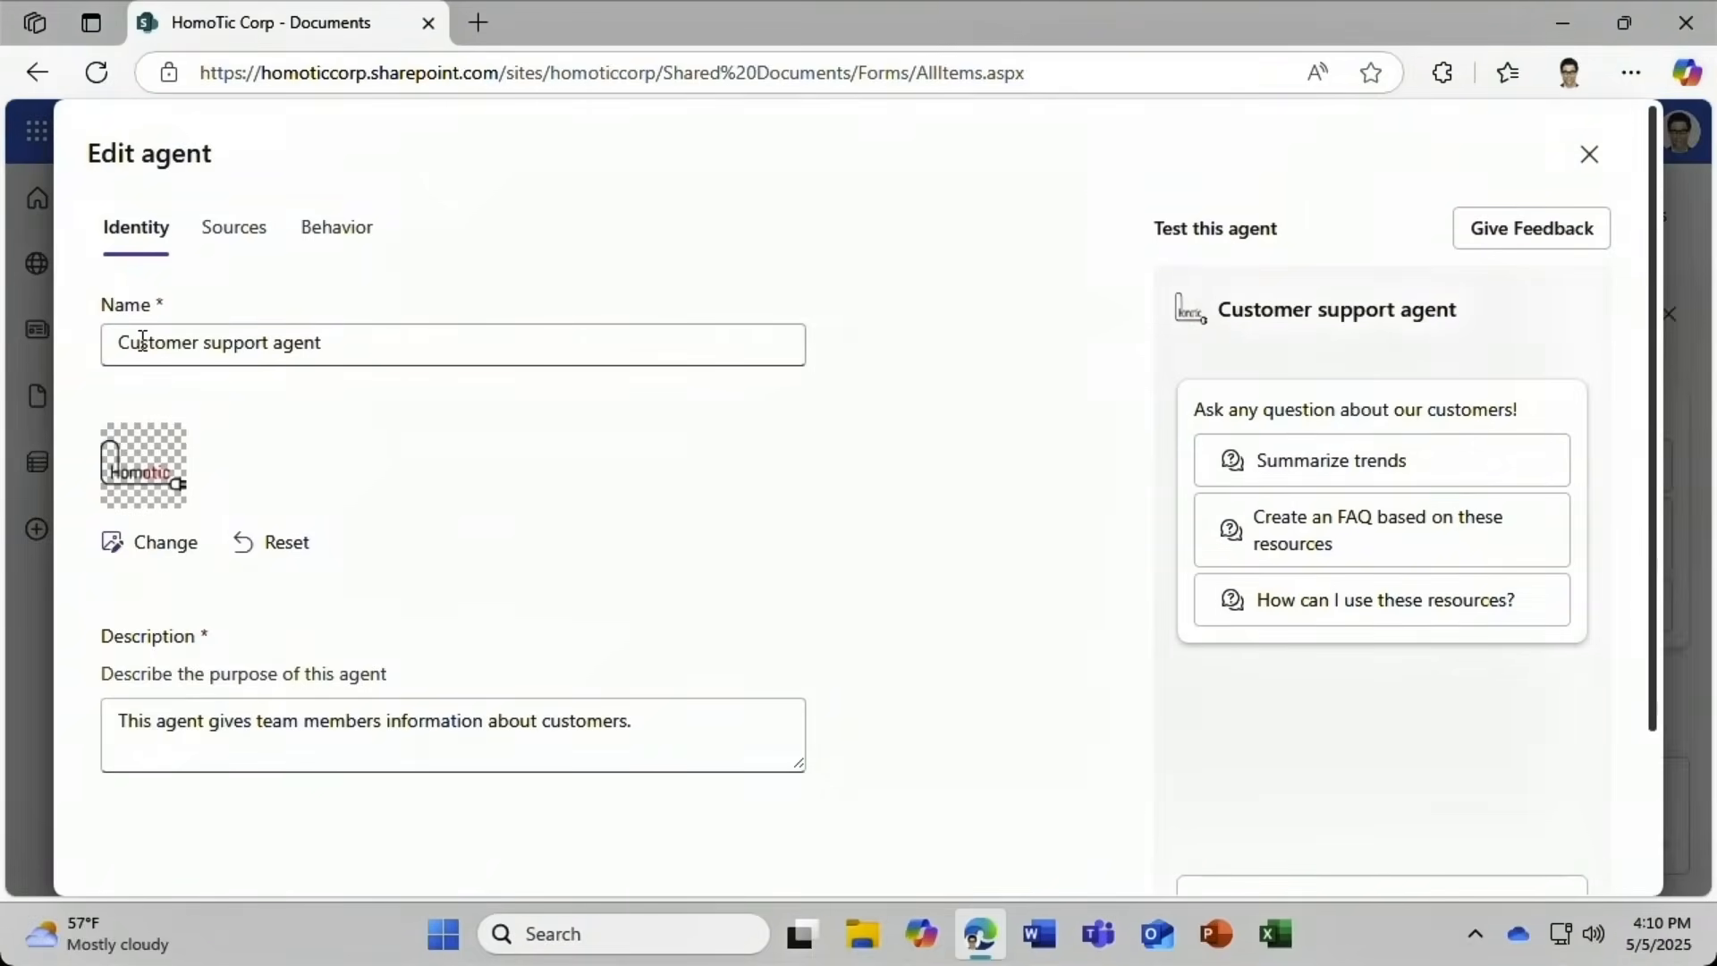
left_click_drag(202, 343, 464, 349)
type("chatbot")
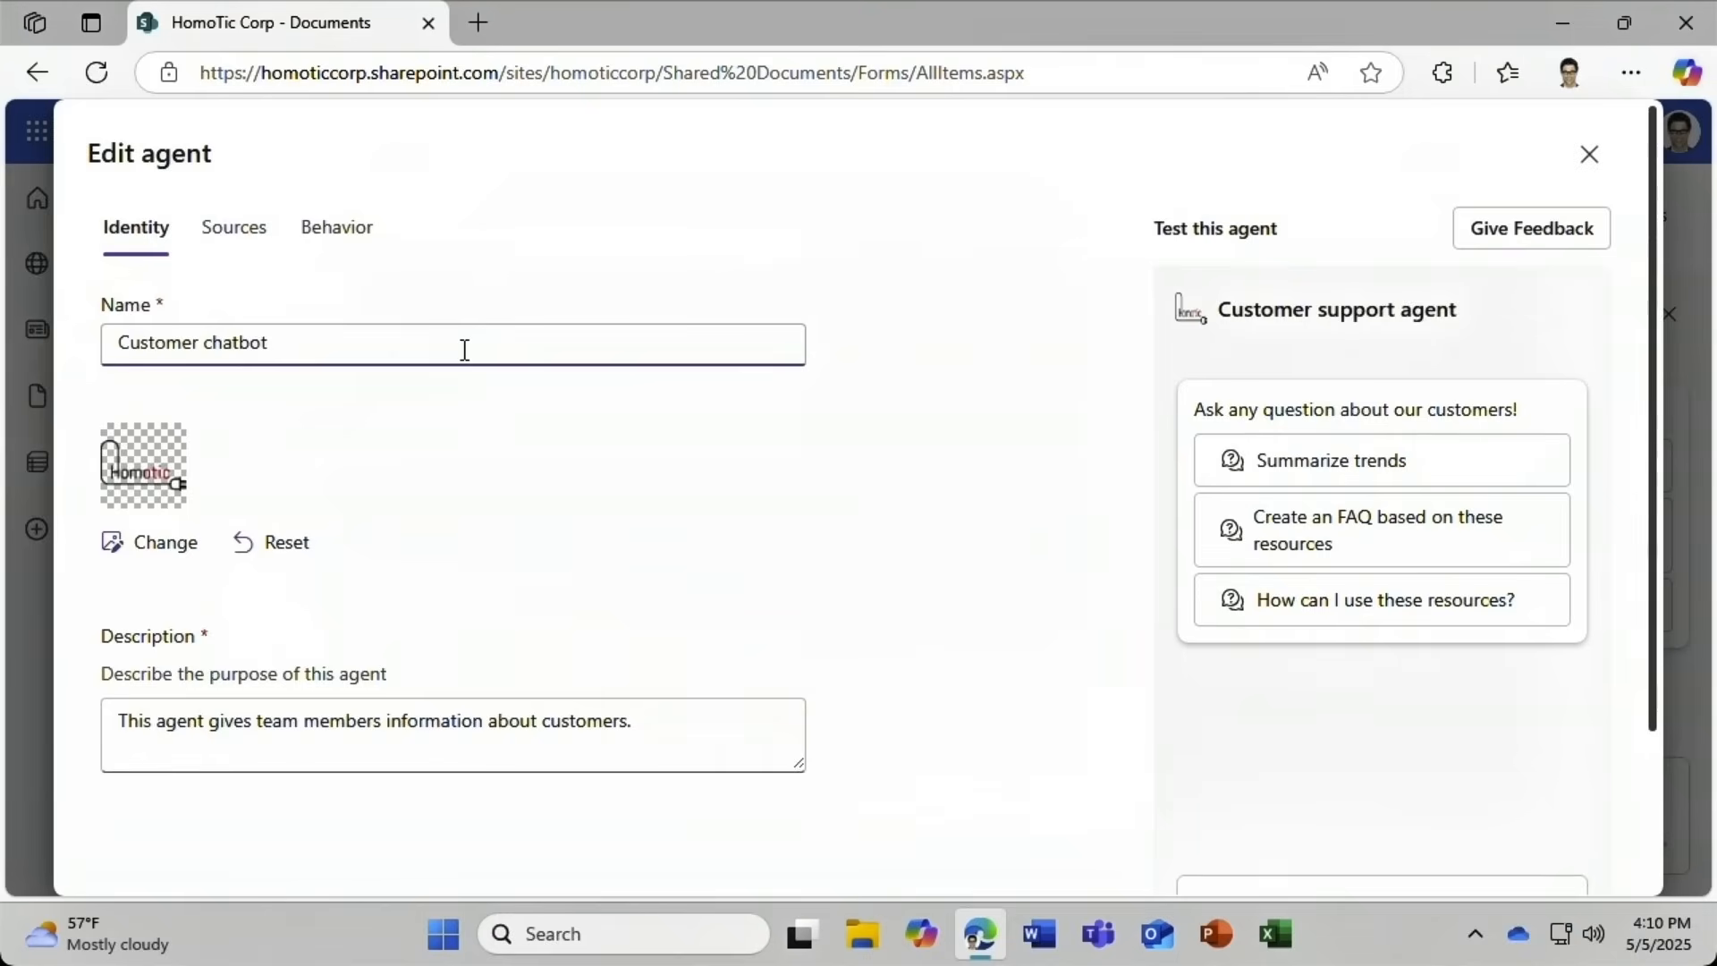
Add the Customer Care site as a knowledge source and save the agent.
left_click(244, 237)
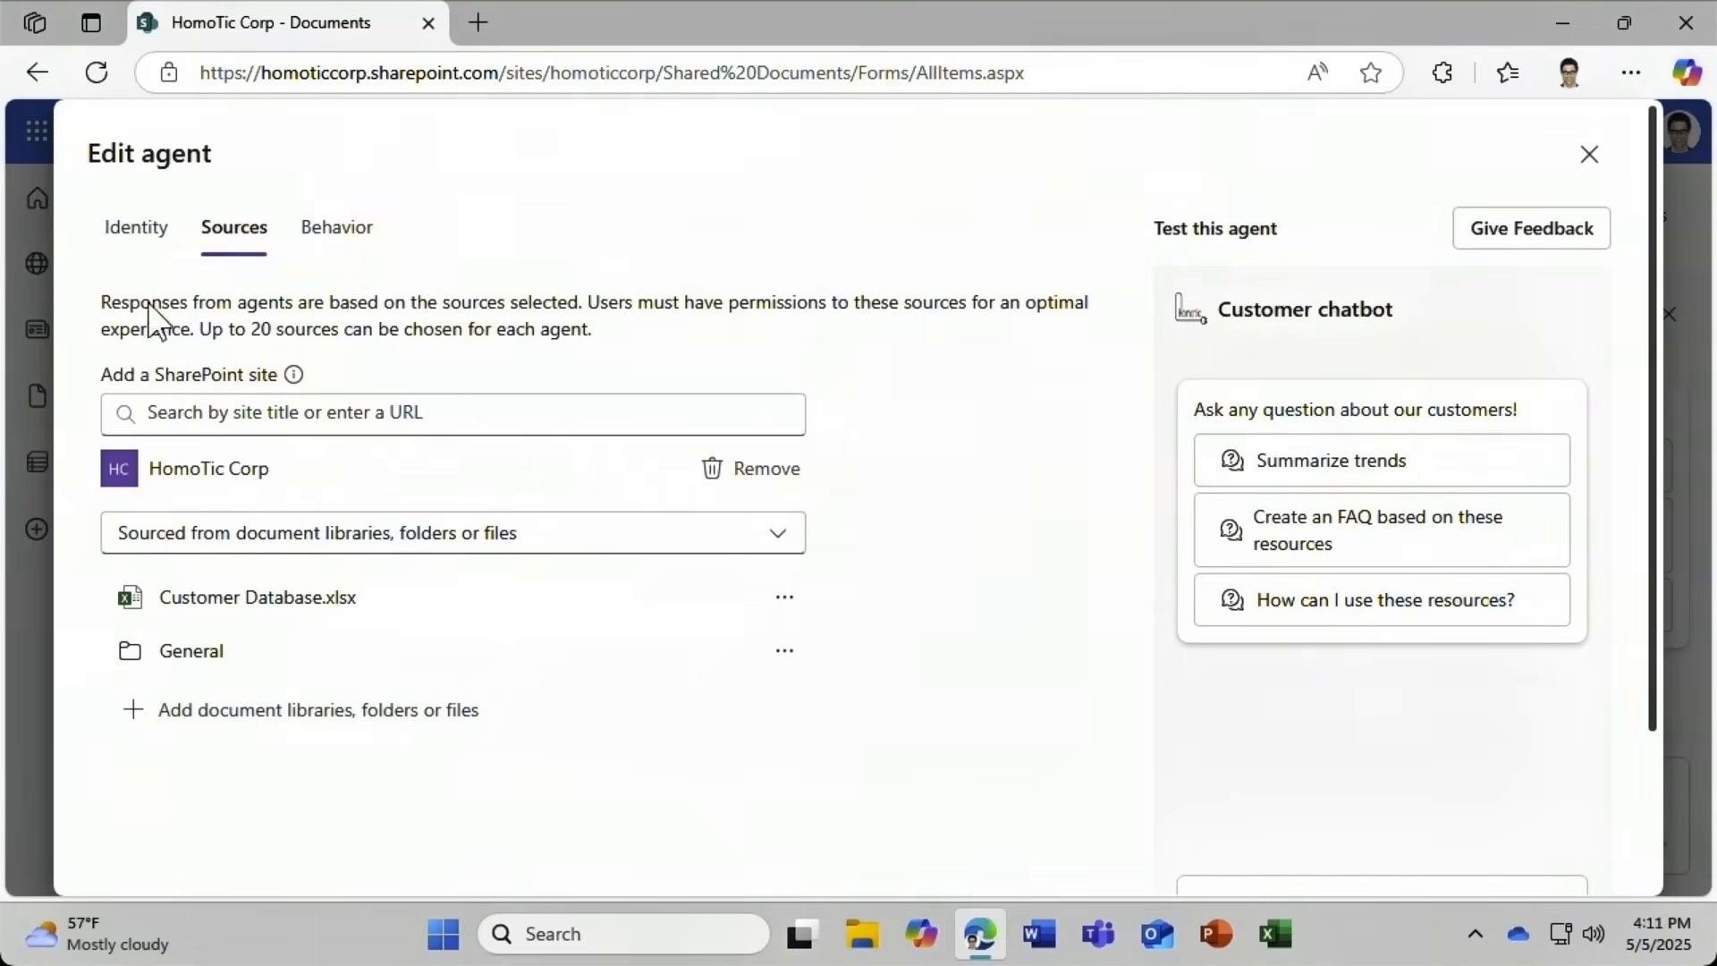
left_click(153, 412)
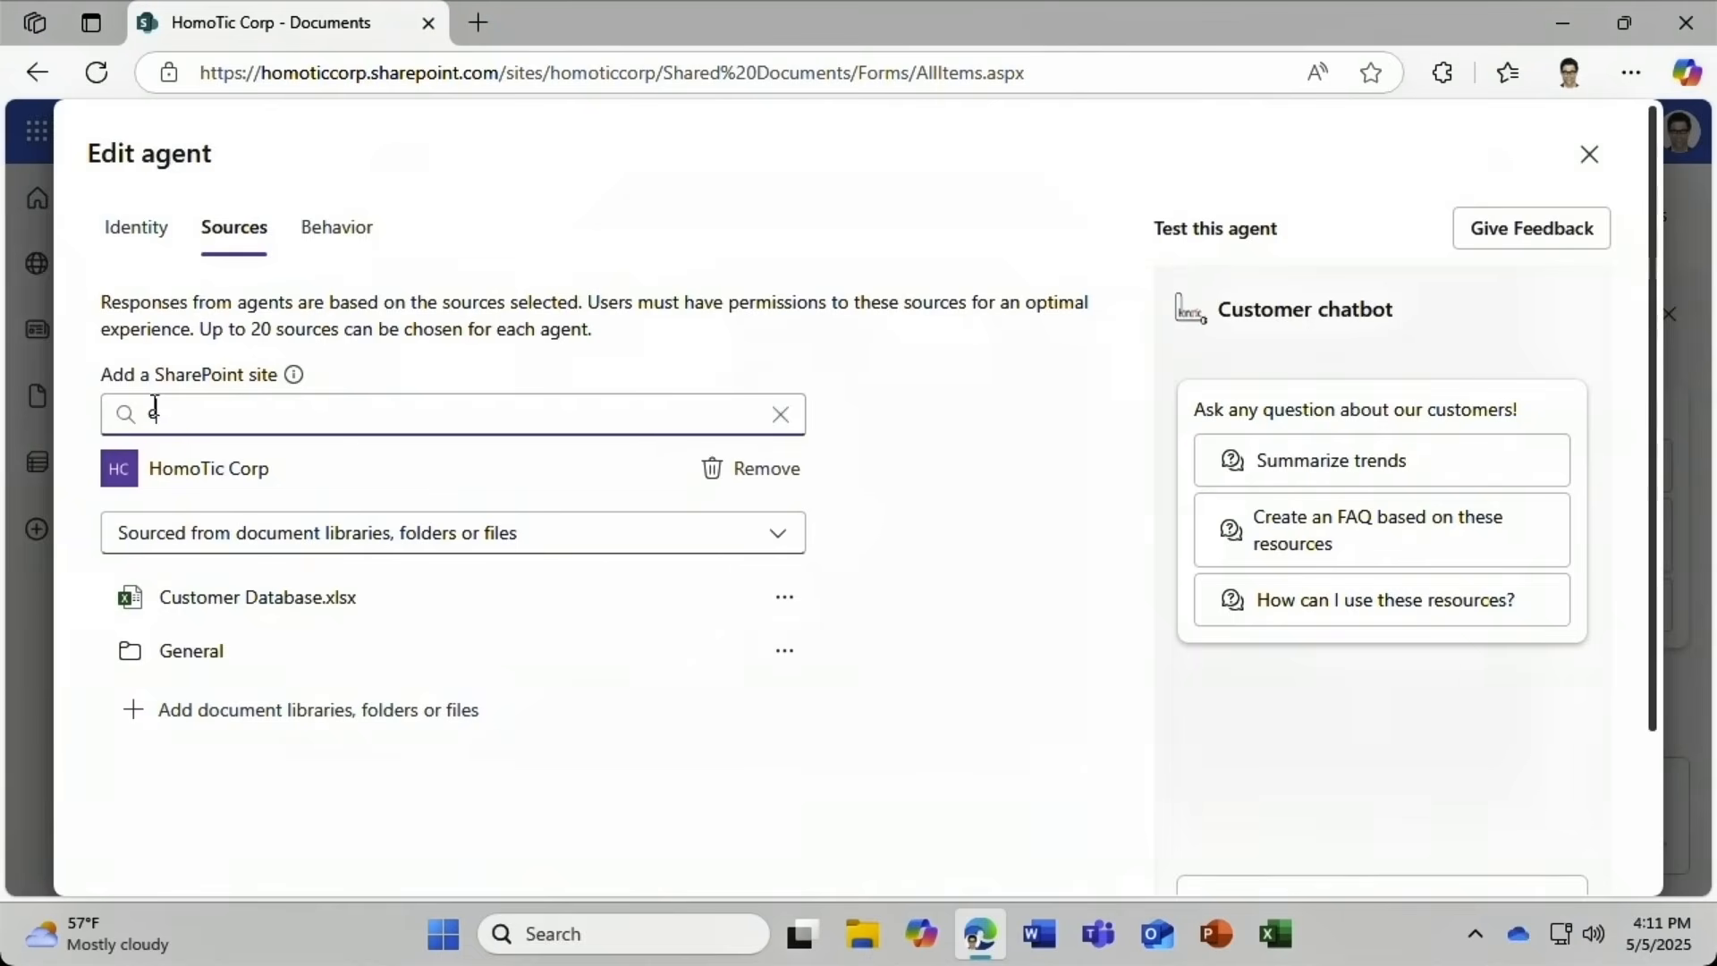
type("customer")
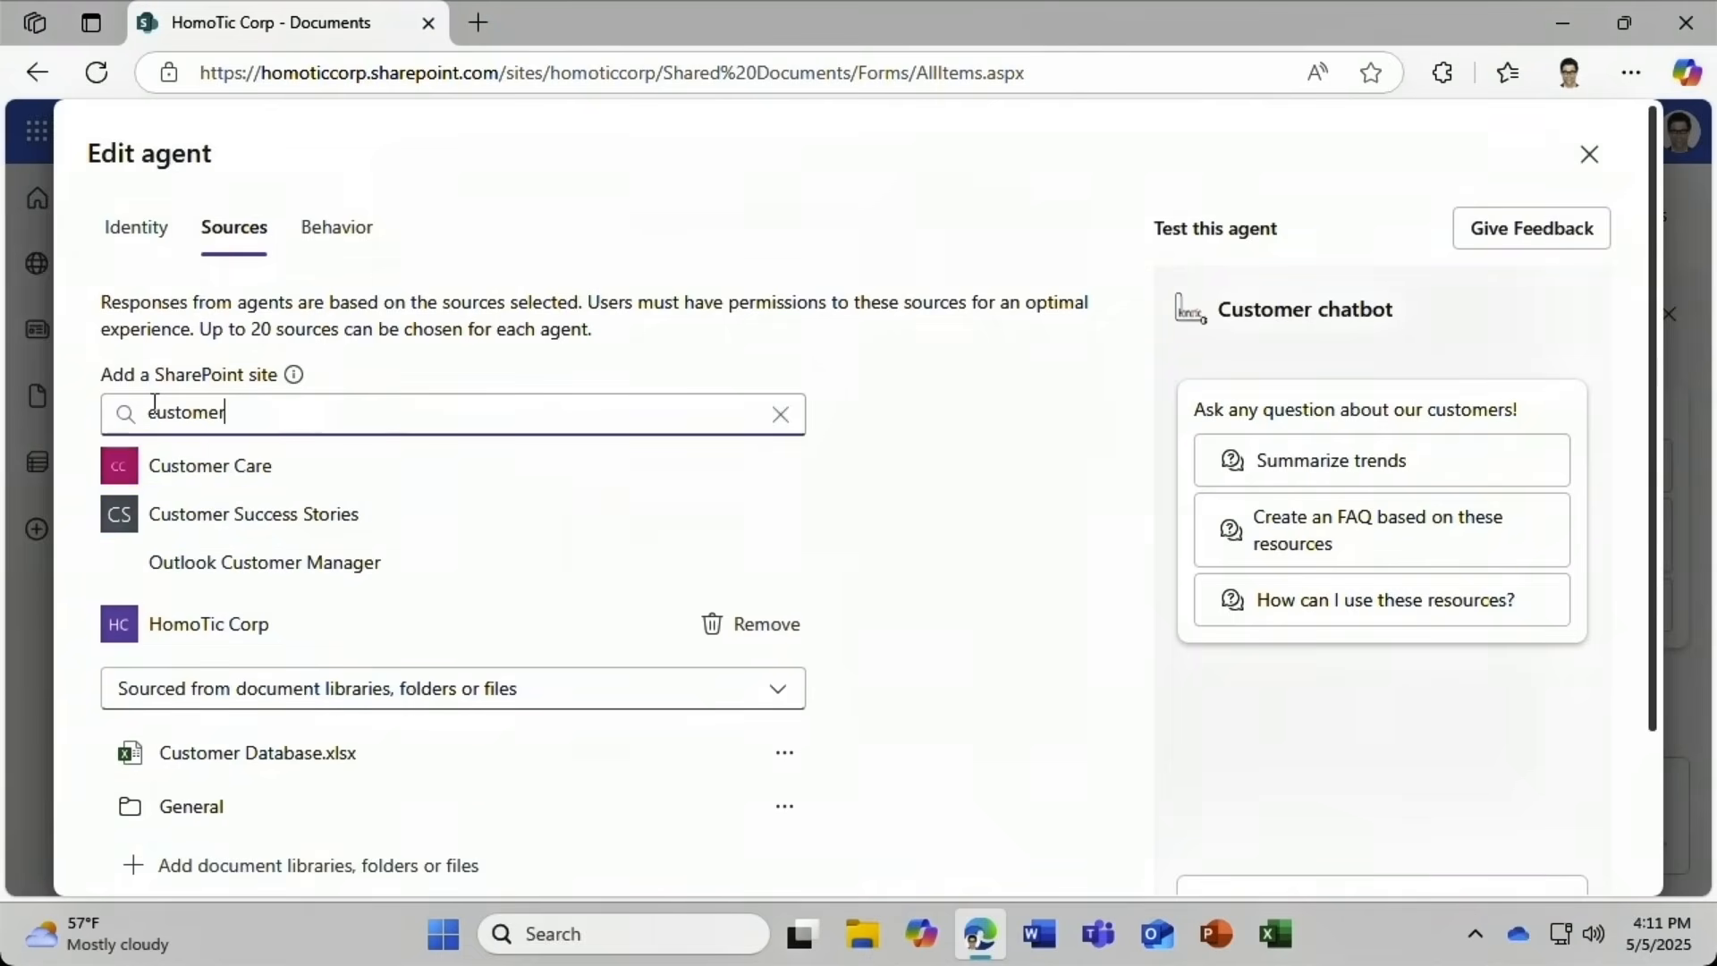
left_click(121, 473)
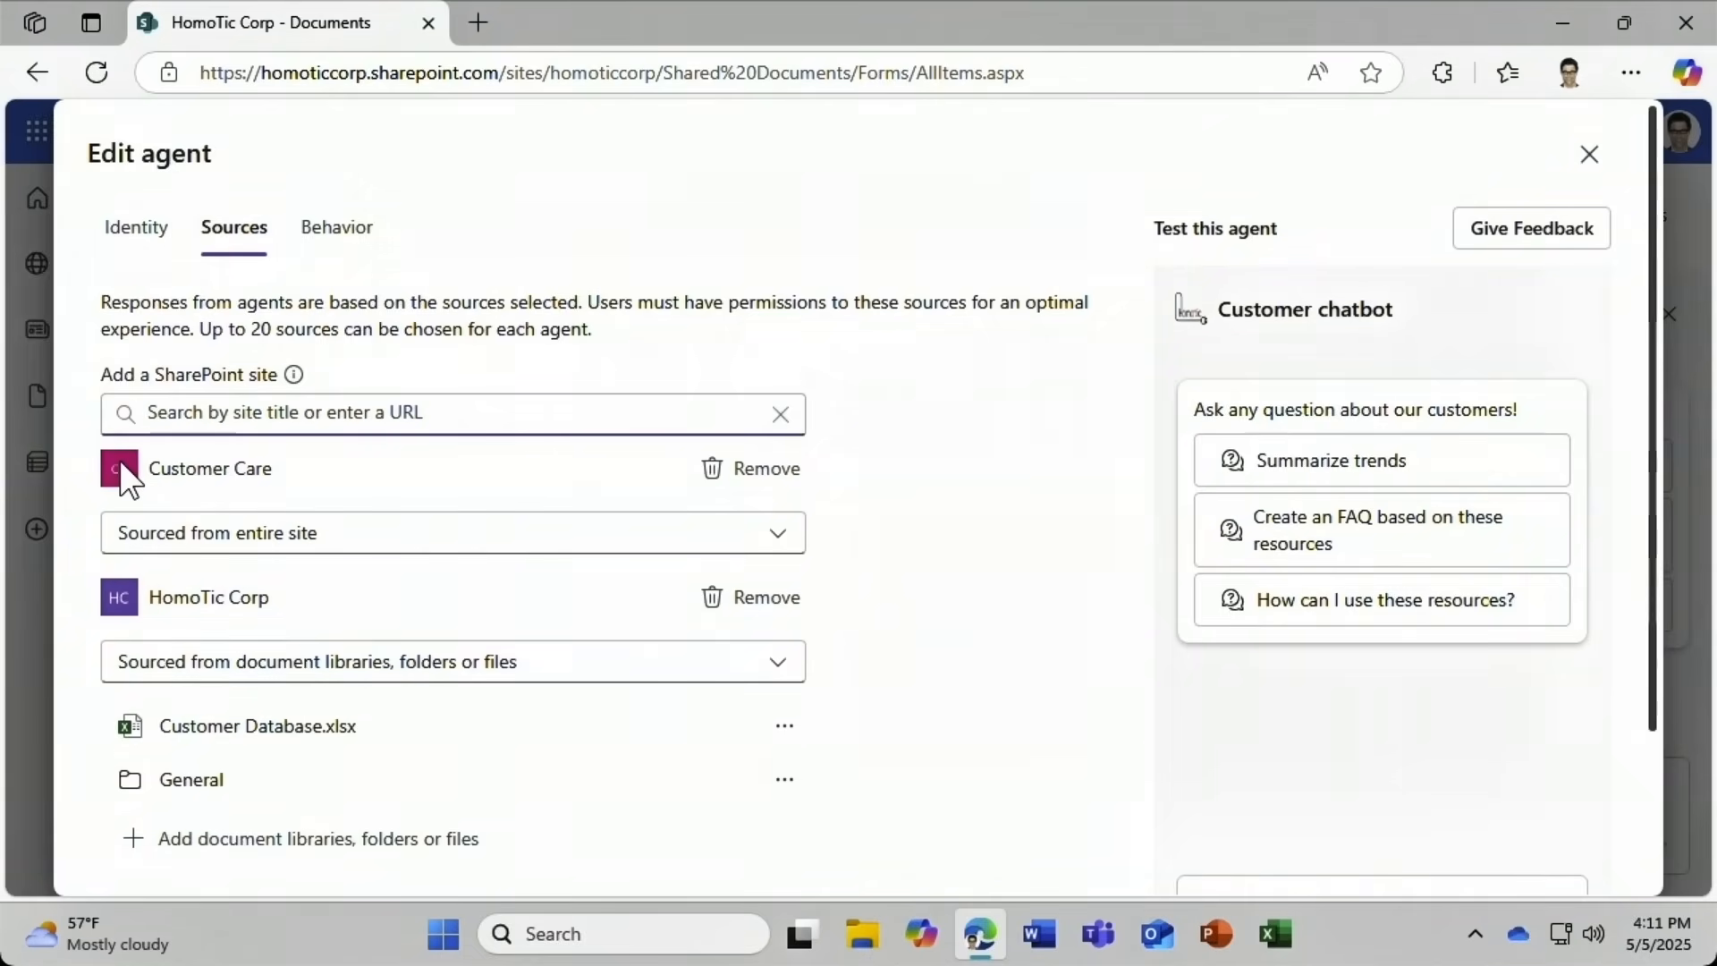
scroll(124, 479, "down", 2)
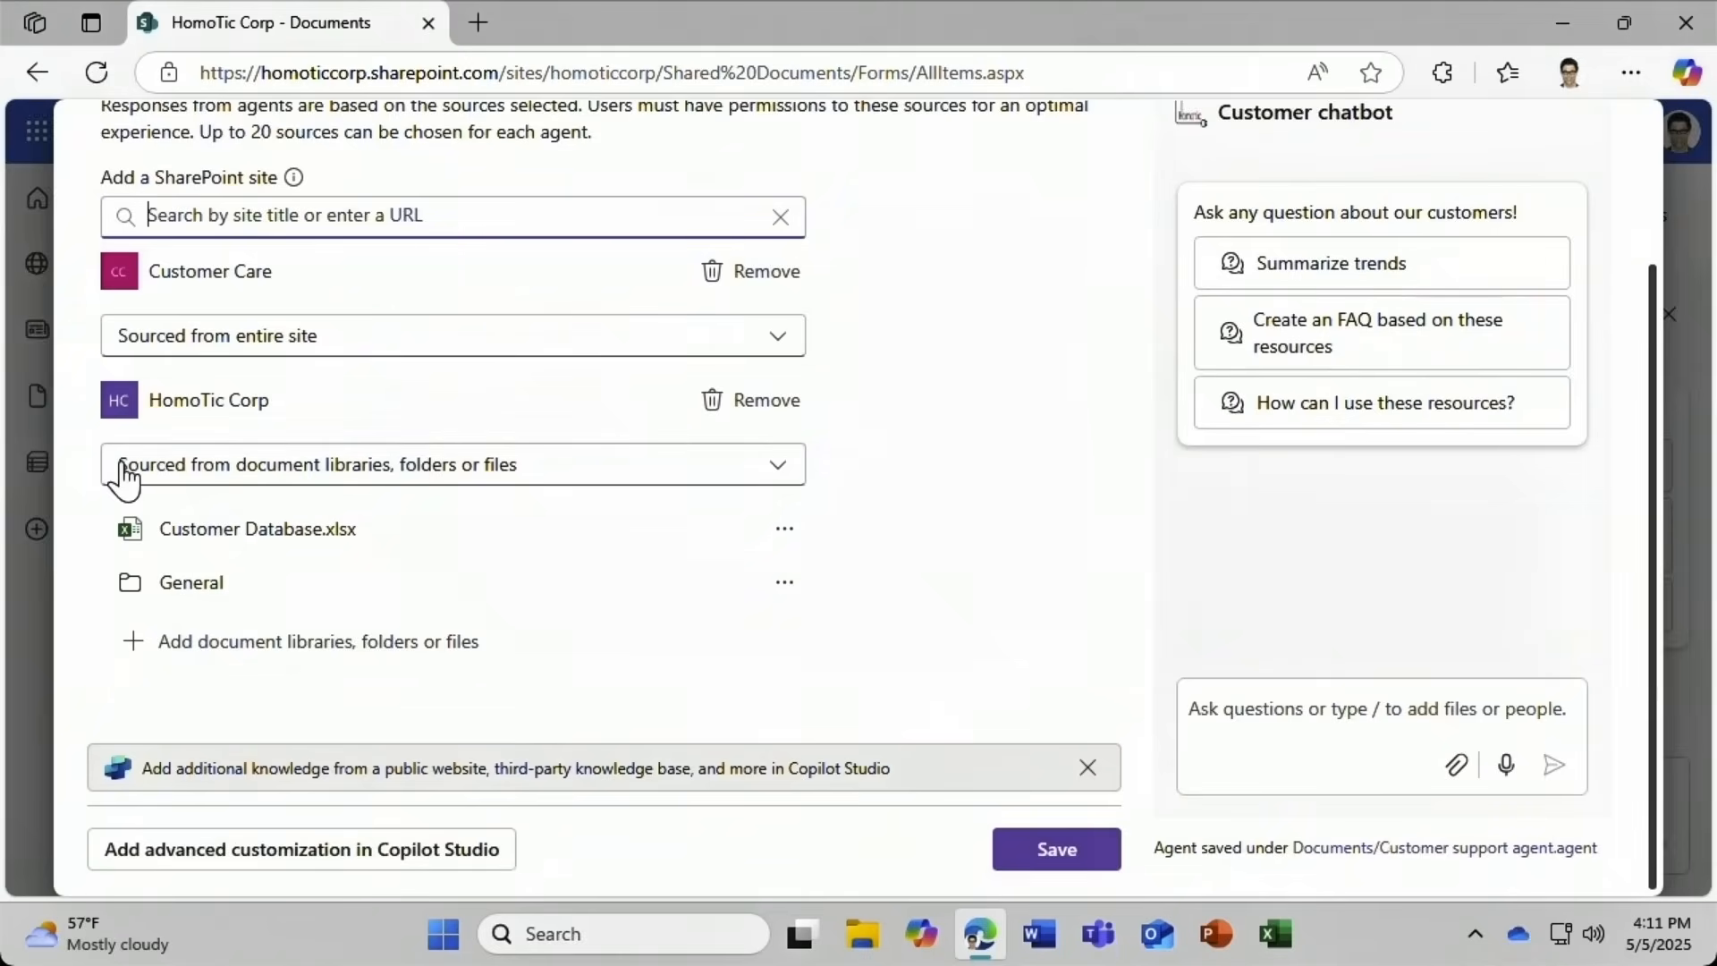
left_click(1037, 851)
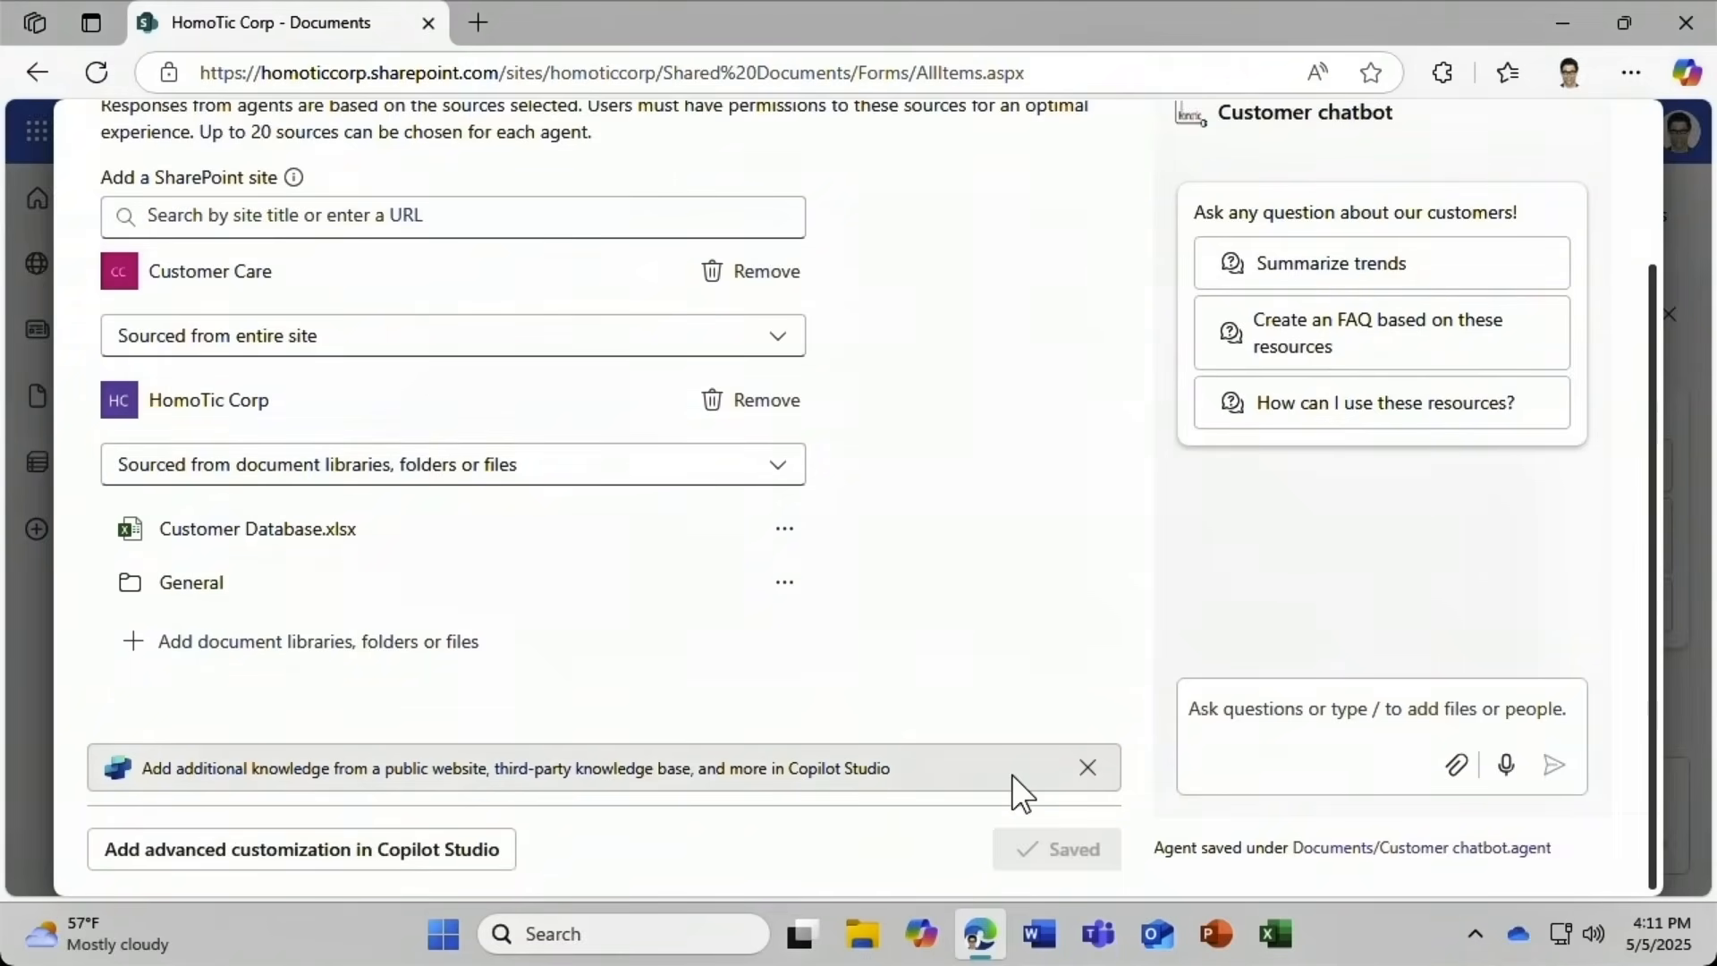
scroll(1029, 796, "up", 2)
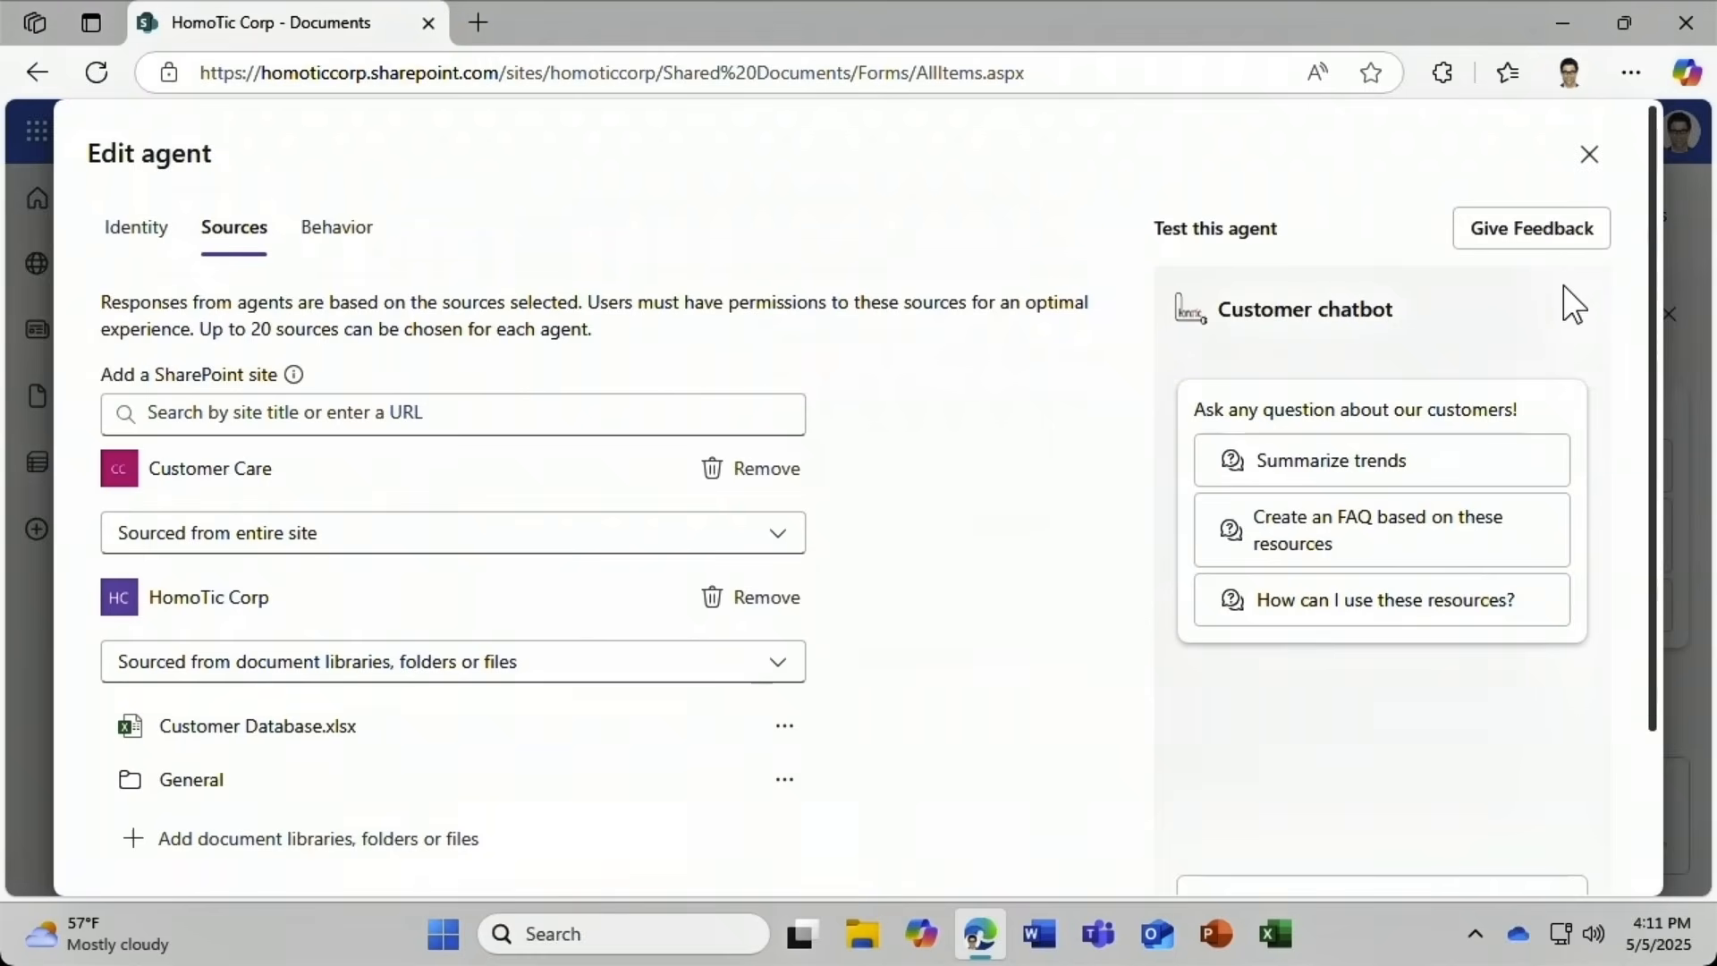
left_click(1590, 164)
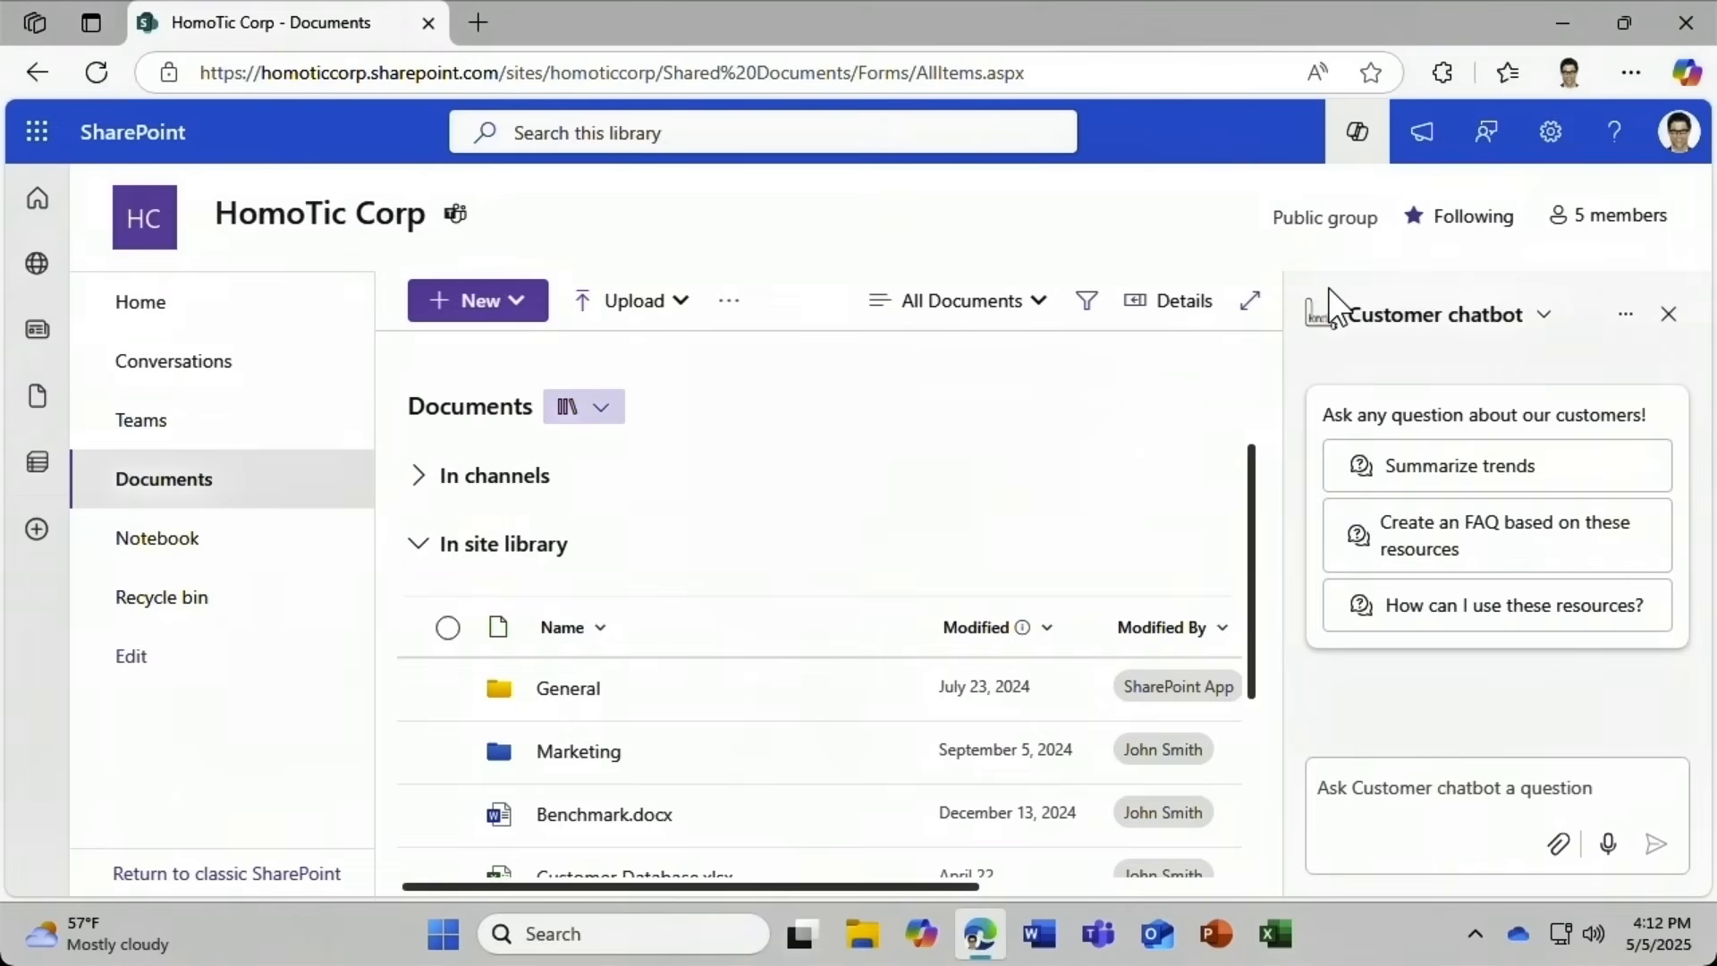
Approve the Customer chatbot agent for the HomoTic Corp site.
left_click(1619, 322)
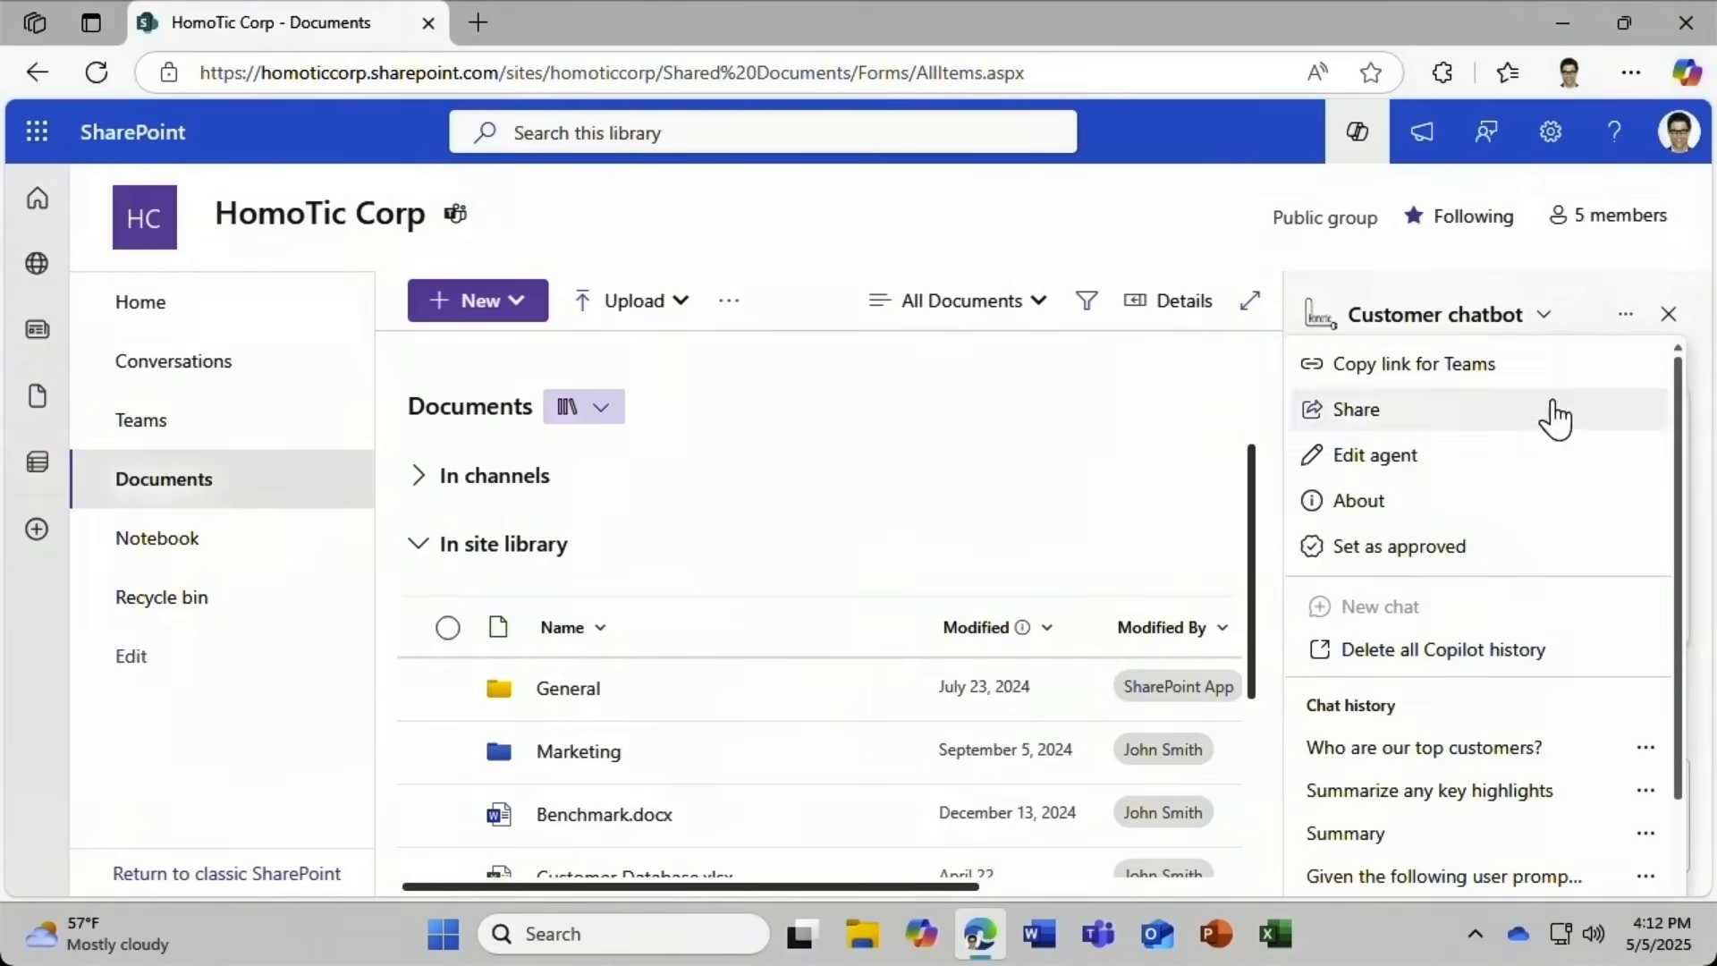
left_click(1451, 544)
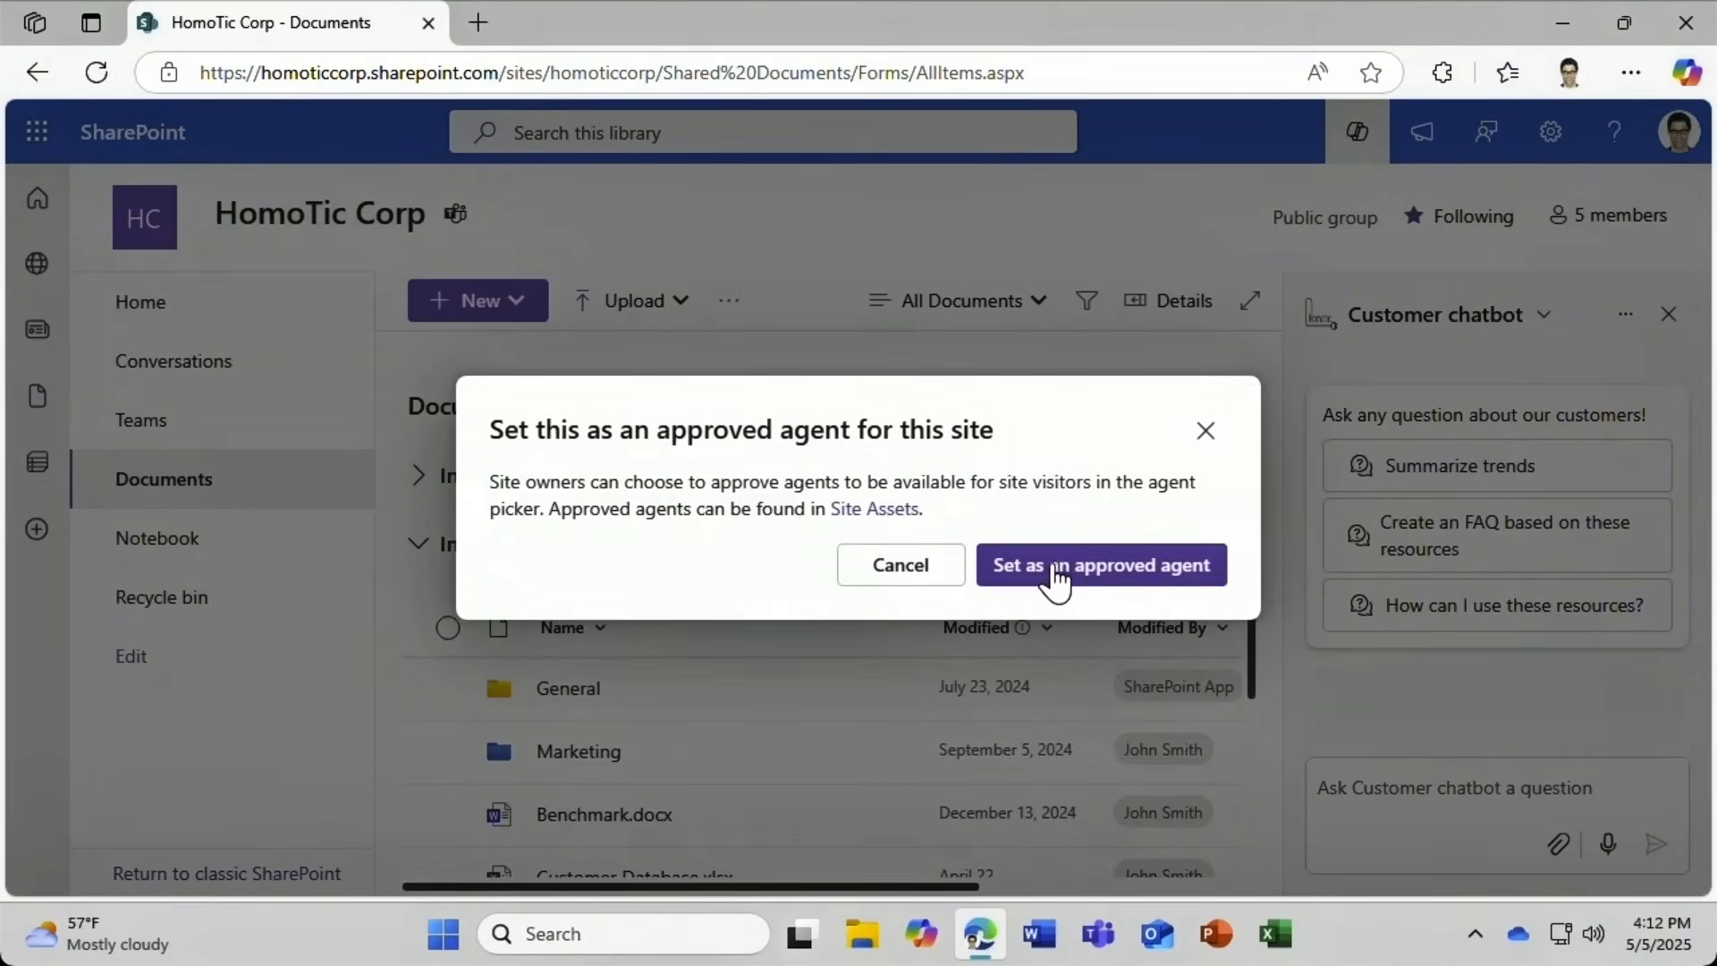
left_click(1000, 580)
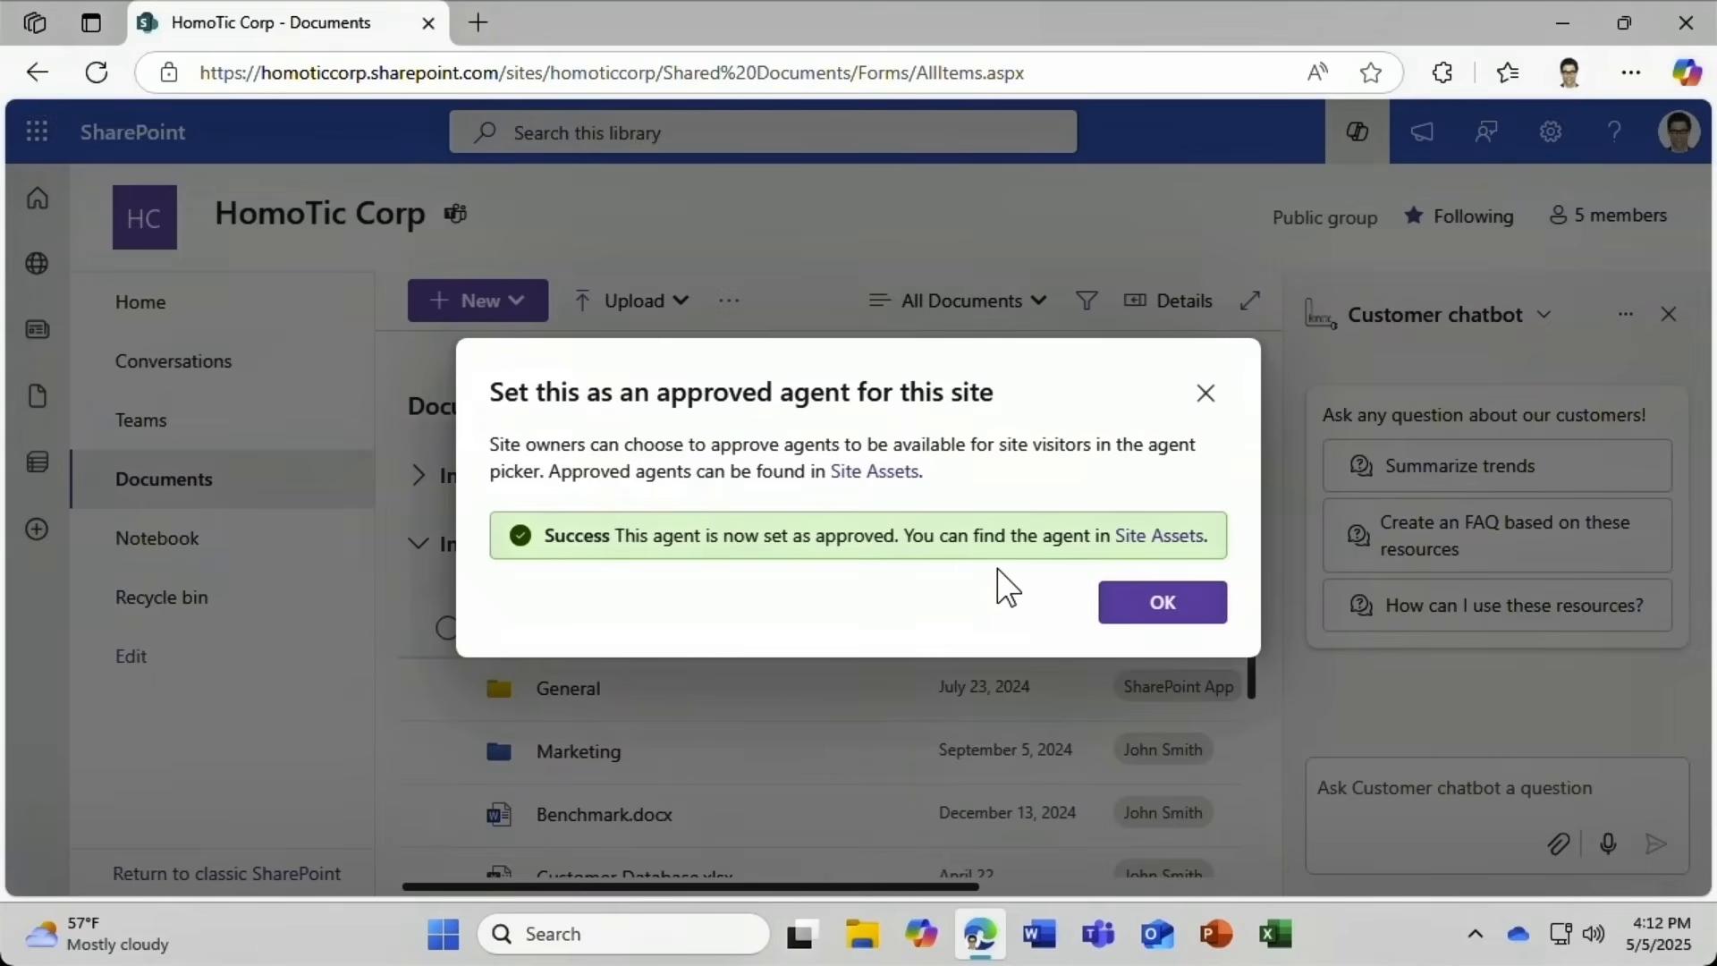
left_click(1132, 609)
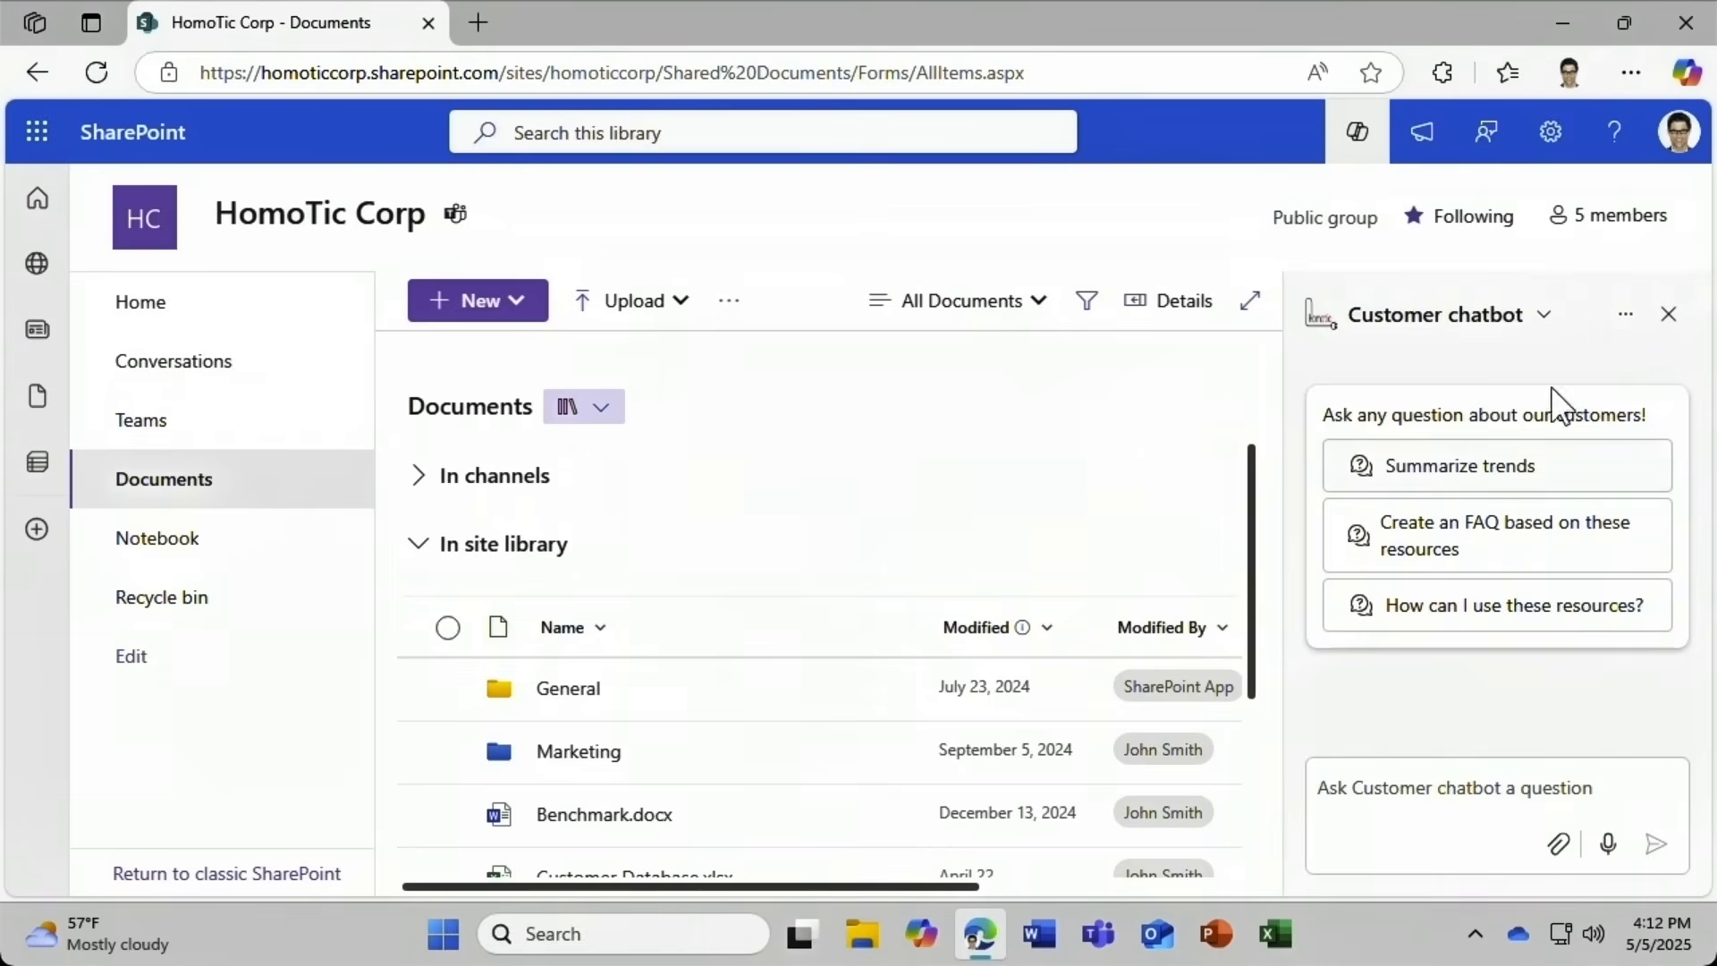
Set Customer chatbot as the HomoTic Corp site's default agent, then reopen the agent panel.
left_click(1628, 322)
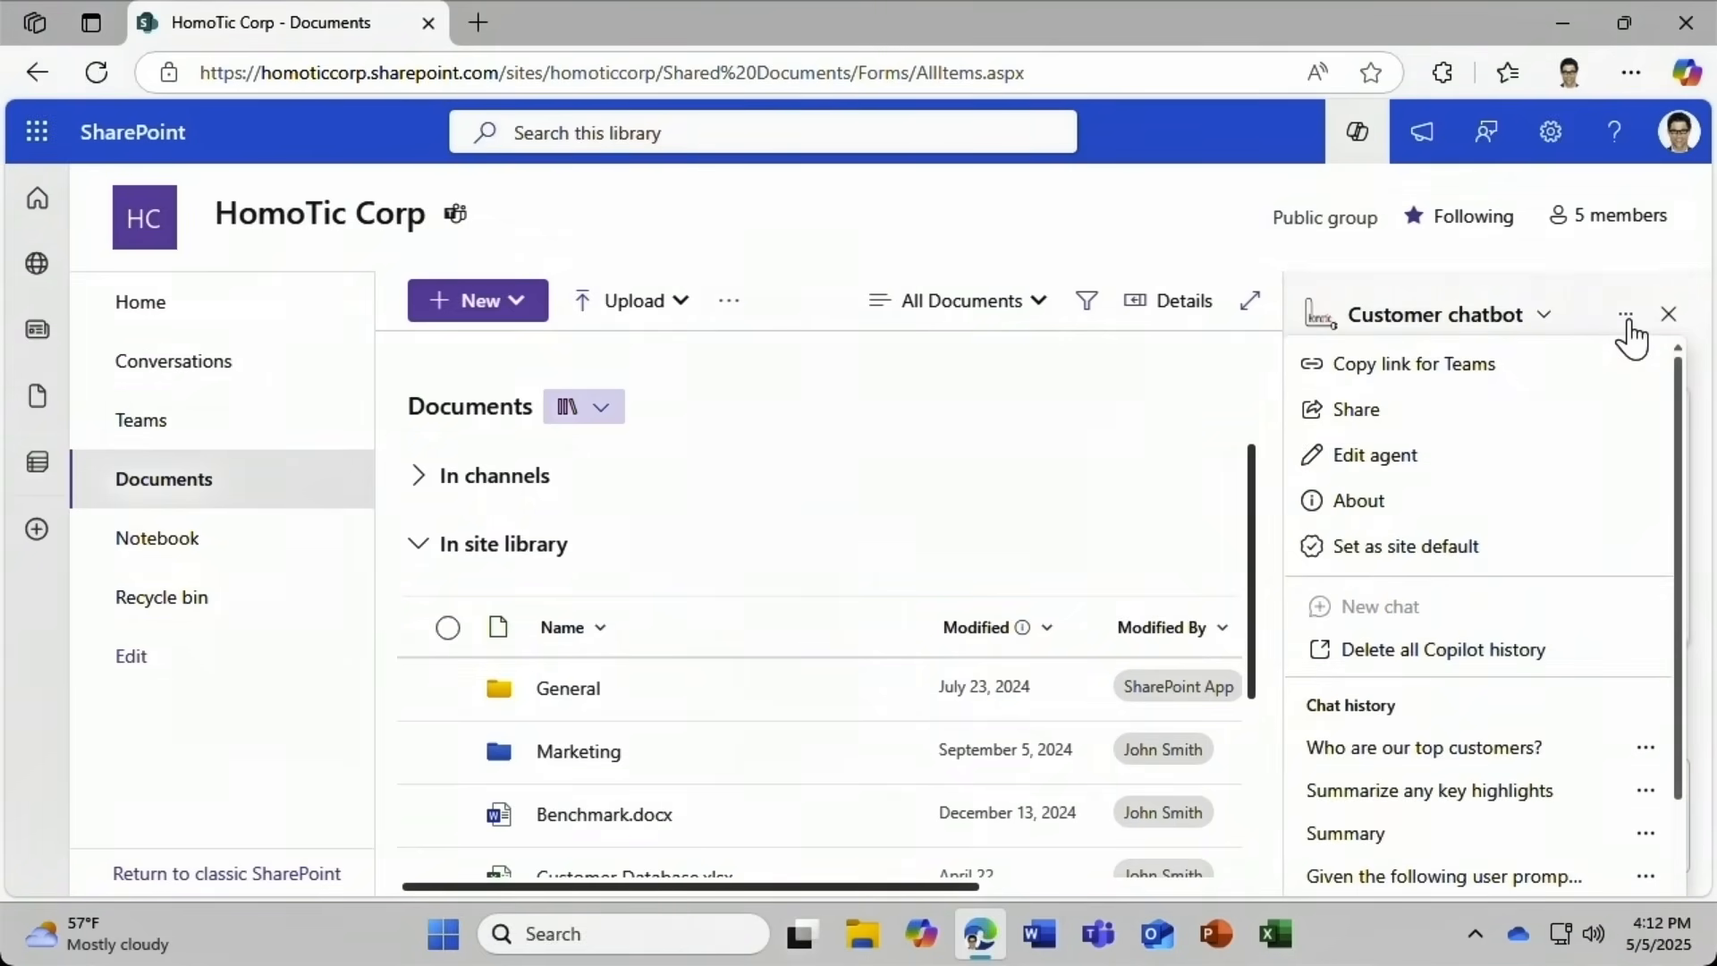
left_click(1457, 546)
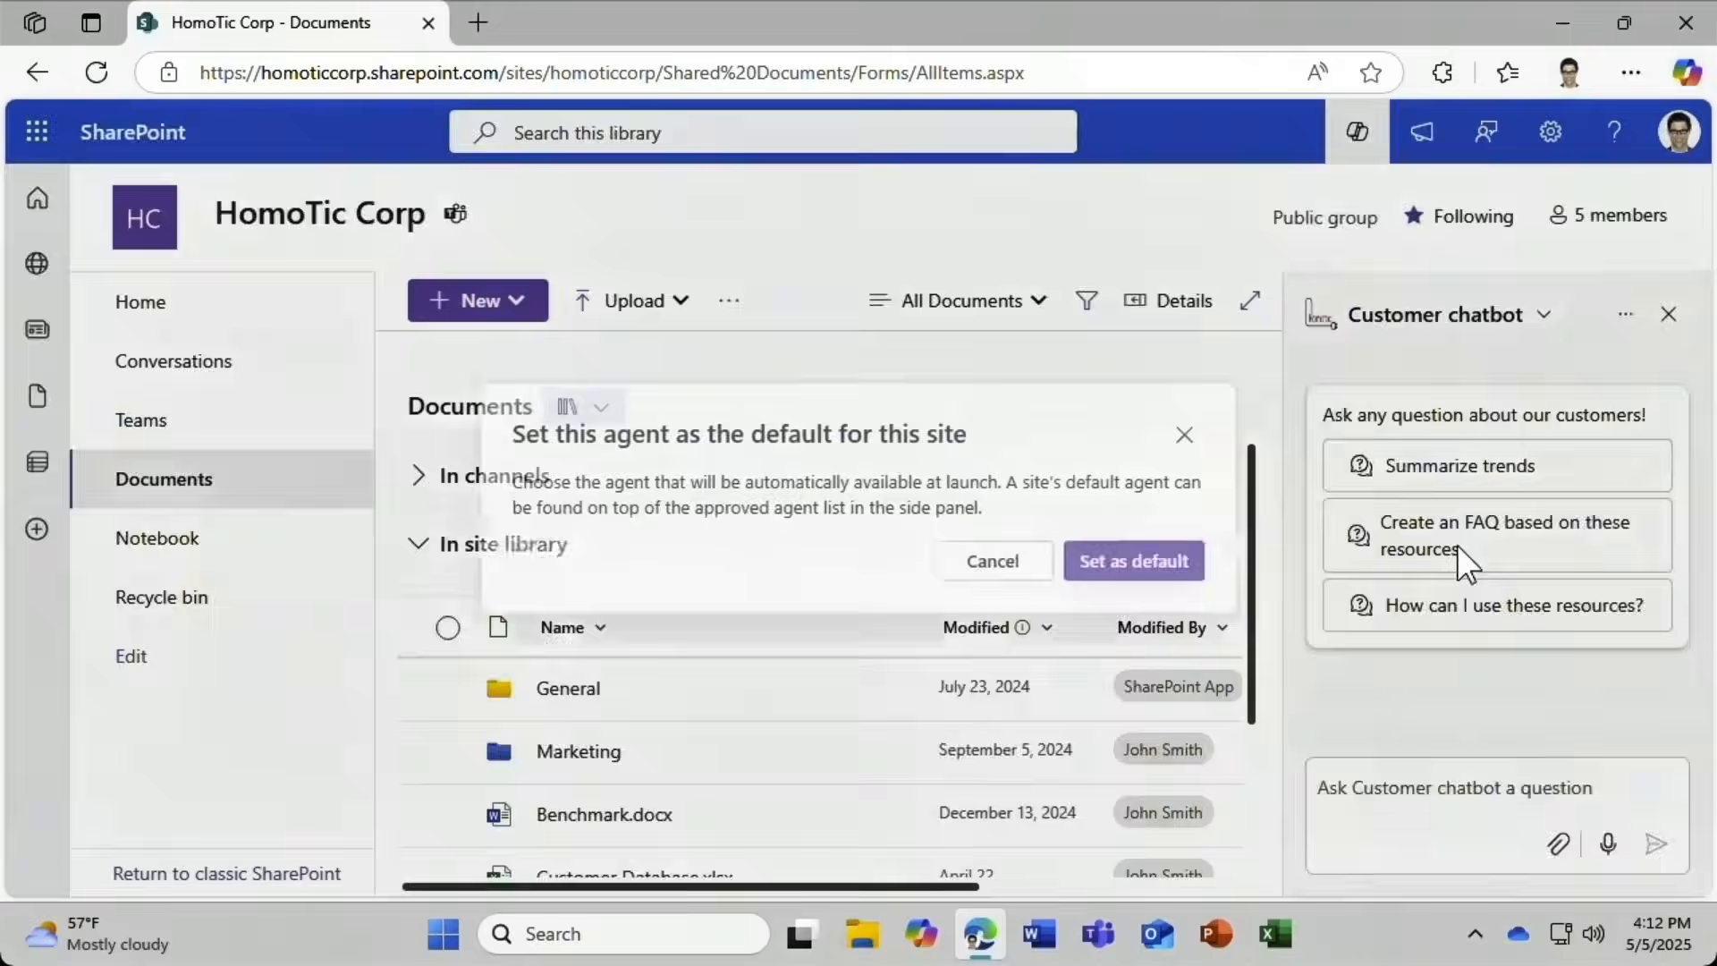
left_click(1159, 571)
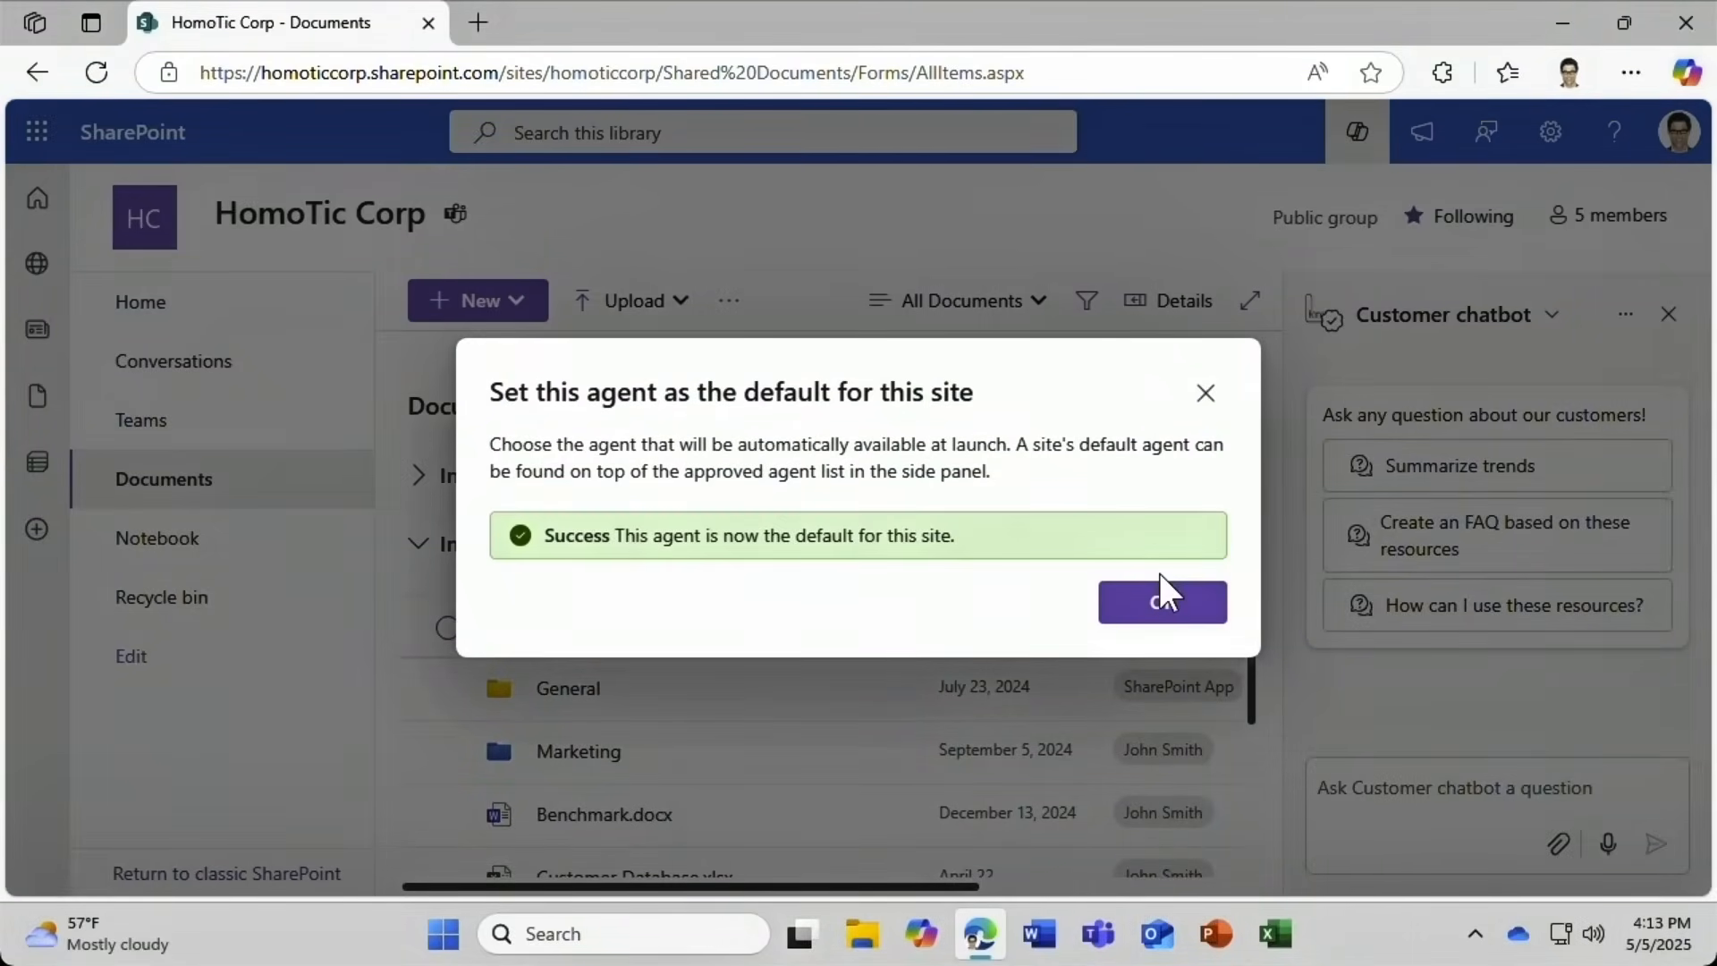
left_click(1161, 598)
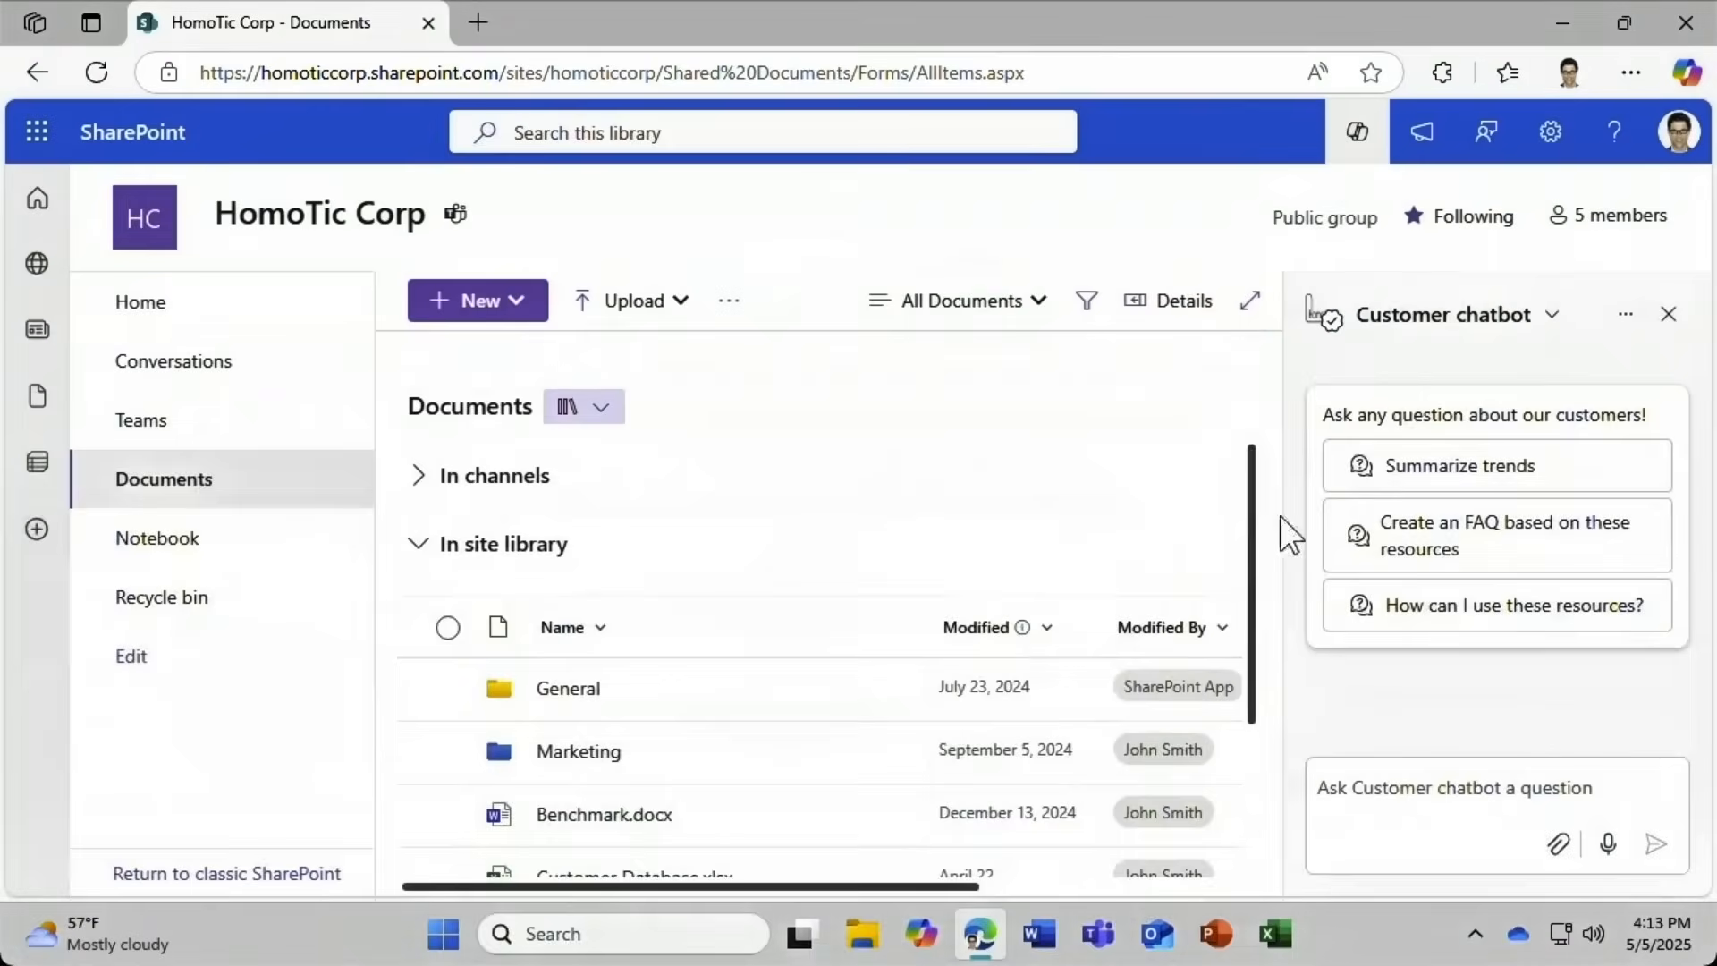
left_click(1669, 314)
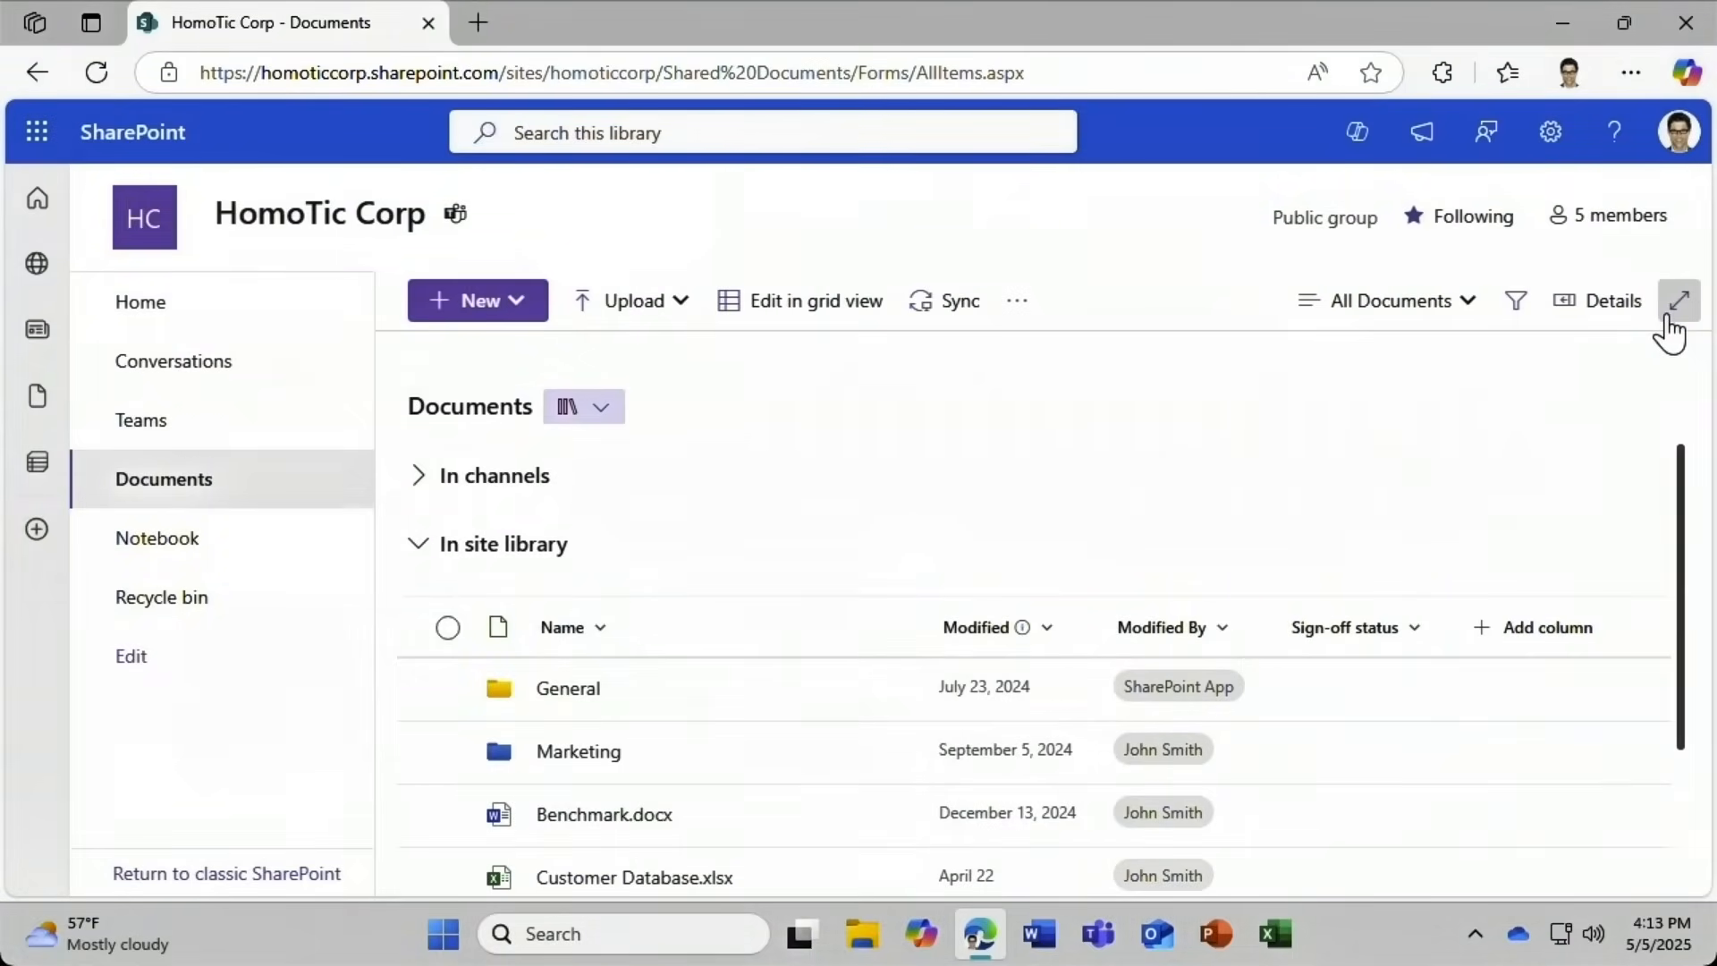
left_click(1354, 143)
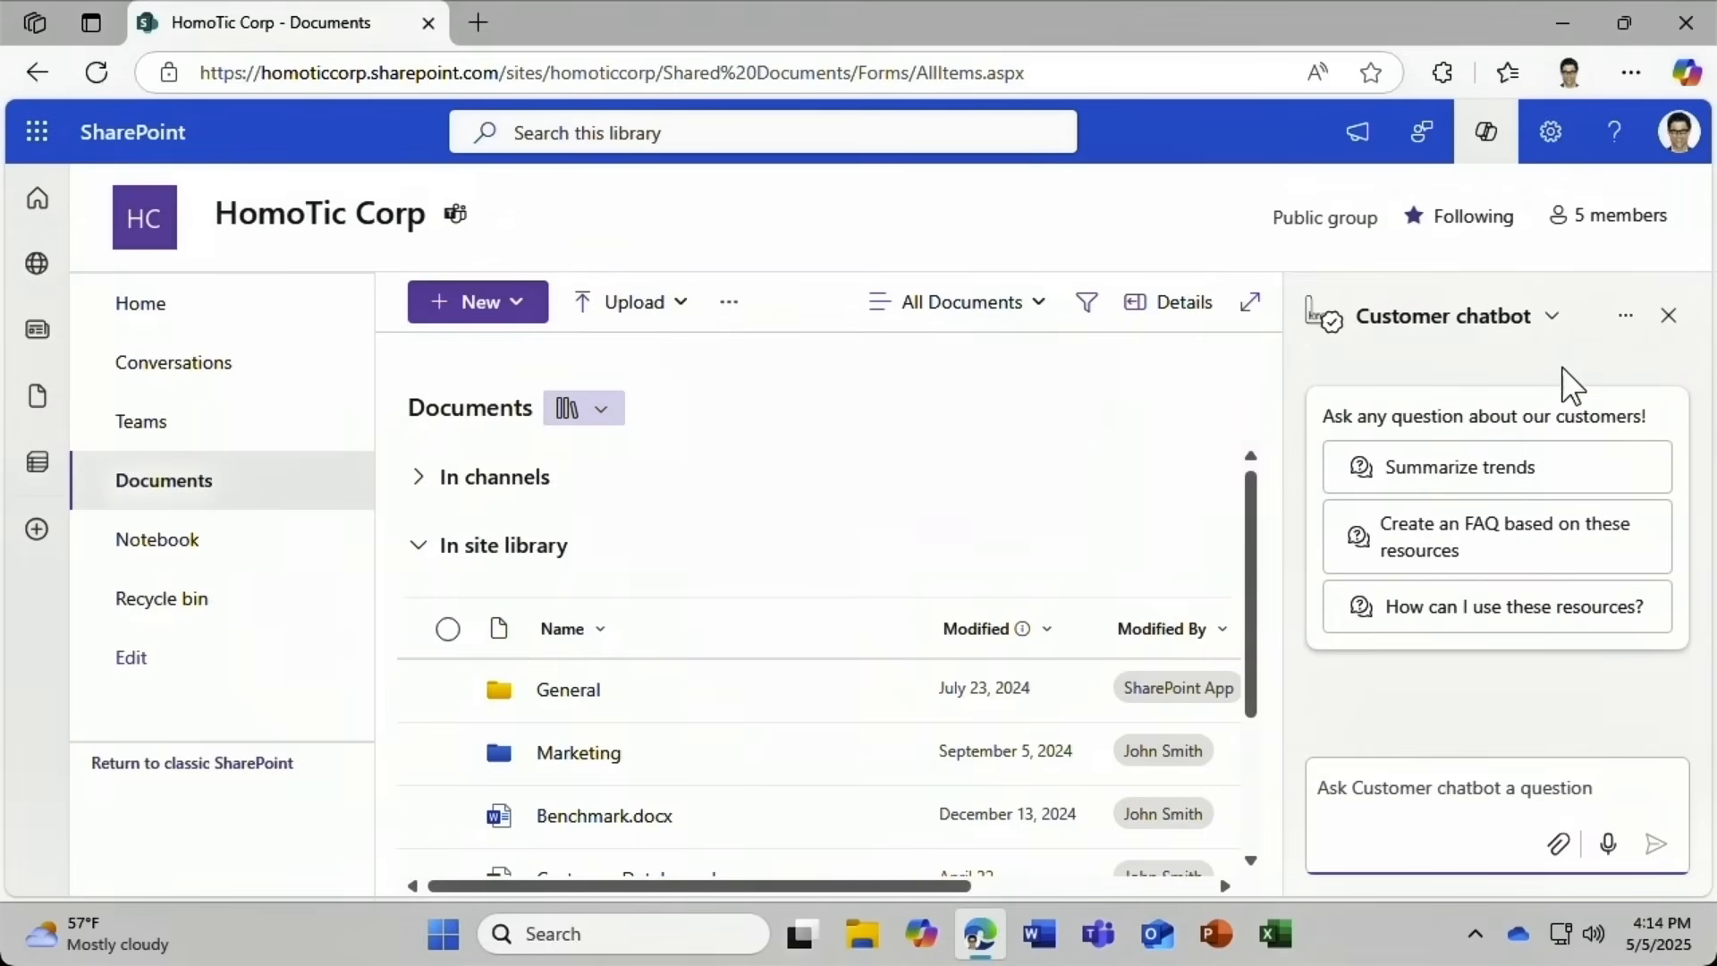
From Customer chatbot's About details, open the Approved folder holding its agent file.
left_click(1627, 319)
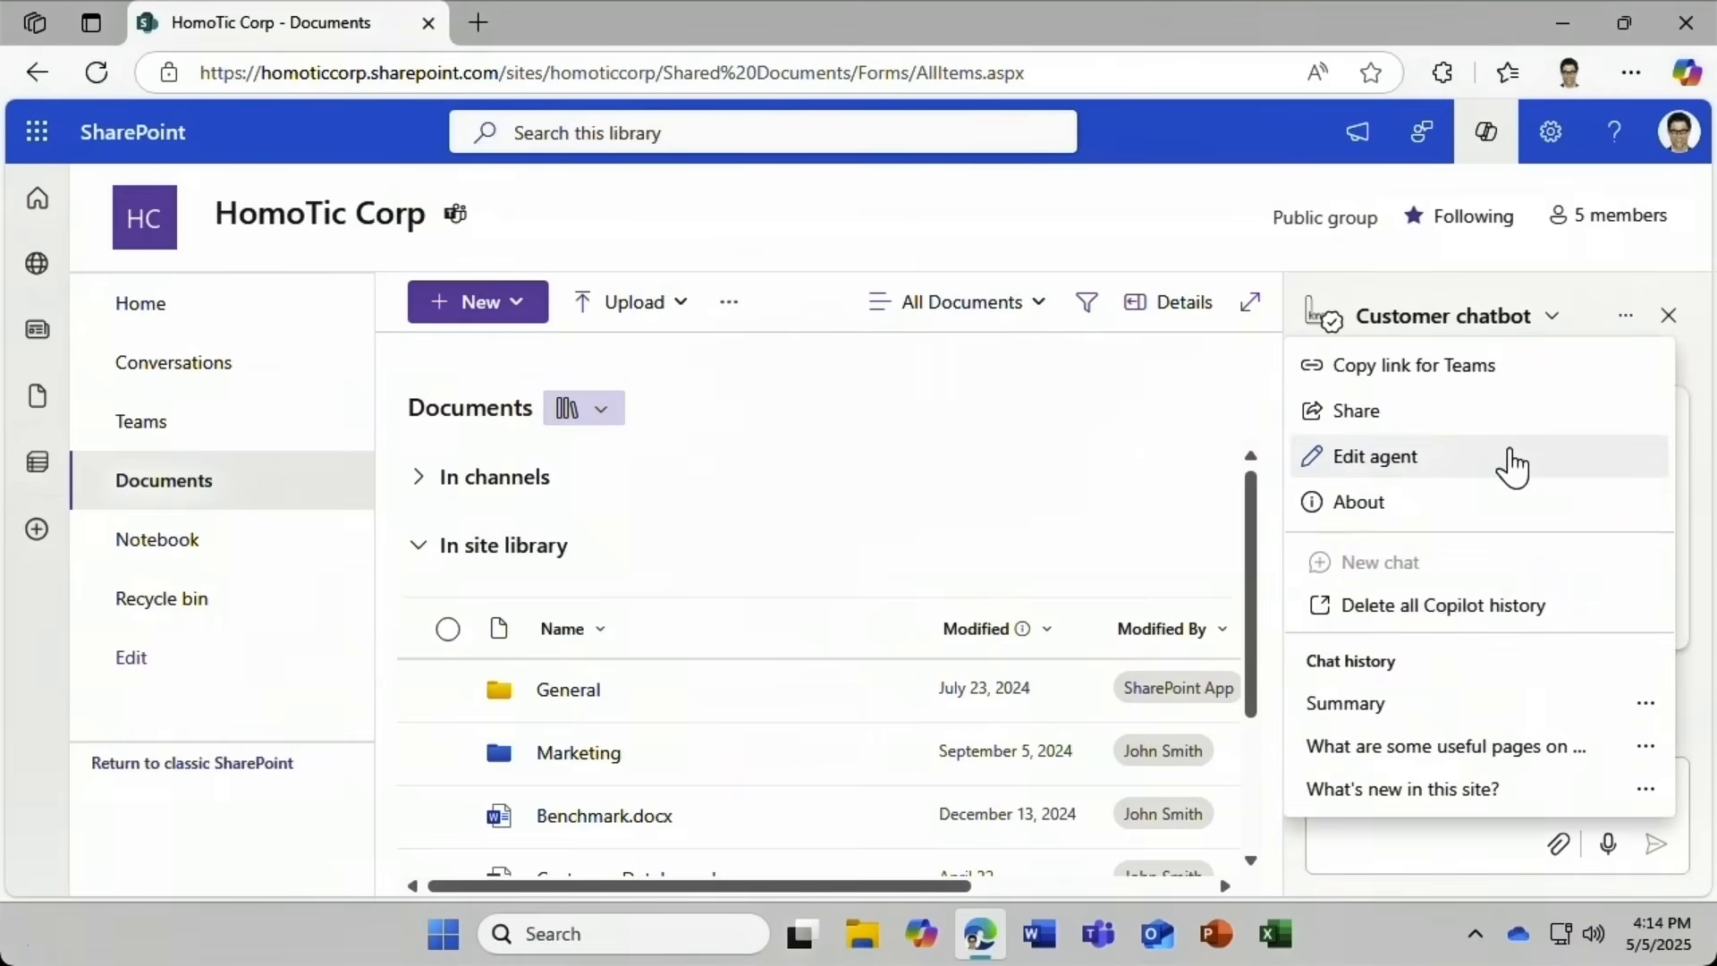
left_click(1442, 503)
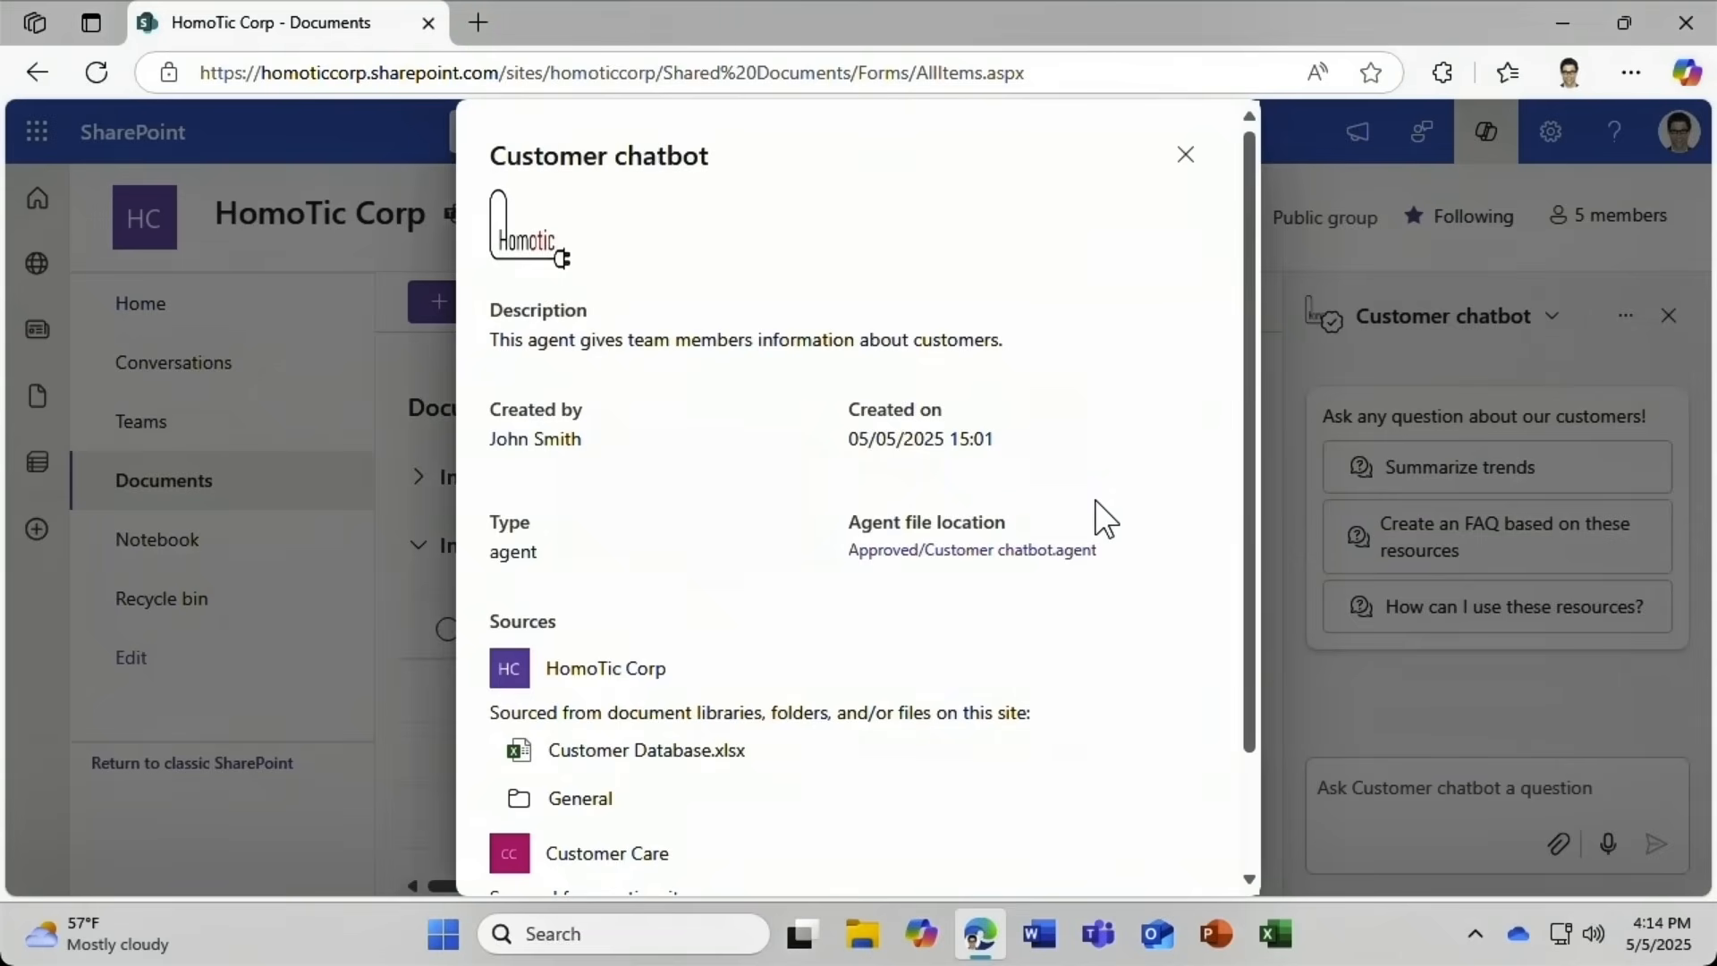
left_click(856, 553)
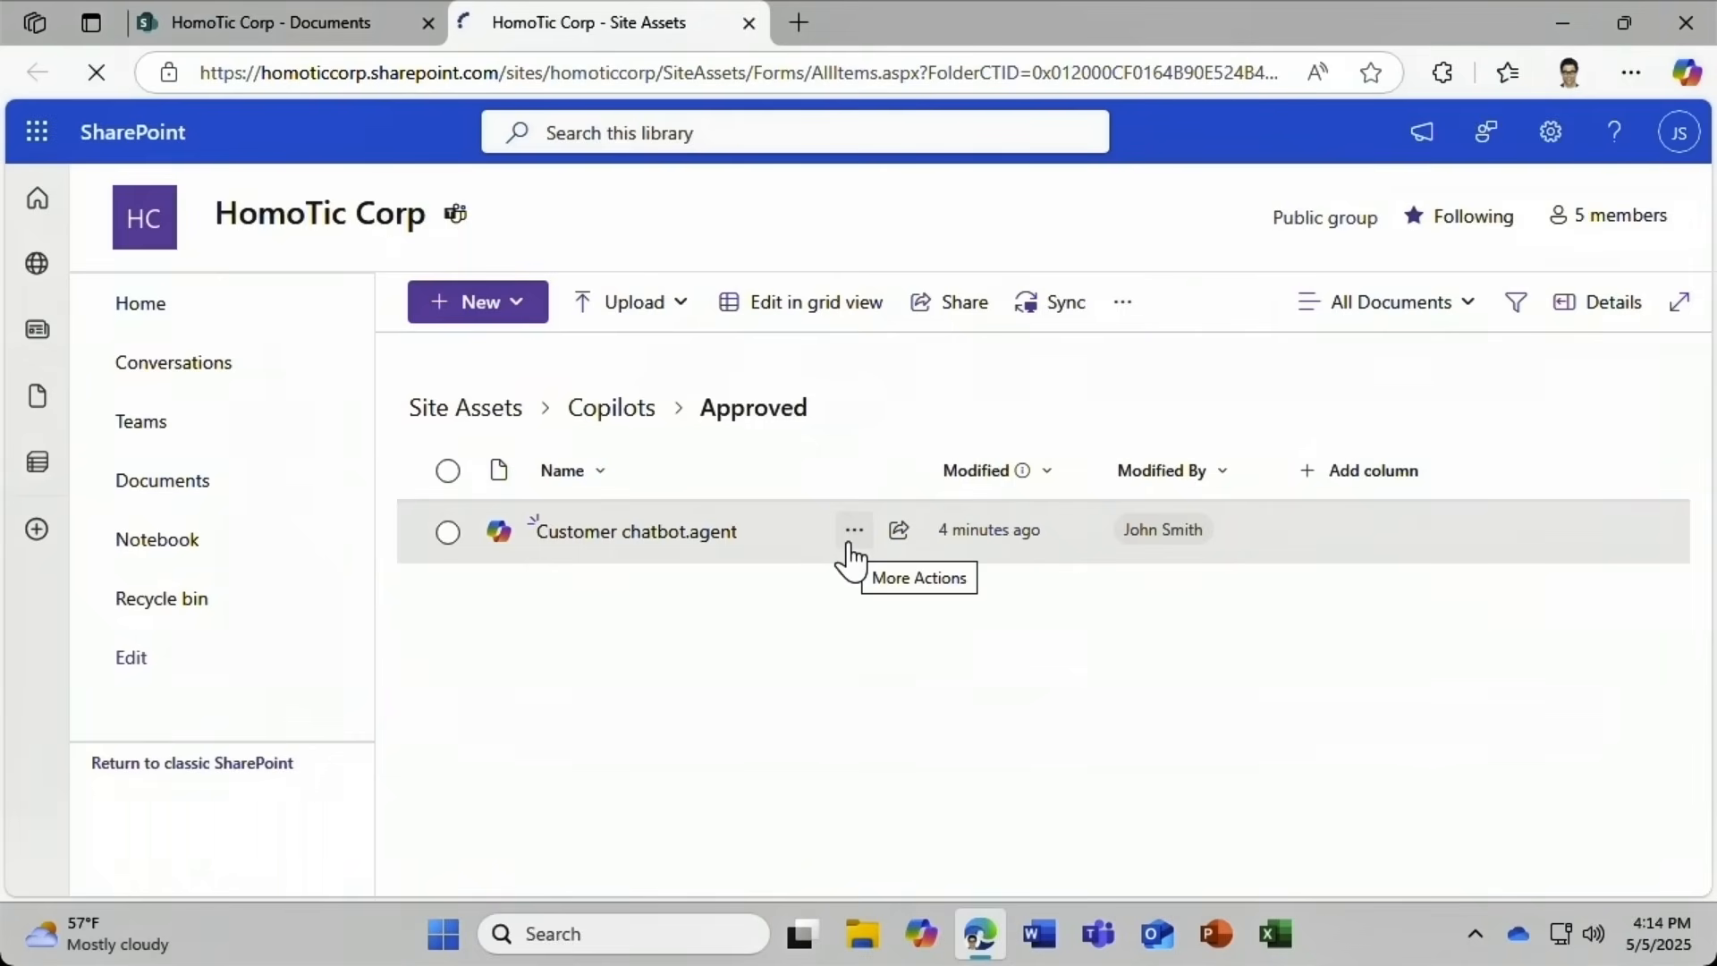
Delete Customer chatbot.agent from the Approved folder and close that tab.
left_click(851, 537)
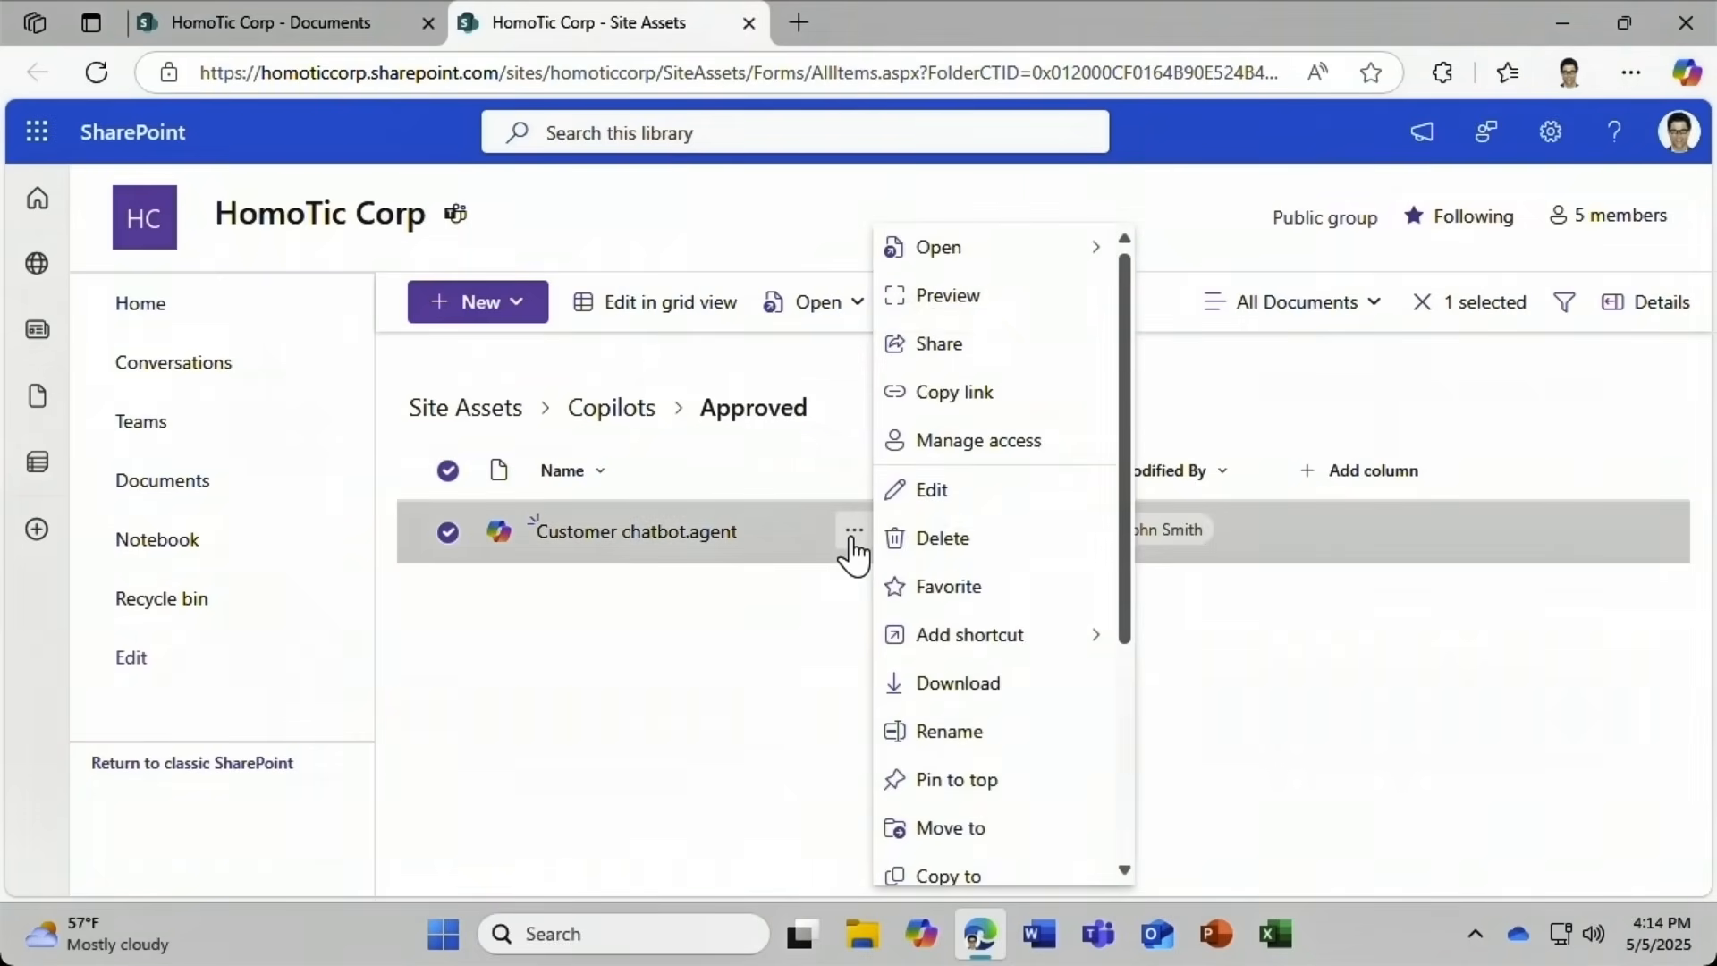
left_click(1005, 555)
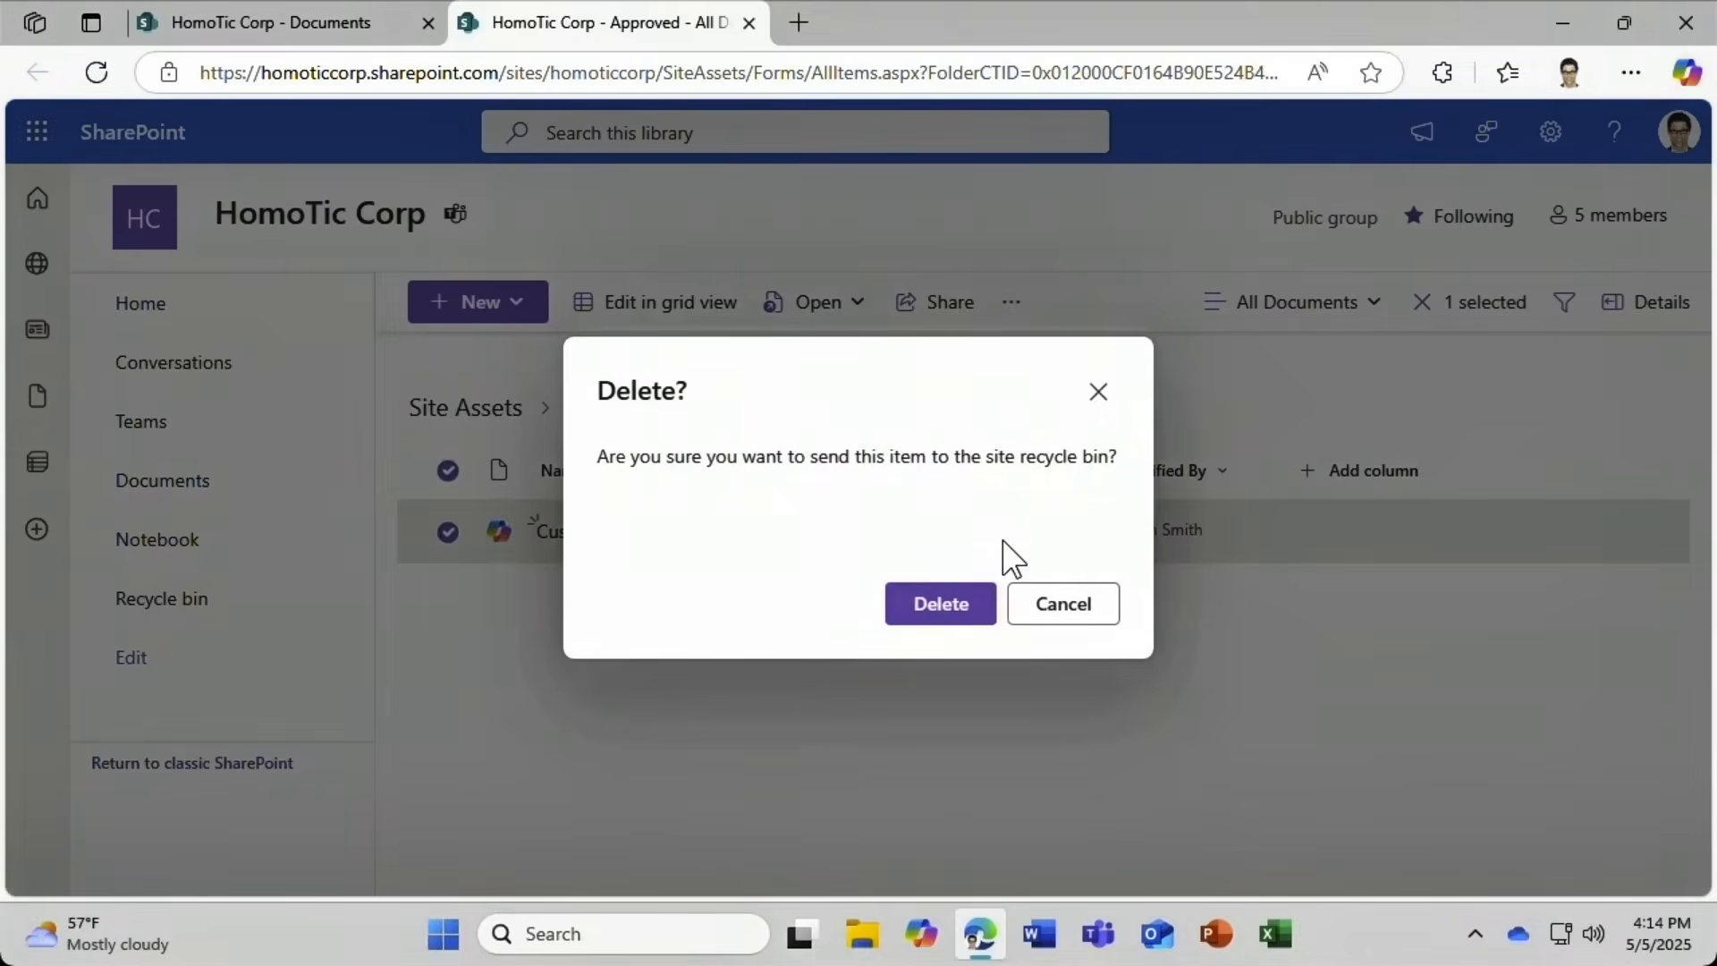
left_click(948, 603)
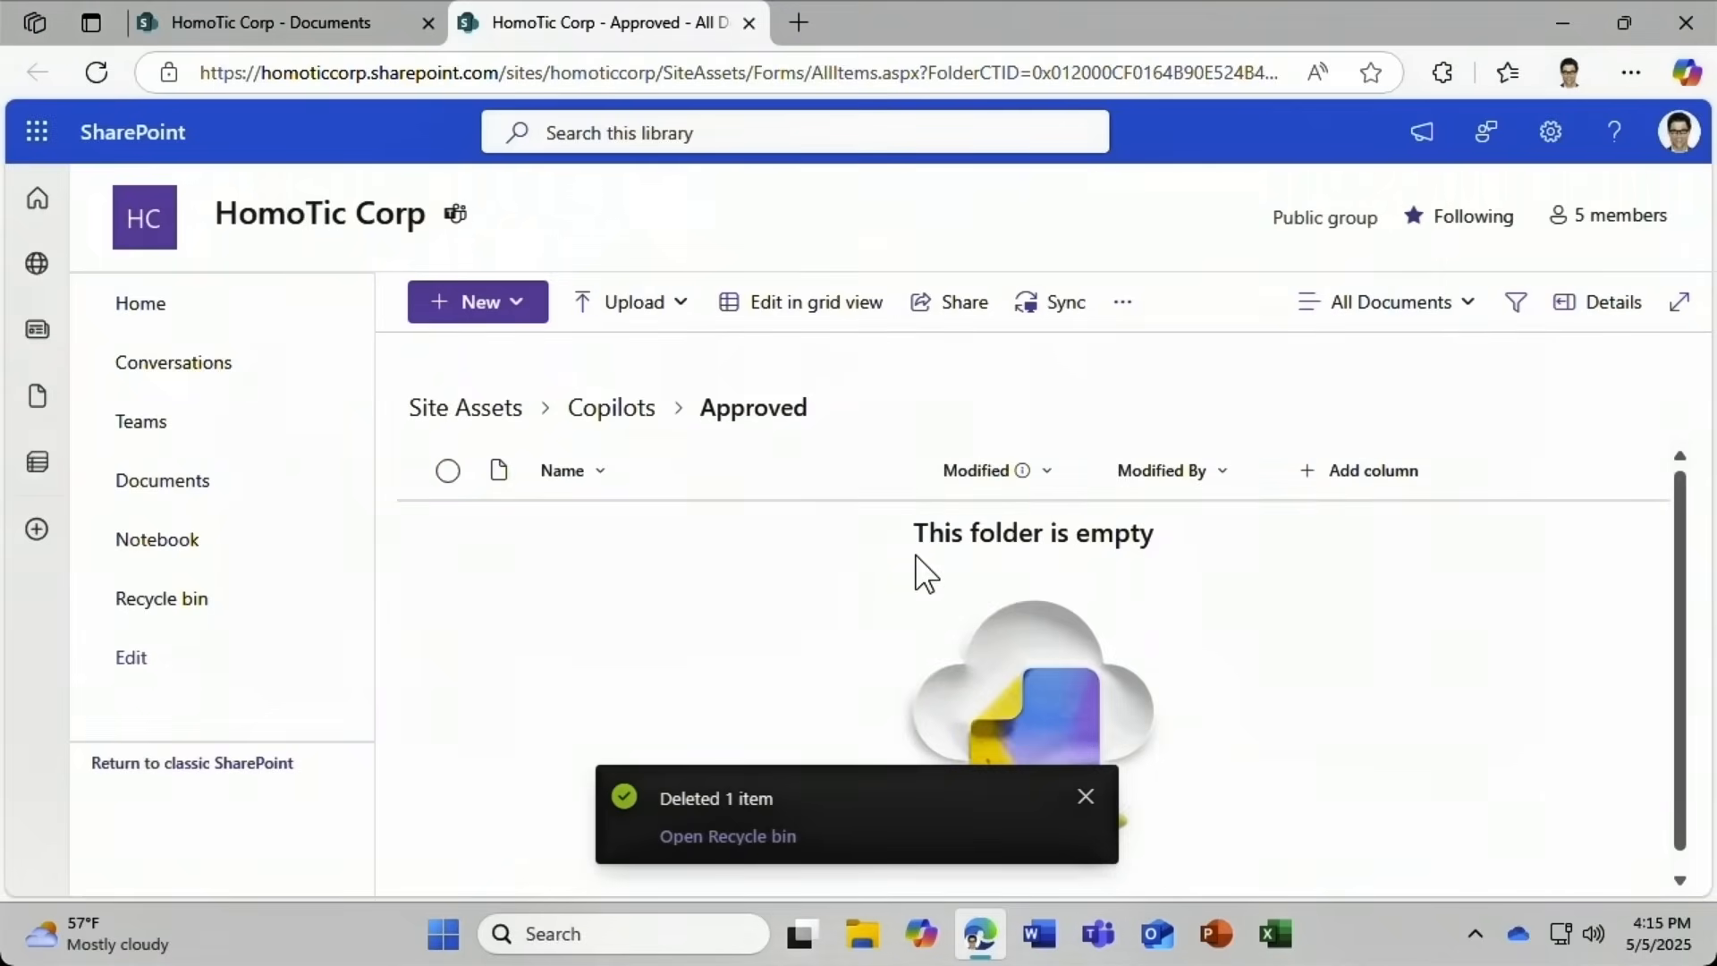
left_click(752, 22)
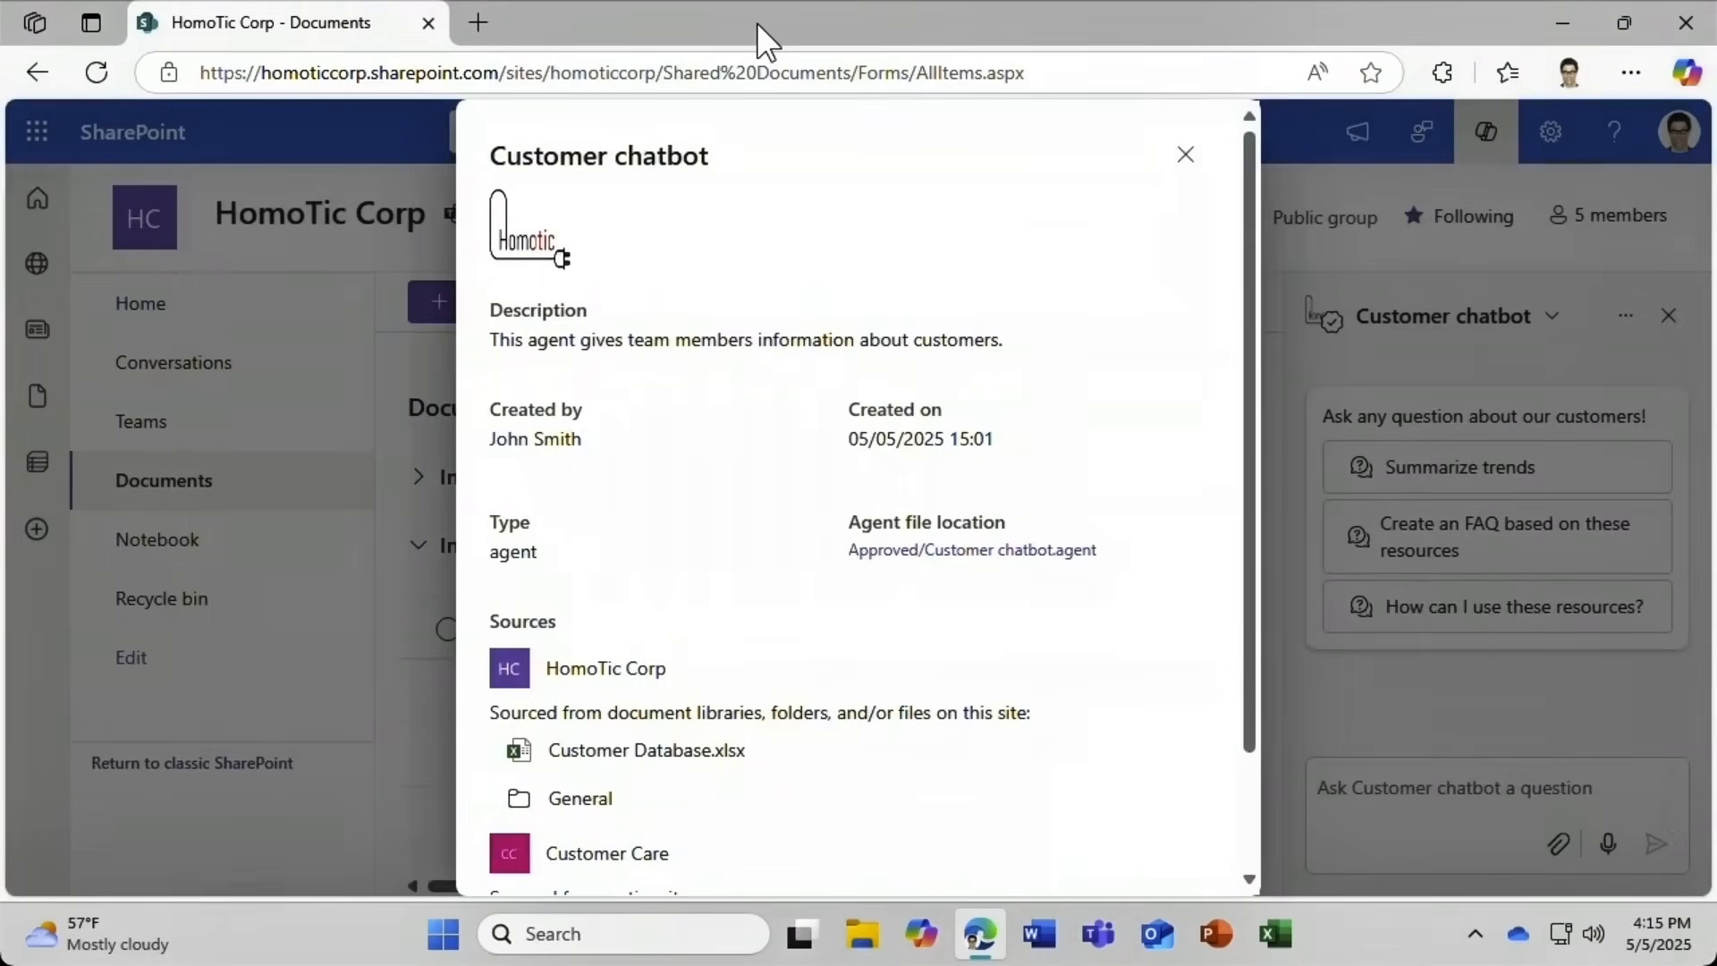
Close the chatbot details and panel, then recheck the site's default agent in the Copilot panel.
left_click(1186, 156)
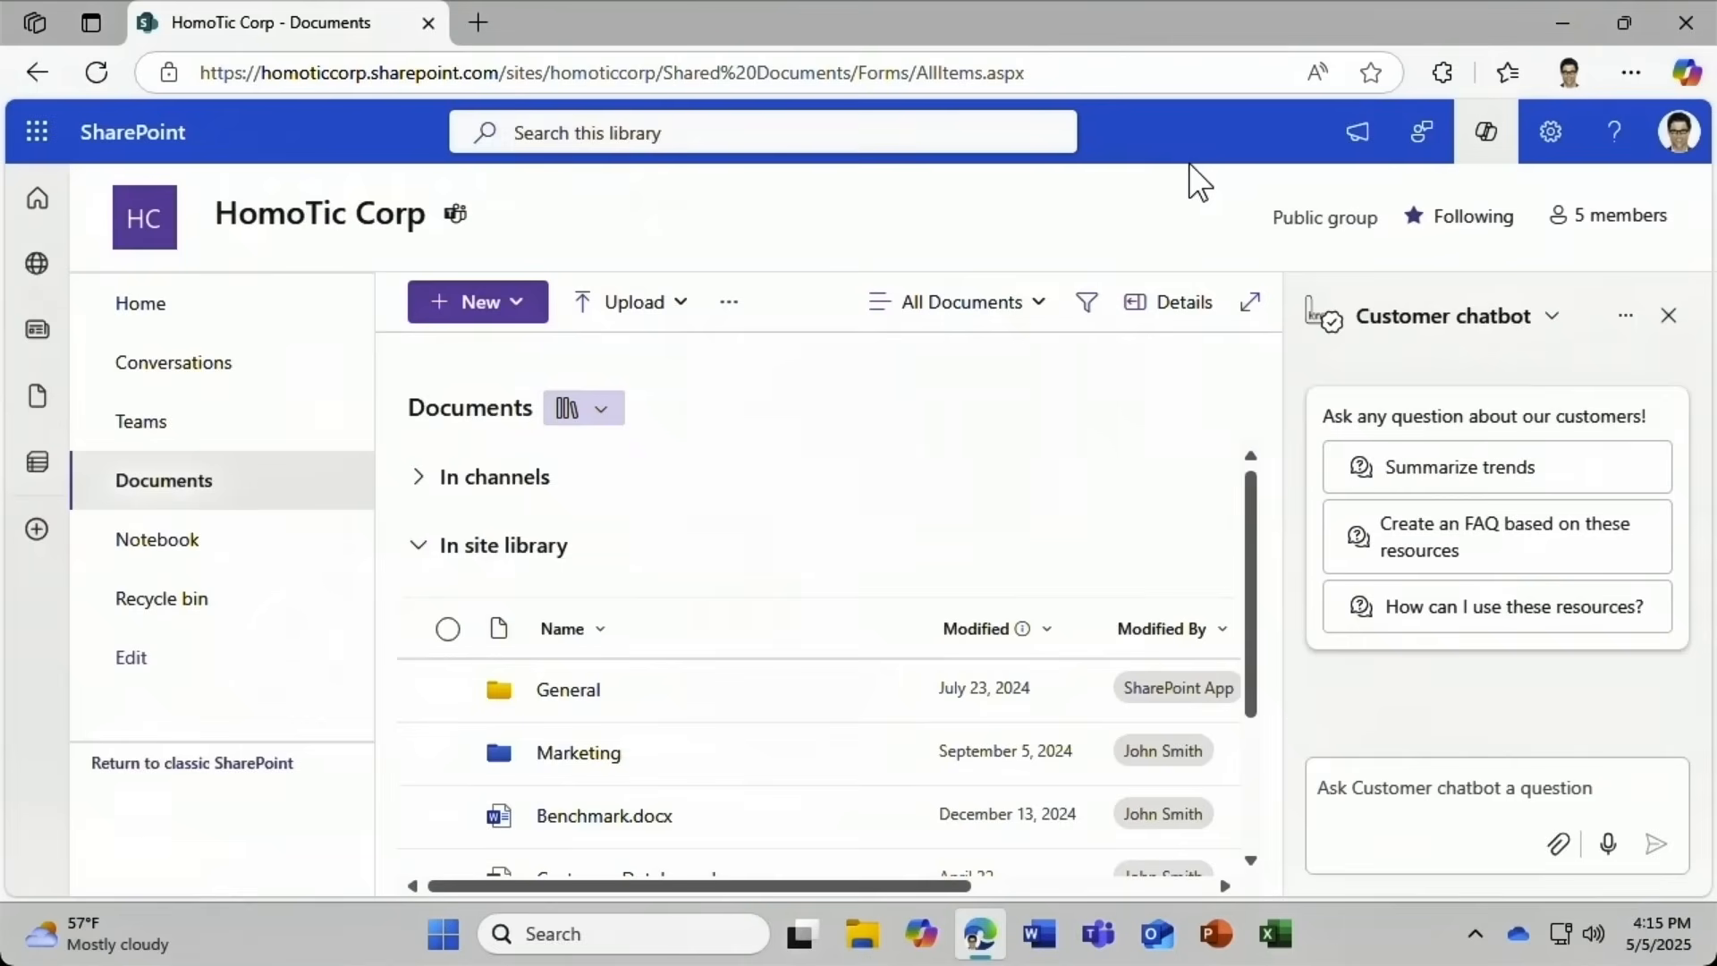
left_click(1669, 318)
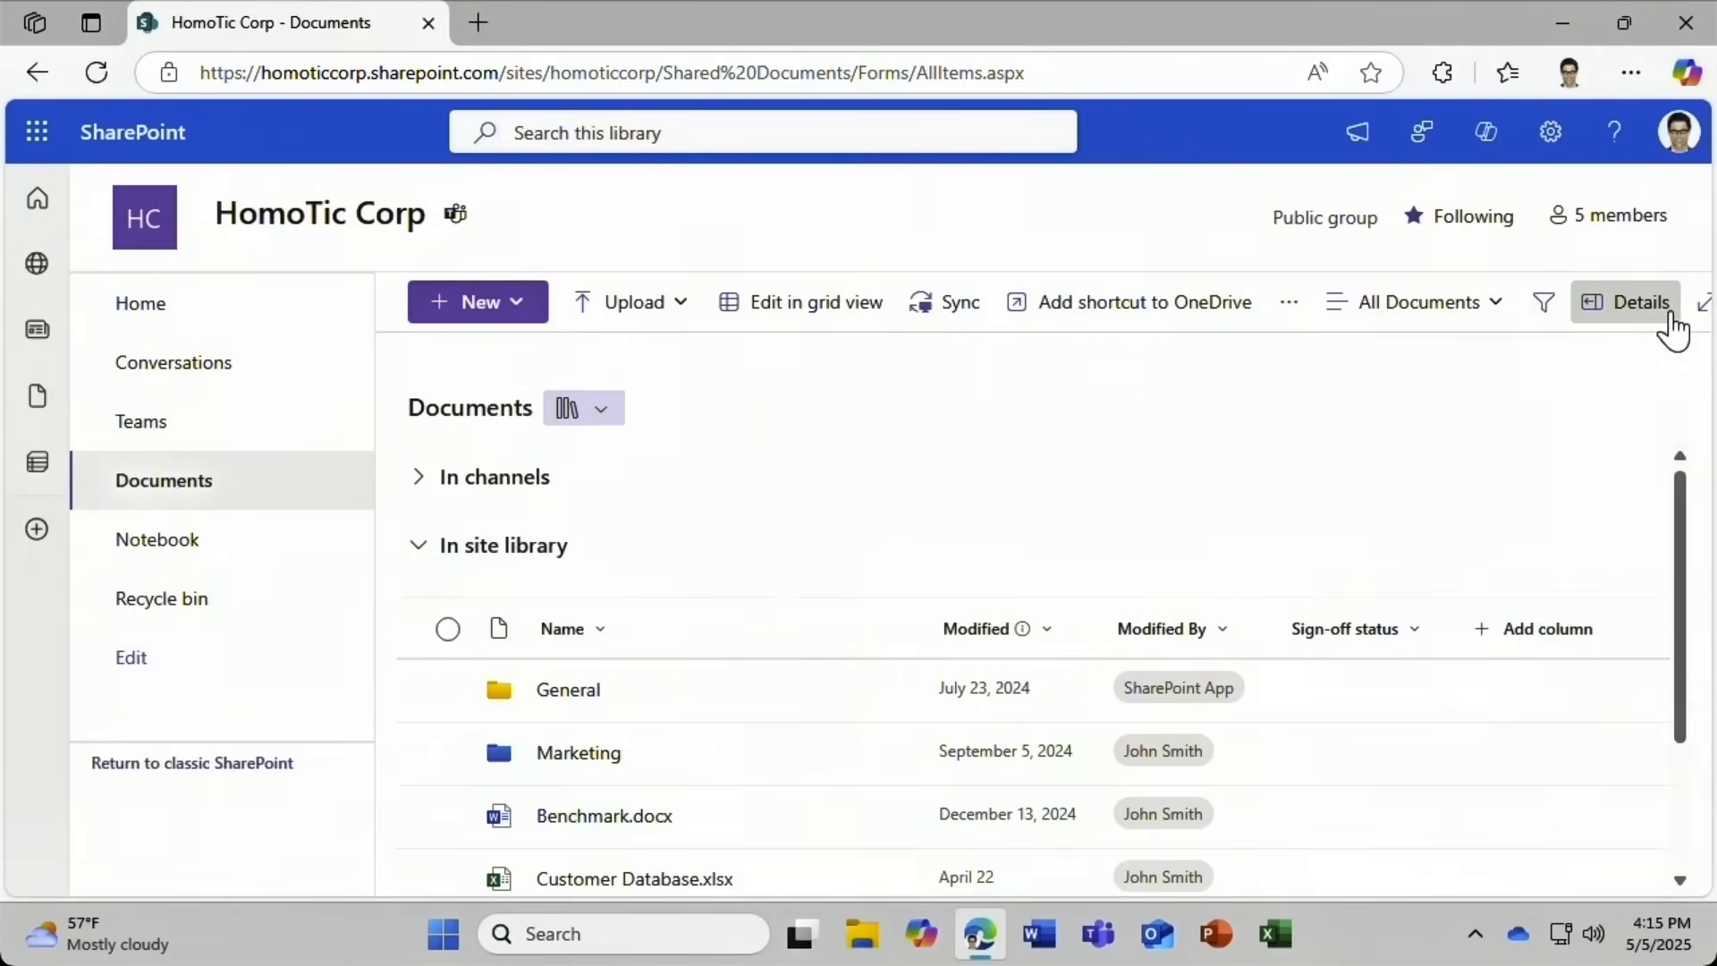
left_click(1484, 134)
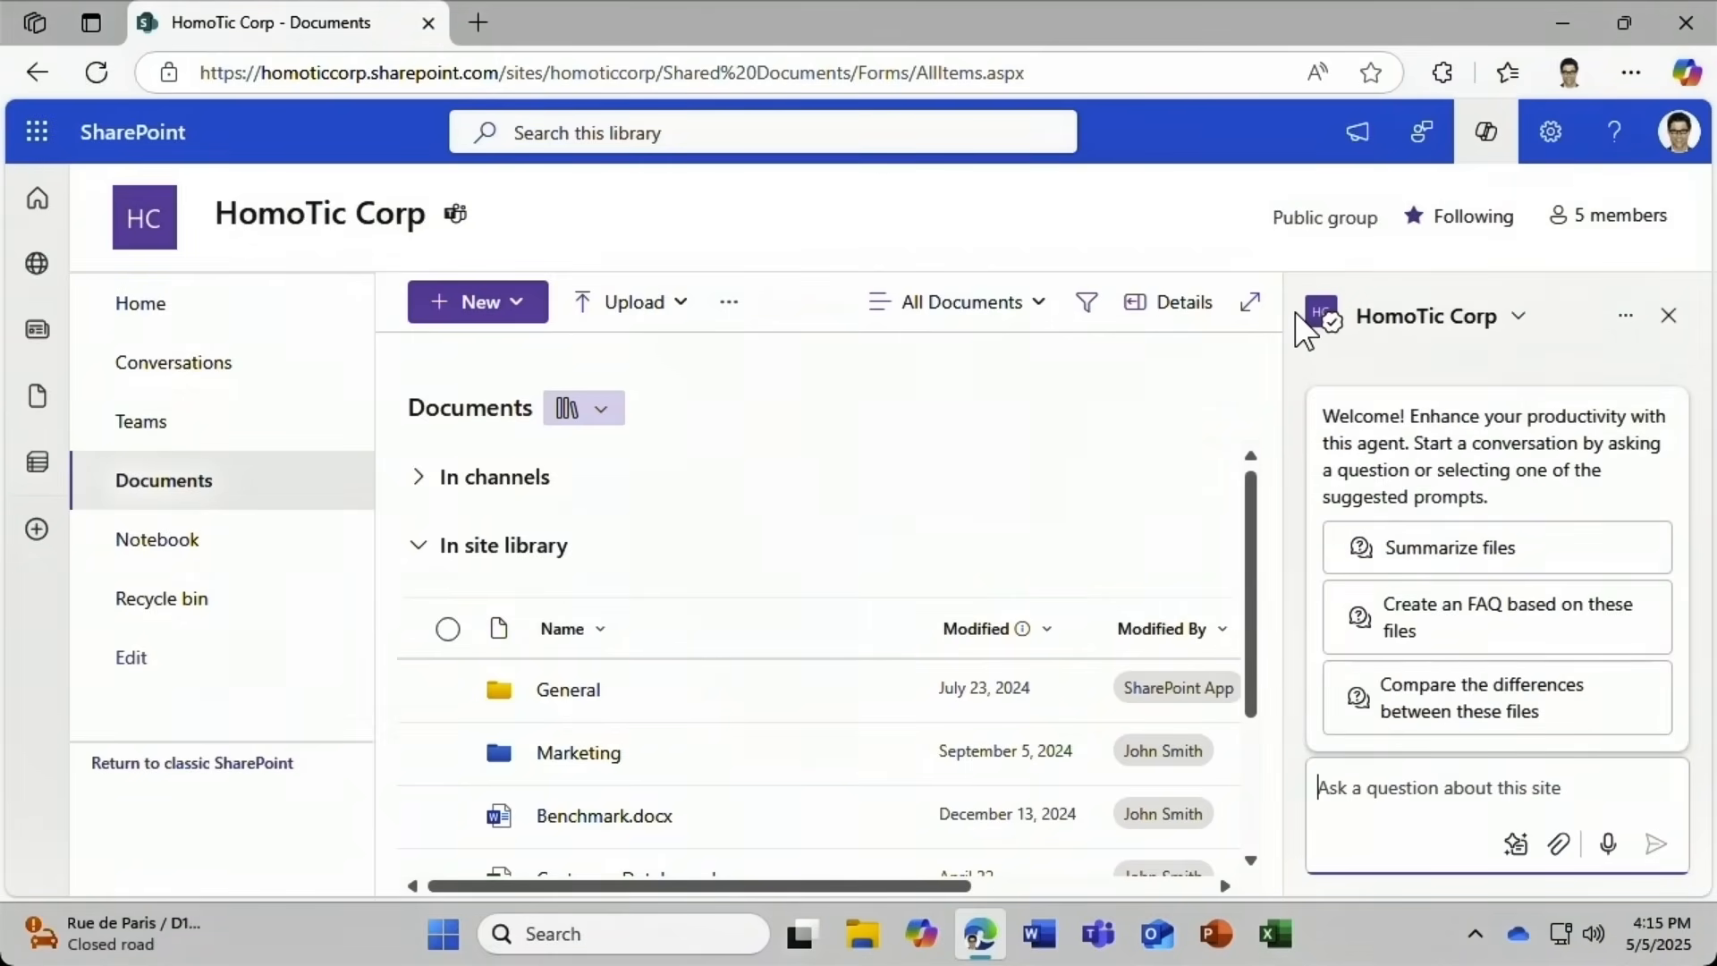
left_click(1668, 315)
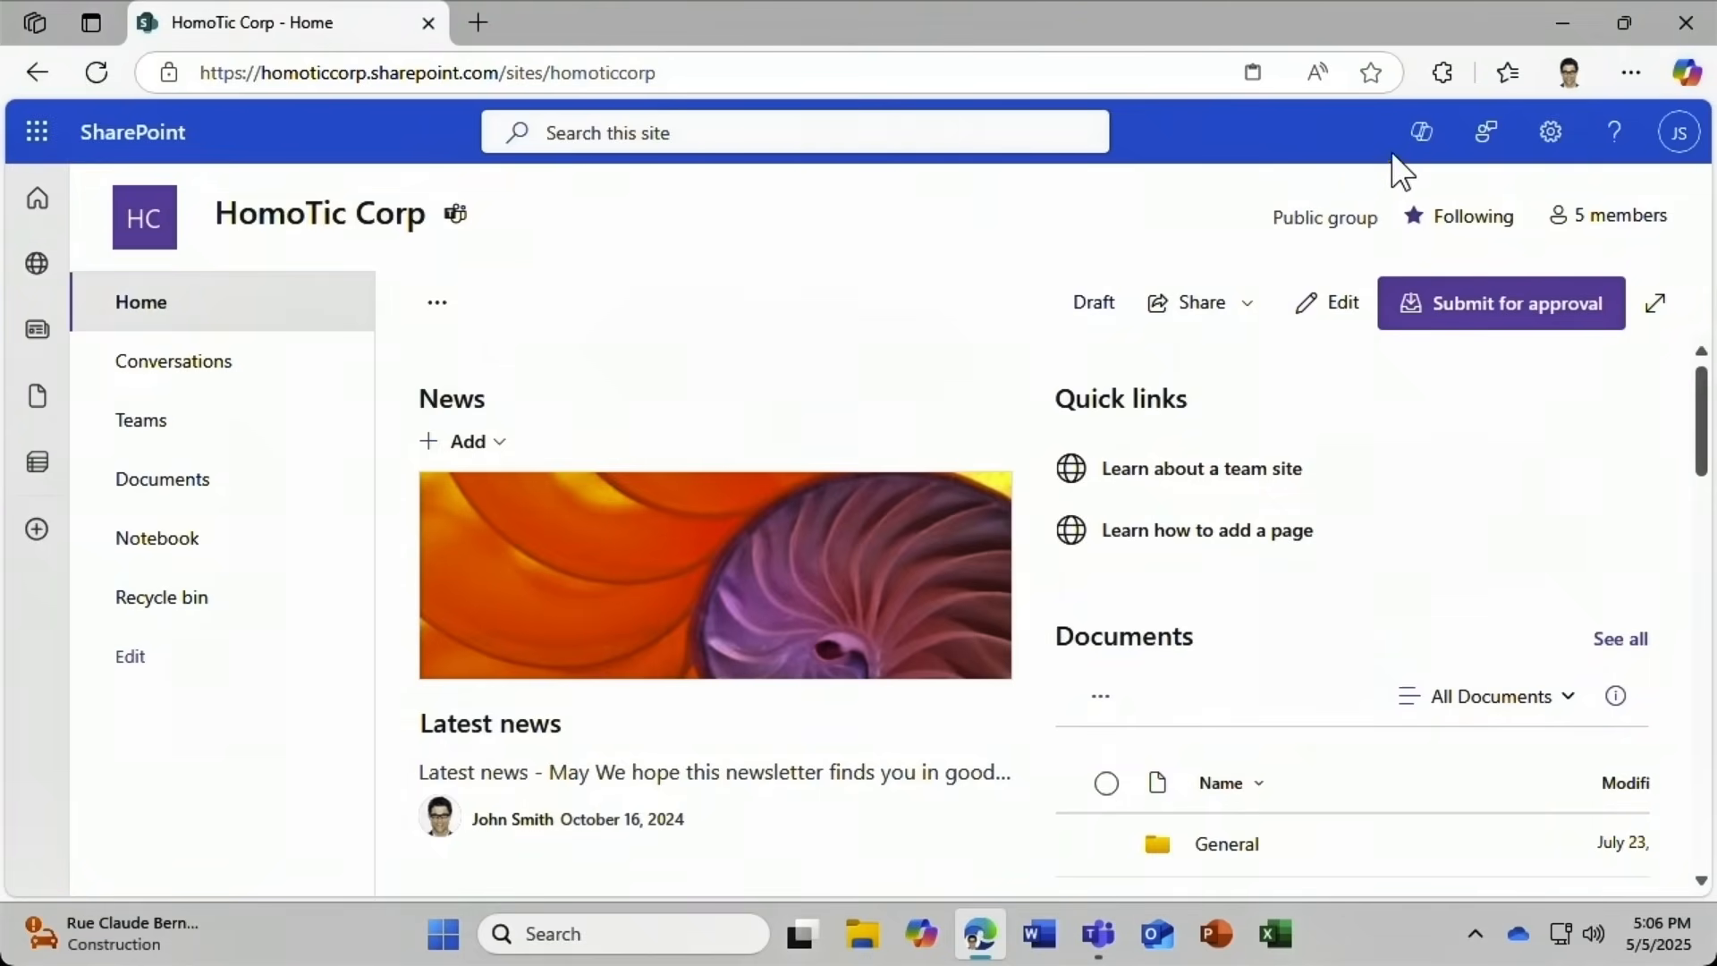
Switch the site's agent panel to Troubleshooting agent and open its Share dialog.
left_click(1422, 141)
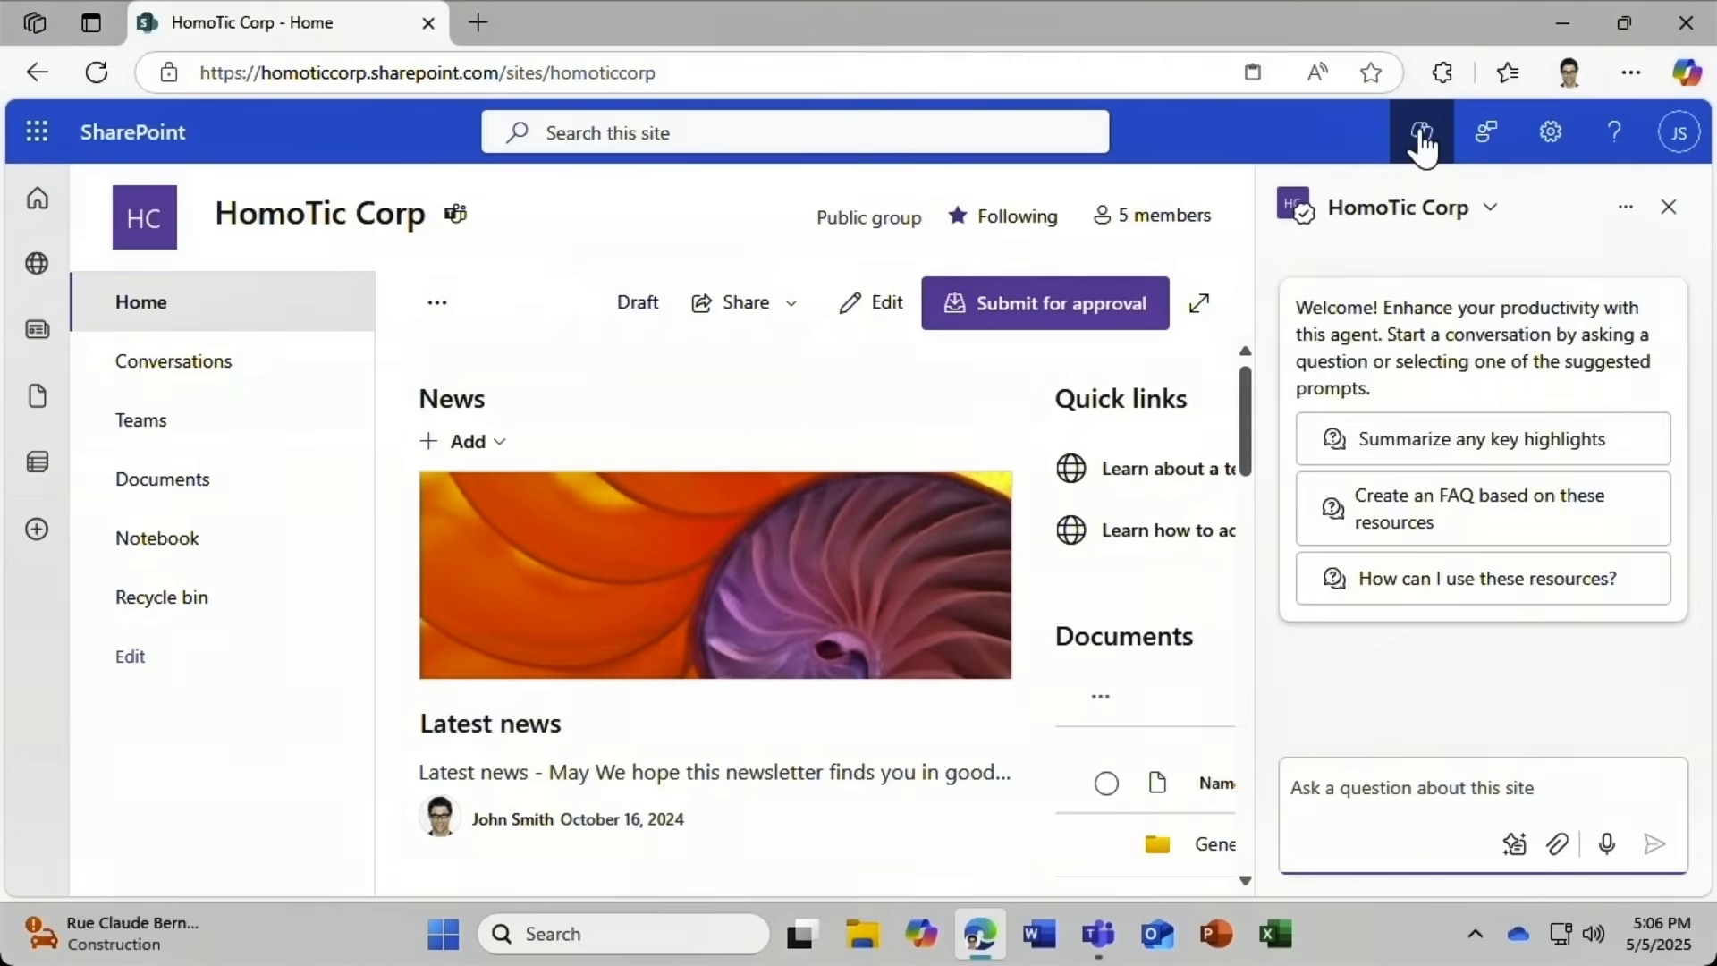
left_click(1505, 204)
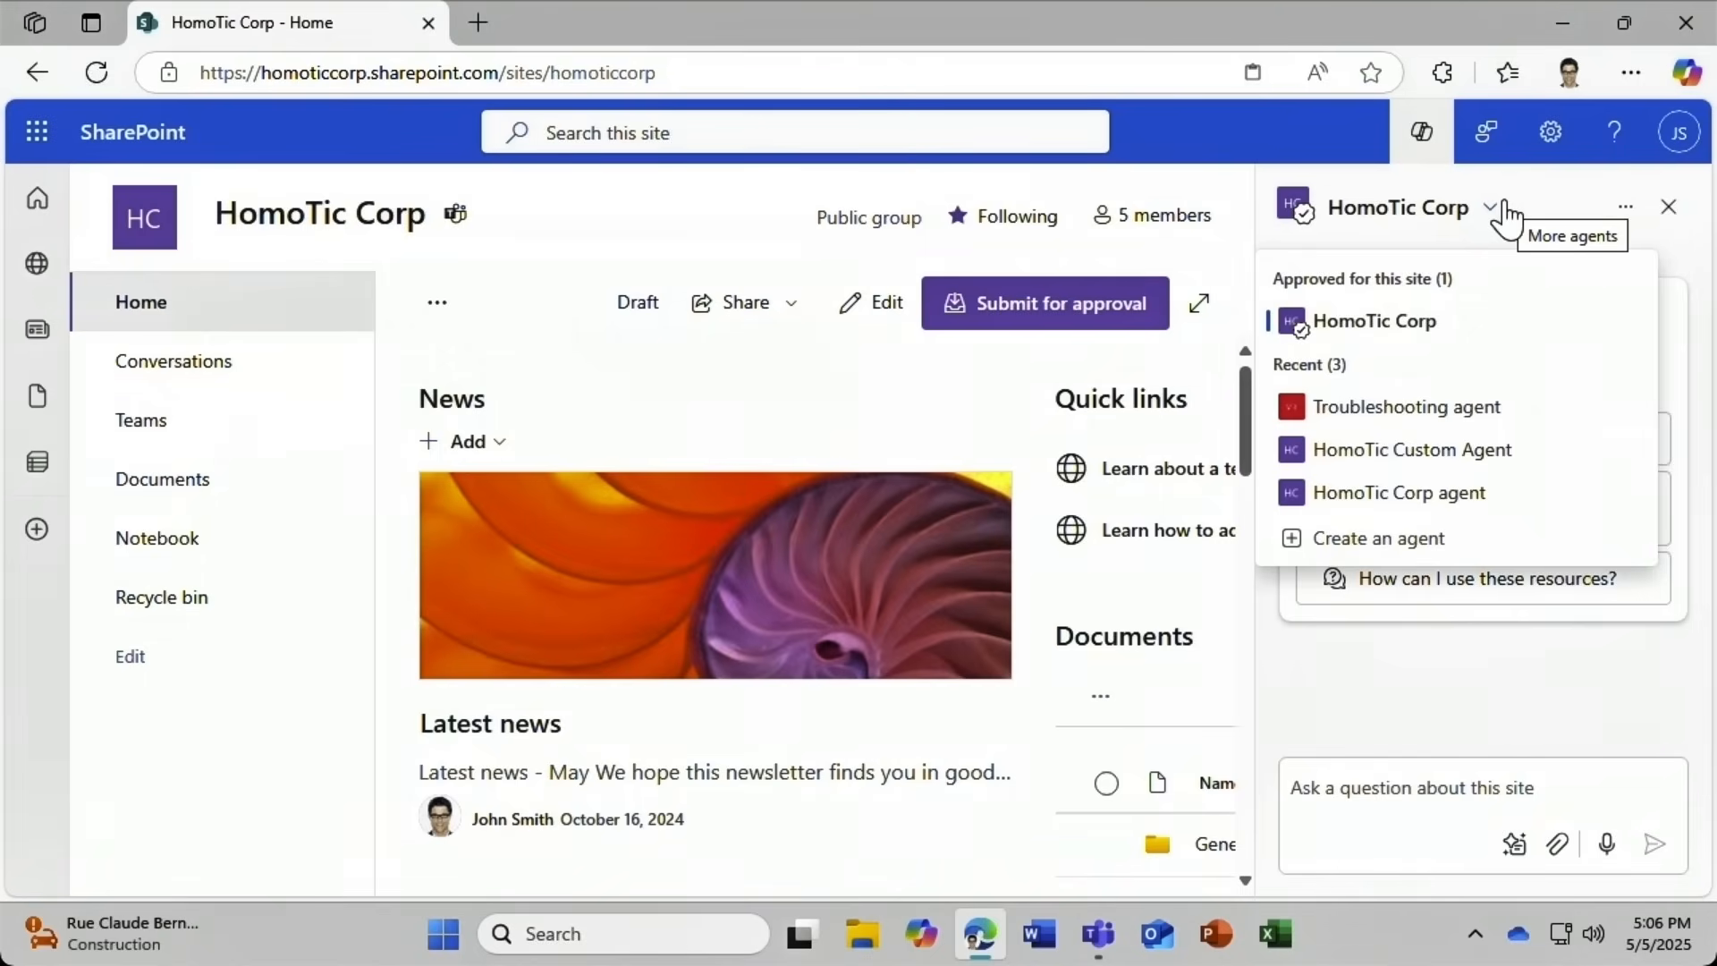
left_click(1480, 421)
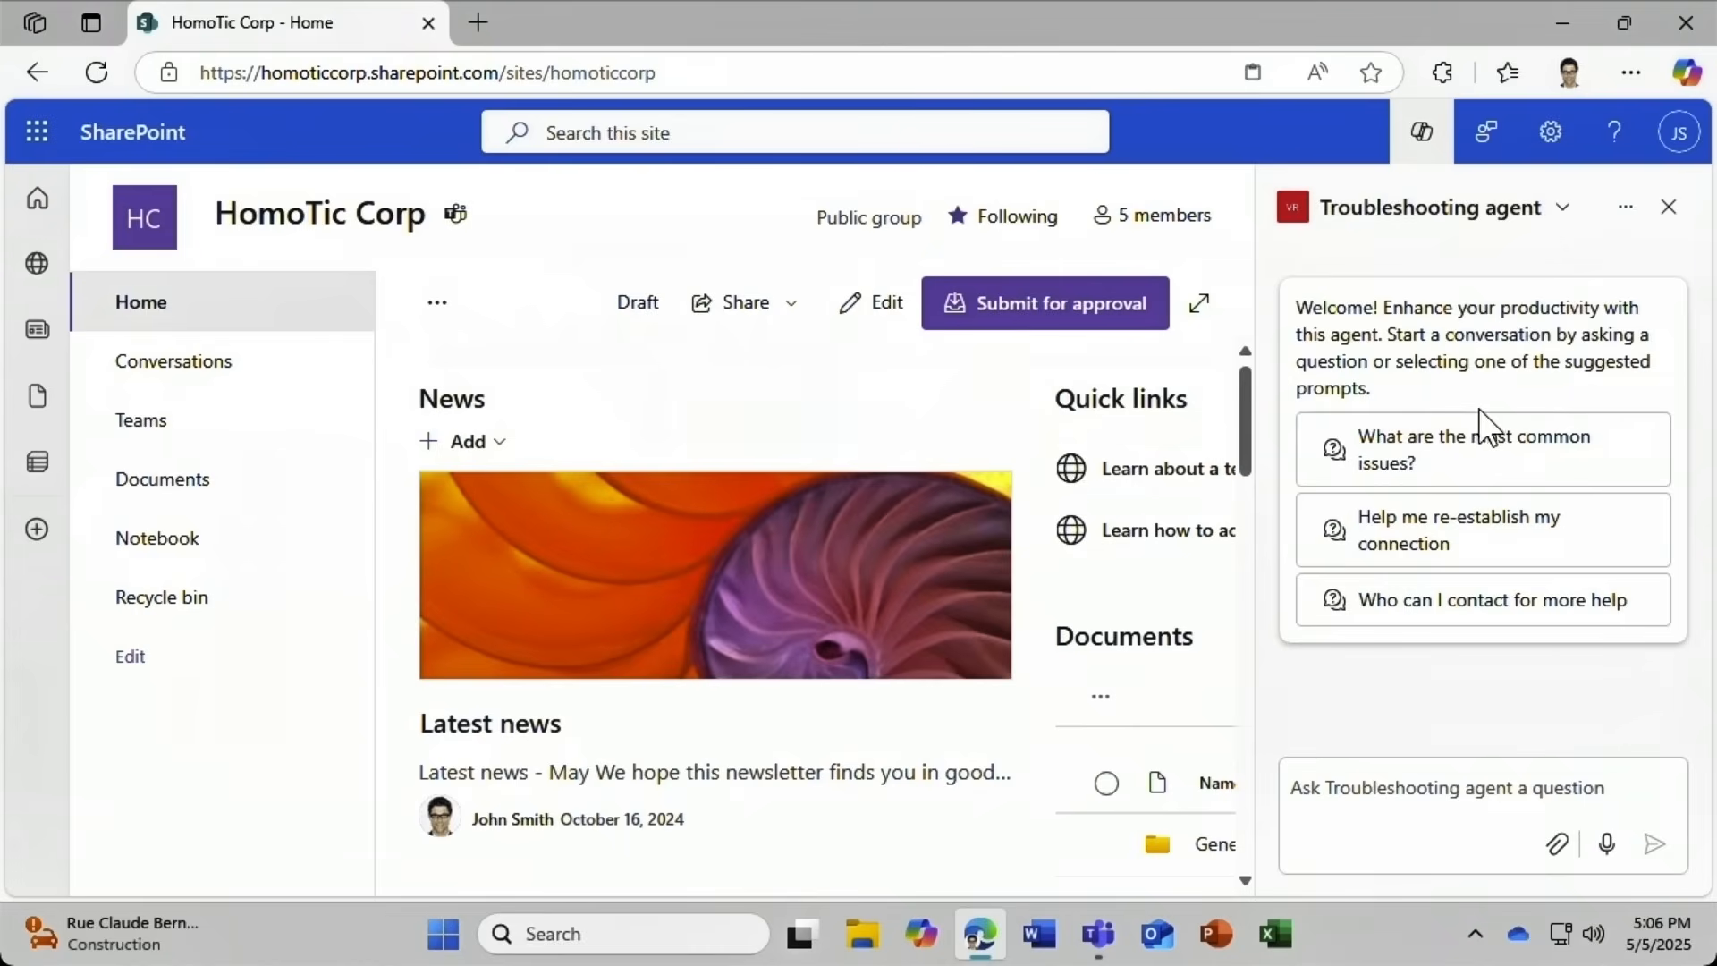
left_click(1626, 211)
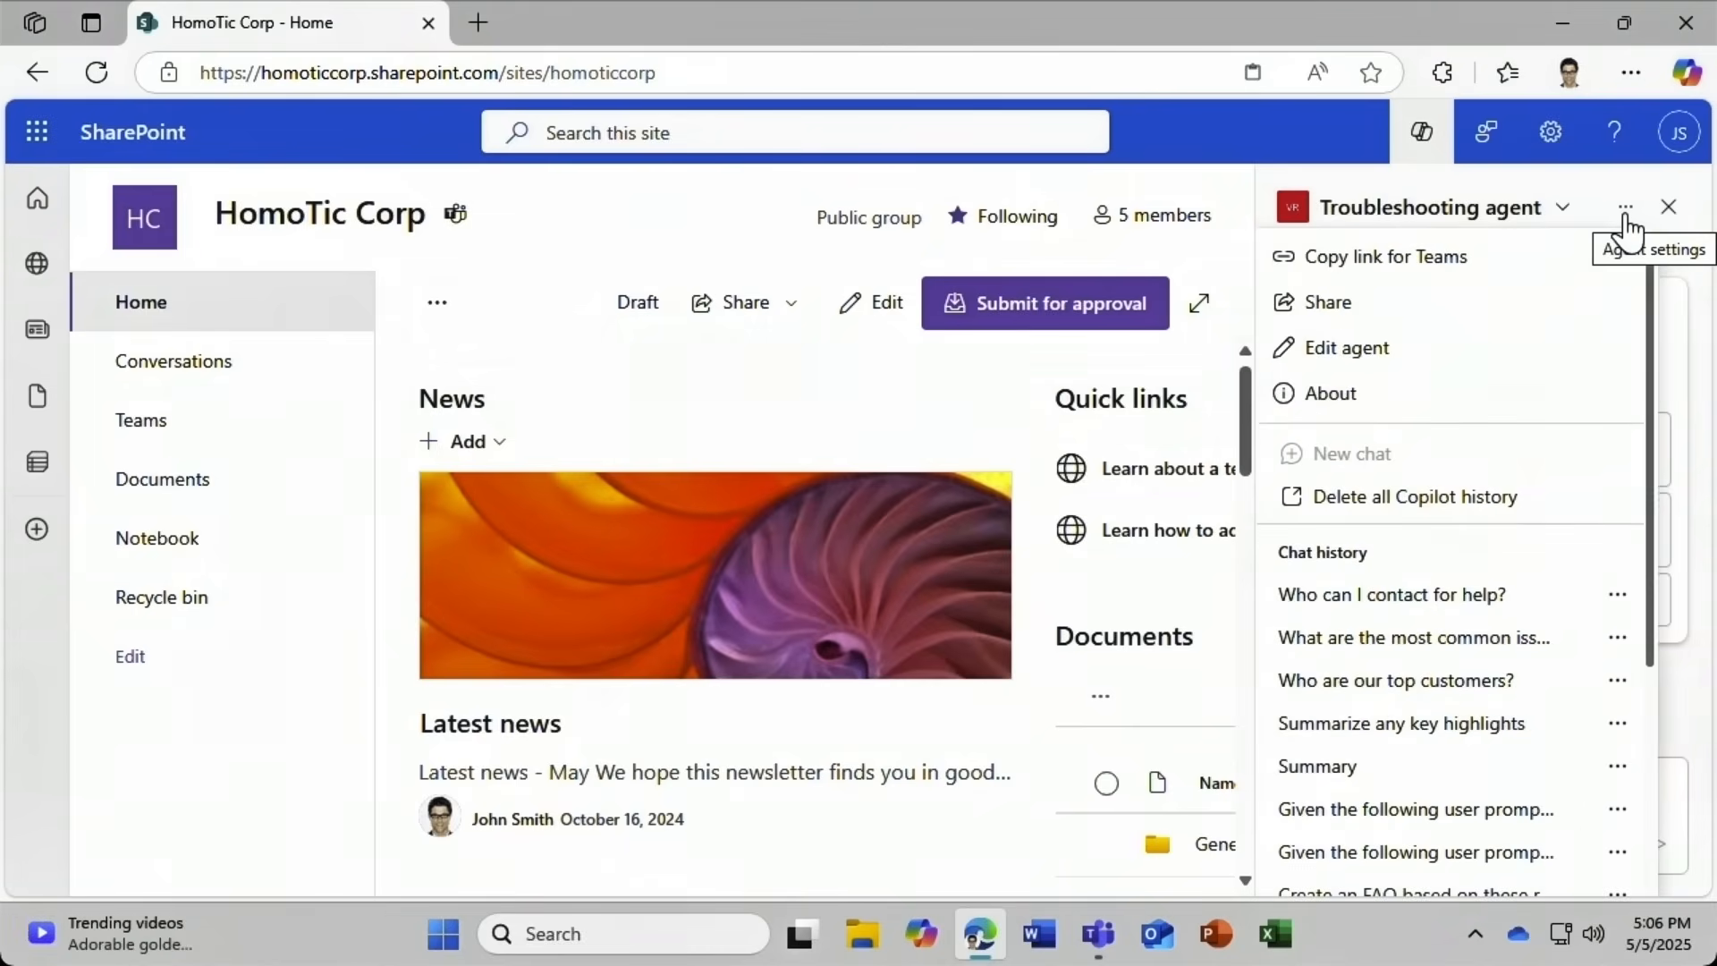
left_click(1425, 305)
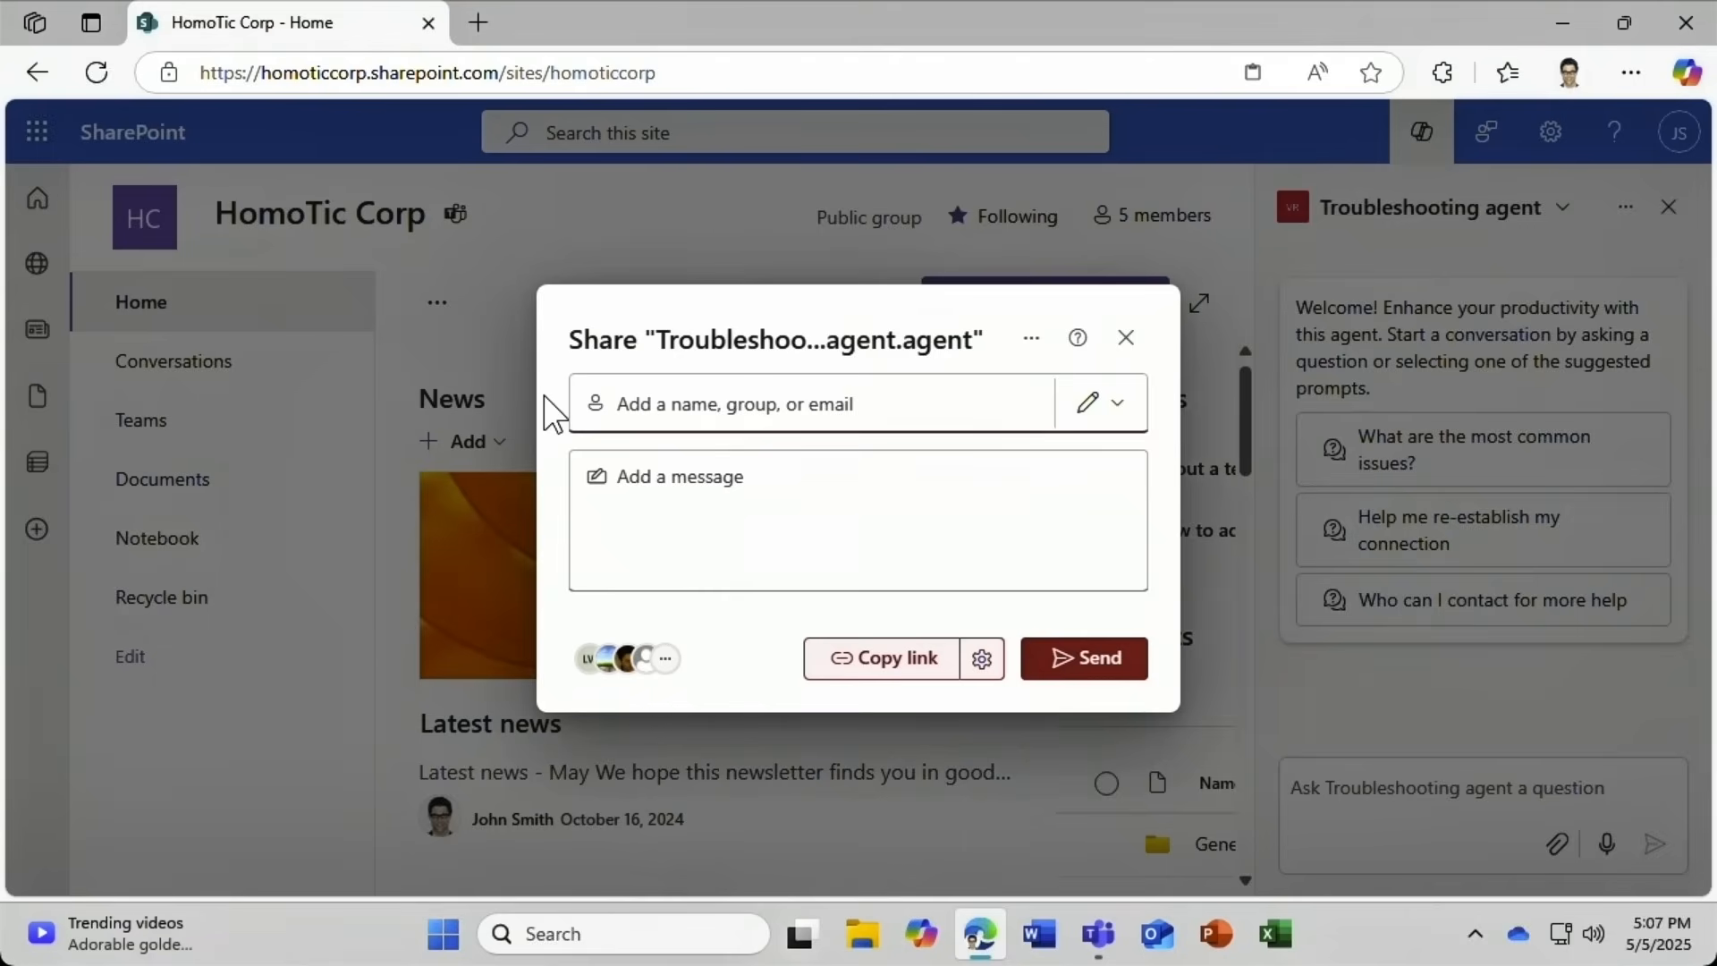
Share the Troubleshooting agent with a colleague with Can edit permission and dismiss the confirmation.
type("marcus")
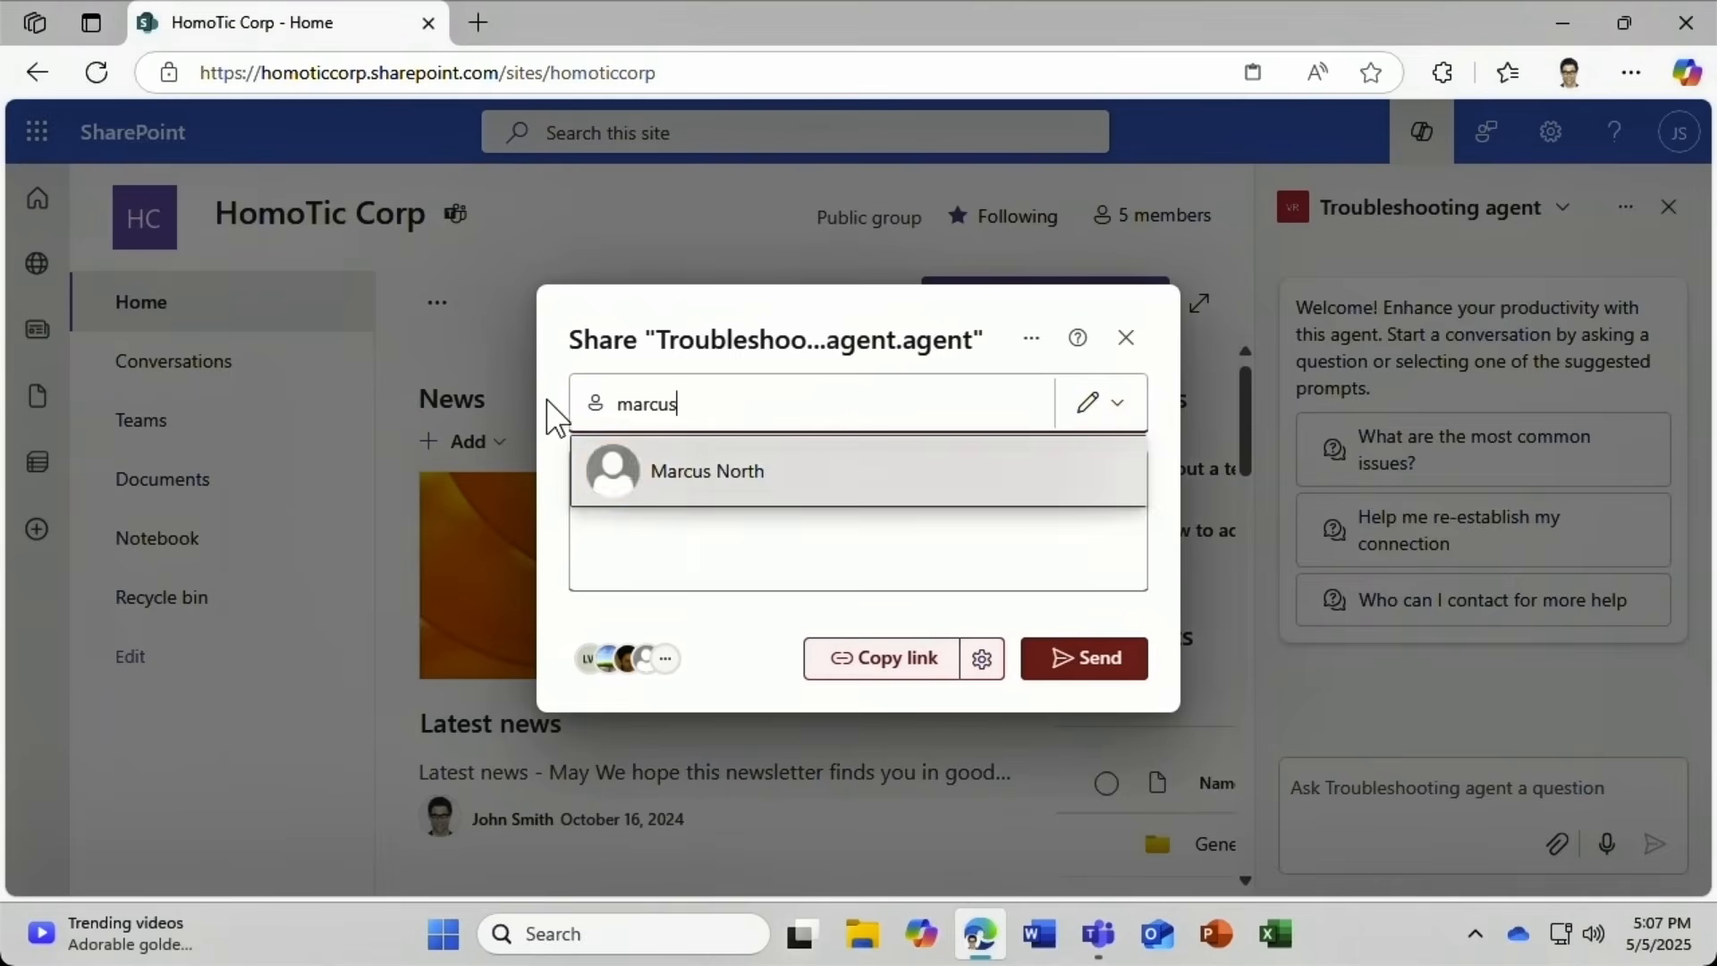
left_click(669, 471)
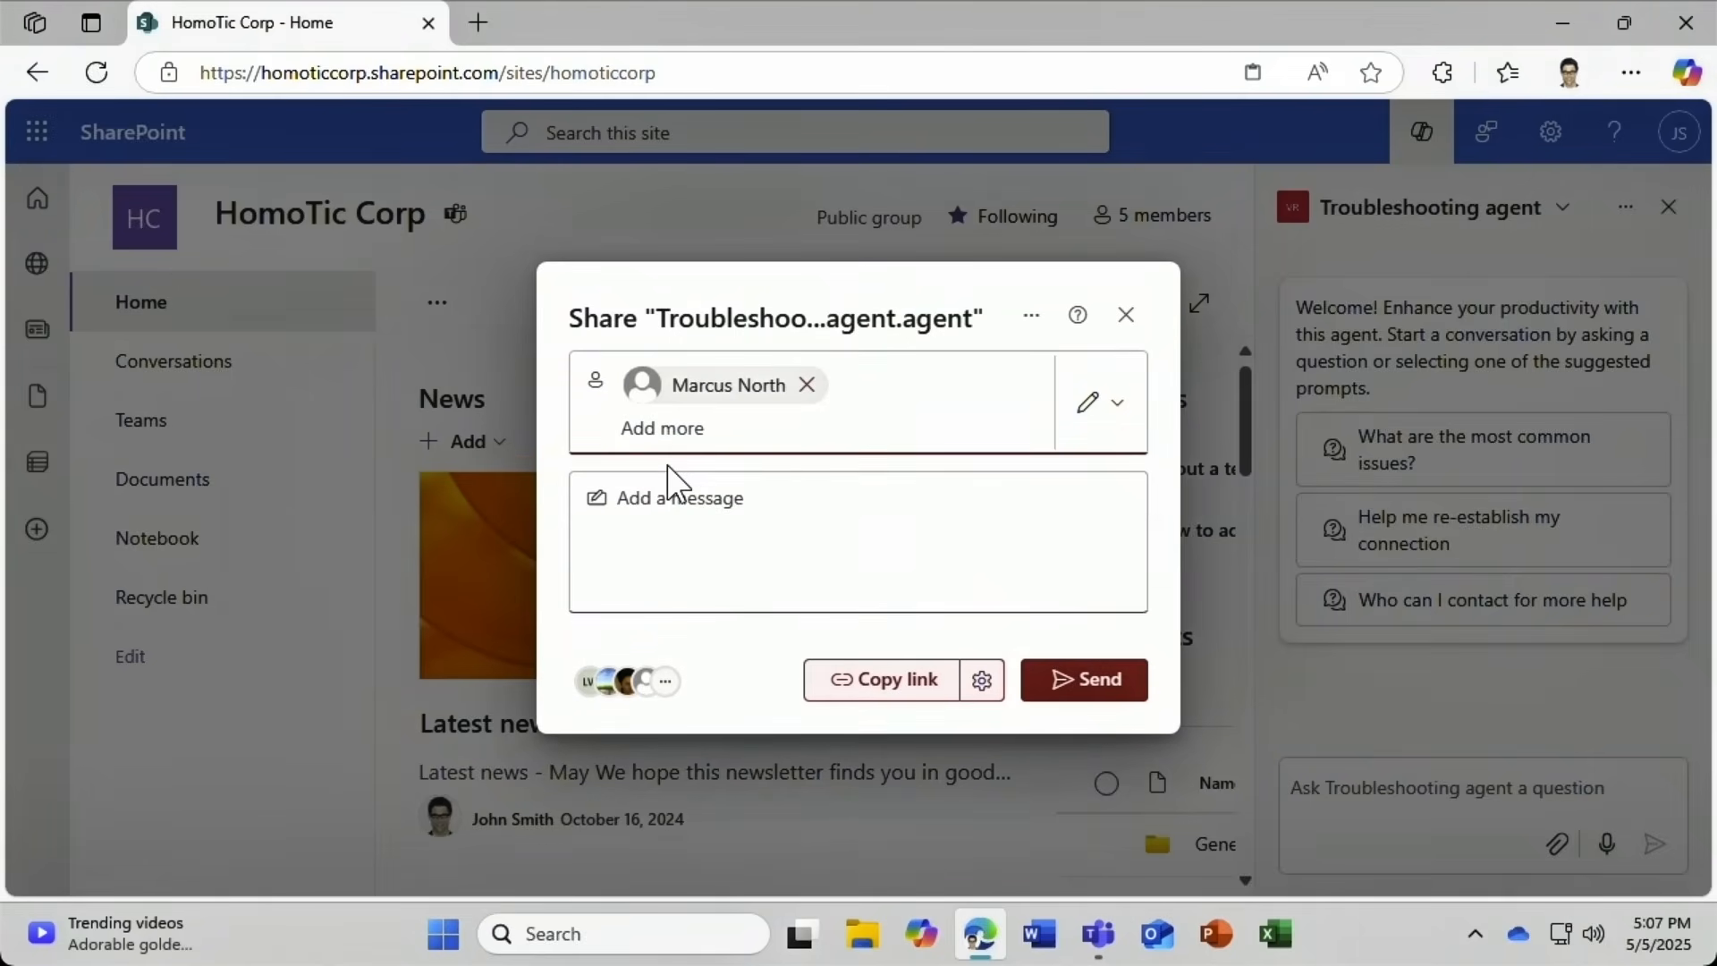
left_click(1105, 438)
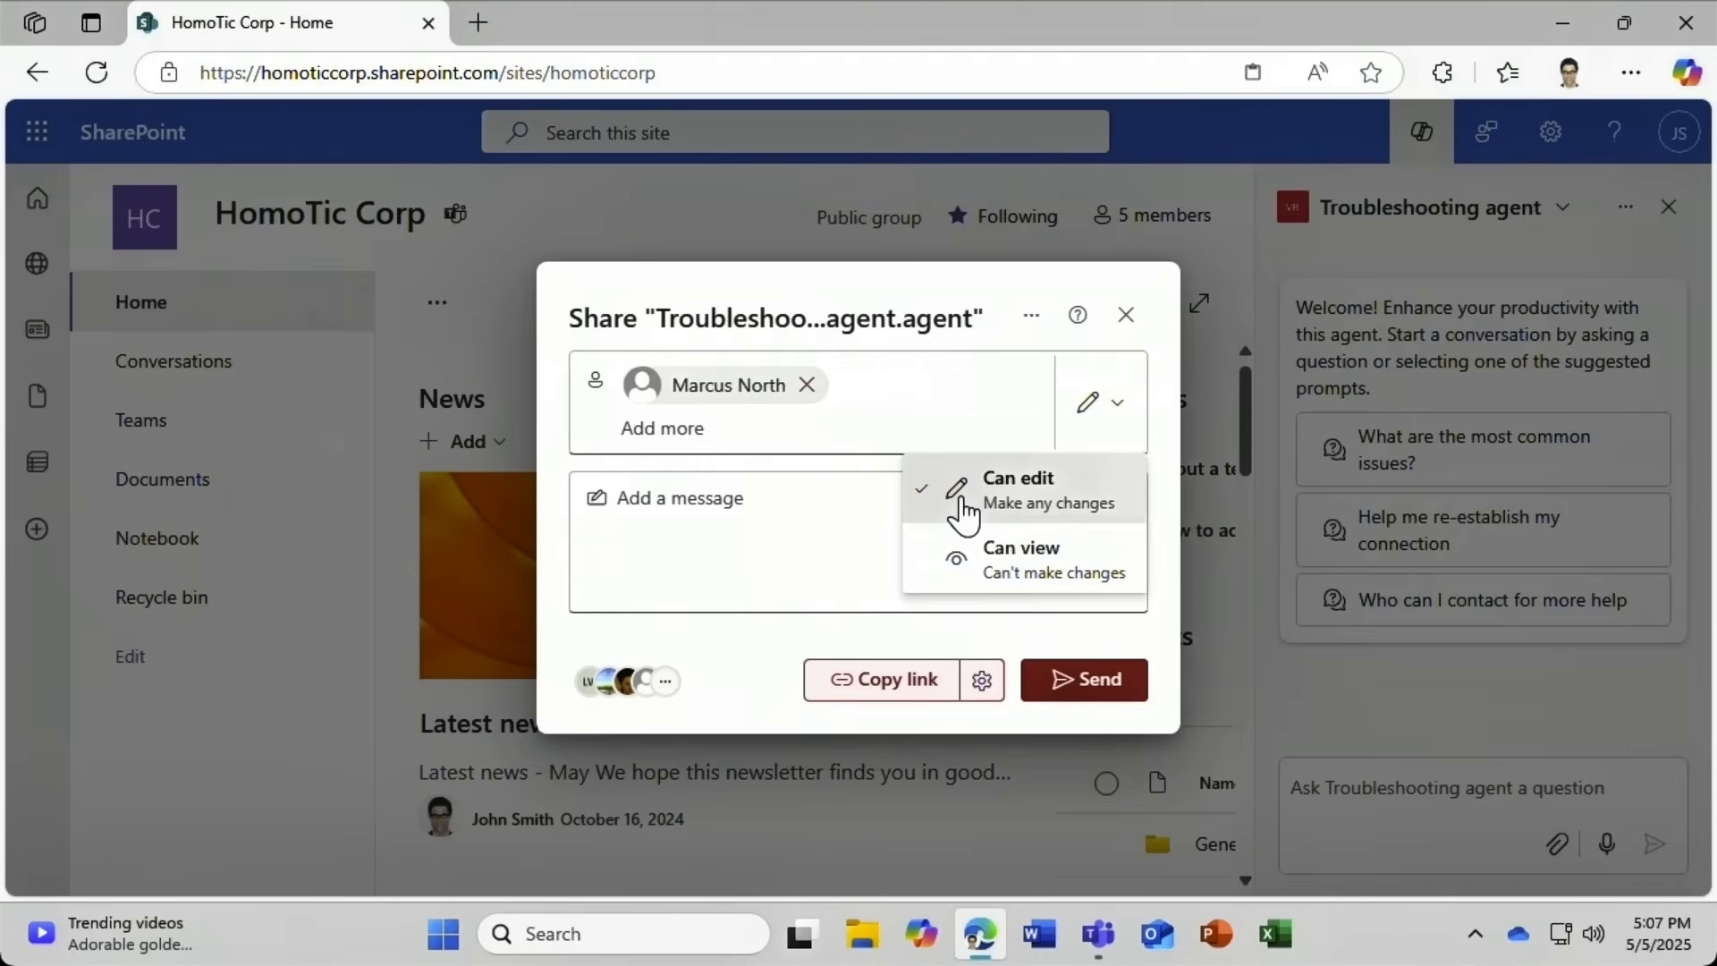
left_click(962, 511)
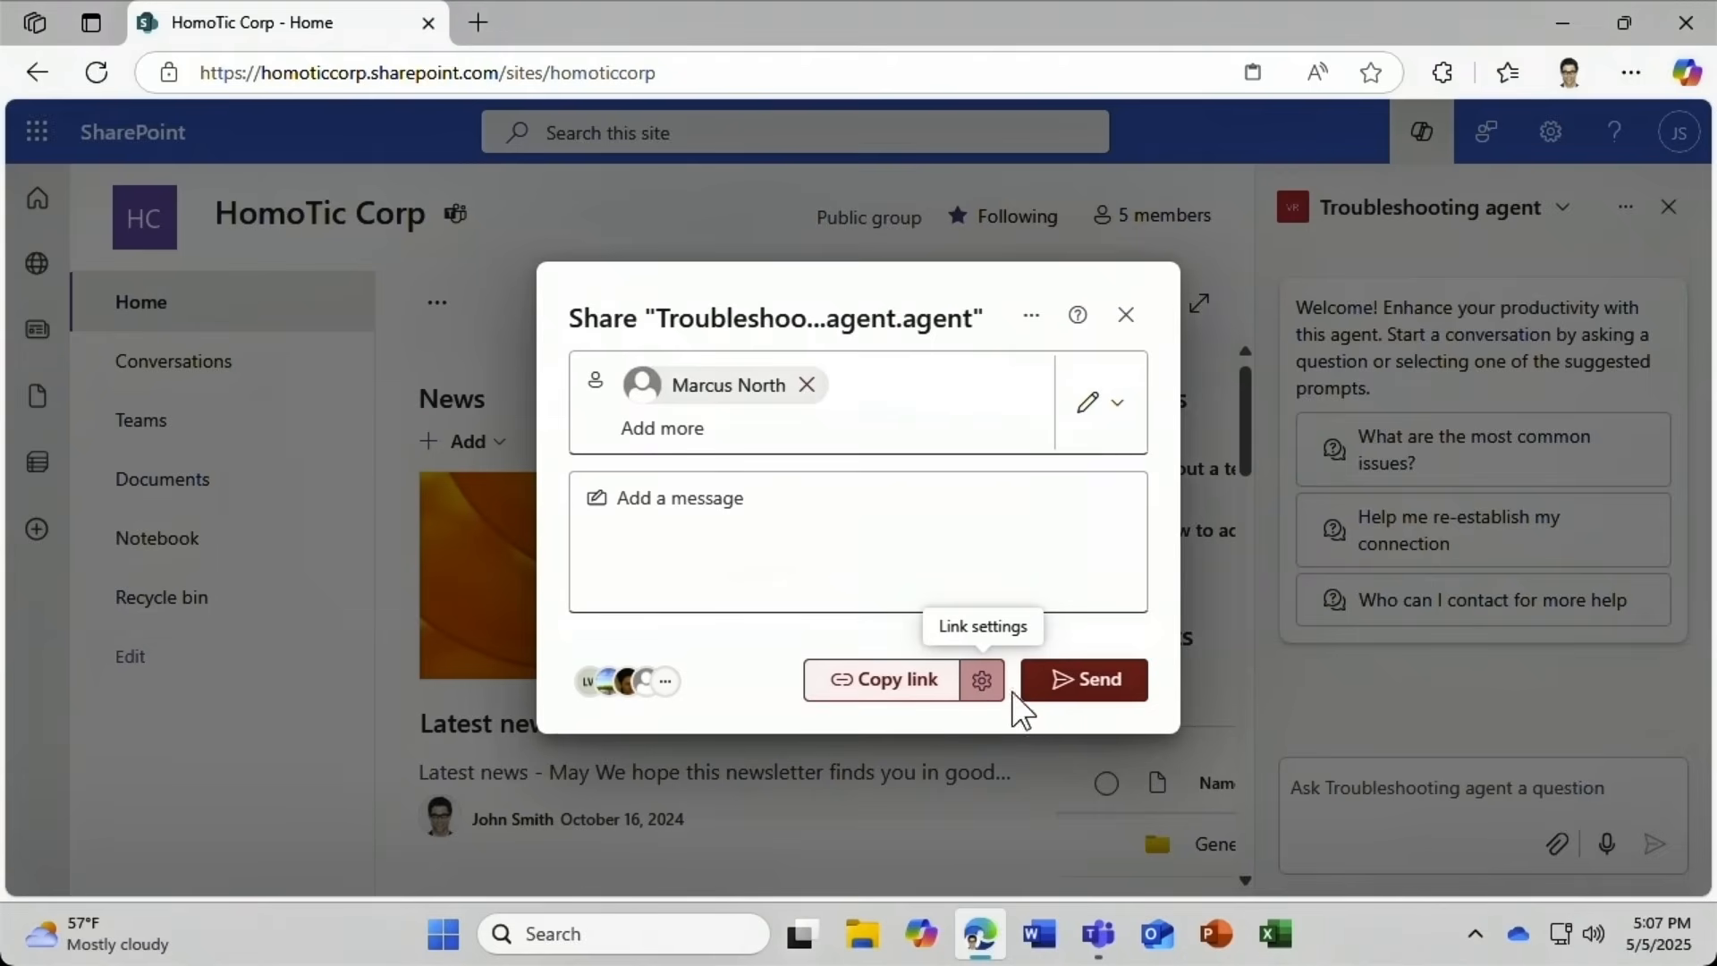
left_click(1077, 688)
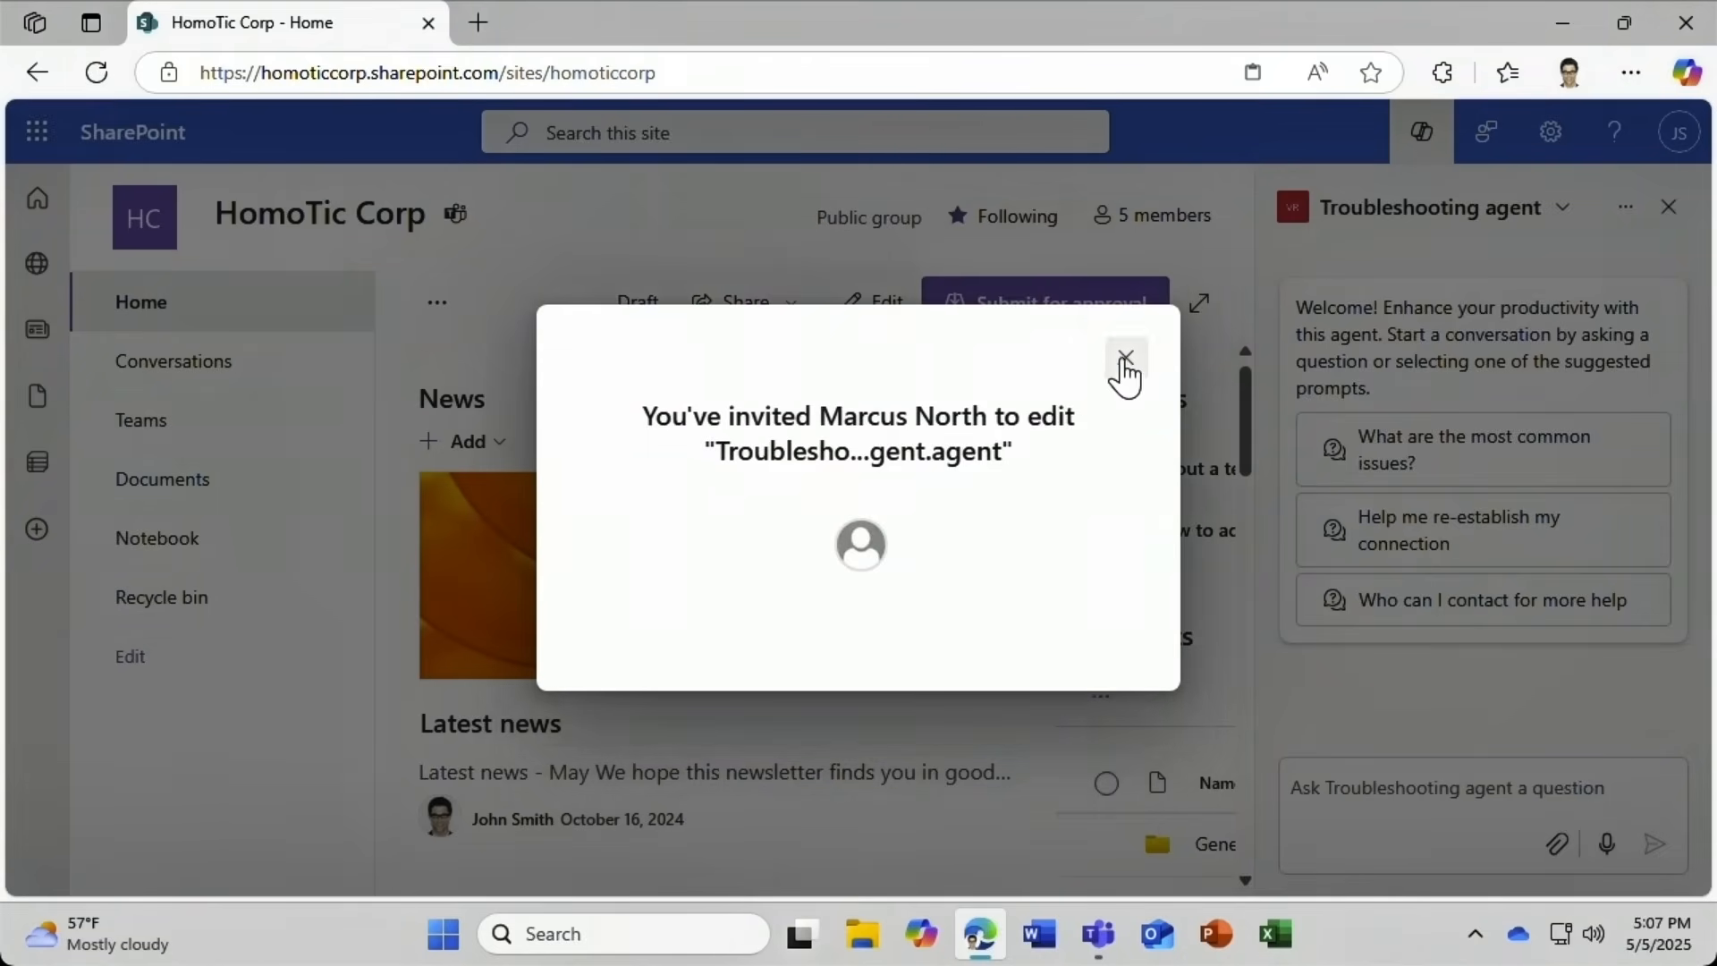
left_click(1125, 359)
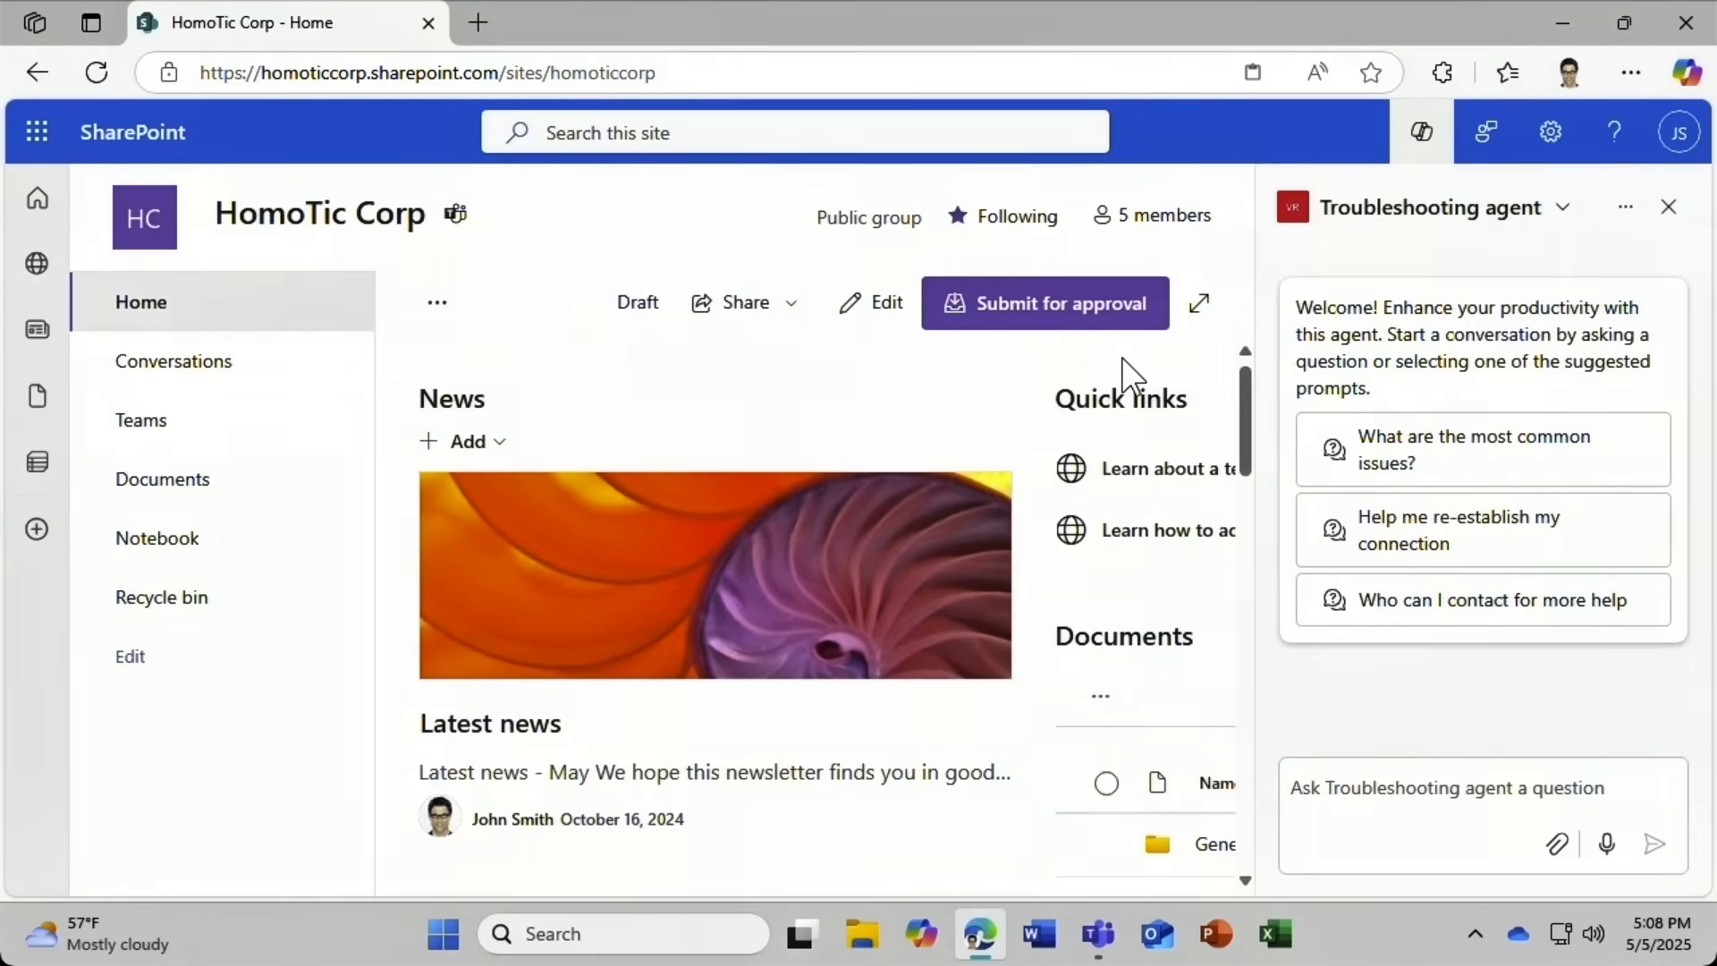
Copy the Troubleshooting agent link with People in HomoTic Corp Can edit access.
left_click(1627, 214)
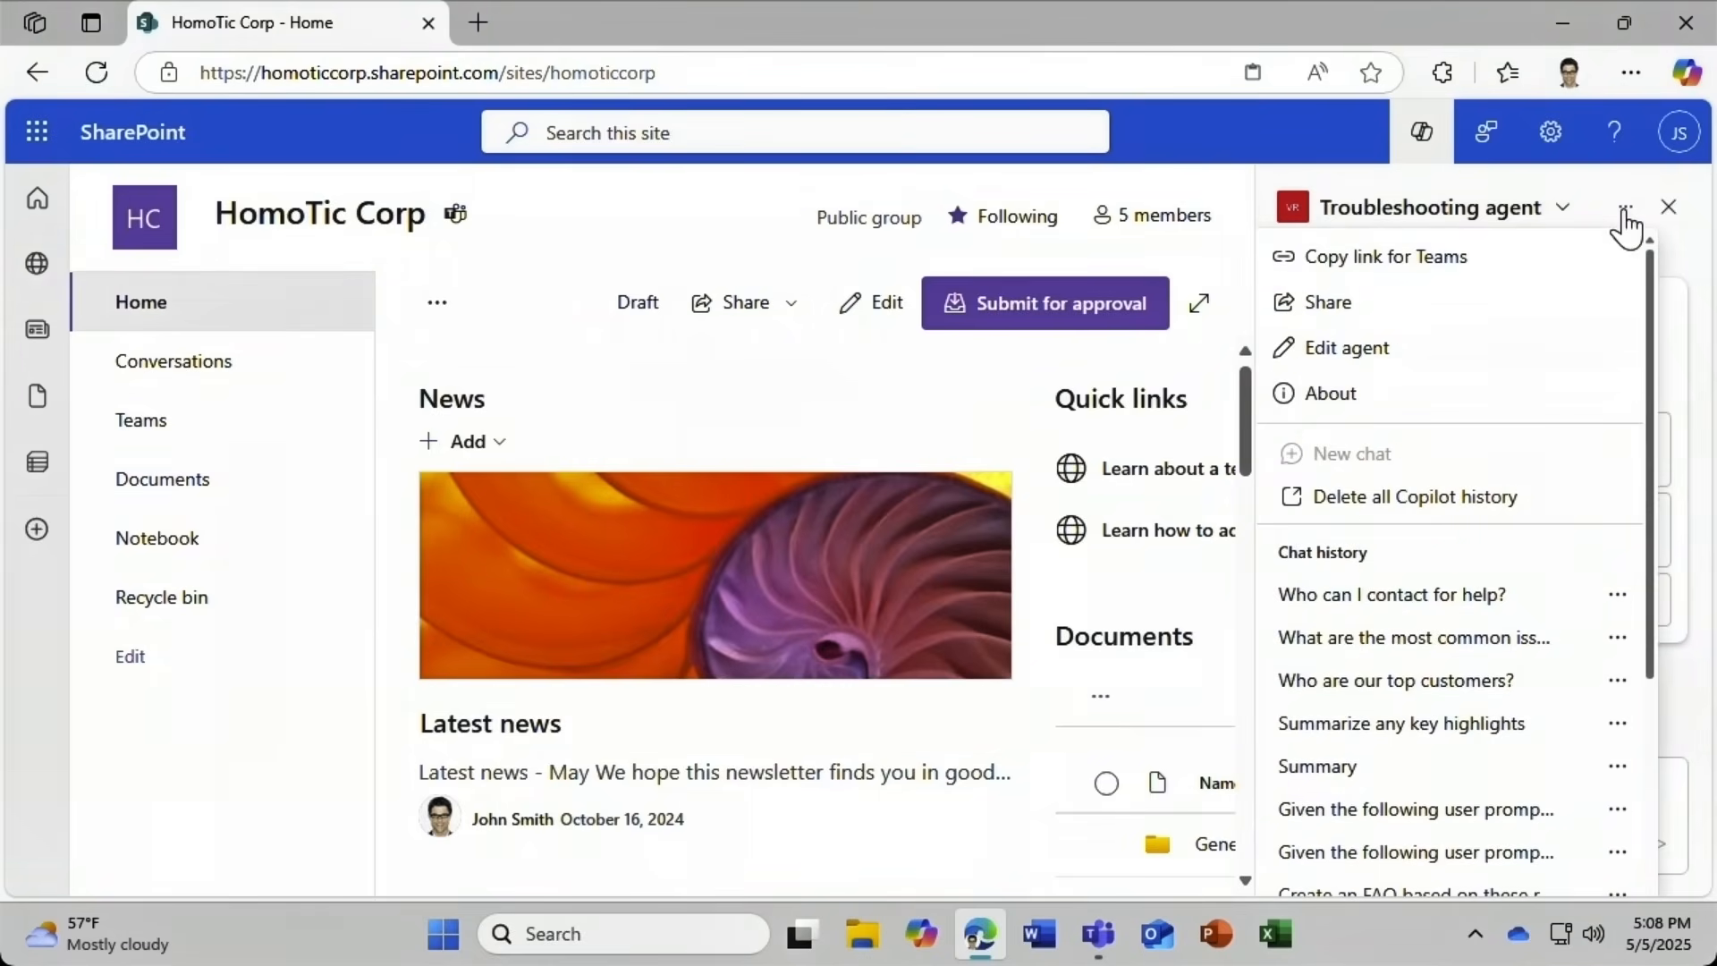
left_click(1536, 279)
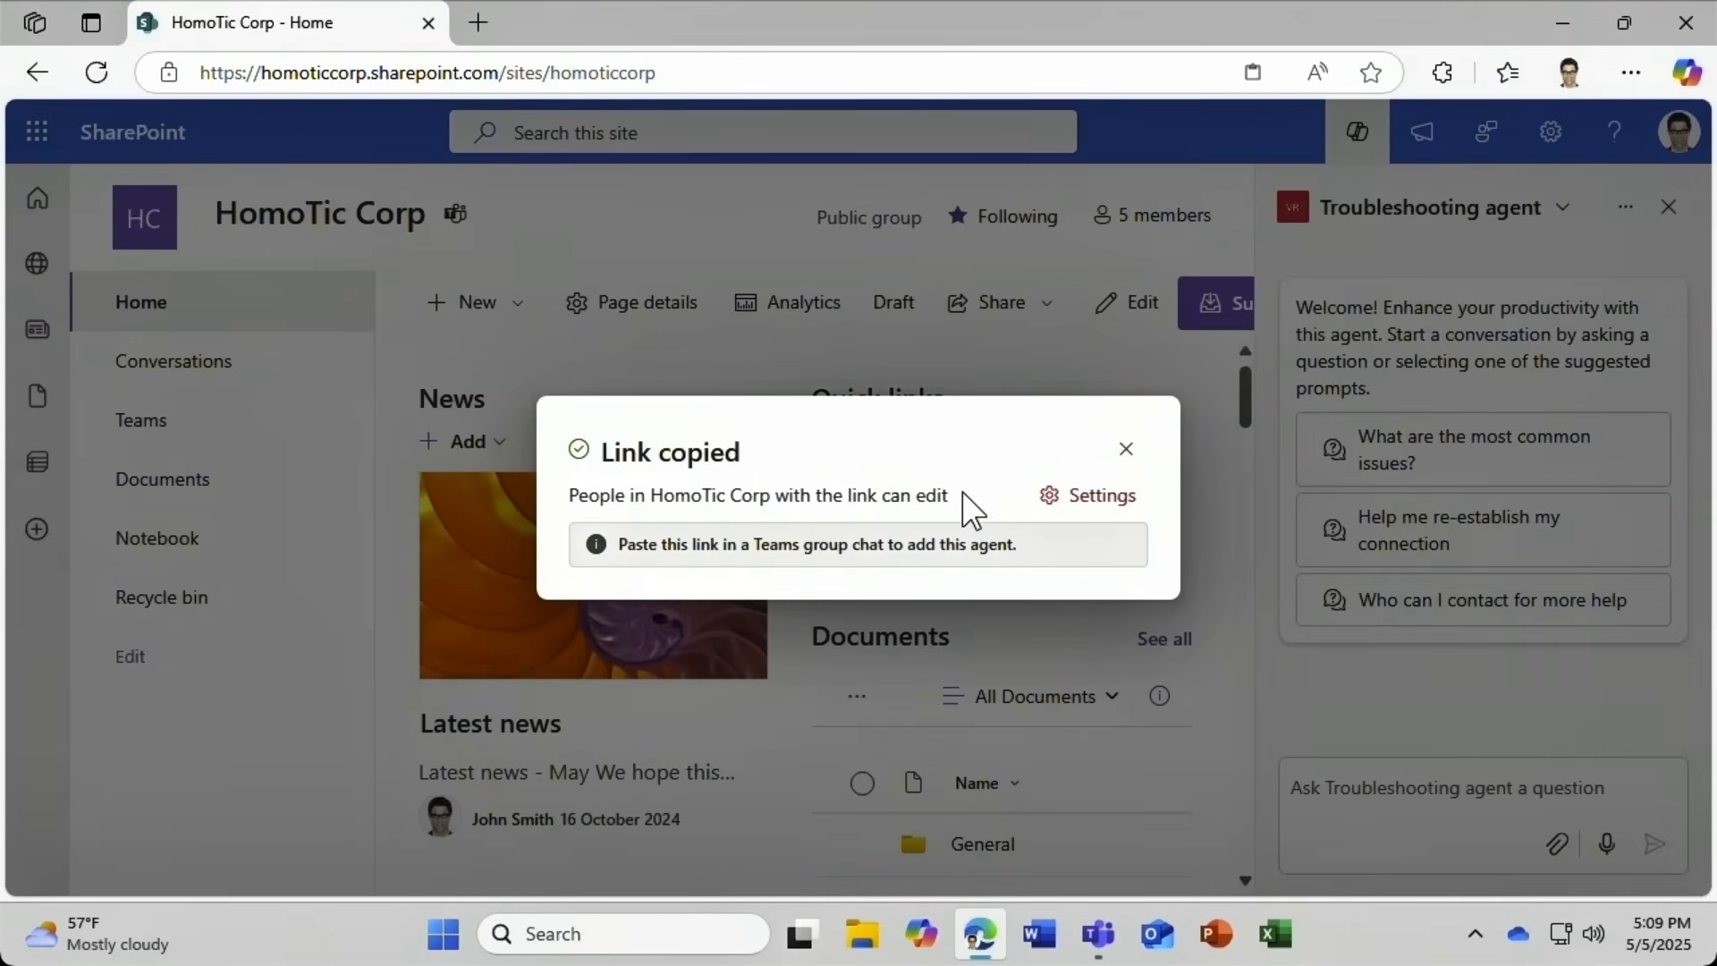
left_click(1048, 499)
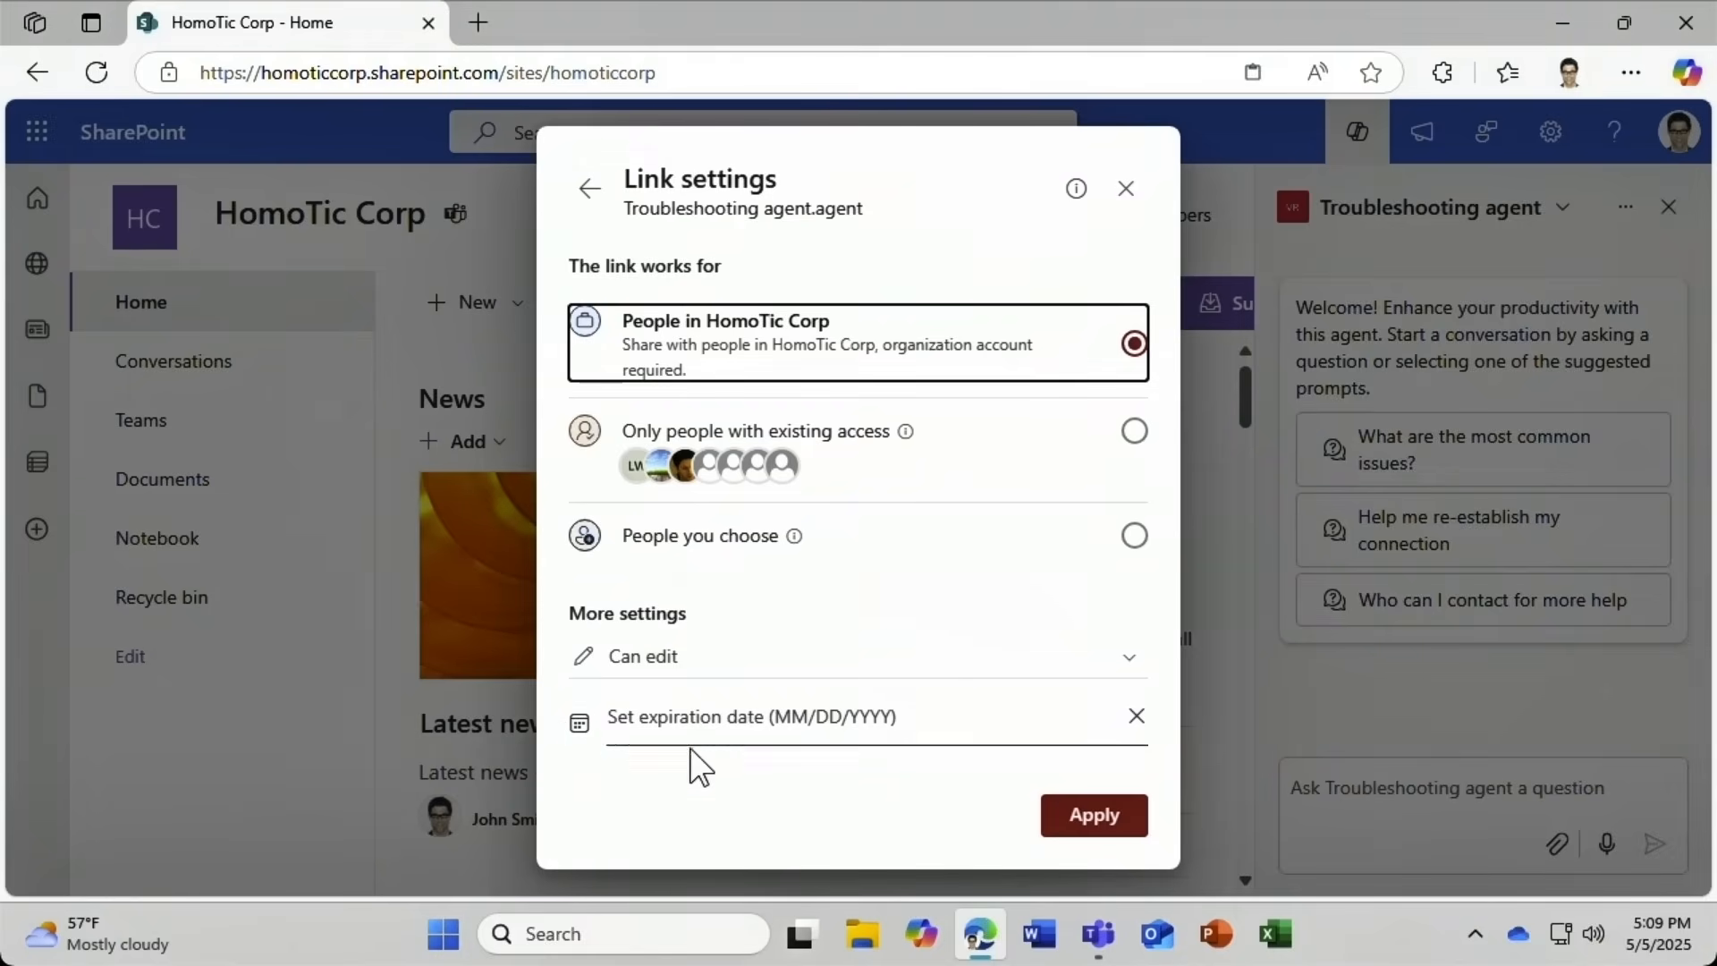
left_click(1083, 817)
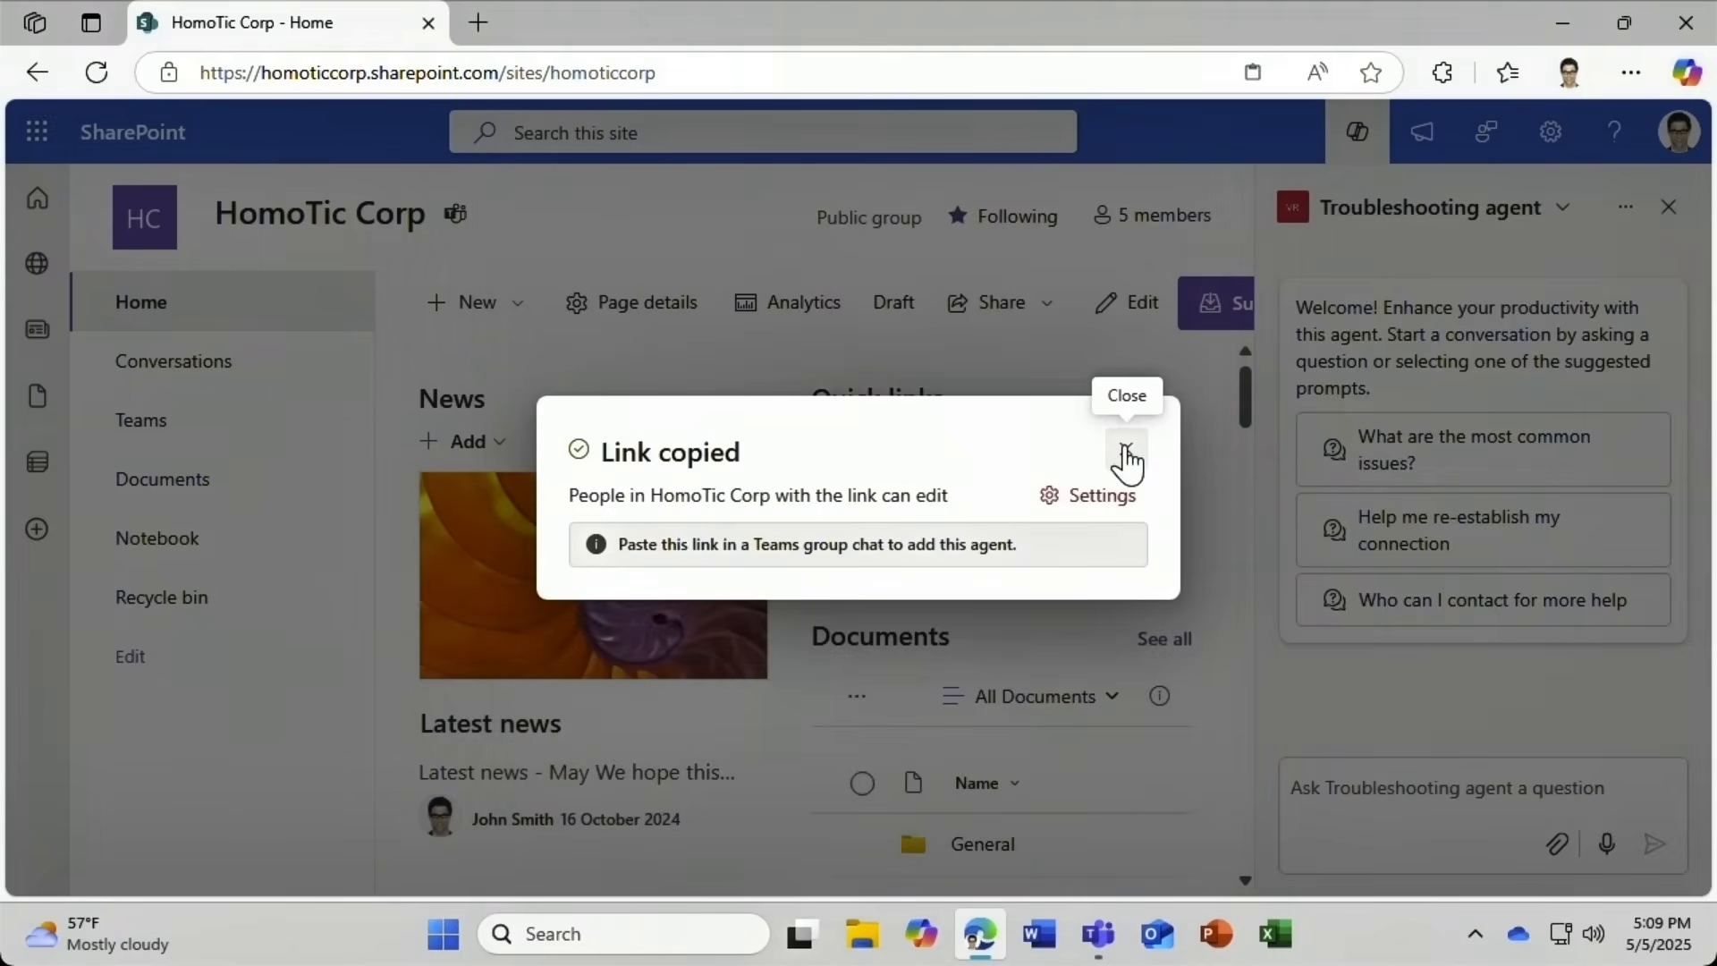
left_click(1127, 458)
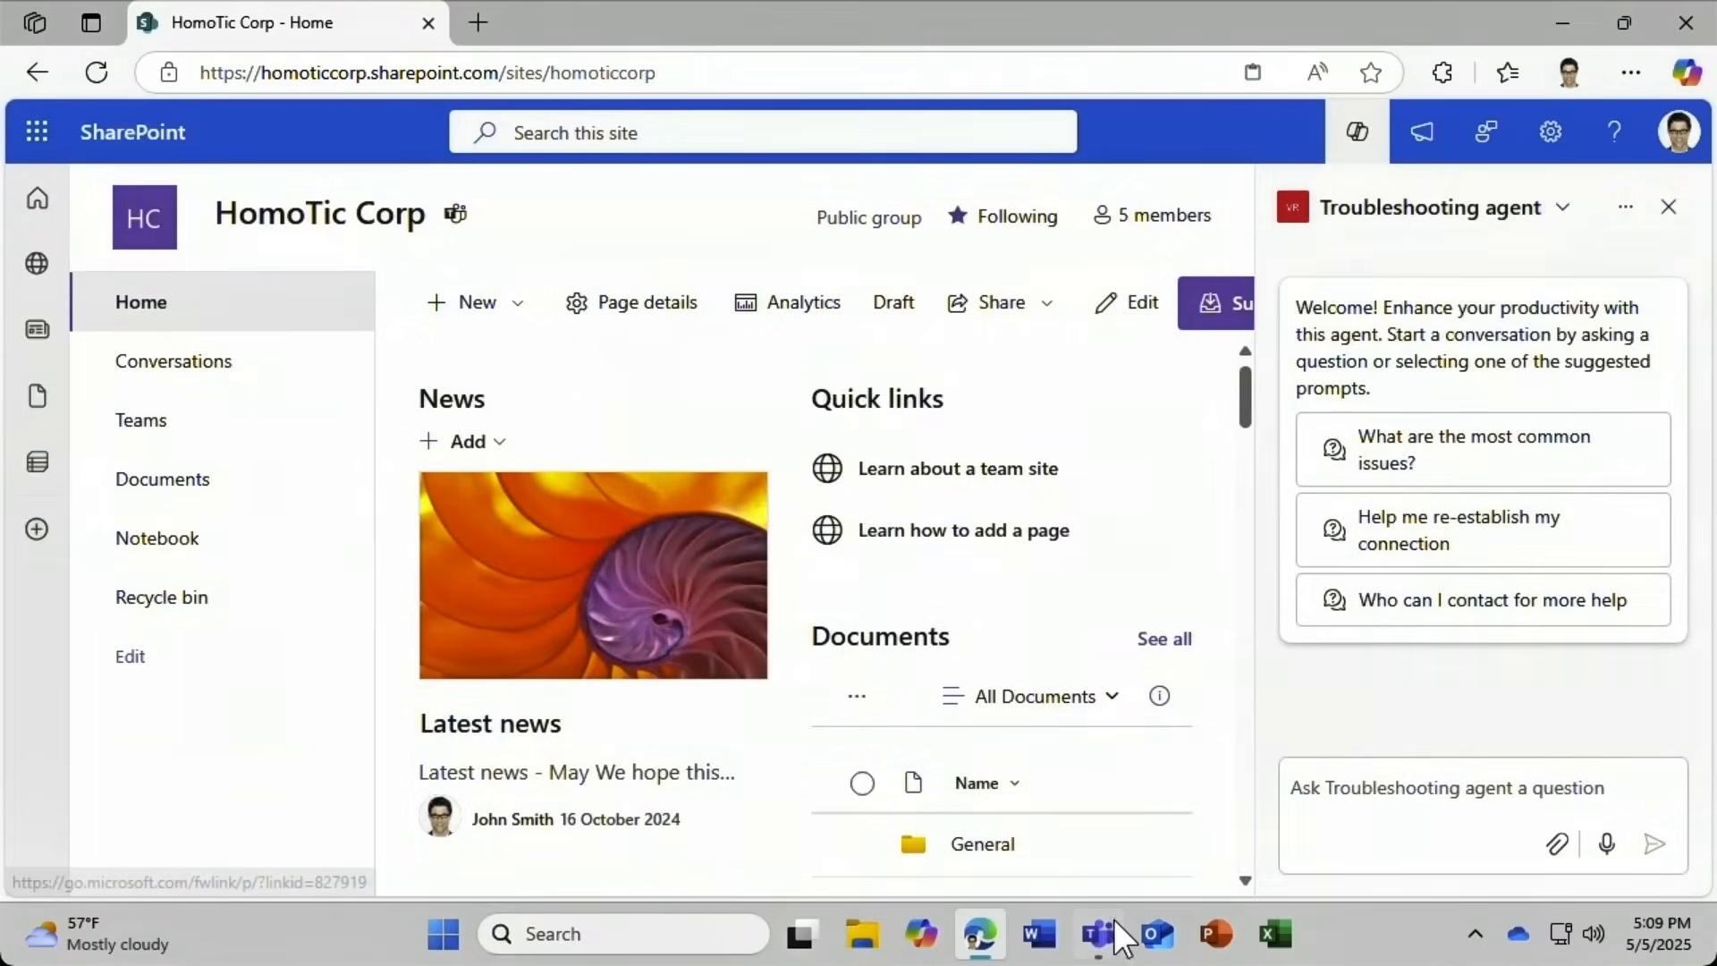
Paste the Troubleshooting agent link into the Teams group chat and send it.
mouse_move(1112, 937)
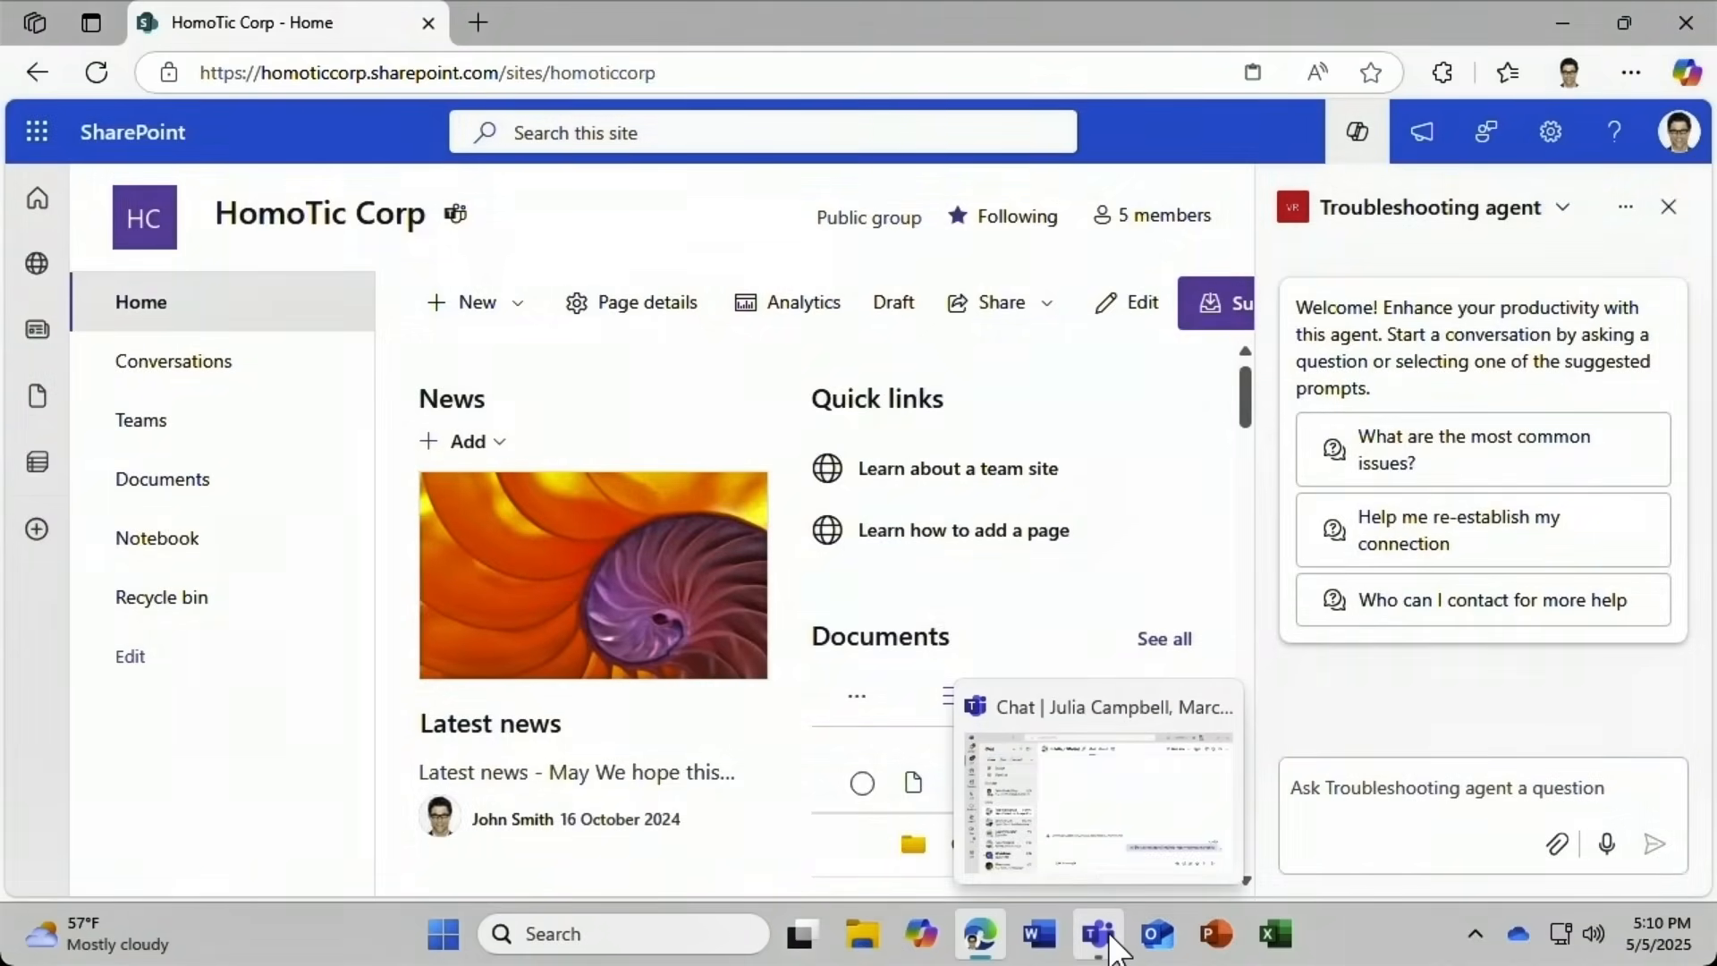
left_click(1099, 934)
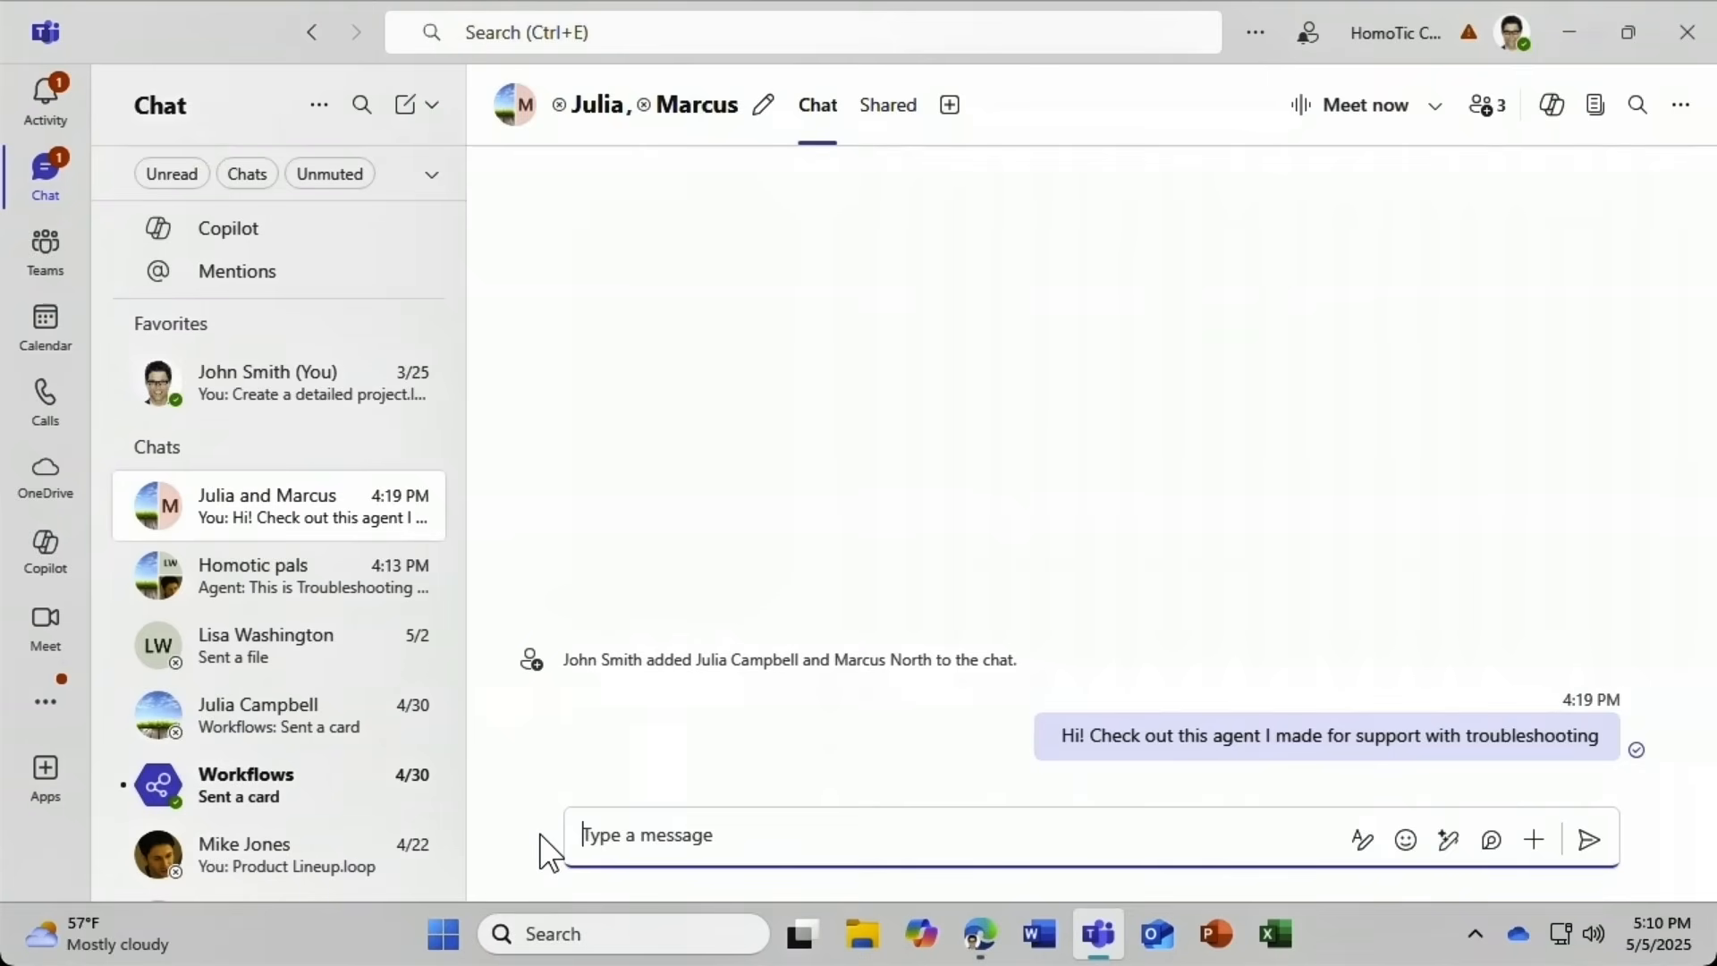
key("ctrl+v")
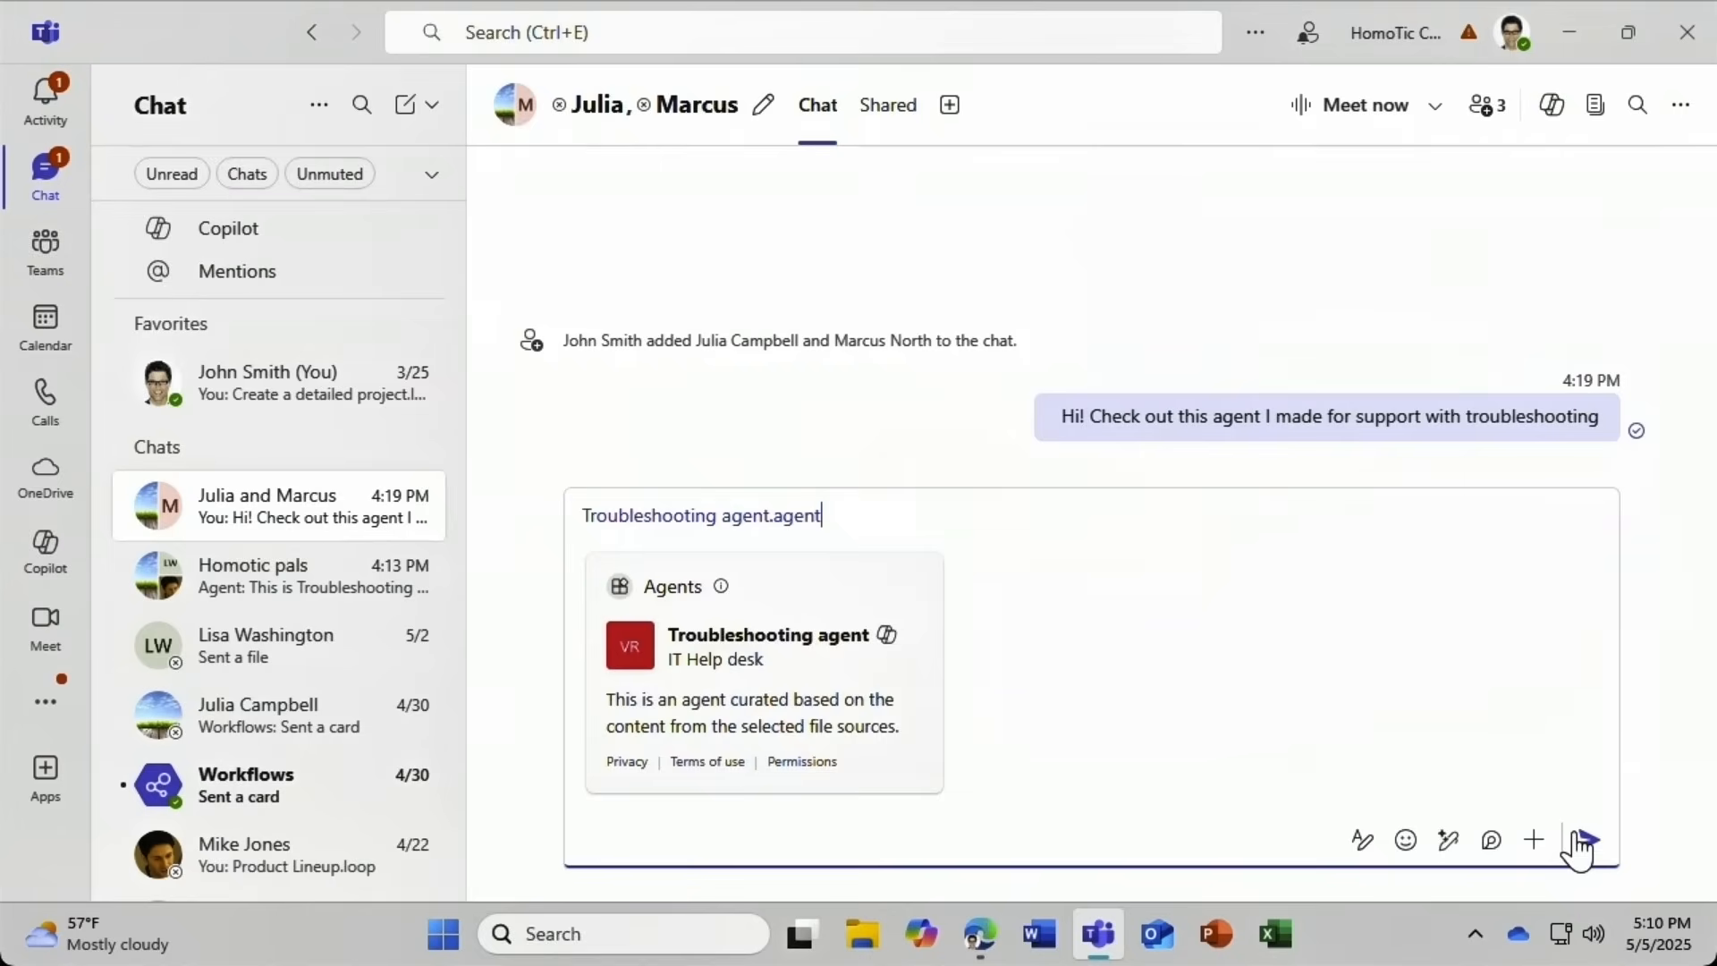
left_click(1580, 845)
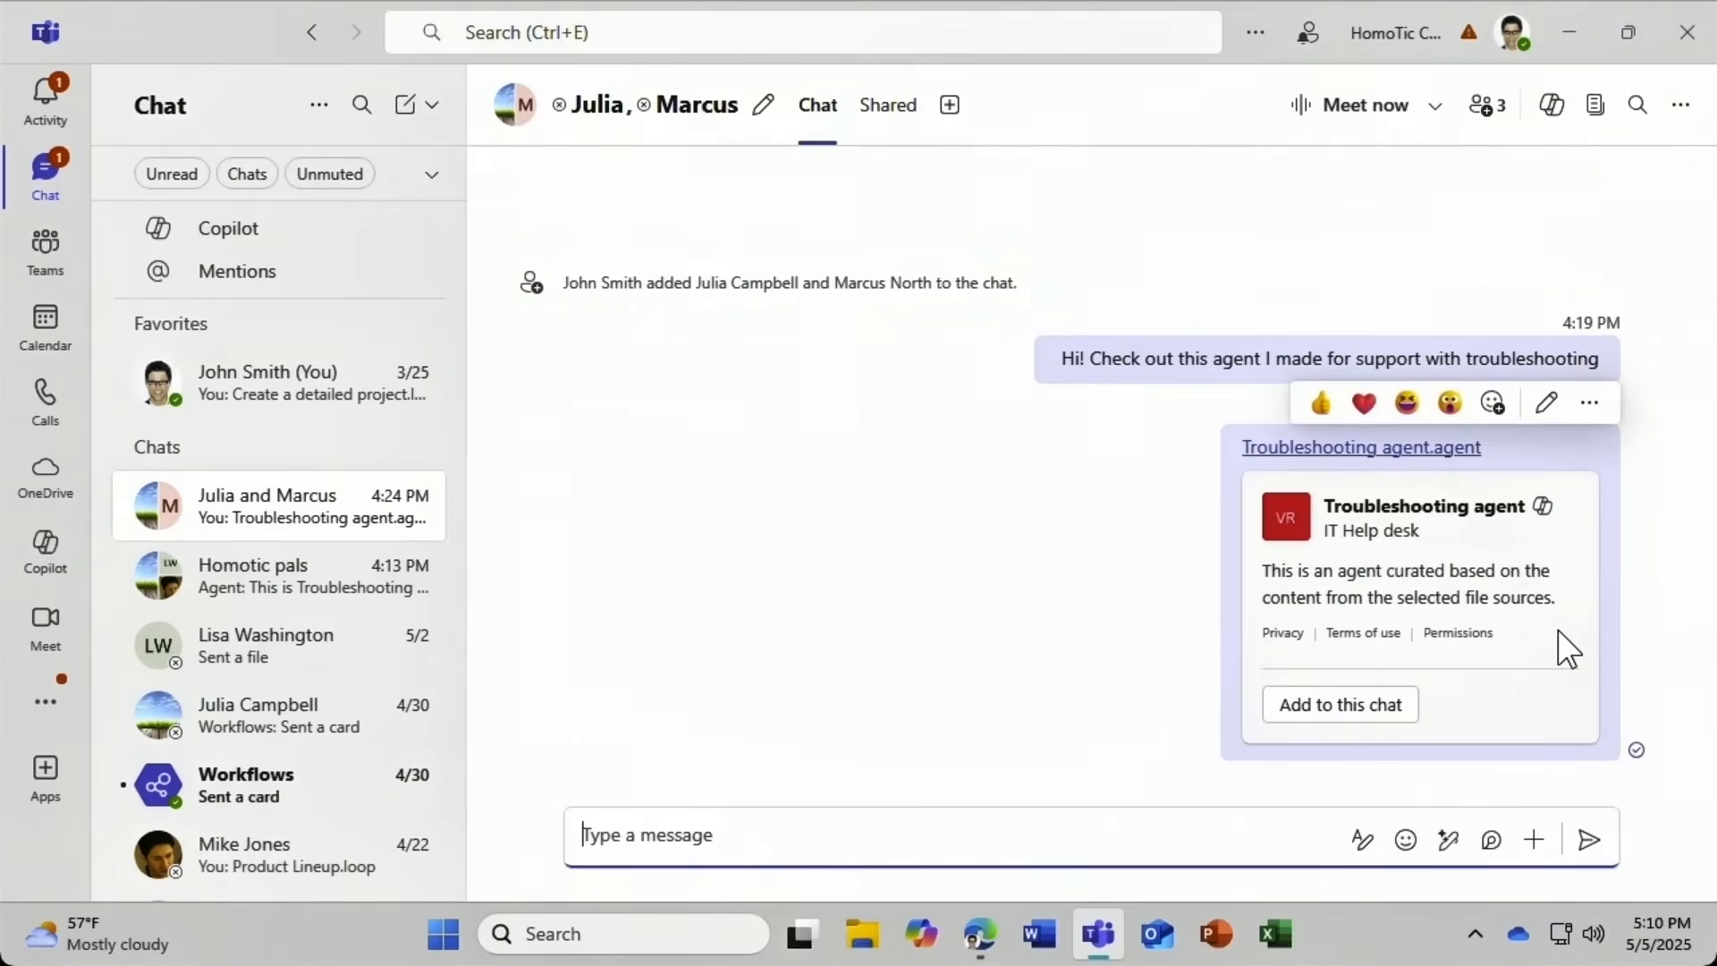
Add the Troubleshooting agent to the group chat and ask it 'What are the most common issues?'.
left_click(1368, 715)
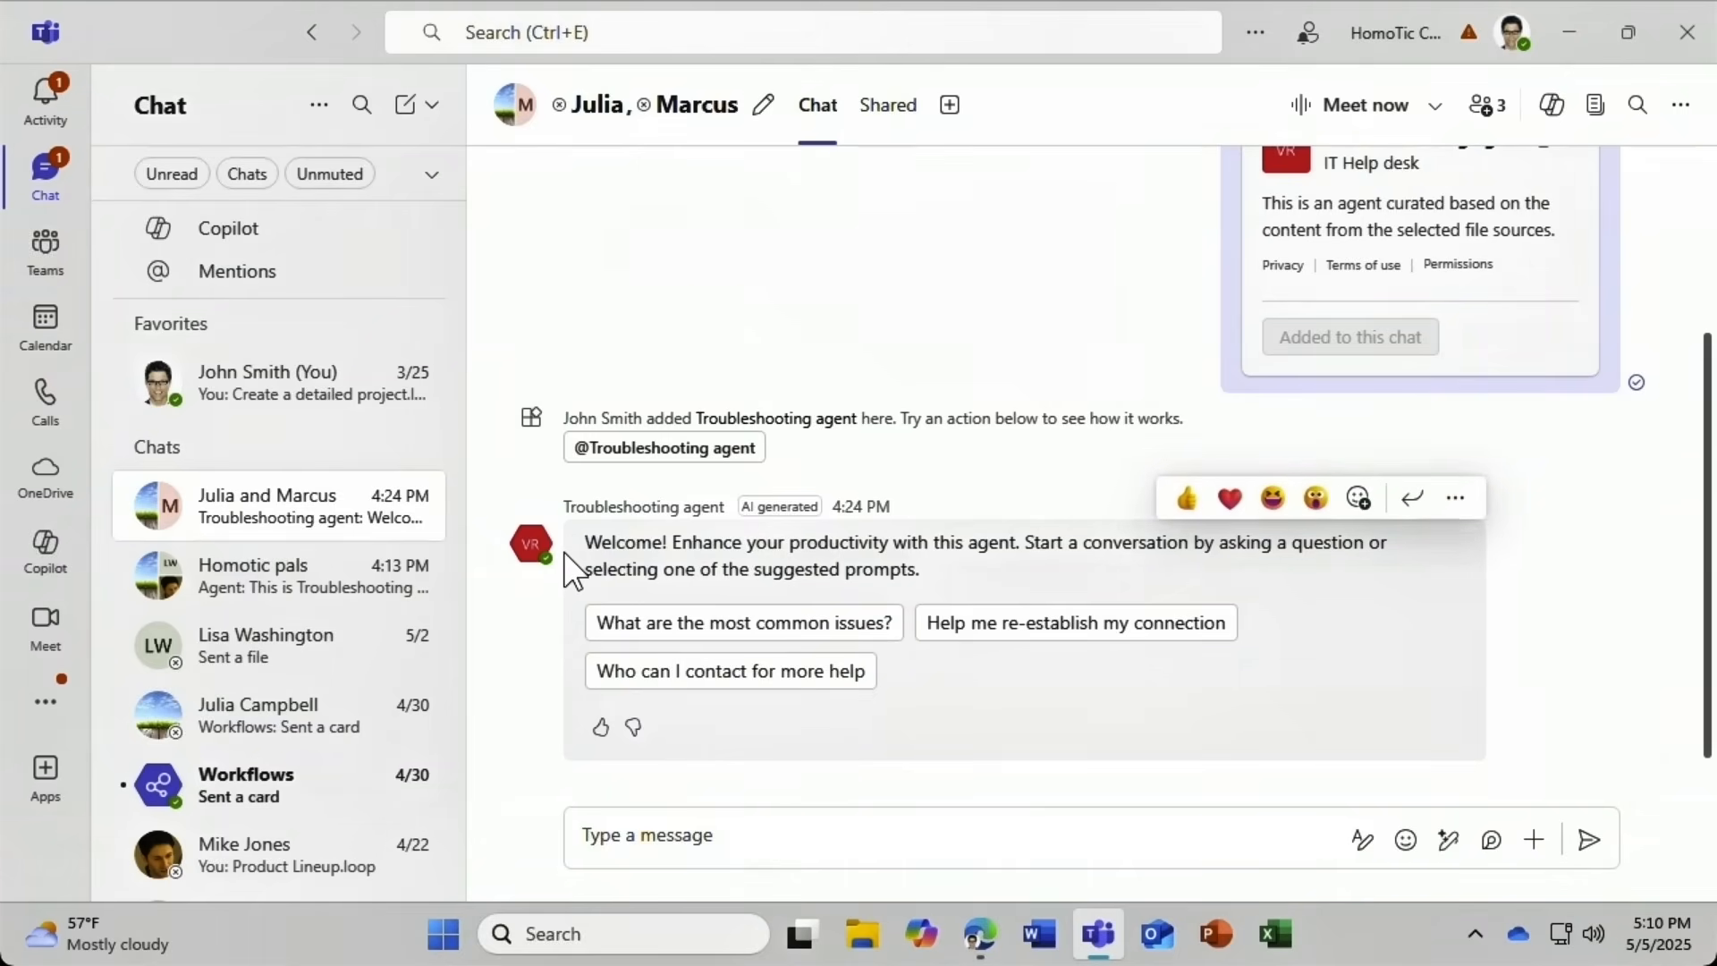
left_click(594, 636)
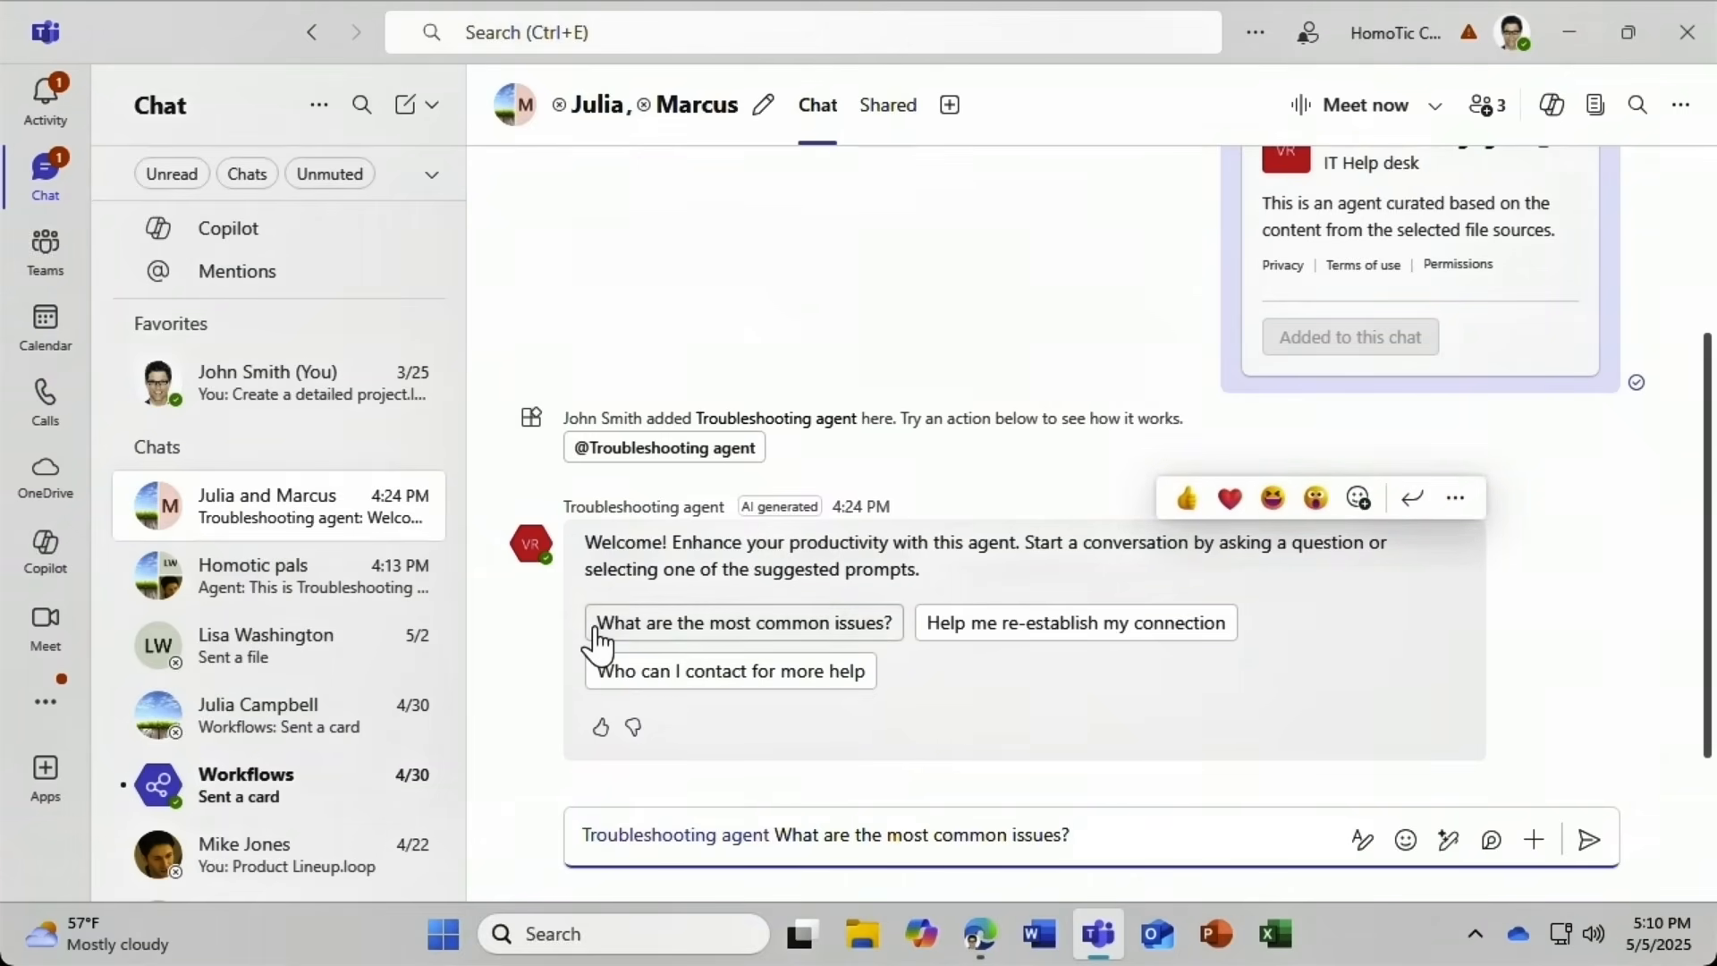
left_click(1589, 845)
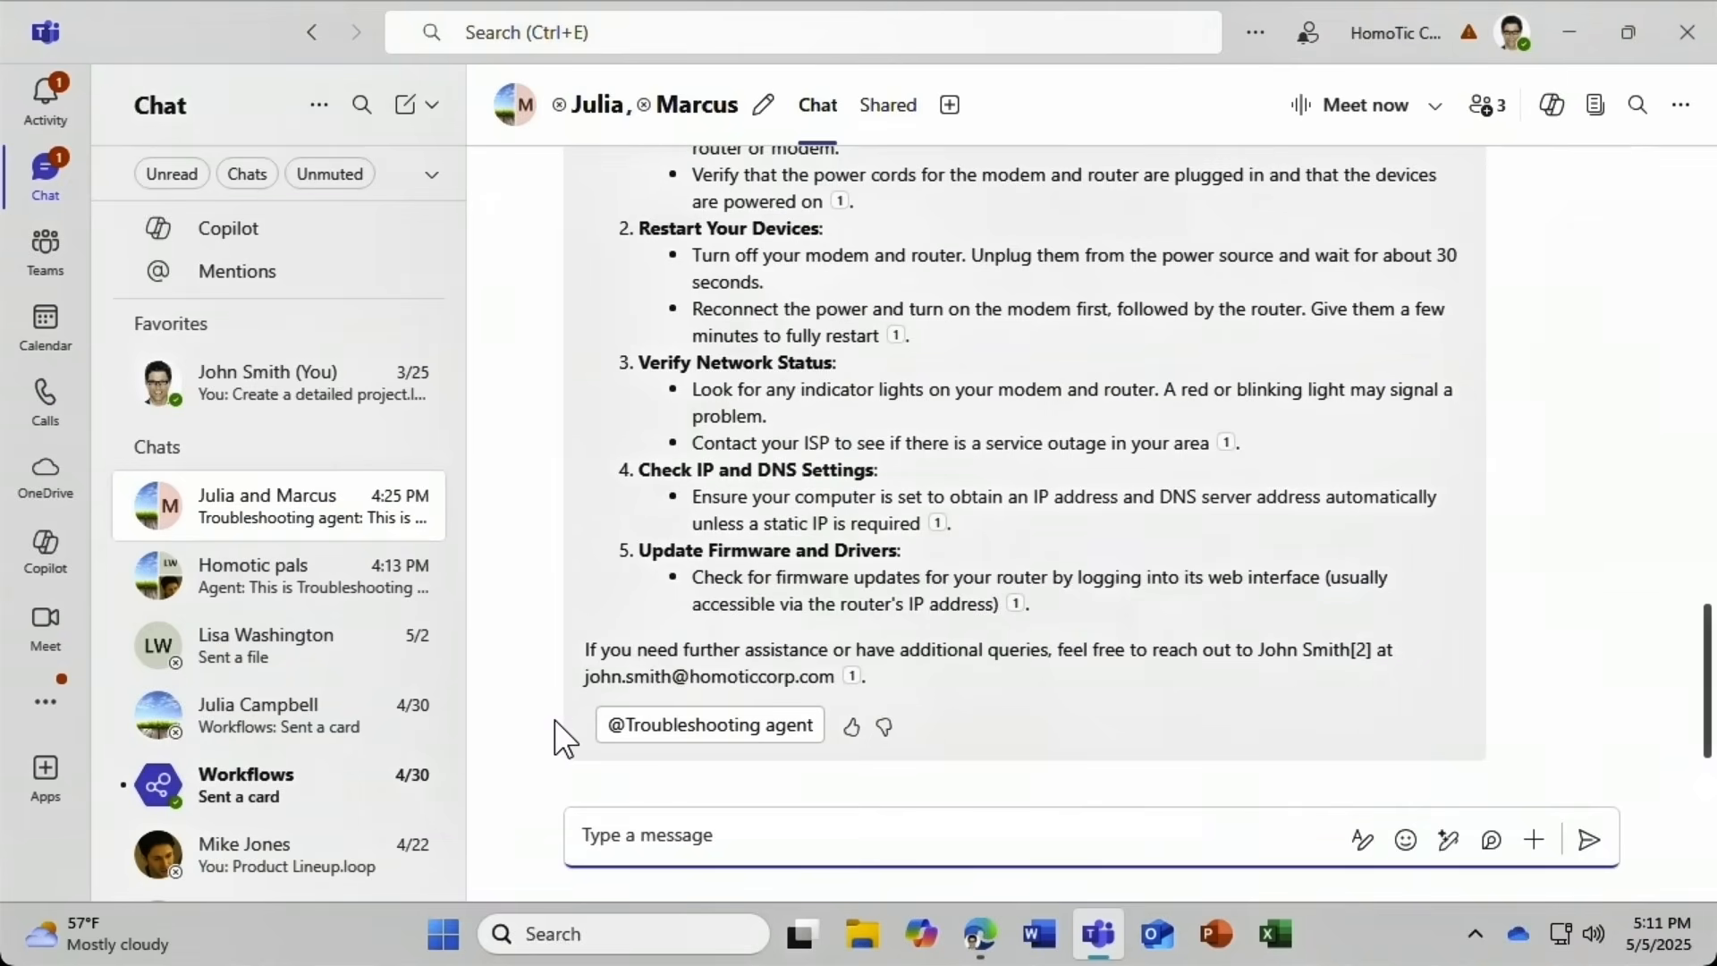
Mention the Troubleshooting agent and ask it 'who should I contact?'.
type("@")
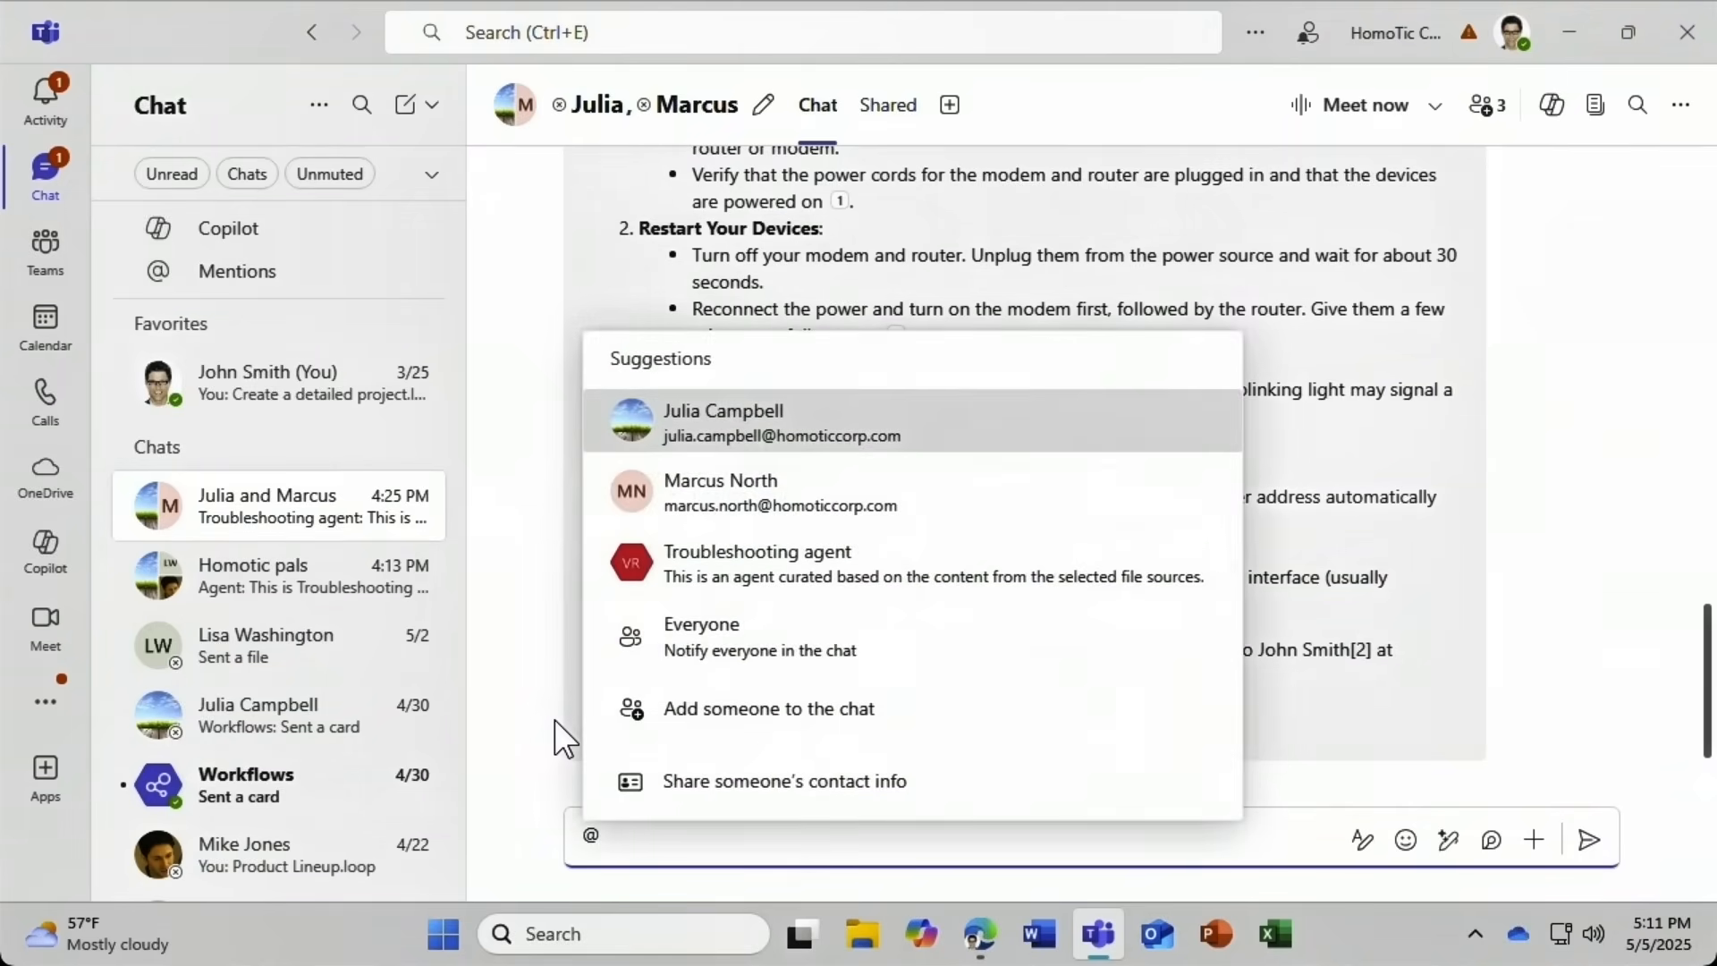
left_click(646, 569)
type("who should")
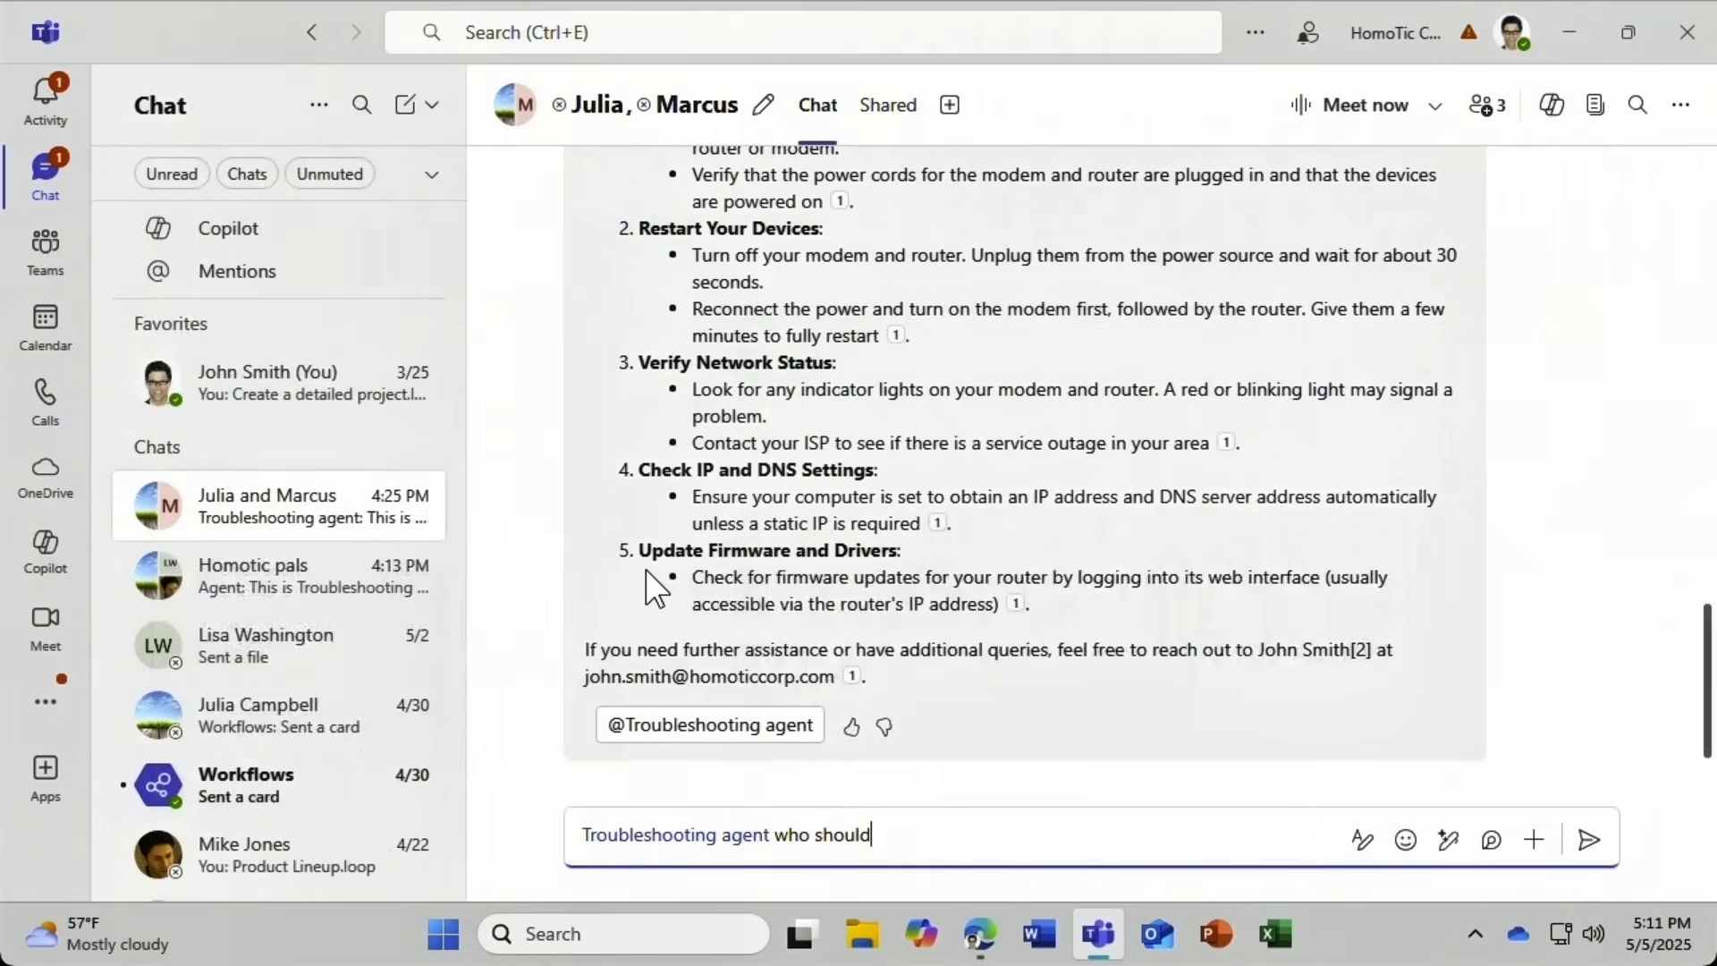
type(" I contact?")
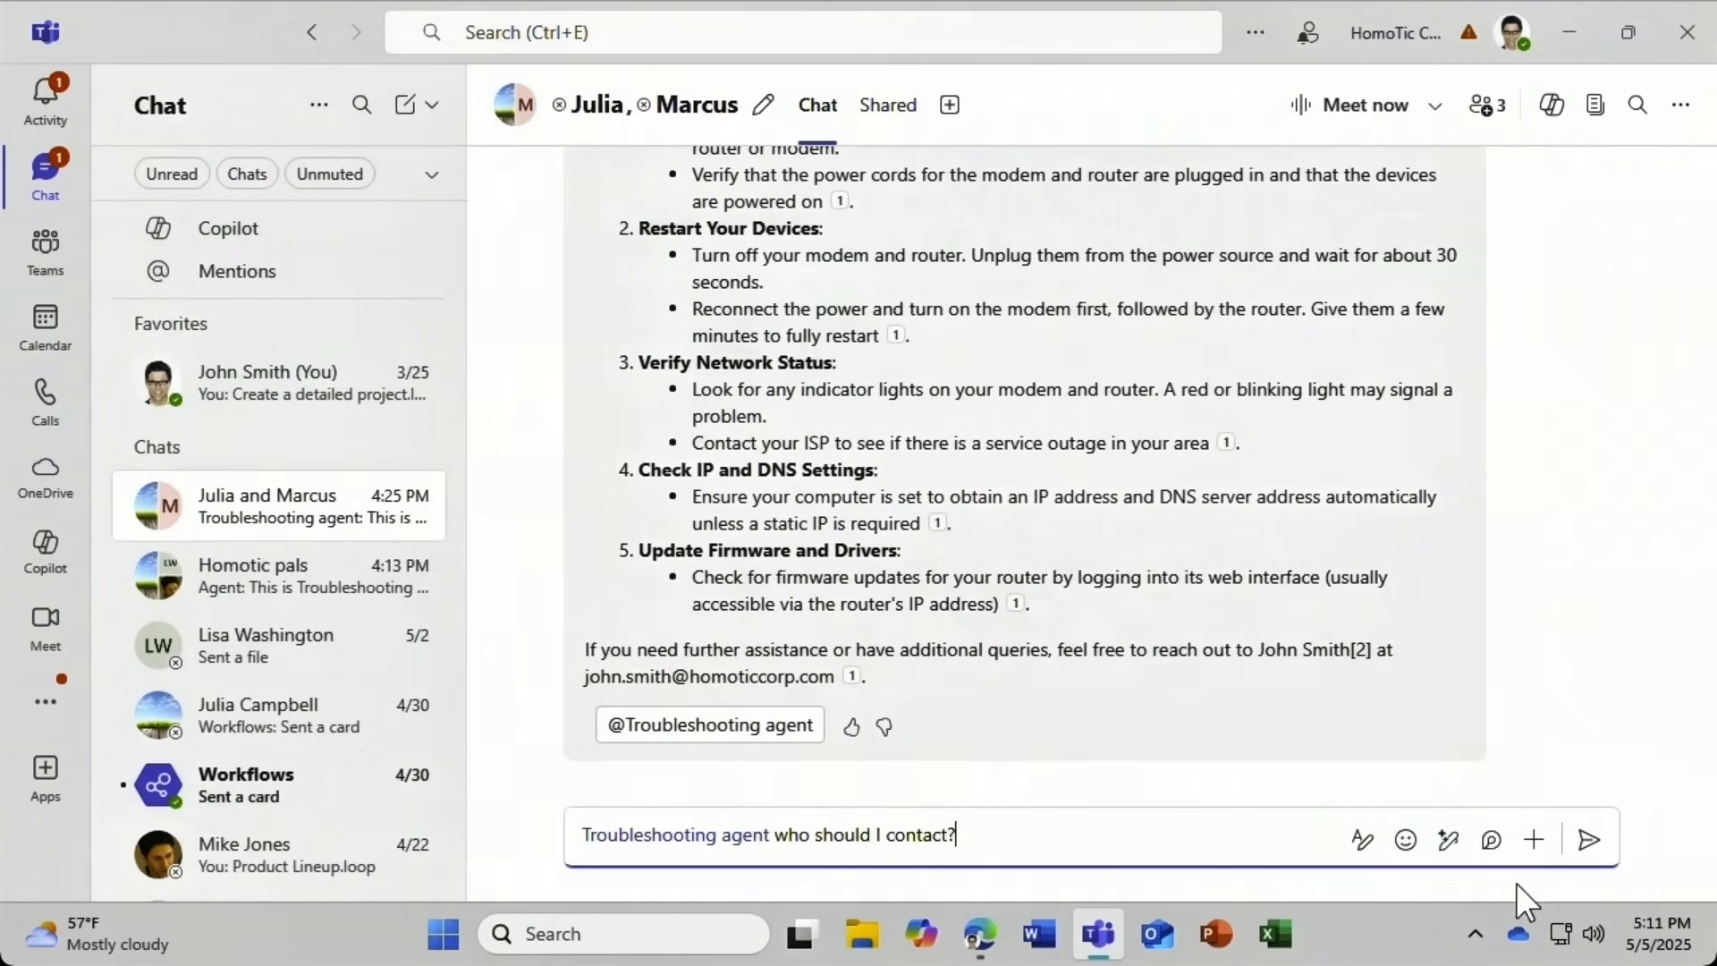
left_click(1588, 841)
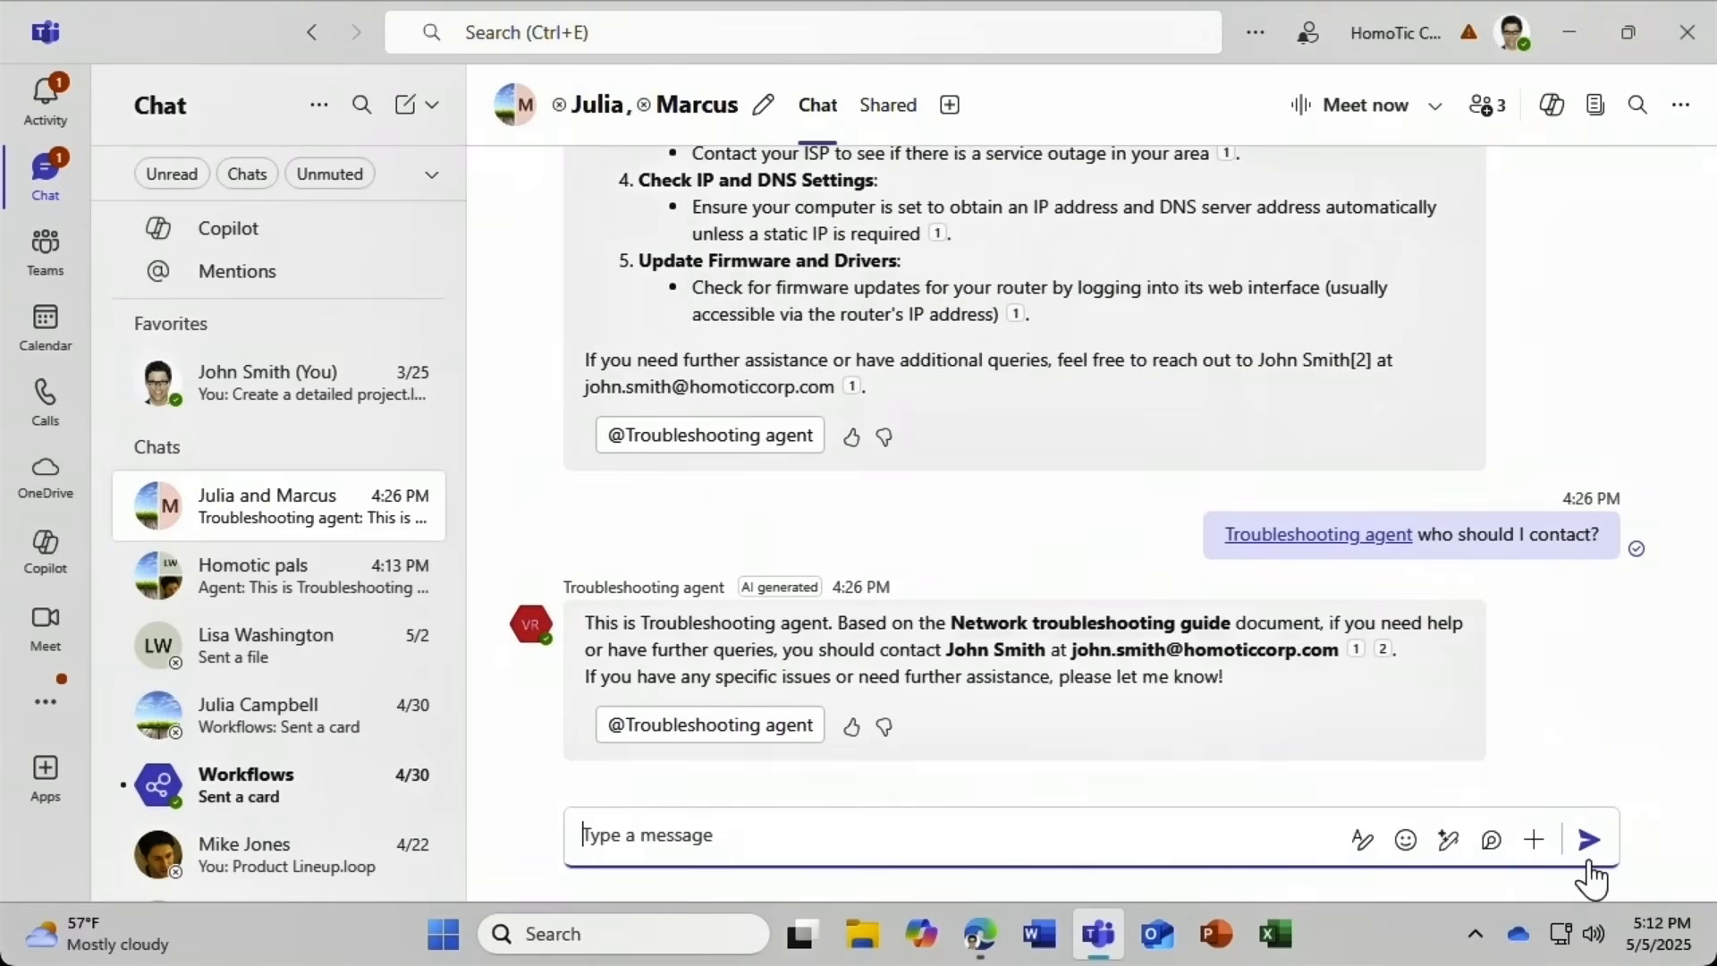
Remove the Troubleshooting agent from the chat through Manage apps and confirm the removal.
mouse_move(293, 512)
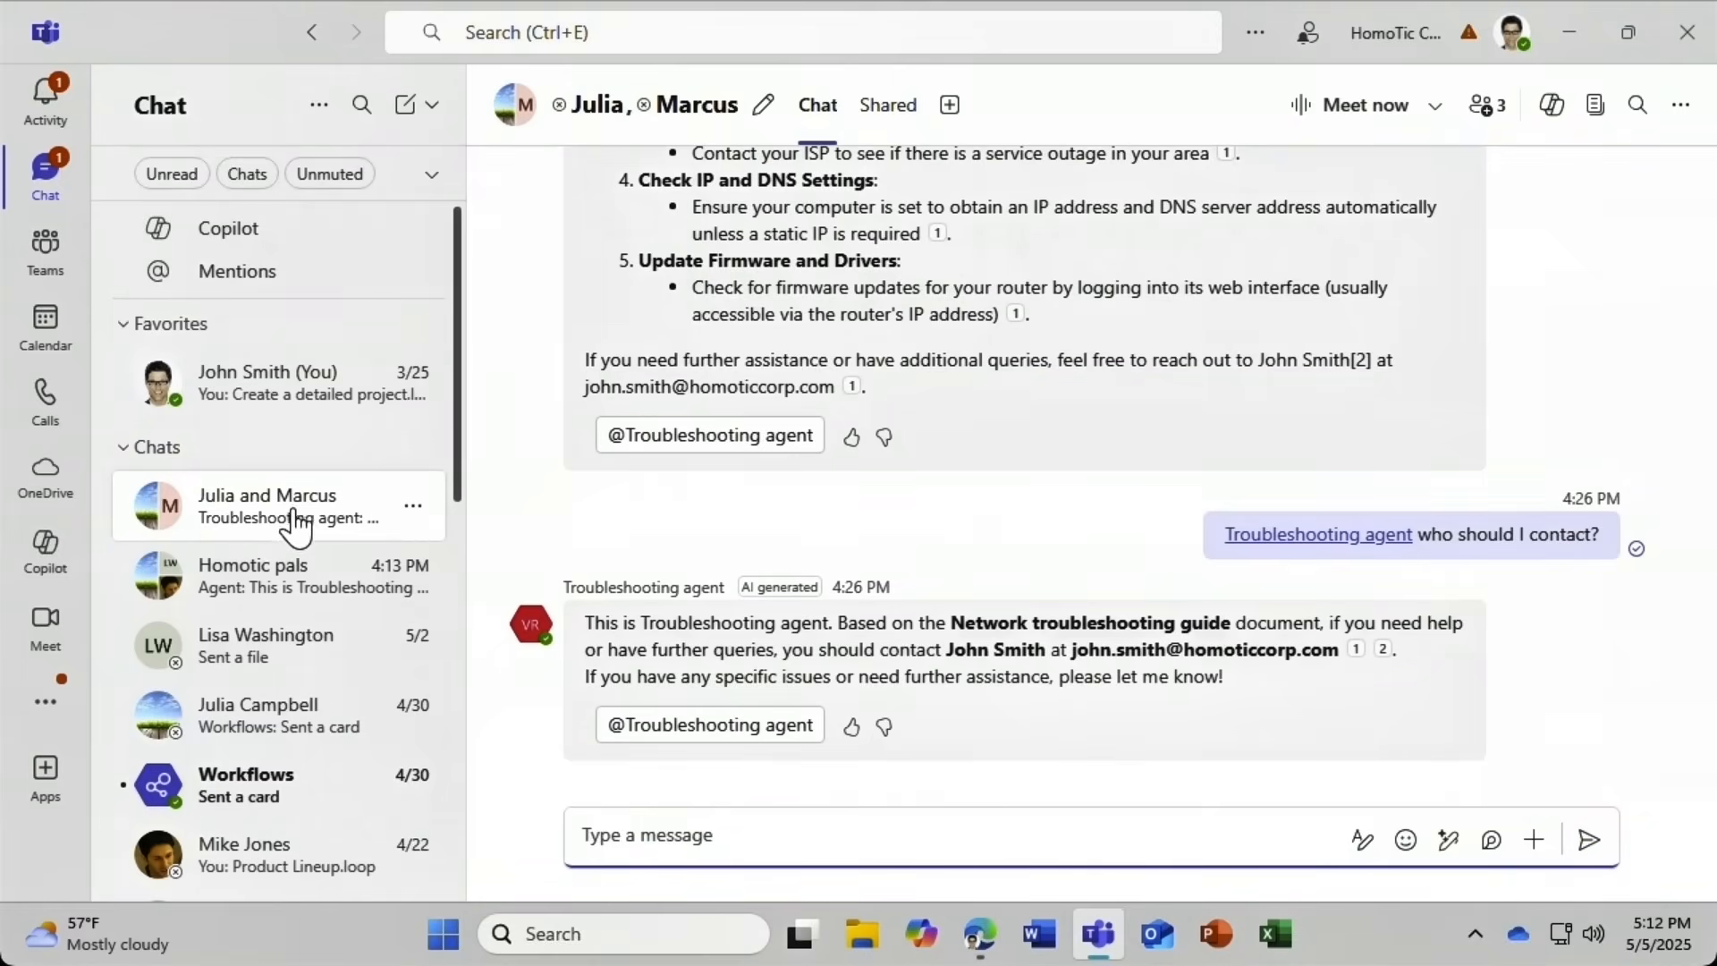
left_click(414, 510)
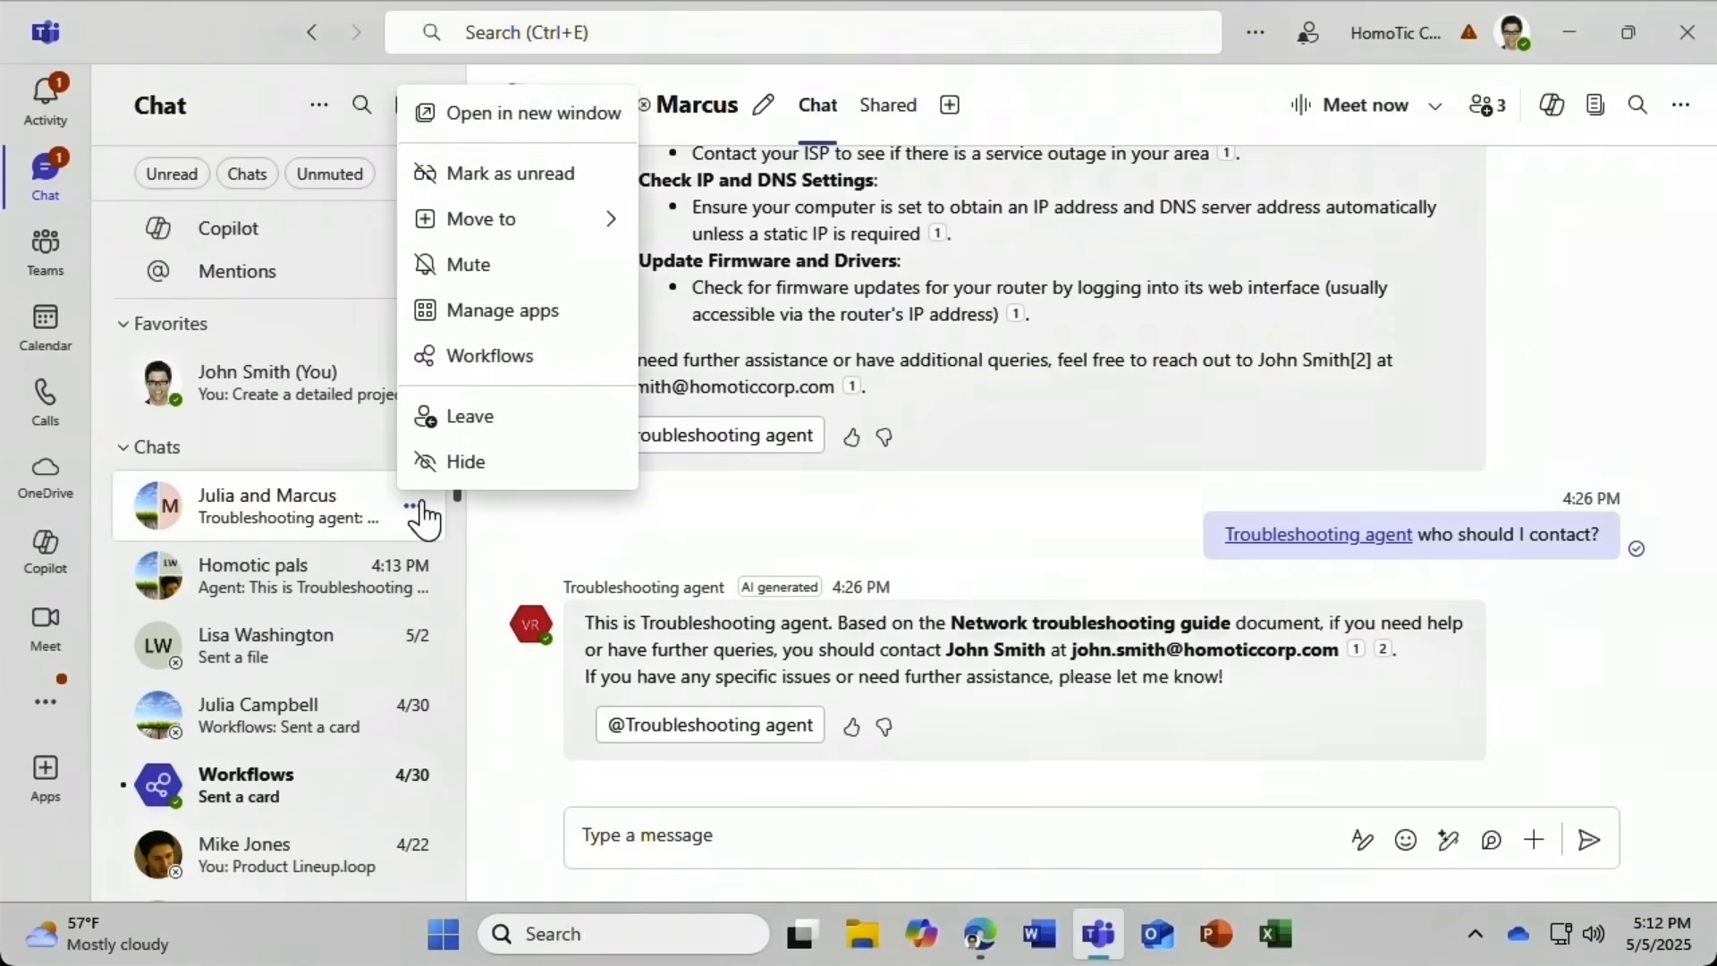
left_click(501, 317)
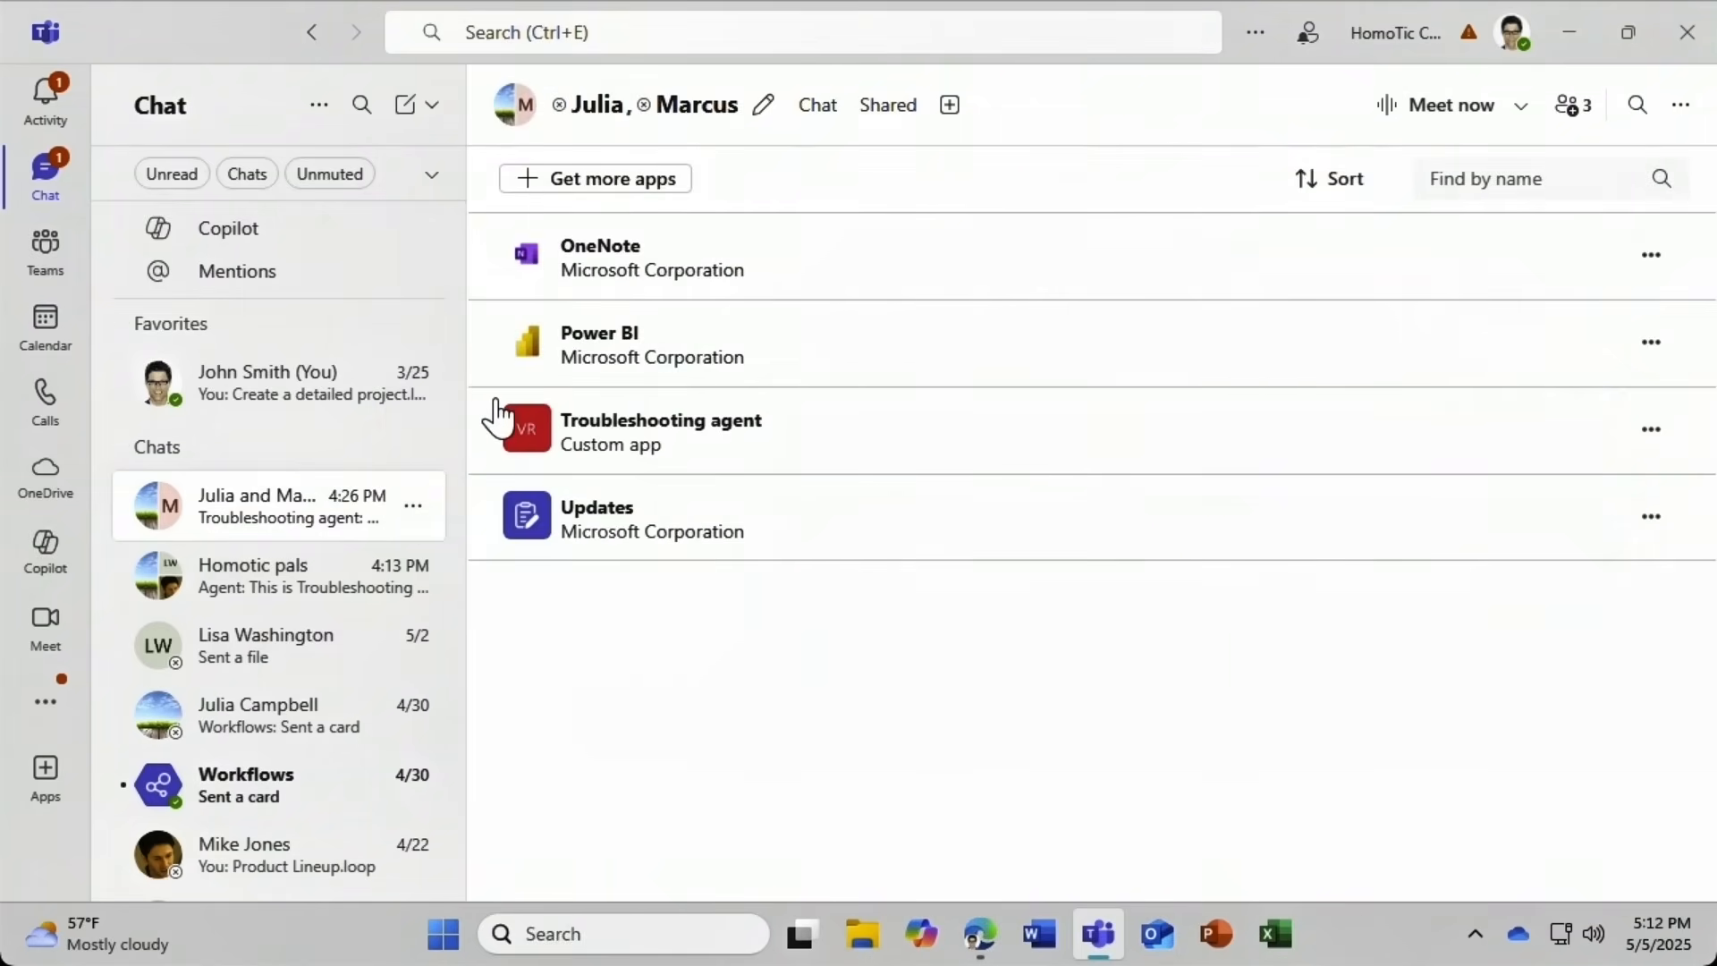
left_click(1652, 431)
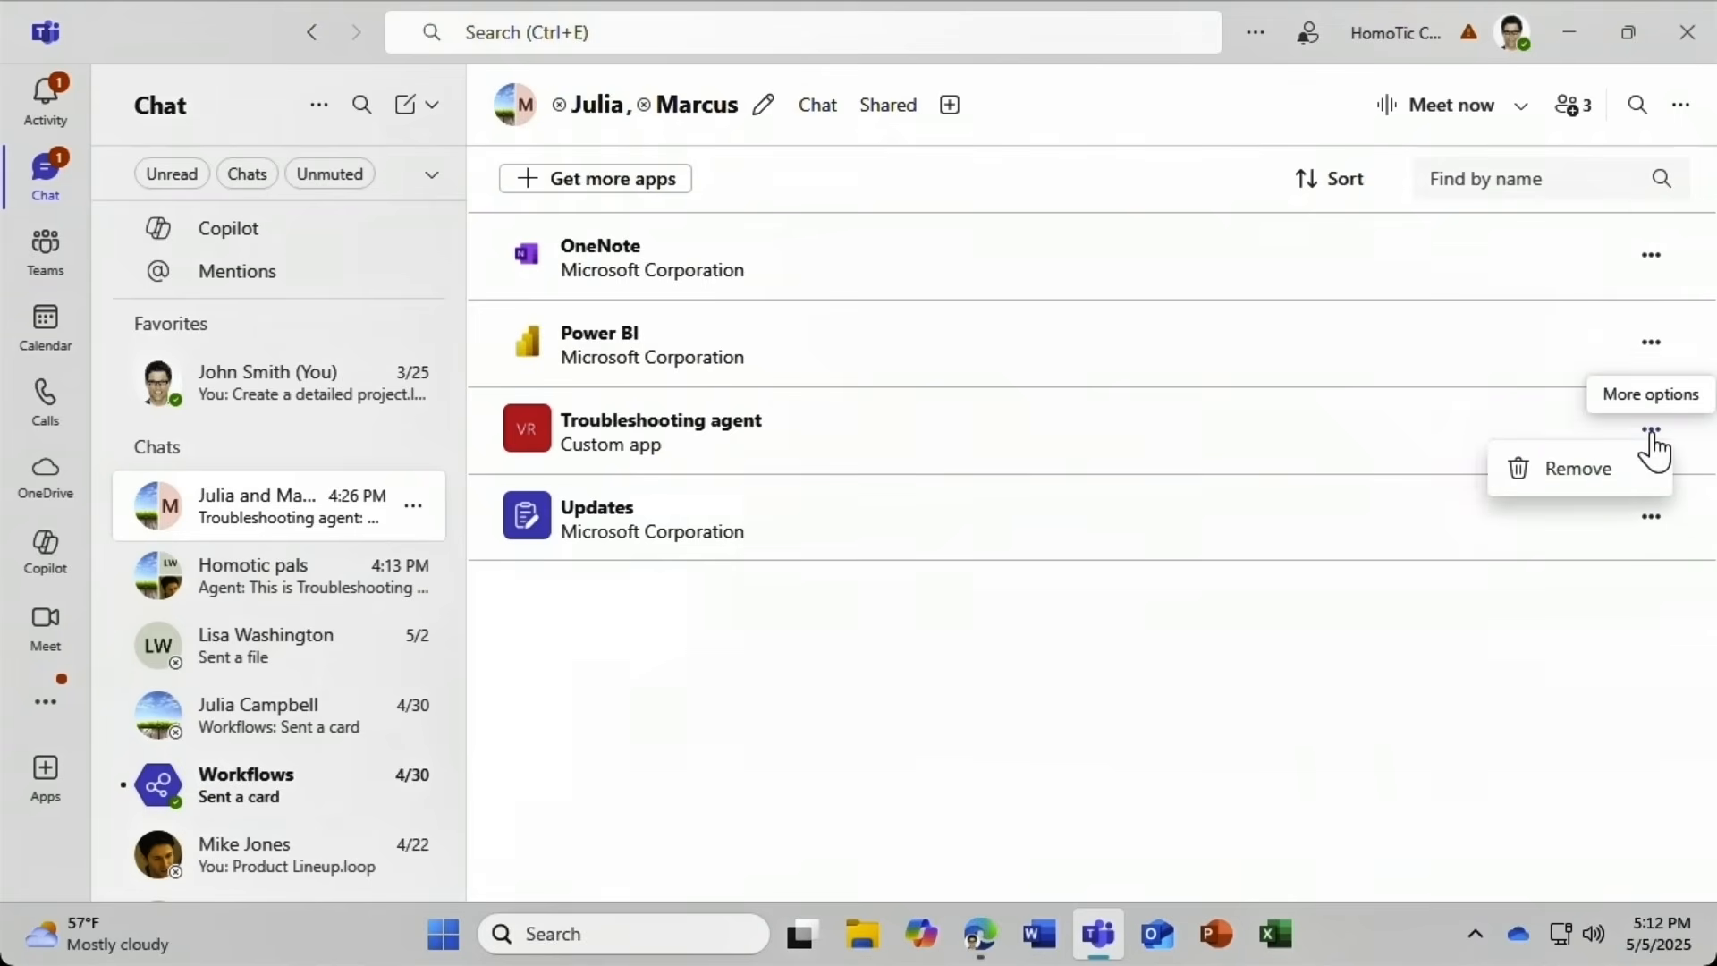
left_click(1579, 470)
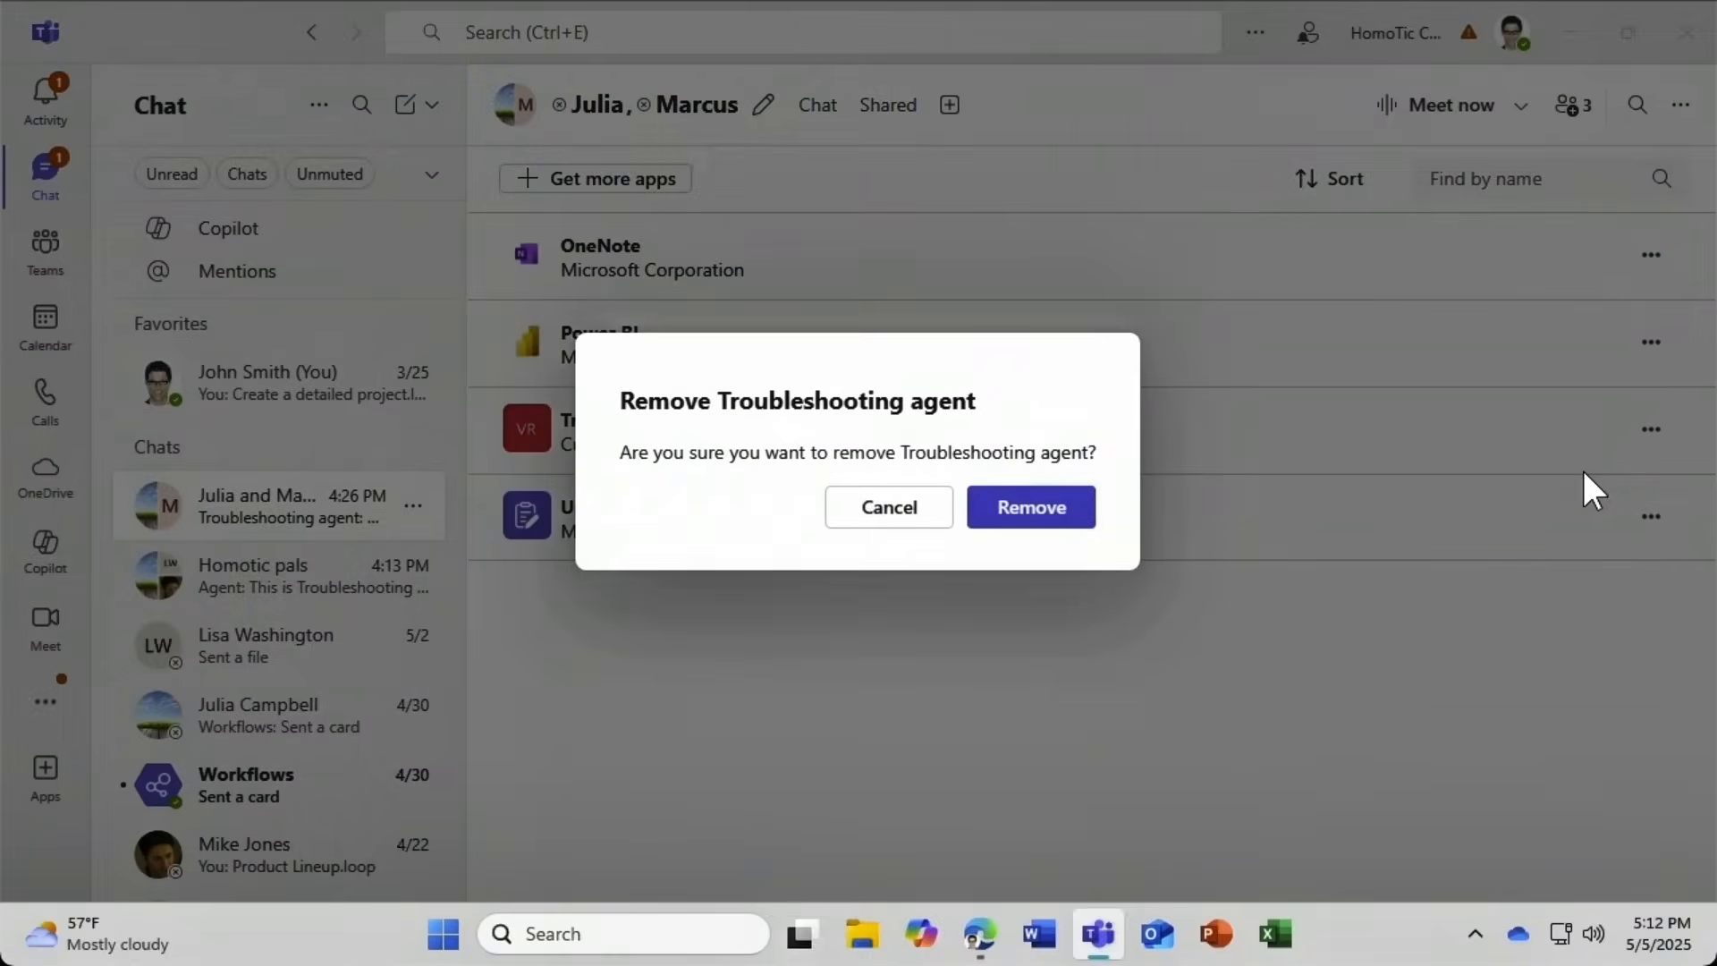
left_click(1063, 515)
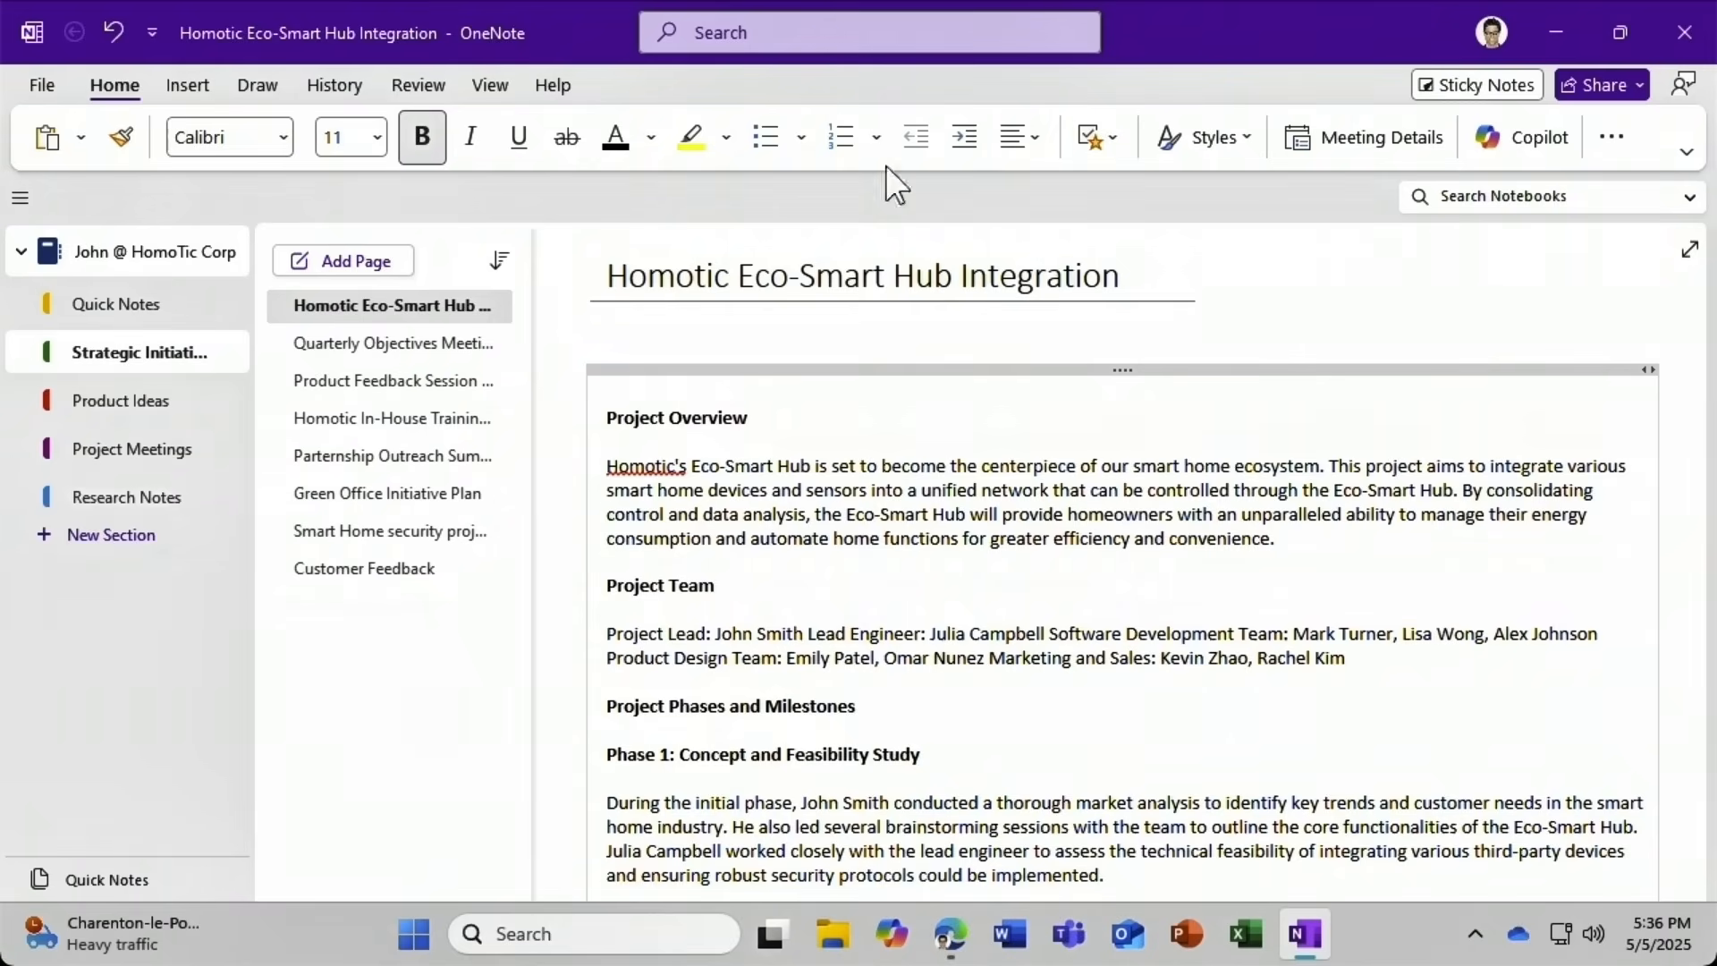
Have Copilot summarize the Homotic Eco-Smart Hub Integration page and keep the Summary.
right_click(588, 577)
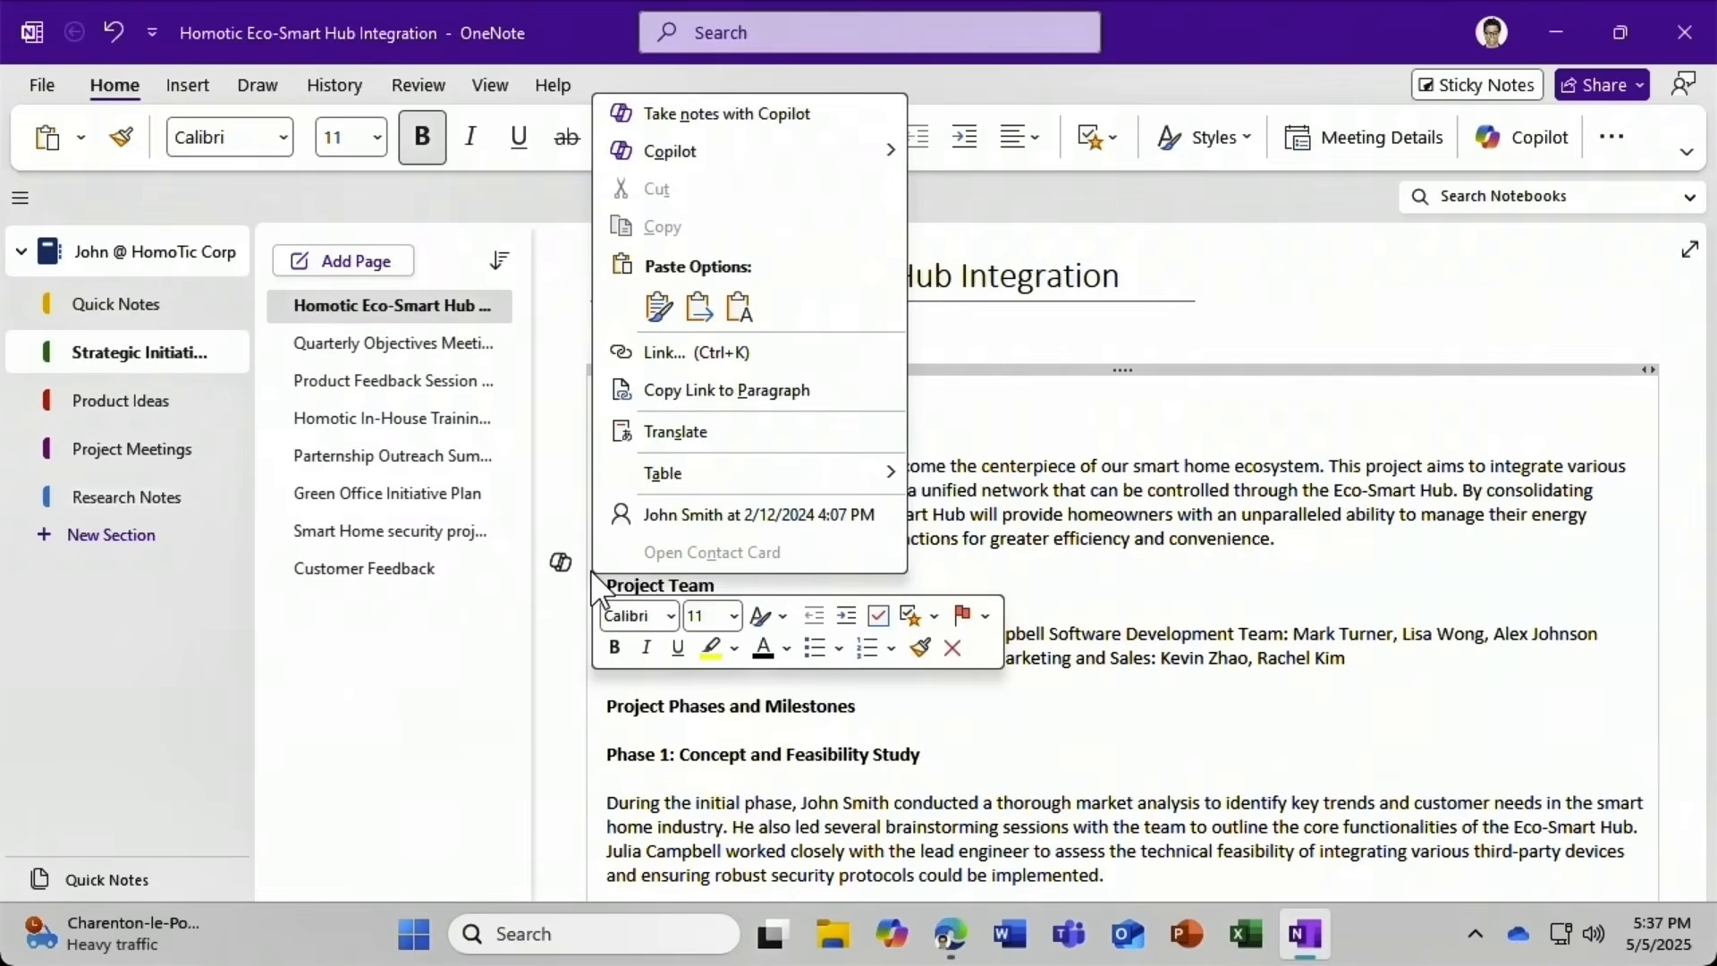
mouse_move(669, 164)
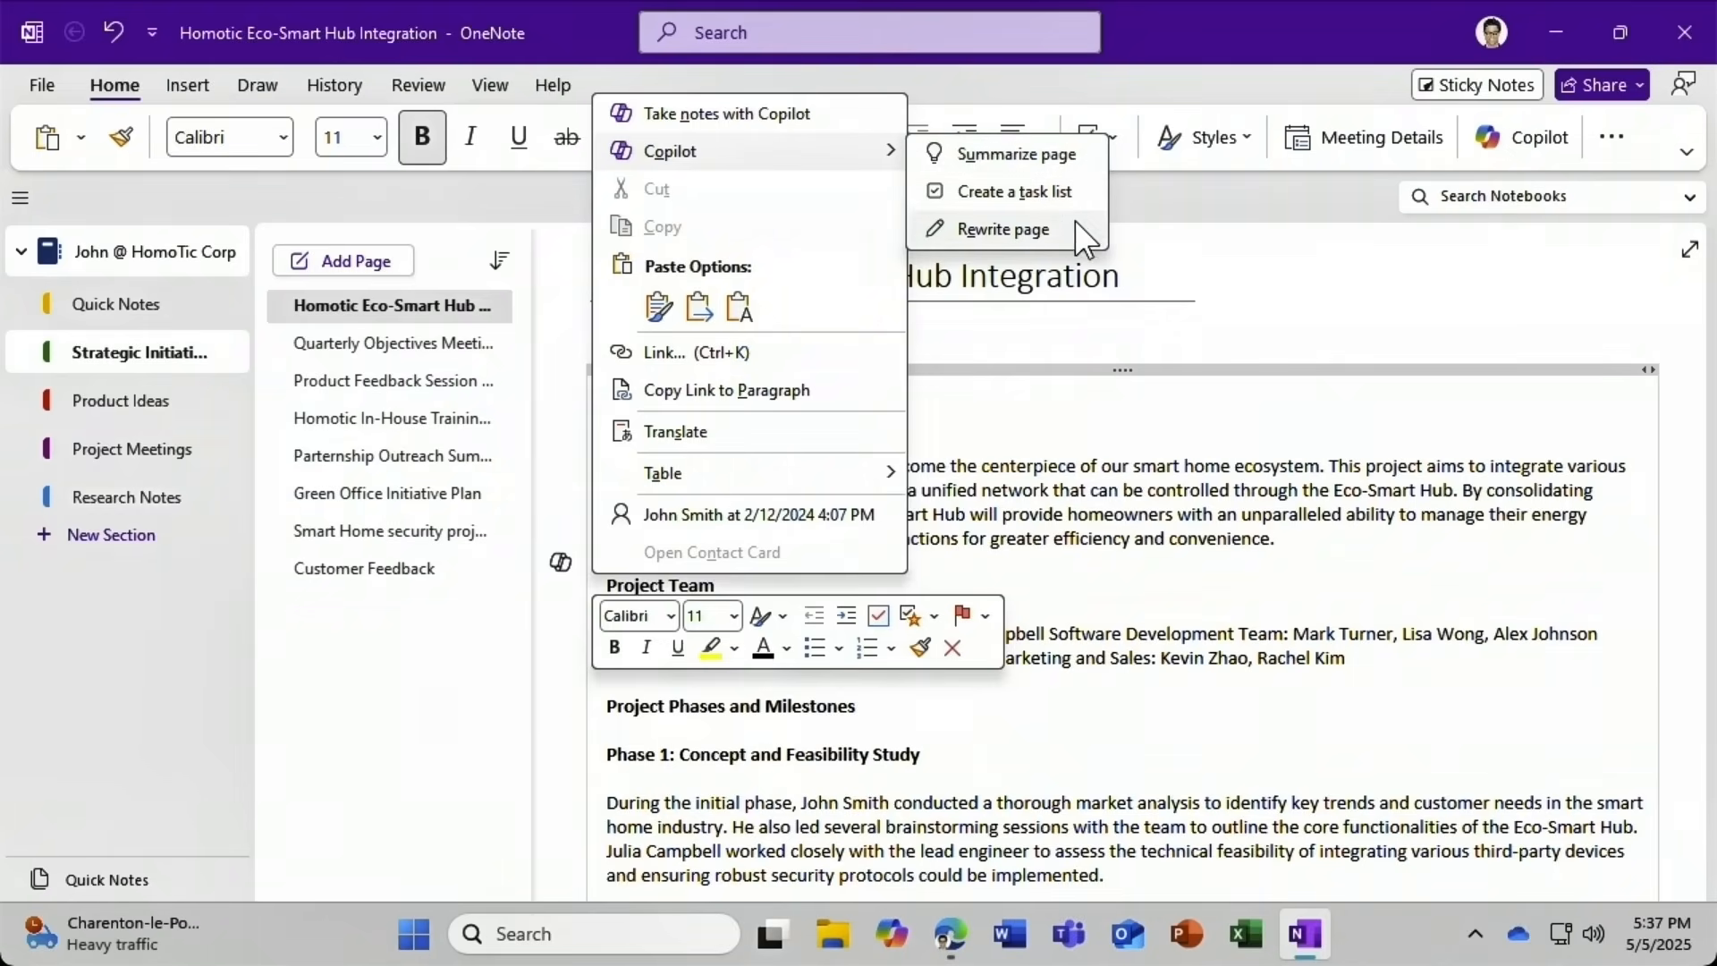
left_click(1079, 158)
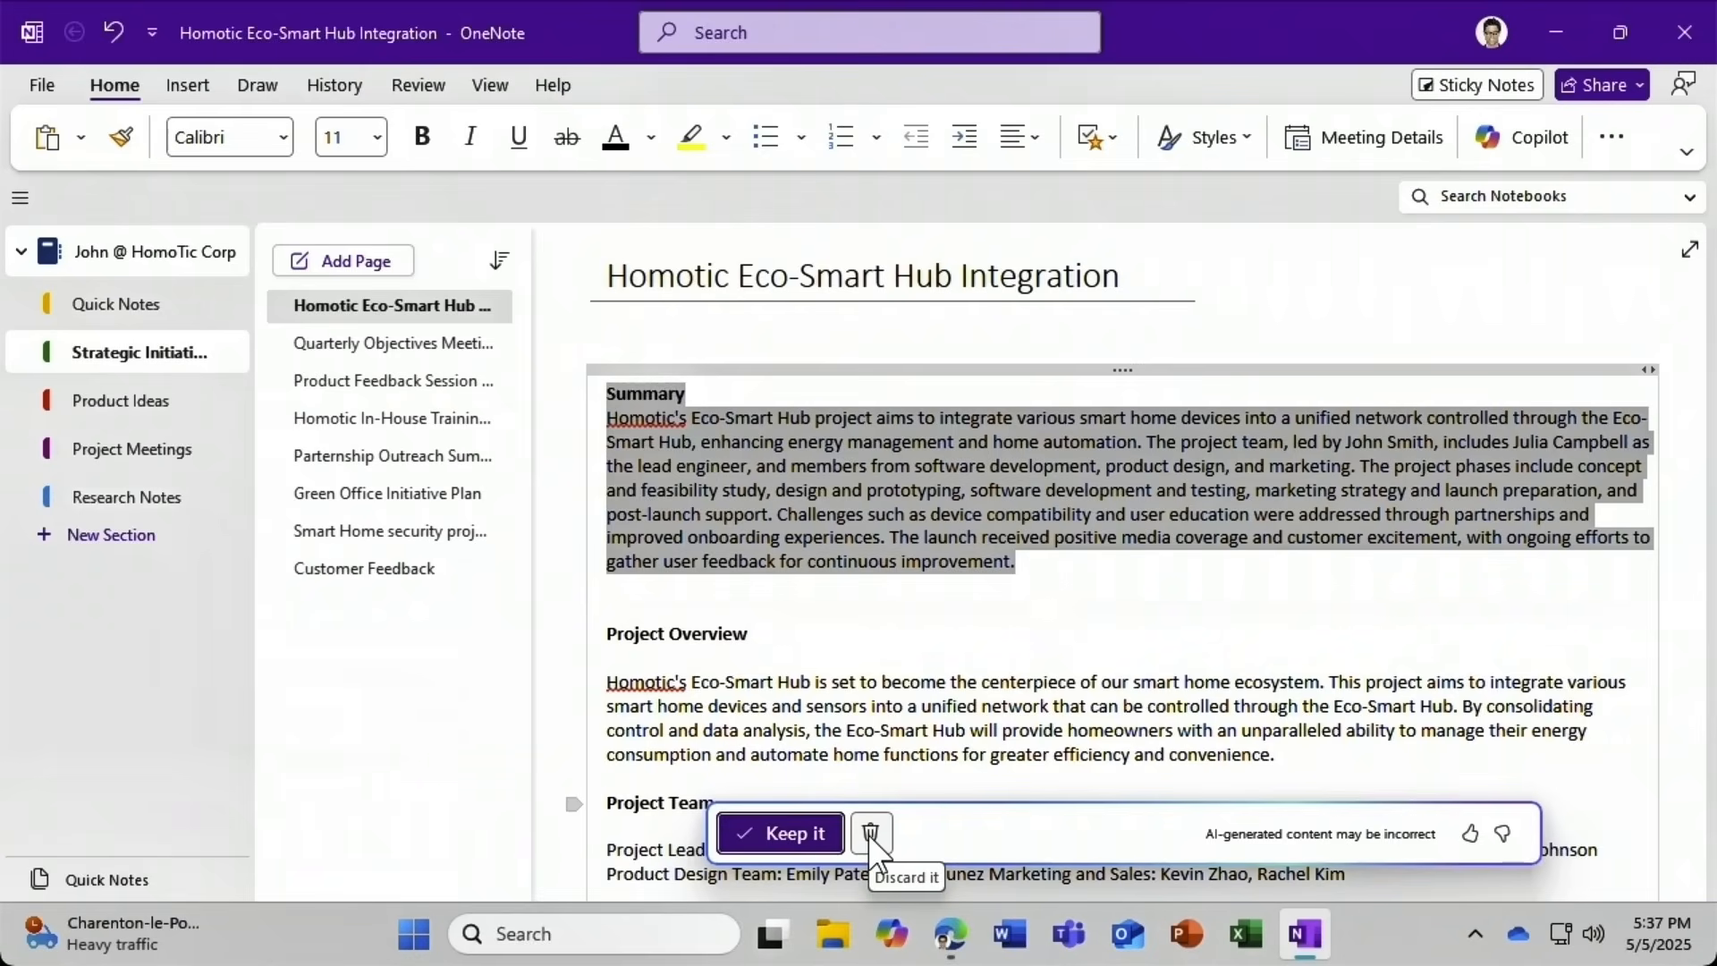
left_click(800, 832)
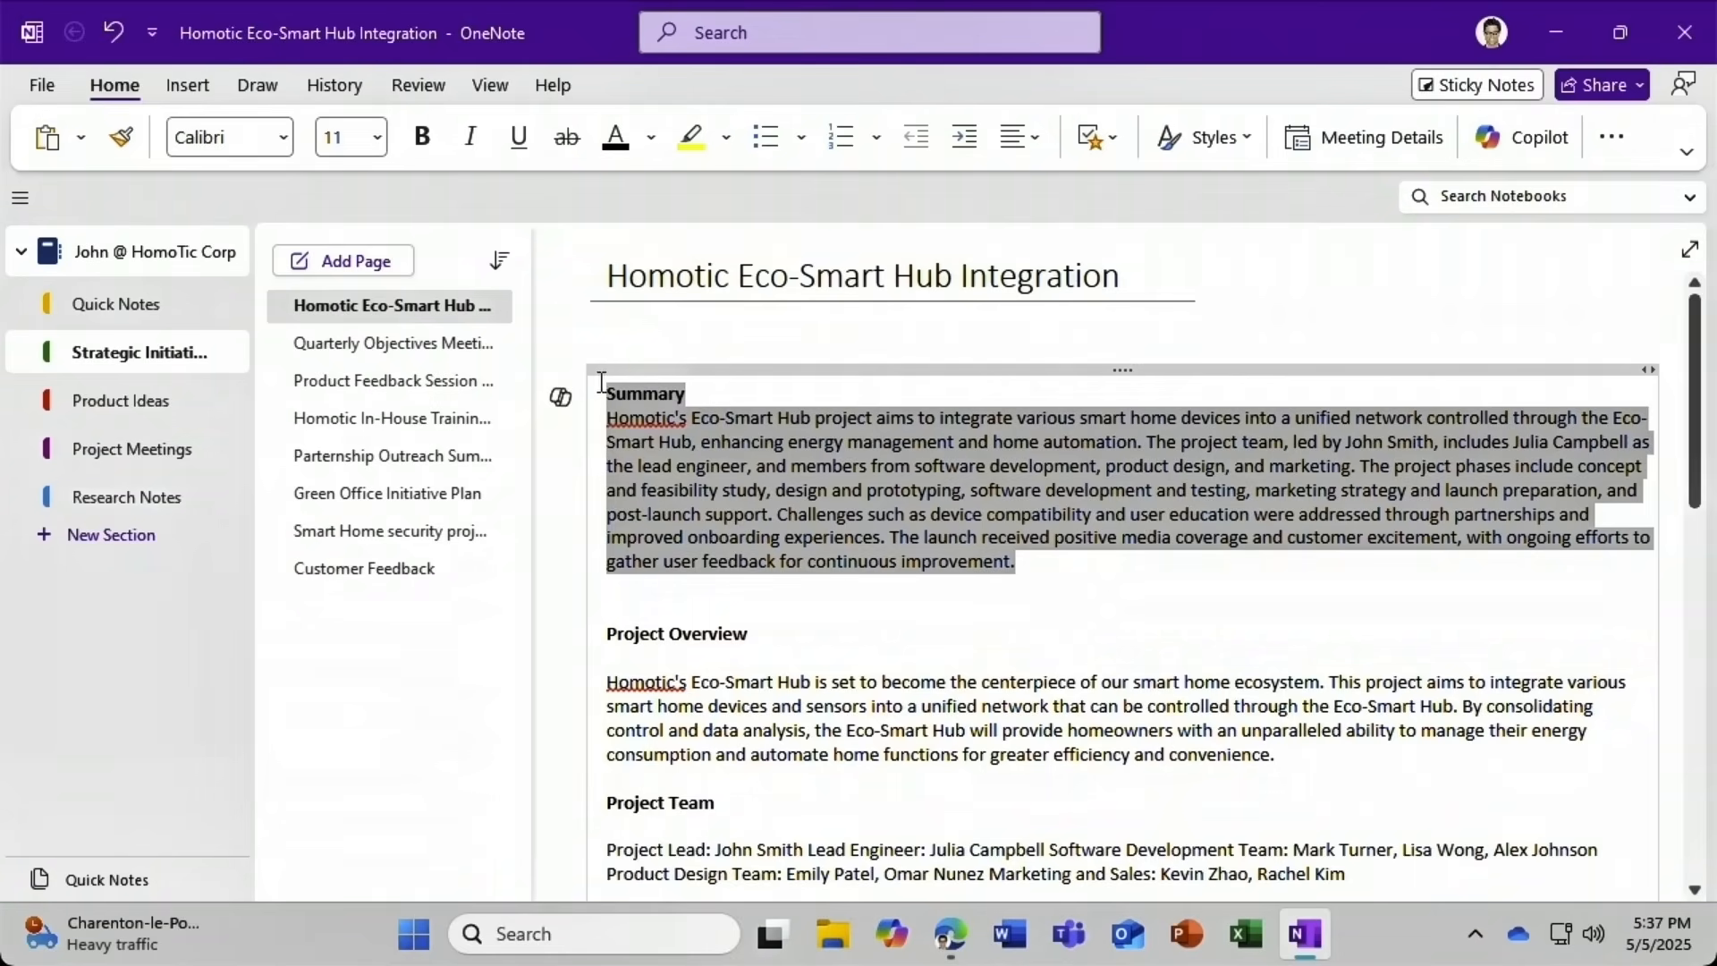
right_click(785, 475)
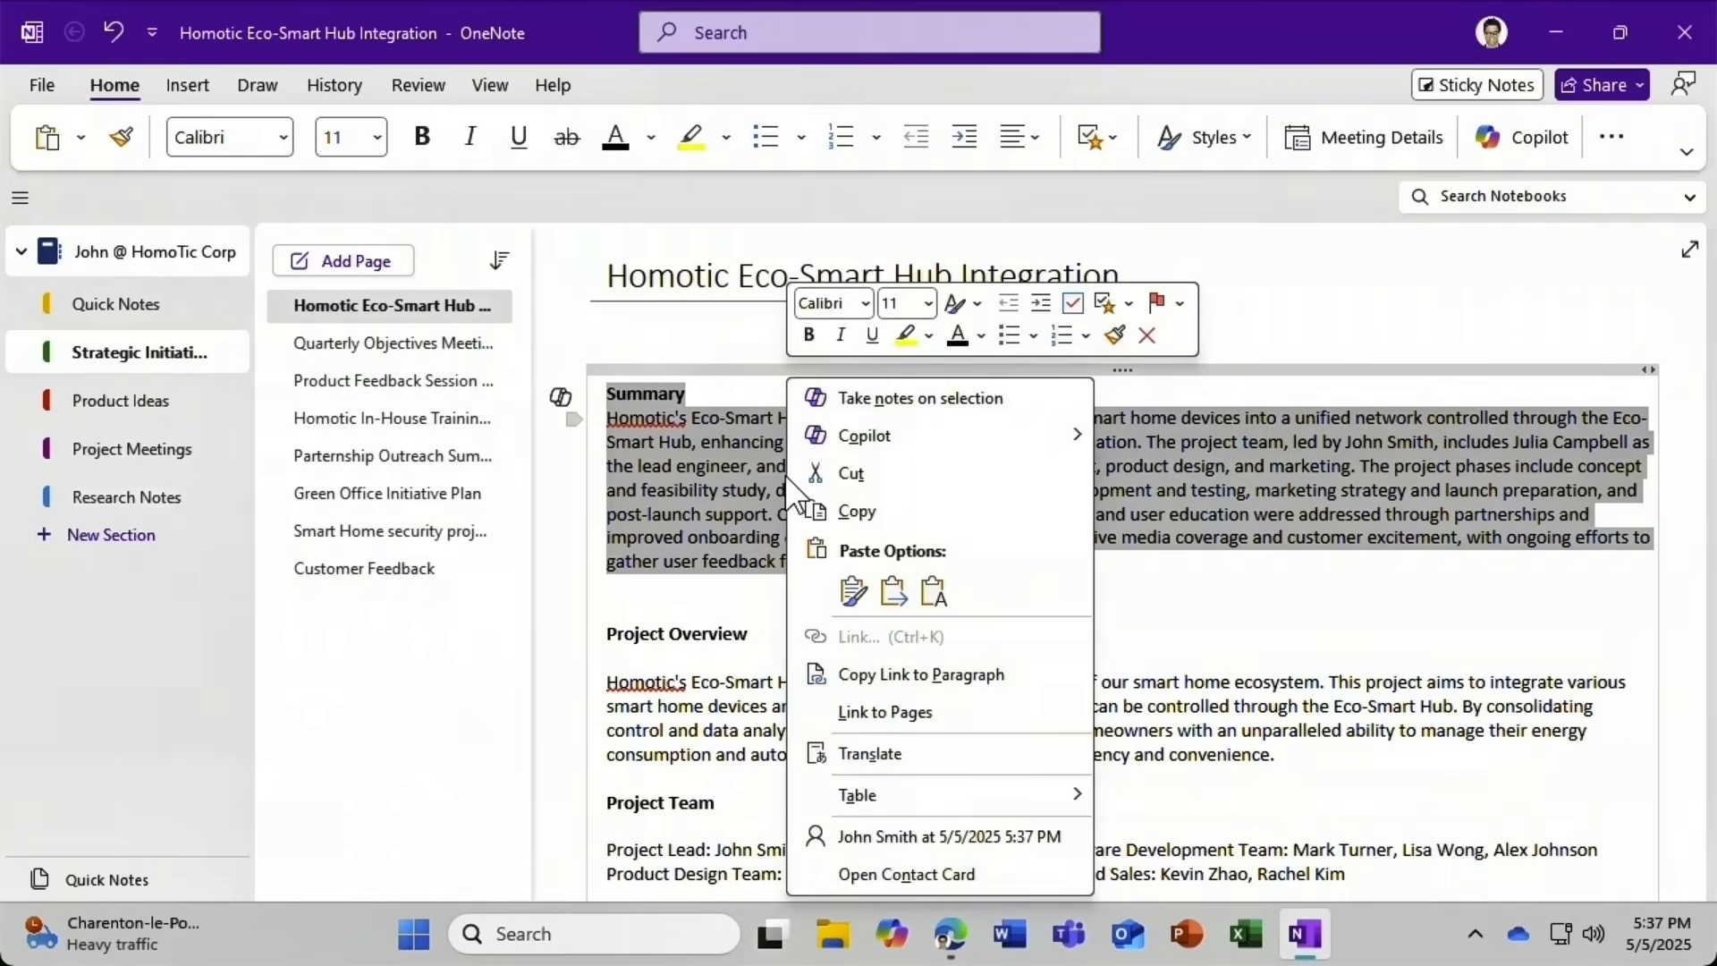
mouse_move(930, 438)
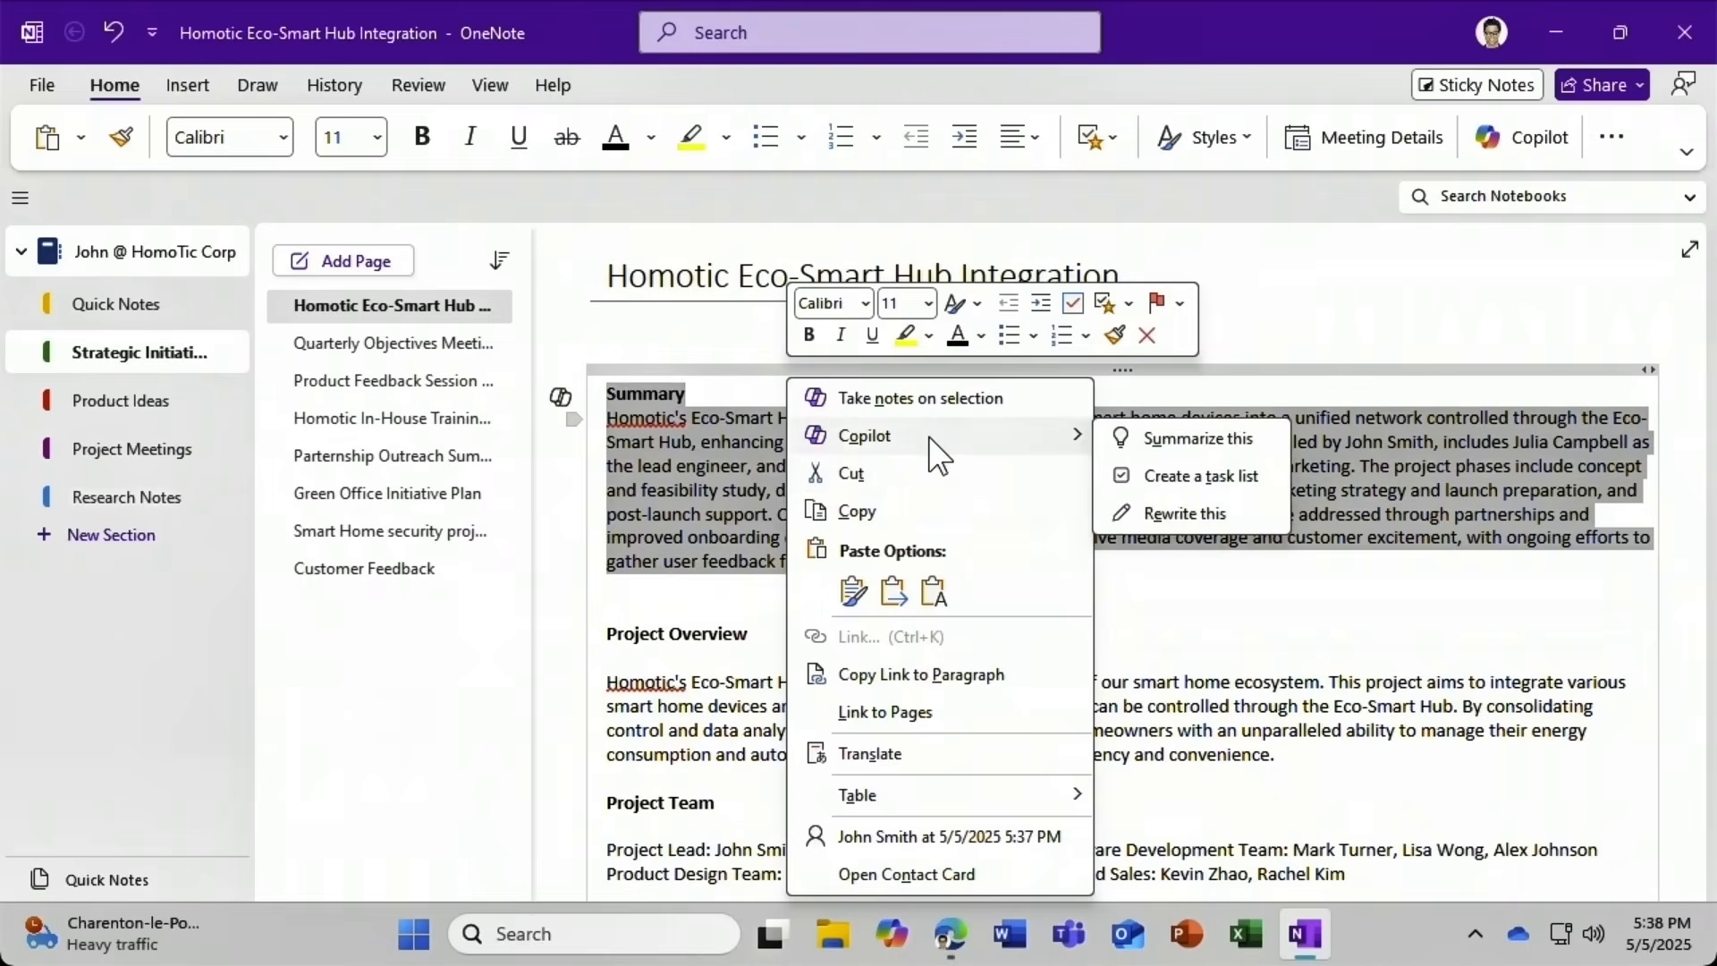
left_click(1155, 513)
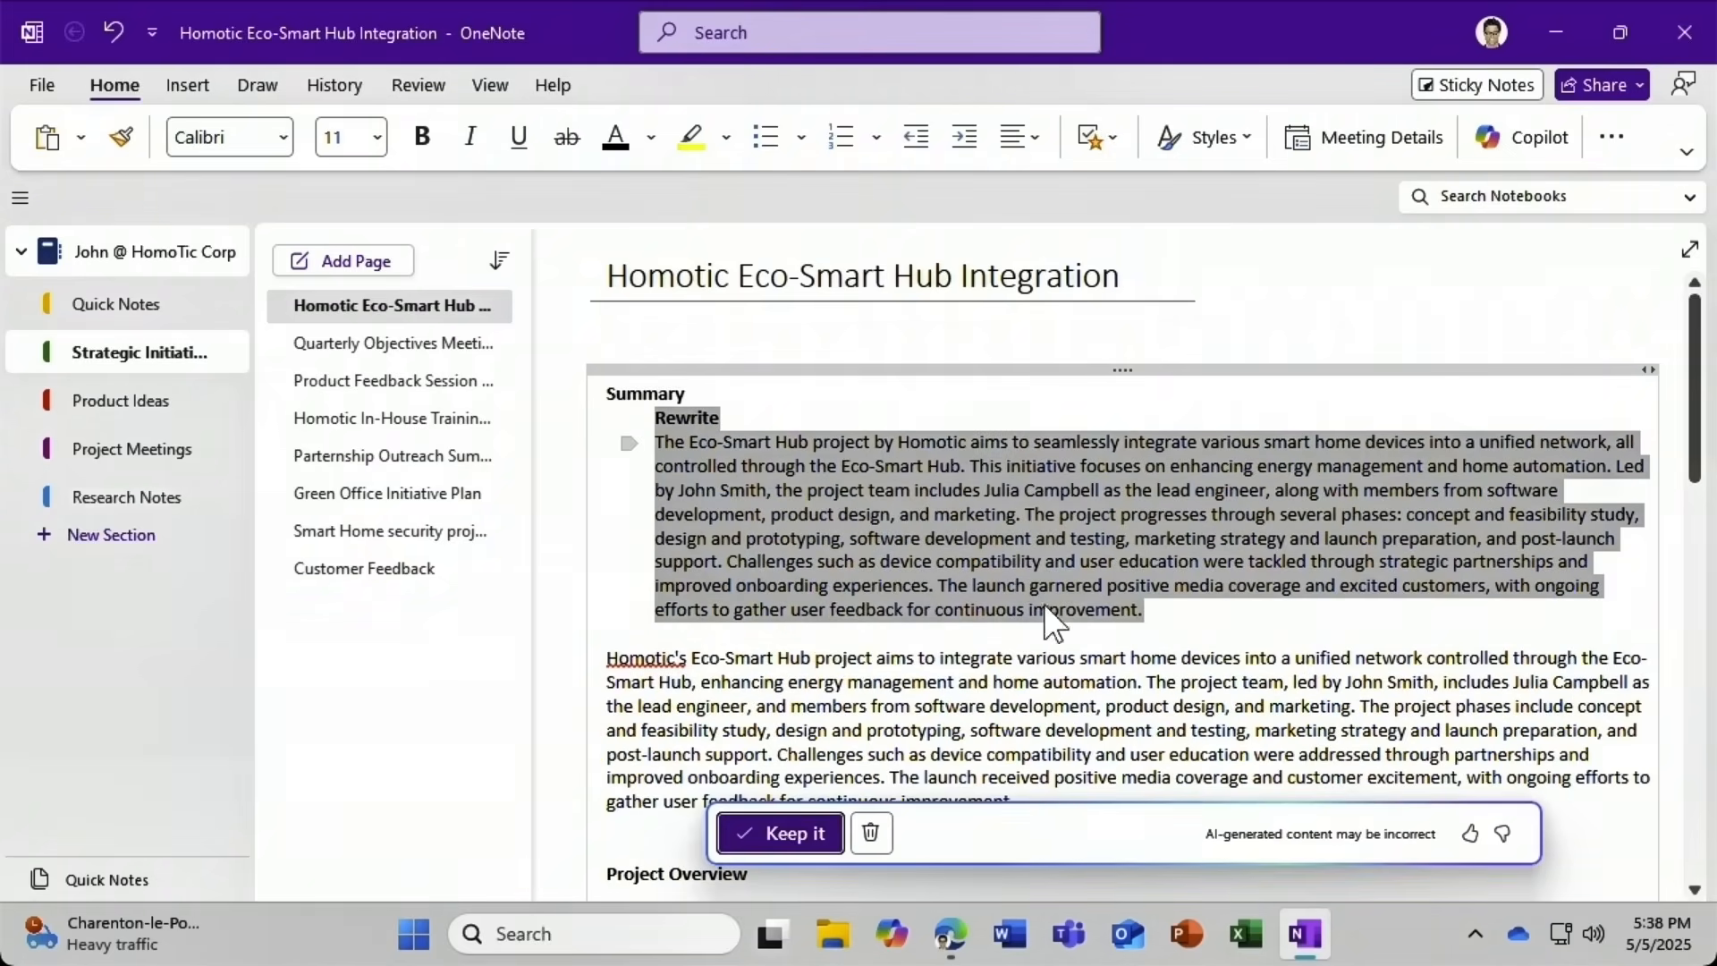
left_click(870, 832)
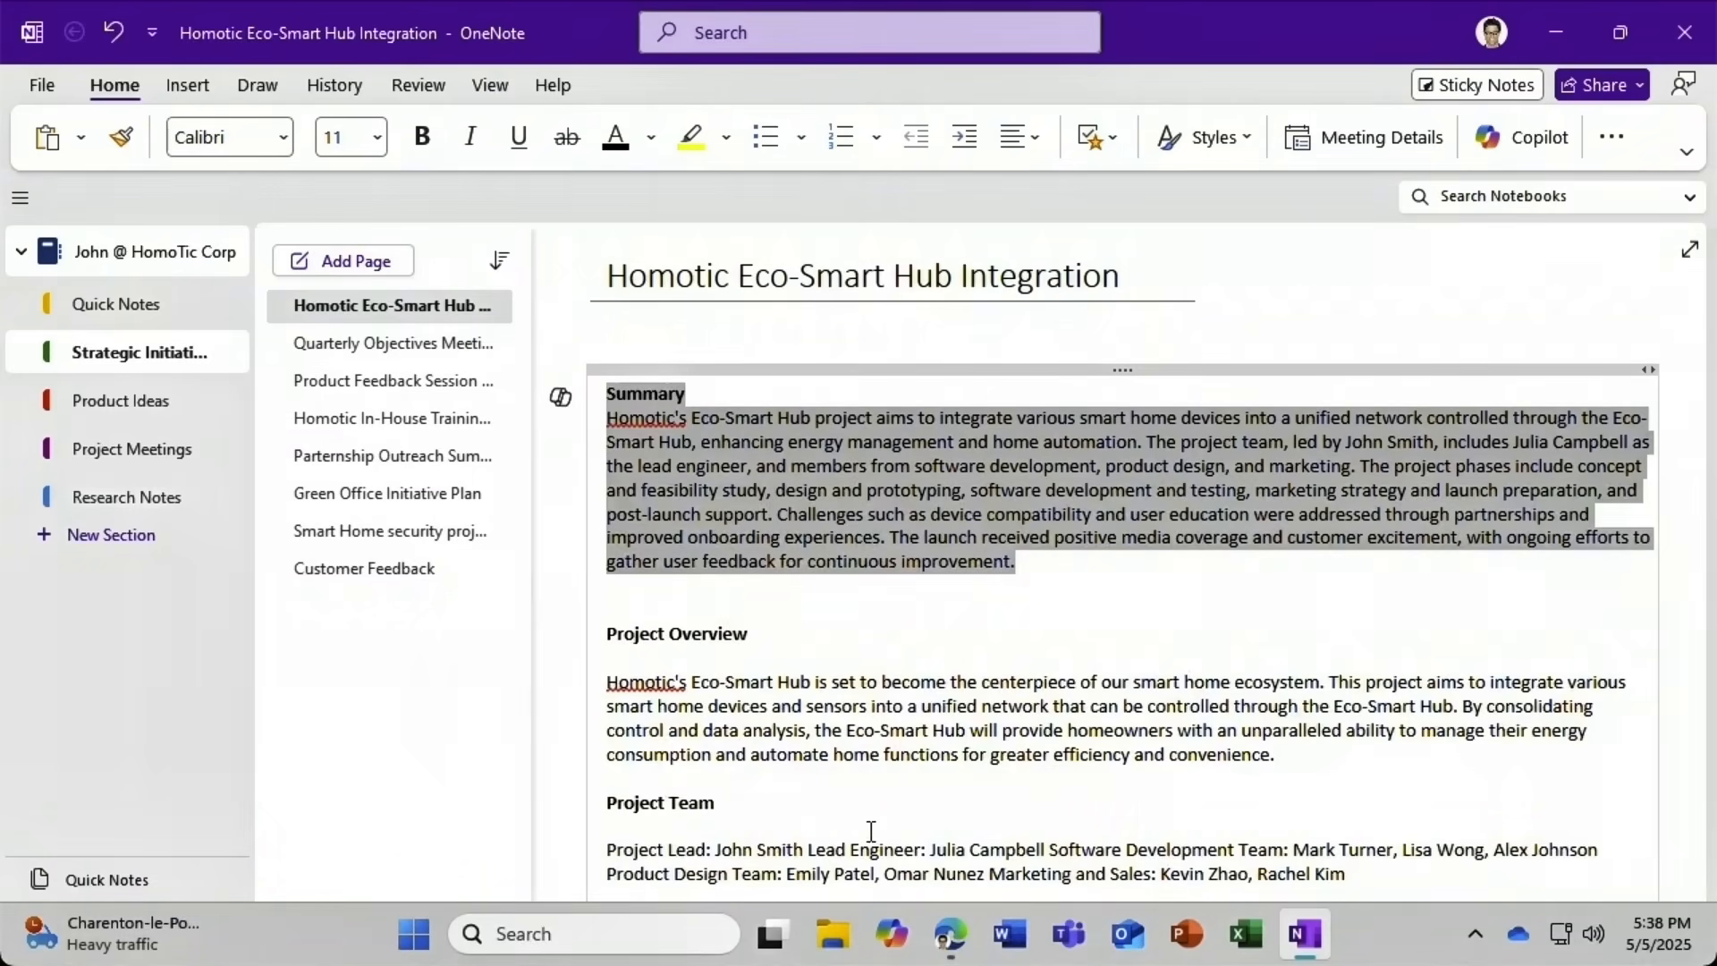
scroll(870, 831, "down", 15)
Generate a Copilot to-do list of this week's time-sensitive tasks below Challenges and Resolutions, then discard it.
scroll(872, 832, "down", 5)
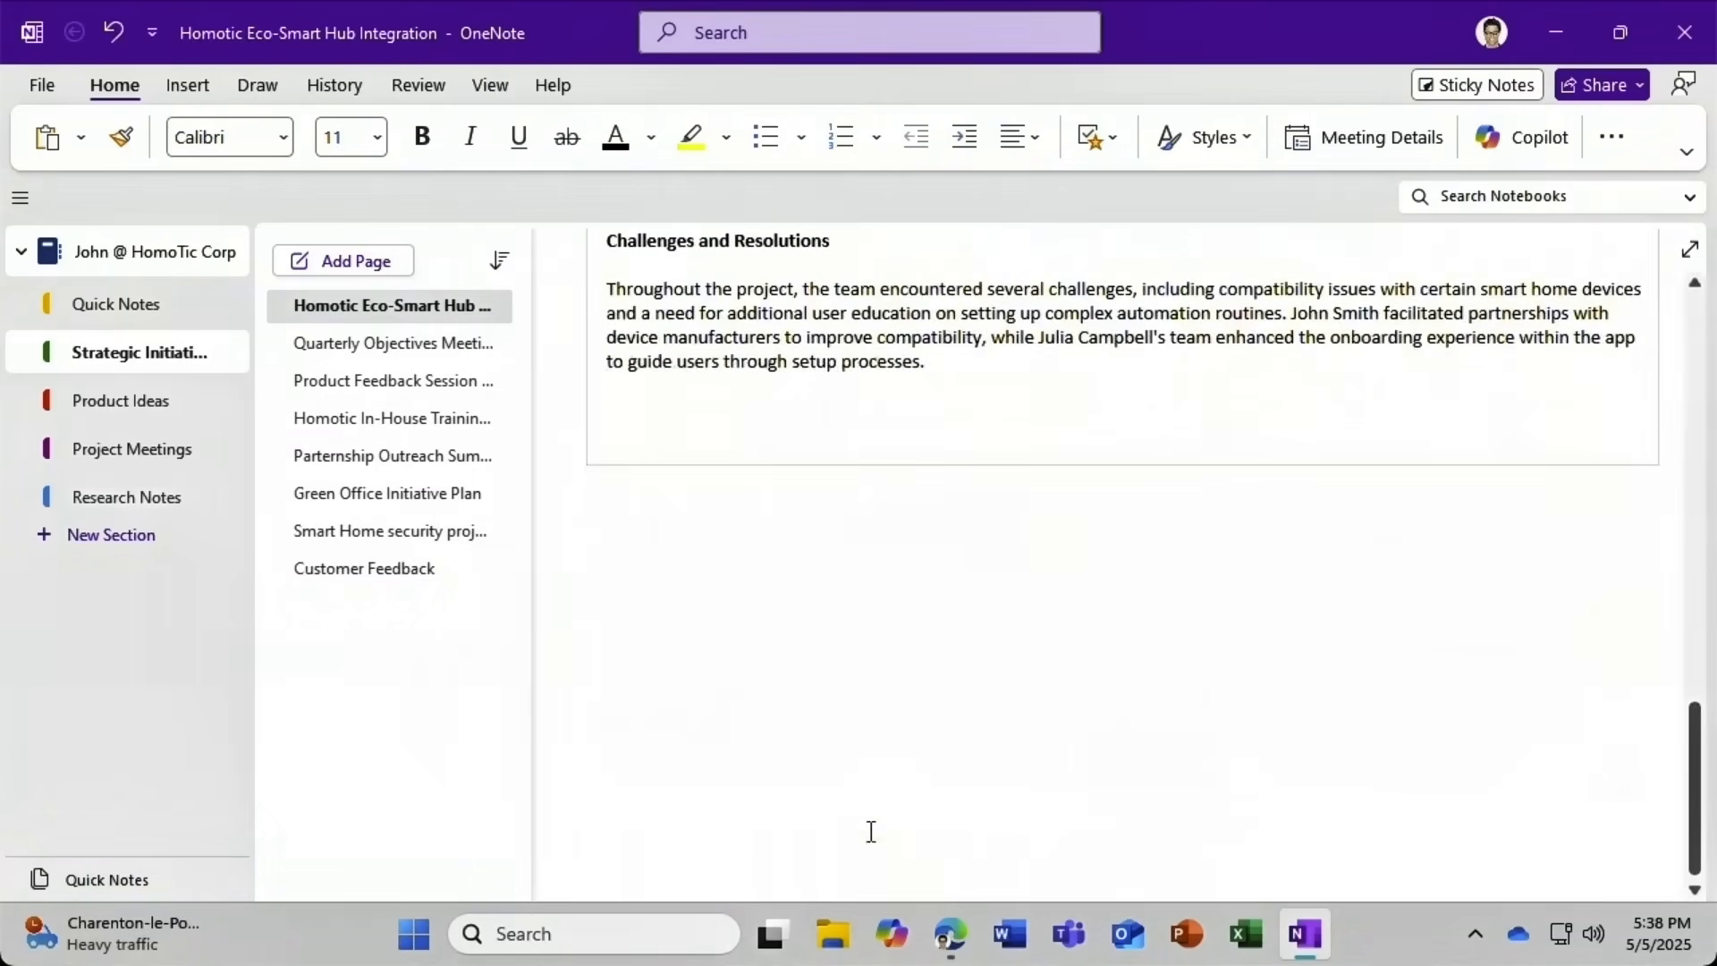
left_click(610, 413)
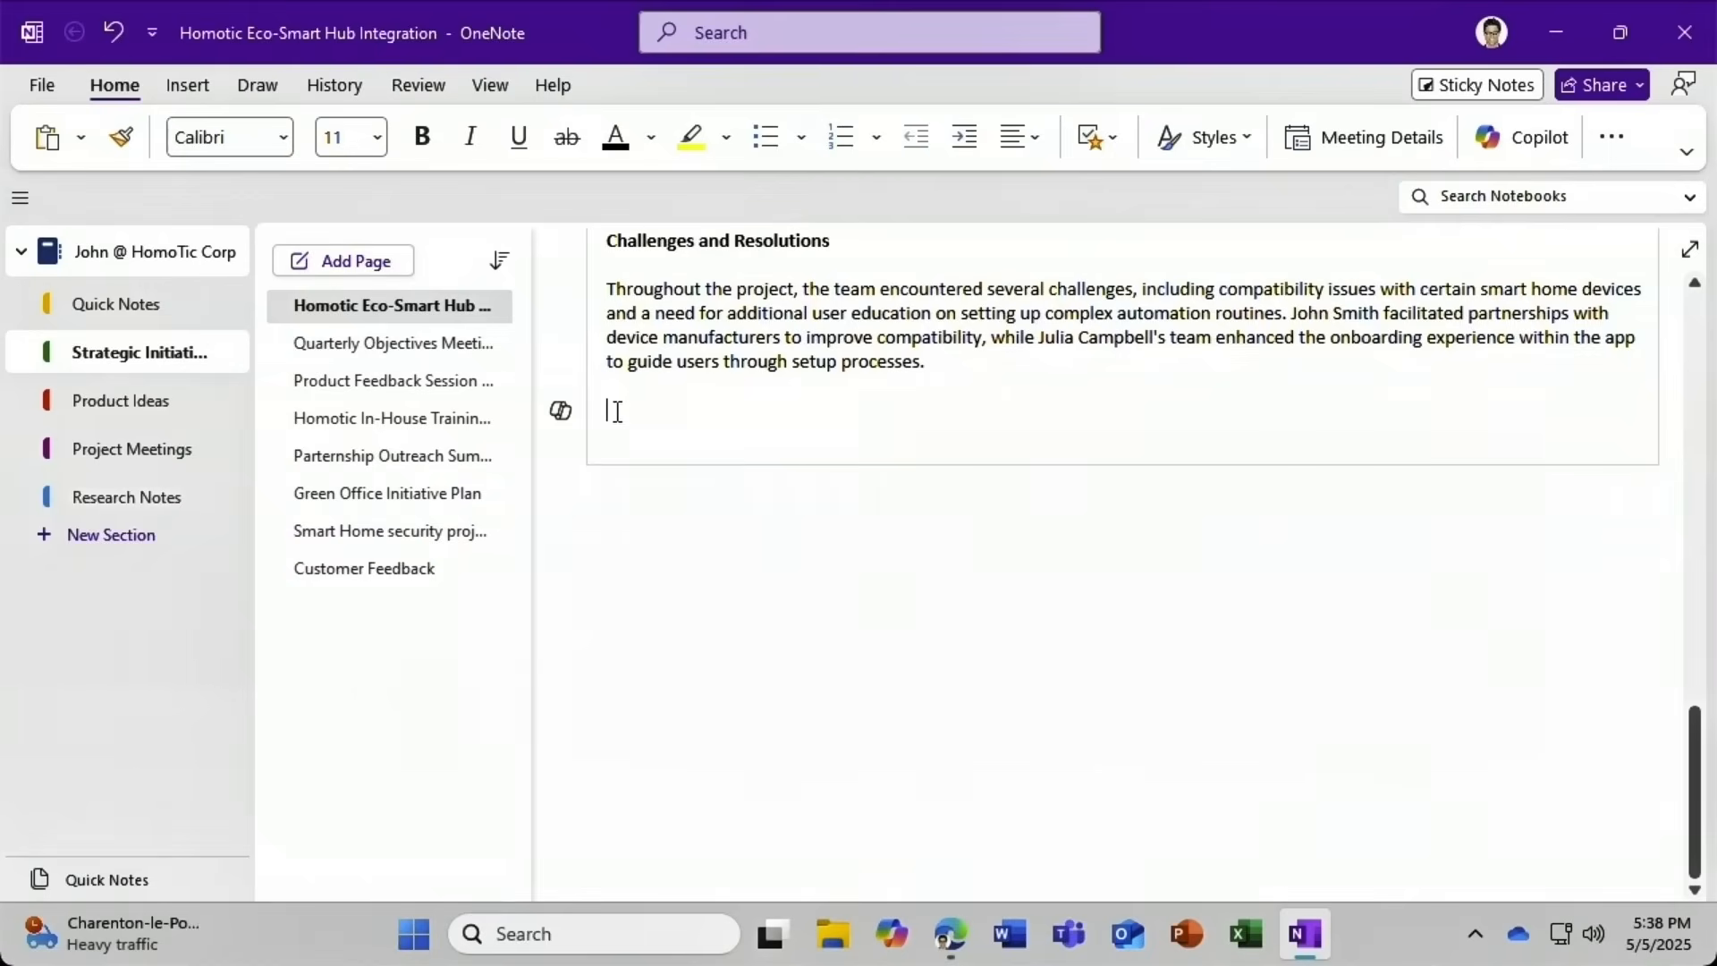
left_click(564, 413)
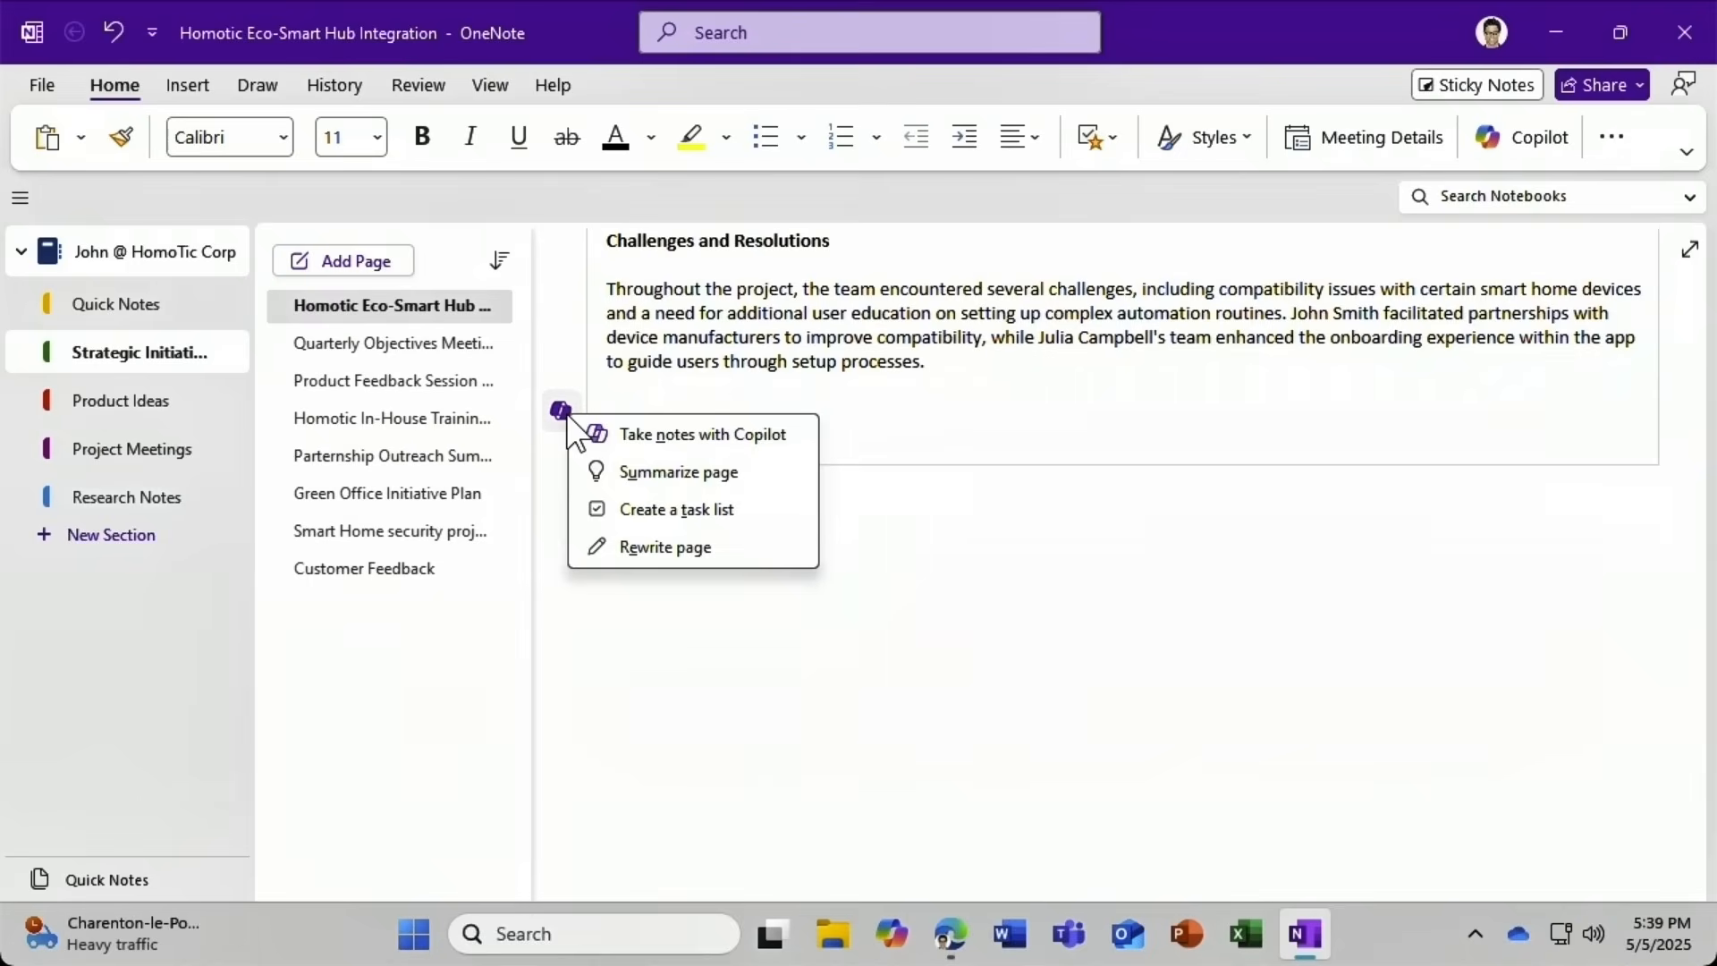
left_click(781, 437)
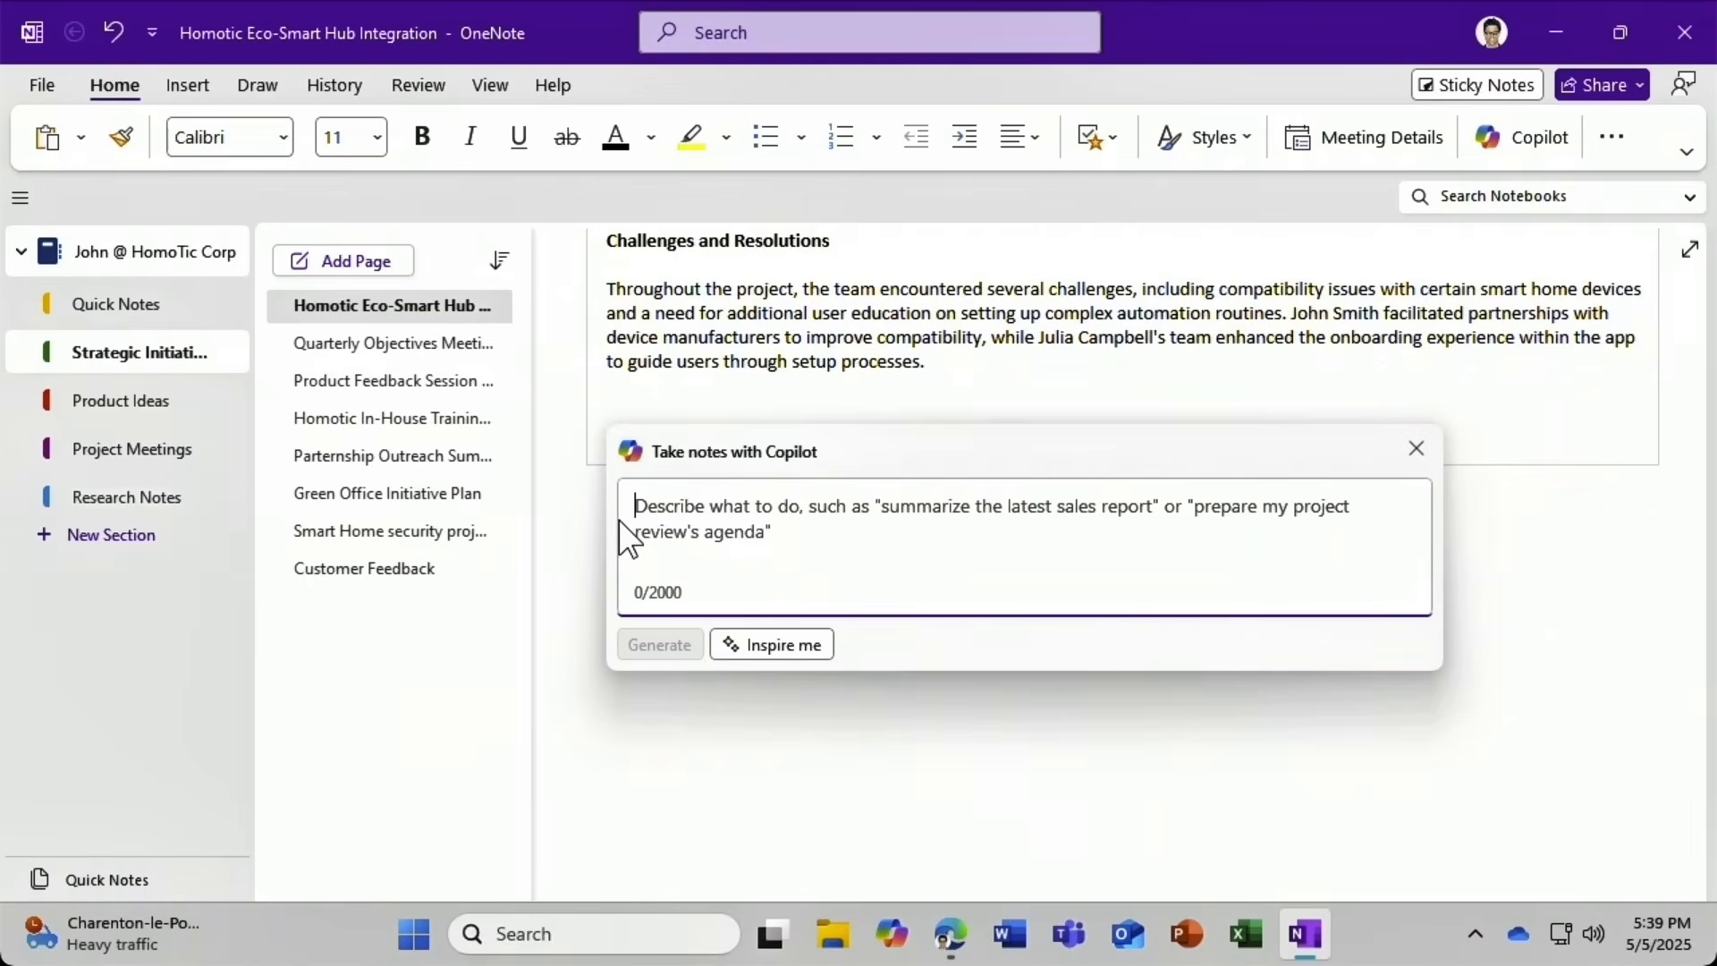
left_click(800, 649)
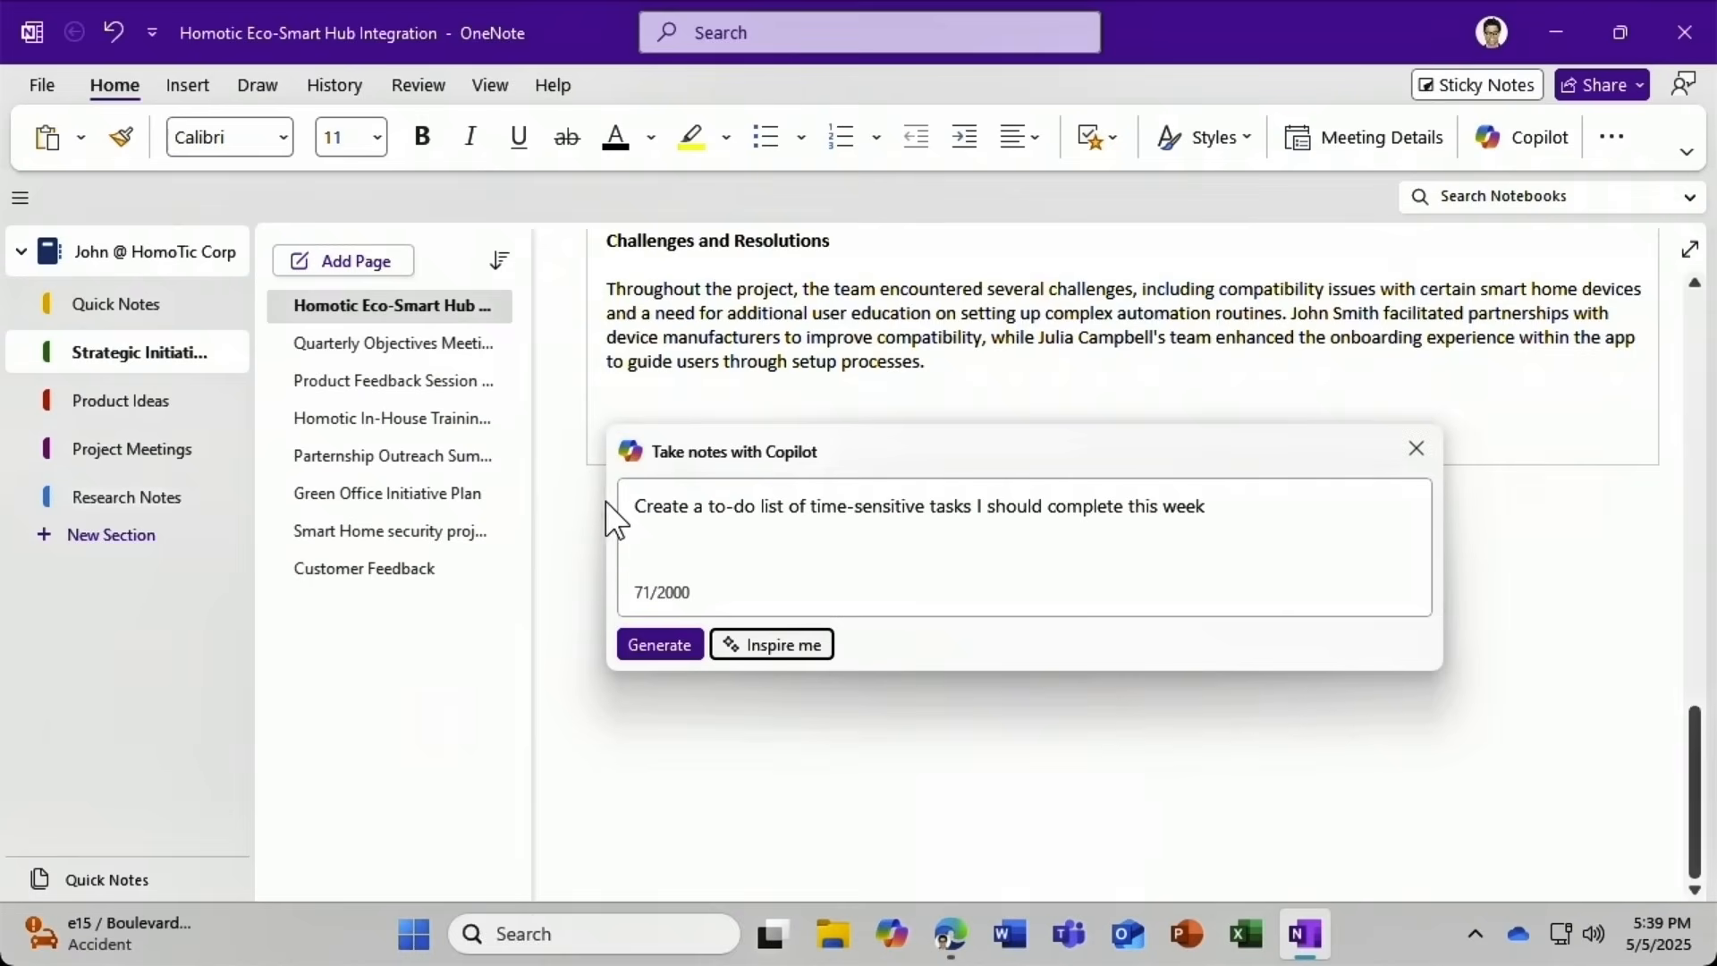
left_click(630, 645)
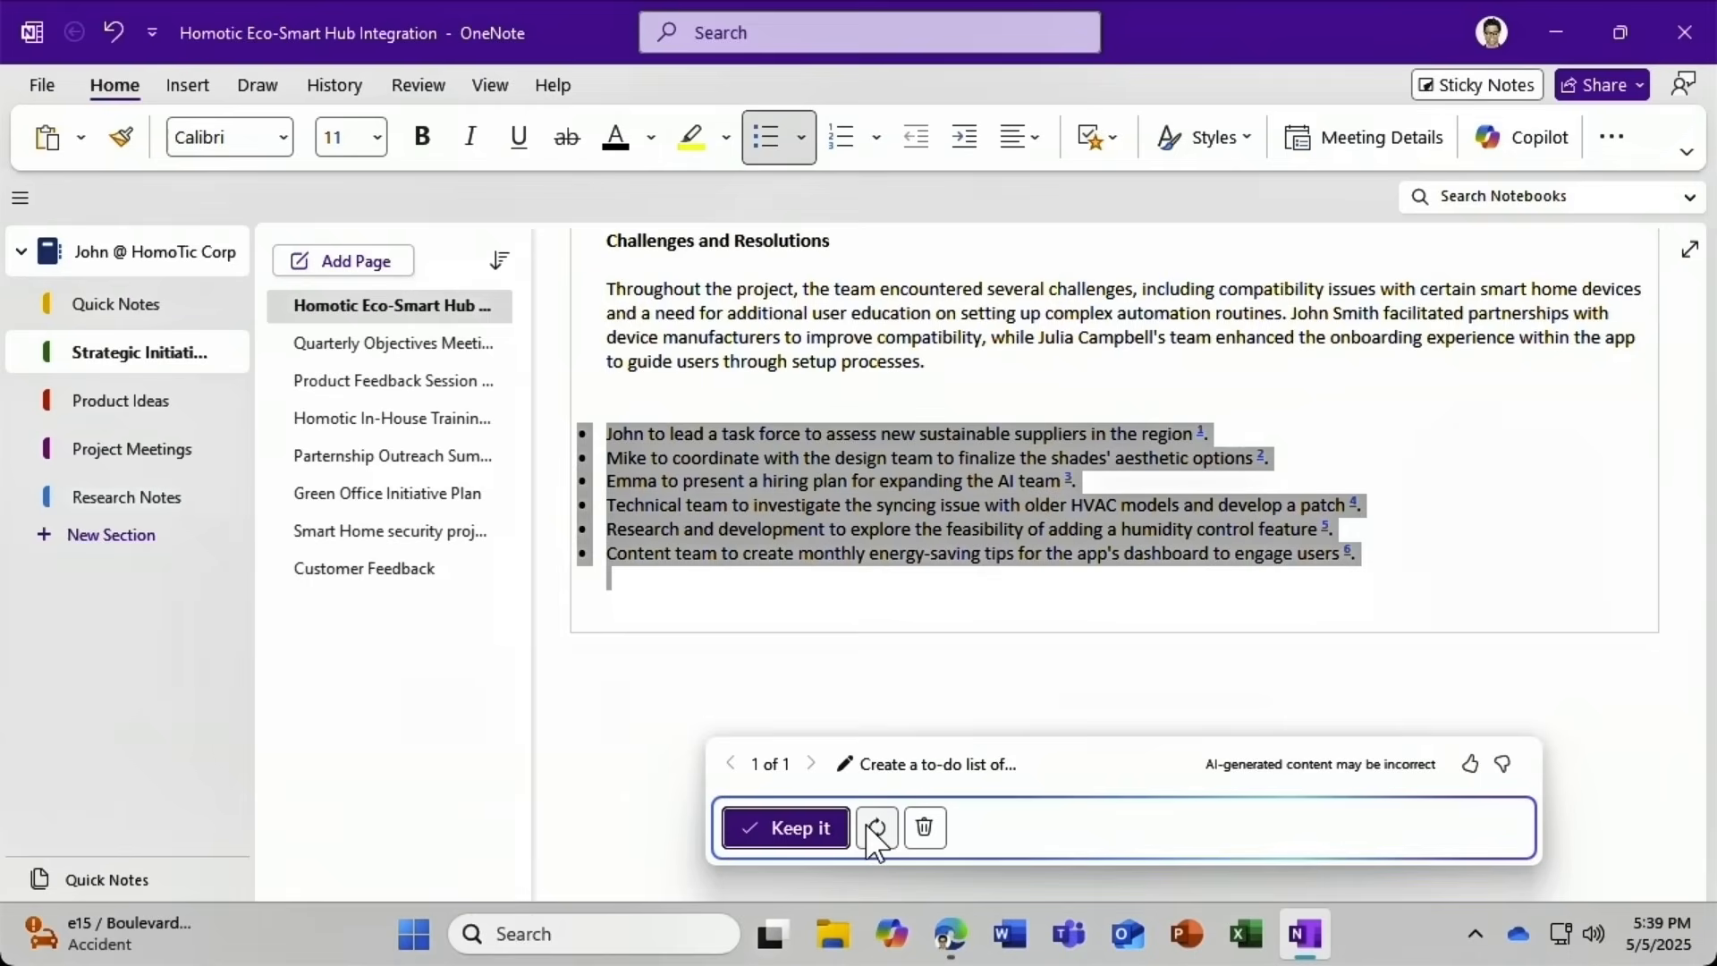
left_click(936, 828)
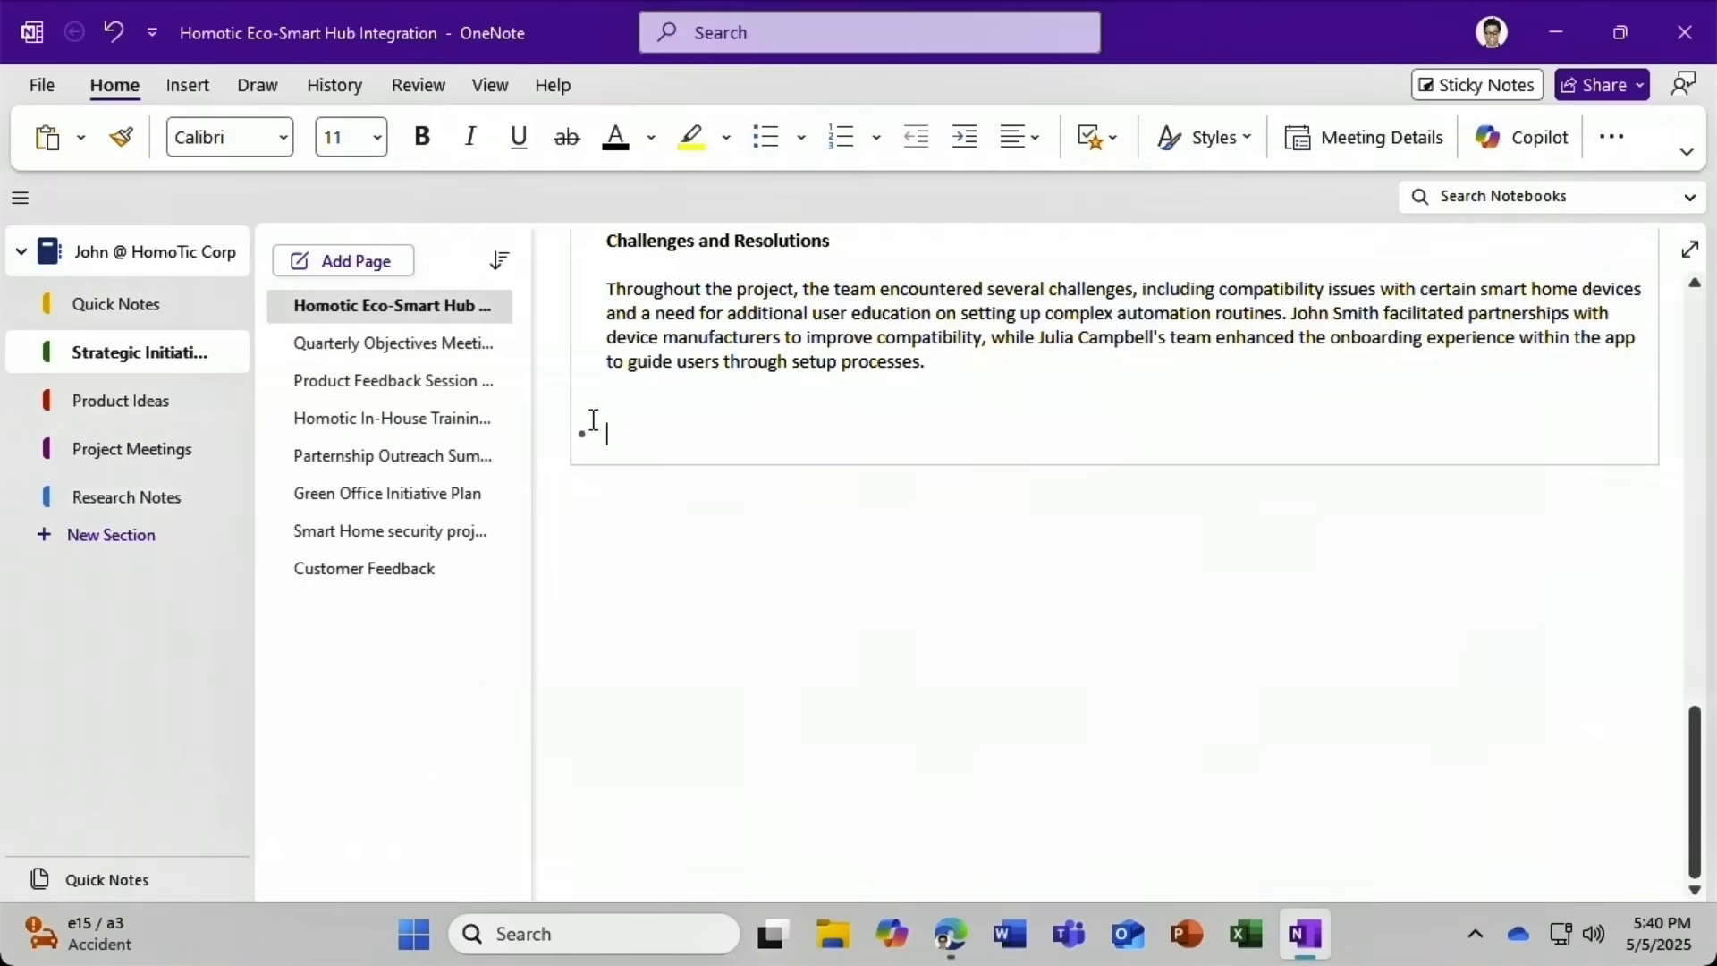
Delete the empty bullet and keep a Copilot-created checkbox To-Do List above the Summary.
key("BackSpace")
key("BackSpace")
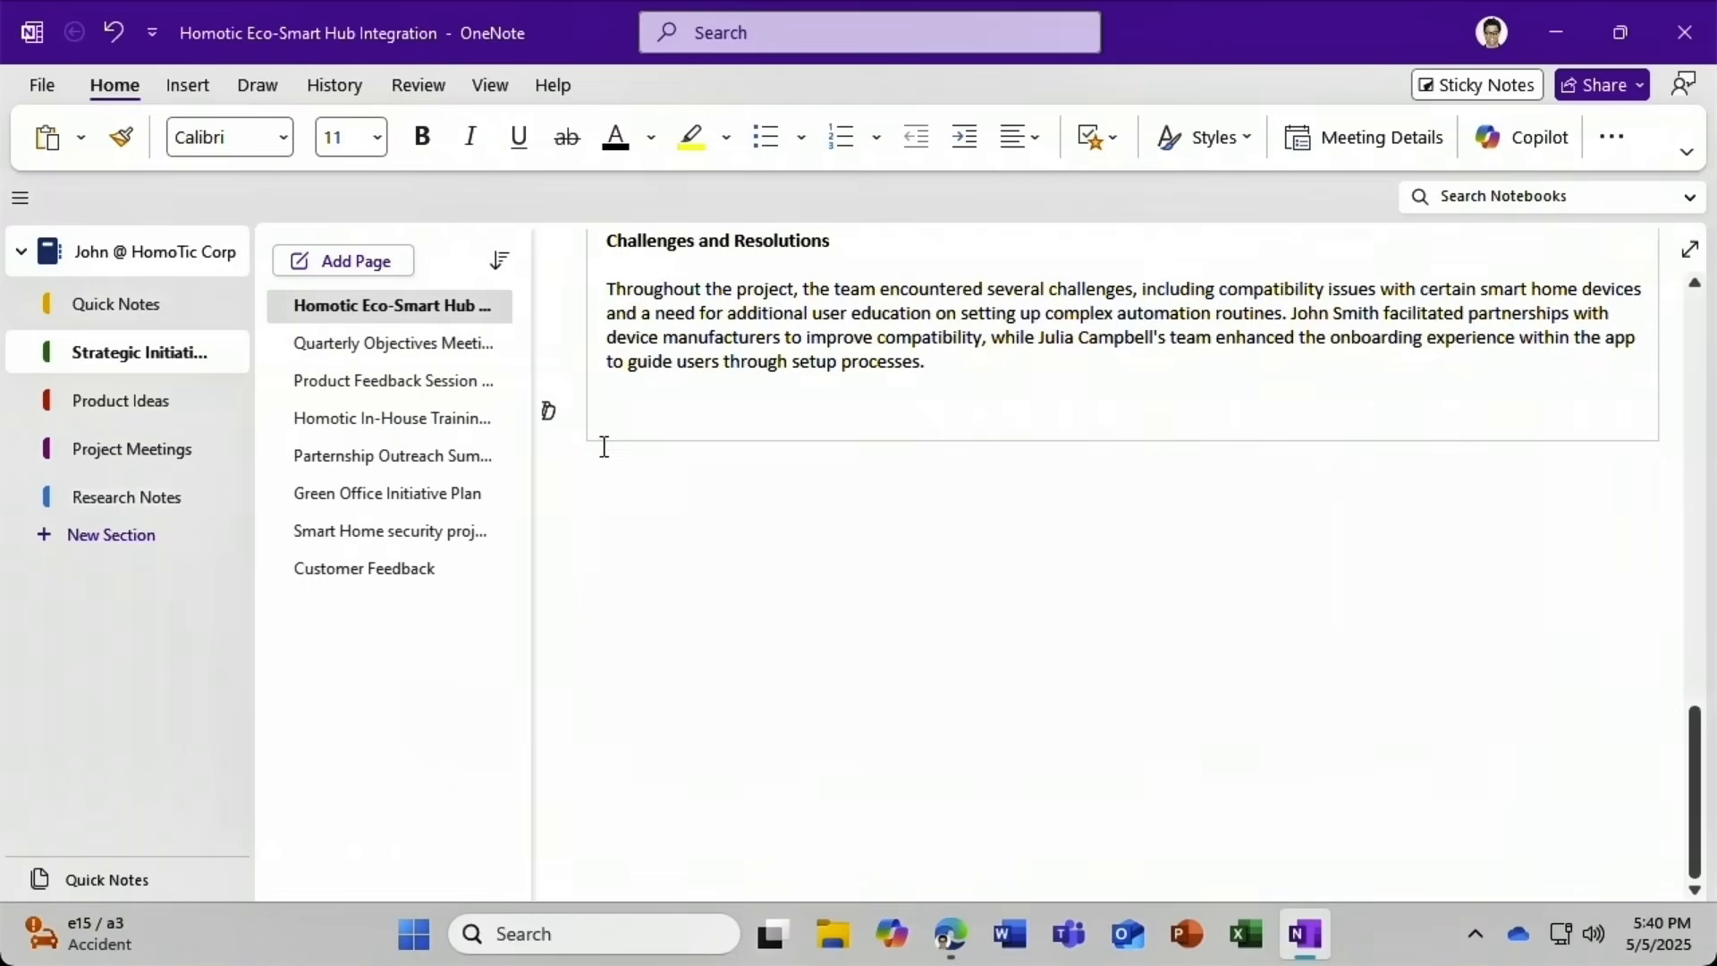
left_click(550, 412)
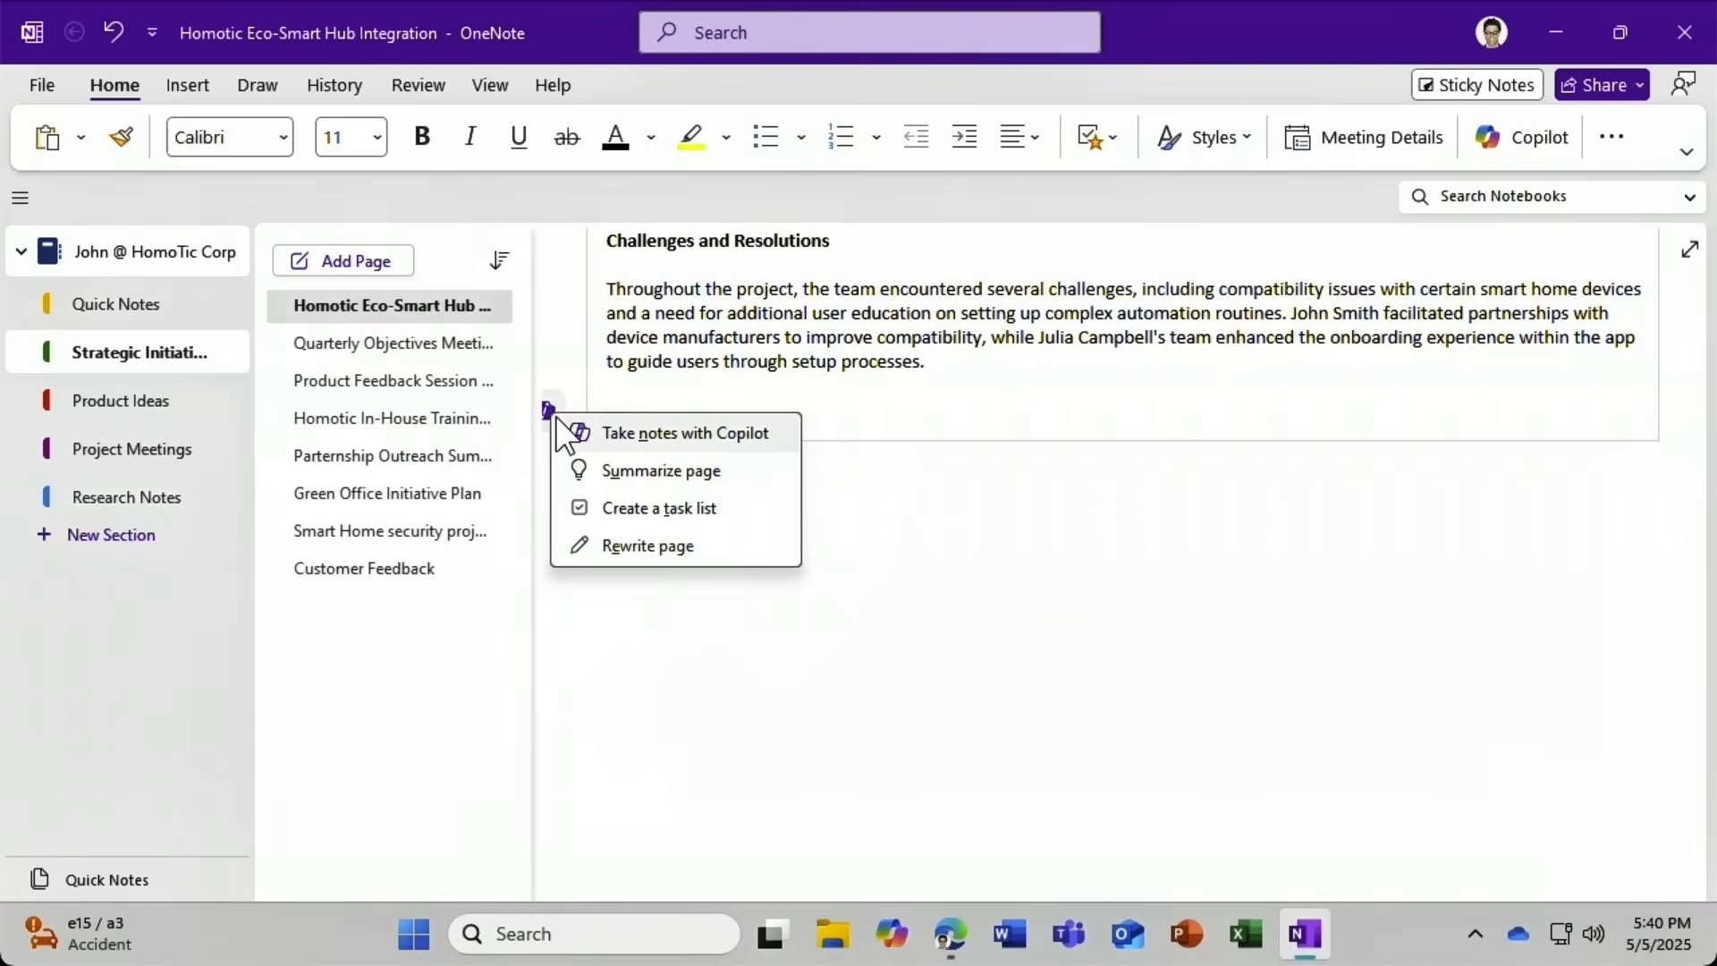
left_click(744, 516)
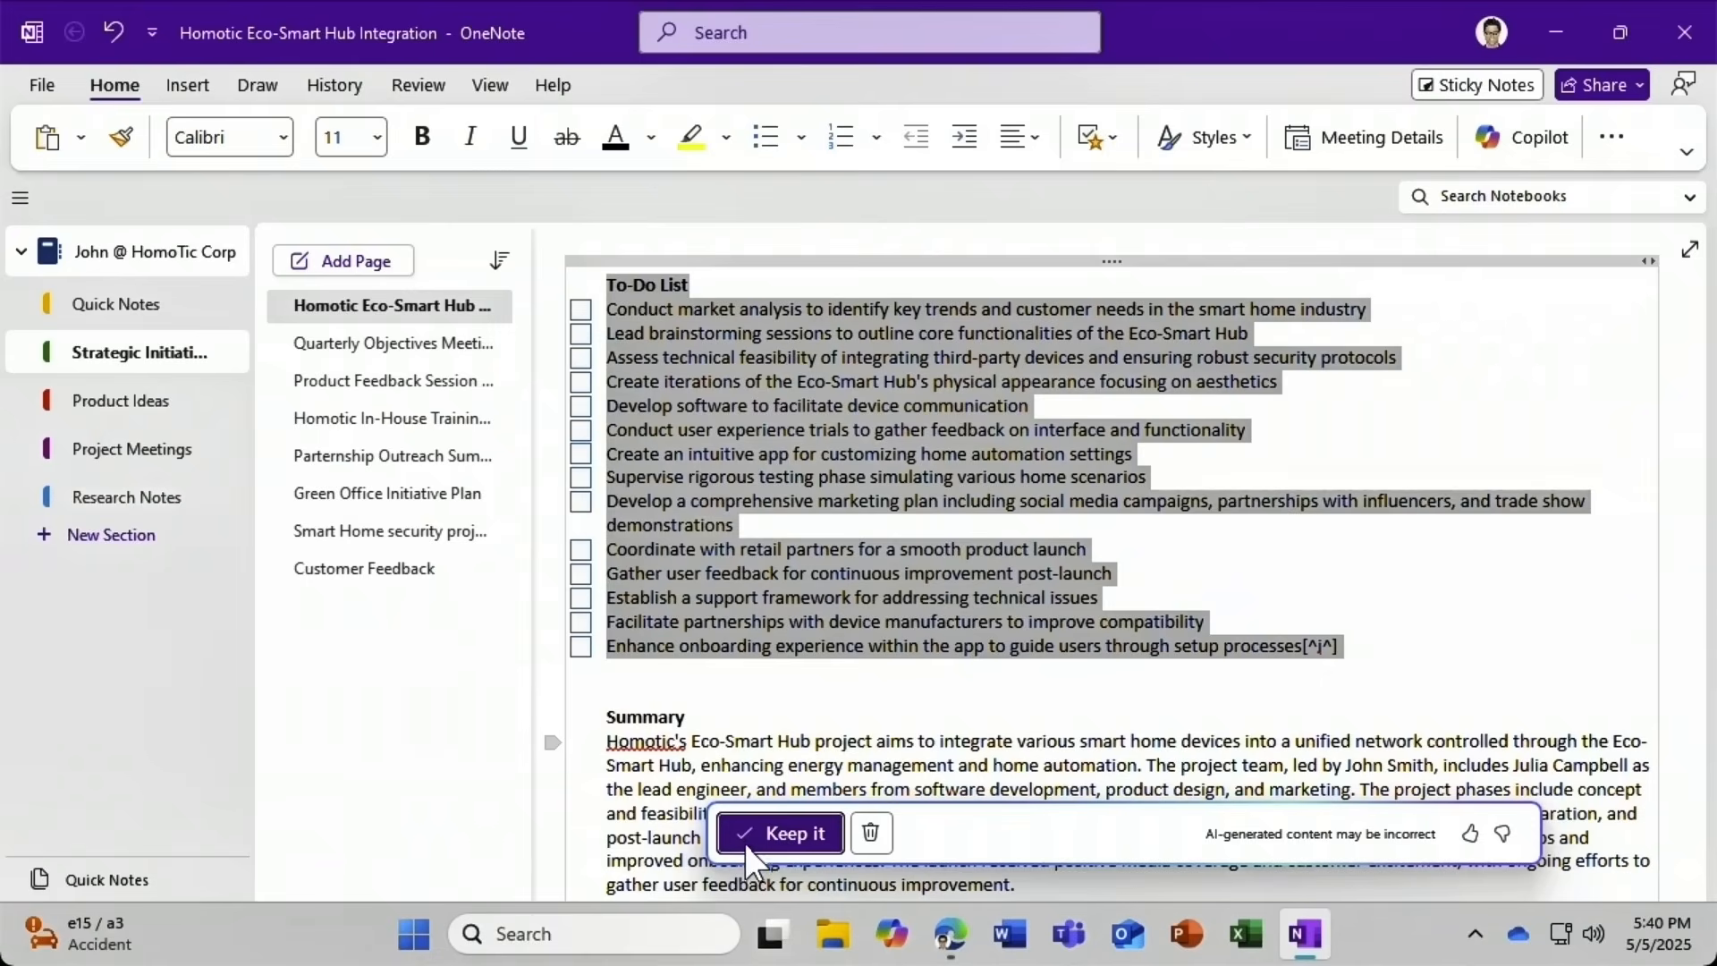
left_click(778, 834)
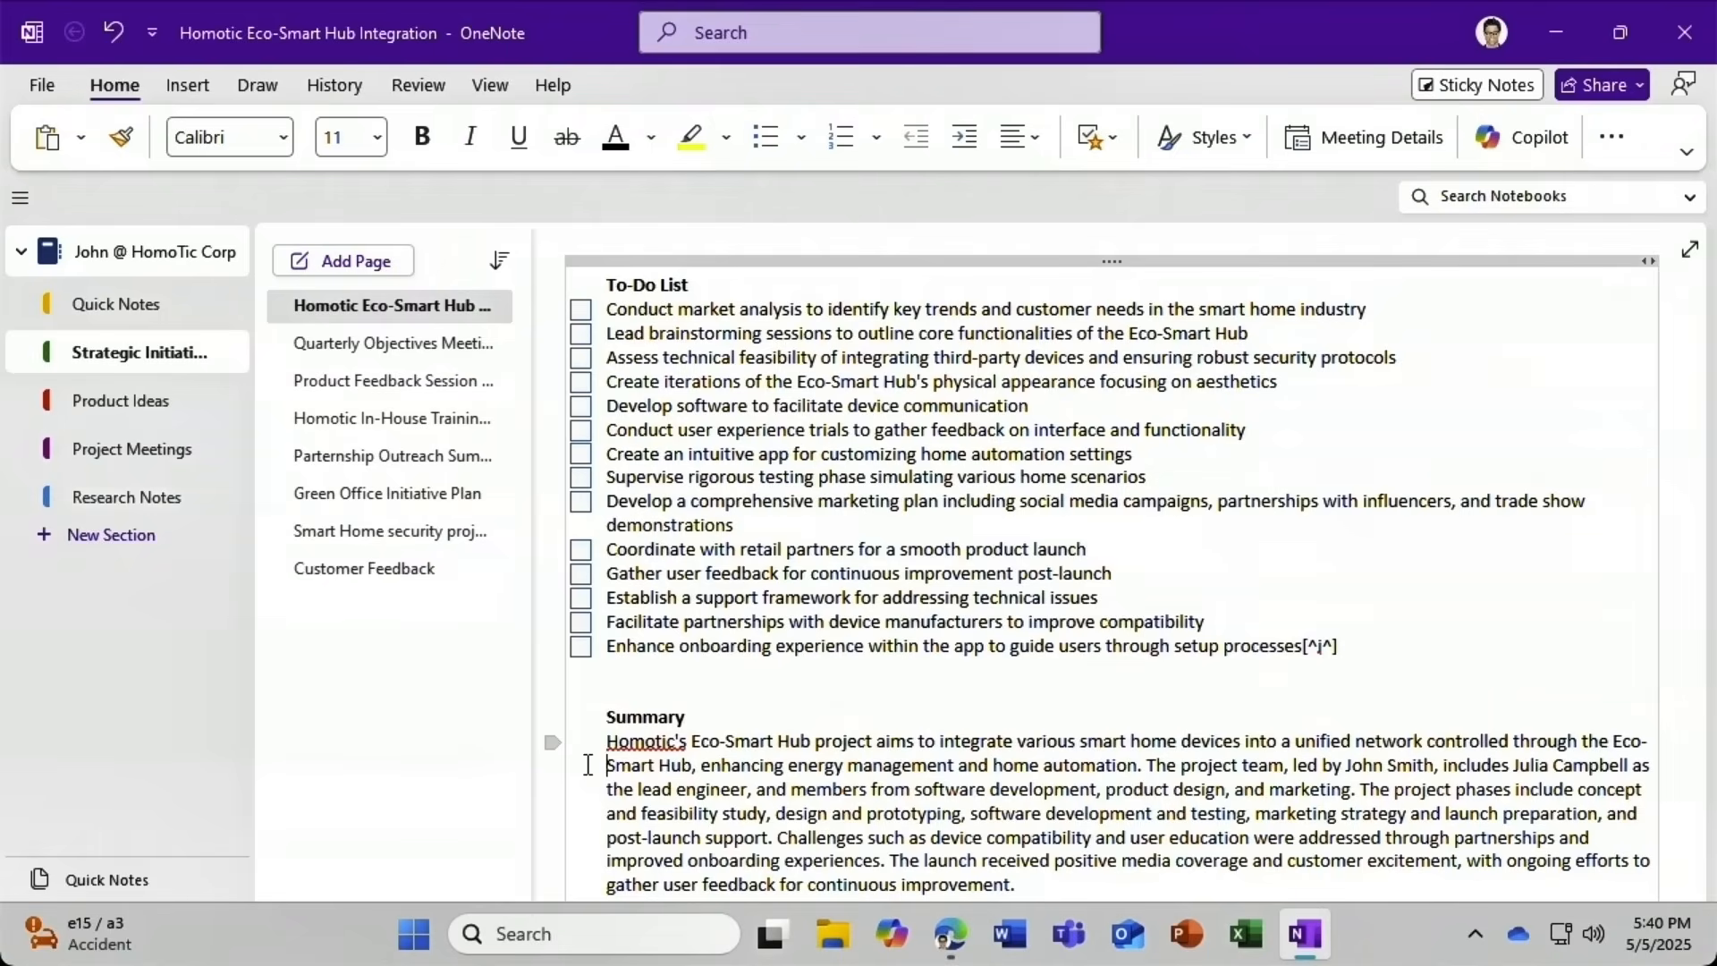
left_click(588, 764)
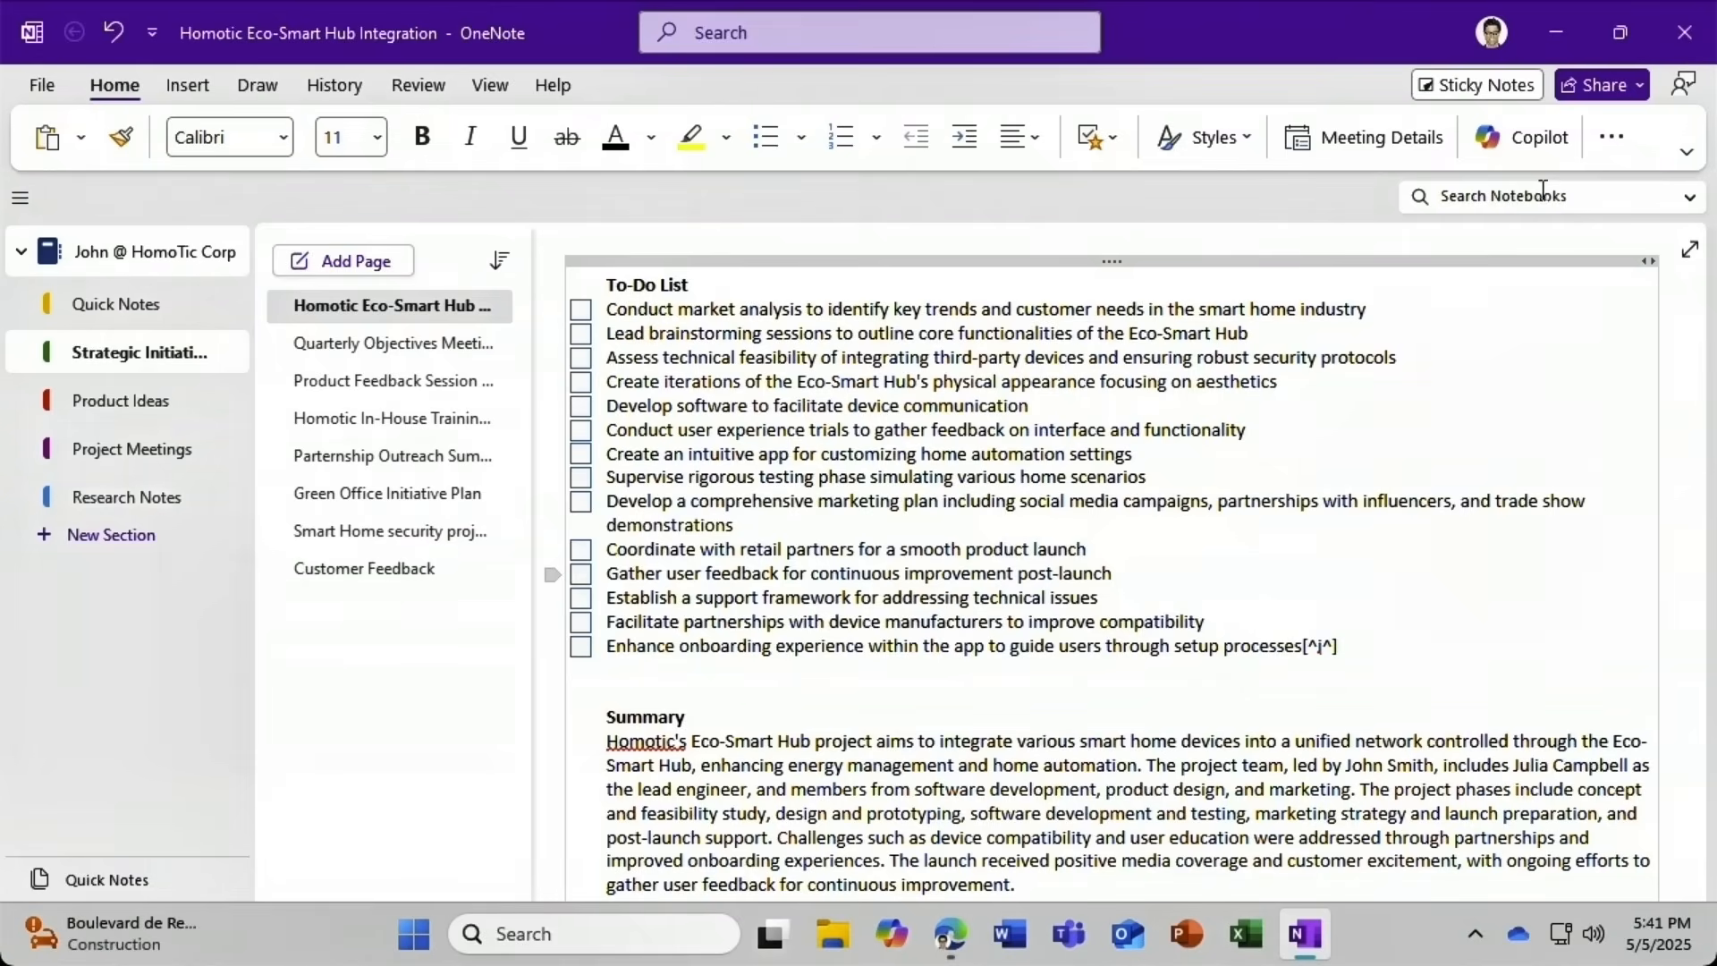
Ask Copilot 'What is the Green Office Initiative?'.
left_click(1544, 146)
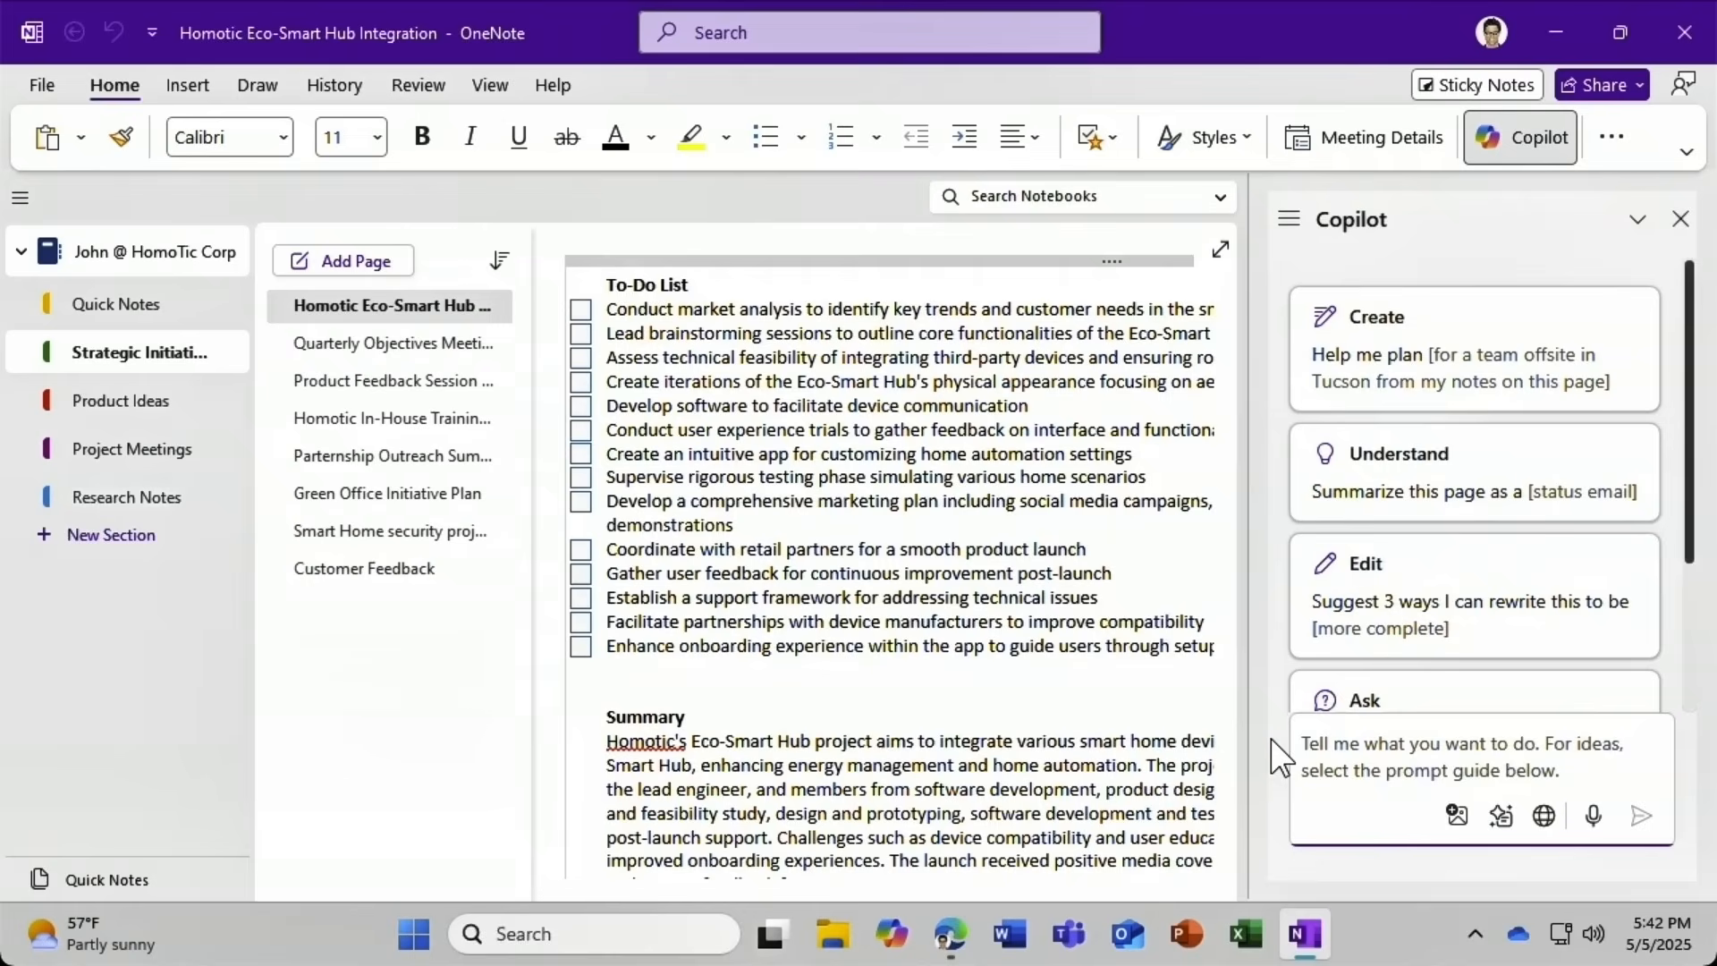
type("What is the ")
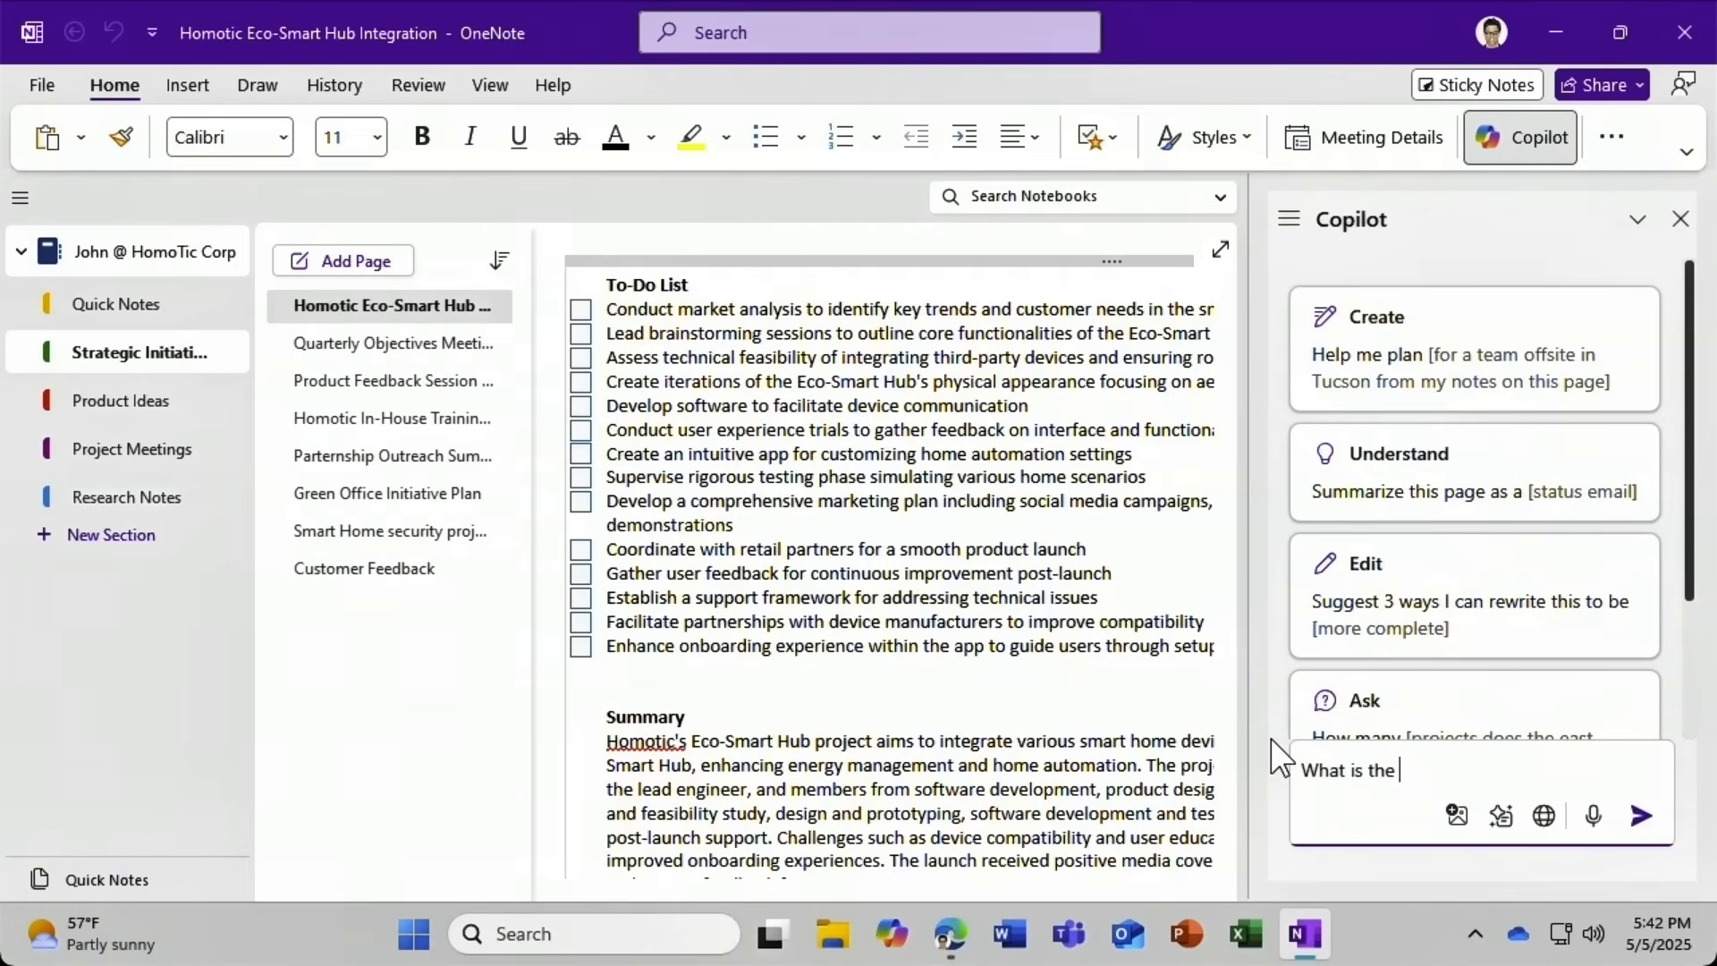
type("Green Office Ini")
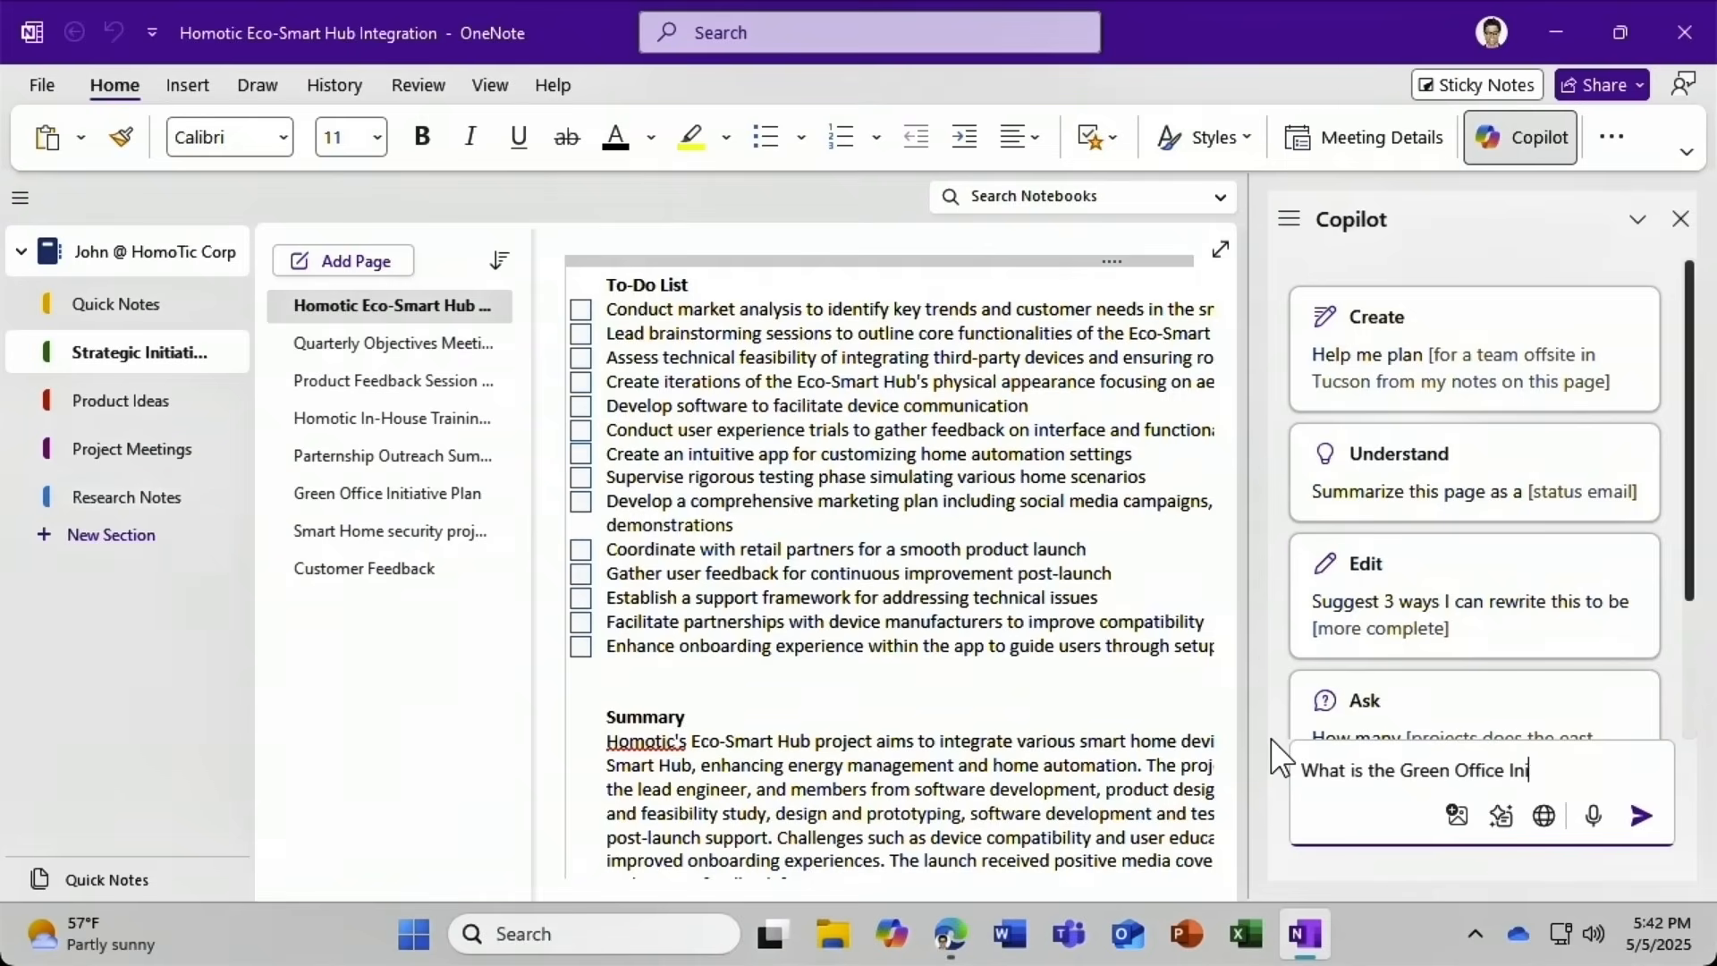
type("tiative?")
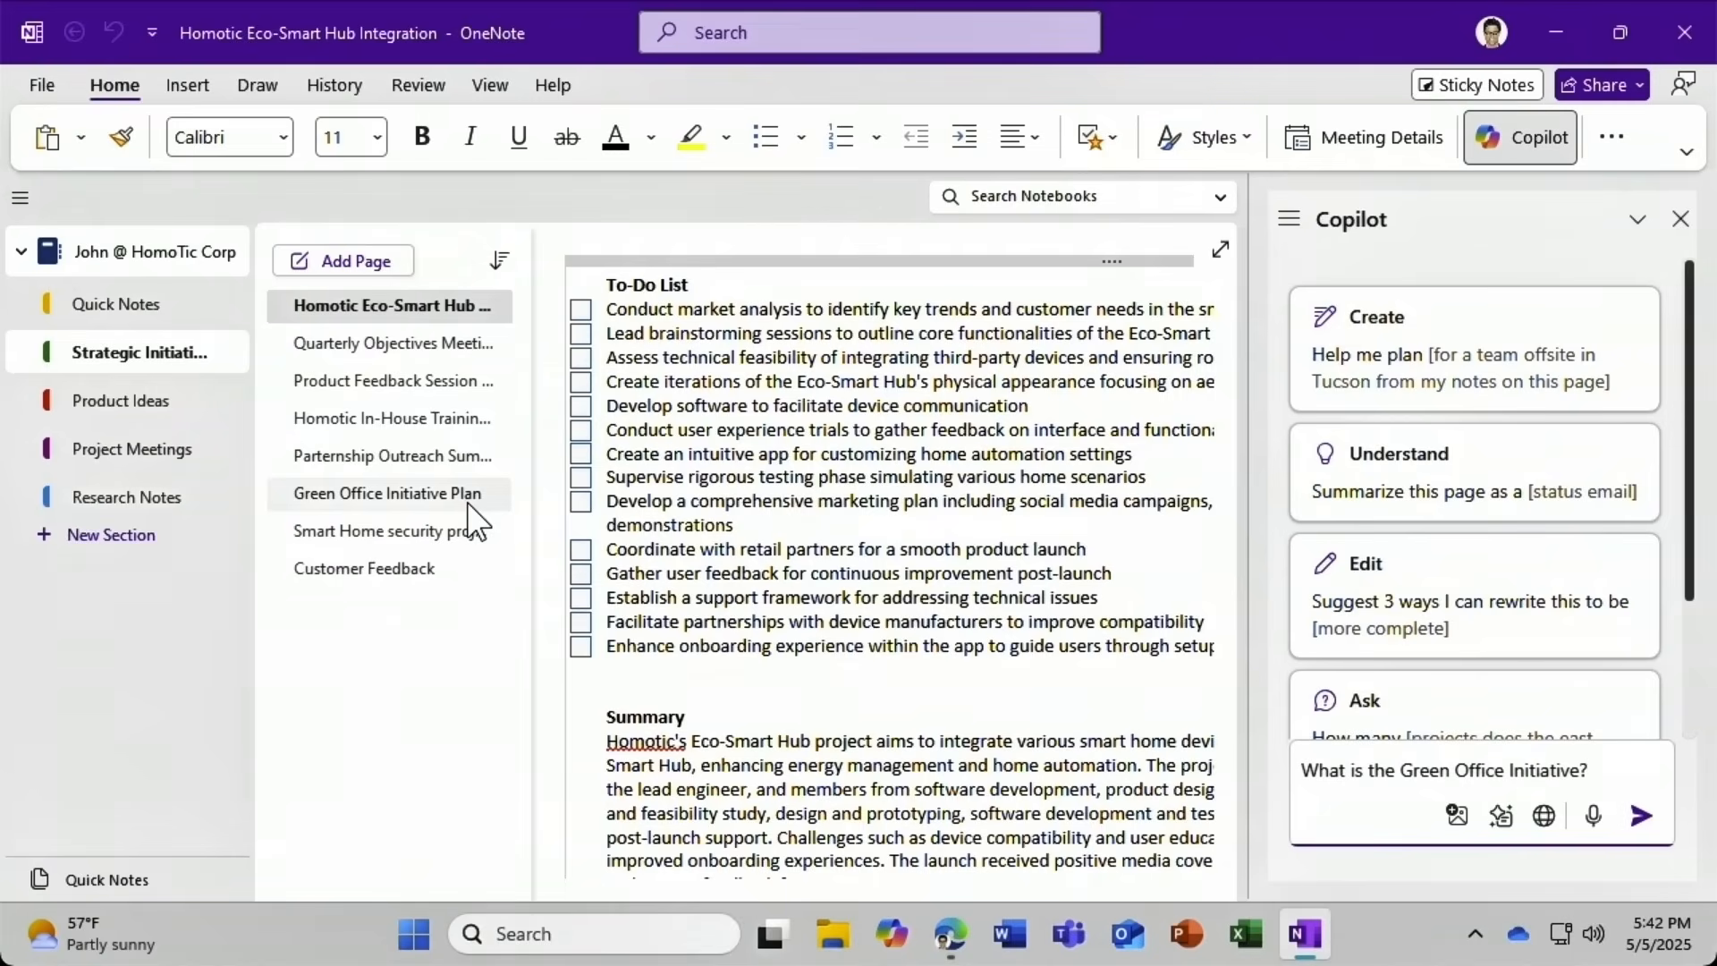
left_click(1641, 815)
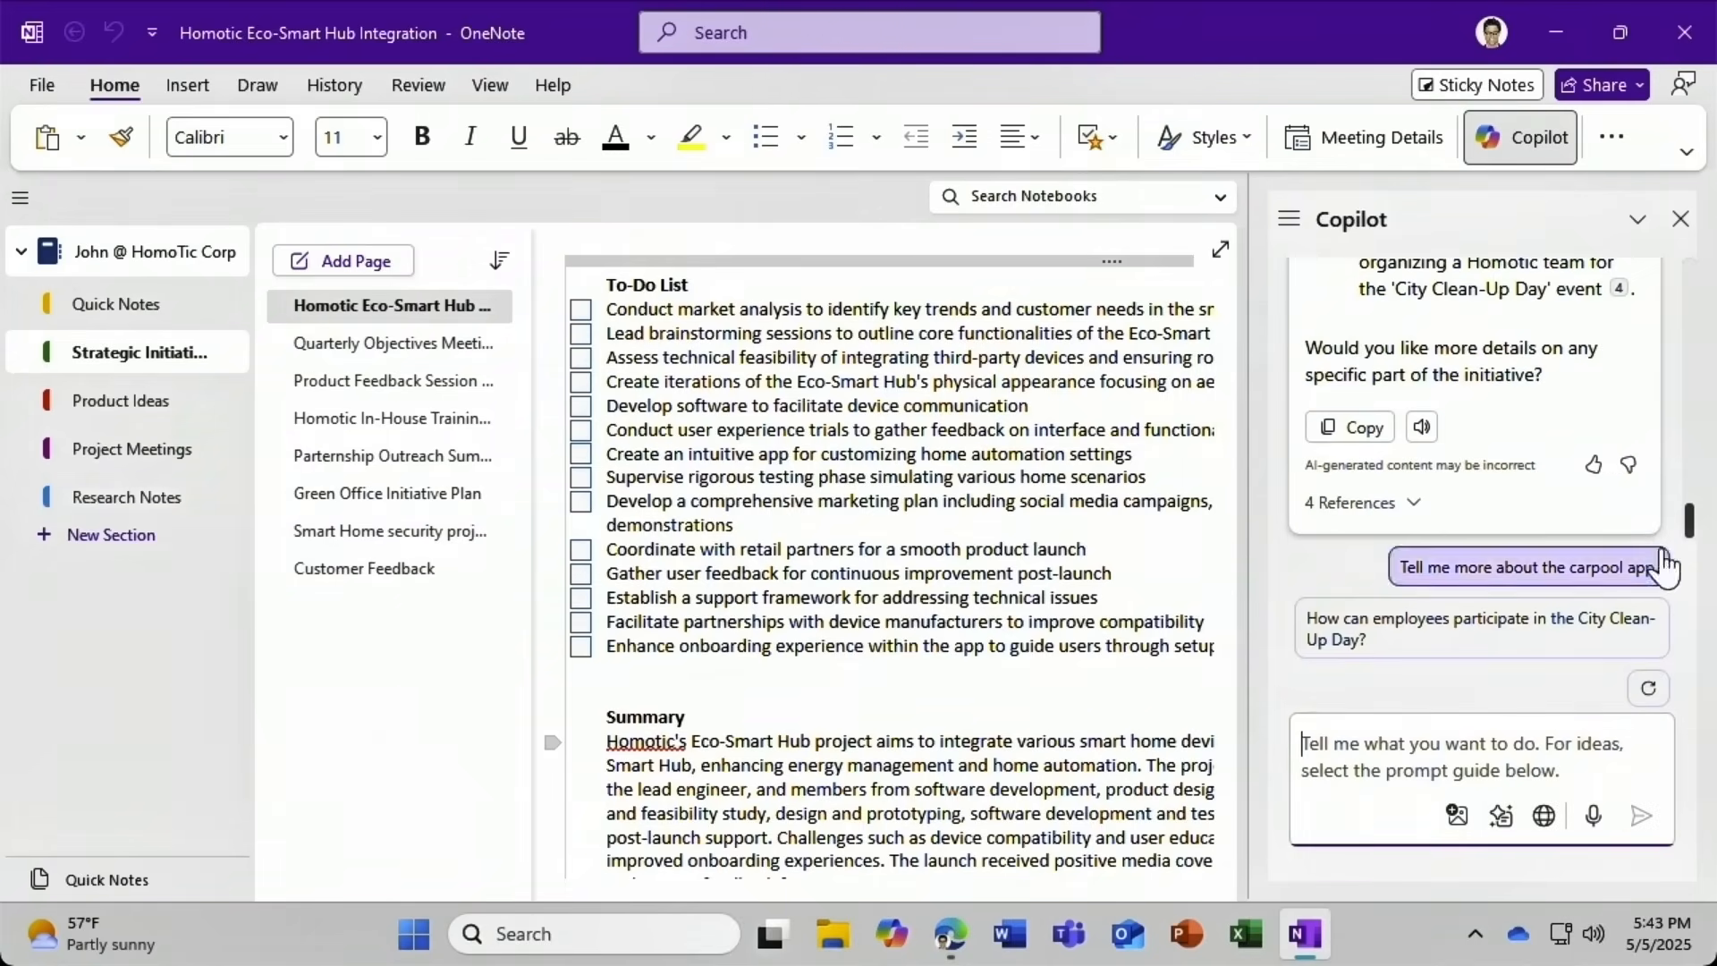
Open the Green Office Initiative Plan page from the answer's 4 references.
scroll(1699, 519, "up", 3)
mouse_move(1700, 518)
left_mouse_down()
mouse_move(1708, 404)
mouse_move(1707, 543)
left_mouse_up()
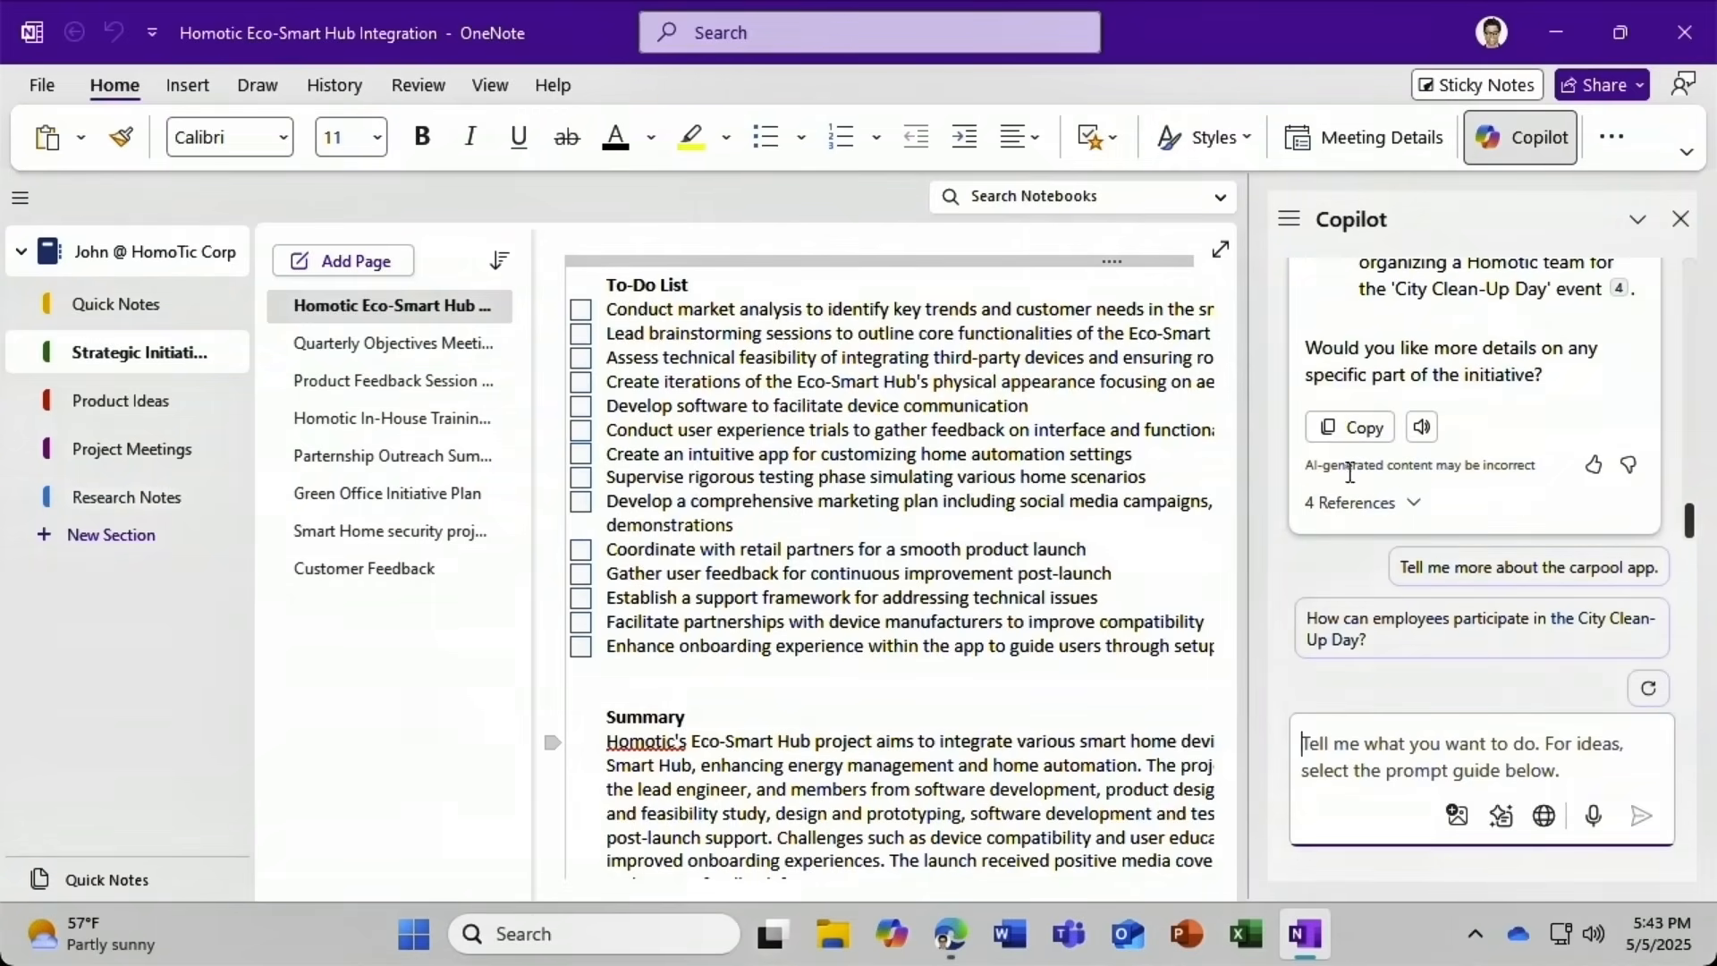
left_click(1355, 503)
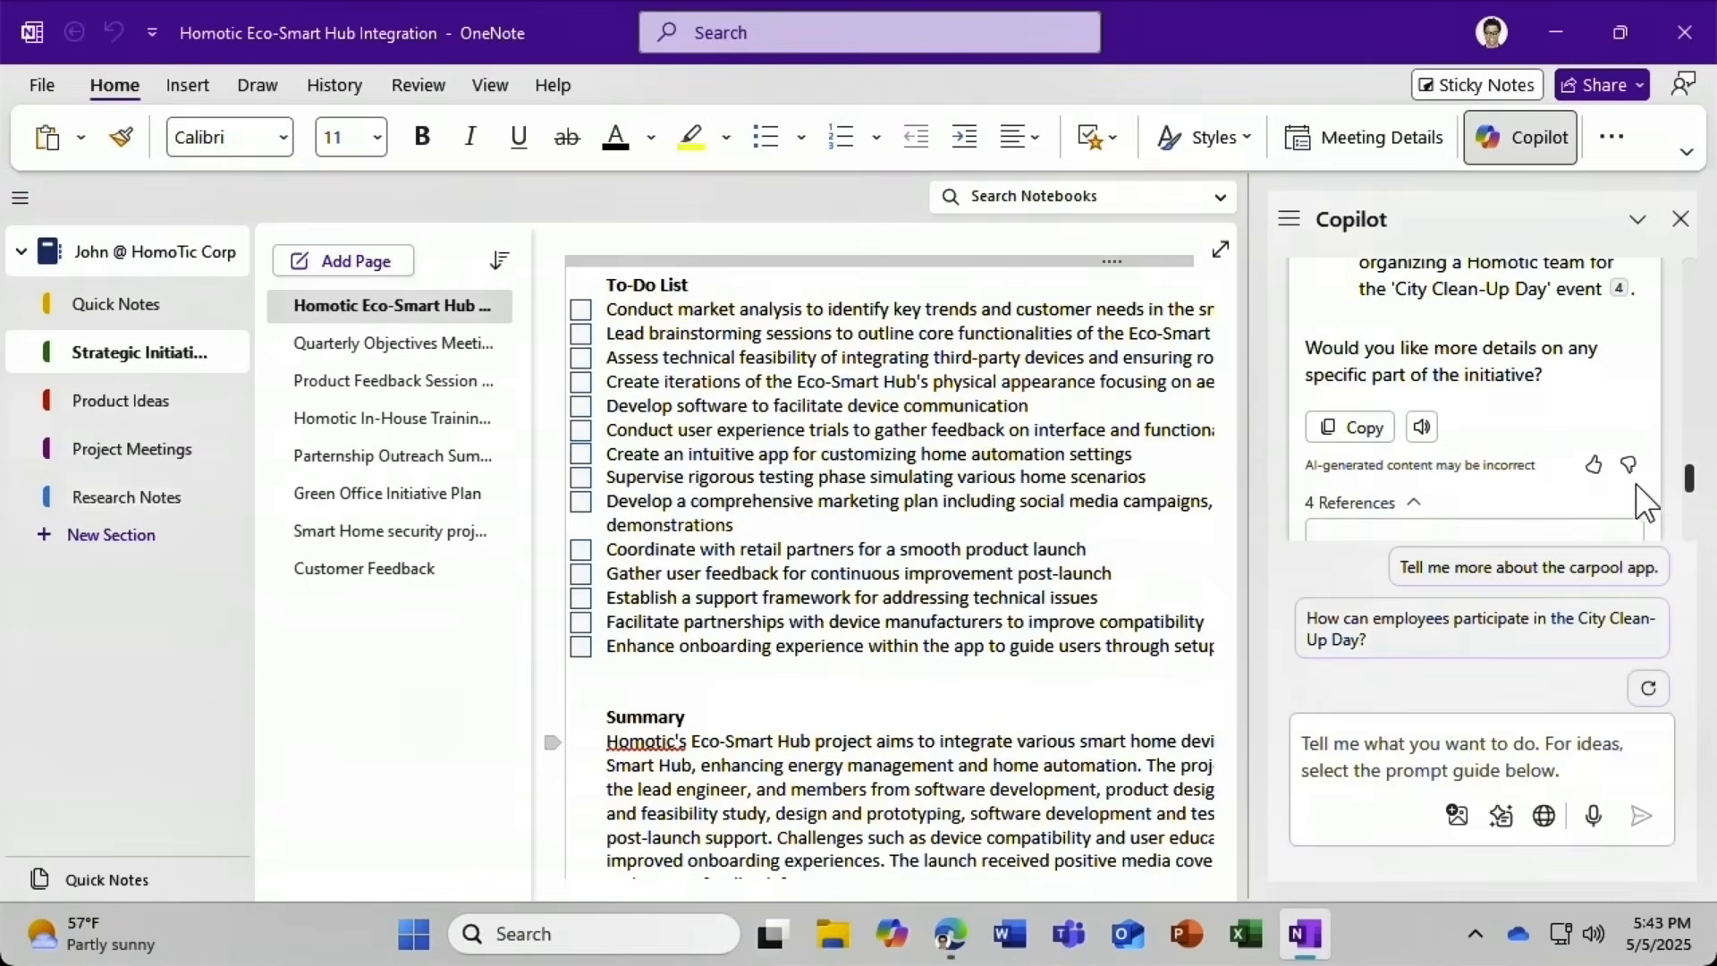
left_click_drag(1685, 476, 1685, 503)
left_click(1563, 347)
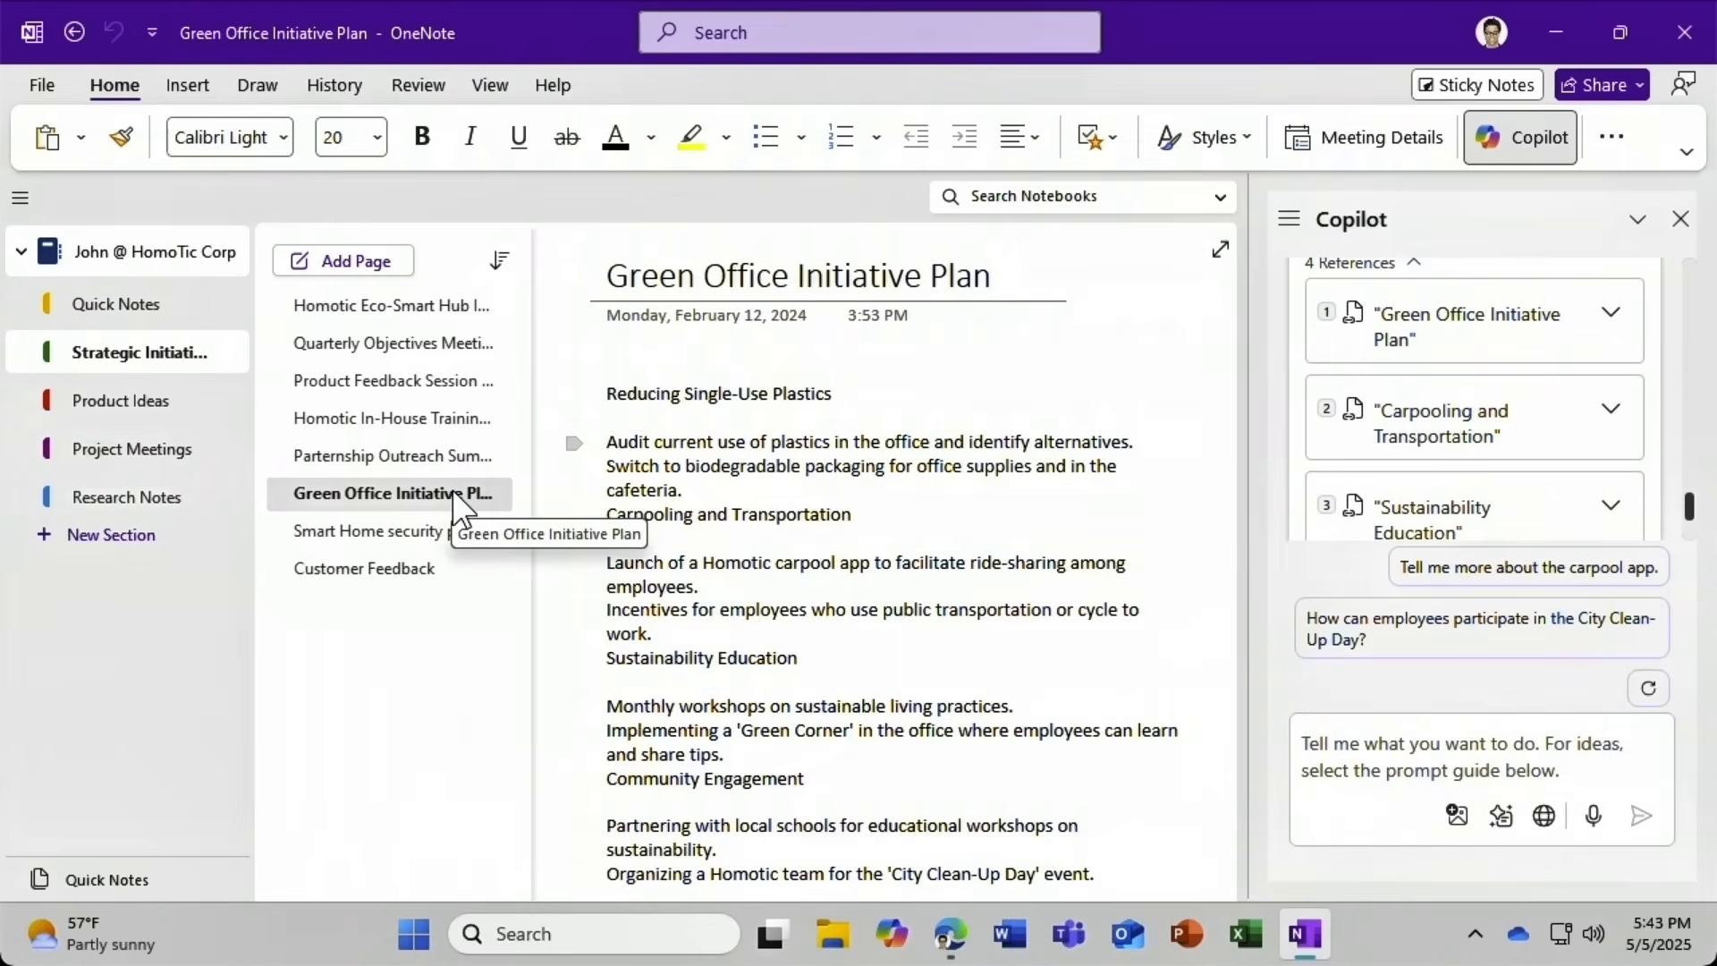
Ask Copilot to 'Organize this section by topic', apply the Customer Feedback grouping, and close Copilot.
left_click(1311, 744)
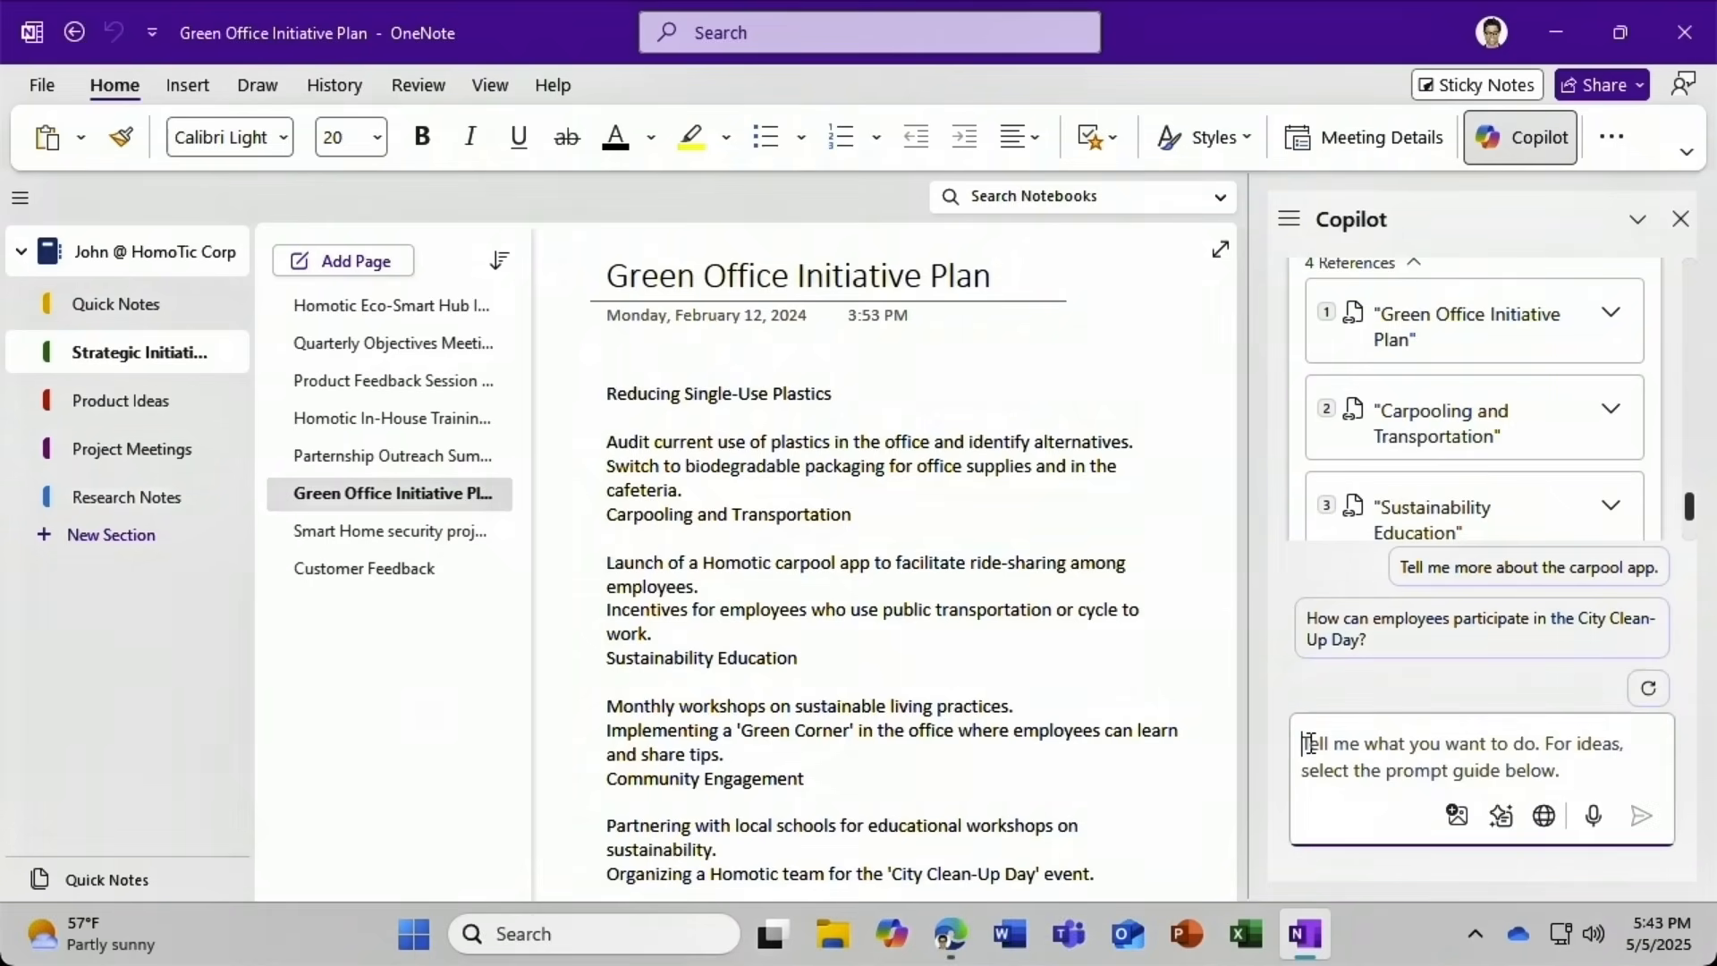
type("Organize this se")
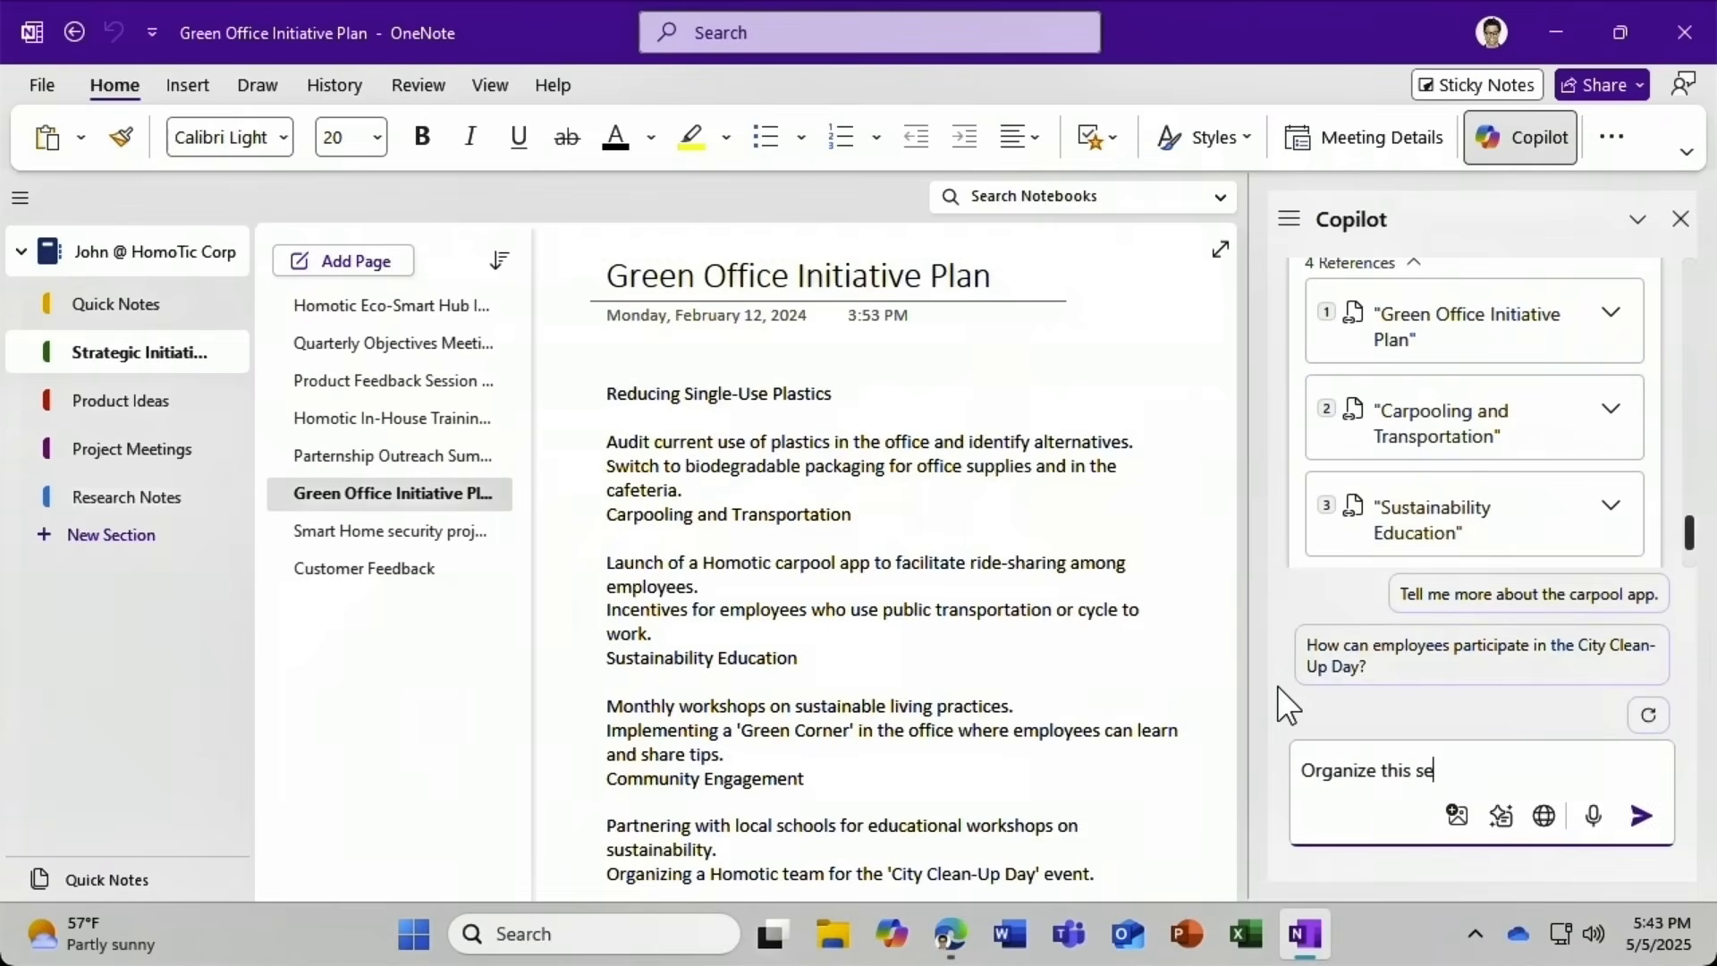
type("ction by topic")
left_click(1643, 816)
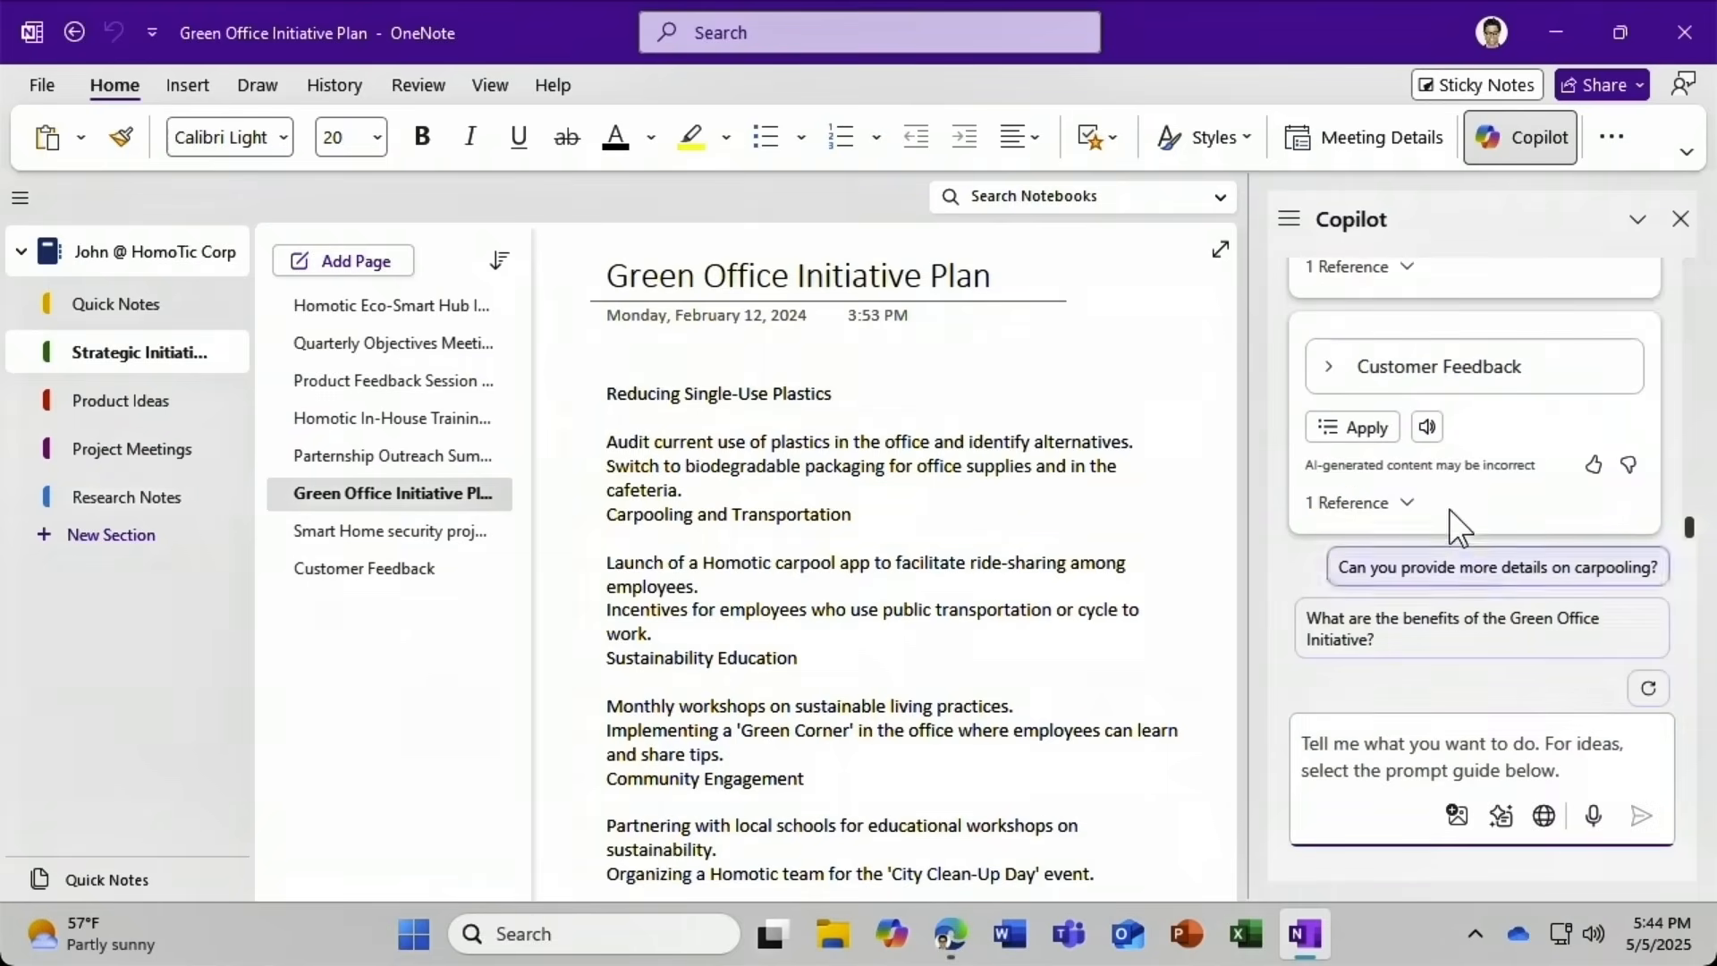
left_click(1324, 369)
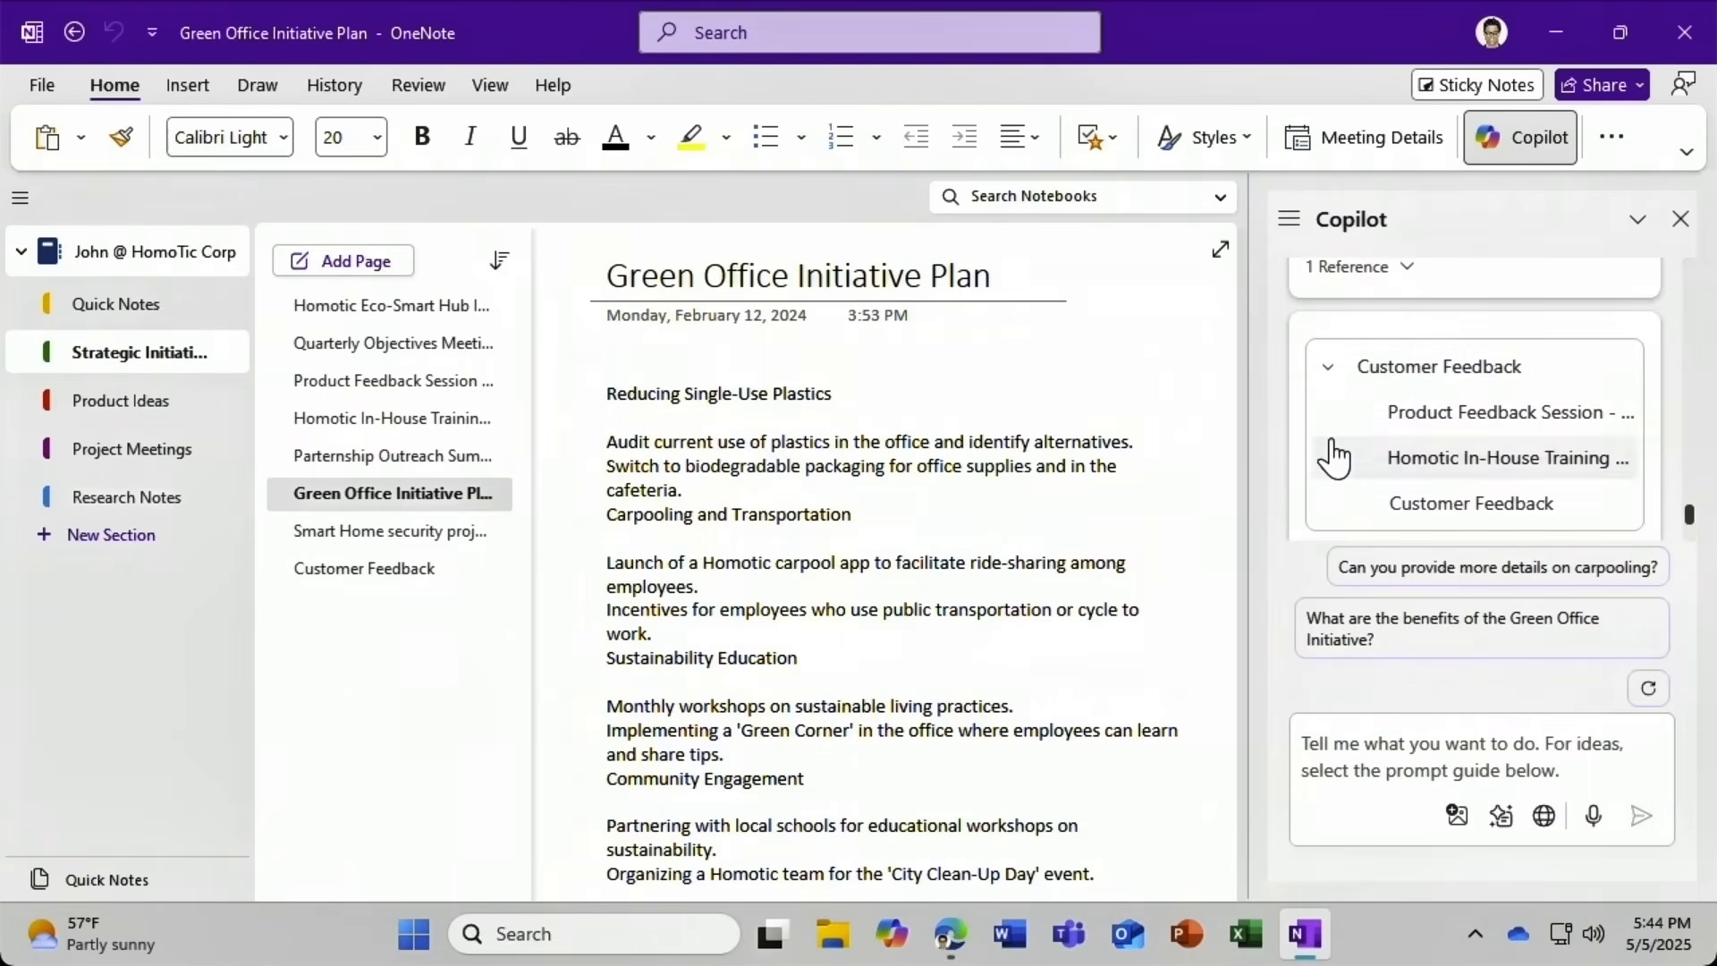
scroll(1351, 427, "down", 1)
scroll(1352, 441, "down", 2)
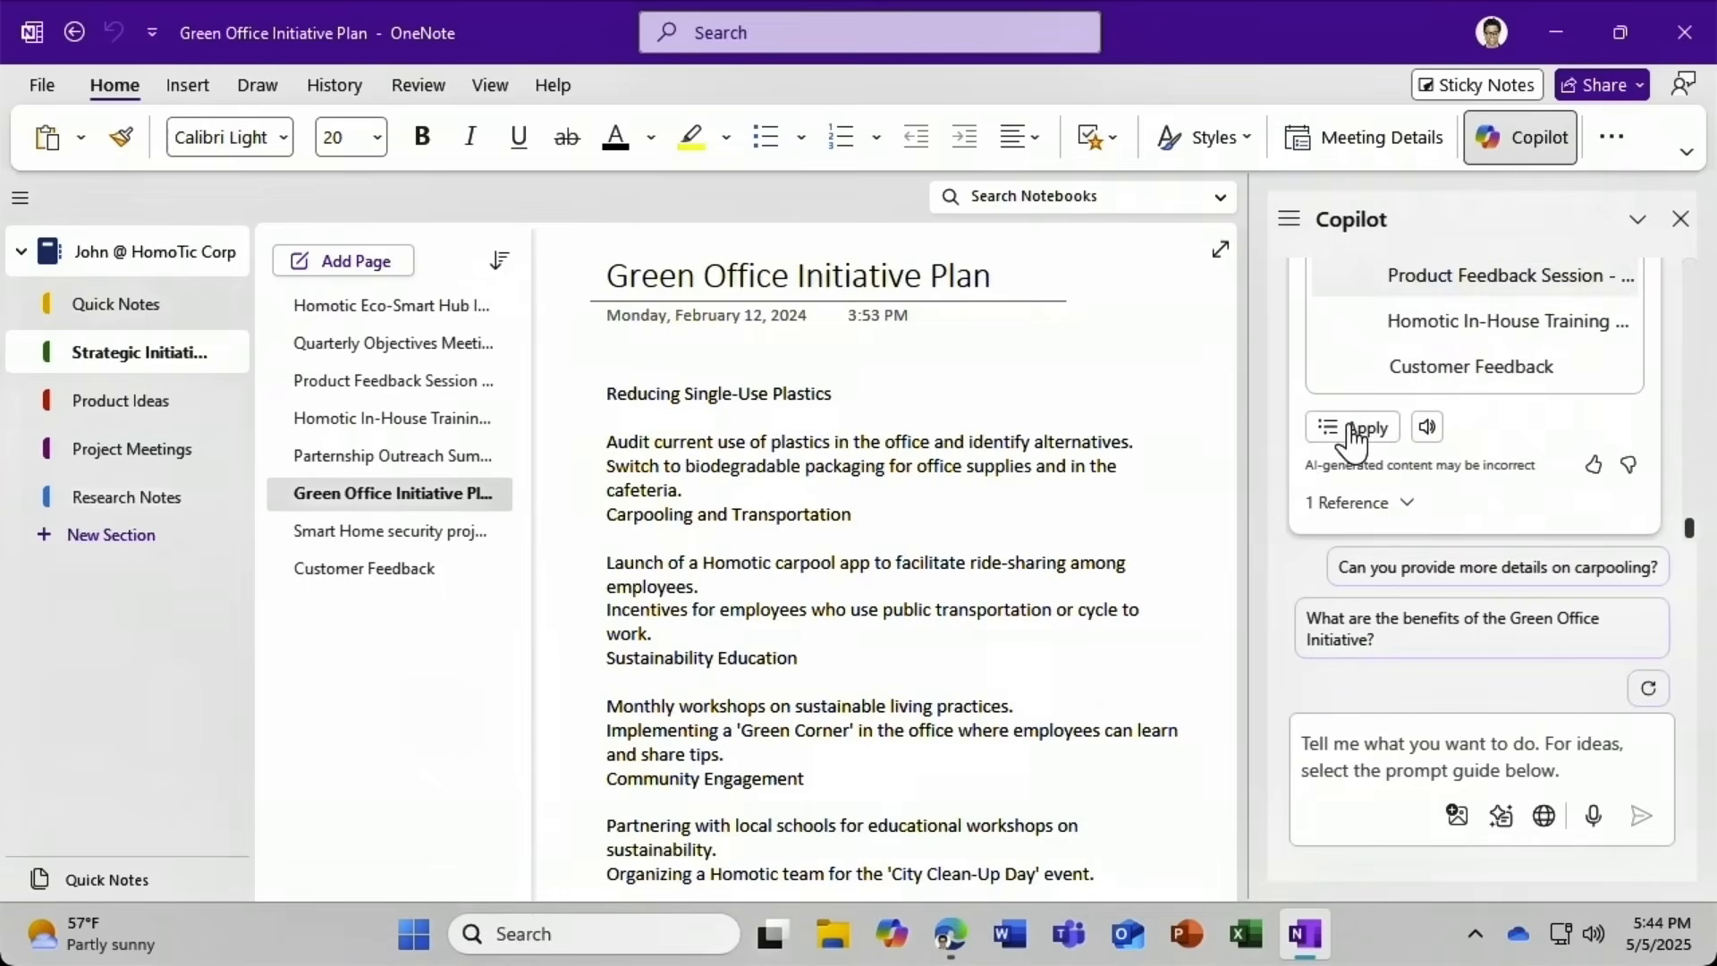
left_click(1353, 431)
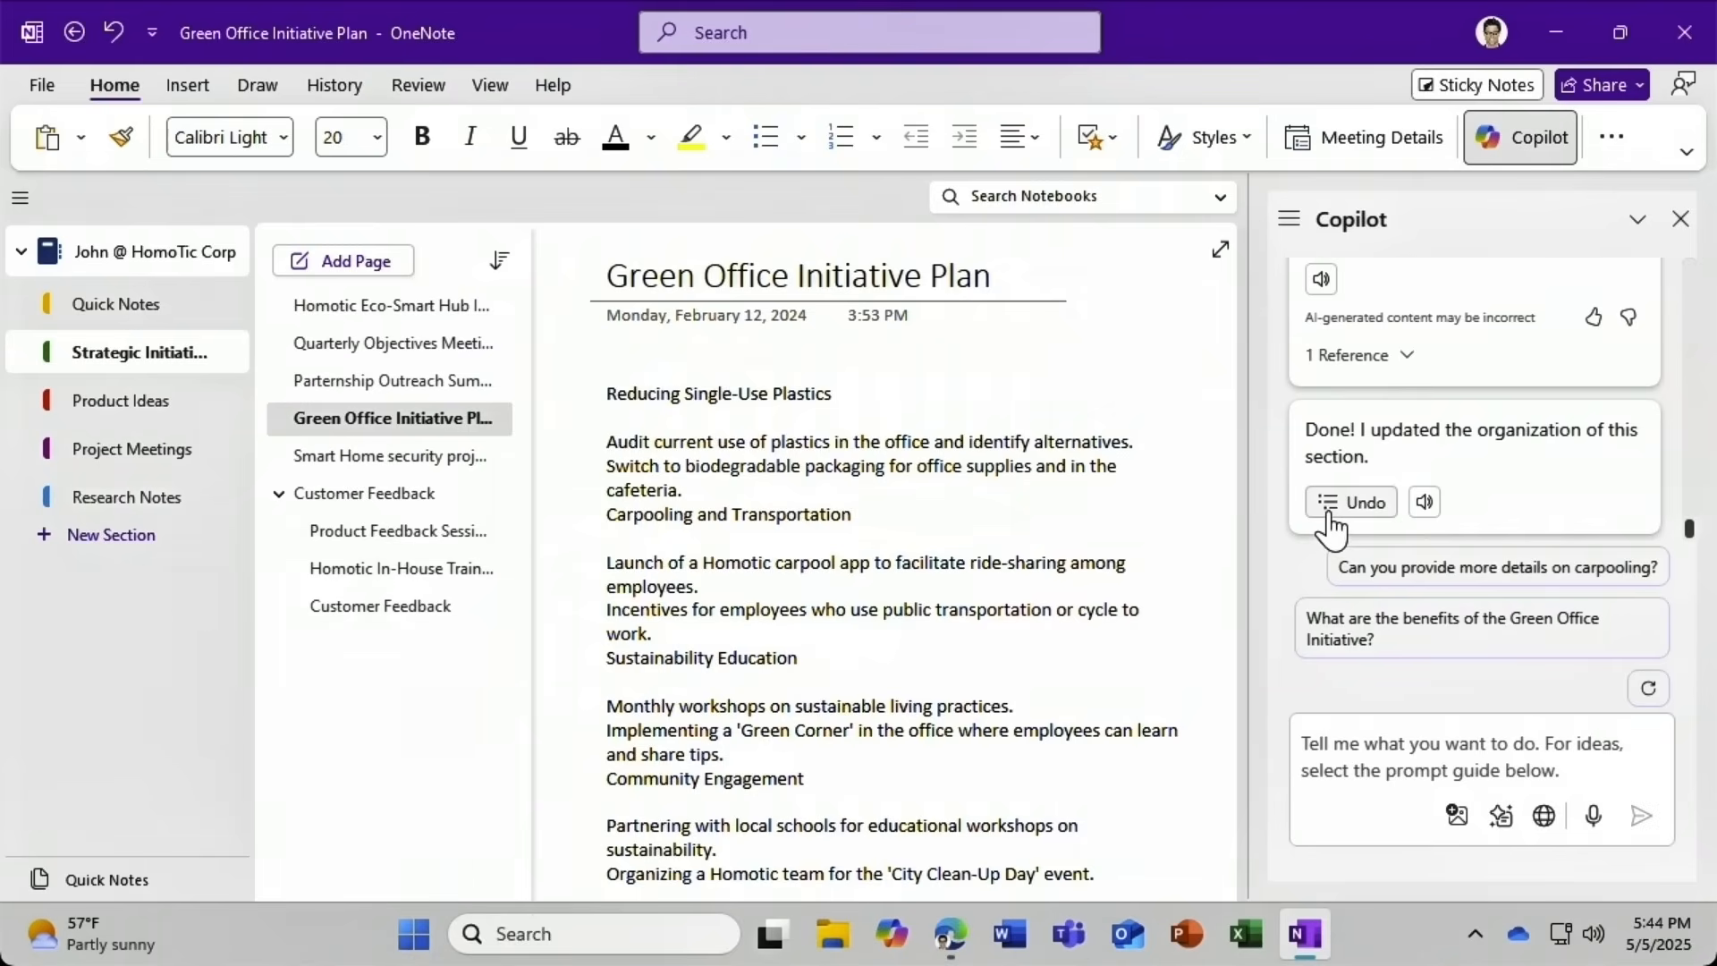
left_click(1681, 221)
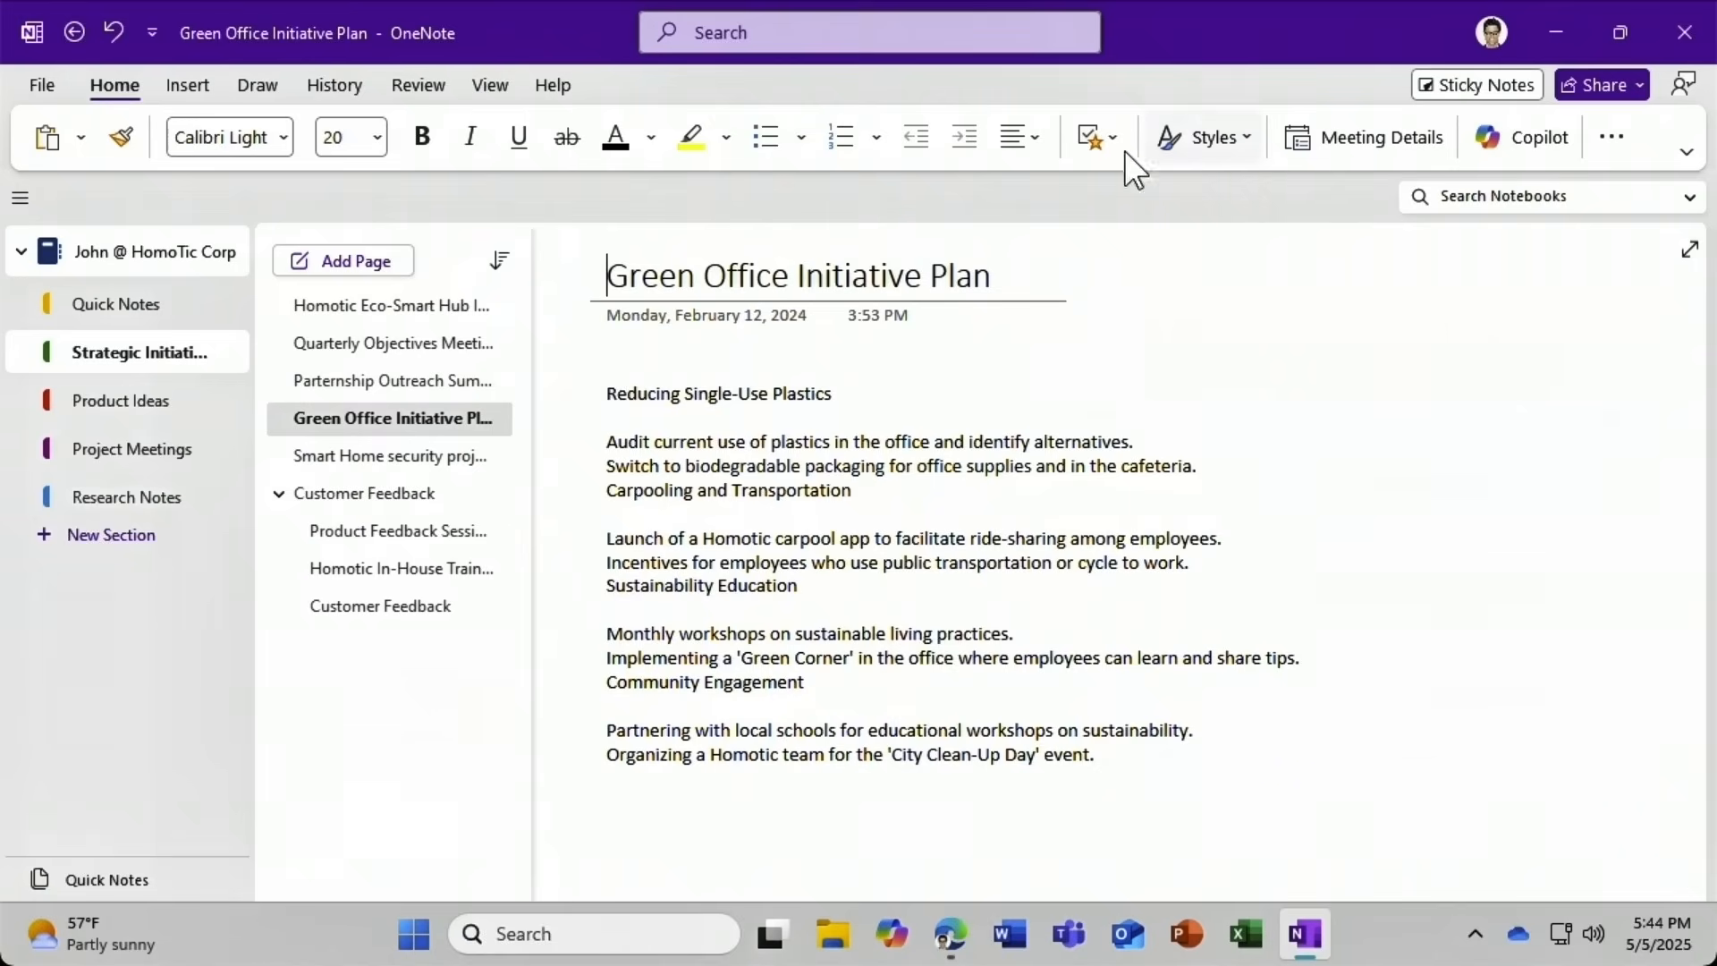
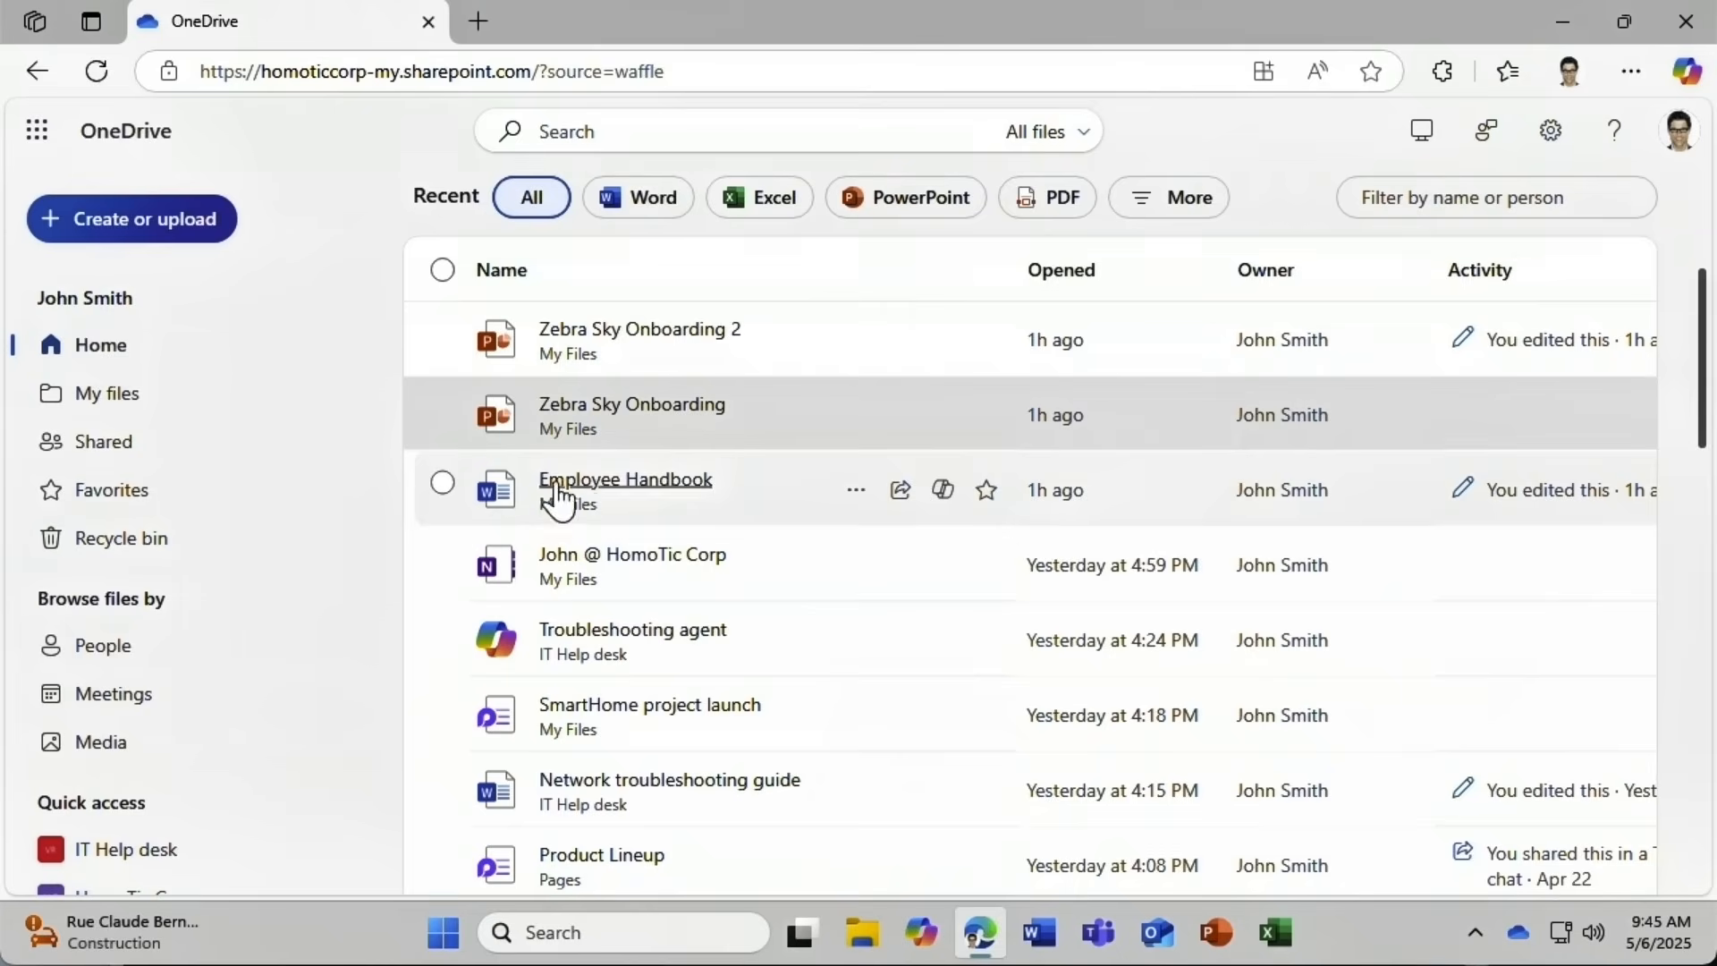
Summarize the Employee Handbook with Copilot and get details on its compensation and benefits section.
left_click(943, 495)
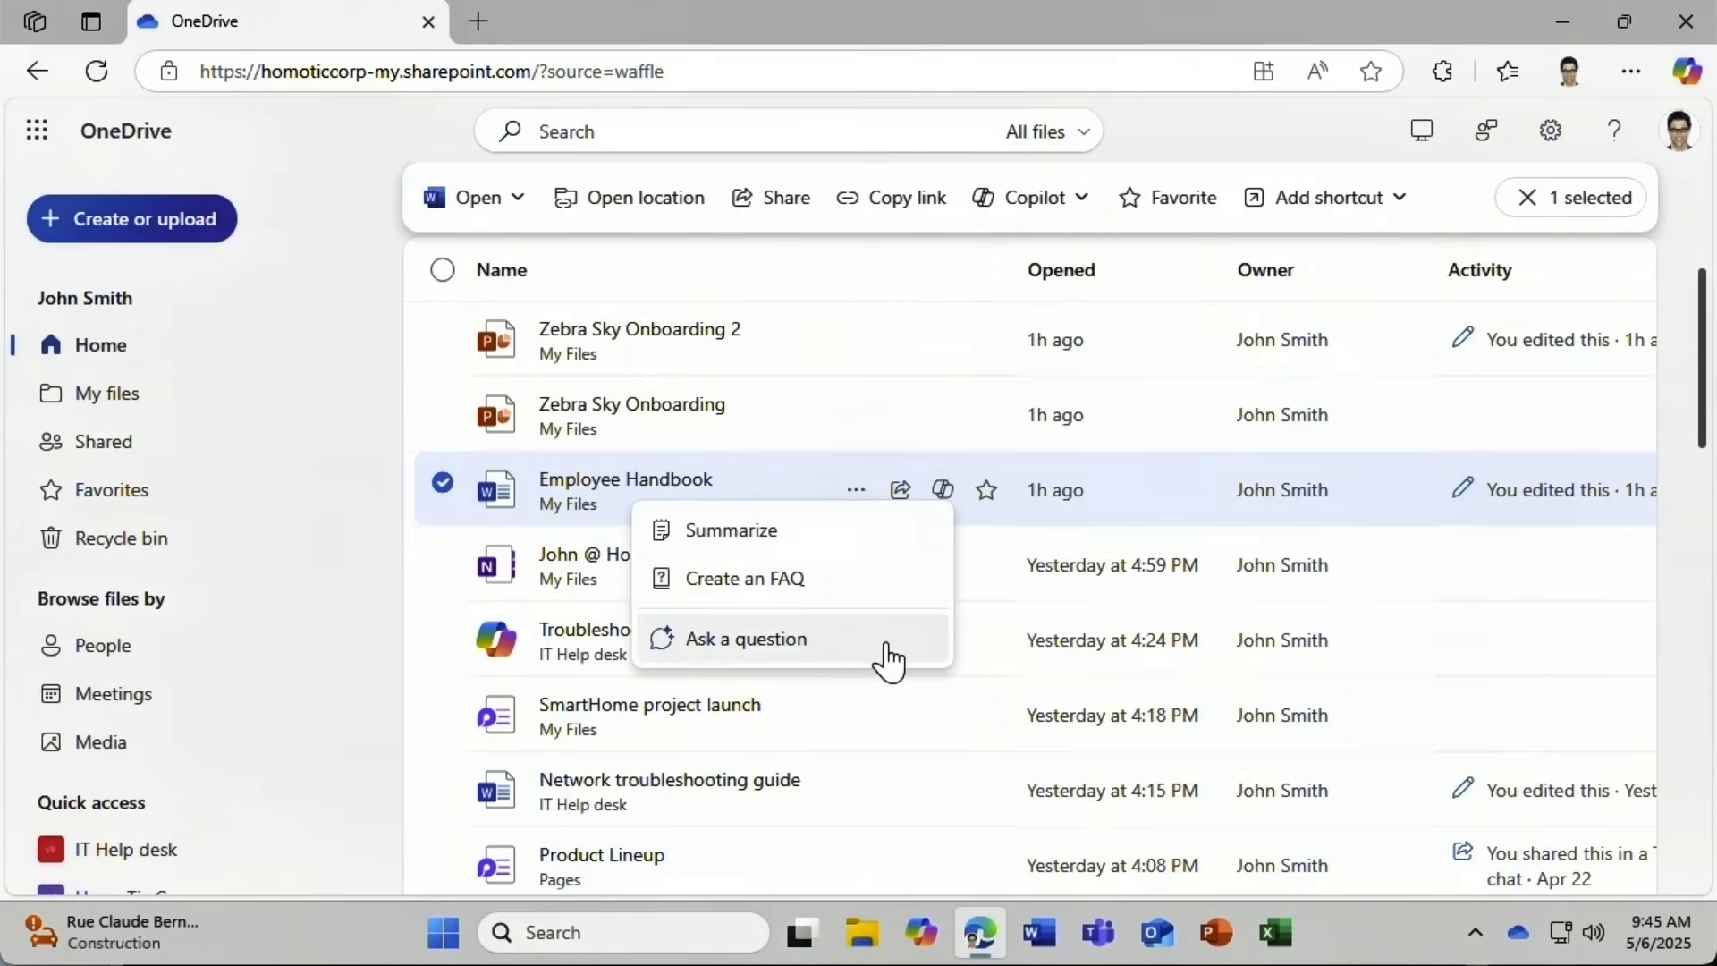
left_click(799, 538)
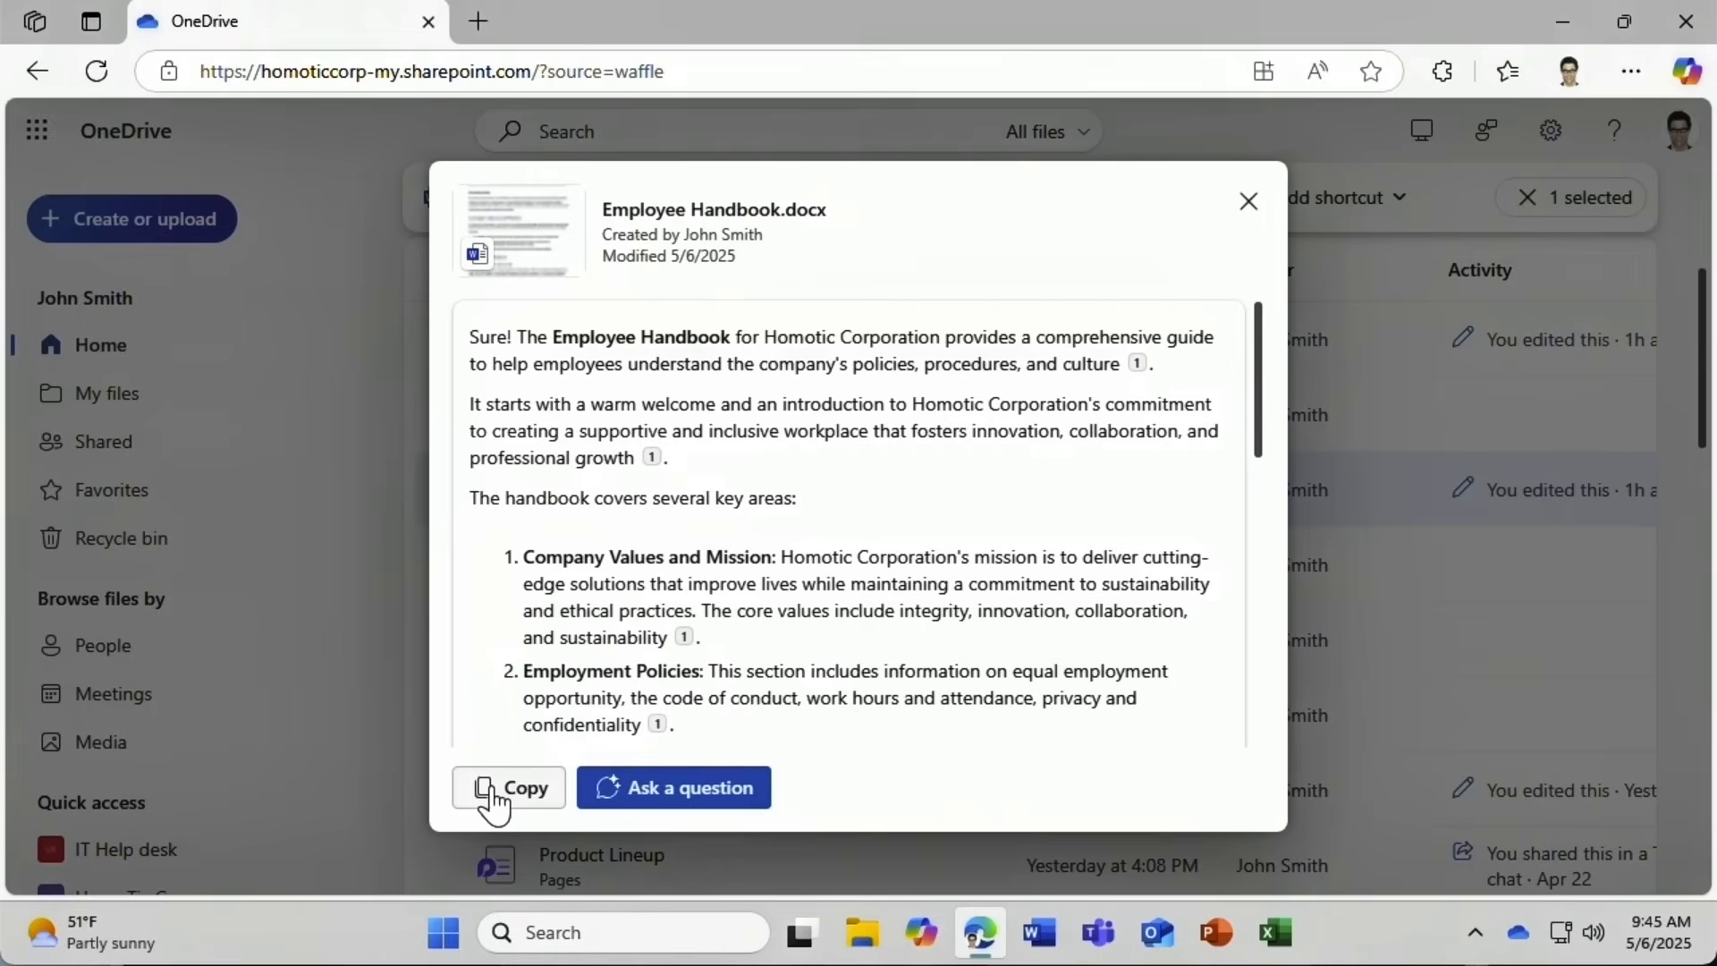
left_click(631, 798)
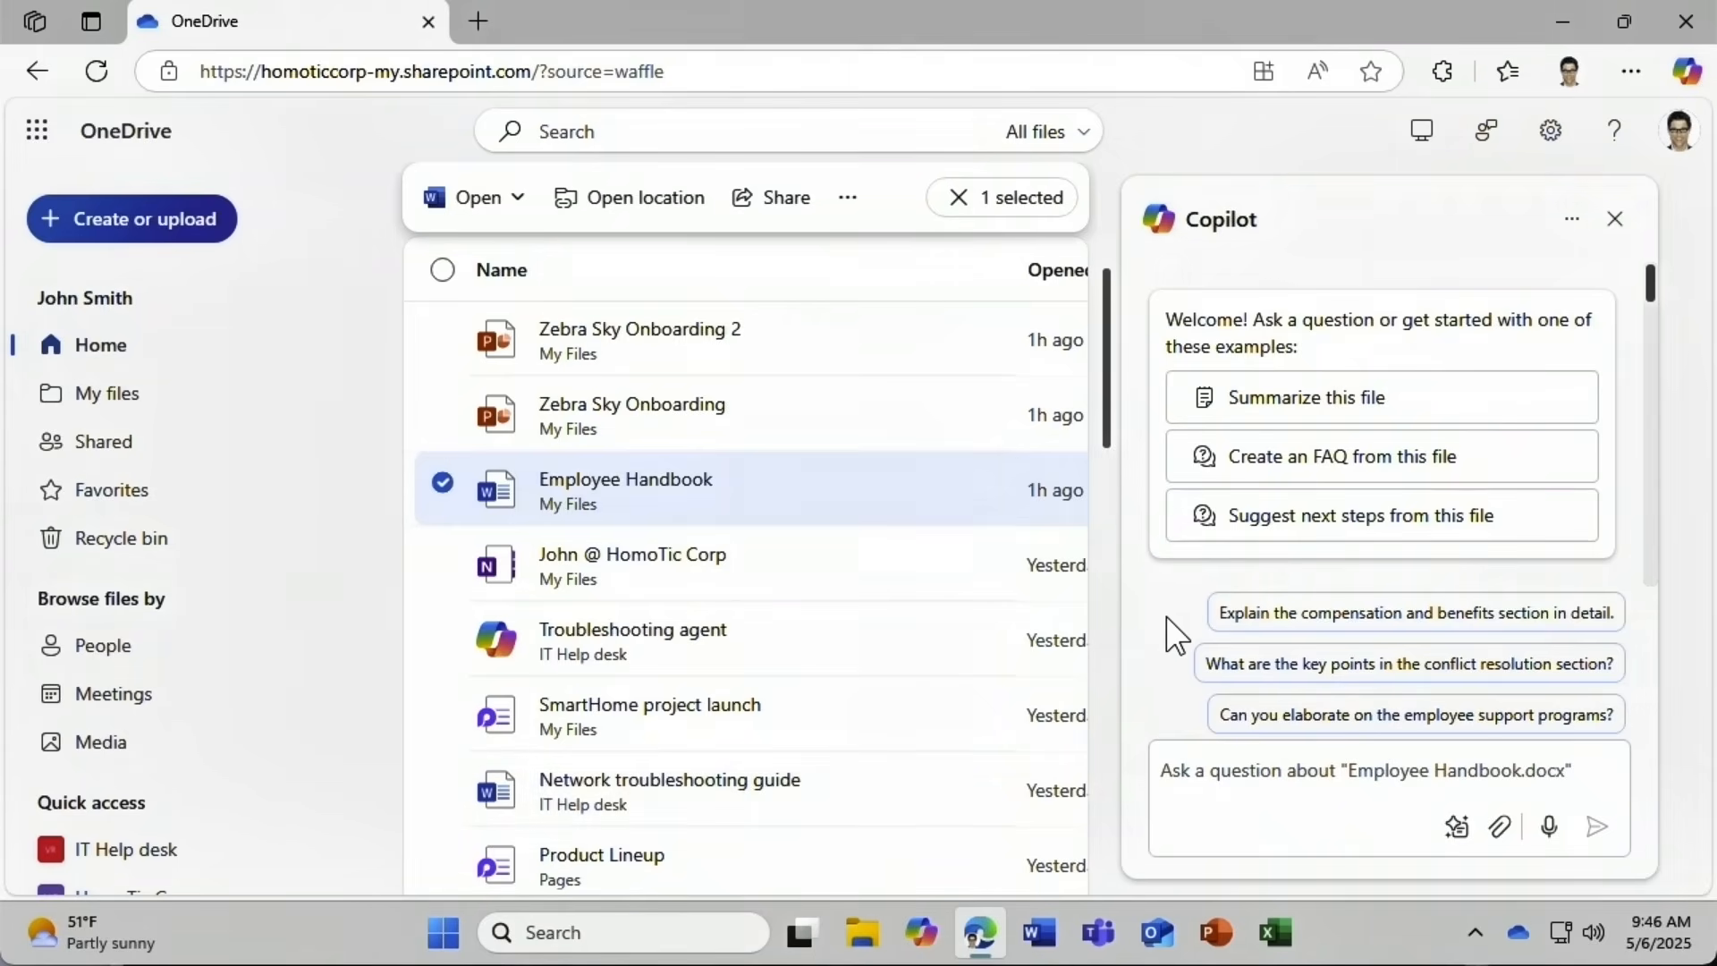
left_click(1222, 622)
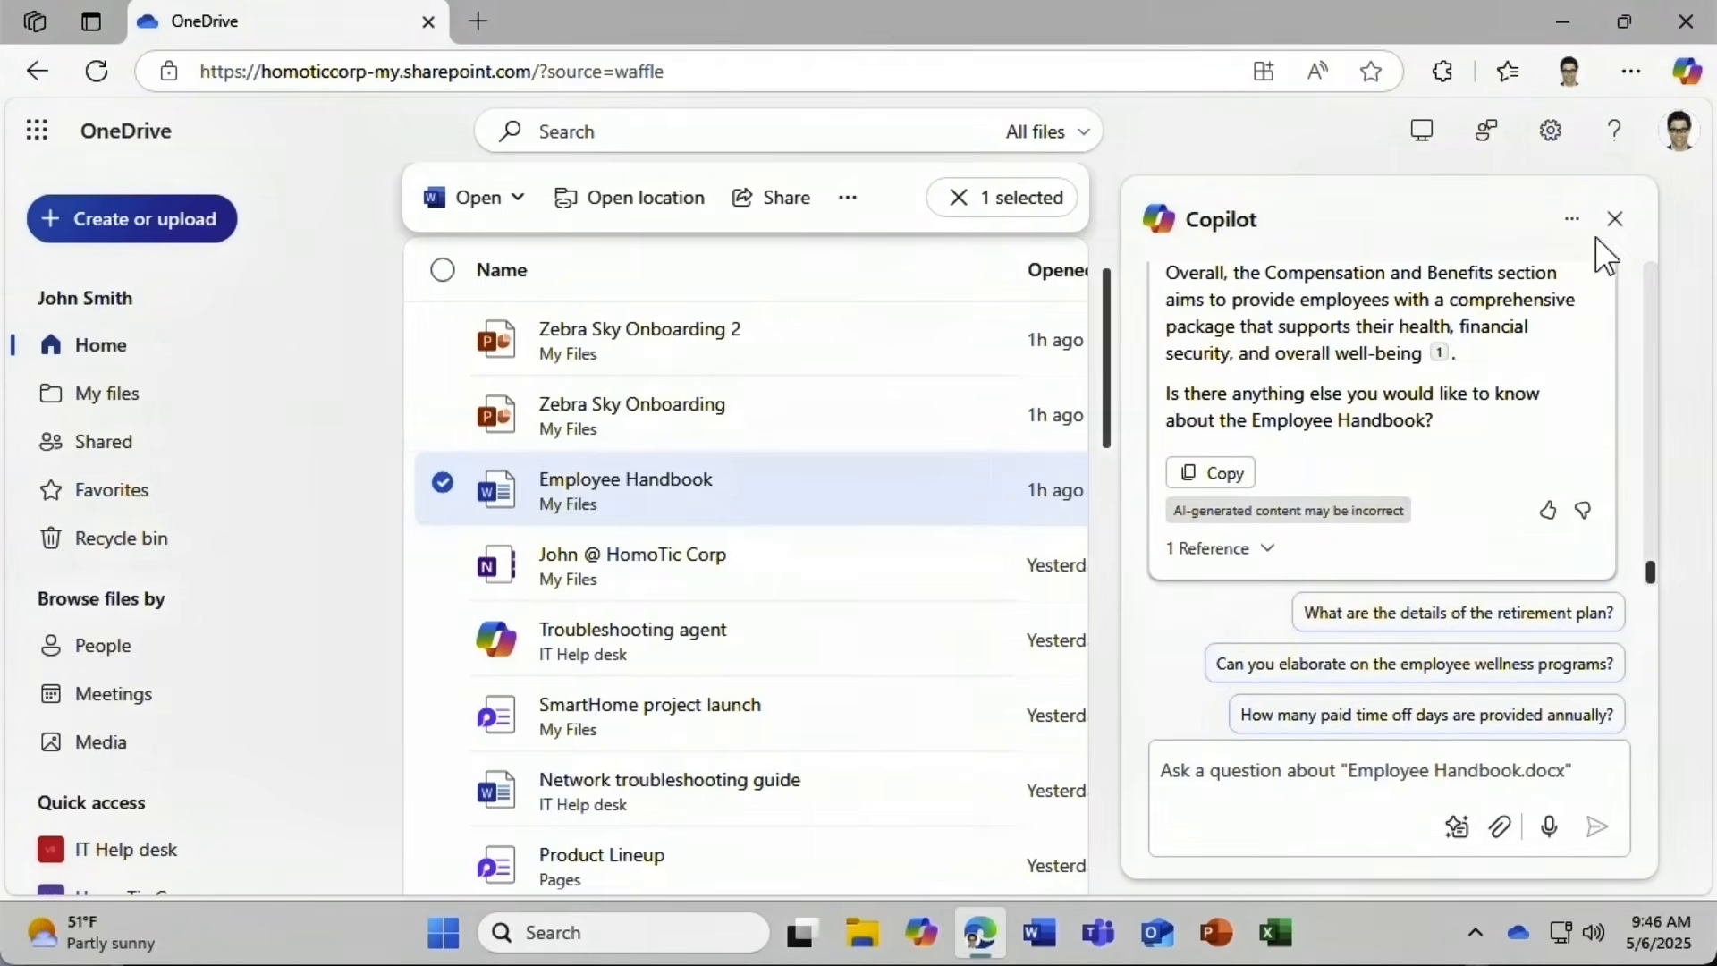
left_click(1615, 218)
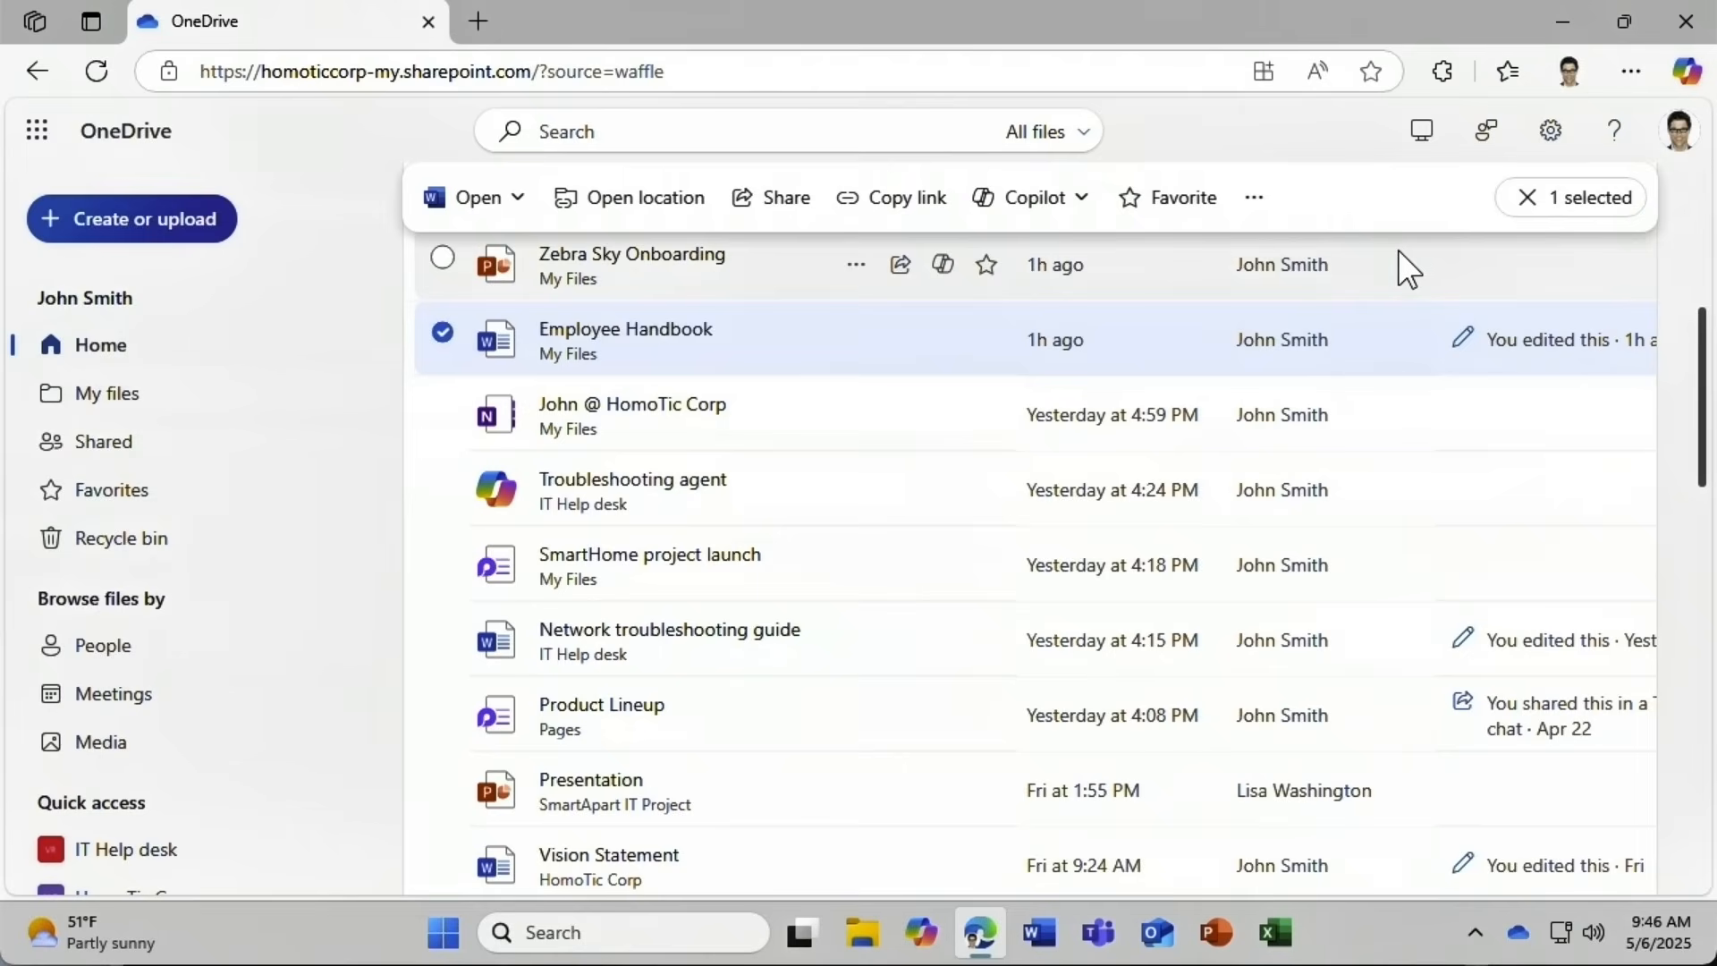
Deselect the Employee Handbook and have Copilot create an FAQ from the Network troubleshooting guide.
left_click(442, 331)
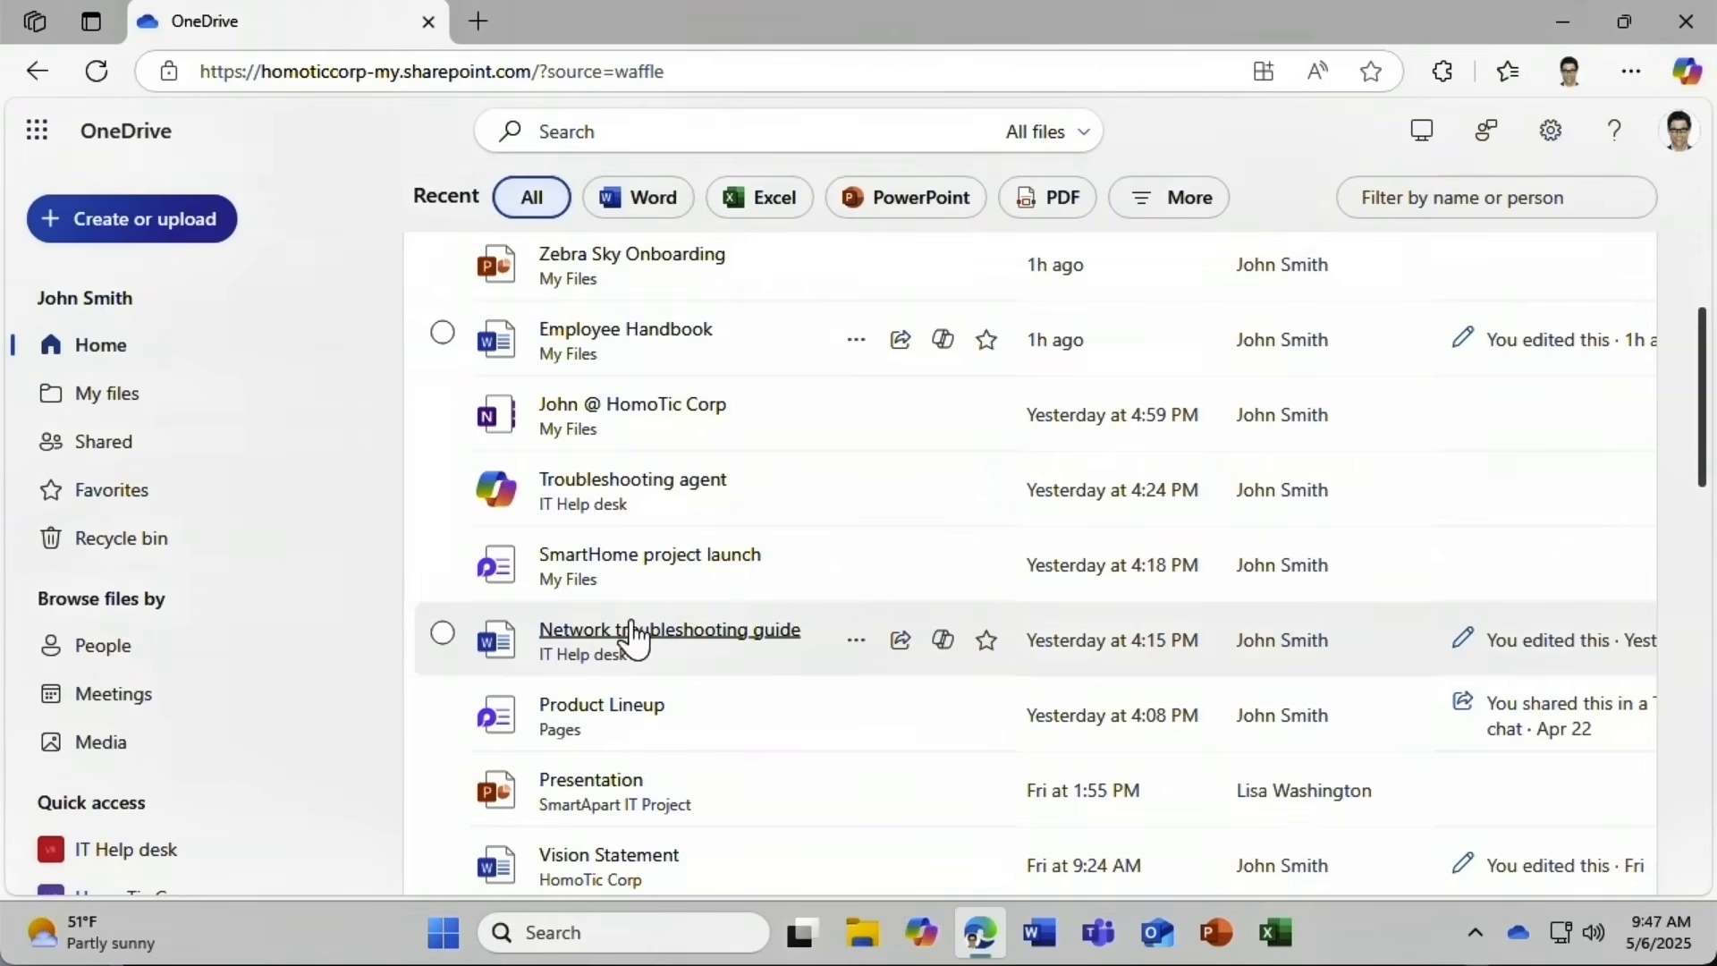
left_click(944, 648)
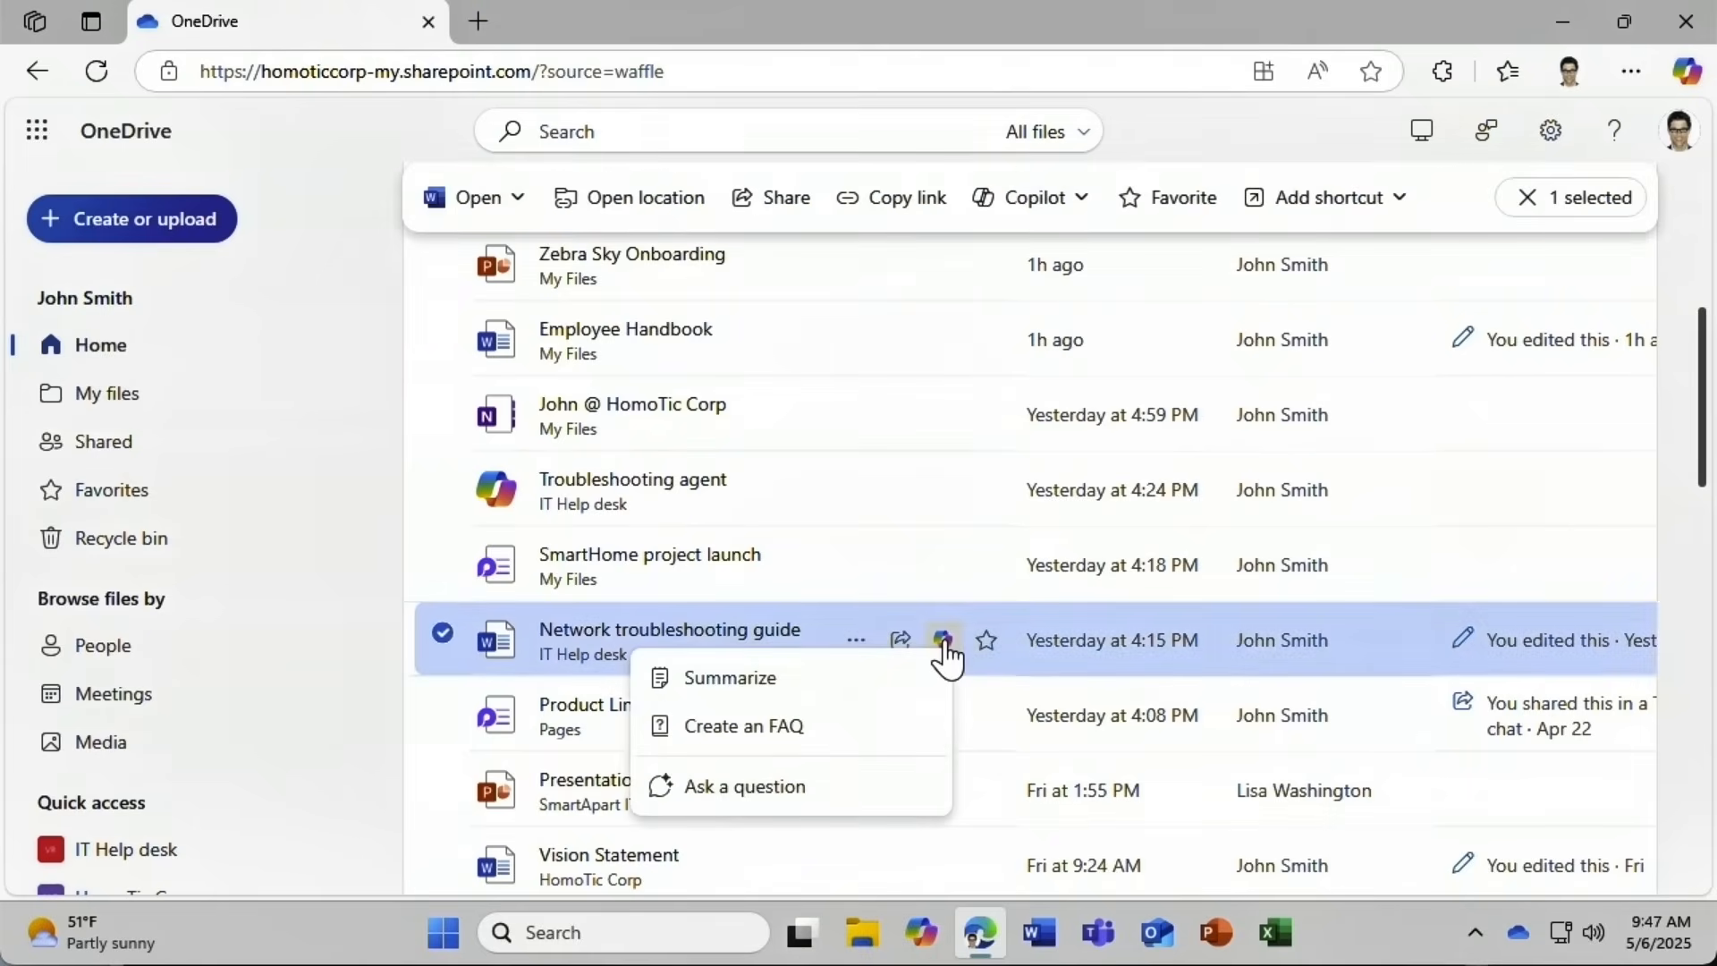
left_click(846, 805)
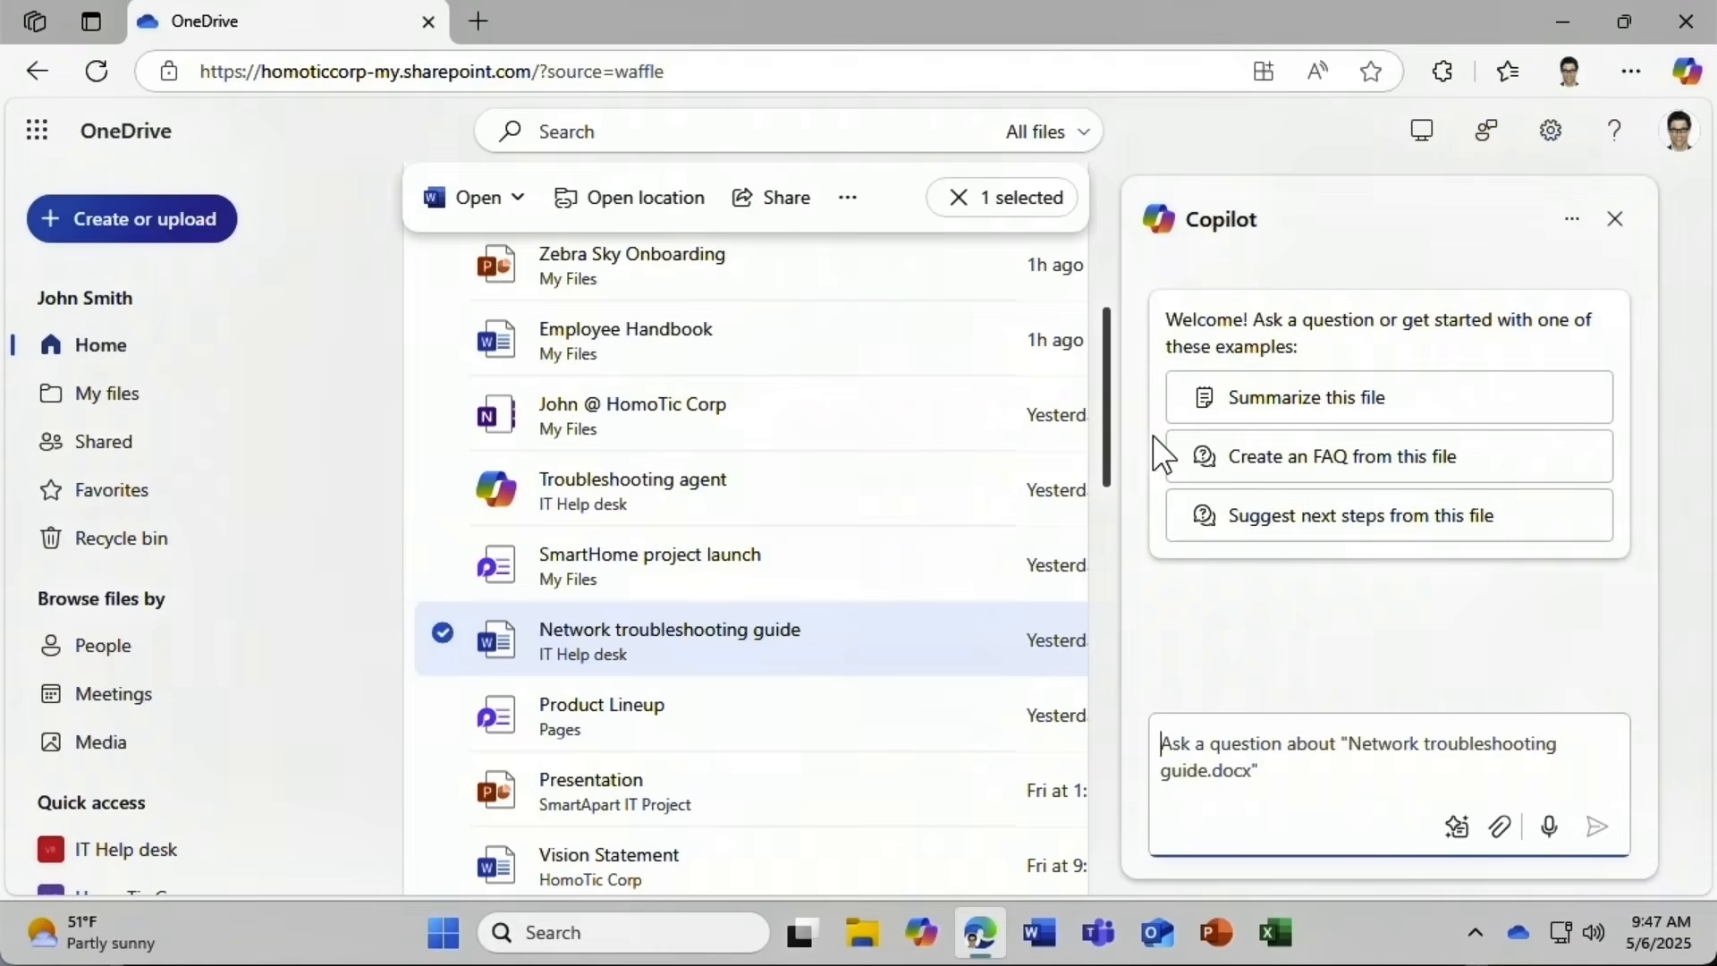
left_click(1478, 483)
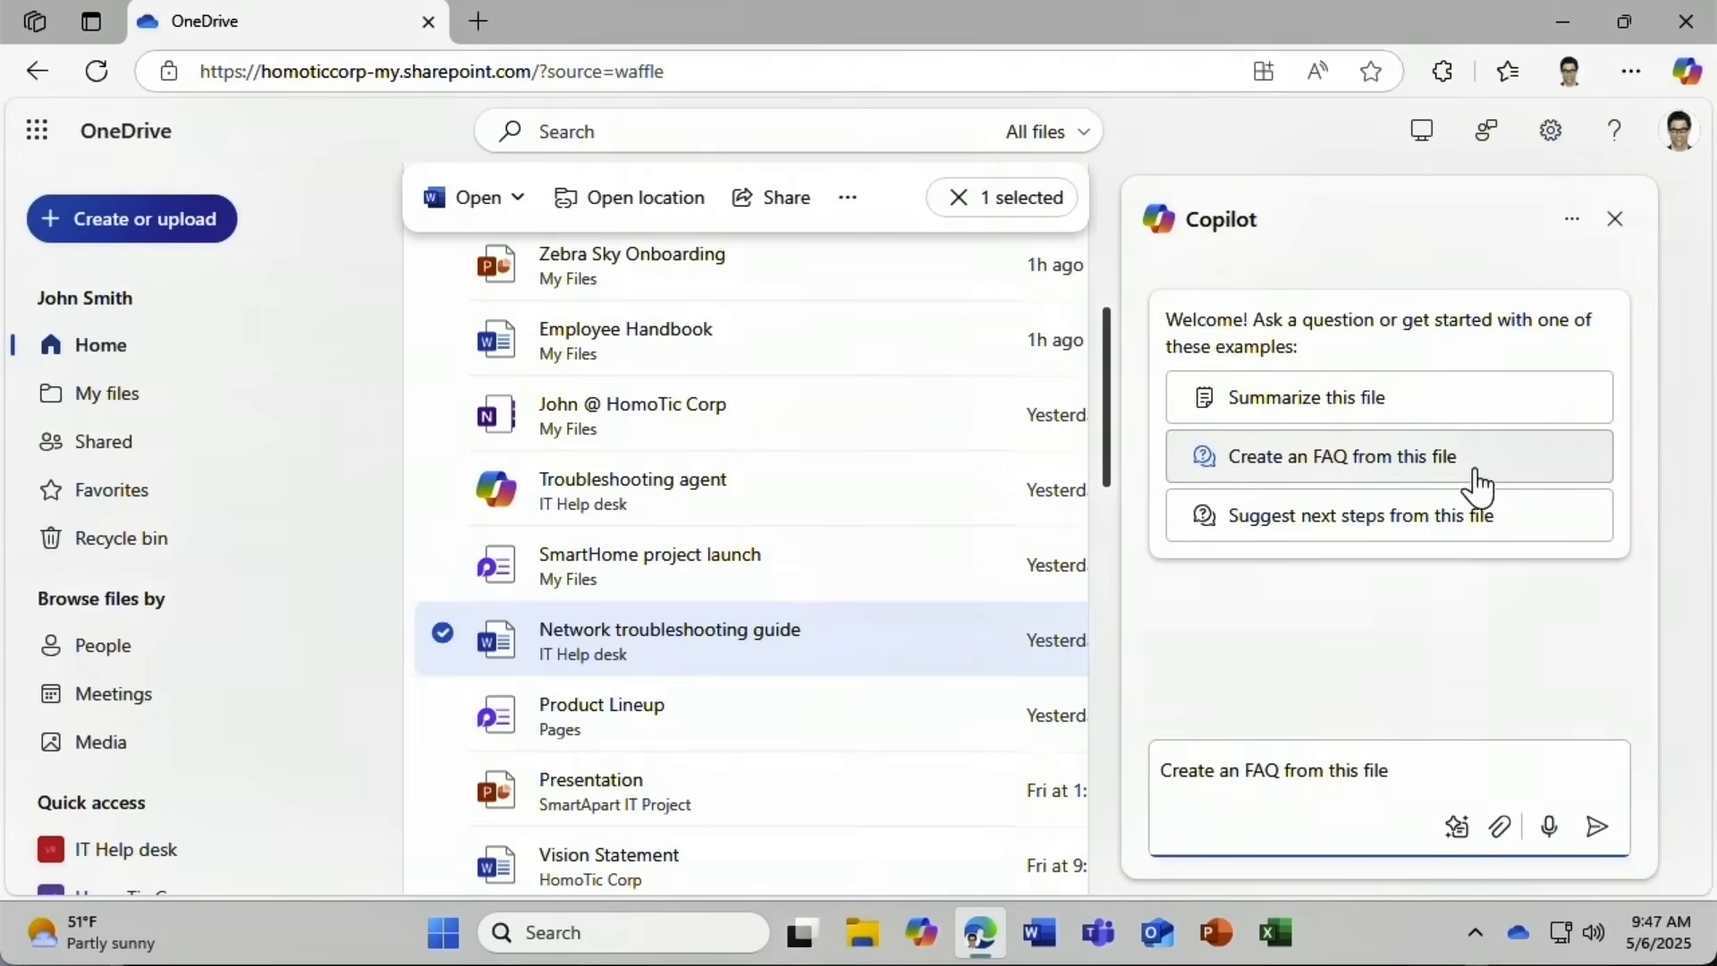
left_click(1601, 828)
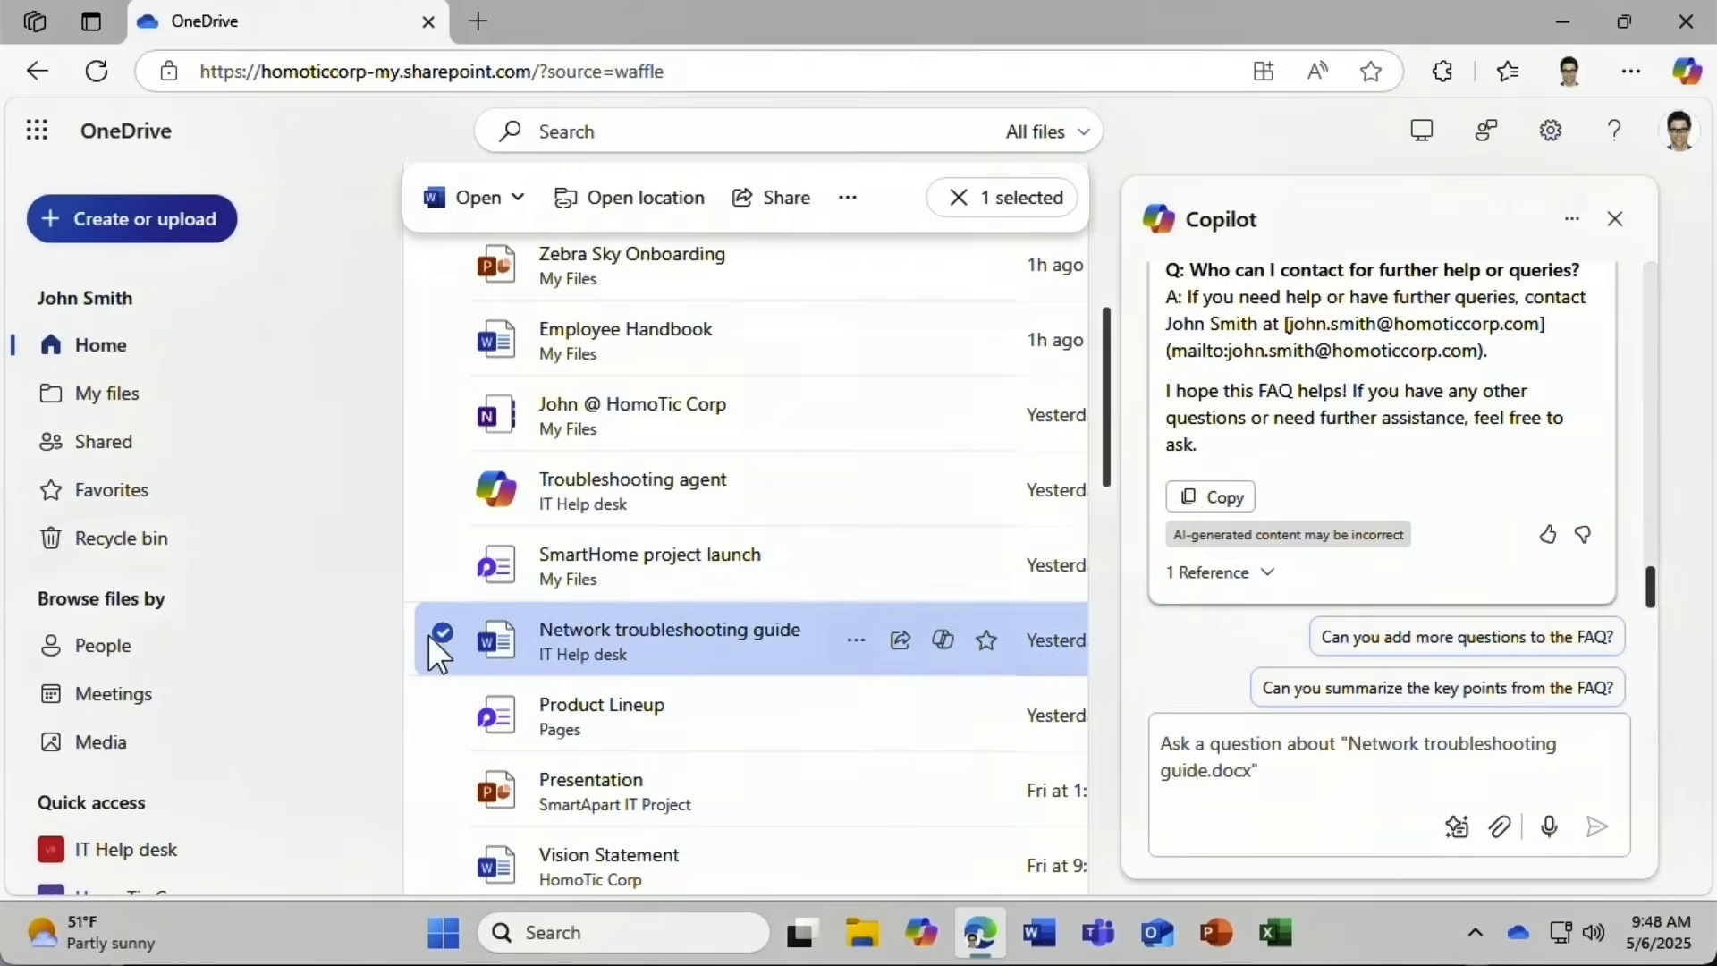
scroll(435, 651, "up", 5)
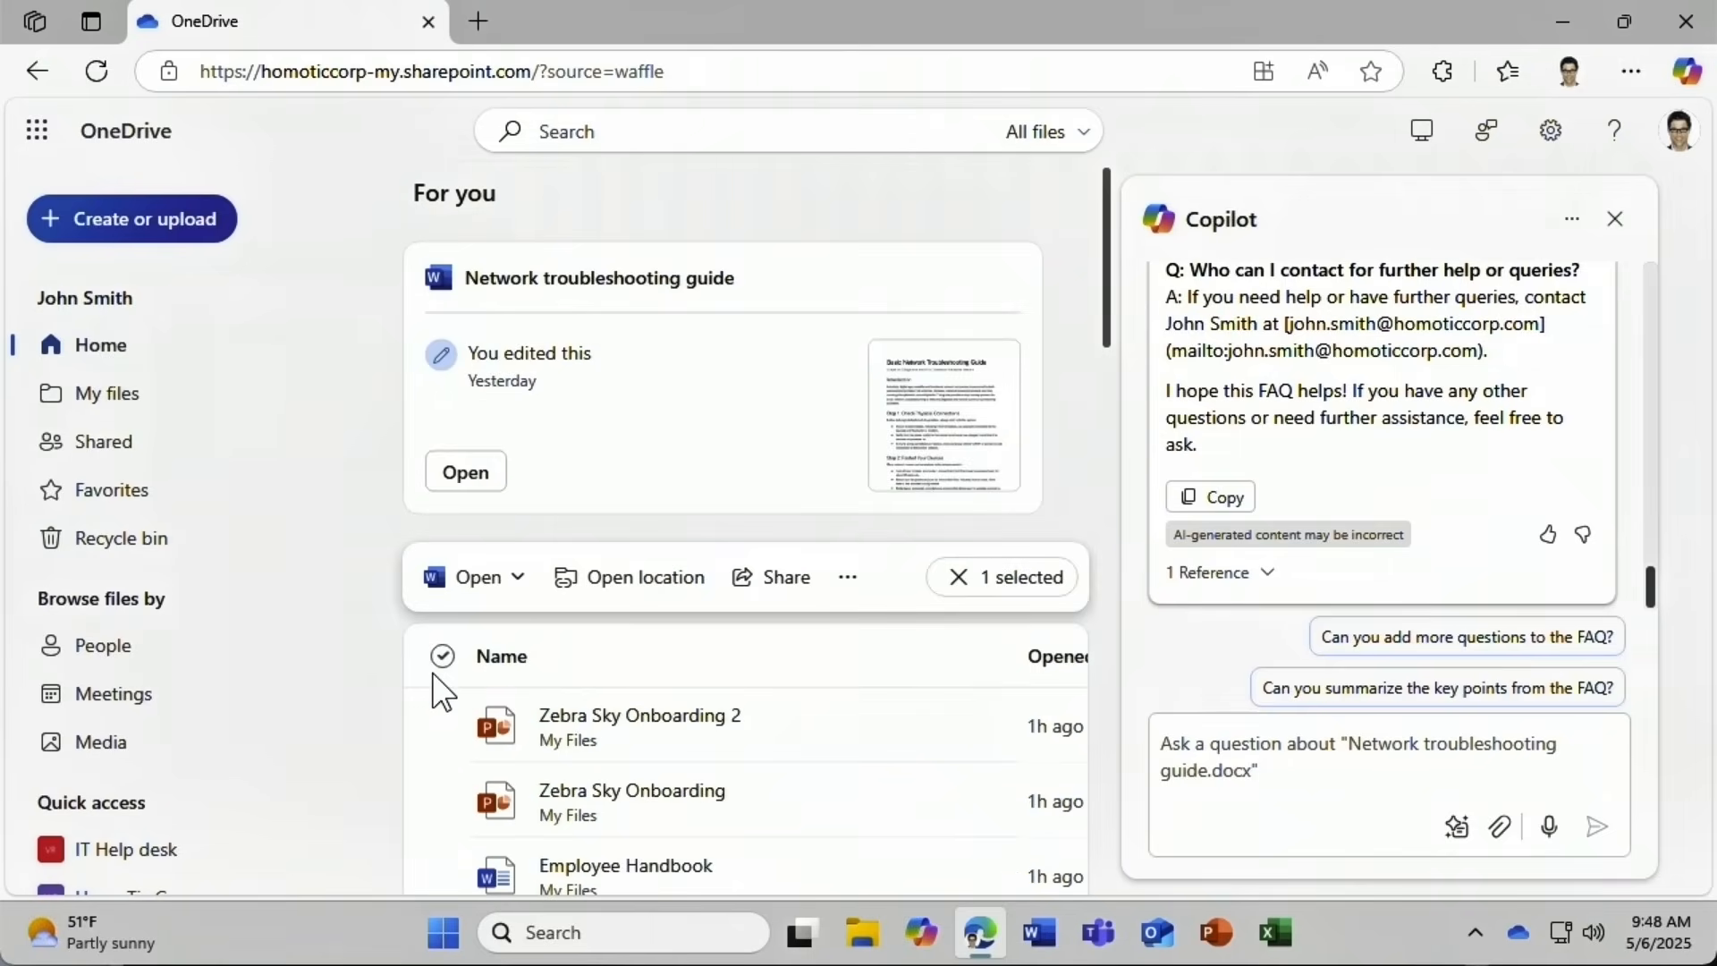
Select Zebra Sky Onboarding and Zebra Sky Onboarding 2, and compare all three files in Copilot's table.
left_click(442, 720)
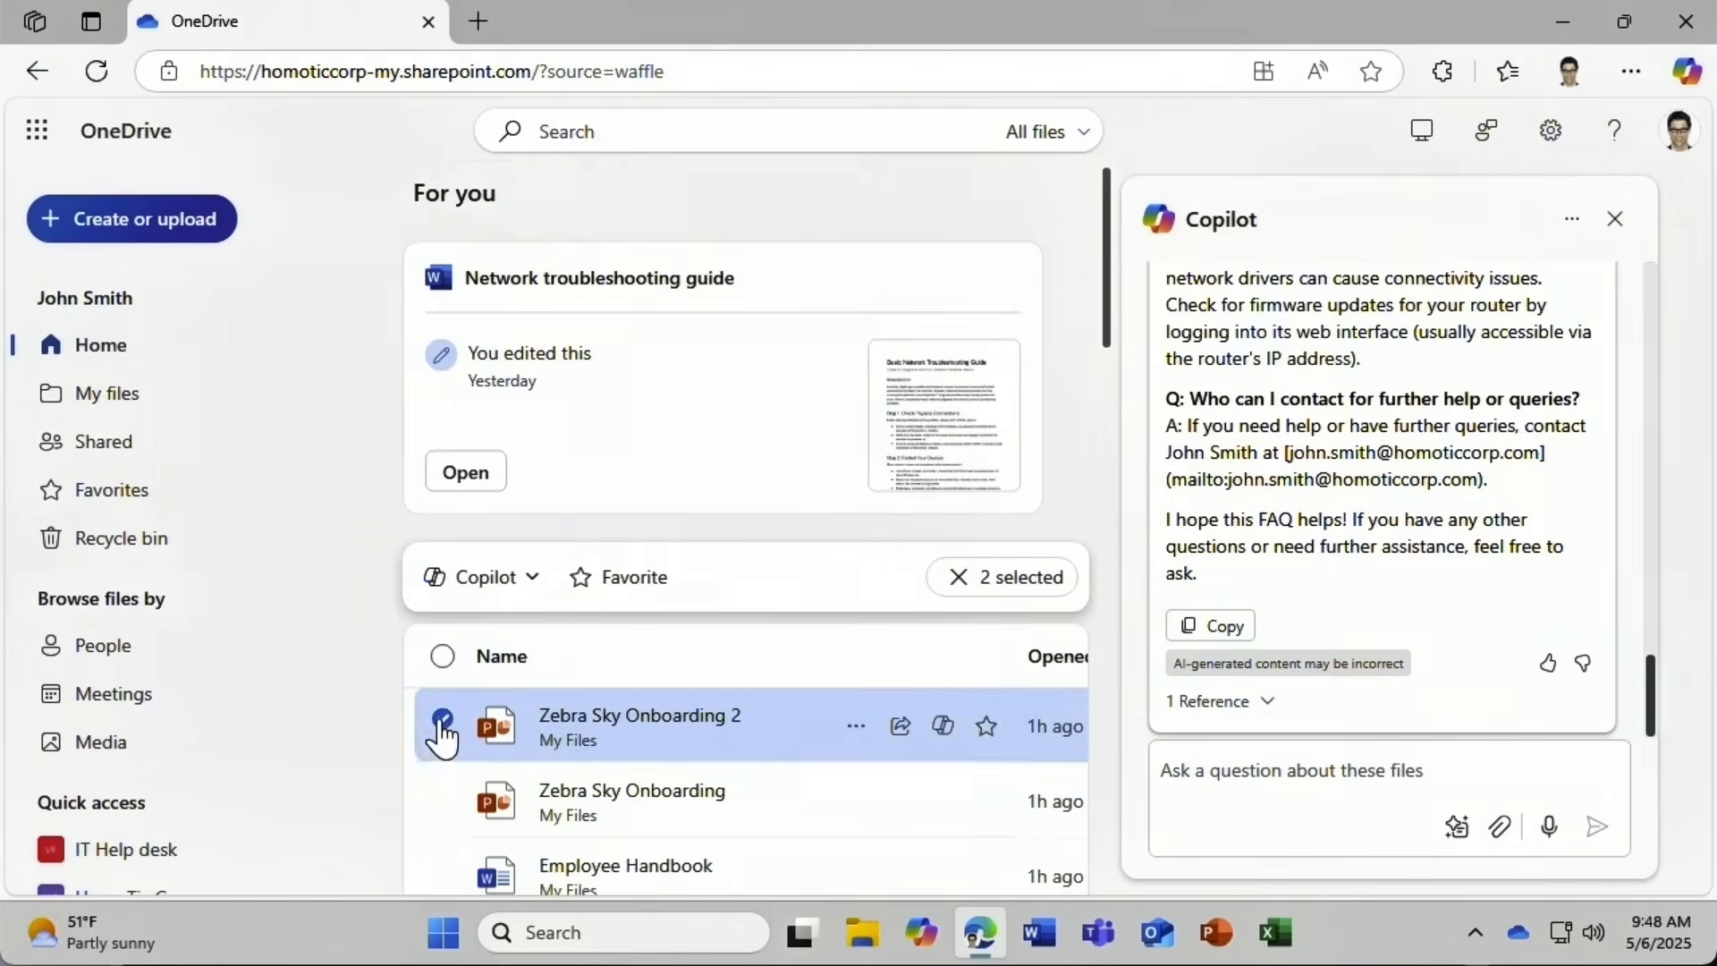
scroll(442, 800, "down", 2)
left_click(443, 661)
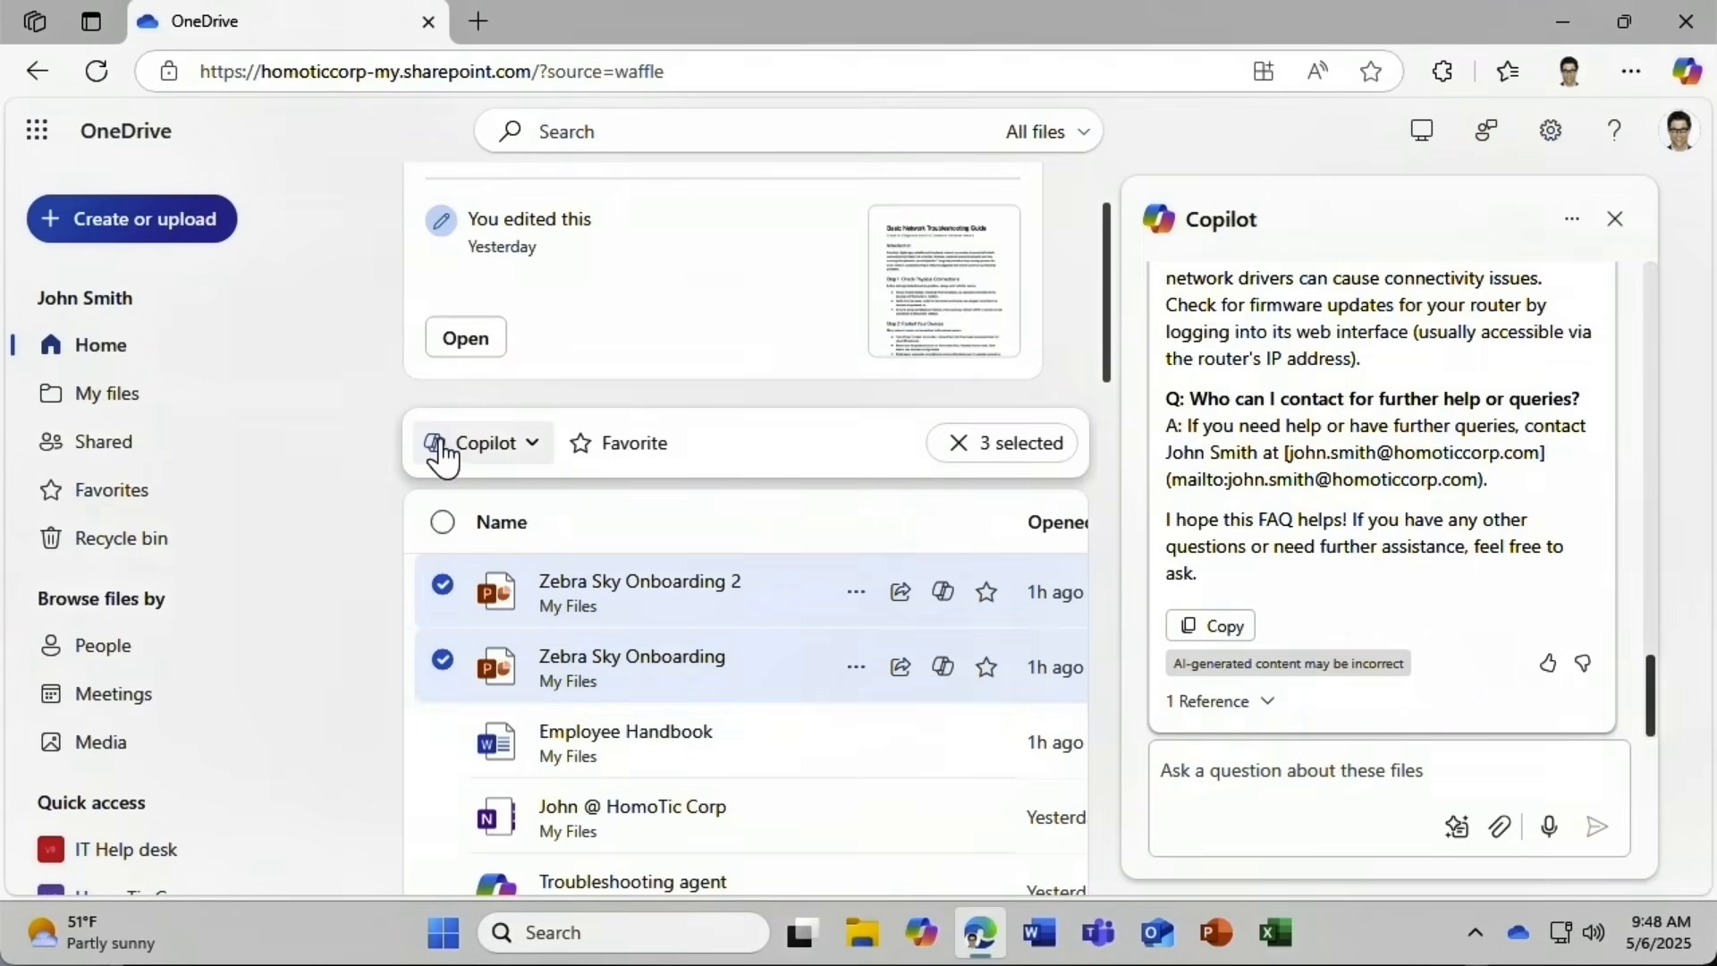
left_click(501, 444)
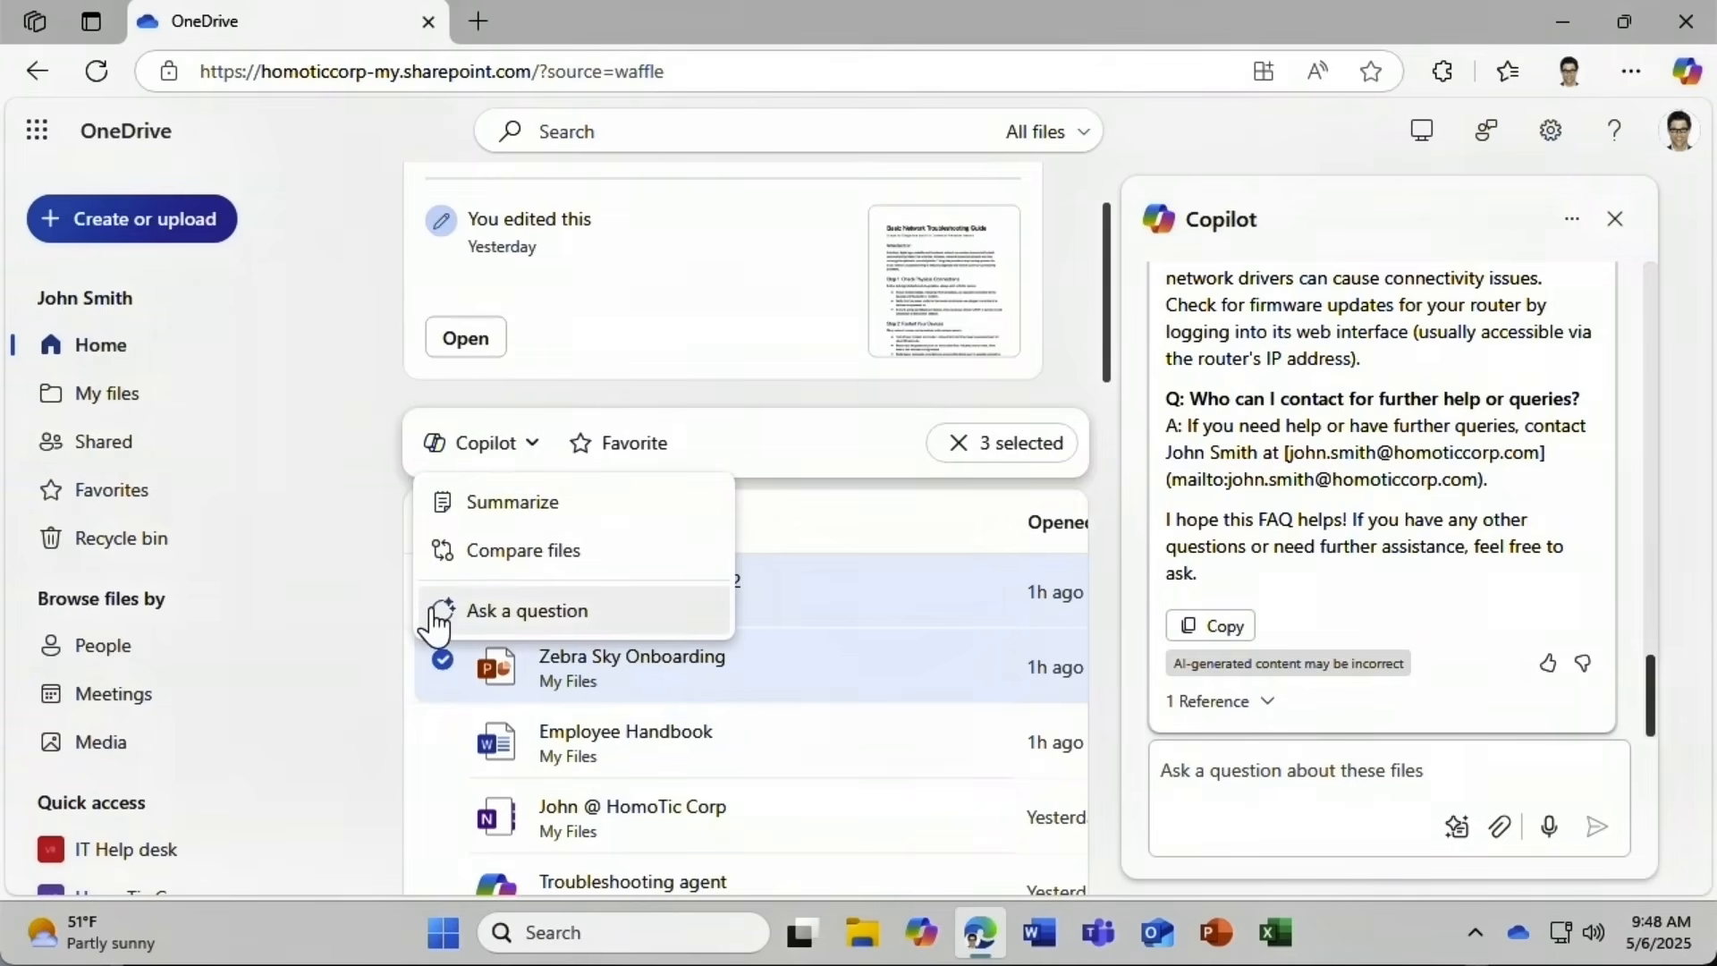
left_click(481, 555)
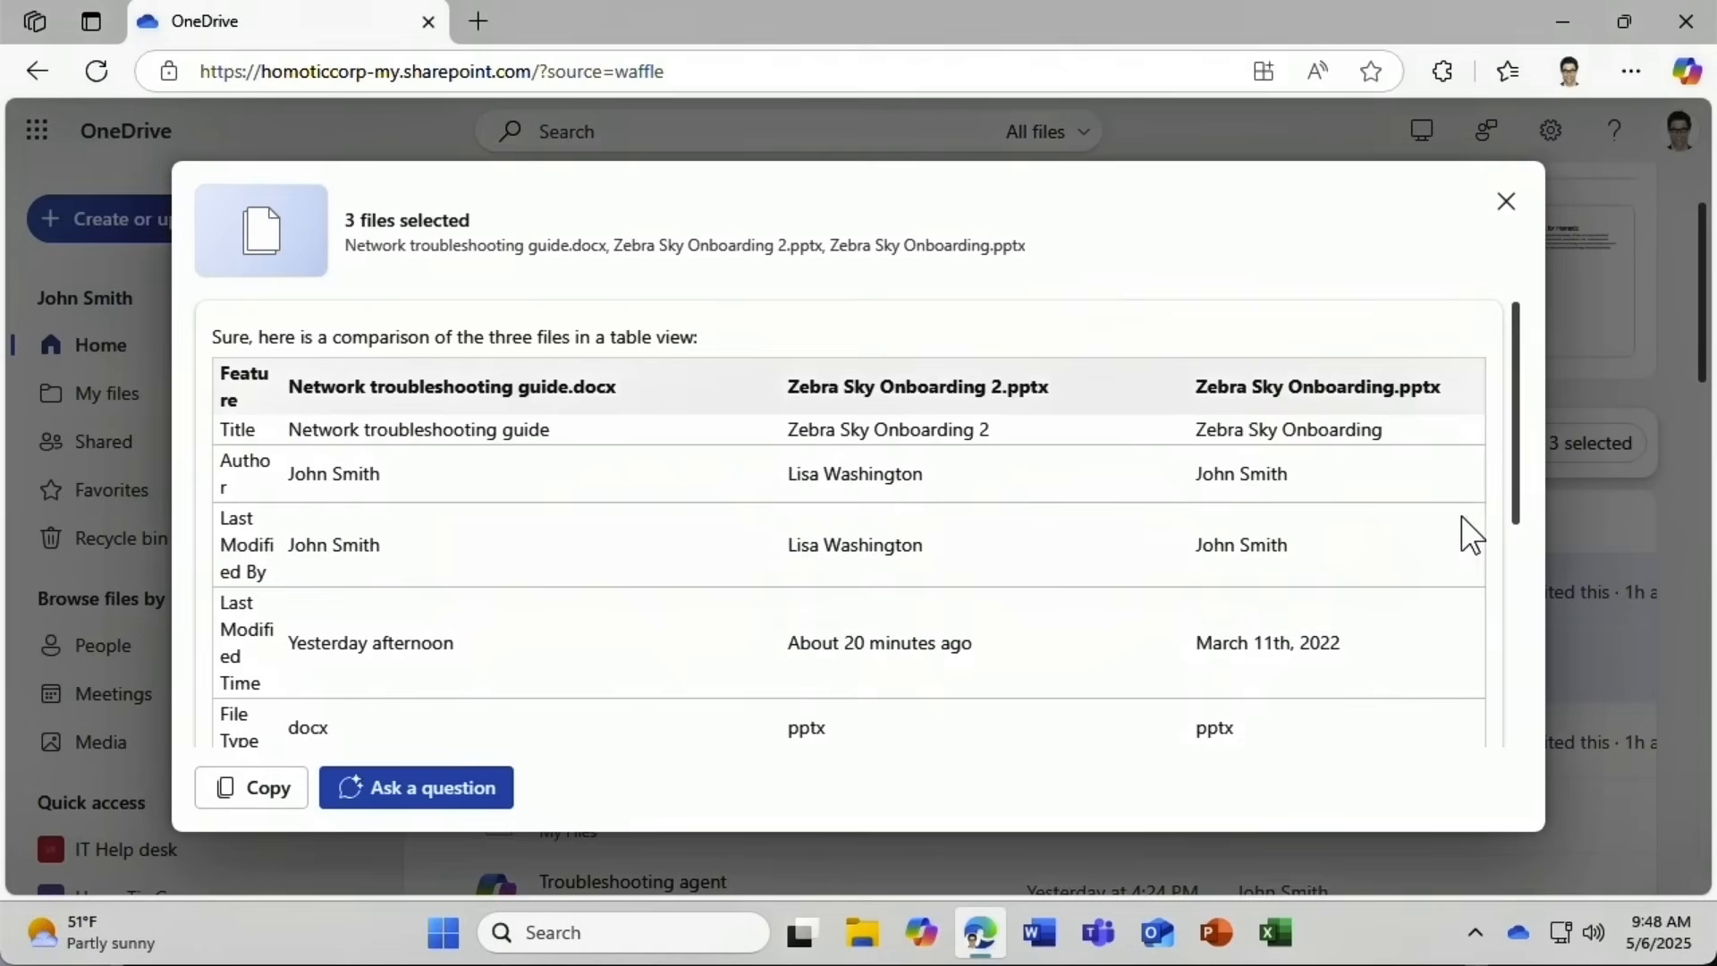
left_click_drag(1530, 509, 1523, 694)
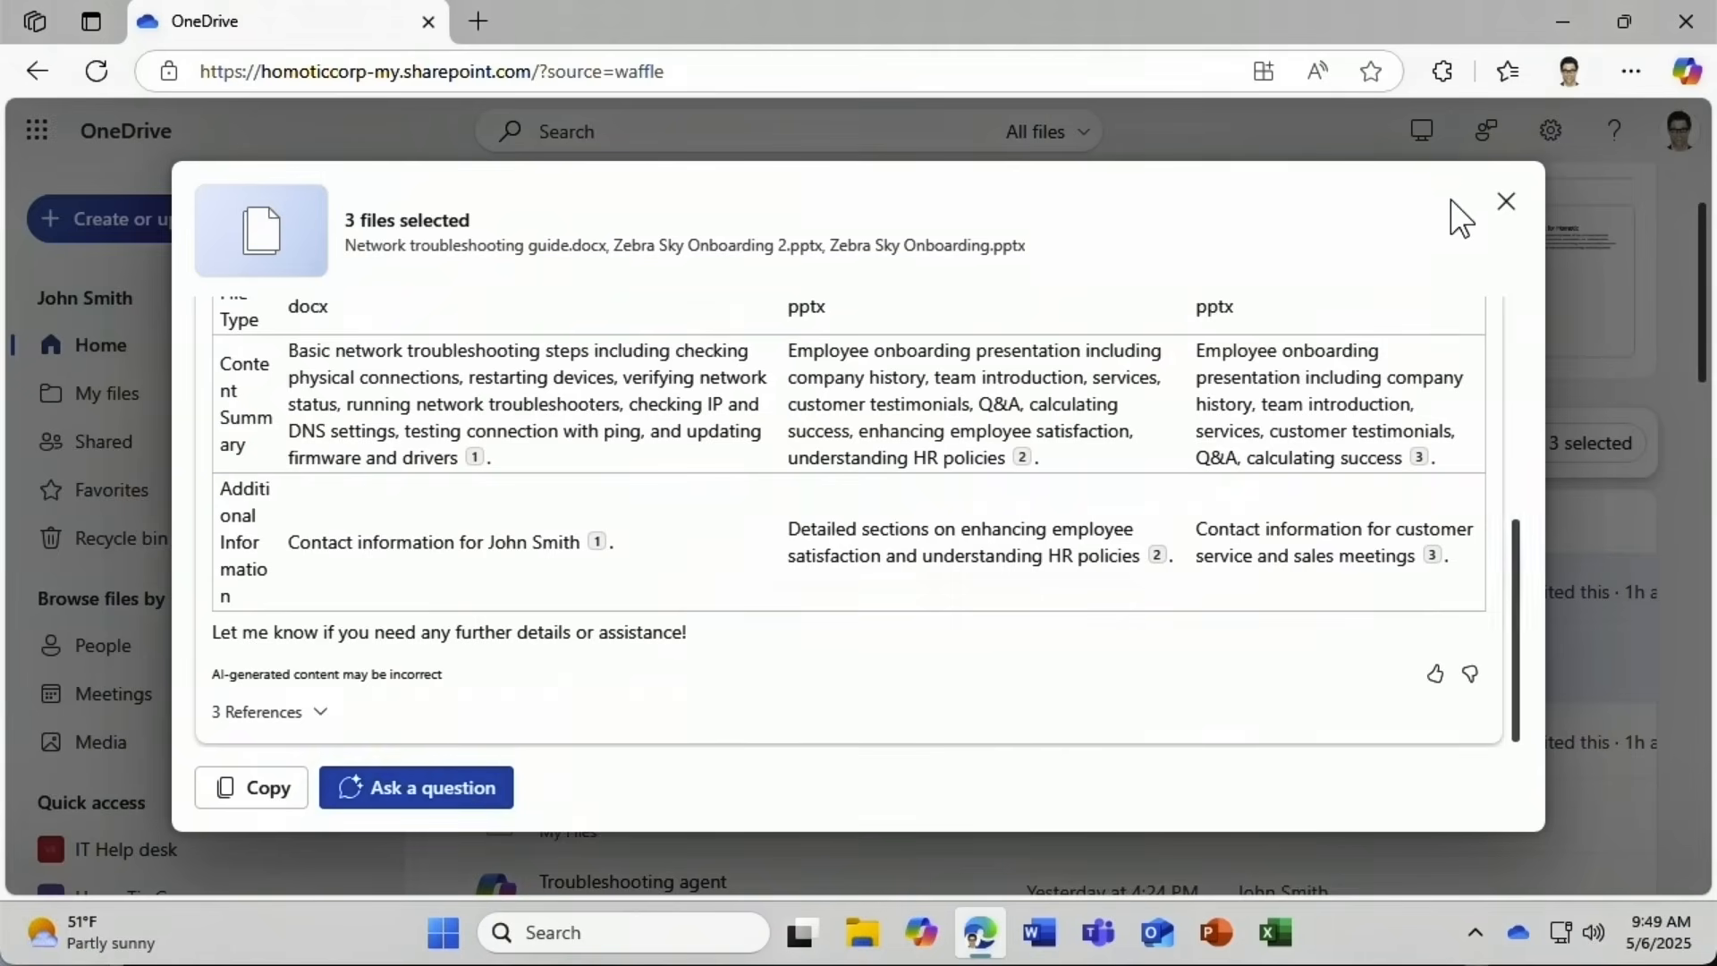
left_click(1507, 202)
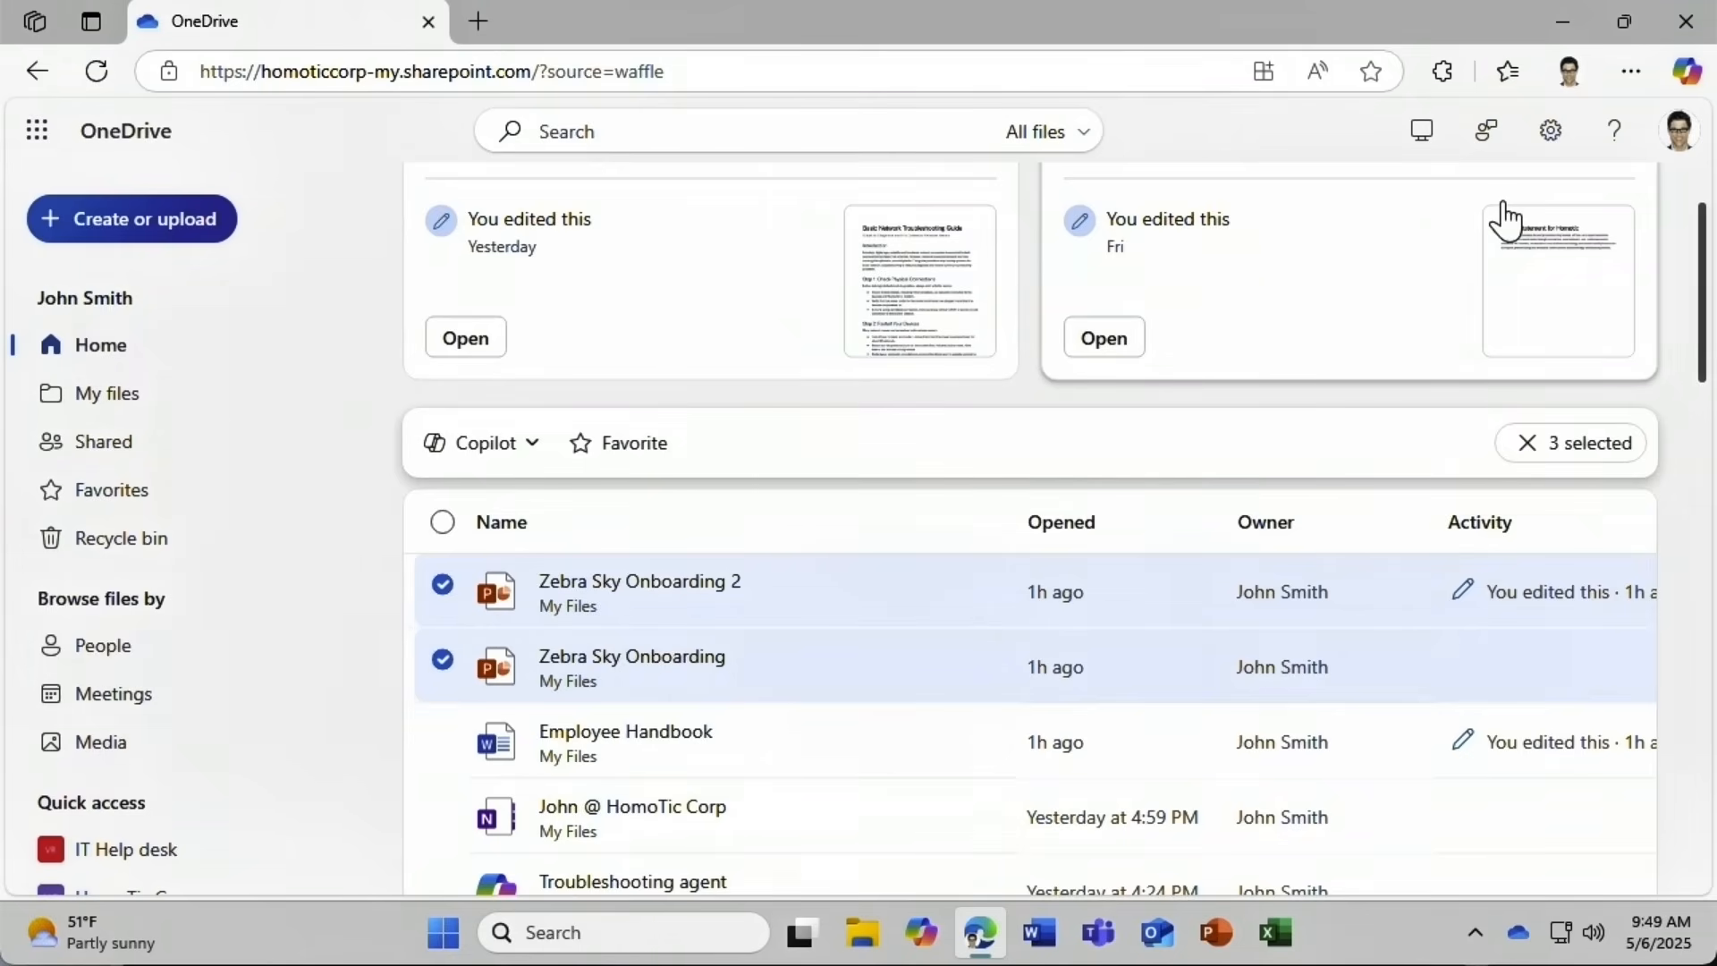
Delete the Summarize Employee Handbook conversation from Copilot's chat history and close the pane.
left_click(505, 451)
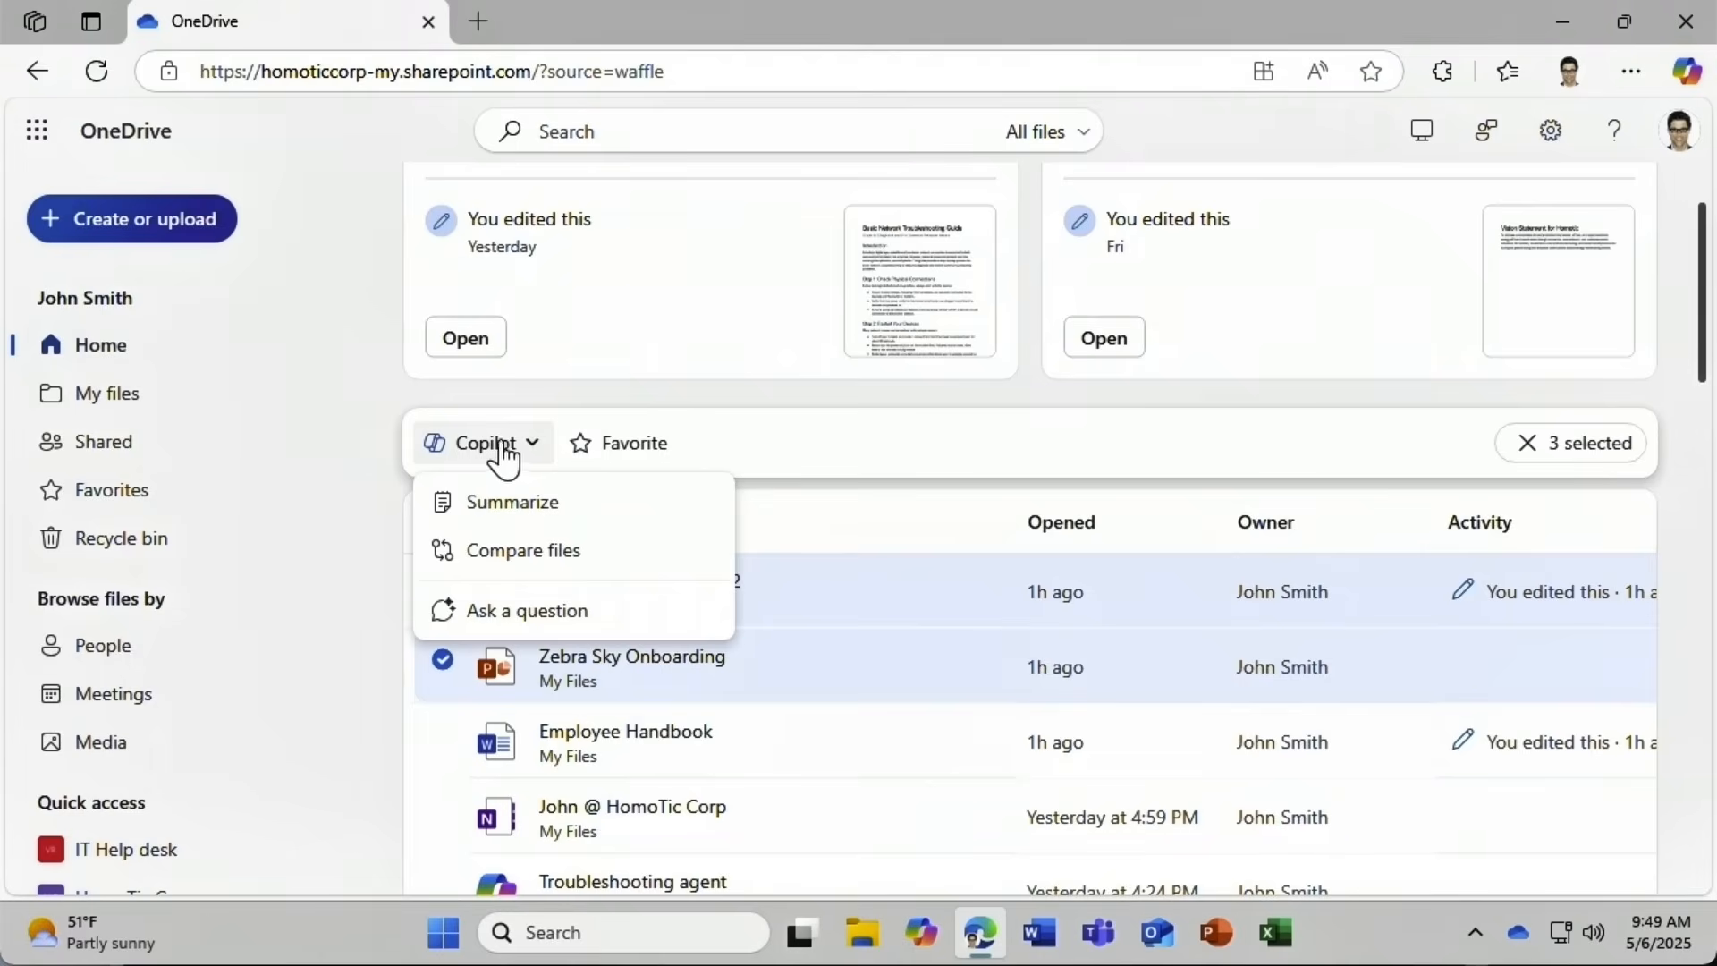
left_click(547, 617)
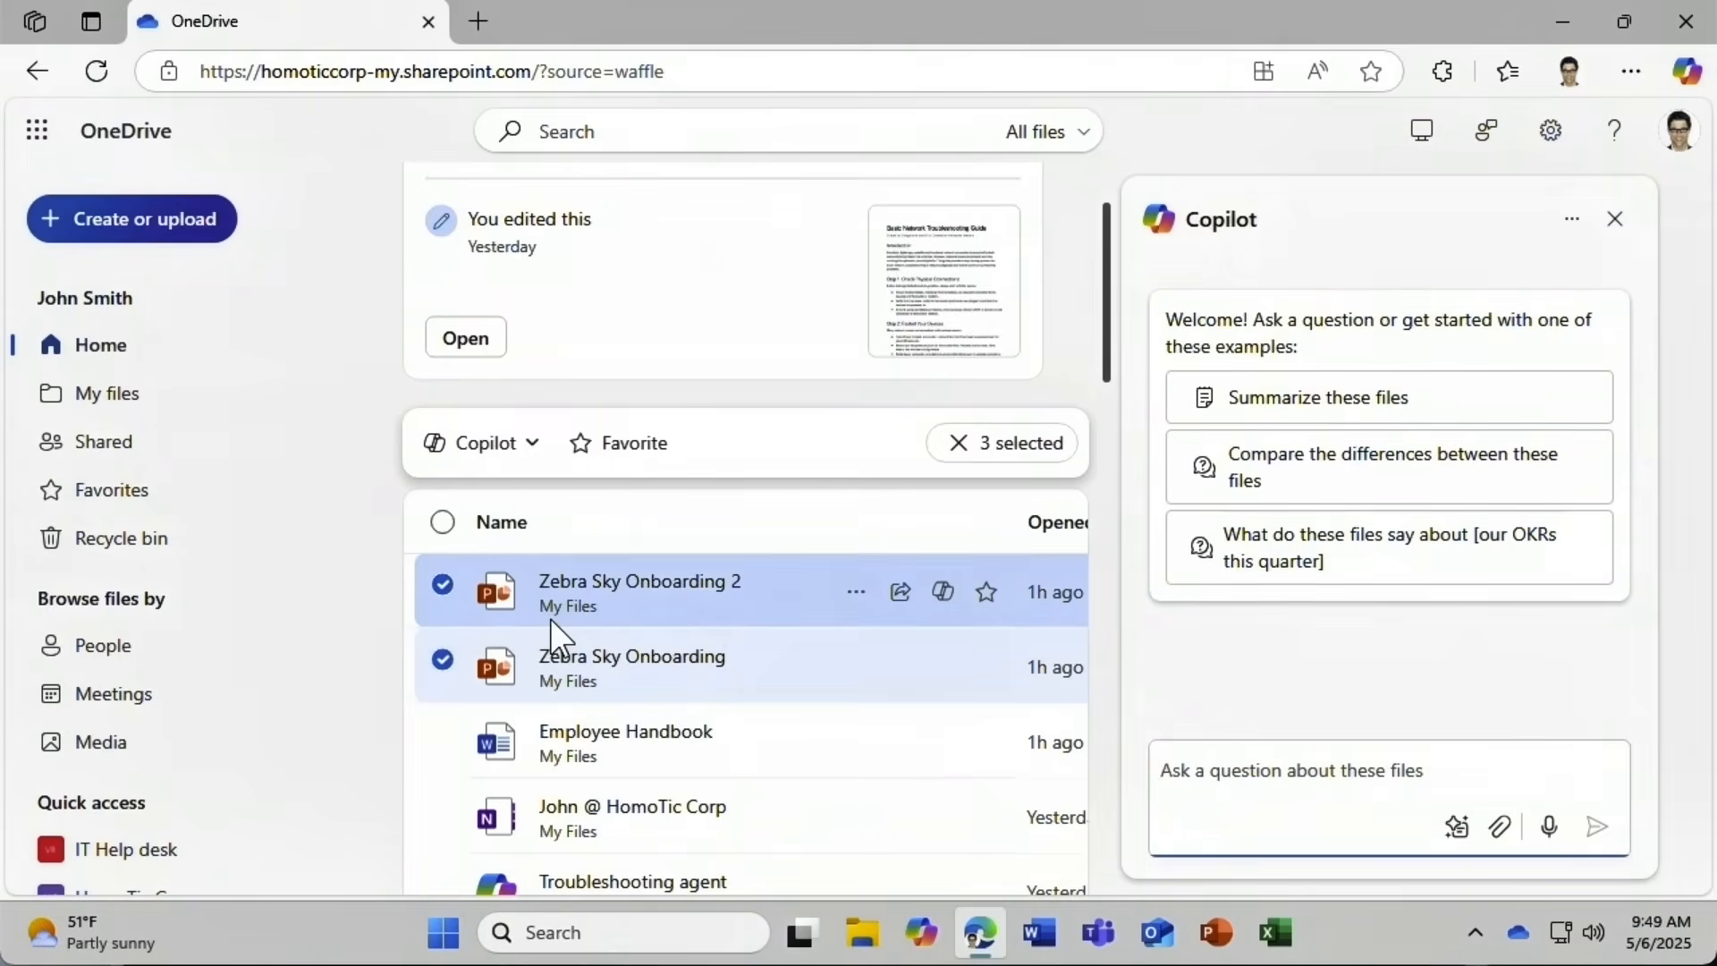
left_click(1572, 231)
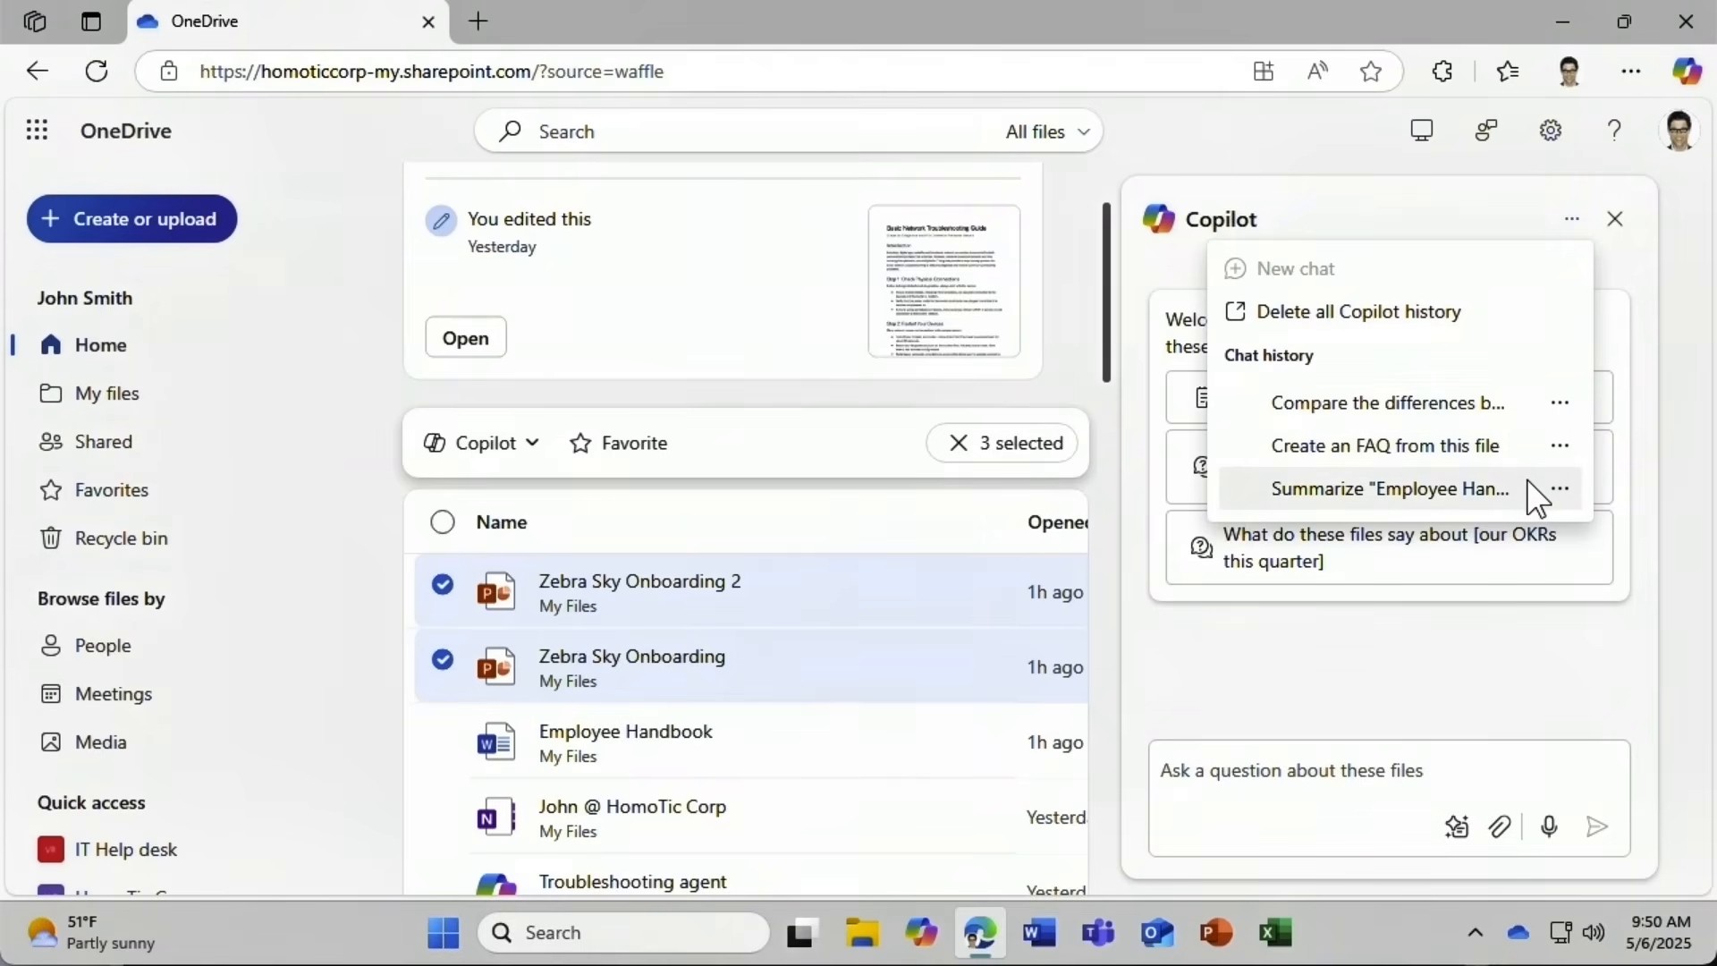
left_click(1560, 489)
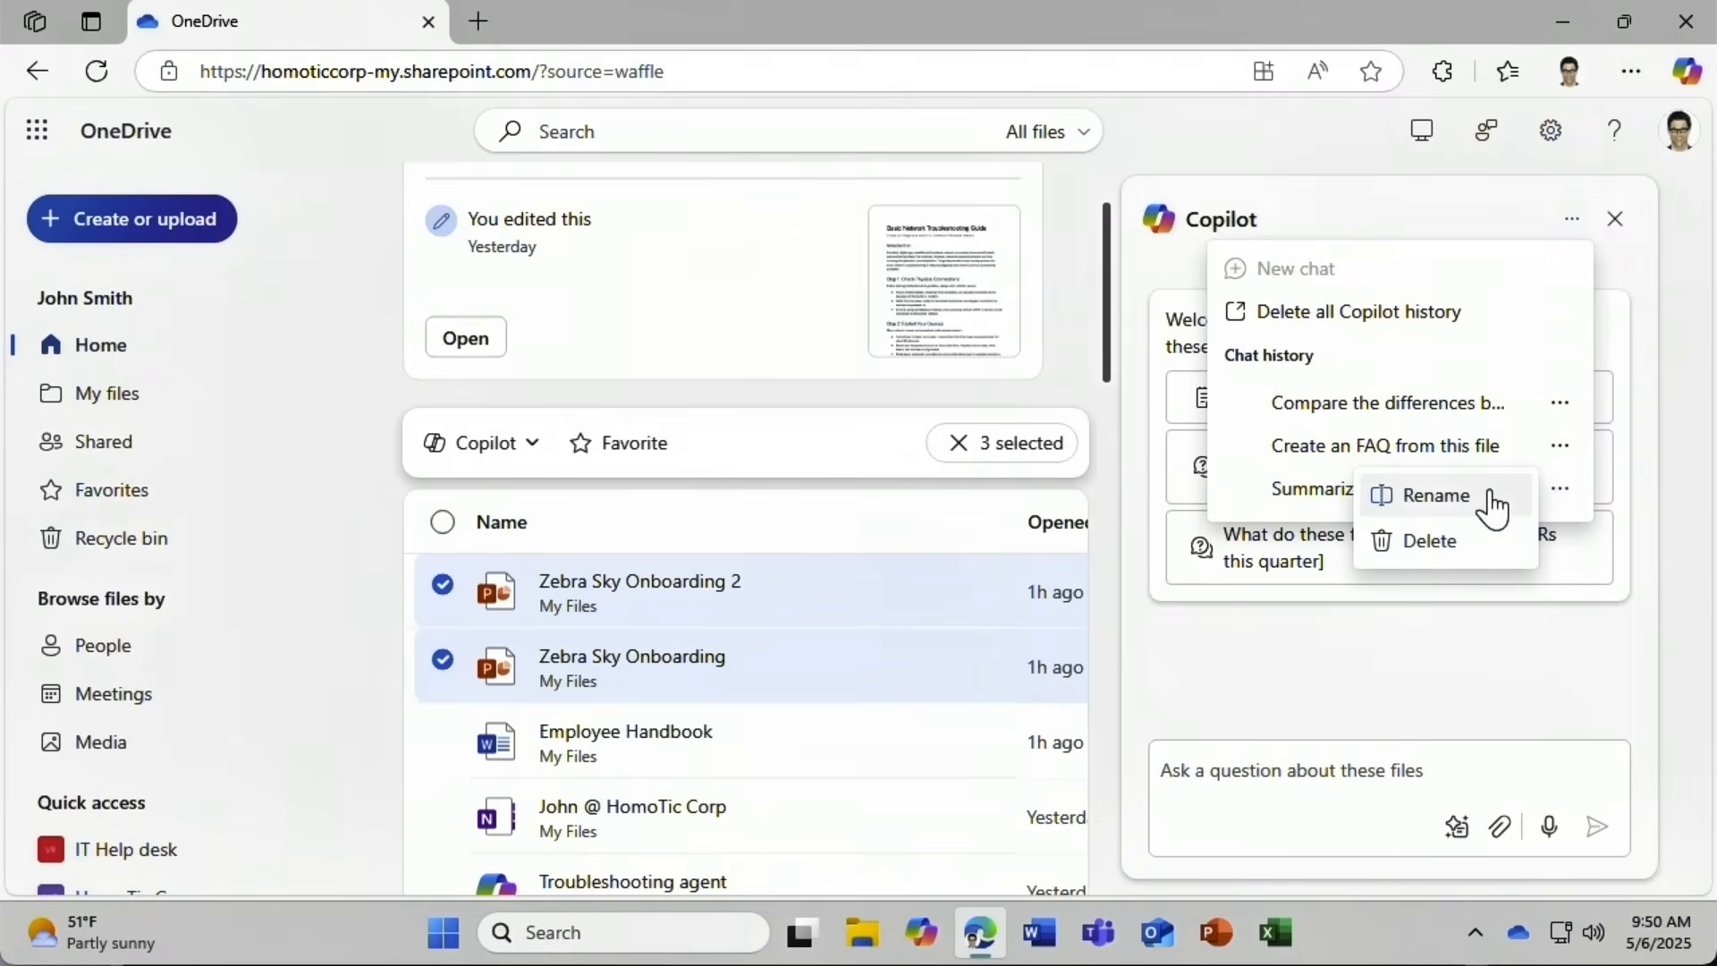
left_click(1485, 559)
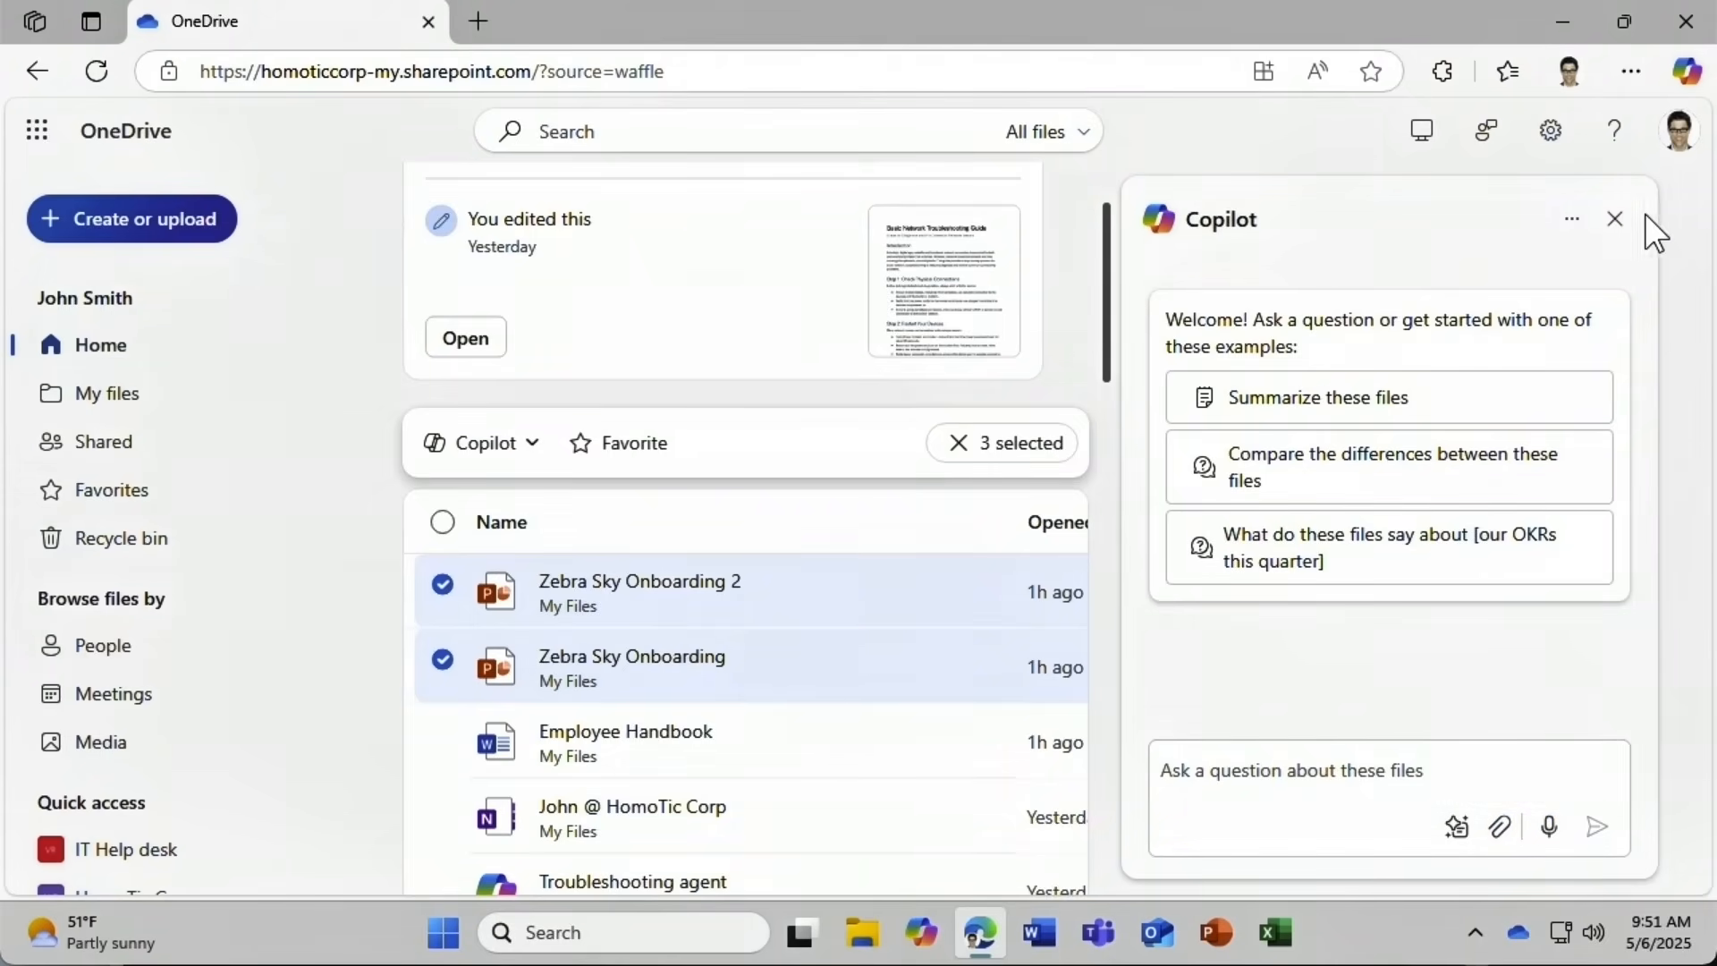
left_click(1617, 223)
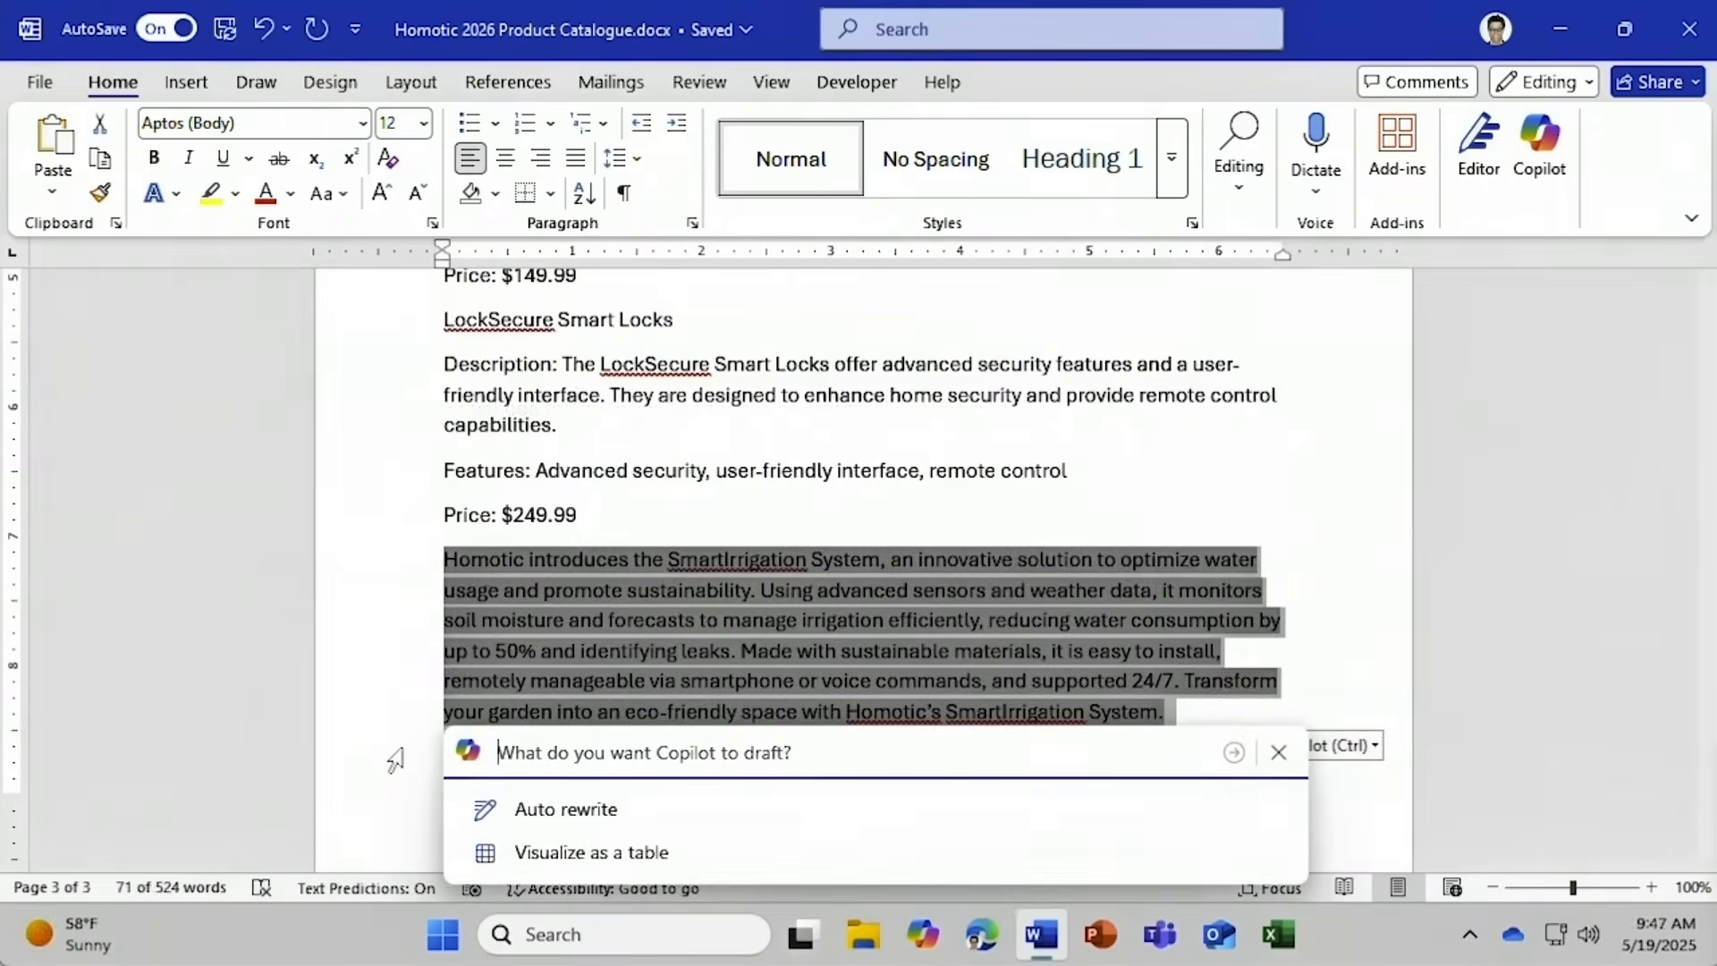
Ask Copilot to 'Add a heading' above the selected SmartIrrigation paragraph.
type("Add a heading")
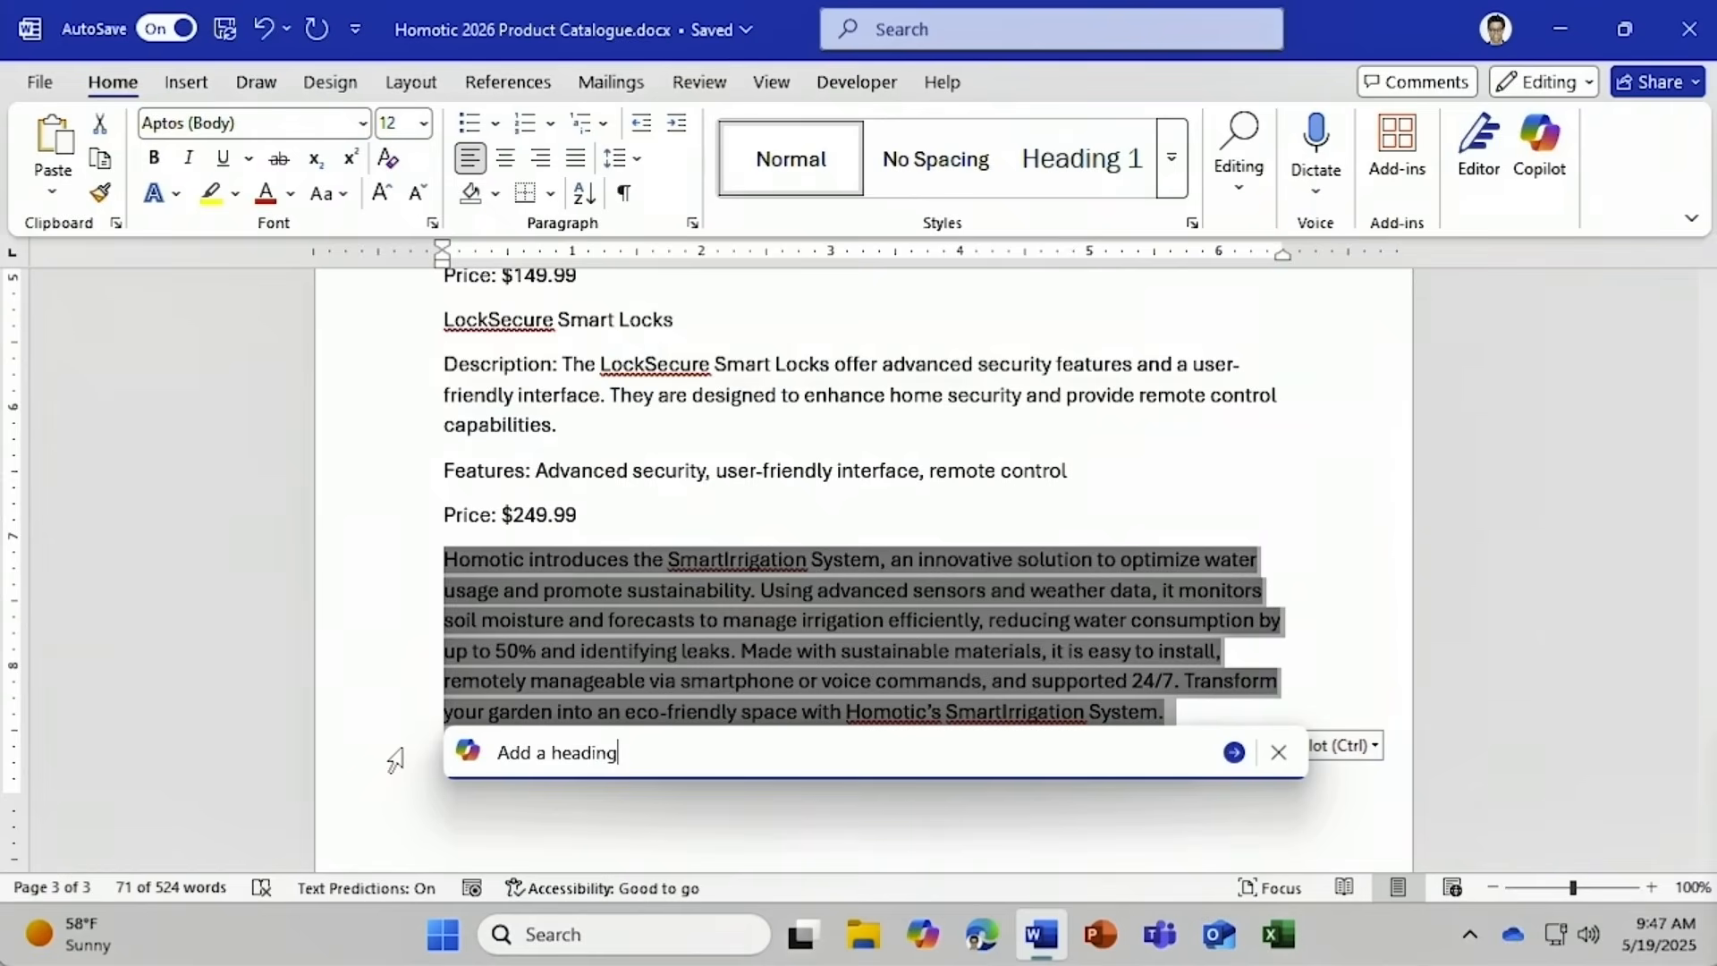
key("Return")
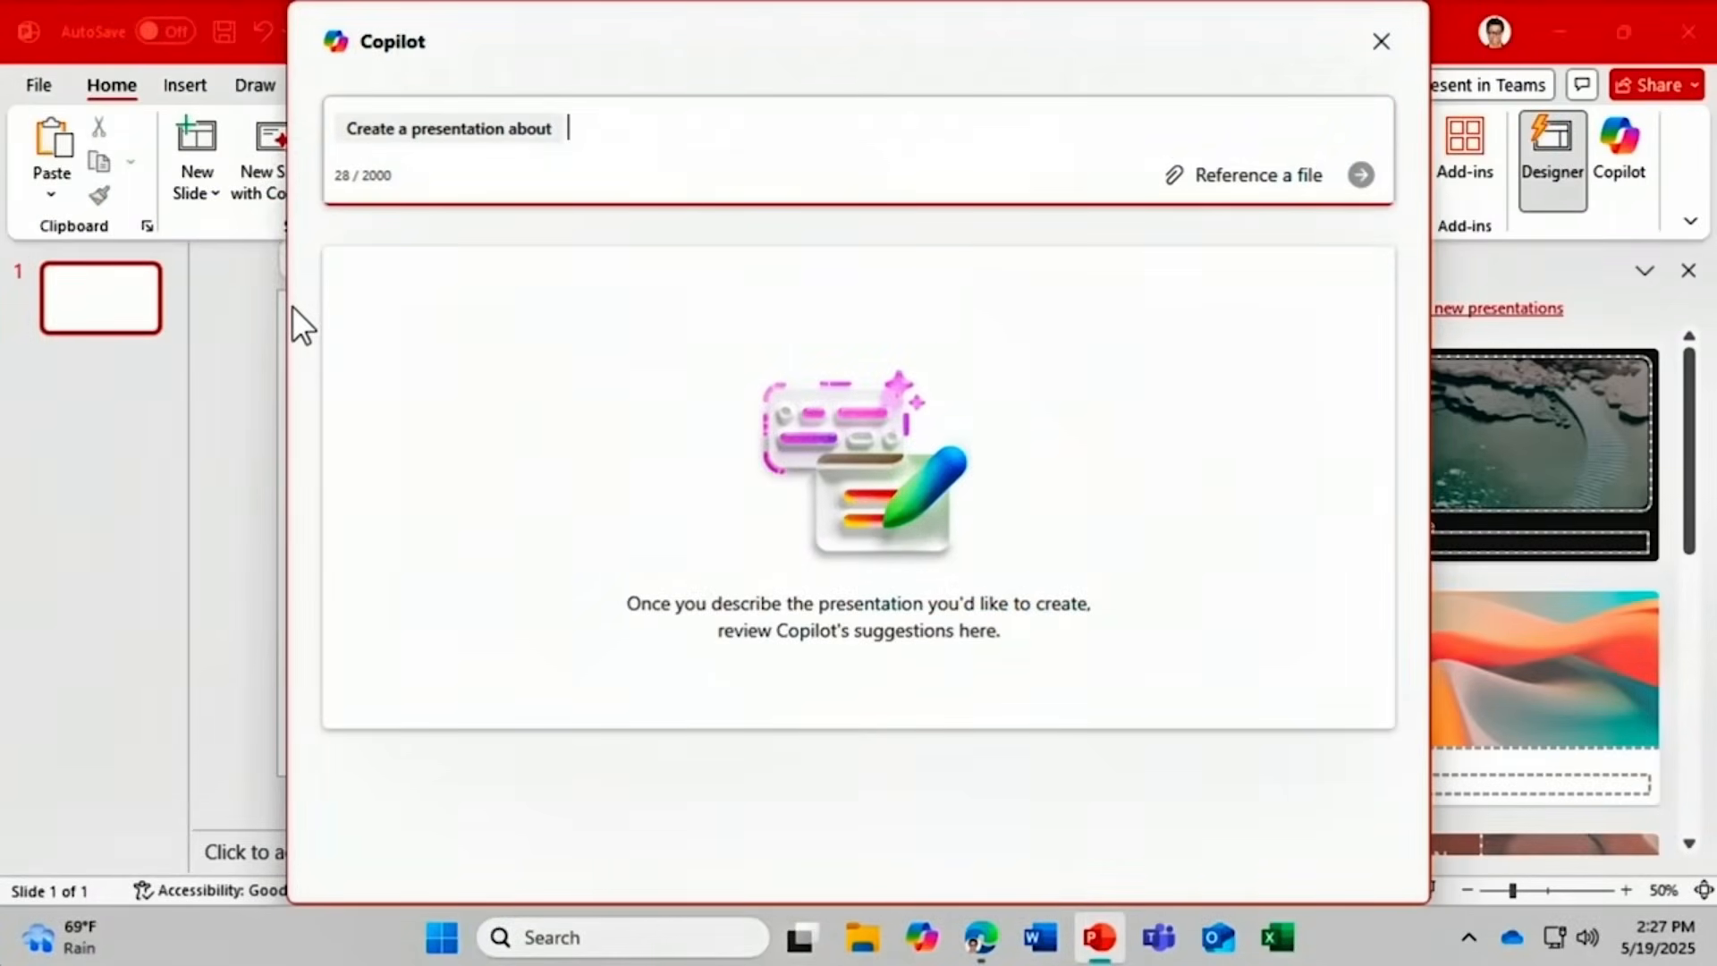
Ask Copilot to create a presentation about 'Smart Homes'.
type("Smart Homes")
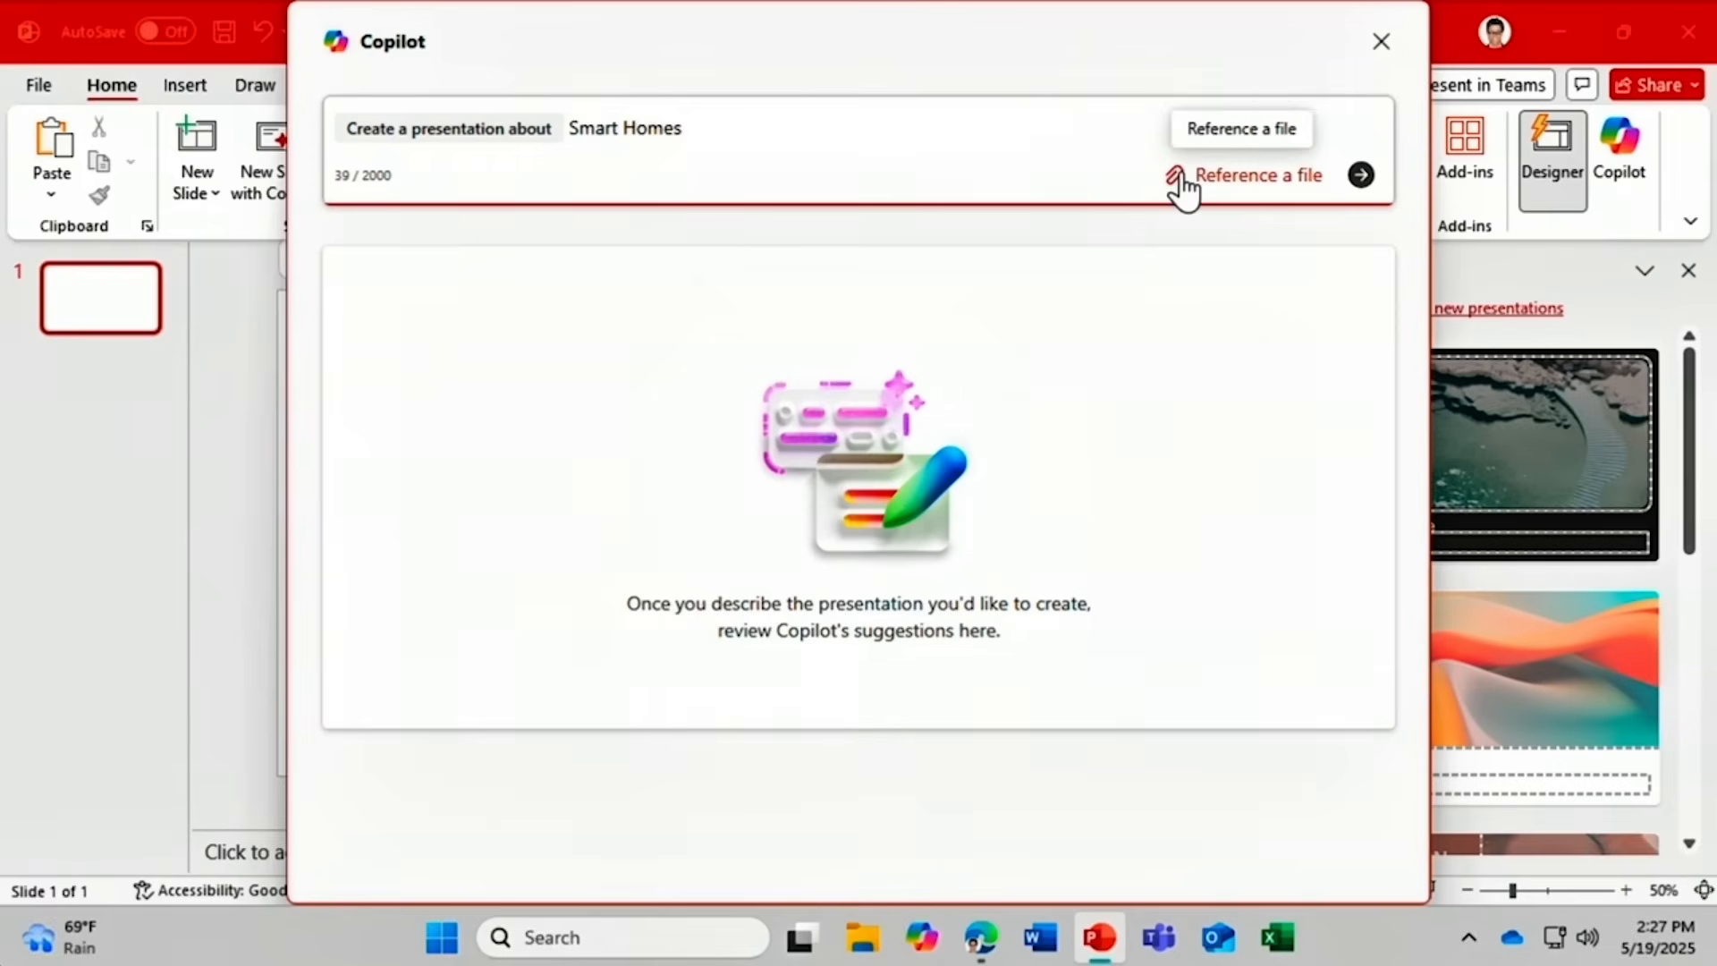
left_click(1361, 176)
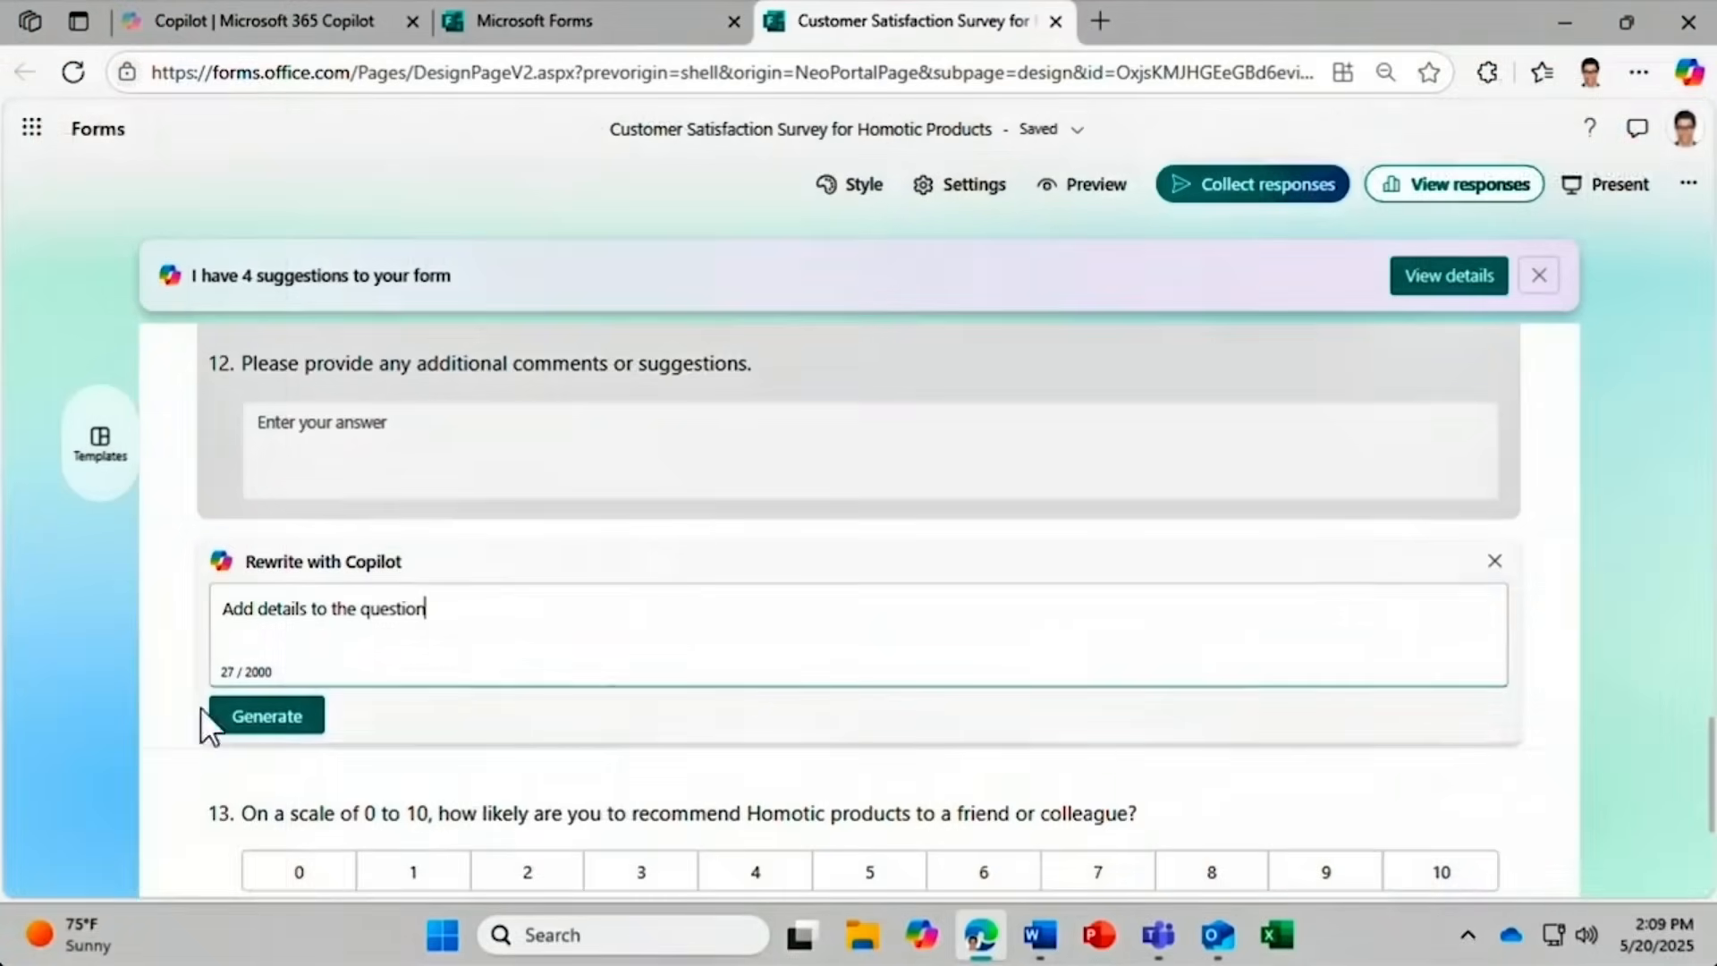
Generate Copilot's rewrite of question 12 adding more detail.
left_click(239, 721)
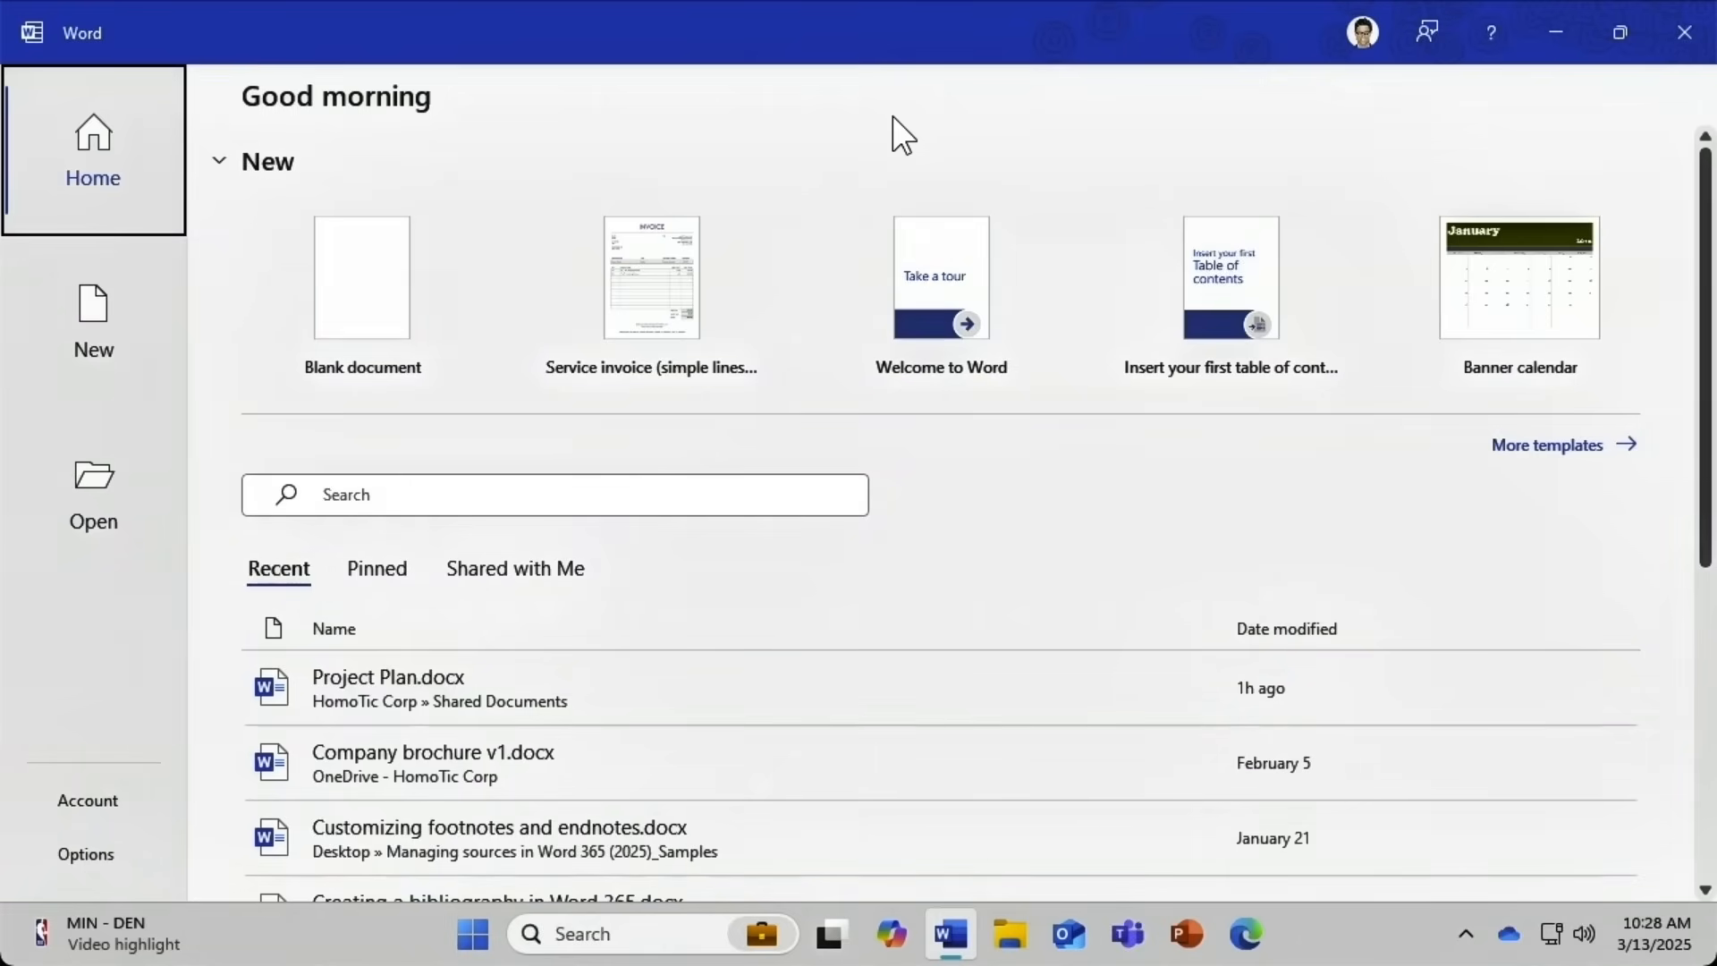
Create a new blank Word document from the Home screen.
left_click(364, 263)
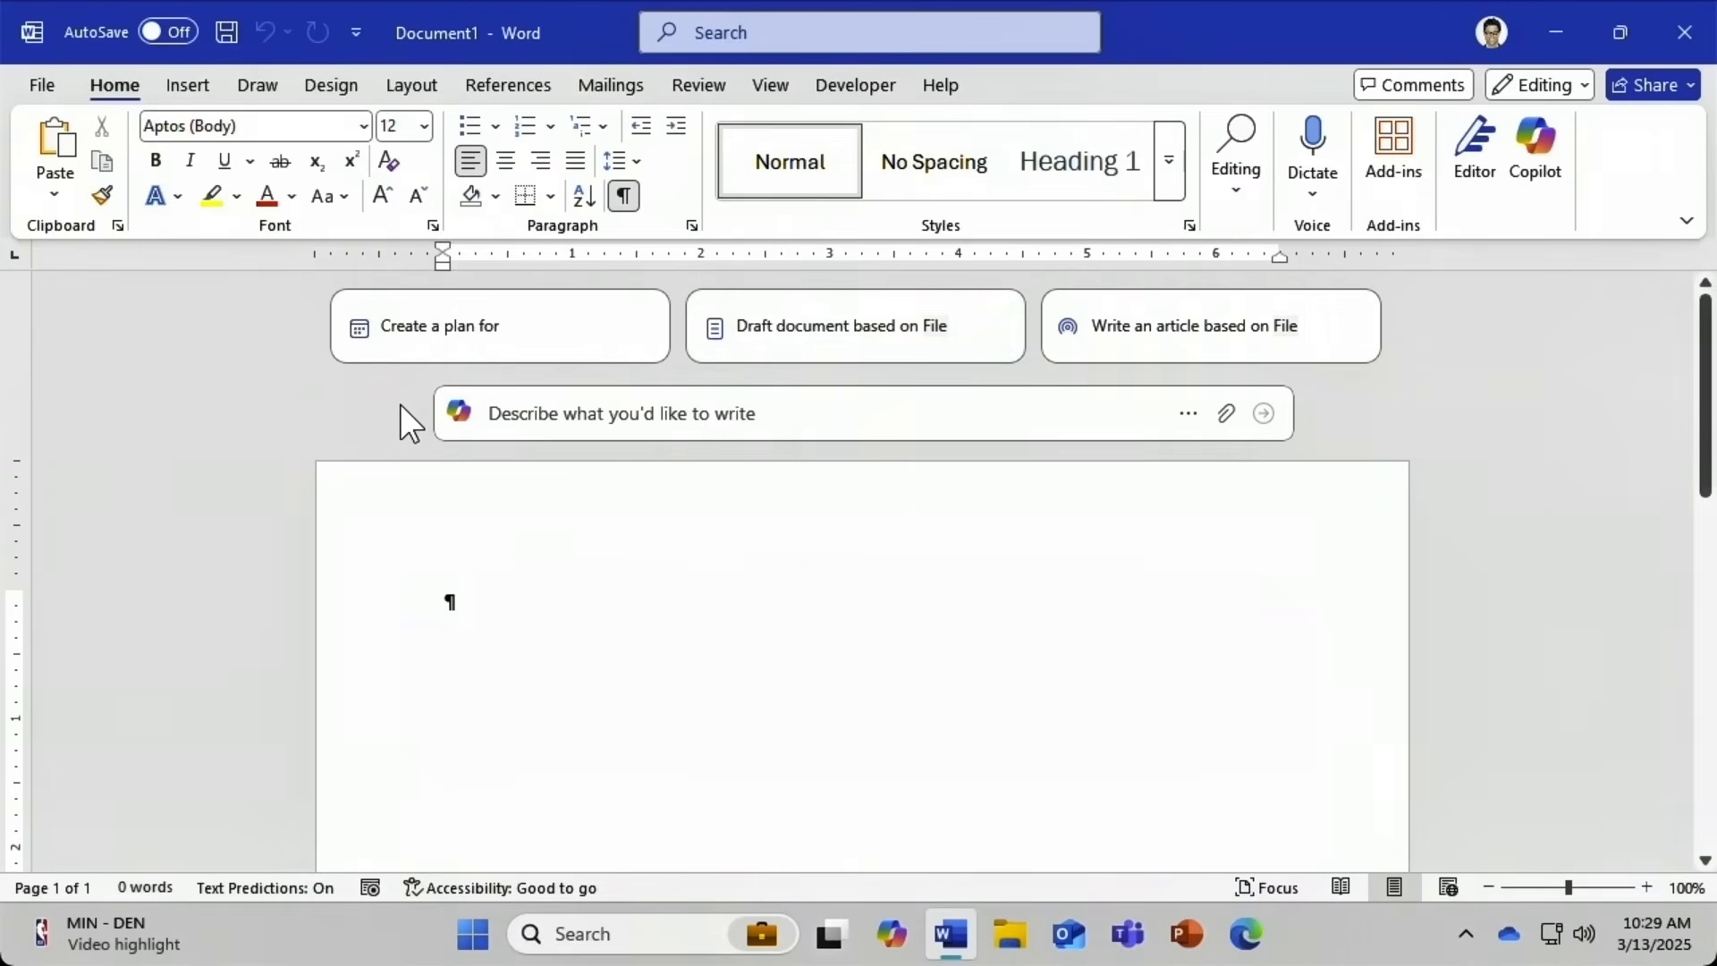
Ask Copilot to 'Draft a product proposal for SmartRemote', referencing the SmartRemote requirements email.
left_click(494, 412)
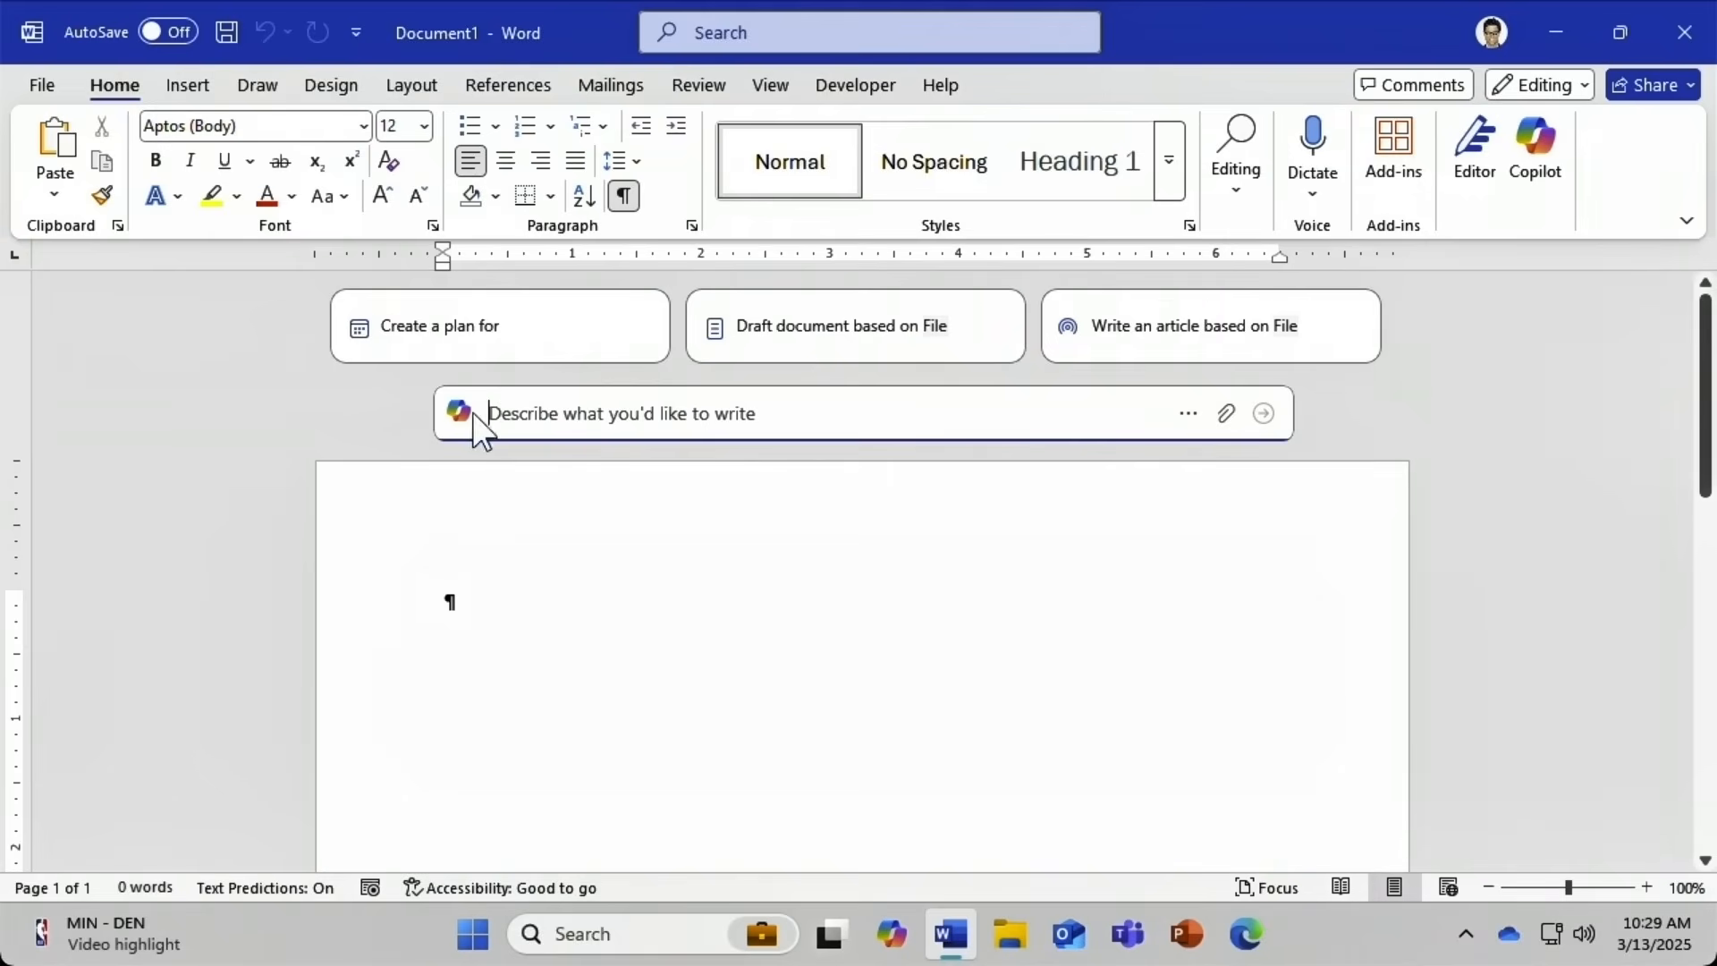
type("Dra")
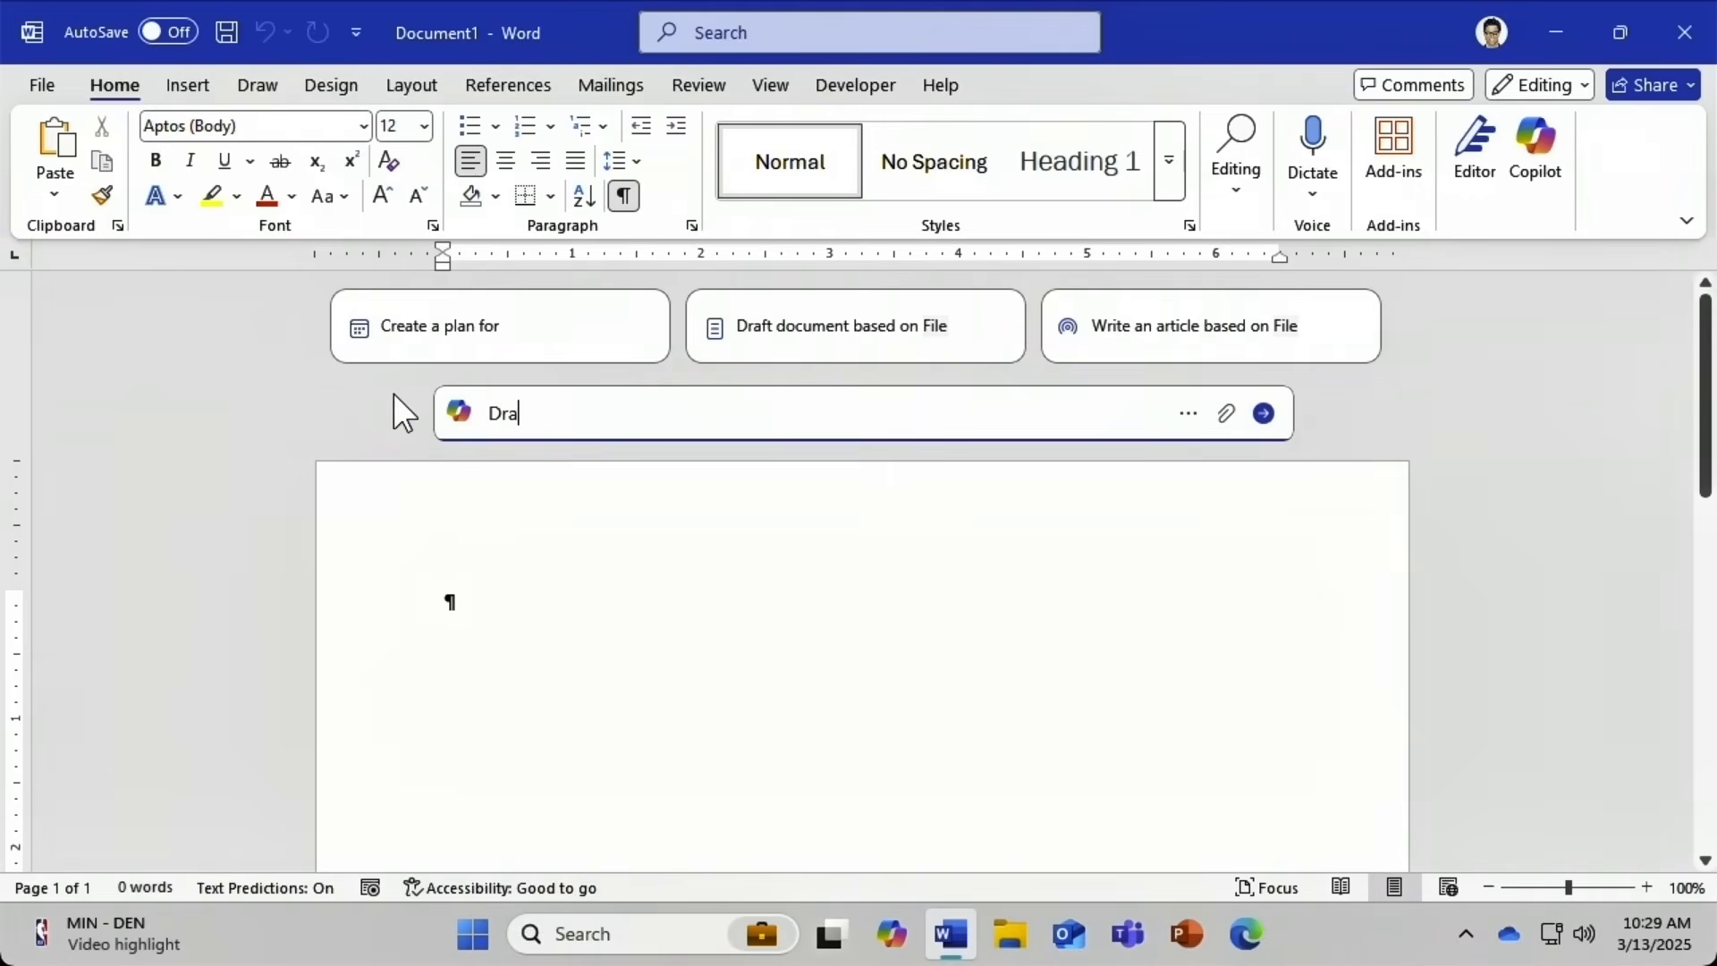
type("ft a product proposal for SmartRemote")
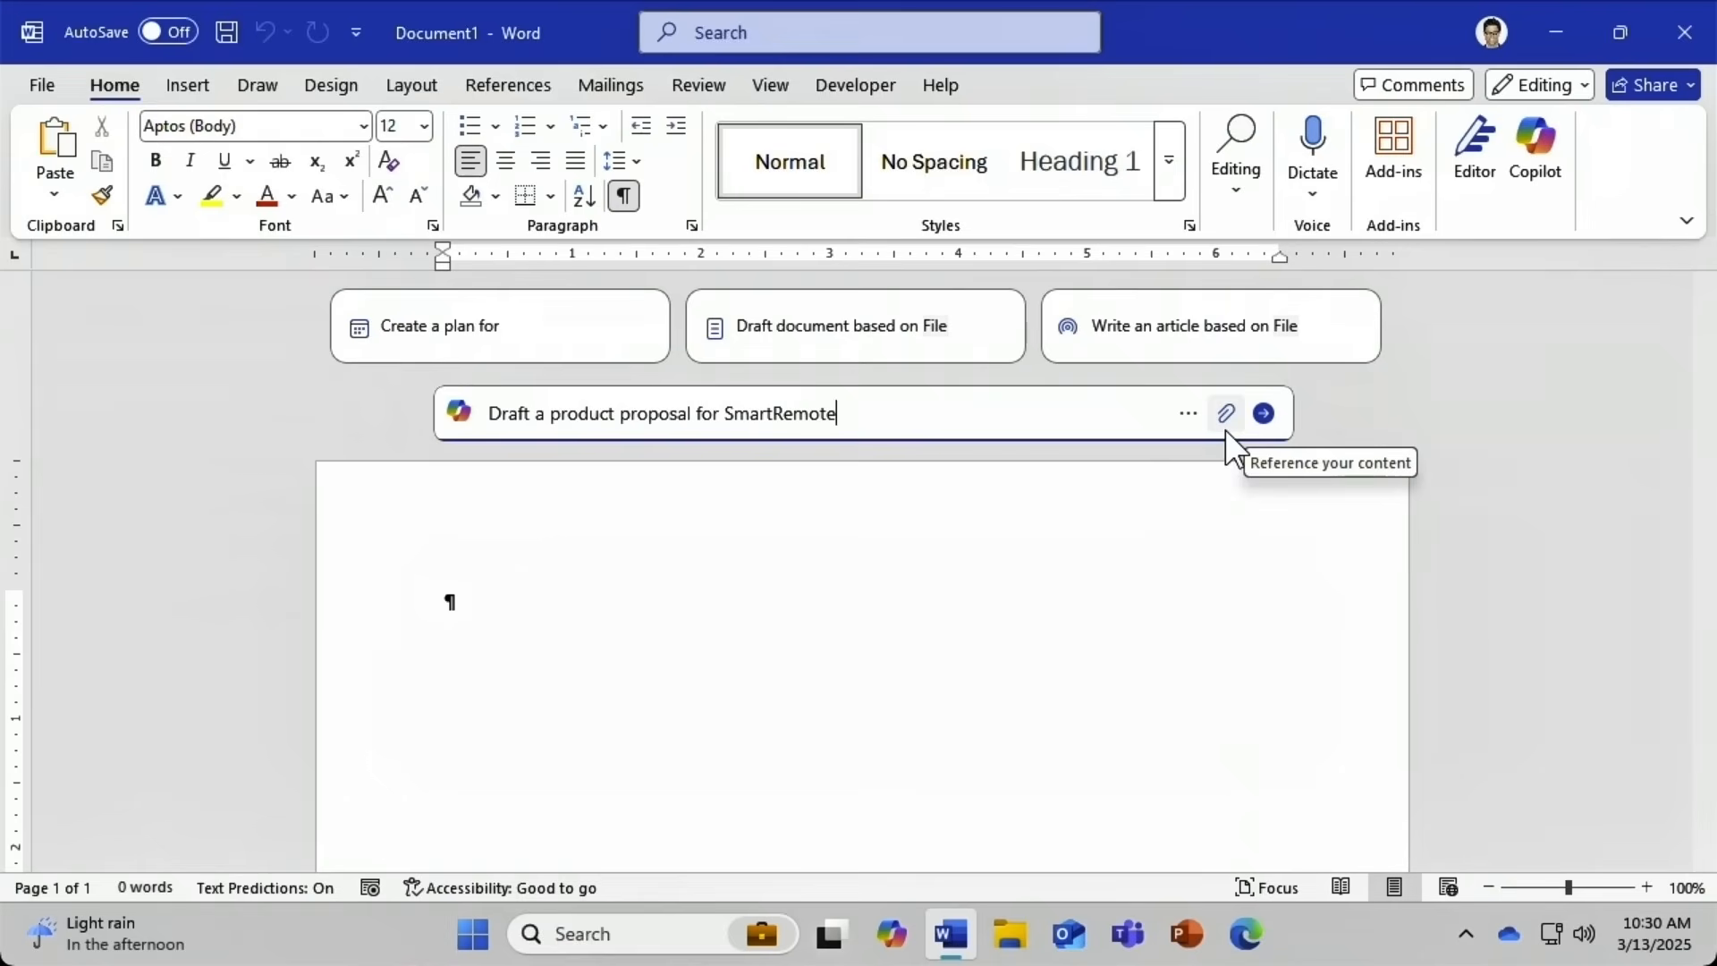
left_click(1227, 413)
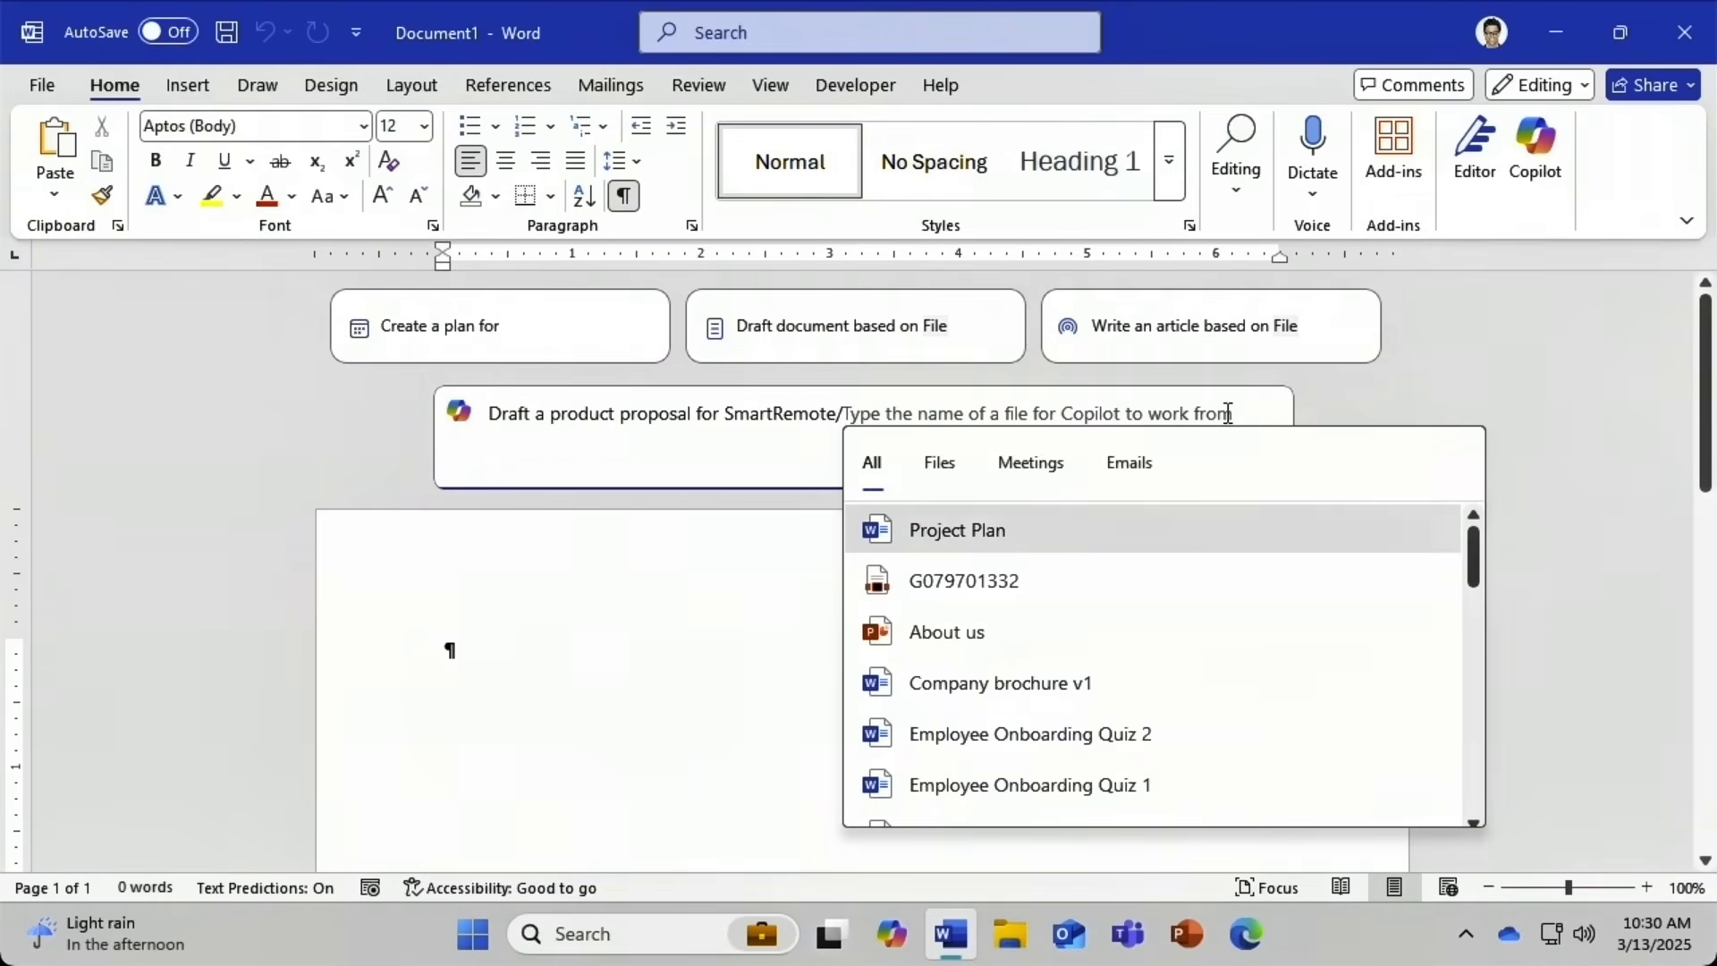
left_click(1129, 474)
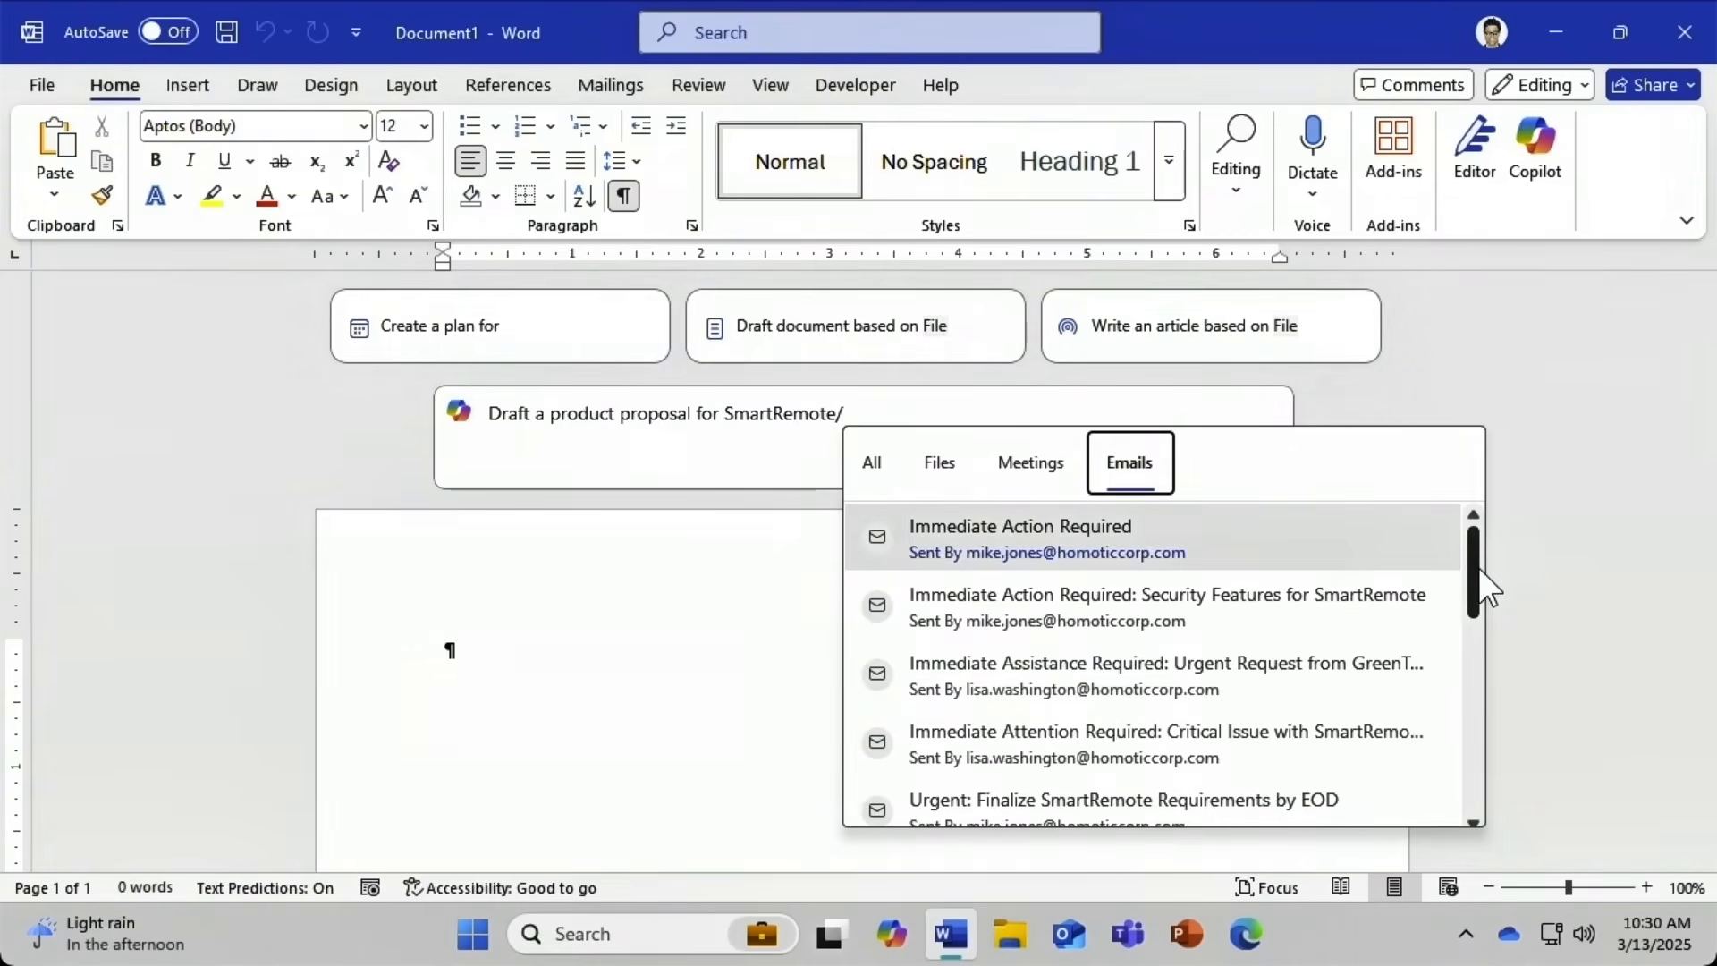
left_click_drag(1479, 567, 1476, 614)
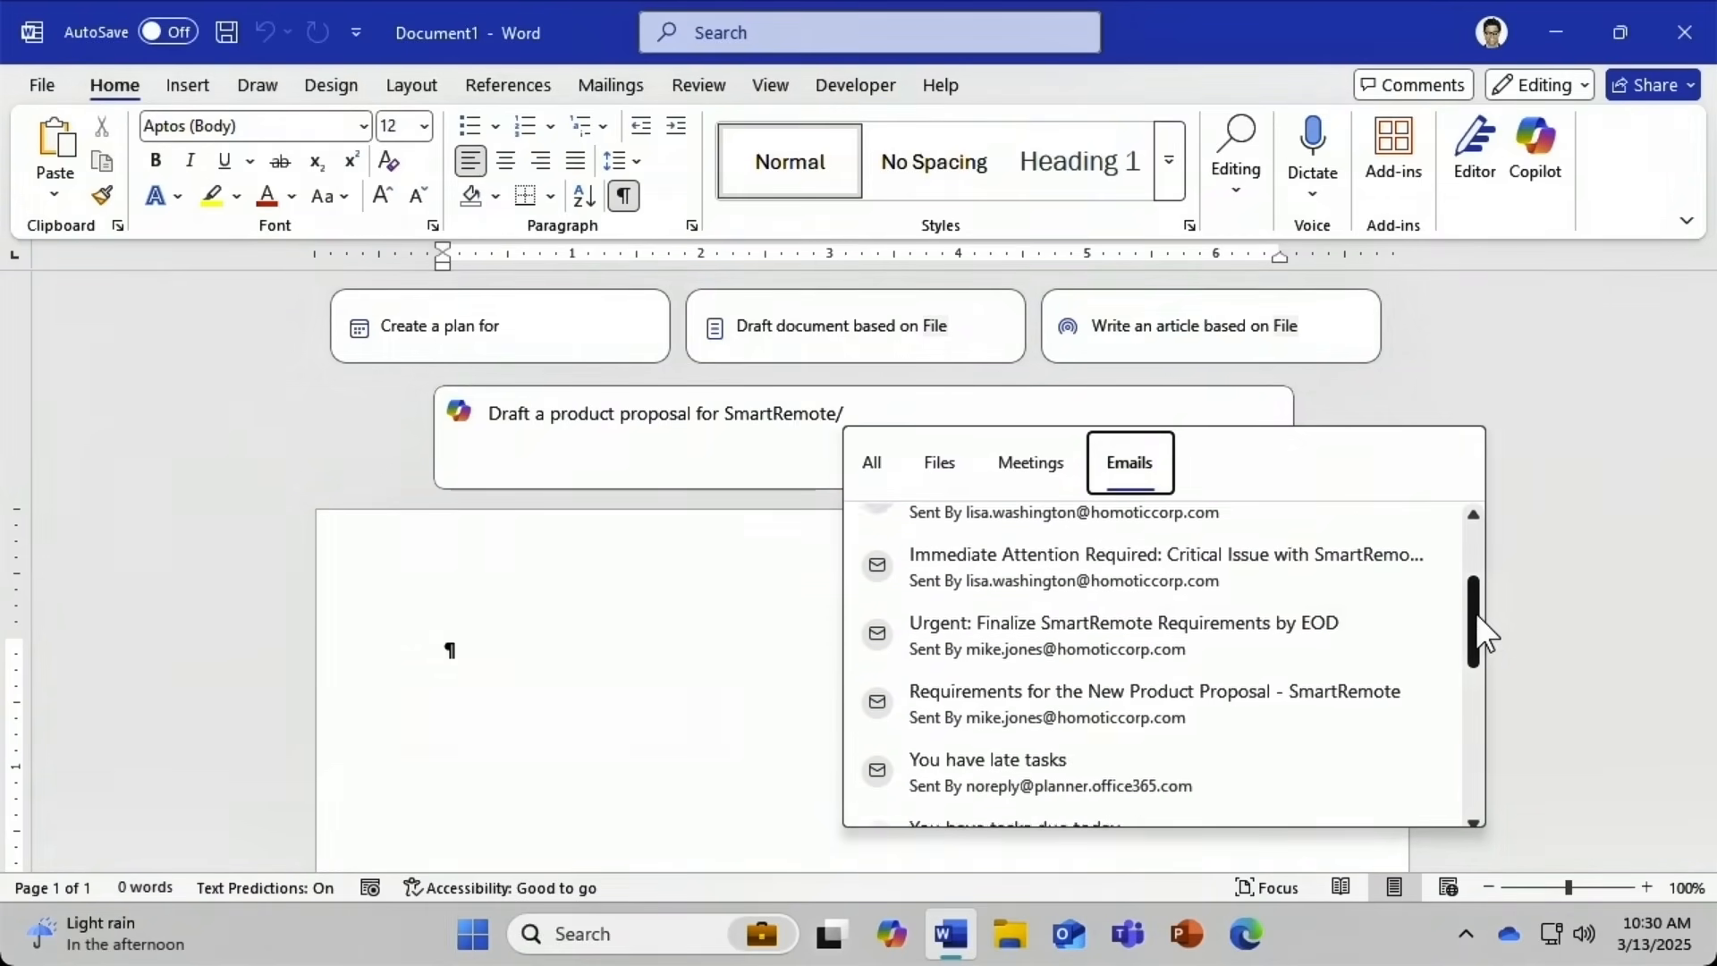
left_click(1257, 705)
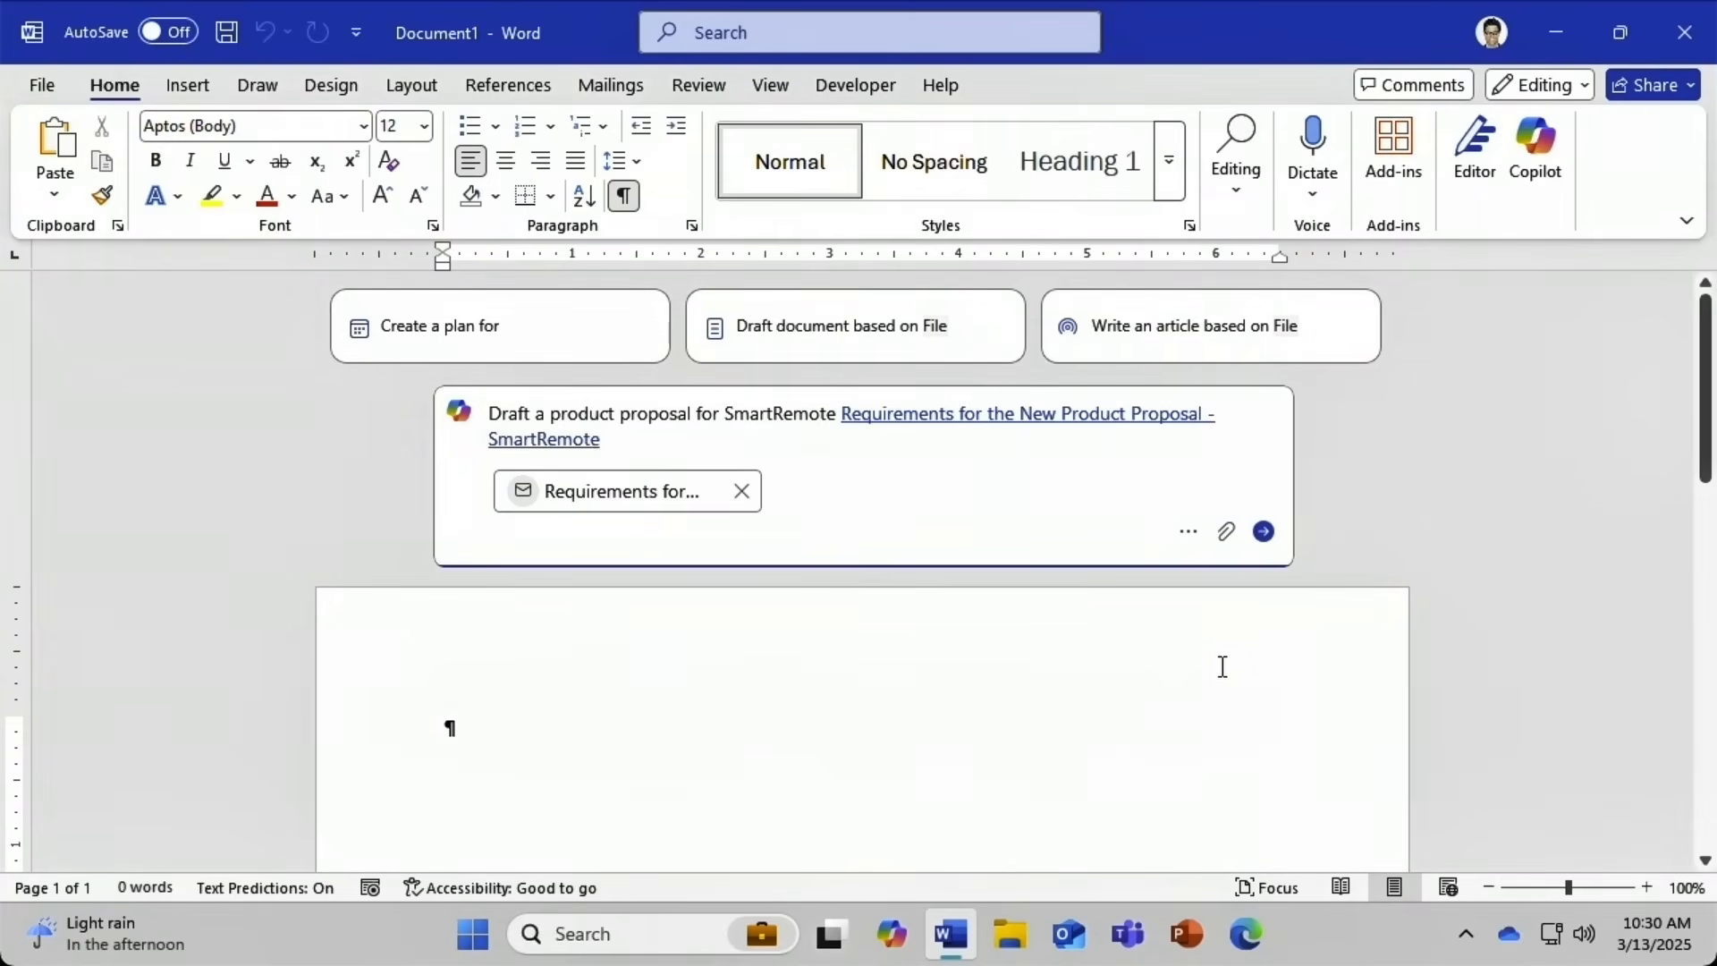
left_click(1263, 531)
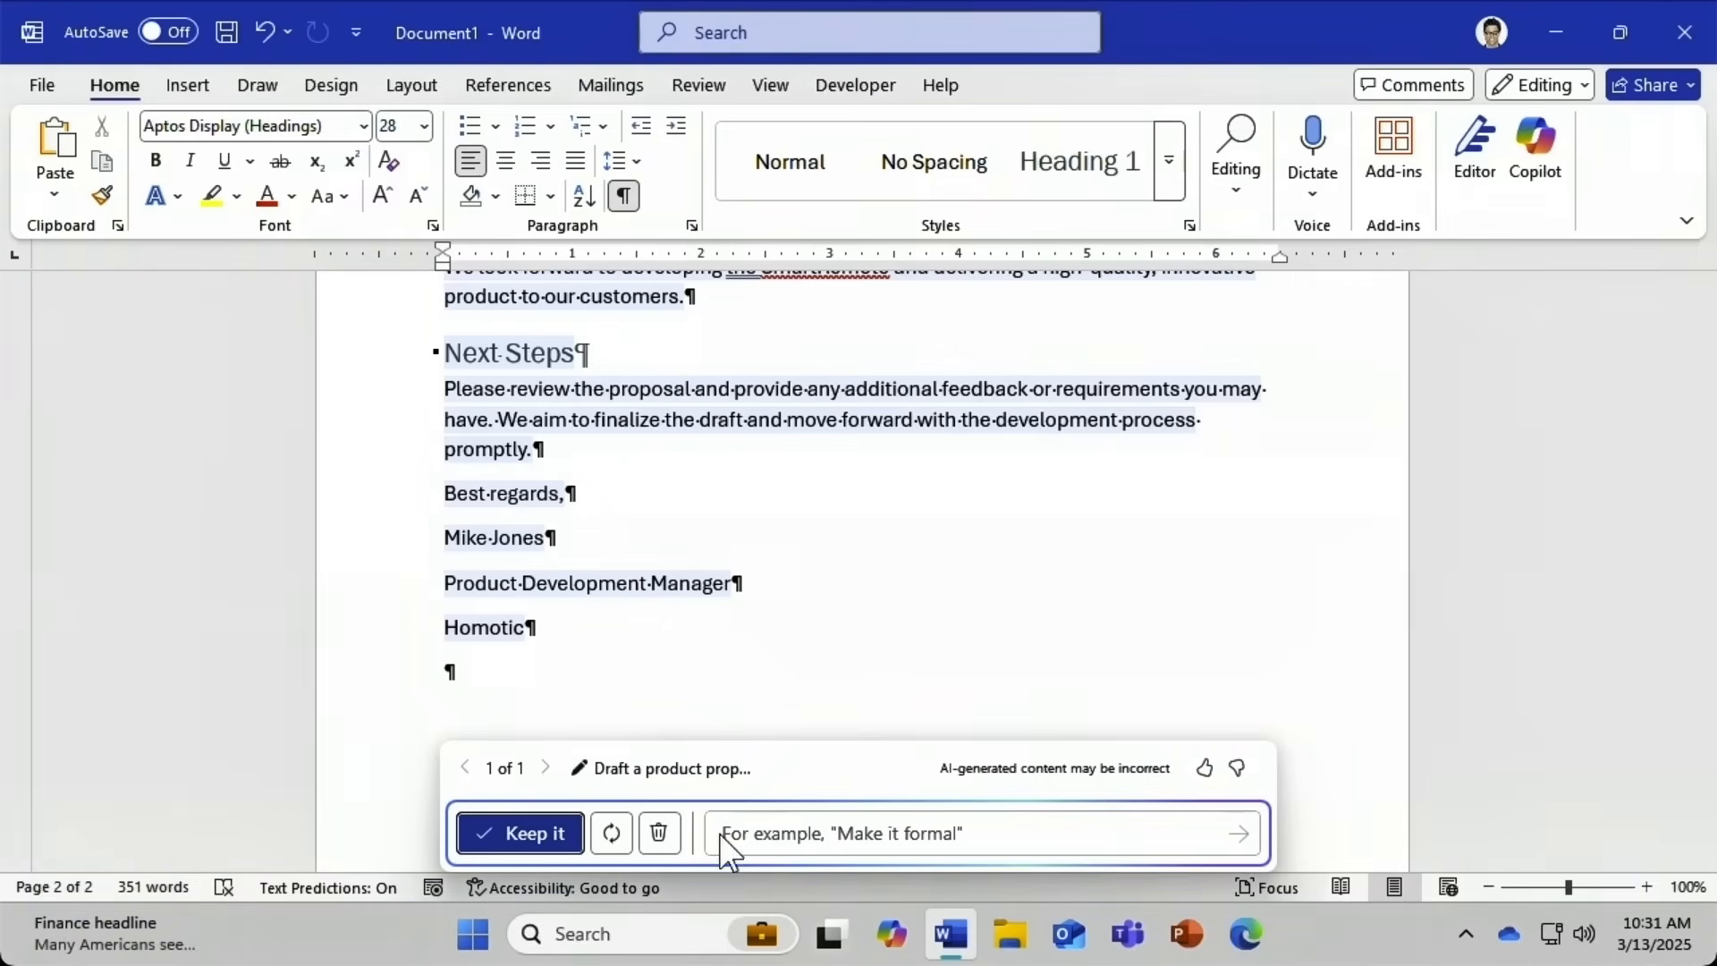
Regenerate the proposal, refine it with 'Add a call to action', and keep that draft.
left_click(611, 834)
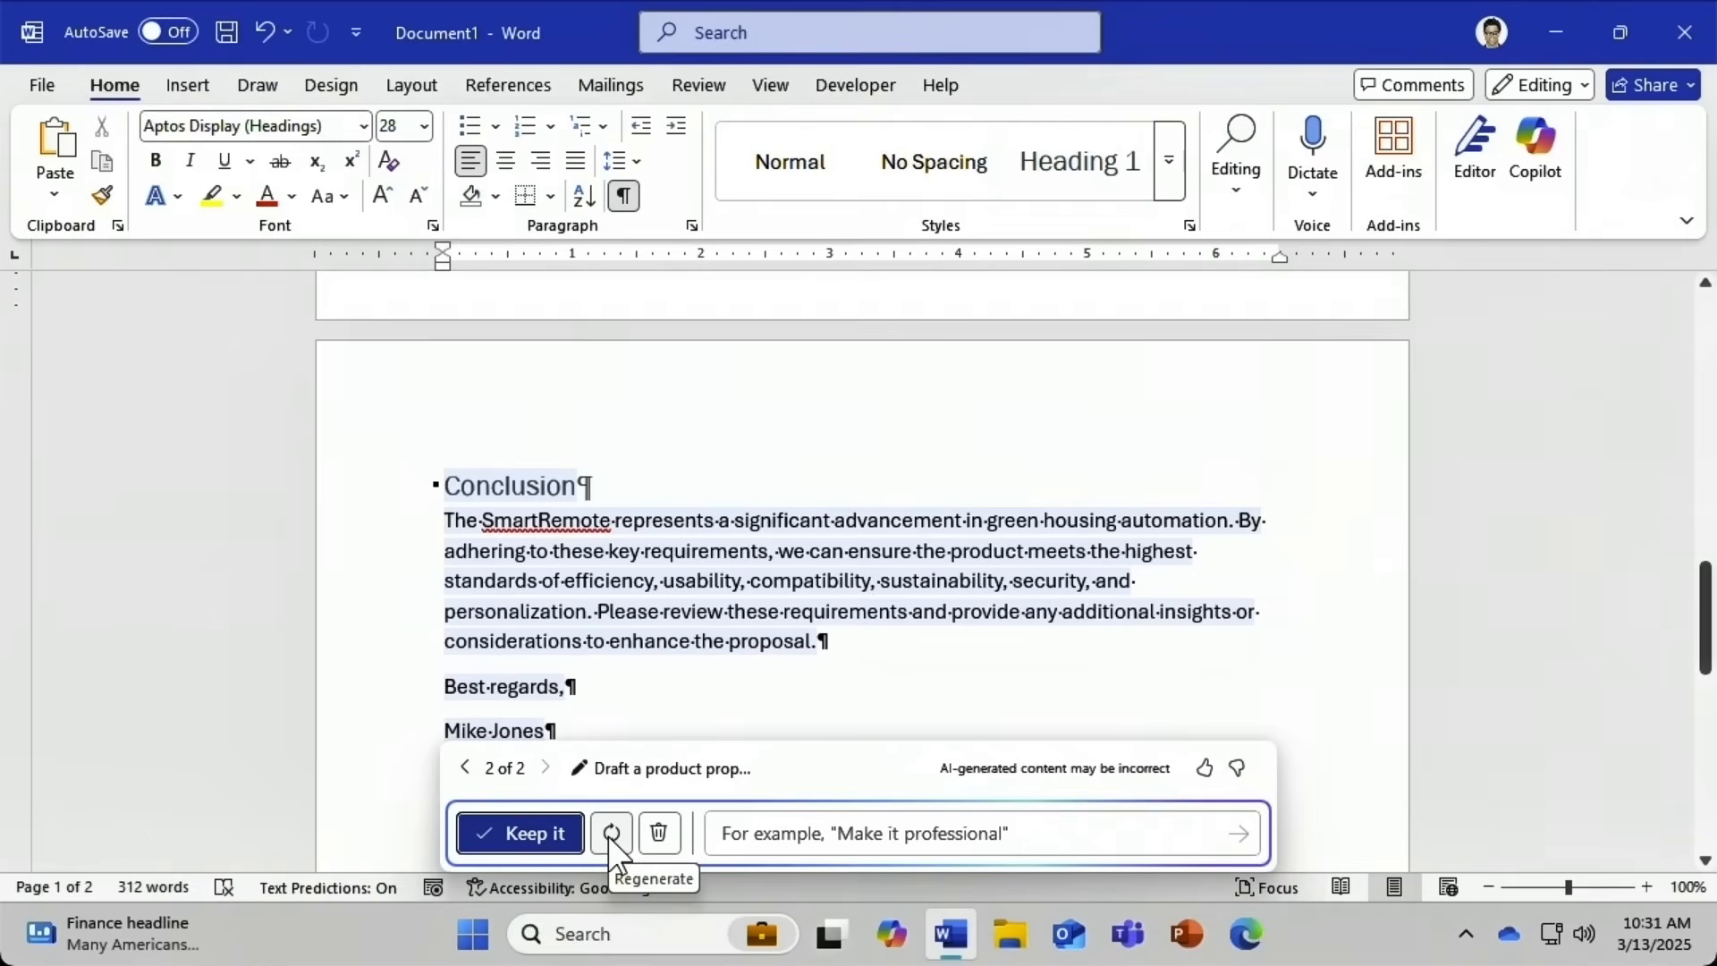
left_click(730, 830)
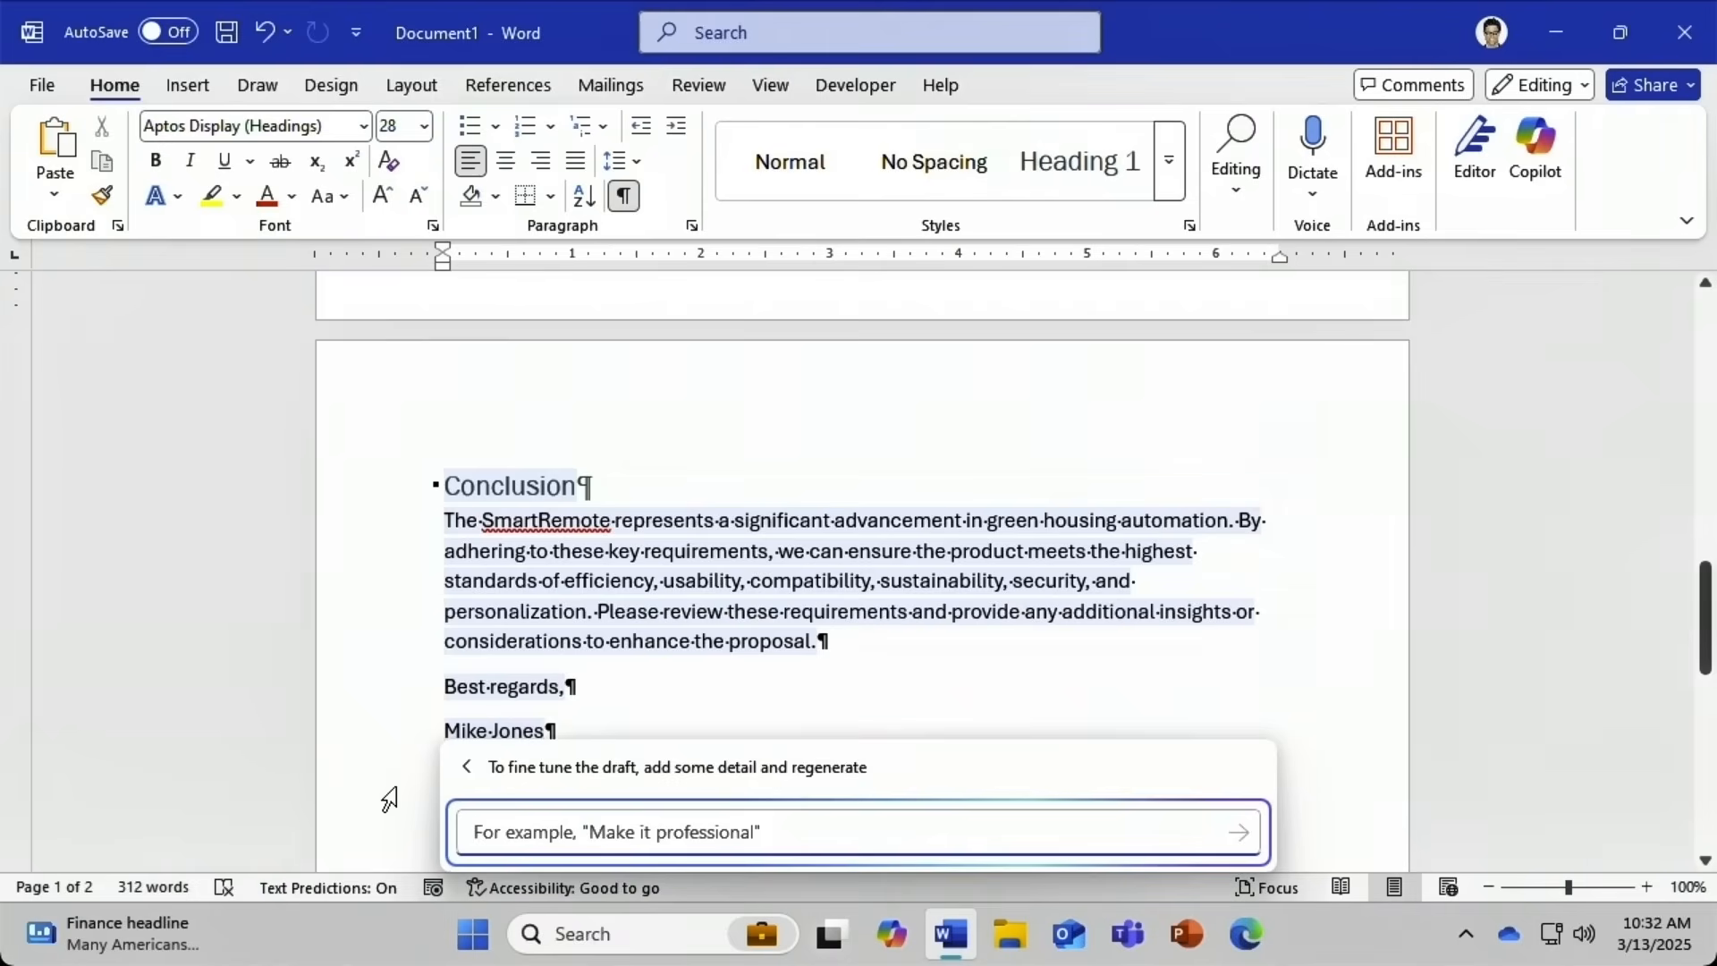
type("Add a call to action")
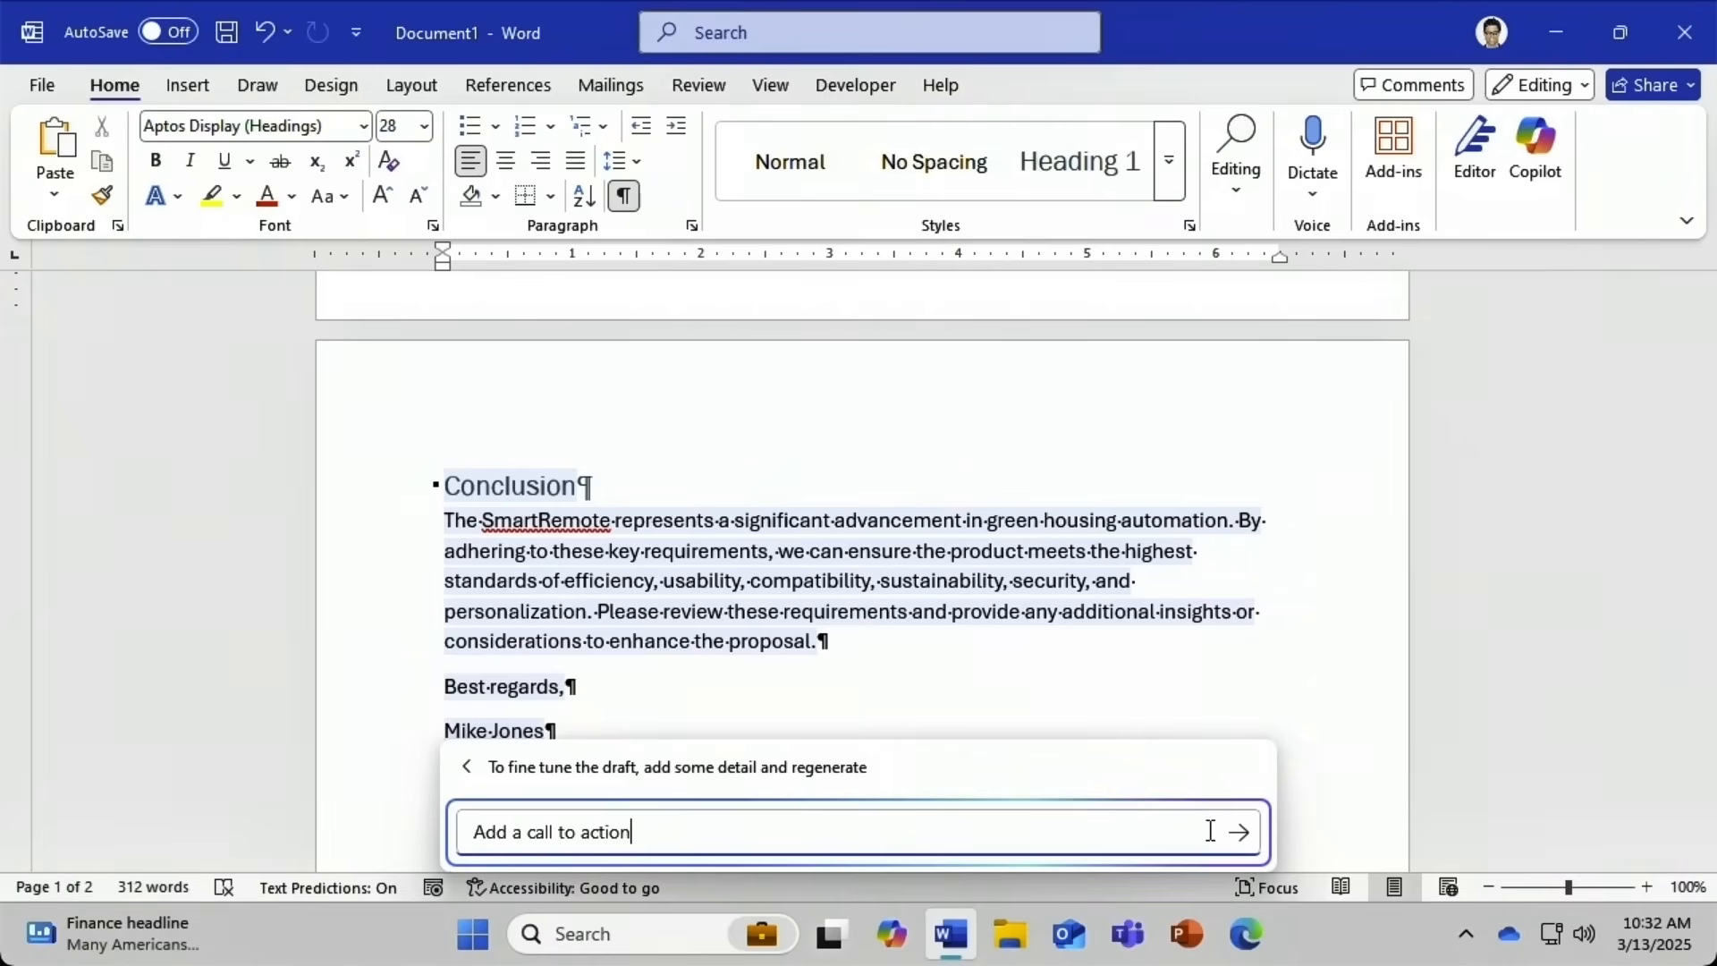
left_click(1239, 831)
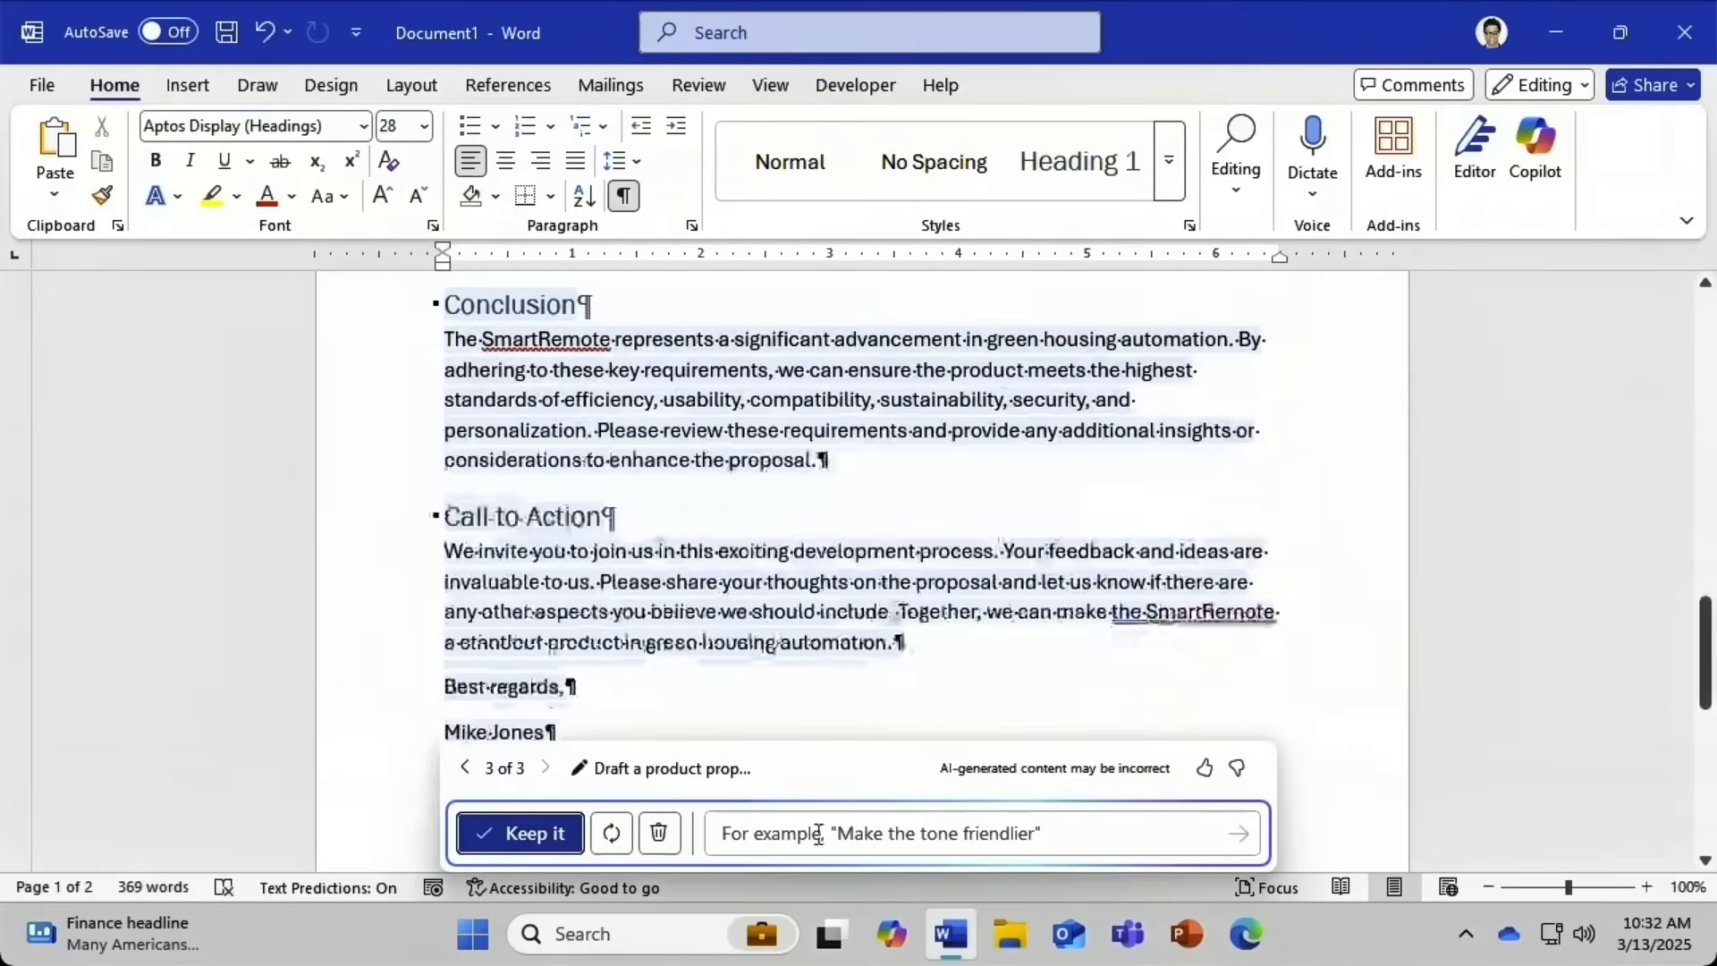
left_click(465, 767)
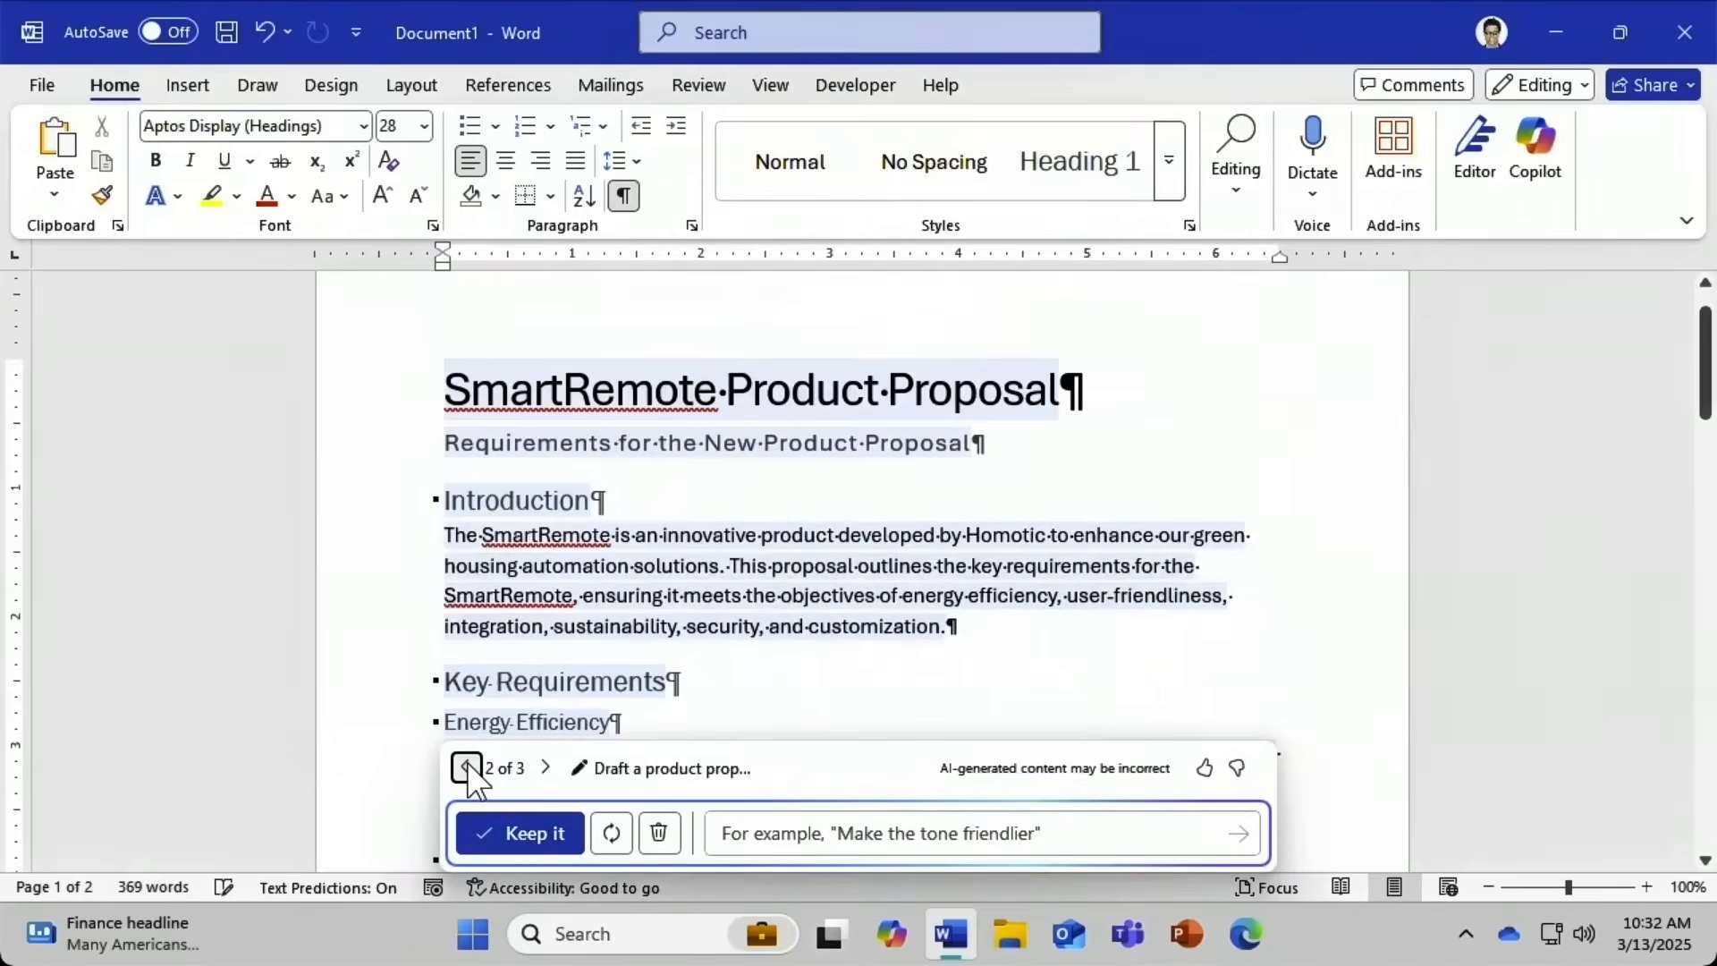
left_click(546, 767)
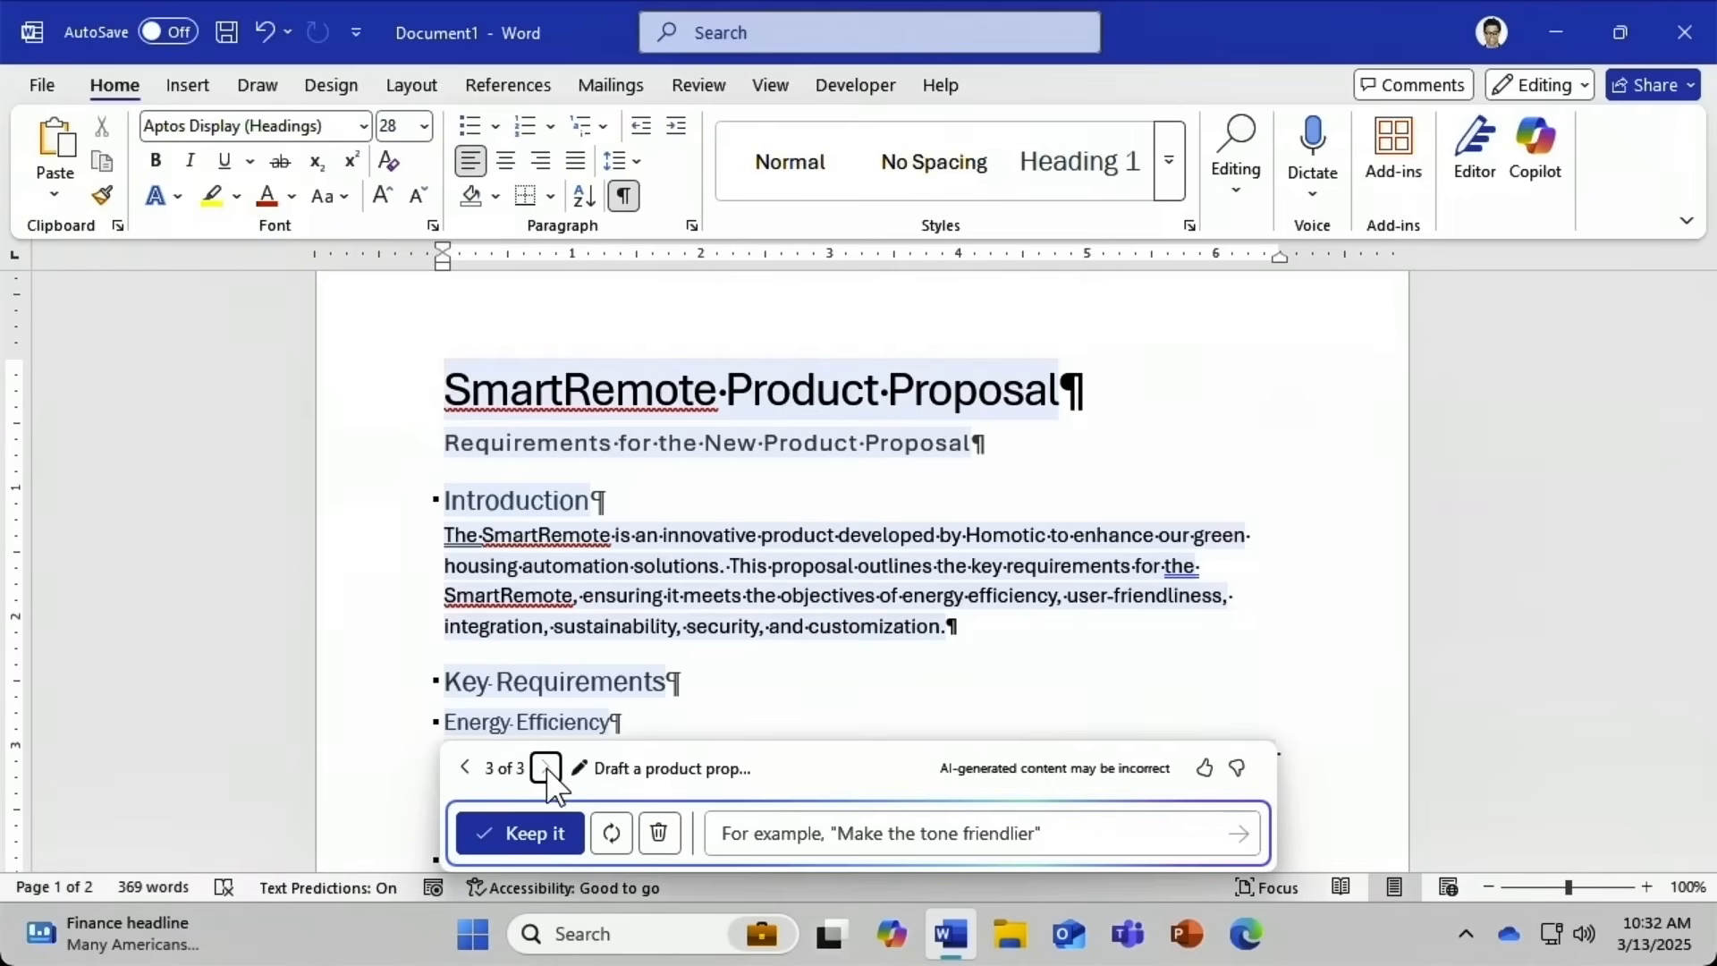
left_click(519, 832)
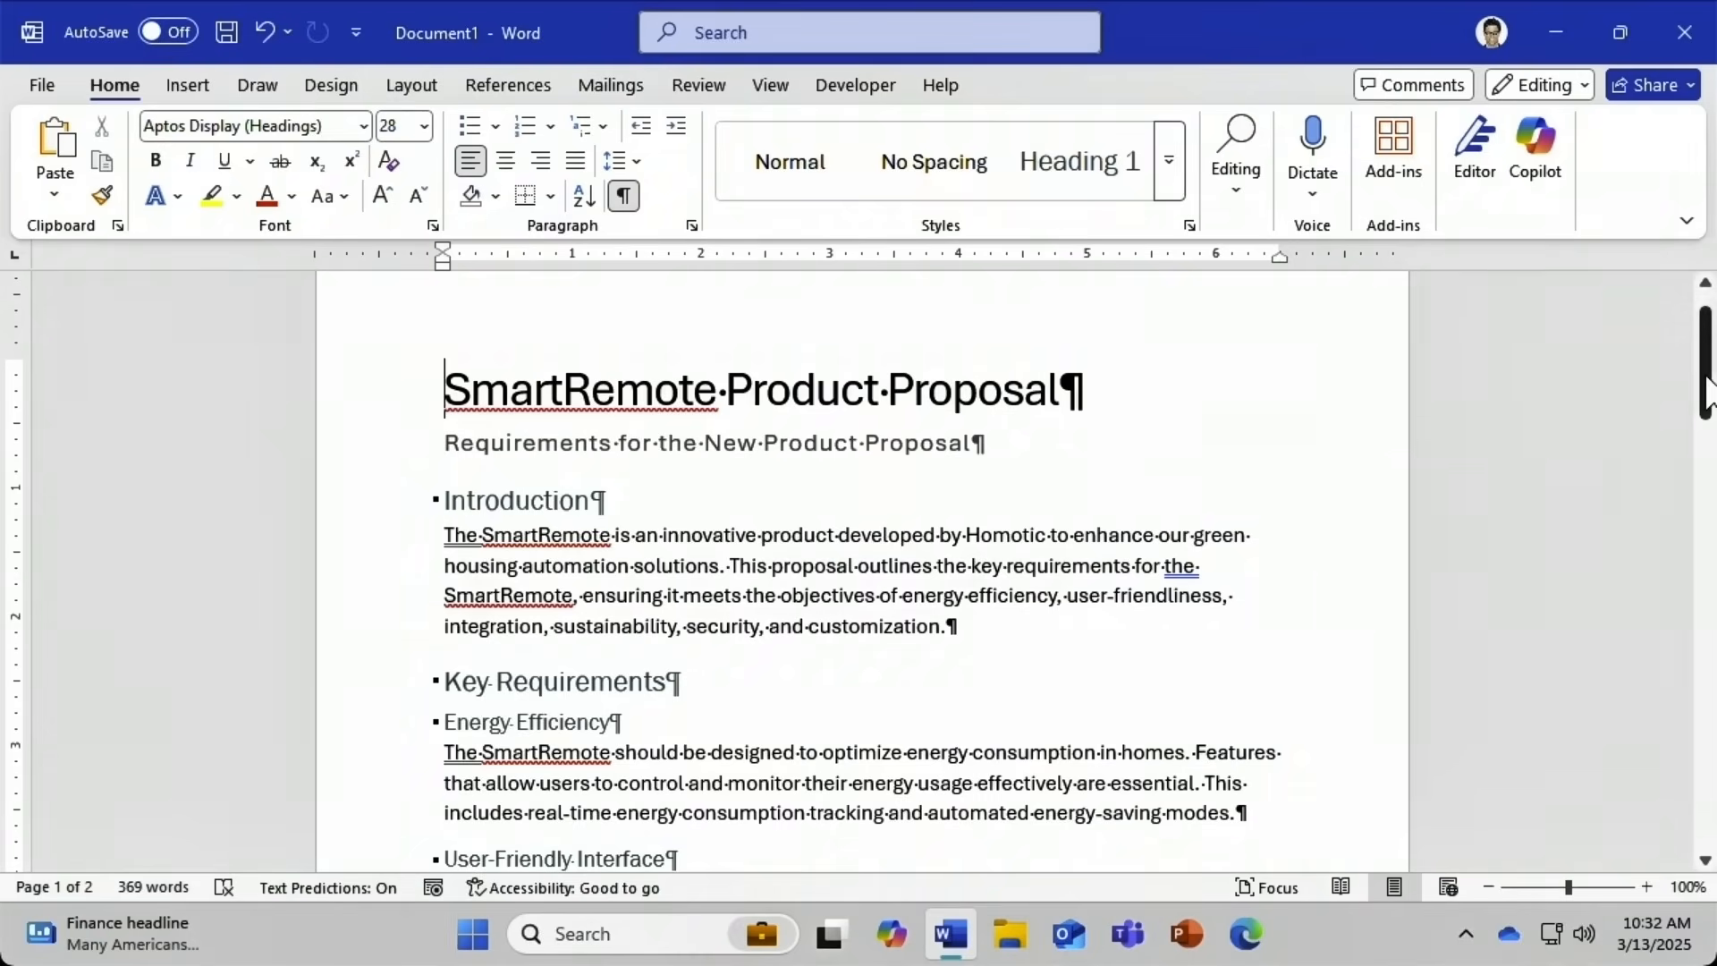
Let Copilot draft content for the last empty paragraph, then discard its Accessibility section.
left_click_drag(1705, 376, 1671, 716)
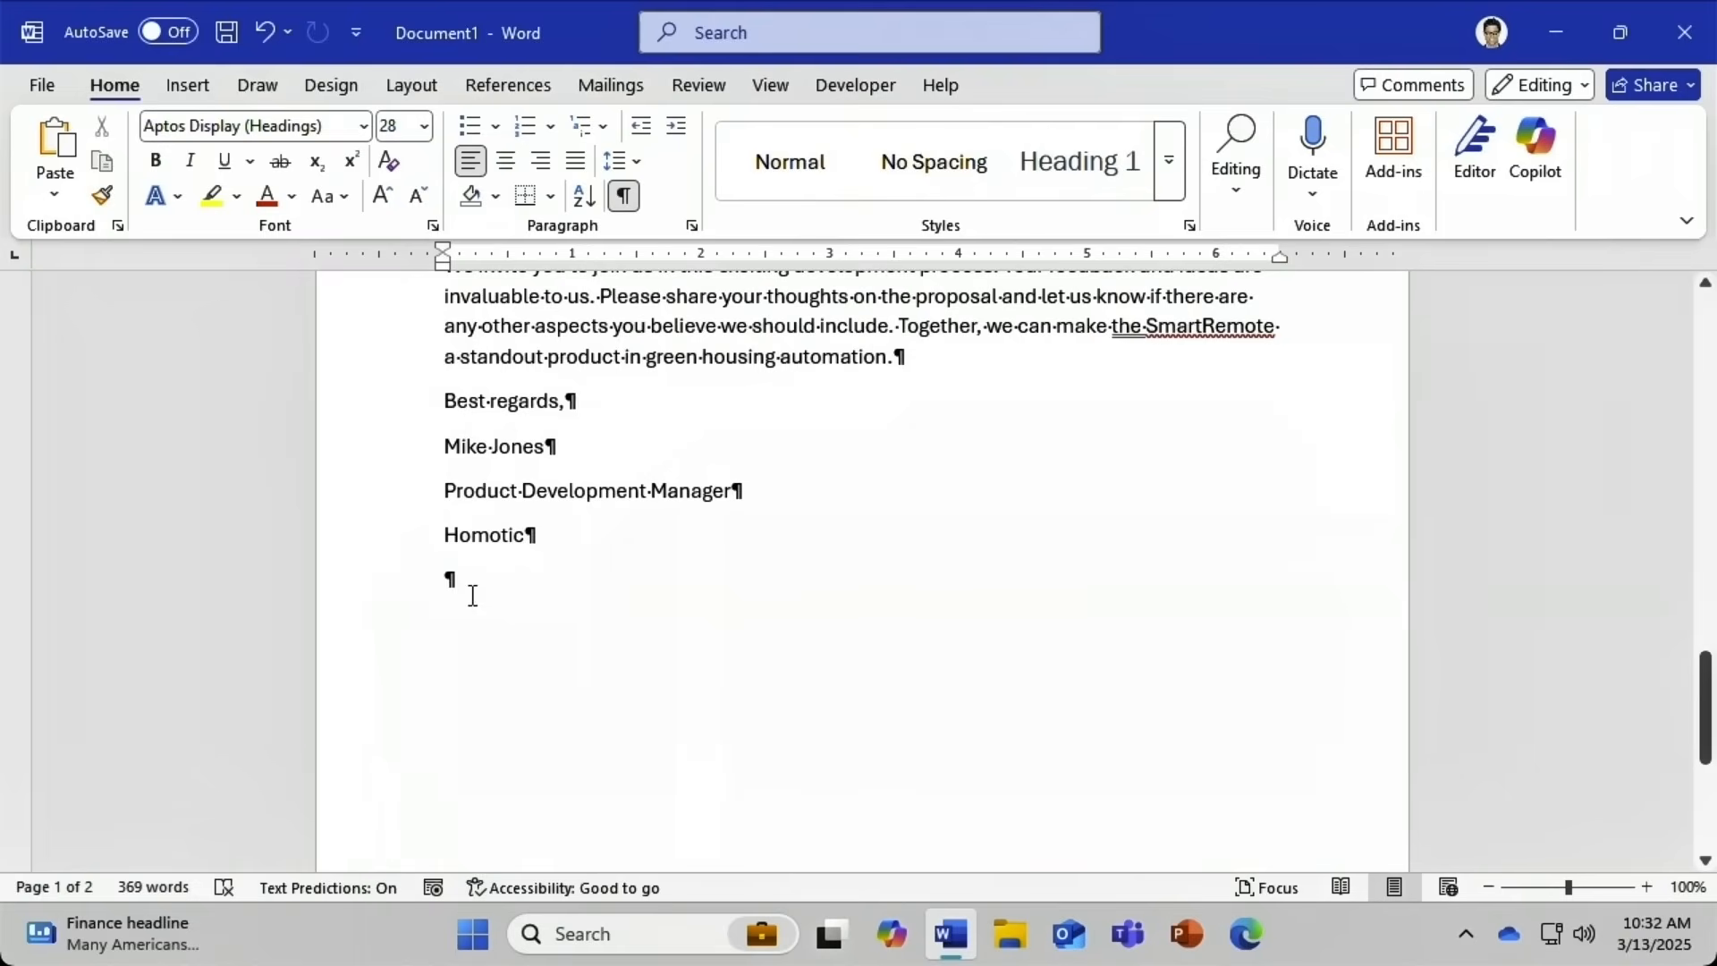
left_click(448, 580)
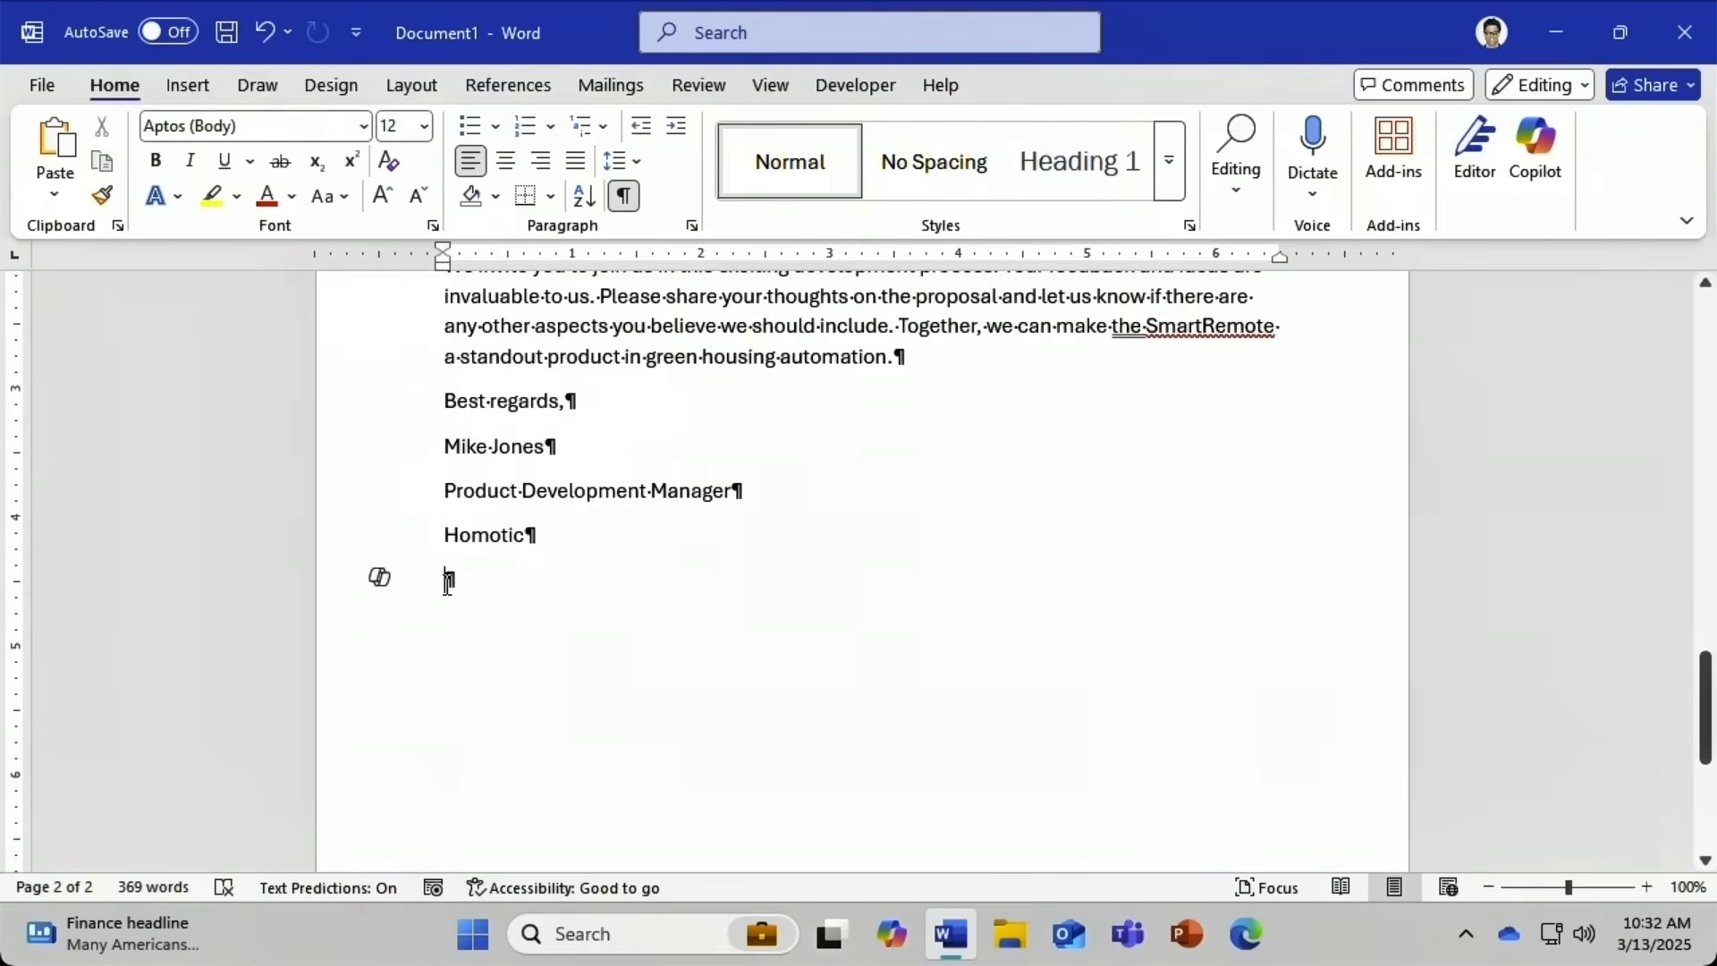
left_click(381, 578)
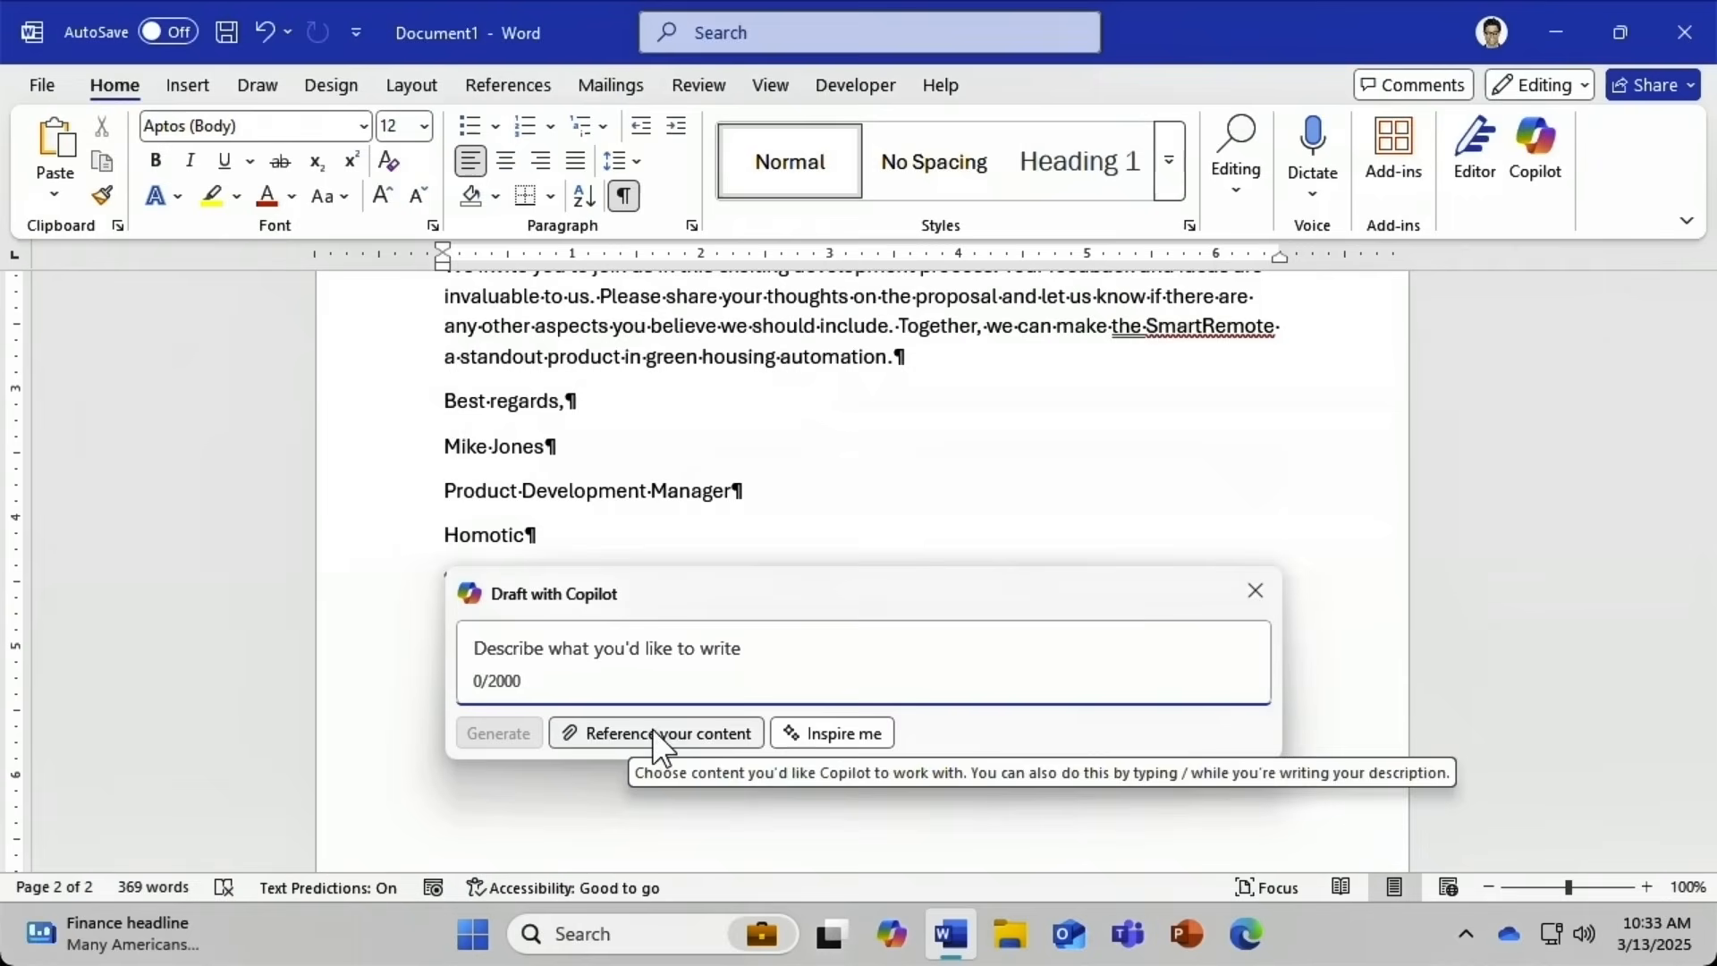
left_click(828, 736)
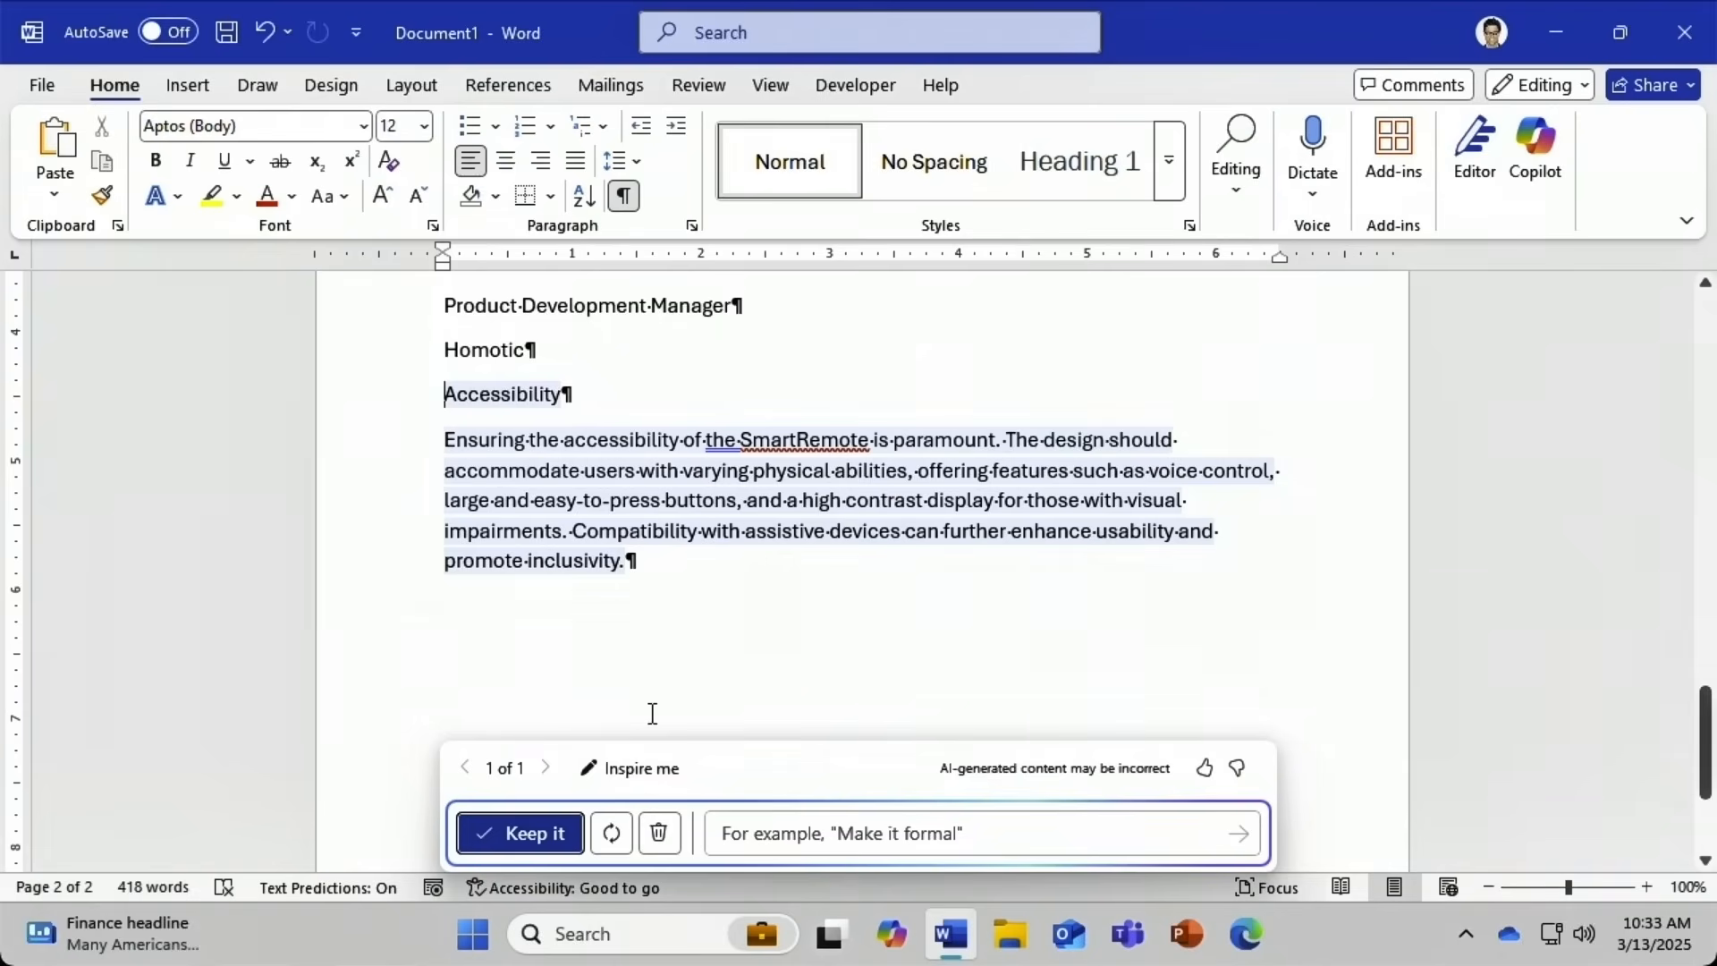
left_click(659, 832)
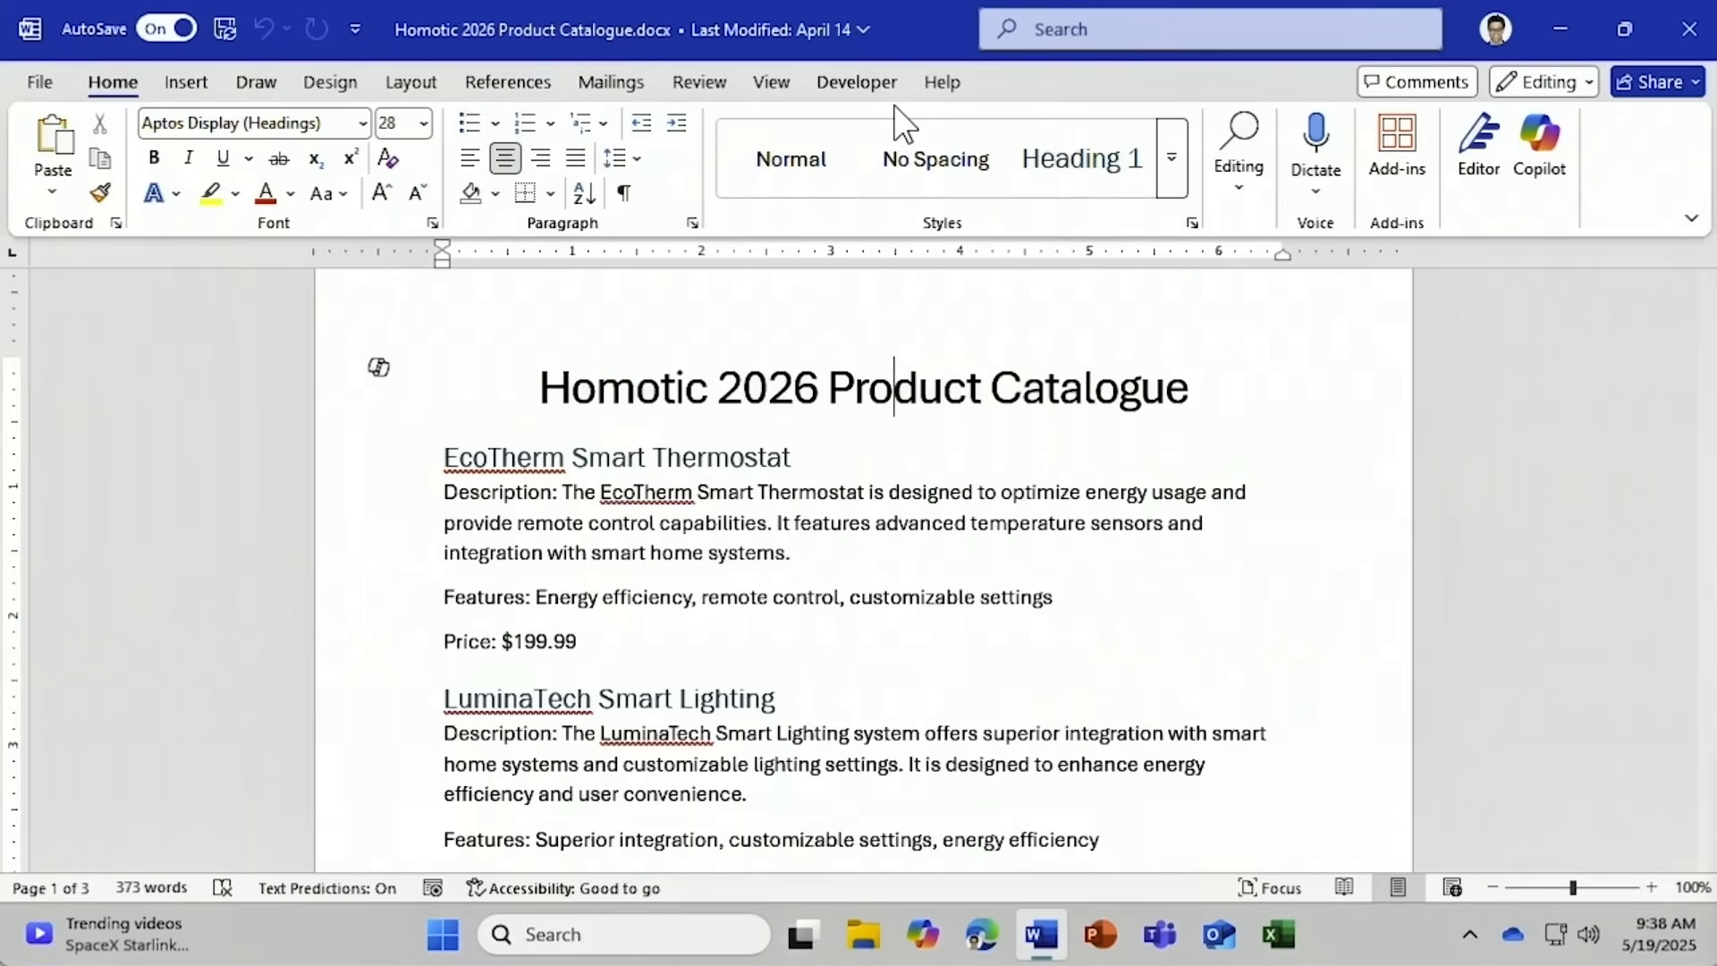
Select the EcoTherm Smart Thermostat description paragraph and bring up Copilot's Auto rewrite and Visualize as a table options.
left_click_drag(789, 556, 412, 503)
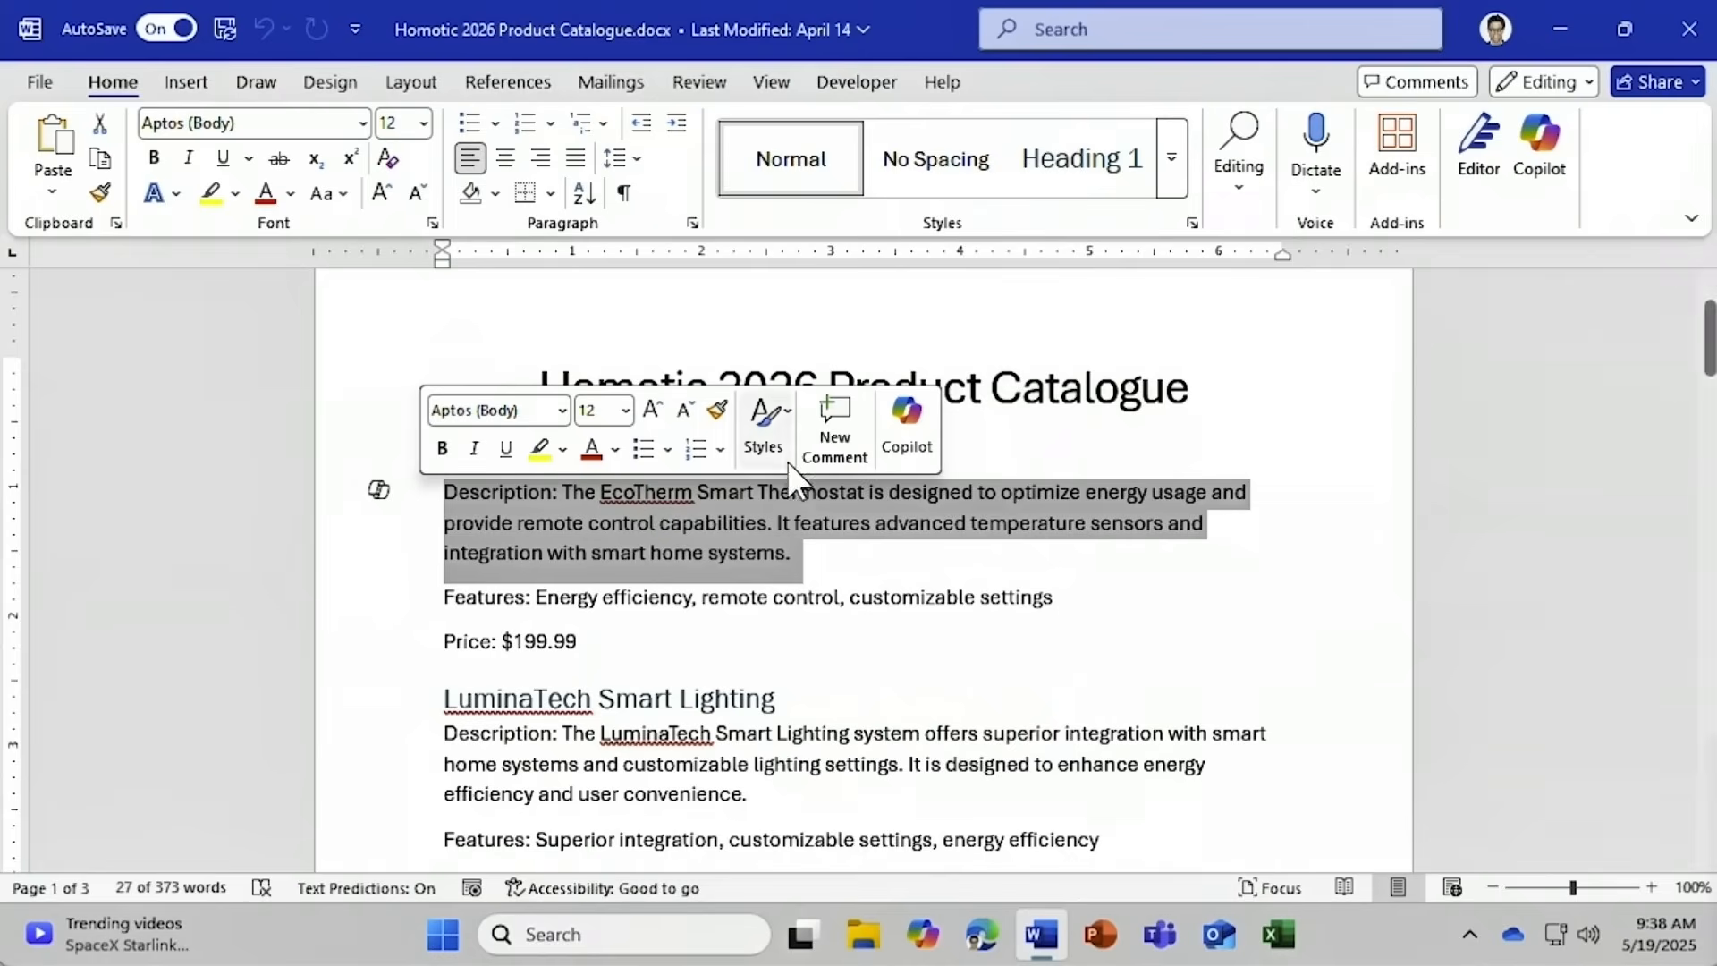
left_click(895, 427)
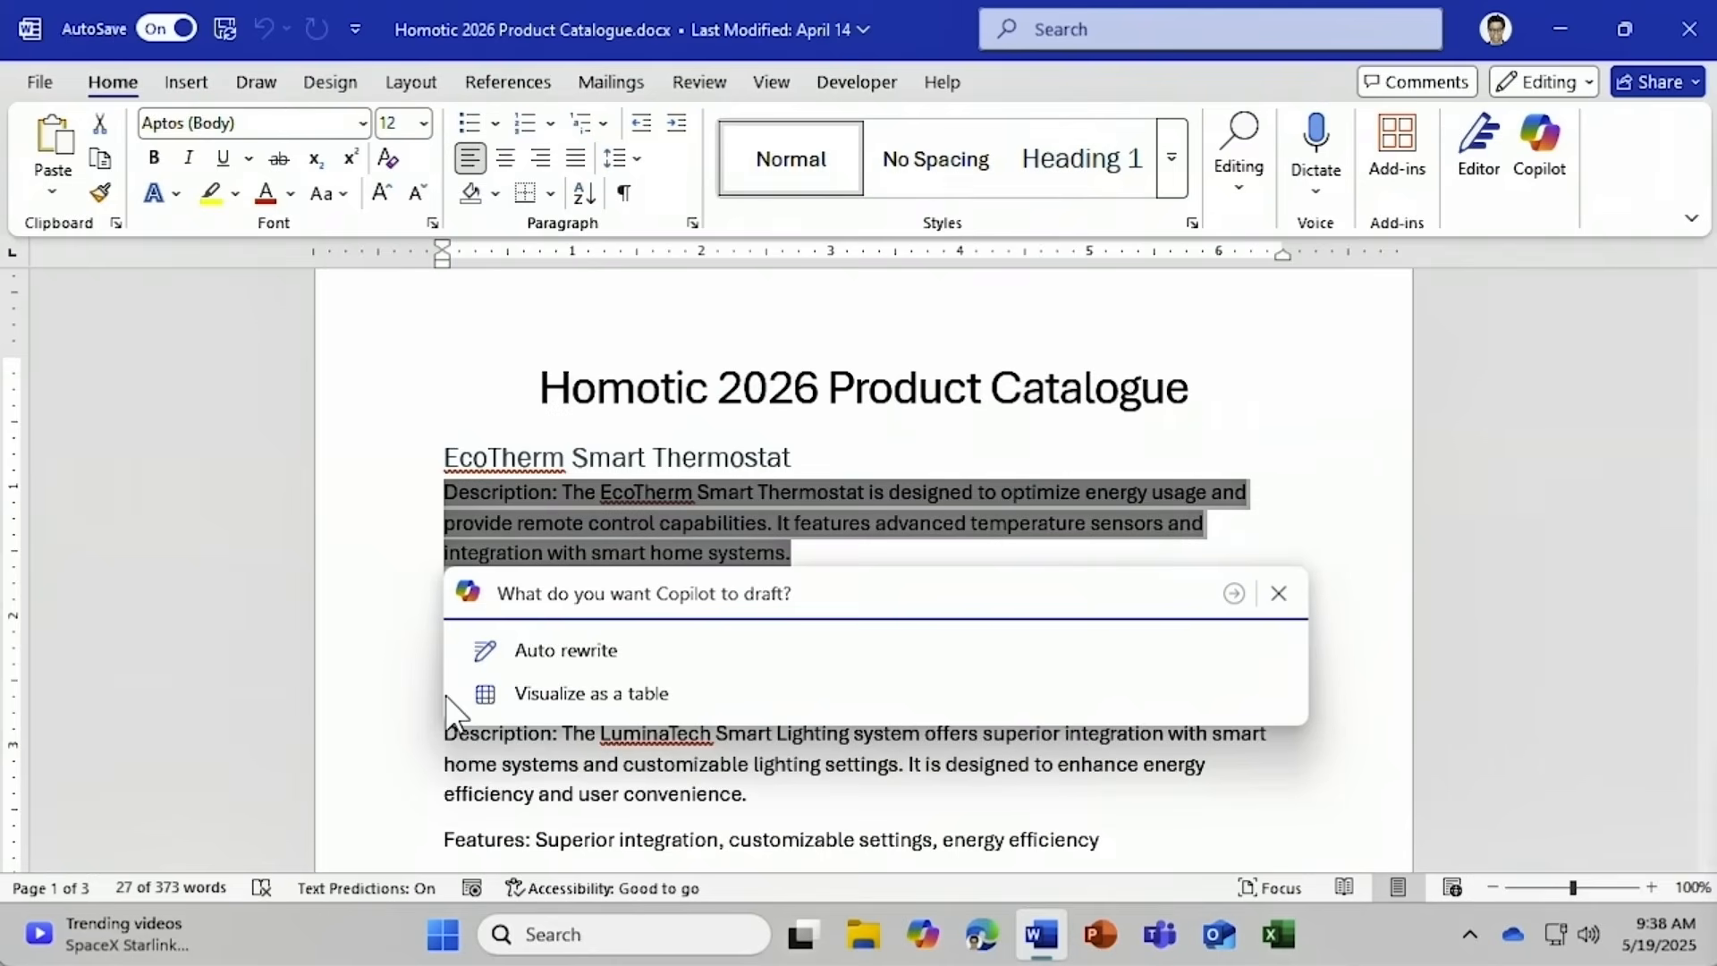
Have Copilot auto-rewrite the EcoTherm description and browse through its rewrite suggestions.
left_click(499, 658)
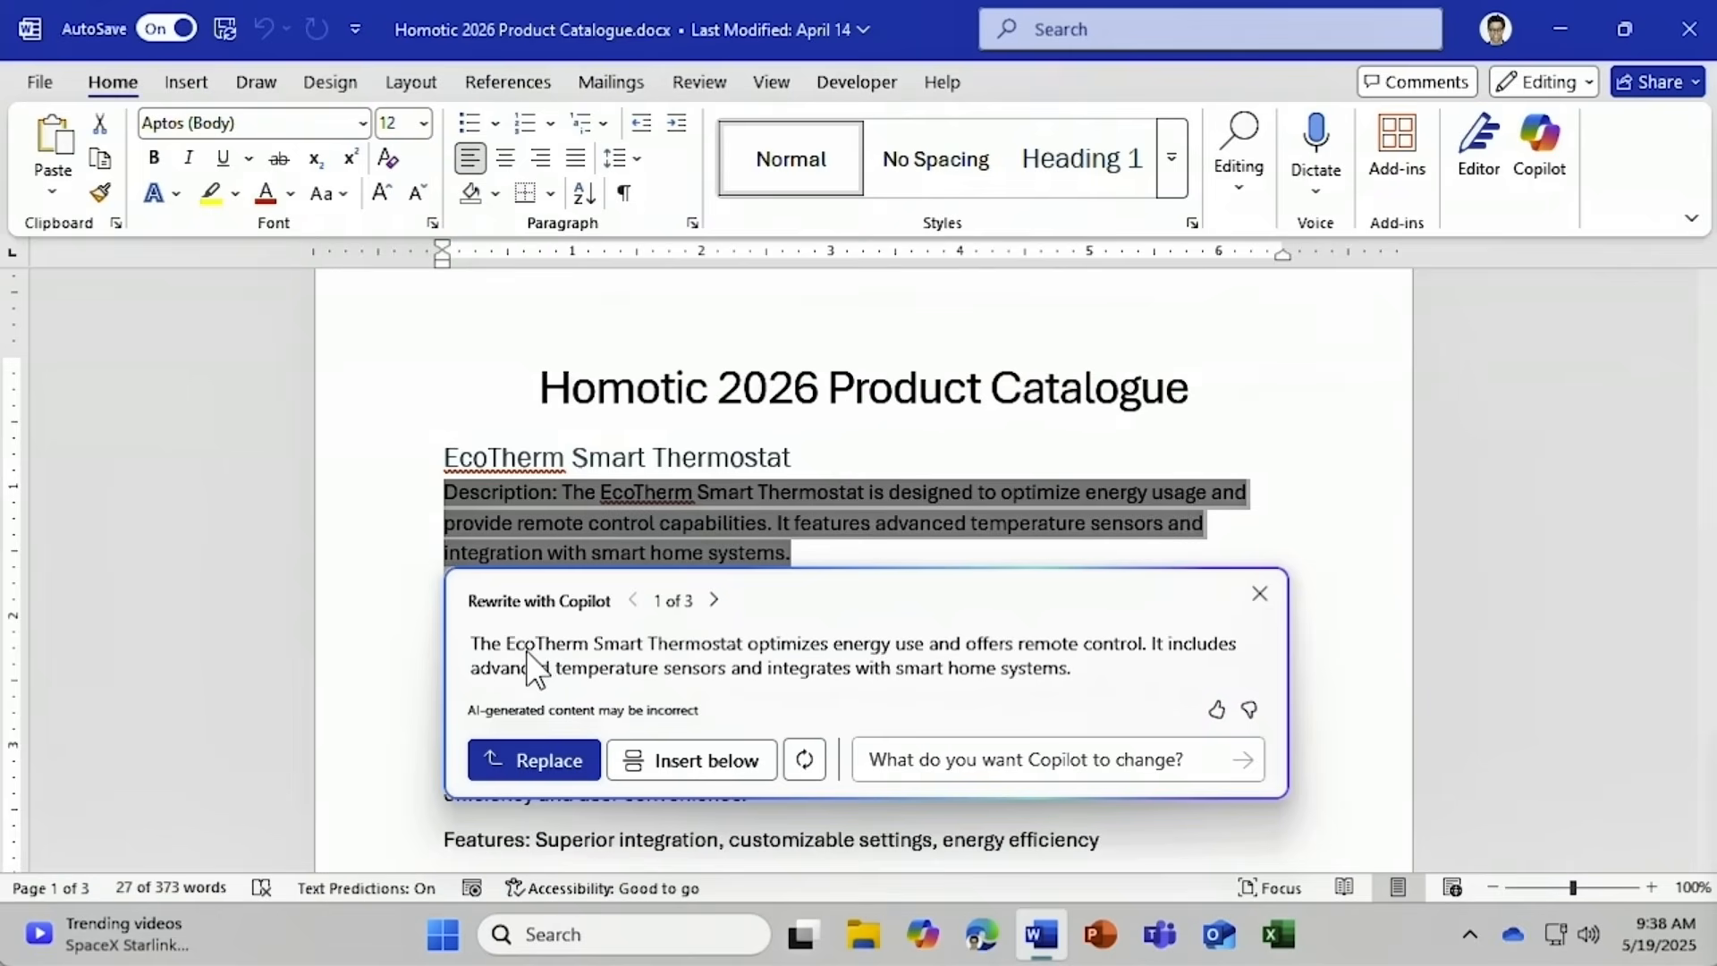
left_click(713, 599)
left_click(634, 602)
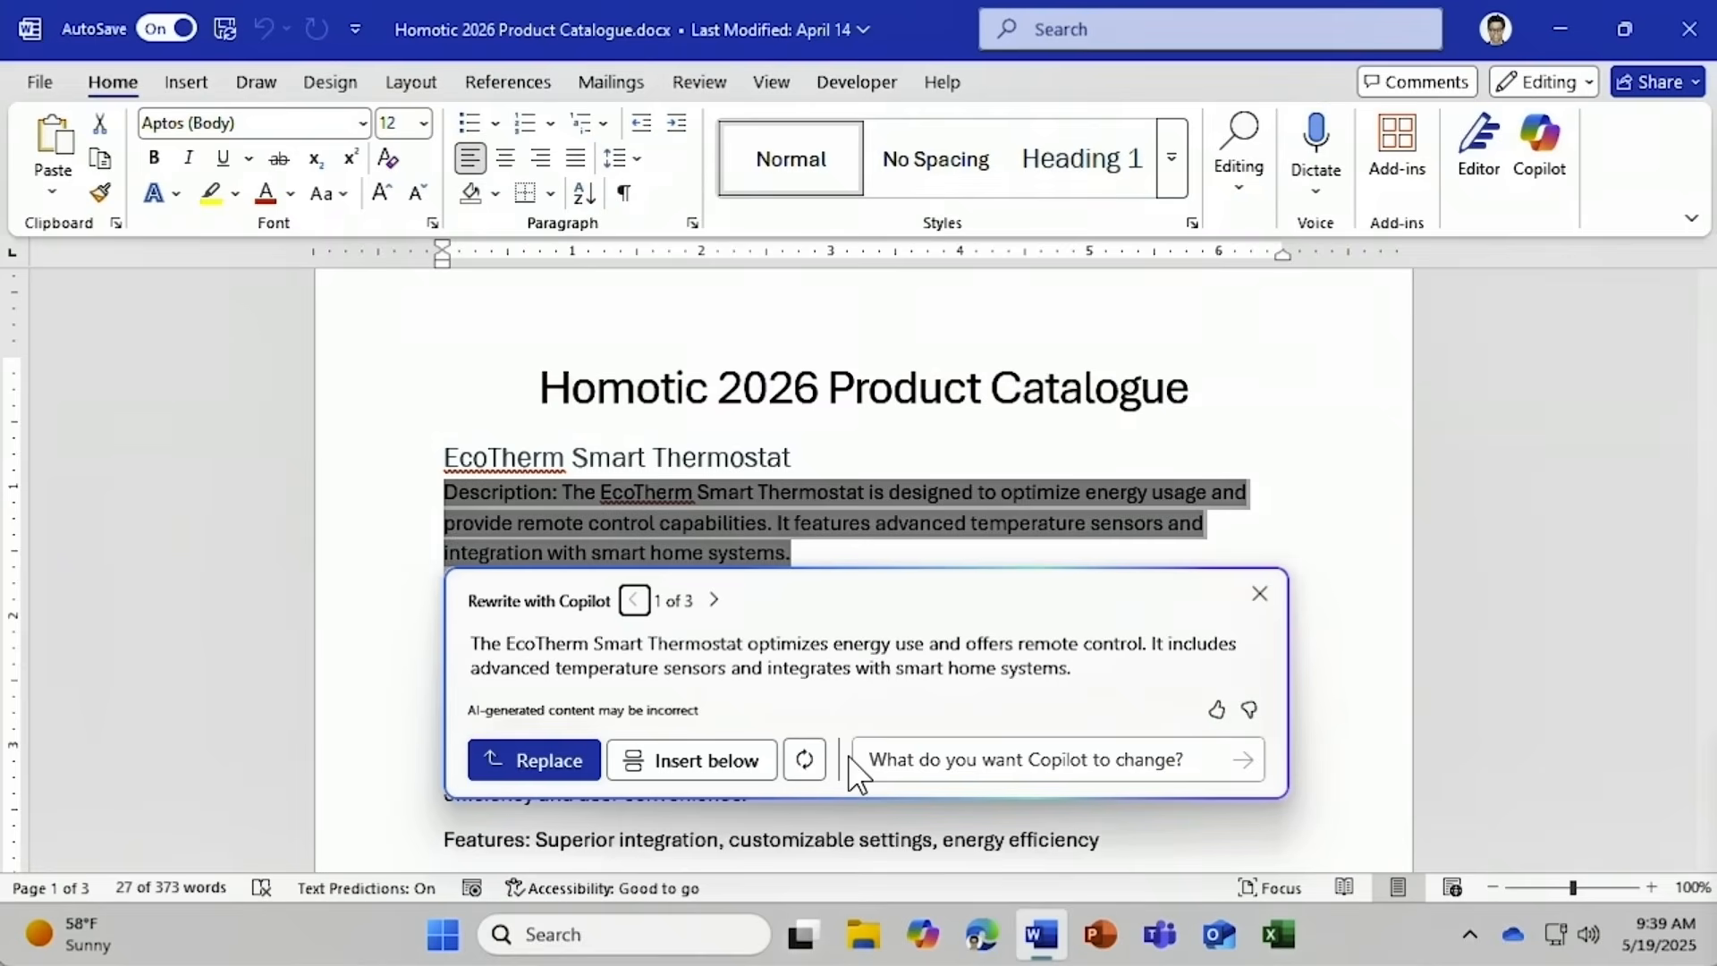
left_click(808, 760)
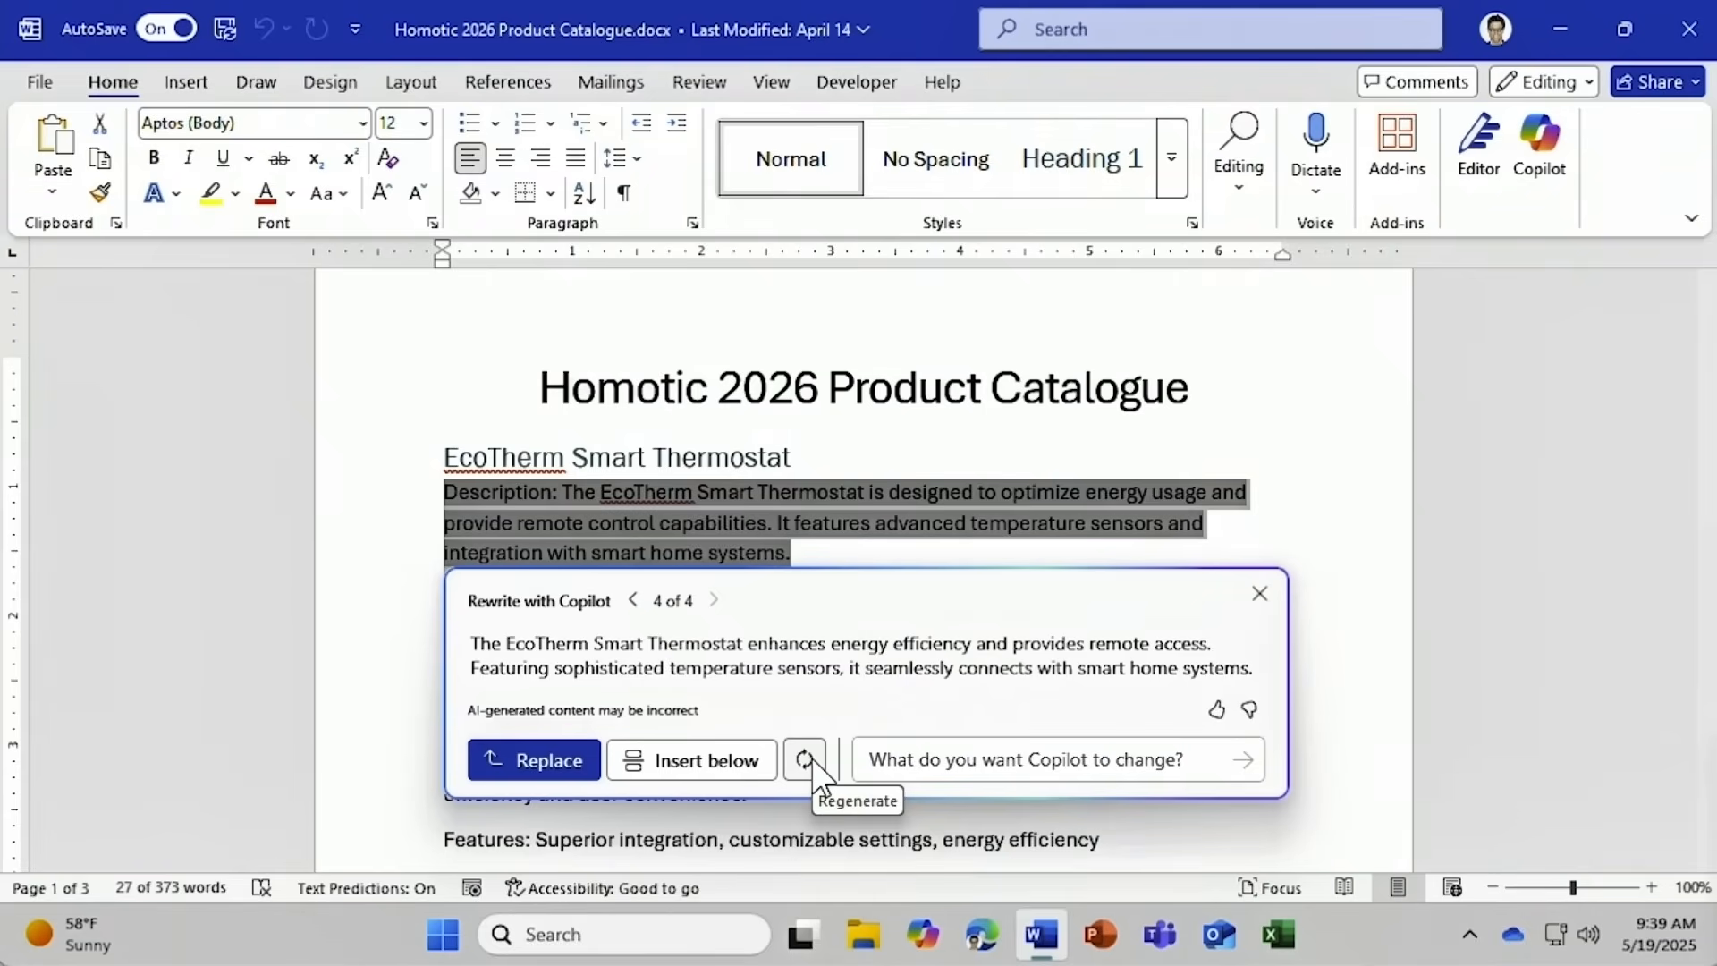
Request 'Use concise bullet points', then replace the description with the earlier paragraph rewrite instead.
left_click(874, 759)
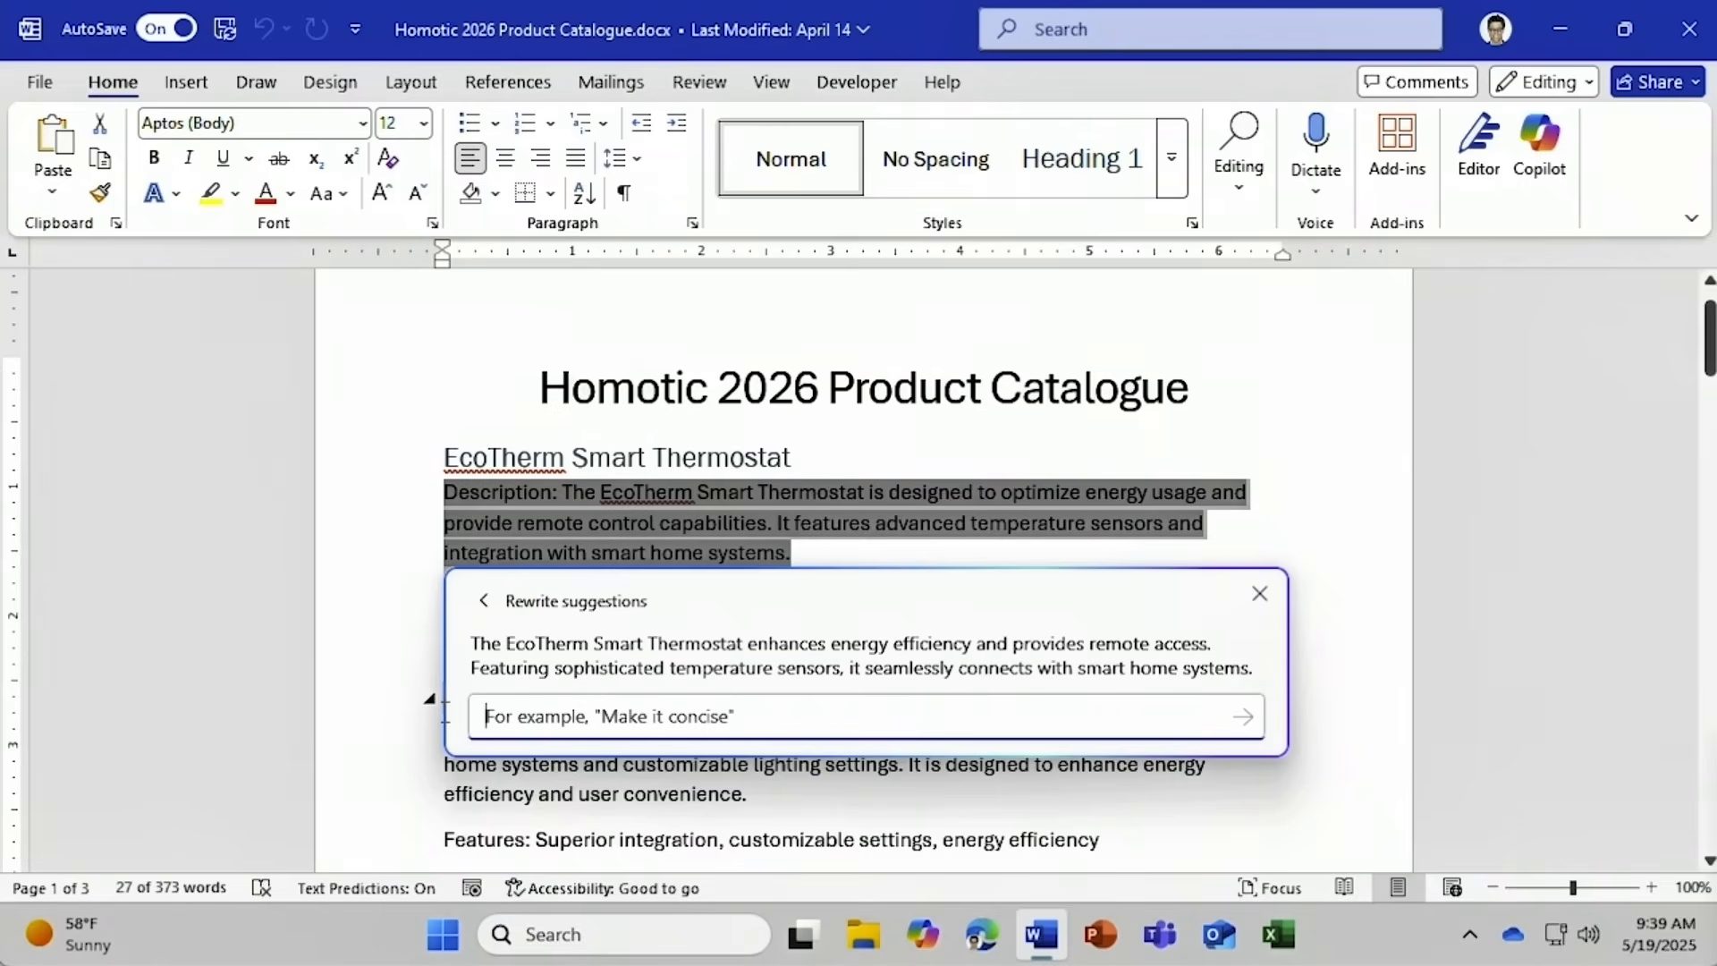
type("Use c oncis")
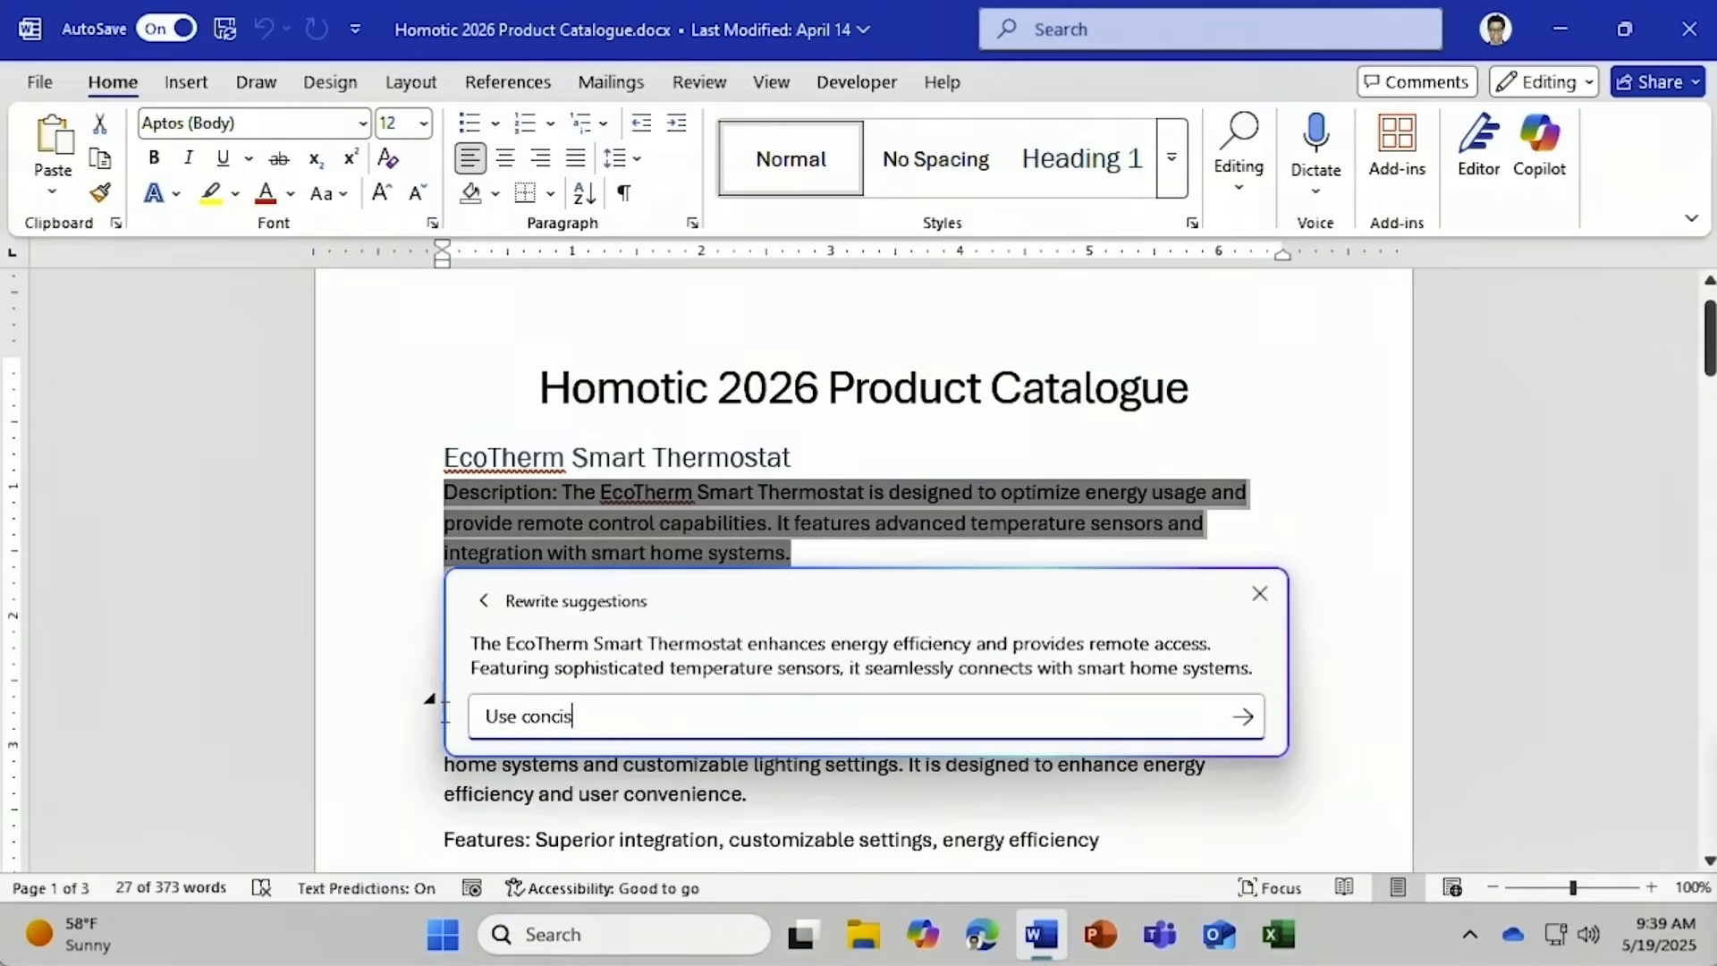
type("e bullet points")
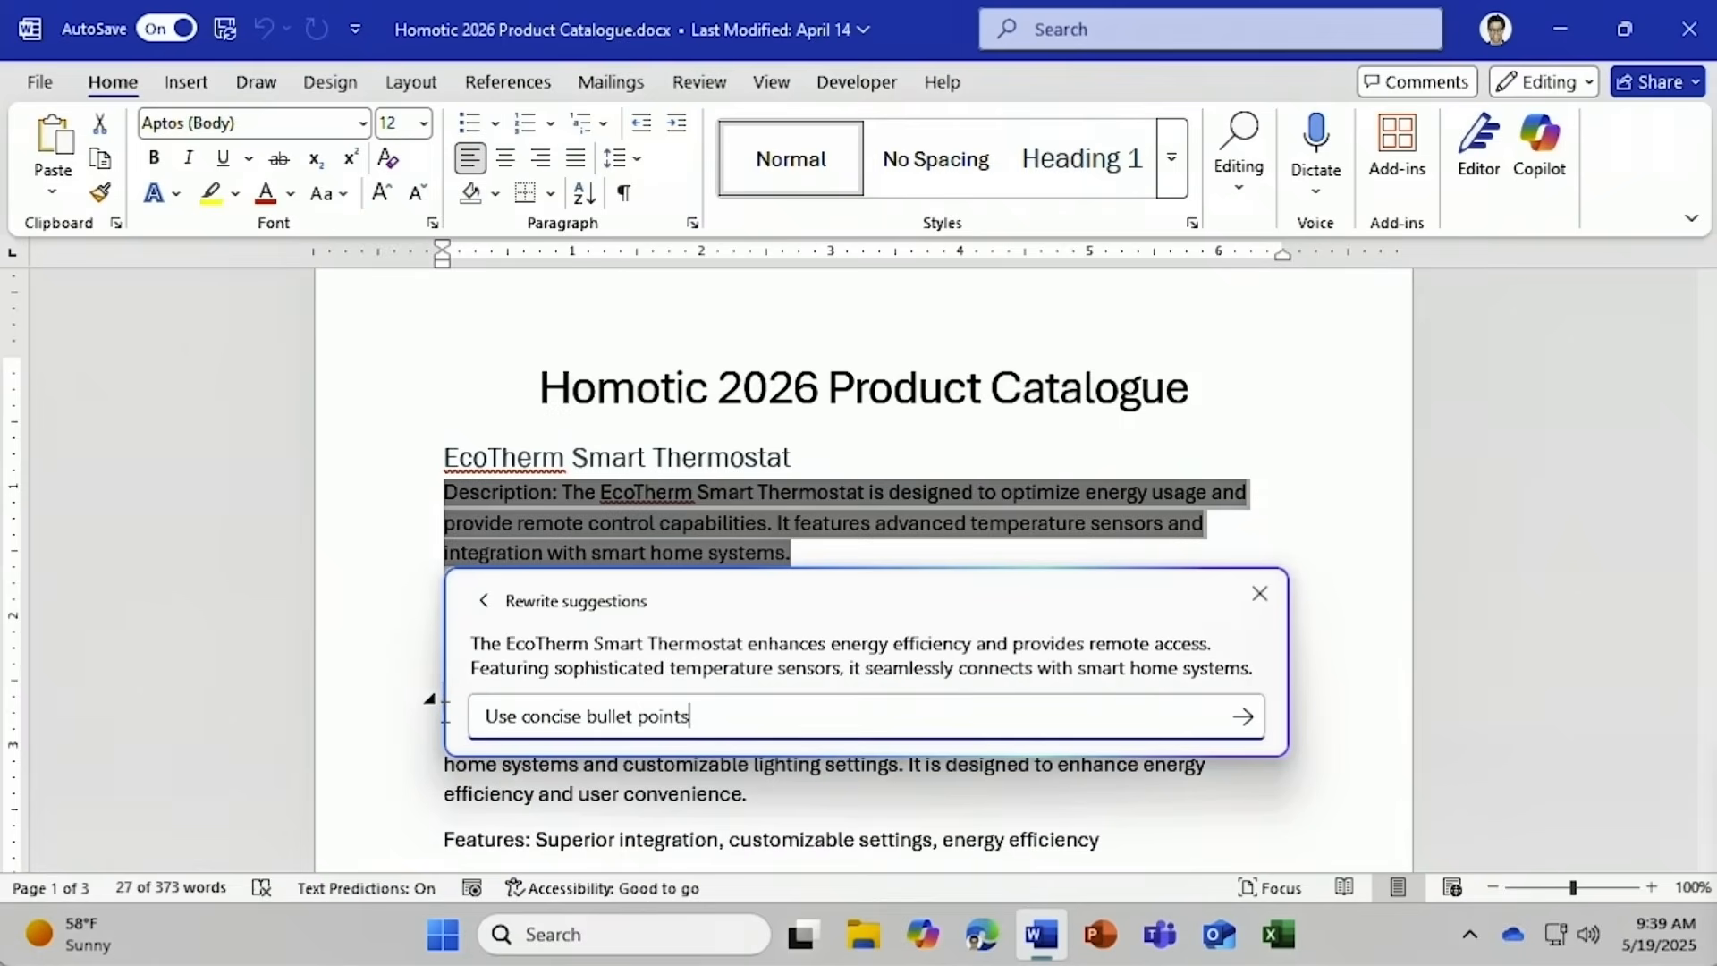
left_click(1242, 716)
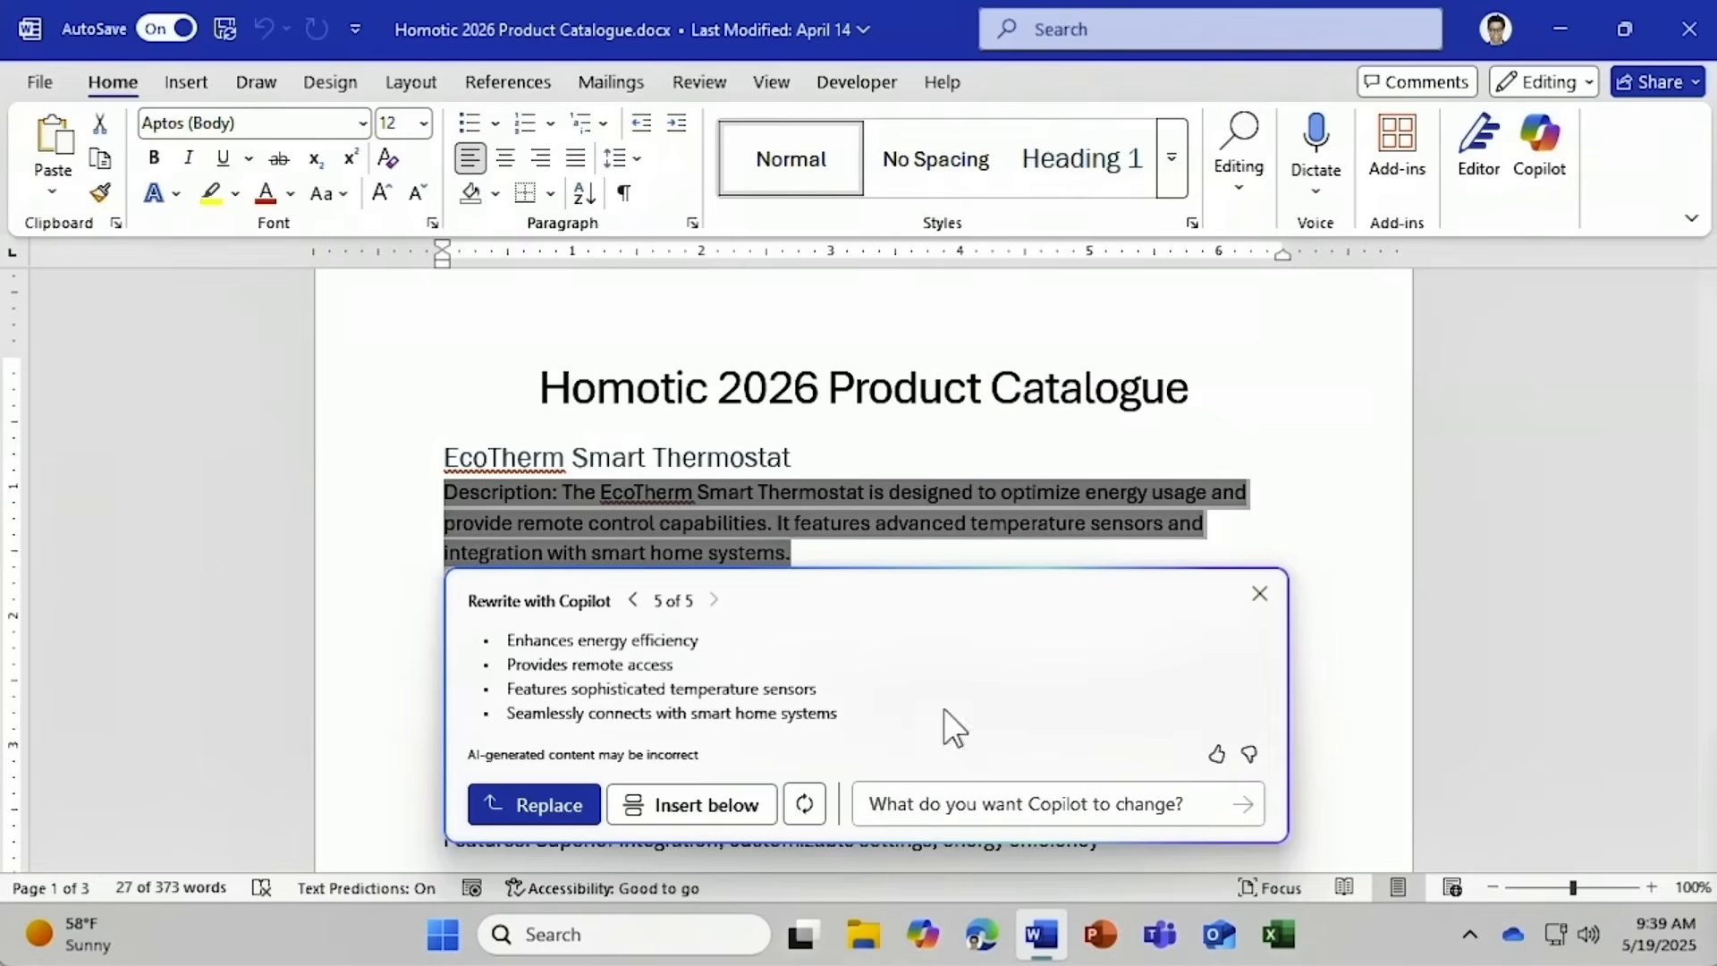
left_click(634, 601)
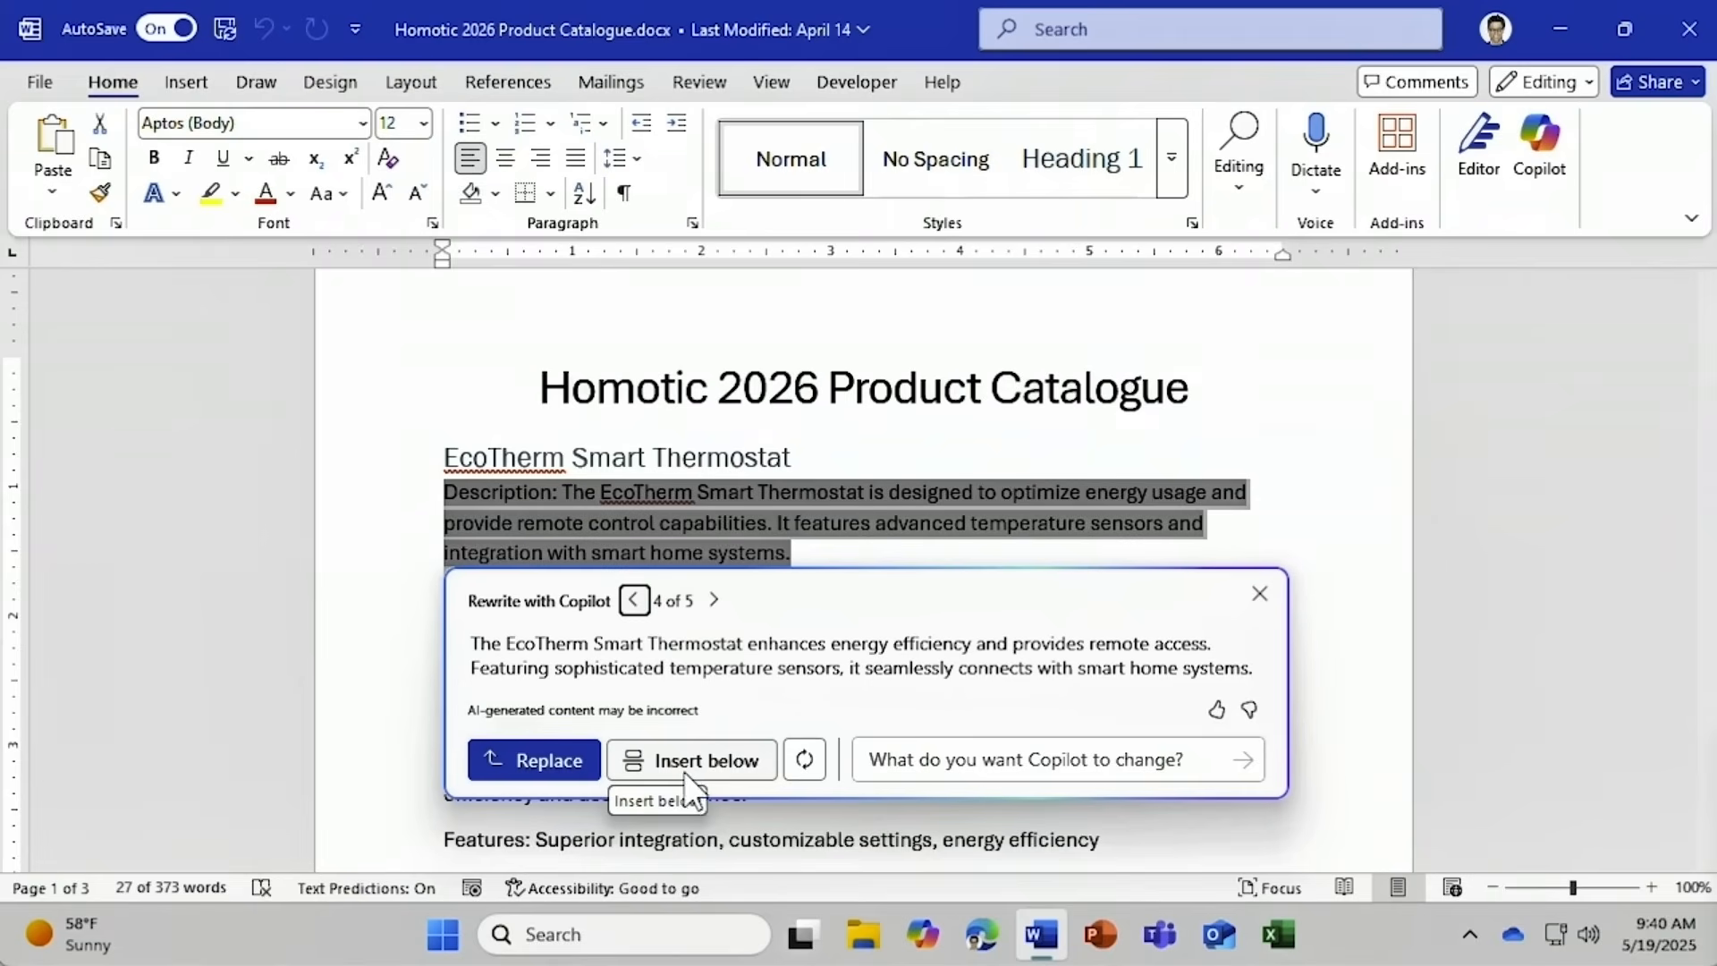
left_click(547, 760)
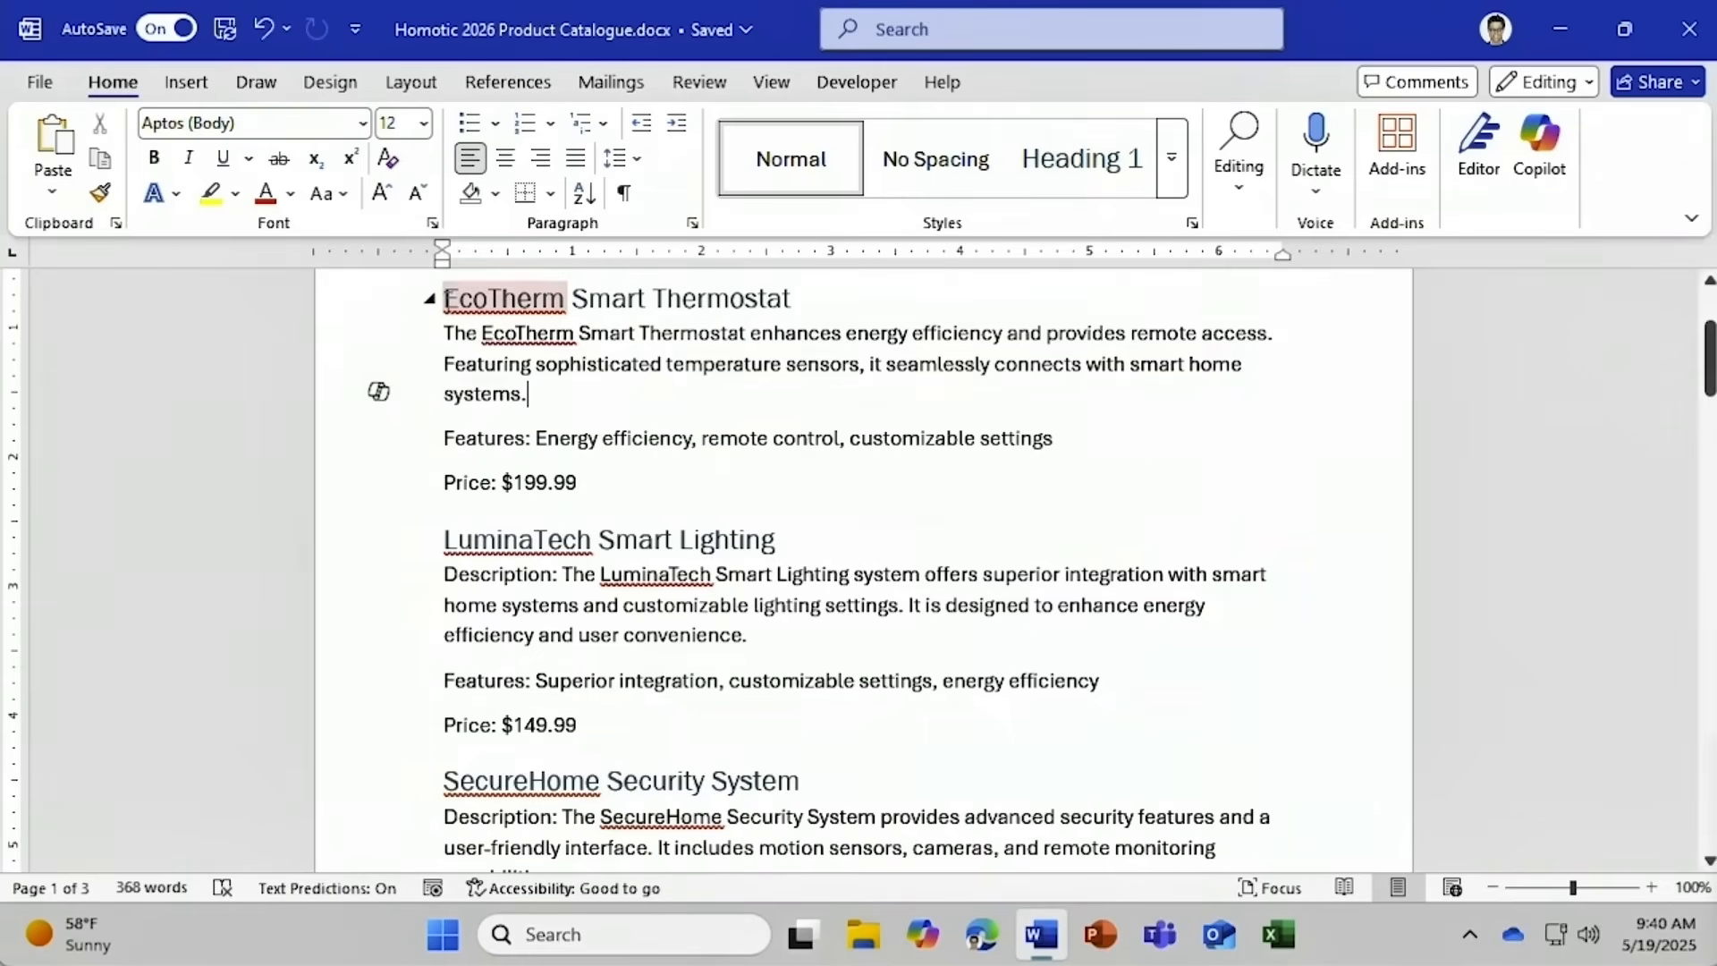
Turn the EcoTherm-through-SecureHome entries into a Product, Description, Features, Price table and keep it.
left_click_drag(445, 298, 642, 756)
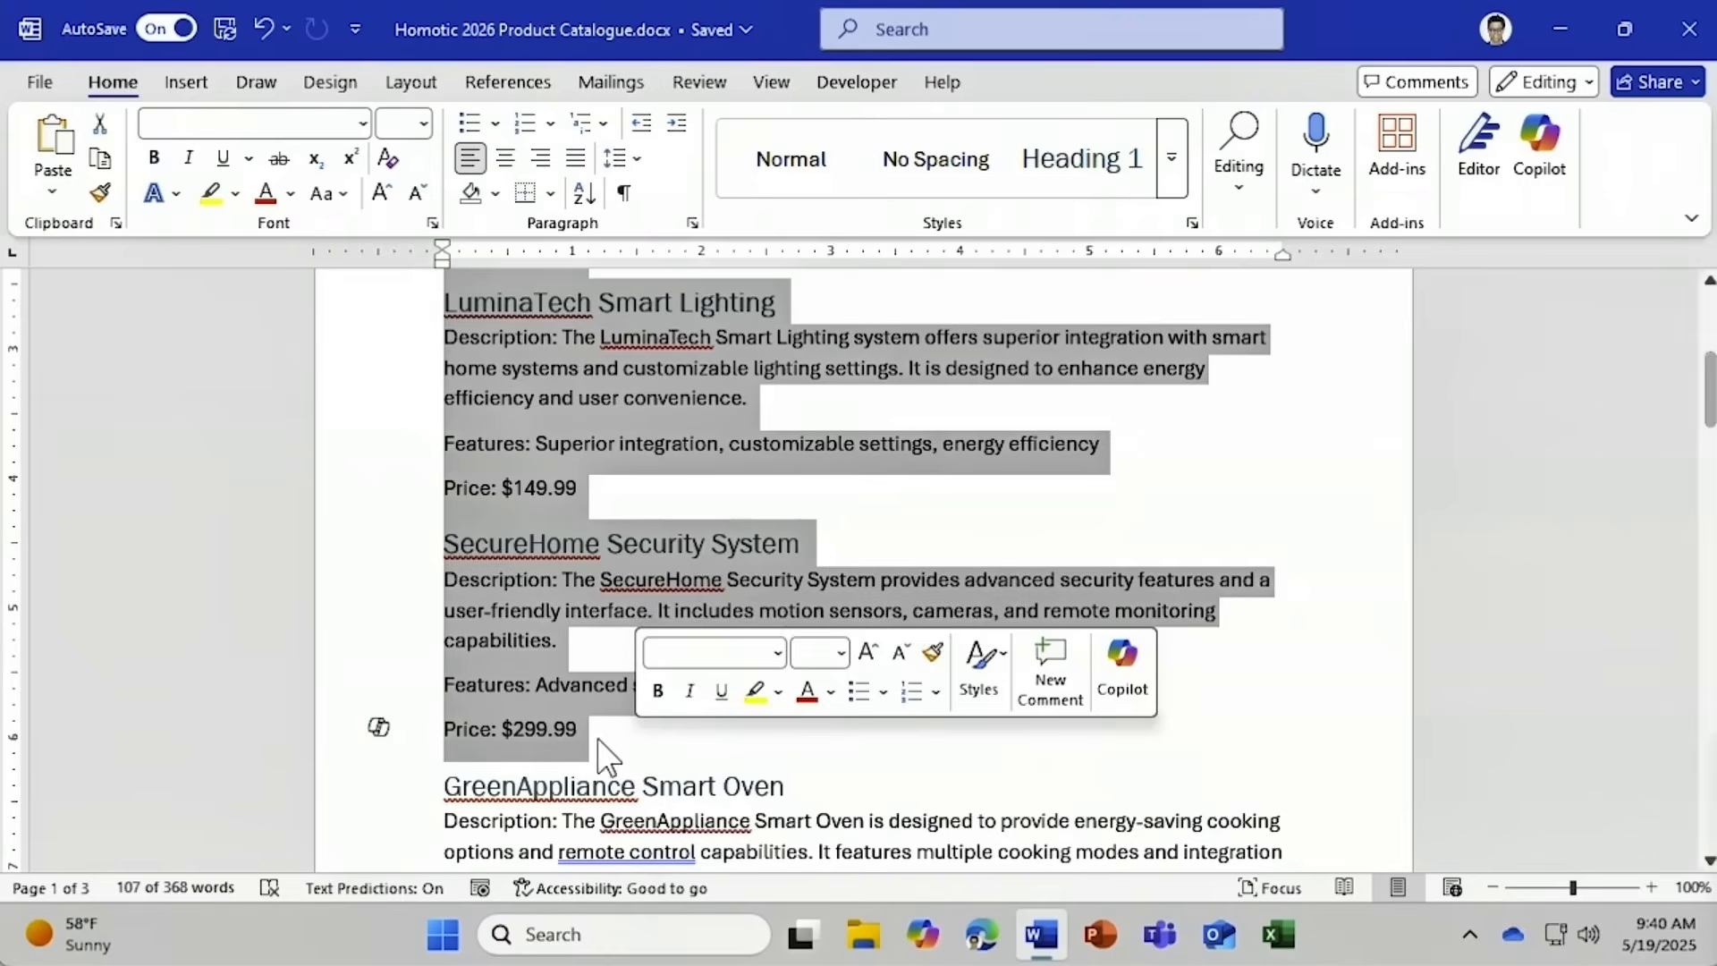
left_click(371, 739)
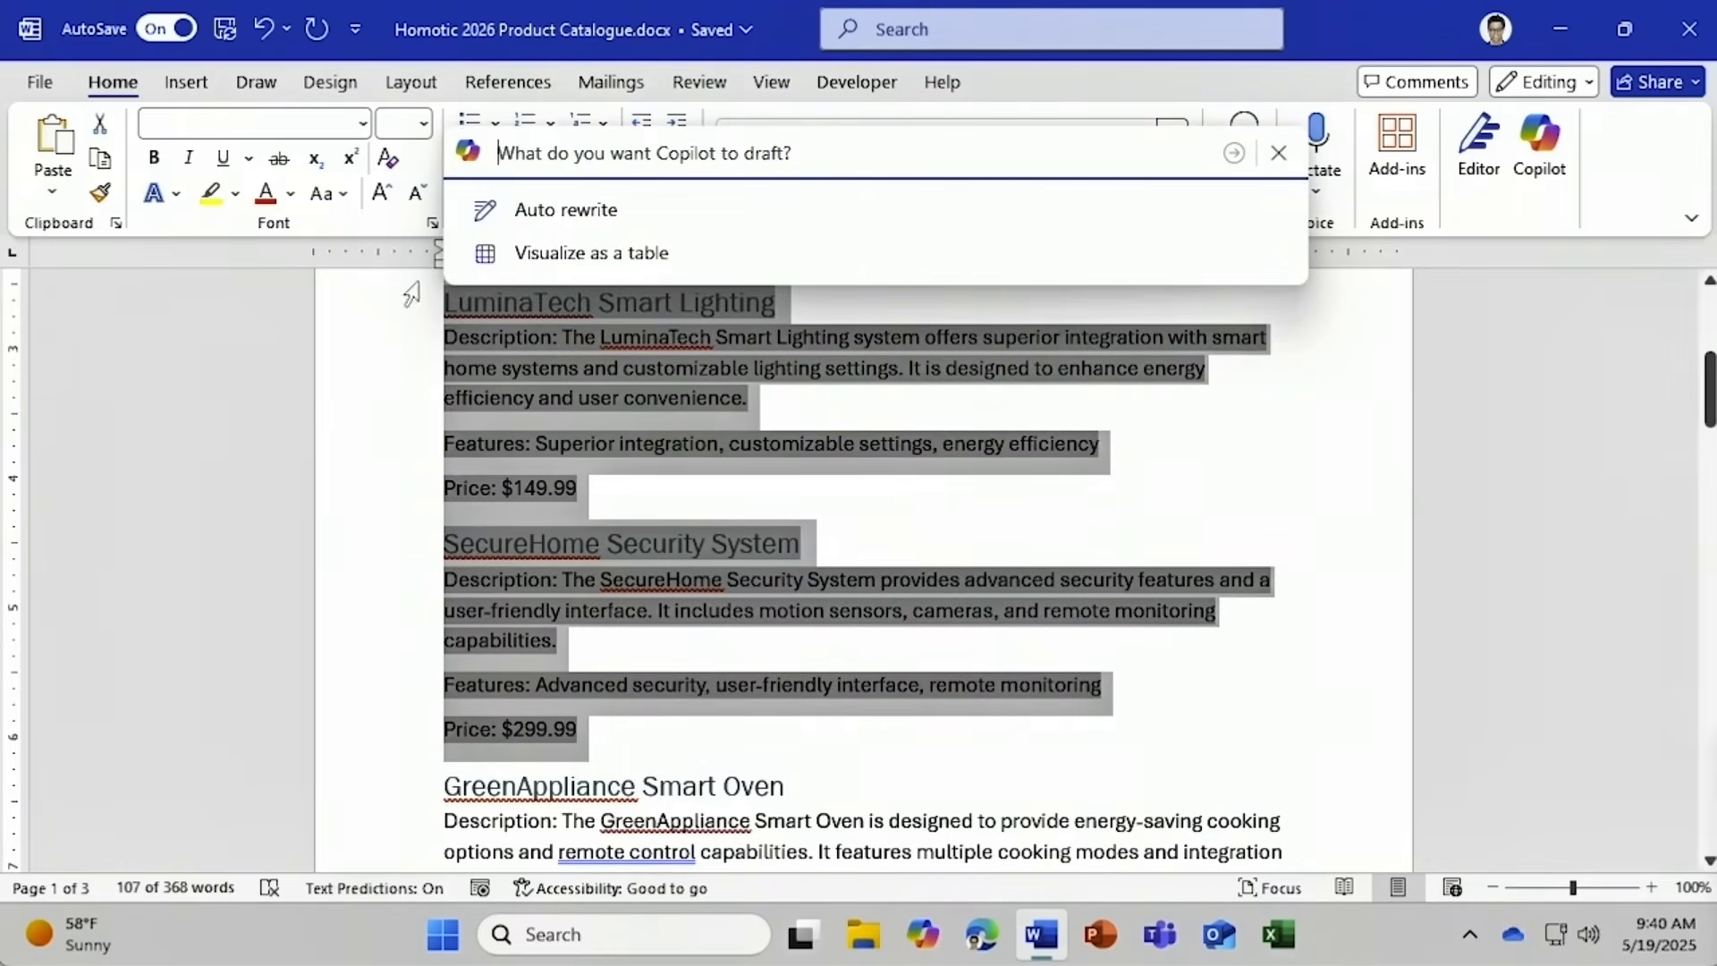
left_click(488, 260)
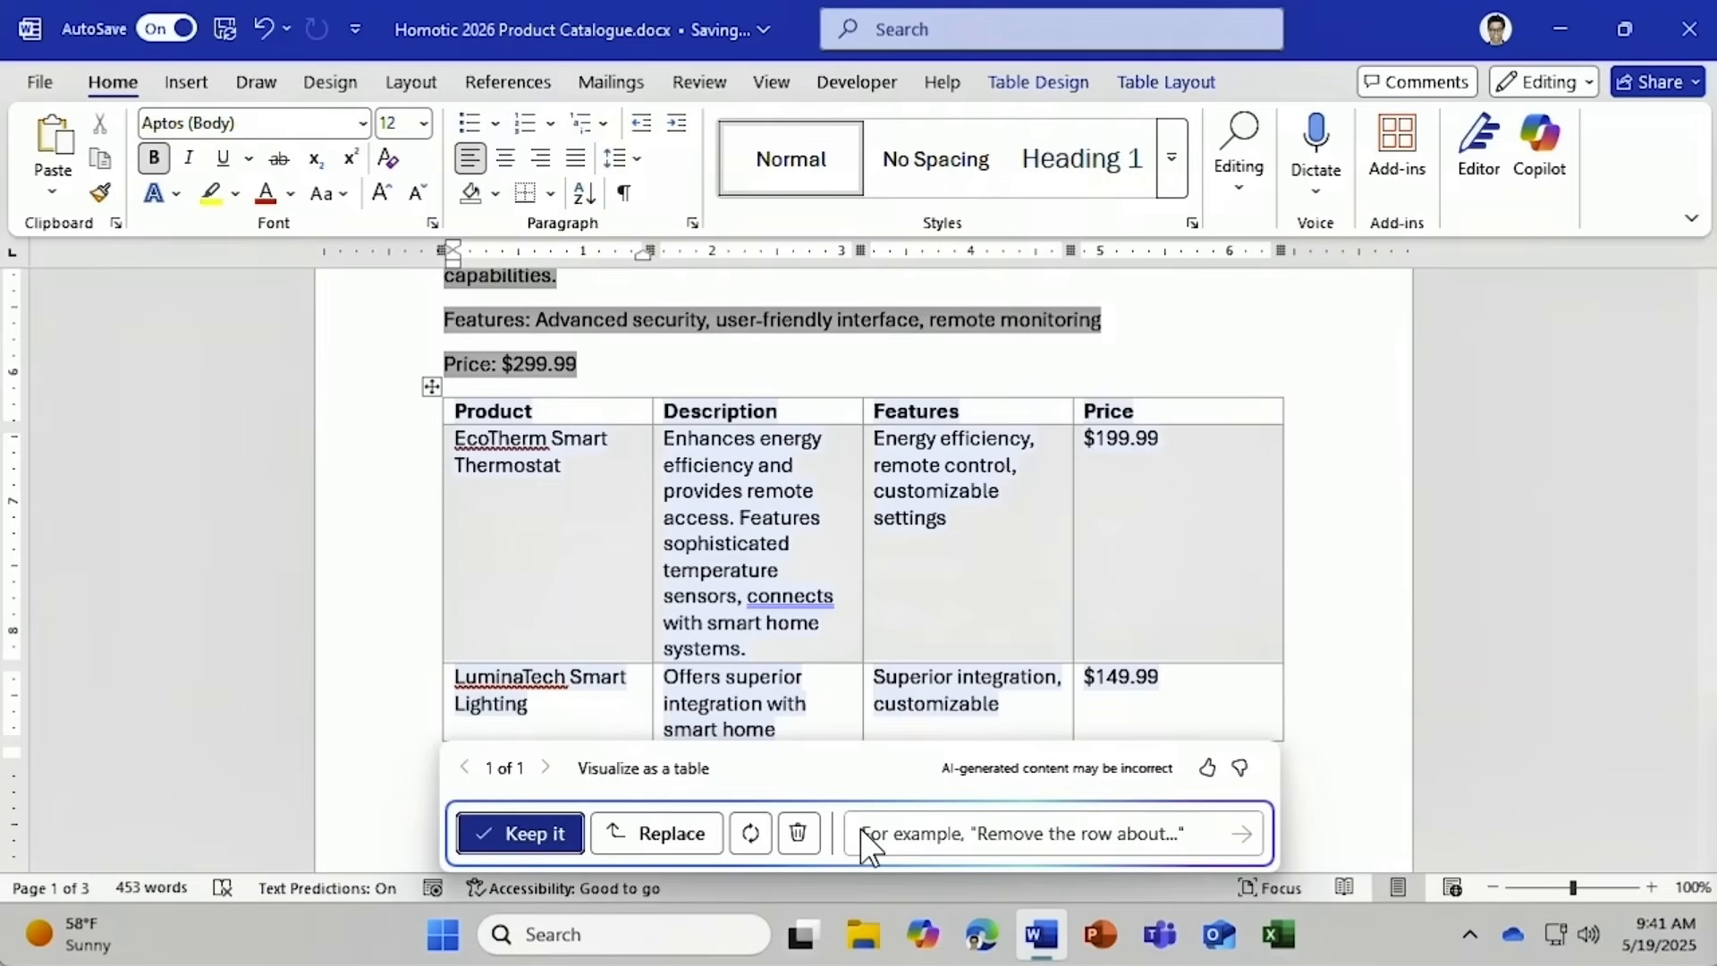
left_click(551, 835)
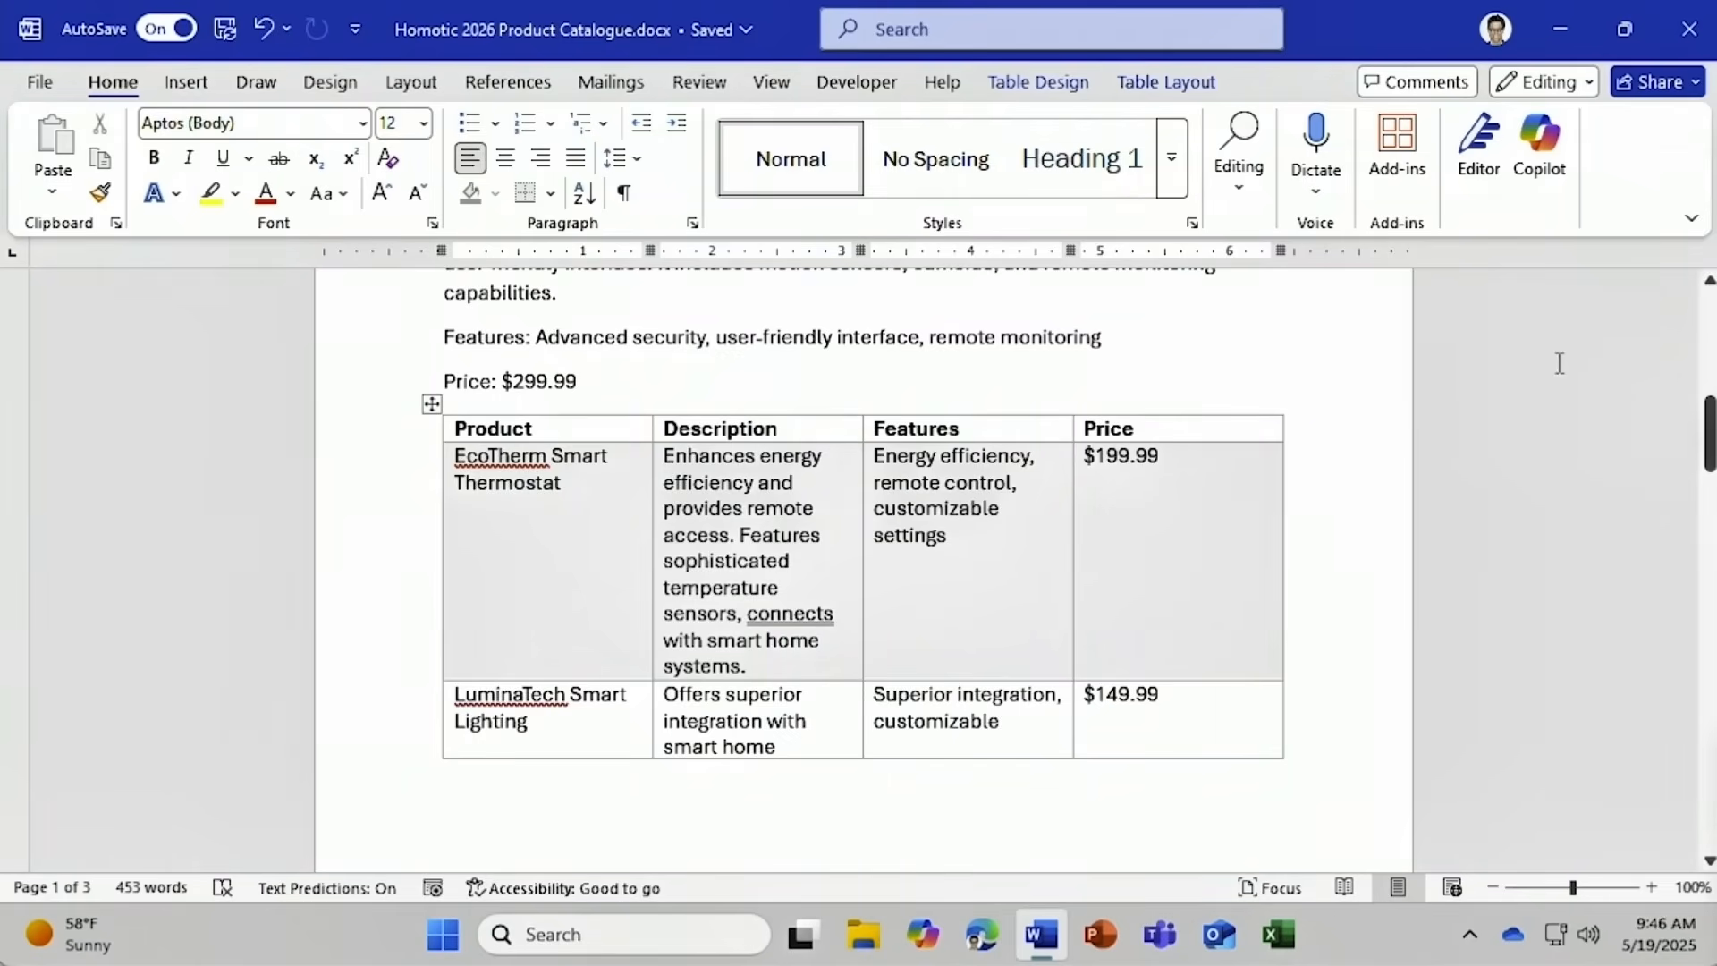
Paste the SmartIrrigation System paragraph on a new line after 'Price: $249.99' and choose Copilot's Make Changes.
left_click_drag(1707, 429, 1691, 809)
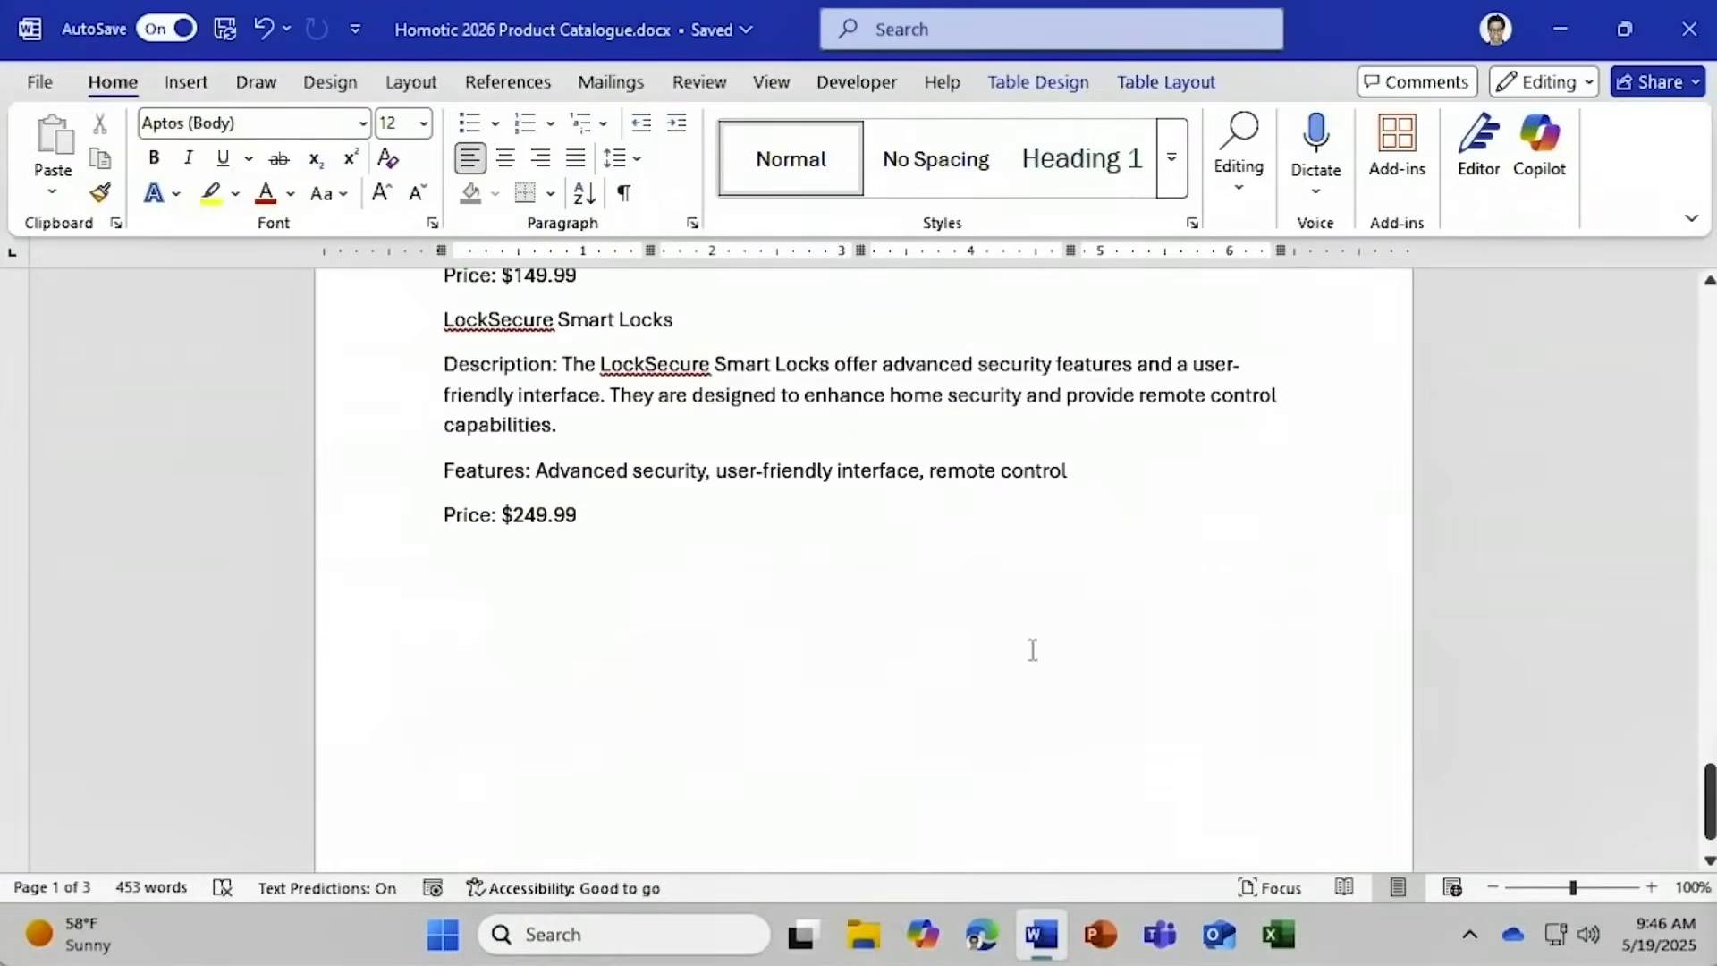
left_click(454, 556)
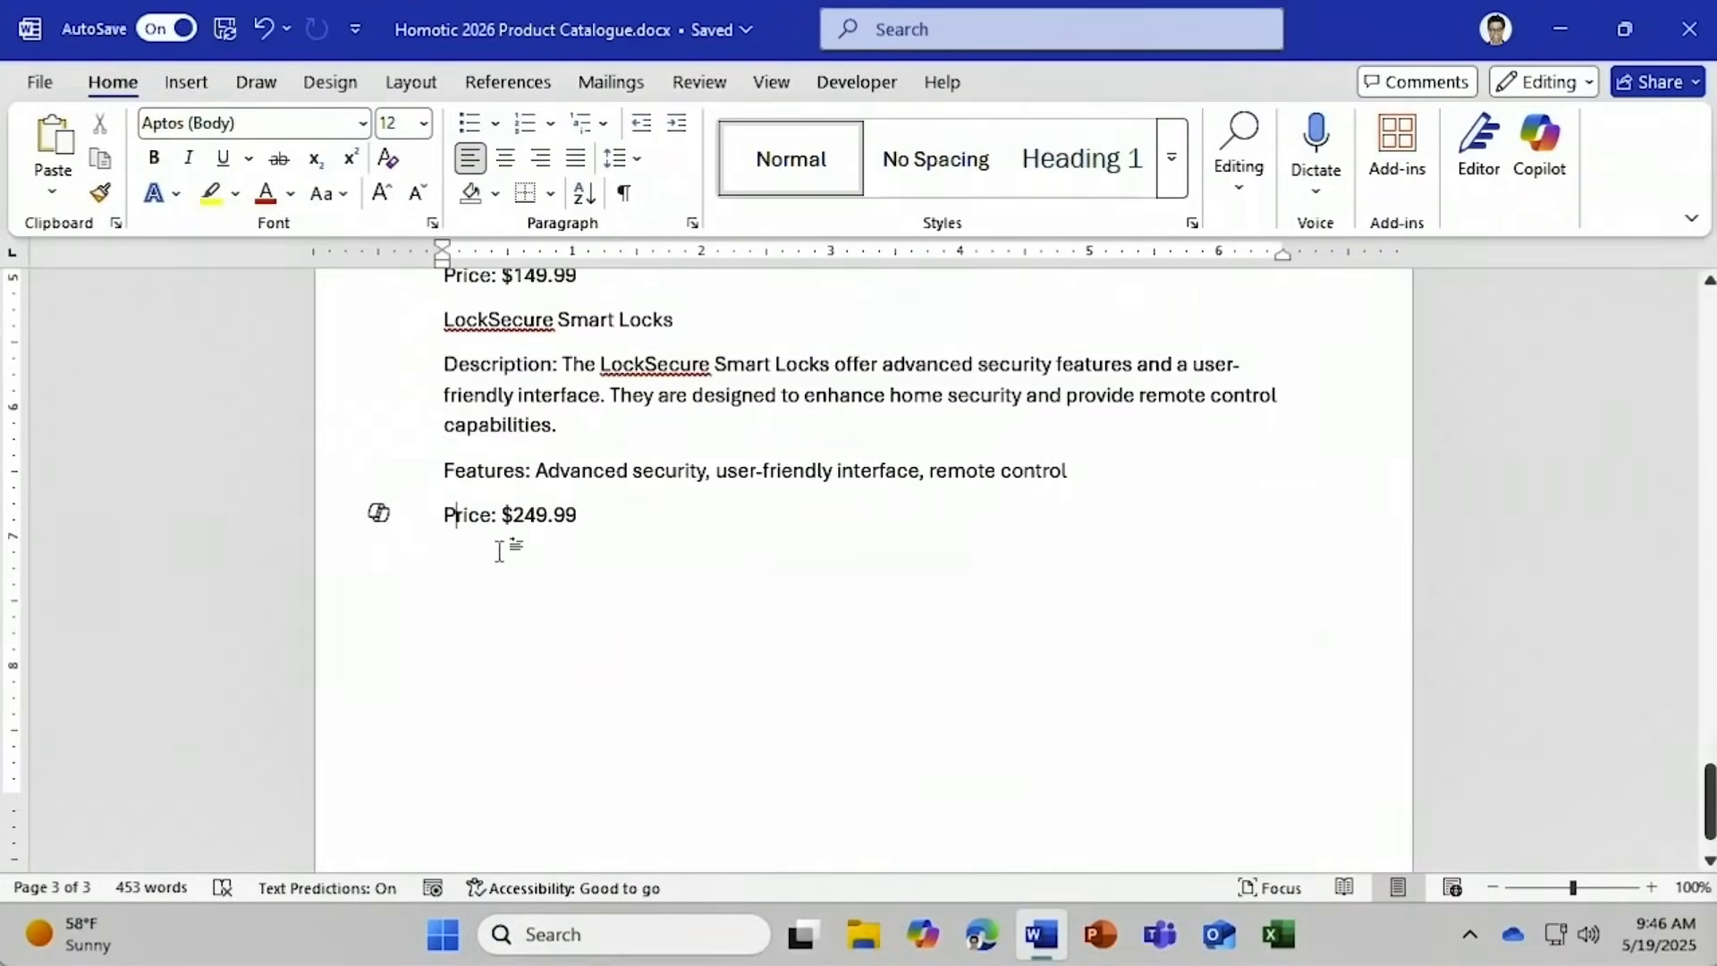
left_click(619, 519)
key("Return")
left_click(51, 148)
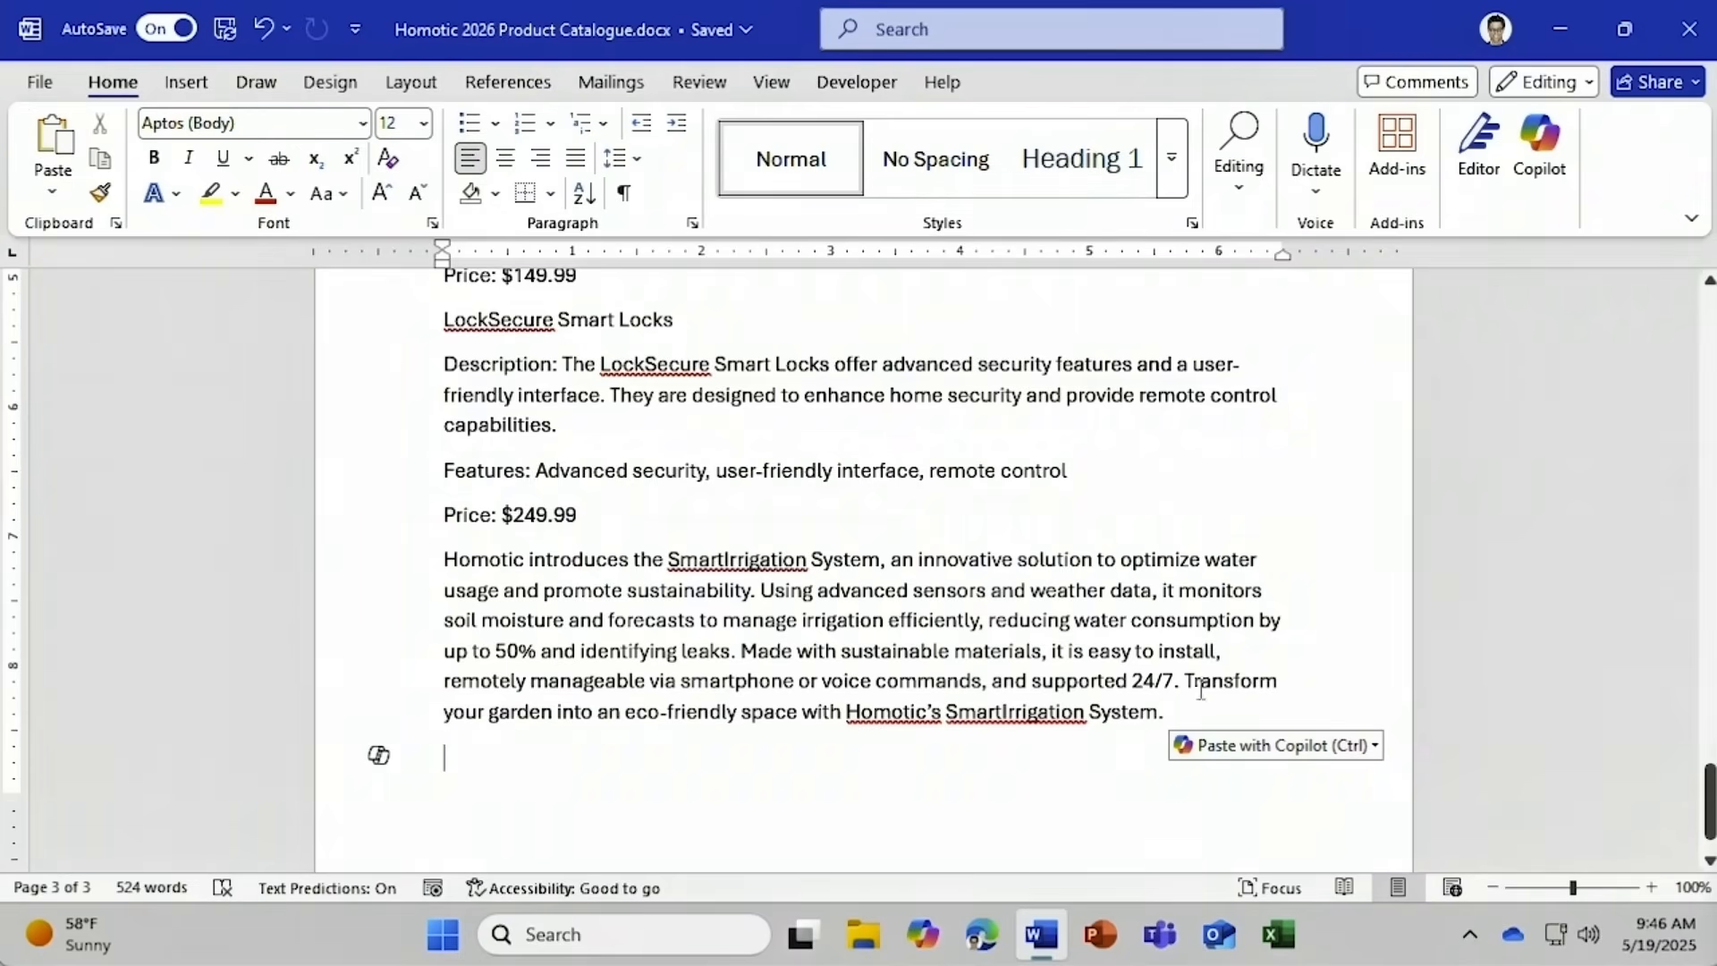
left_click(1305, 757)
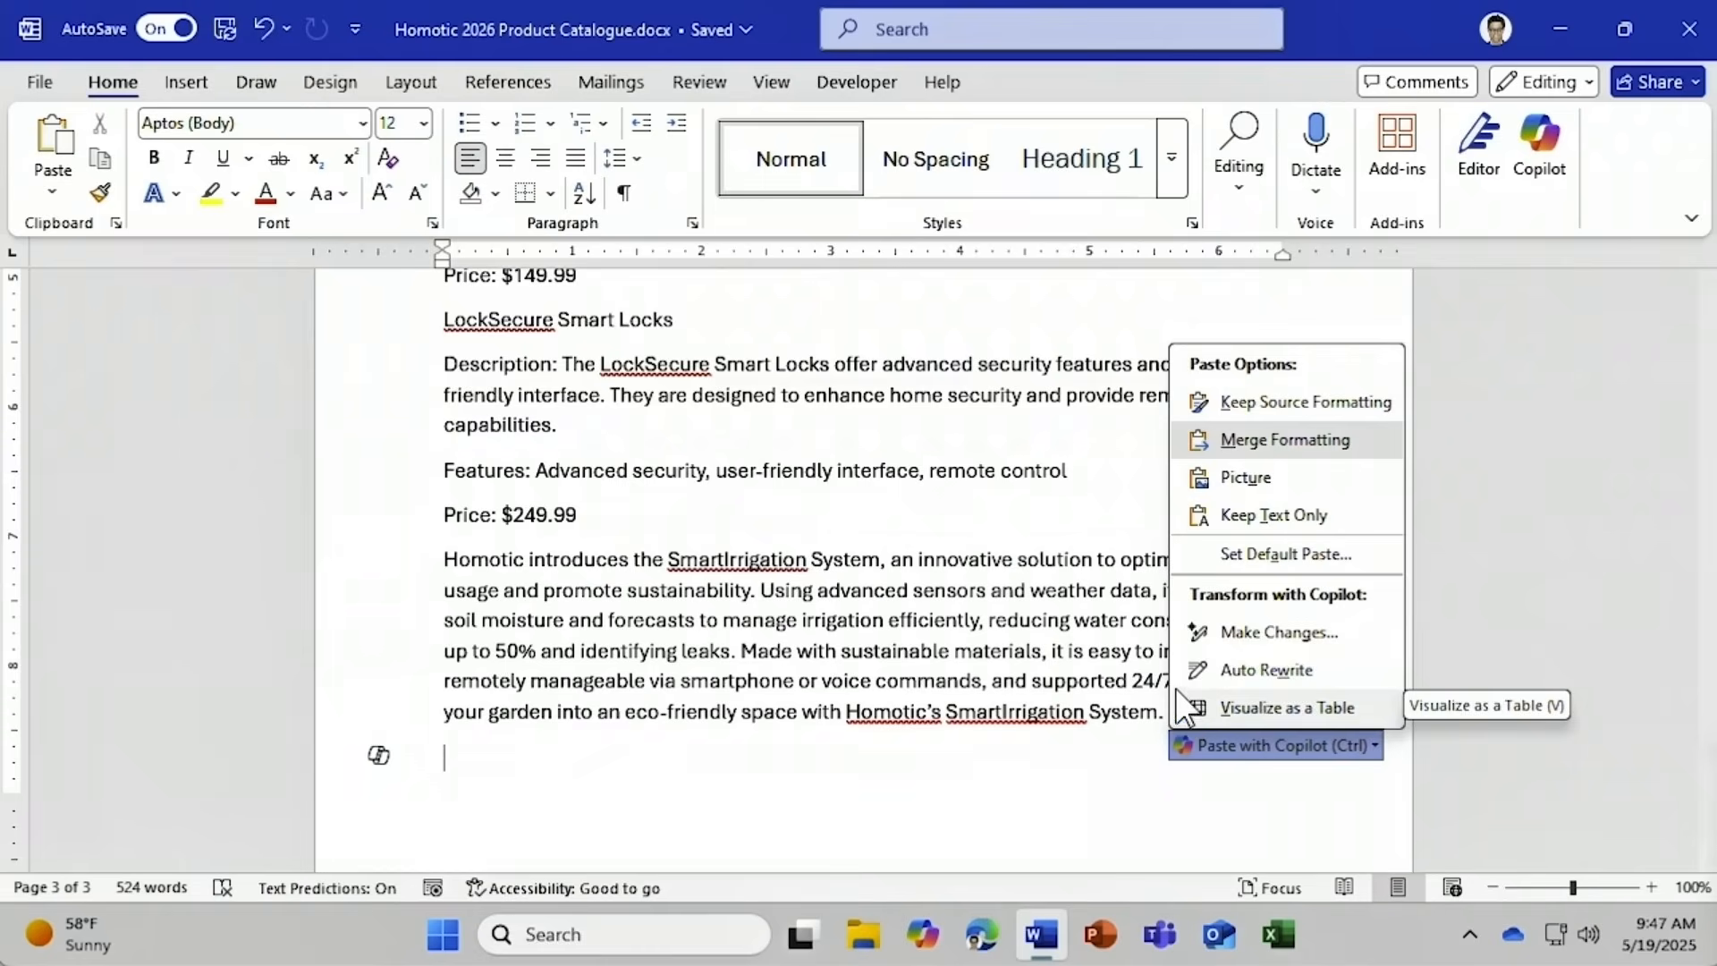
left_click(1199, 631)
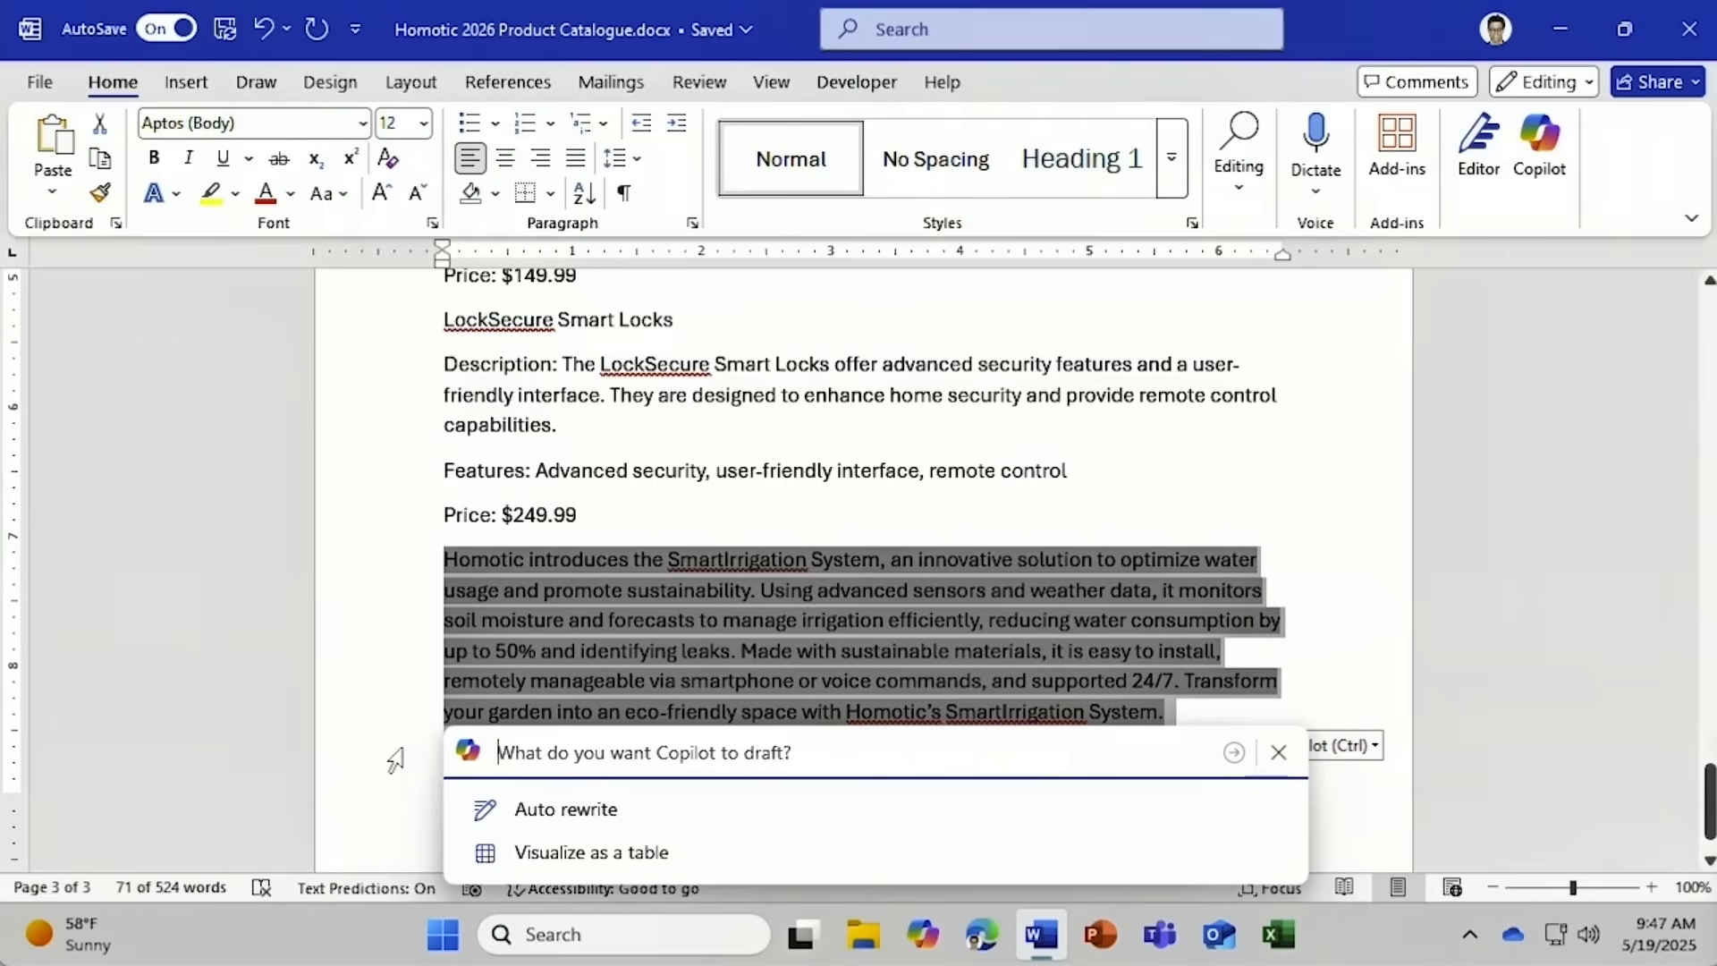
Ask Copilot to 'Add a heading' to the SmartIrrigation paragraph, then discard the generated draft.
type("Add a heading")
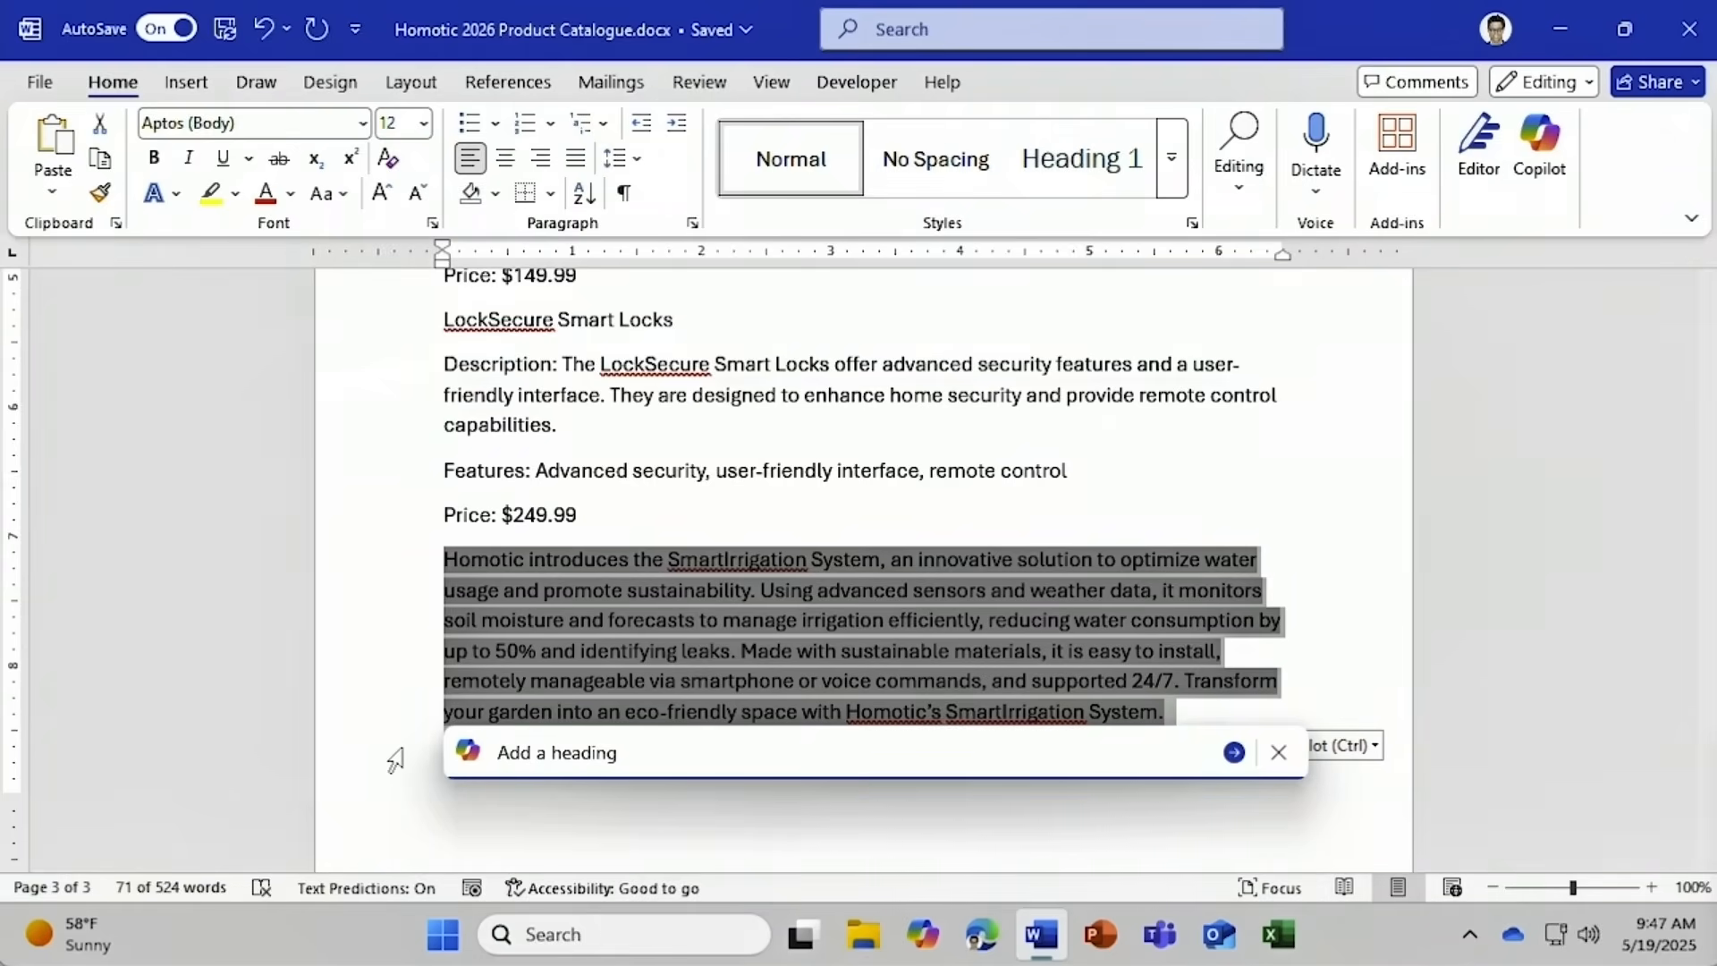
key("Return")
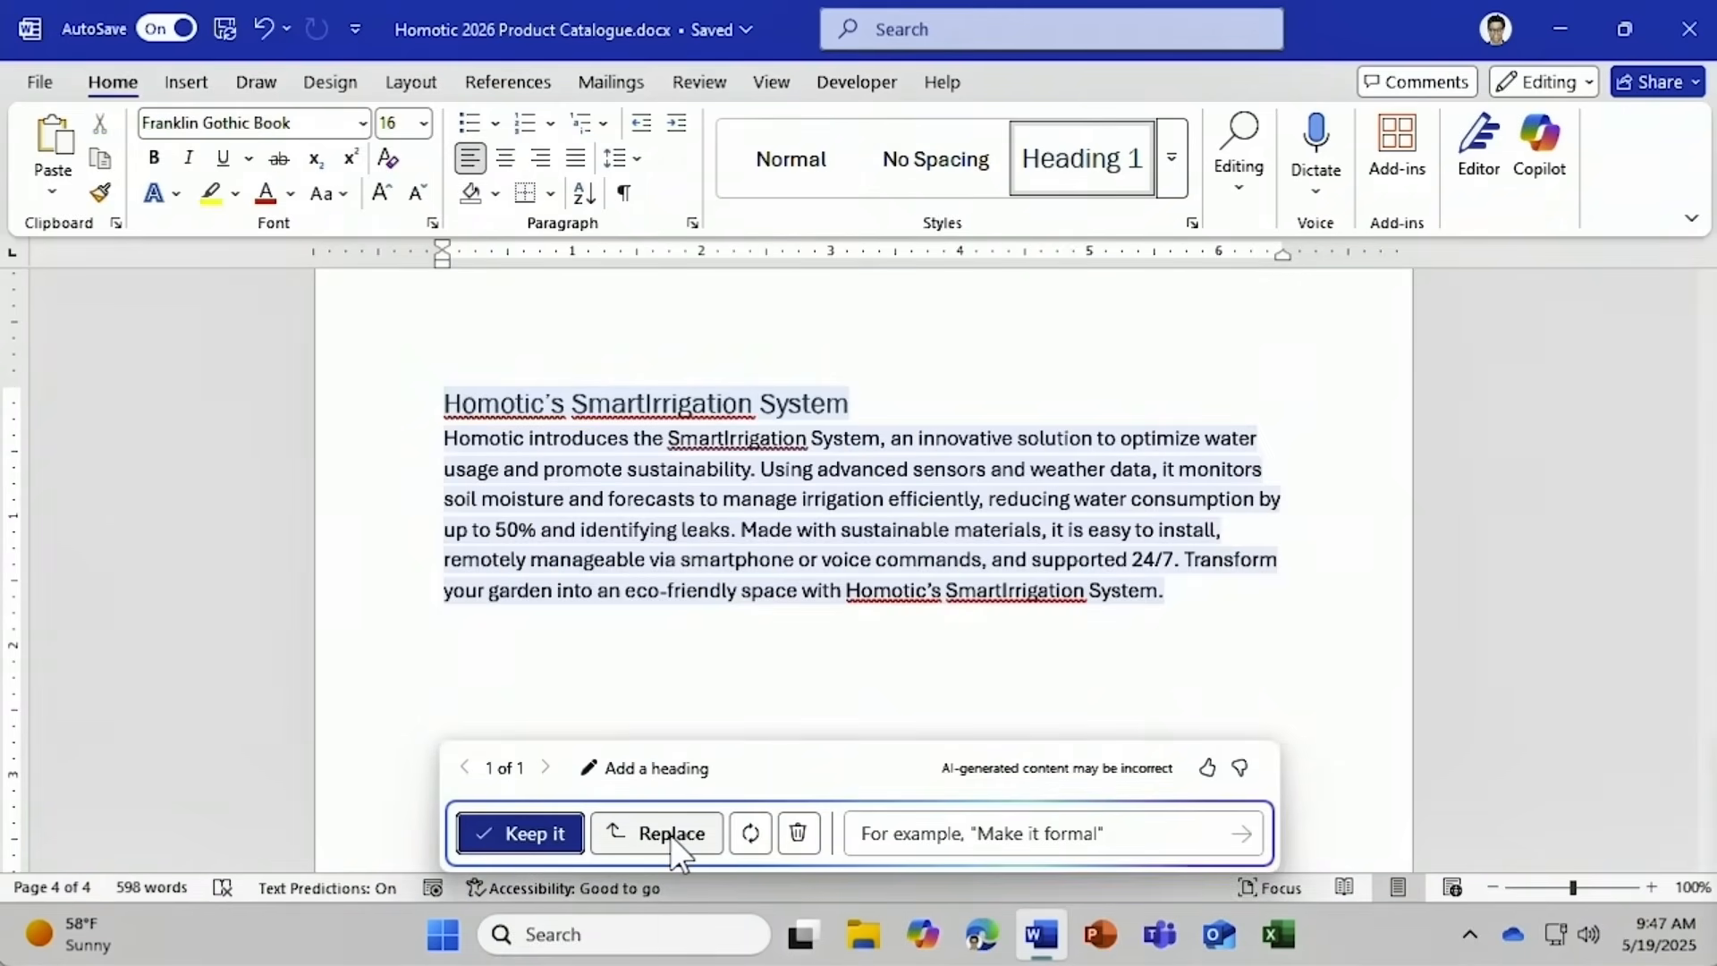
left_click(799, 833)
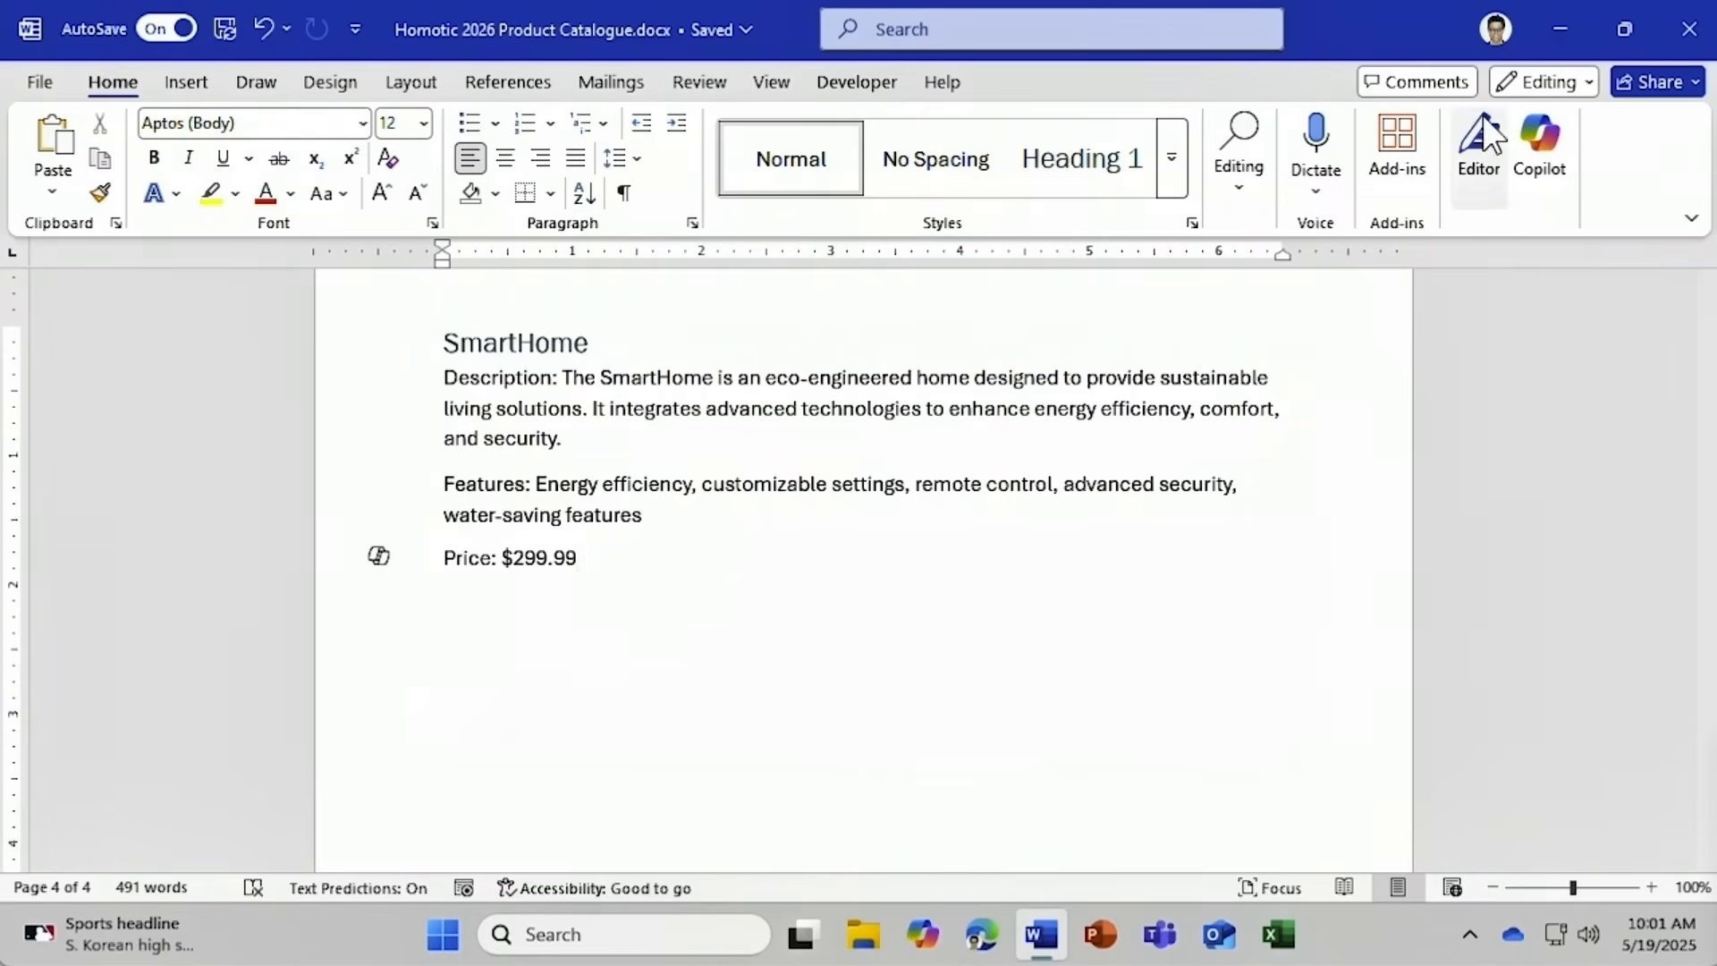
Open the Copilot chat pane and look over its + attachment menu and web content setting.
left_click(1548, 143)
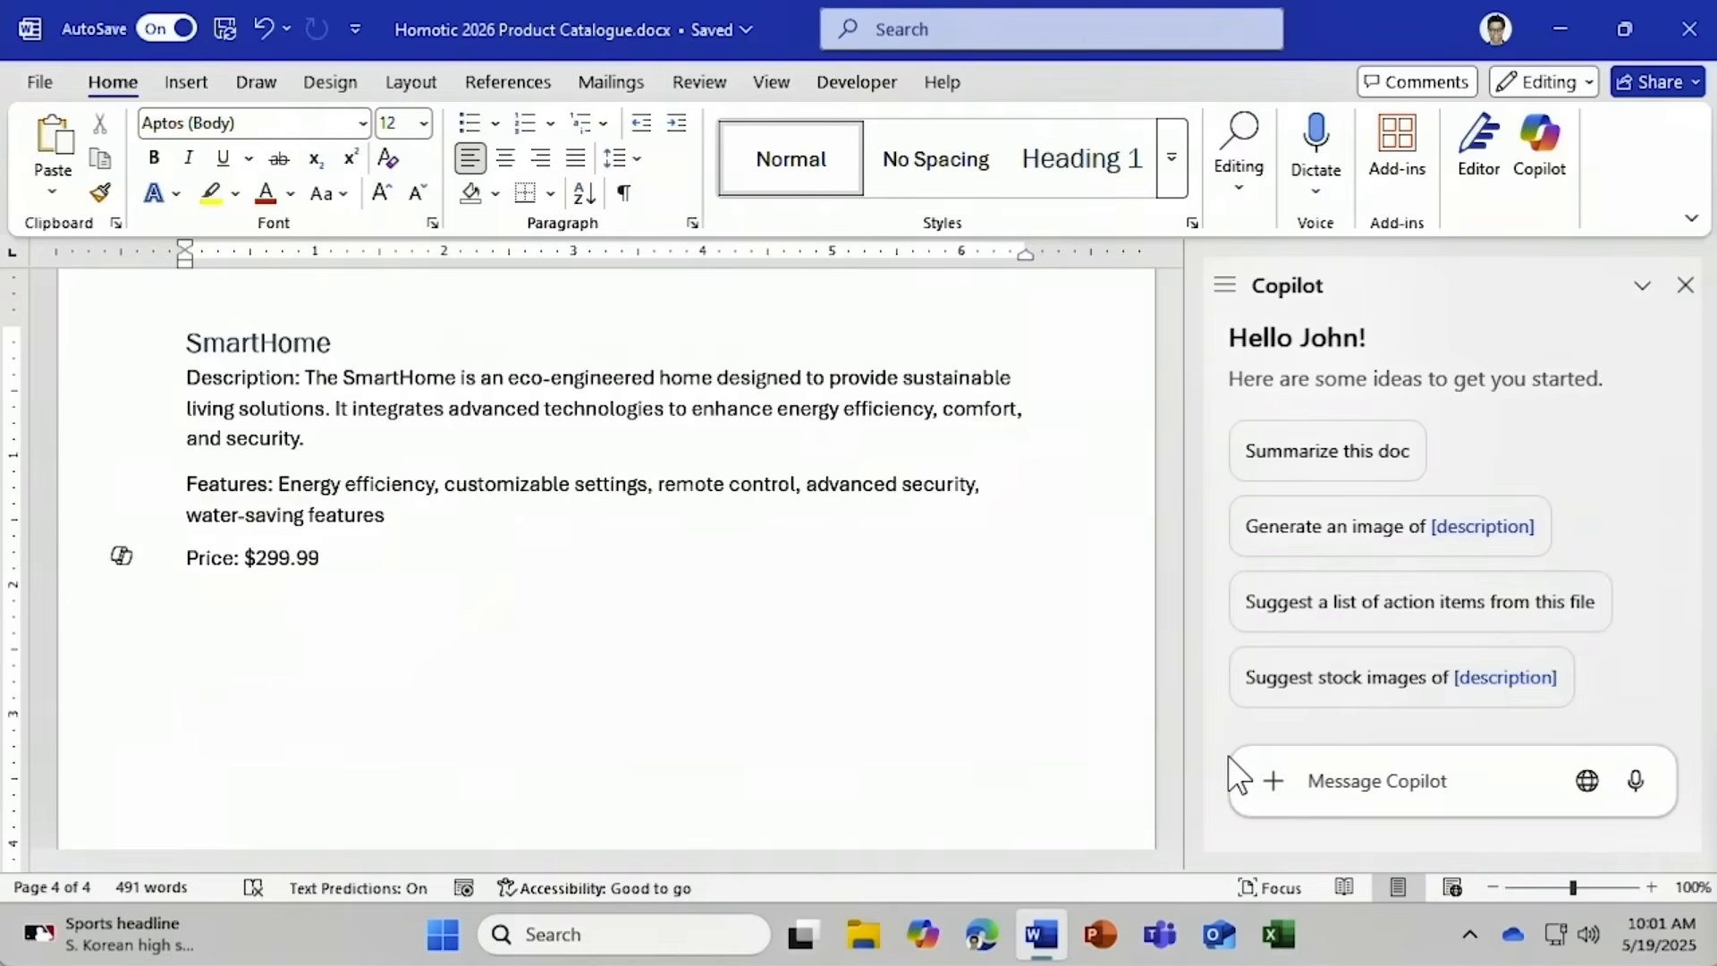
left_click(1273, 782)
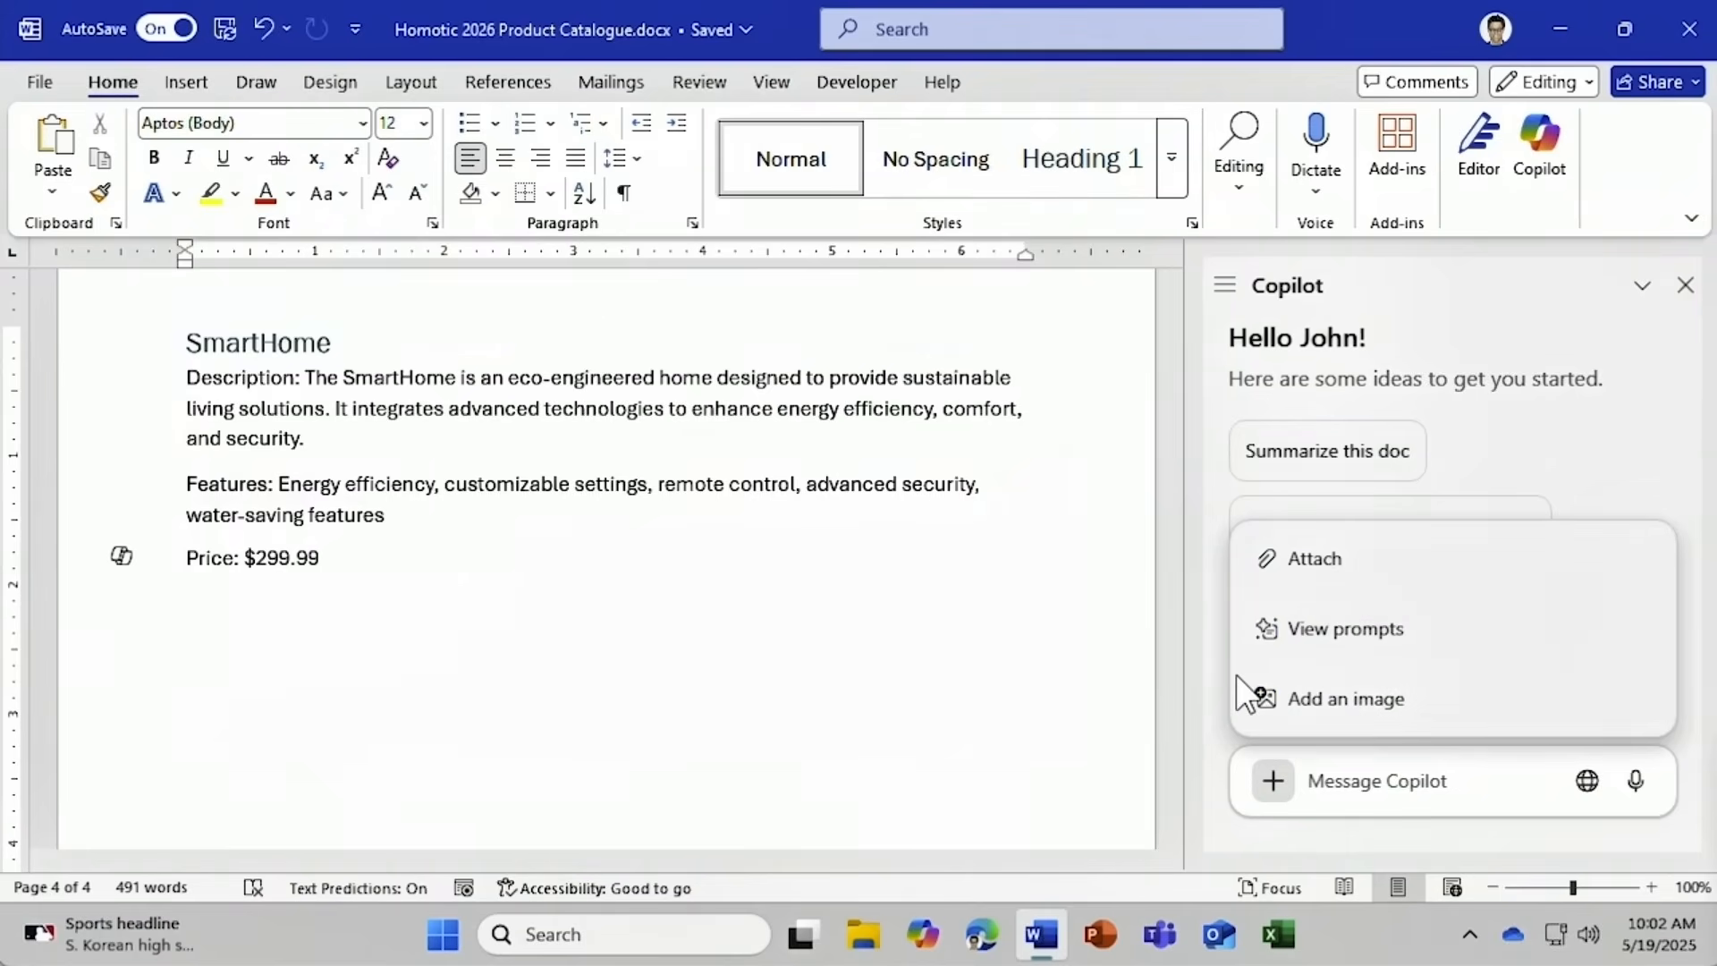
left_click(1585, 786)
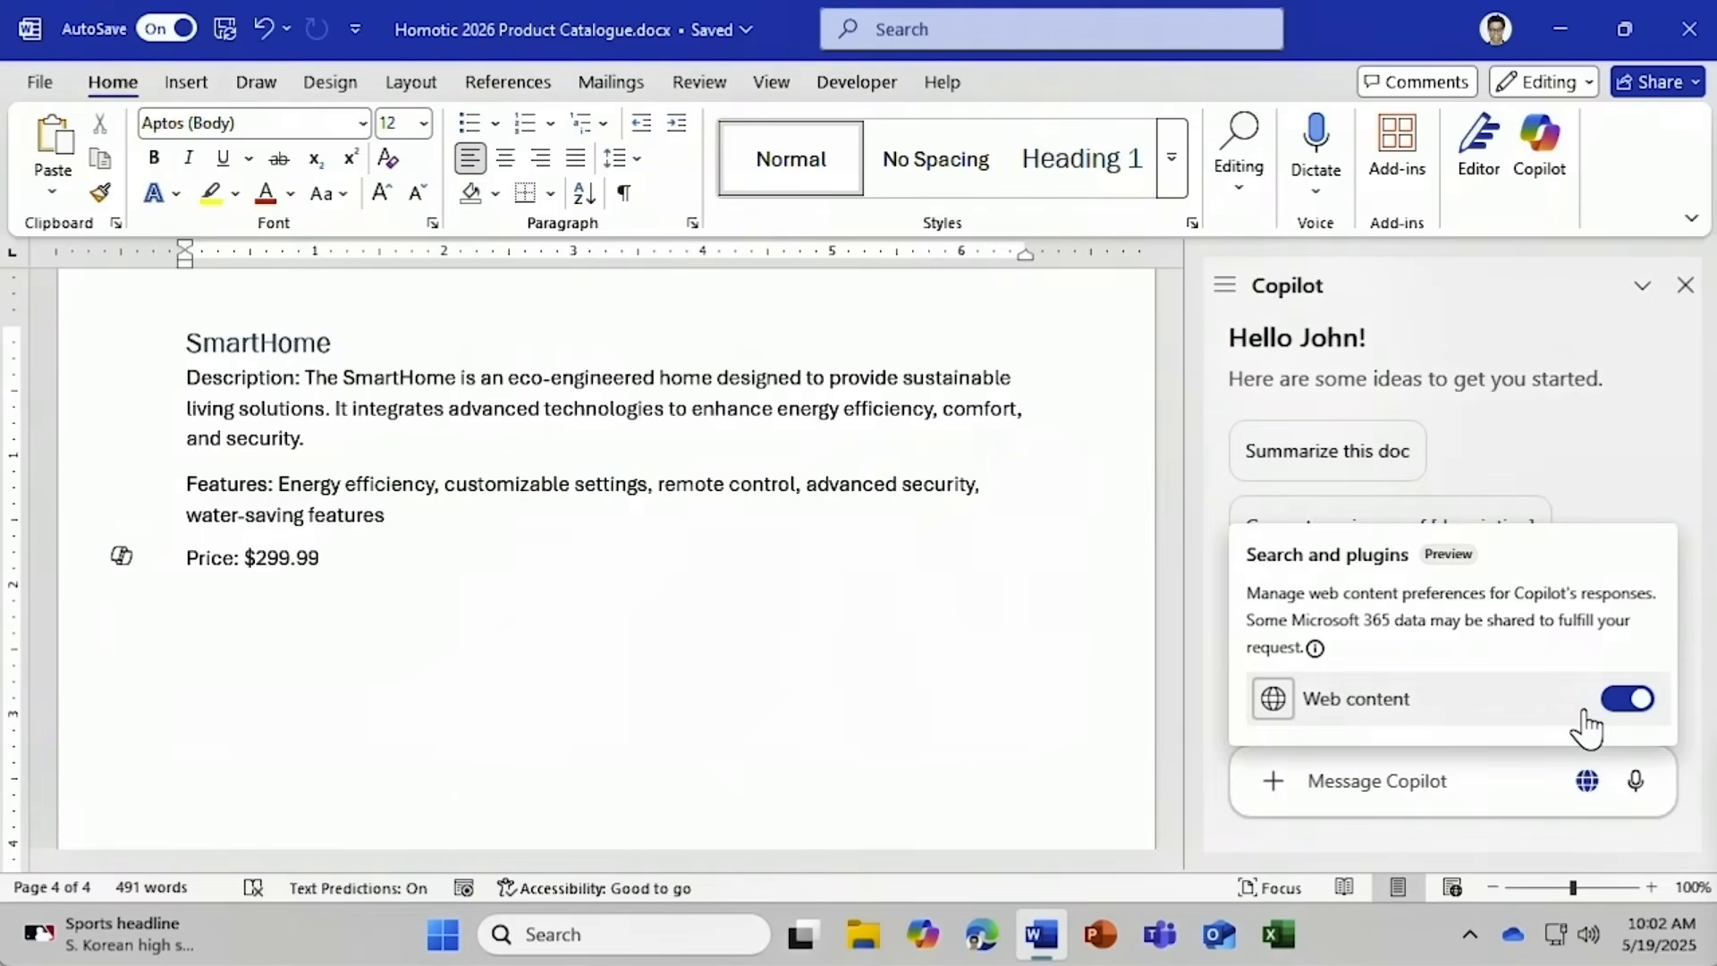
left_click(1550, 758)
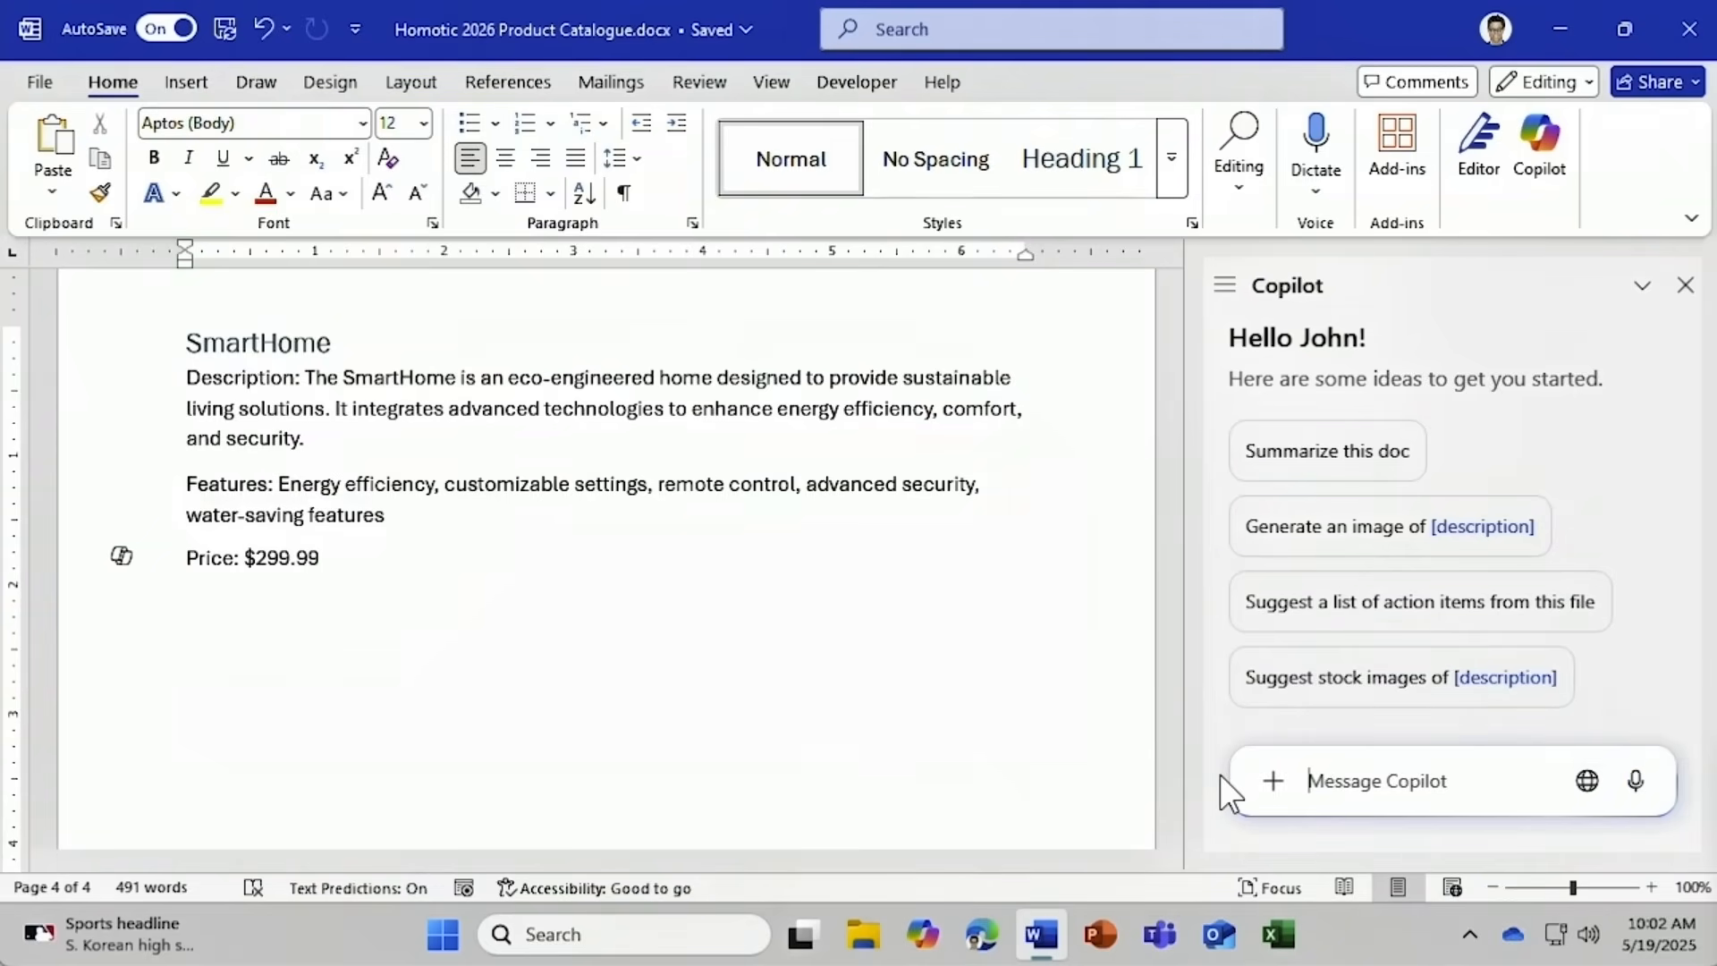
Send 'Compare these products' to Copilot with the SmartHome and LockSecure Smart Locks sections attached.
type("Comp")
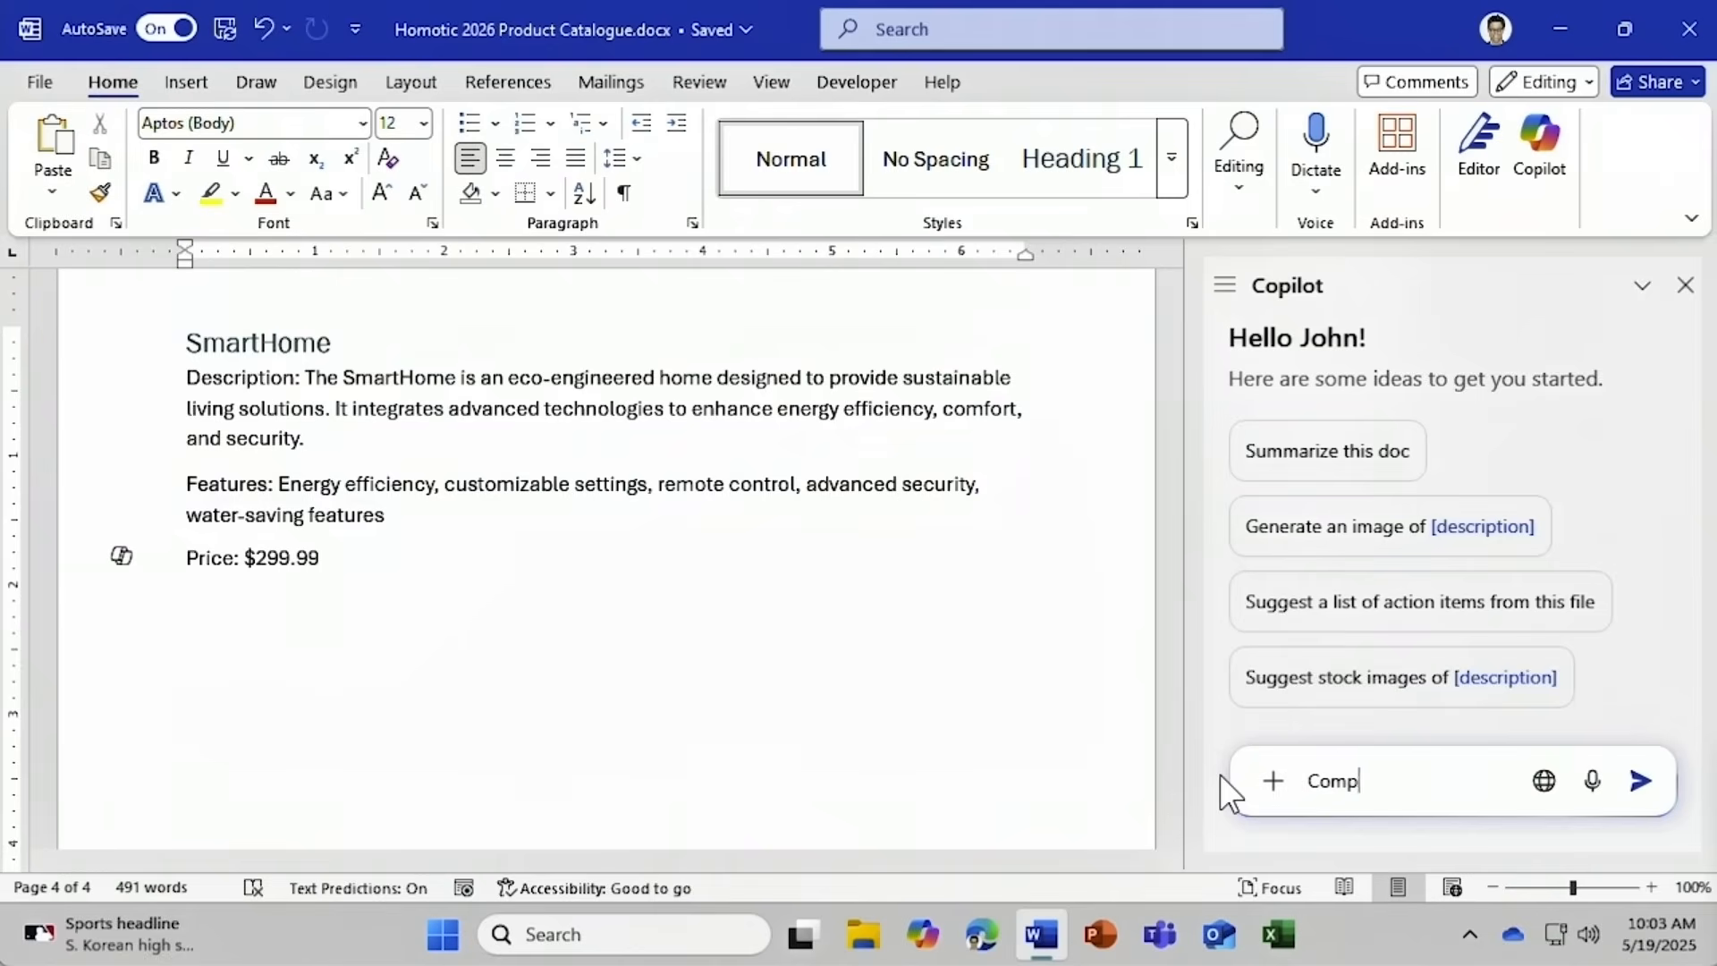
type("are these products")
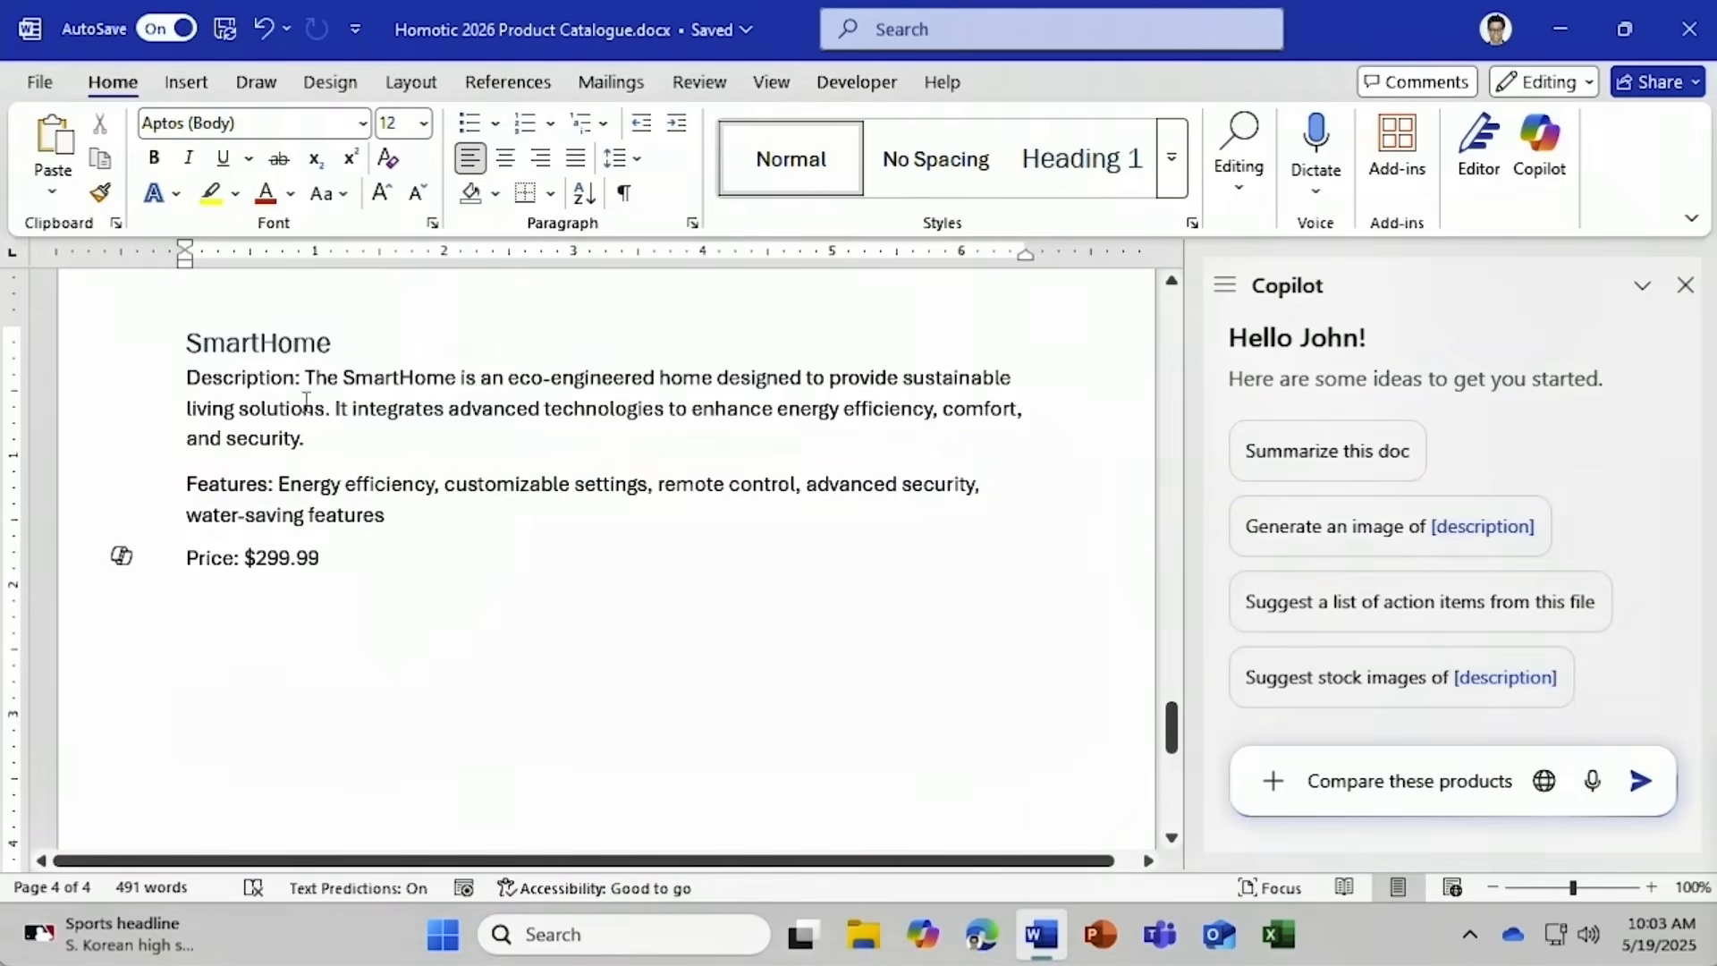
left_click(190, 338)
left_click_drag(190, 338, 338, 569)
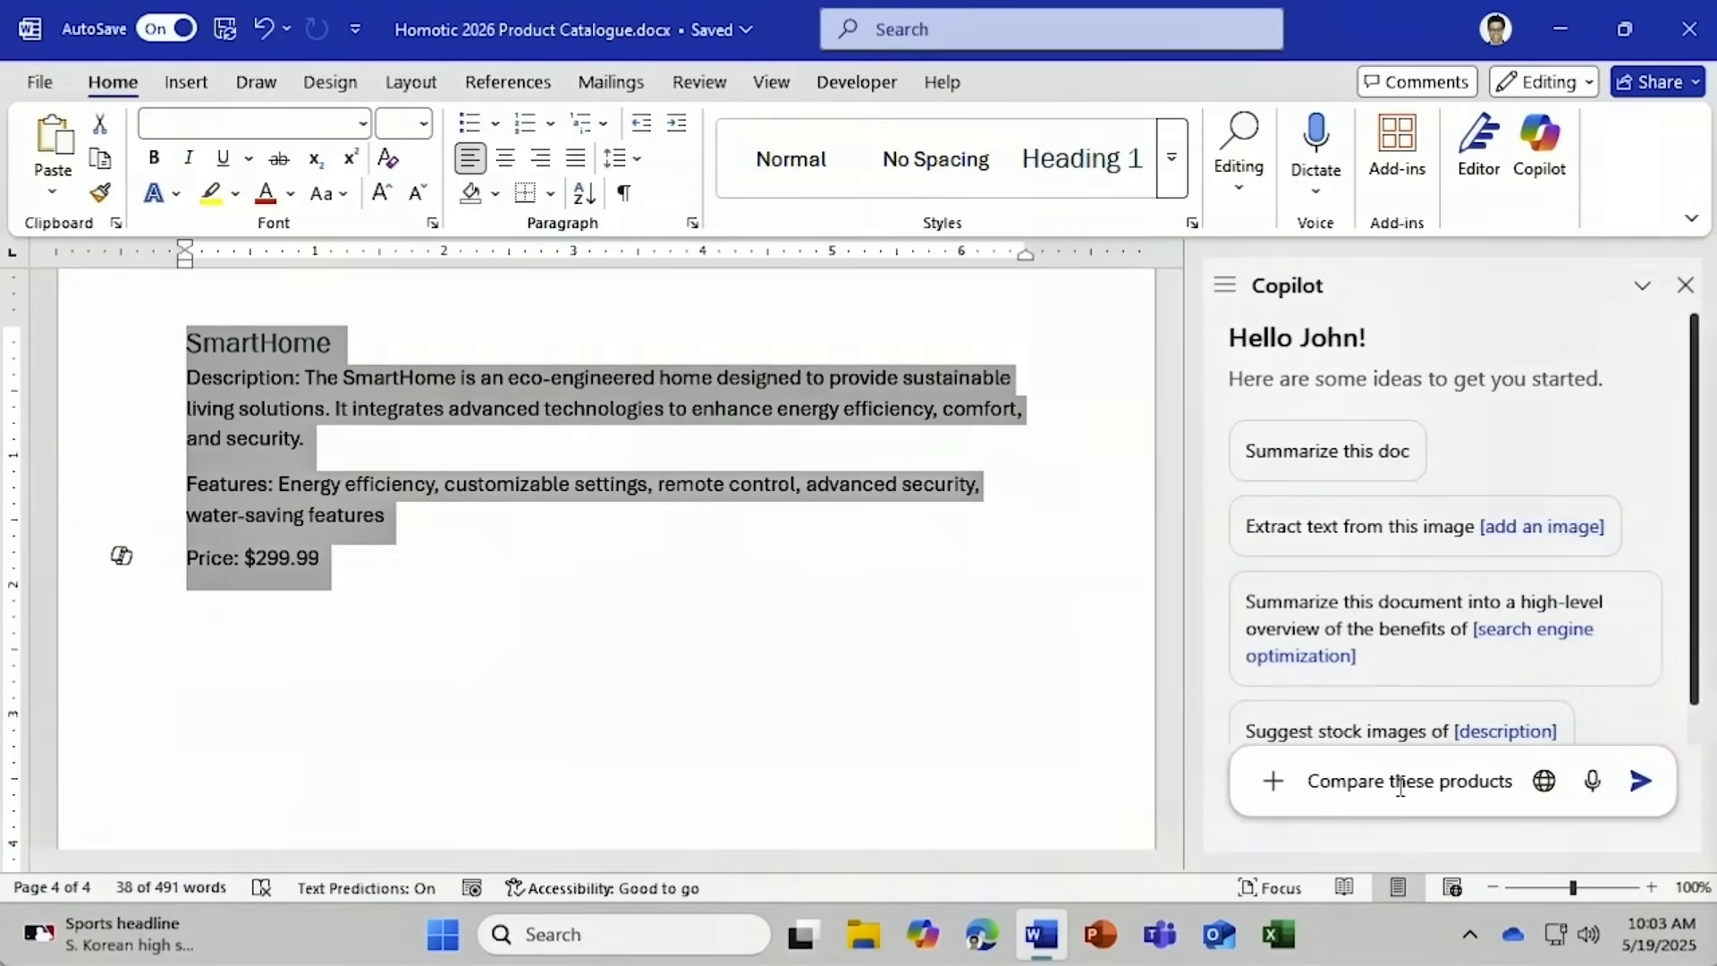
left_click(1469, 781)
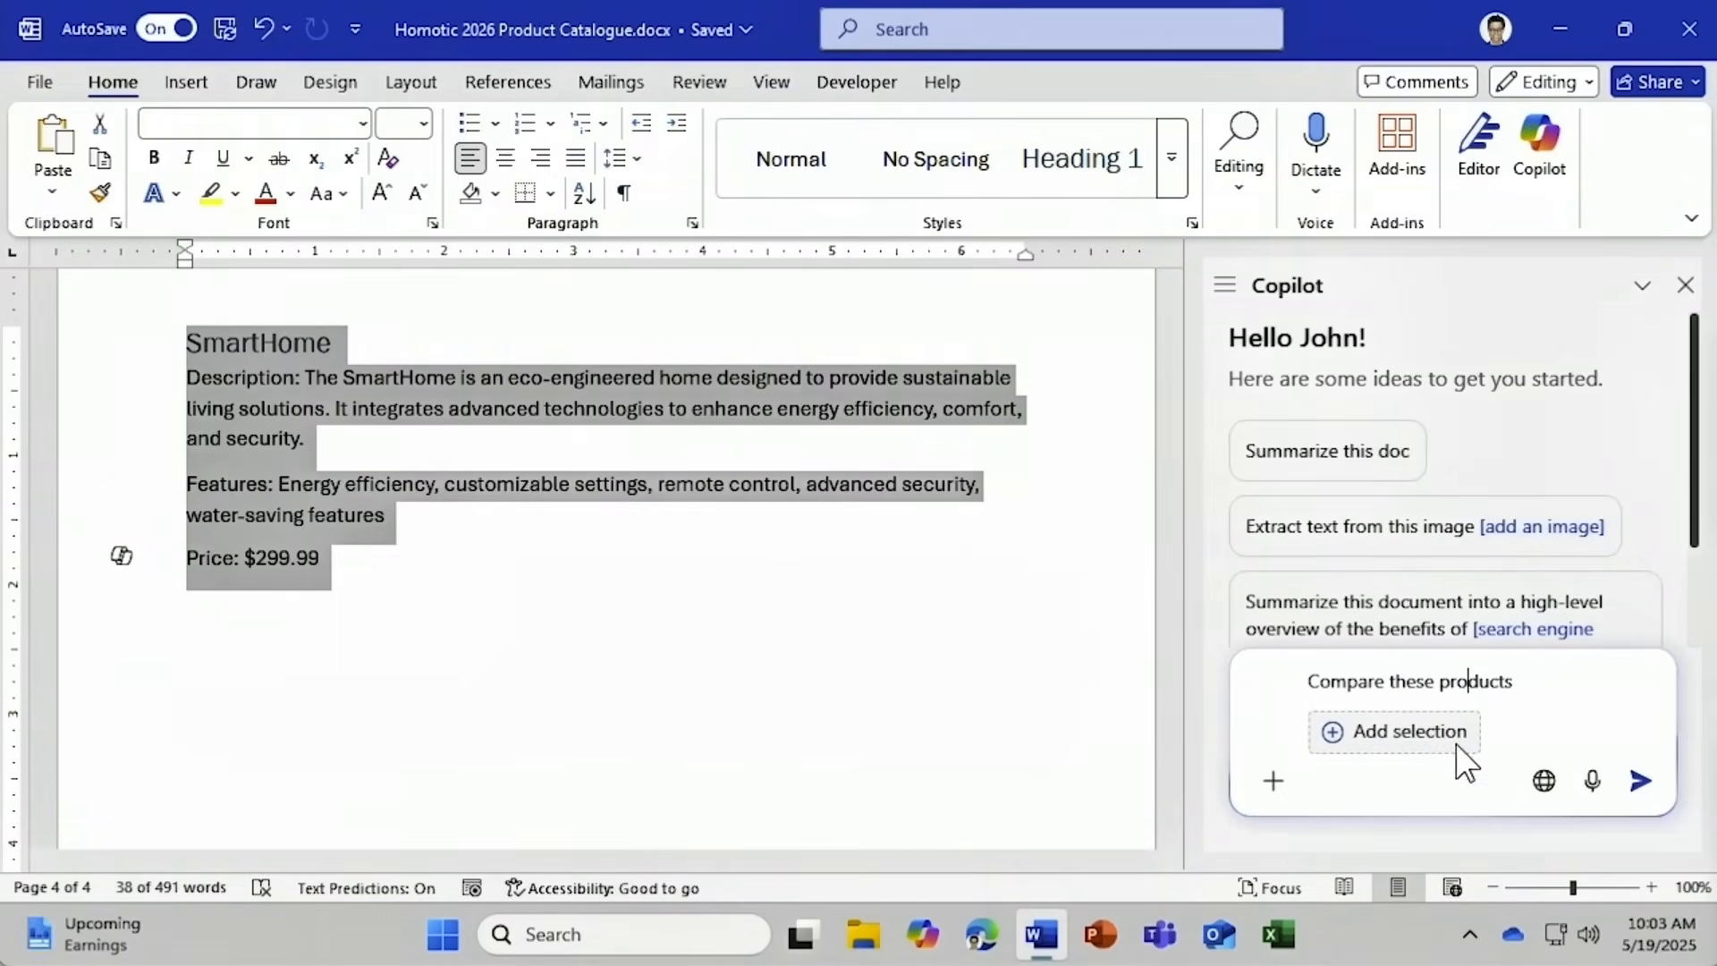
left_click(1395, 731)
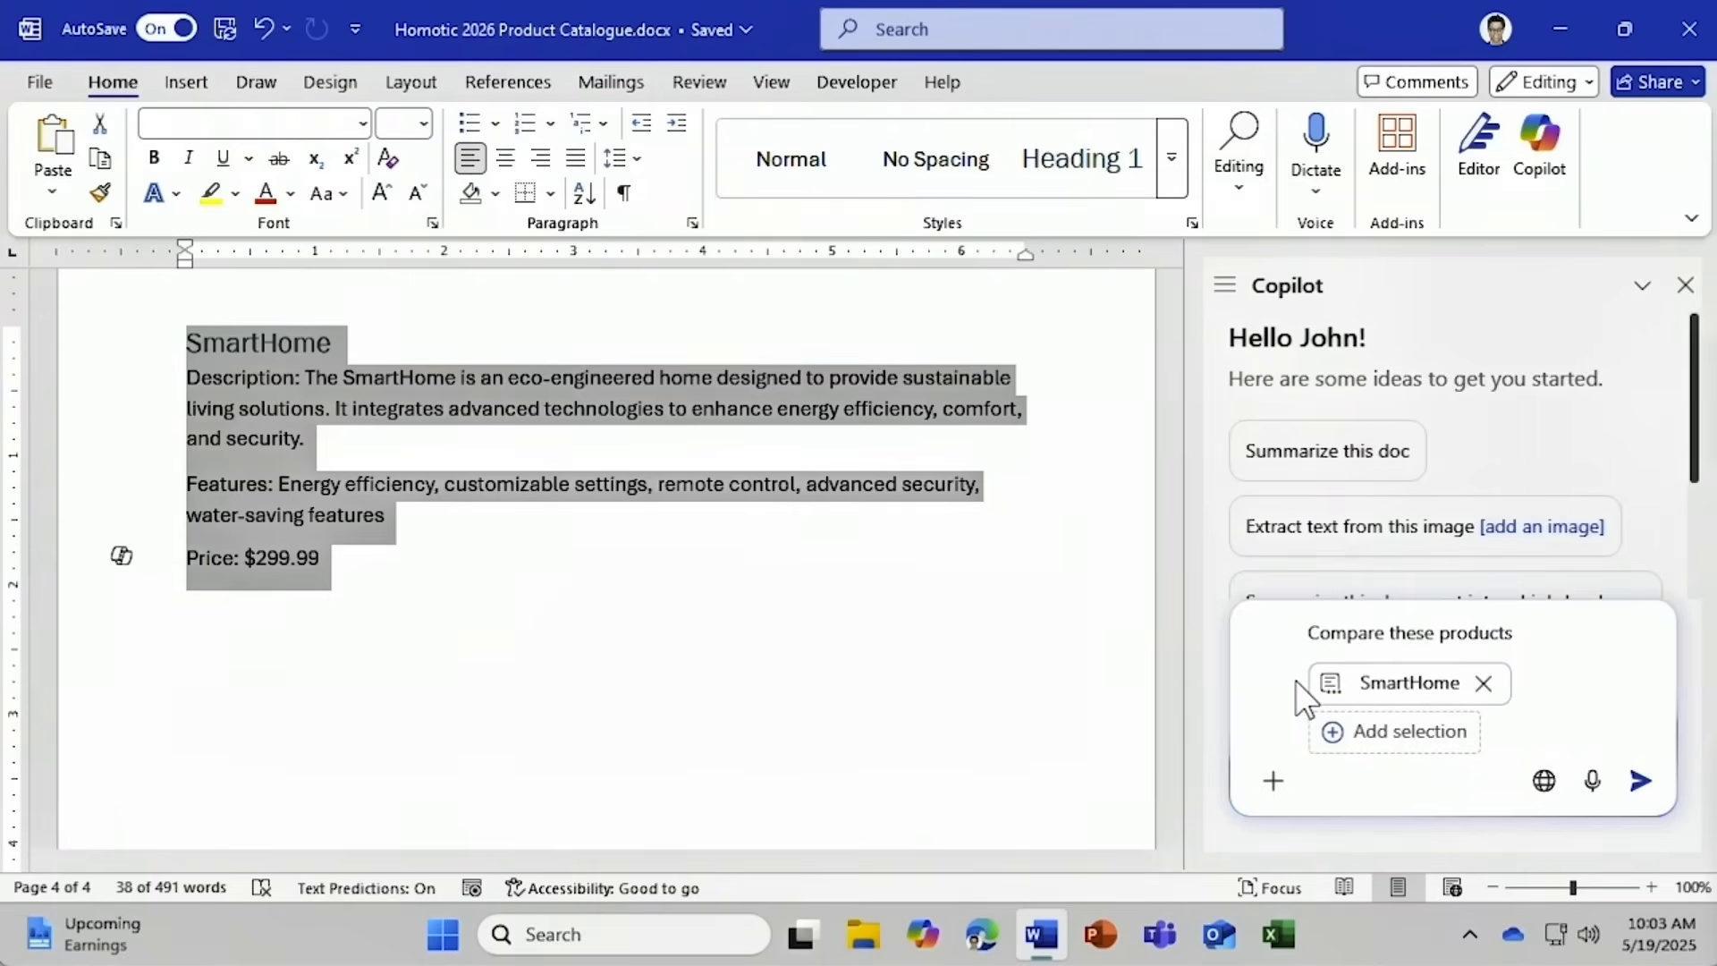
left_click_drag(1172, 723, 1178, 646)
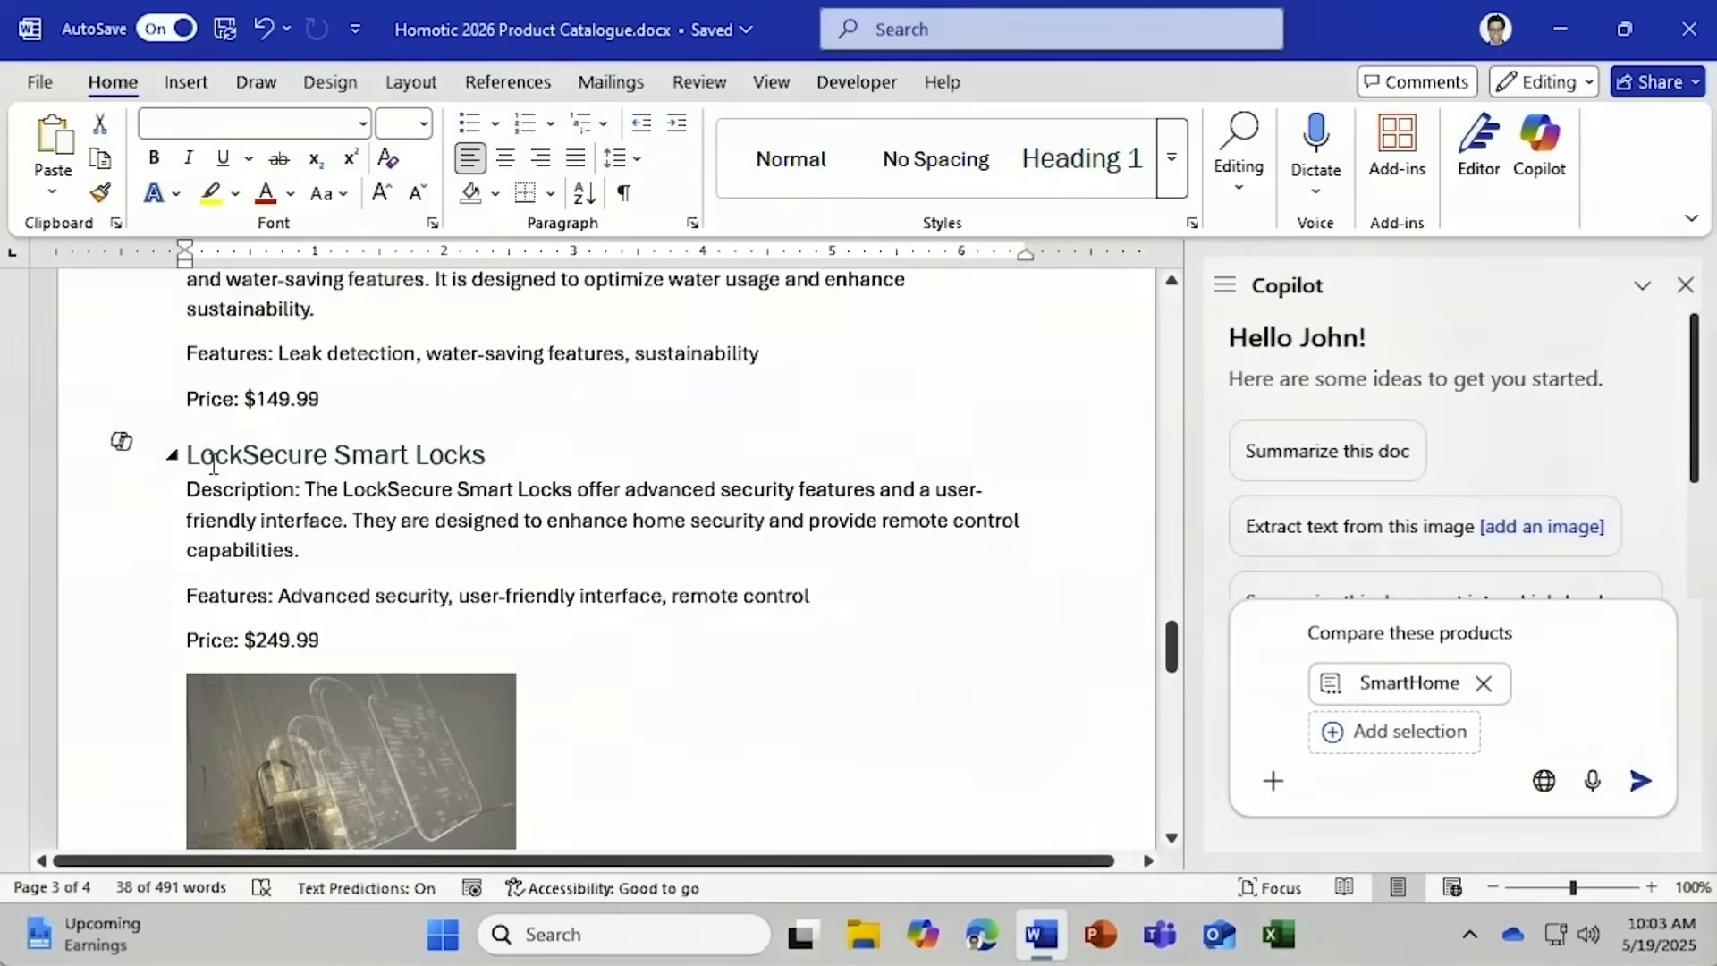
left_click_drag(183, 454, 339, 634)
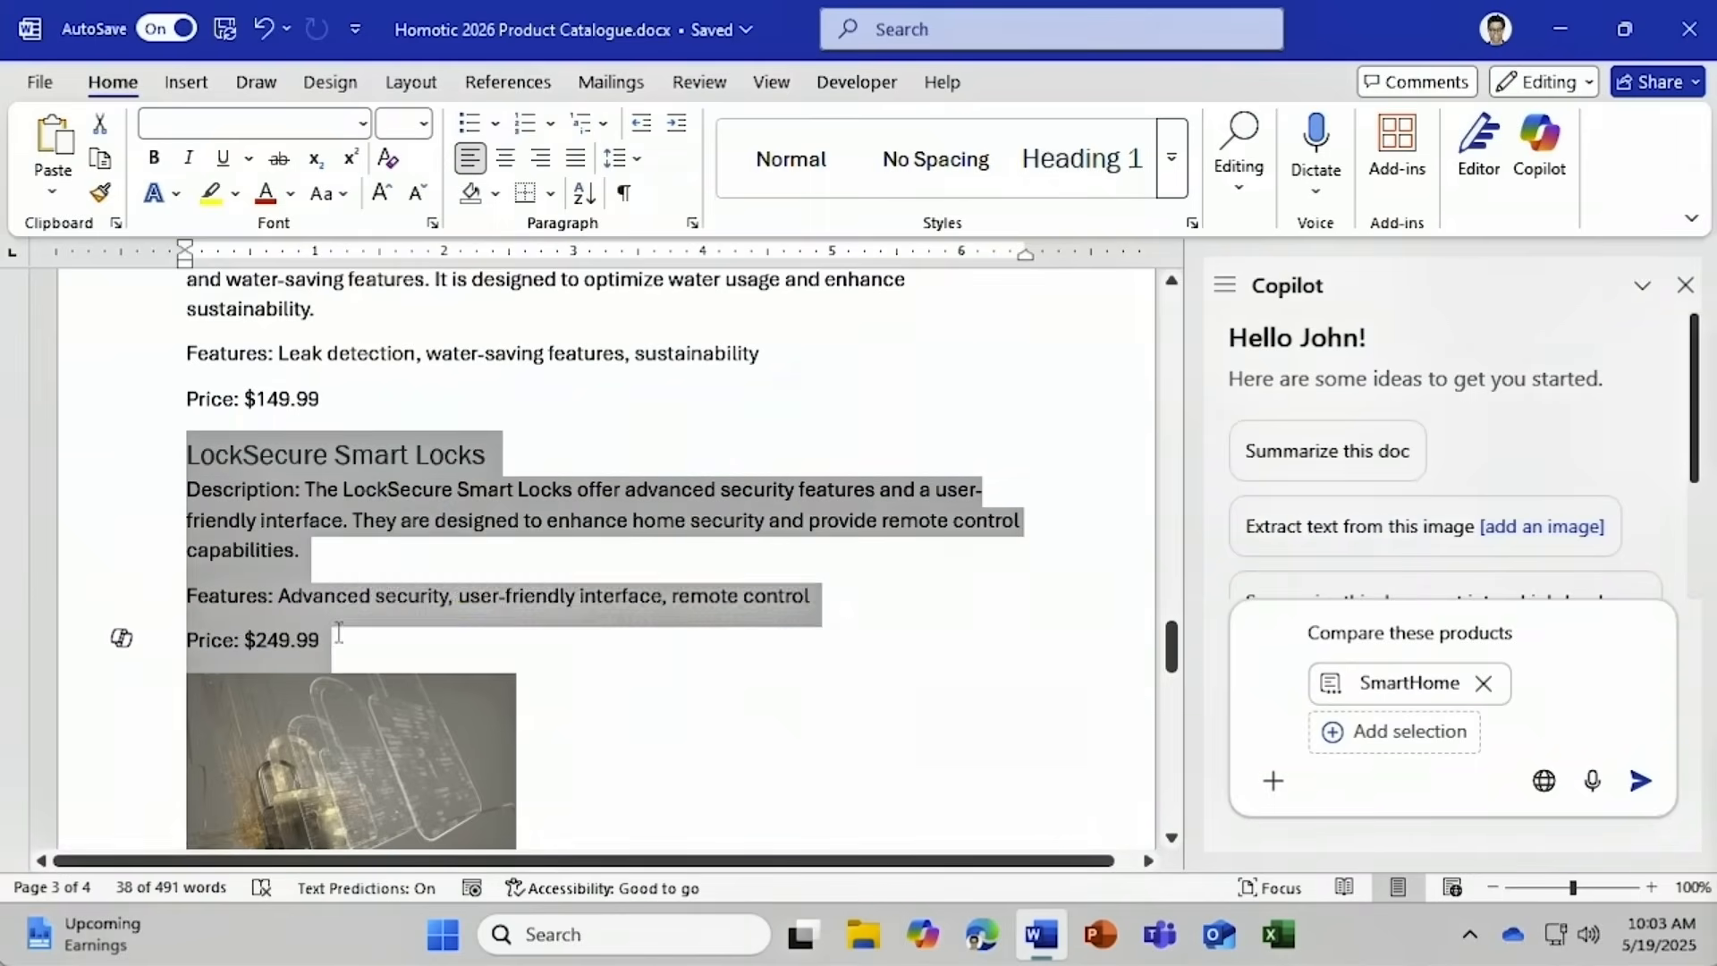
left_click(1350, 742)
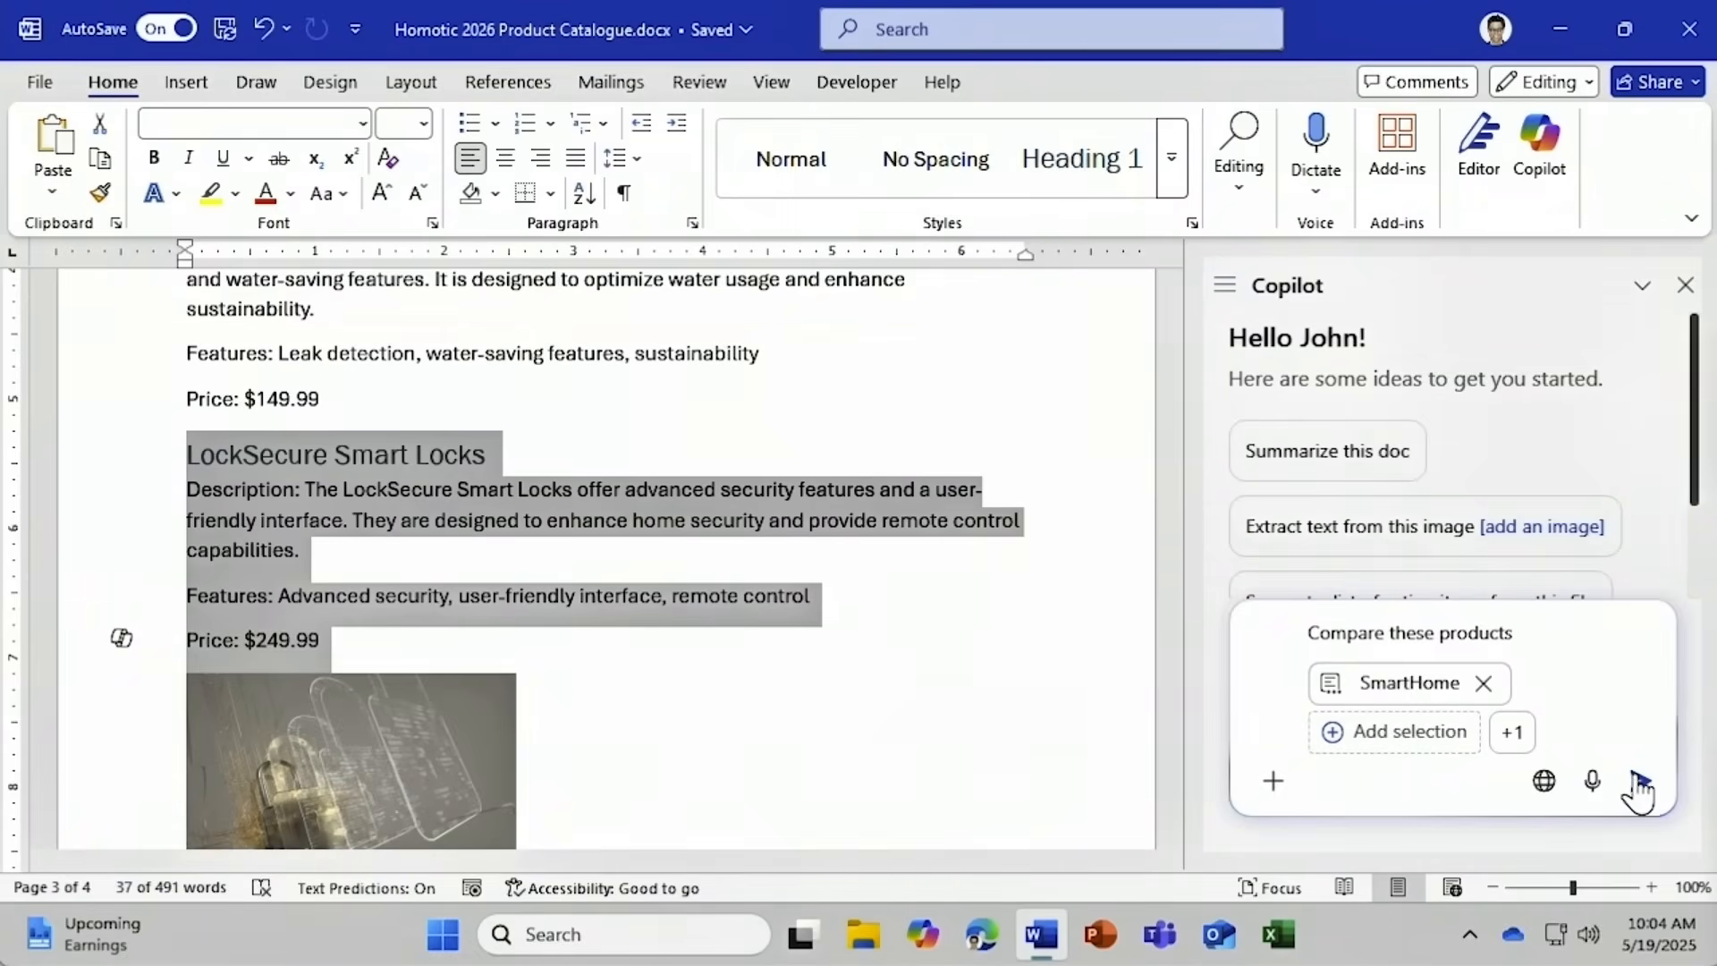
left_click(1641, 783)
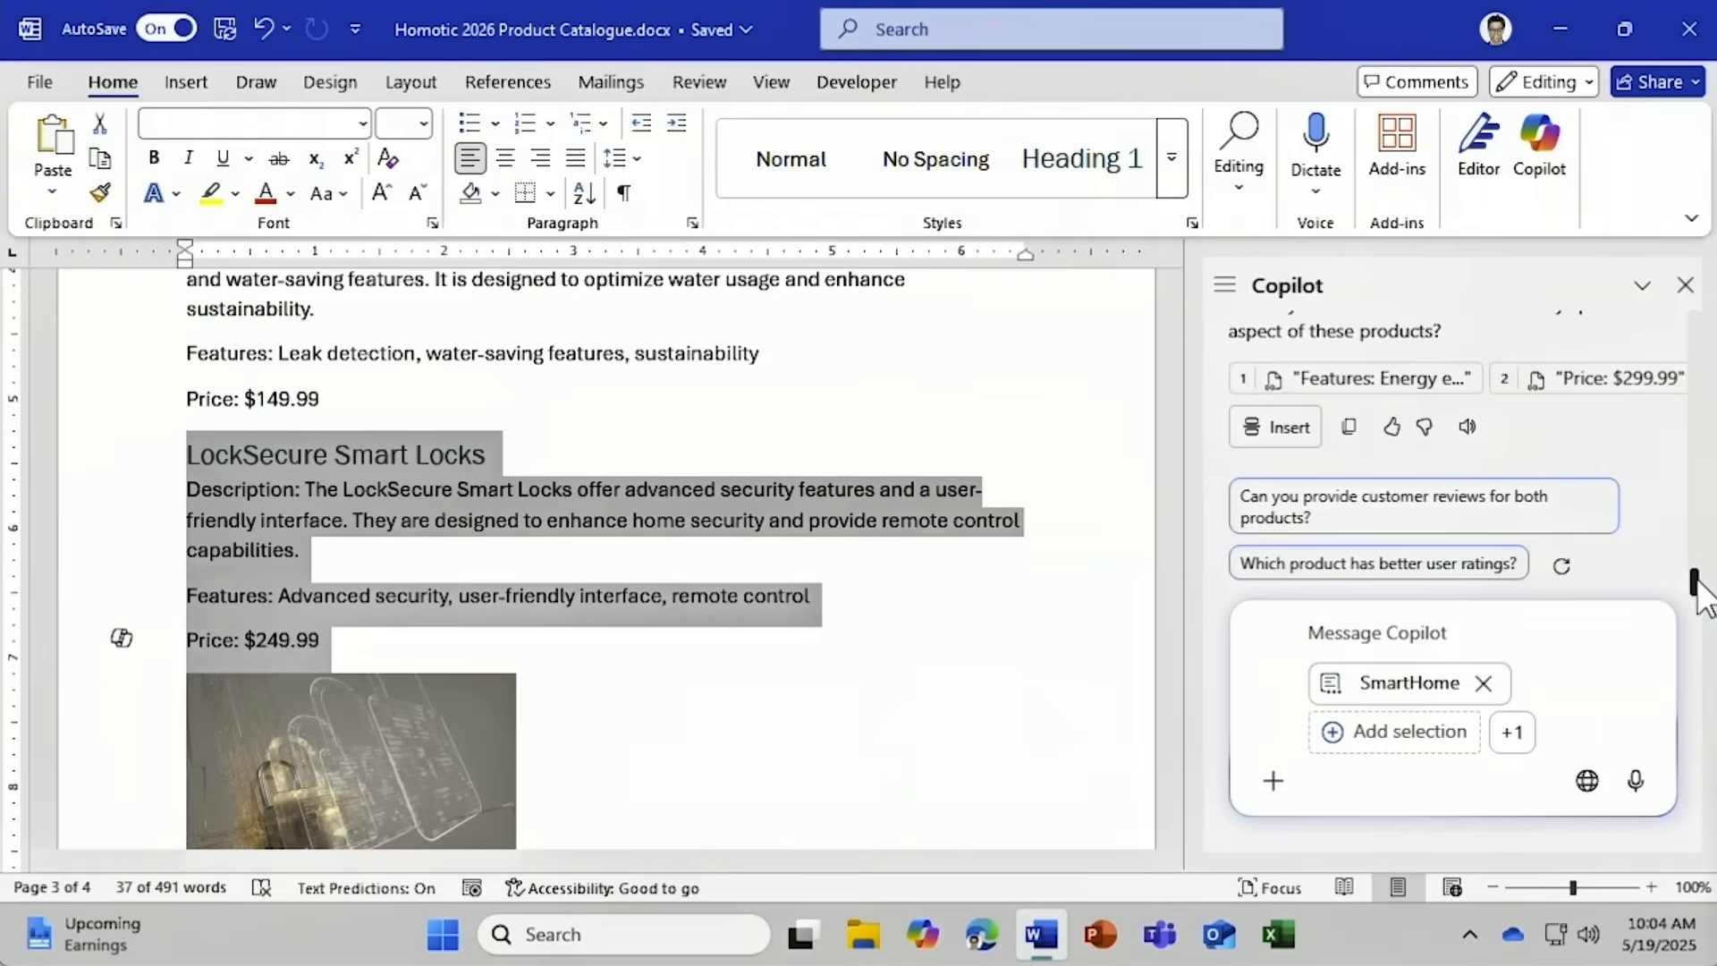
Review Copilot's comparison and follow its citation to the SmartHome 'Price: $299.99' line.
scroll(1696, 576, "up", 3)
left_click_drag(1696, 577, 1698, 429)
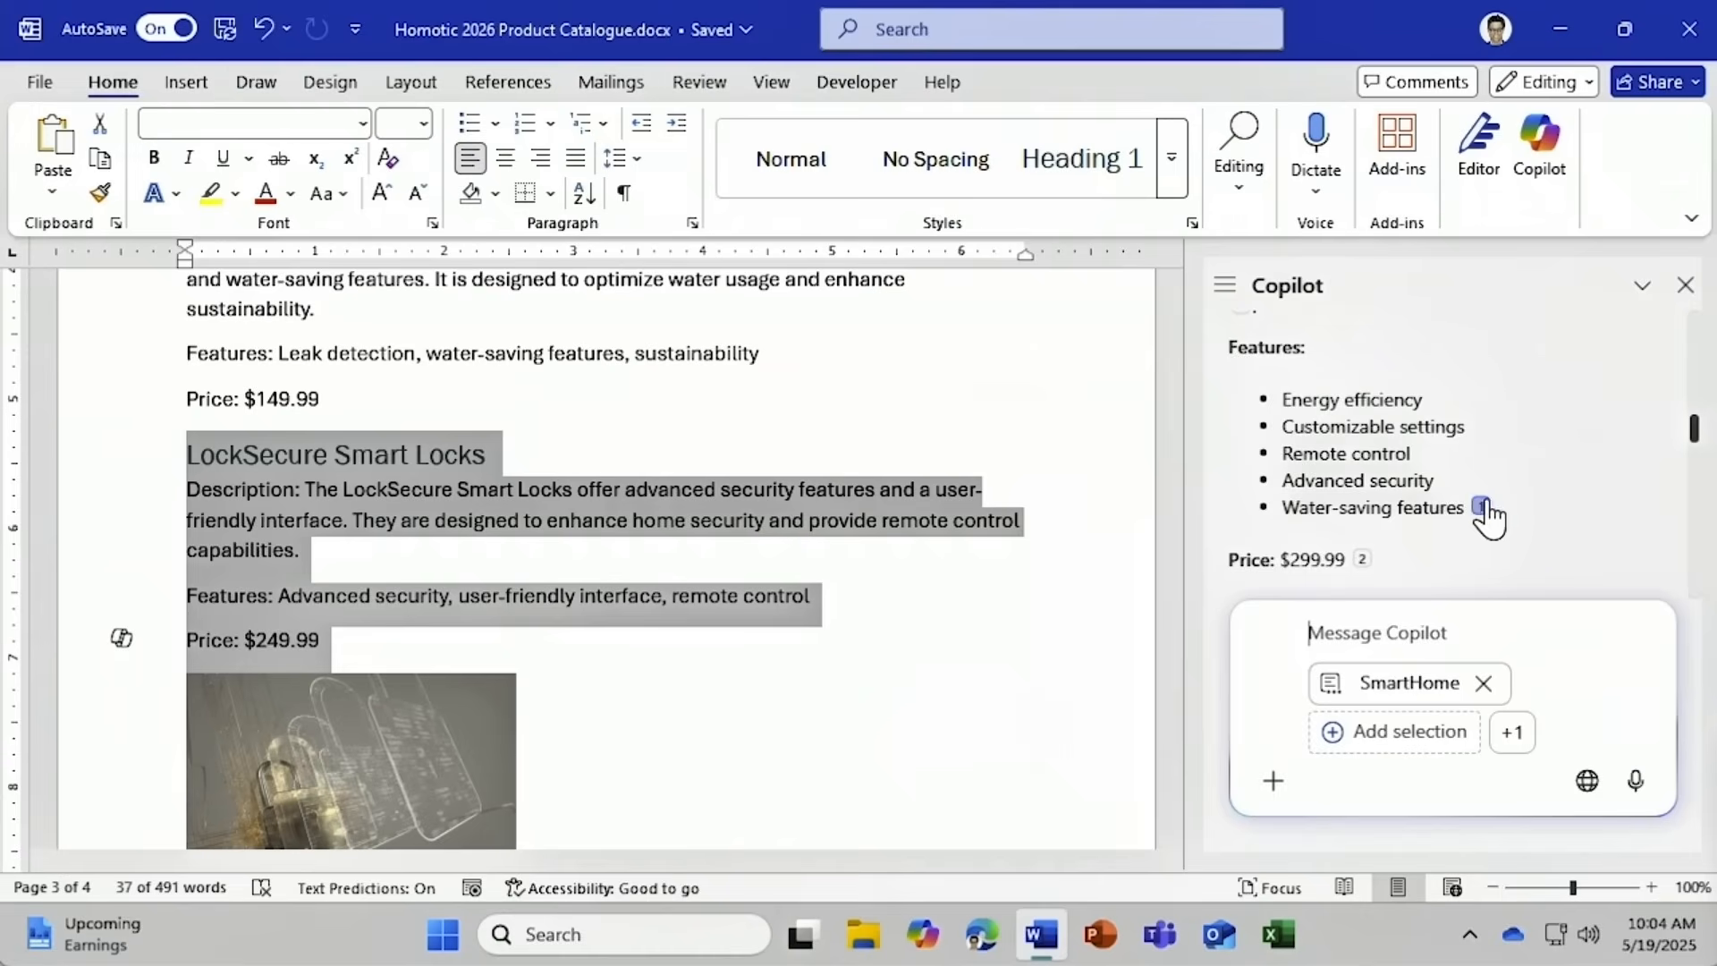
mouse_move(1483, 508)
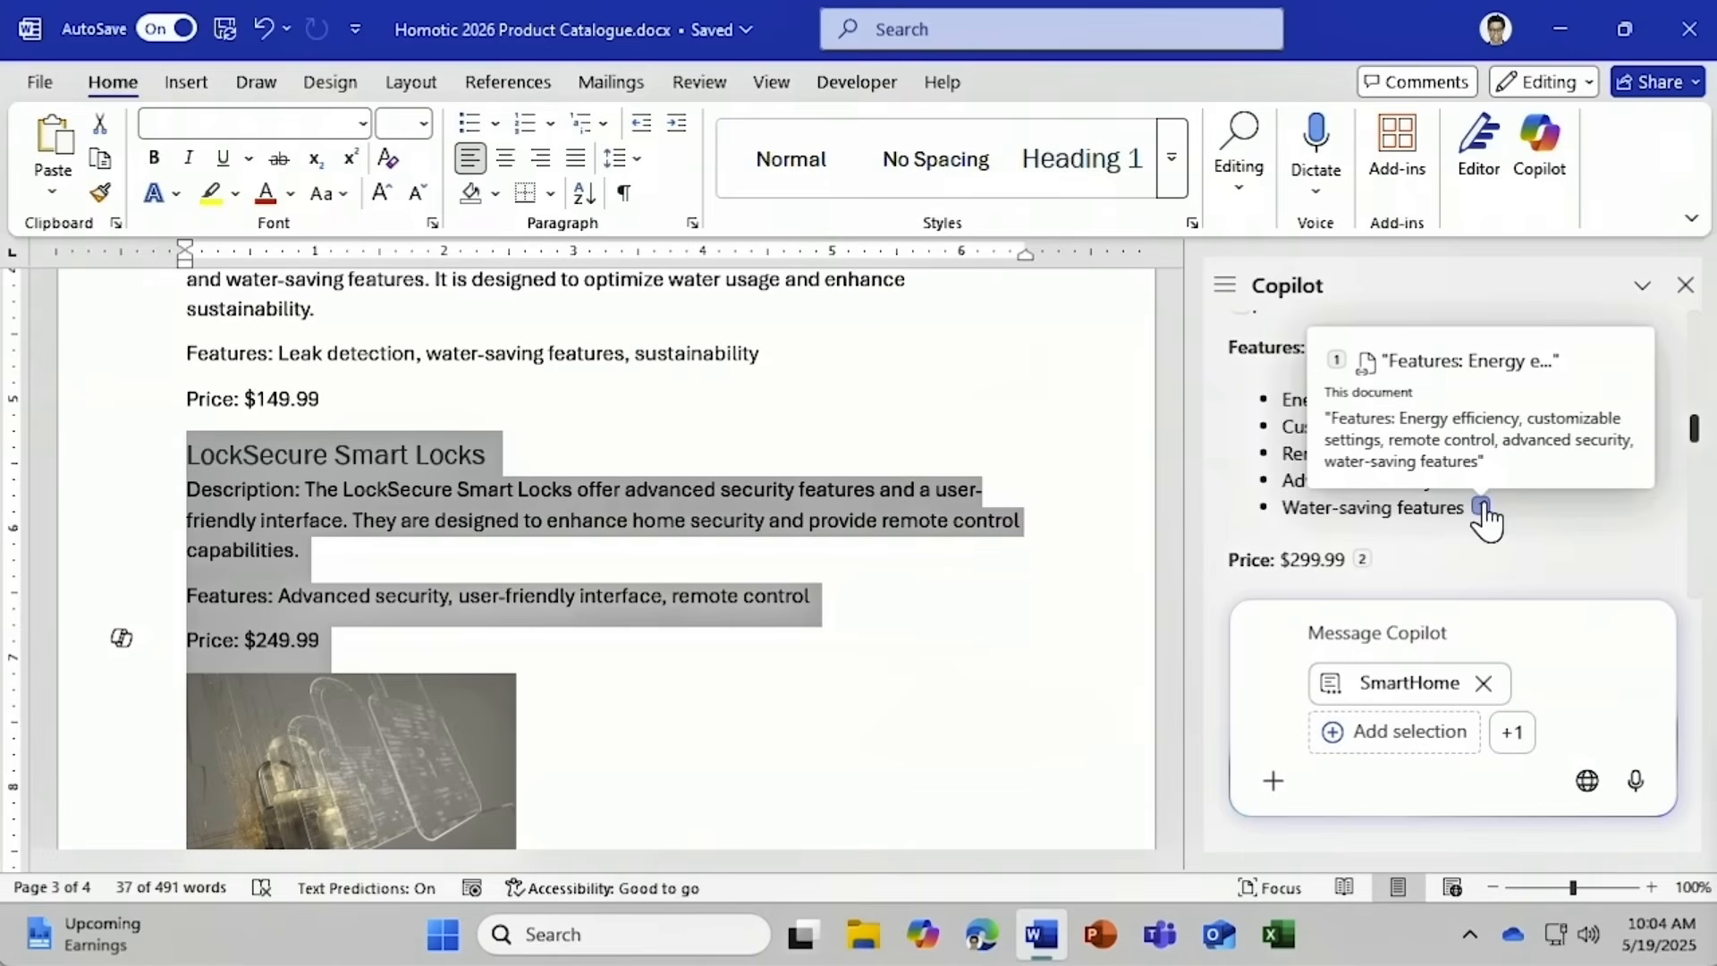
left_click_drag(1693, 429, 1697, 595)
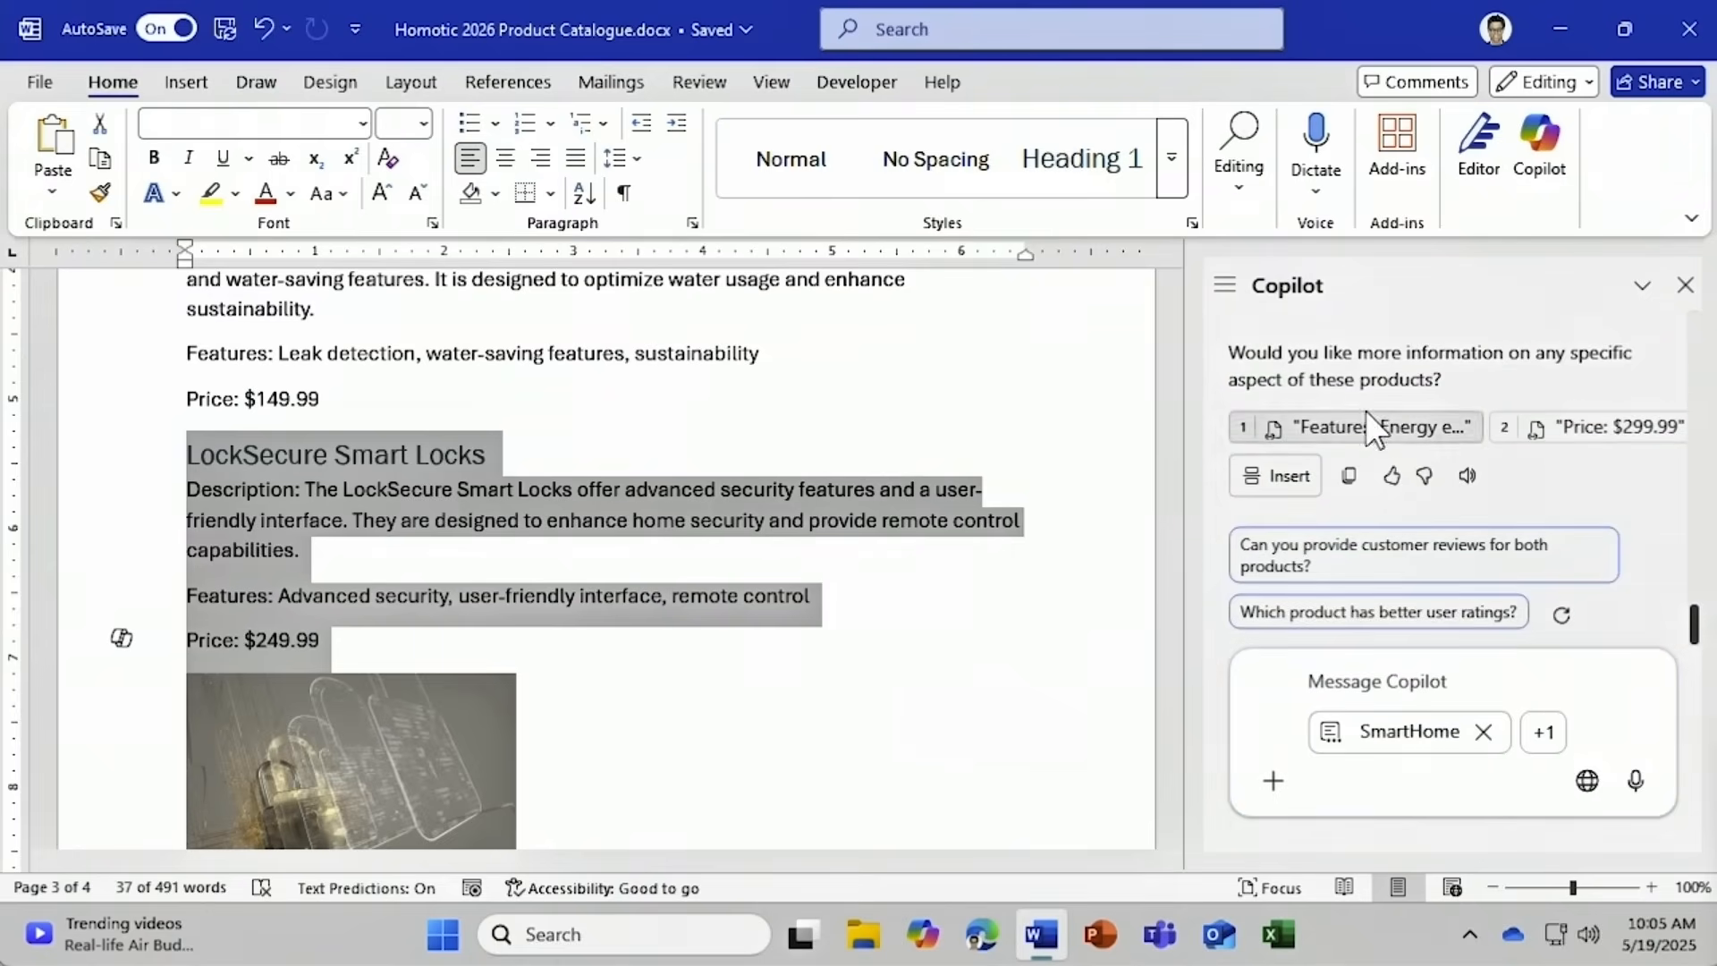
left_click(1571, 436)
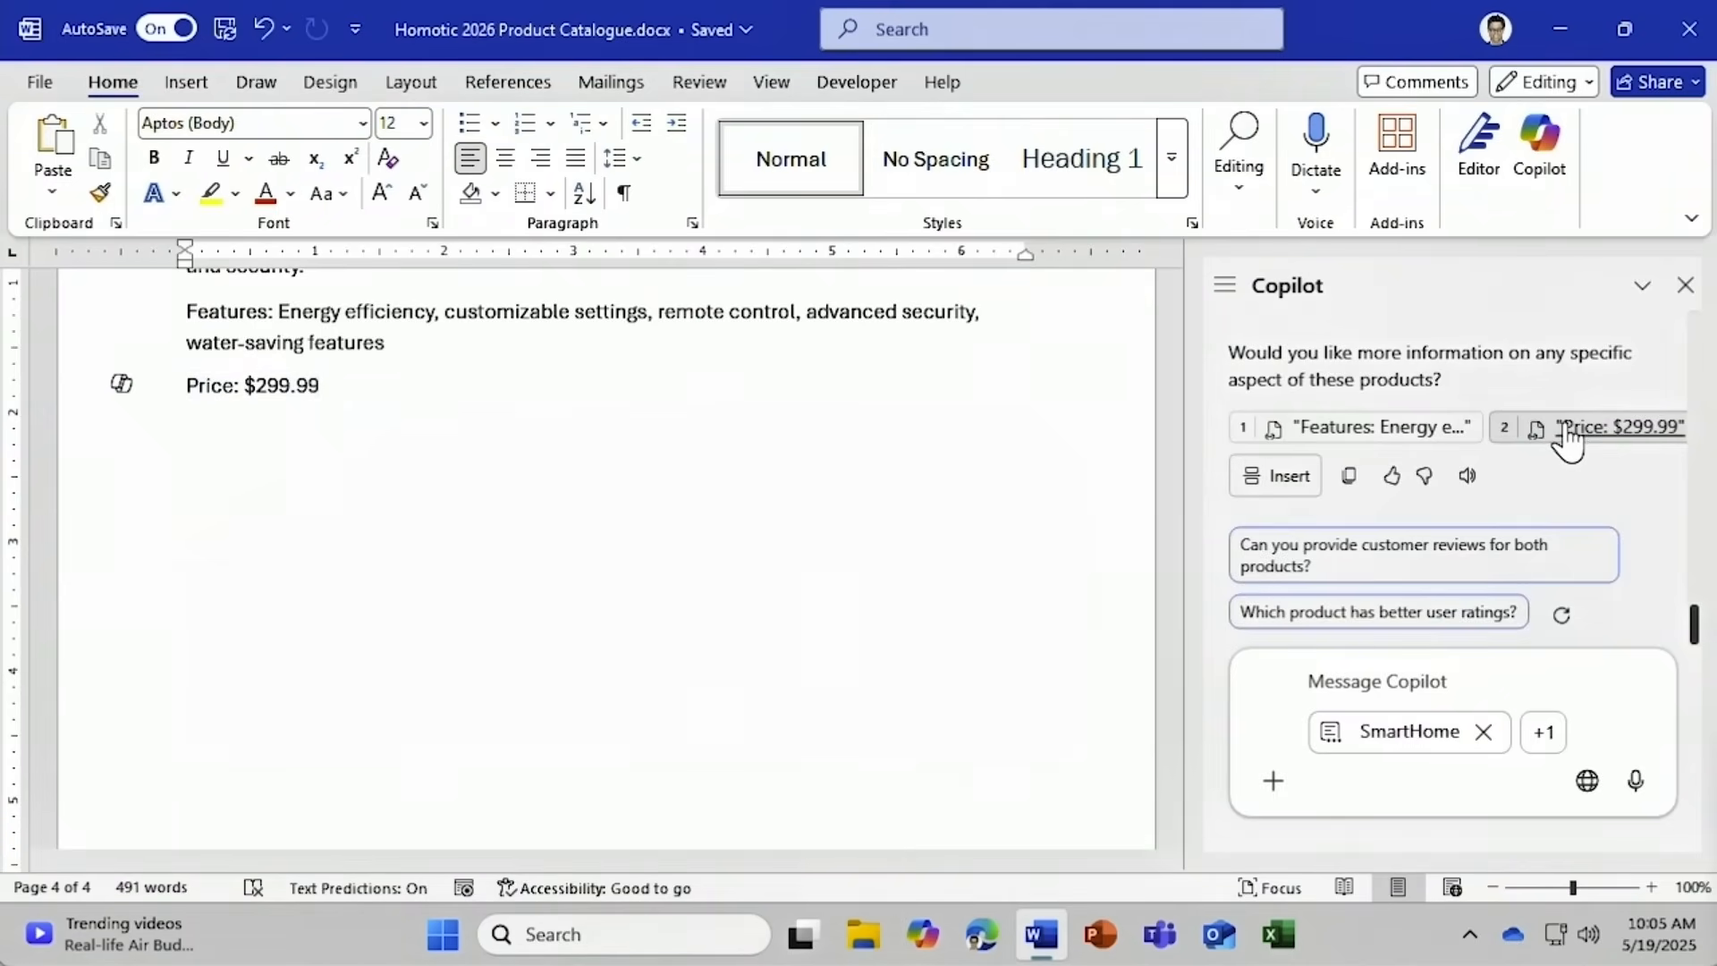
Insert Copilot's comparison on a new line below the SmartHome 'Price: $299.99'.
left_click(337, 452)
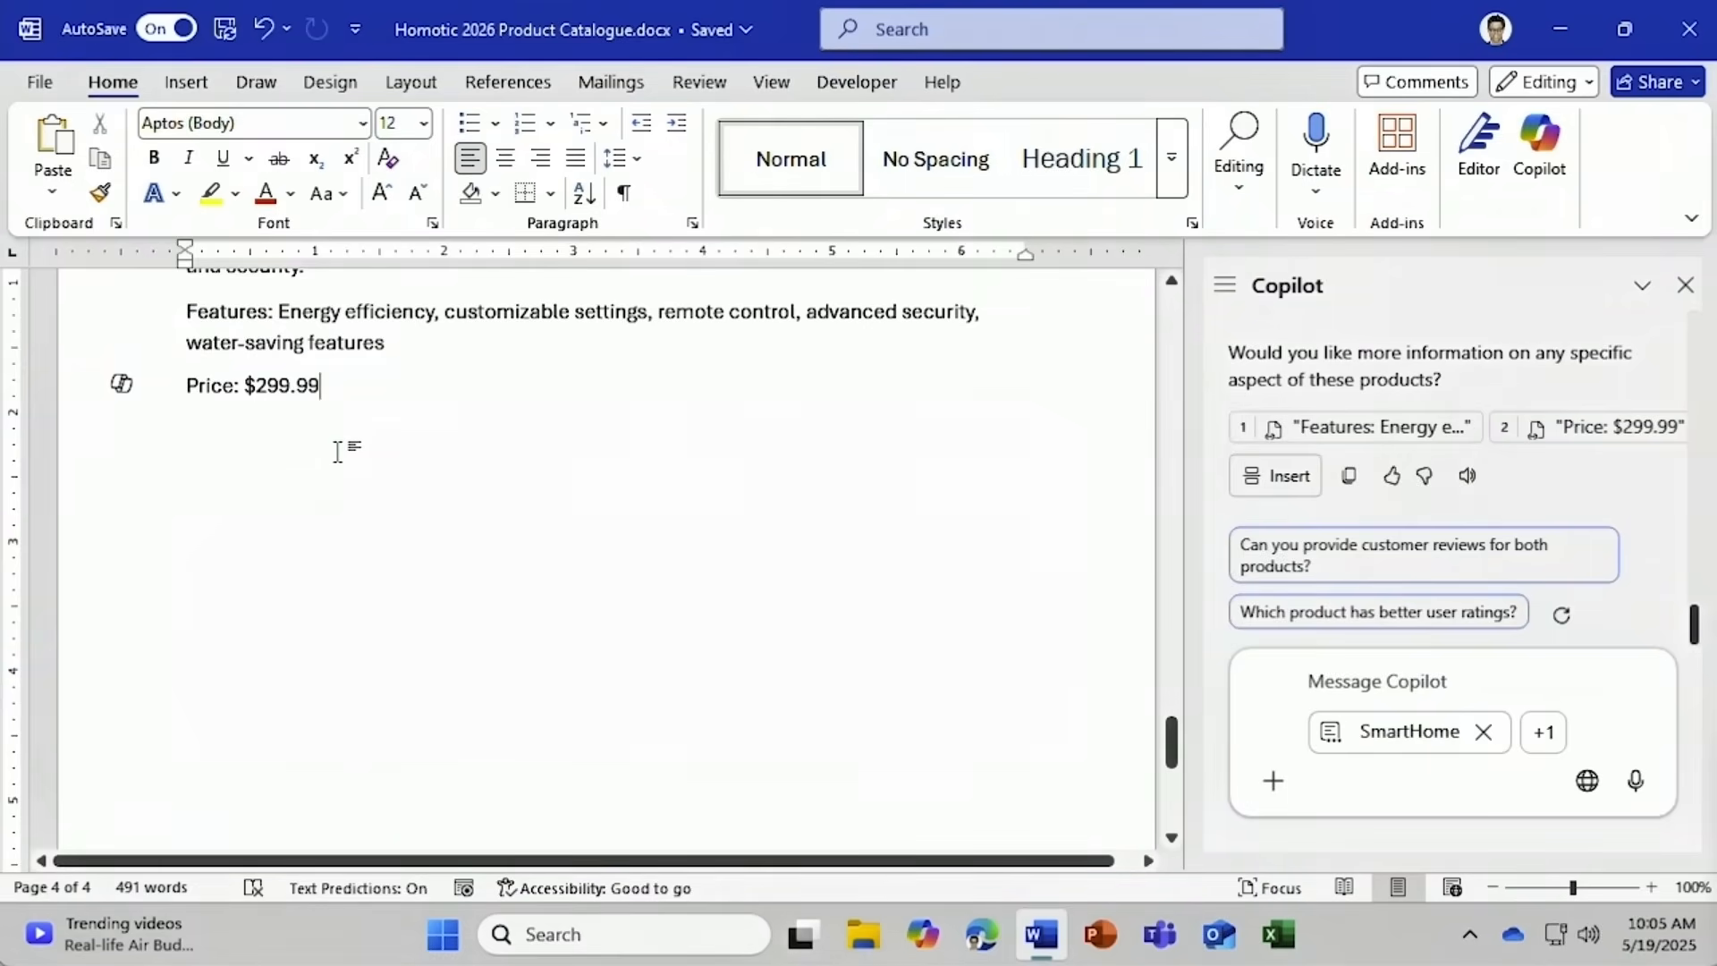
key("Return")
left_click(1289, 492)
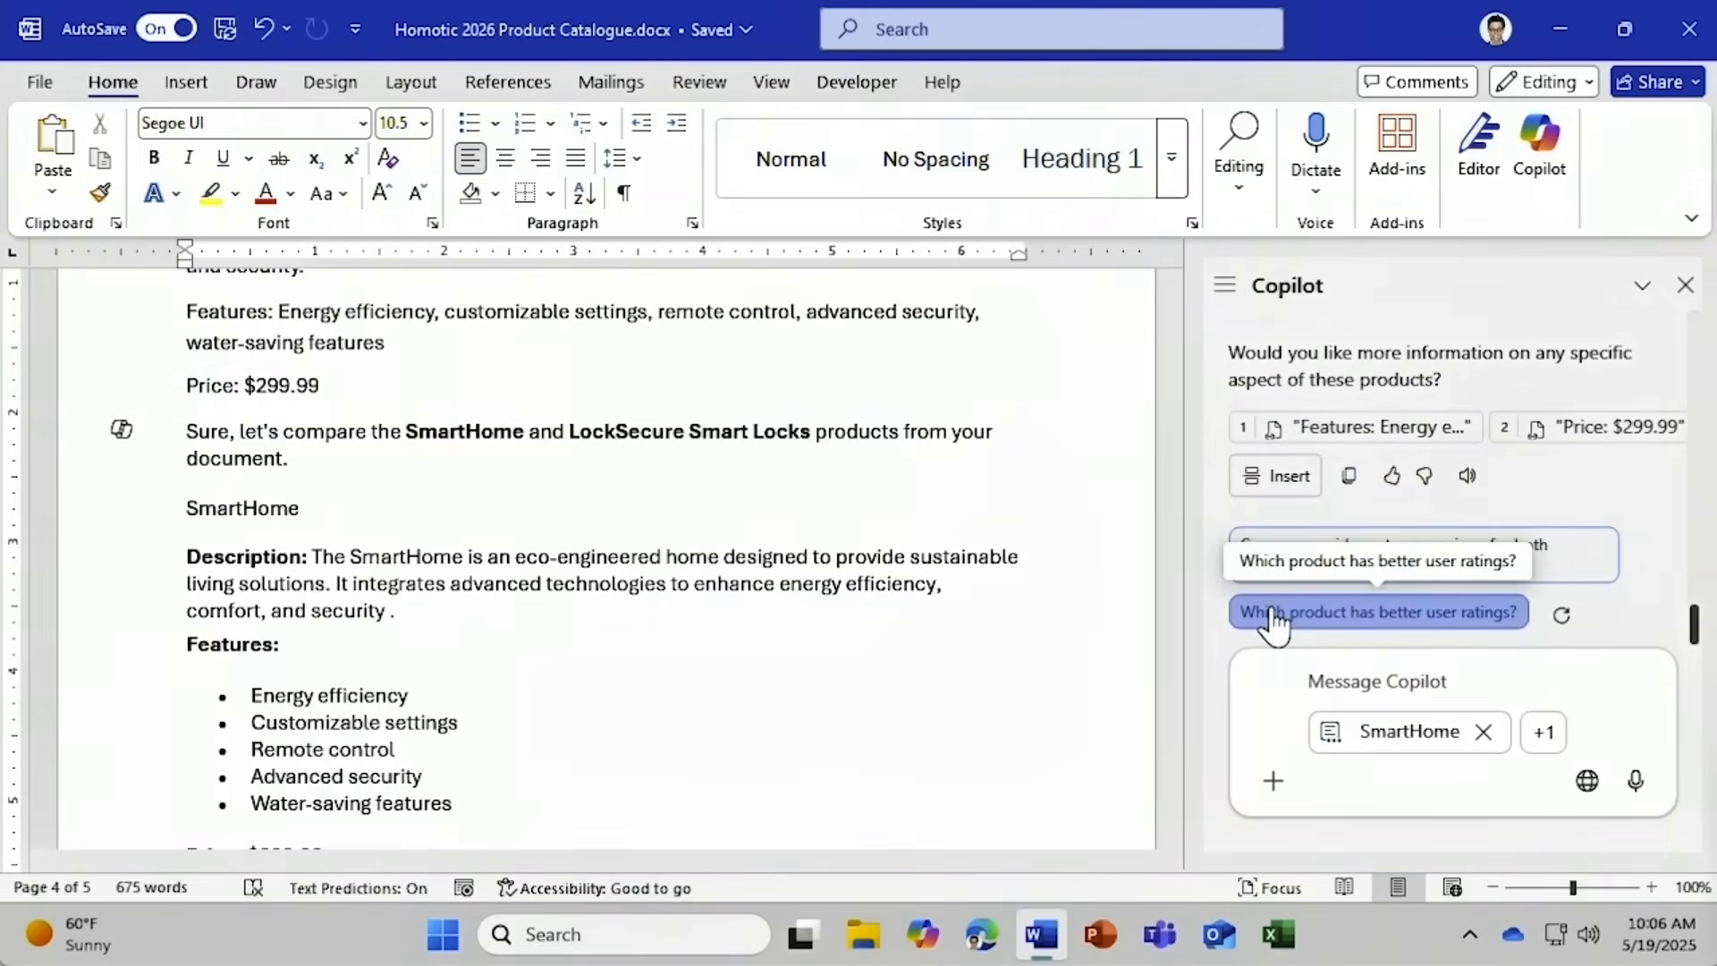
Ask Copilot 'Which product has the most advanced features?'.
left_click(1314, 678)
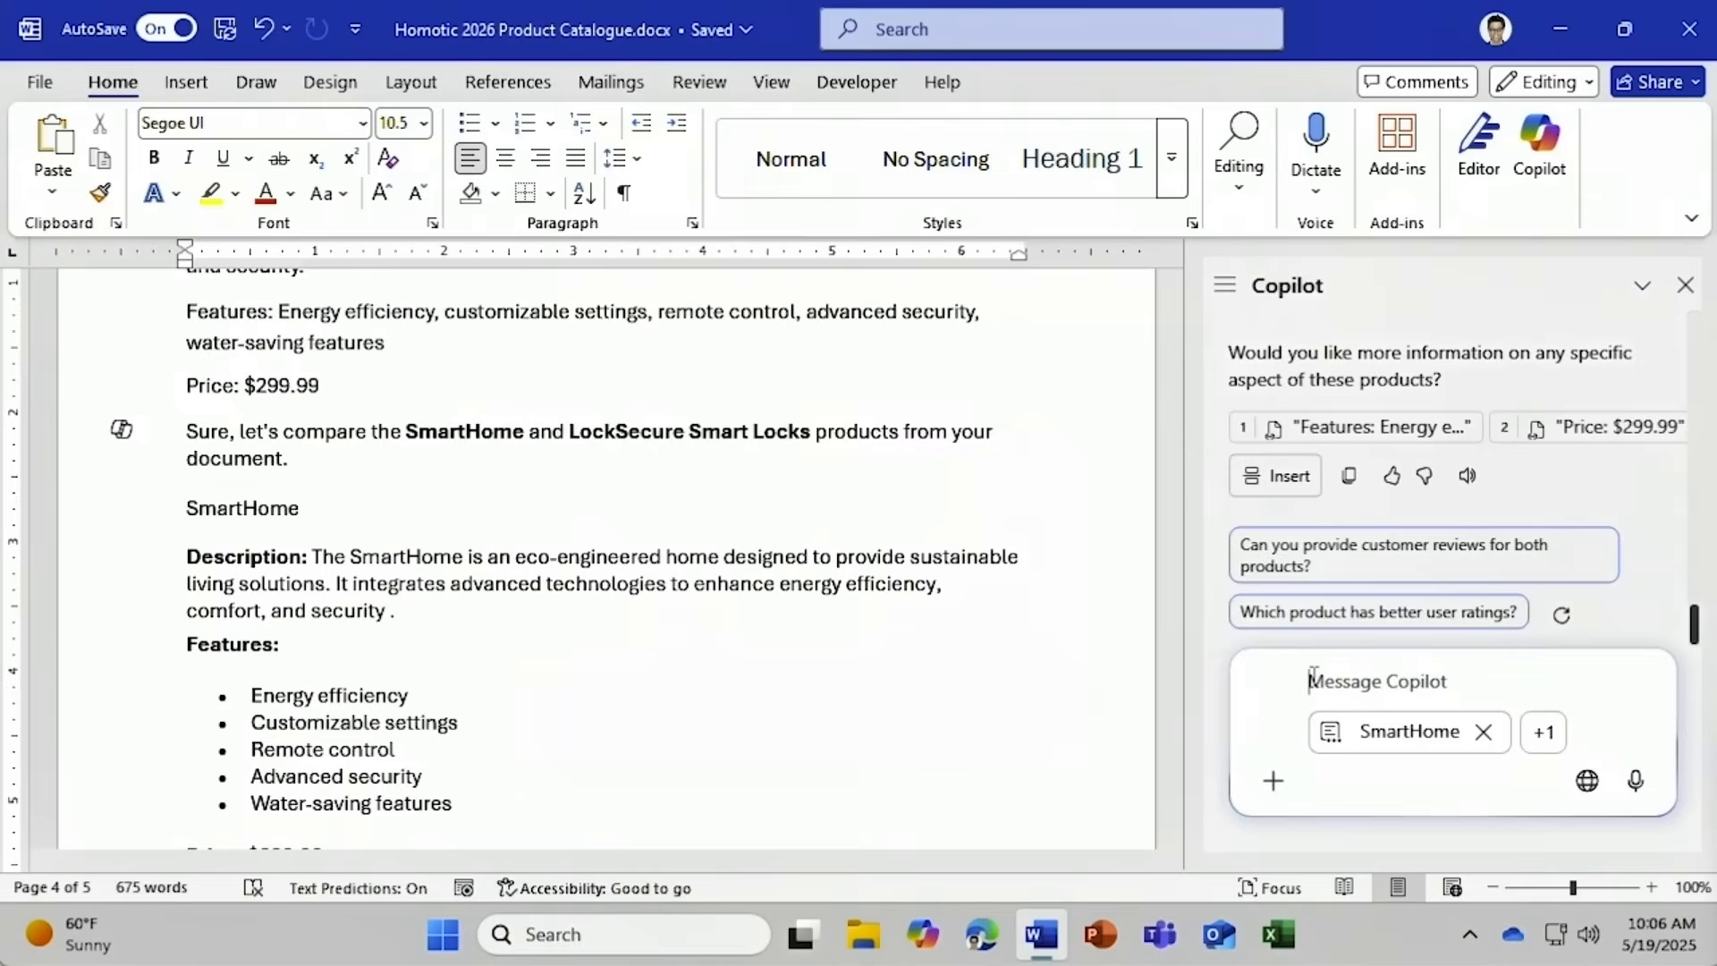
type("Which pro")
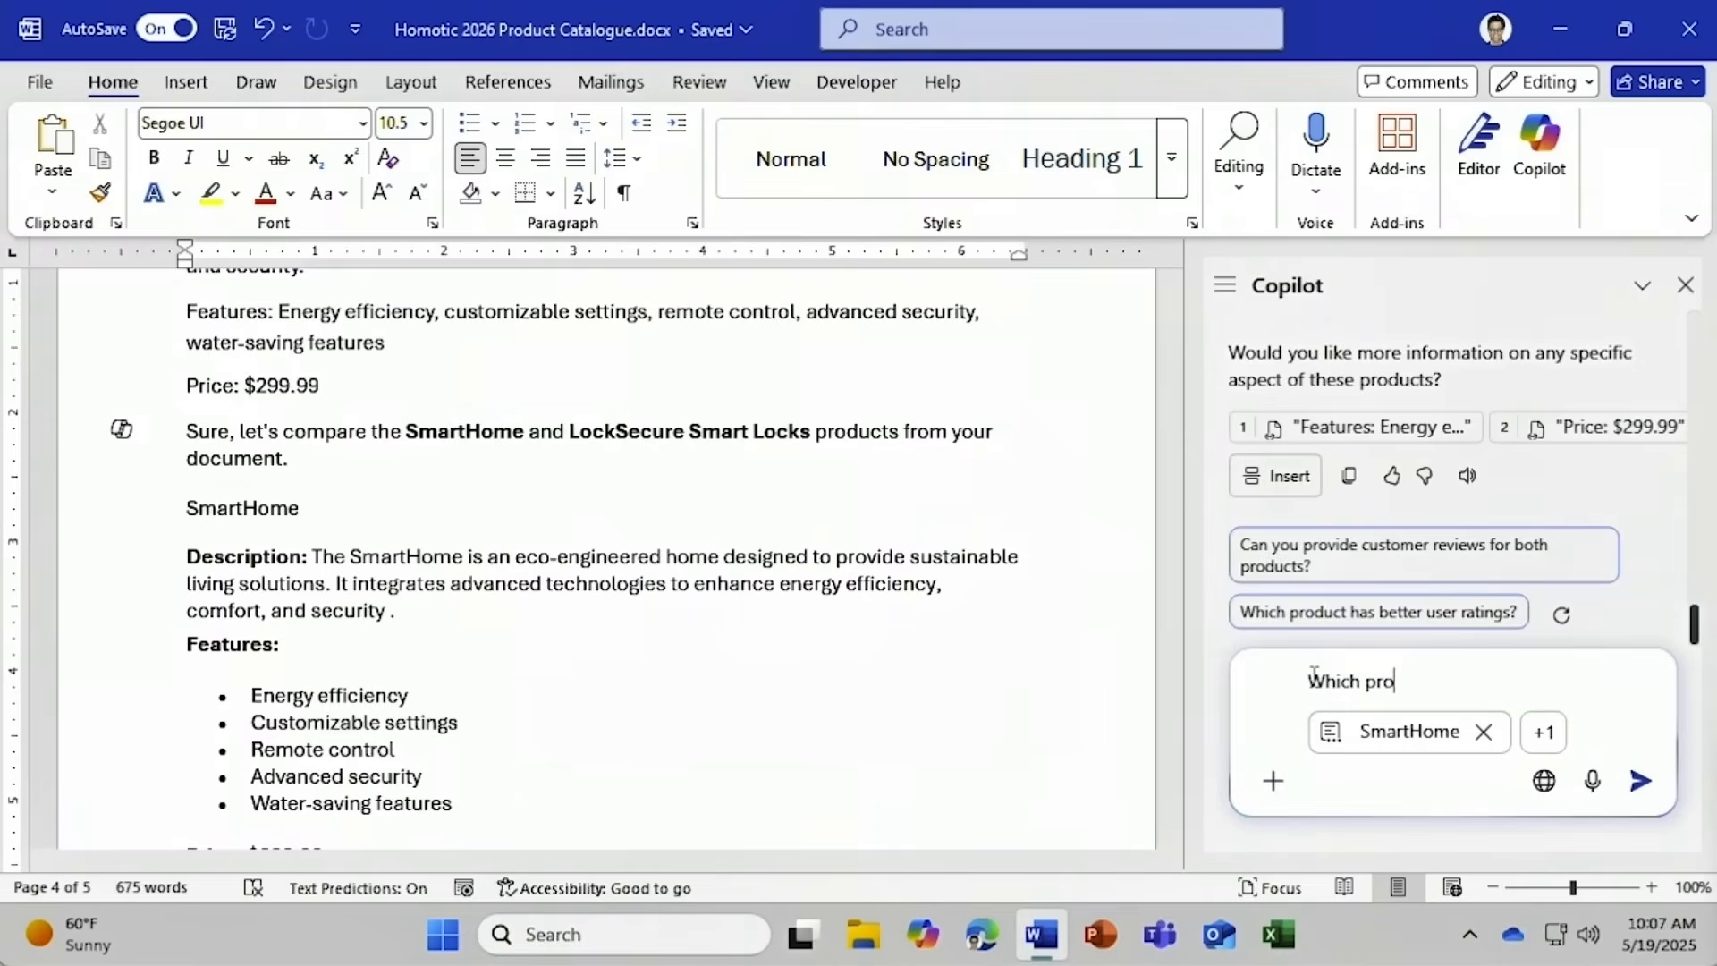
type("duct has the most advanc")
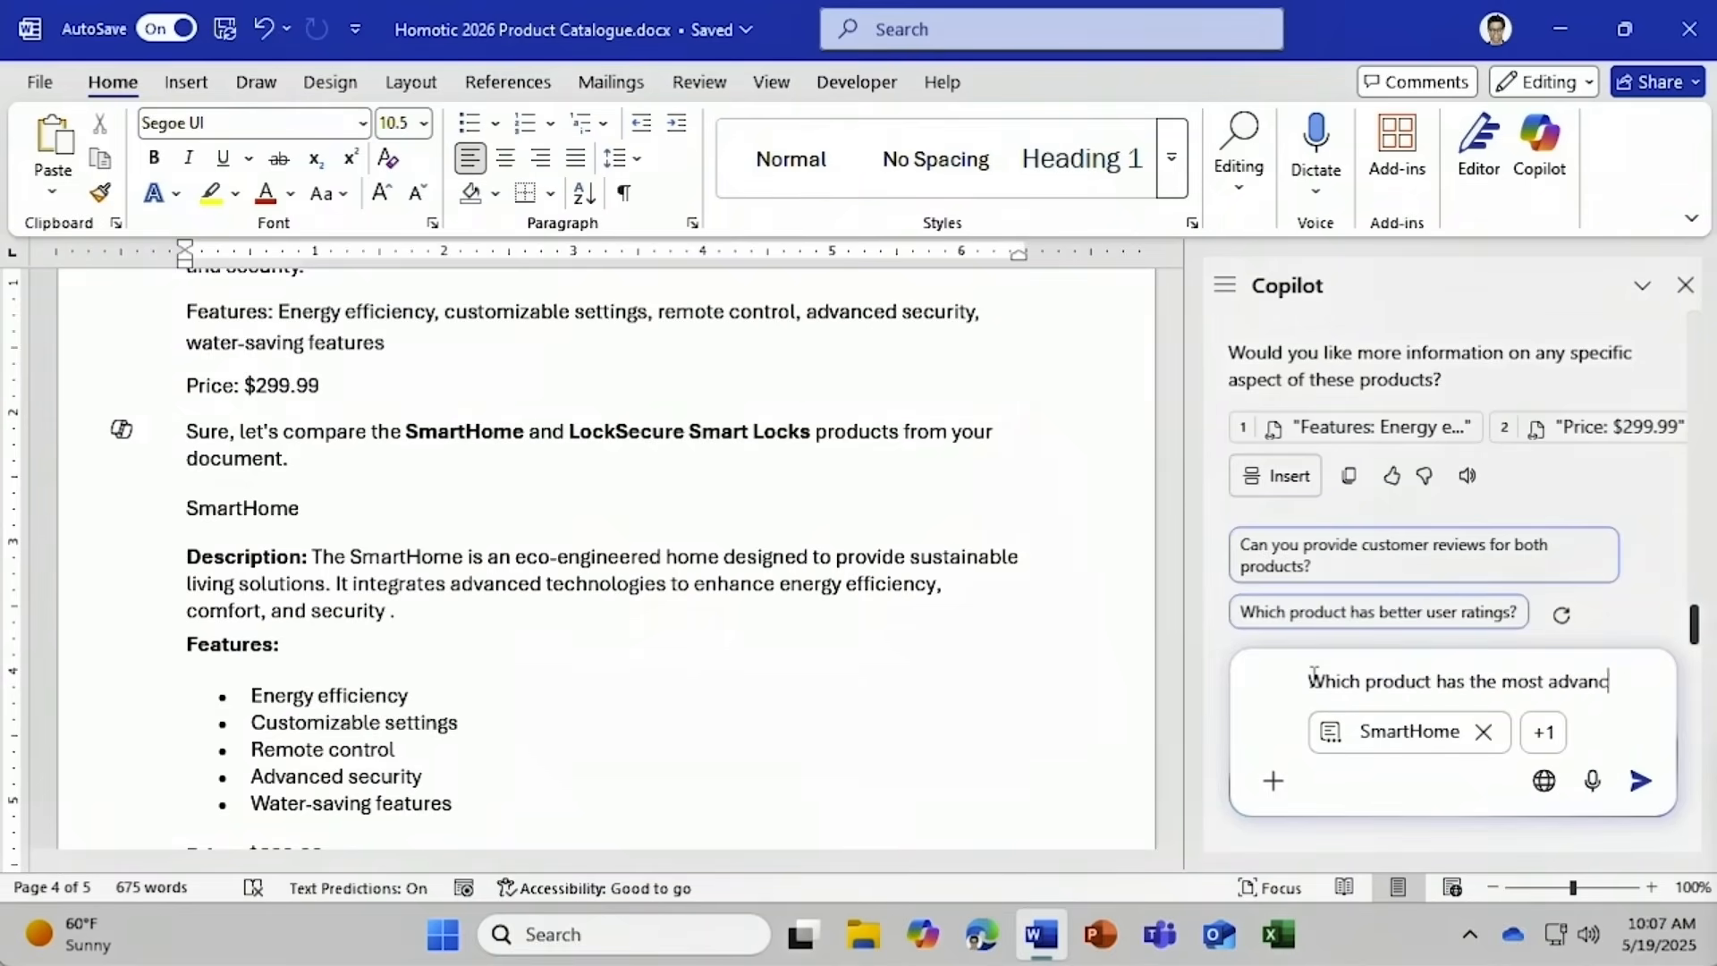
type("ed features?")
key("Return")
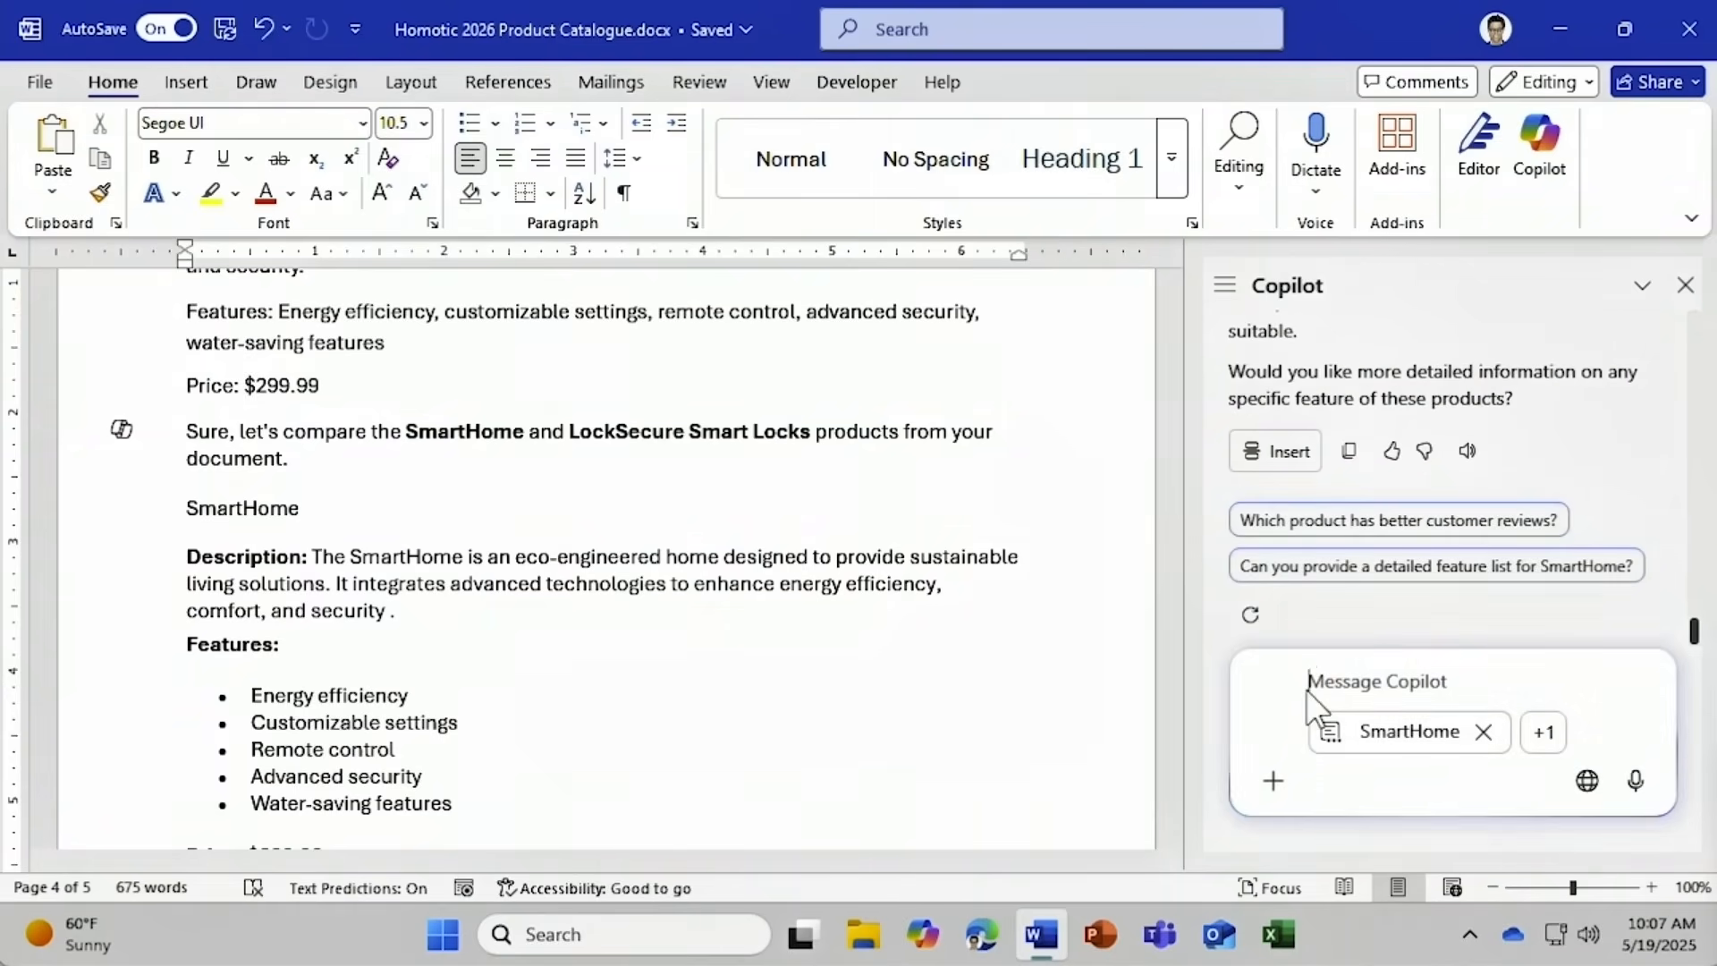
Remove the SmartHome and LockSecure context chips and show the list of copilots and agents.
left_click(1483, 734)
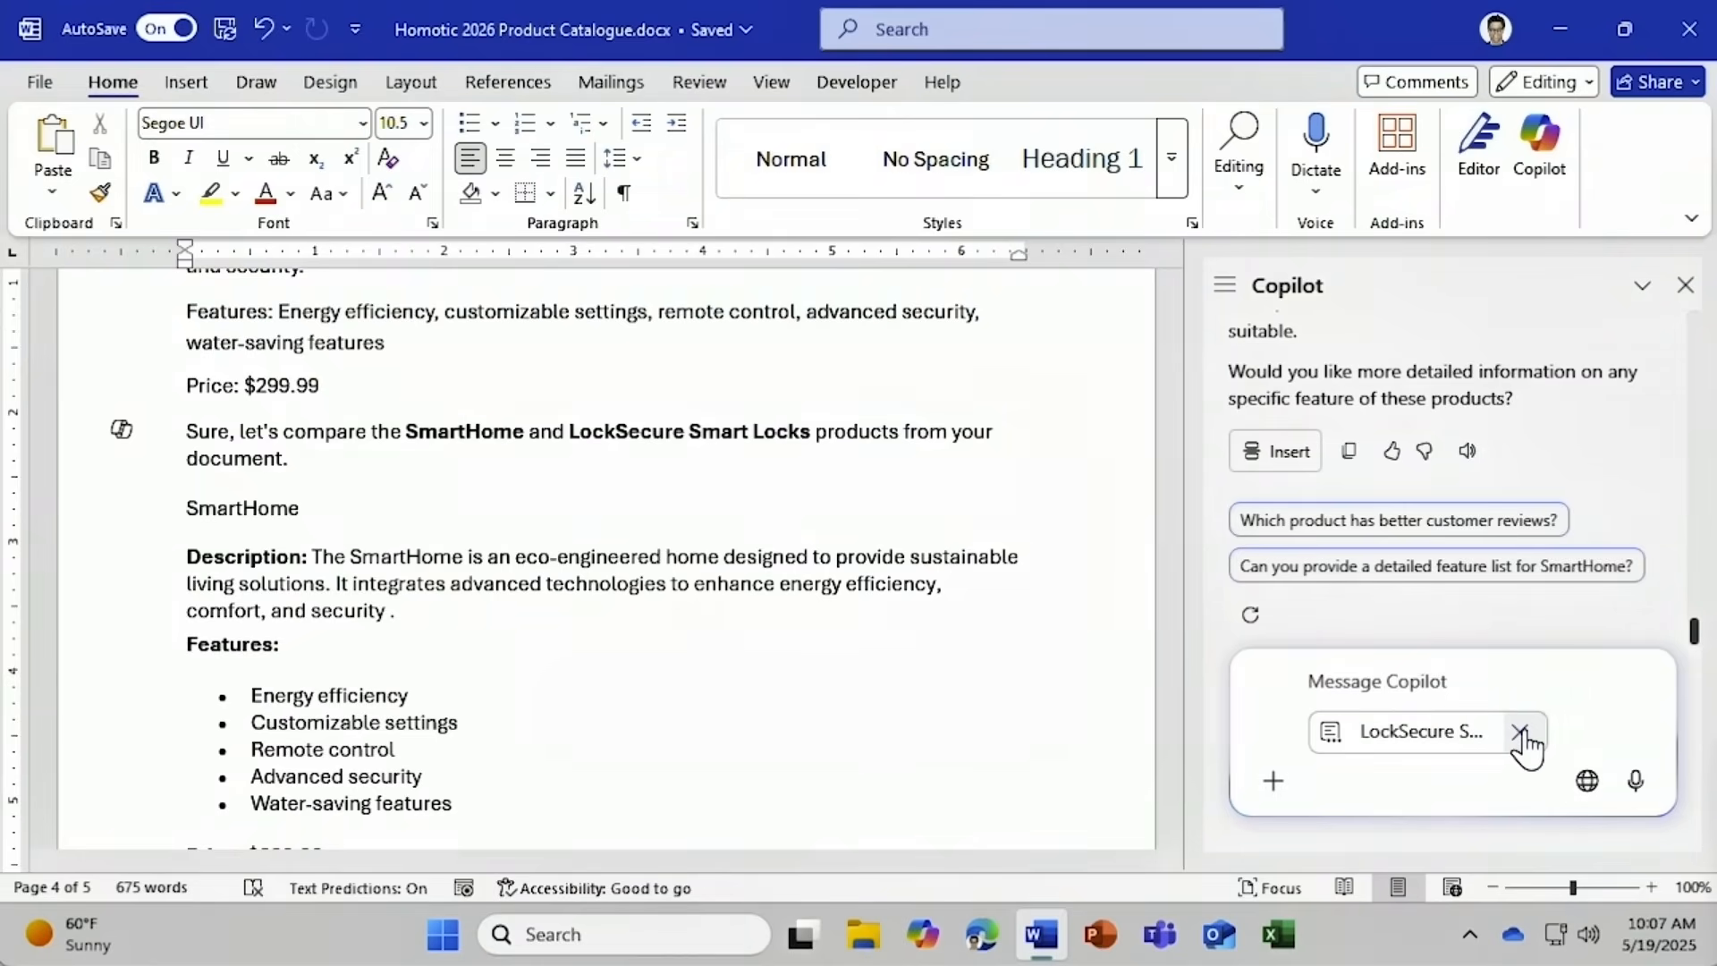
left_click(1520, 731)
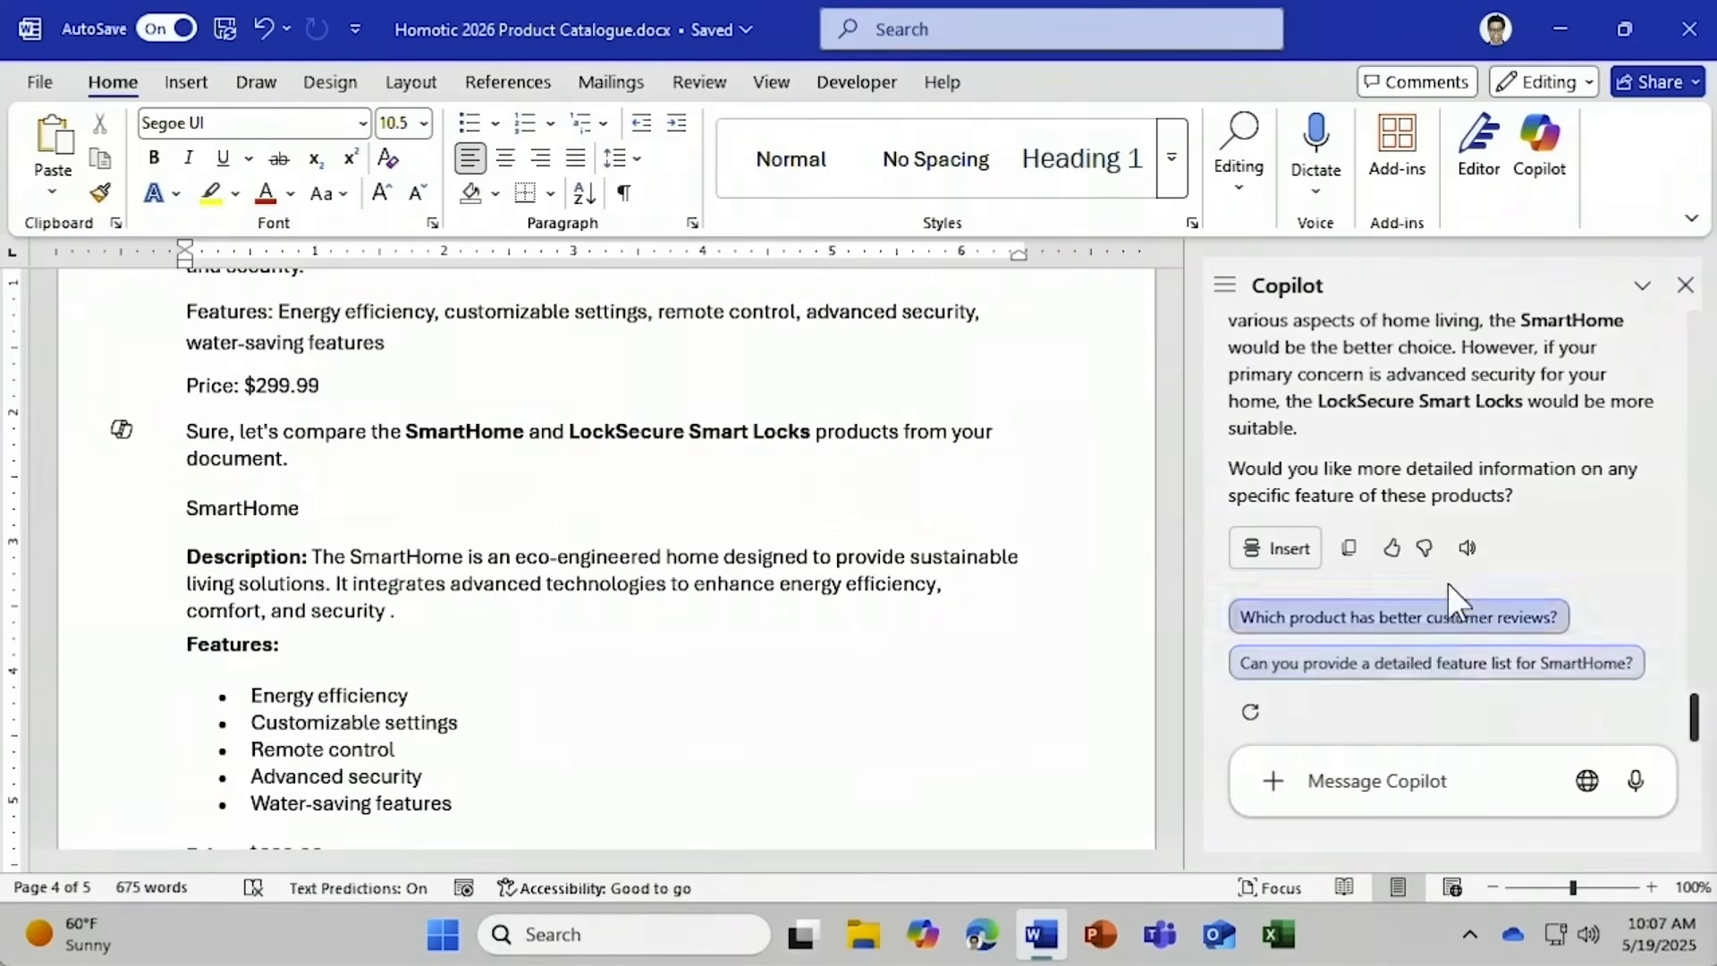
left_click(1227, 291)
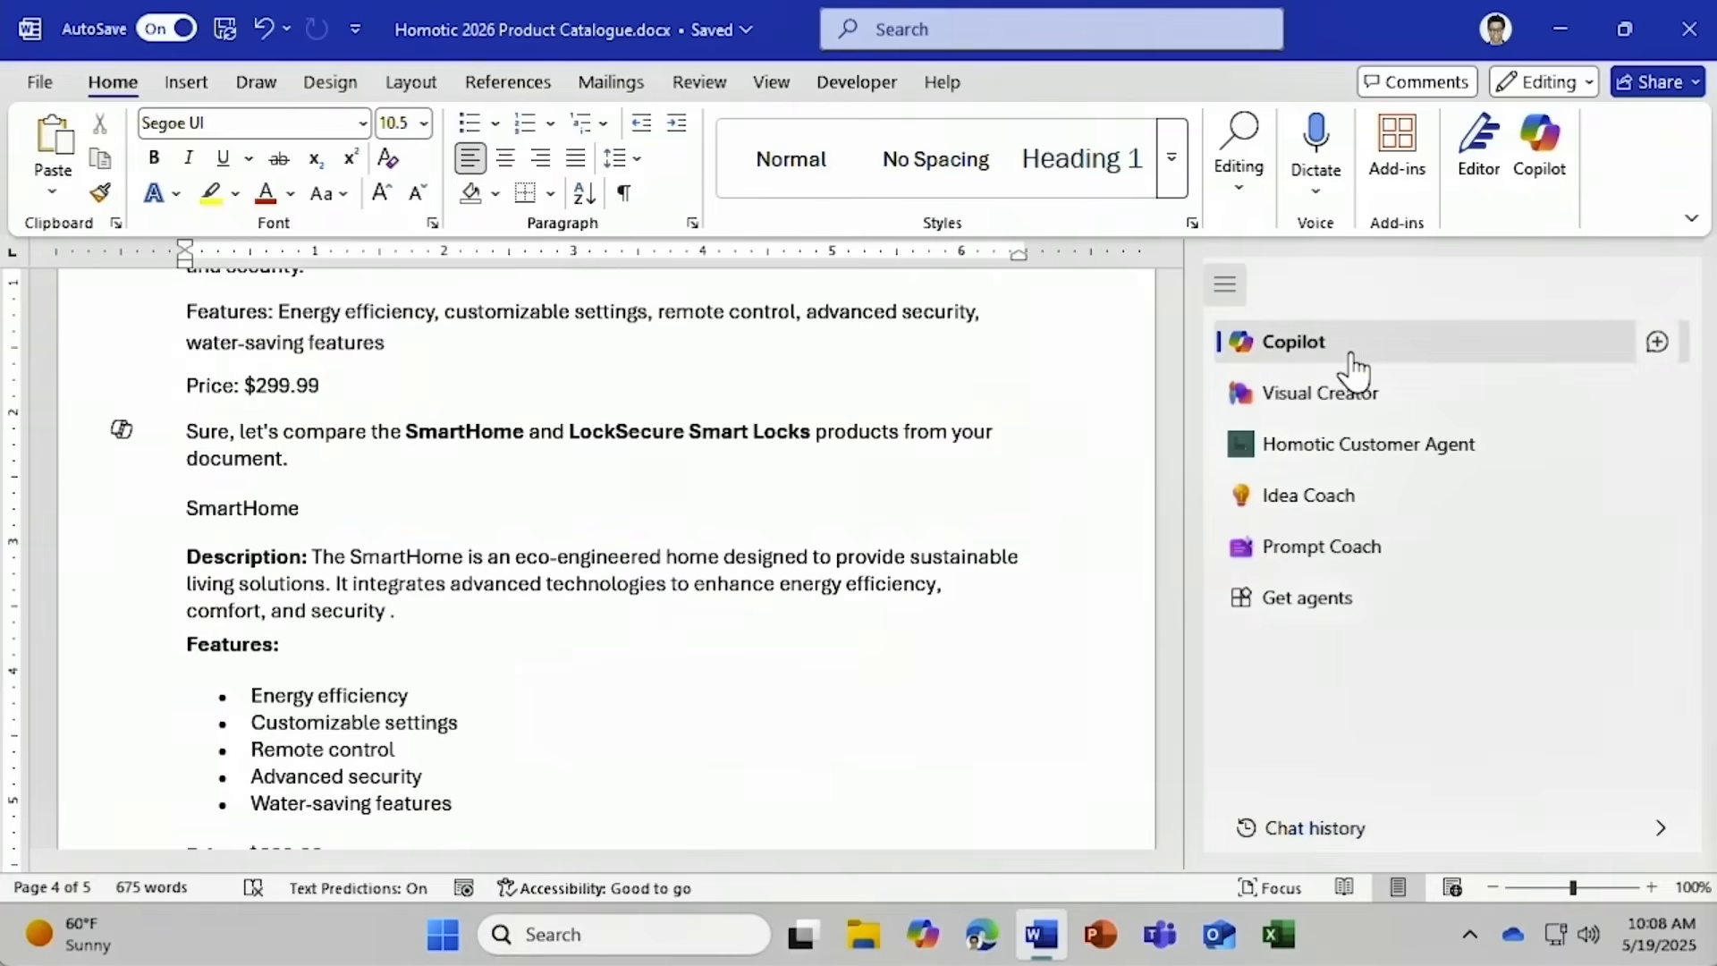
Start a fresh chat with Copilot and request 'Add a brand image of a SmartHome'.
left_click(1658, 343)
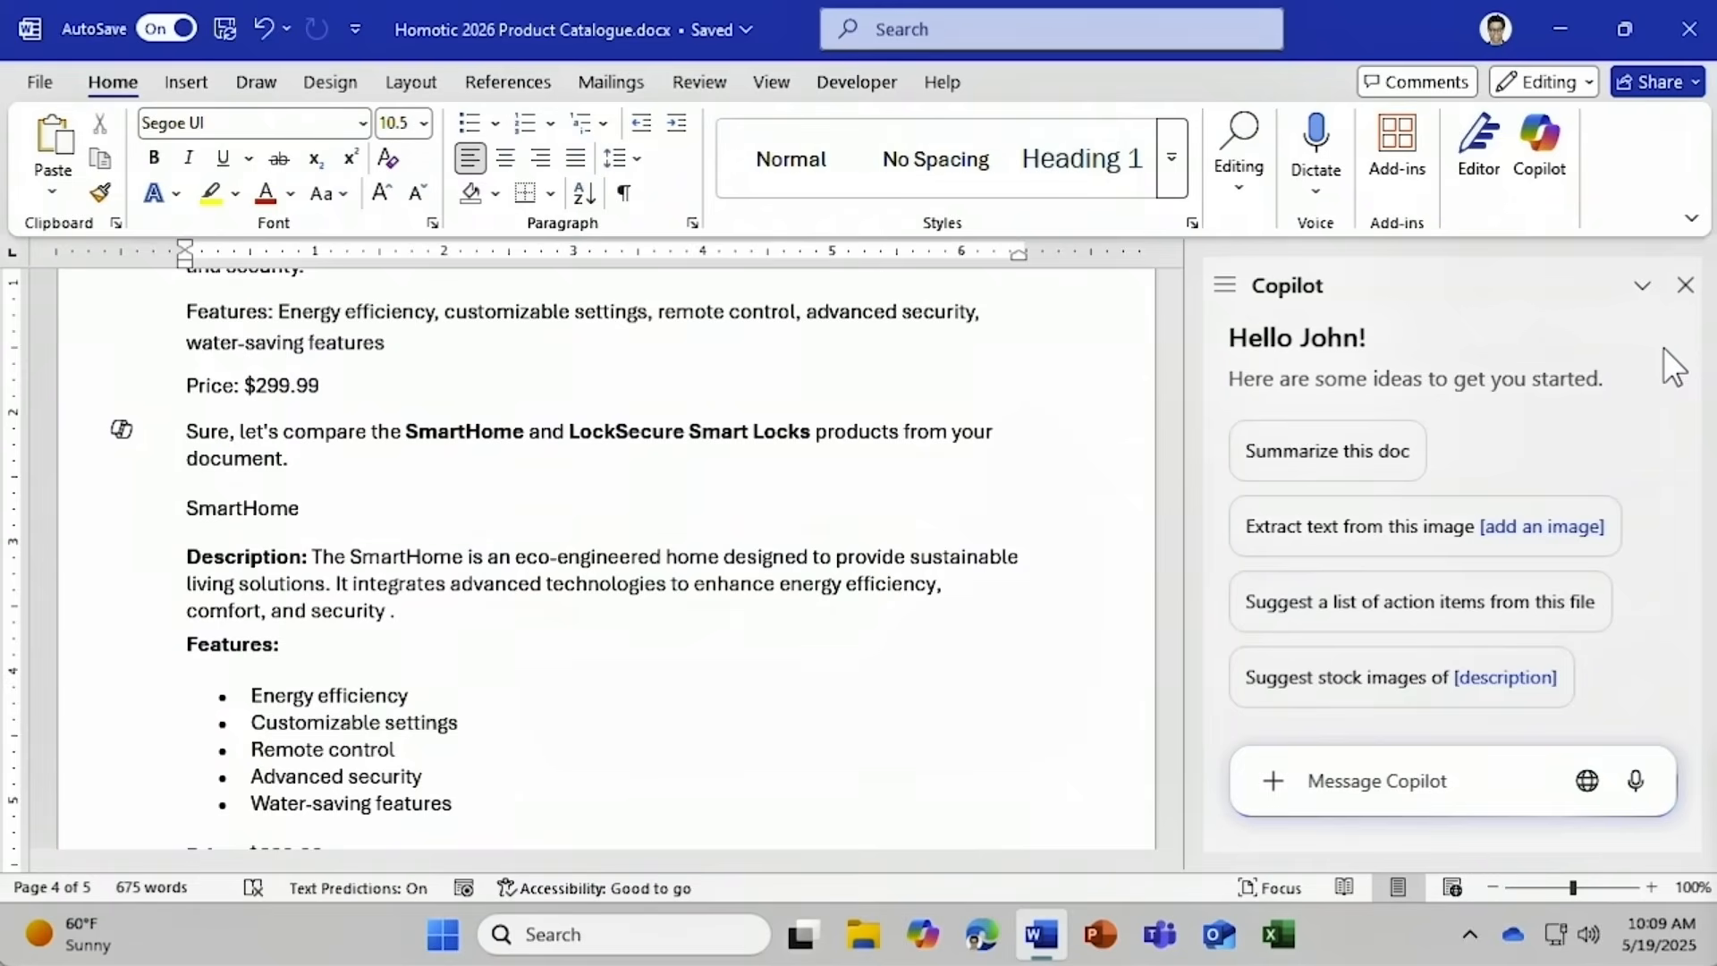
type("Add a brand image")
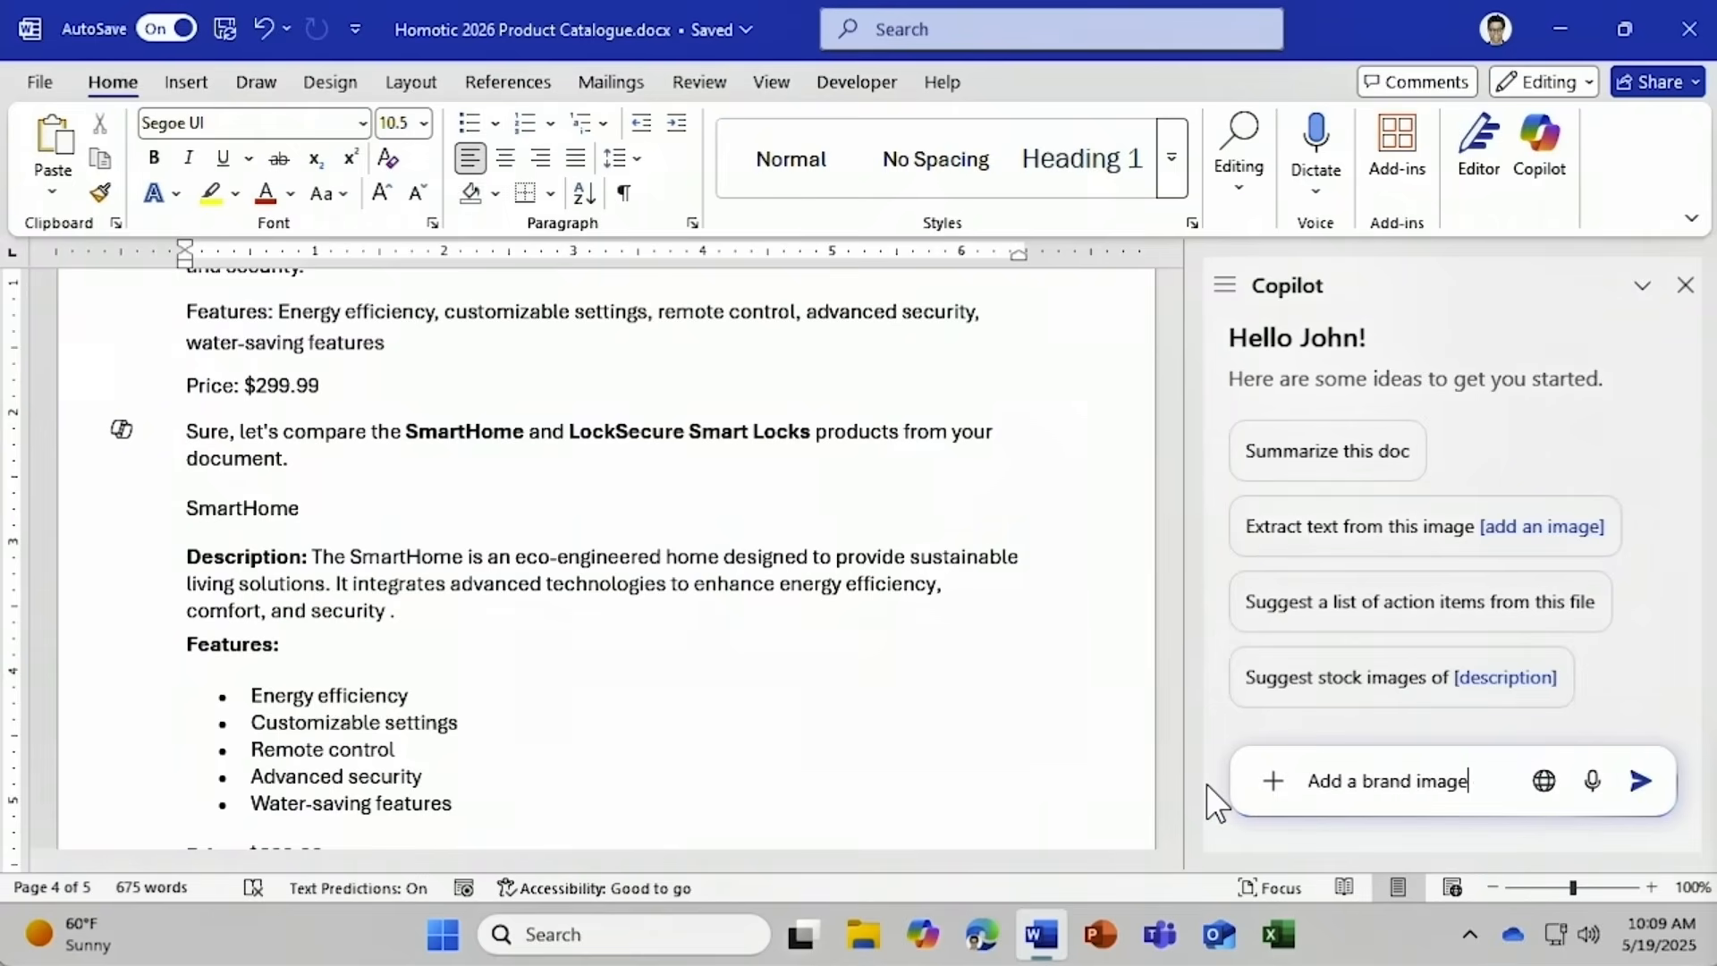
type(" of a SmartHome")
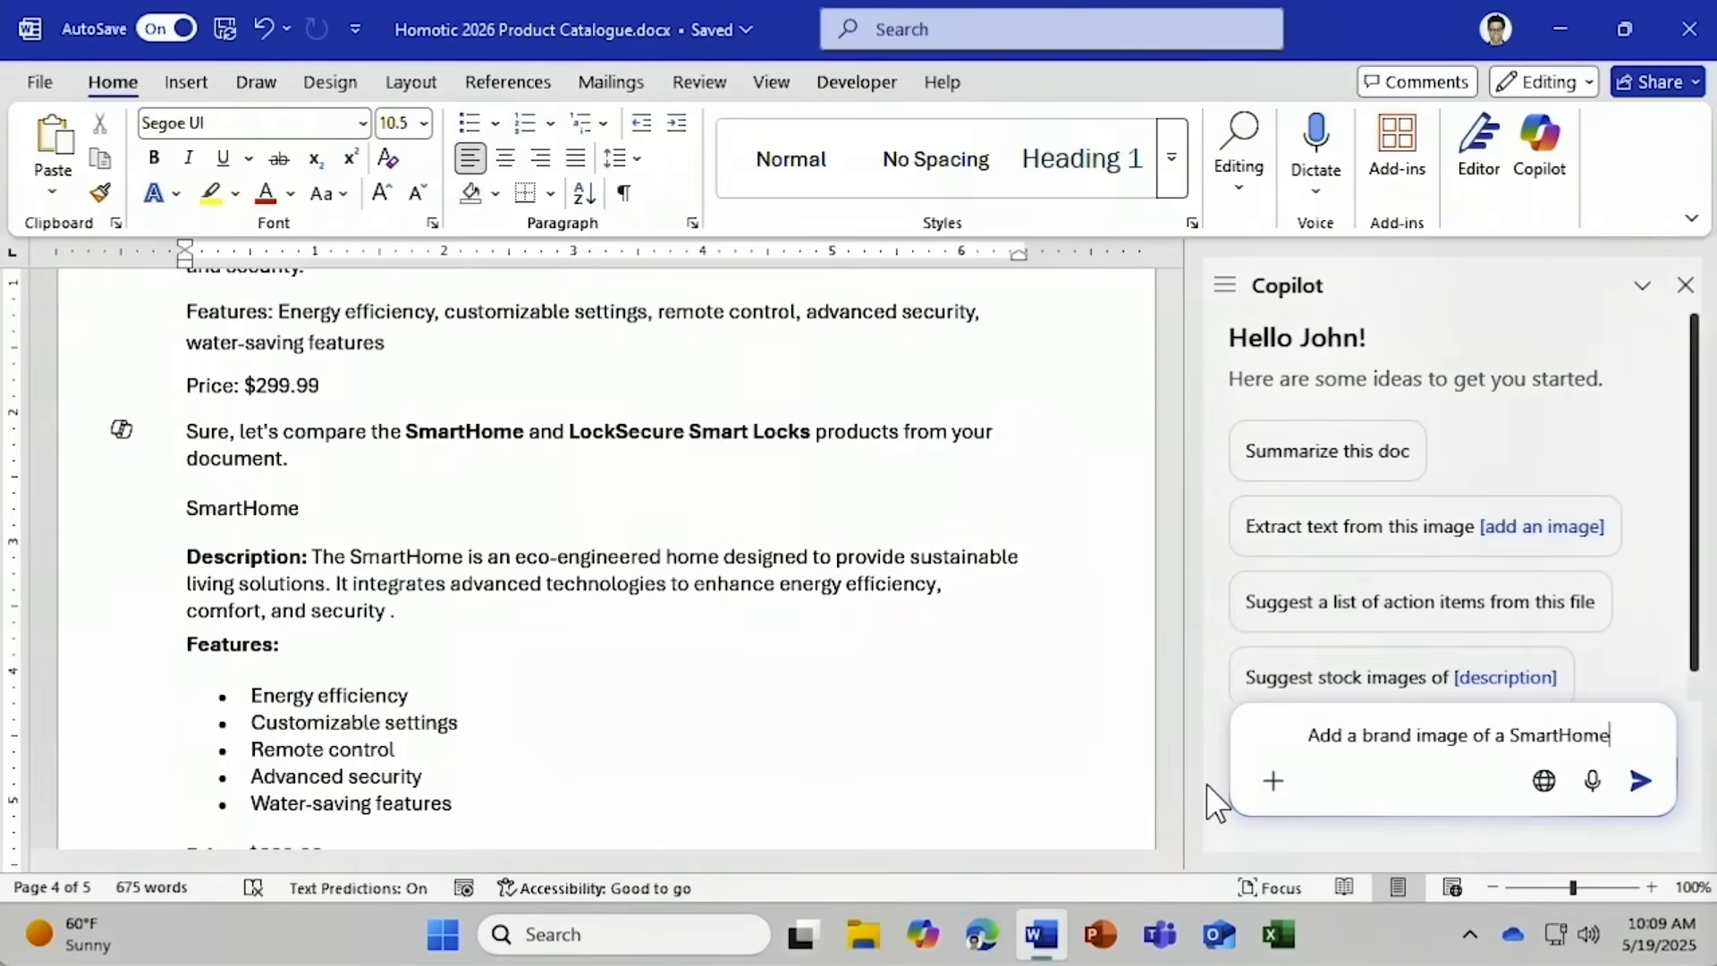
key("Return")
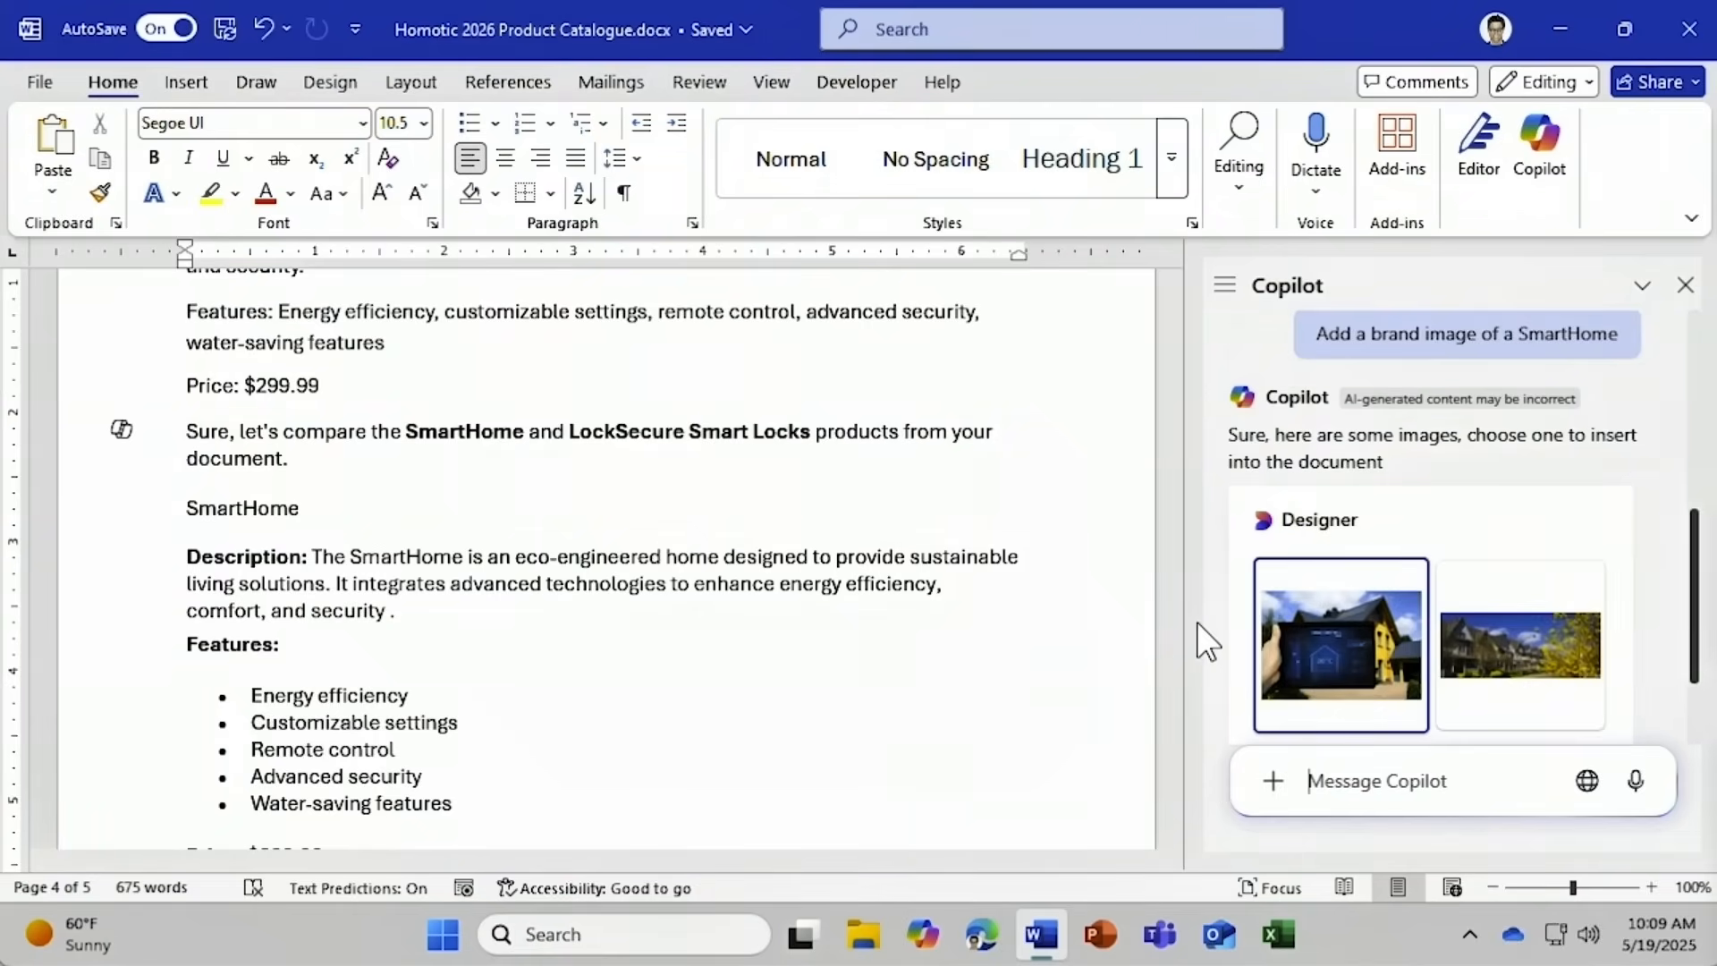
Add an empty line below the SmartHome price and insert the houses-and-yellow-tree image there.
left_click_drag(1174, 669, 1172, 635)
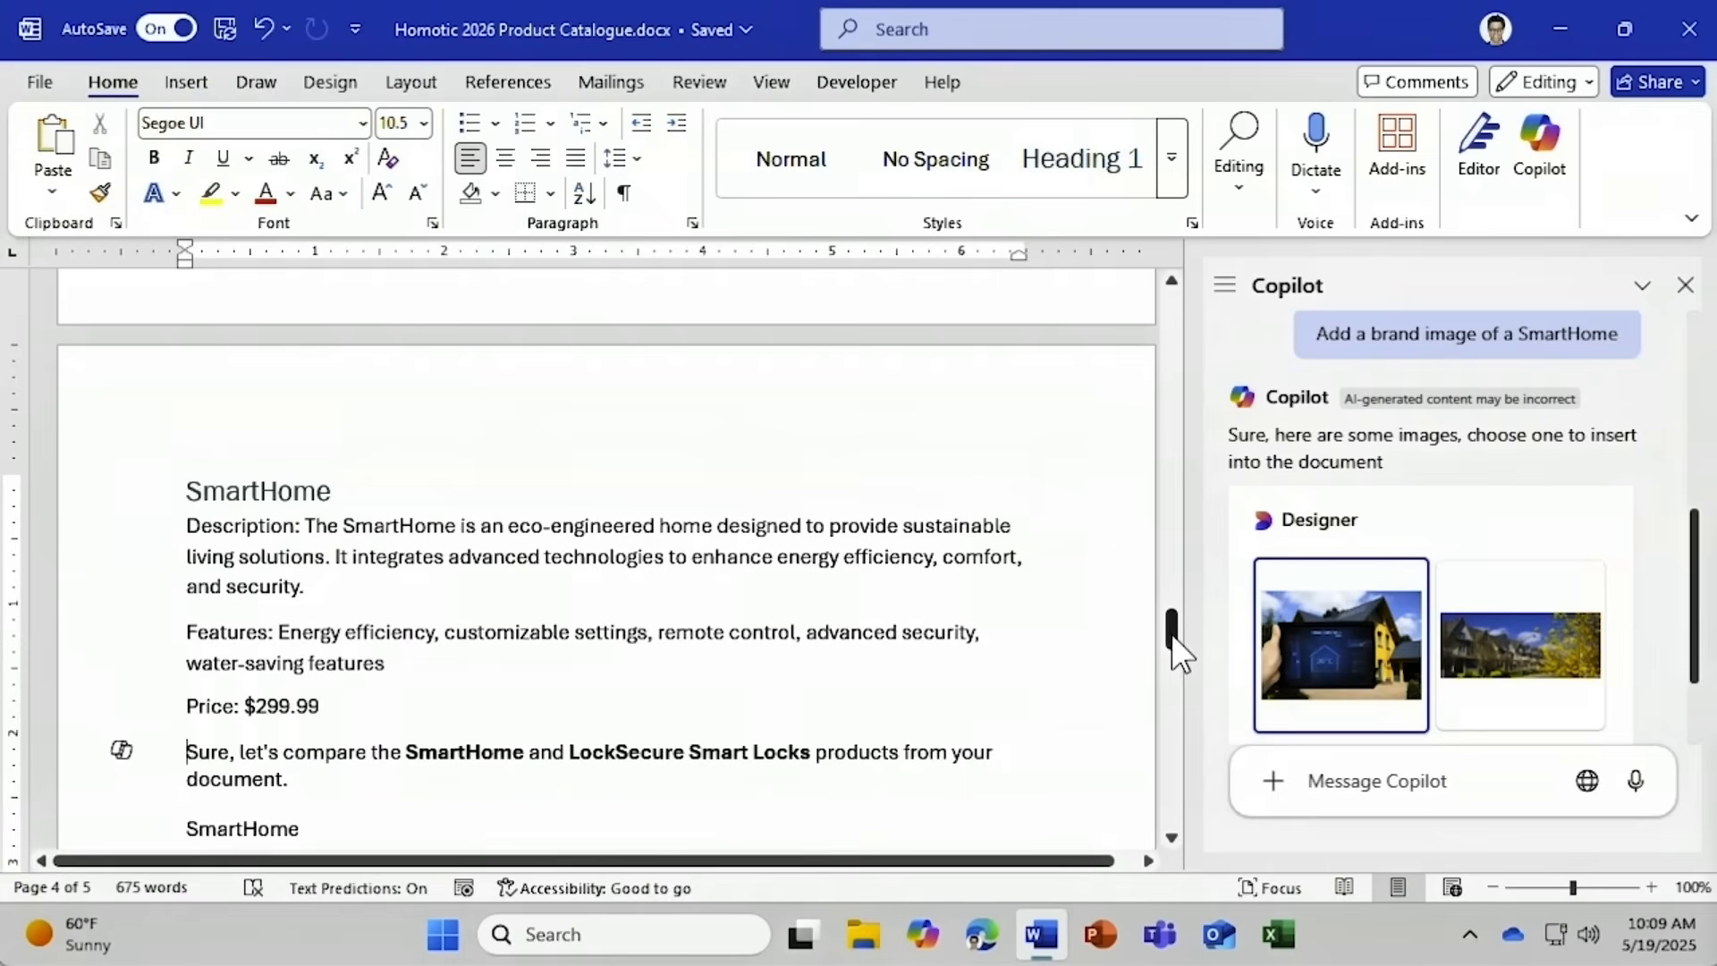
left_click(183, 753)
key("Return")
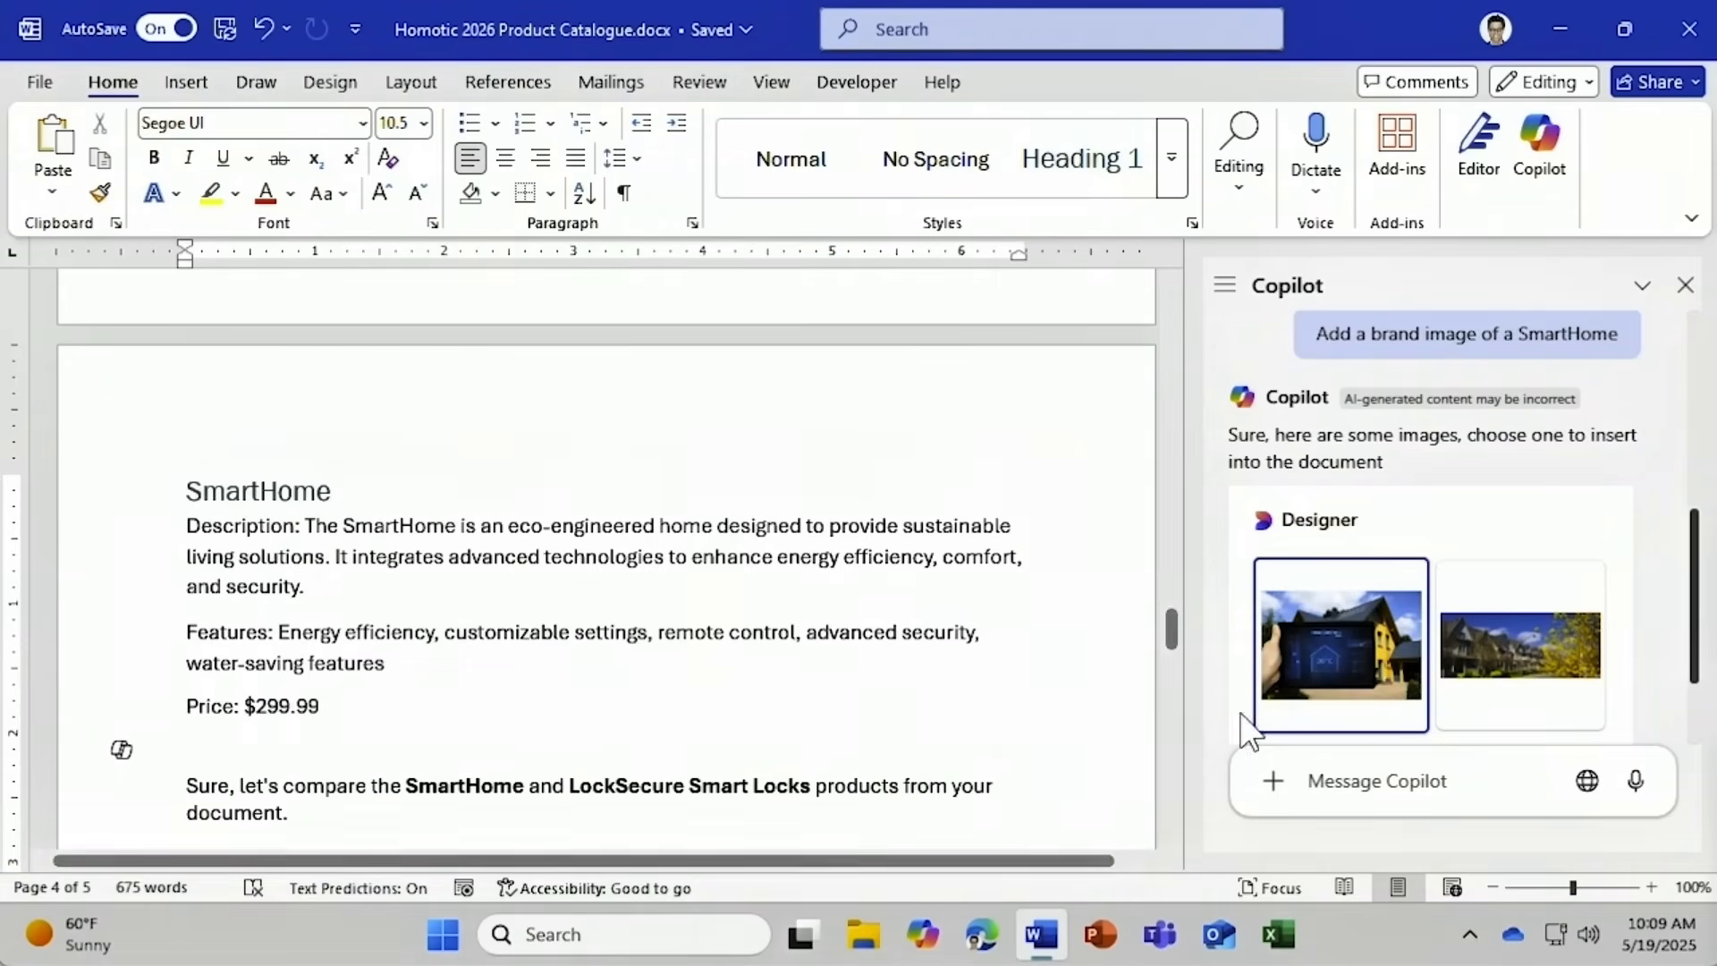
left_click(1476, 687)
scroll(1700, 689, "down", 2)
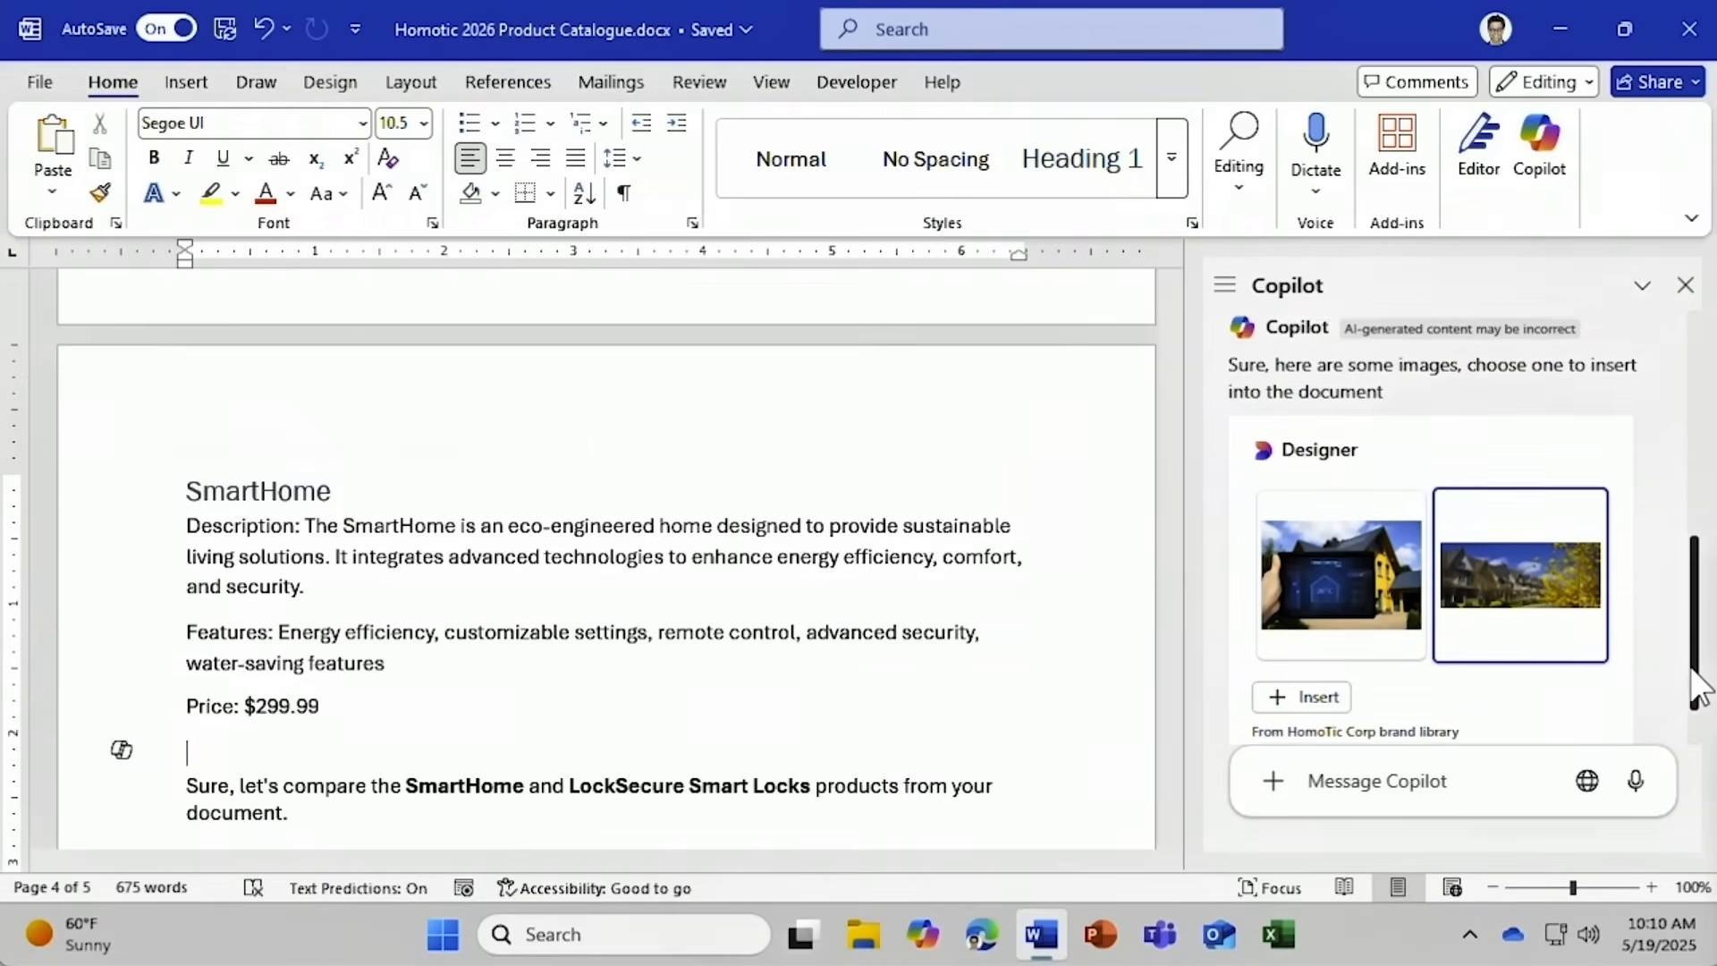
left_click_drag(1697, 688, 1692, 719)
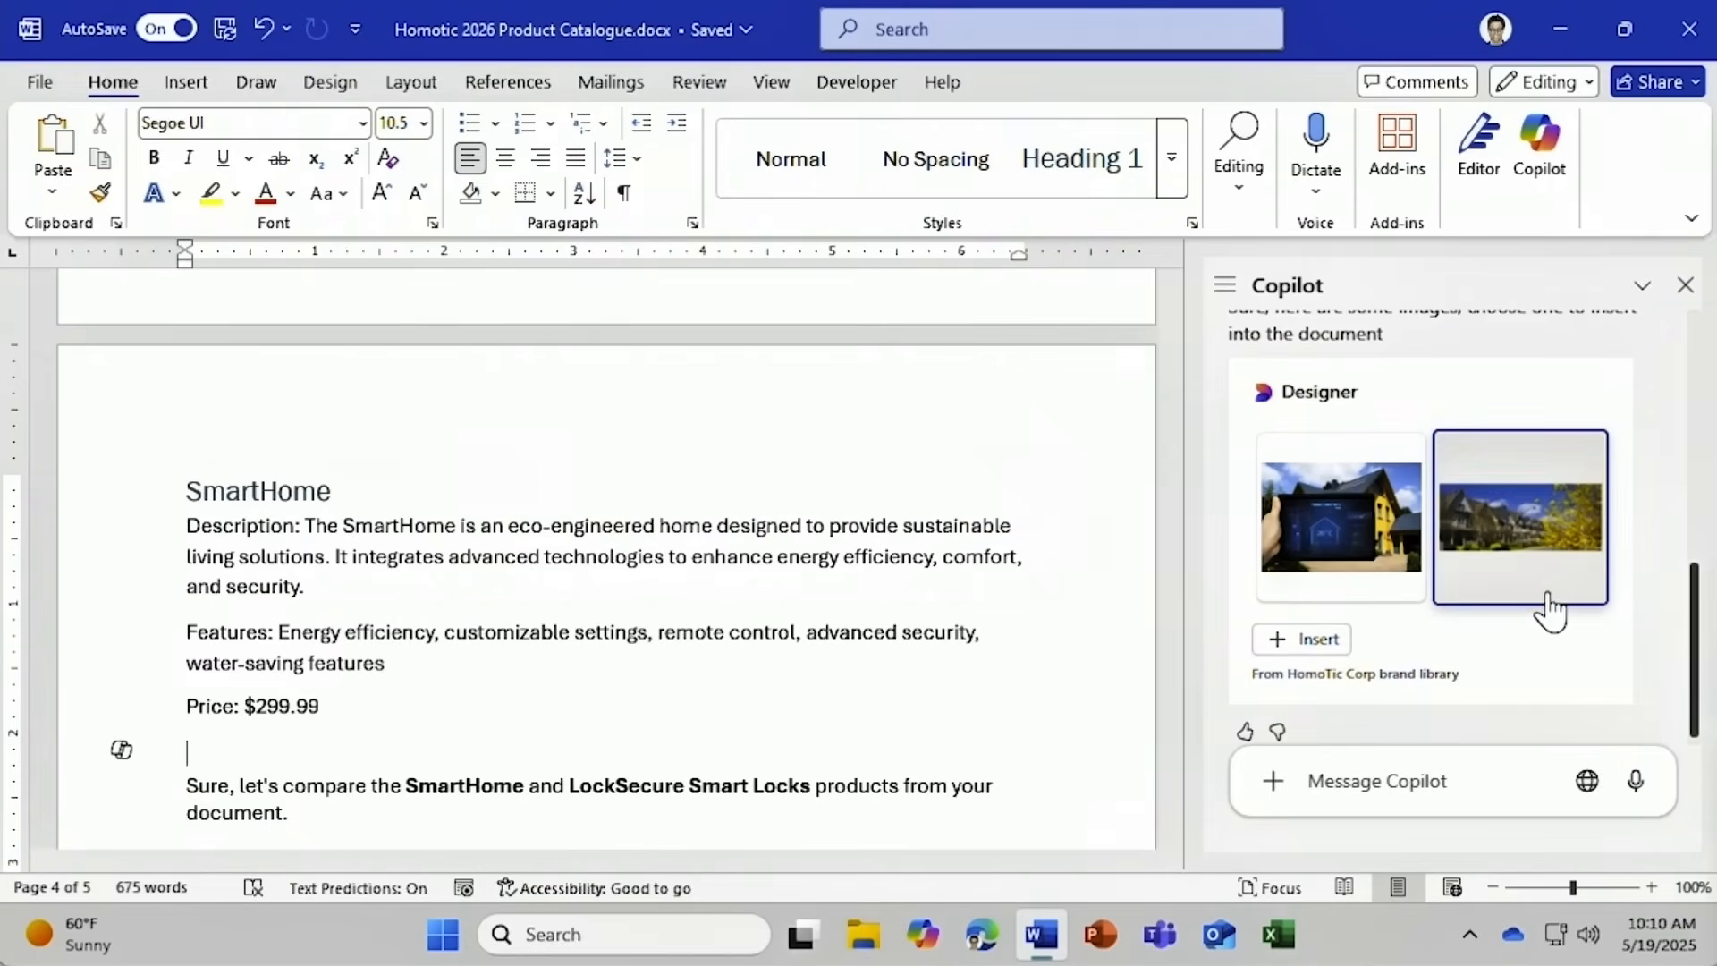
left_click(1321, 649)
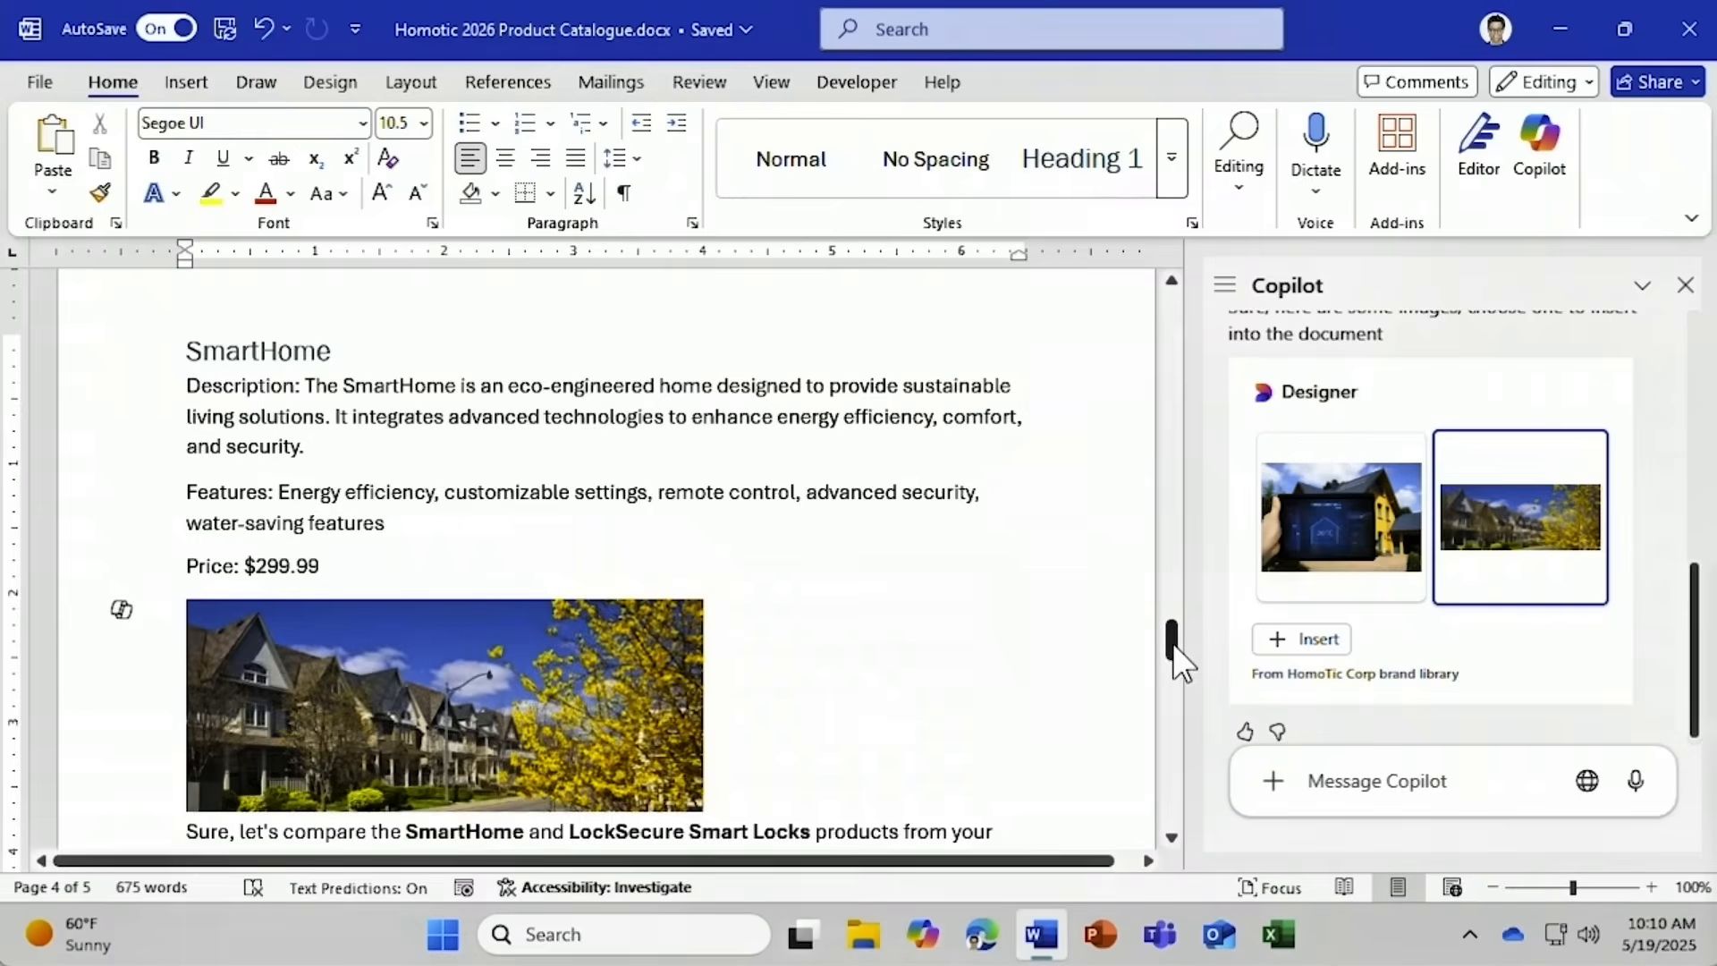
With the padlock image under $249.99 attached, ask Copilot to 'Write captions for this image'.
left_click_drag(1173, 642, 1175, 605)
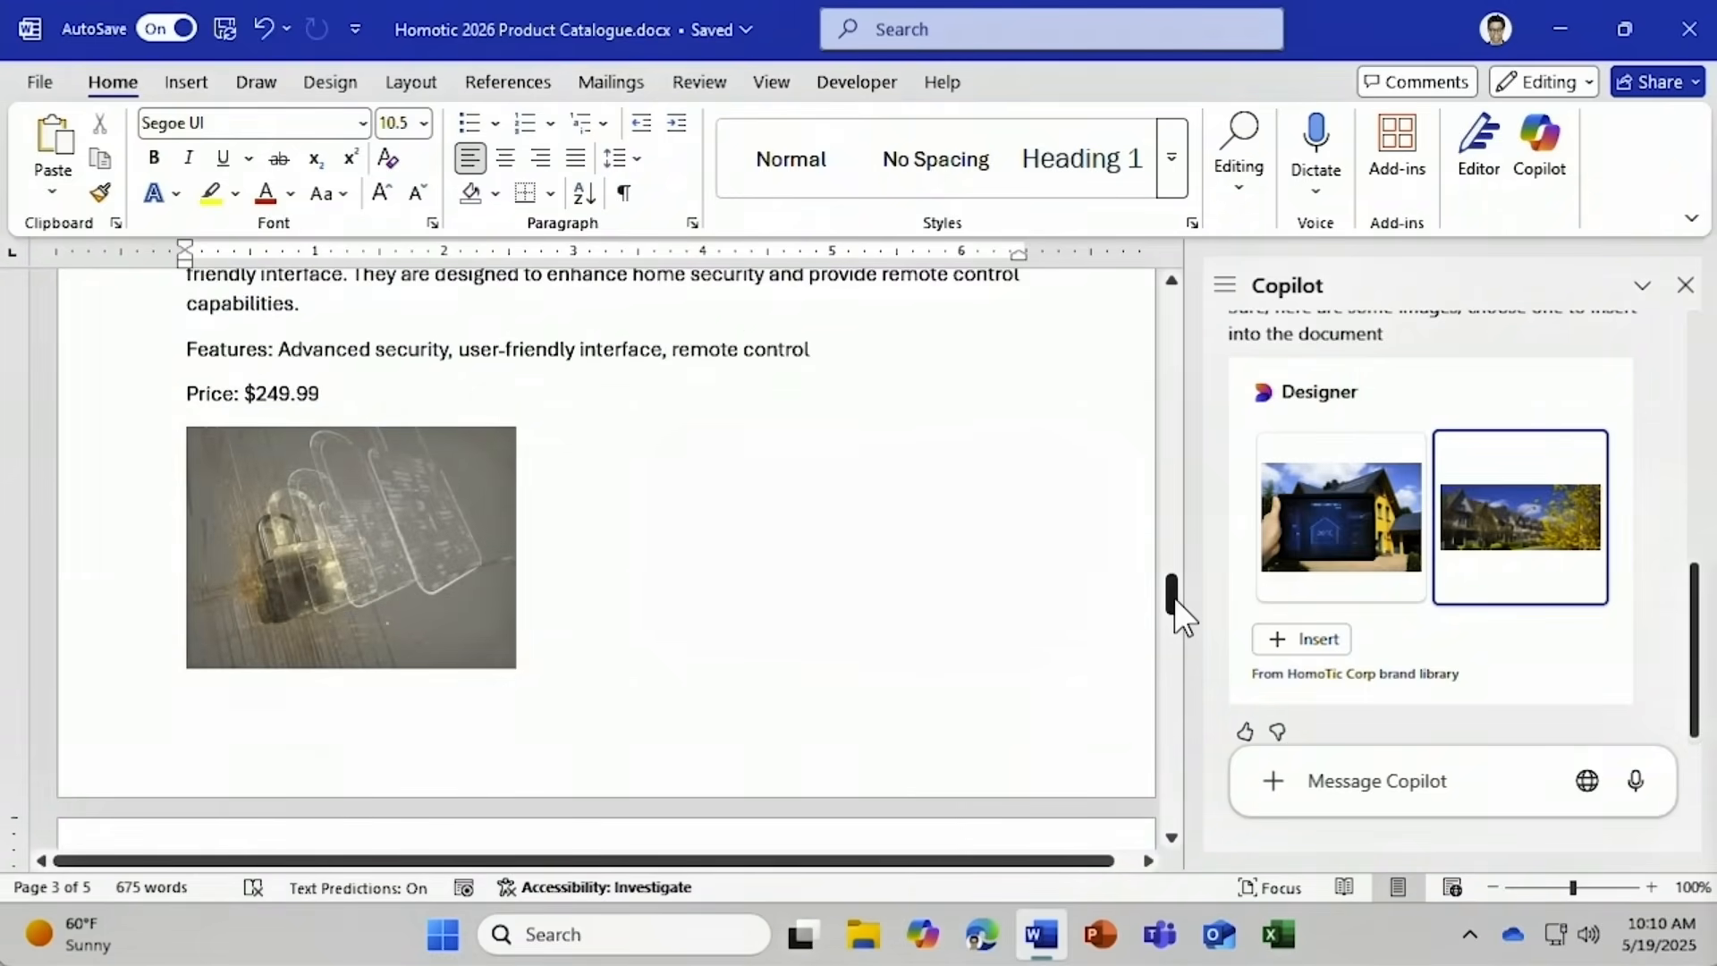
right_click(445, 580)
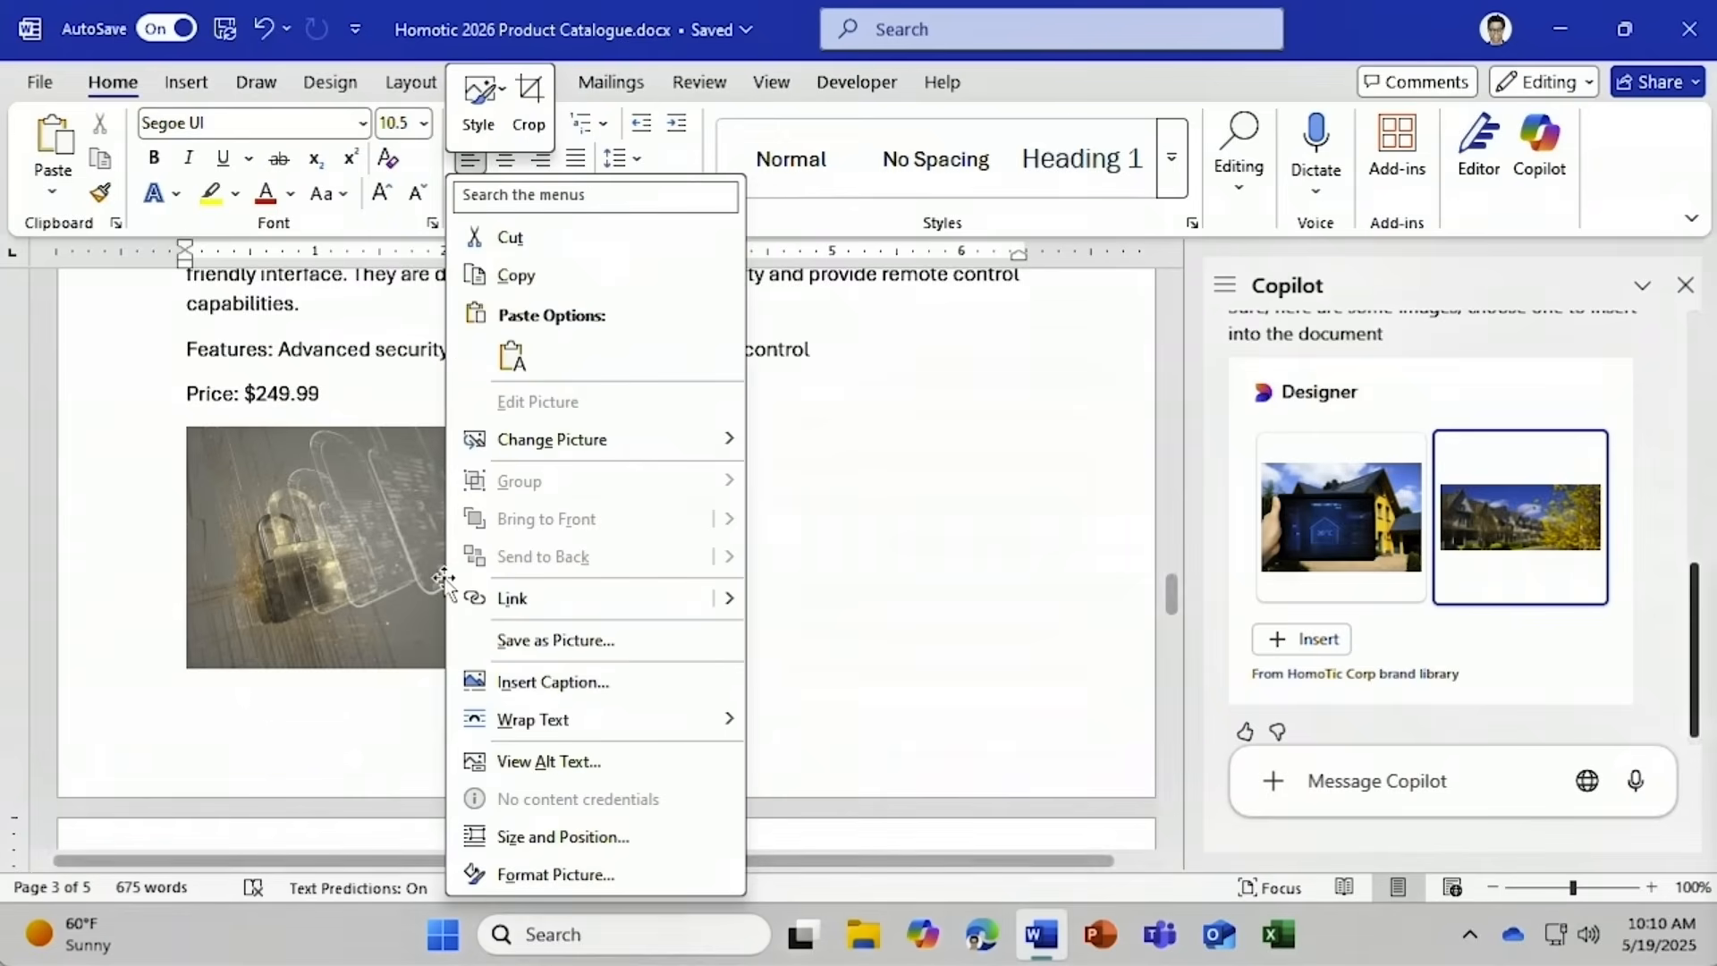
left_click(555, 277)
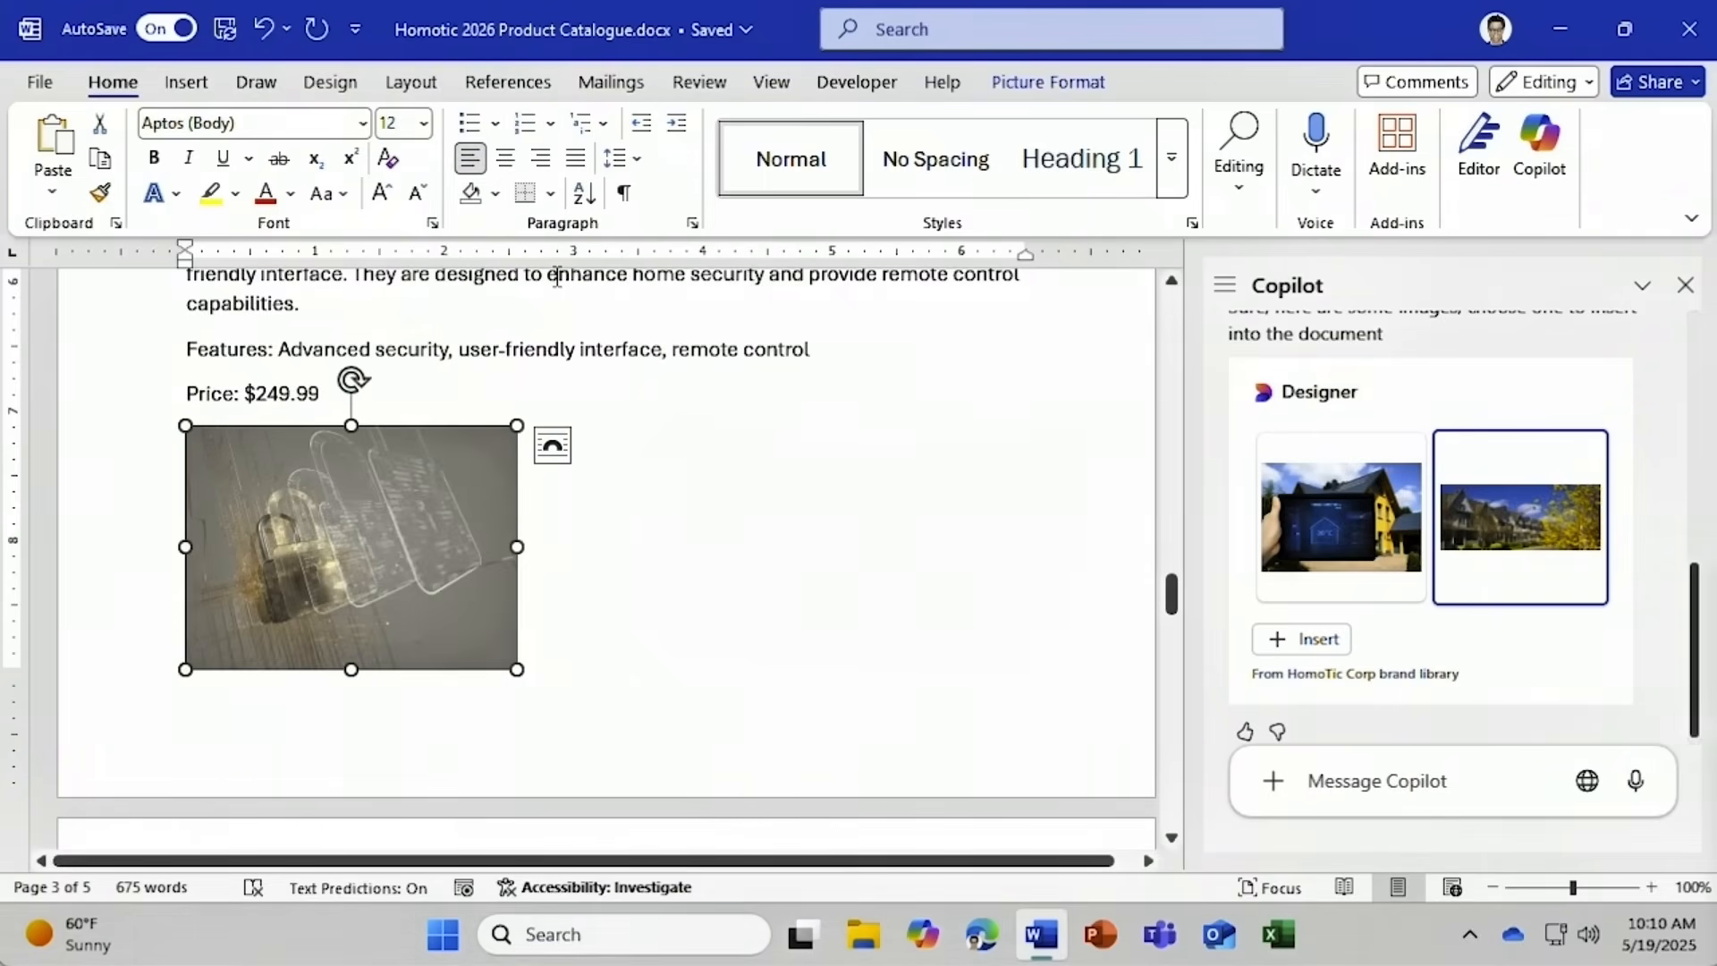
left_click(1316, 781)
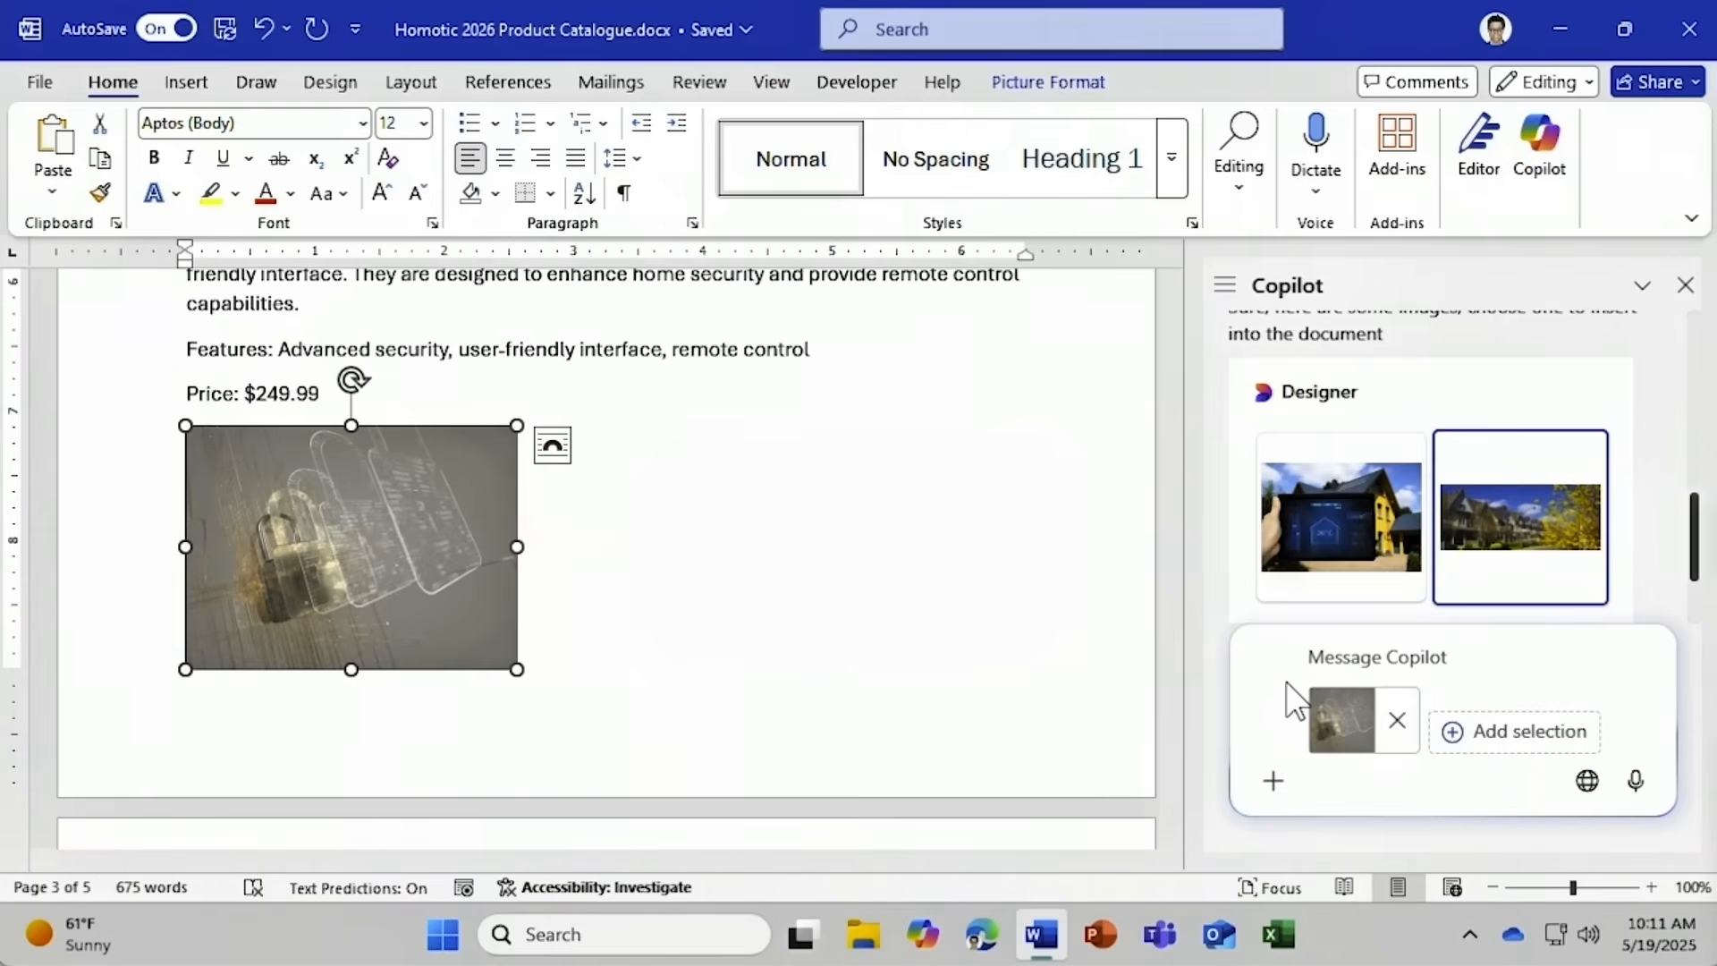
type("Write captions ")
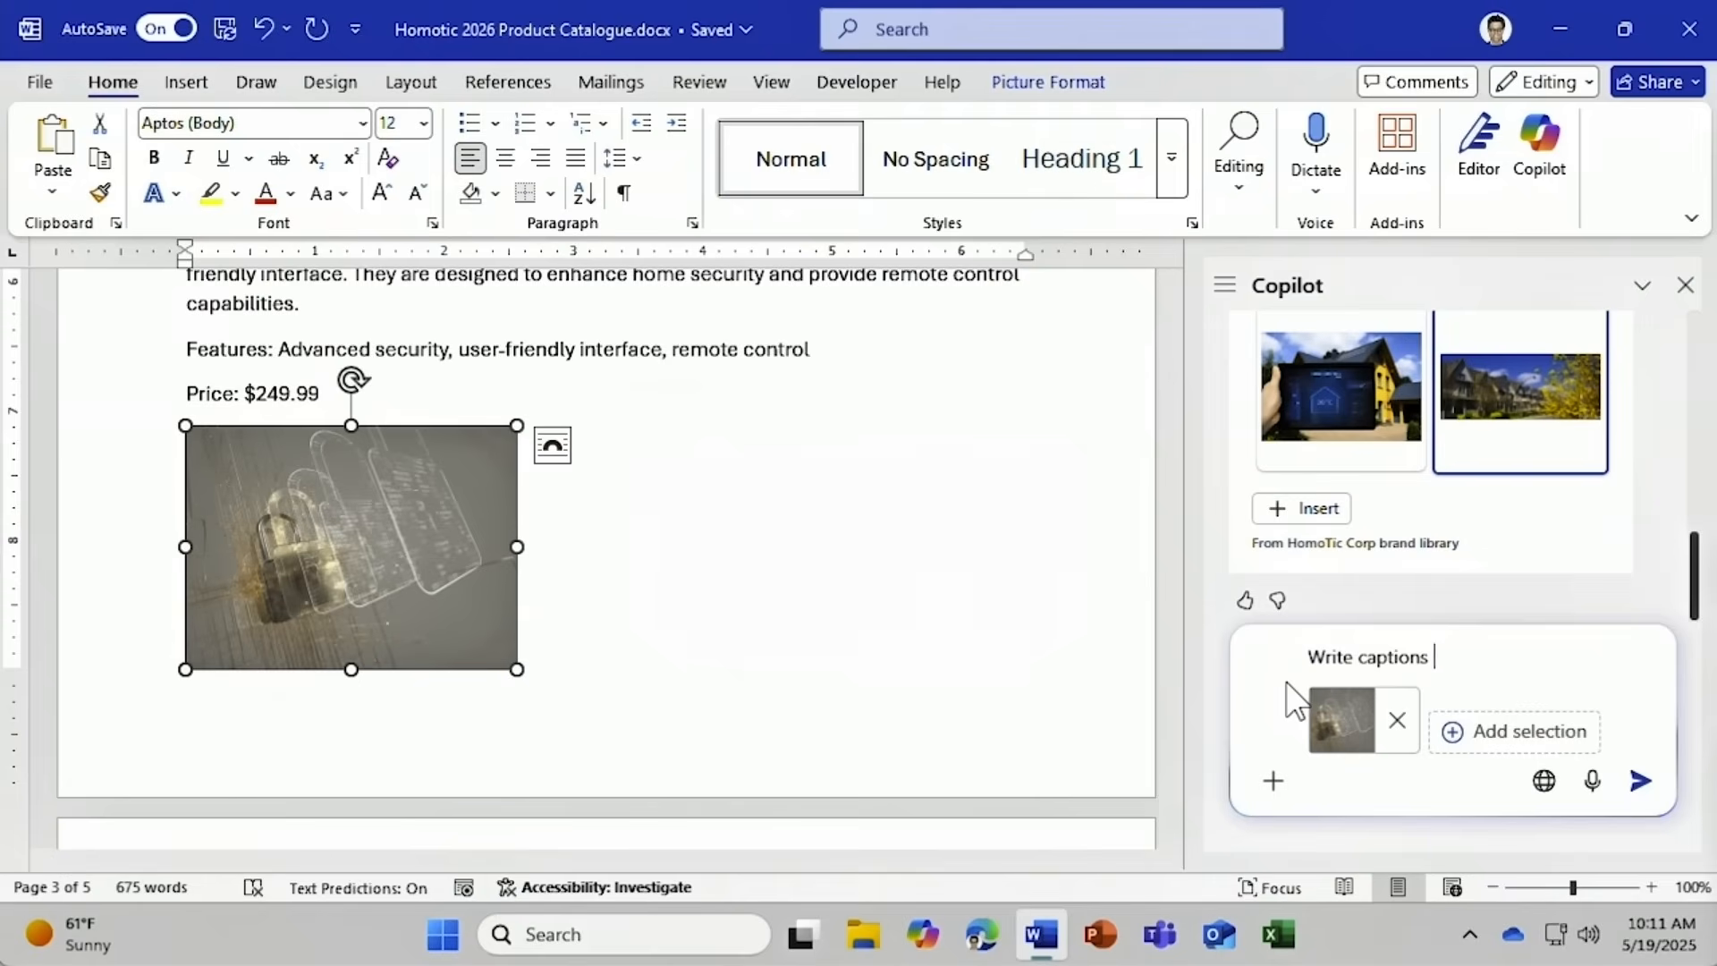
type("for this image")
left_click(1640, 780)
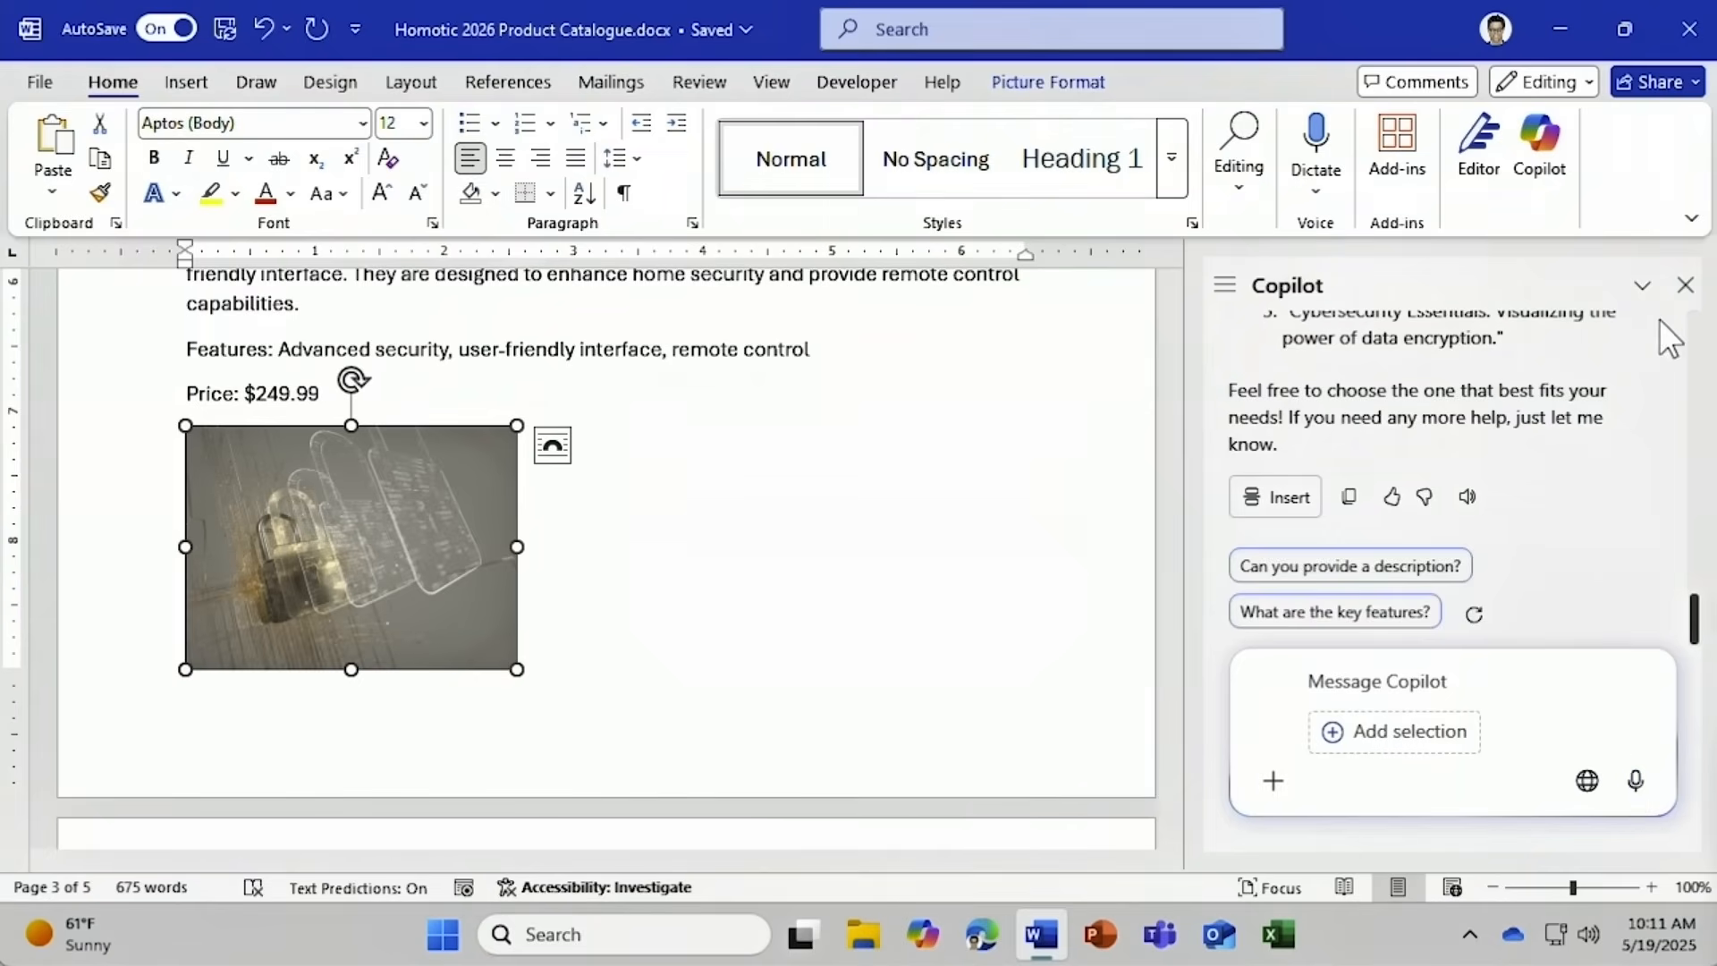
Close Word's Copilot pane and create a blank PowerPoint presentation.
left_click(1686, 285)
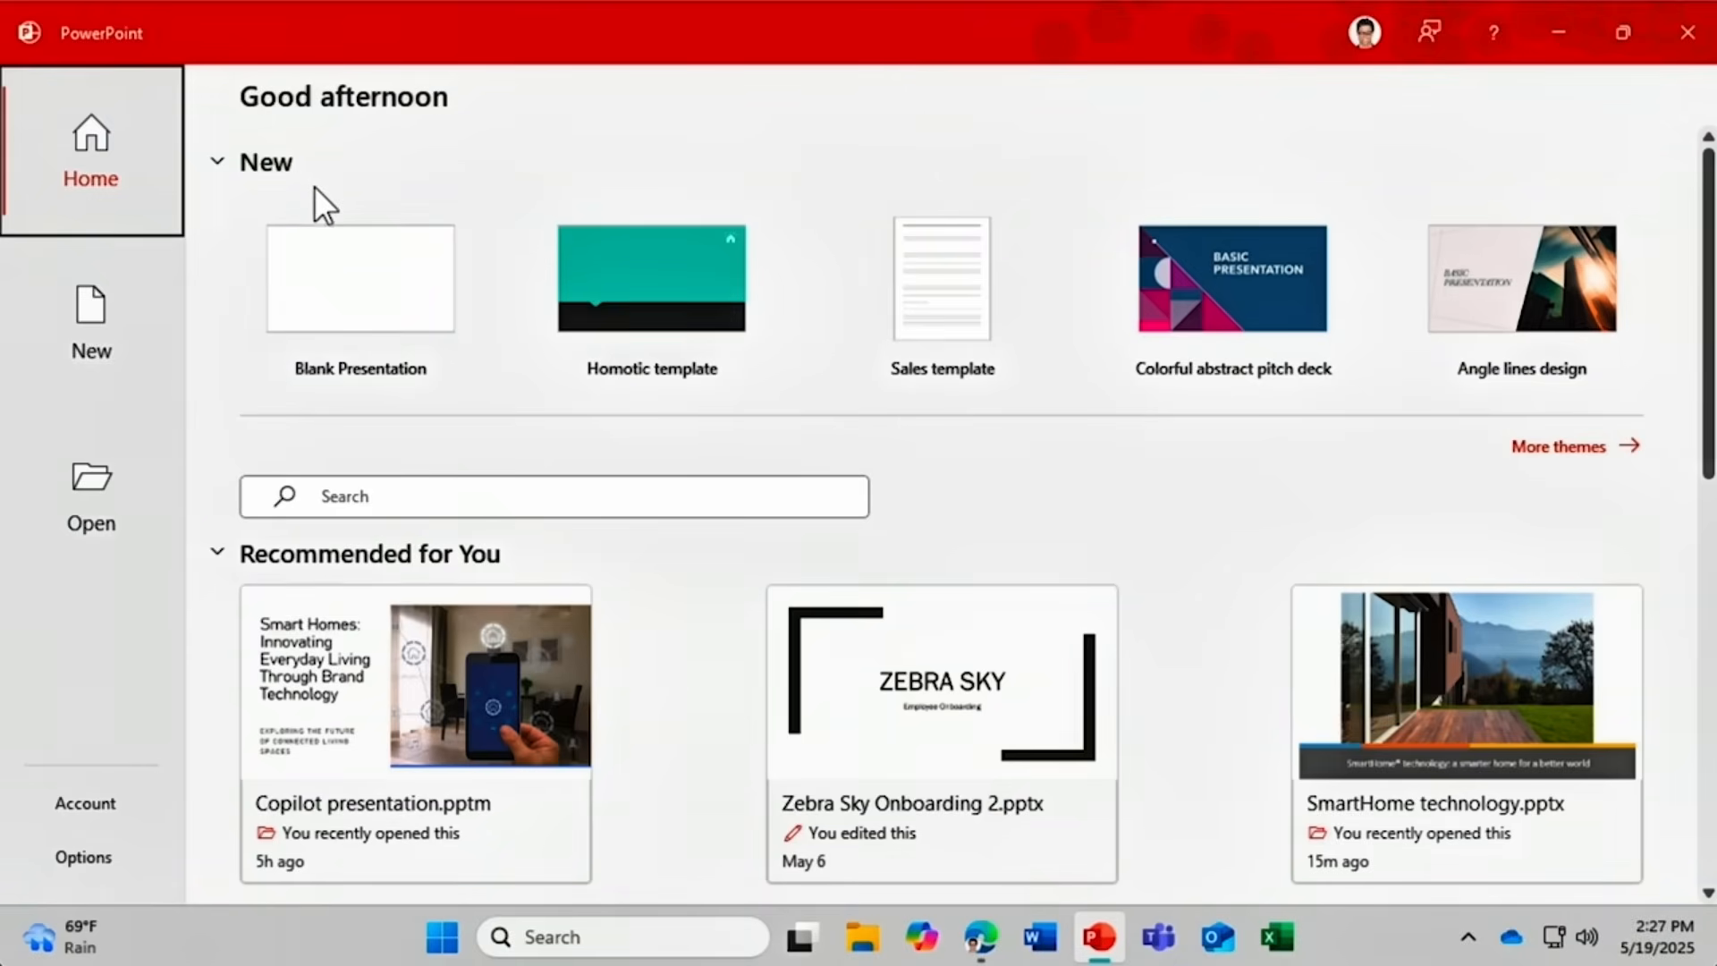
left_click(310, 287)
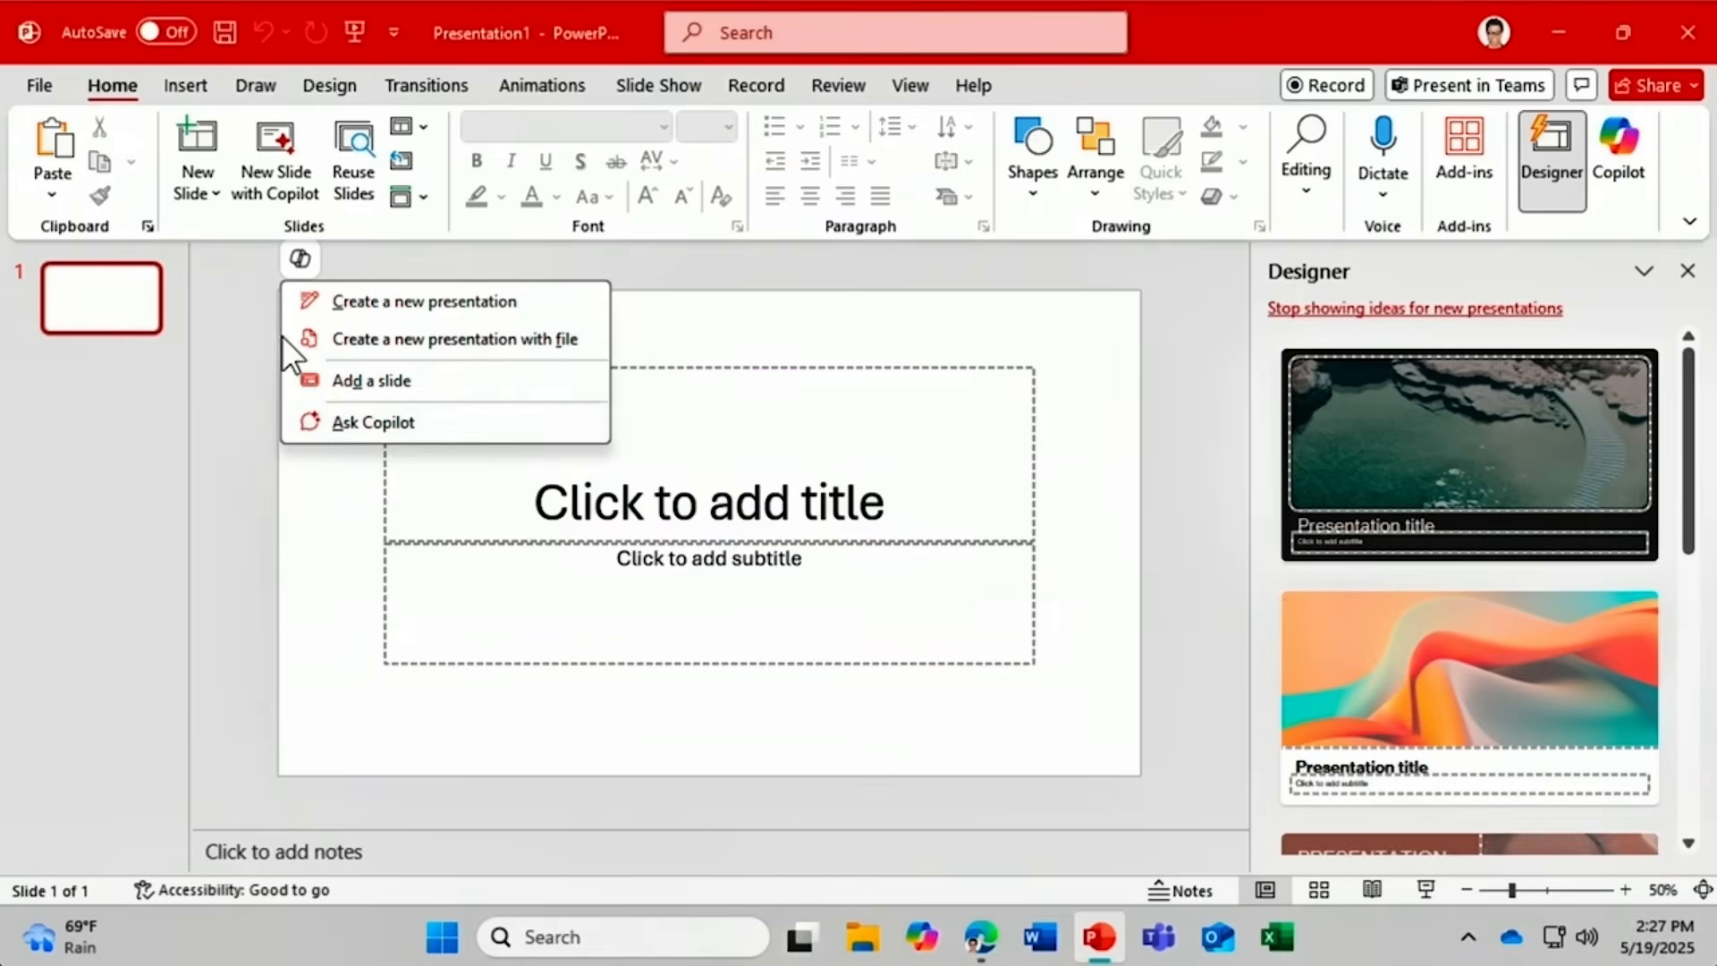
Ask Copilot to create a new presentation about 'Smart Homes'.
left_click(304, 326)
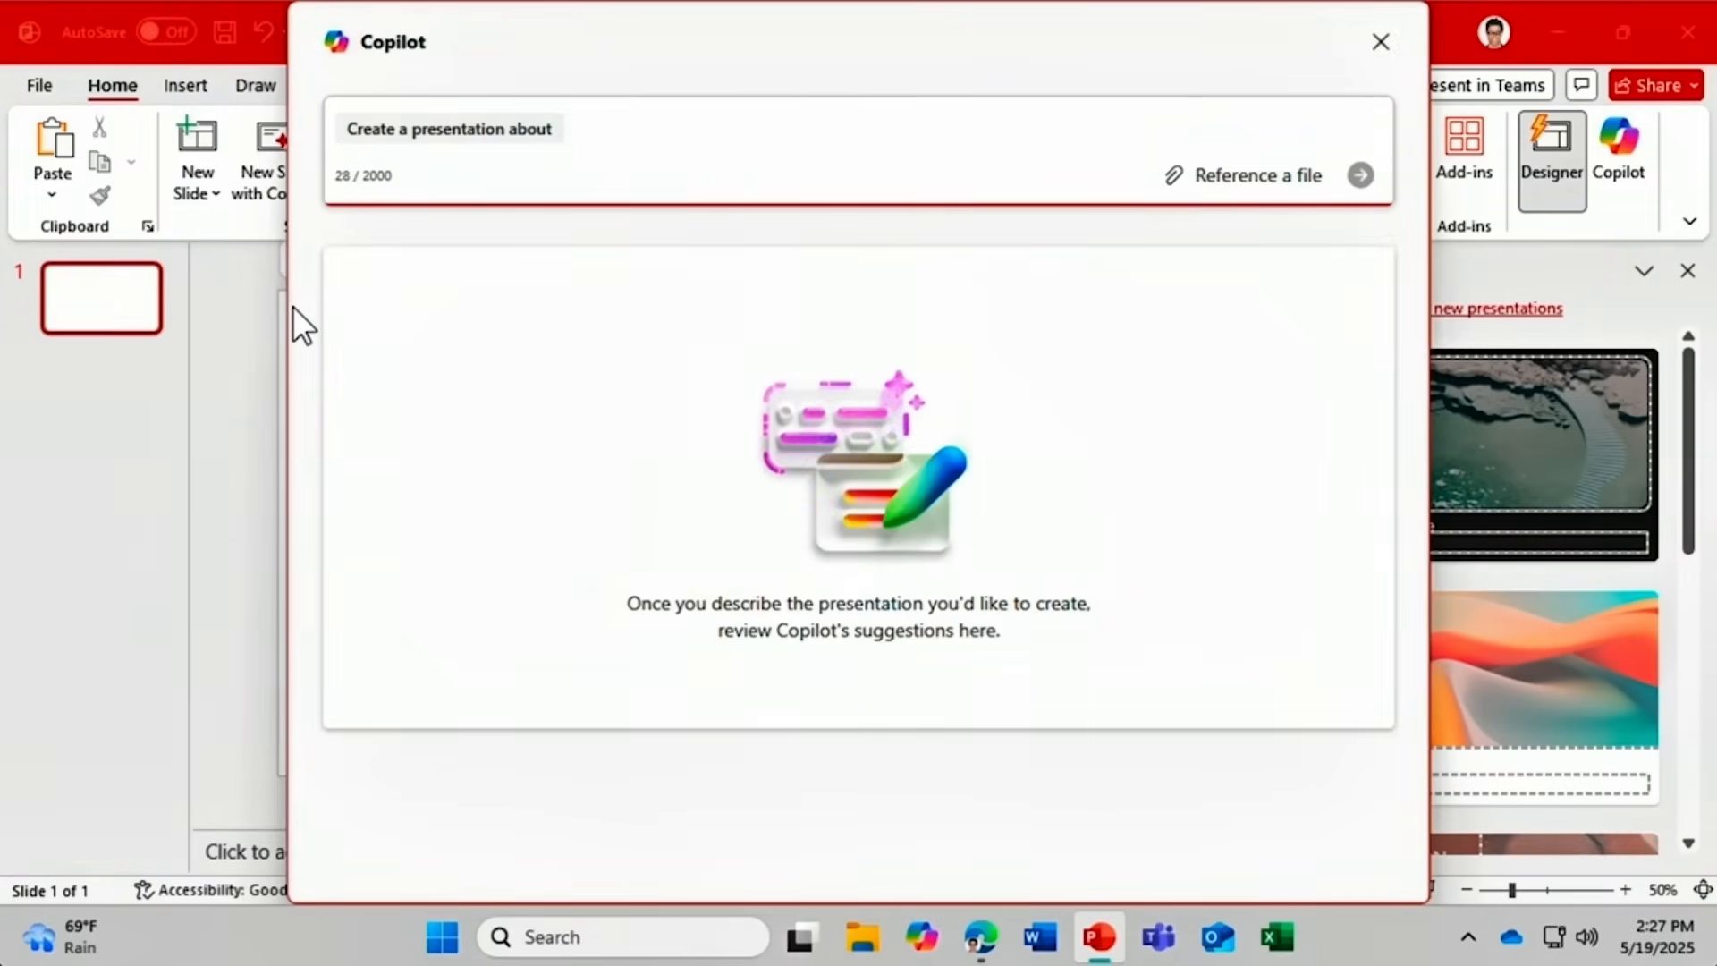
type("Smart Homes")
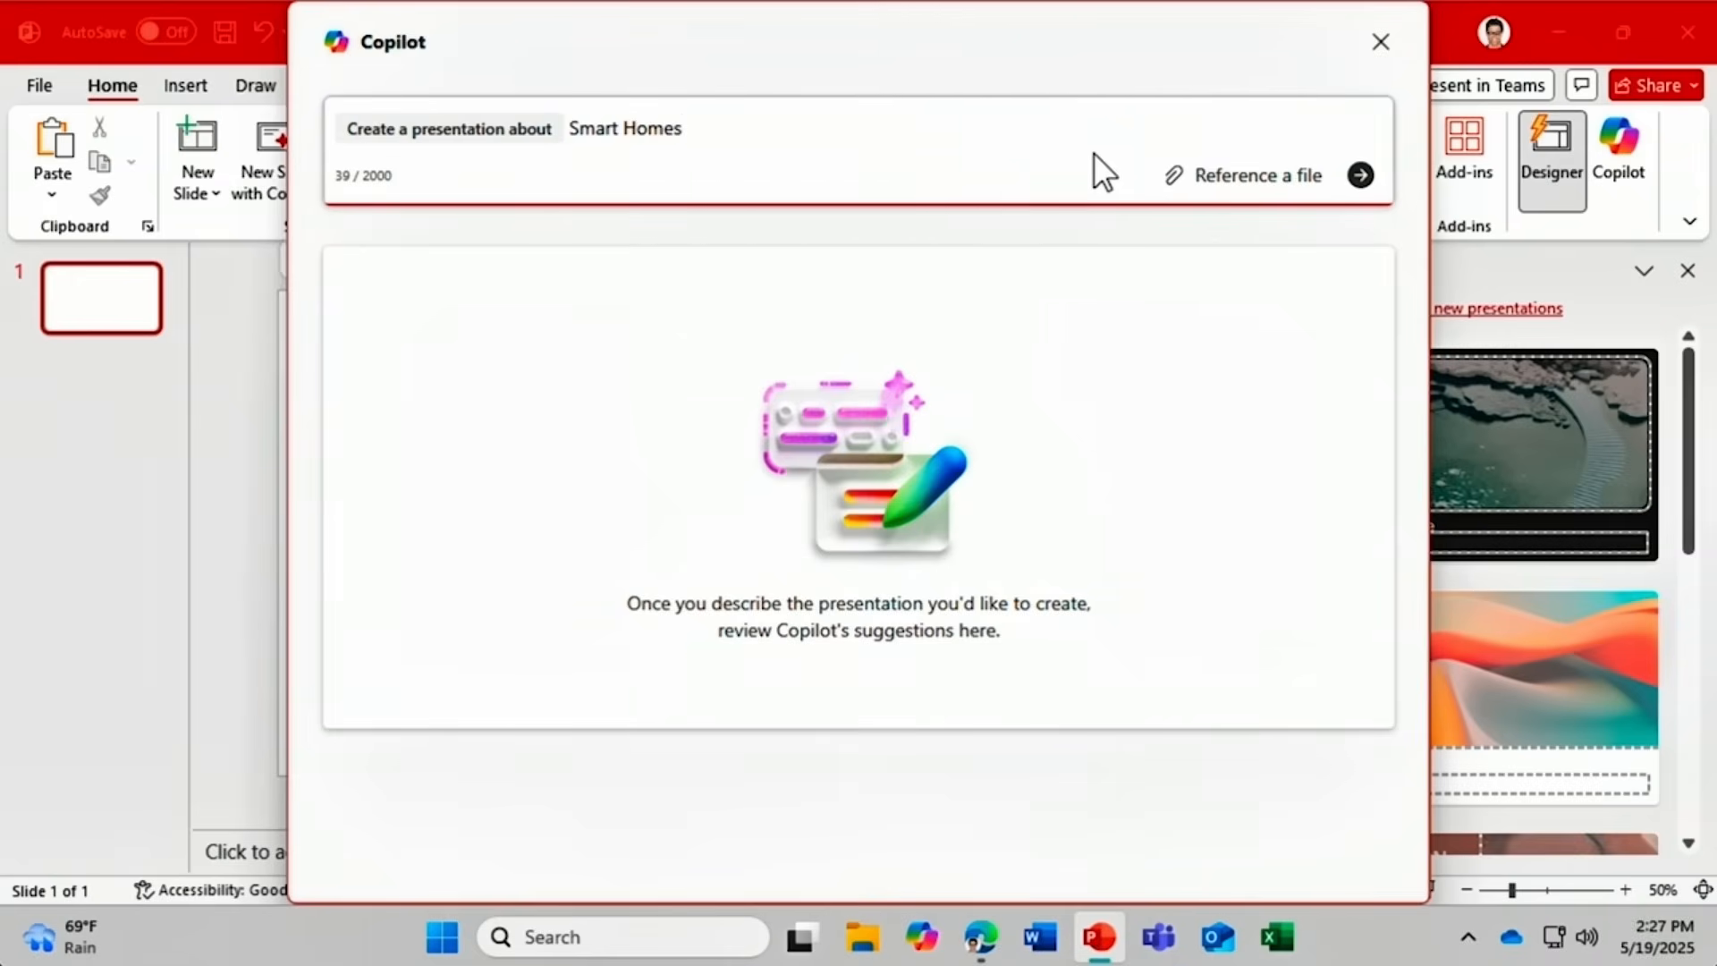
left_click(1360, 176)
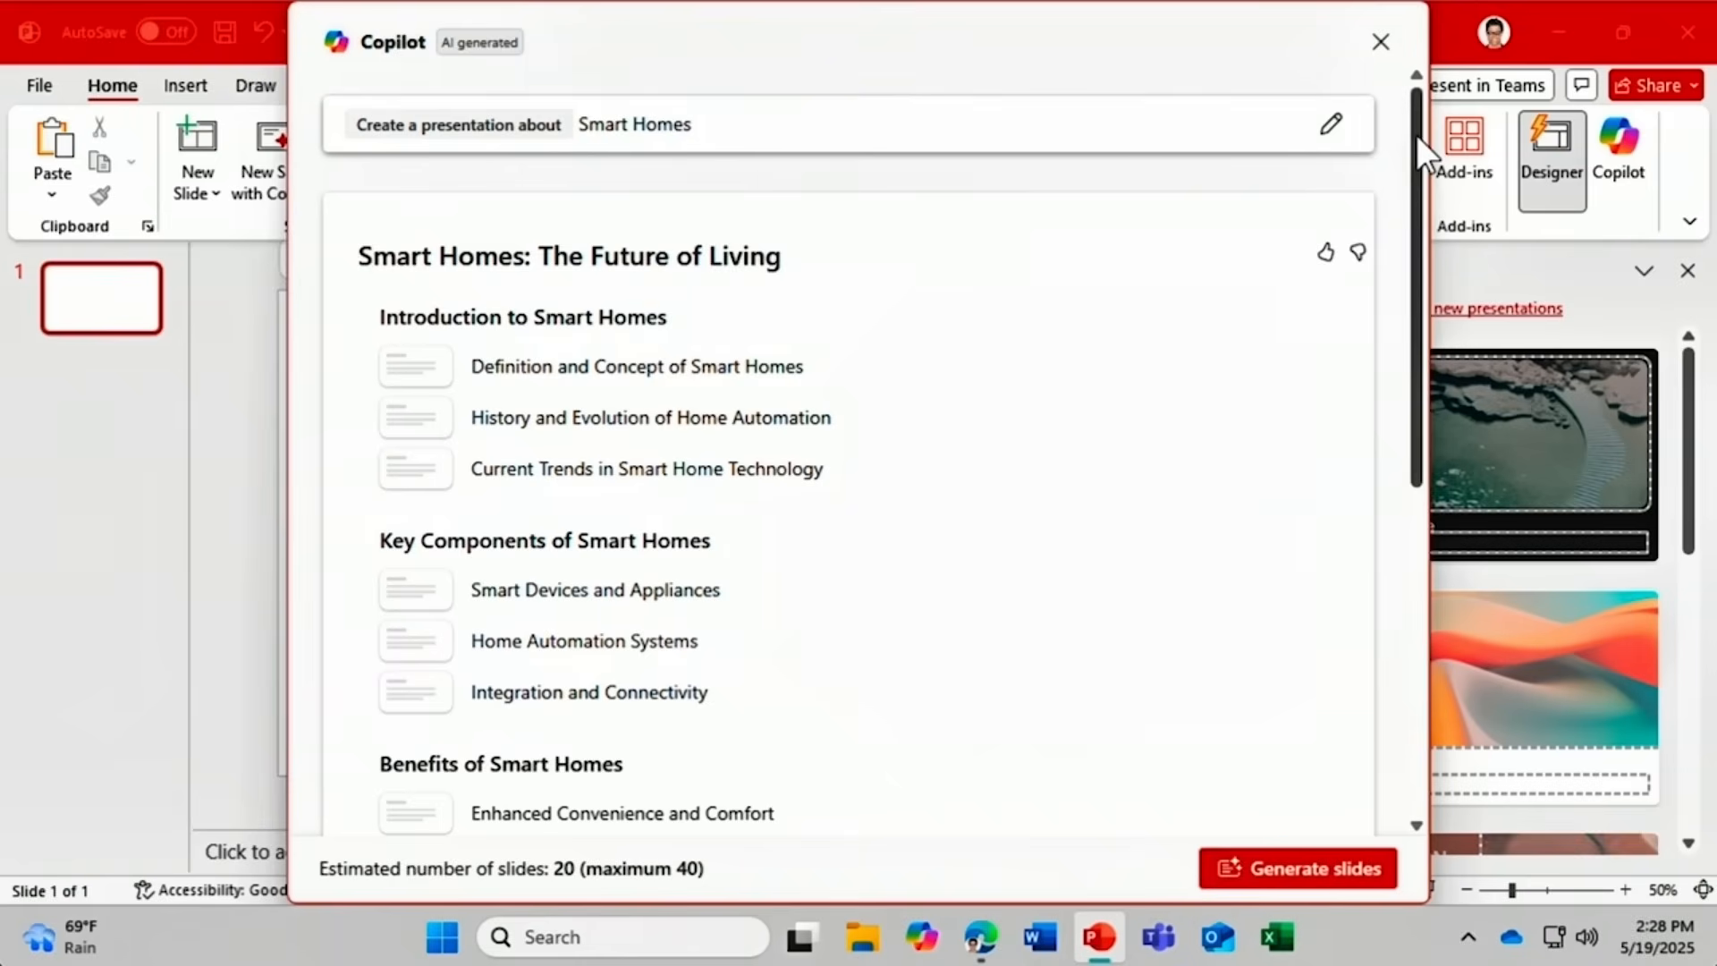
left_click_drag(1417, 136, 1374, 466)
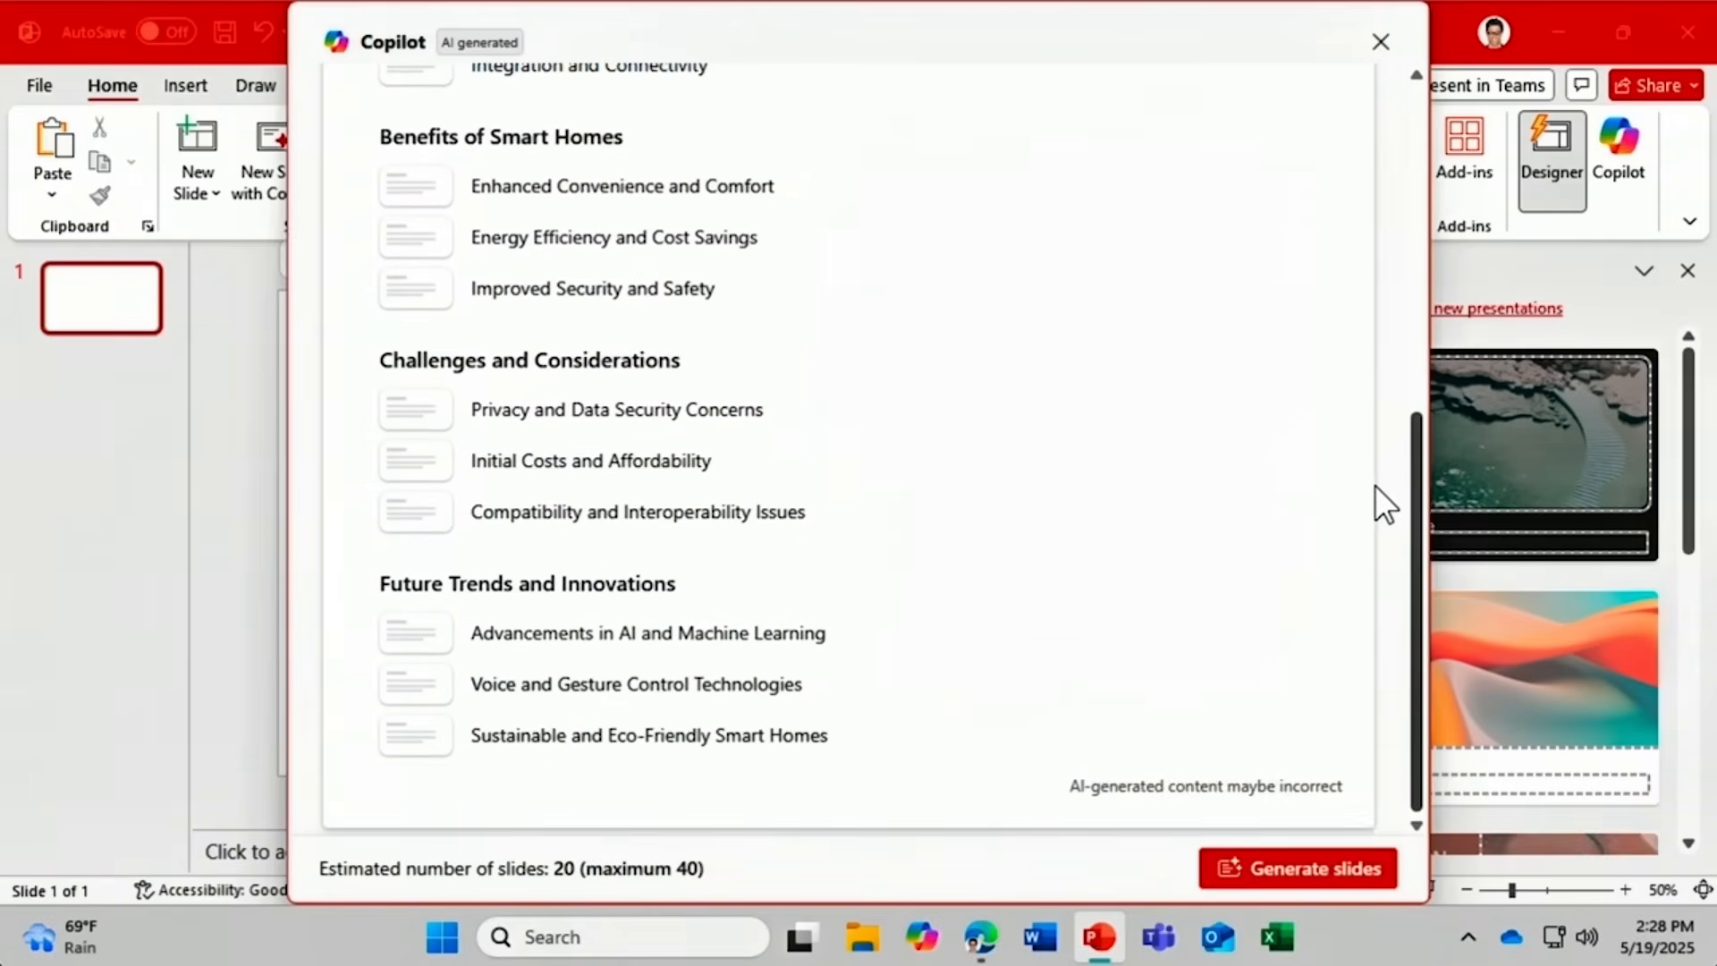
mouse_move(1372, 490)
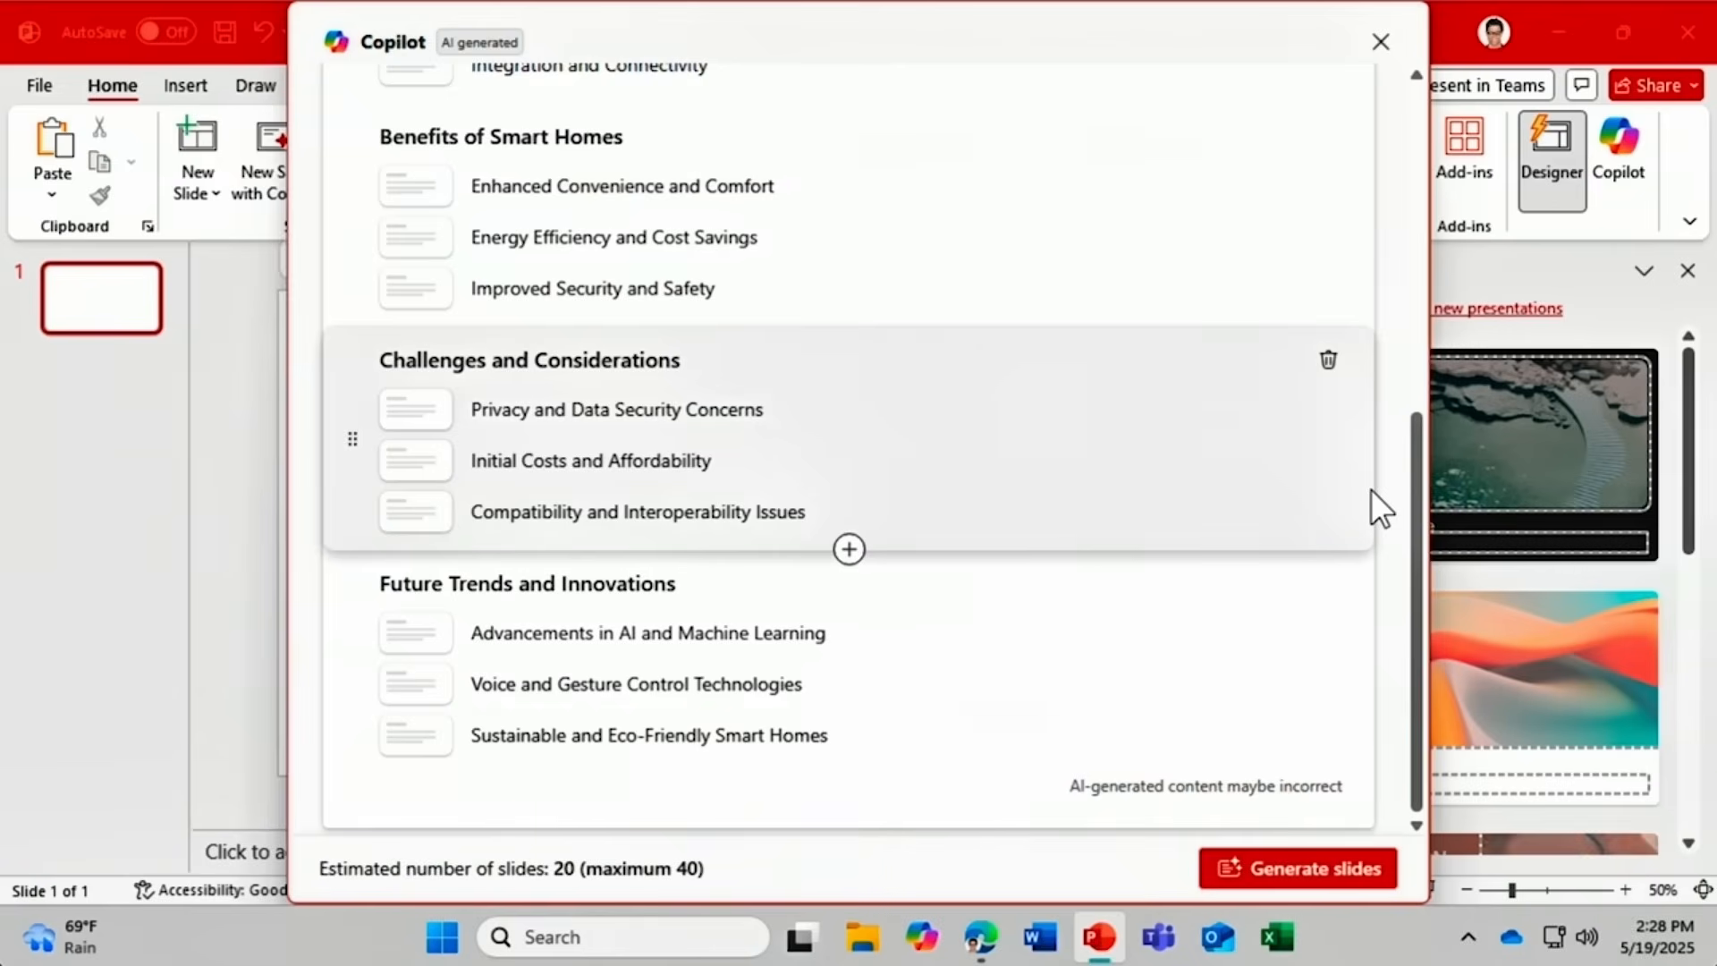
left_click_drag(1418, 485, 1428, 170)
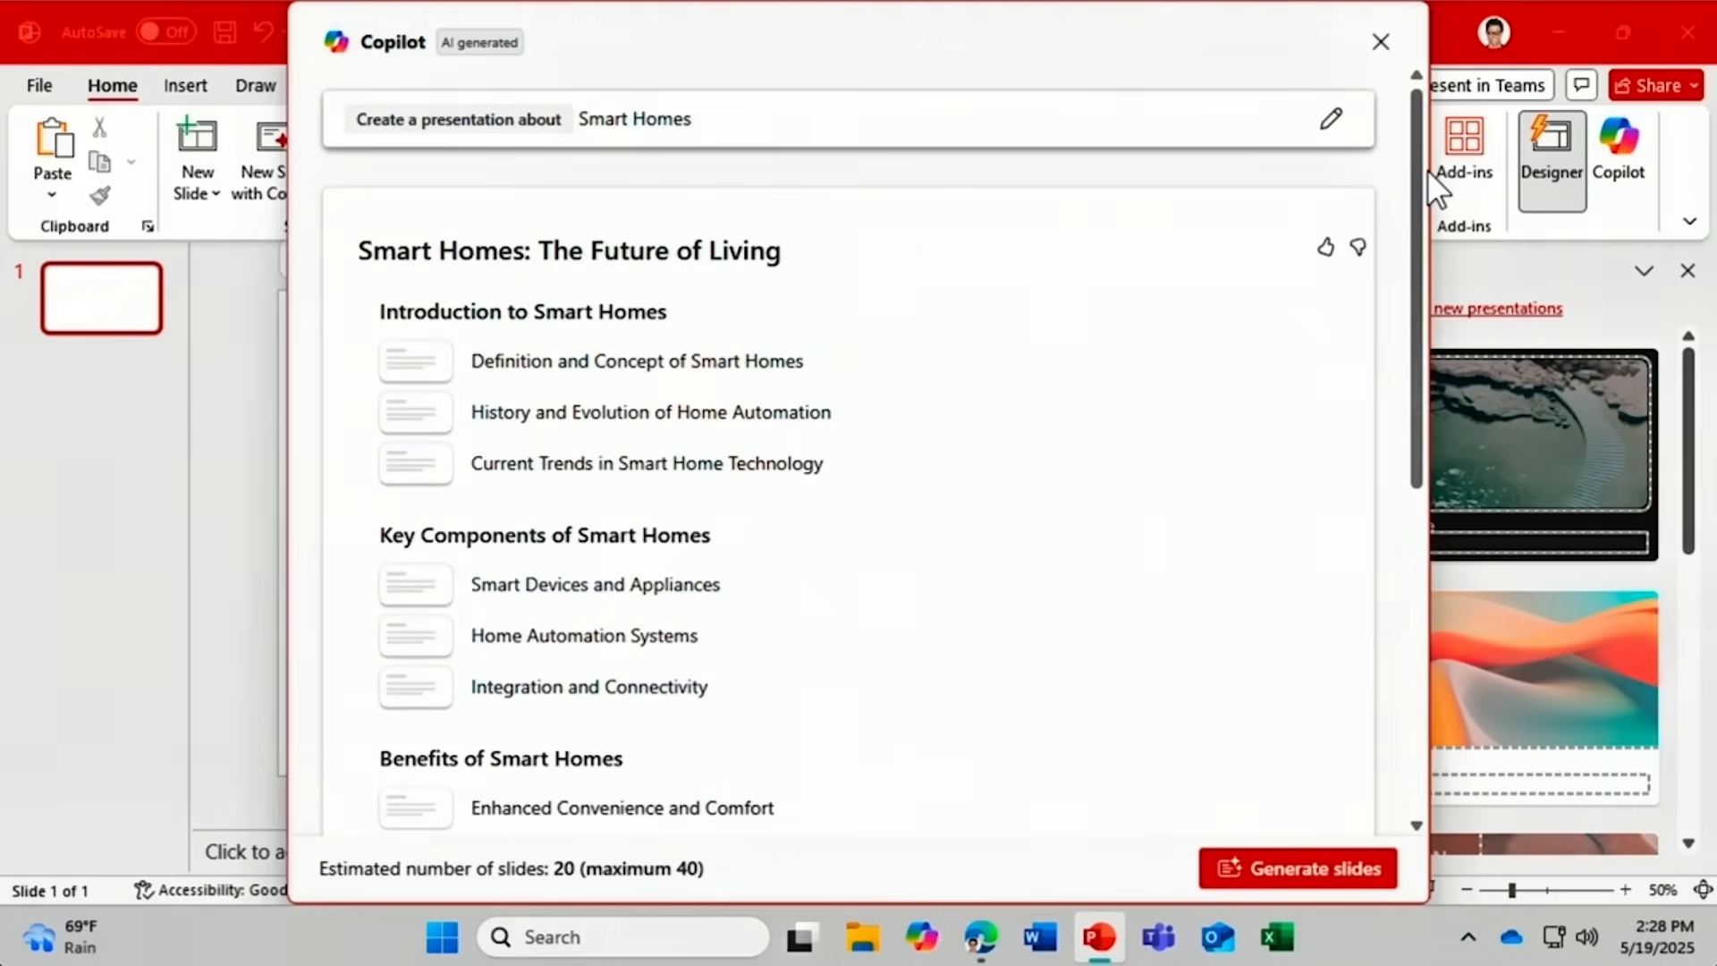
Edit the prompt to reference SmartHomes Document.docx and regenerate the outline.
left_click(1331, 119)
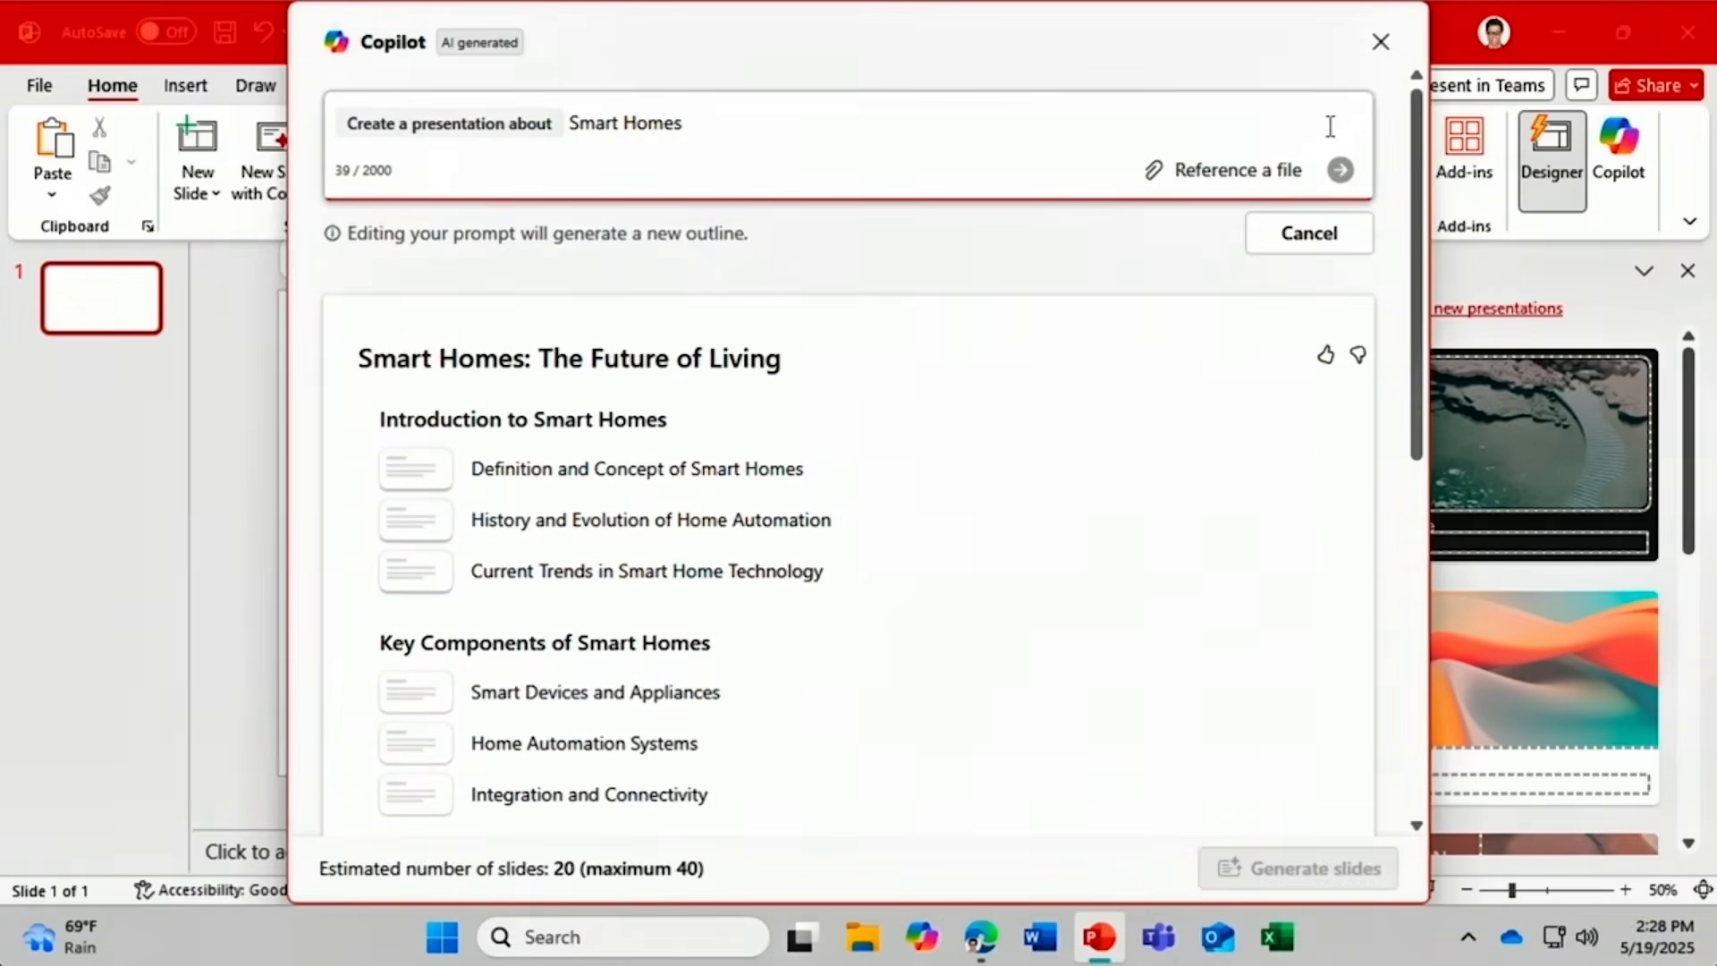
left_click(1253, 175)
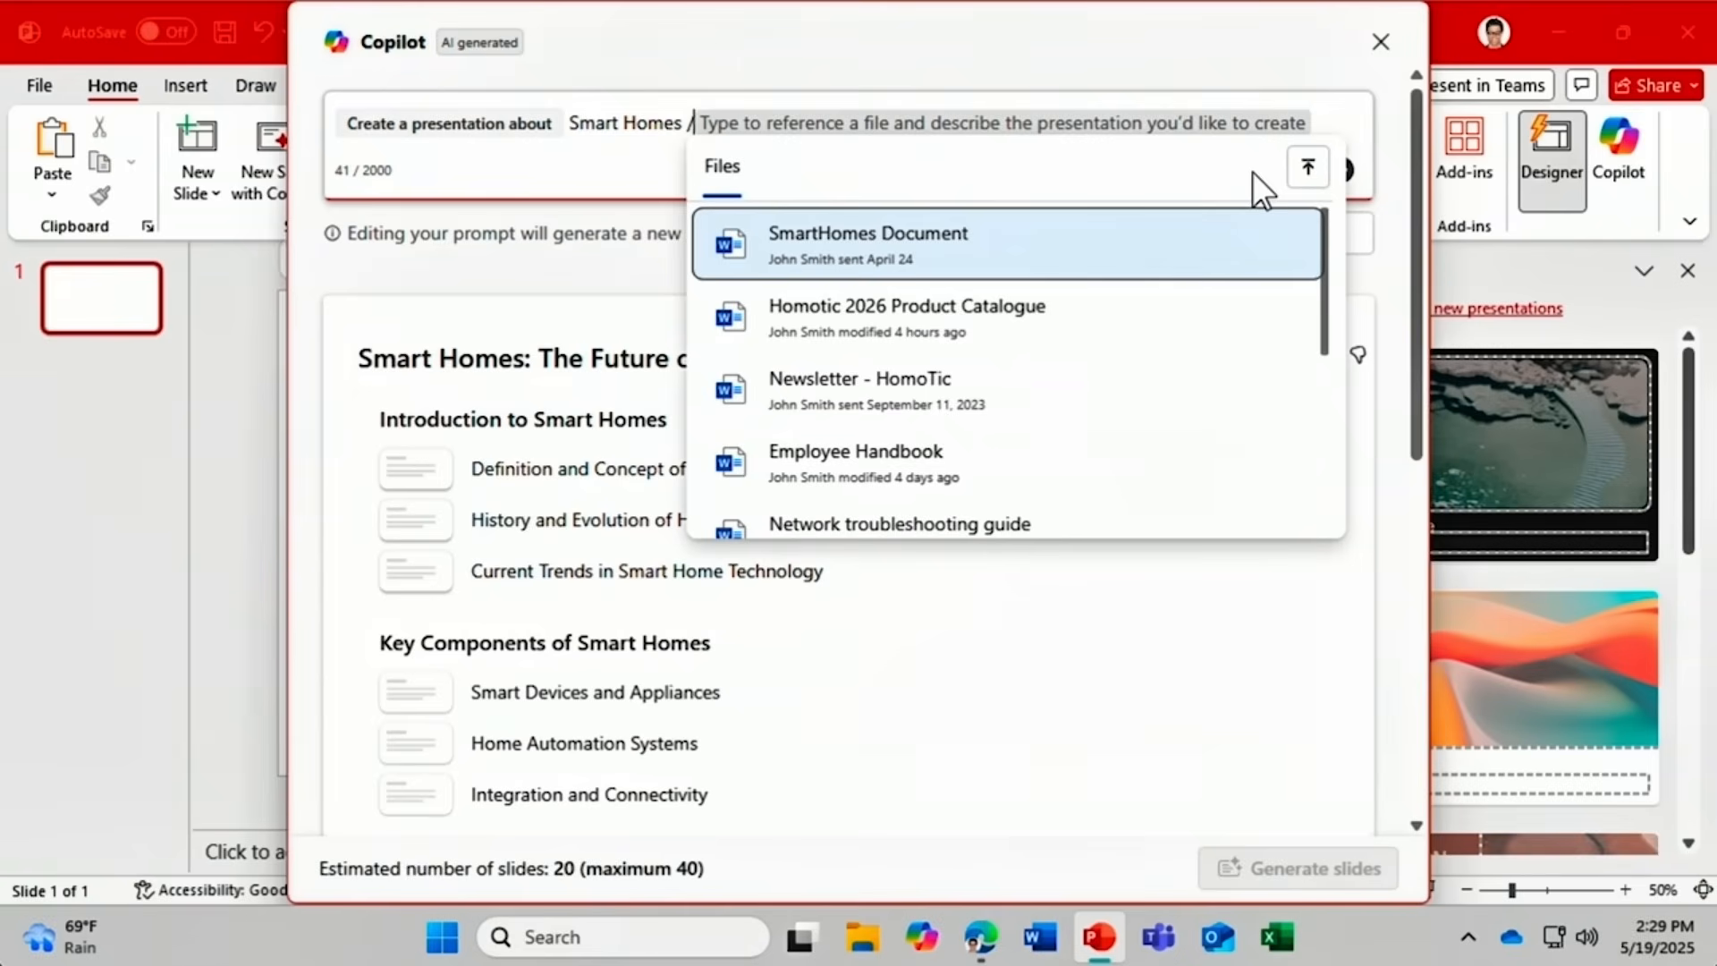
left_click(1170, 253)
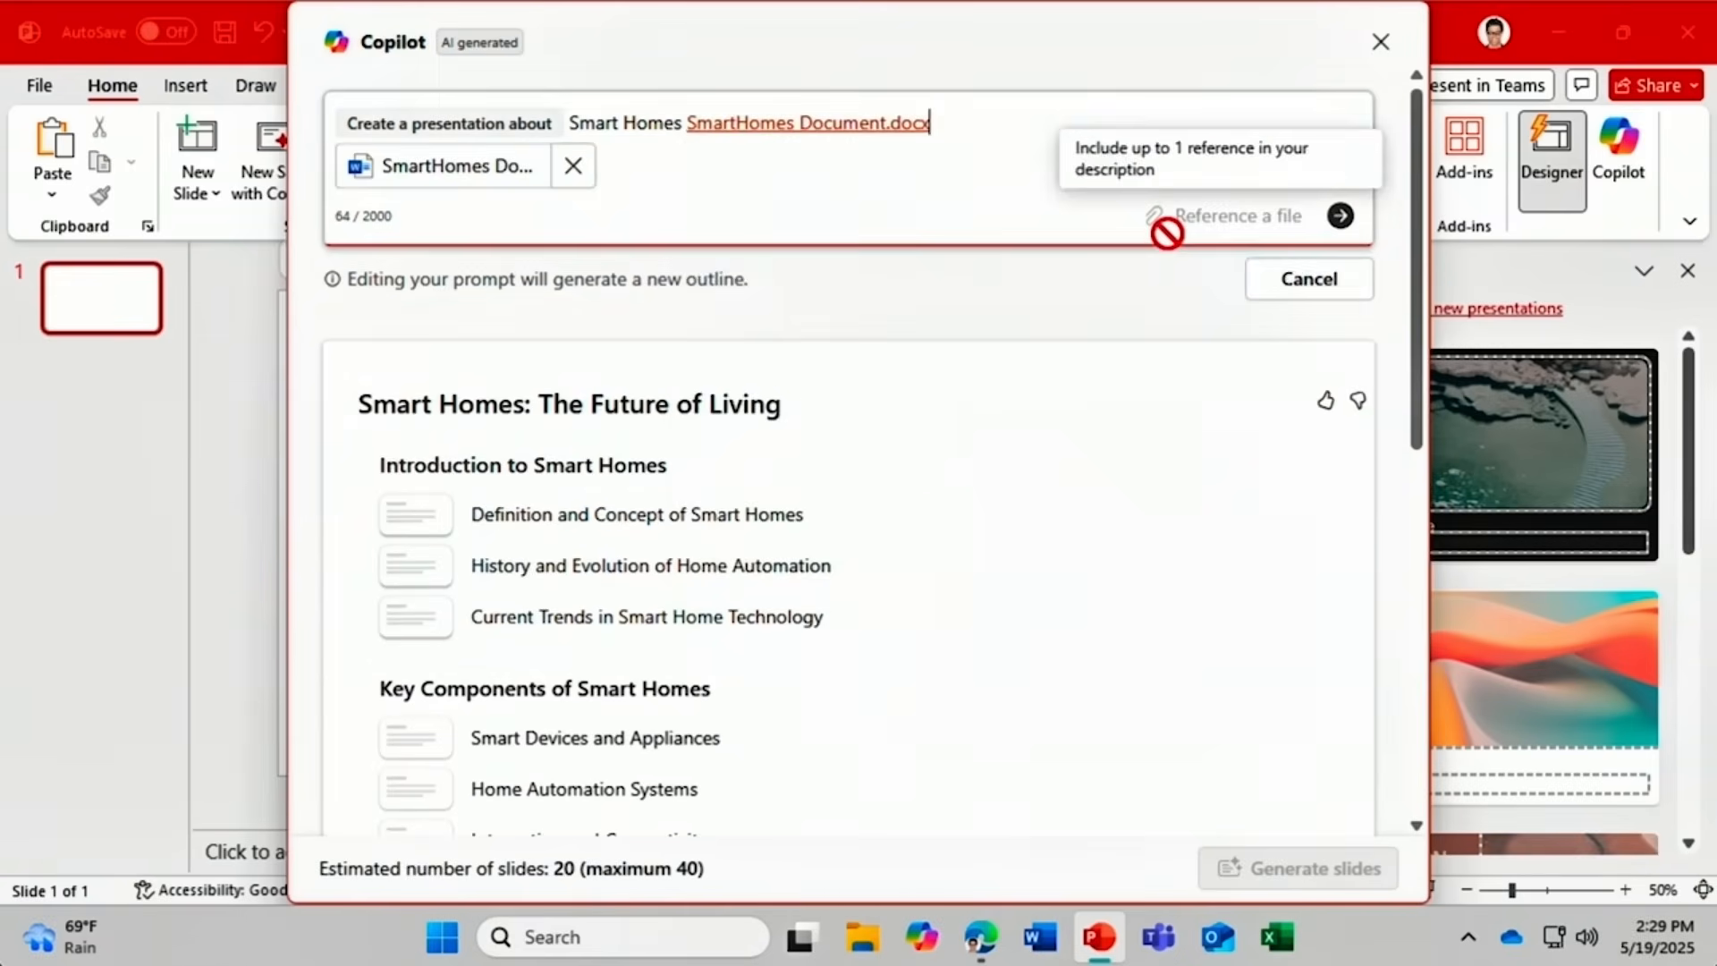
left_click(1340, 215)
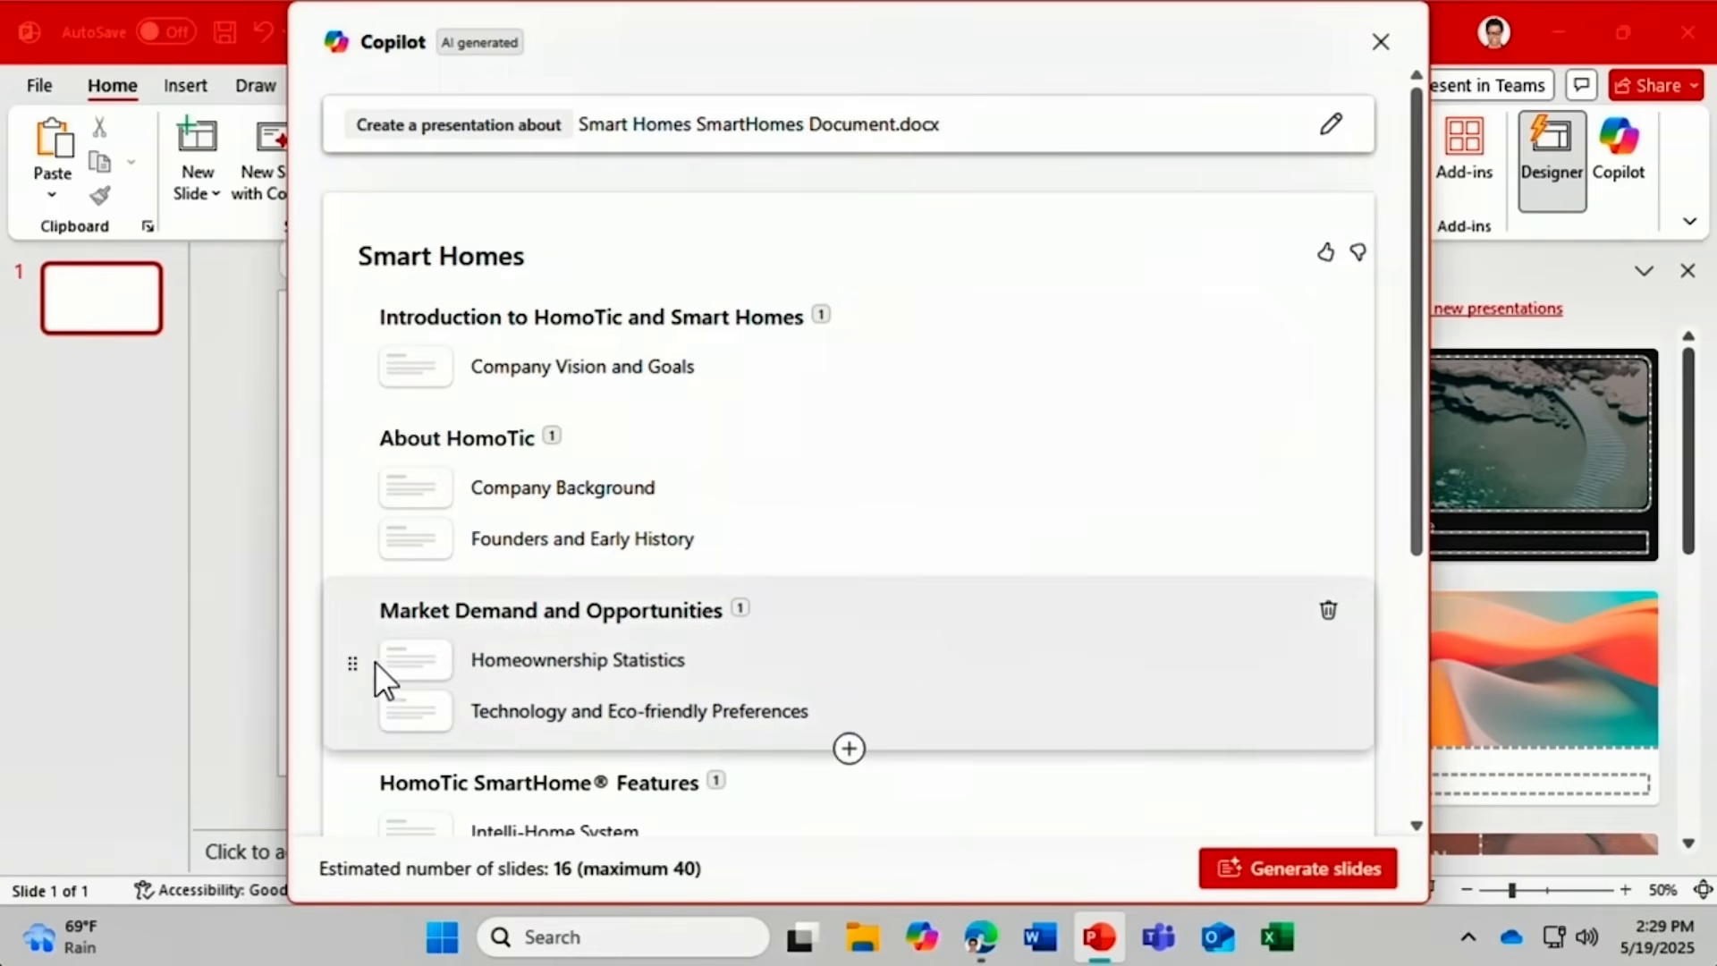
Move Market Demand below the features topic, delete About HomoTic, and add an 'environmental benefits' topic.
left_click_drag(356, 662, 362, 796)
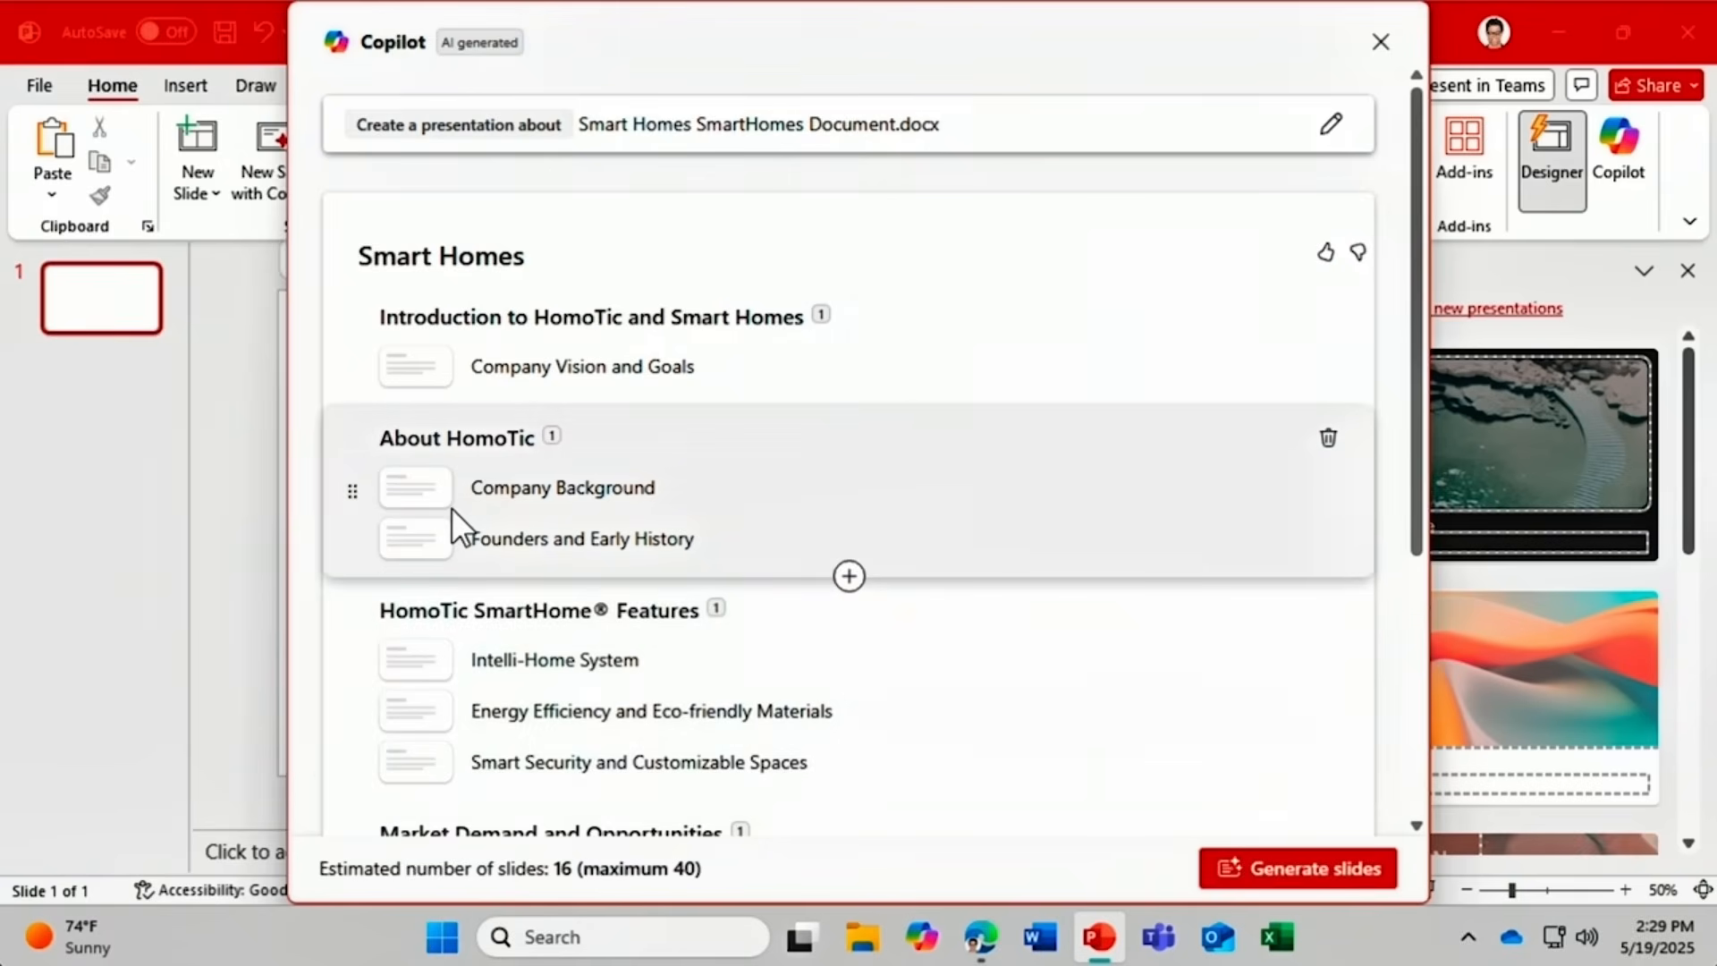
left_click(1330, 438)
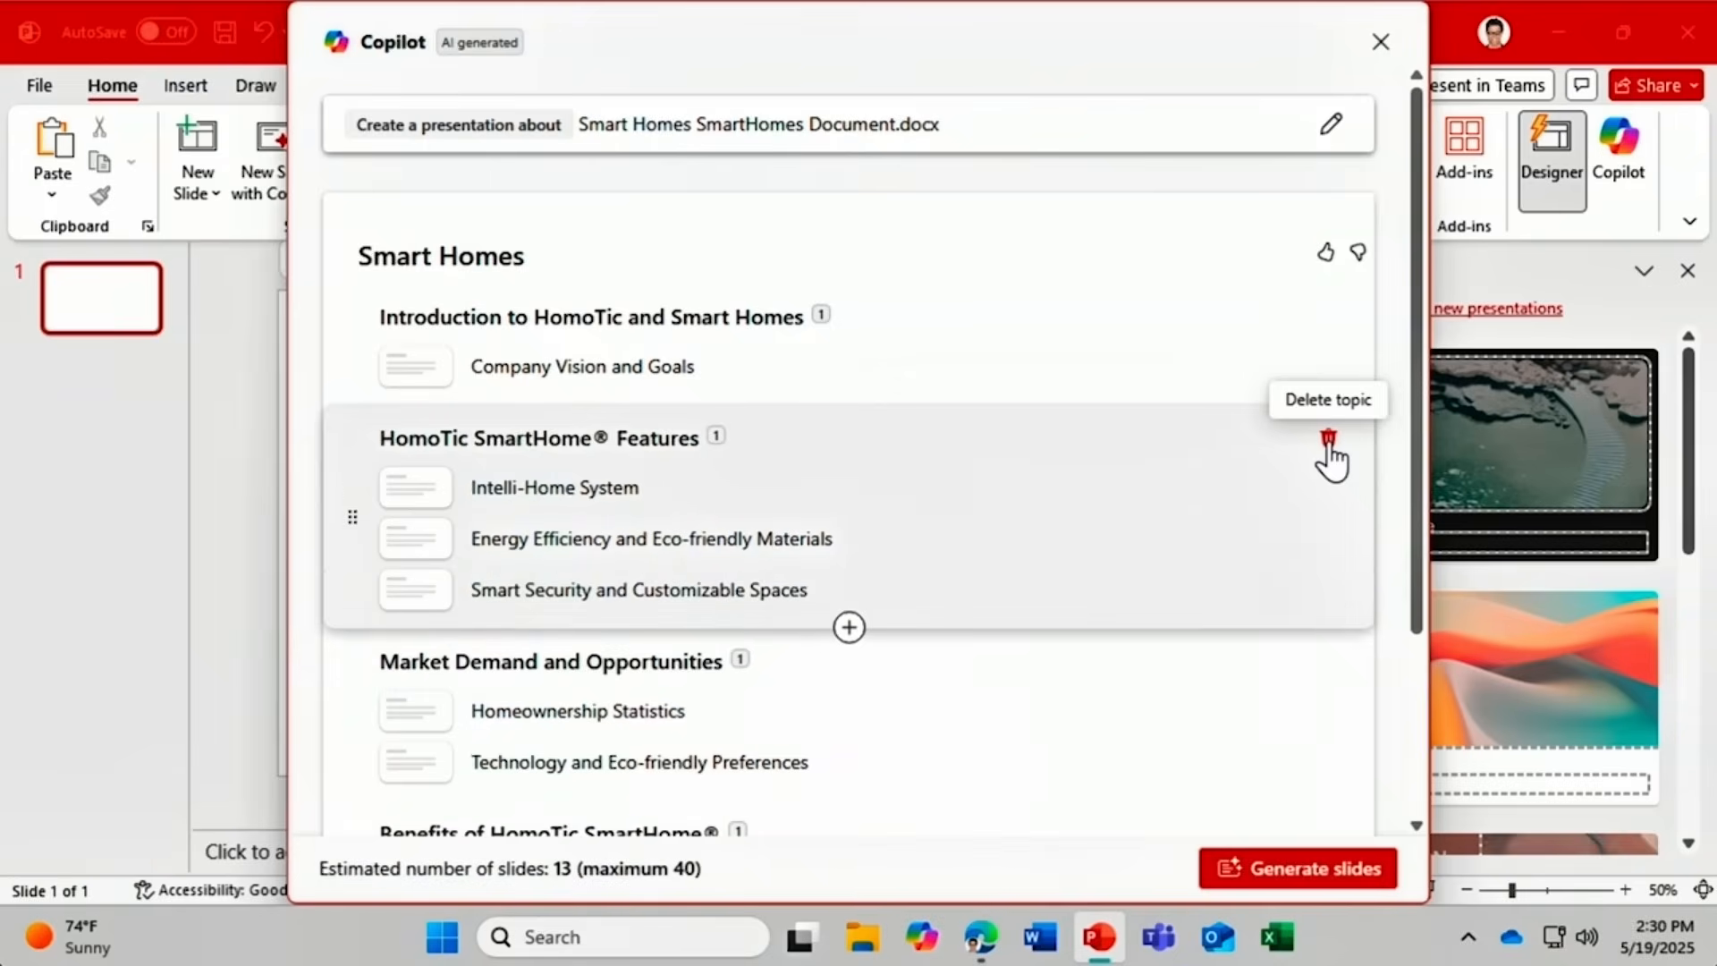
left_click(850, 628)
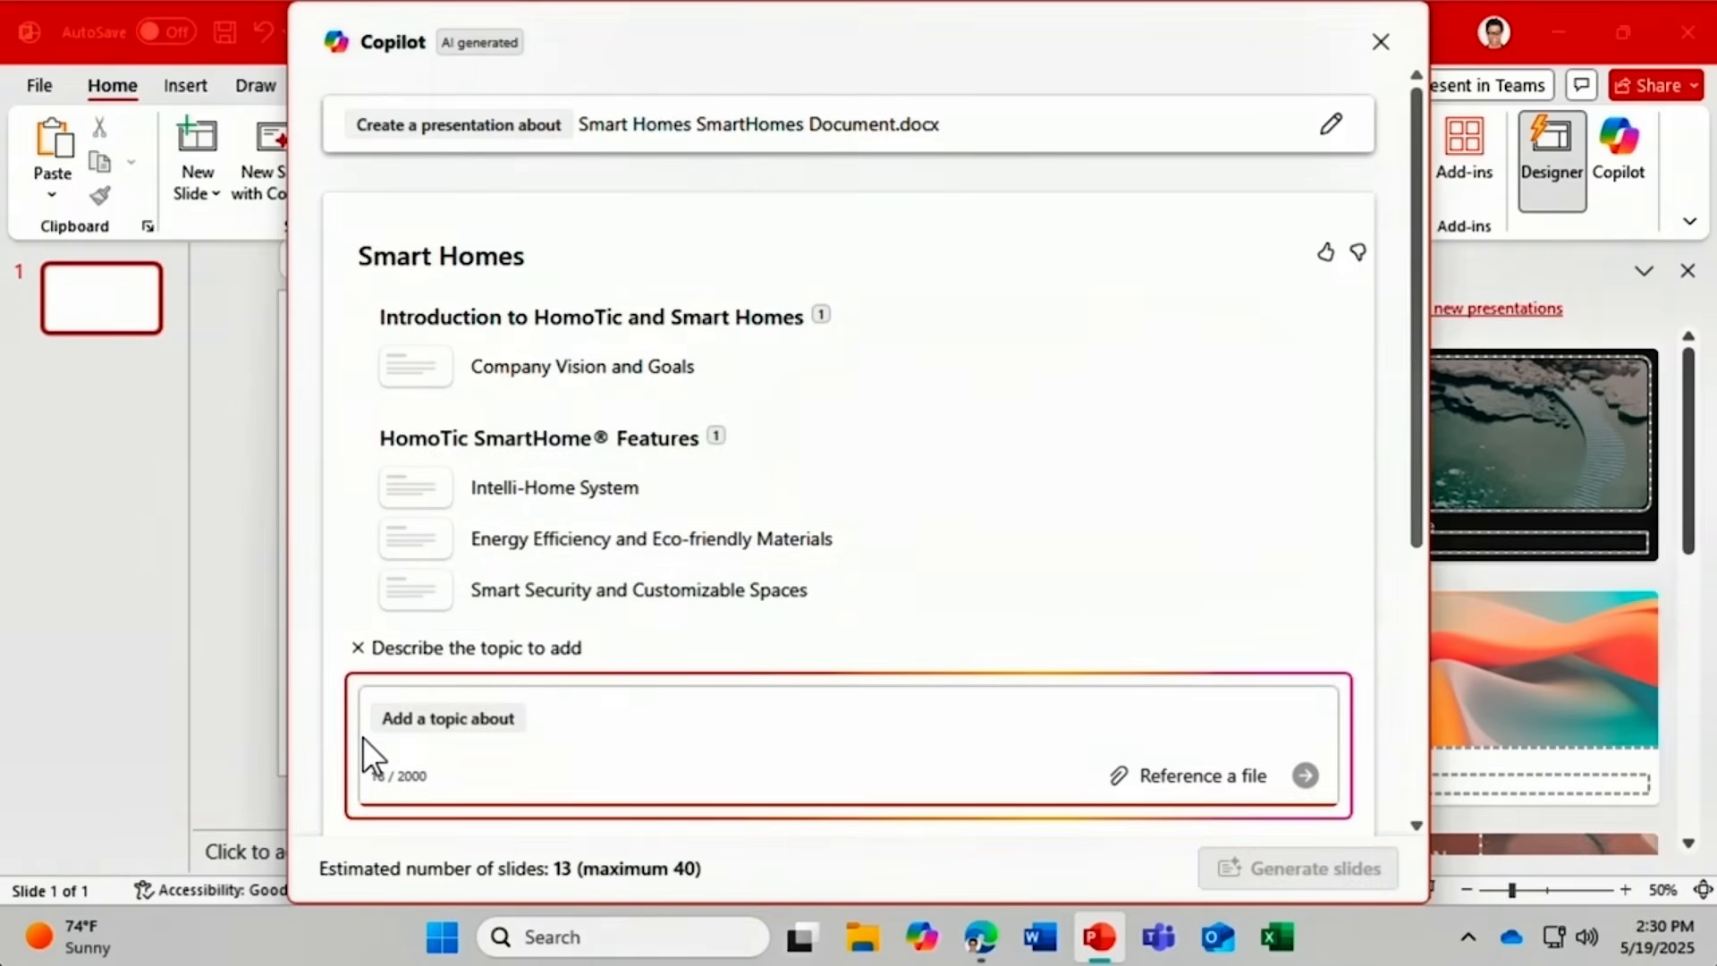
type("environment")
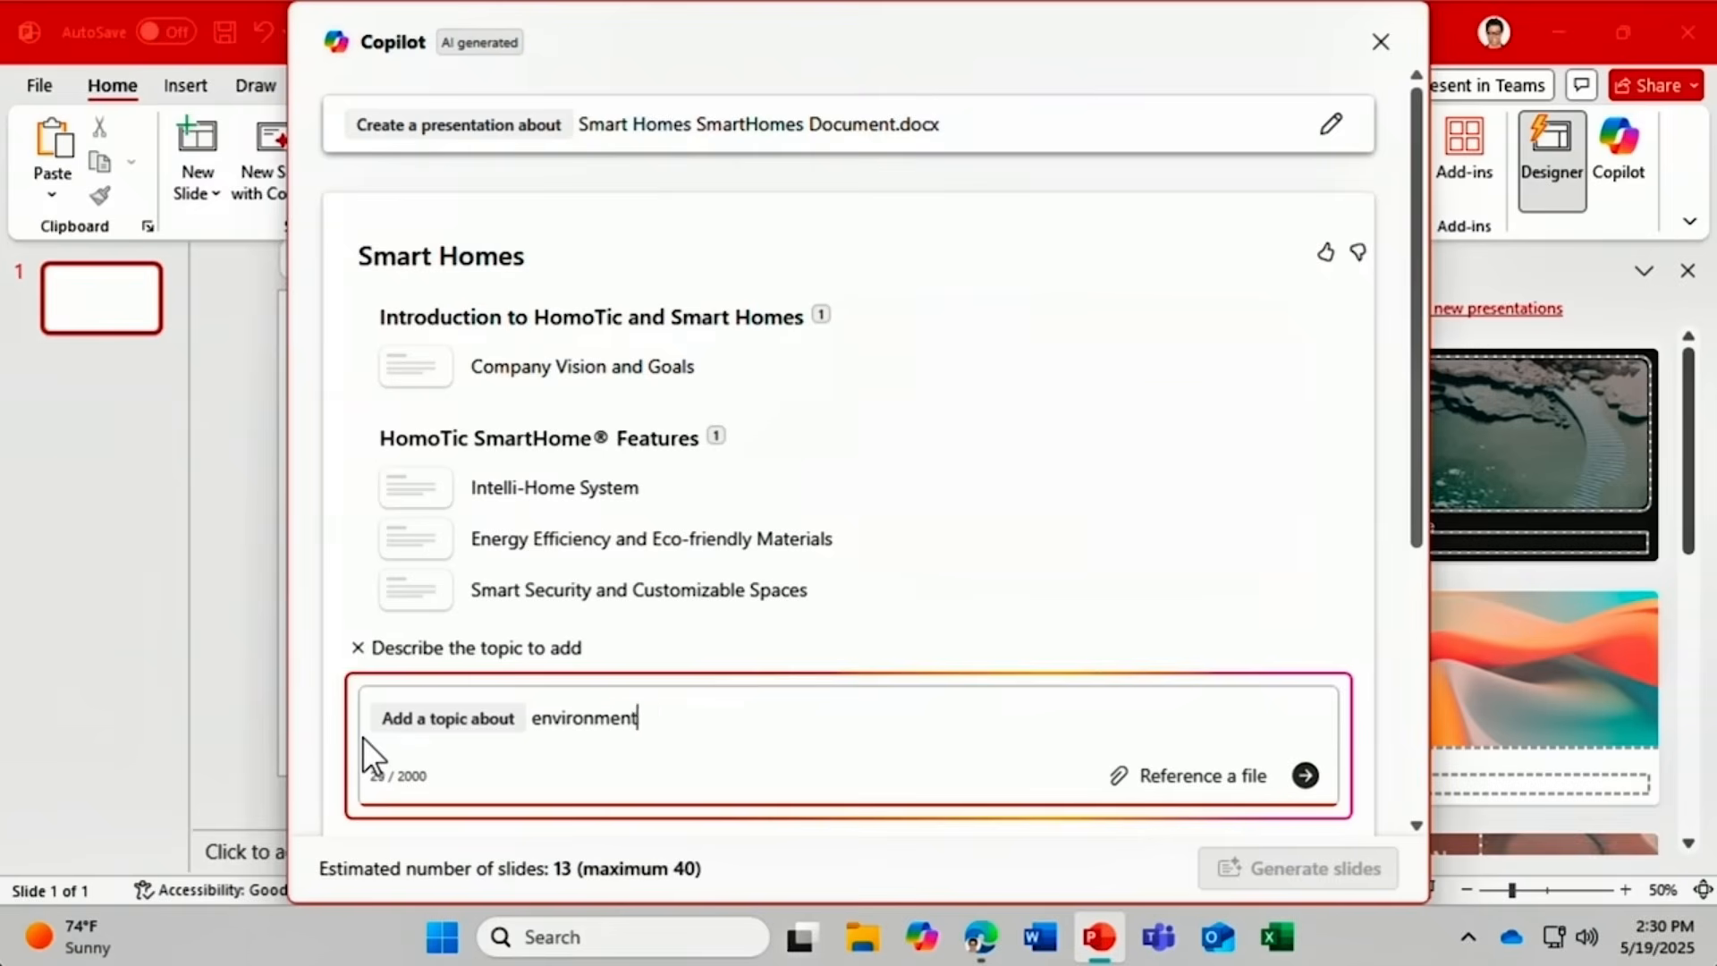
type("al benefits")
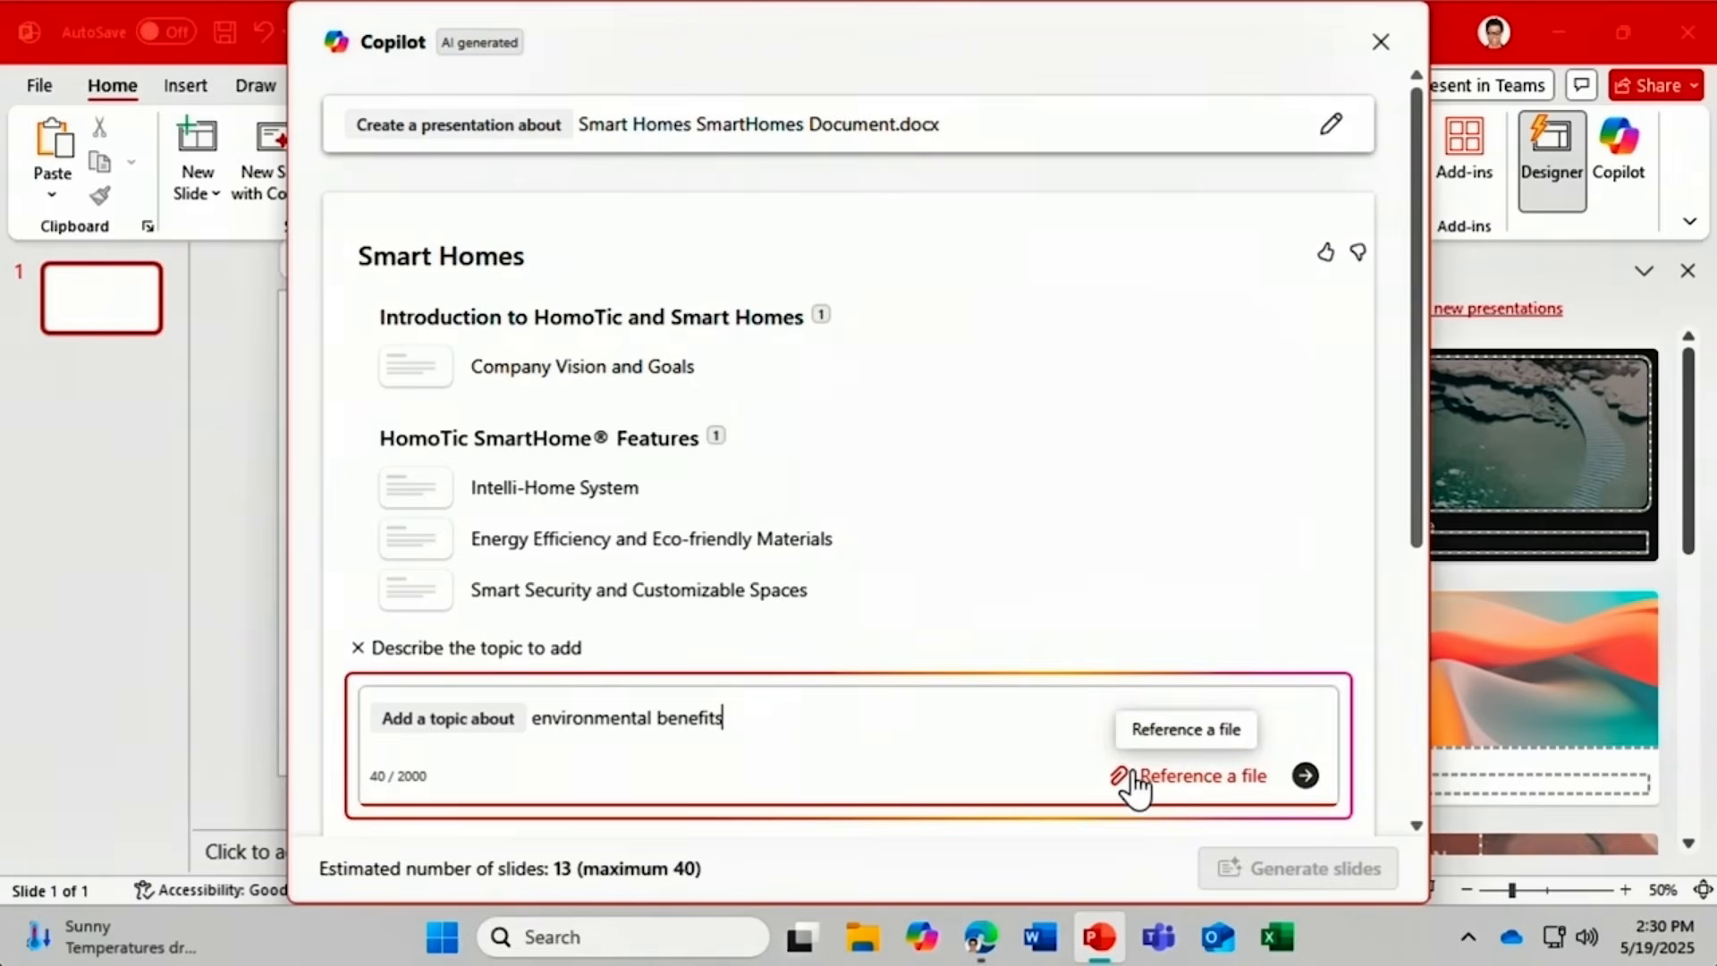
key("Return")
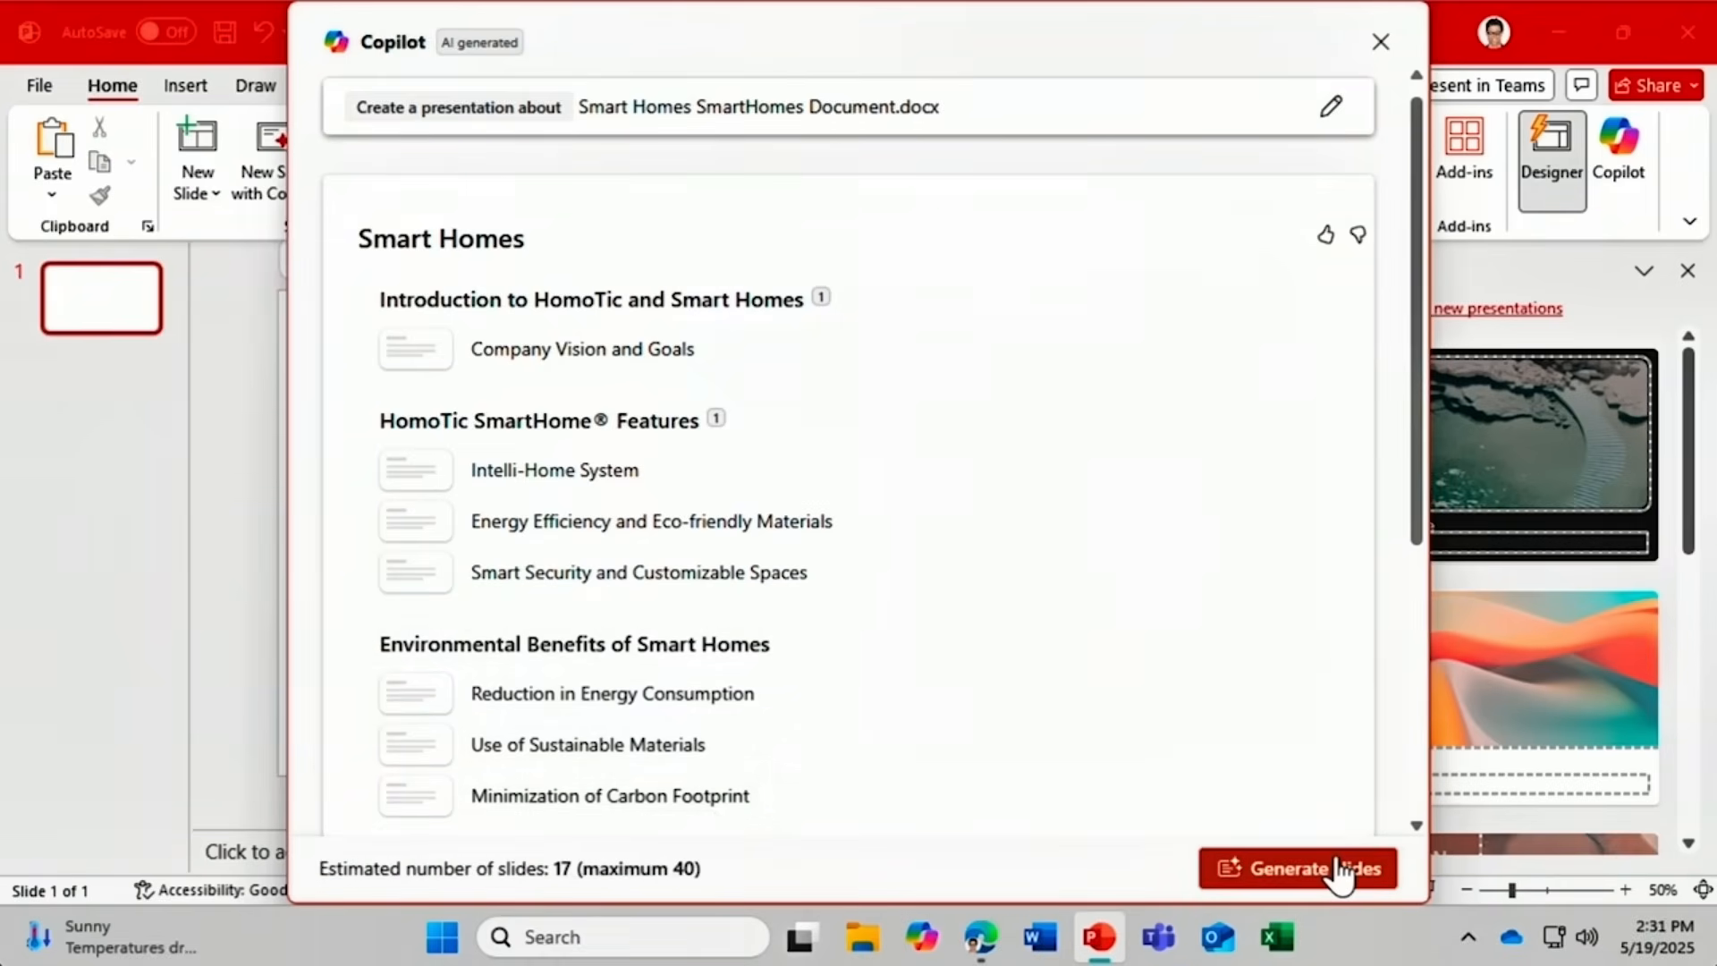
Generate slides from the outline, review the 20-slide deck, and keep it.
left_click(1338, 864)
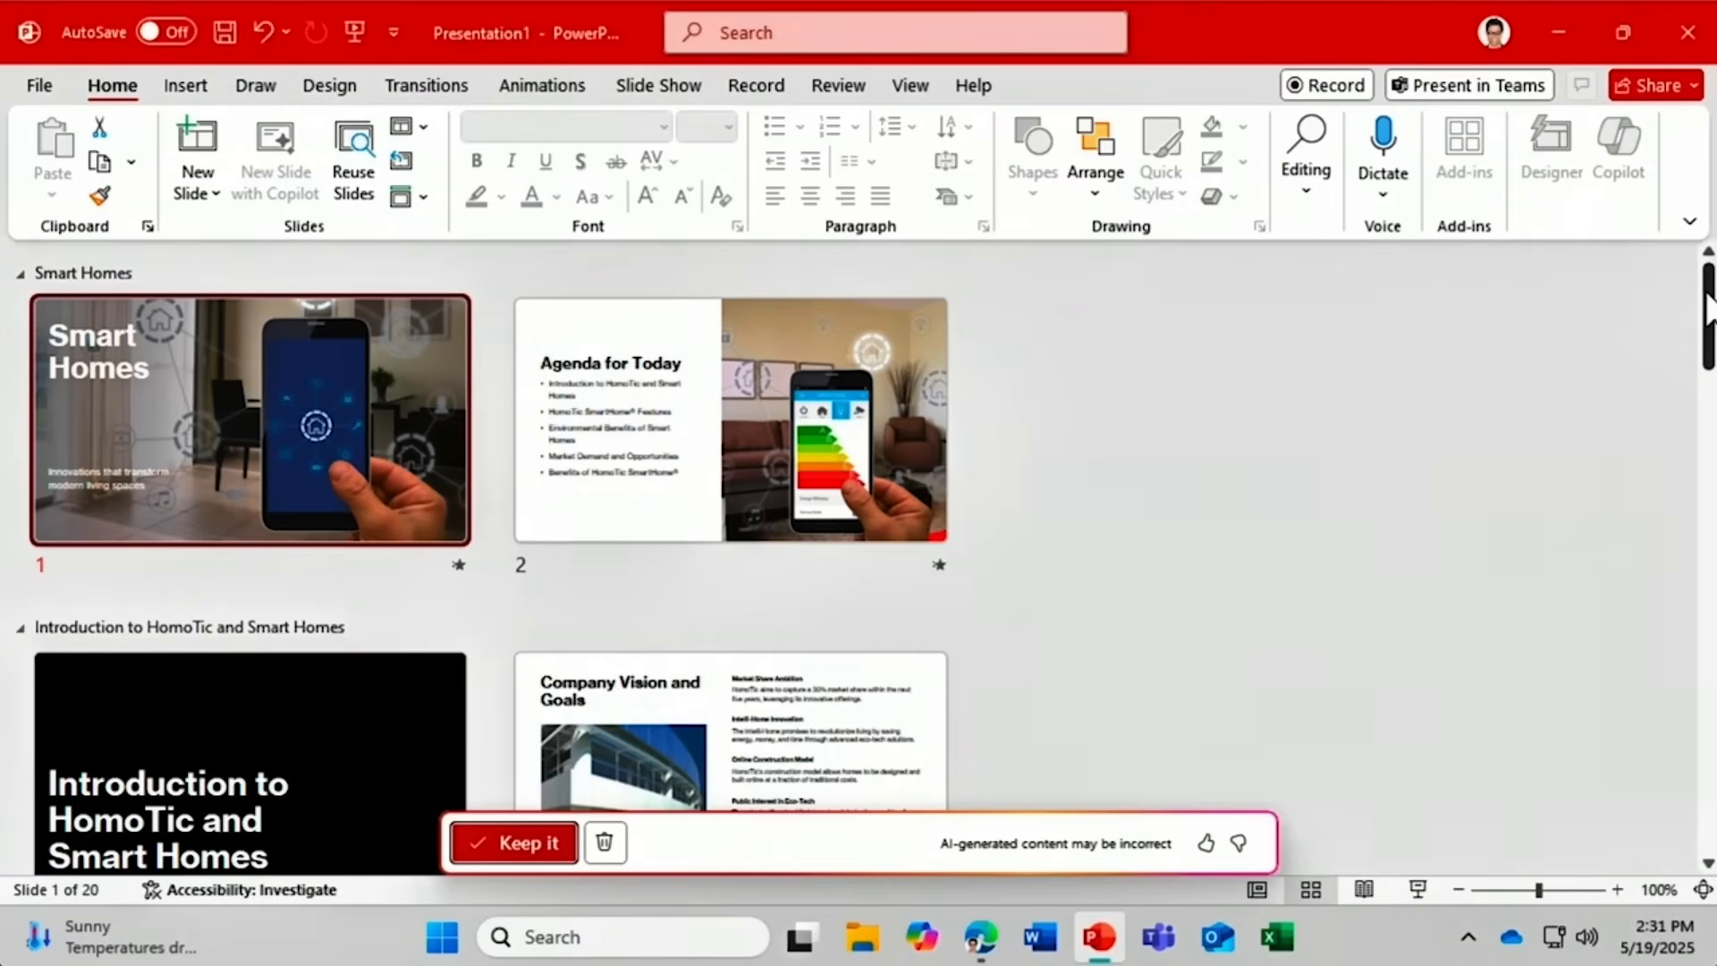
left_click_drag(1708, 309, 1704, 458)
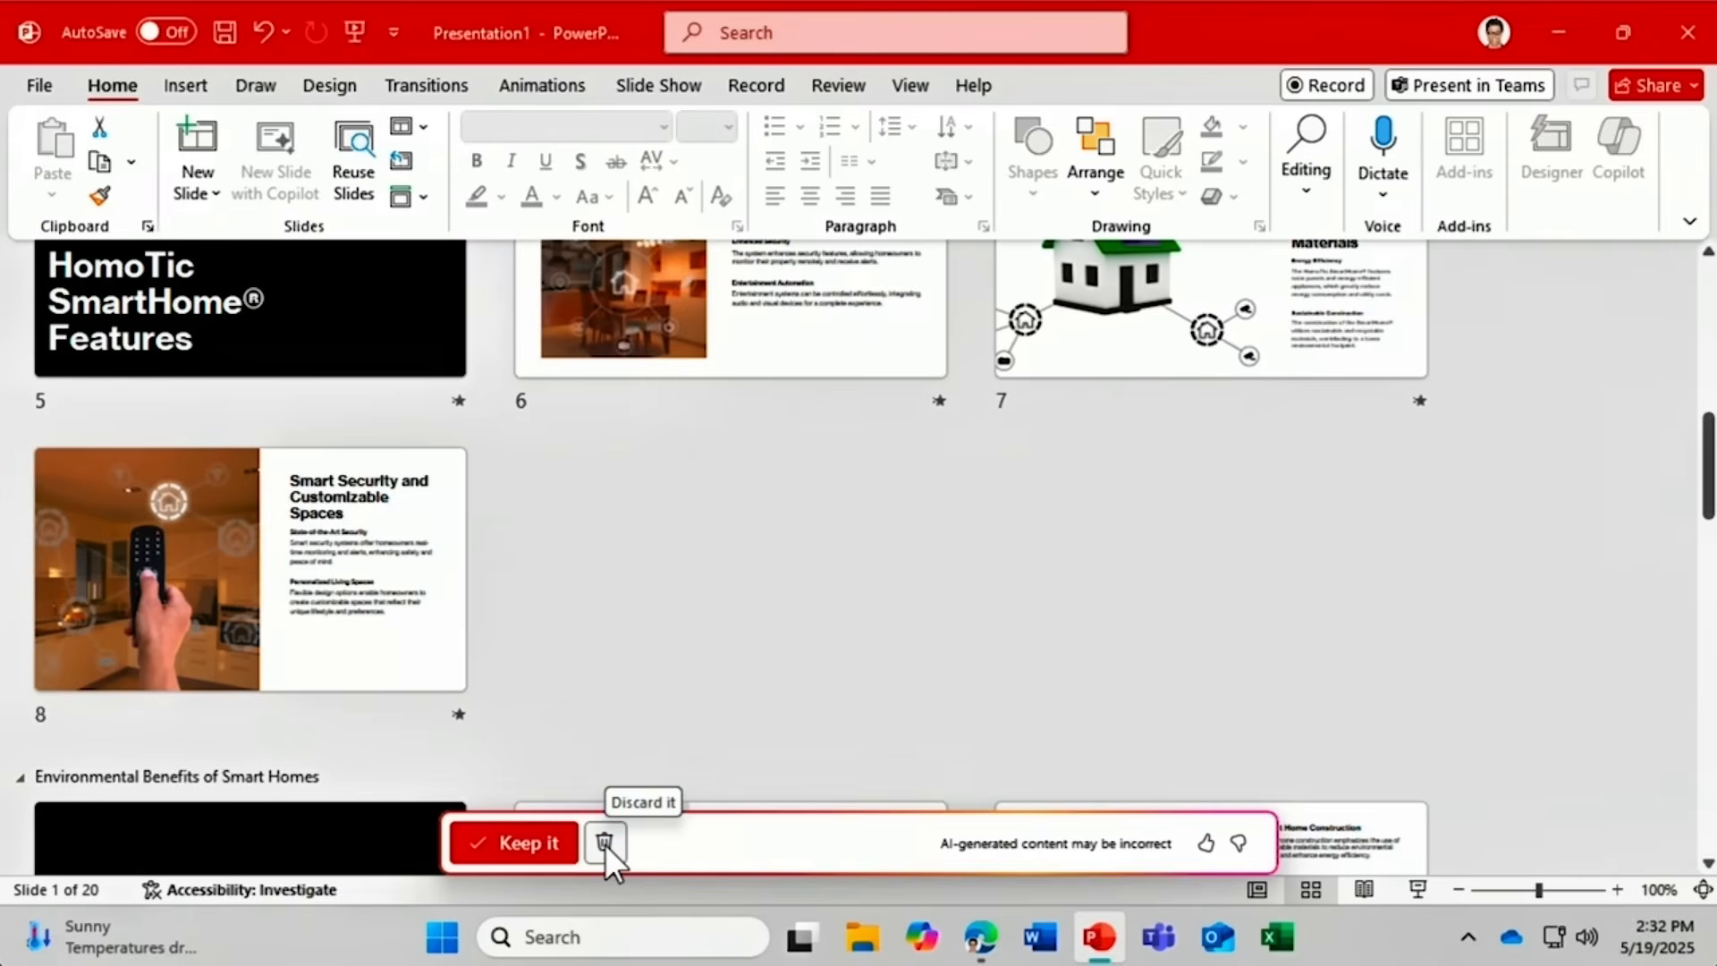
left_click(495, 855)
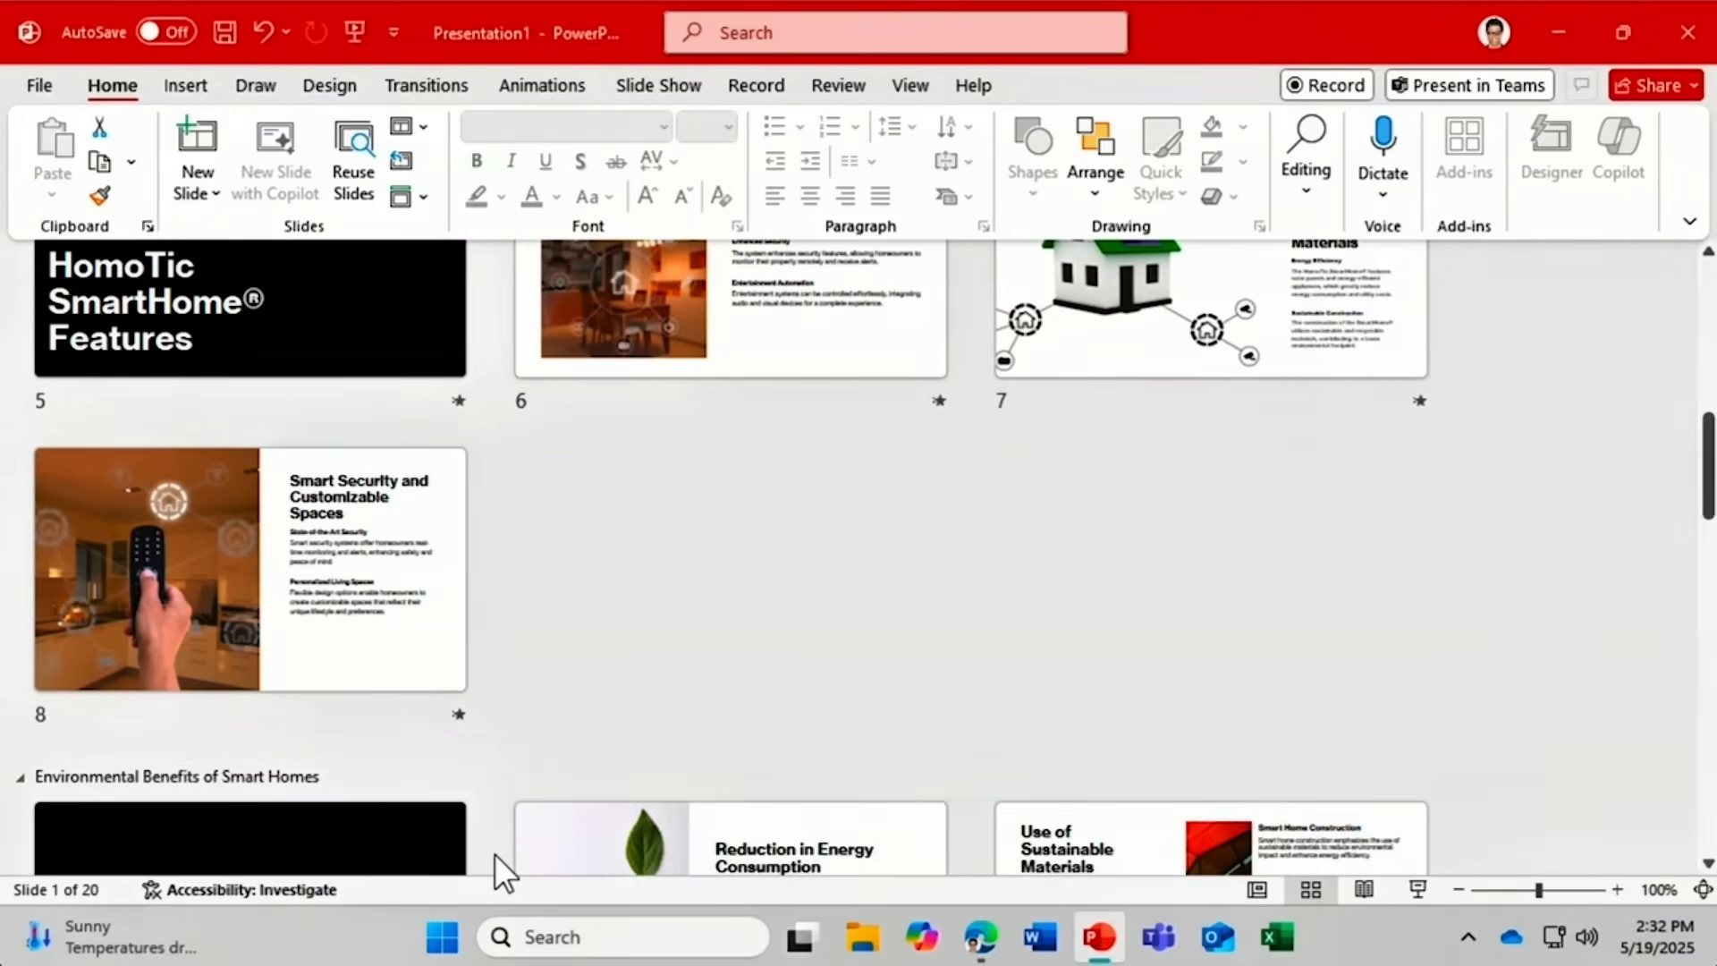
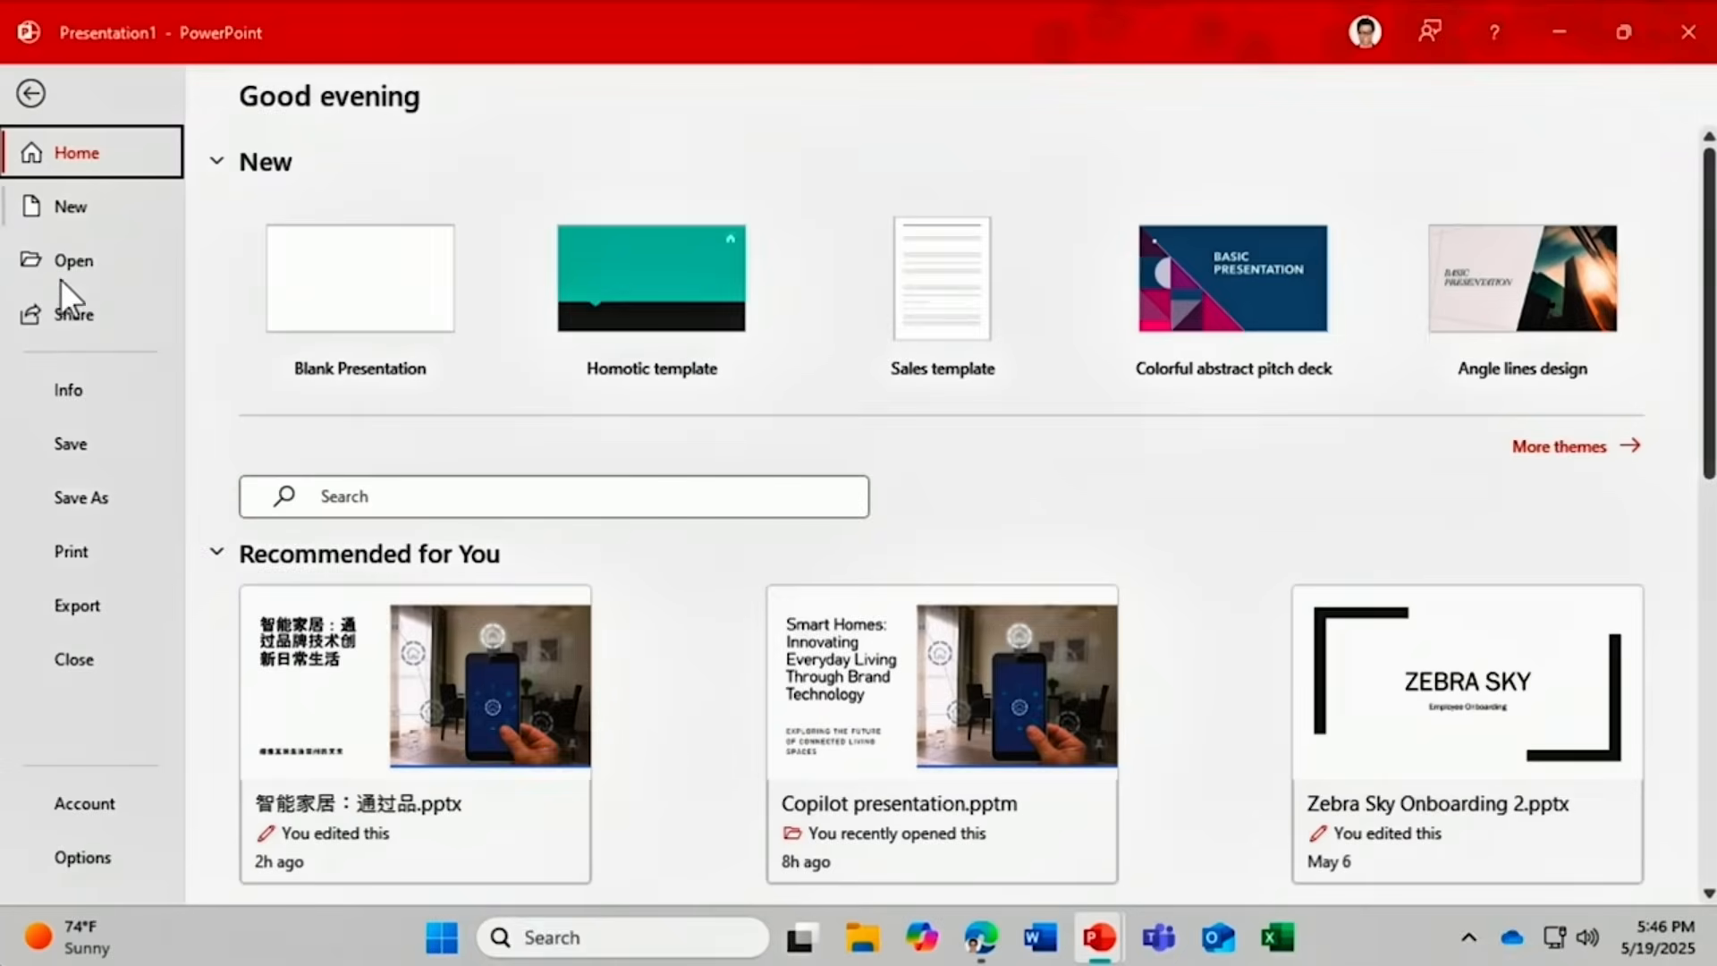
Save the deck as PowerPoint Template 'Copilot Homotic template.potx' in Documents > Custom Office Templates.
left_click(69, 500)
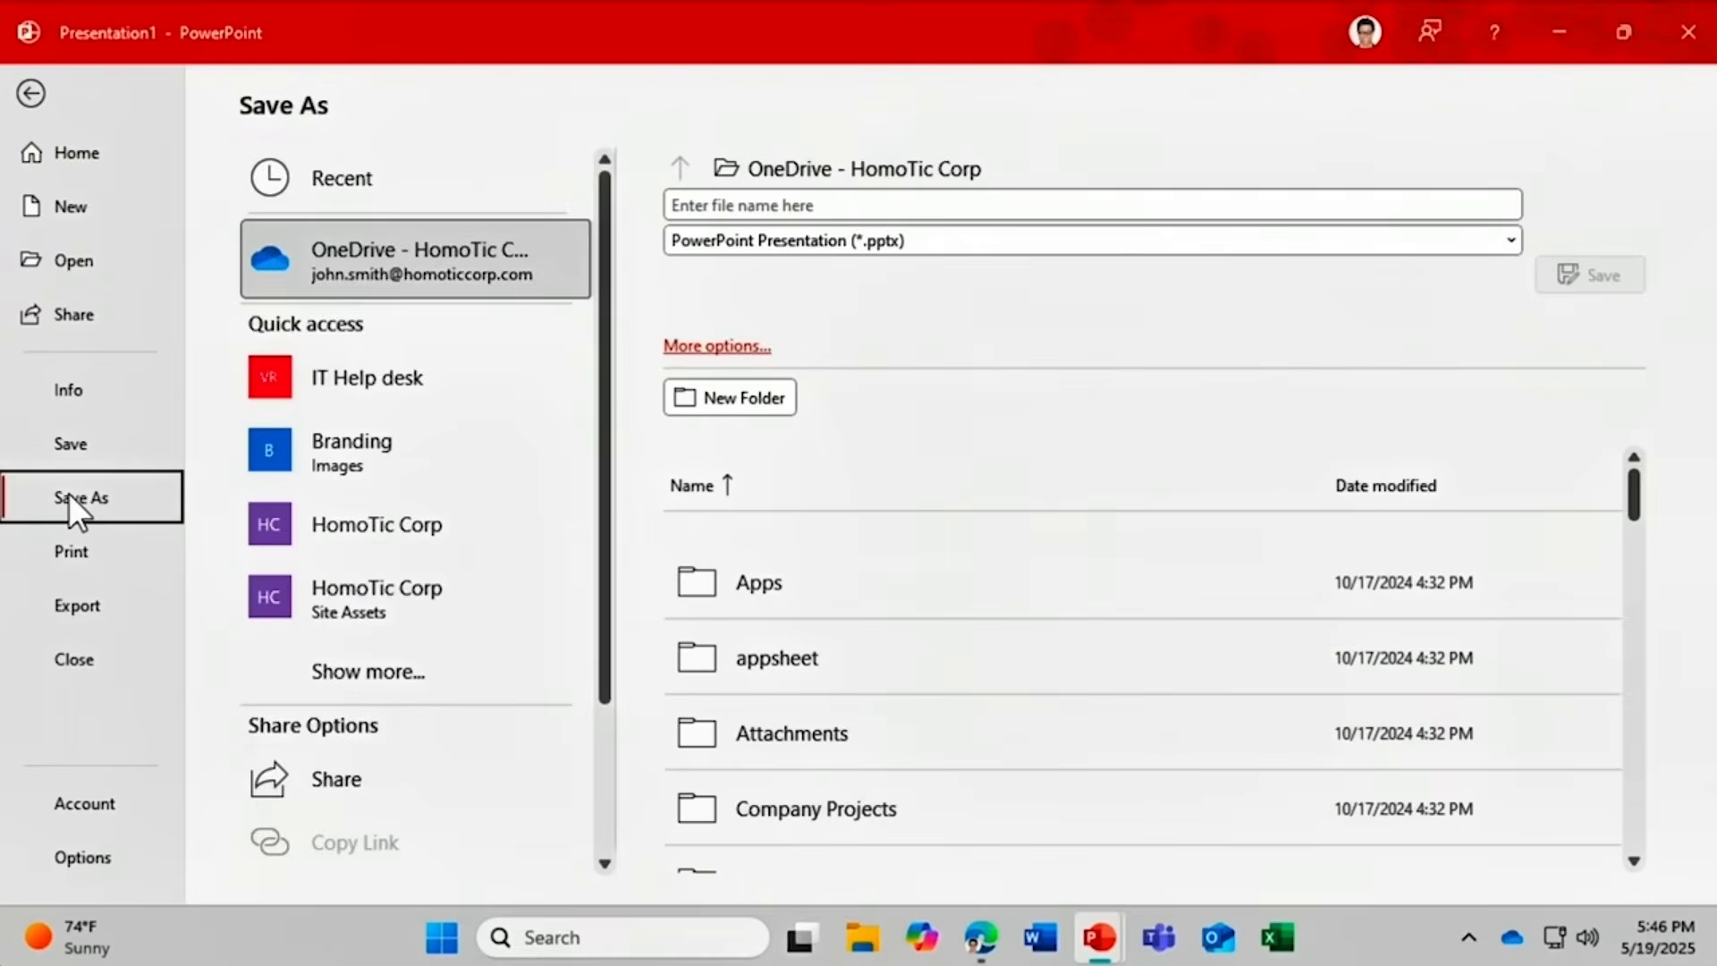
left_click(681, 208)
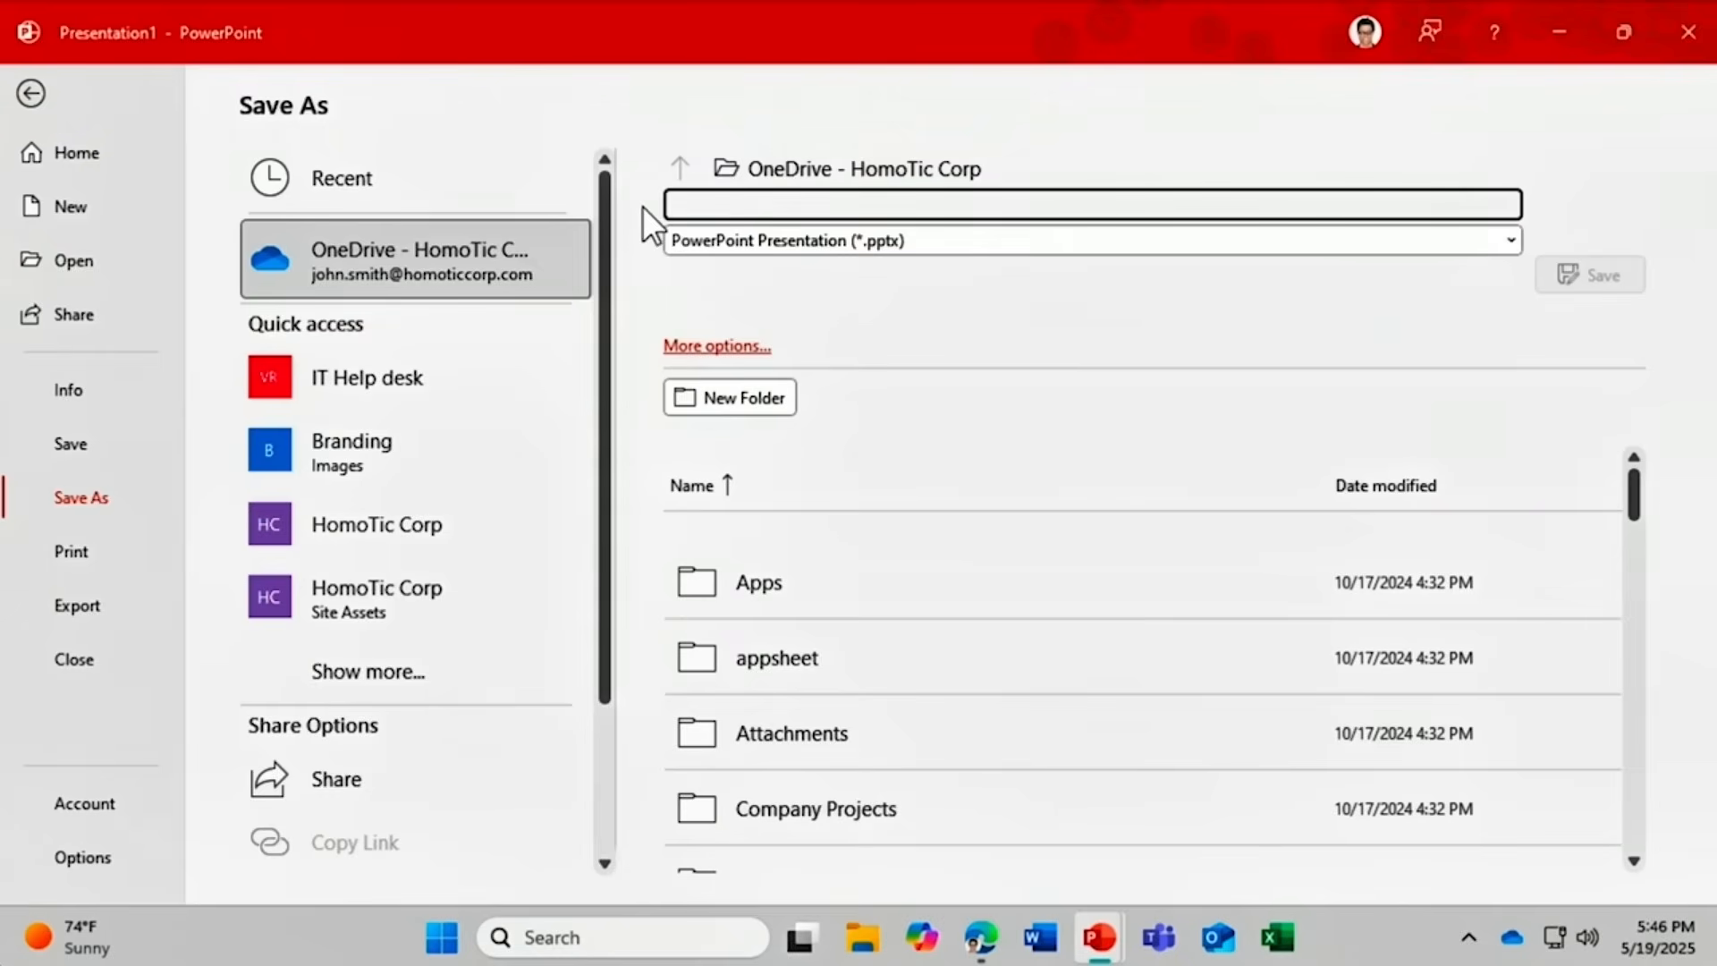
type("Copilot Homotic template")
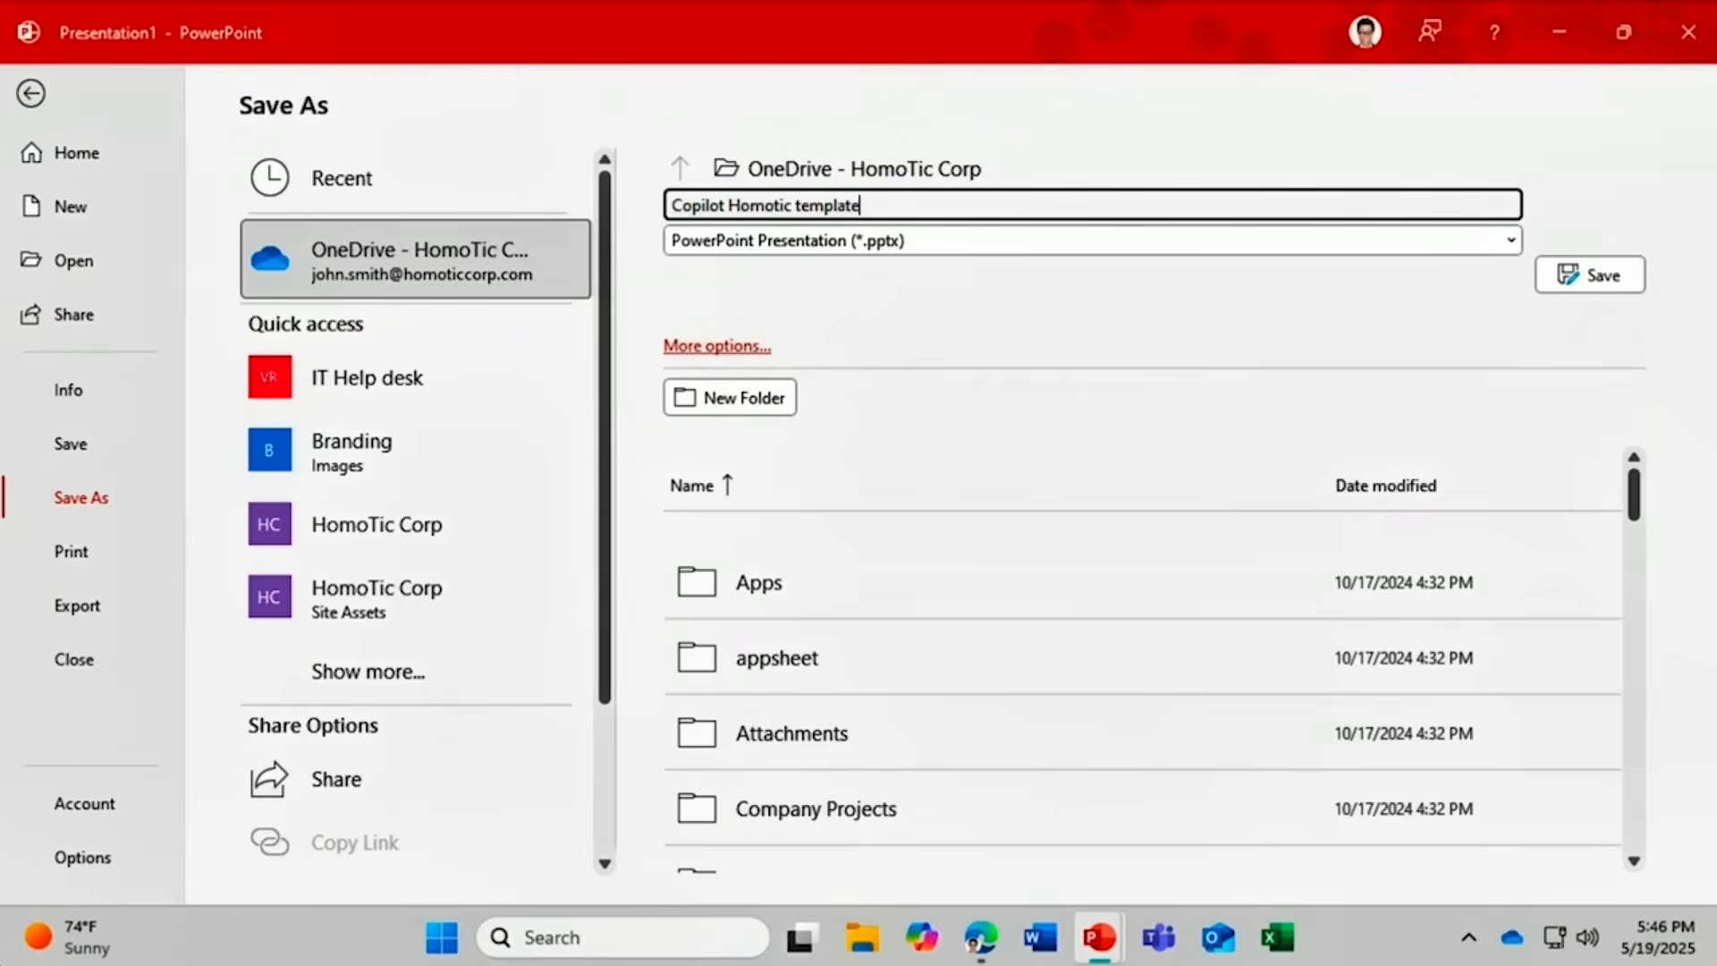
left_click(1140, 238)
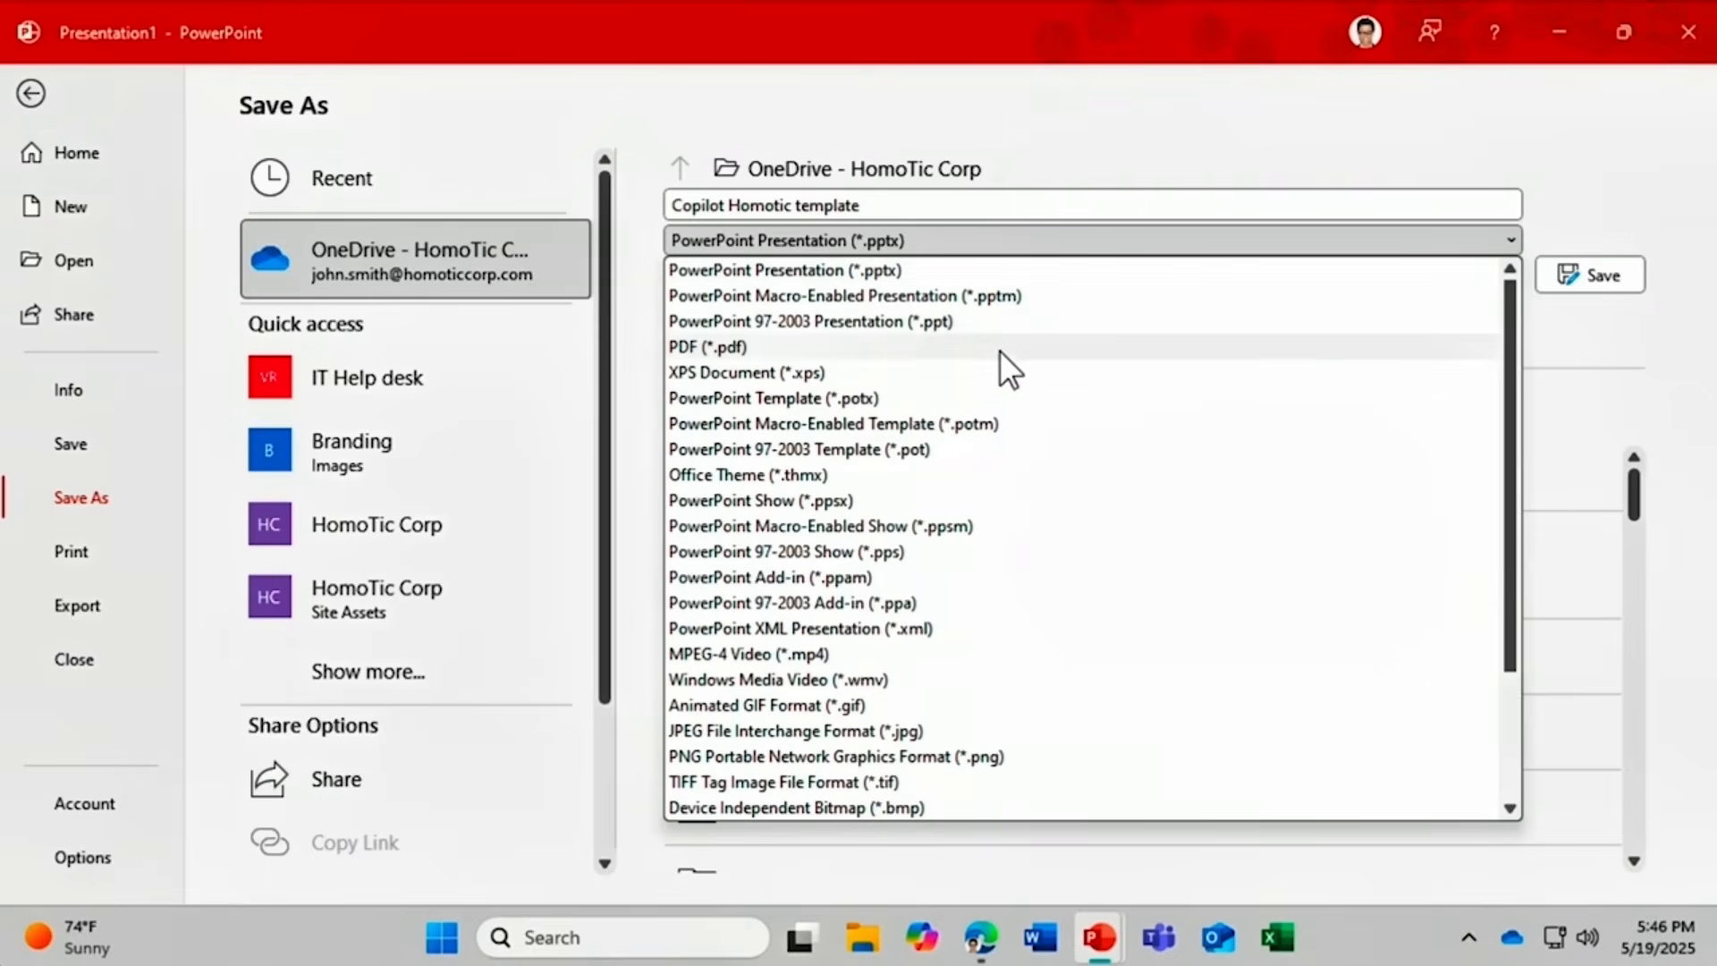
left_click(991, 398)
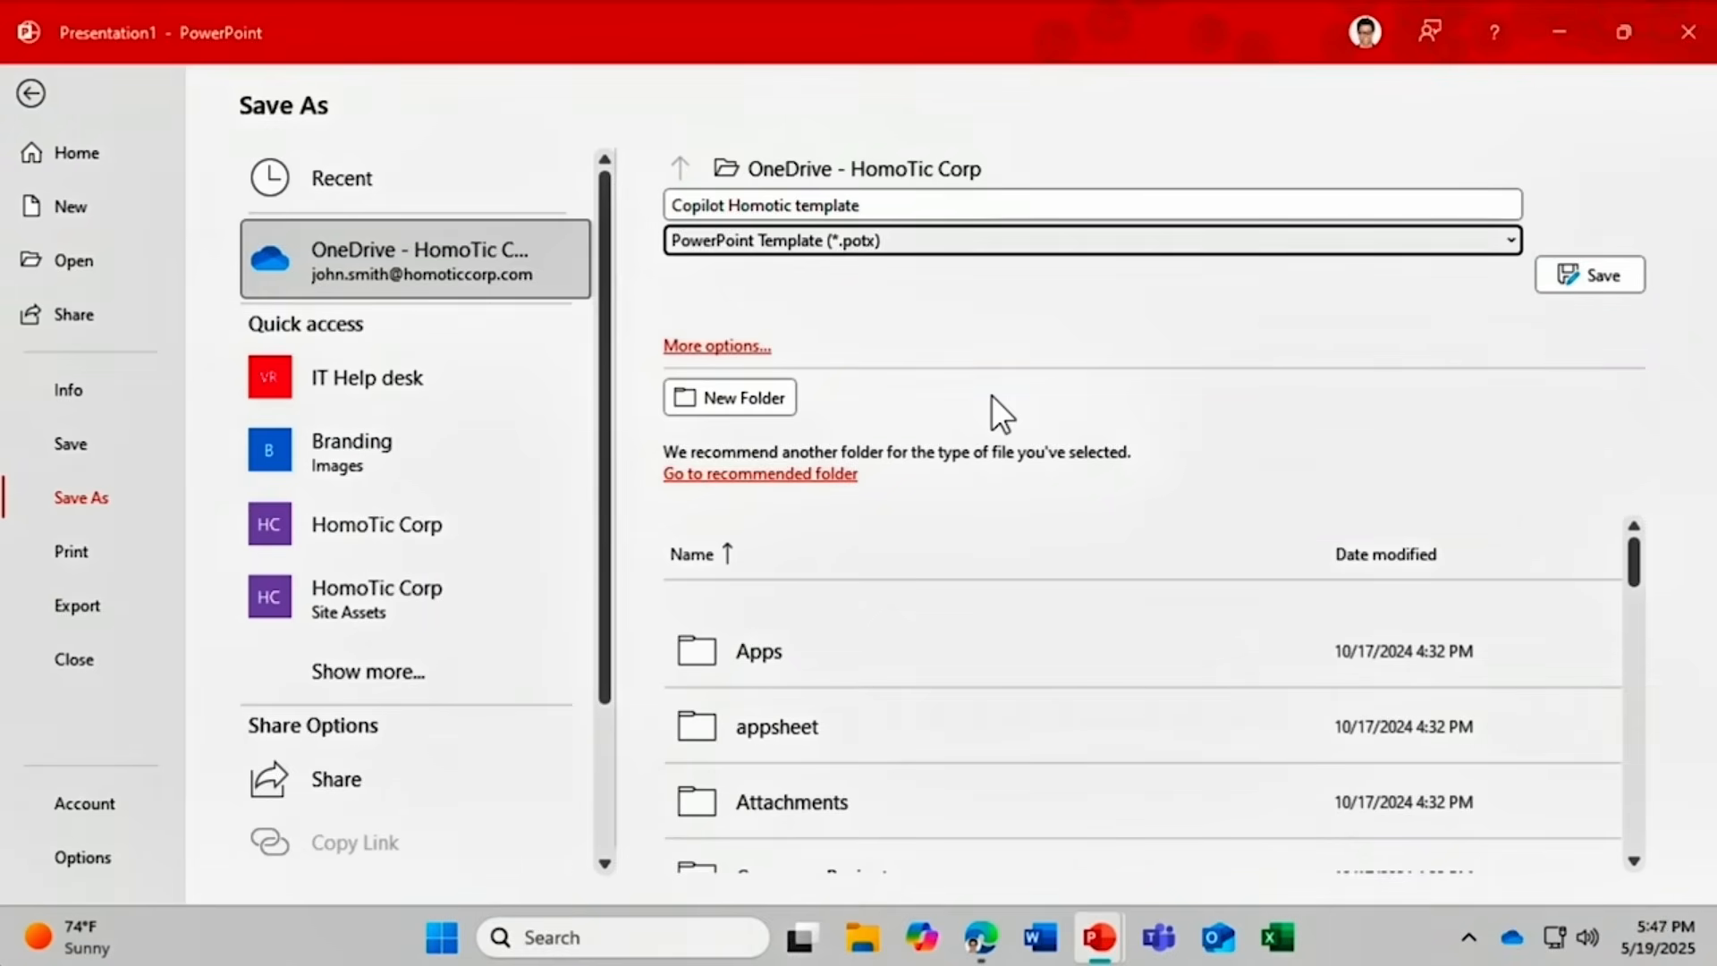
left_click(751, 347)
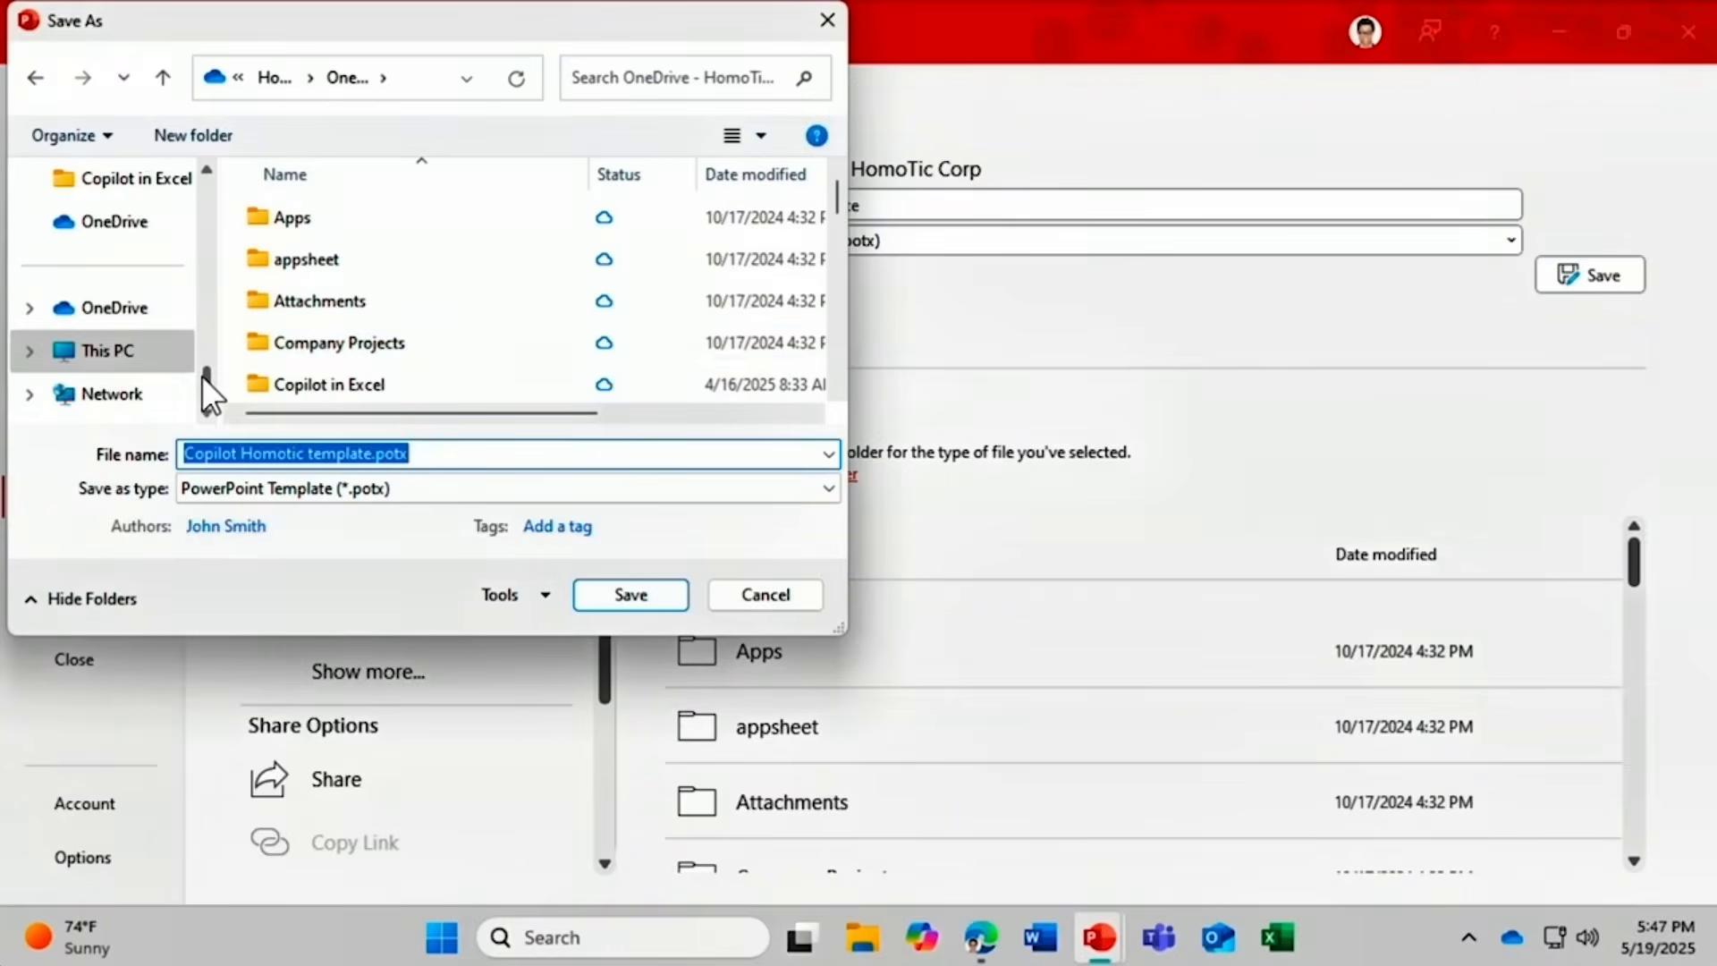
scroll(200, 358, "up", 2)
left_click(143, 240)
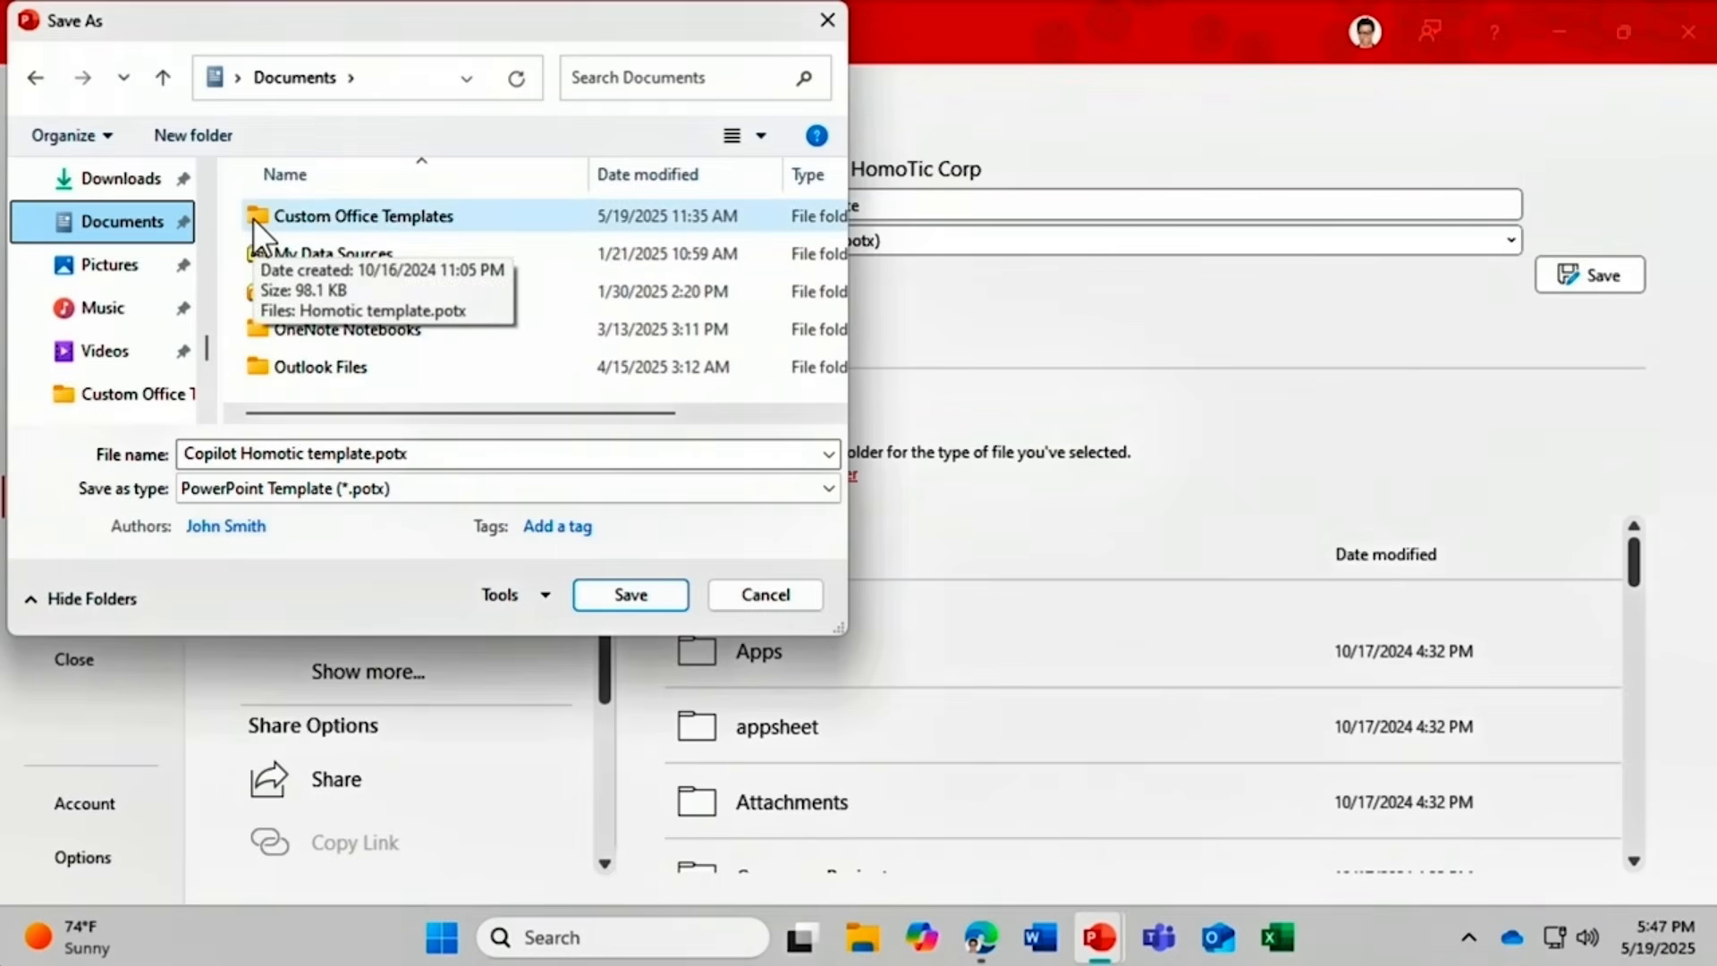
double_click(260, 218)
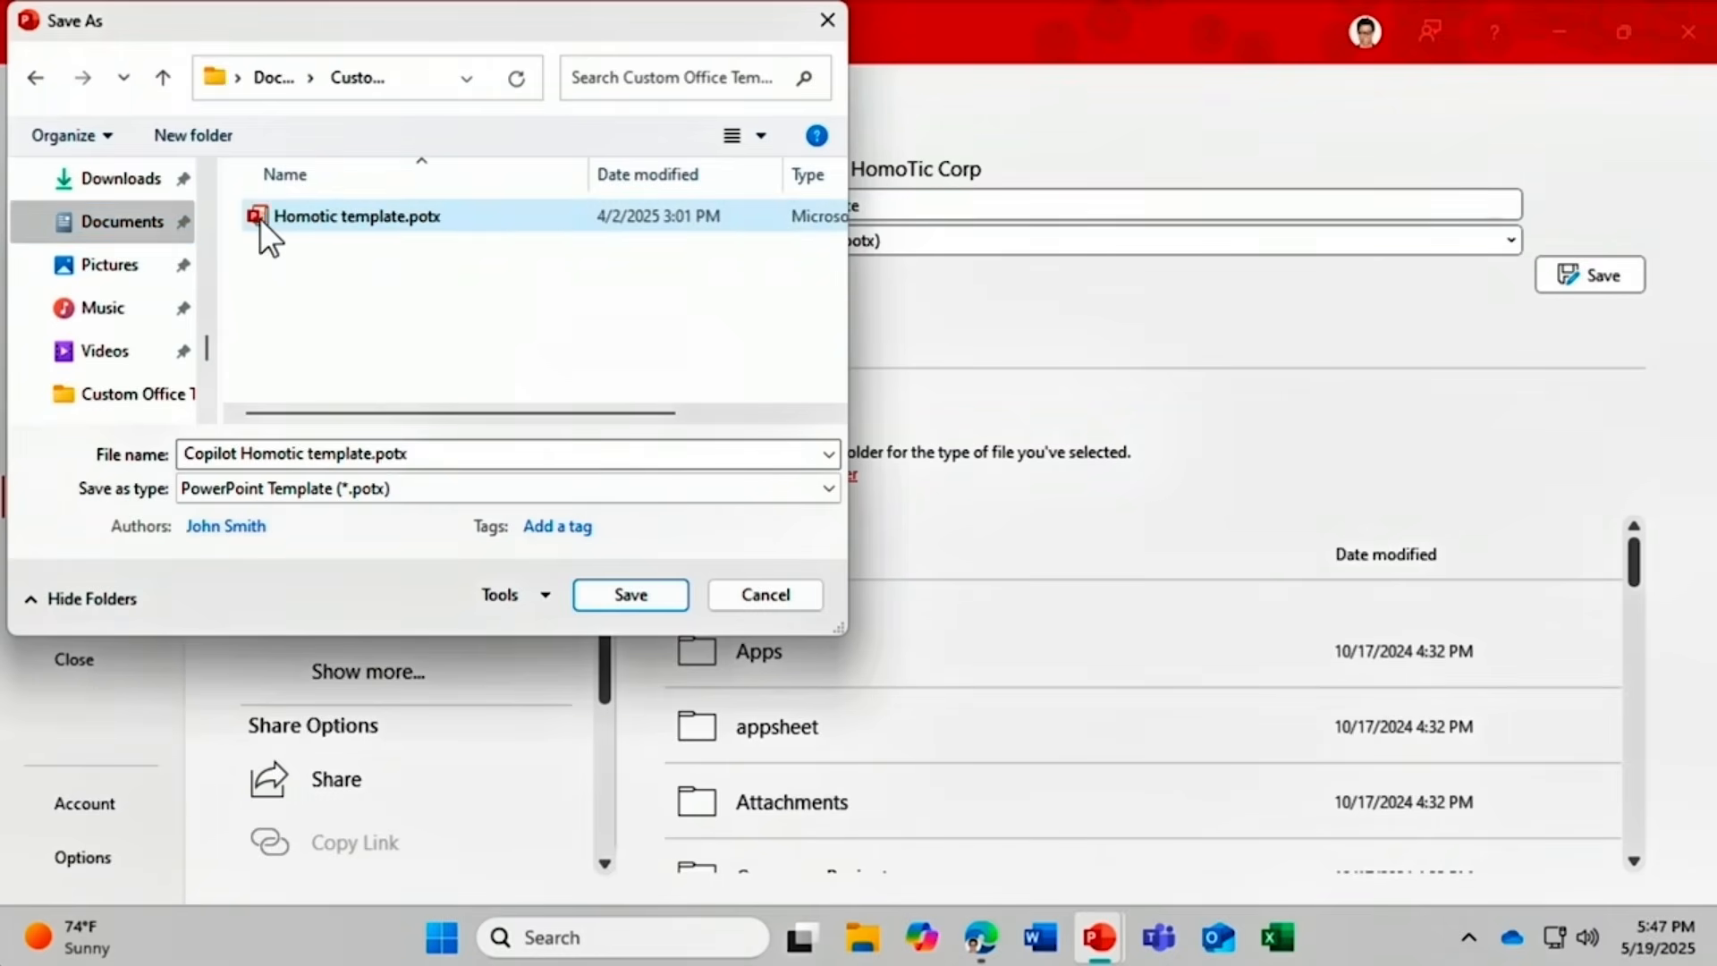
left_click(611, 599)
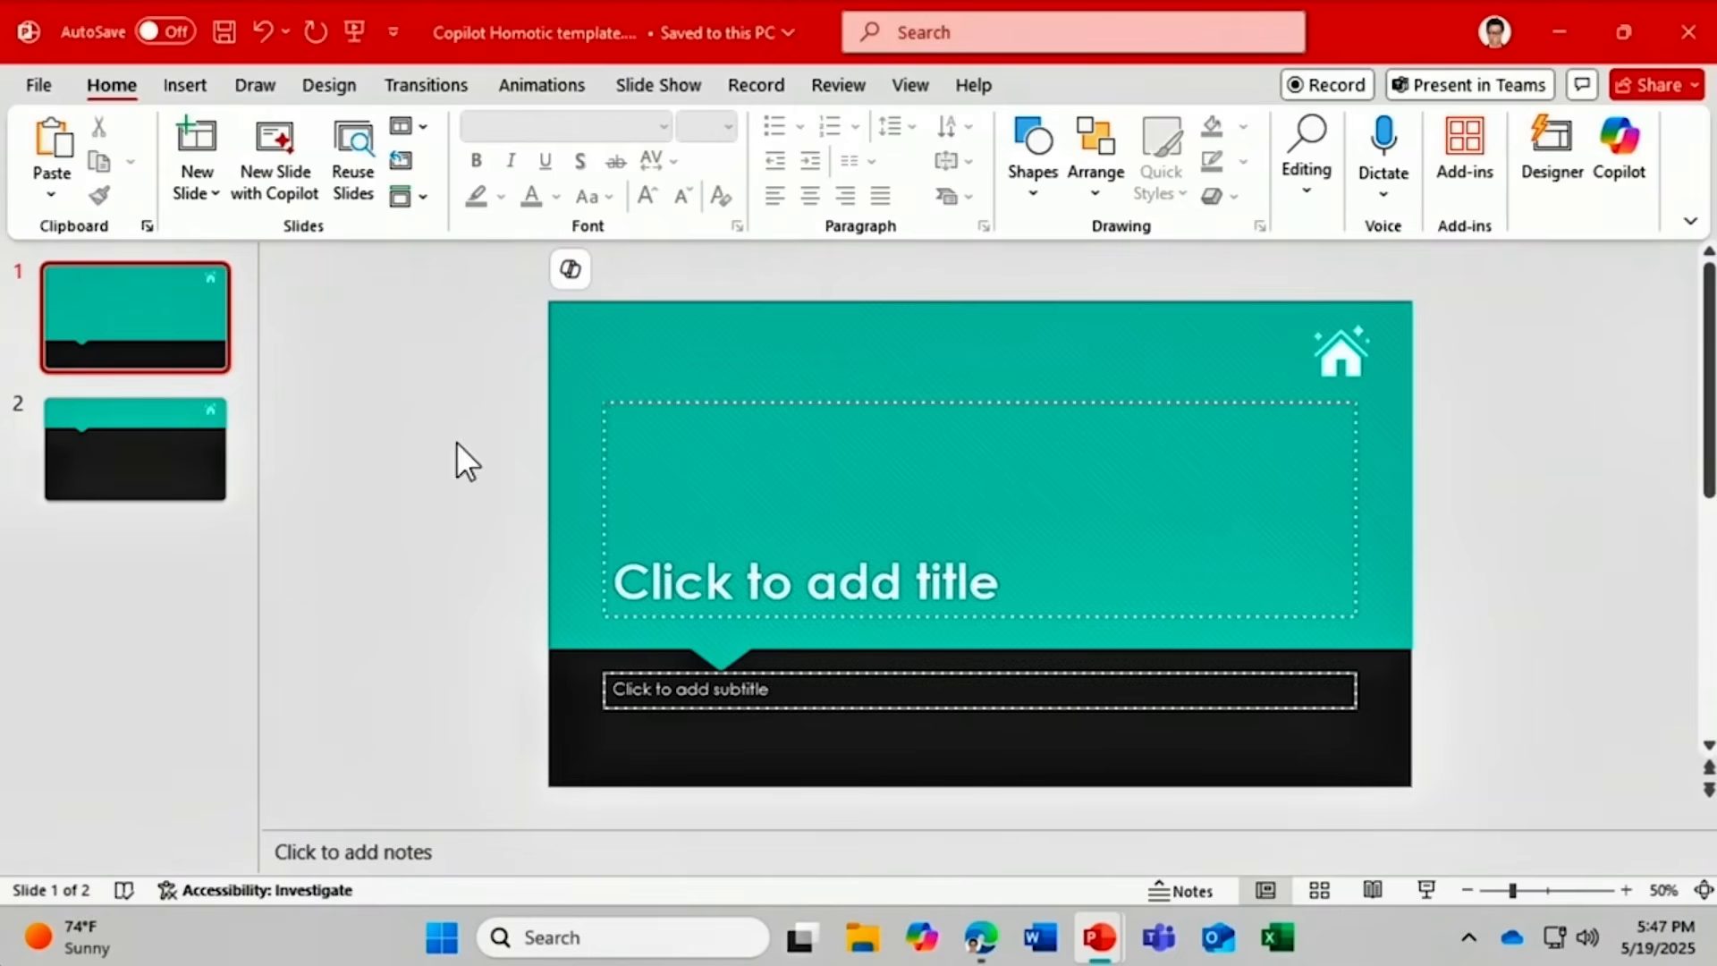
Confirm 'Copilot Homotic template' is listed under Personal templates, then return to the slides.
left_click(49, 86)
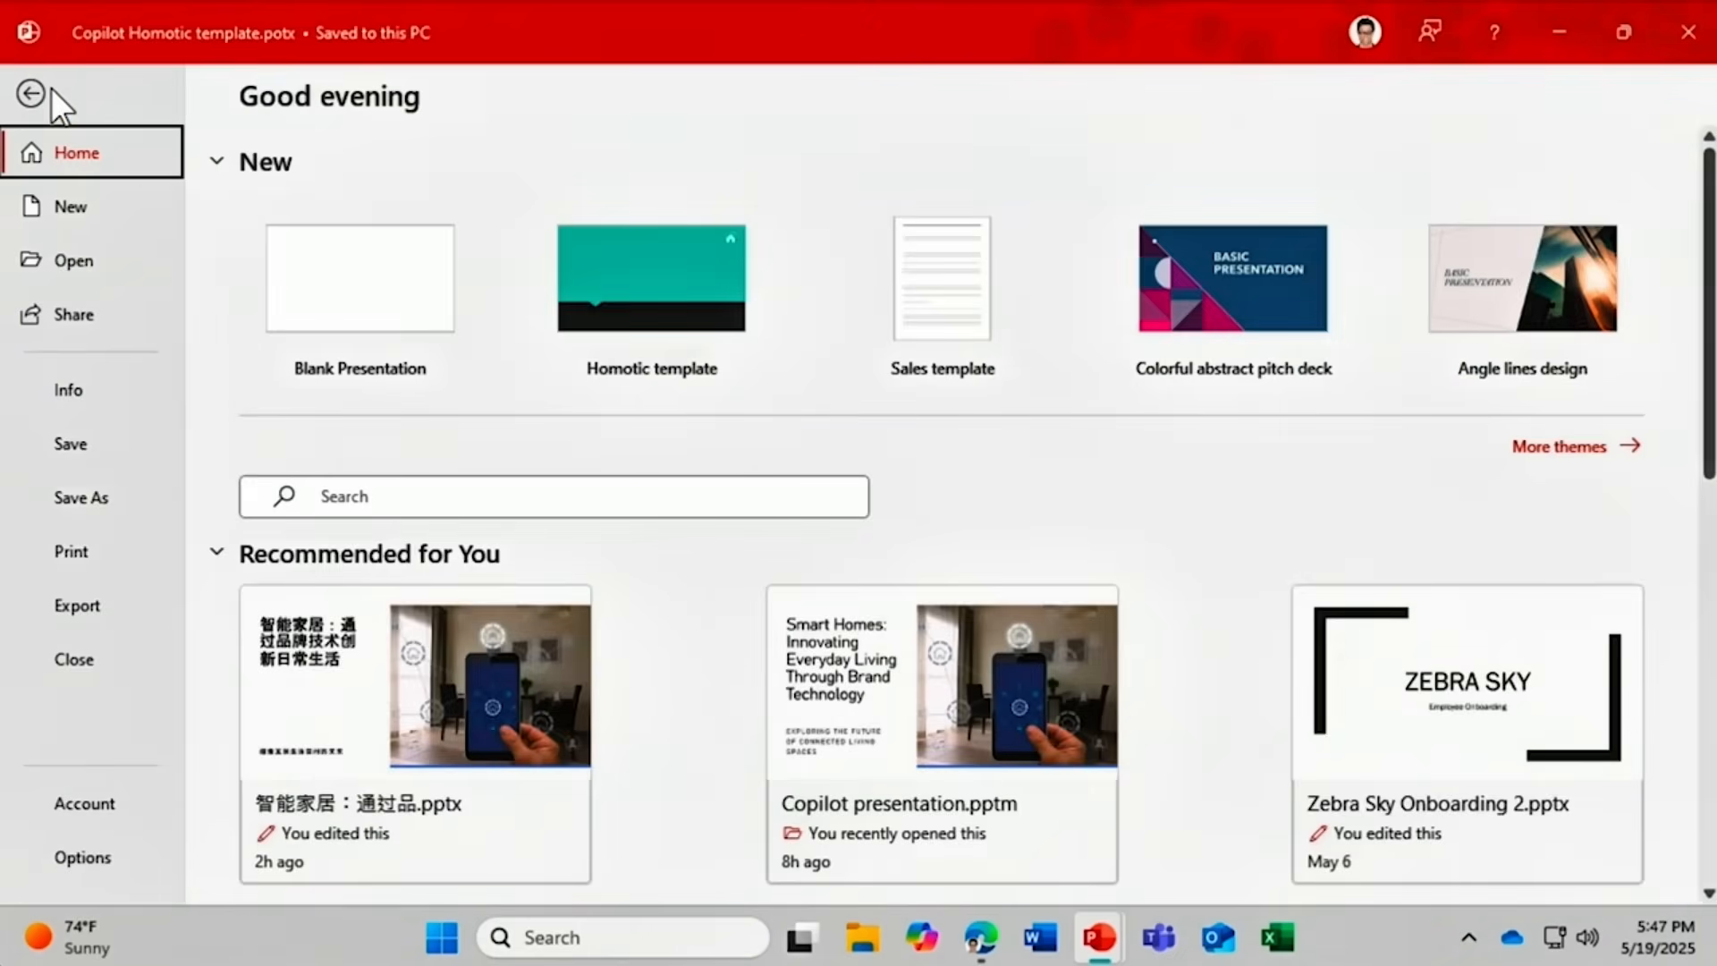
left_click(78, 204)
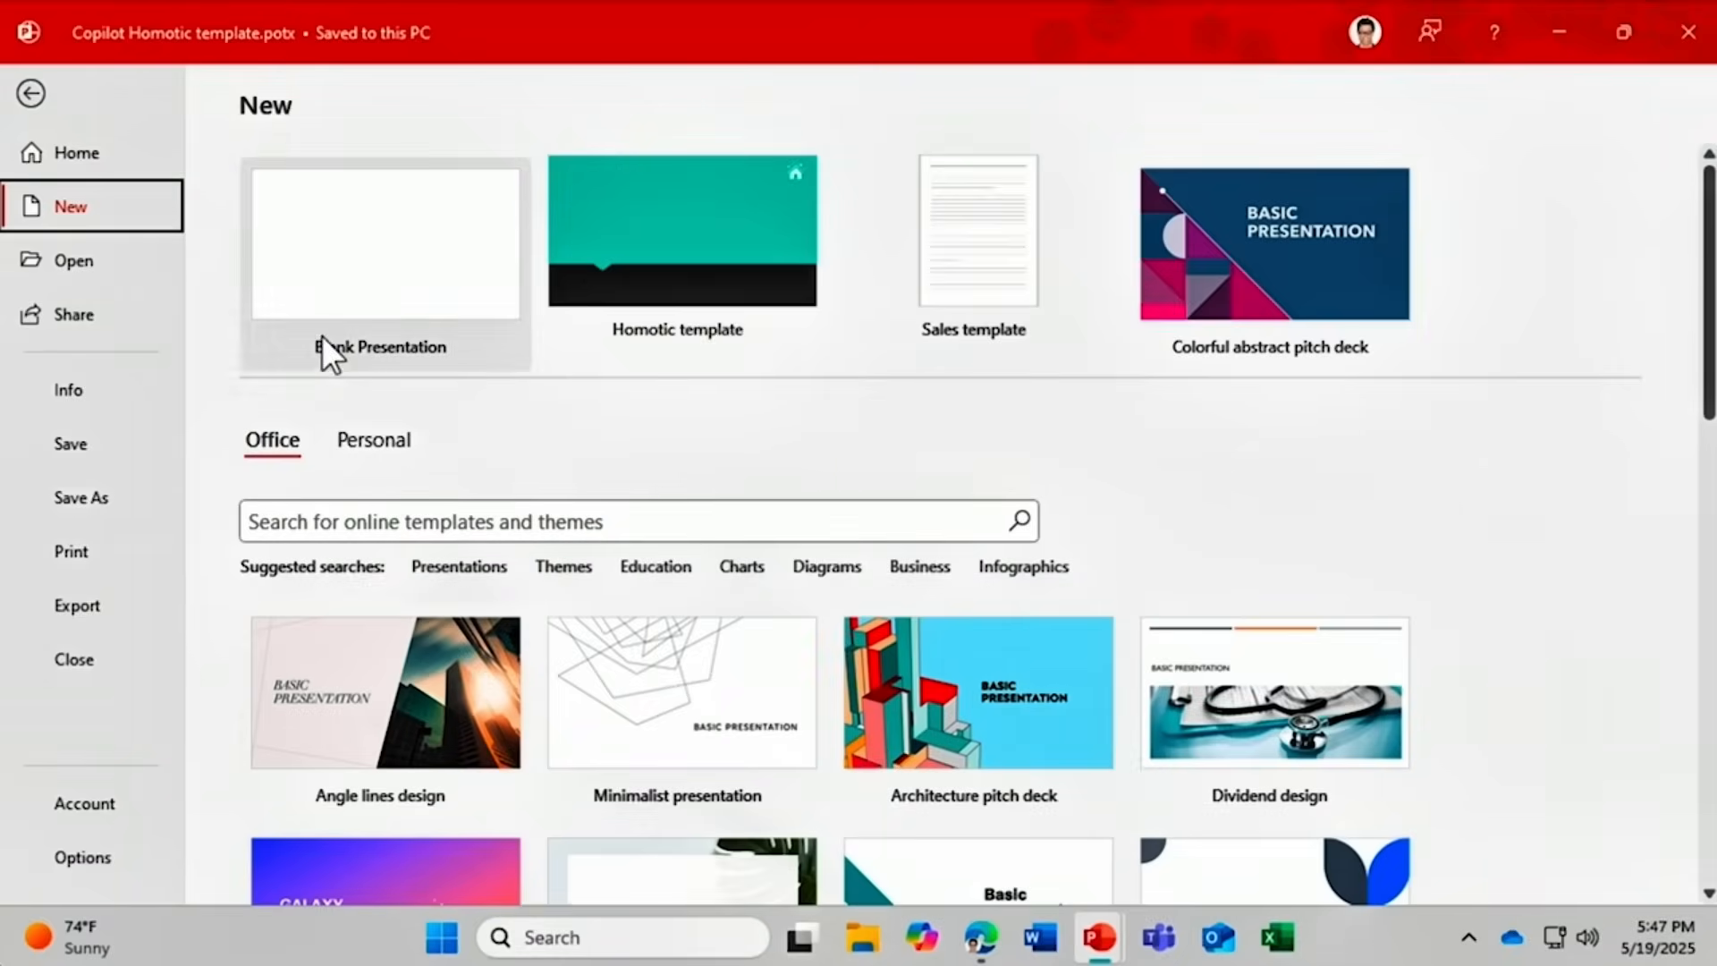
left_click(377, 434)
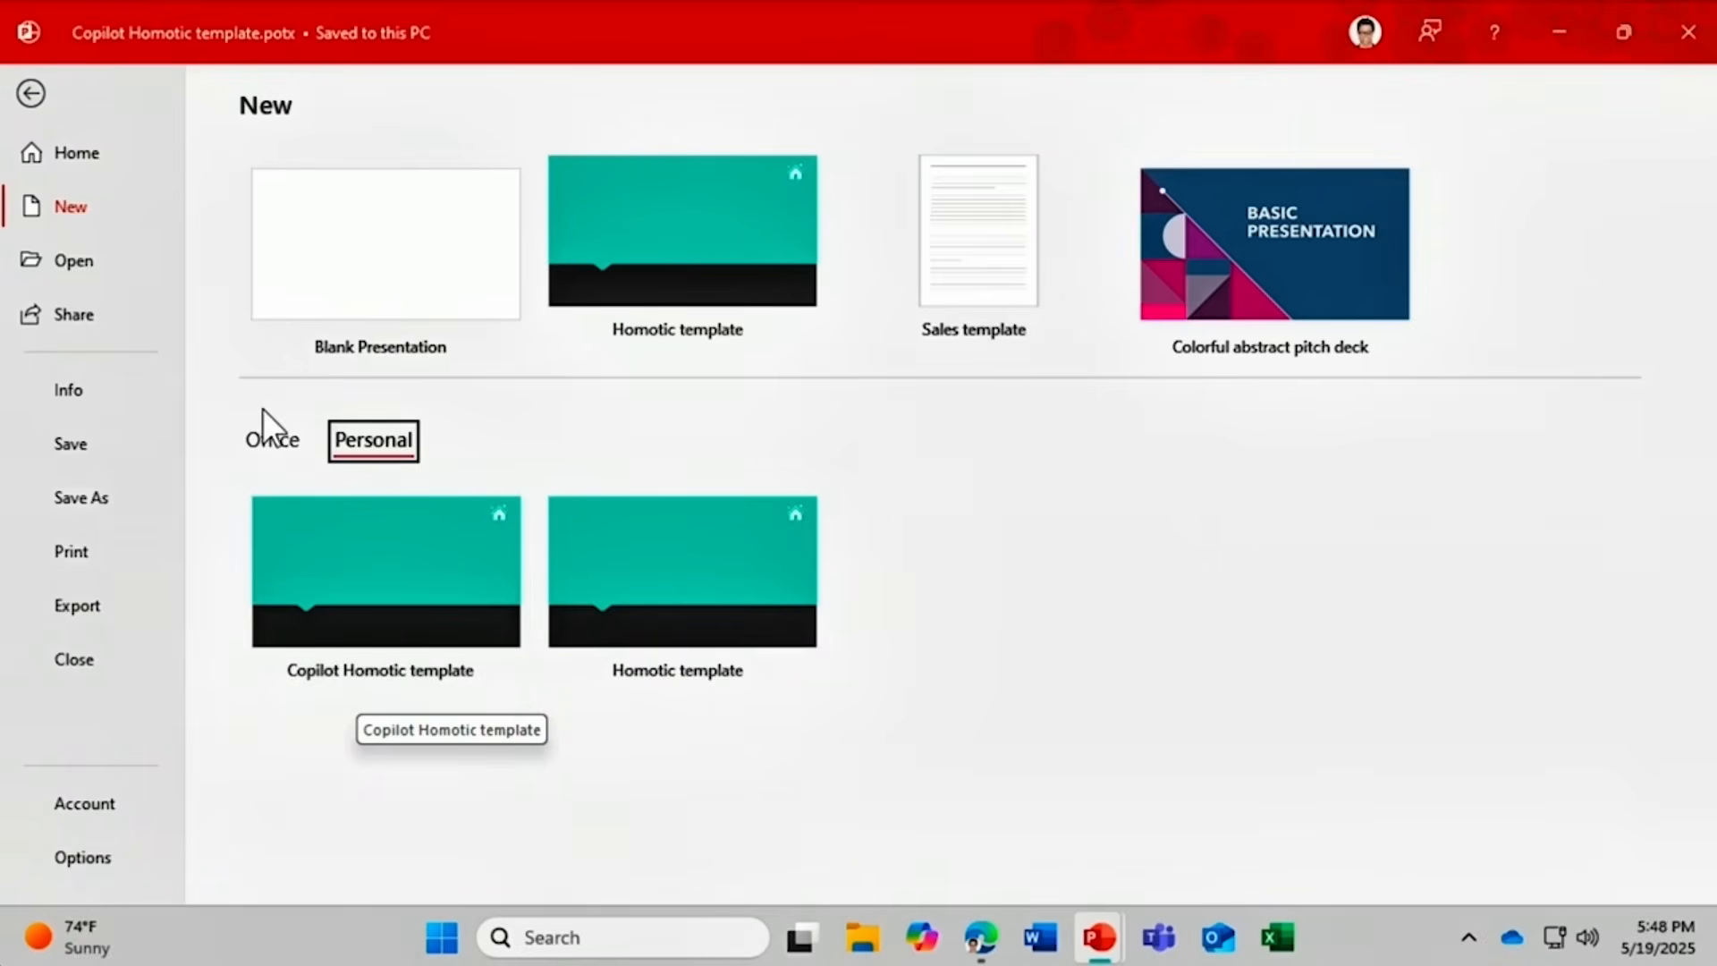
left_click(34, 93)
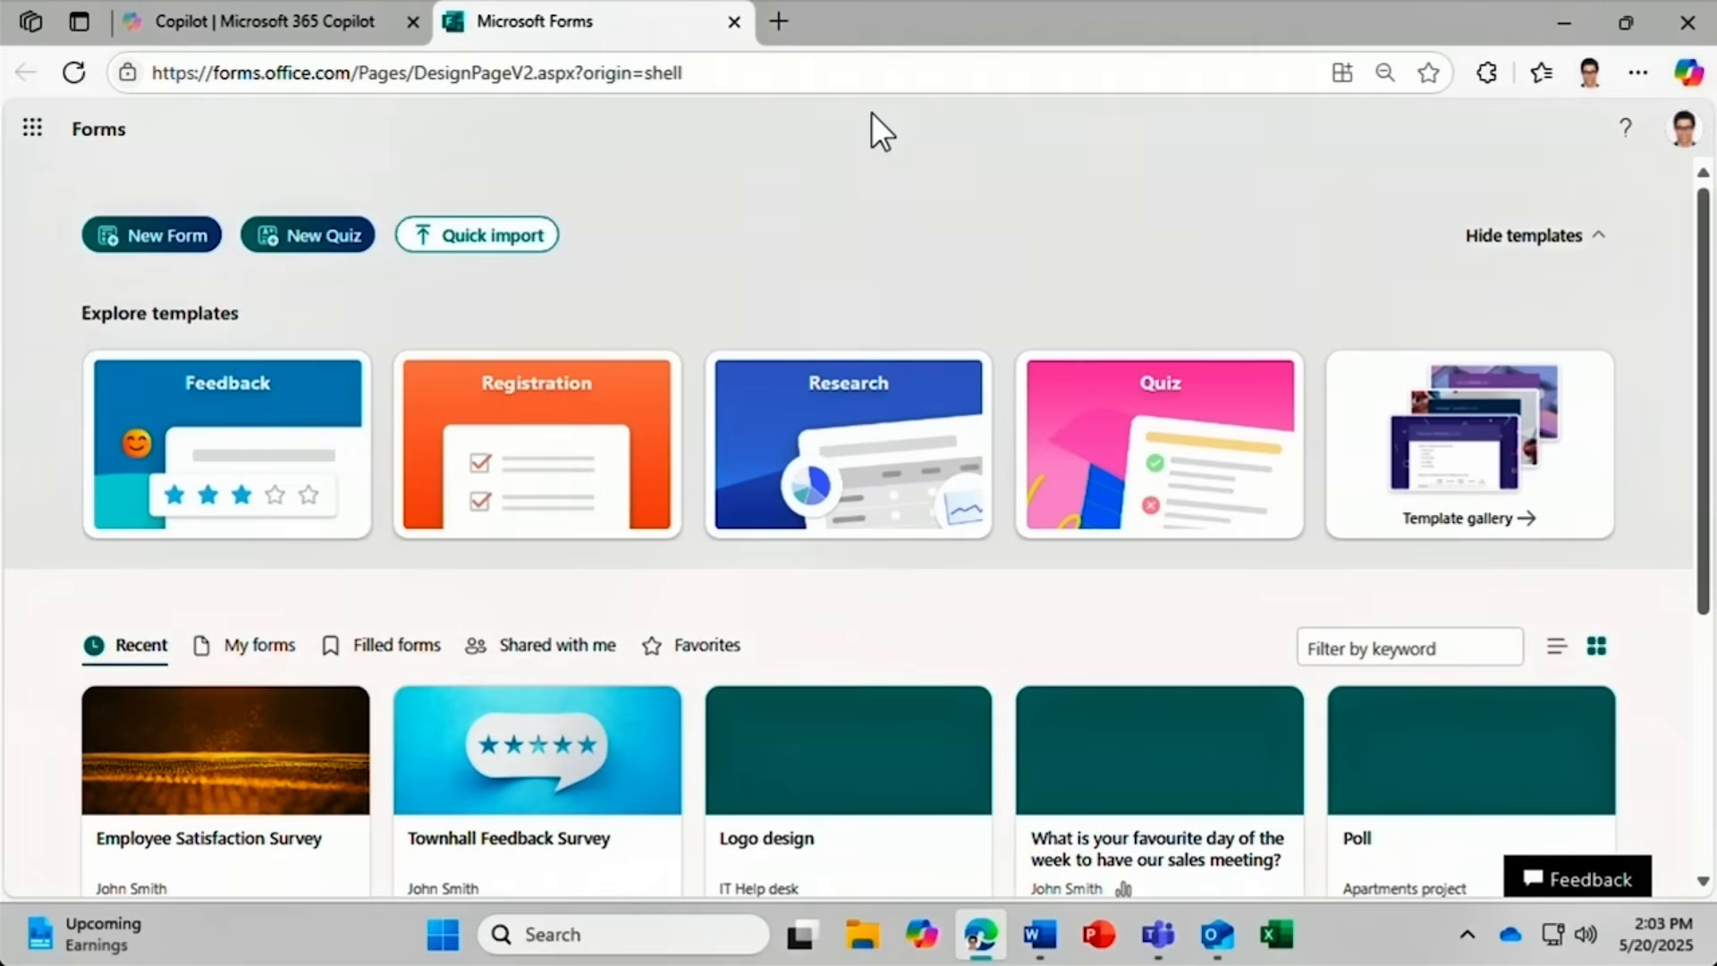
Start a new form and ask Copilot to 'Create a customer satisfaction survey for Homotic products'.
left_click(166, 235)
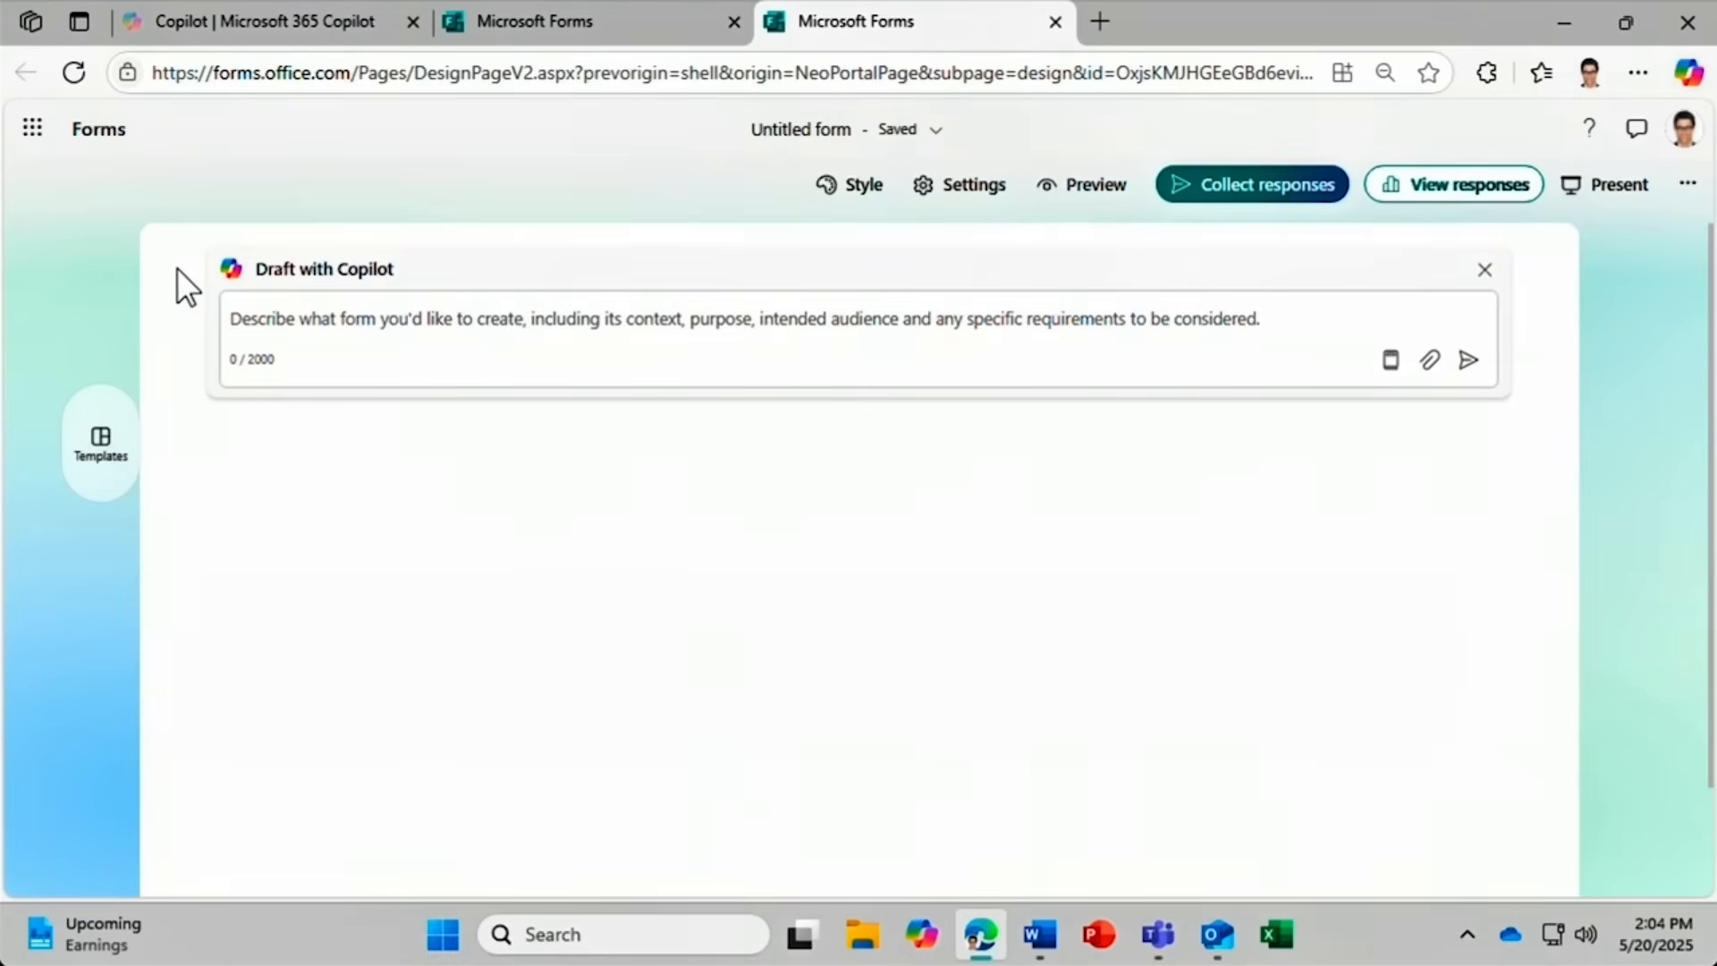
left_click(1385, 367)
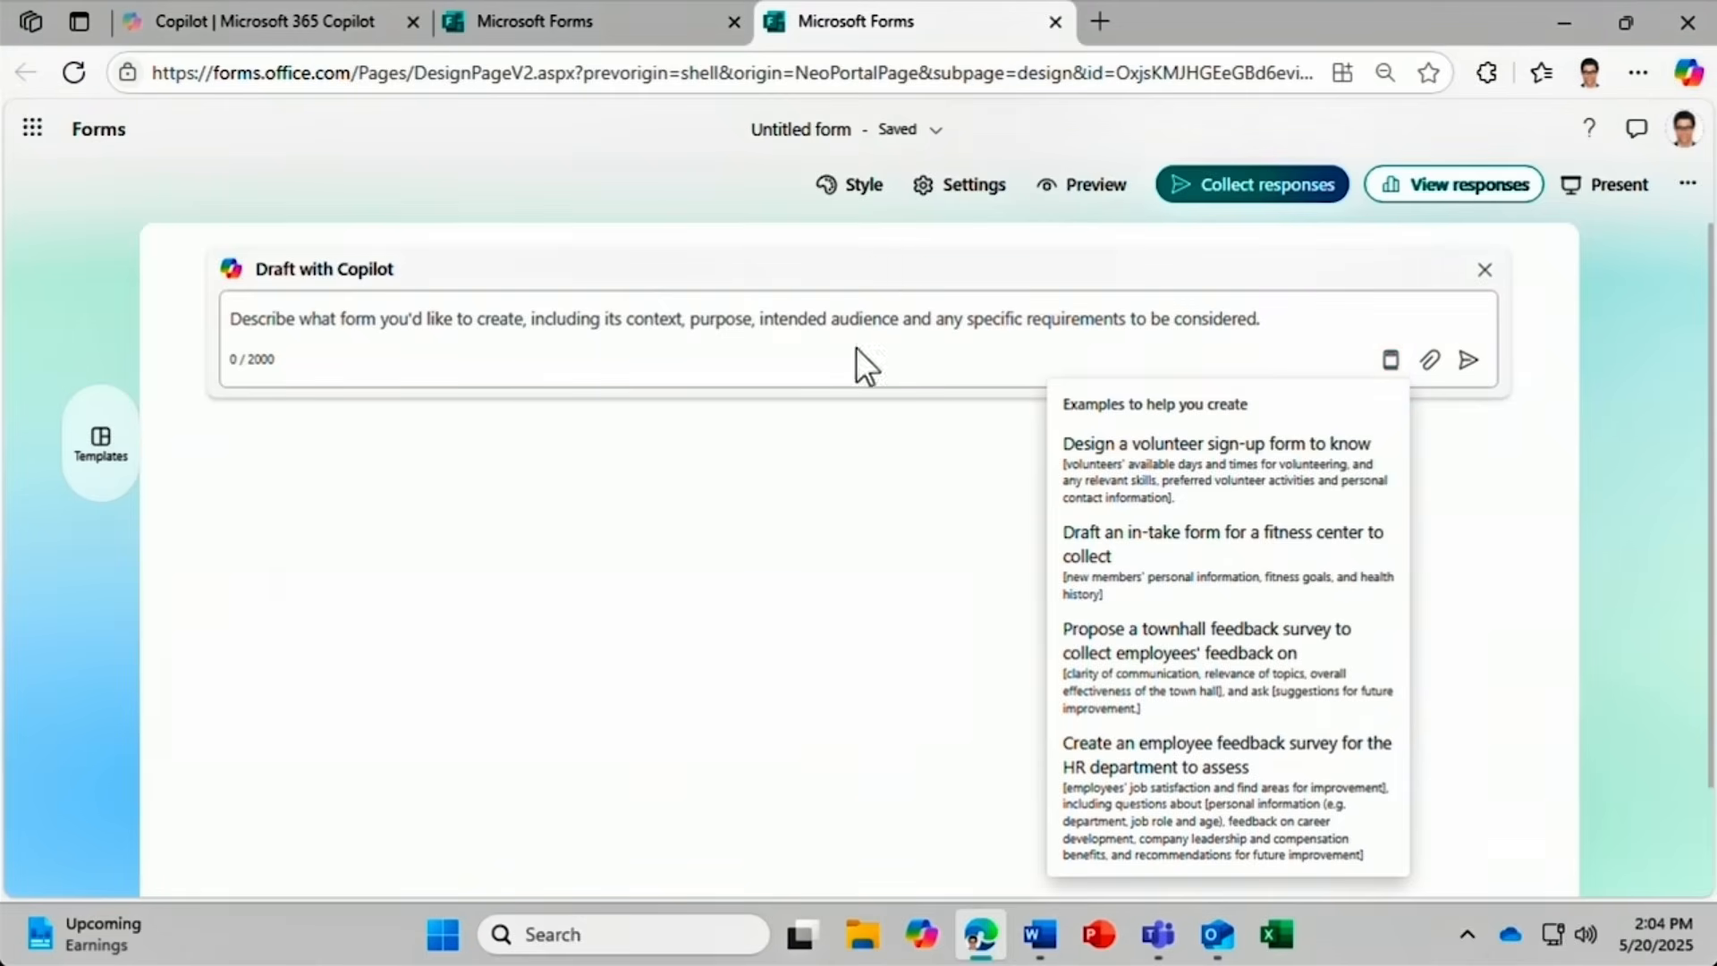
left_click(264, 320)
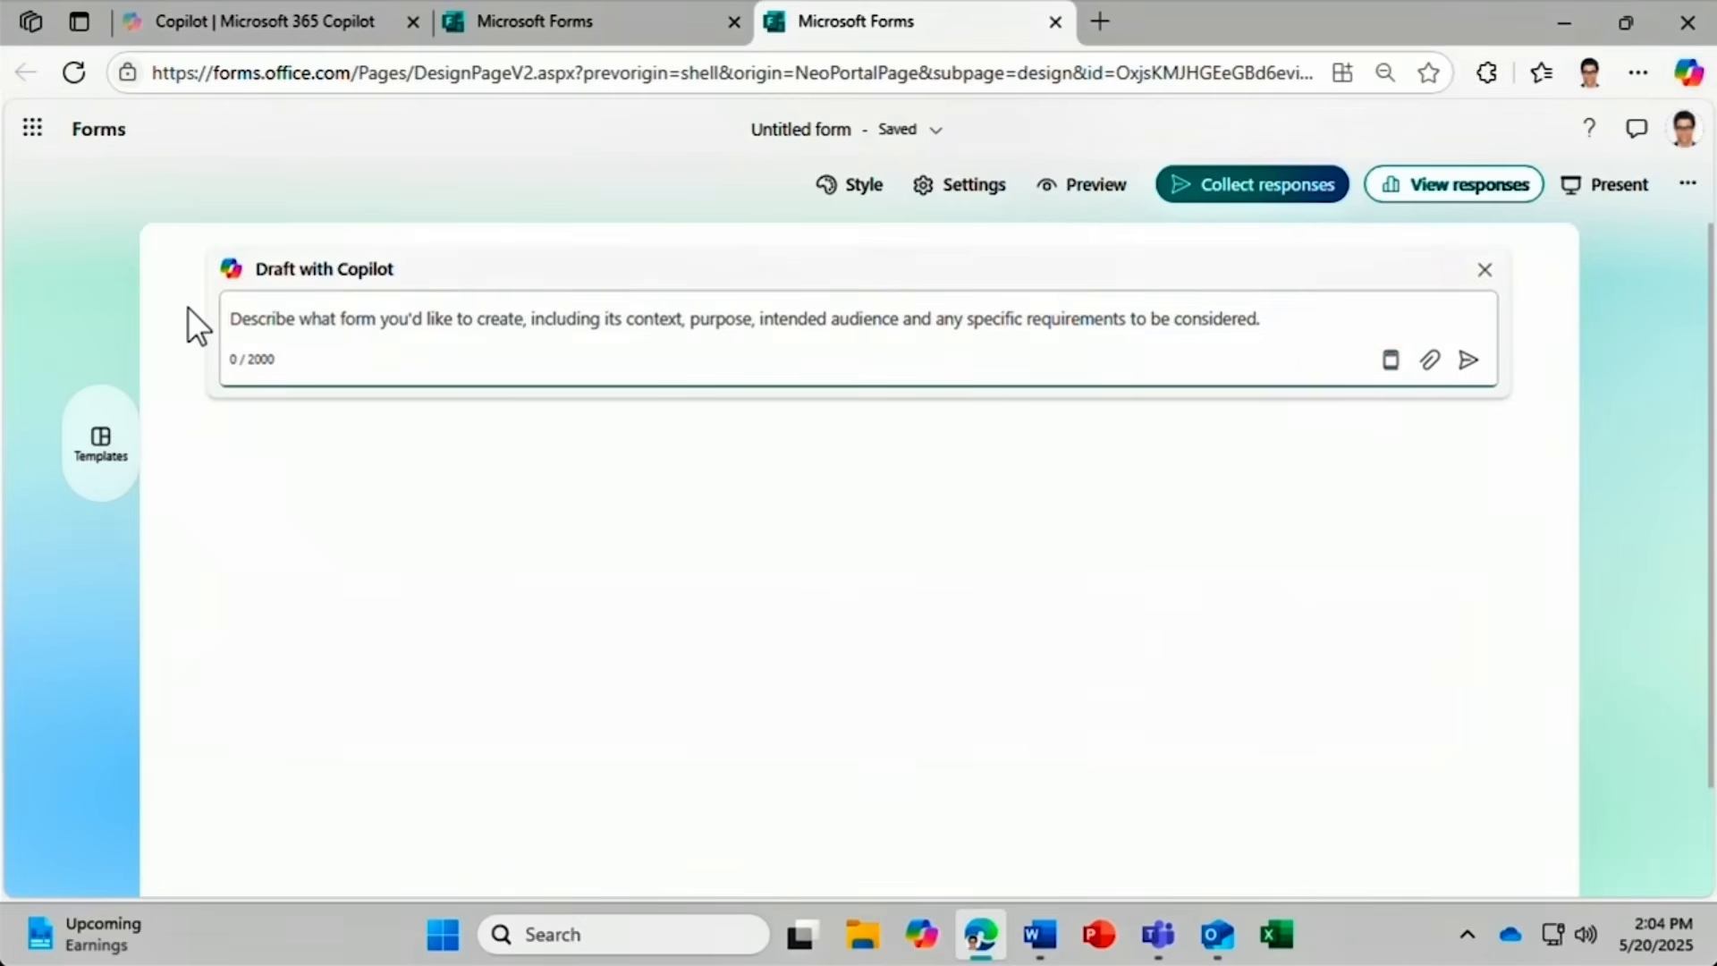
type("Creat")
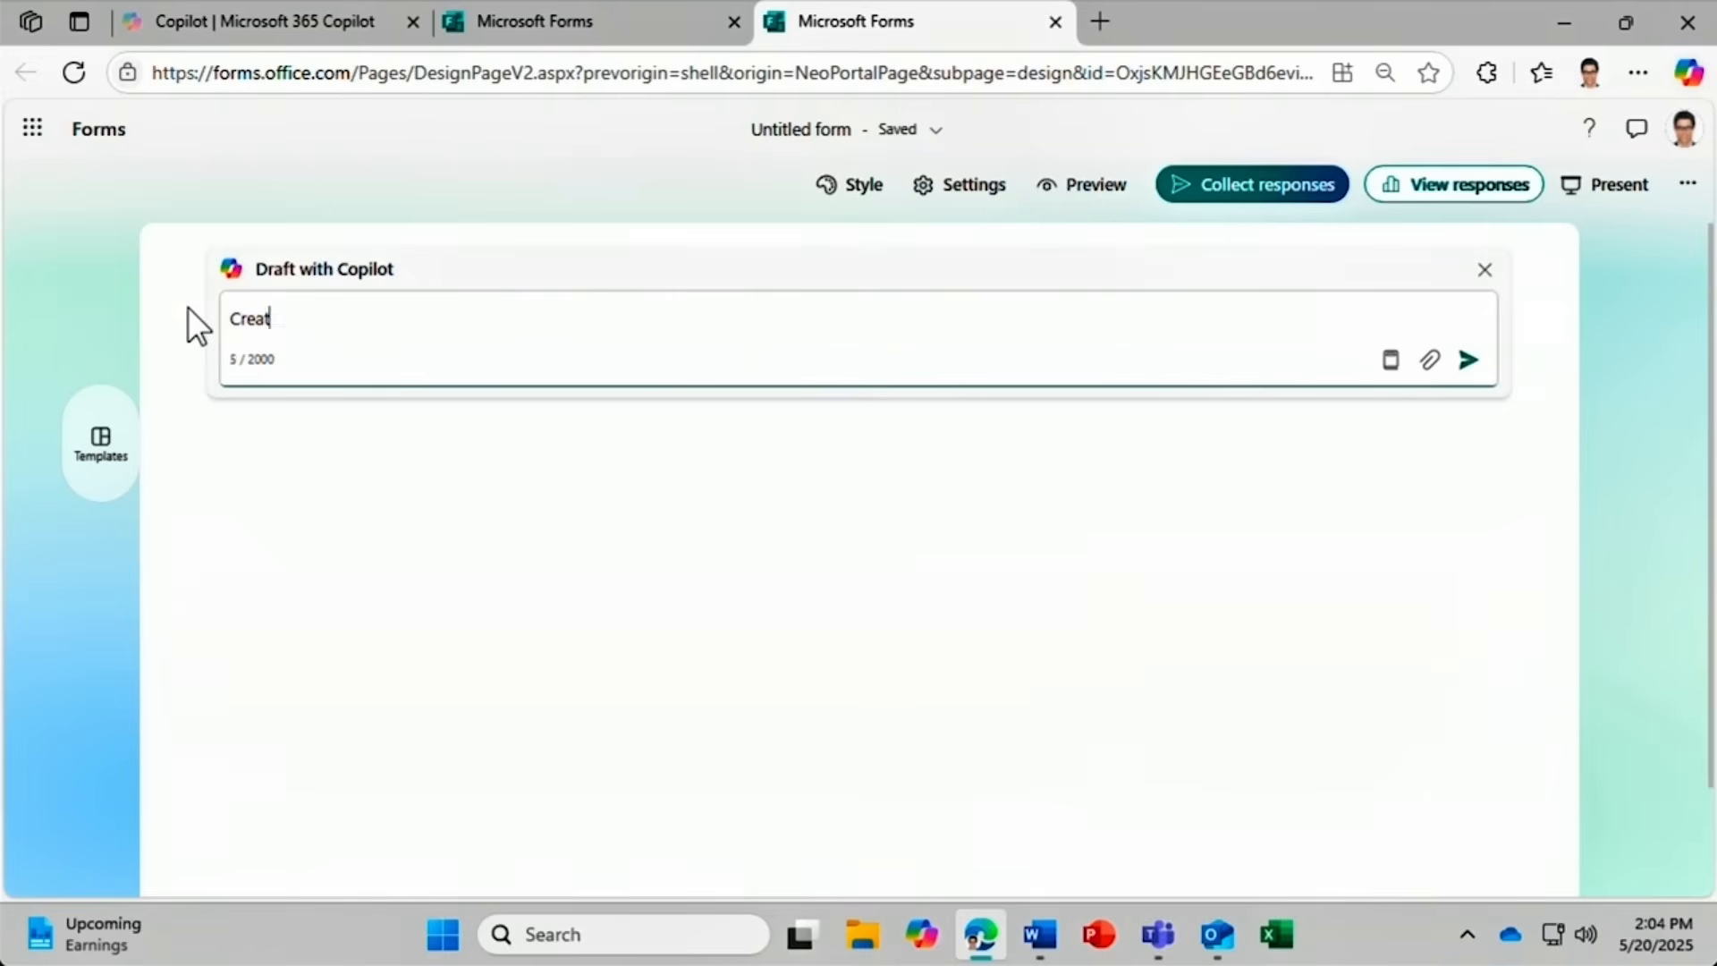
type("e a customer satis")
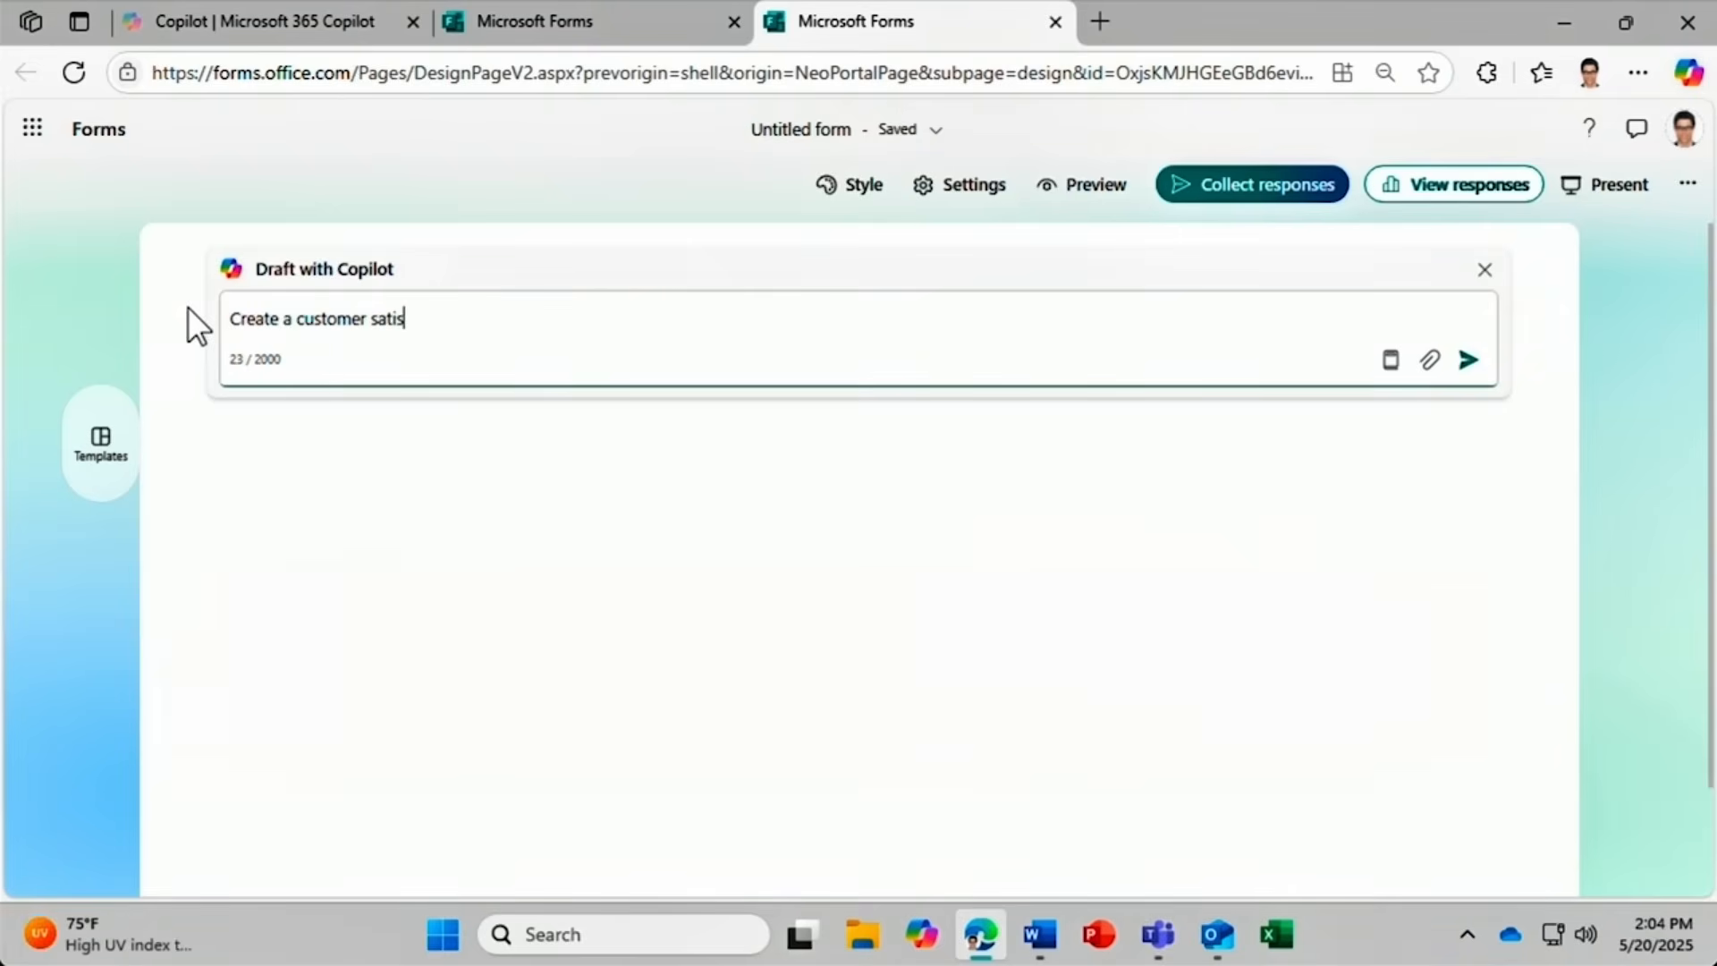
type("faction survey for Hom")
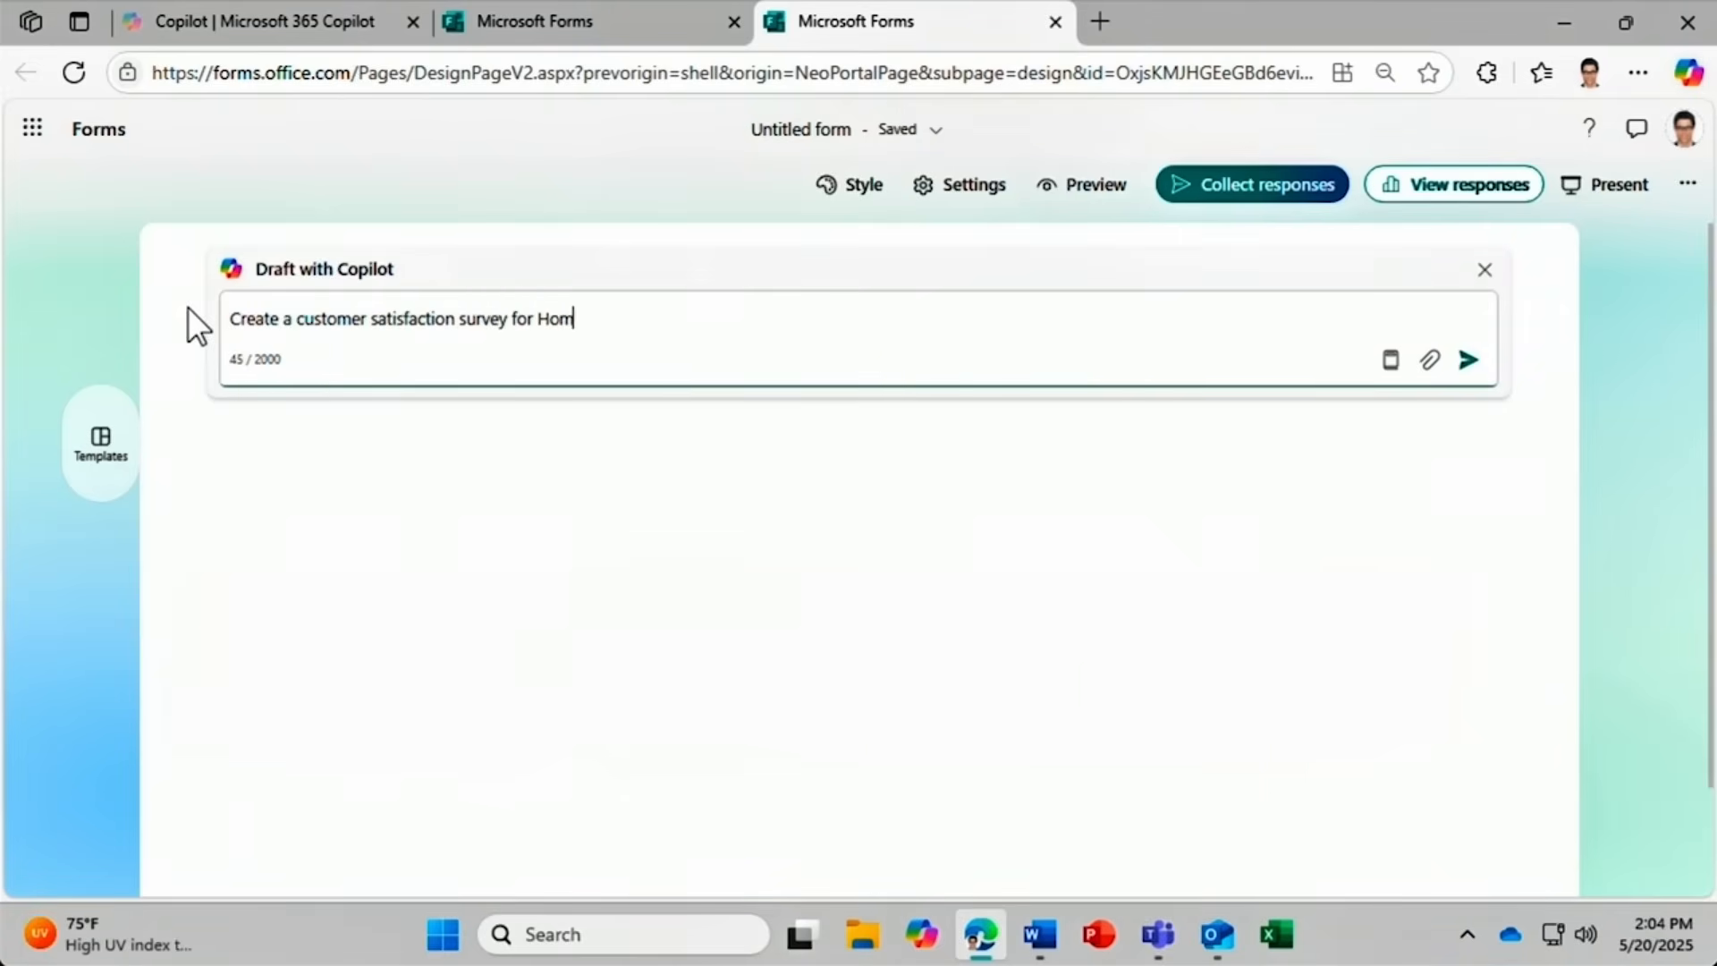
type("otic products")
Attach Homotic 2026 Product Catalogue.docx to the draft request.
left_click(1428, 363)
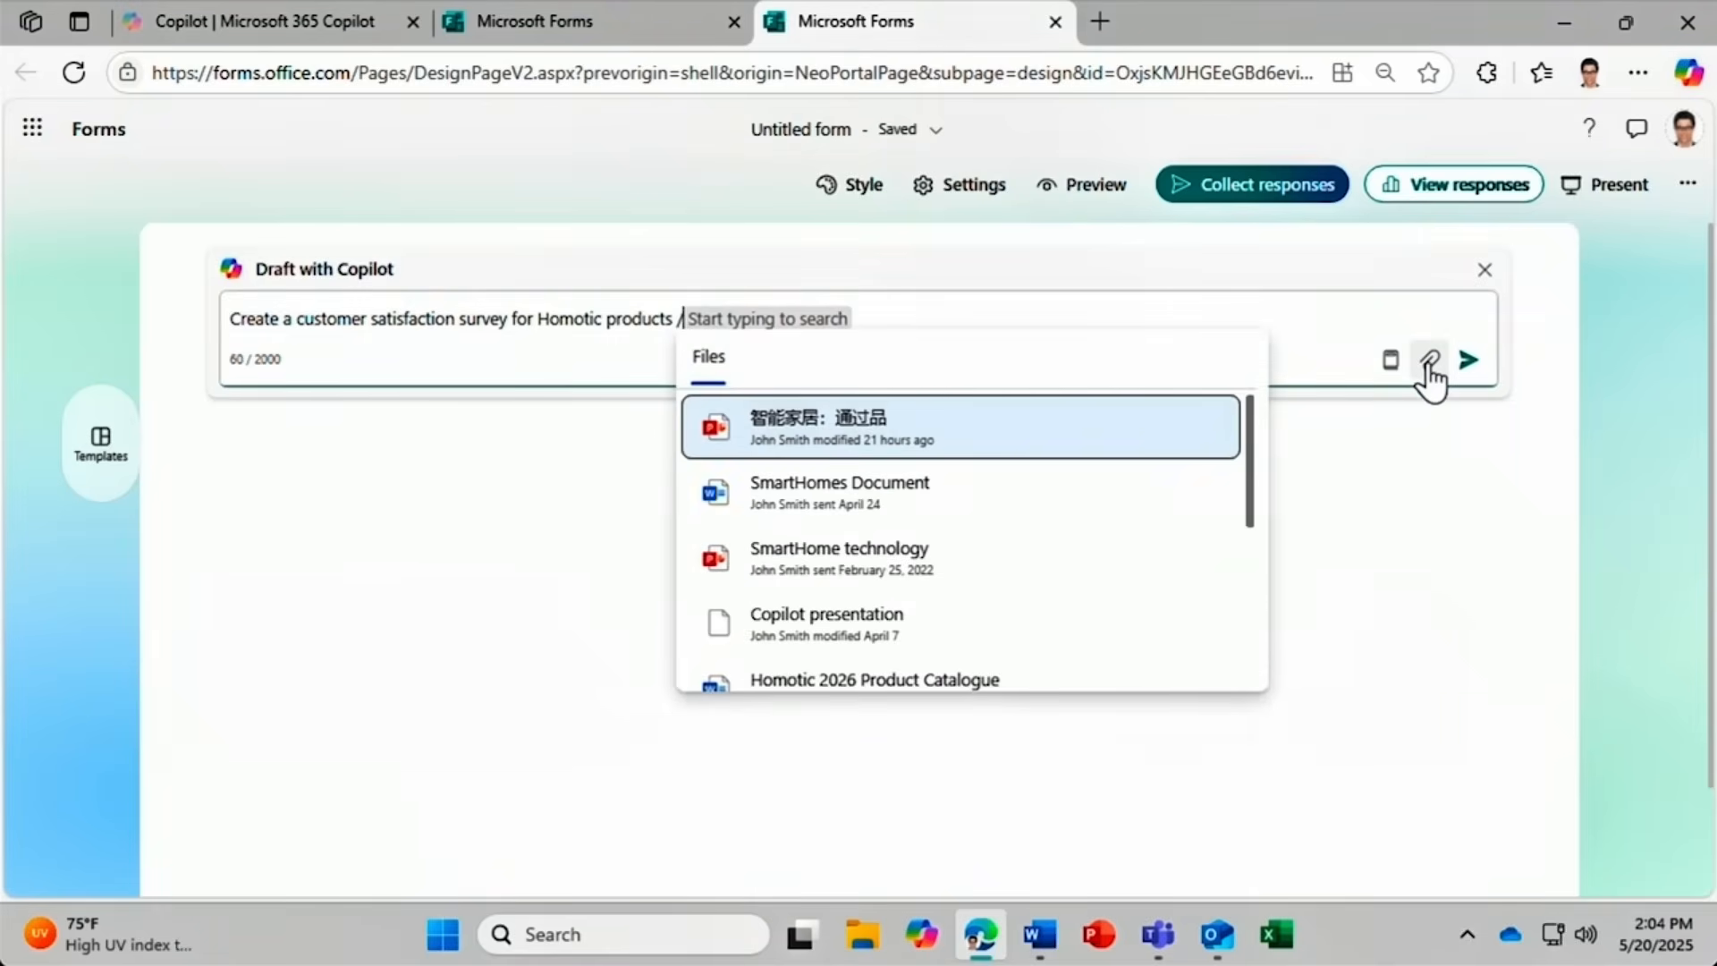
type("h")
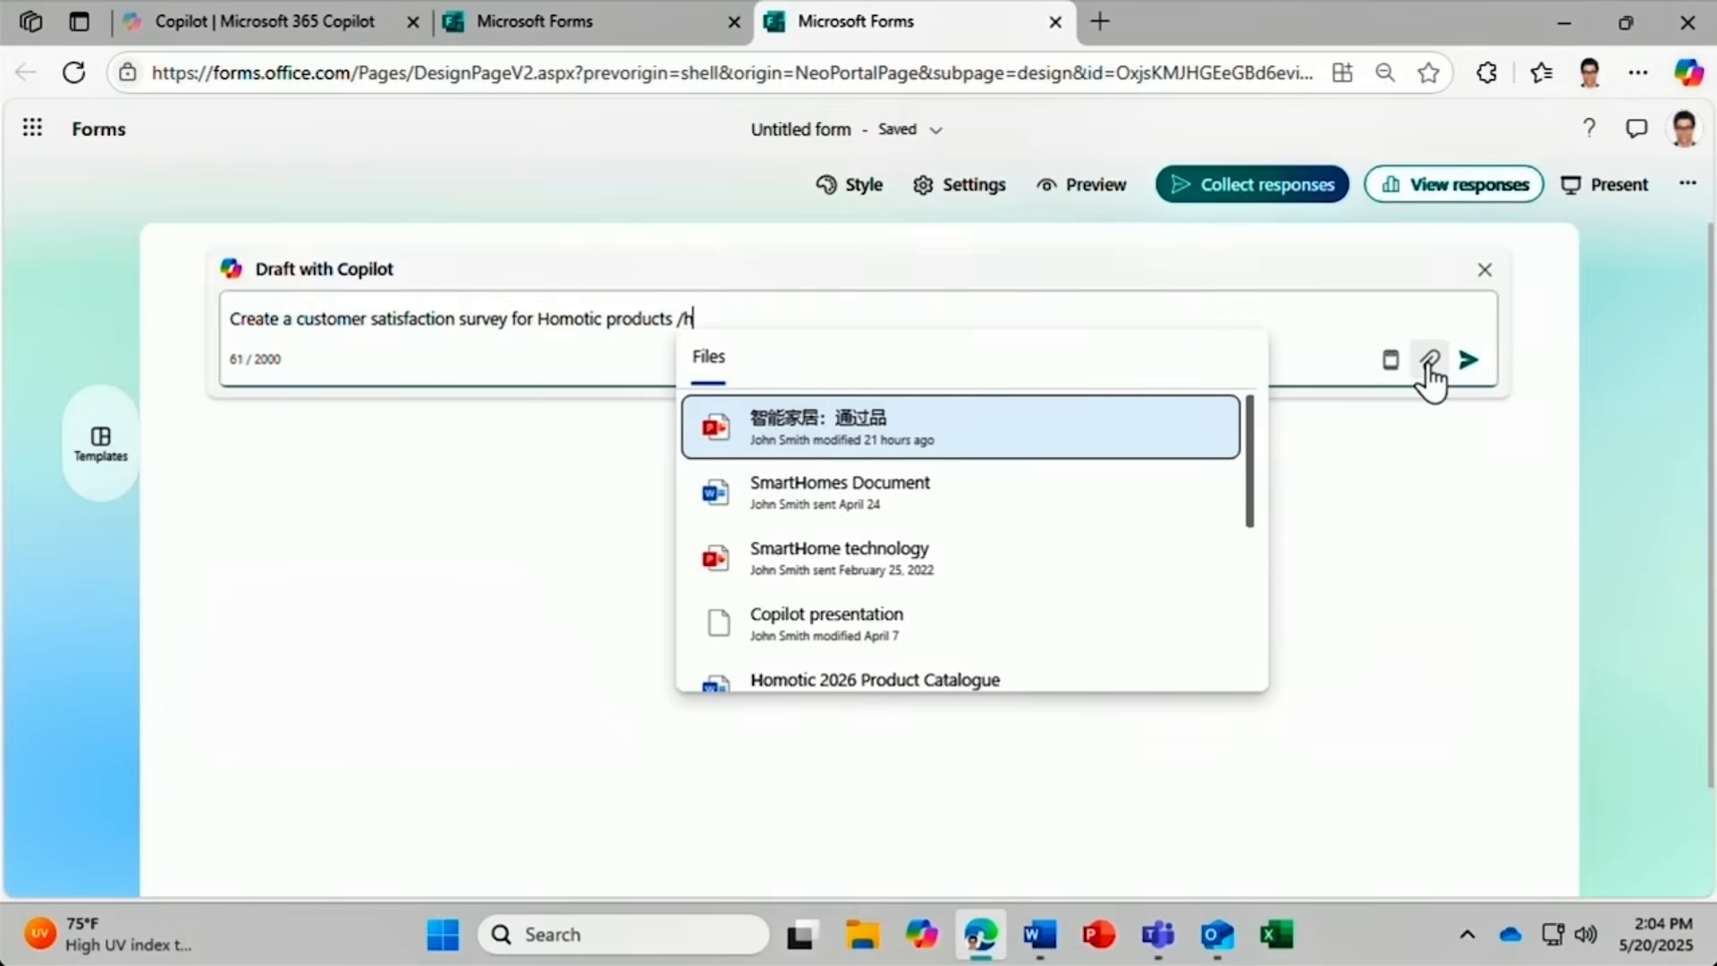
type("omotic 2026")
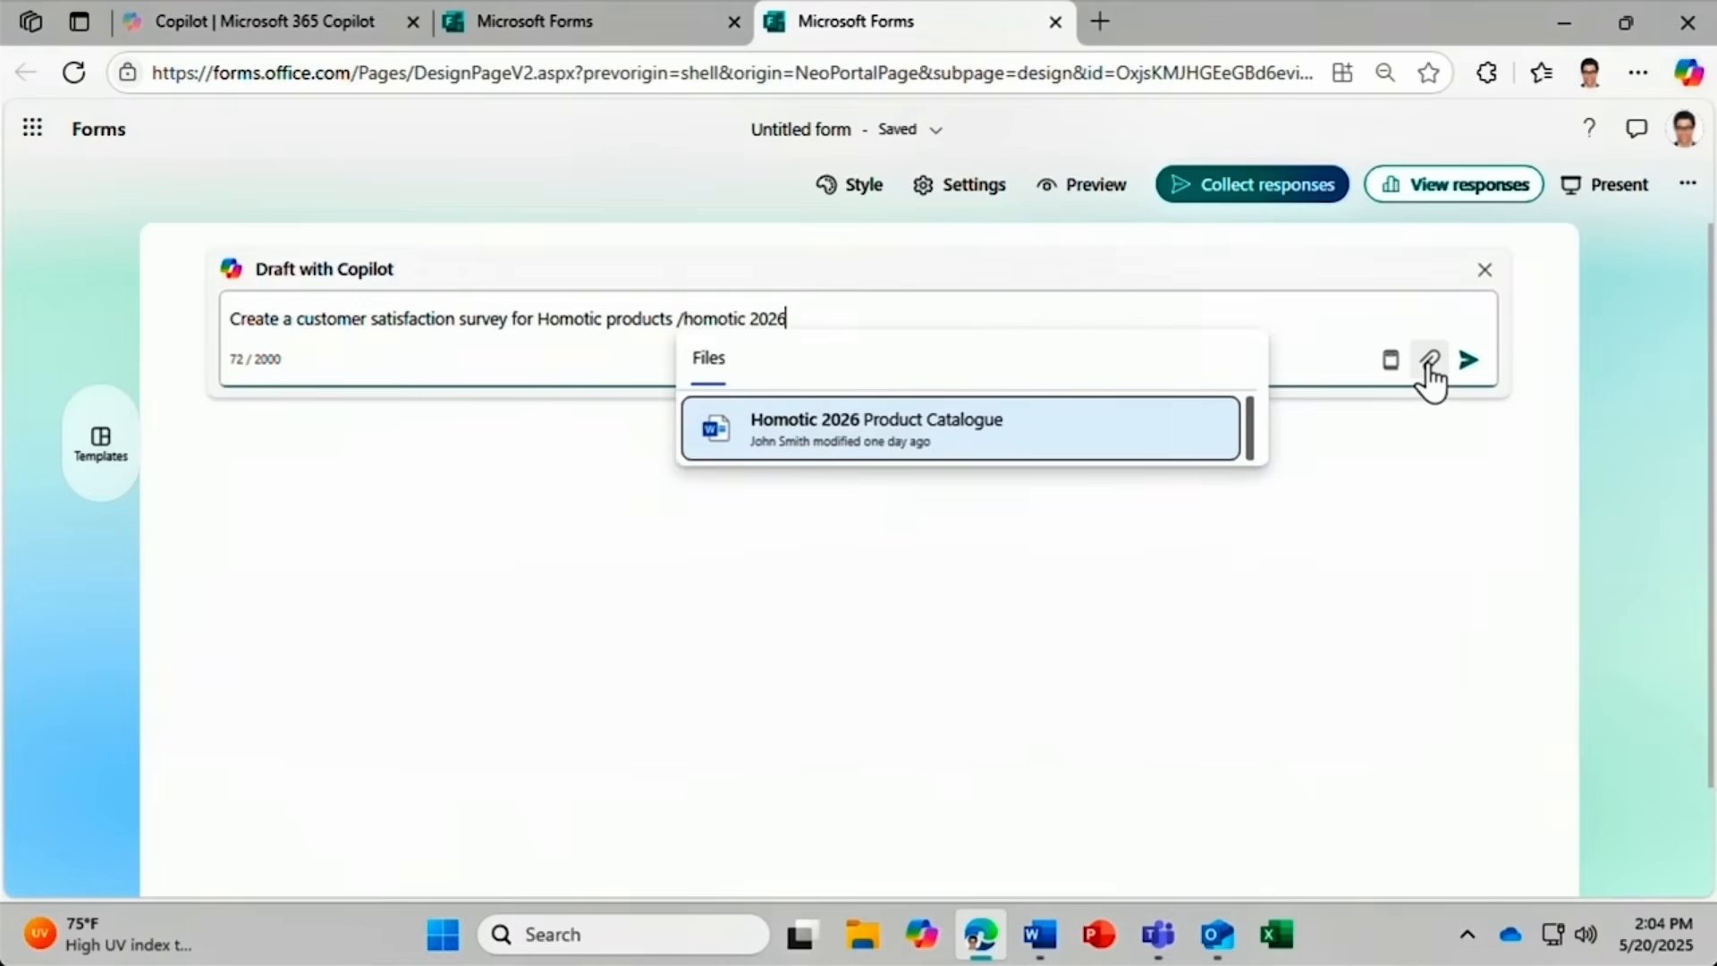
left_click(1106, 427)
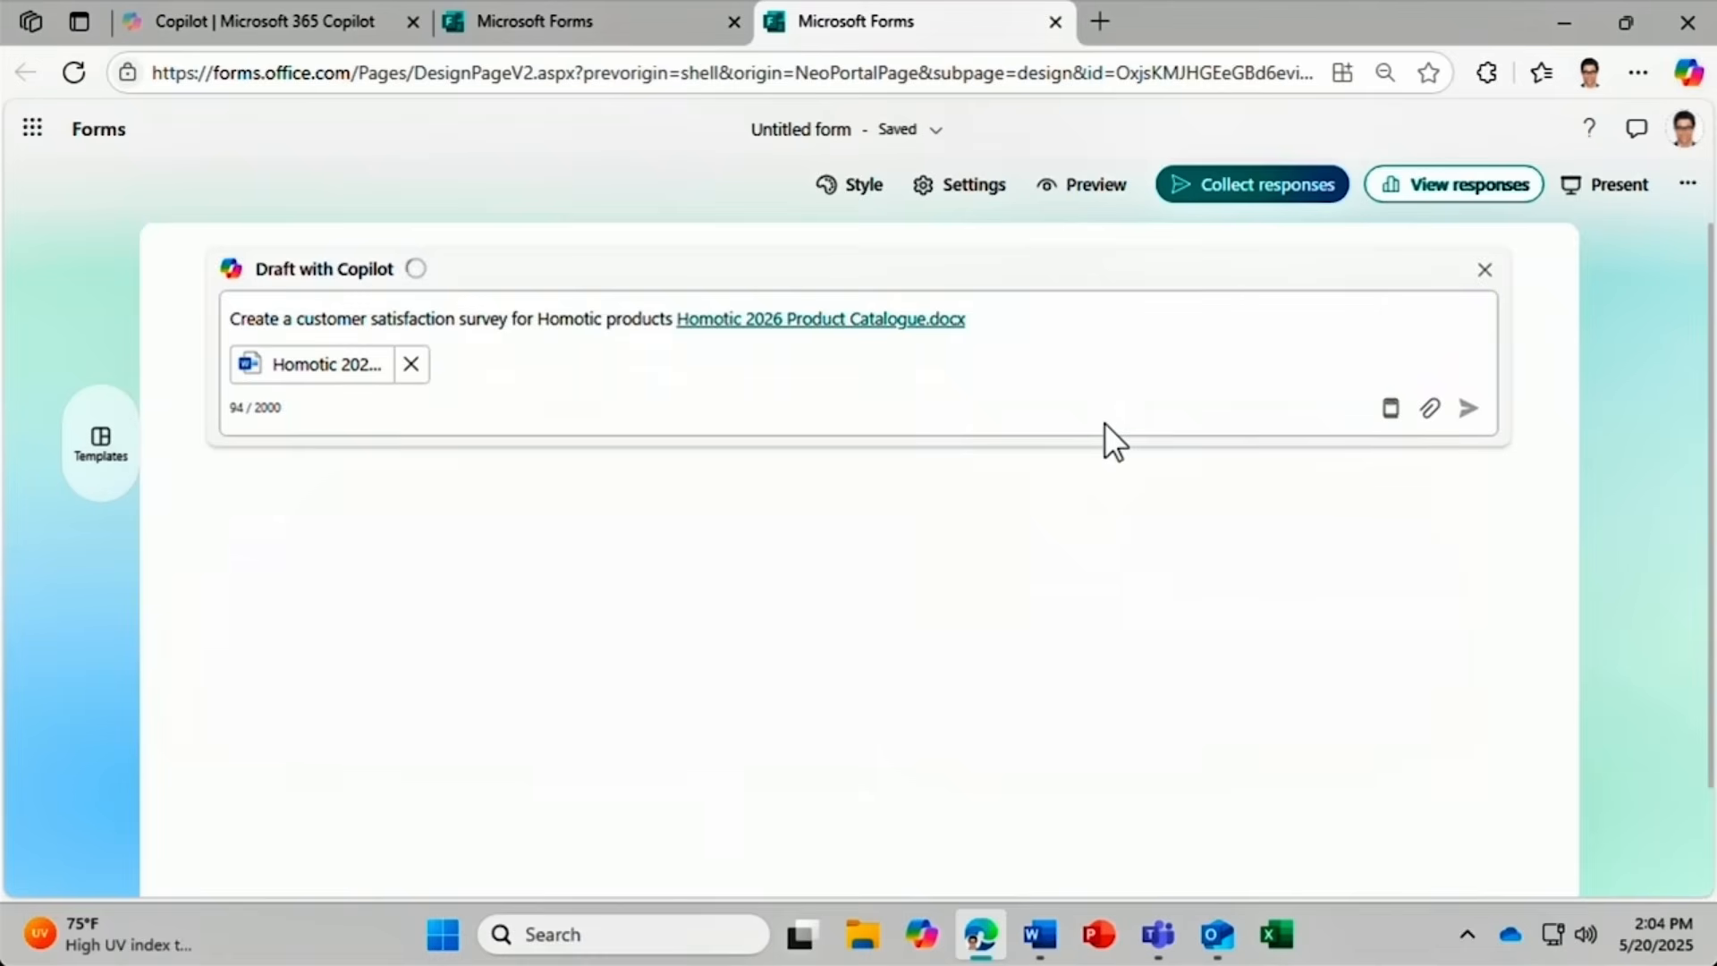
Send the request so Copilot generates the survey draft.
left_click(1464, 410)
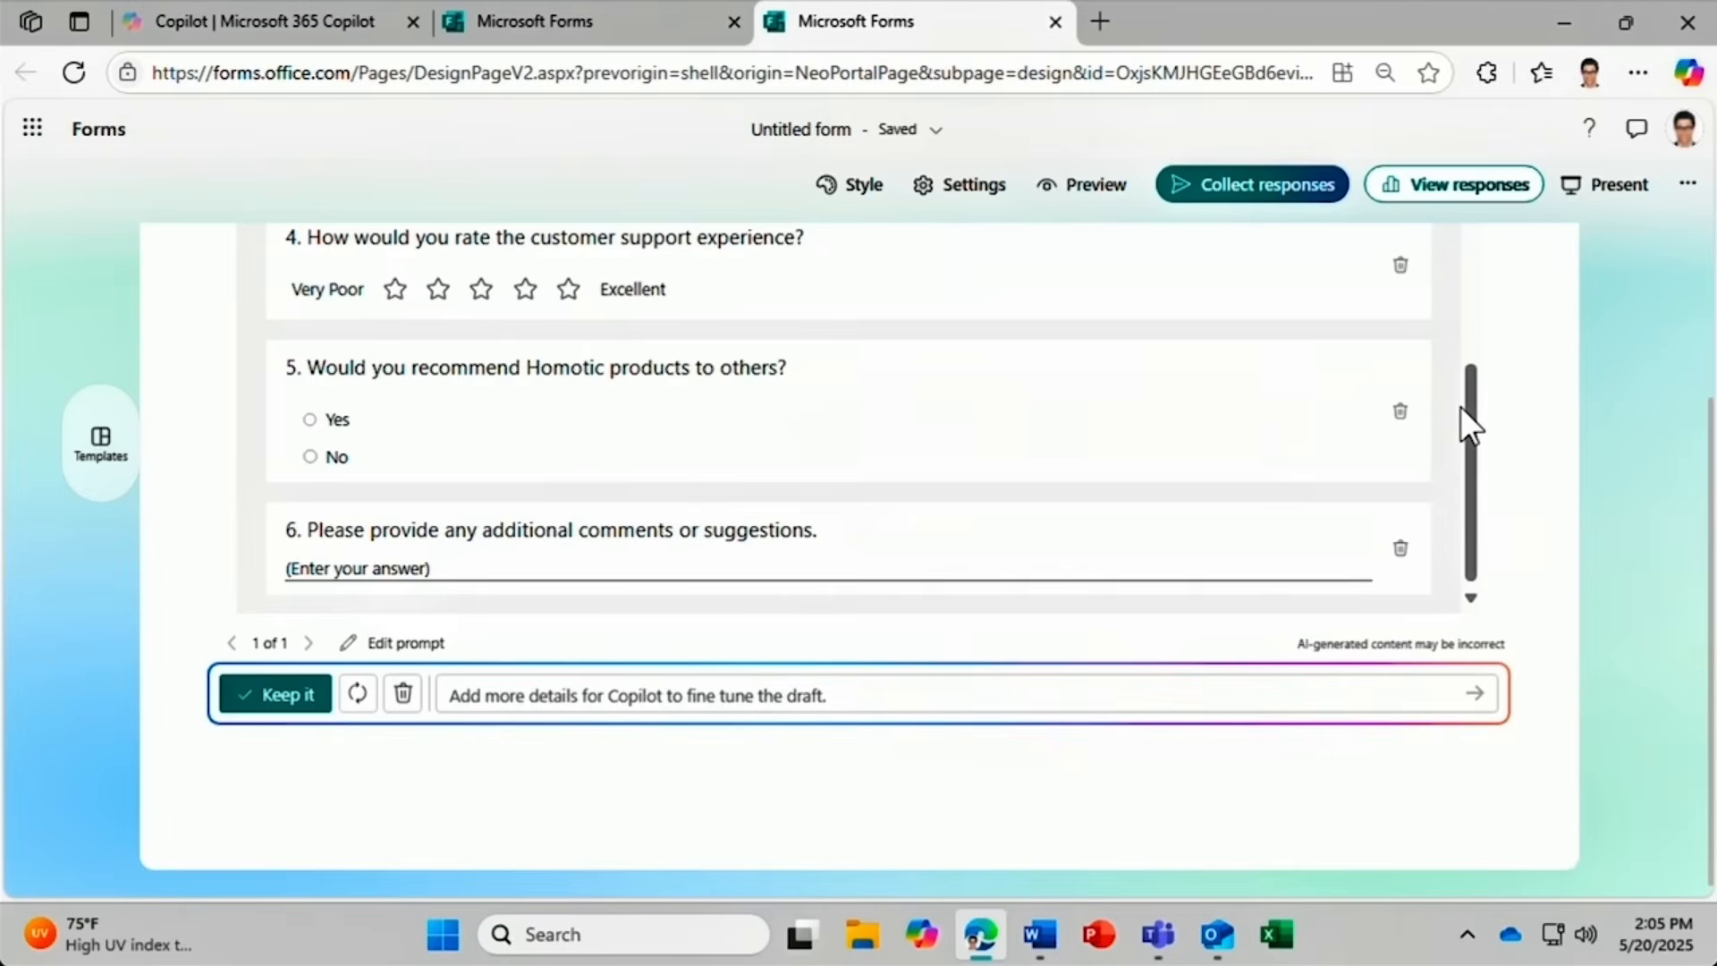
left_click_drag(1461, 406, 1466, 121)
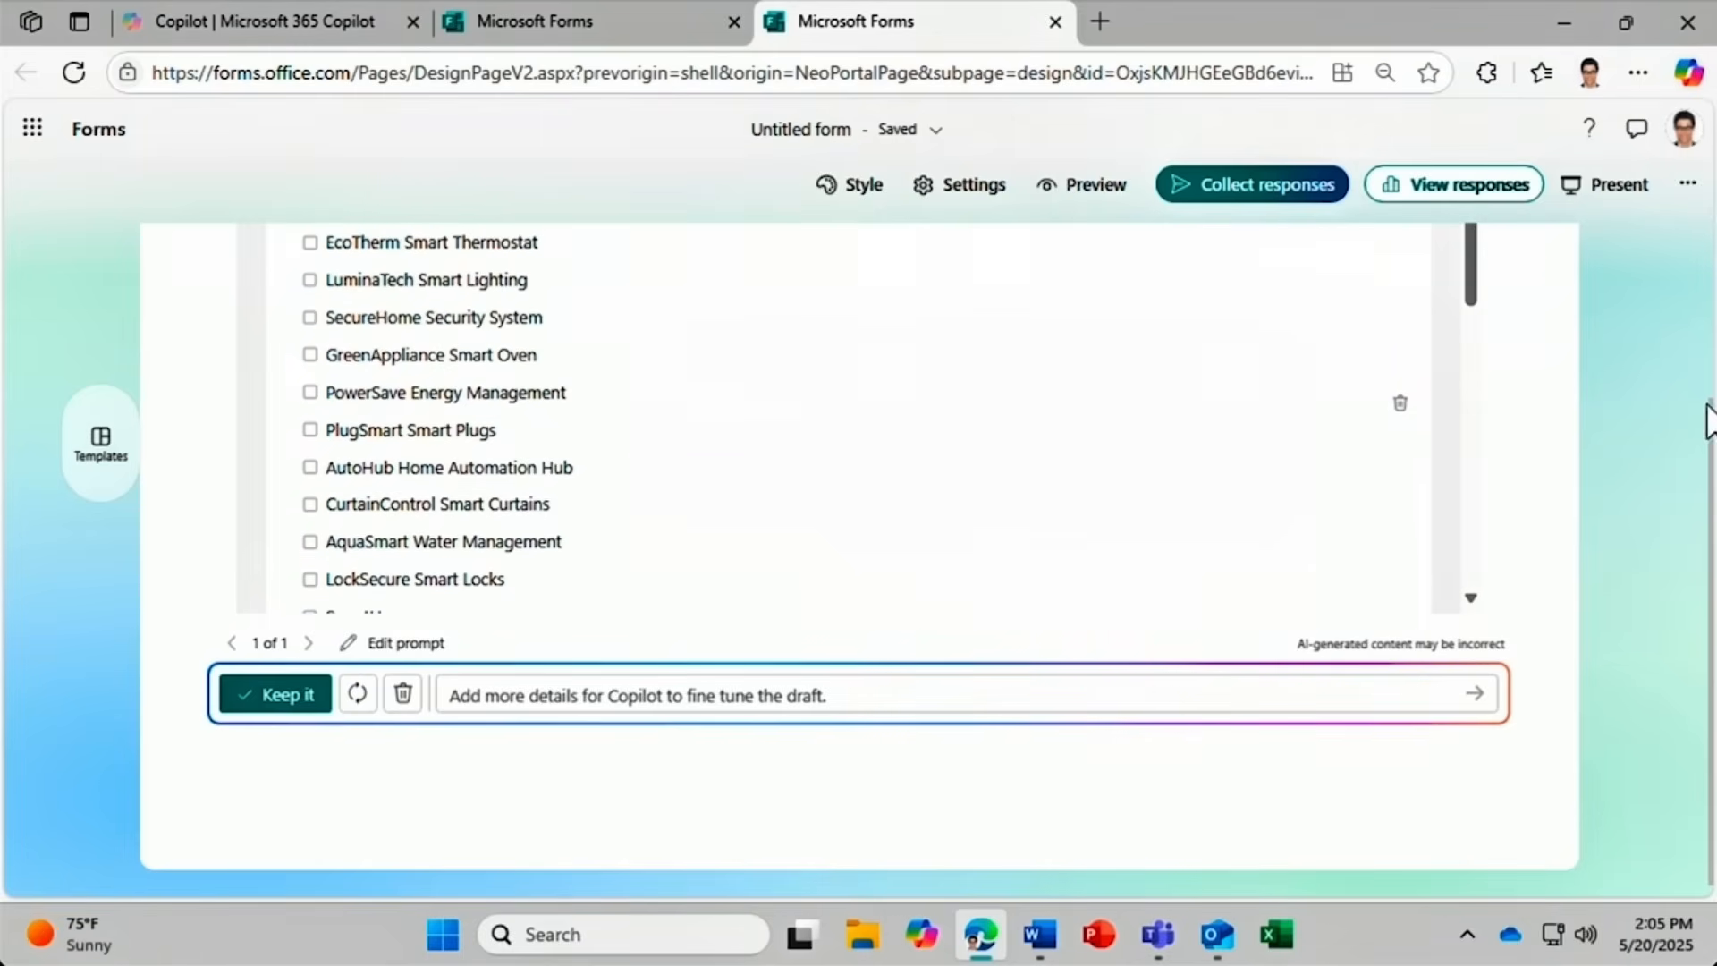
left_click_drag(1713, 414, 1708, 285)
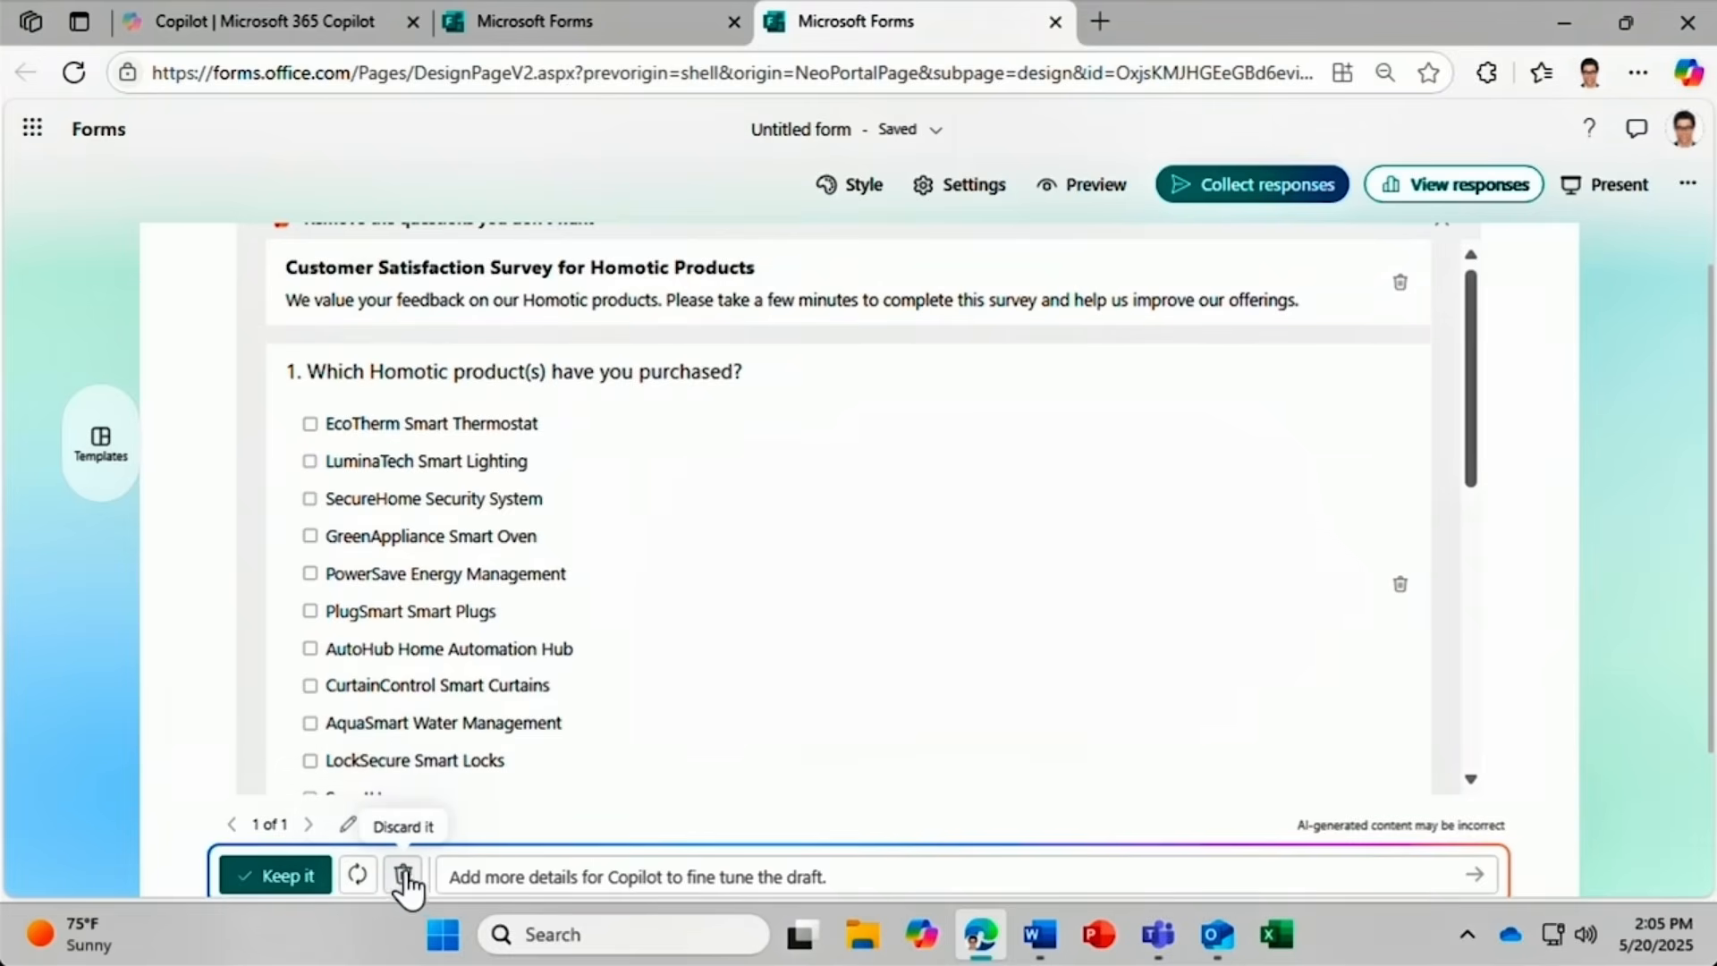
Generate a second draft version, compare both versions, and keep the 12-question survey.
left_click(453, 878)
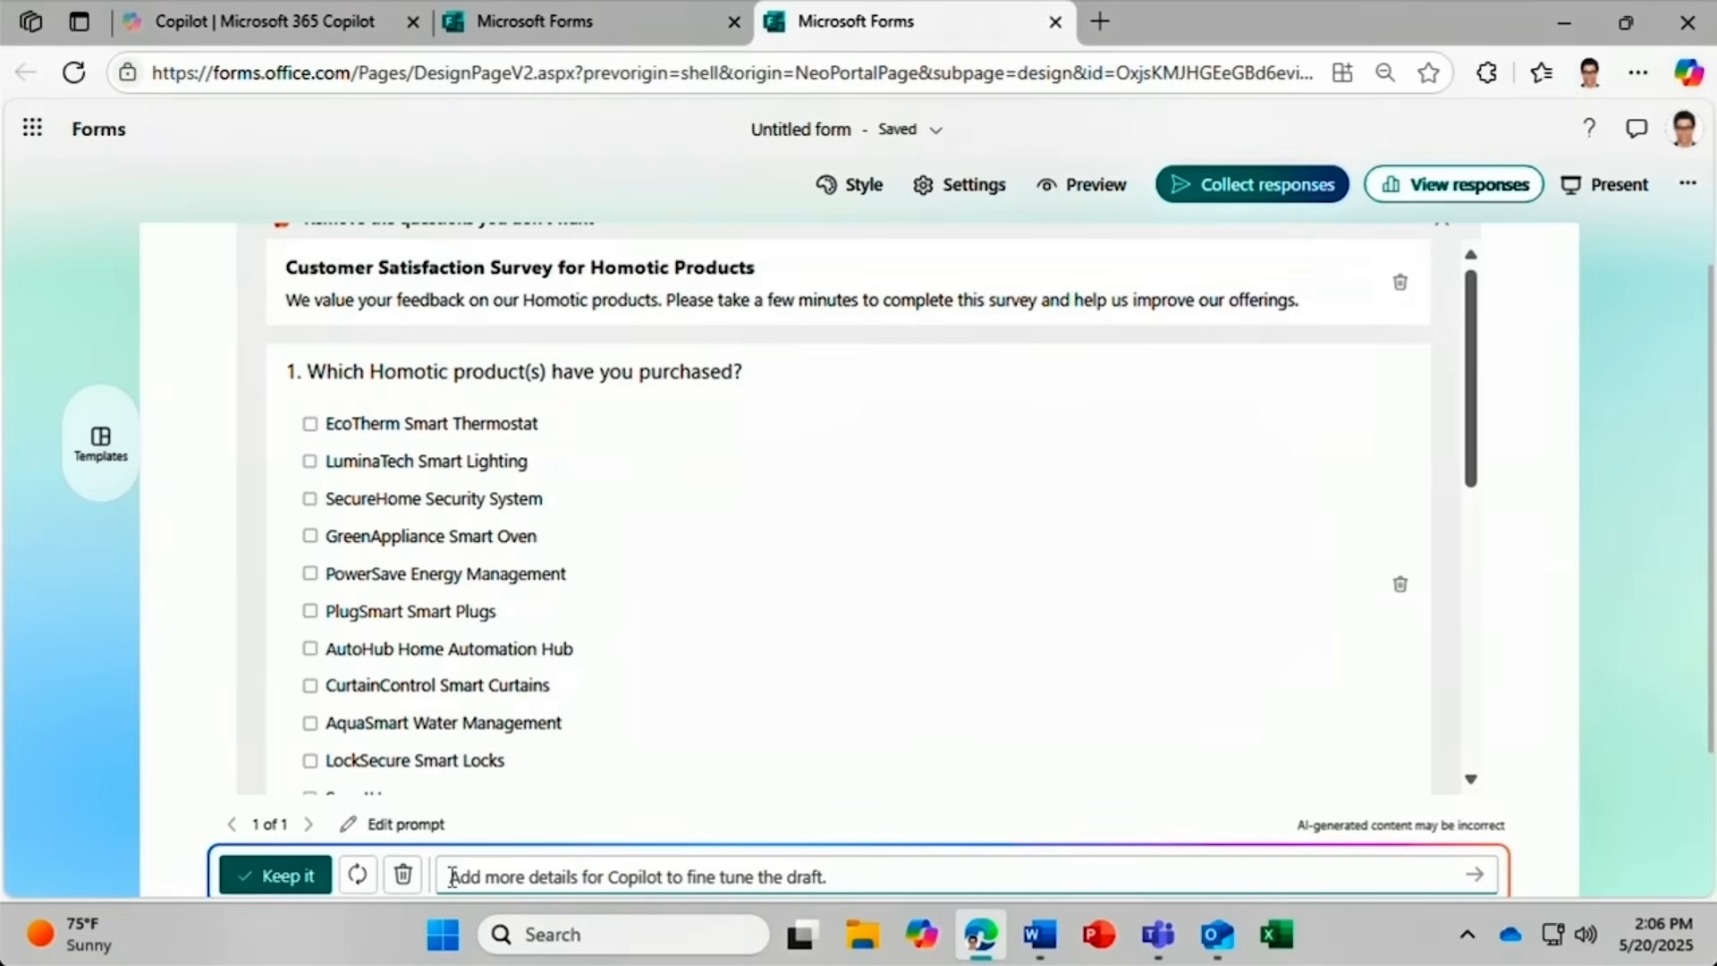
left_click(356, 874)
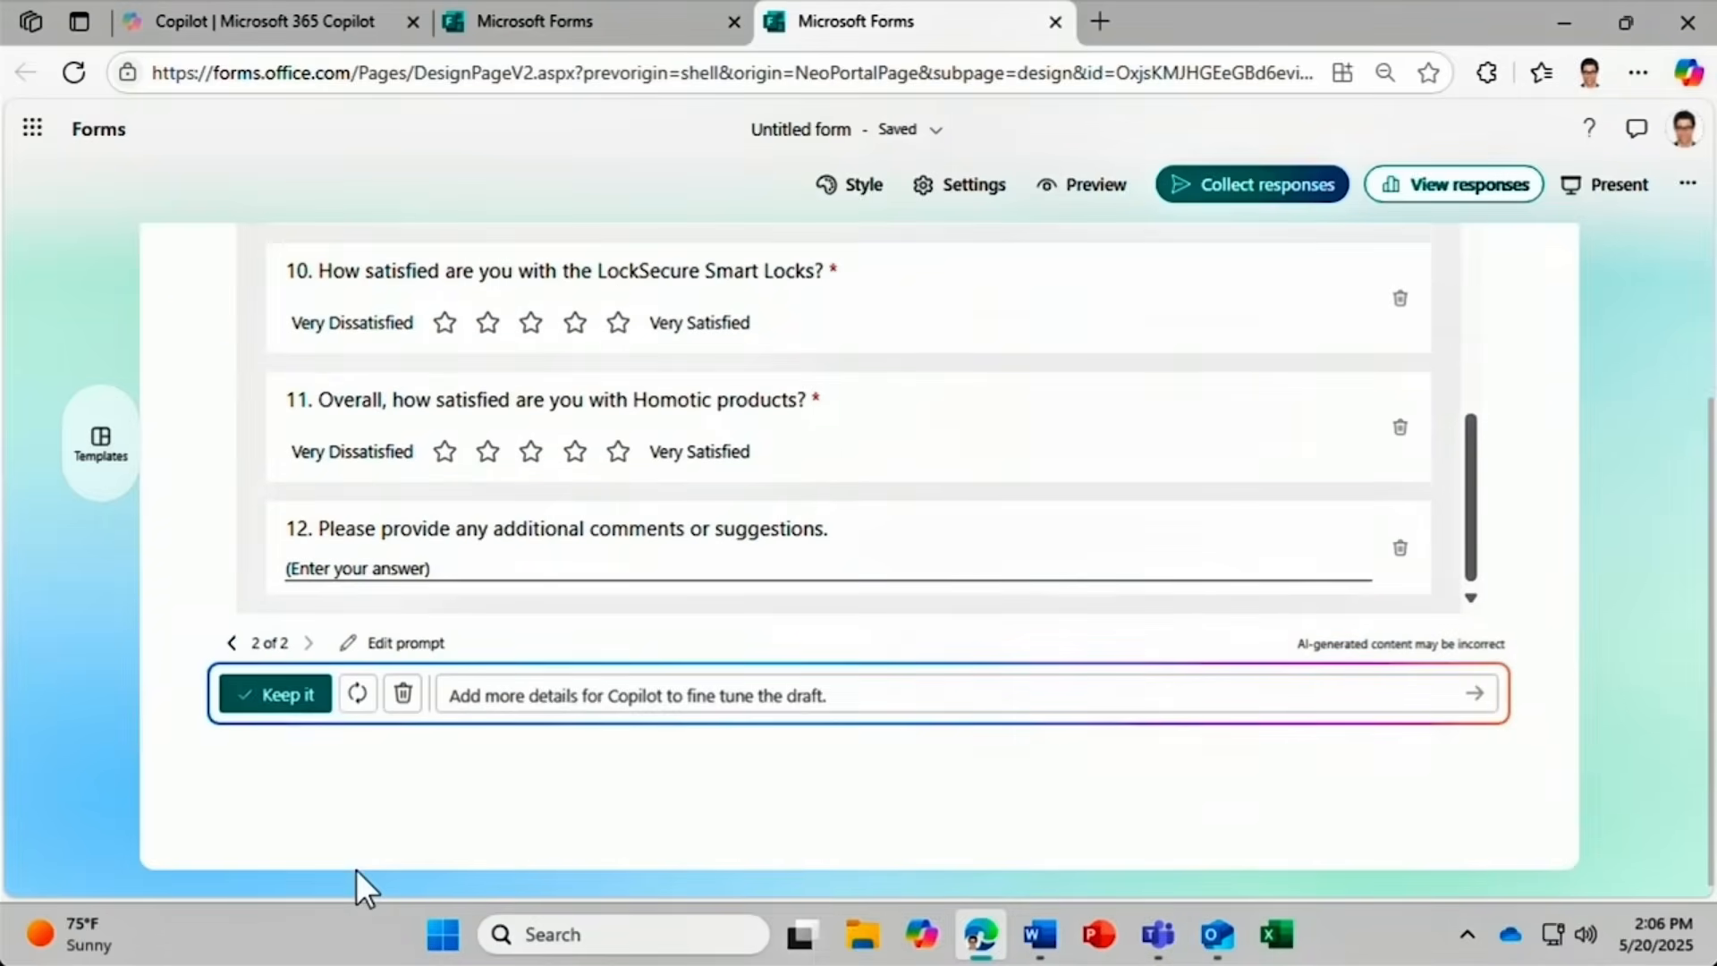
left_click(232, 644)
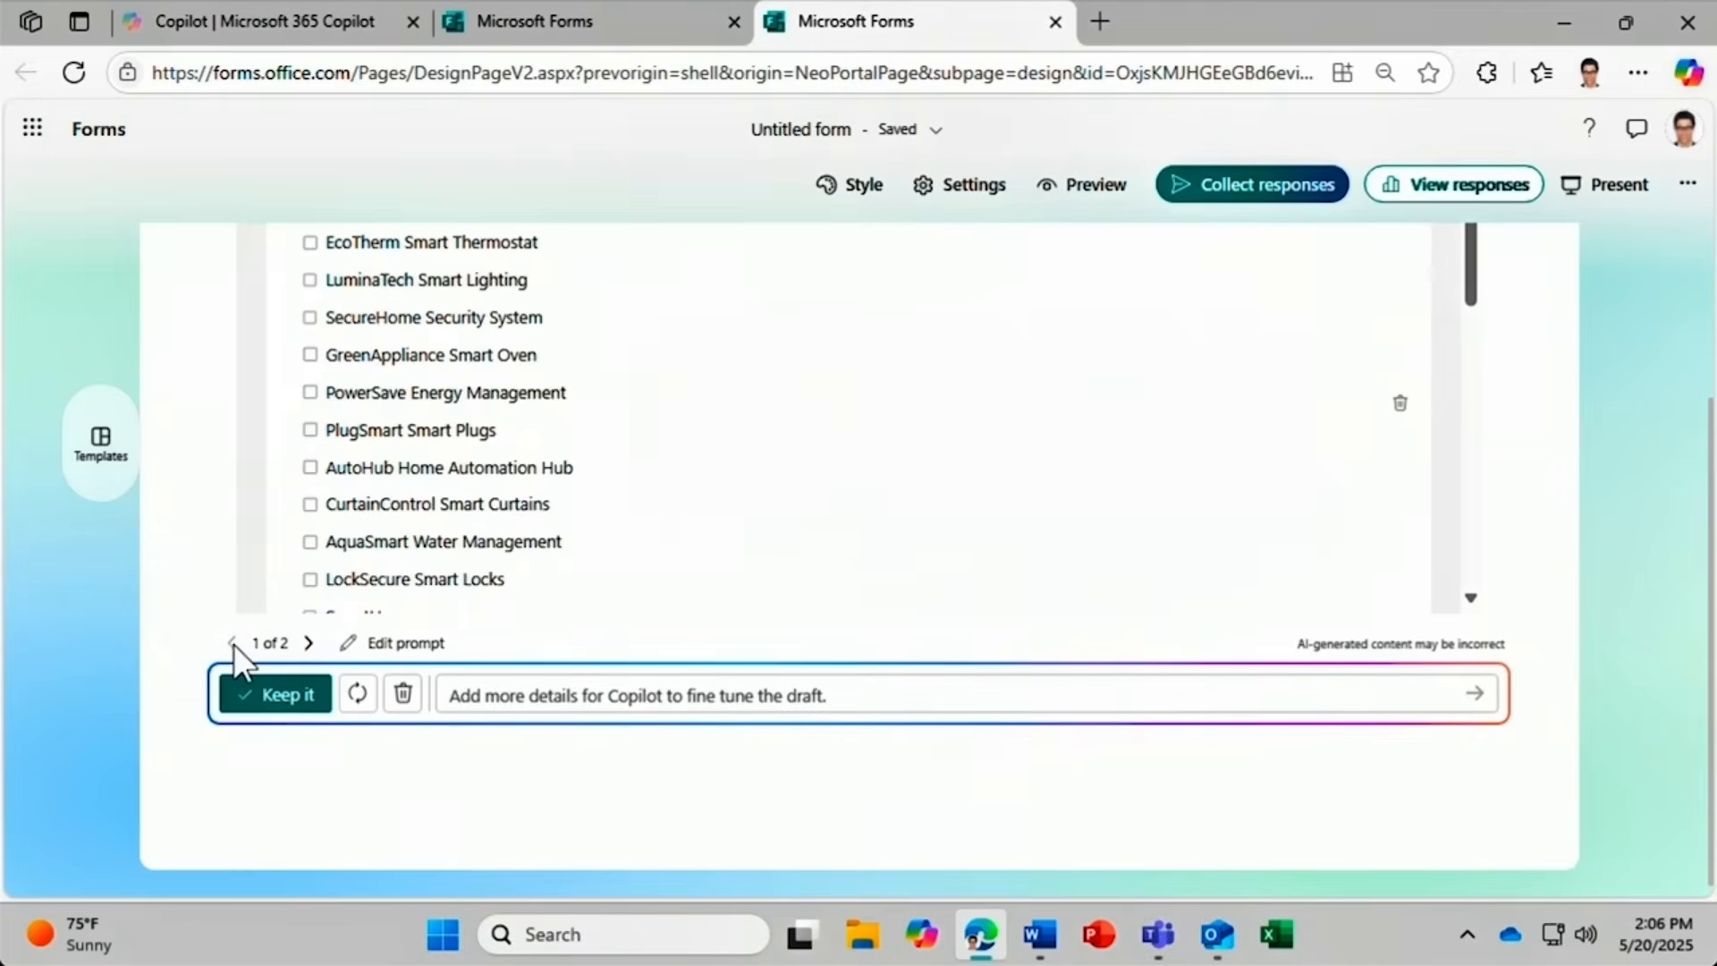
left_click(309, 644)
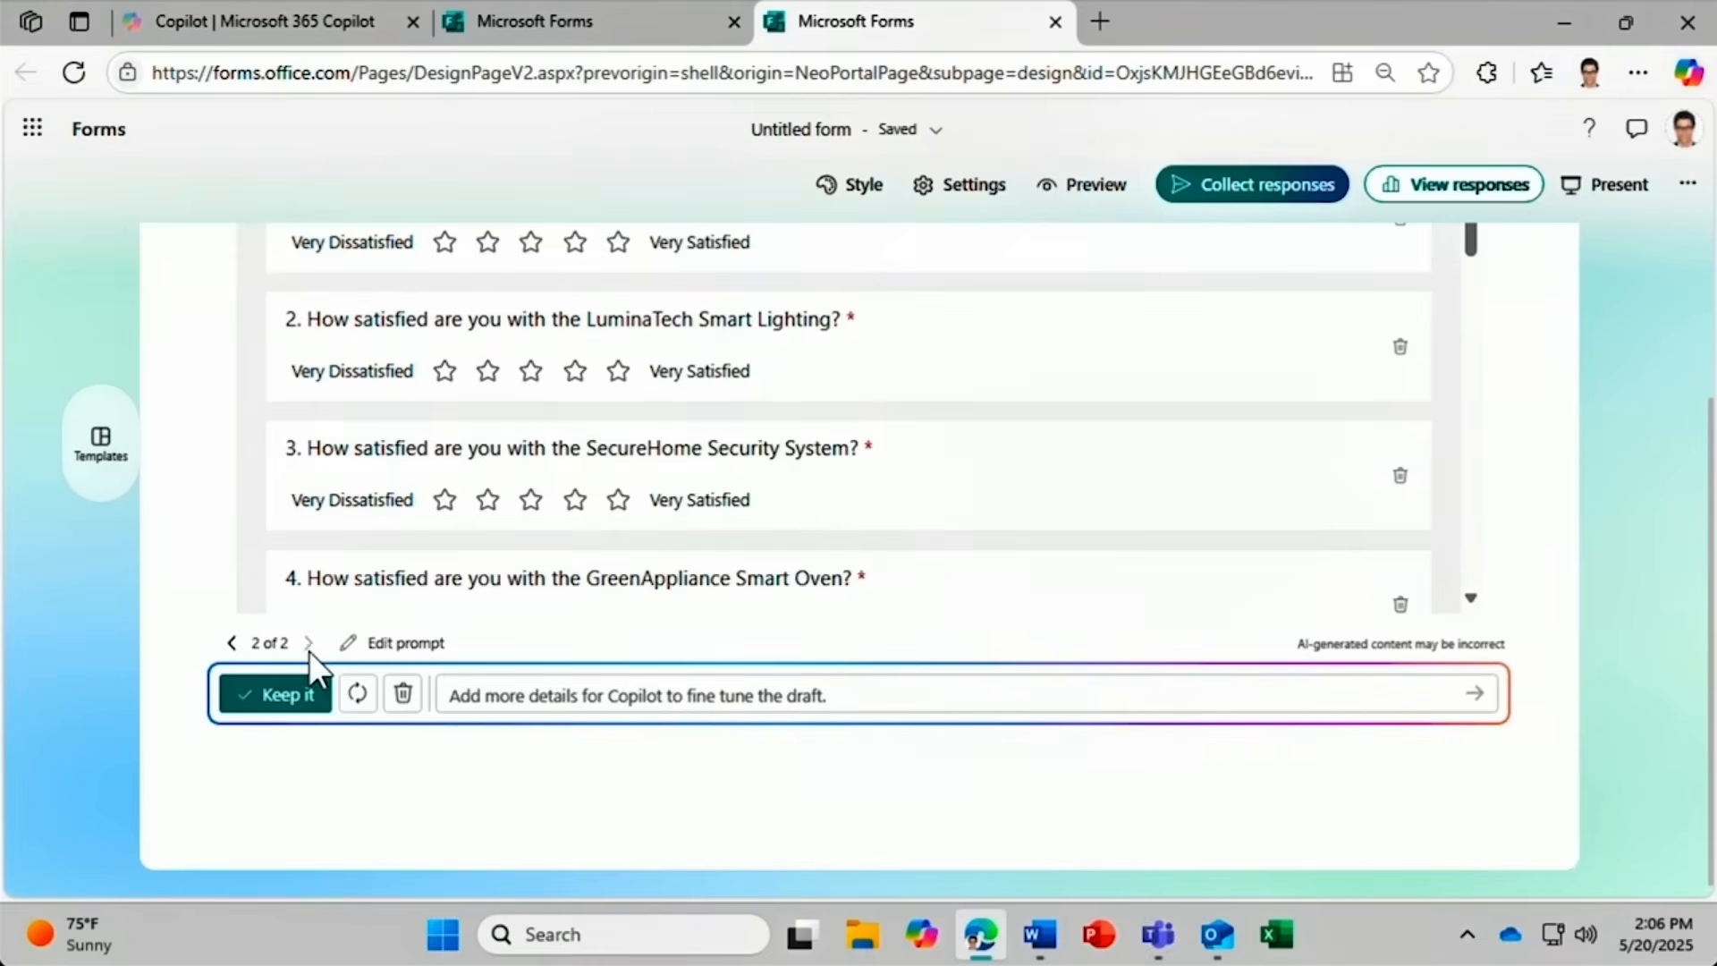
left_click(279, 705)
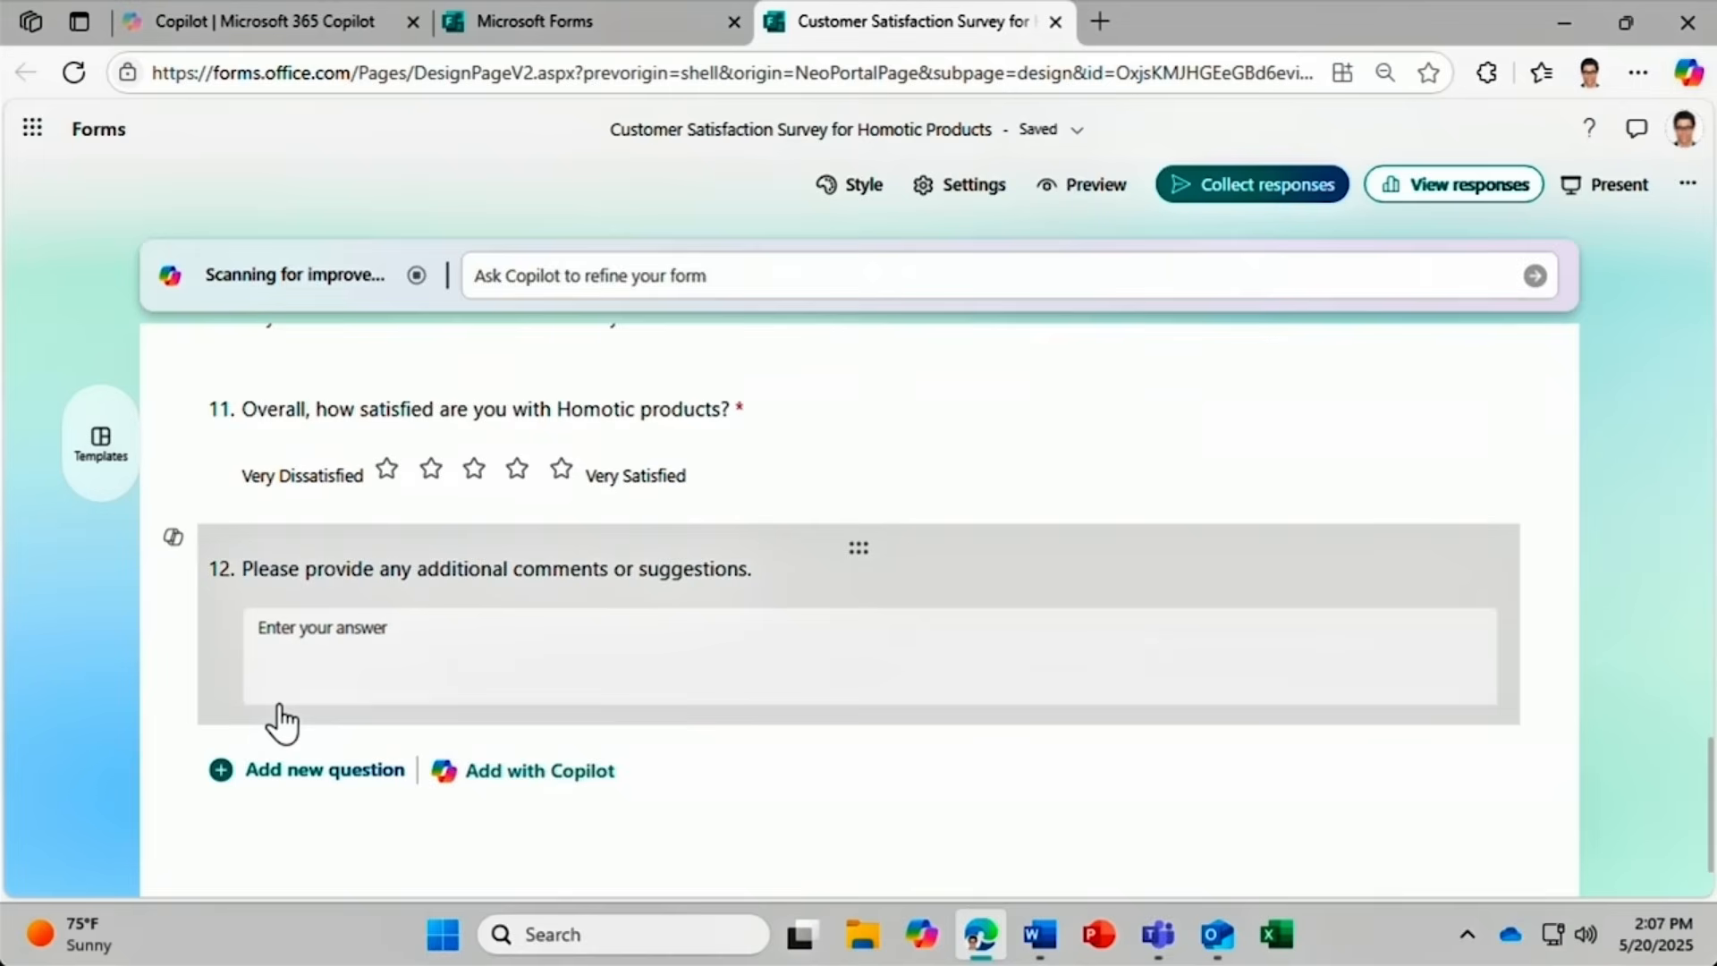
Have Copilot 'Add a question about NPS score' and keep the 0–10 recommend question.
scroll(295, 716, "down", 1)
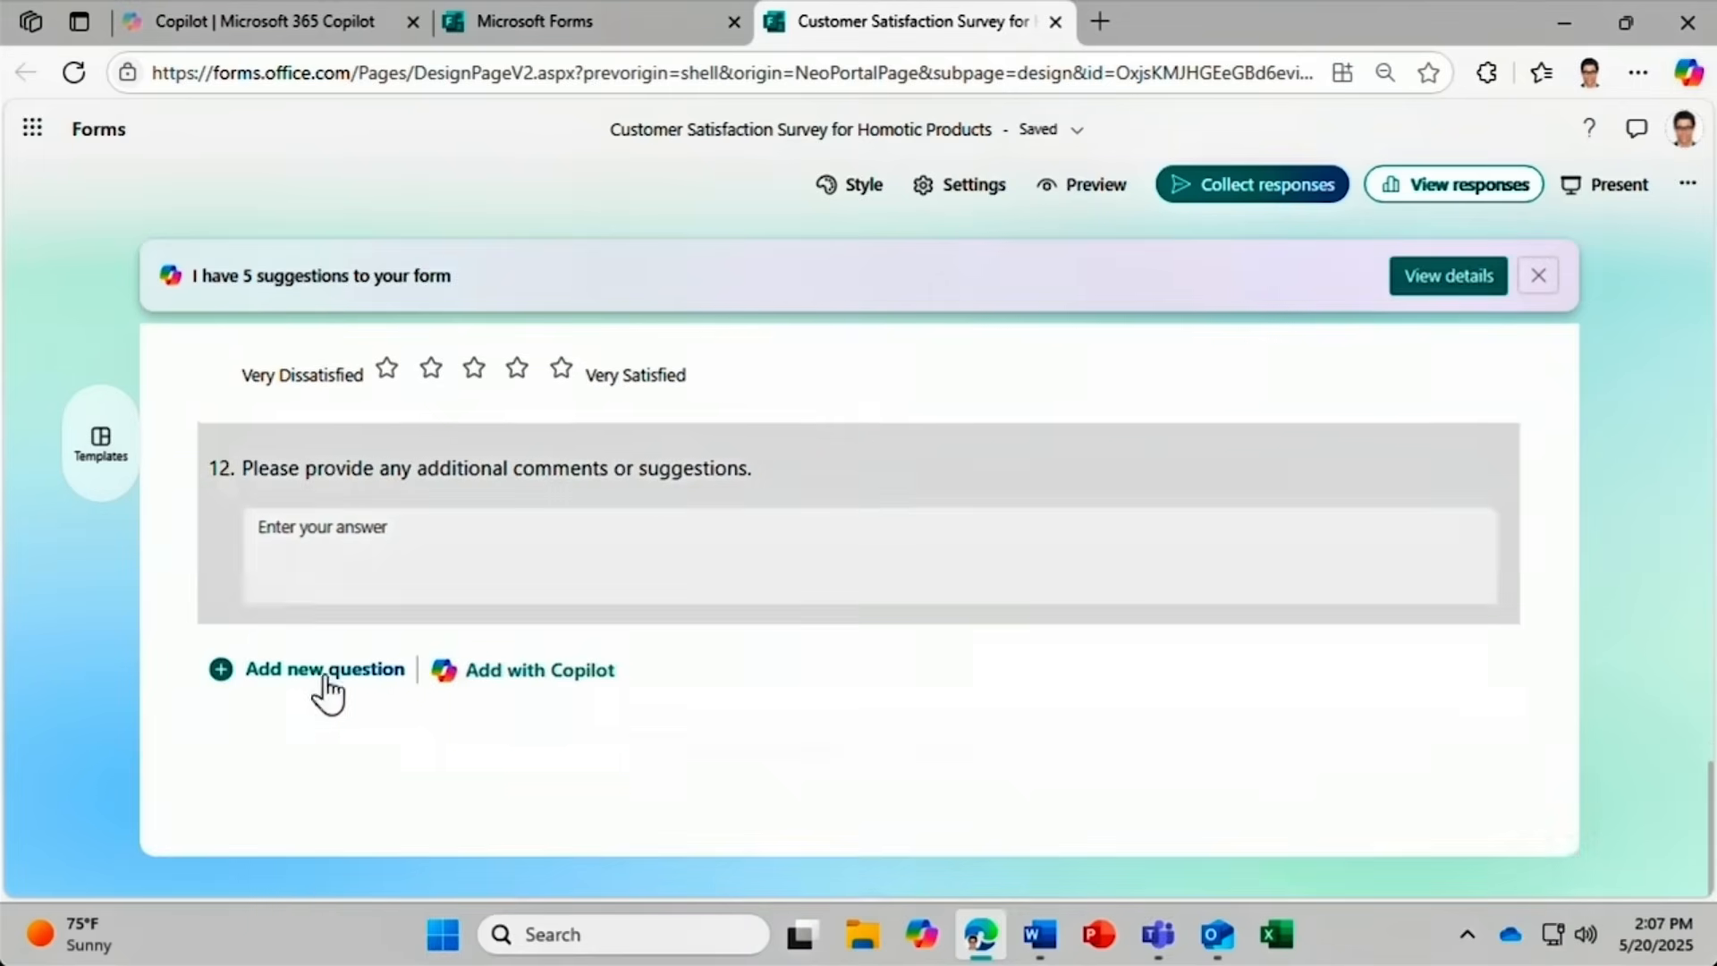
left_click(463, 671)
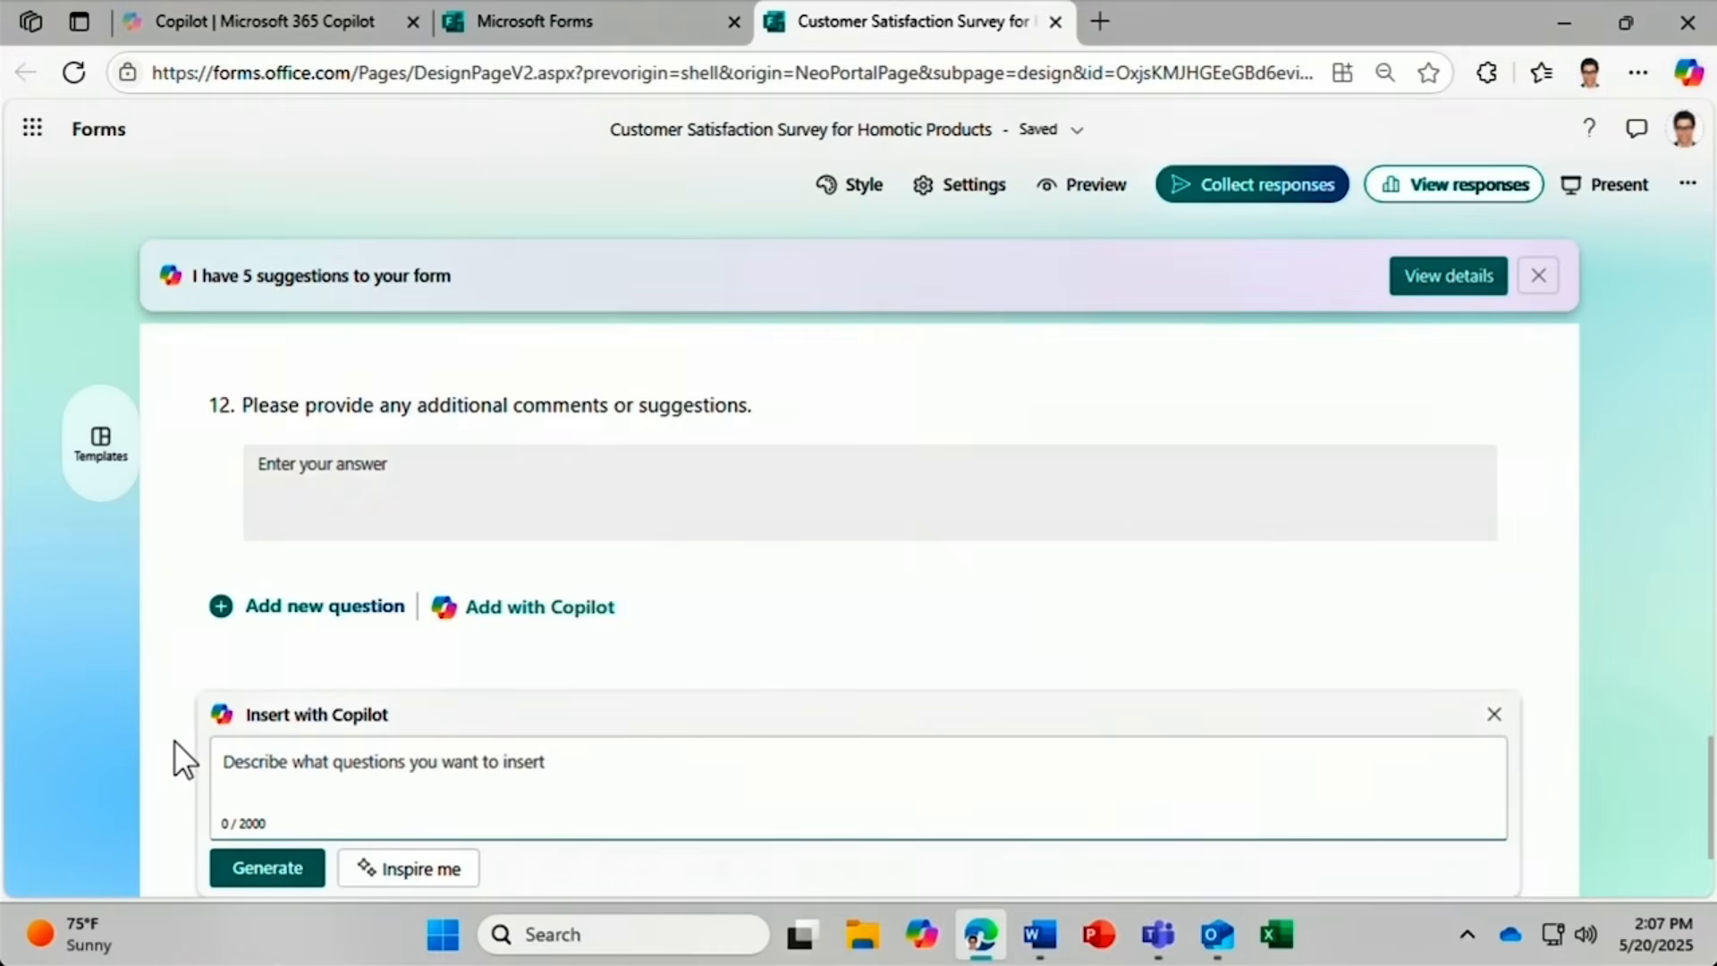
type("Ad a")
key("BackSpace")
key("BackSpace")
key("BackSpace")
type("d a question about N")
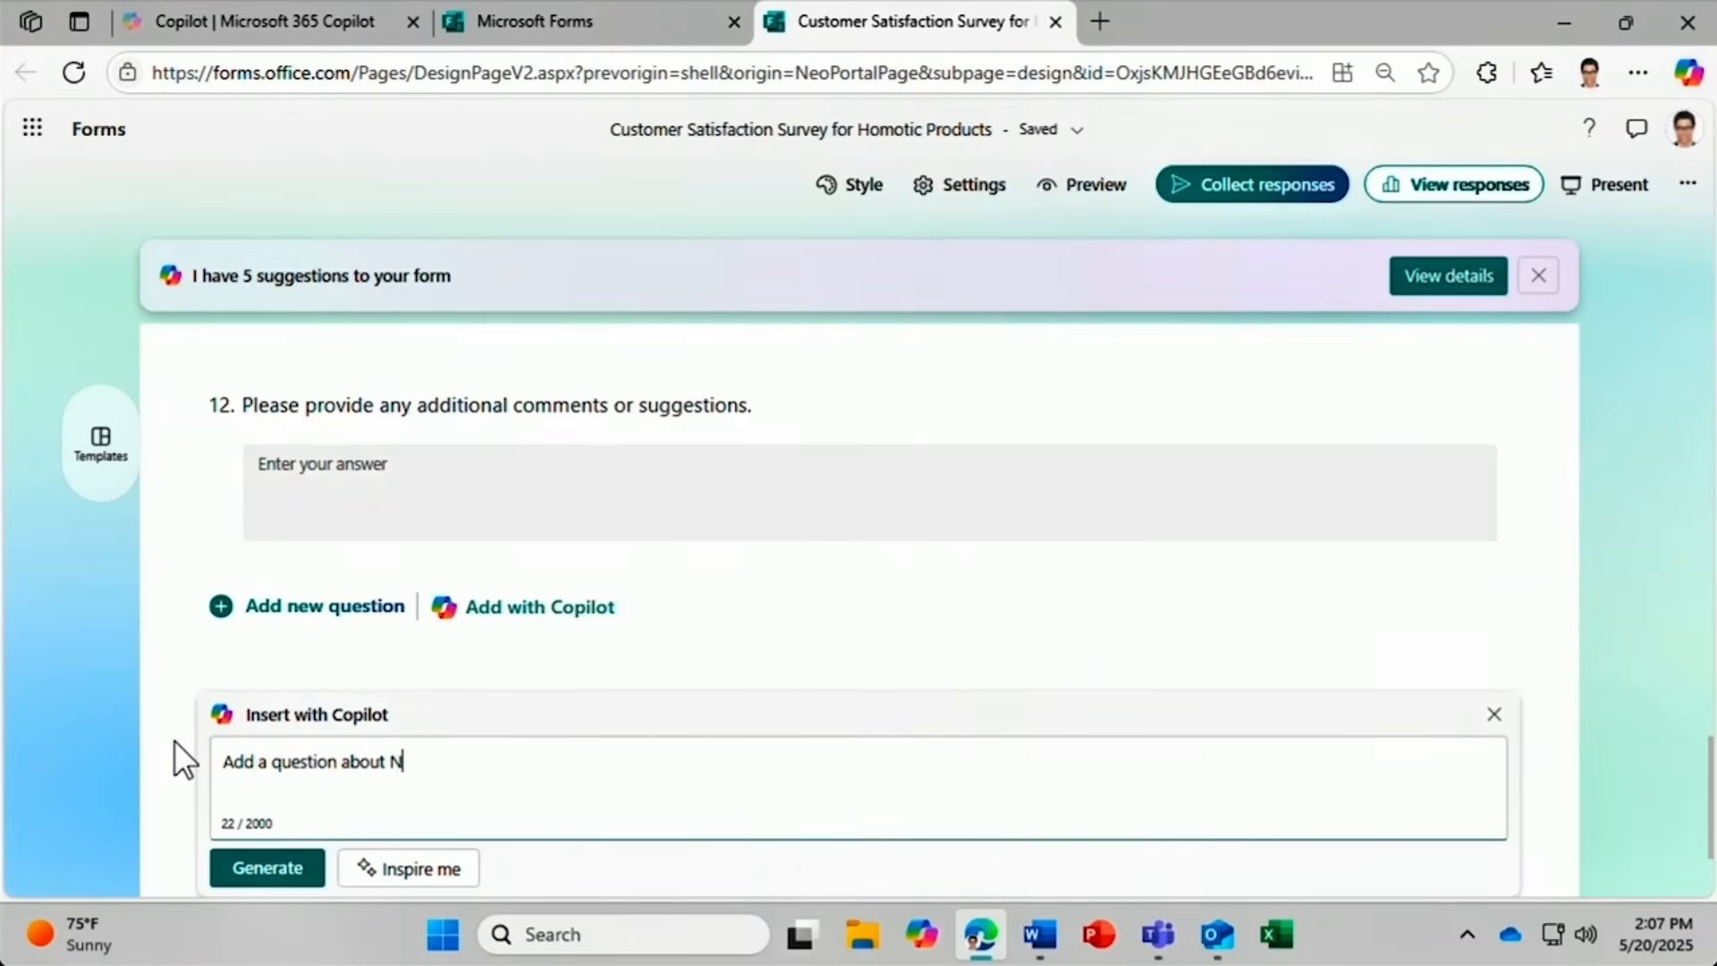
type("PS score")
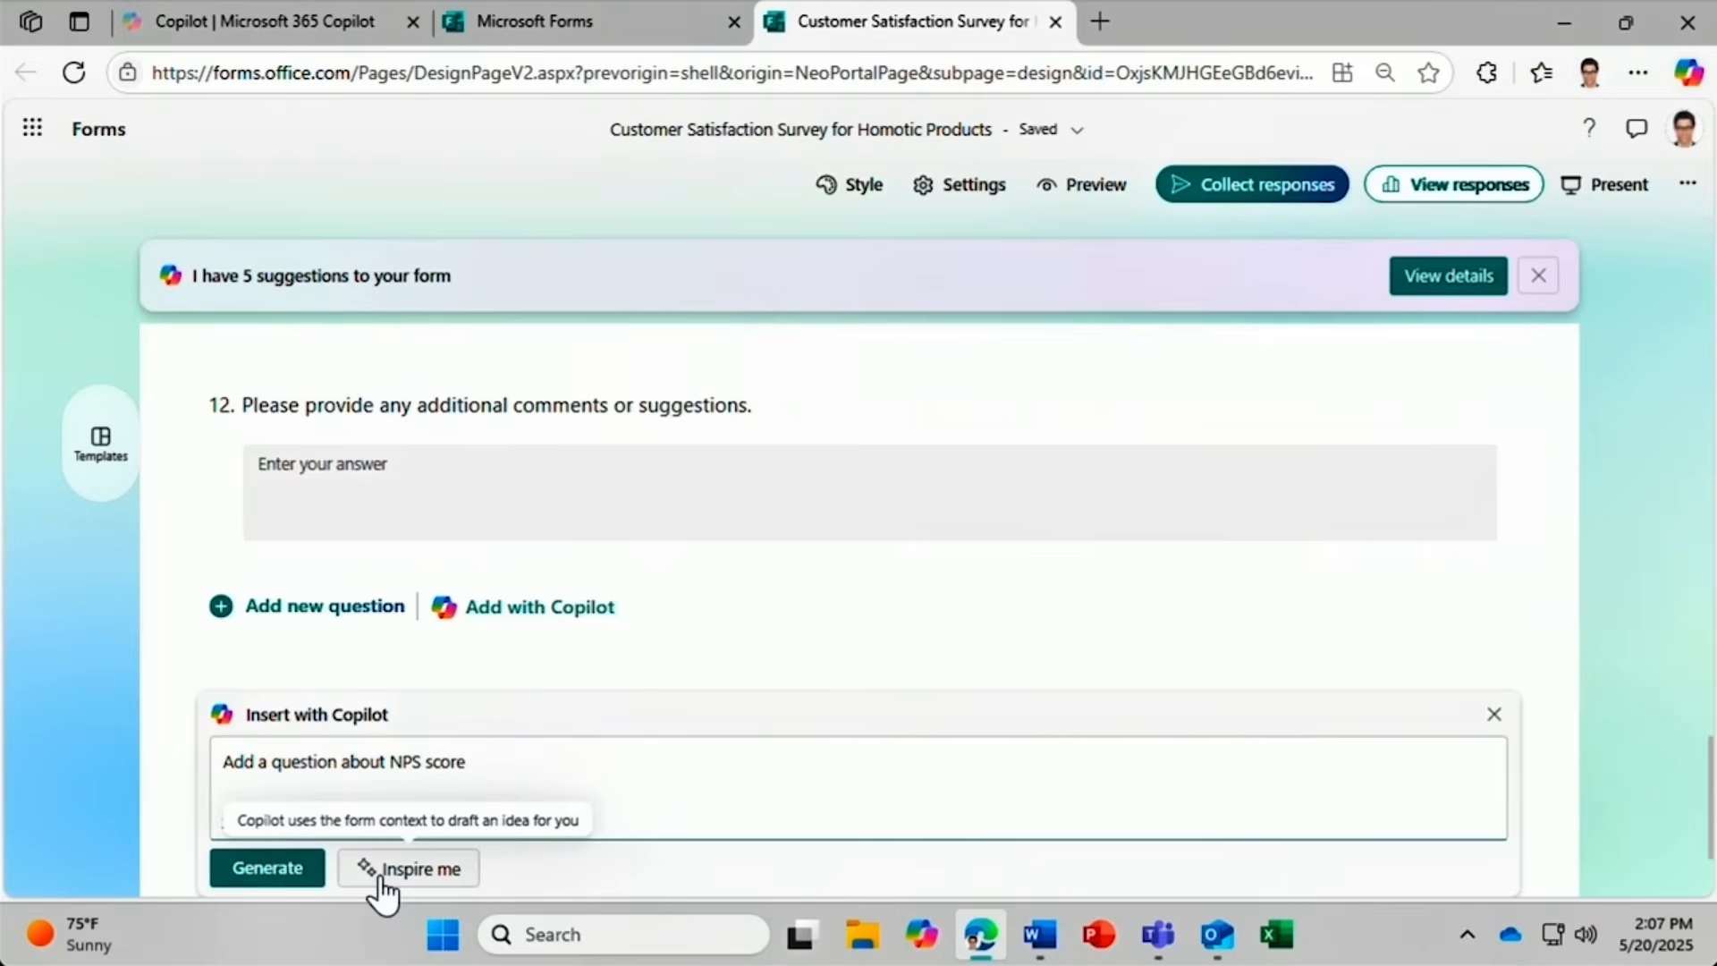
left_click(268, 877)
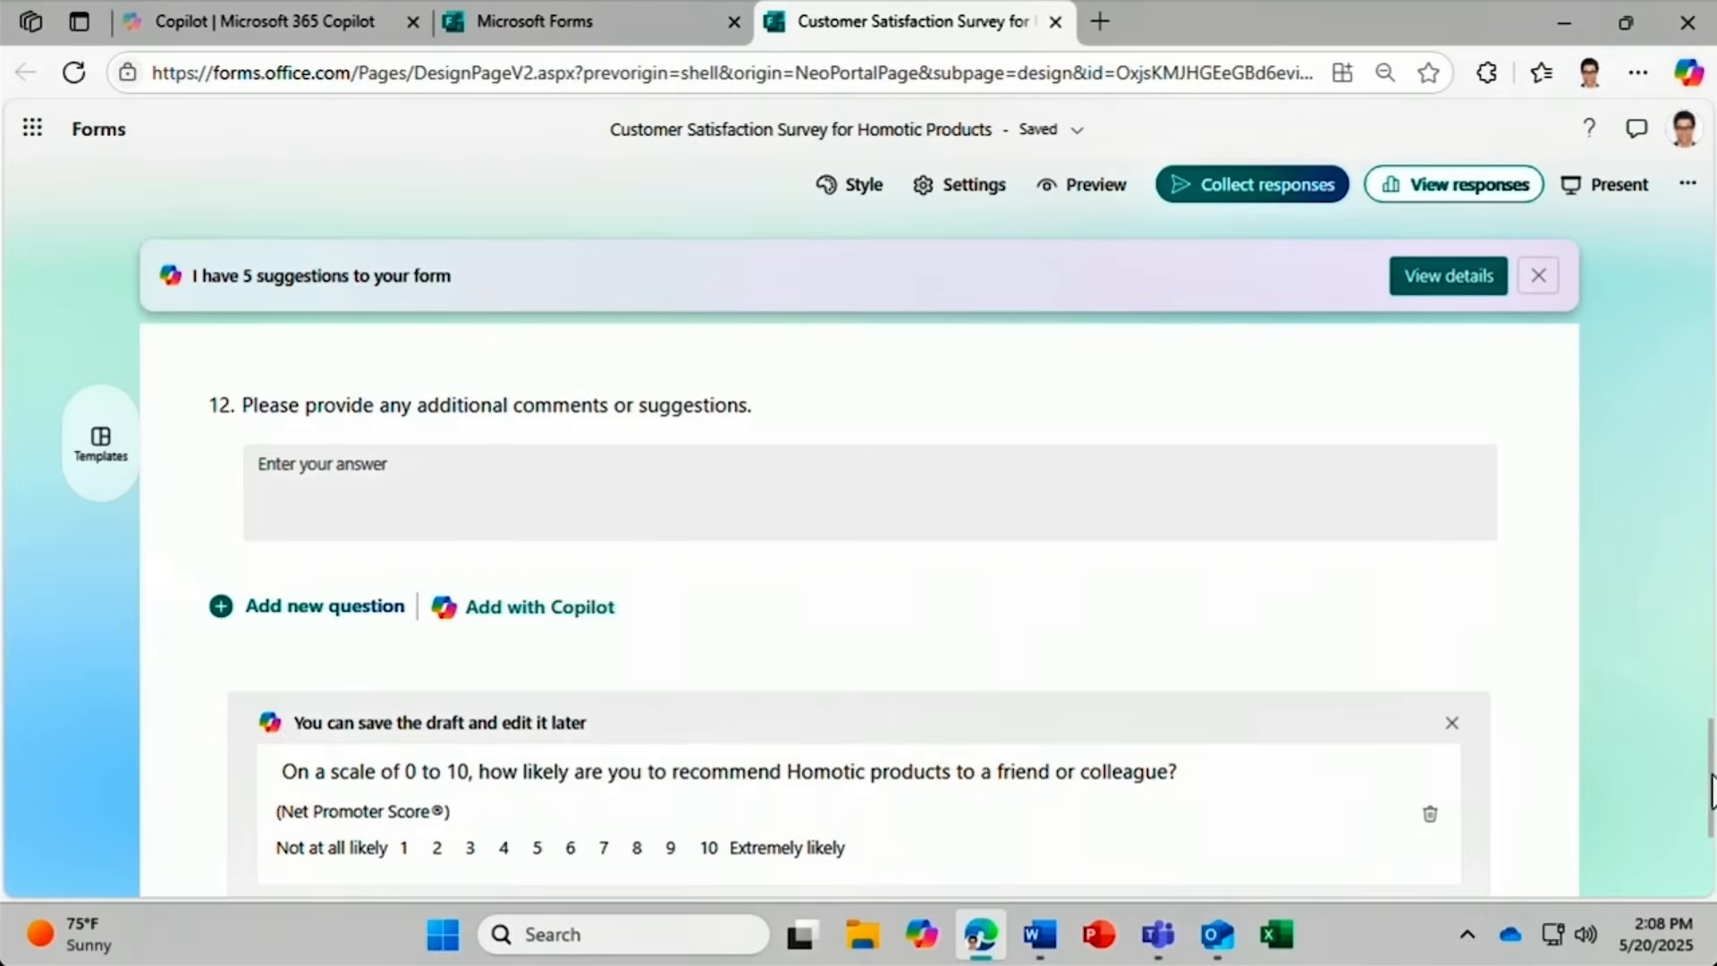
left_click_drag(1709, 797, 1709, 843)
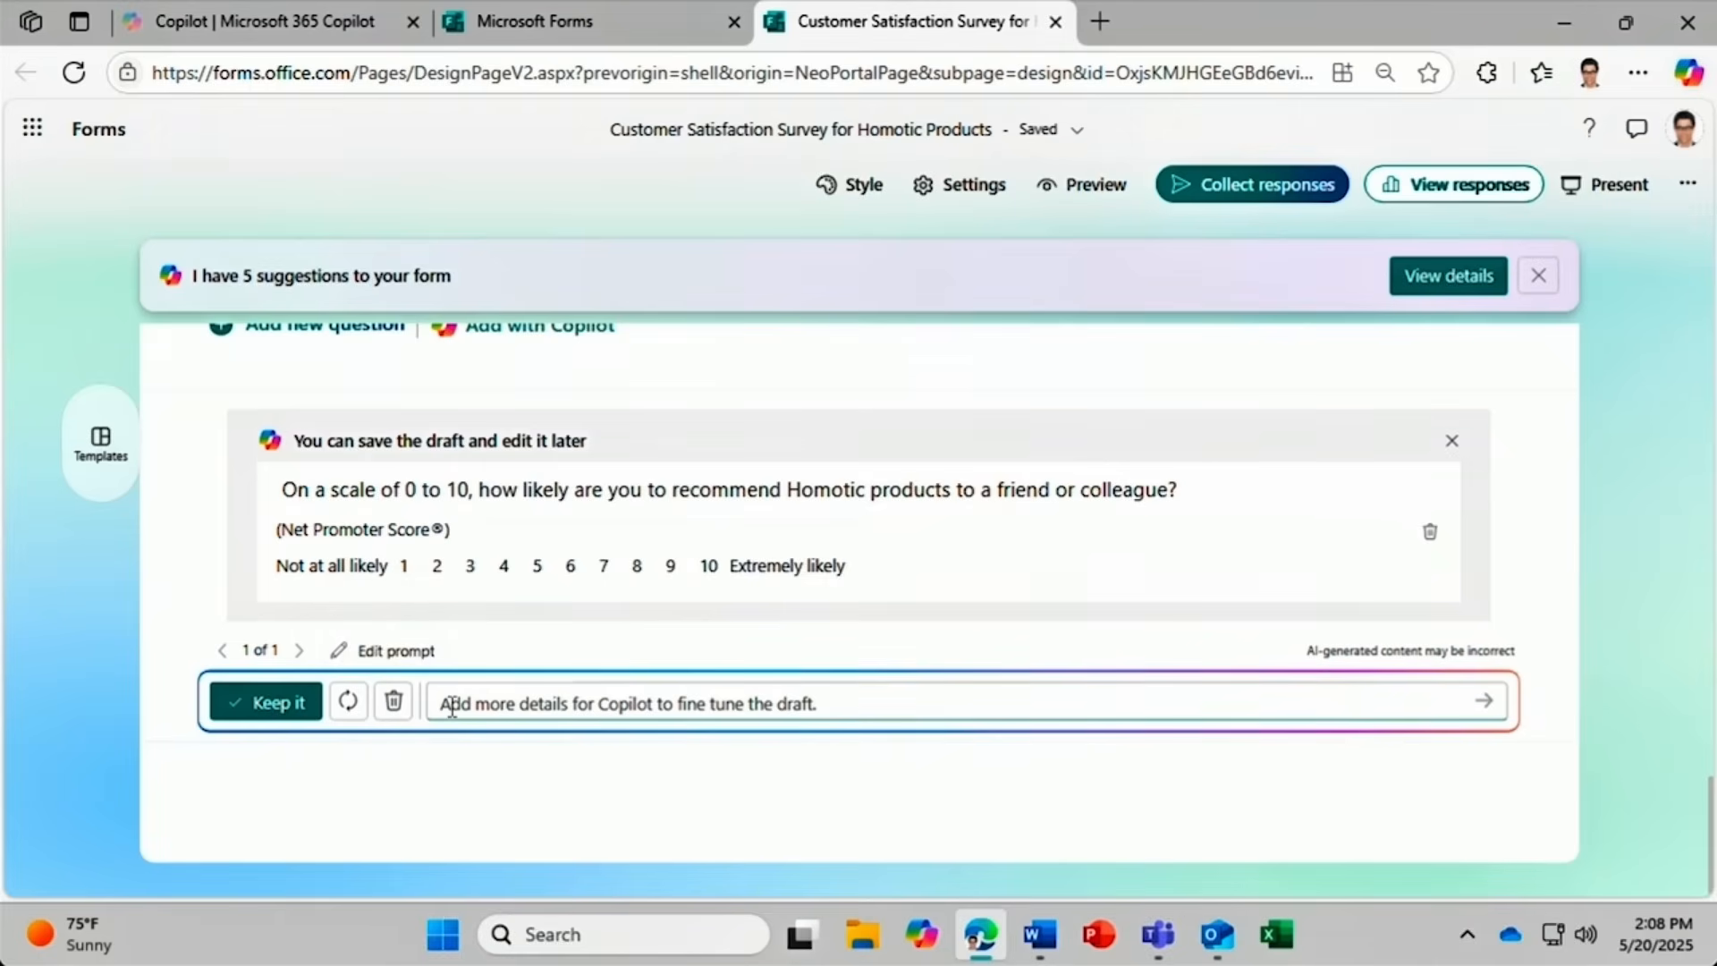
left_click(302, 707)
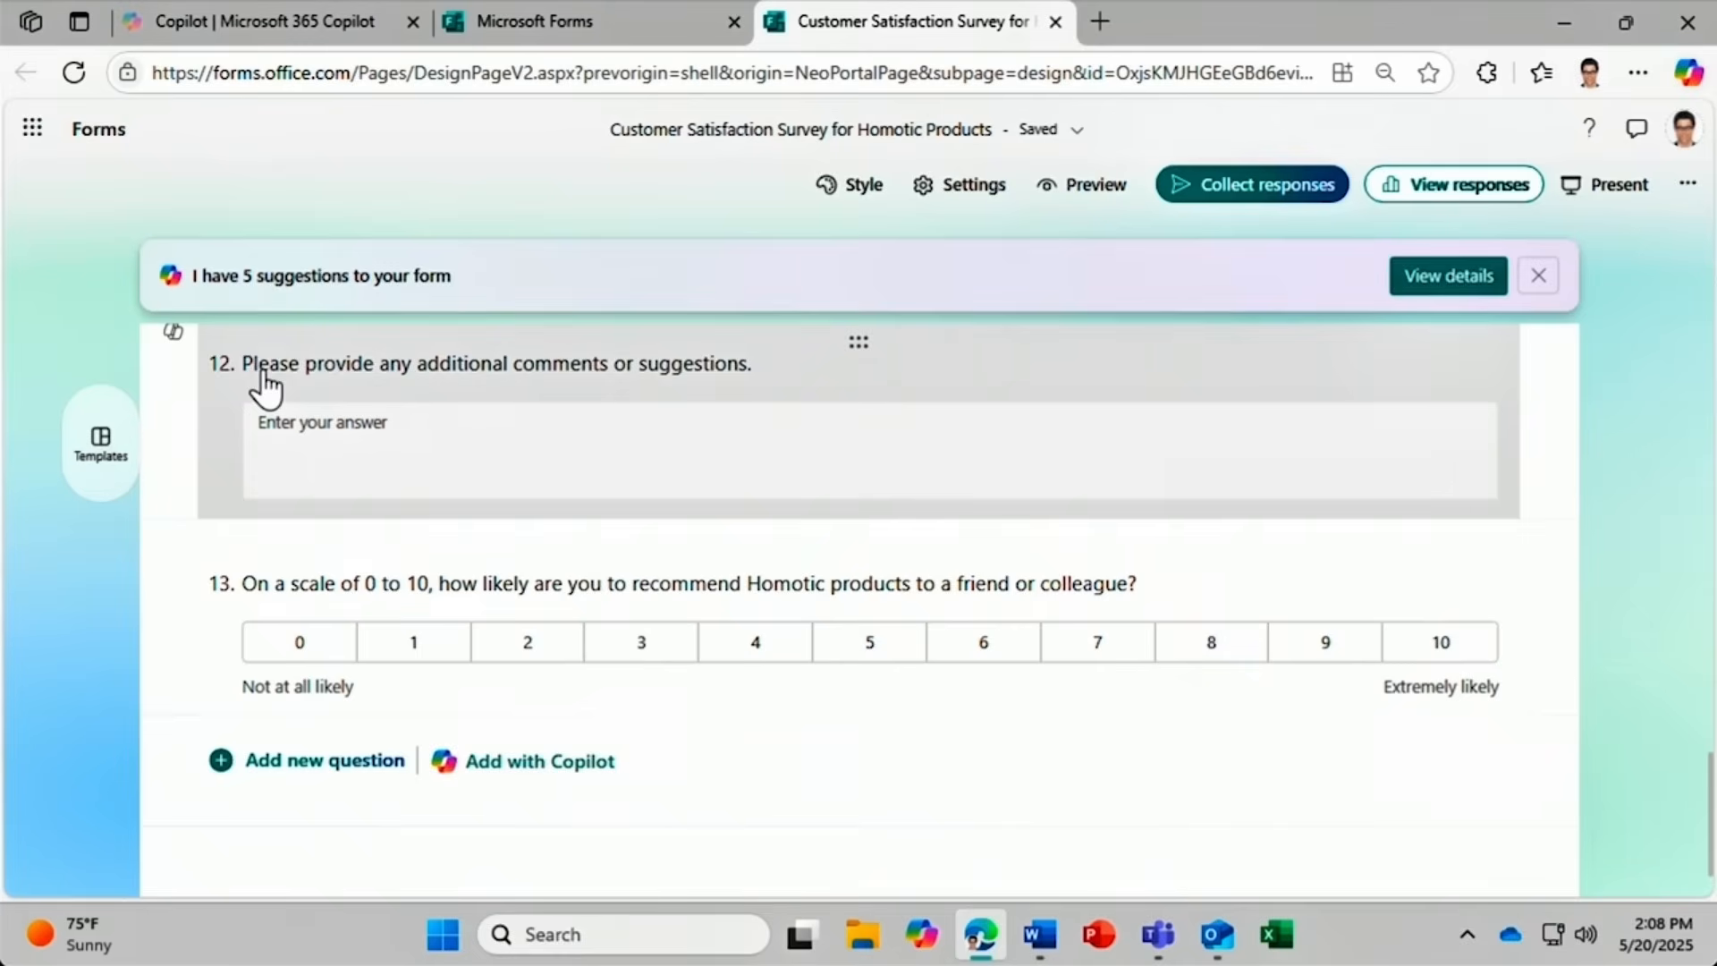
left_click(174, 334)
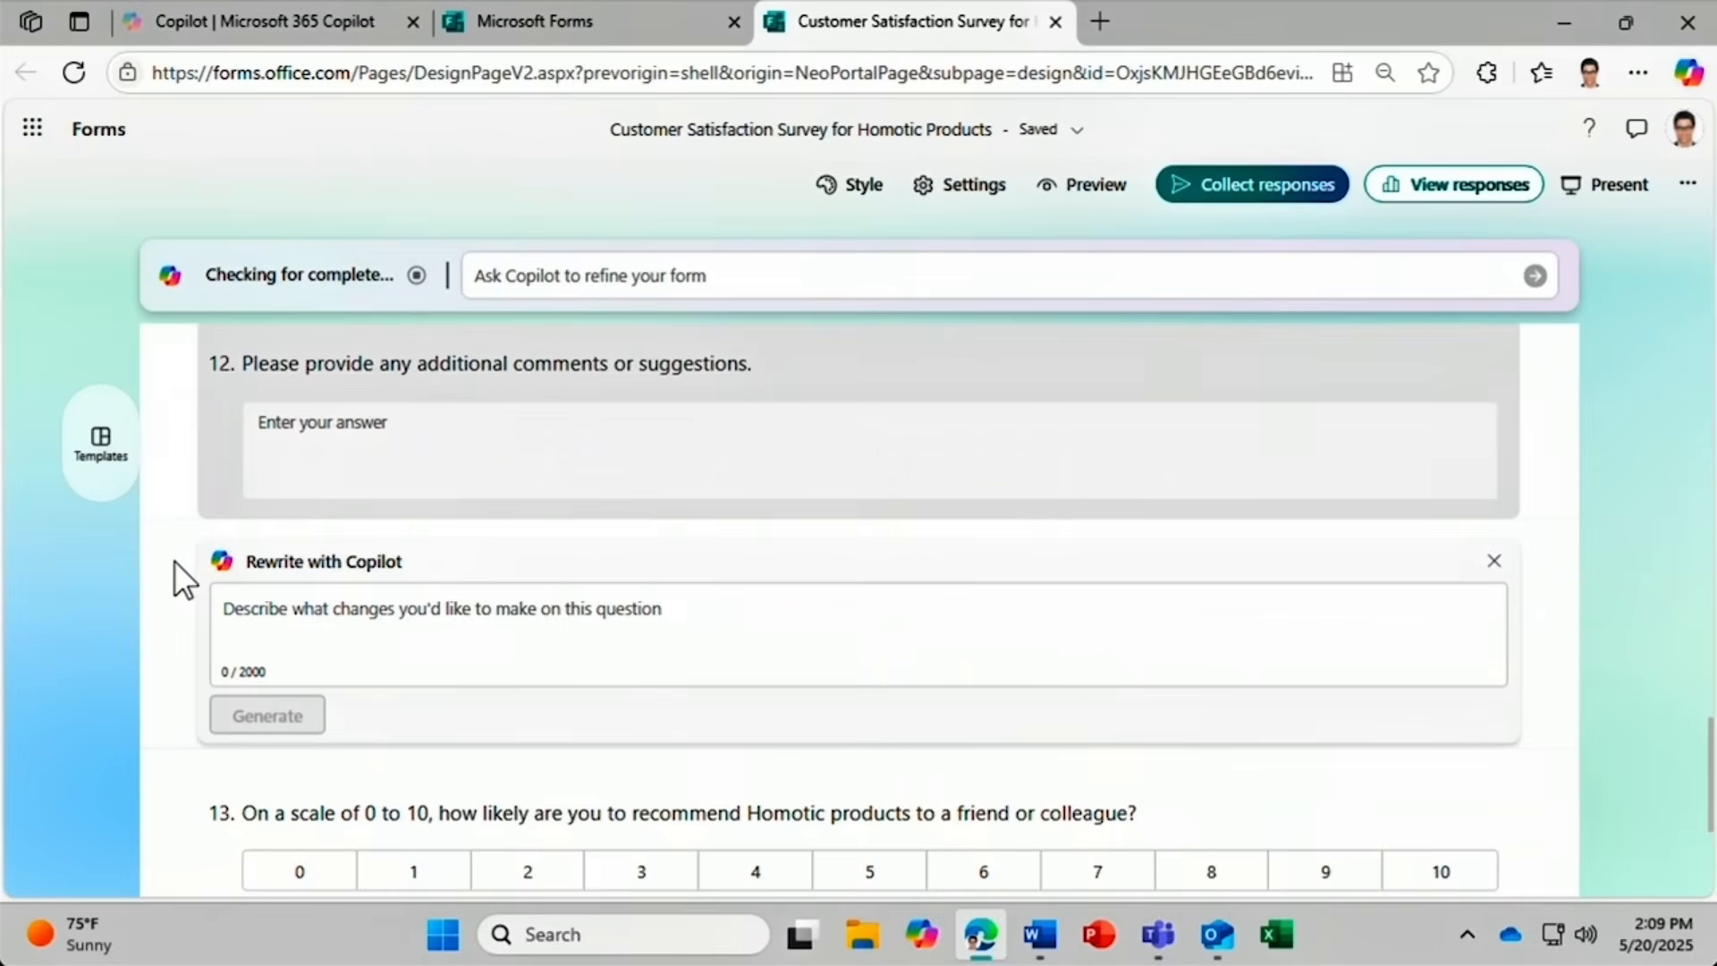
left_click(228, 616)
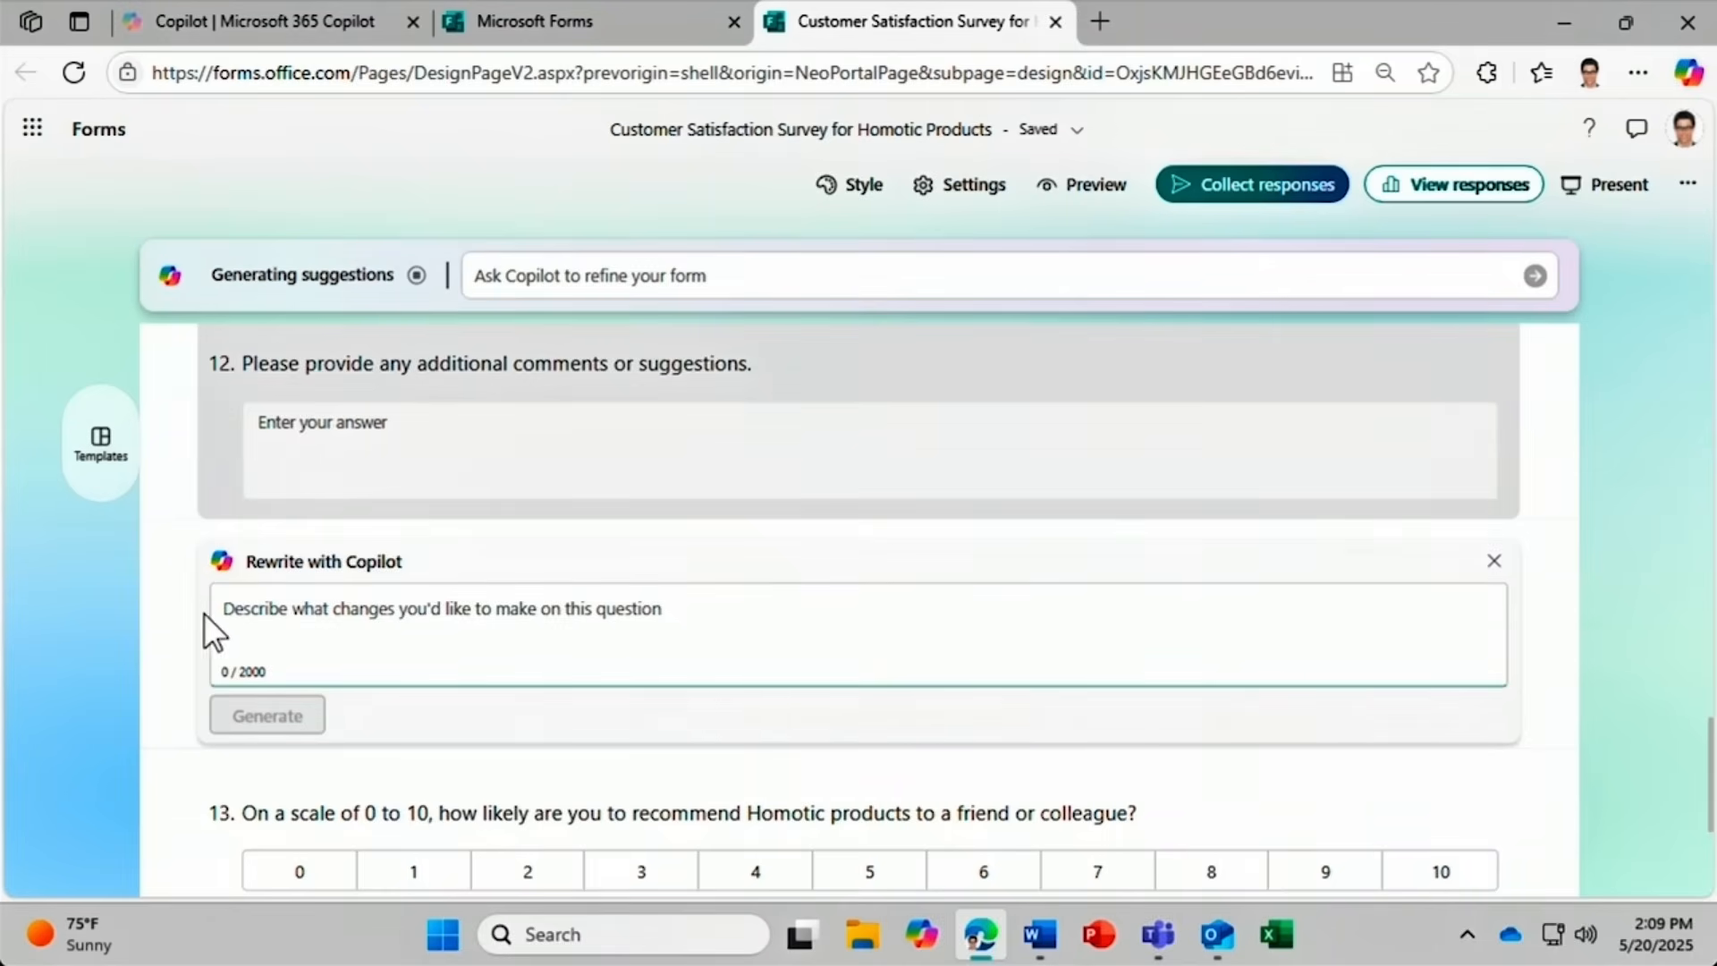
type("A")
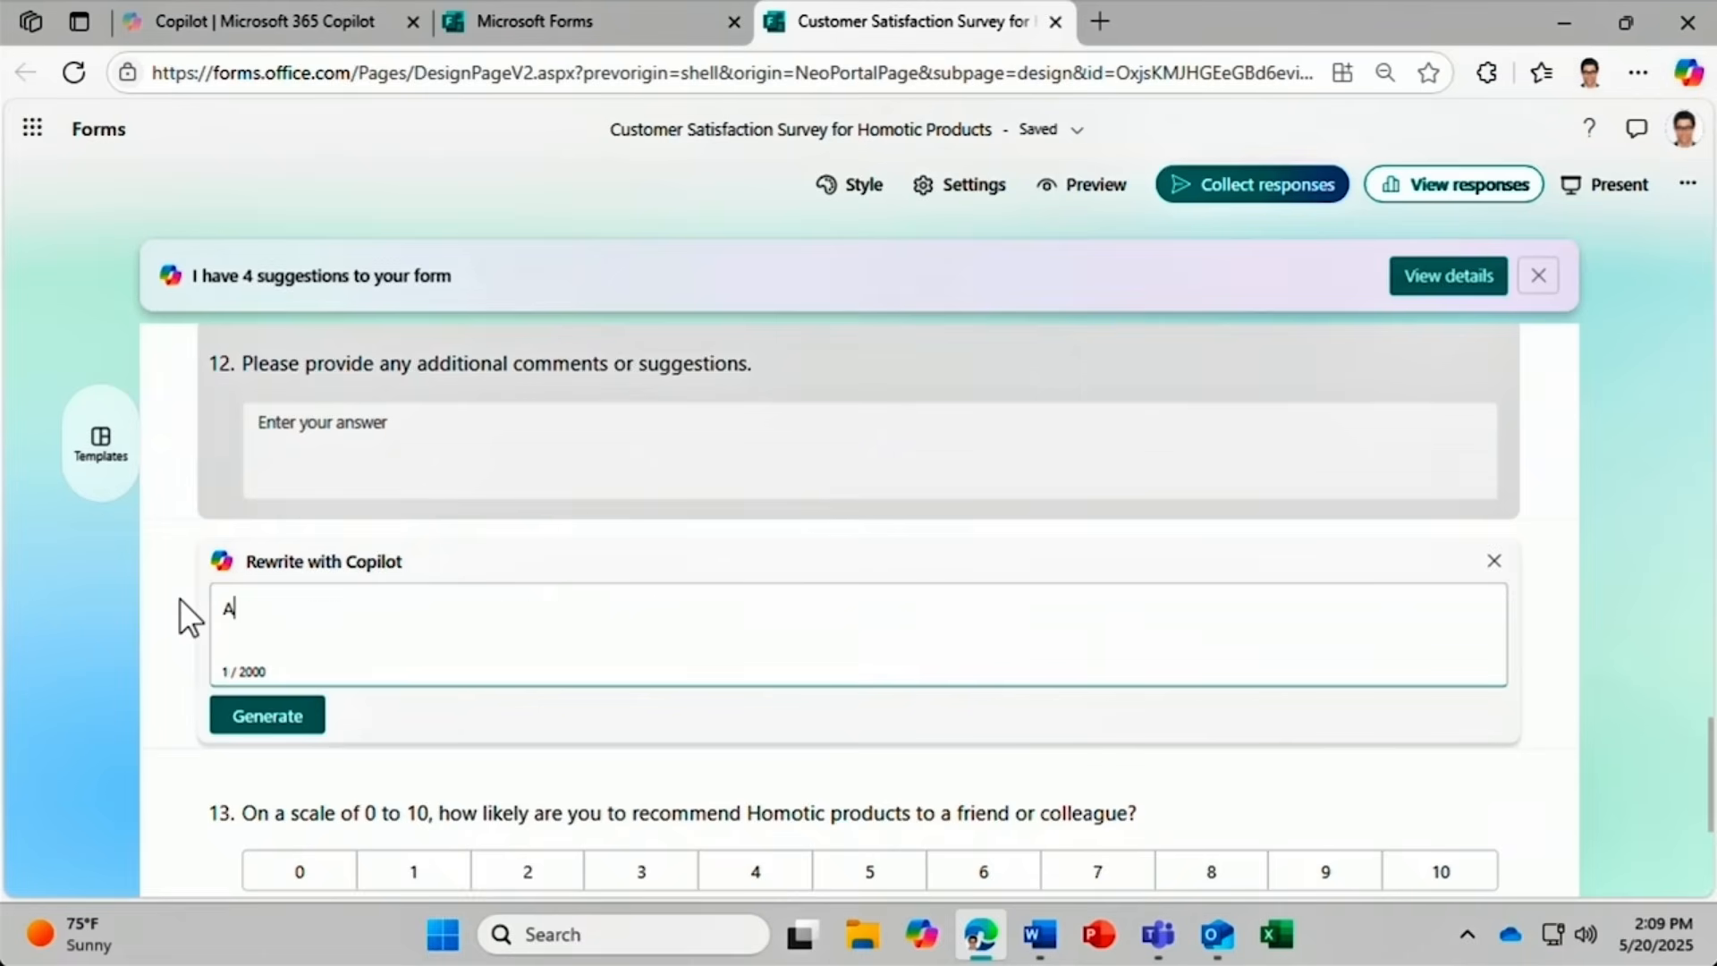
type("dd details to the question")
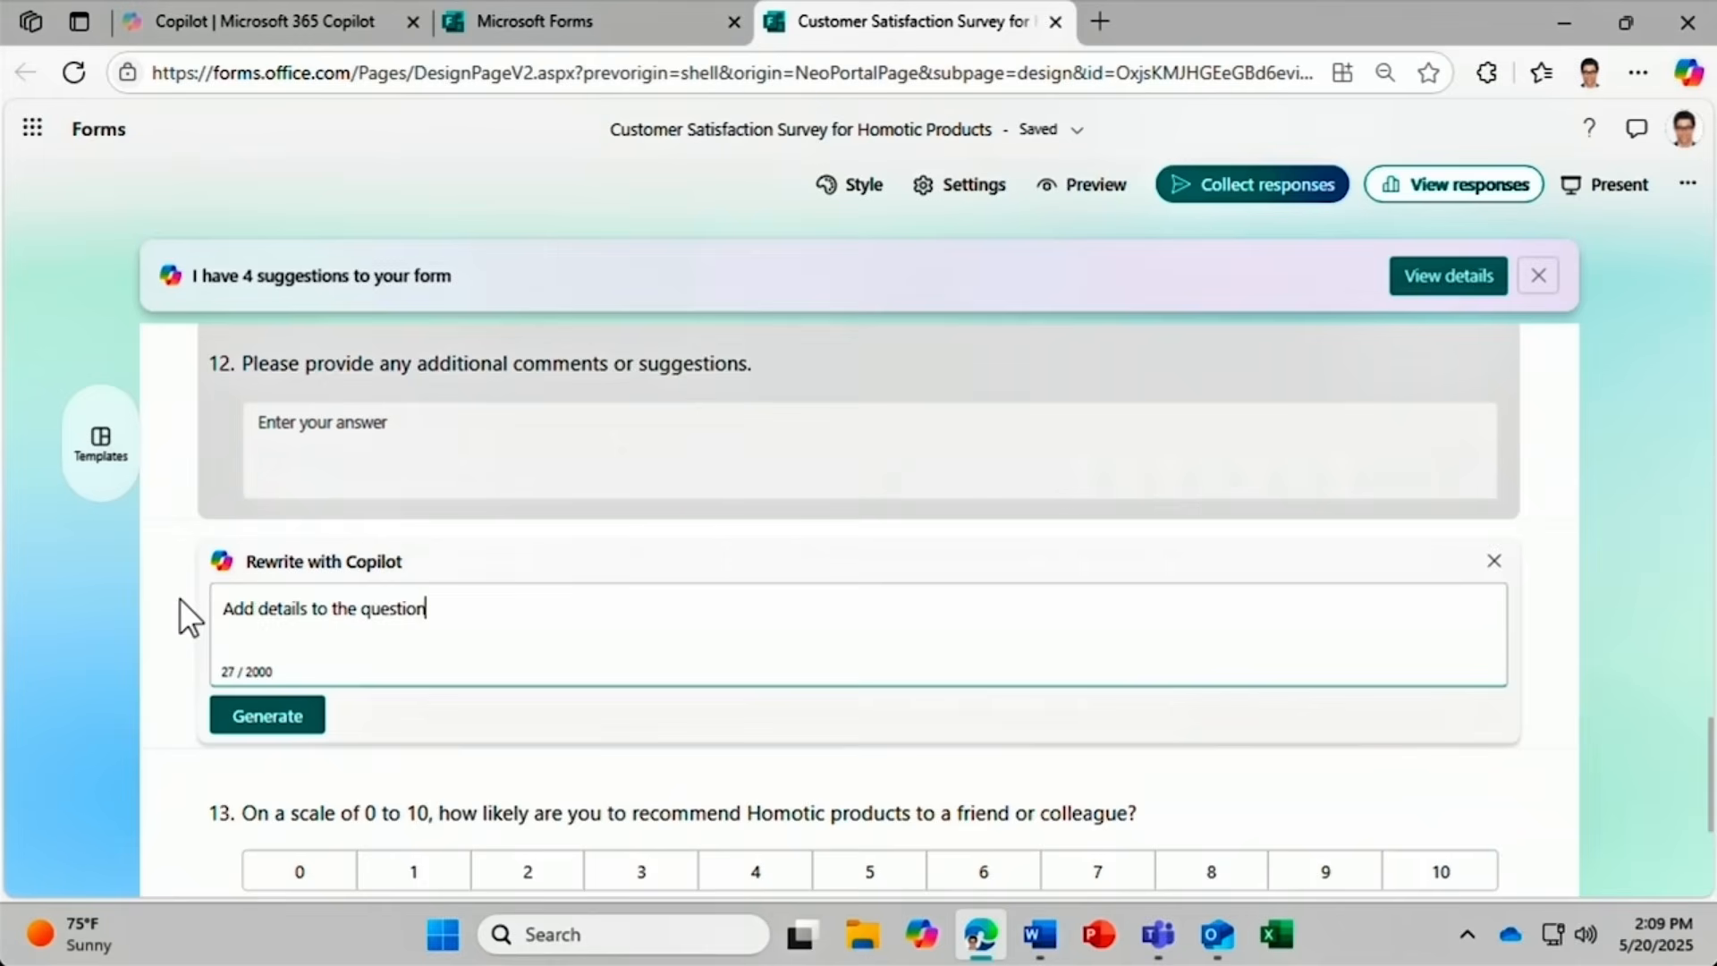
left_click(240, 723)
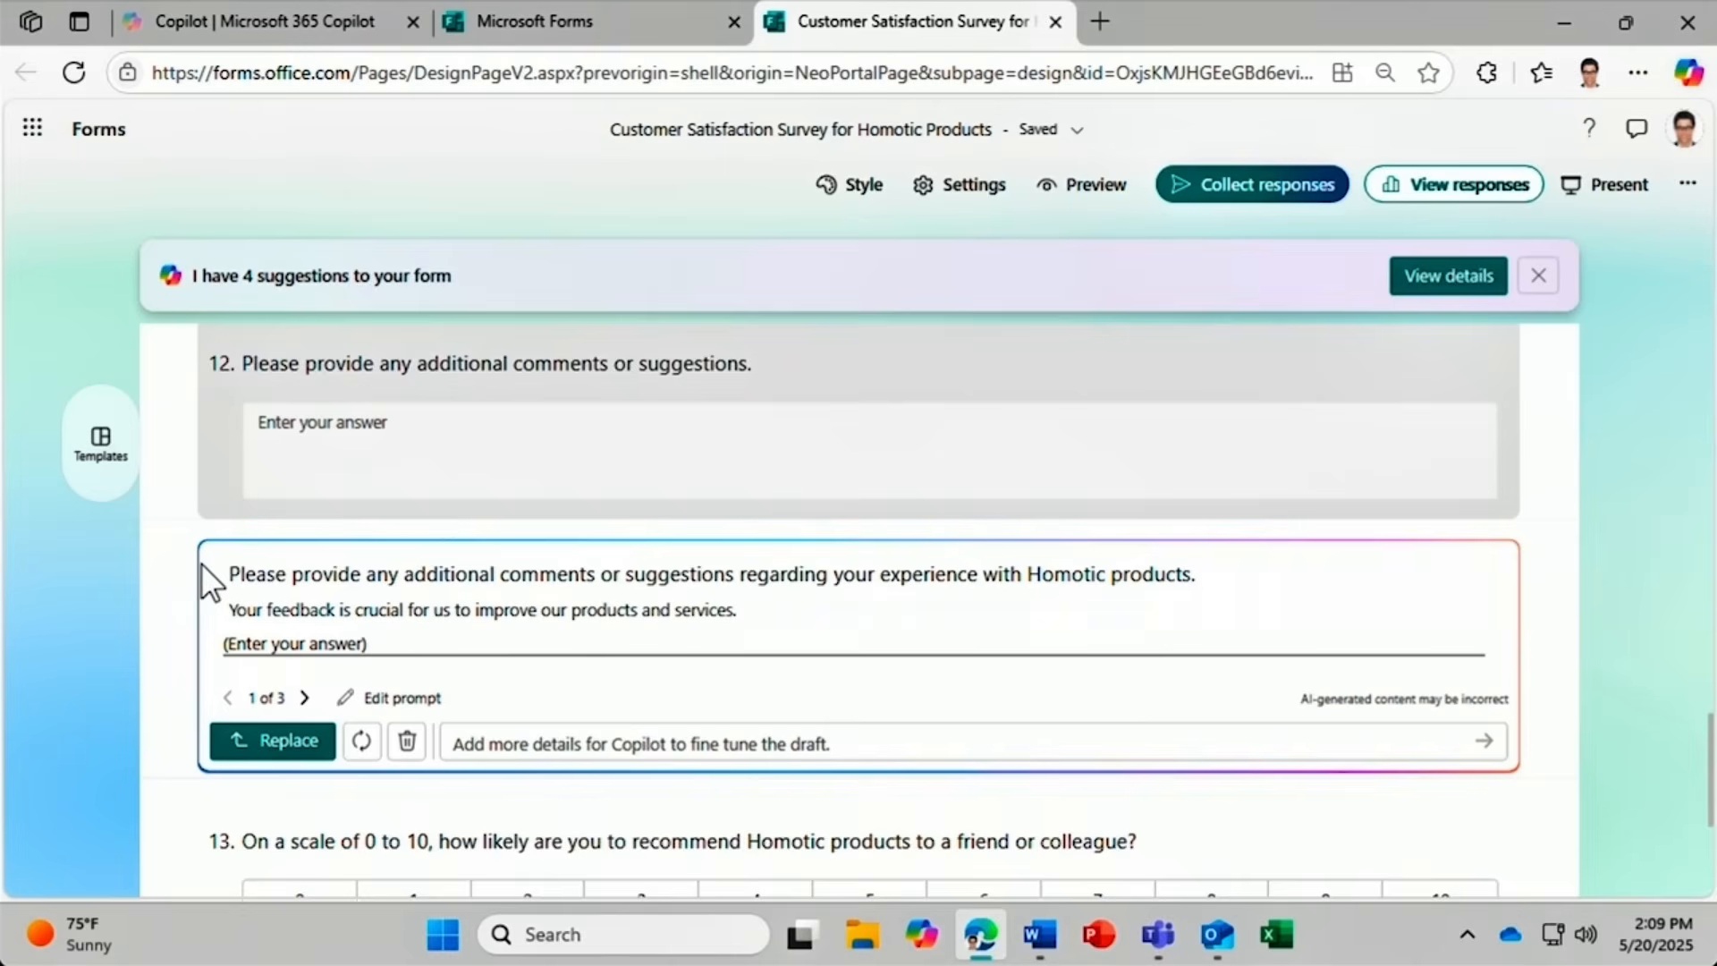
left_click(303, 698)
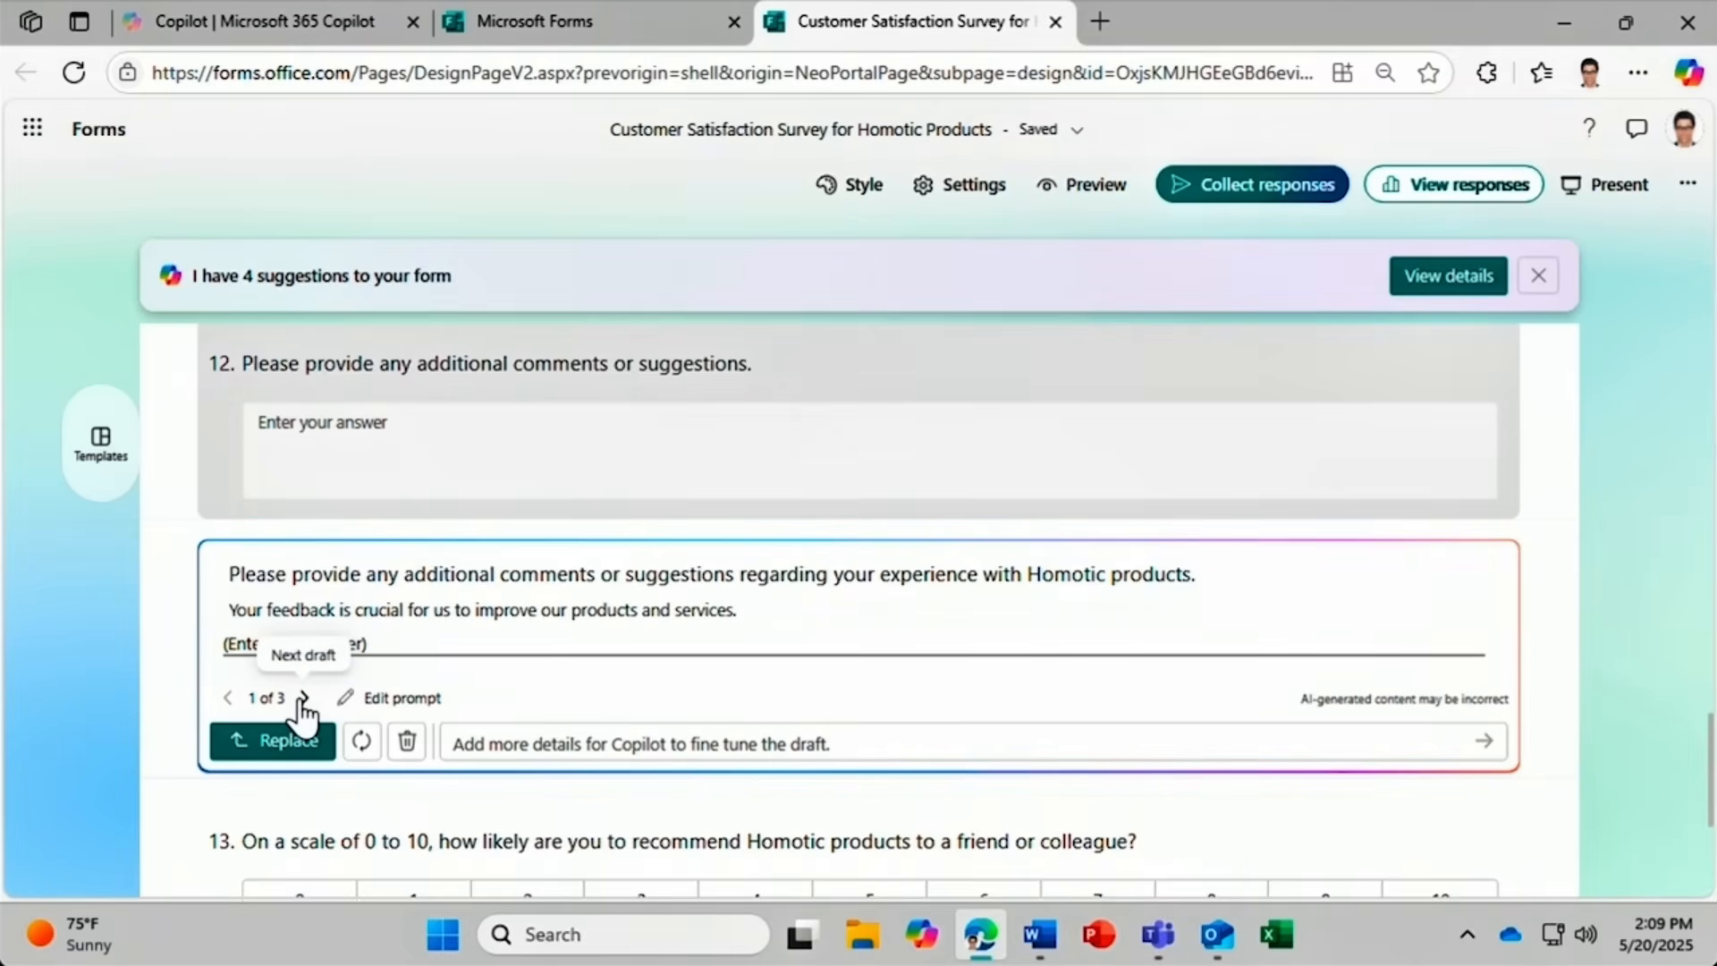
left_click(304, 698)
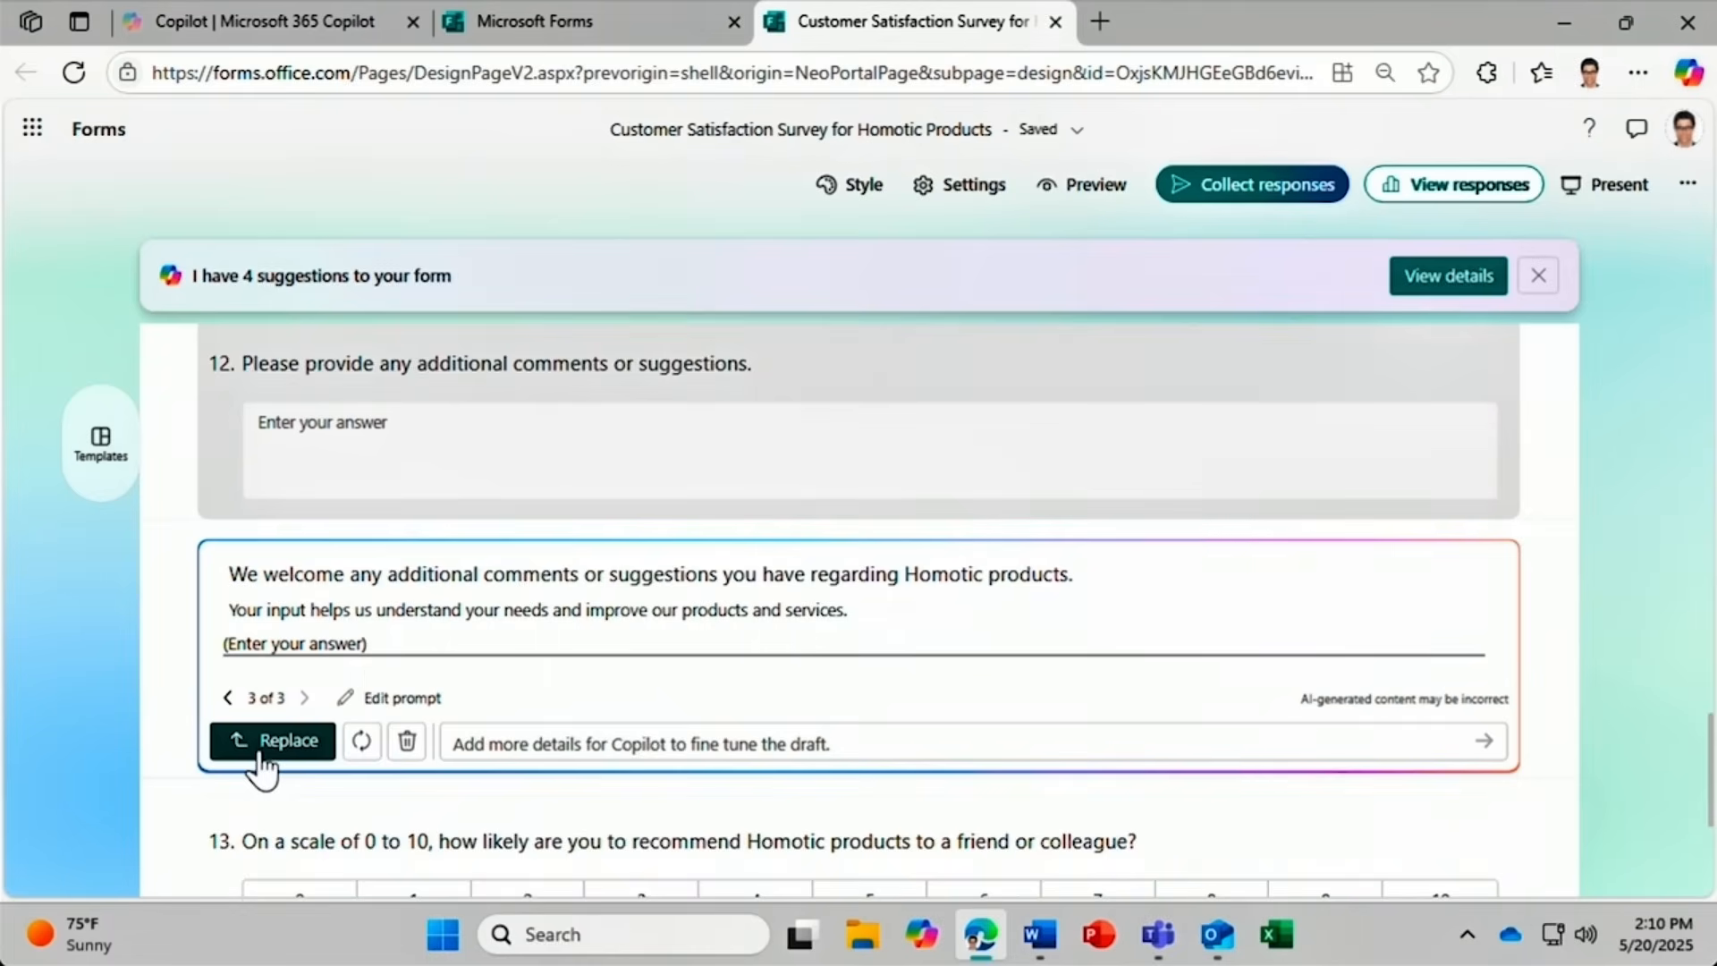
left_click(407, 740)
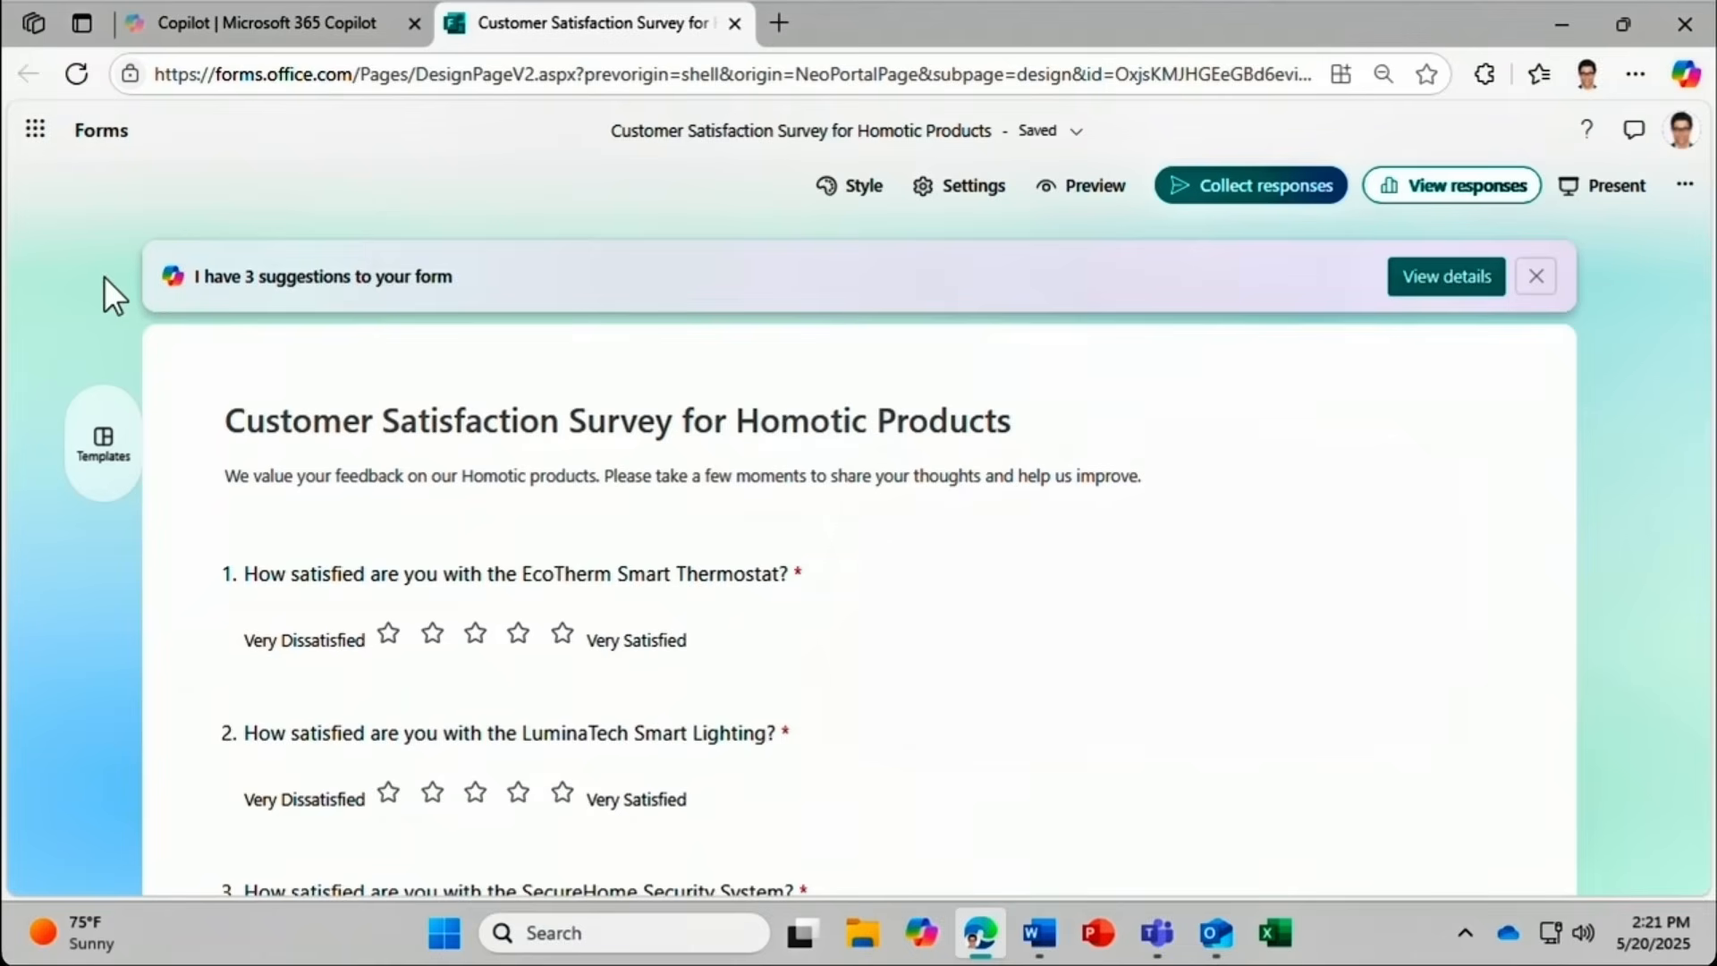
Apply and keep Copilot's green and red theme, then refresh suggestions and finish reviewing.
left_click(1405, 299)
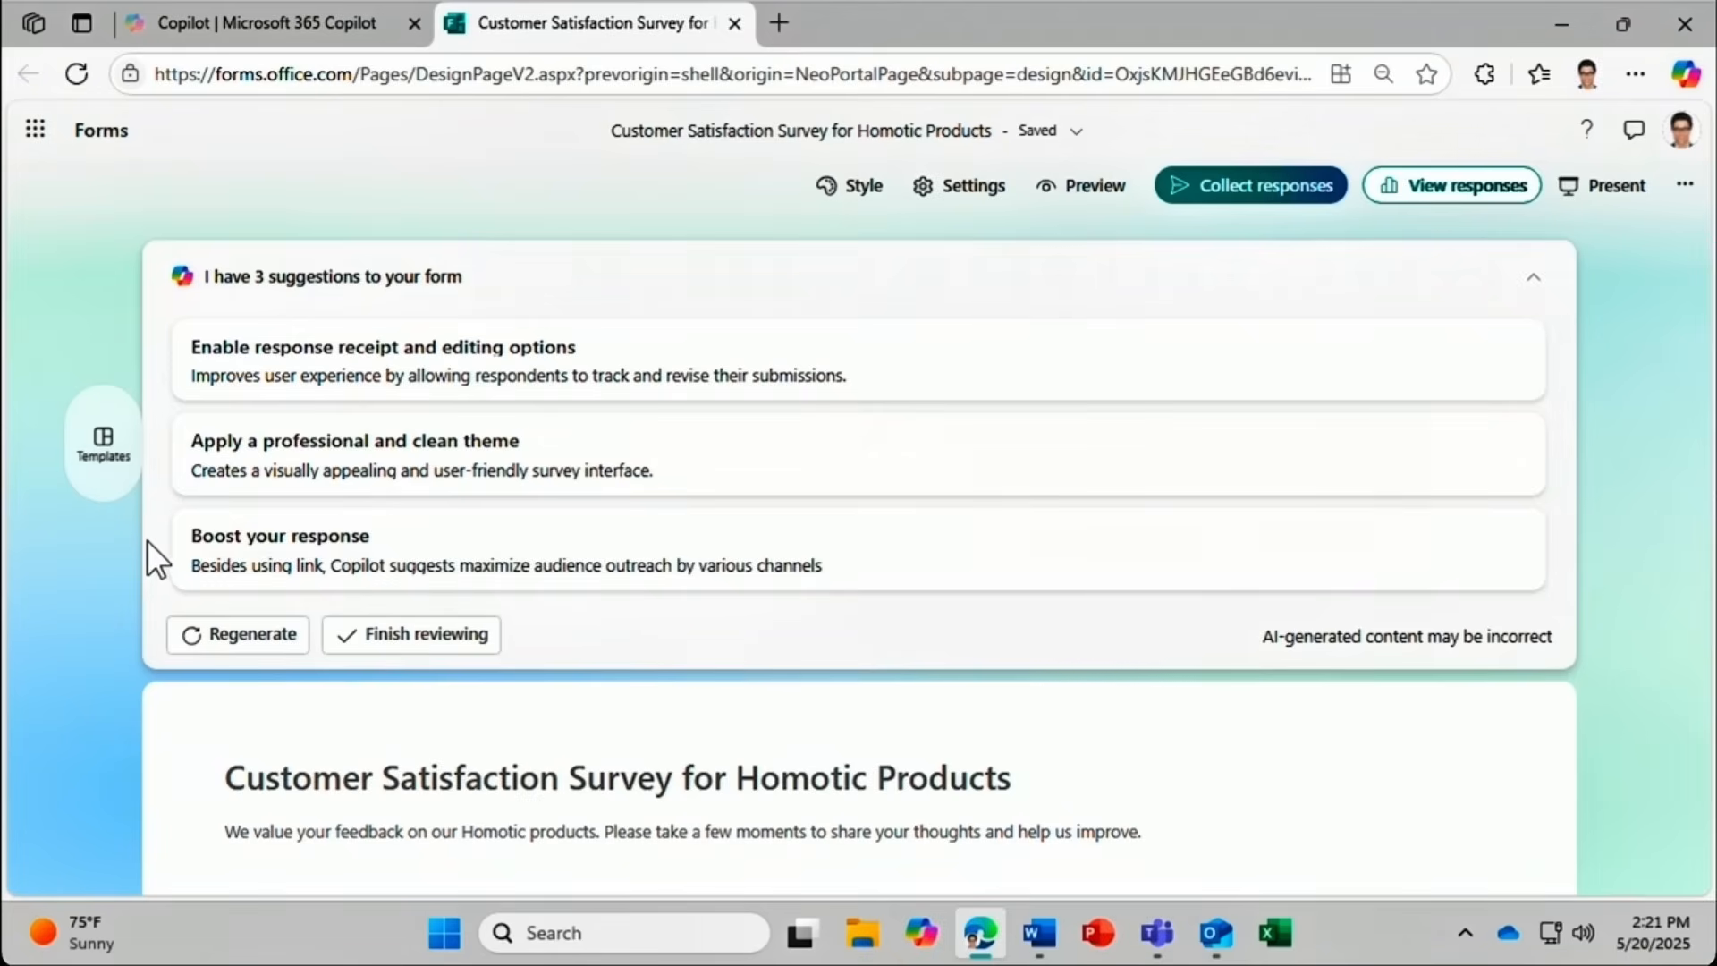
left_click(199, 476)
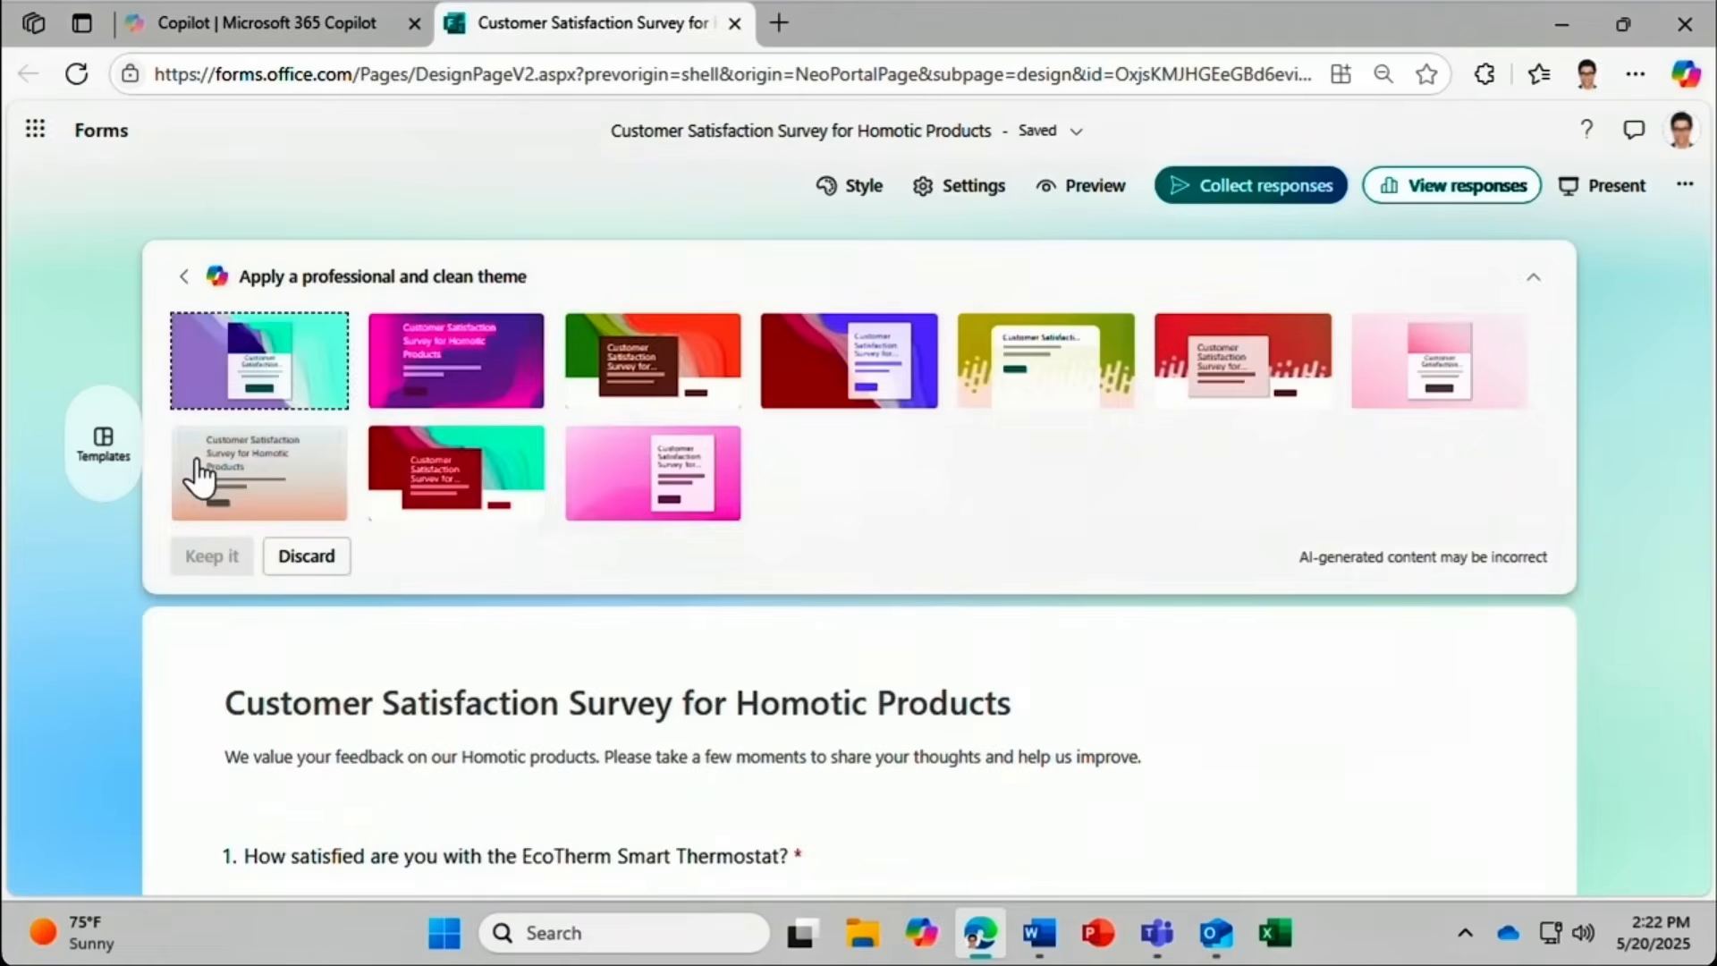
left_click(637, 367)
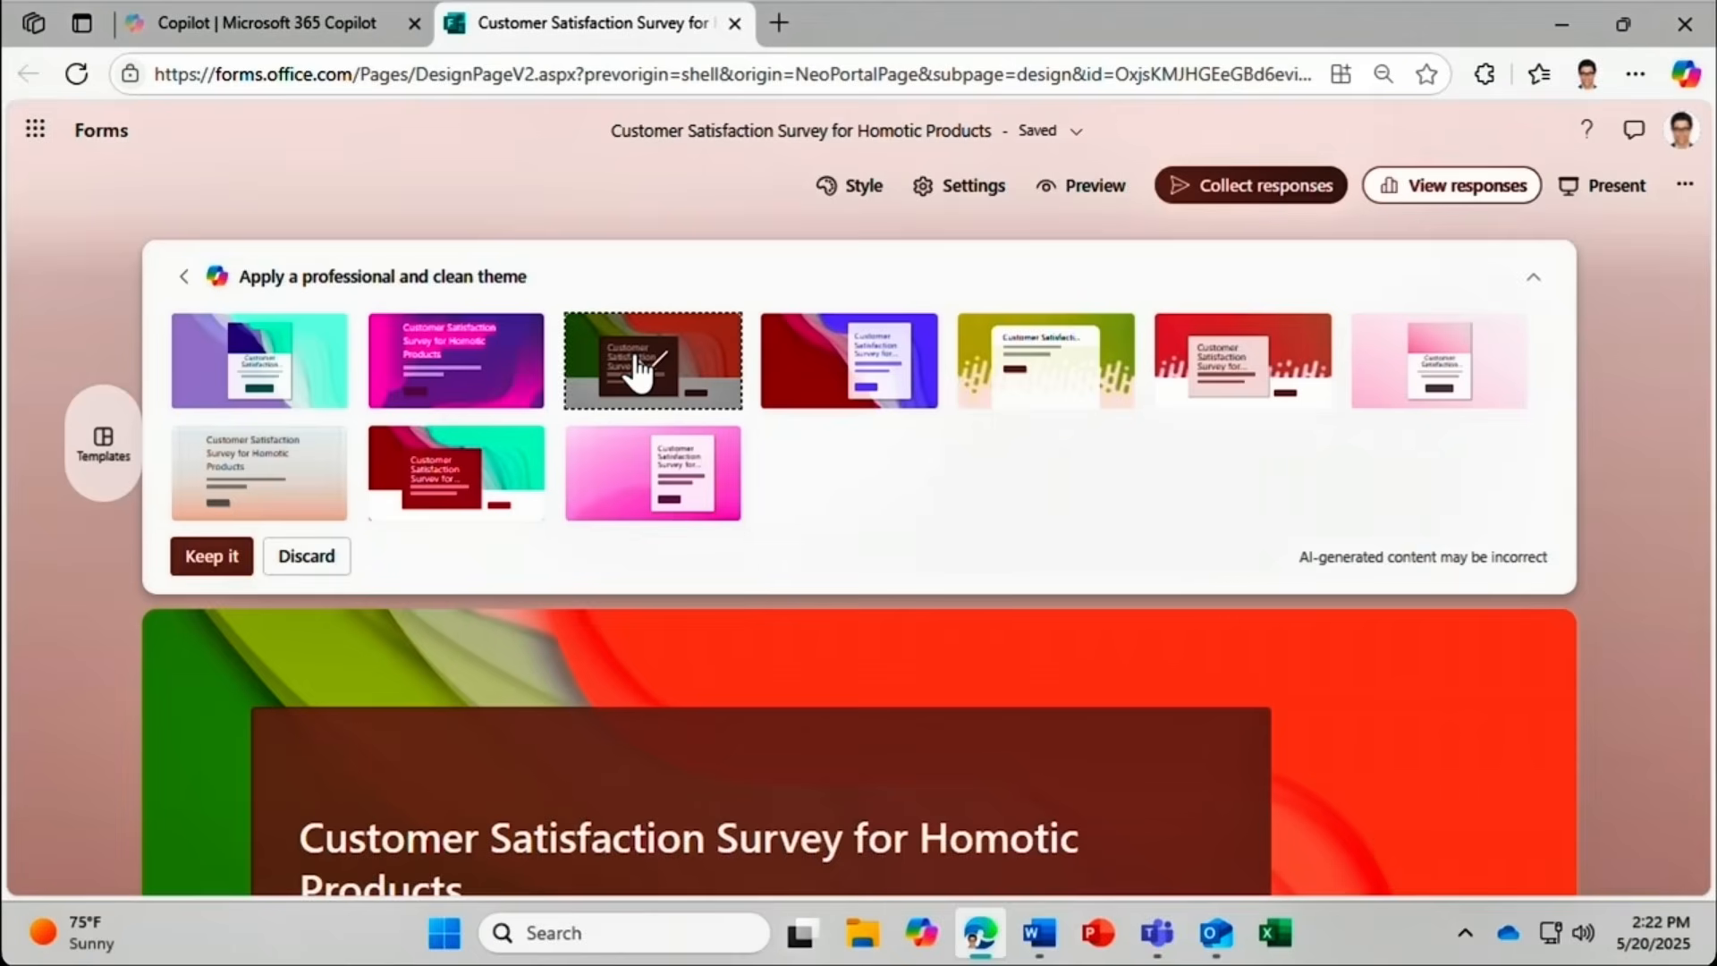
left_click(218, 558)
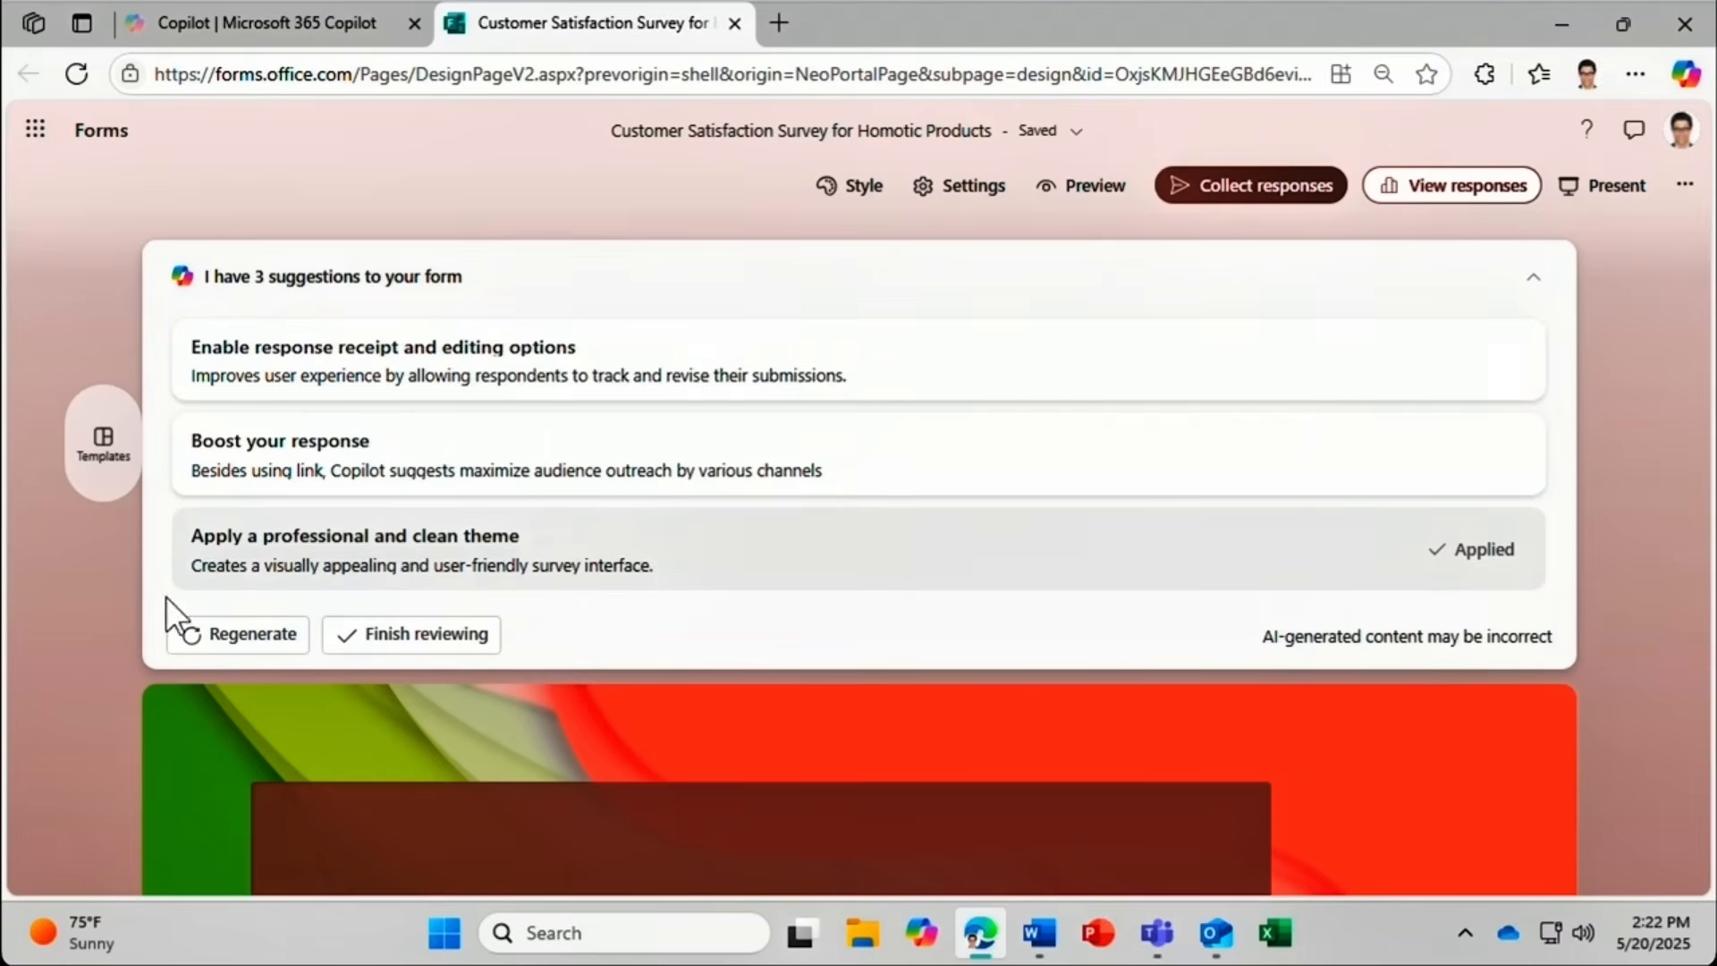
left_click(186, 642)
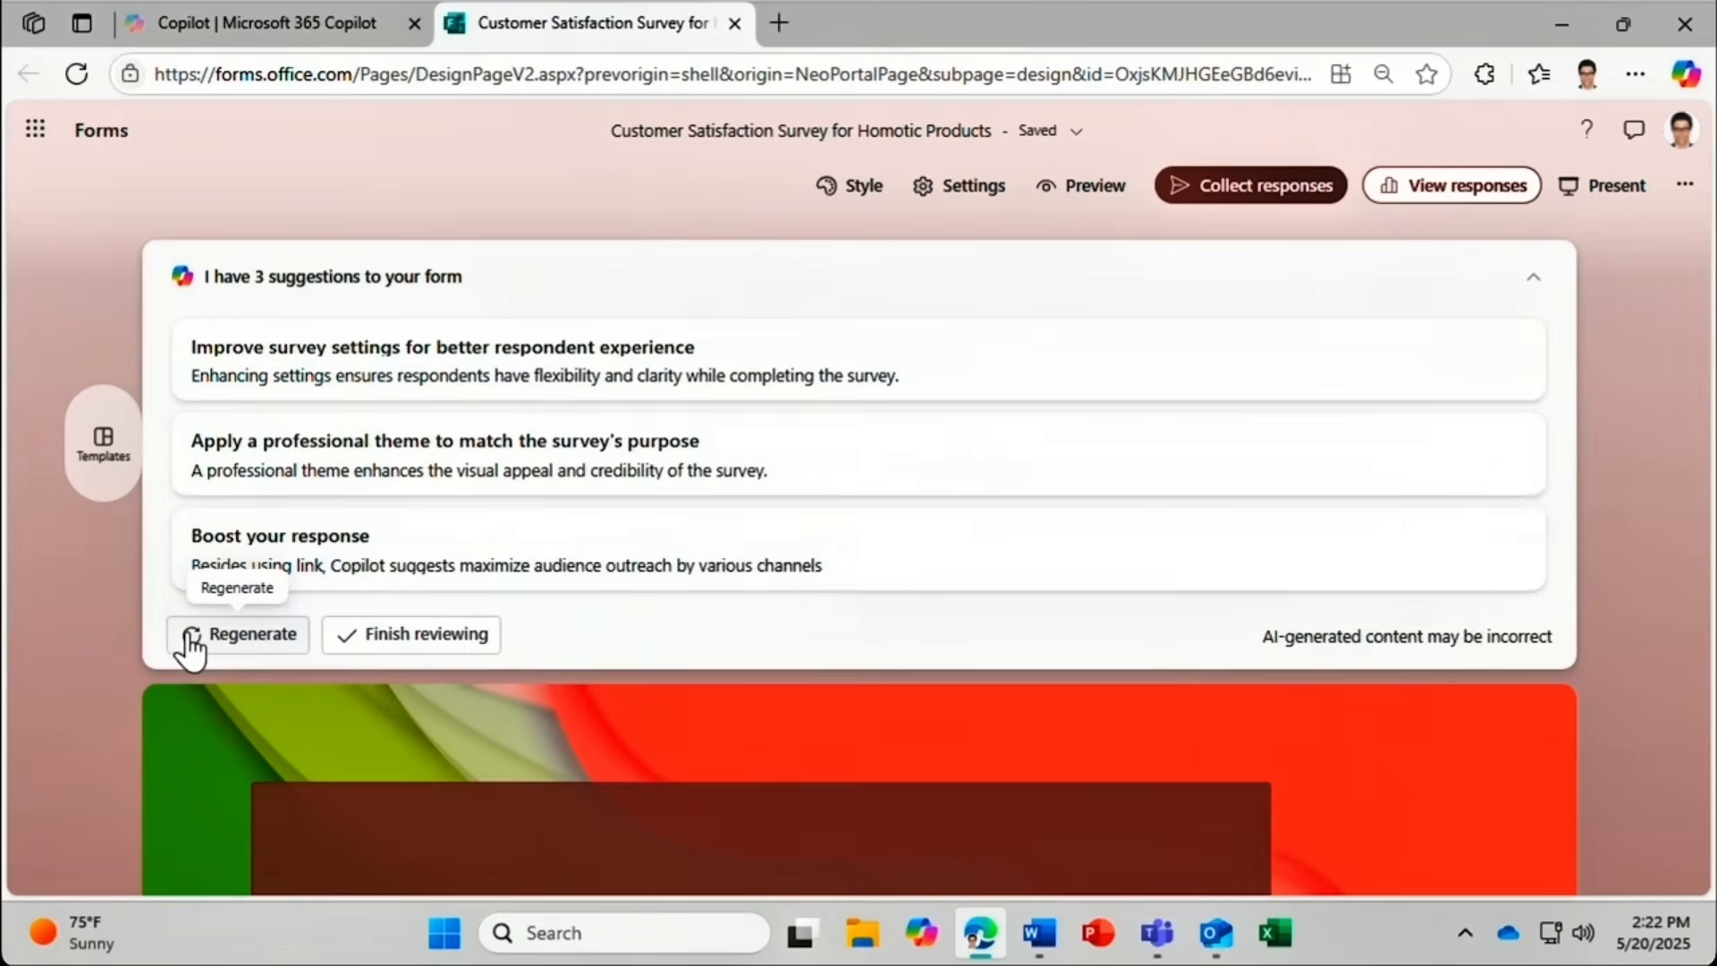
left_click(390, 643)
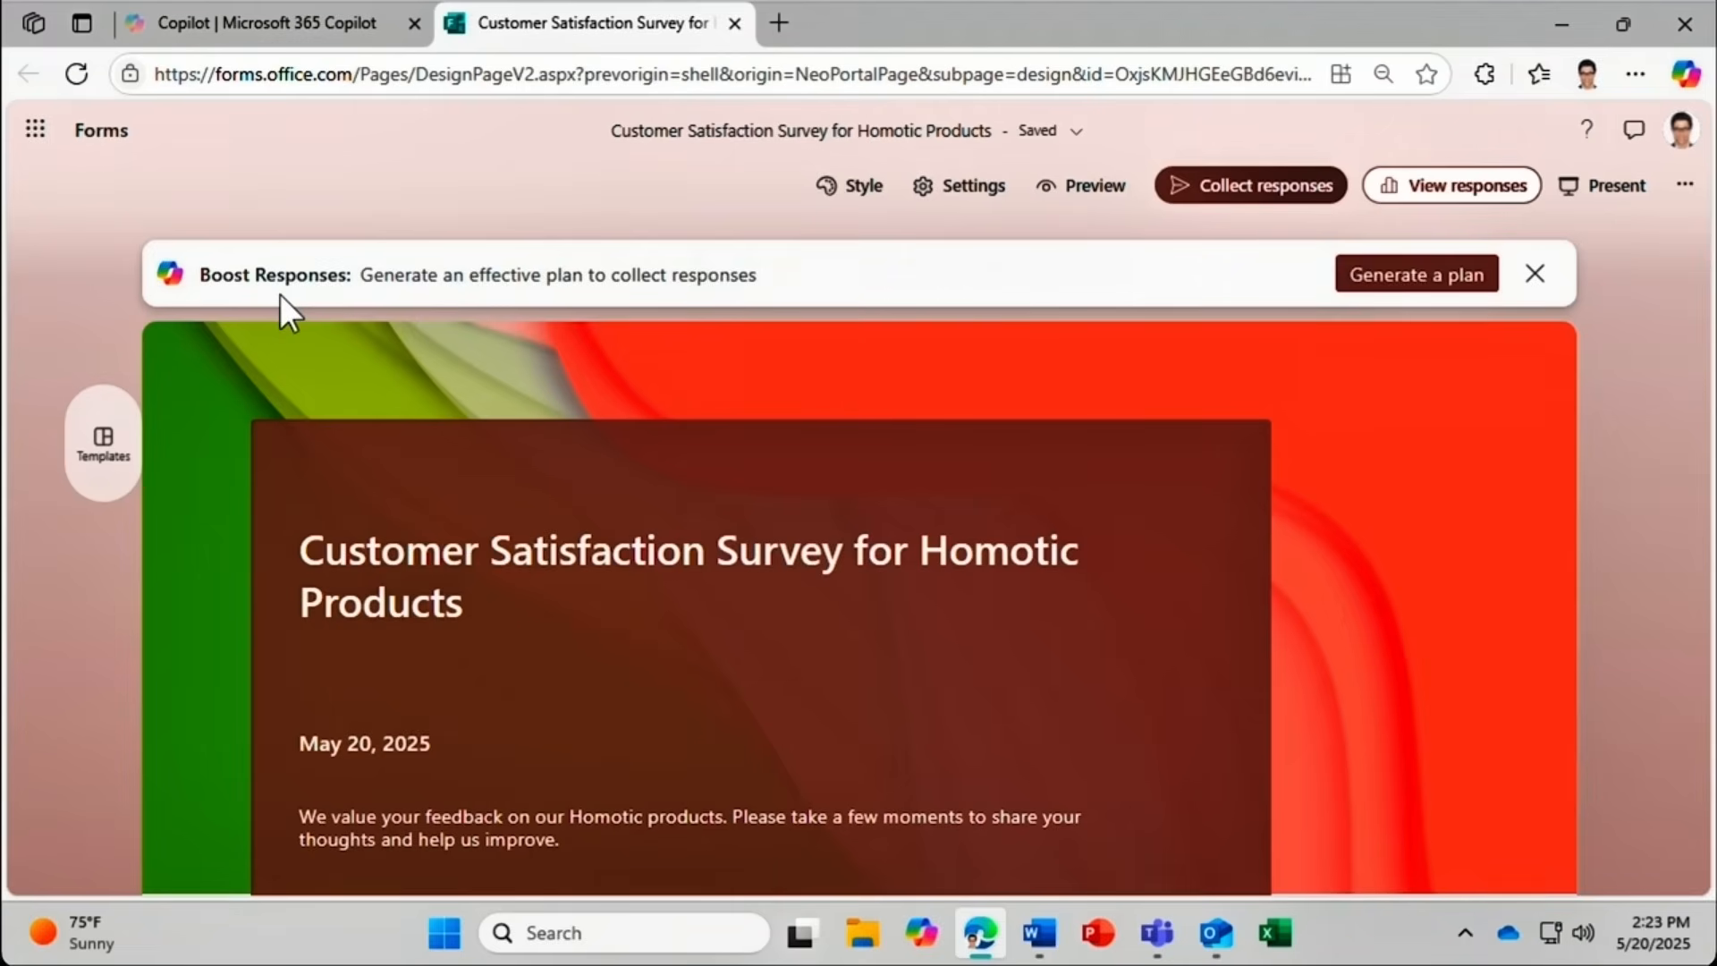
Start a response-collection plan targeting 10 responses by May 30, 2025.
left_click(1378, 279)
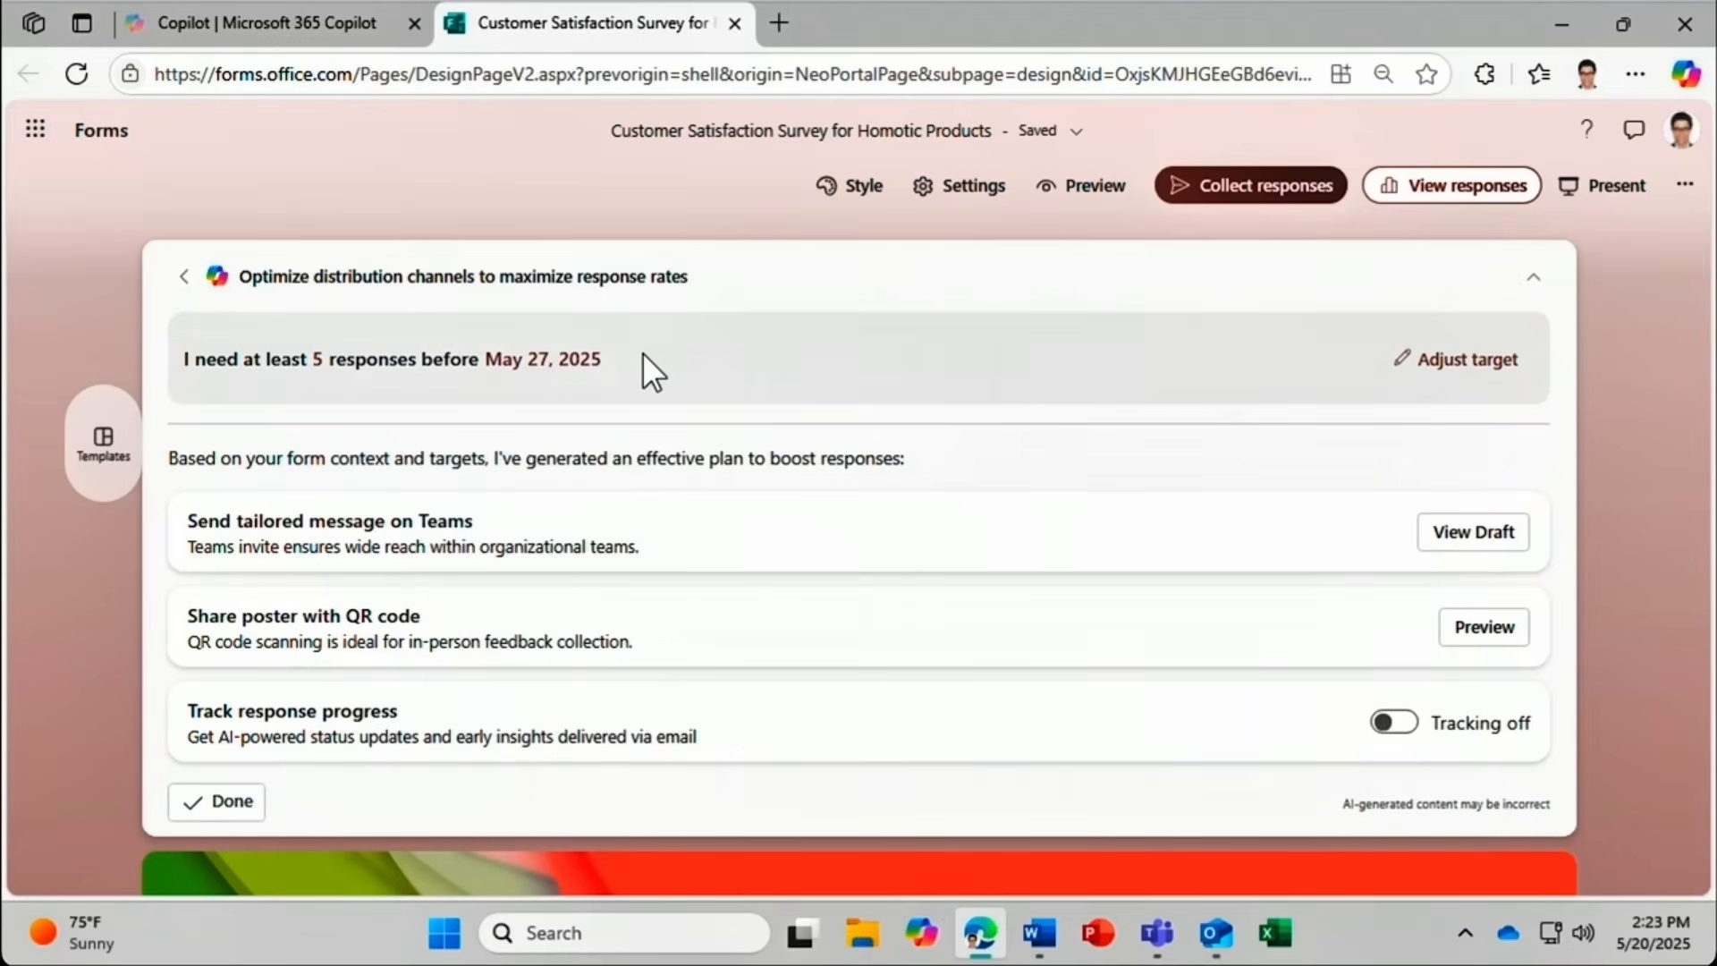
left_click(1418, 361)
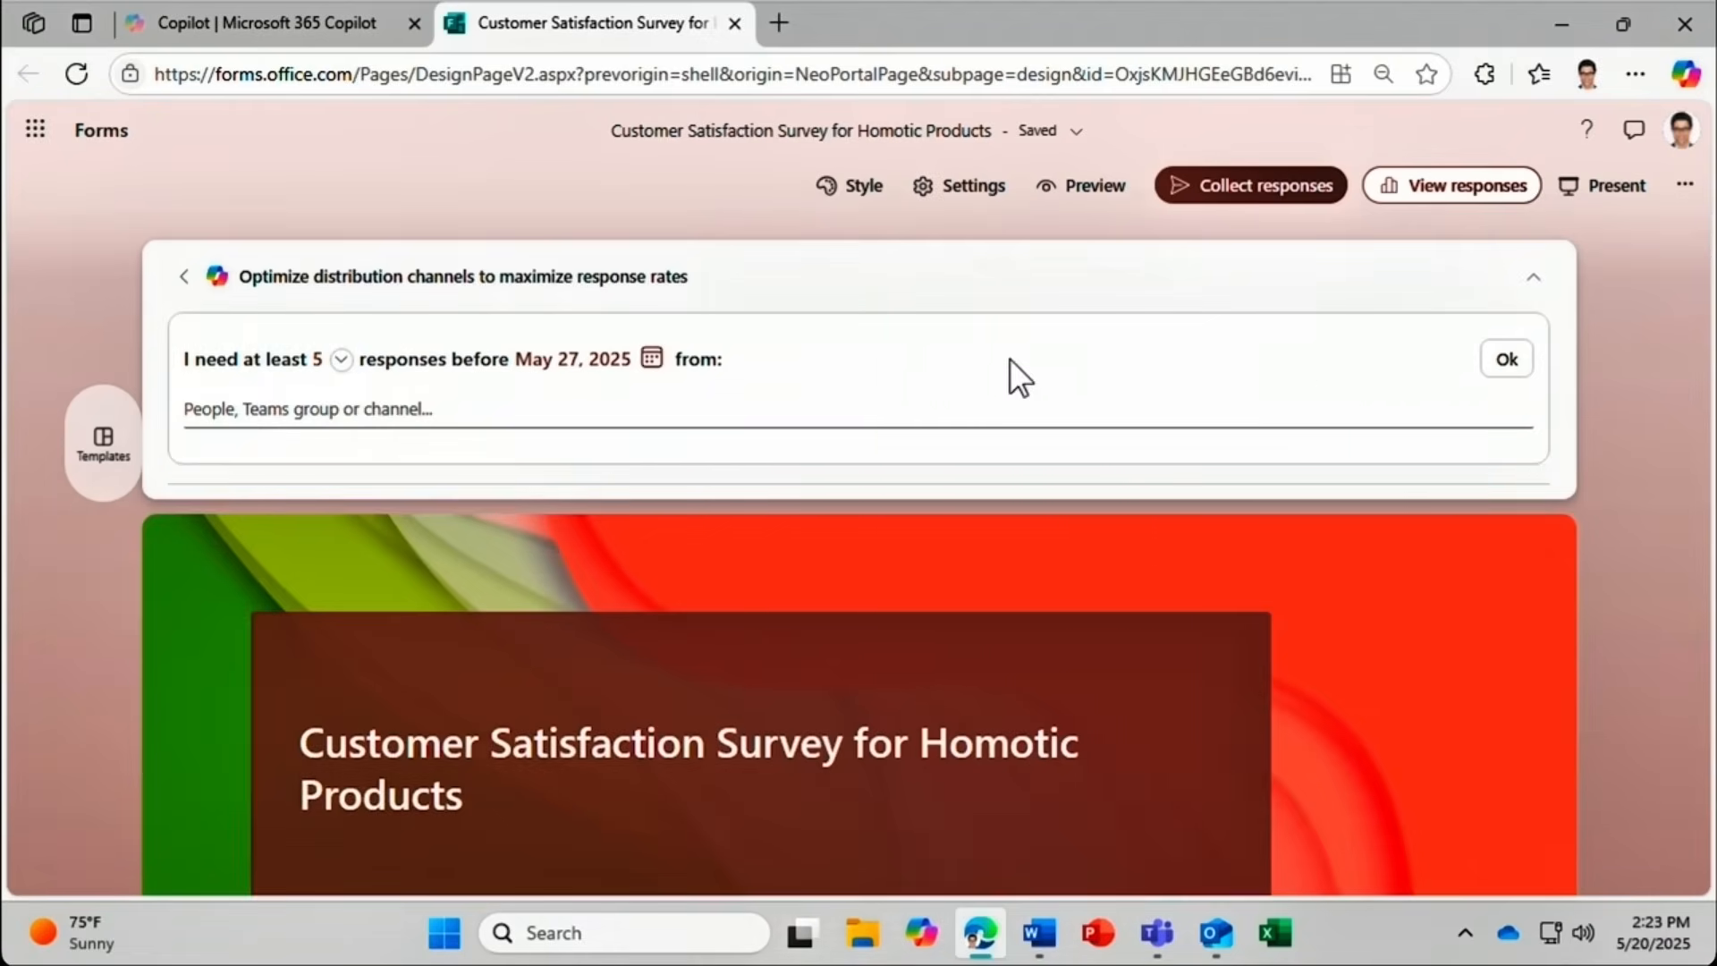
left_click(341, 361)
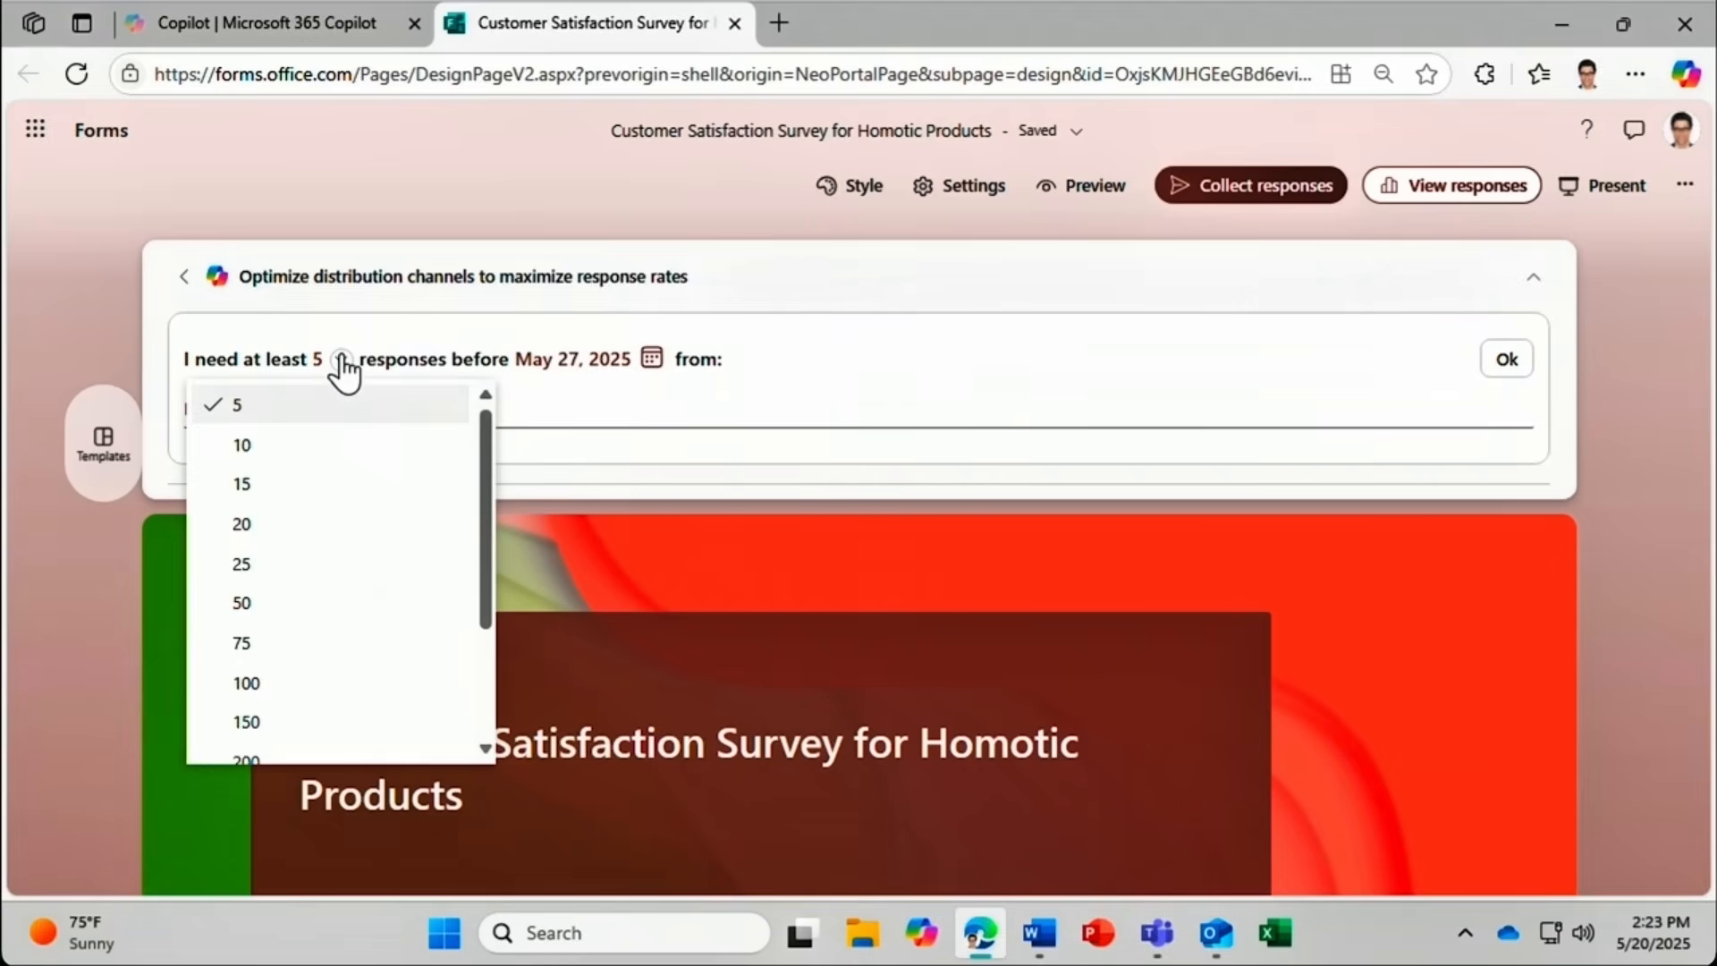
left_click(315, 444)
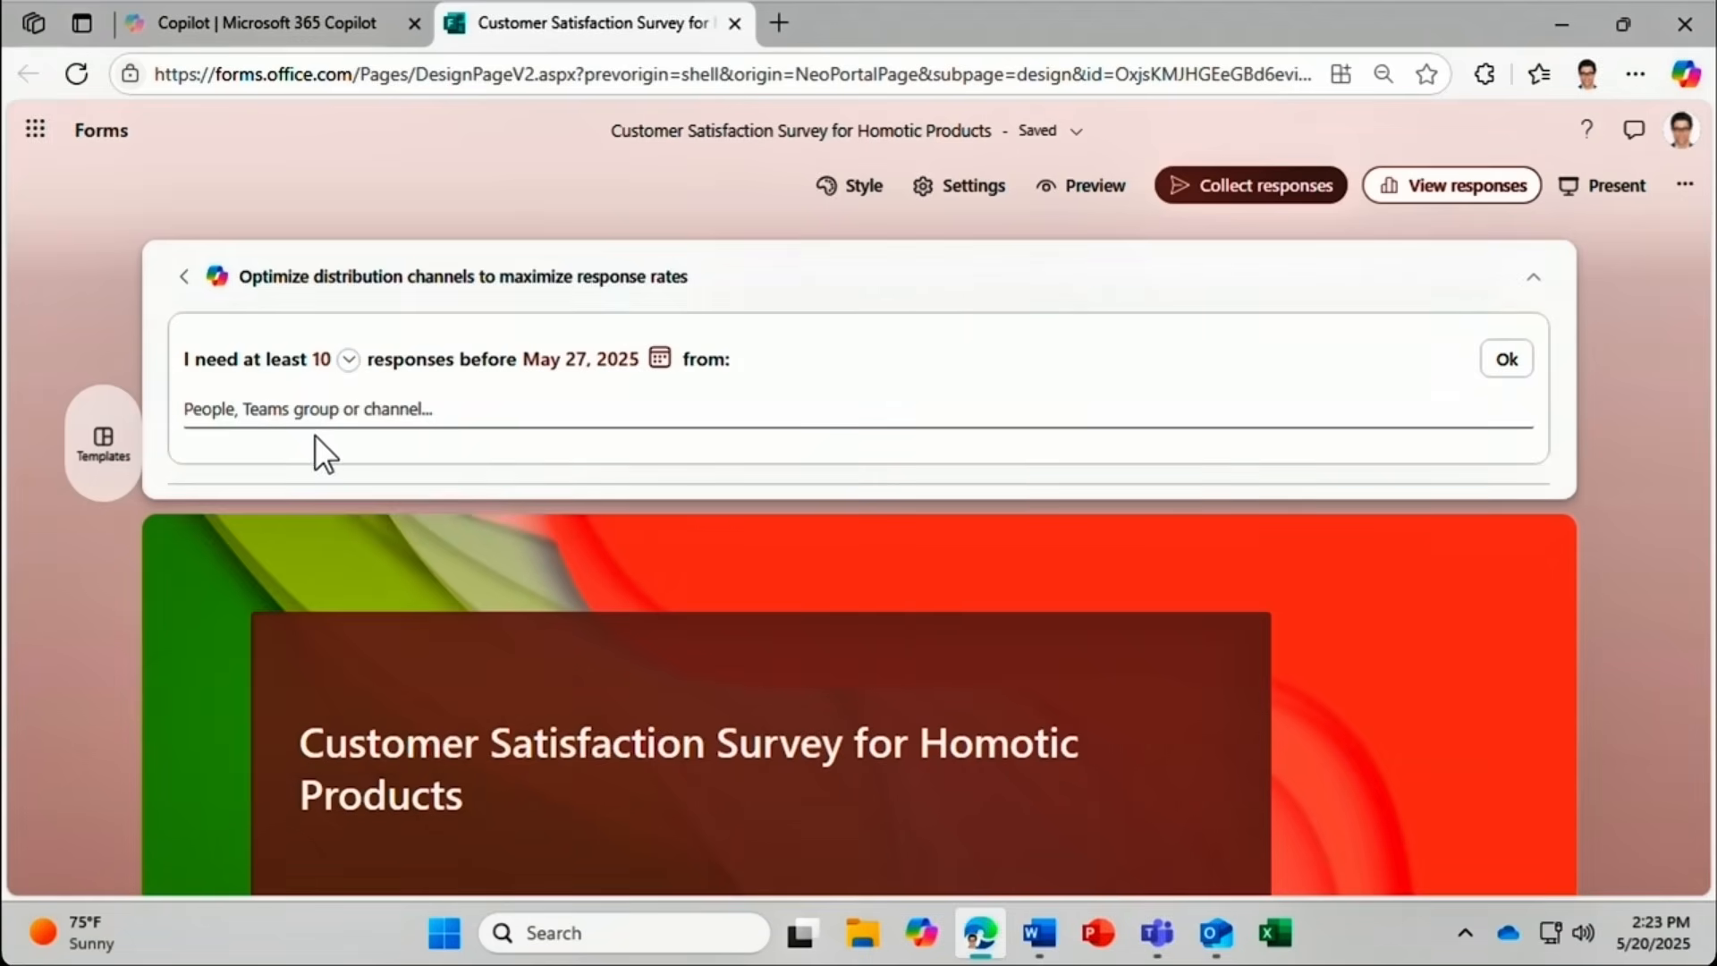
left_click(659, 358)
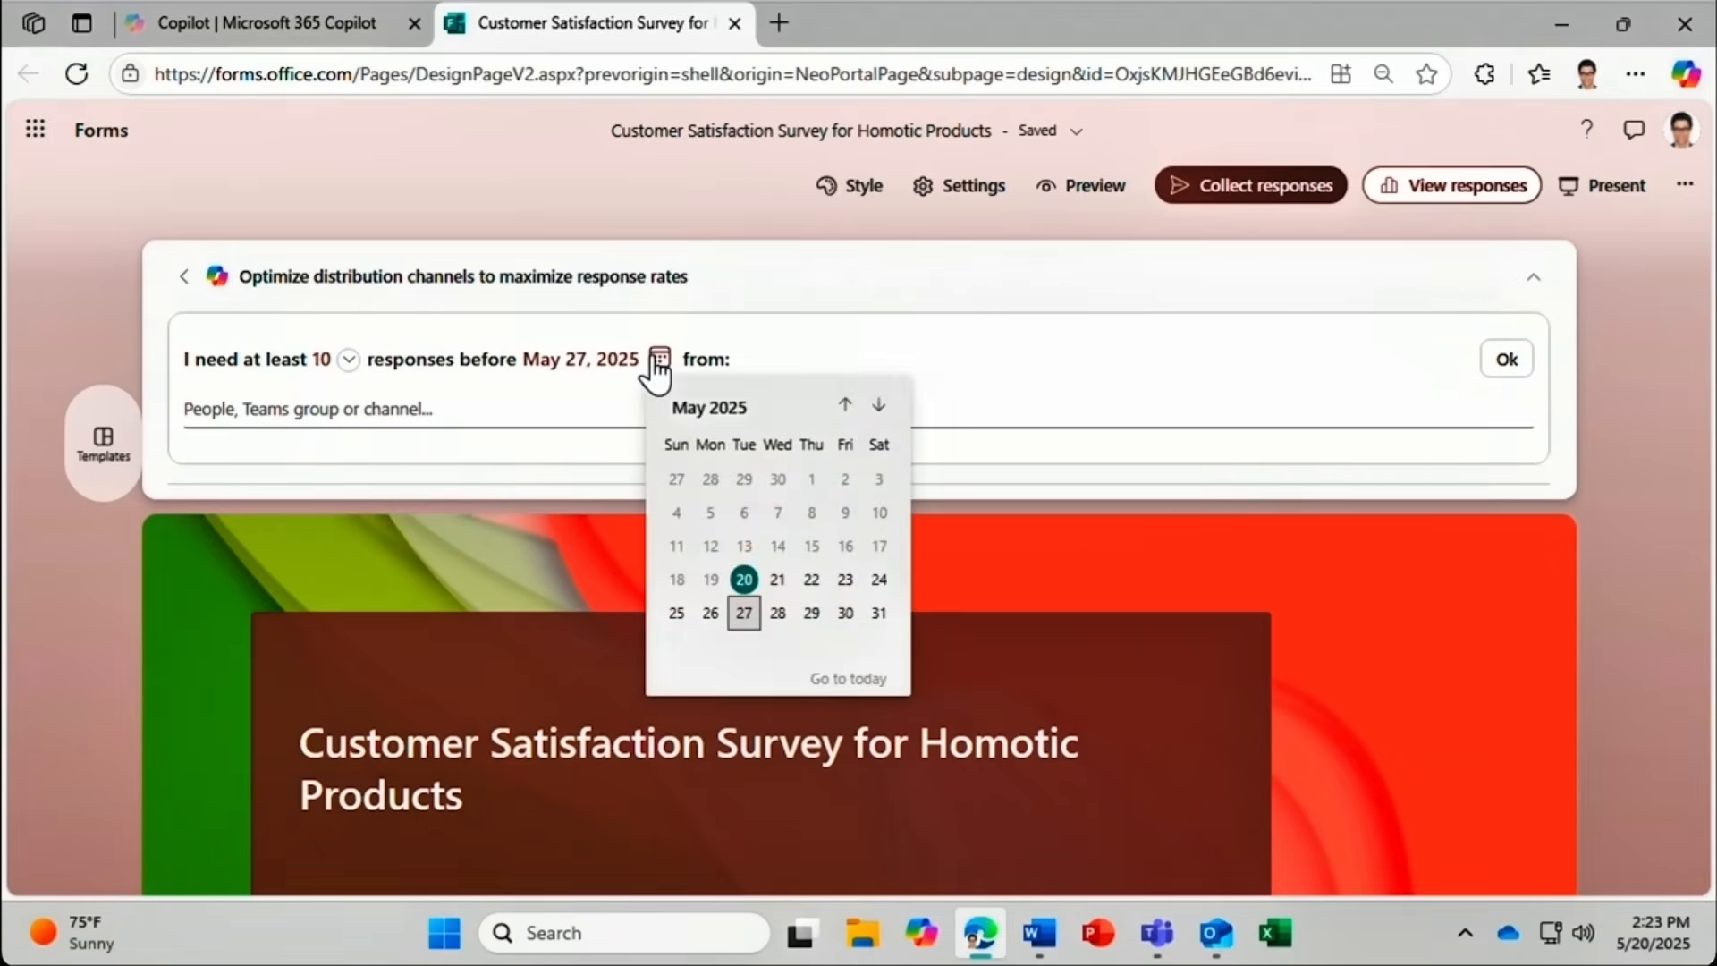
left_click(848, 615)
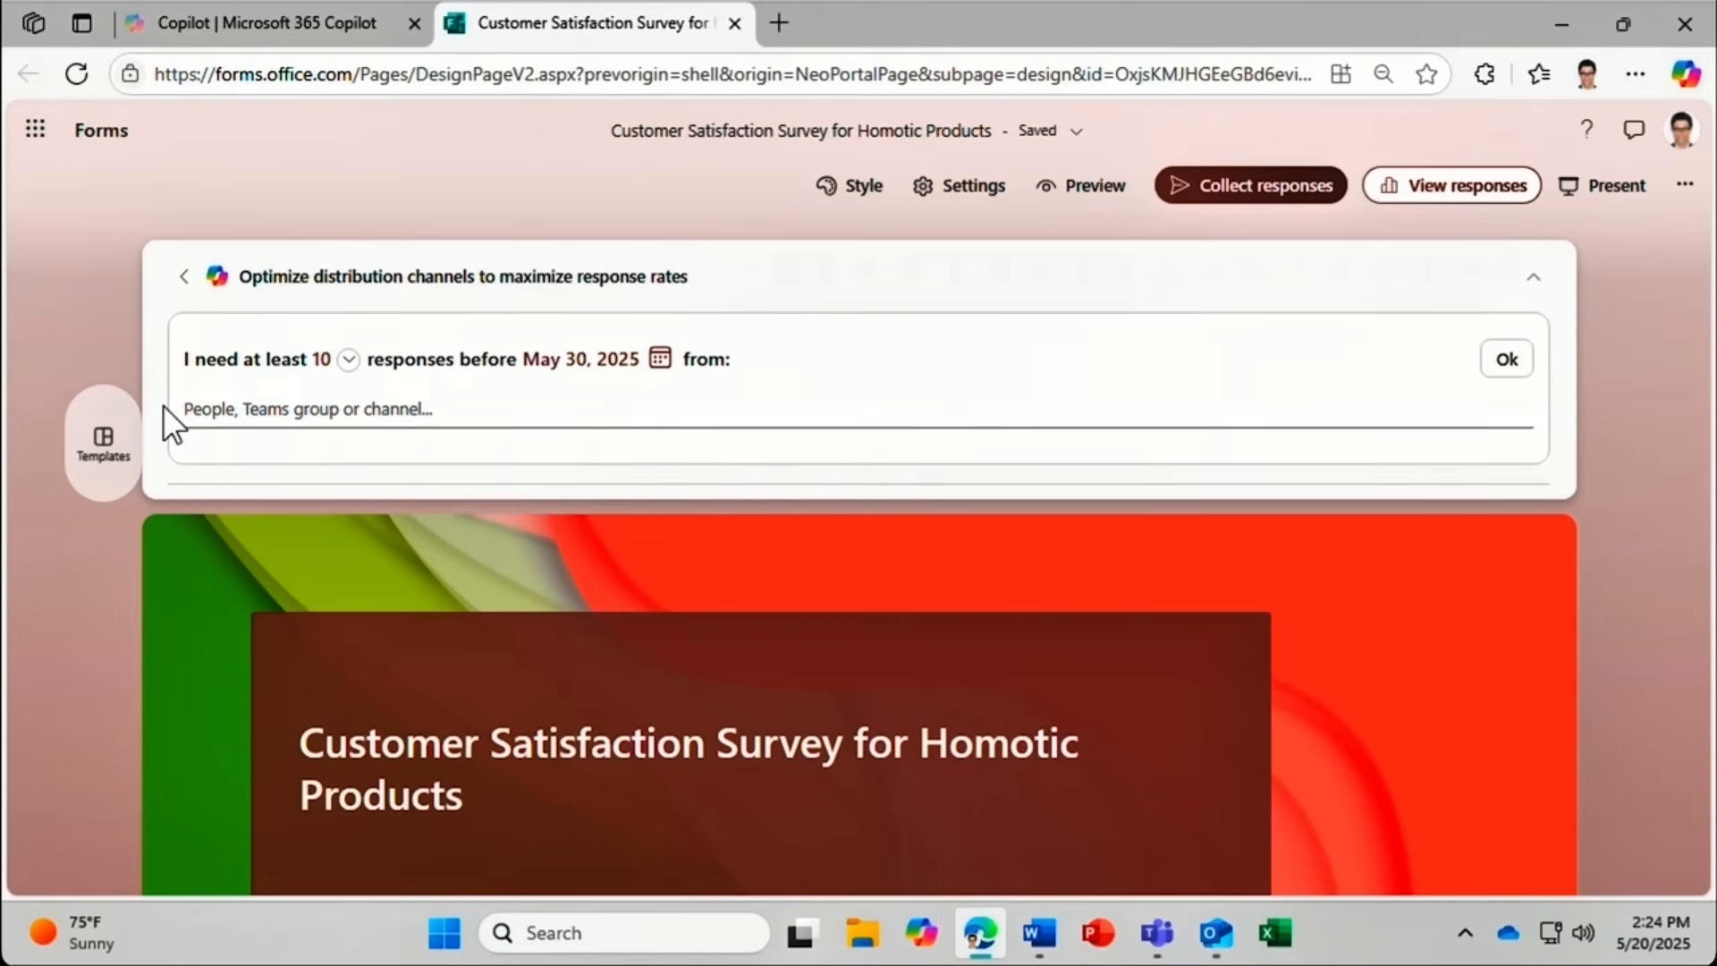
Choose the Design channel as recipients and generate the distribution plan.
left_click(203, 408)
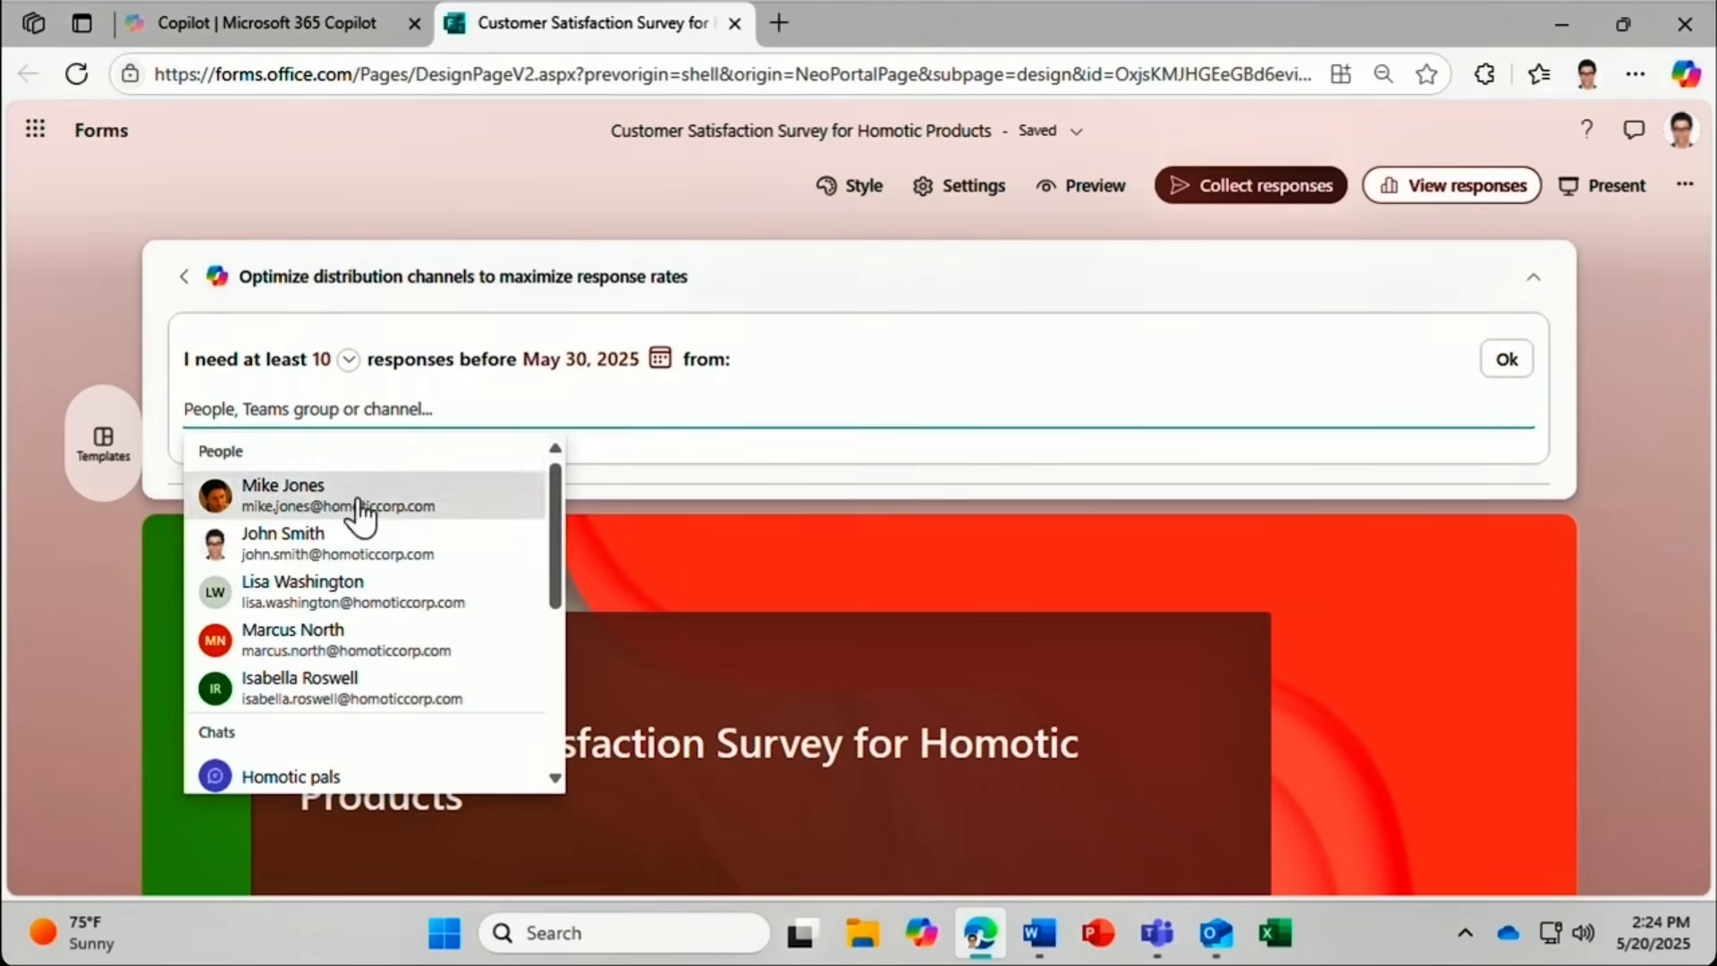
left_click_drag(551, 491, 549, 651)
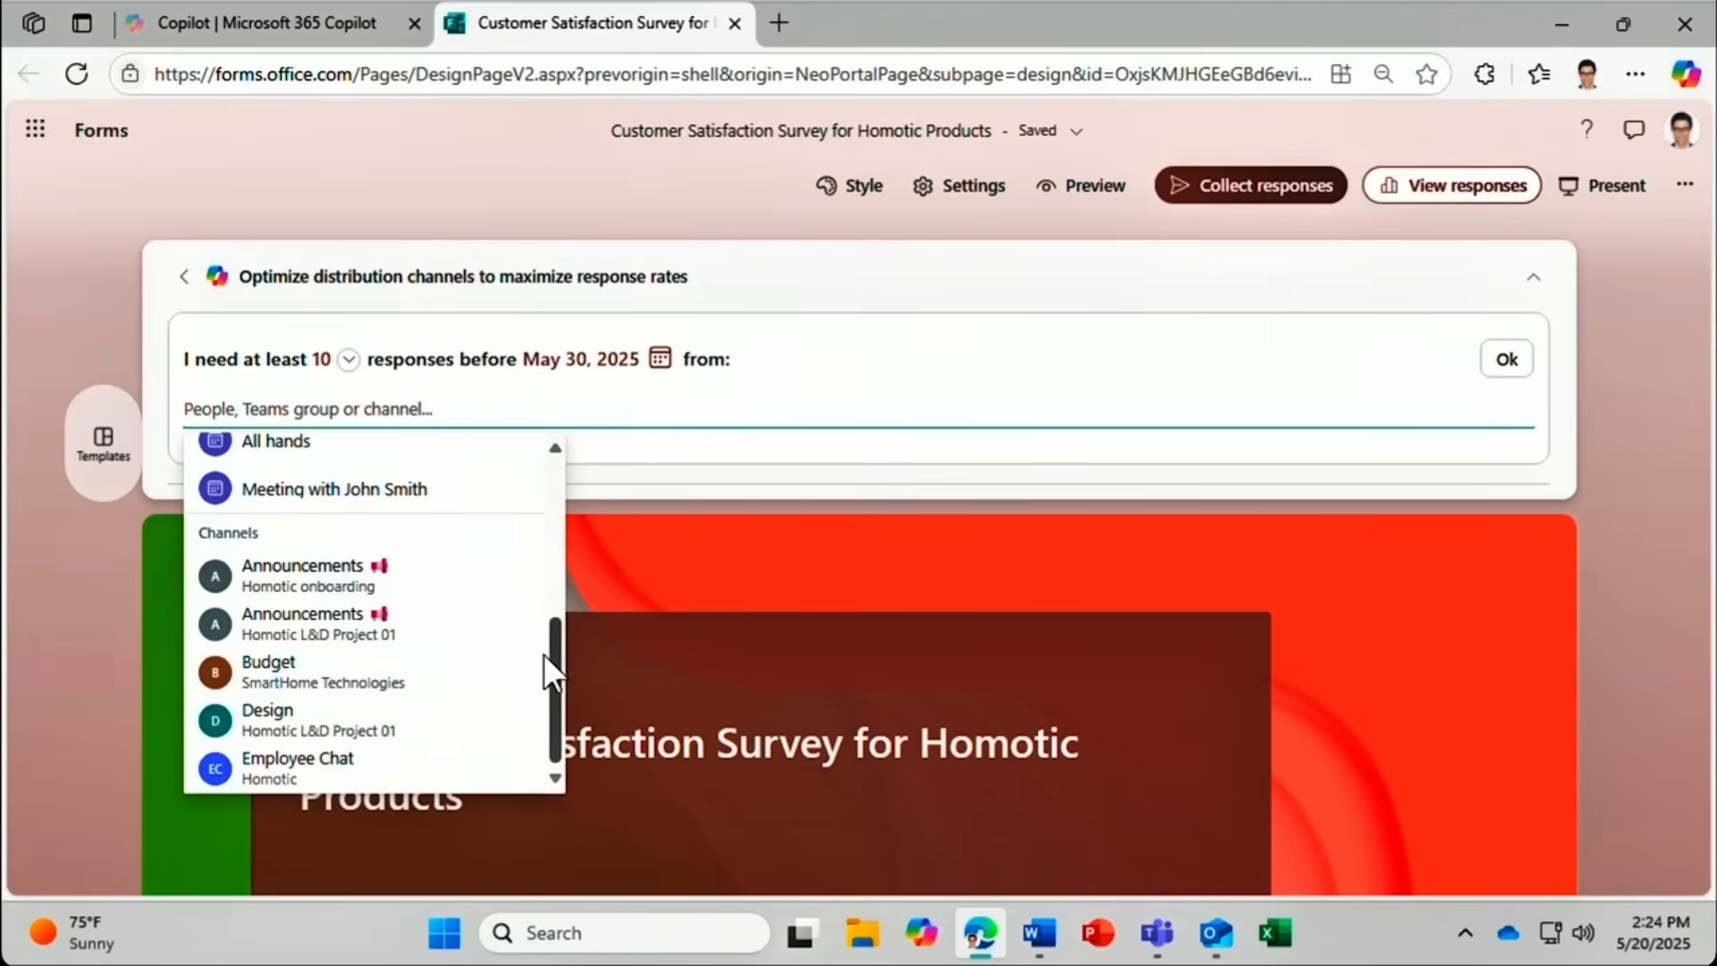
left_click(441, 723)
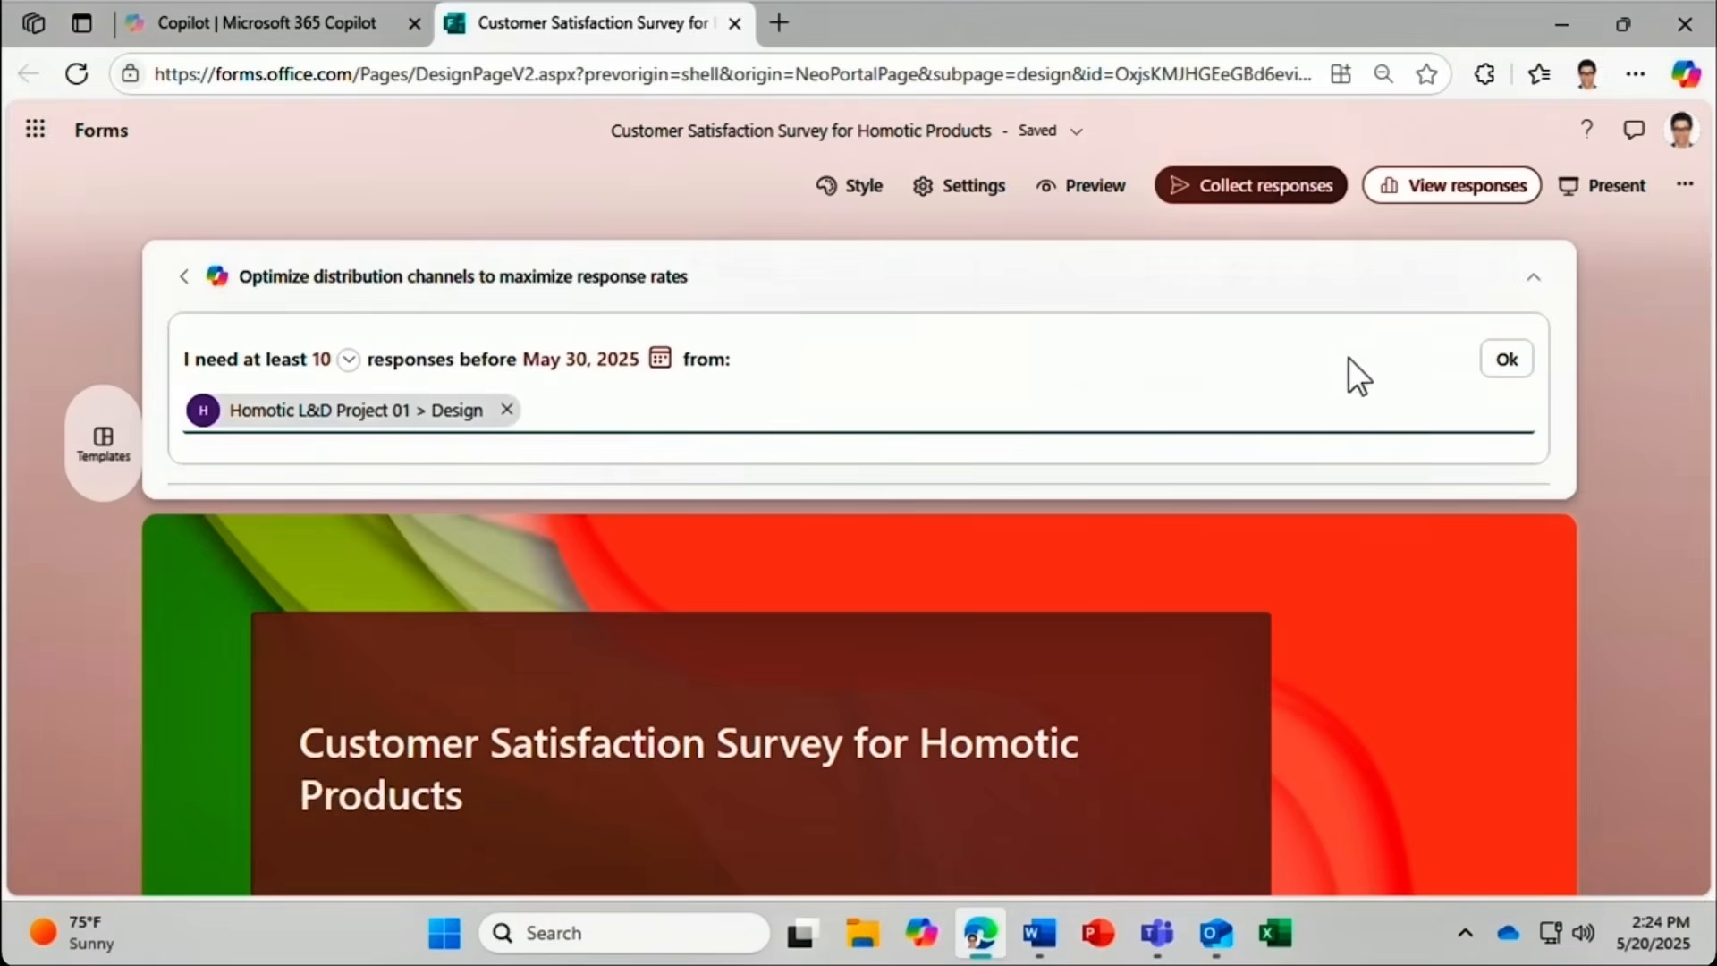
left_click(1506, 361)
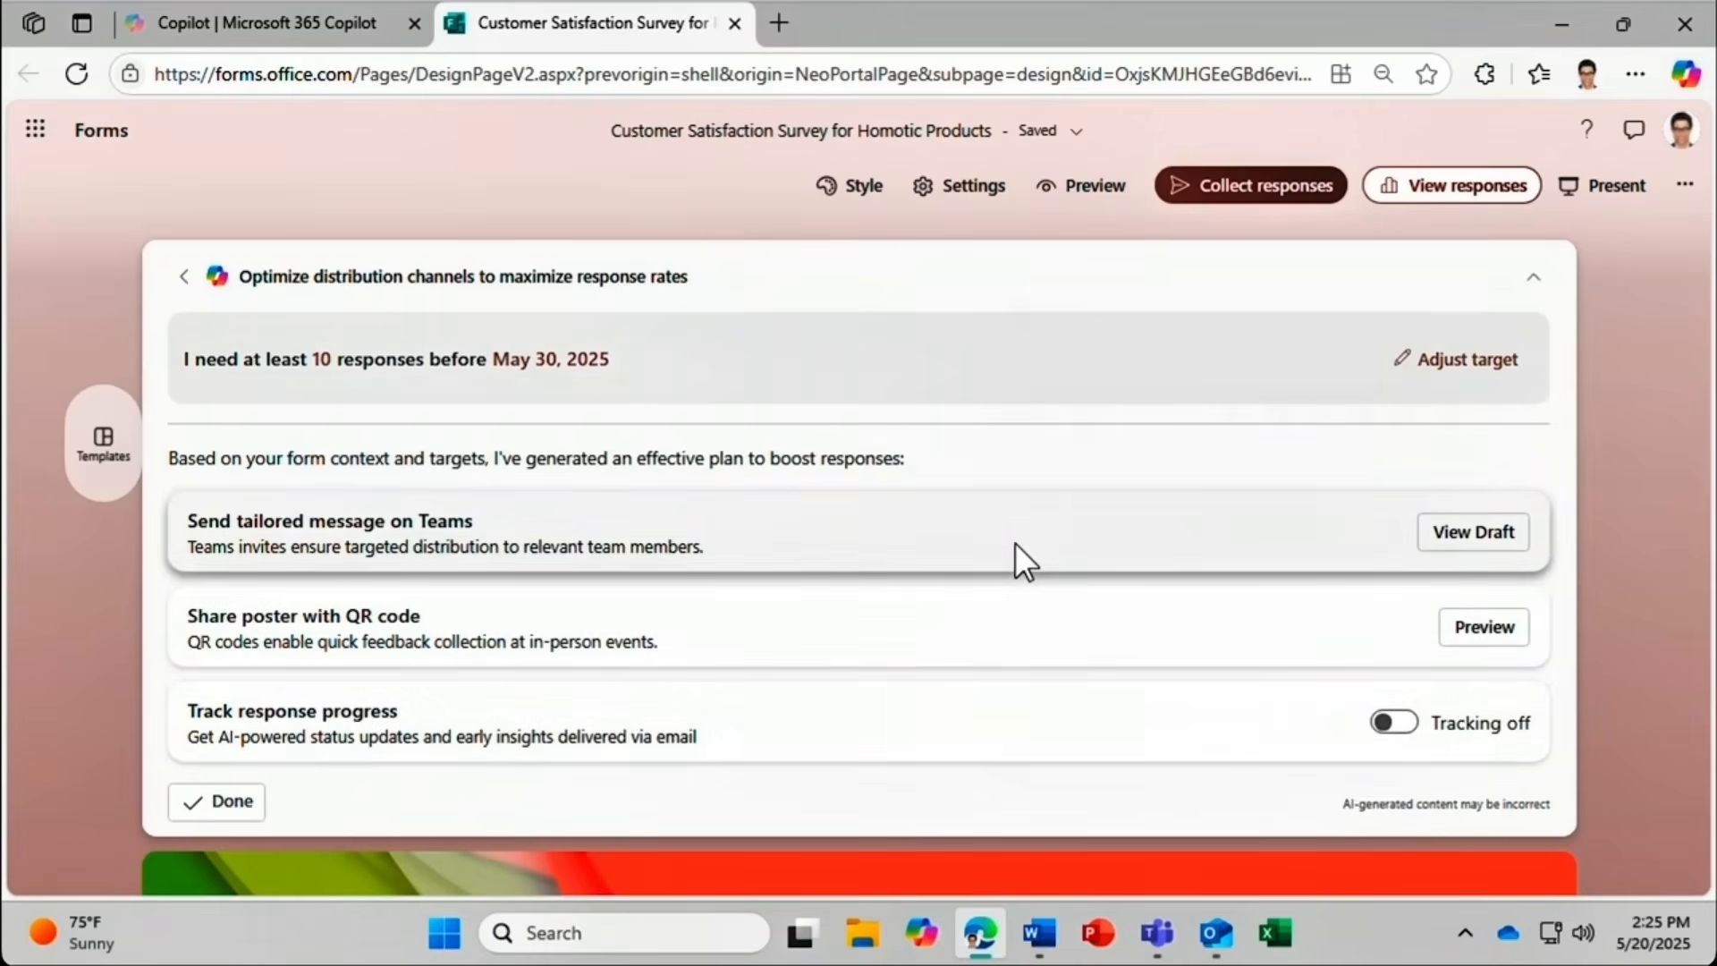
Rewrite the drafted Teams invitation with Copilot and settle on the longer 'Dear Team' version.
left_click(1439, 534)
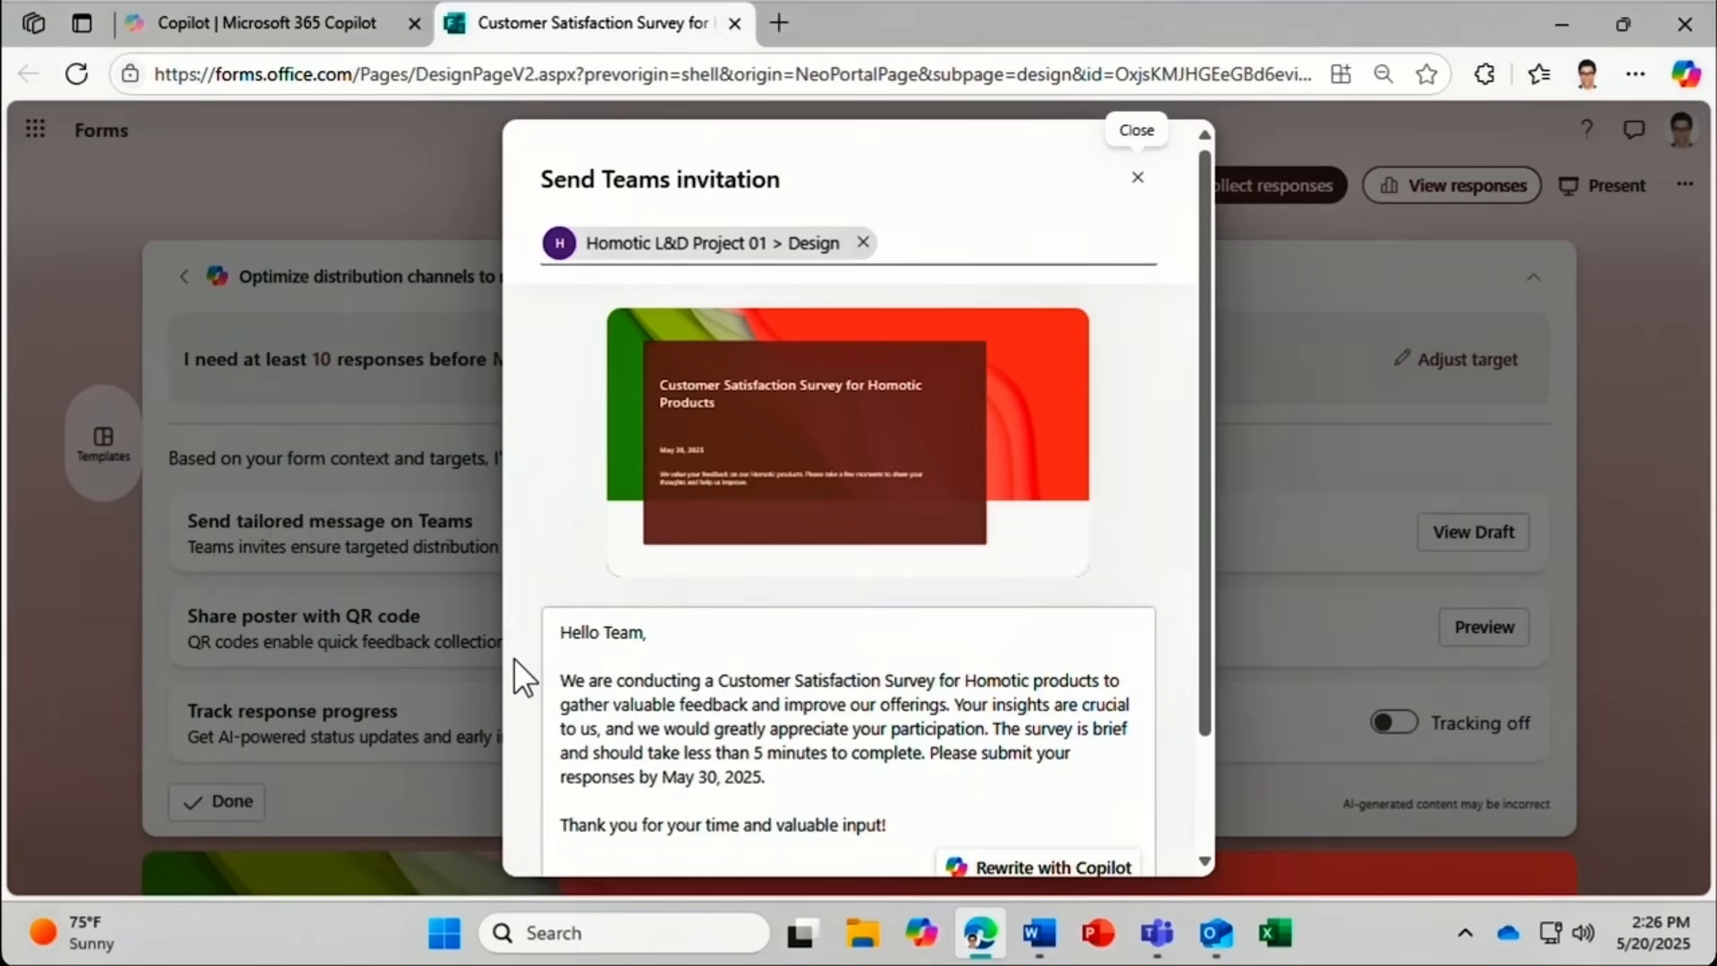
left_click(1040, 868)
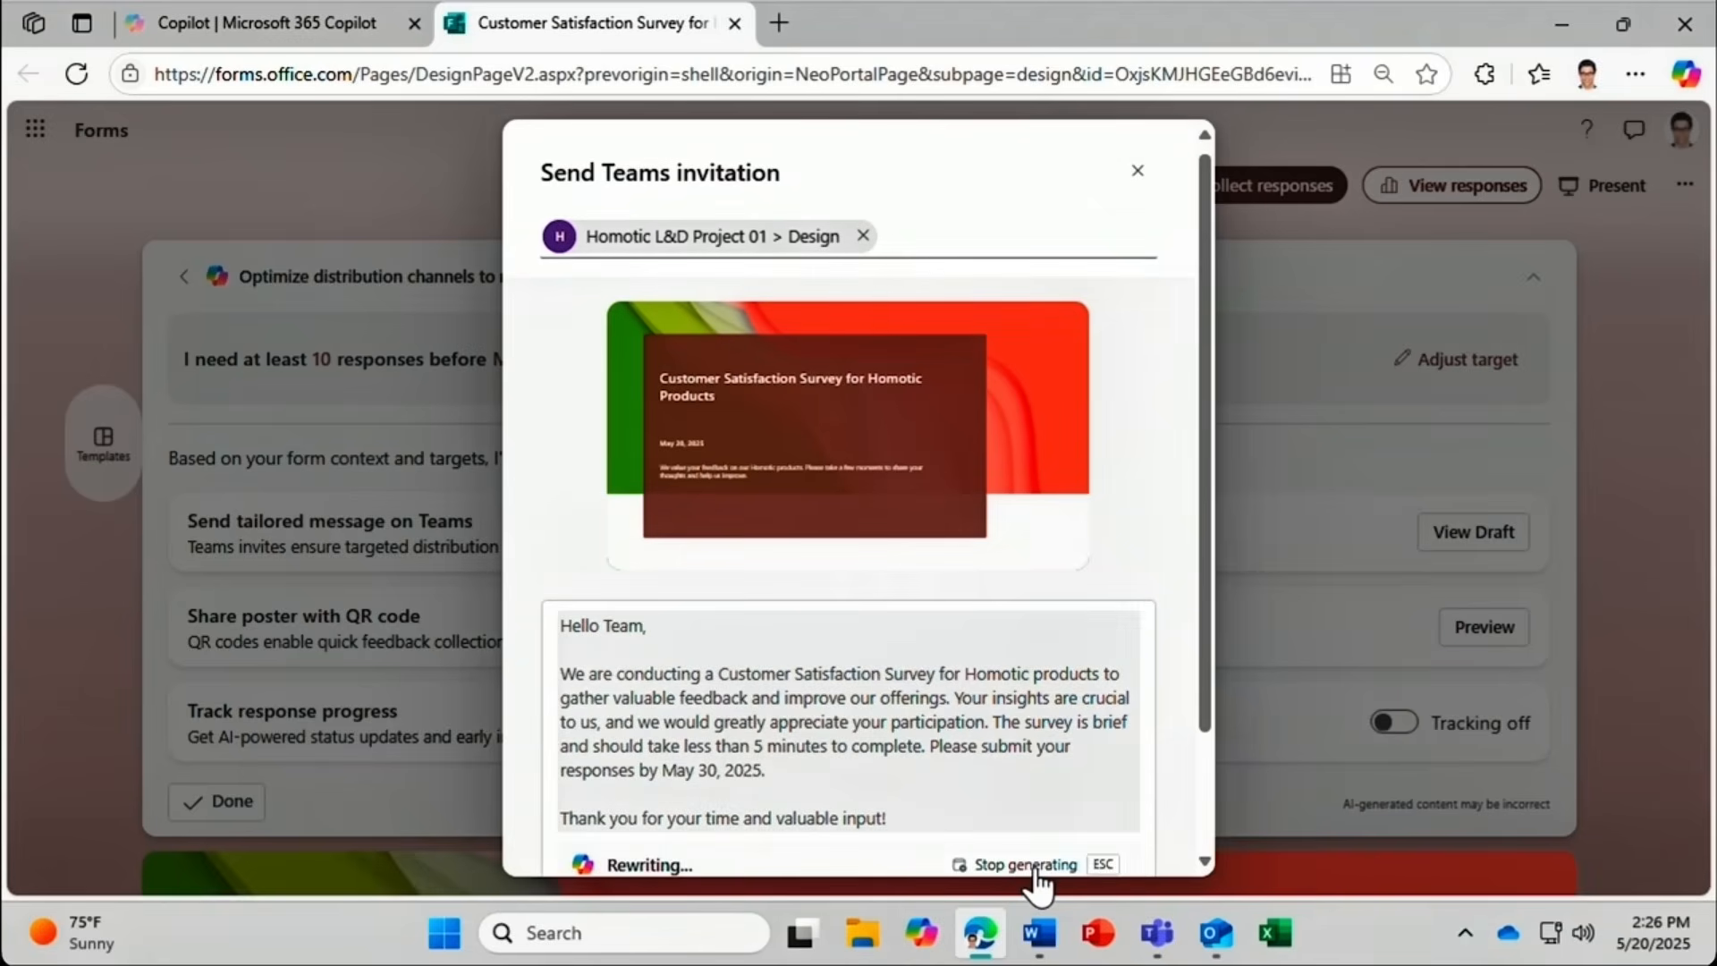
left_click_drag(1204, 702, 1204, 834)
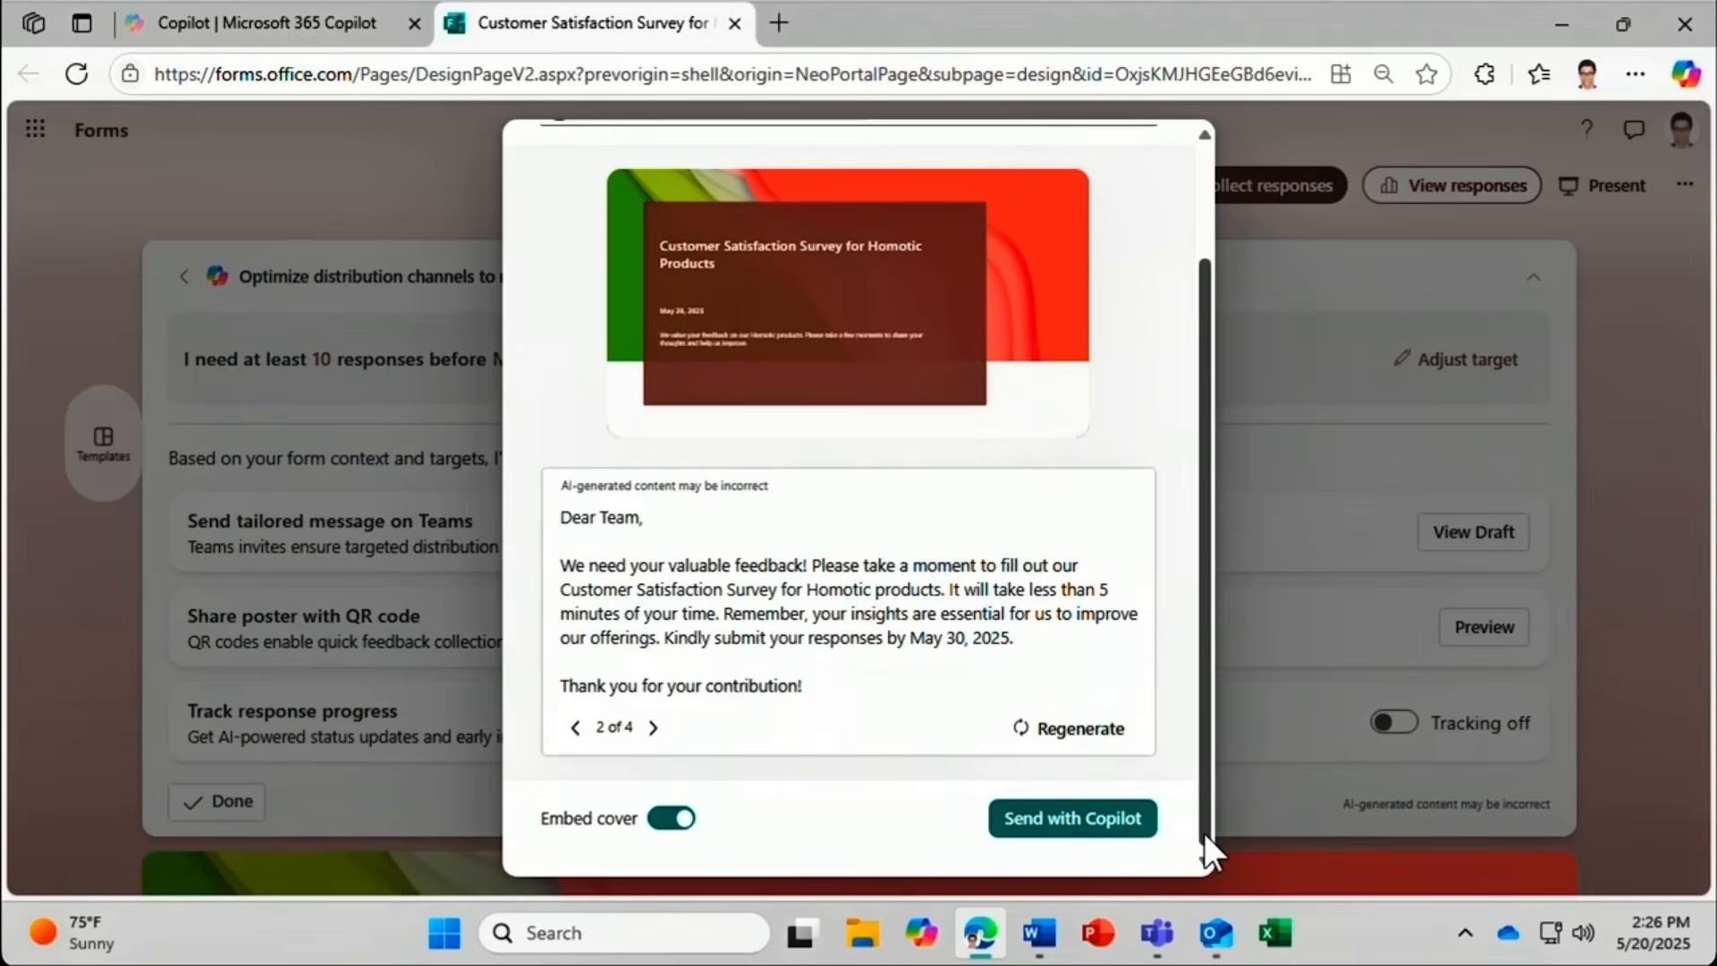
left_click(571, 741)
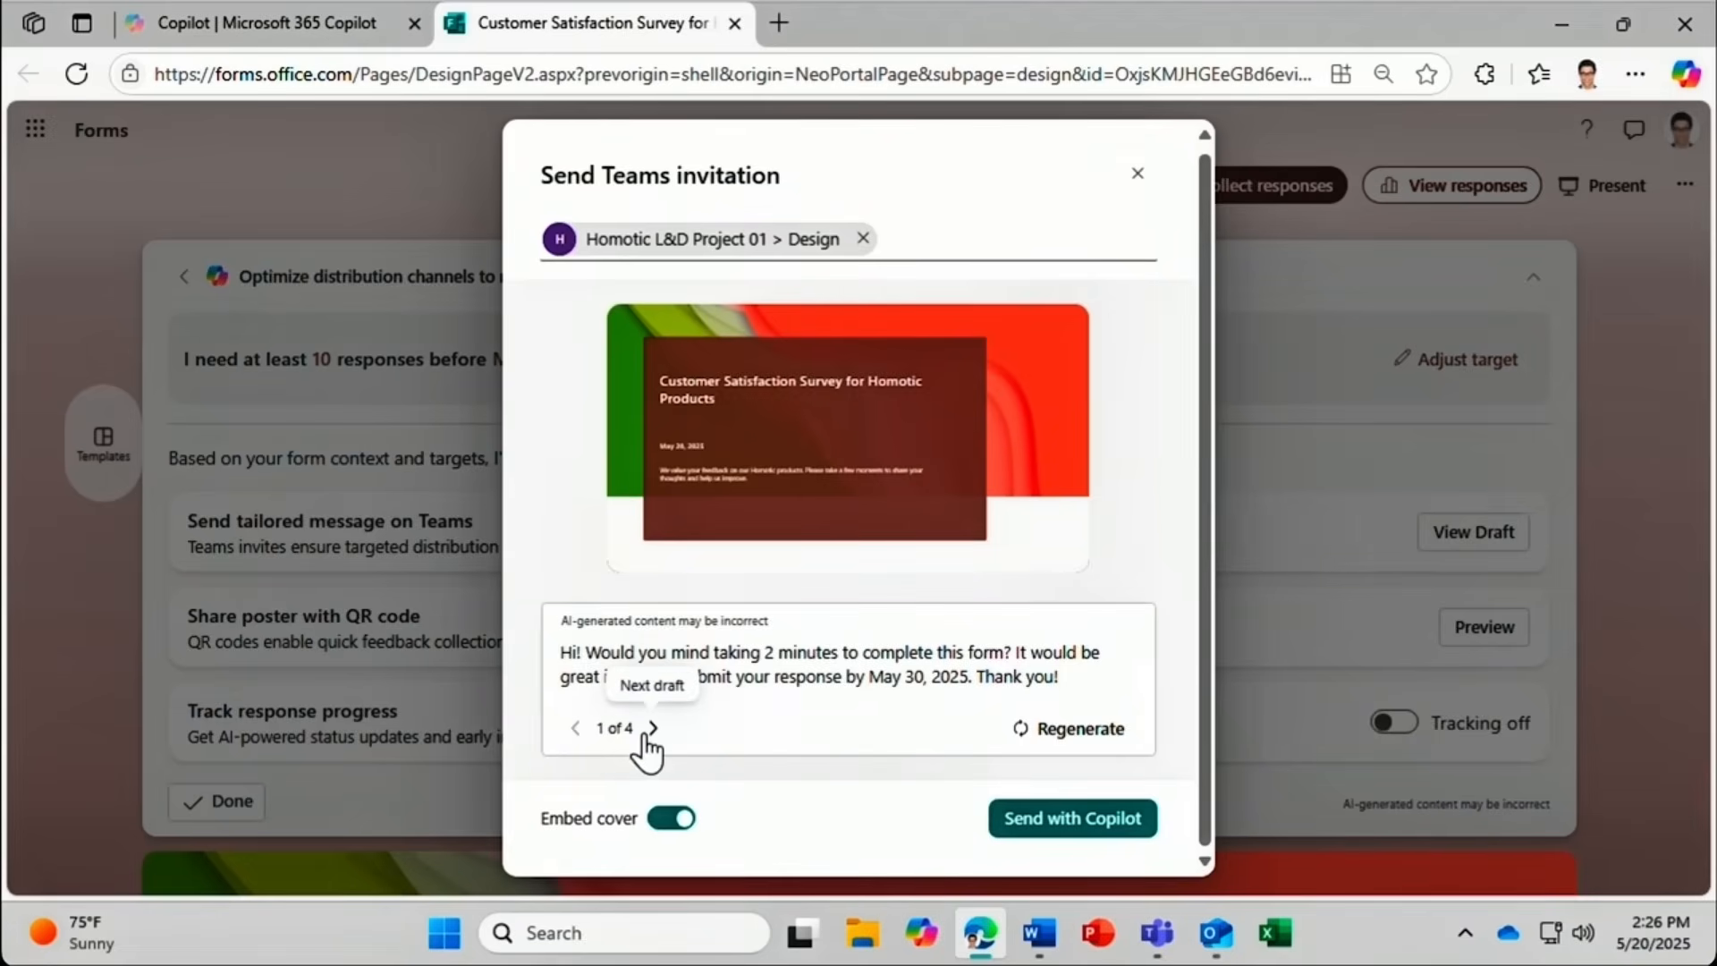
left_click(652, 729)
Send the invitation to the Design channel and switch on response progress tracking.
scroll(648, 732, "down", 2)
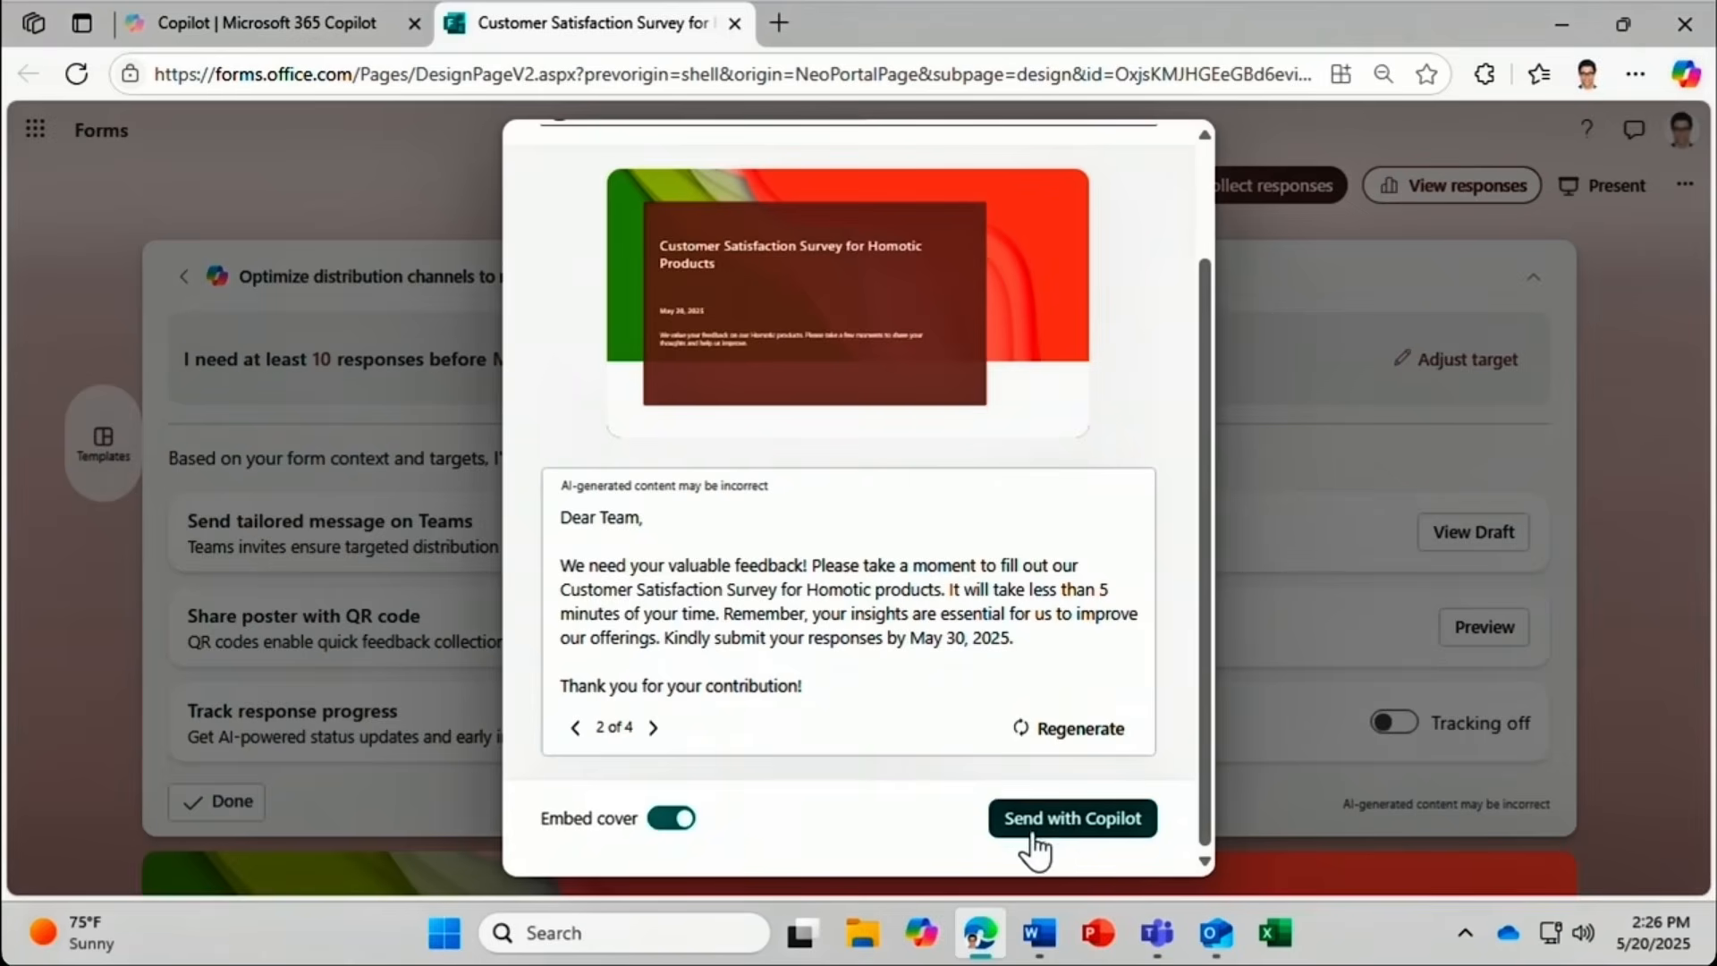
left_click(1070, 829)
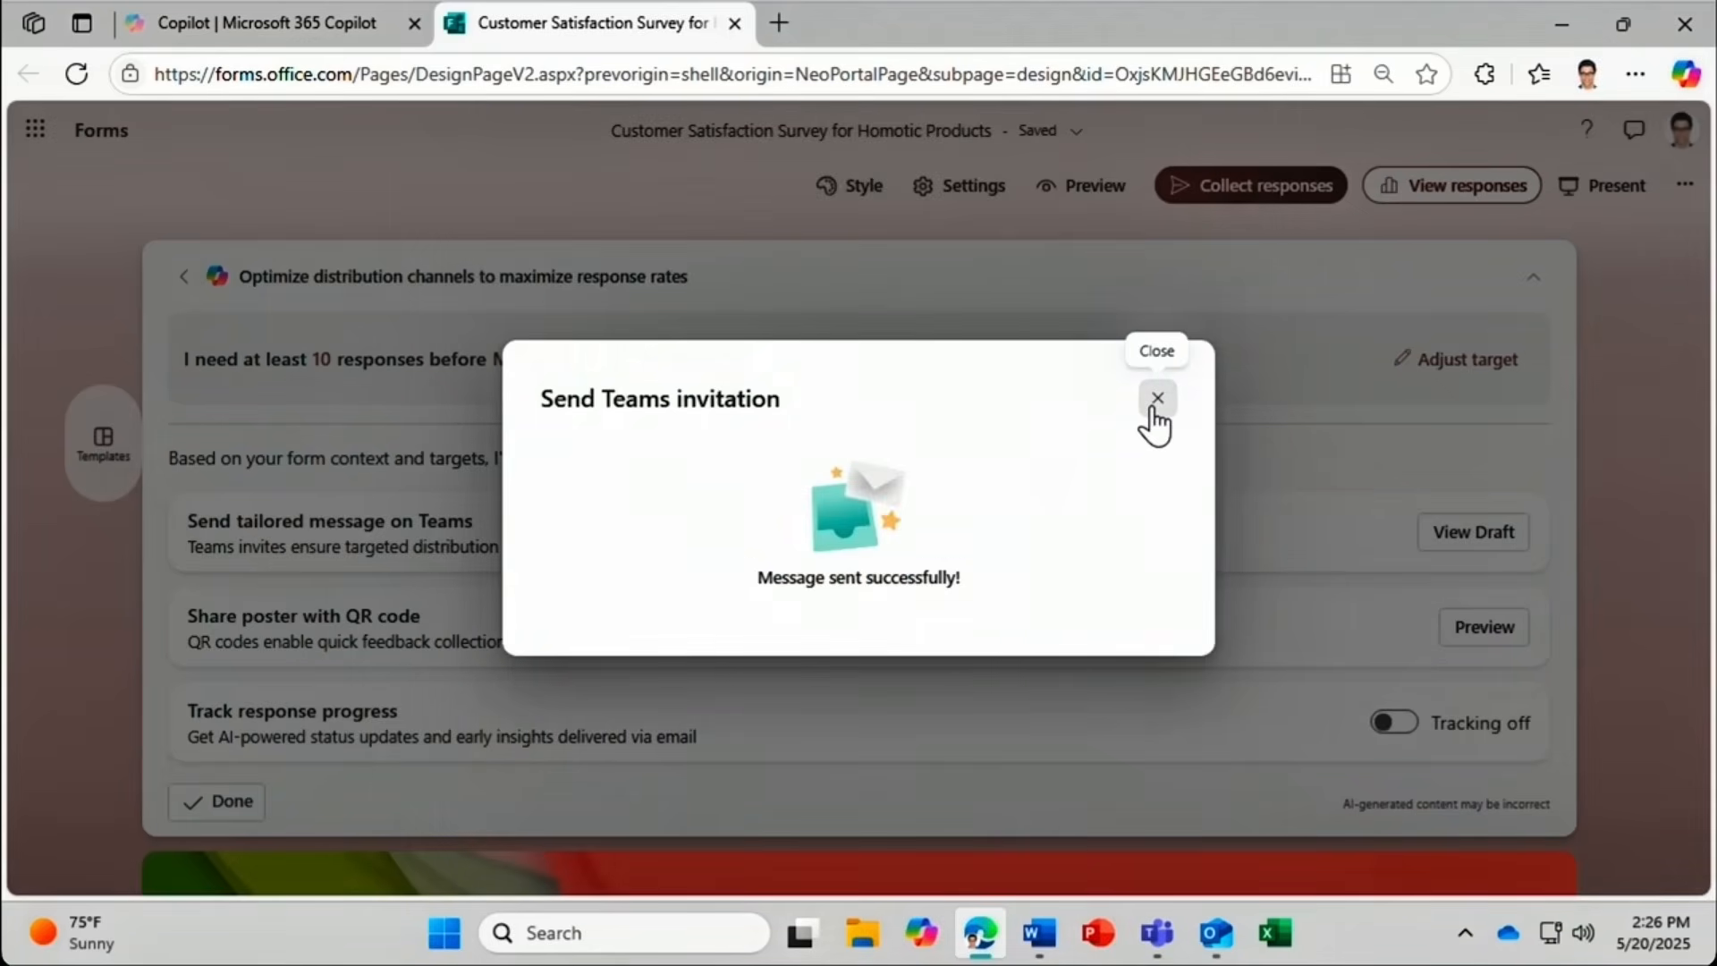
left_click(1156, 399)
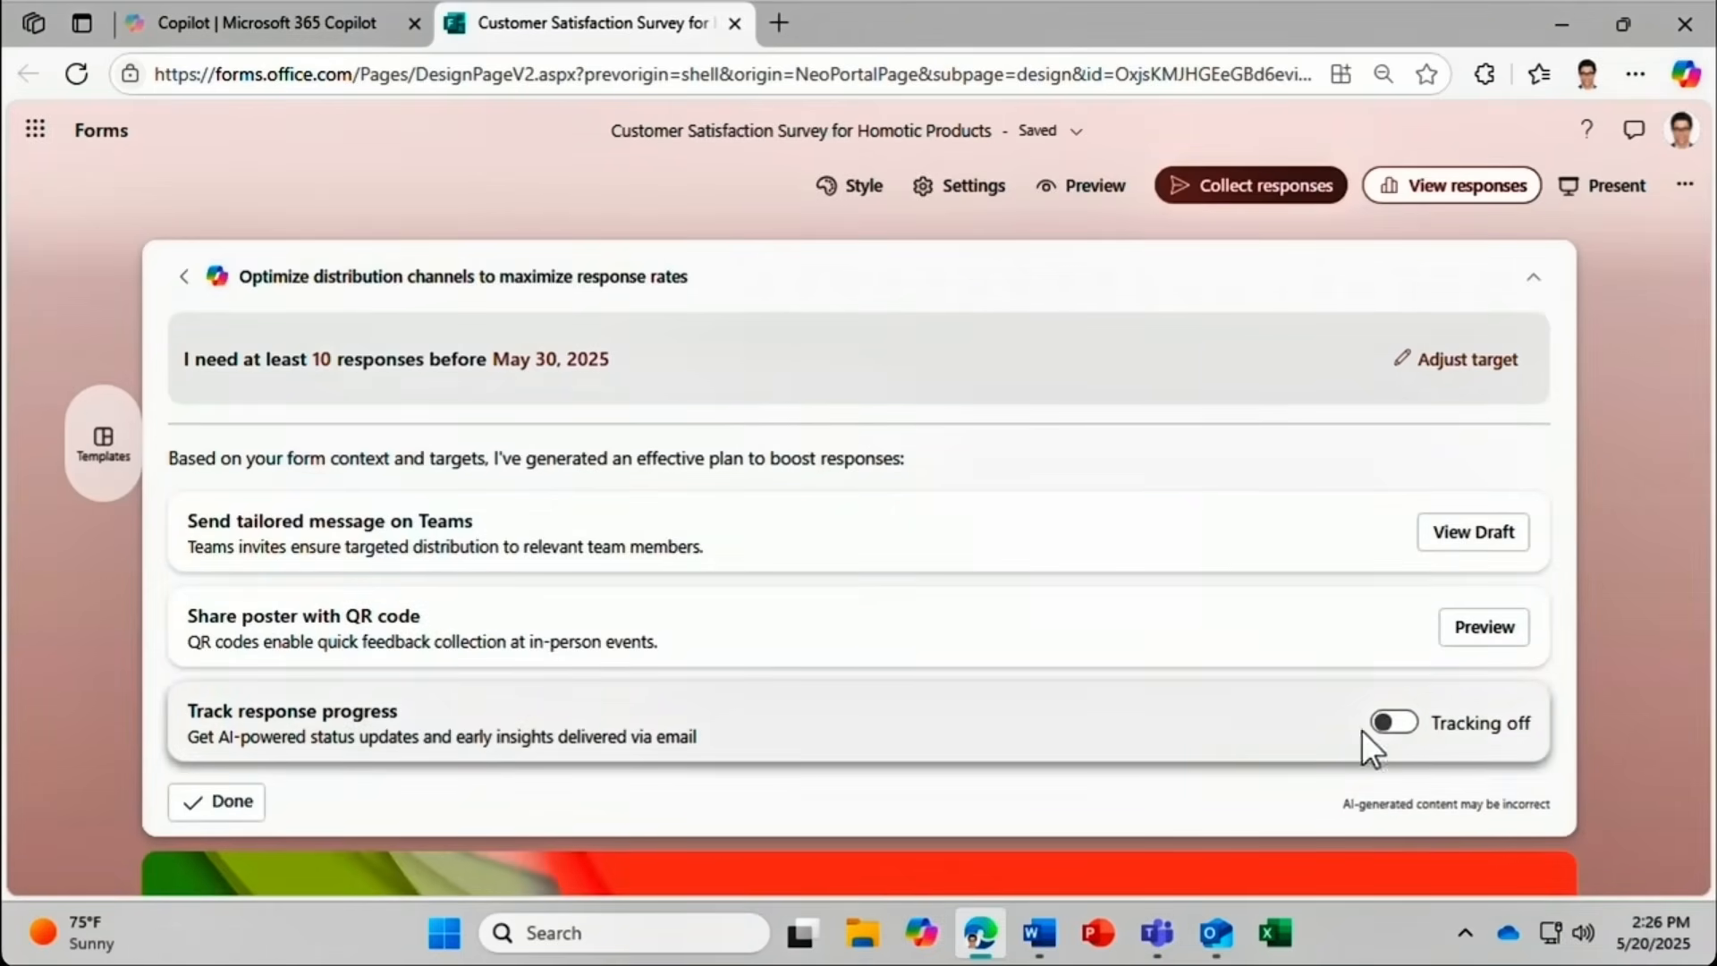
left_click(1393, 723)
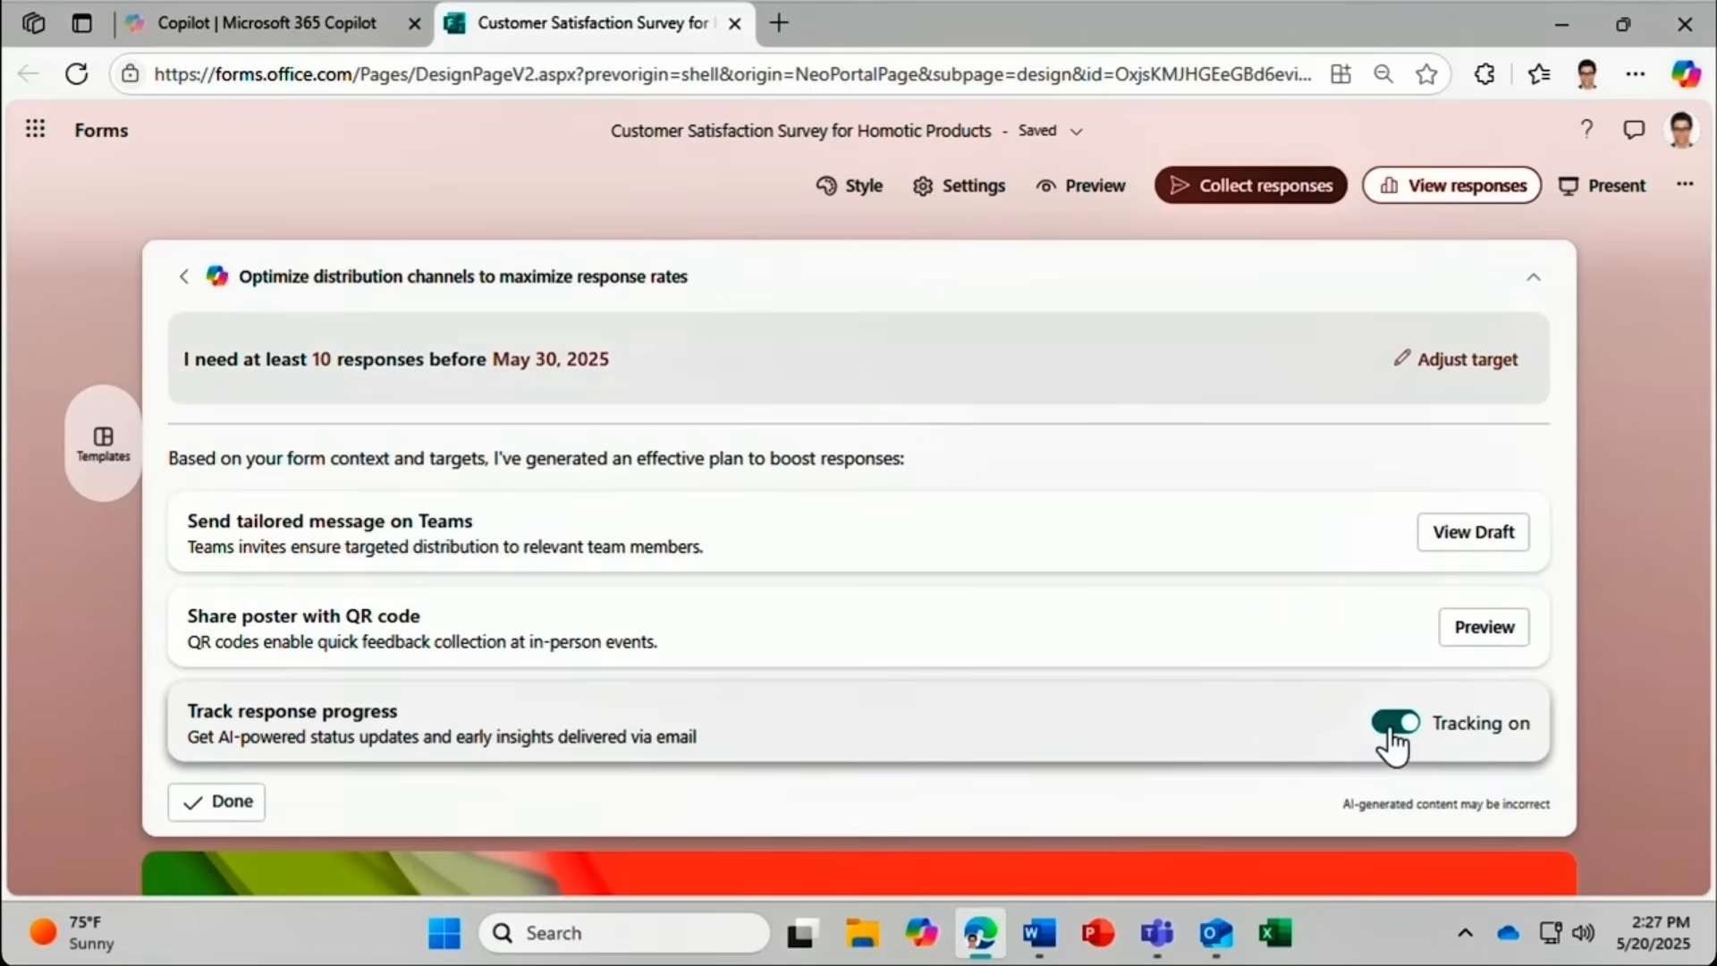
Close the distribution plan with Done, leaving the tracker at 0/10 responses, 10 days left.
left_click(234, 803)
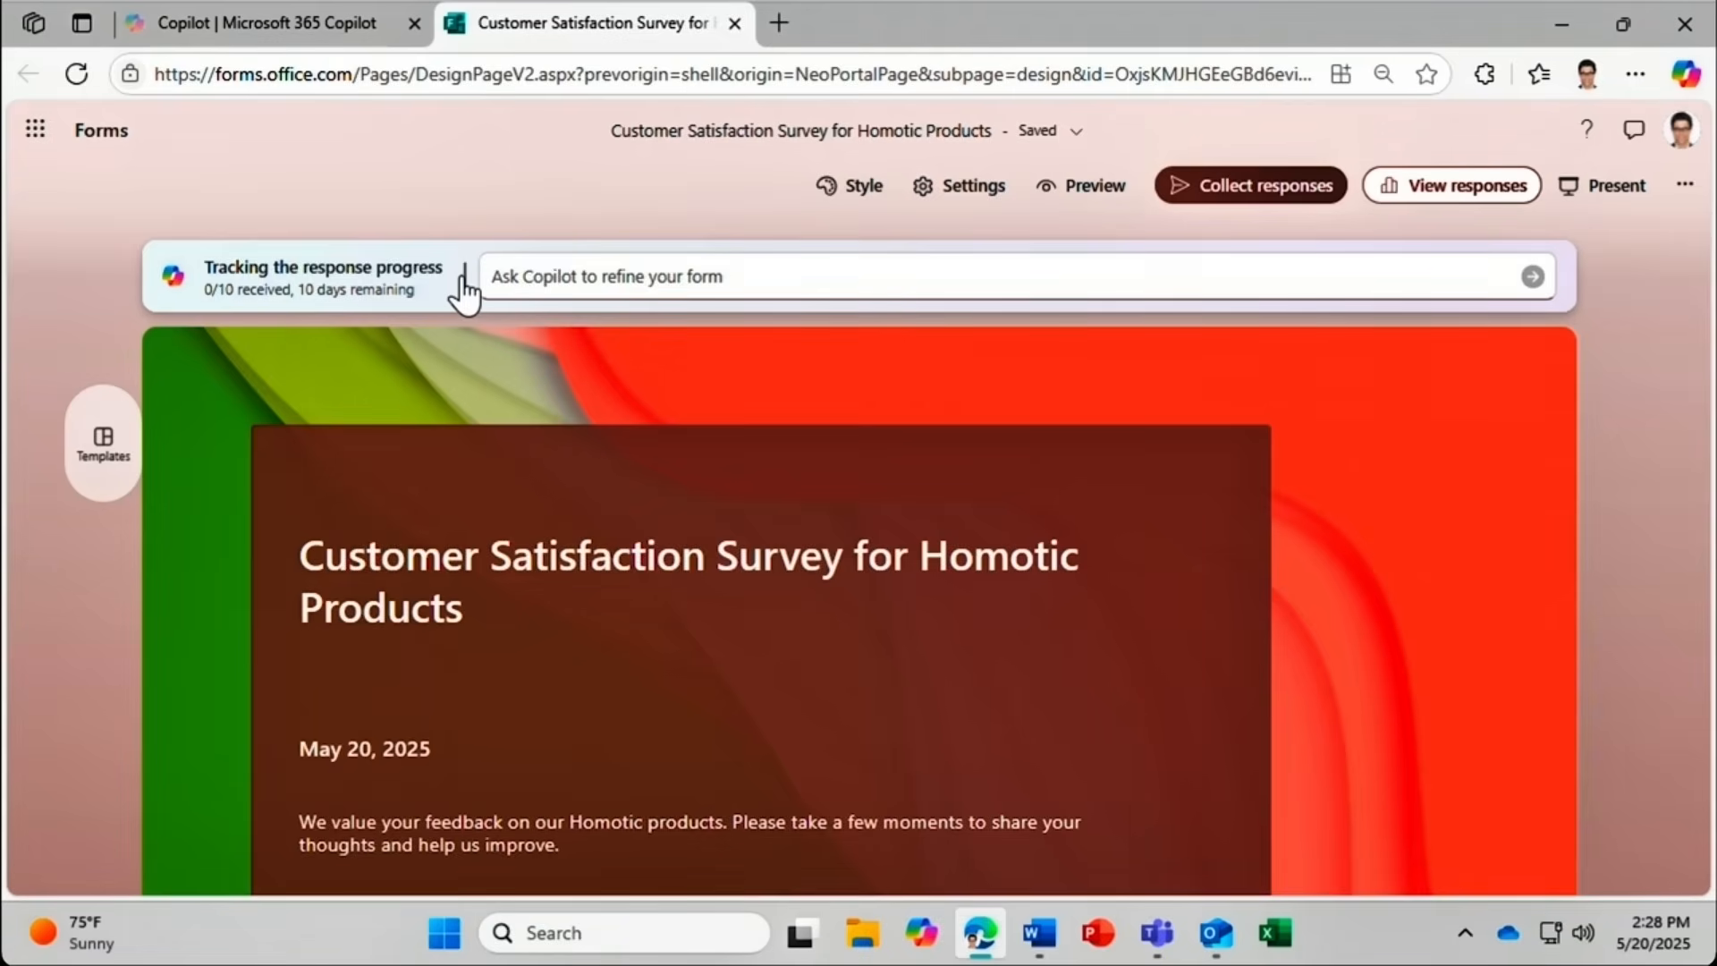
Ask Copilot to 'Make this form more formal' and collapse its three suggestions.
type("Mak")
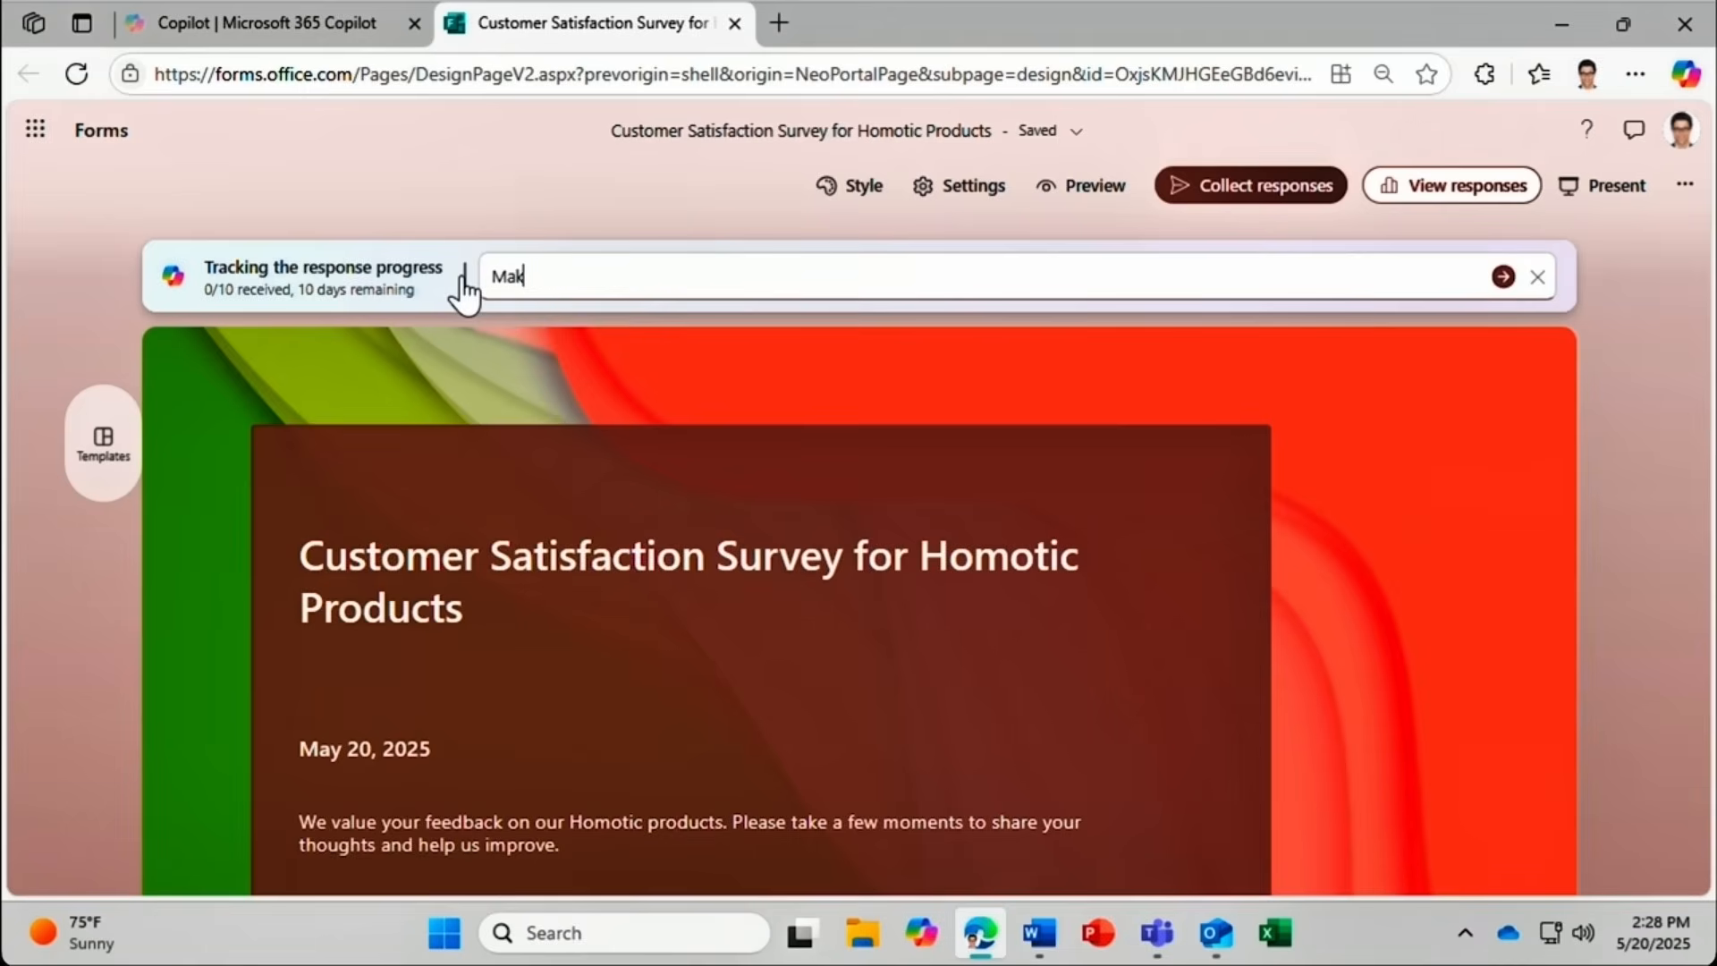
type("e this form more formal")
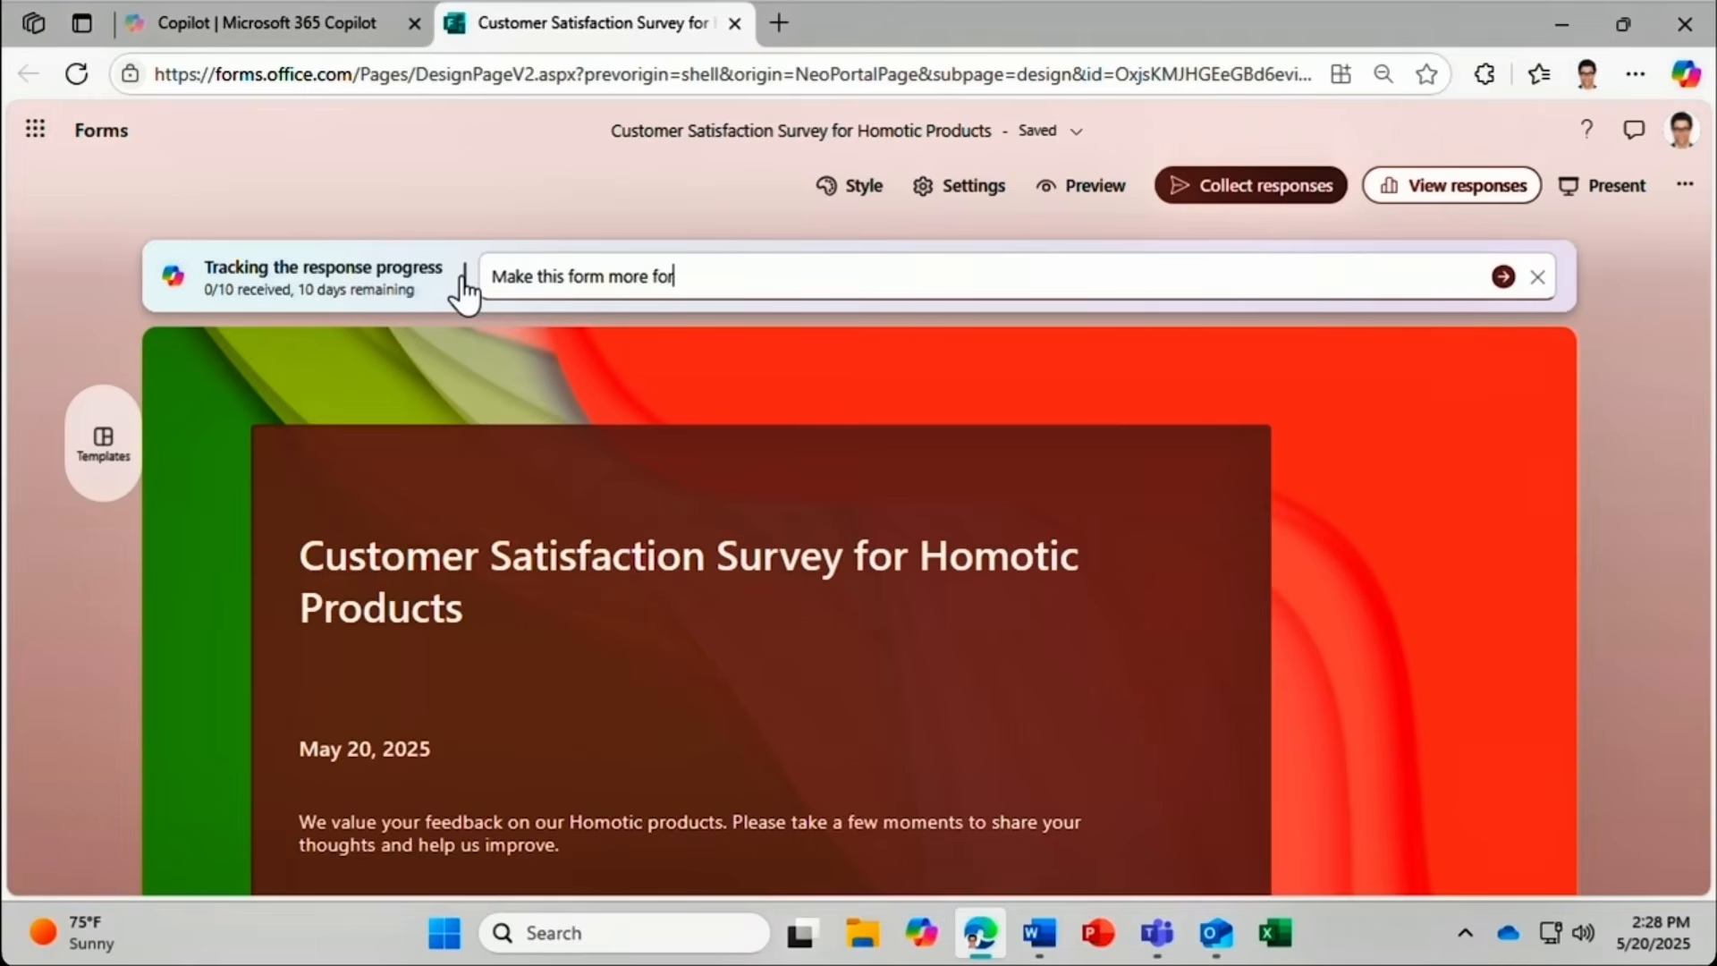
left_click(1516, 283)
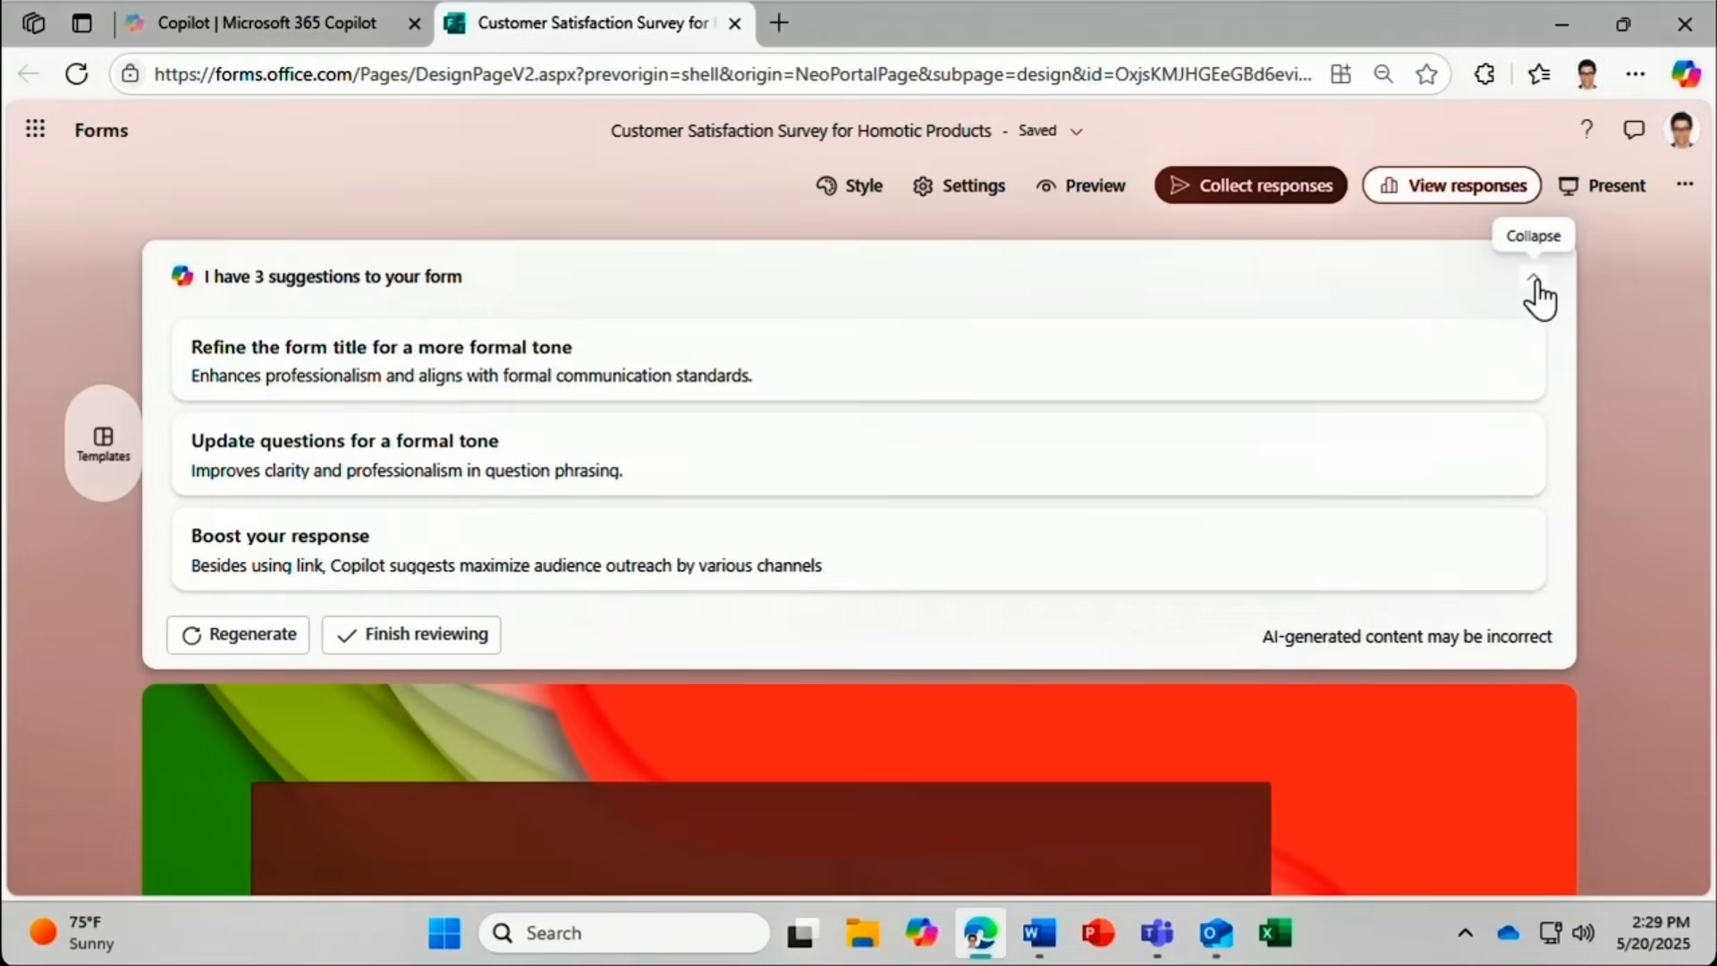
left_click(1535, 280)
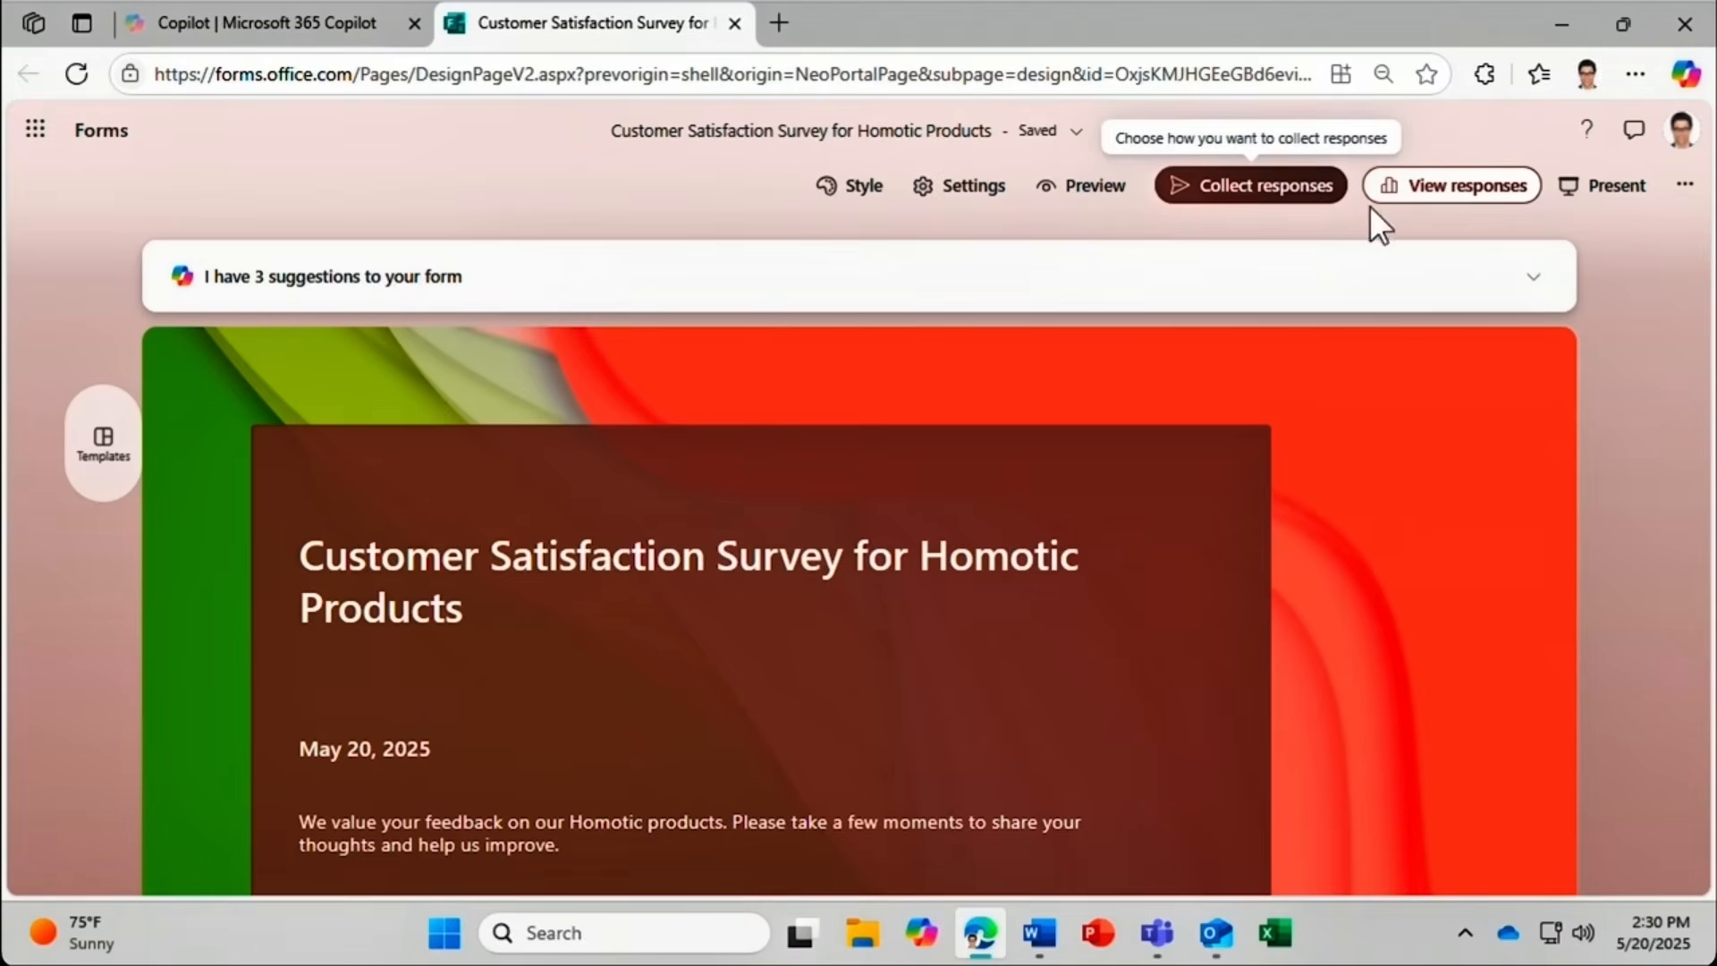
From the responses overview, send a Copilot-drafted survey reminder to the Customer Success group.
left_click(1405, 194)
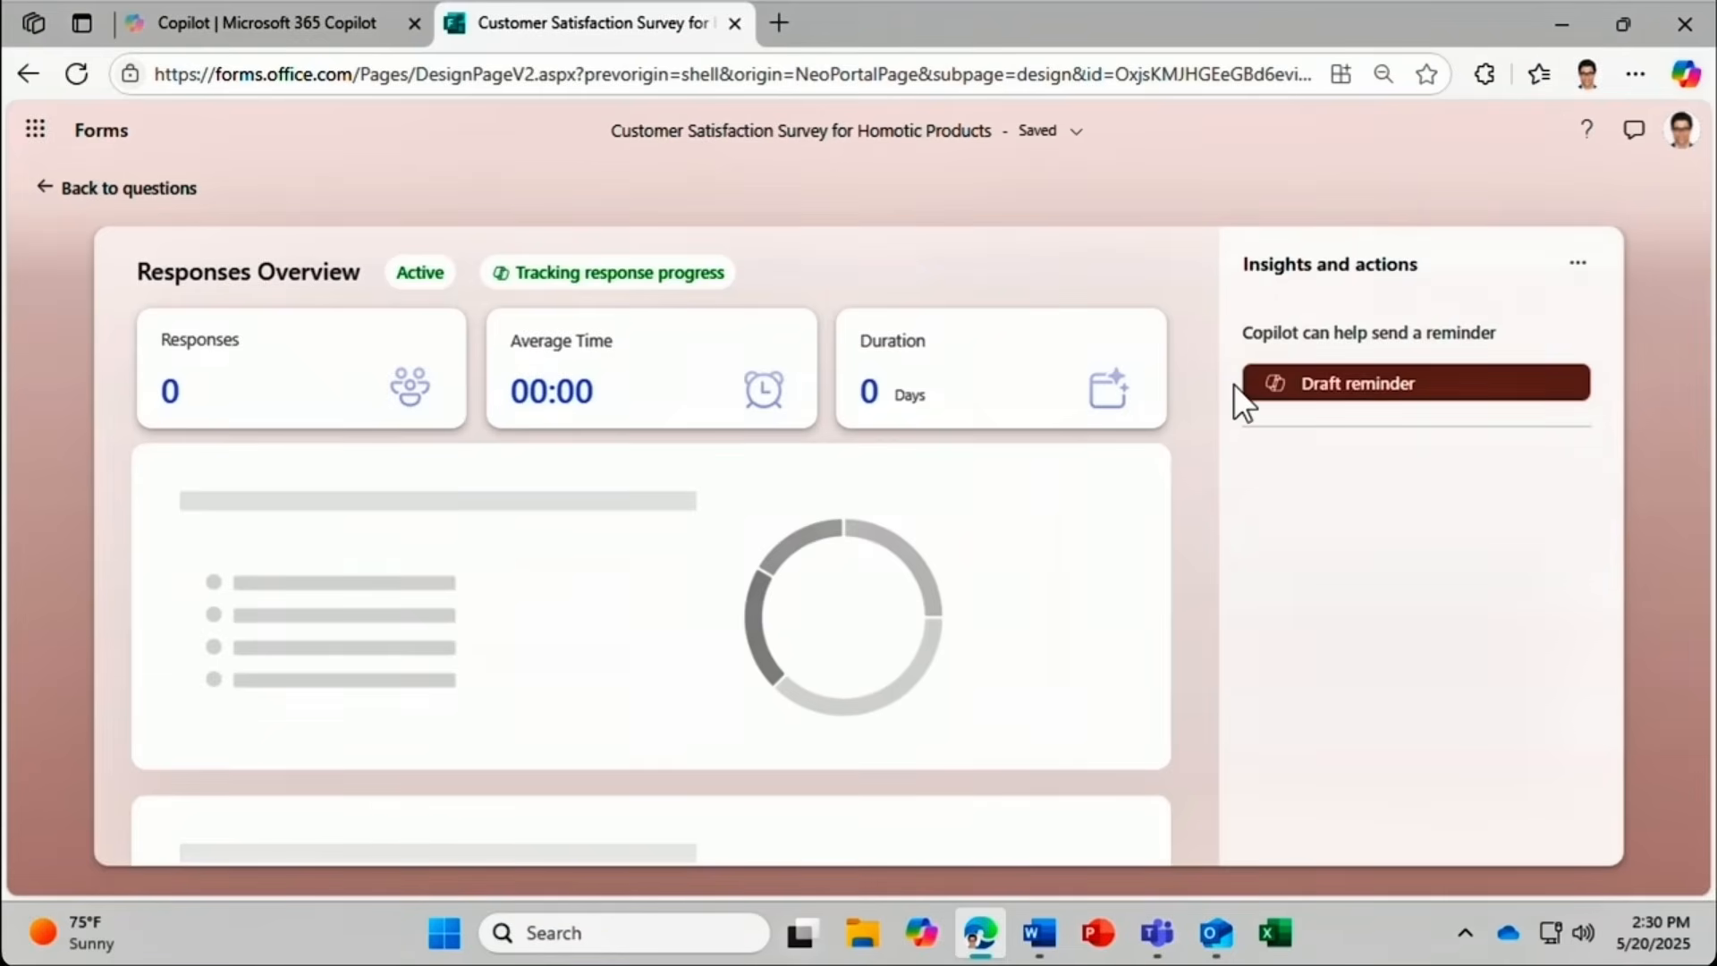
left_click(1471, 383)
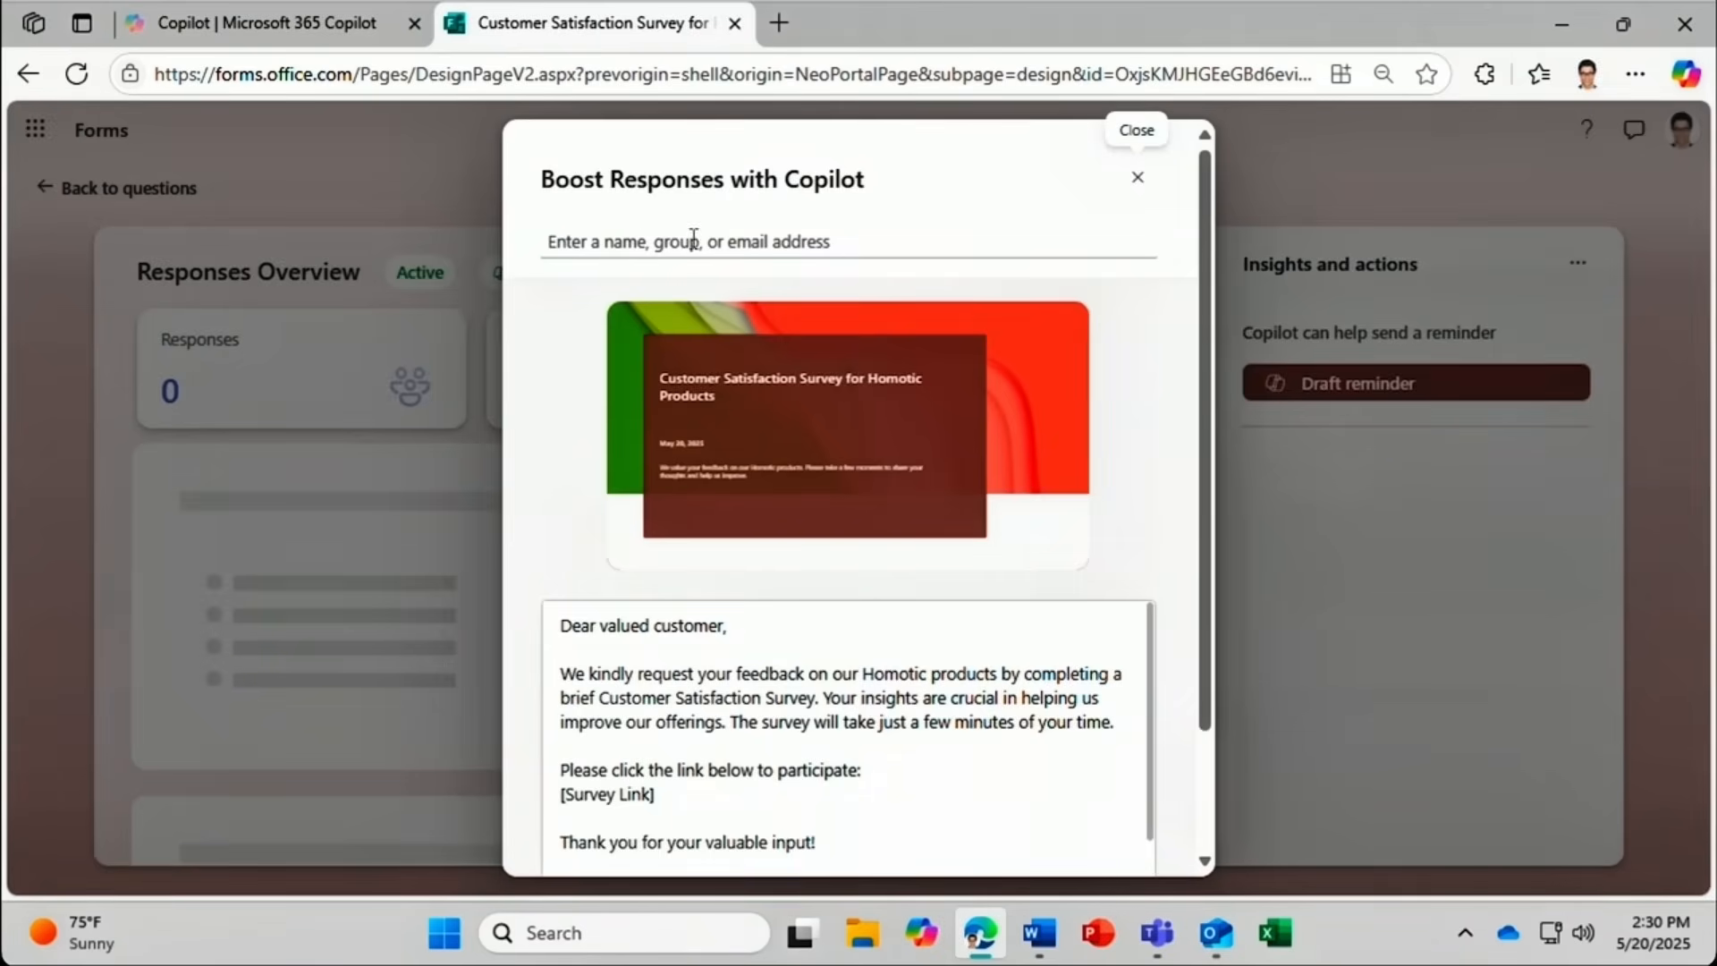
left_click(545, 241)
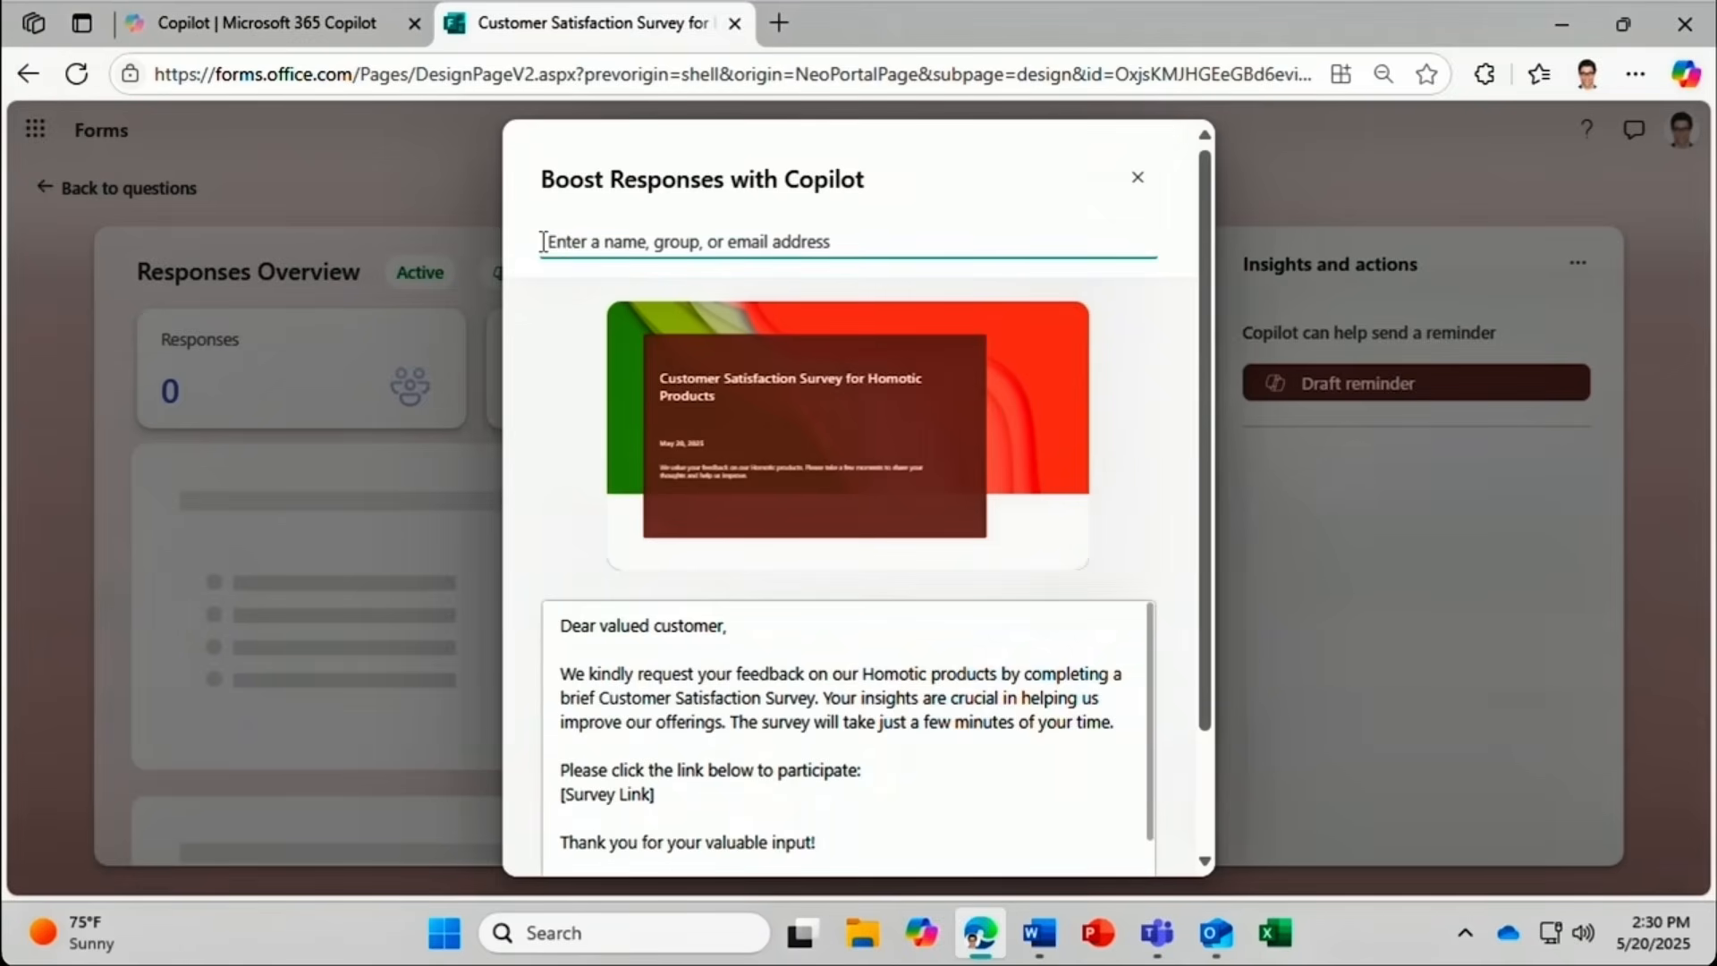
type("customer")
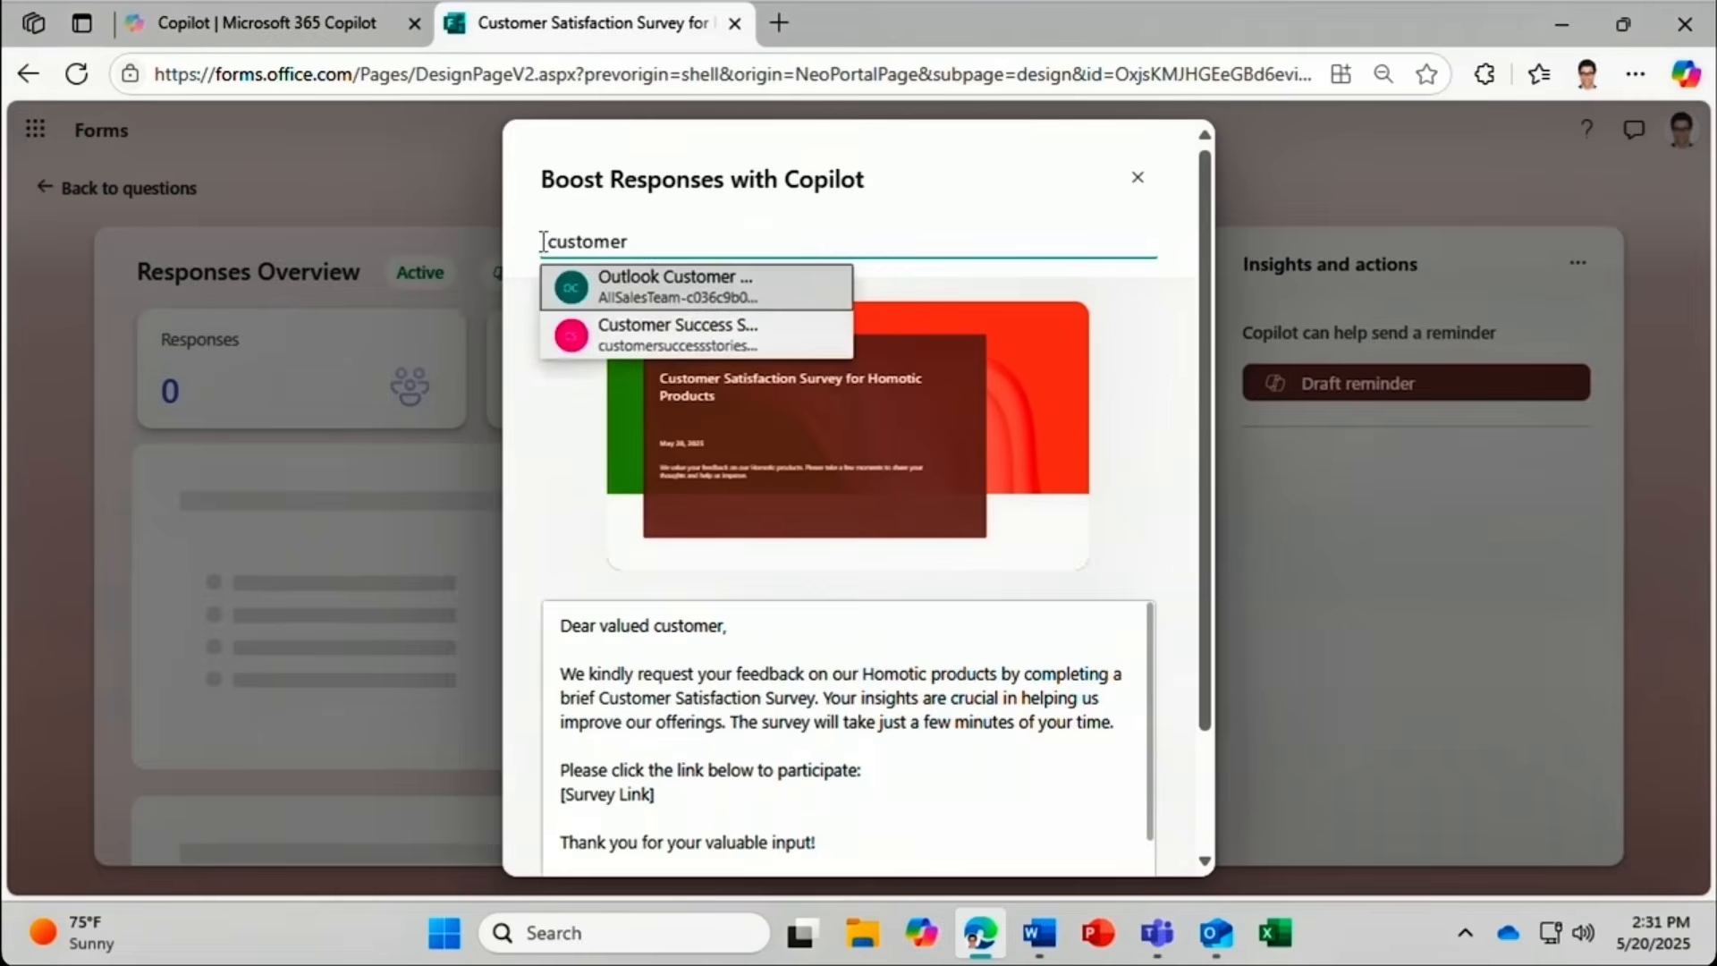
left_click(576, 338)
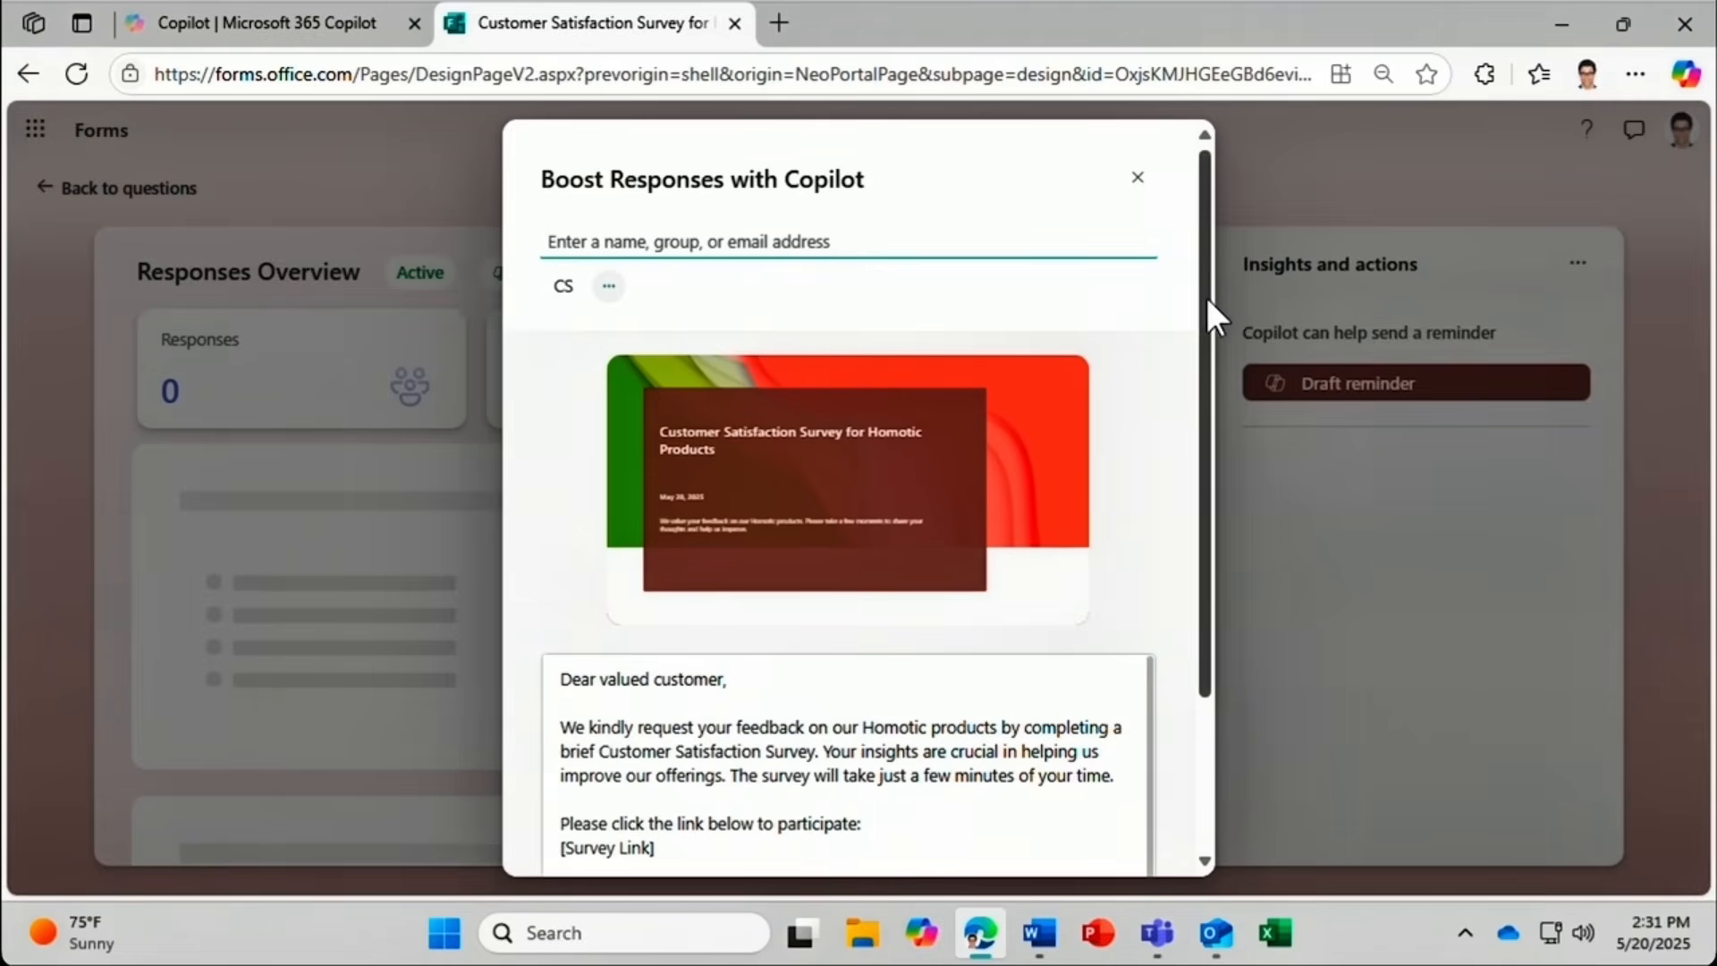
left_click_drag(1200, 299, 1200, 491)
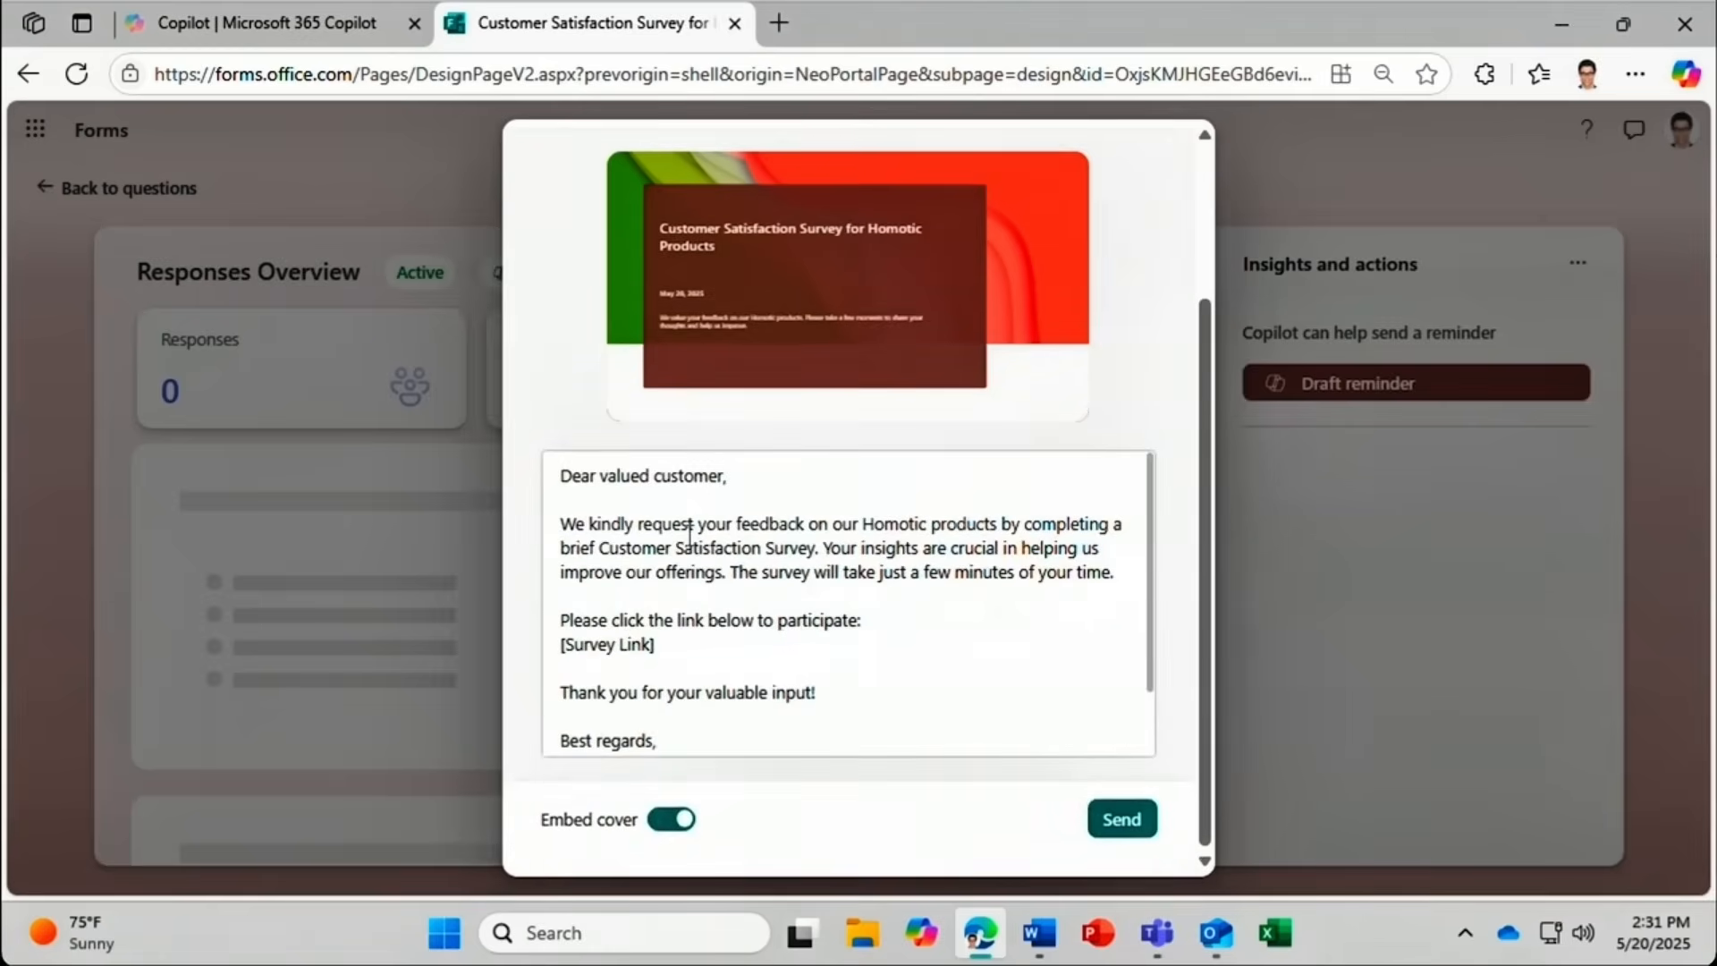
scroll(689, 533, "down", 1)
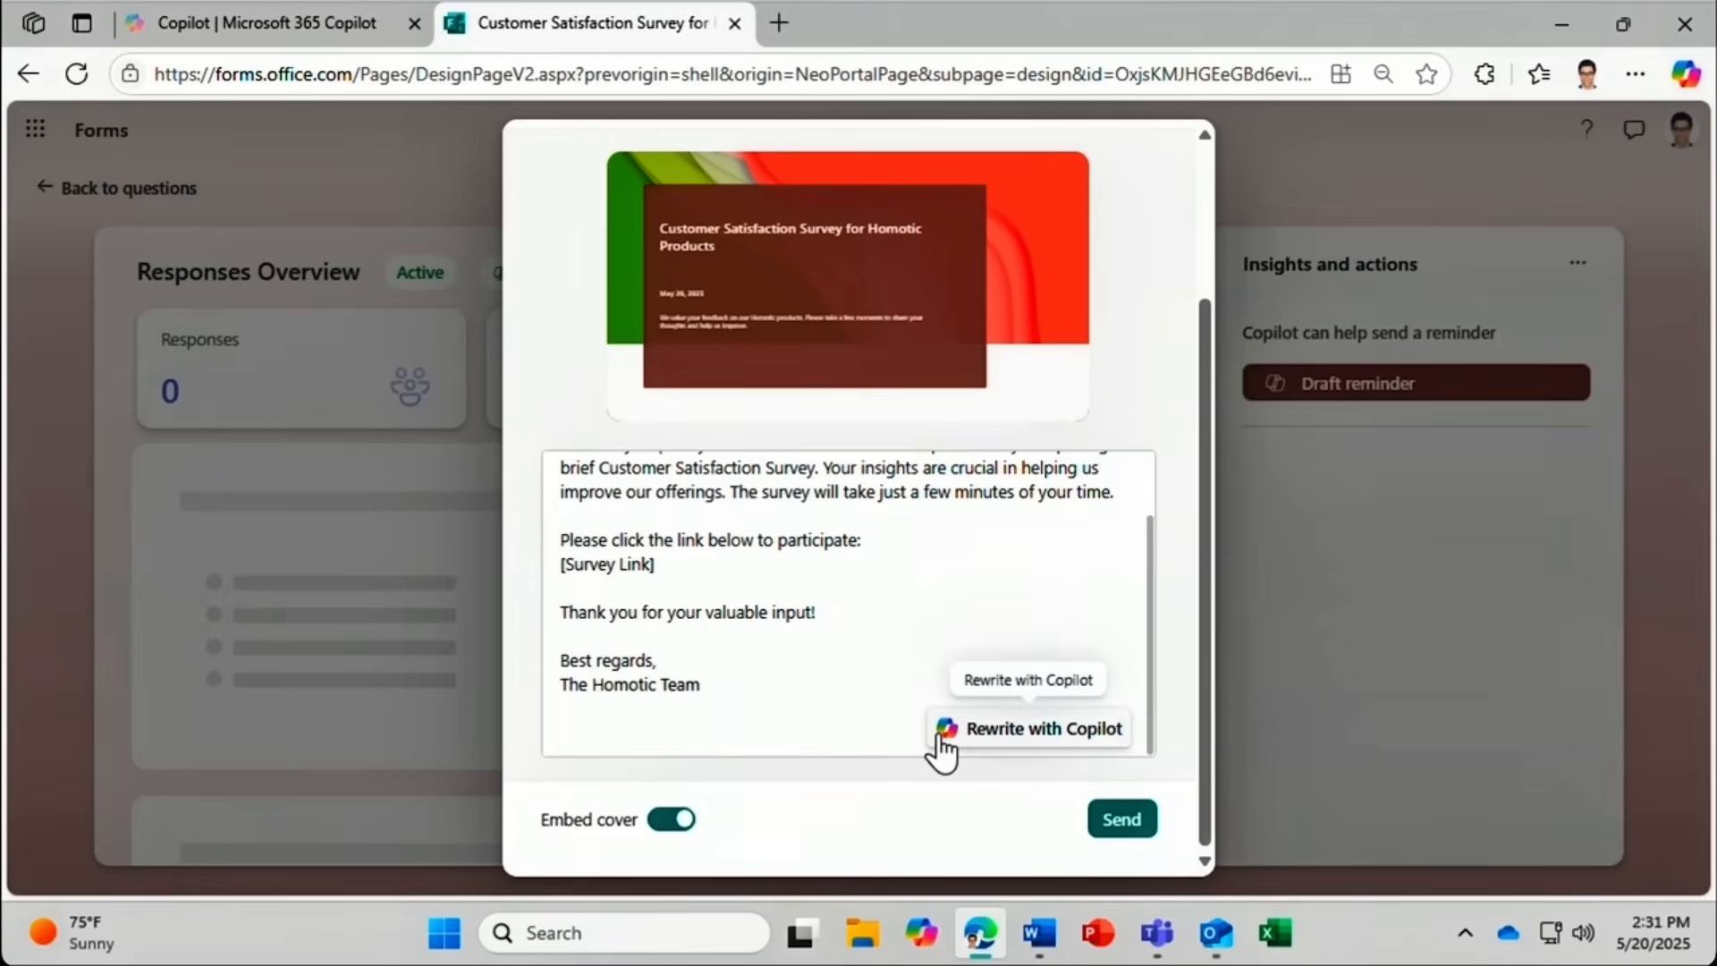
left_click(1110, 821)
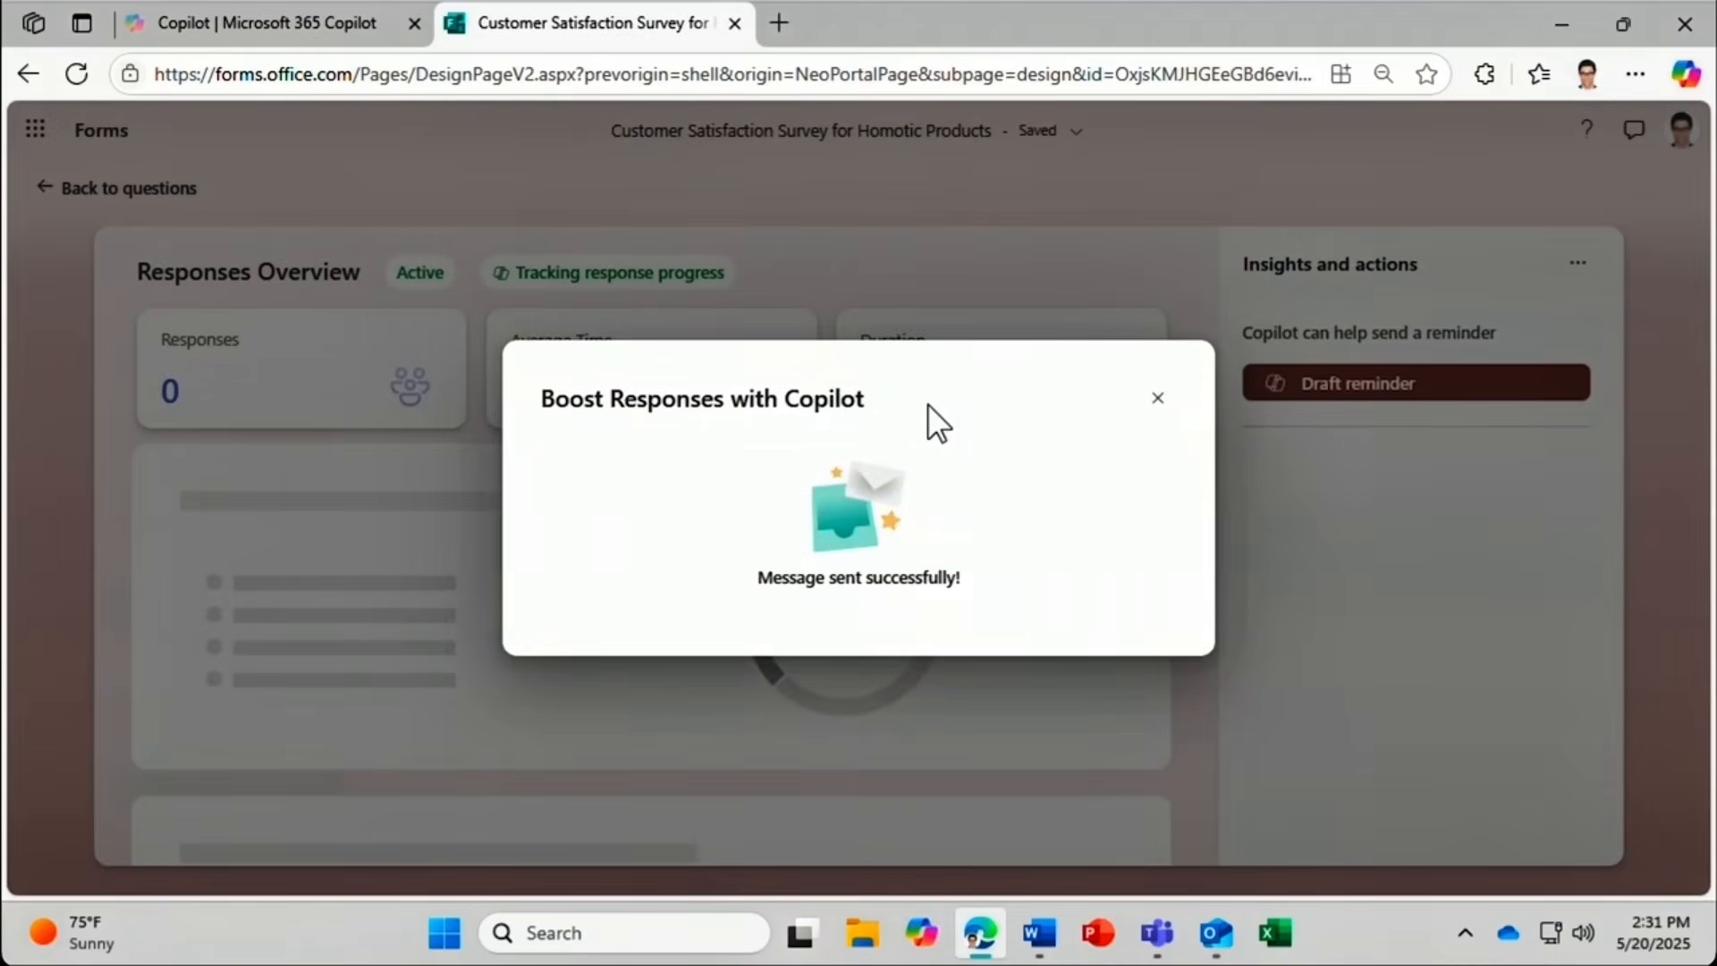
left_click(1156, 399)
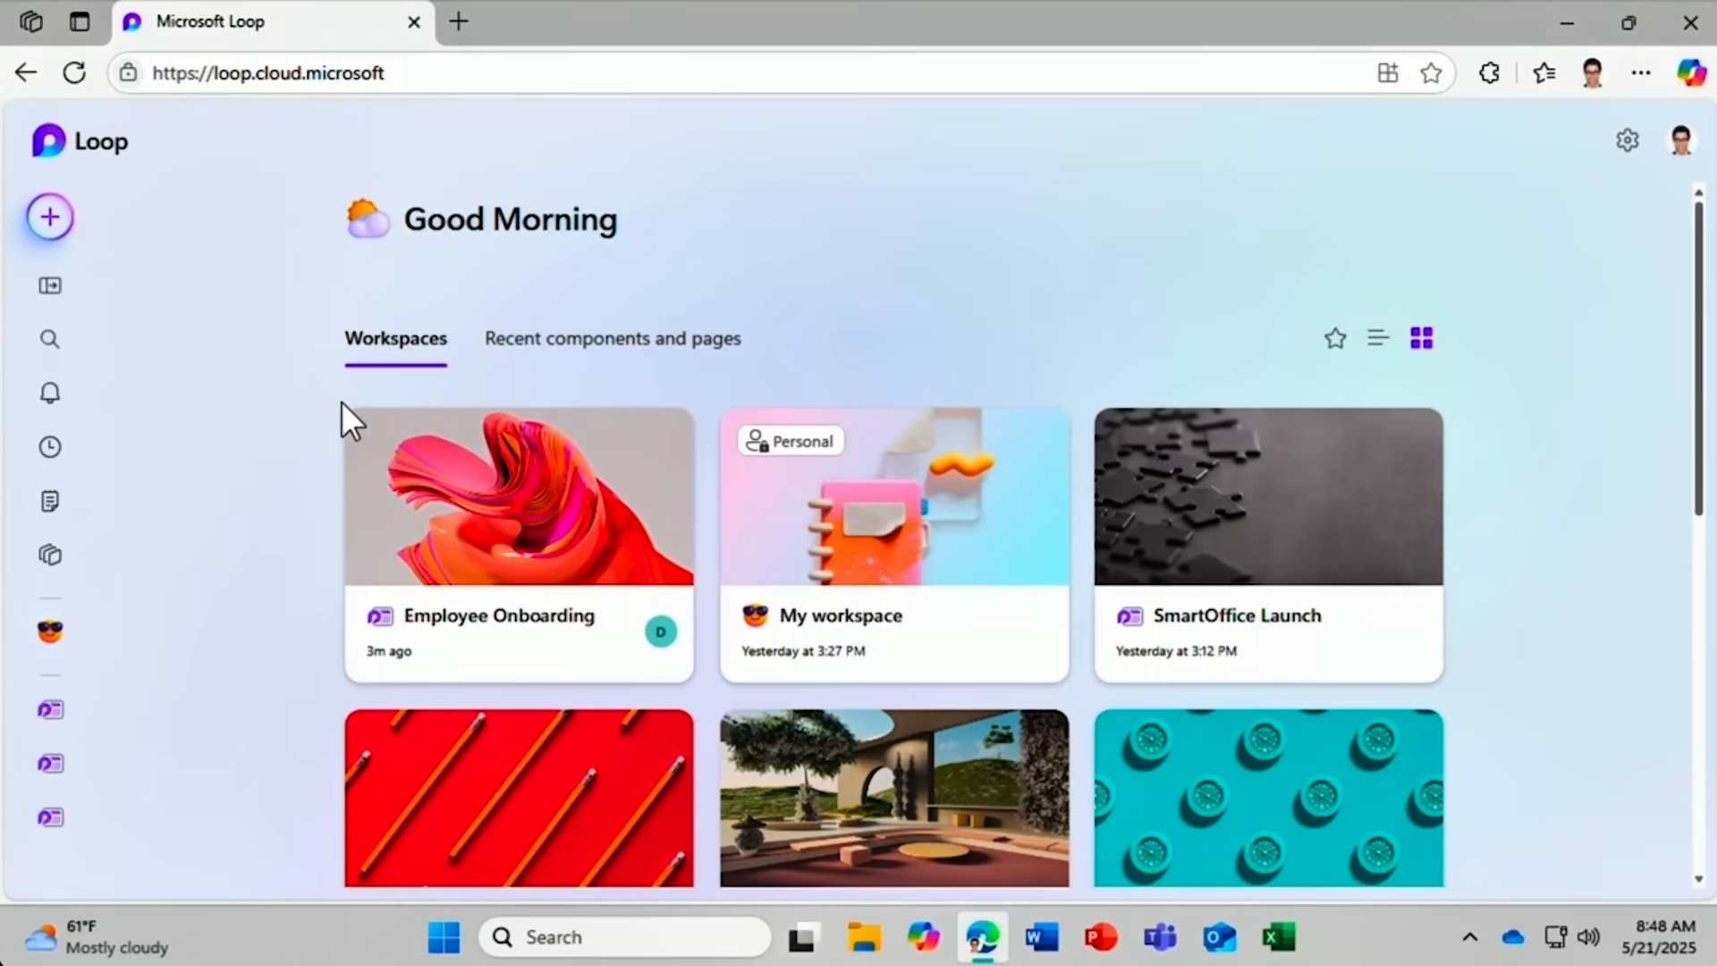
Open the Employee Onboarding workspace from the Loop home page.
left_click(450, 657)
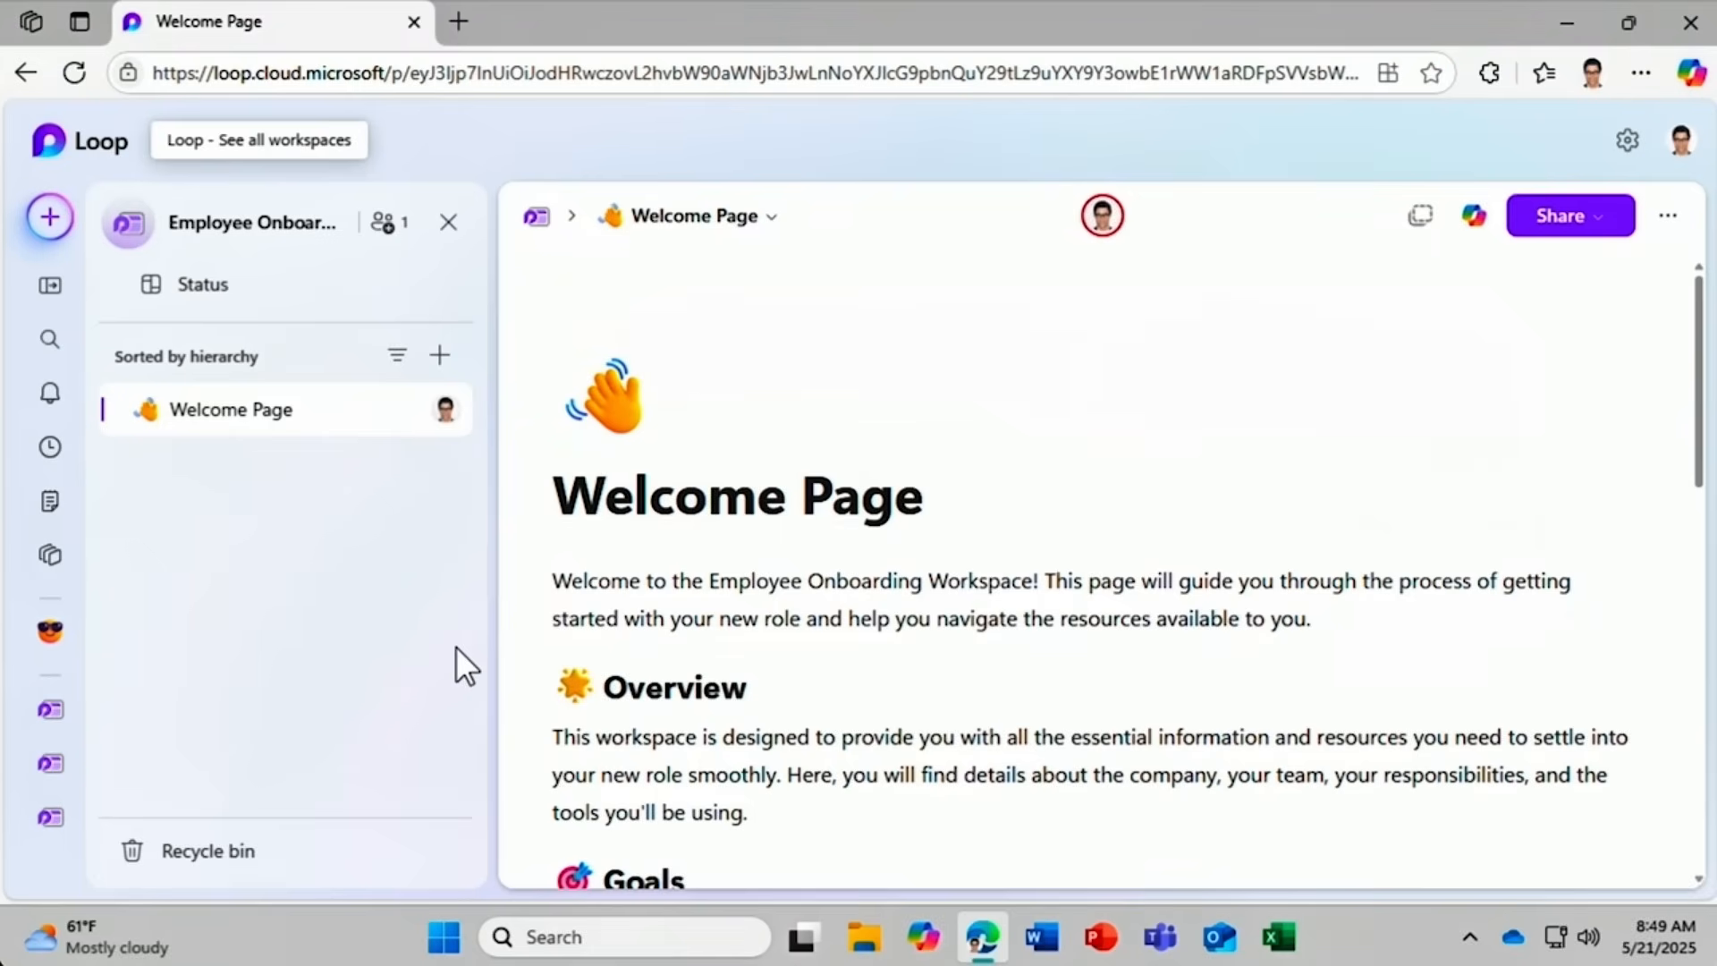
Add a new page to Employee Onboarding and set it up from the Project Planning template.
left_click(440, 358)
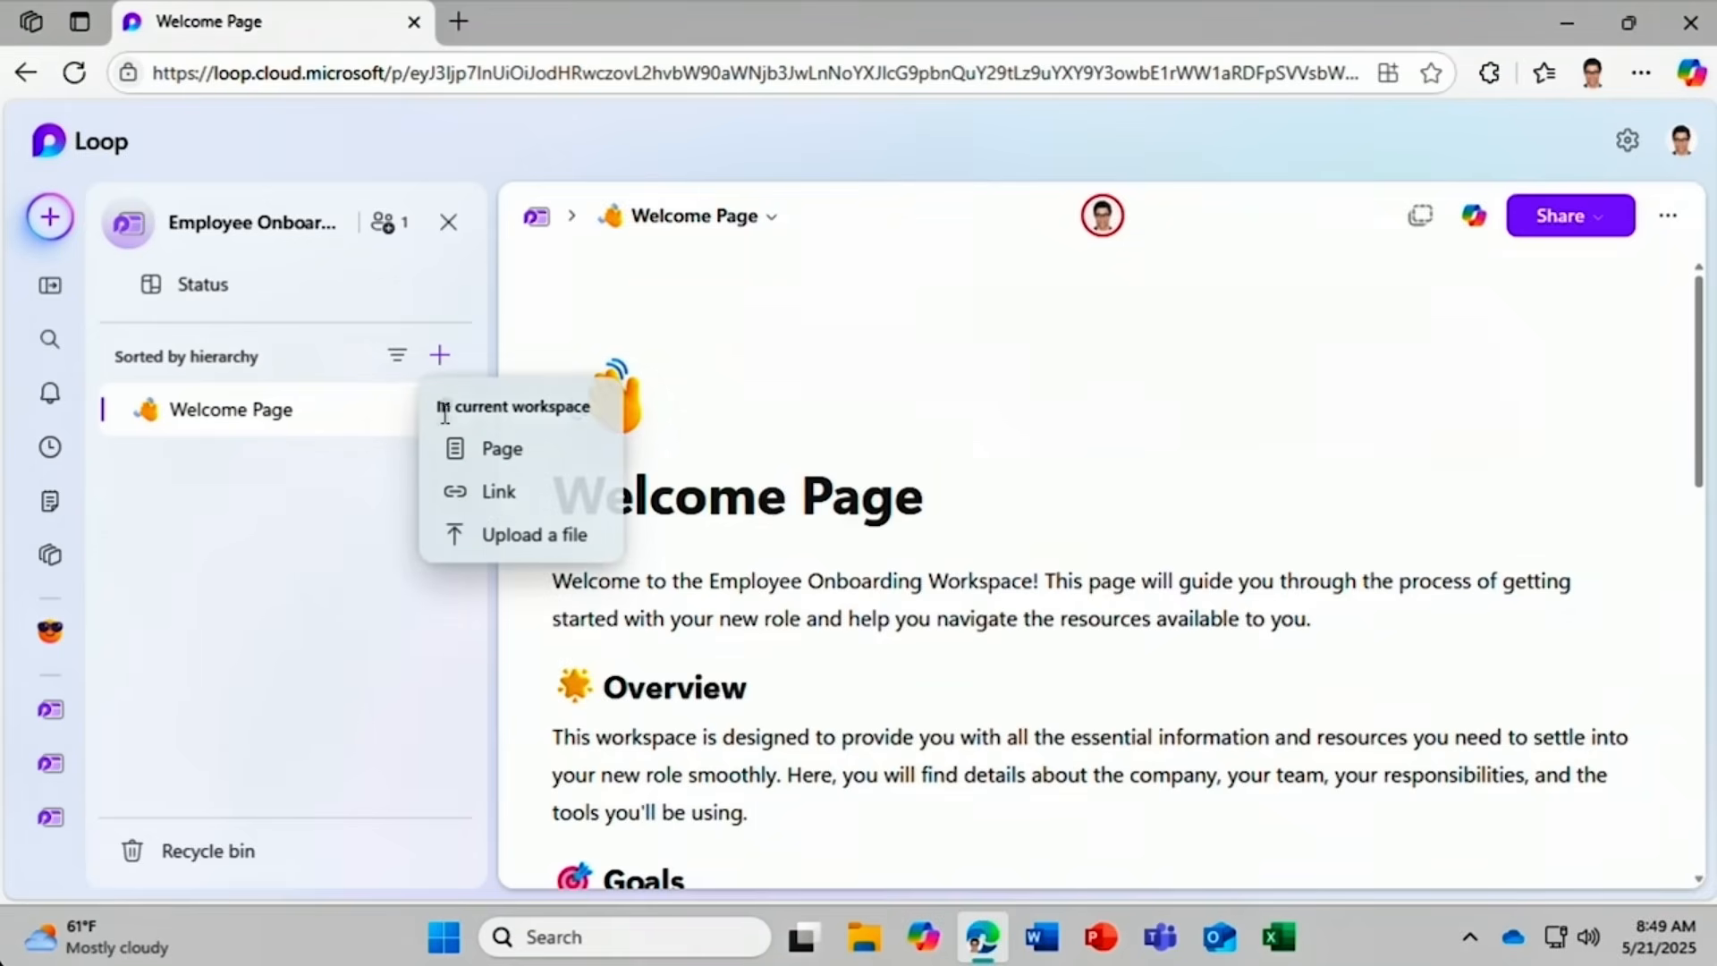
left_click(559, 454)
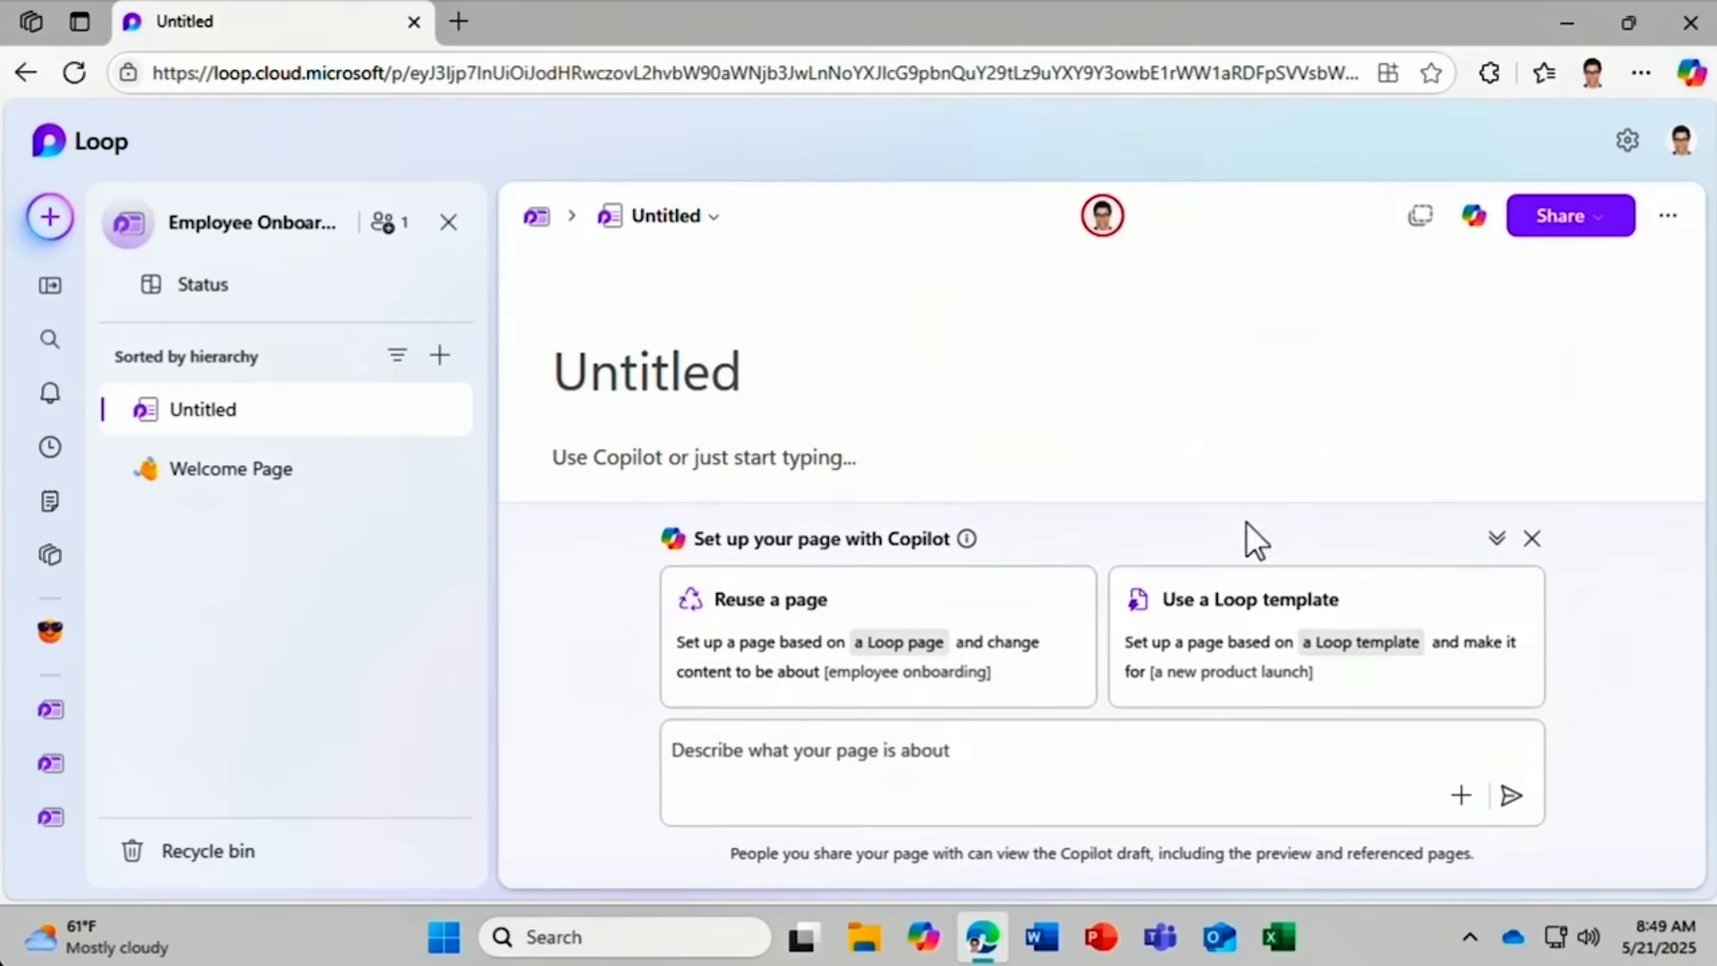
left_click(1449, 597)
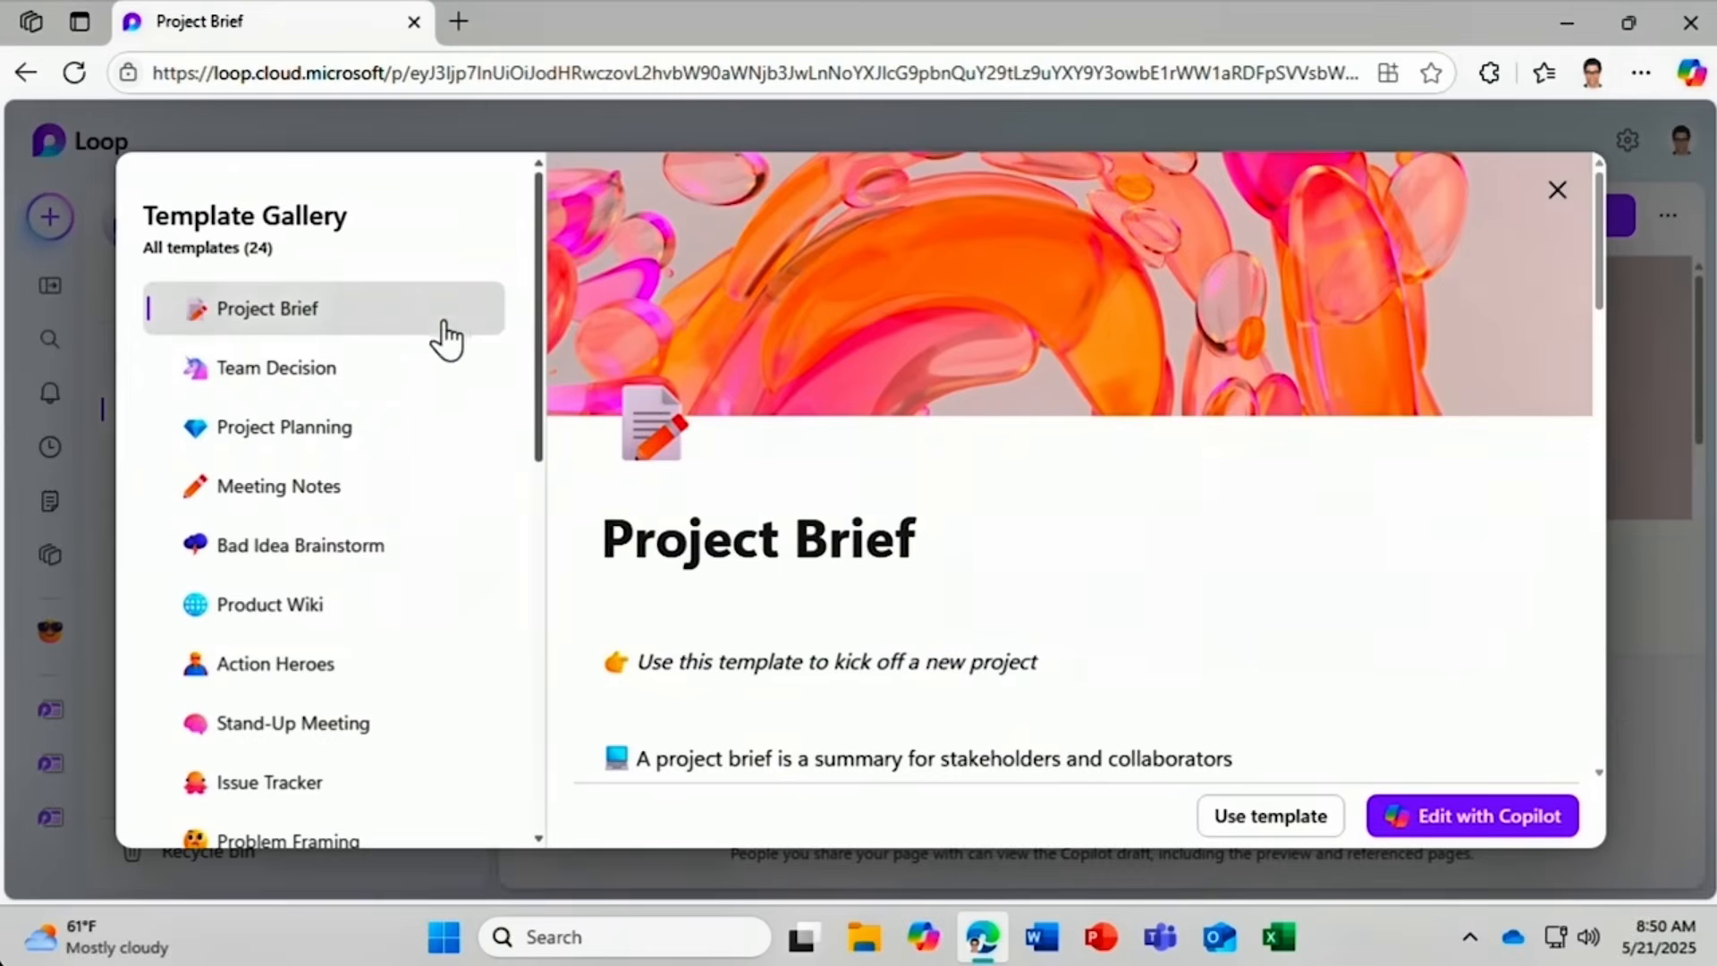
left_click(411, 441)
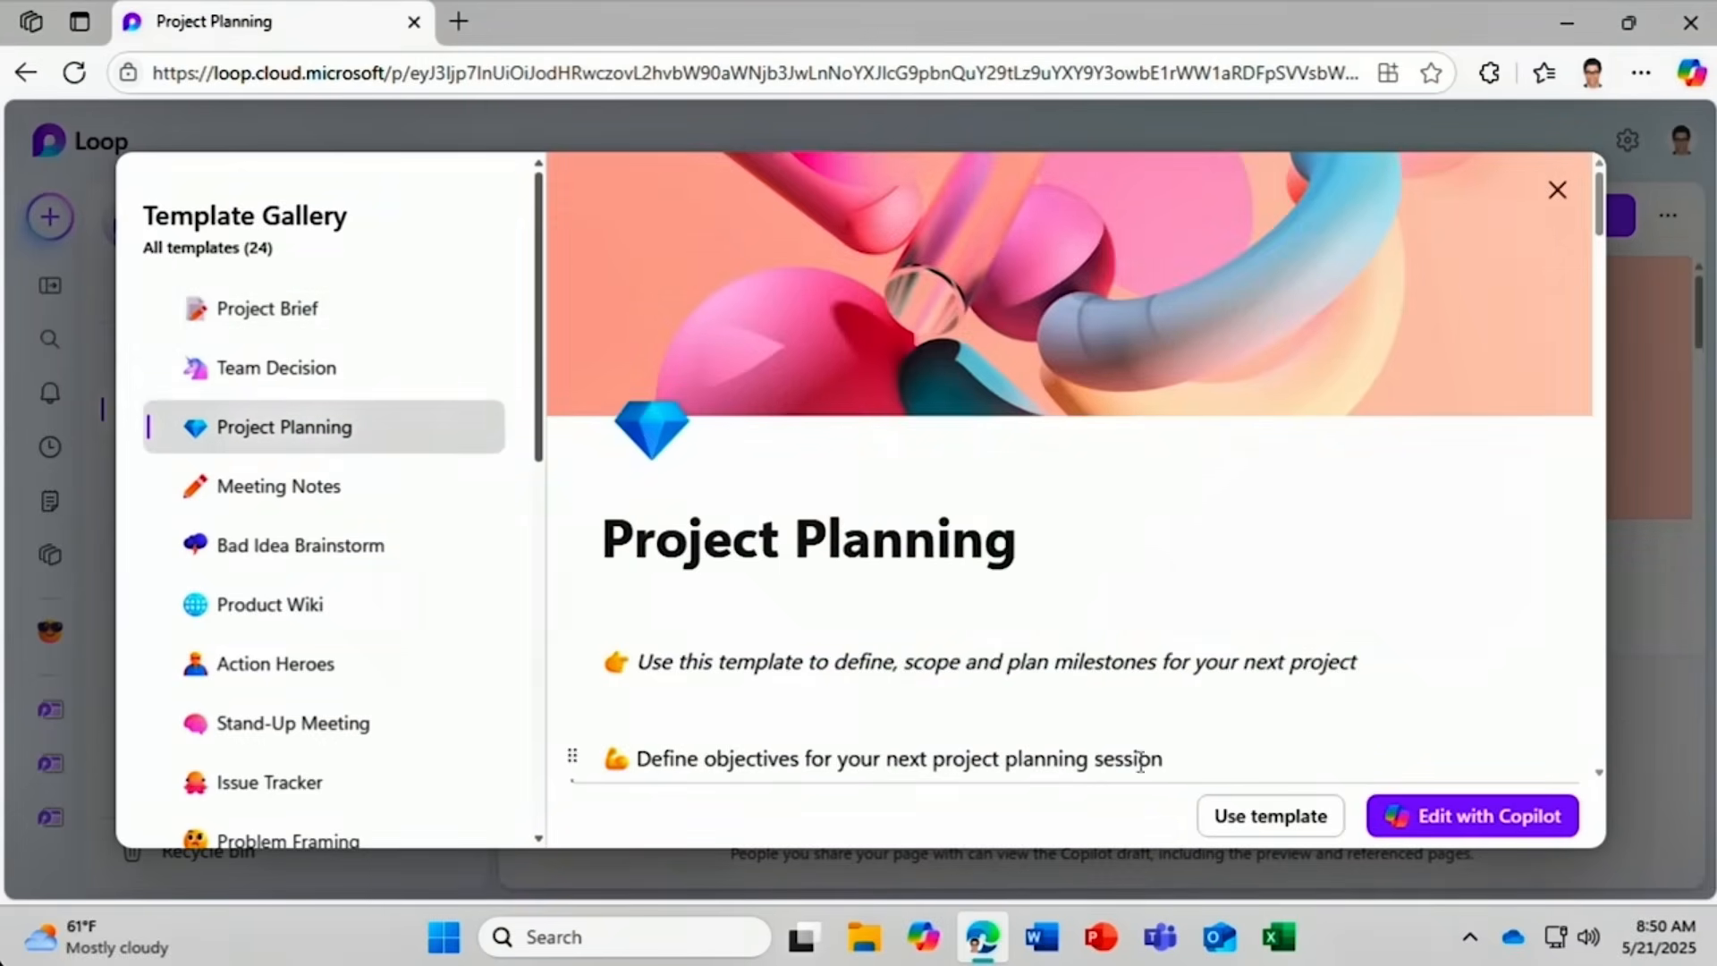
left_click(1402, 819)
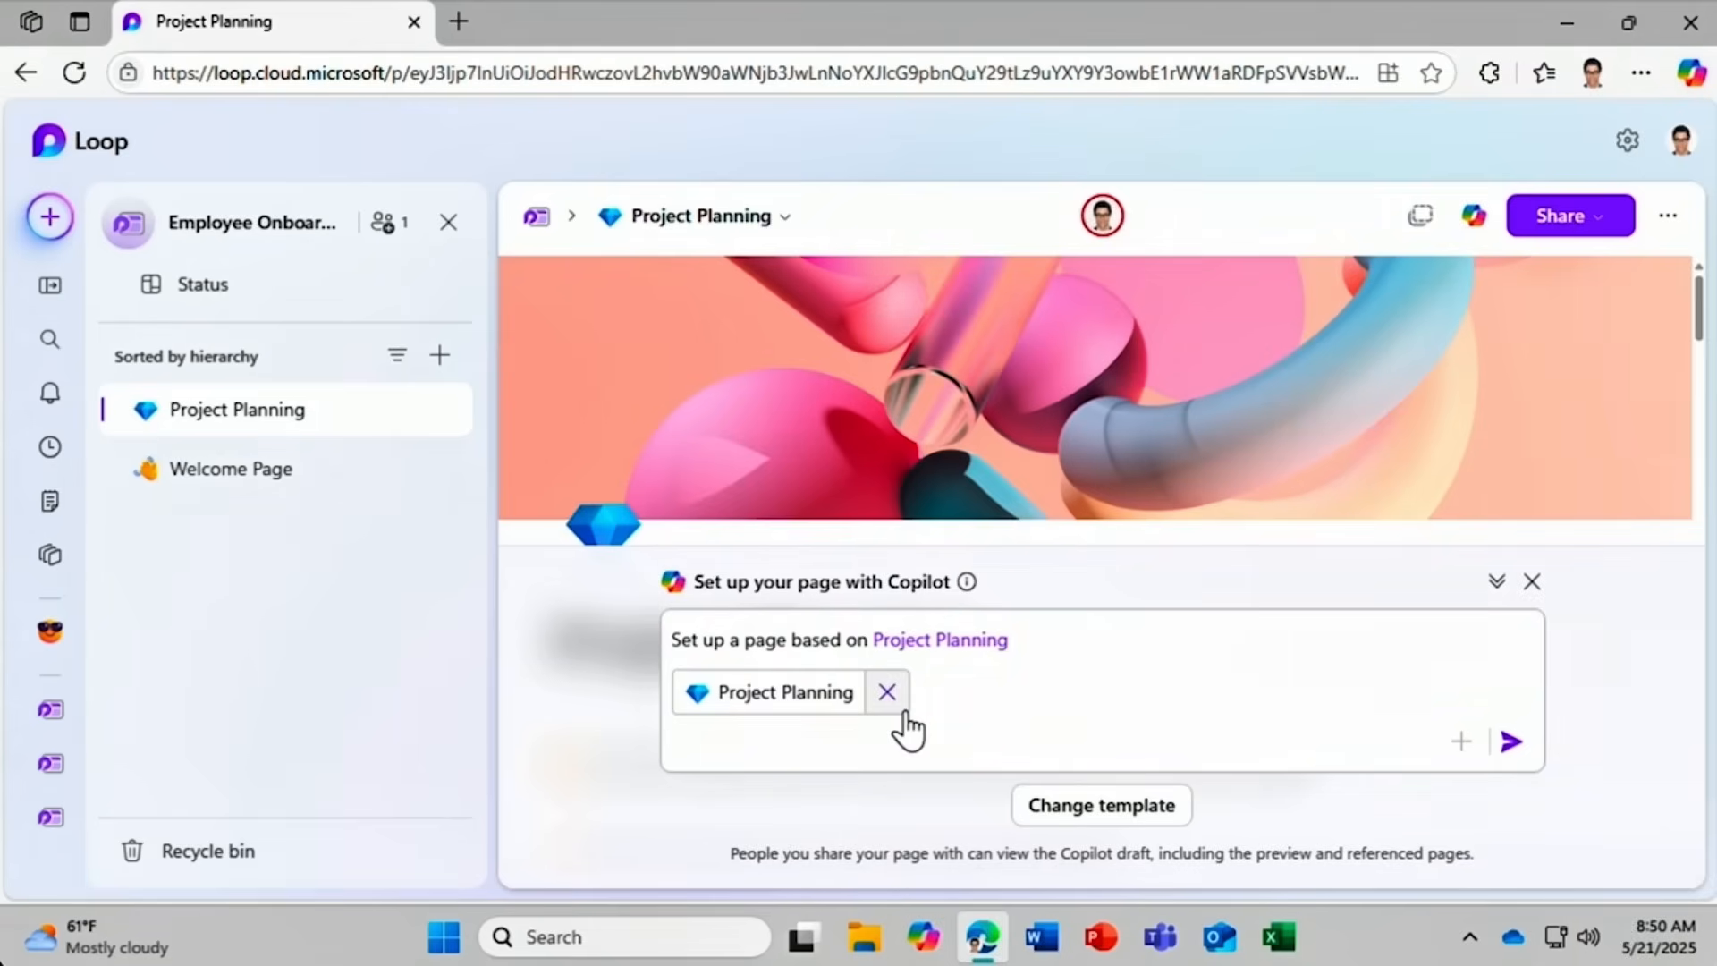
Prompt Copilot to outline onboarding new hires at Homotic, preview the result and keep the draft.
left_click(1030, 636)
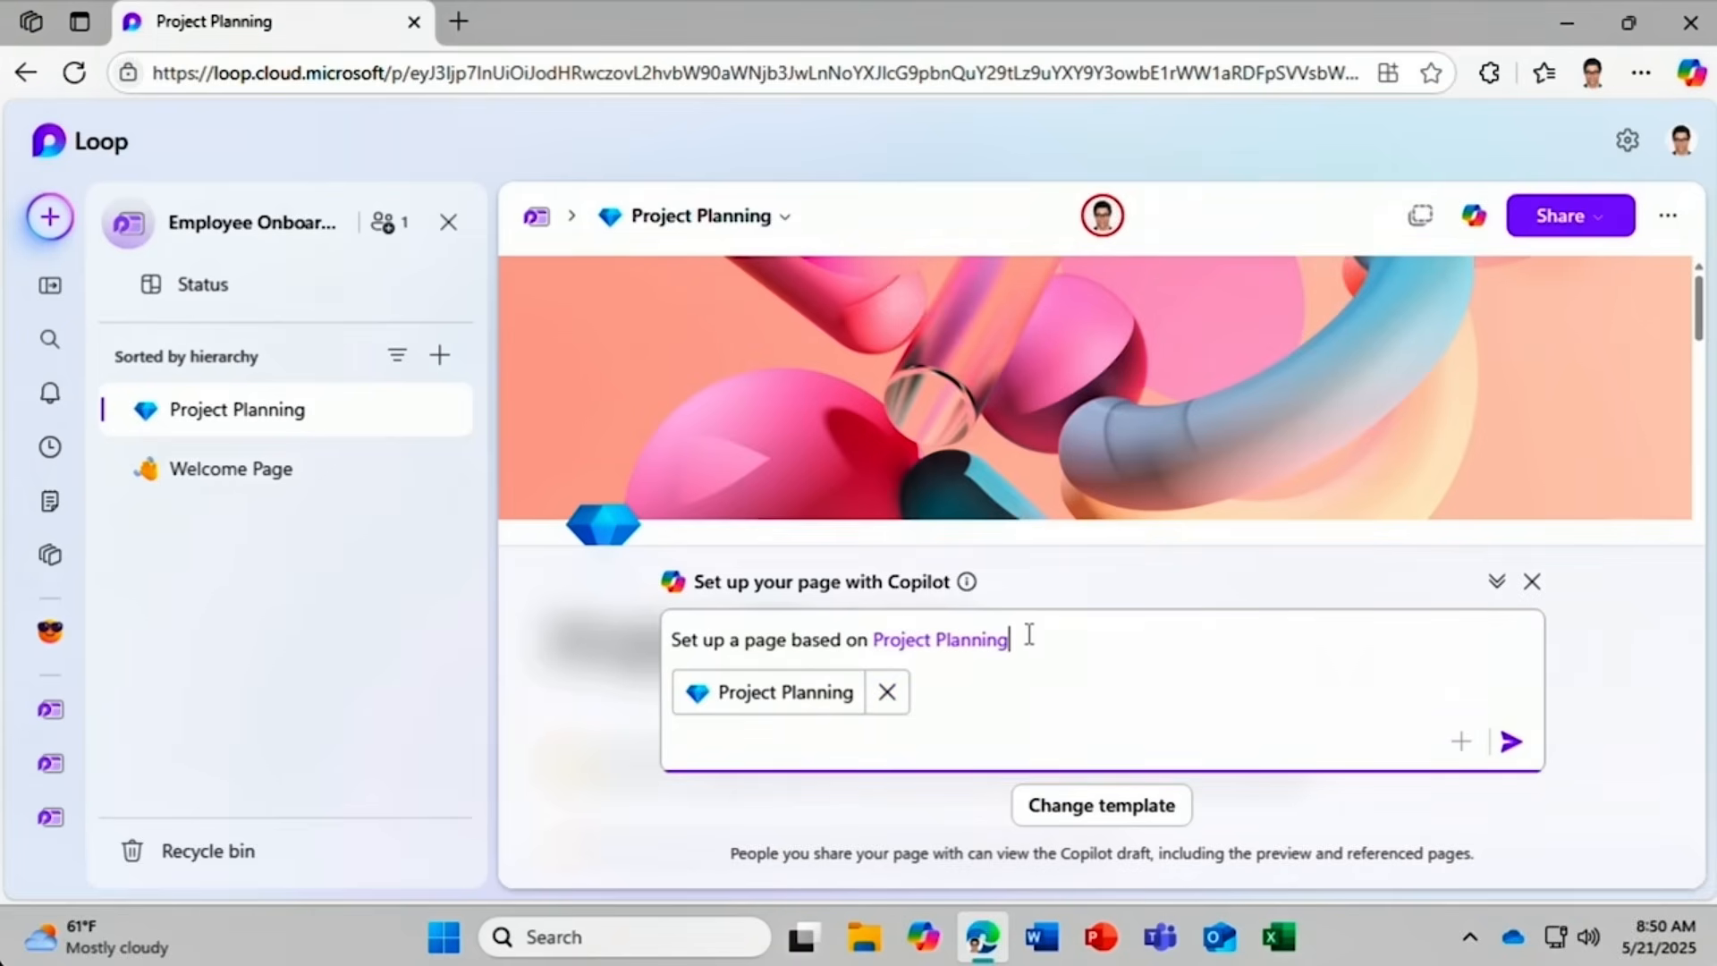
type("to outline the process of onboarding new")
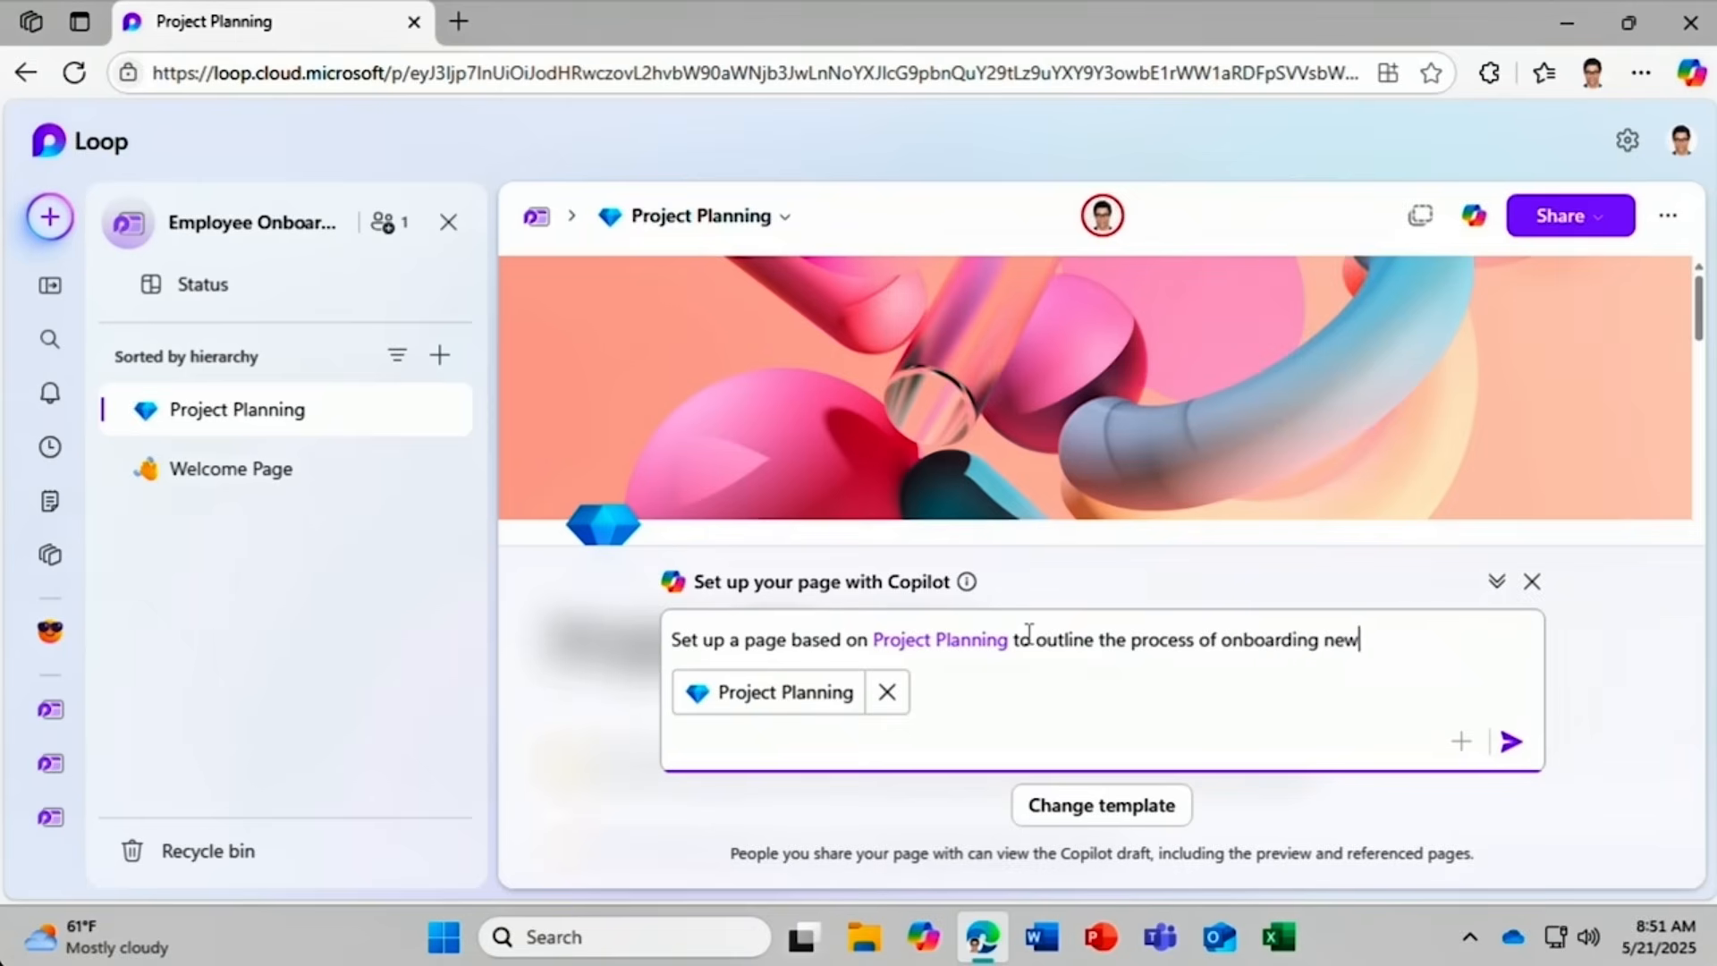
type(" hires at Homotic")
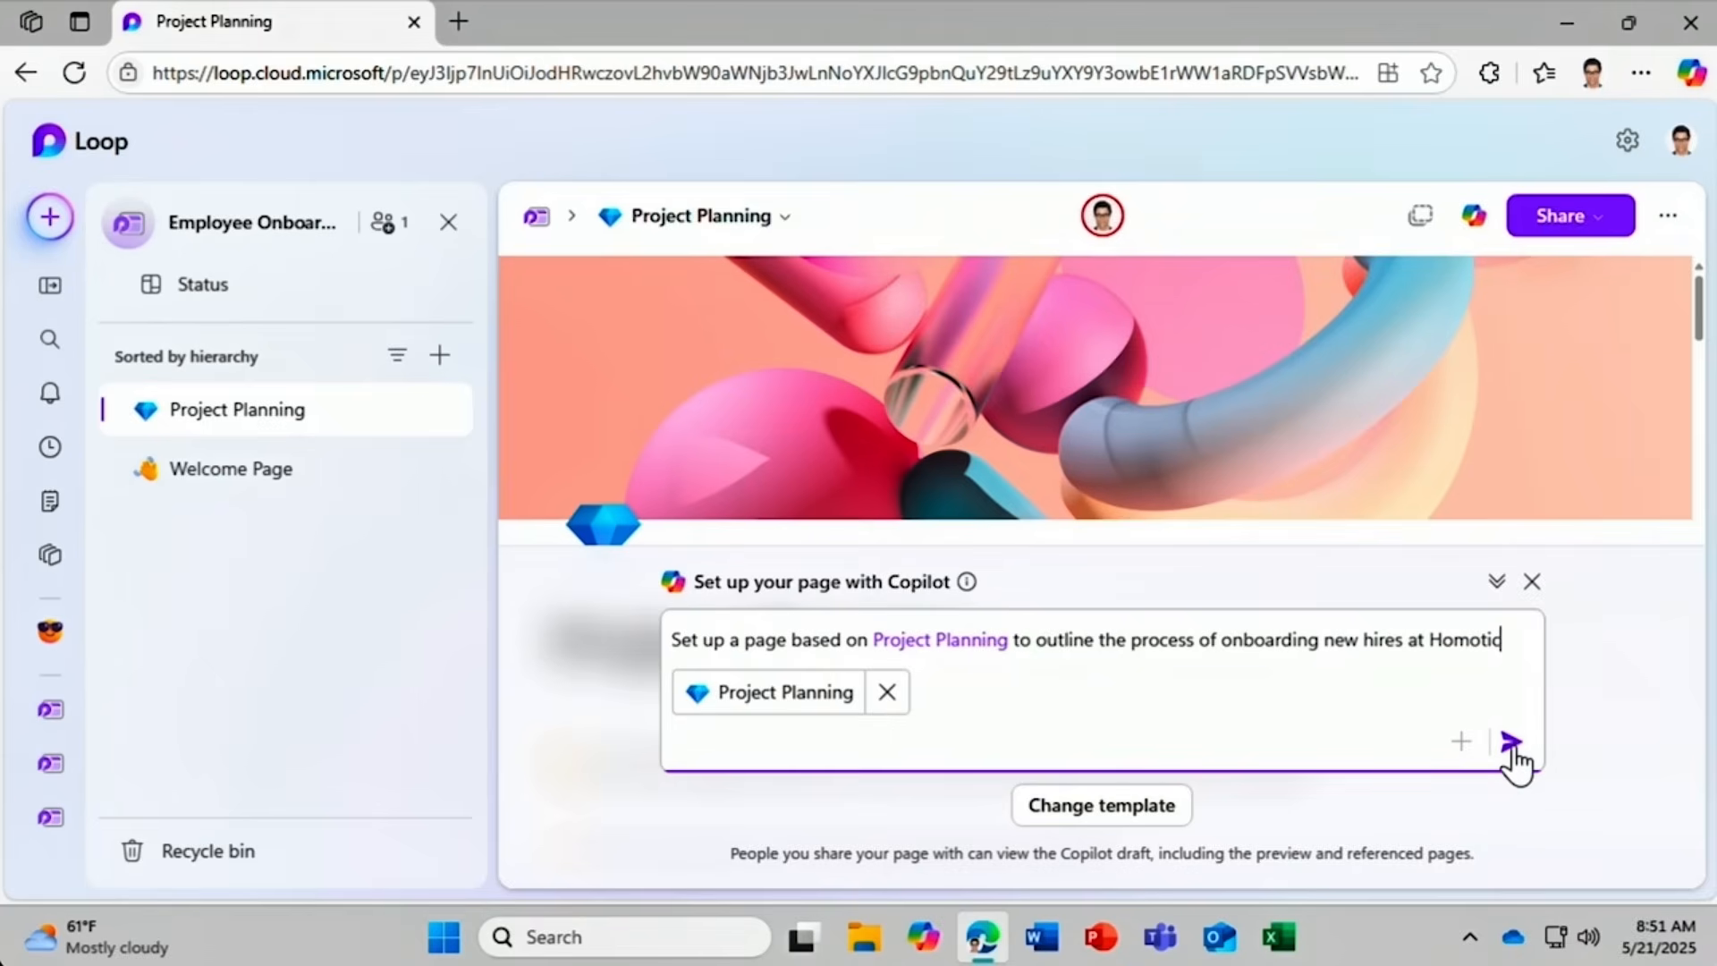
left_click(1512, 742)
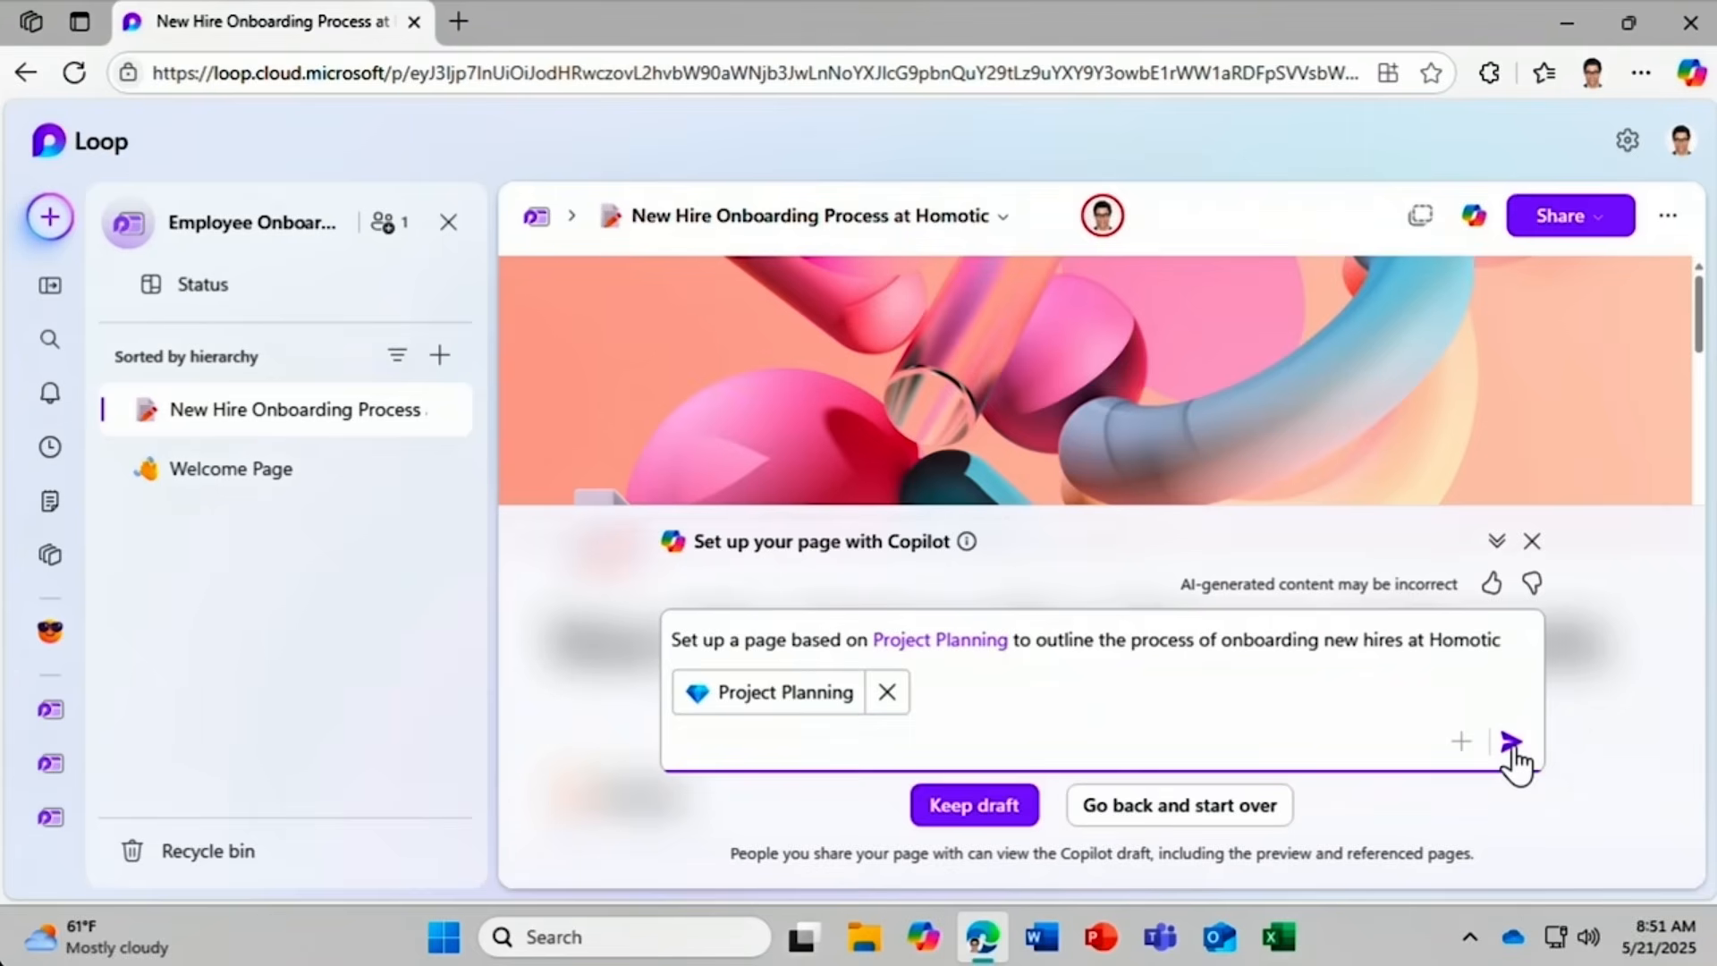
left_click(1498, 541)
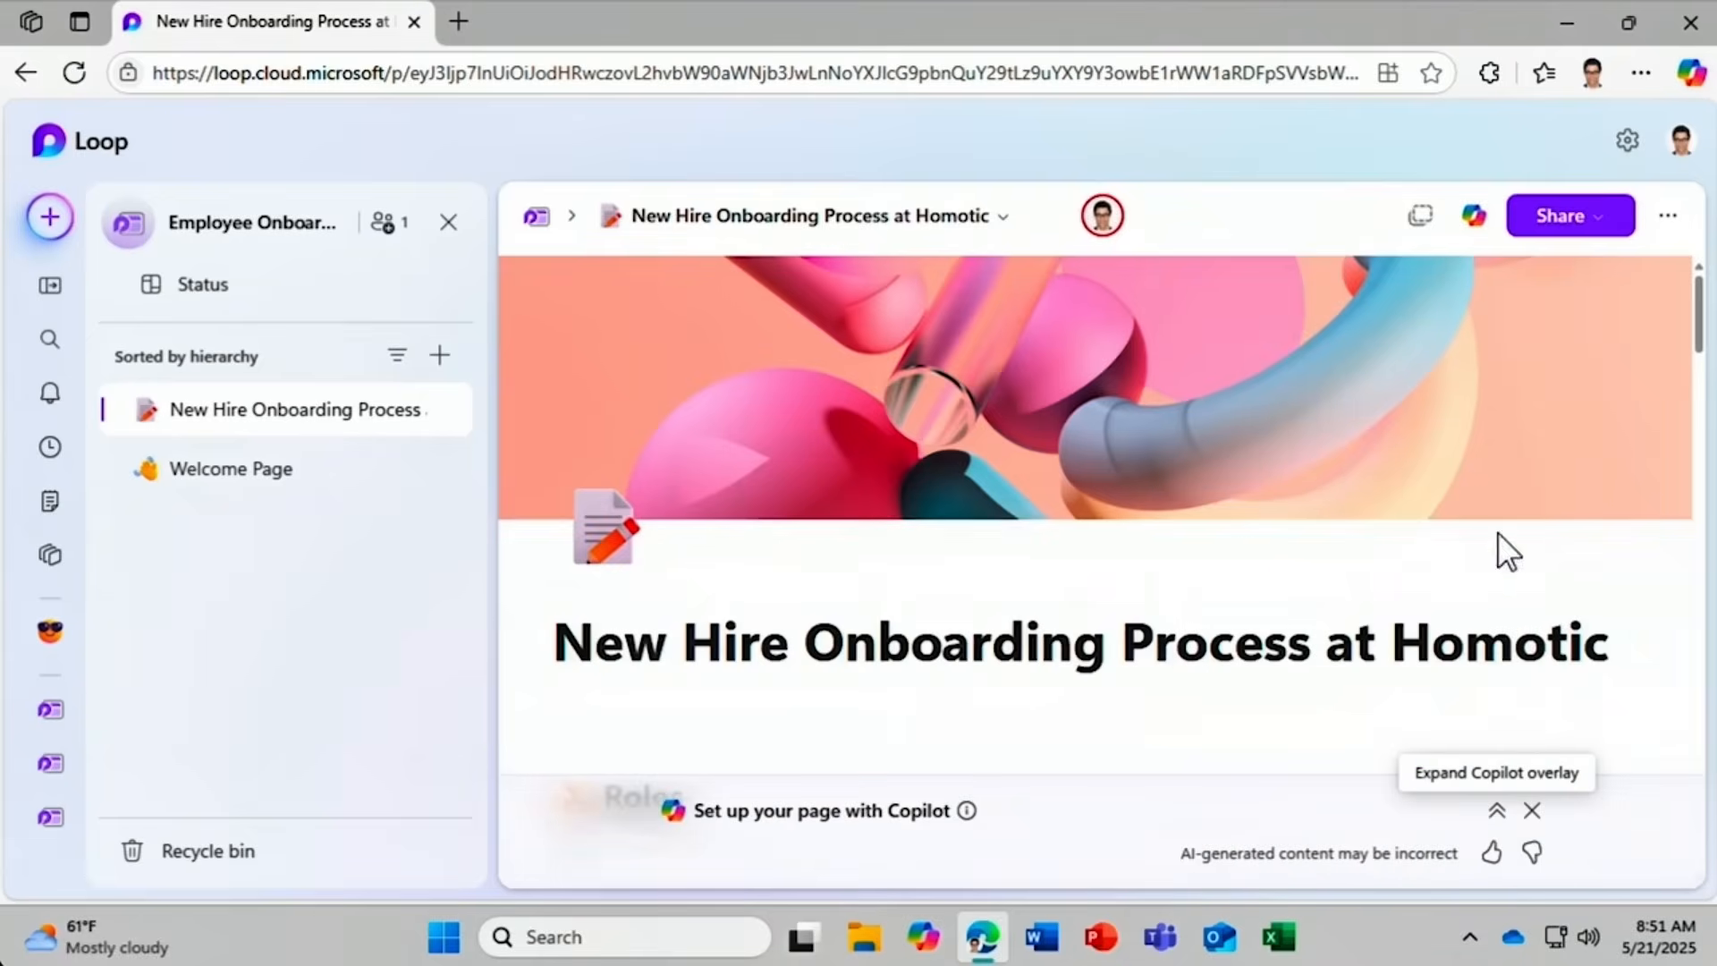
left_click_drag(1700, 308, 1703, 559)
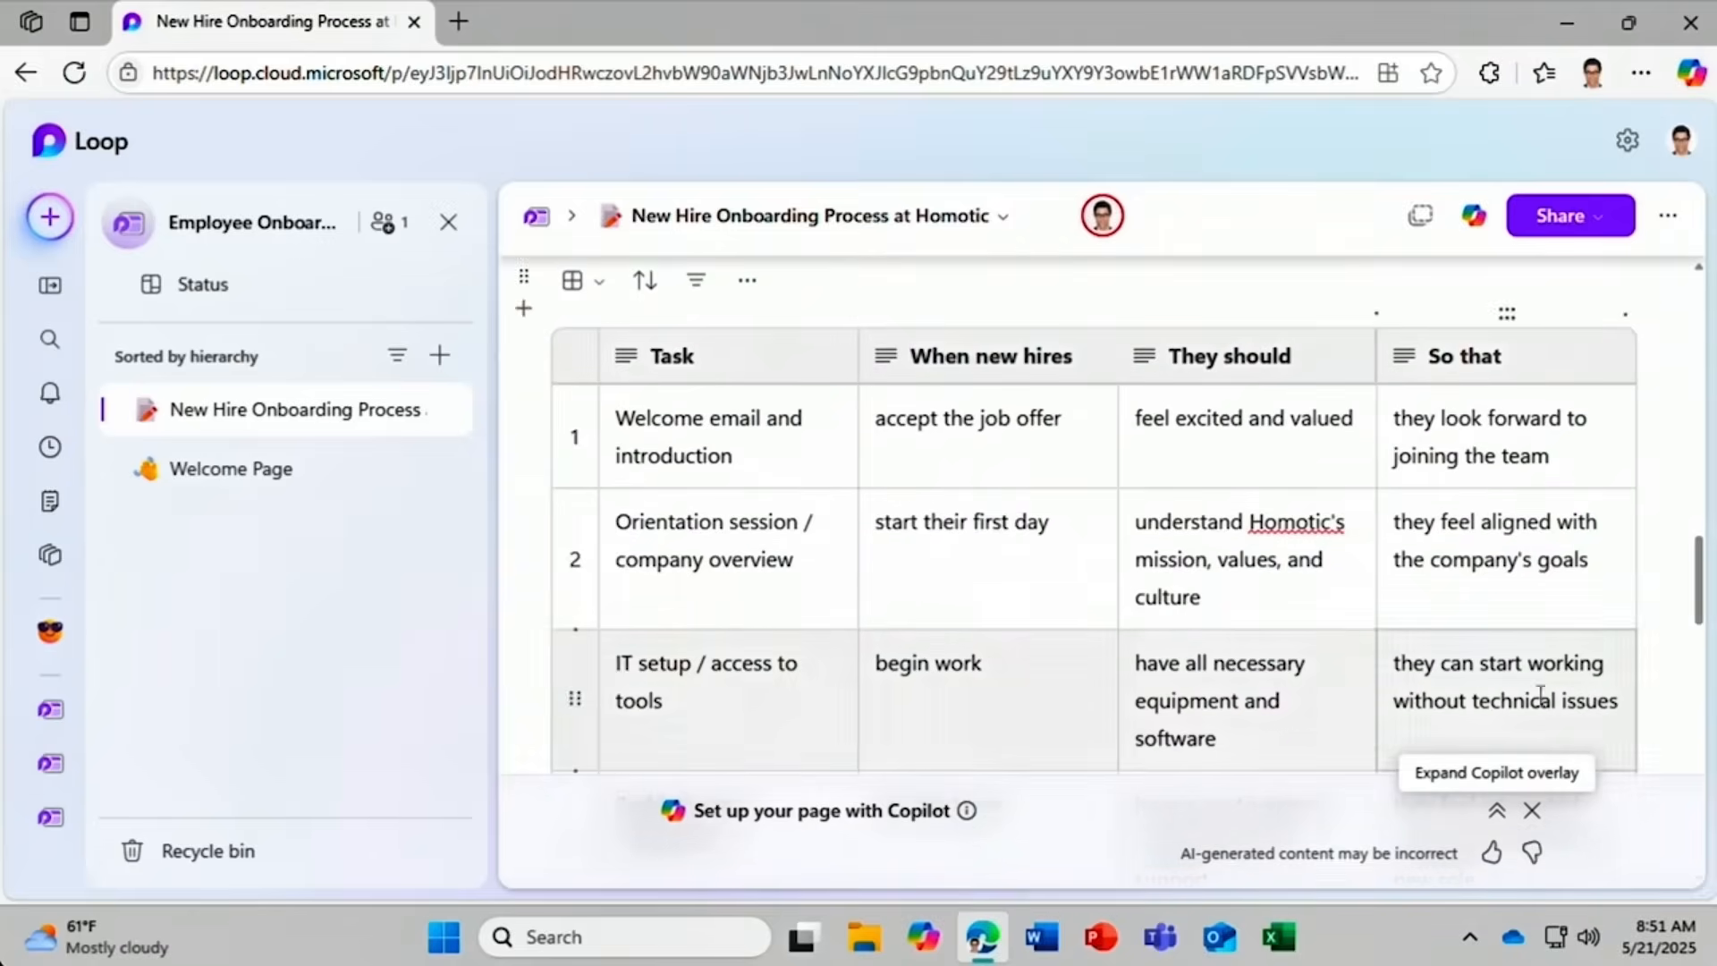
left_click(1498, 810)
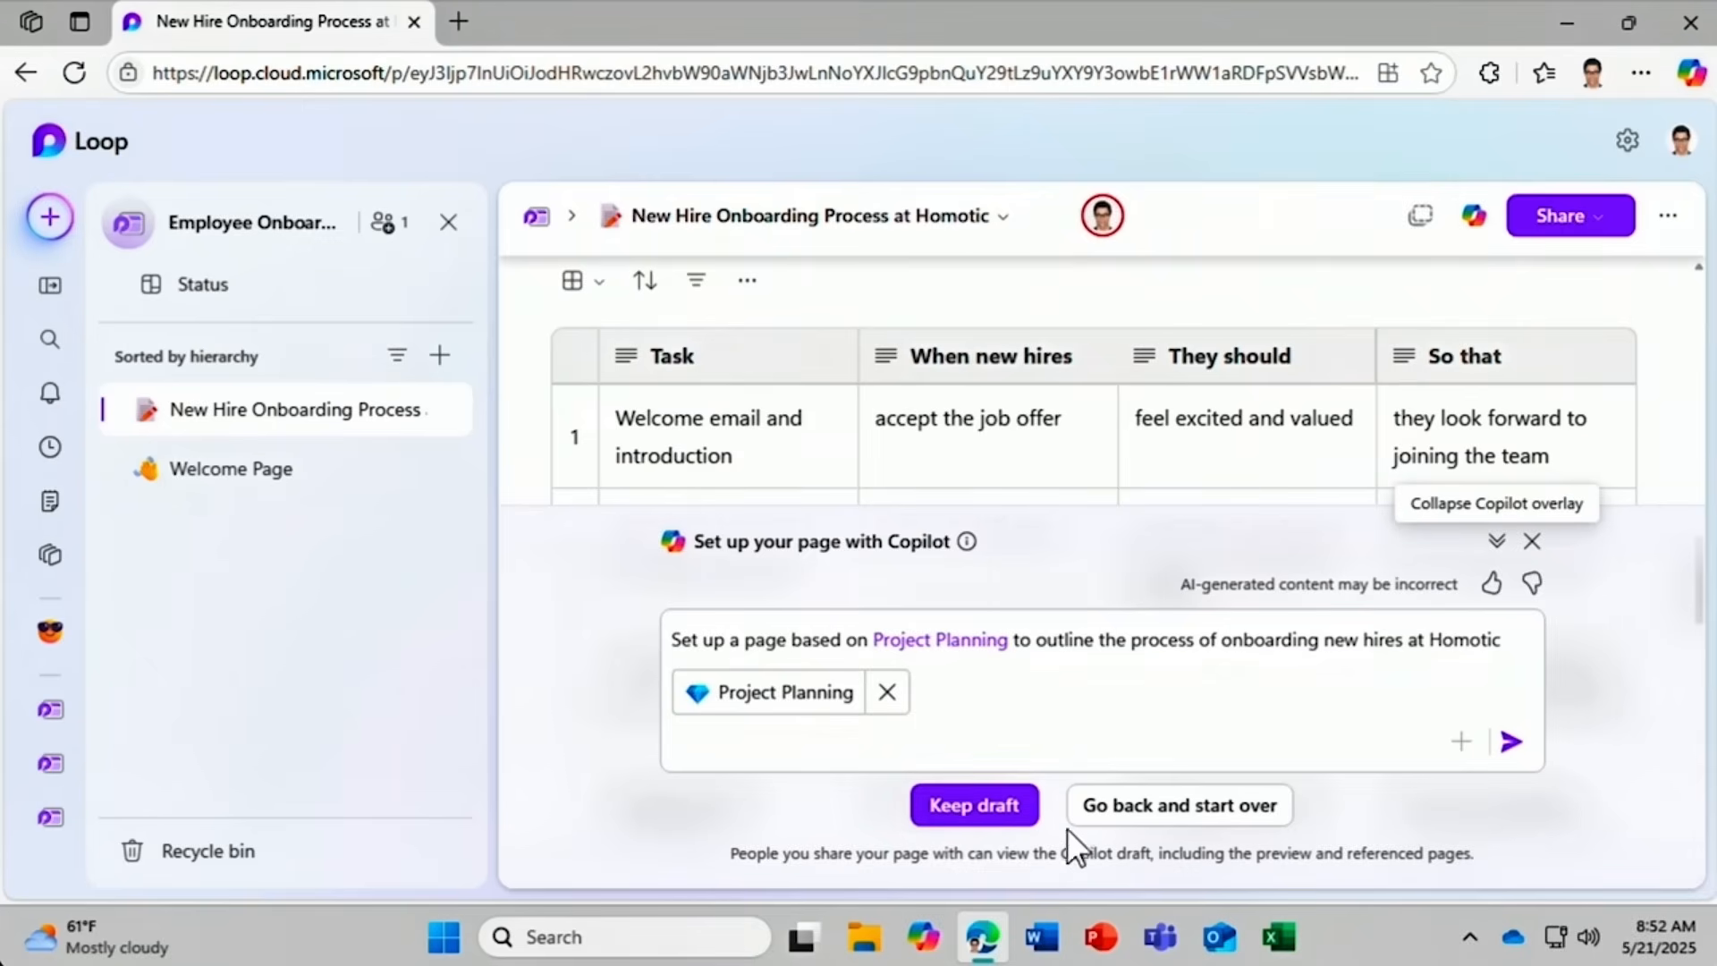
left_click(1017, 810)
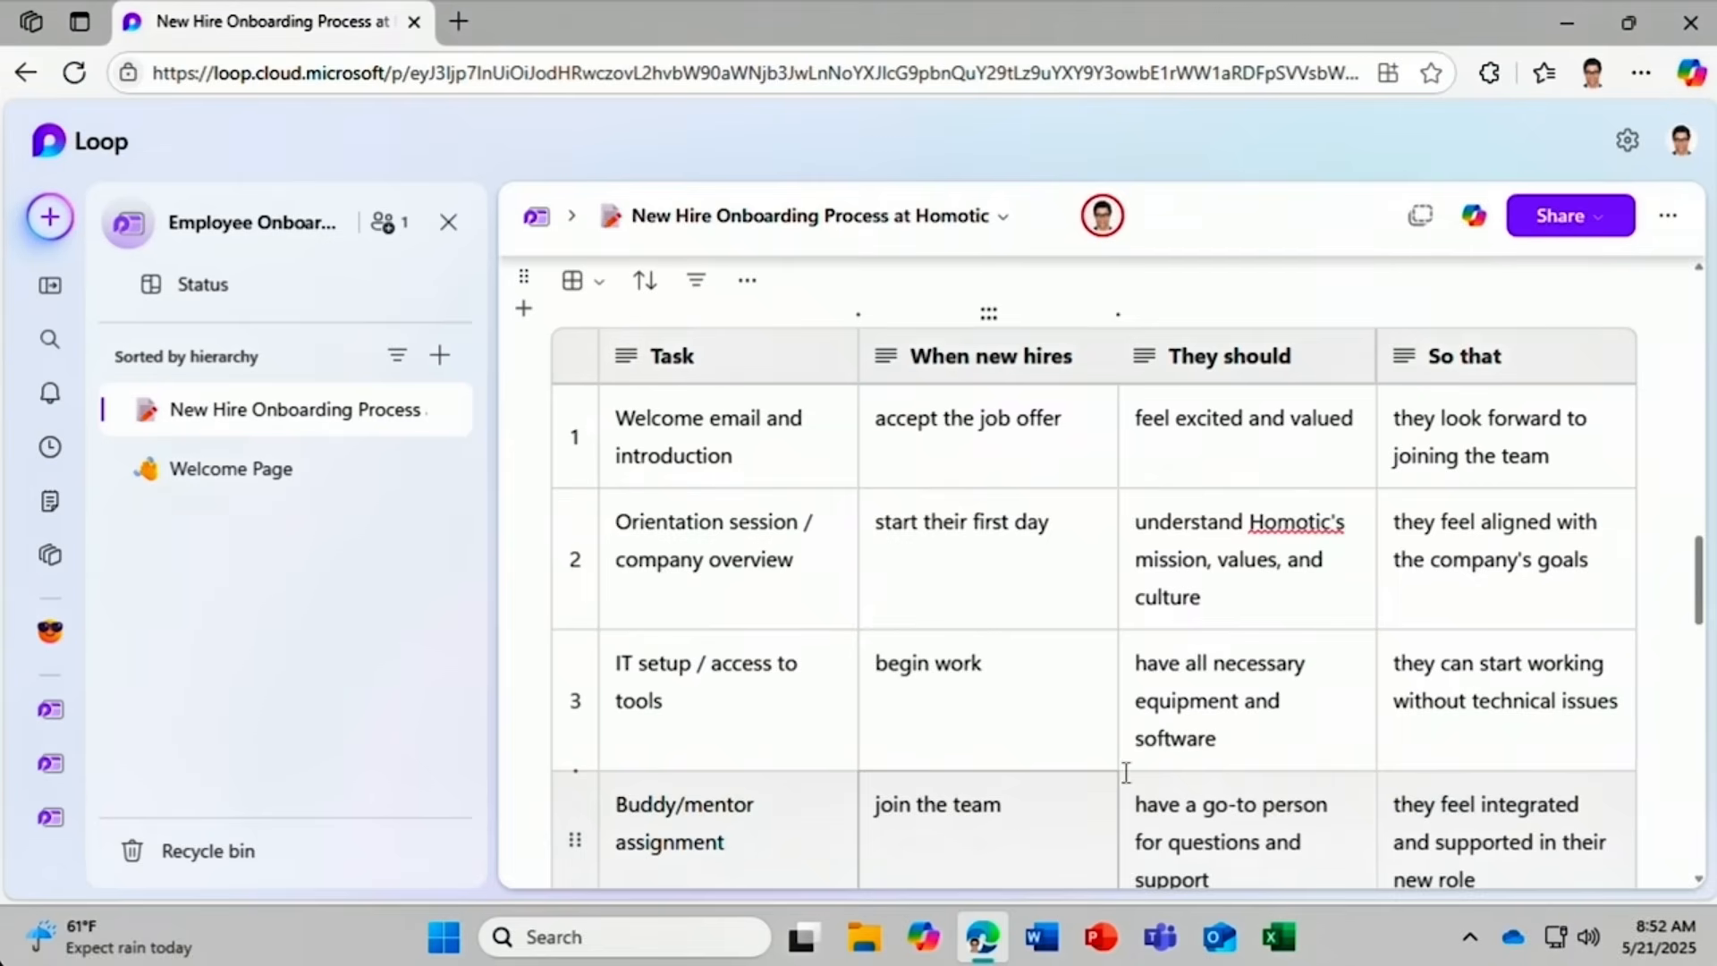
Bring up the / insert menu on a new line below Homotic Company Website in Relevant links.
left_click_drag(1698, 584, 1687, 895)
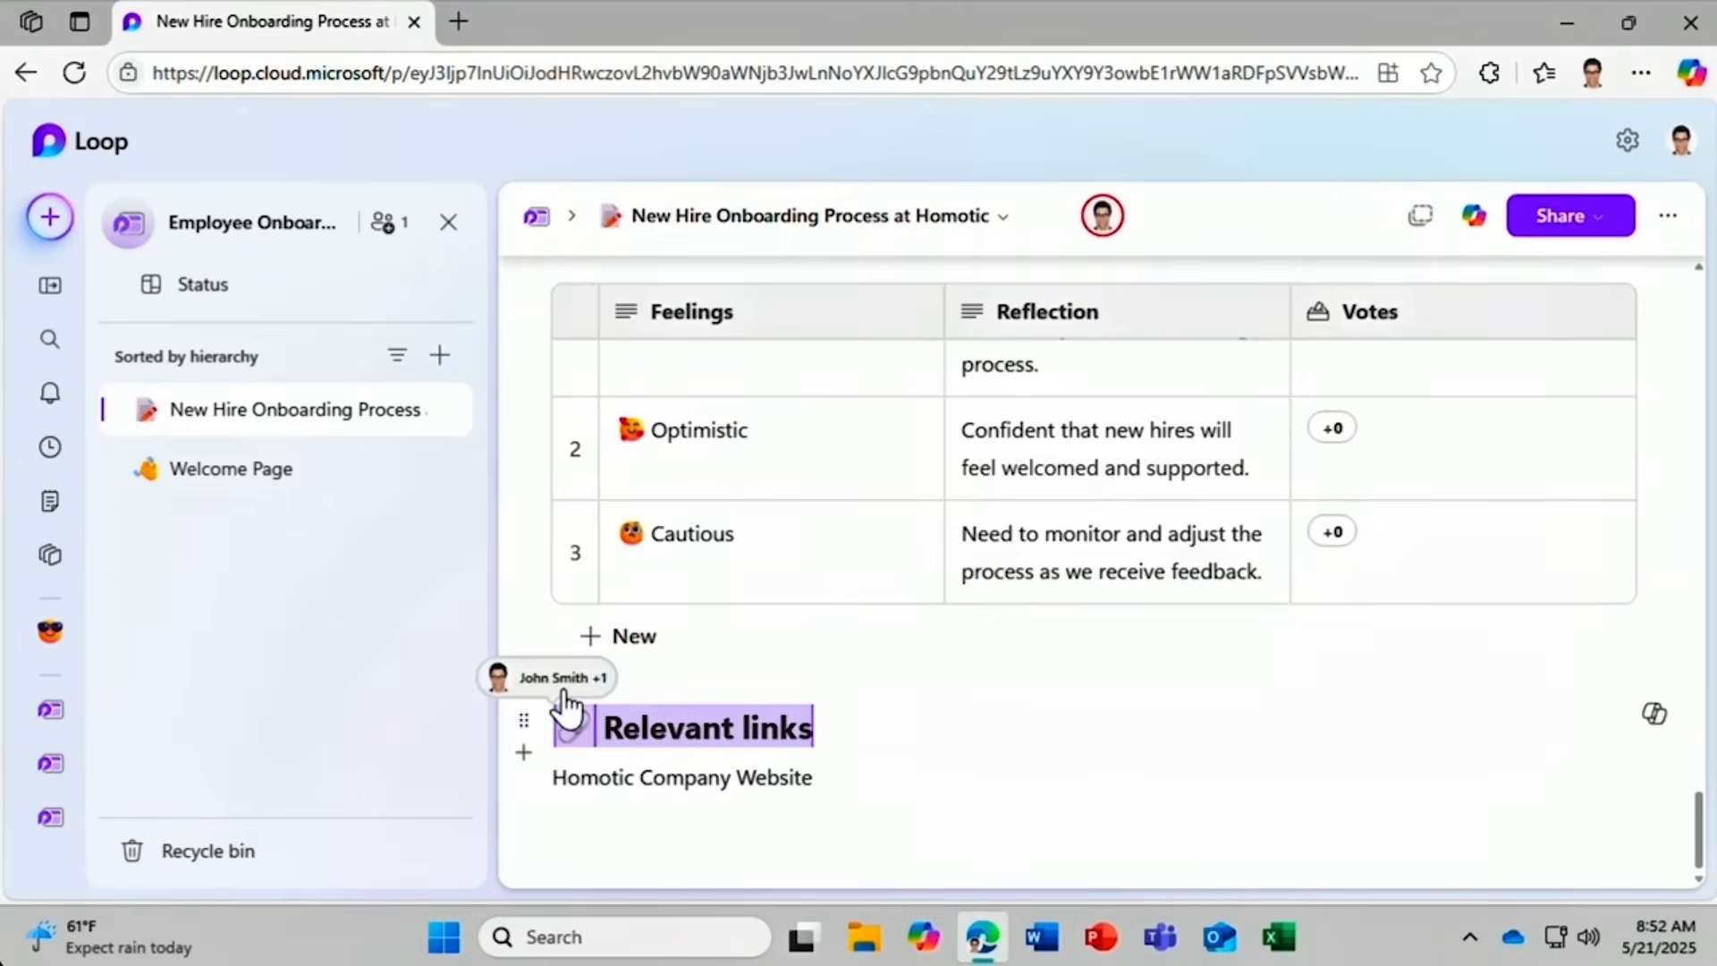
left_click(563, 803)
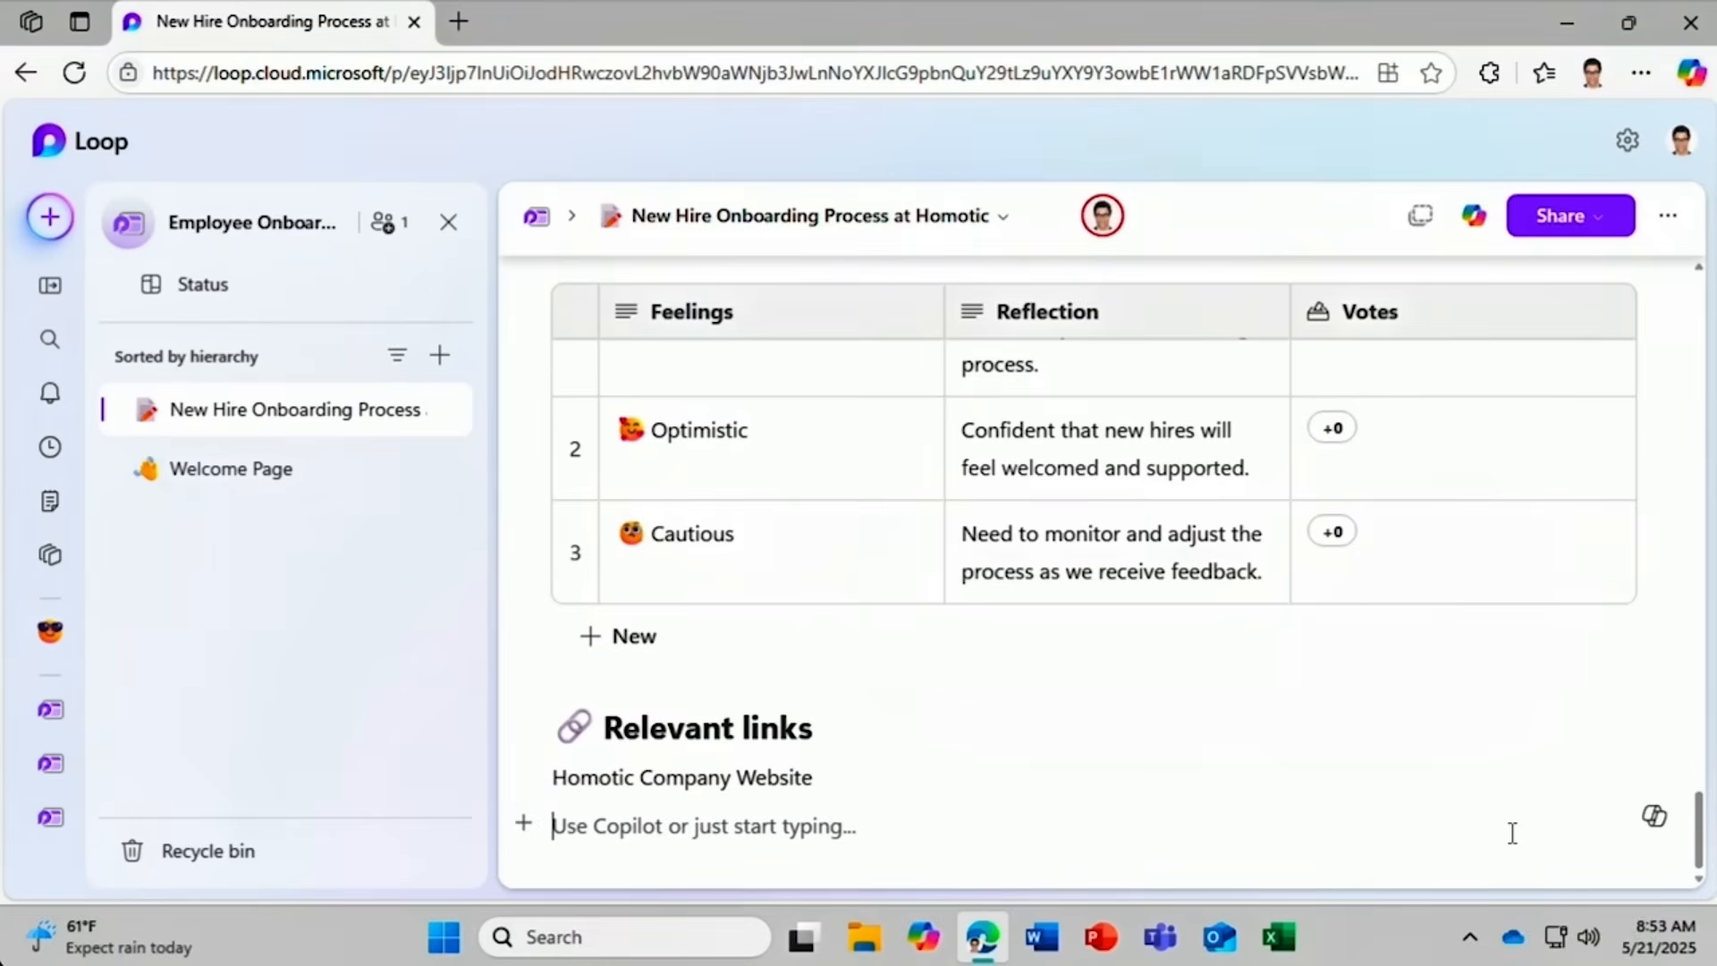
type("/")
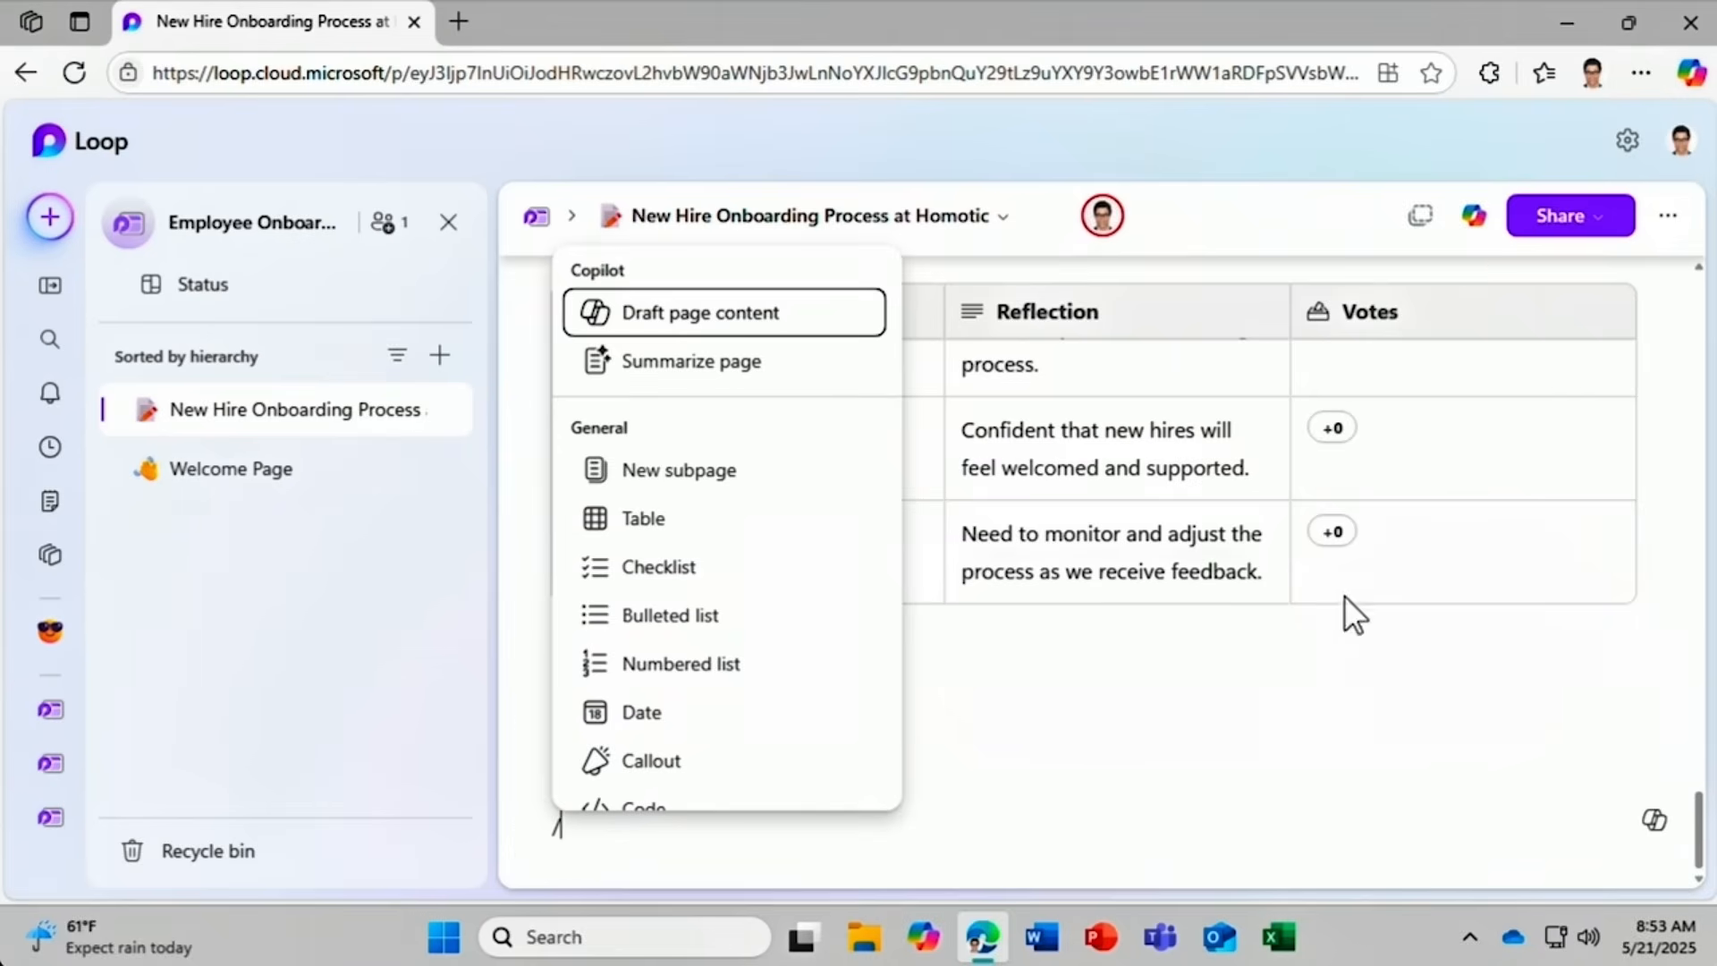
Ask Copilot to 'Create a three month onboarding plan' referencing Three Month Plan.docx.
left_click(589, 319)
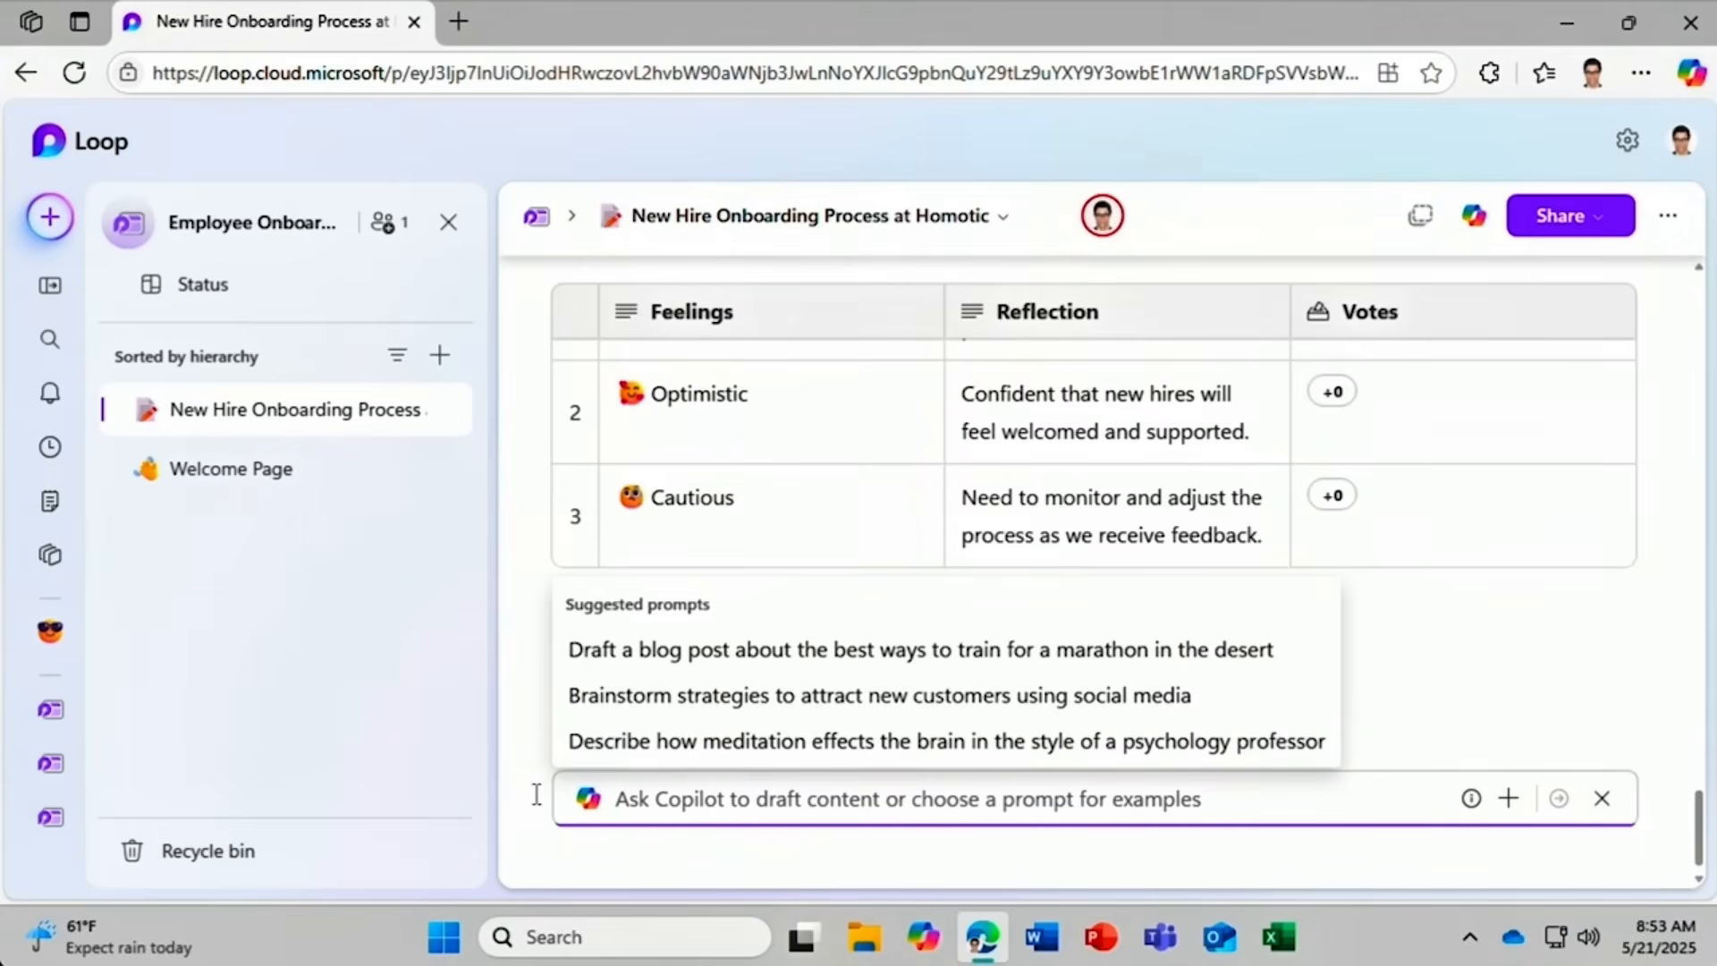
type("Create a th")
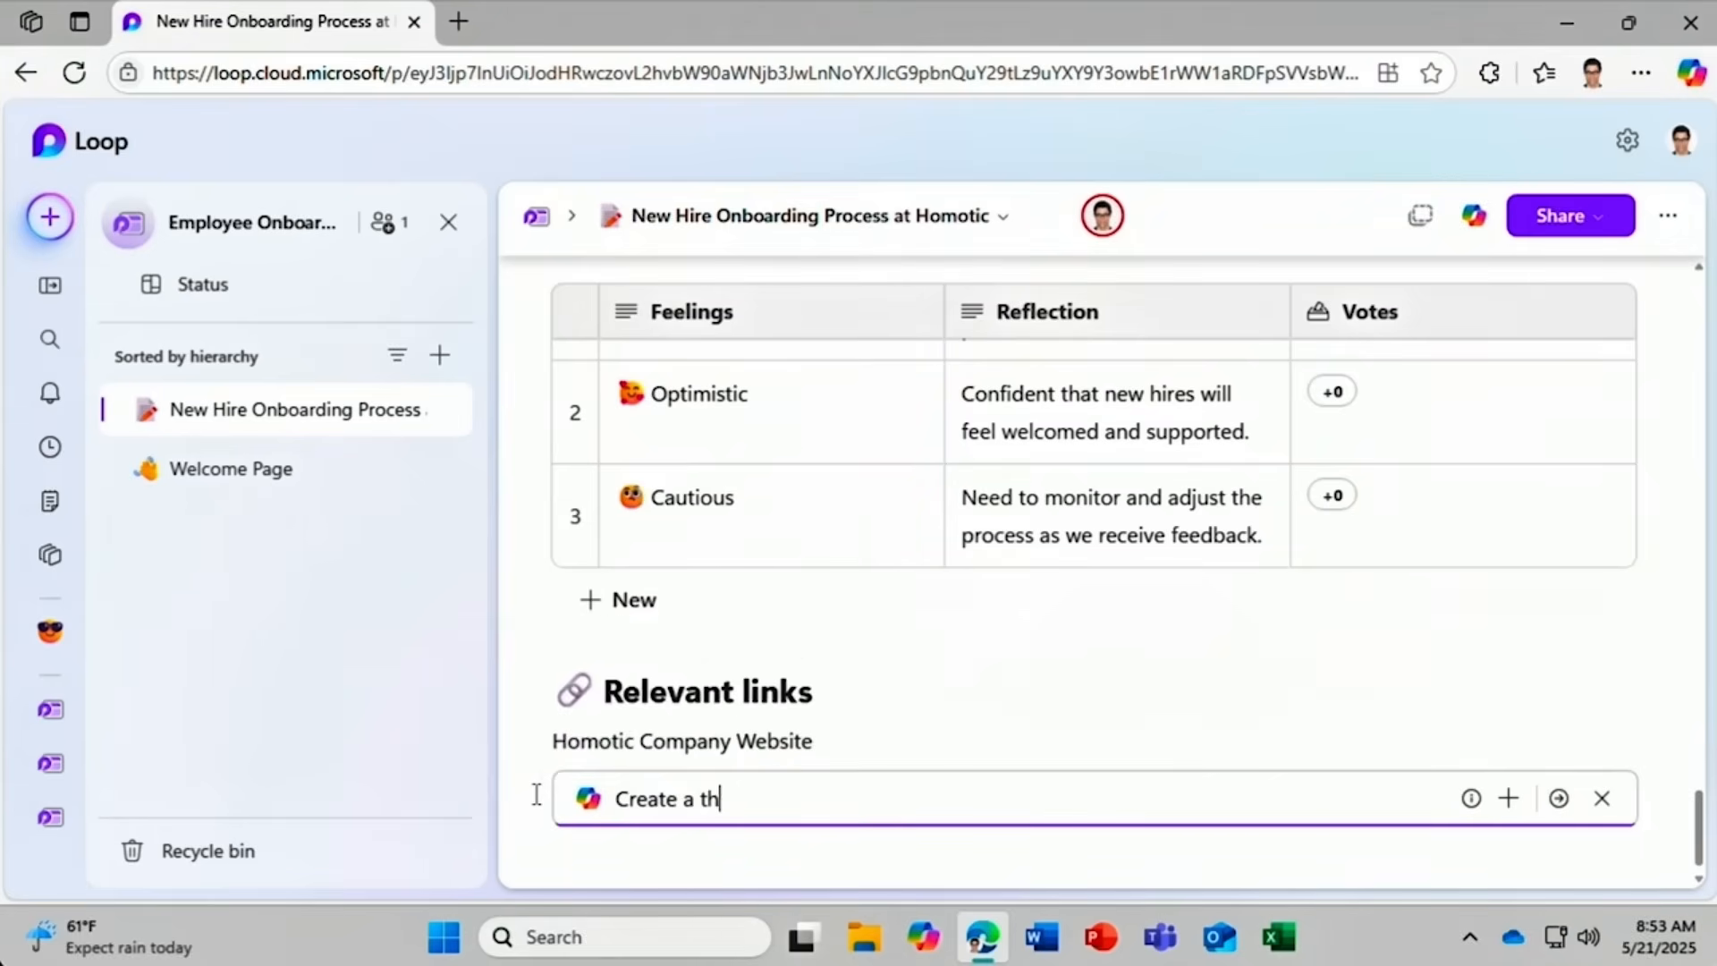
type("ree month onboarding plan")
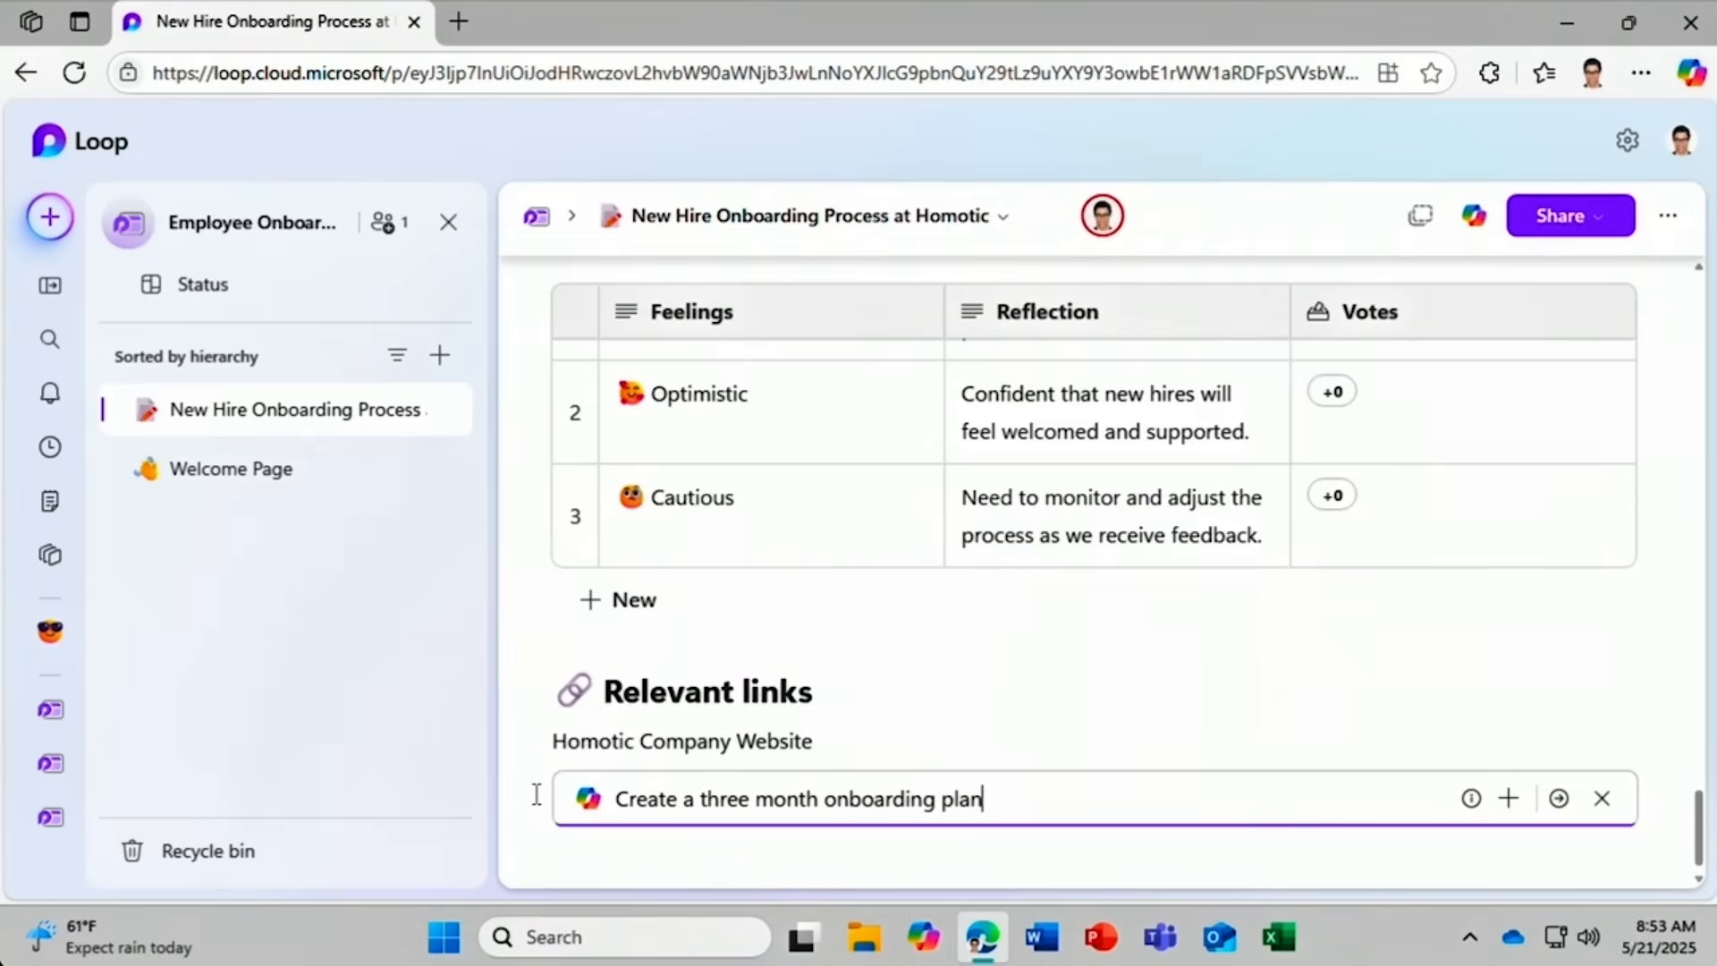
left_click(1508, 800)
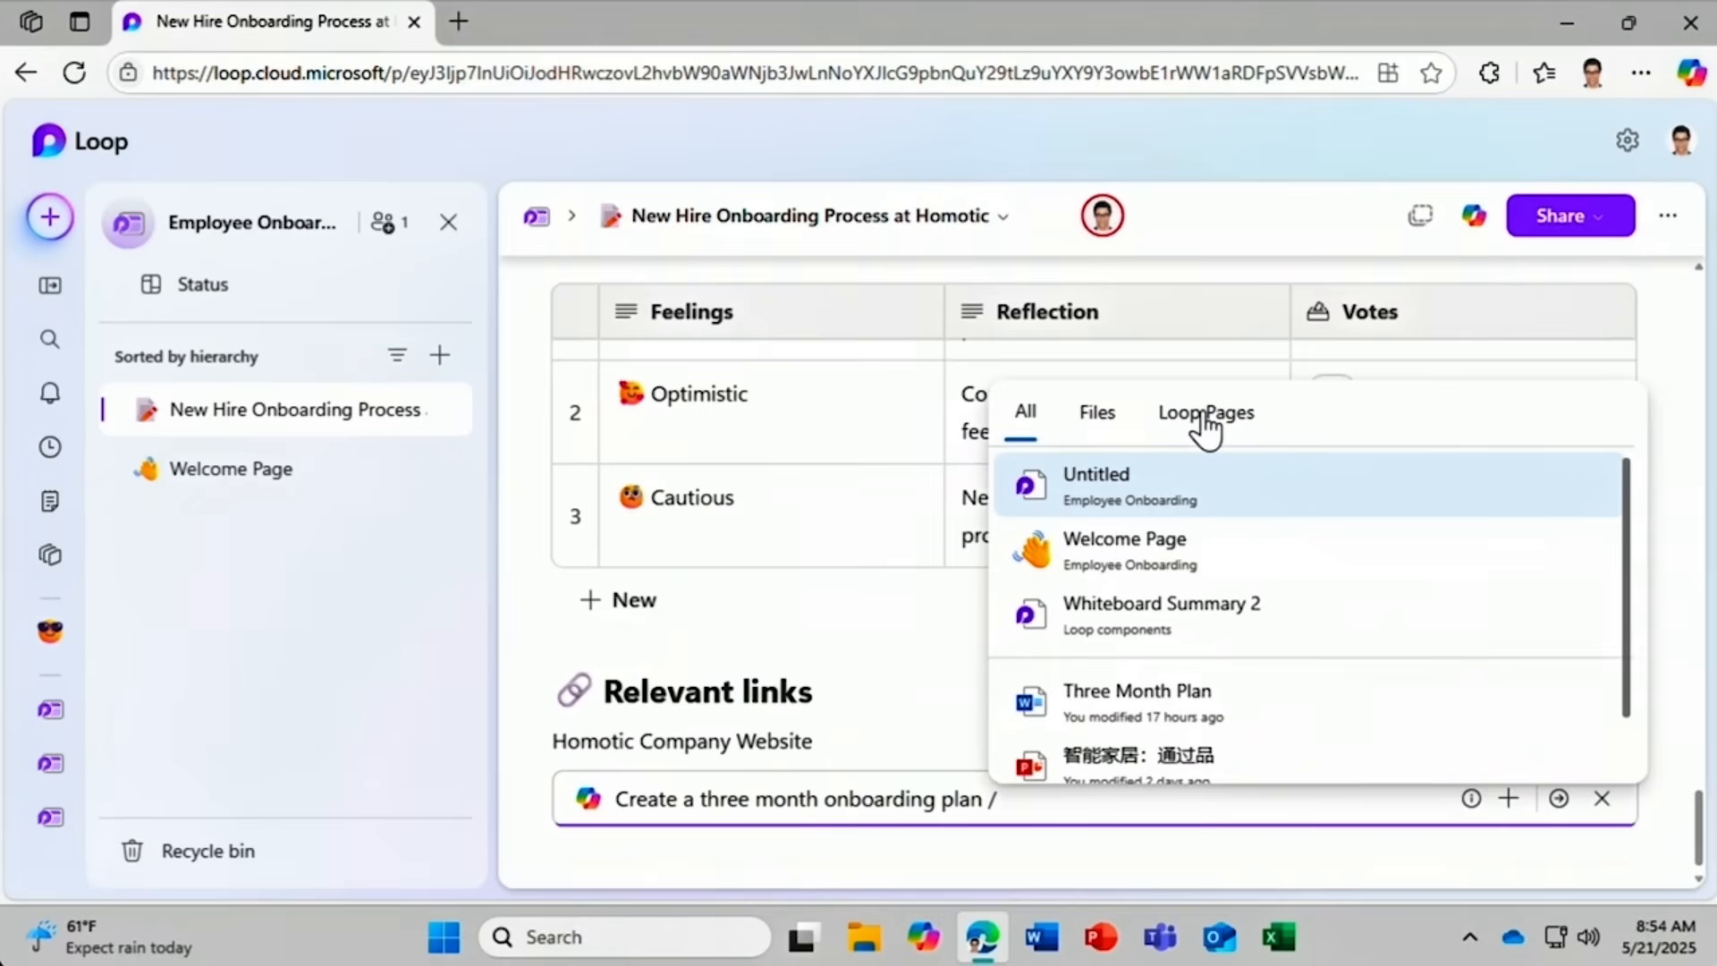
left_click(1242, 703)
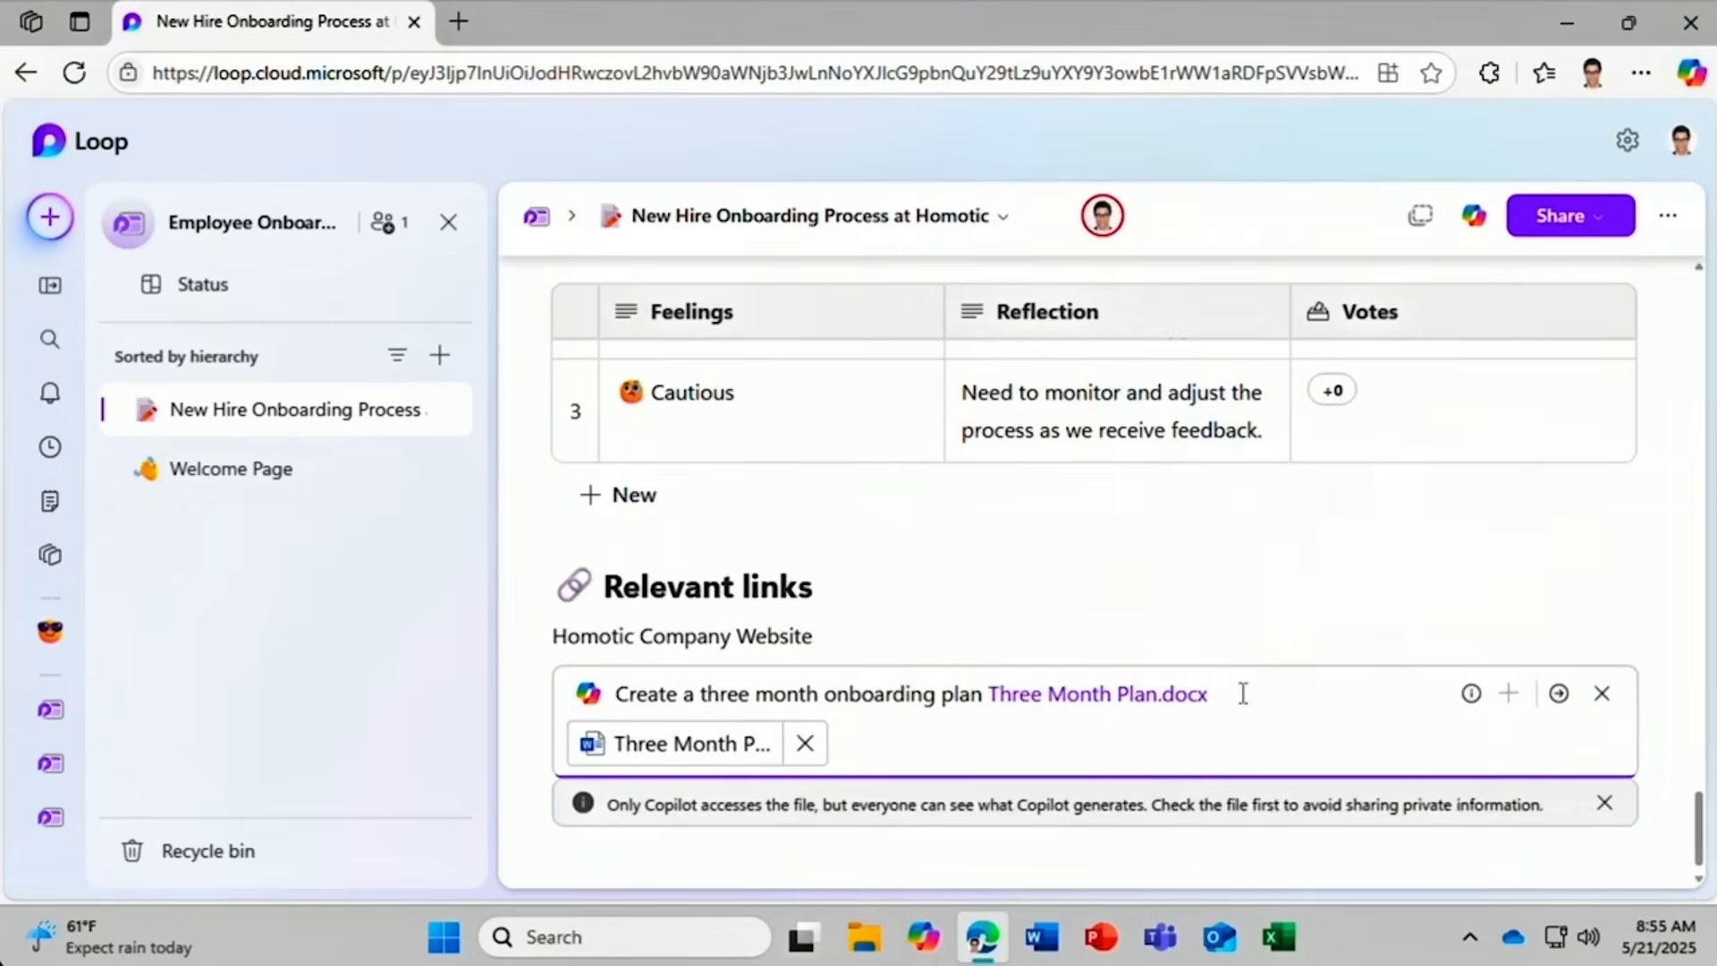
left_click(1558, 694)
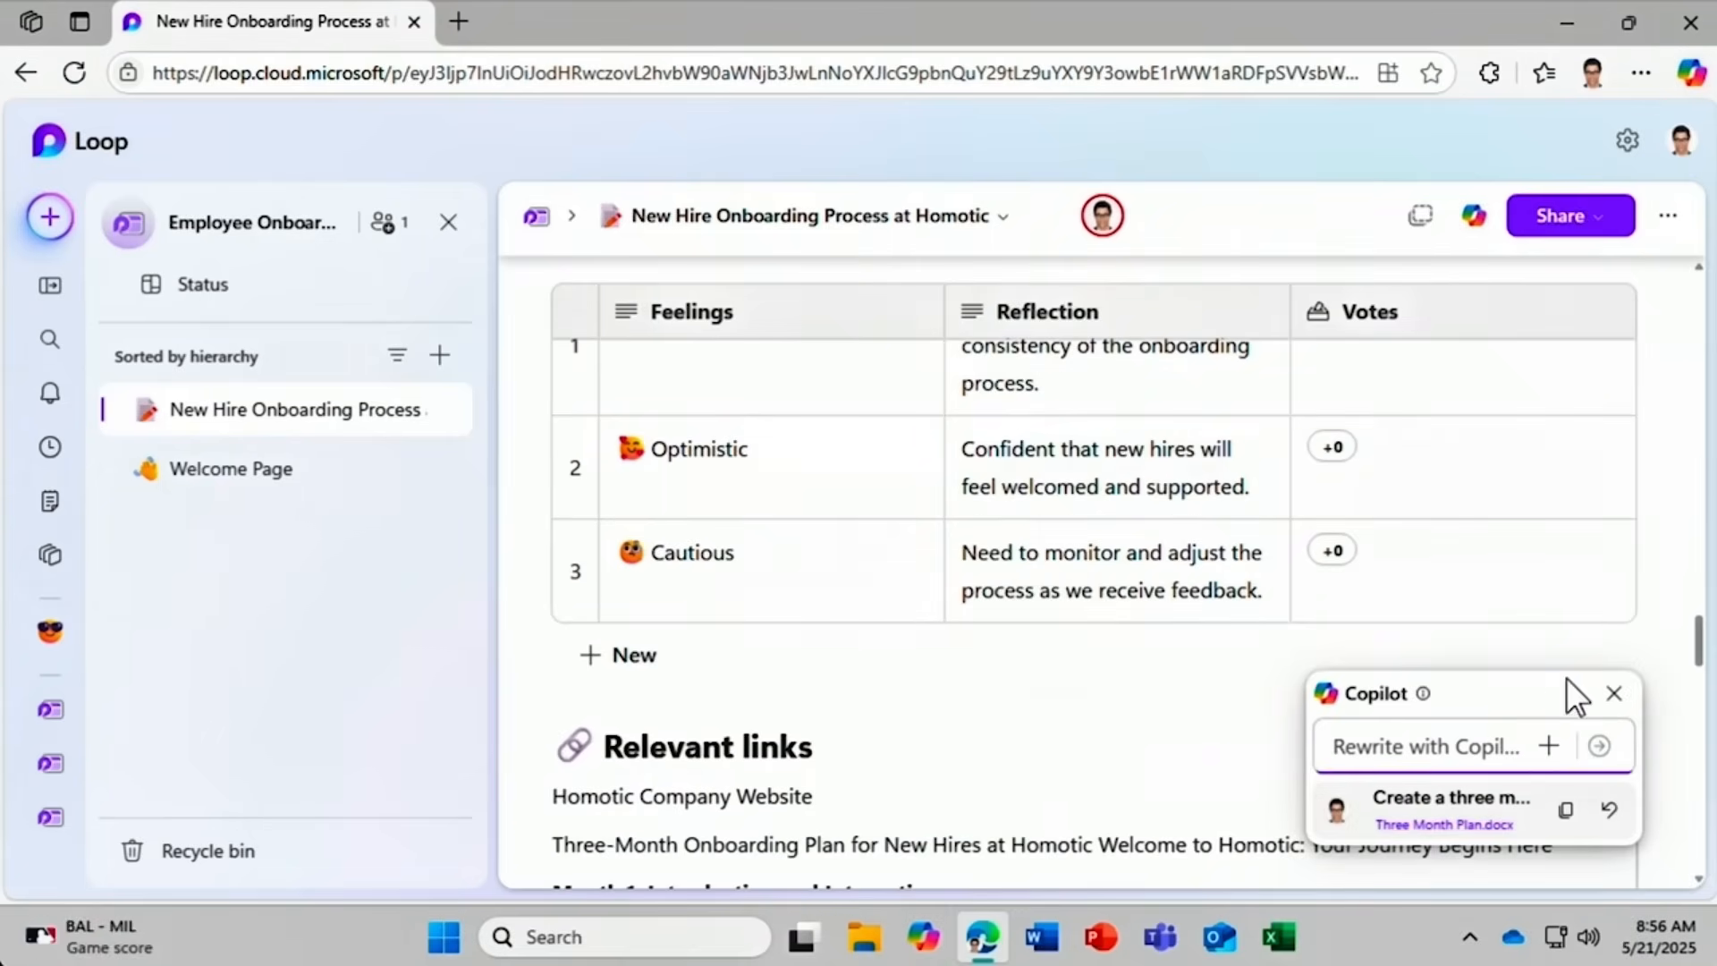
Ask Copilot to 'Rewrite this as a table' and compare it with the original plan.
left_click_drag(1701, 660, 1704, 687)
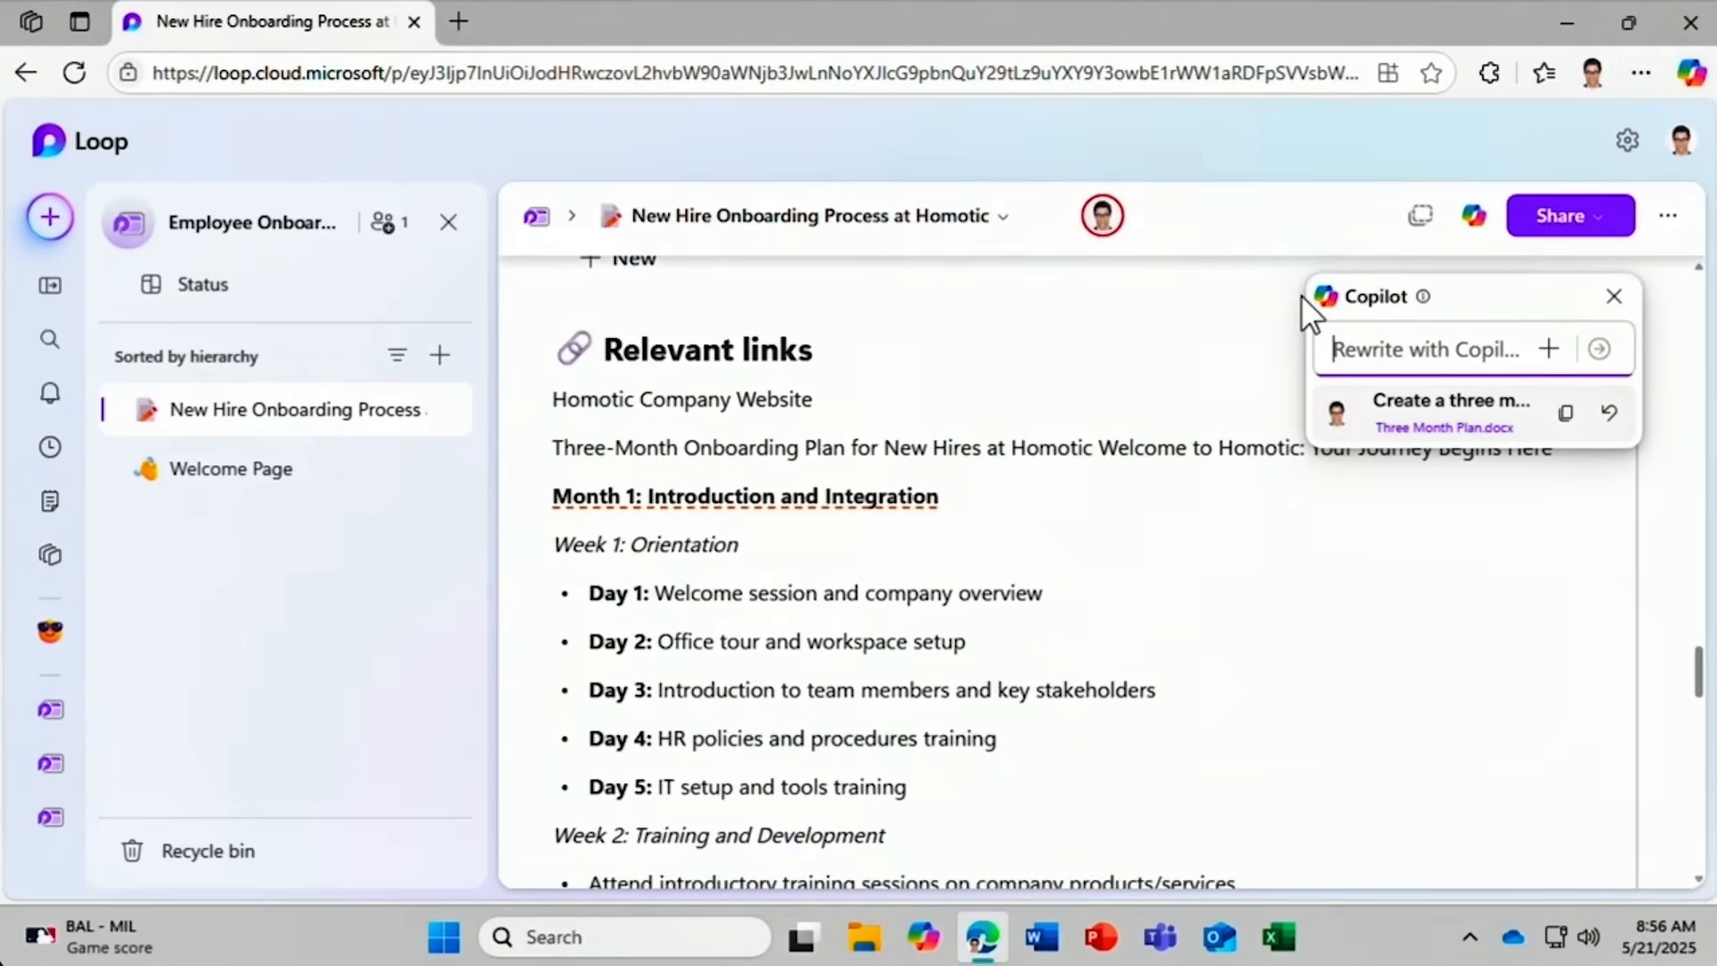
type("Rew")
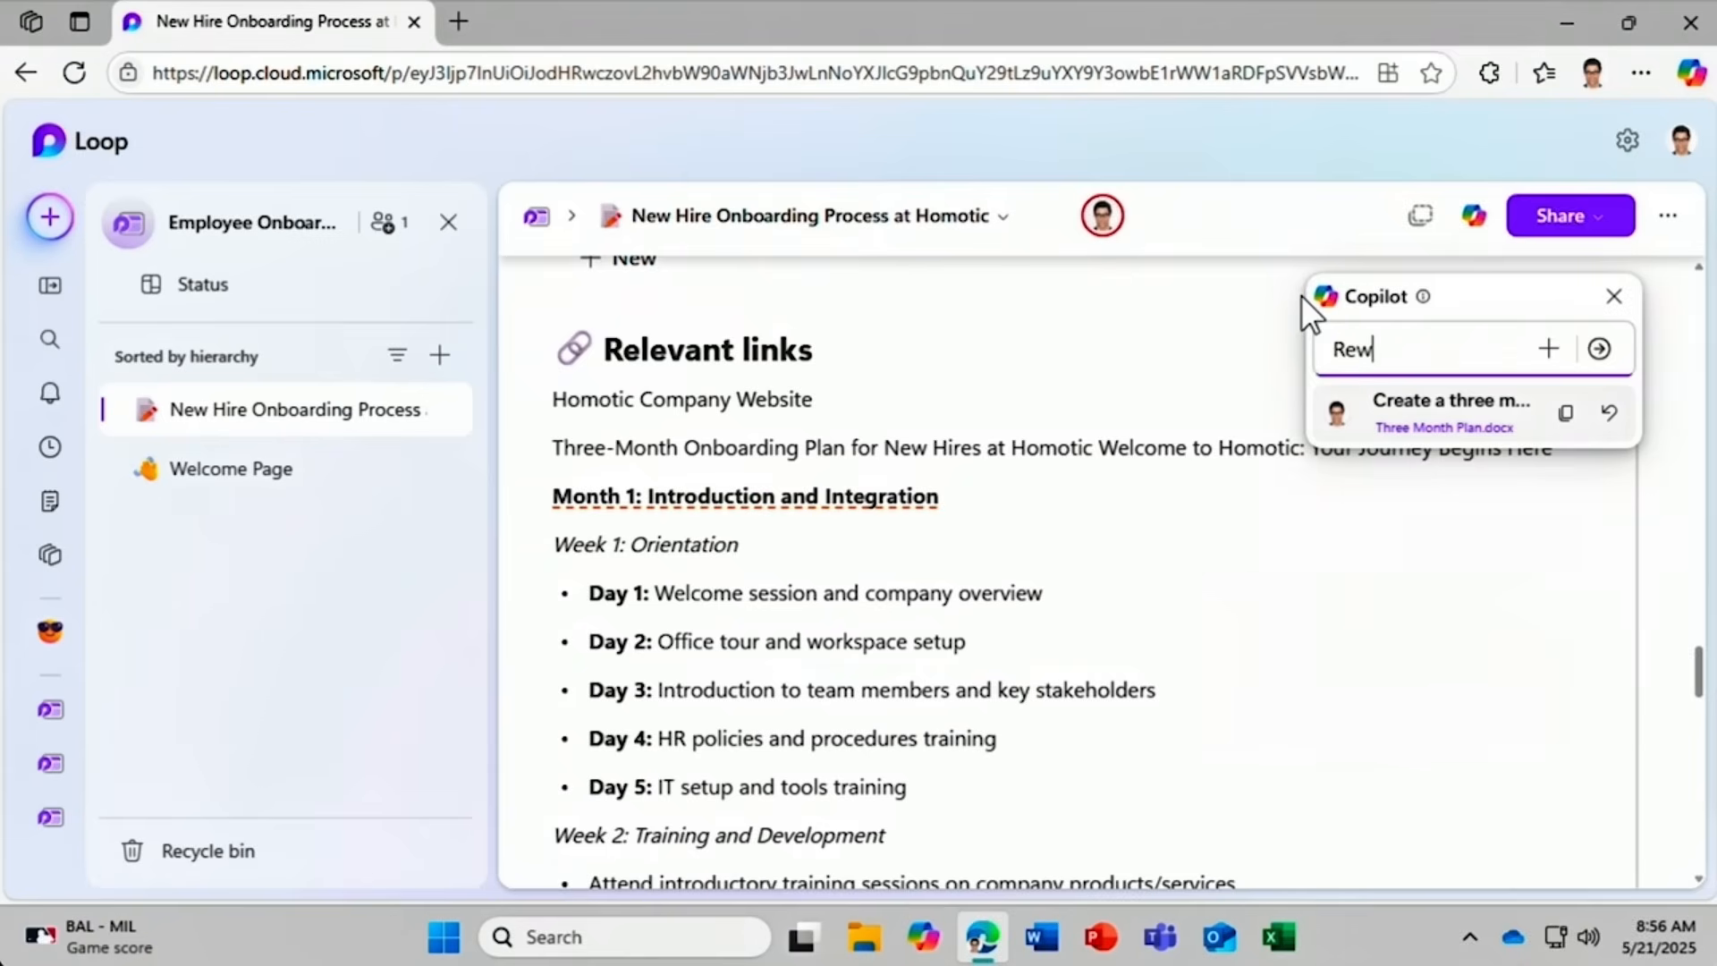
type("rite this as a table")
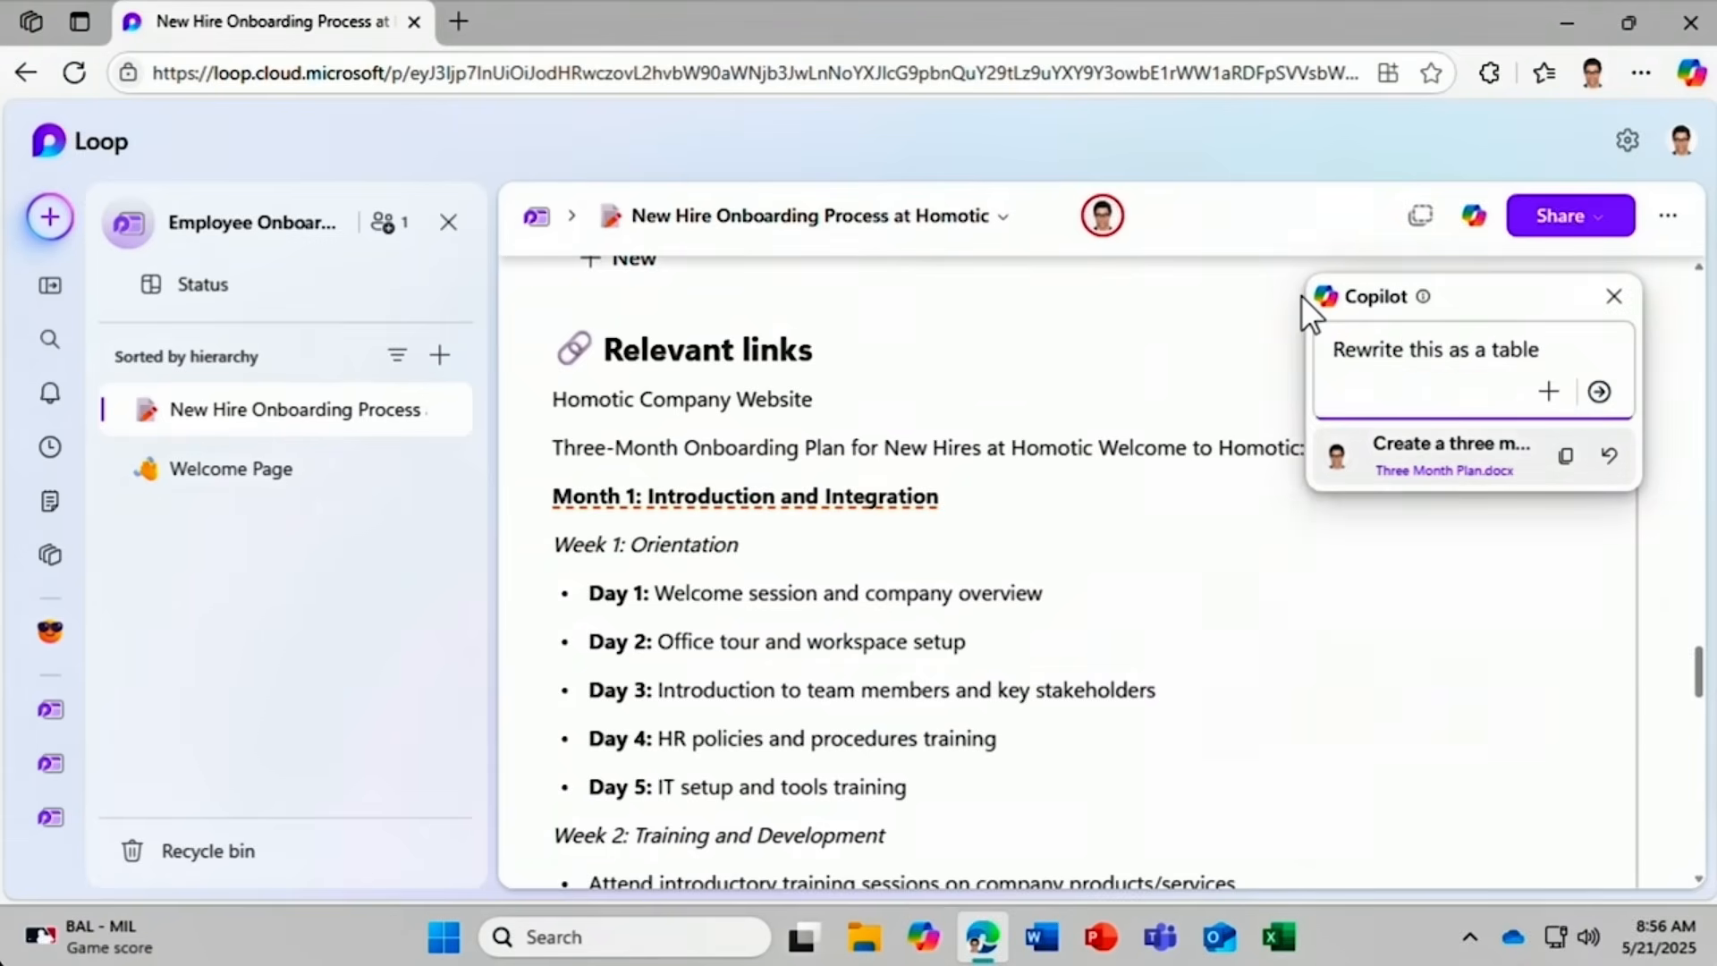
key("Return")
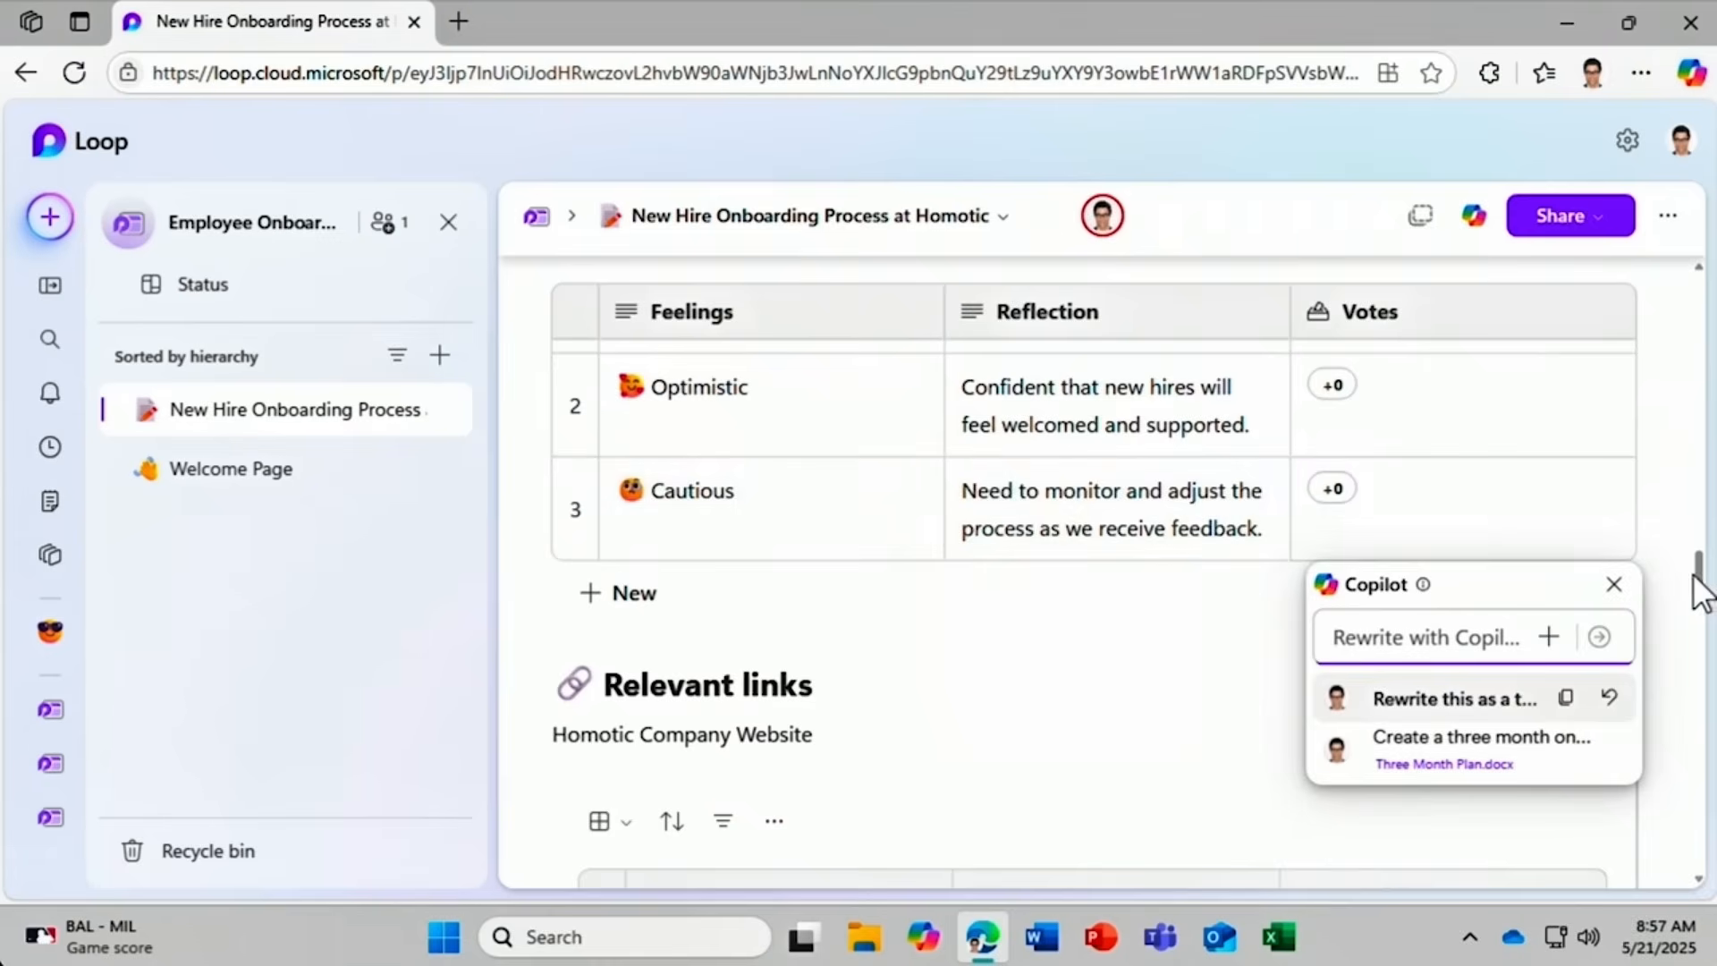
left_click_drag(1698, 582, 1704, 617)
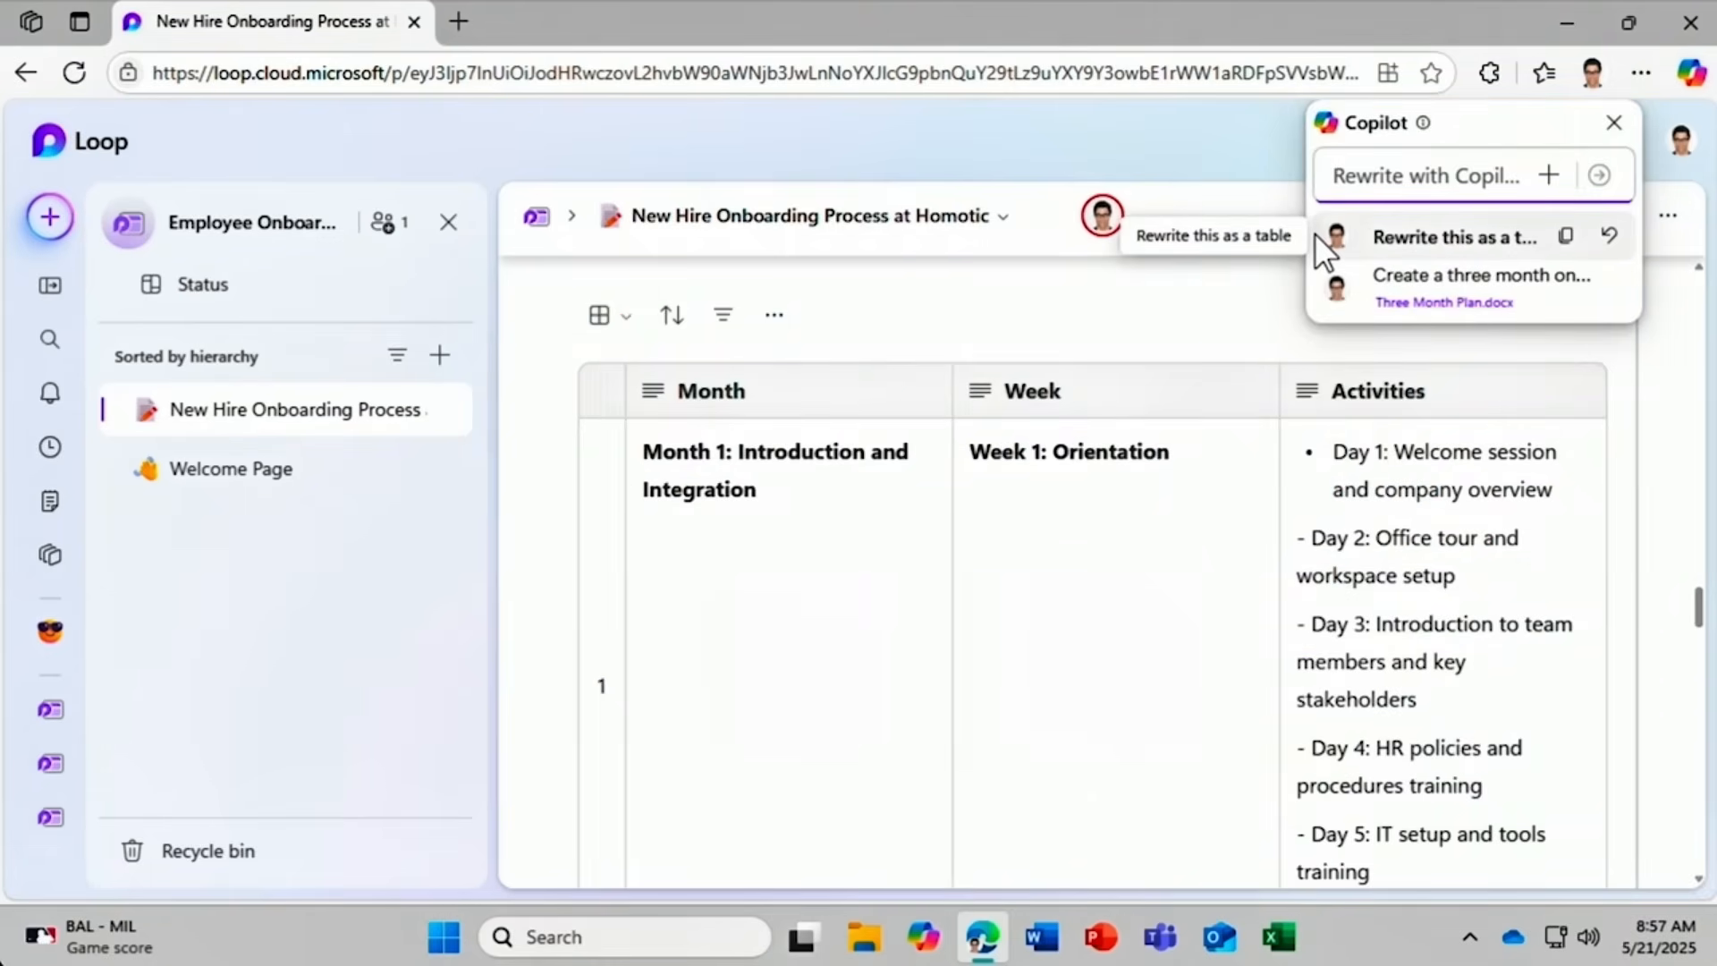
left_click(1336, 288)
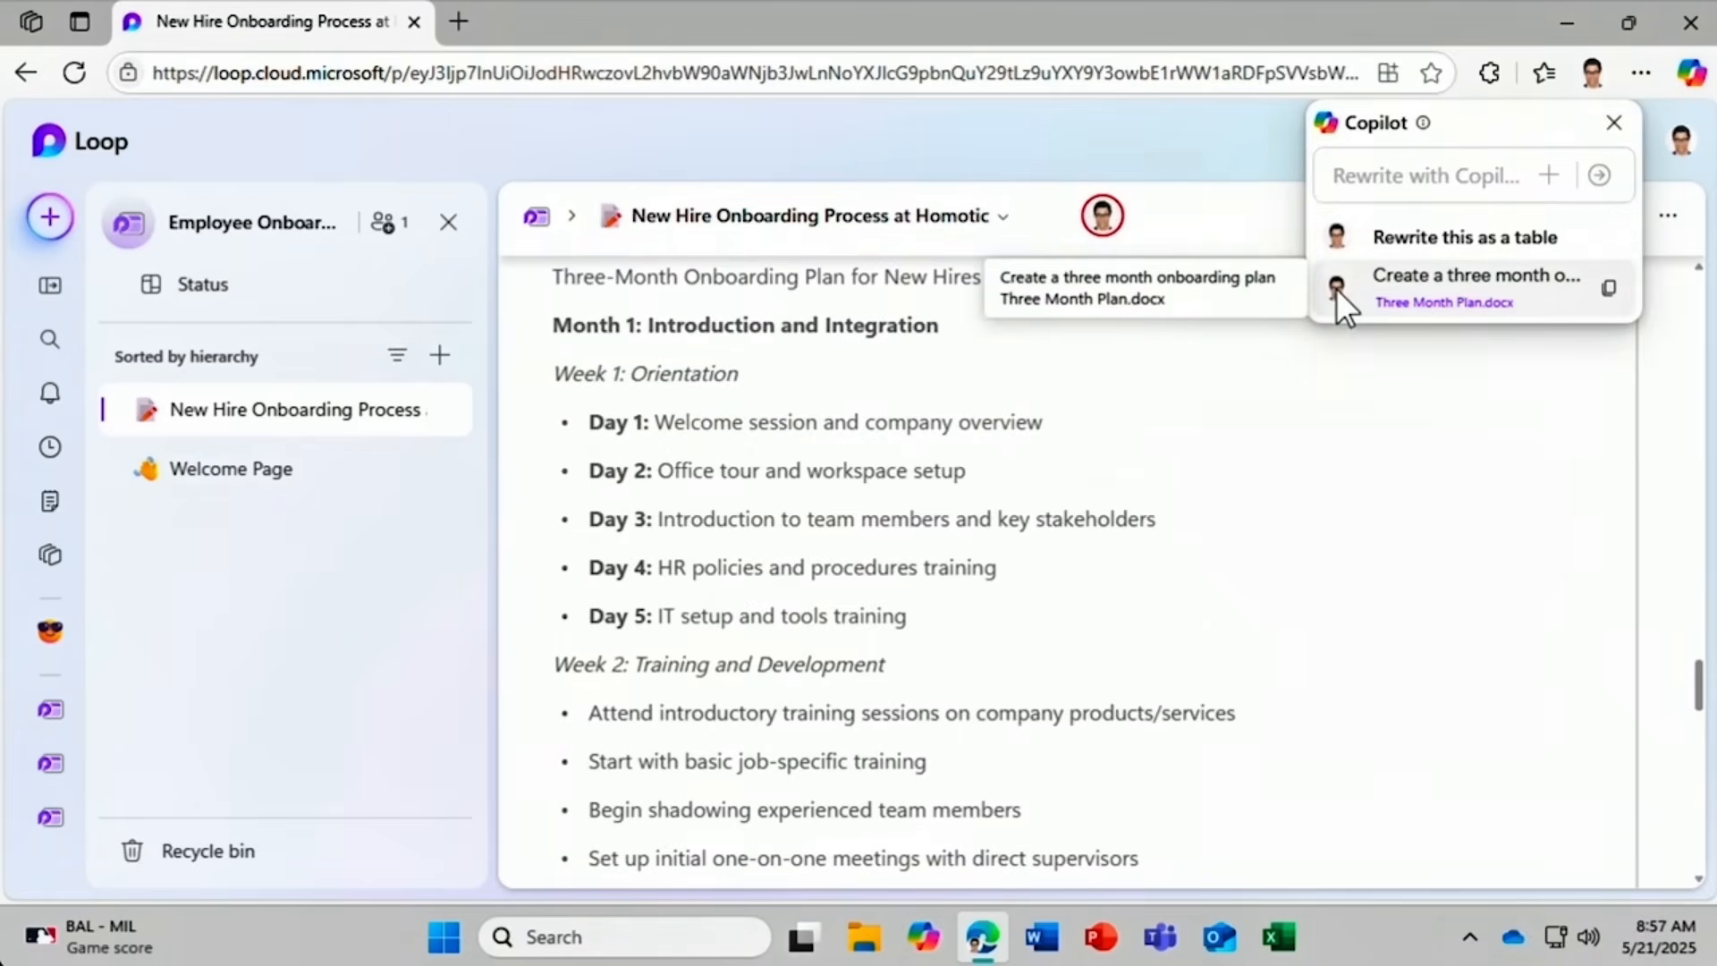
left_click(1358, 234)
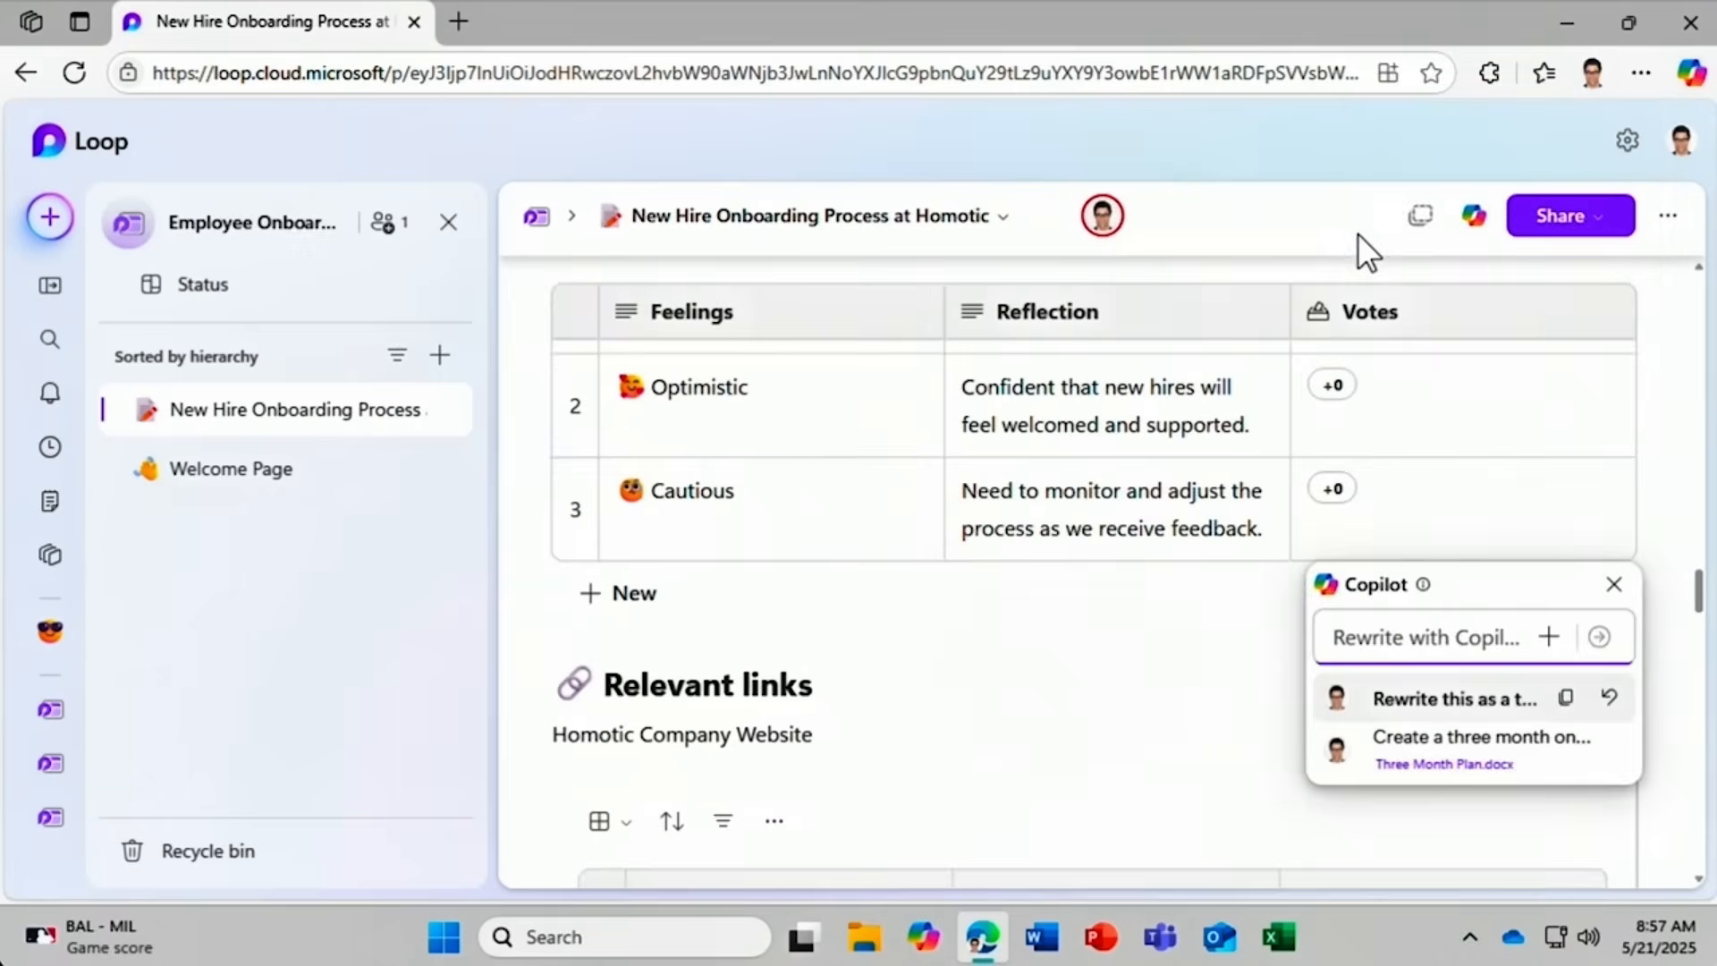
Undo the table rewrite, copy the text draft and close Copilot.
left_click(1608, 709)
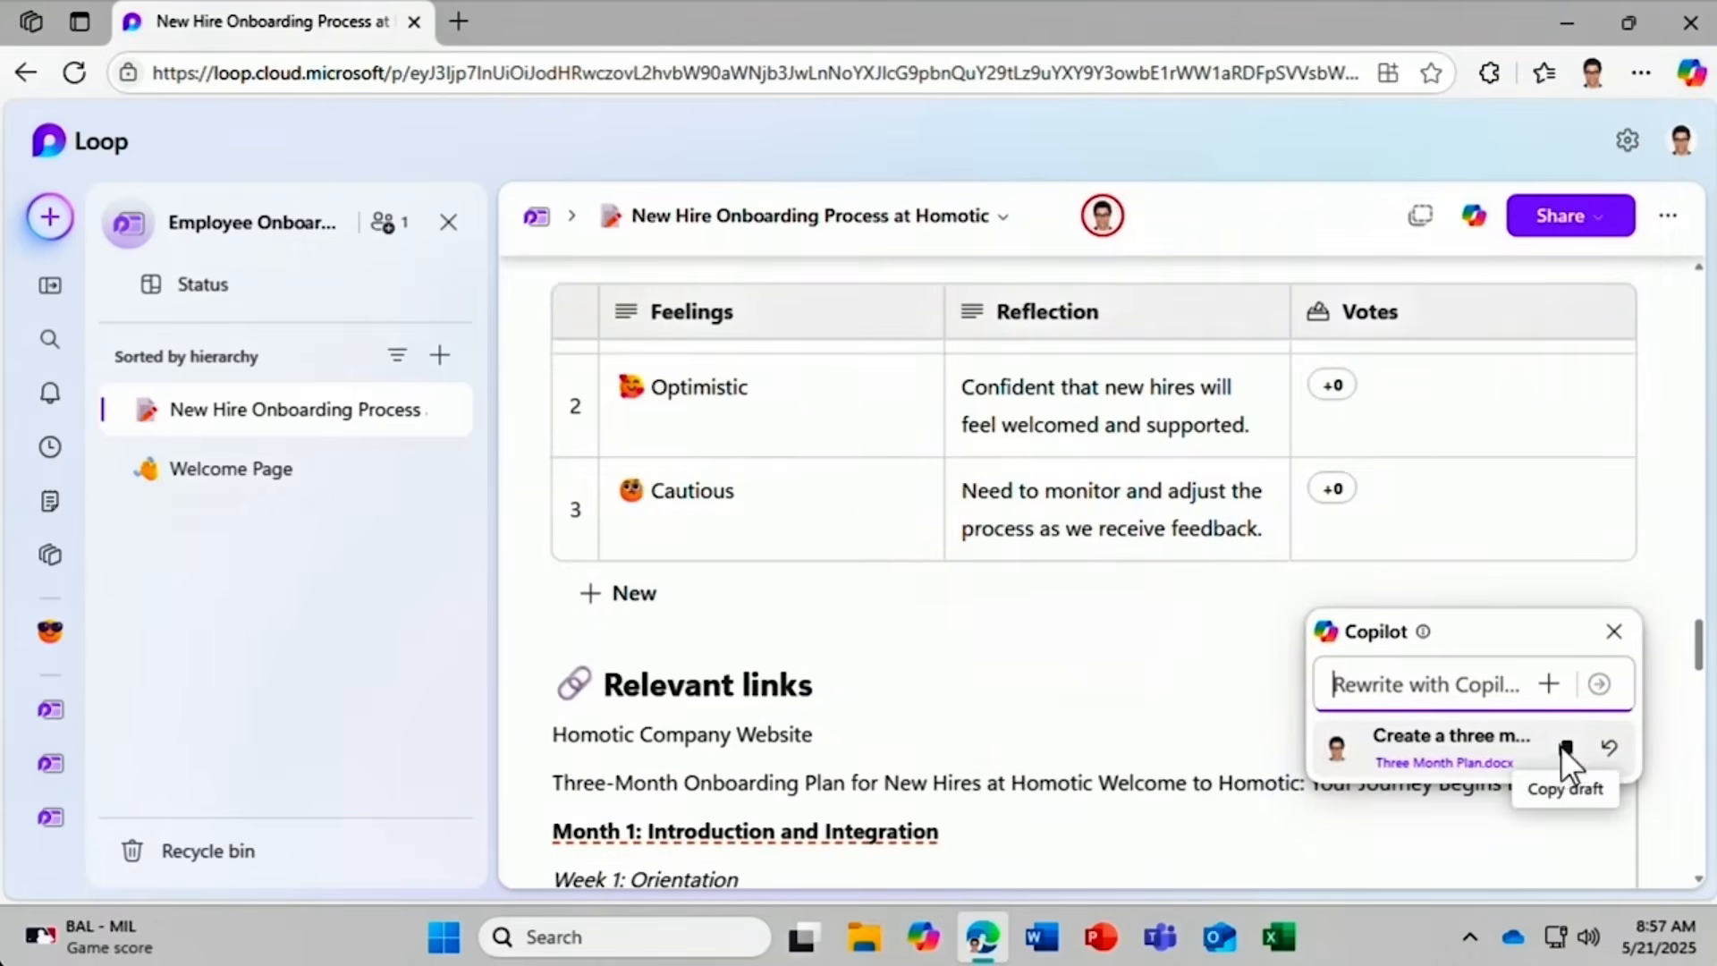
left_click(1564, 749)
left_click(1614, 633)
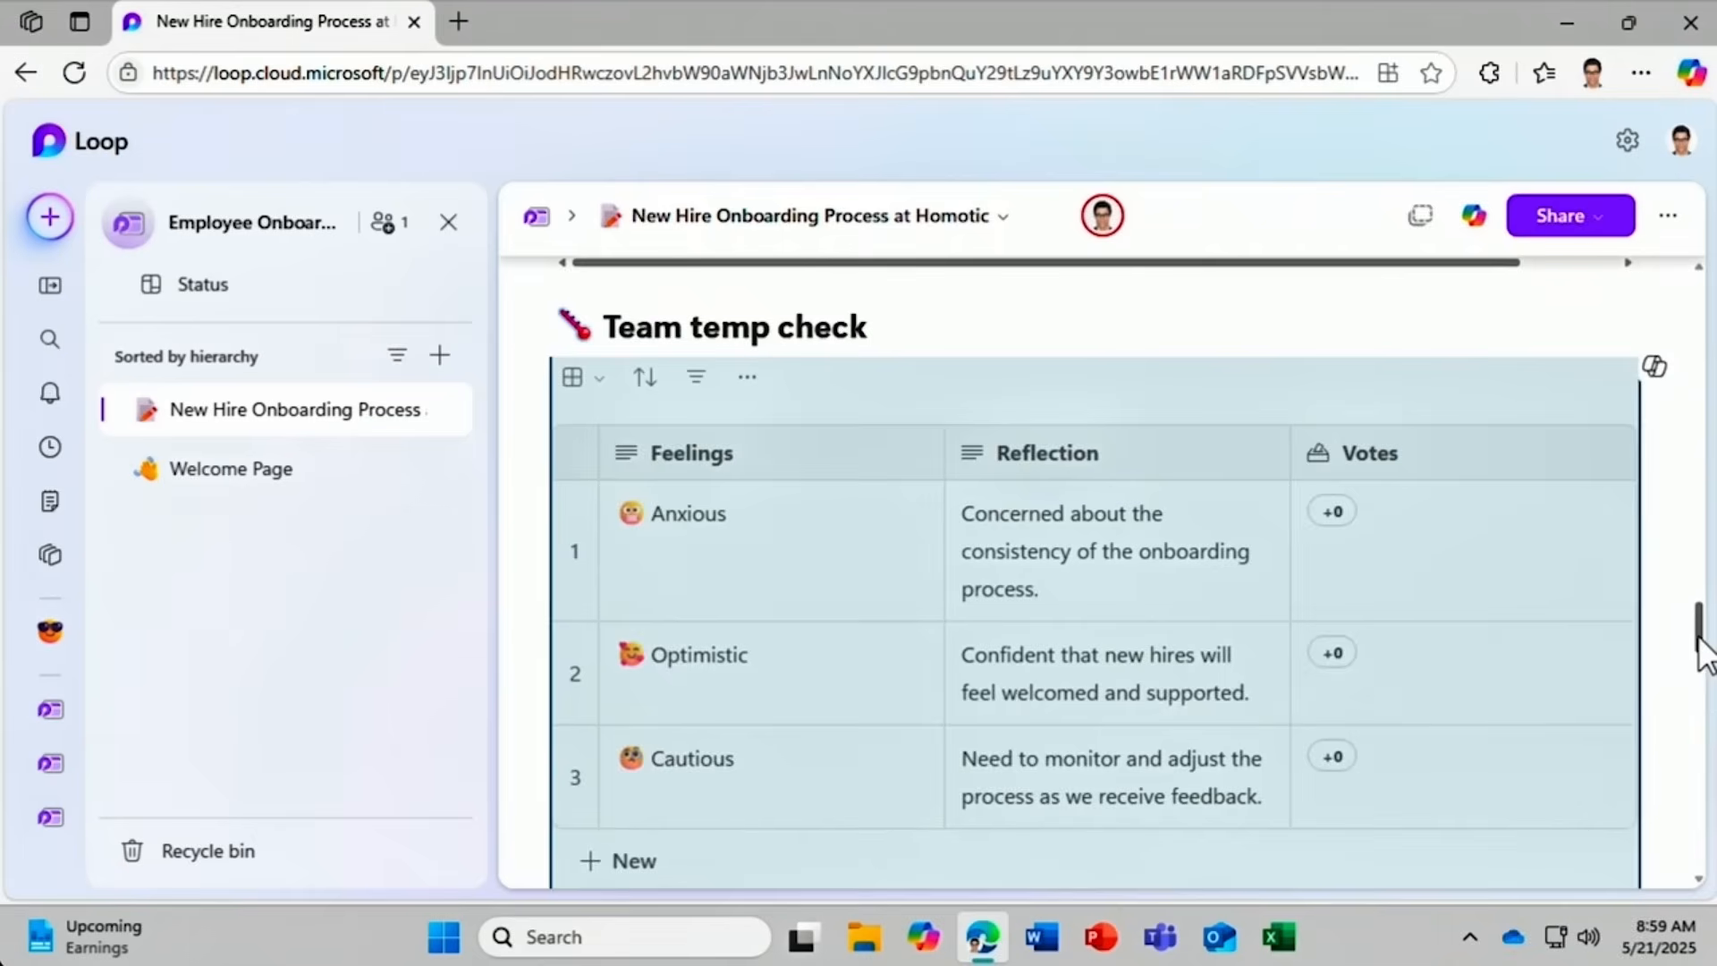
left_click_drag(1700, 638, 1701, 577)
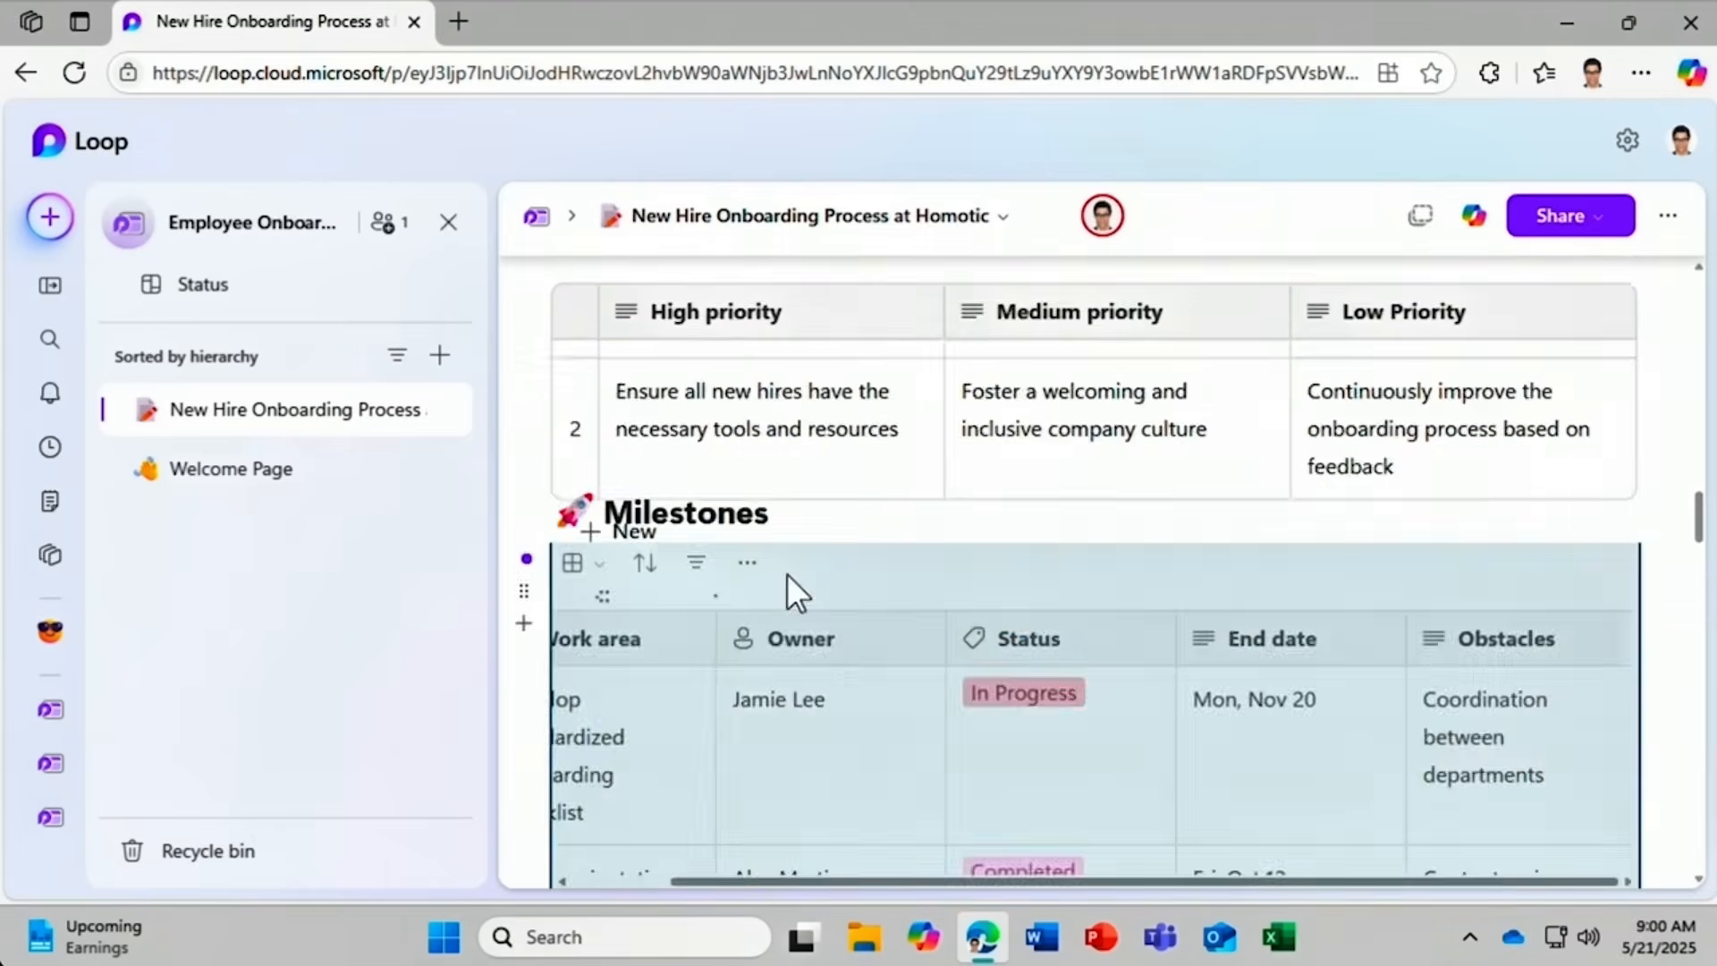
scroll(787, 574, "up", 15)
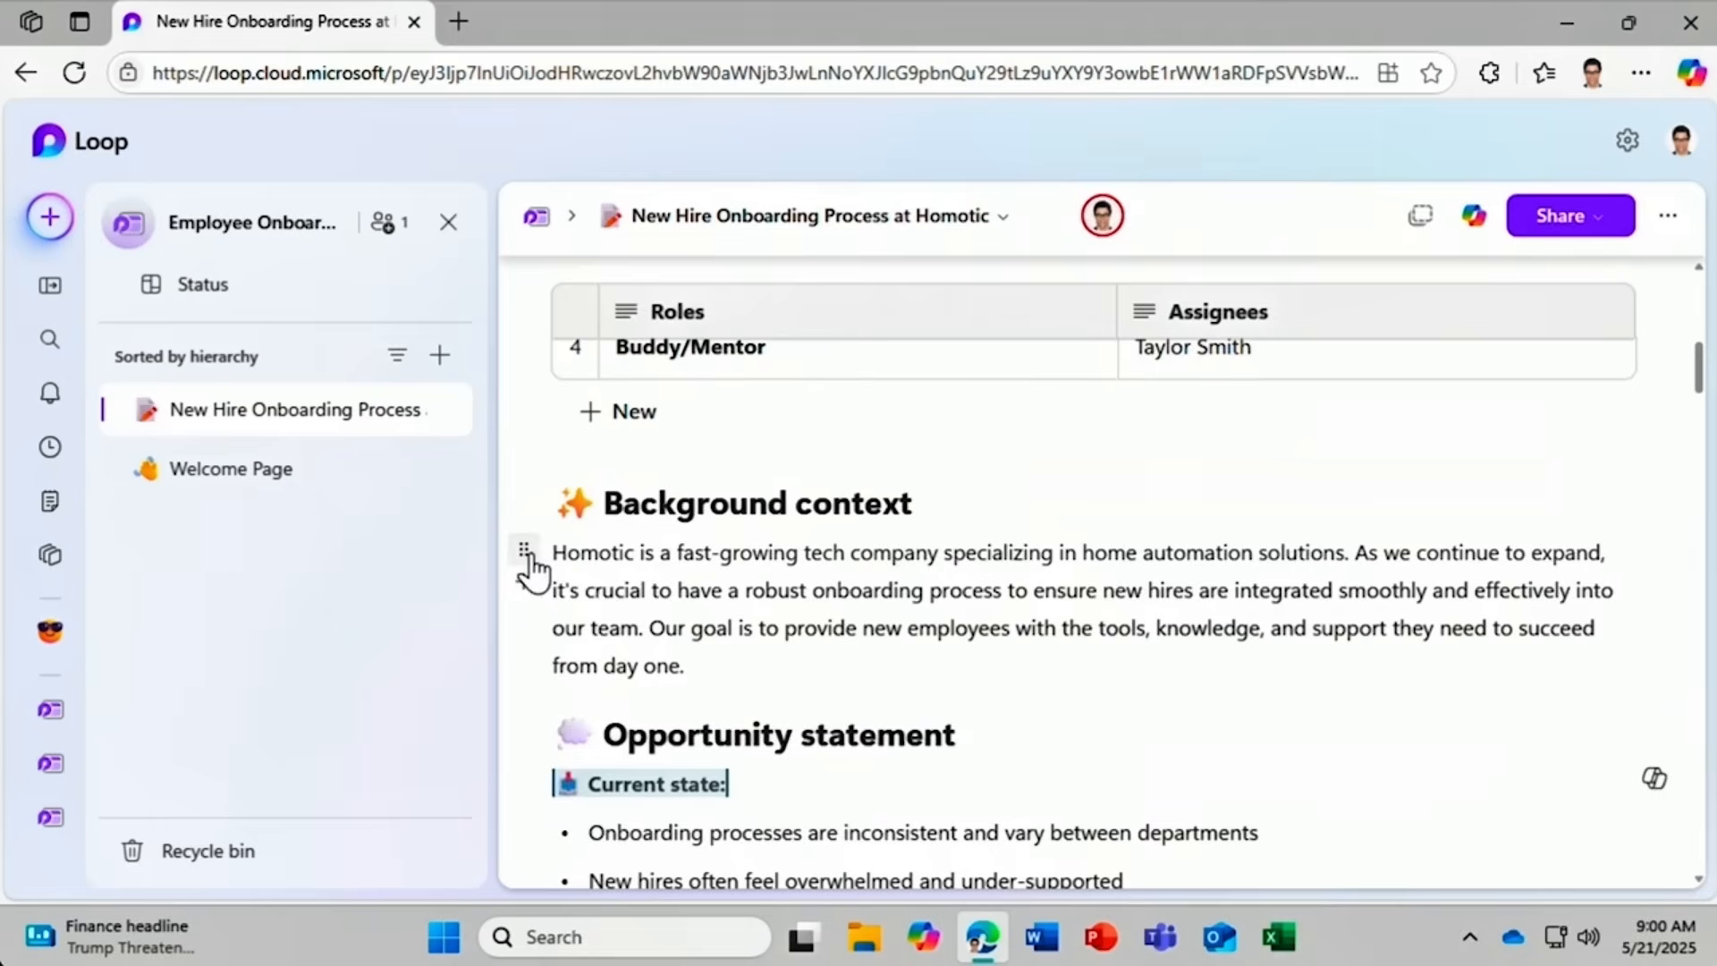
Have Copilot rewrite the Background context paragraph with the prompt 'Make into a list'.
left_click(526, 553)
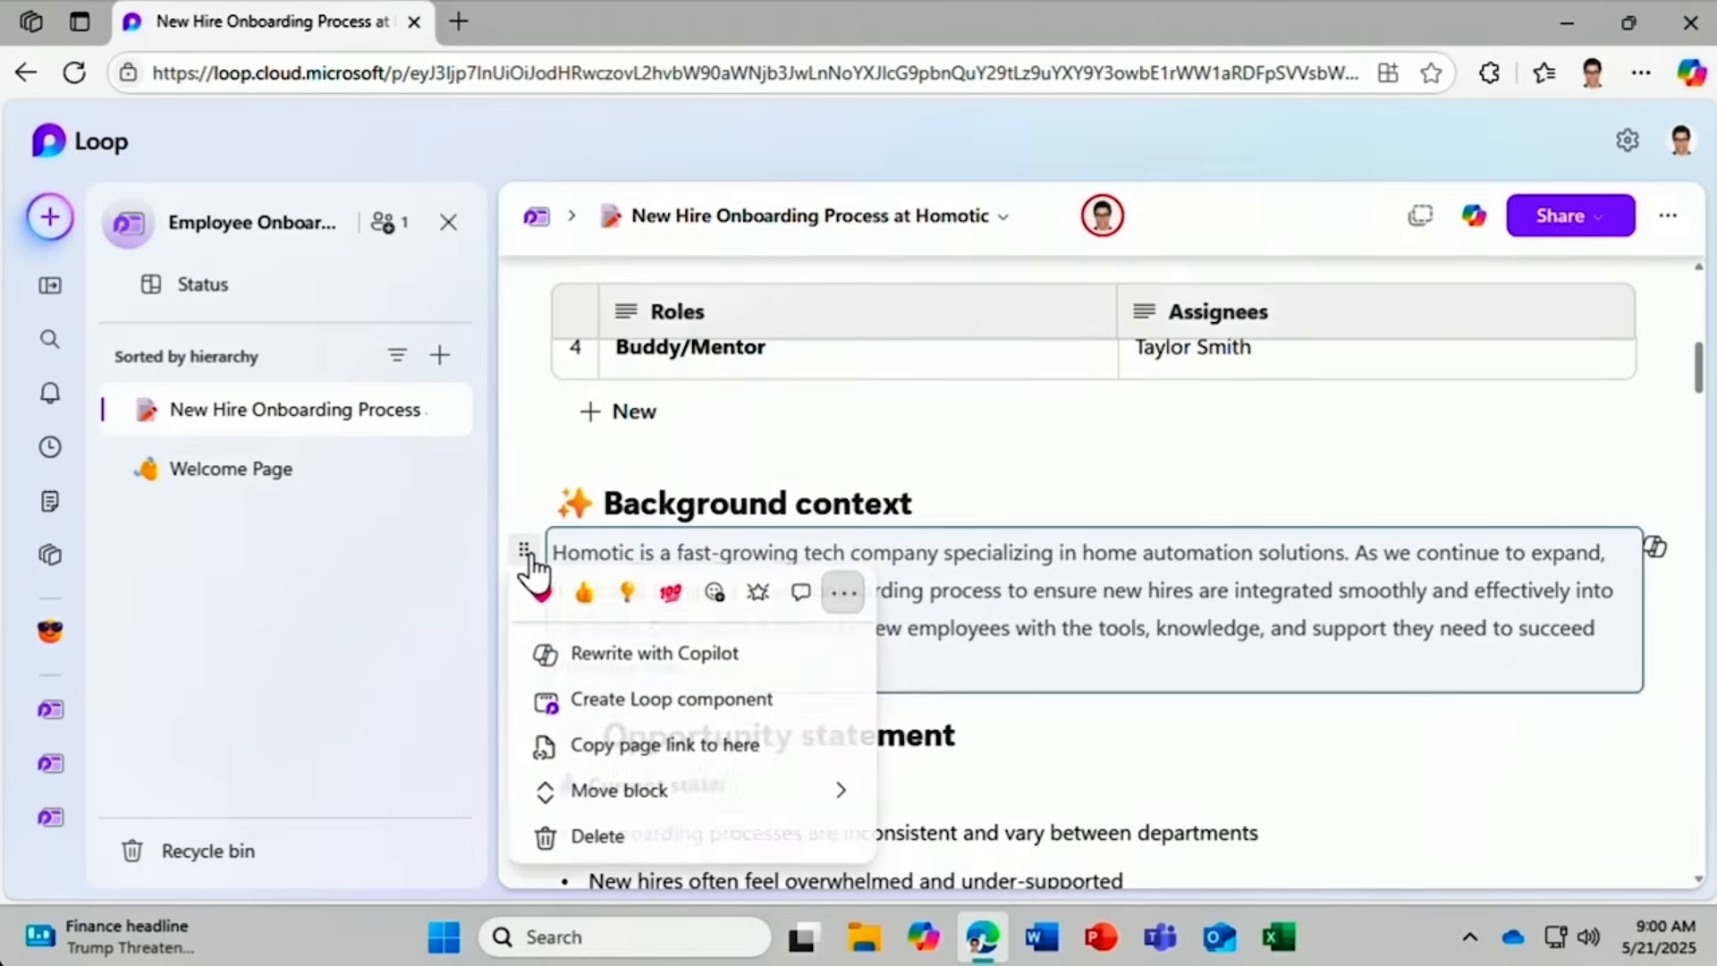
left_click(588, 669)
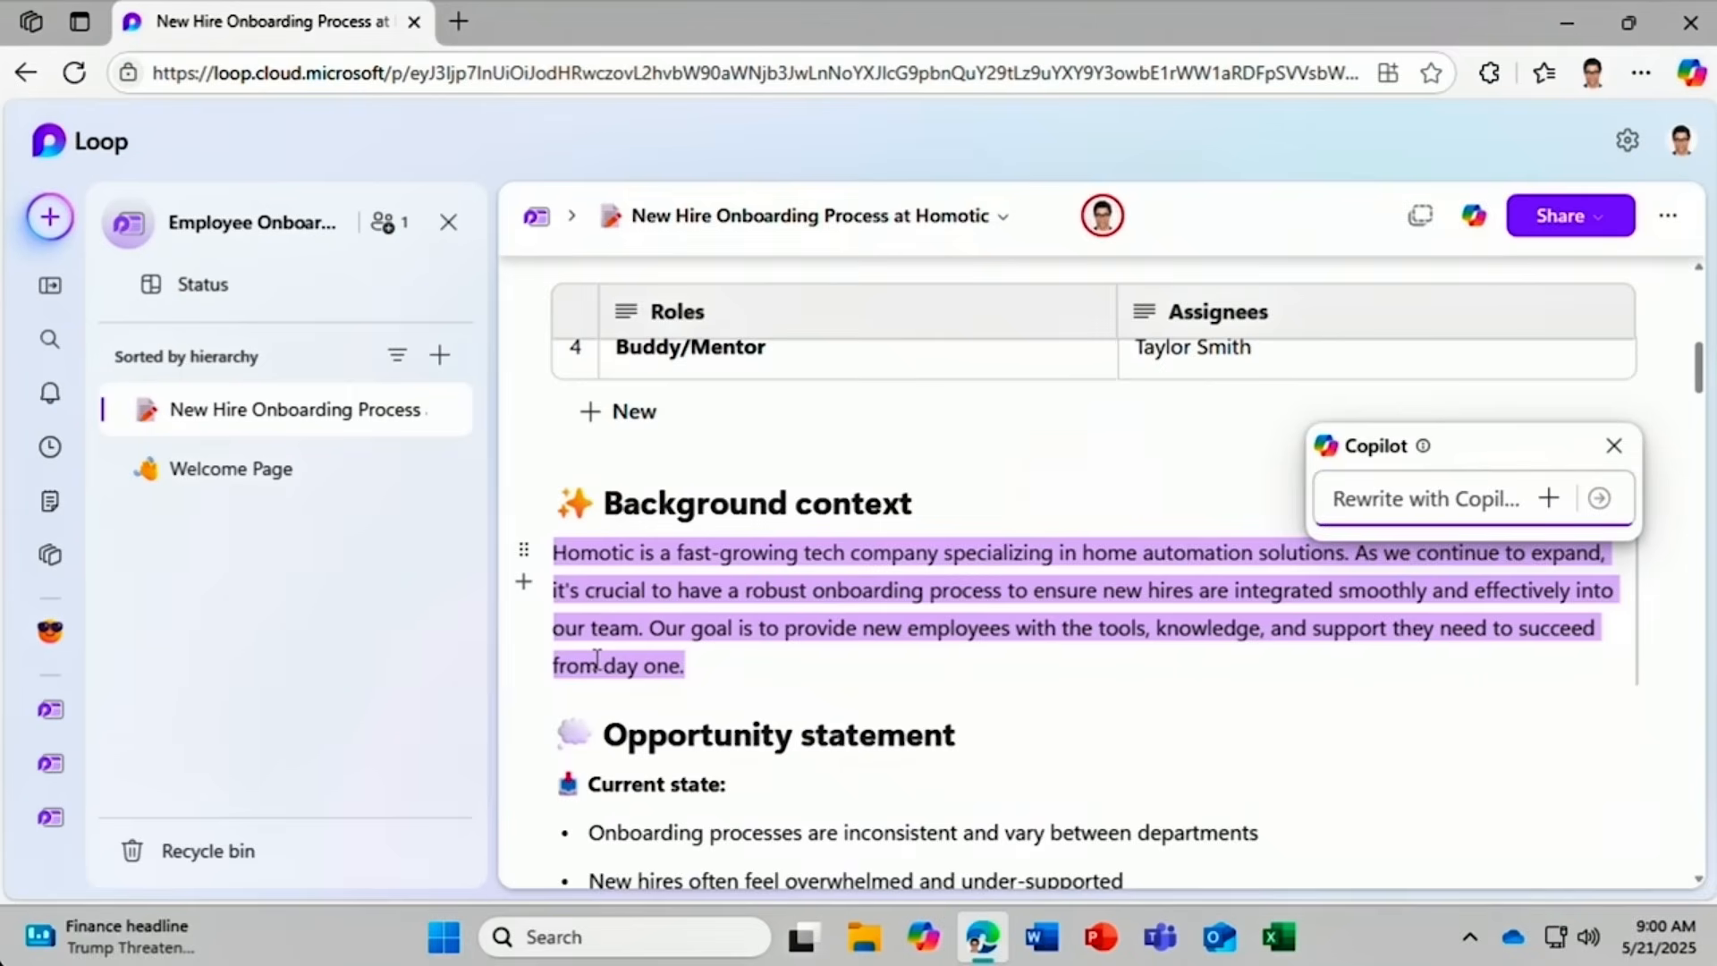
type("Ma")
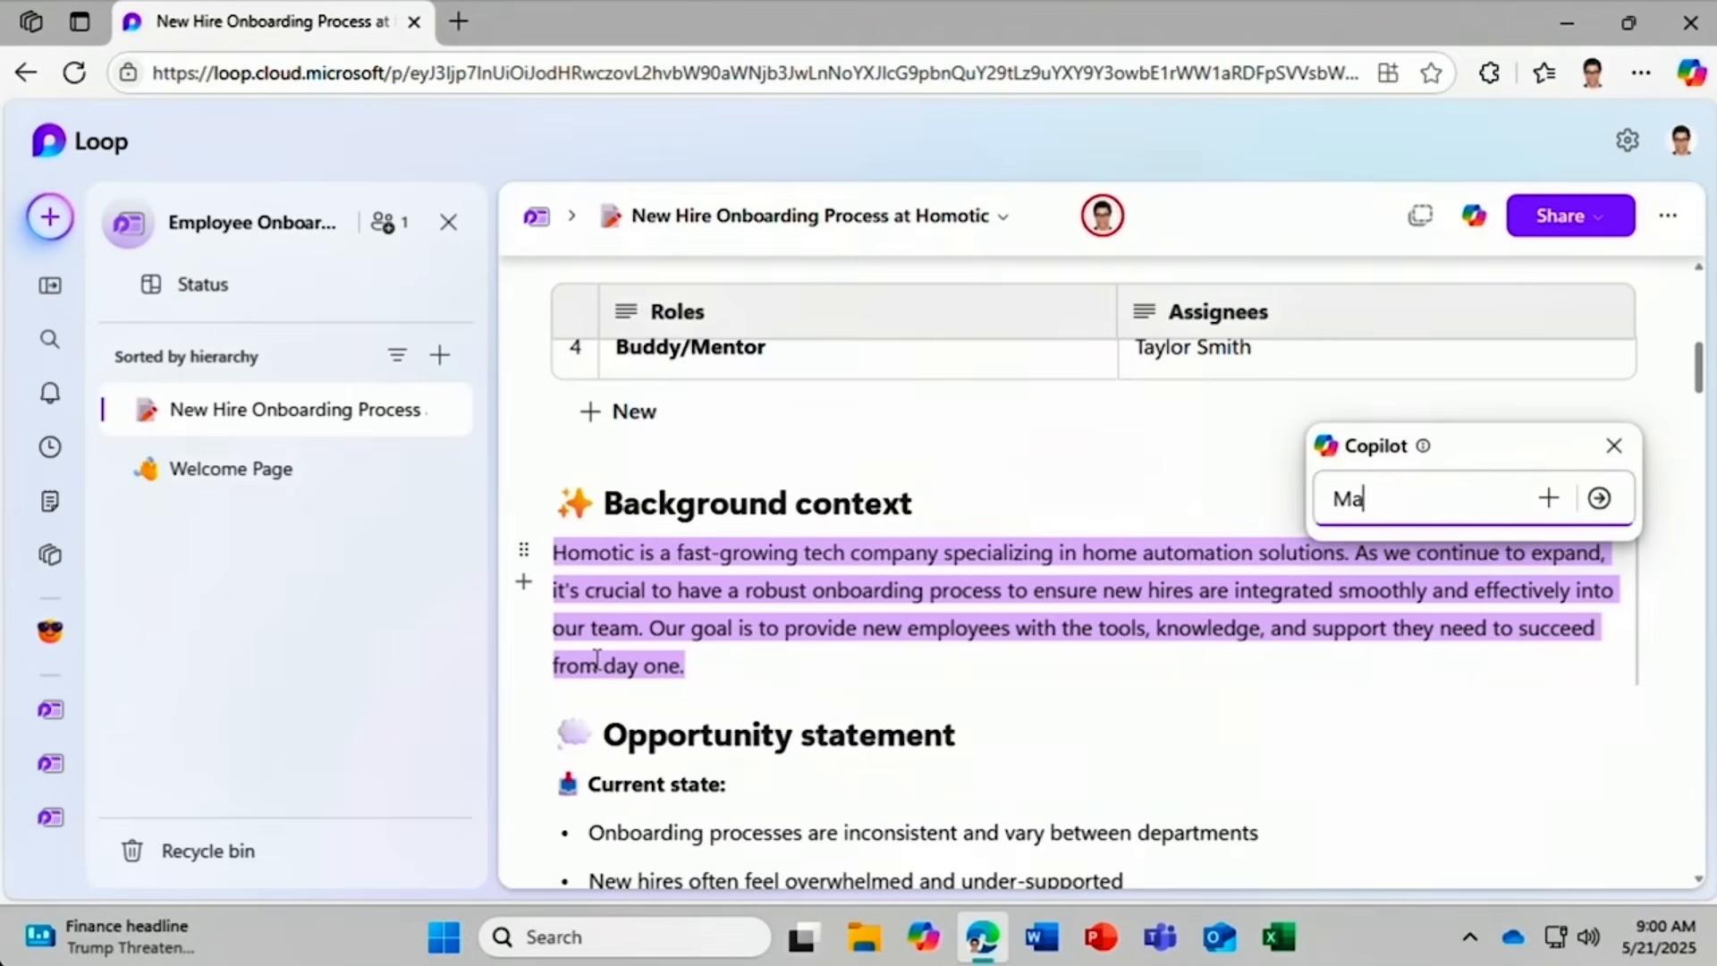
type("ke into a list")
key("Return")
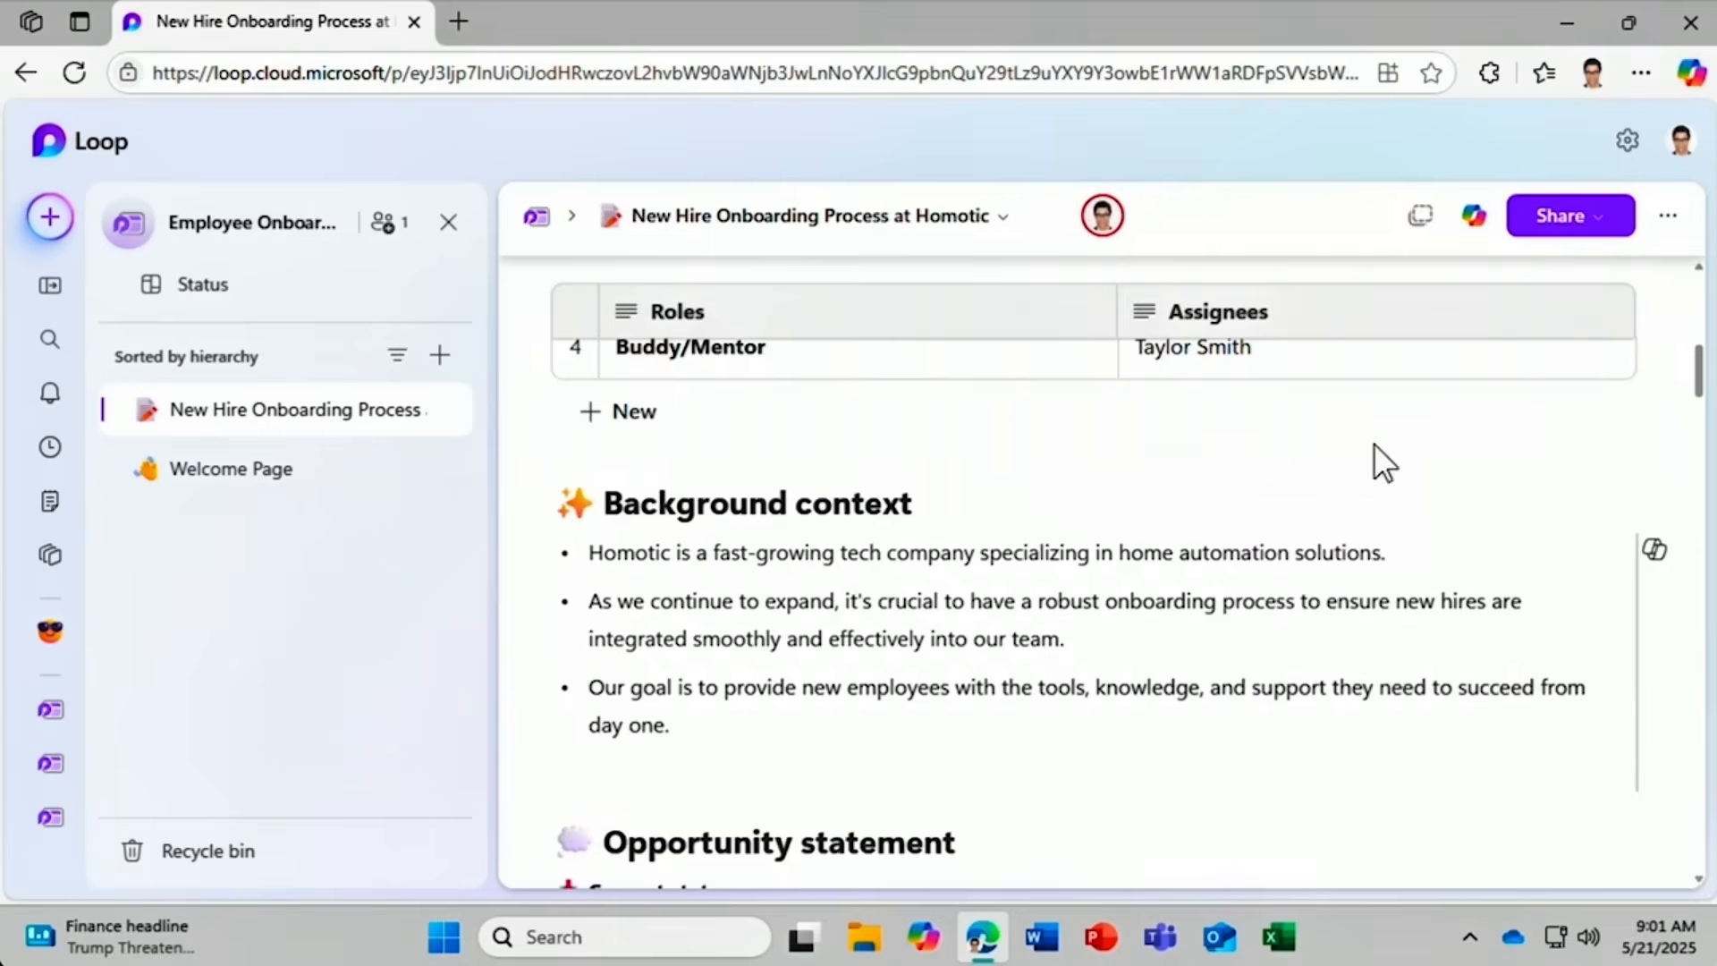
left_click_drag(1698, 382, 1699, 845)
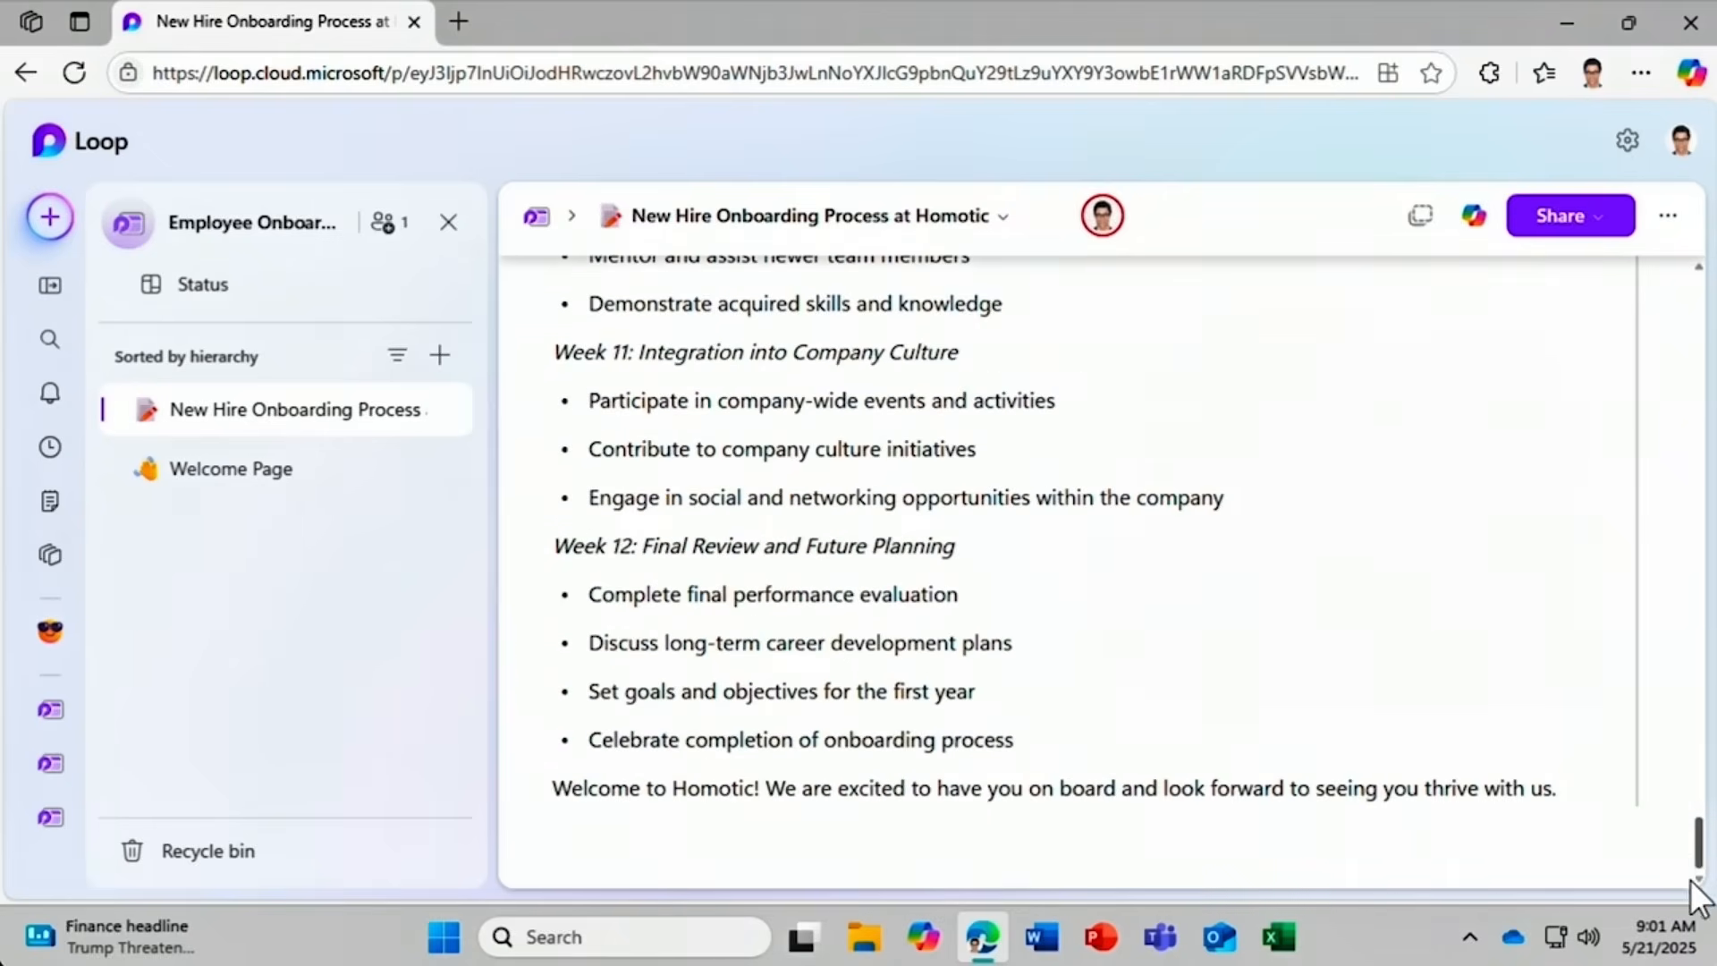
Insert a Copilot Summarize page section on a new line below the welcome sentence.
left_click(578, 821)
type("/")
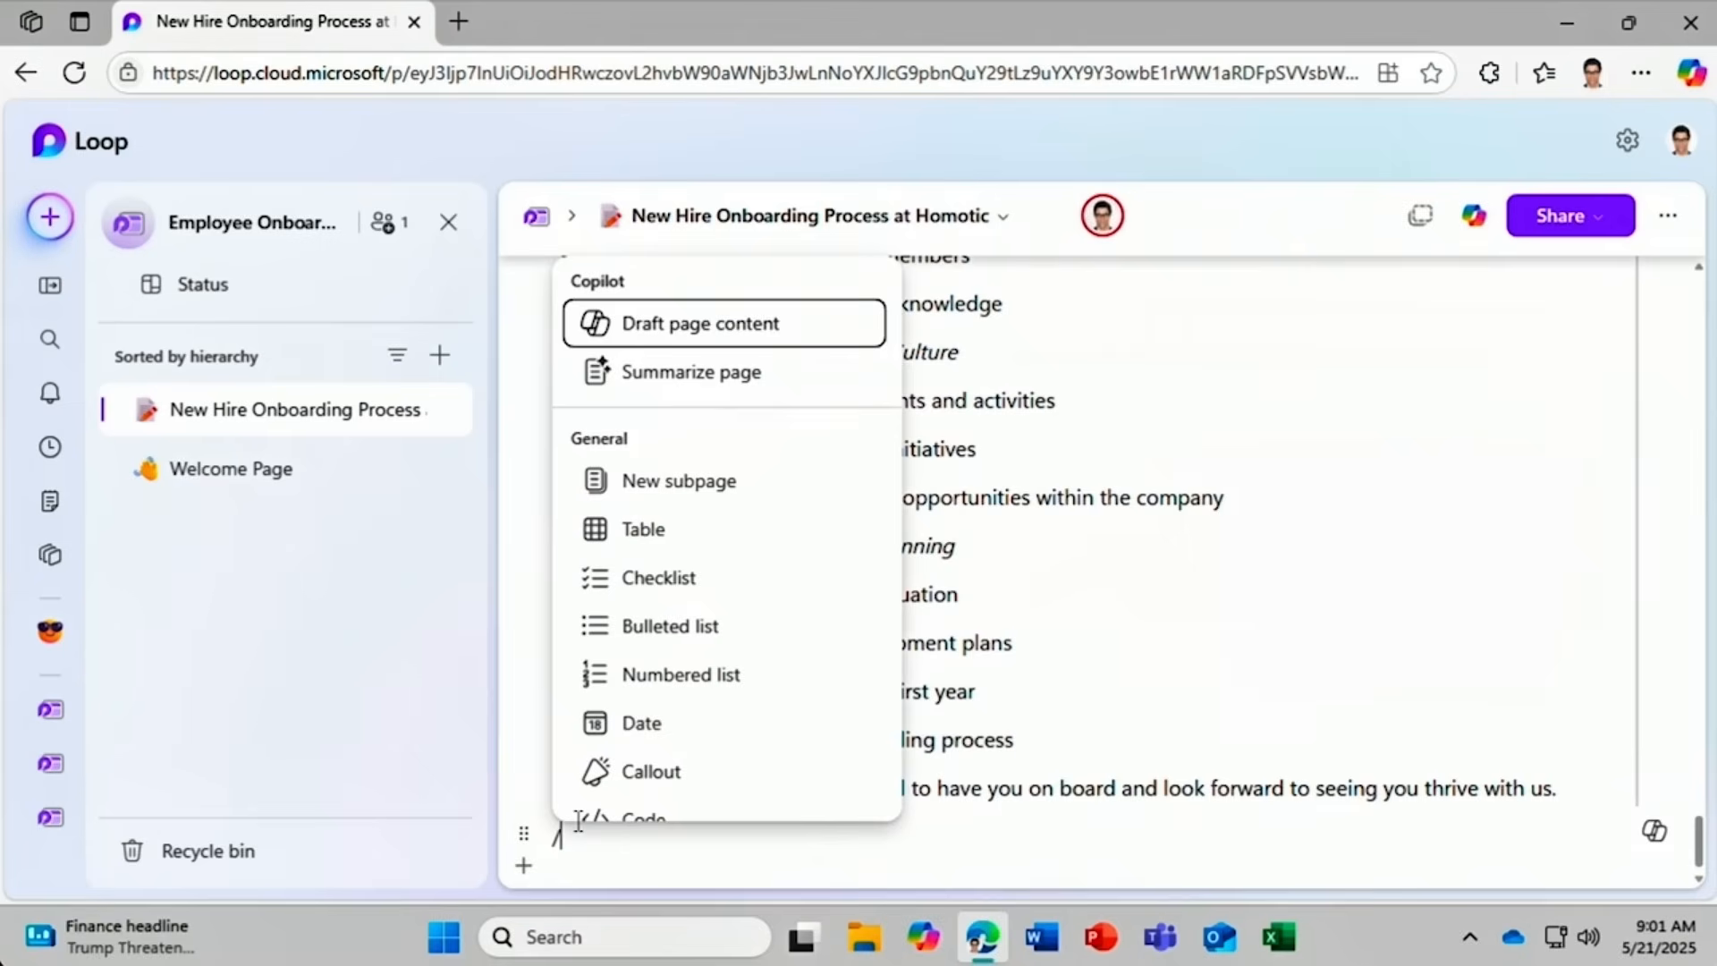
left_click(660, 365)
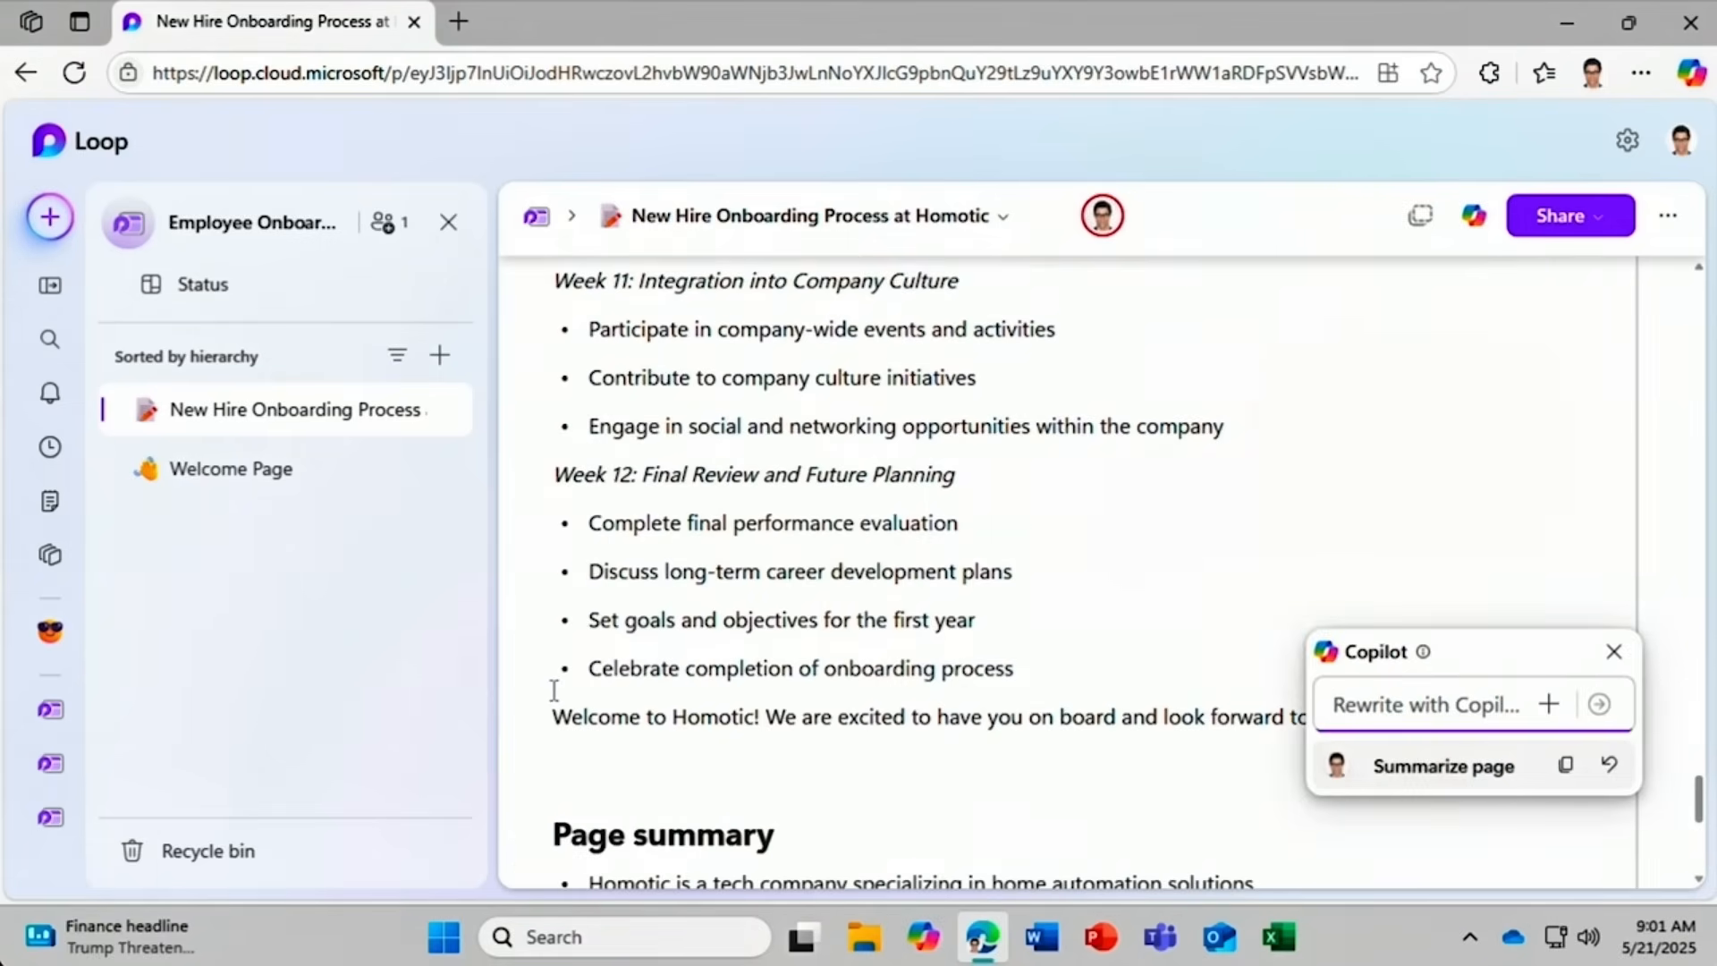
scroll(555, 690, "down", 3)
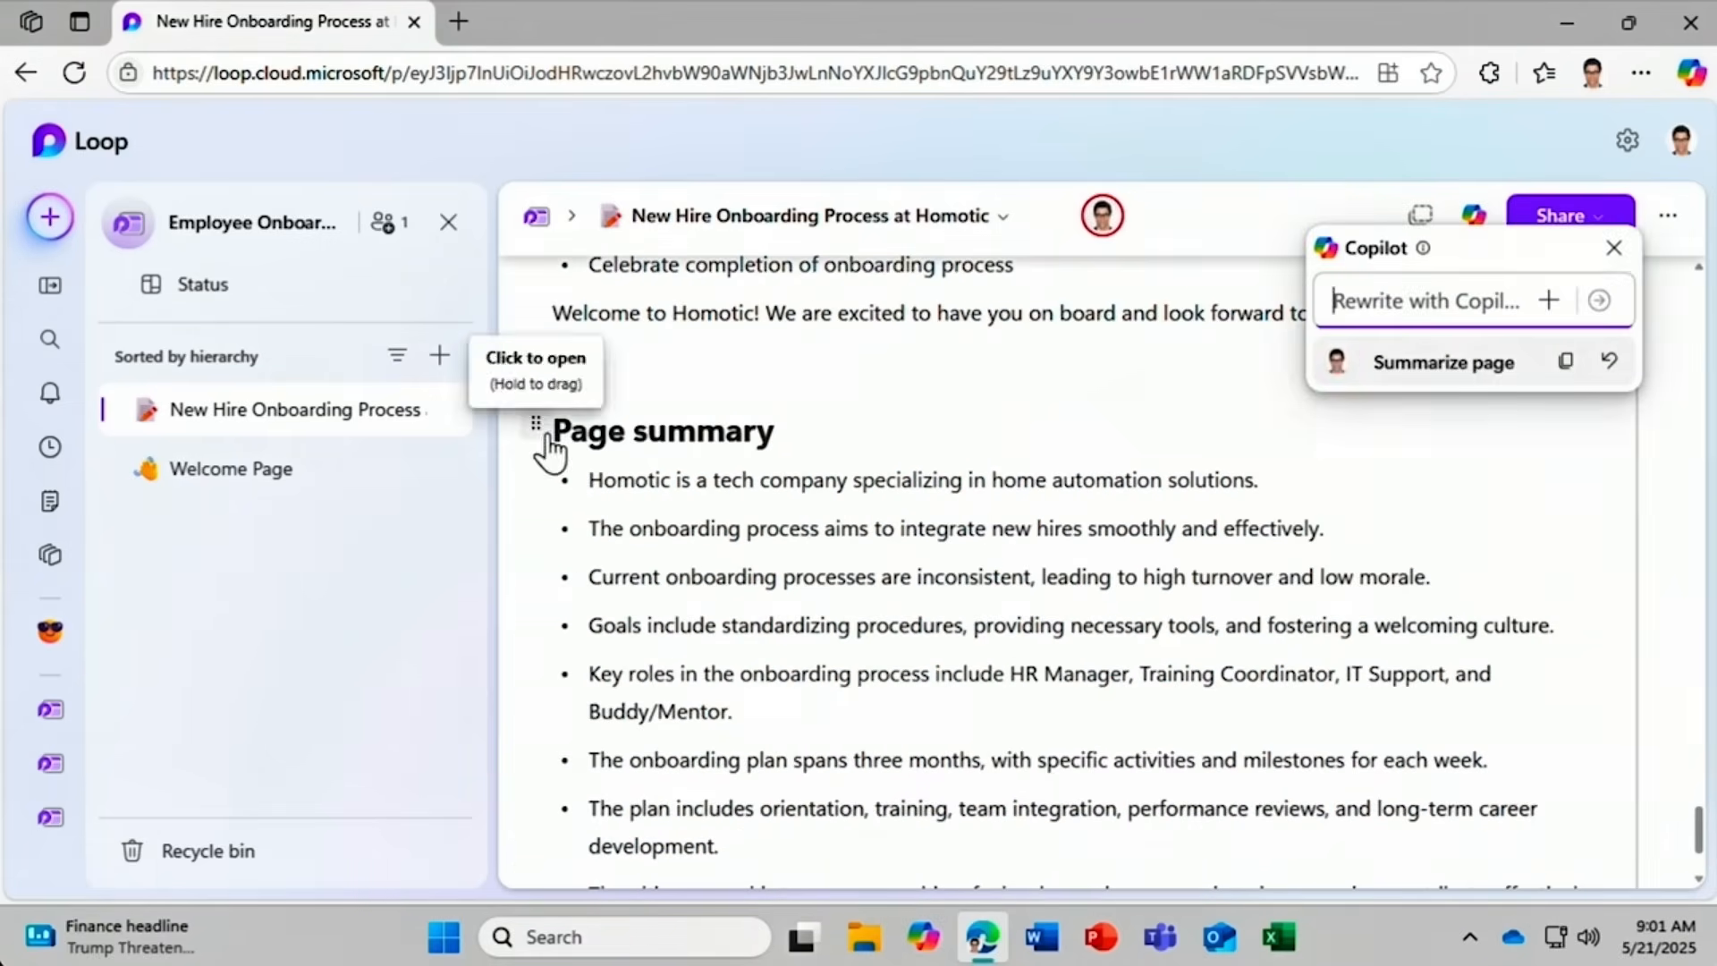
left_click(1614, 249)
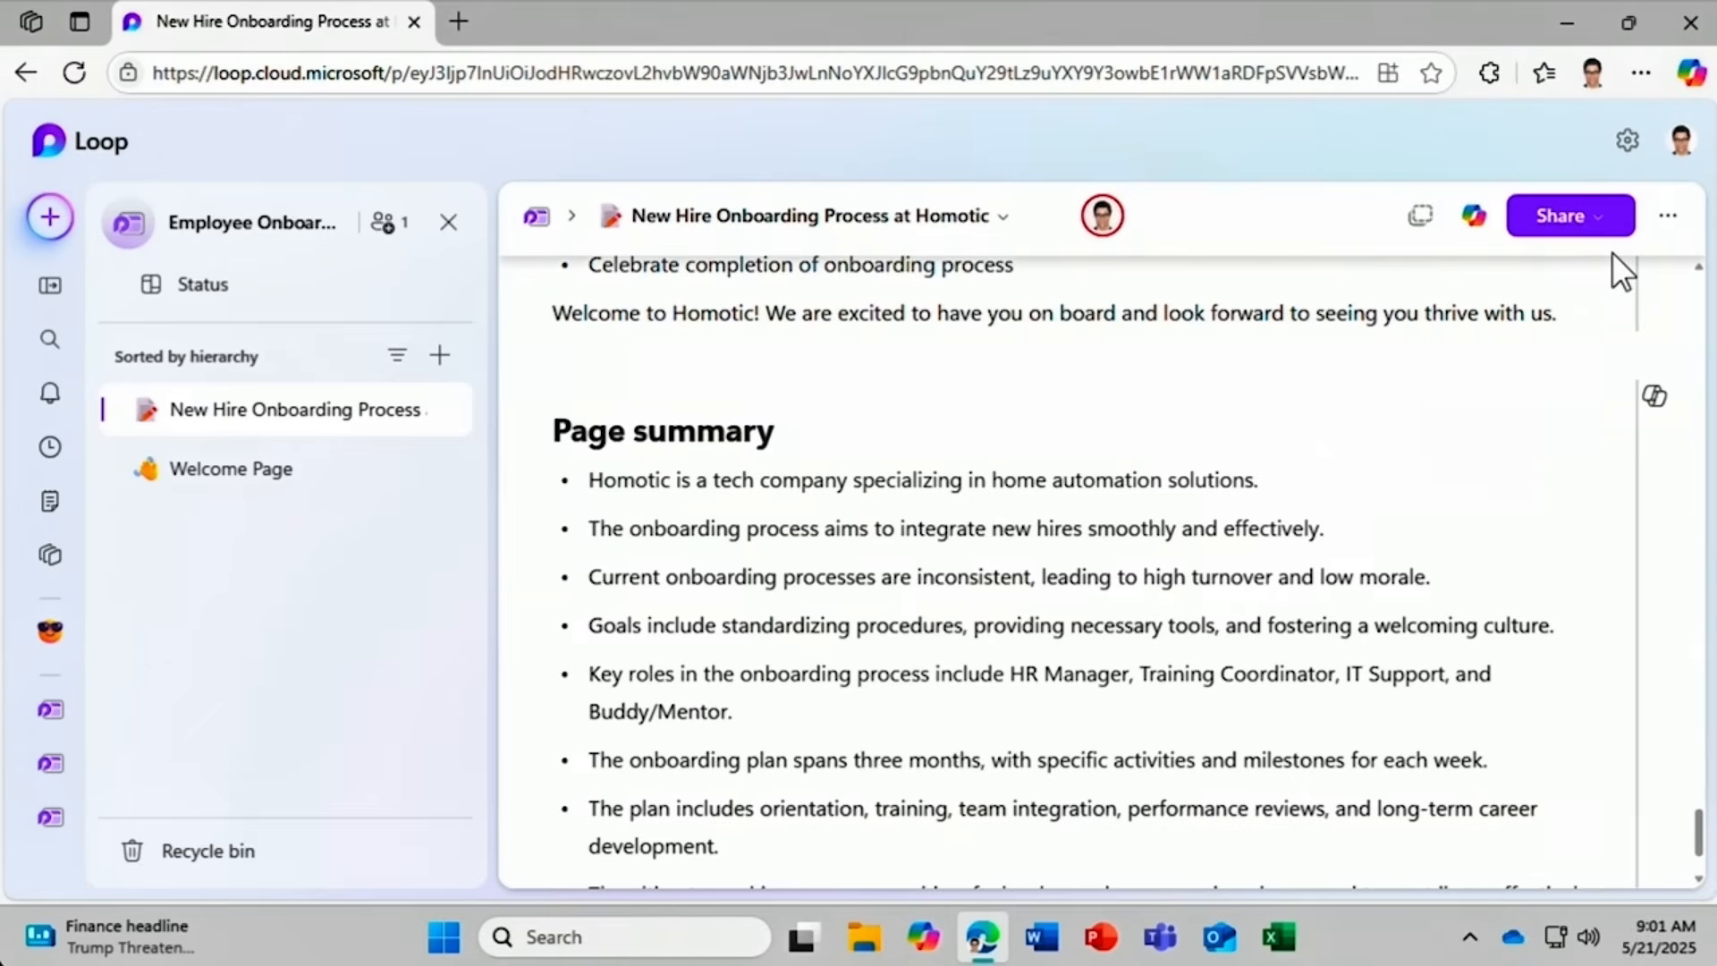
Ask Copilot 'What action items are in this page?', then start a new chat and close the panel.
left_click(1476, 219)
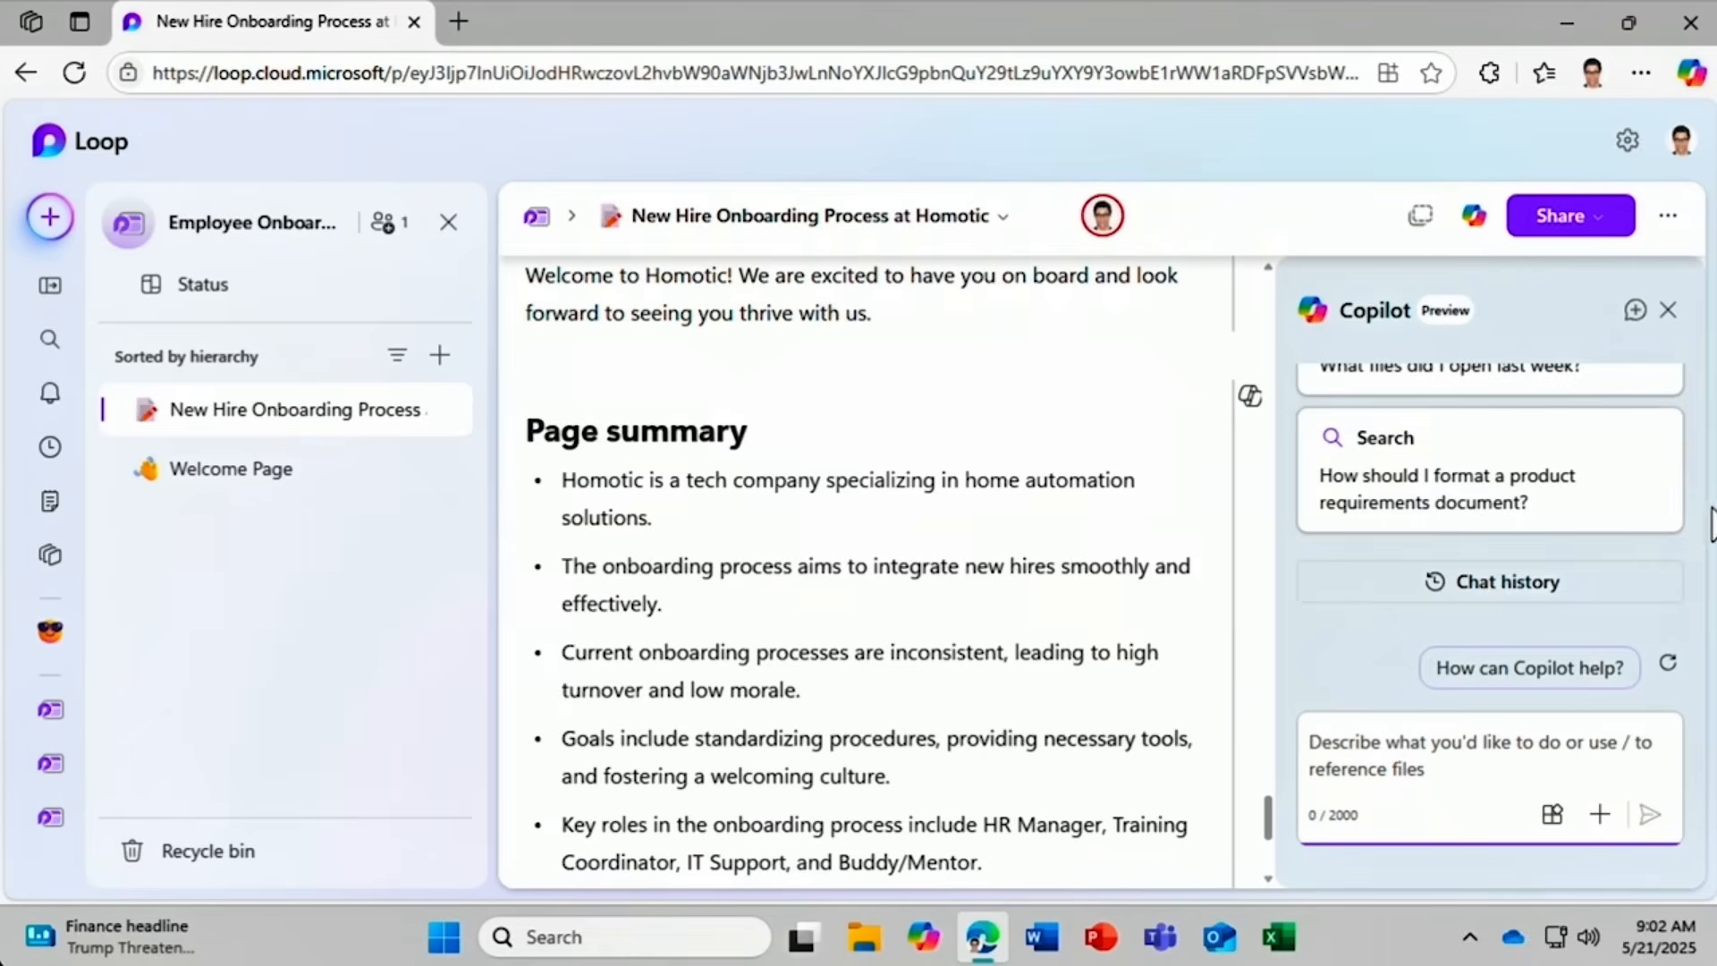
left_click_drag(1703, 537, 1704, 438)
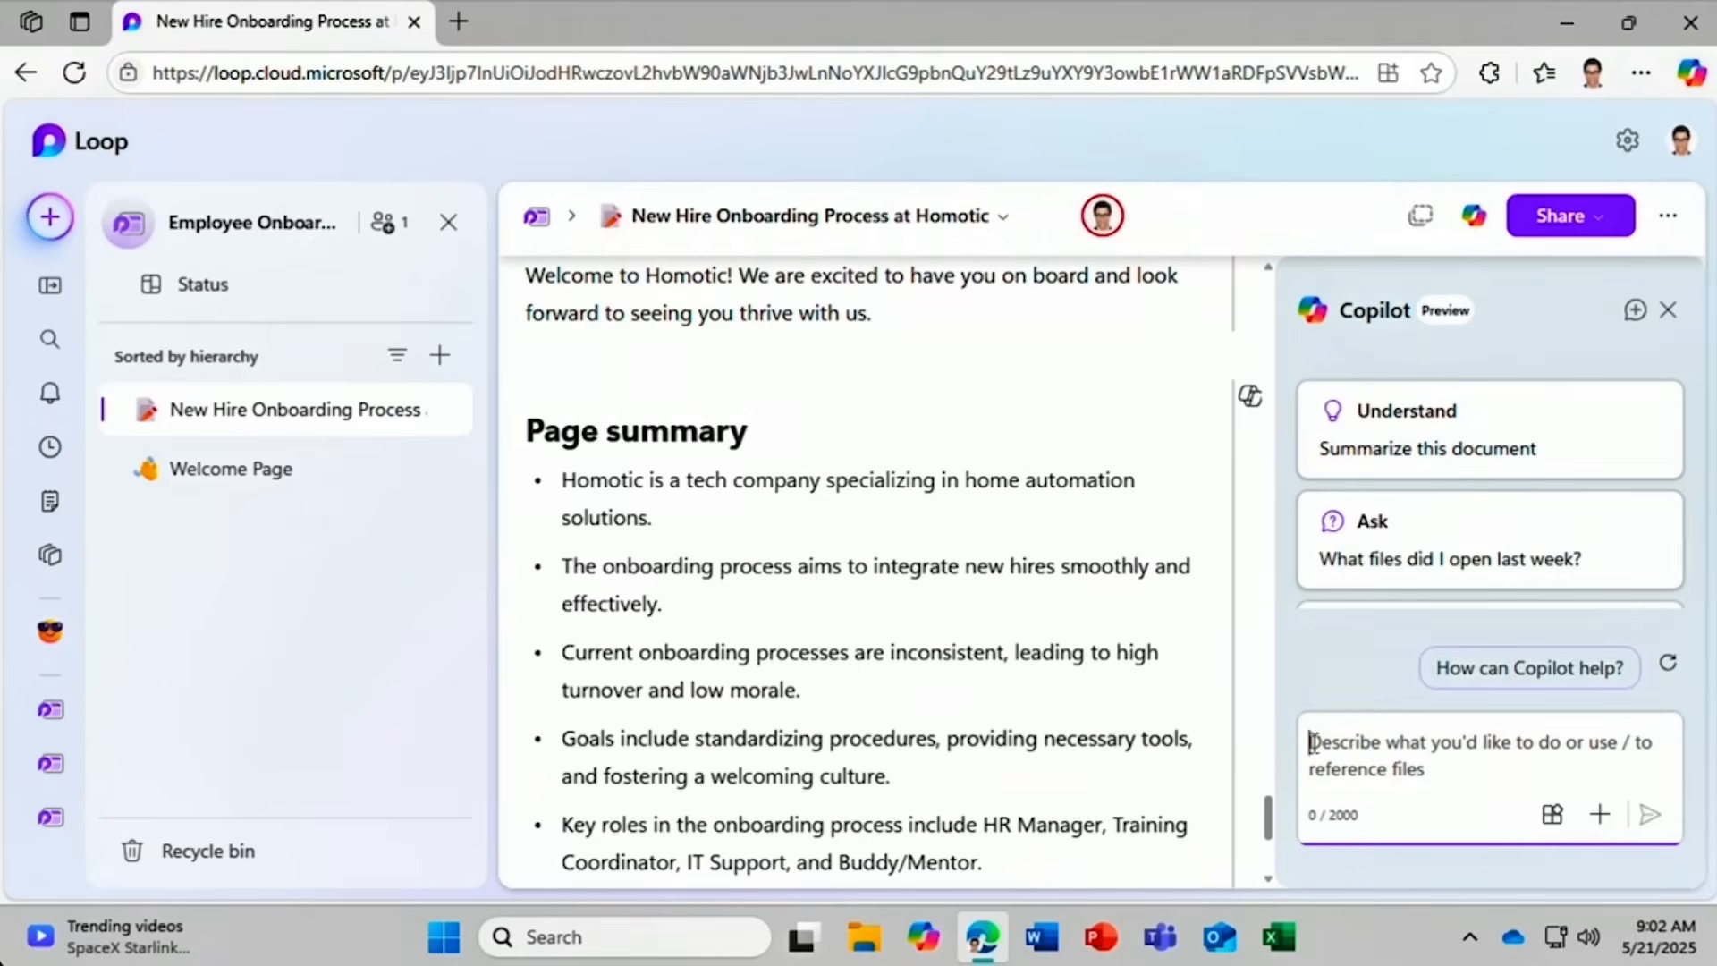
type("What a")
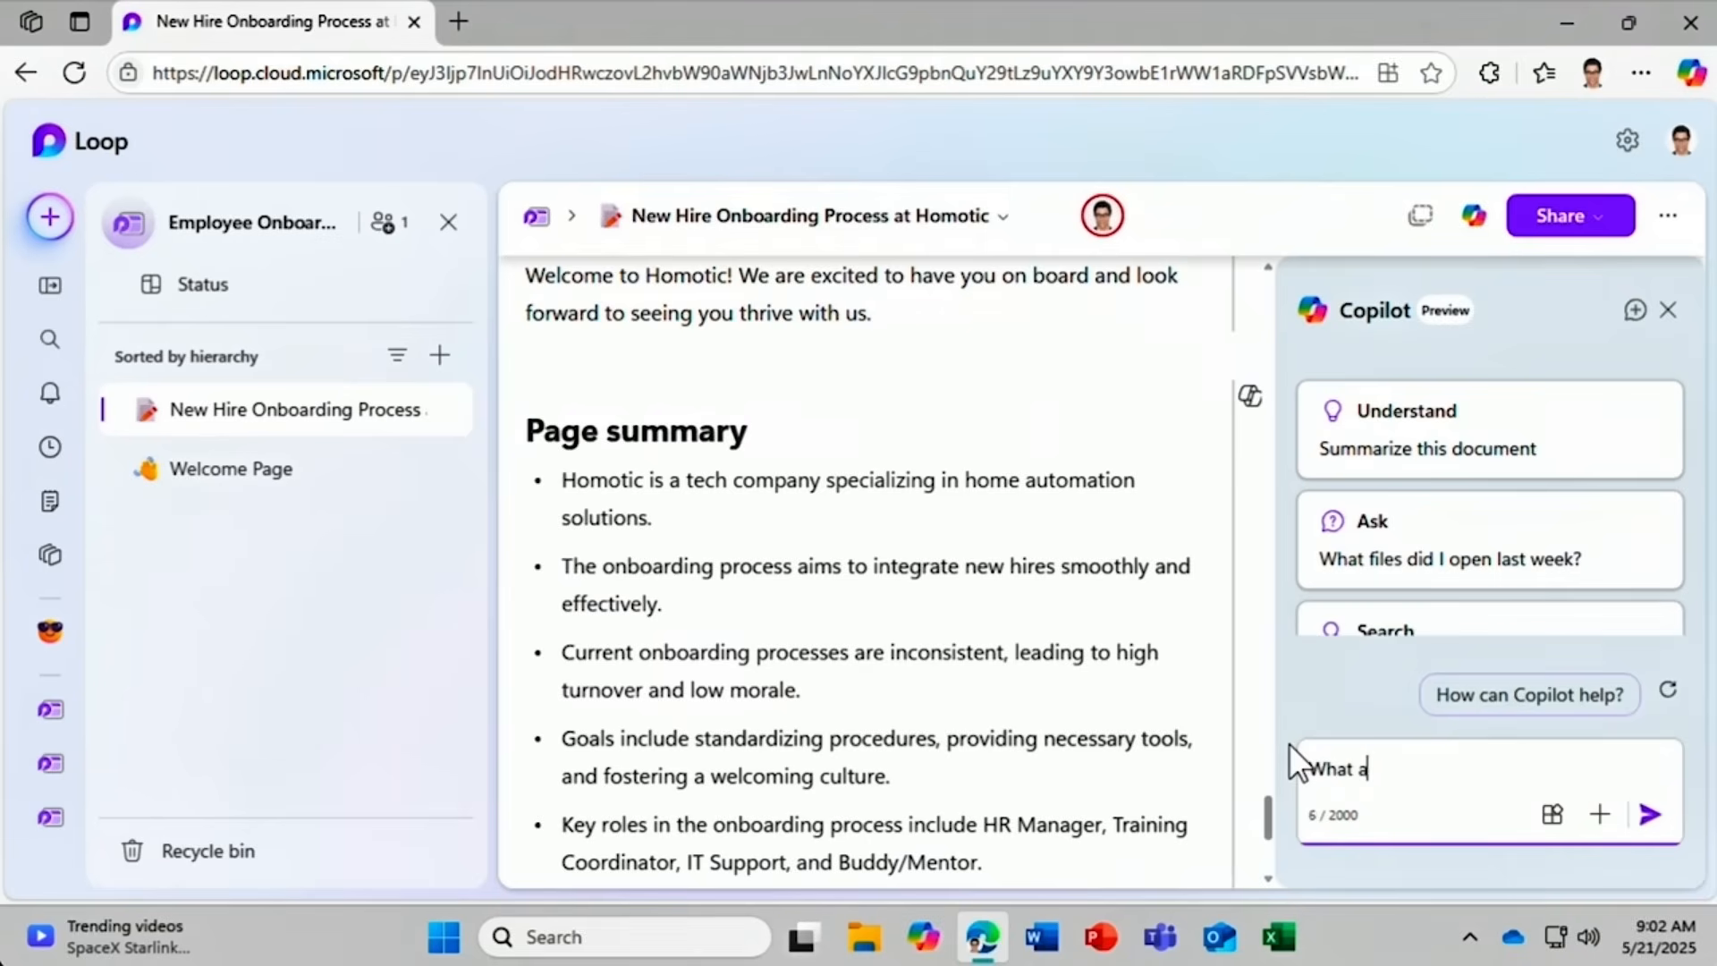
type("ction items are in this page?")
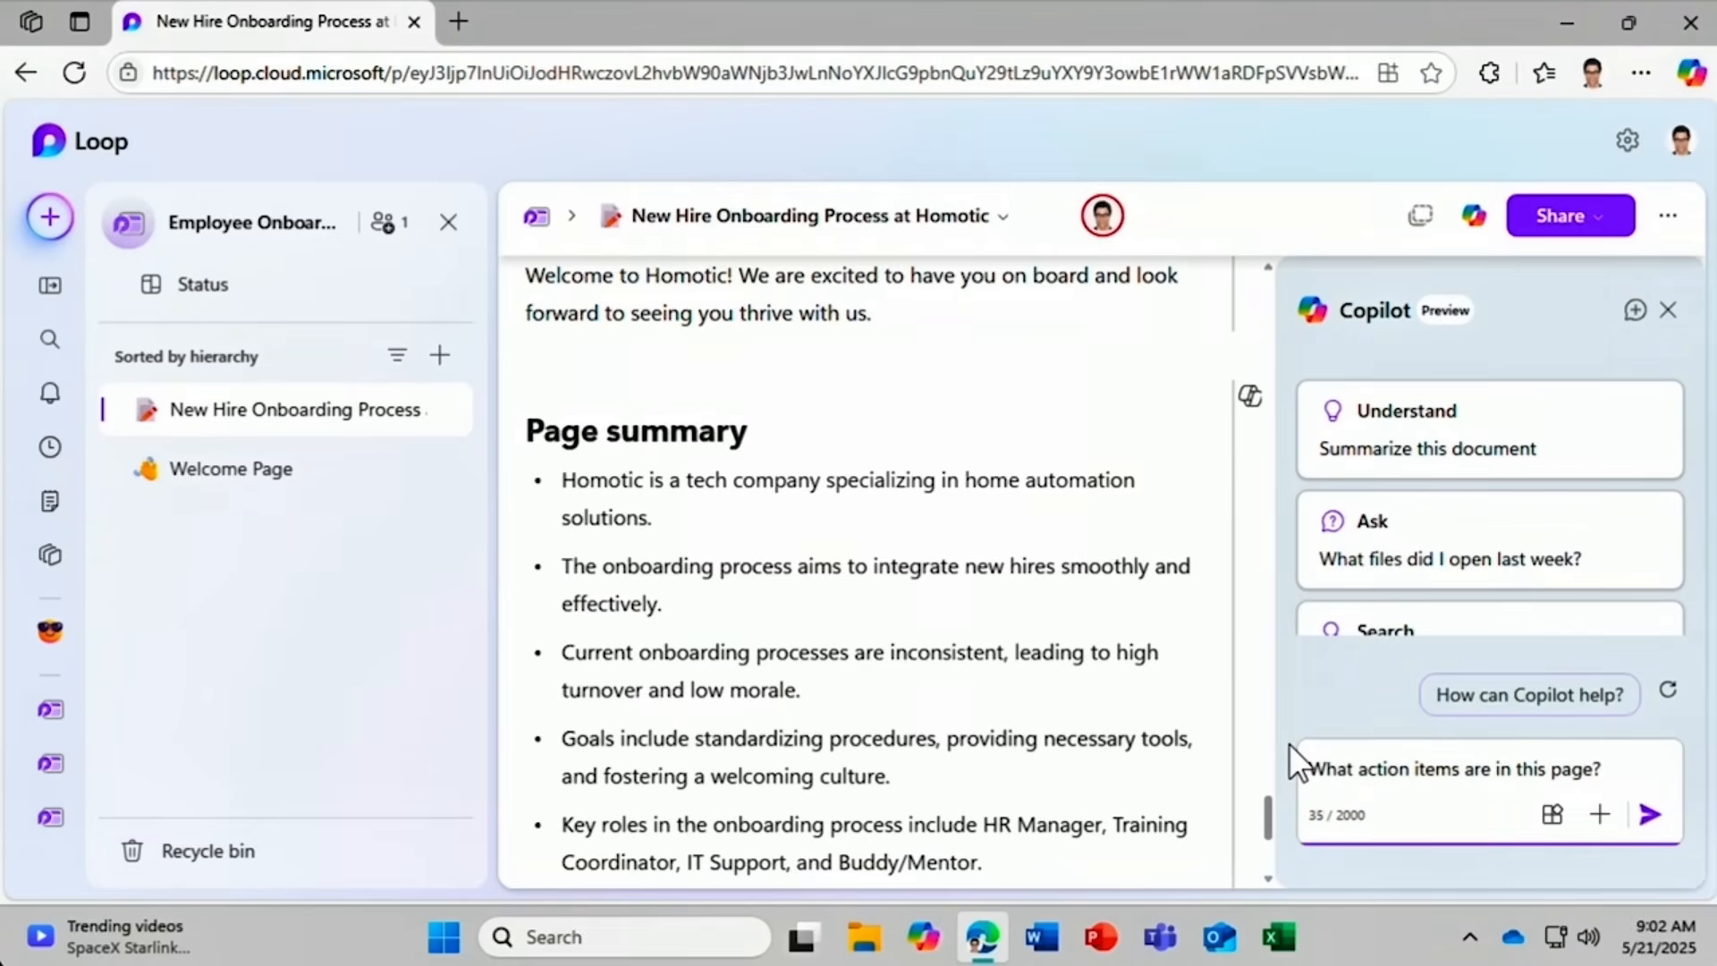
left_click(1649, 815)
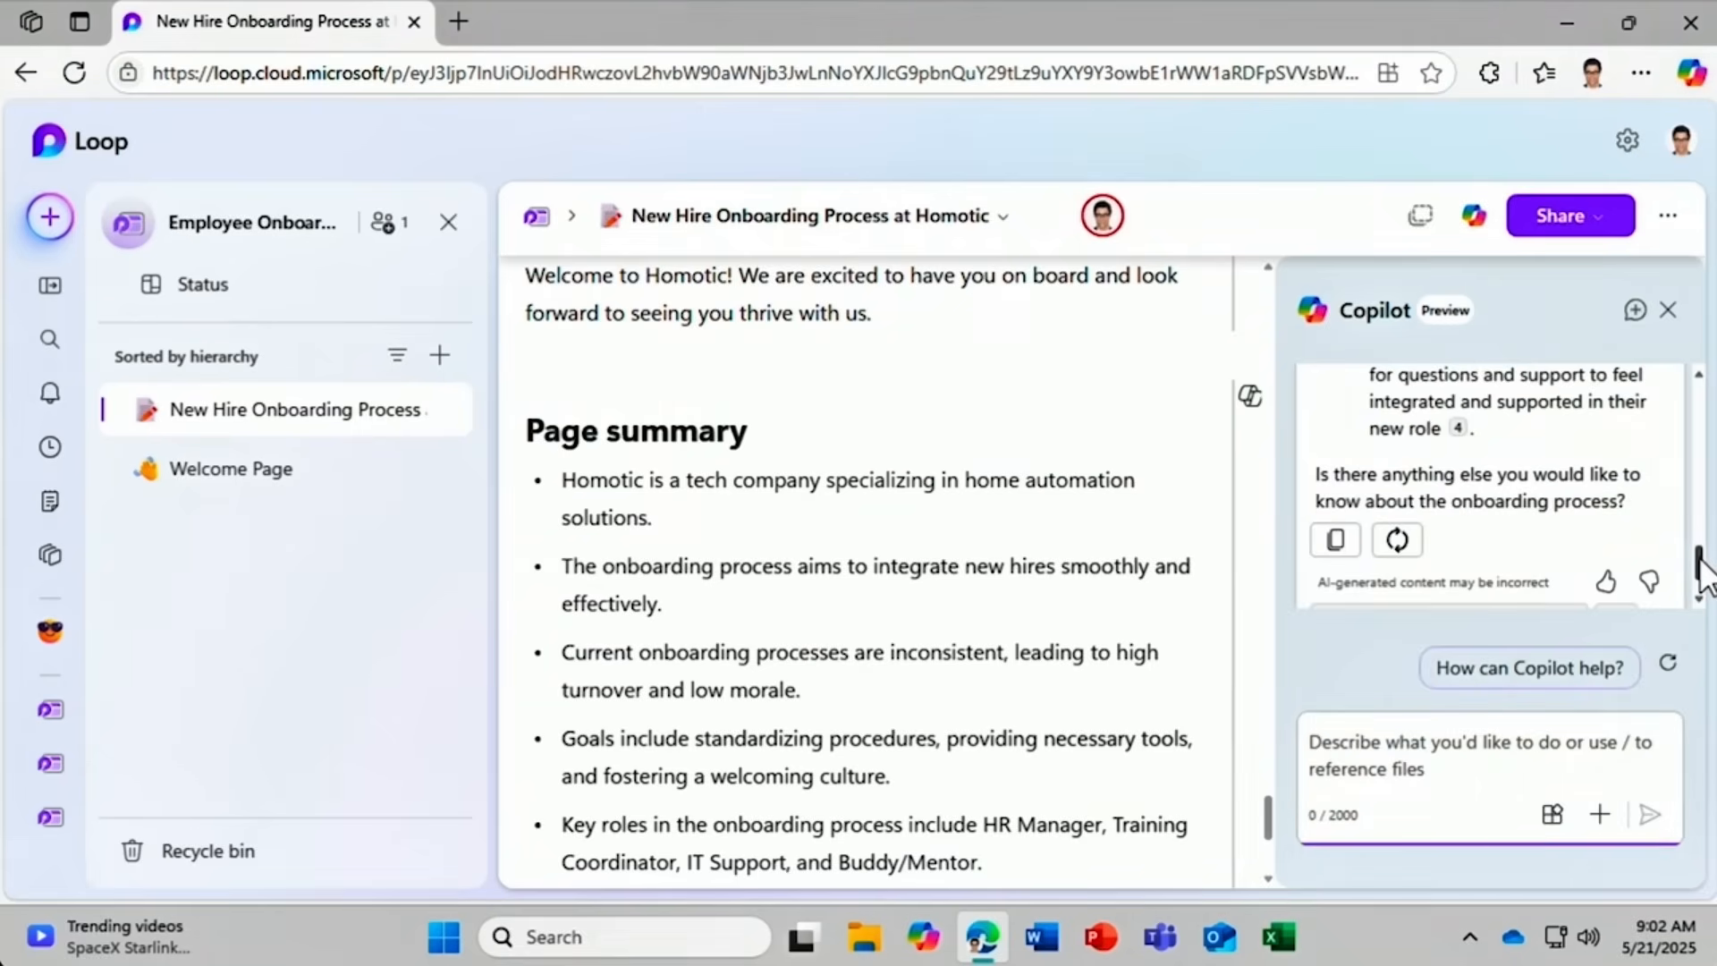
left_click_drag(1705, 572, 1705, 479)
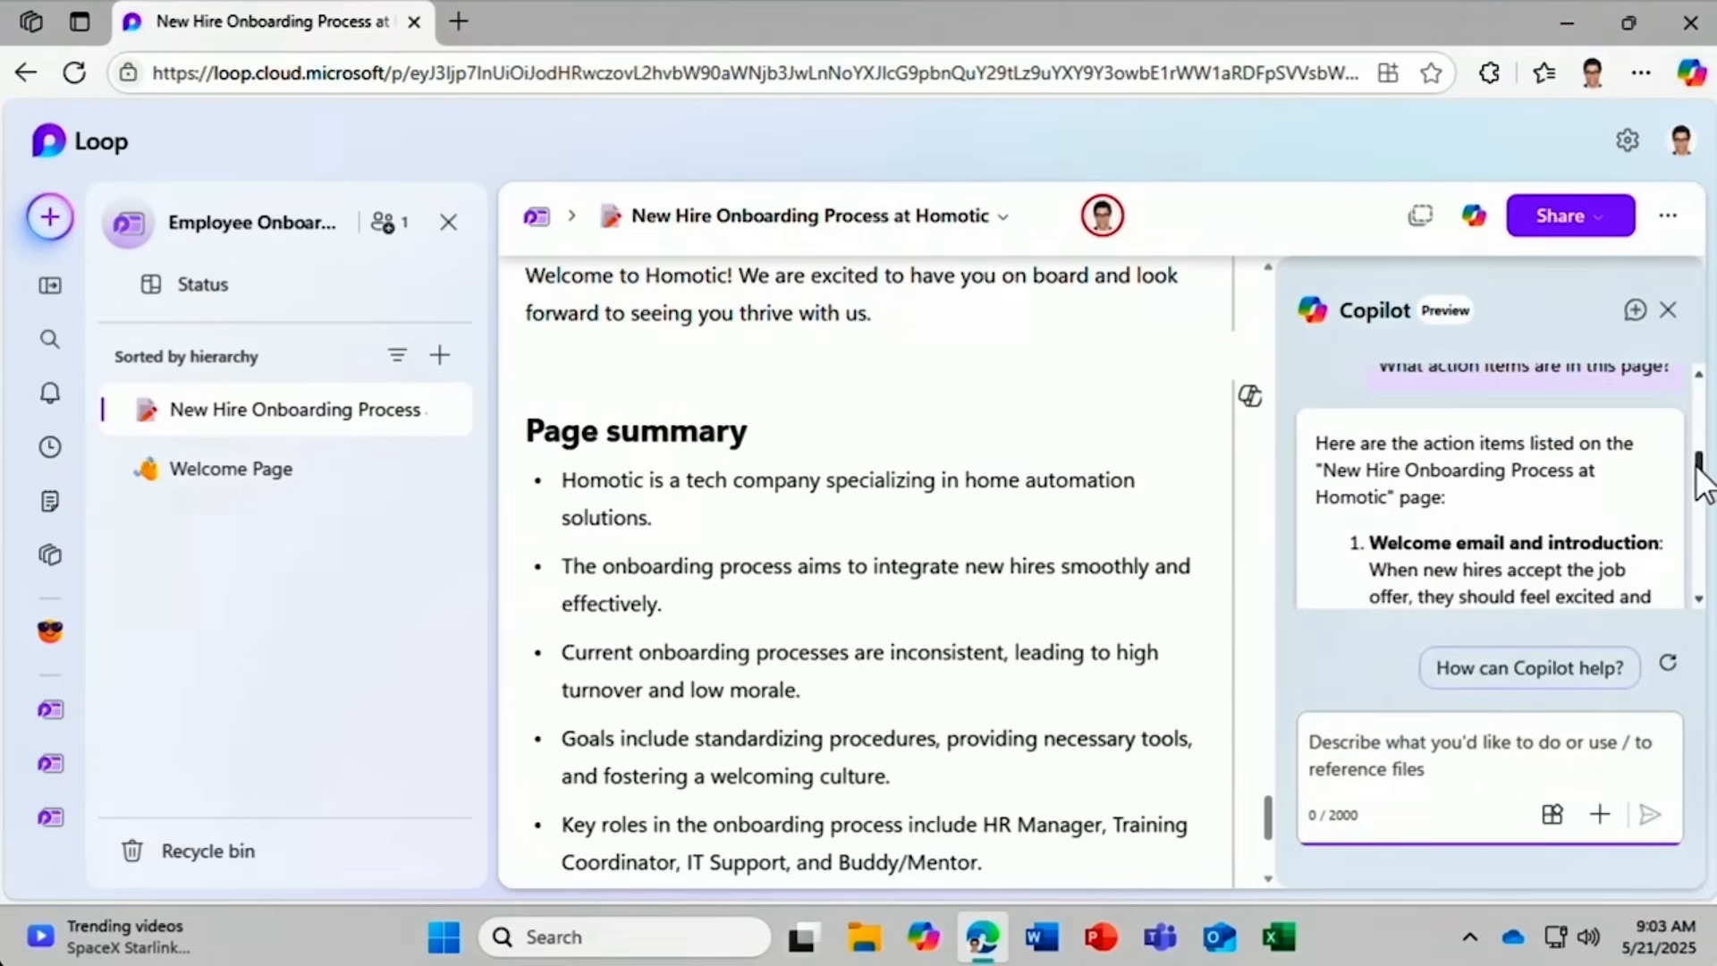
left_click(1634, 310)
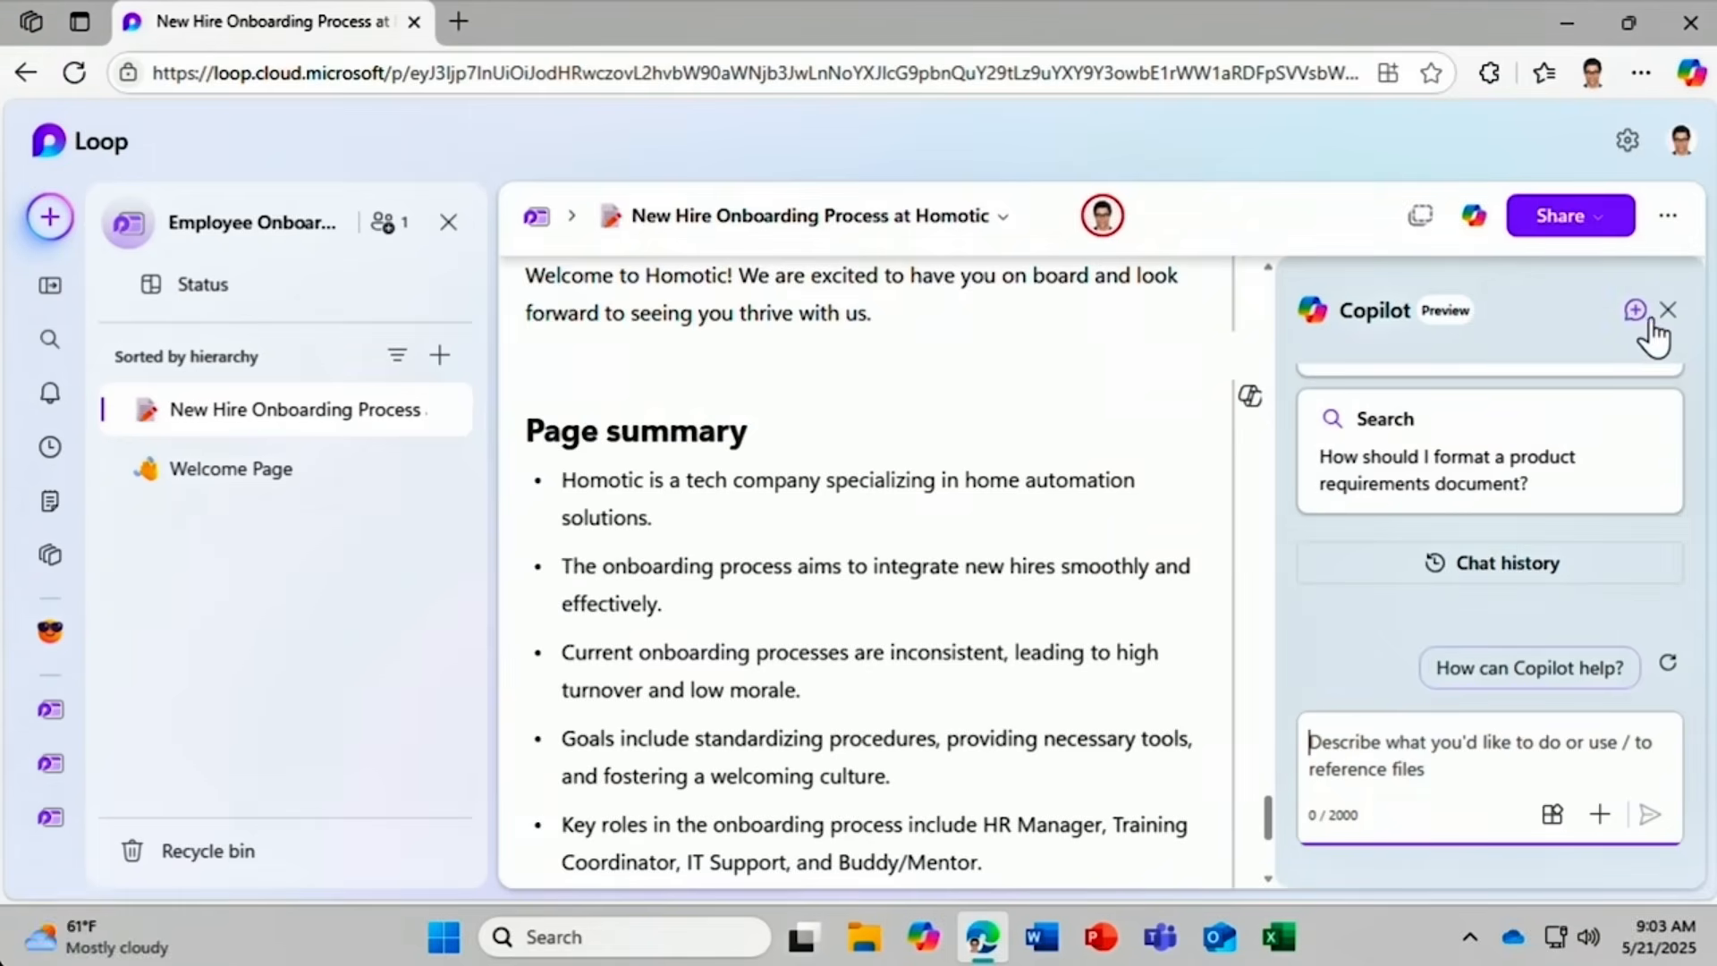
left_click(1670, 311)
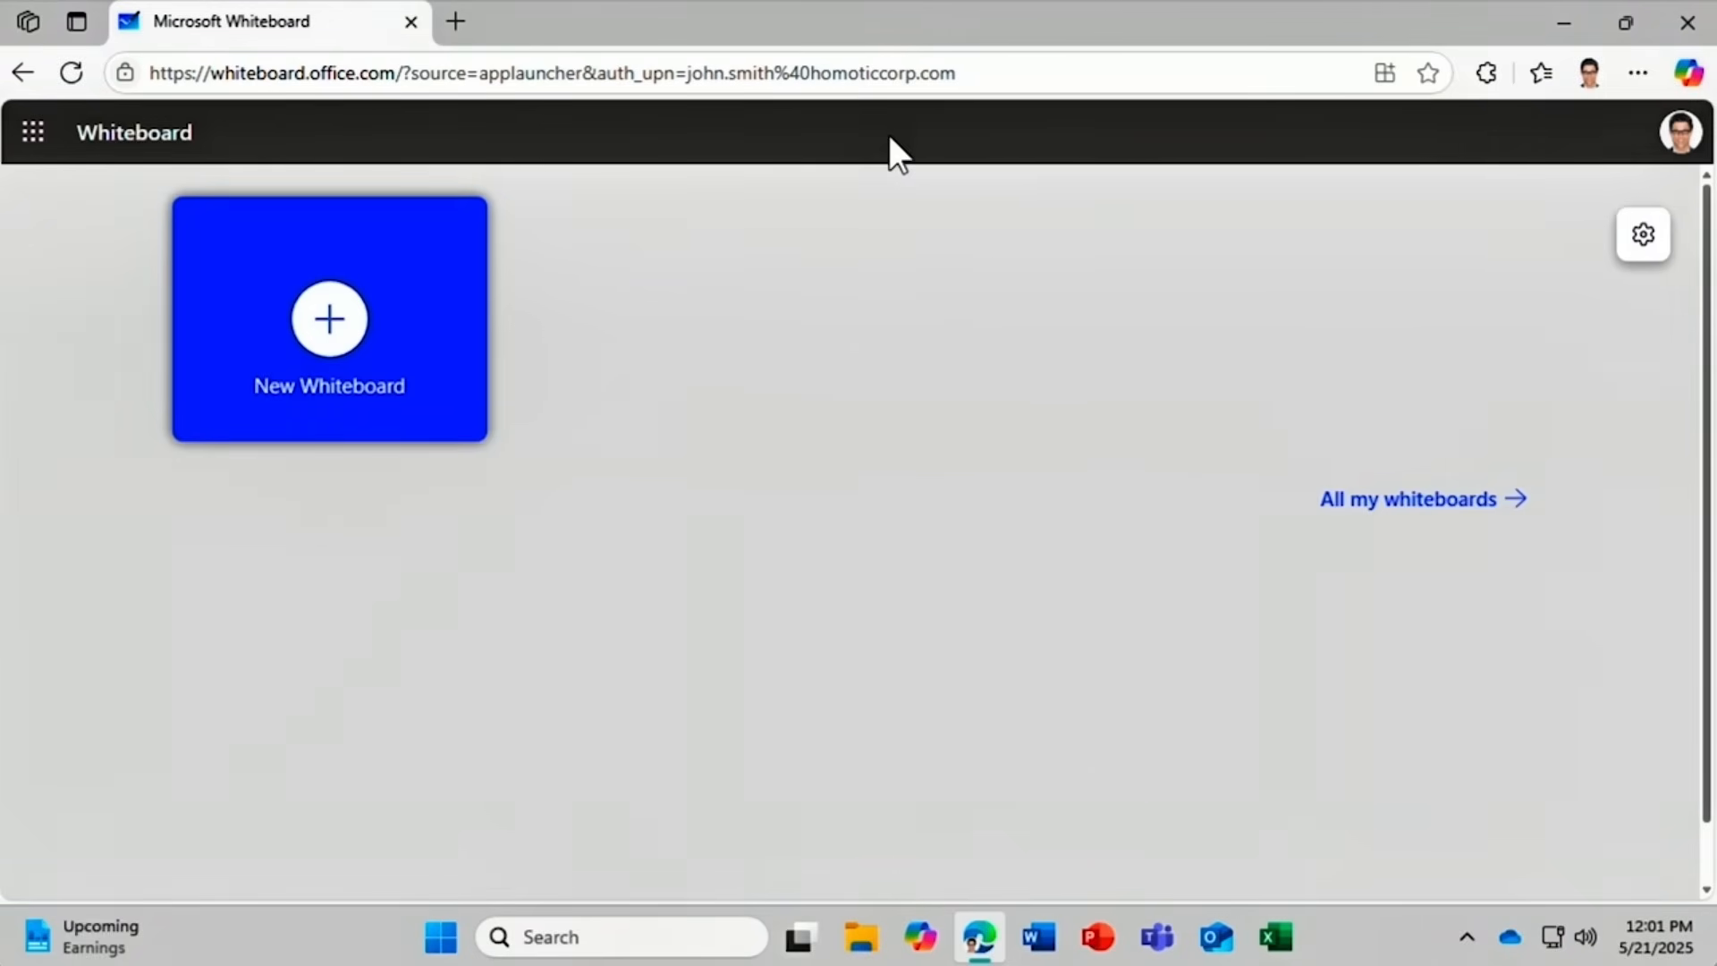
On a new whiteboard, ask Copilot to 'Suggest slogans for SmartHome, a green home automation brand'.
left_click(340, 328)
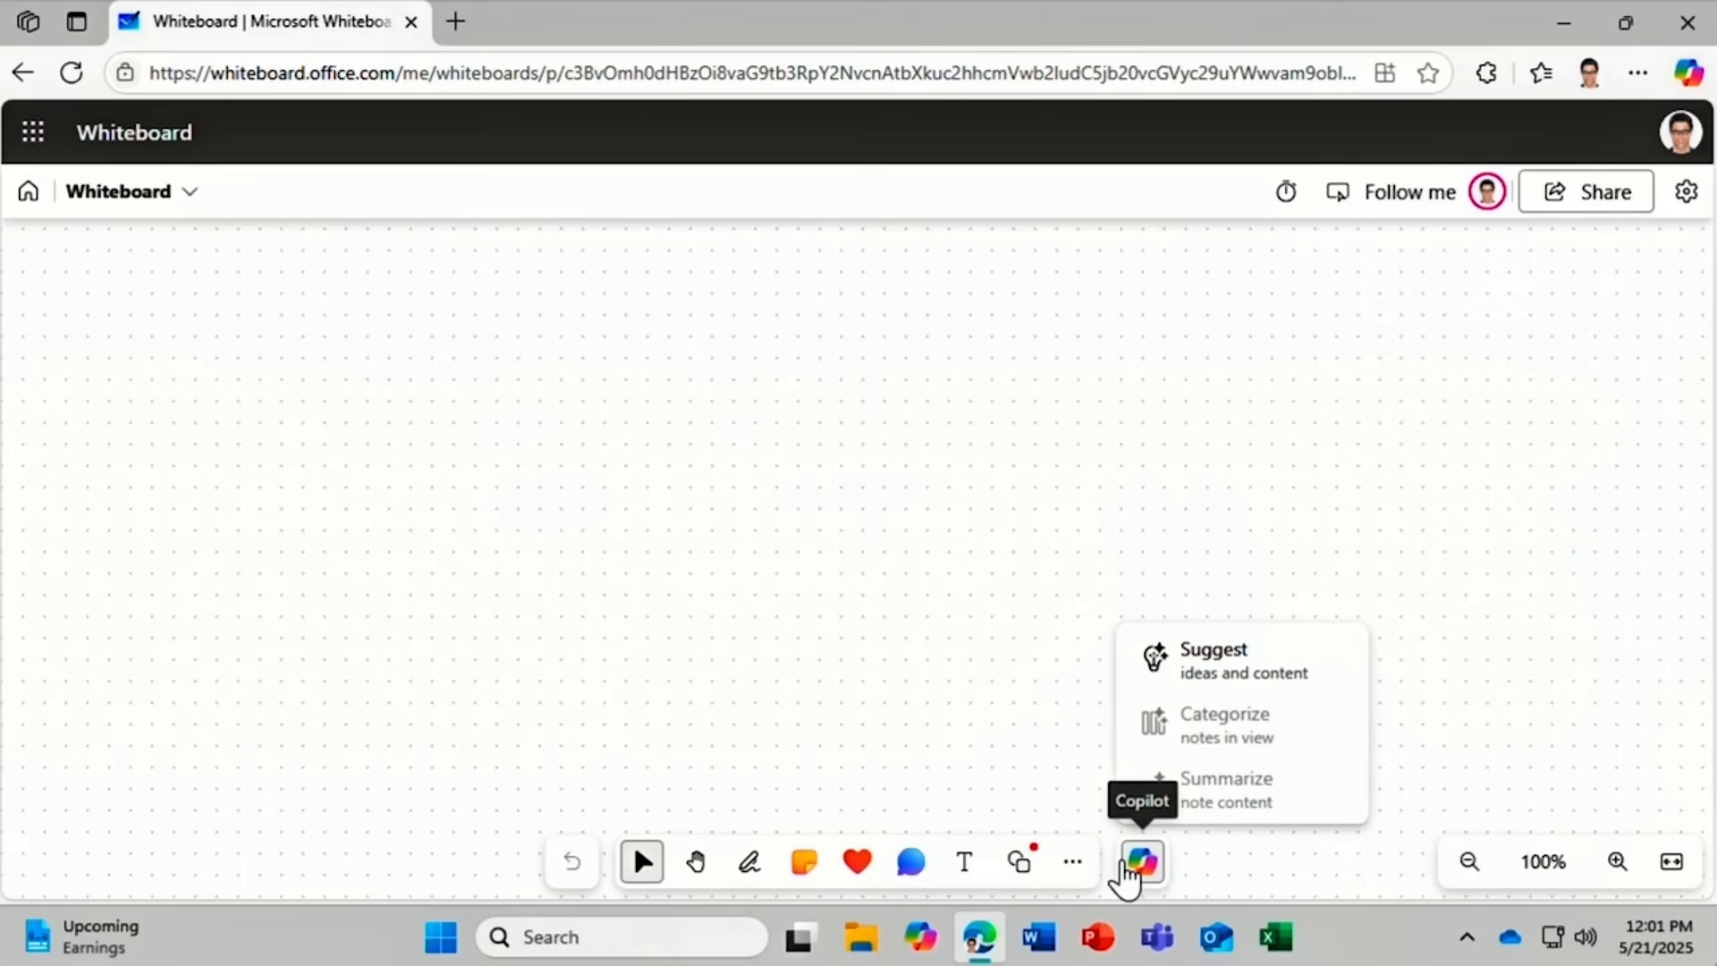
left_click(1149, 688)
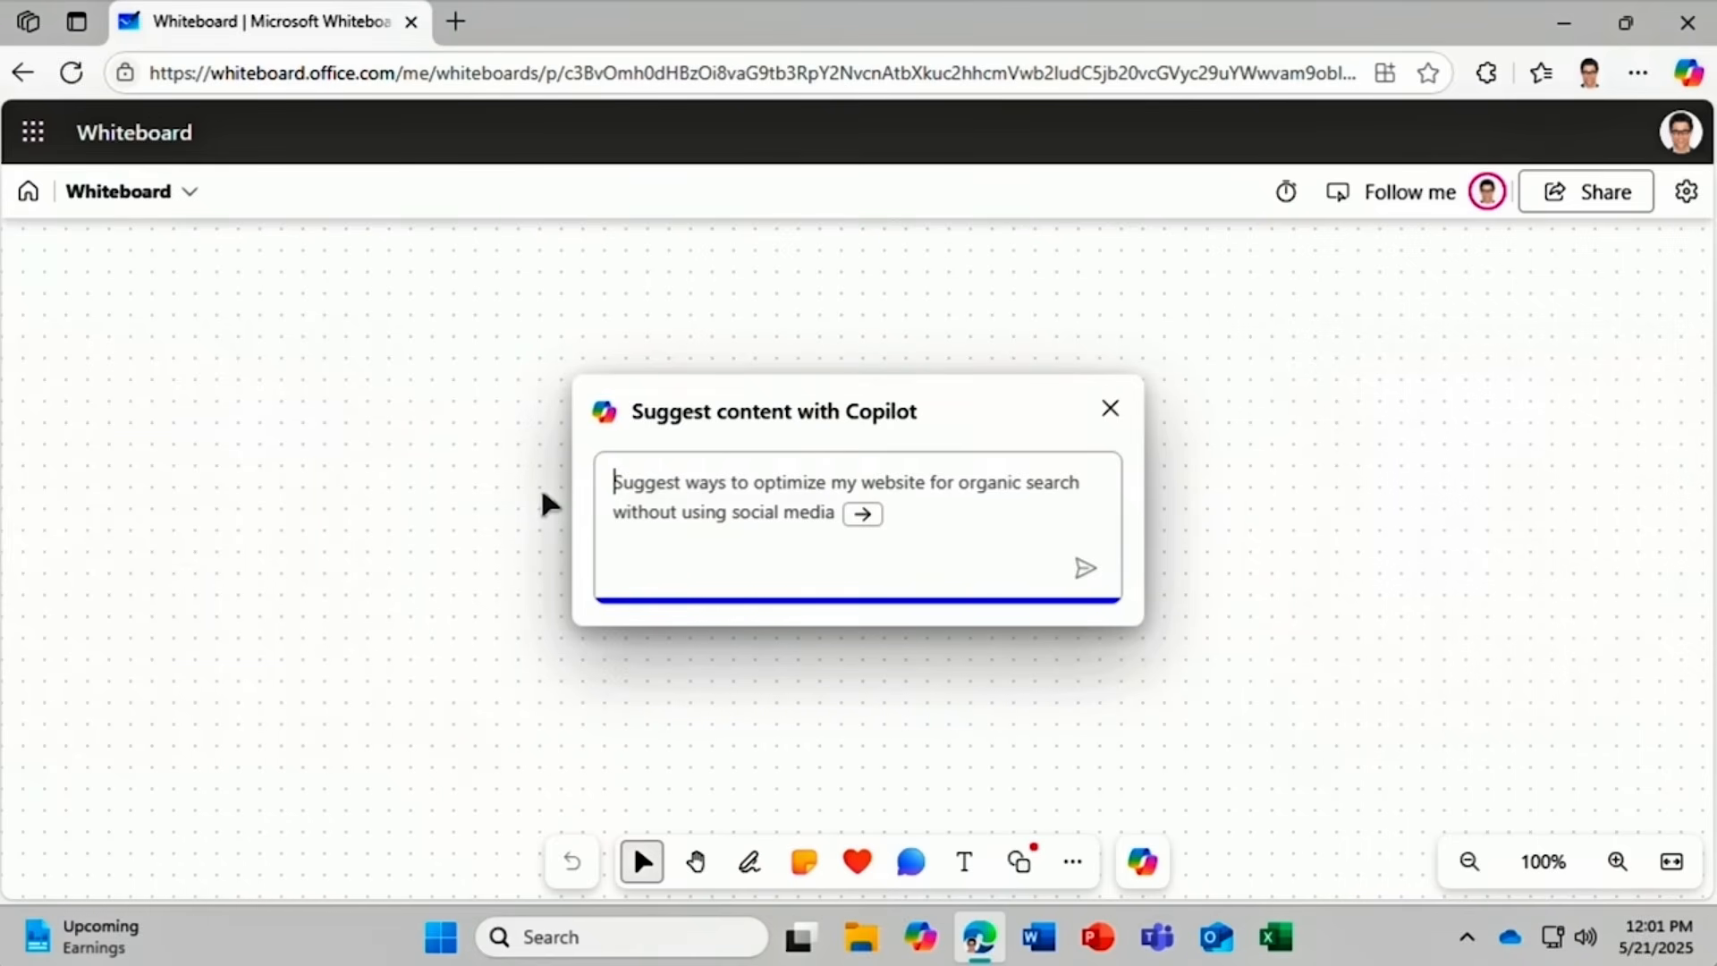
type("Suggest sl")
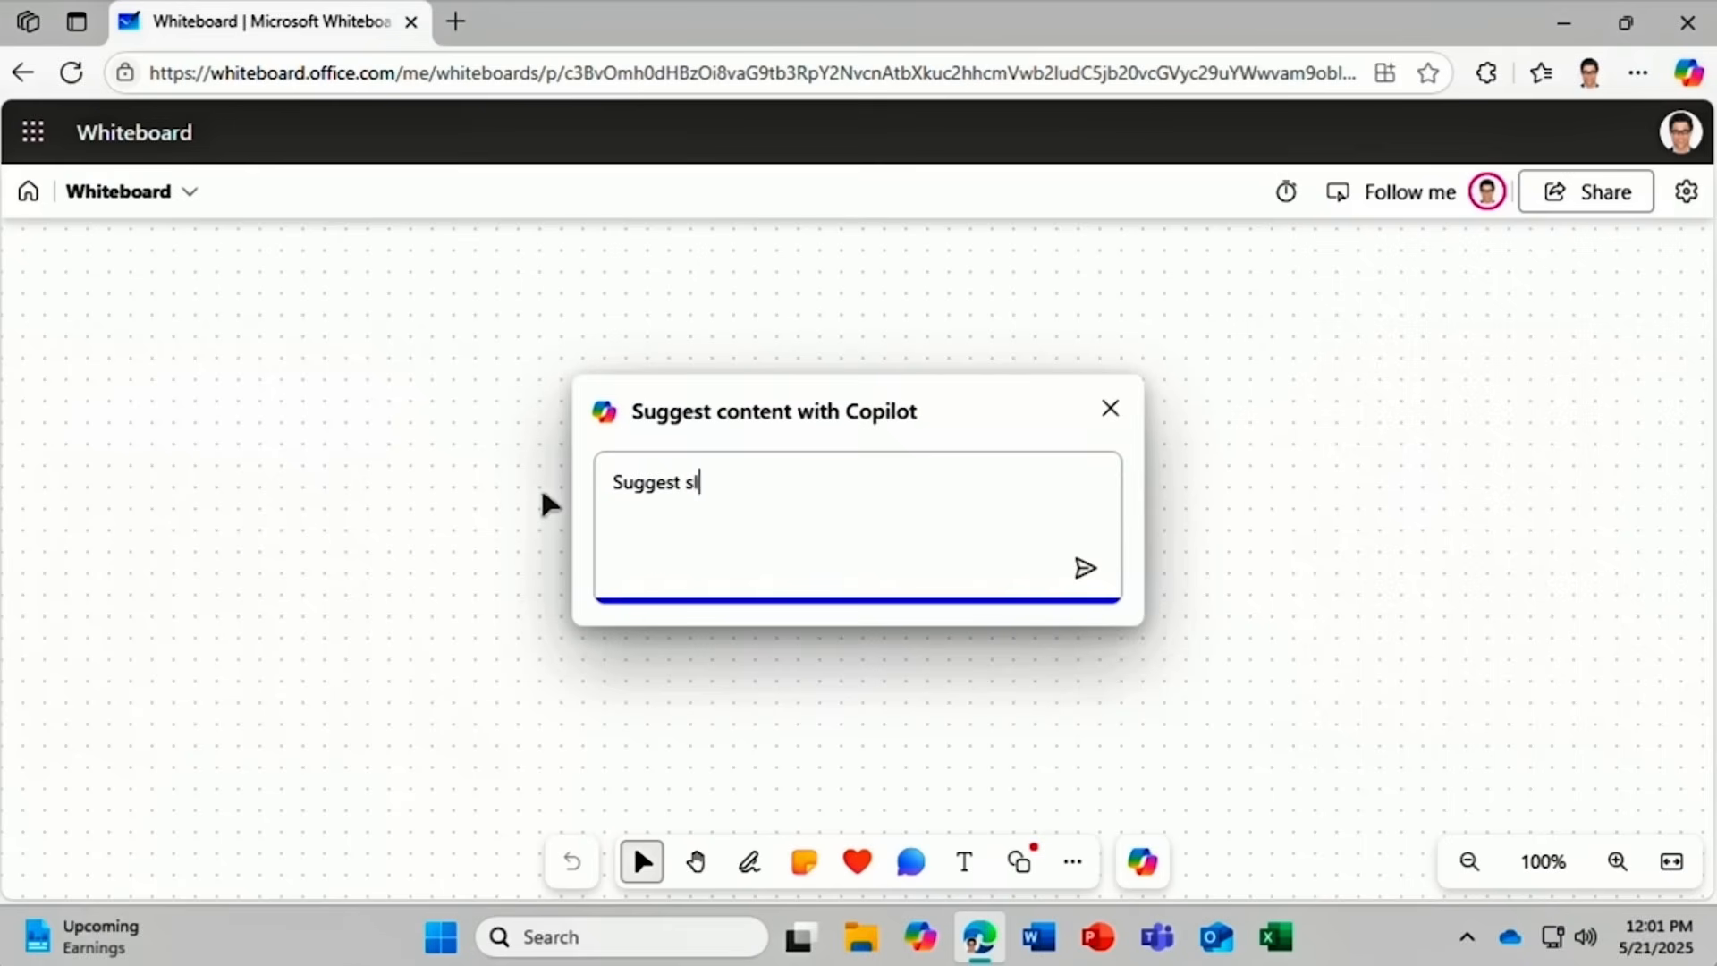
type("ogans for SmartHo")
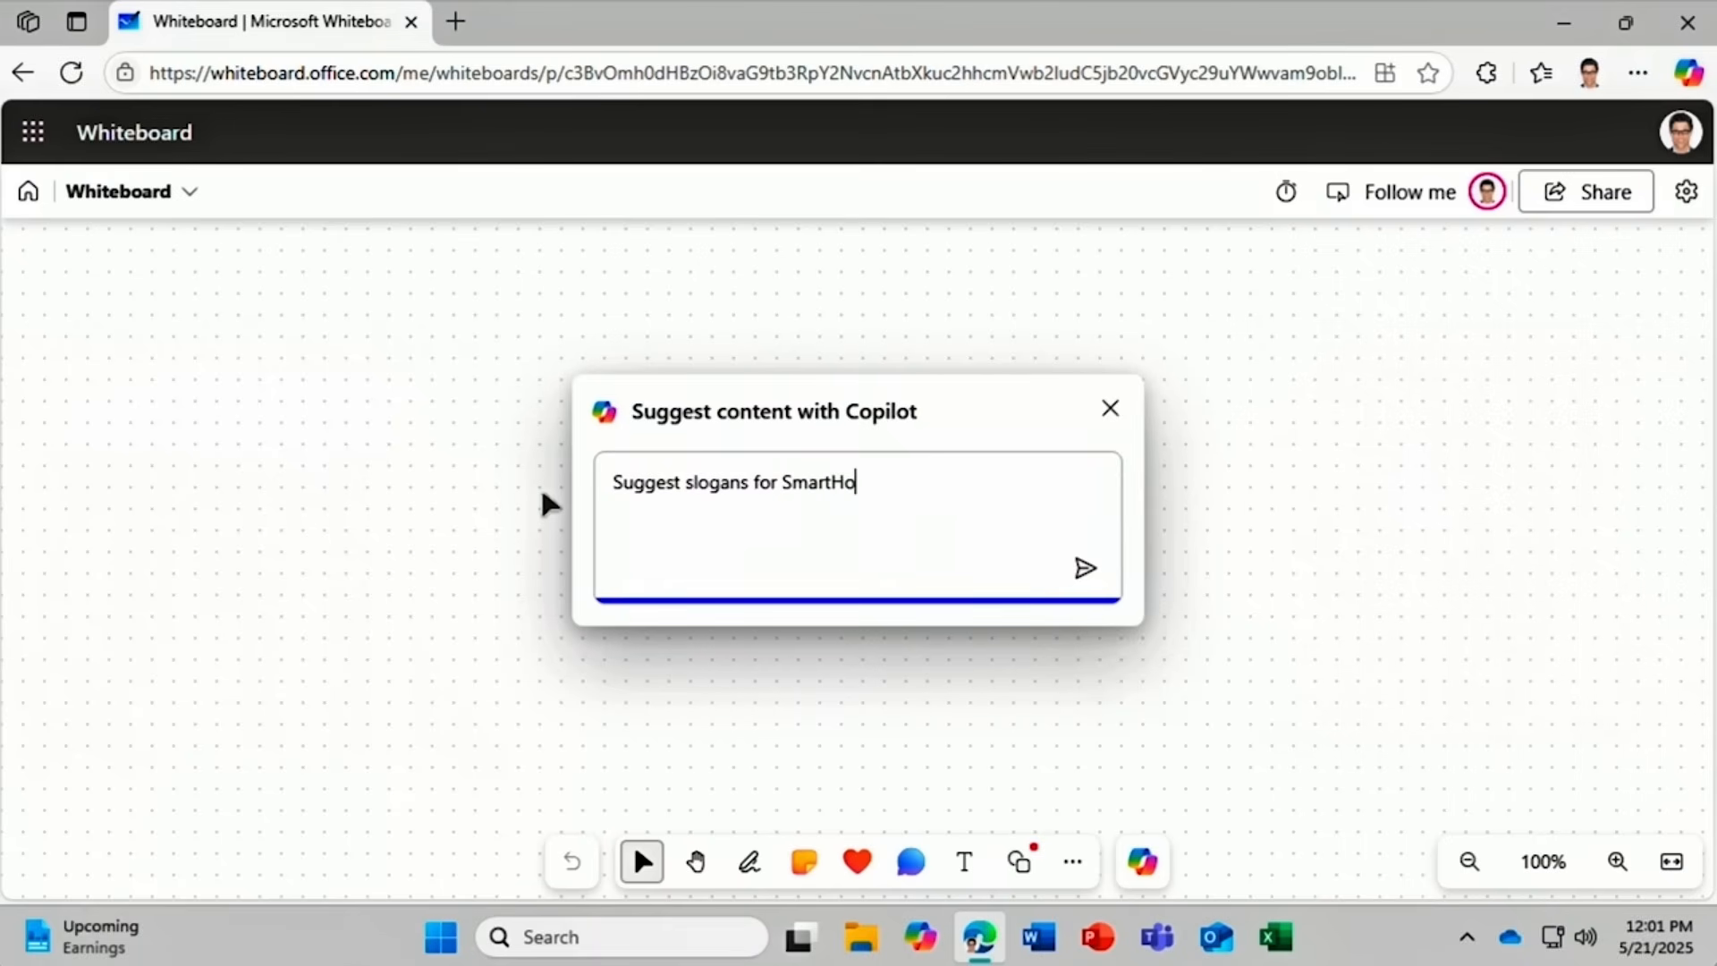
type("me, a green ")
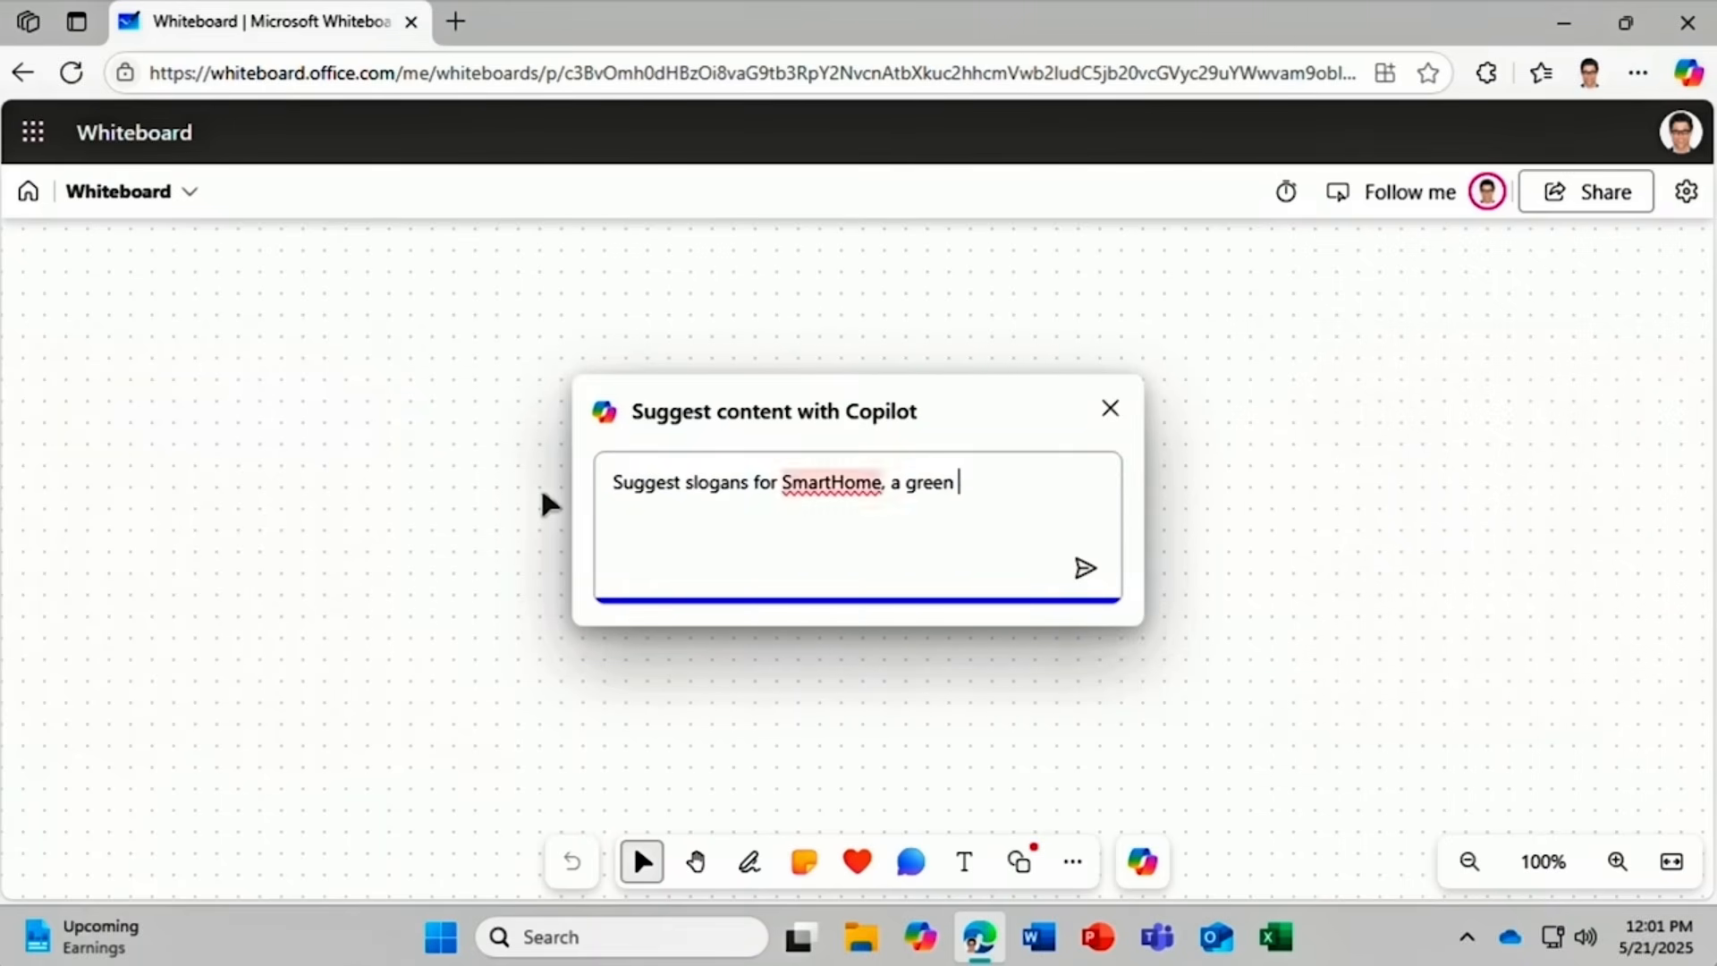
type("home automation brand")
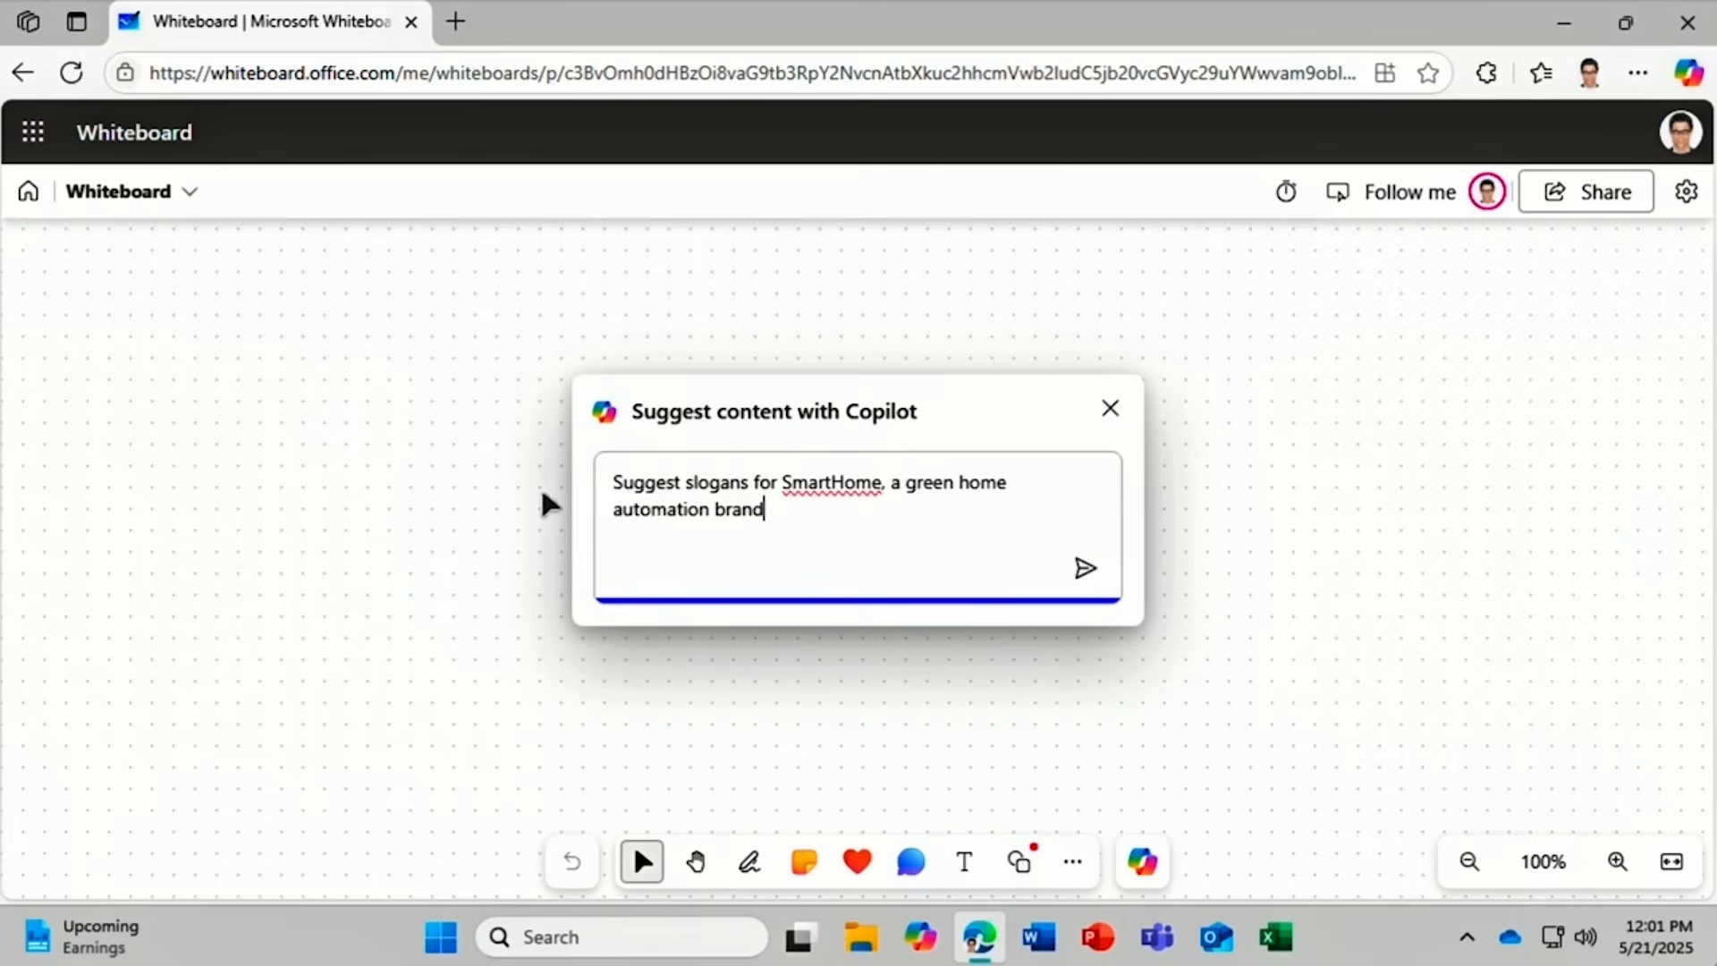
left_click(1086, 571)
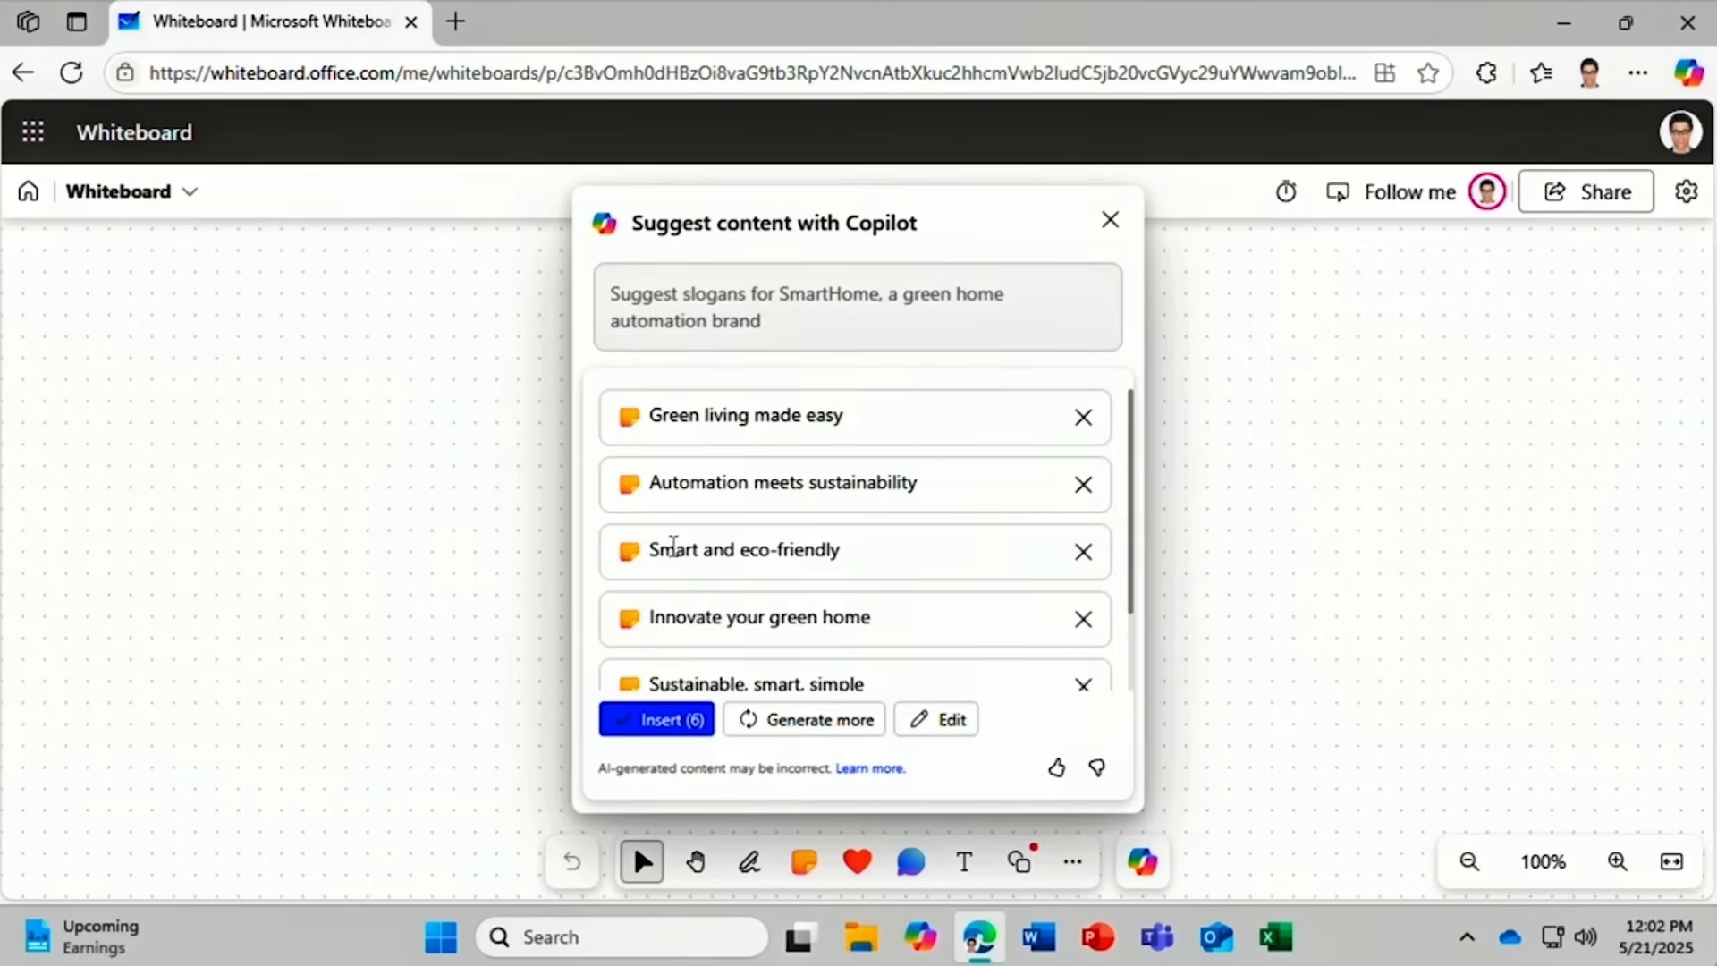
Drop the 'Smart and eco-friendly' suggestion, generate more, and insert the 11 slogans as sticky notes.
left_click(1081, 553)
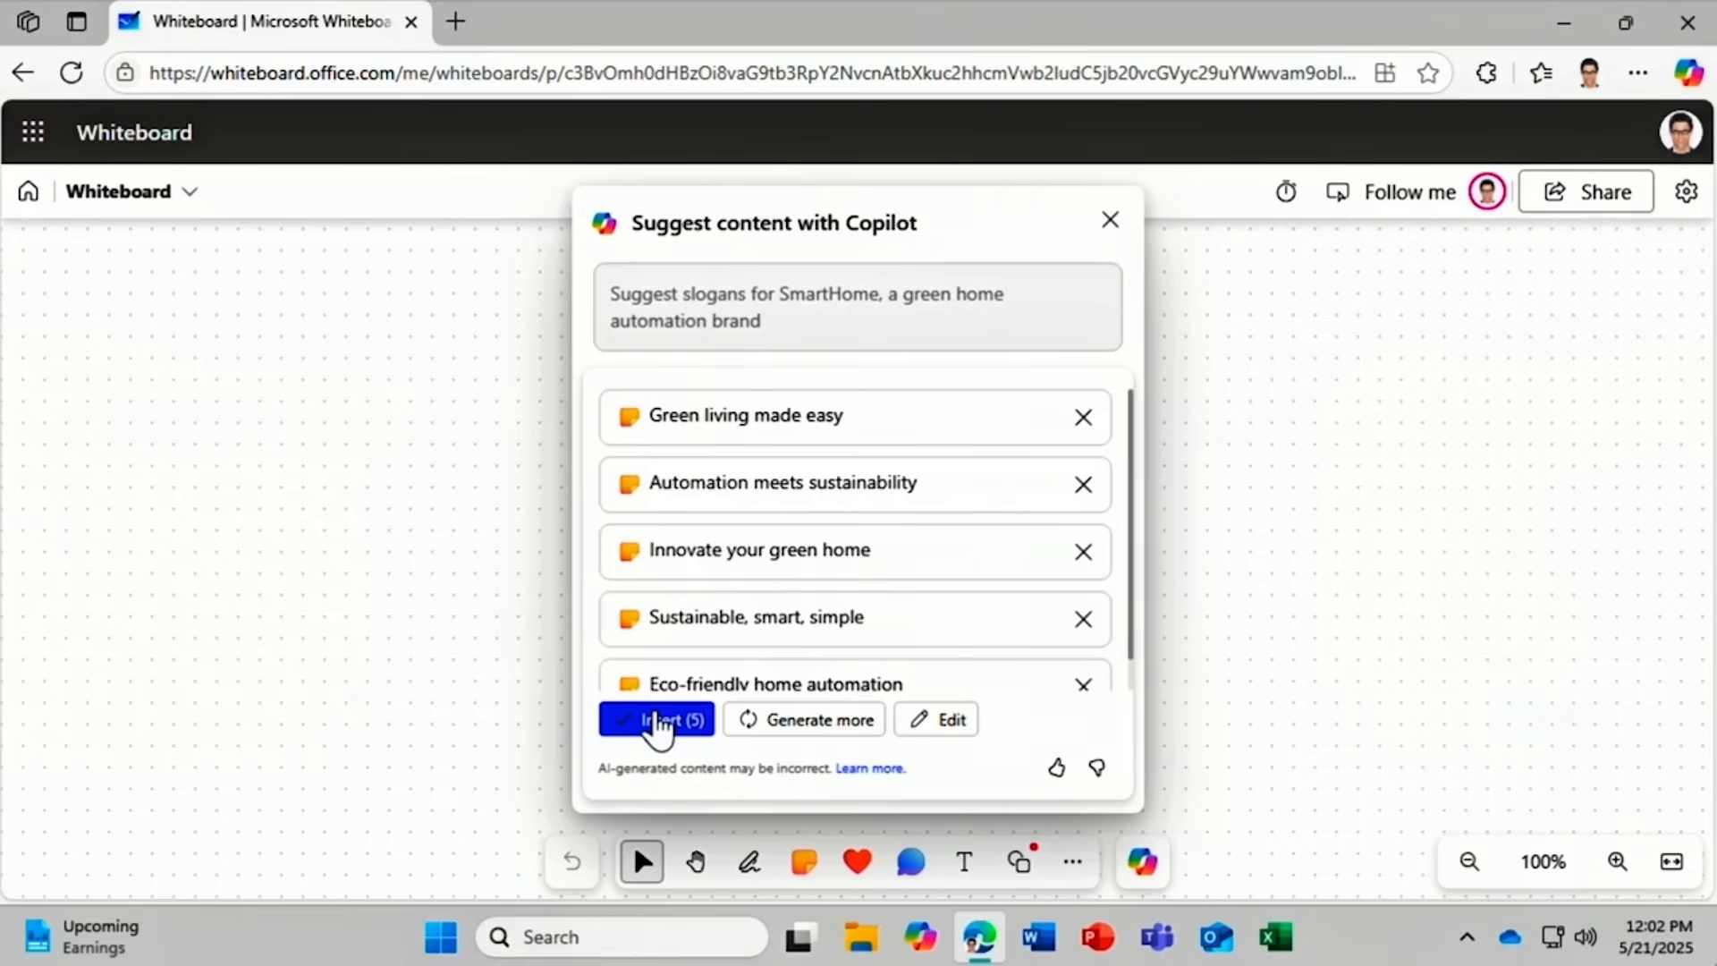
left_click(776, 724)
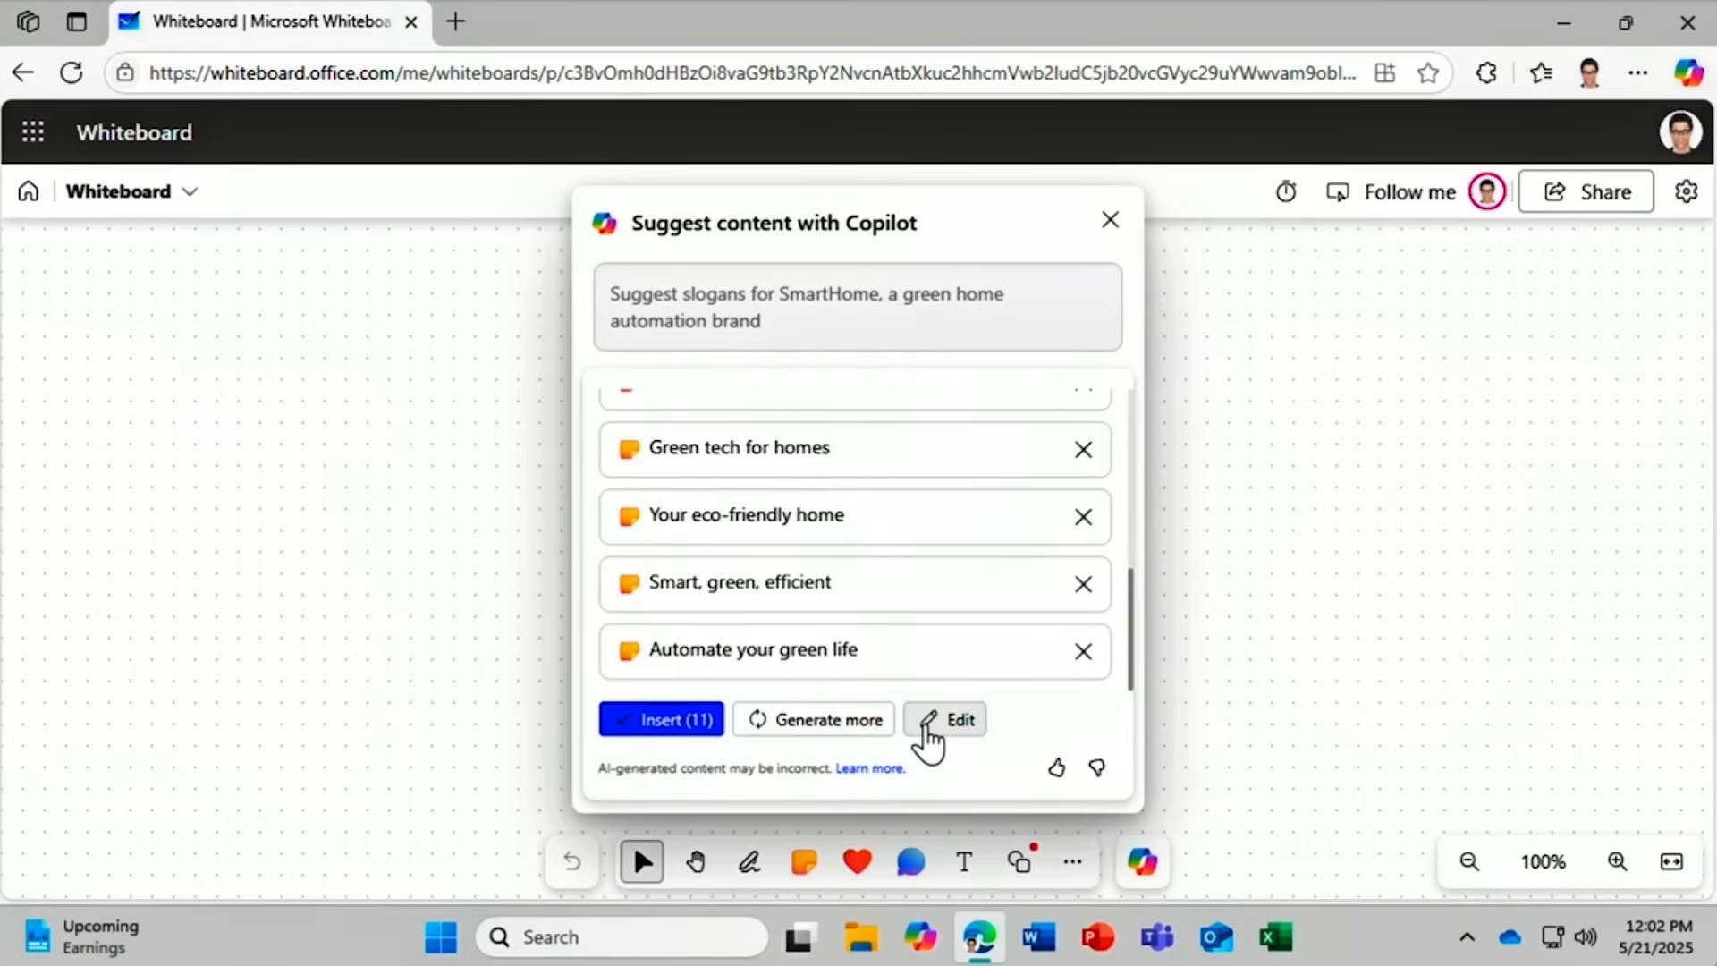
left_click(707, 725)
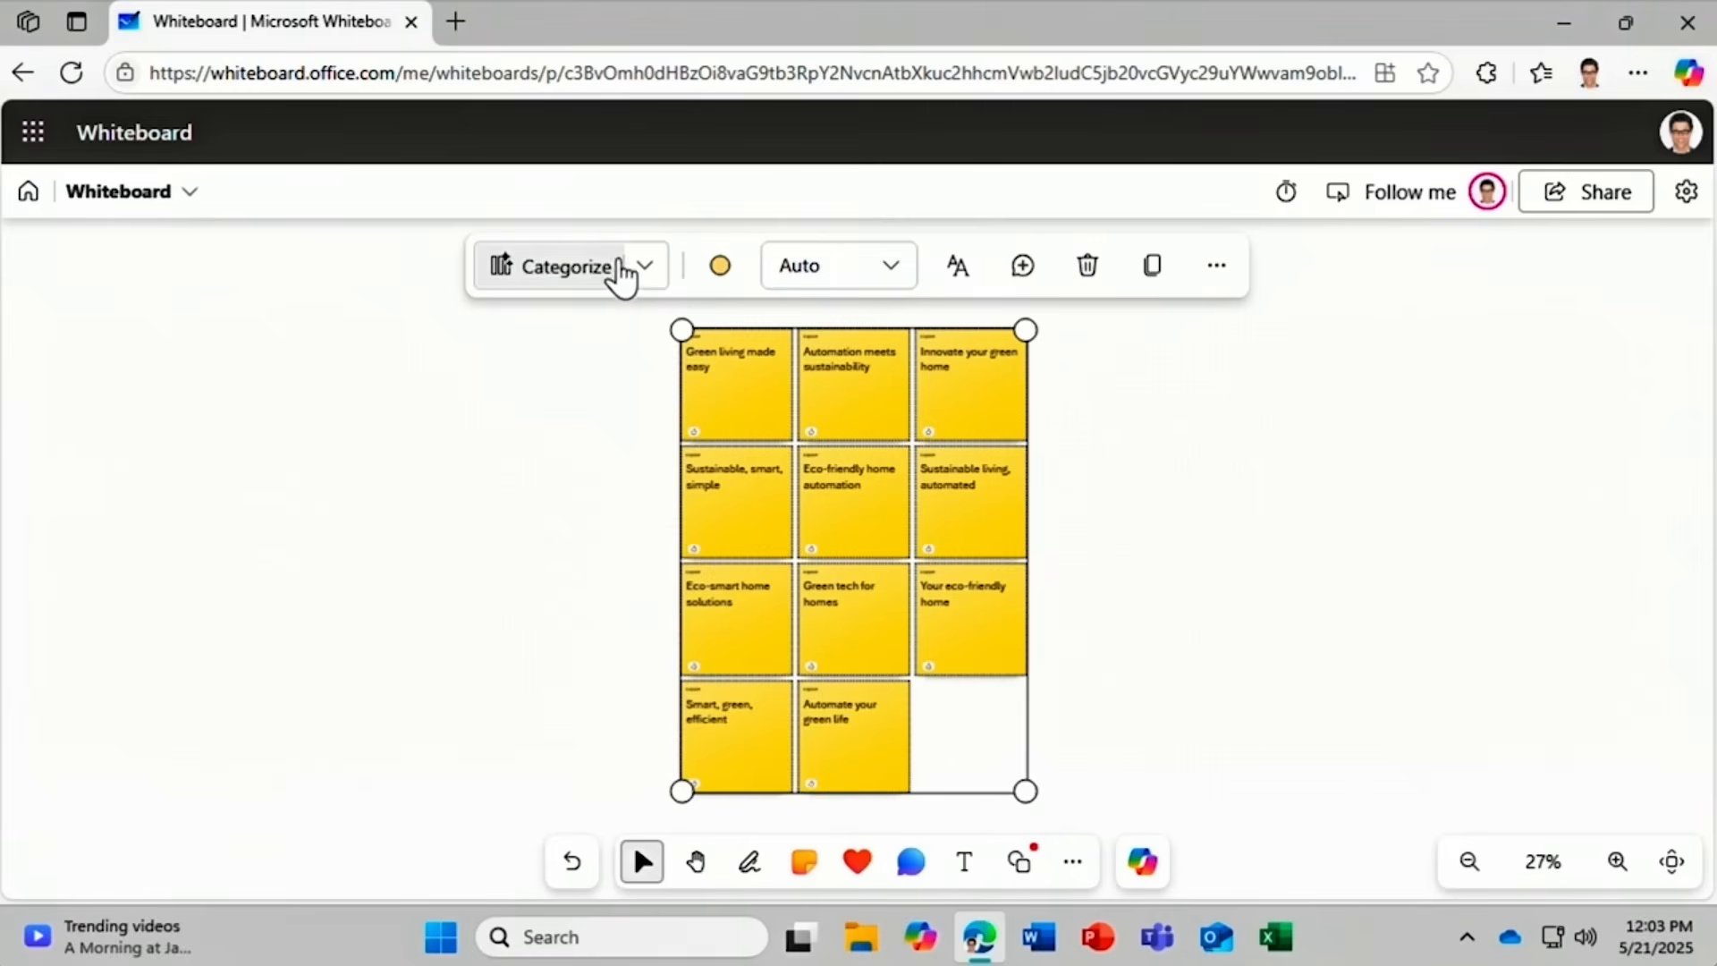
Have Copilot suggest six more green-living slogans, like 'Eco-smart living', and insert them as notes.
left_click(646, 270)
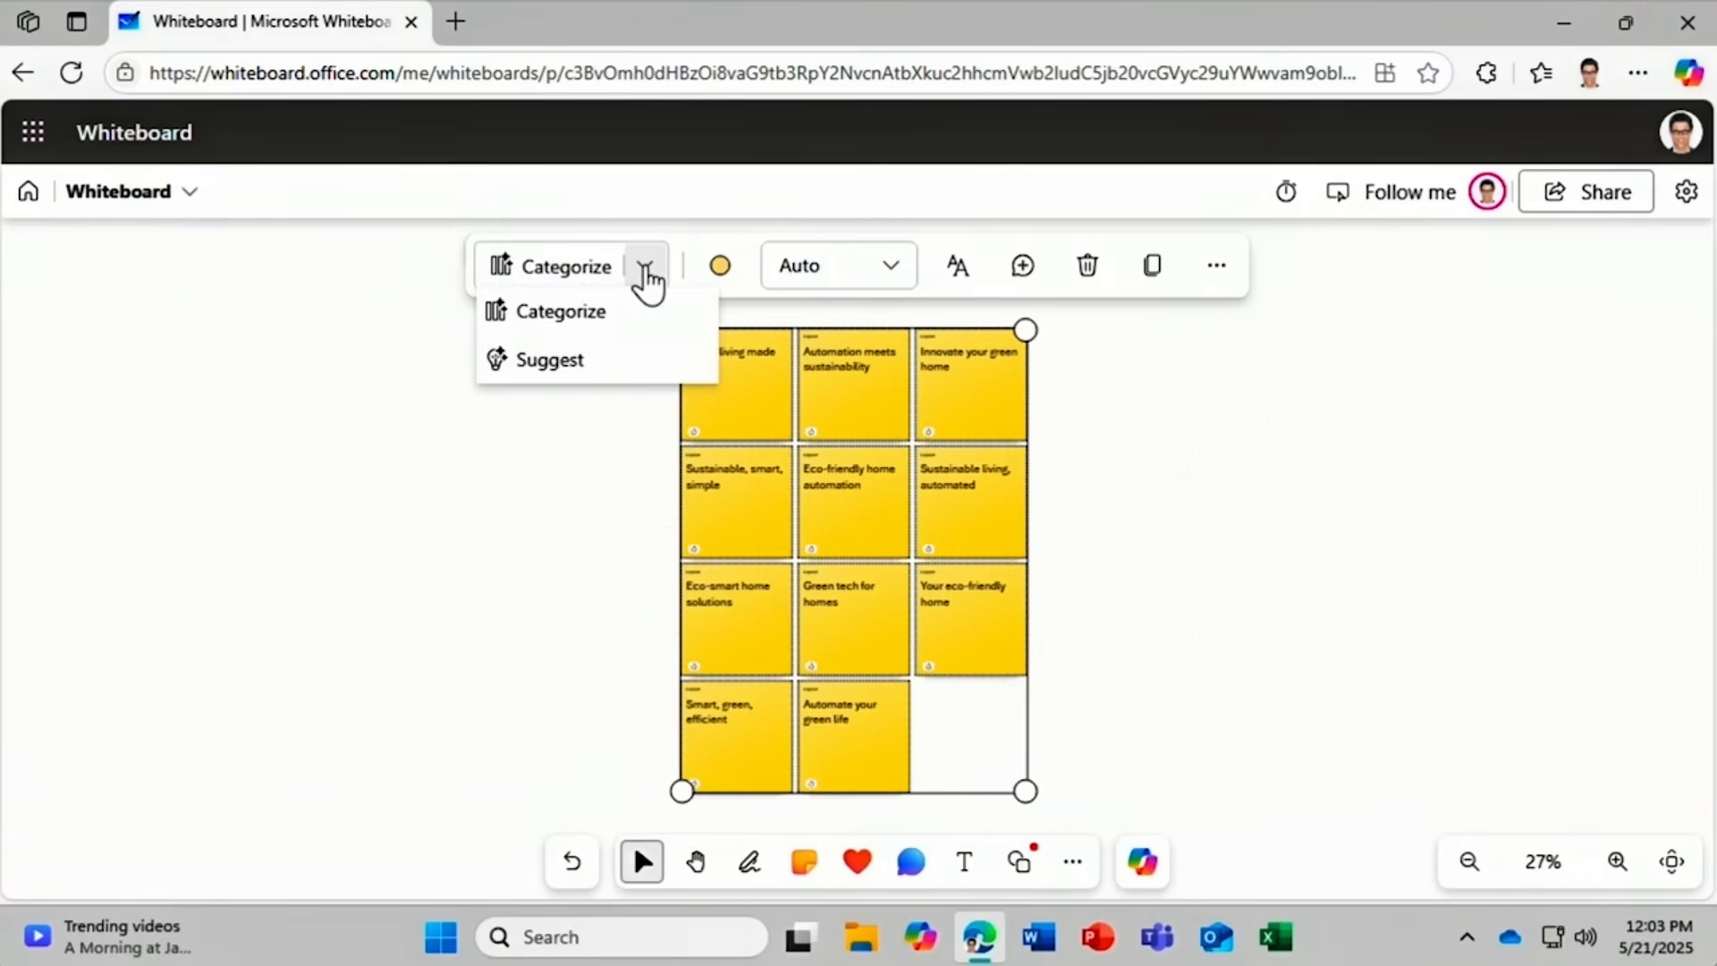
left_click(642, 363)
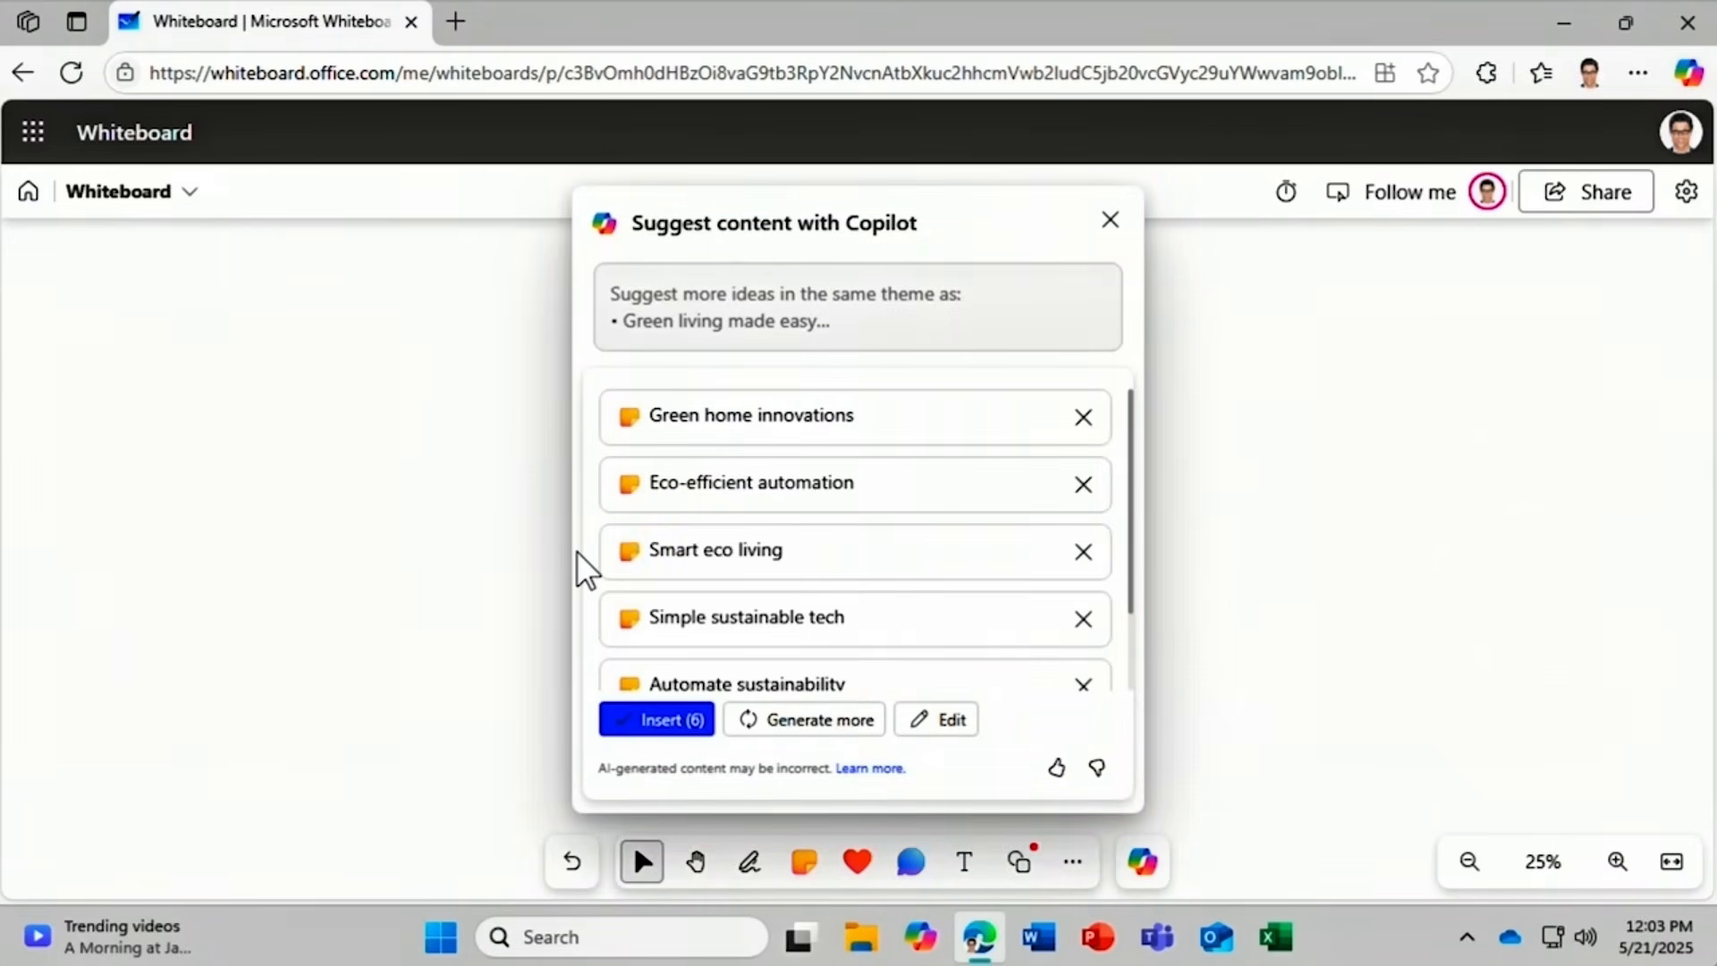
left_click(642, 718)
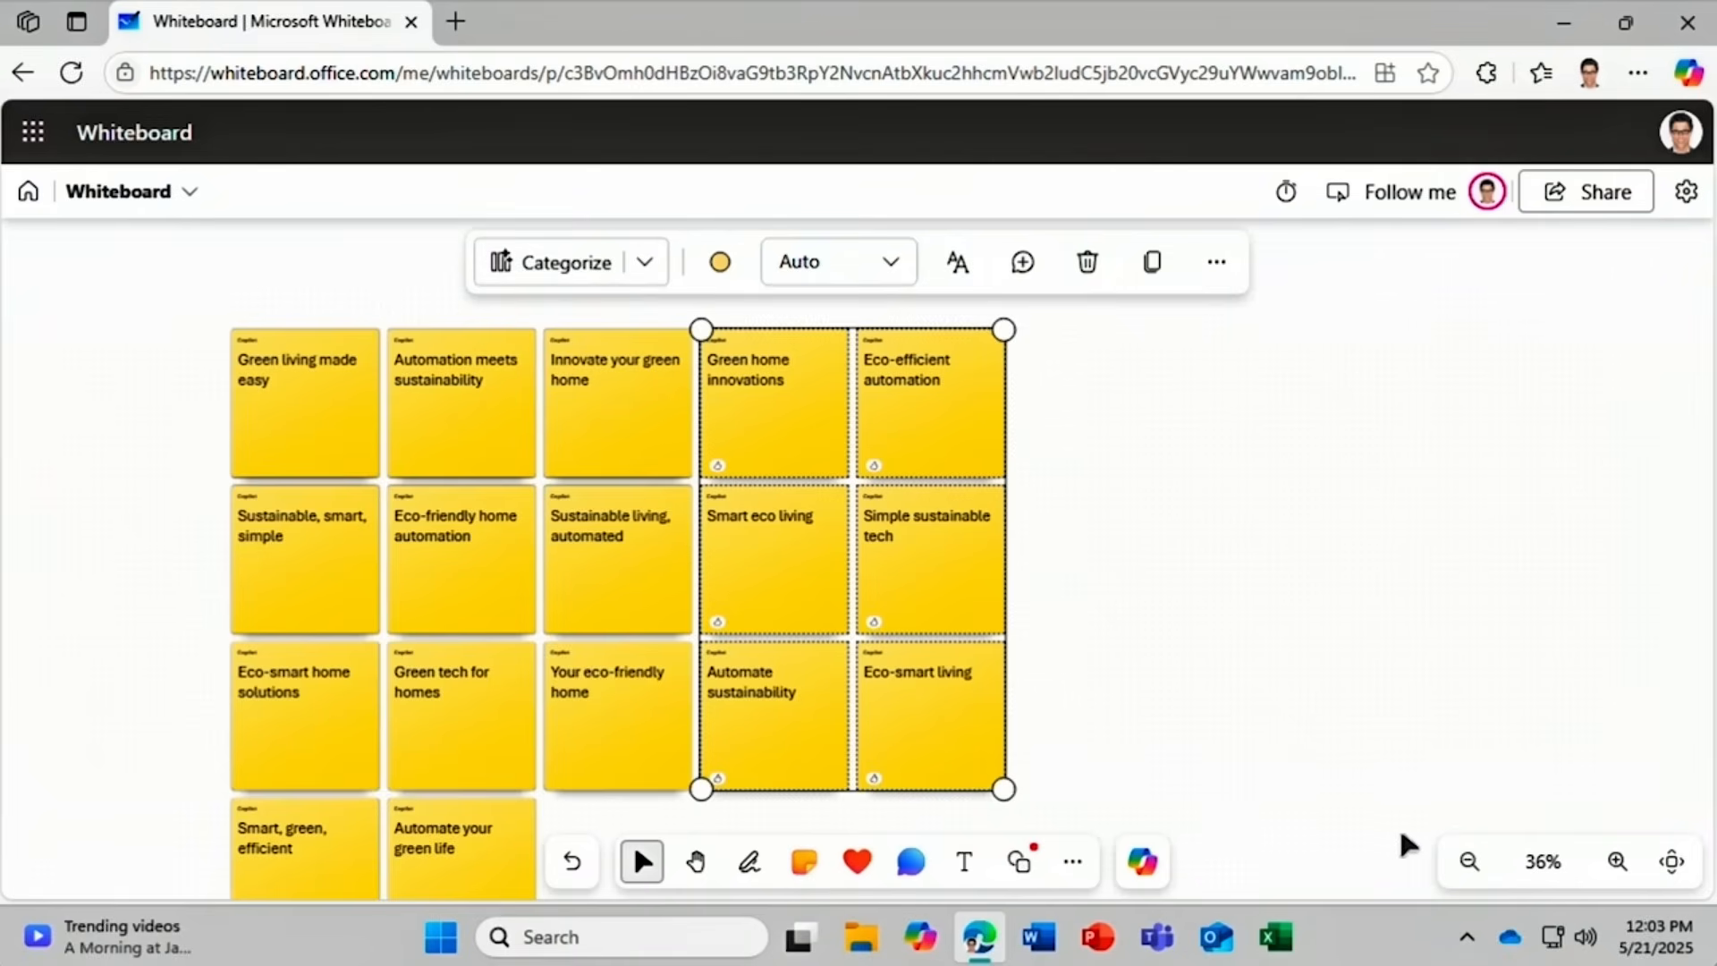
Use Copilot Categorize to group all 17 slogans into Green Living, Home Automation, Sustainability and Eco-friendly Solutions.
left_click(1468, 861)
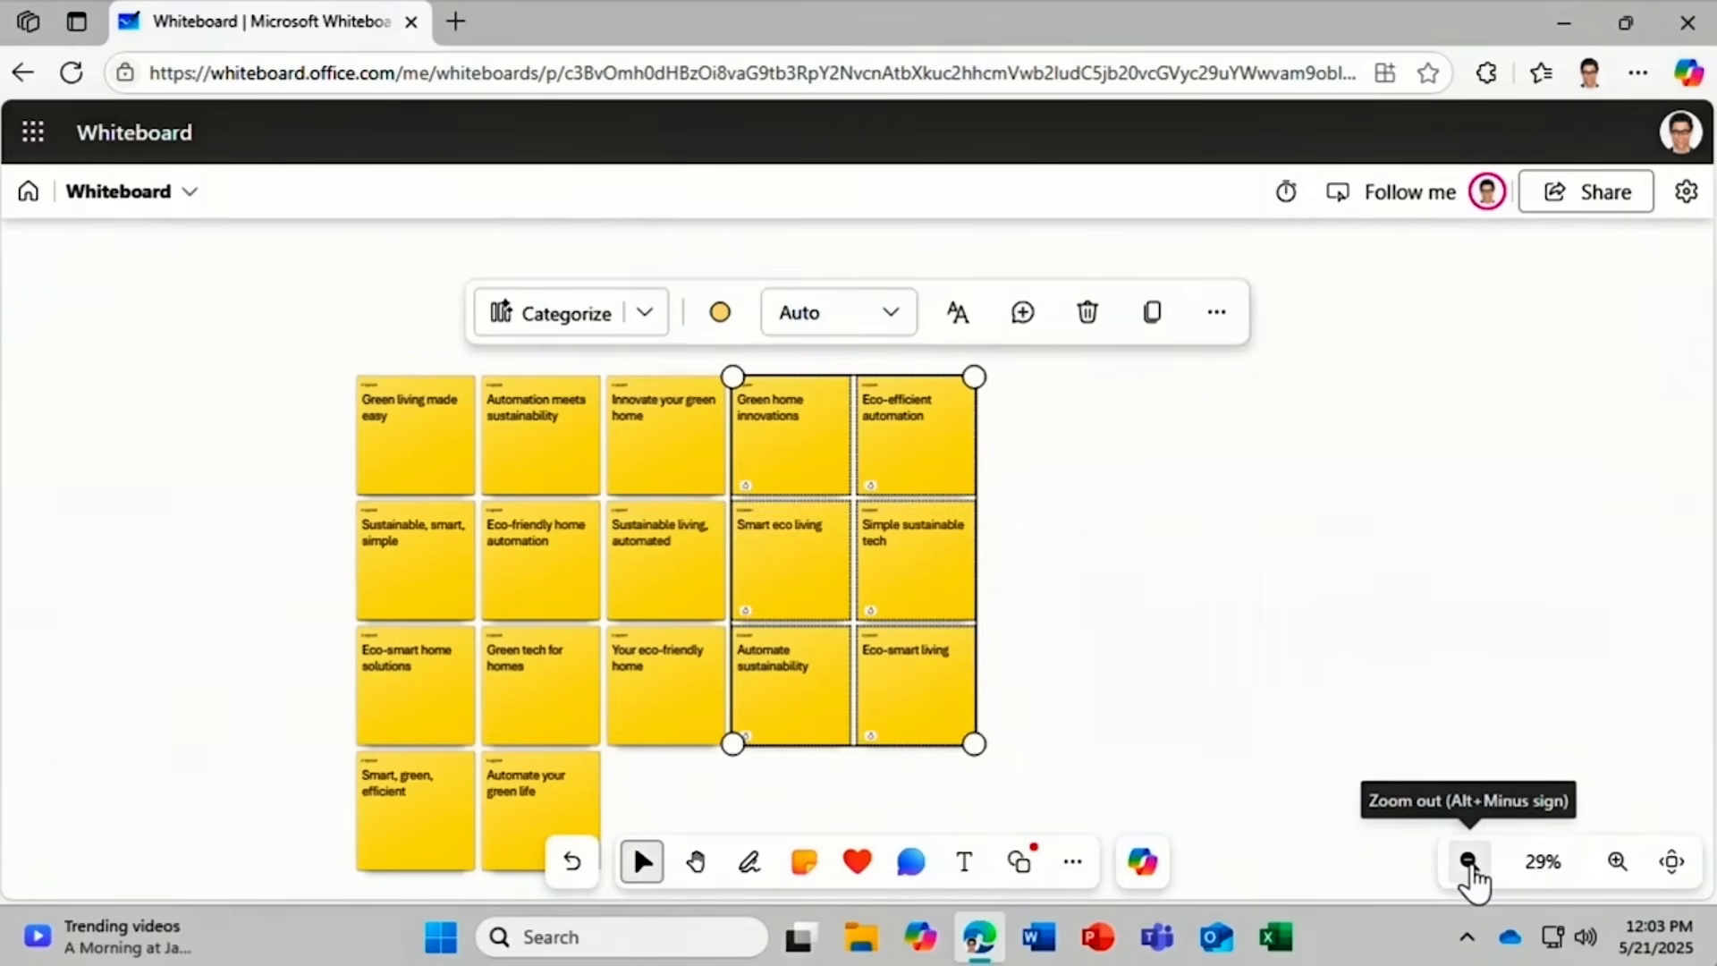
left_click(695, 874)
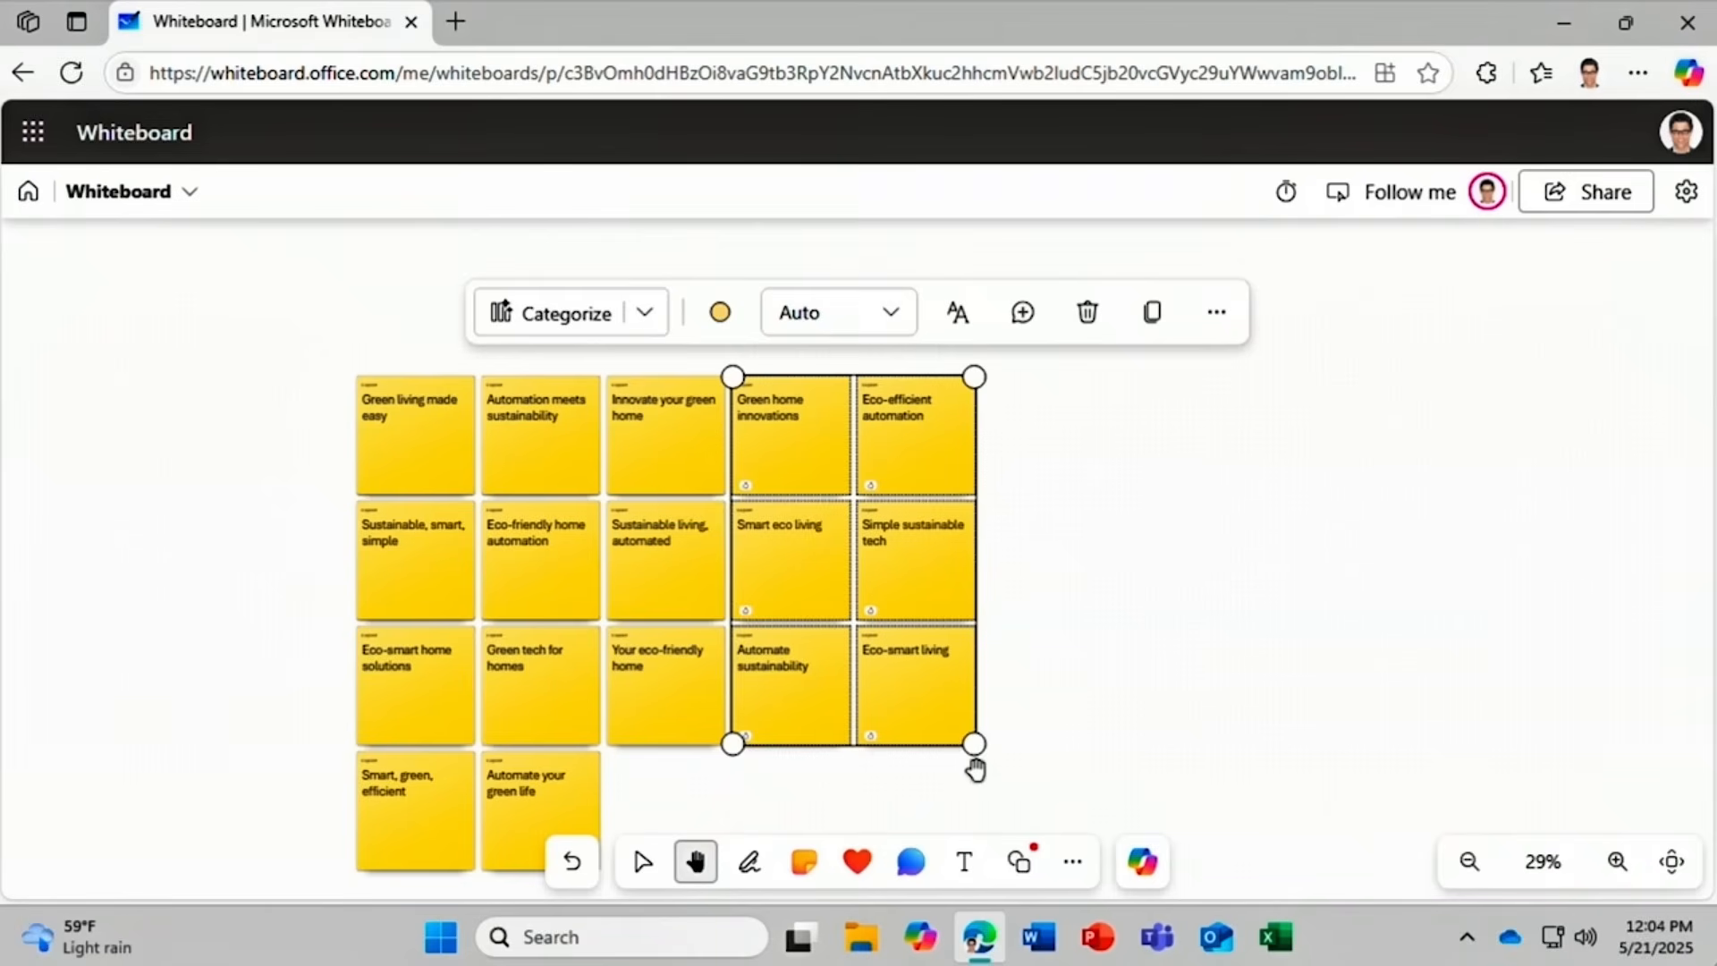
left_click_drag(1081, 760, 1234, 658)
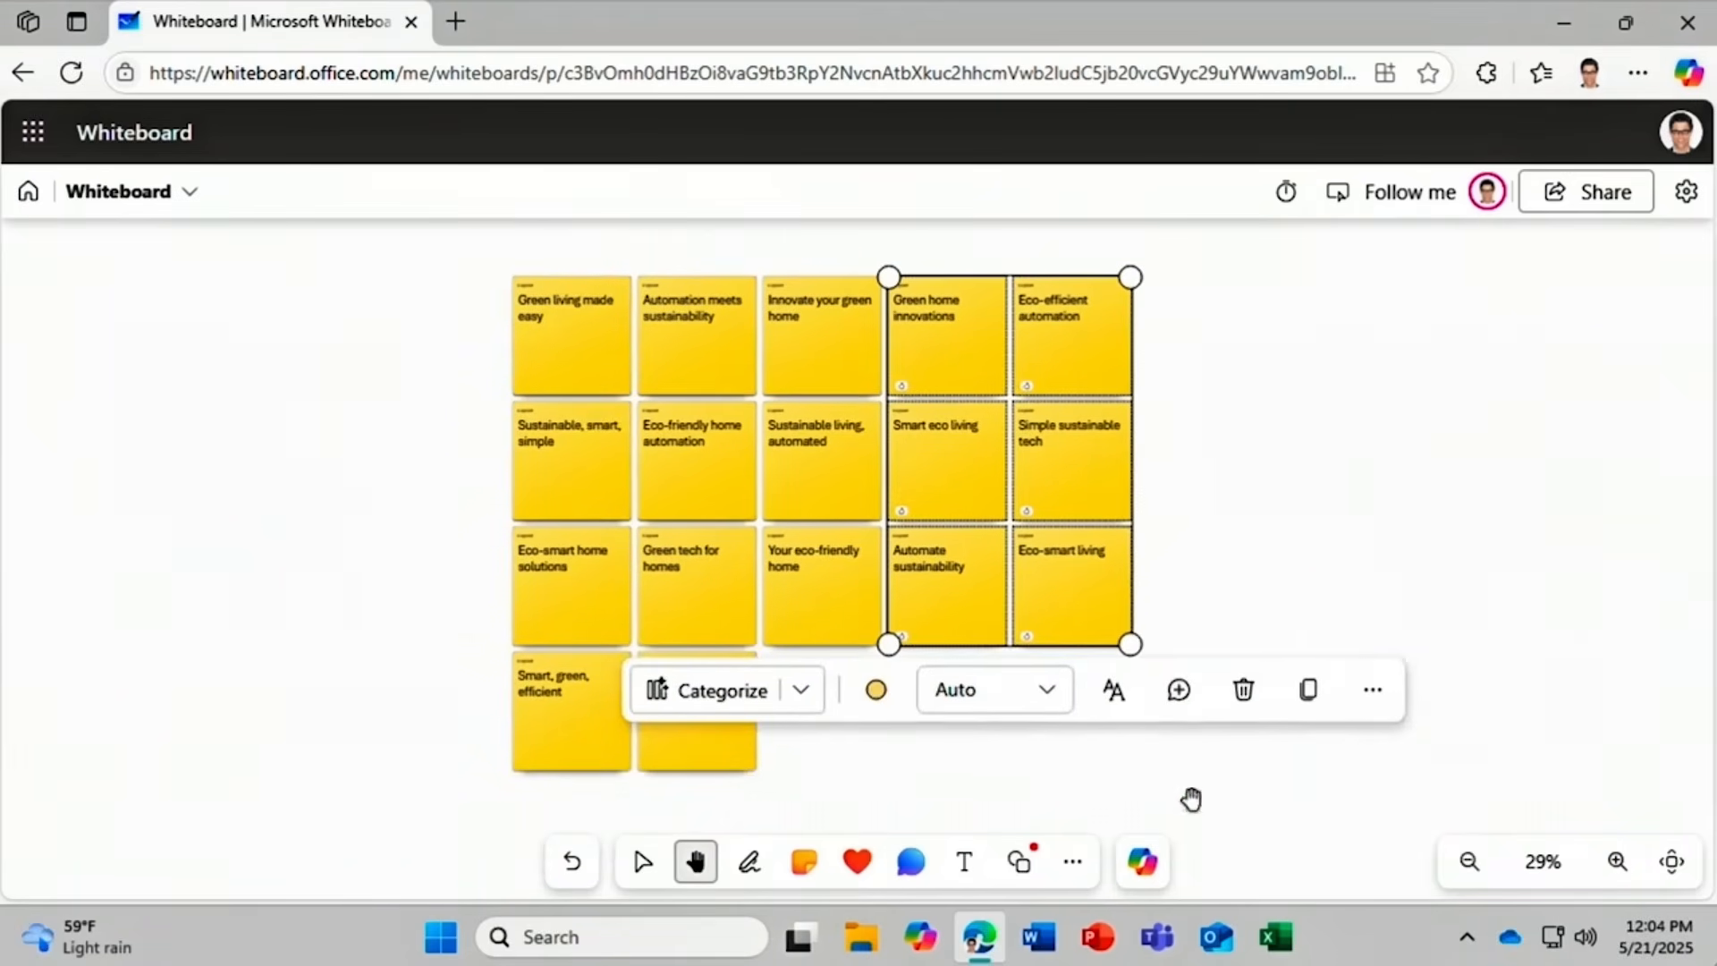
left_click(1132, 867)
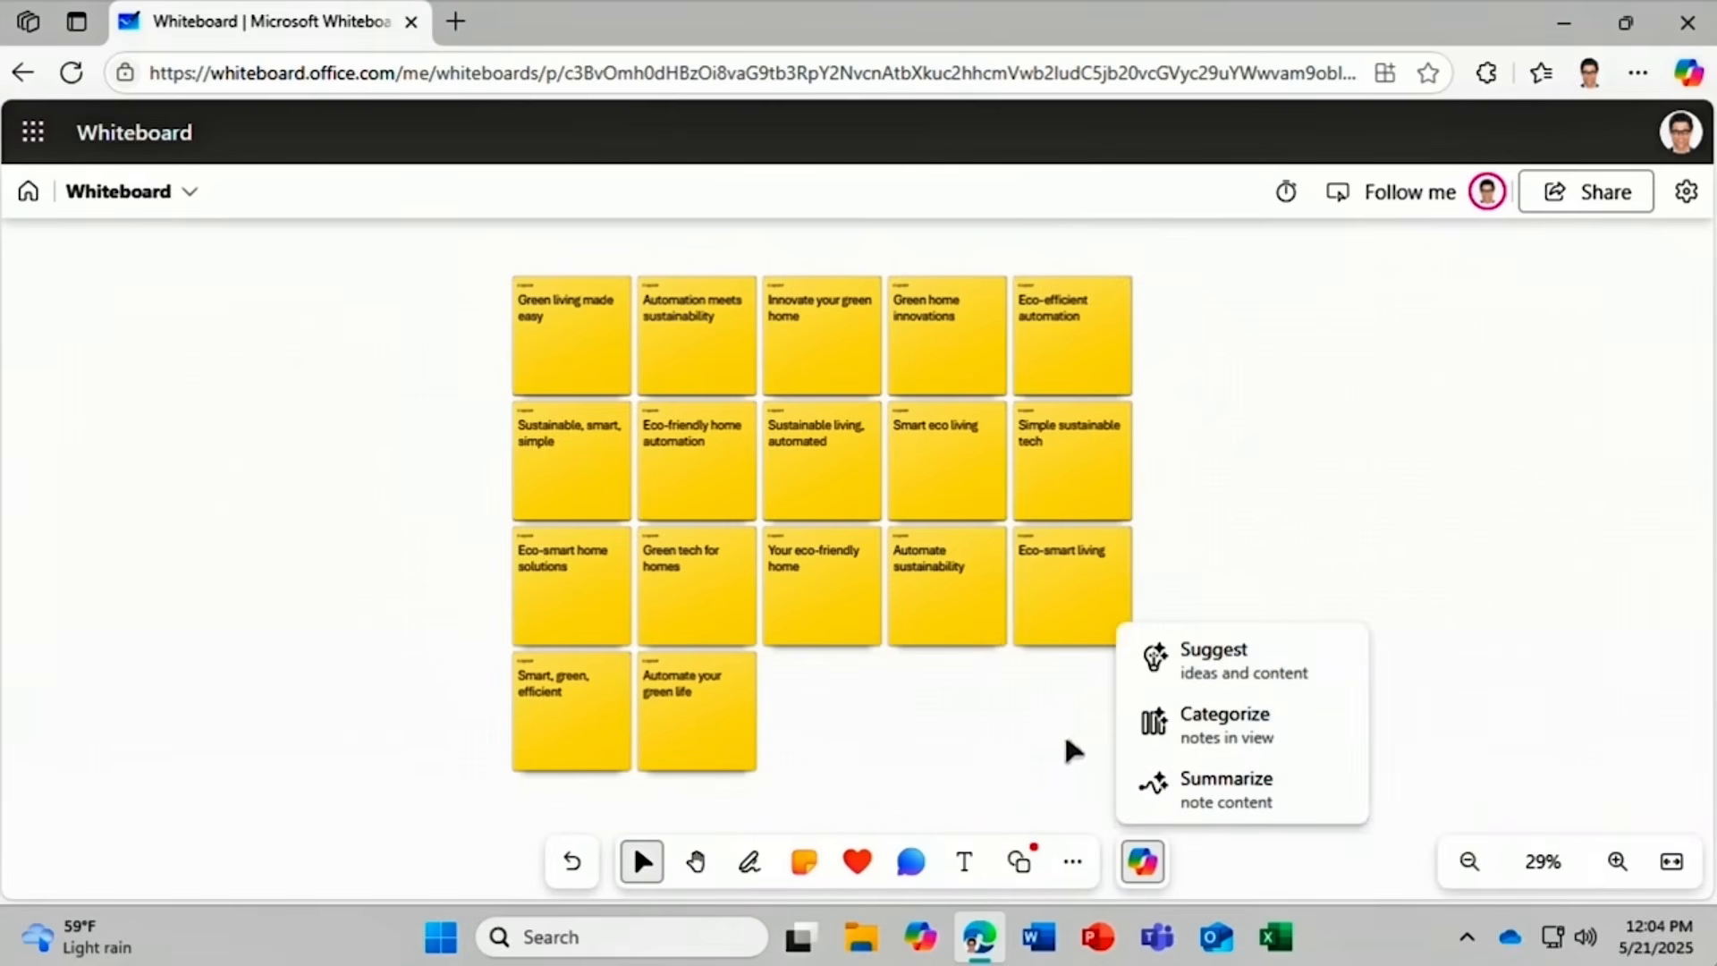
left_click(1159, 726)
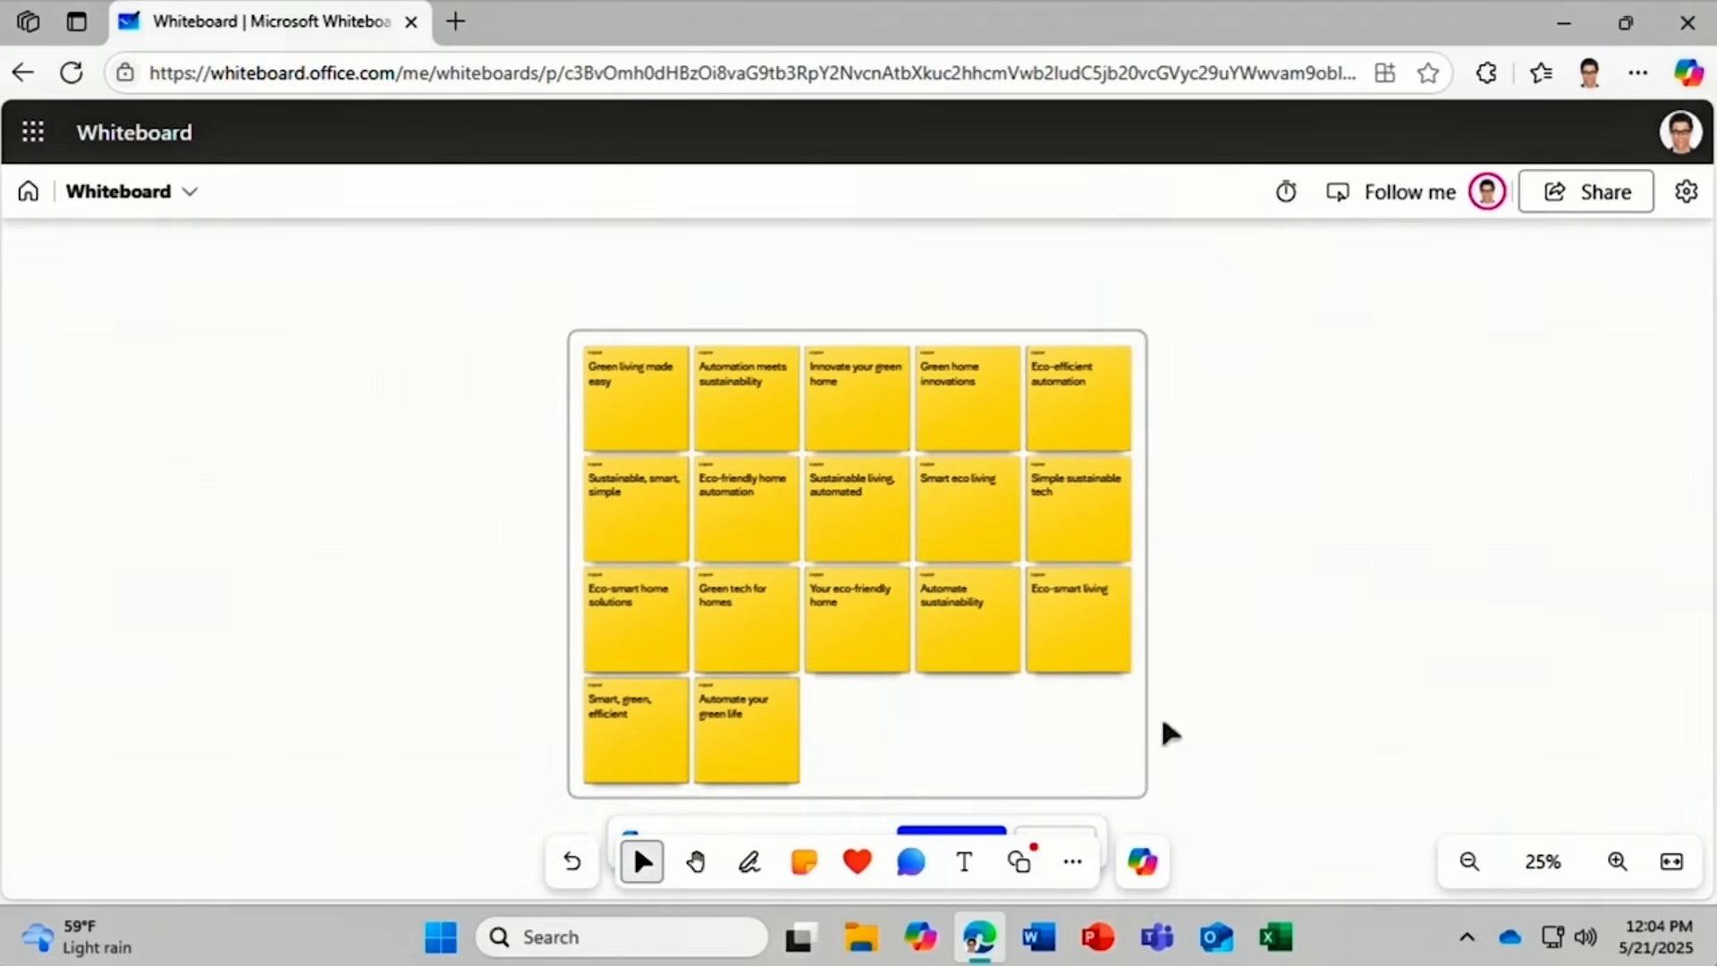
left_click(696, 865)
left_click_drag(1220, 782, 1220, 721)
scroll(1212, 707, "up", 1)
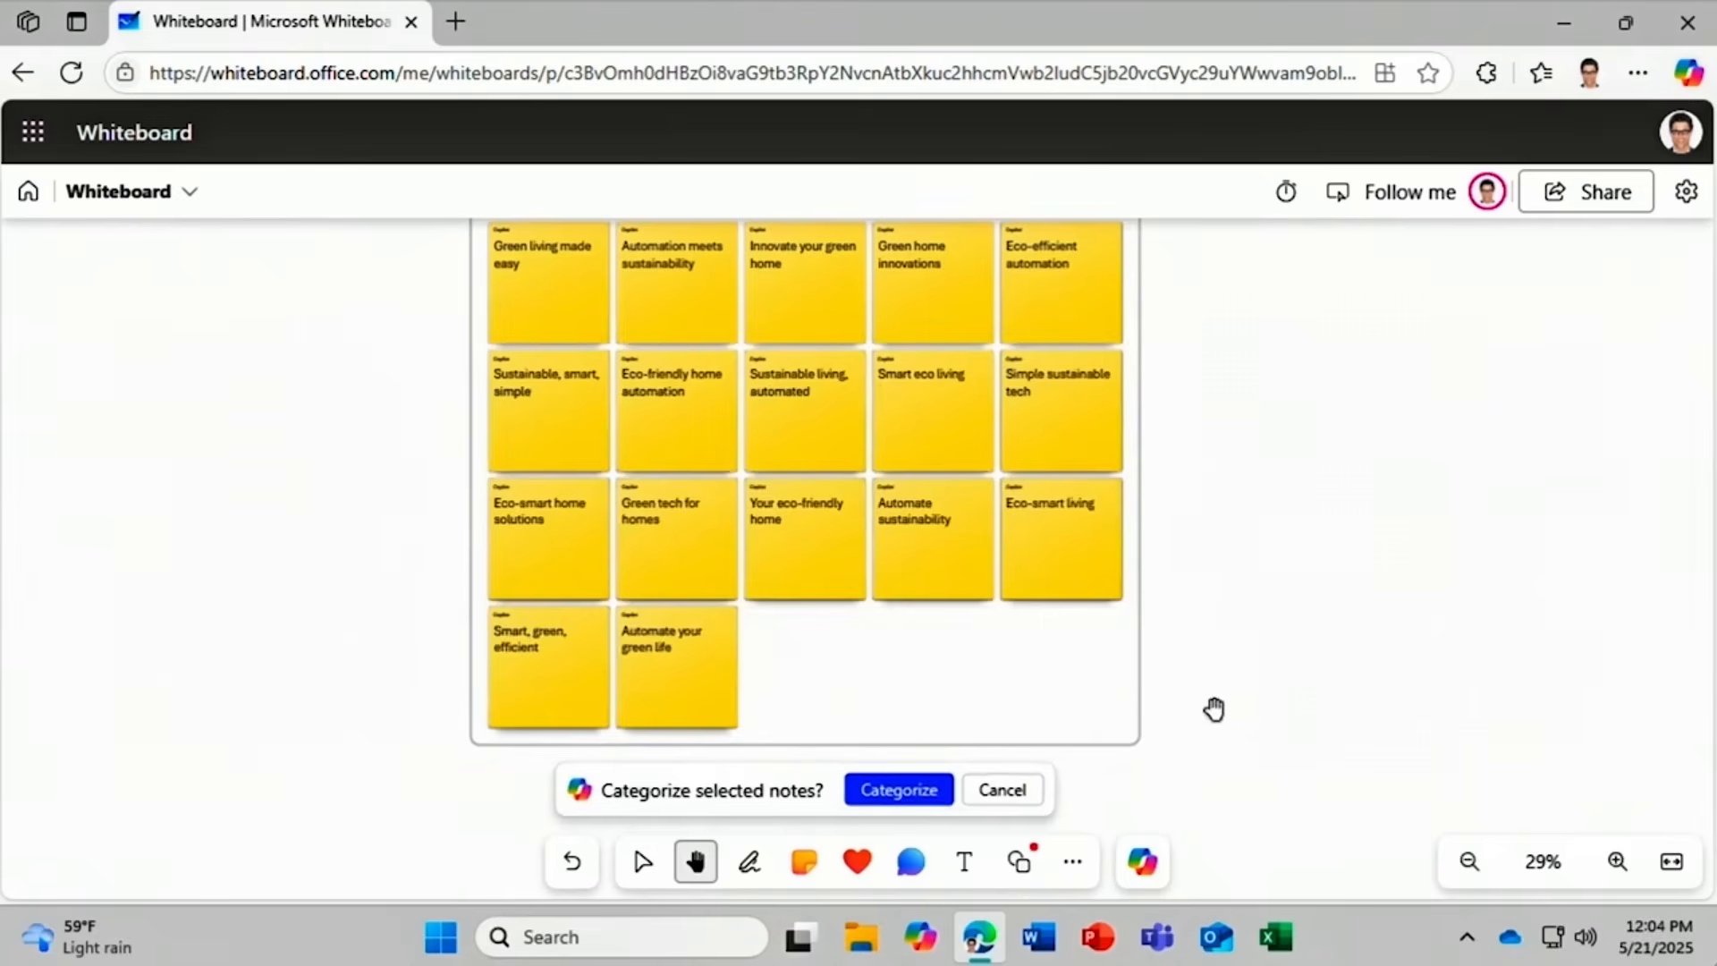
left_click(899, 795)
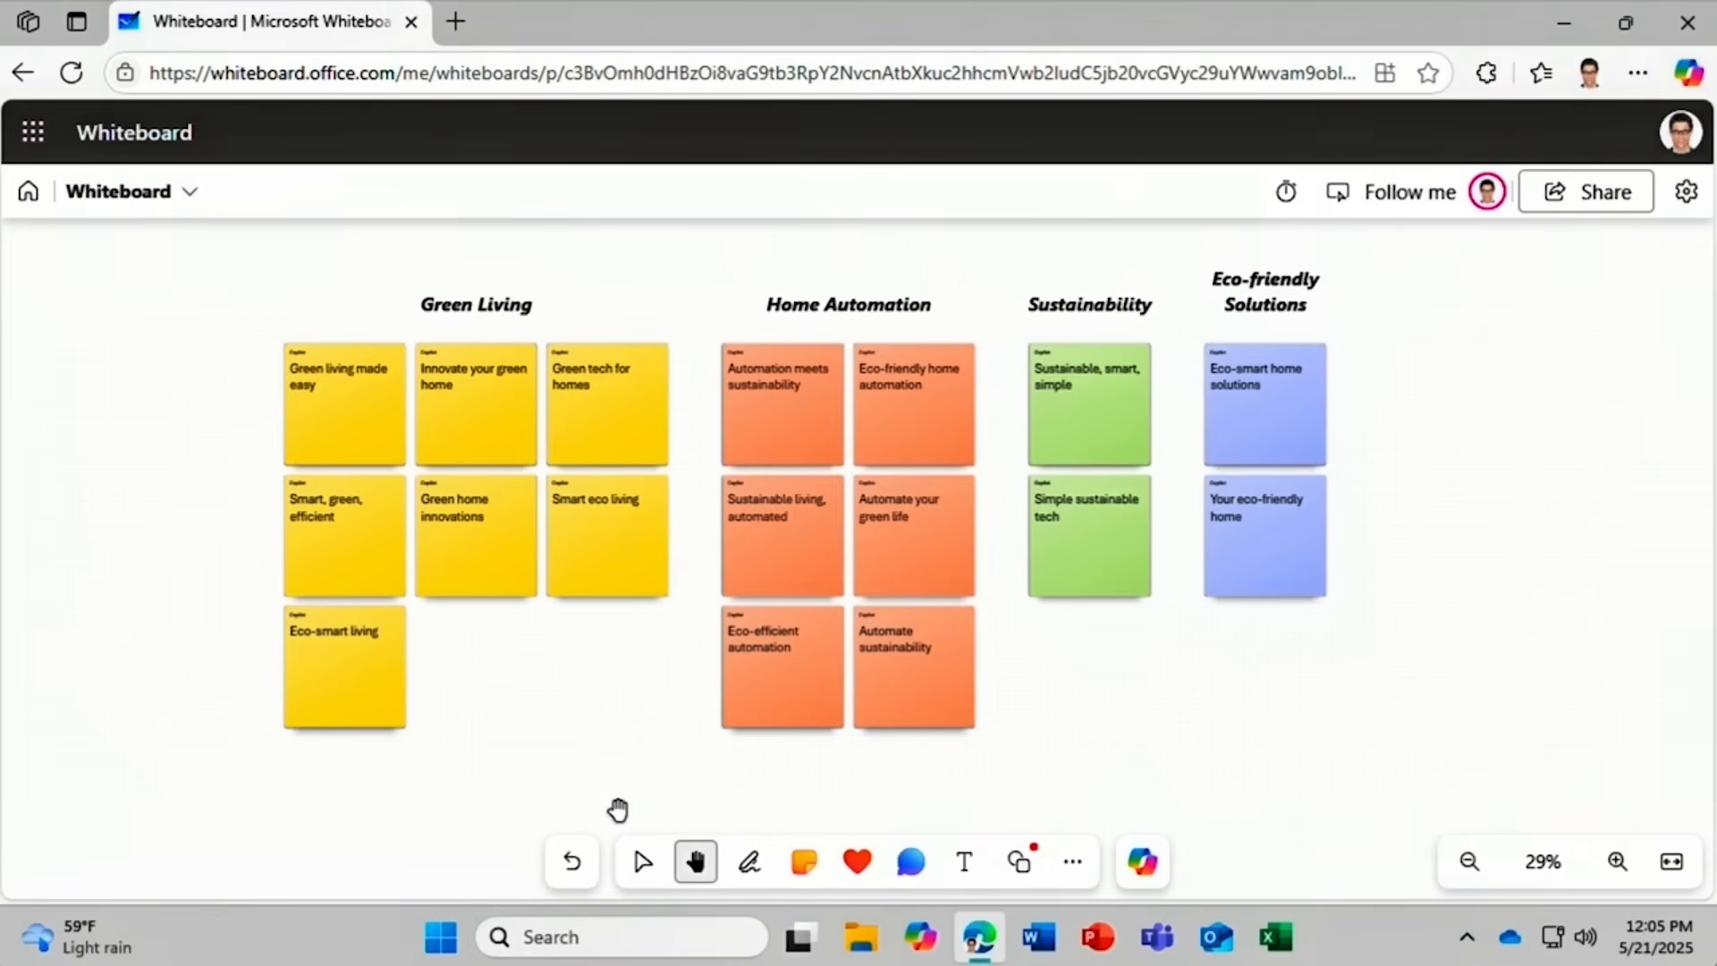
Add and keep a Copilot summary card of the main themes, then copy the card.
left_click(1141, 863)
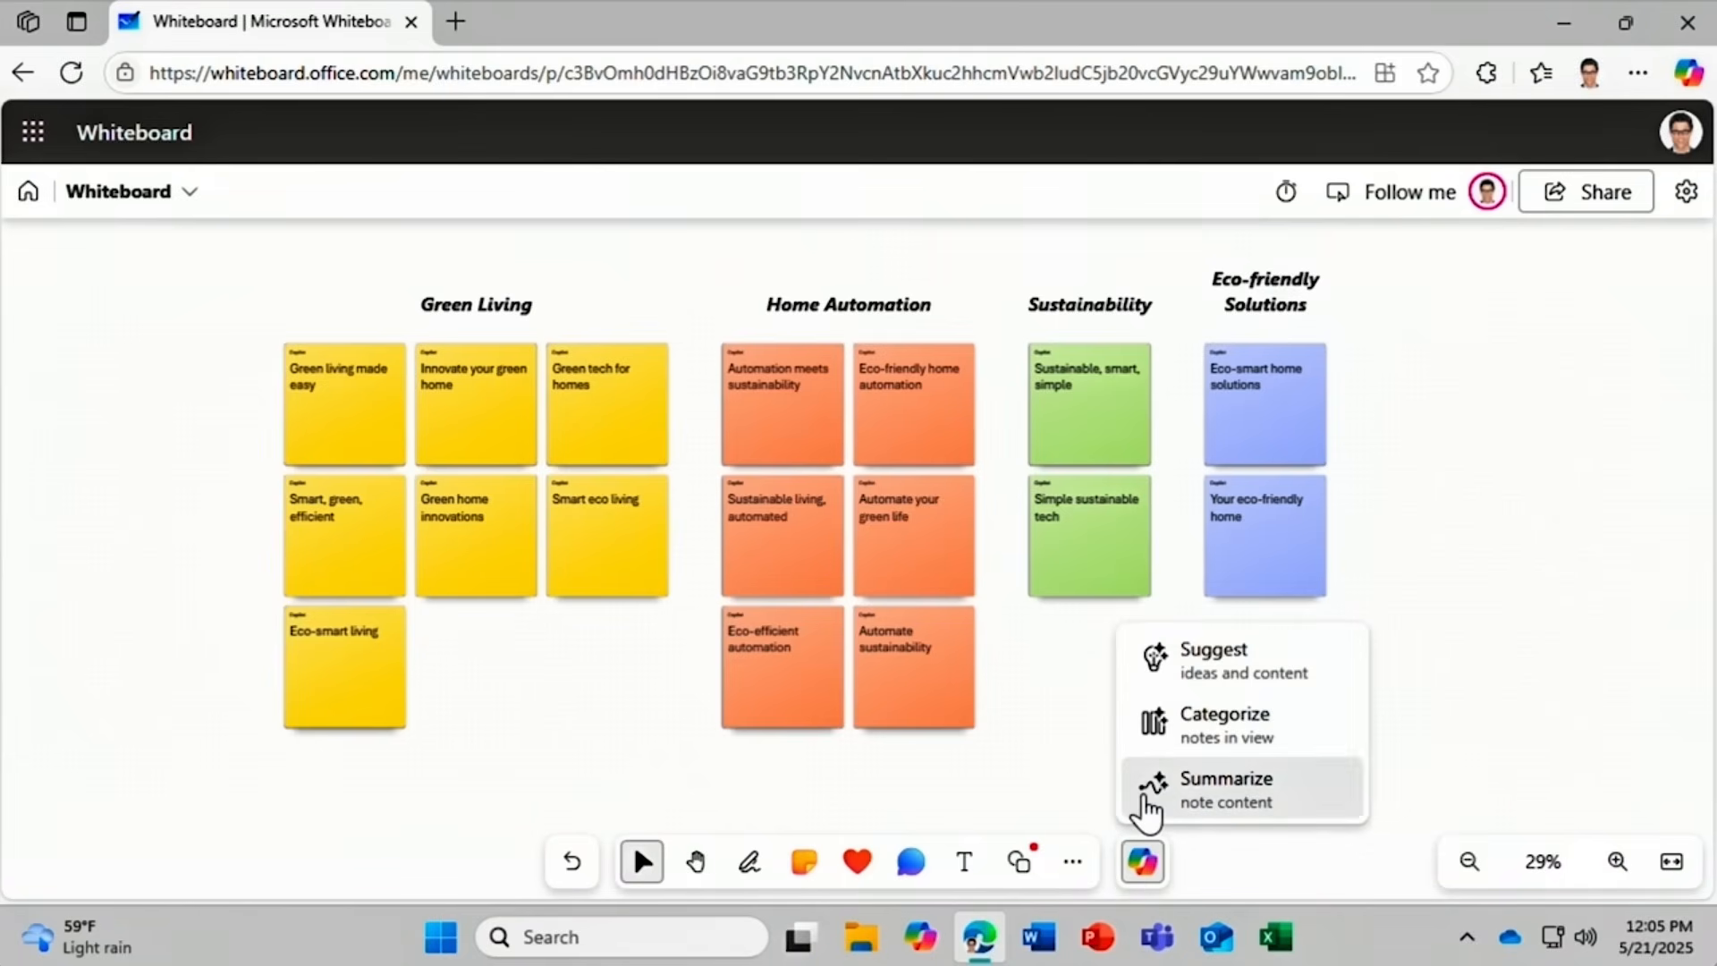
left_click(1149, 791)
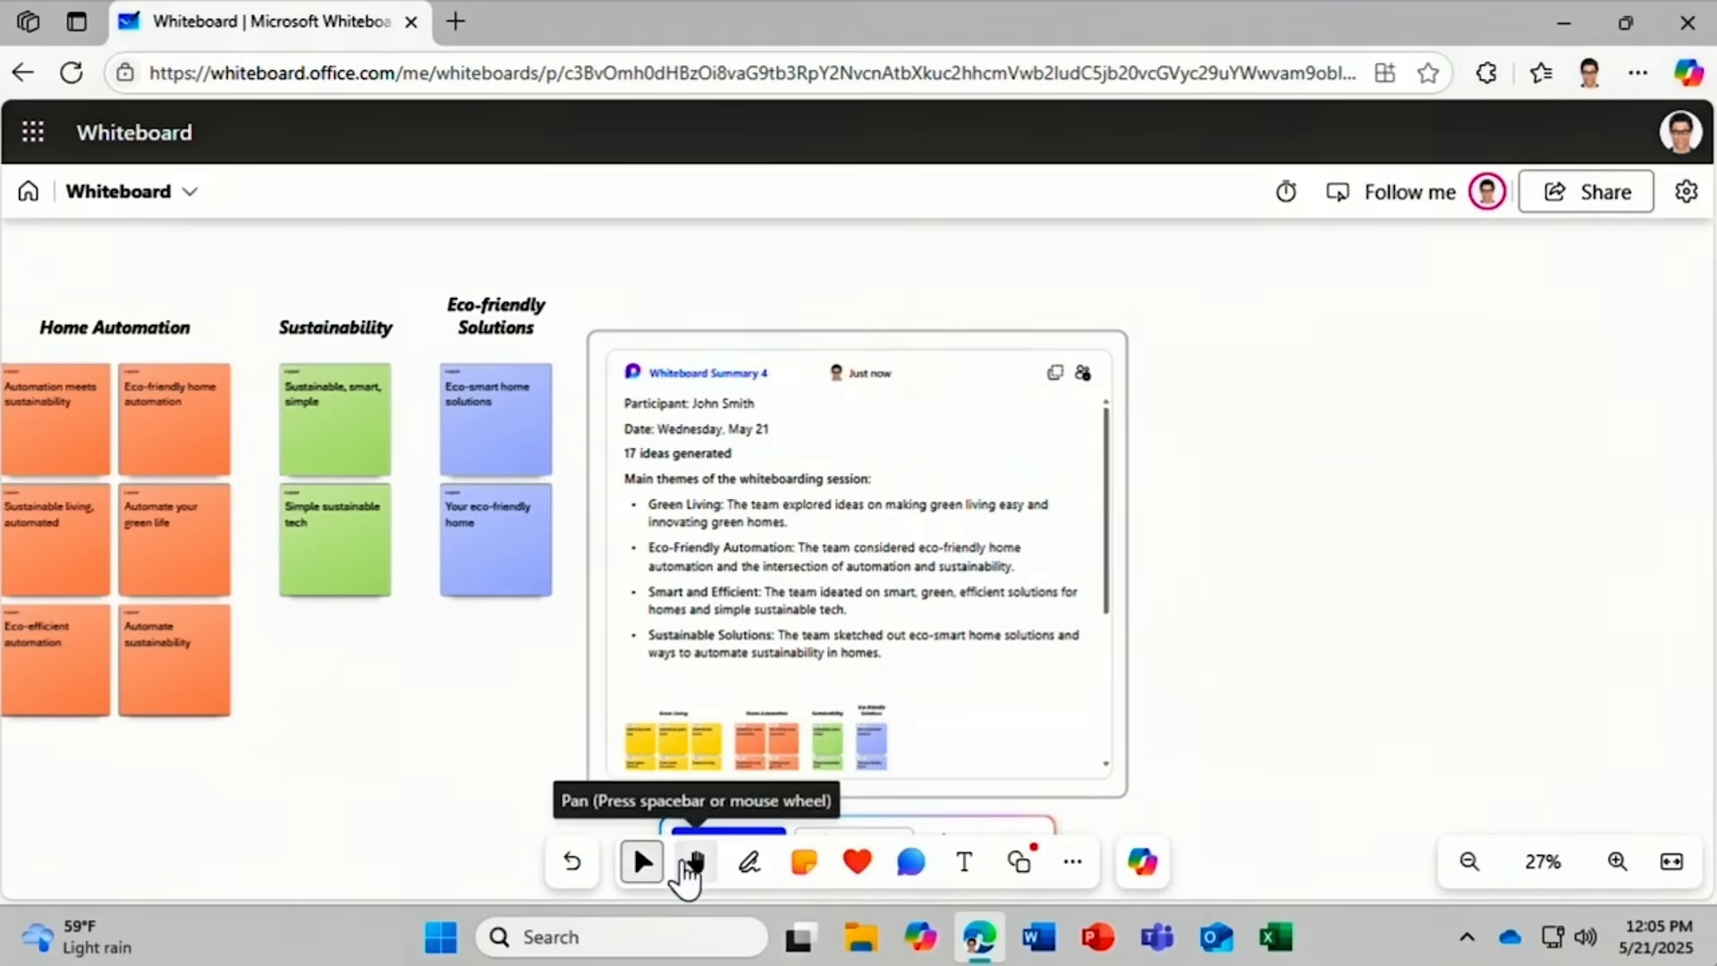
left_click(694, 861)
left_click_drag(1230, 756, 1222, 678)
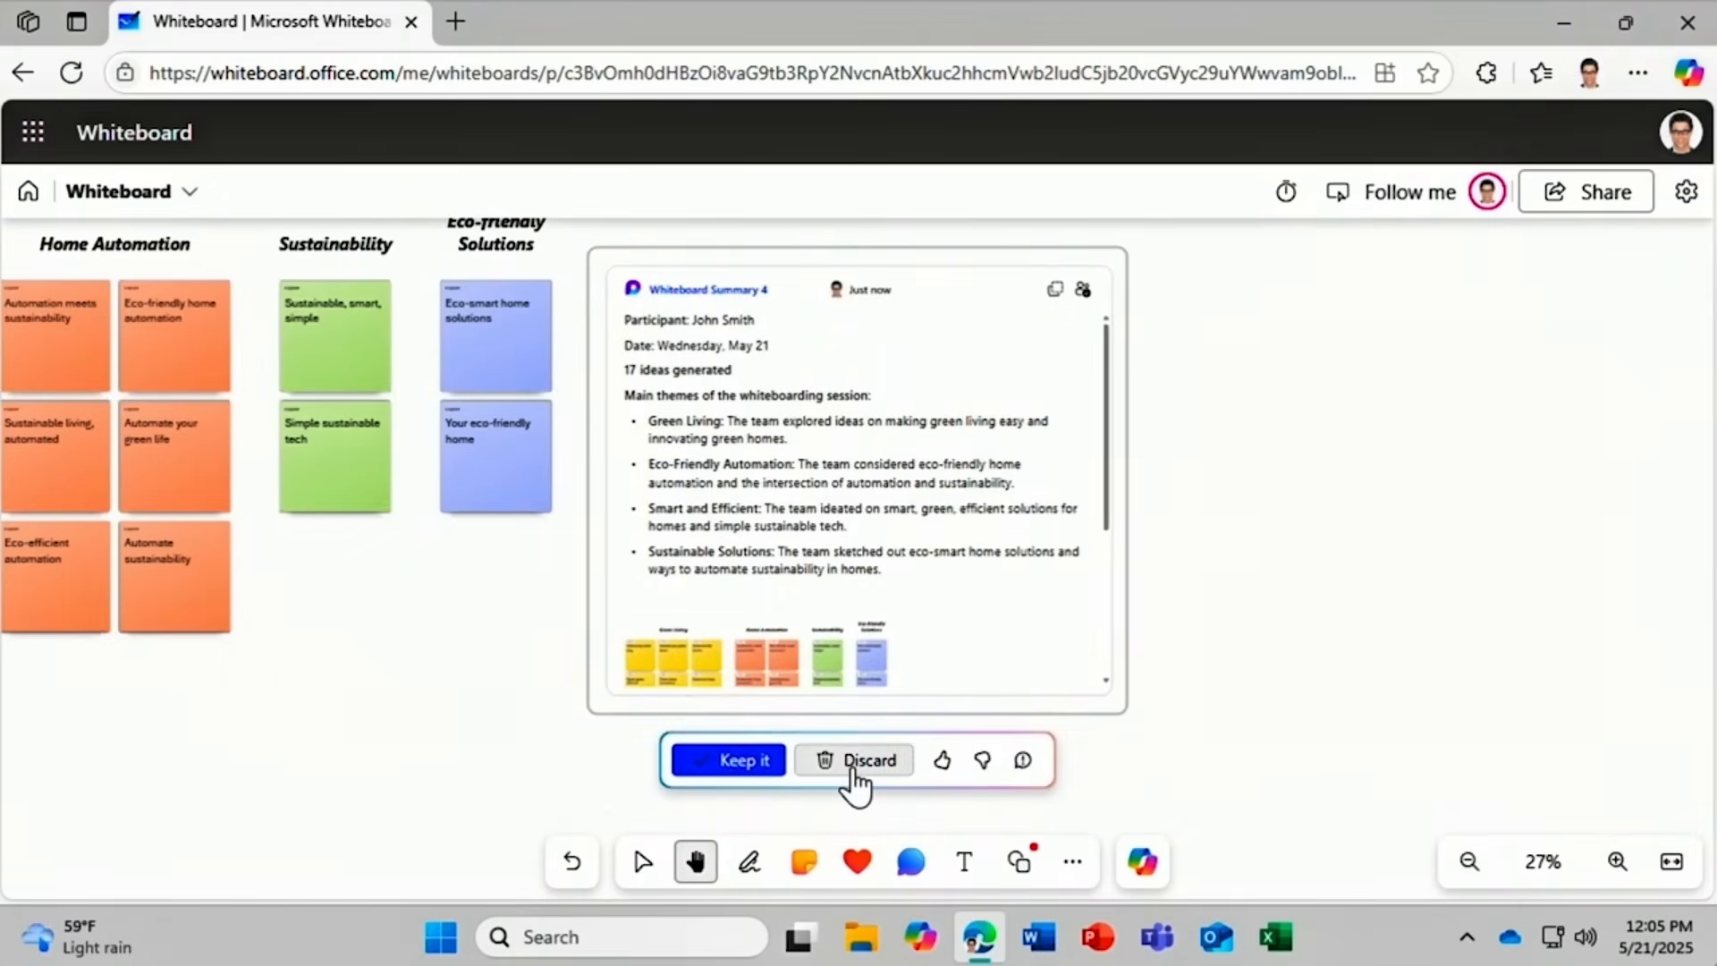
left_click(769, 780)
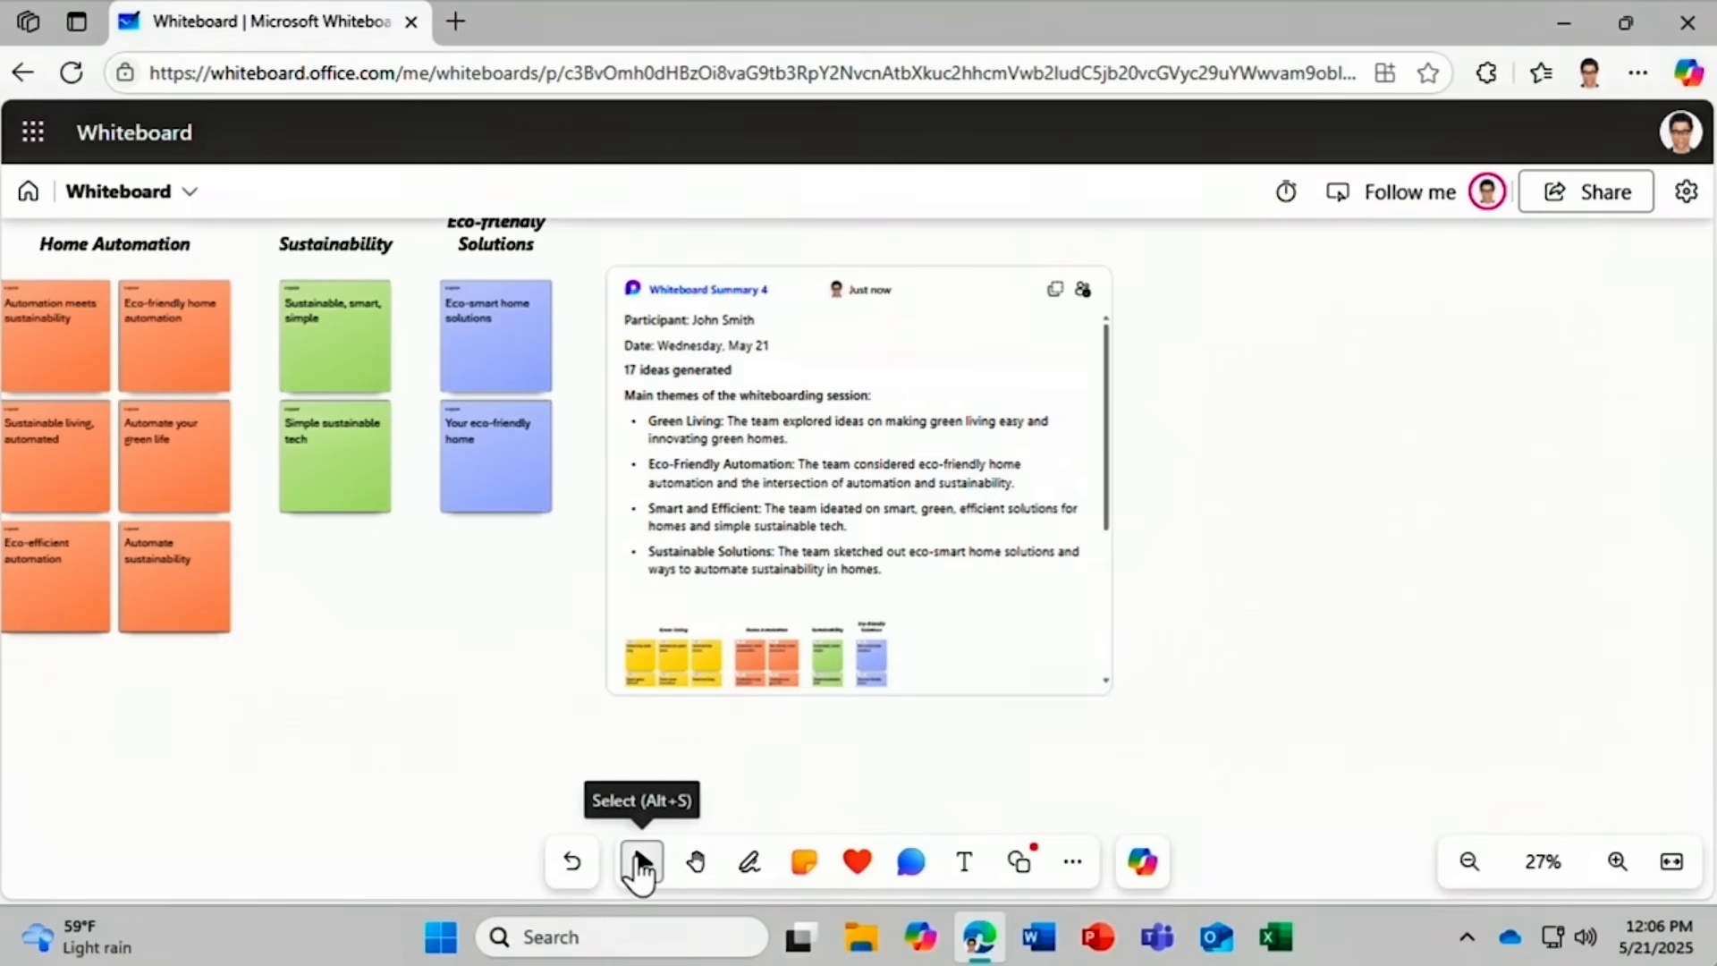
left_click(638, 864)
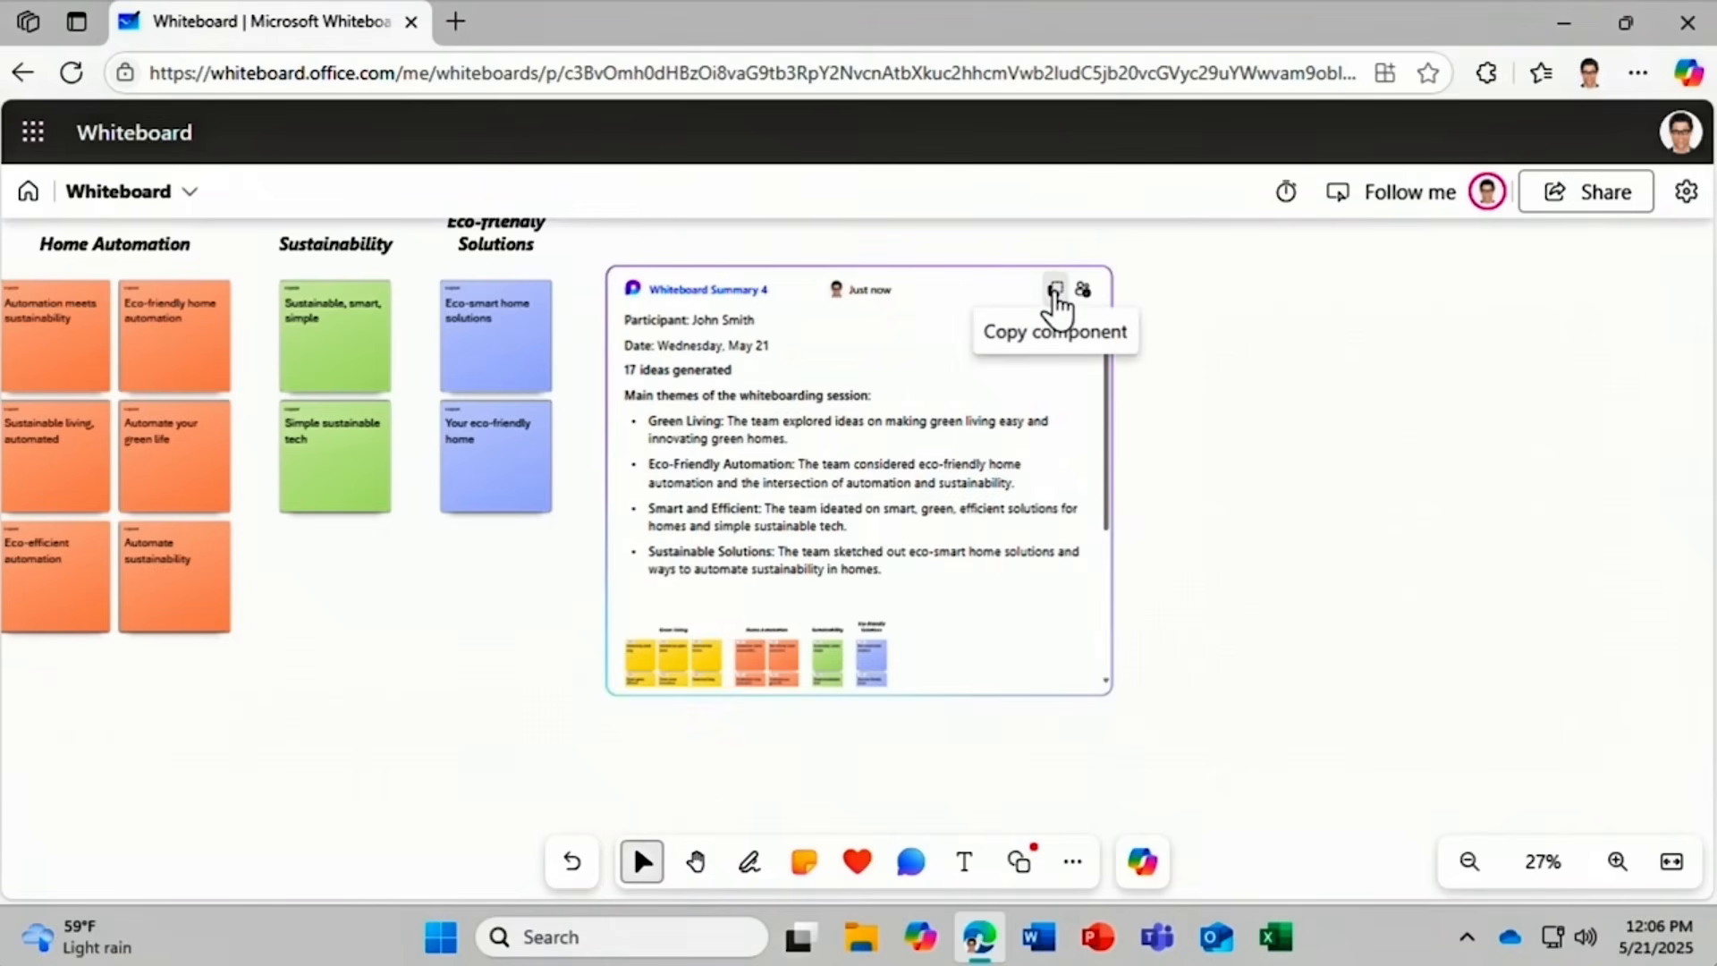
left_click(1056, 291)
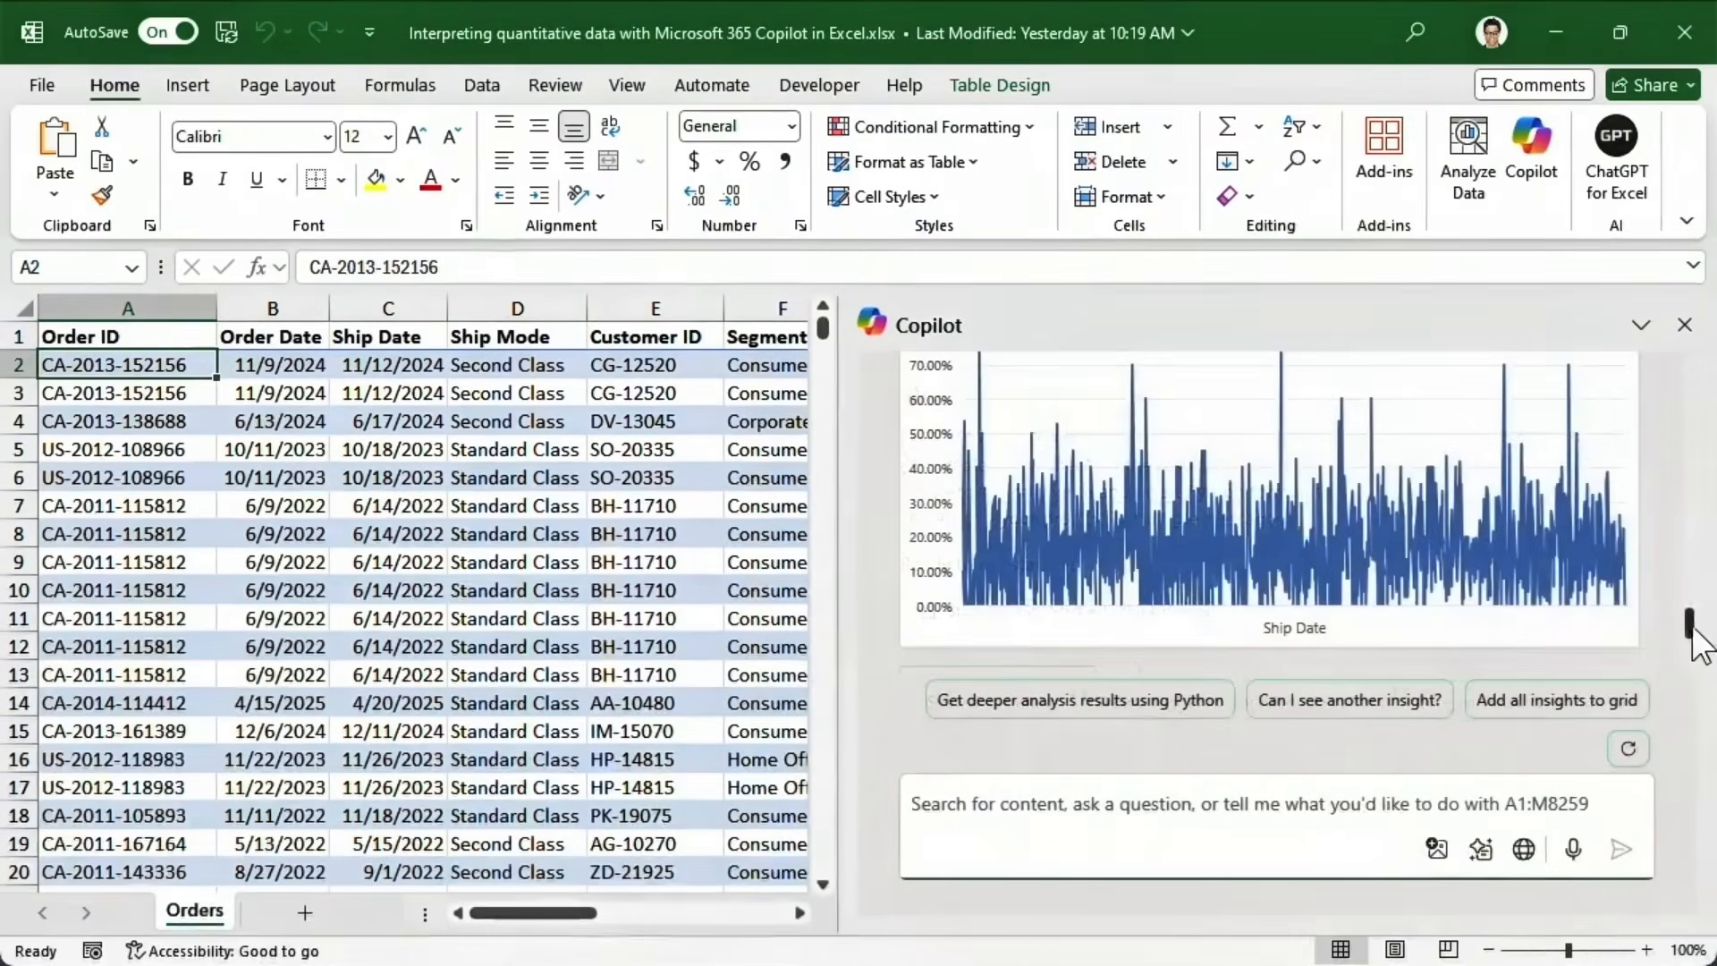
Scroll down the Copilot pane to read its summary of the product reviews.
scroll(1695, 631, "down", 3)
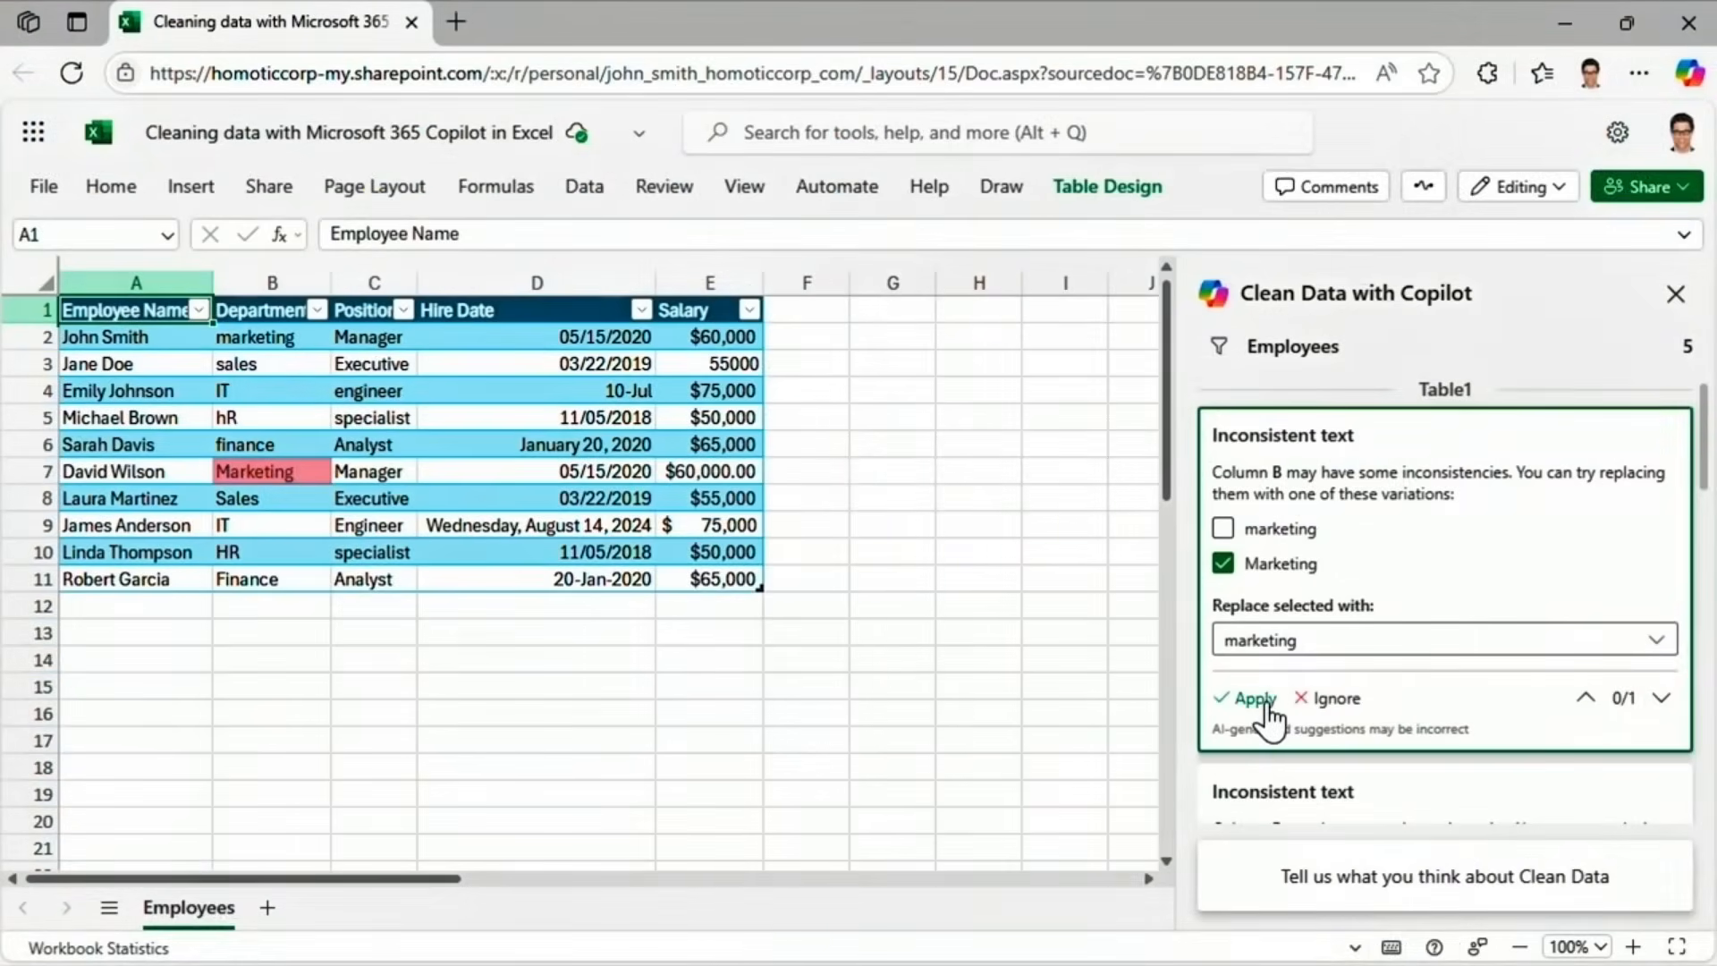
Apply Clean Data suggestions changing Department 'Marketing' to 'marketing' and 'Sales' to 'sales'.
left_click(1261, 699)
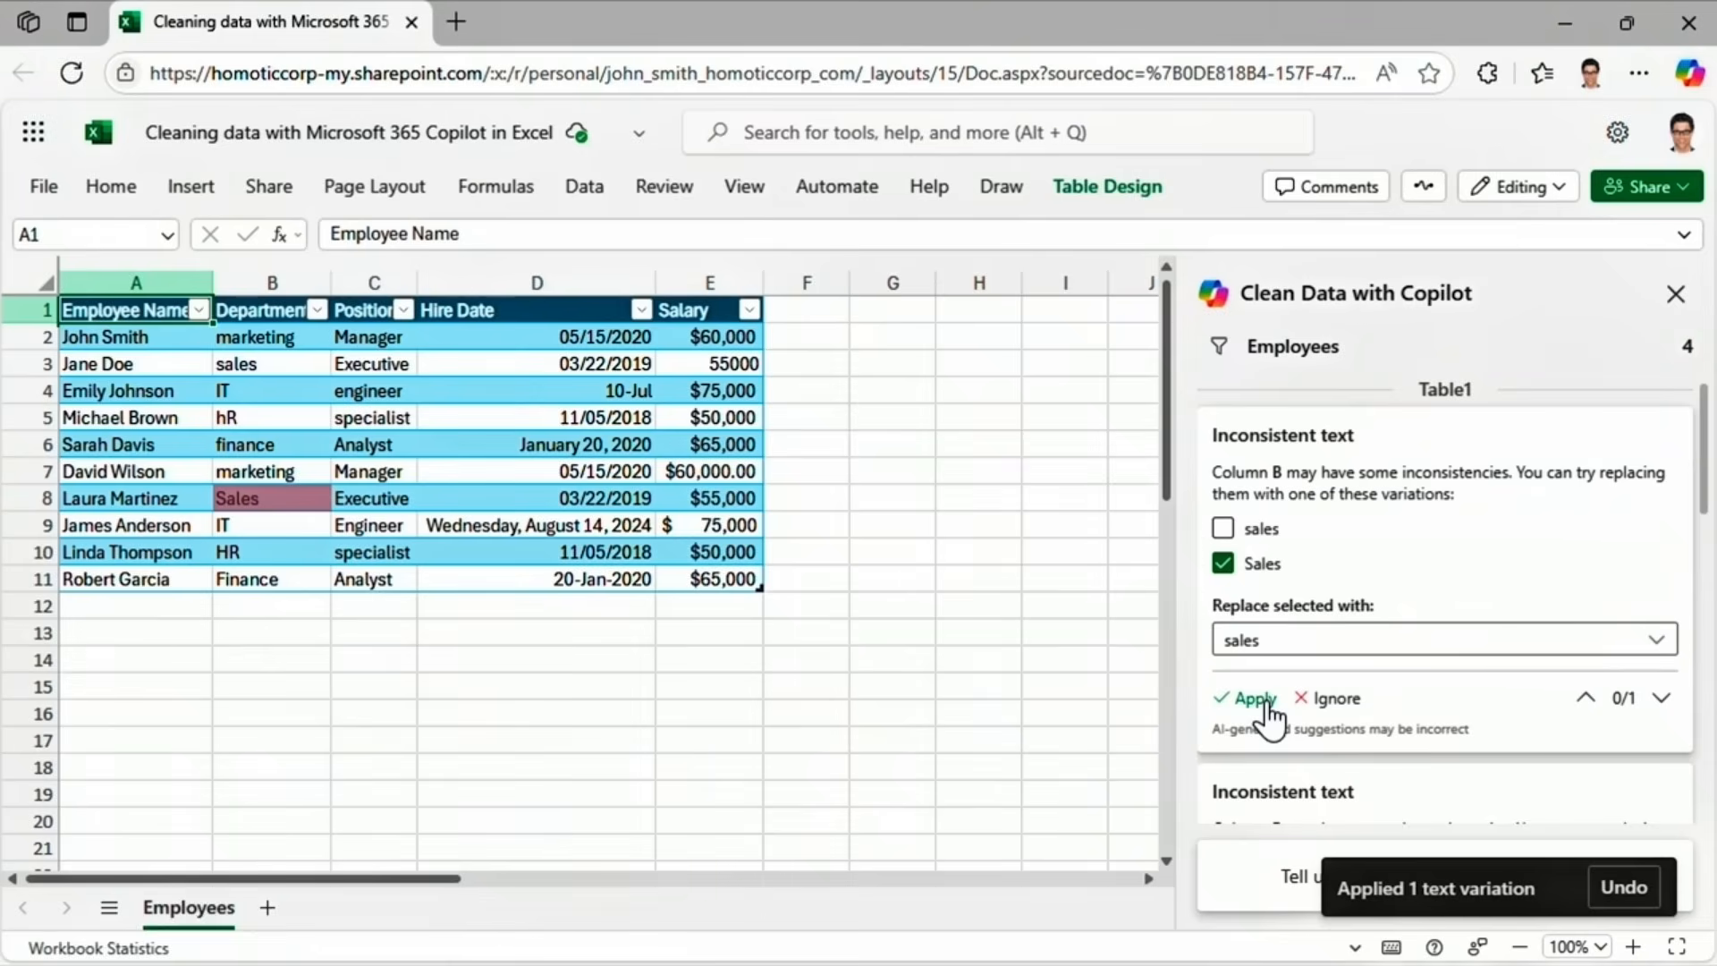
left_click(1261, 702)
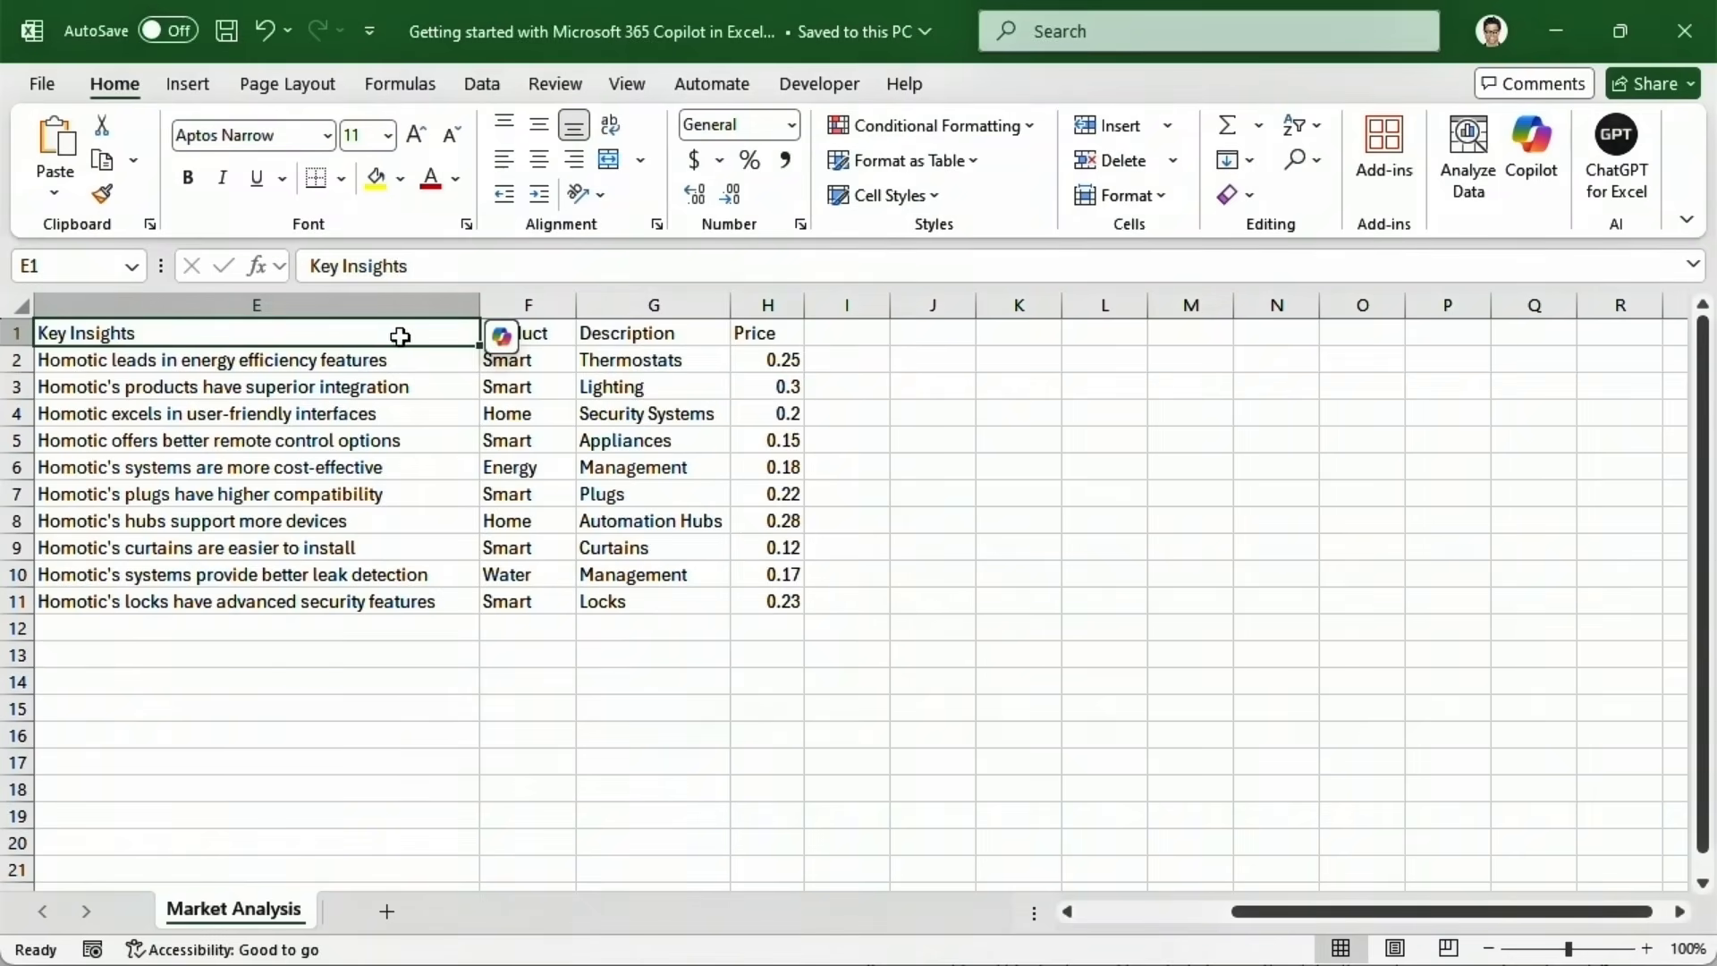
Open Copilot chat for the workbook and turn on AutoSave, saving to the work OneDrive account.
left_click(501, 338)
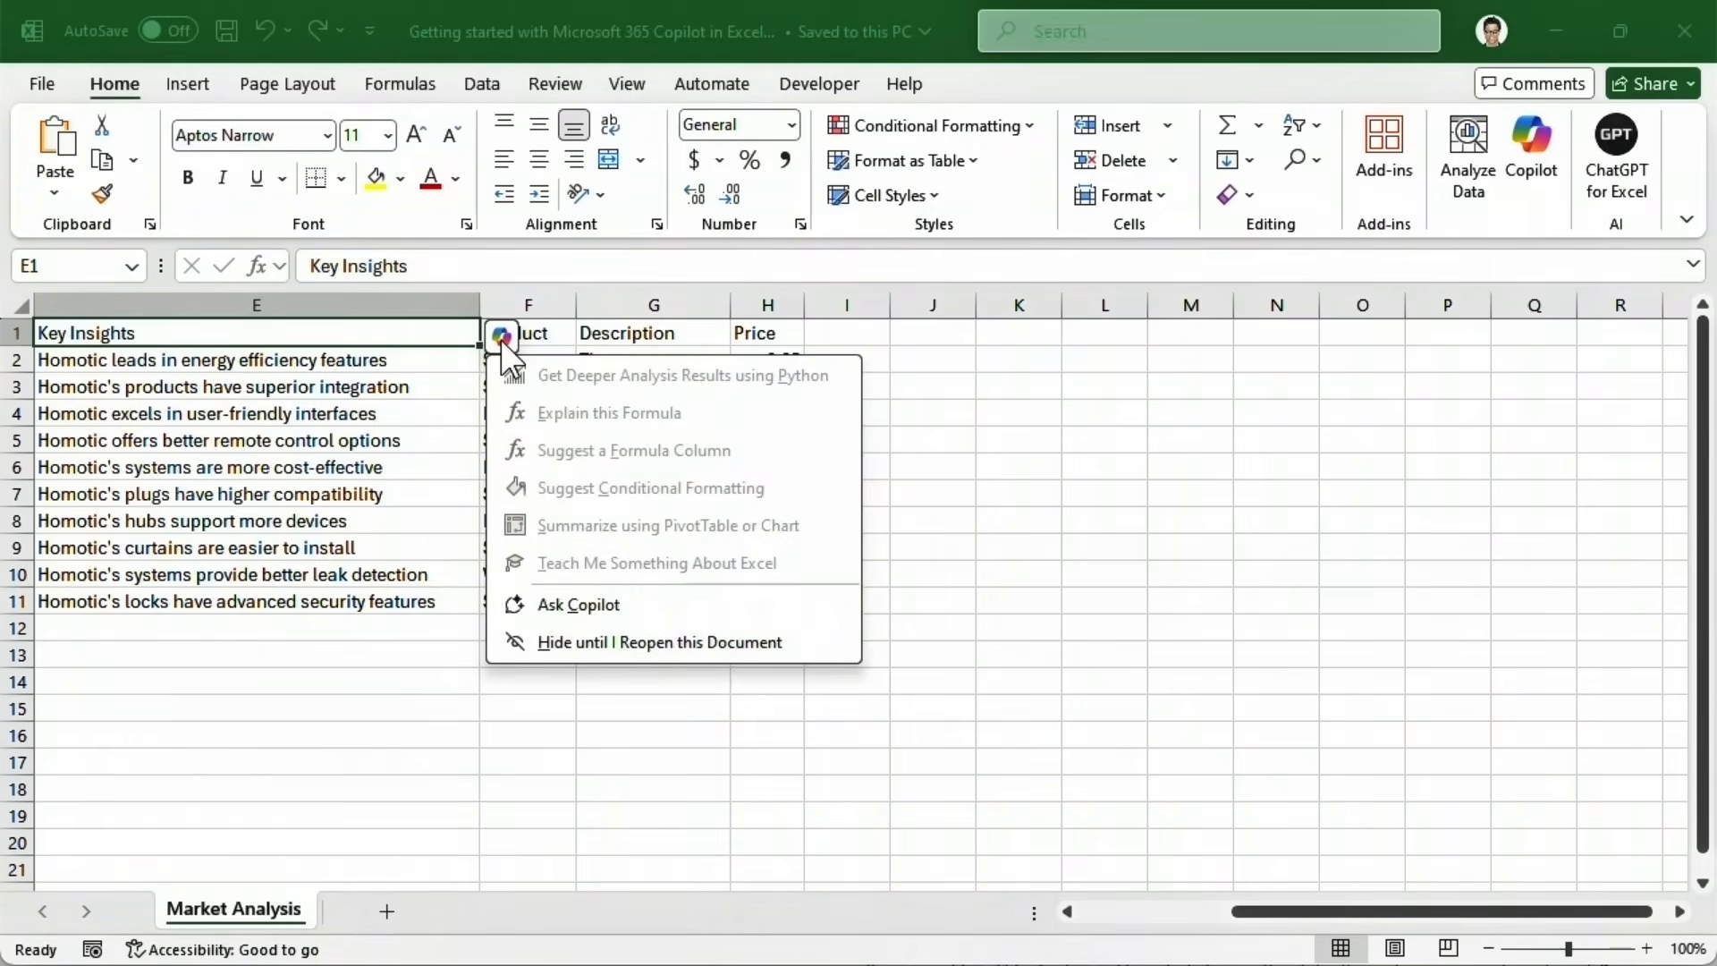
left_click(515, 608)
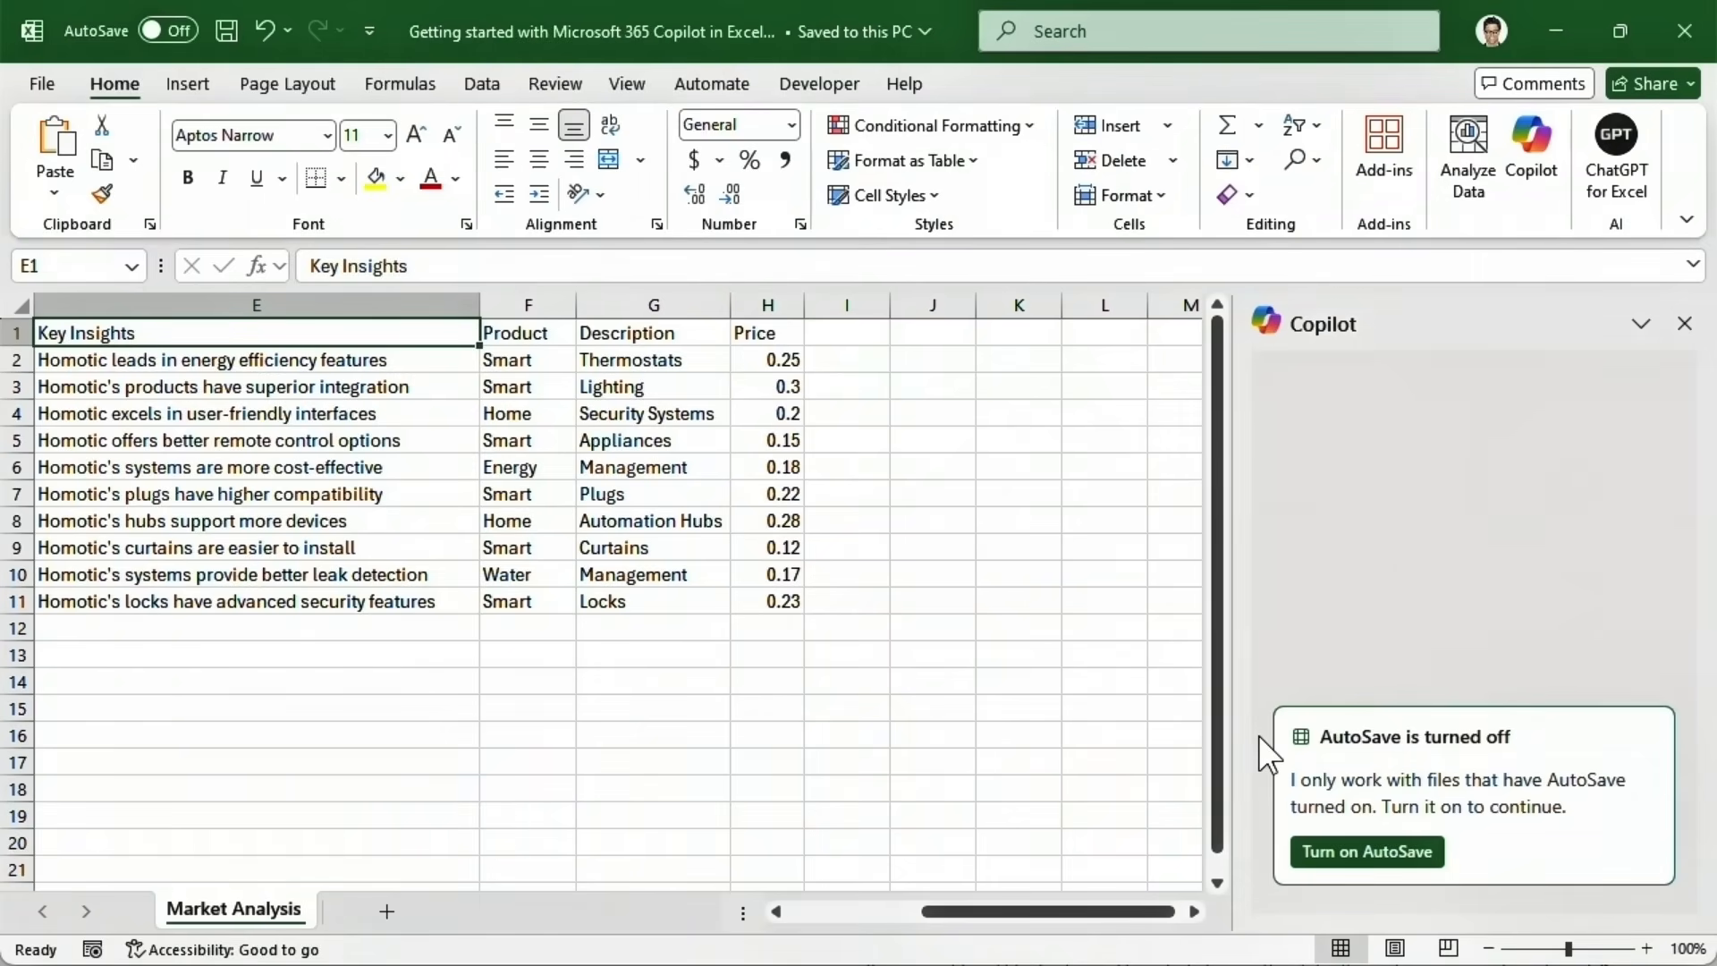
left_click(1308, 854)
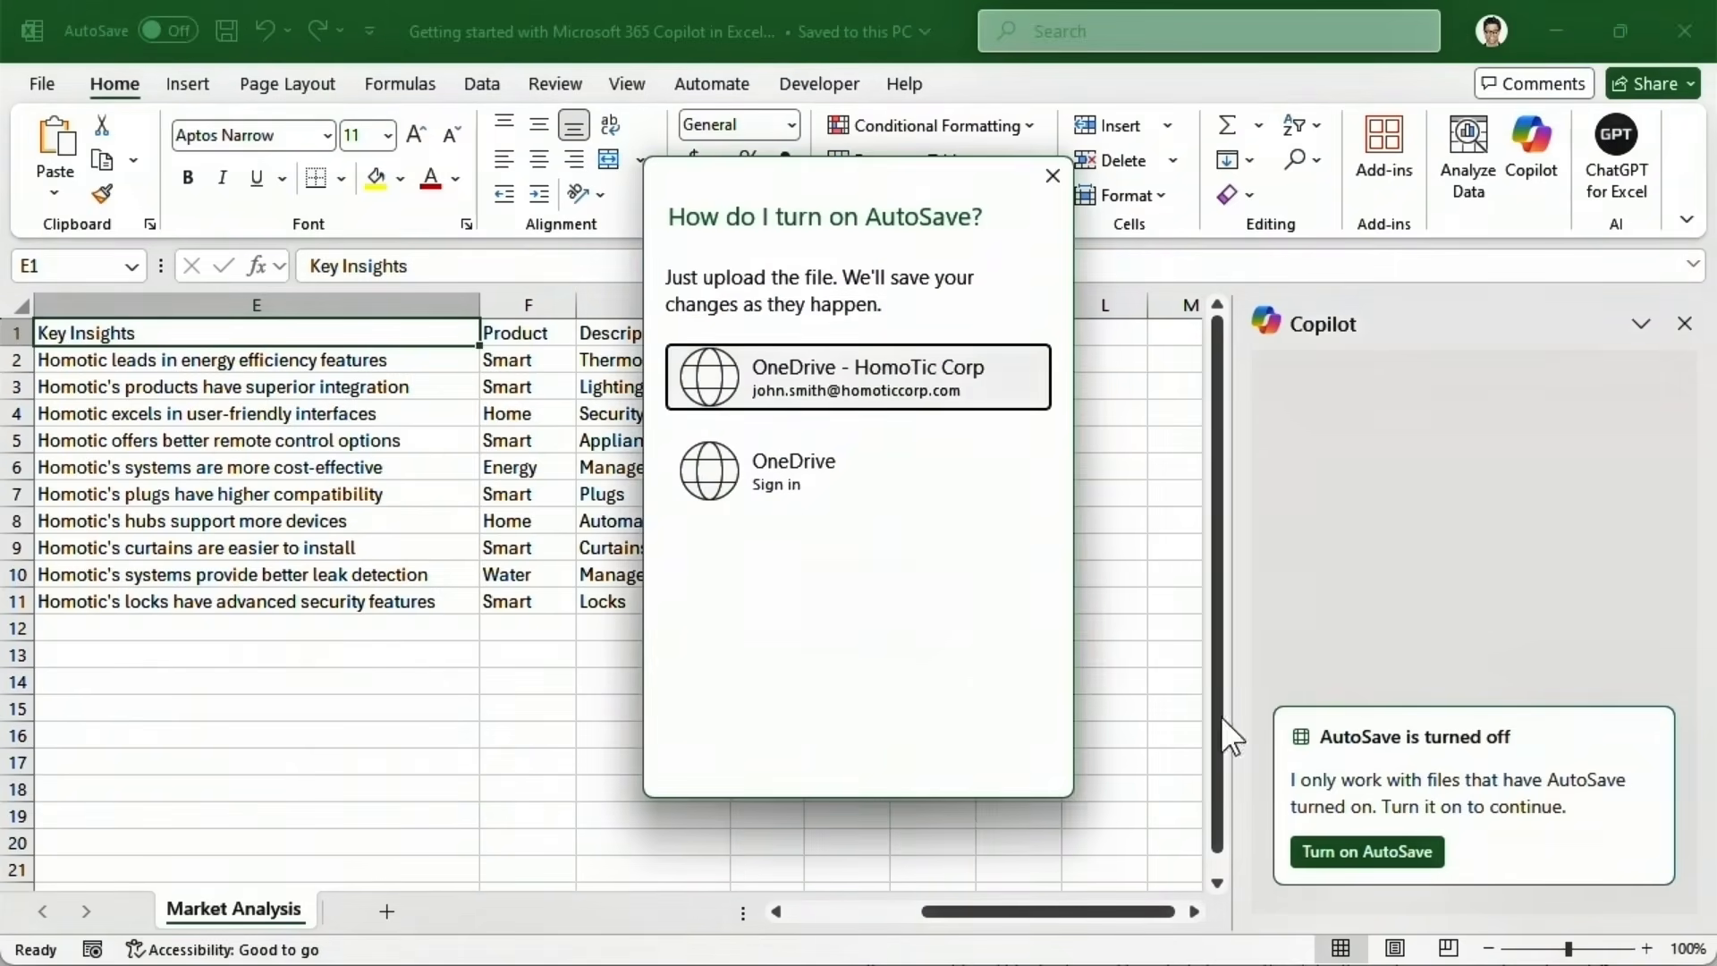
left_click(885, 386)
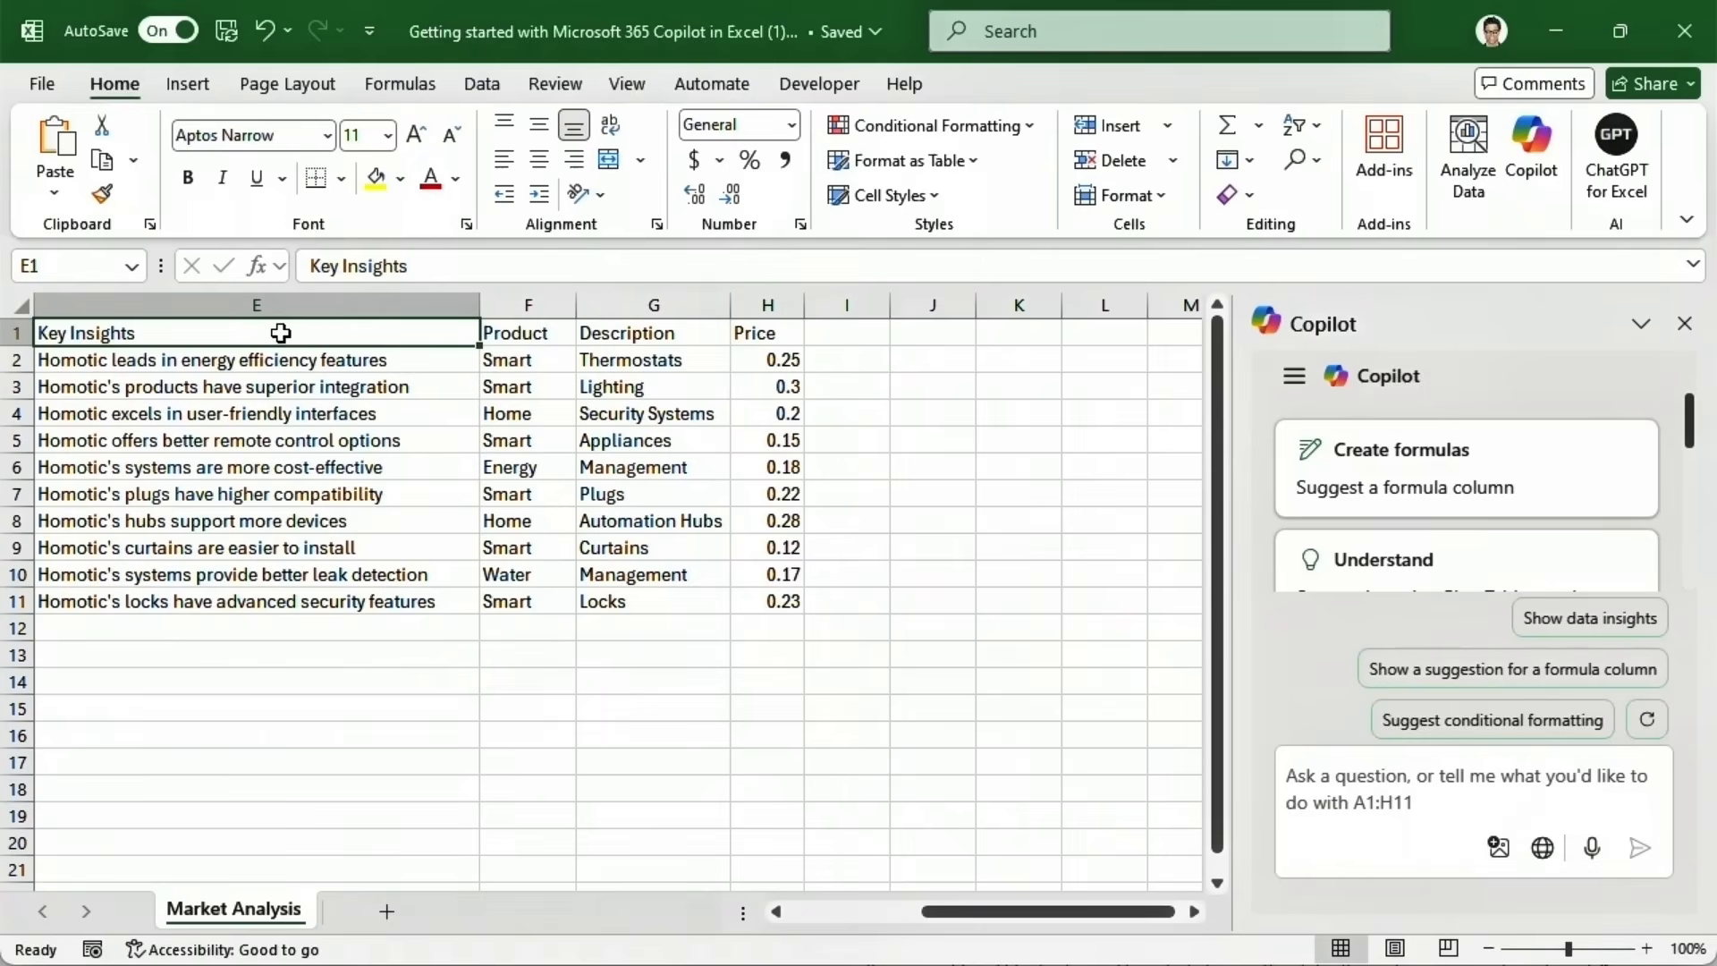
Convert E1:H11 into a table with headers, creating Table1 with blue banded rows.
left_click_drag(281, 333, 752, 603)
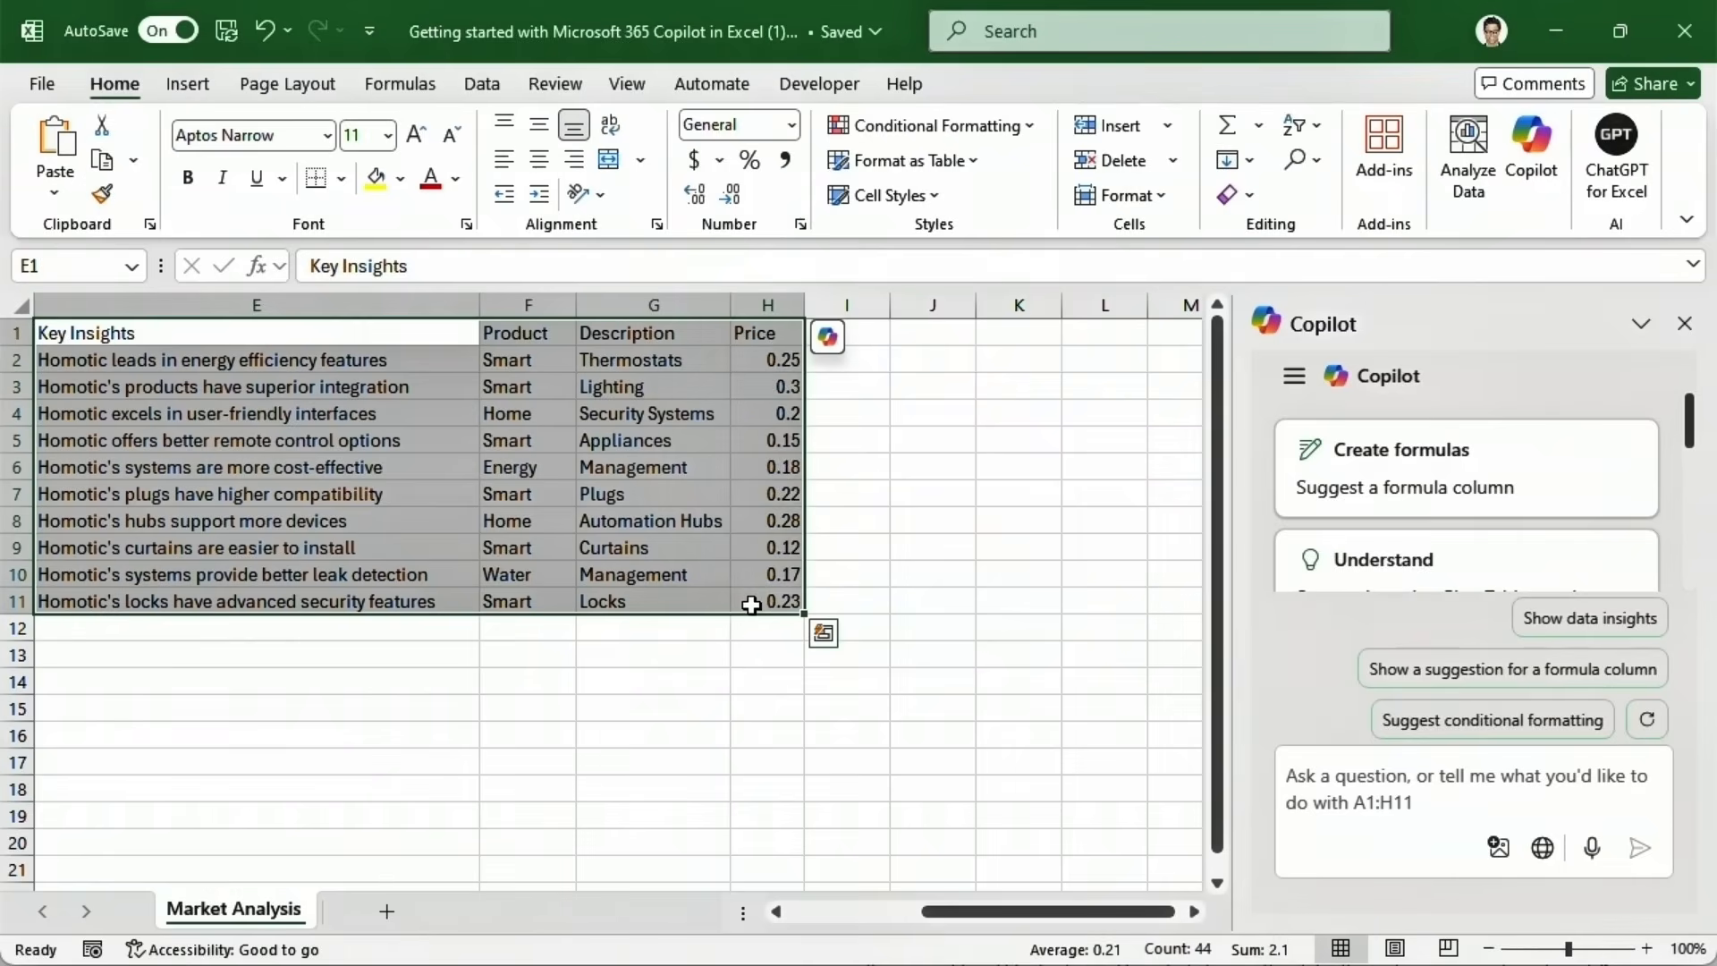
left_click(185, 86)
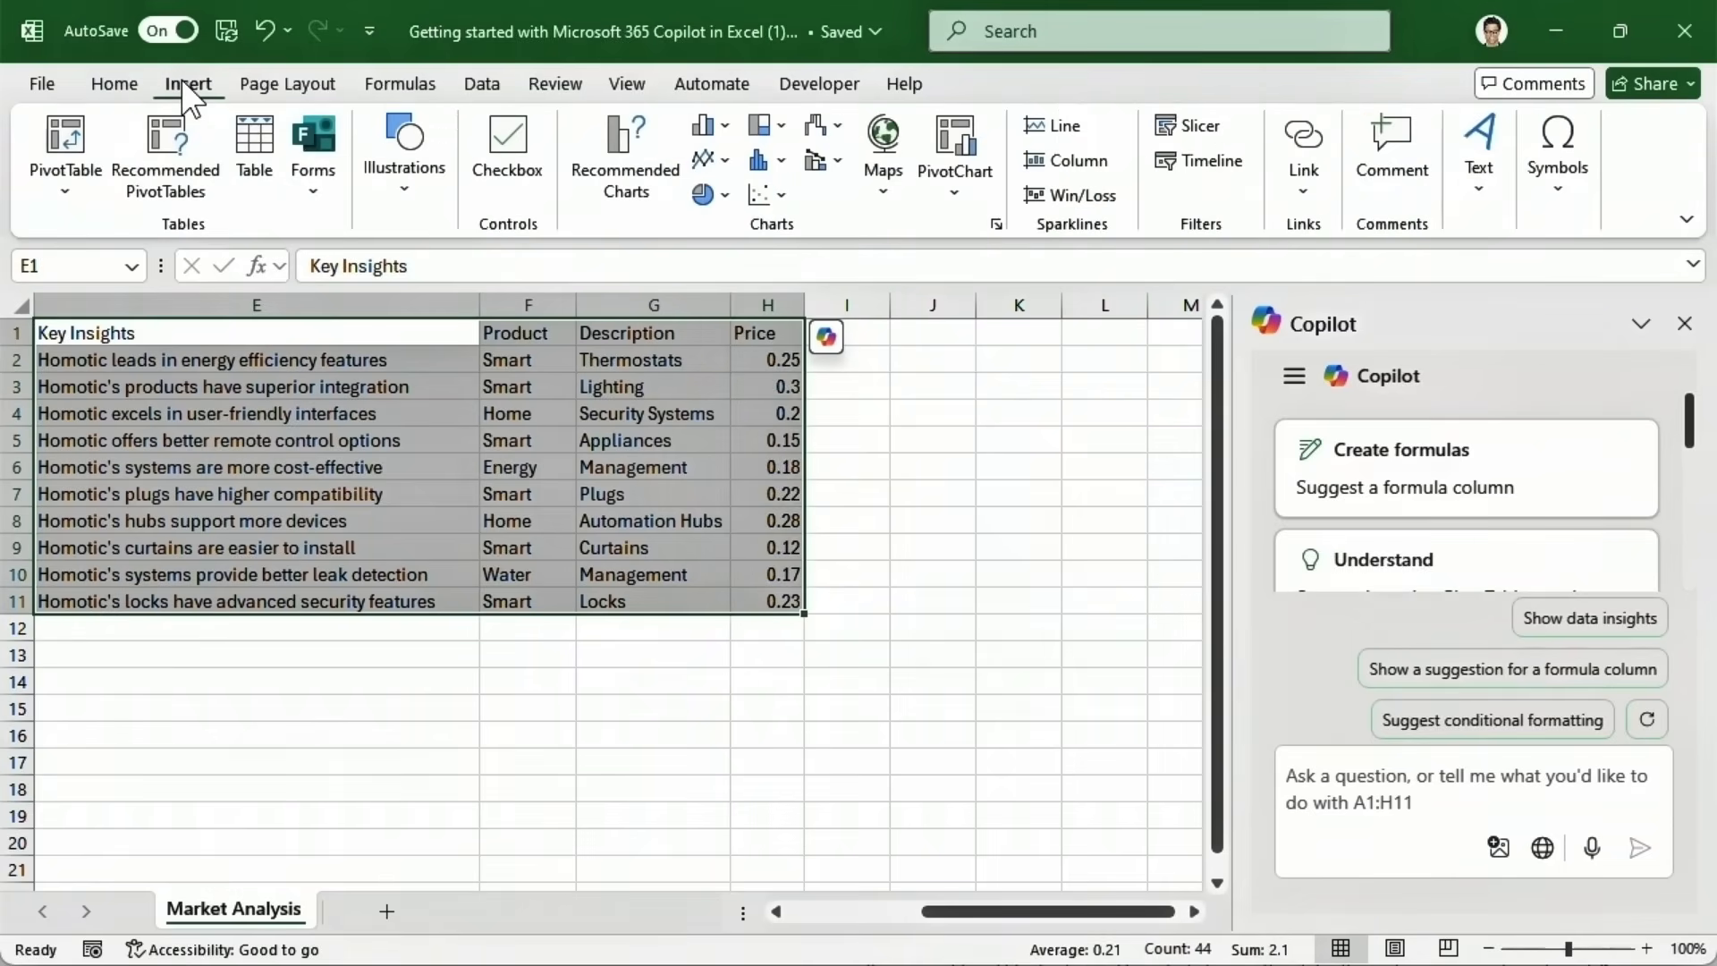
left_click(252, 154)
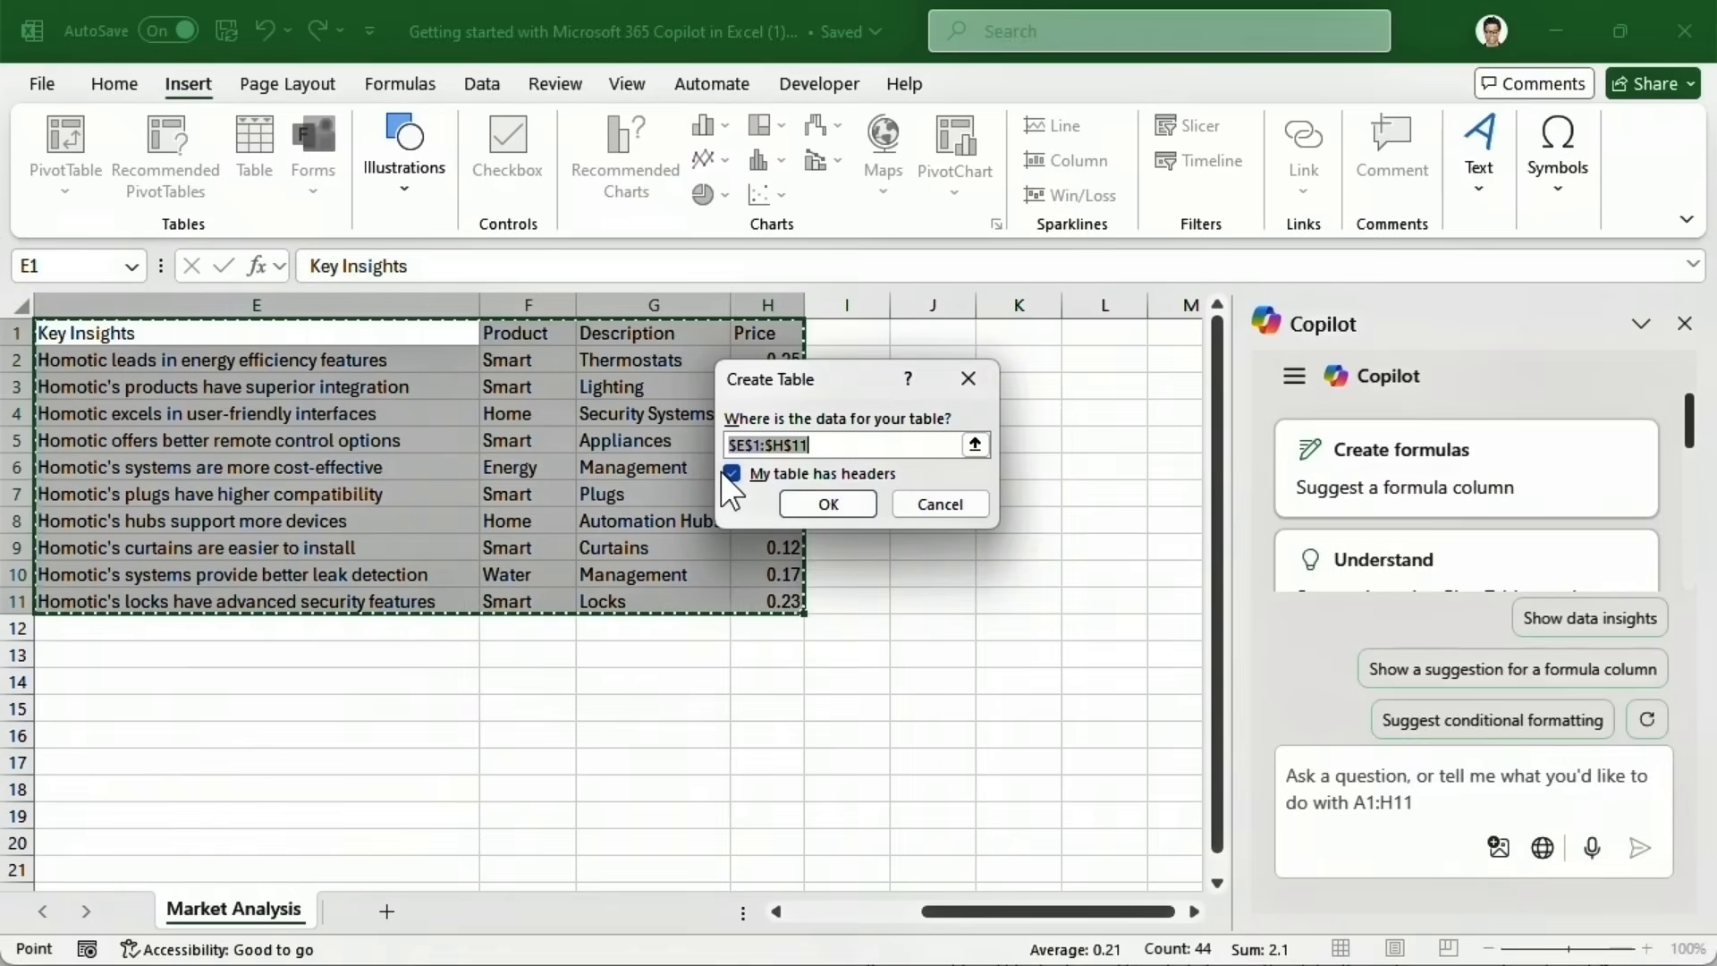
left_click(815, 506)
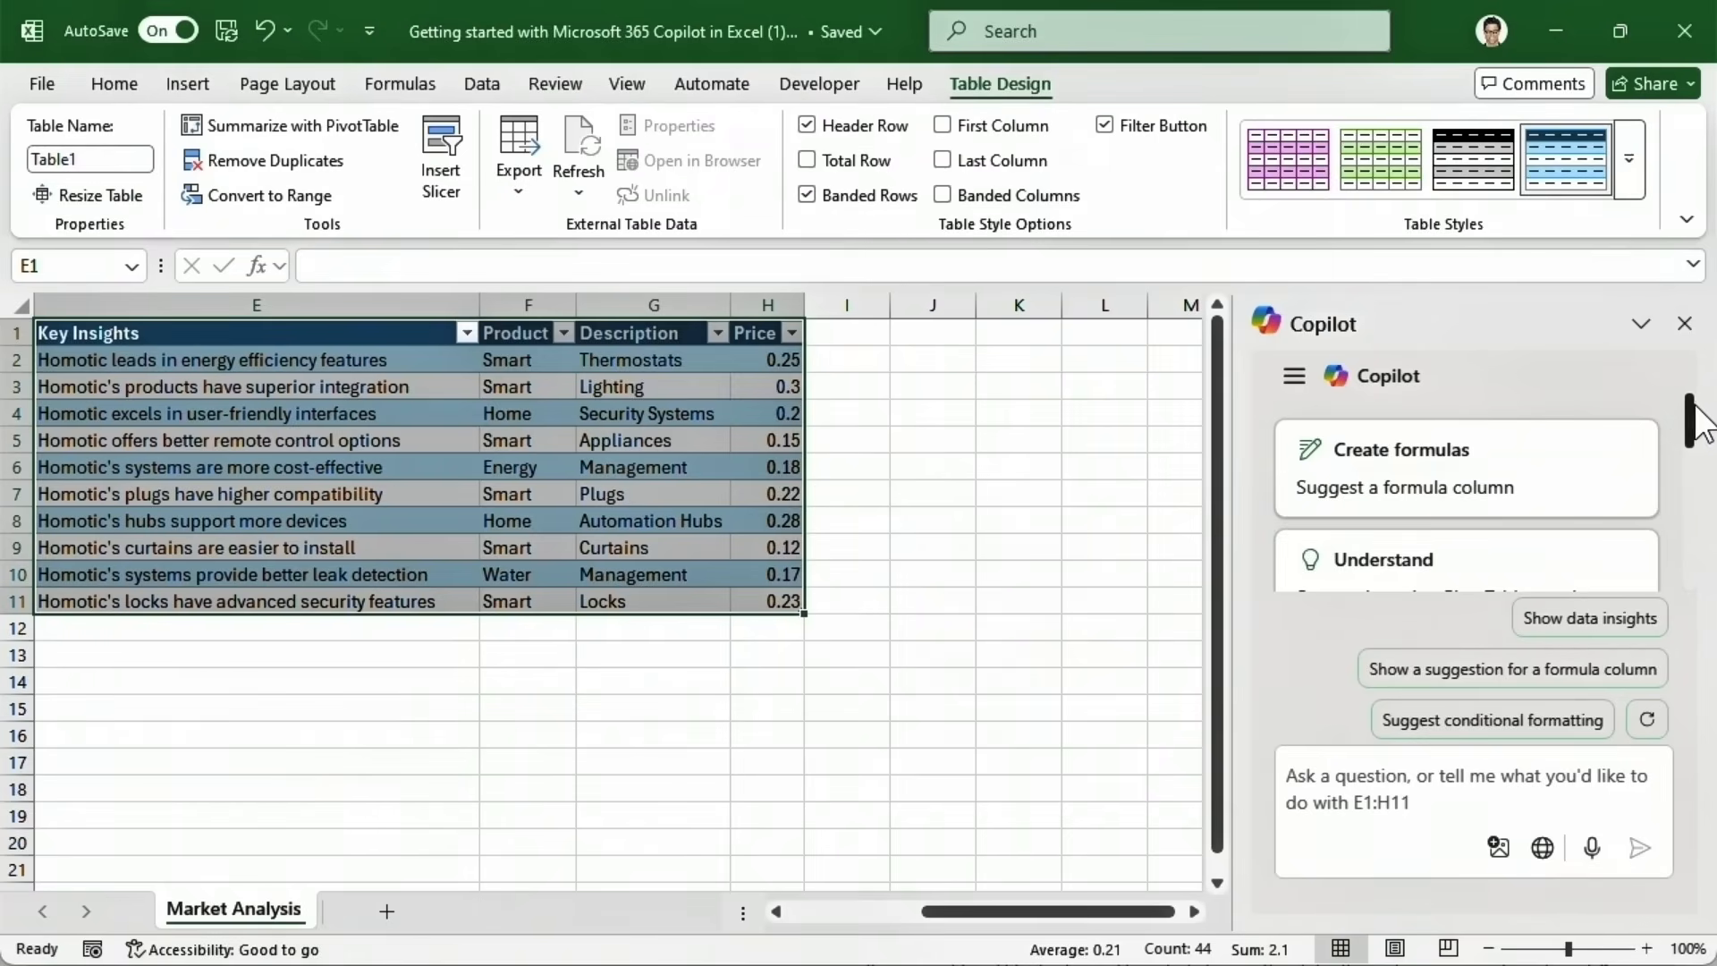
Close the Copilot pane and return to the Home tab so Table1 fills the grid.
left_click_drag(1689, 421, 1694, 572)
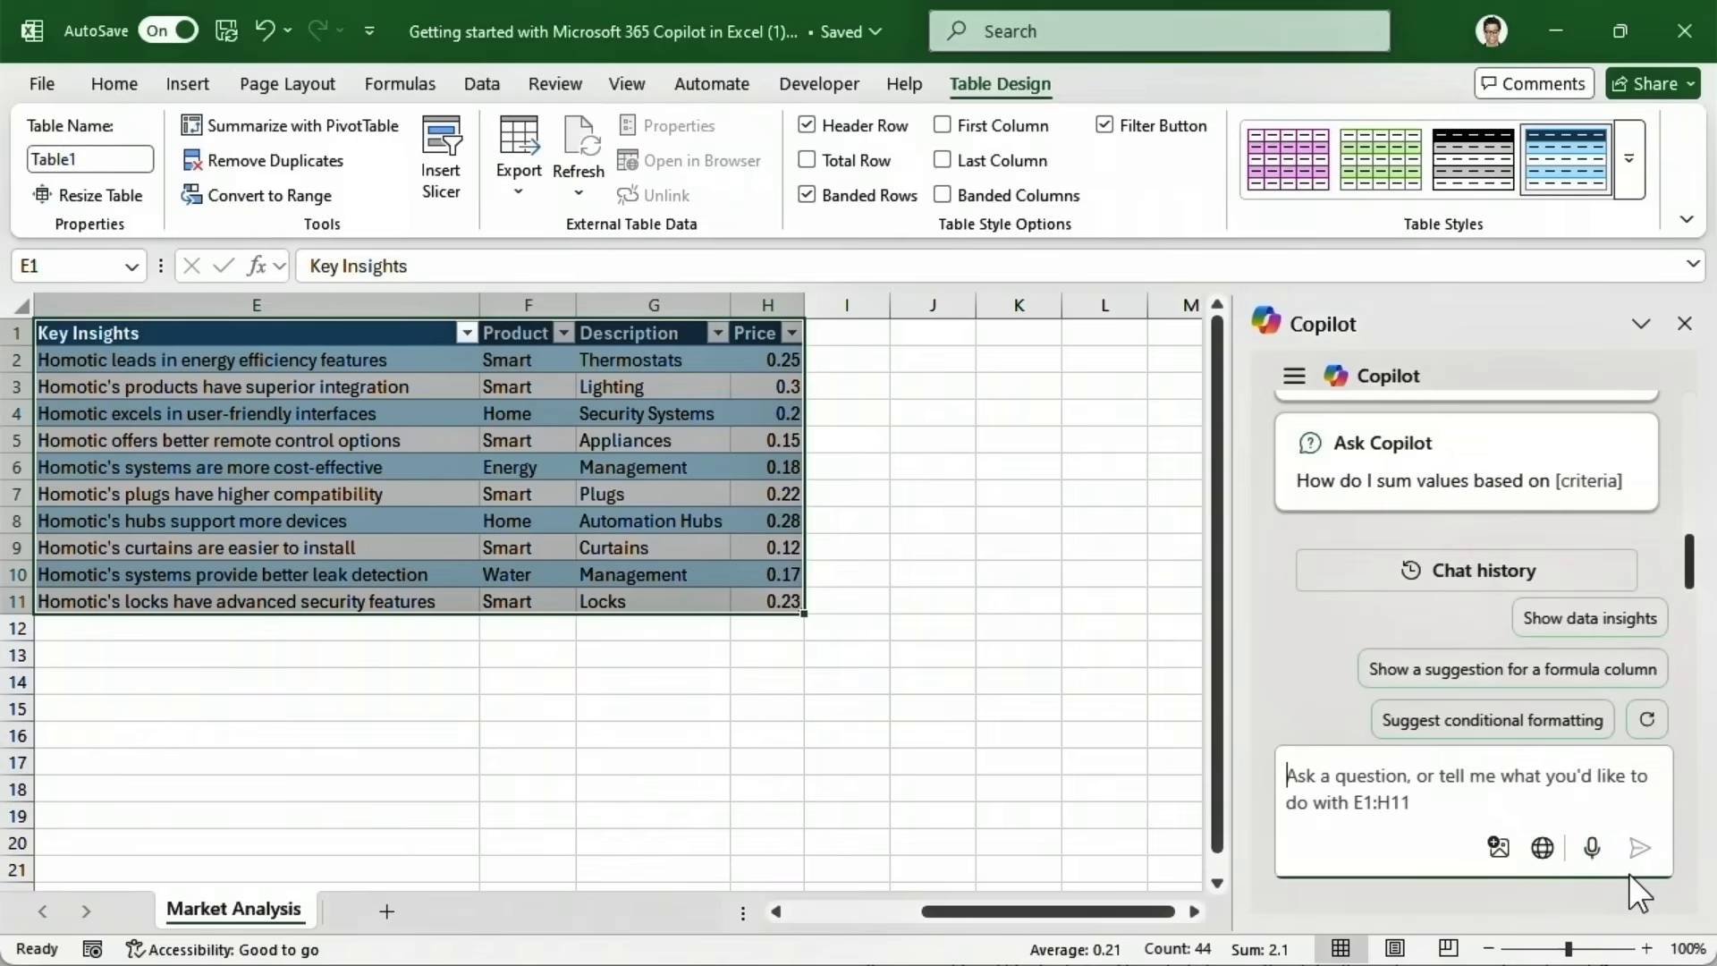
left_click(1685, 324)
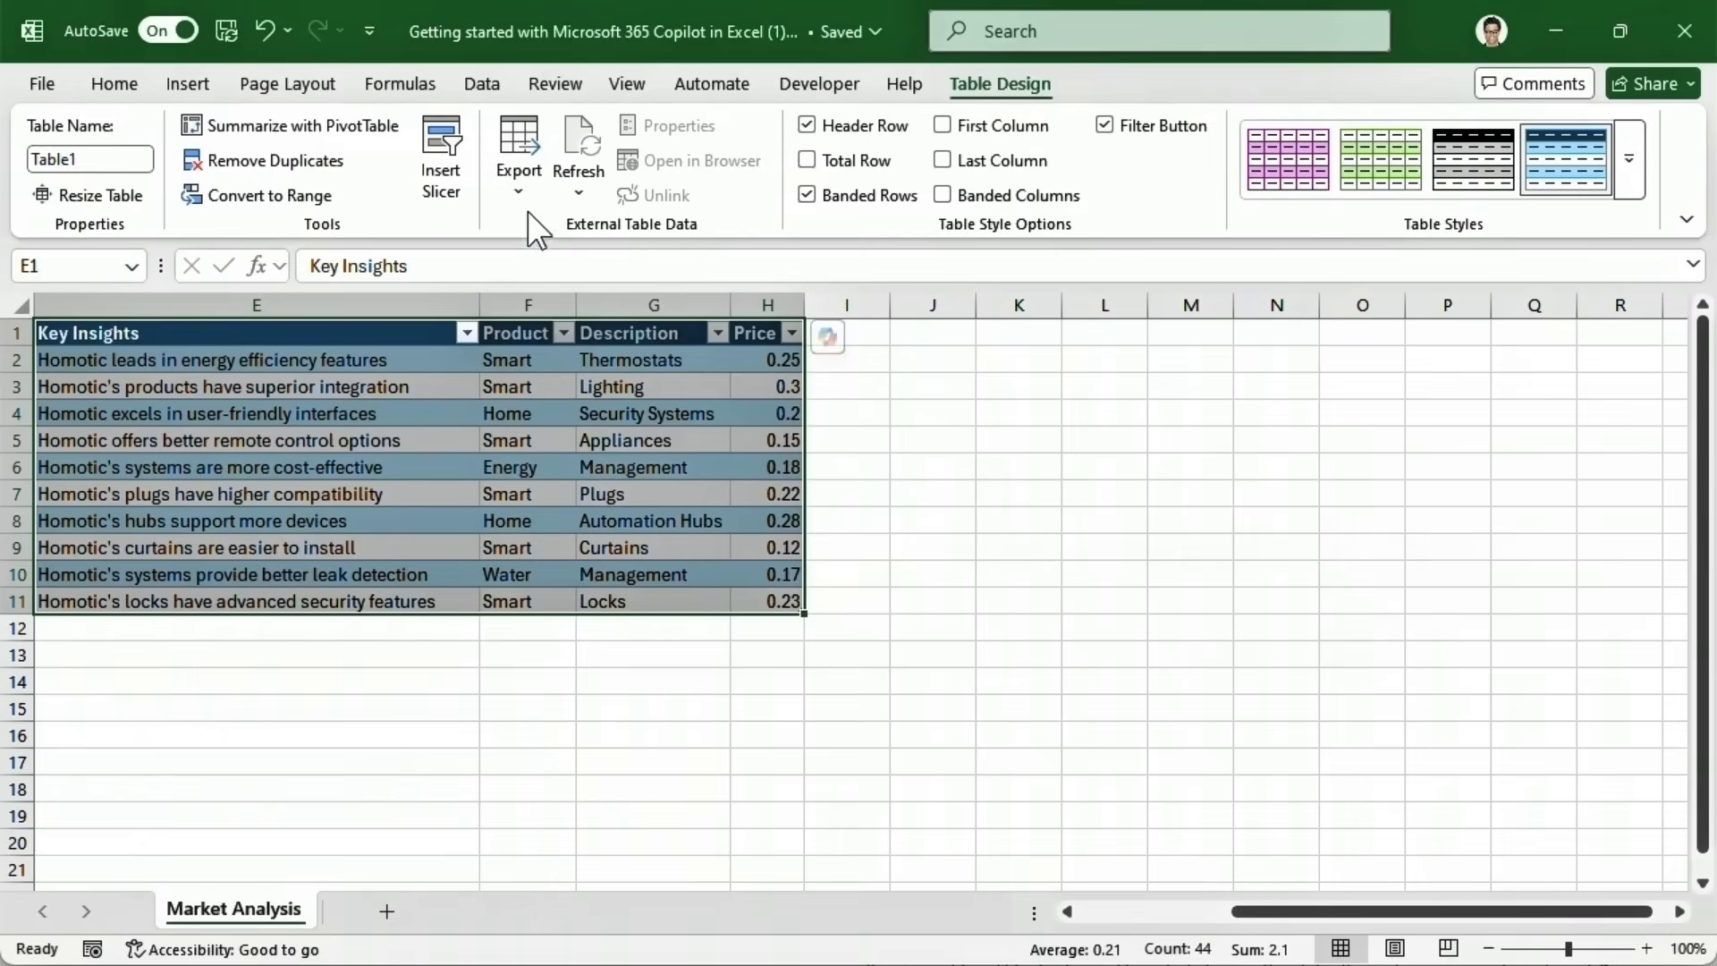
left_click(115, 87)
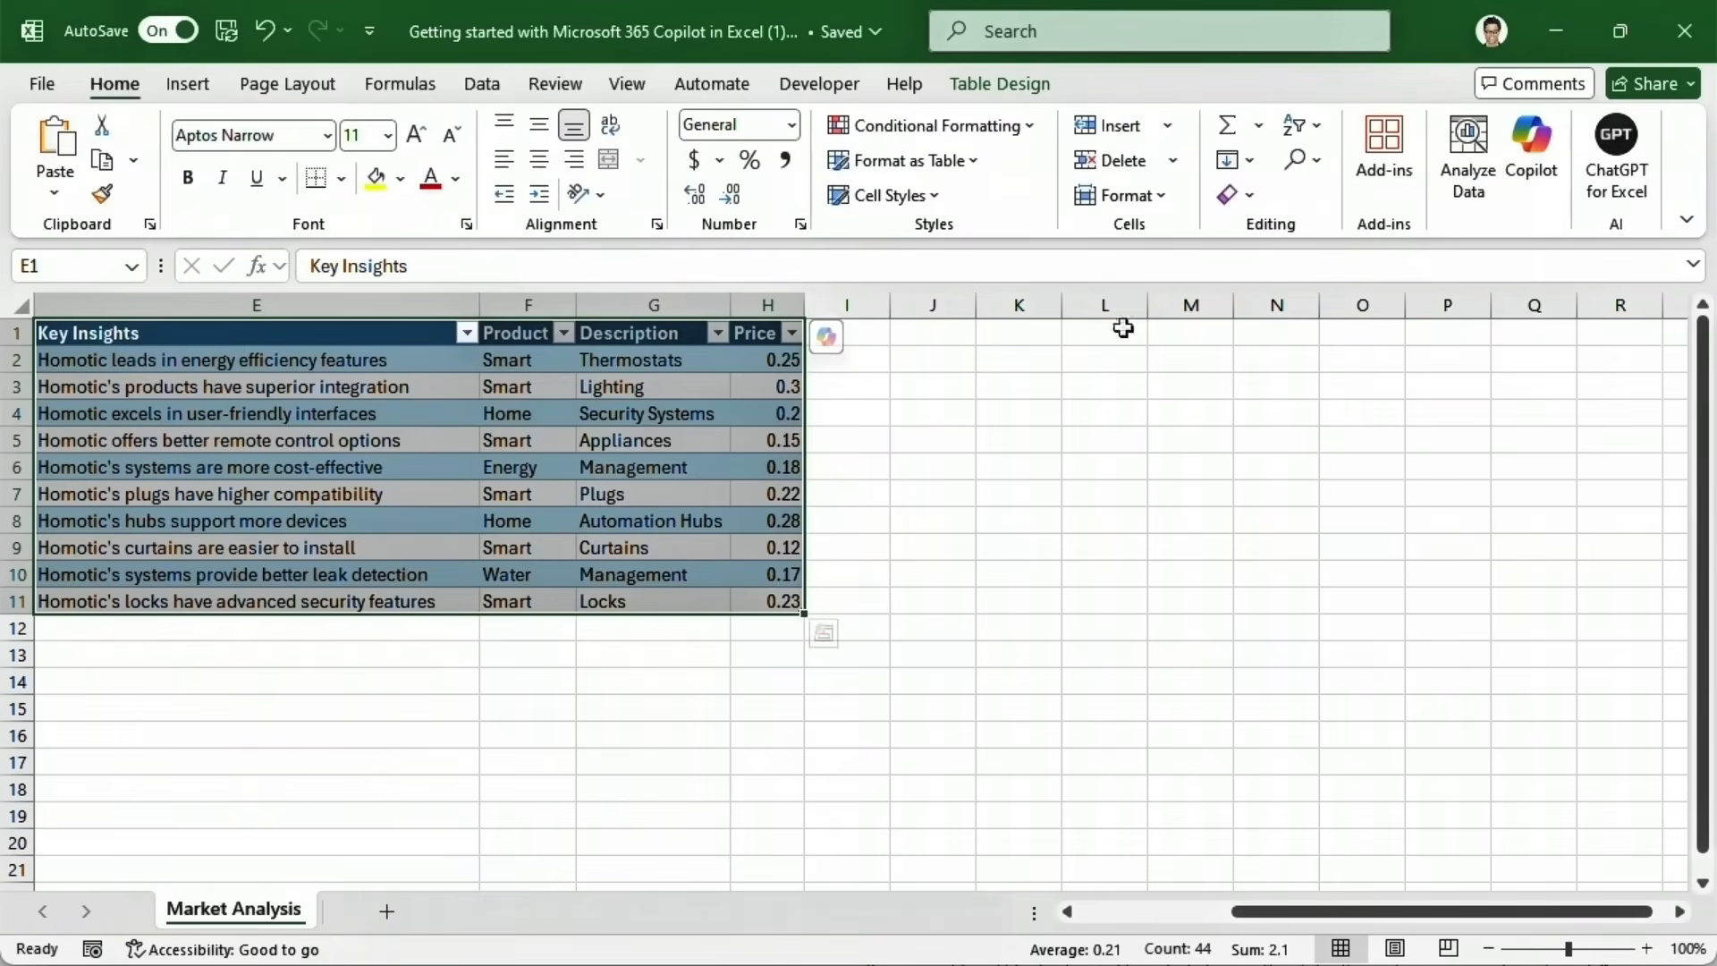
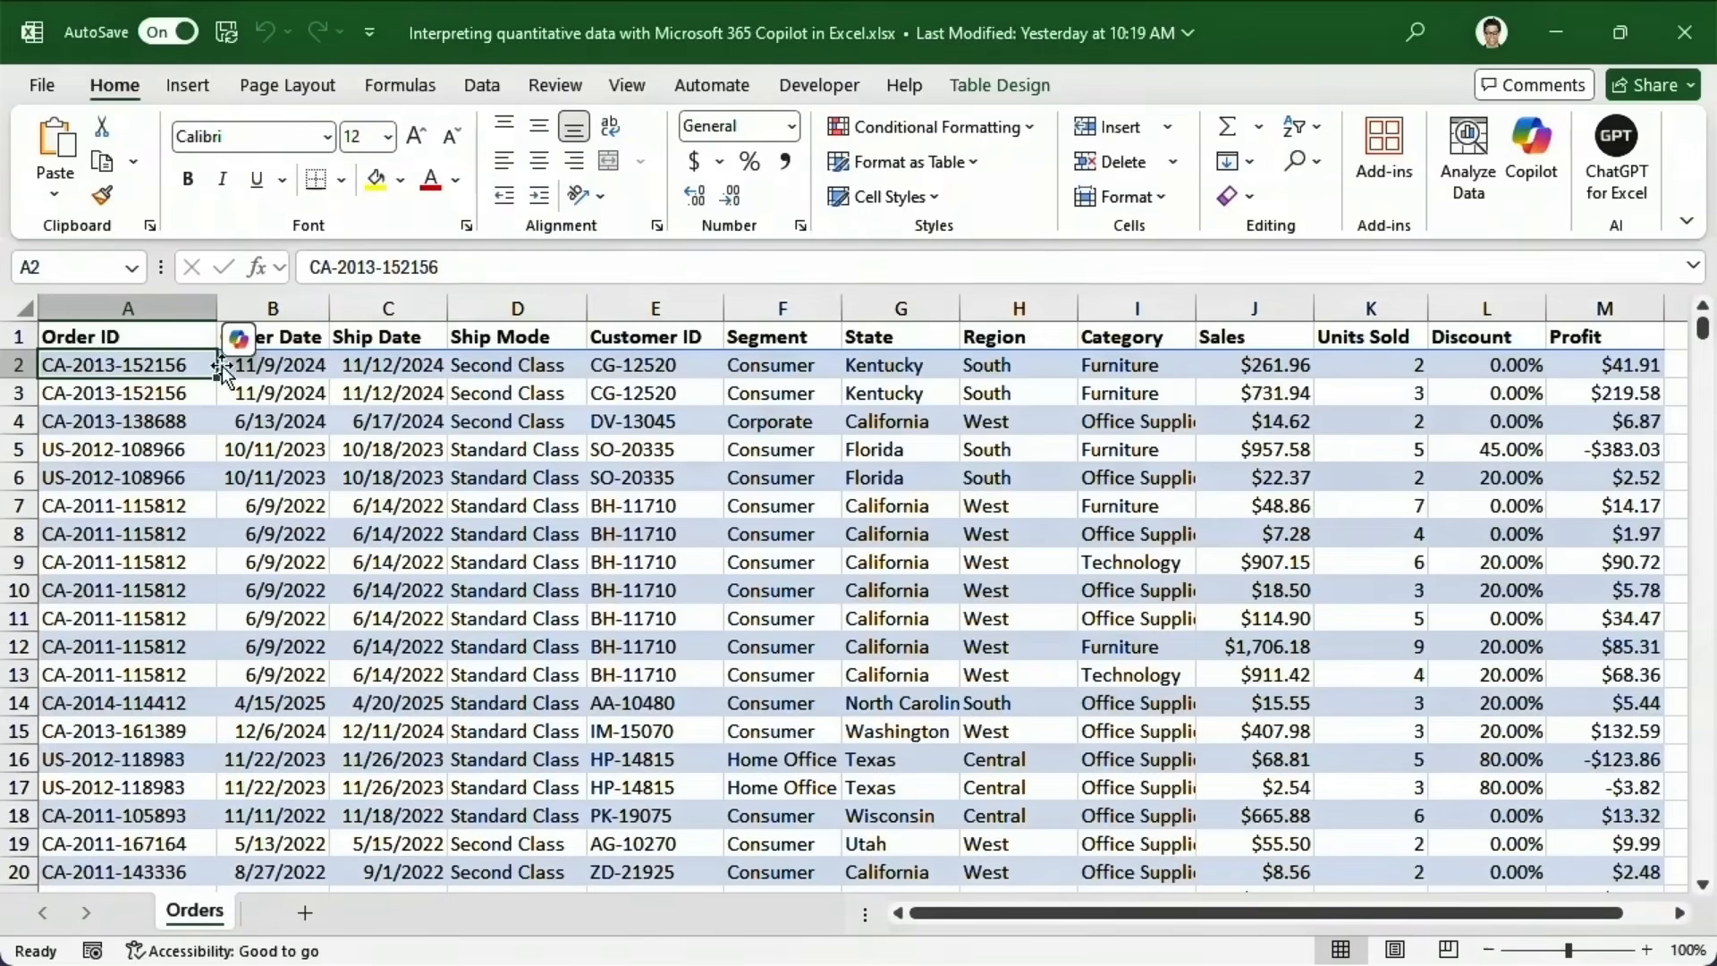
Have Copilot summarize Orders as a sales-by-category PivotTable (Furniture $618,531.54, Office Supplies $597,657.77).
left_click(245, 344)
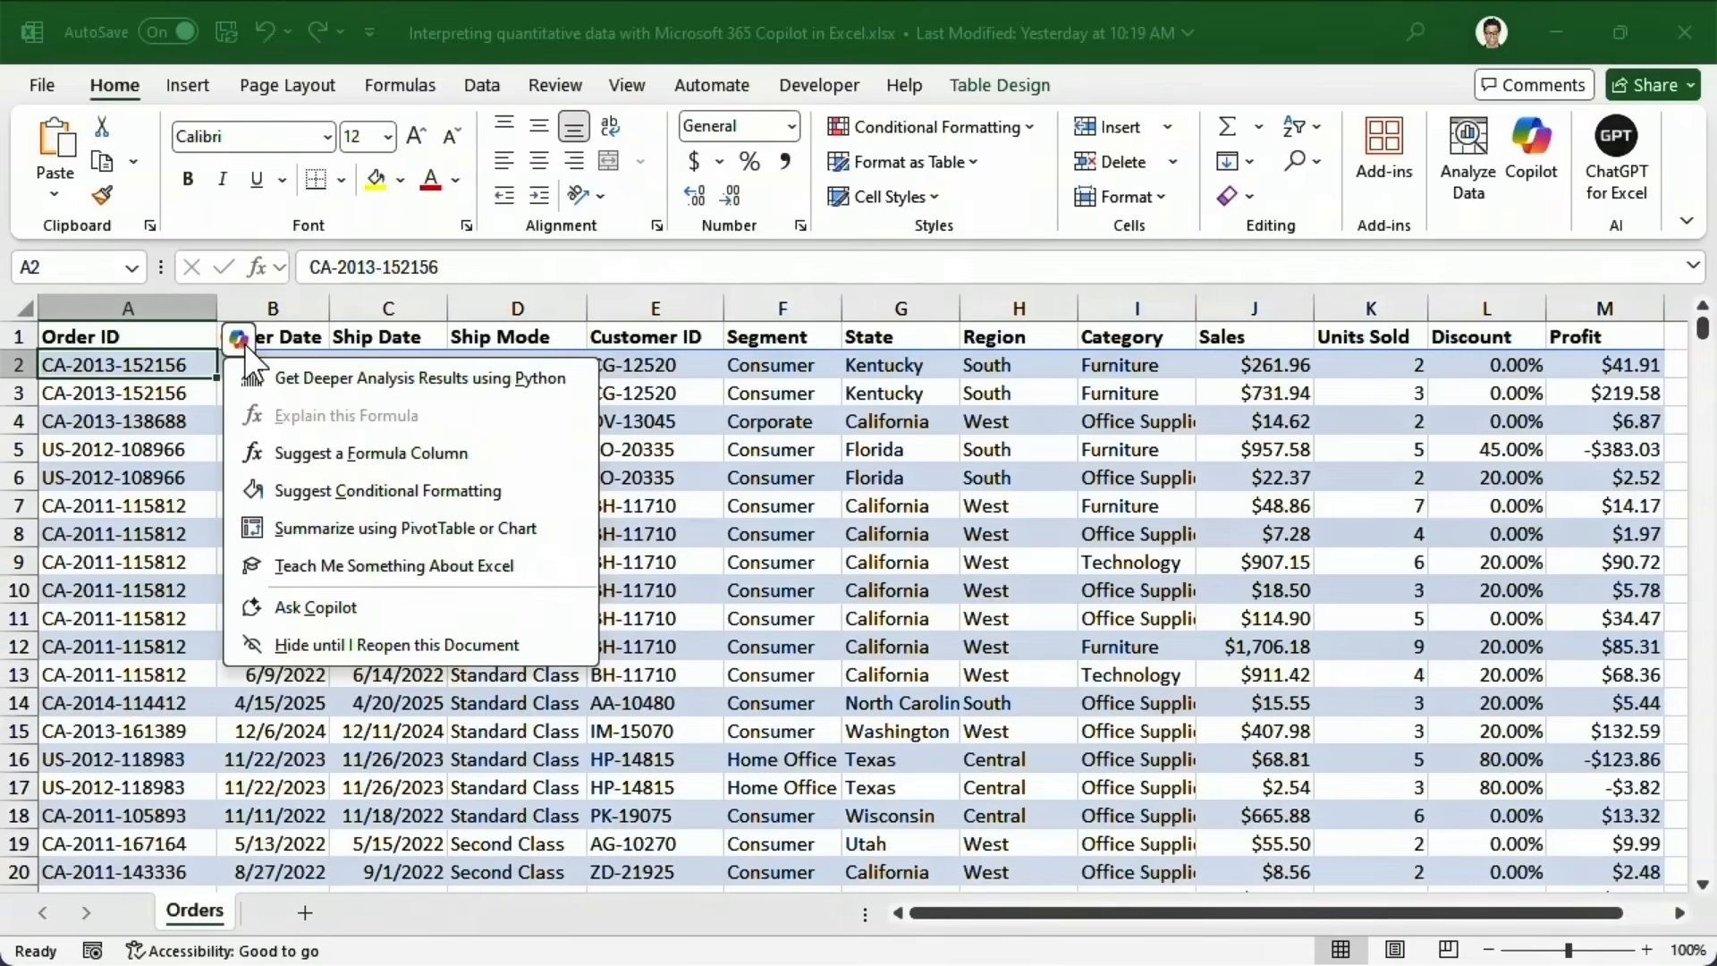
left_click(233, 530)
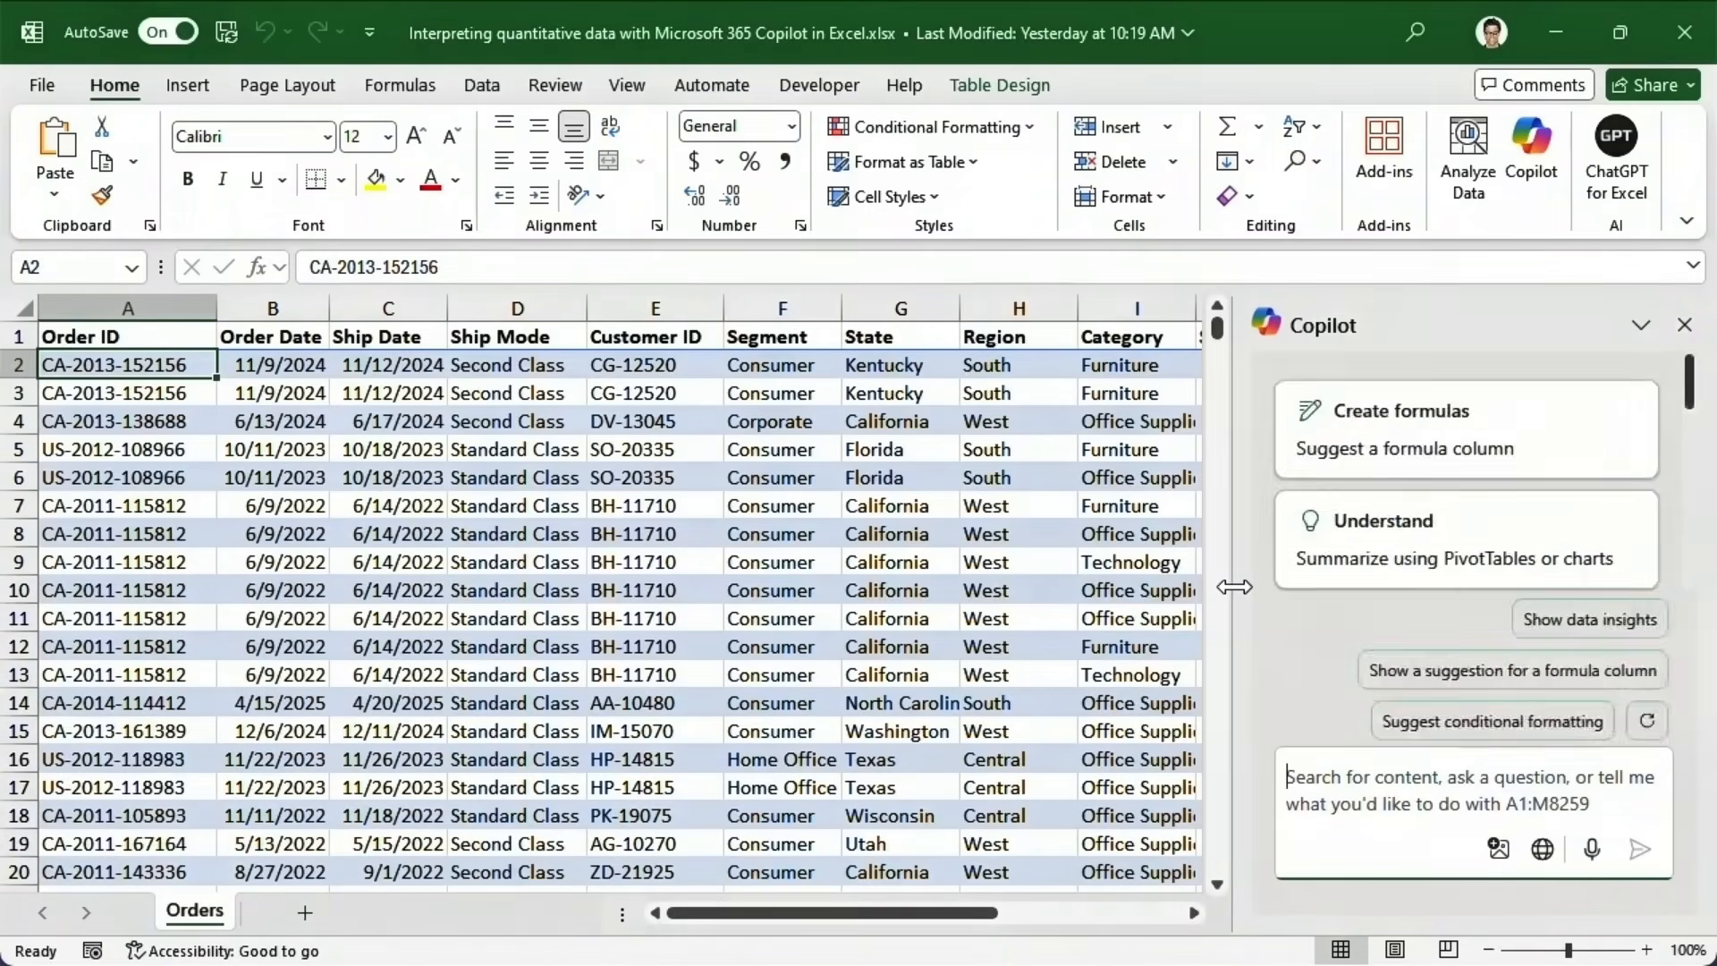
left_click_drag(1228, 587, 728, 609)
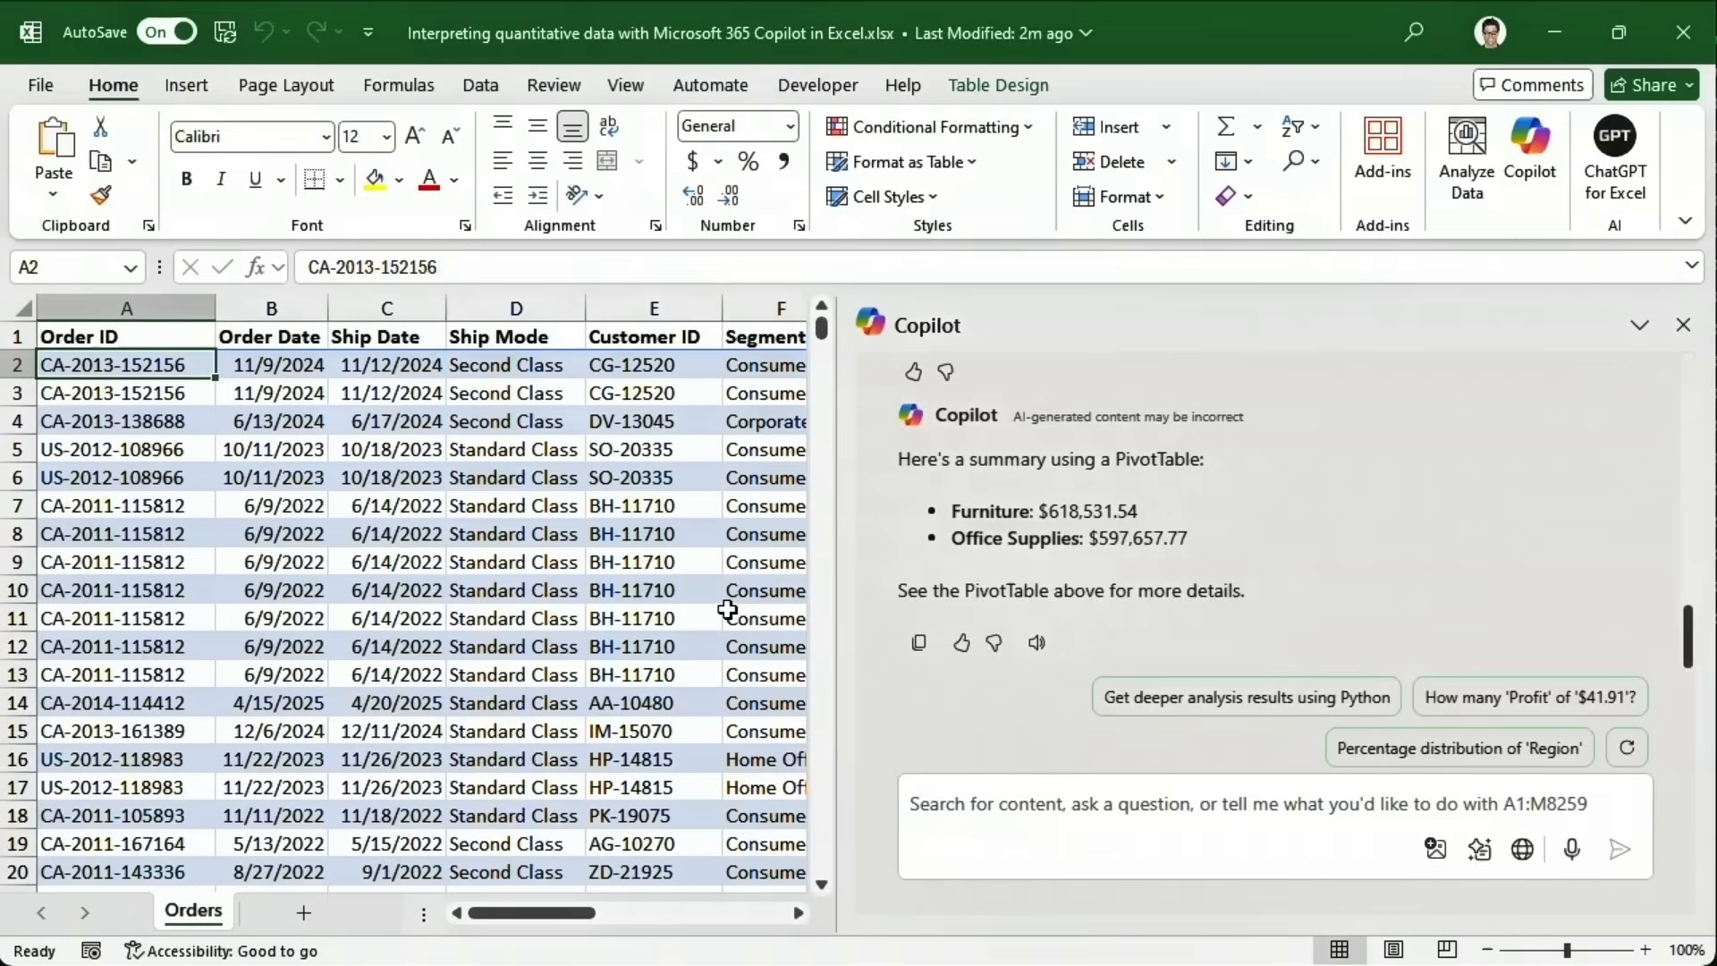
Widen Copilot's pane to show Technology $700,647.79 and the $1,916,837.09 grand total.
scroll(1704, 635, "up", 2)
left_click_drag(1704, 635, 1708, 588)
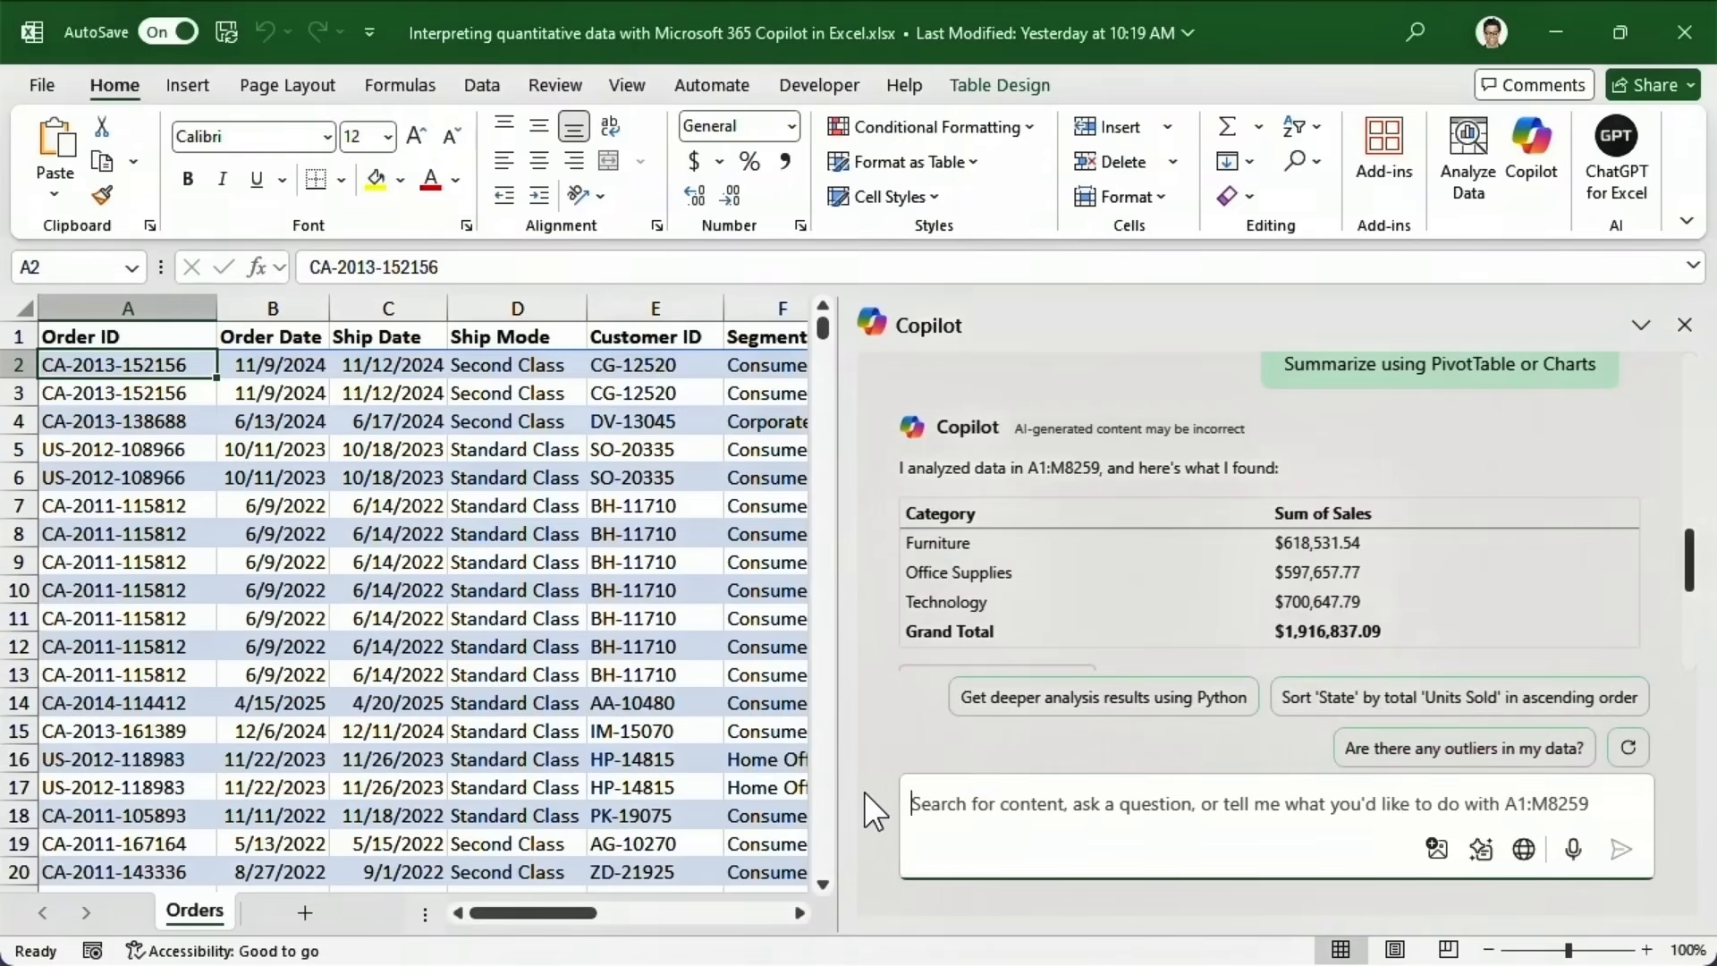
Ask Copilot 'Which region had the most profits in 2025?' and read the answer: West, $26,679.65.
type("Which region")
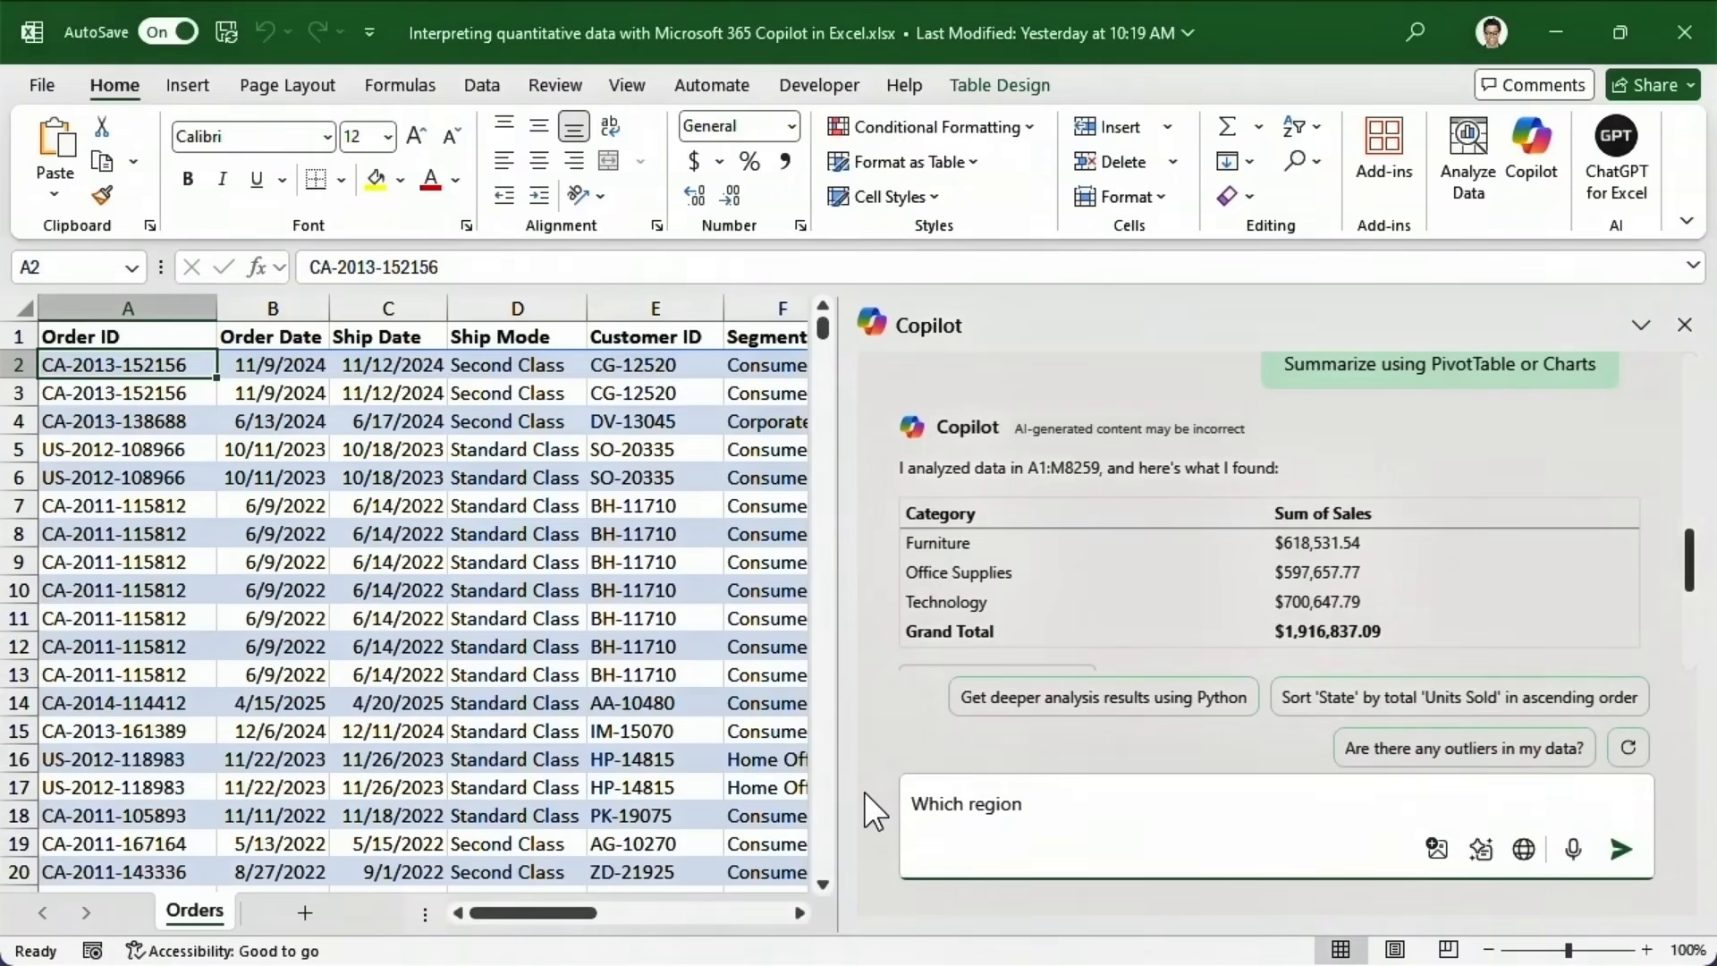
type(" had the most profits in ")
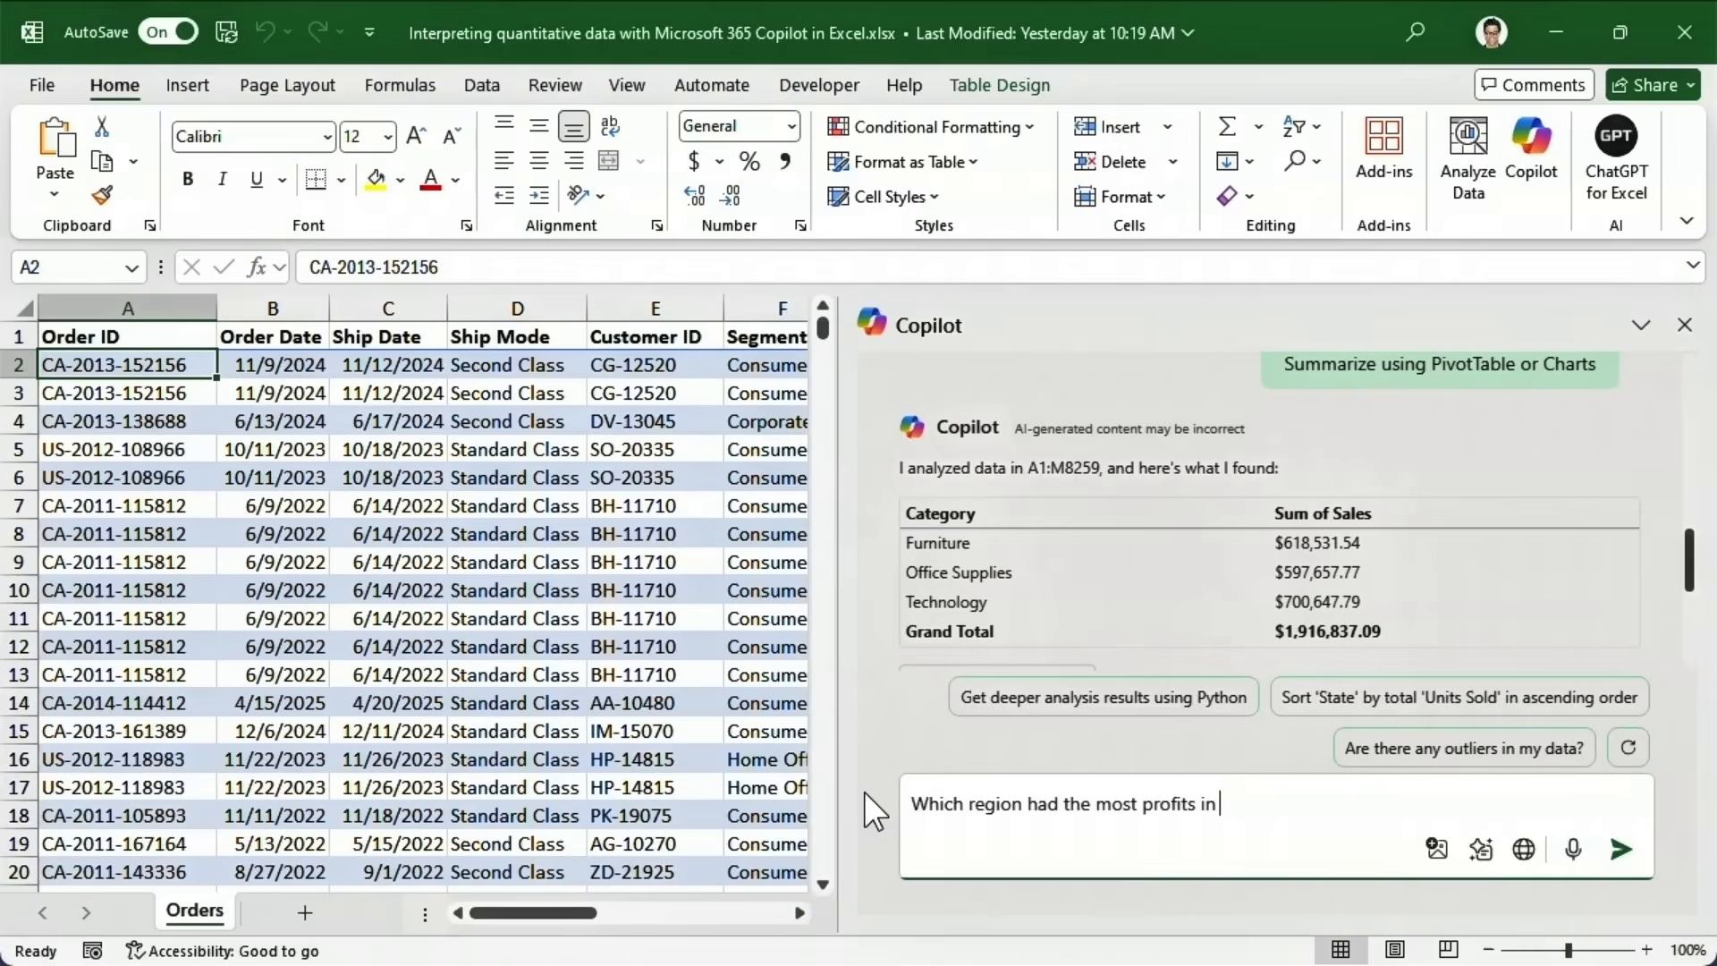
type("2025?")
left_click(864, 791)
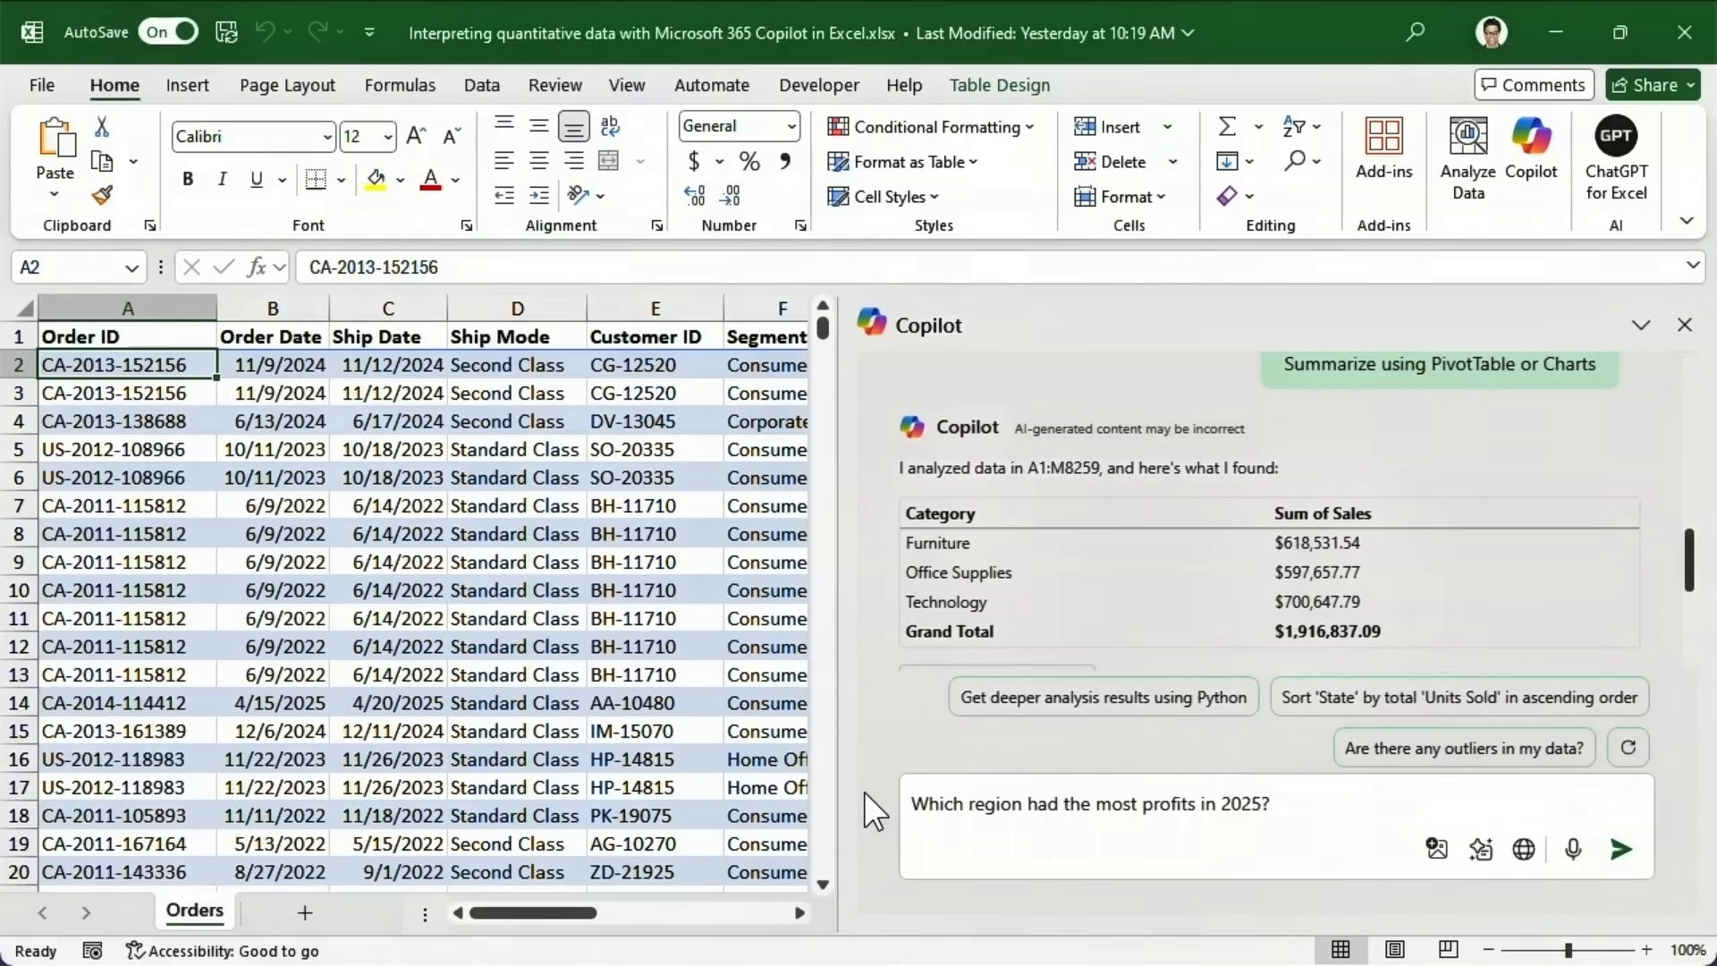
left_click(1626, 861)
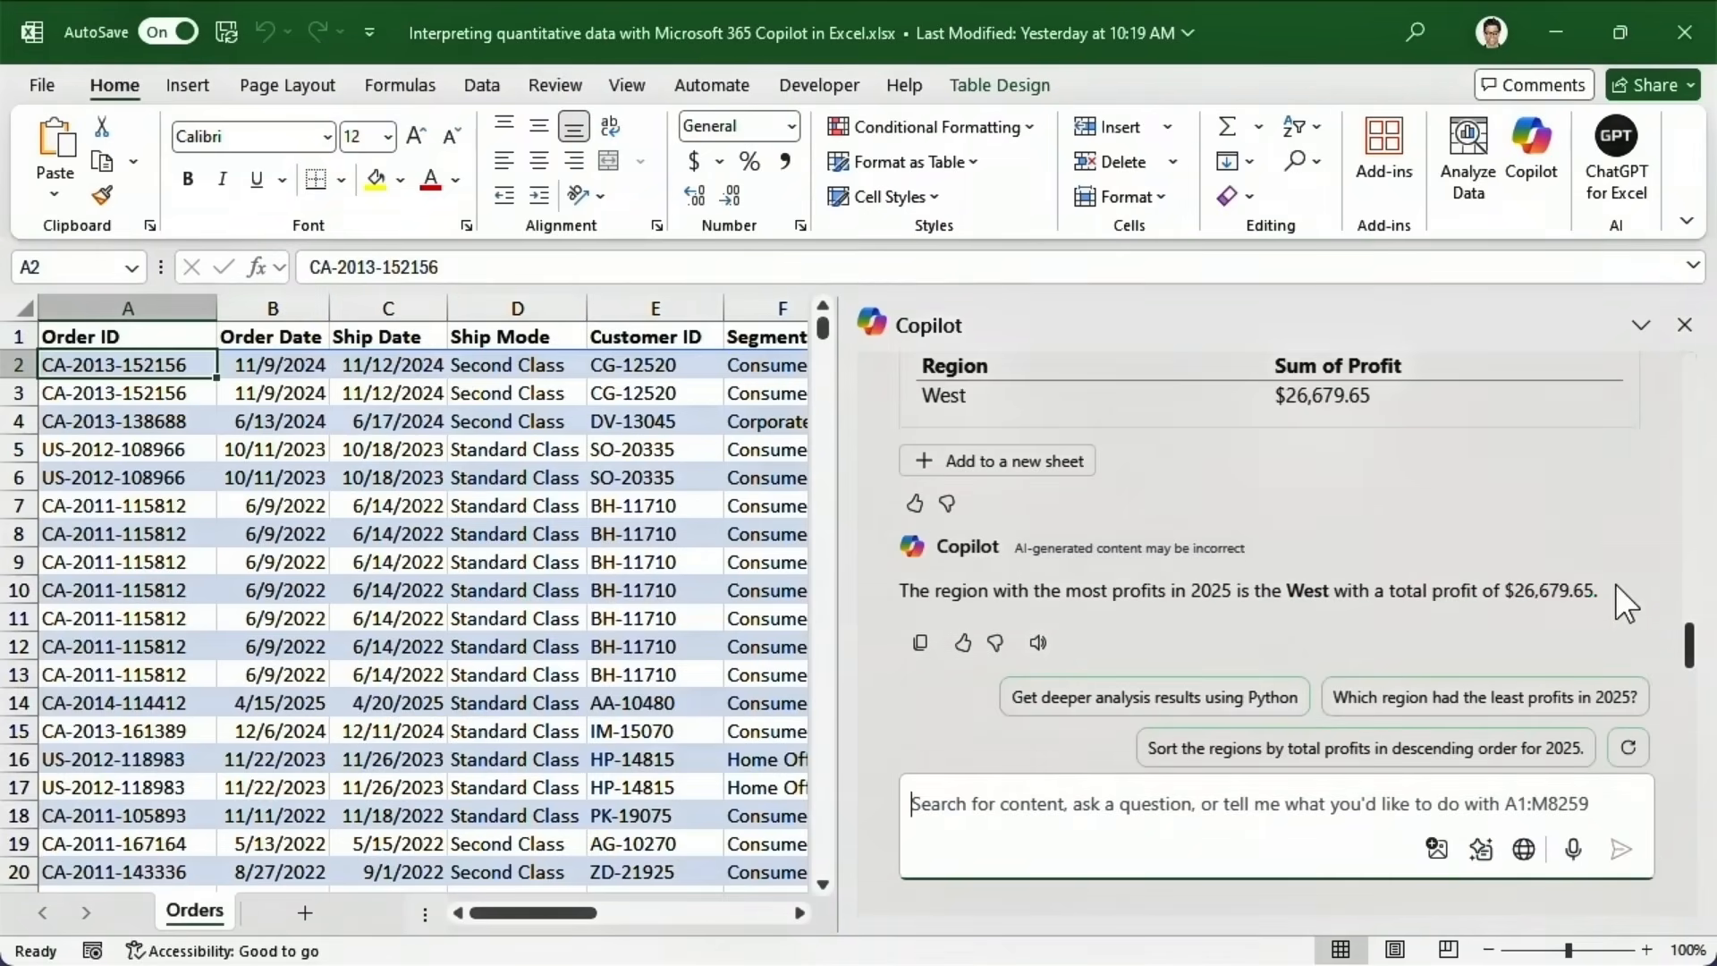
left_click_drag(1693, 656, 1693, 618)
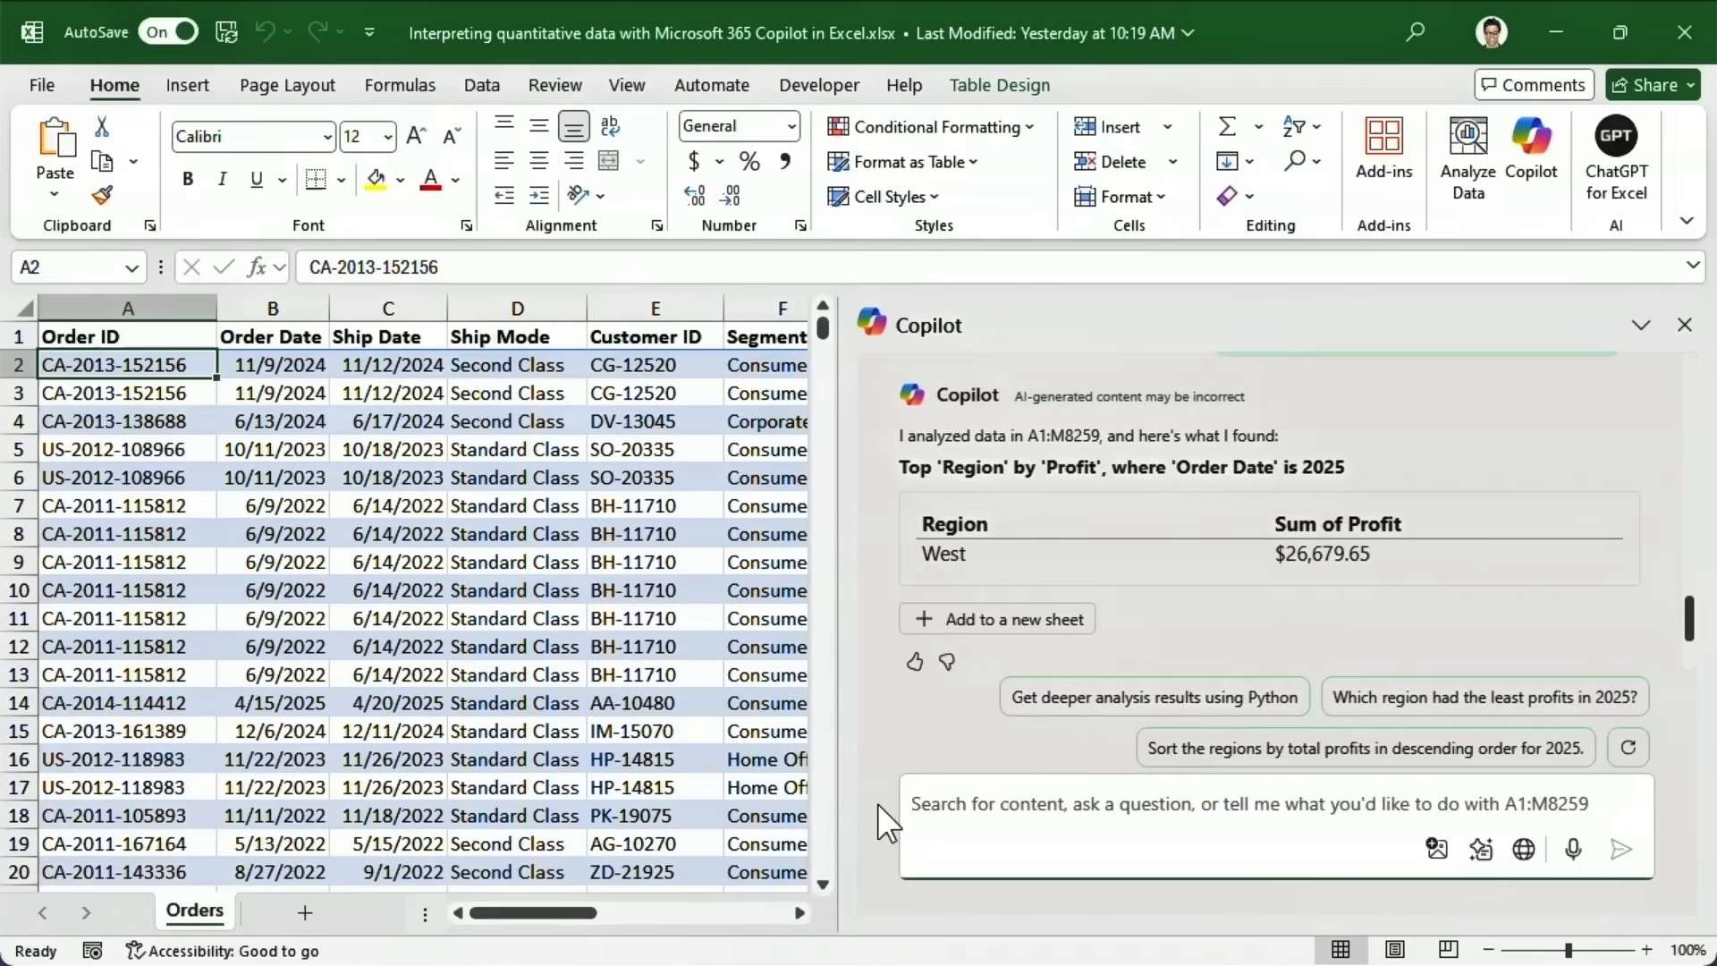
Ask Copilot for another insight and add its Average of Discount by Ship Date chart to new Sheet1.
type("Can I get another insight?")
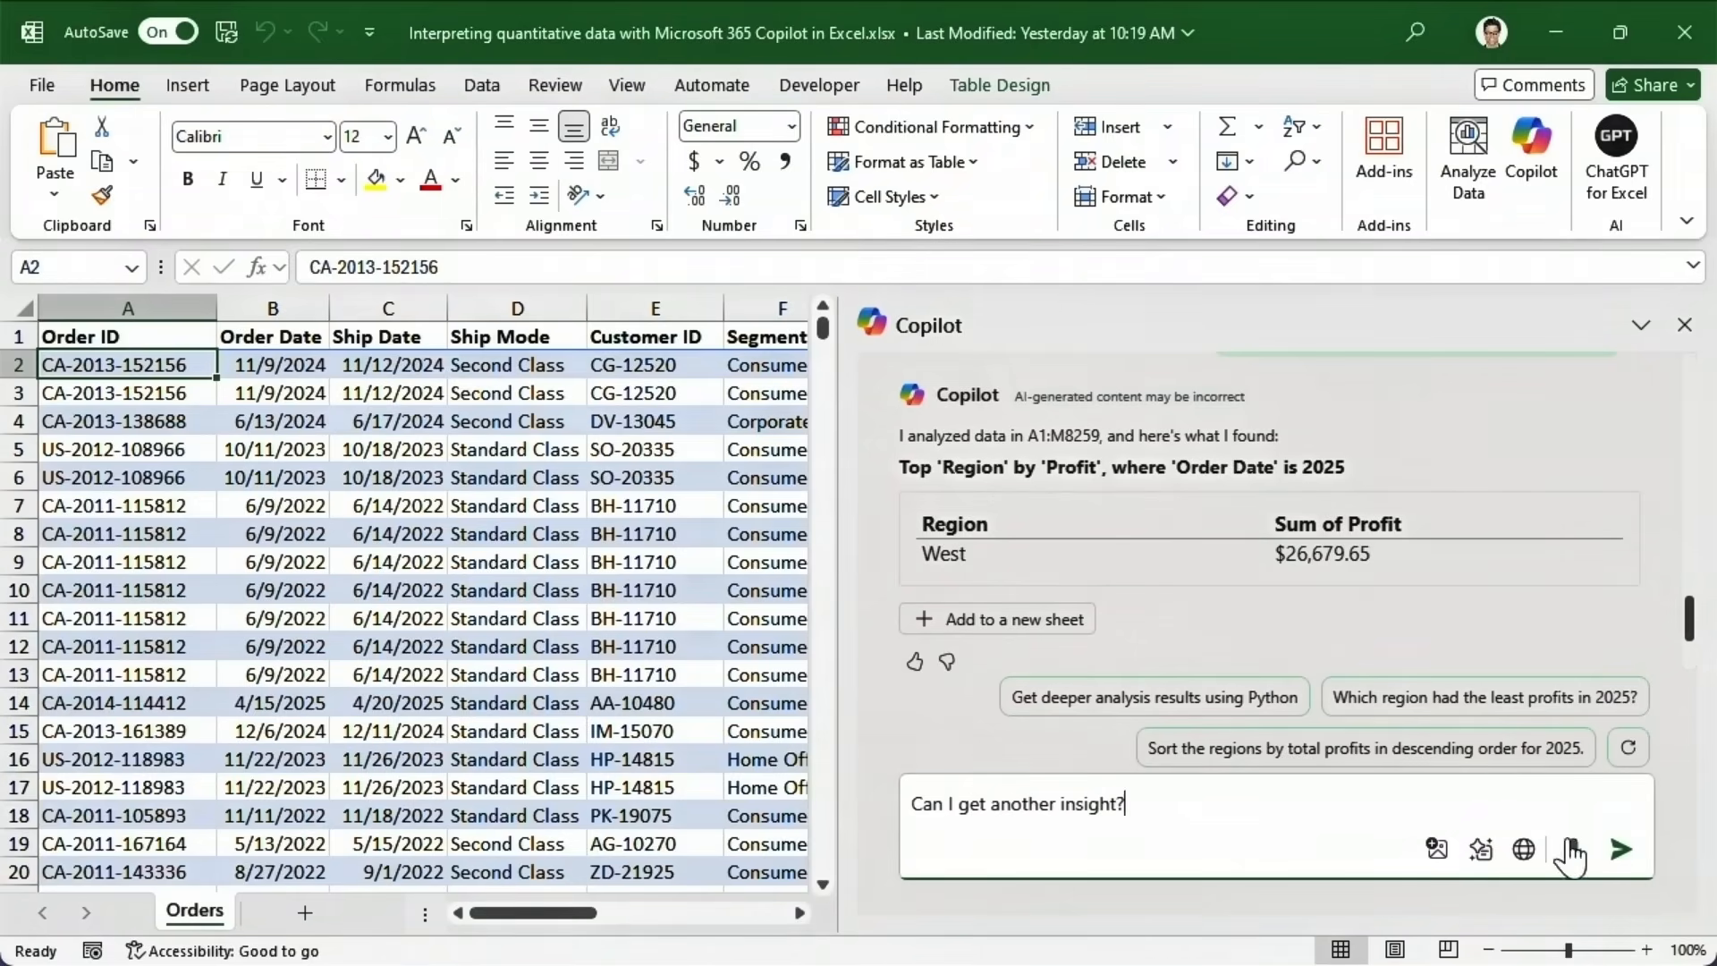
left_click(1621, 849)
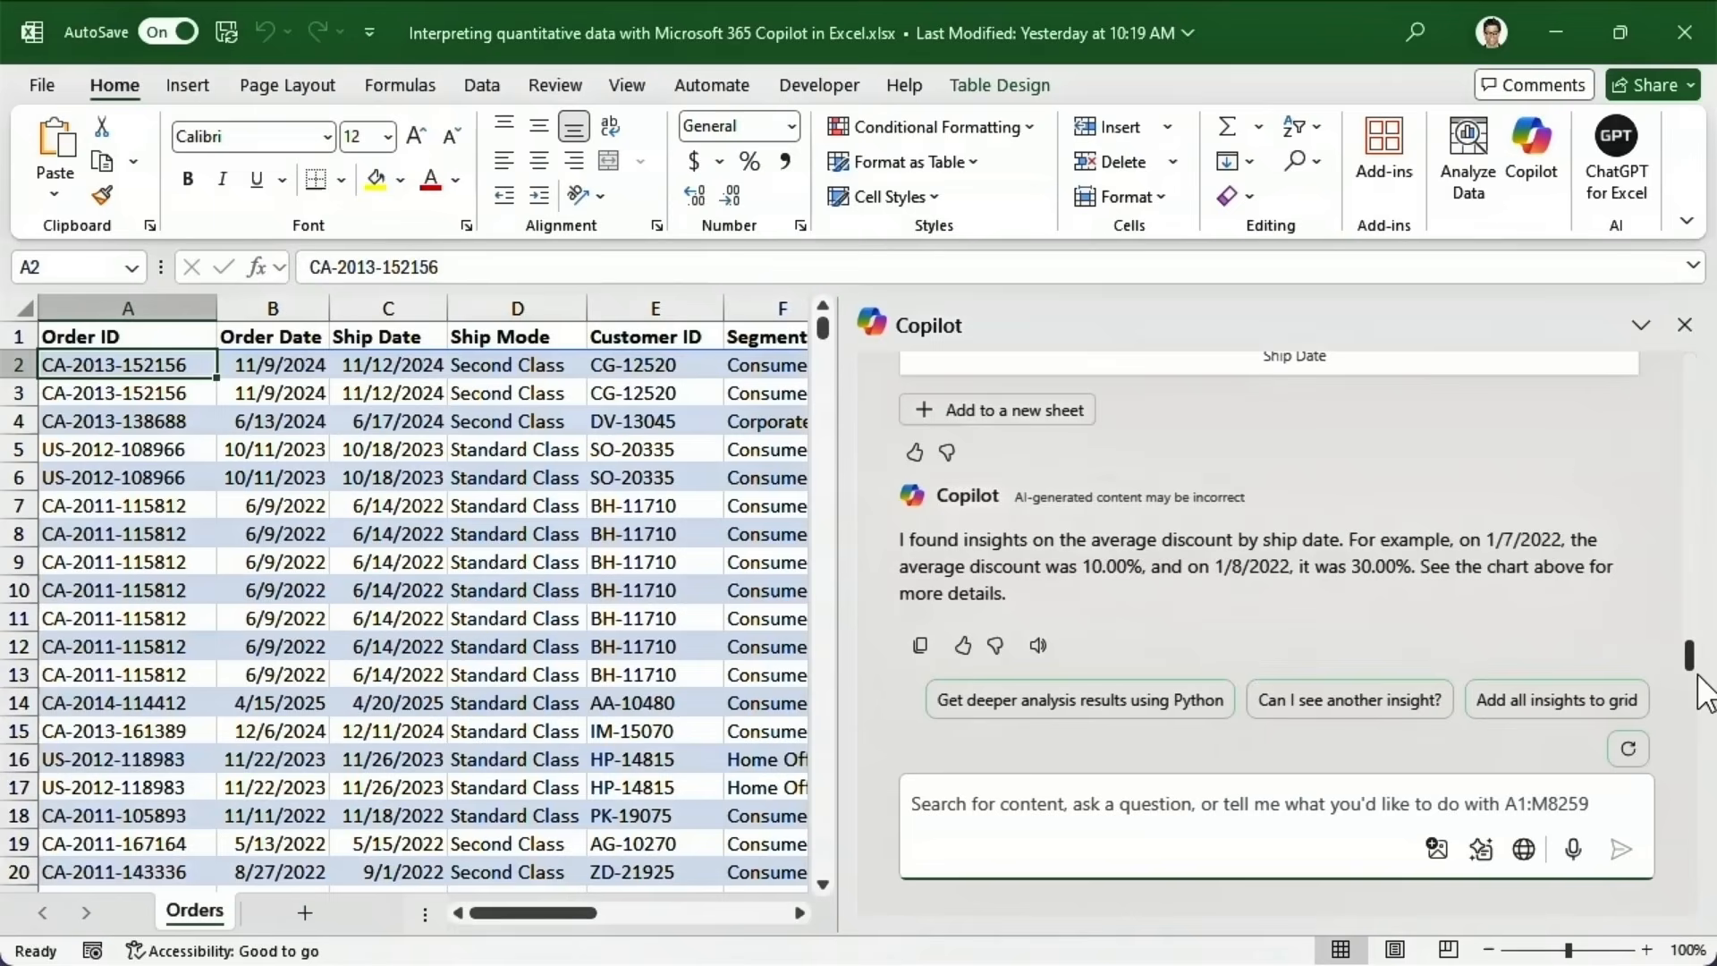
scroll(1693, 670, "up", 1)
mouse_move(1693, 669)
left_mouse_down()
mouse_move(1700, 609)
mouse_move(1704, 640)
left_mouse_up()
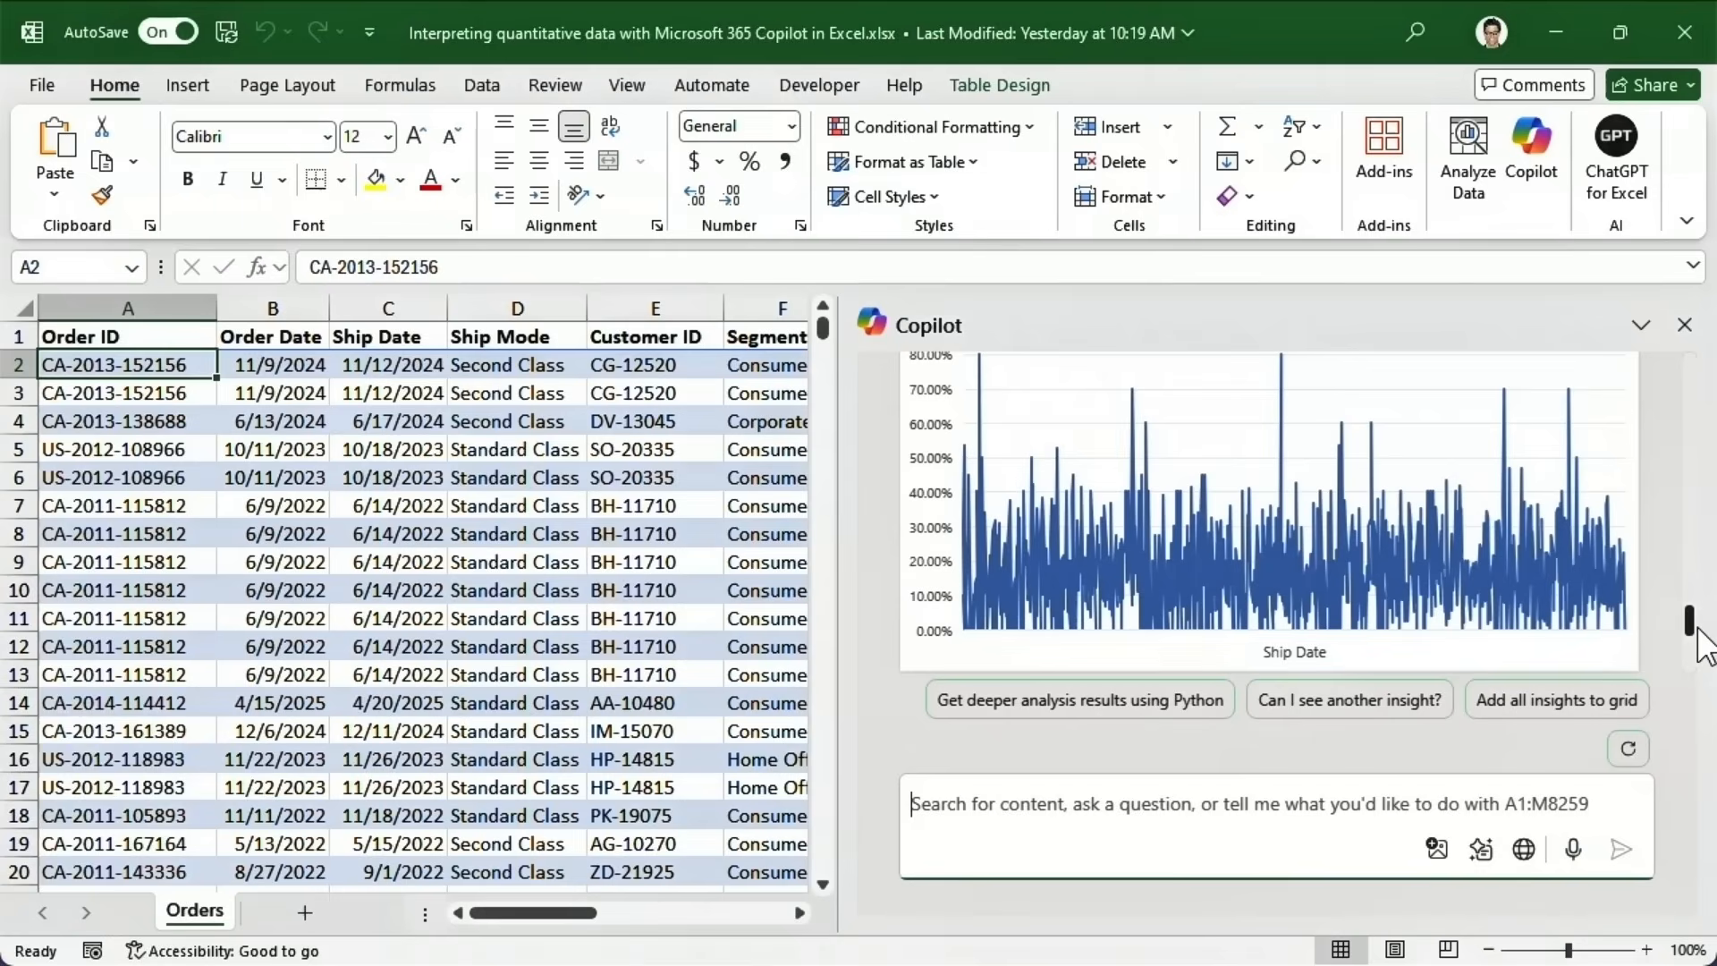
left_click_drag(1698, 628, 1689, 644)
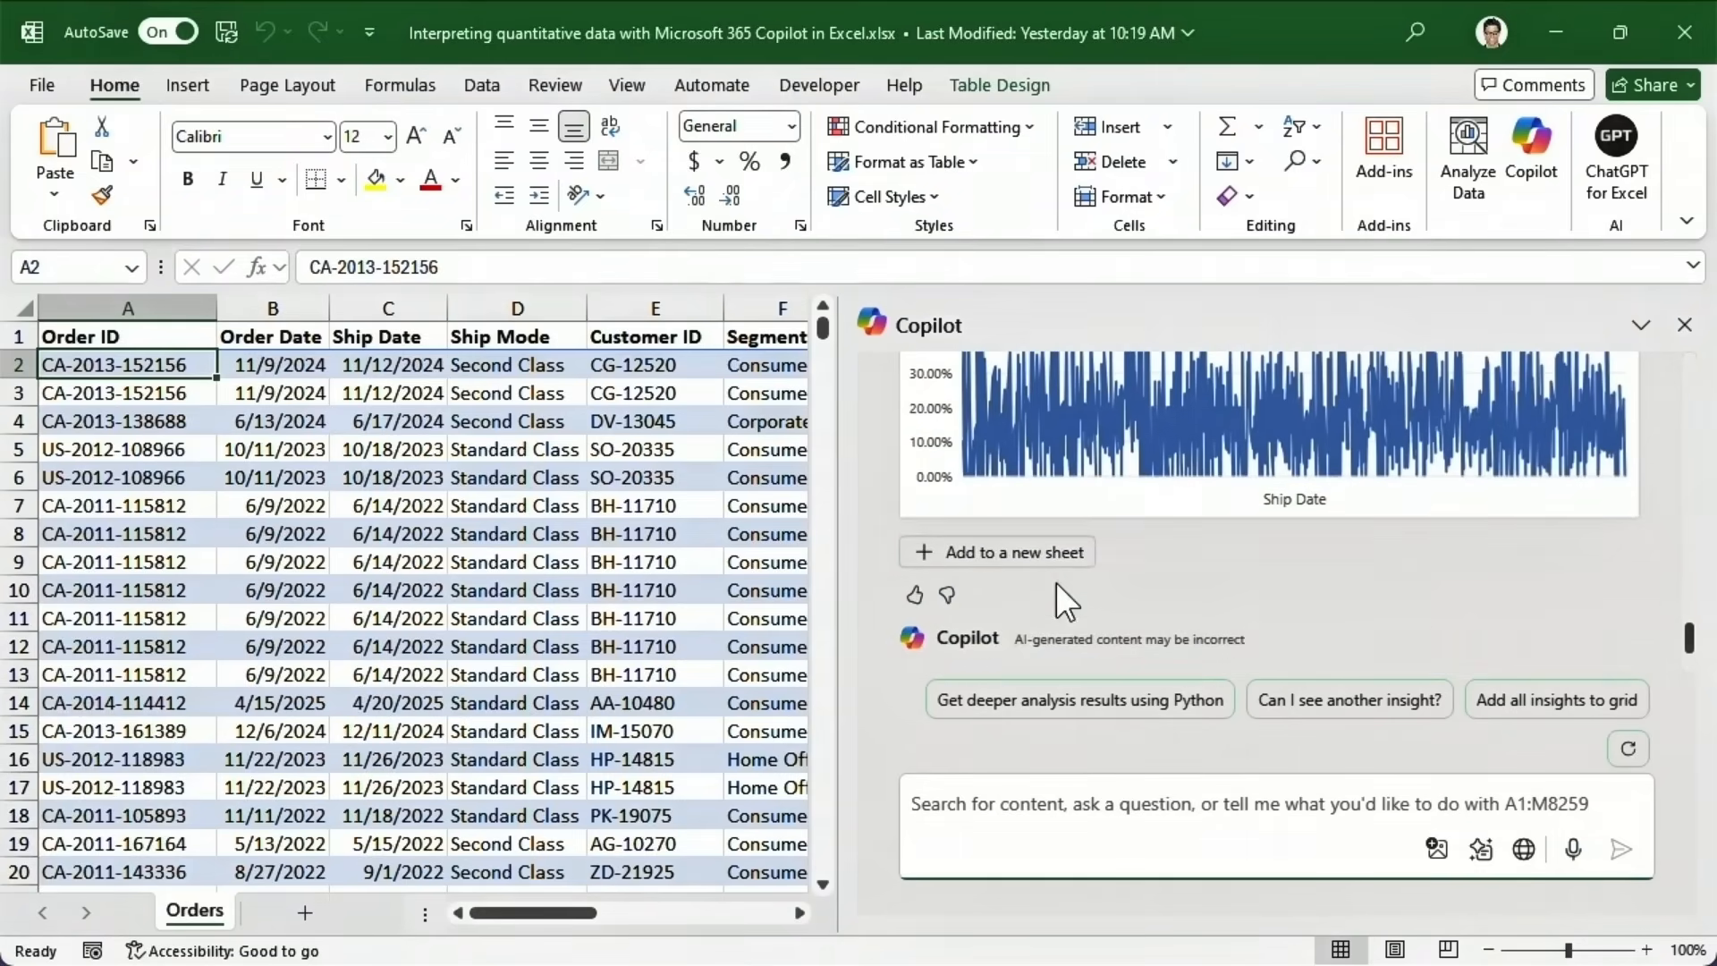
left_click(1035, 566)
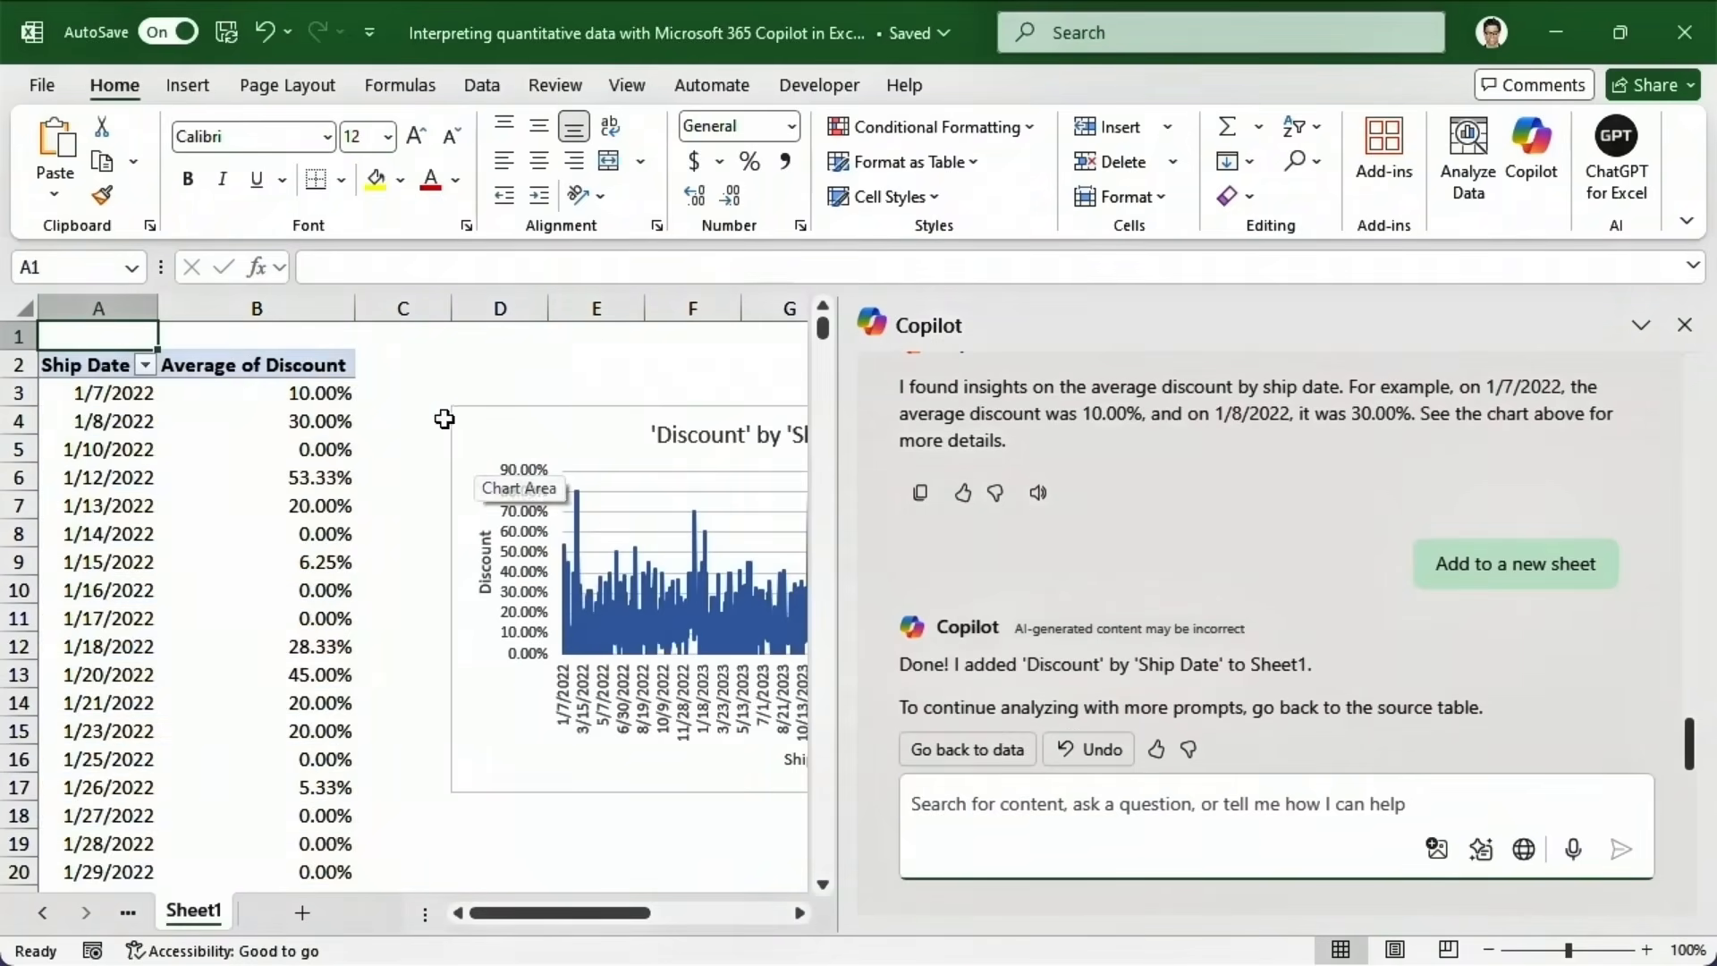
Scroll across the Sheet1 discount chart, then go back to the Orders data.
left_click_drag(507, 917, 589, 917)
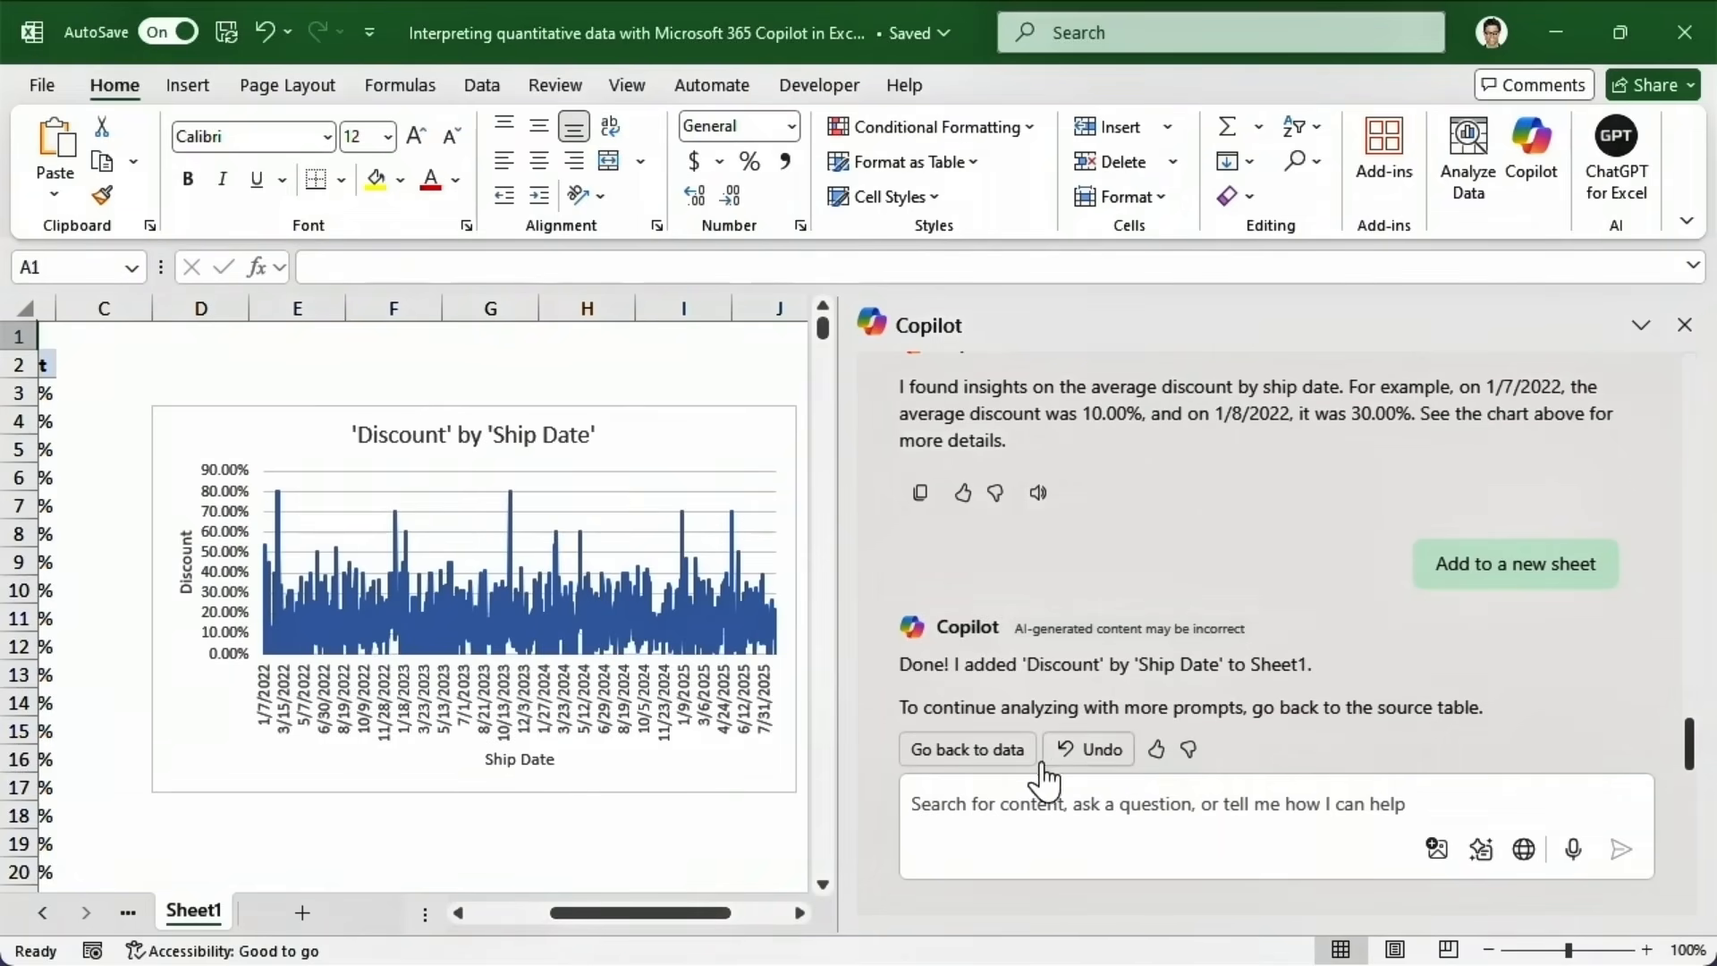
left_click(997, 764)
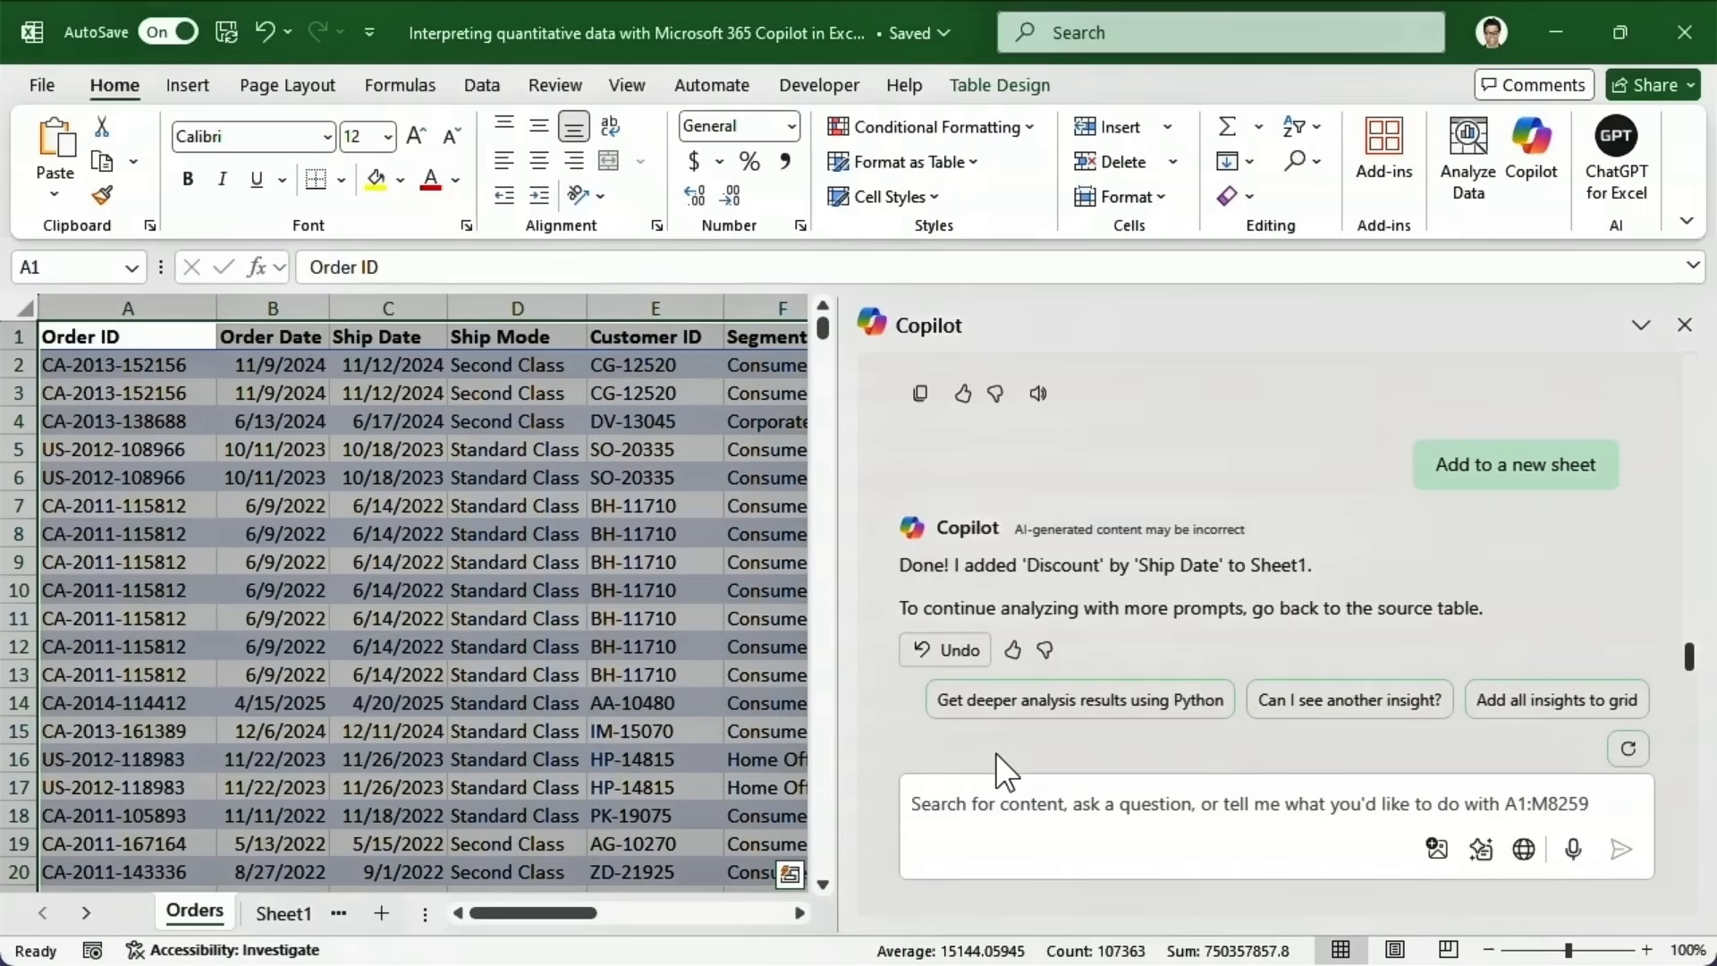
Add all Copilot insights to a new Sheet2, return to the Orders data and close Copilot.
left_click(1498, 726)
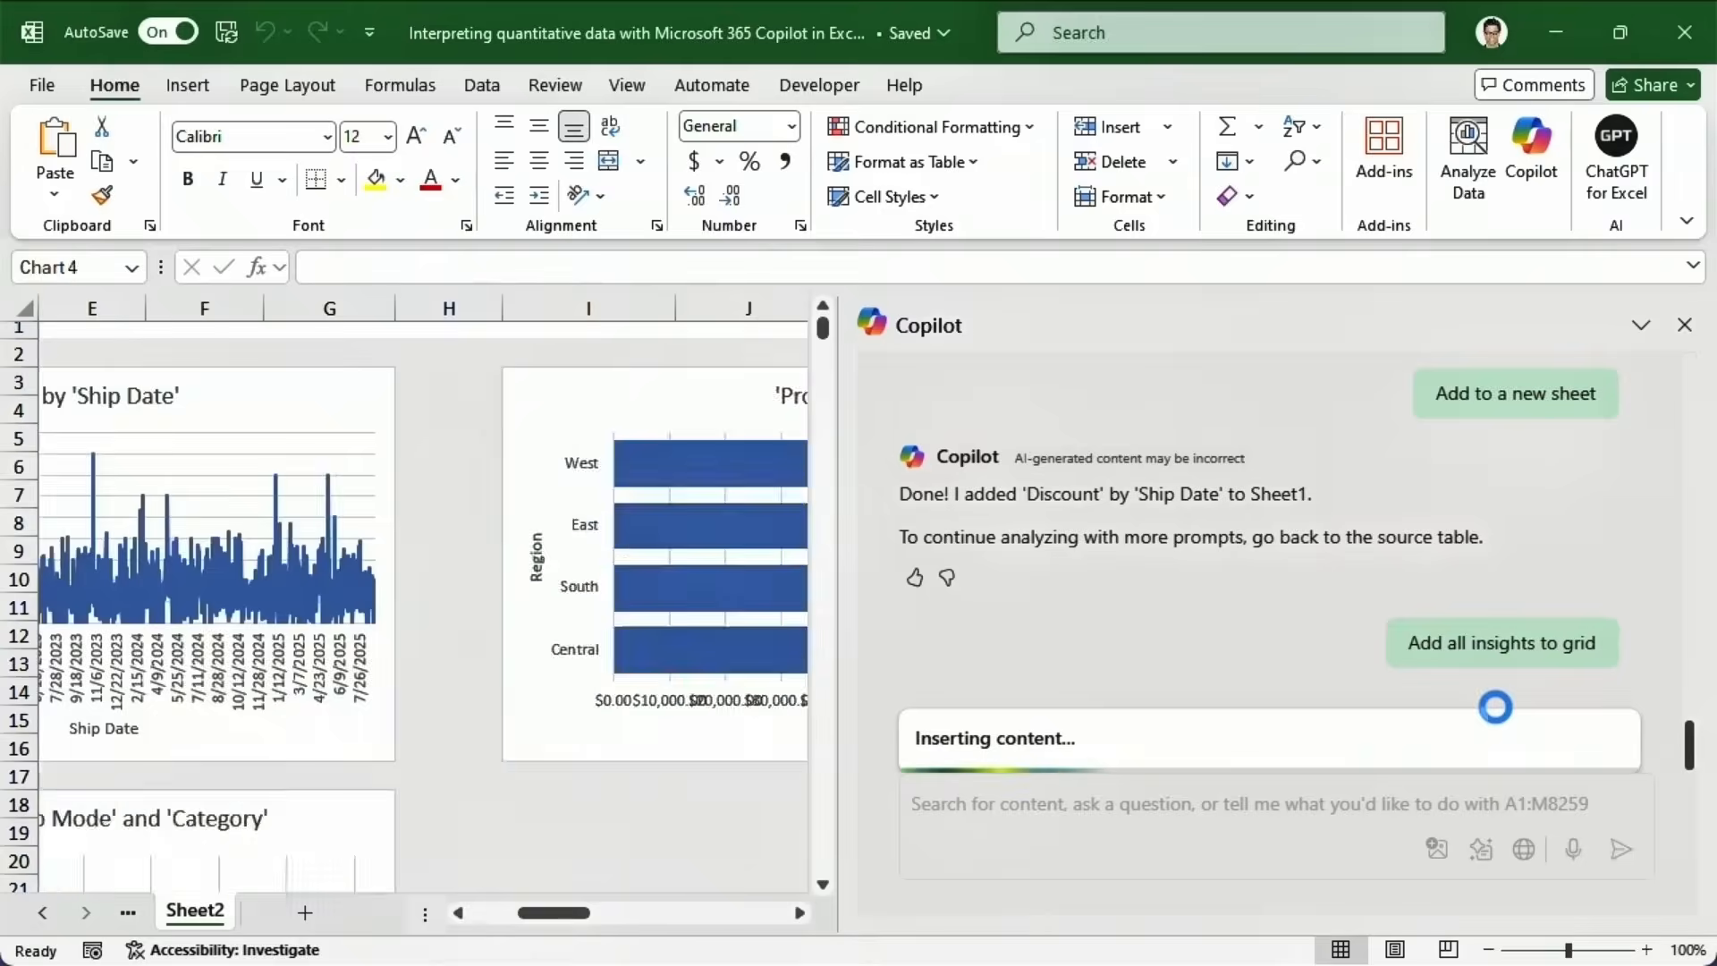
mouse_move(823, 326)
left_mouse_down()
mouse_move(778, 692)
mouse_move(839, 341)
left_mouse_up()
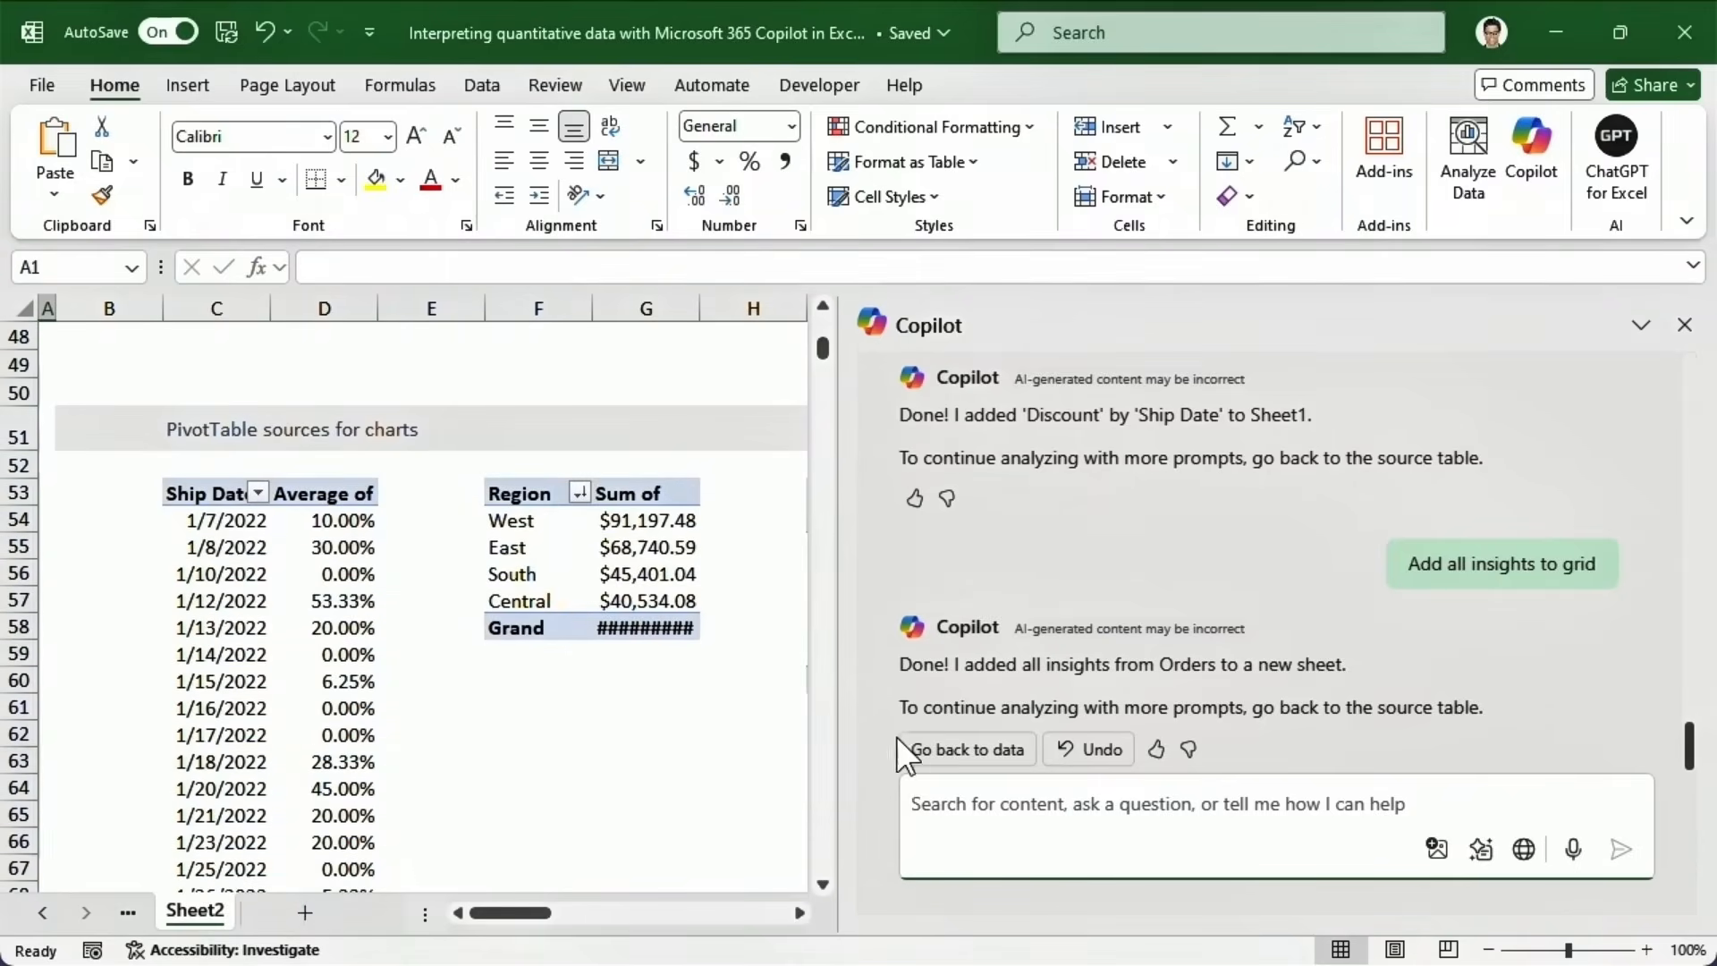
left_click(919, 754)
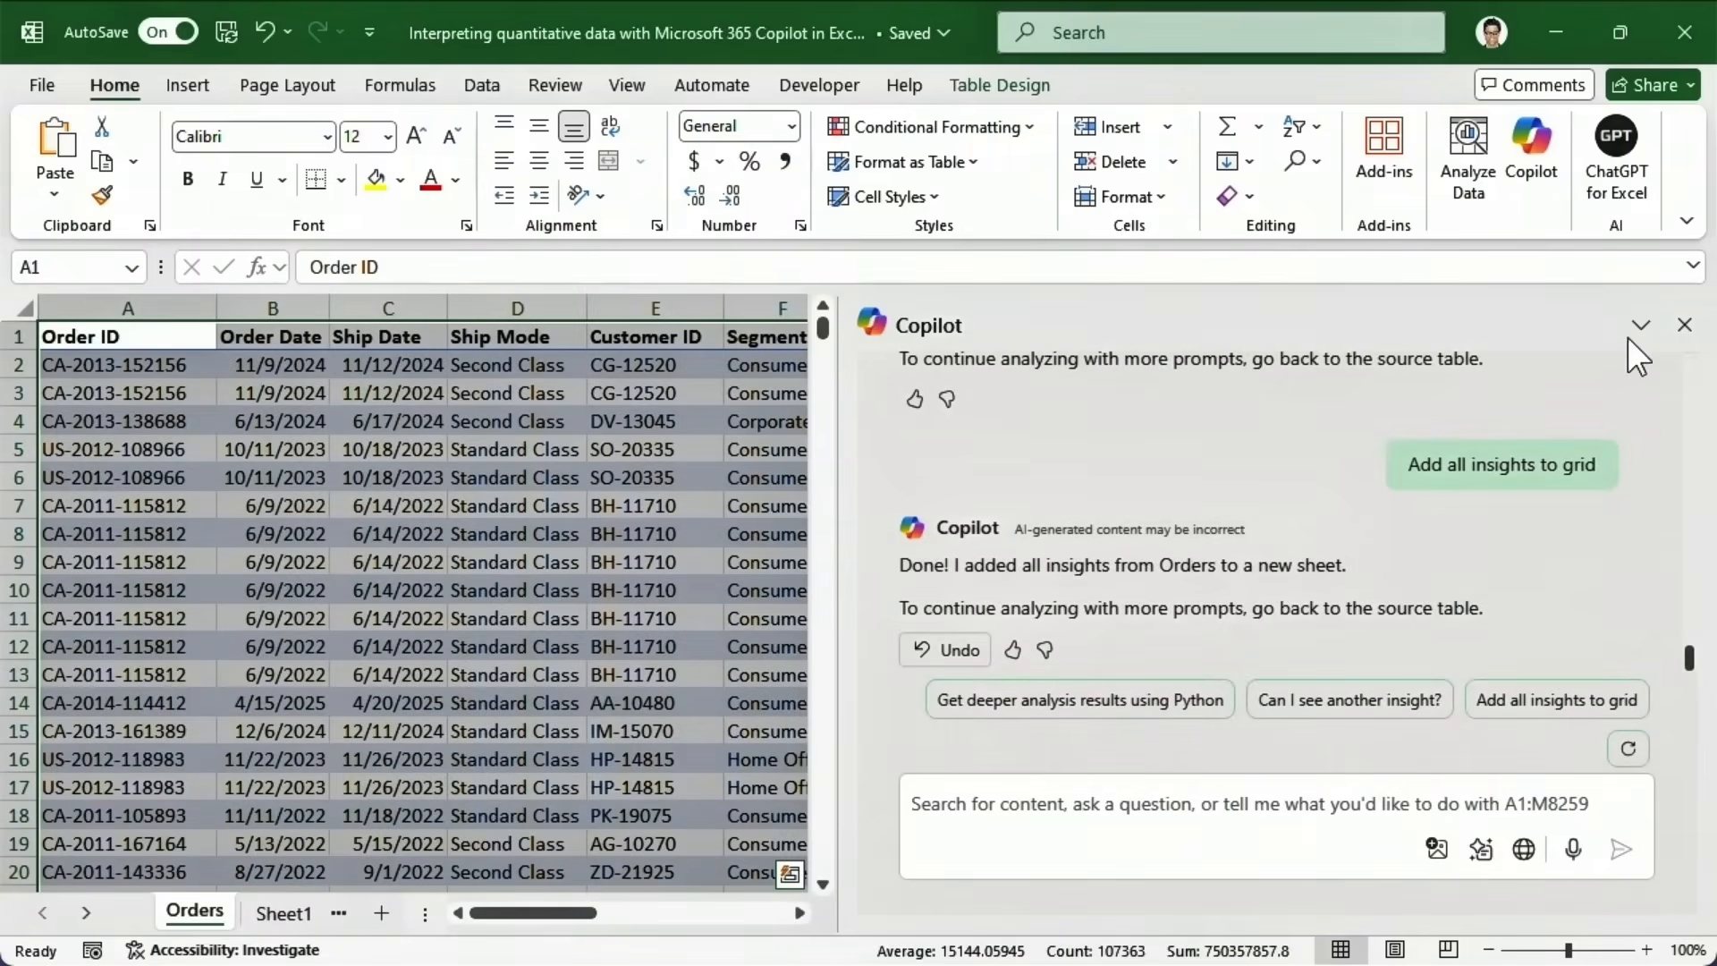
left_click(1684, 325)
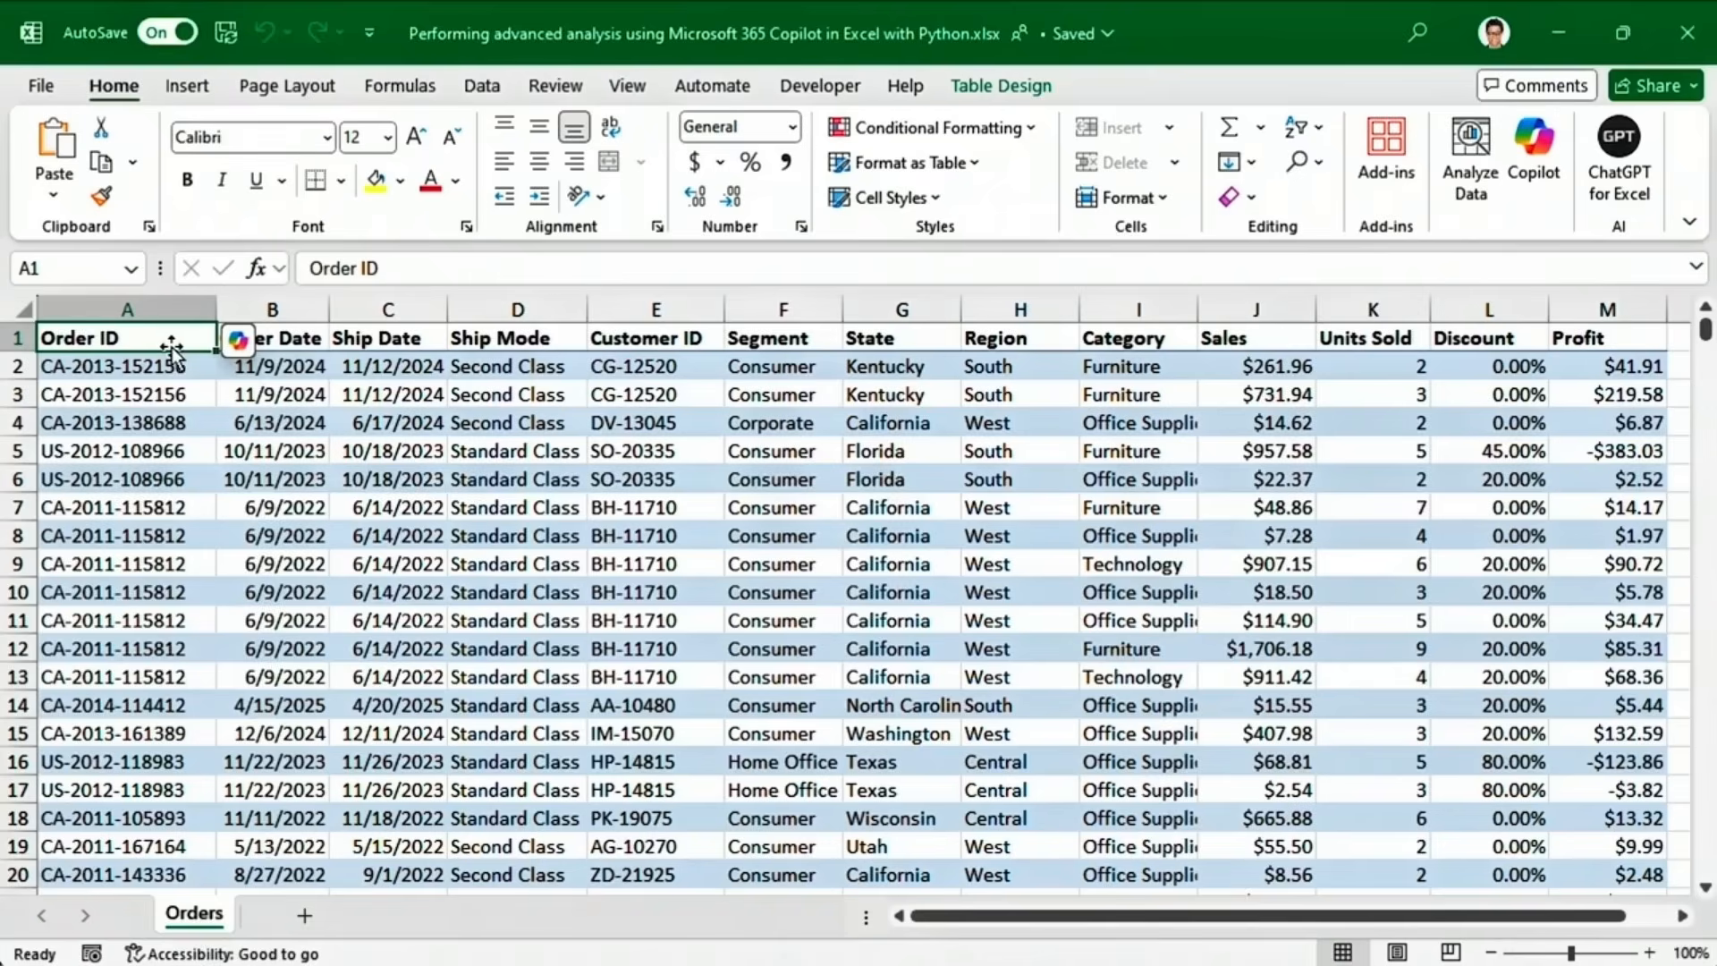
Start Copilot's Python deeper analysis, creating Analysis1 with the Orders table loaded as a DataFrame.
left_click(228, 336)
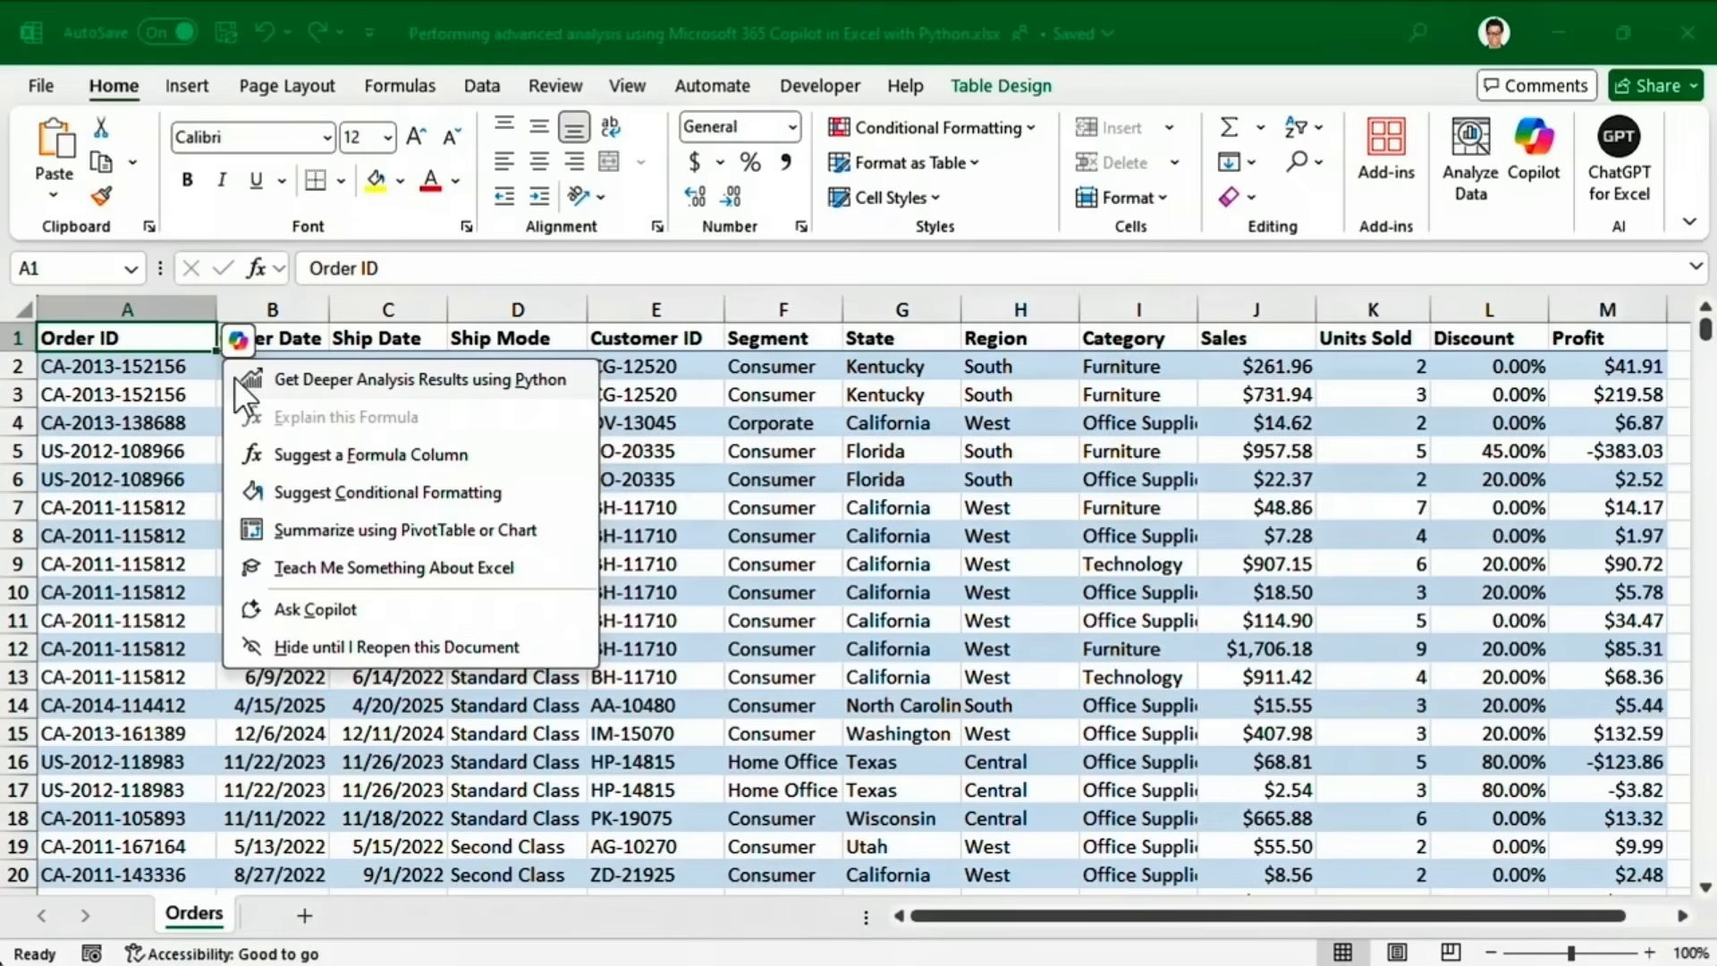
left_click(234, 377)
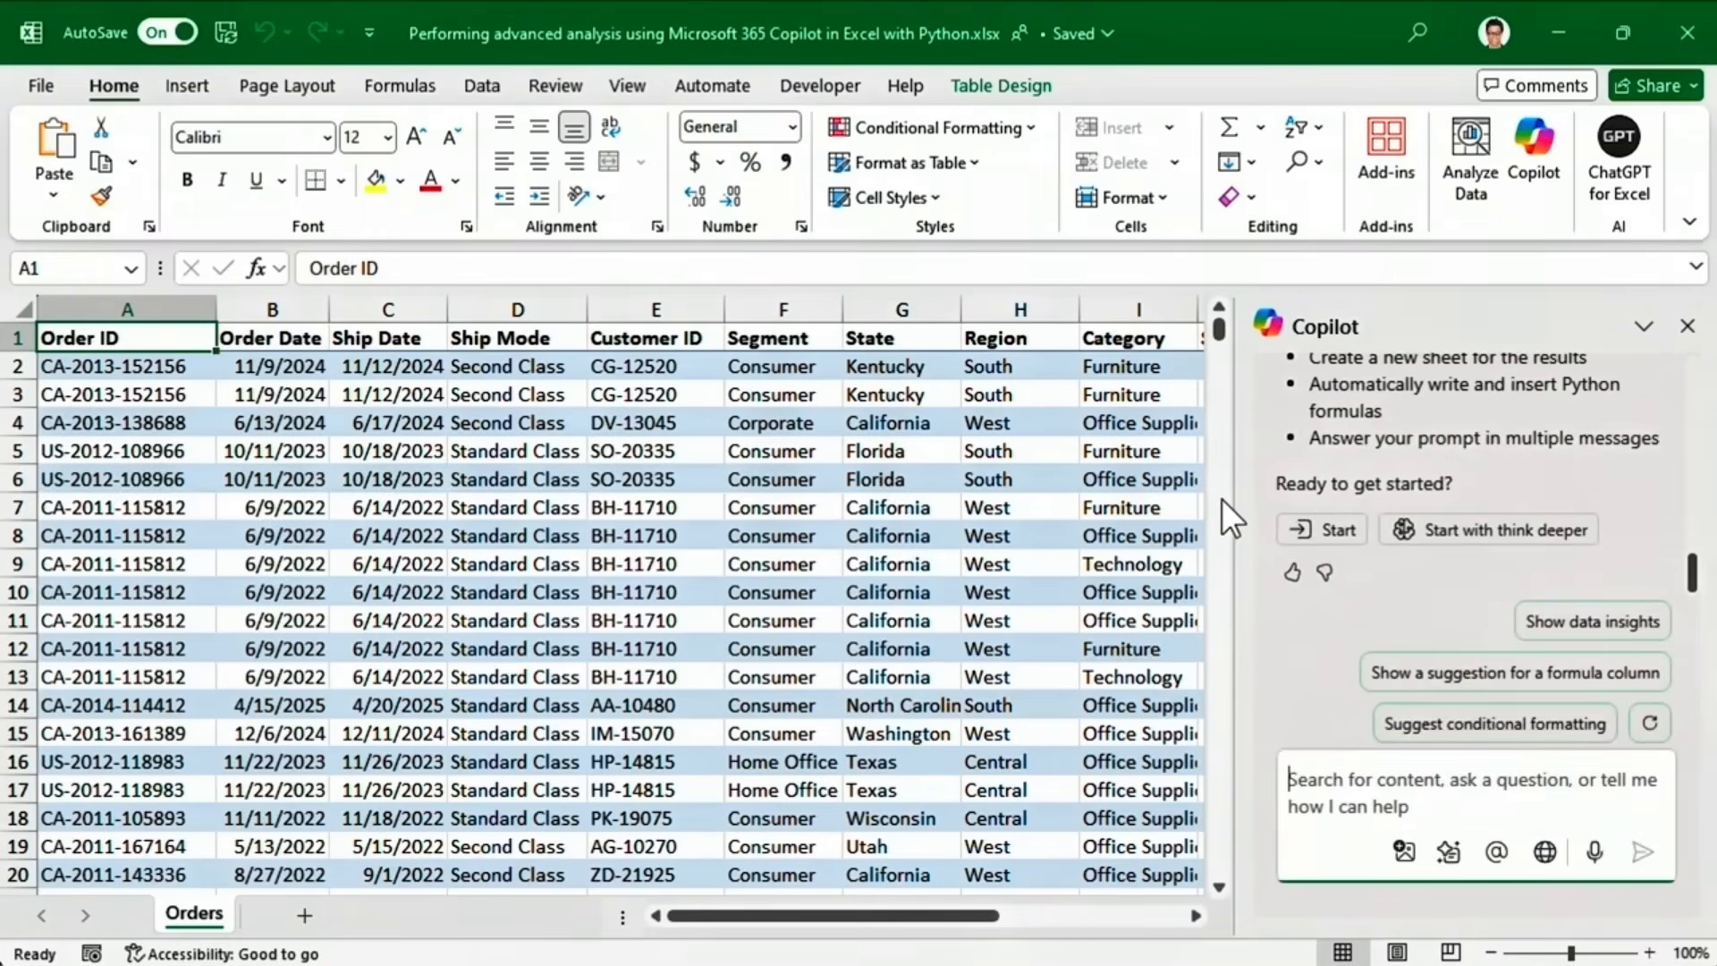
left_click_drag(1238, 491, 787, 490)
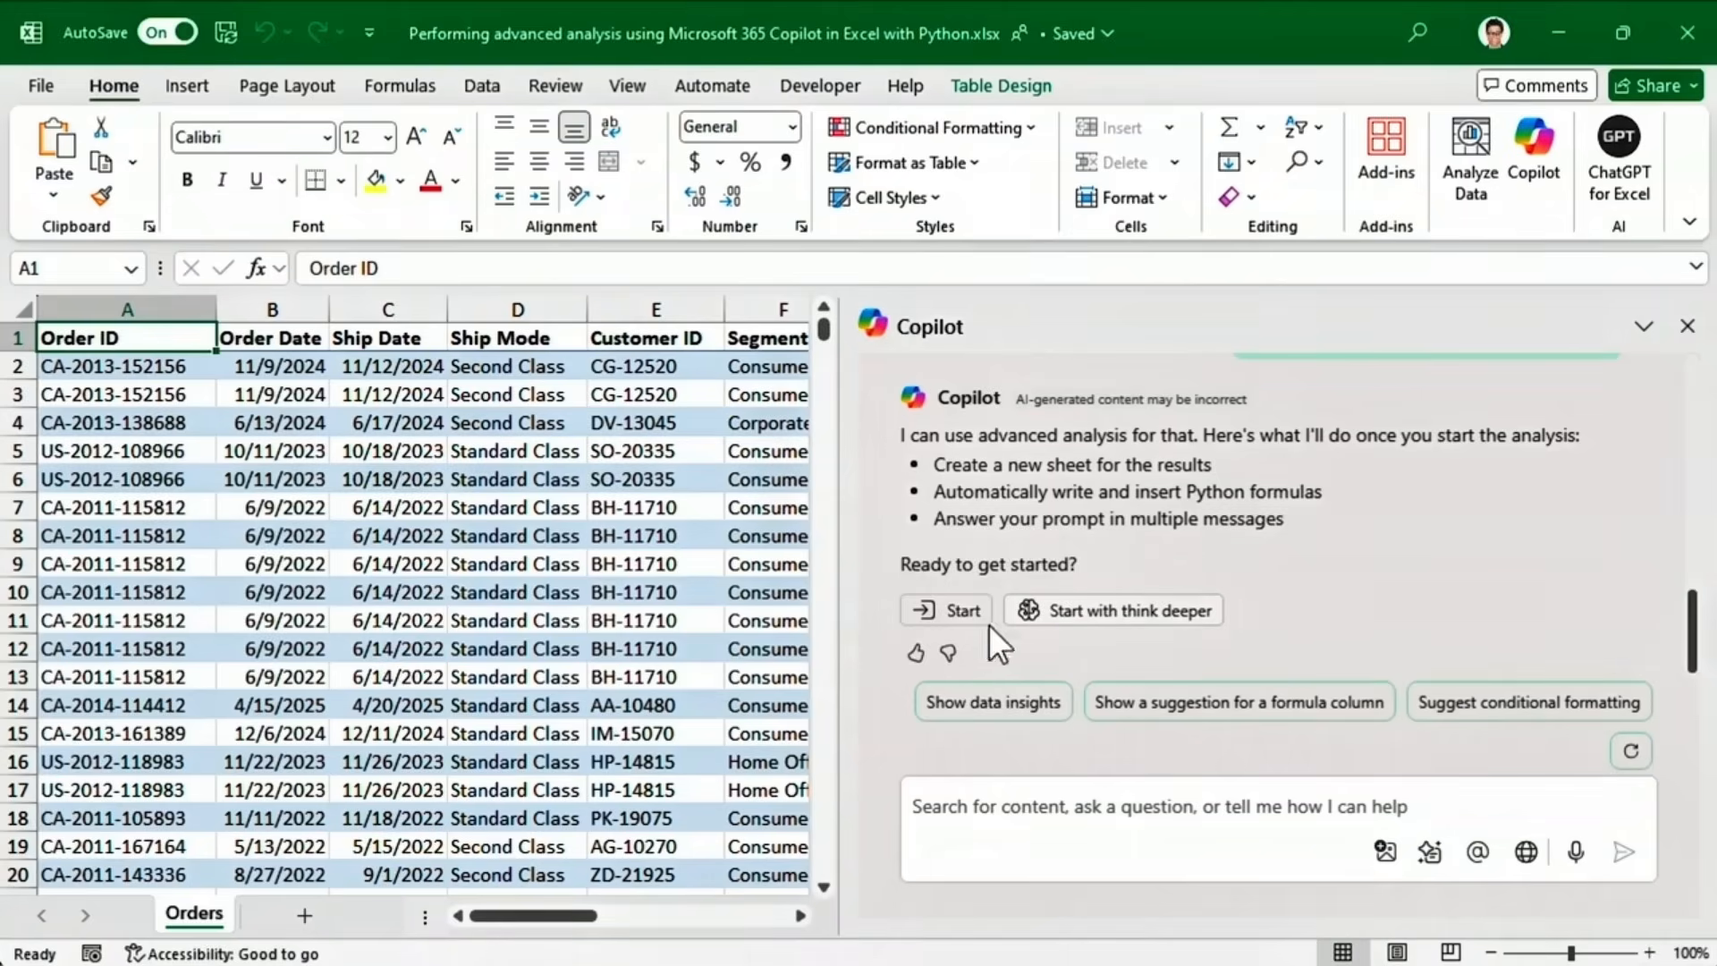
left_click(957, 615)
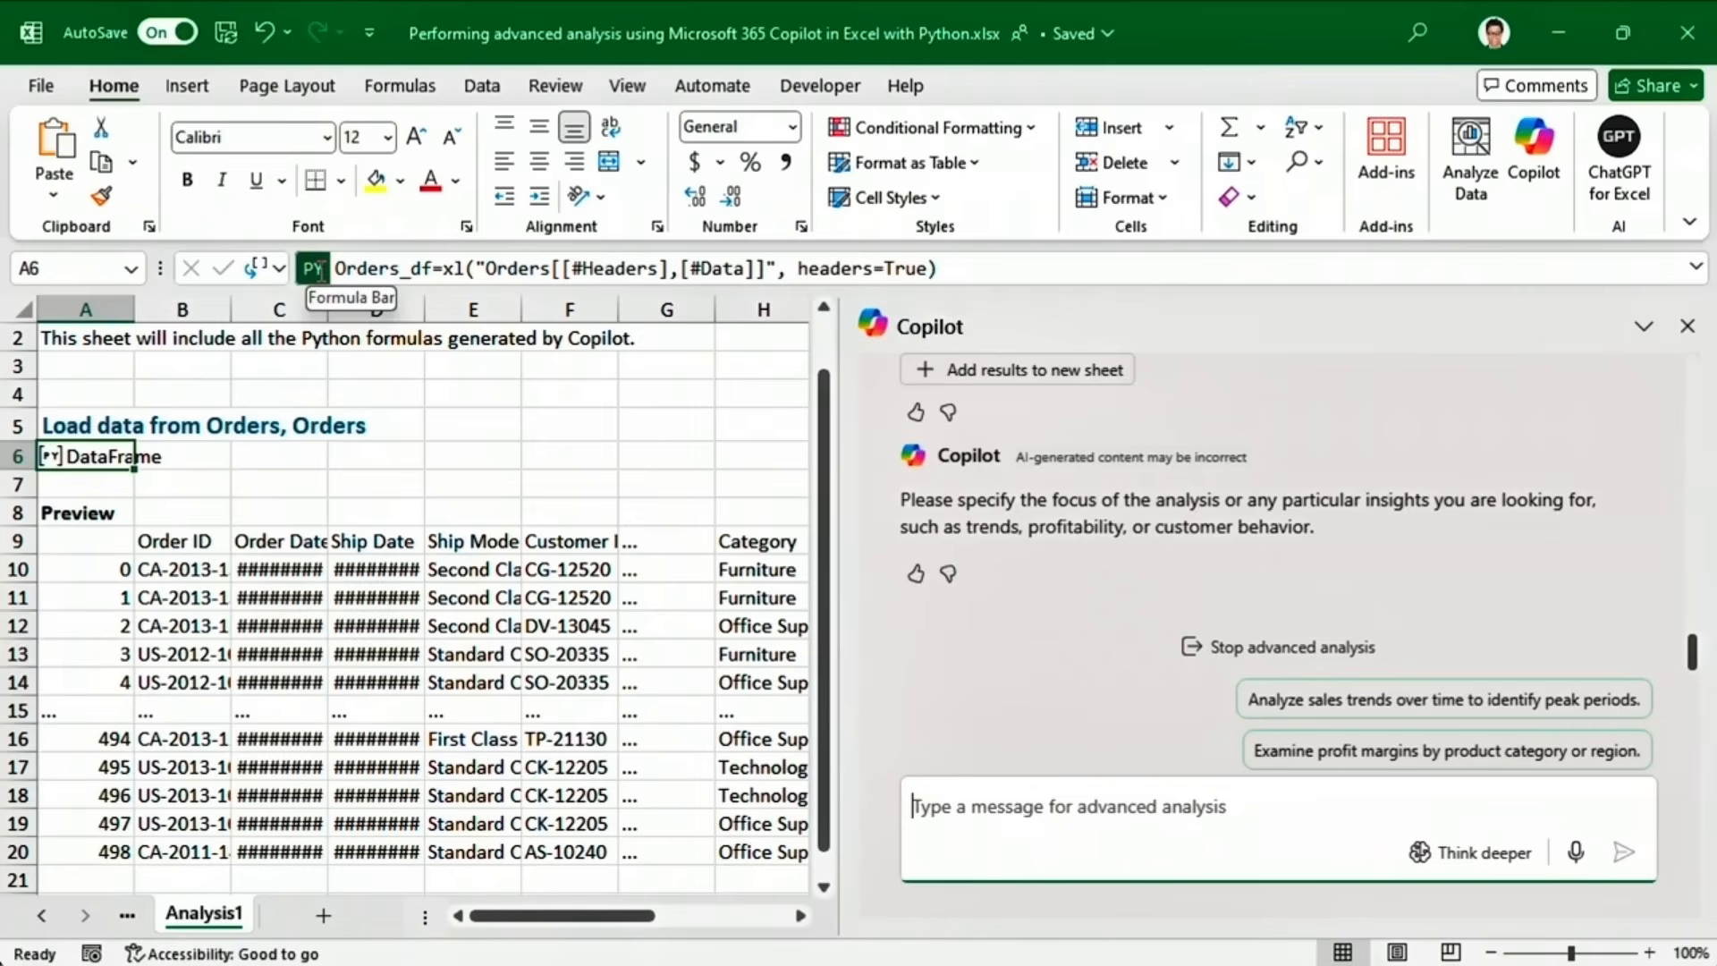
Request 'Generate summary statistics and graphs' for Sales, Units Sold, Discount and Profit.
left_click(874, 648)
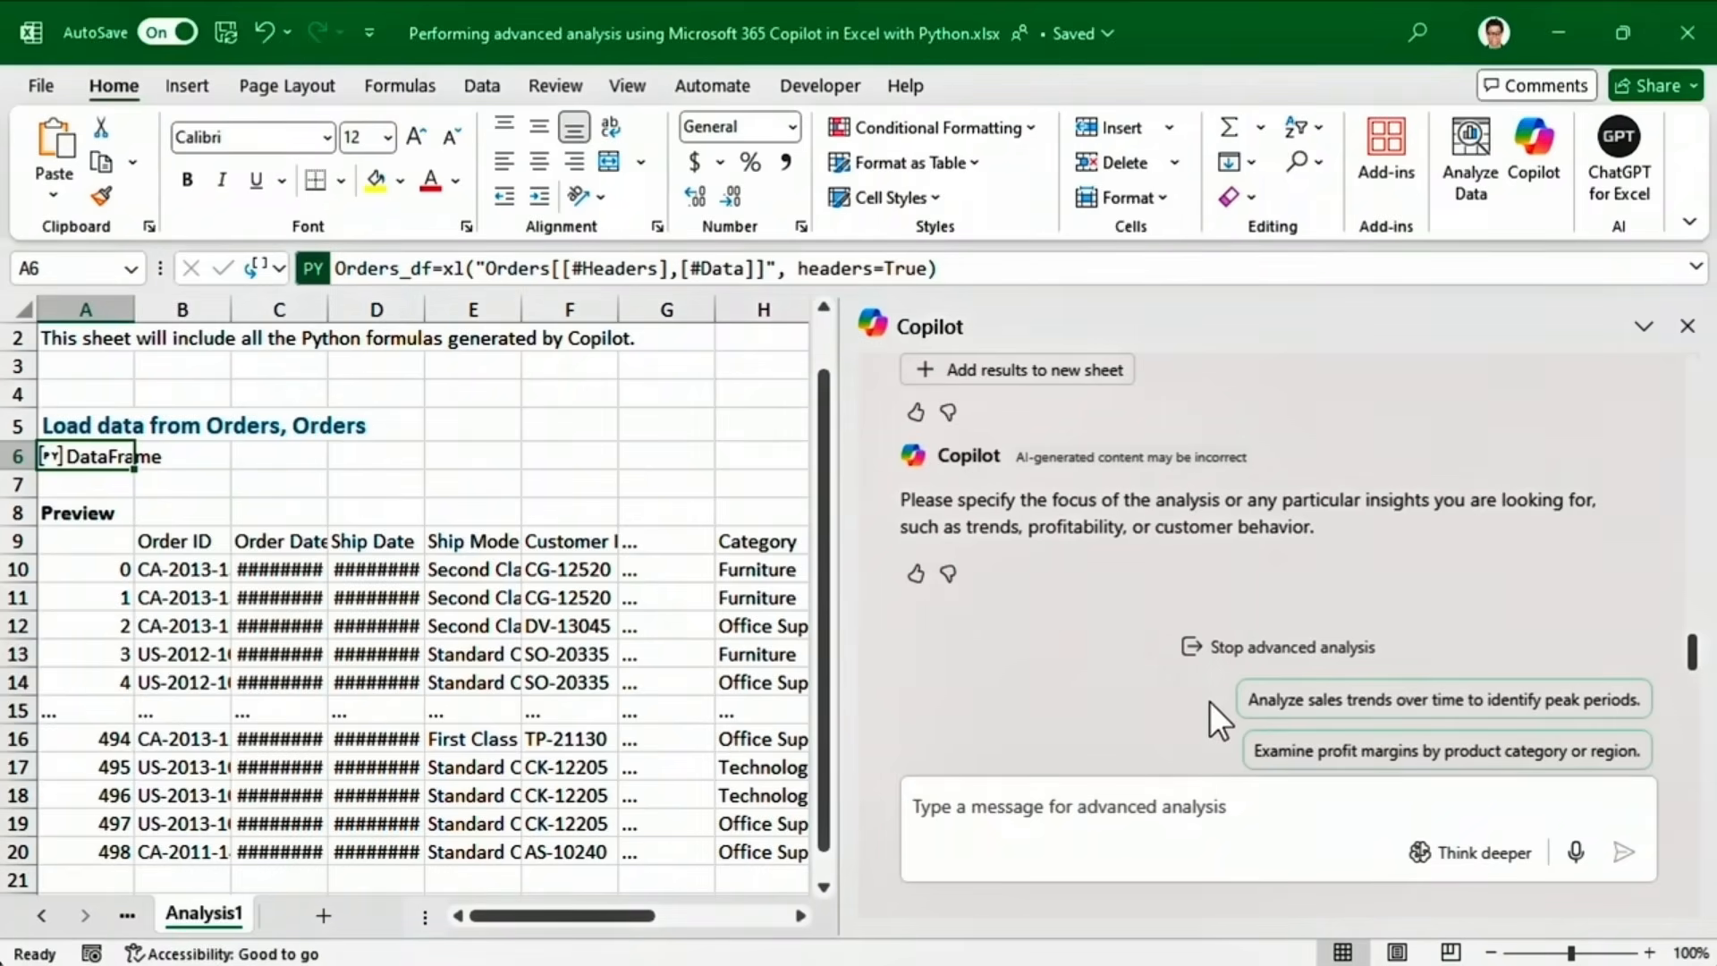
left_click(912, 805)
type("Ge")
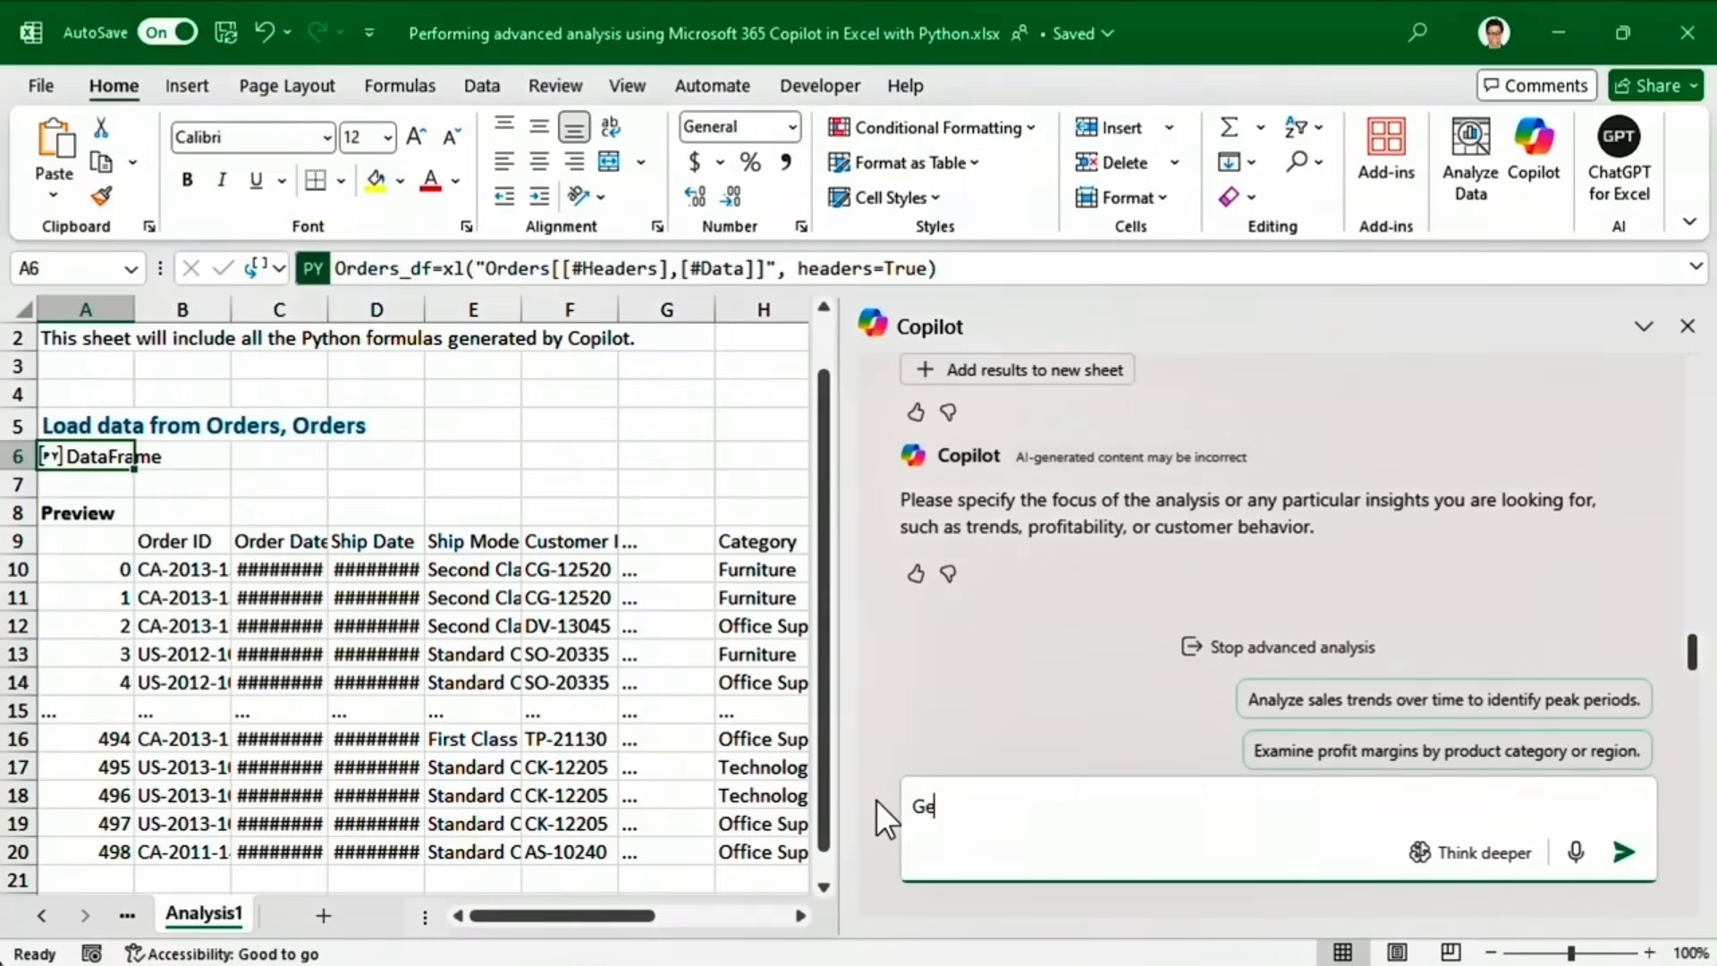
type("nerate summary statistics and graphs")
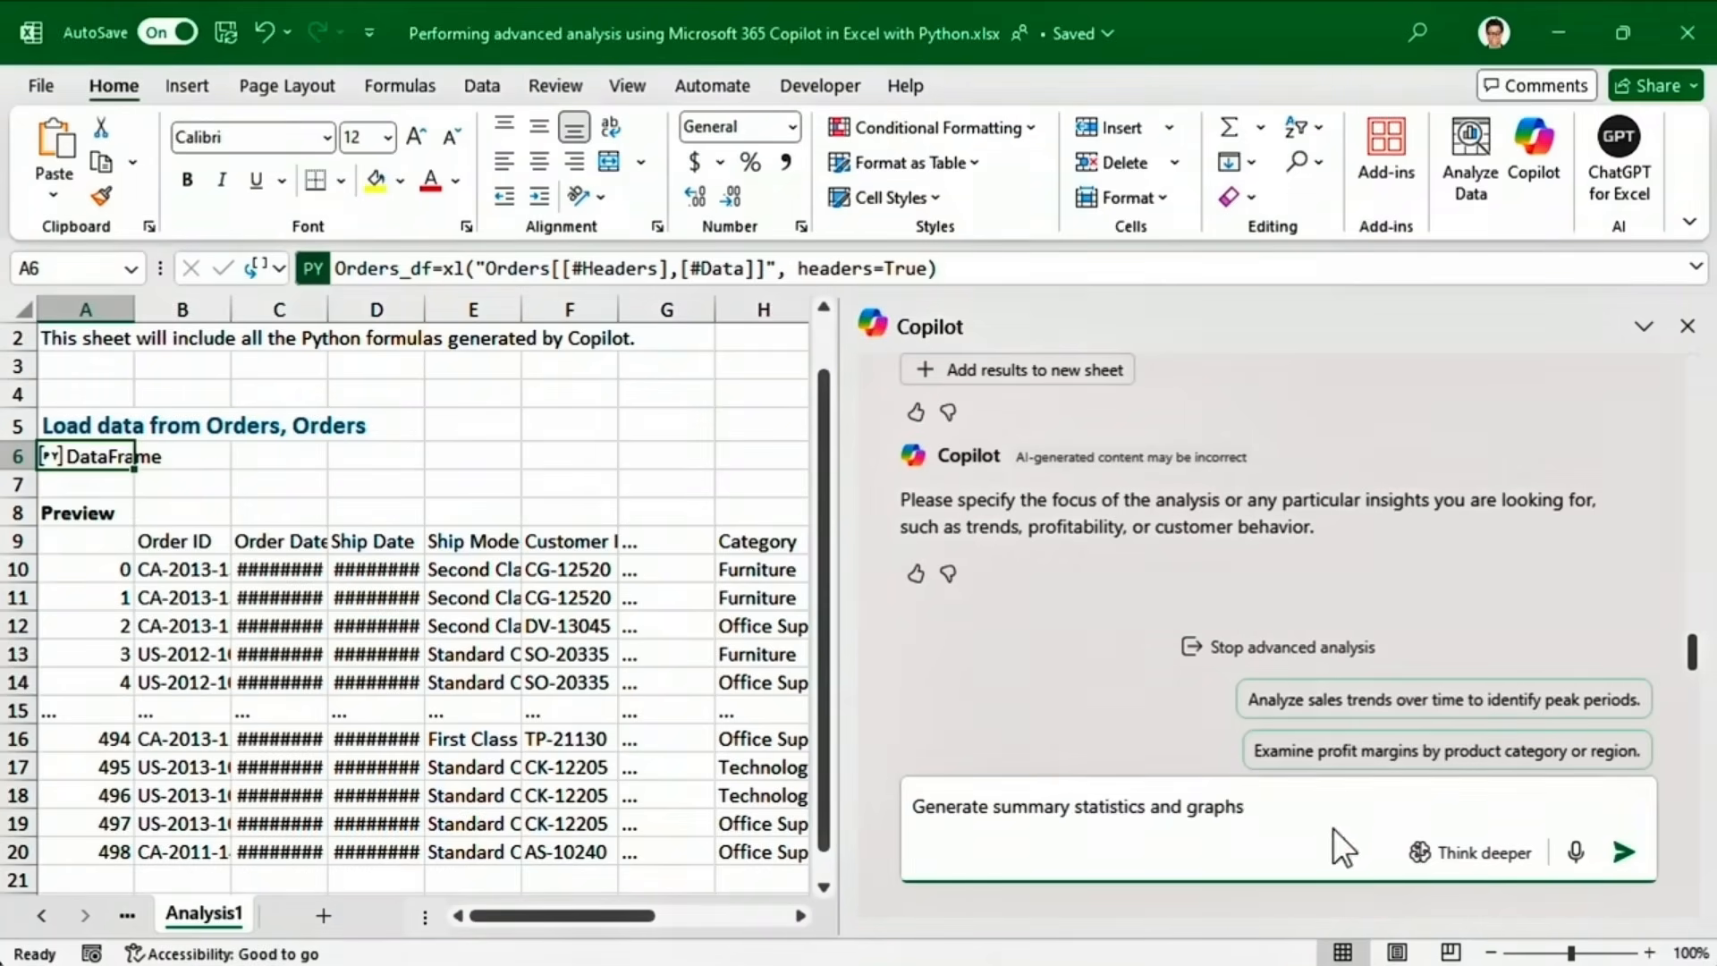
left_click(1624, 852)
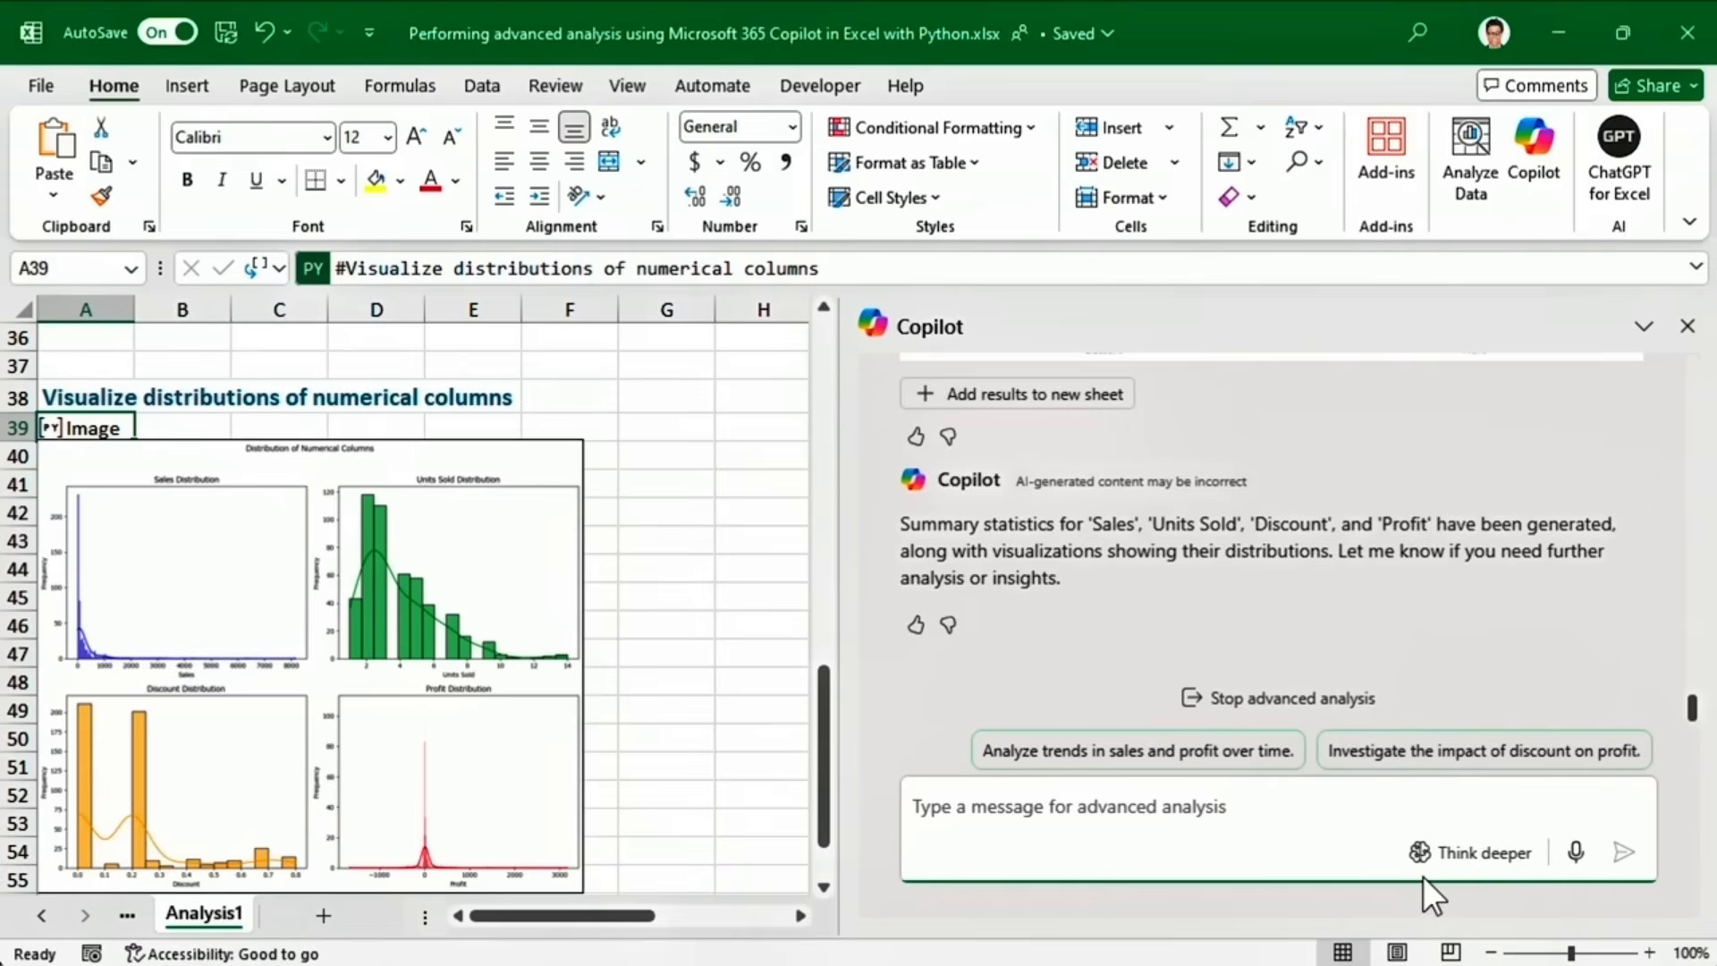
Stop the advanced analysis, start a new Copilot chat and switch to the Orders sheet.
left_click(1304, 706)
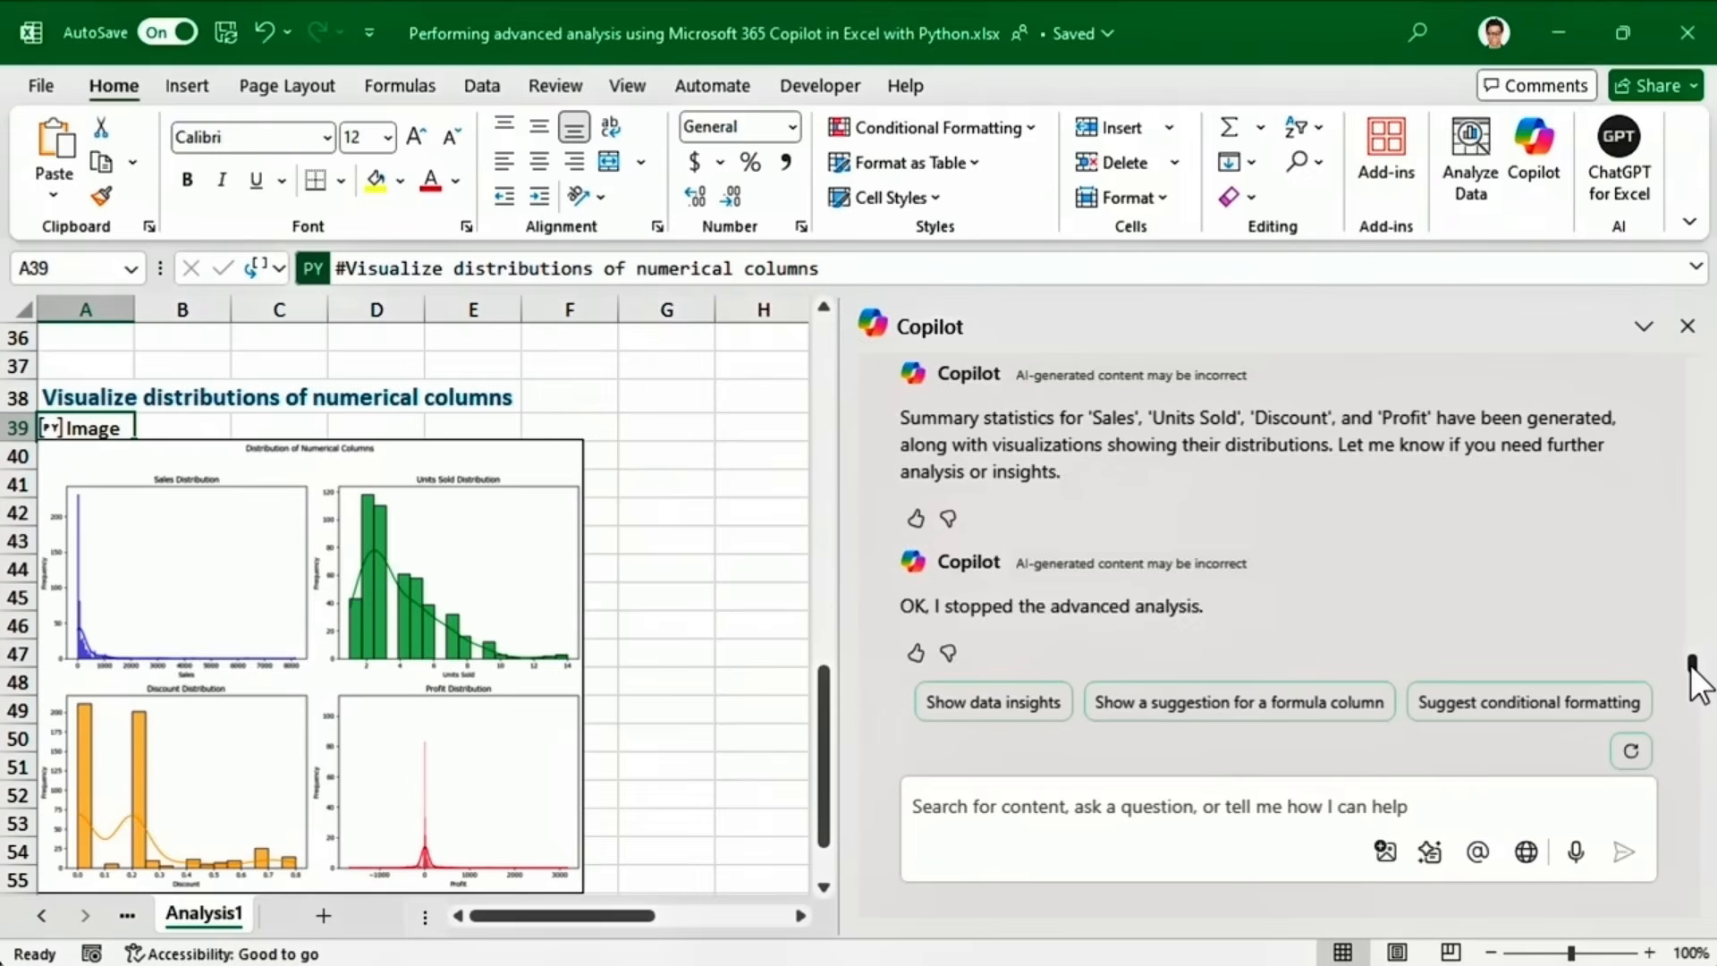
left_click_drag(1691, 682, 1695, 407)
left_click(1293, 605)
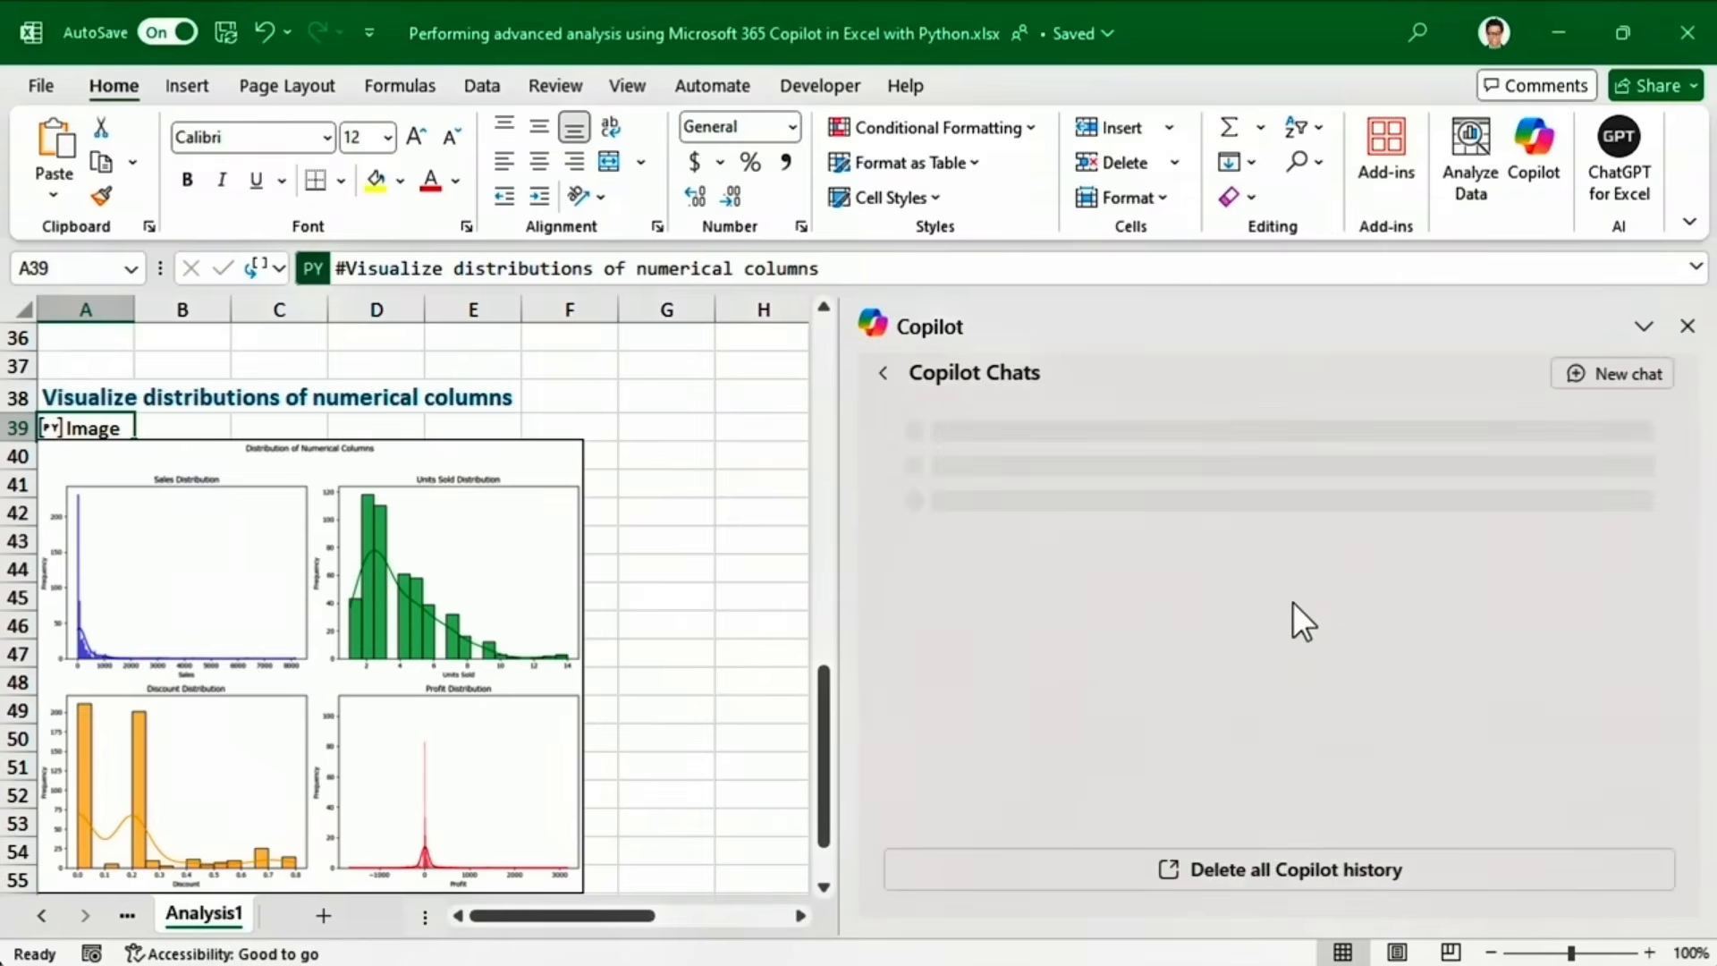
left_click(1586, 376)
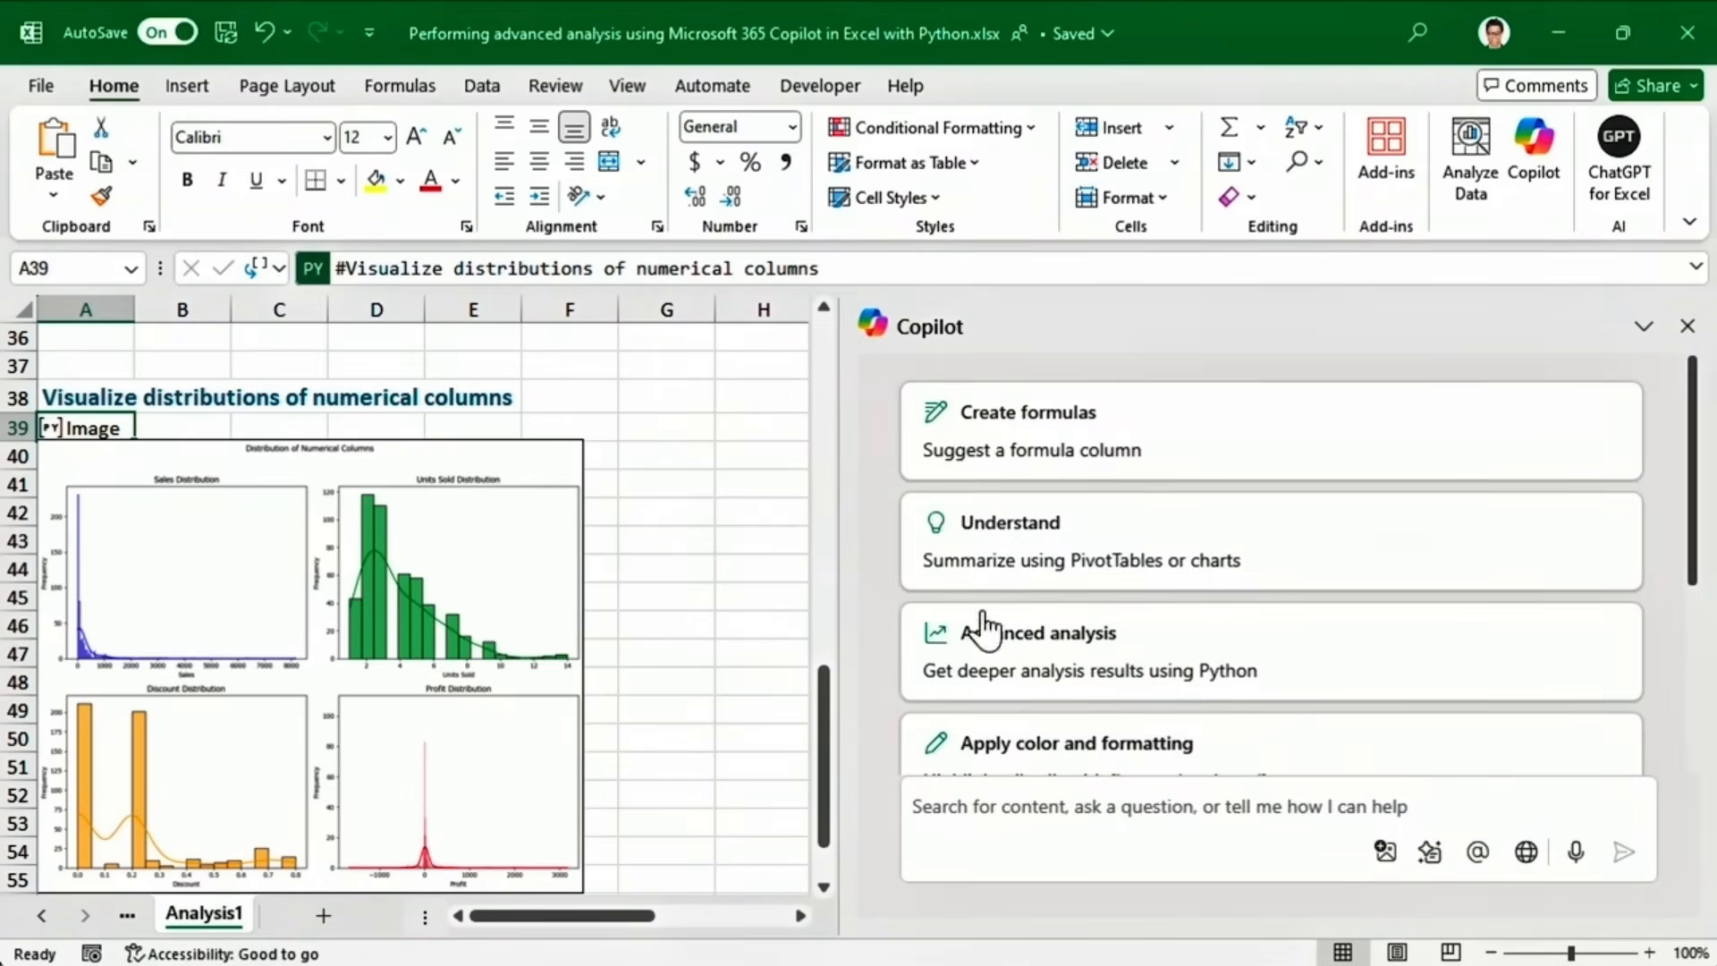
left_click(41, 915)
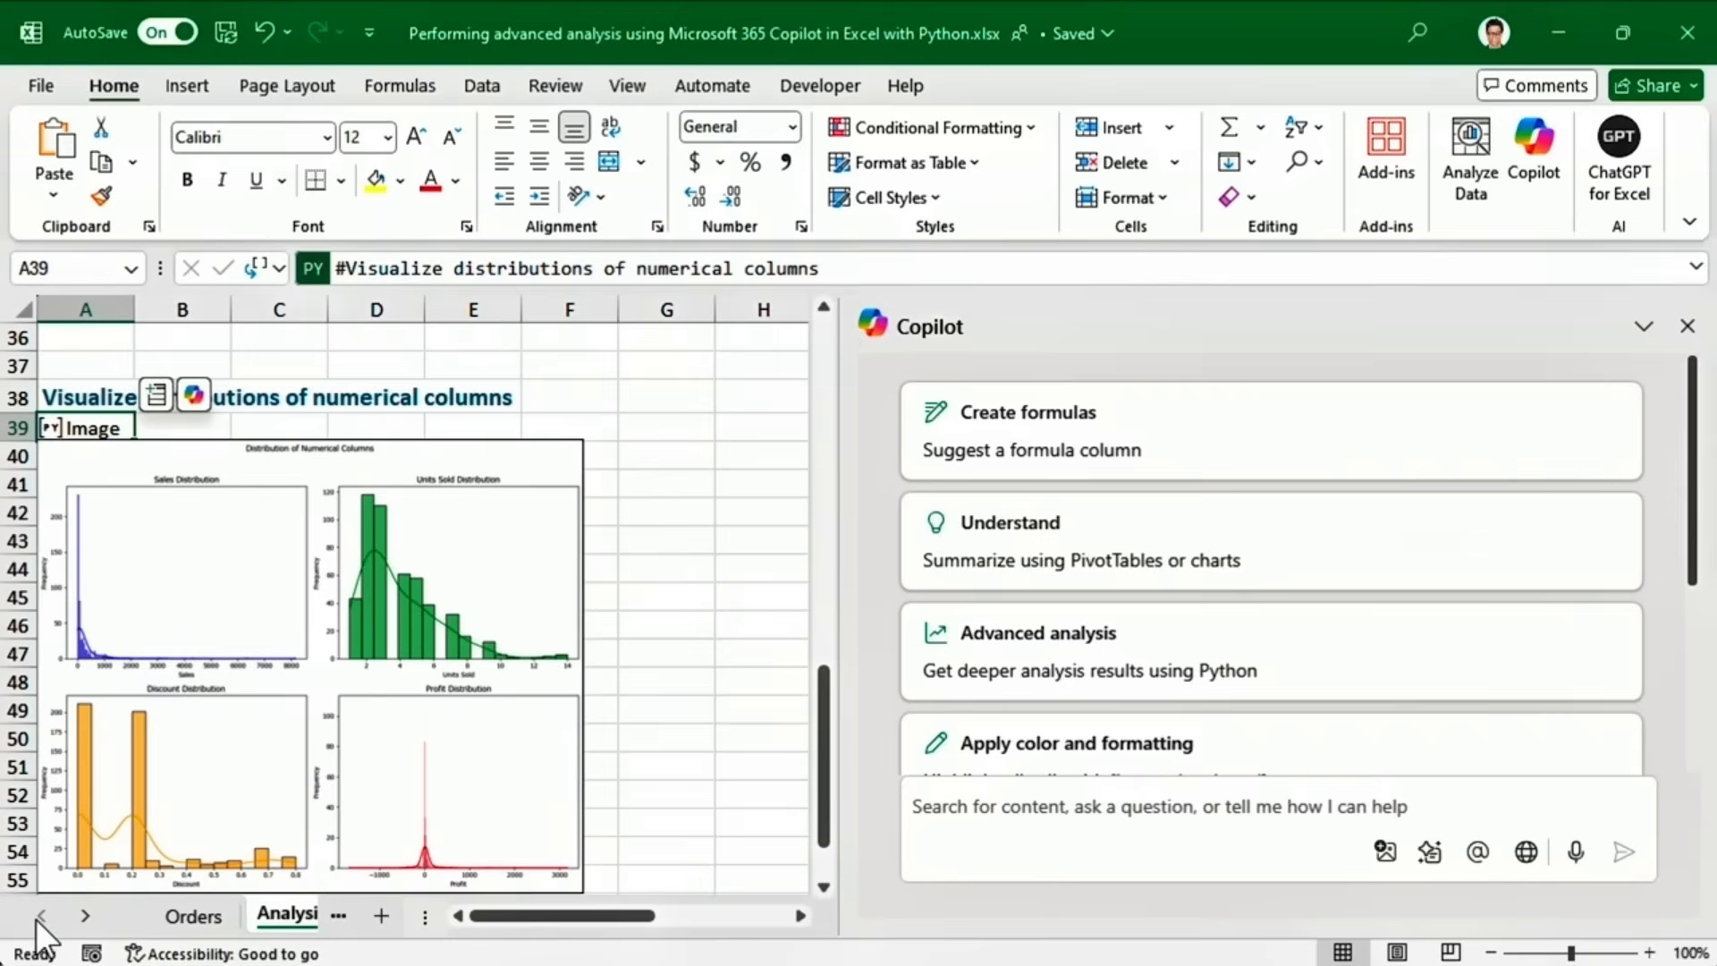
left_click(174, 911)
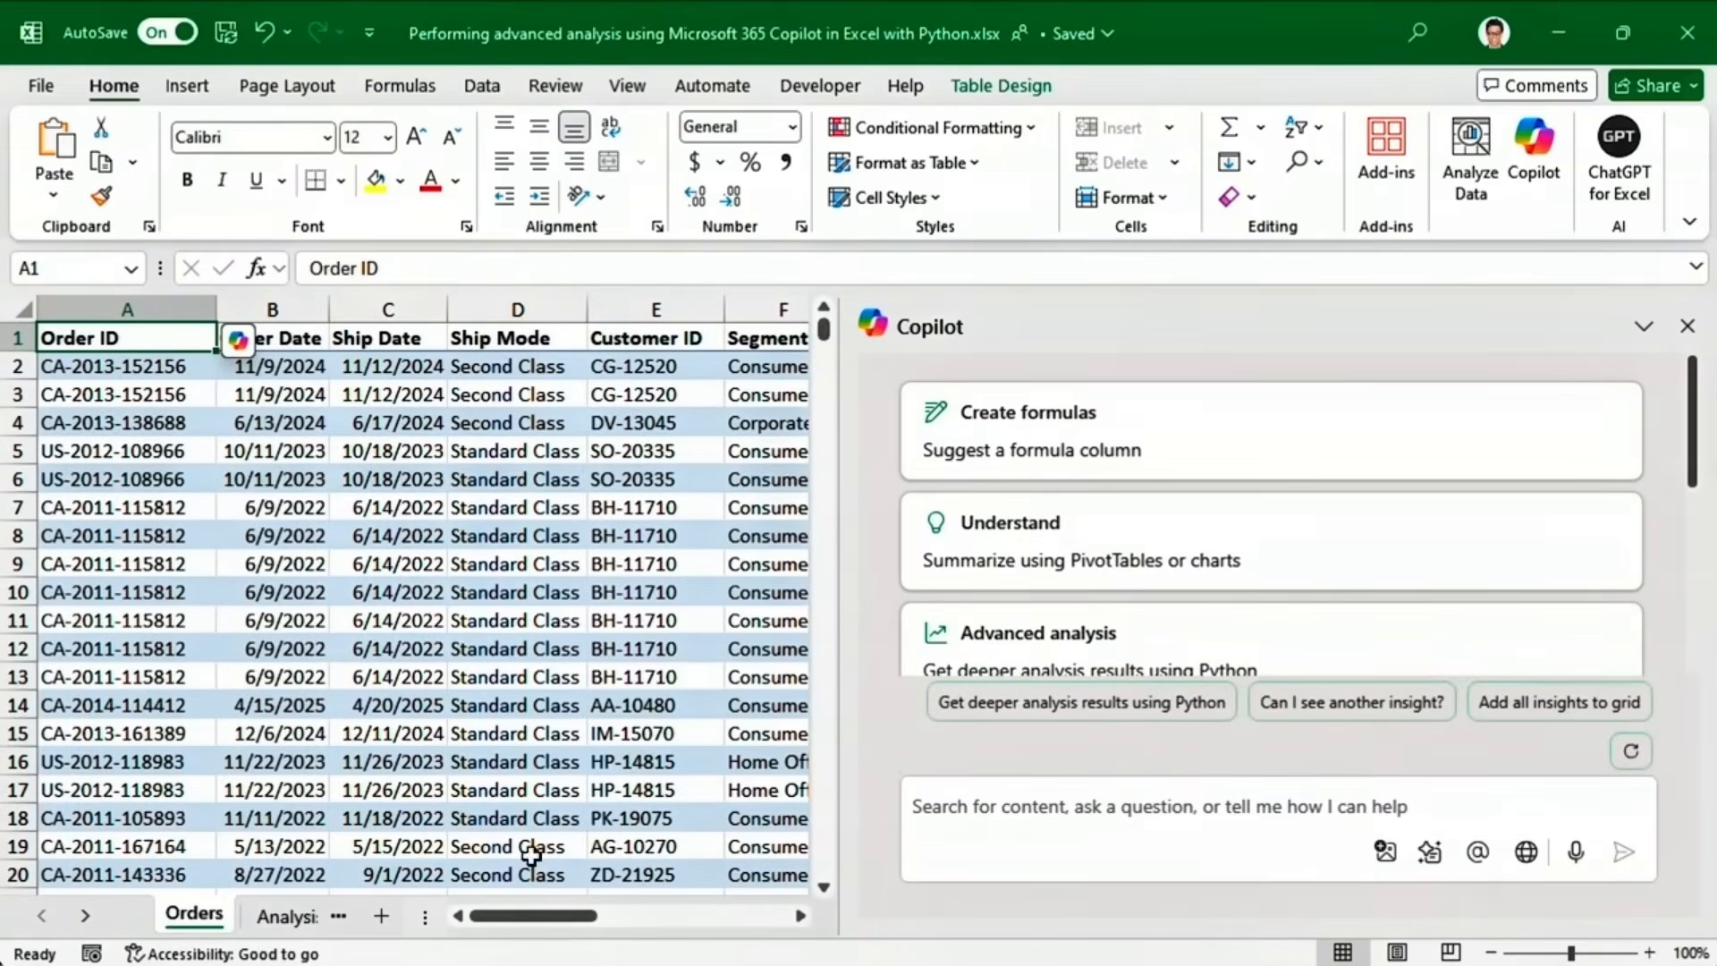
Start a think-deeper Python analysis of Orders in Analysis2, then stop it and close Copilot.
left_click(963, 706)
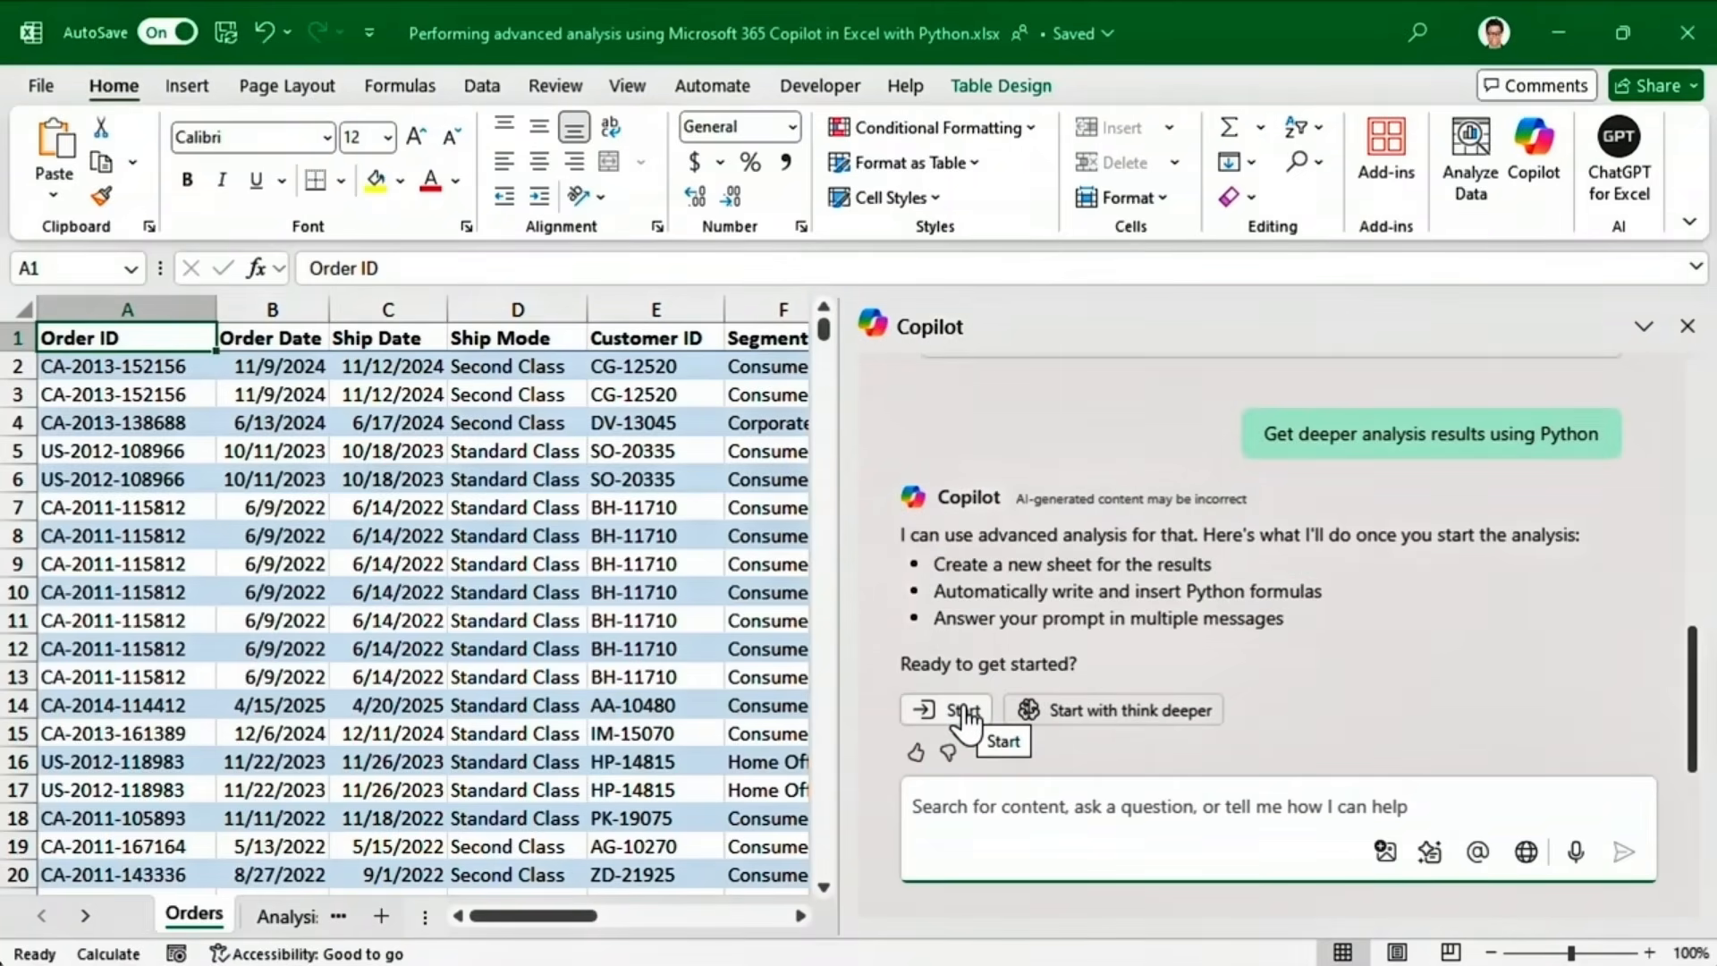
left_click(1040, 716)
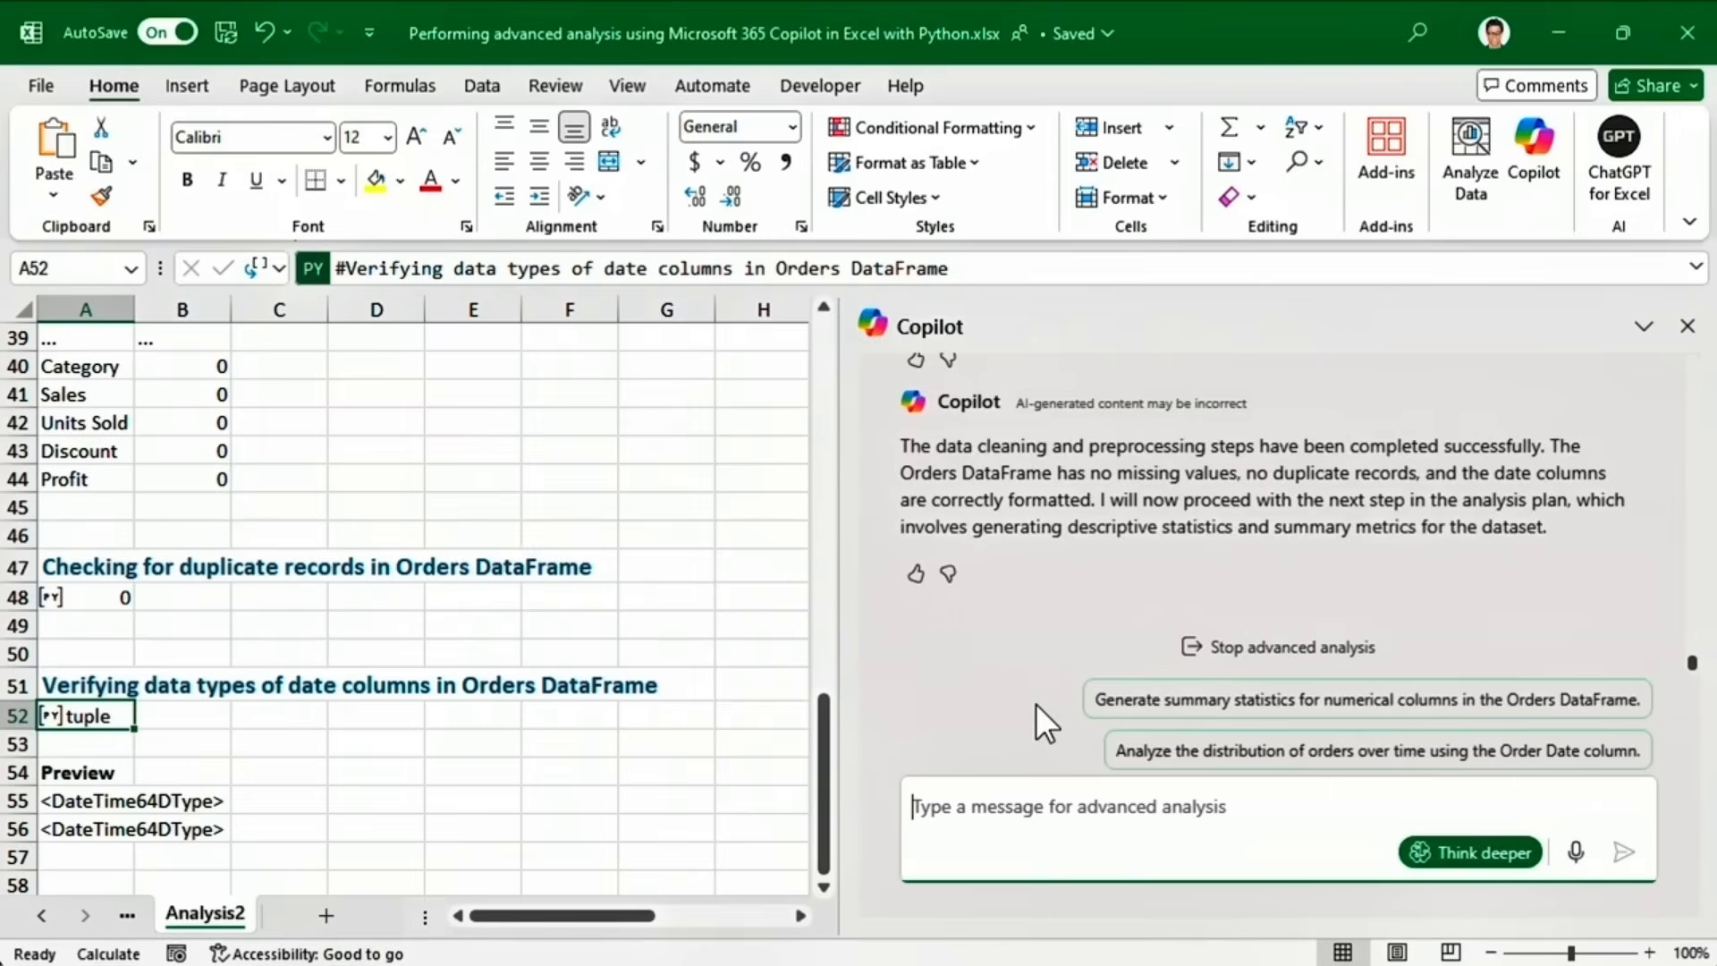
left_click(1219, 651)
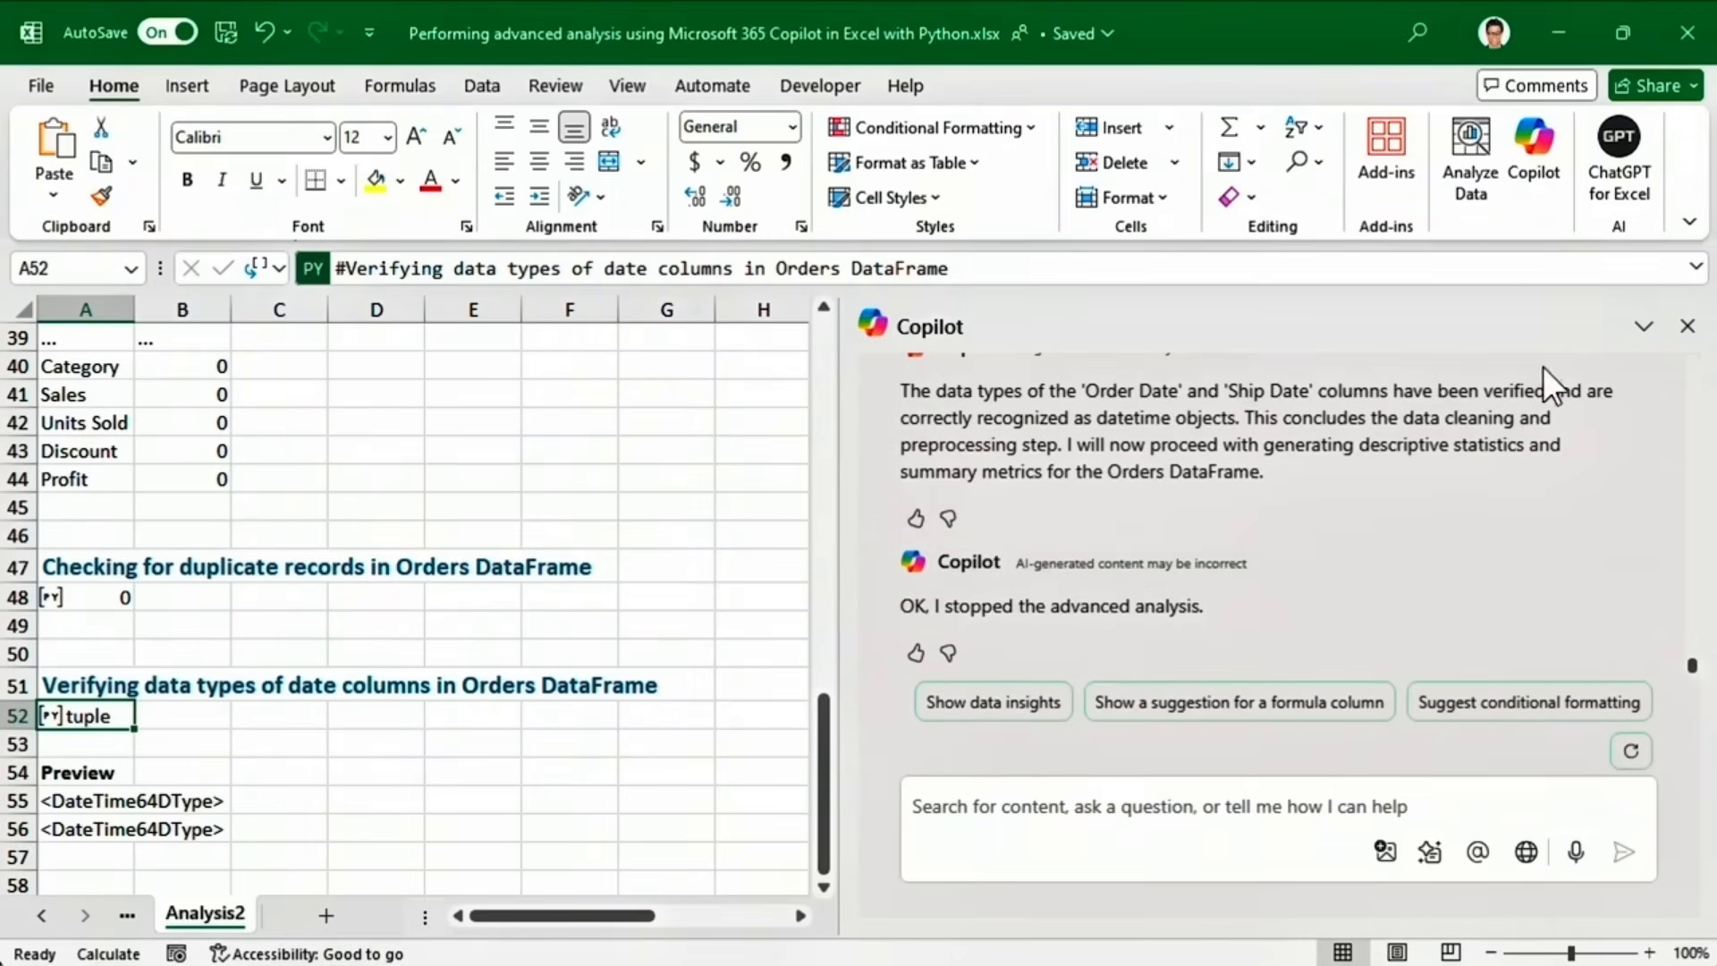
left_click(1688, 326)
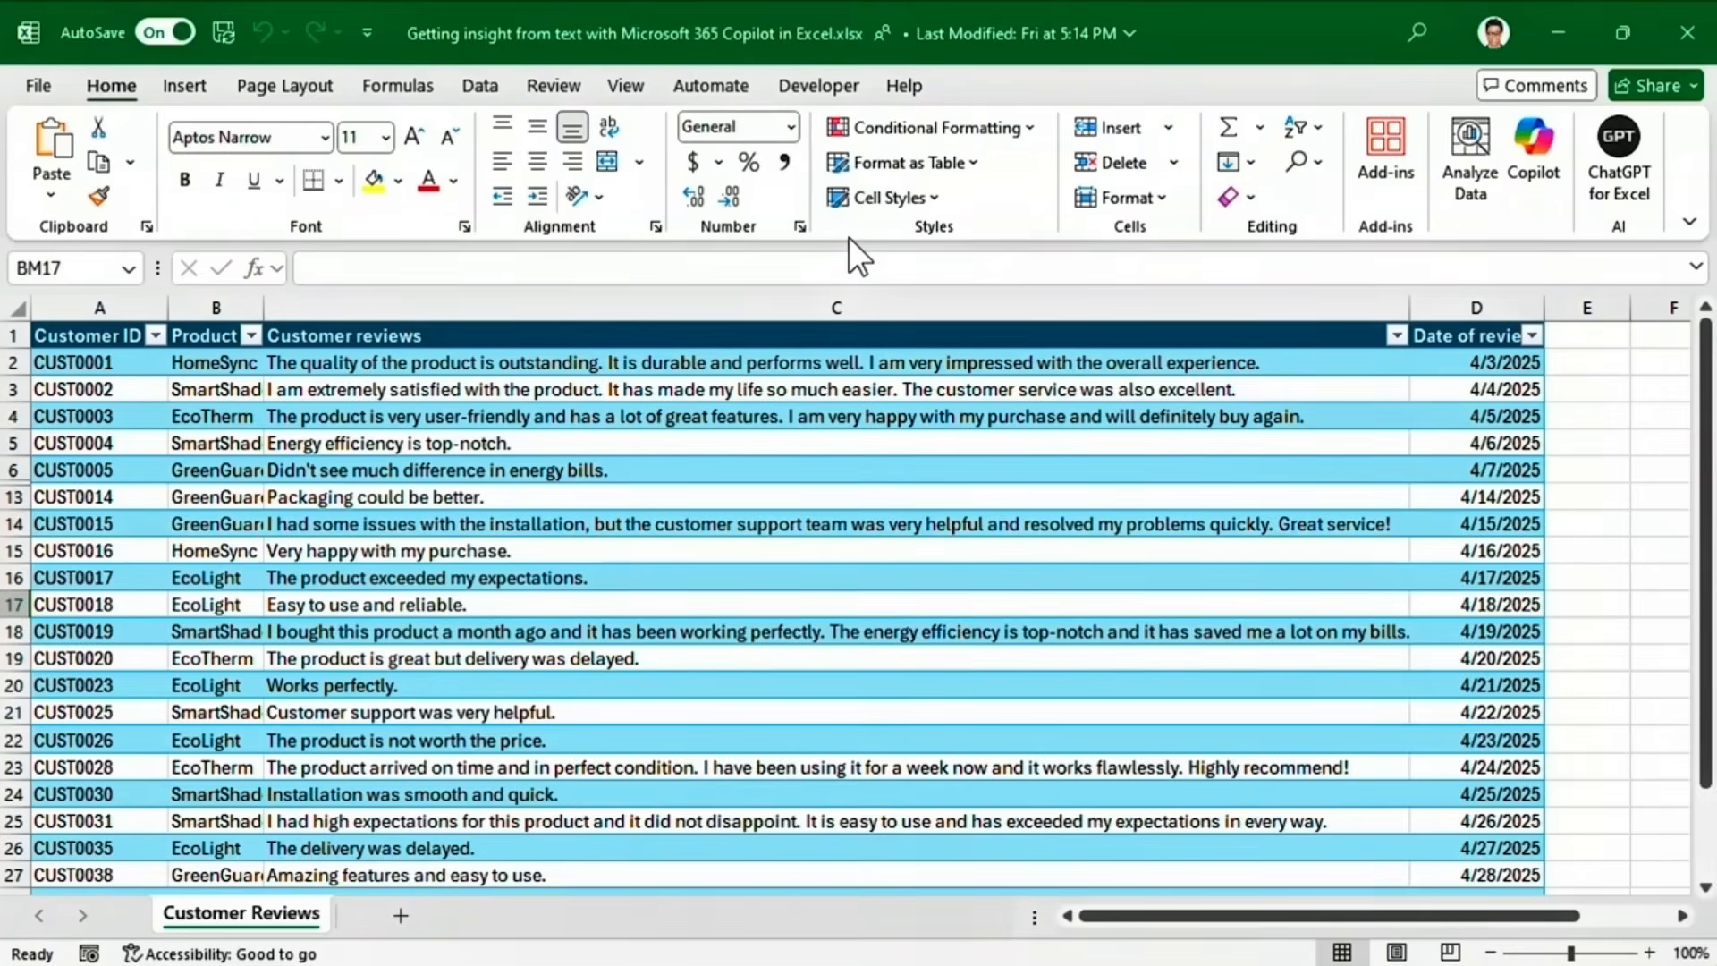
In a widened Copilot pane, ask 'Summarize these reviews' and read the review summary.
left_click(1532, 148)
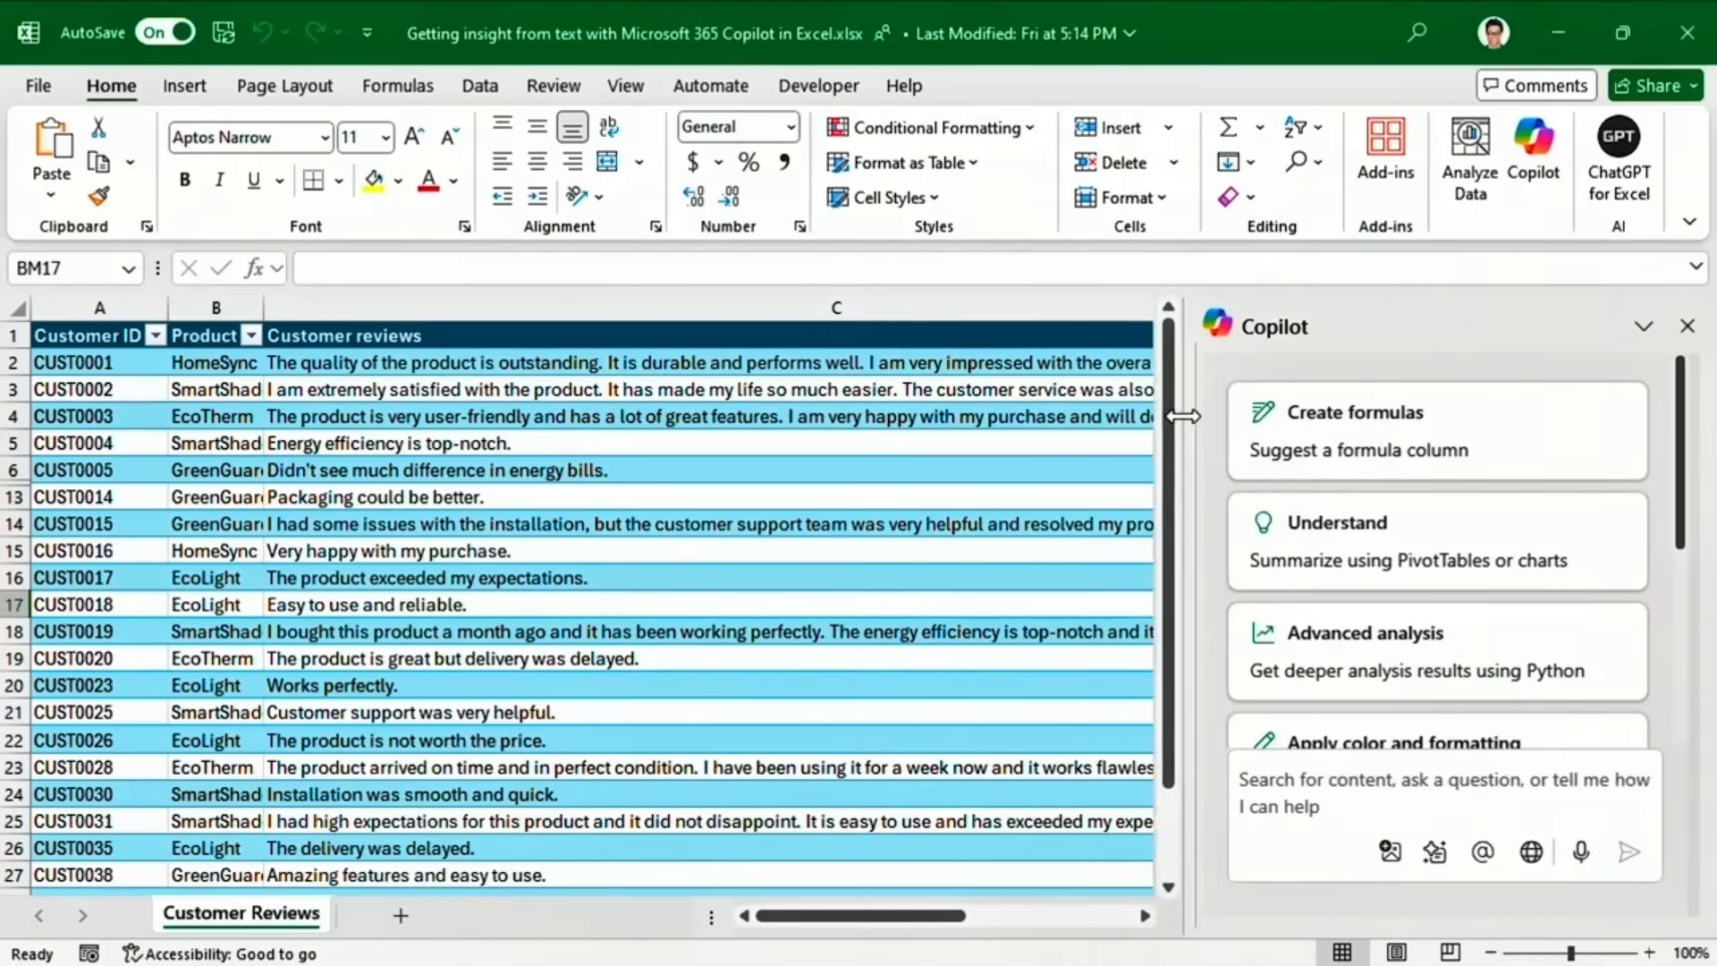
left_click_drag(1183, 416, 802, 429)
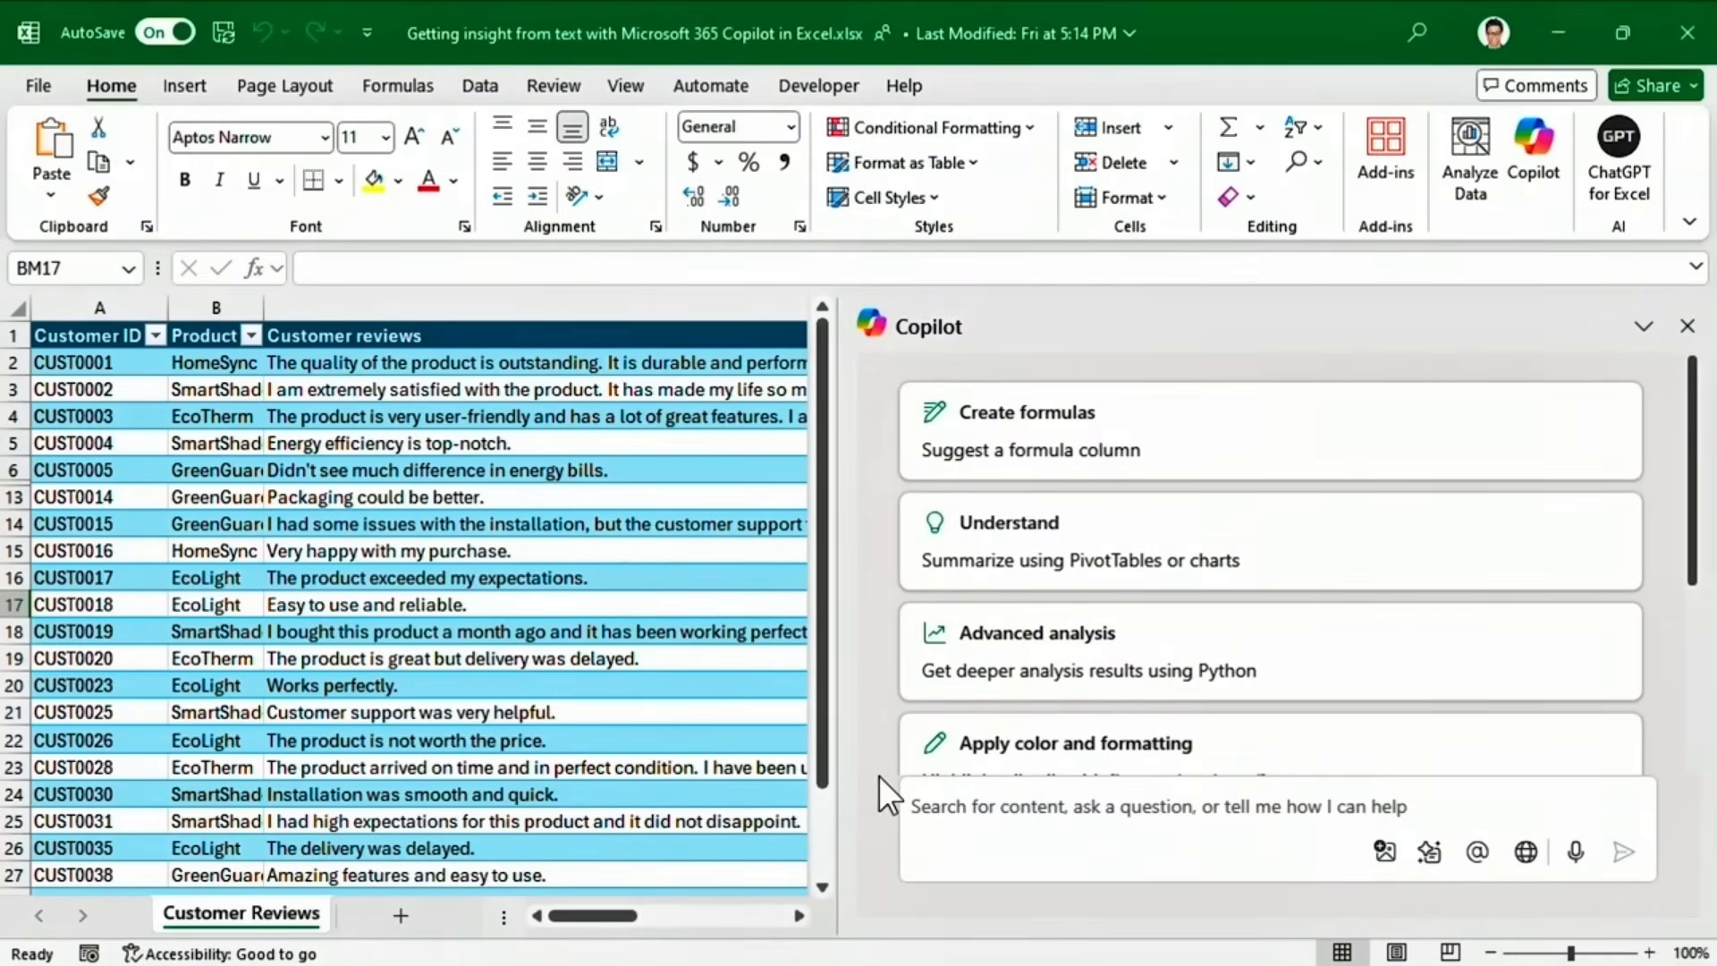
left_click(905, 801)
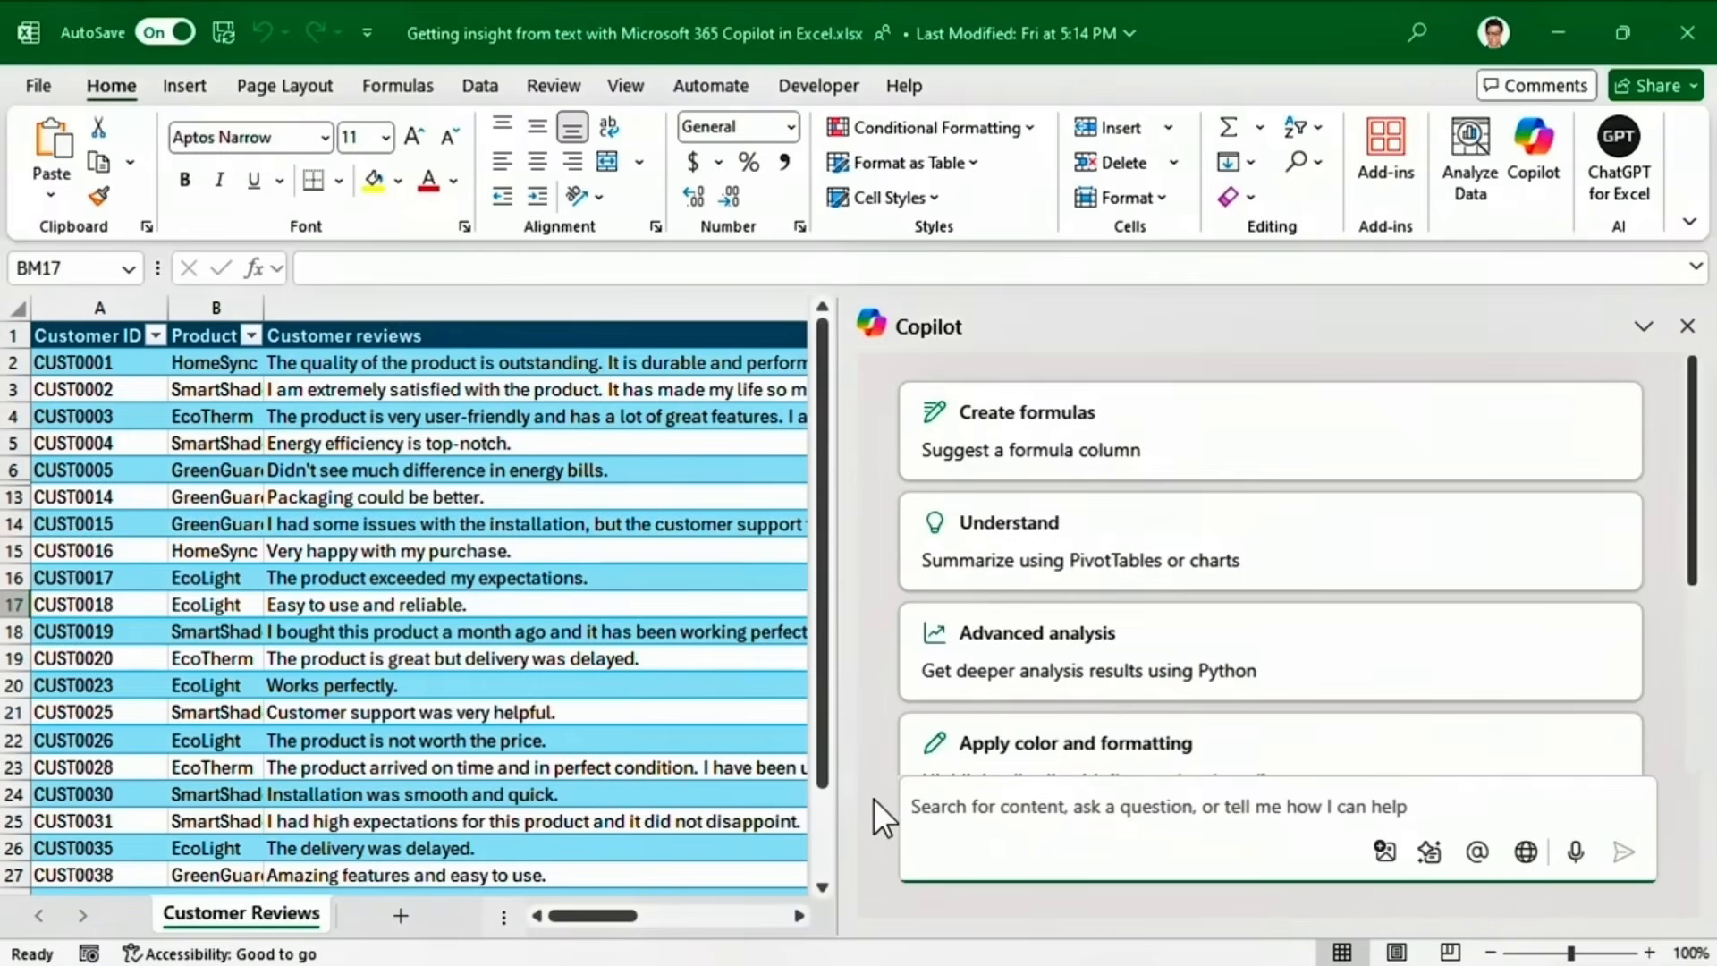
type("Summarize these rev")
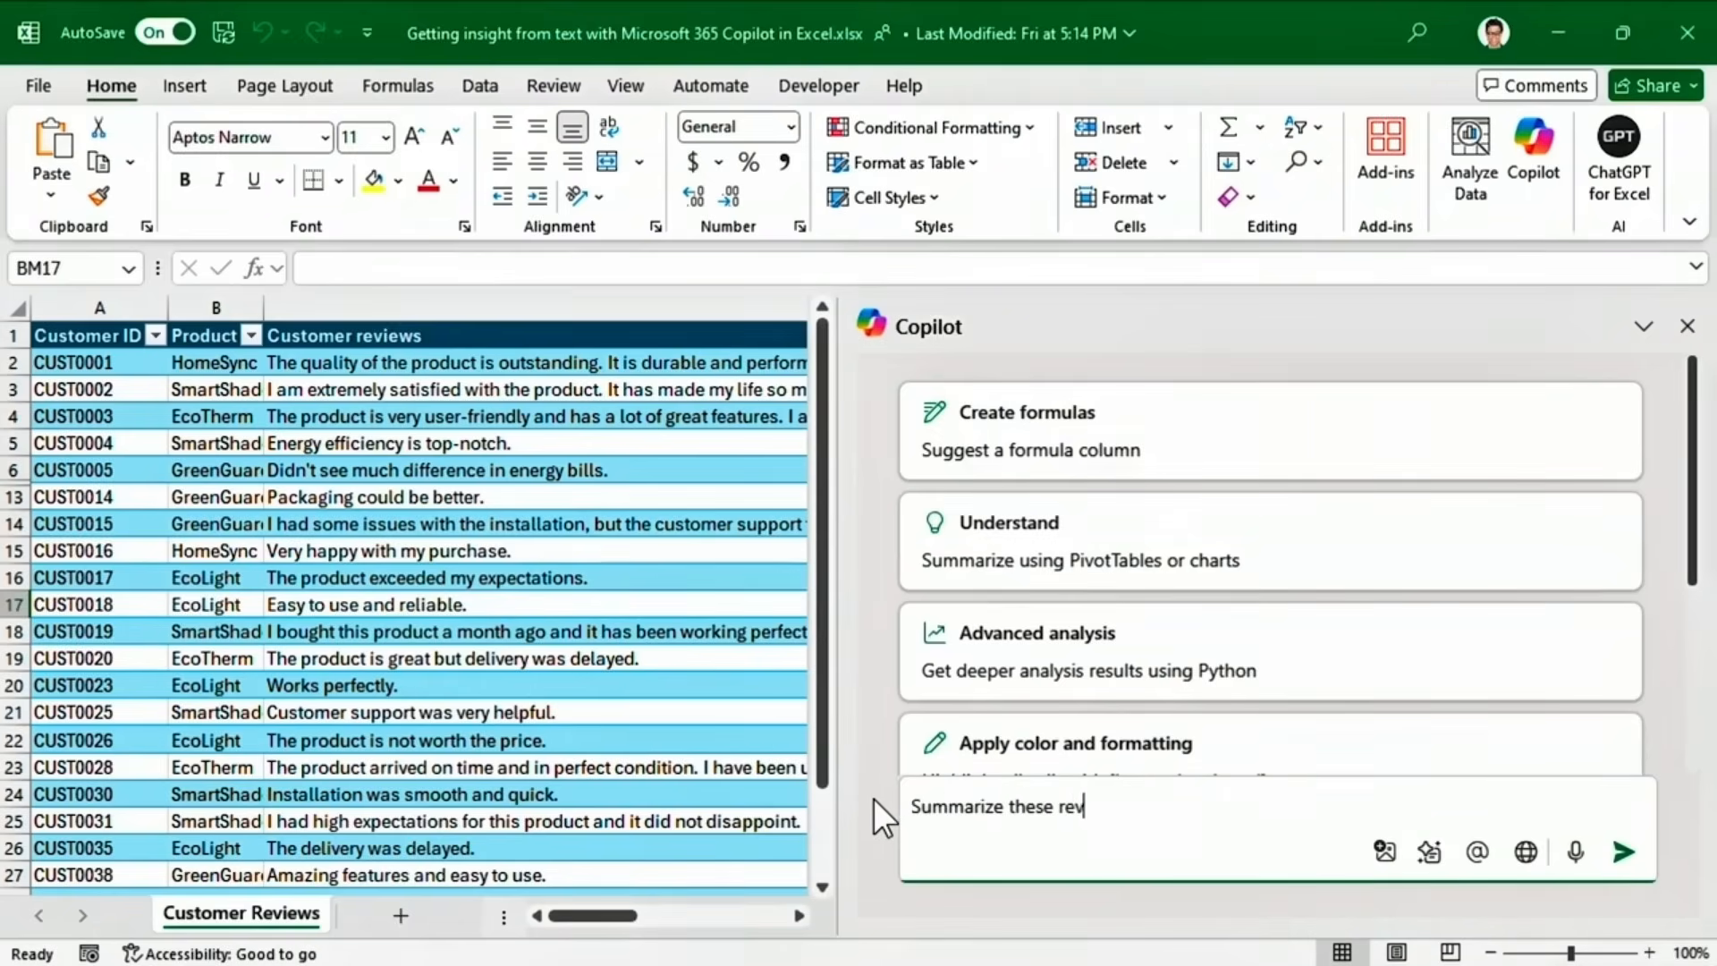
type("iews")
left_click(1624, 852)
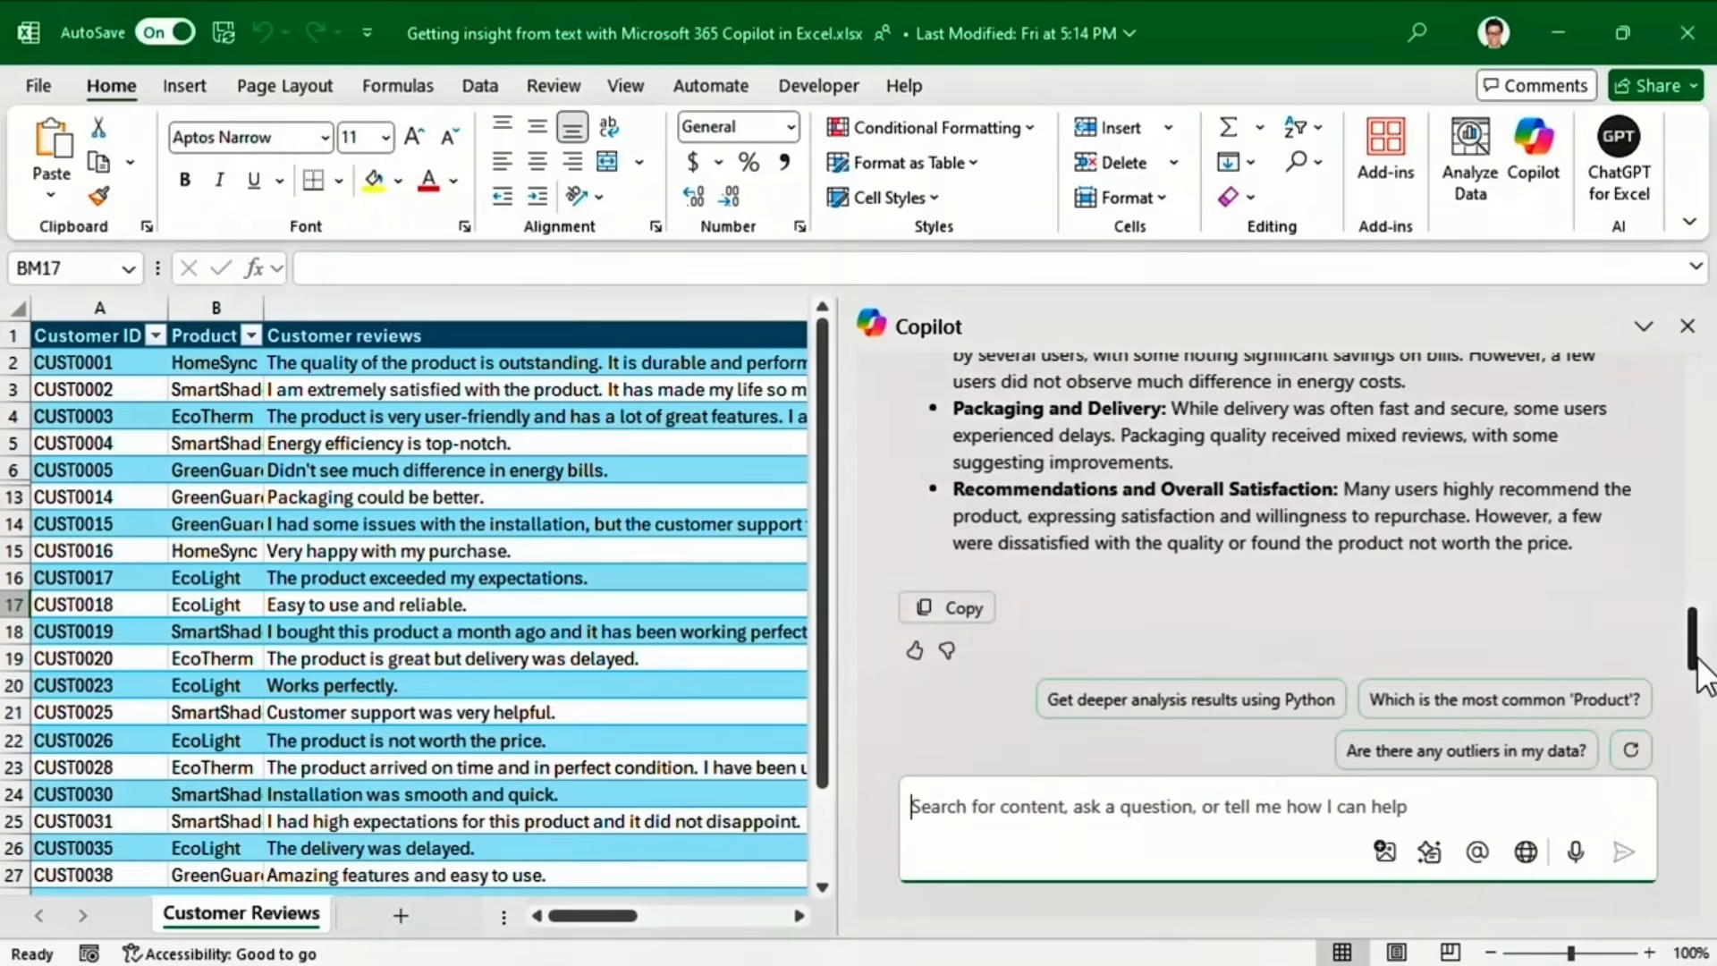
left_click_drag(1699, 660, 1705, 596)
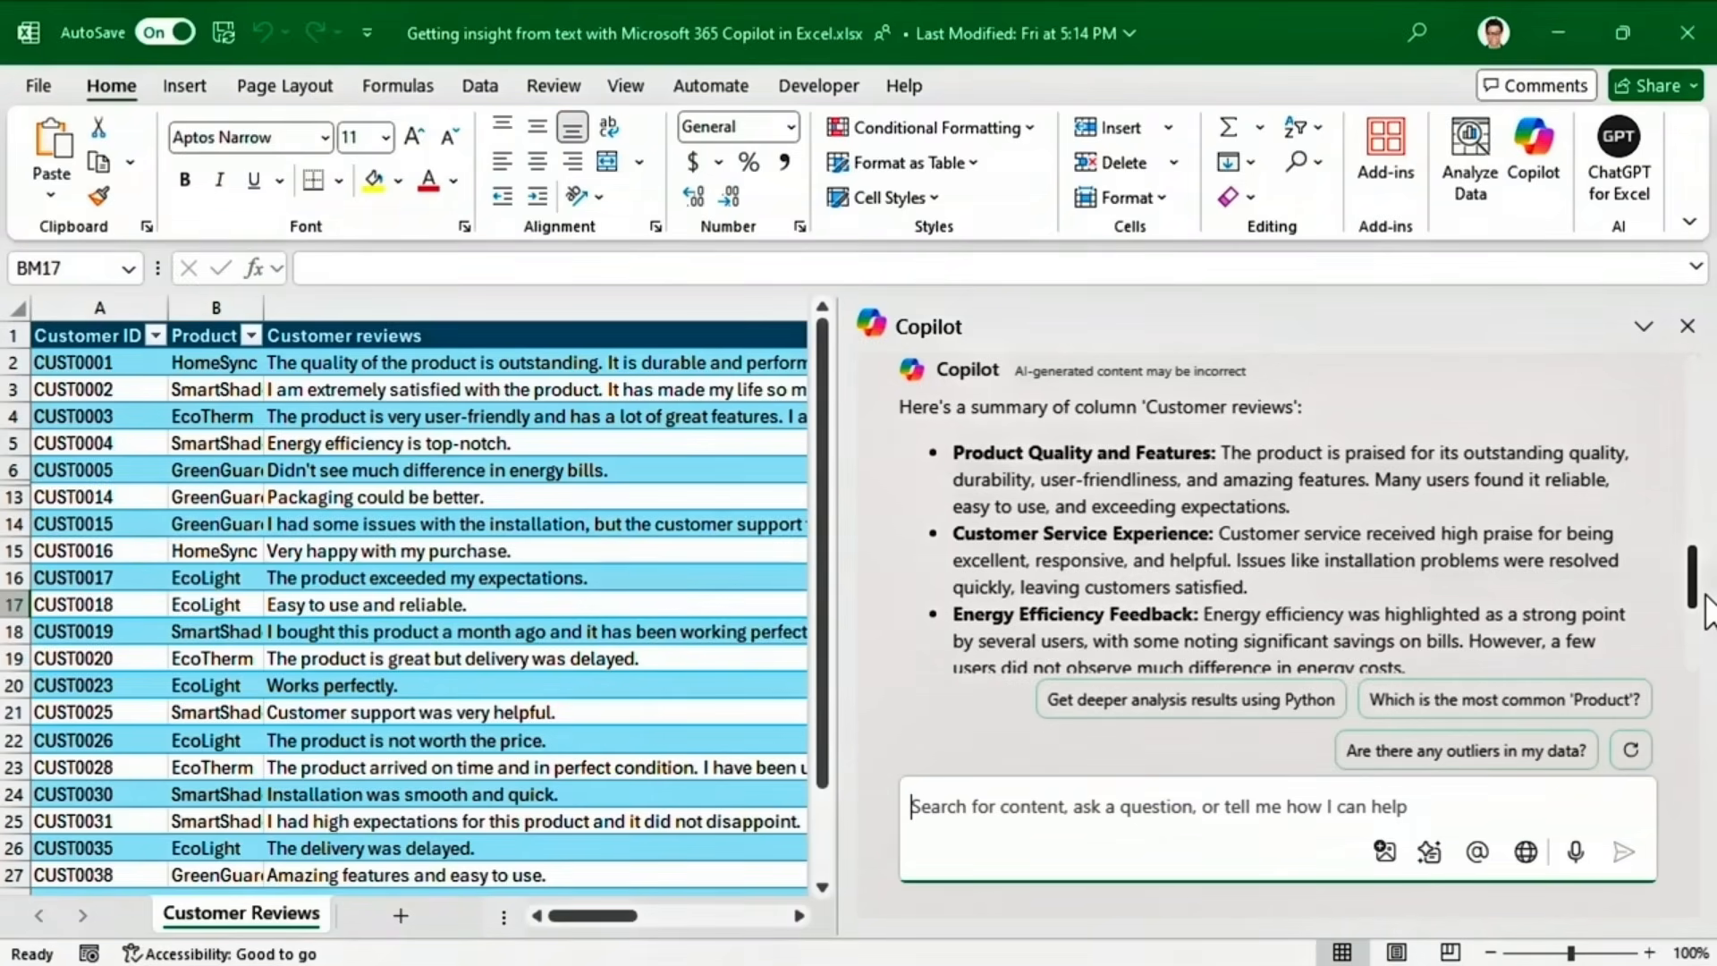
left_click_drag(1705, 615, 1705, 678)
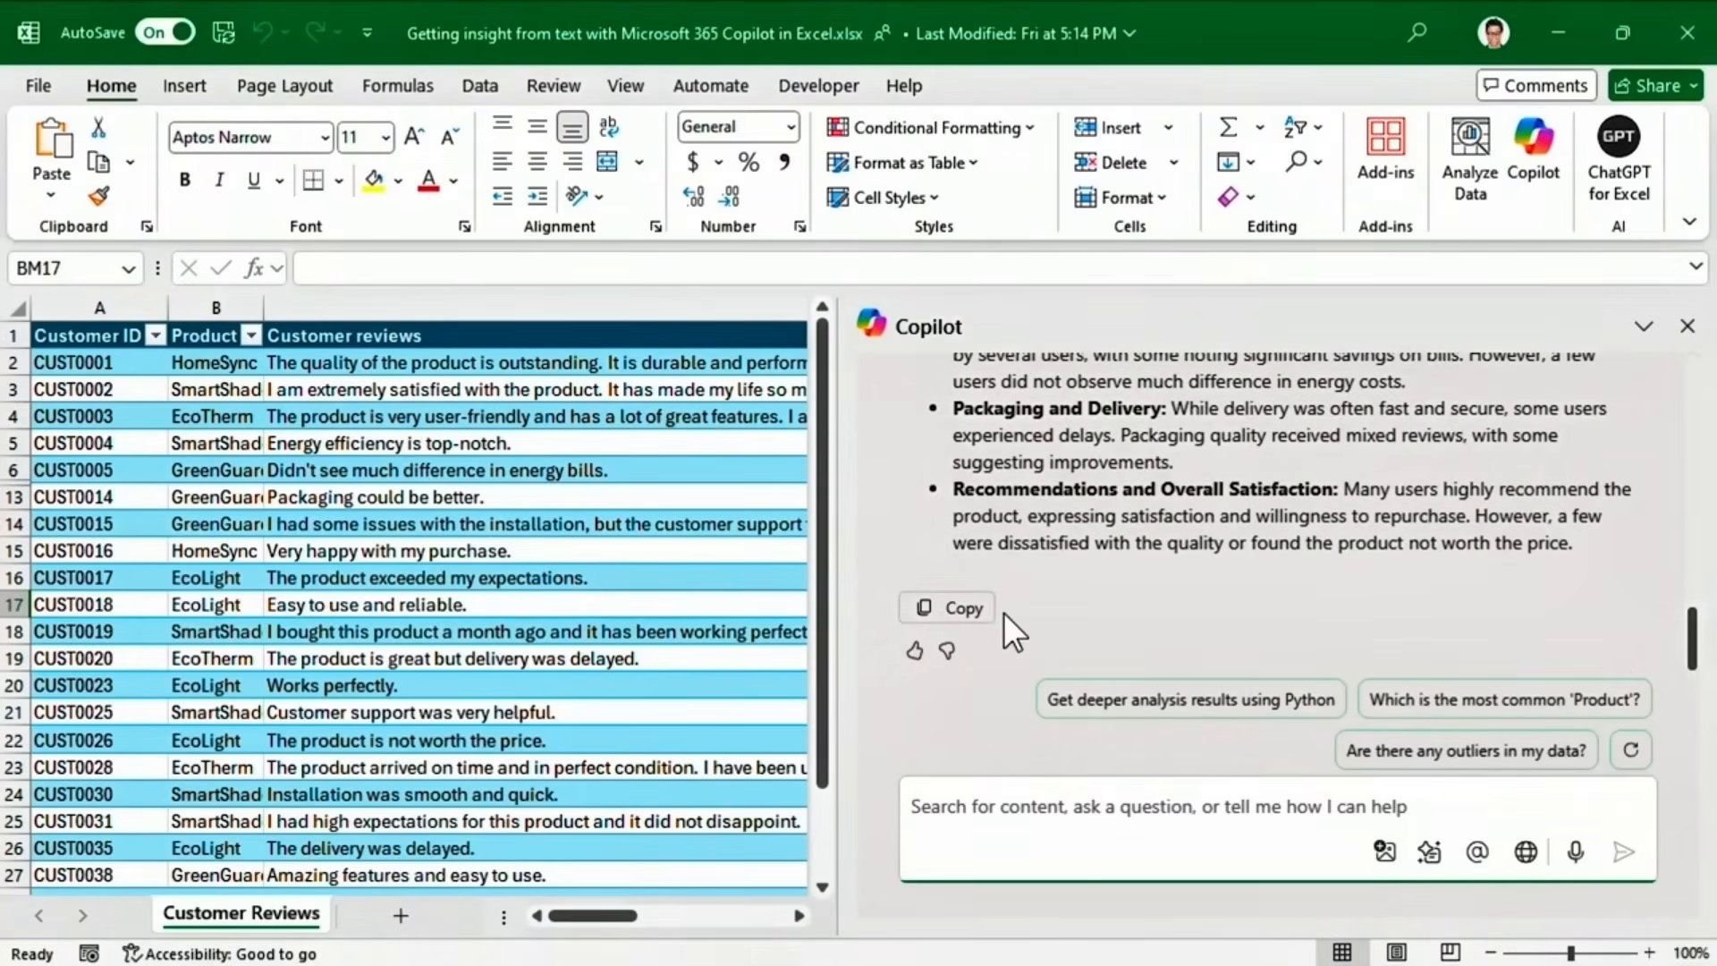
Ask Copilot 'Can you perform sentiment analysis?' to group reviews as positive, neutral or negative.
type("Can you per")
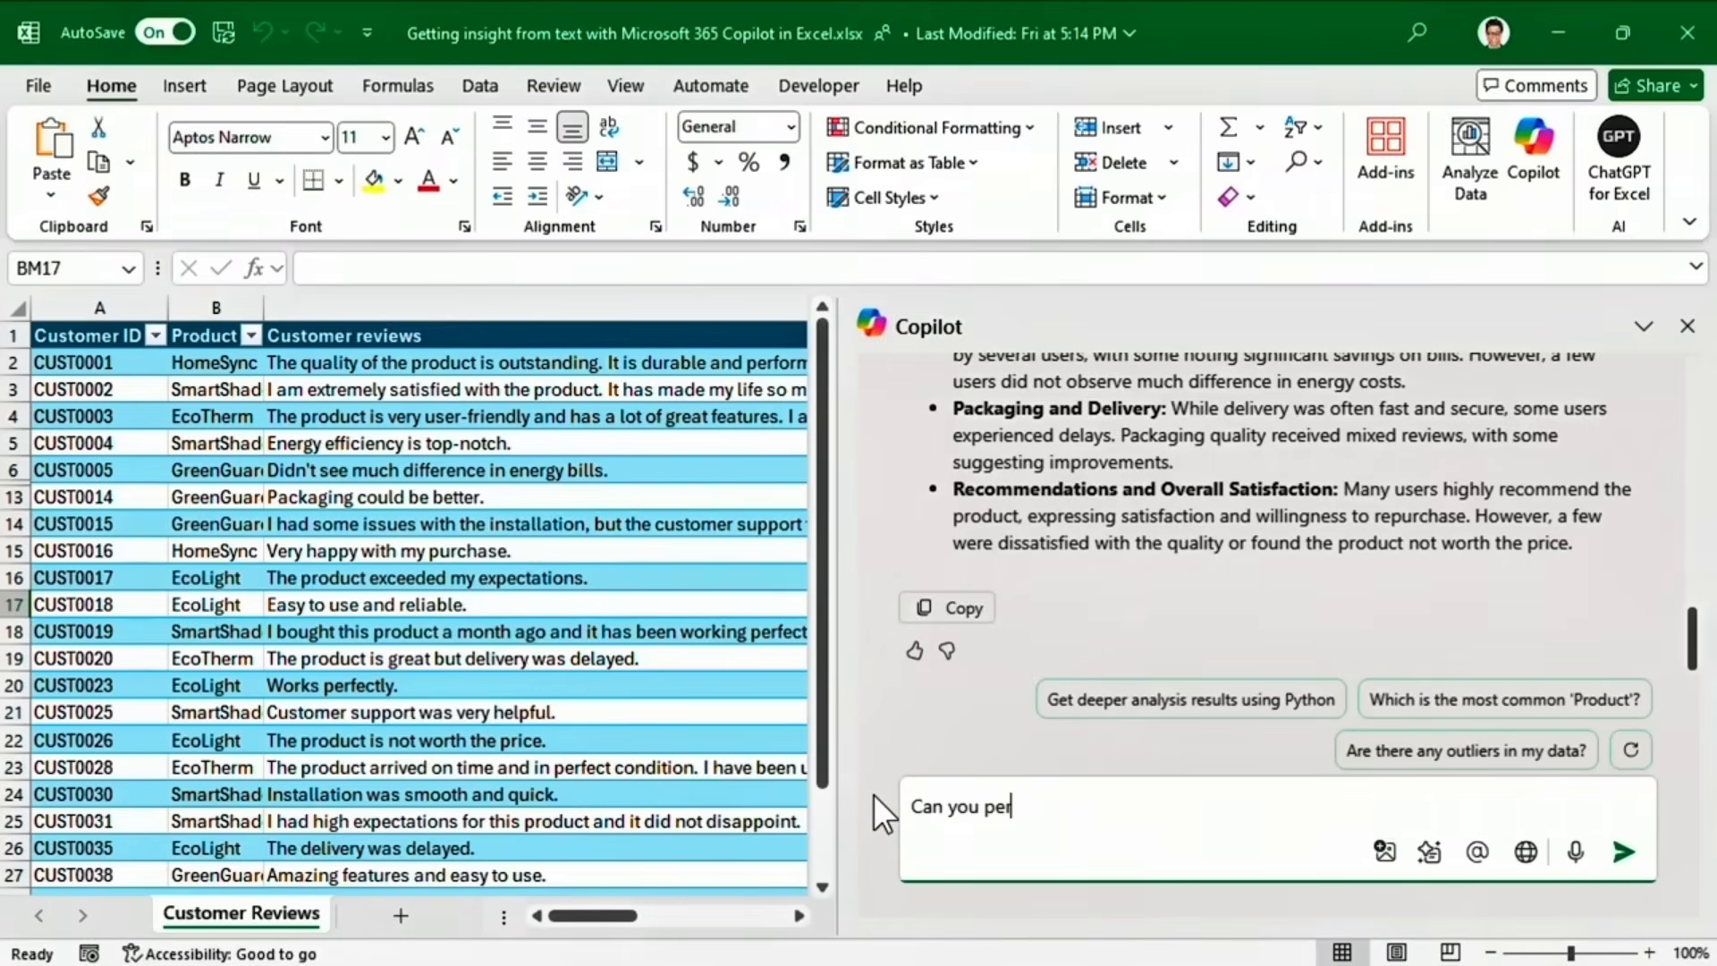
type("form sentiment analysis?")
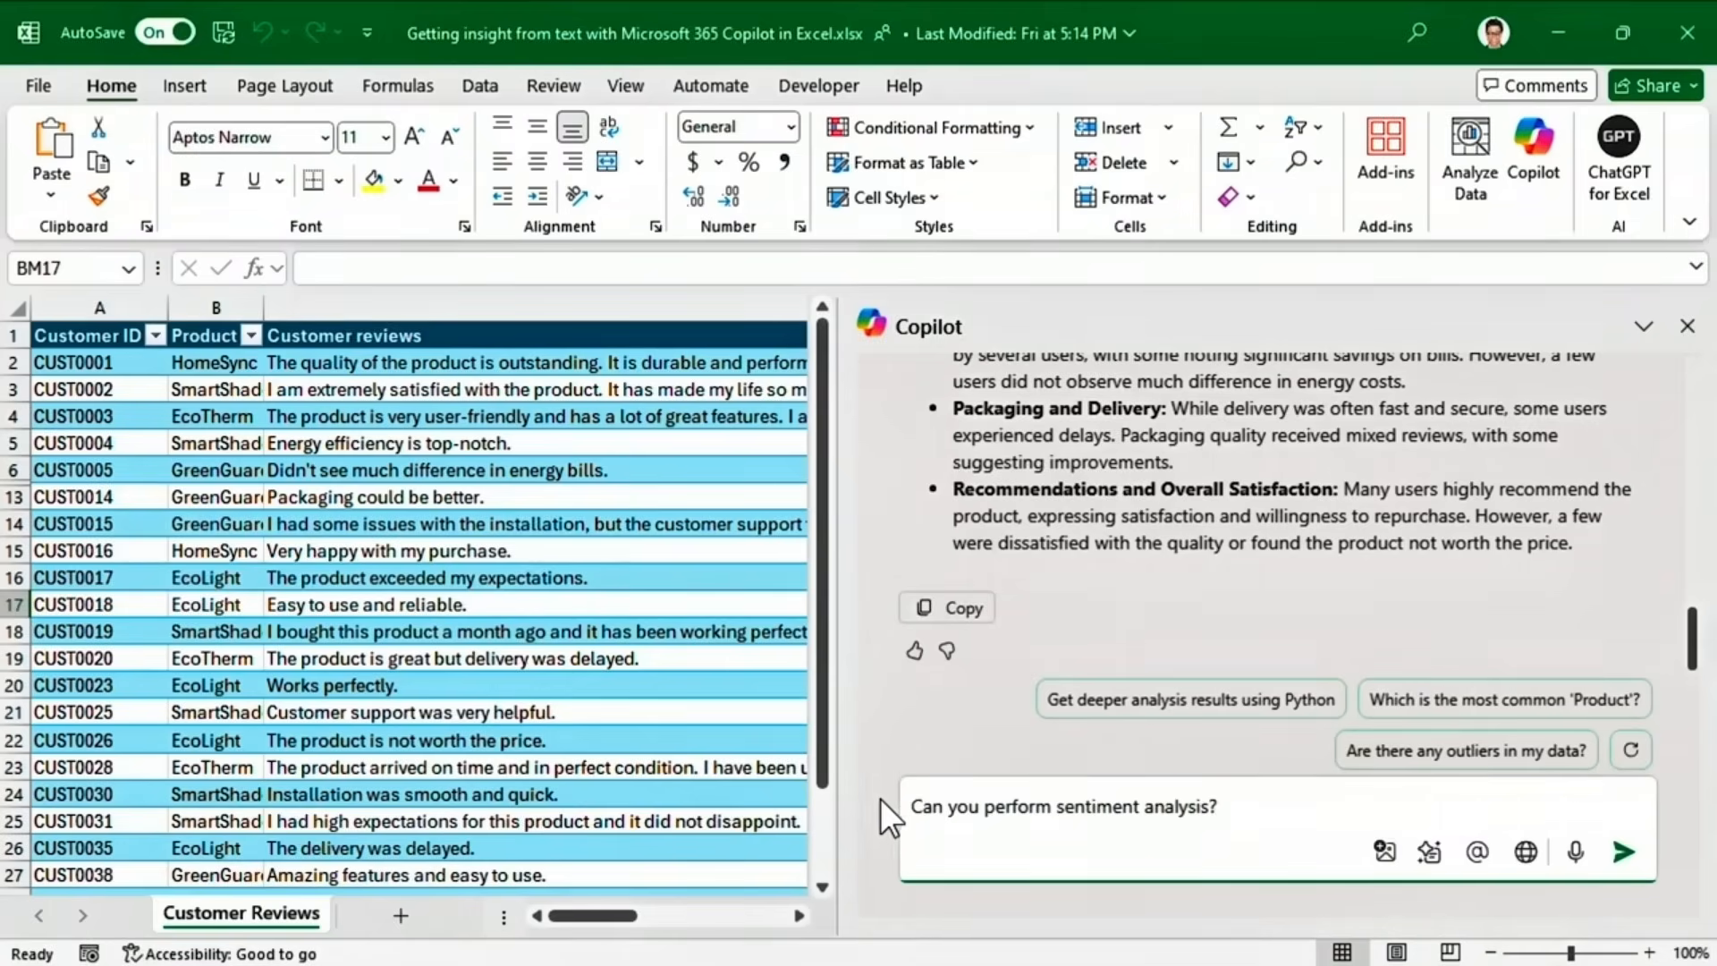
left_click(1620, 851)
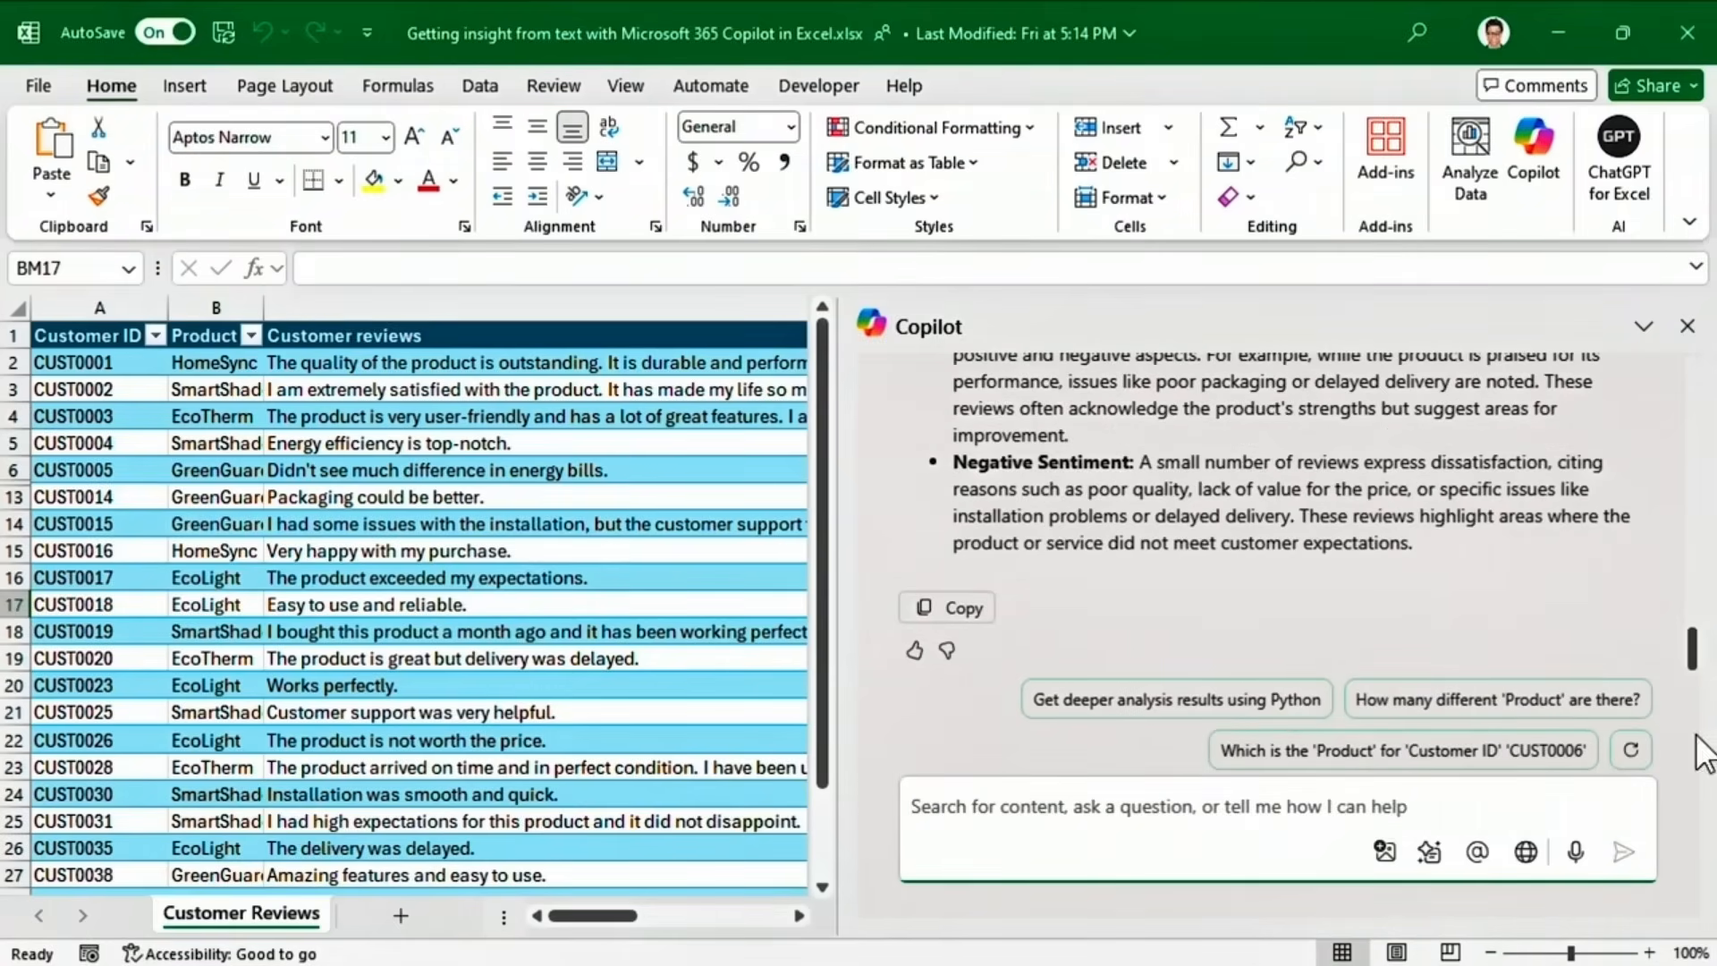
left_click_drag(1698, 660, 1702, 634)
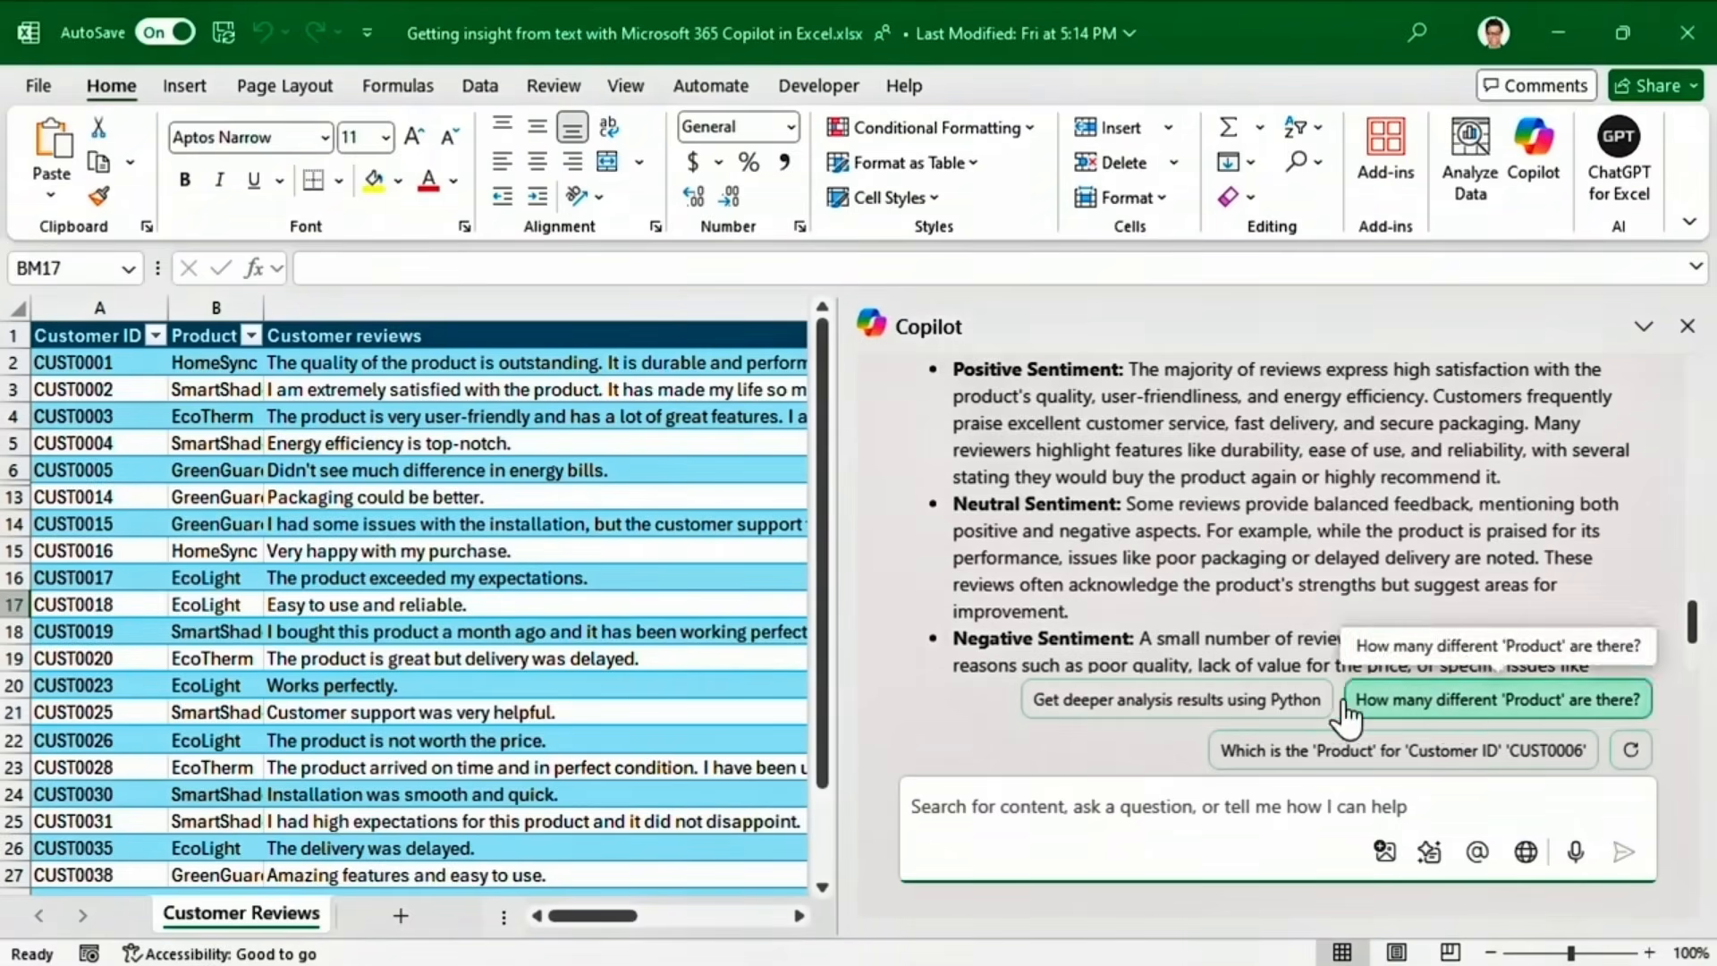
Run Python analysis for per-review sentiment scores and per-product sentiment counts on Analysis1.
left_click(1102, 705)
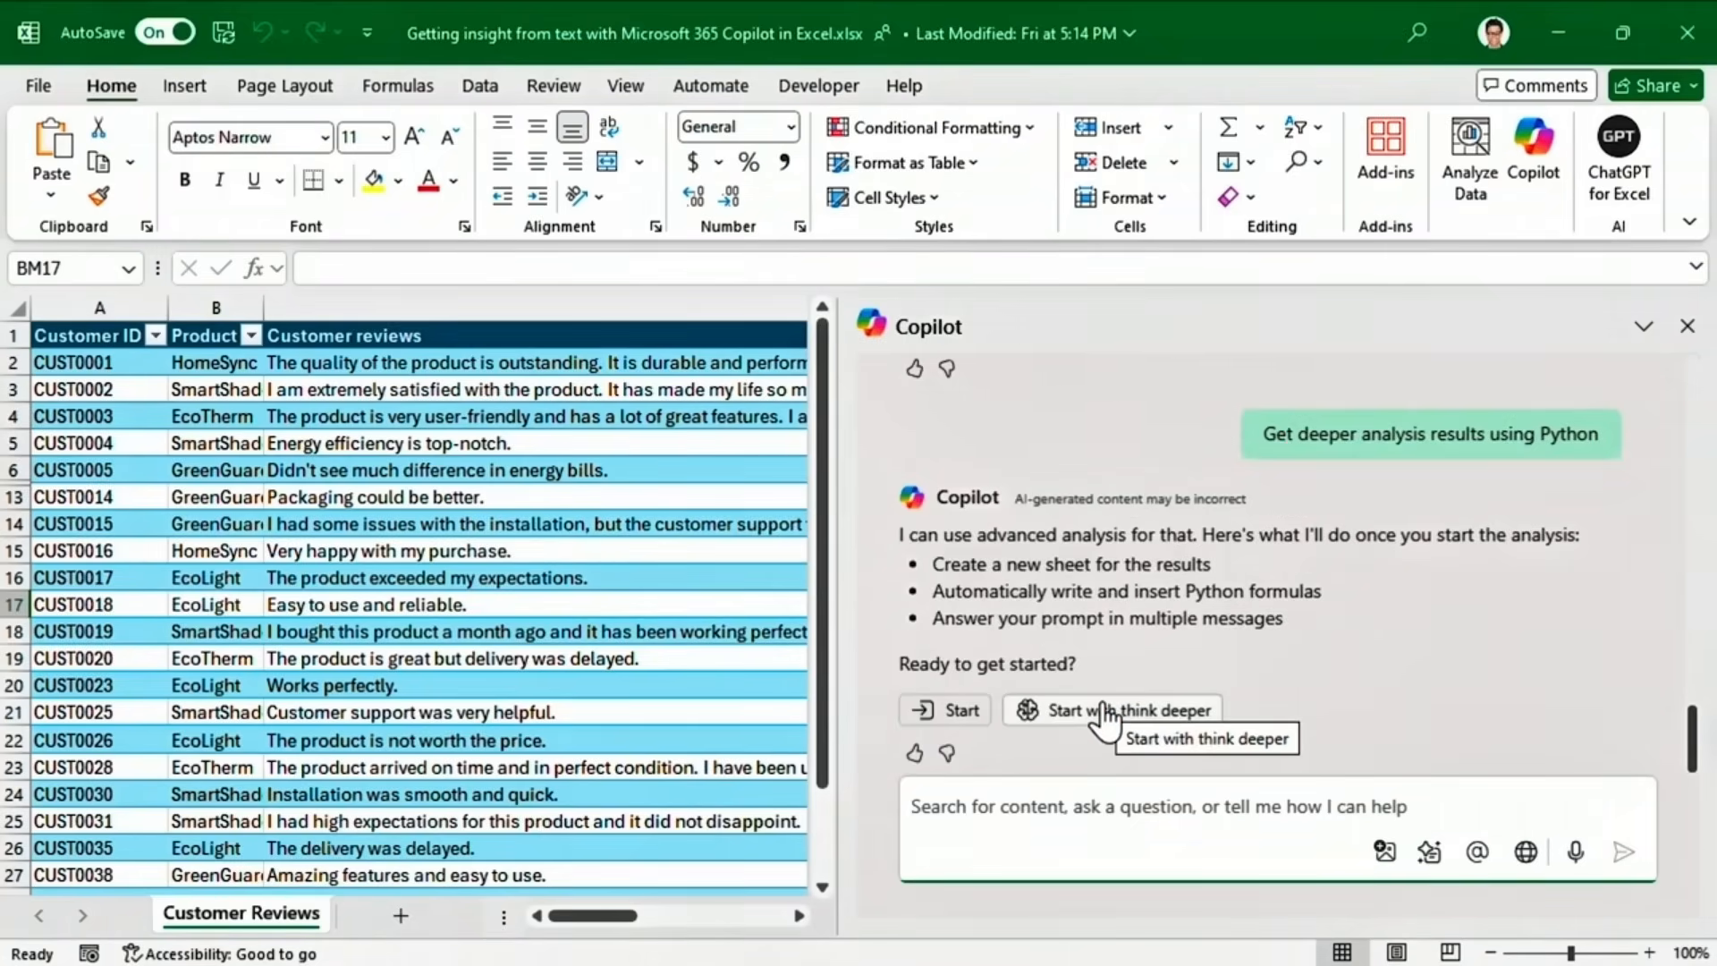
left_click(954, 712)
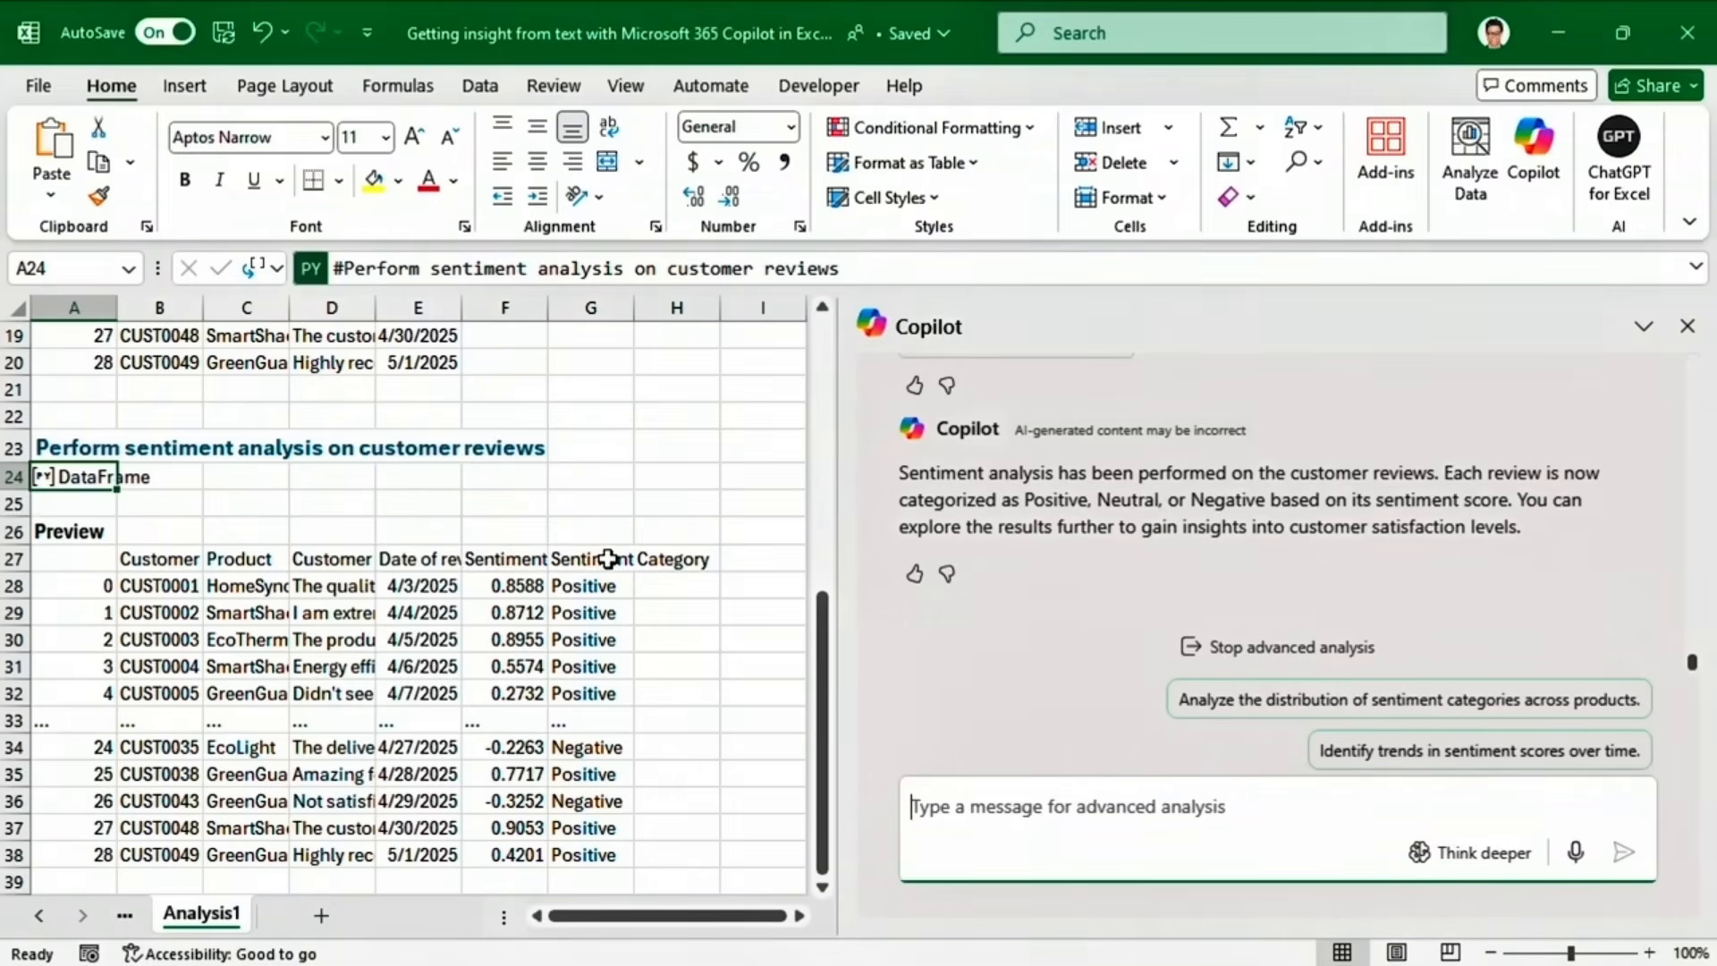
left_click(909, 658)
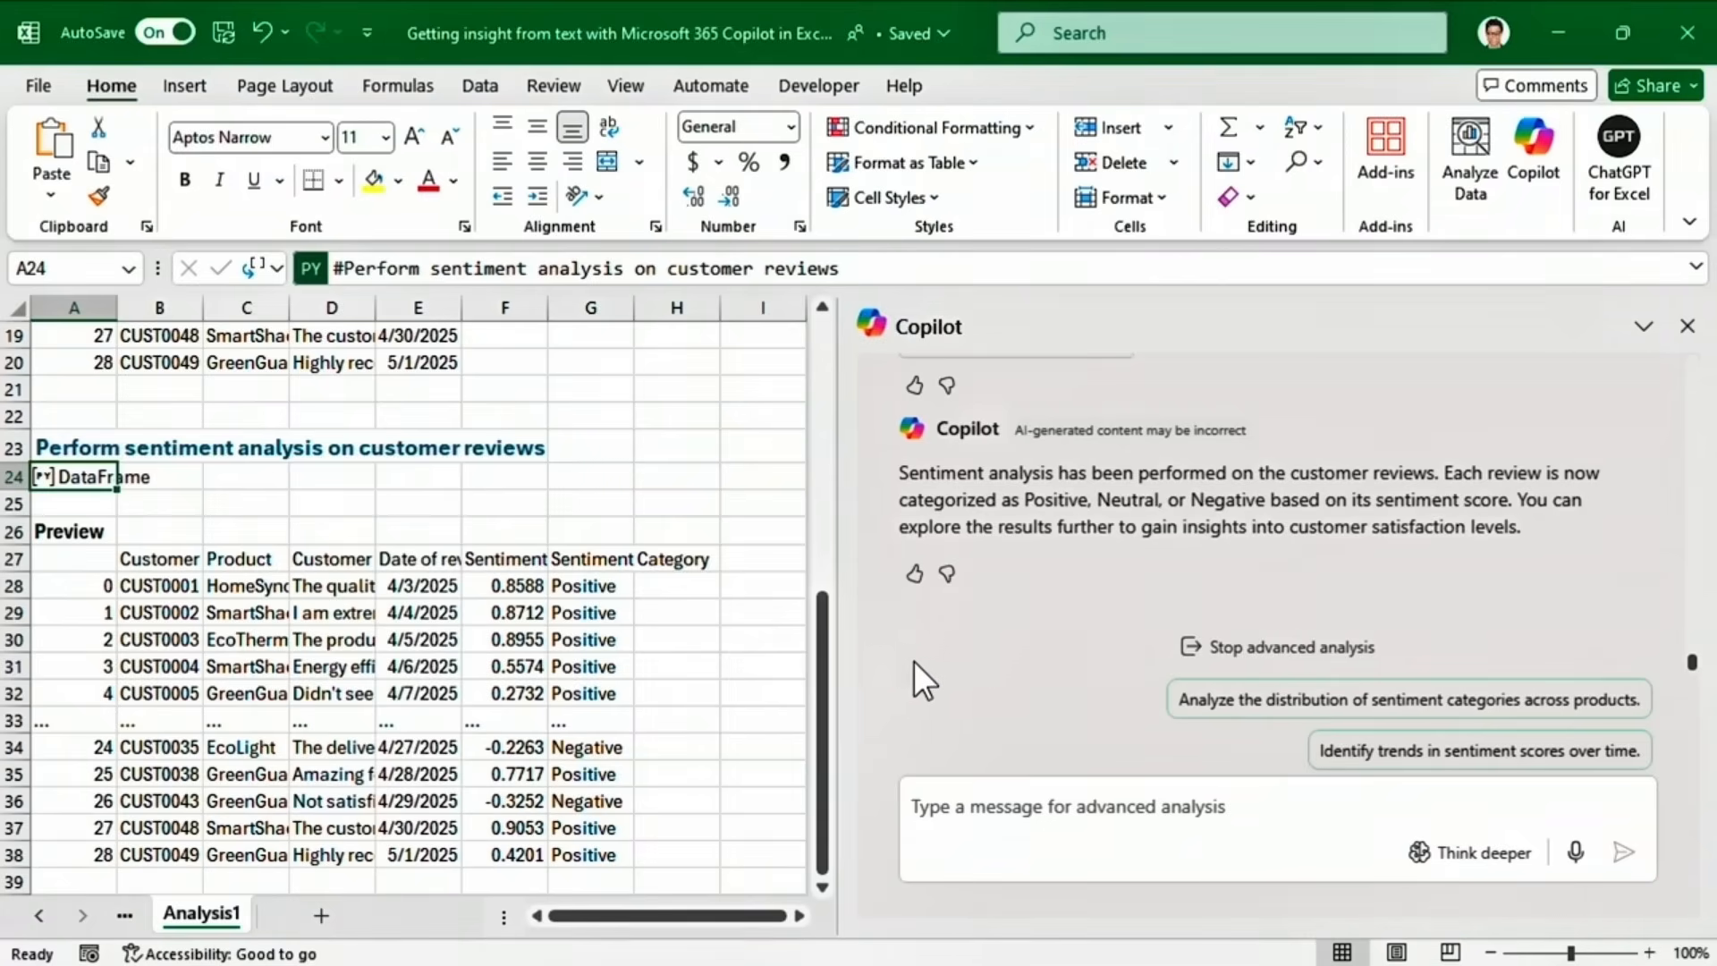
left_click(1236, 713)
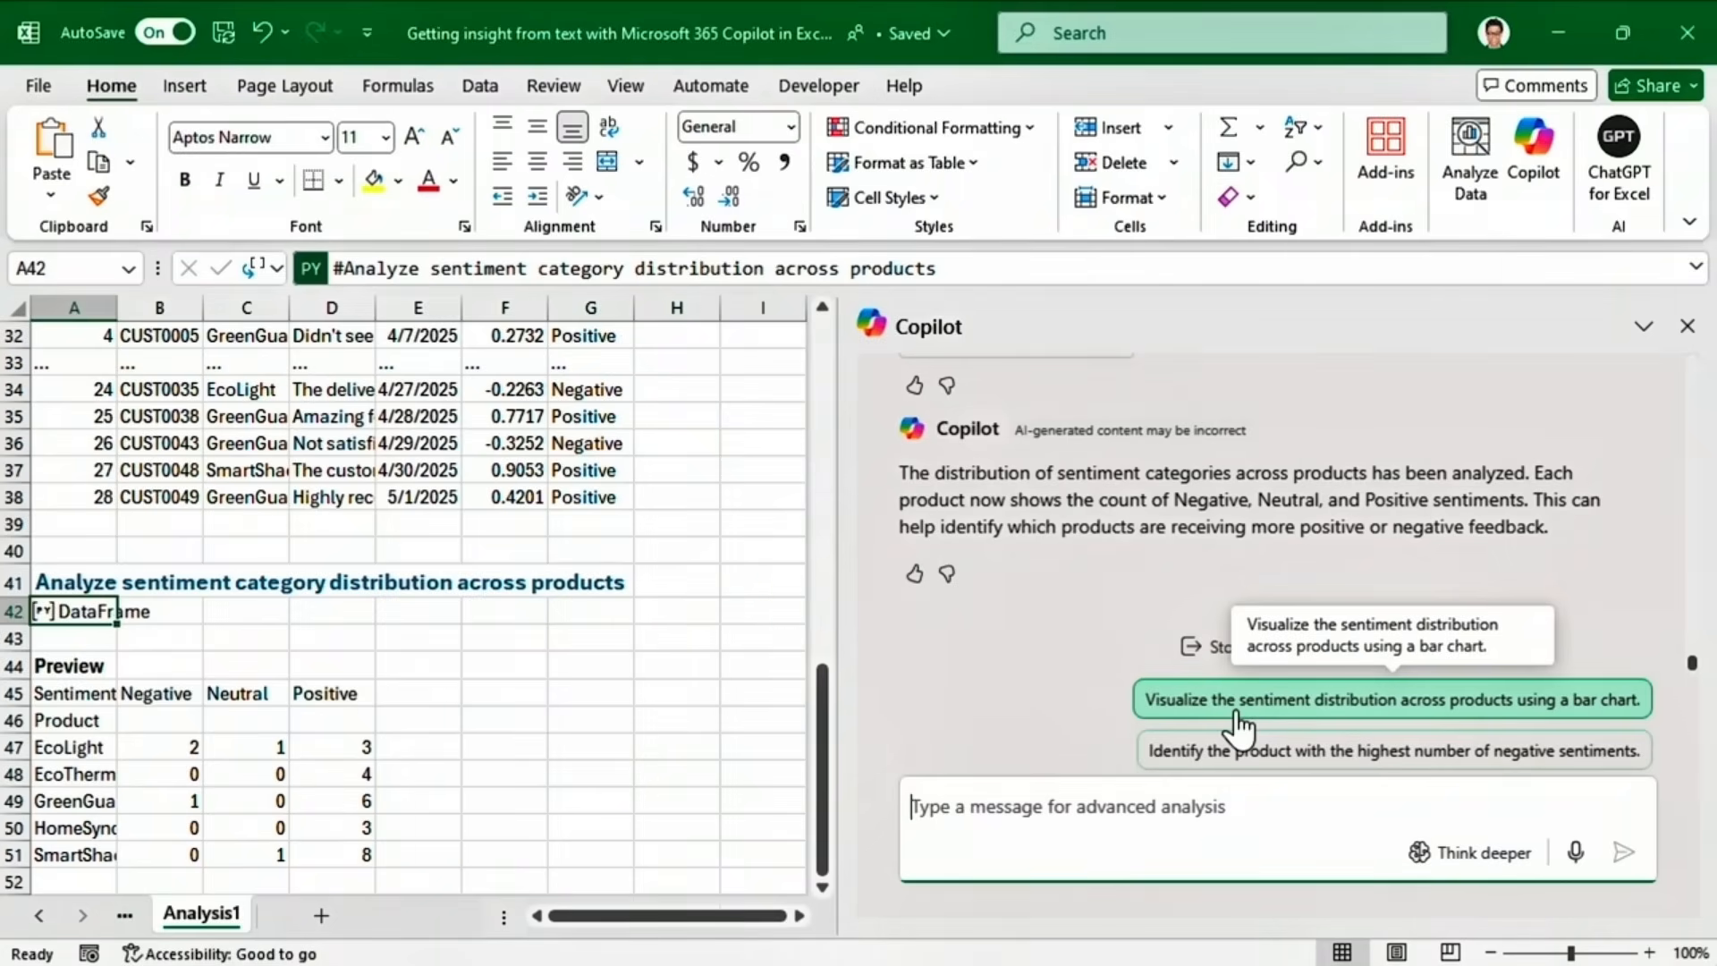
Add a stacked bar chart of sentiment distribution across products to Analysis1.
left_click(1236, 711)
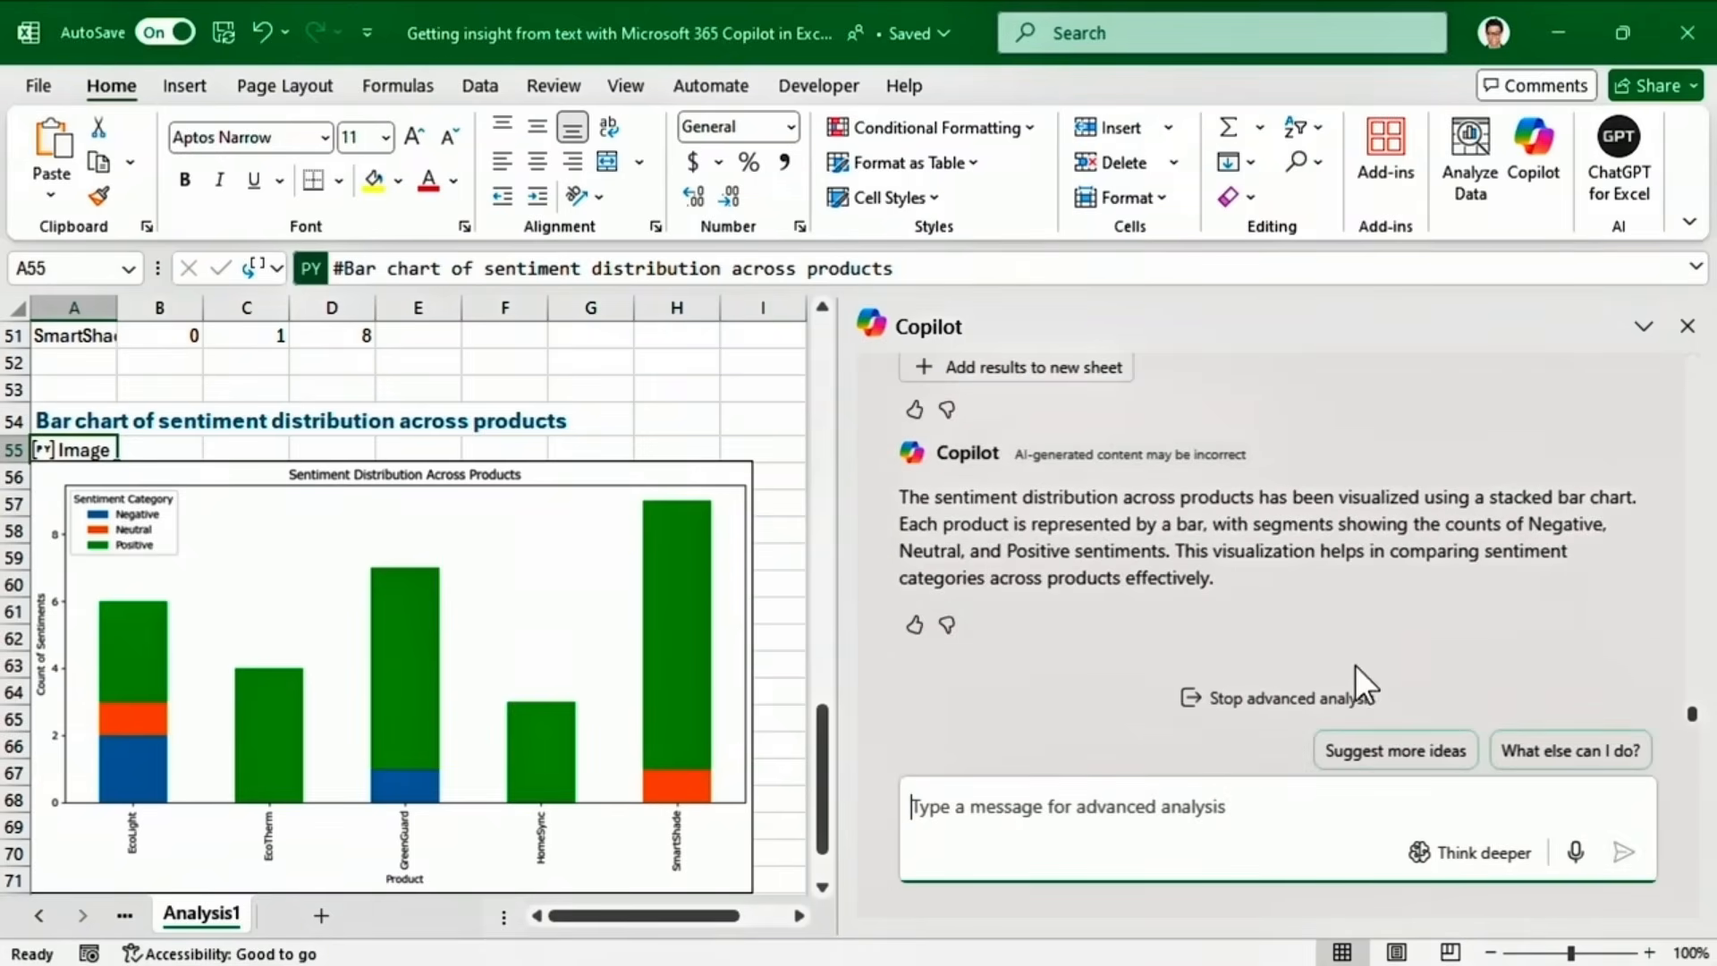
left_click_drag(1693, 715, 1697, 702)
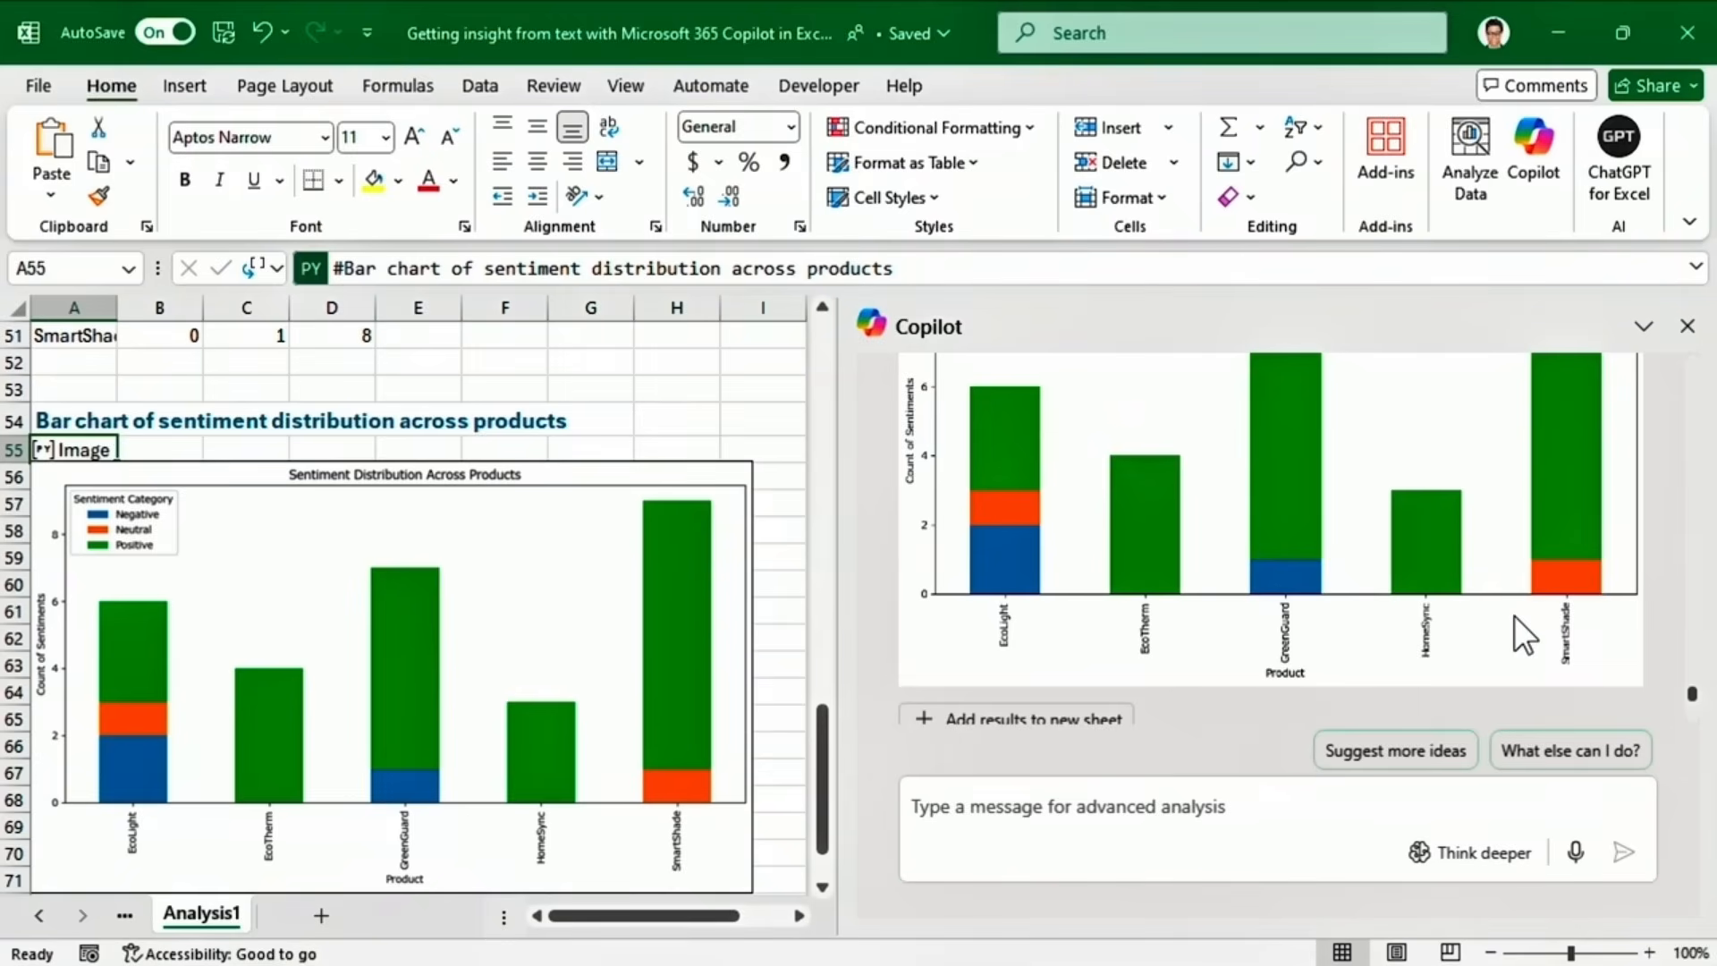
left_click(944, 802)
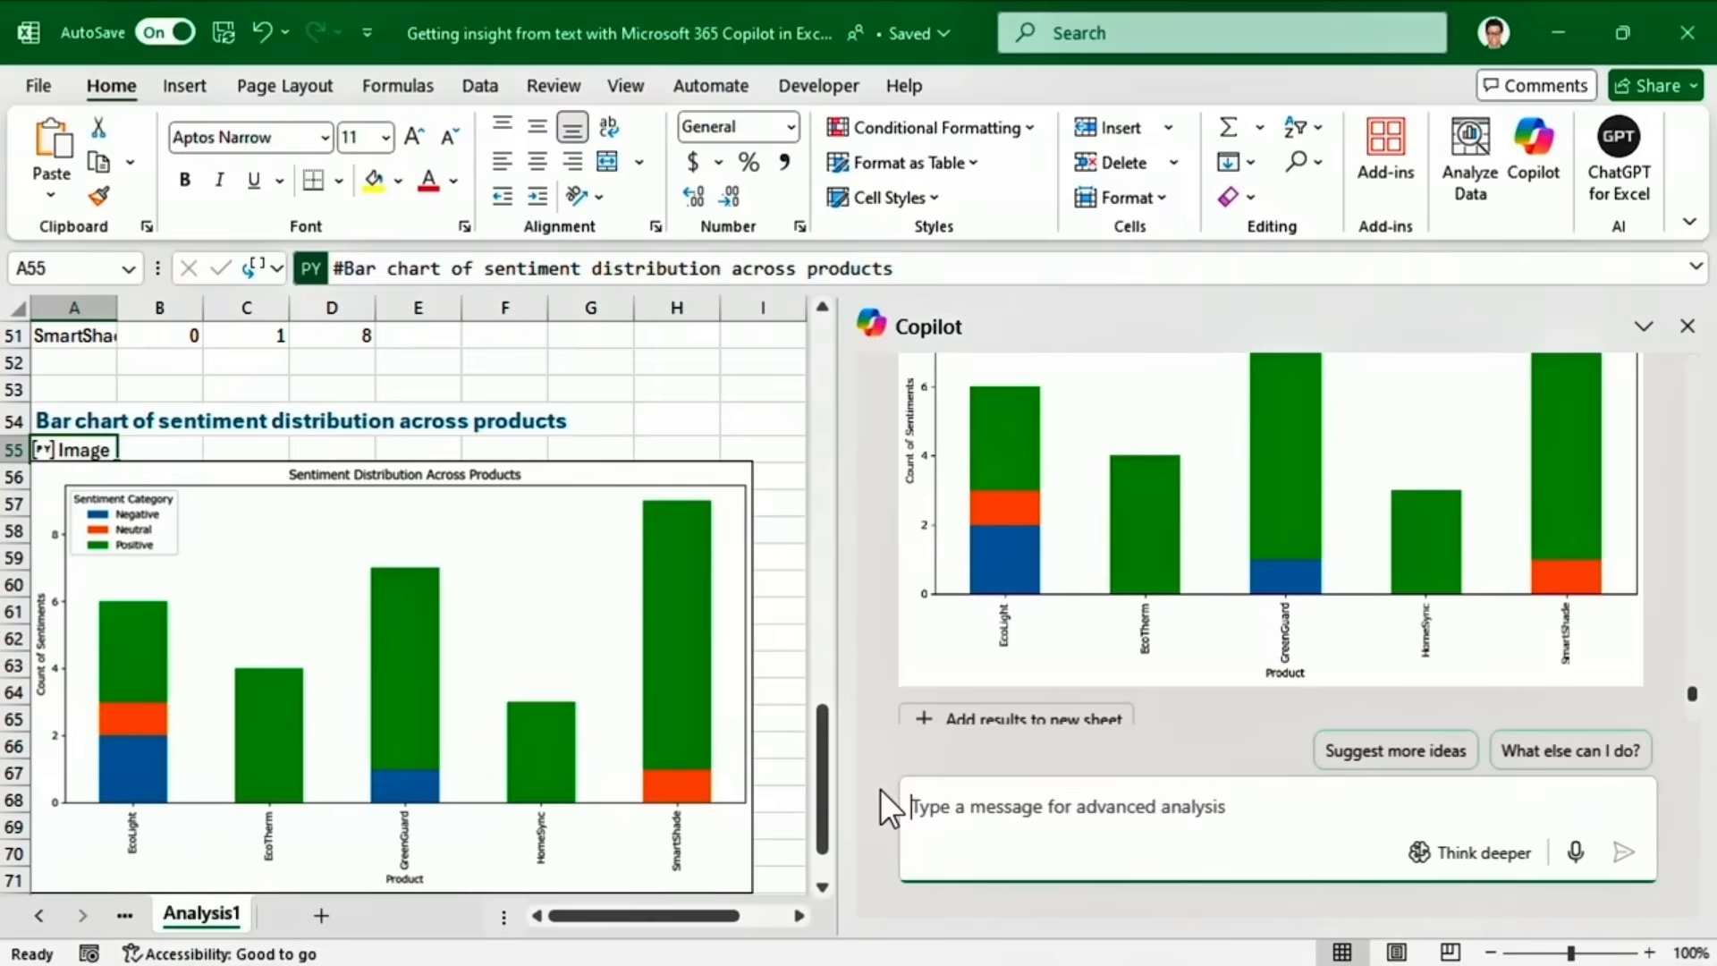
Generate a word cloud of the reviews, stop the advanced analysis and close Copilot.
type("Generate a word cloud")
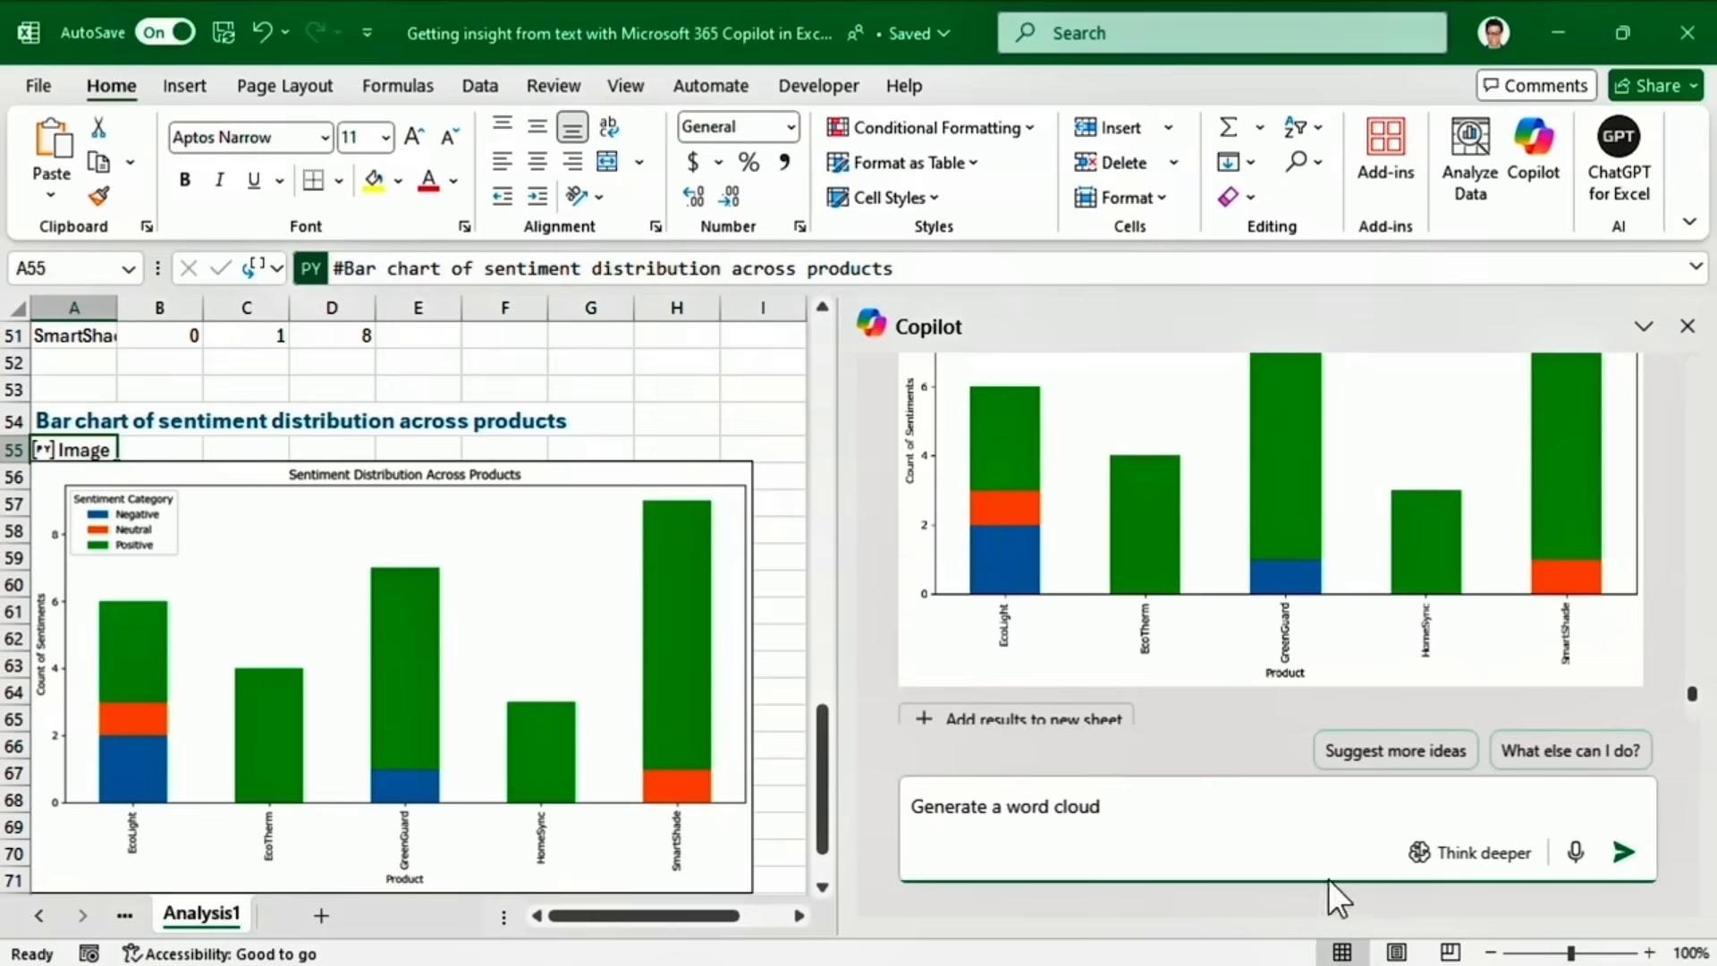
left_click(1623, 852)
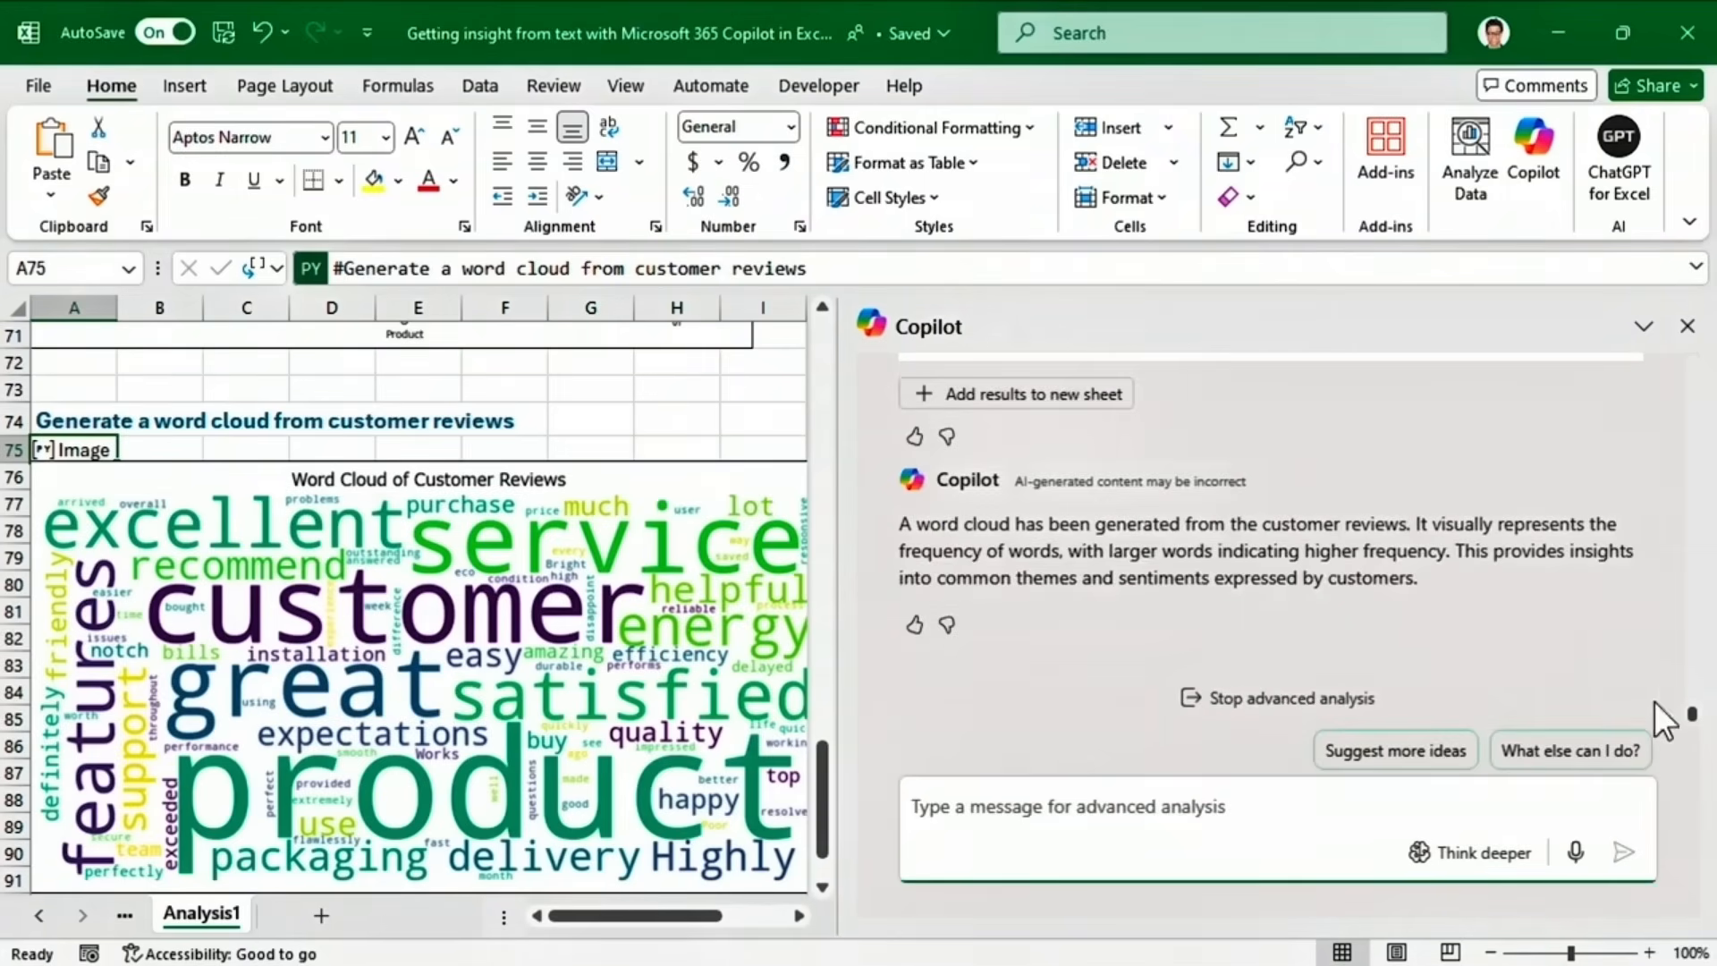
left_click_drag(1692, 699, 1693, 717)
left_click(1294, 707)
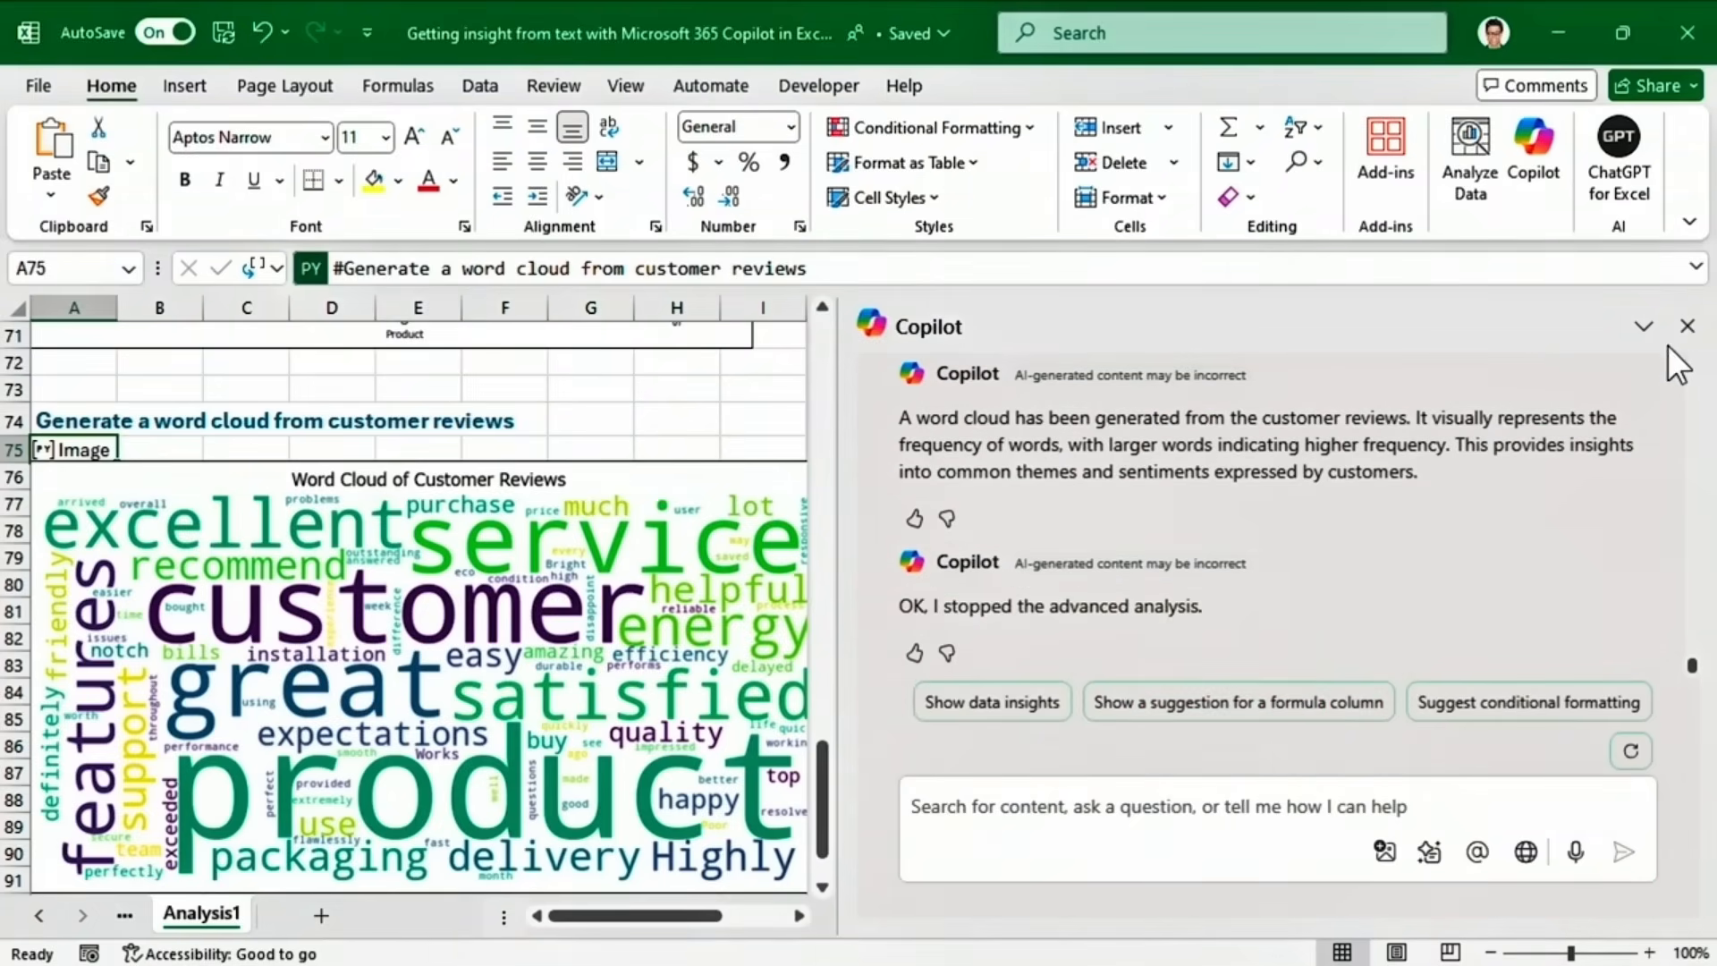
left_click(1687, 323)
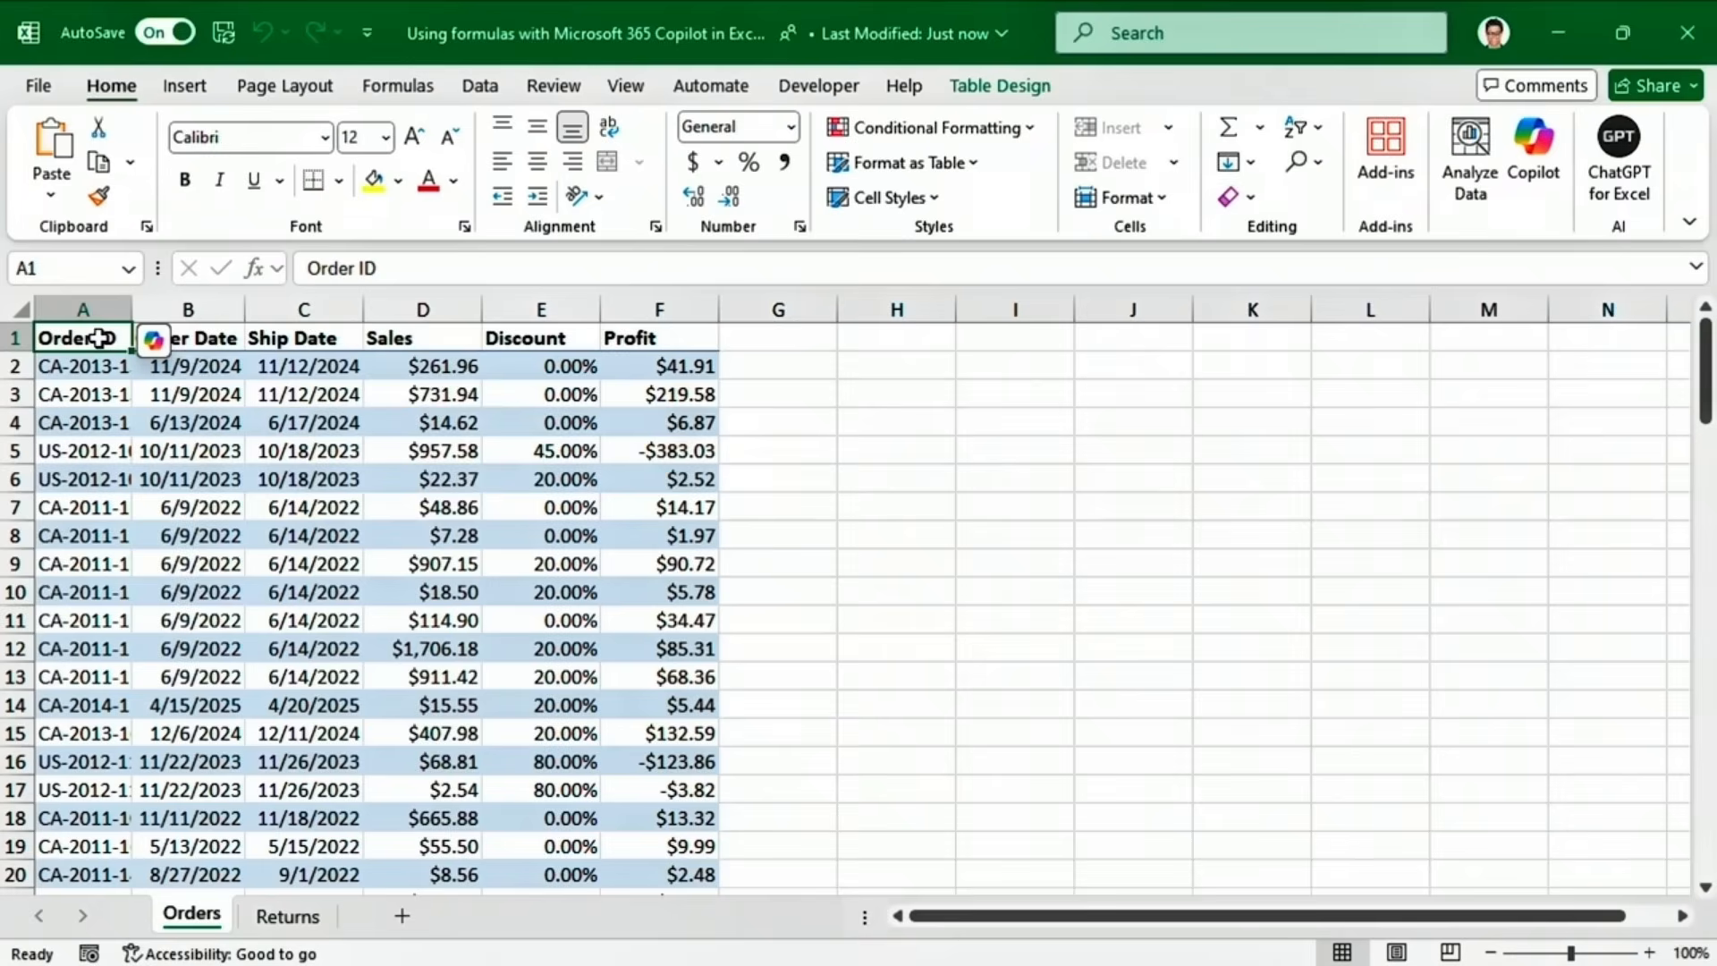
Preview Copilot's suggested Order duration (days) column, Ship Date minus Order Date, with its explanation.
left_click(150, 340)
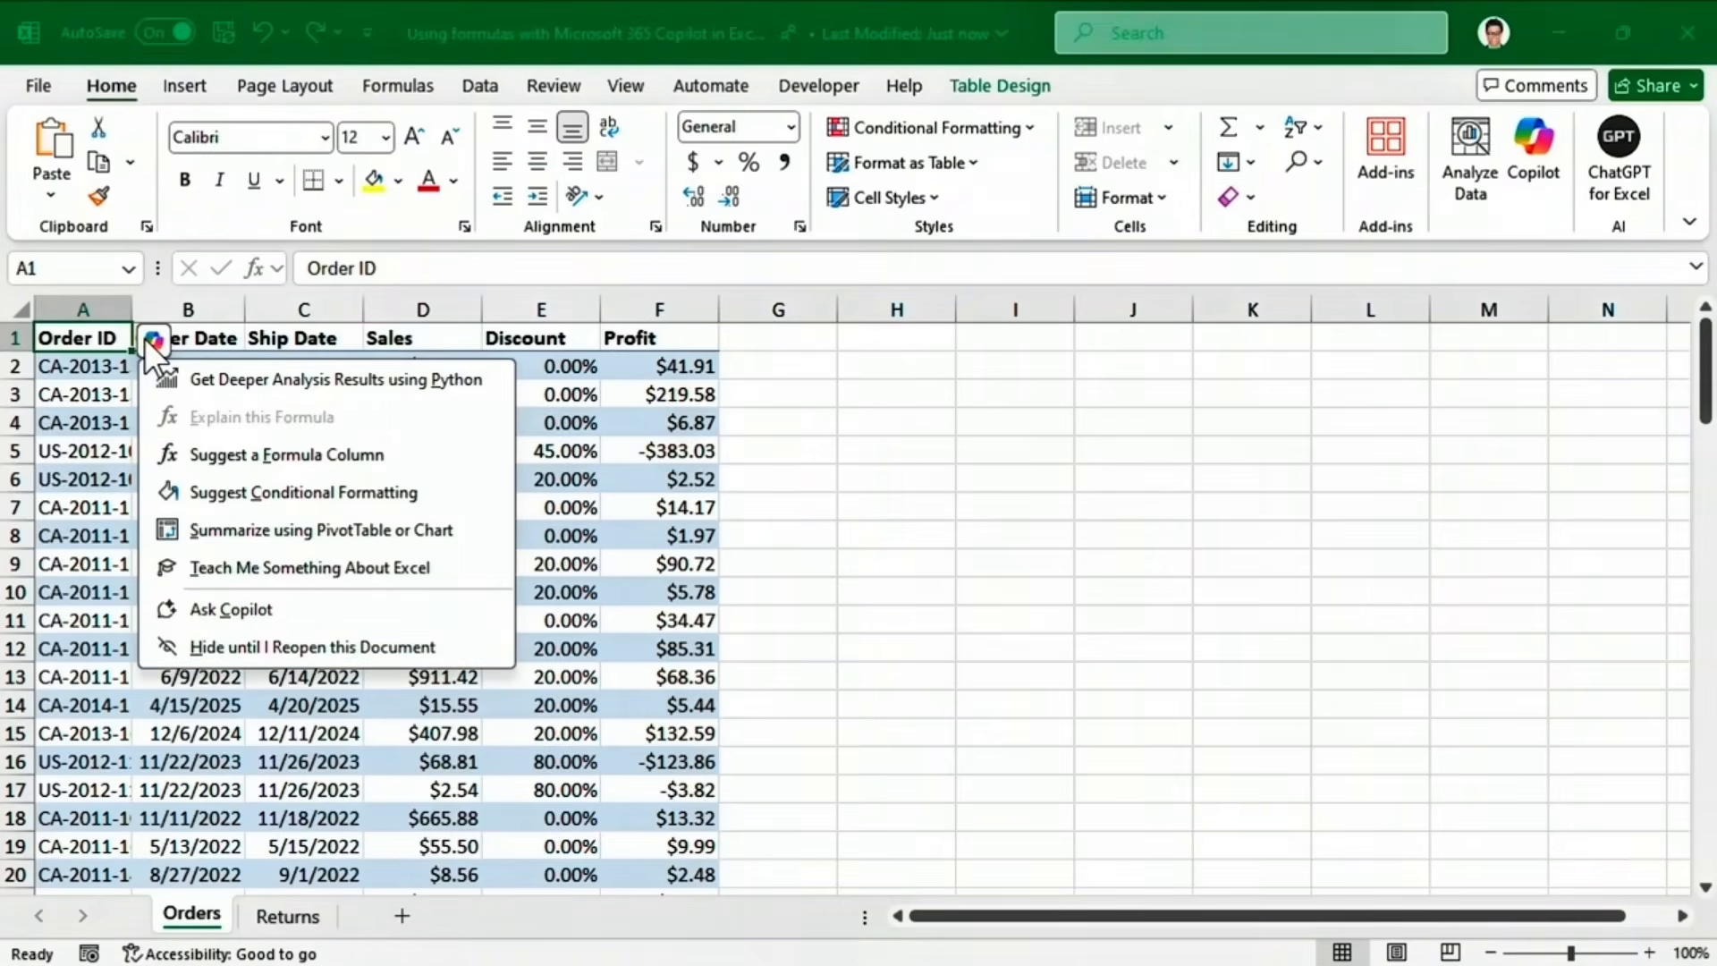
left_click(147, 452)
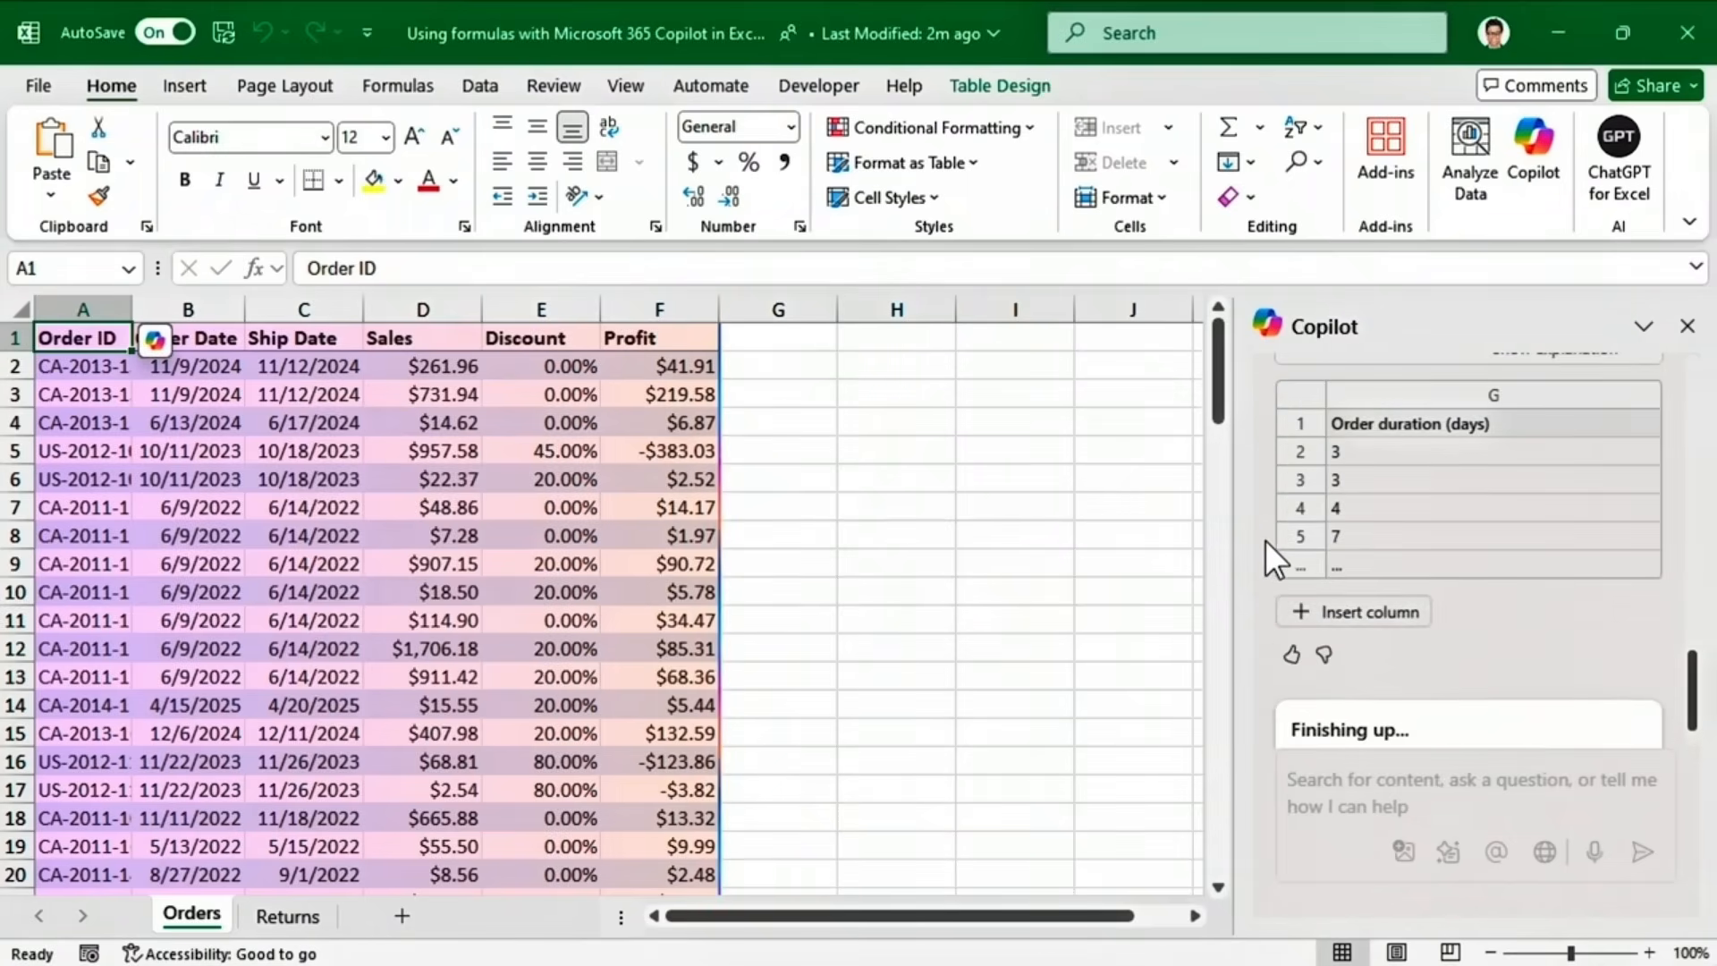
scroll(1700, 689, "up", 5)
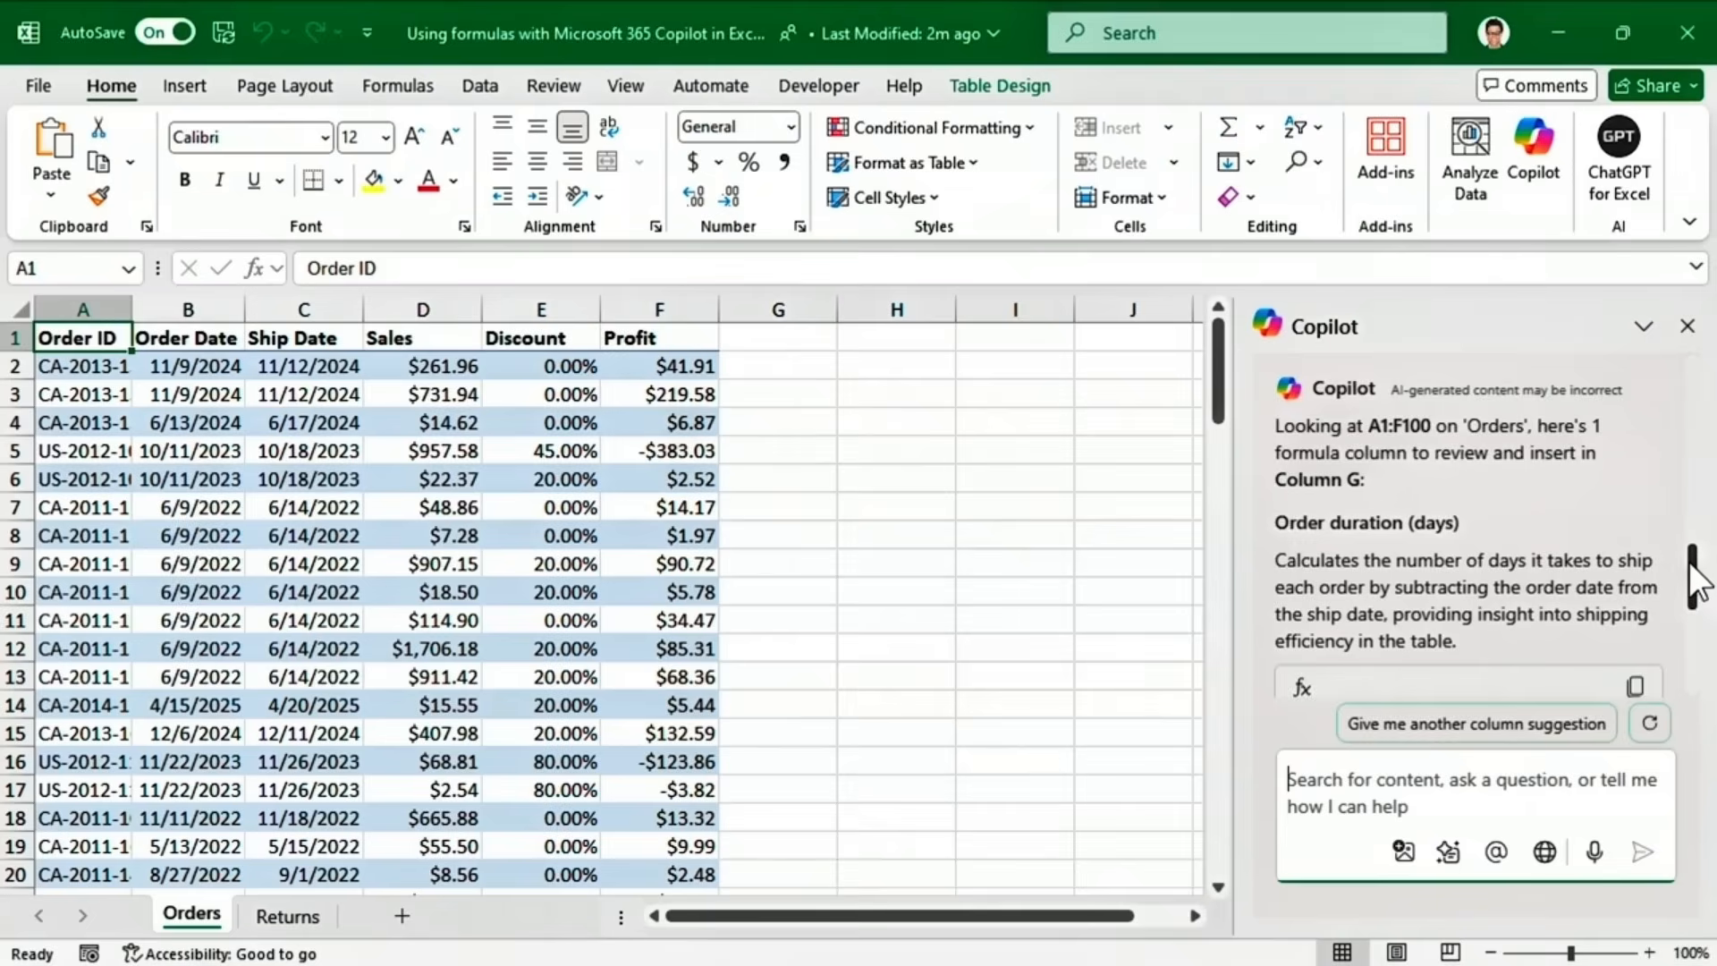
scroll(1697, 590, "down", 3)
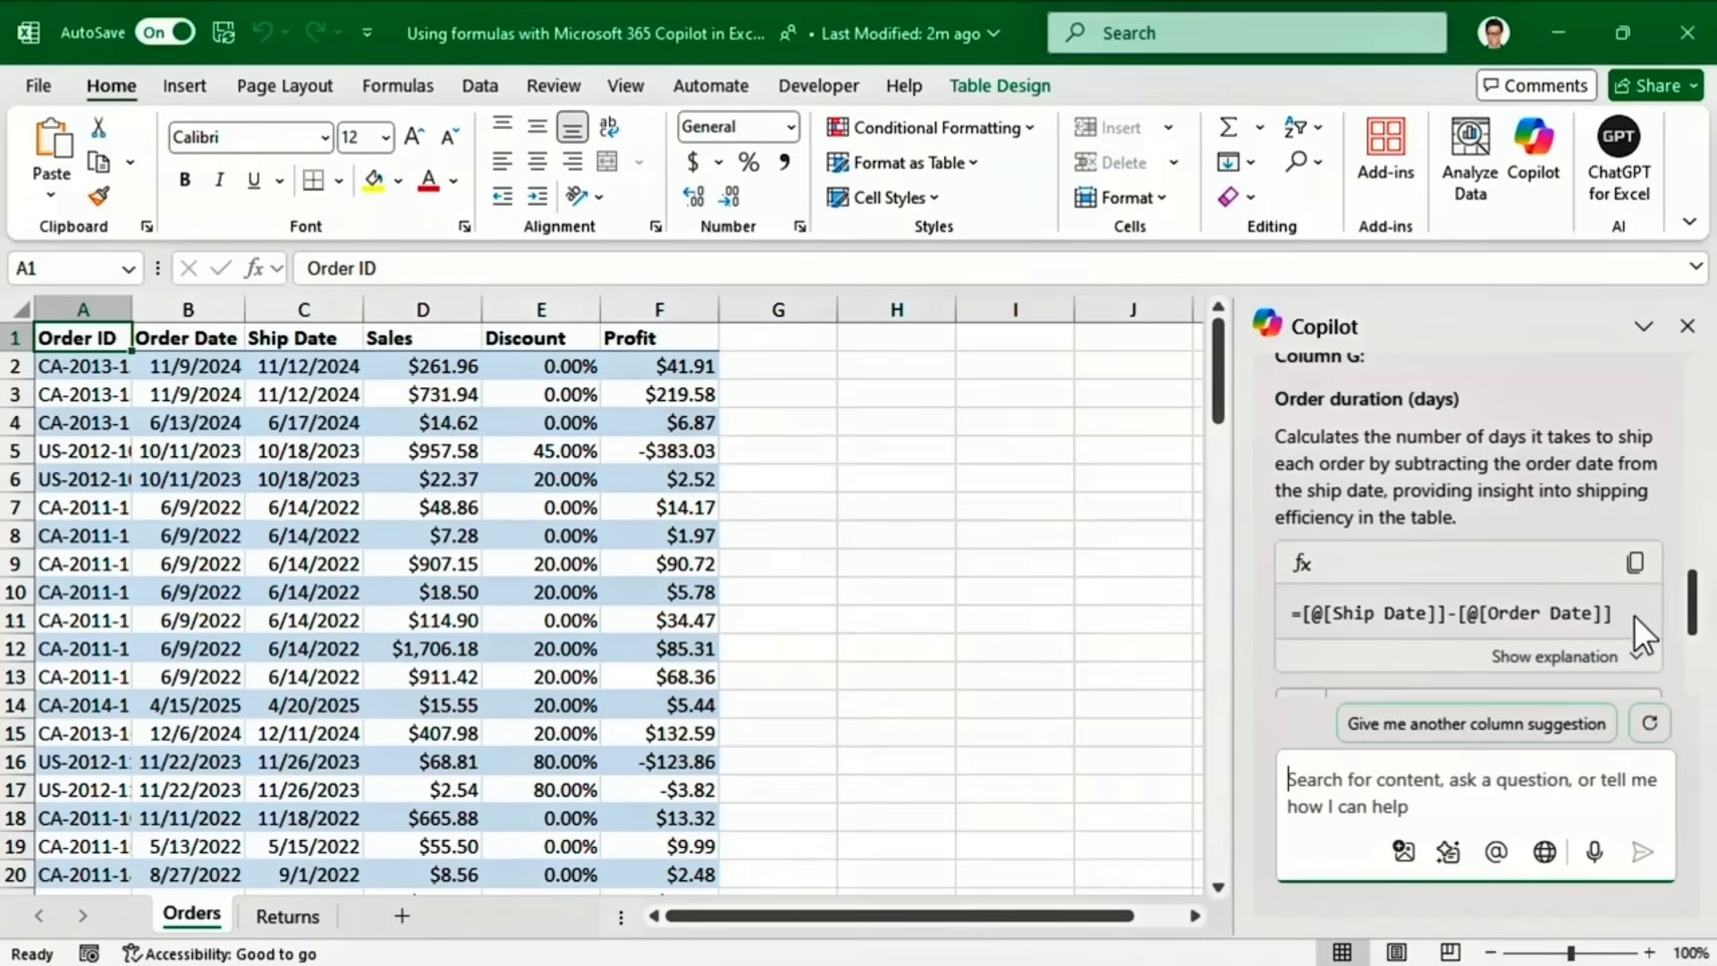
left_click(1603, 664)
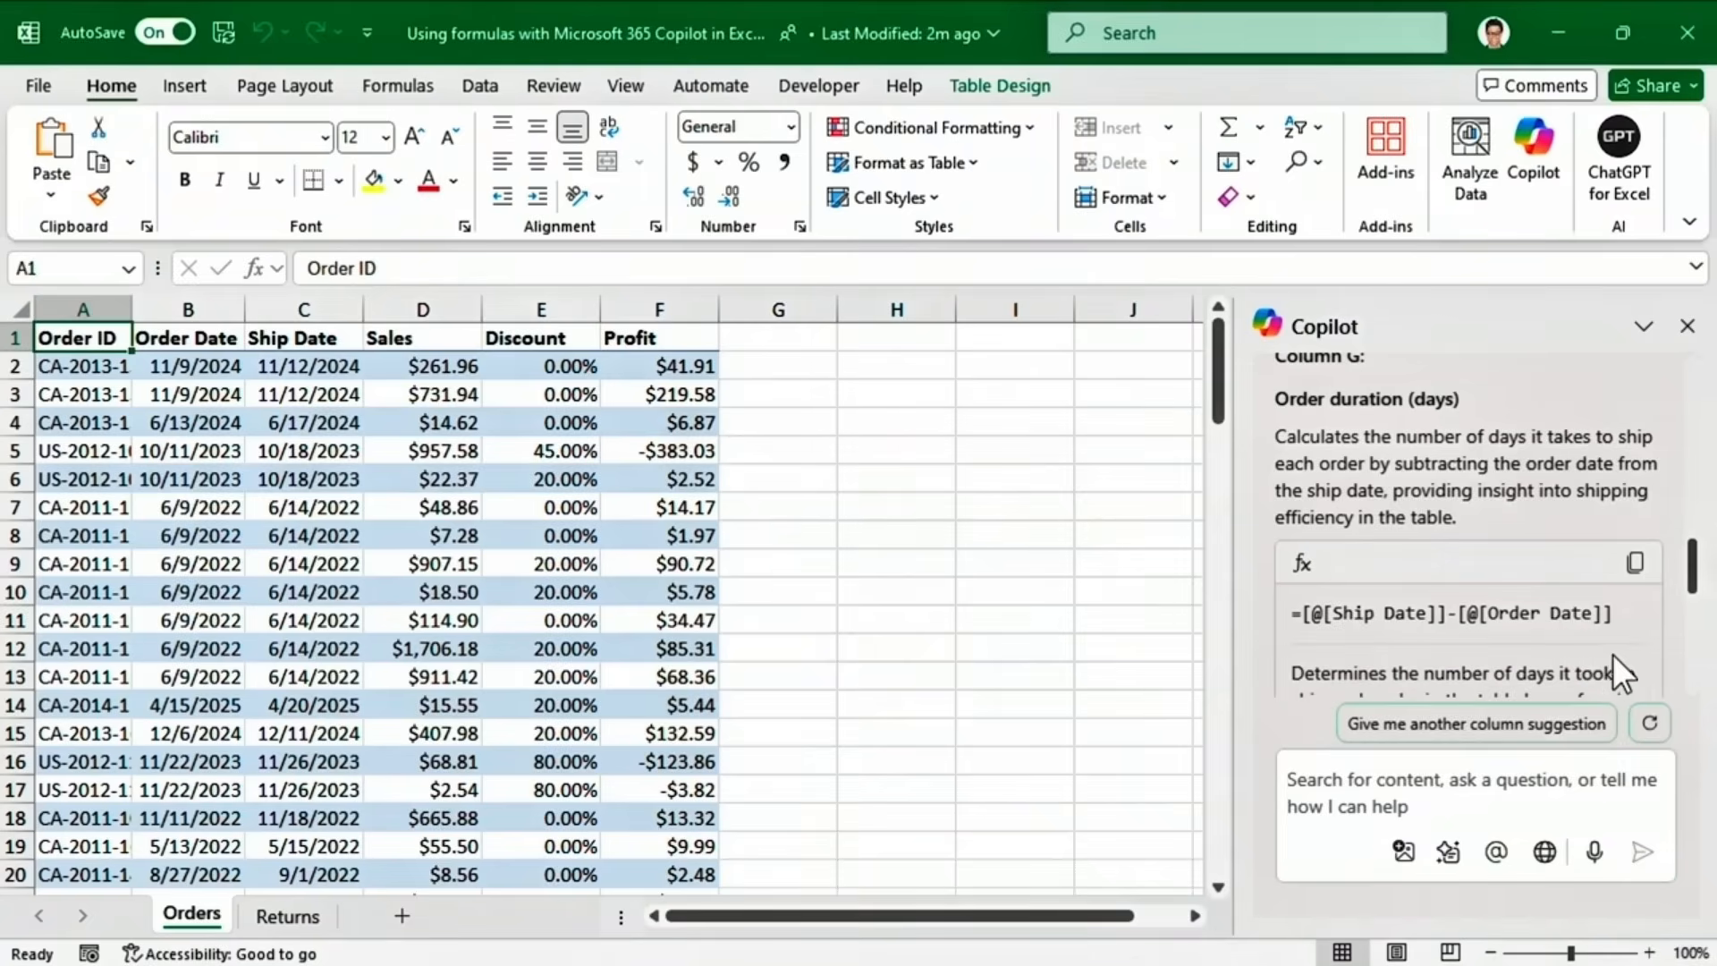
scroll(1693, 589, "down", 5)
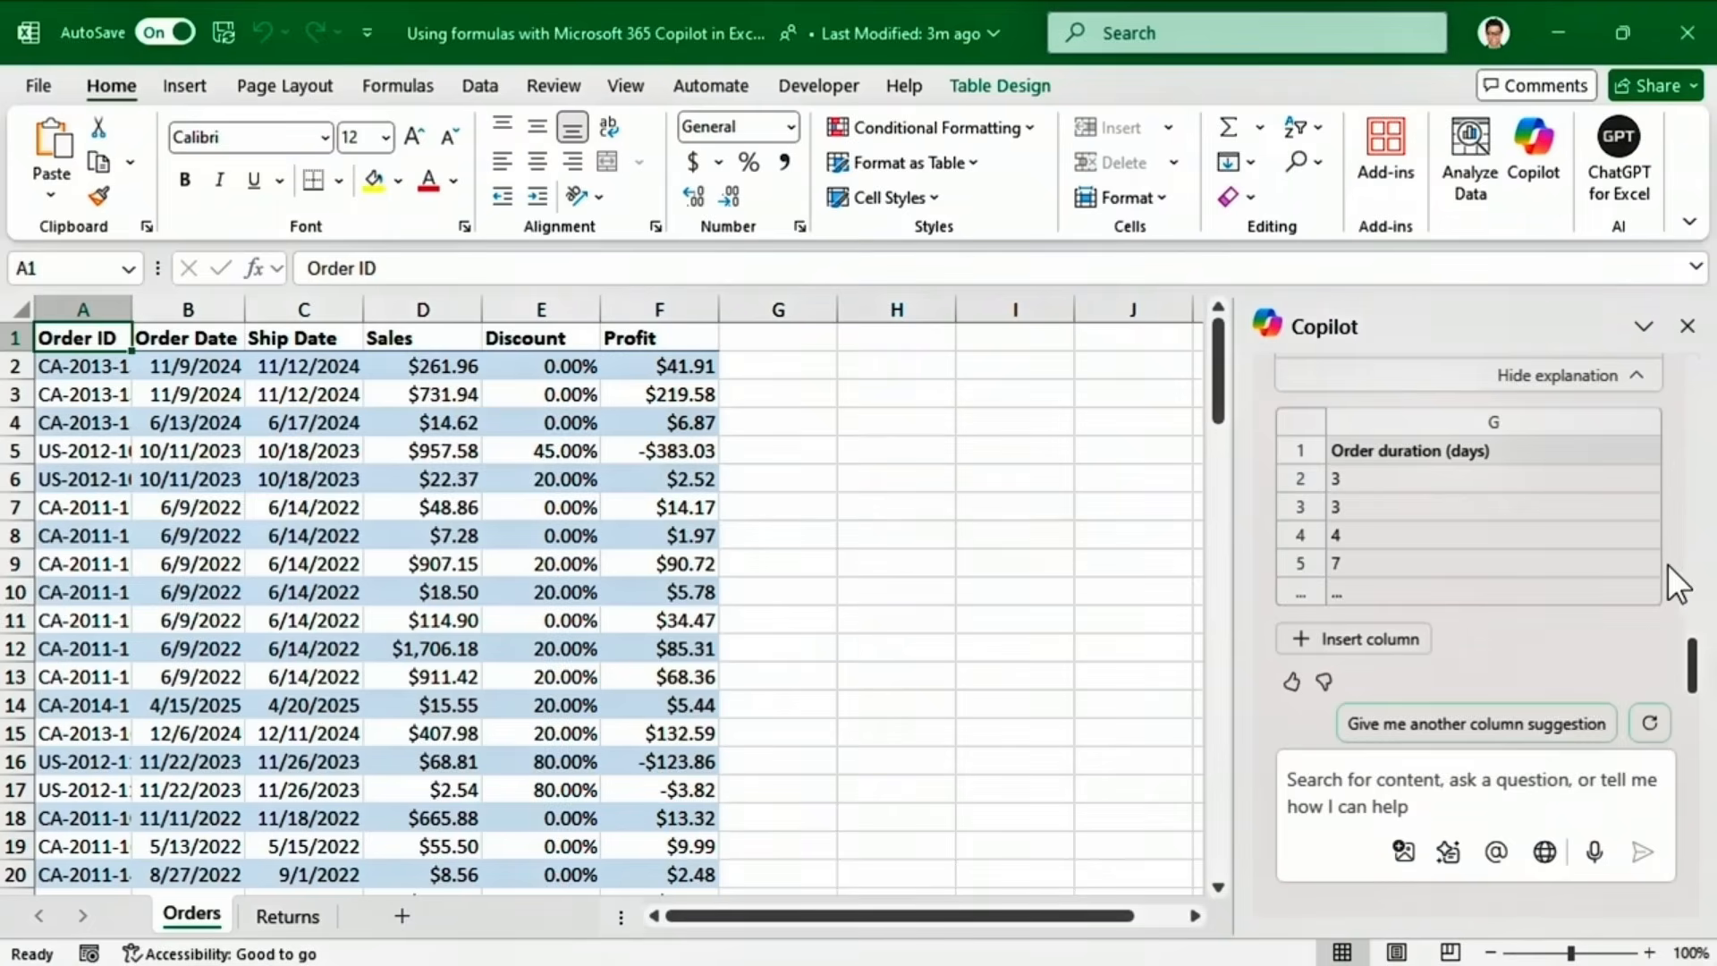
left_click(1400, 643)
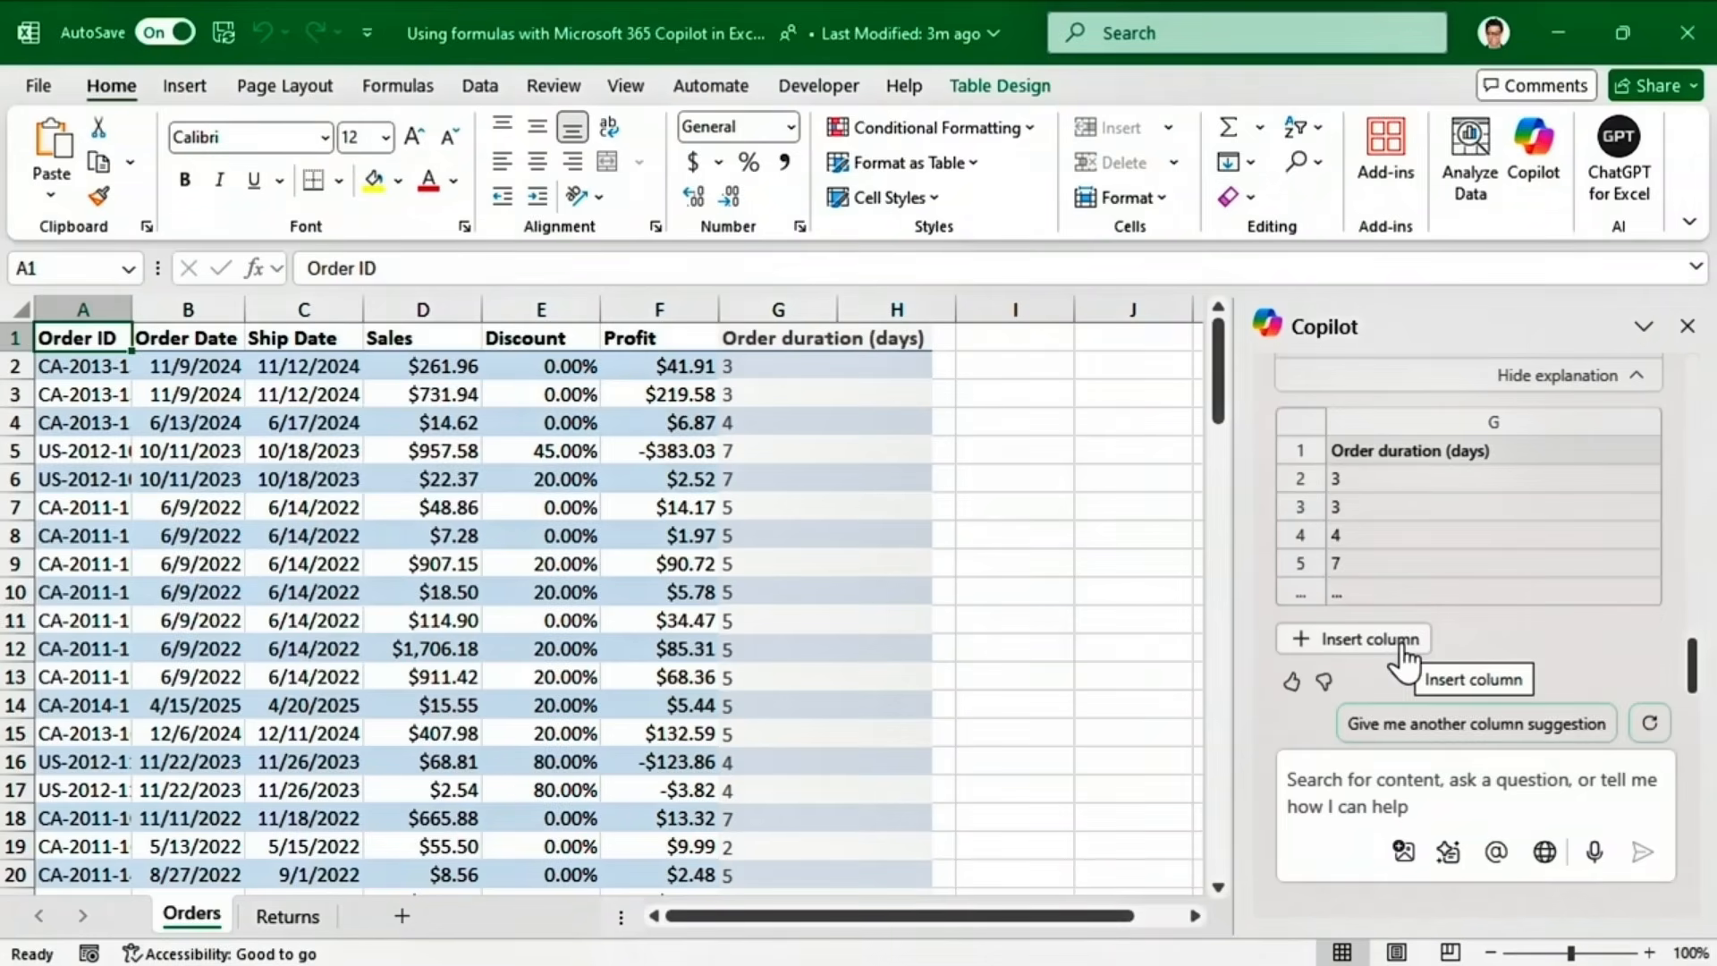
left_click(1402, 642)
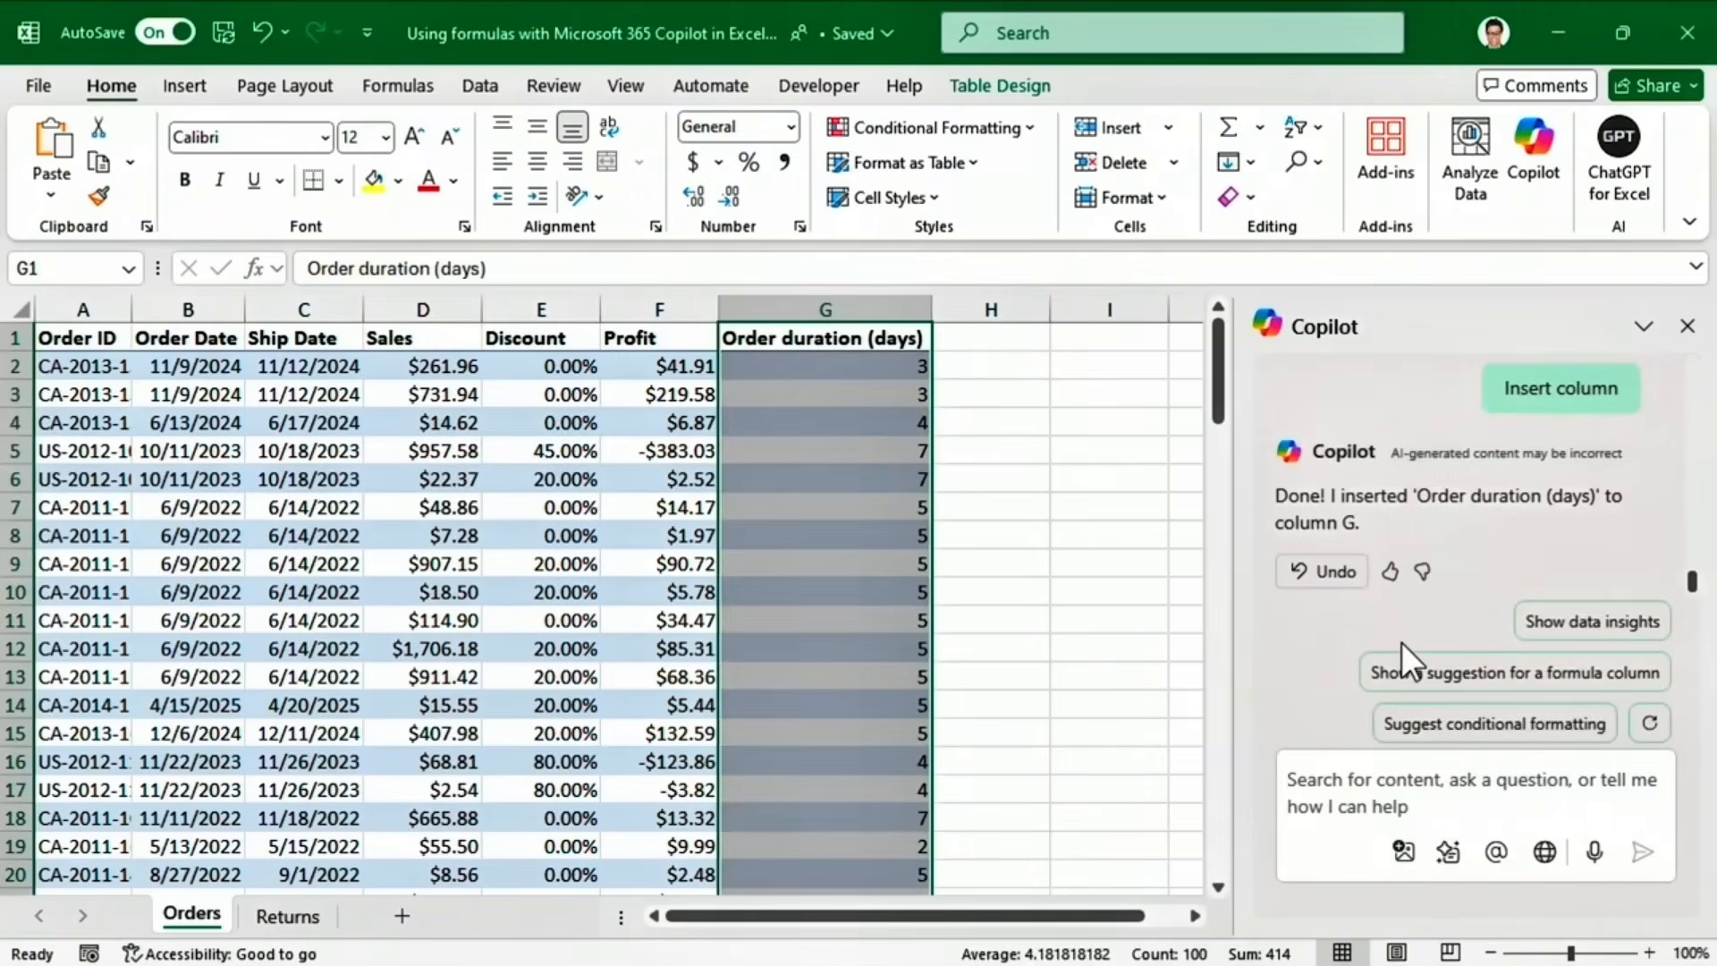
left_click(1325, 576)
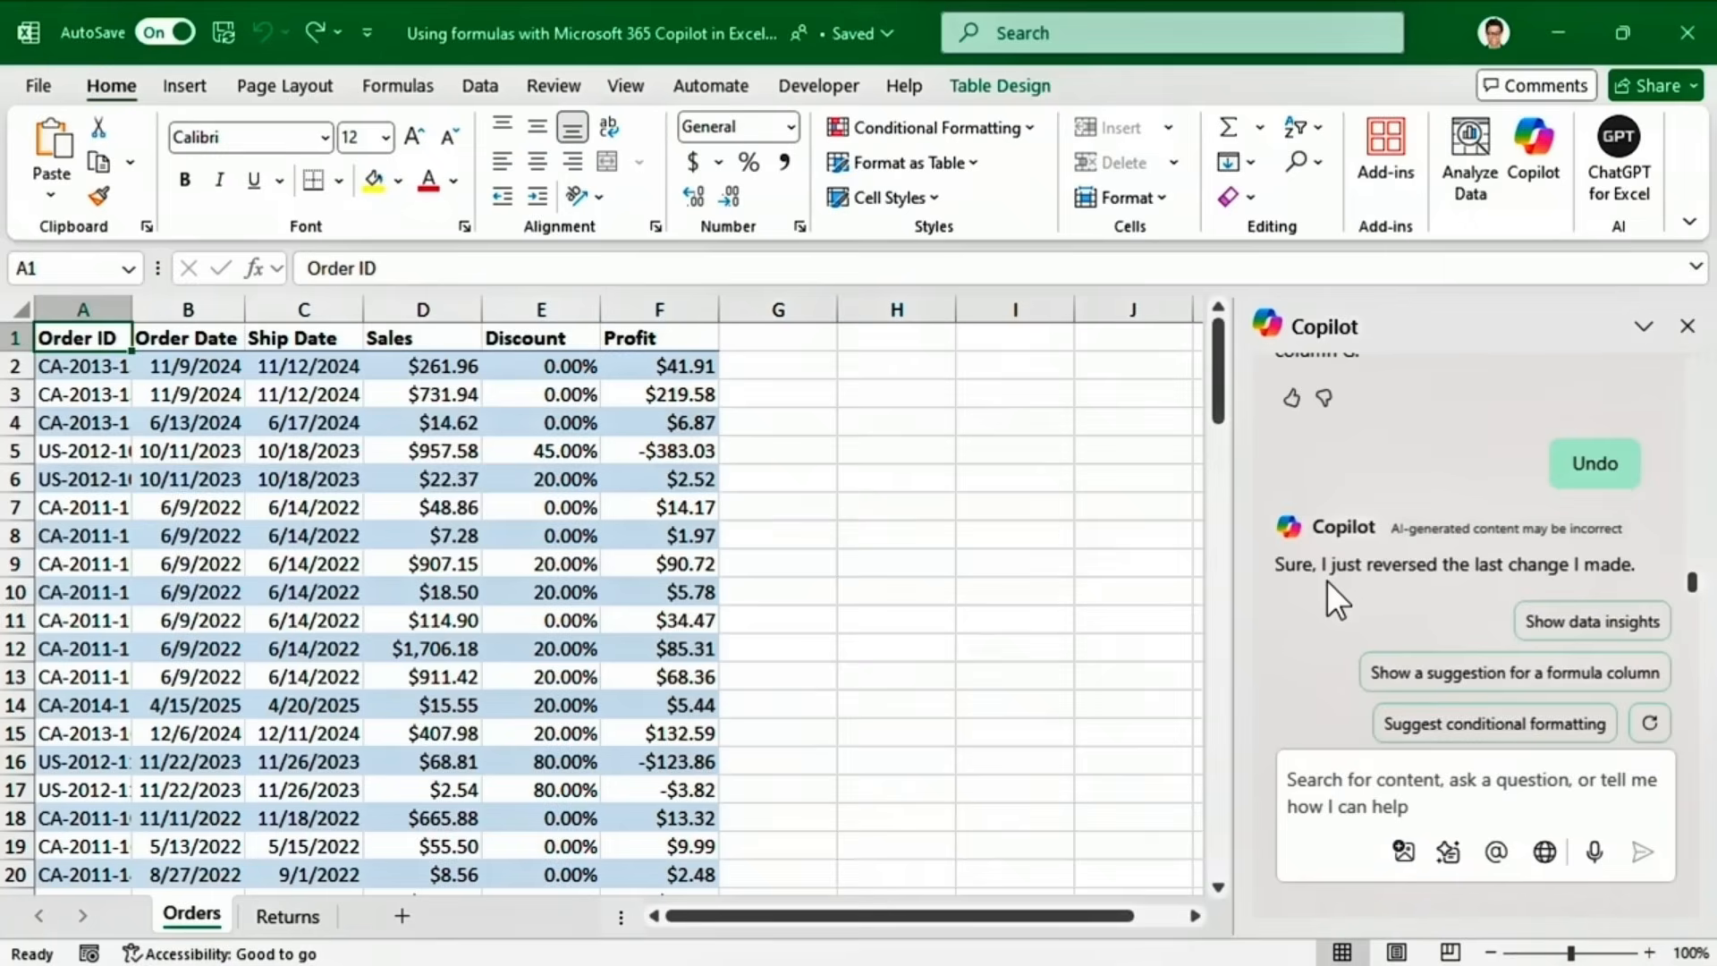
left_click(1288, 777)
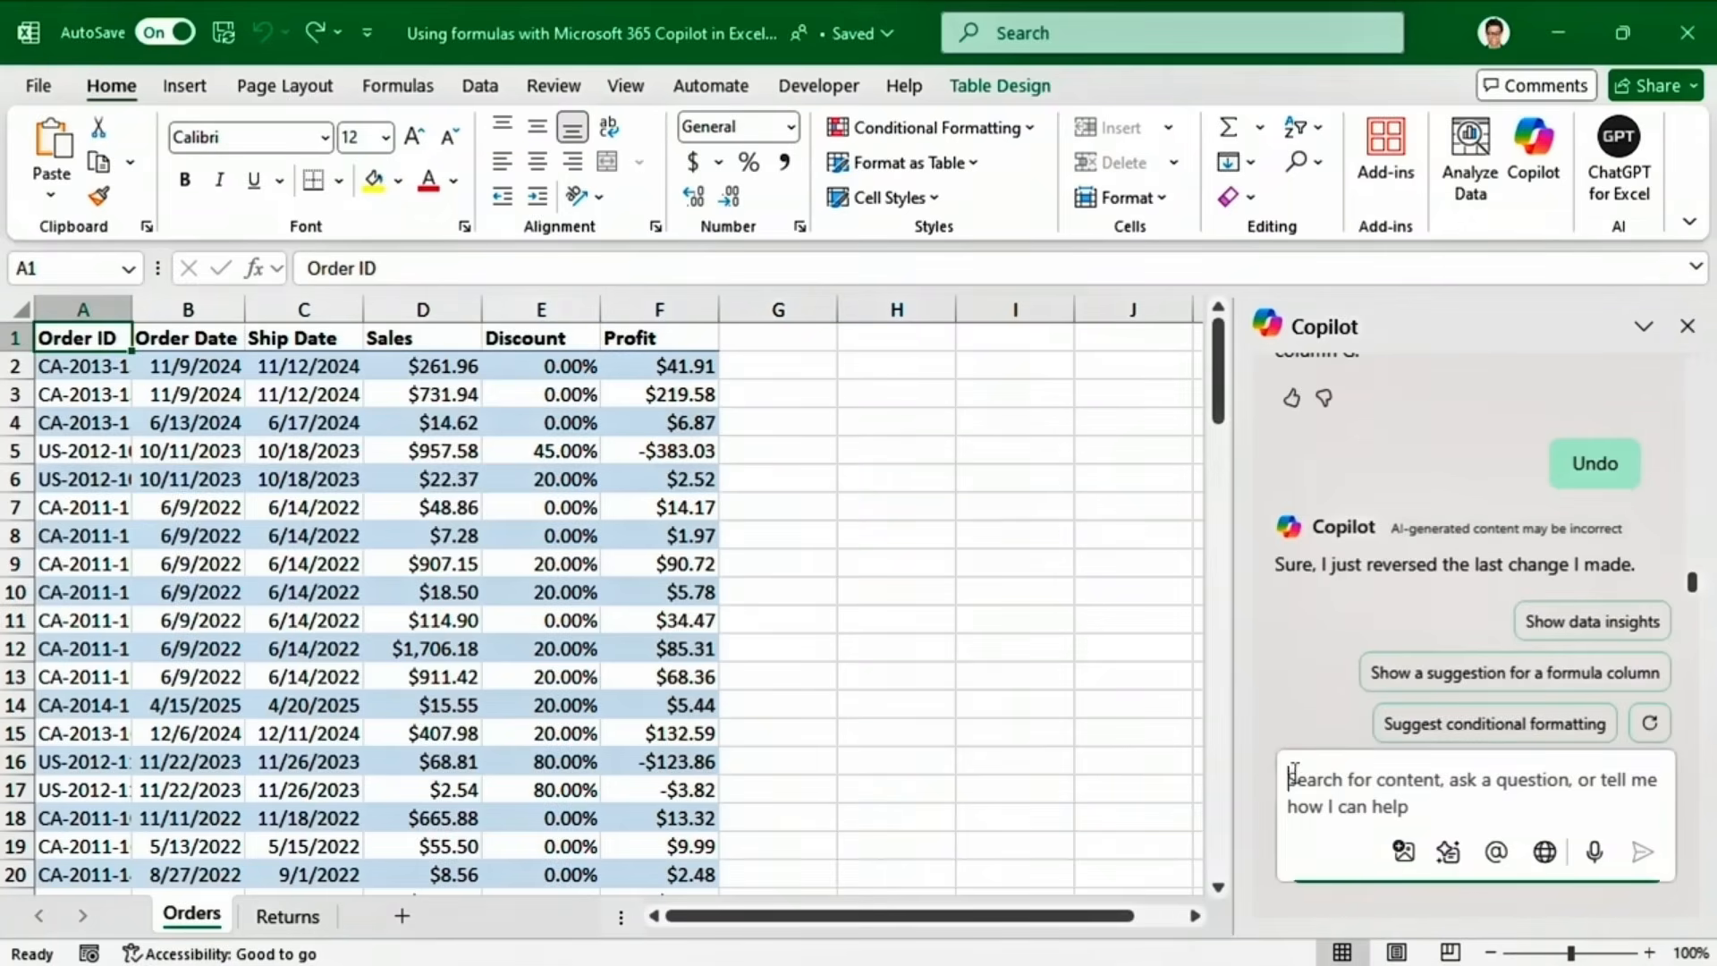
type("calculate profit margins f")
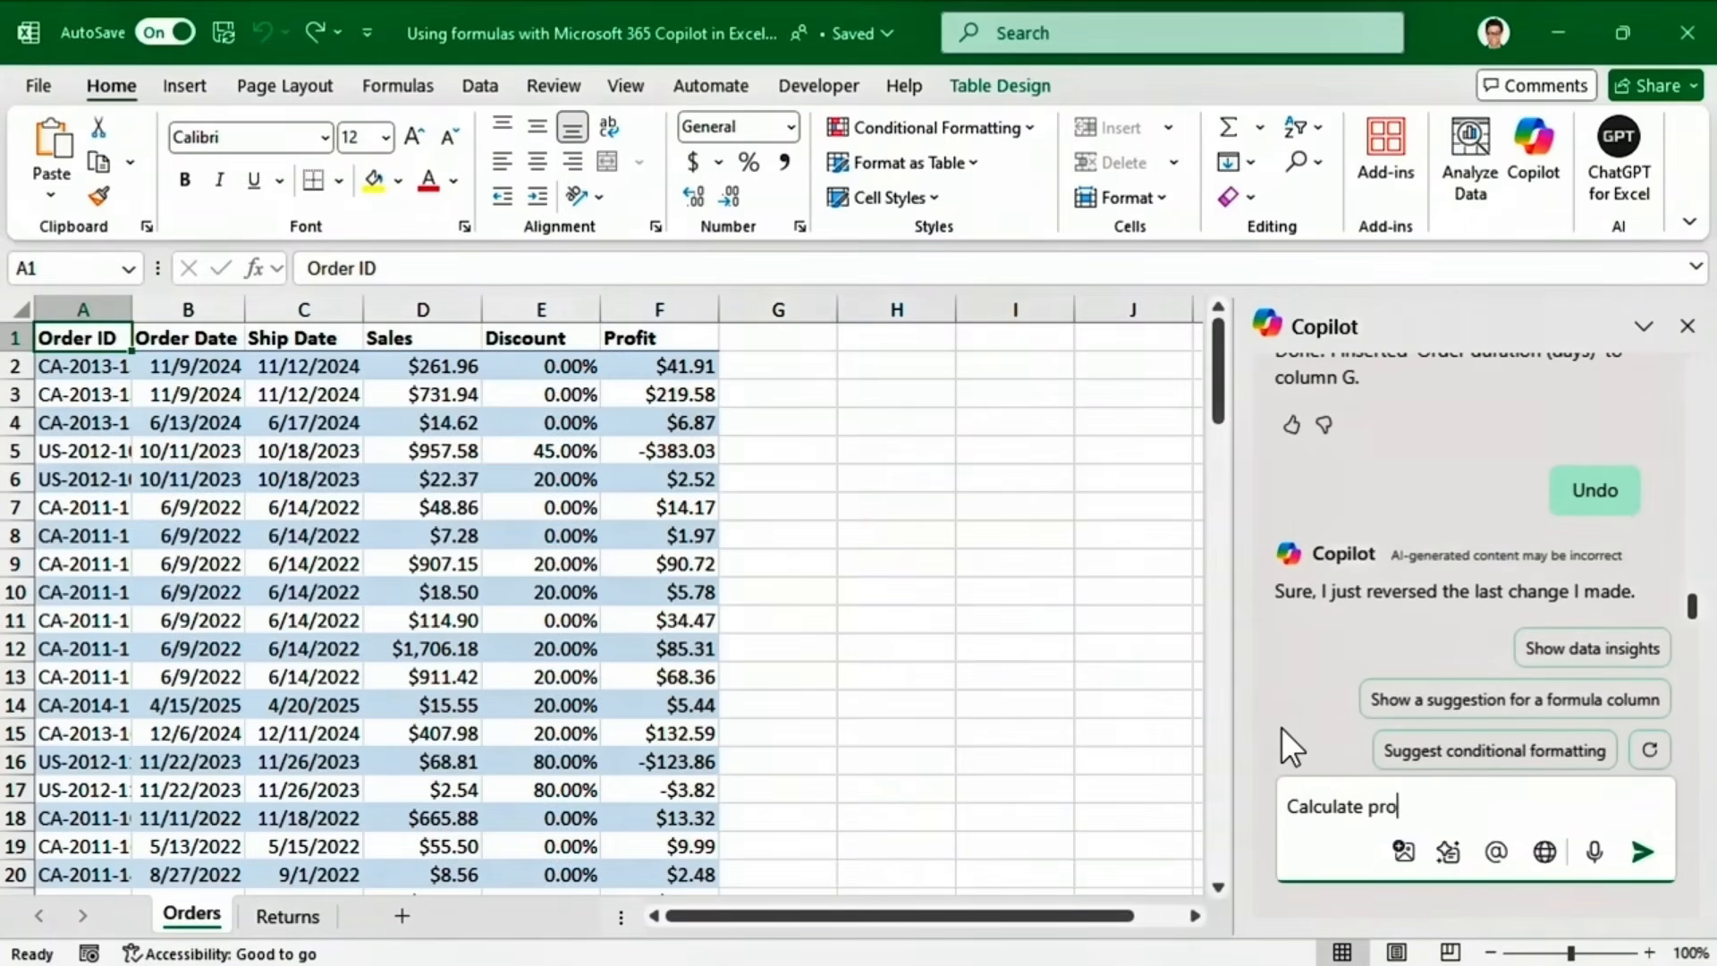
type("or all orders")
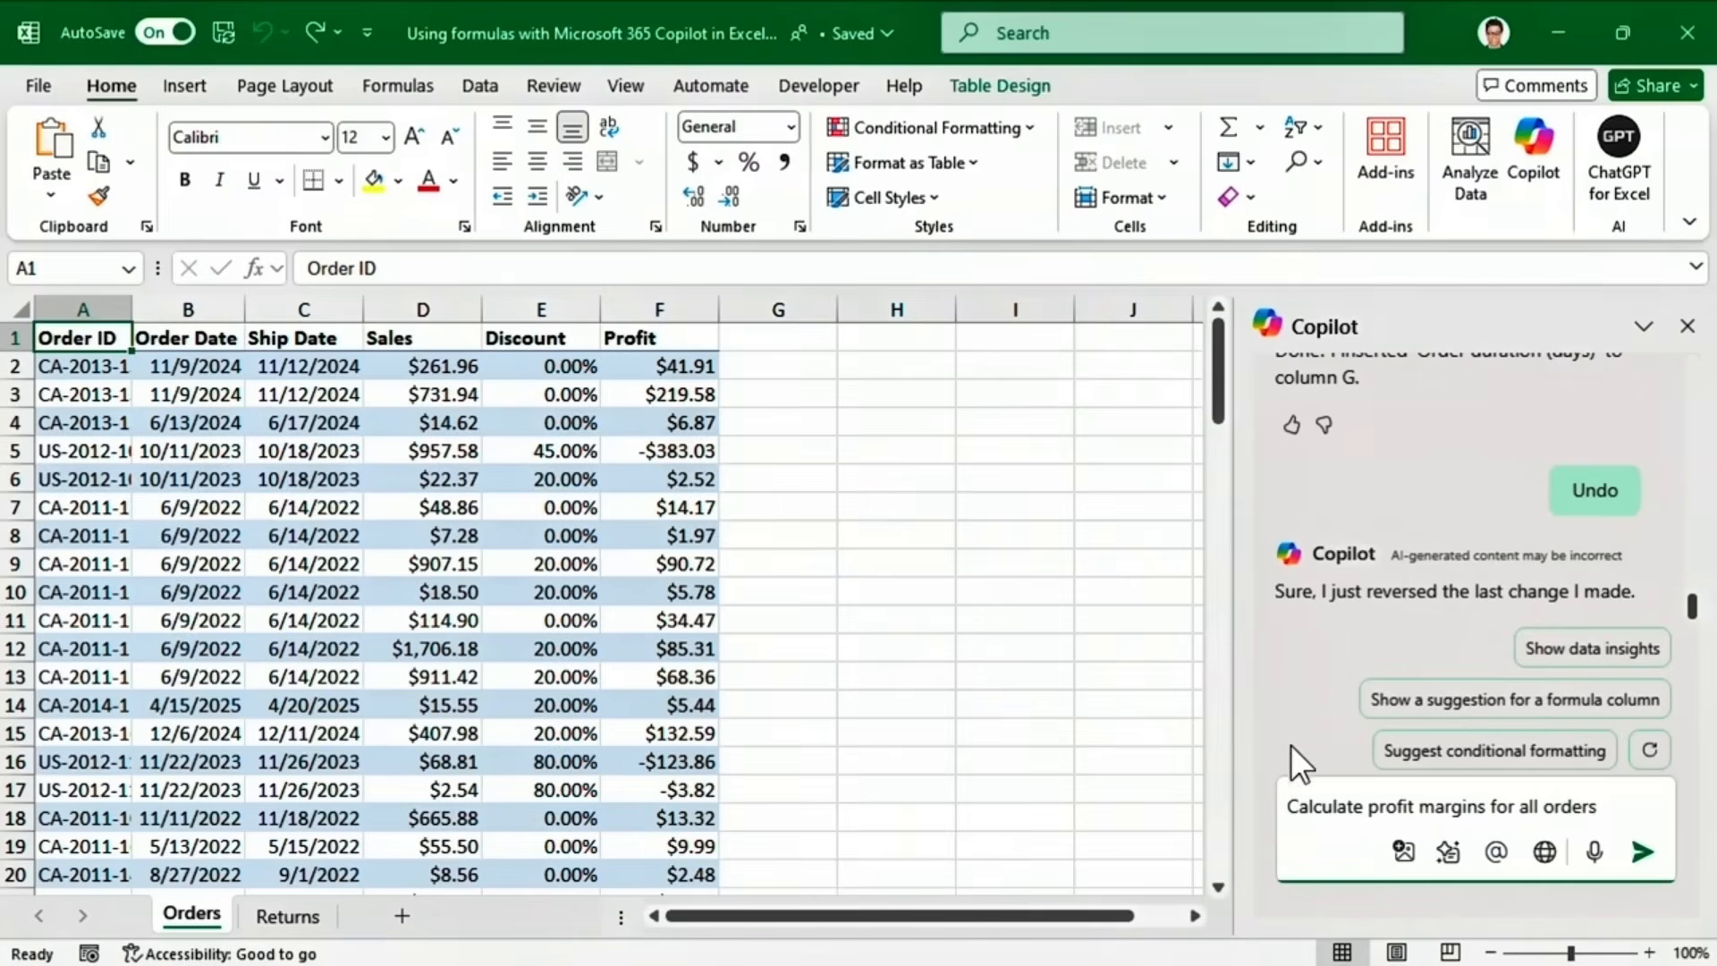
left_click(1643, 852)
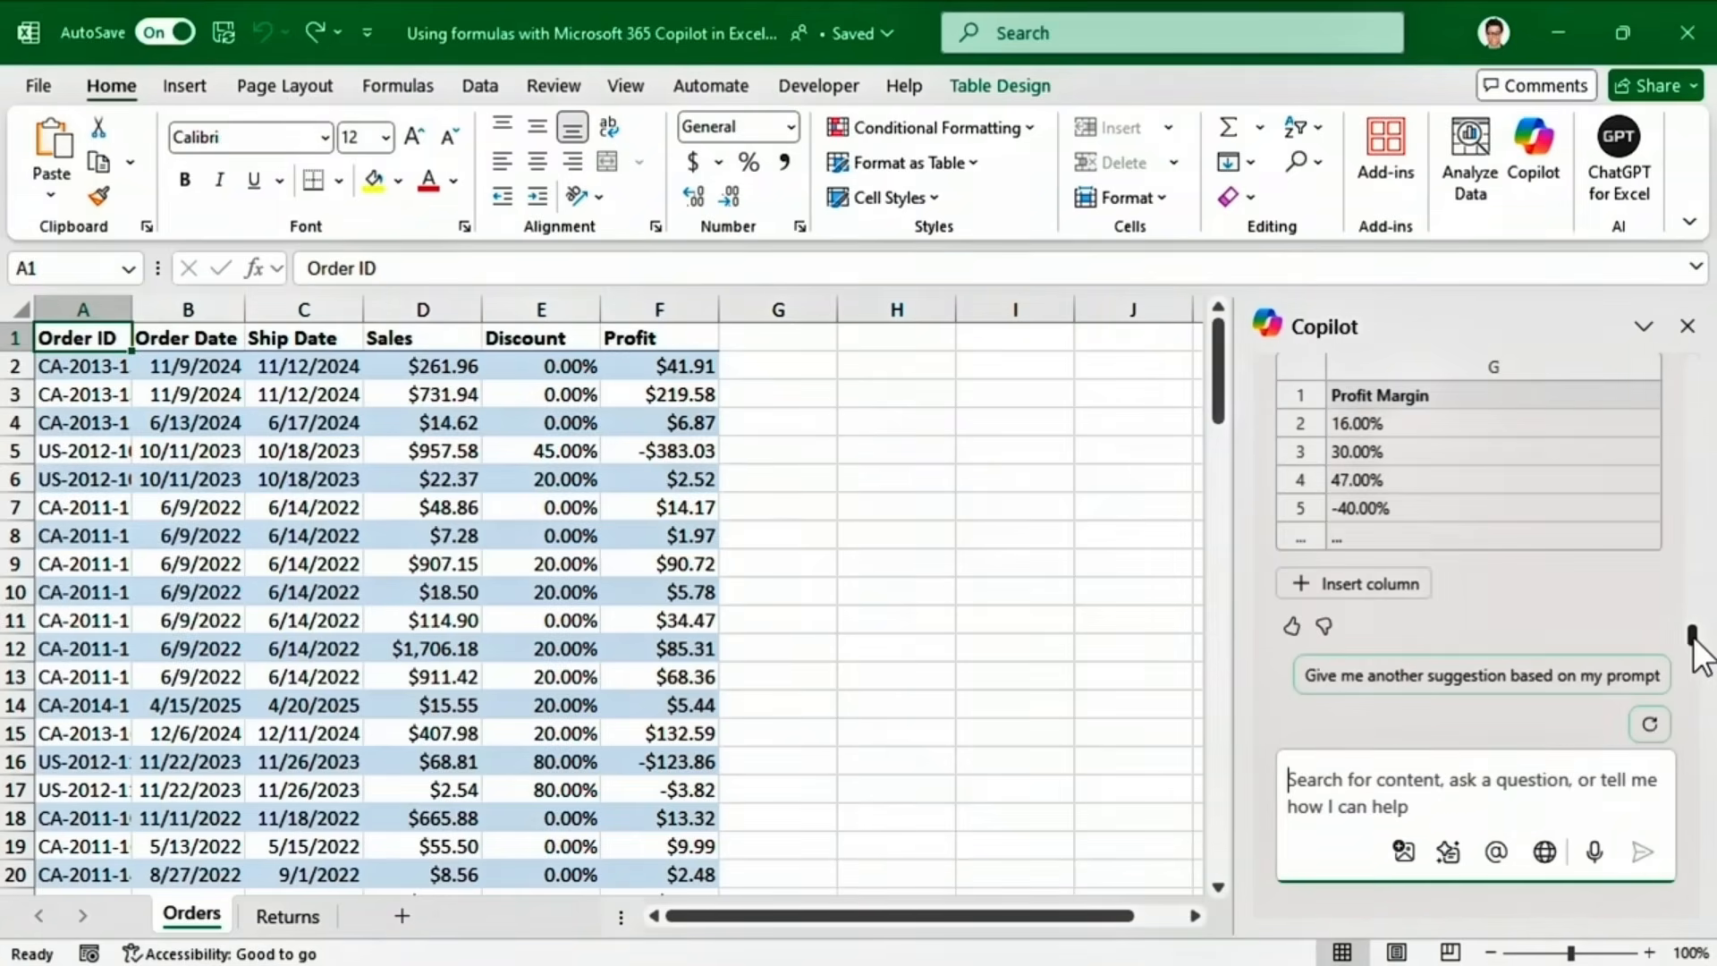
mouse_move(1698, 644)
left_mouse_down()
mouse_move(1700, 601)
mouse_move(1692, 613)
left_mouse_up()
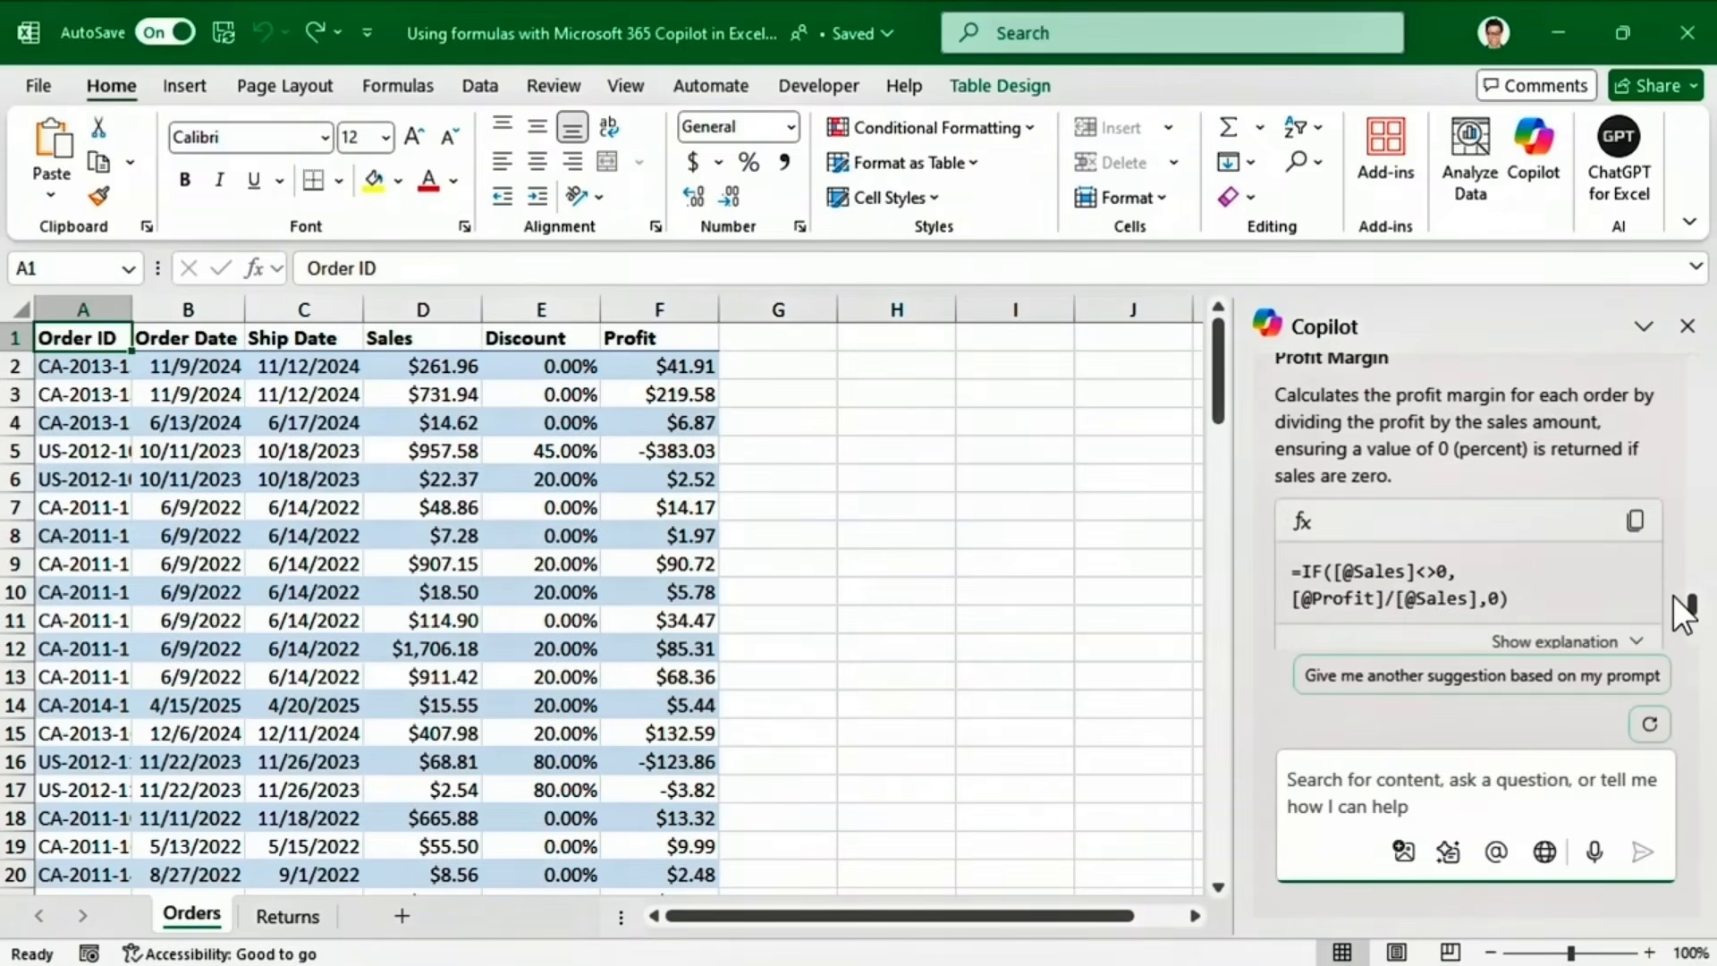
left_click_drag(1690, 610, 1691, 638)
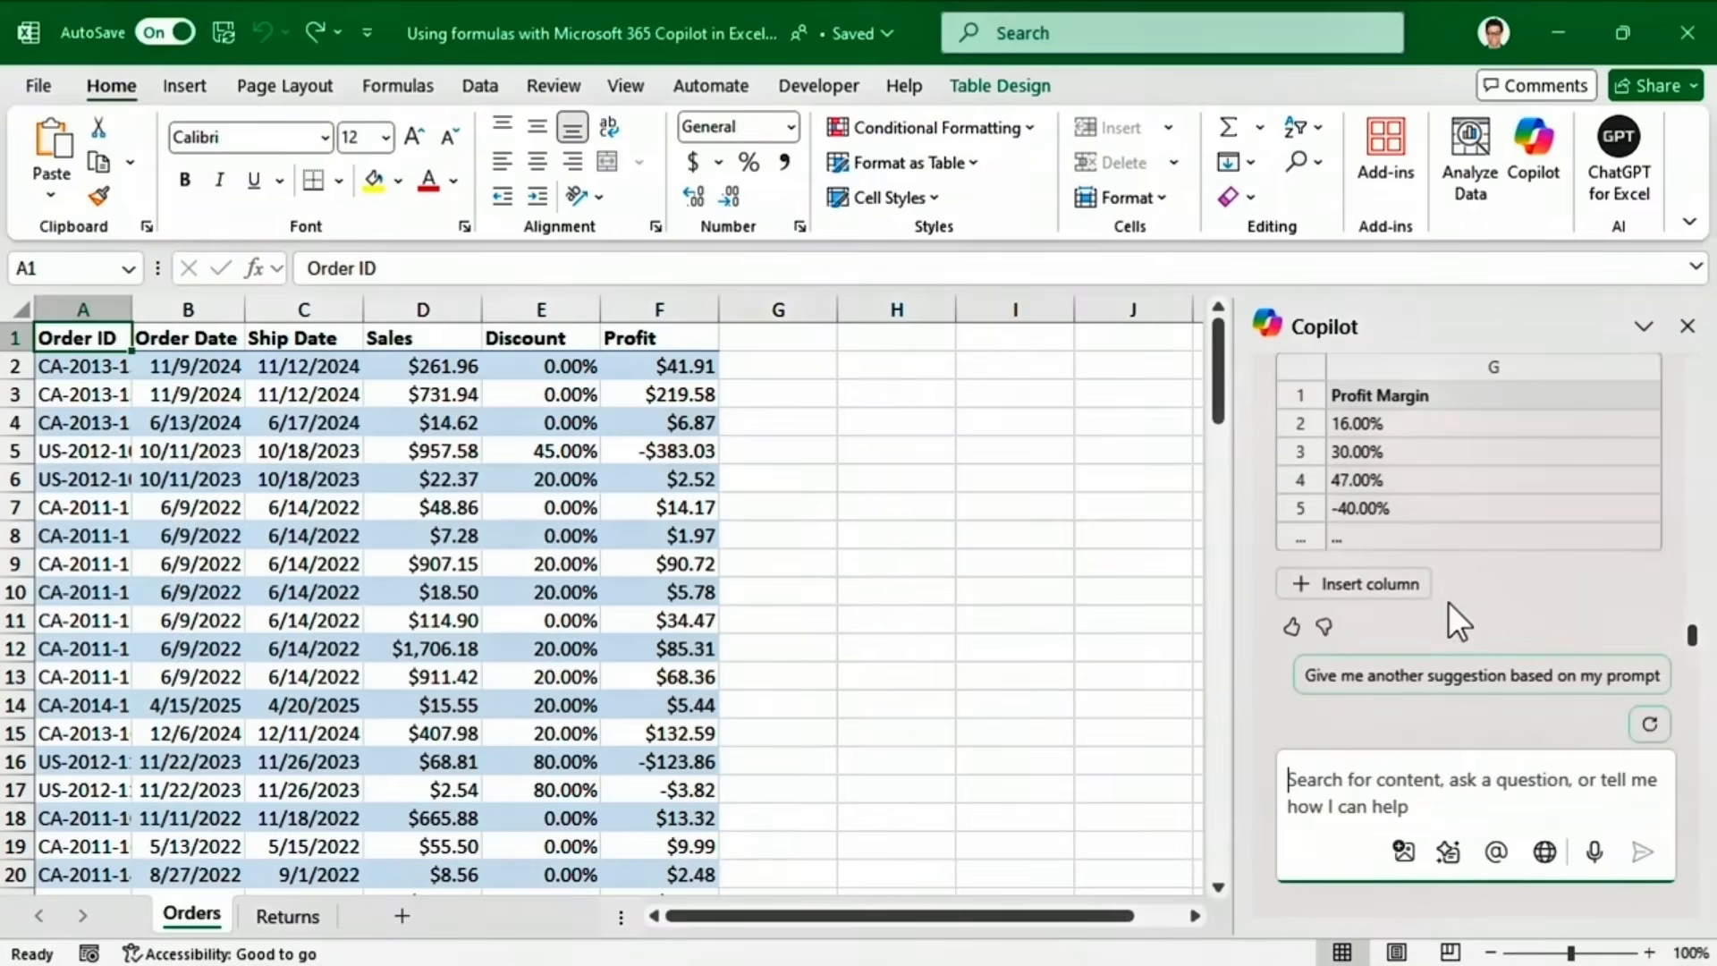
left_click(1356, 583)
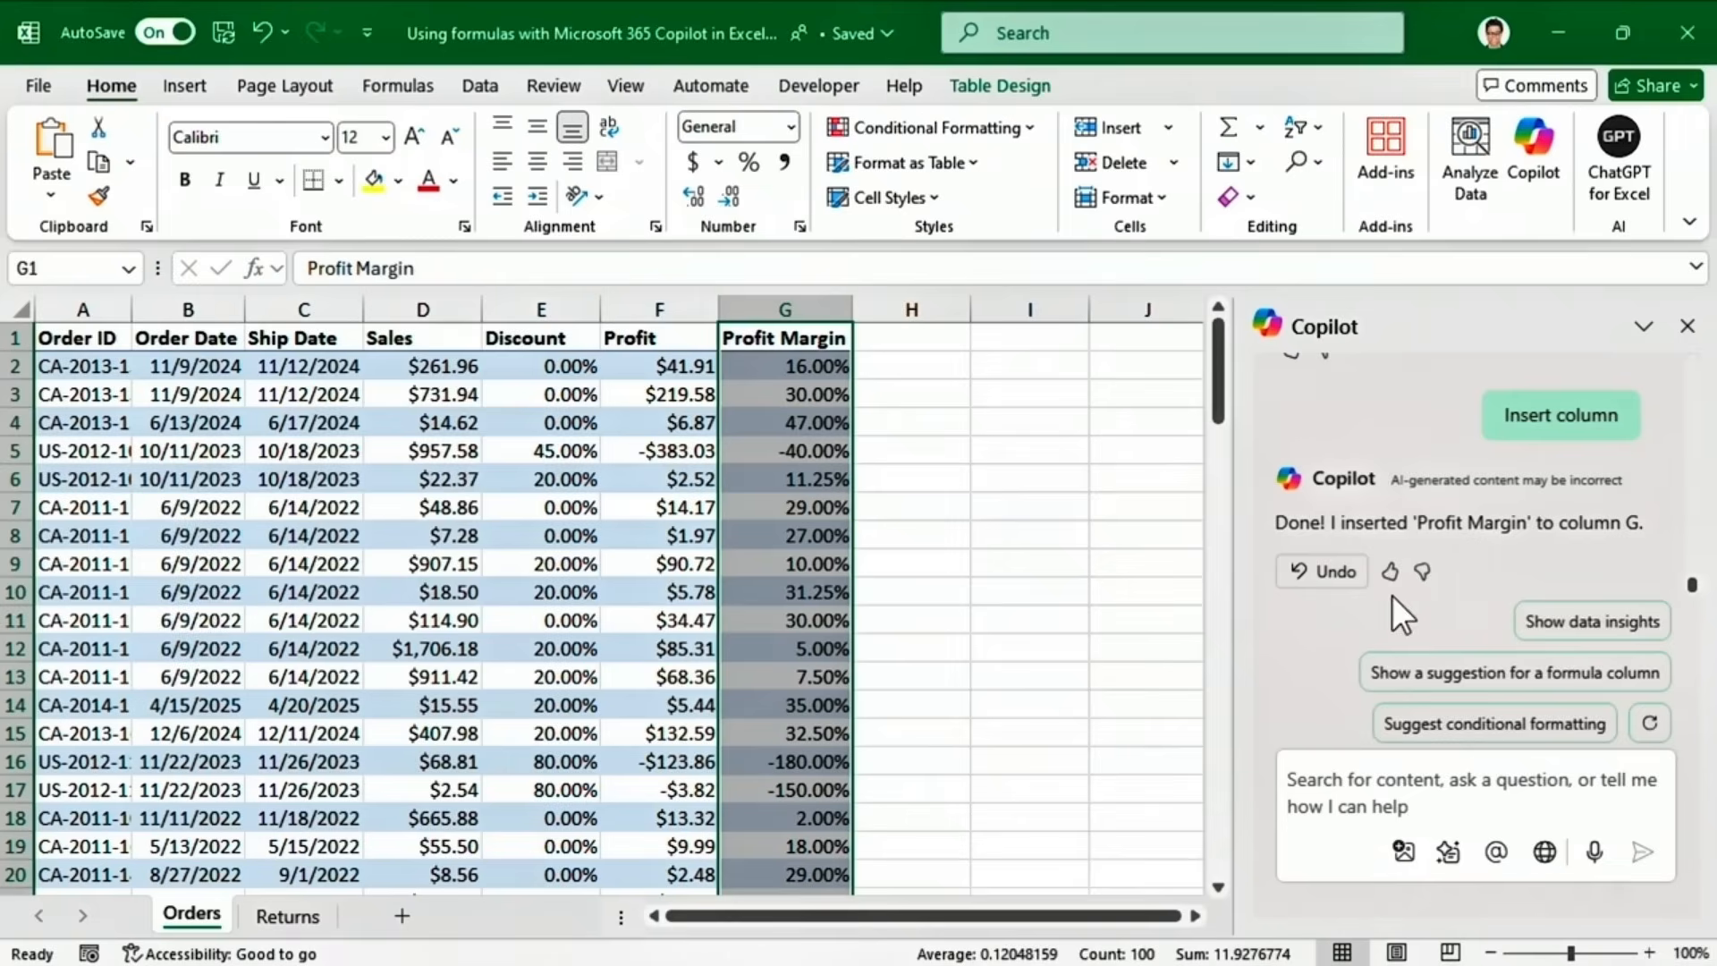
left_click(286, 914)
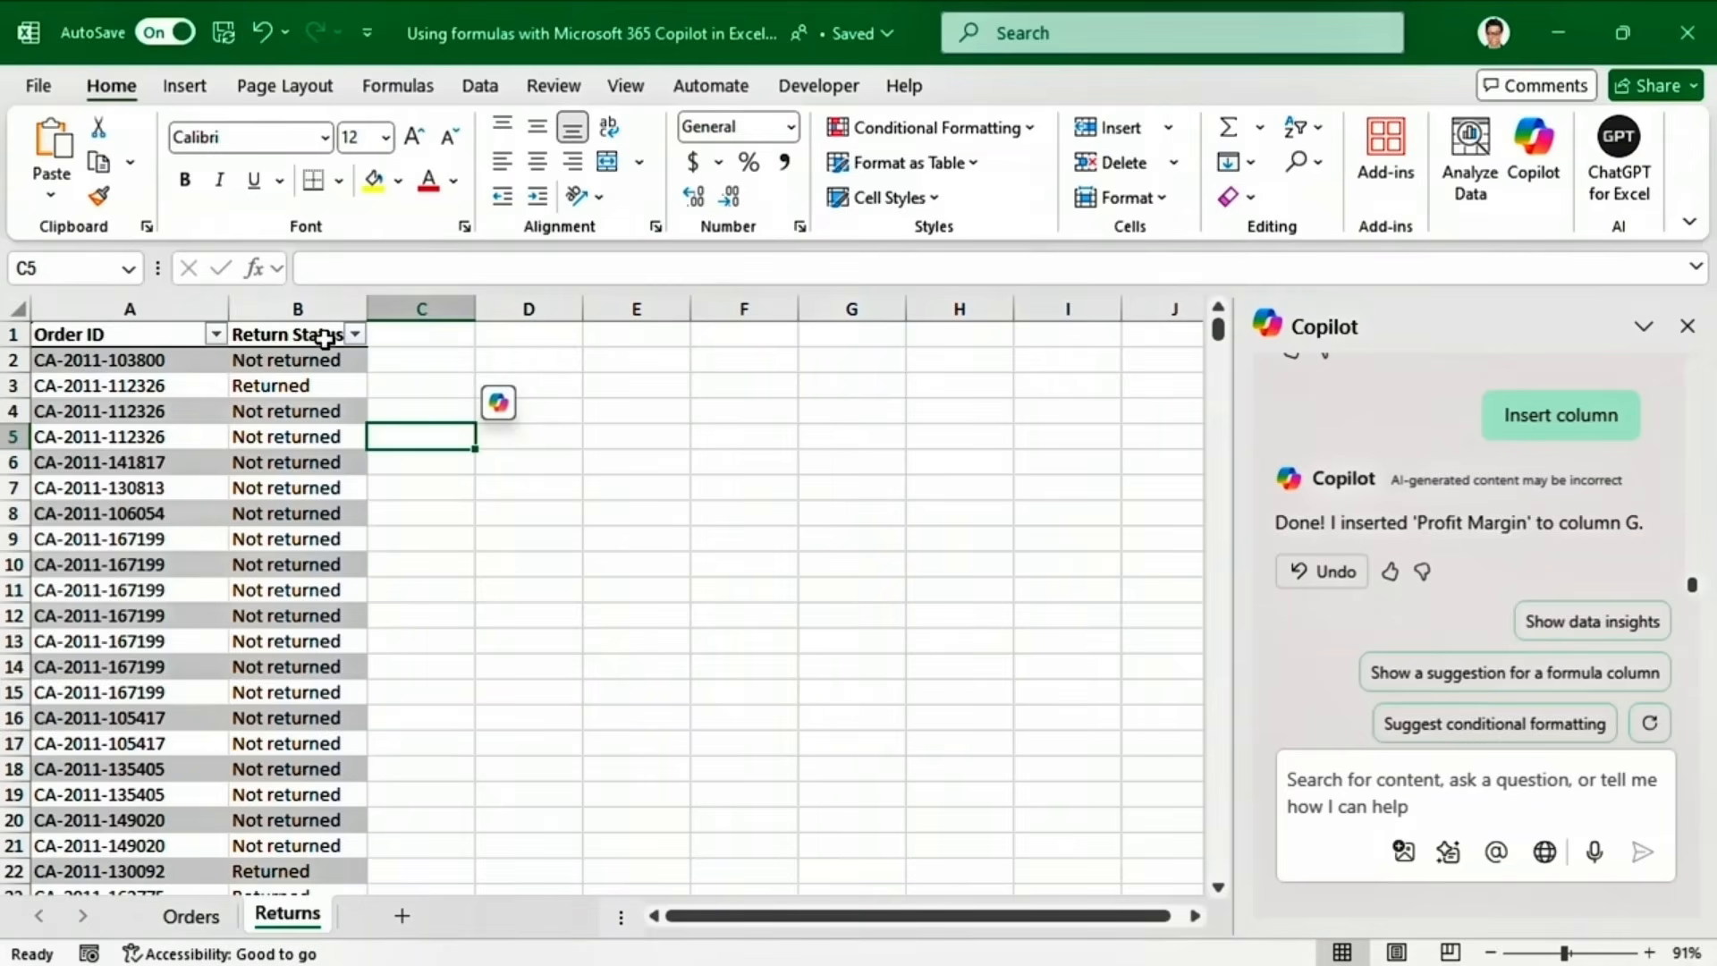
left_click(191, 916)
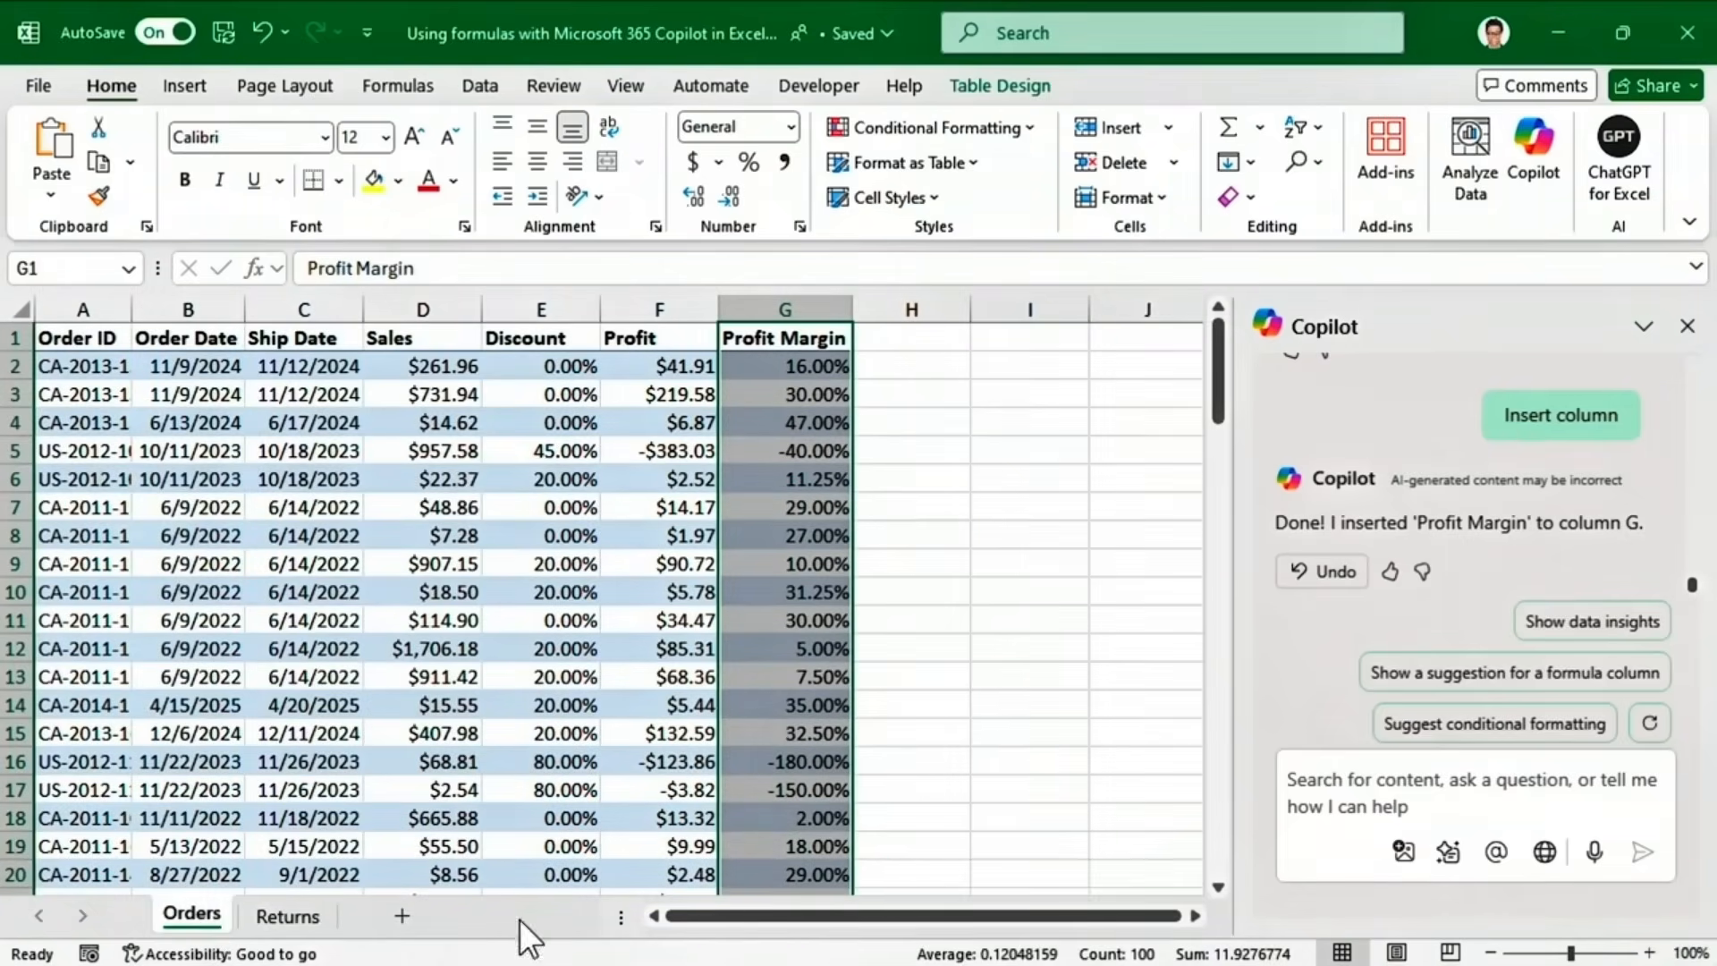
left_click(1309, 792)
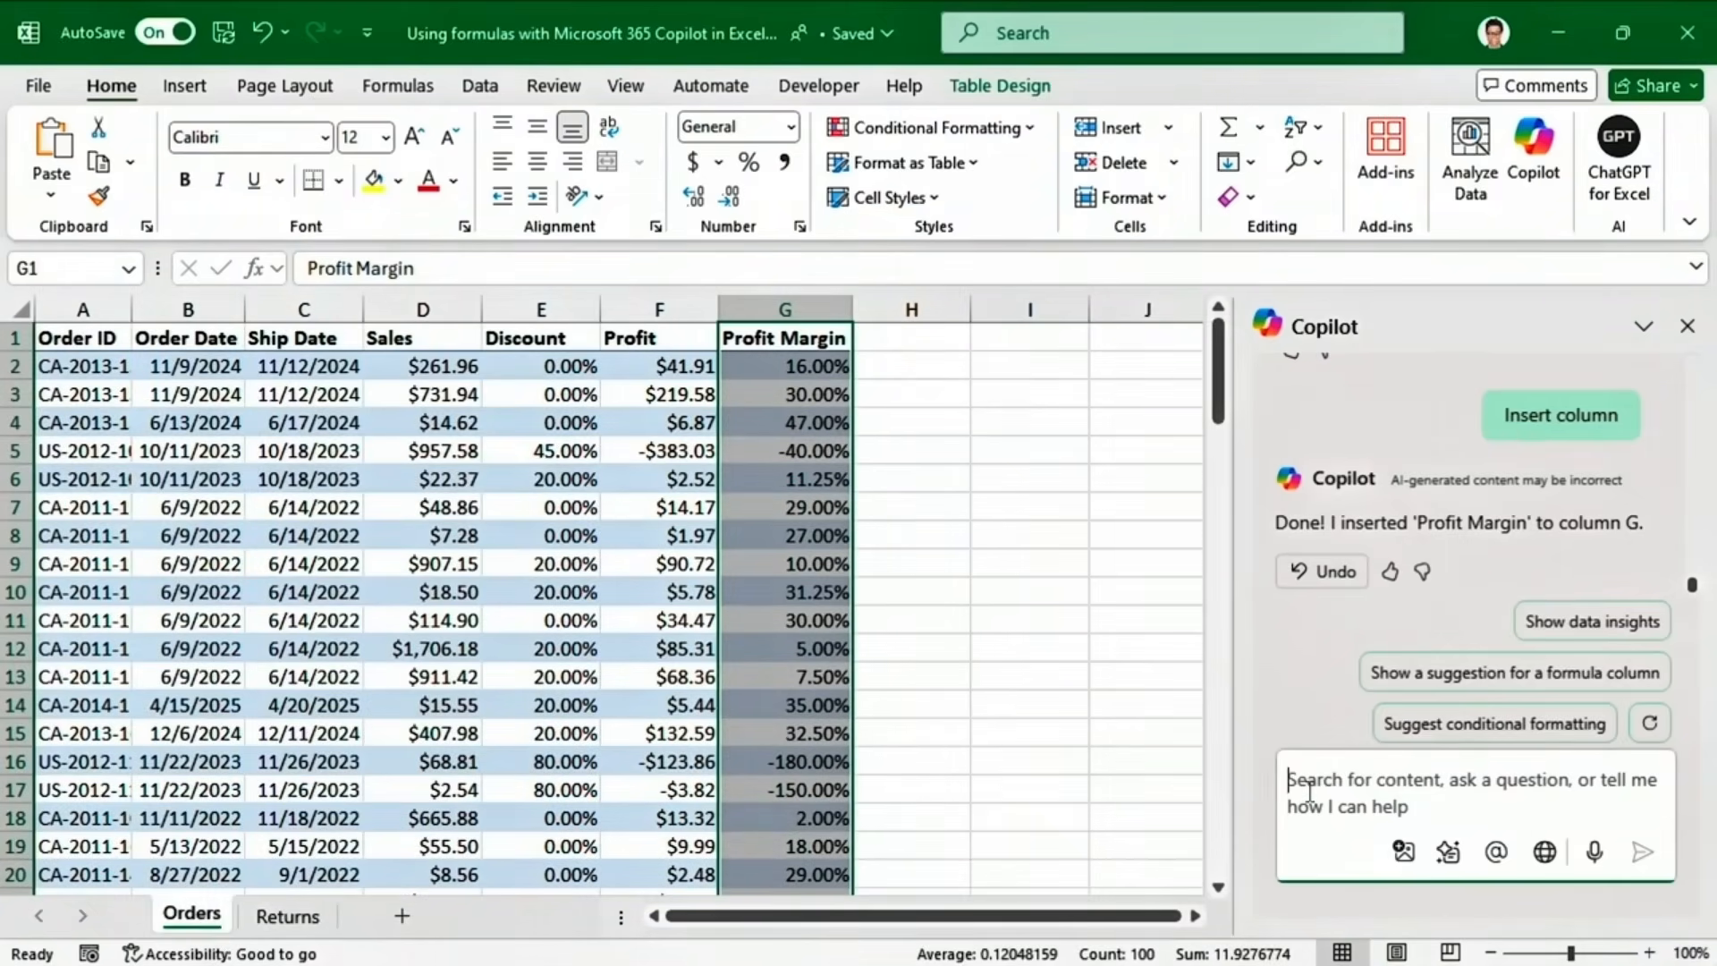
Insert a Return Status column H looking up each Order ID in the Returns table.
type("Insert a return status column by looking up the Order IDs from the Returns table")
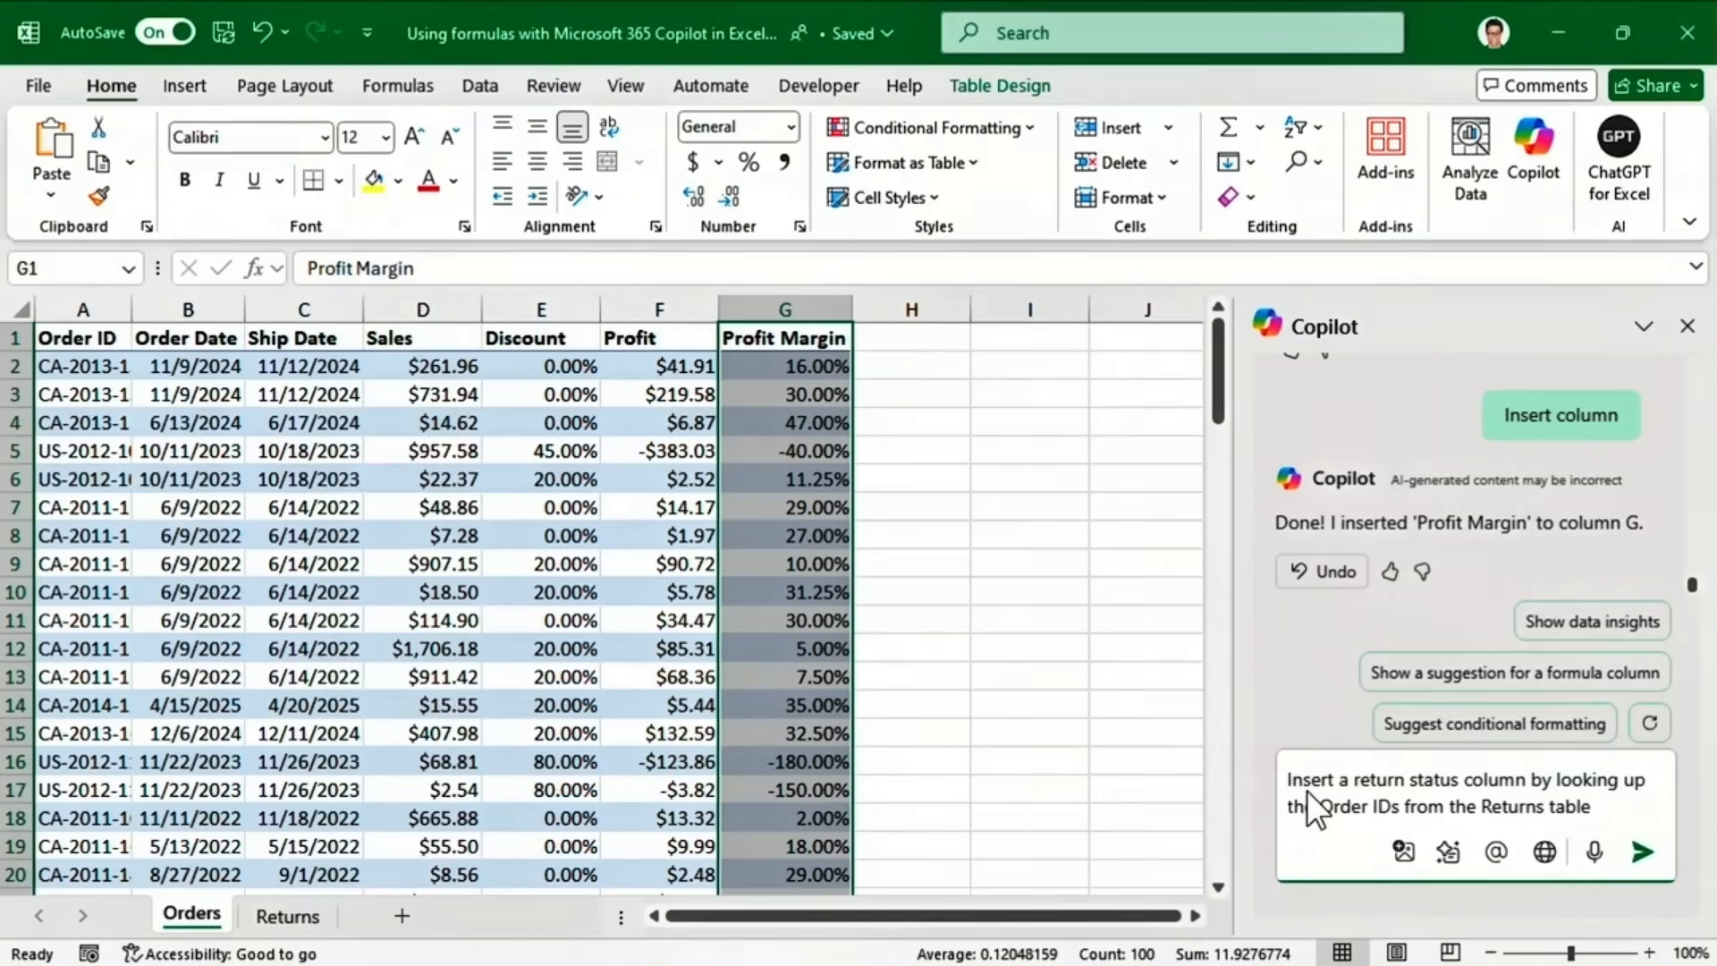
left_click(1649, 854)
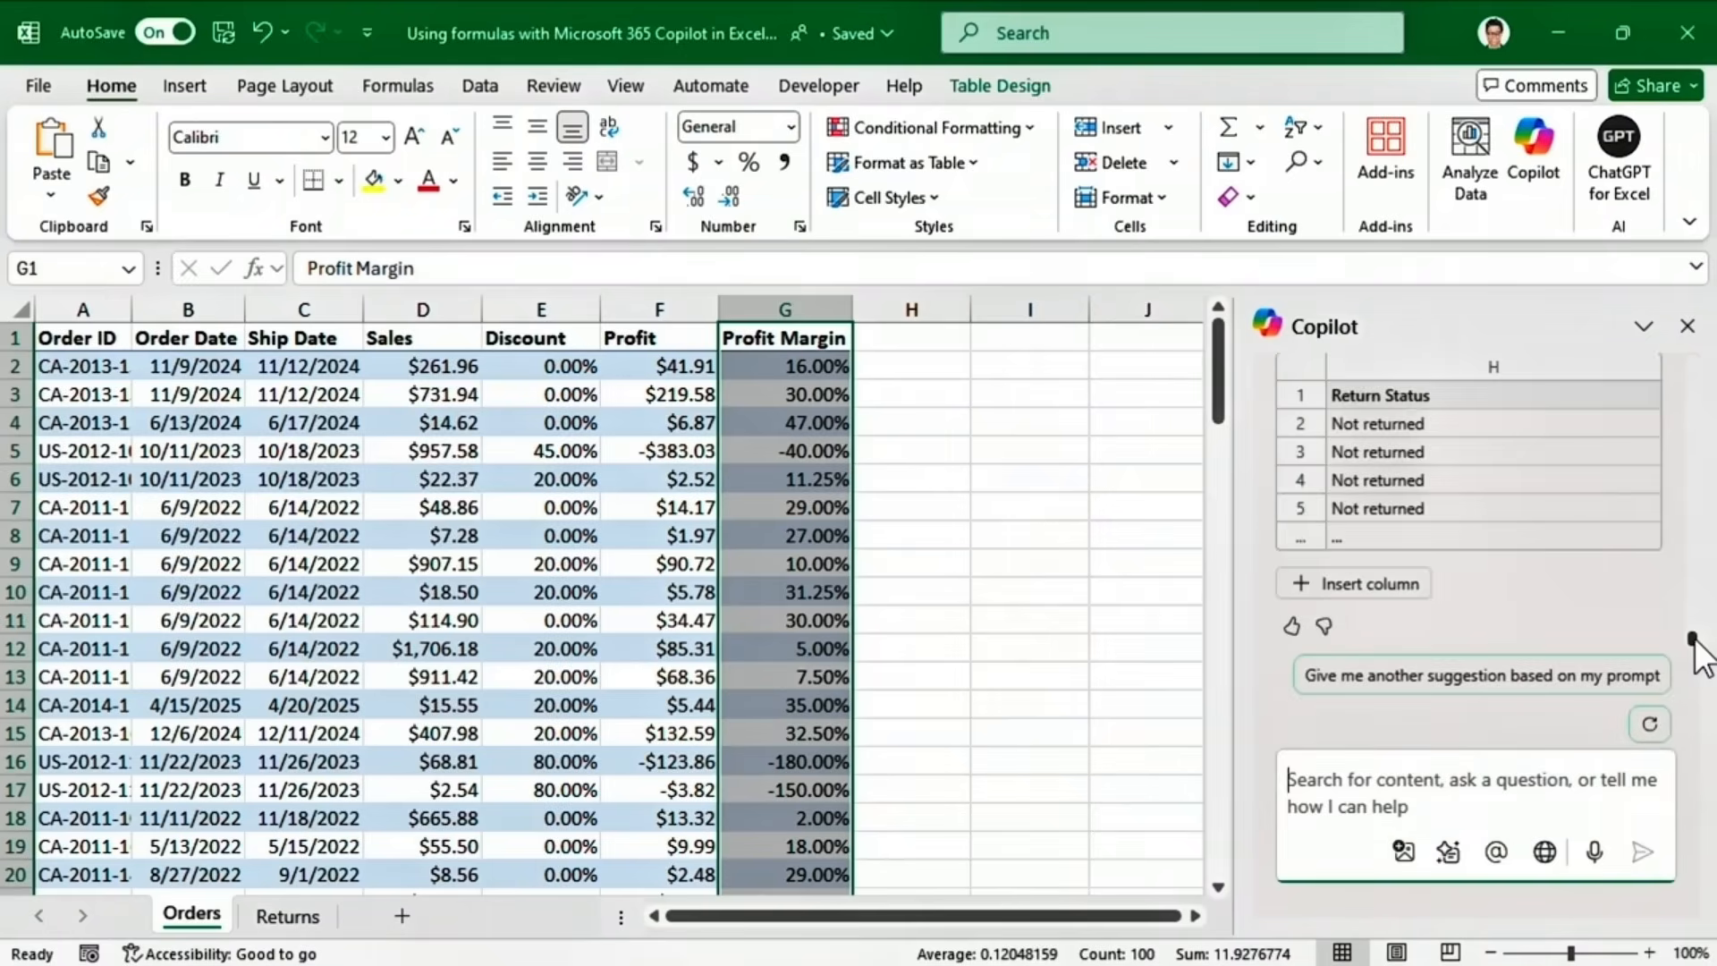
mouse_move(1693, 637)
left_mouse_down()
mouse_move(1699, 598)
mouse_move(1695, 653)
left_mouse_up()
left_click(1396, 593)
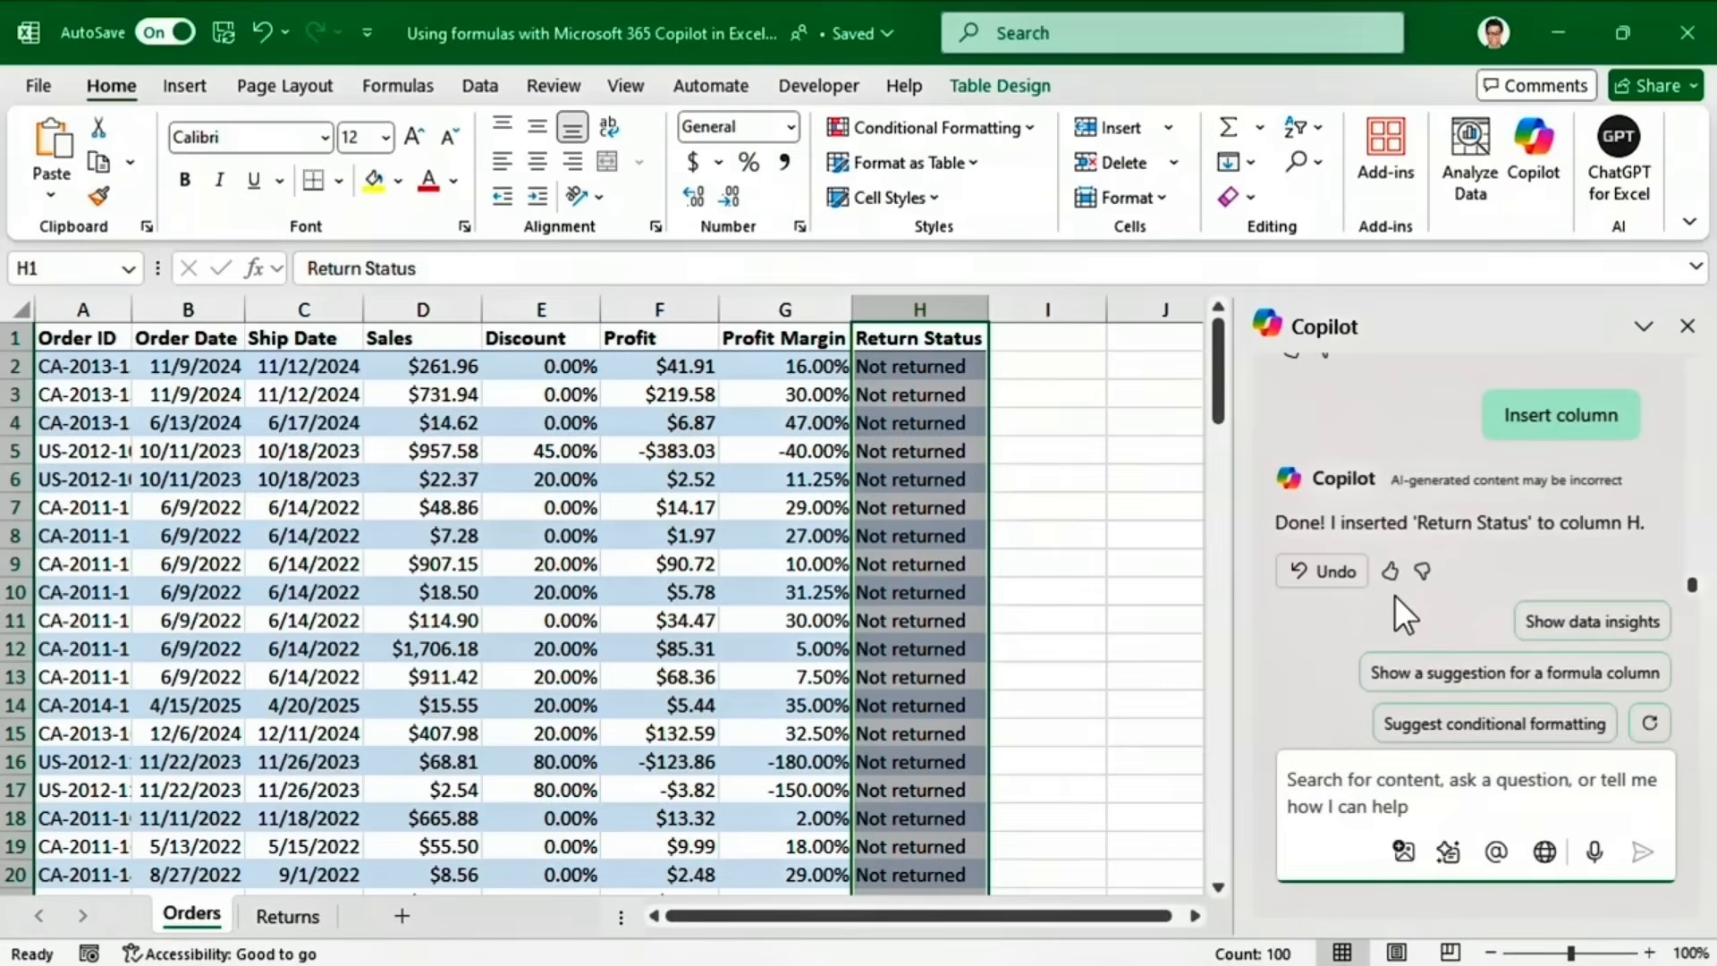
Add a Total row 101 summing sales and profit and averaging discount and margin.
type("Add a total row")
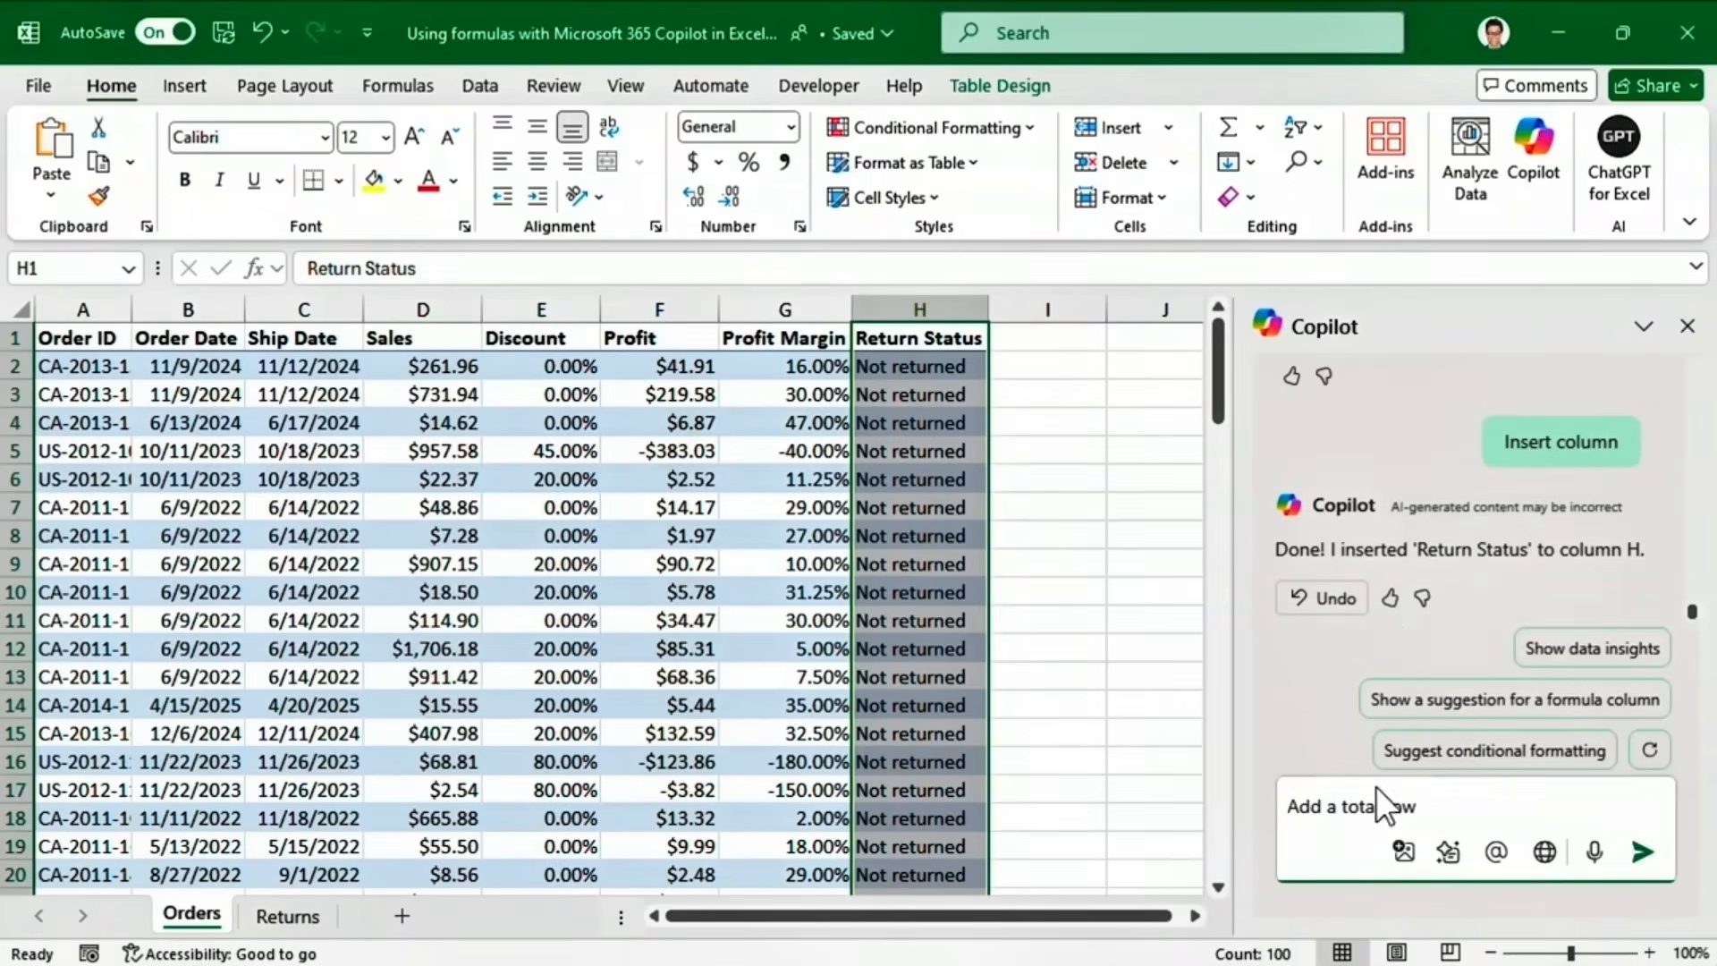
key("Return")
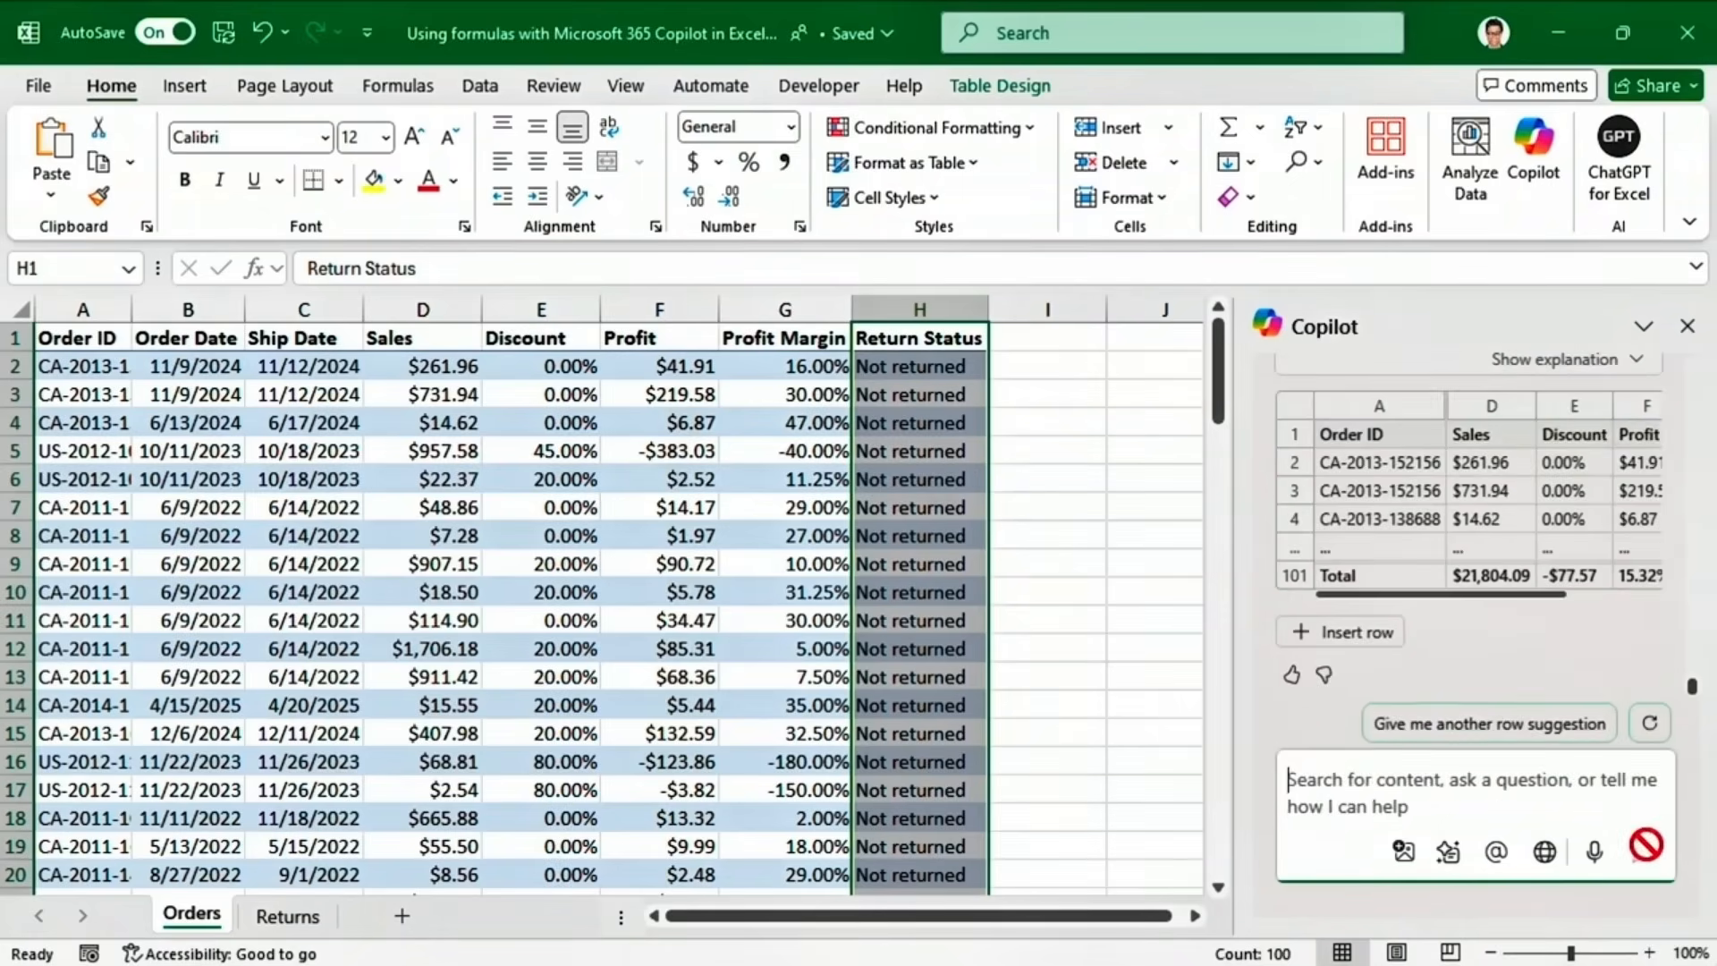
scroll(1697, 694, "up", 2)
left_click_drag(1695, 687, 1698, 669)
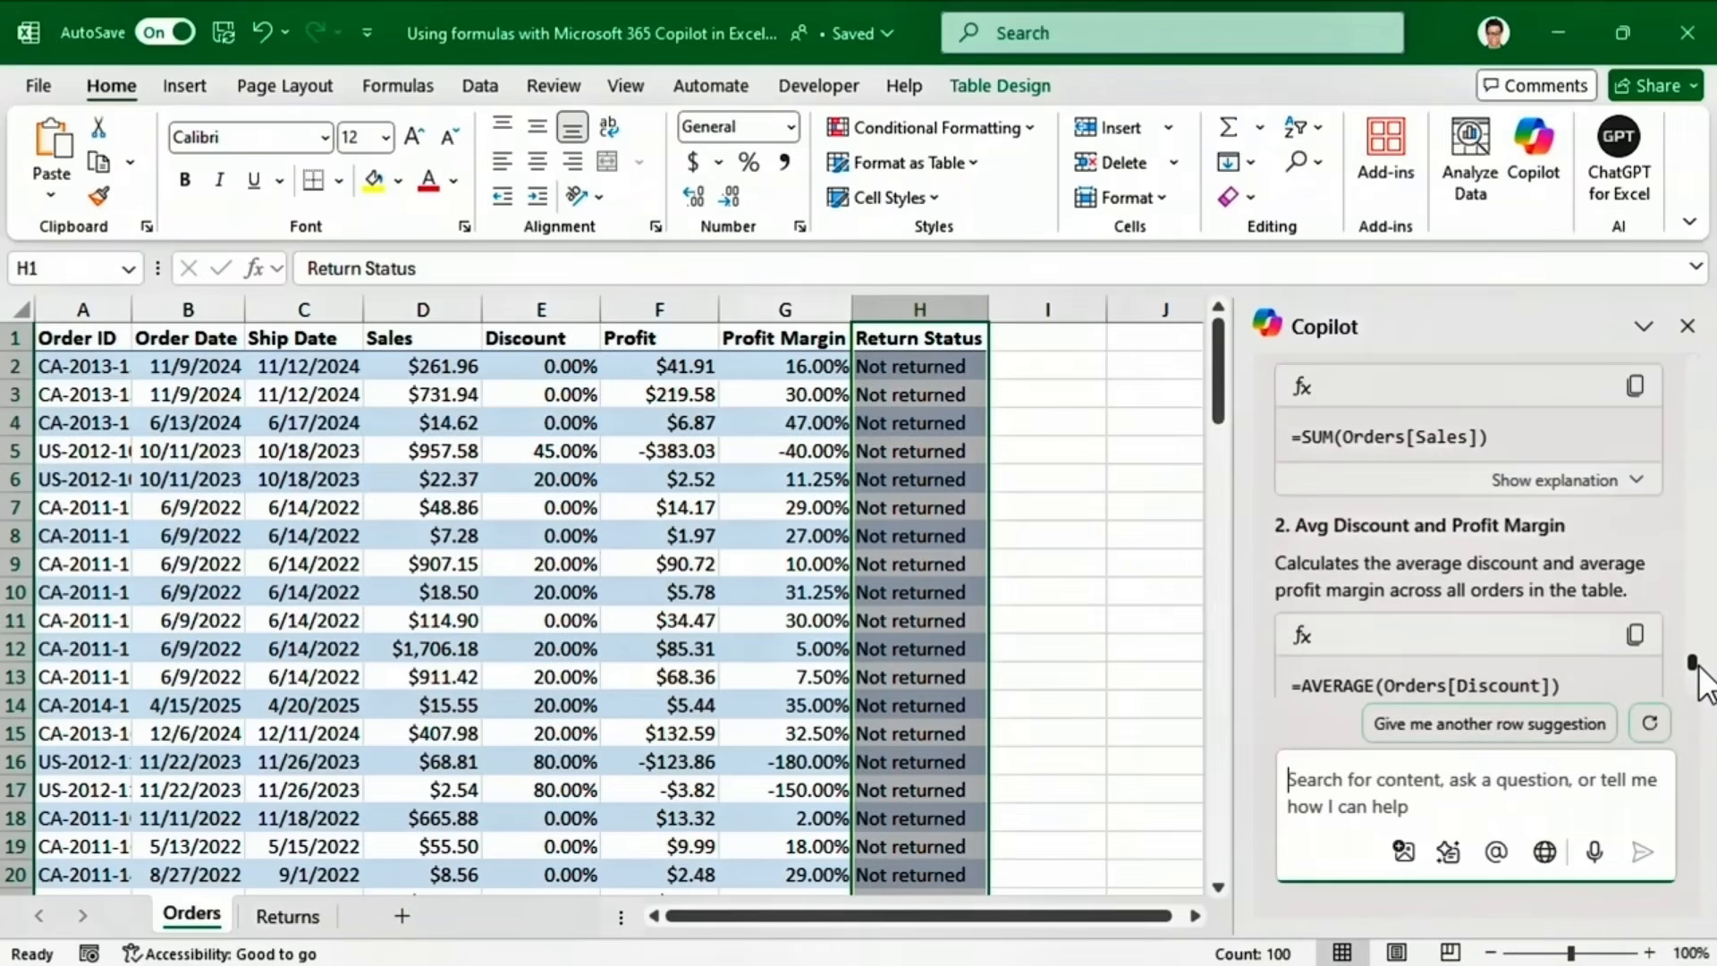
scroll(1699, 666, "up", 2)
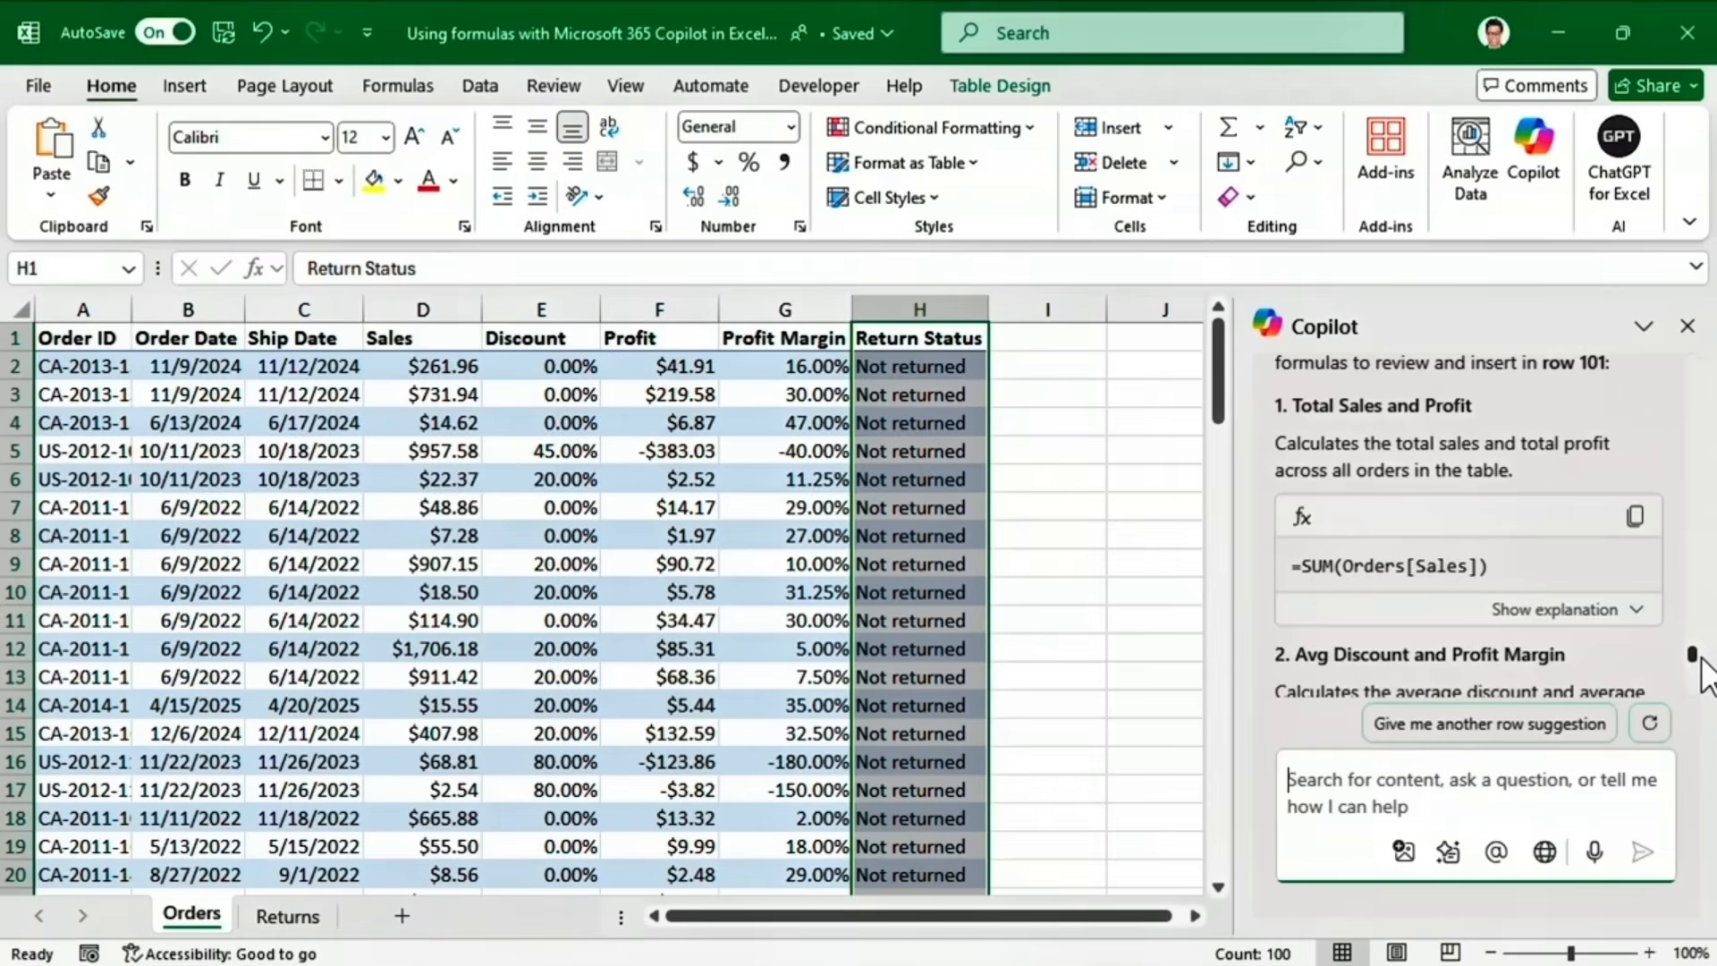
left_click_drag(1703, 671, 1696, 708)
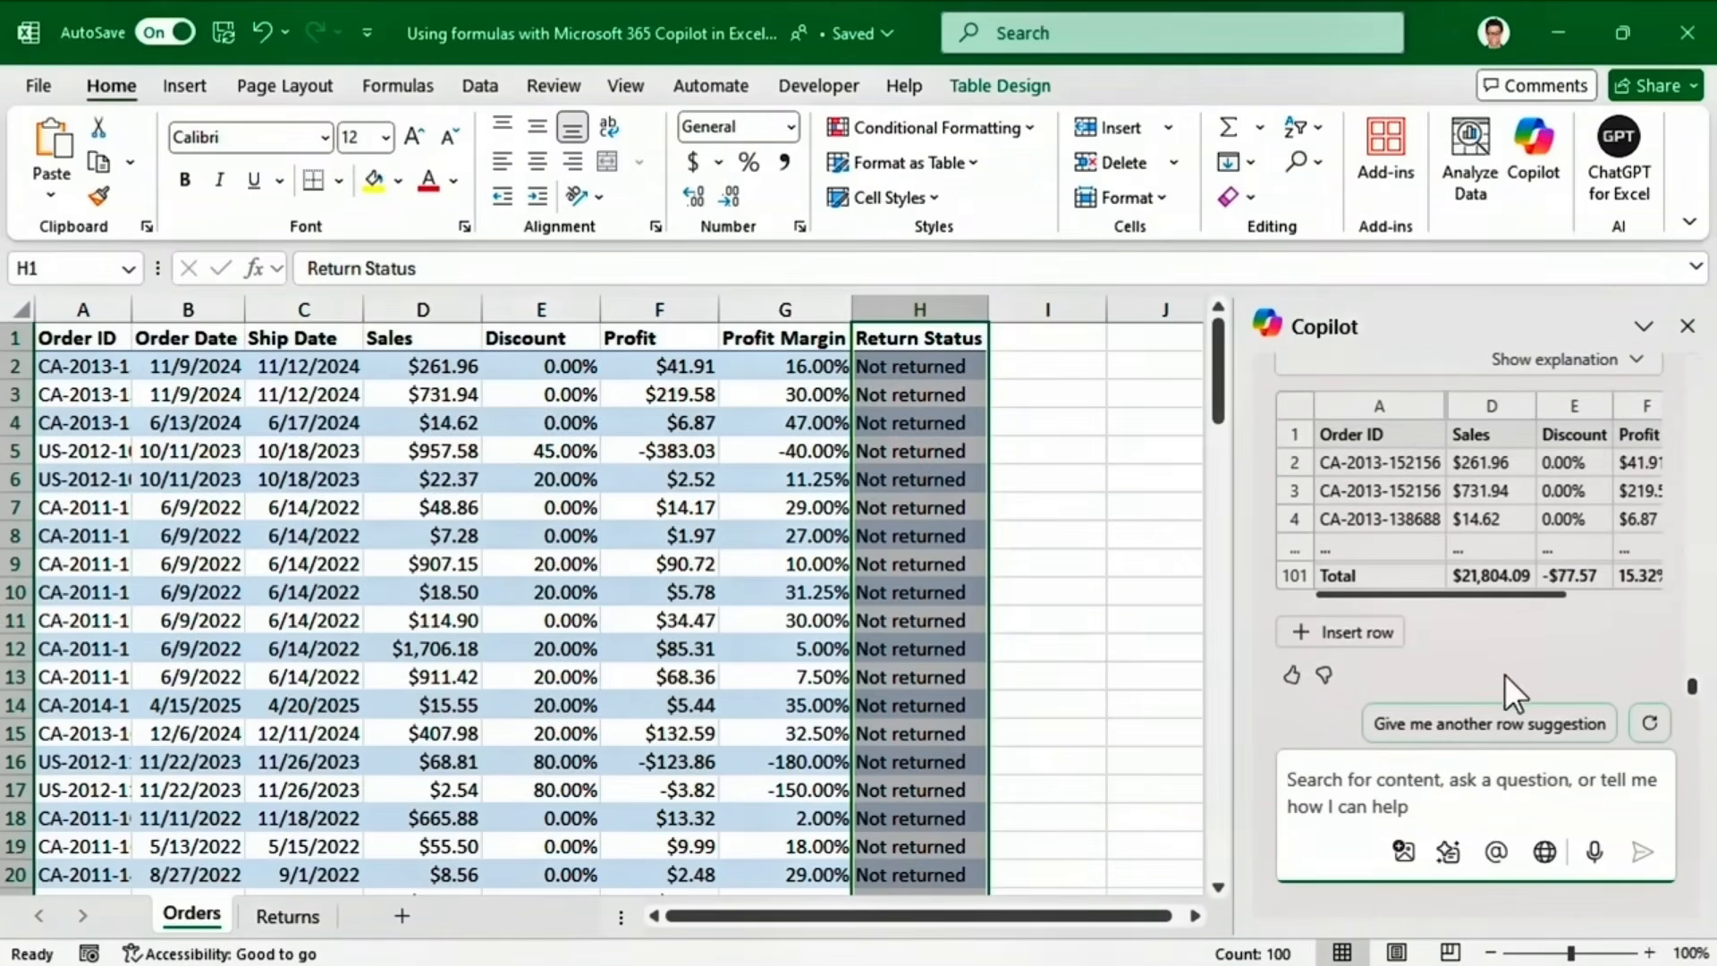
left_click(1377, 640)
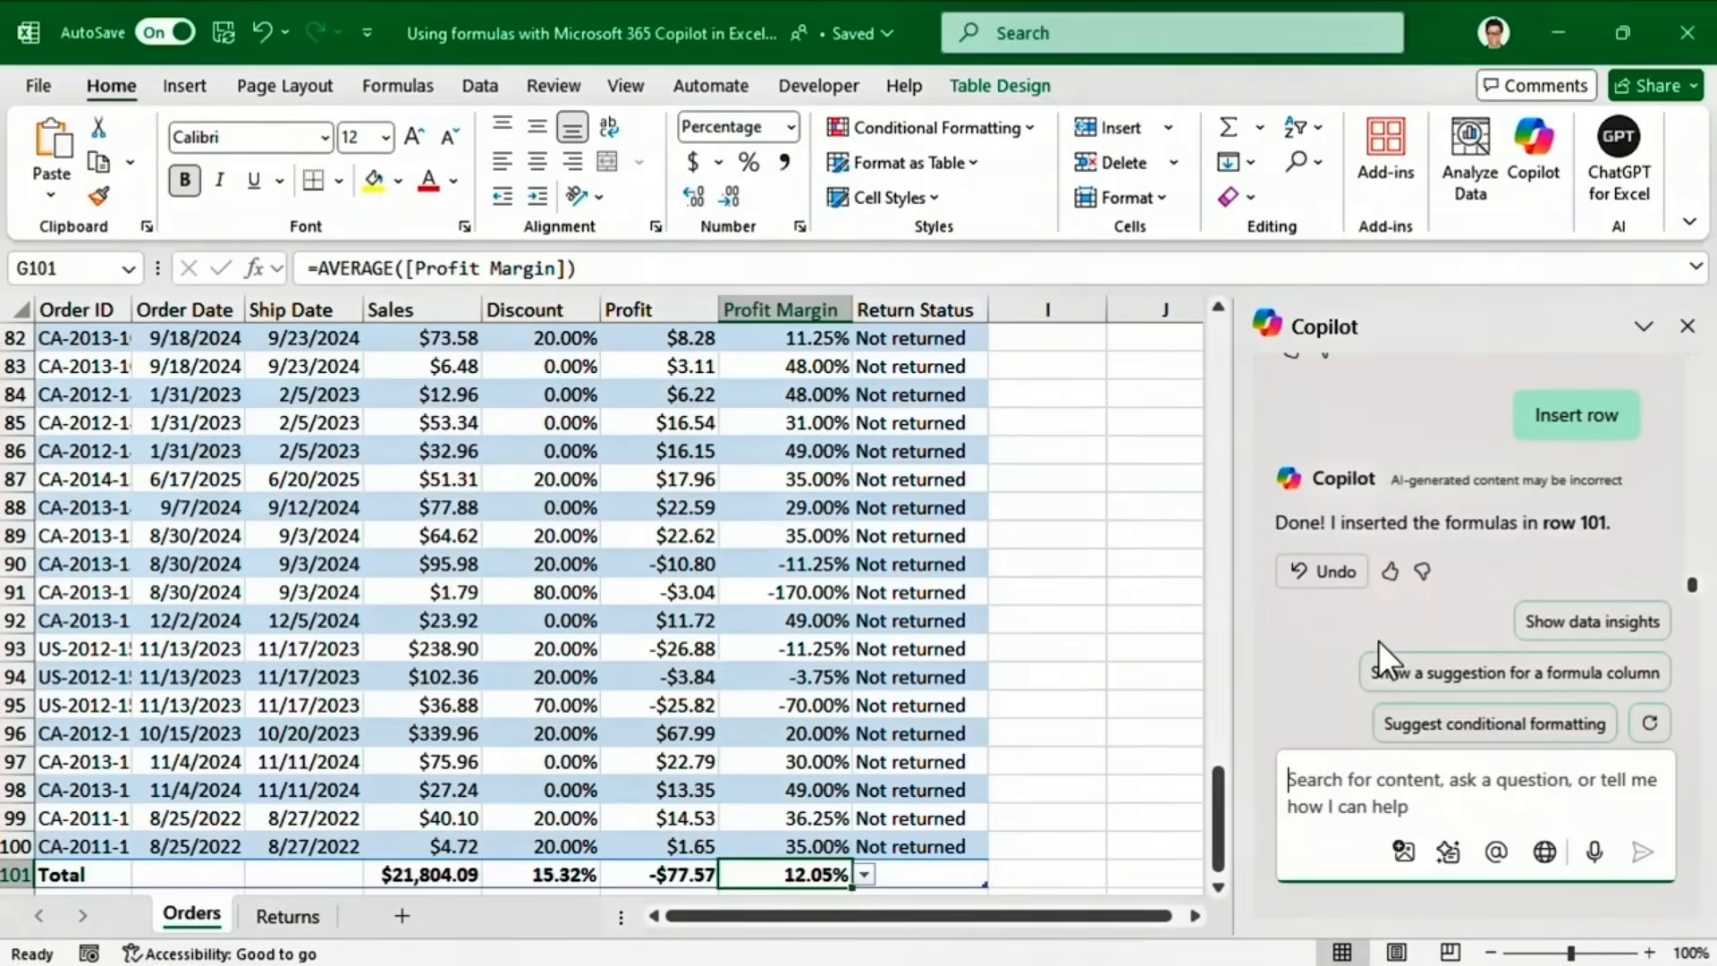
Have Copilot explain the XLOOKUP formula in cell H95.
left_click(935, 707)
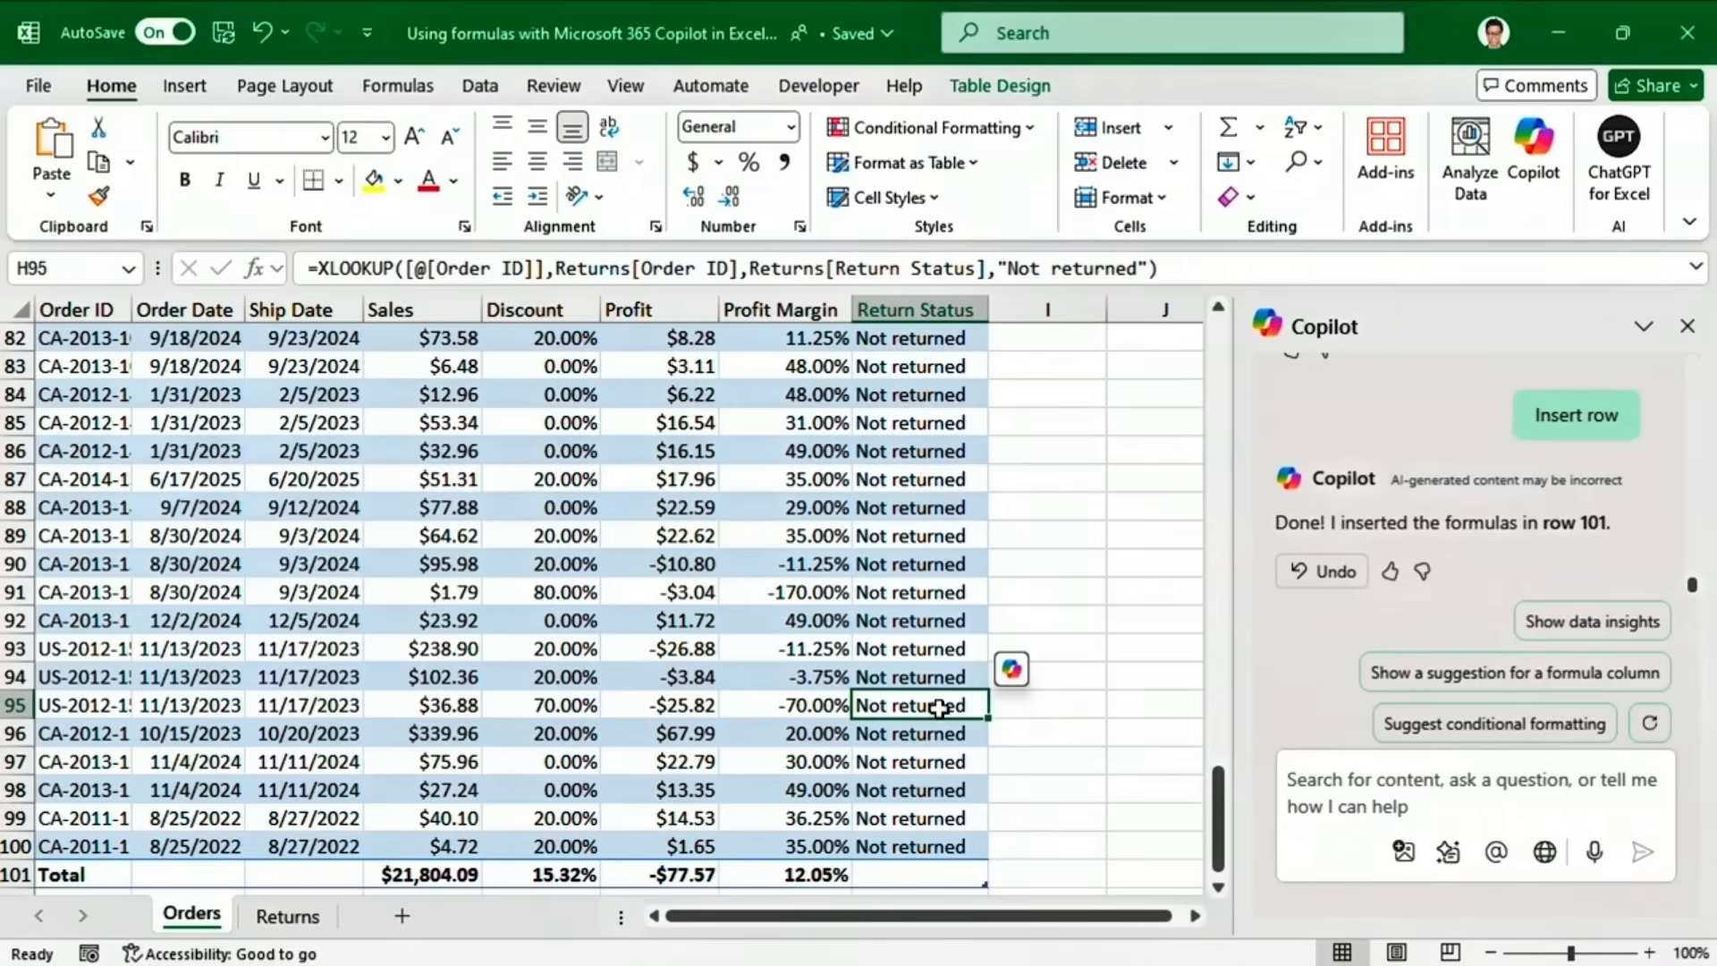
left_click(1014, 673)
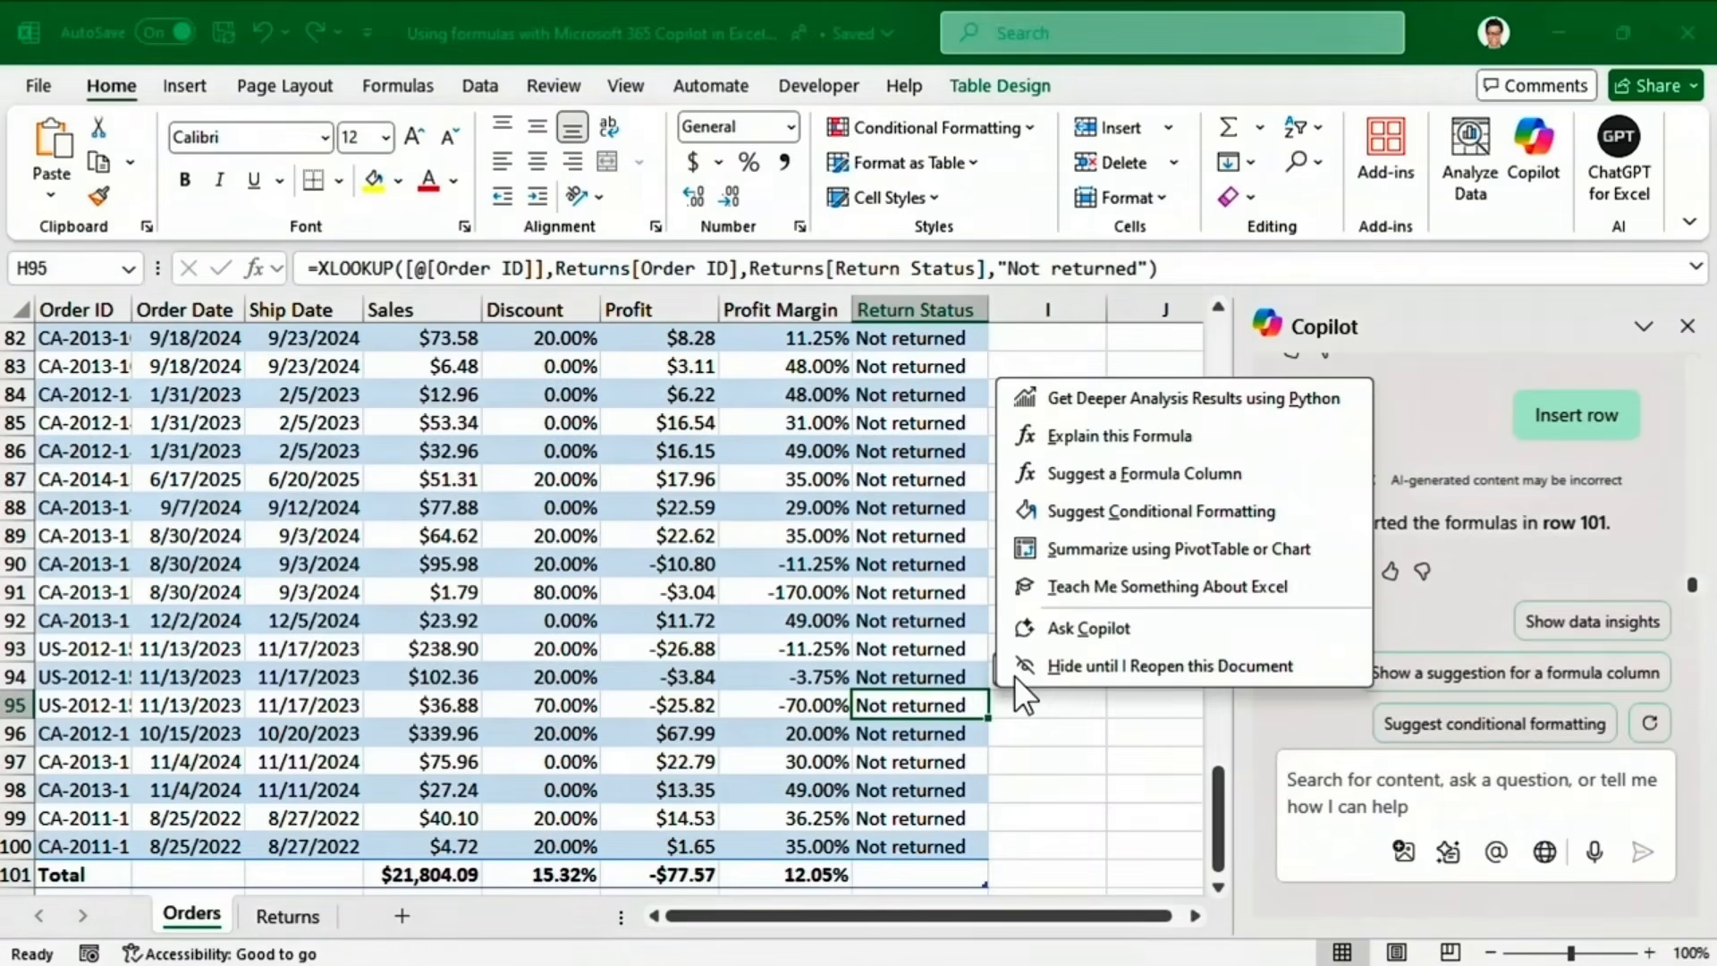
left_click(1032, 438)
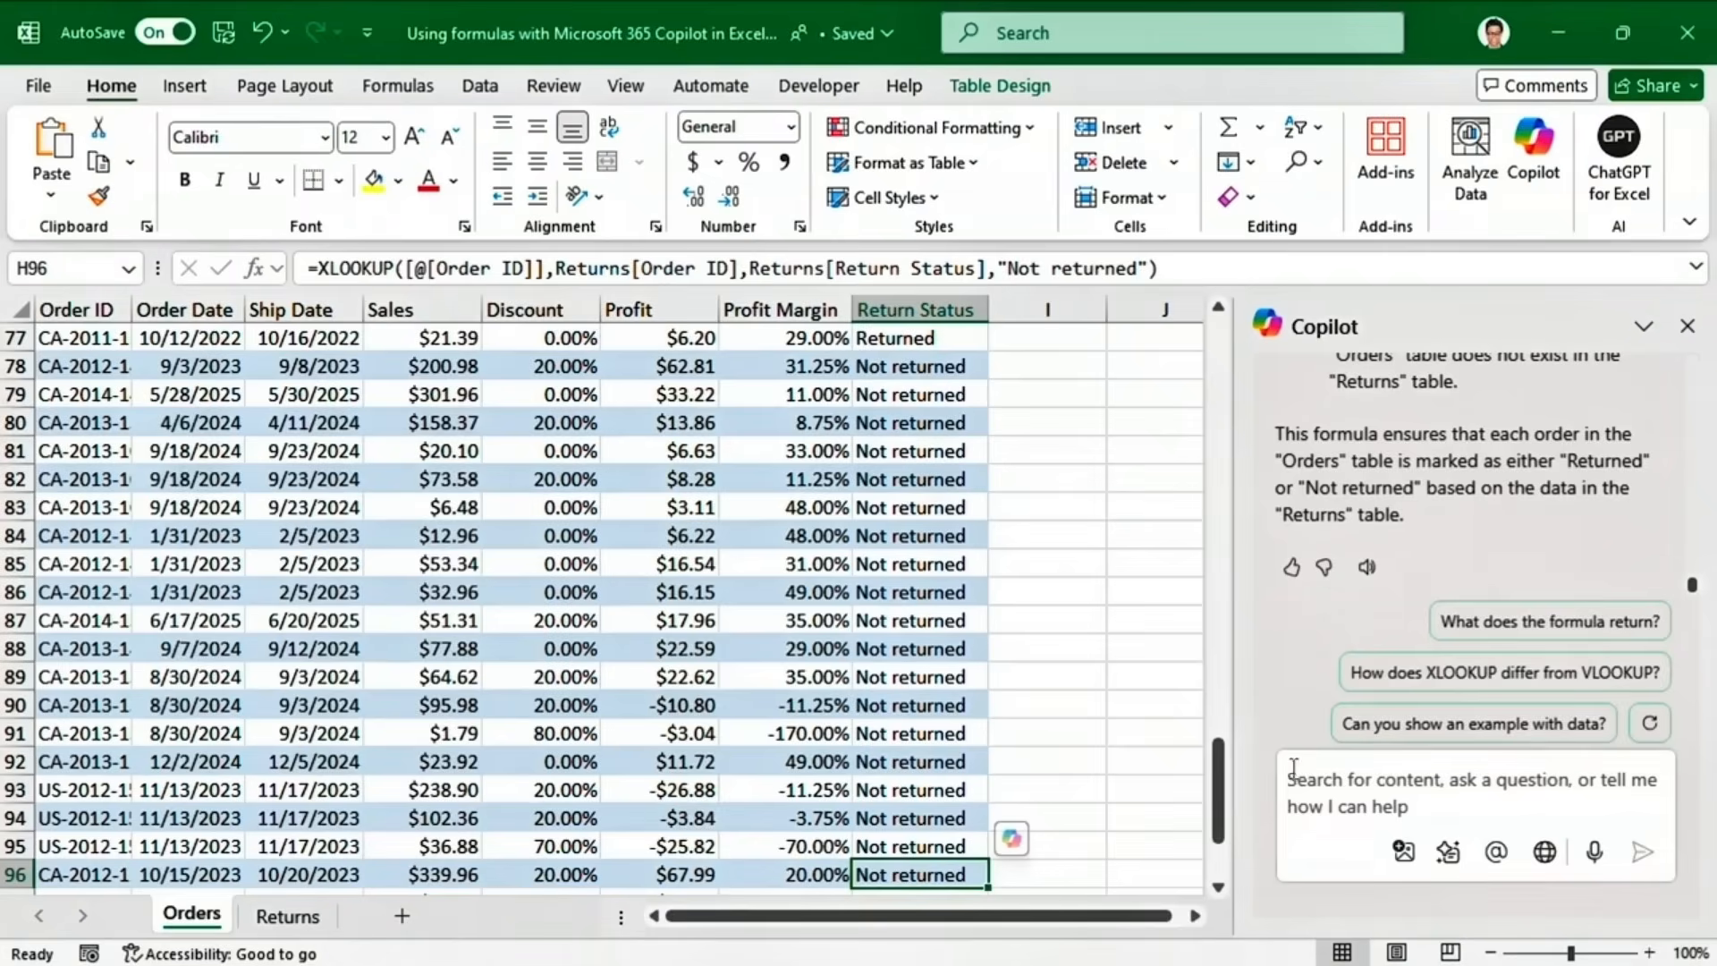
Ask Copilot 'What's the difference between XLOOKUP and VLOOKUP?'.
left_click(1294, 770)
type("What's")
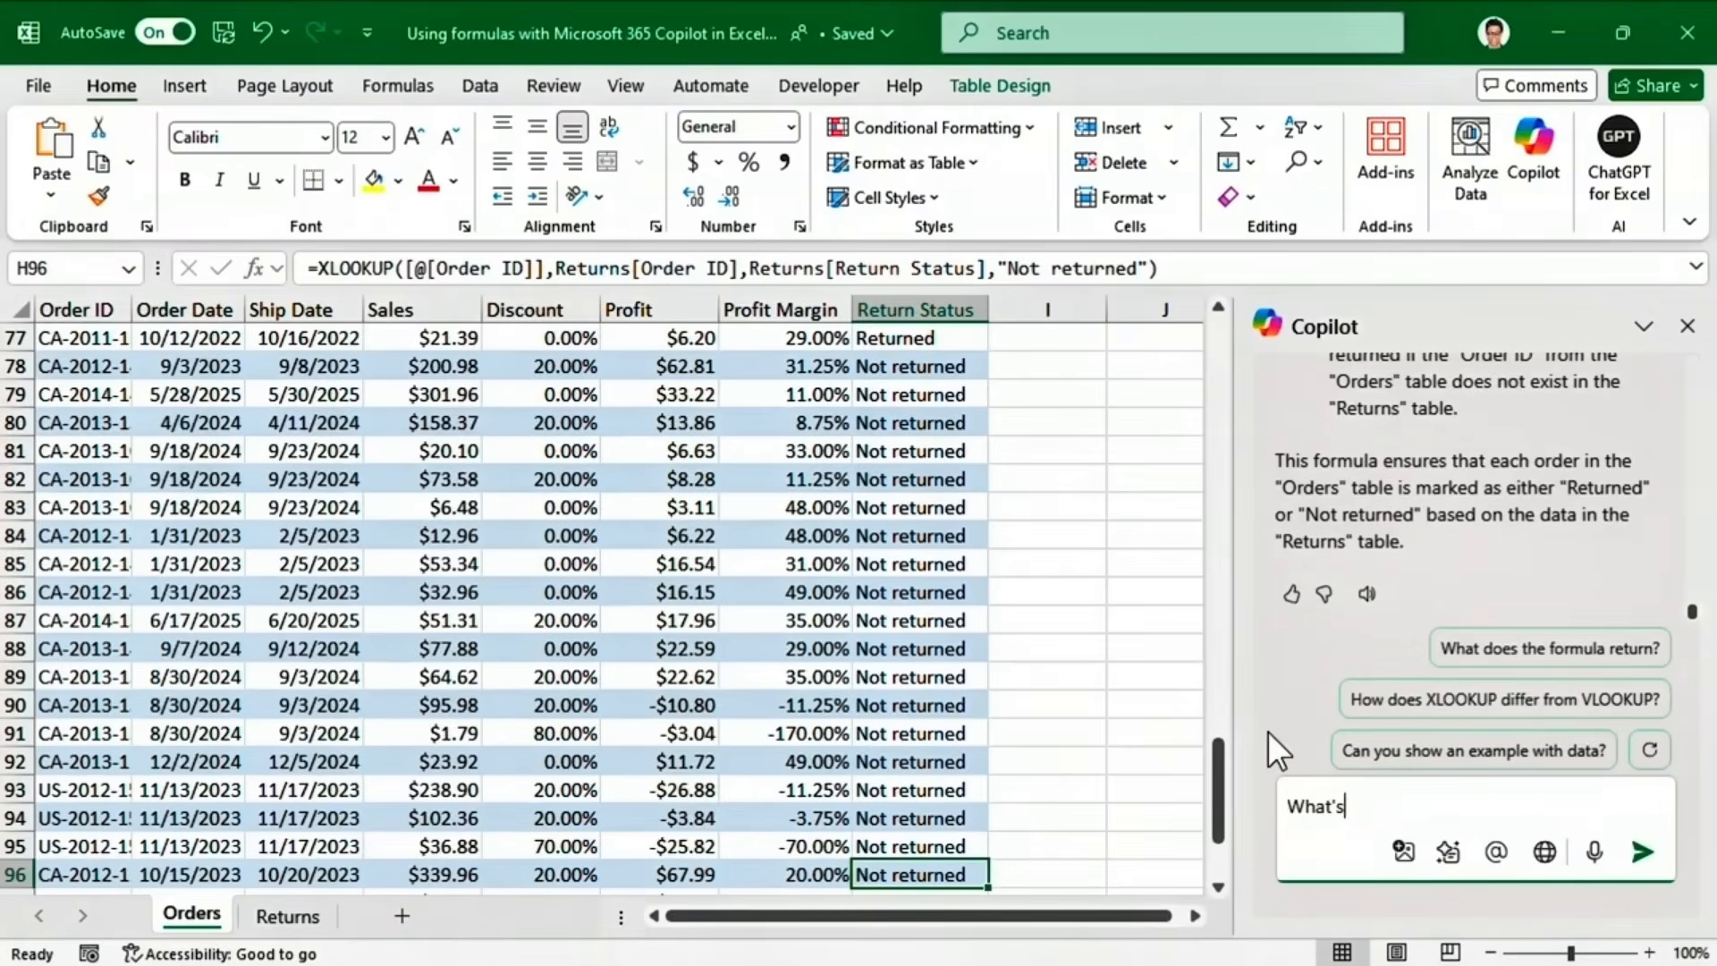
type(" the difference between XLOOKUP and VLOOKUP?")
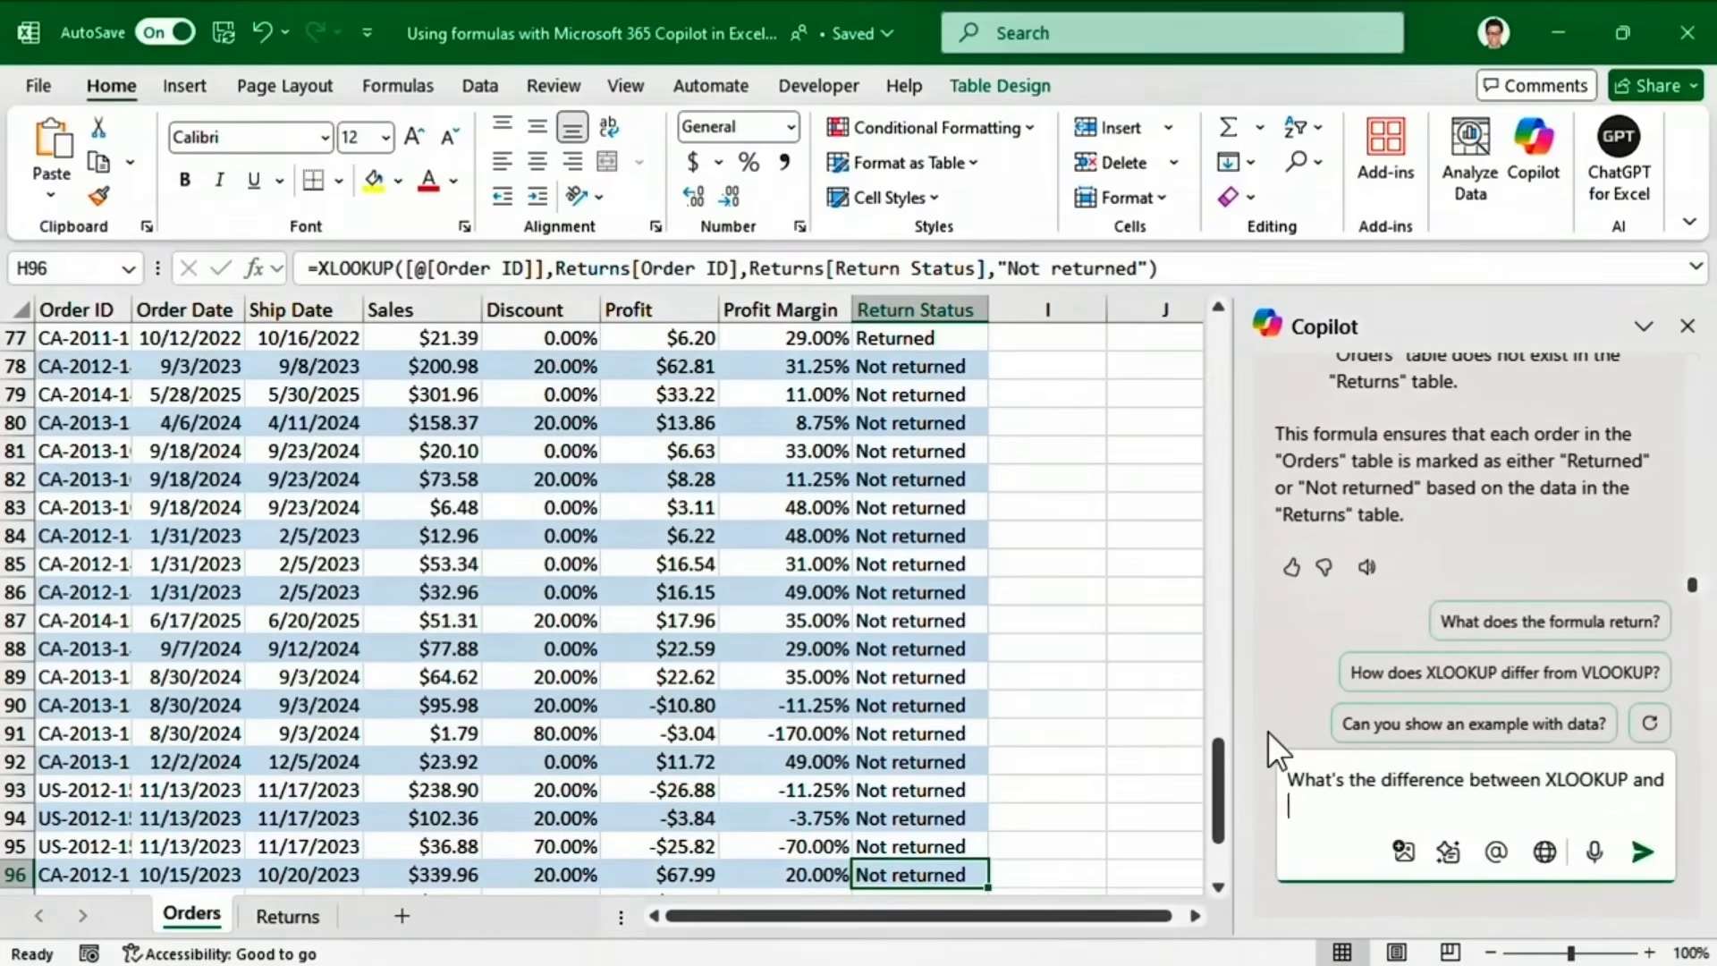
left_click(1643, 854)
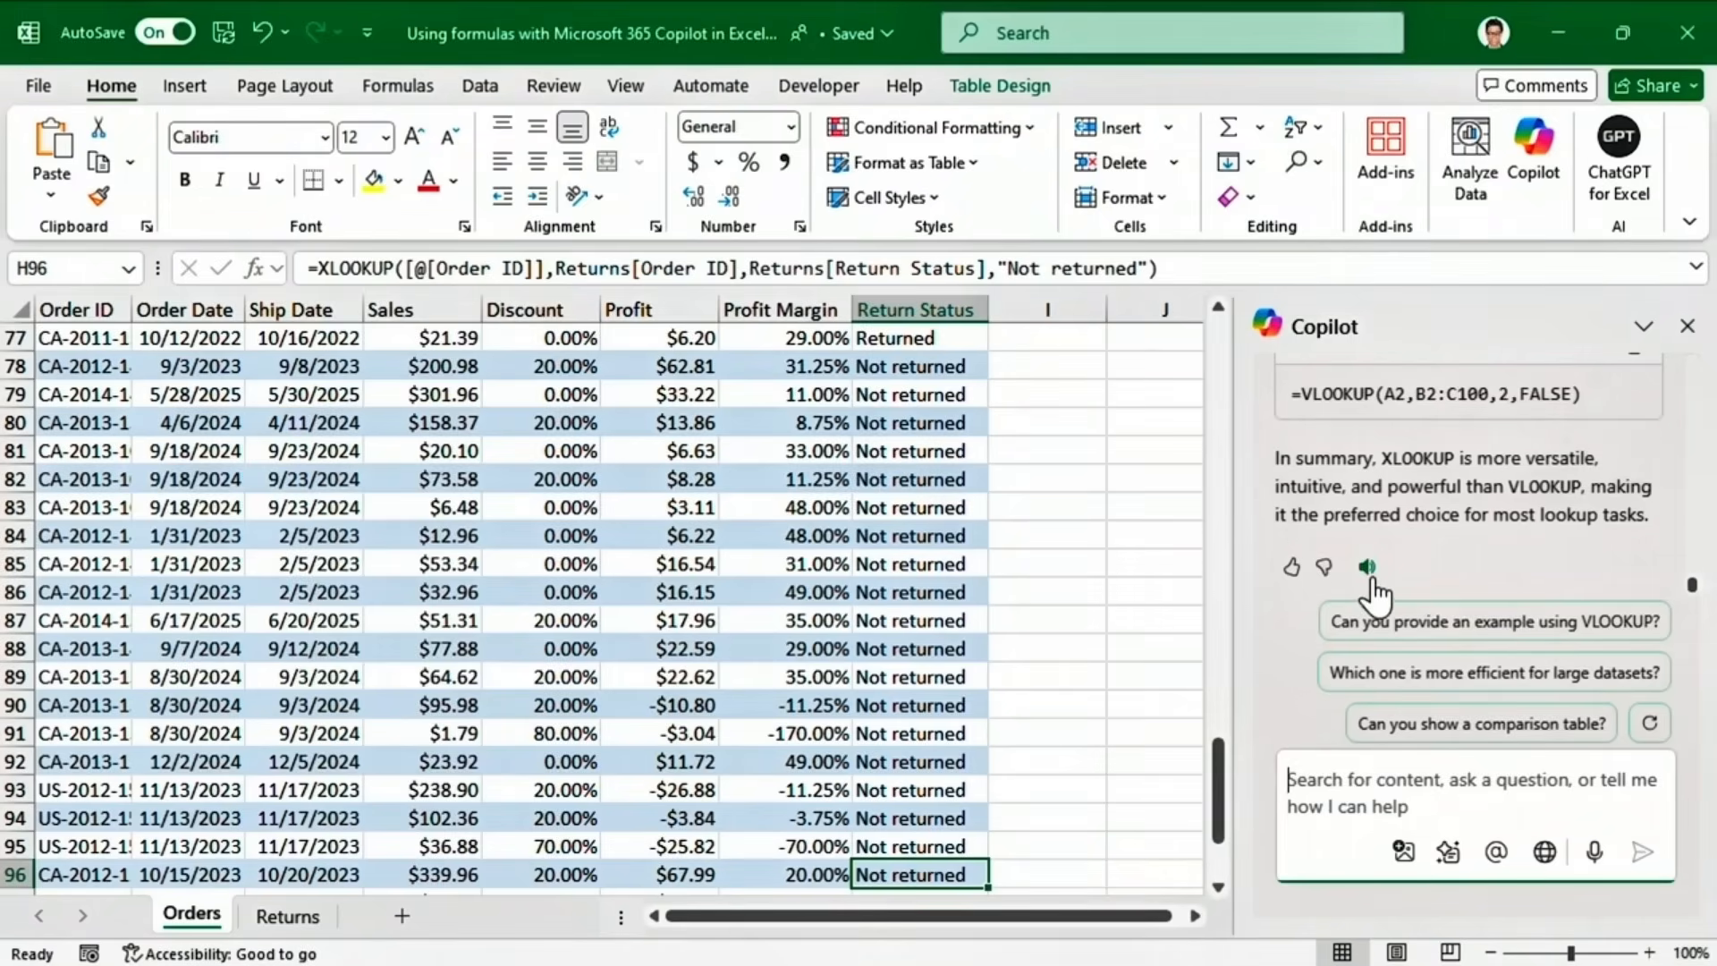
left_click(1409, 581)
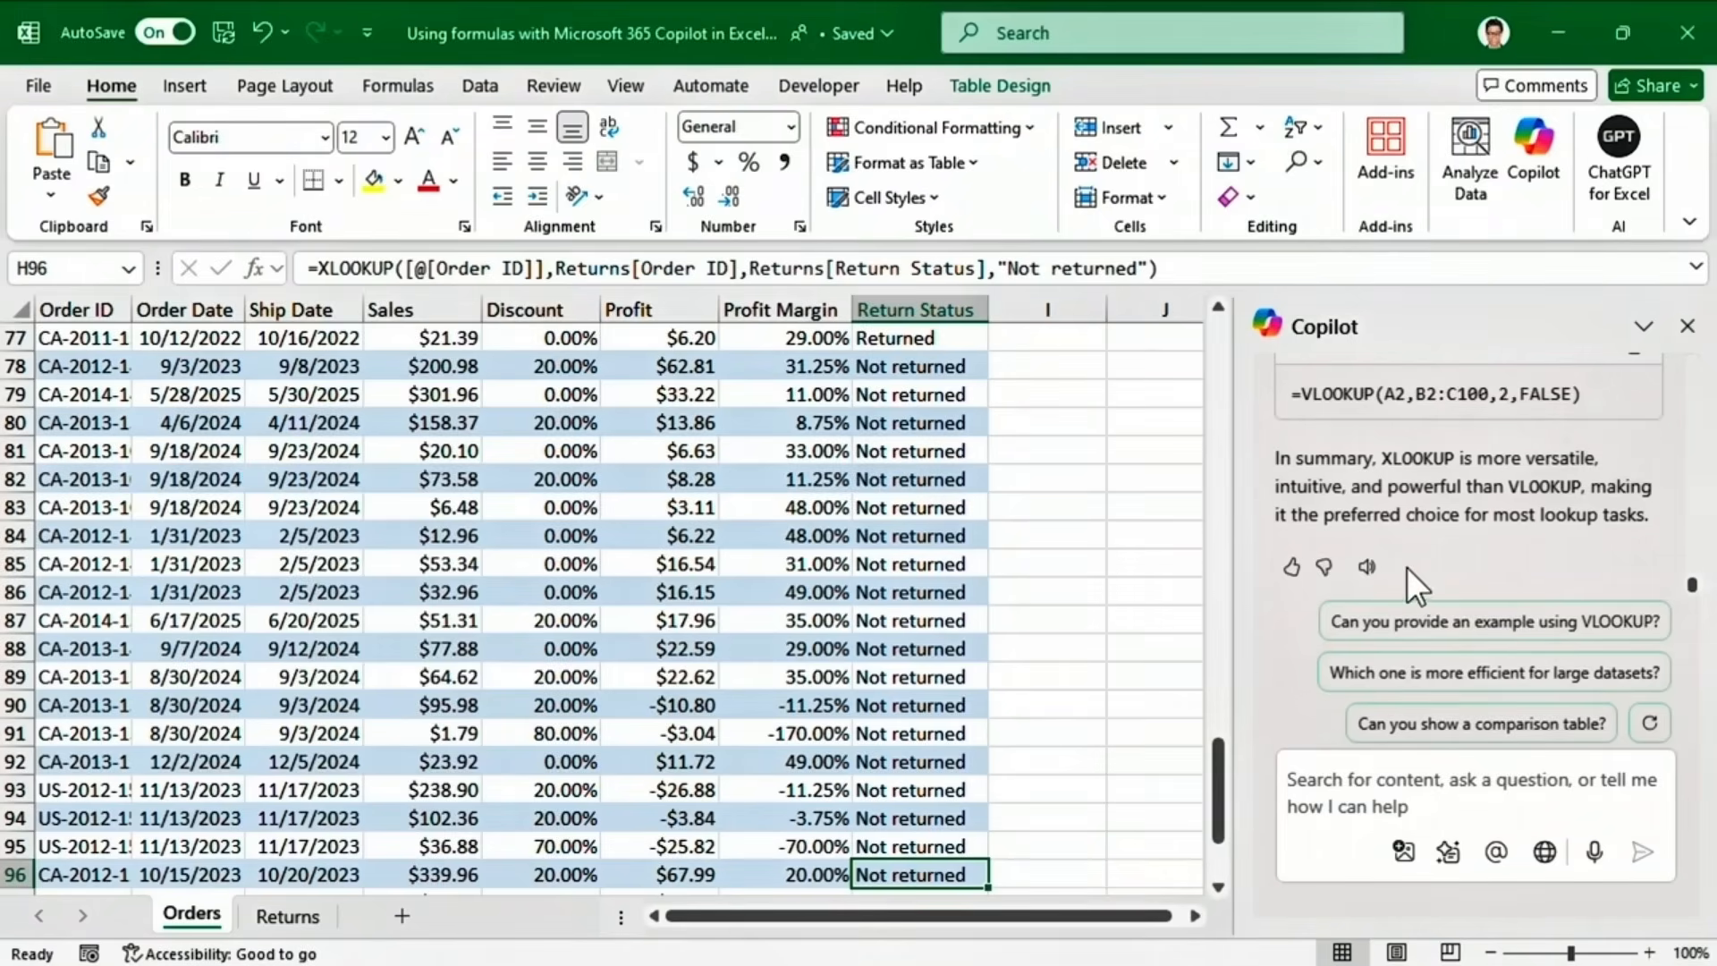
Close the Copilot chat and launch Clean Data with Copilot from Data Tools for the Employees table.
left_click(1688, 326)
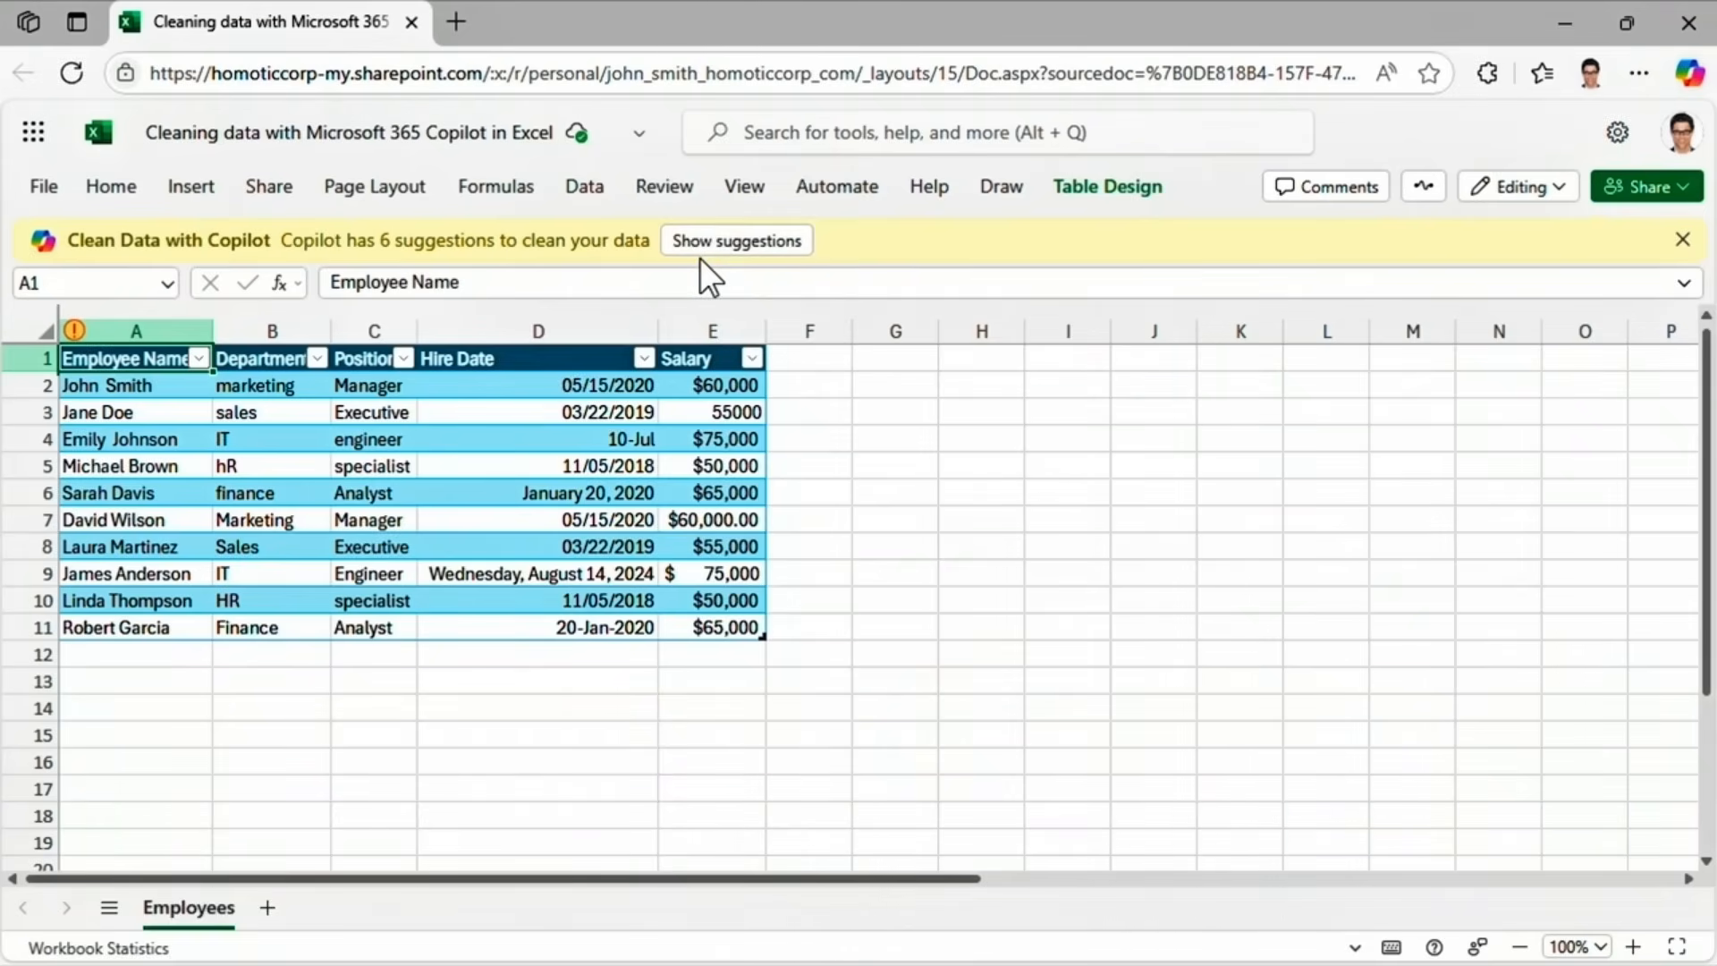
left_click(590, 189)
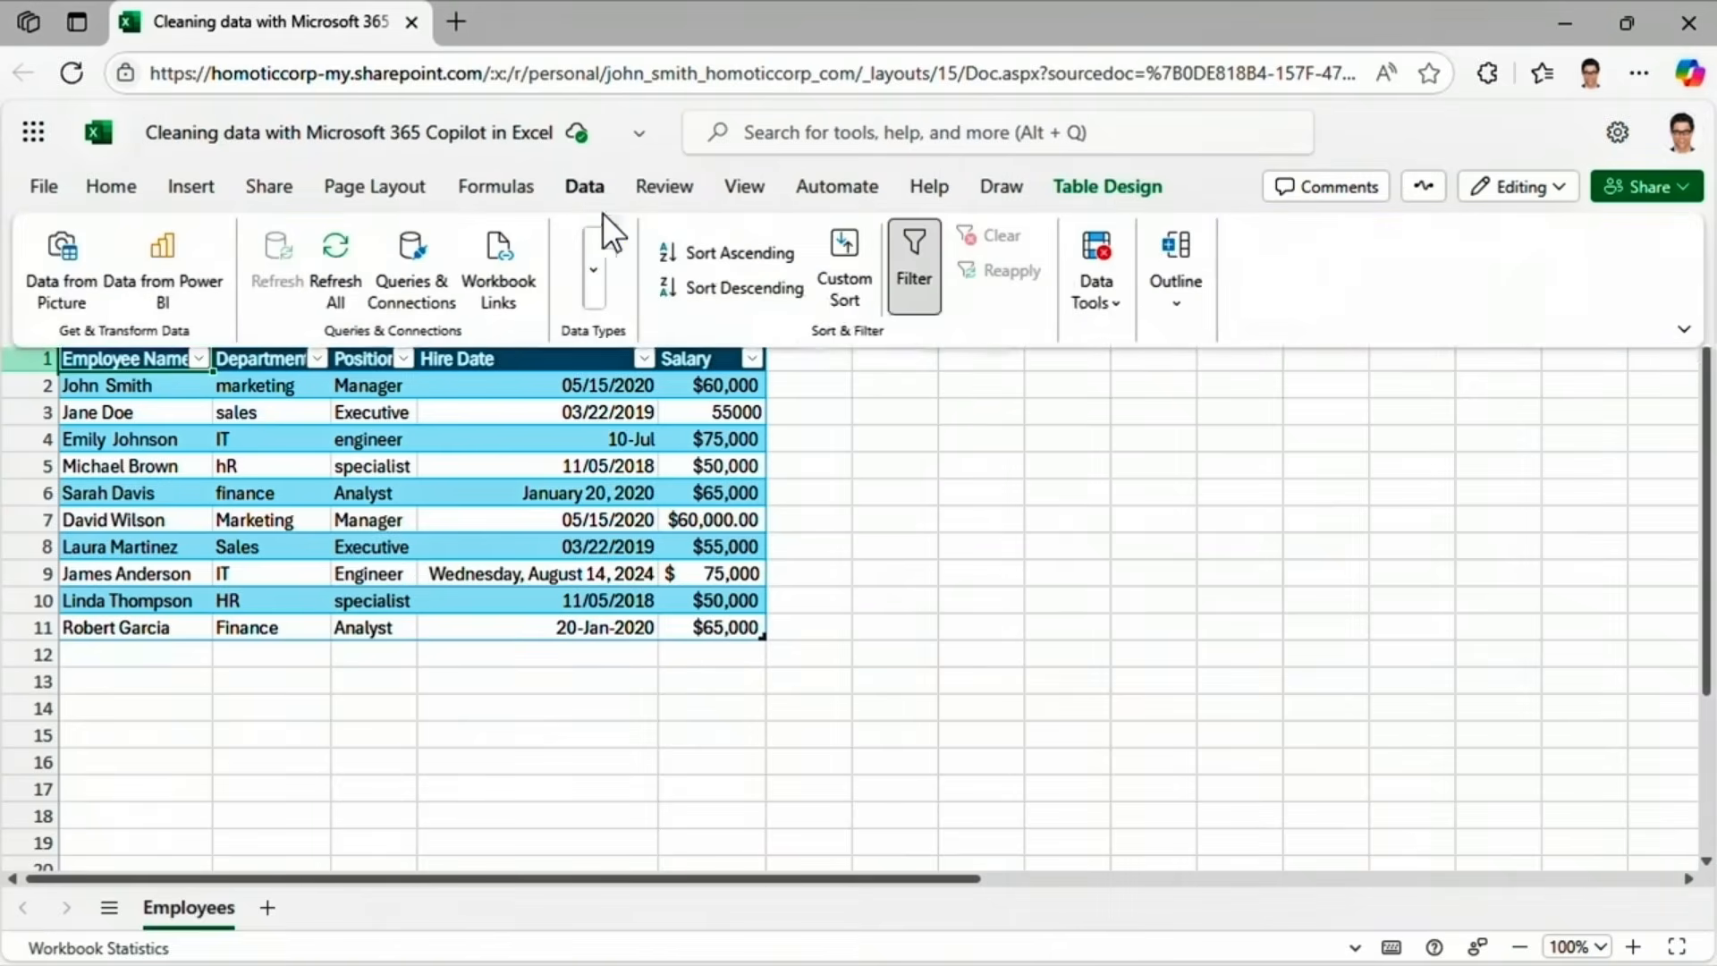
left_click(1098, 268)
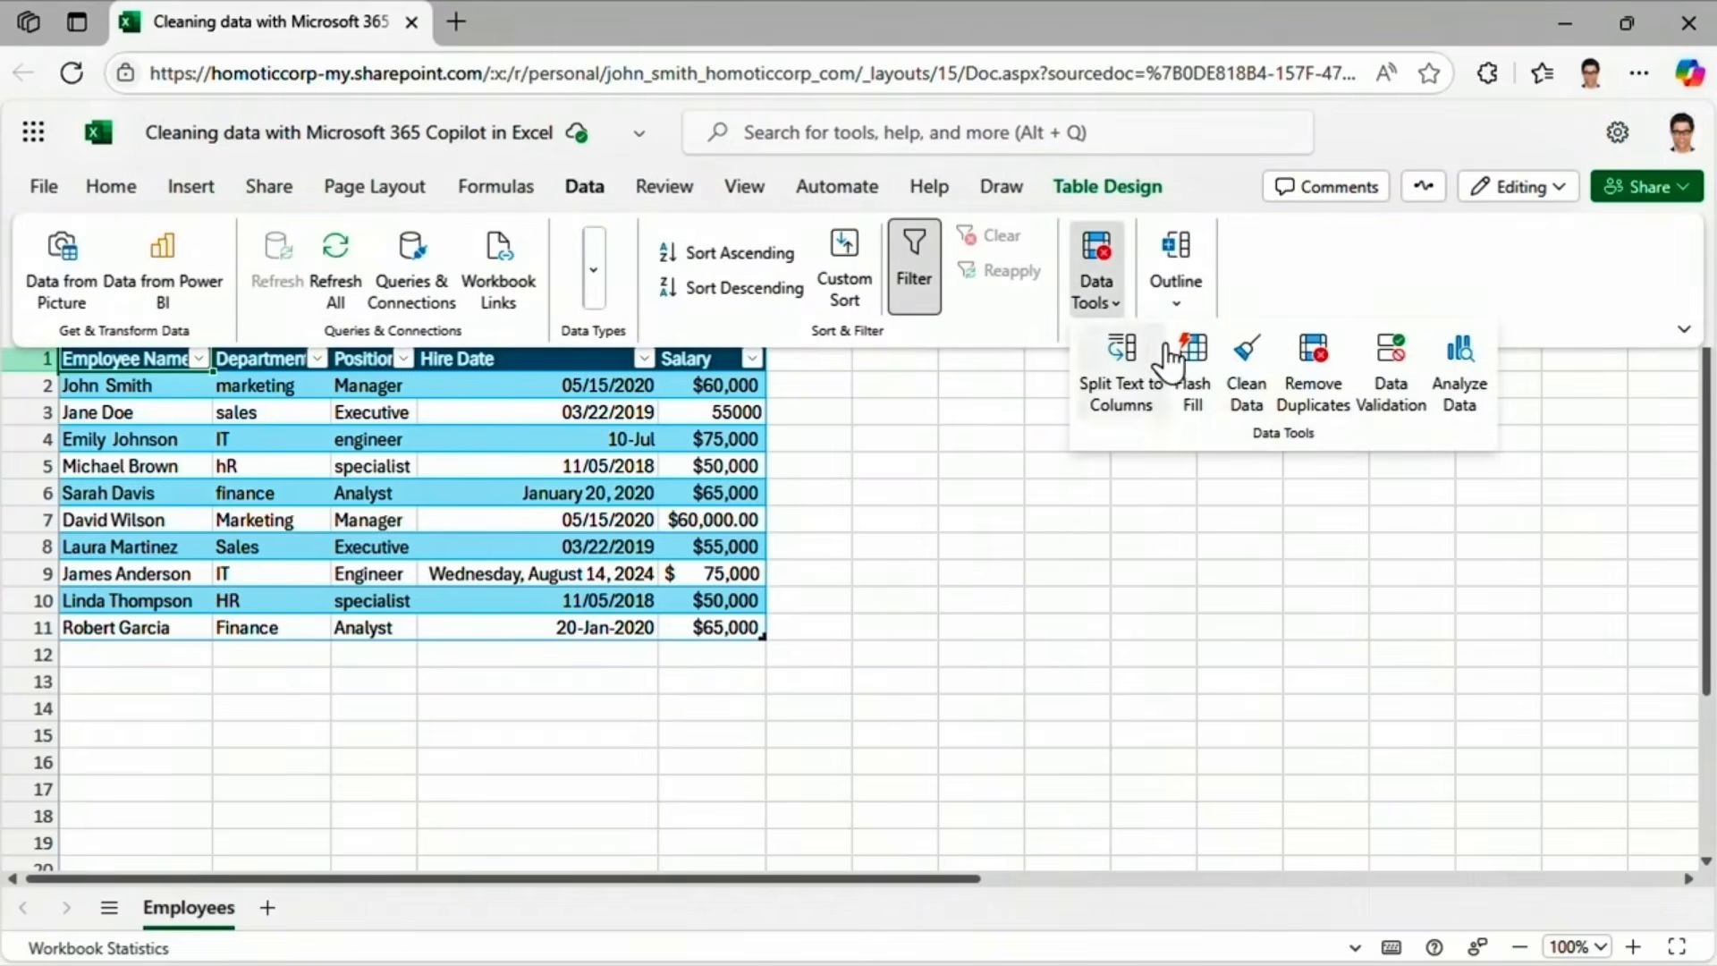
left_click(1246, 367)
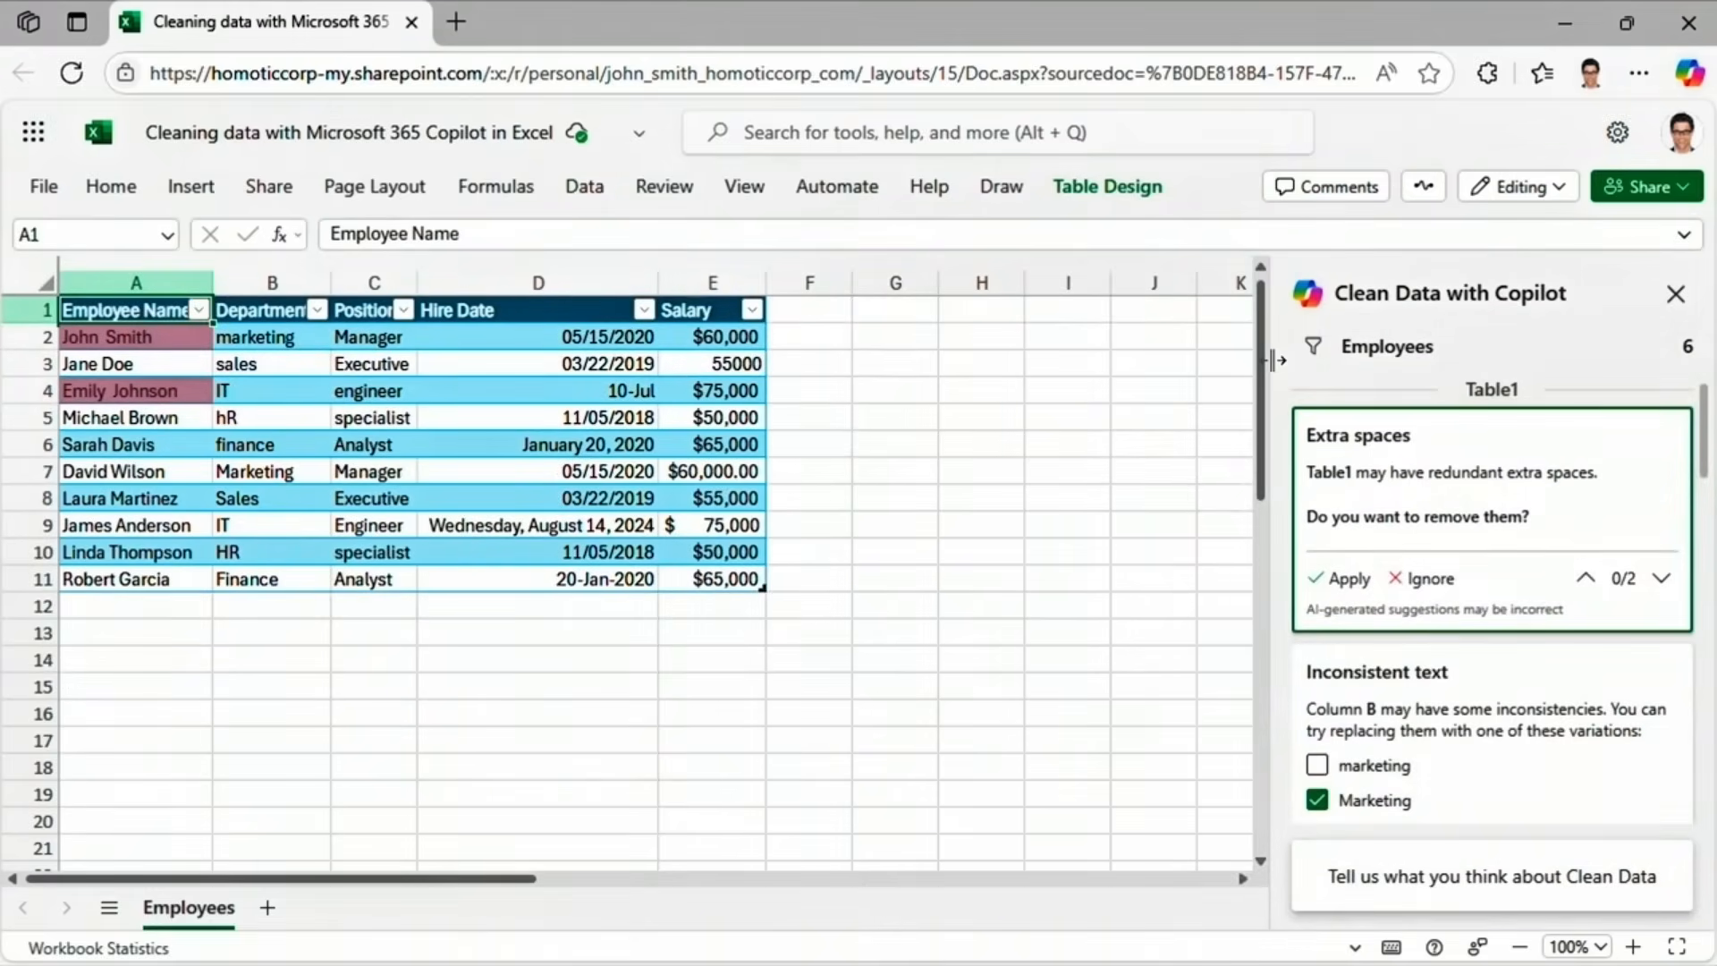
Widen the Clean Data suggestions pane and check the suggestion filter, keeping all suggestion types.
left_click_drag(1277, 360, 1163, 361)
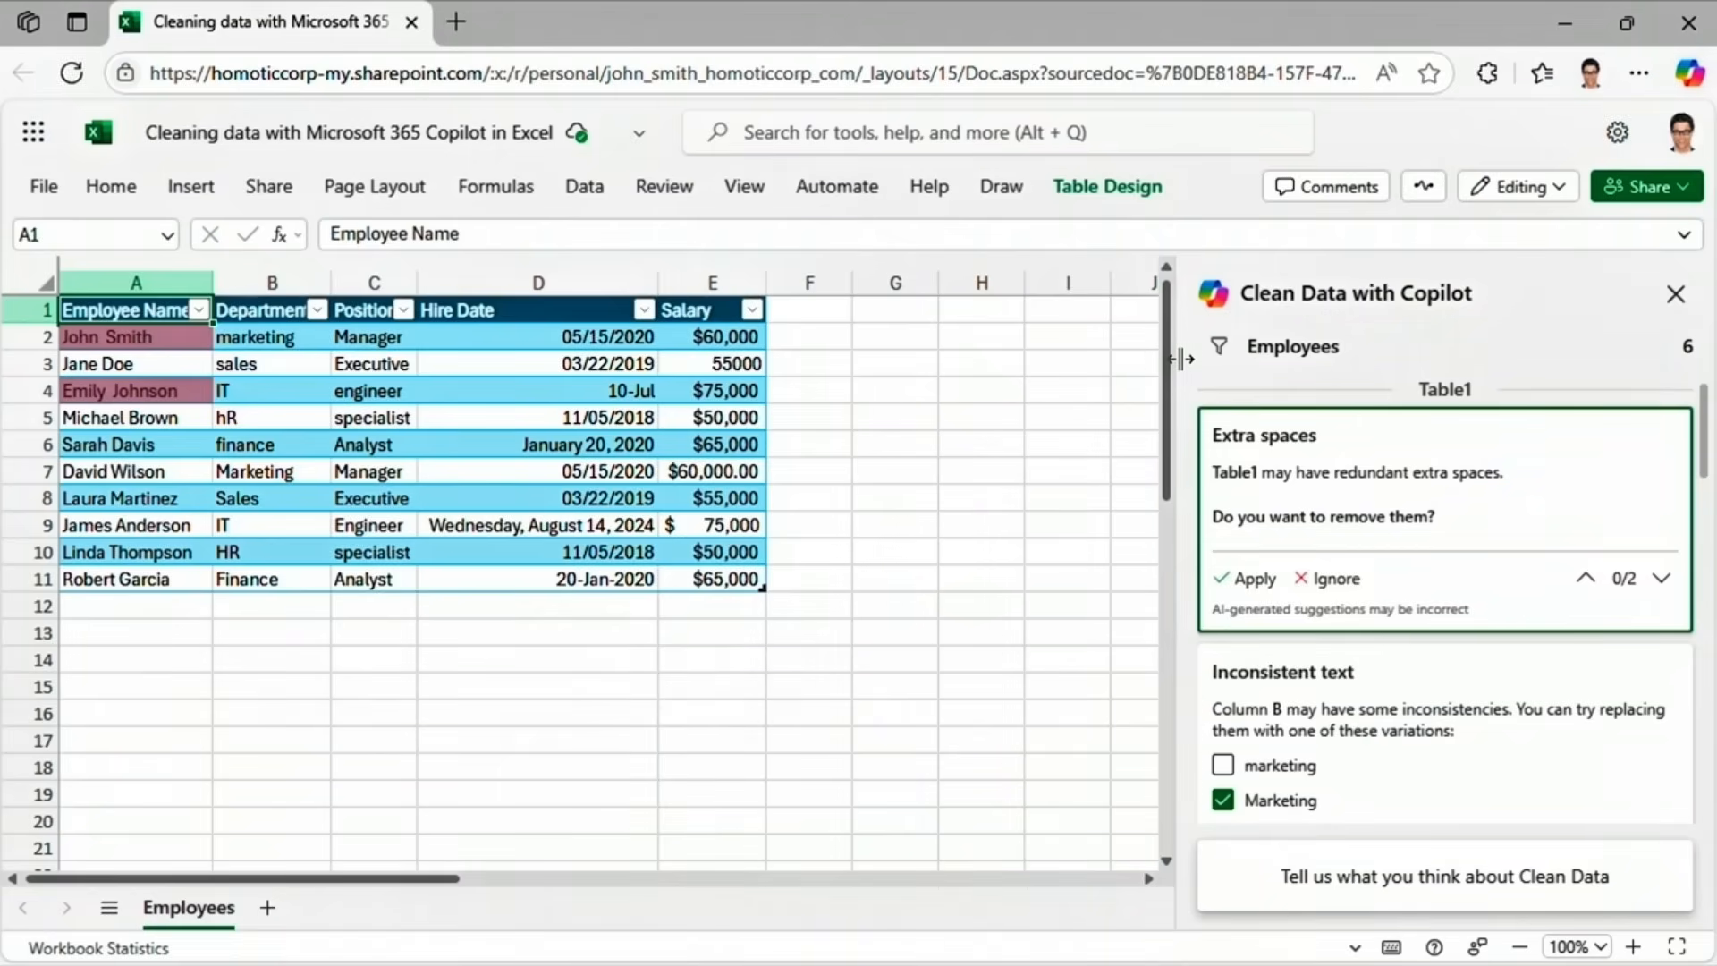
left_click(1210, 356)
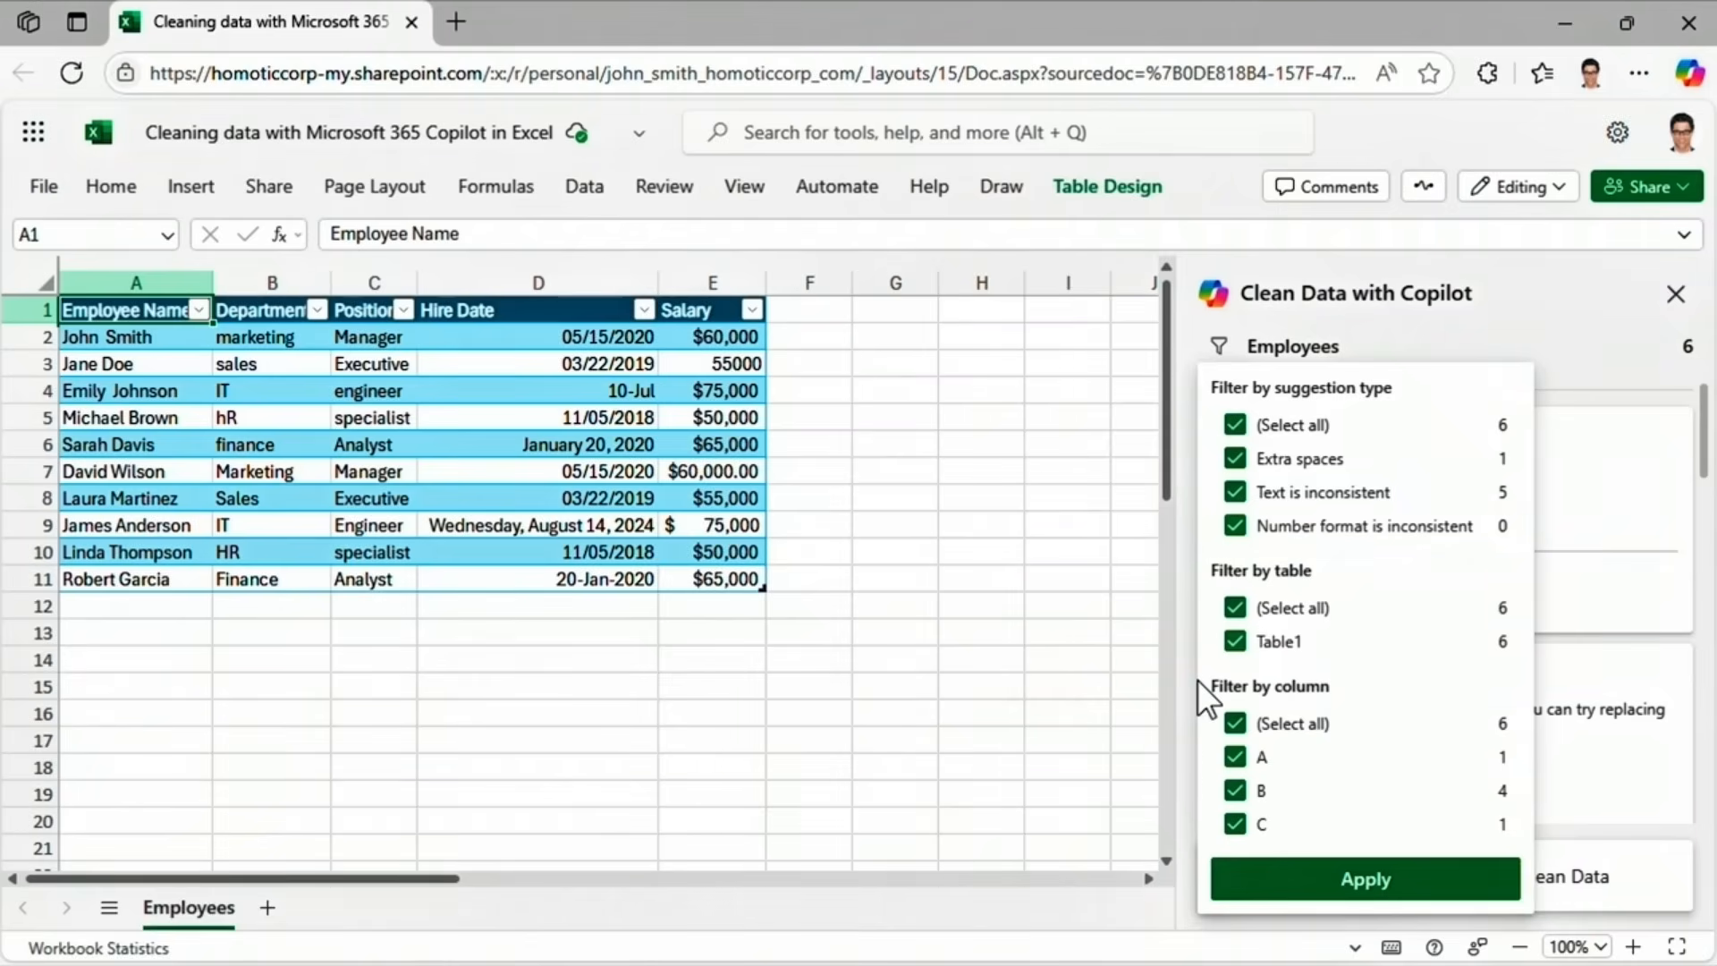
left_click(1478, 328)
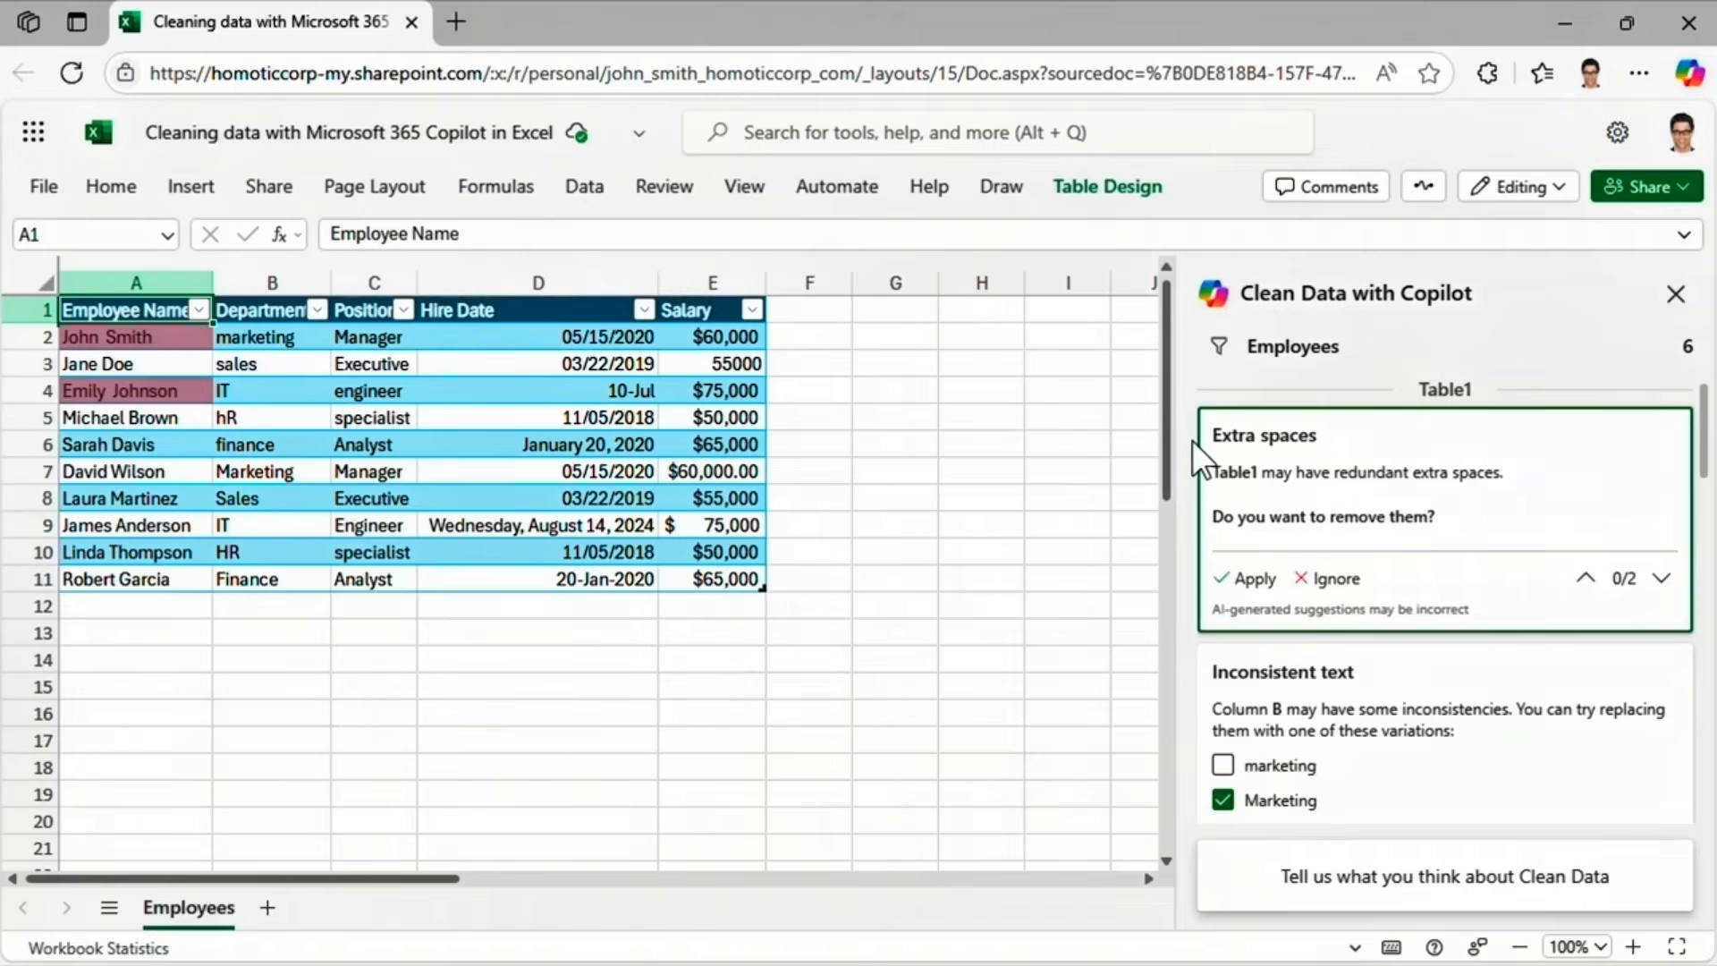
Apply the extra-spaces fix to the two Employee Name cells and pick 'marketing' as the department replacement.
left_click(1217, 583)
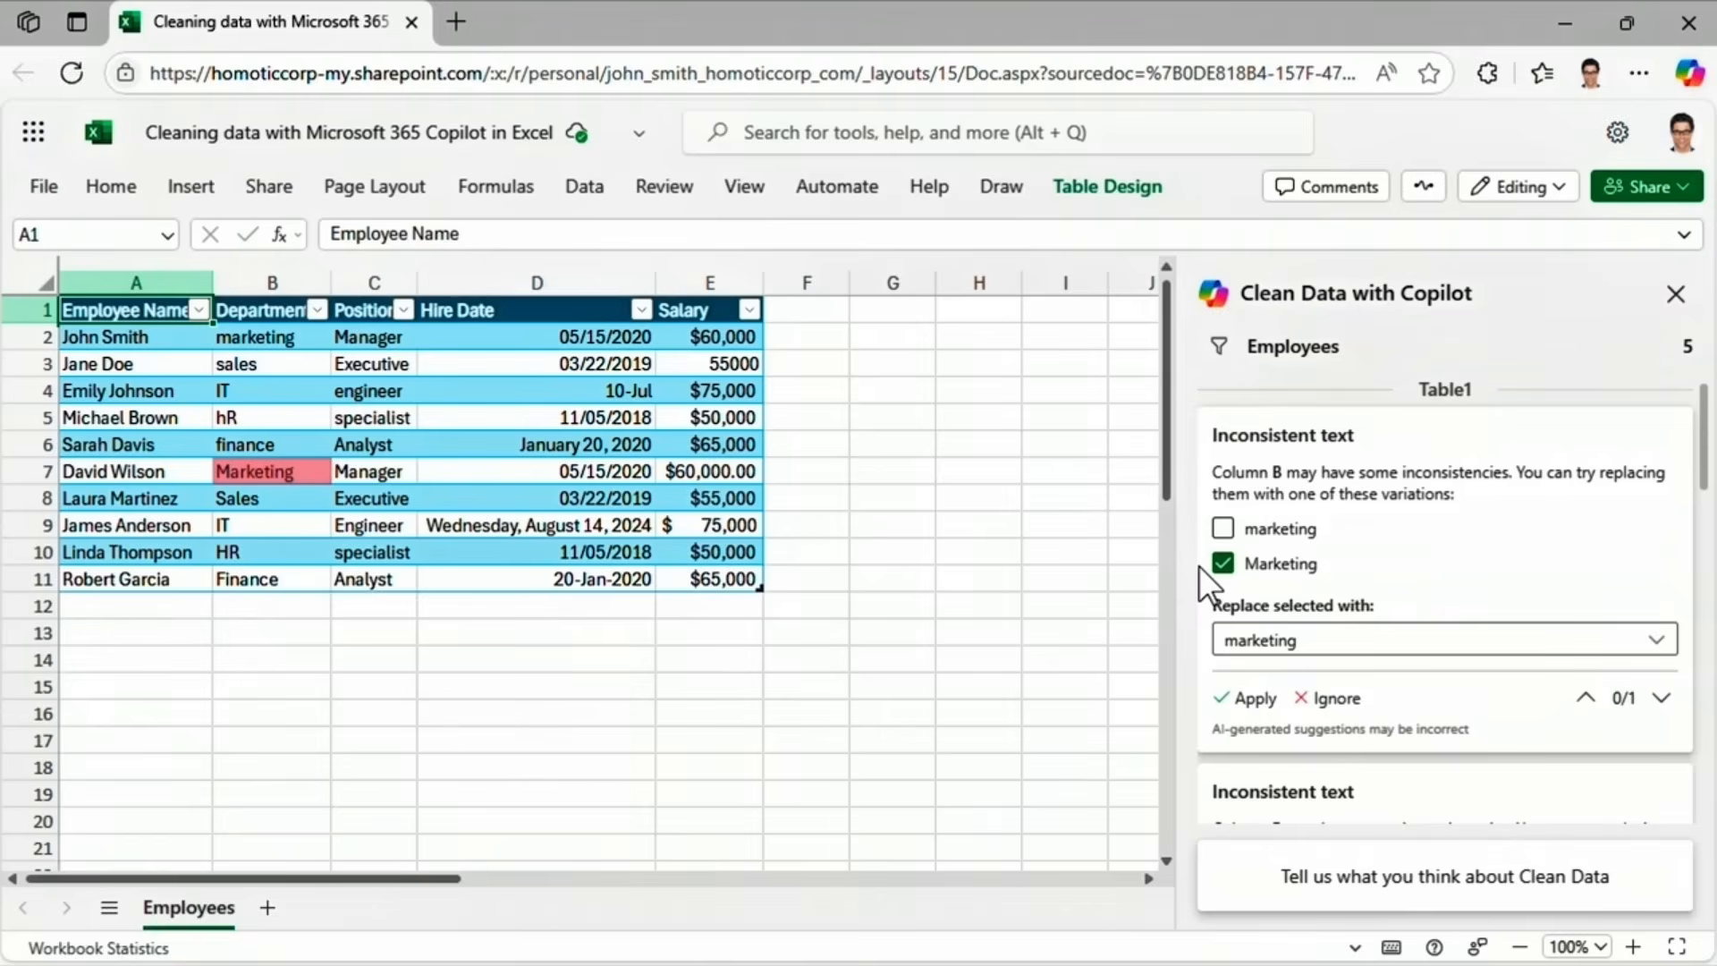
left_click(1484, 636)
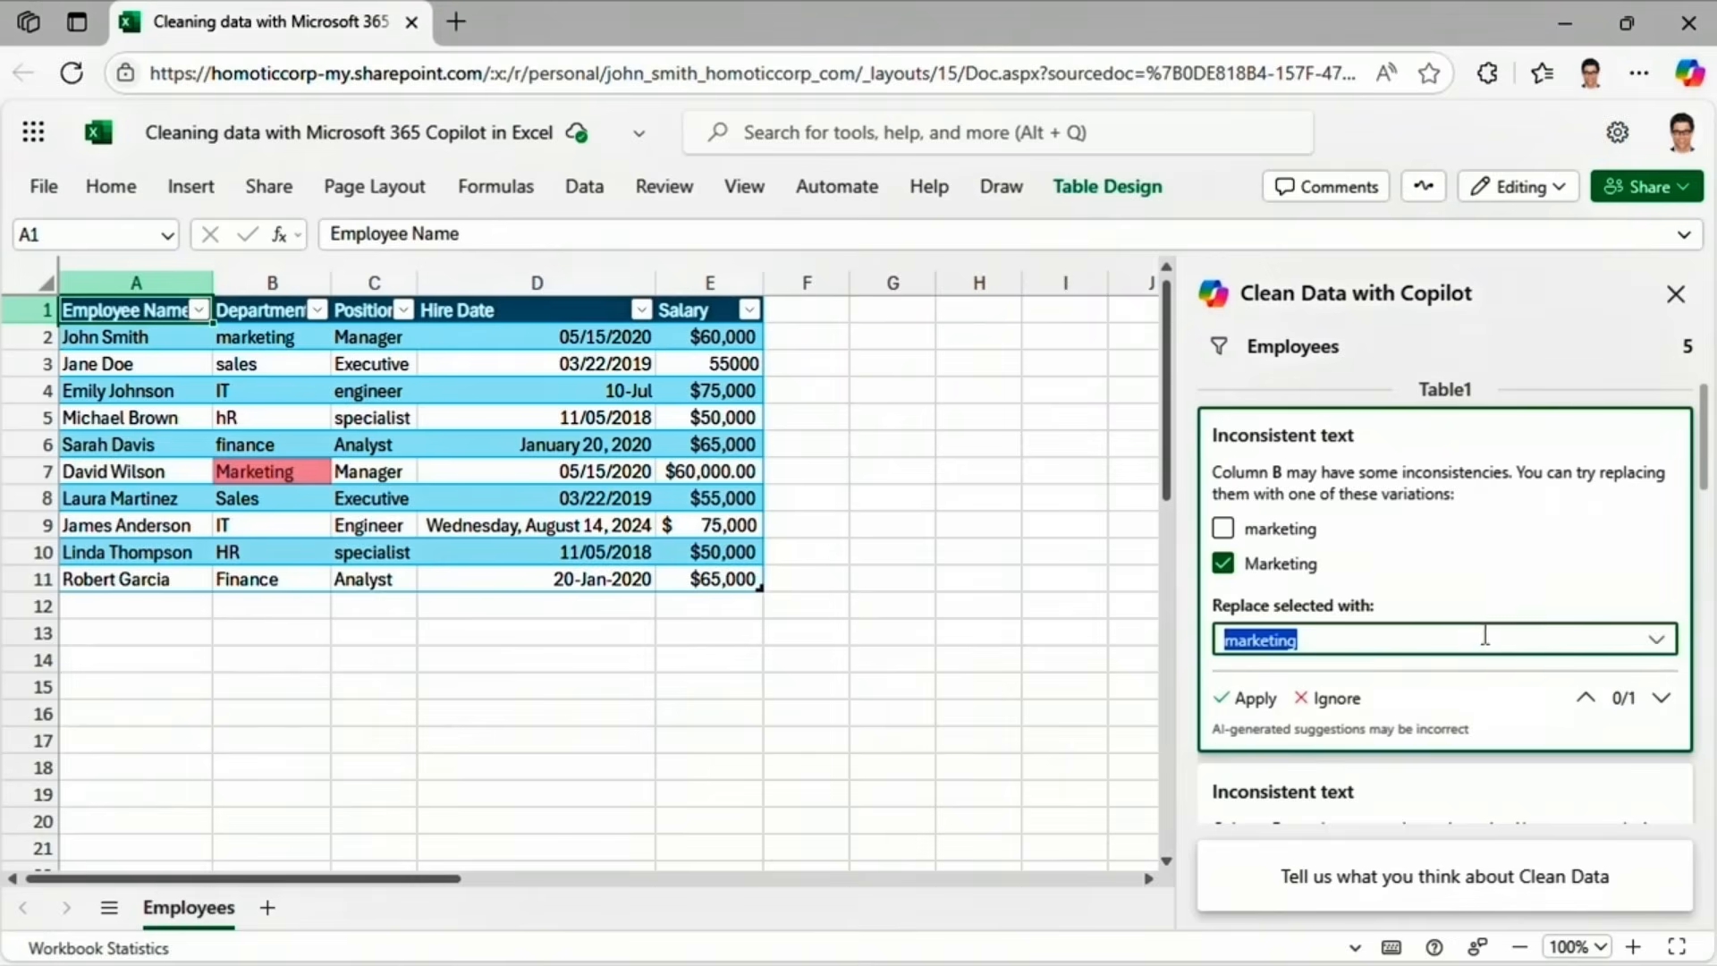
left_click(1662, 638)
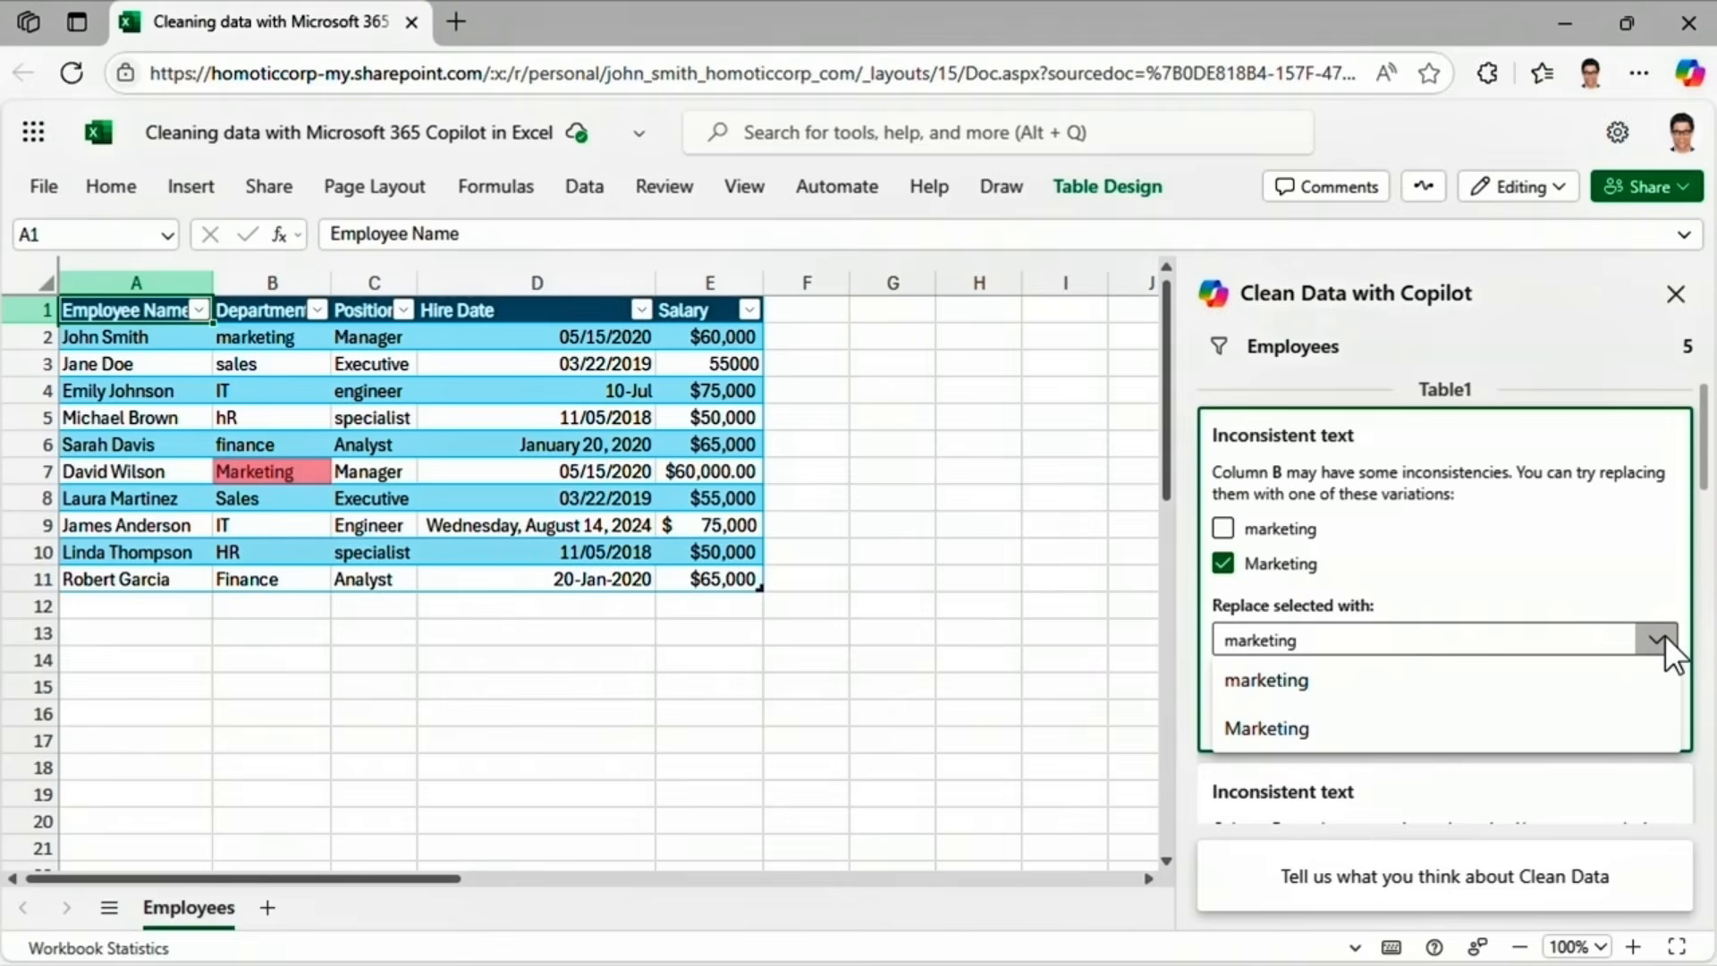
left_click(1674, 617)
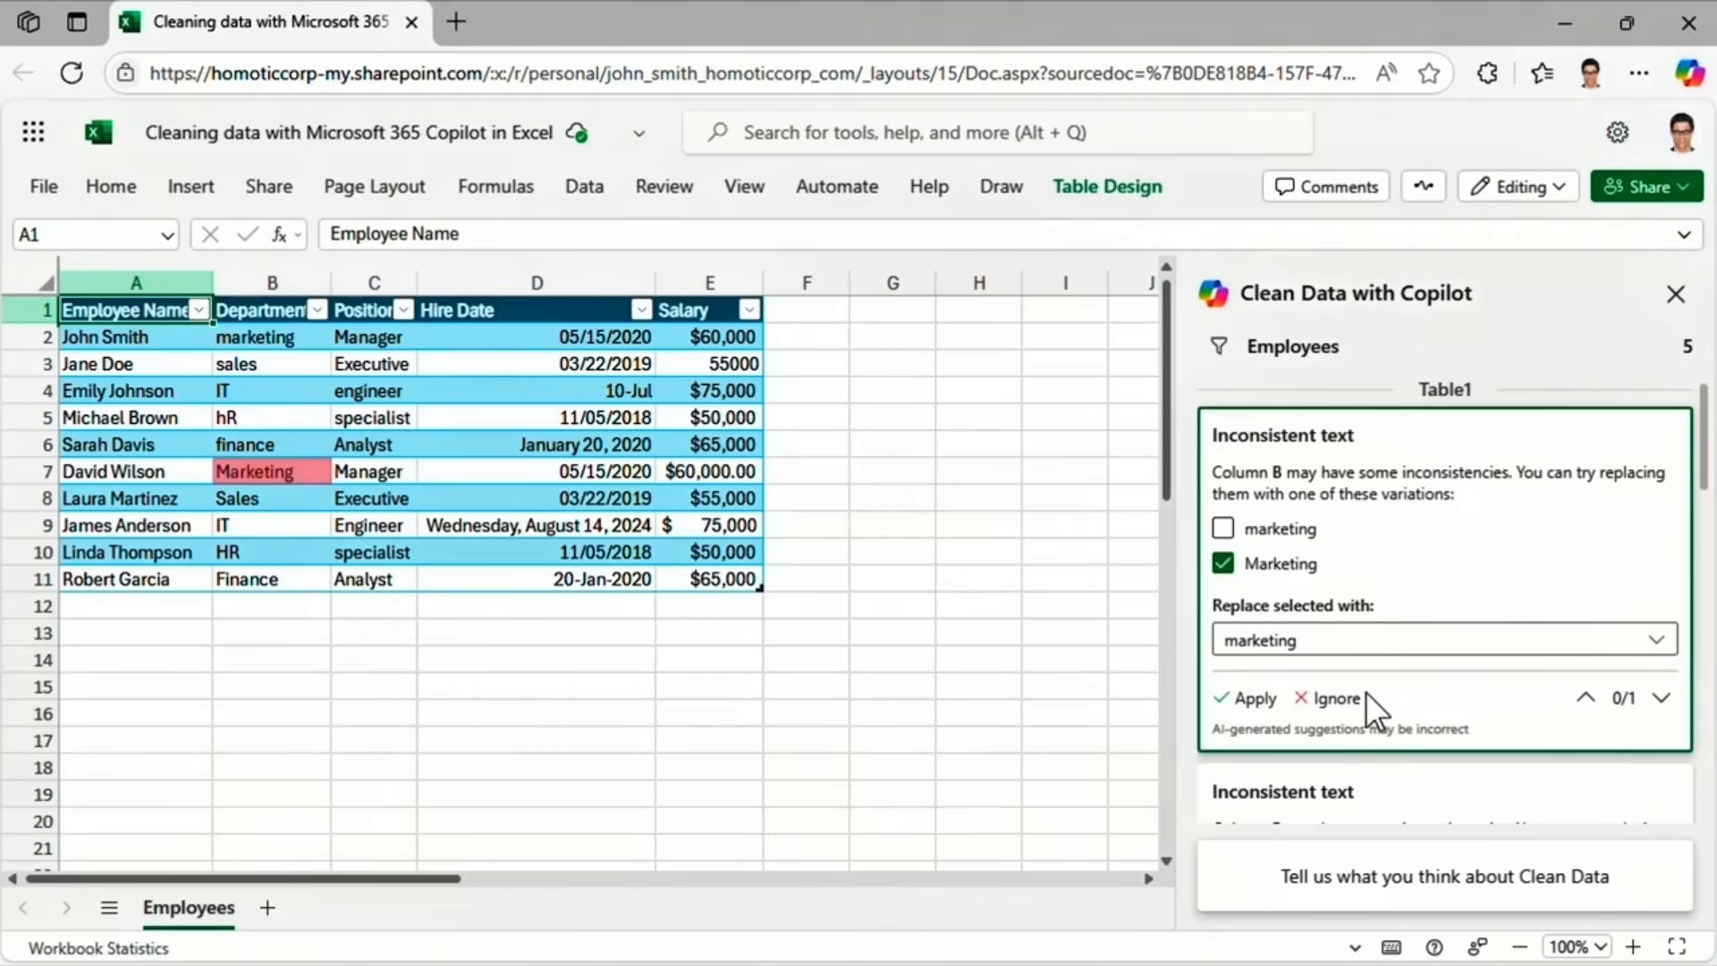
Replace 'Marketing' in B7 with 'marketing', then close the Clean Data and Copilot panes.
left_click(1263, 700)
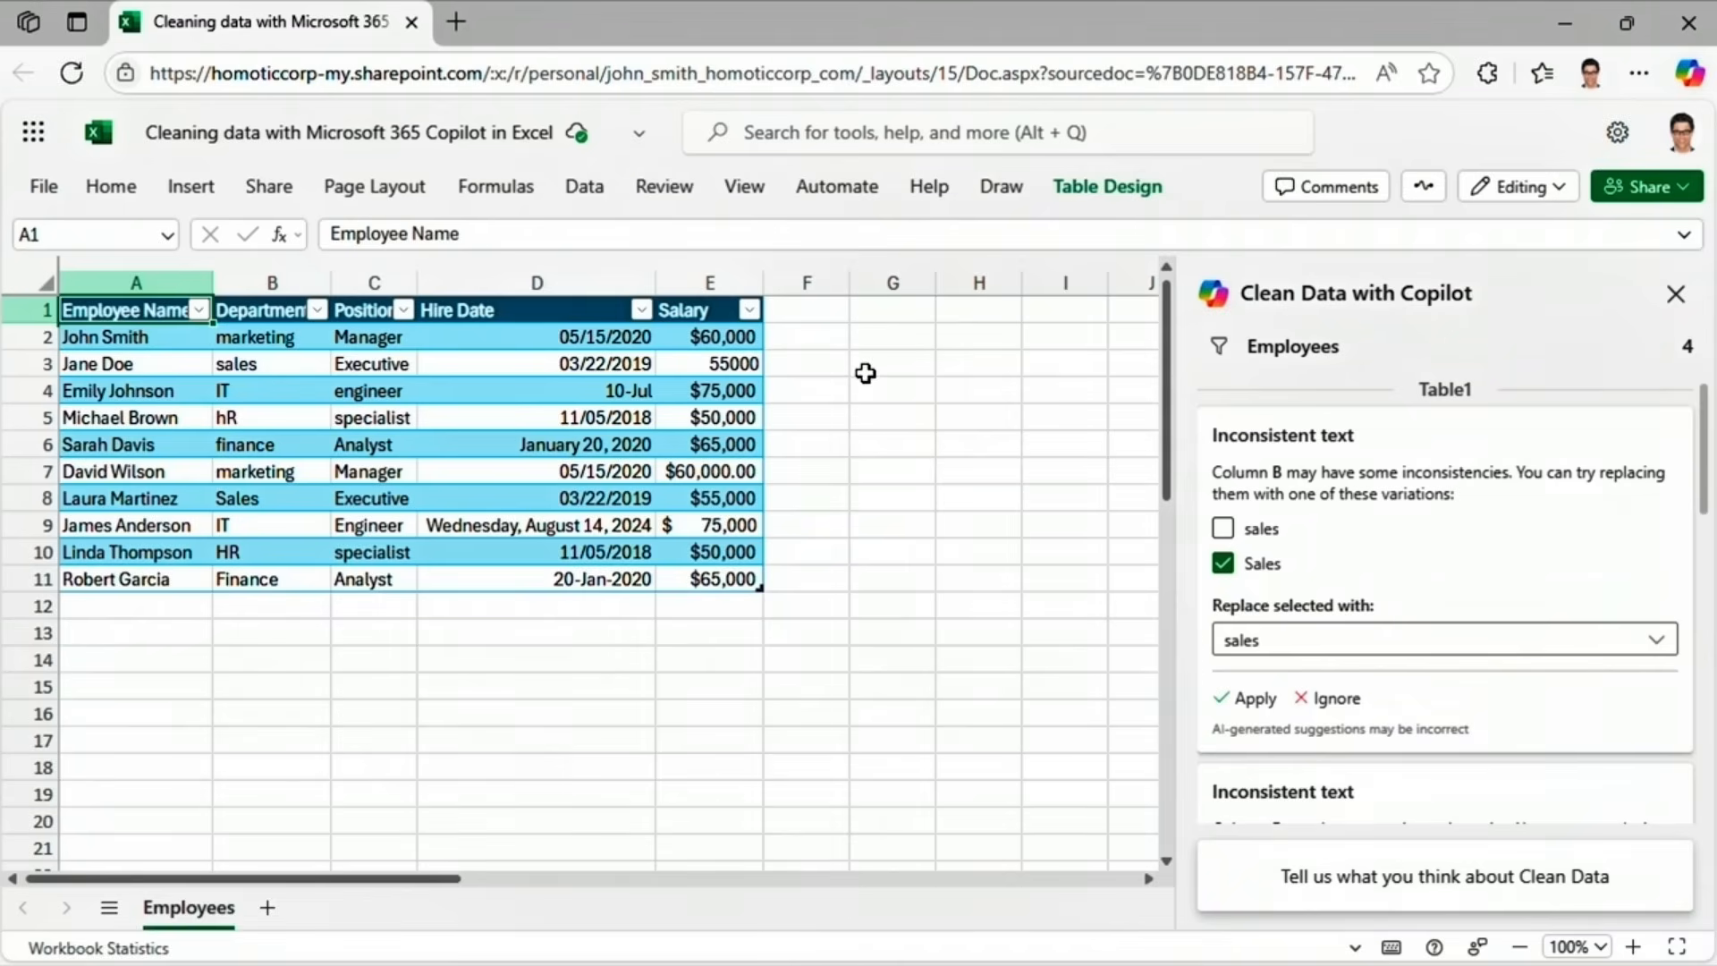
left_click(1675, 296)
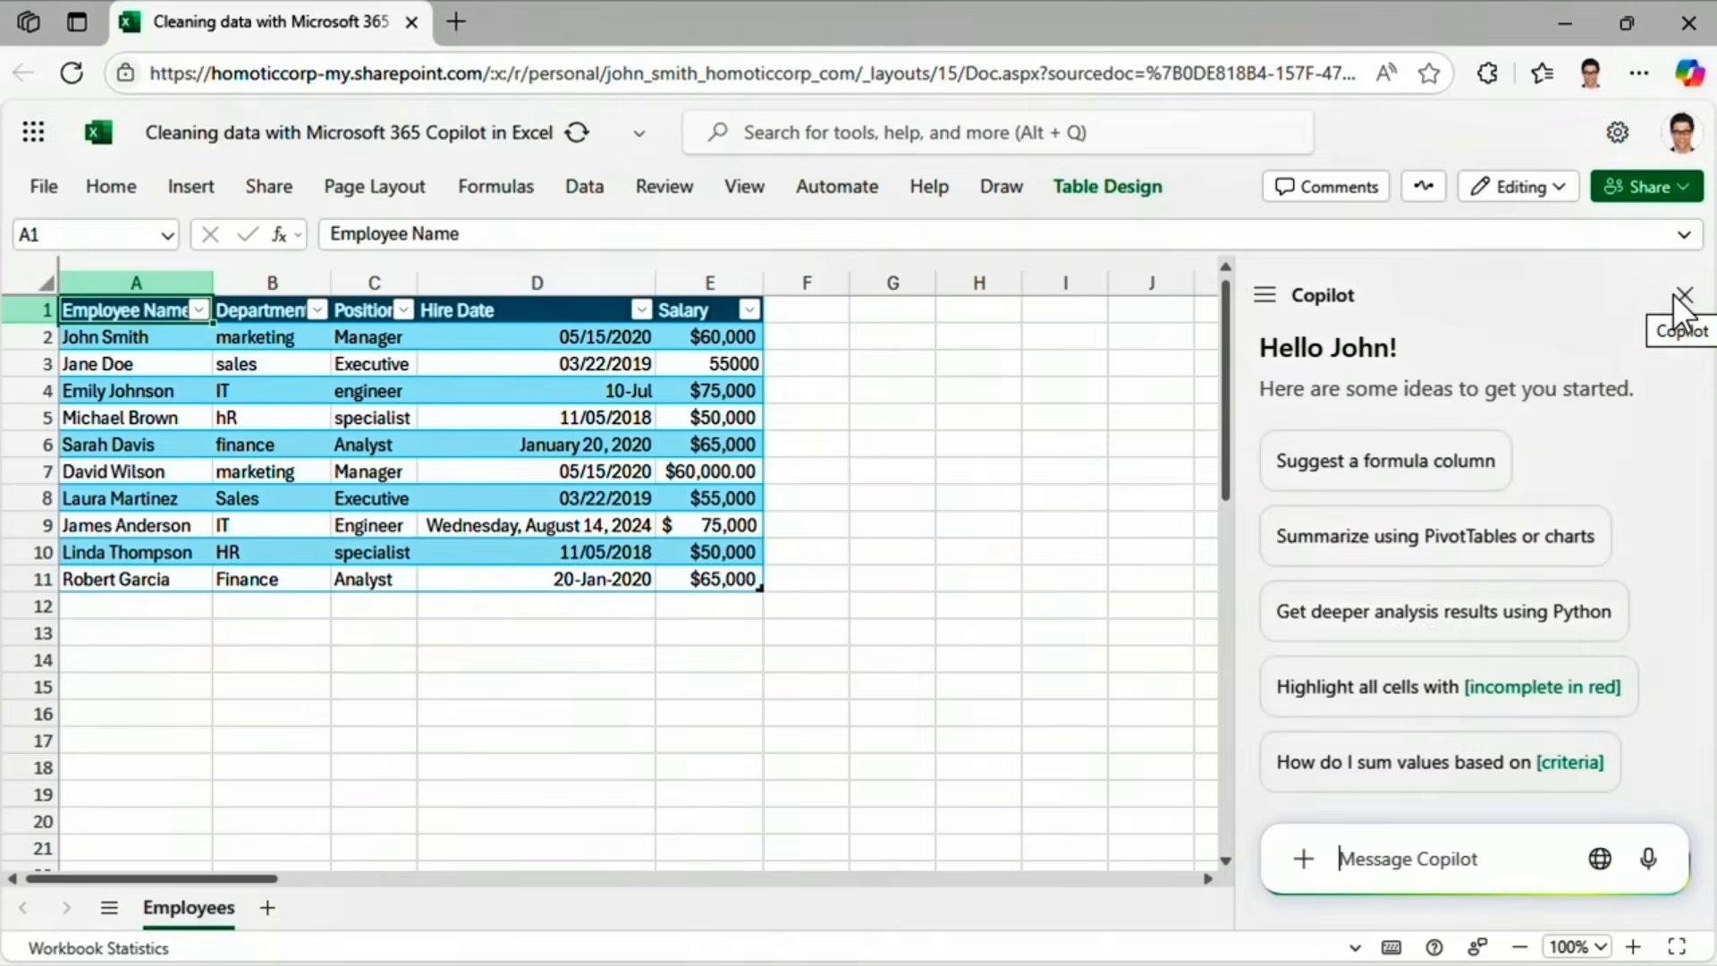
left_click(1680, 298)
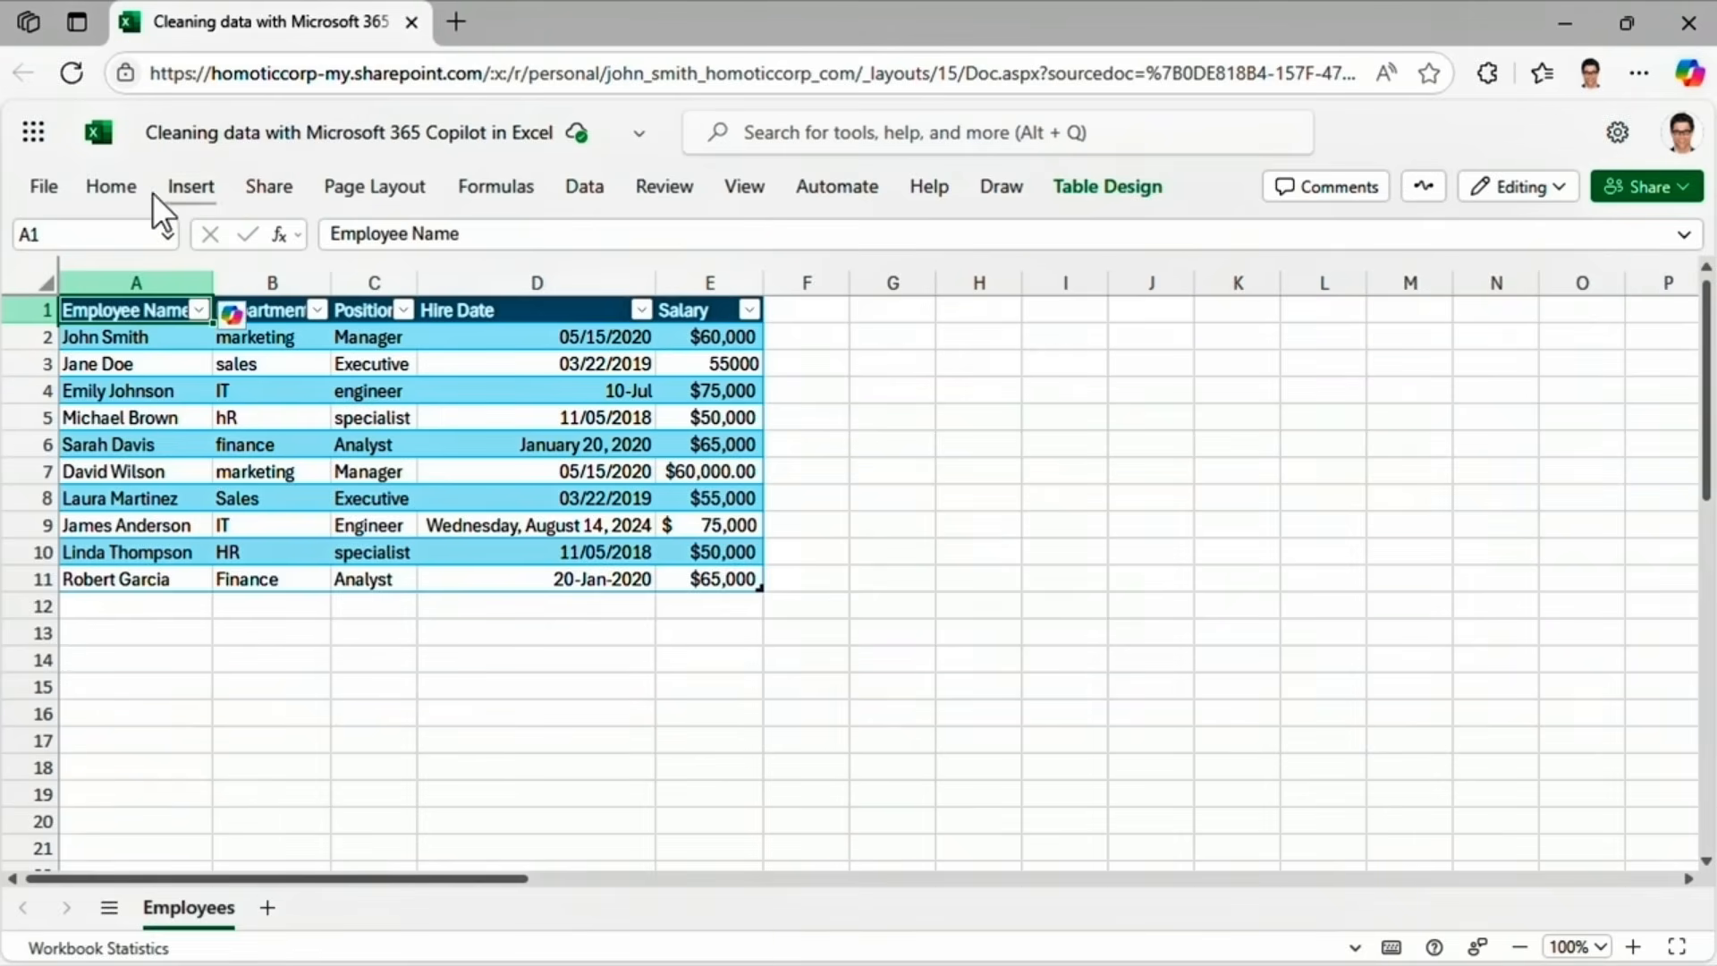
Ask Copilot to format the Hire Date column as MM/DD/YYYY and apply its suggested format.
left_click(127, 186)
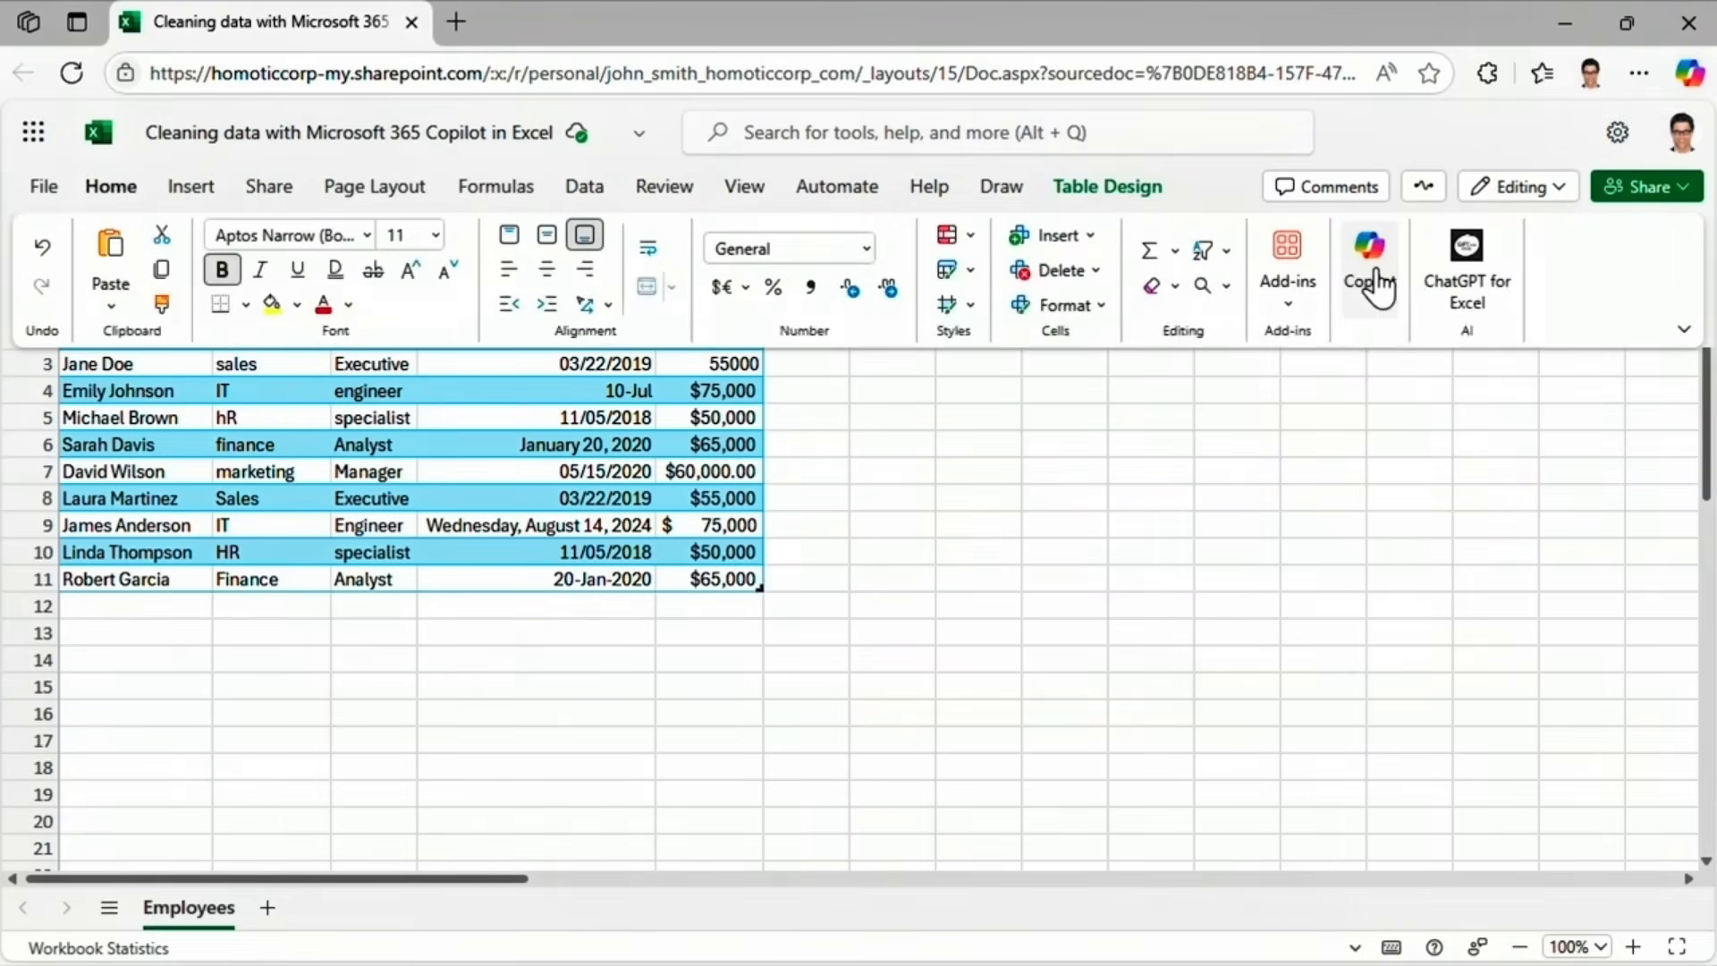
left_click(1378, 273)
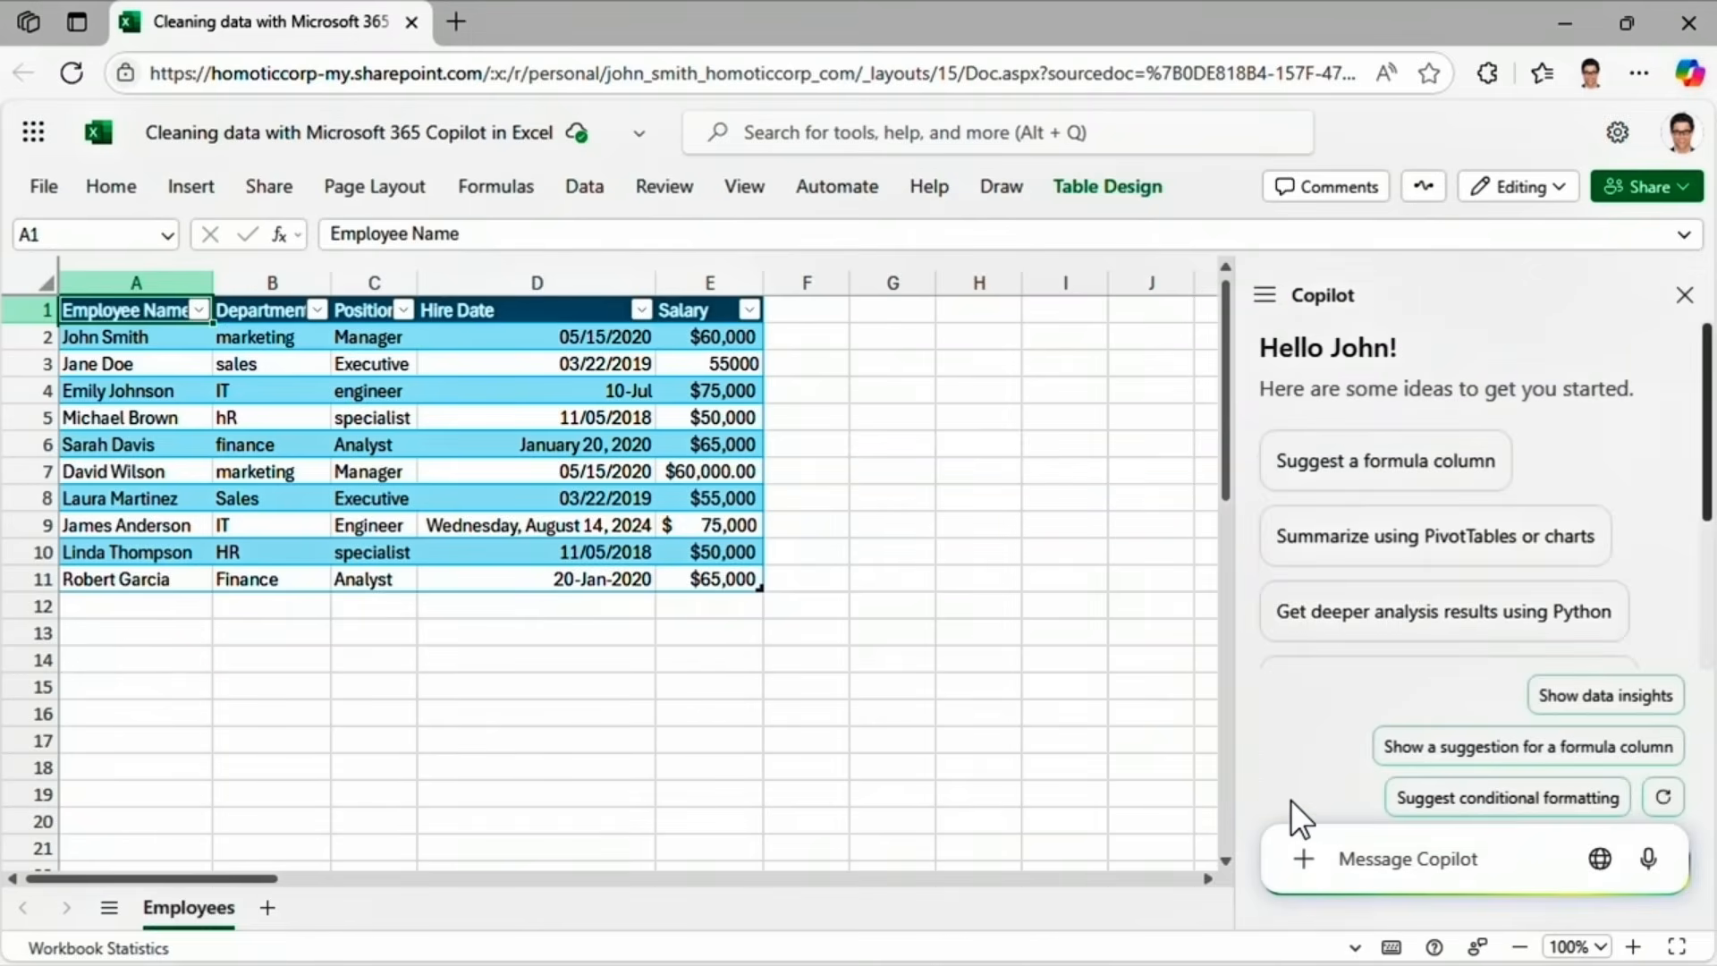
type("Use MM/DD/Y")
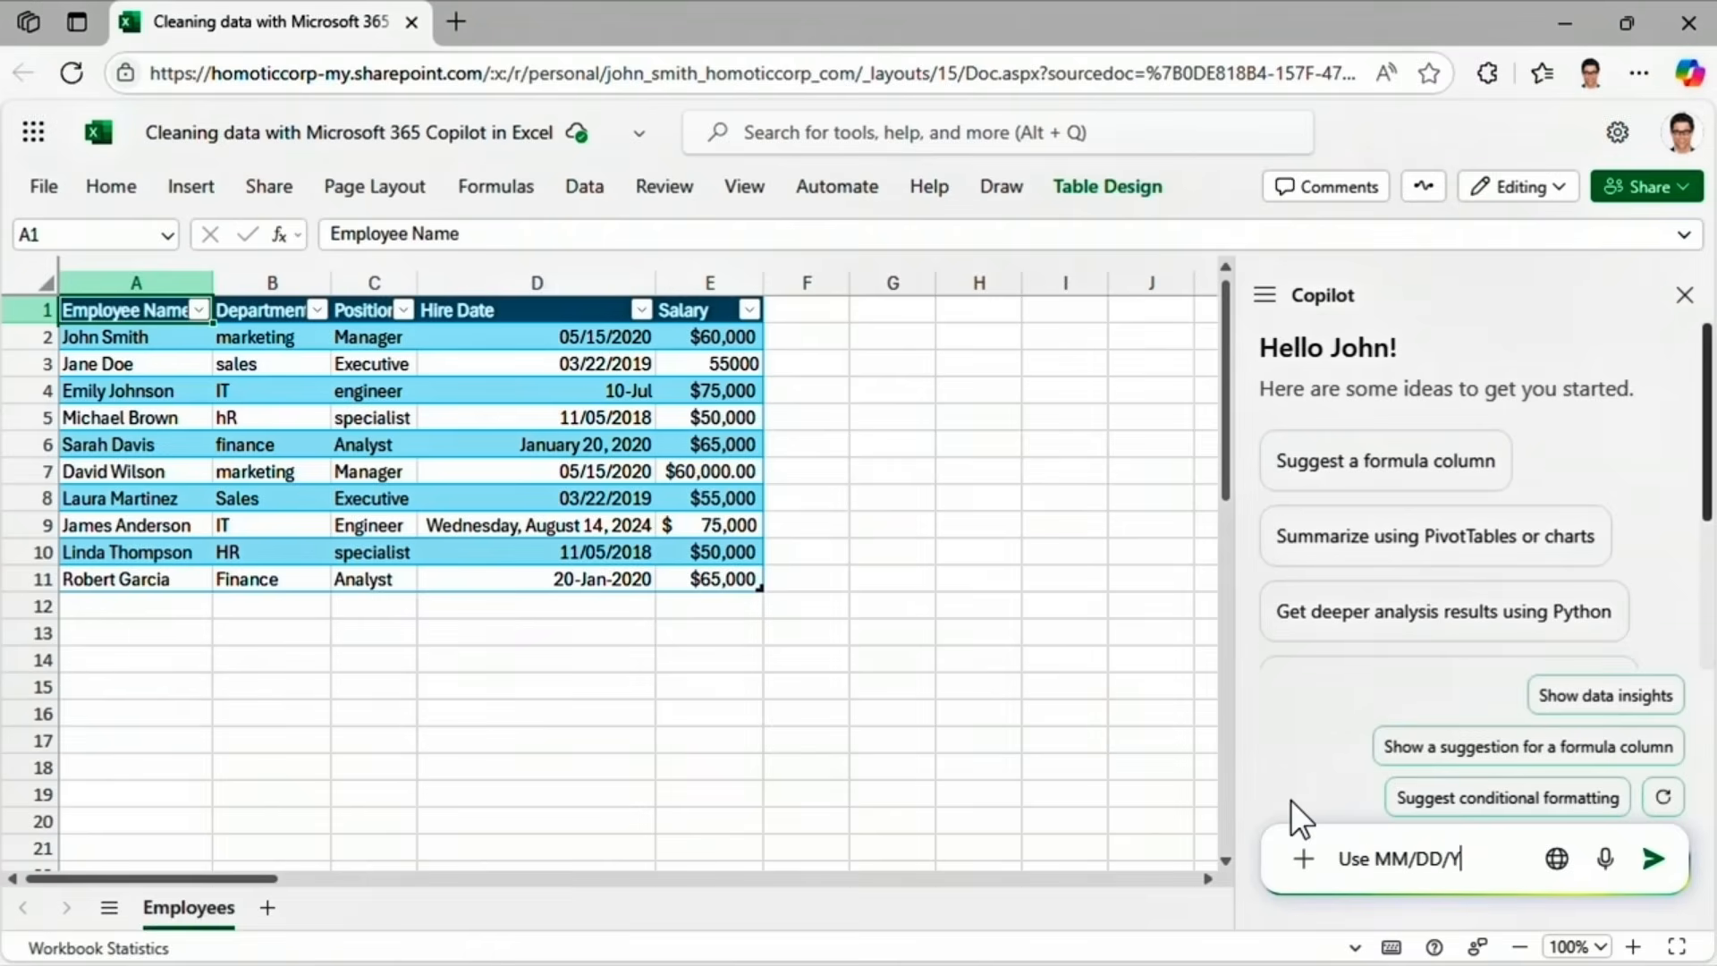
type("YYY formatting for the")
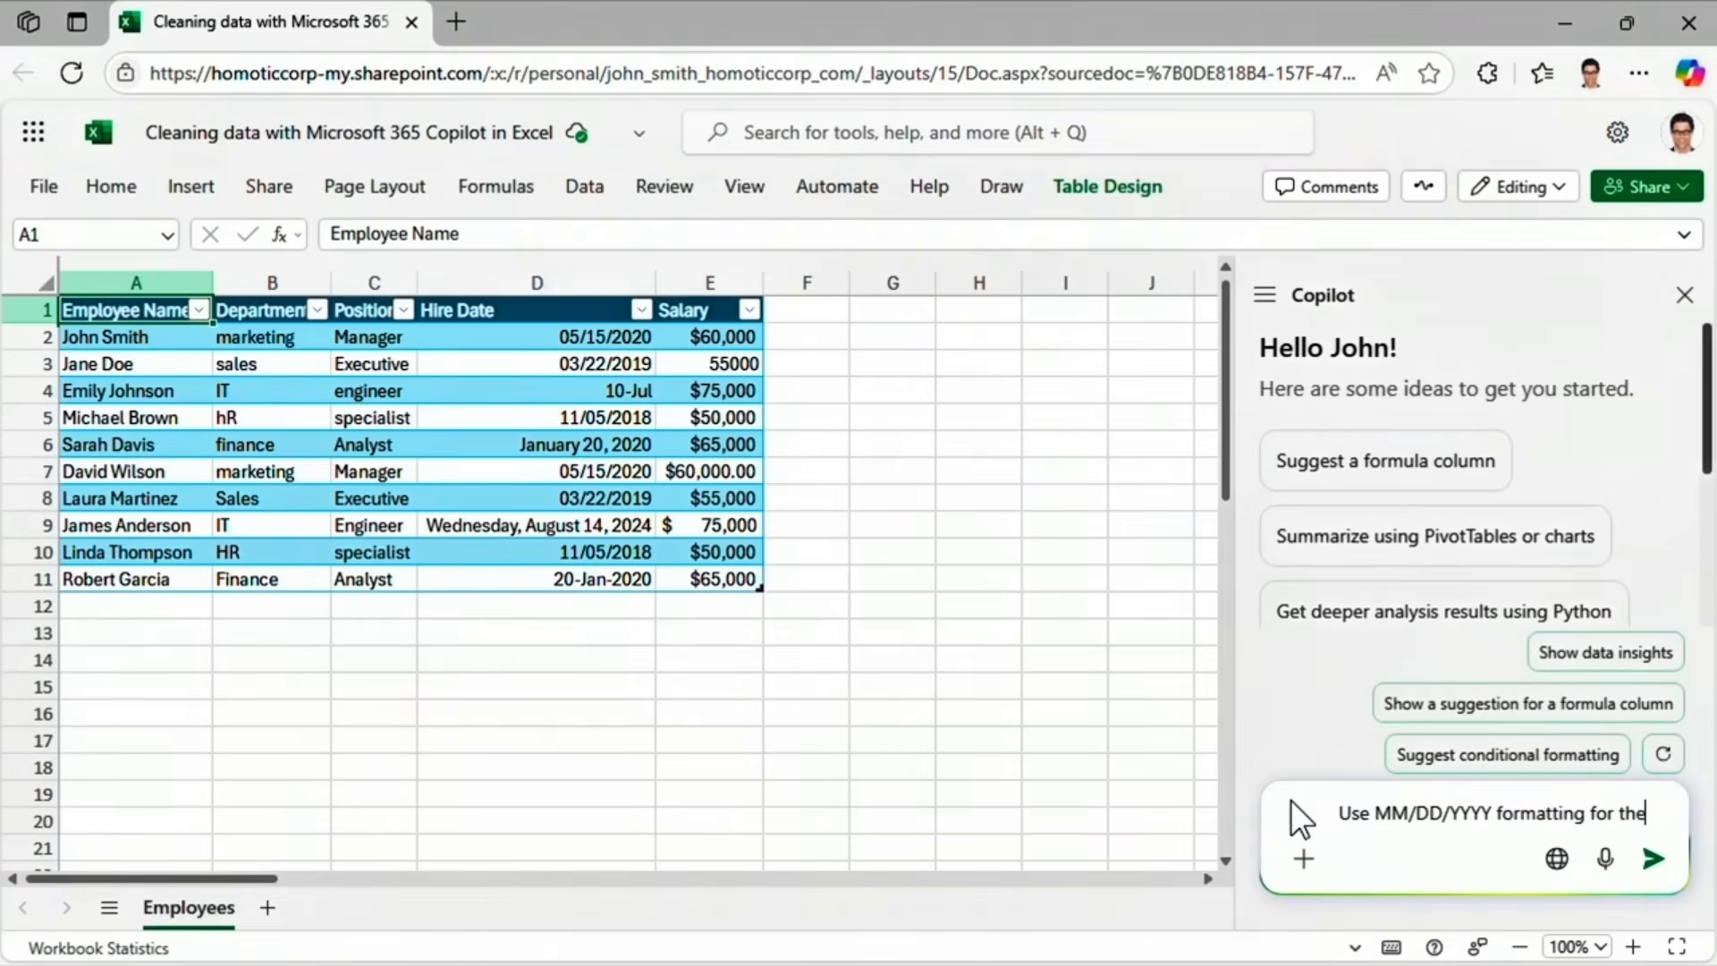
type(" hire date column")
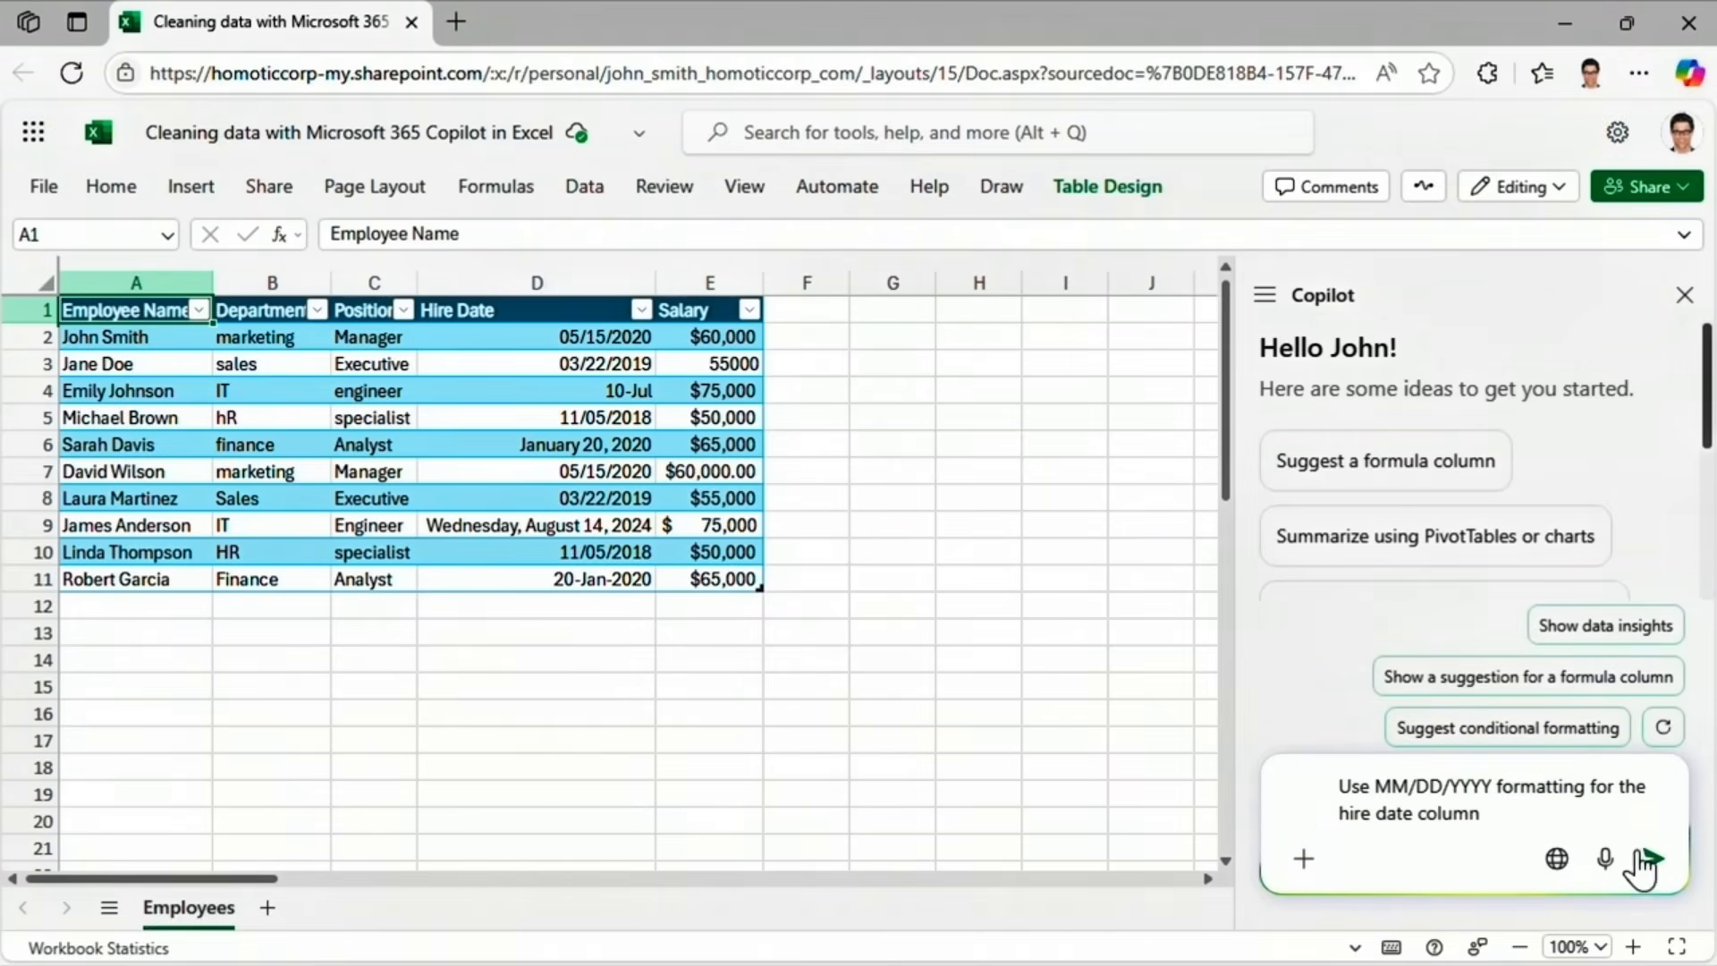
left_click(1650, 859)
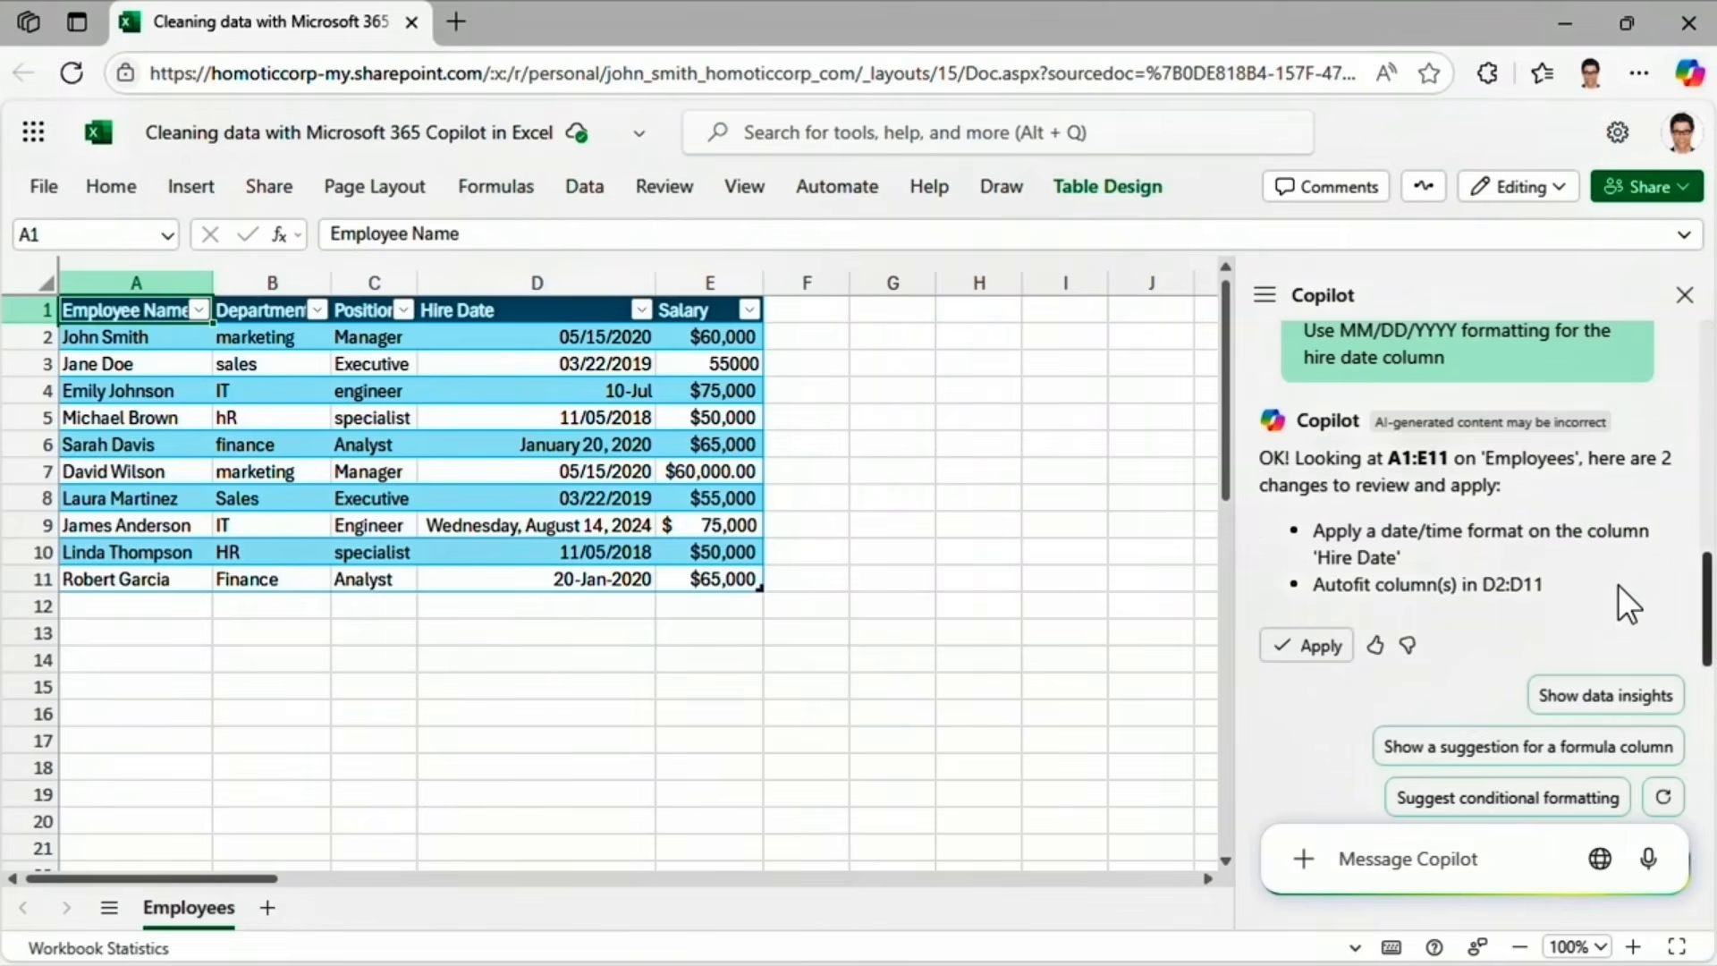
left_click(1313, 648)
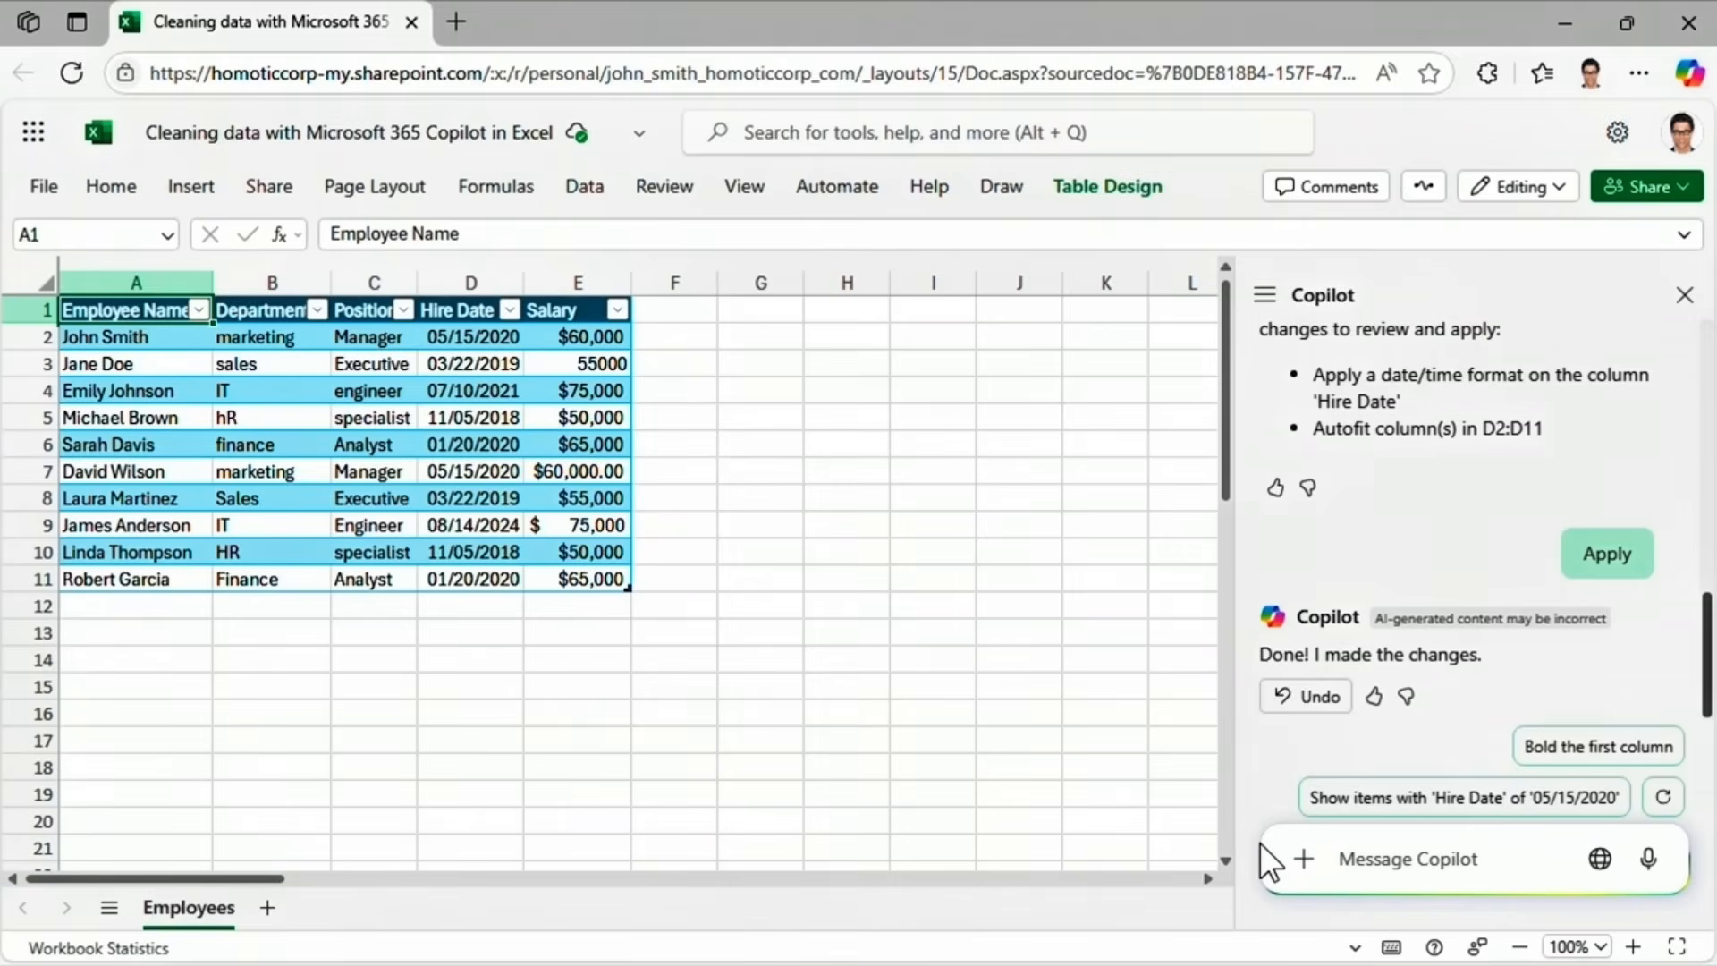
Ask Copilot to split employee names into First Name and Last Name columns, and insert them.
type("Split employee na")
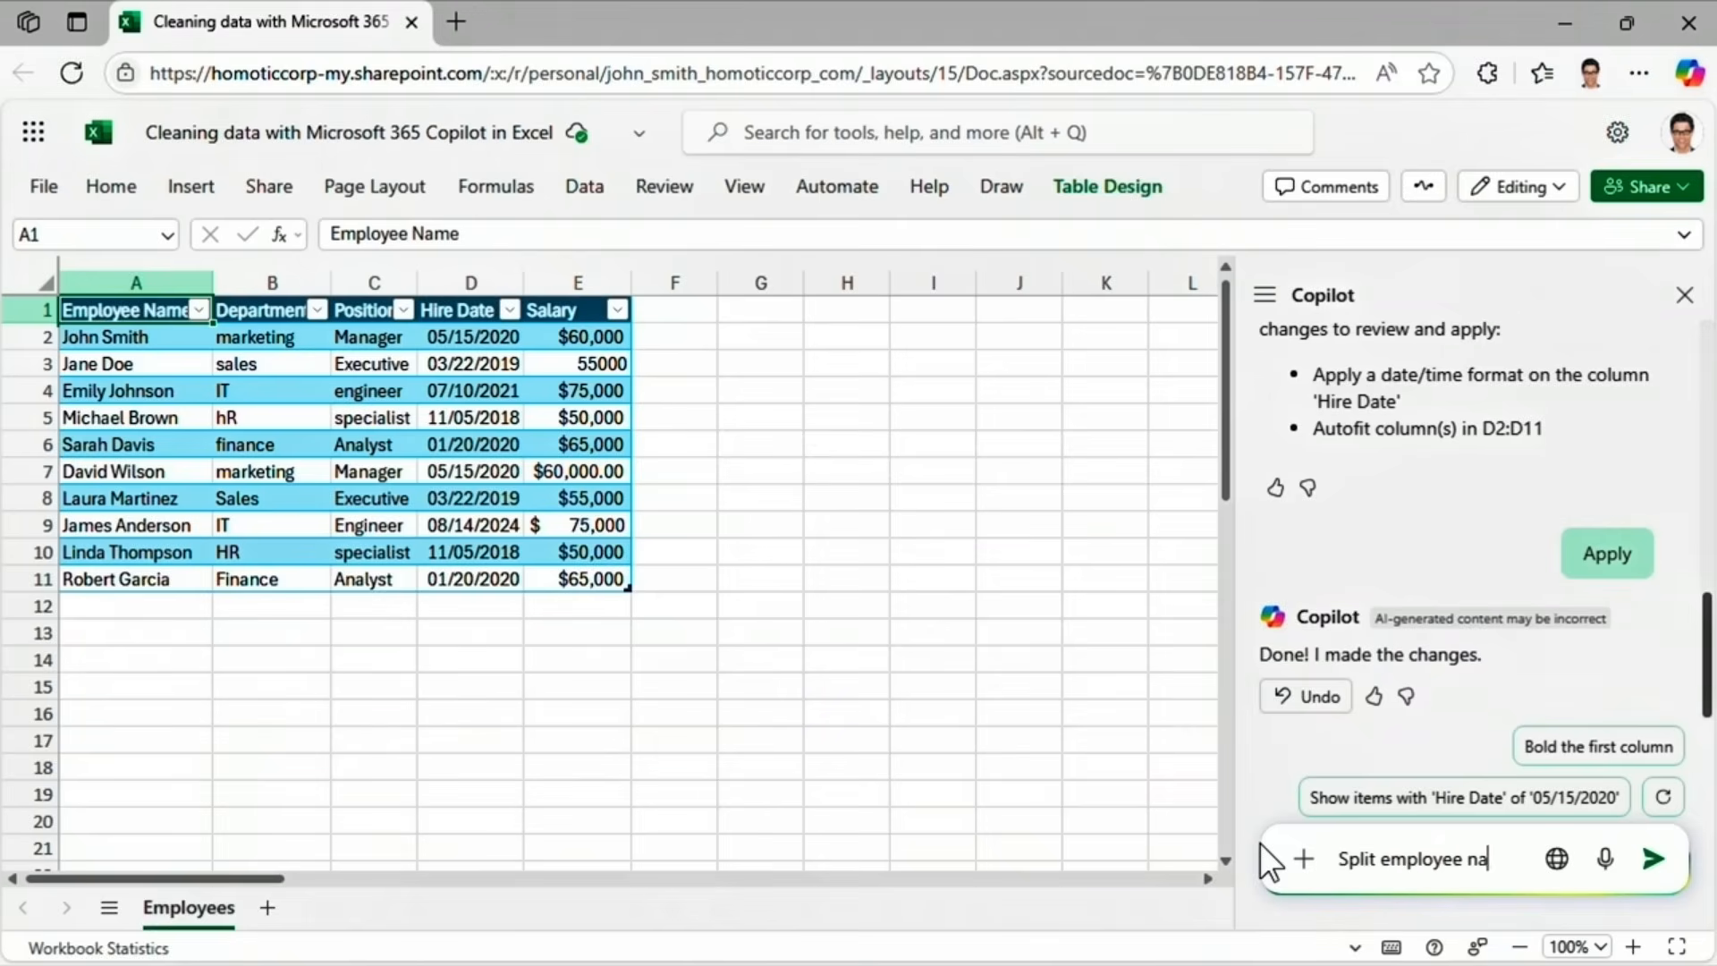
type("me into first and last name")
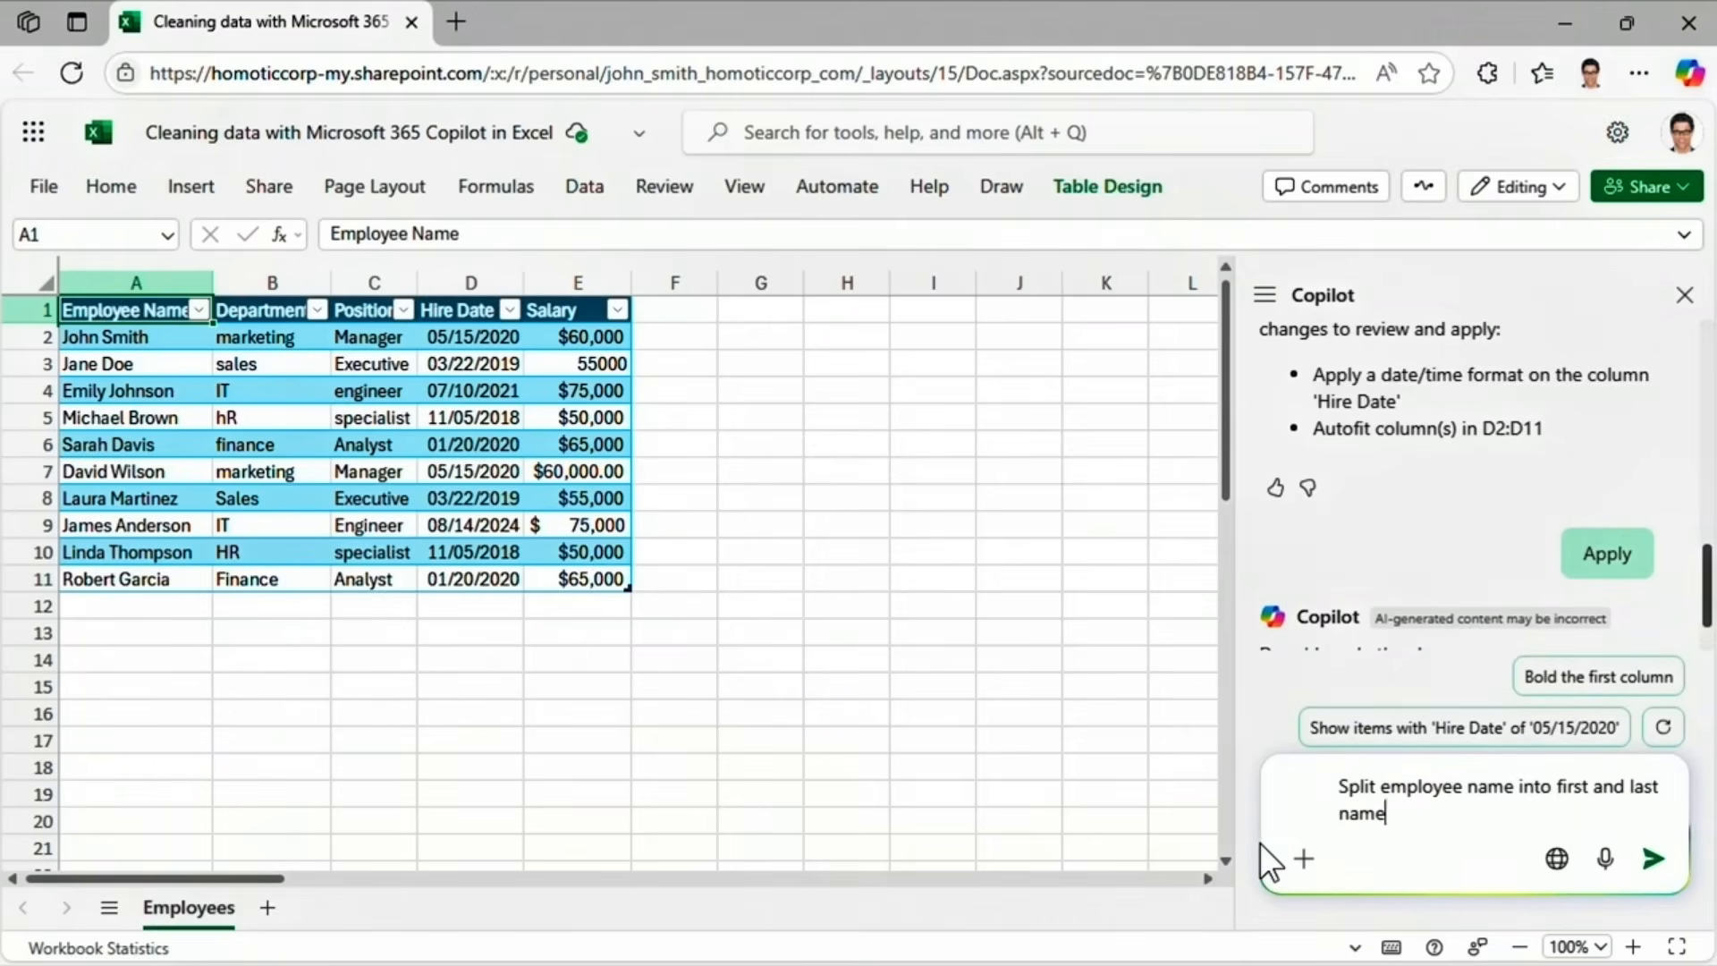
type(" columns")
left_click(1653, 859)
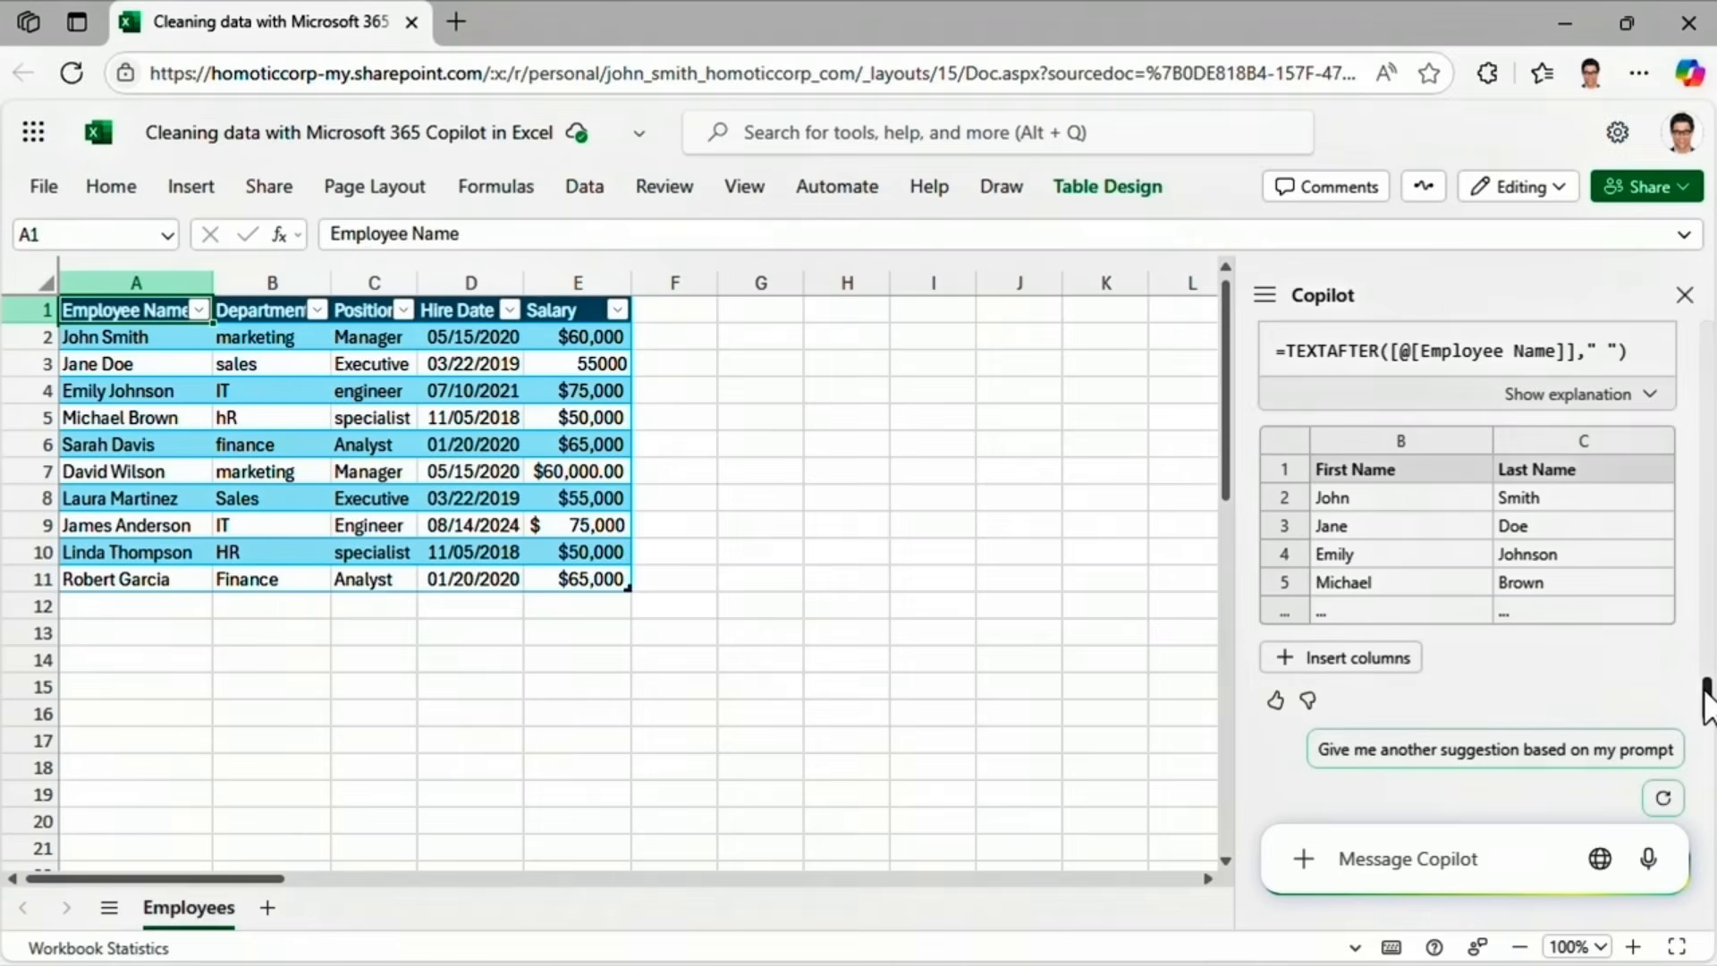
left_click_drag(1708, 702, 1709, 640)
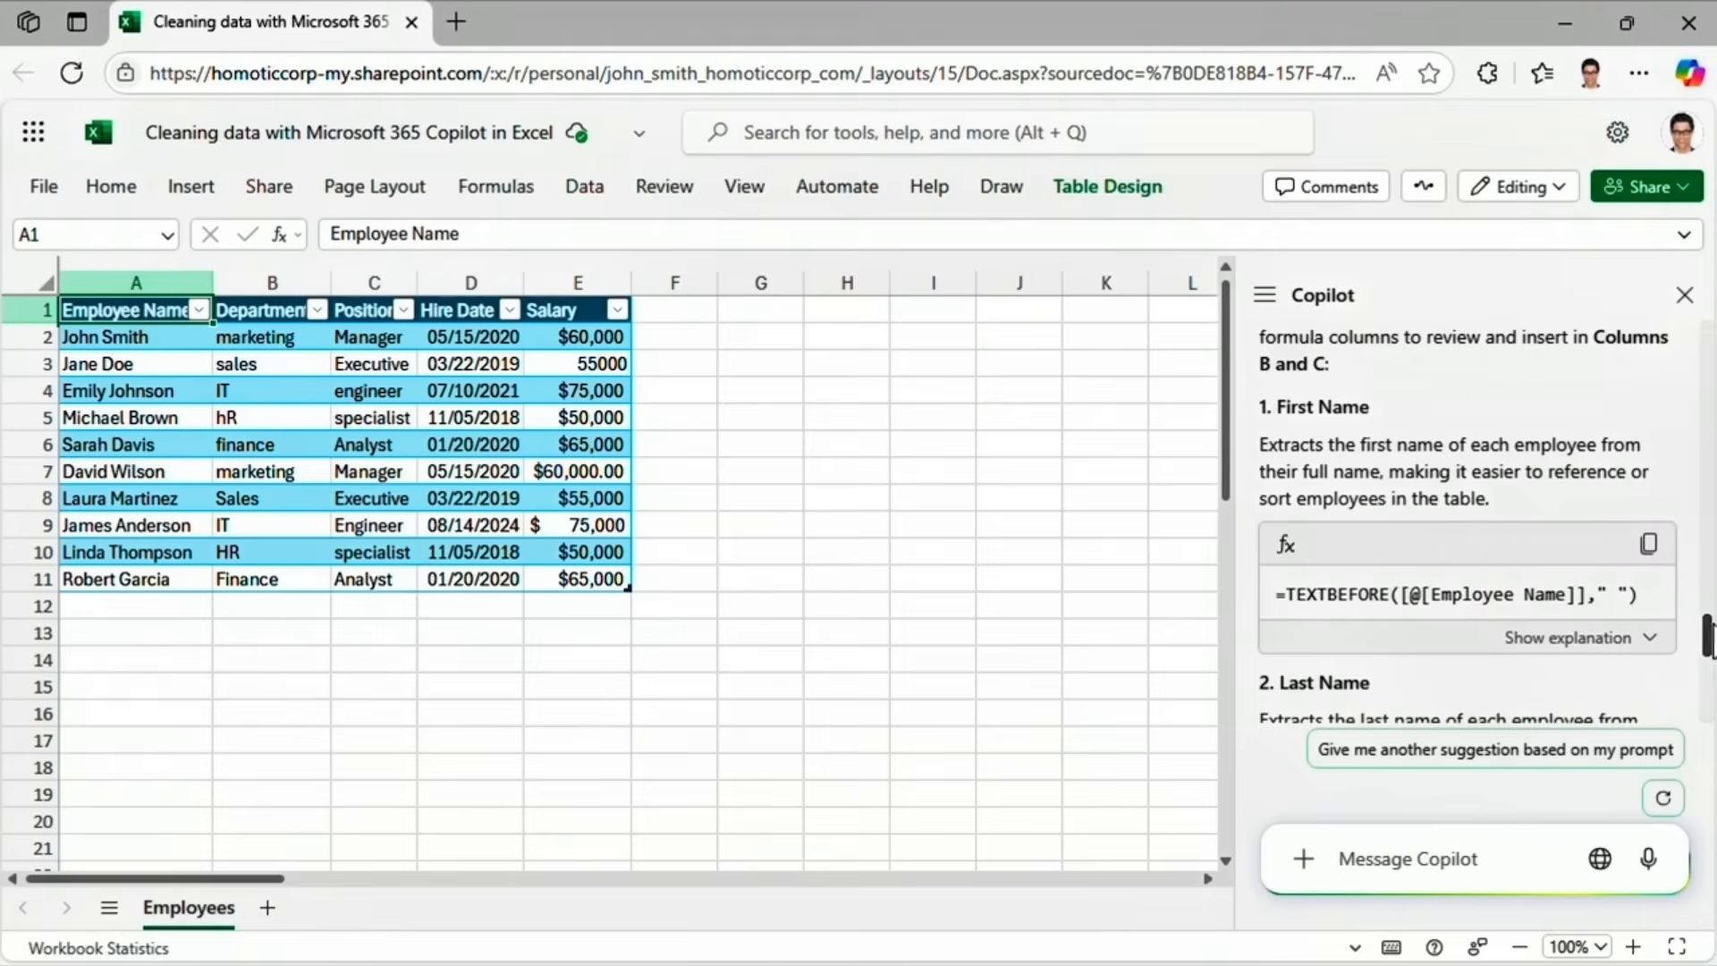
scroll(1687, 617, "down", 3)
scroll(1680, 613, "down", 3)
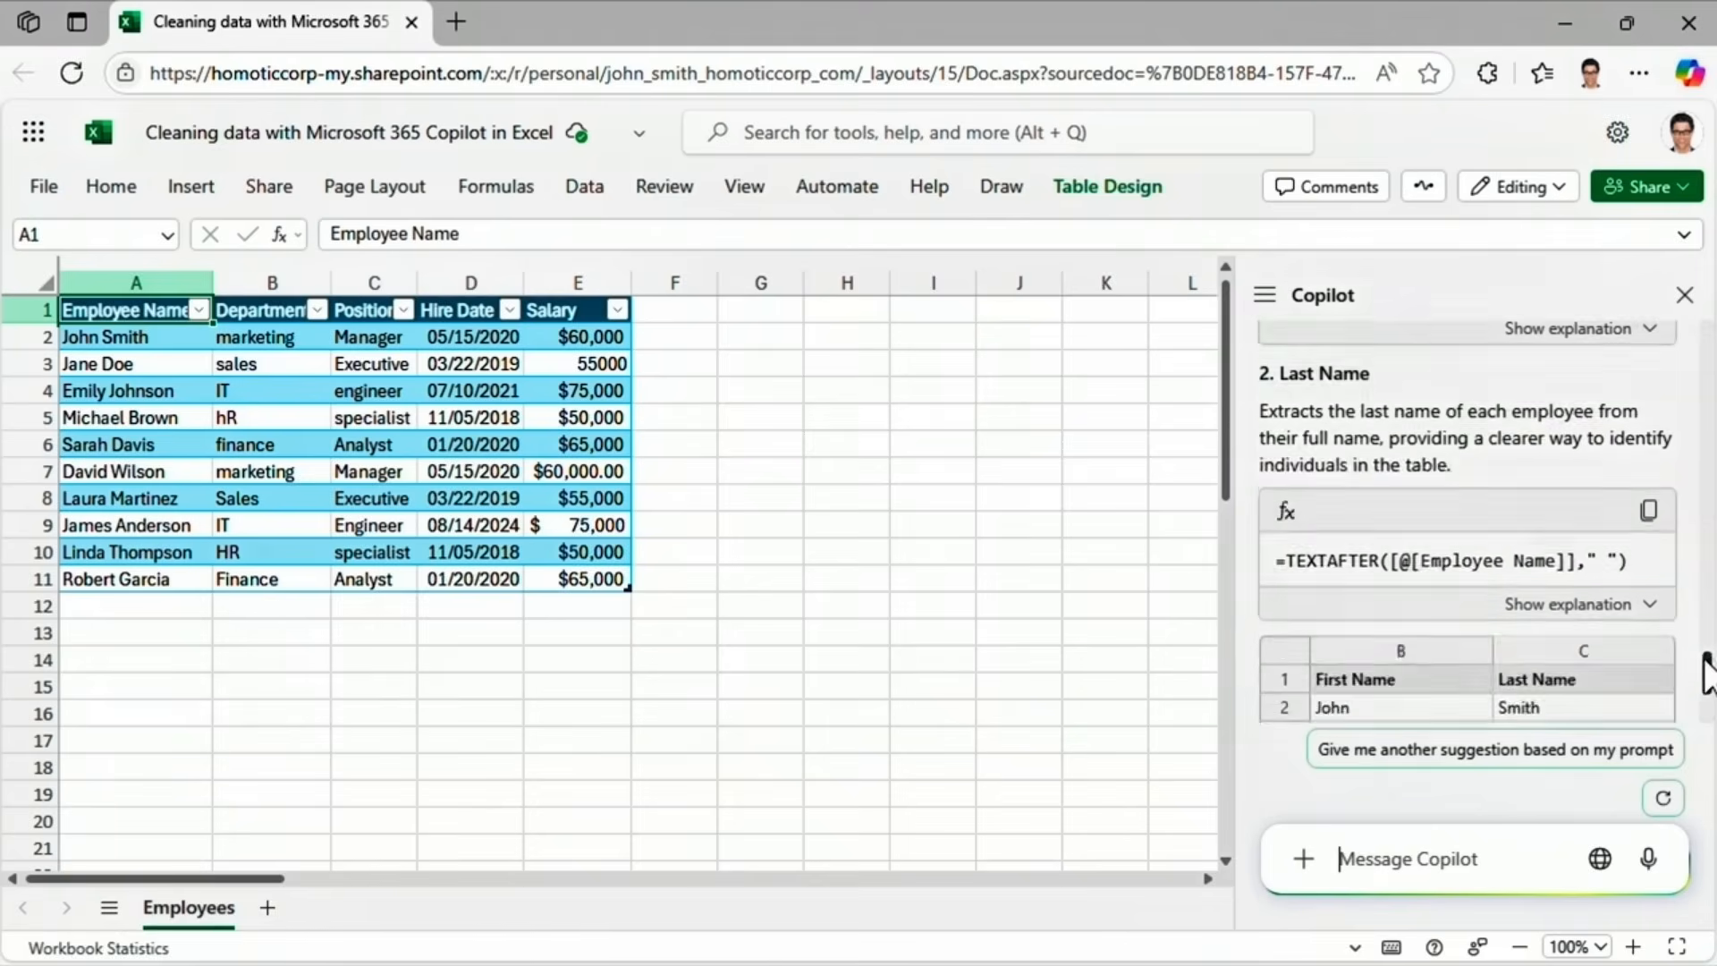
left_click(1355, 658)
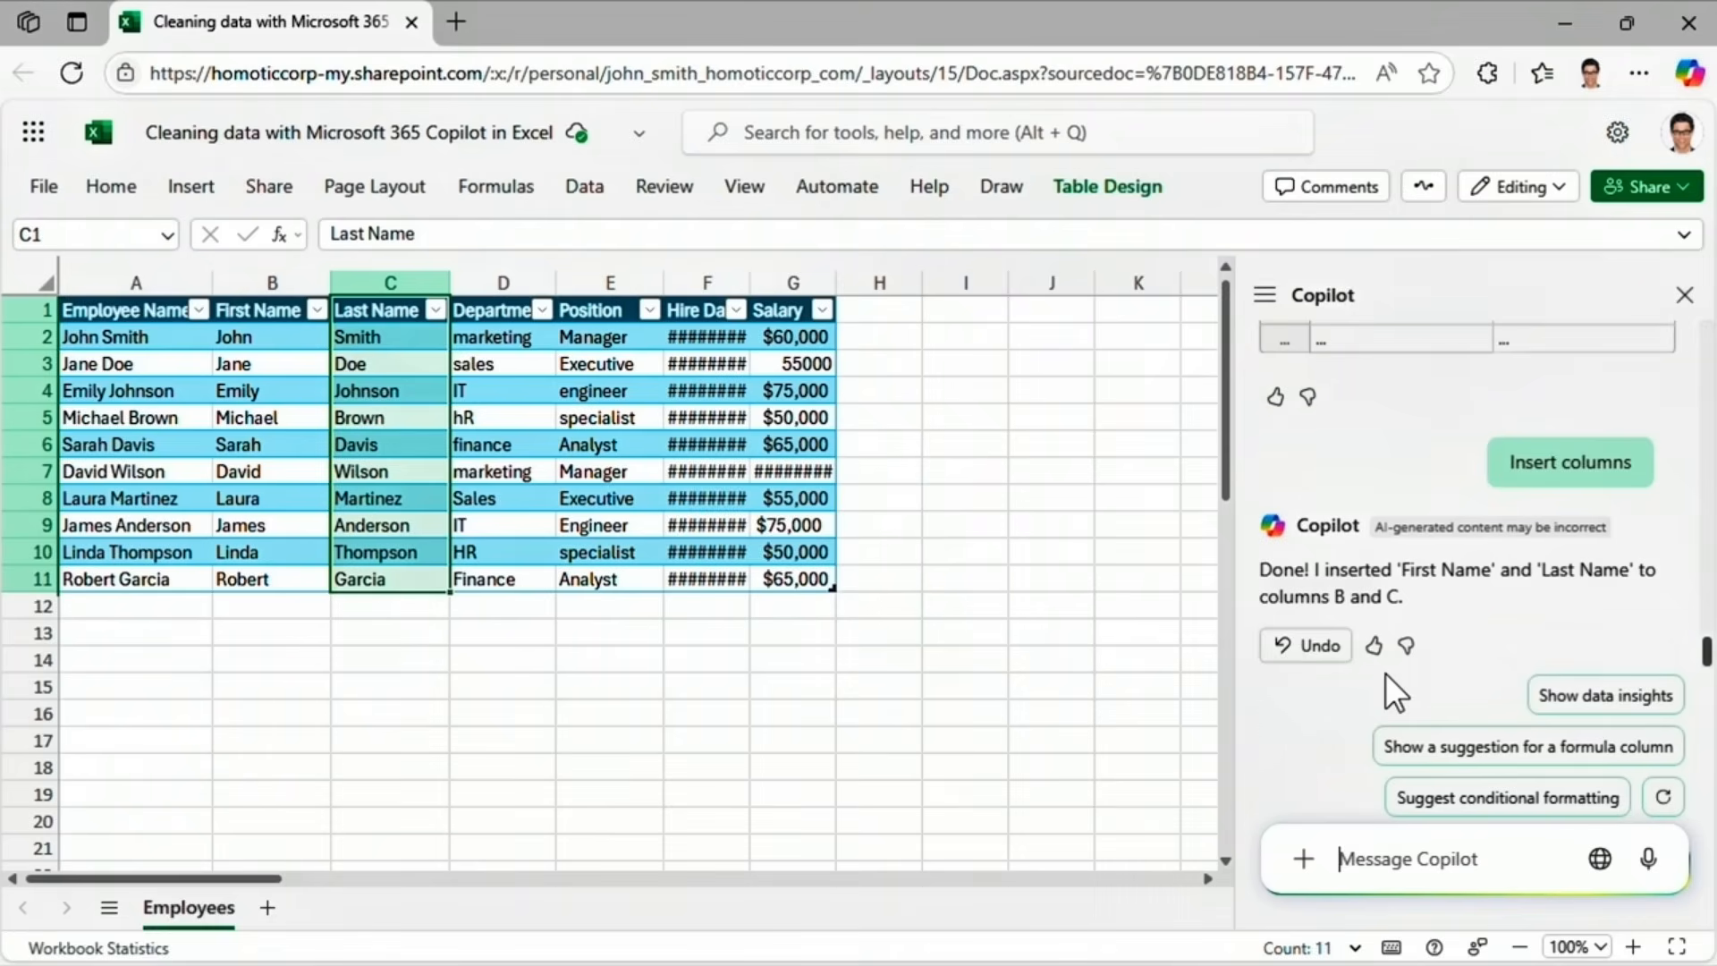
Have Copilot insert a Job Title column merging department and position, then close Copilot.
left_click(1341, 855)
type("Merge depart")
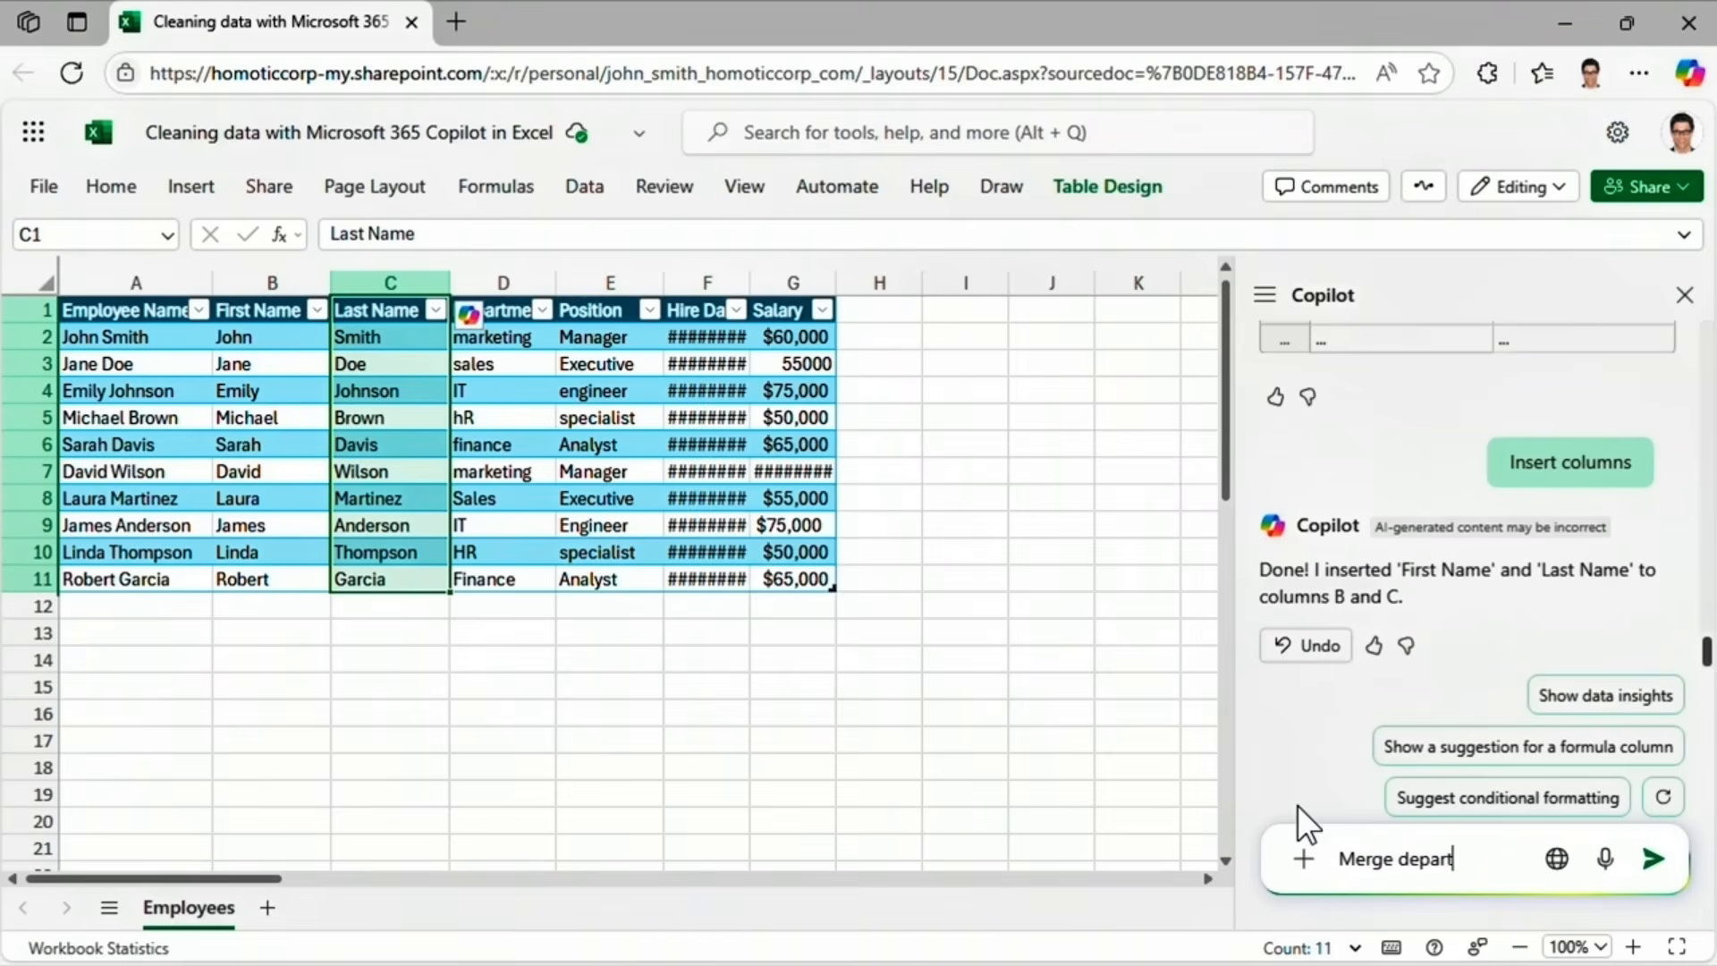
type("ment and position into a job")
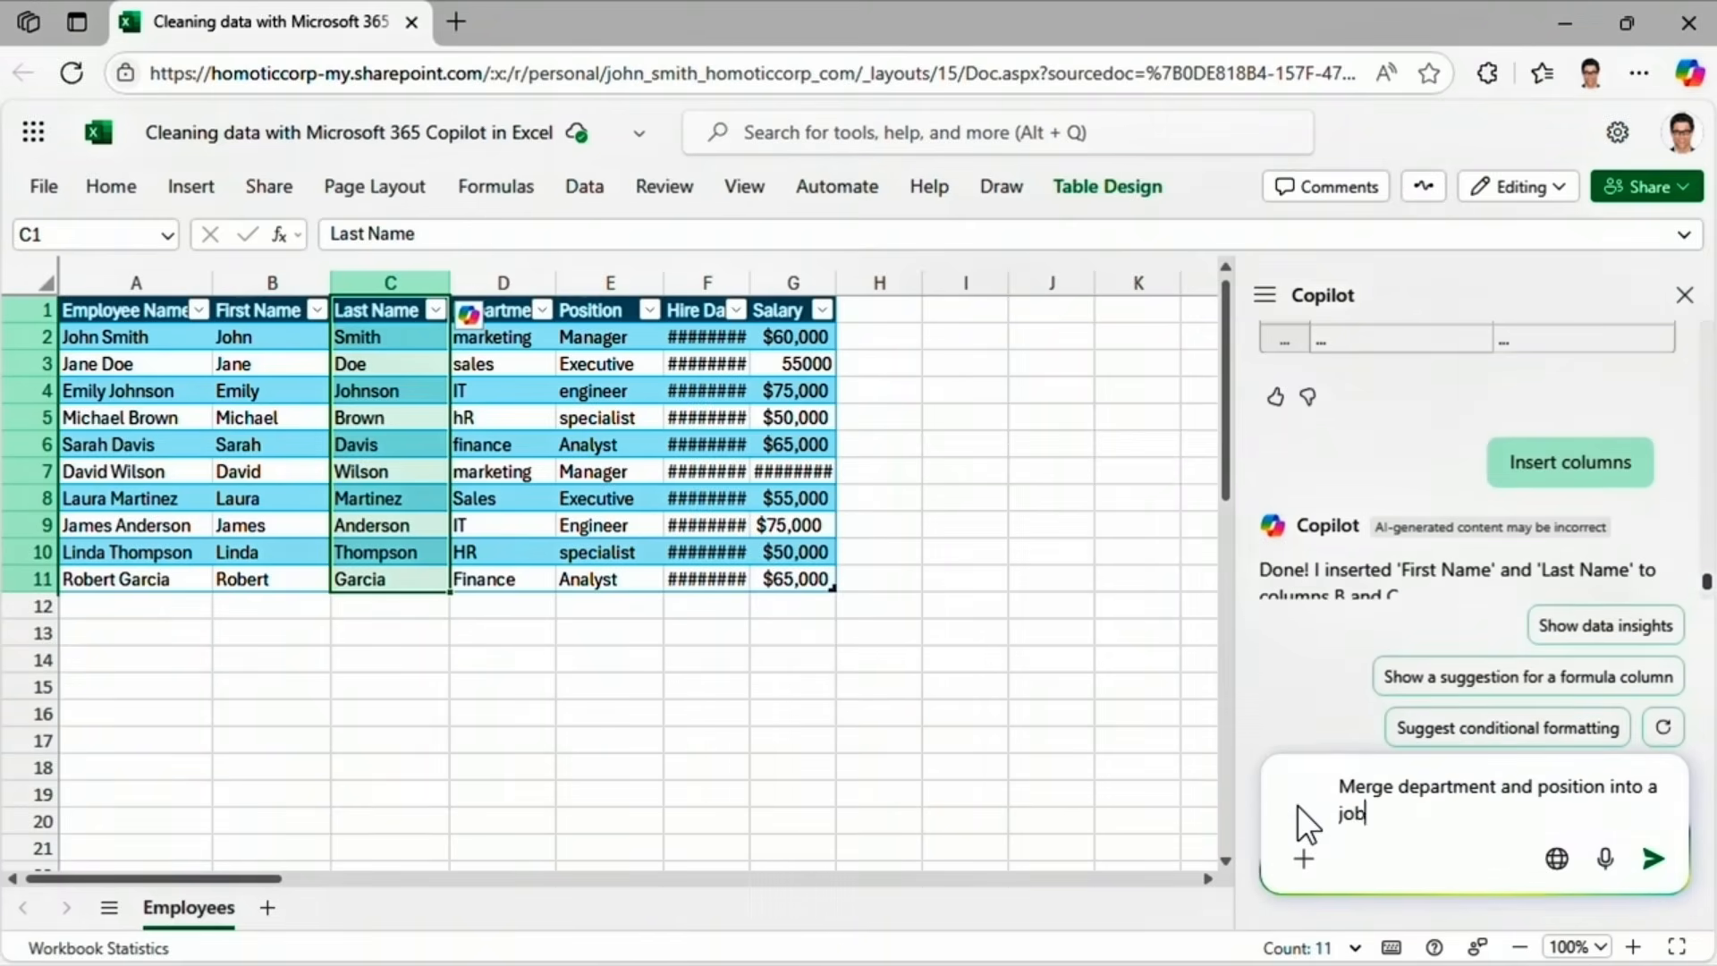
type(" title column")
left_click(1650, 860)
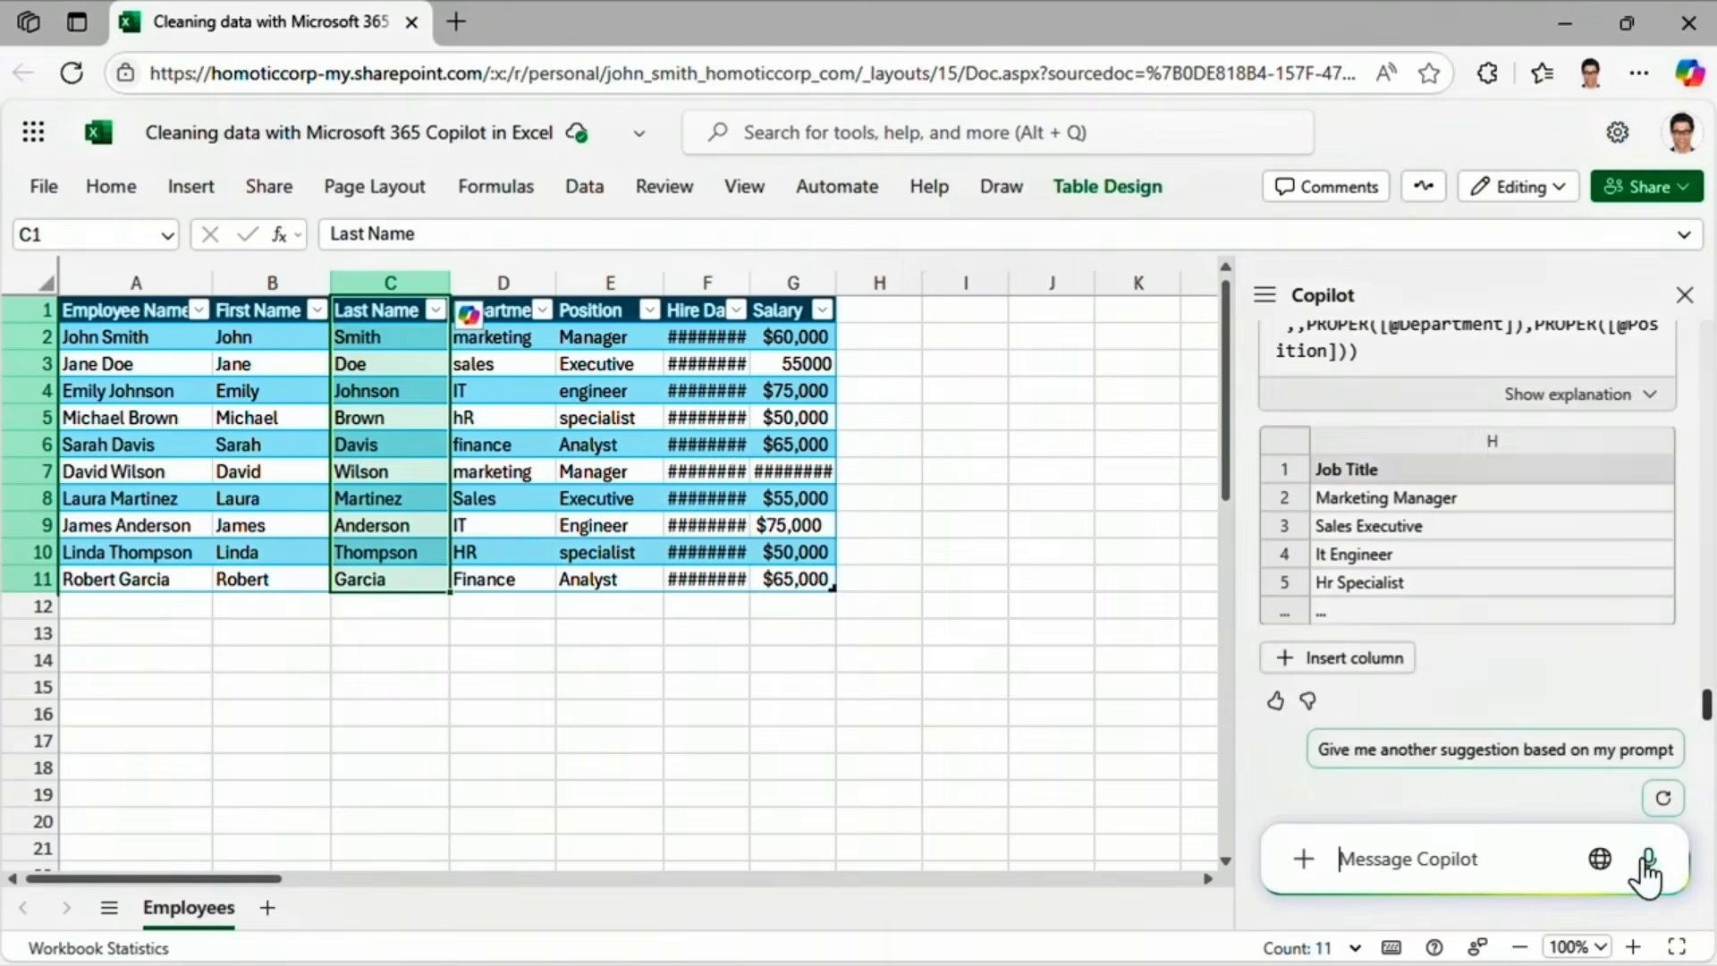
mouse_move(1708, 716)
left_mouse_down()
mouse_move(1709, 669)
mouse_move(1709, 716)
left_mouse_up()
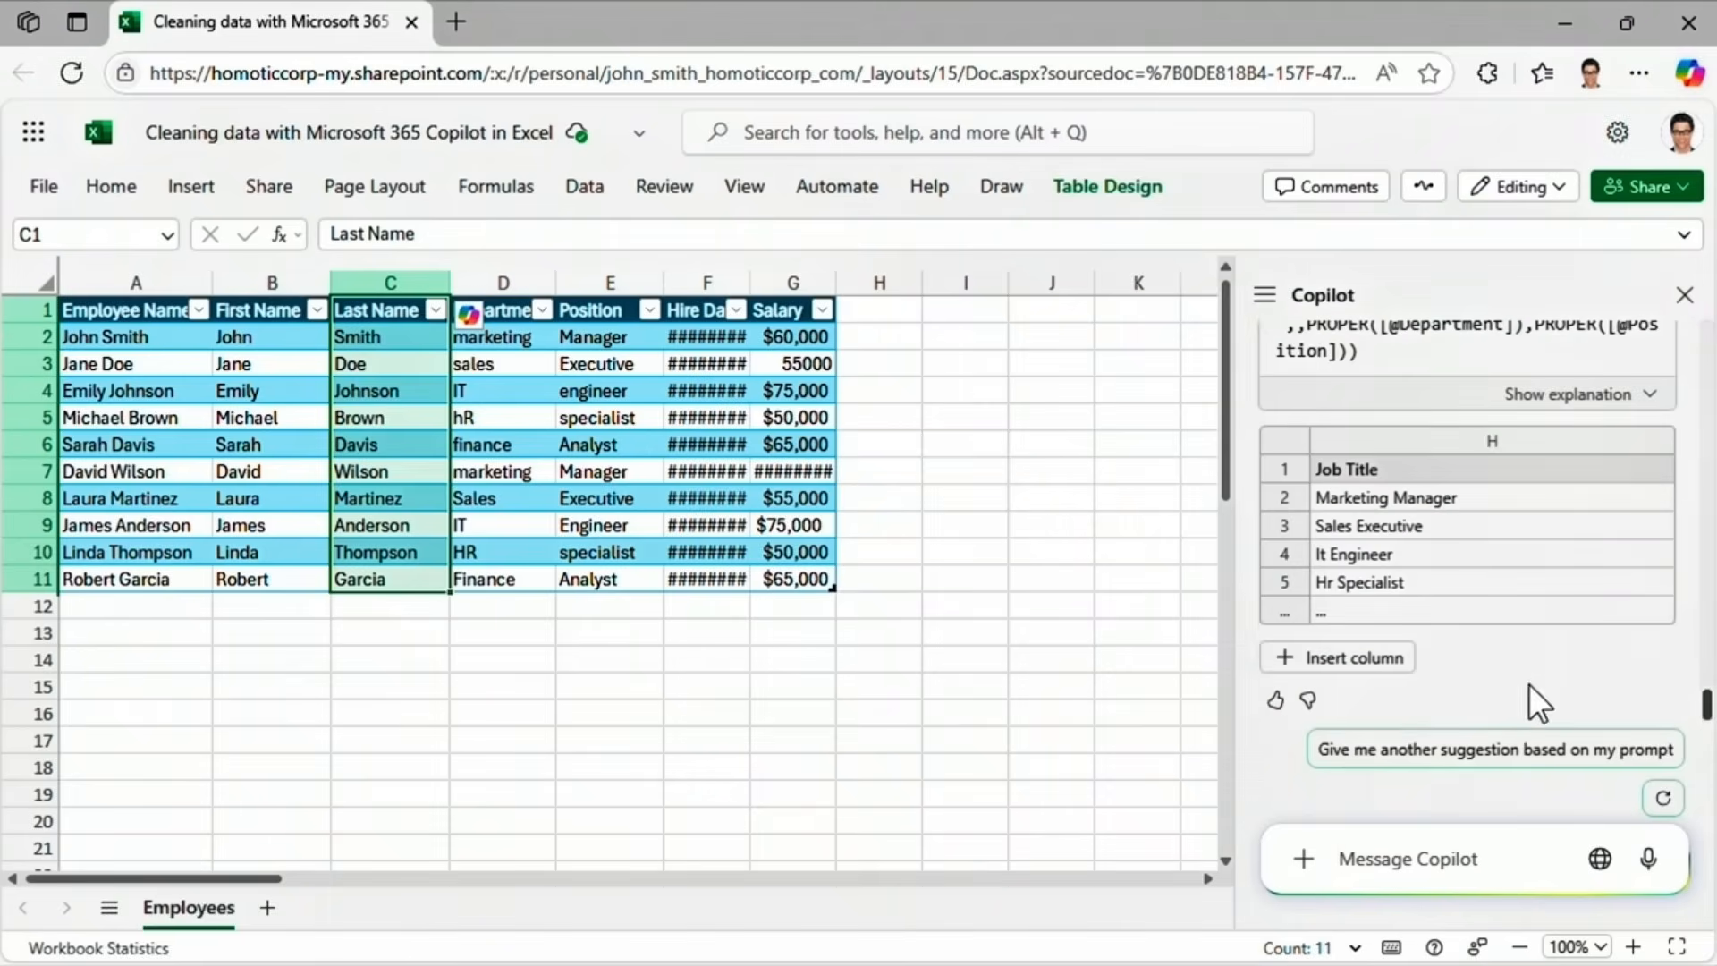
left_click(1403, 664)
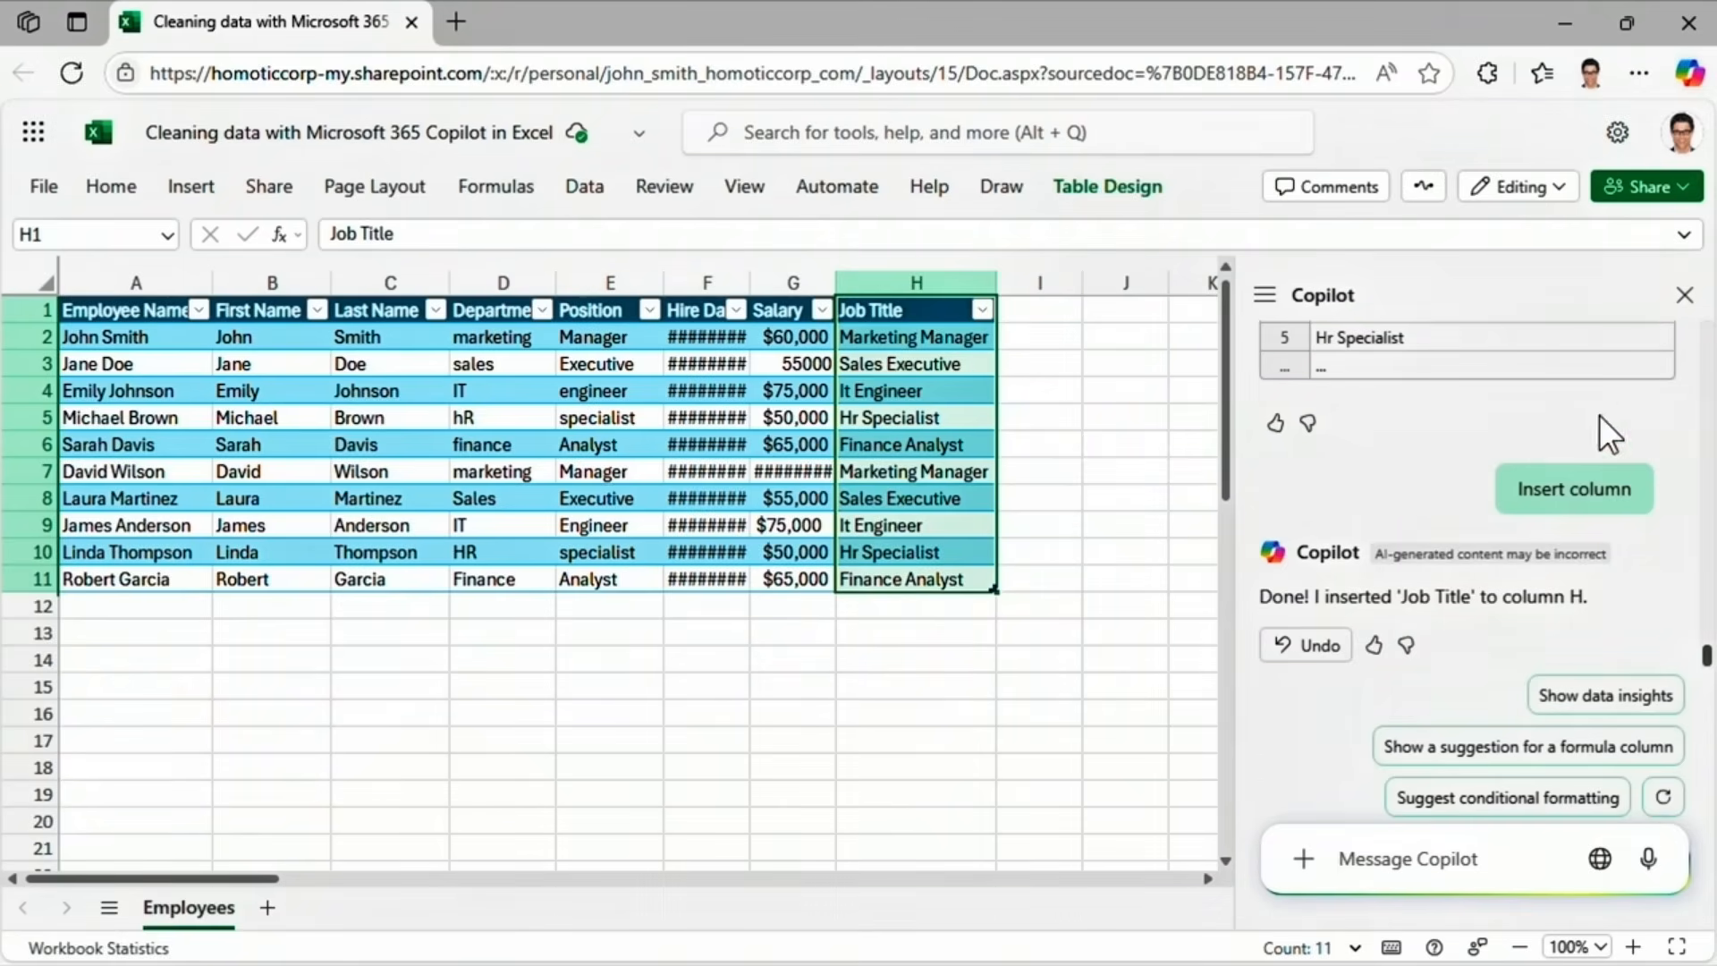
left_click(1685, 295)
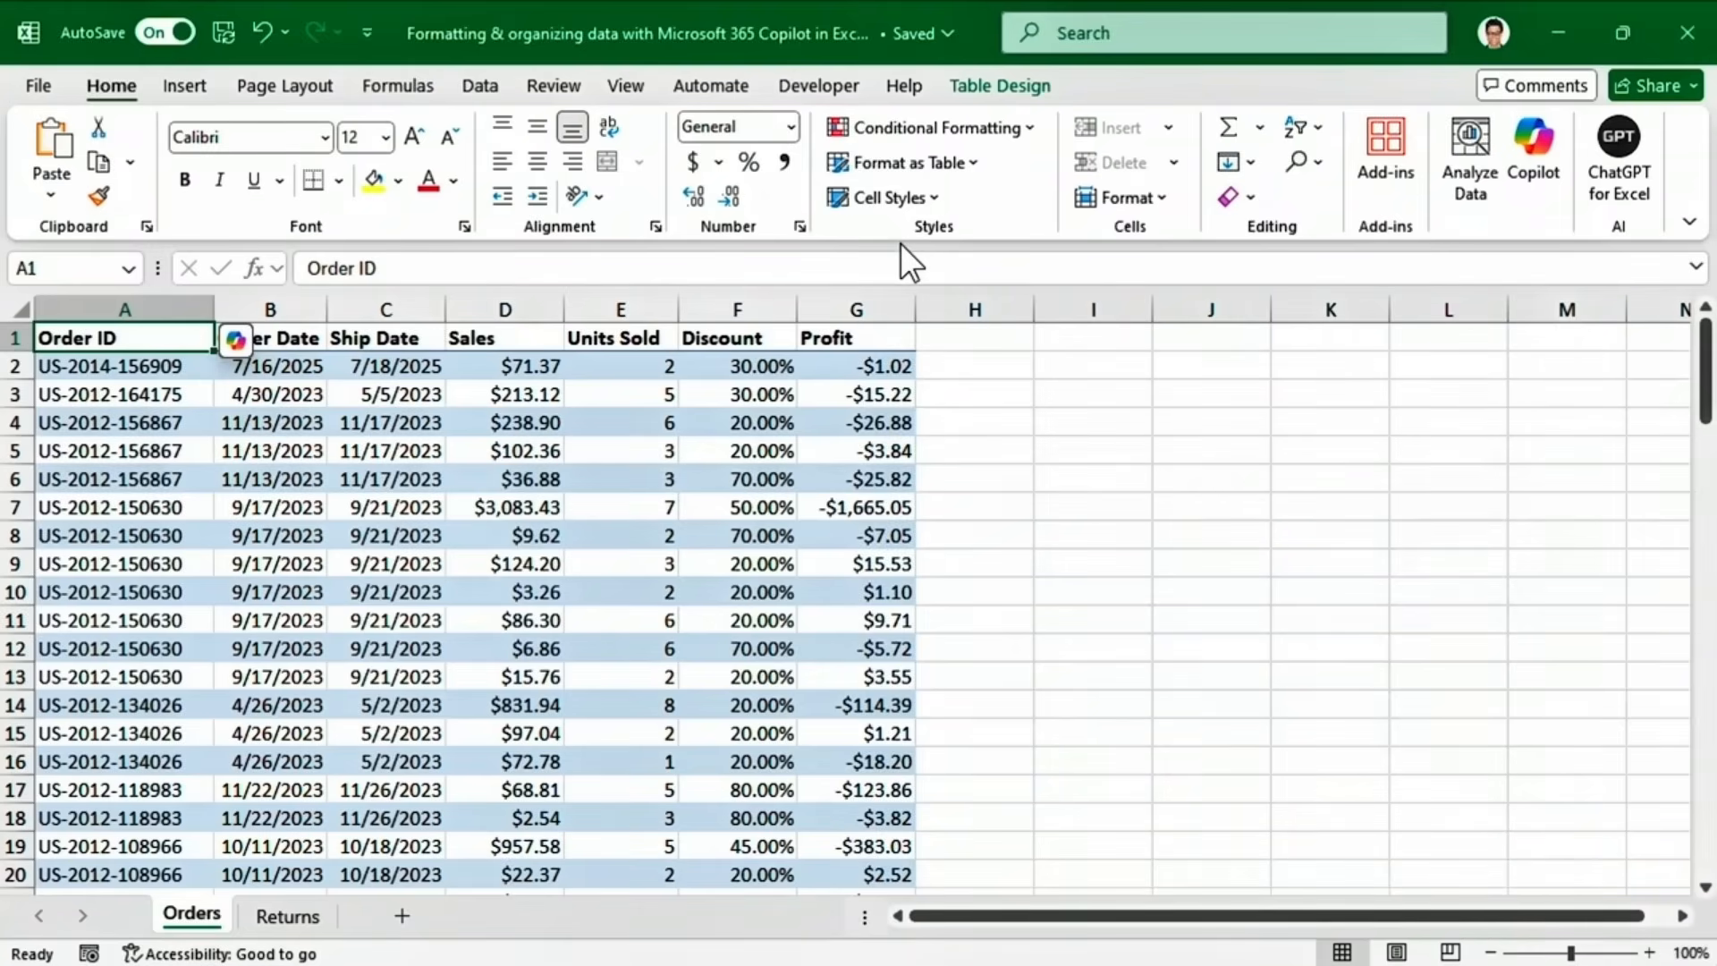
Open Copilot beside the Orders table and widen its pane.
left_click(1533, 154)
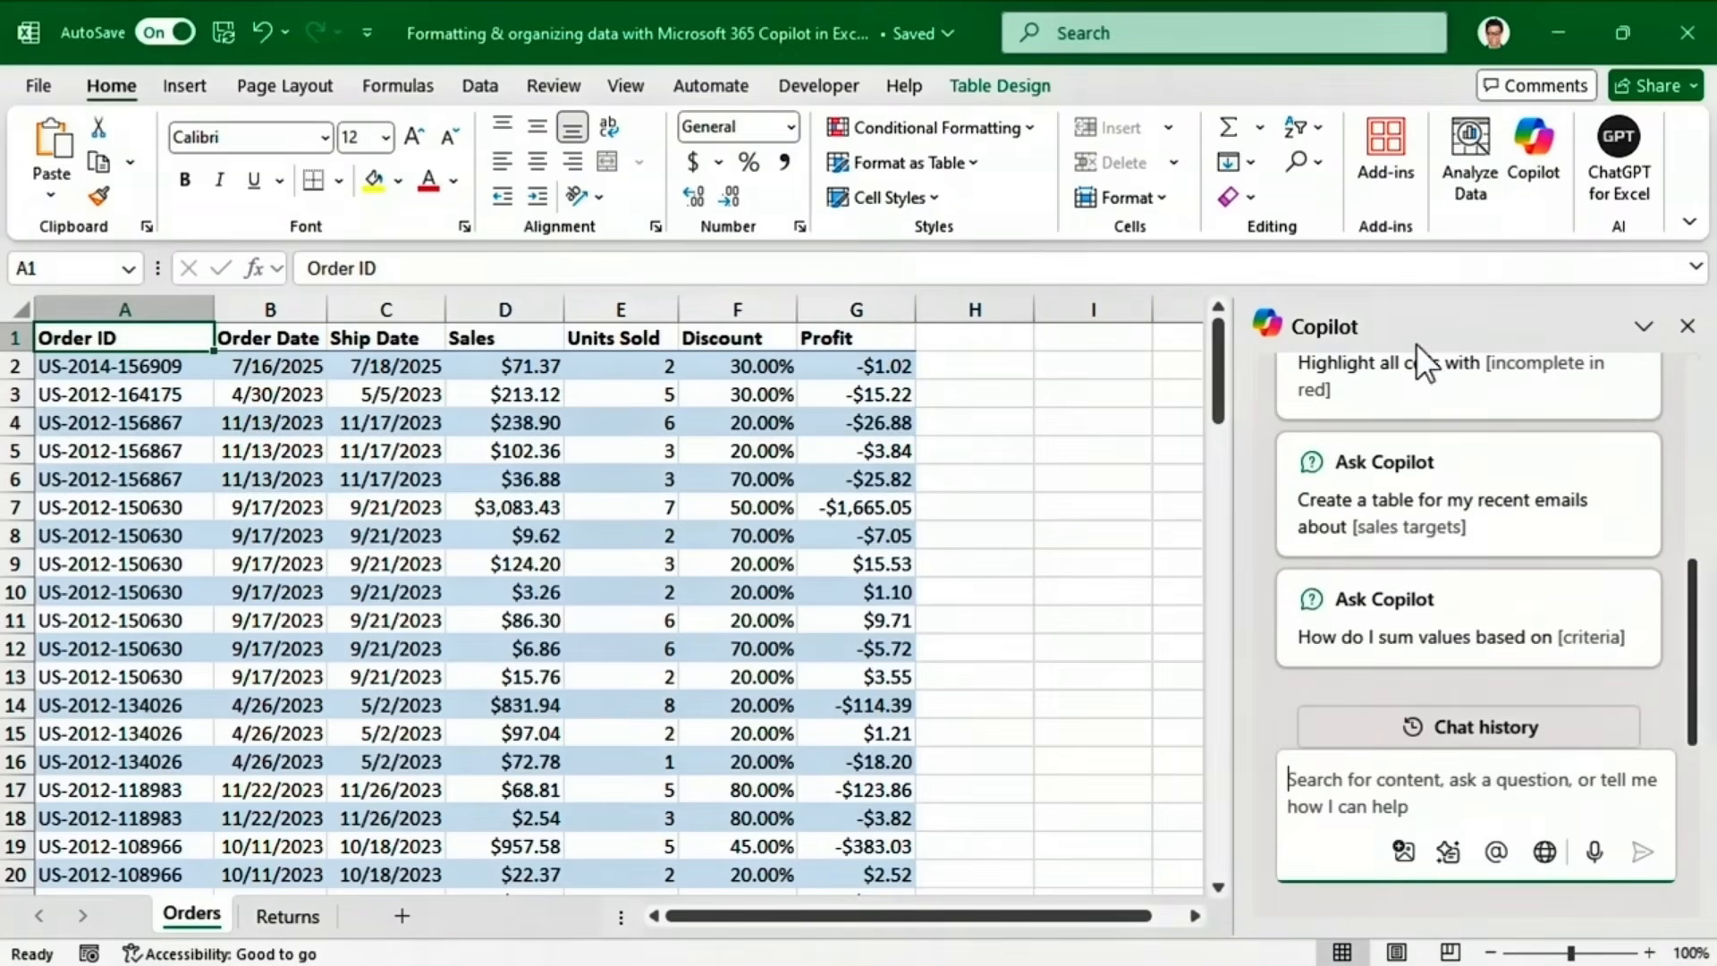
left_click_drag(1238, 394, 810, 392)
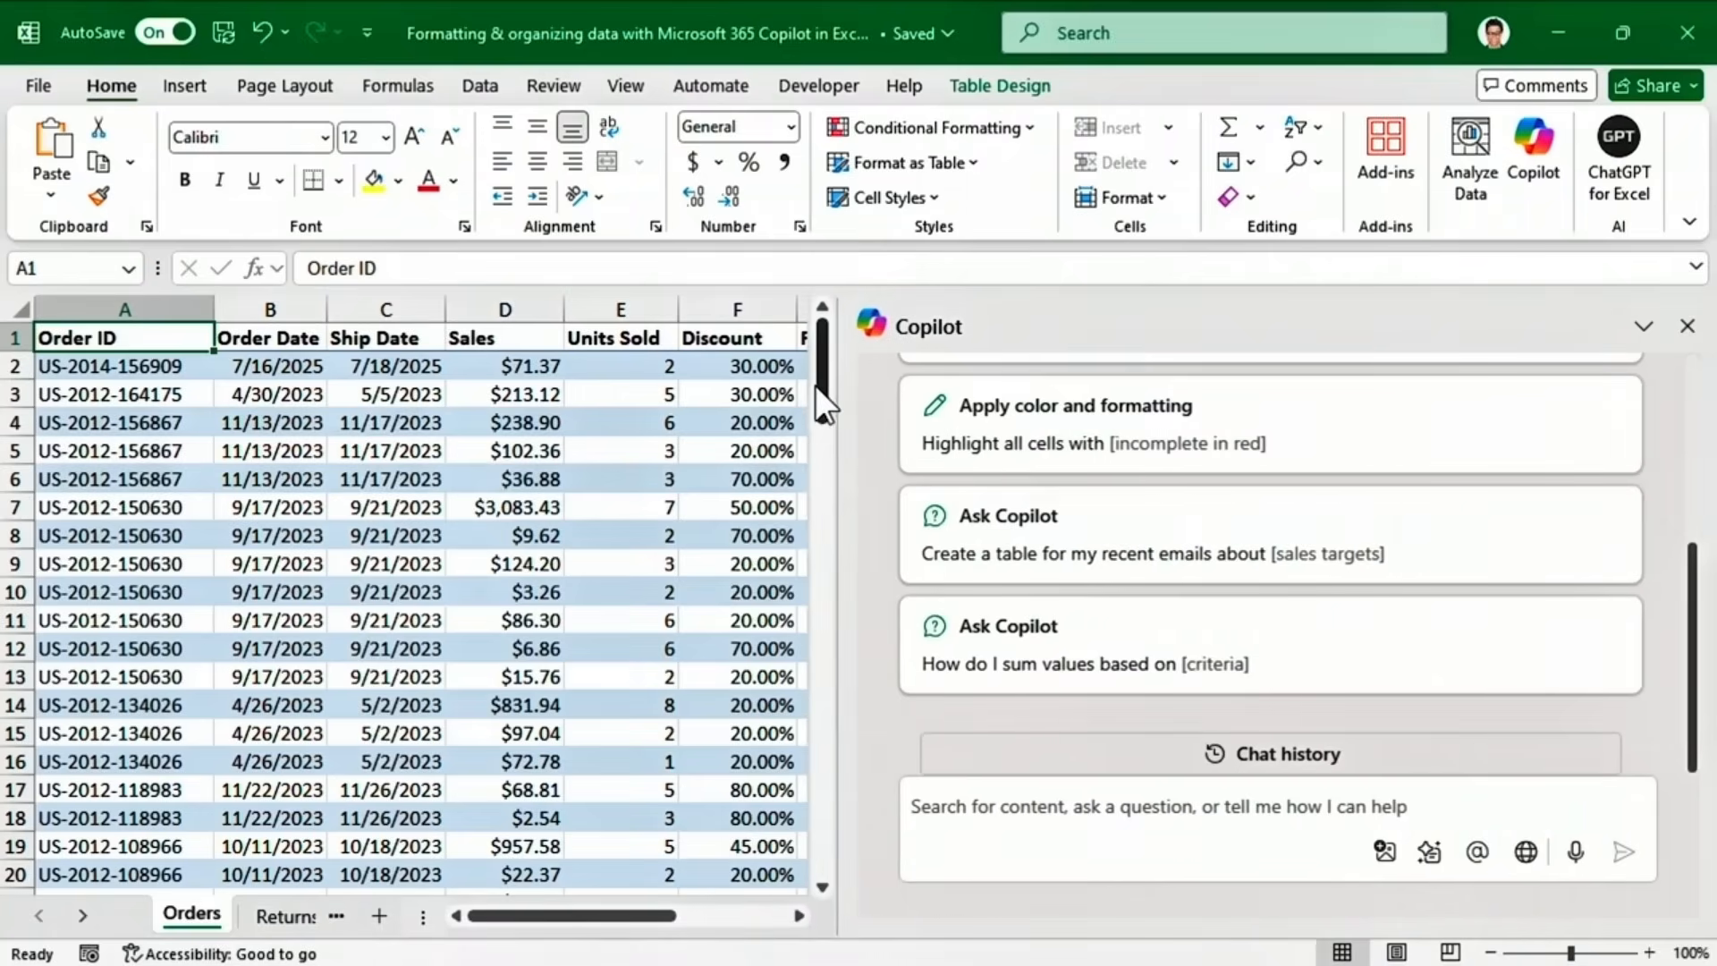
Ask Copilot to highlight orders with negative profits in the last three years and apply the rule.
left_click(921, 808)
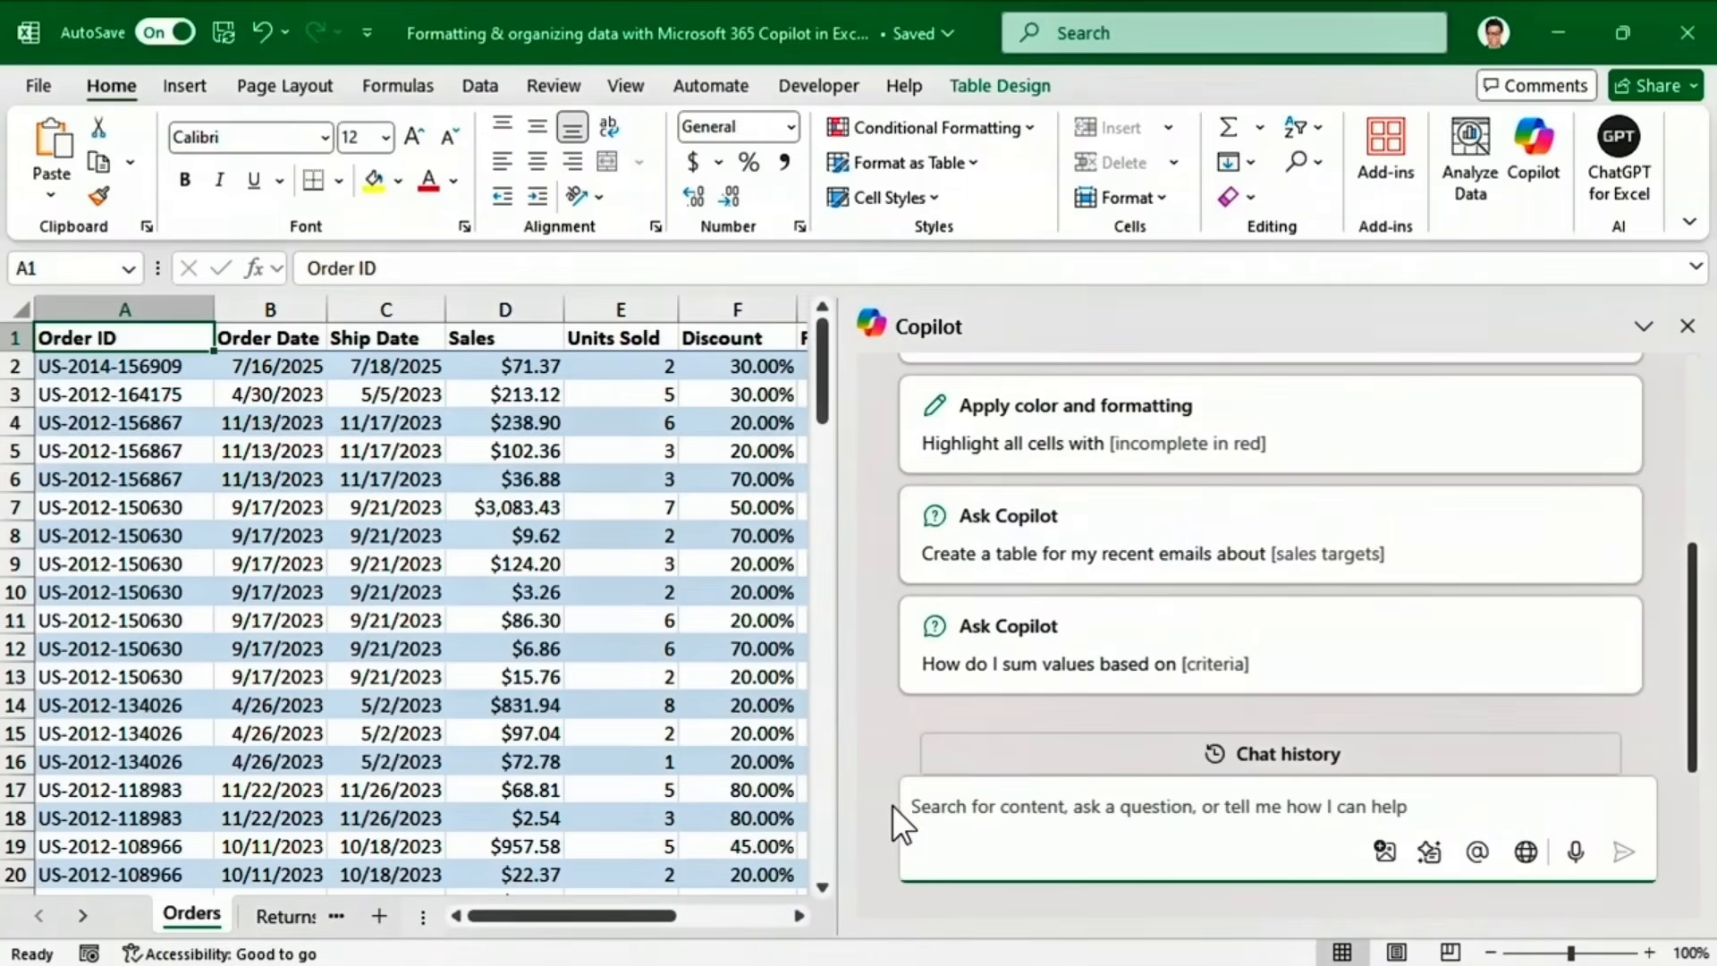
type("Highlight all orders with")
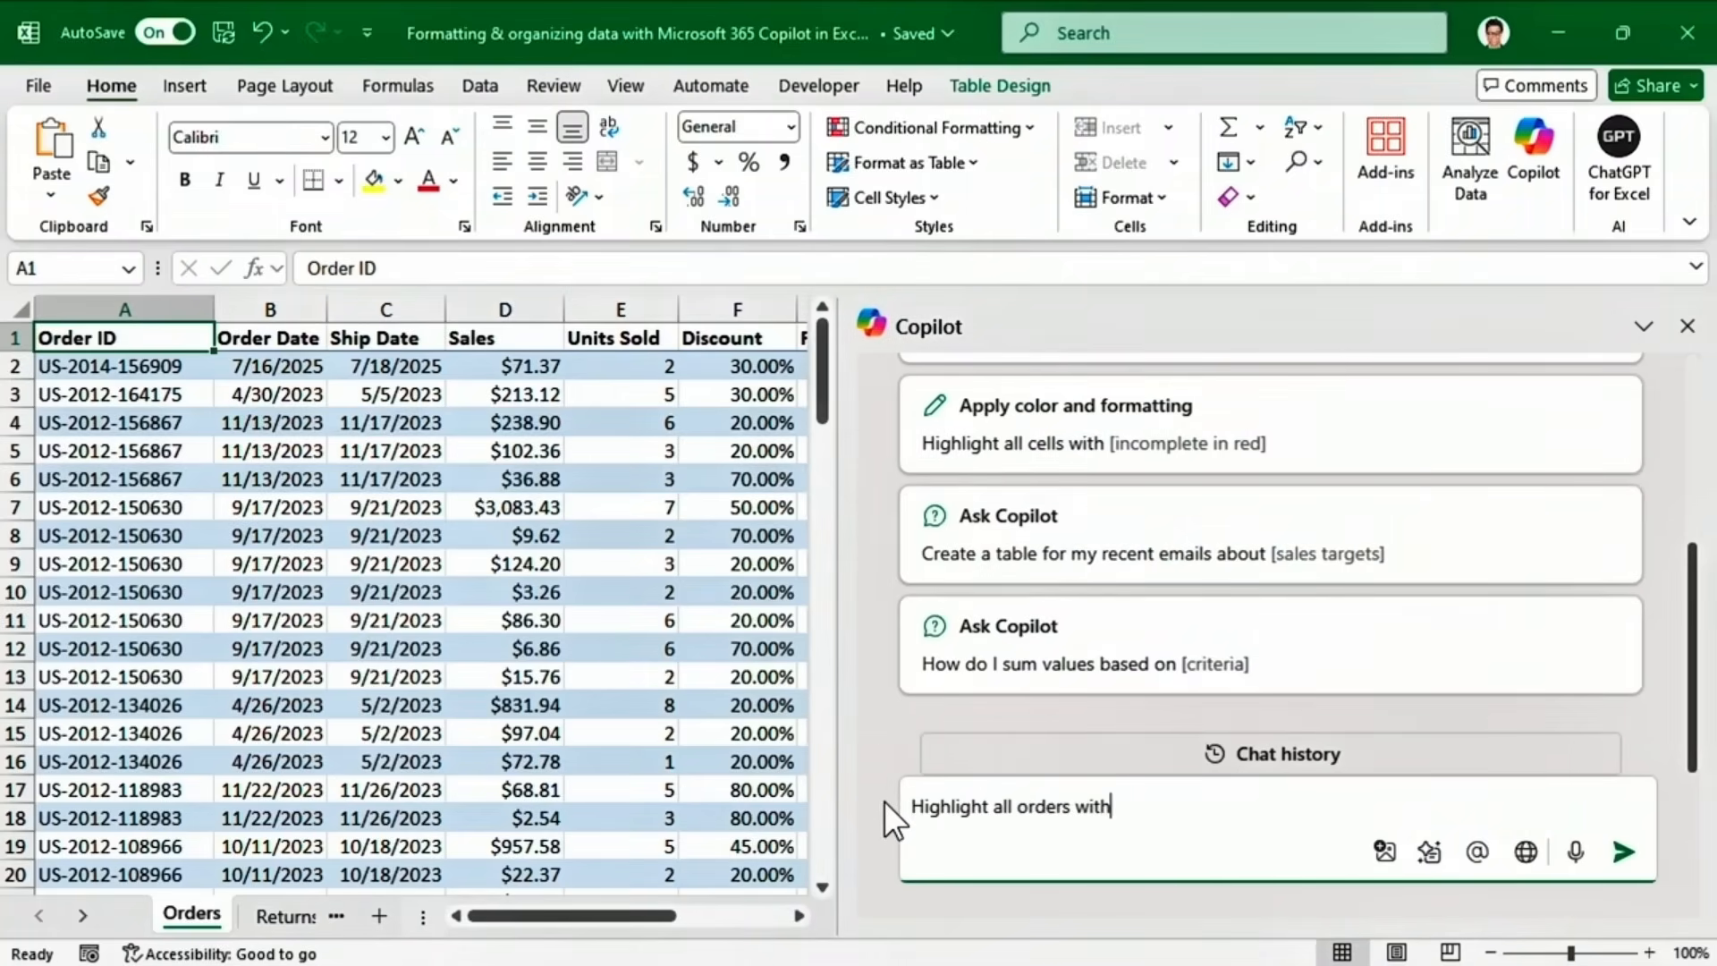
type(" negative profits in the last three years")
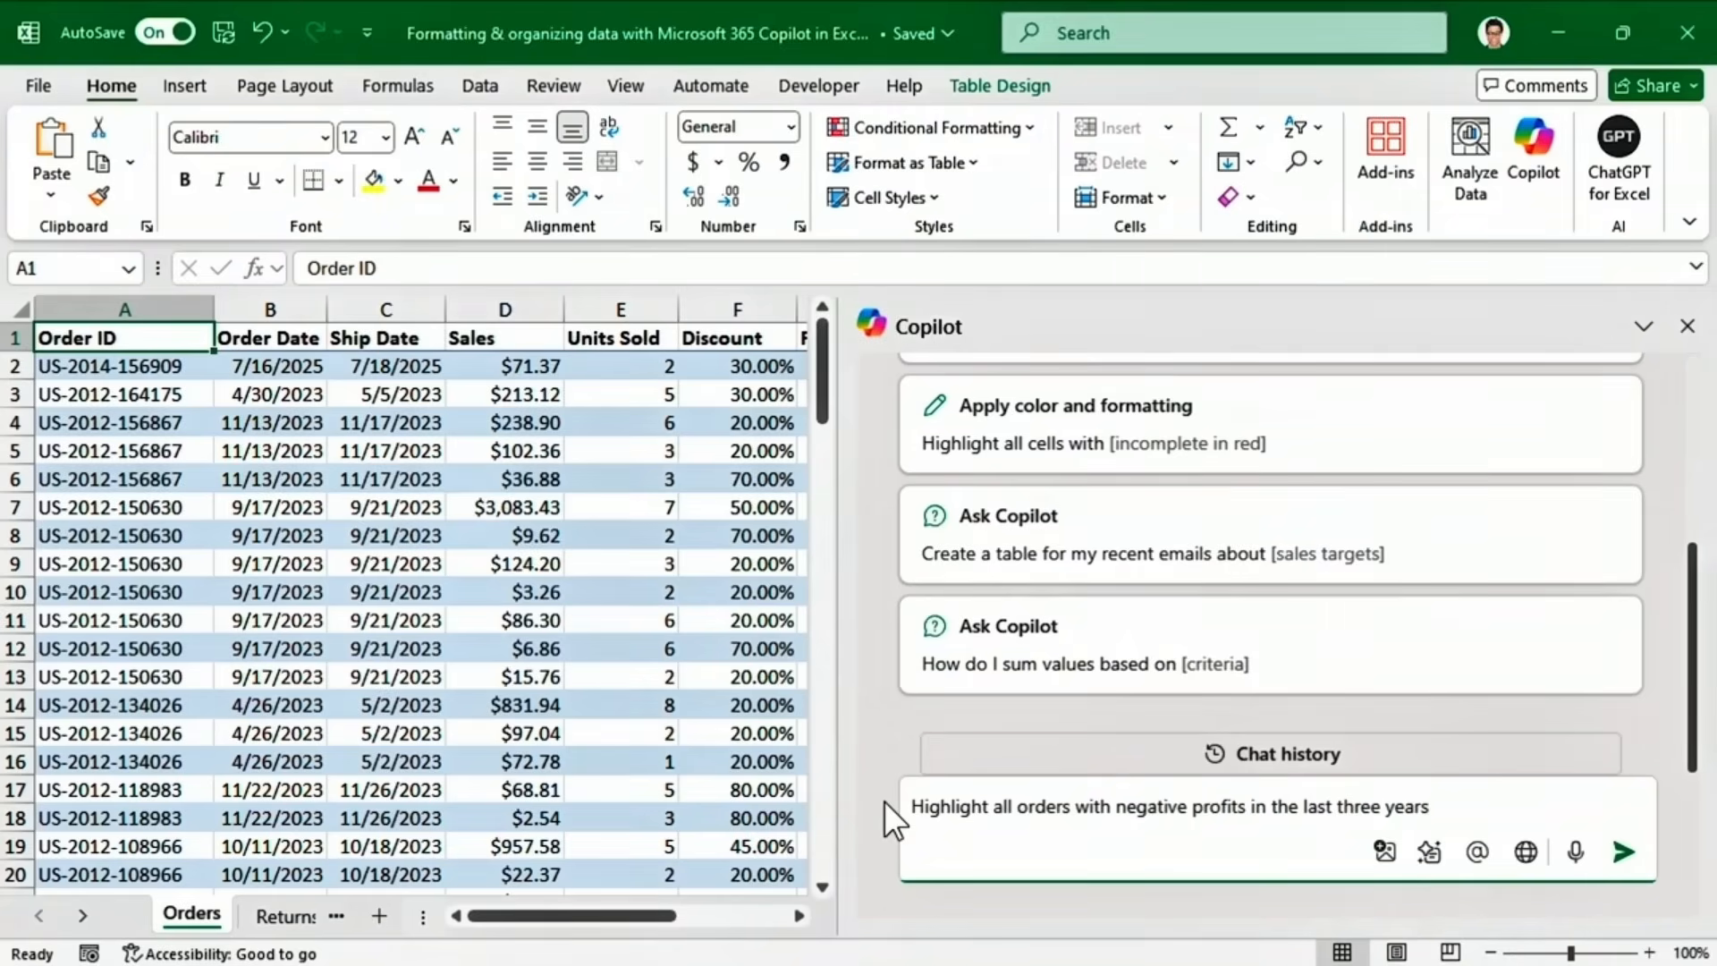
left_click(1623, 851)
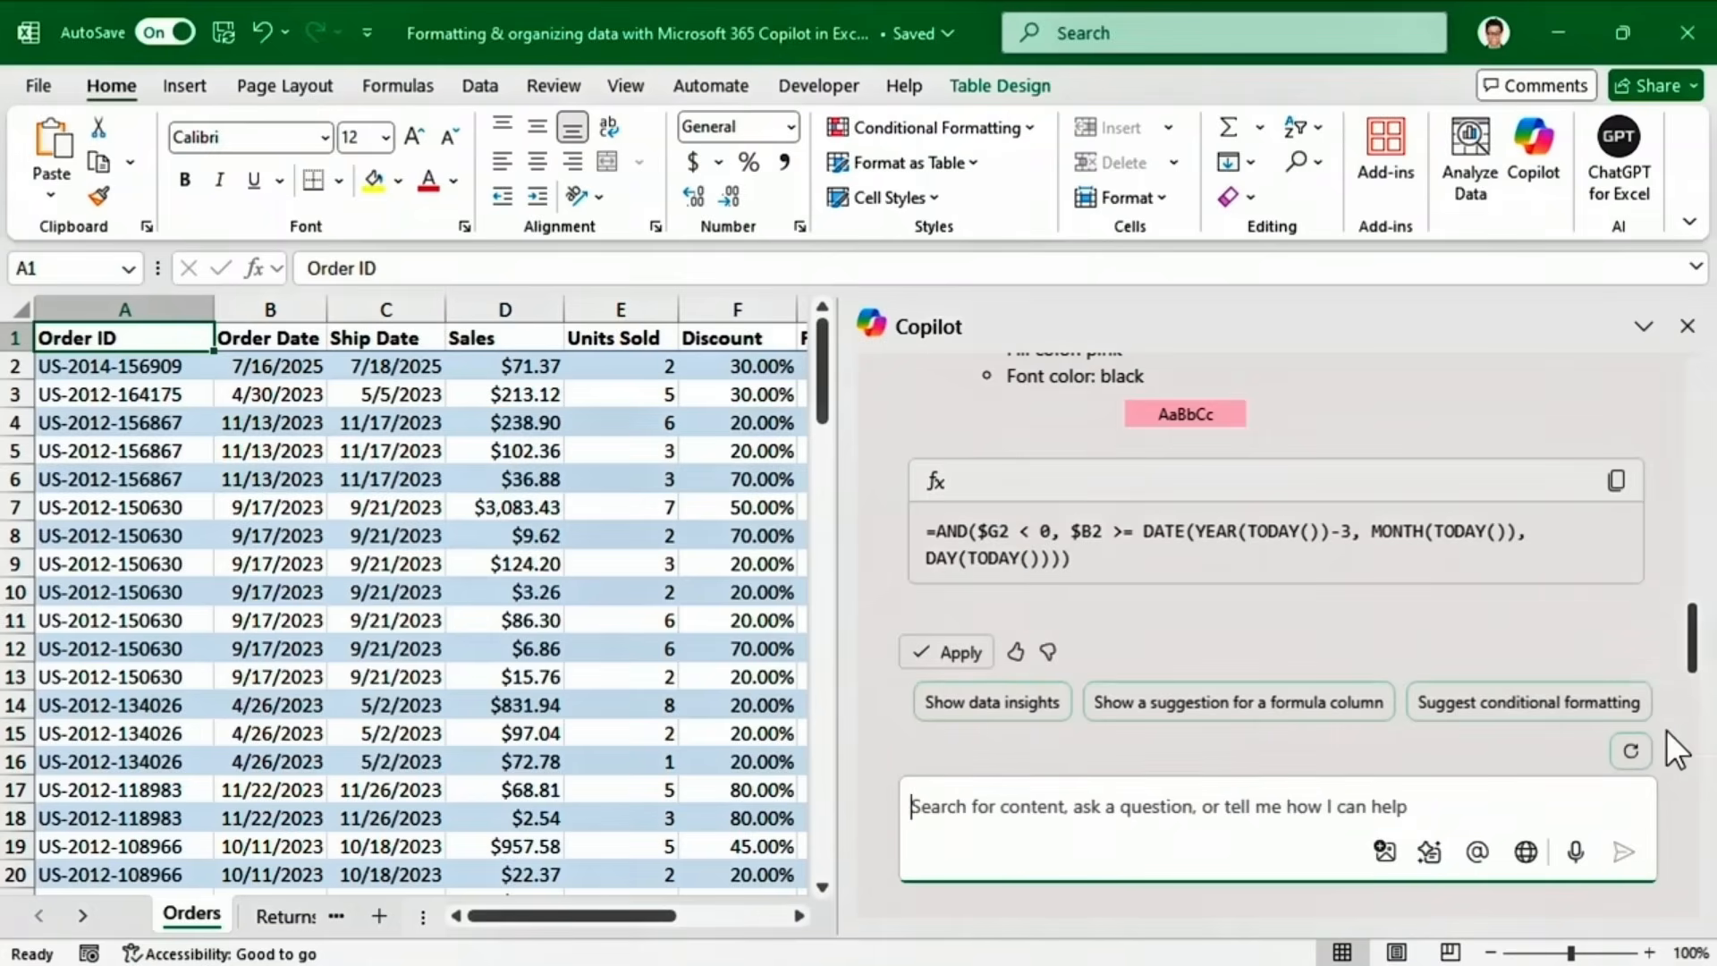
mouse_move(1691, 654)
left_mouse_down()
mouse_move(1692, 604)
mouse_move(1692, 648)
left_mouse_up()
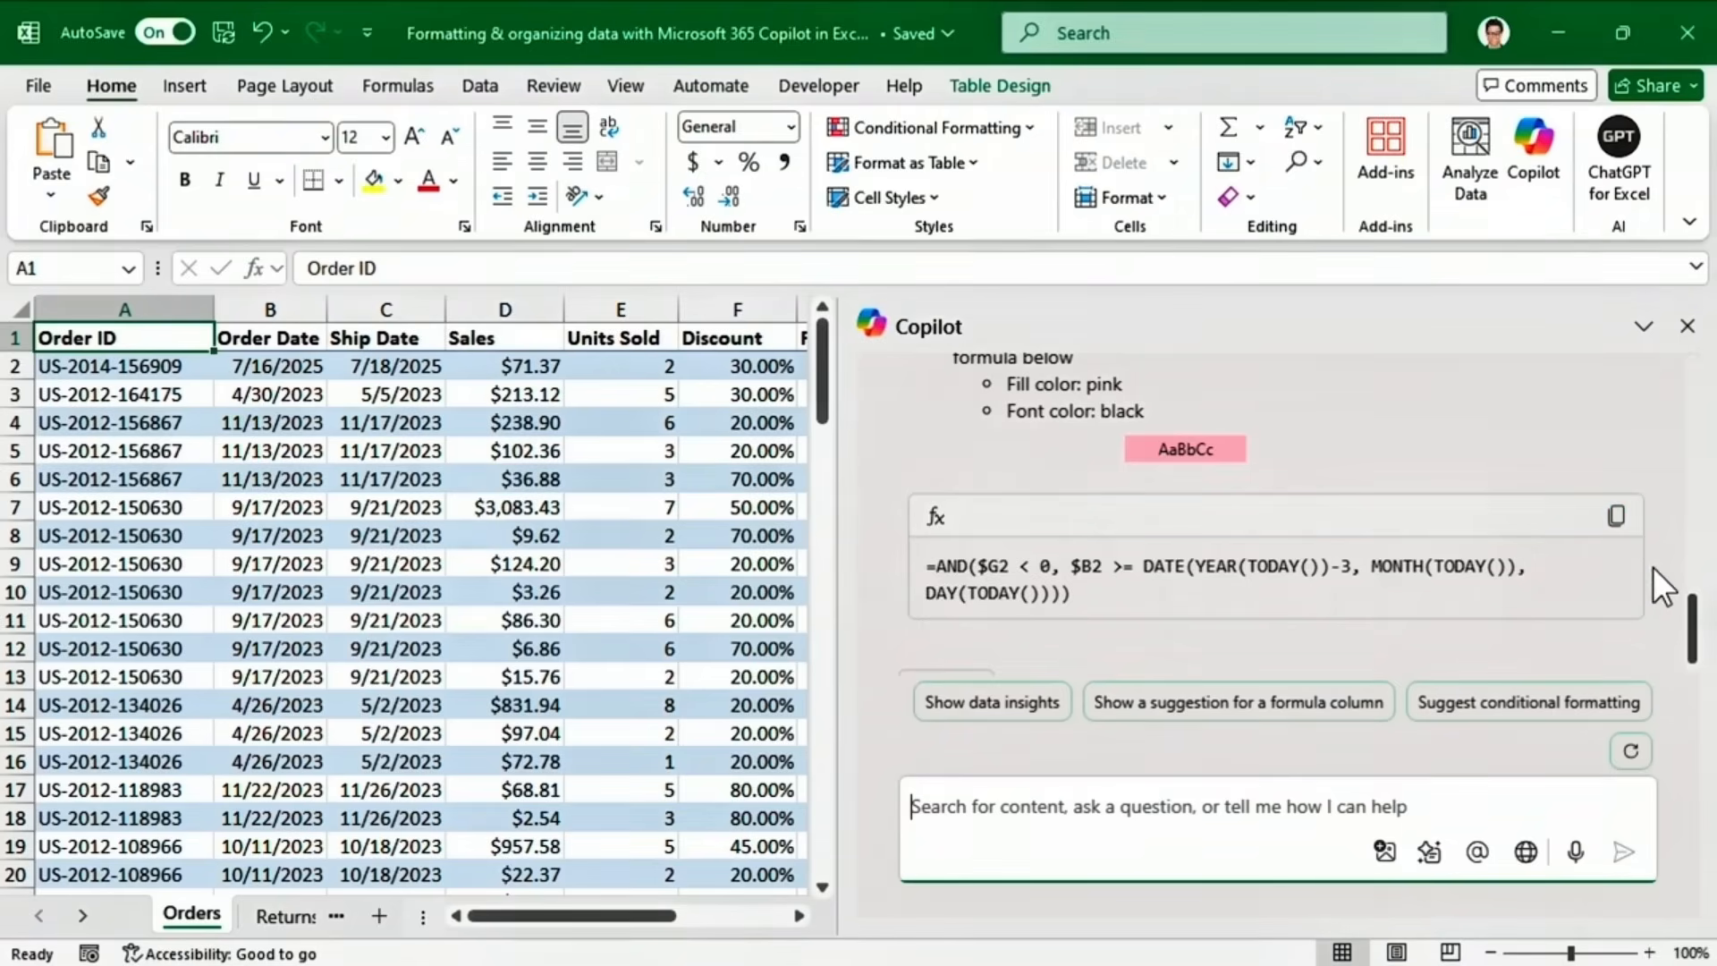
left_click_drag(1697, 628, 1697, 640)
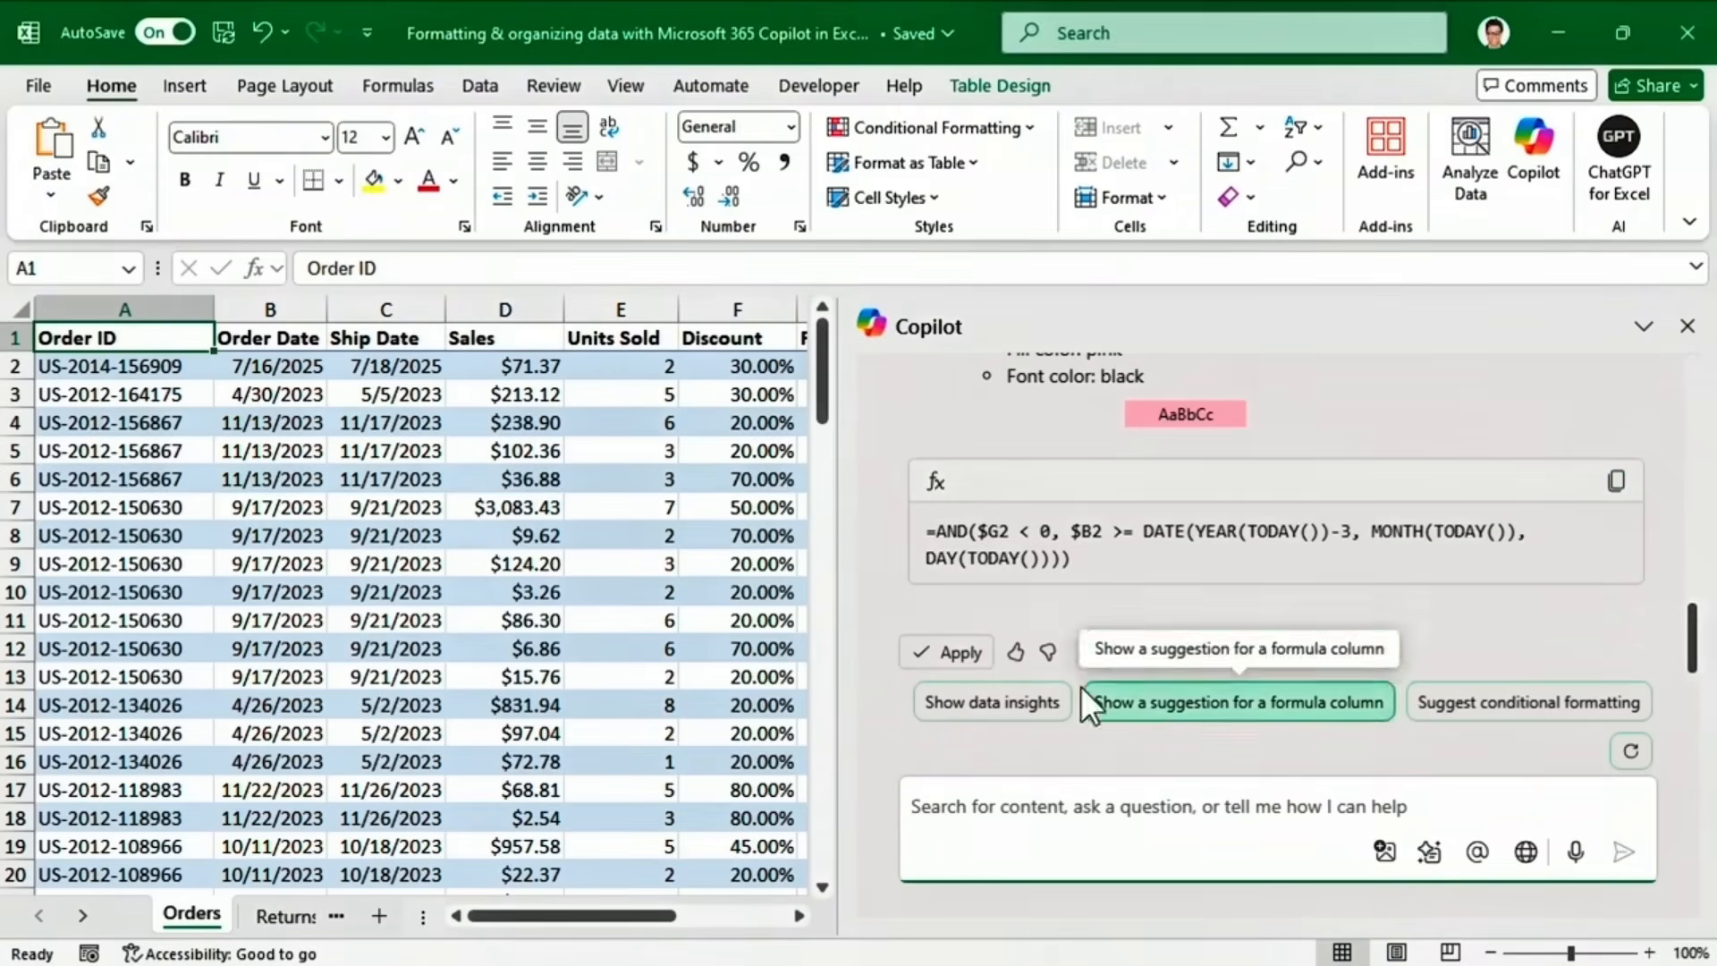
left_click(921, 642)
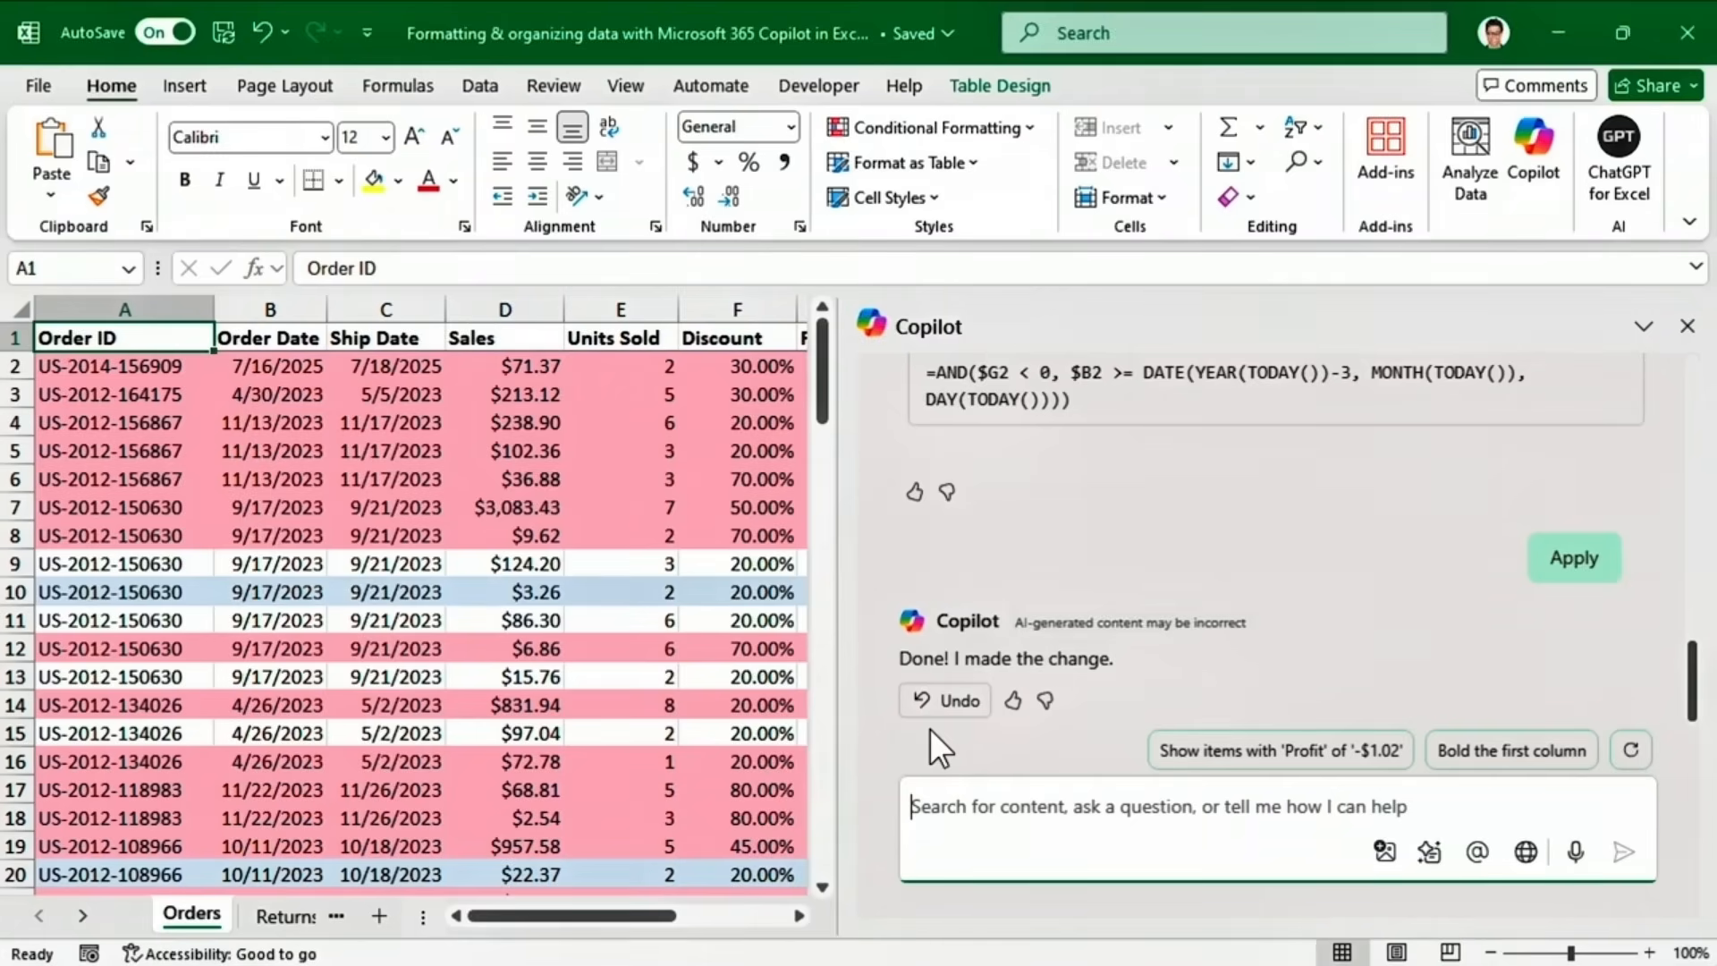
Have Copilot sort orders by Order Date ascending, then Sales descending, and apply it.
type("Sort or")
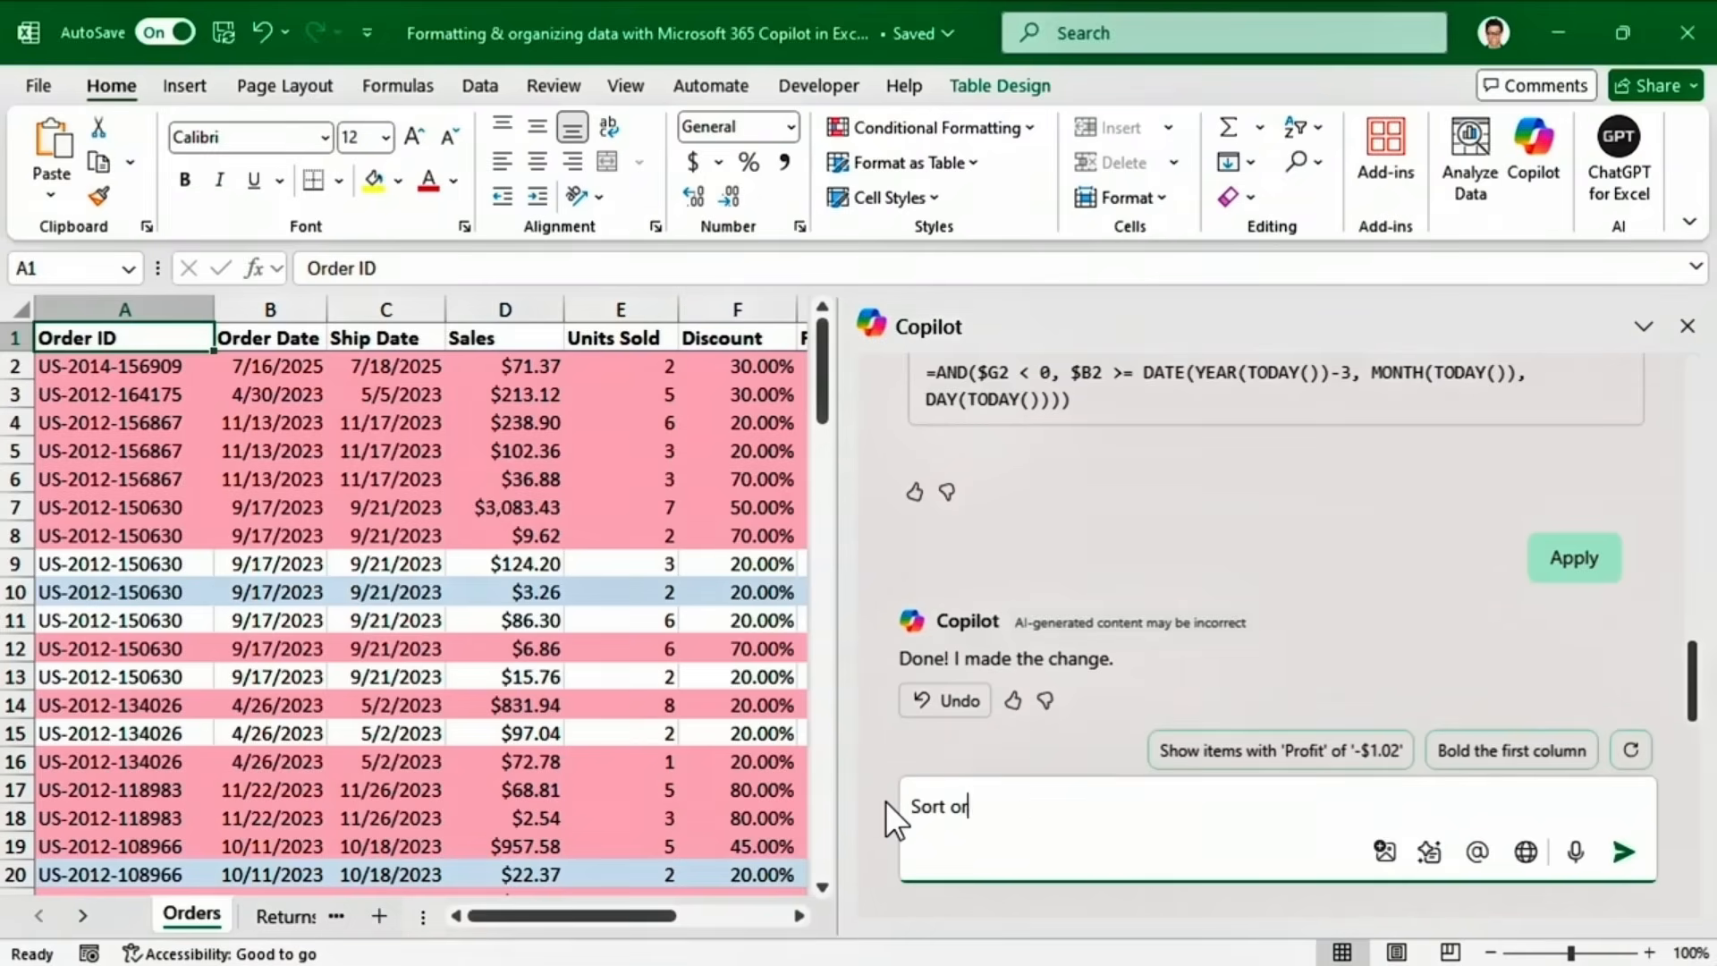
type("ders ascending by date, then d")
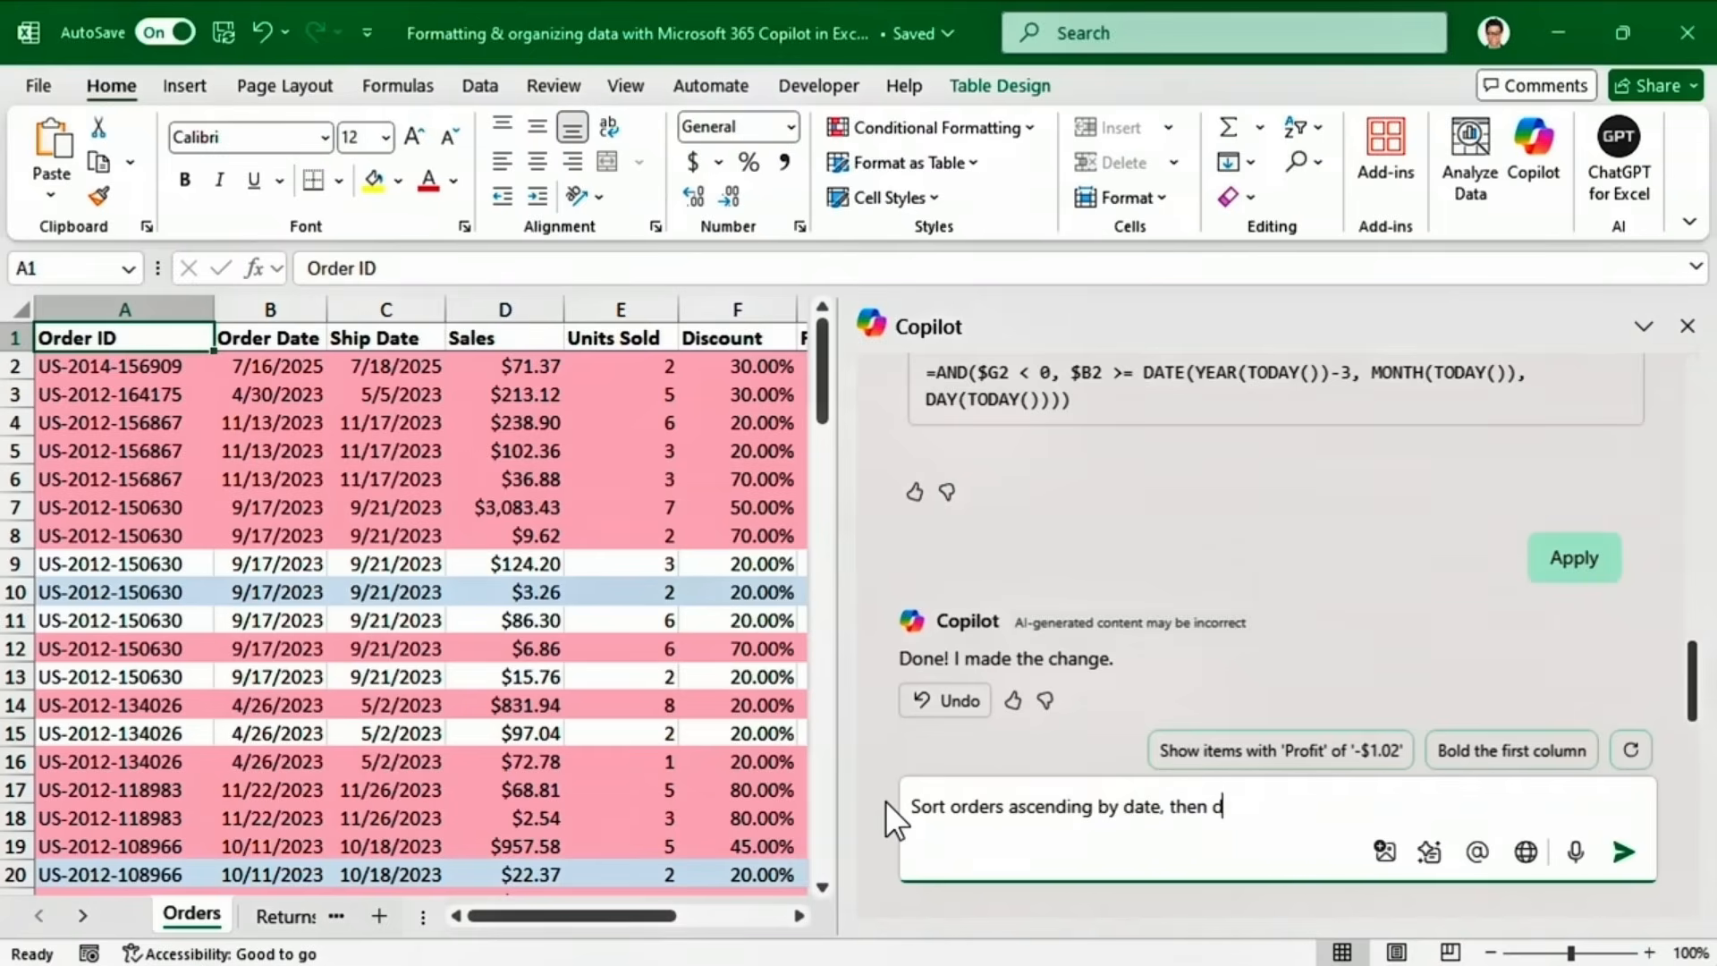
type("escending by sales")
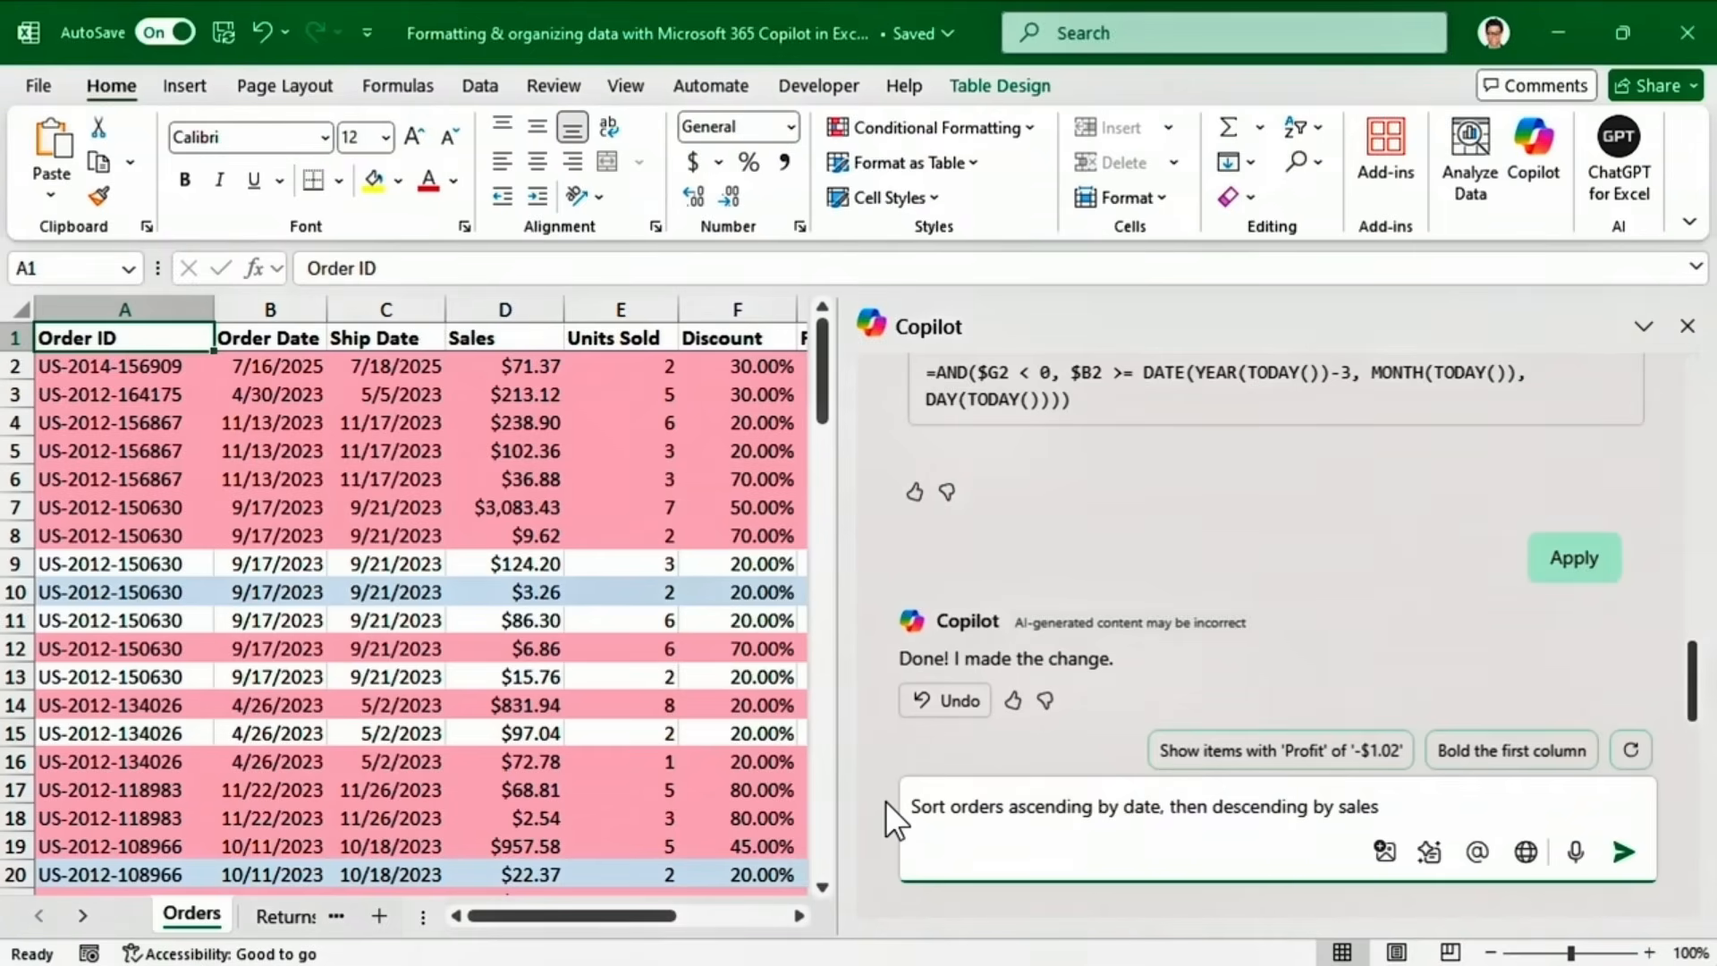
left_click(1623, 851)
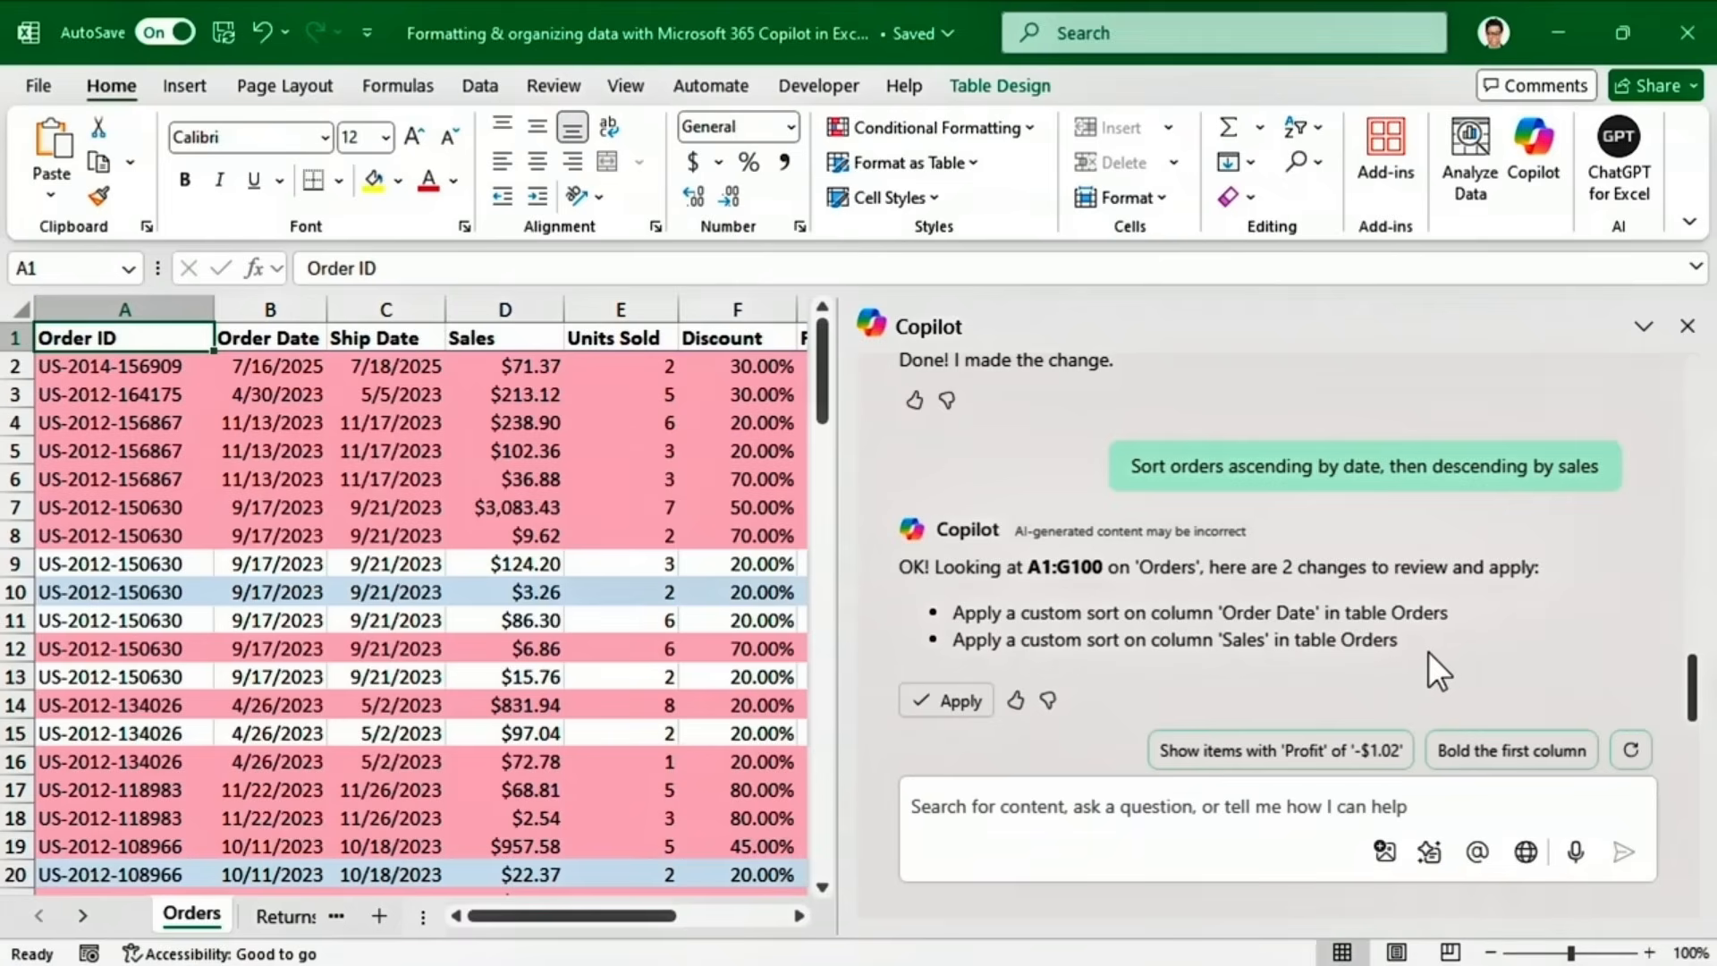
left_click(953, 704)
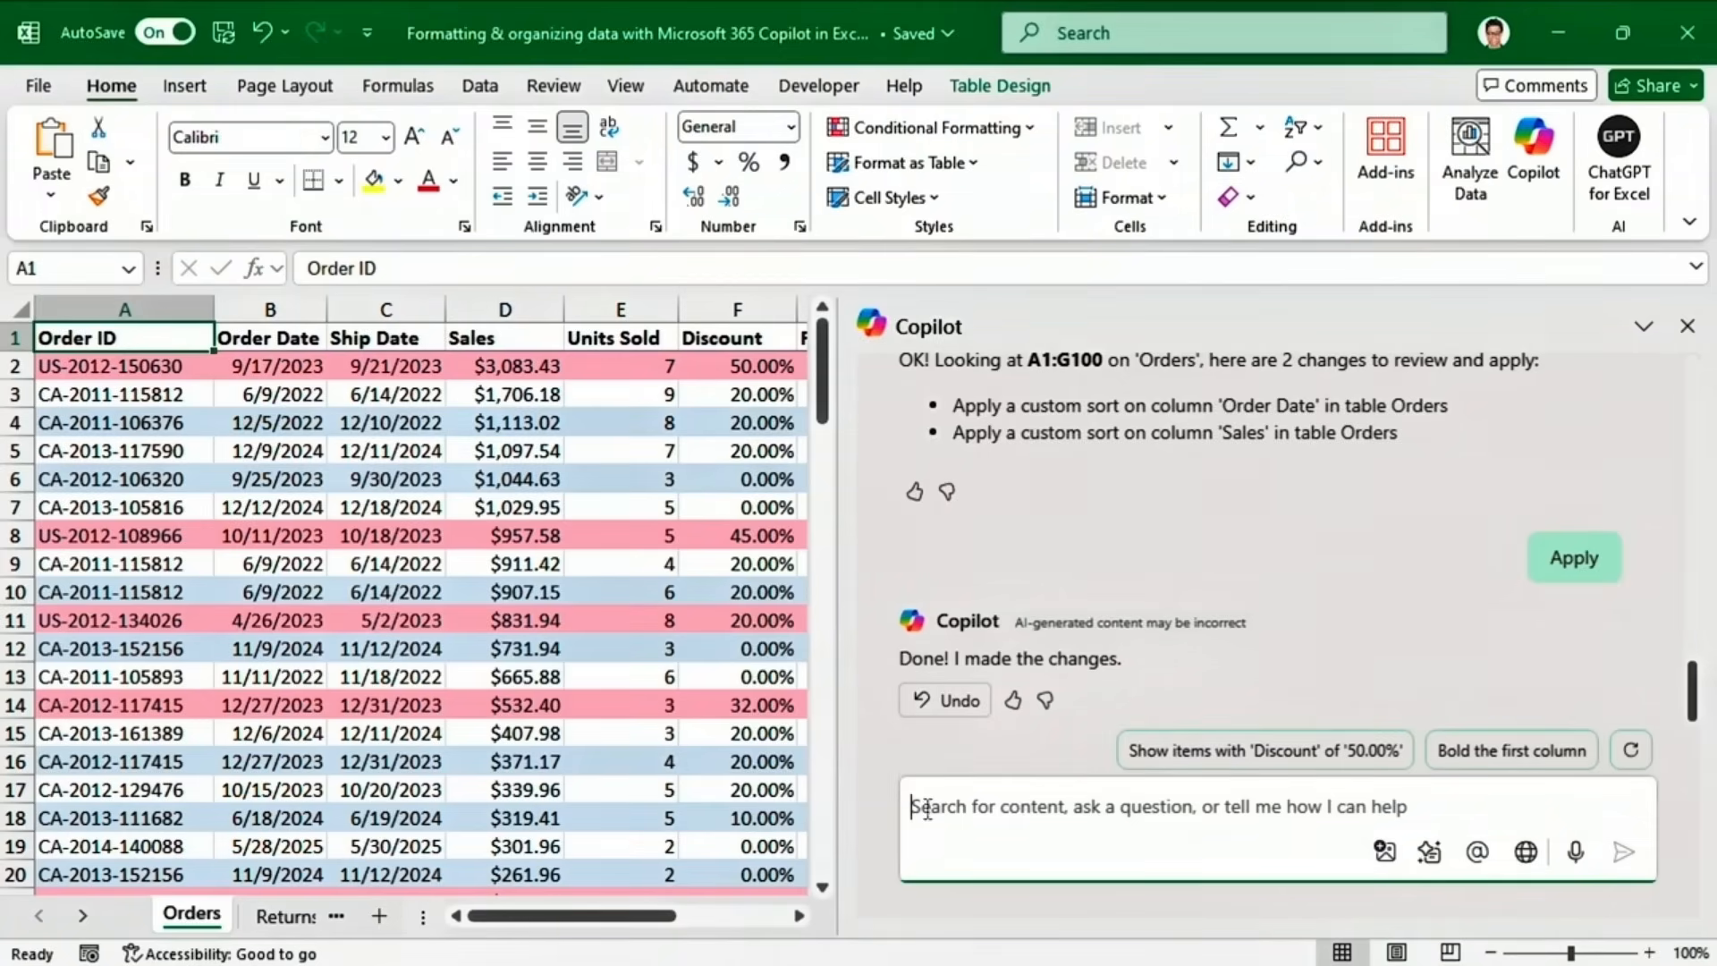
type("Show only orders ")
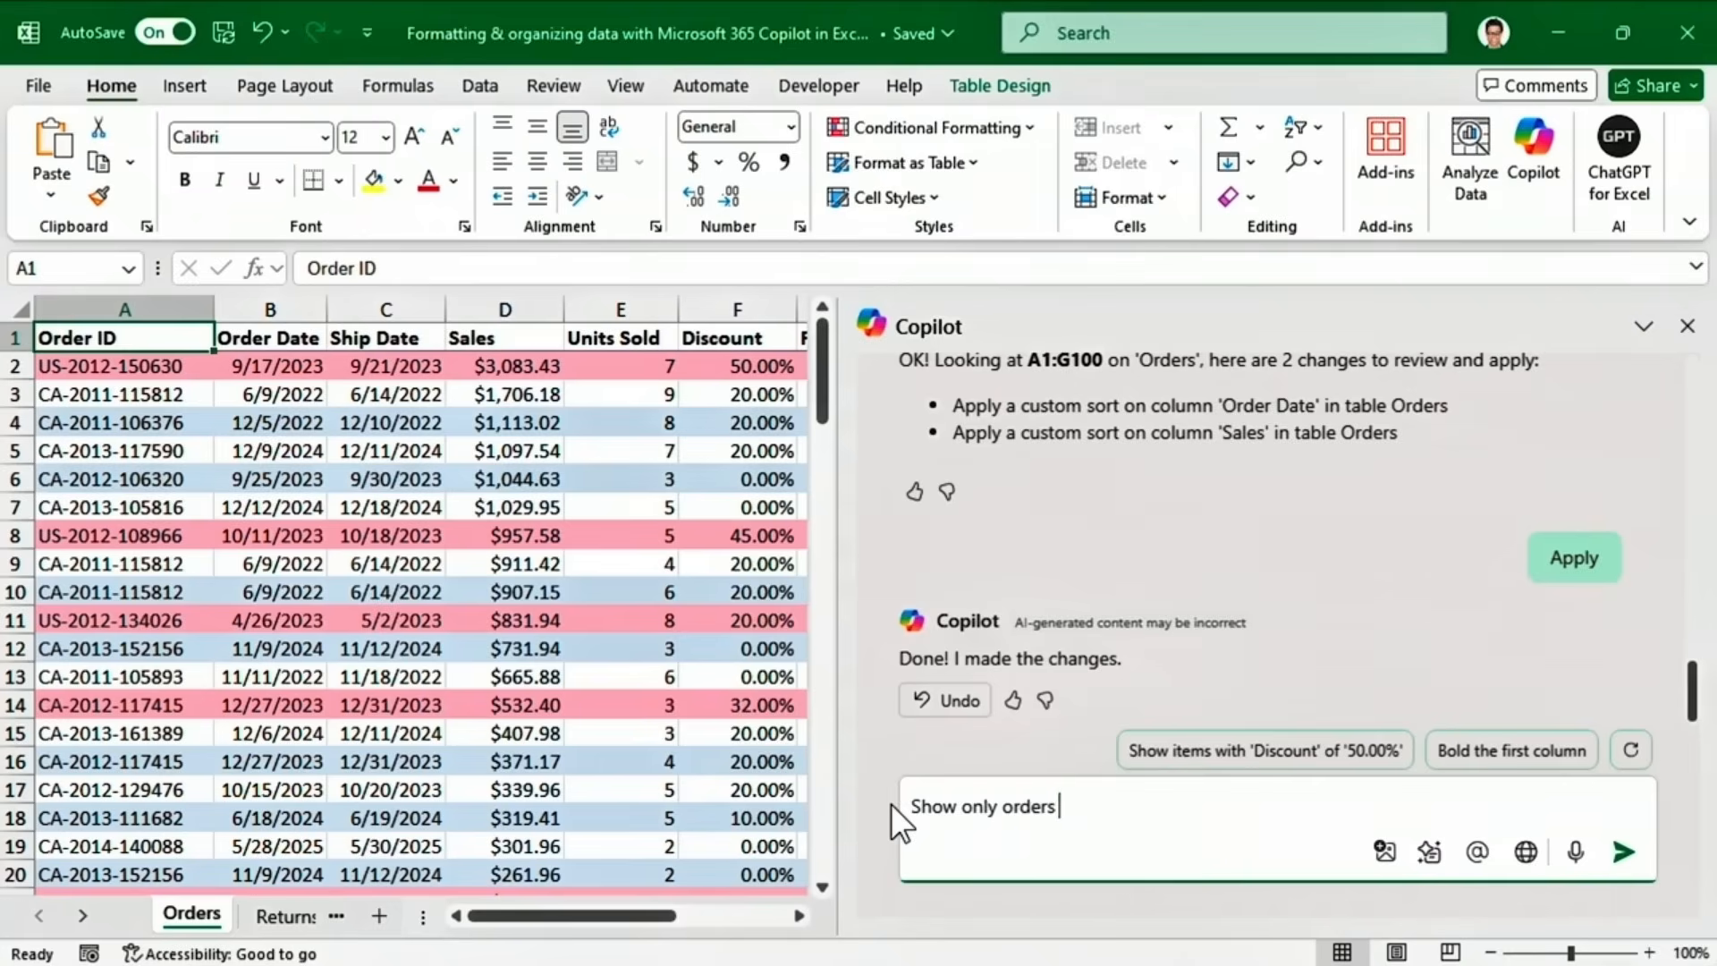
type("of more than $500 shipped fi")
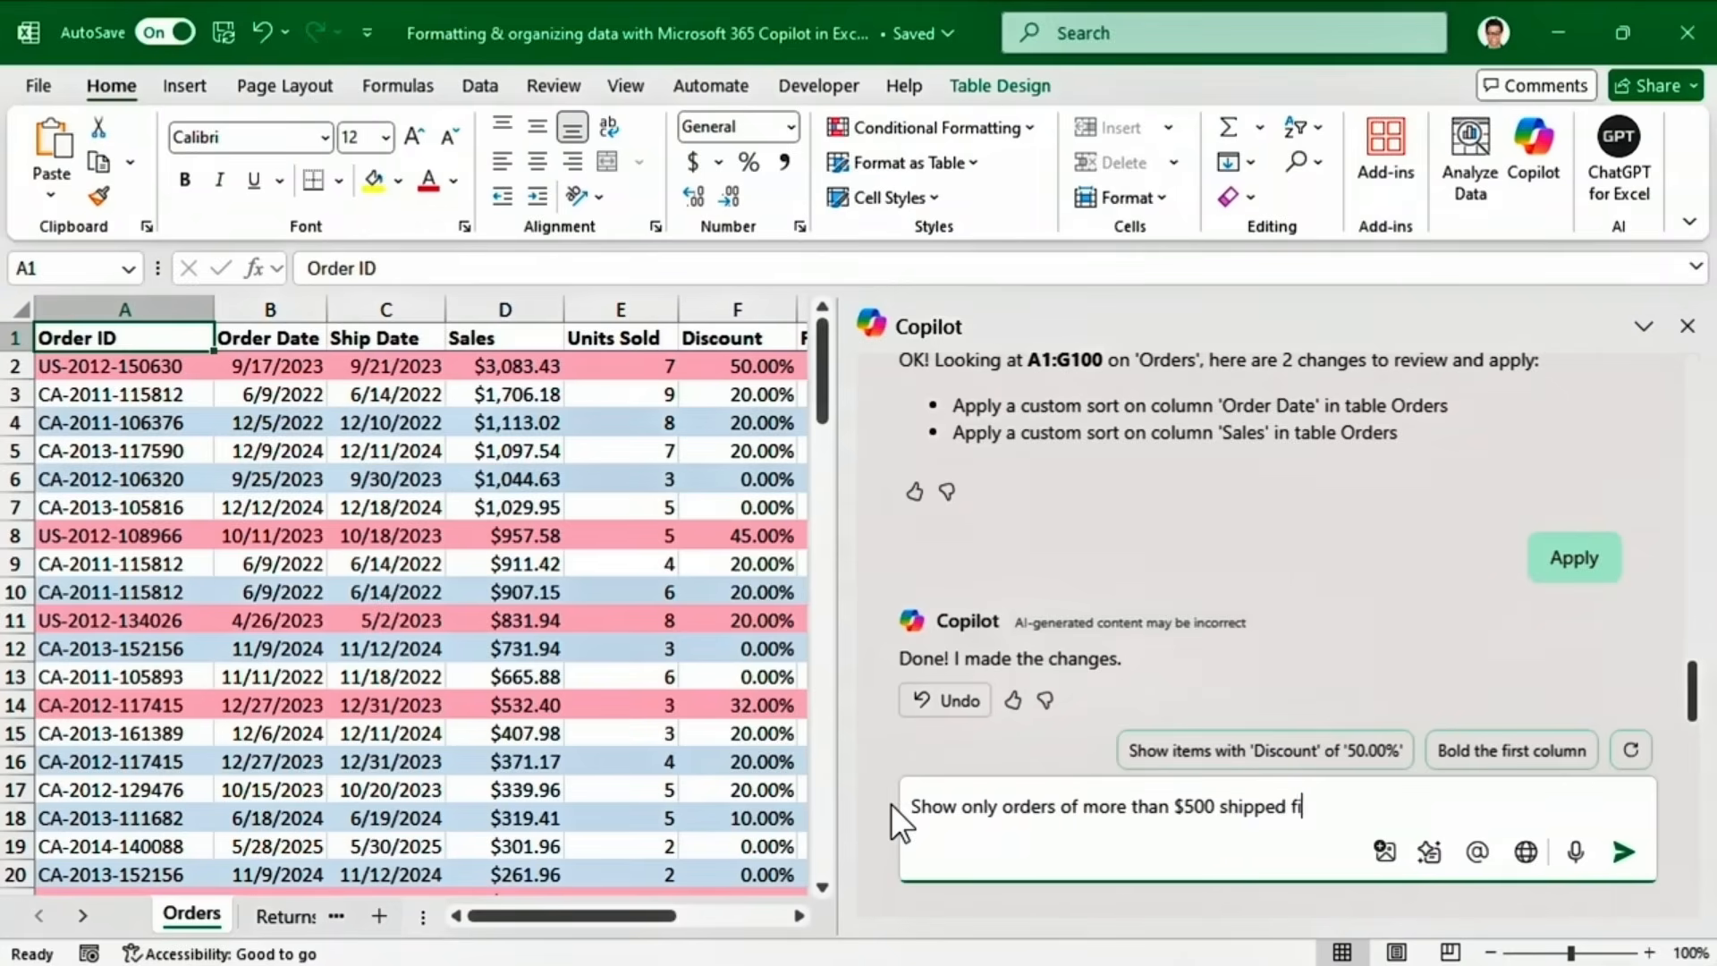
type("rst class in 2022")
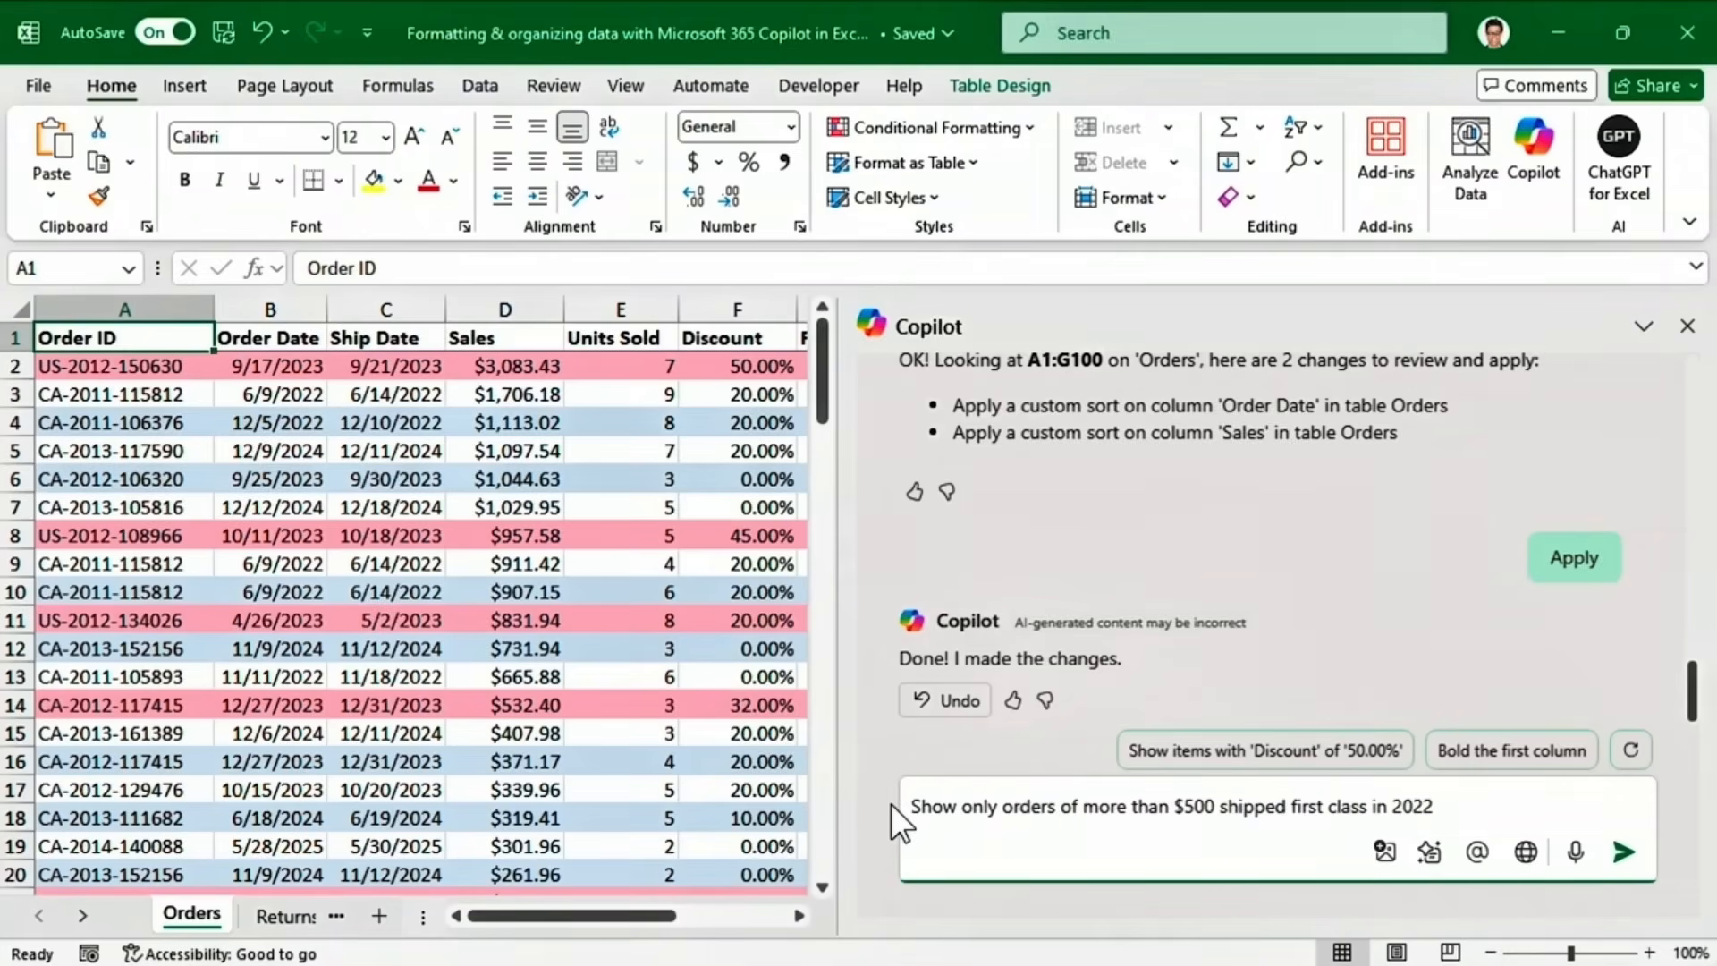
left_click(1623, 851)
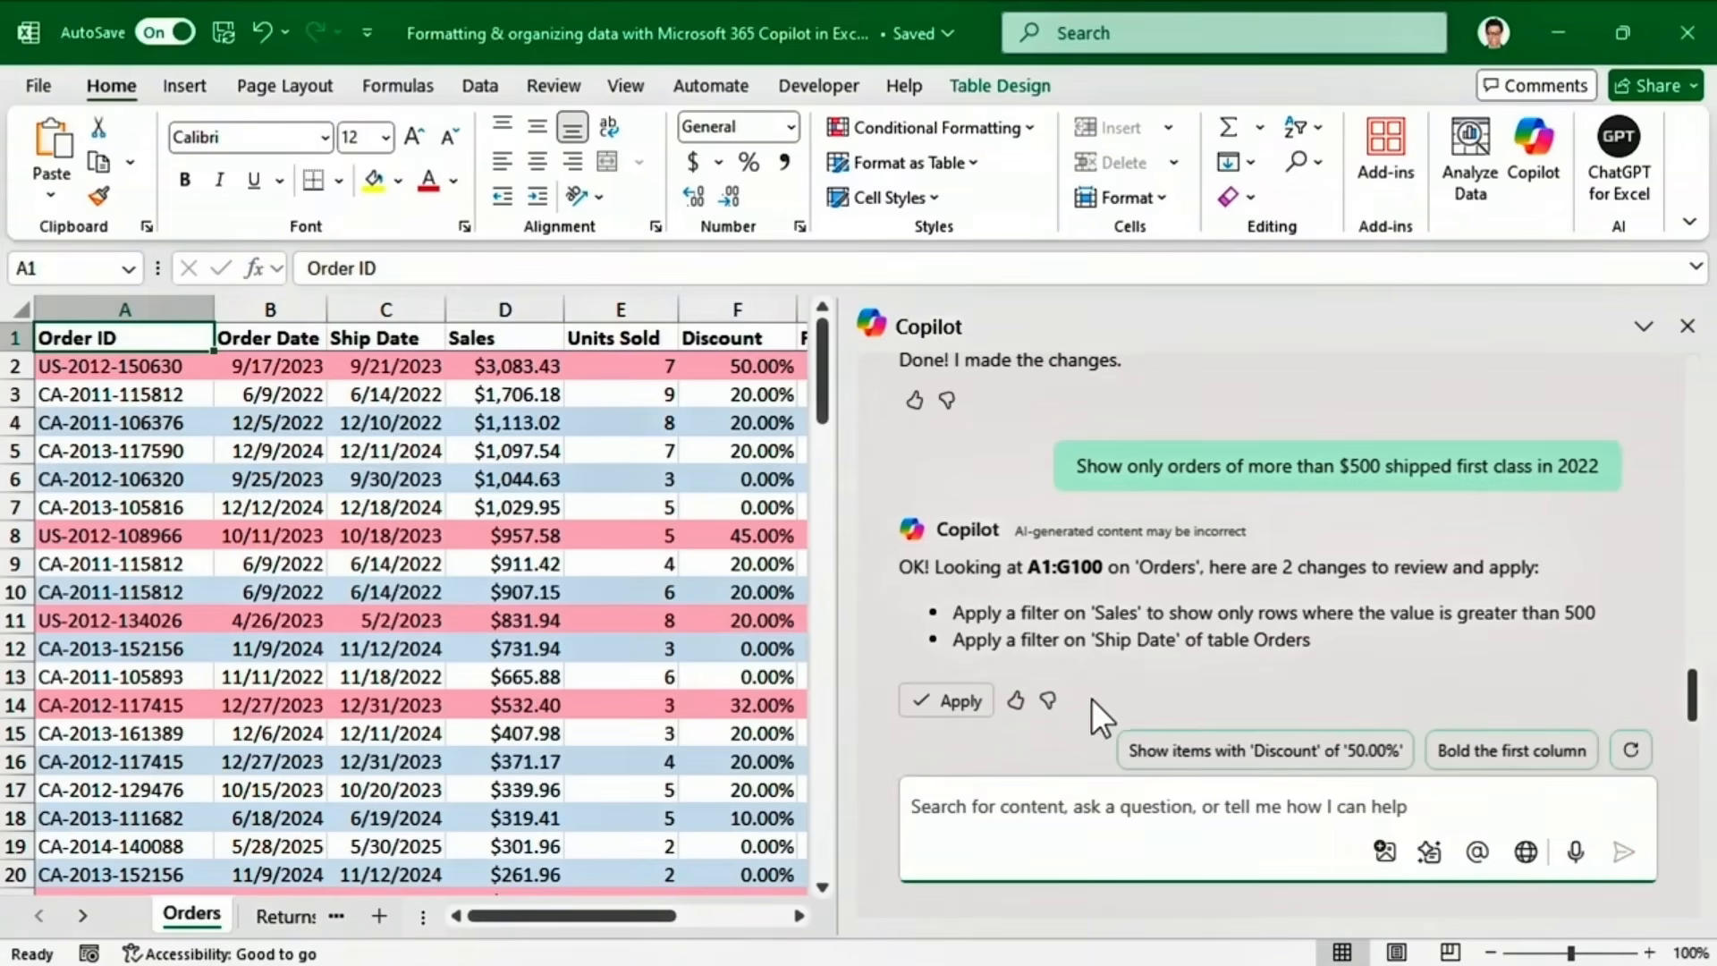
left_click(973, 705)
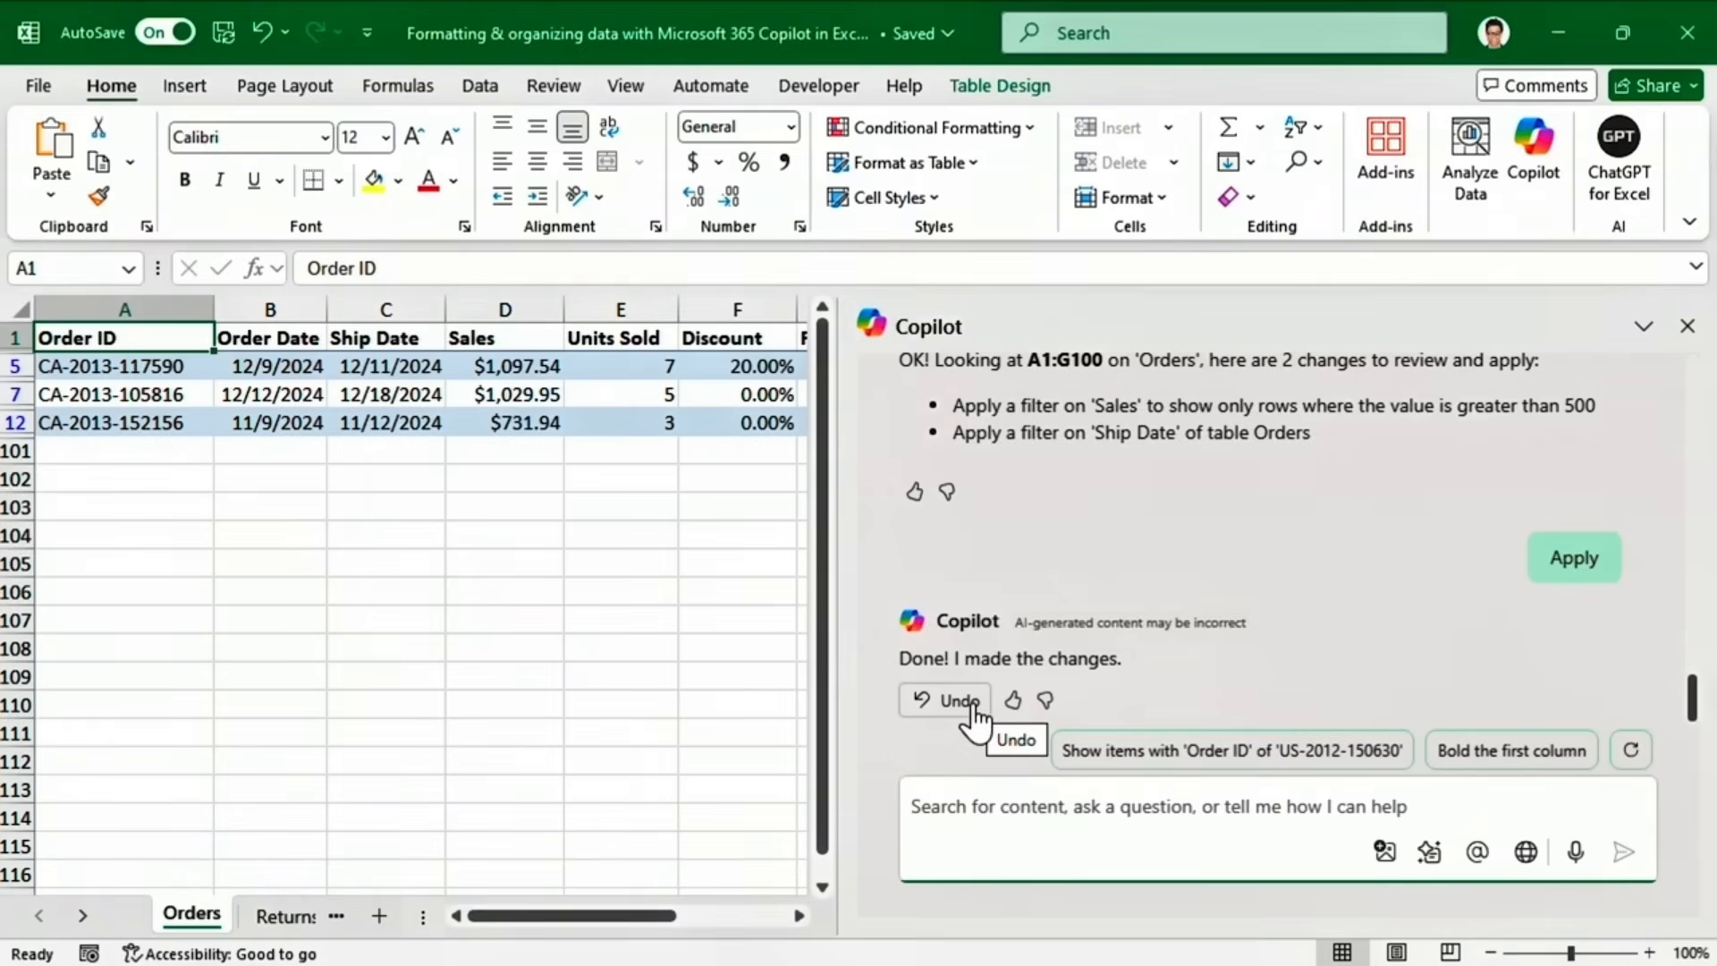
left_click(973, 705)
left_click(922, 803)
type("Clear all filters")
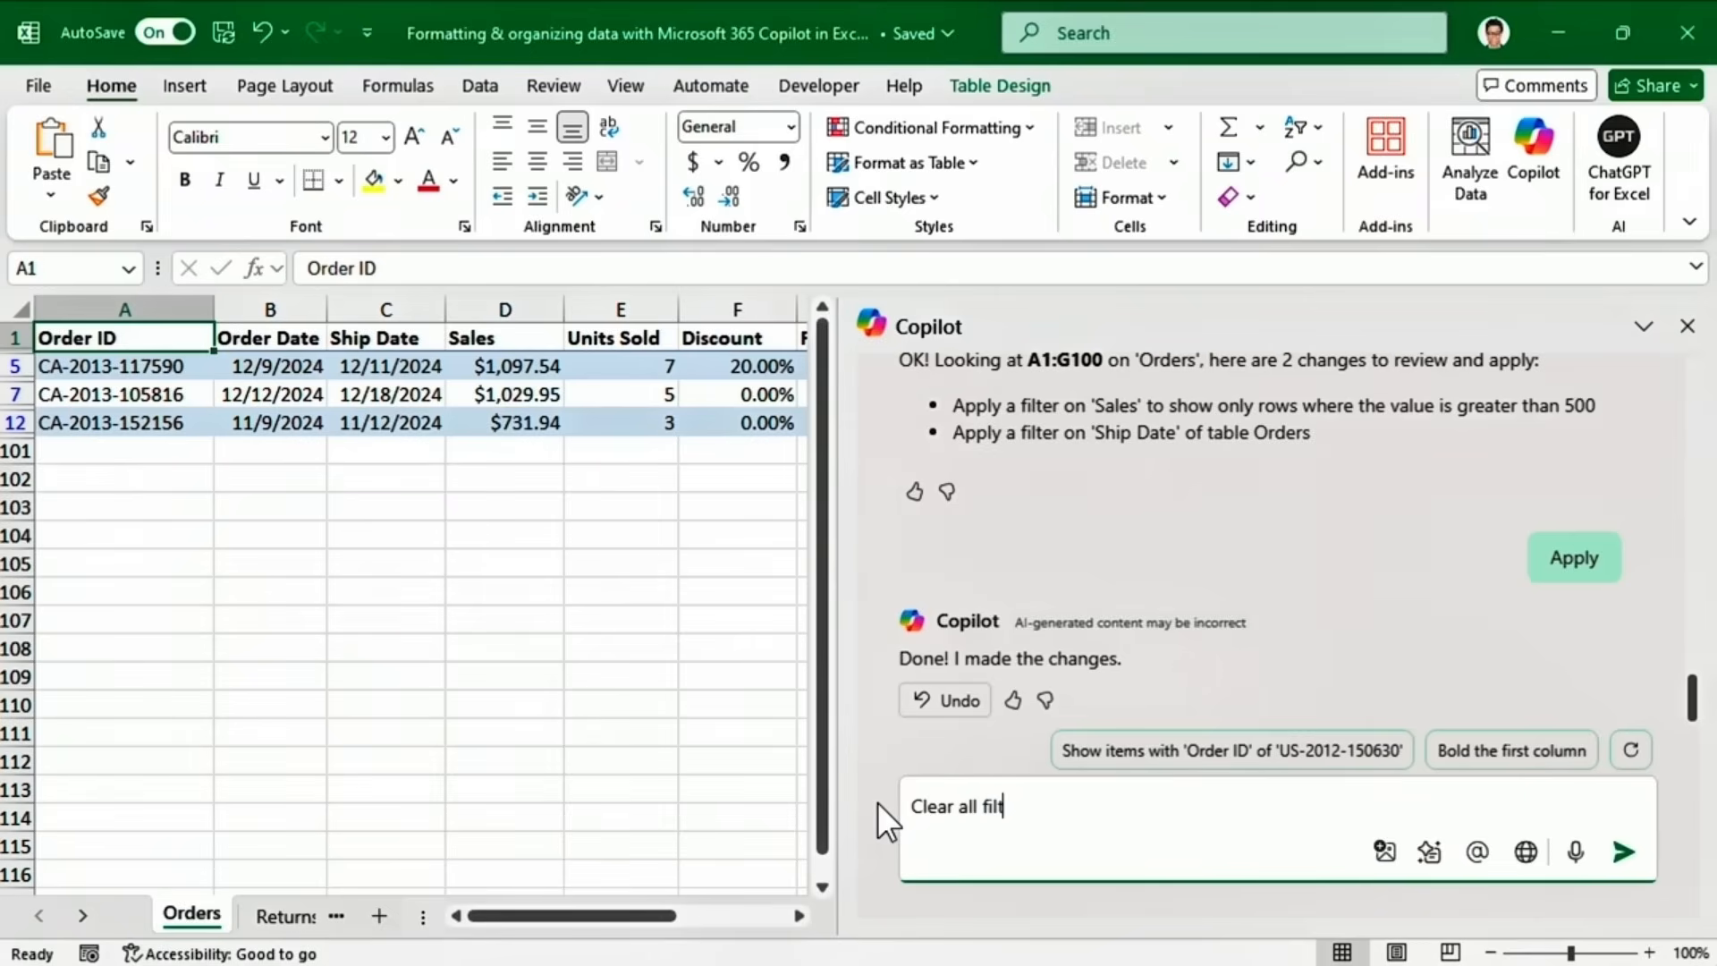
left_click(1623, 853)
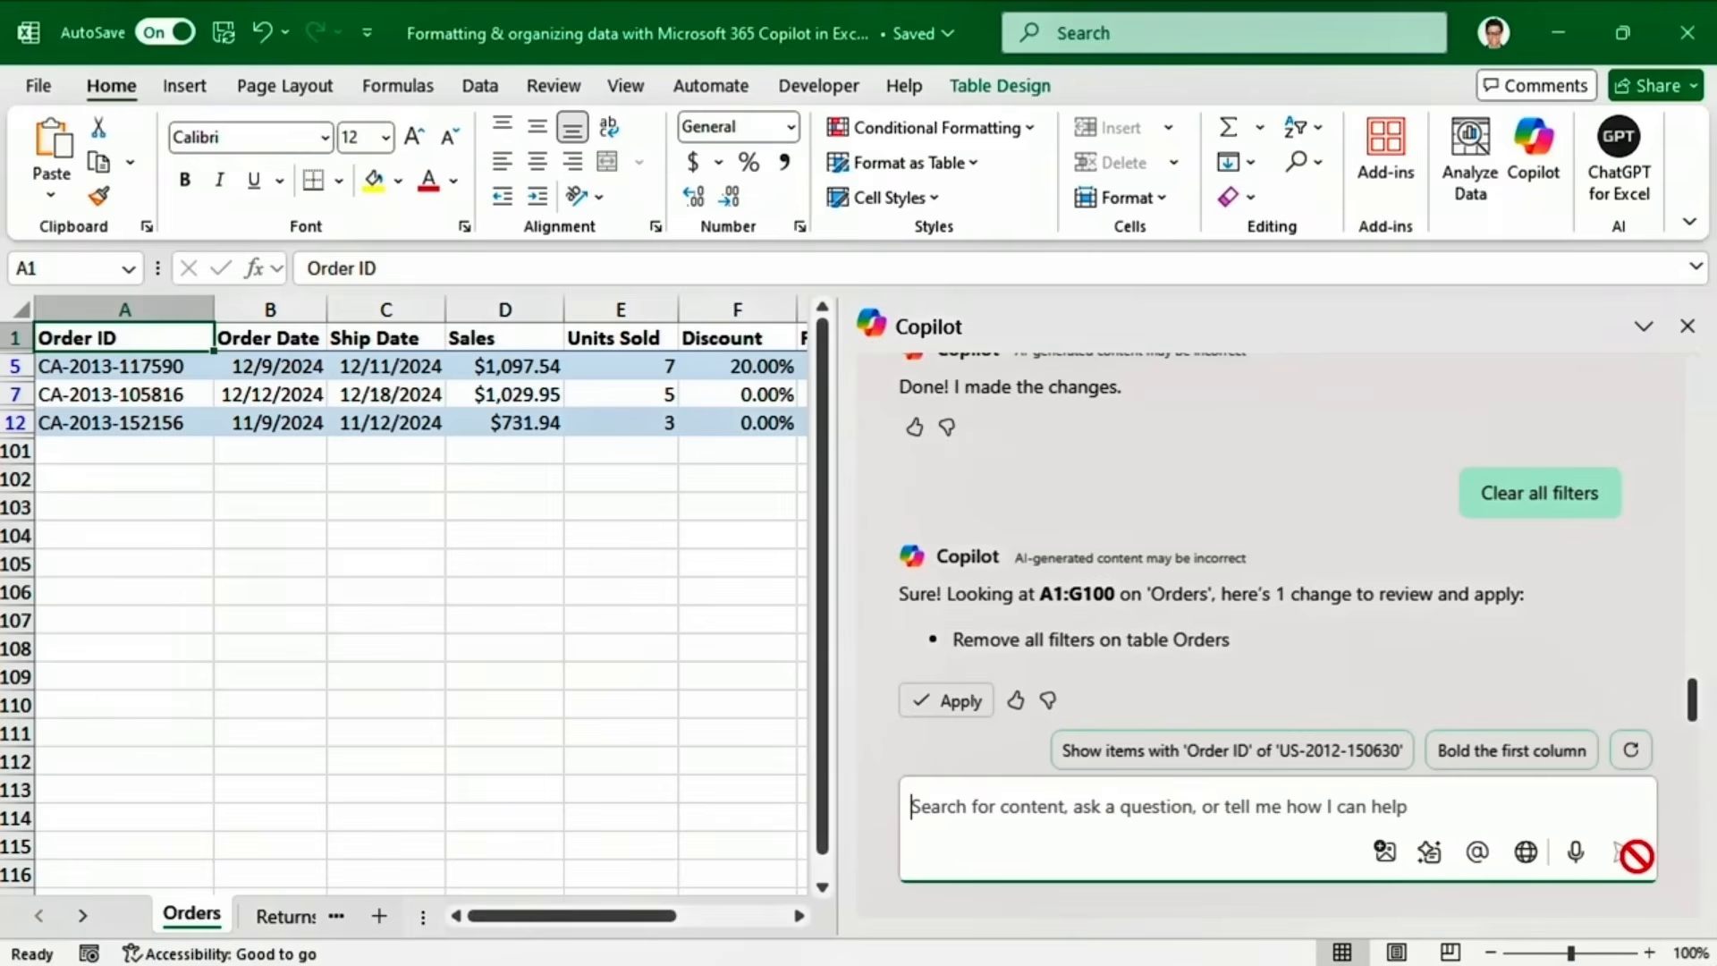
left_click(945, 702)
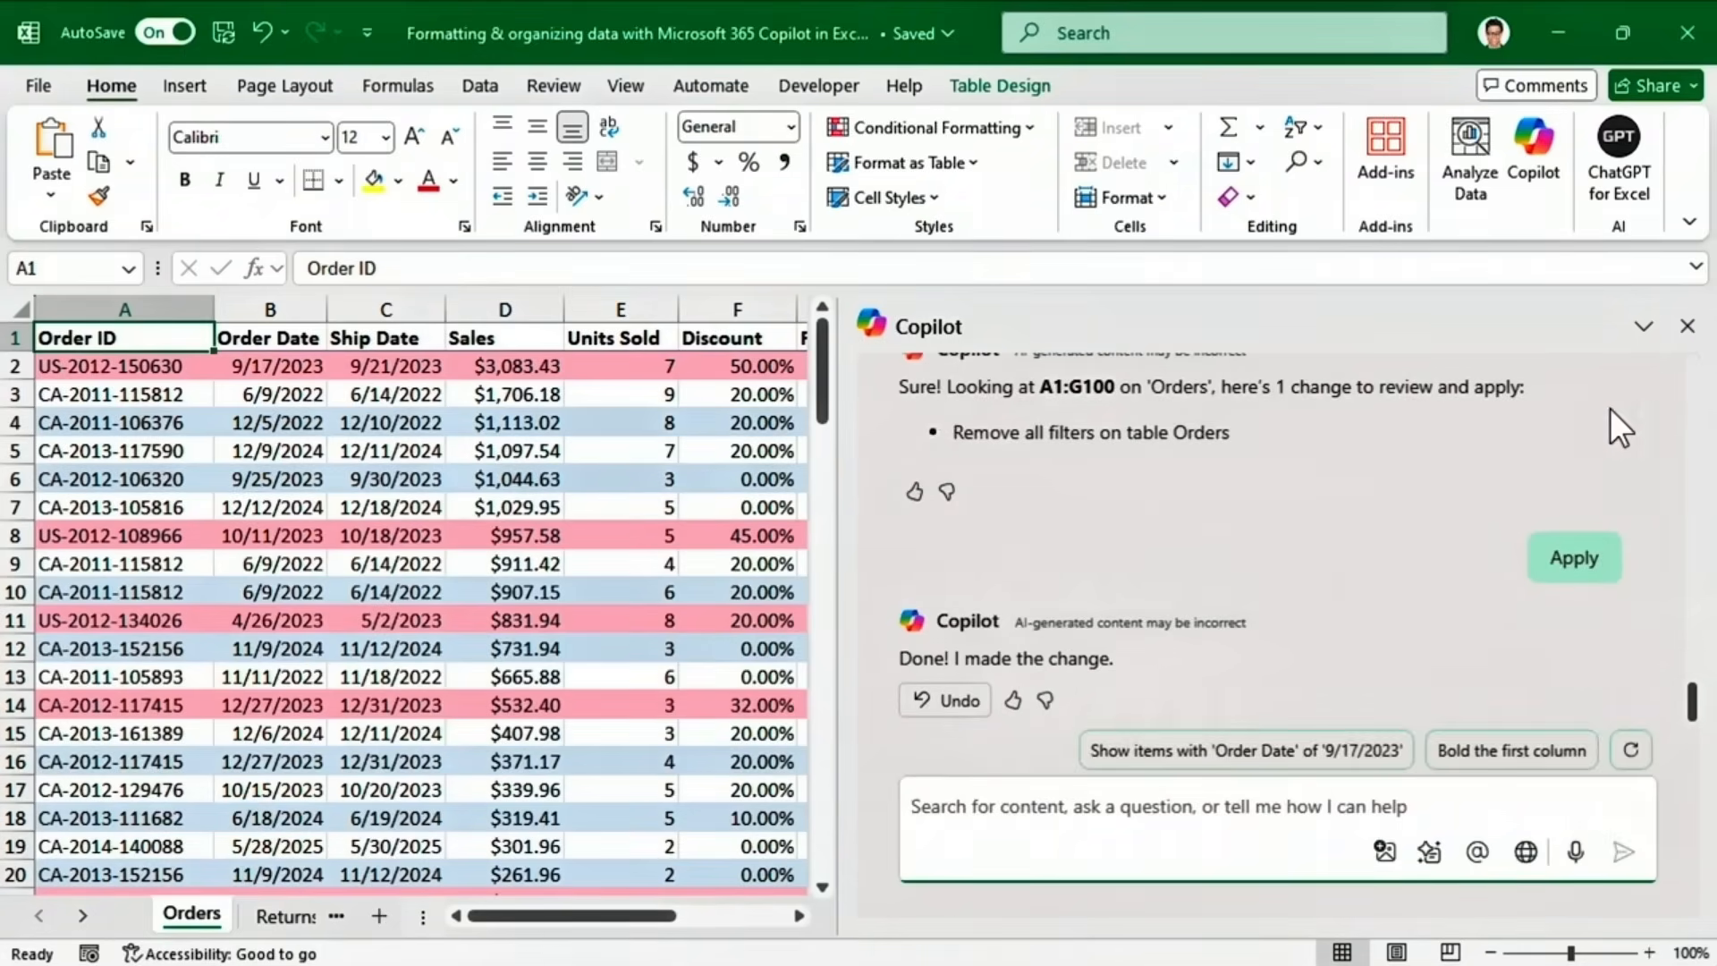
left_click(1688, 325)
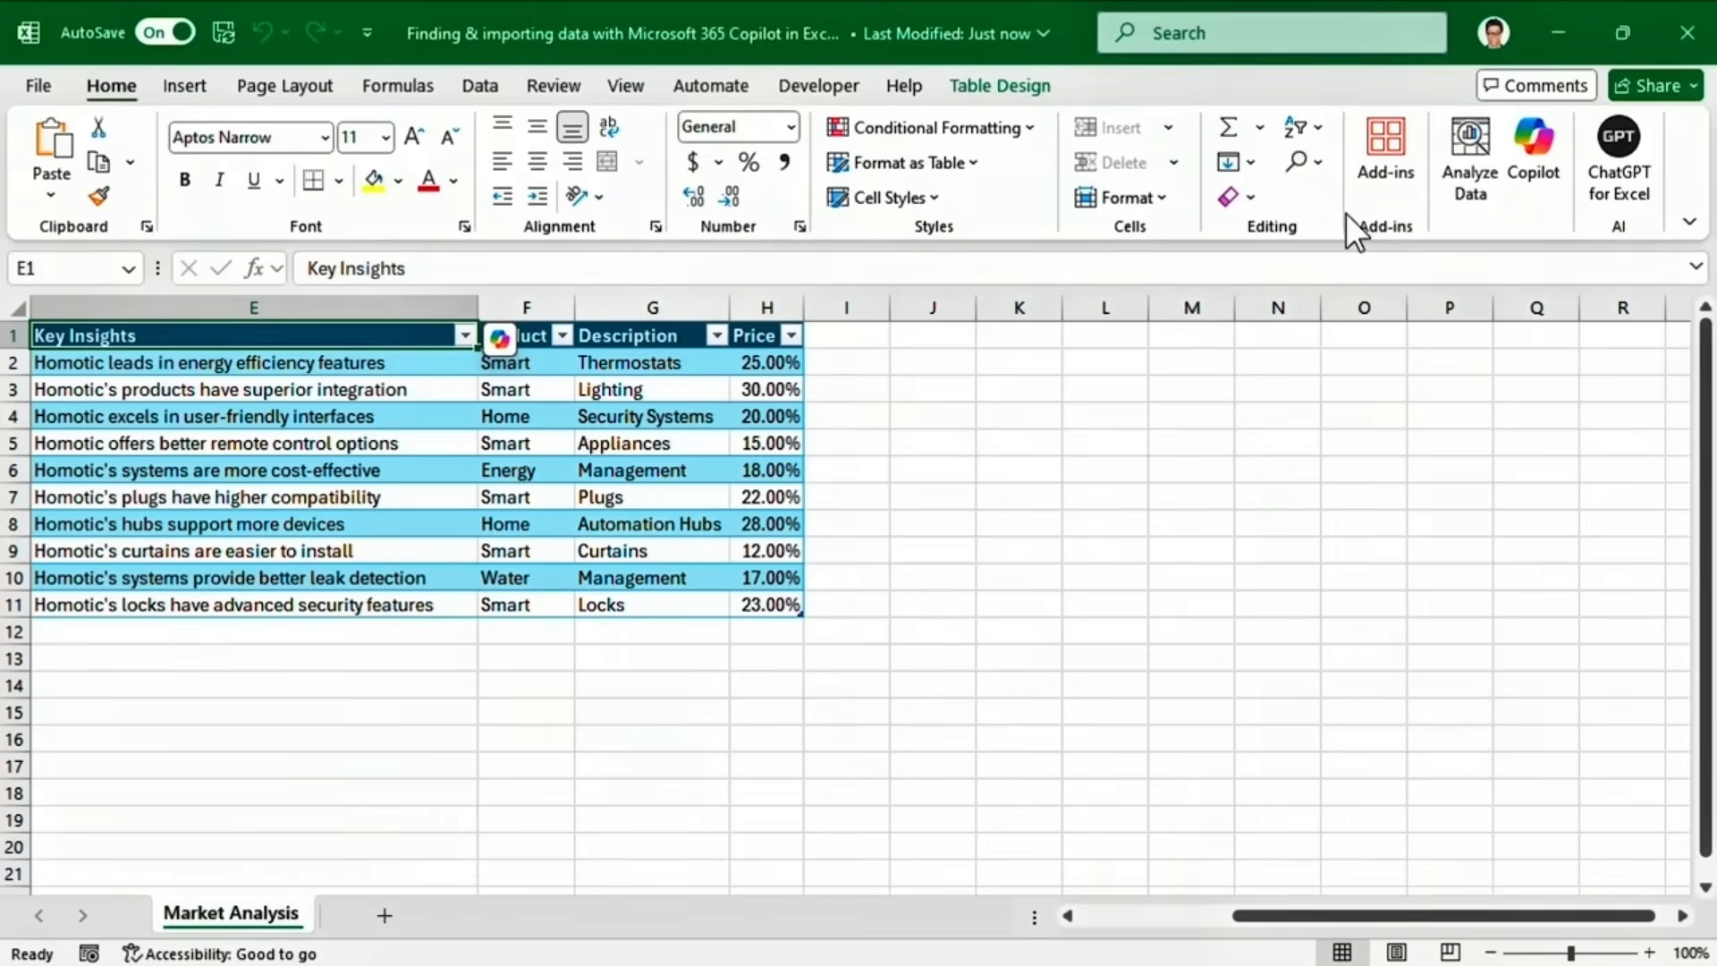
Open Copilot beside the Market Analysis table, confirm Web content is on, and ready the prompt box.
left_click(1529, 156)
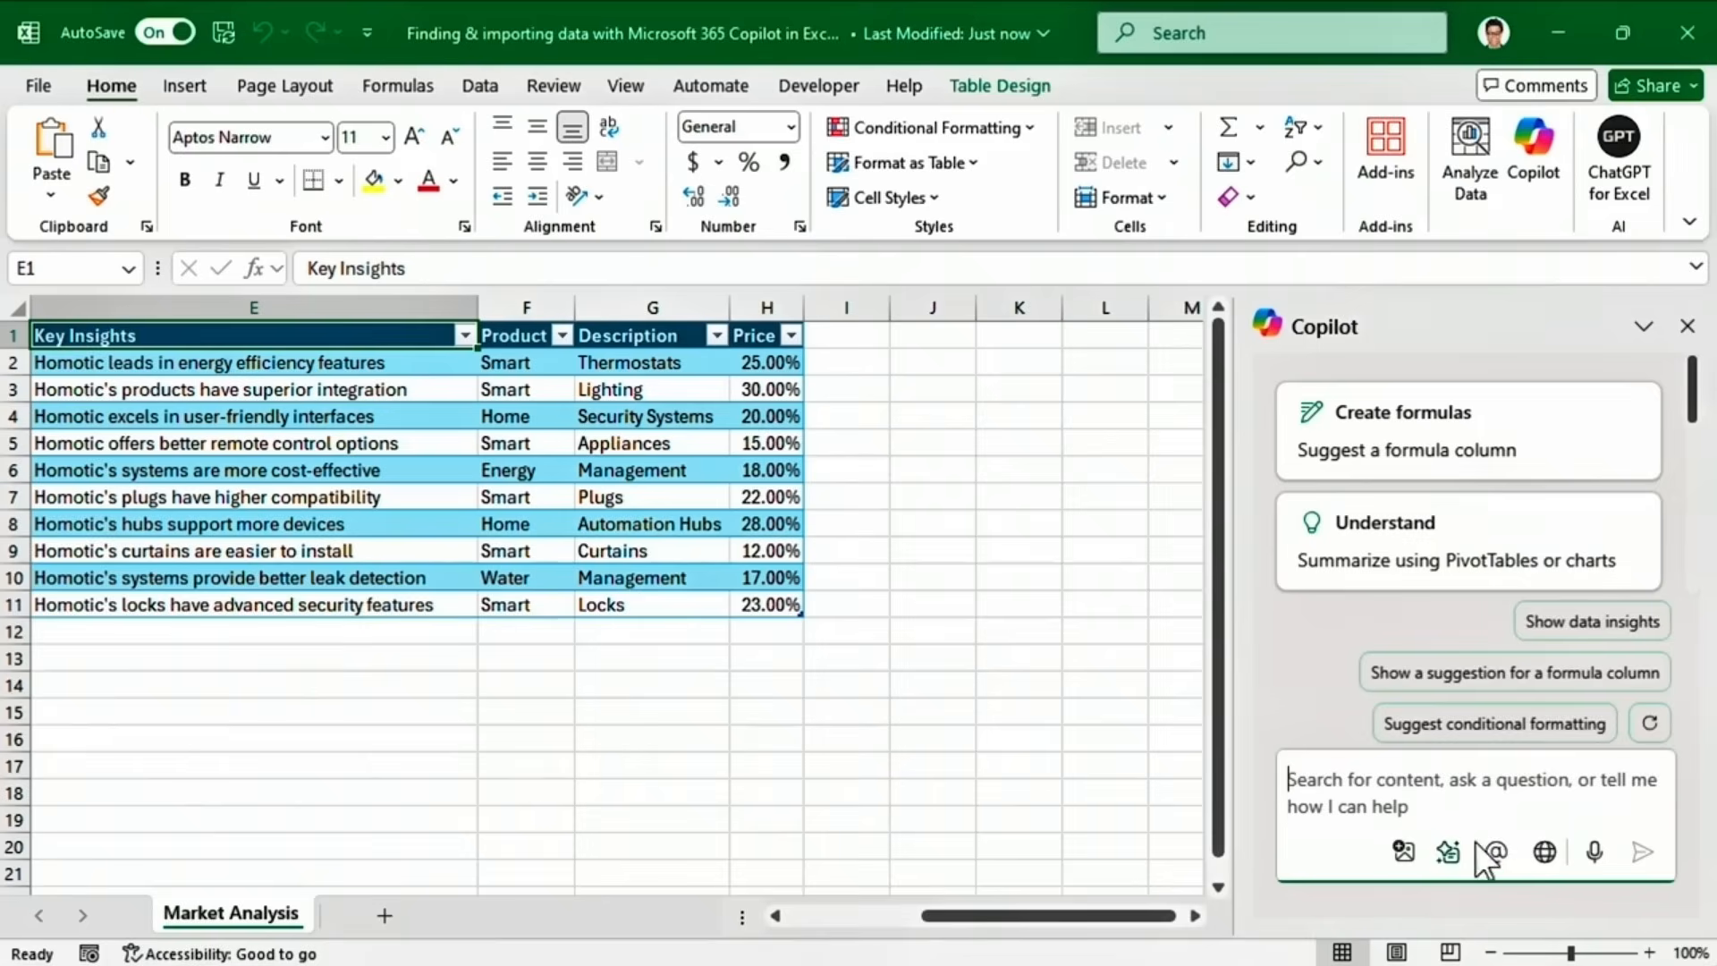
left_click(1538, 850)
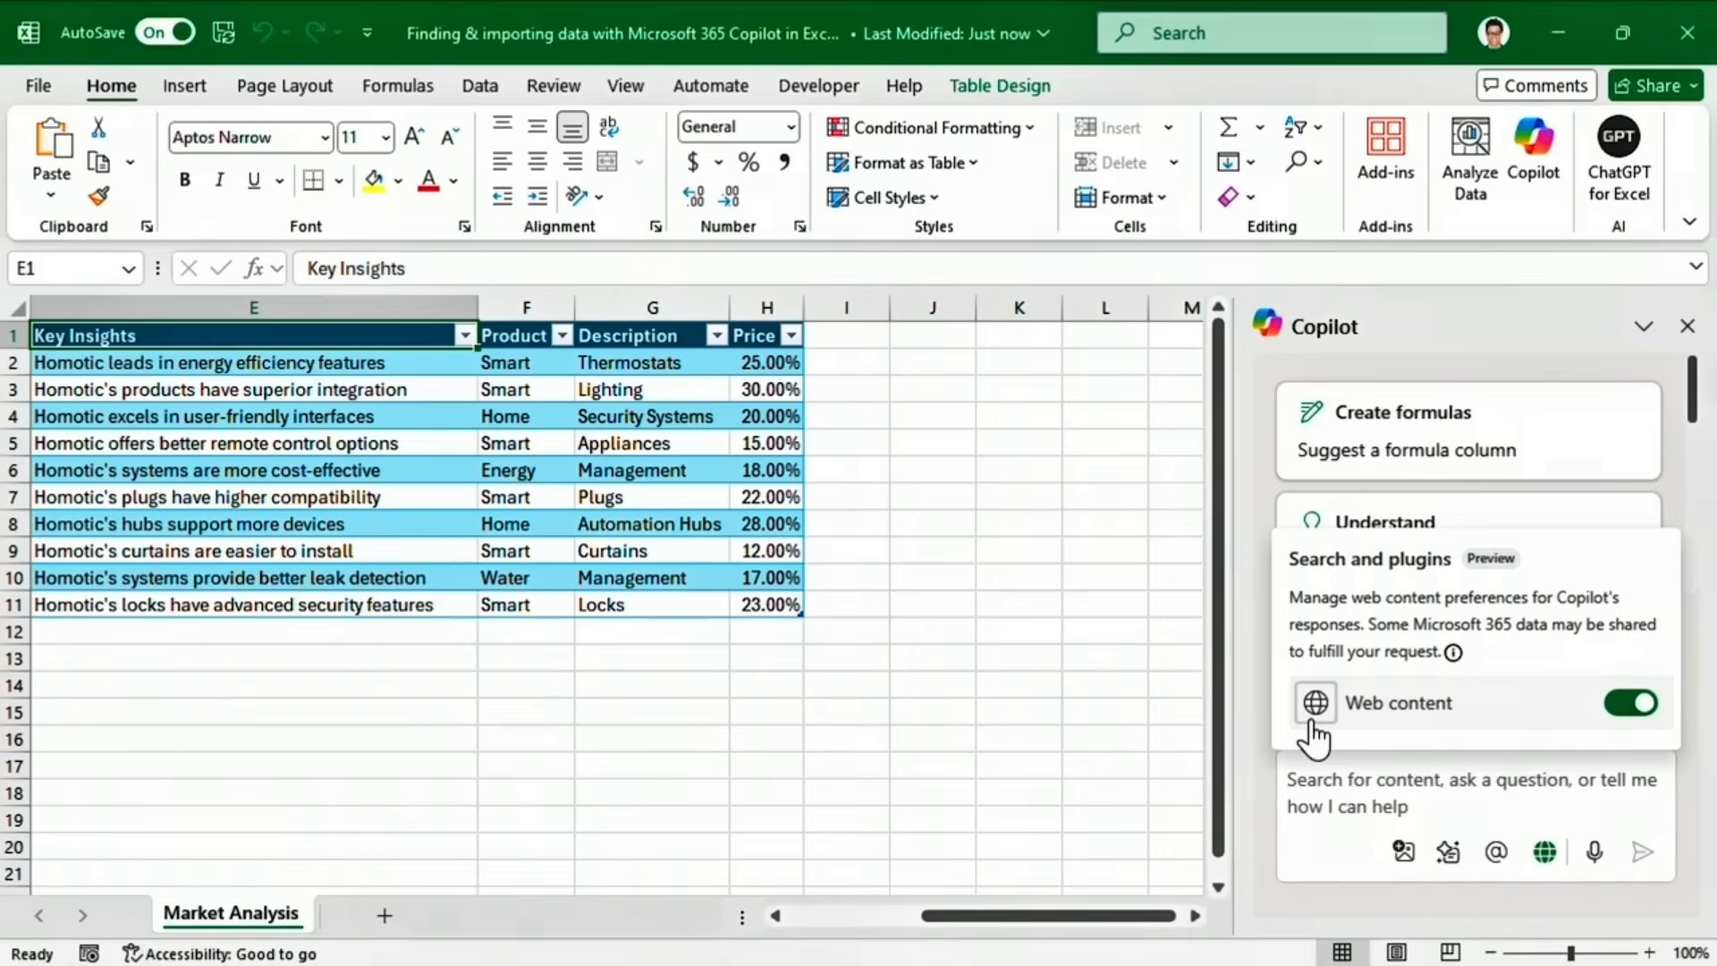
left_click(1288, 780)
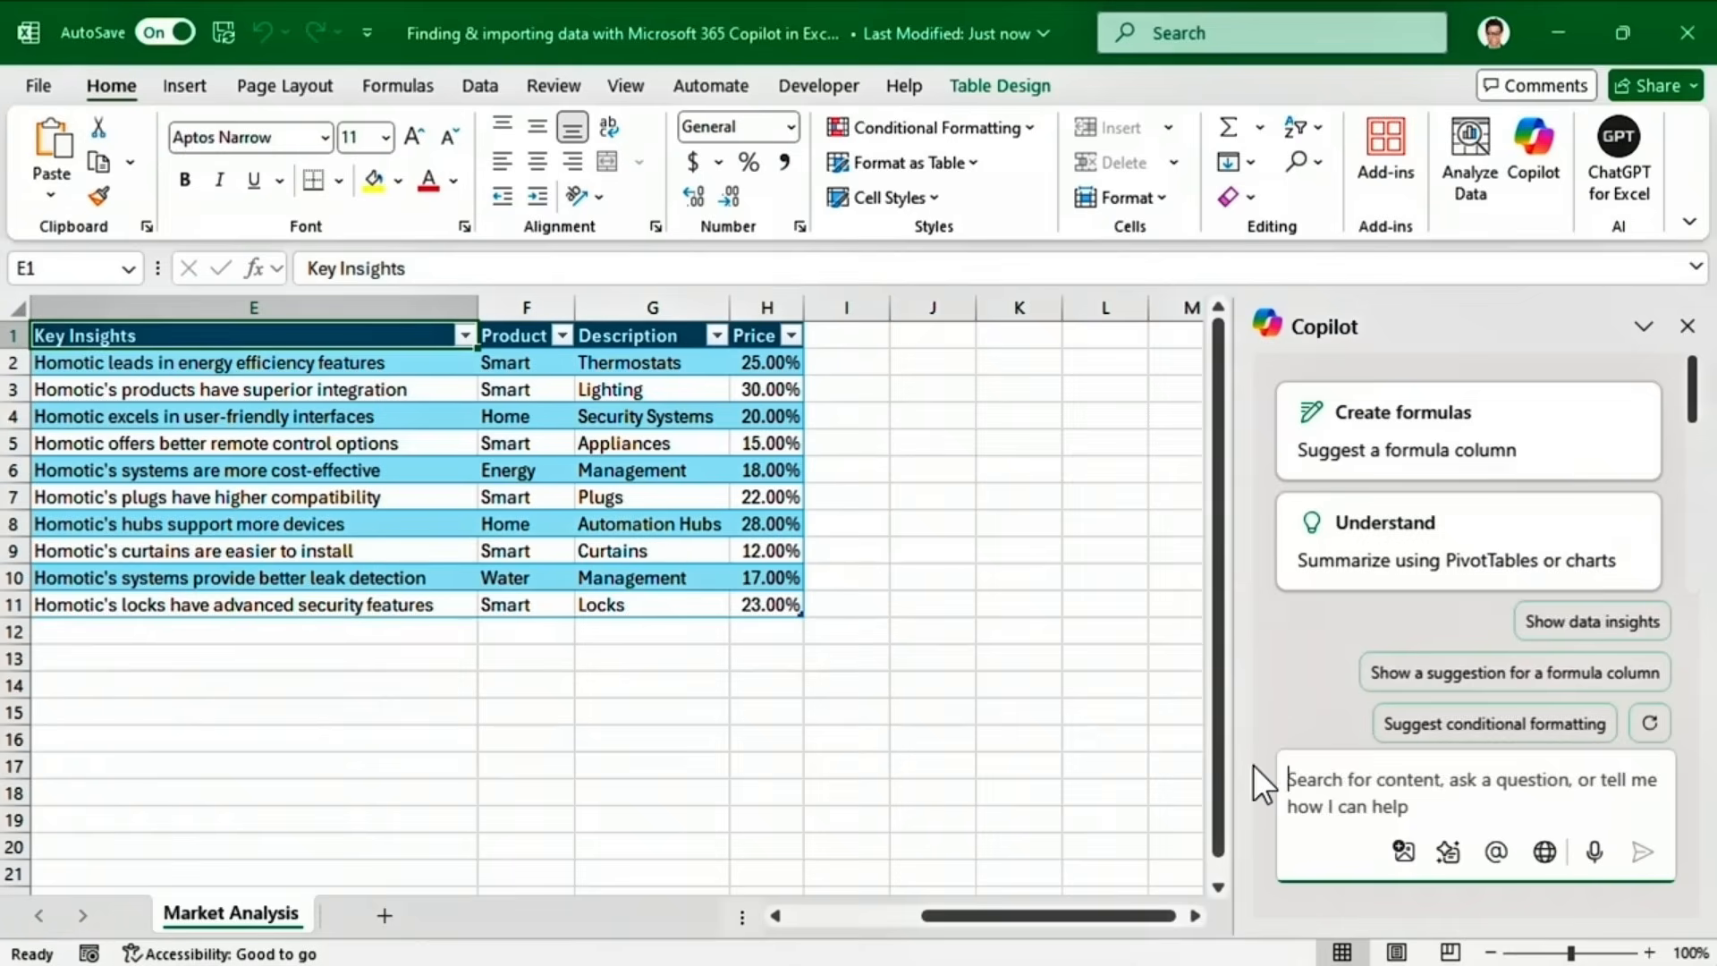
Ask Copilot to list Homotic Corp's products from the web and insert the answer as a new sheet.
type("List the products of Homotic C")
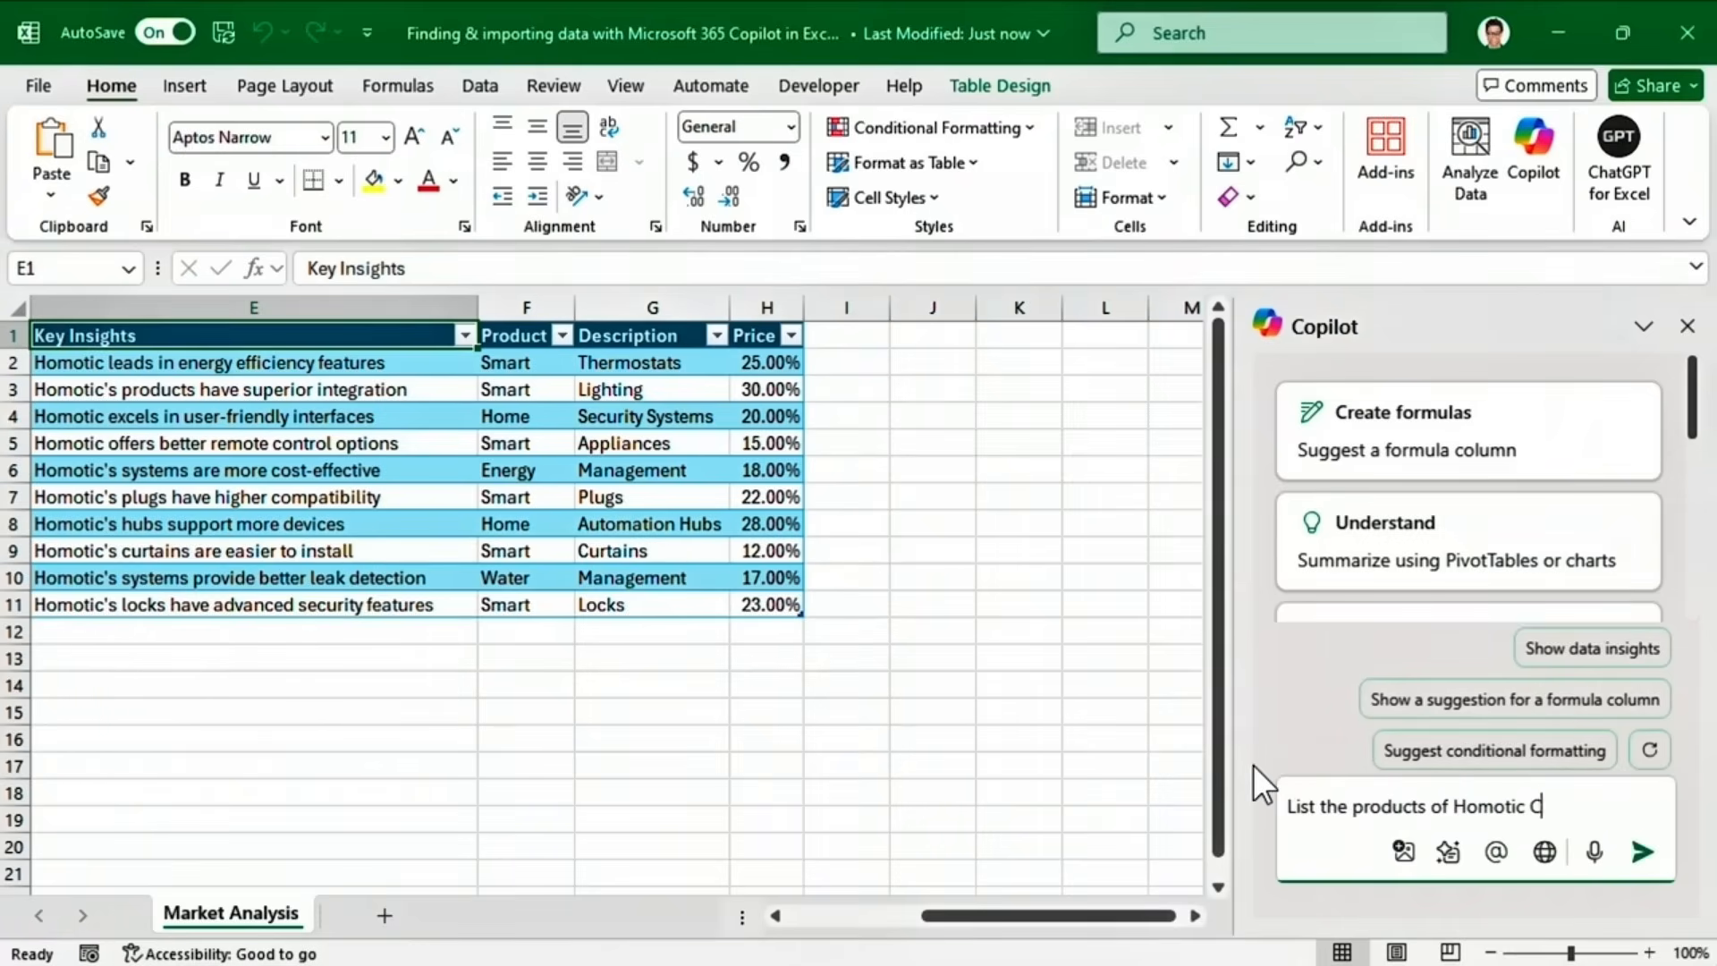
type("orp, a green home automation company, from the web")
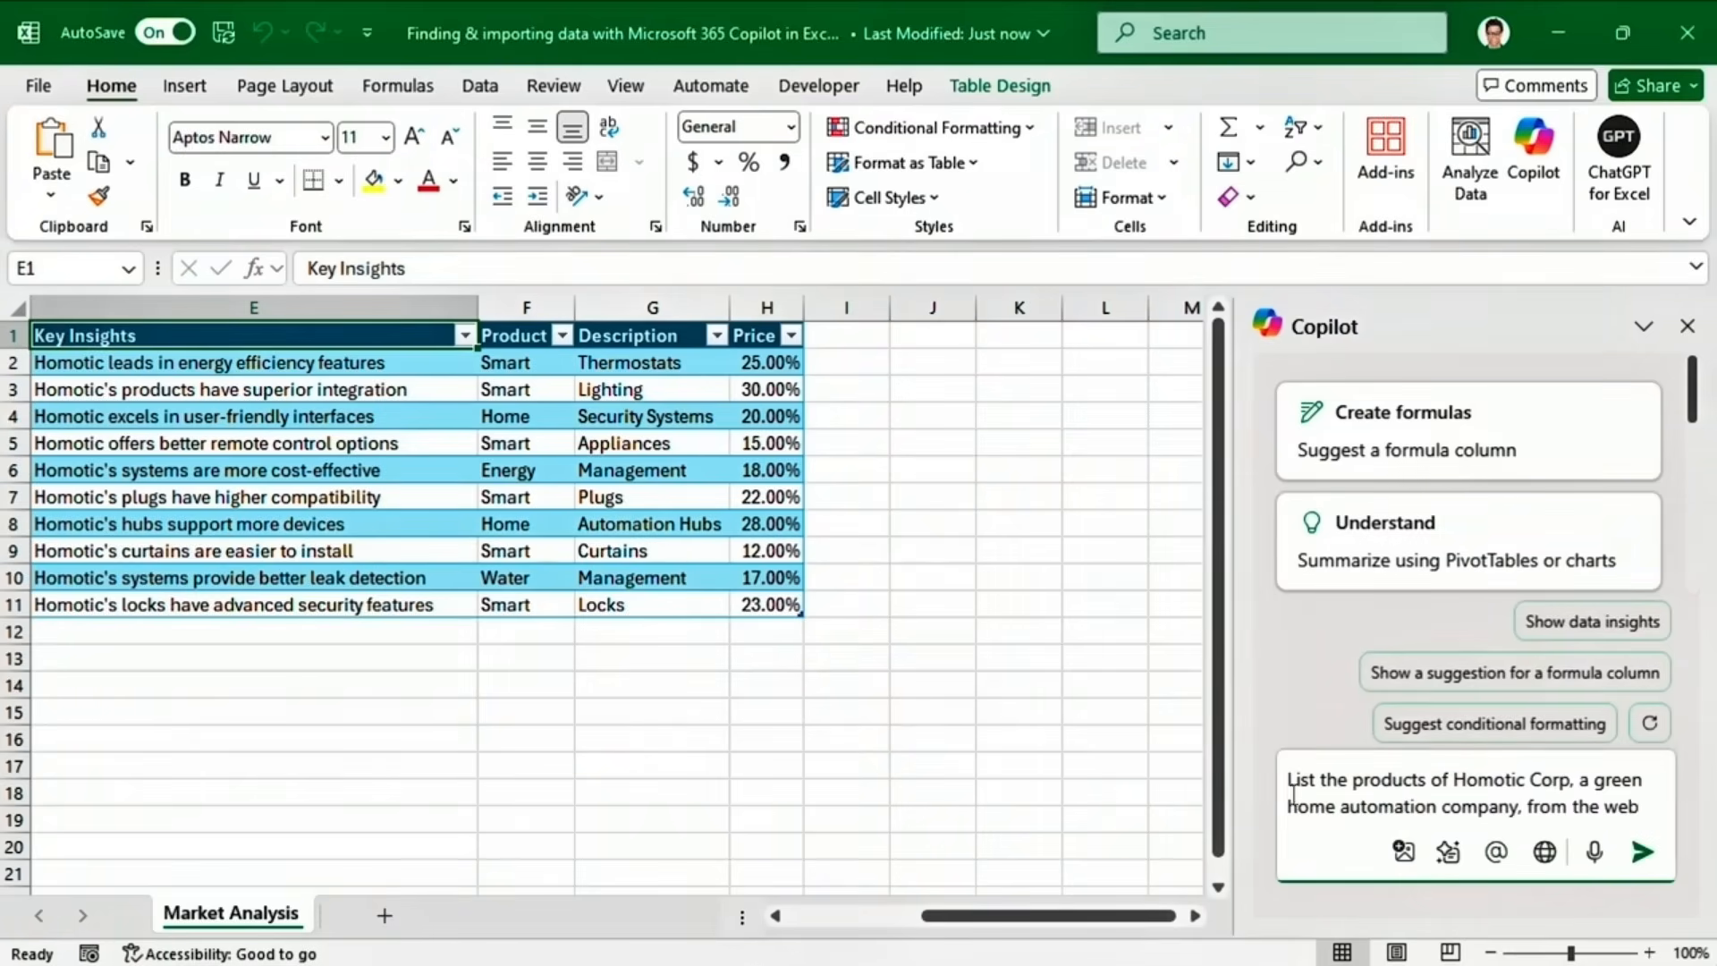
left_click(1642, 852)
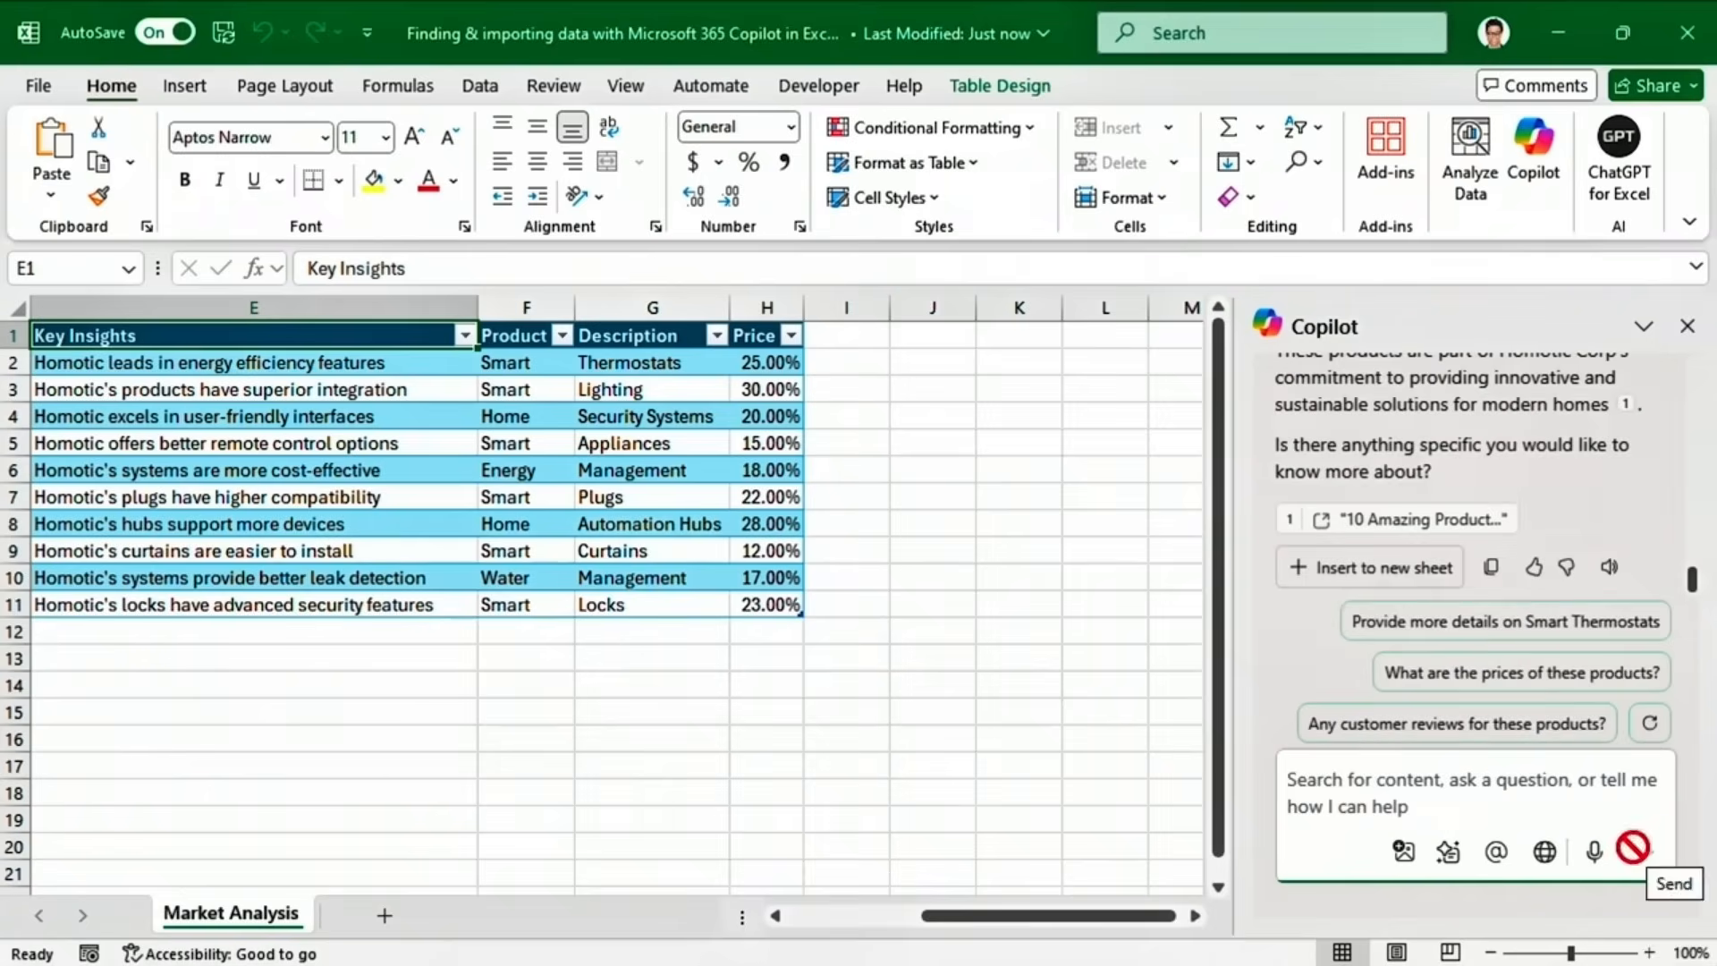
left_click_drag(1696, 588, 1683, 512)
mouse_move(1540, 537)
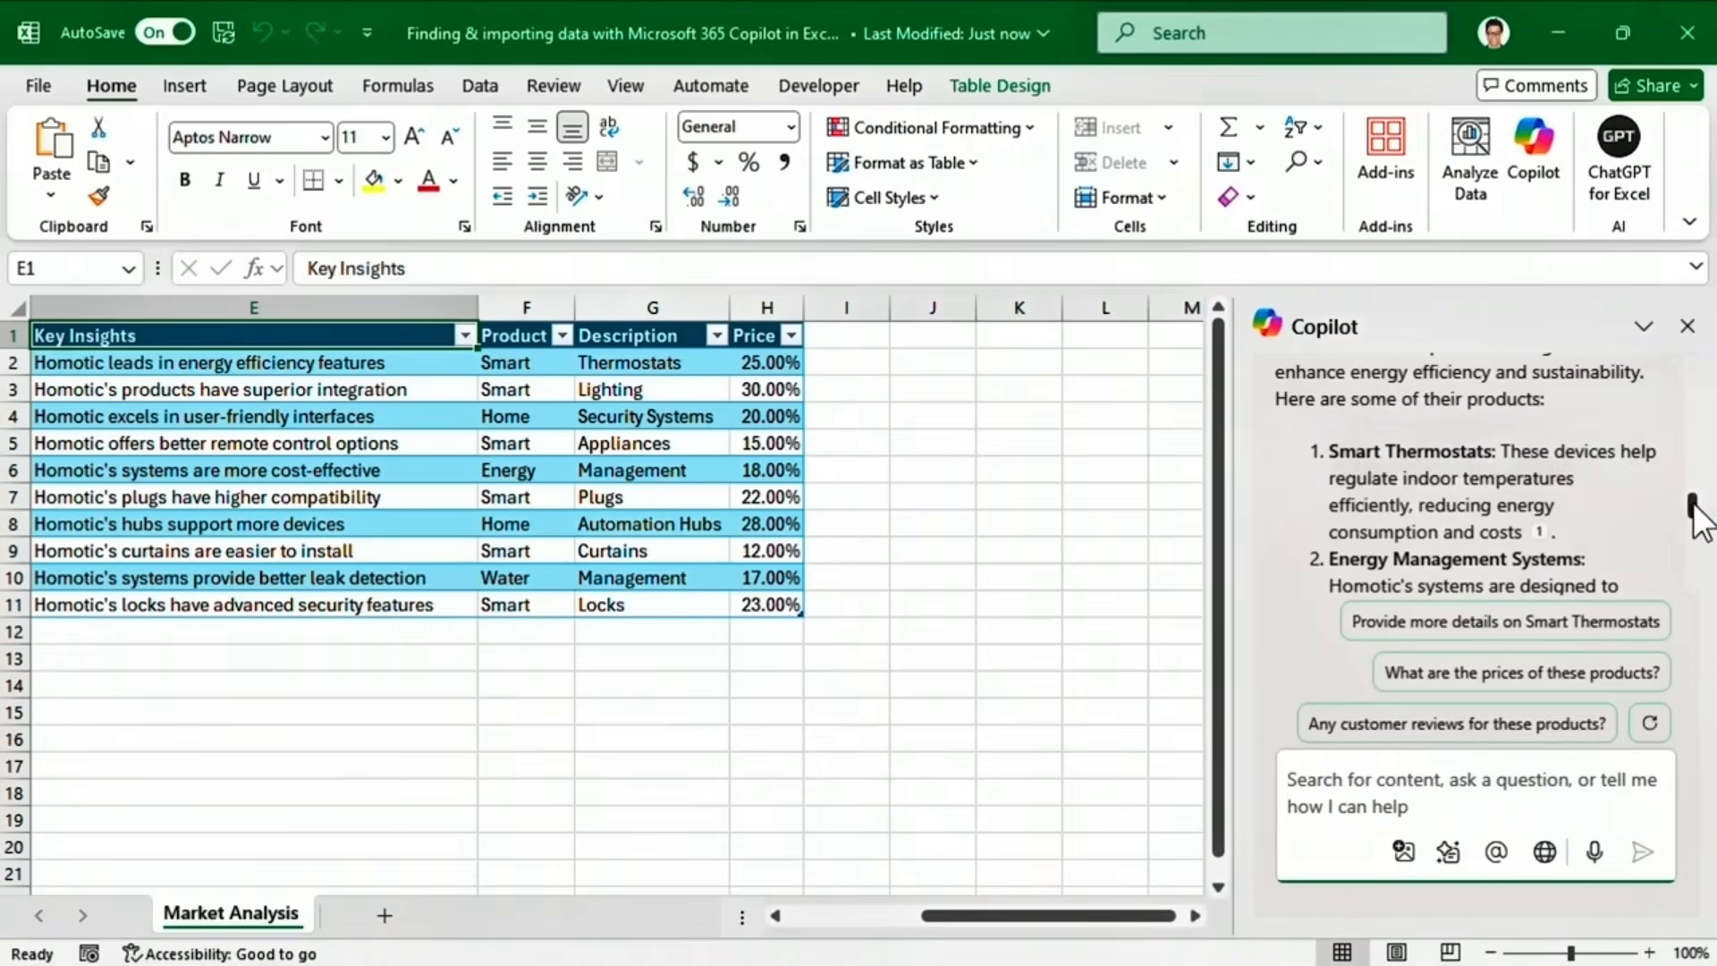
left_click_drag(1694, 499, 1693, 590)
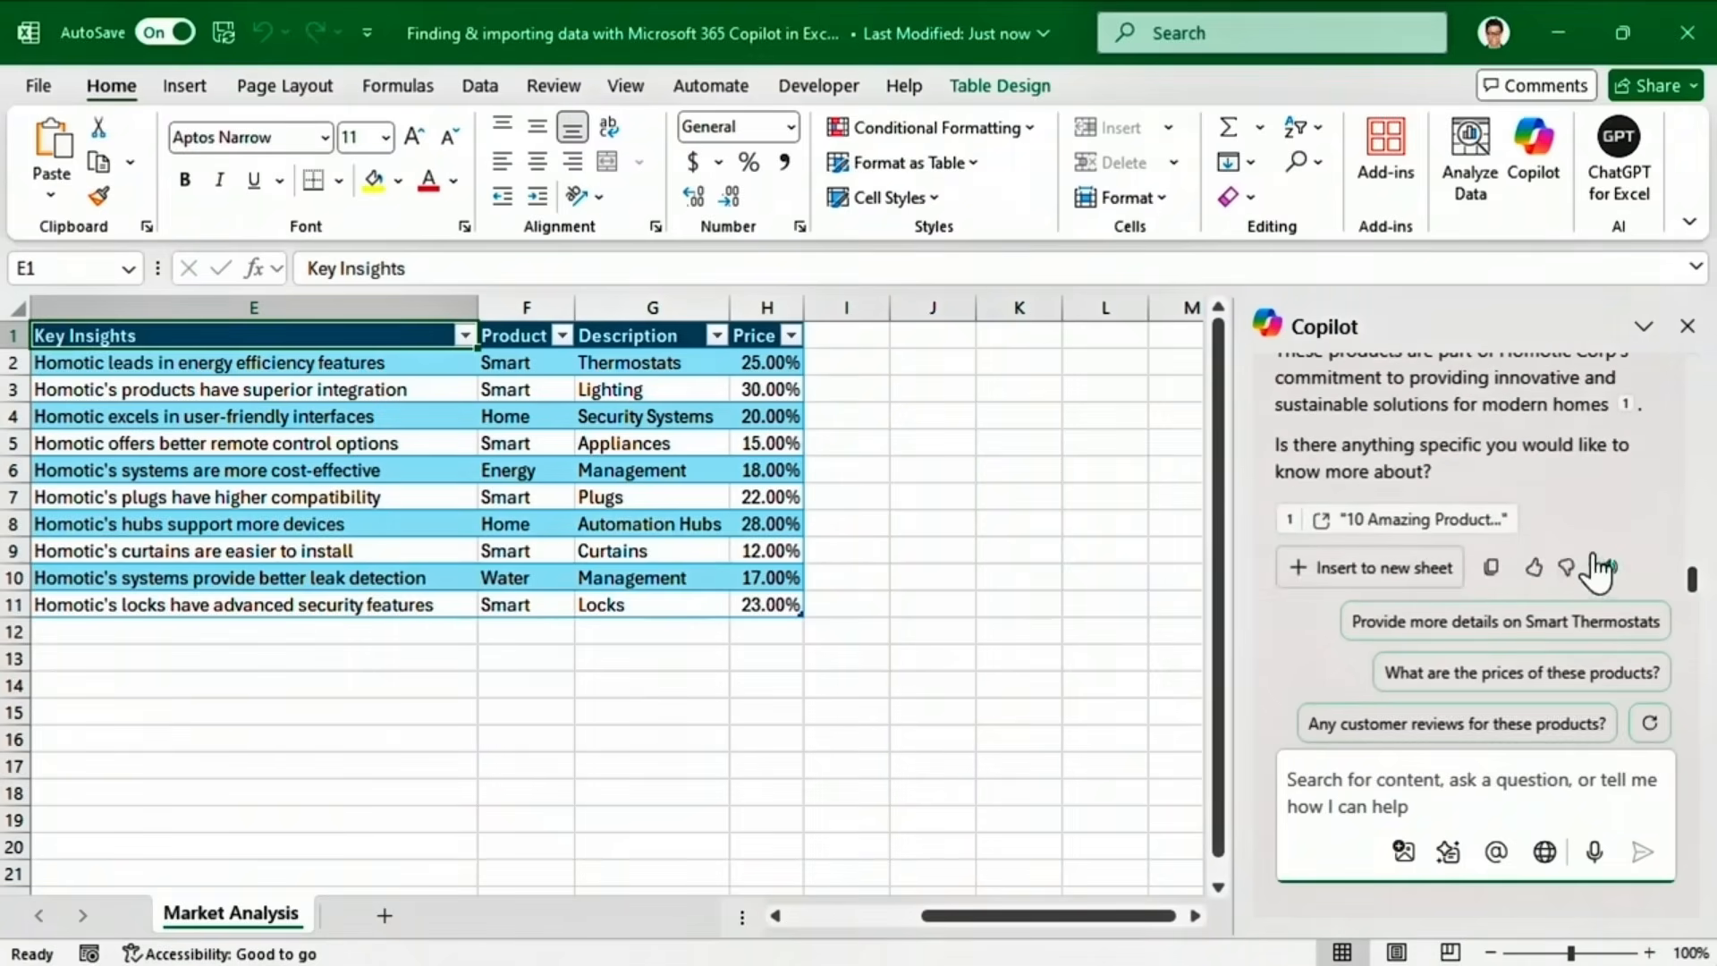
mouse_move(1487, 539)
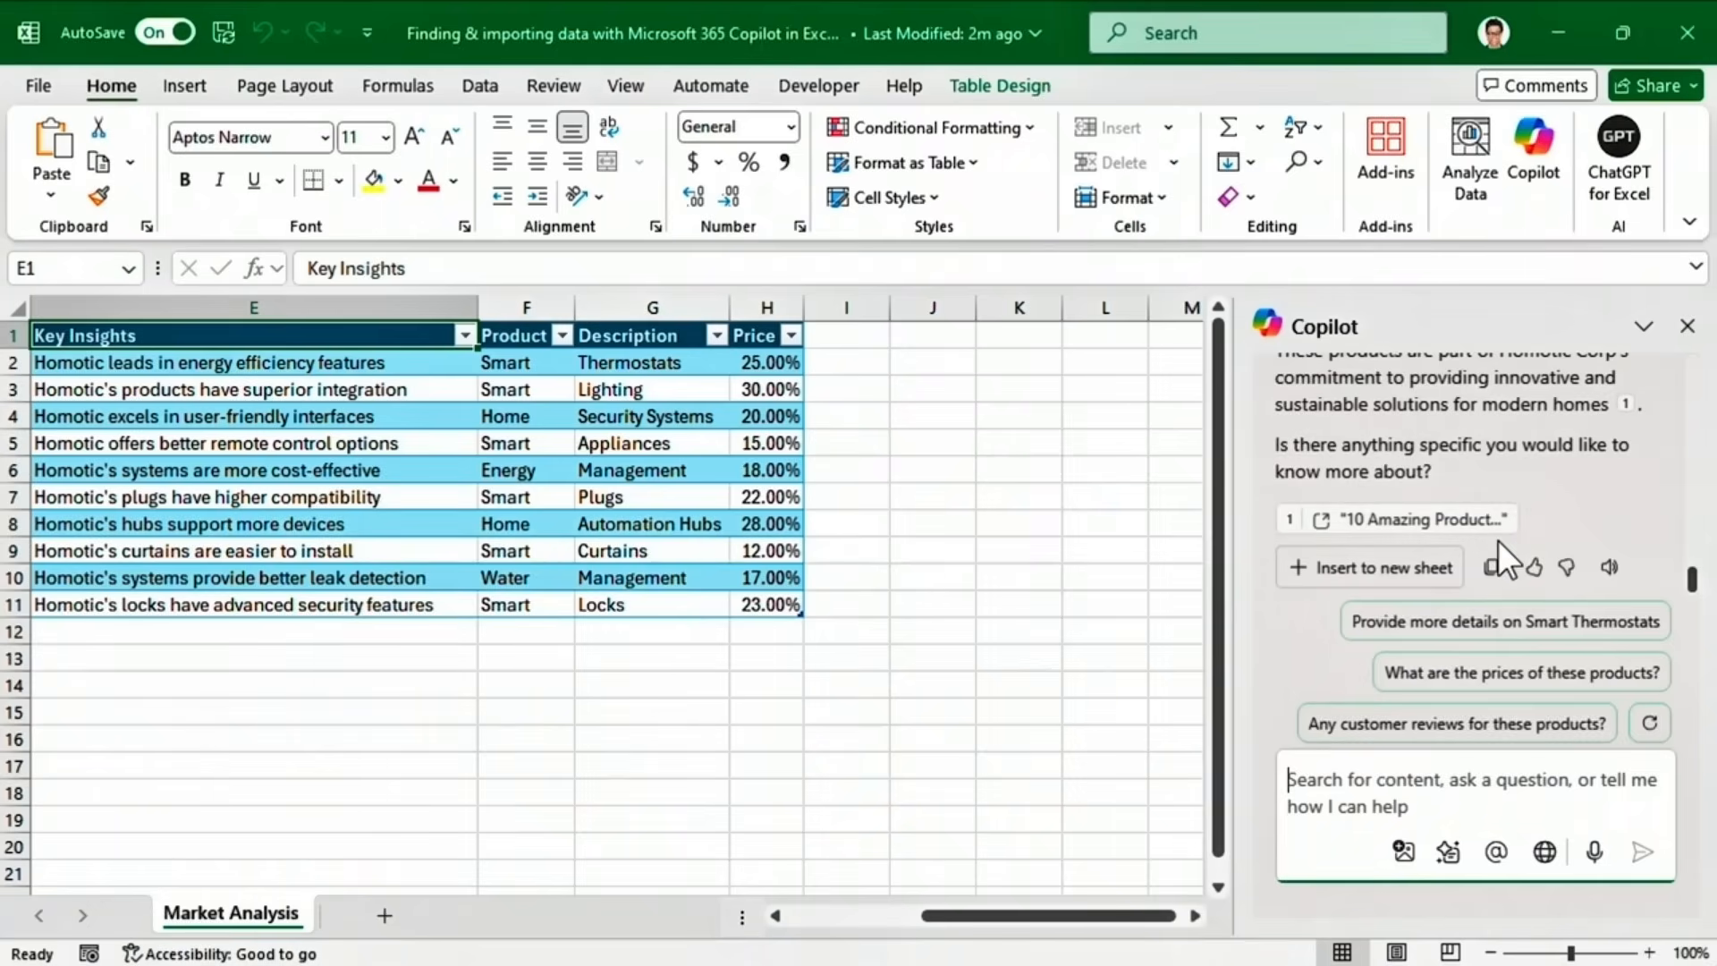
left_click(1390, 582)
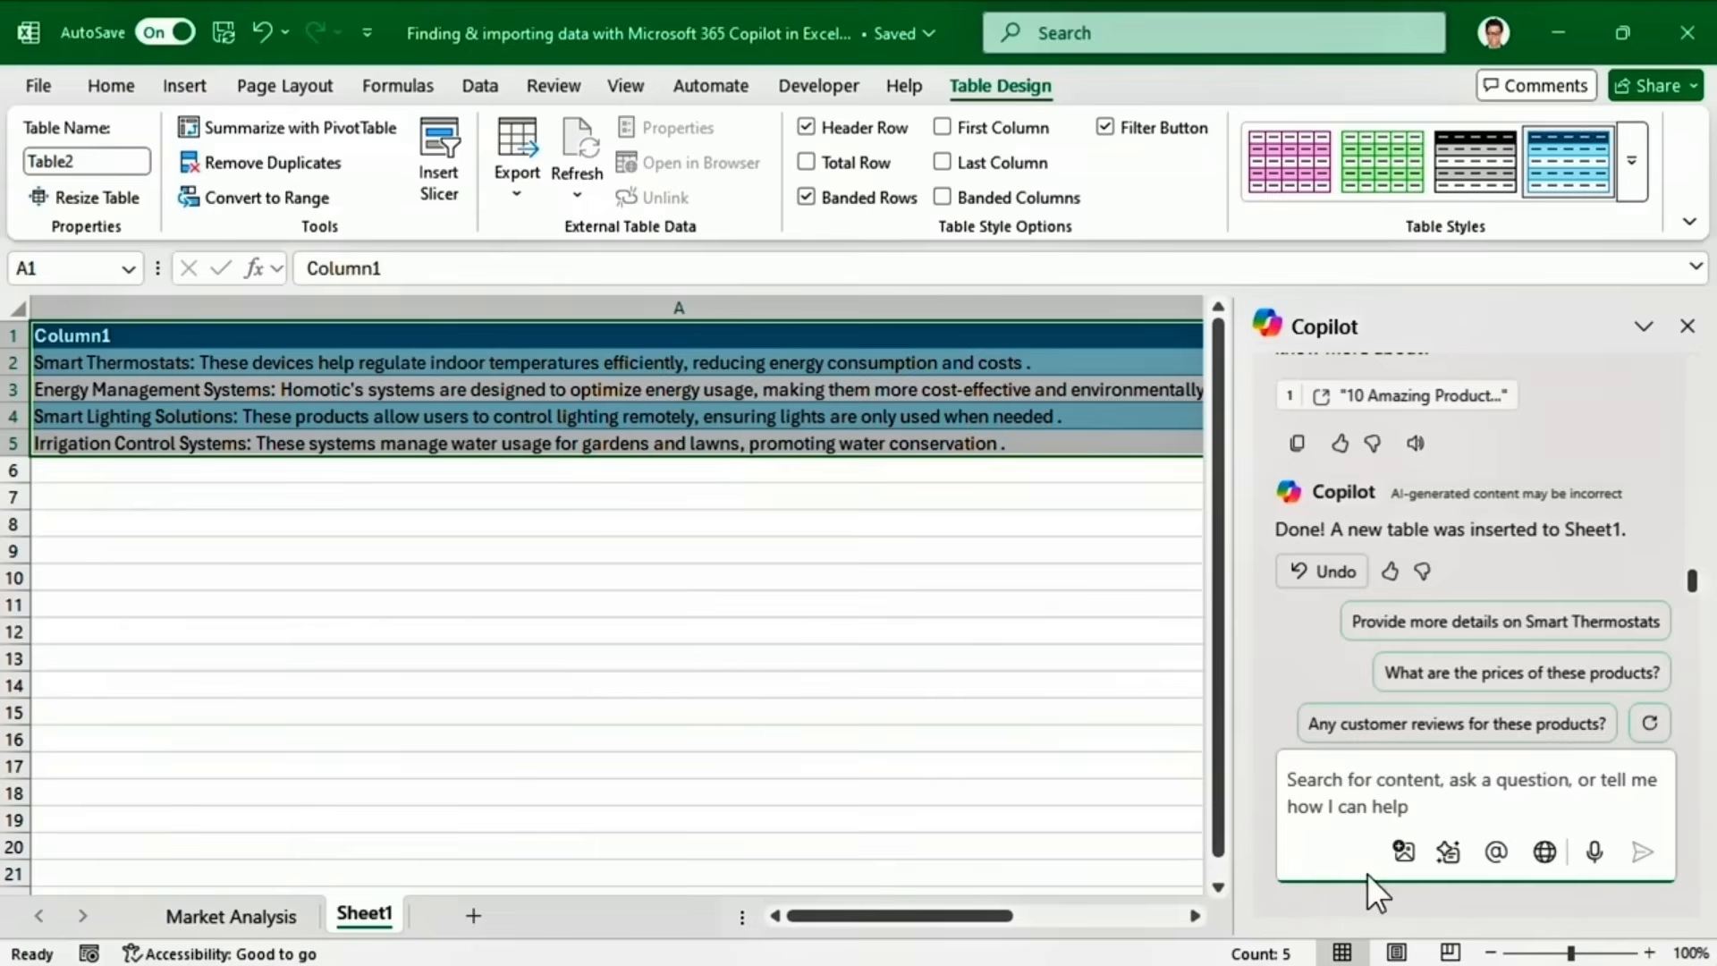
Attach the Products.png image from this device to the Copilot prompt.
left_click(1404, 854)
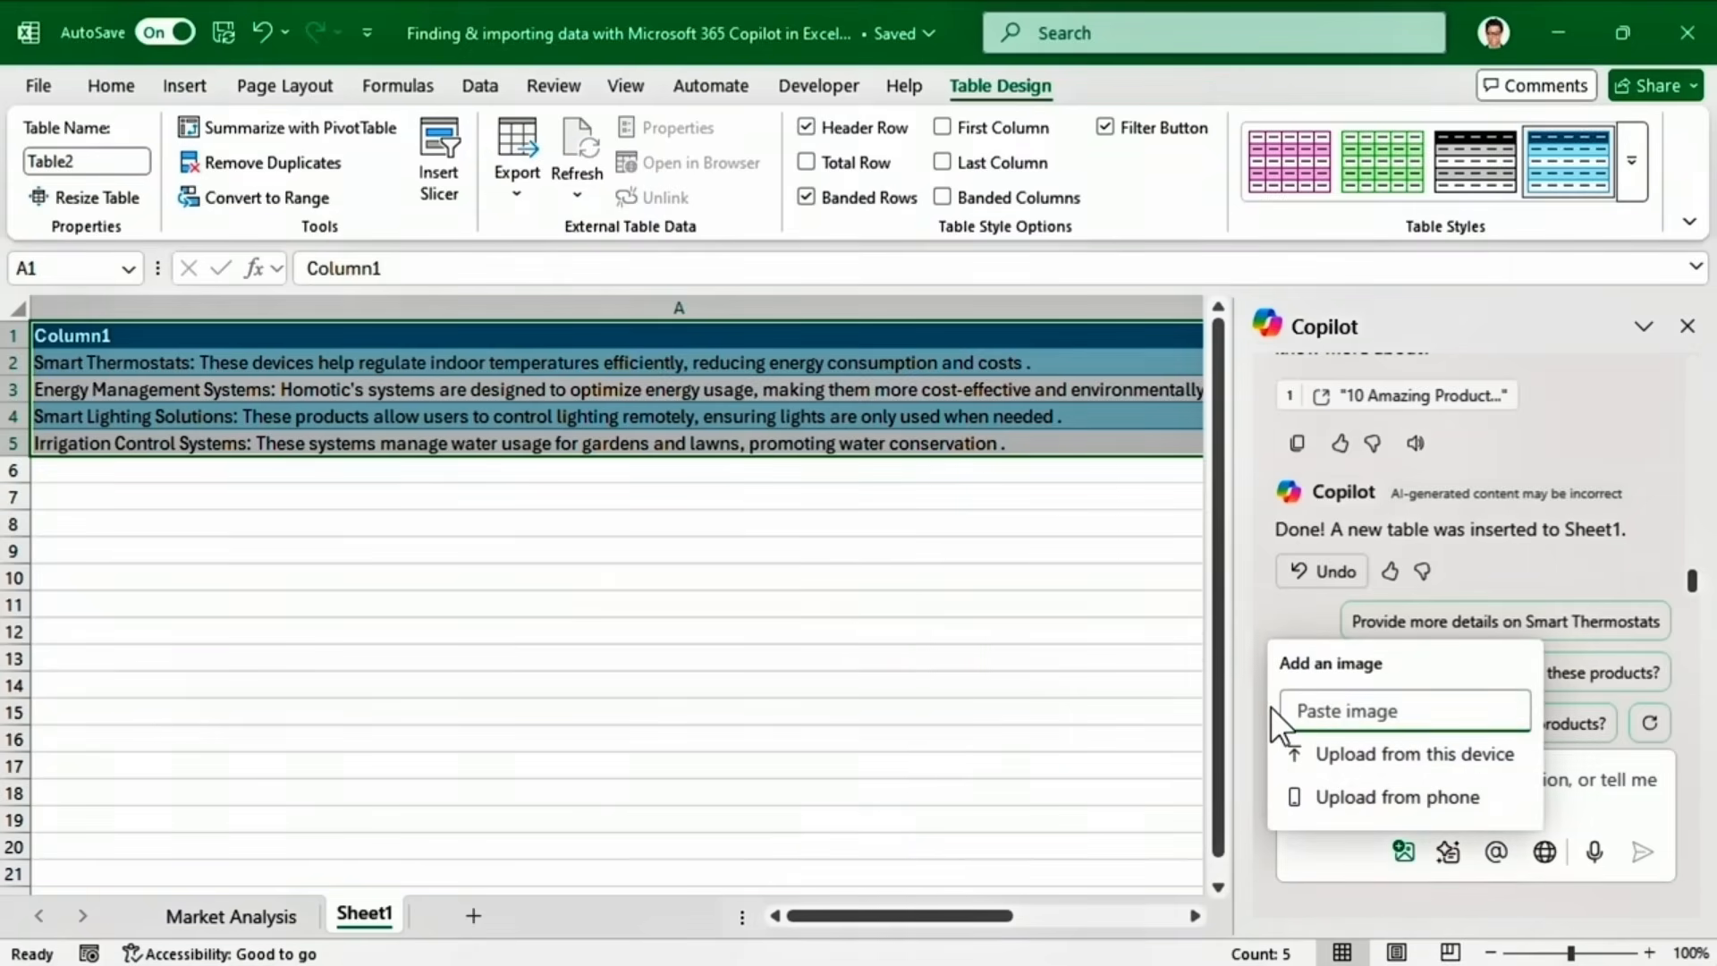
left_click(1295, 767)
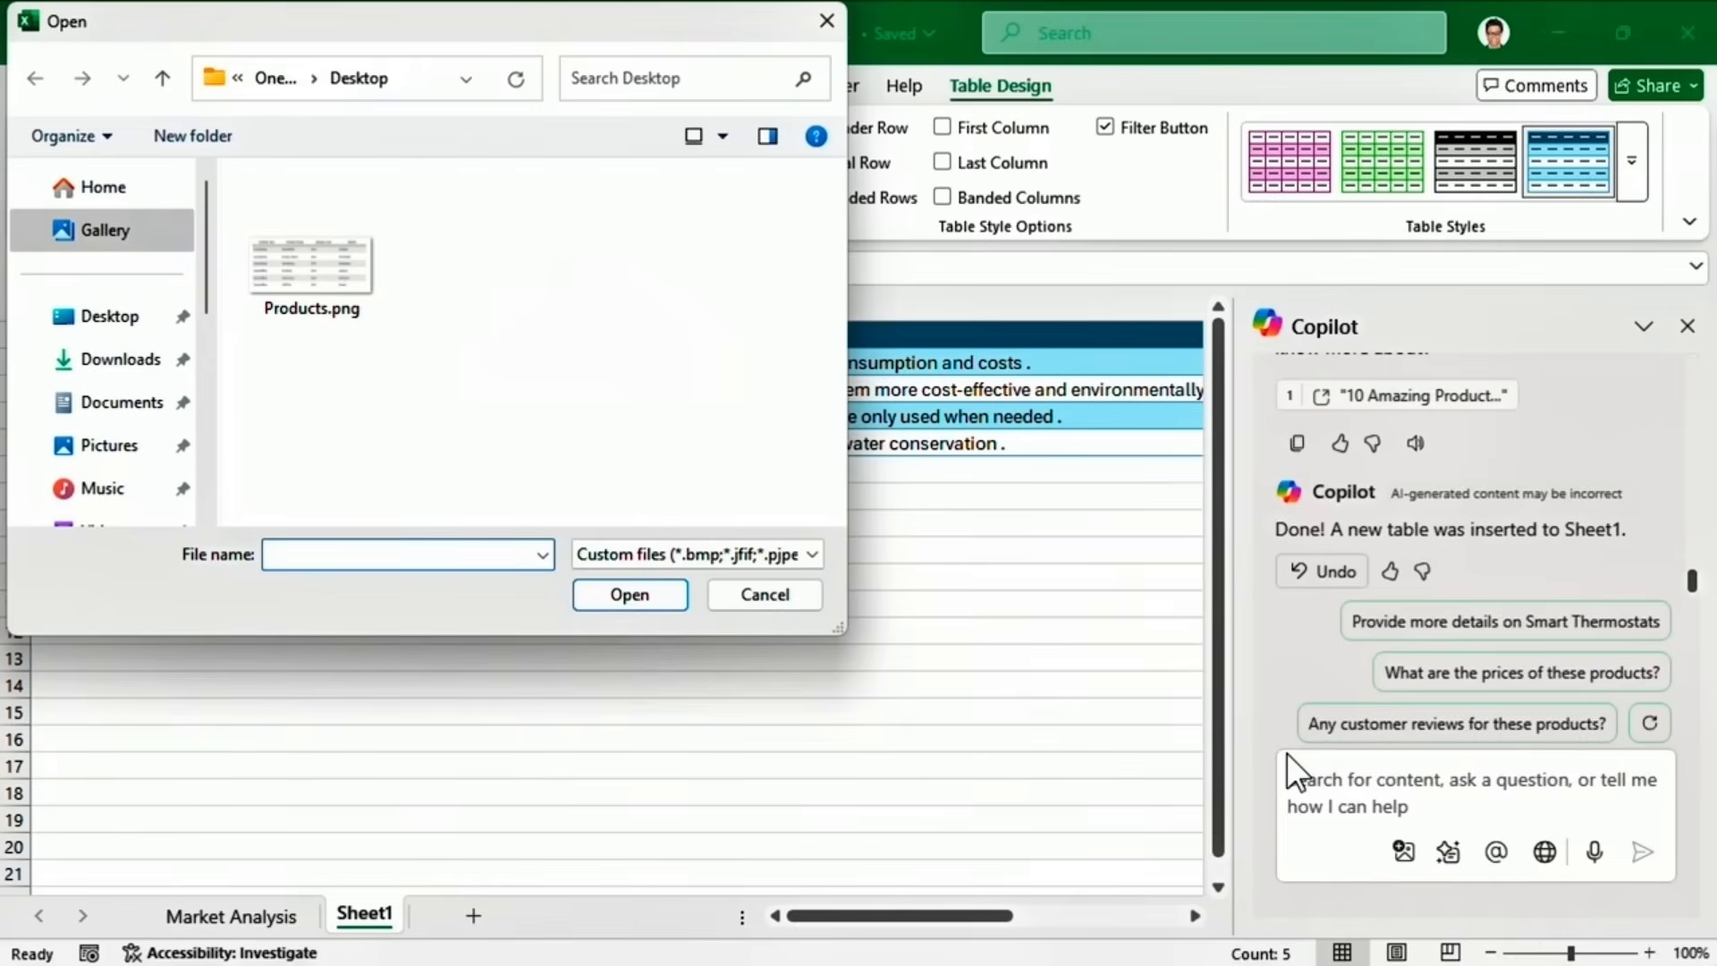
left_click(308, 295)
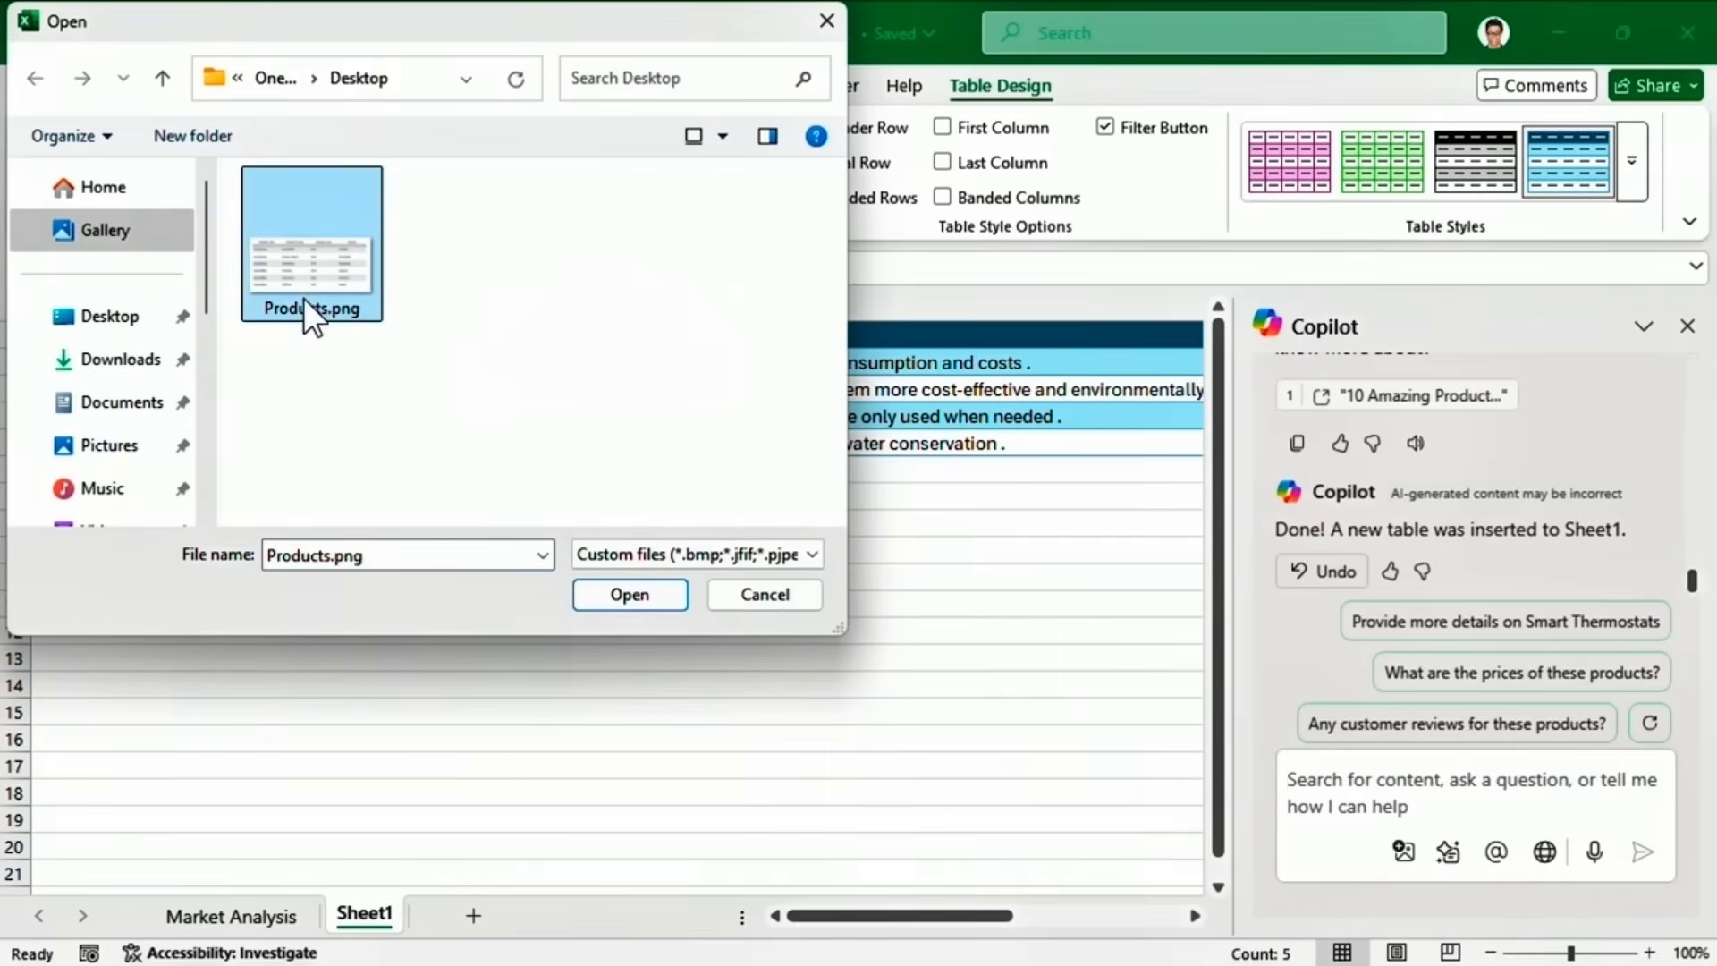
left_click(594, 594)
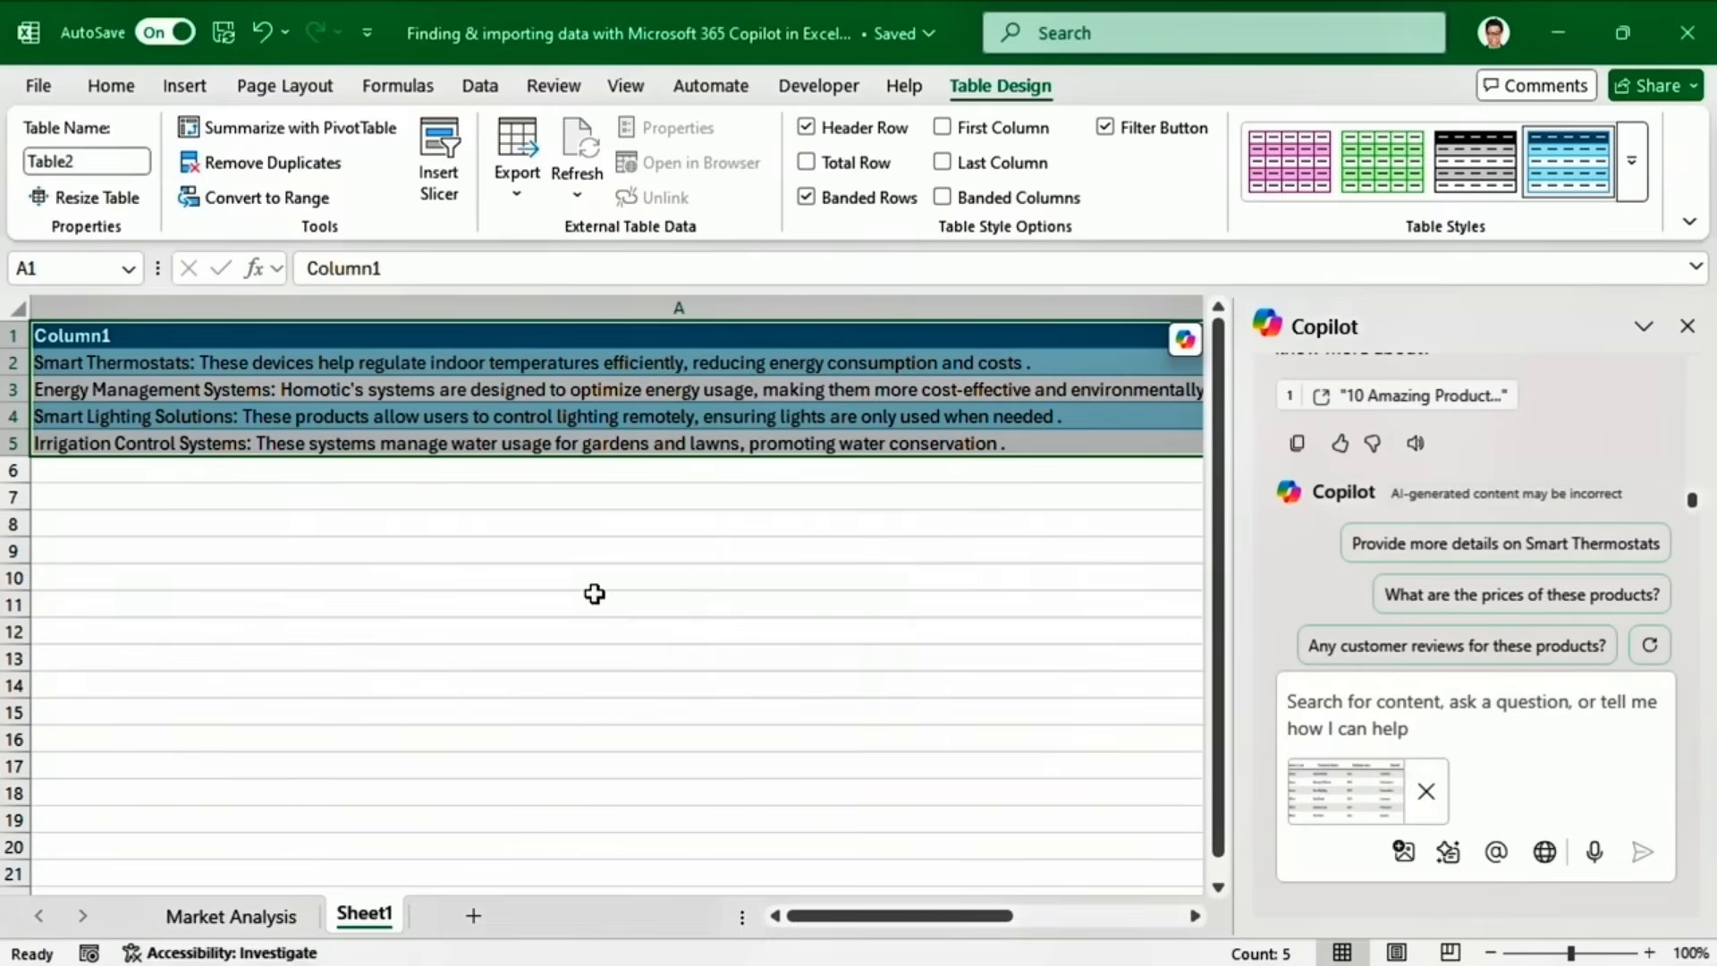
Send 'Extract data from this table' and review the extracted product release data.
left_click(1299, 711)
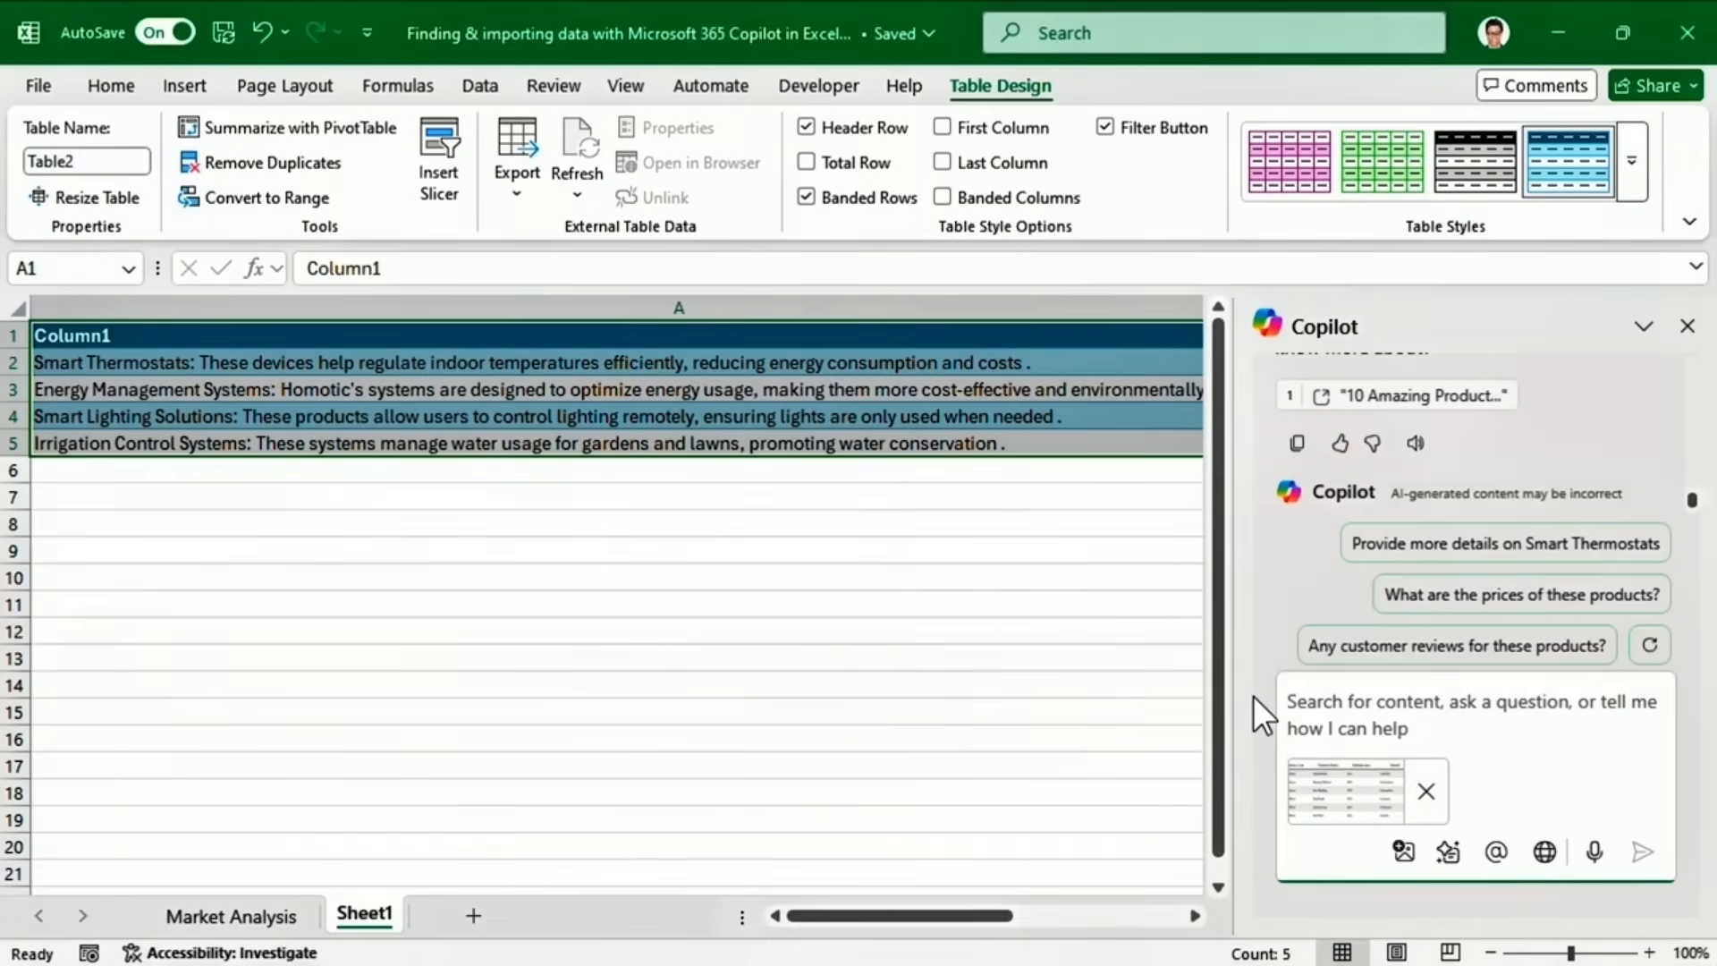
type("Extract")
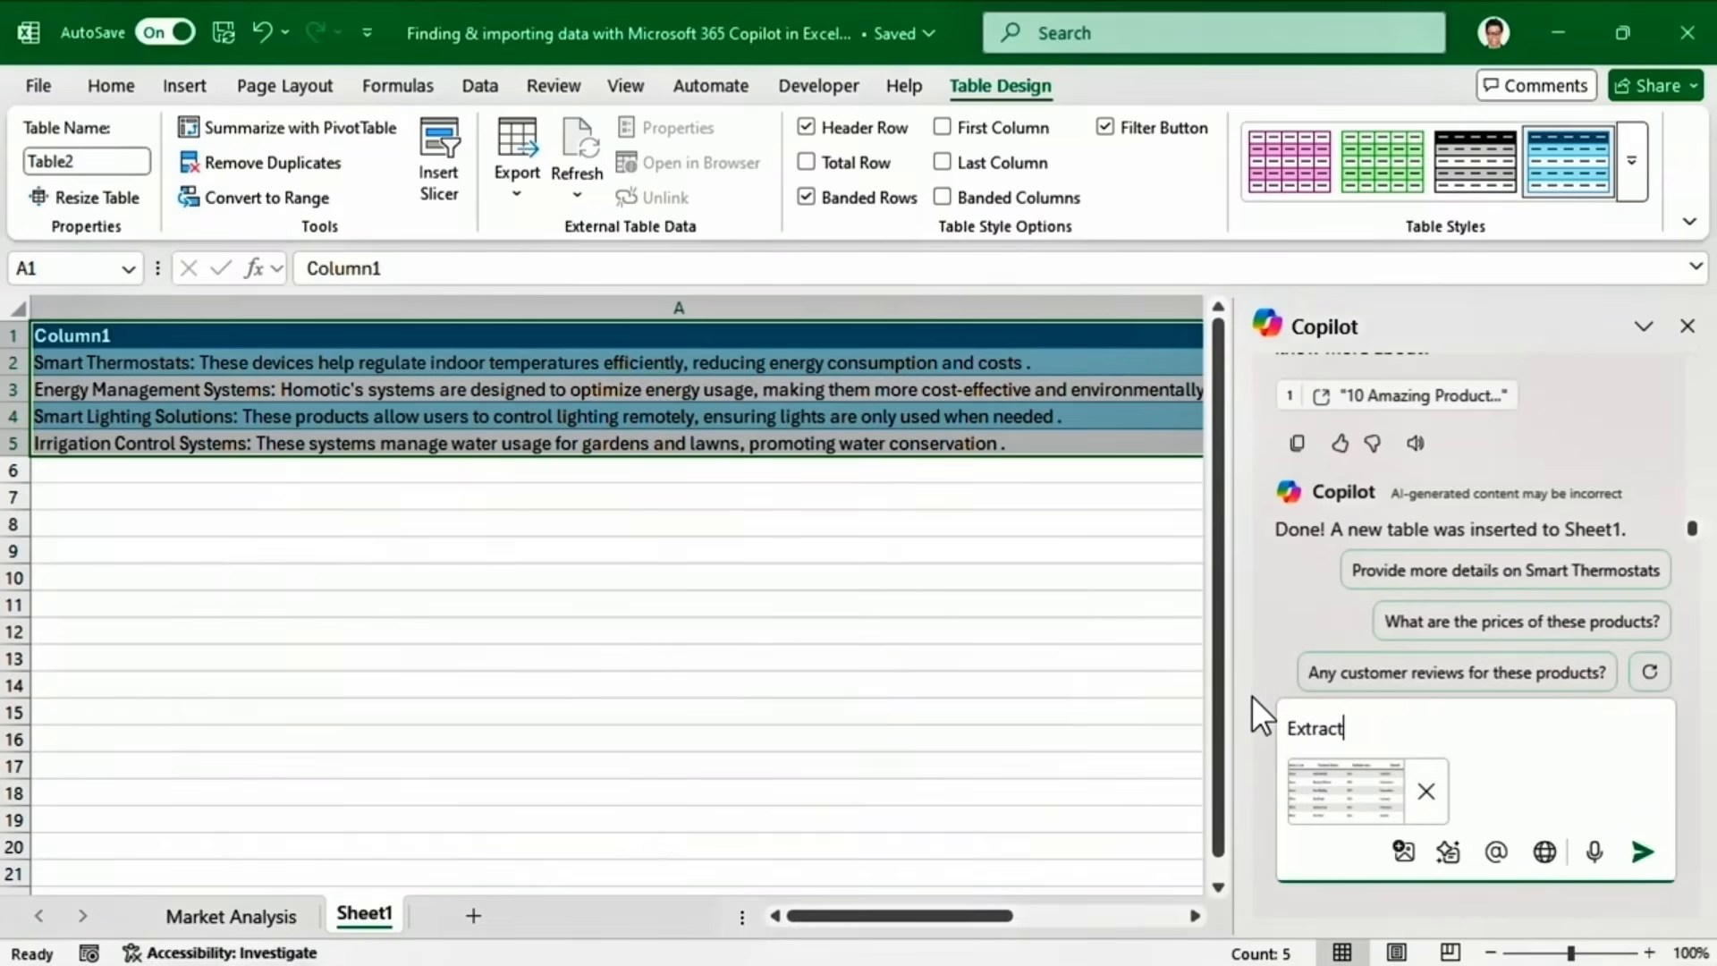
type(" data from this table")
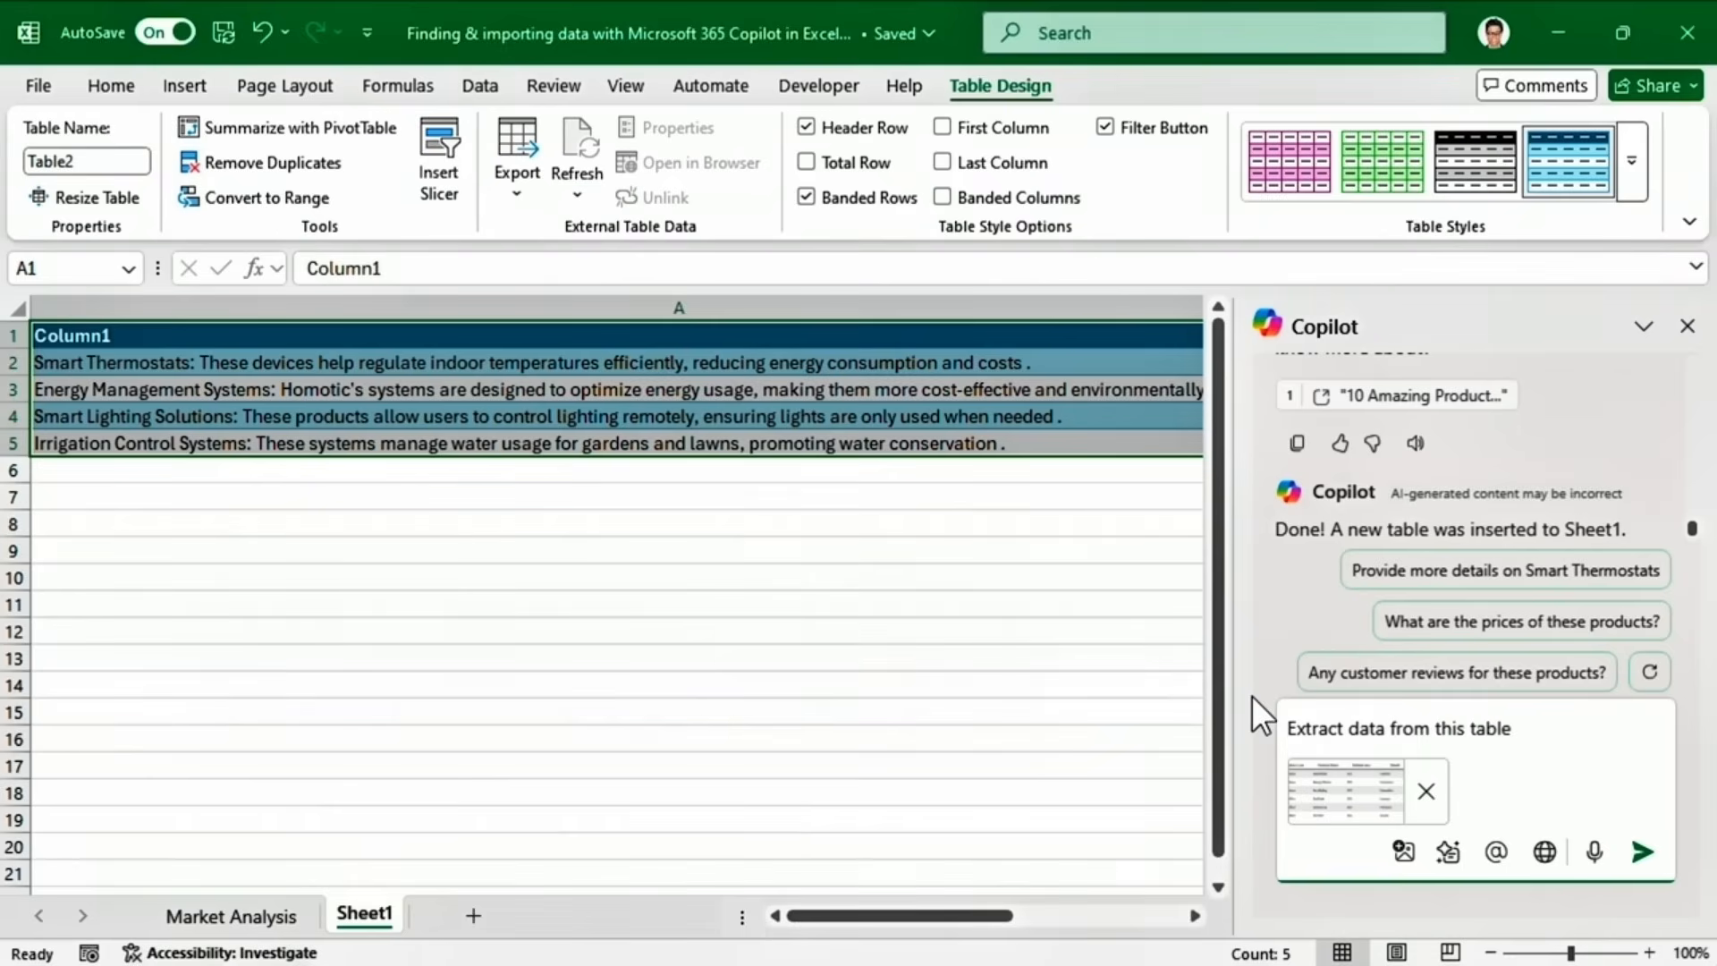
left_click(1642, 851)
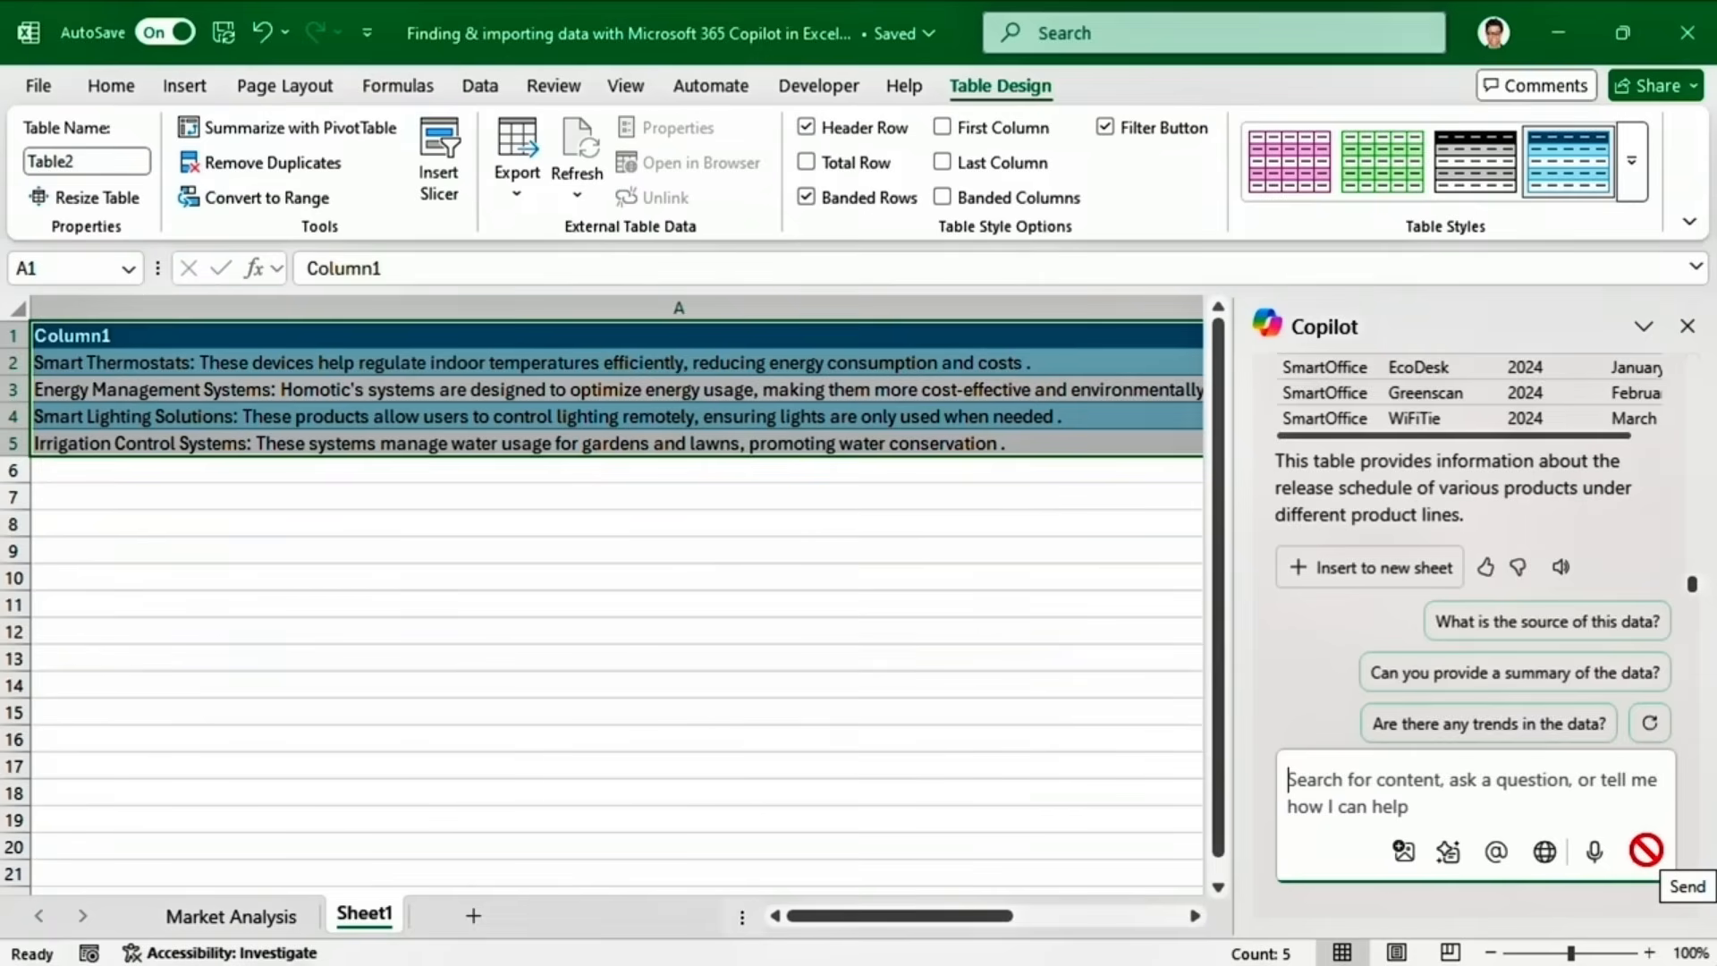
scroll(1699, 595, "up", 3)
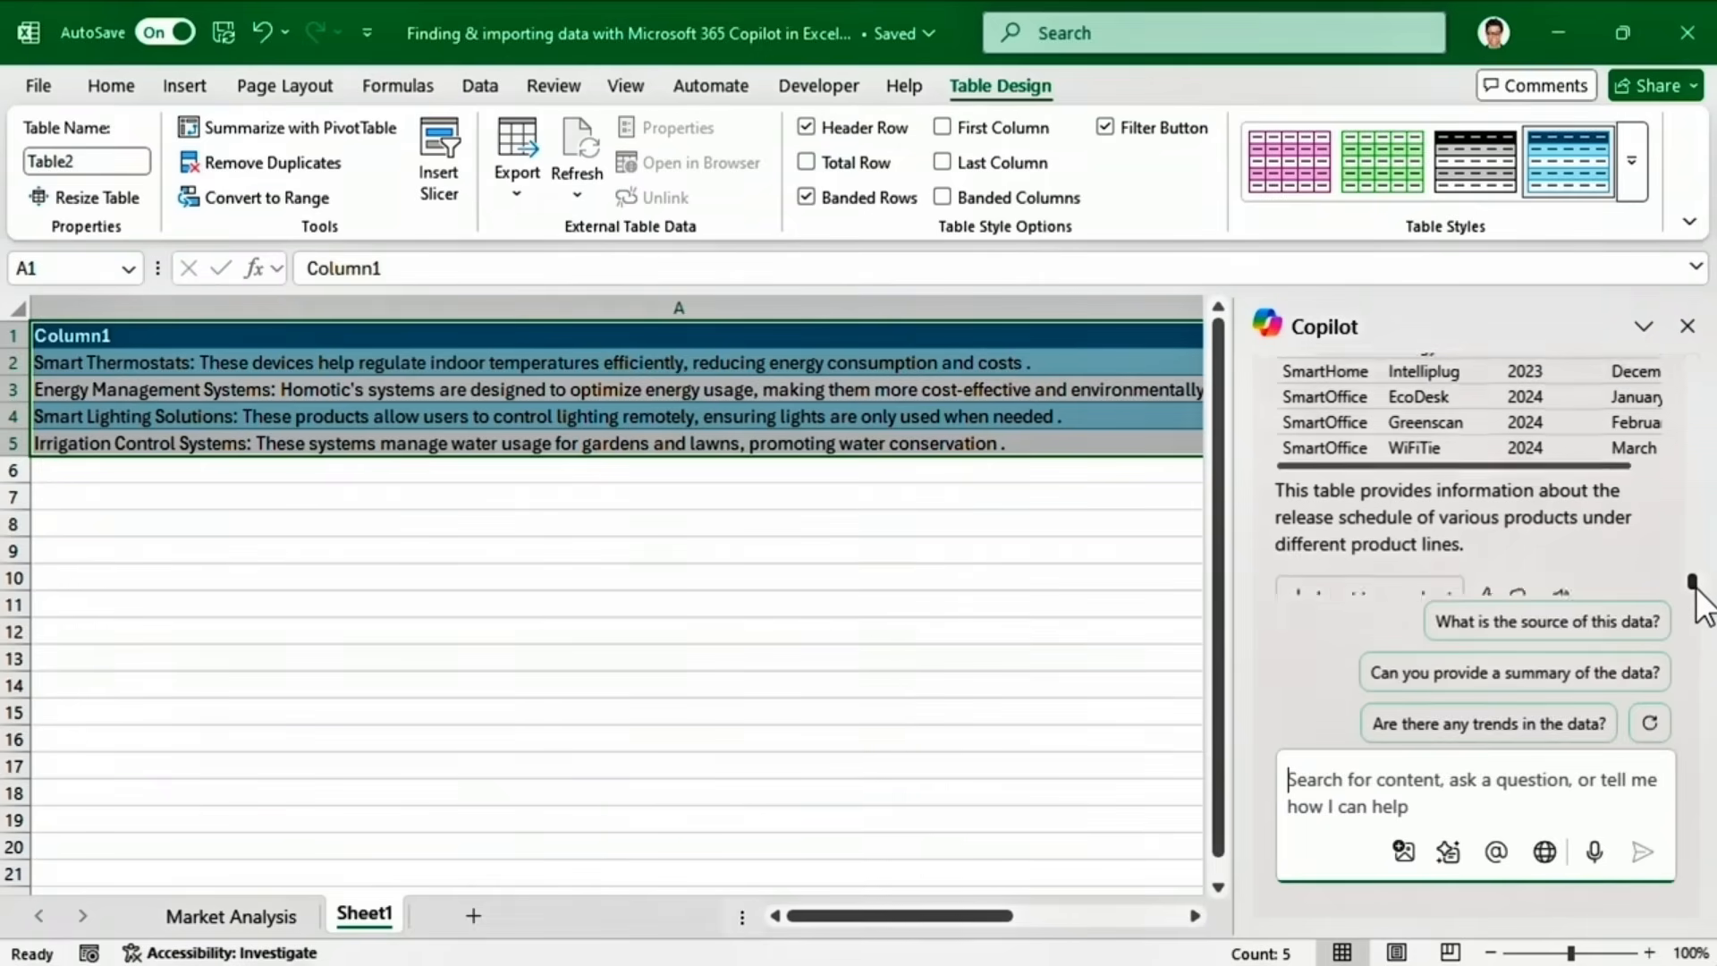
scroll(1705, 590, "up", 2)
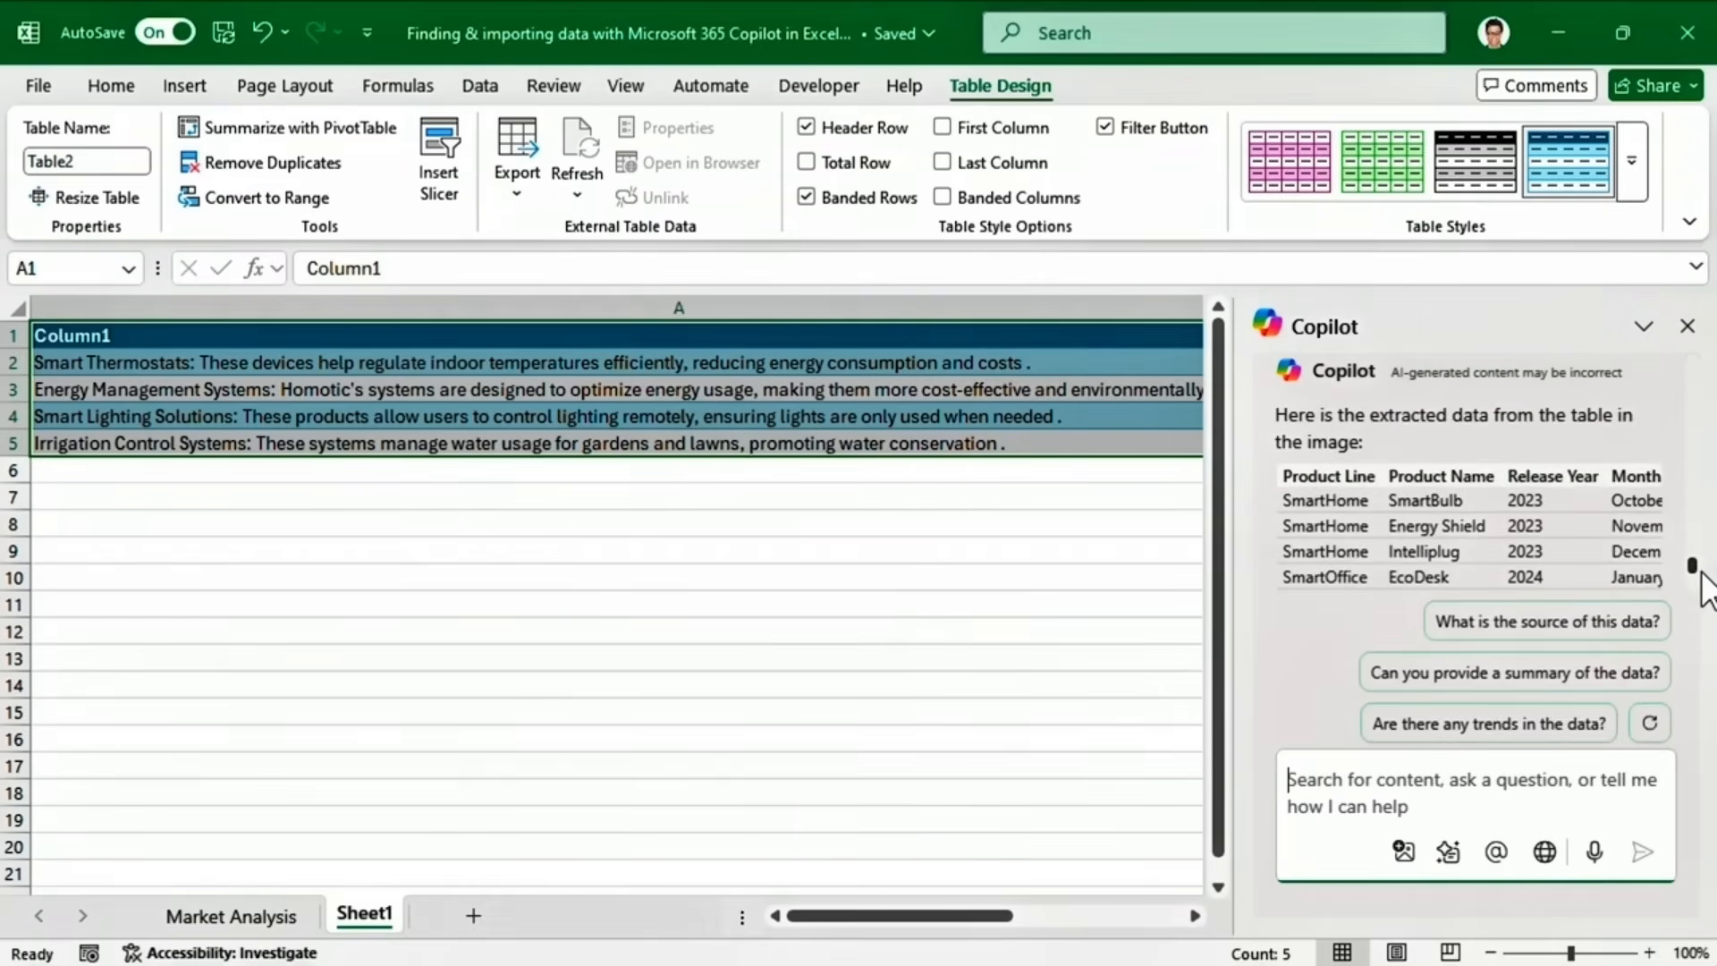
scroll(1702, 575, "down", 5)
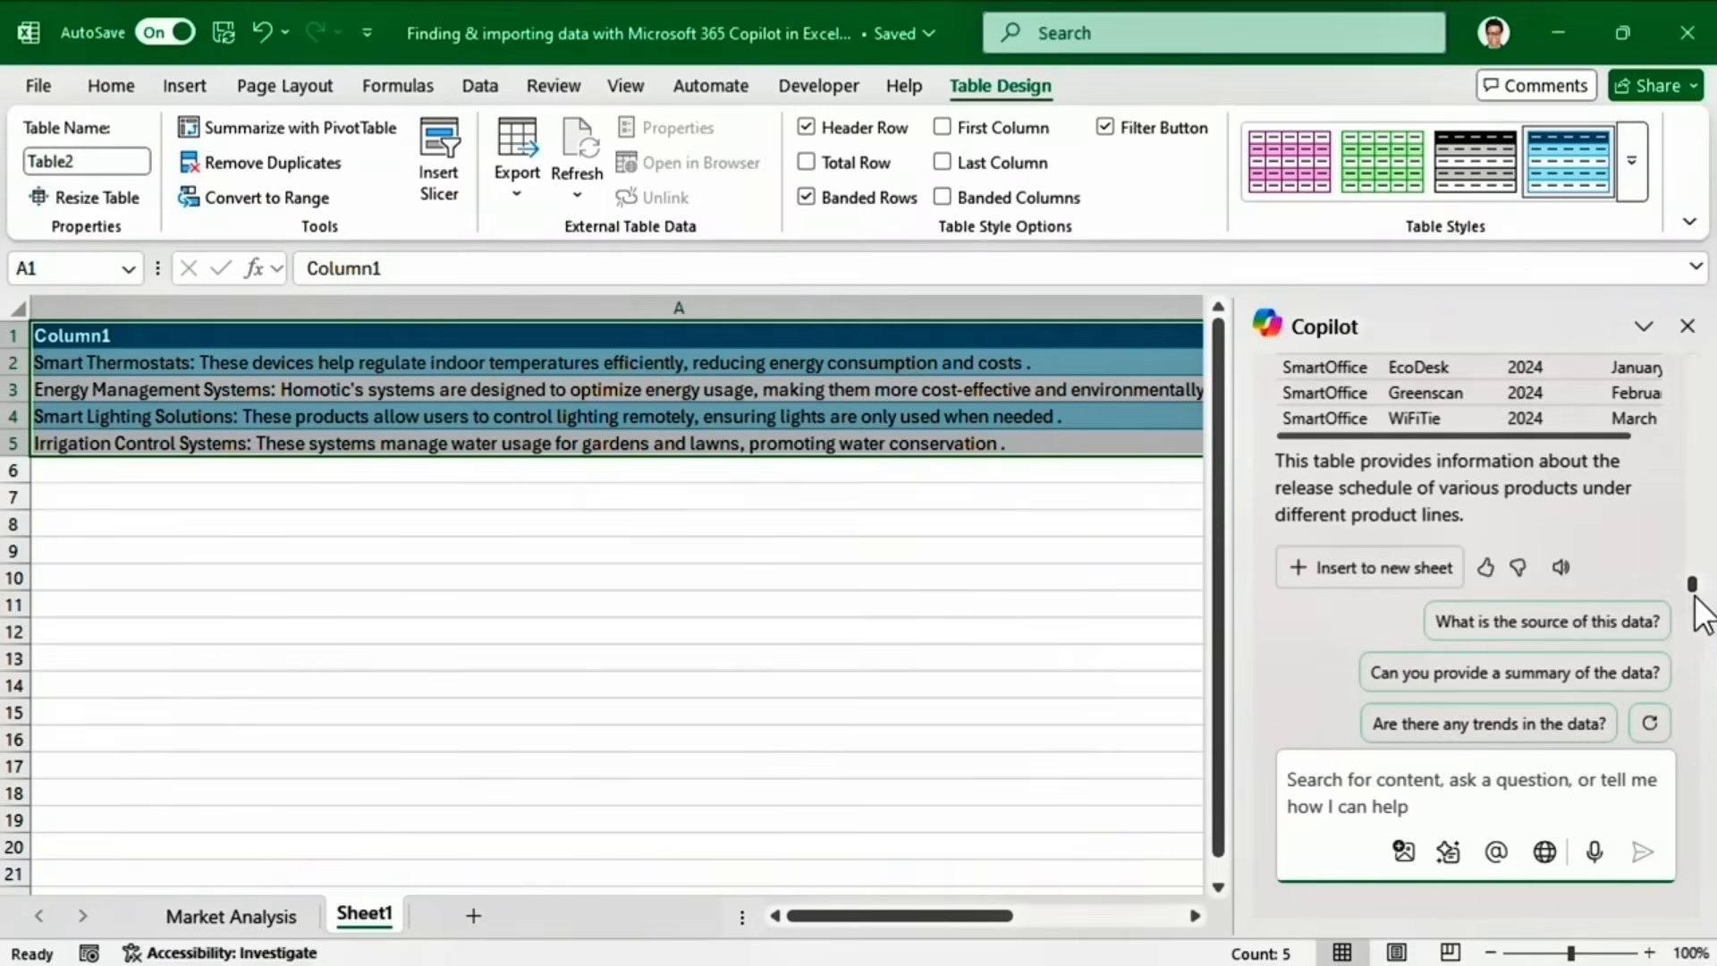
Insert Copilot's extracted product lines, names and release dates as new Sheet2.
left_click(1378, 577)
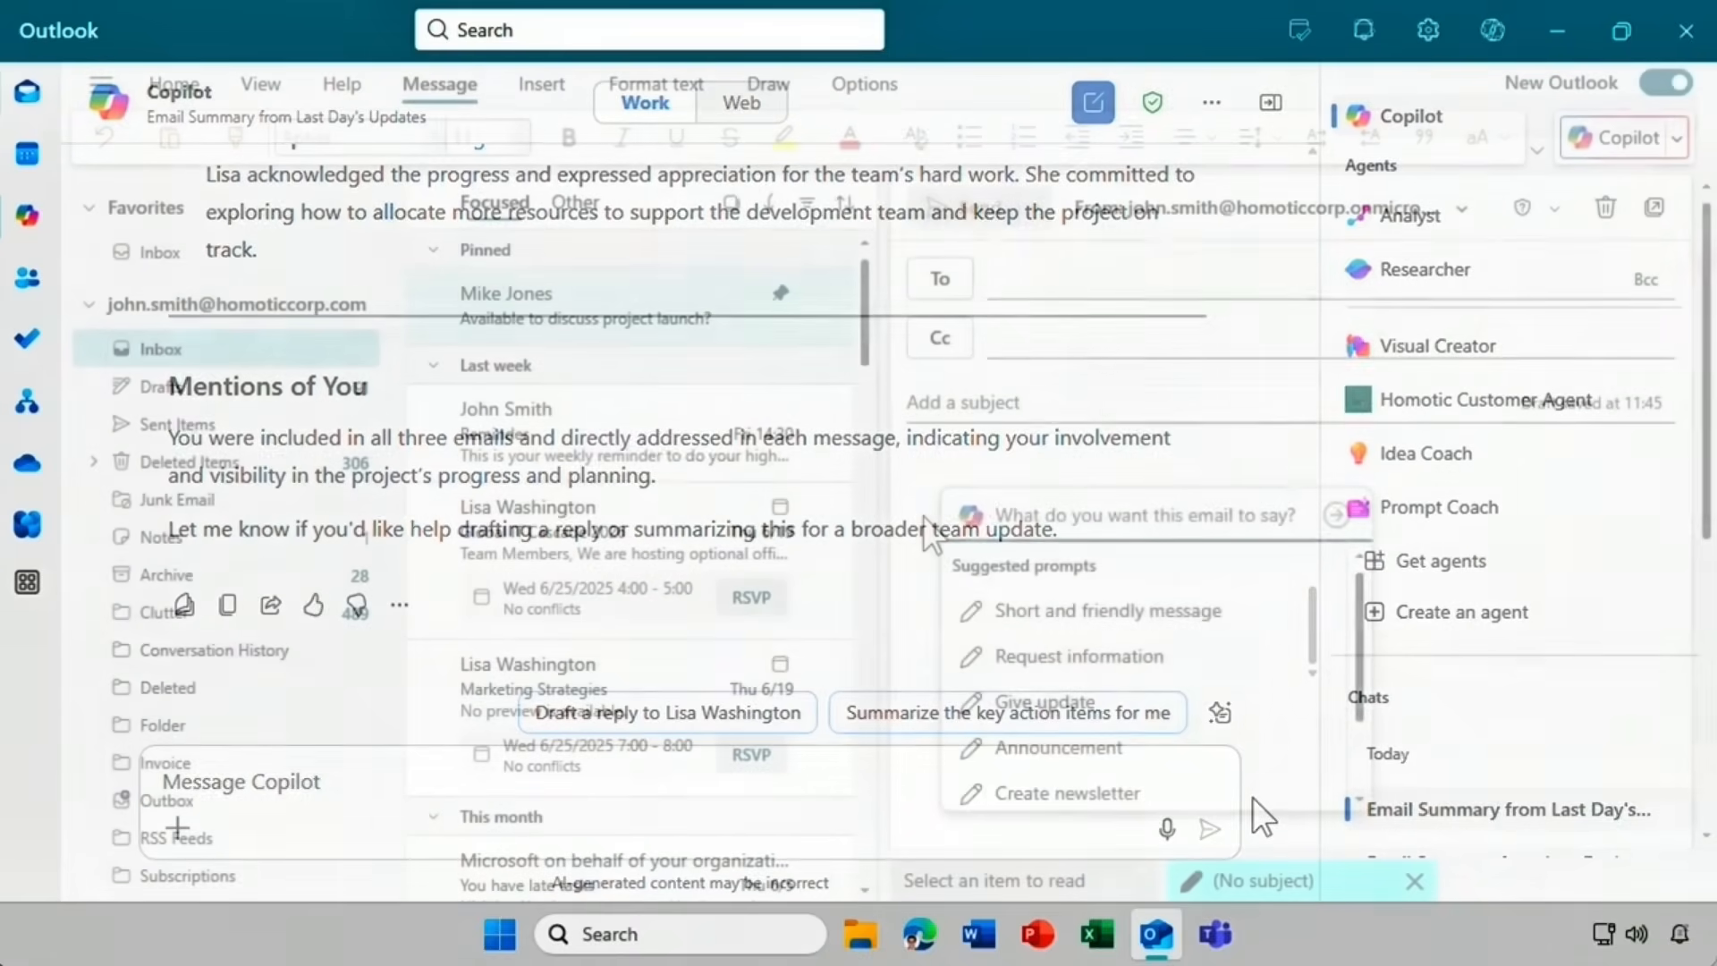
Draft a thank-you for last Friday's SmartHome fair, then summarize the SmartOffice status update email.
type("Thank e")
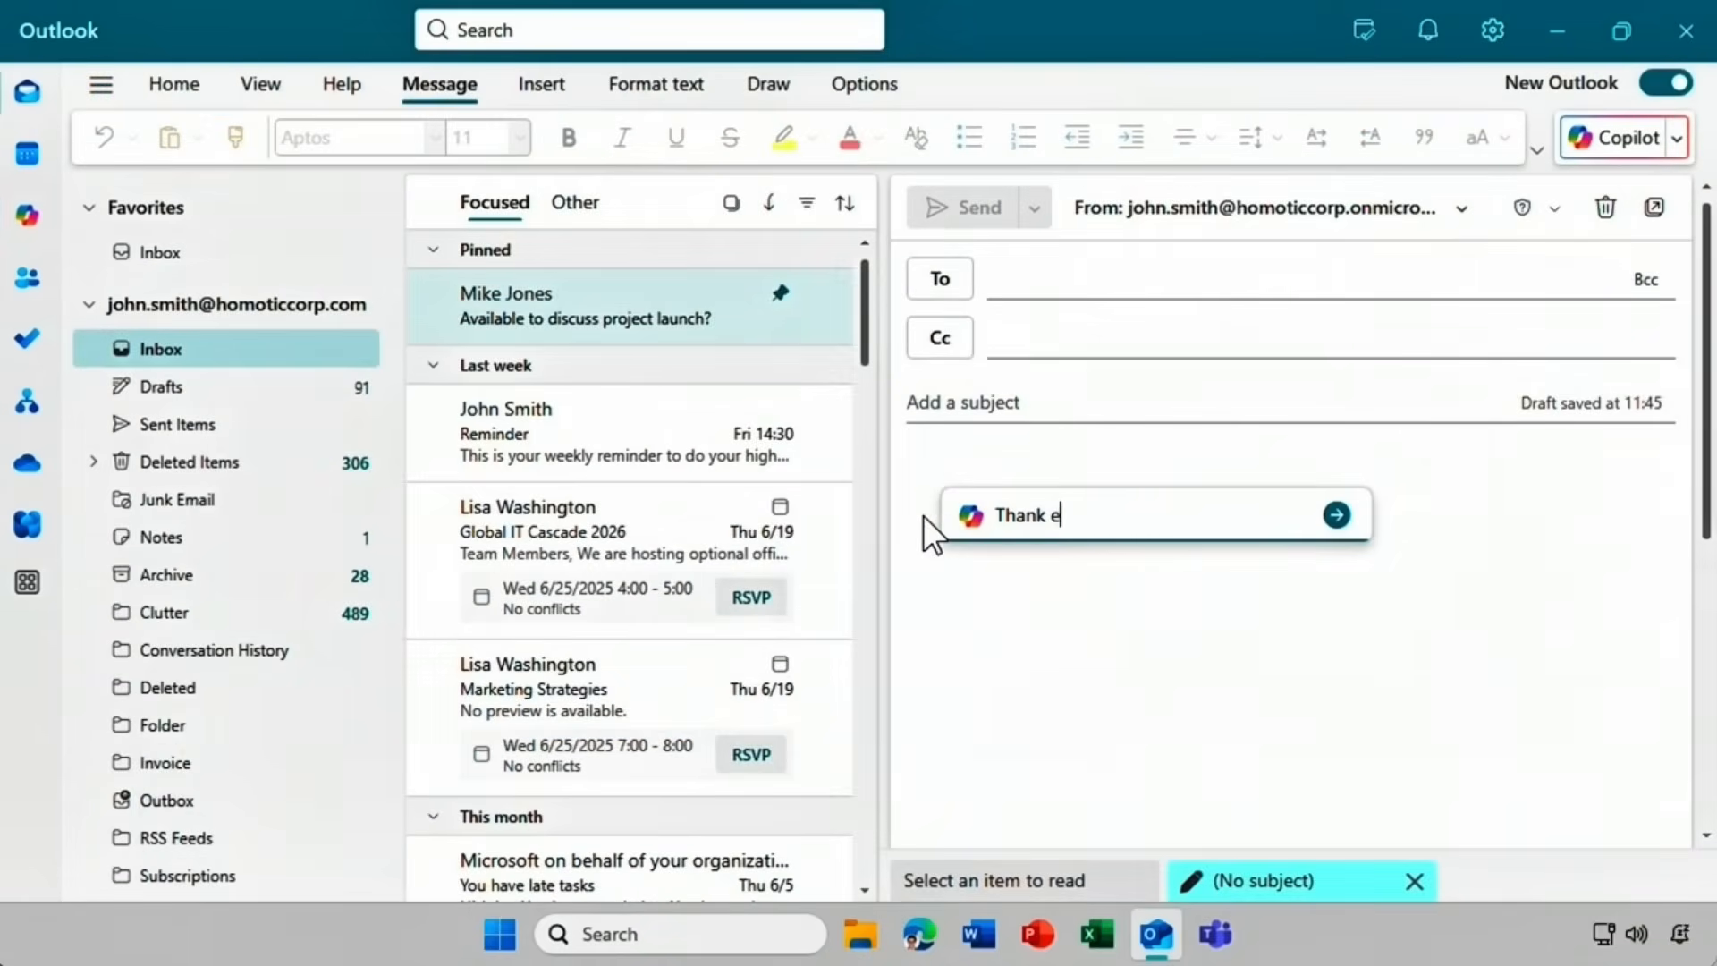
type("veryone for coming to last Friday's S")
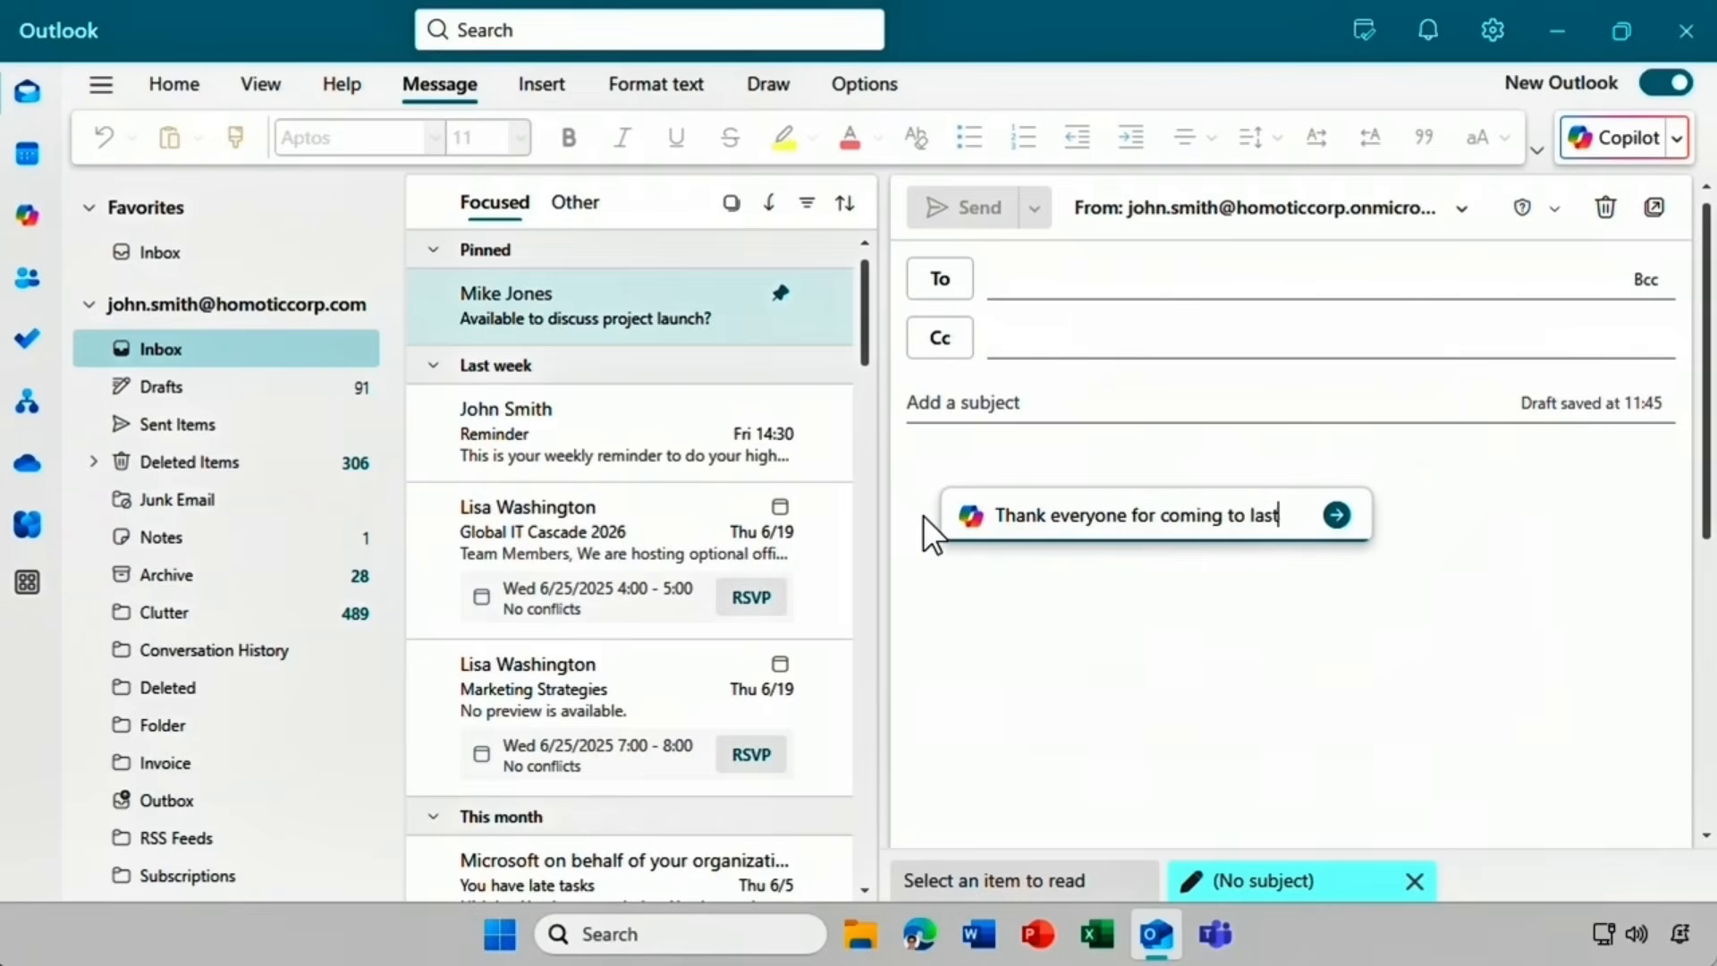
type("martHome fair")
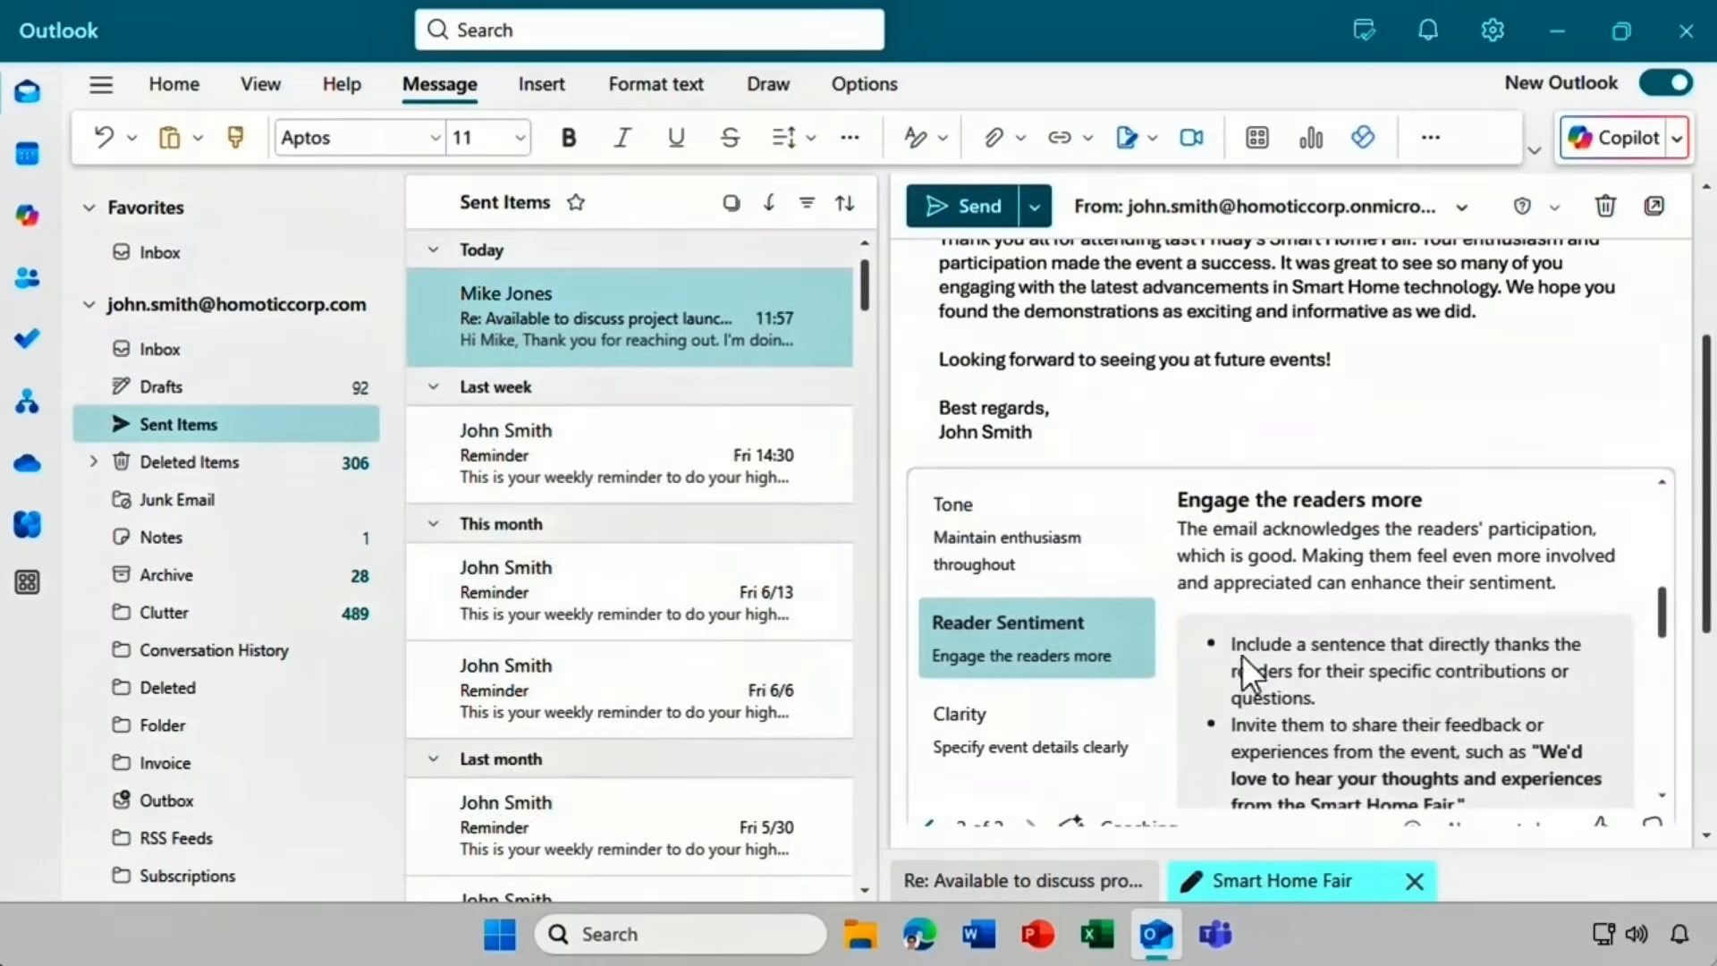
left_click_drag(1704, 569, 1701, 671)
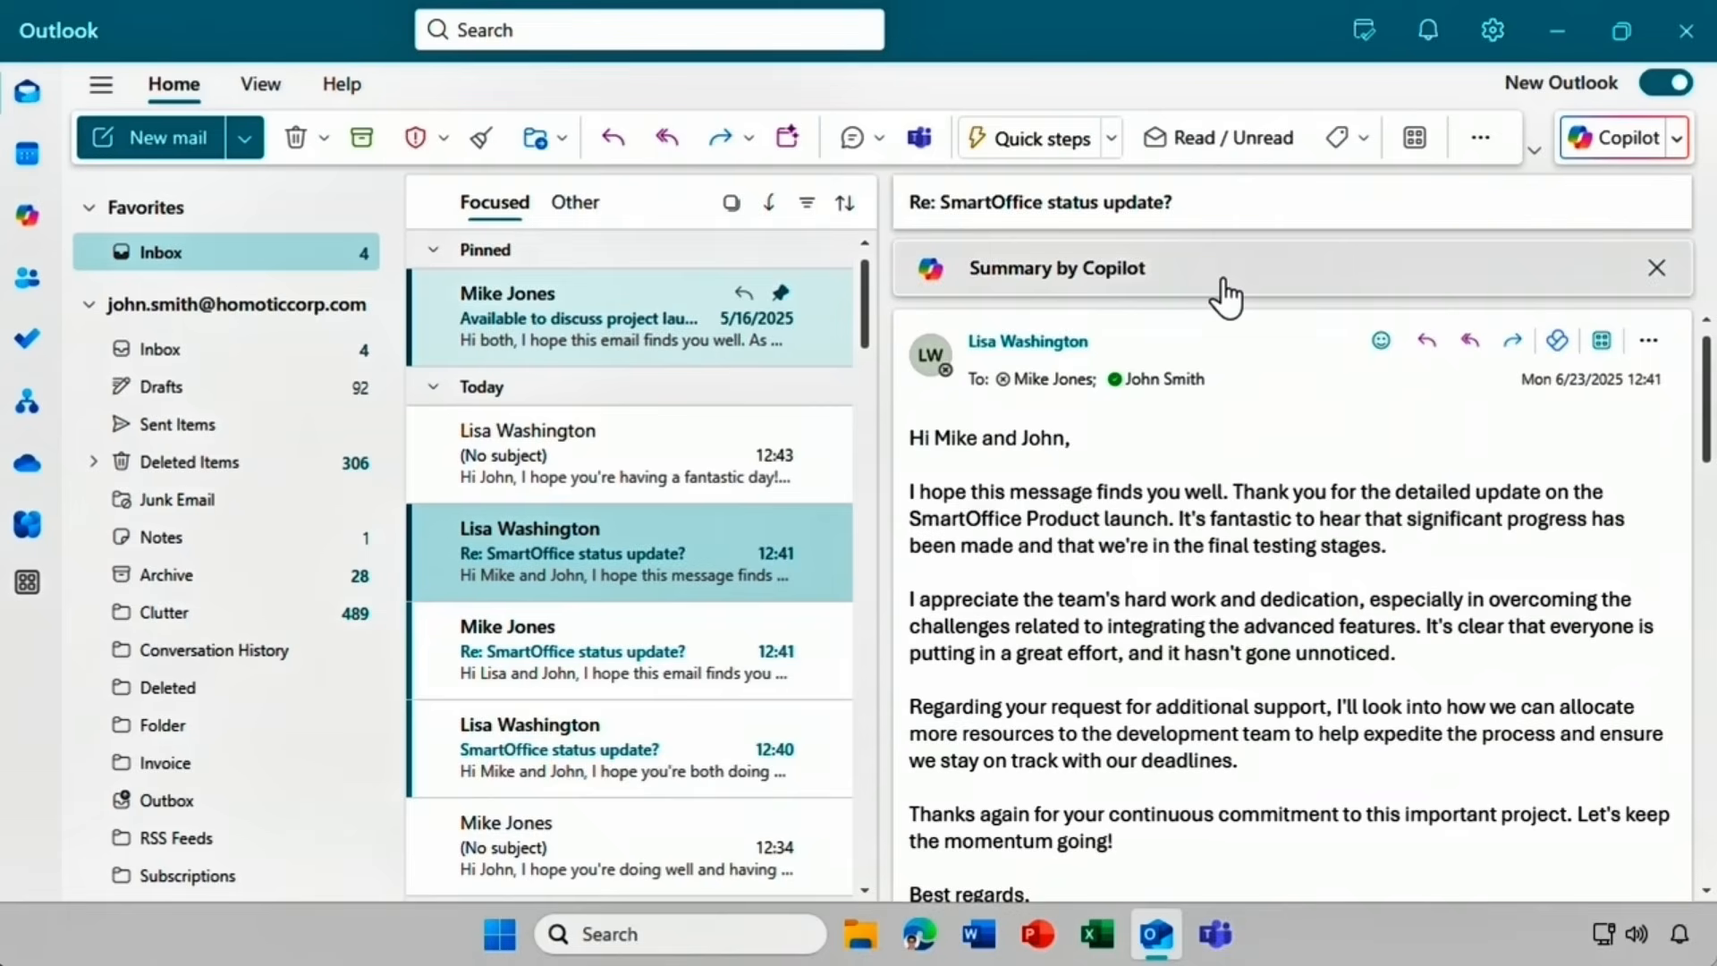
left_click(1225, 295)
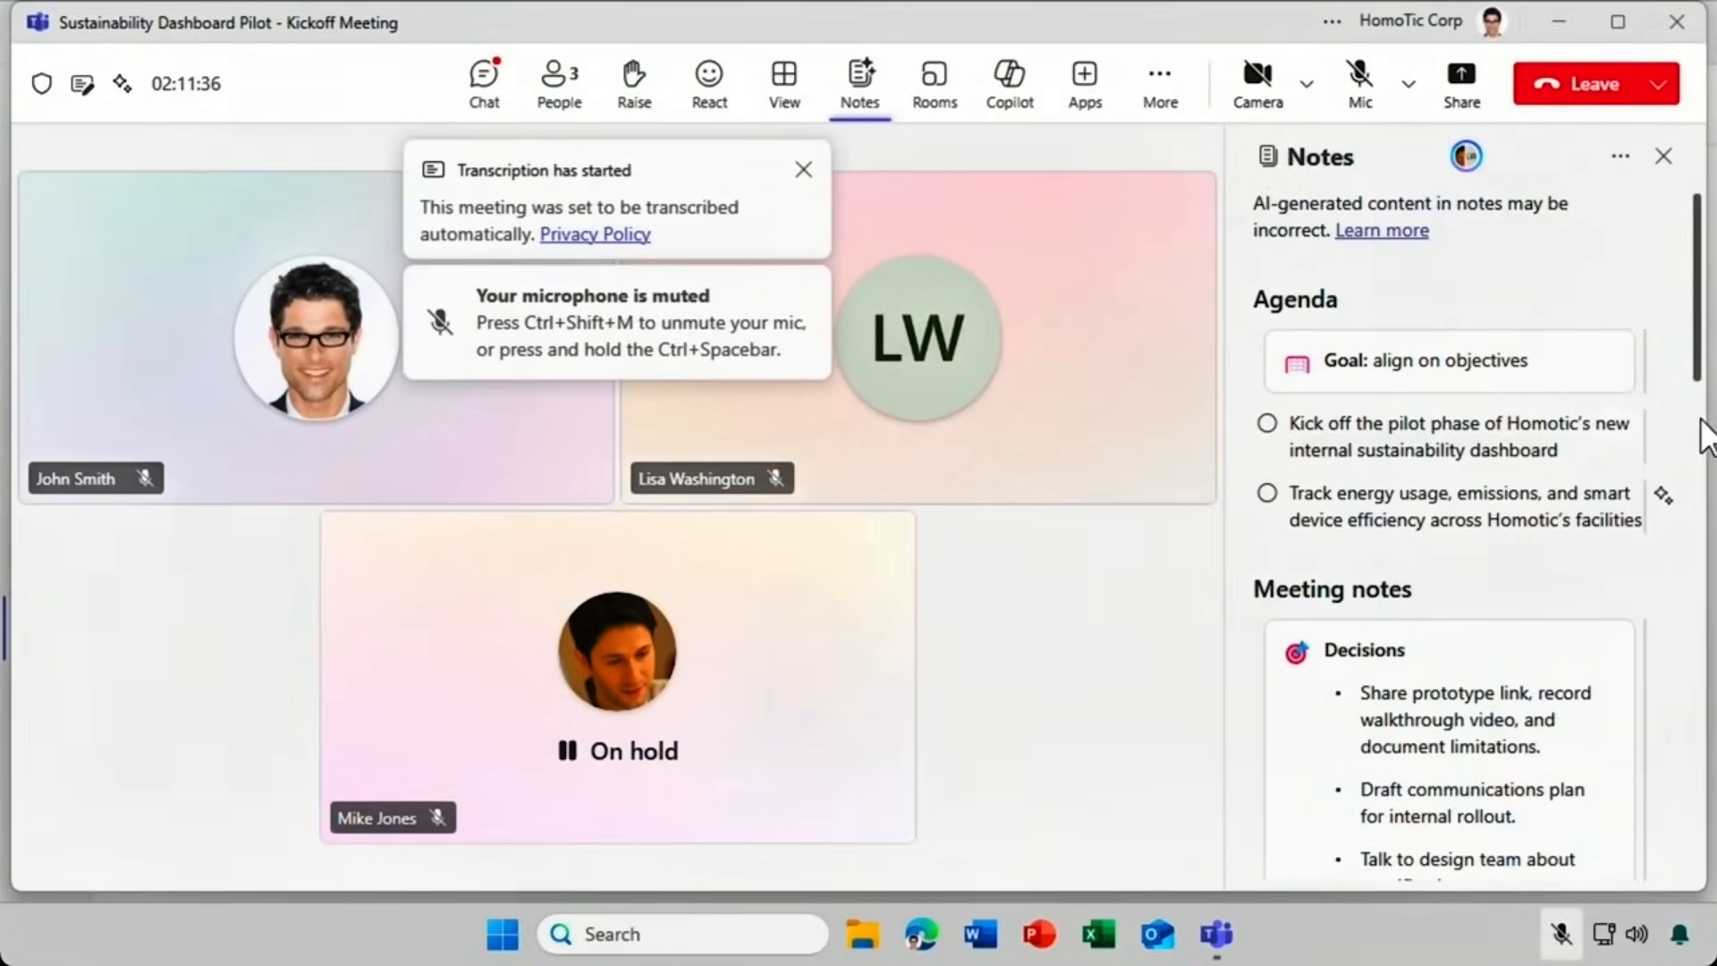
Scroll the kickoff meeting notes down to the Open questions section.
scroll(1702, 434, "down", 3)
left_click_drag(1704, 438, 1699, 567)
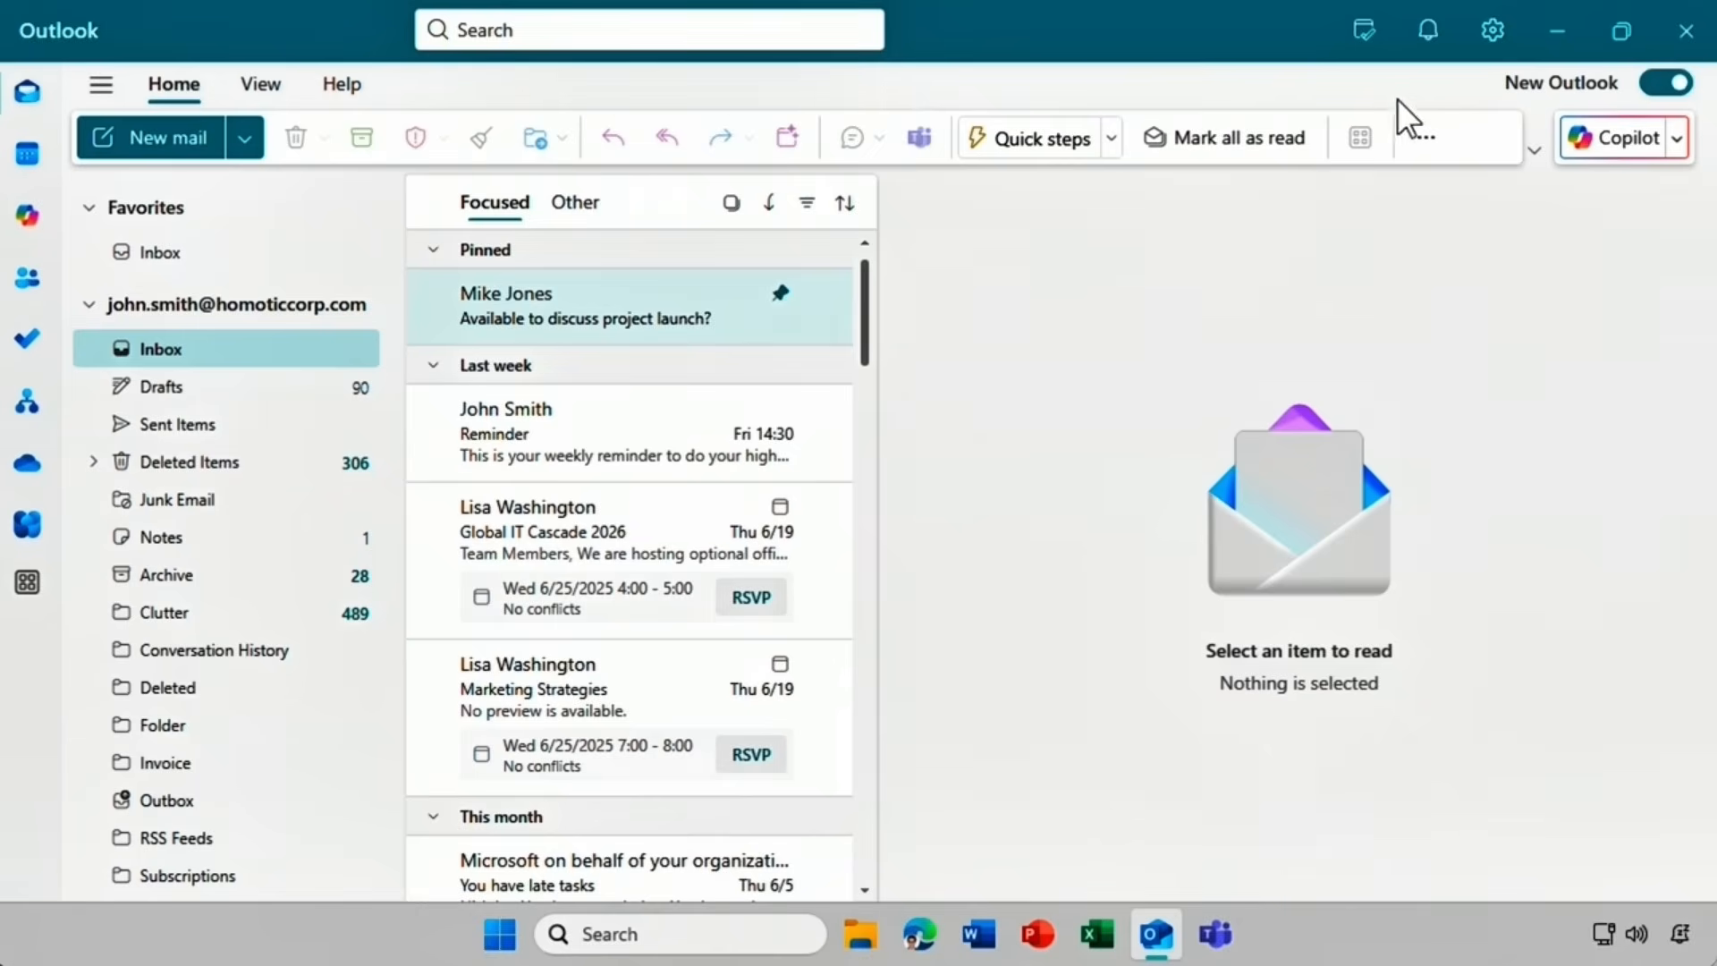
Turn on Copilot custom drafting instructions, paste the tone, 'Hi' greeting and 'Kind regards' sign-off text, and save.
left_click(1478, 37)
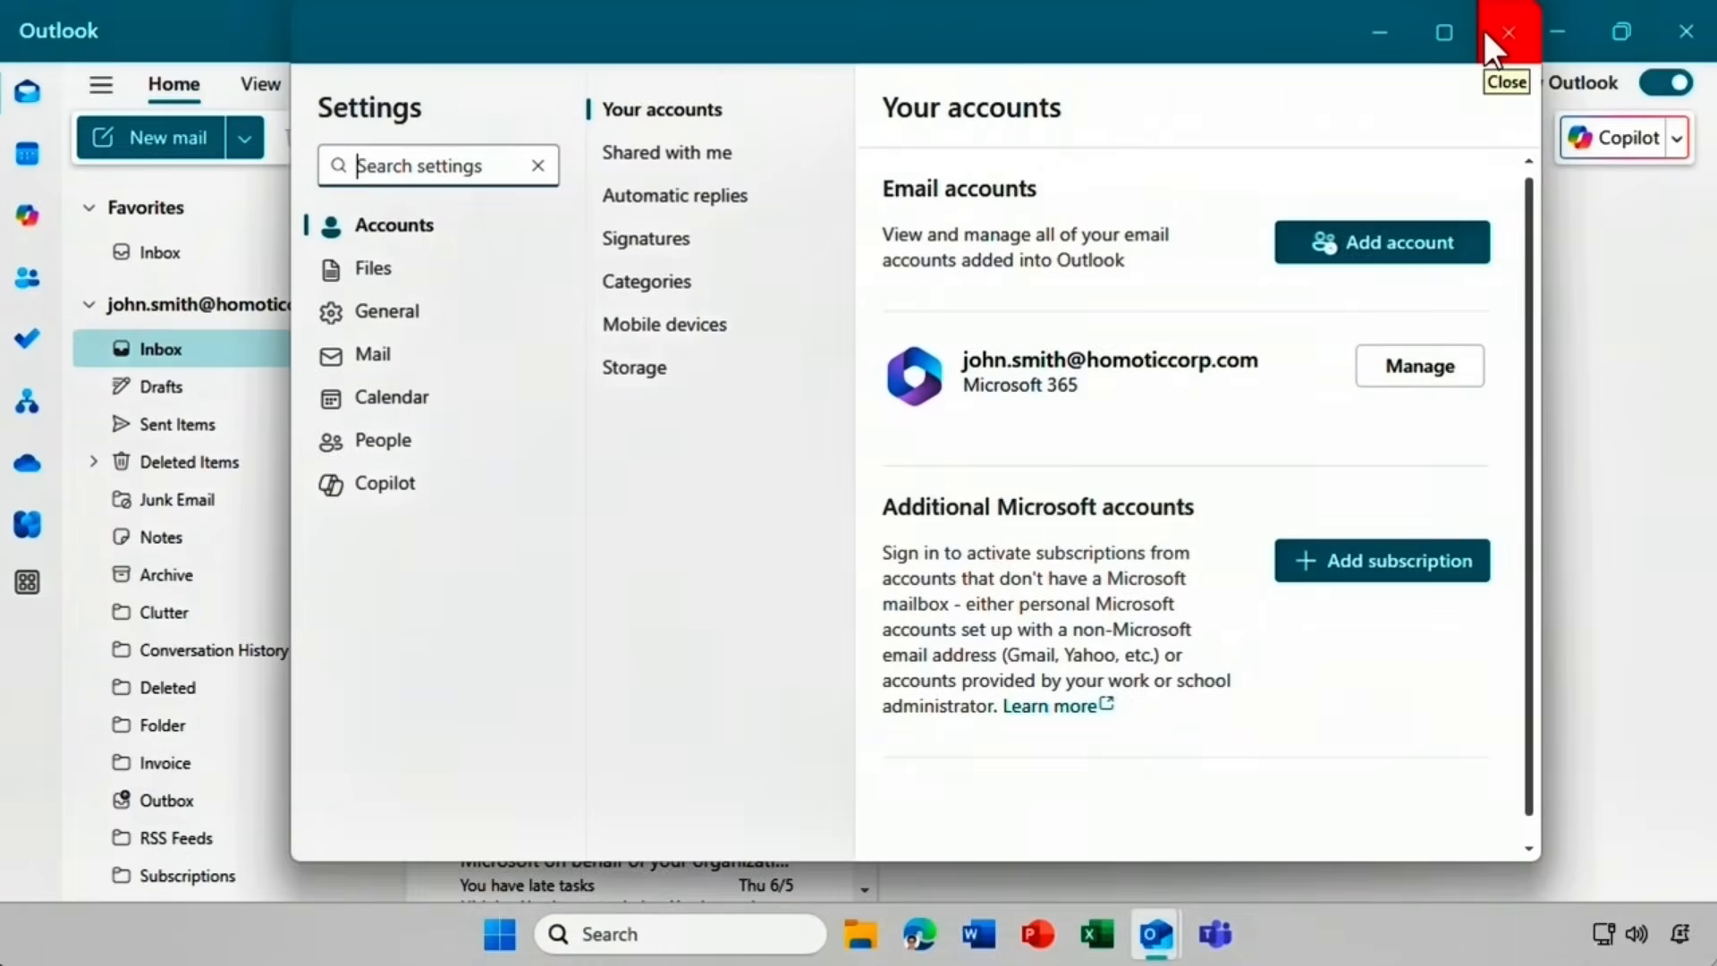
left_click(375, 488)
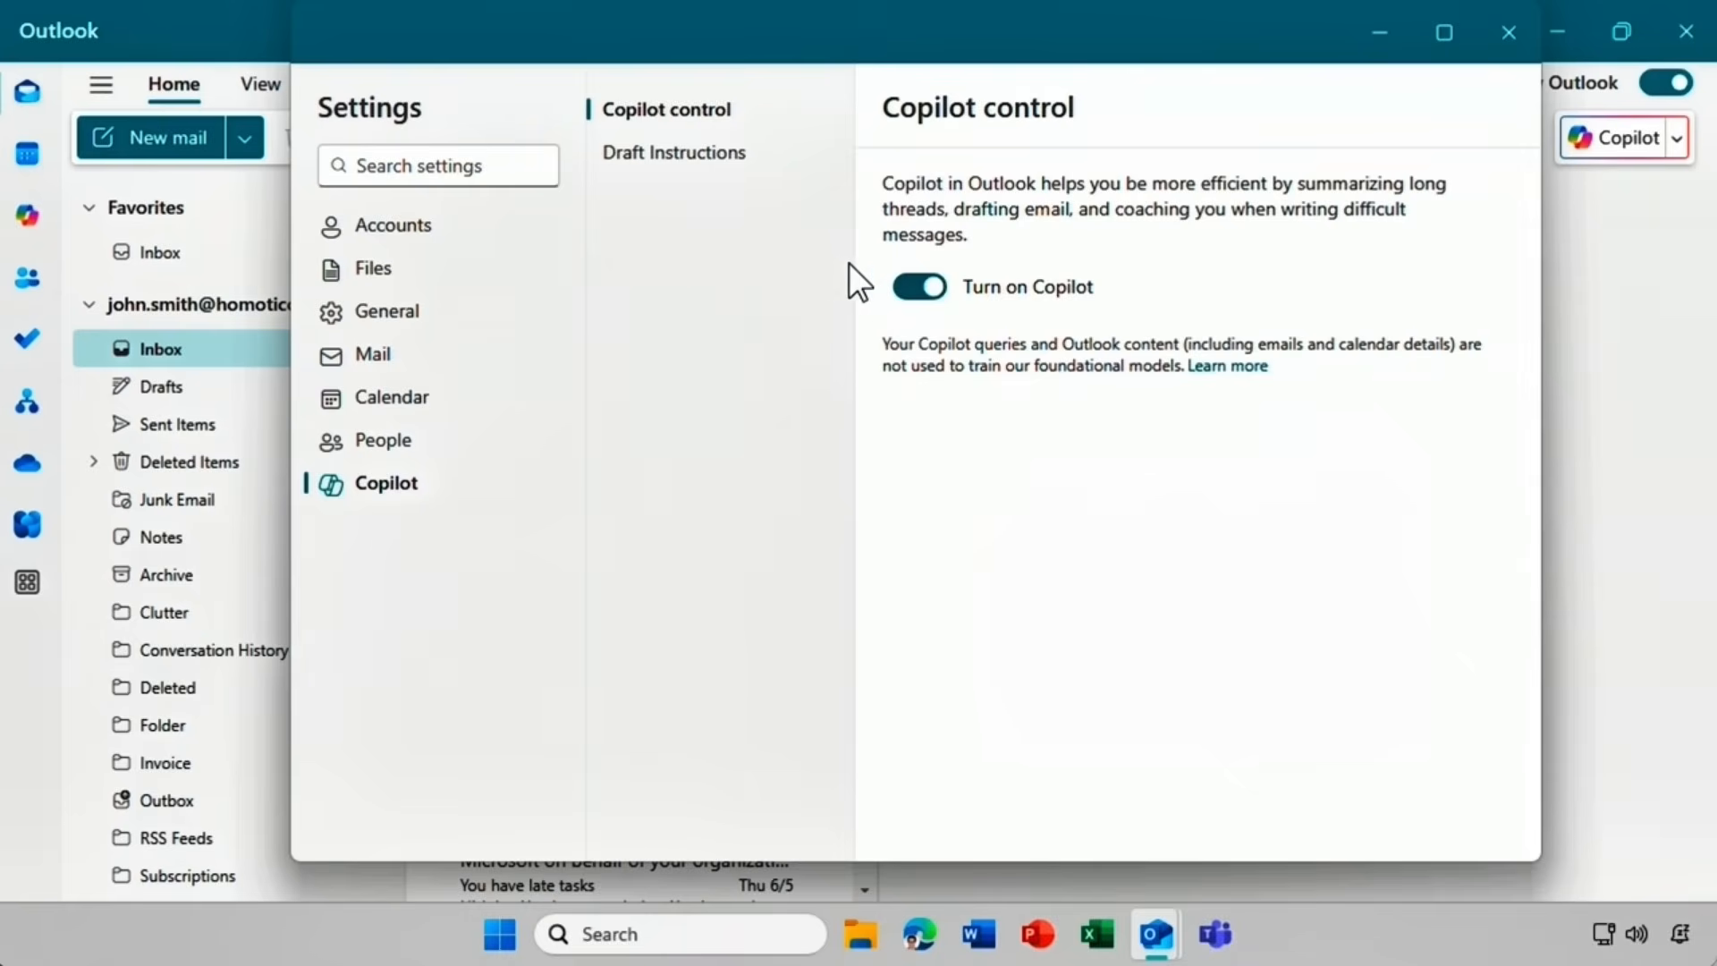
left_click(665, 160)
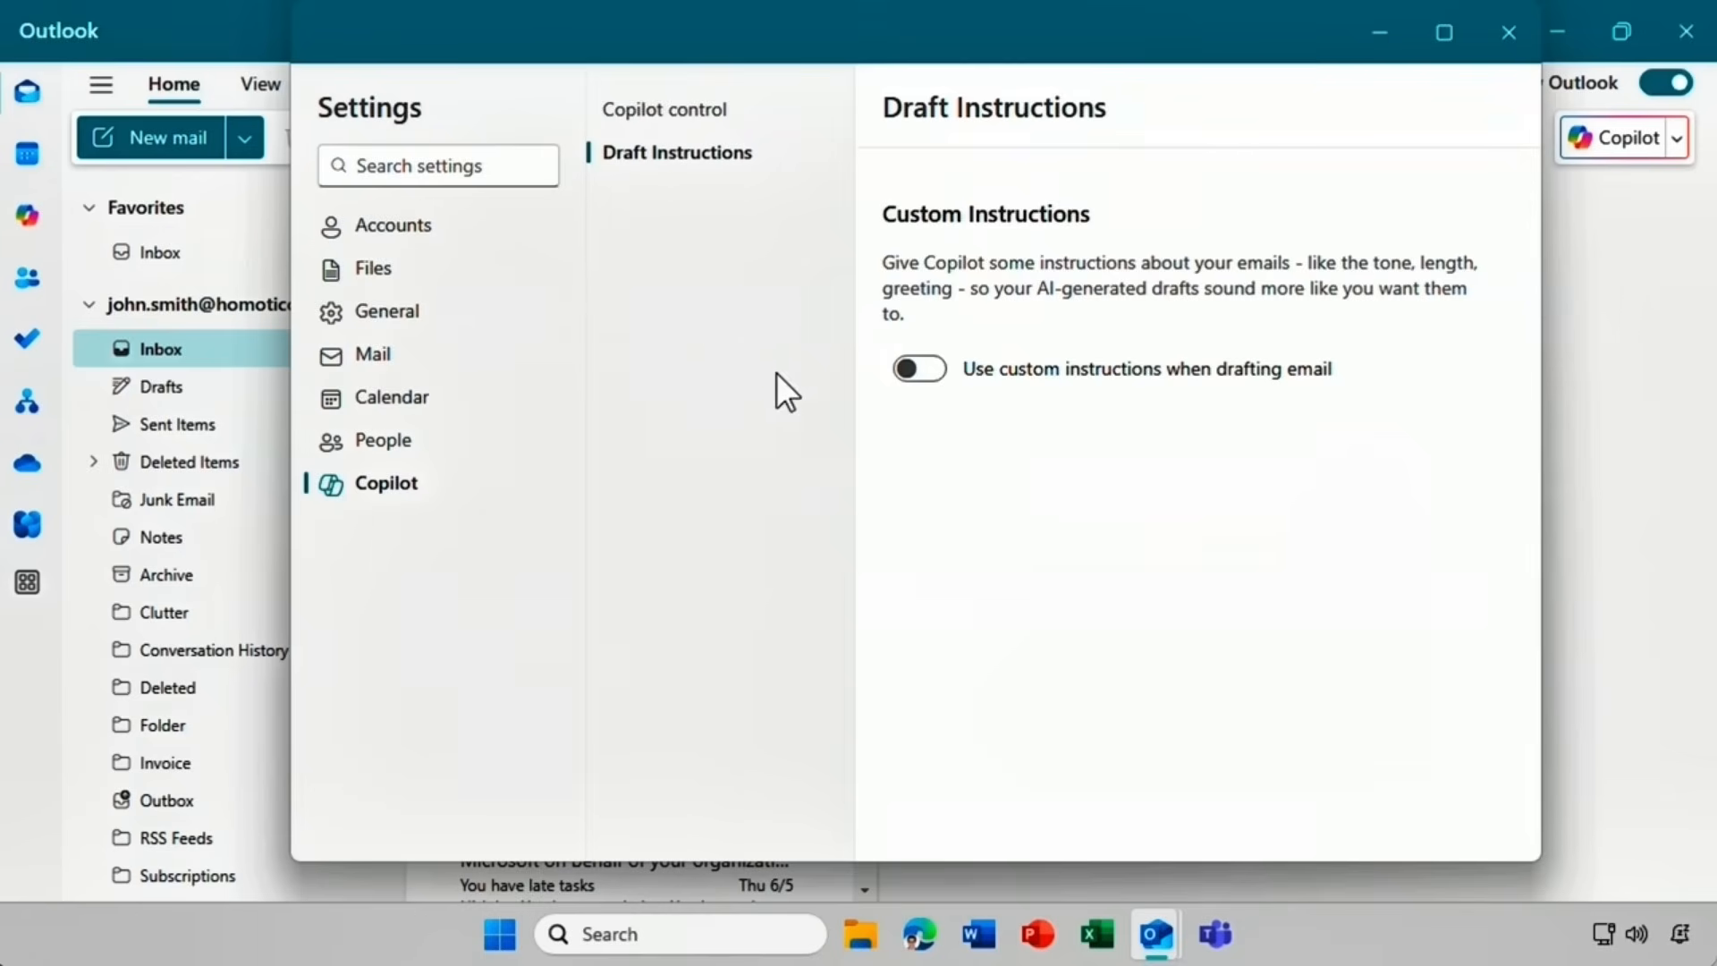
left_click(913, 369)
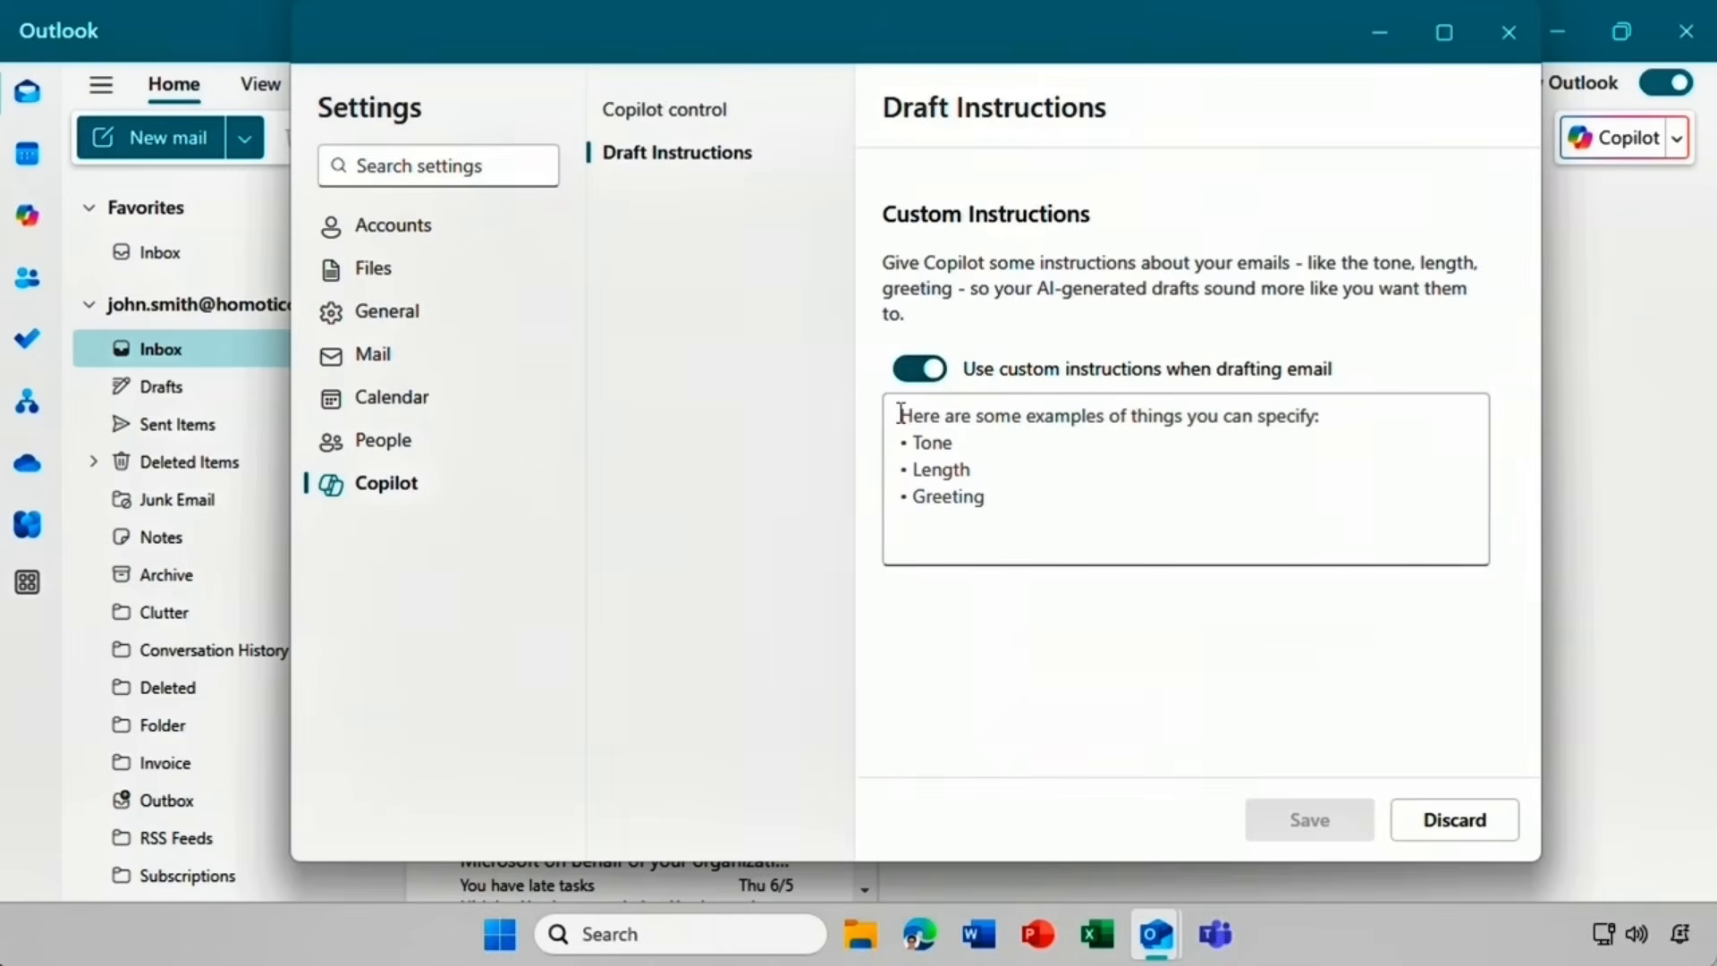
left_click(899, 413)
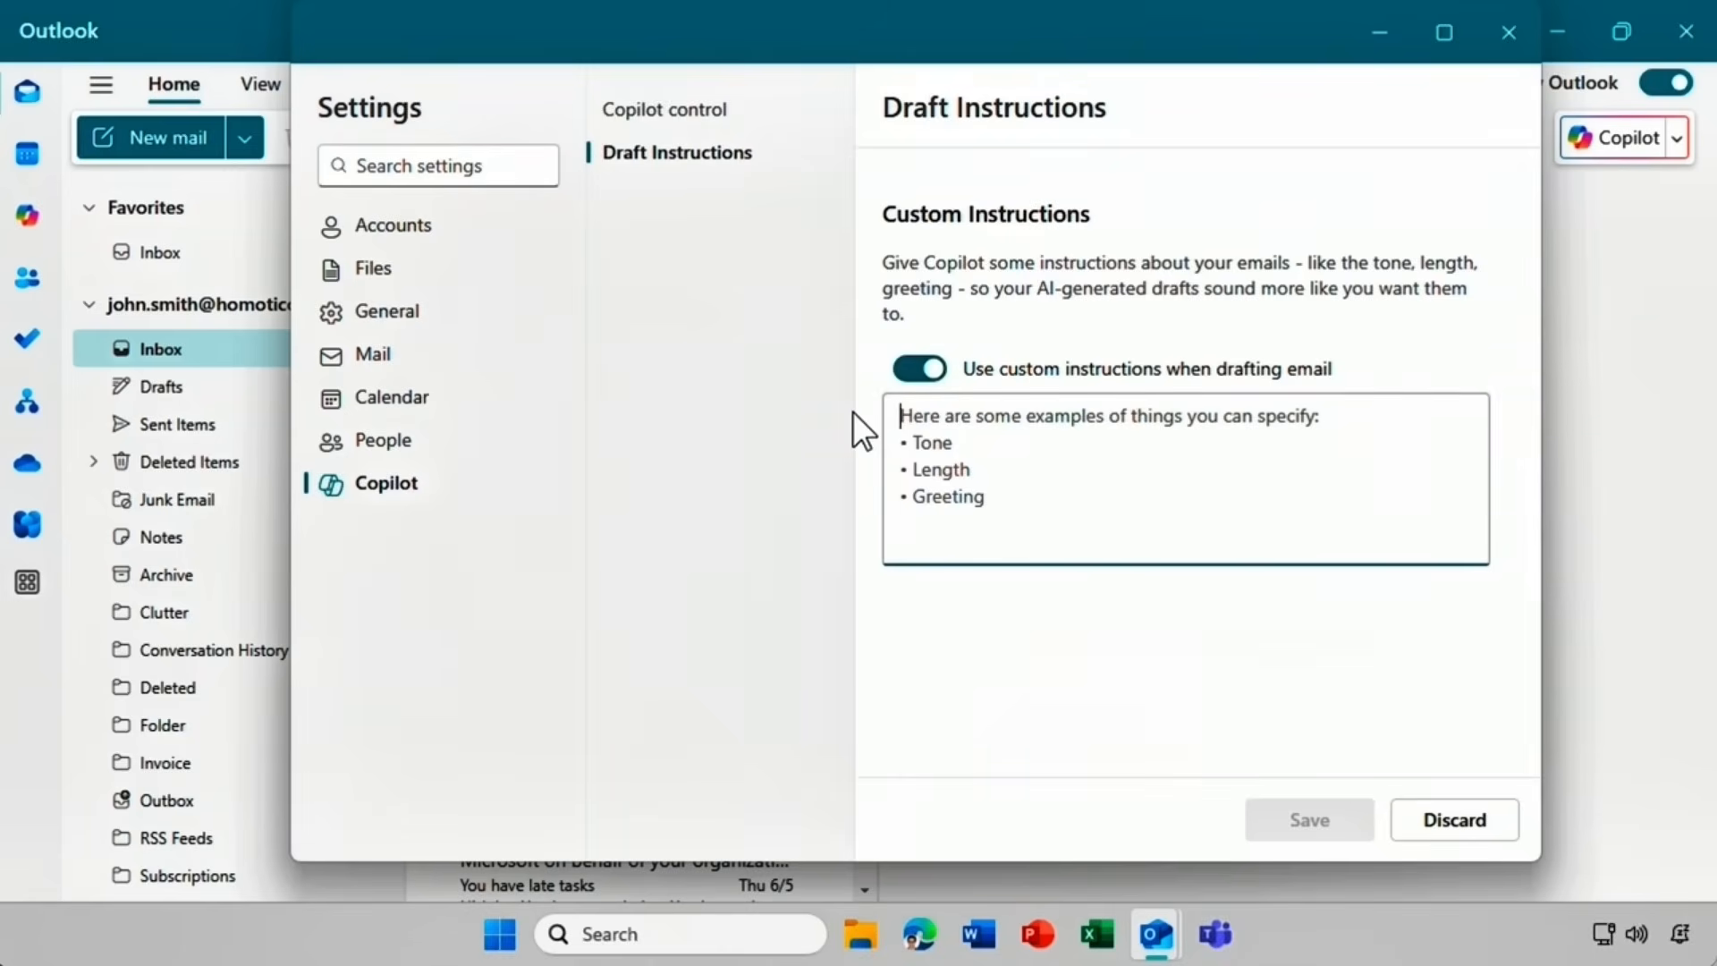
type("Tone should be professional but friendly. Greet people with \"Hi\", and sign off with \"Kind regards\".")
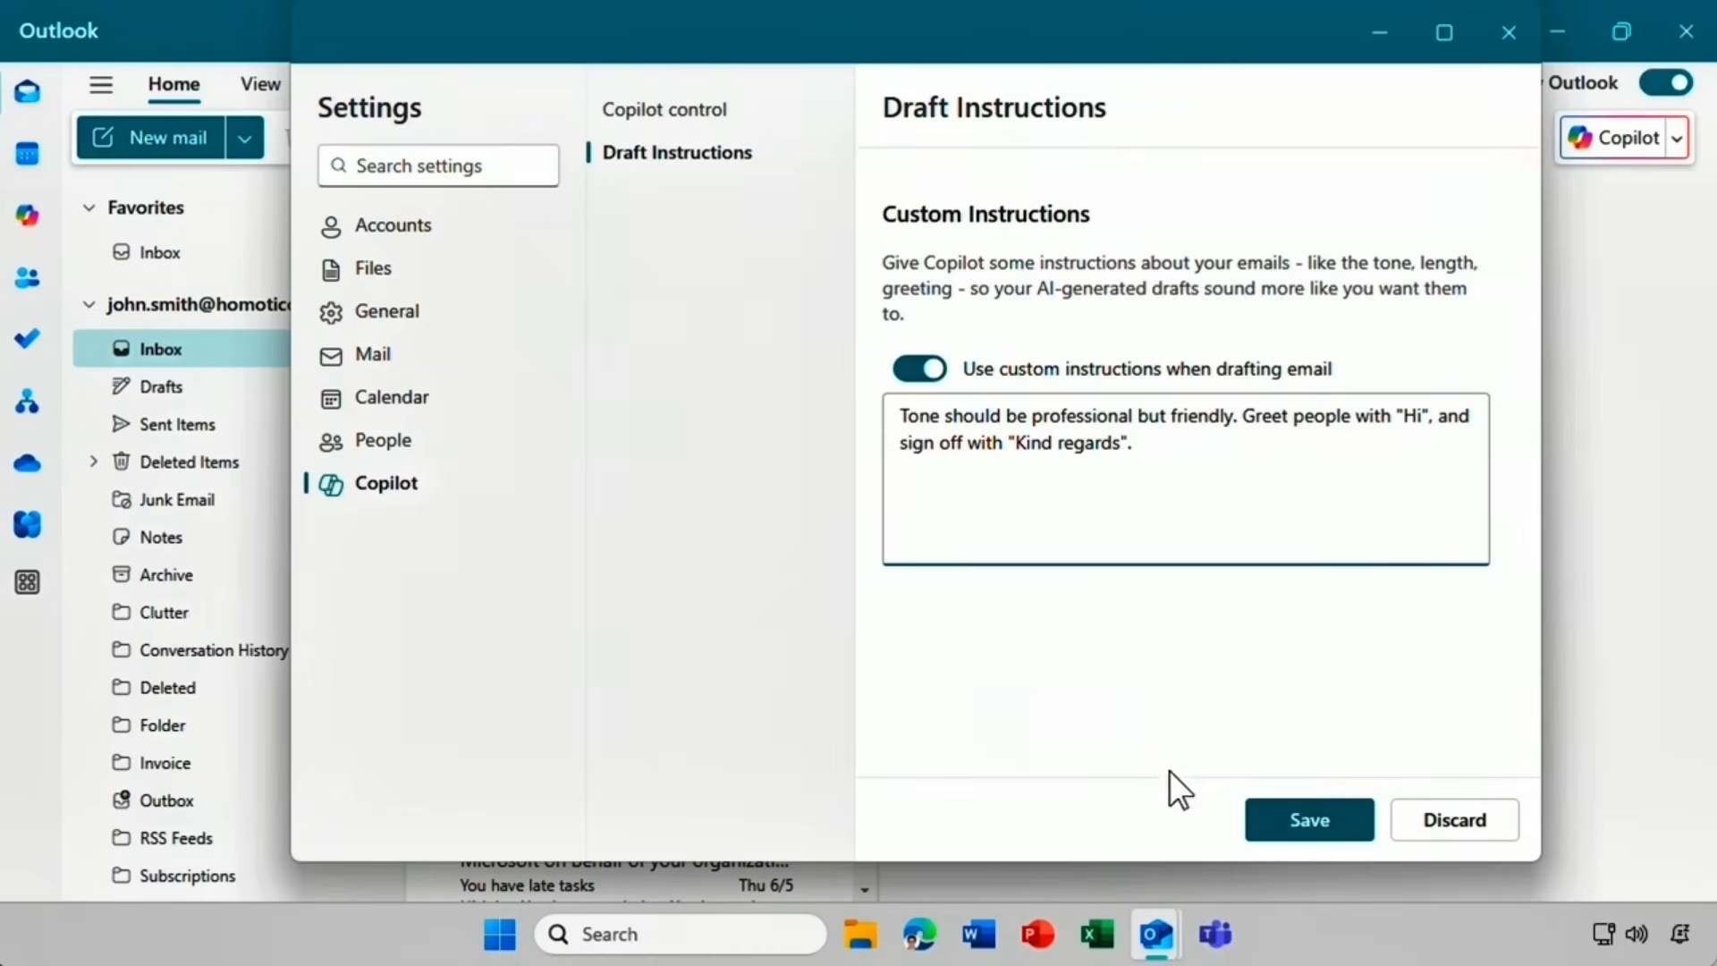
left_click(1285, 823)
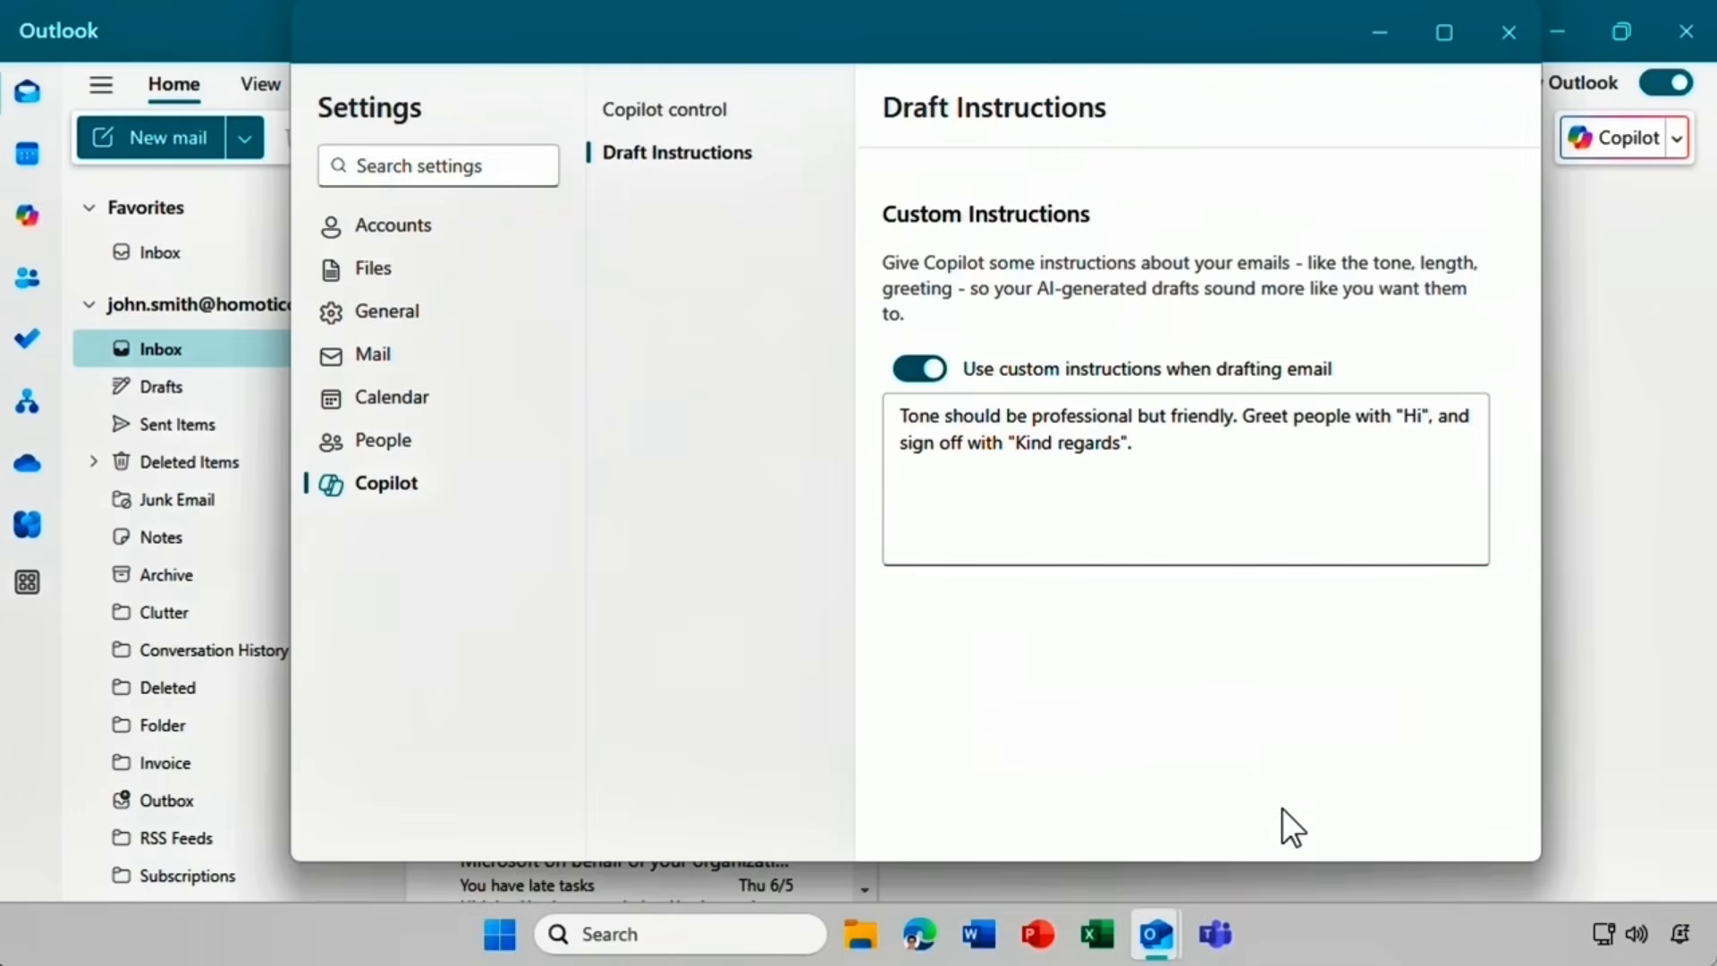
left_click(1508, 34)
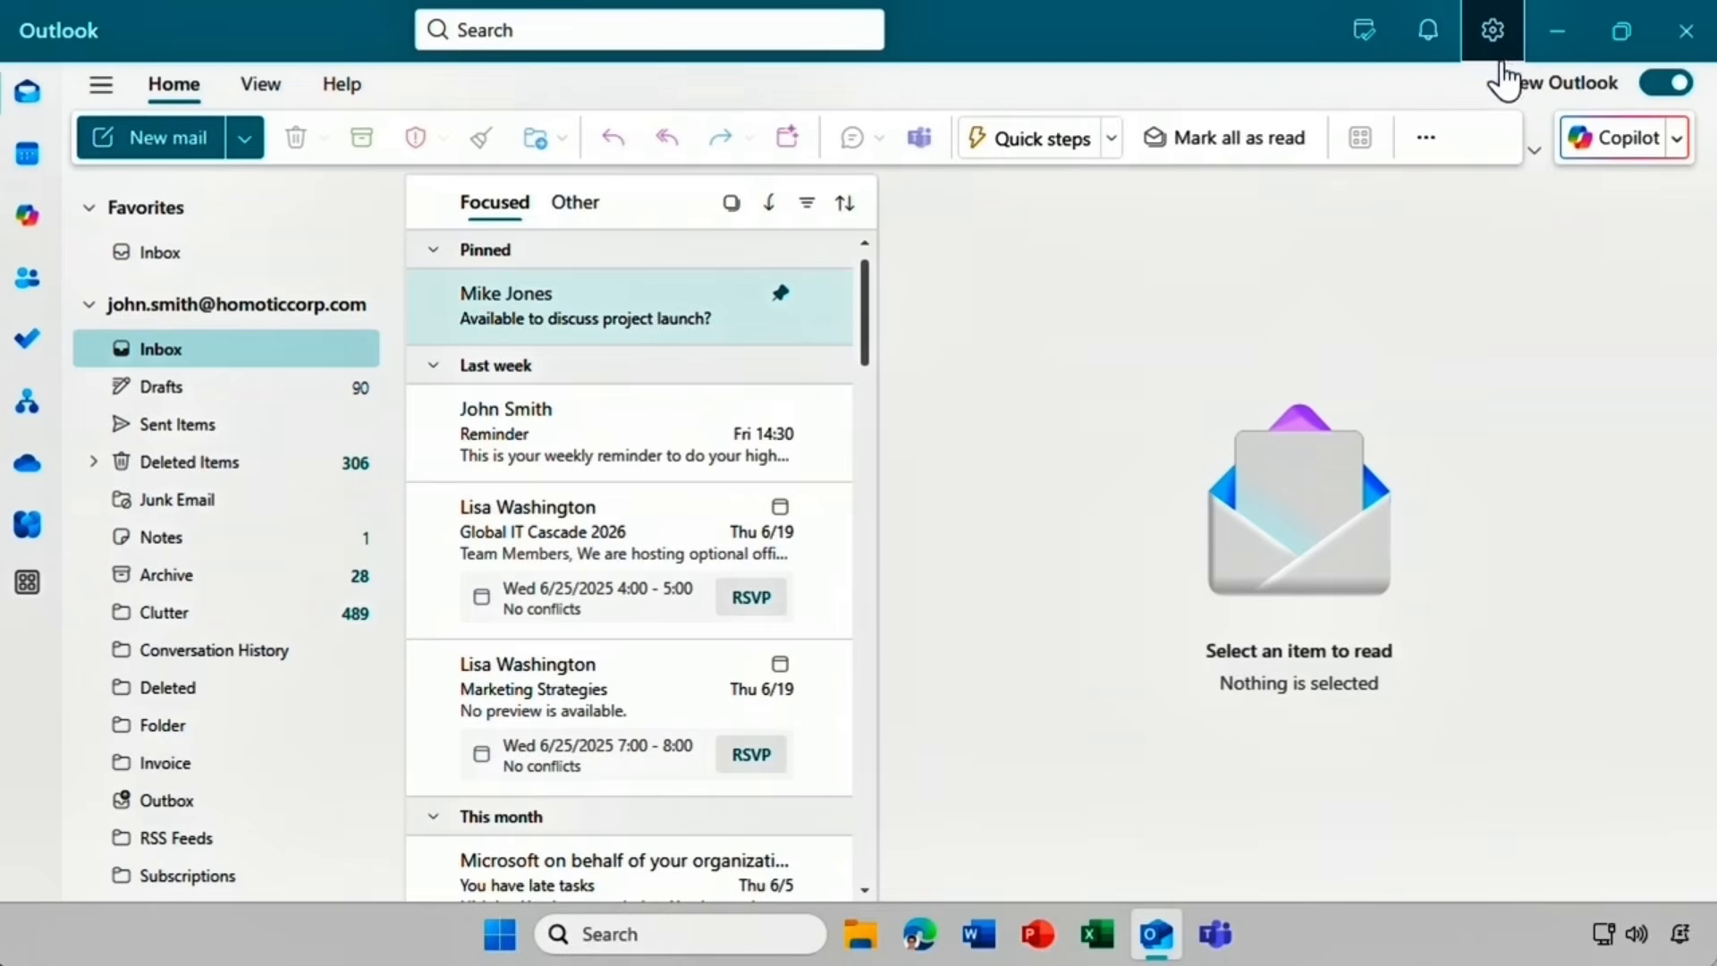
Have Copilot draft a new email from the prompt 'Thank everyone for coming to last Friday's SmartHome fair'.
left_click(1678, 140)
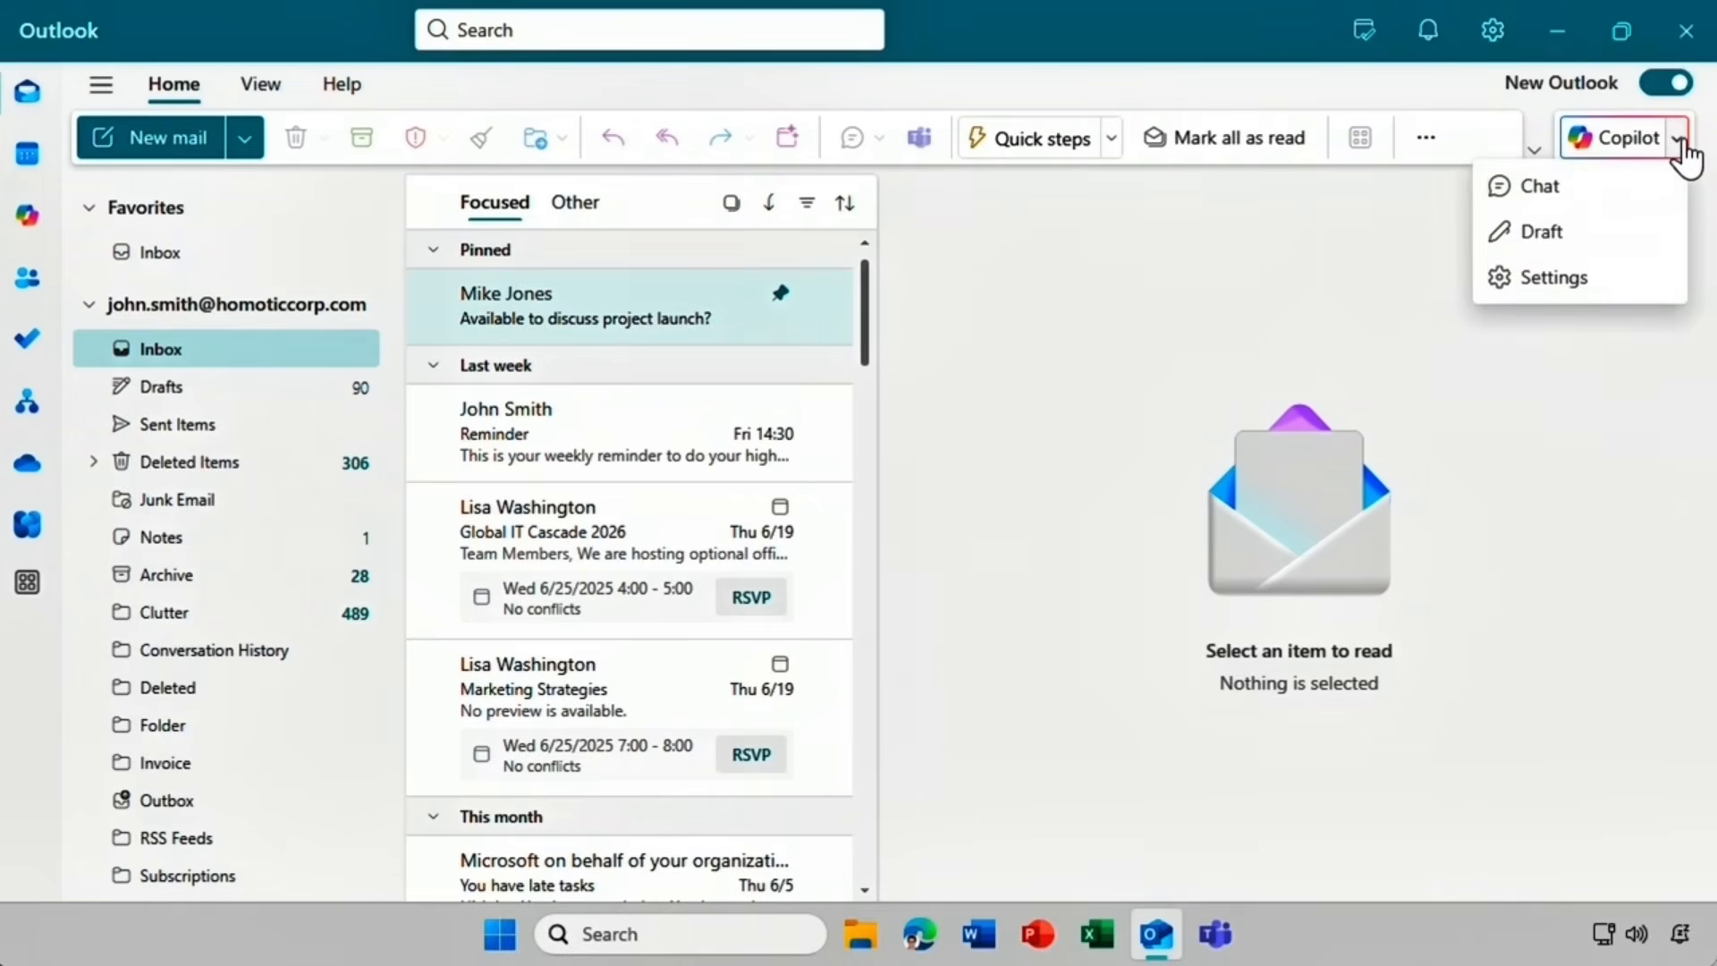
left_click(1597, 232)
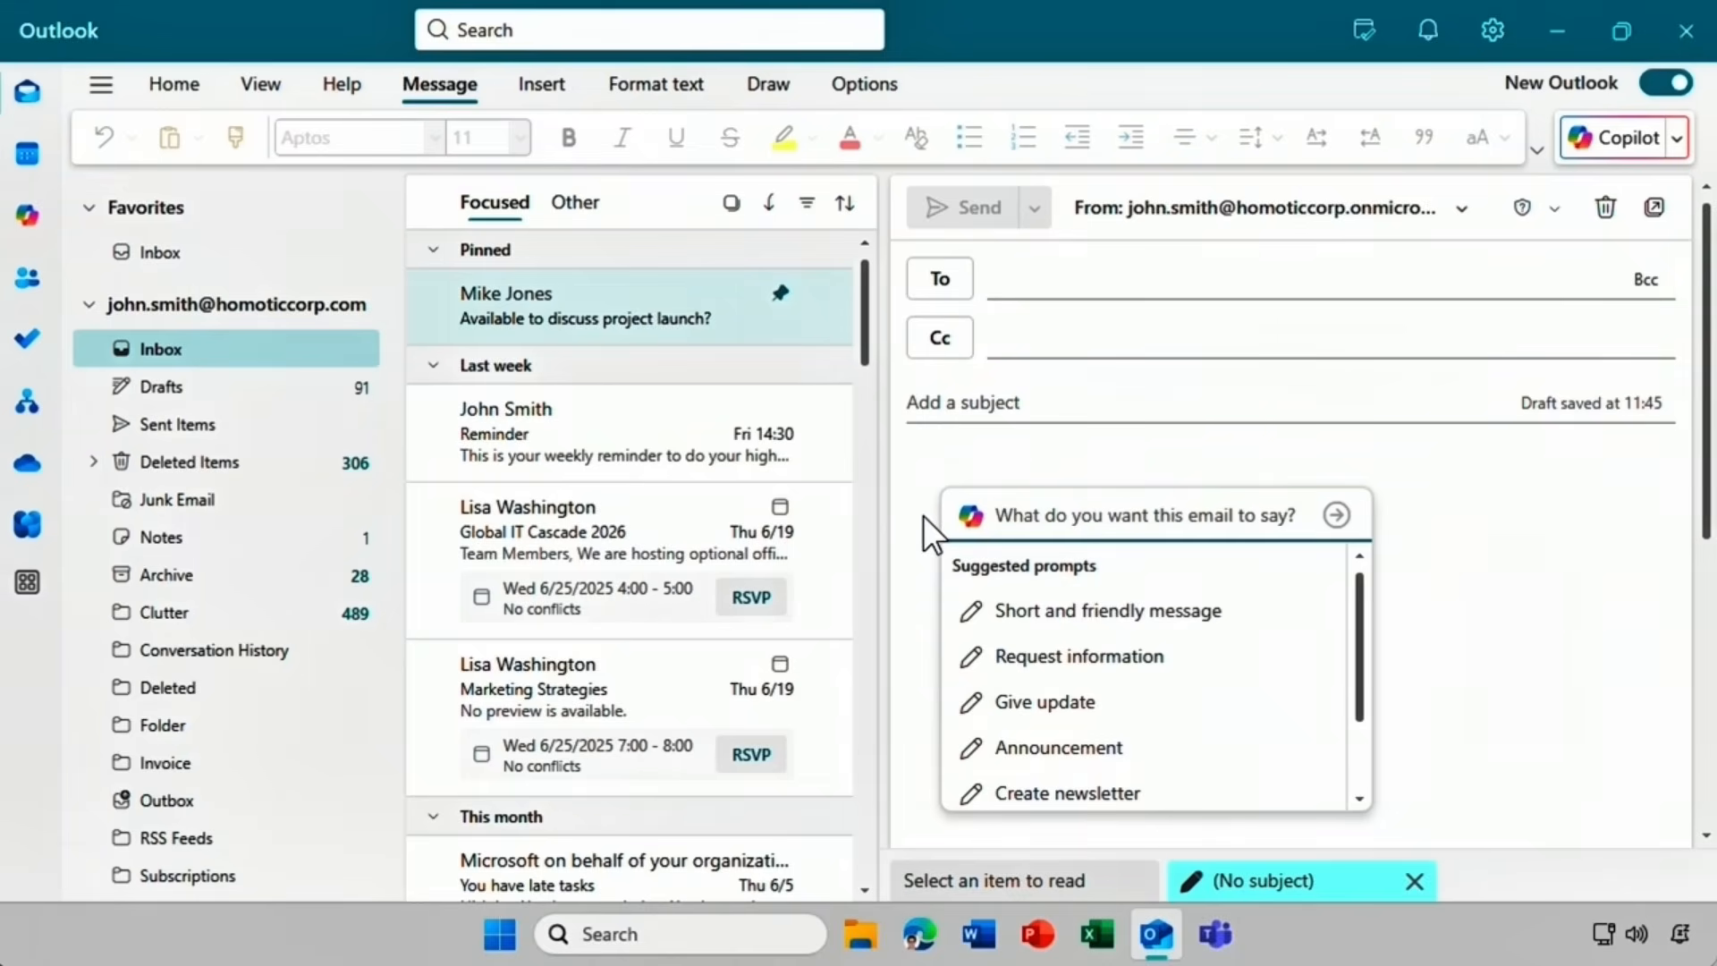
type("Thank eve")
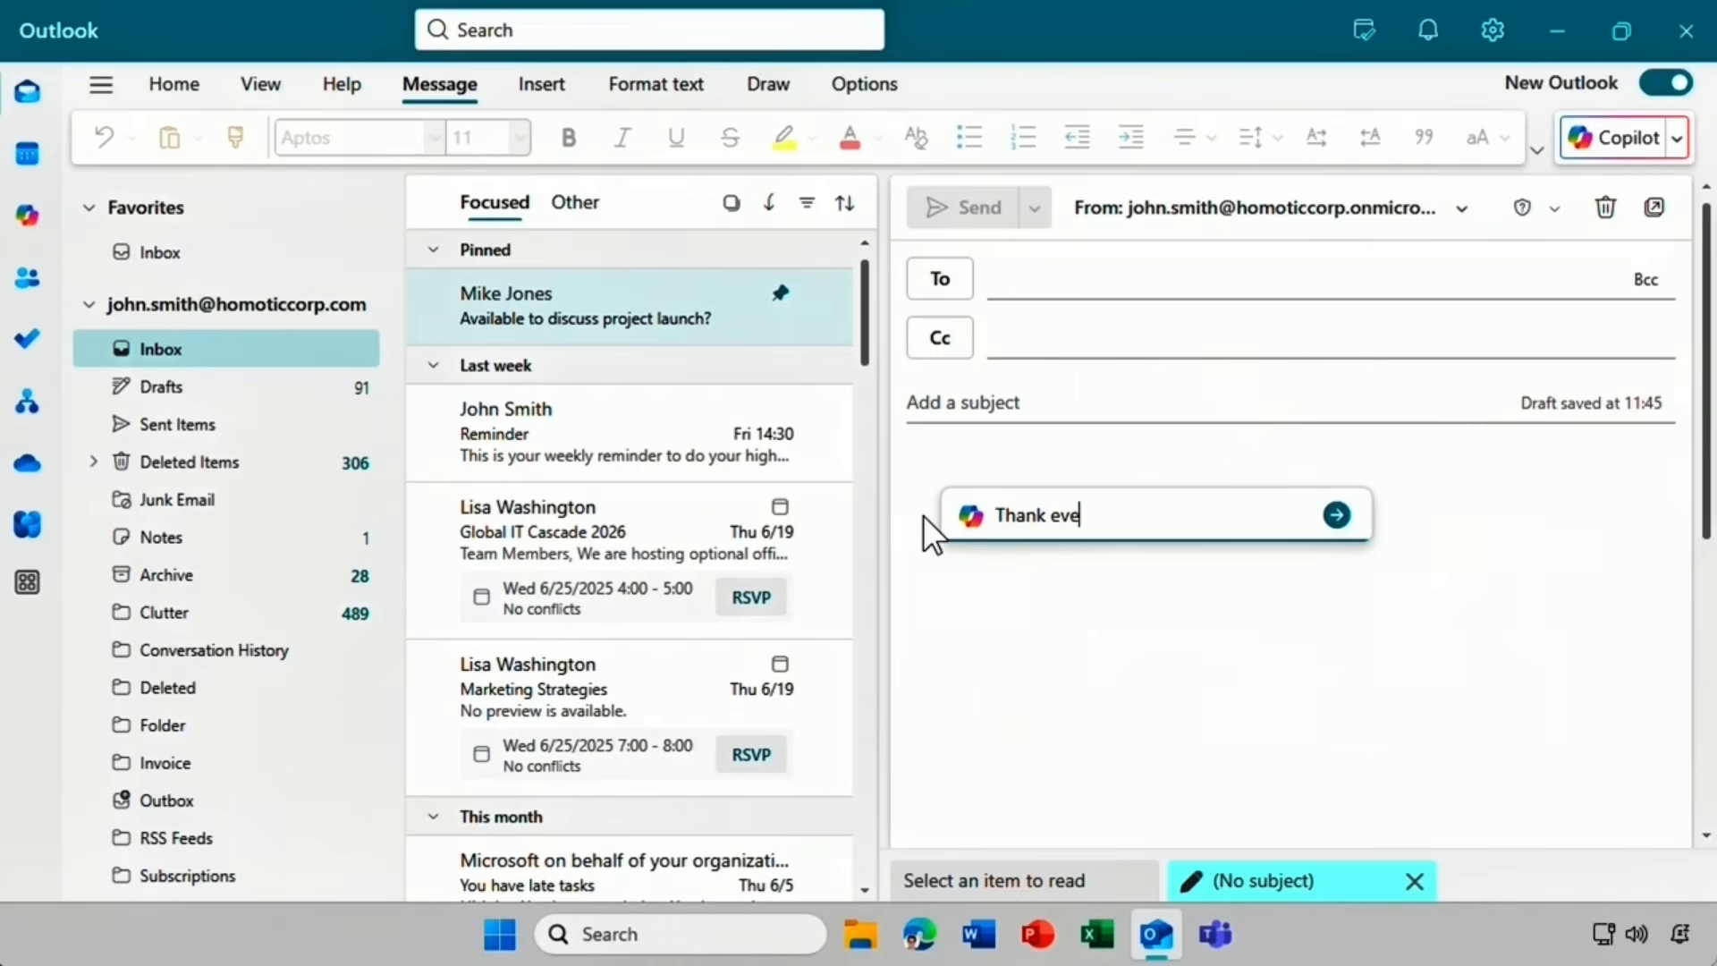
type("ryone for coming to last ")
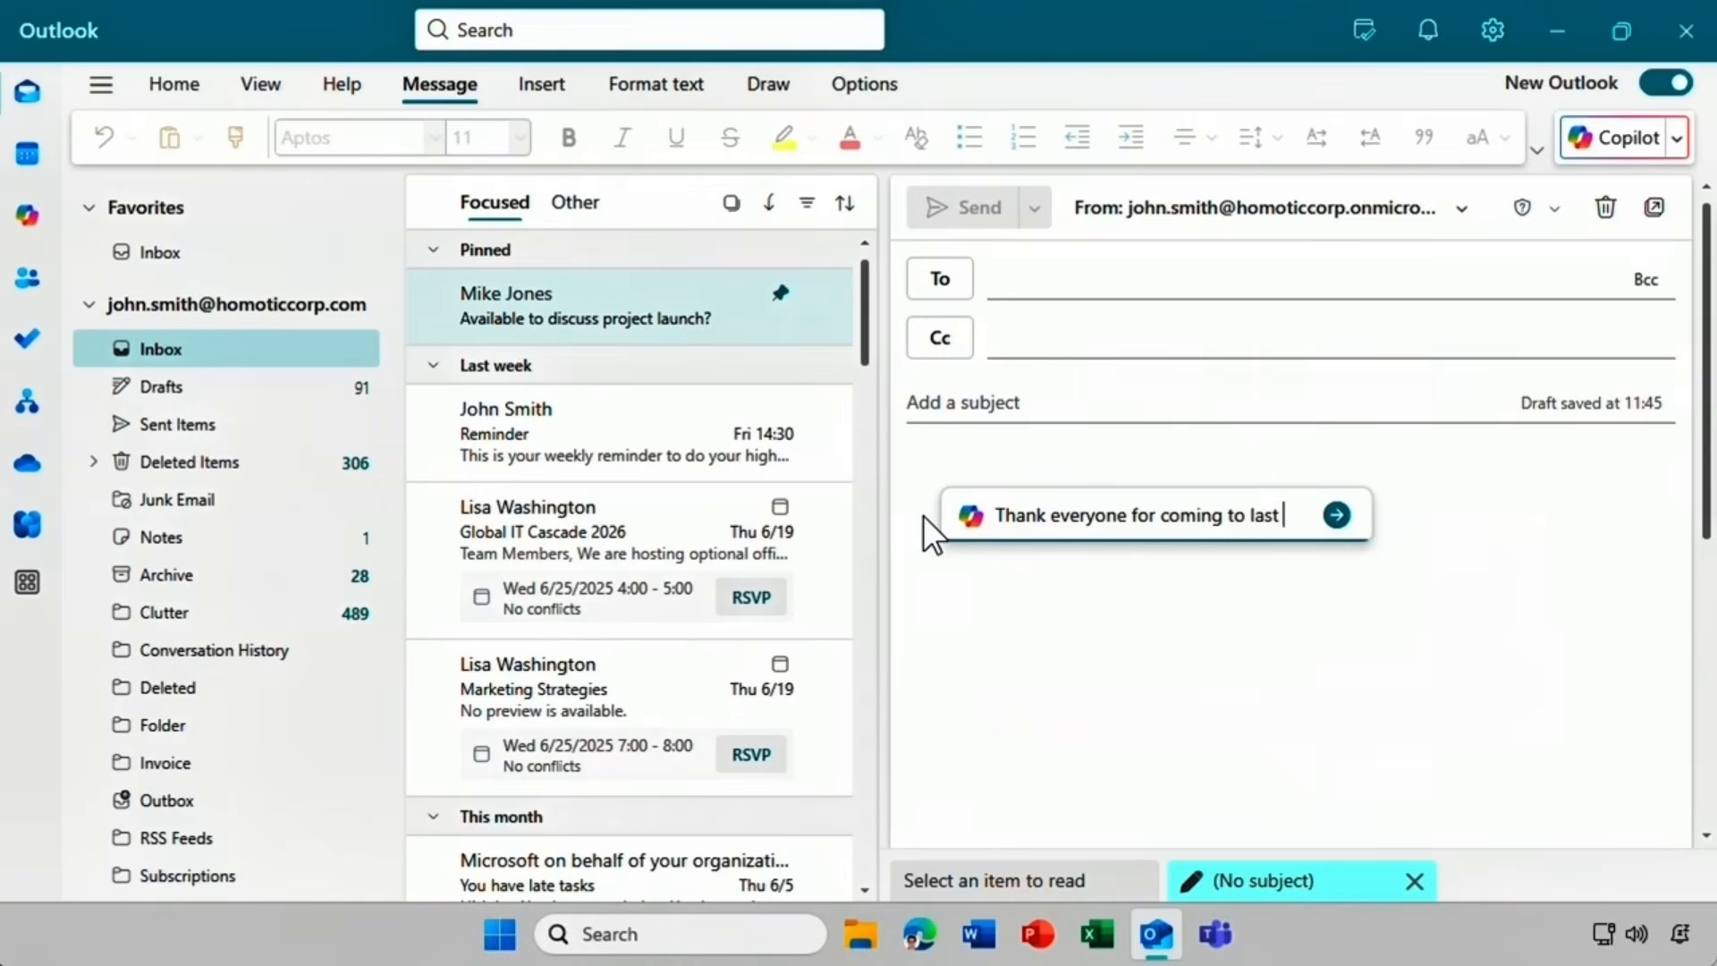
type("Friday's SmartHome fair")
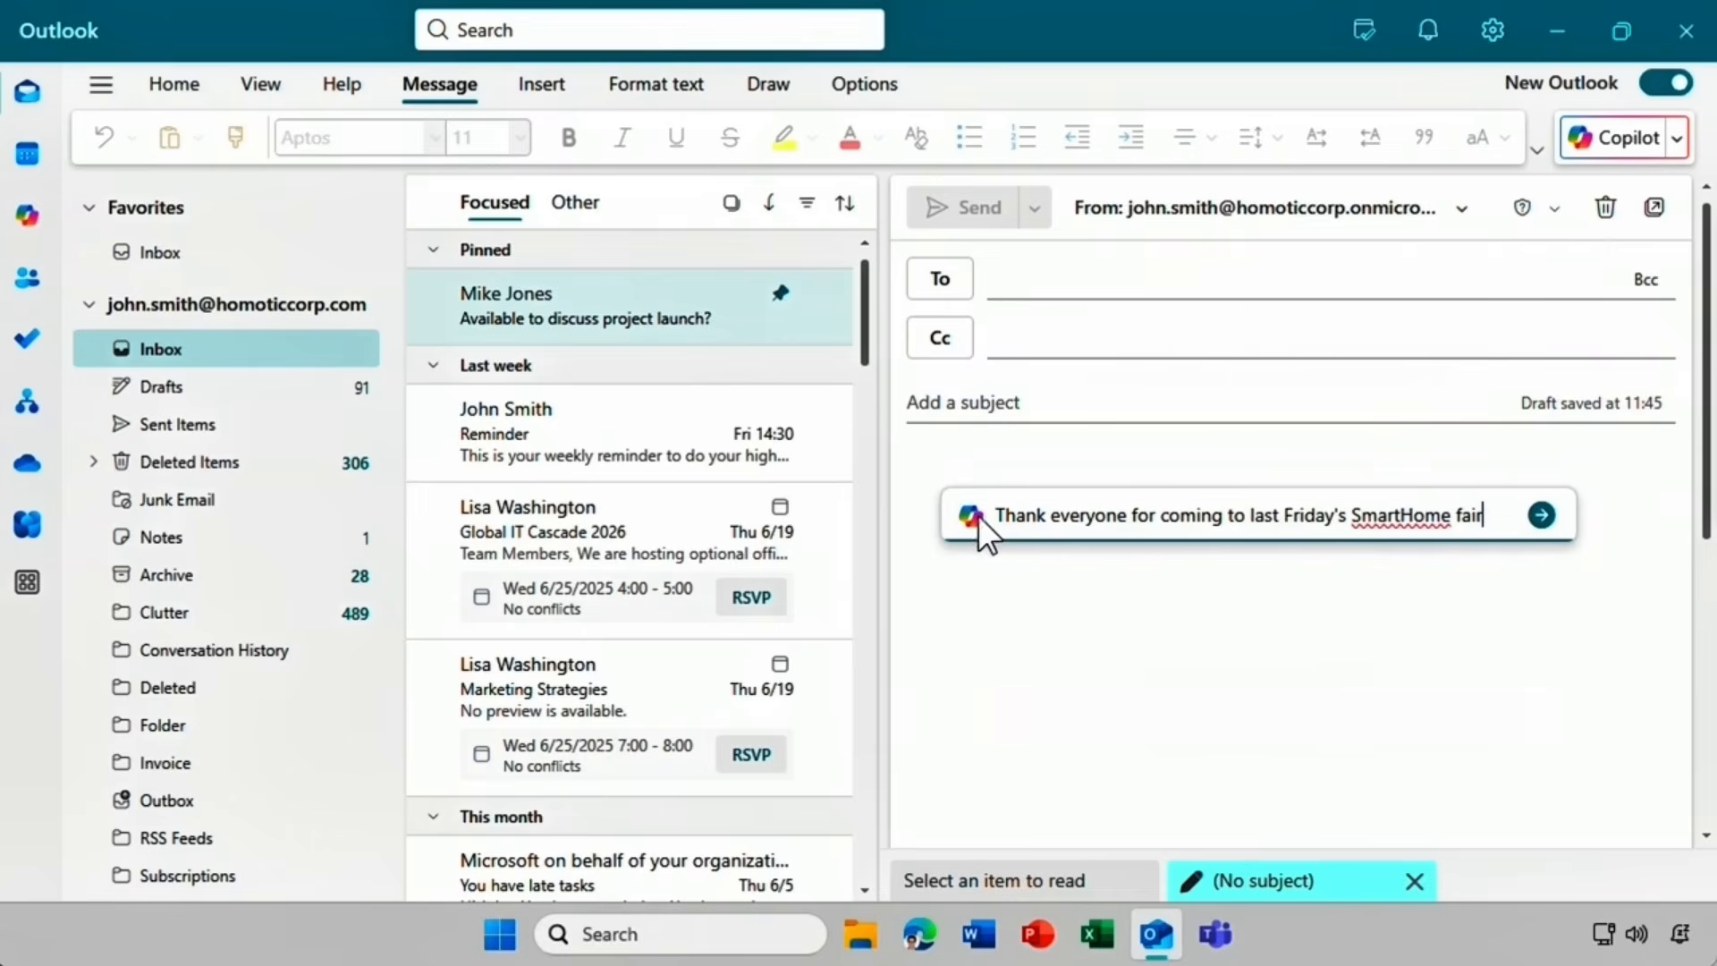
left_click(1541, 516)
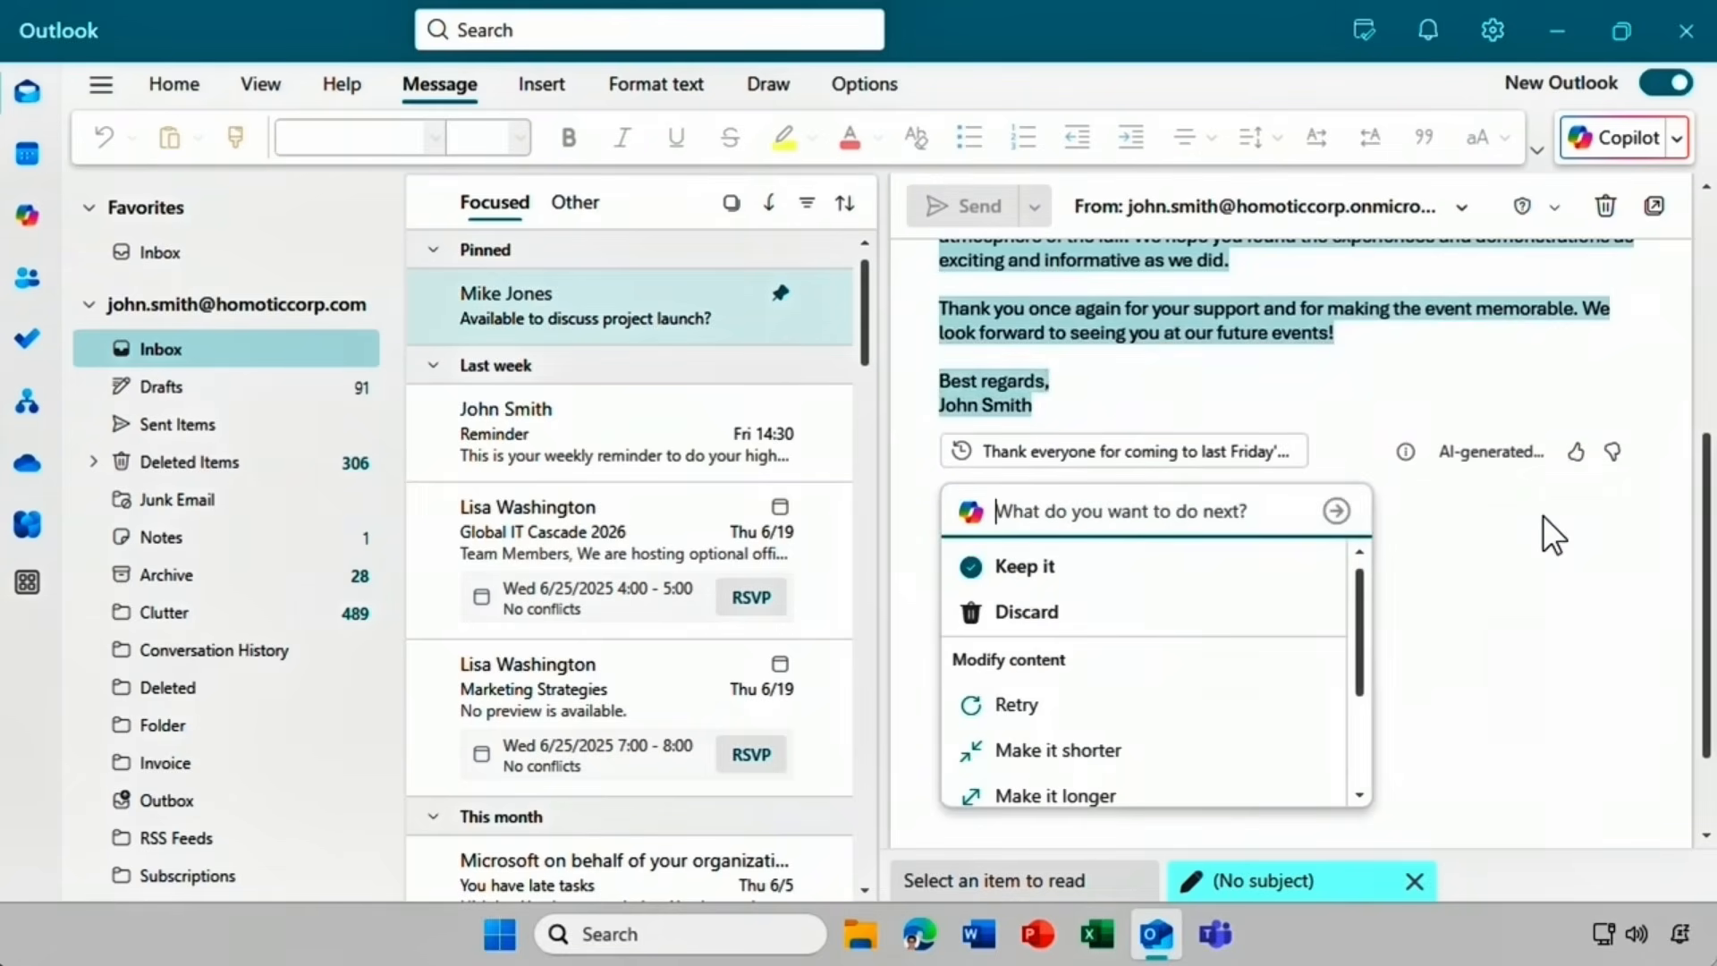
left_click_drag(1704, 517, 1690, 569)
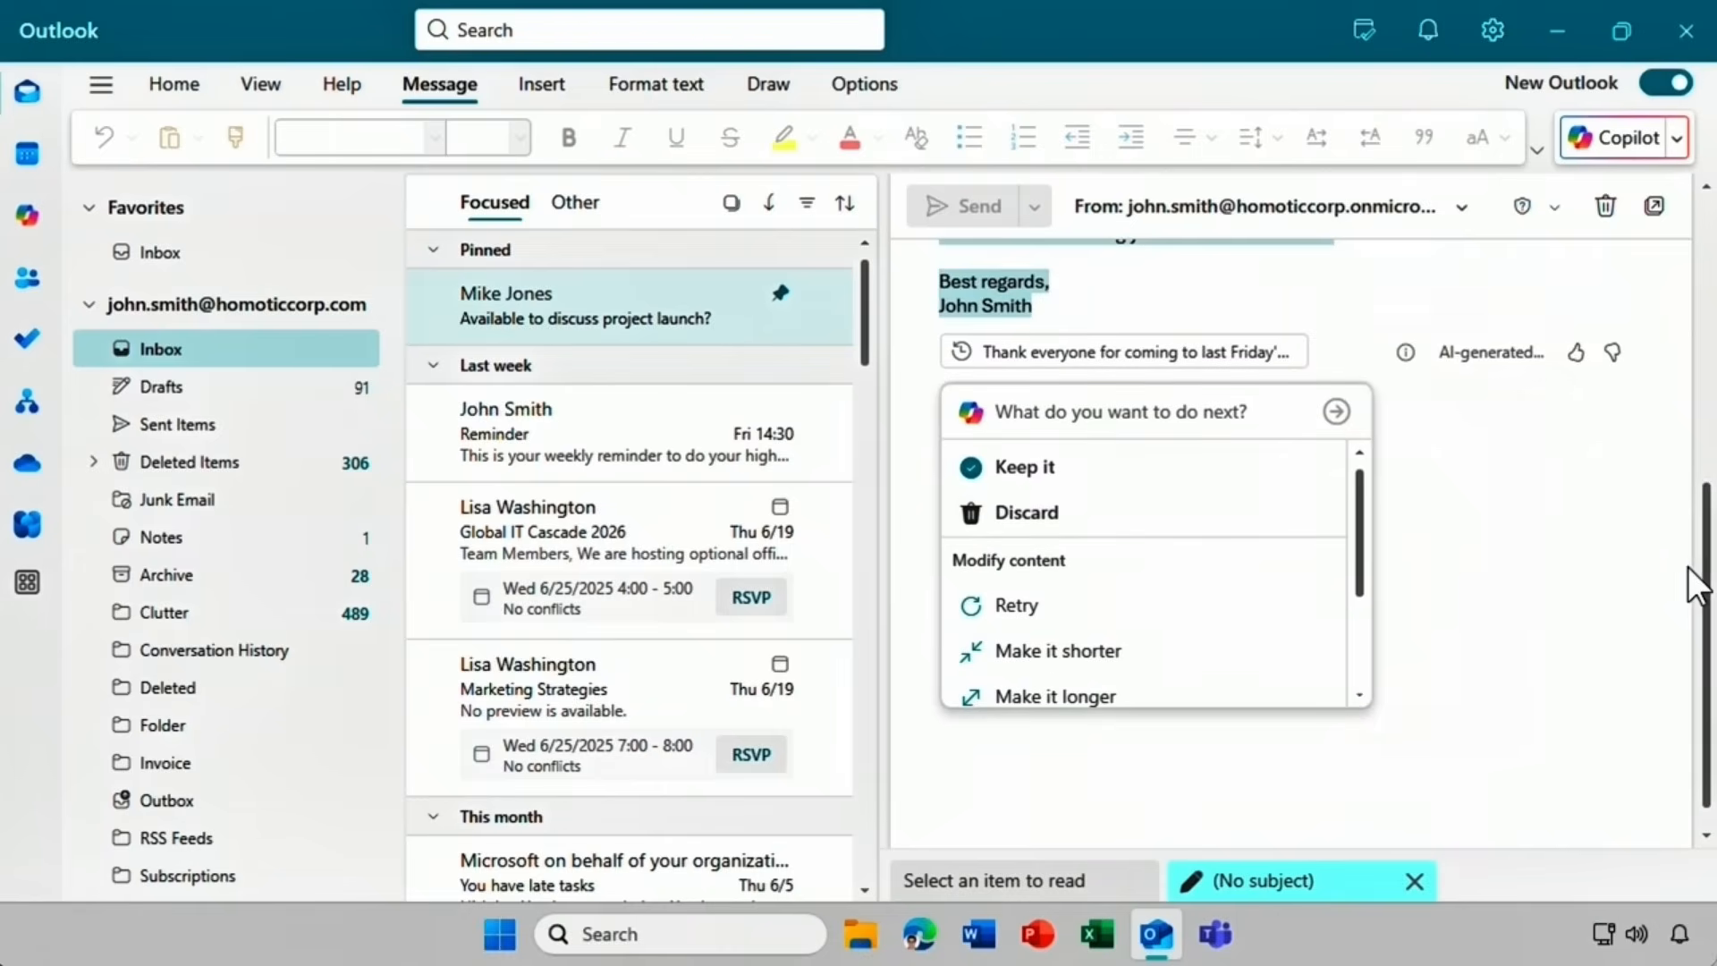
left_click(1020, 413)
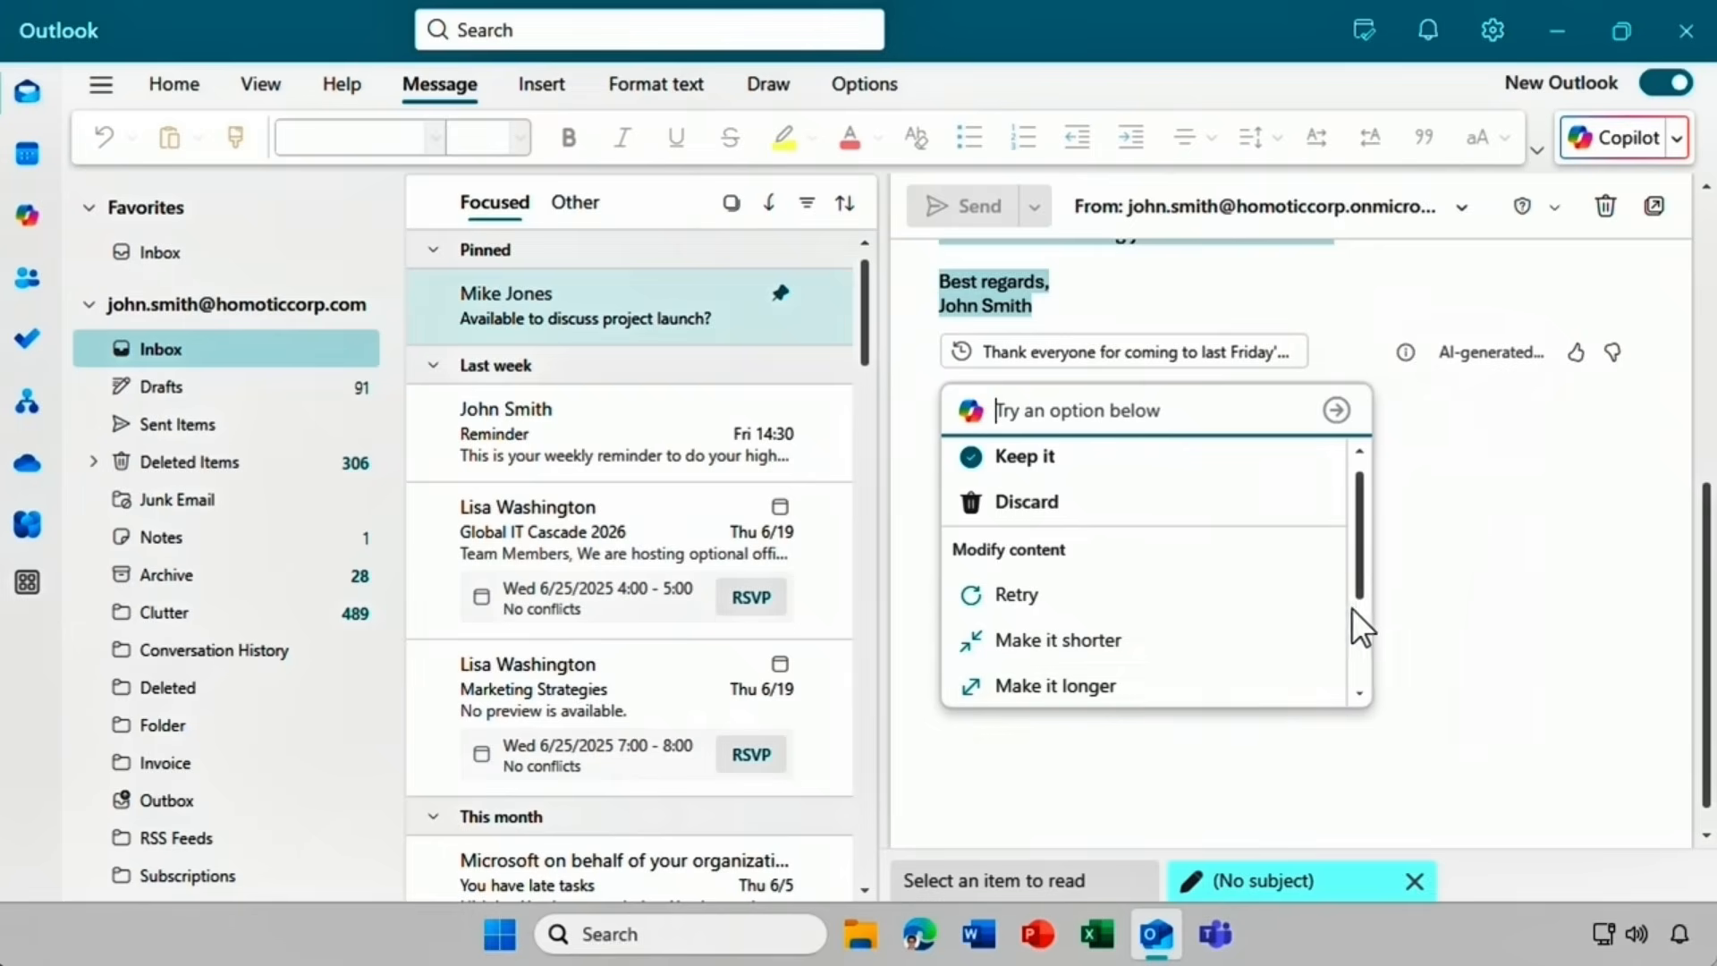
Ask Copilot to make the generated thank-you draft shorter.
scroll(1362, 581, "down", 1)
left_click_drag(1362, 582, 1356, 647)
mouse_move(1250, 632)
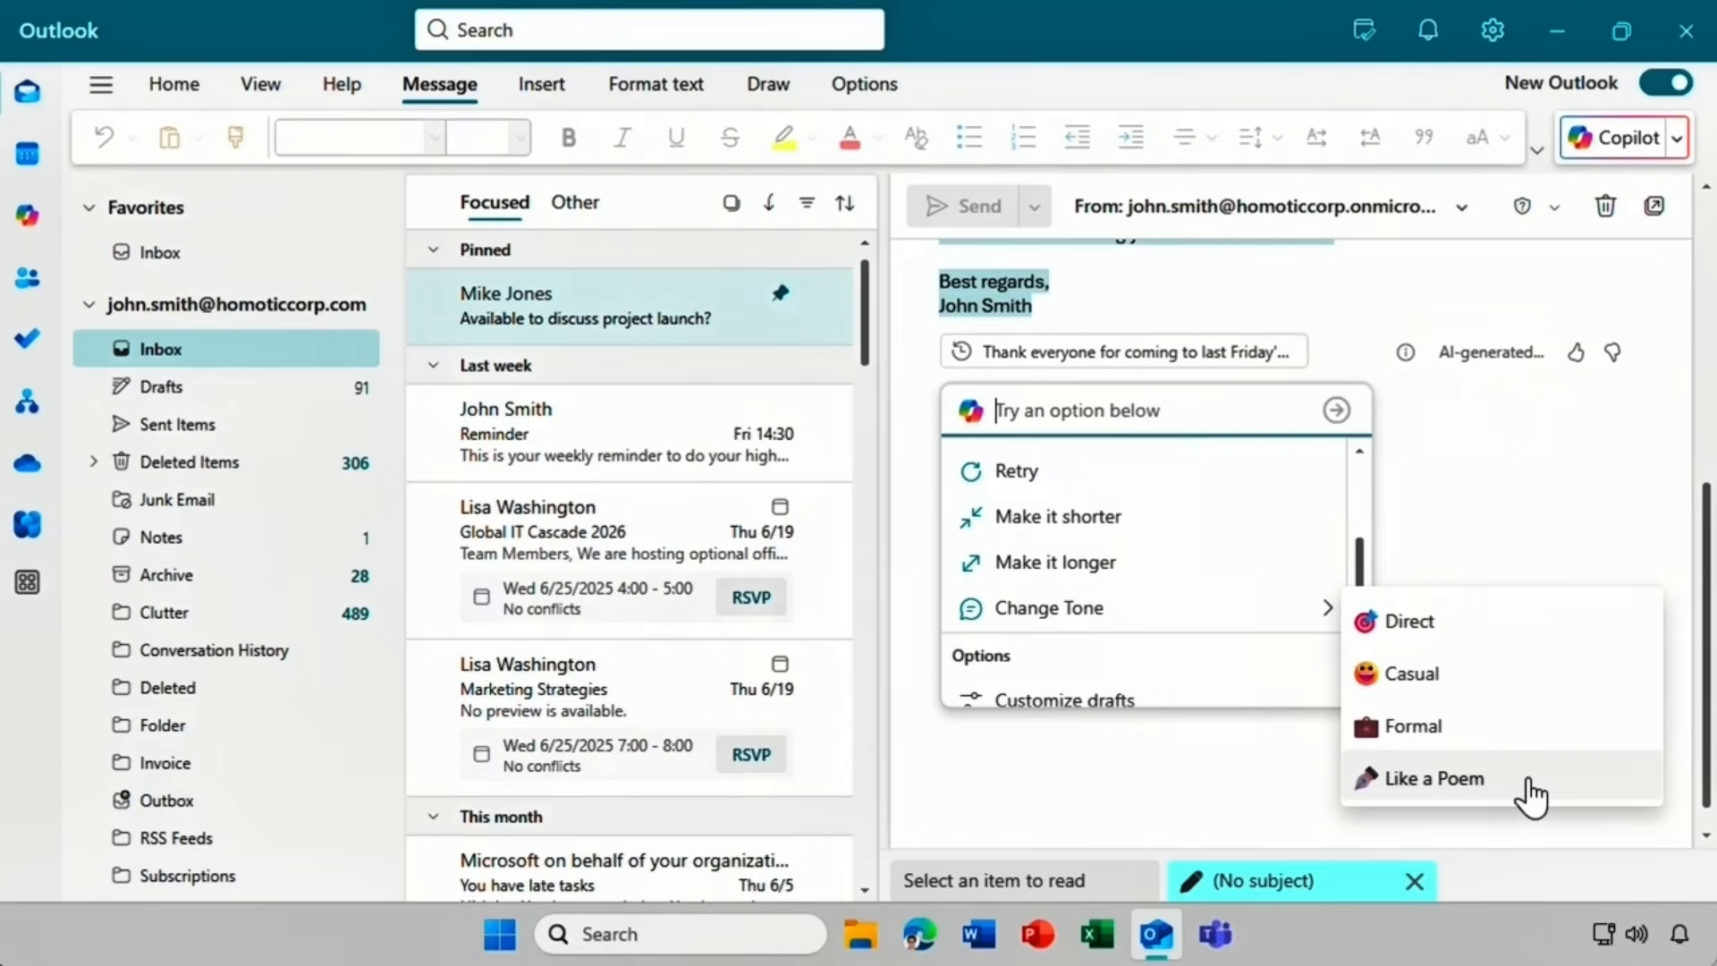
left_click(1155, 528)
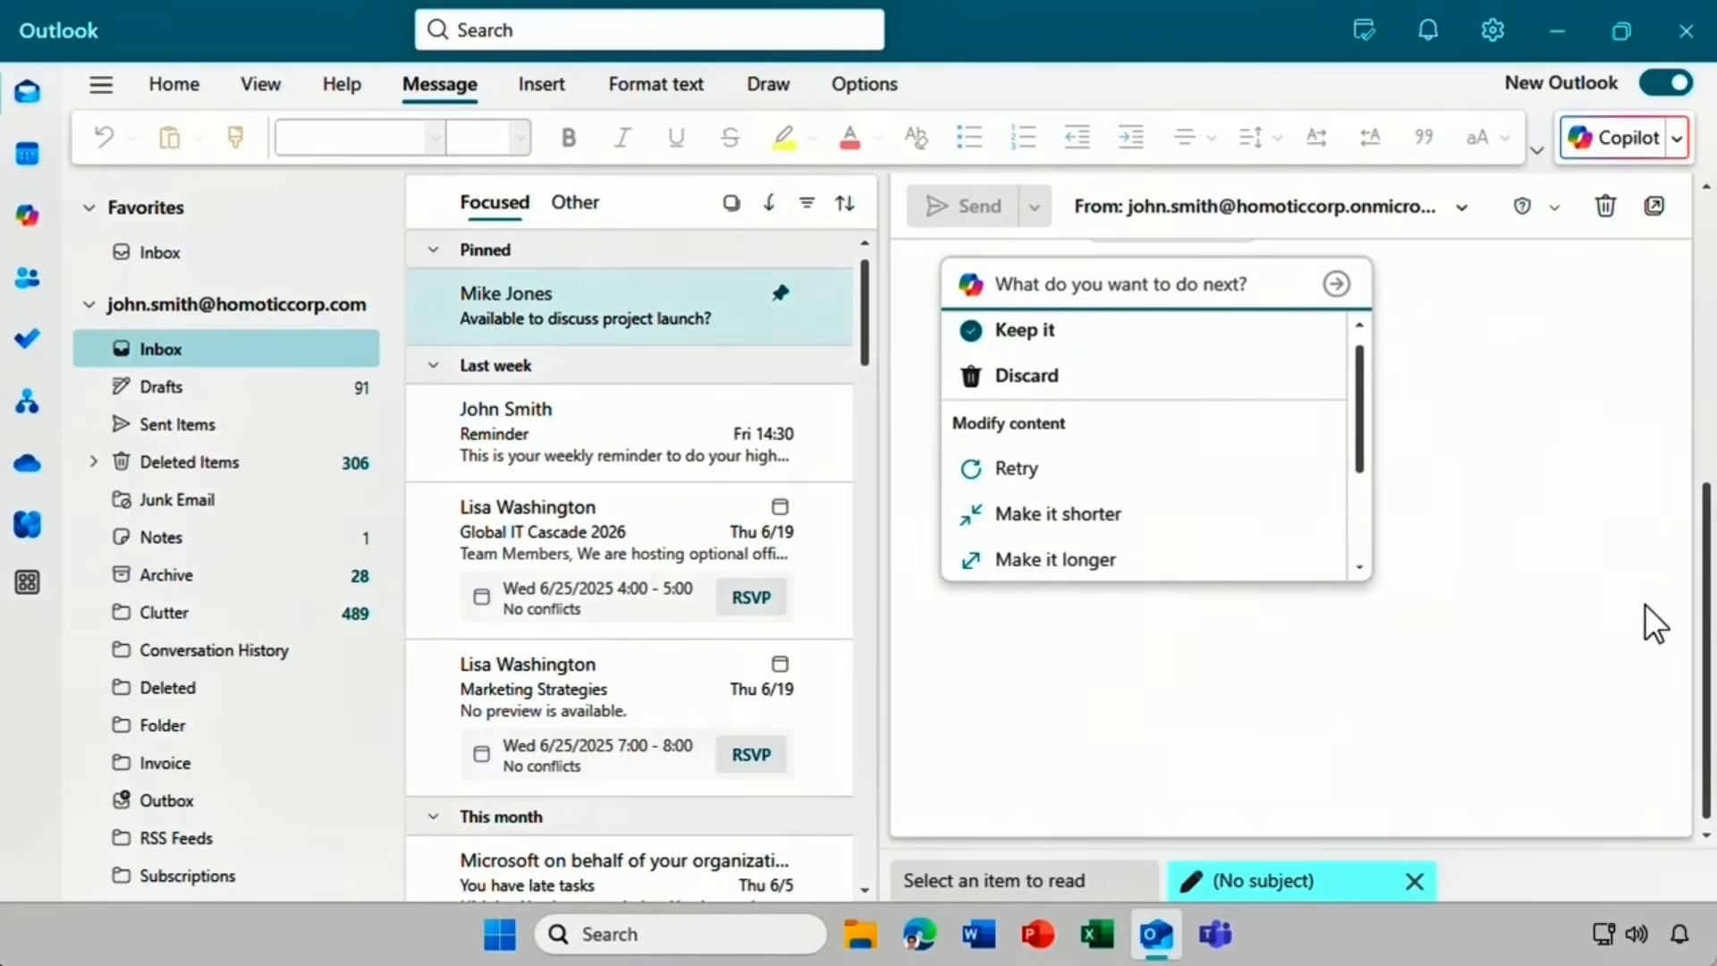
Compare the longer first version with the shorter second one and keep the shorter draft.
scroll(1707, 595, "up", 1)
left_click_drag(1708, 595, 1708, 447)
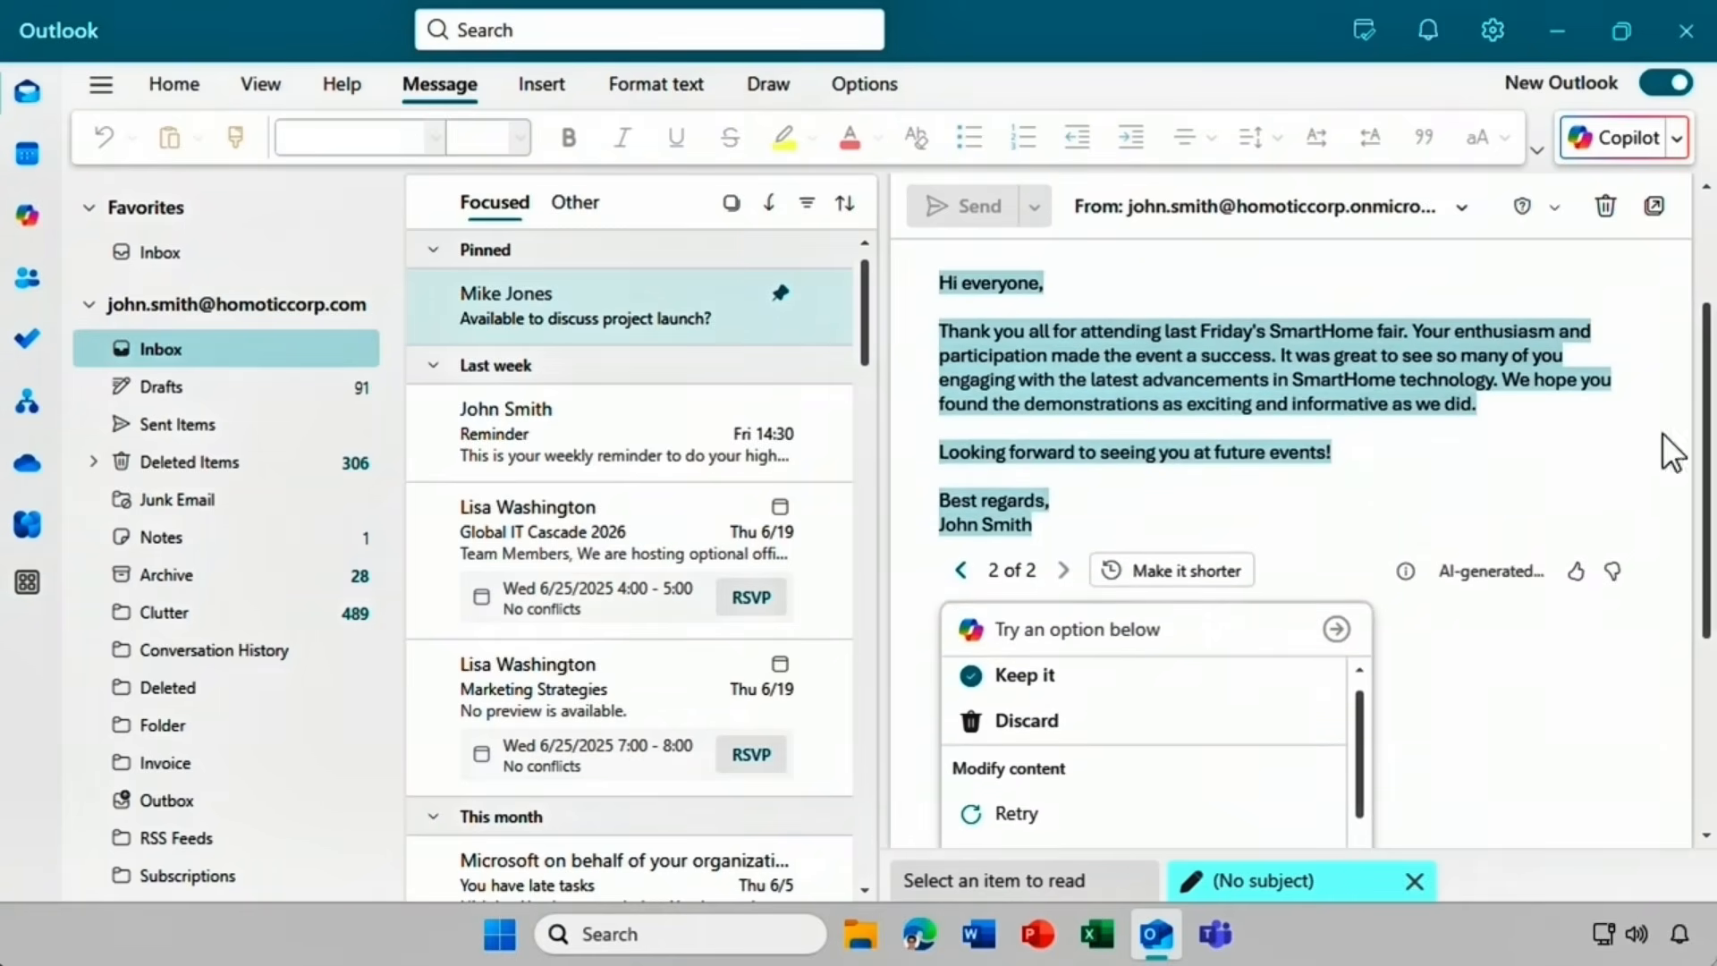
left_click(963, 577)
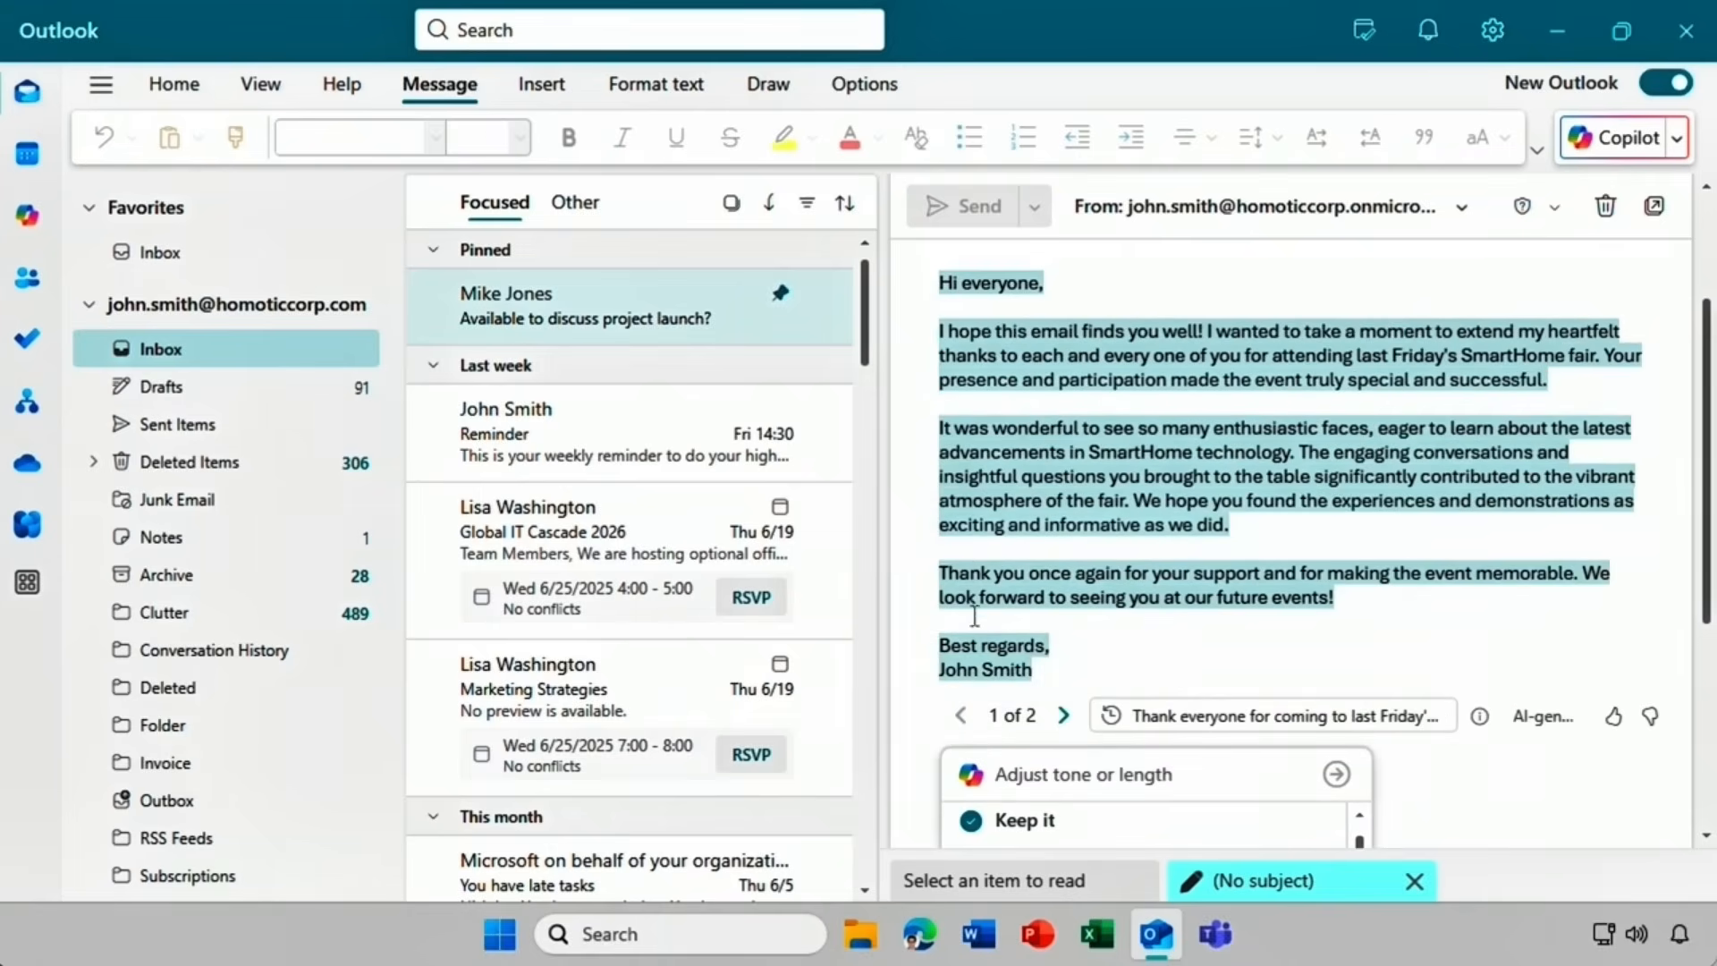
left_click(1061, 715)
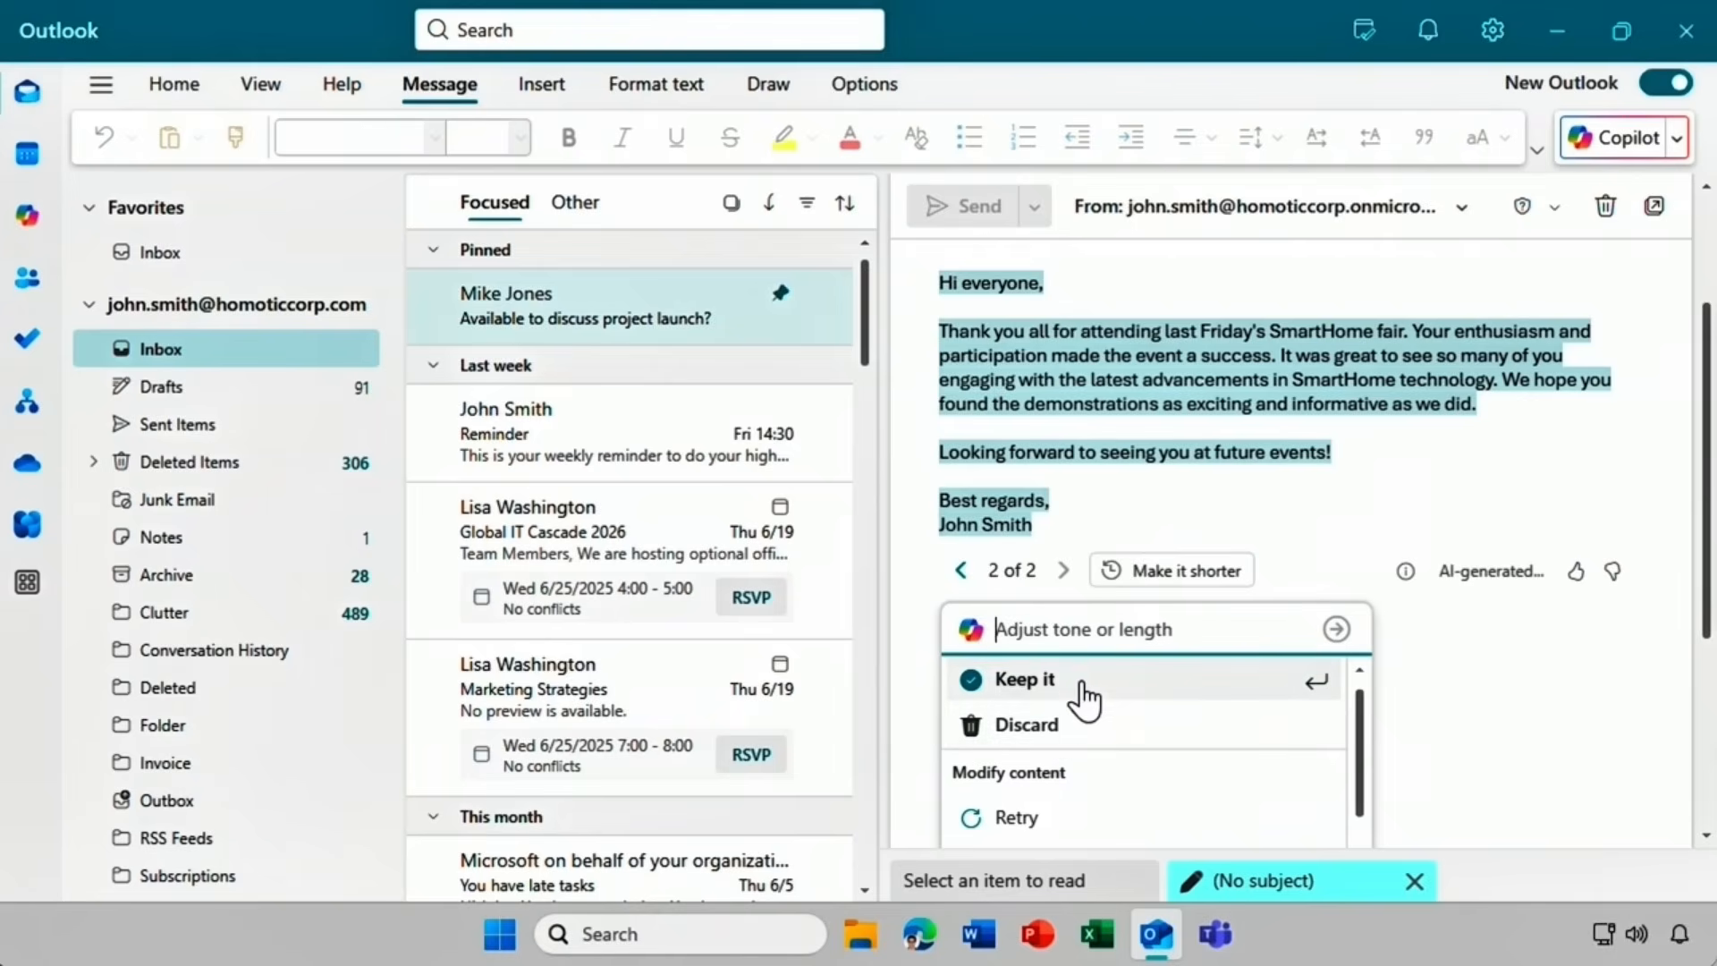
left_click(1085, 682)
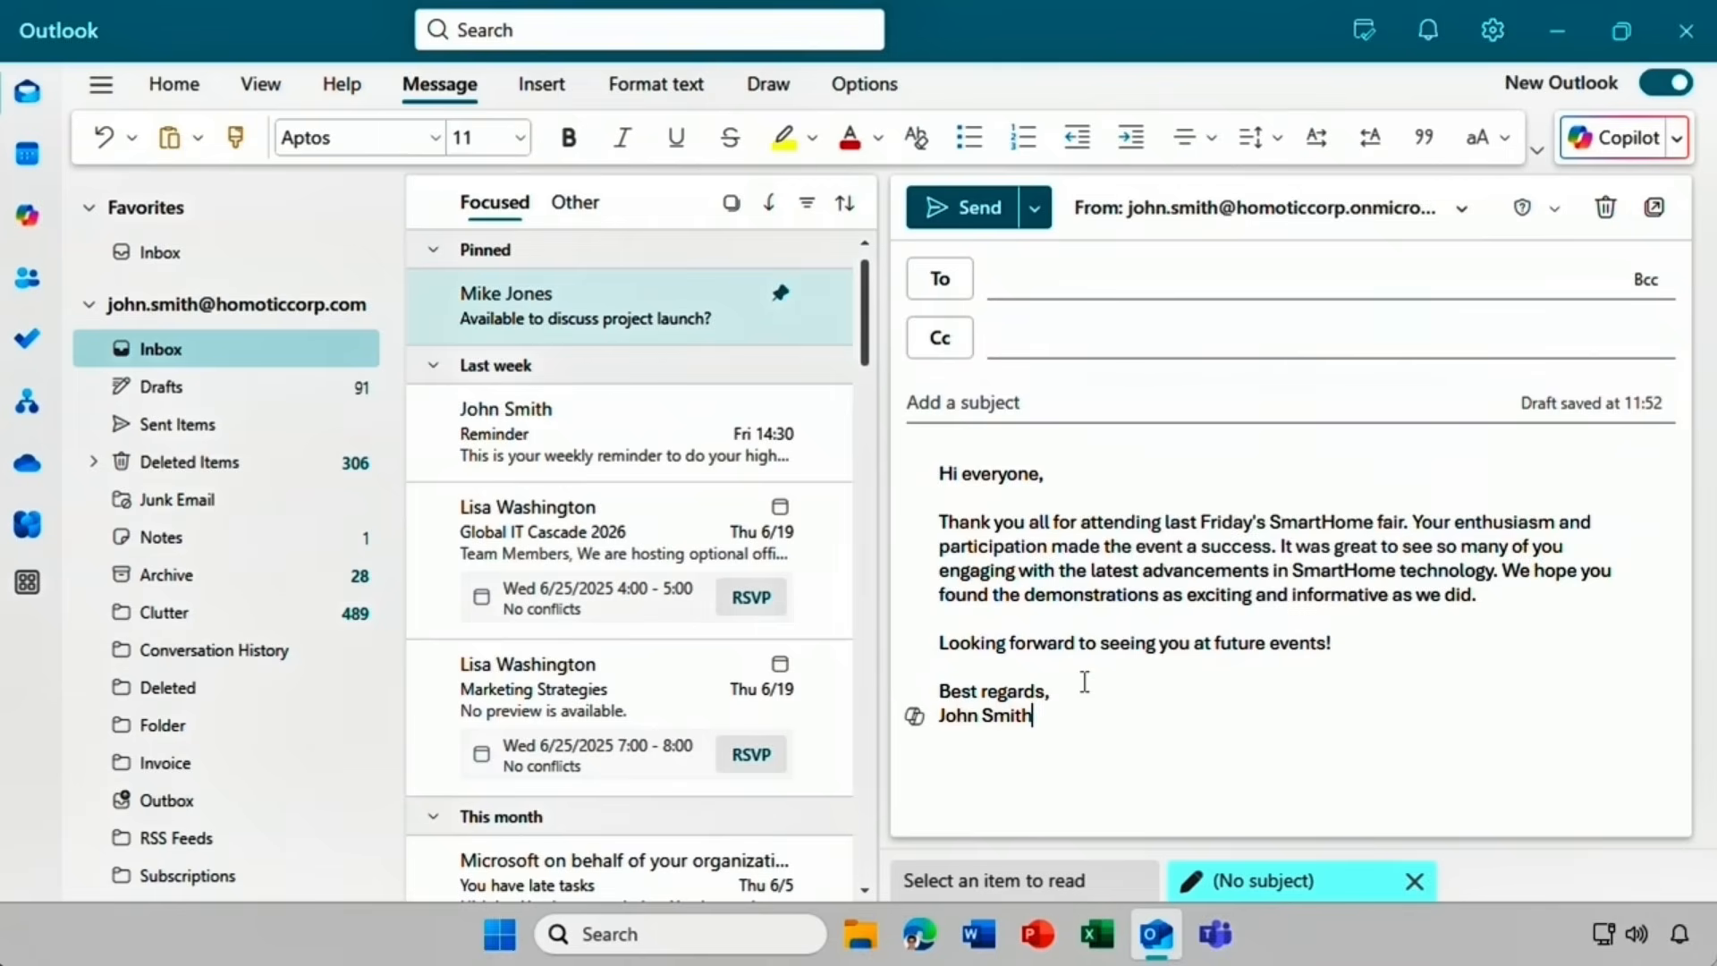
left_click(1084, 681)
left_click_drag(937, 466, 1036, 717)
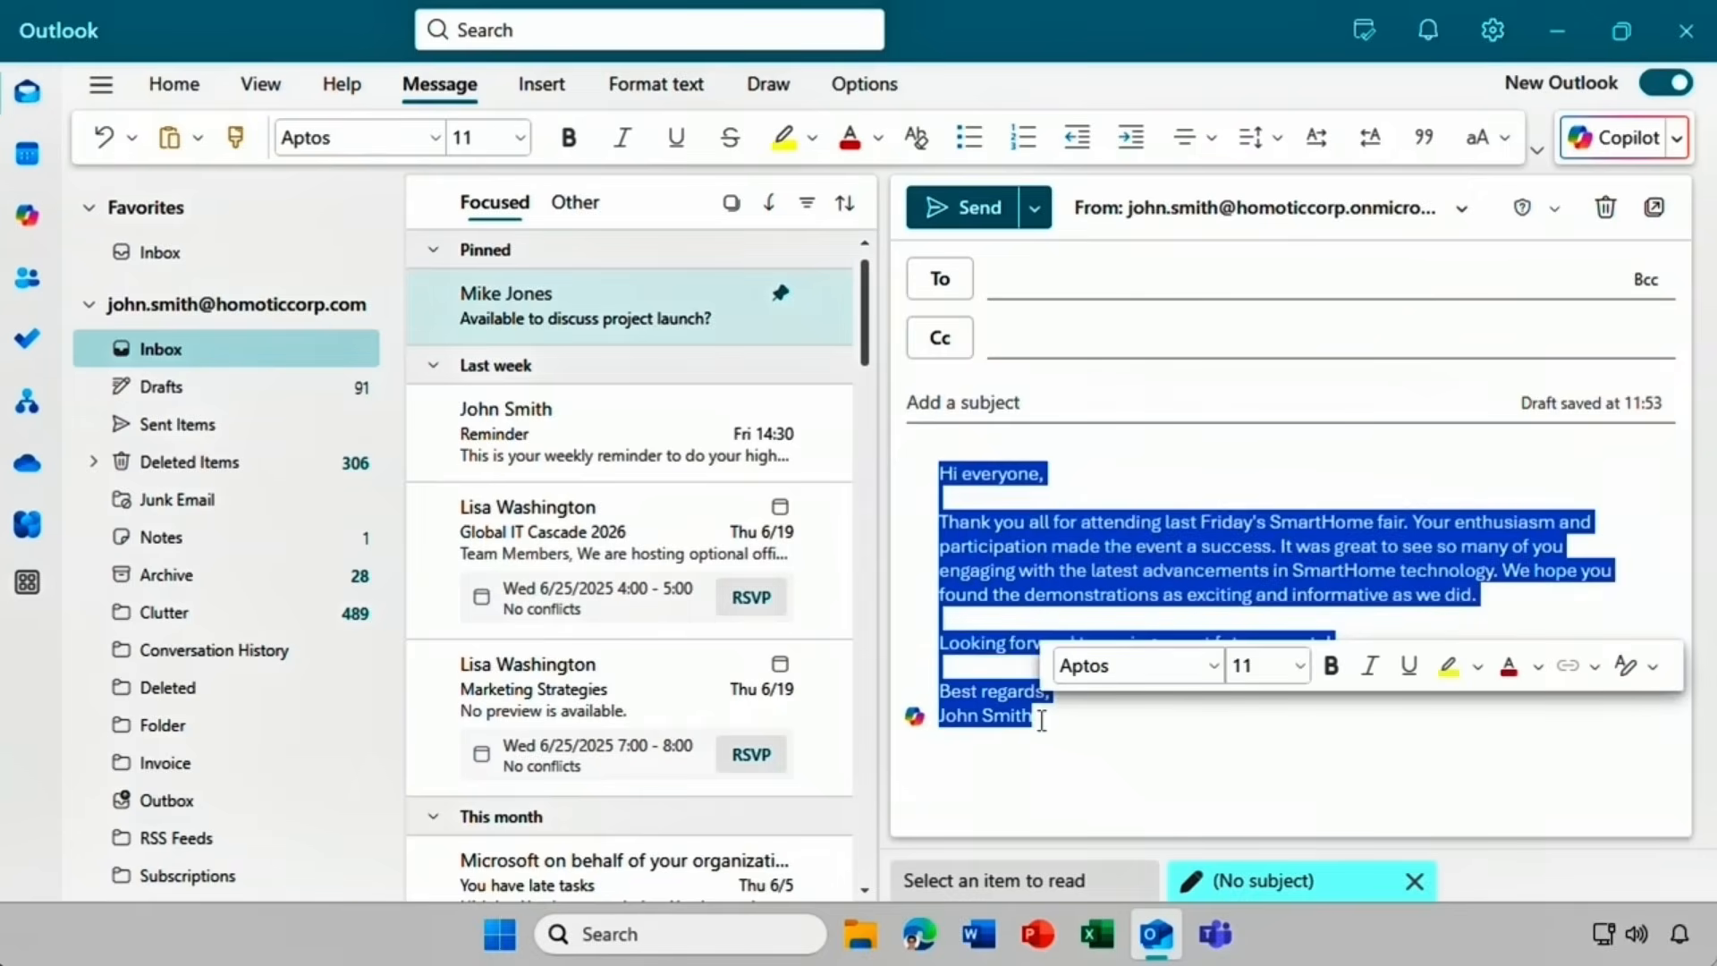
left_click(914, 724)
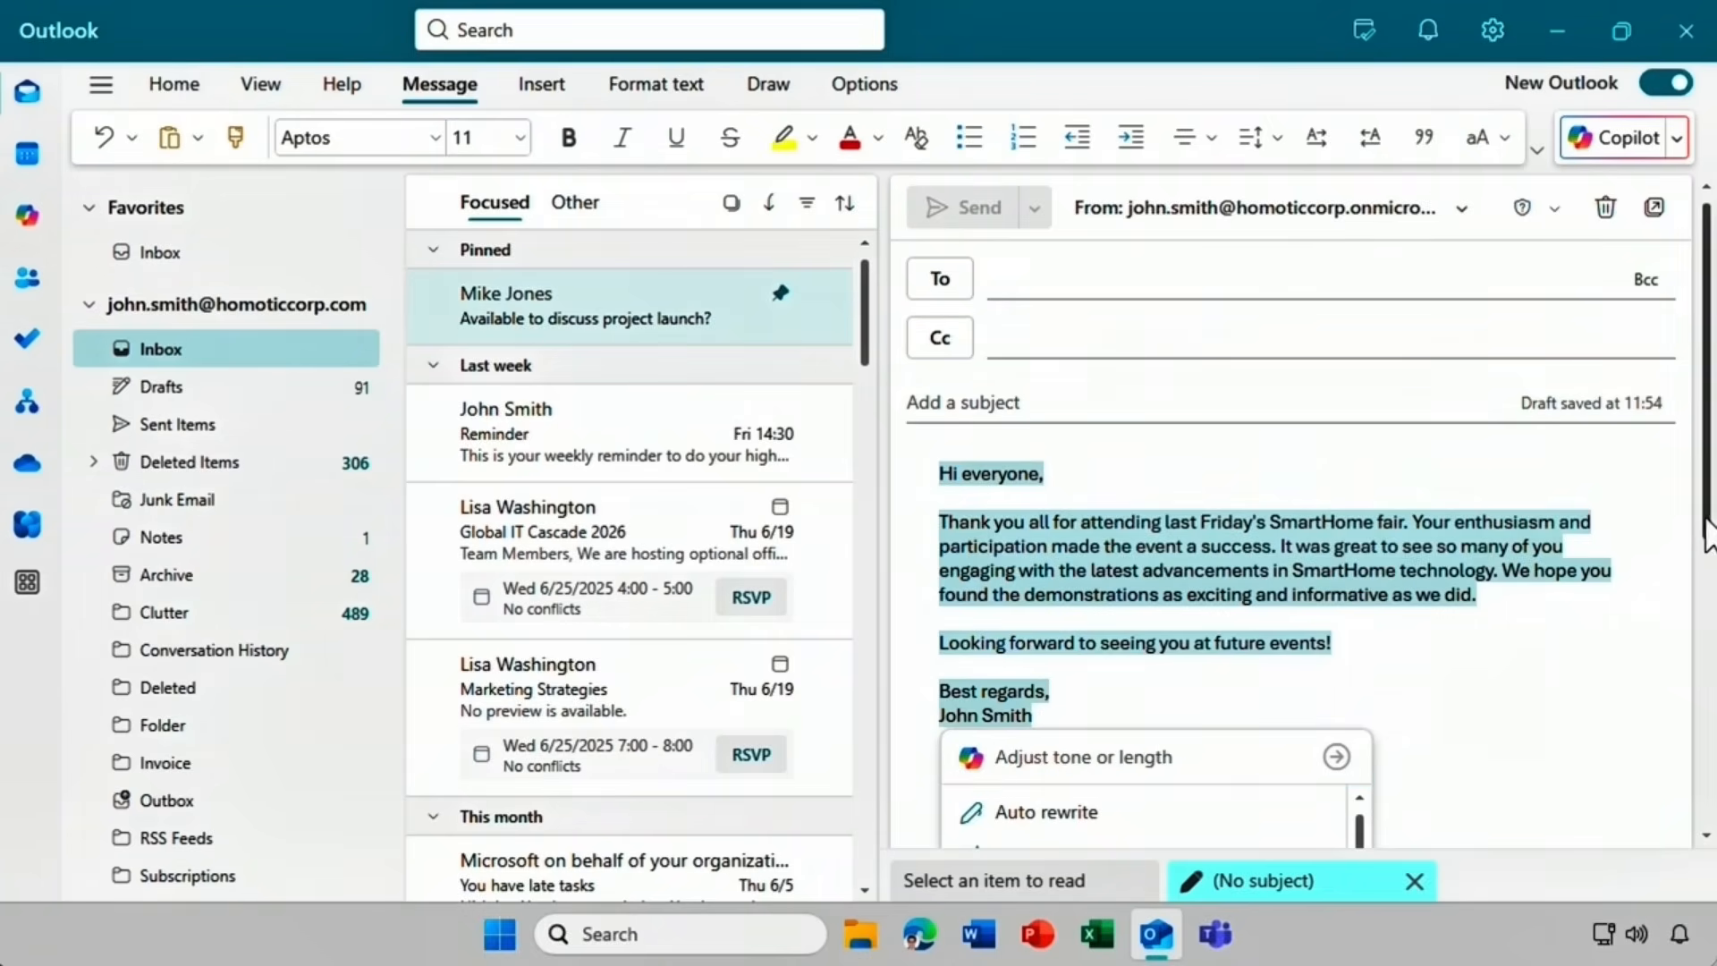
left_click_drag(1708, 532, 1671, 661)
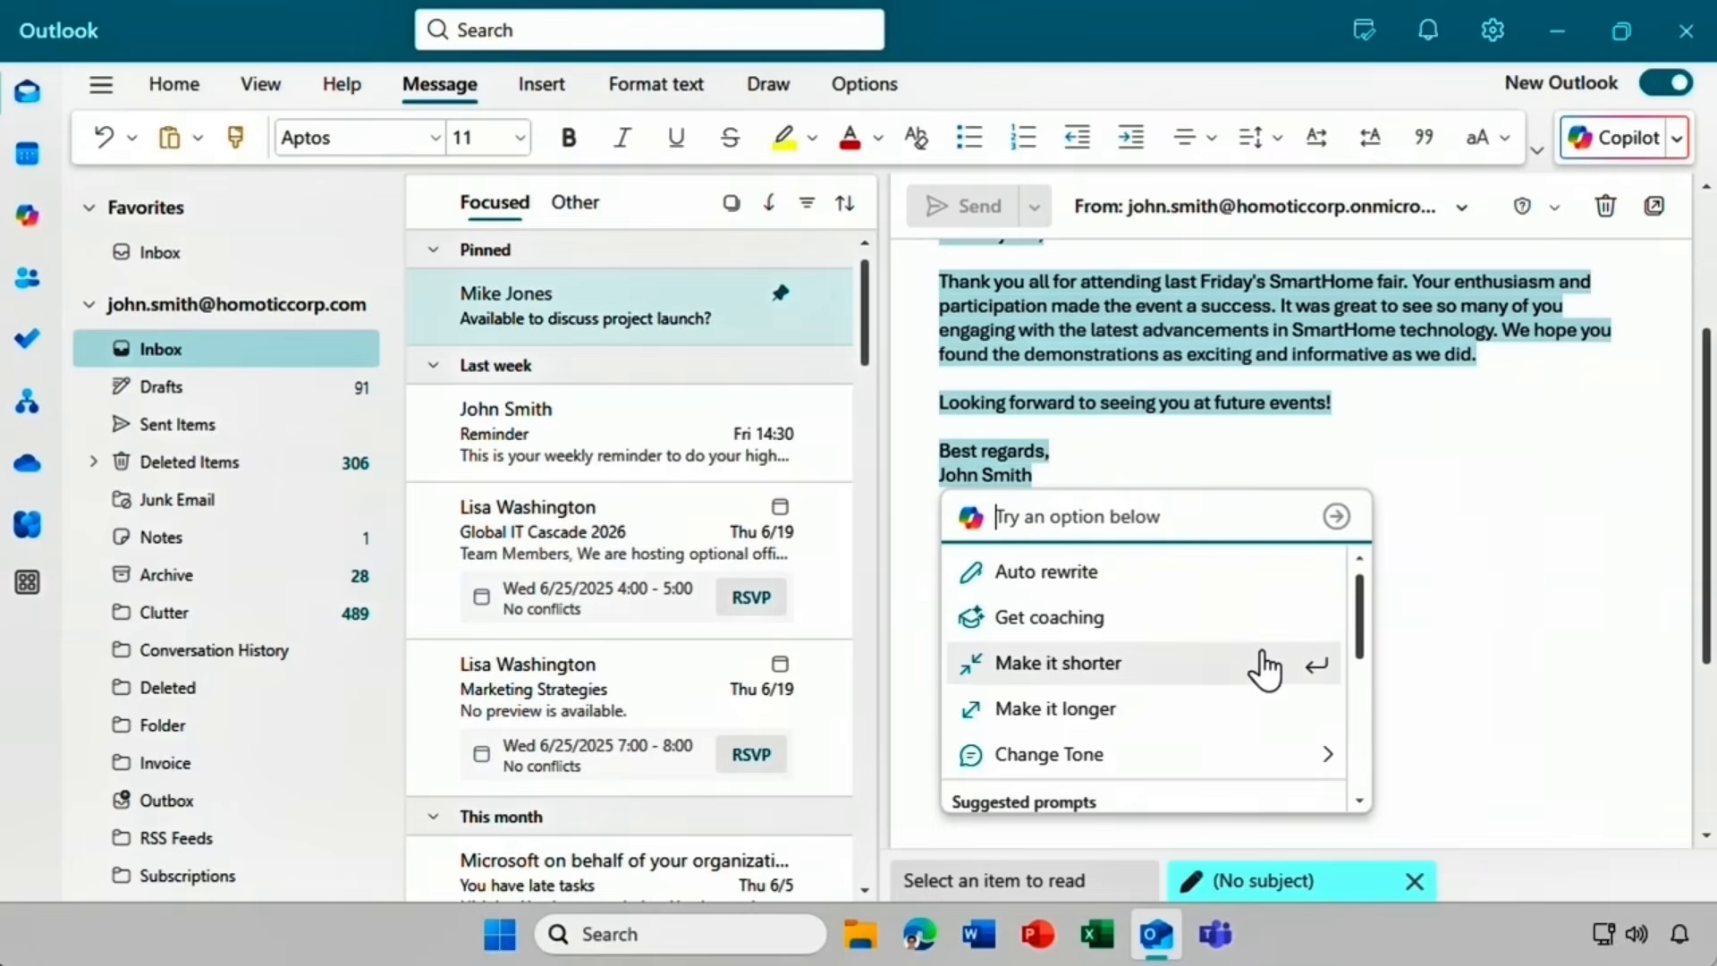
left_click(1170, 586)
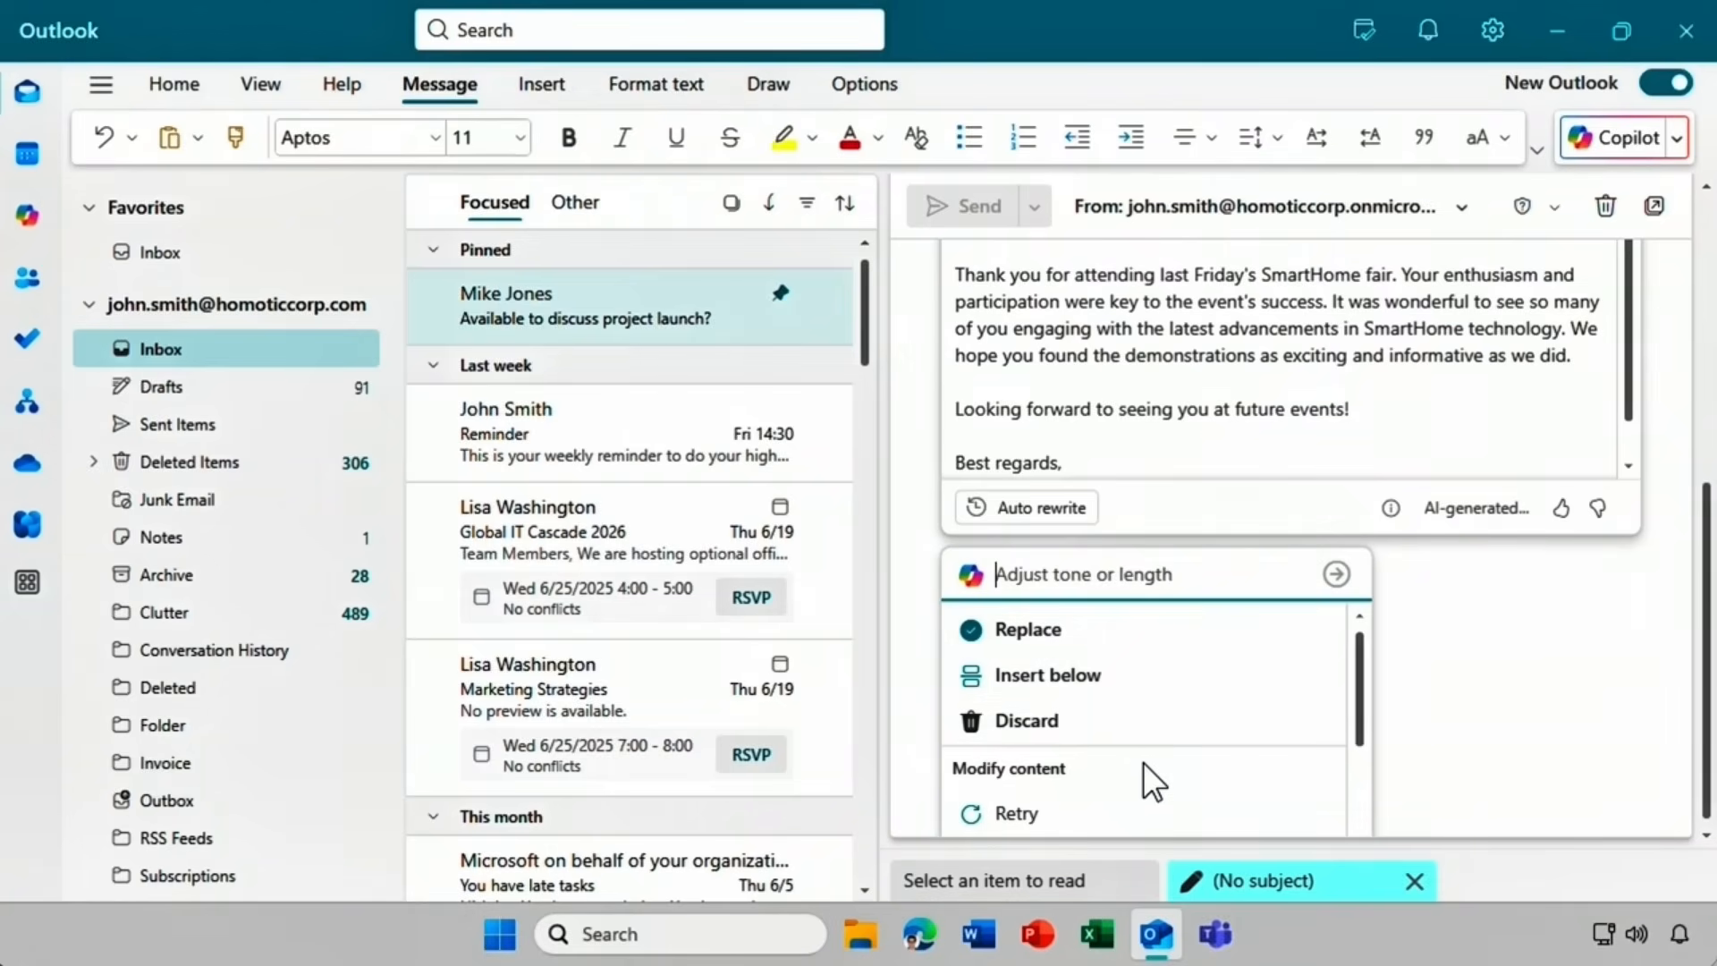
left_click(1106, 735)
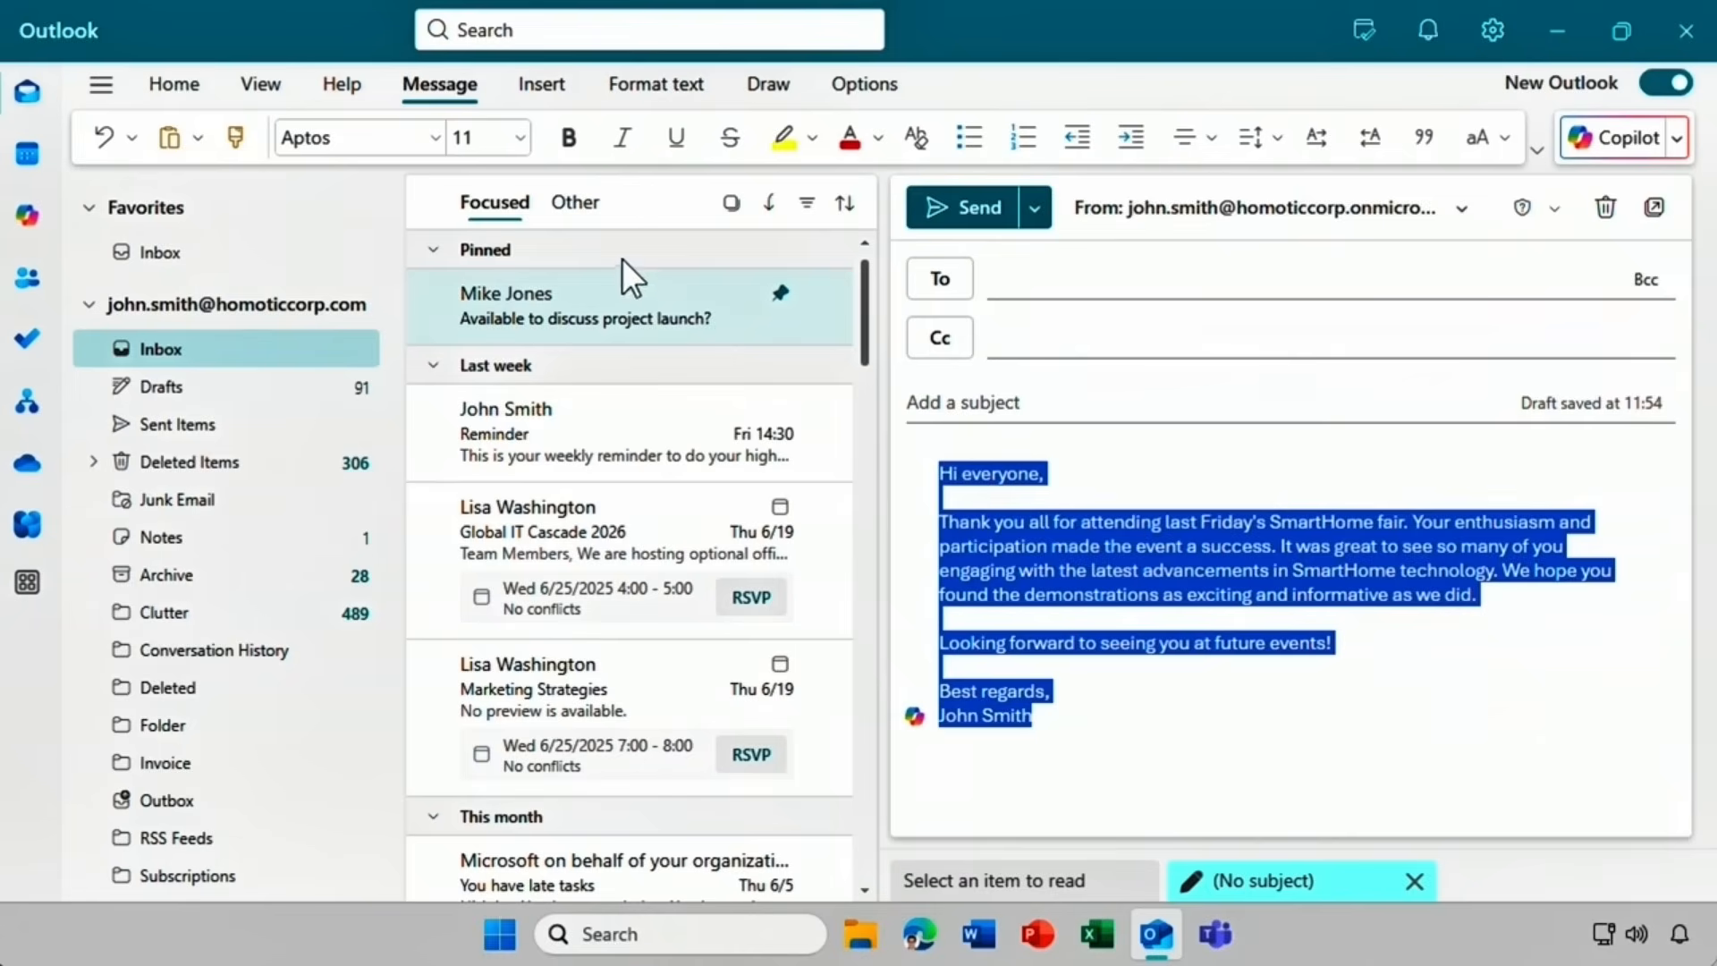
Reply to the pinned project-launch email using Copilot's 'Discuss availability' suggestion.
left_click(605, 302)
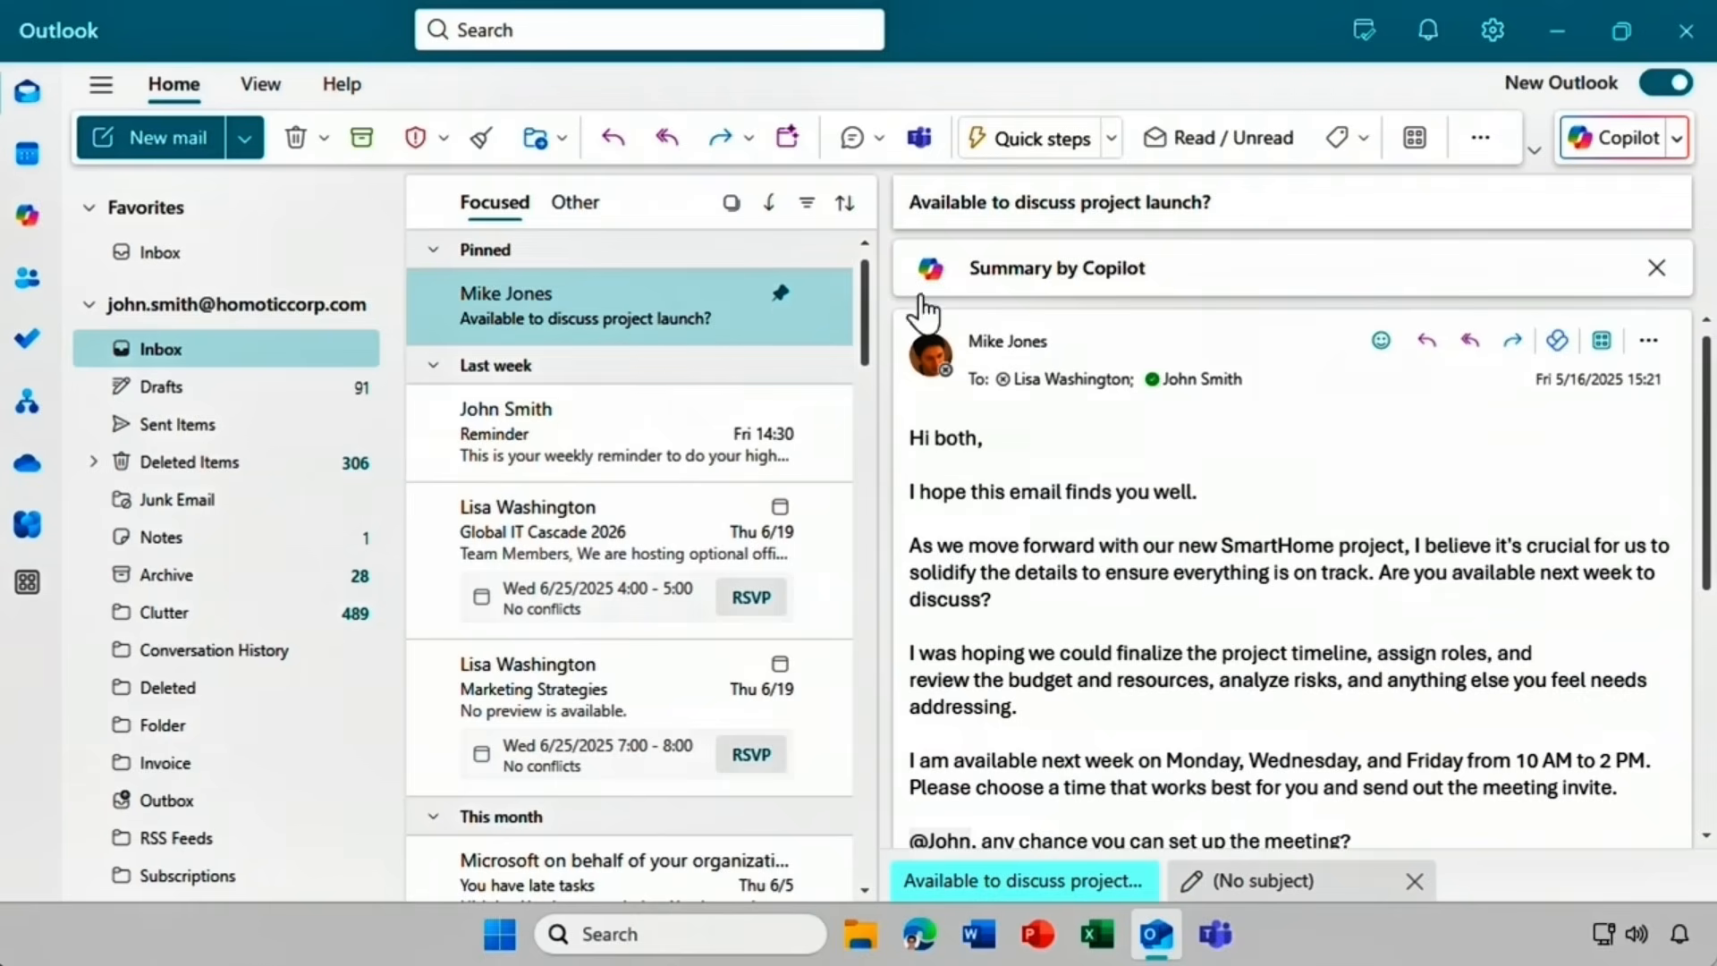
left_click(1425, 344)
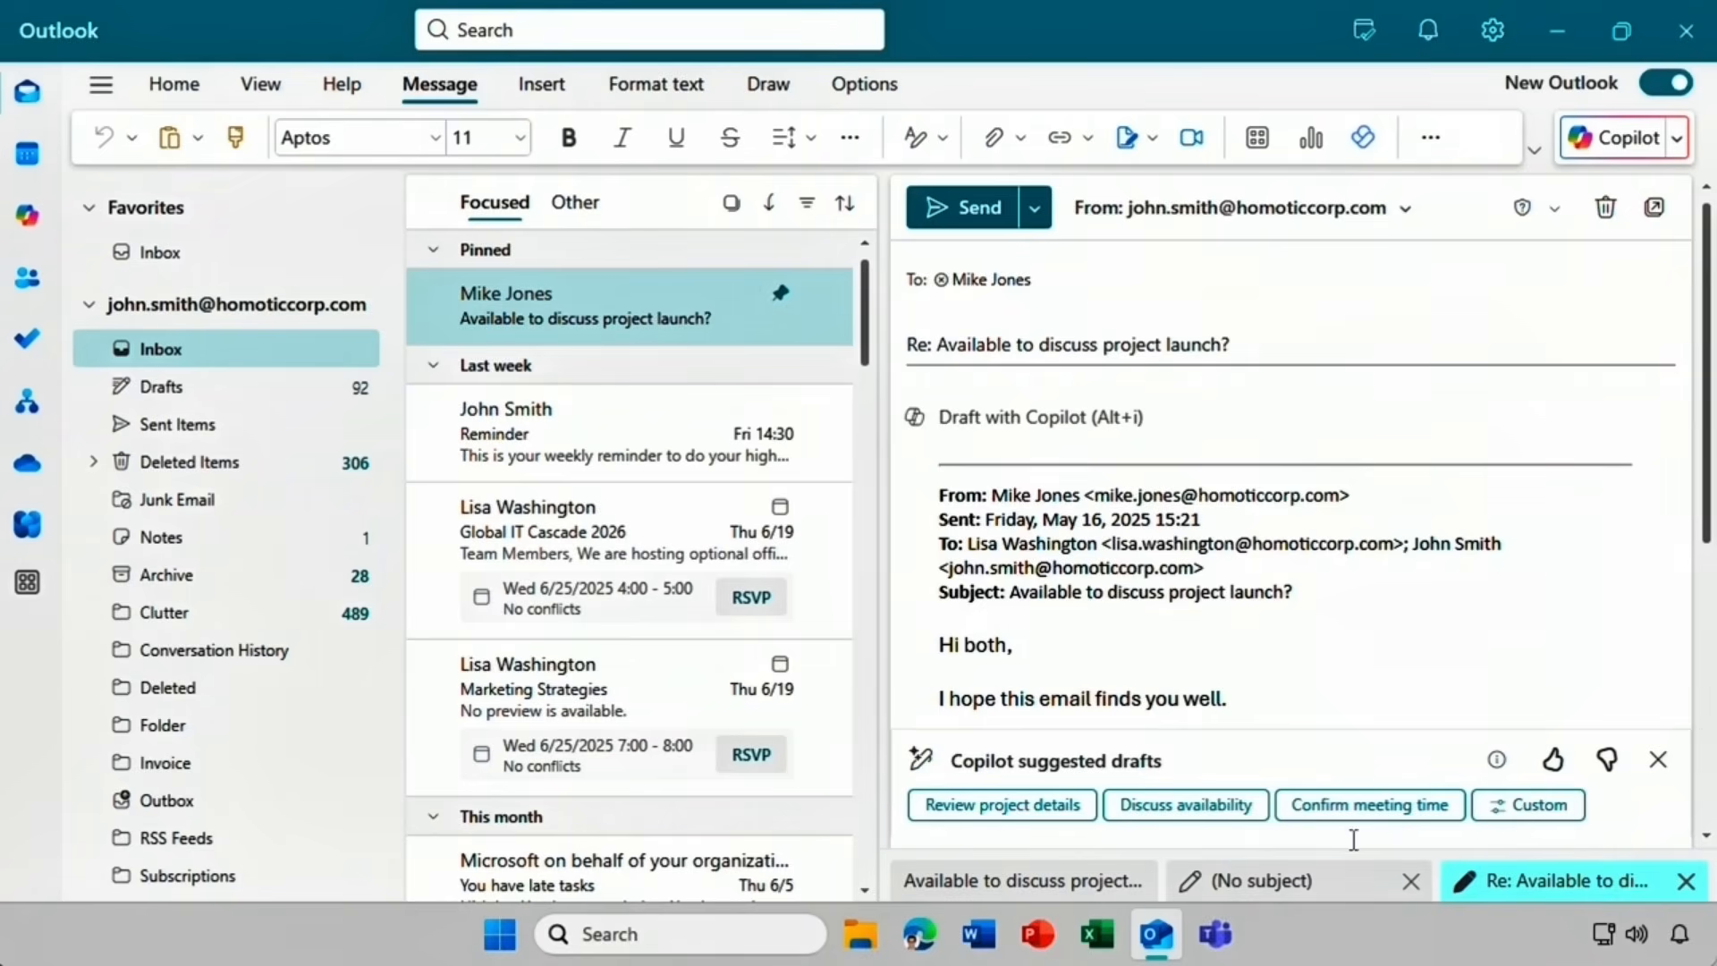
left_click(1195, 806)
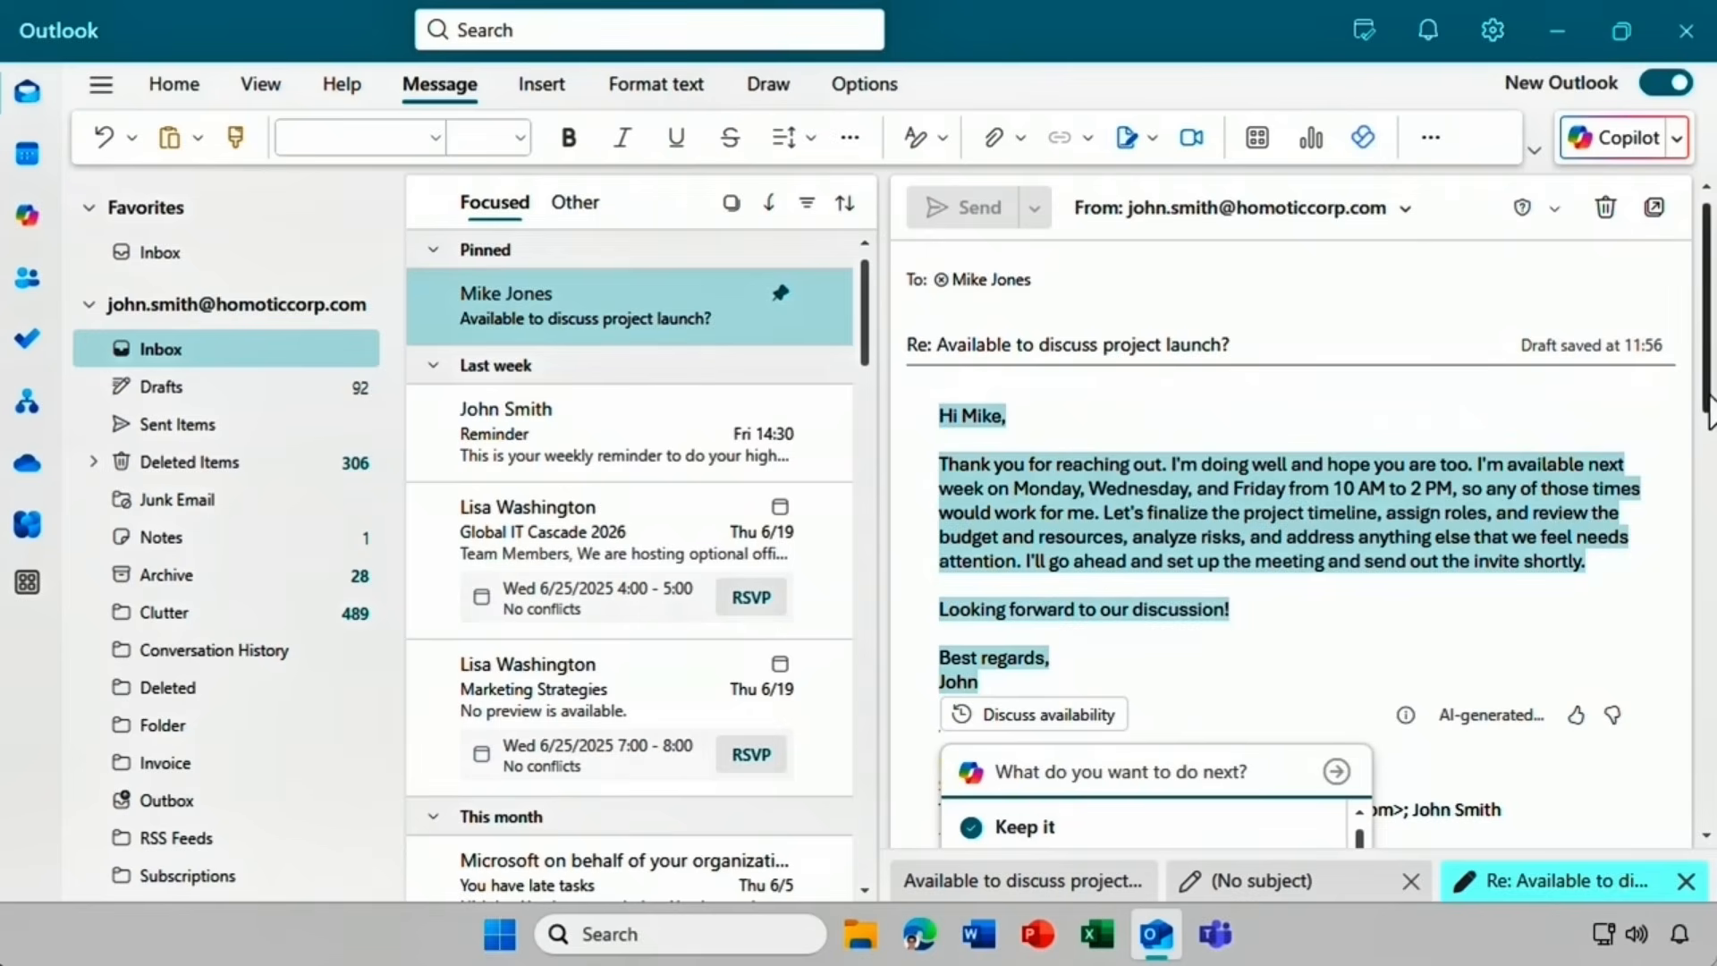
Keep the Copilot-drafted availability reply and send it.
scroll(1706, 429, "down", 3)
scroll(1706, 461, "down", 3)
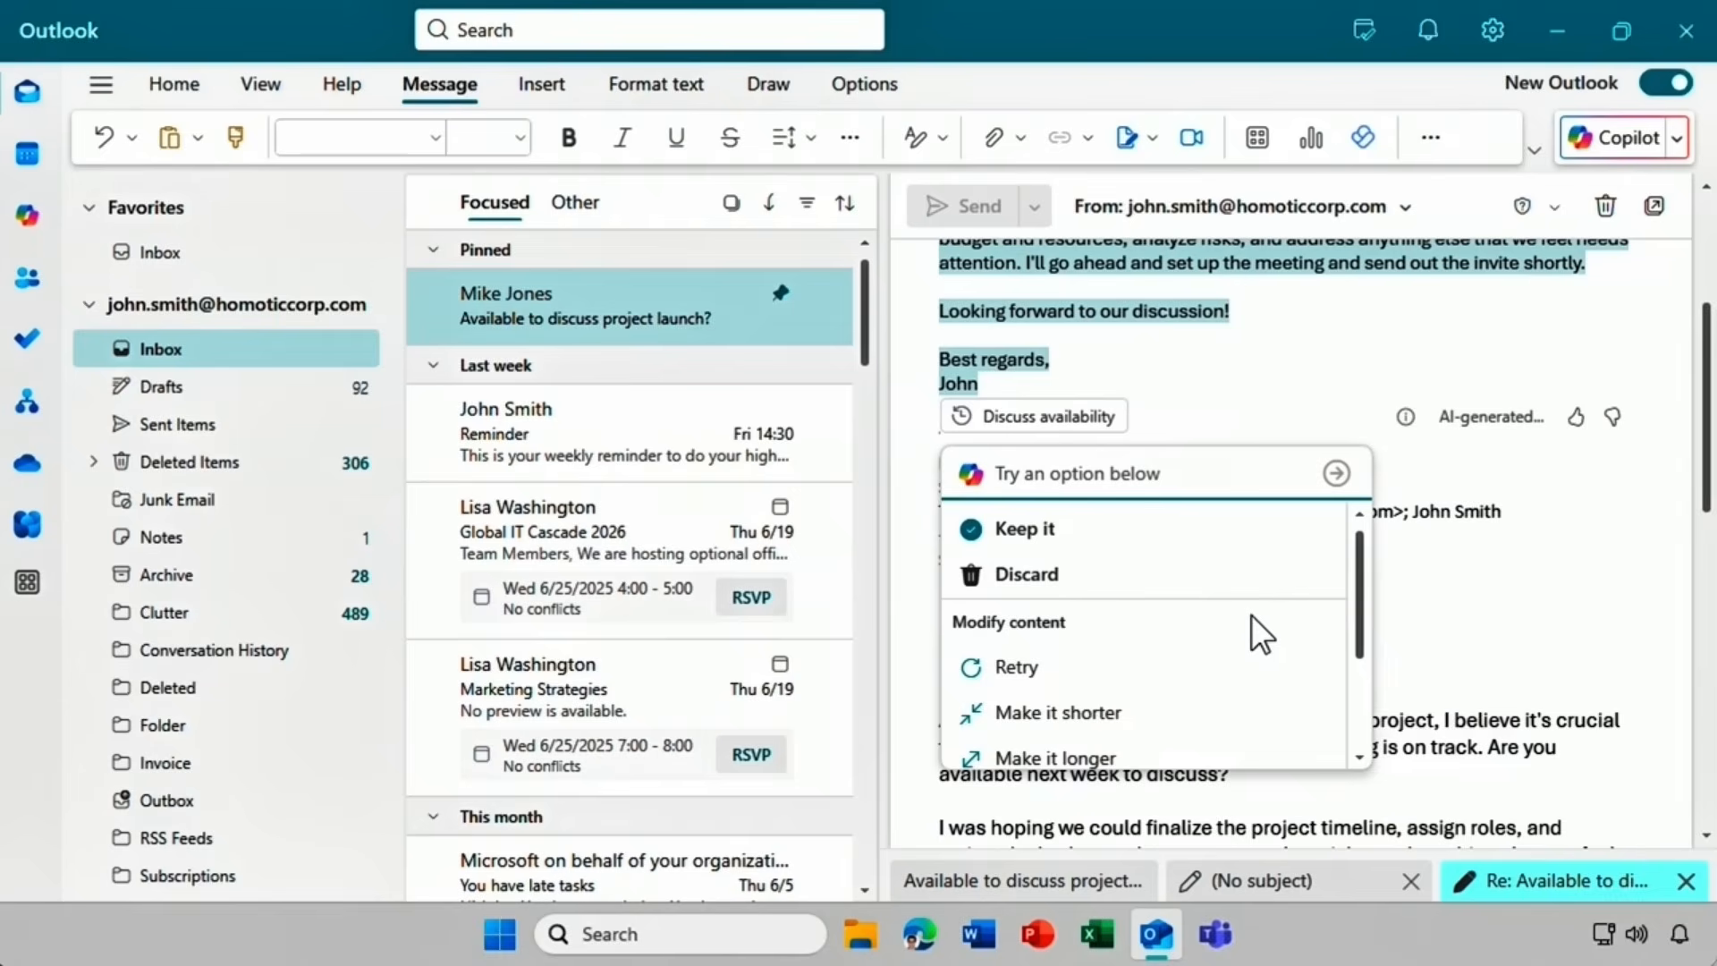
left_click(1140, 541)
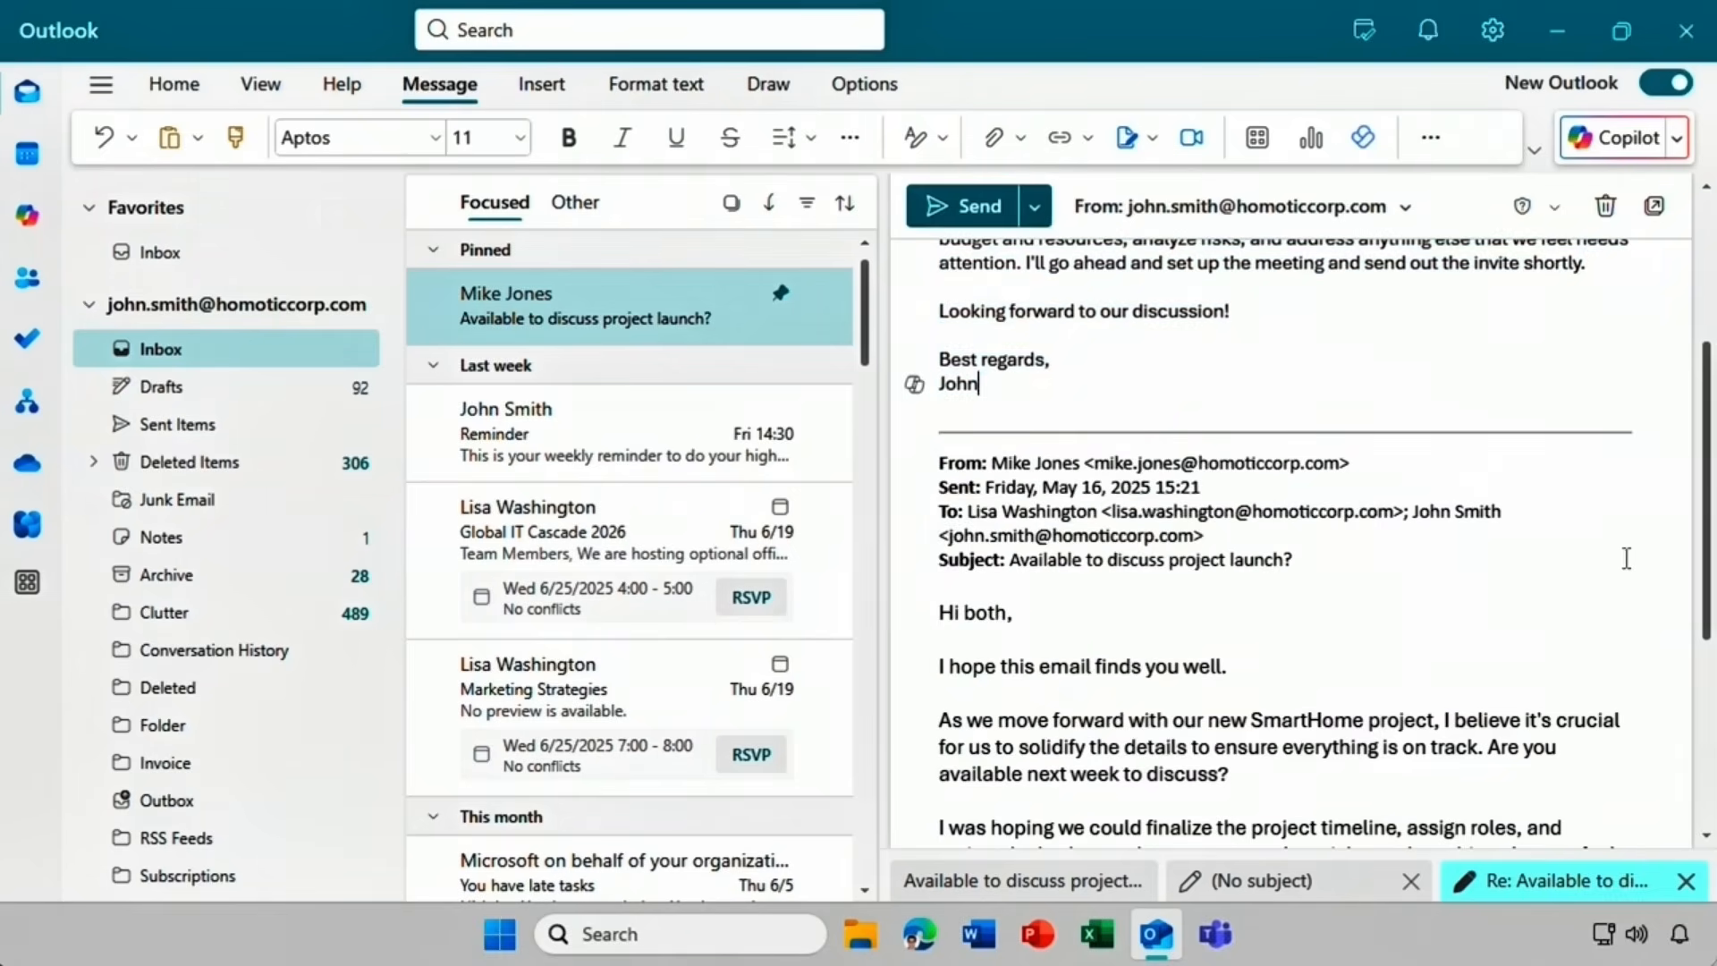
left_click_drag(1709, 568, 1708, 438)
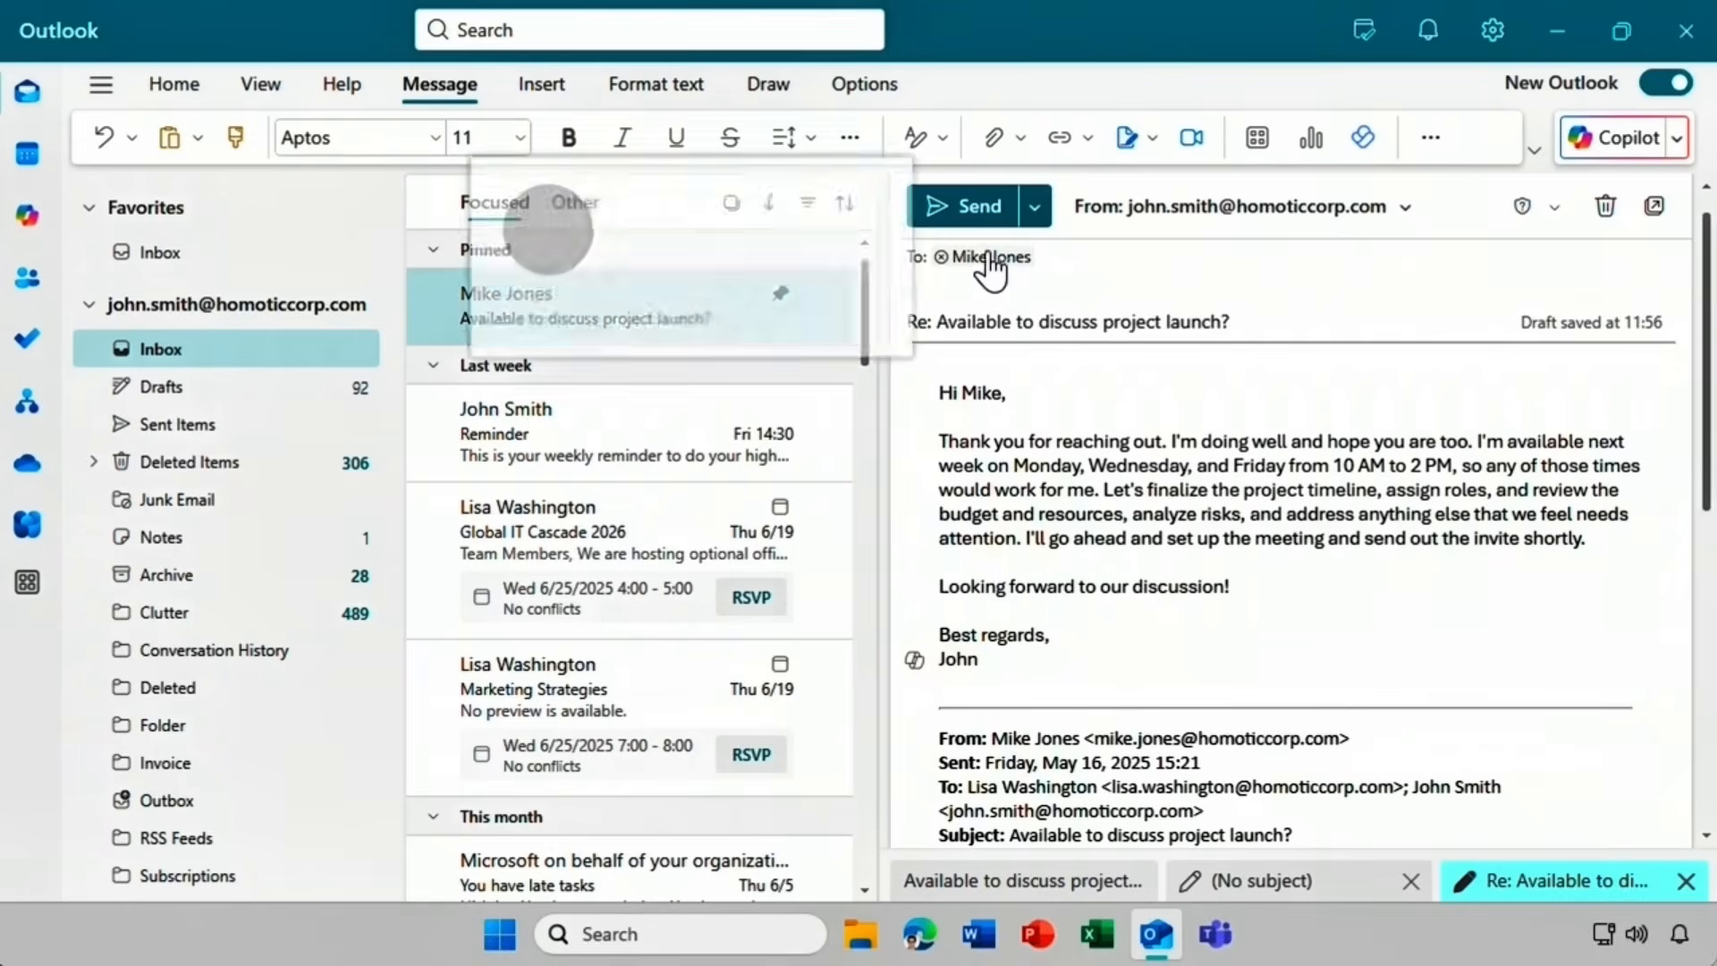
left_click(959, 207)
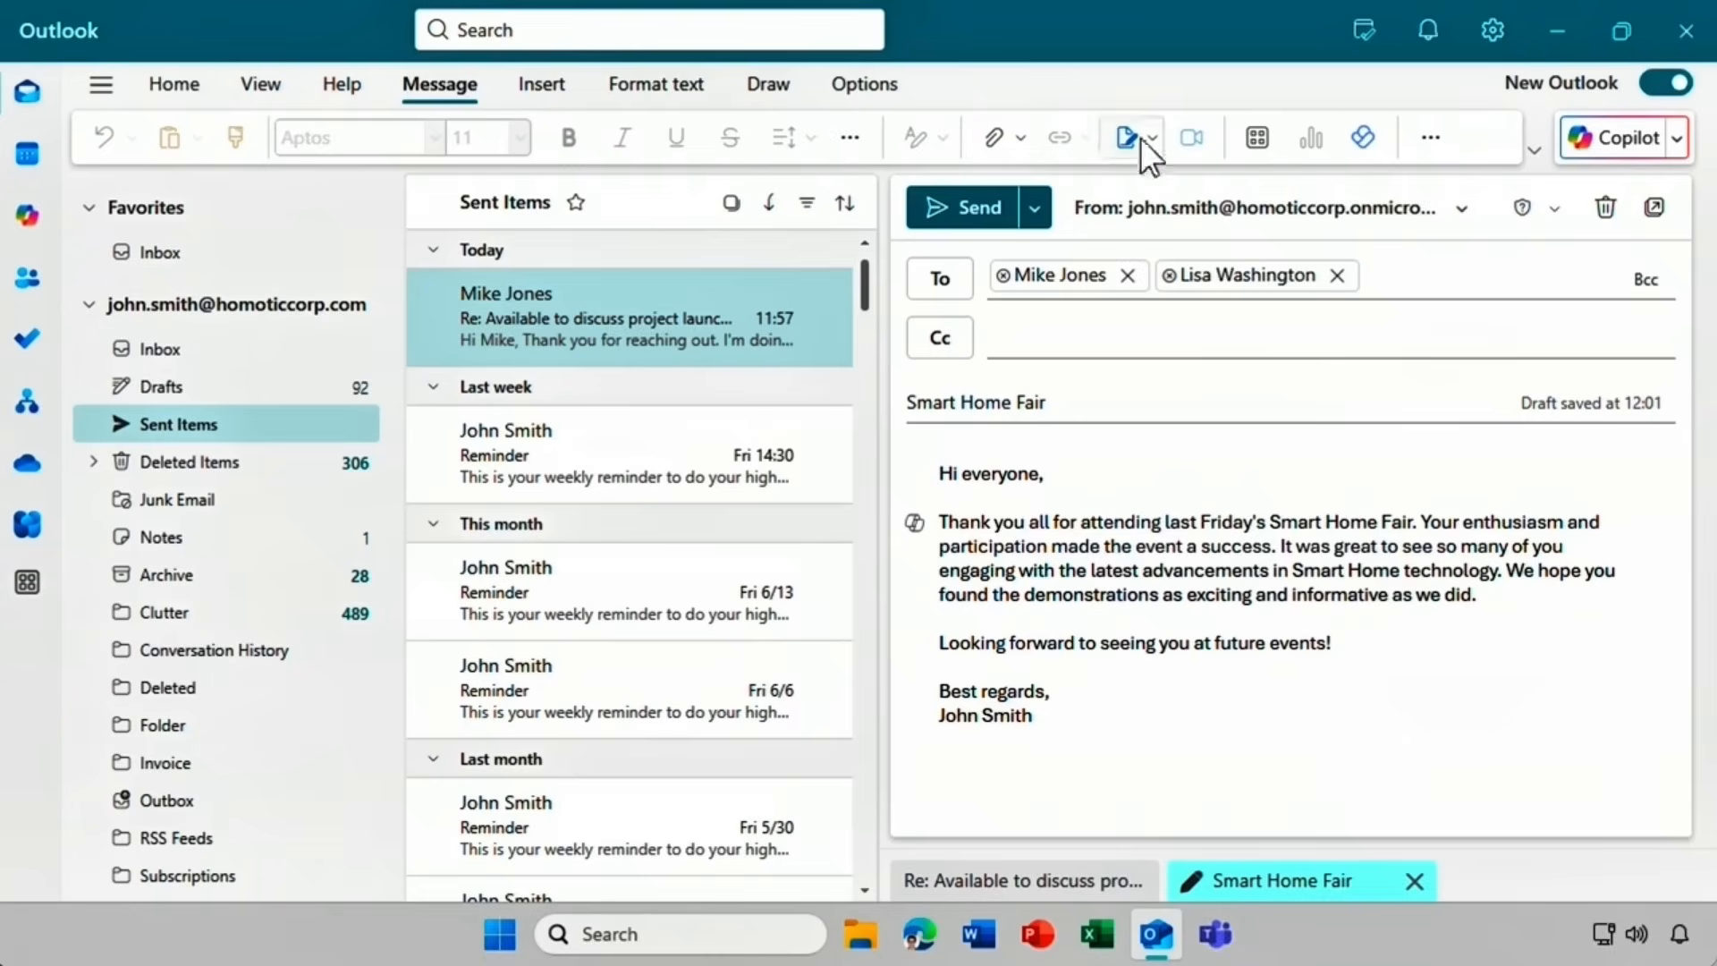
Get Copilot coaching on the Smart Home Fair draft and retry for a fresh set of suggestions.
left_click(1678, 143)
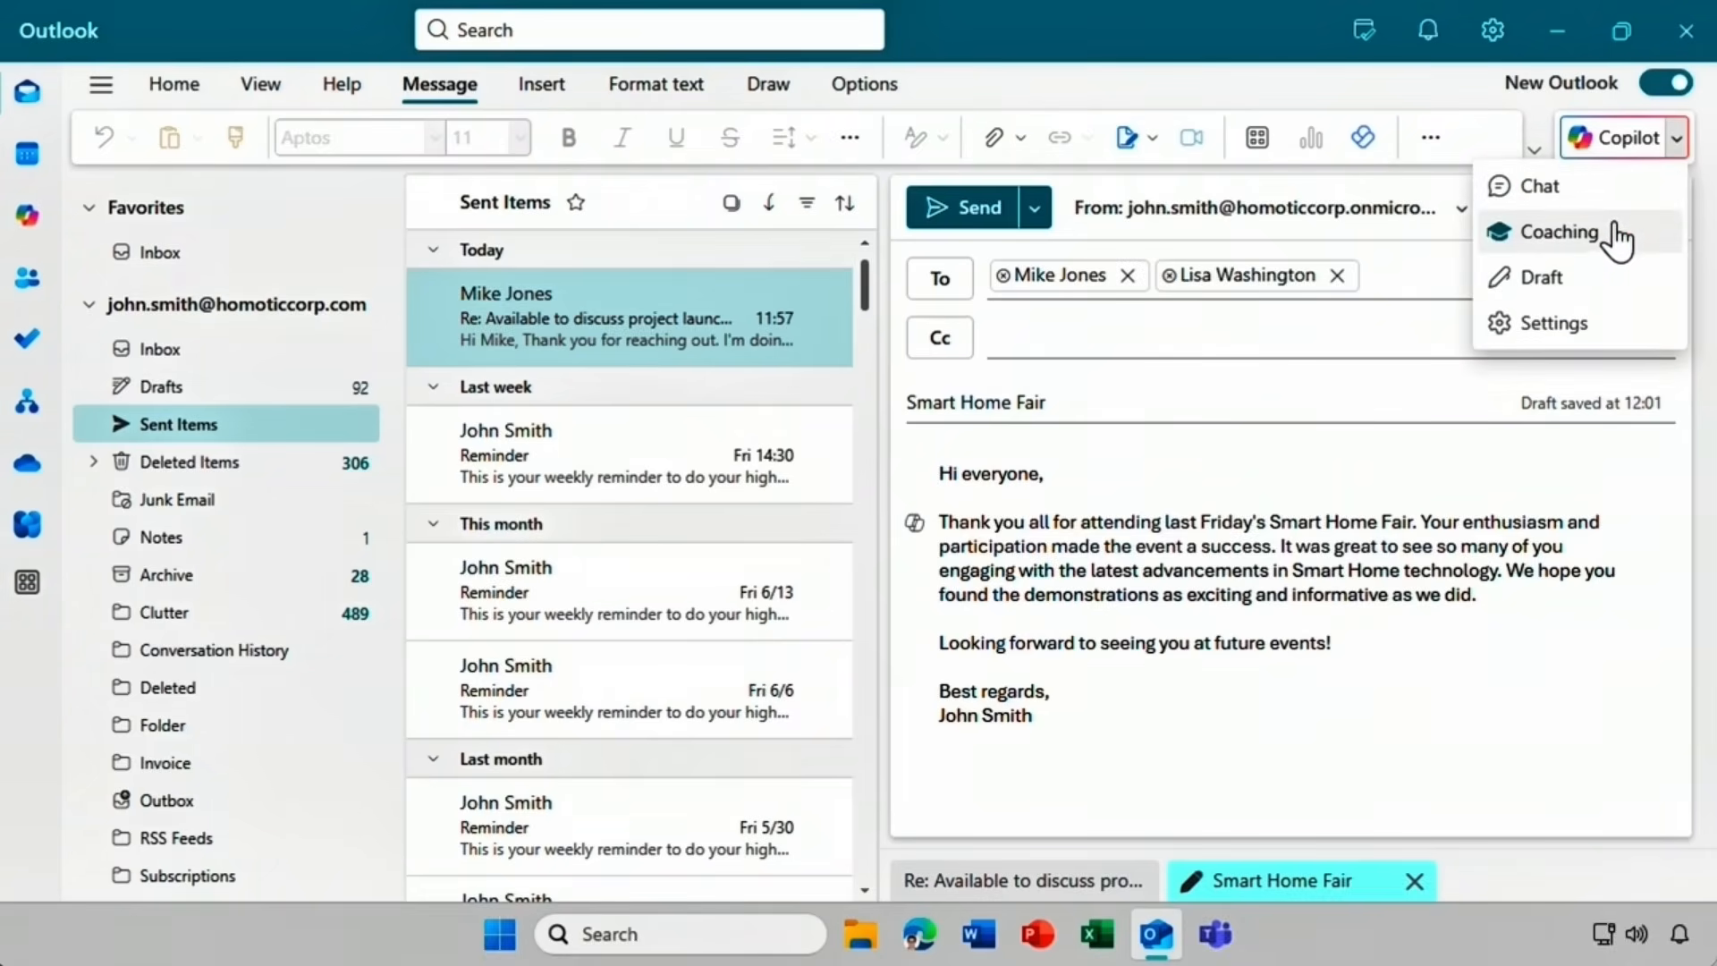
left_click(1619, 234)
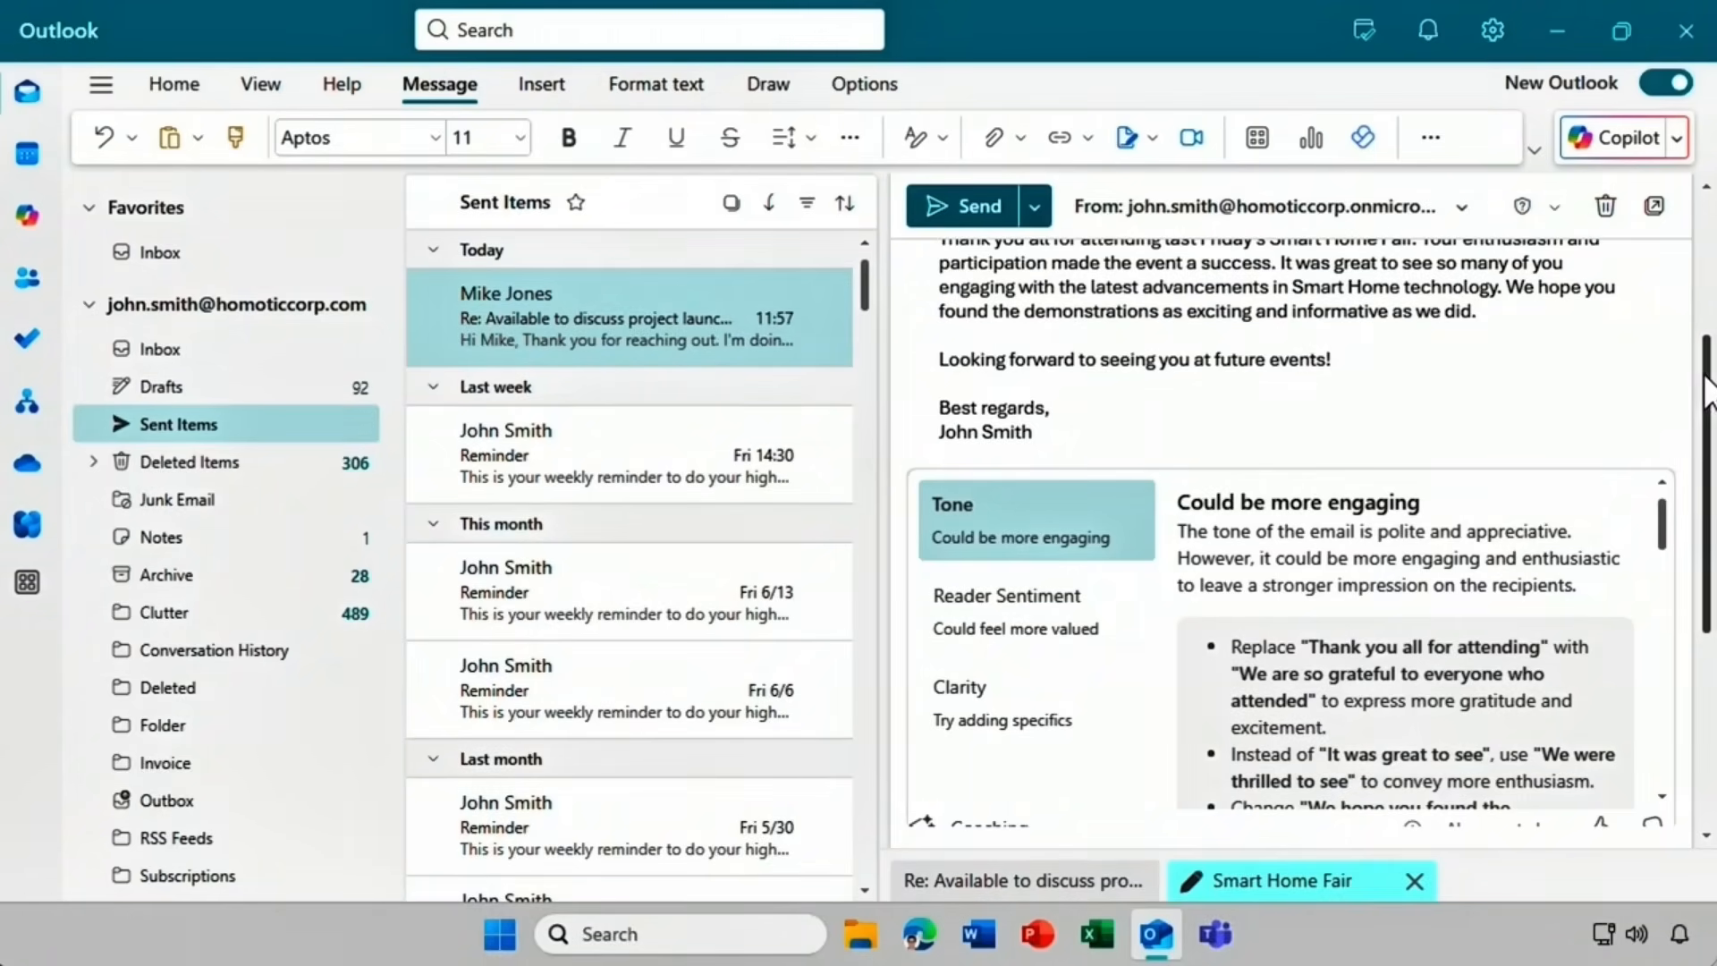
left_click_drag(1705, 393, 1708, 448)
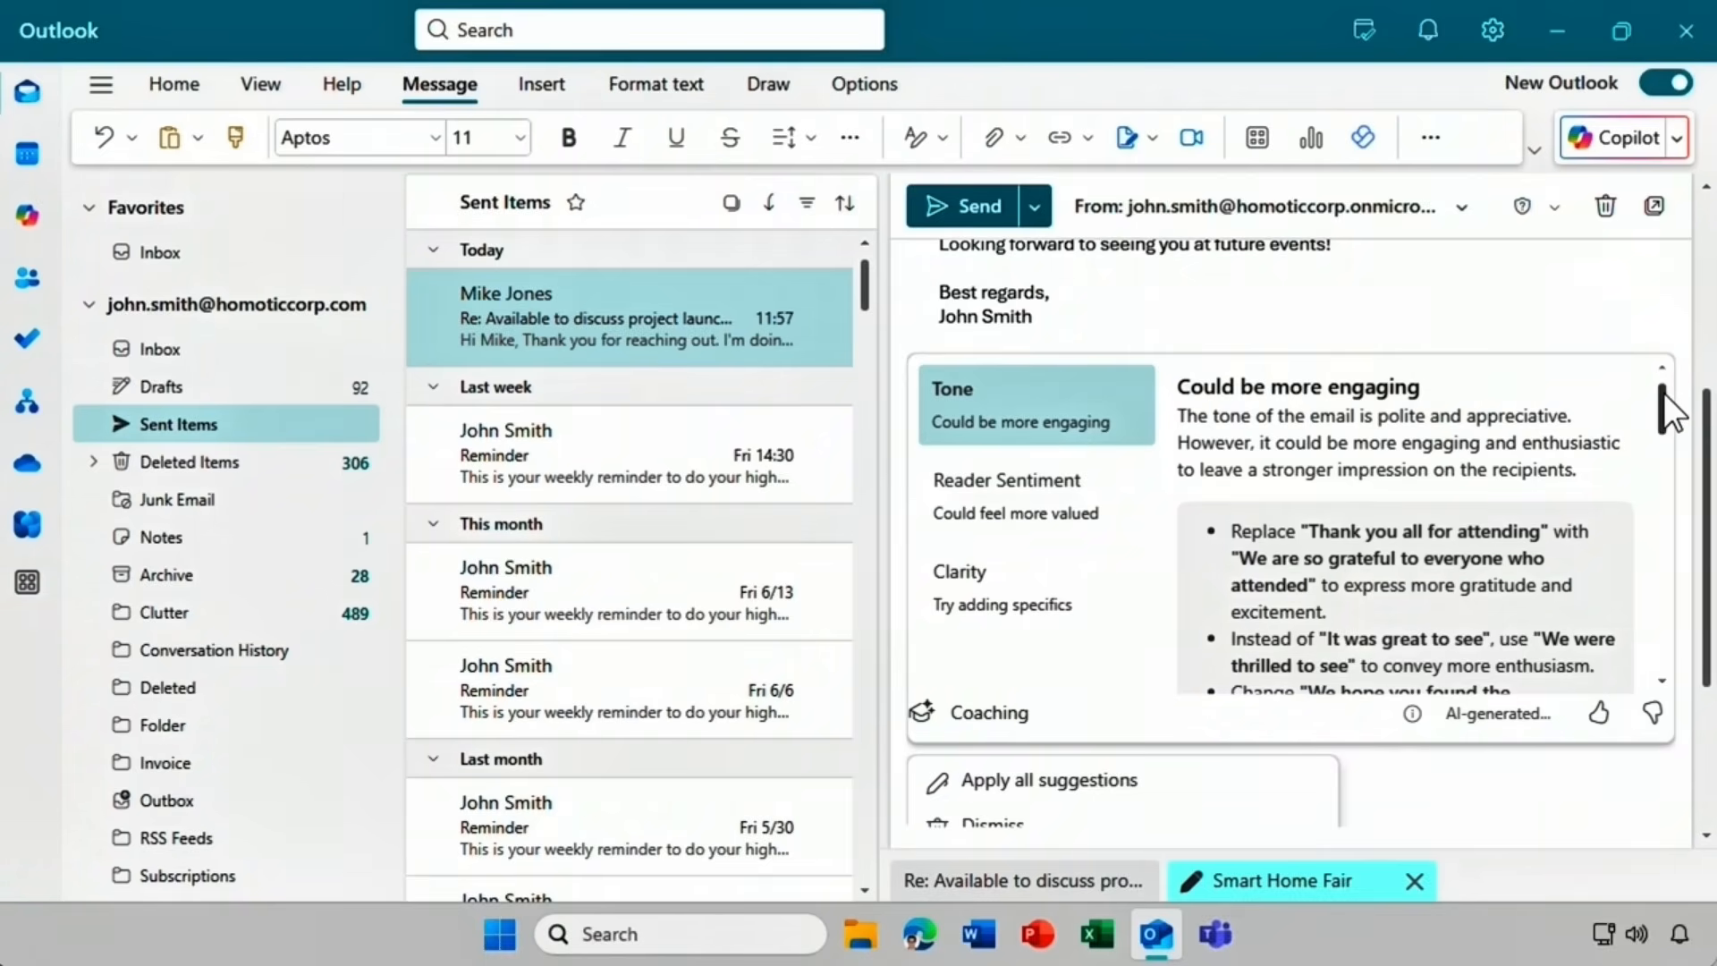
left_click_drag(1663, 394, 1702, 638)
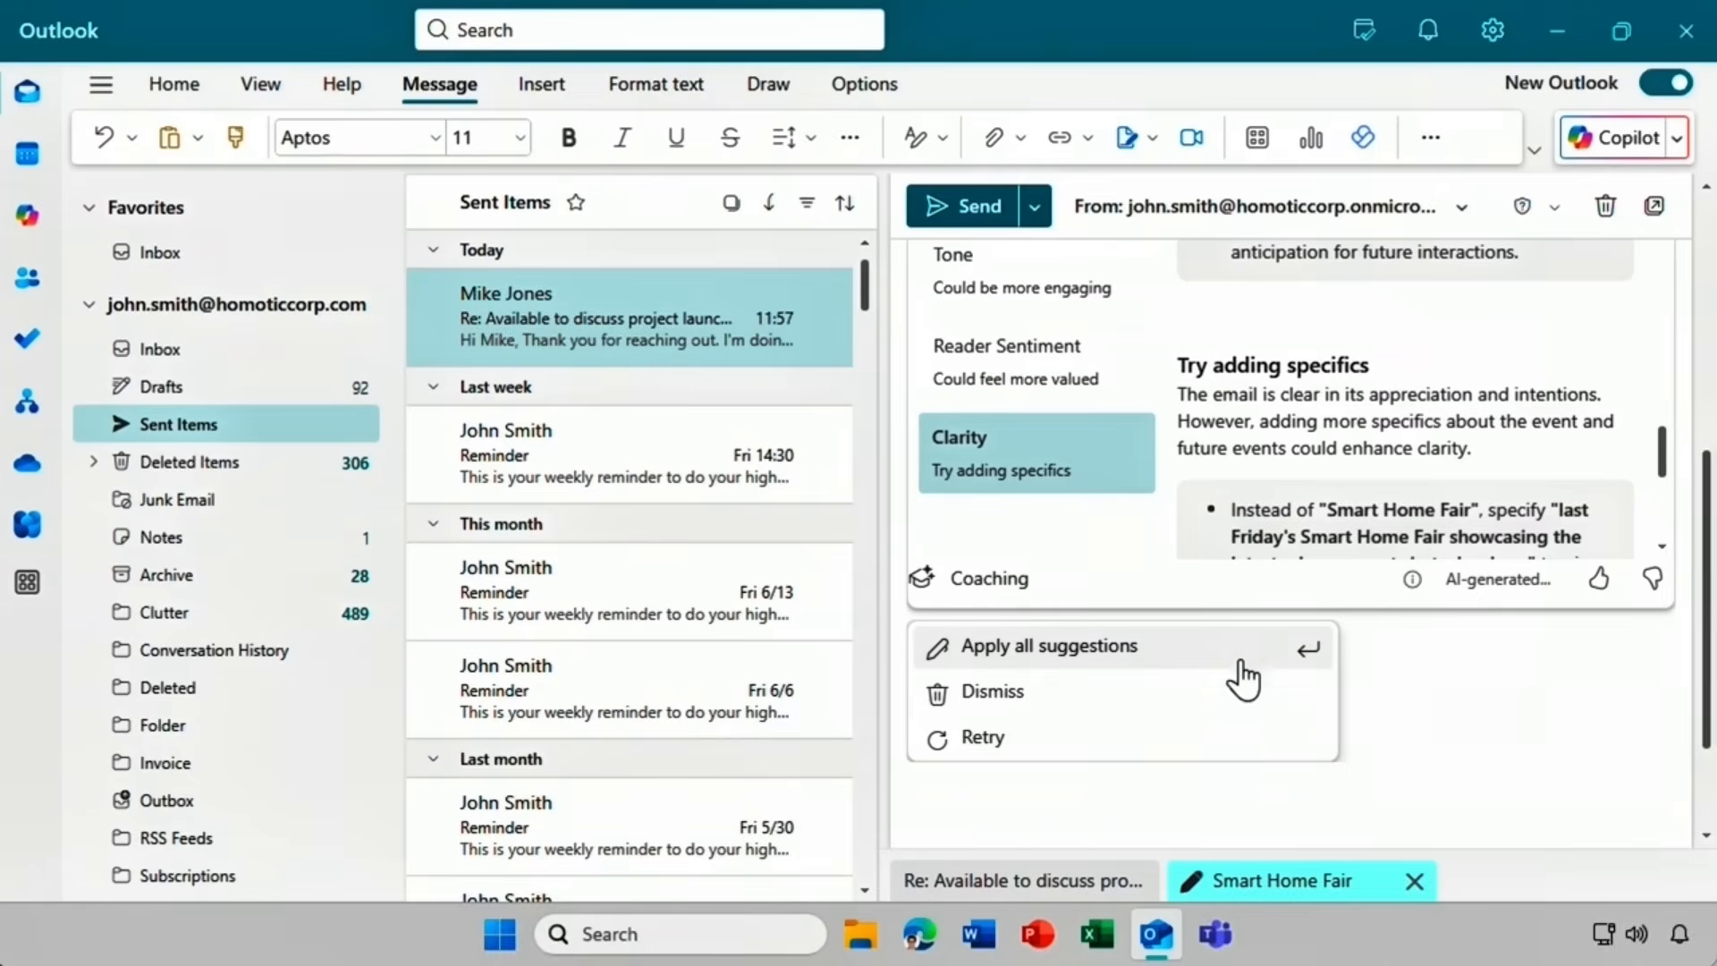
left_click(1220, 737)
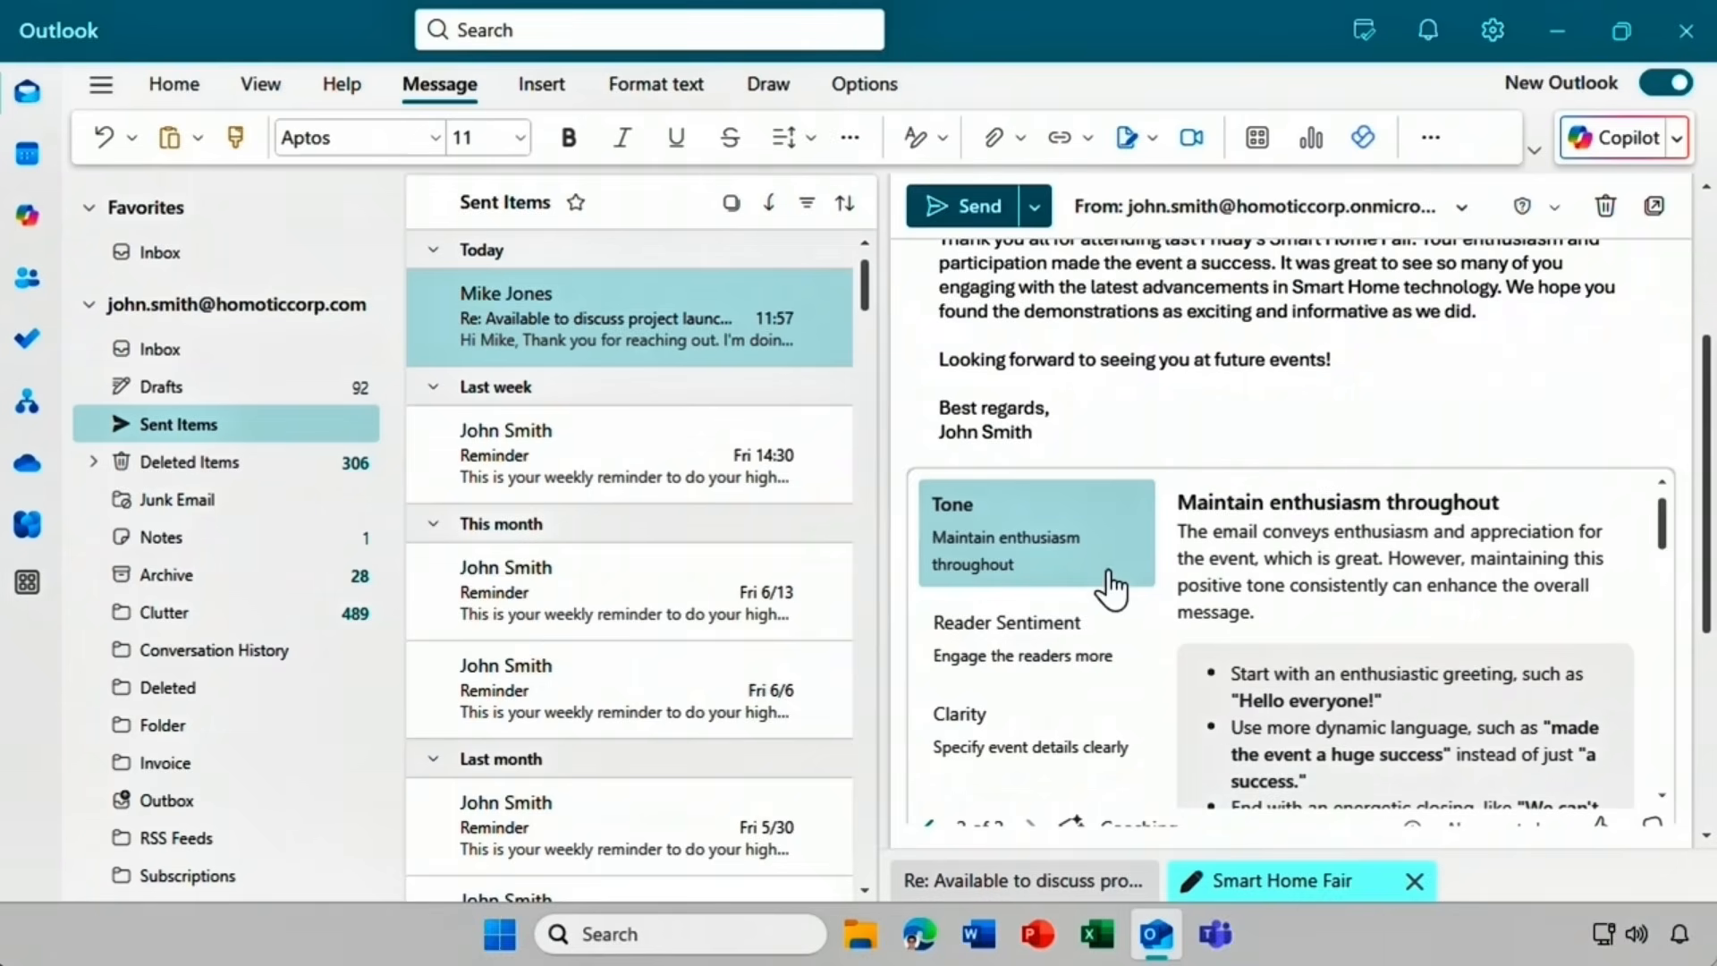
Review the Reader Sentiment feedback and apply all coaching suggestions.
left_click(1125, 678)
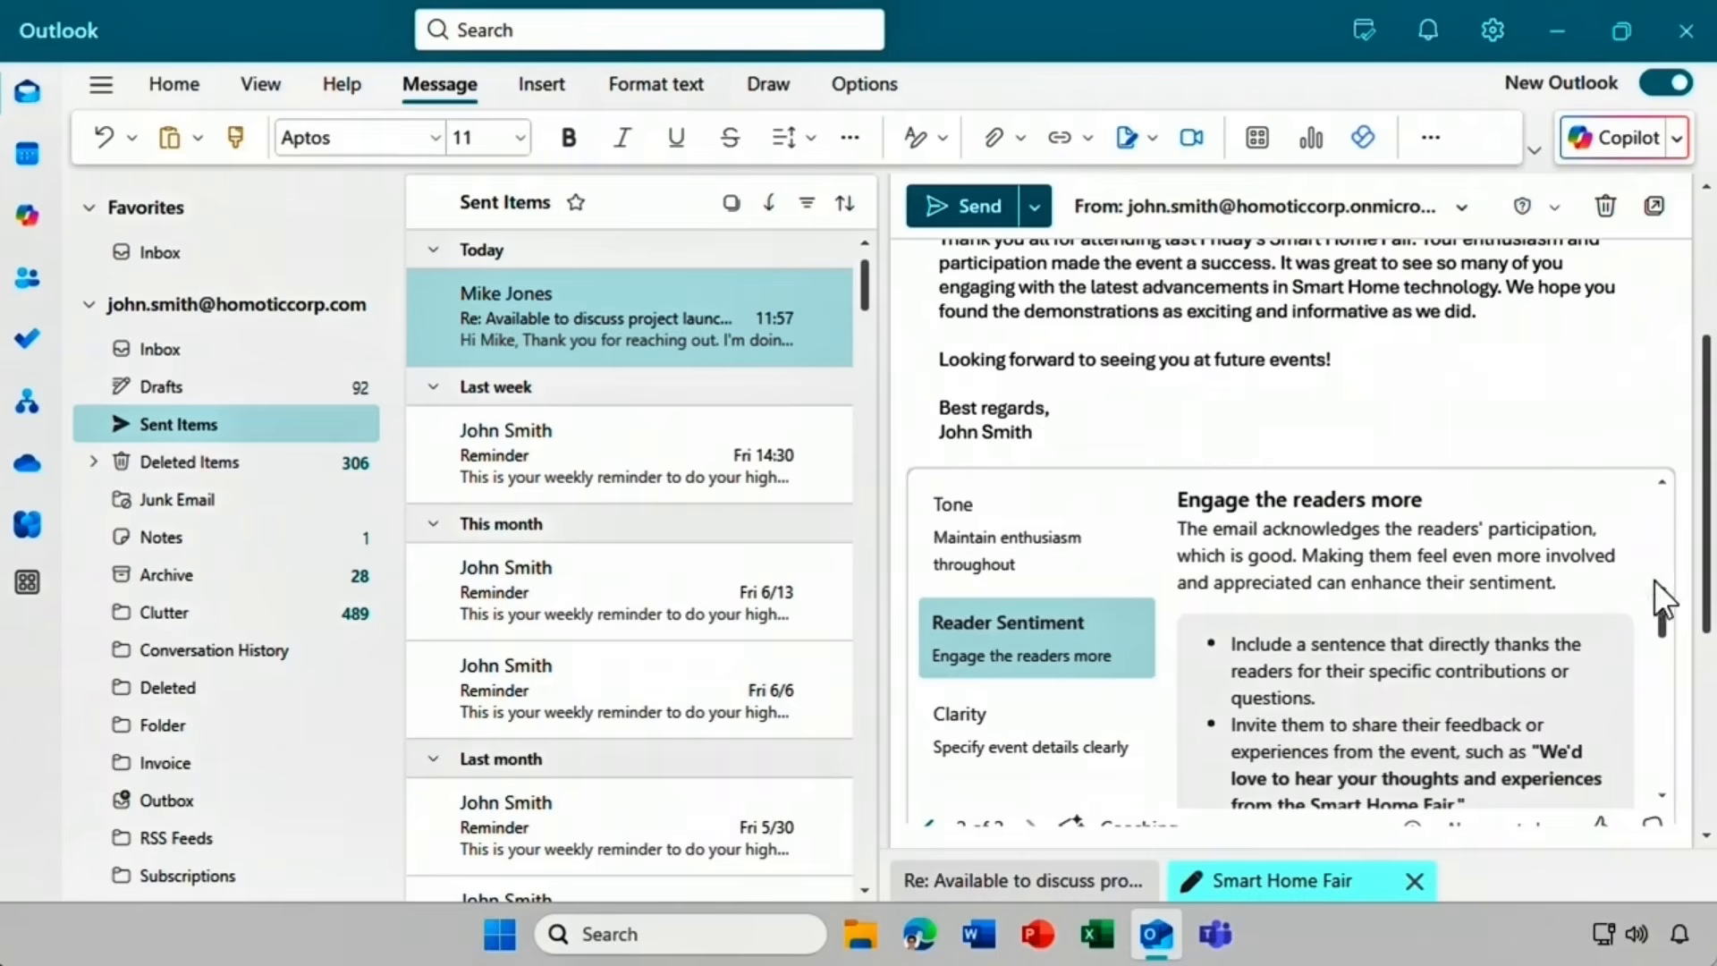
left_click_drag(1708, 583, 1709, 691)
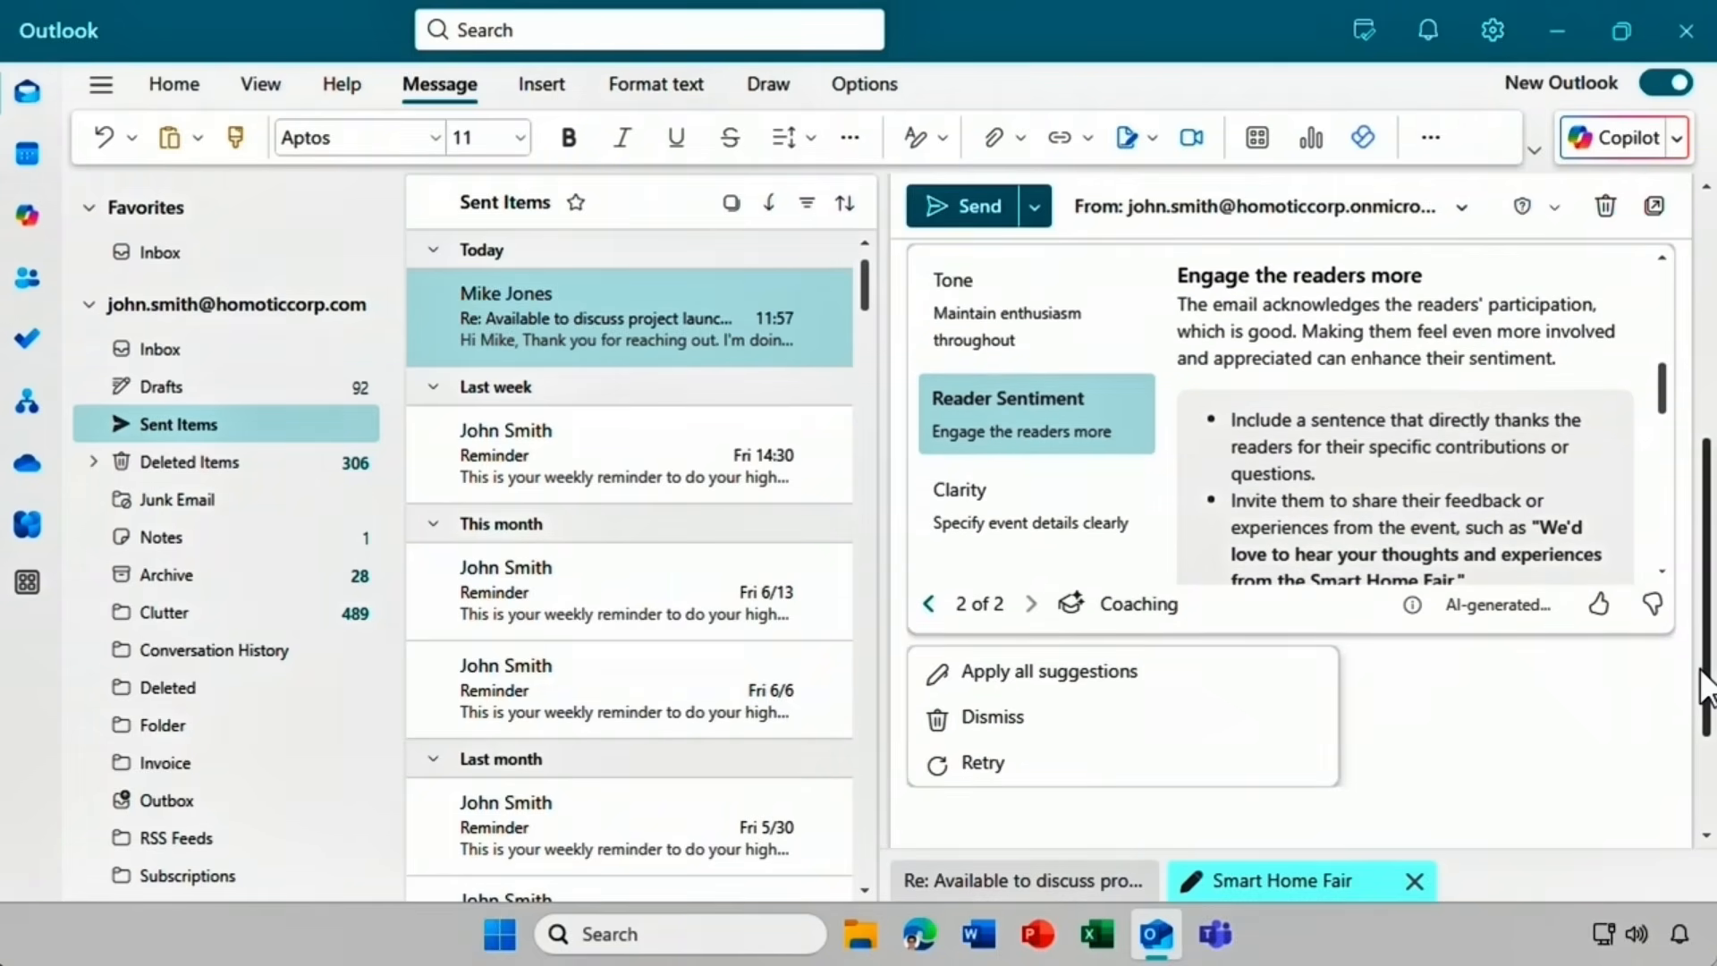
left_click(1240, 682)
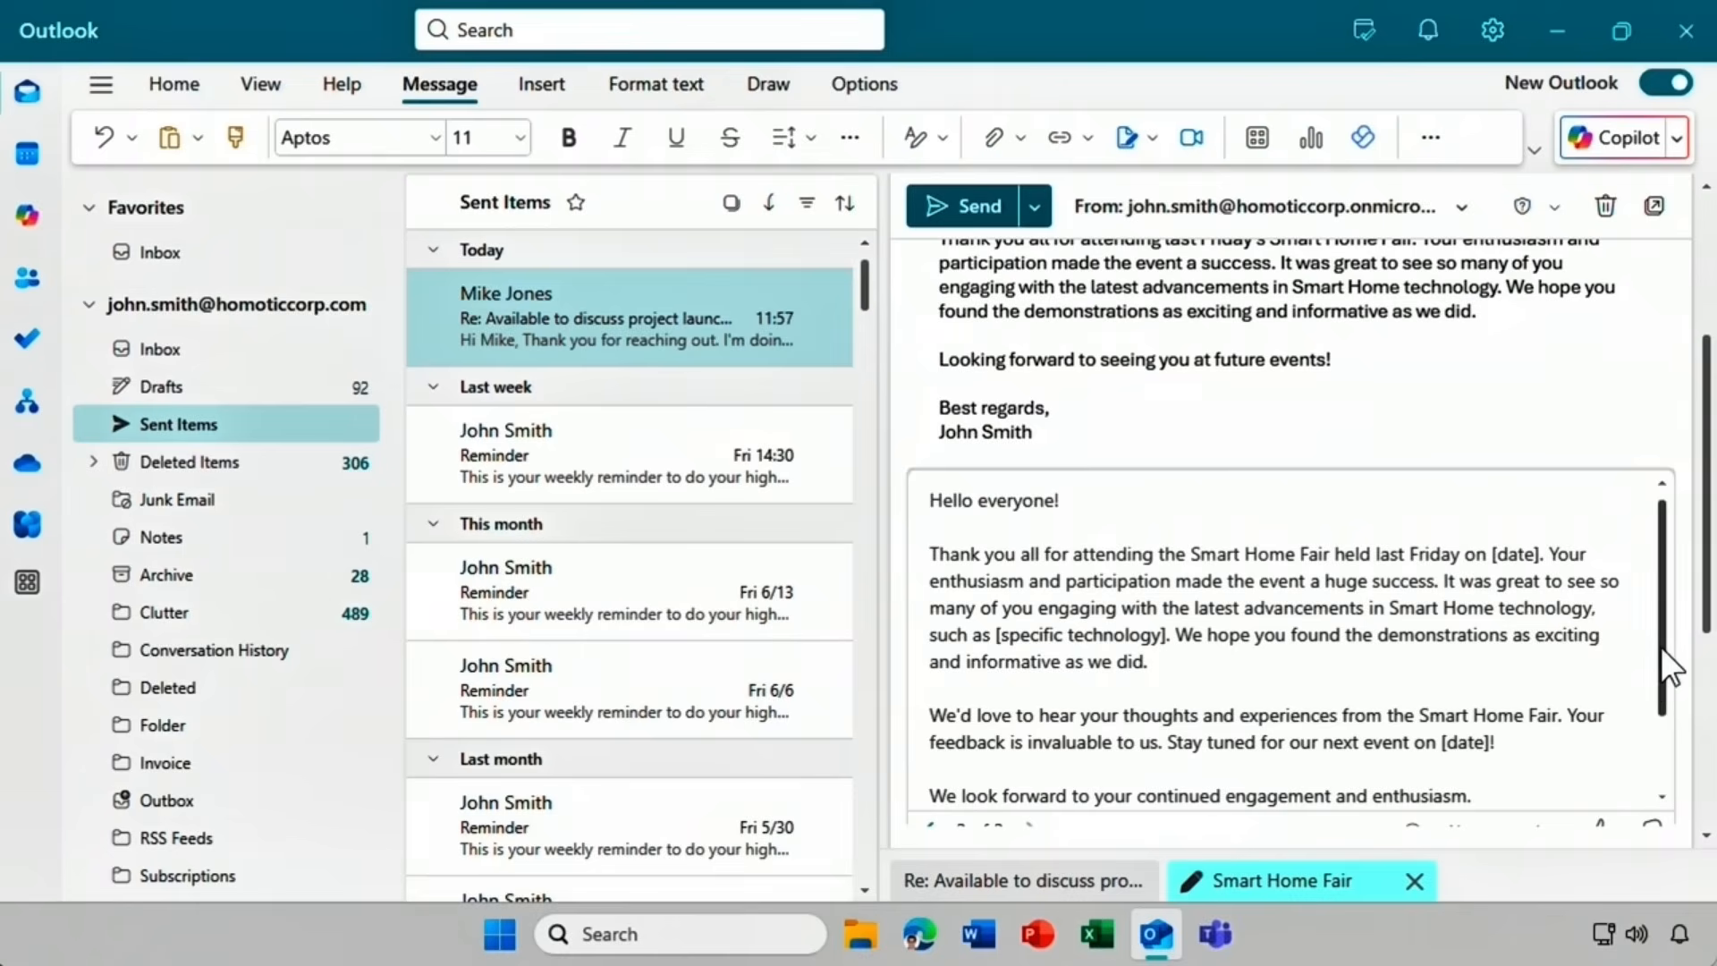
Replace the Smart Home Fair email body with Copilot's rewrite containing [date] and [specific technology] placeholders.
left_click_drag(1661, 646, 1650, 743)
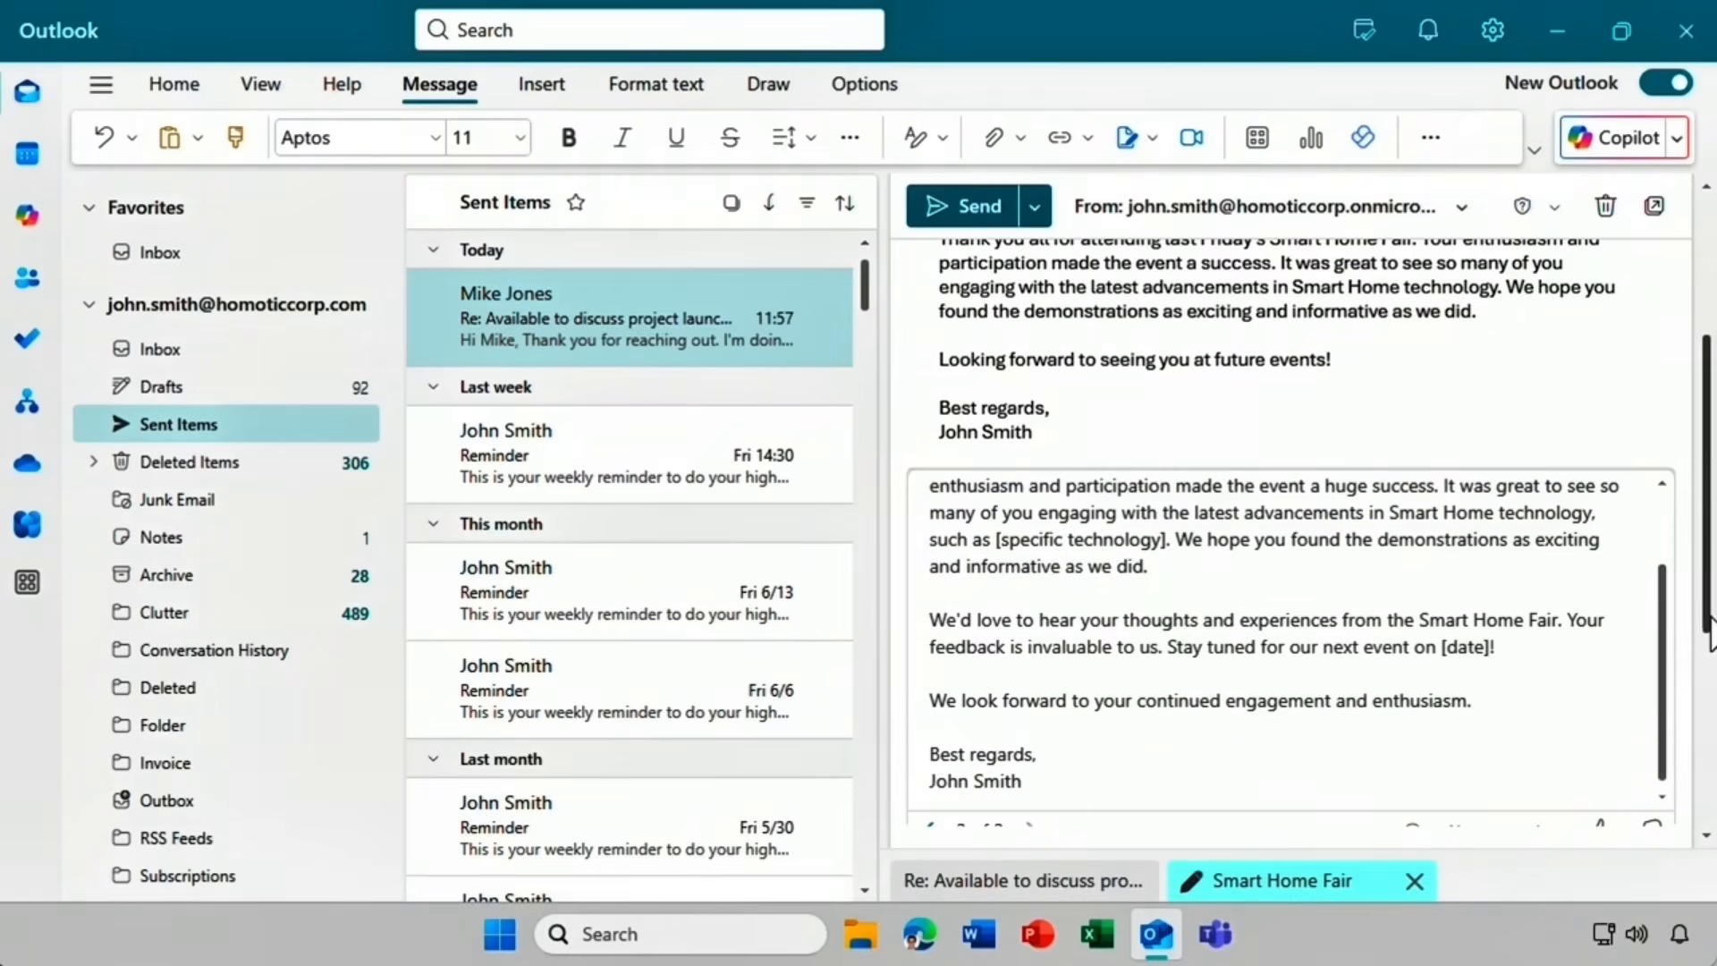
left_click_drag(1707, 619, 1702, 767)
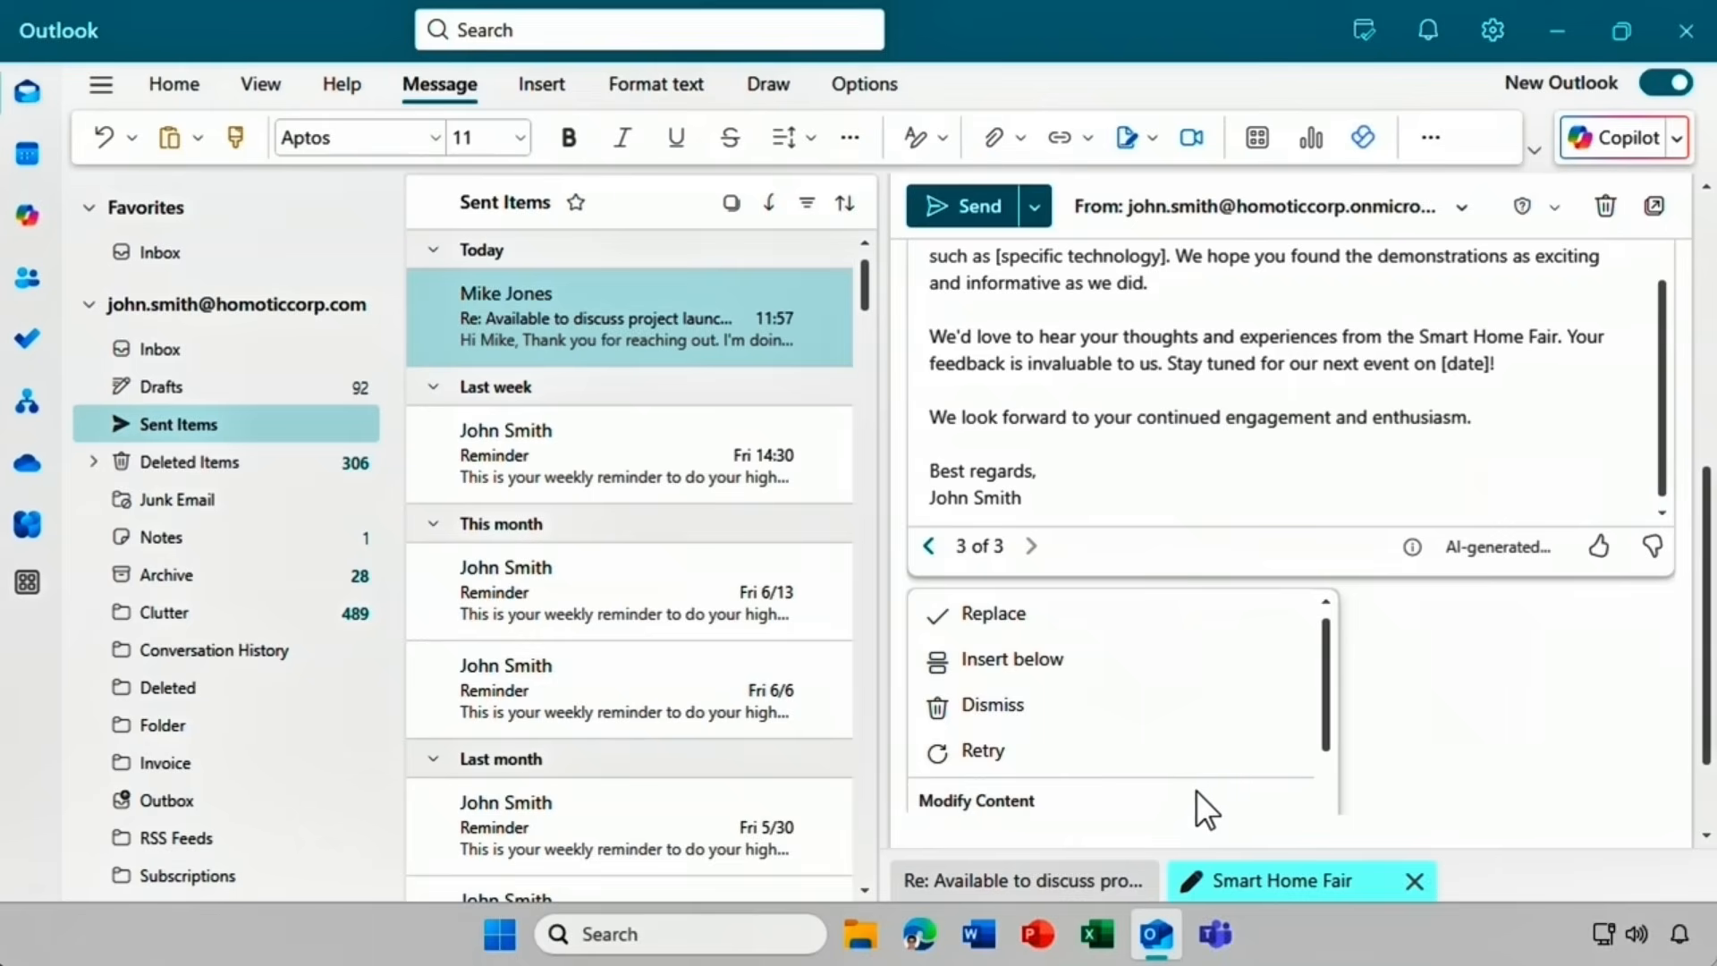
left_click_drag(1330, 723, 1329, 793)
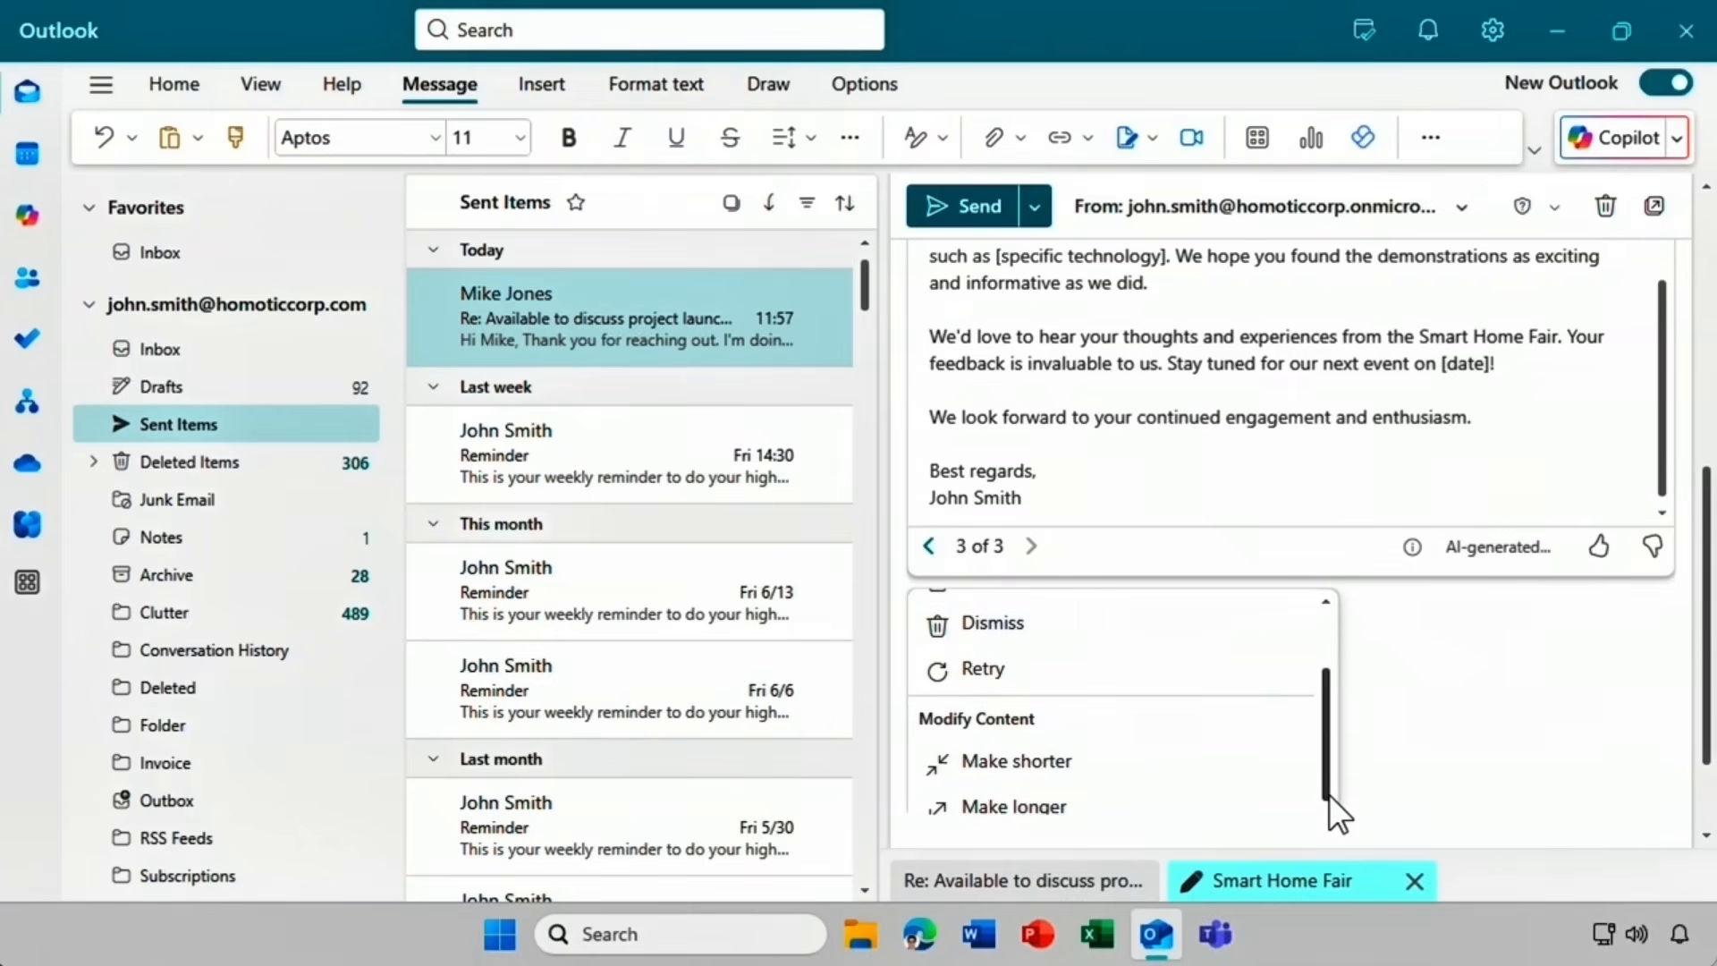
left_click_drag(1330, 794, 1338, 710)
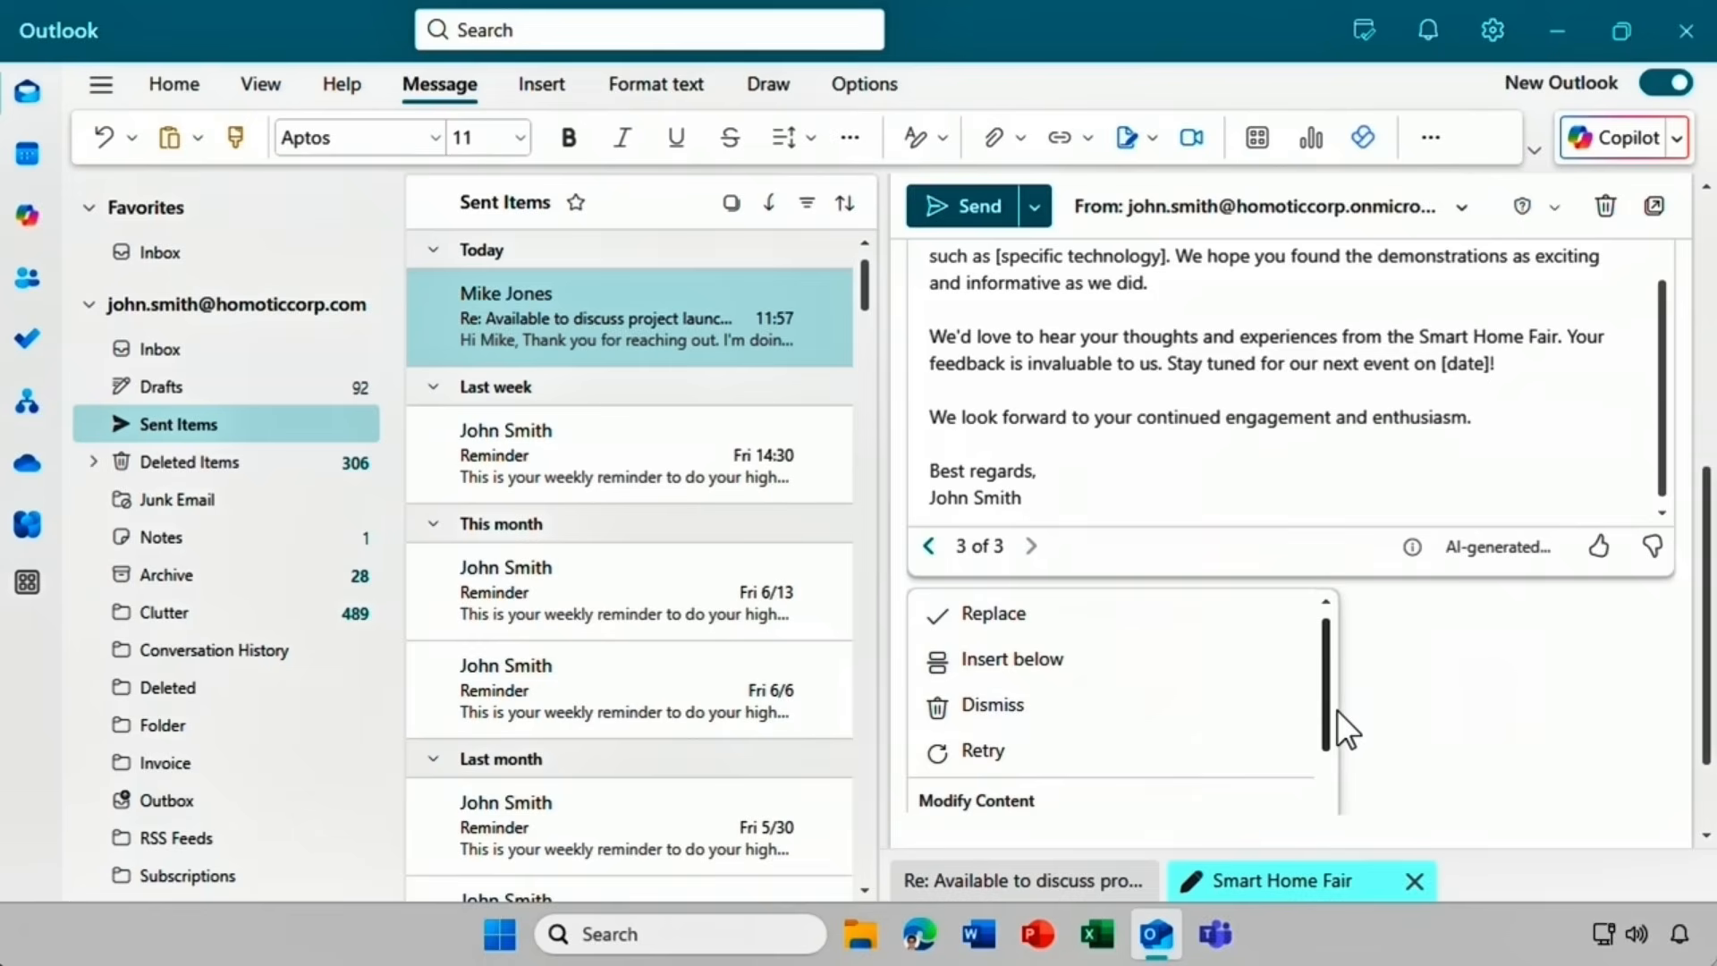
left_click(1069, 626)
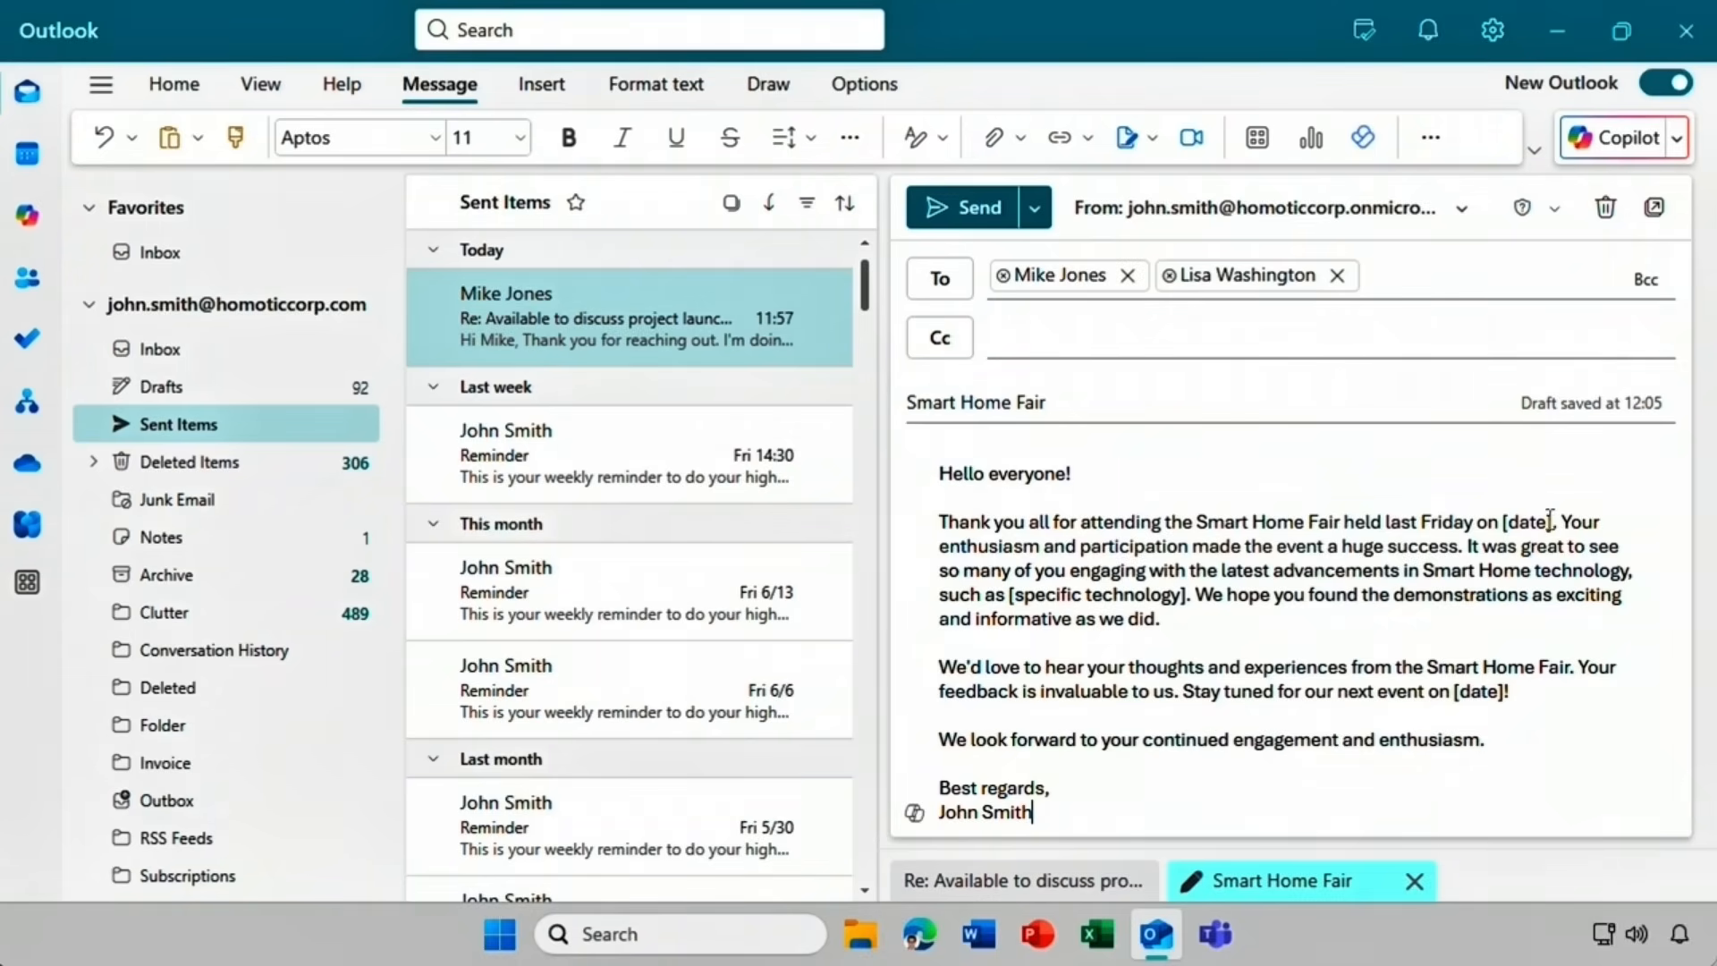
Replace the first [date] placeholder in the opening sentence with 'June 20'.
left_click_drag(1547, 521, 1509, 521)
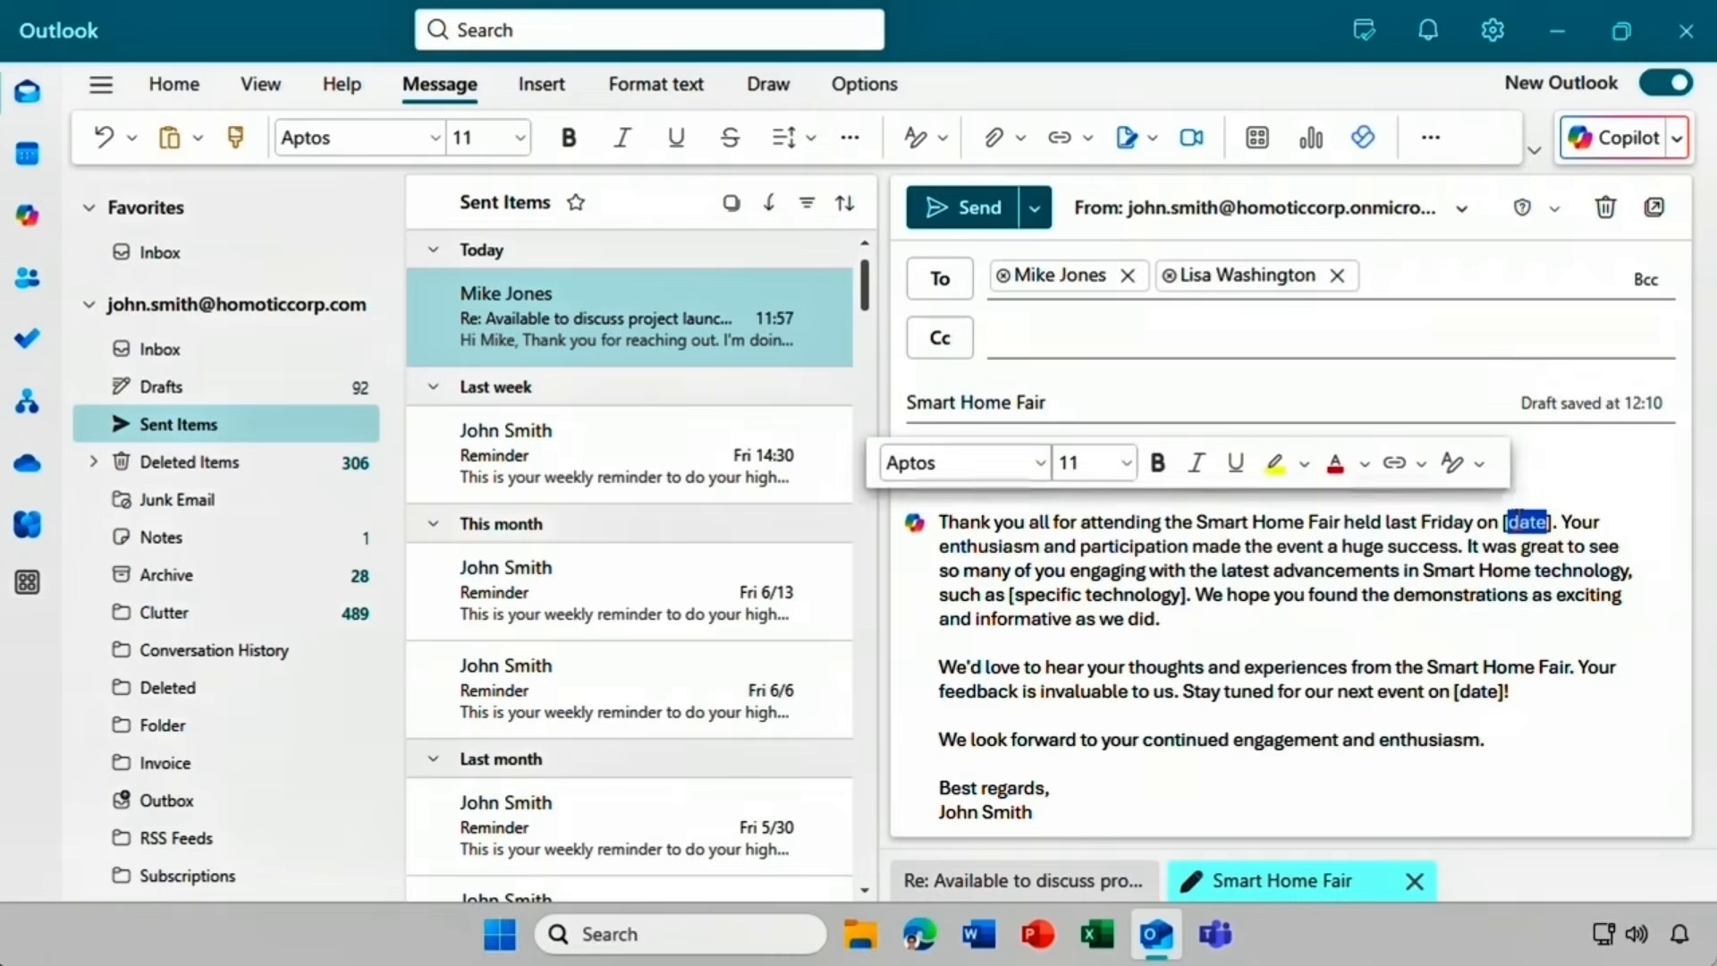
key("BackSpace")
key("BackSpace")
key("Delete")
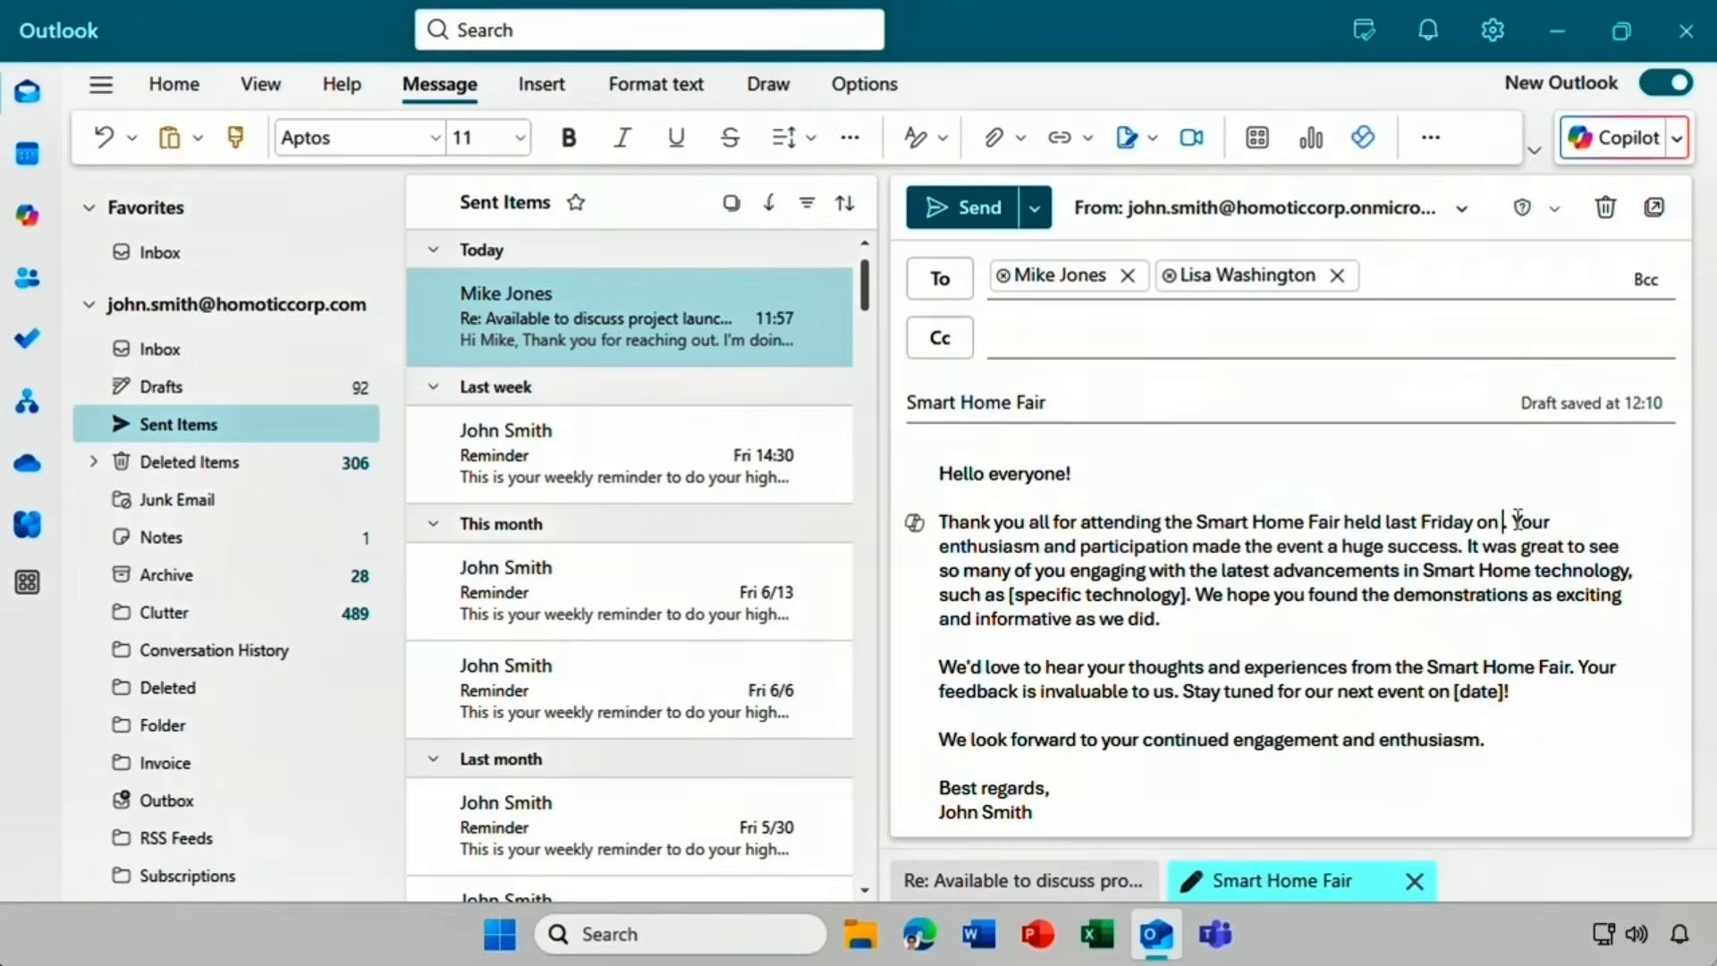
type("June 20")
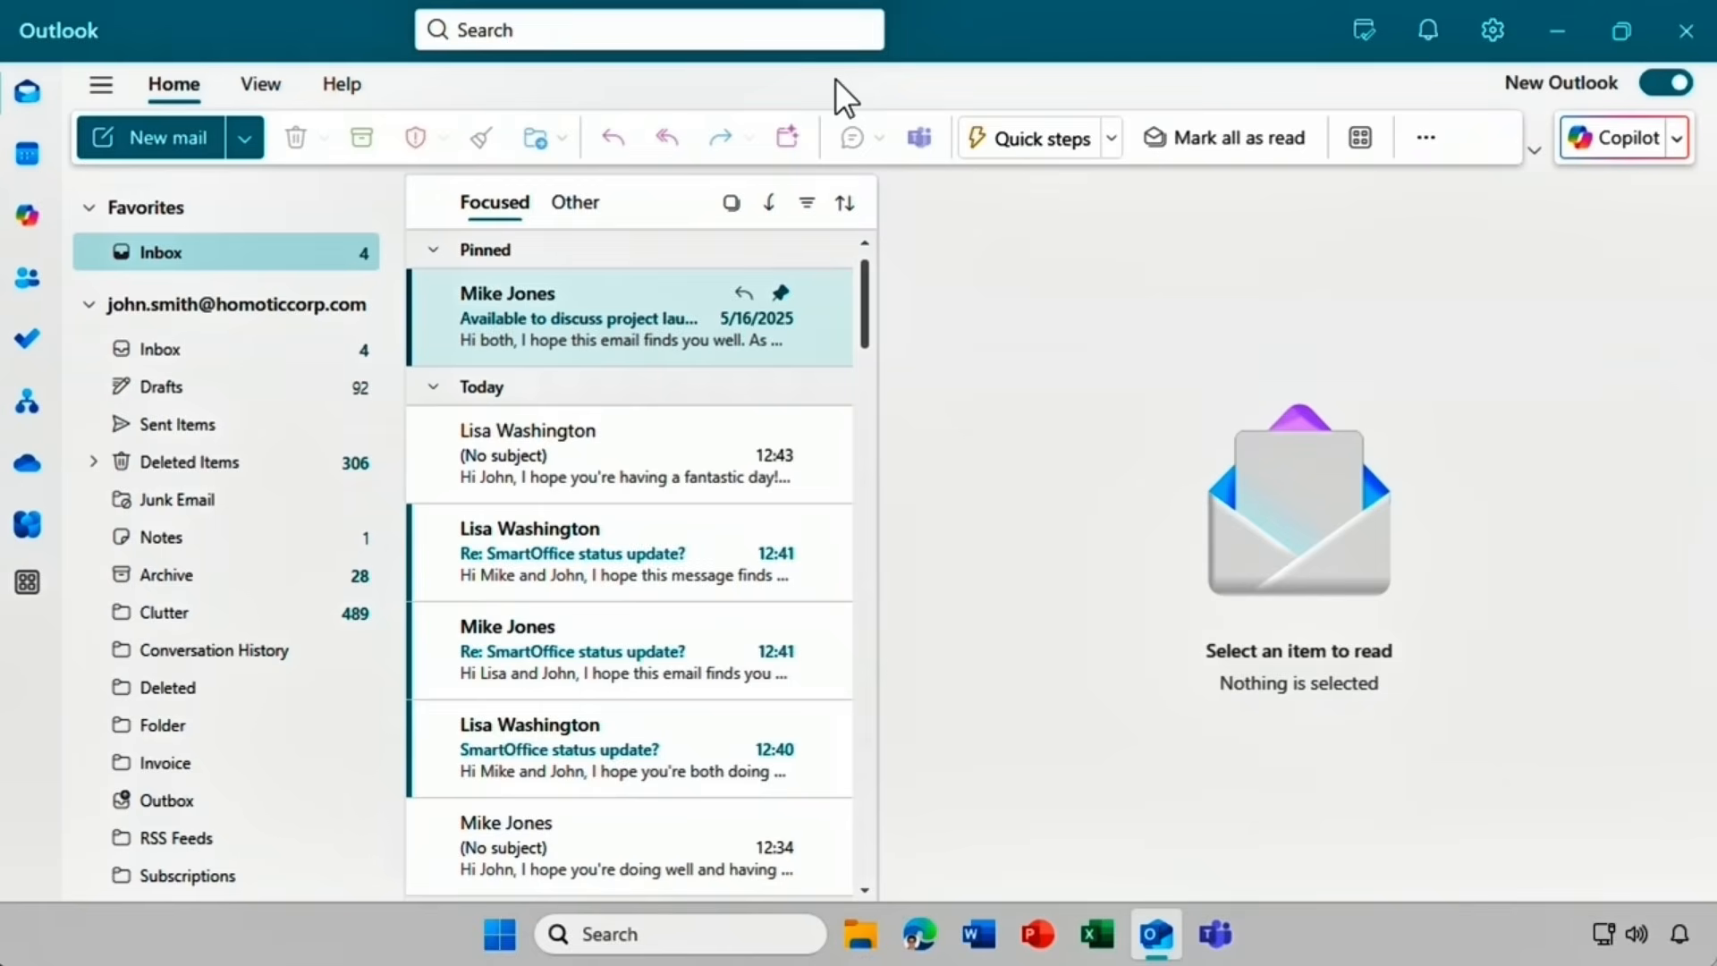
left_click(26, 219)
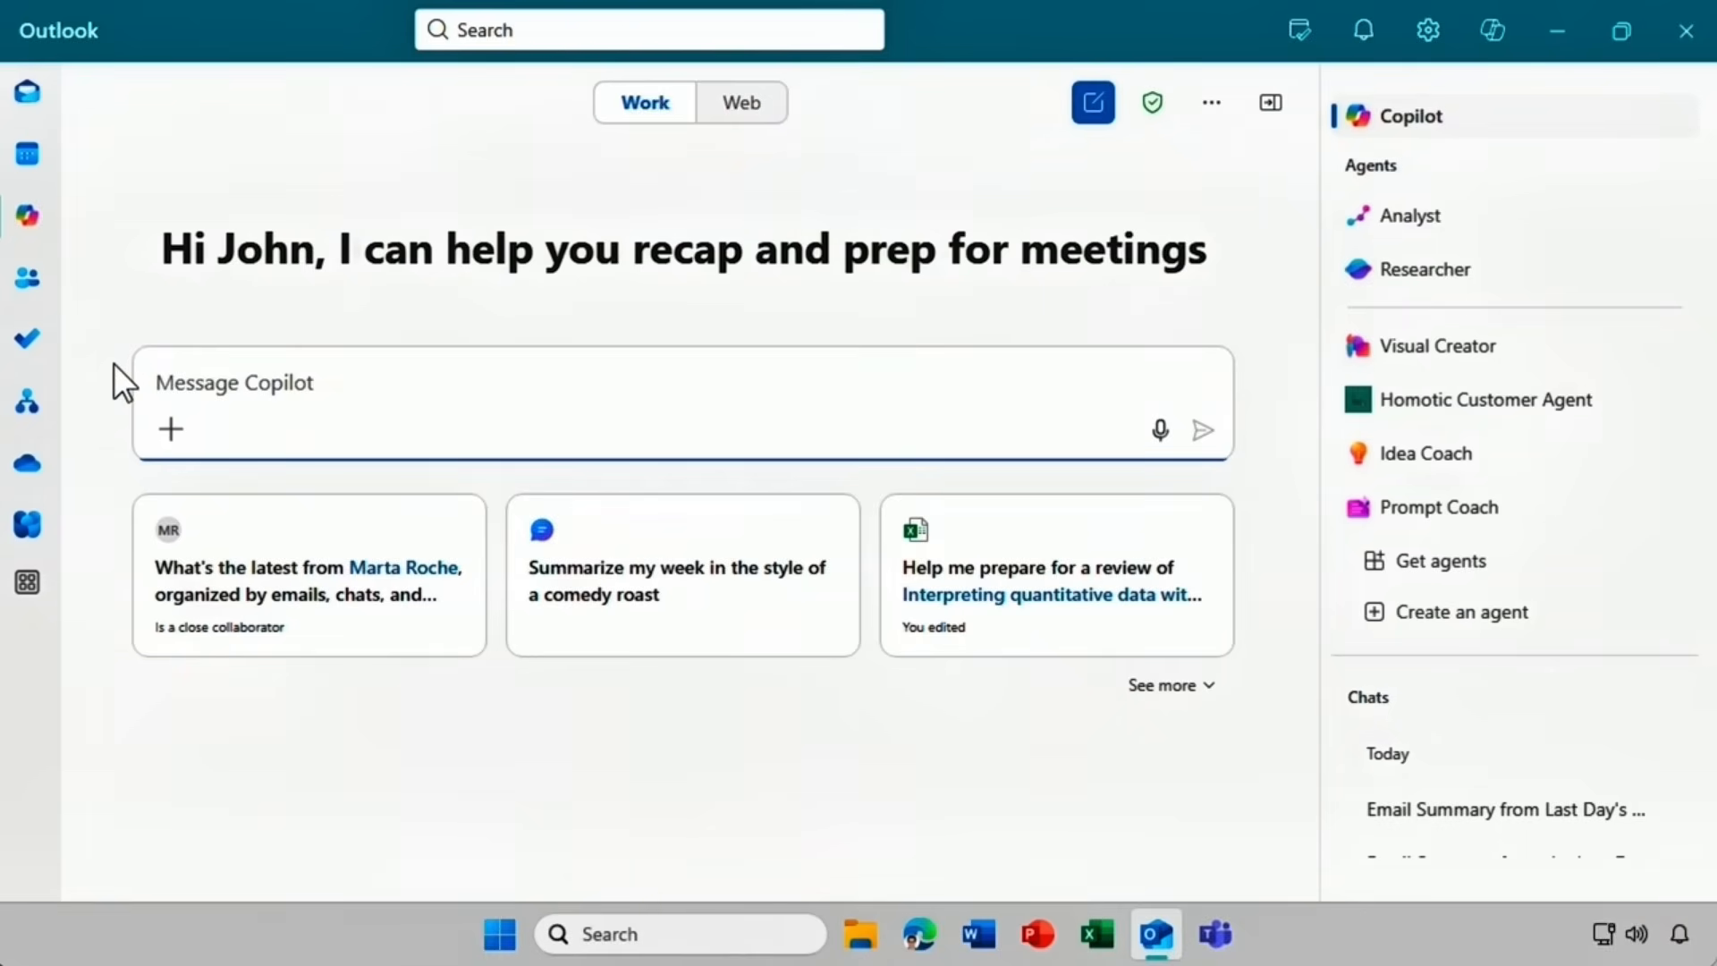
type("Catch me up on emails from the last day")
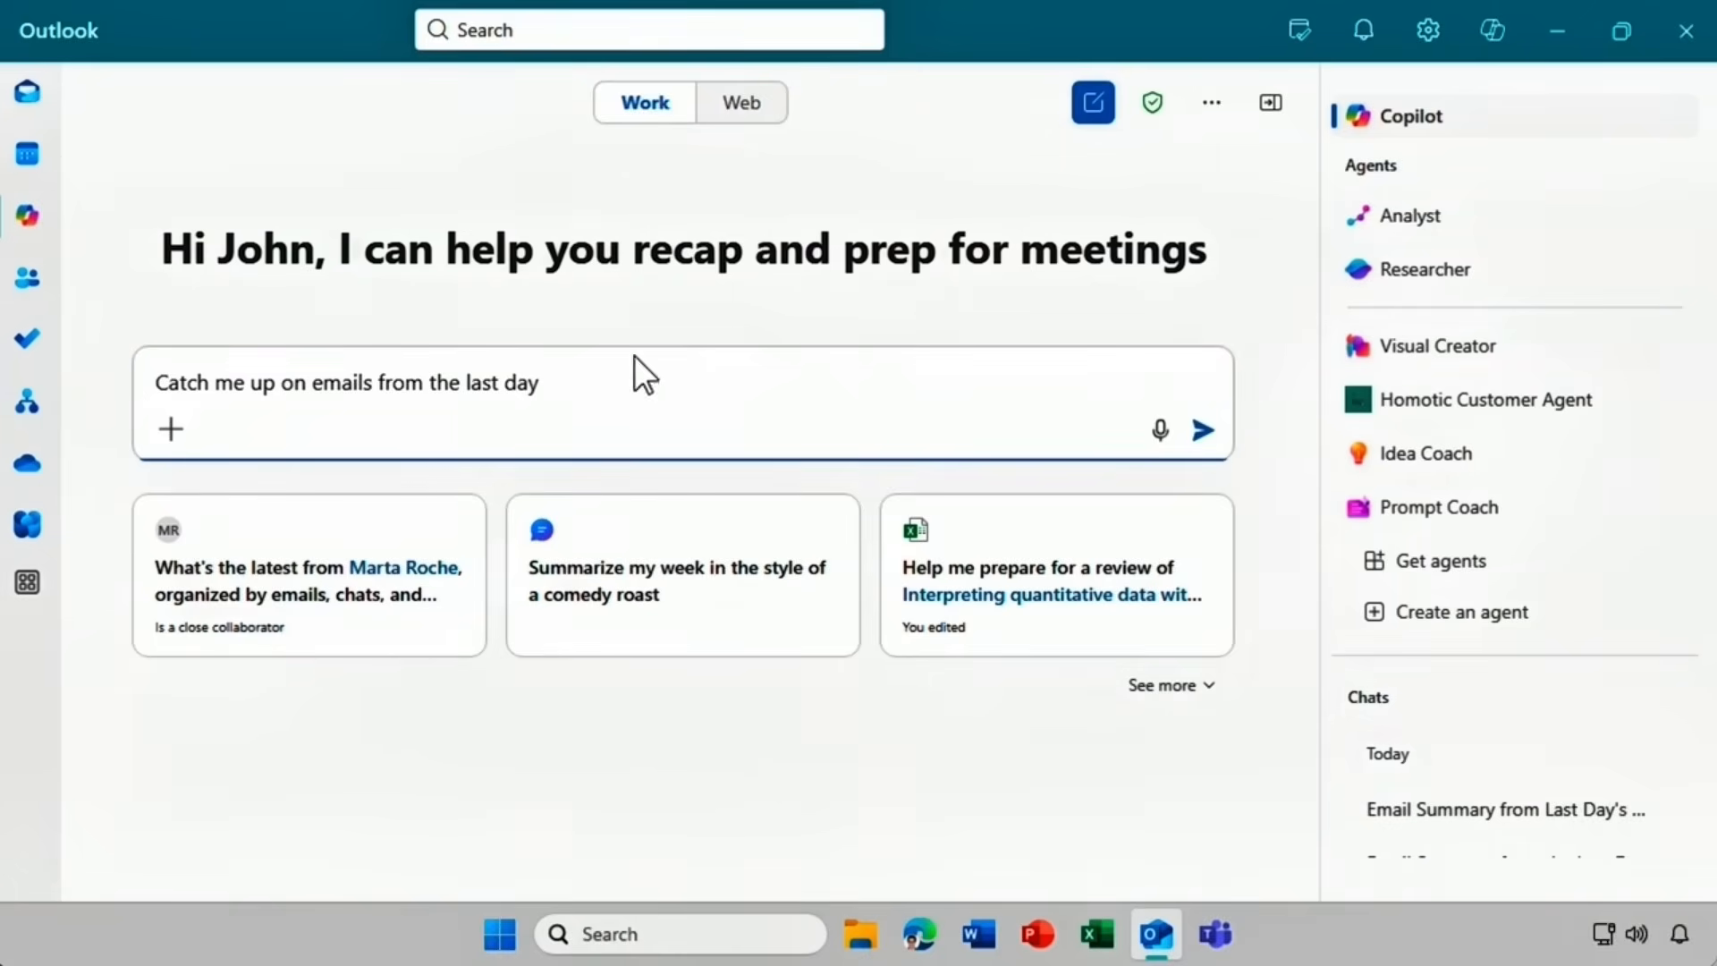
left_click(1199, 434)
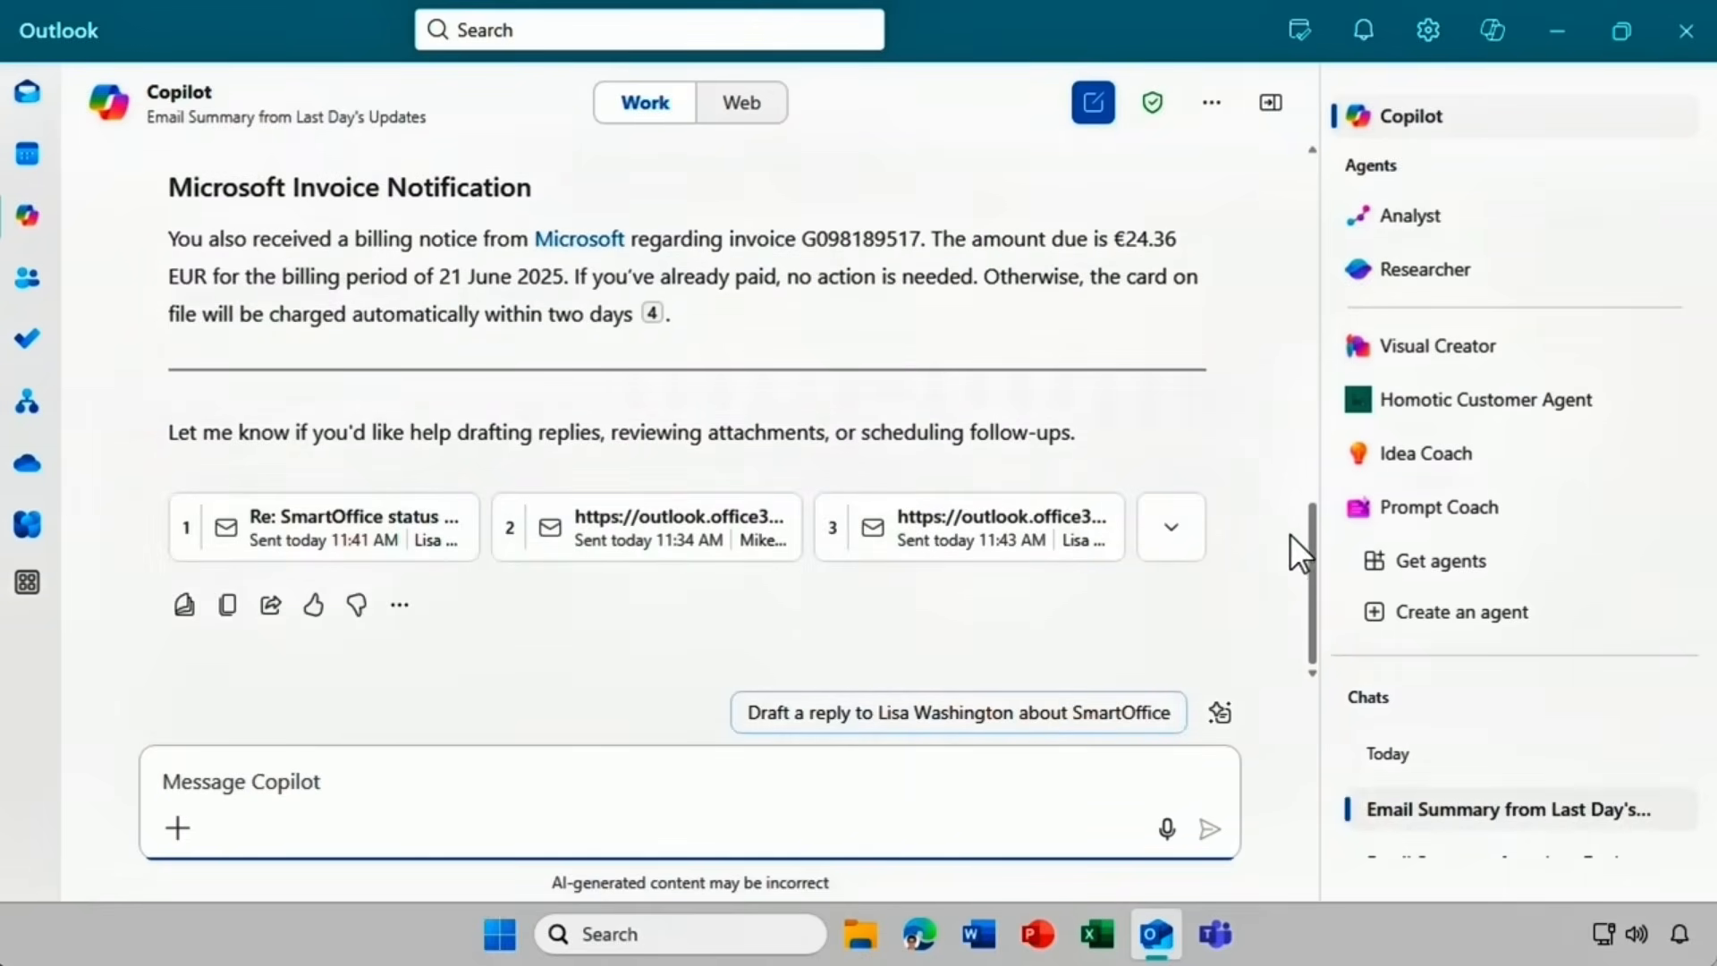
left_click_drag(1308, 555, 1307, 420)
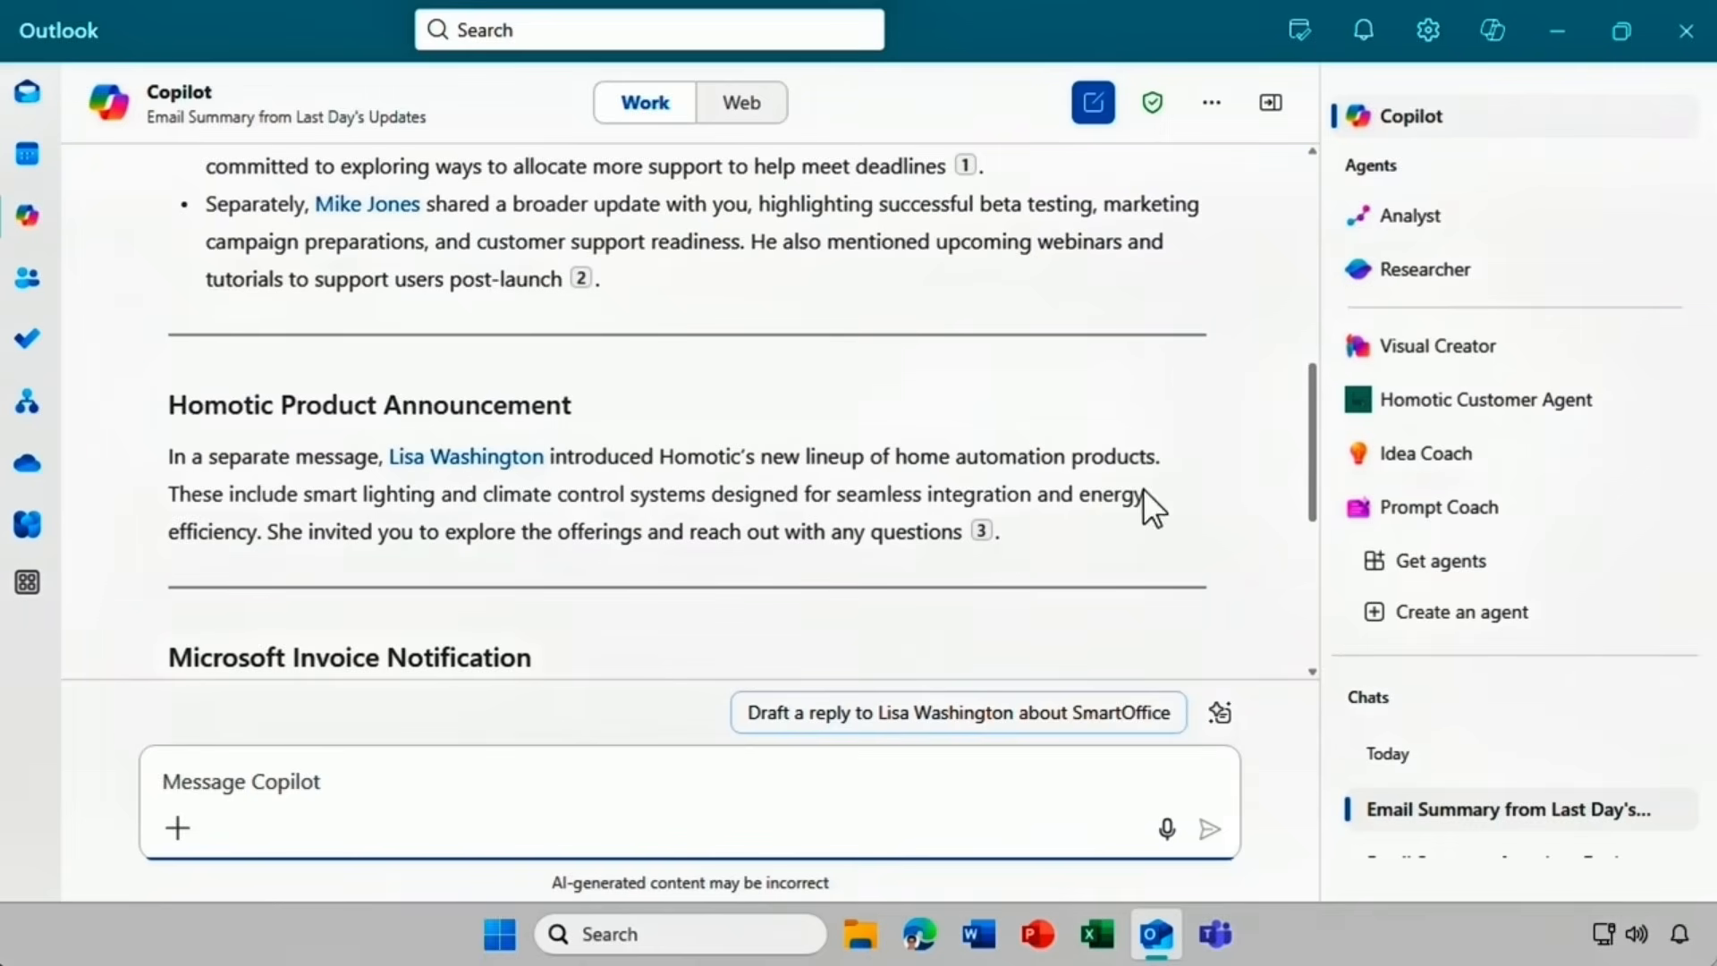
mouse_move(979, 535)
left_click_drag(1313, 483, 1296, 632)
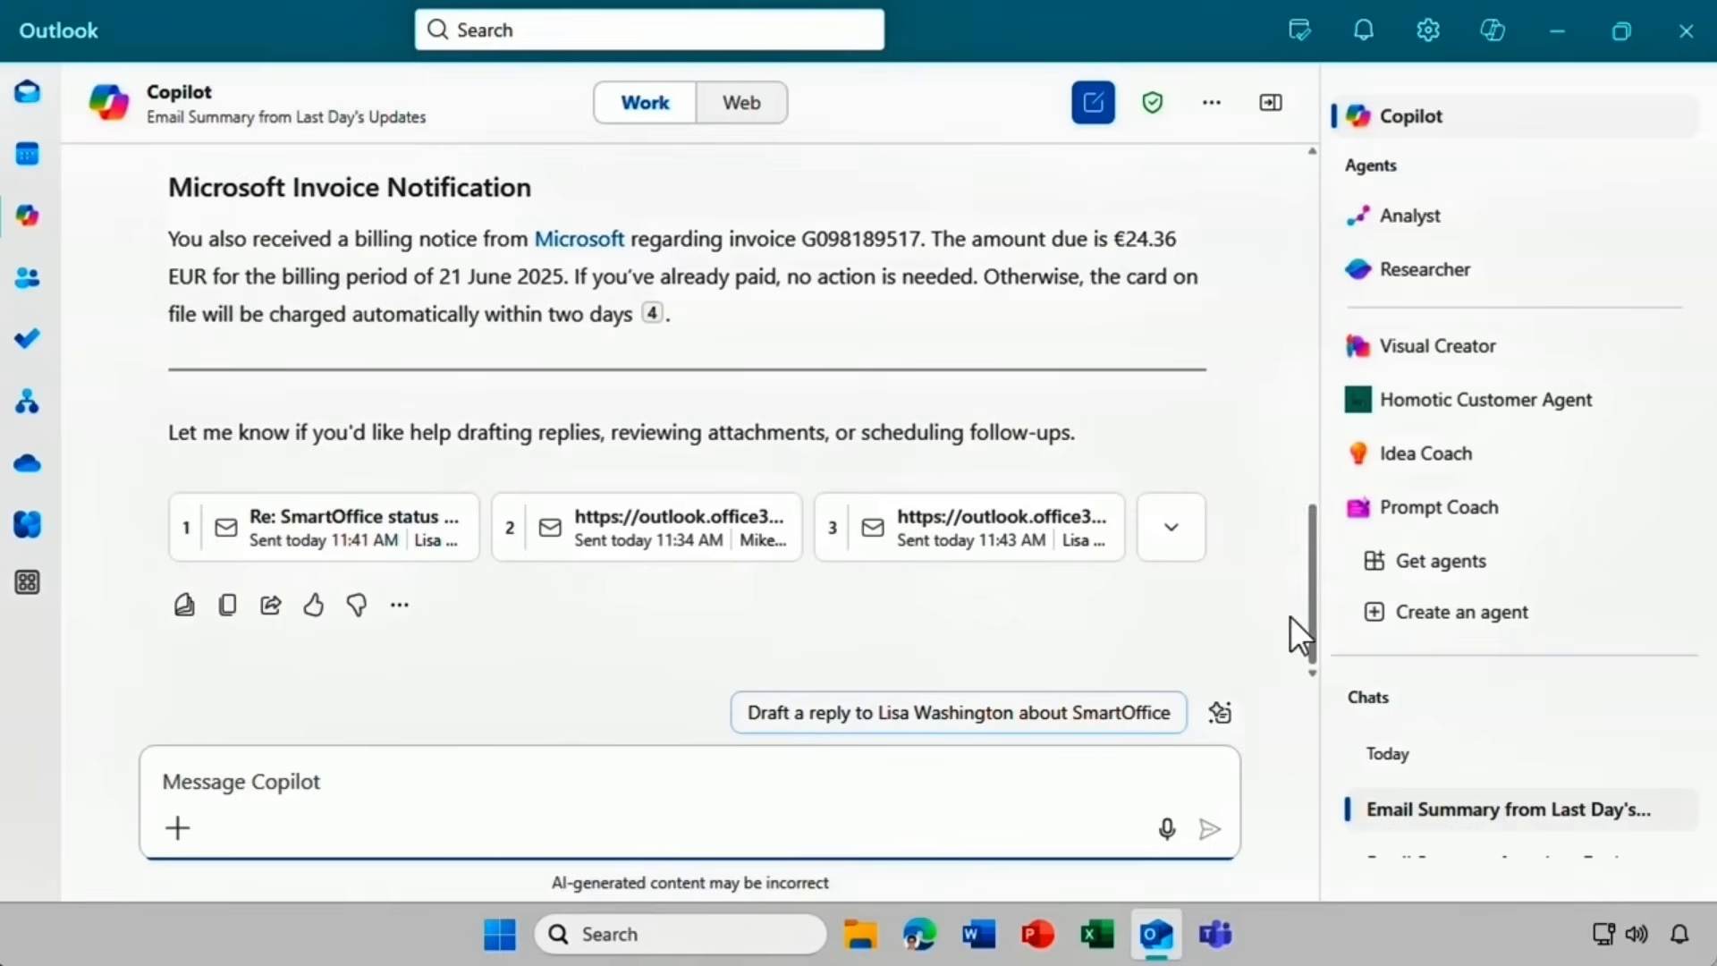
Show all four summary sources, preview the SmartOffice status reply, then bring up its suggested prompts.
left_click(1171, 528)
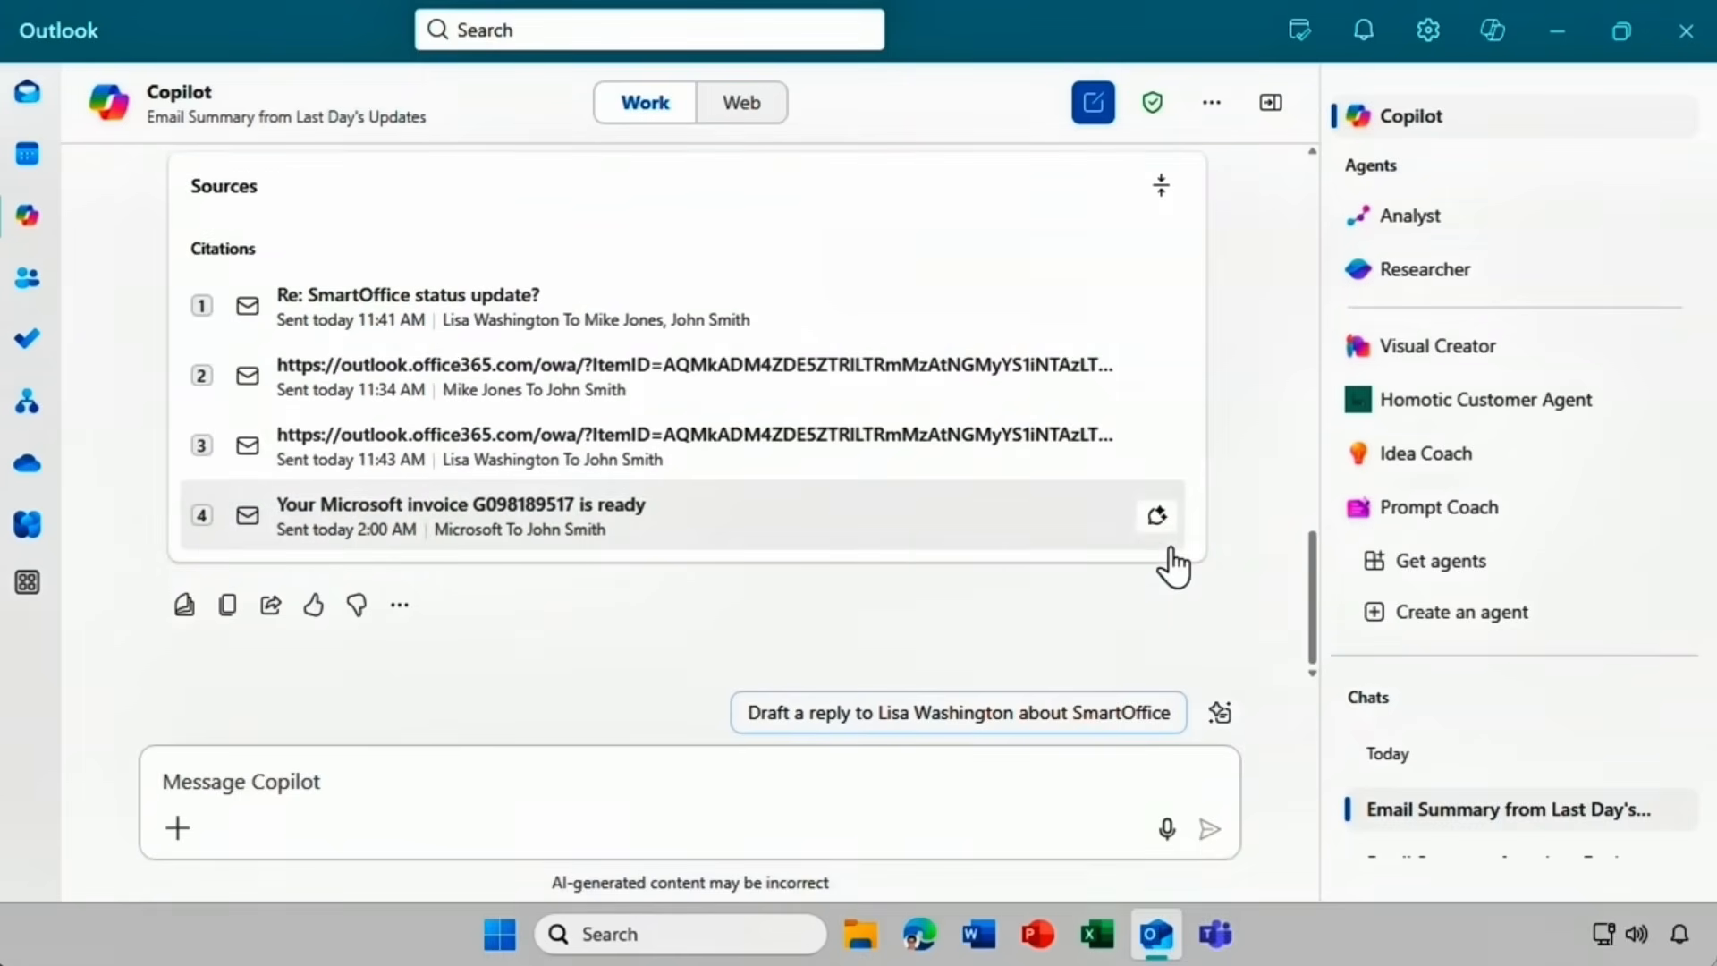
left_click(539, 295)
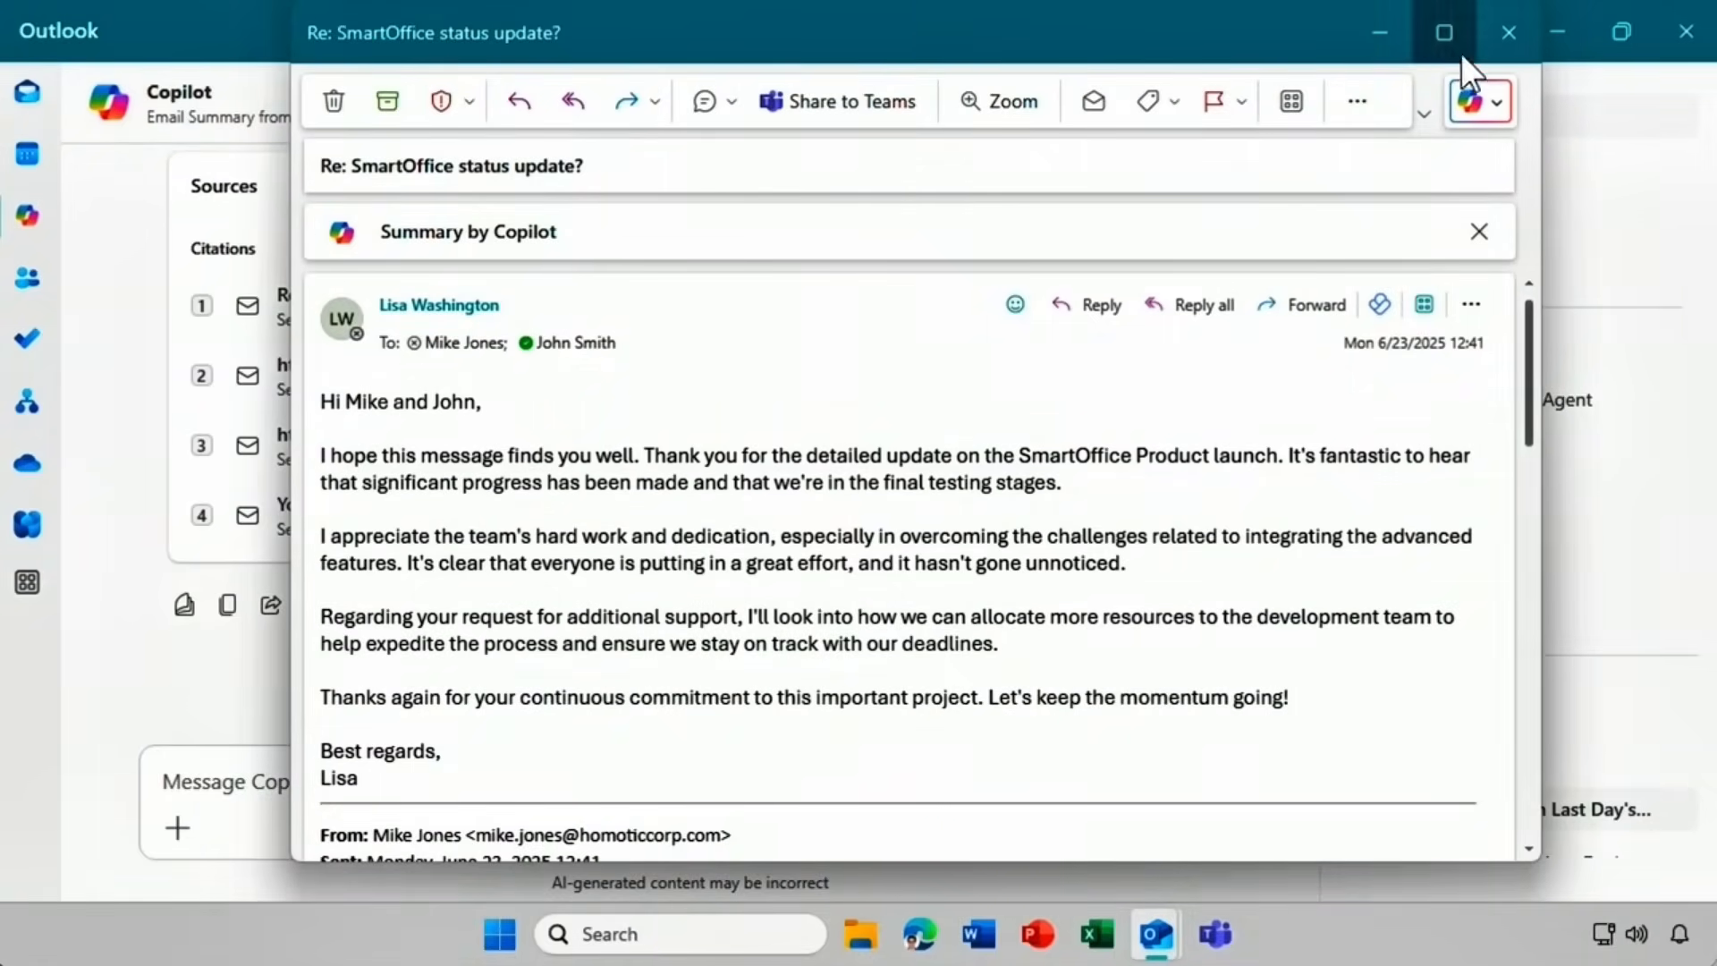
left_click(1500, 39)
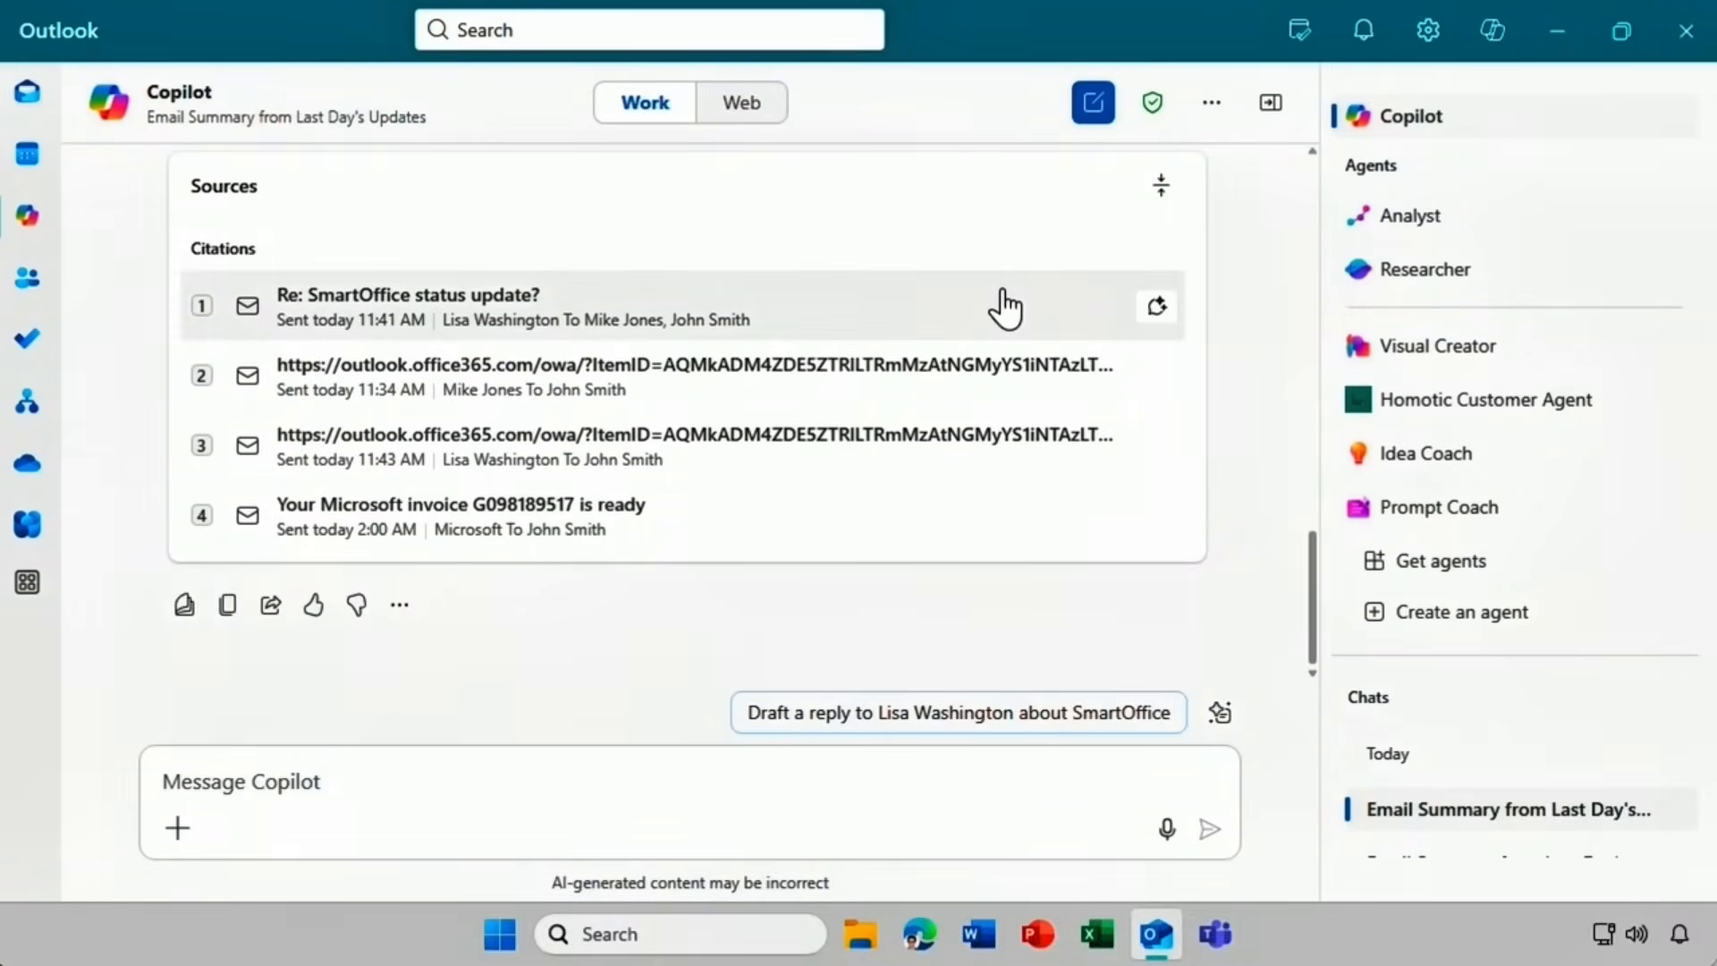
left_click(1151, 313)
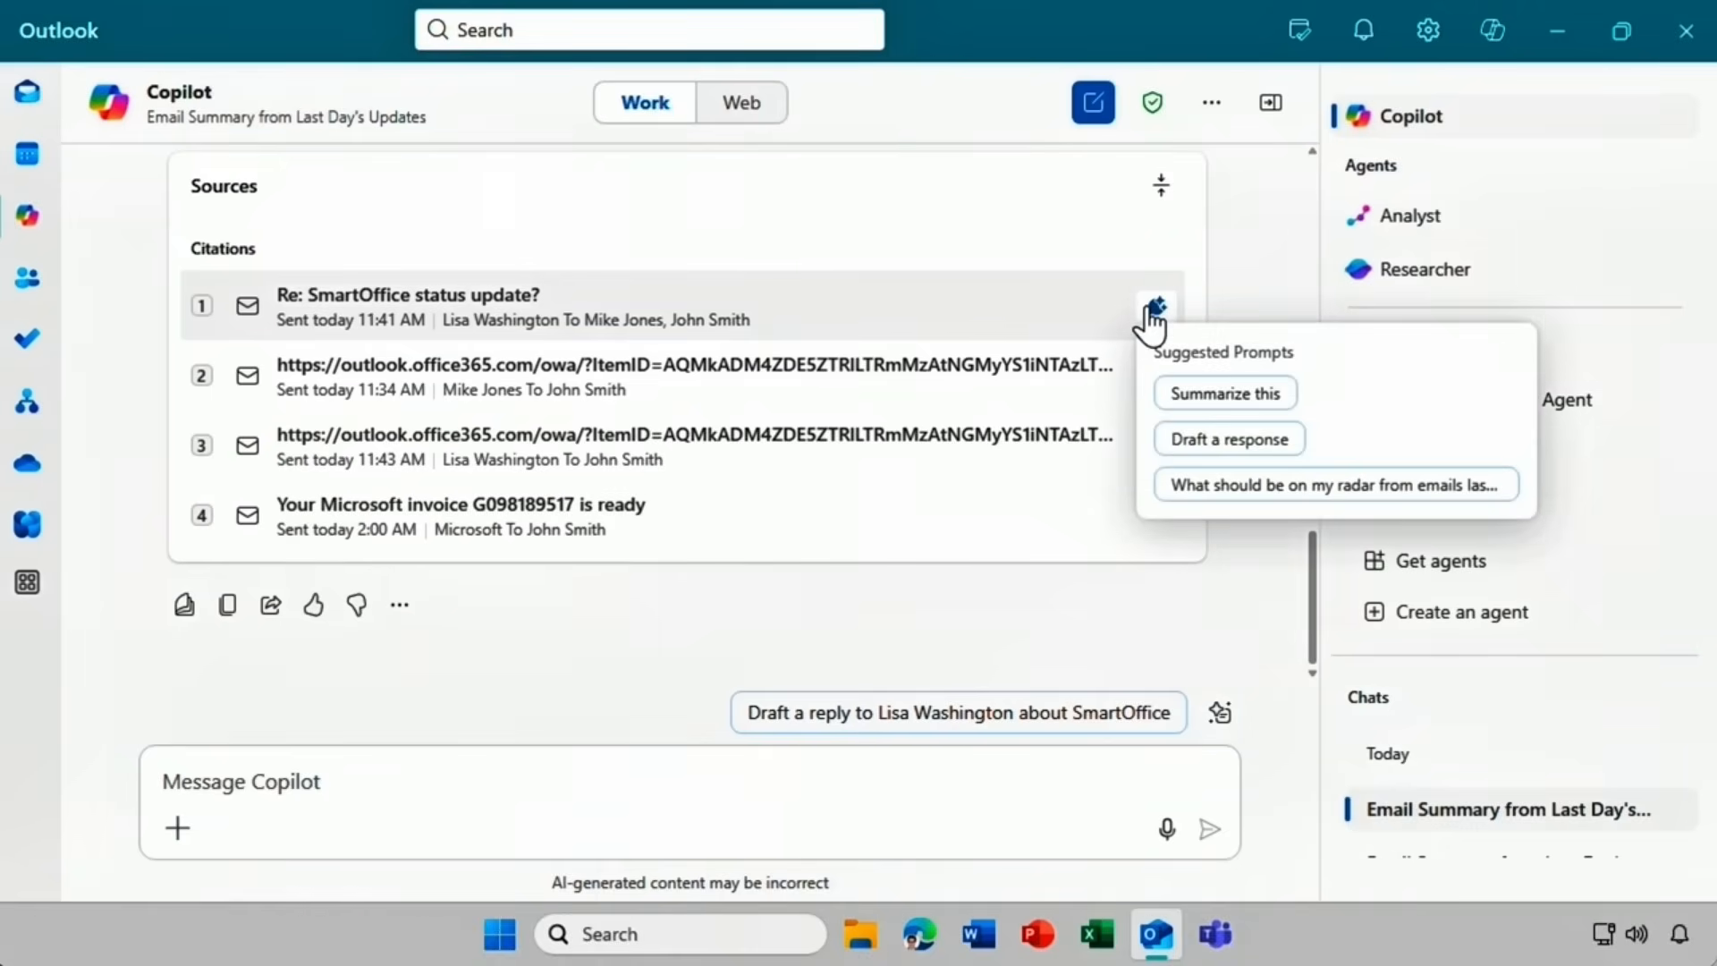
Send Copilot the 'Summarize this' prompt for the 'Re: SmartOffice status update?' email.
left_click(1225, 394)
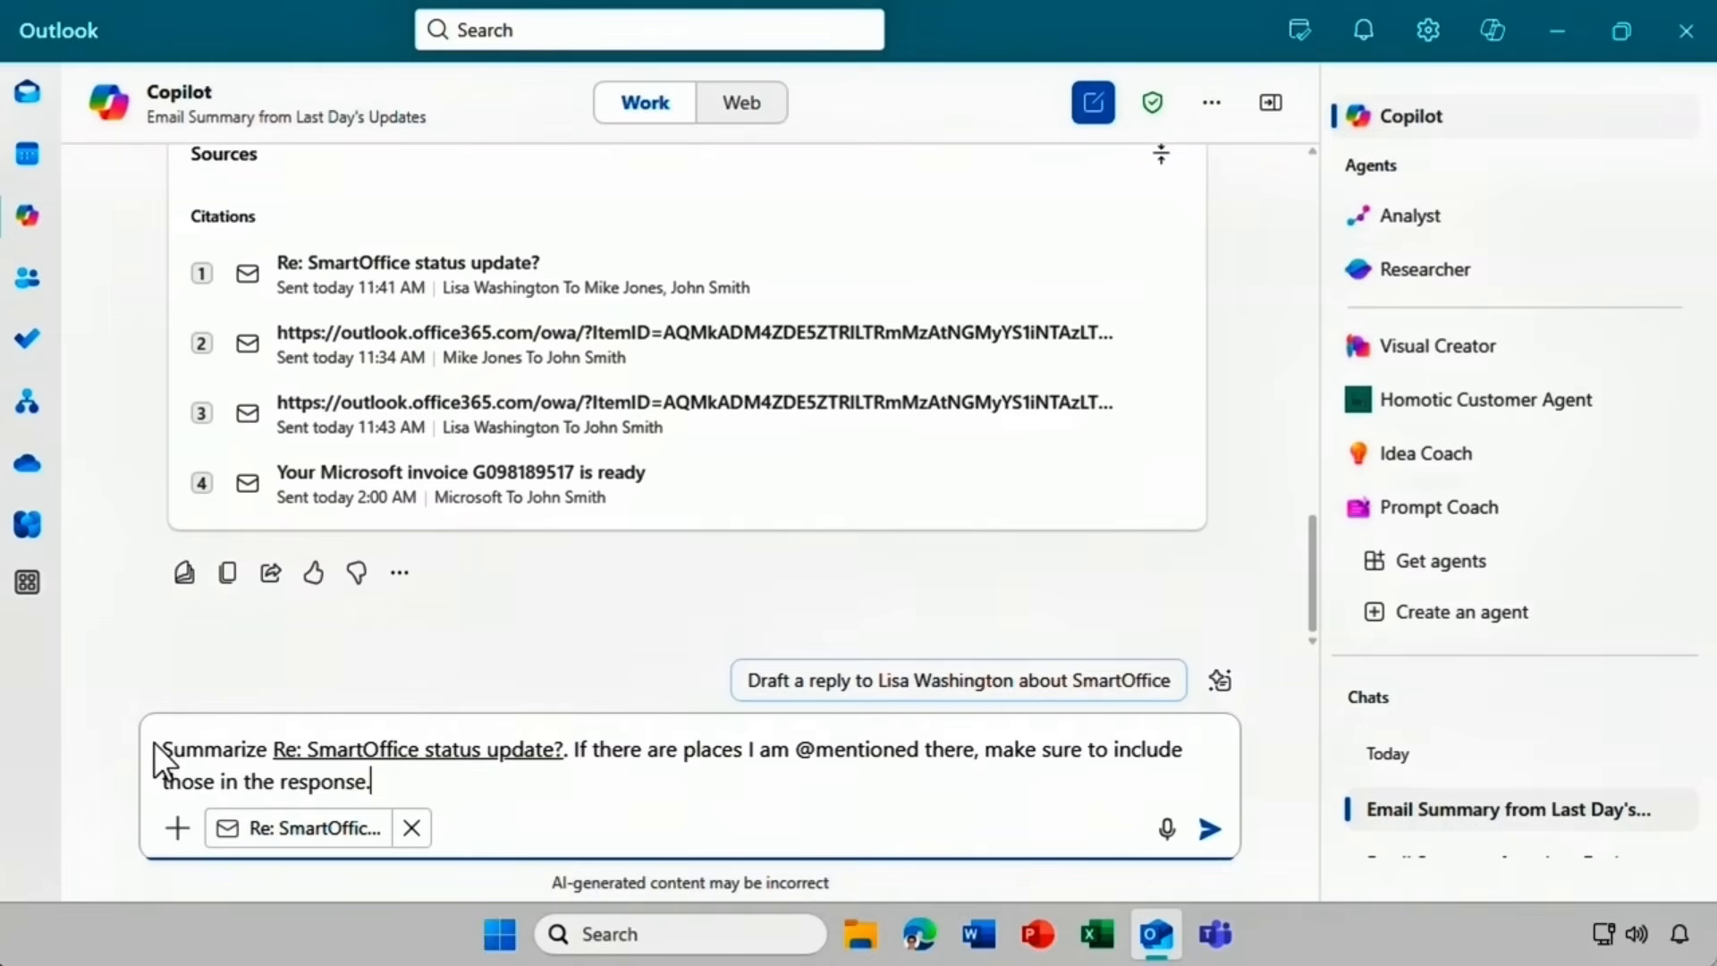
left_click(1207, 816)
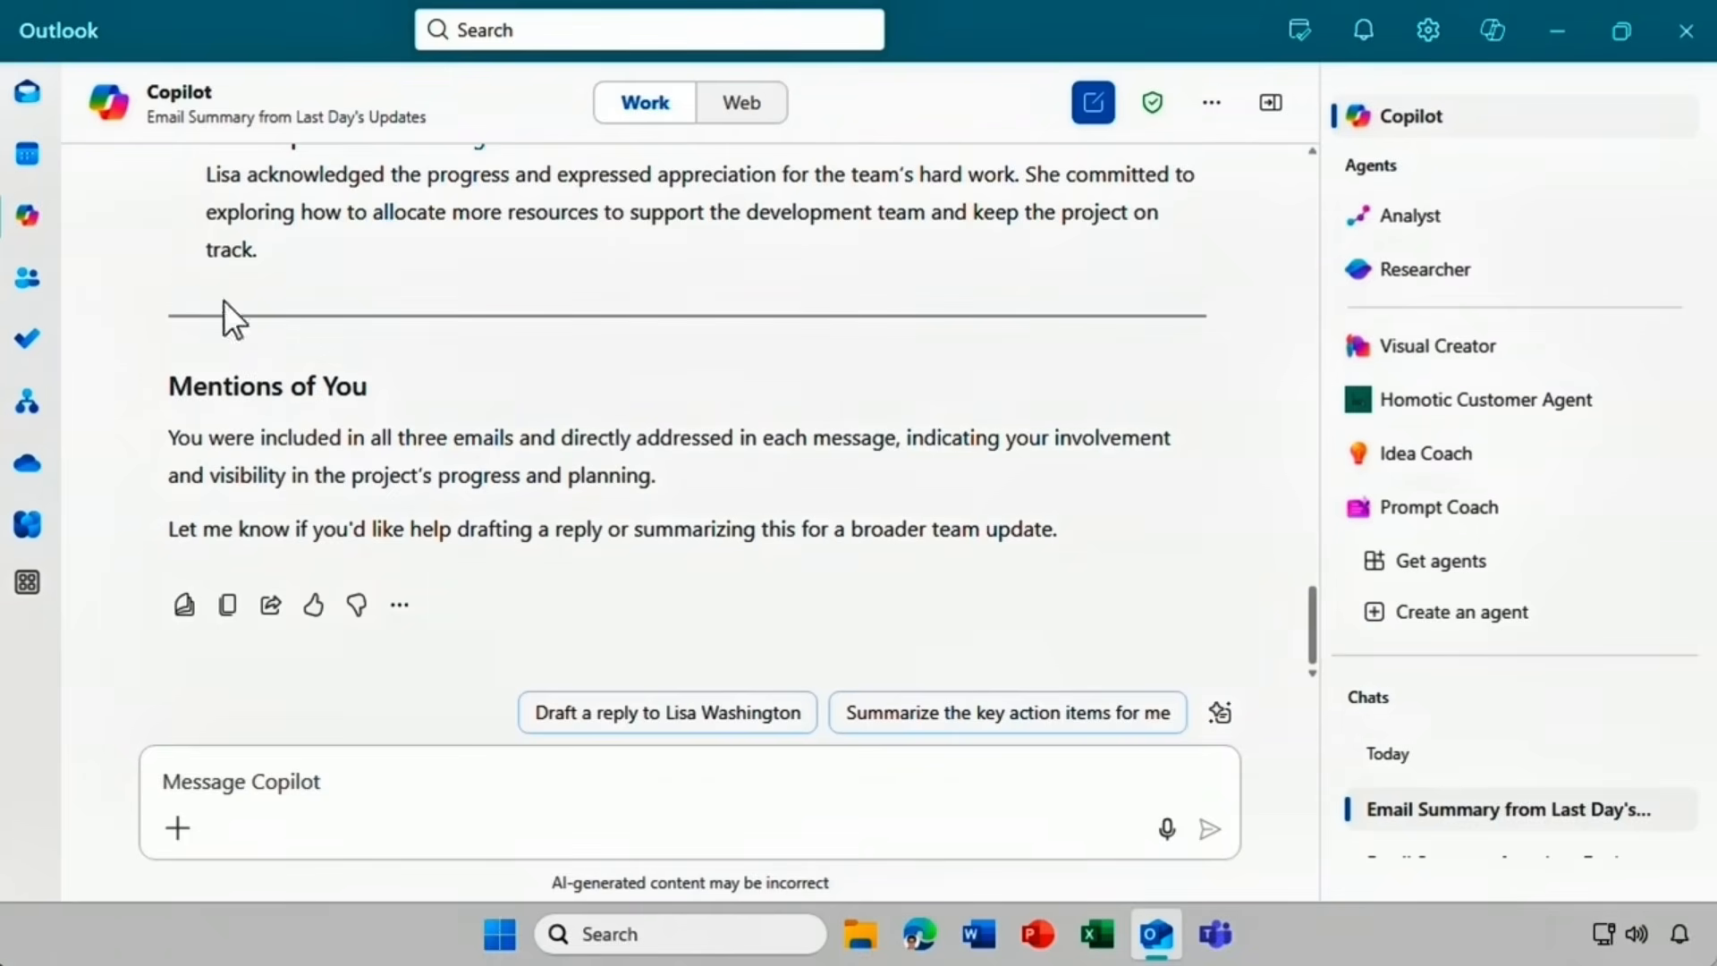
From the Inbox, ask Copilot about a colleague's messages and the SmartOffice meeting time, then close Copilot.
left_click(28, 100)
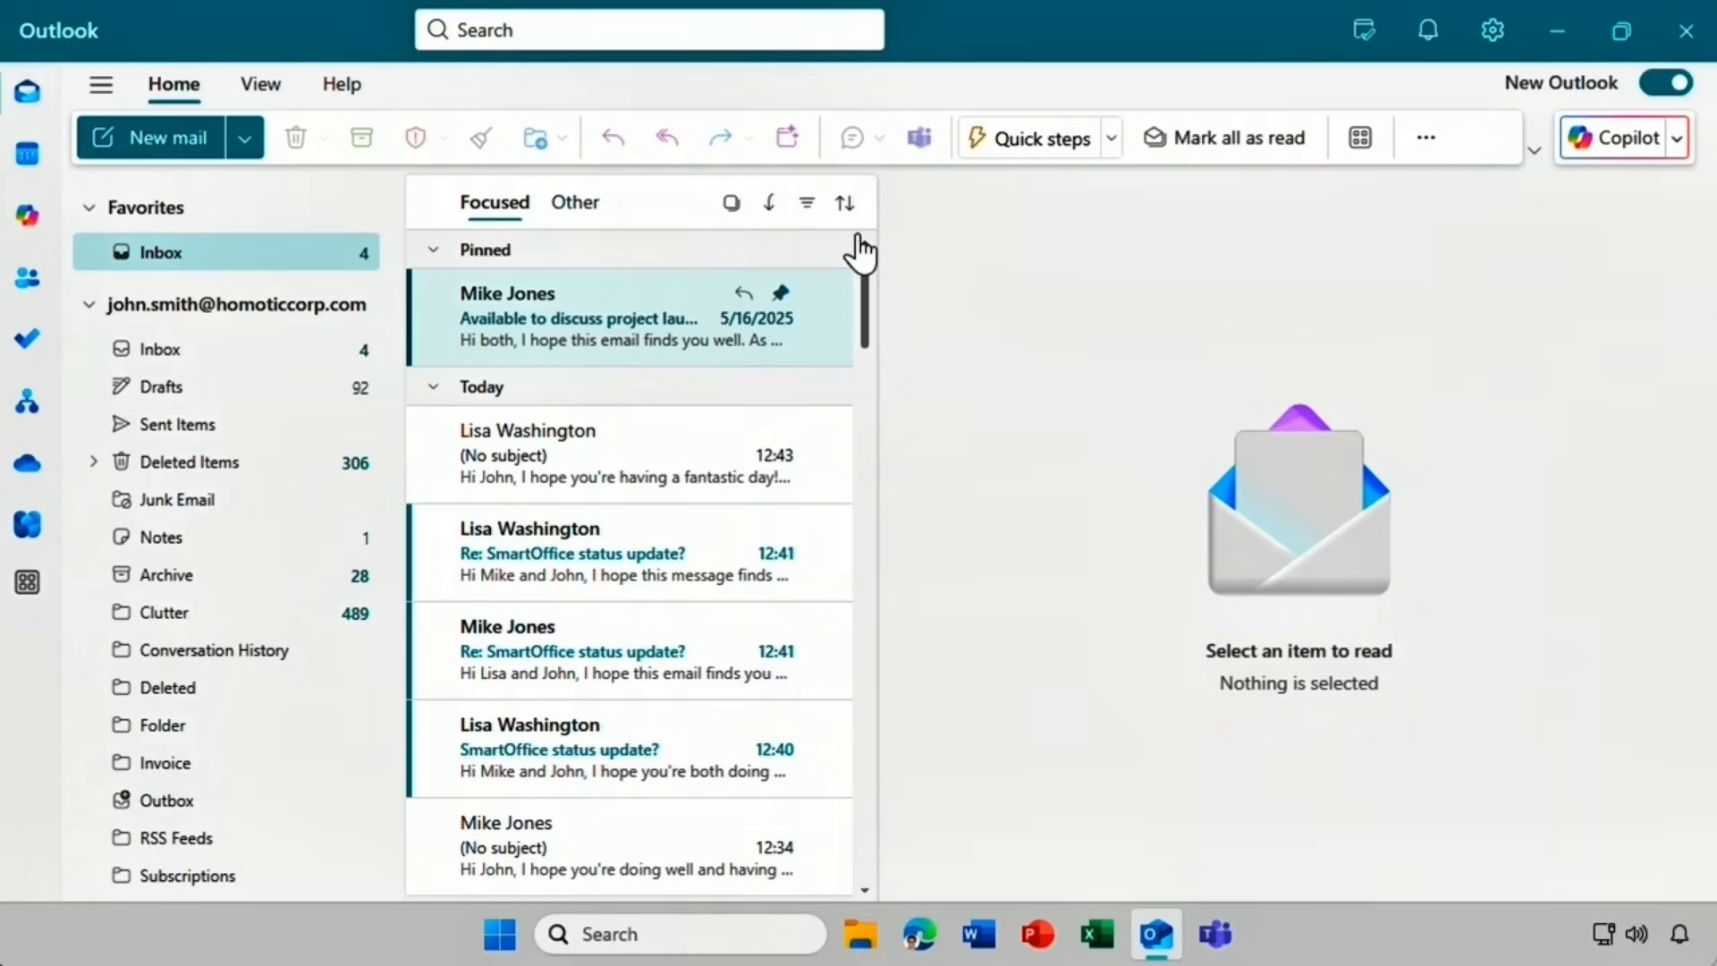
left_click(1620, 139)
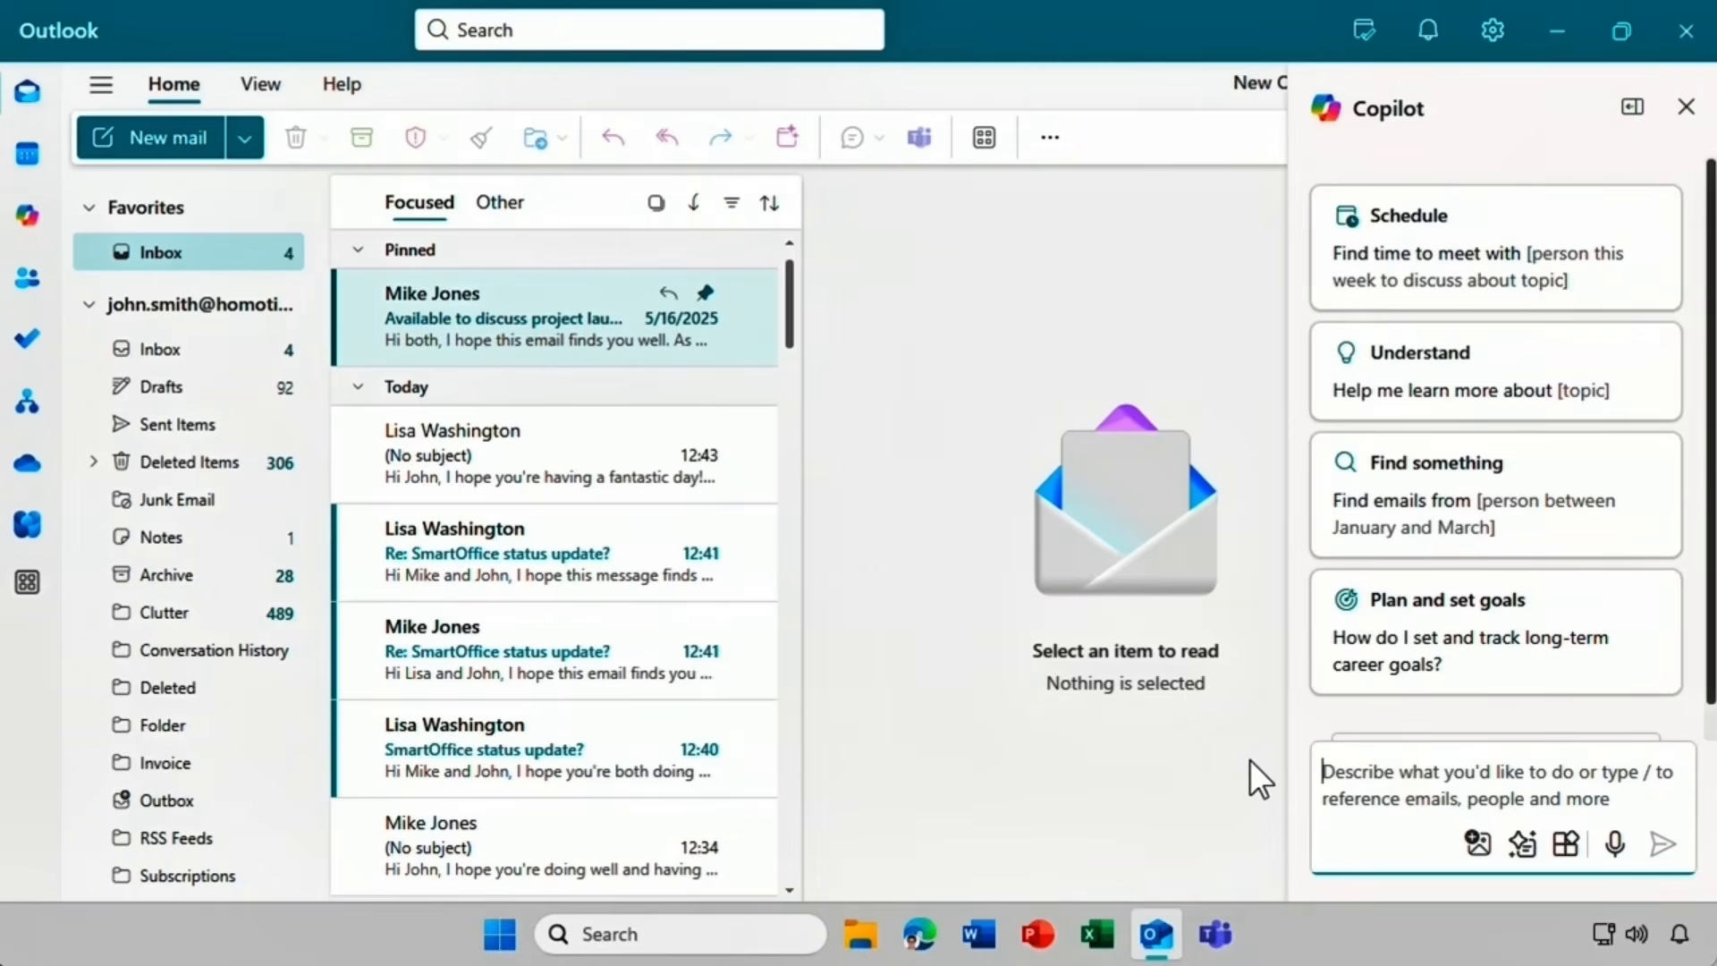
type("Do I have ")
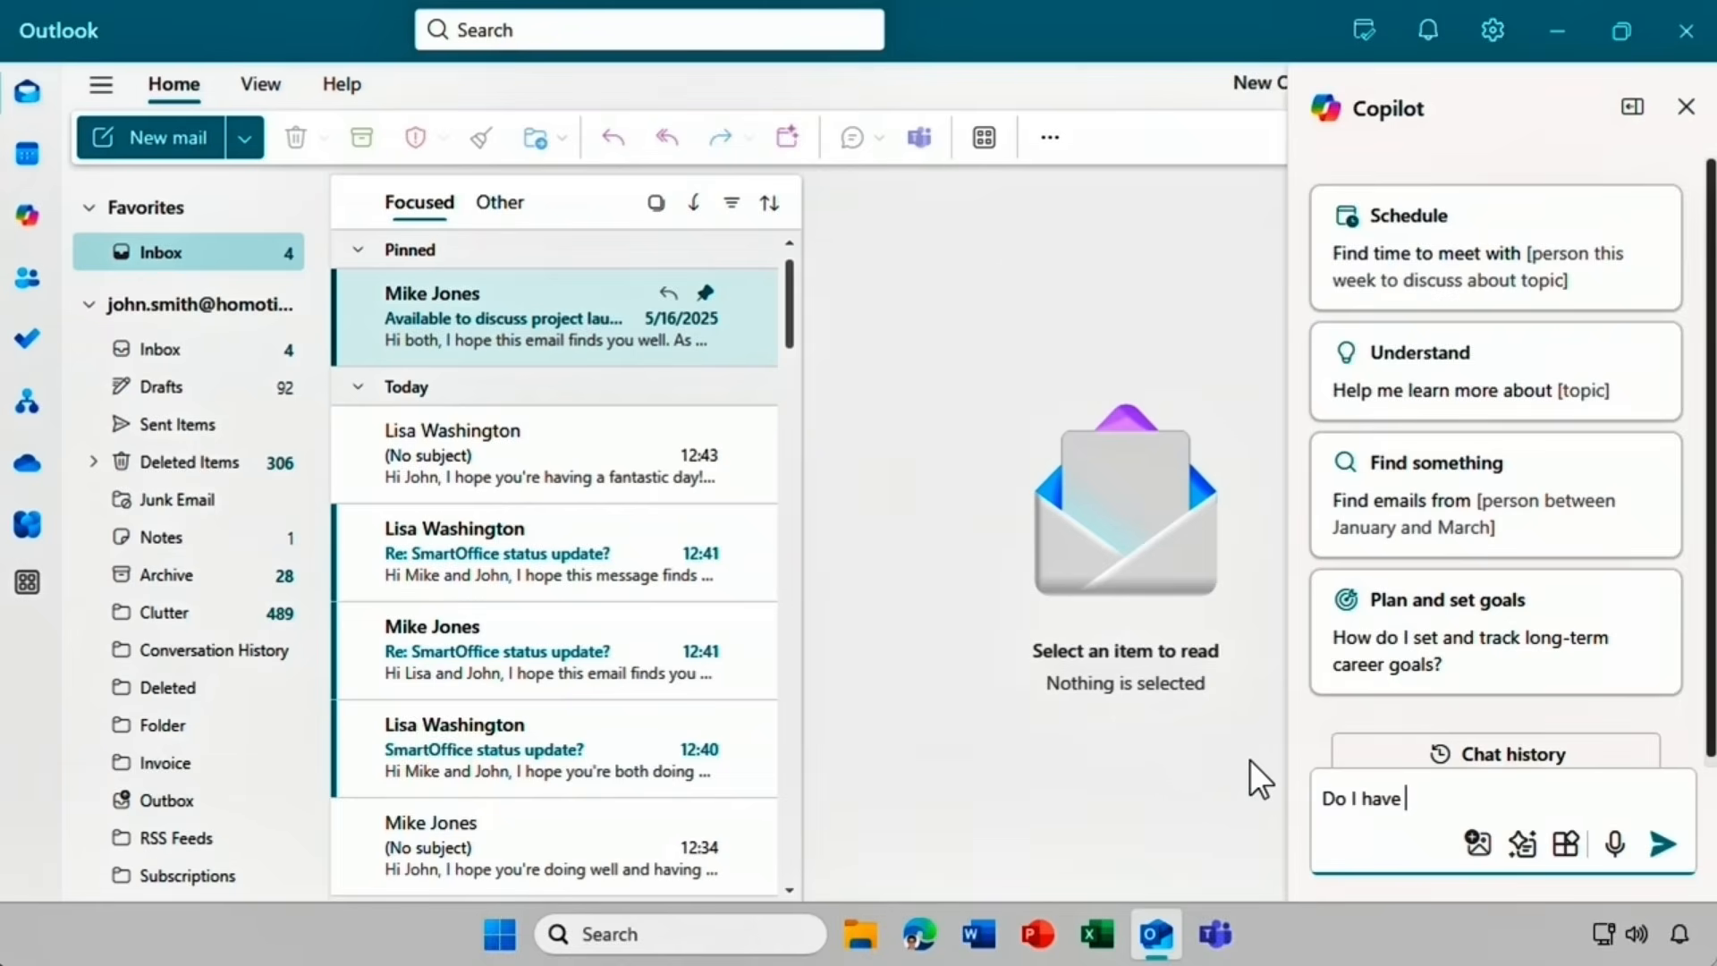
type("any messages from")
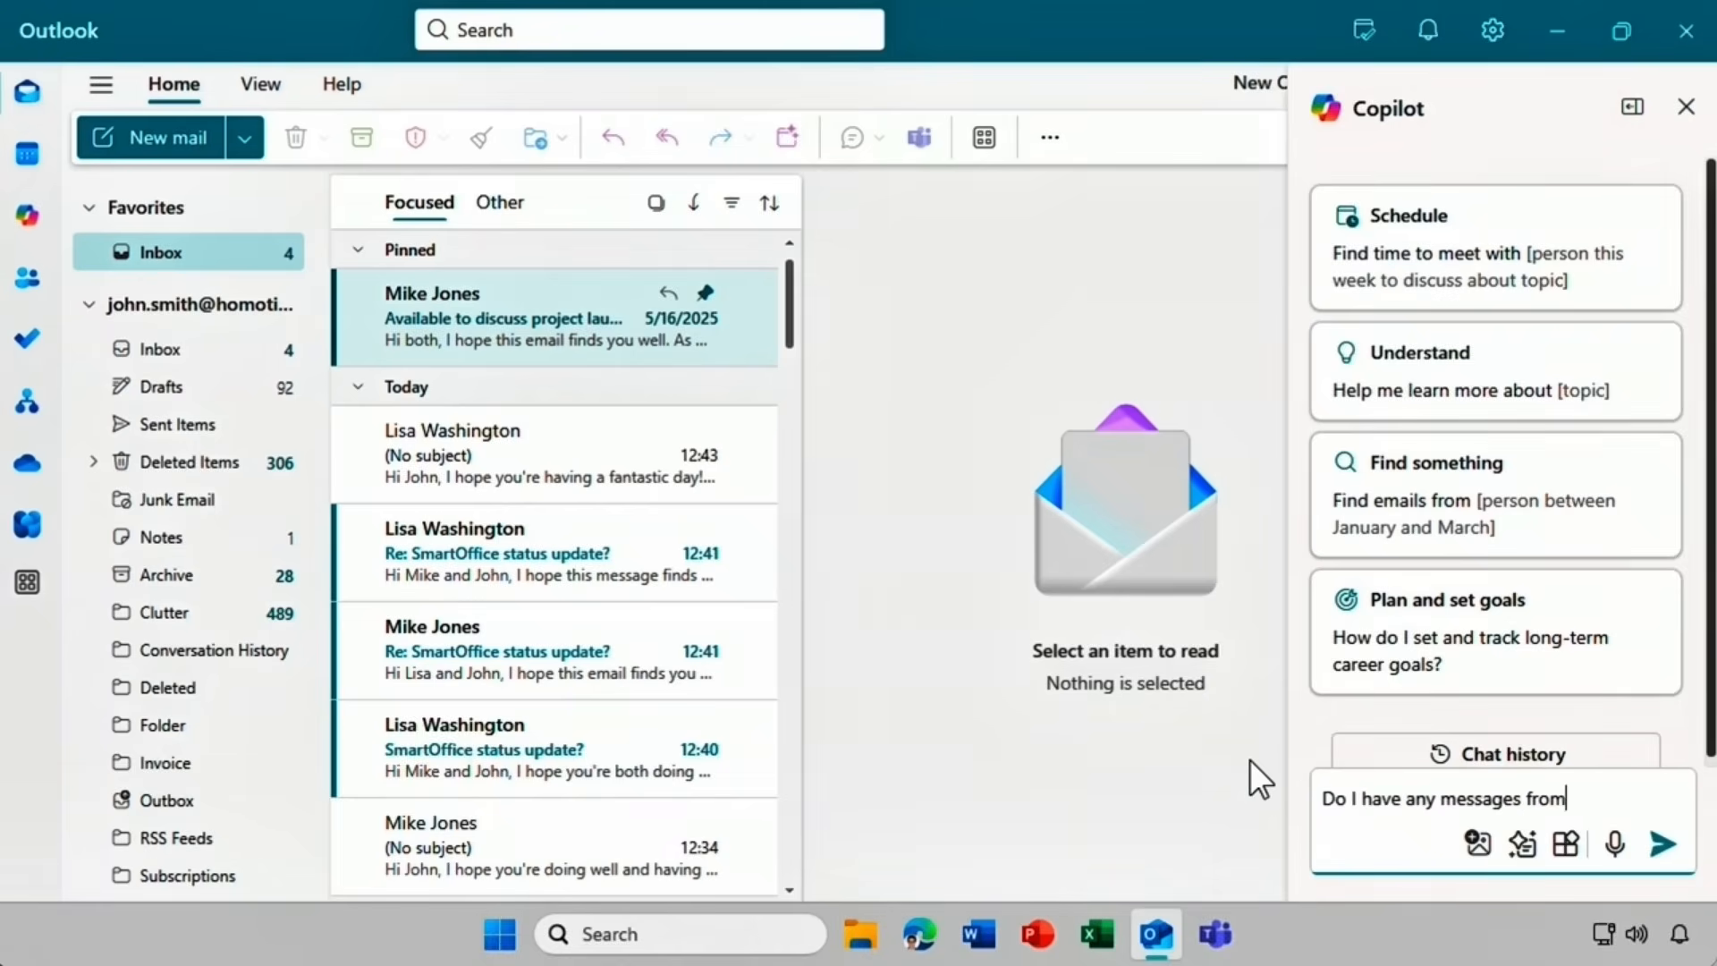
type(" Mike?")
key("Return")
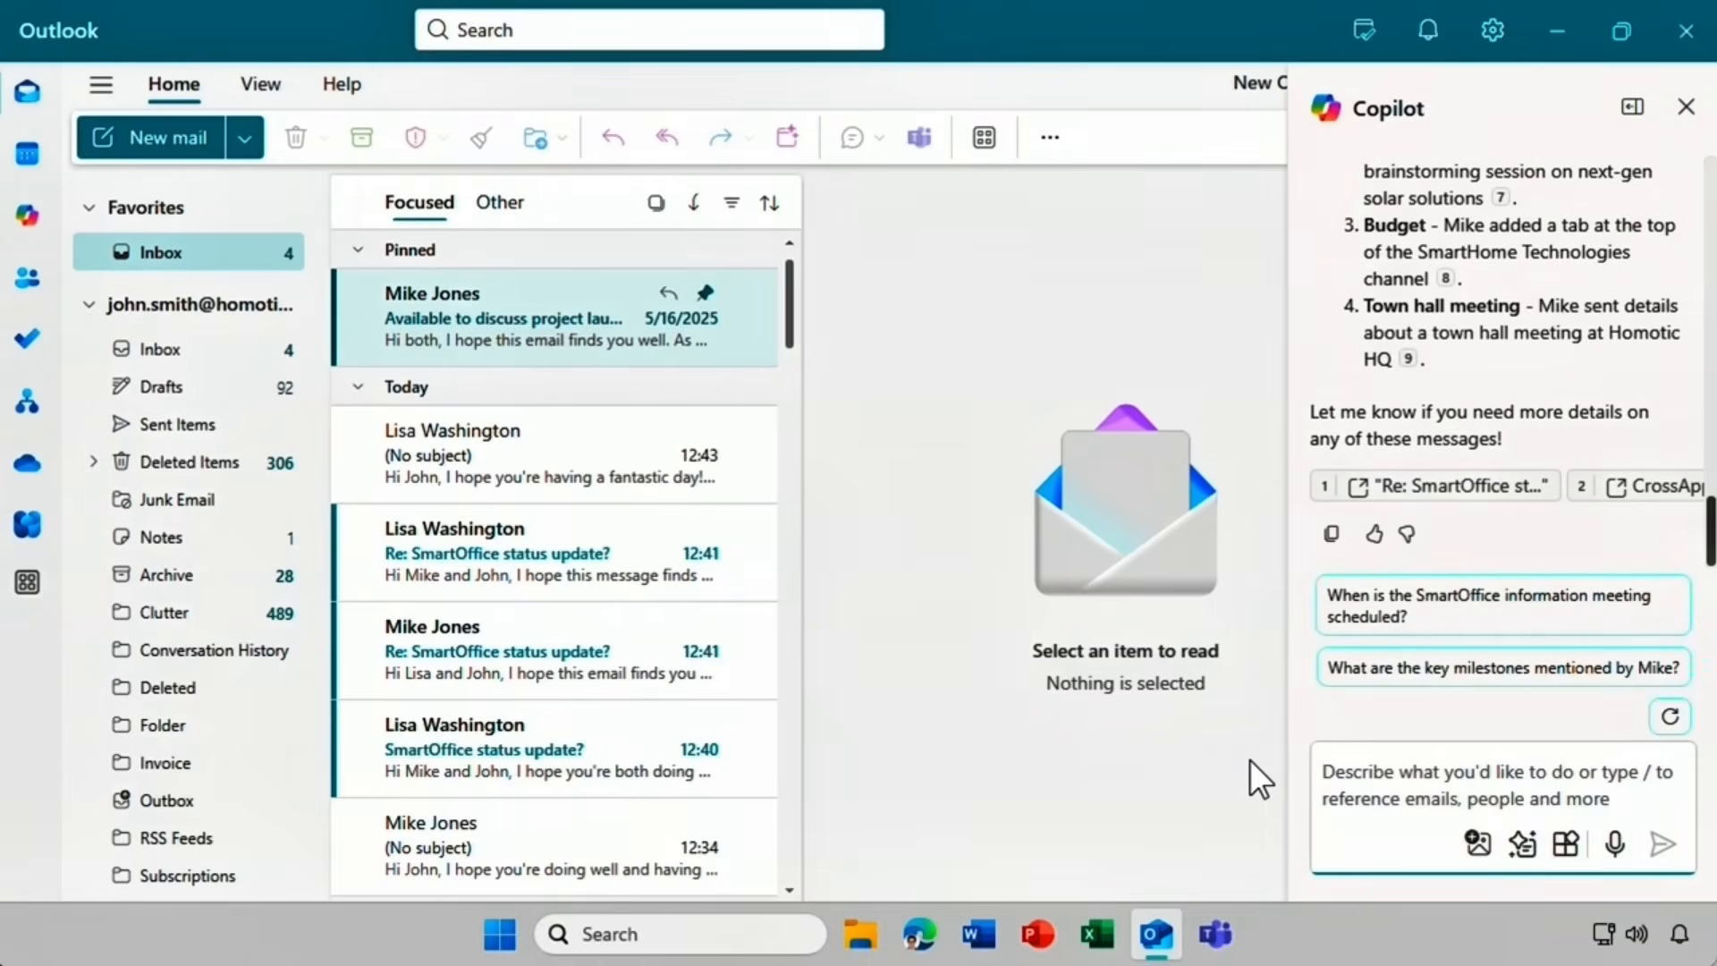
left_click(1319, 598)
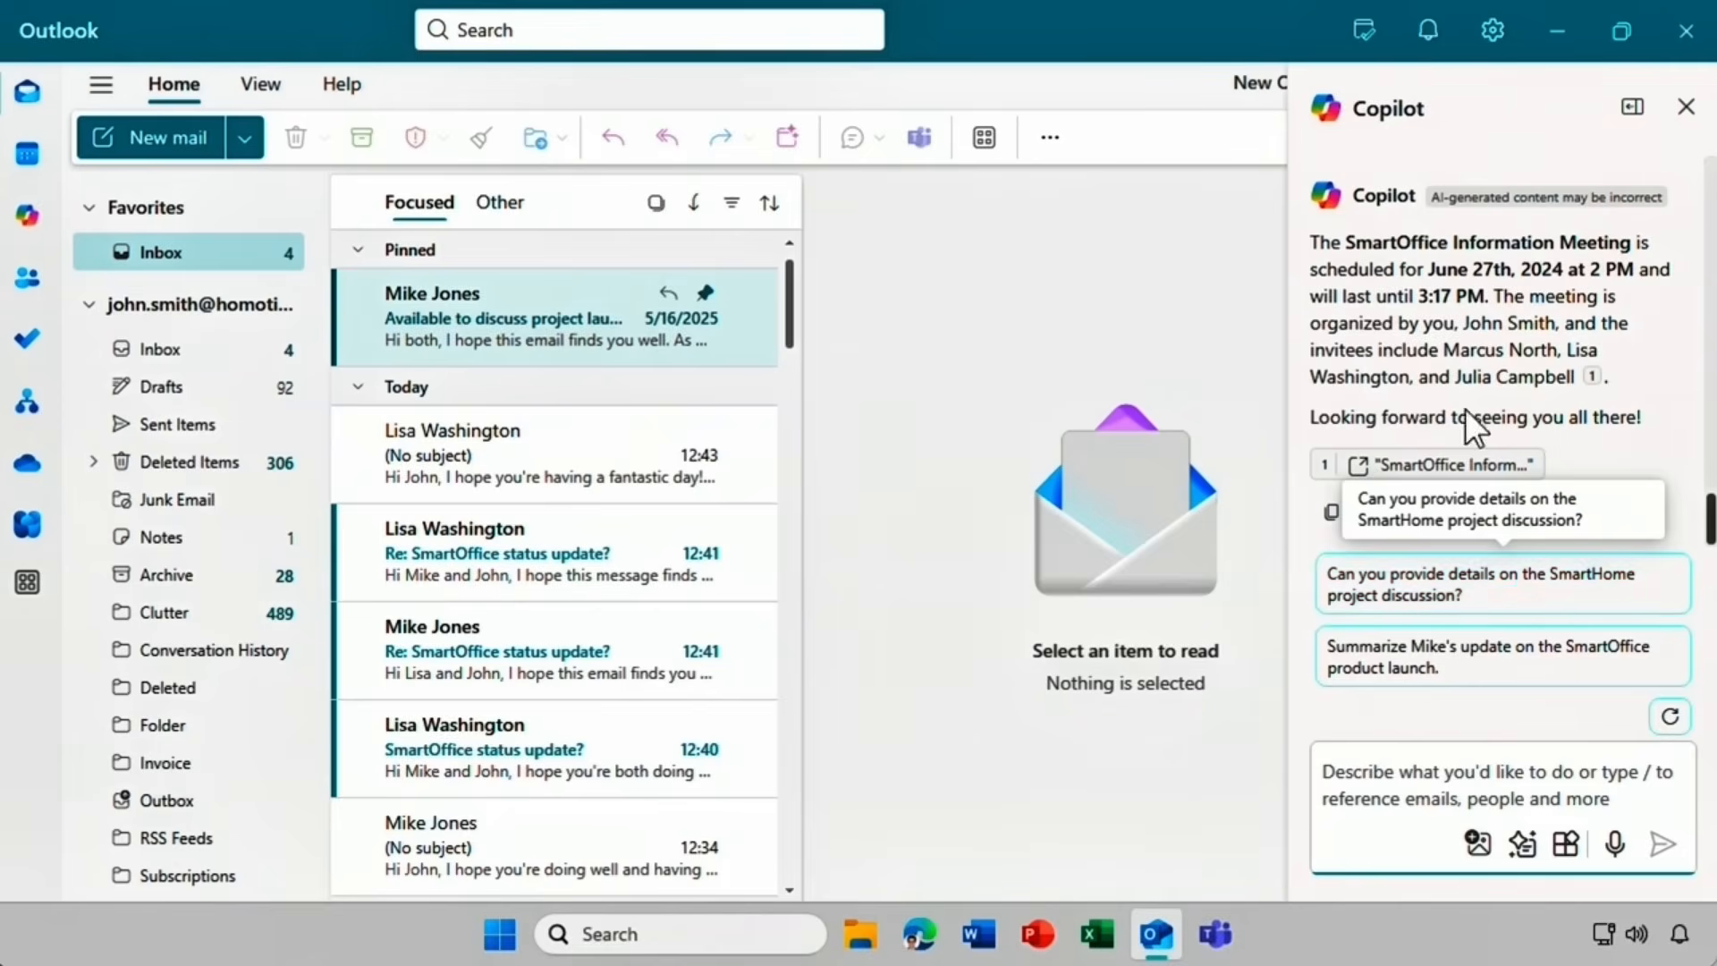
left_click(1687, 125)
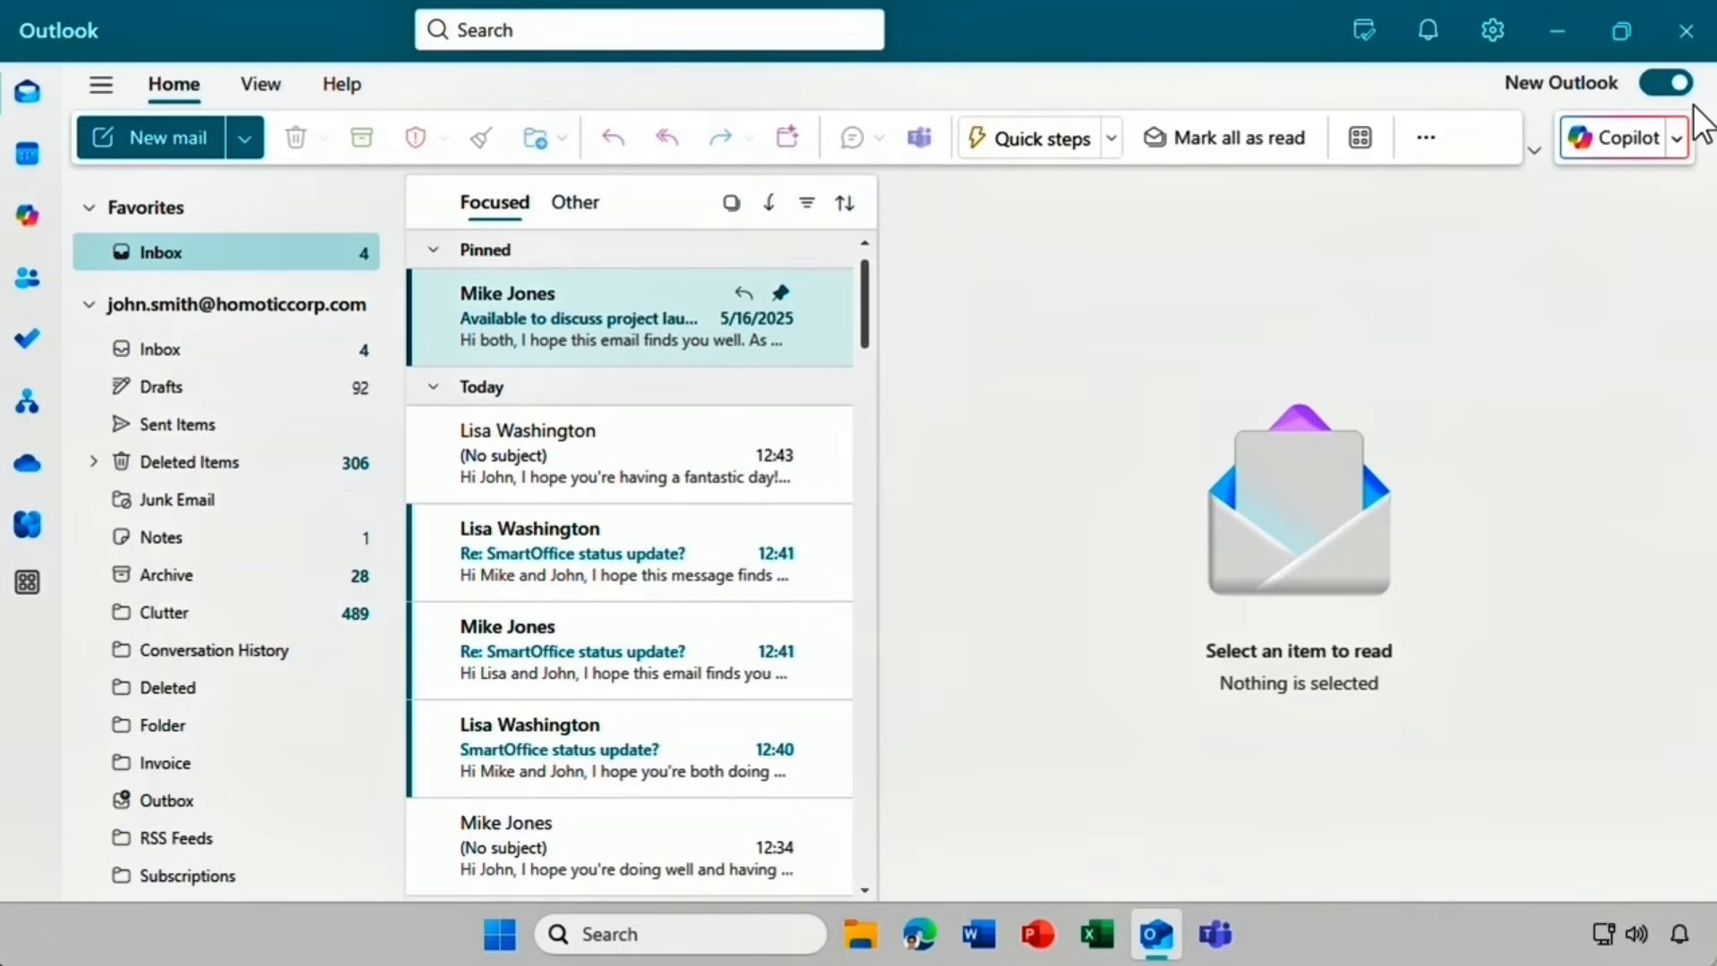
Open the first 'Re: SmartOffice status update?' reply, read Copilot's thread summary, then close the pane and summary card.
left_click(617, 529)
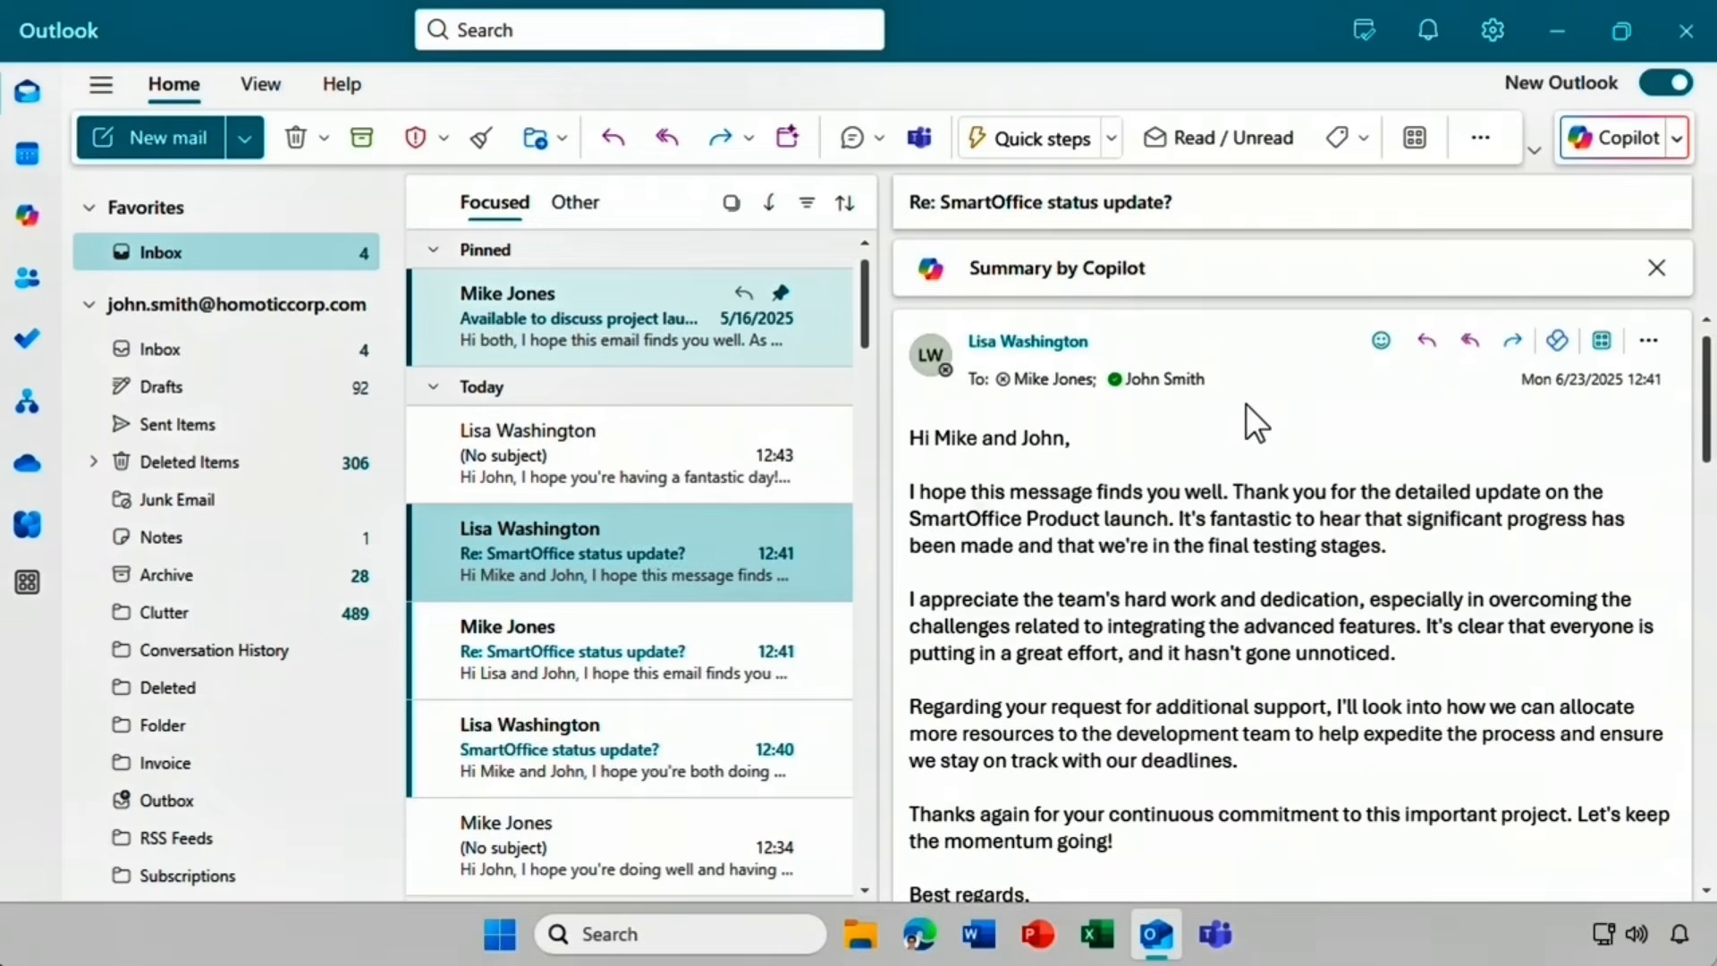
left_click(1224, 283)
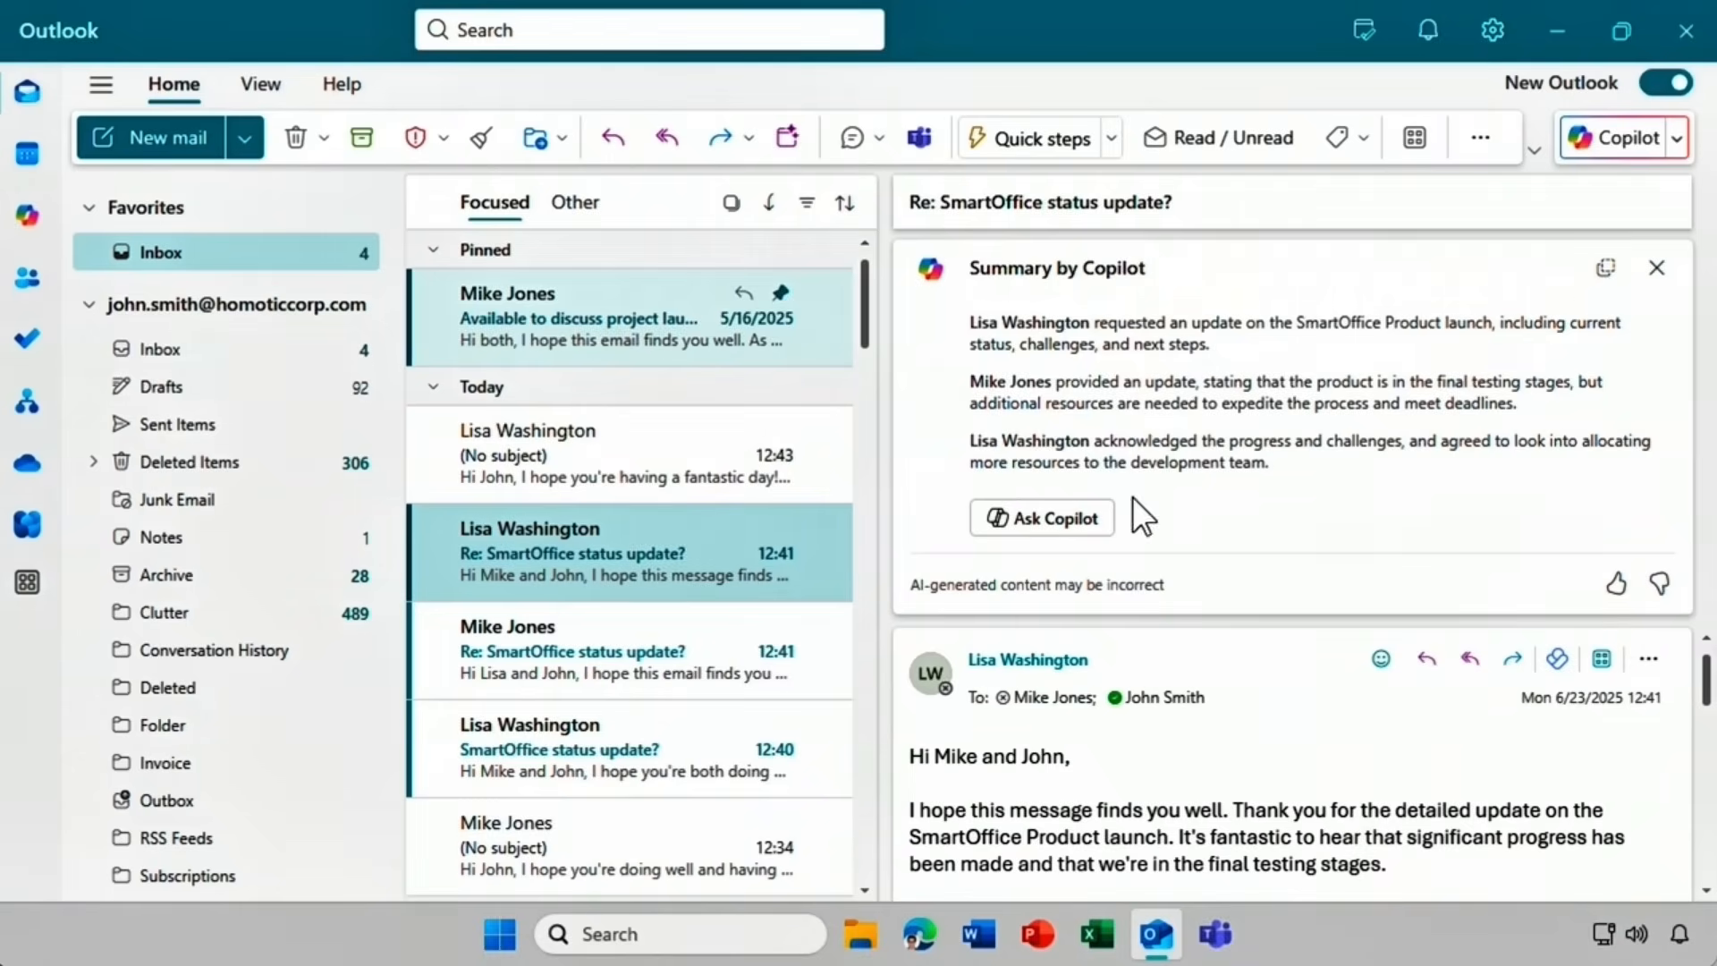
left_click(1084, 525)
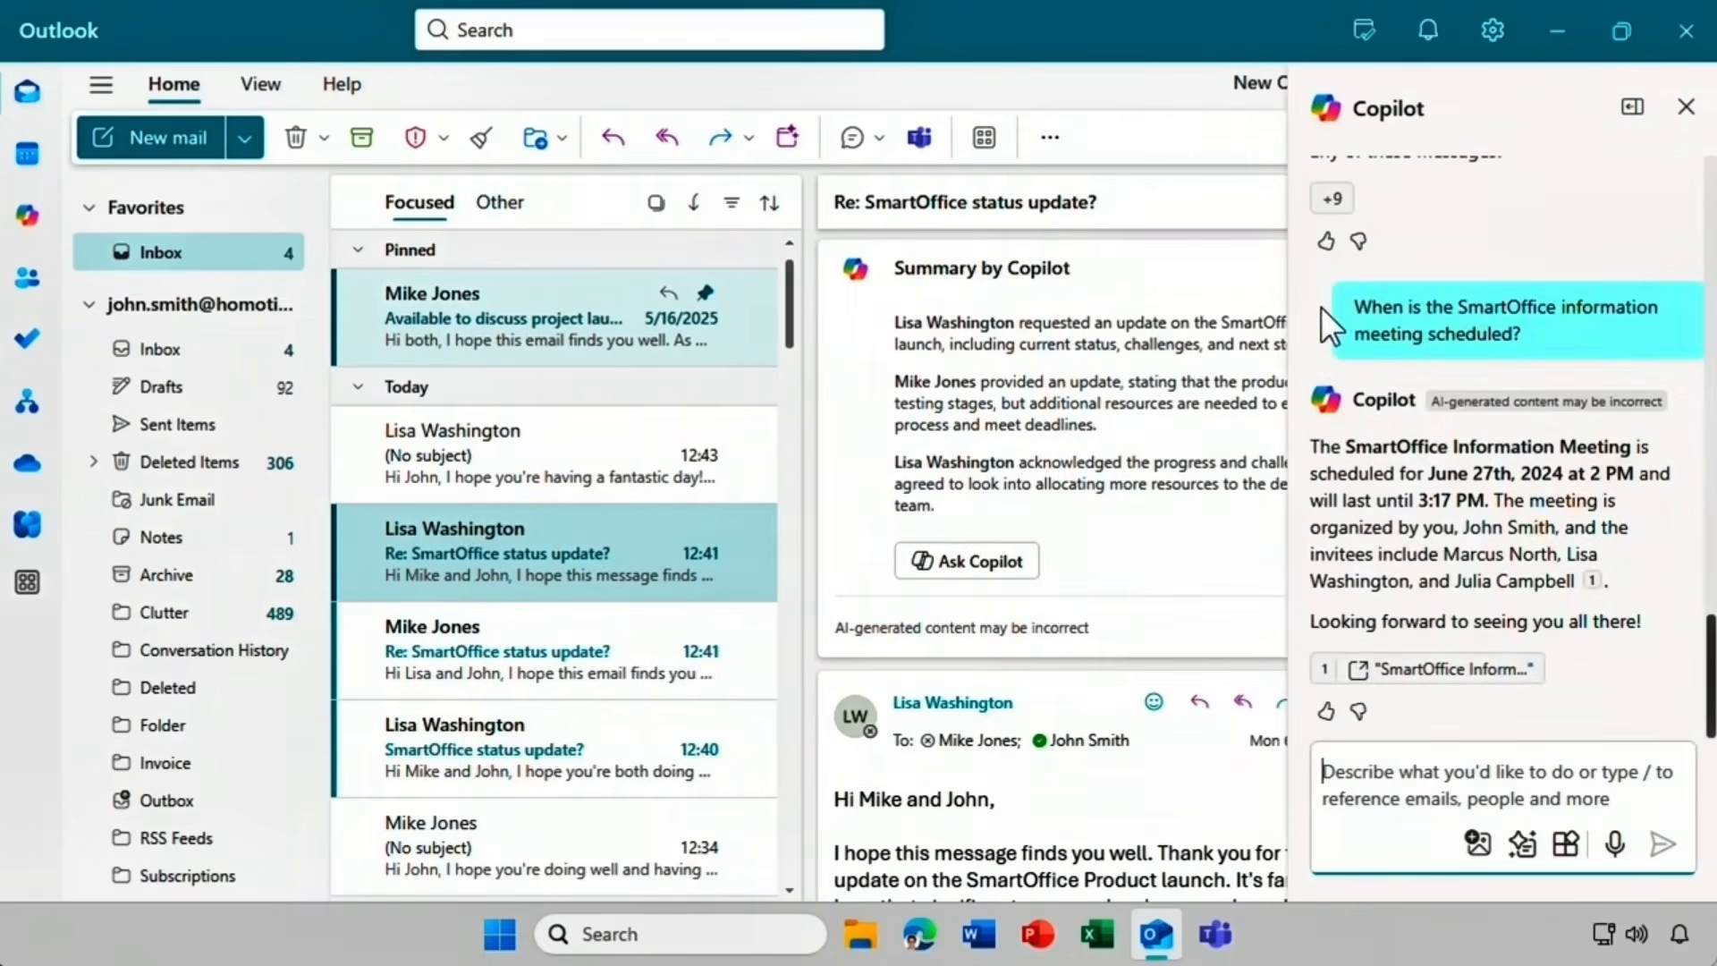
left_click(1684, 107)
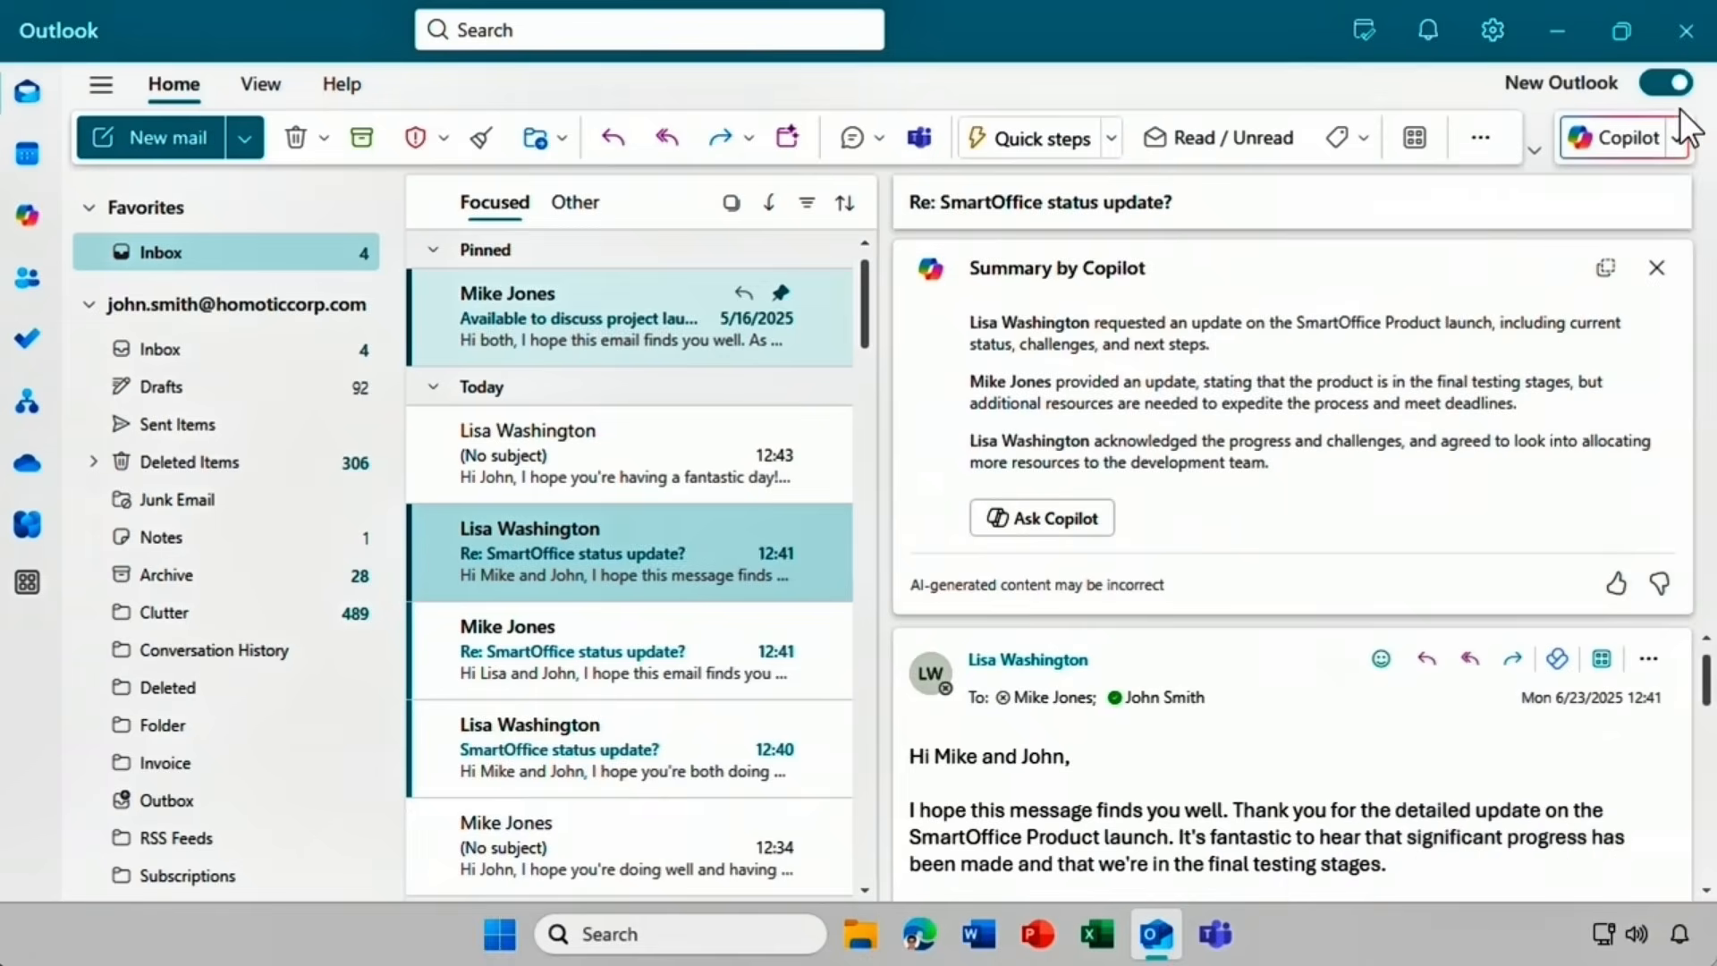
left_click(1657, 271)
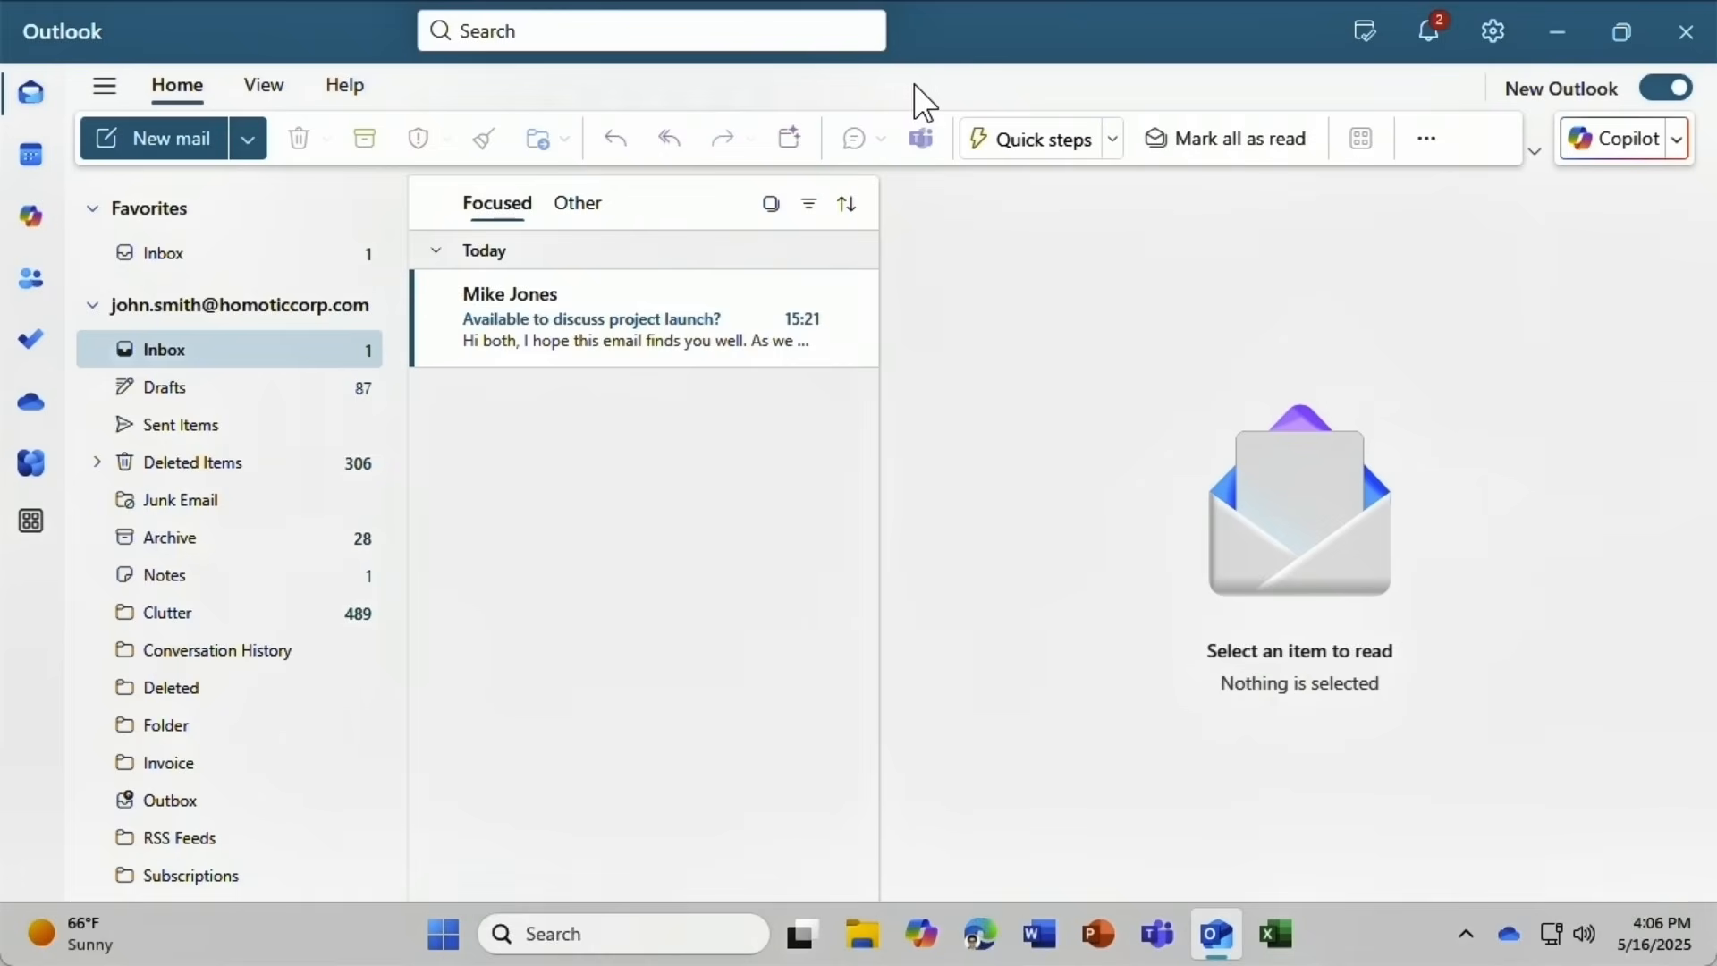
Ask Copilot to schedule a meeting with the colleague next week about the SmartOffice budget.
left_click(1623, 143)
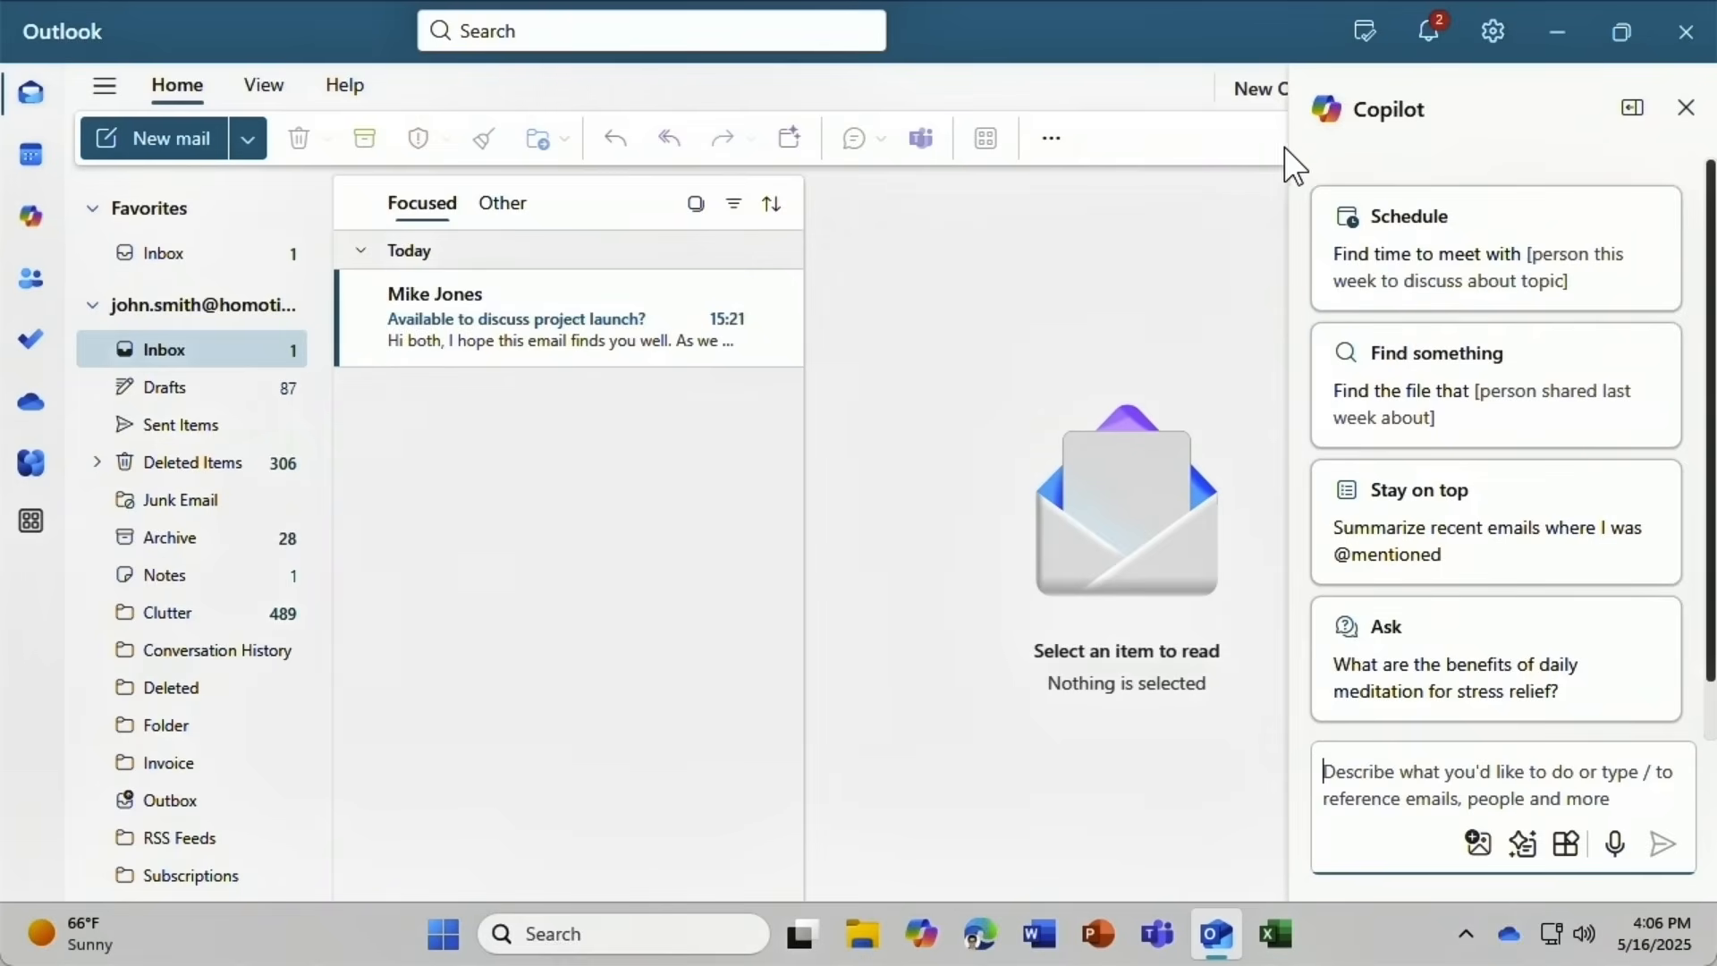
left_click(1336, 230)
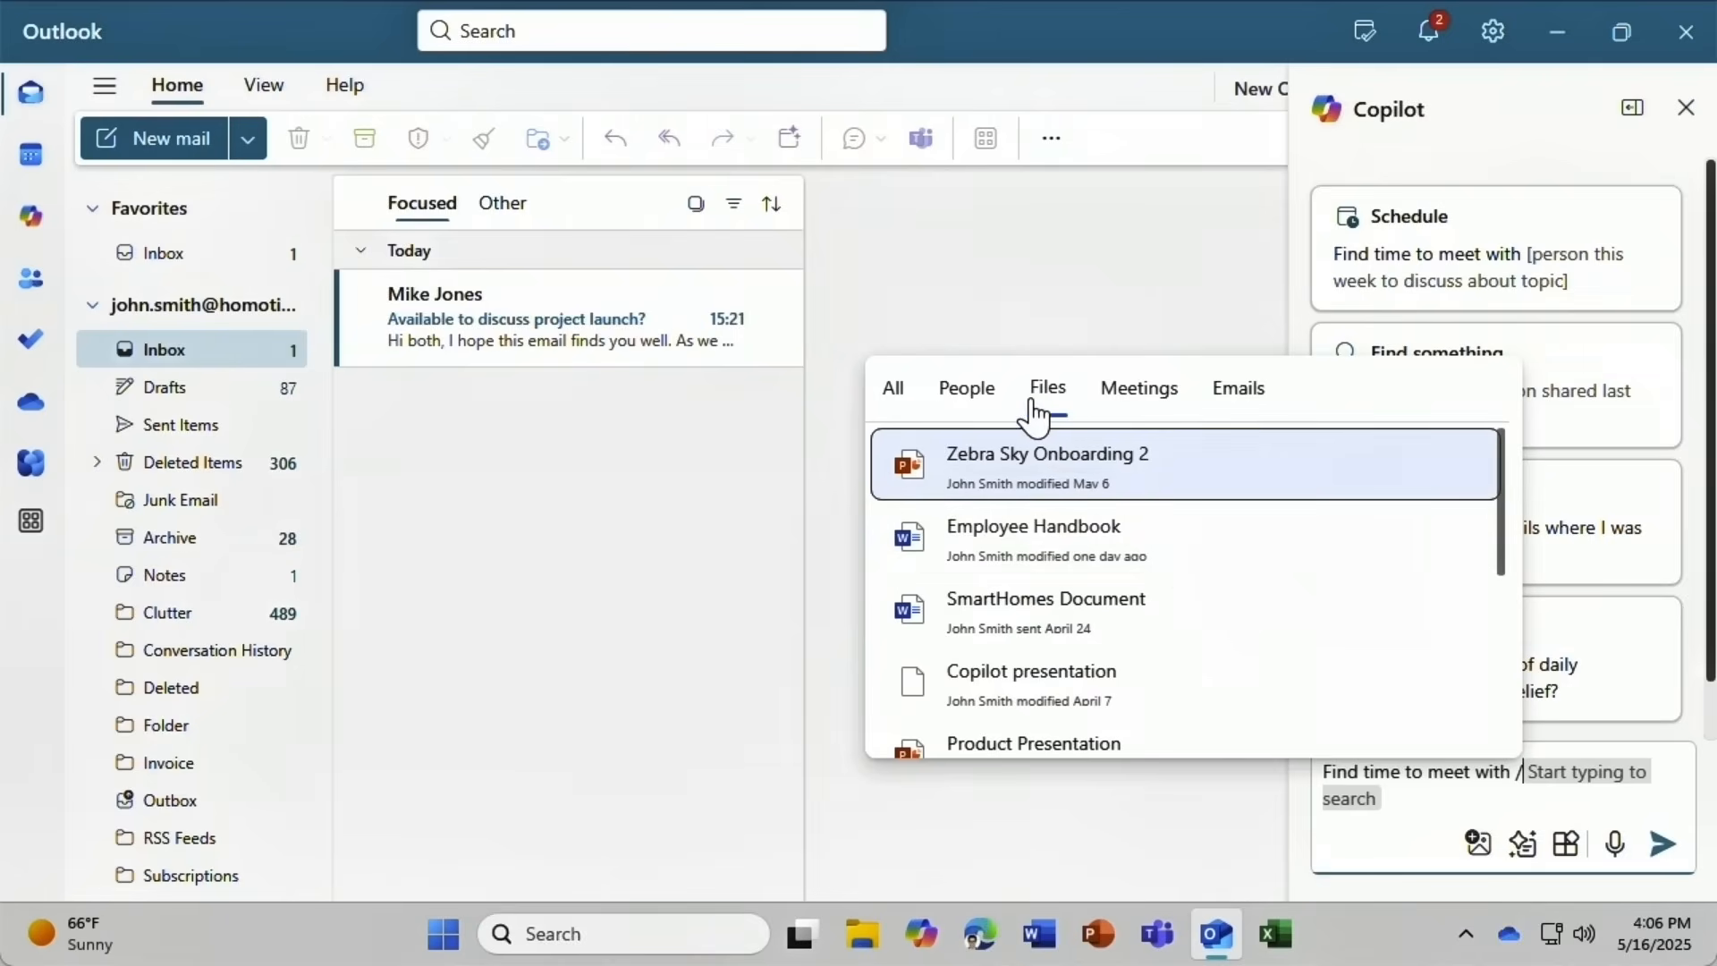
left_click(963, 395)
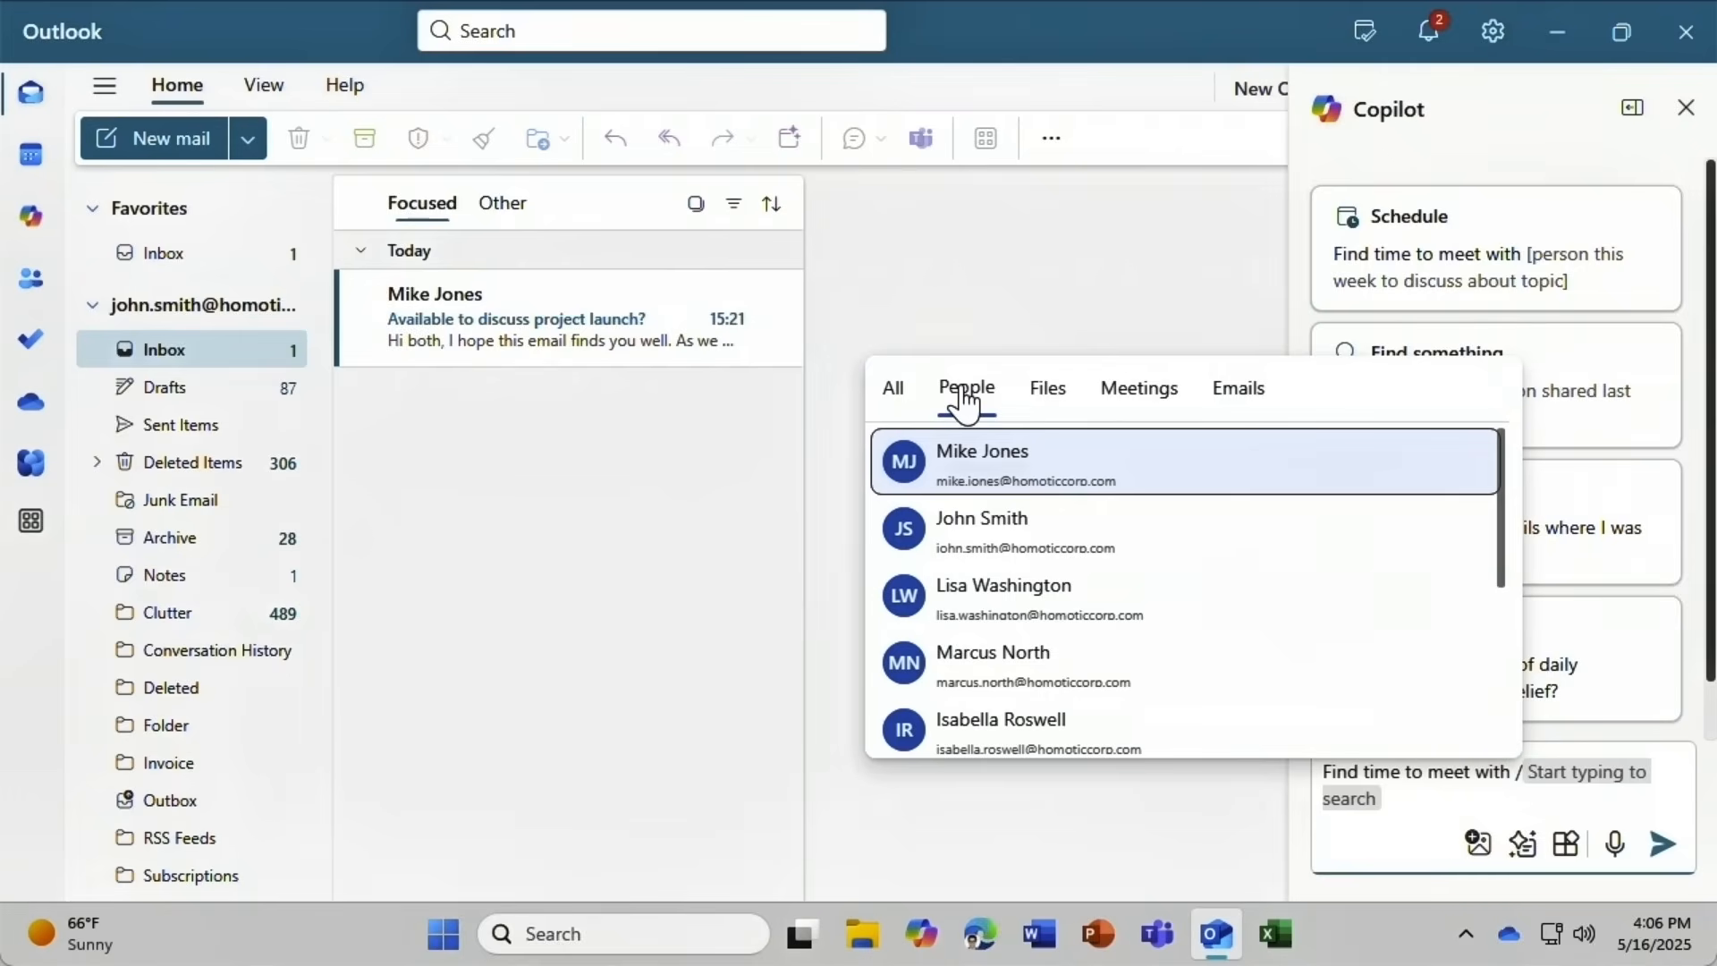
left_click(936, 662)
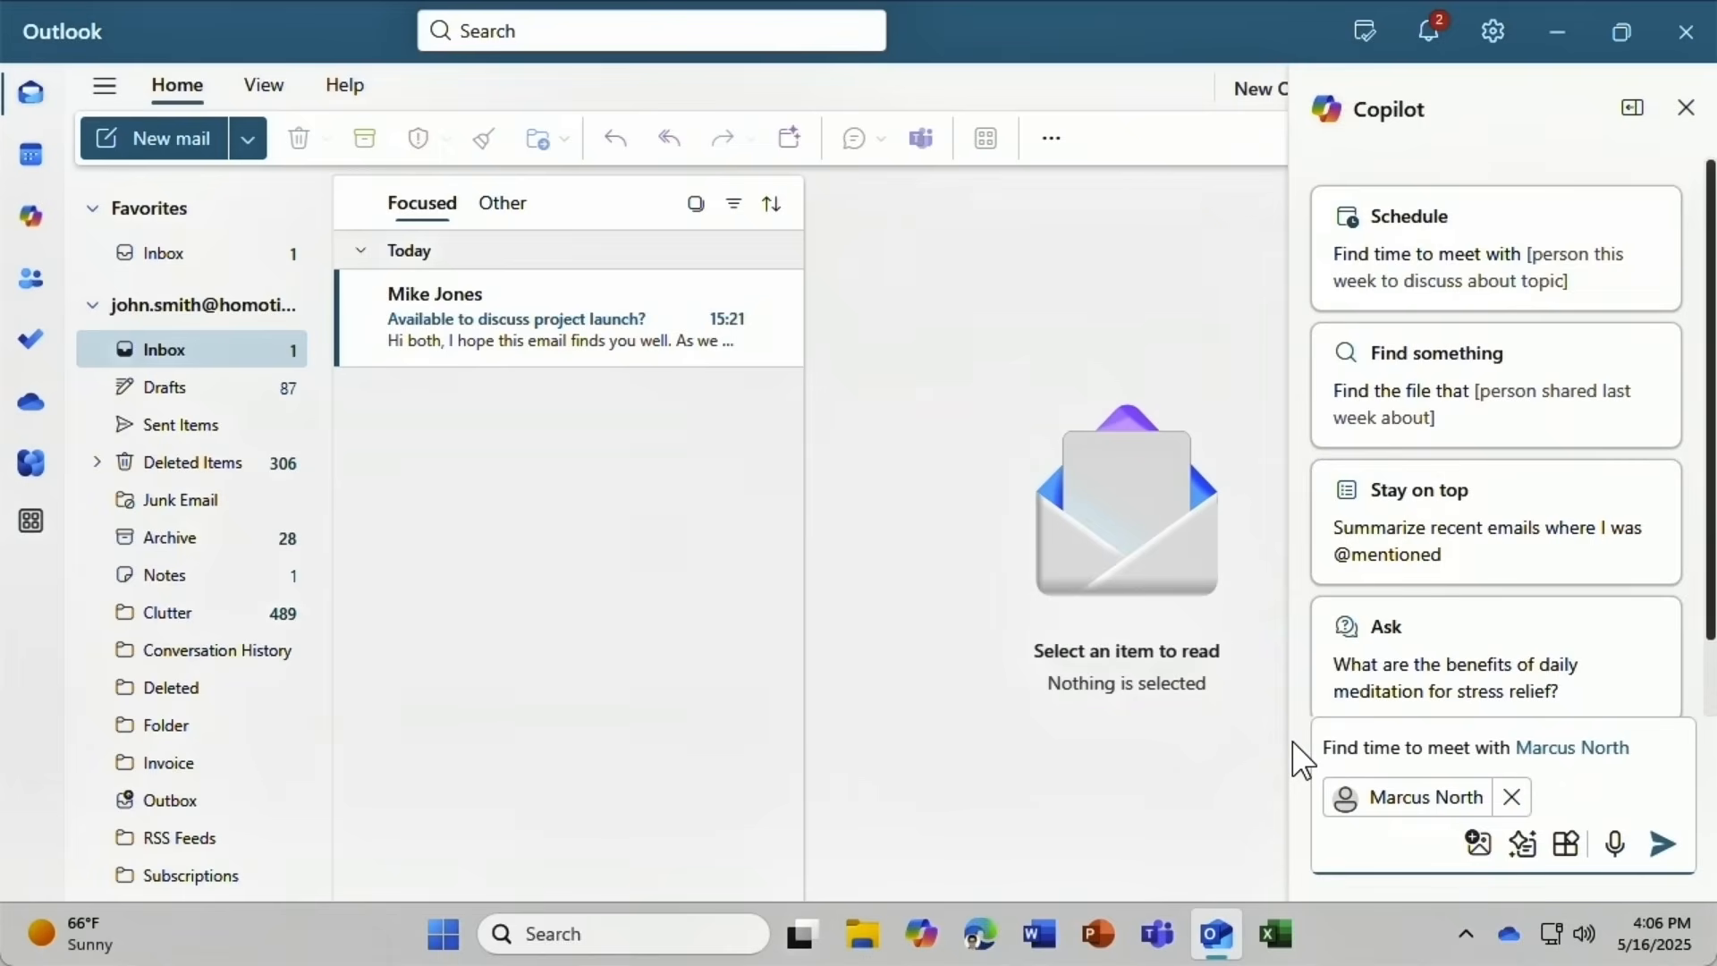
type("next week about the Sma")
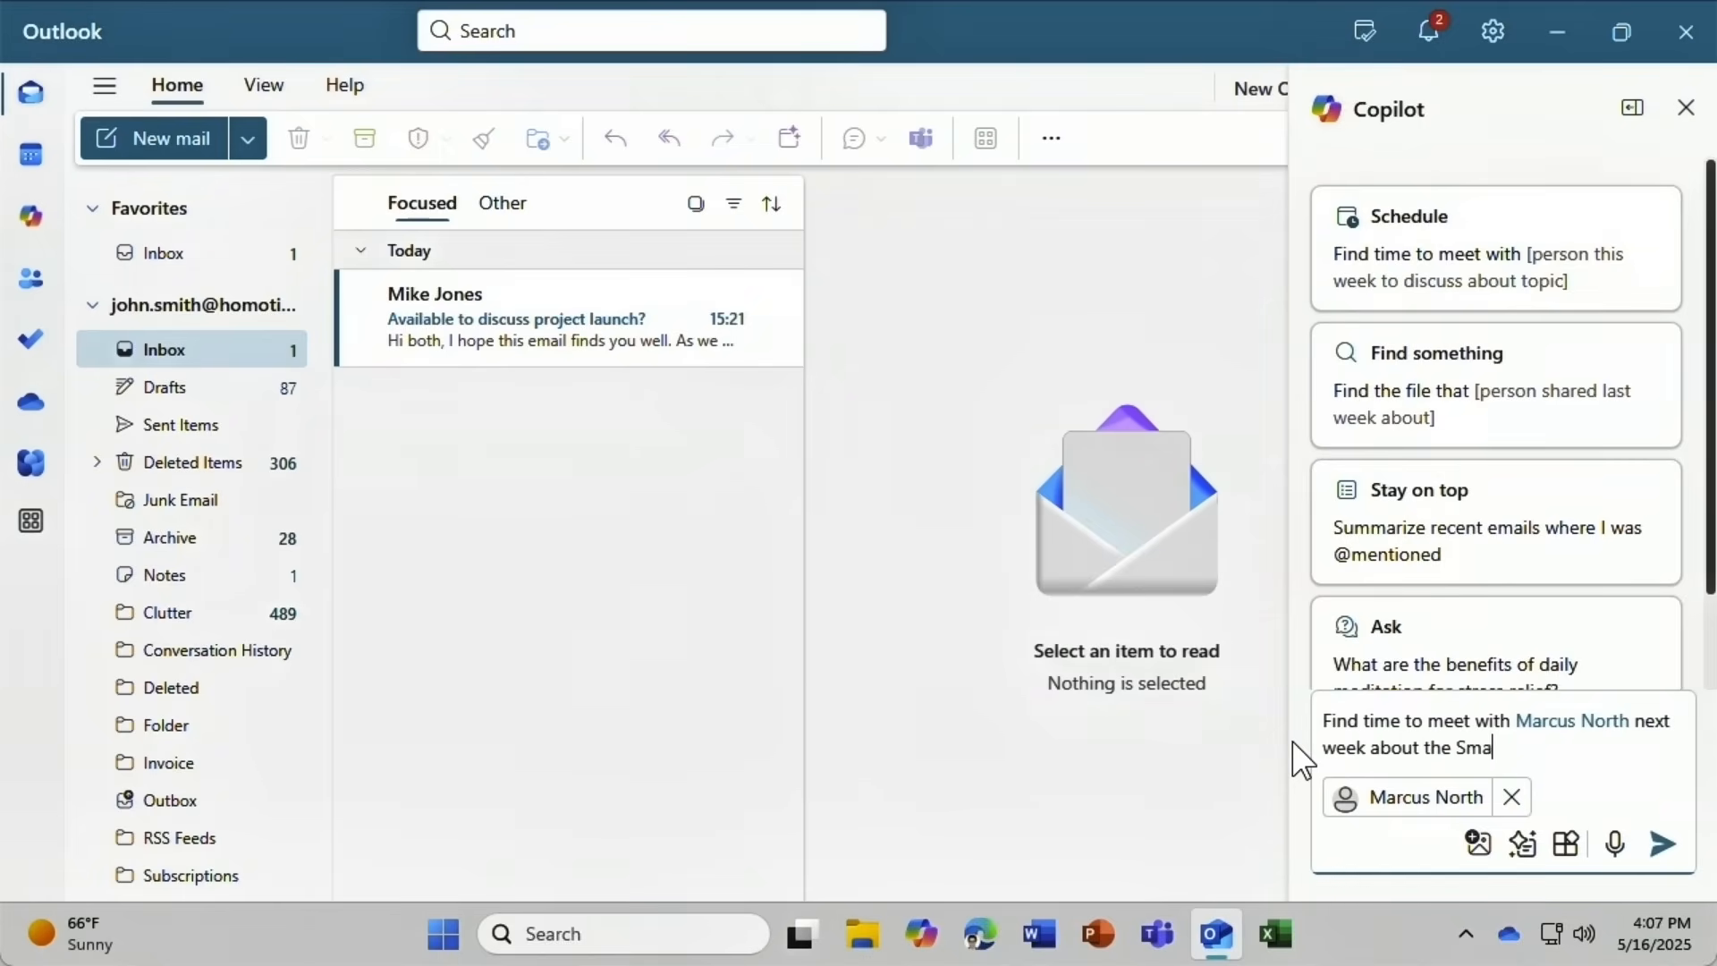
type("rtOffice budget")
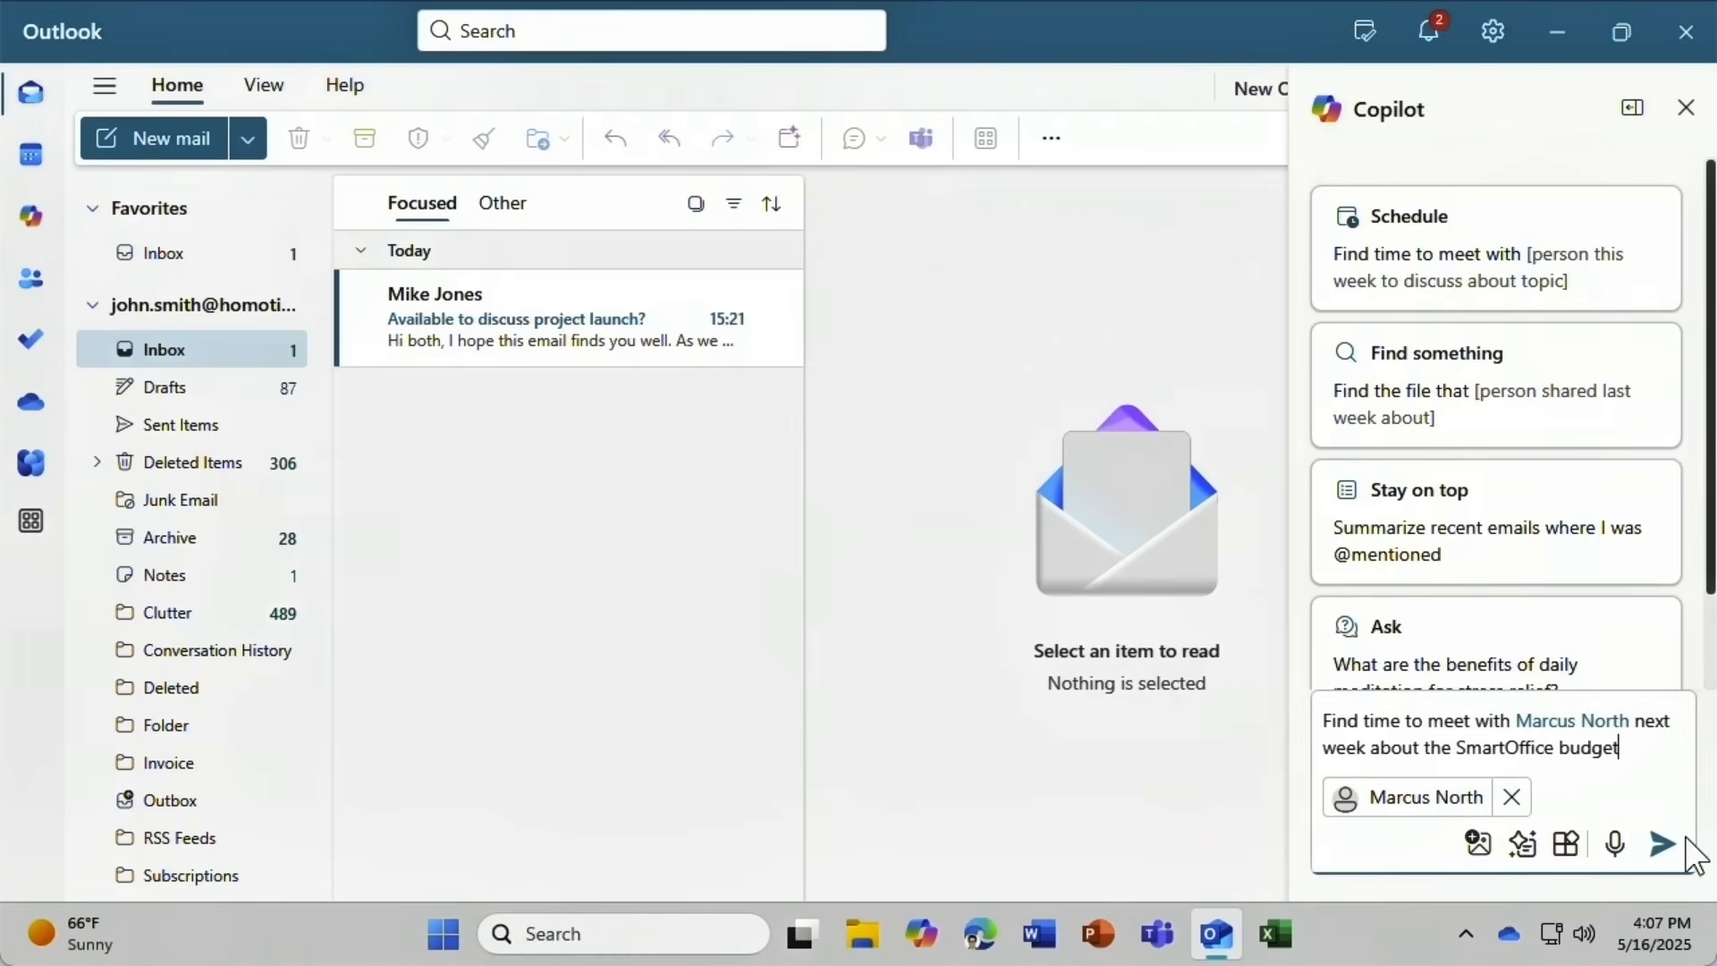
left_click(1666, 846)
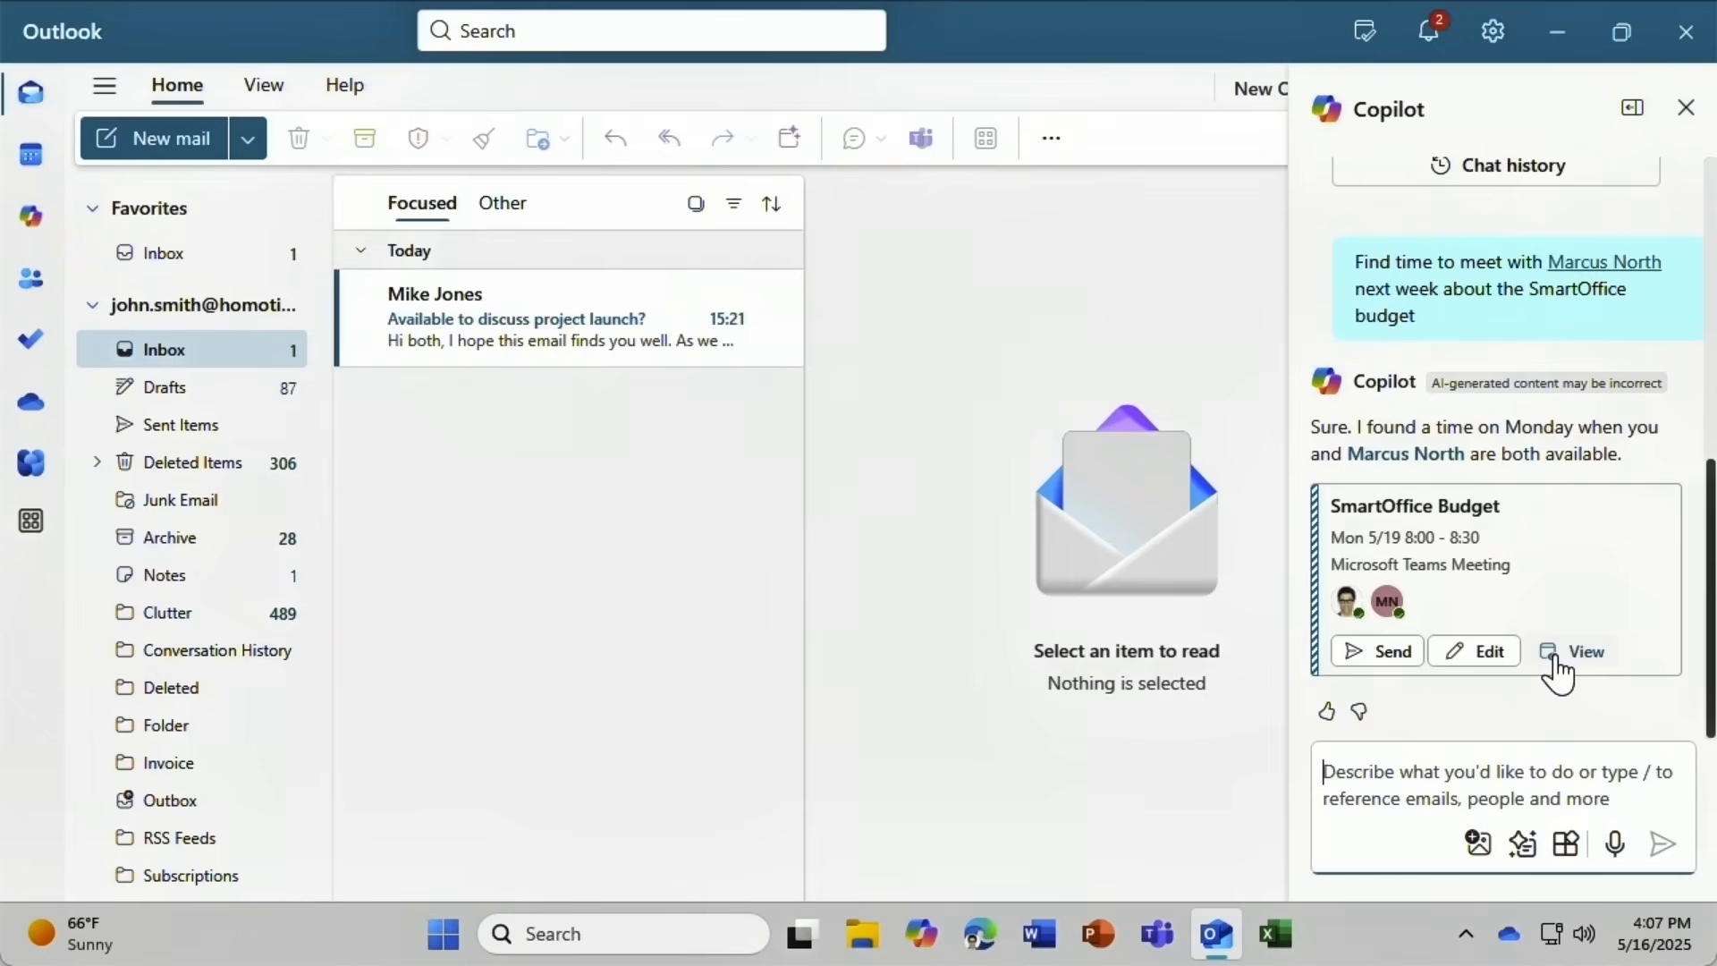
Open the proposed SmartOffice Budget meeting and move it to the Mon 5/19, 8:30–9:00 slot.
left_click(1485, 660)
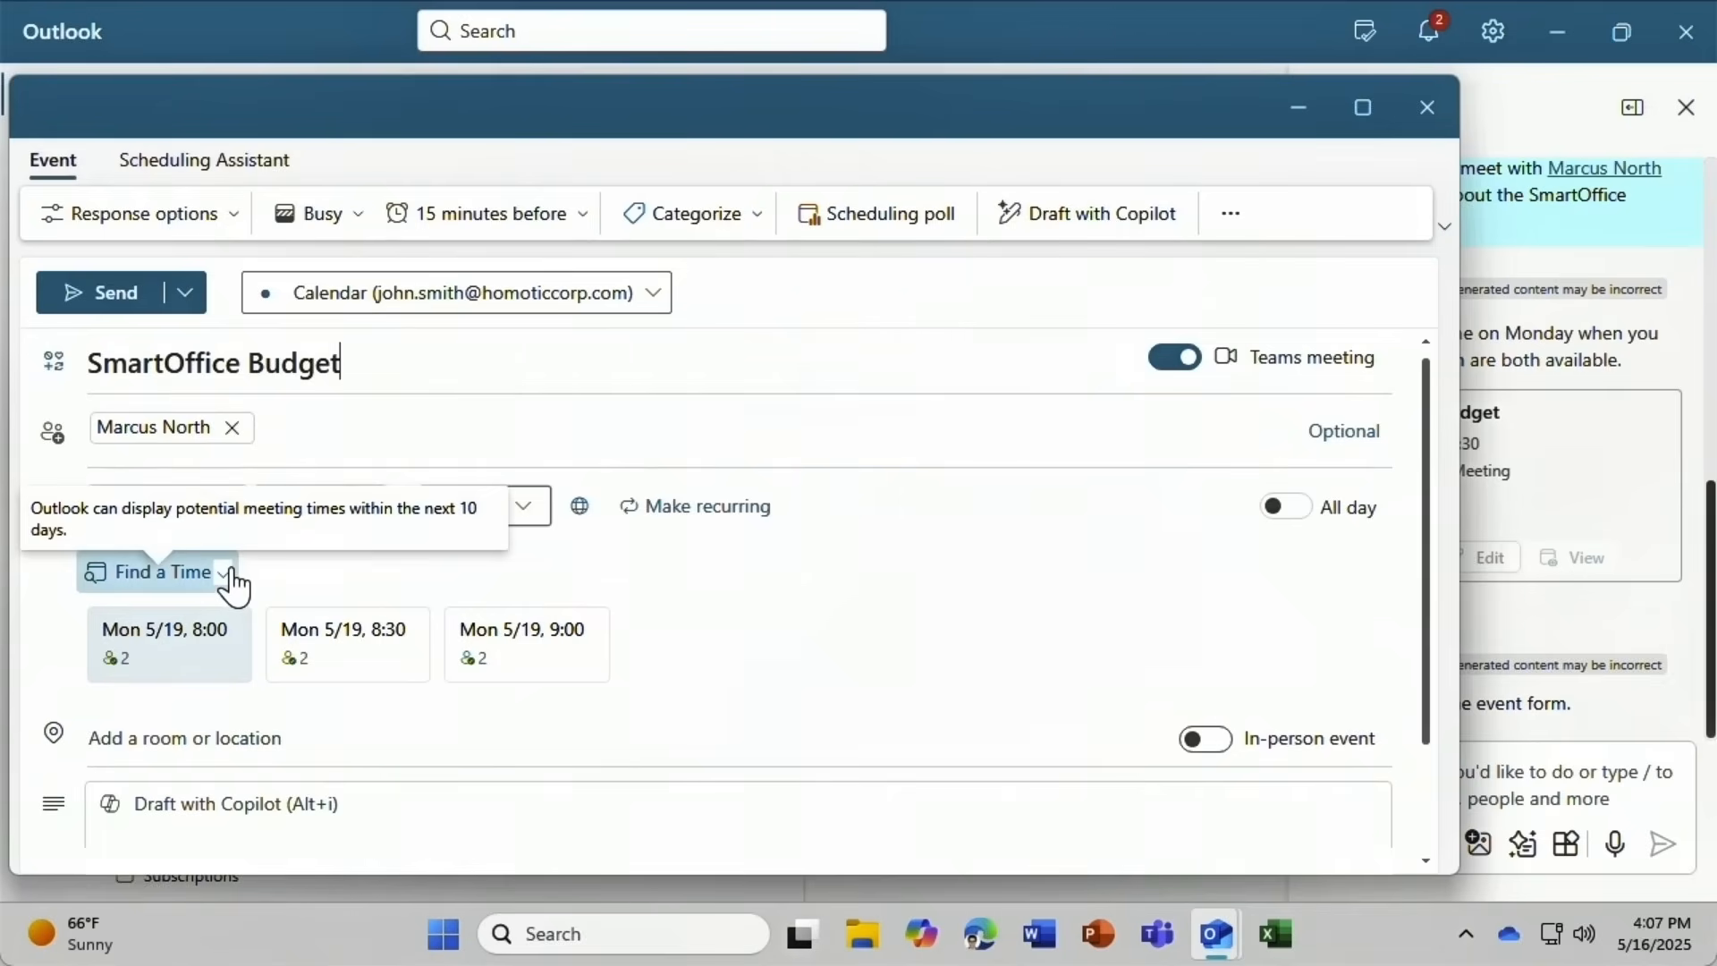
left_click(360, 659)
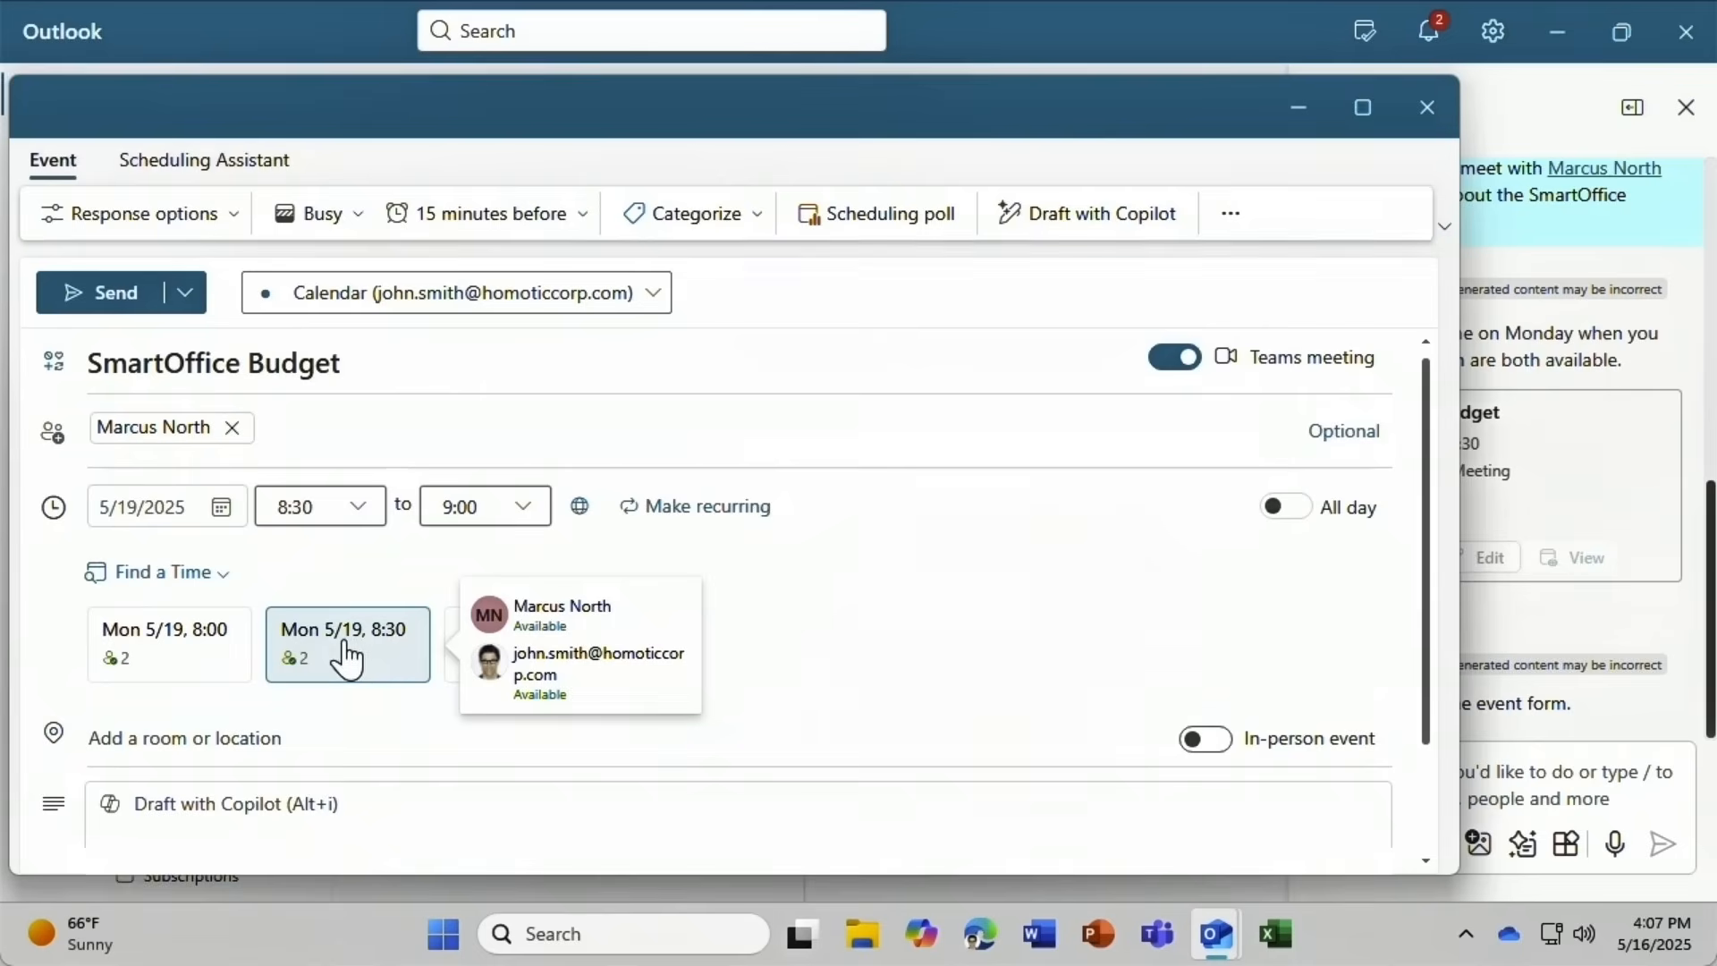
scroll(51, 695, "down", 1)
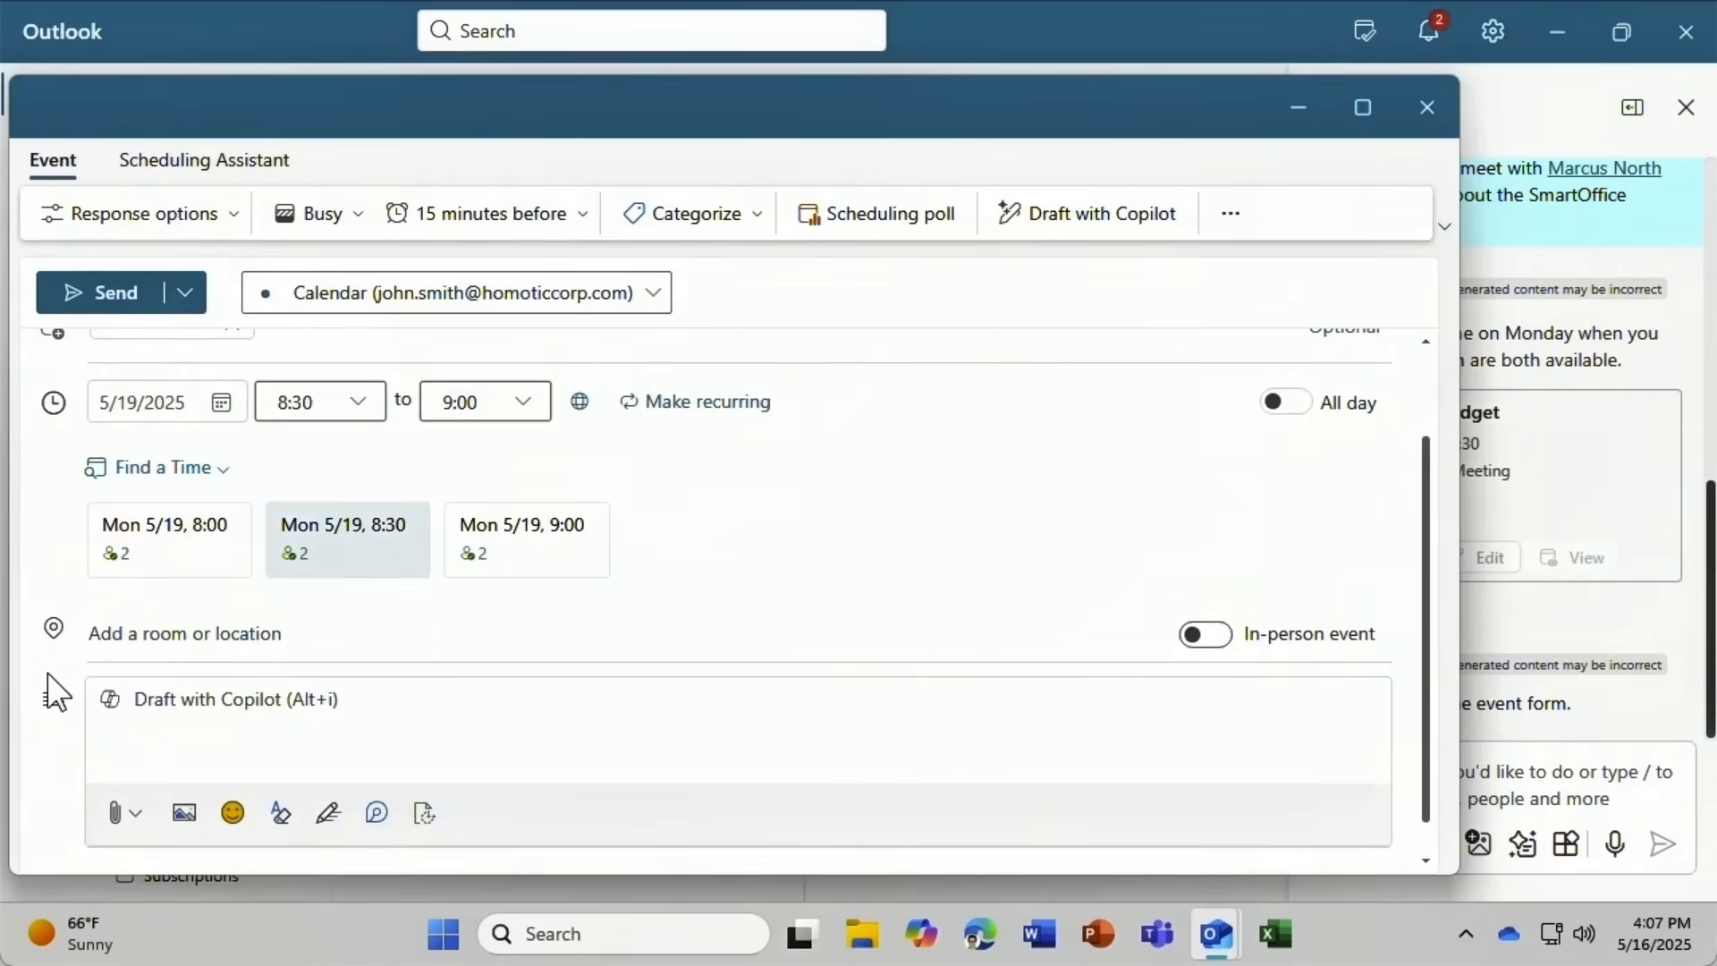
Have Copilot draft an agenda inviting the colleague to discuss the SmartOffice budget, keep it, and send the invitation.
left_click(108, 700)
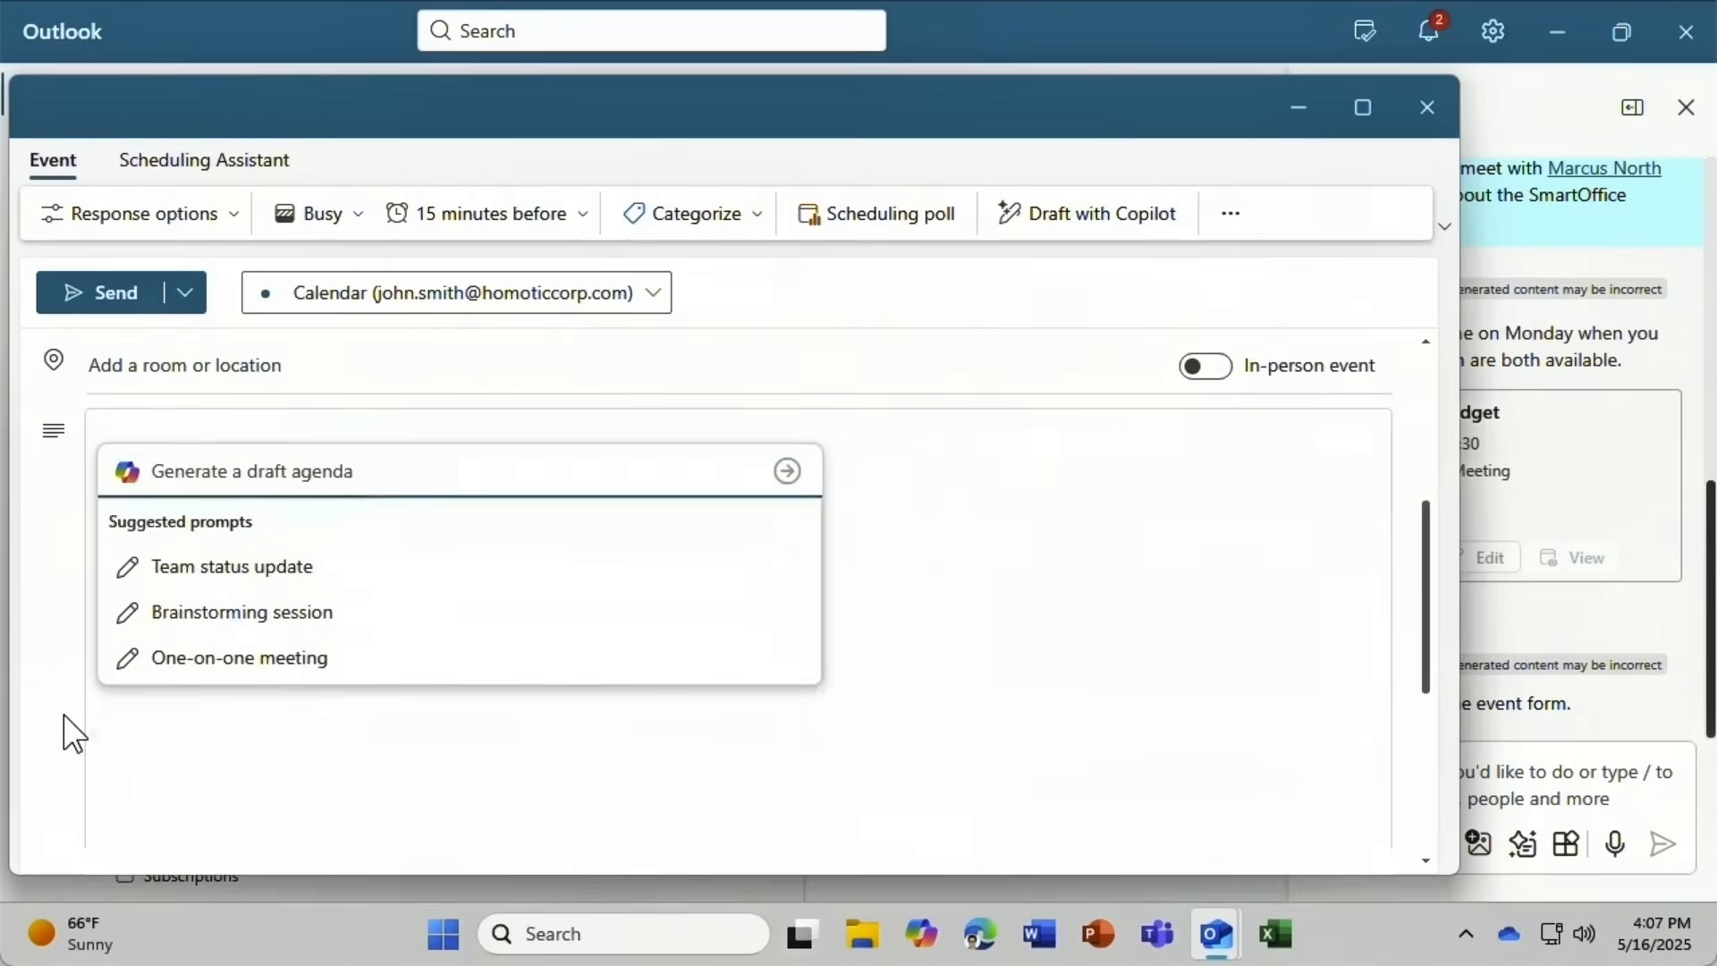
type("I")
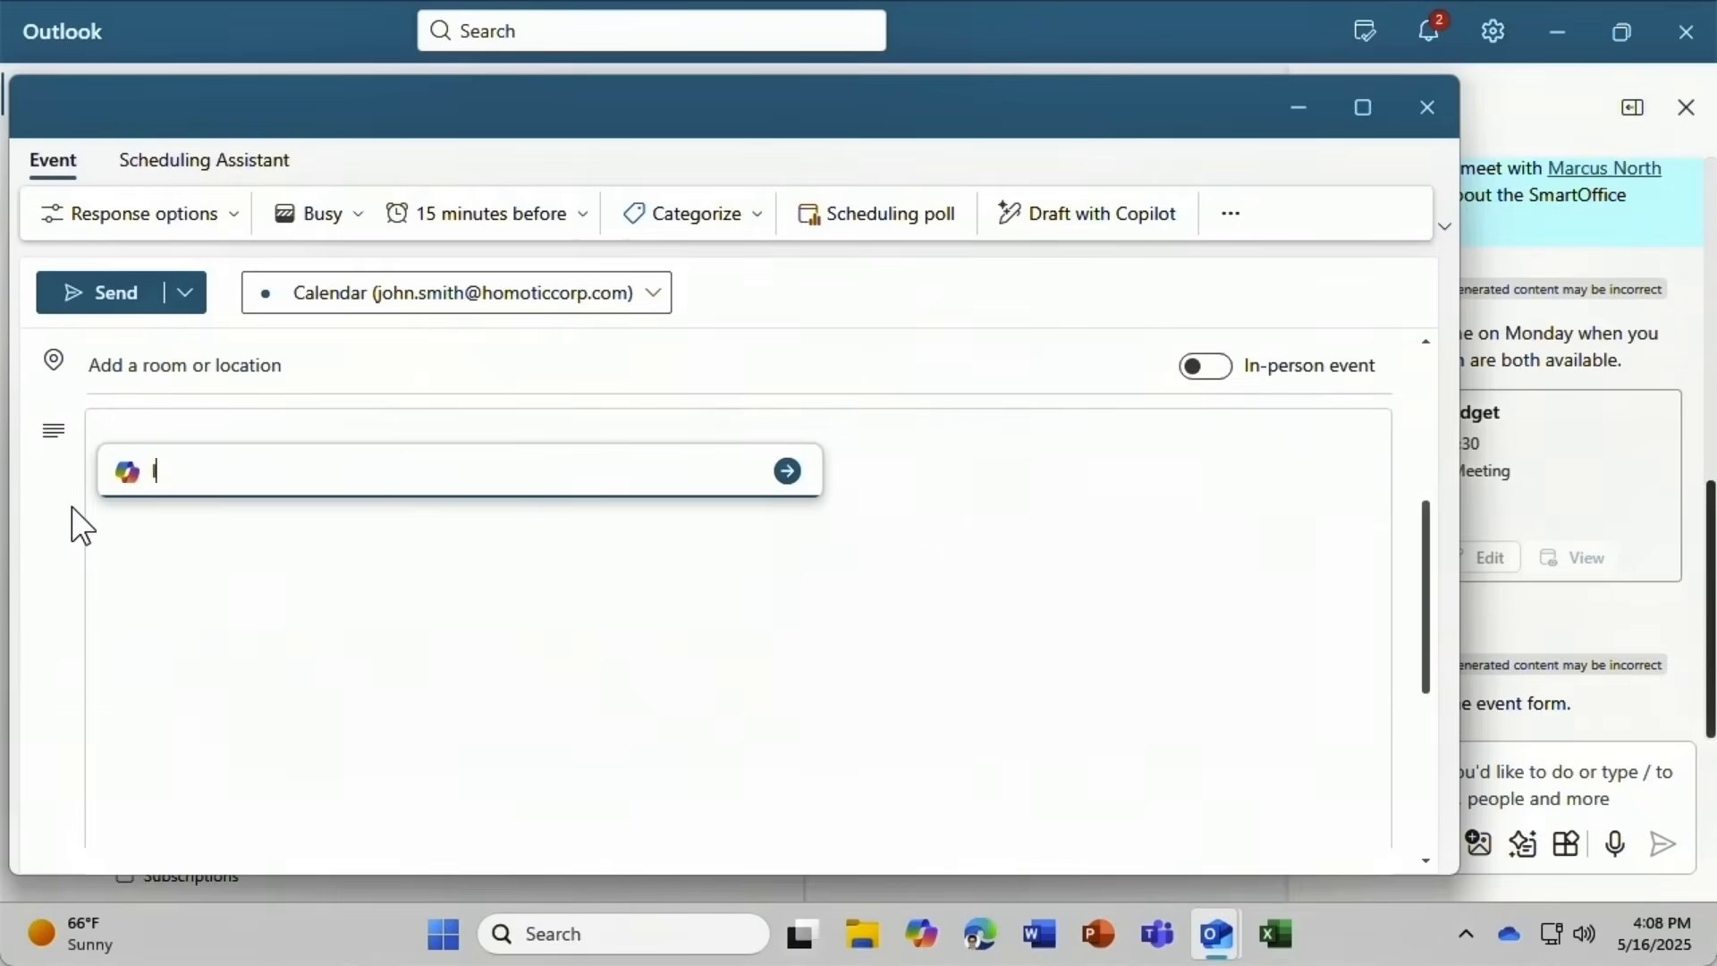
type("nvite Marcus to a meeting to discuss ")
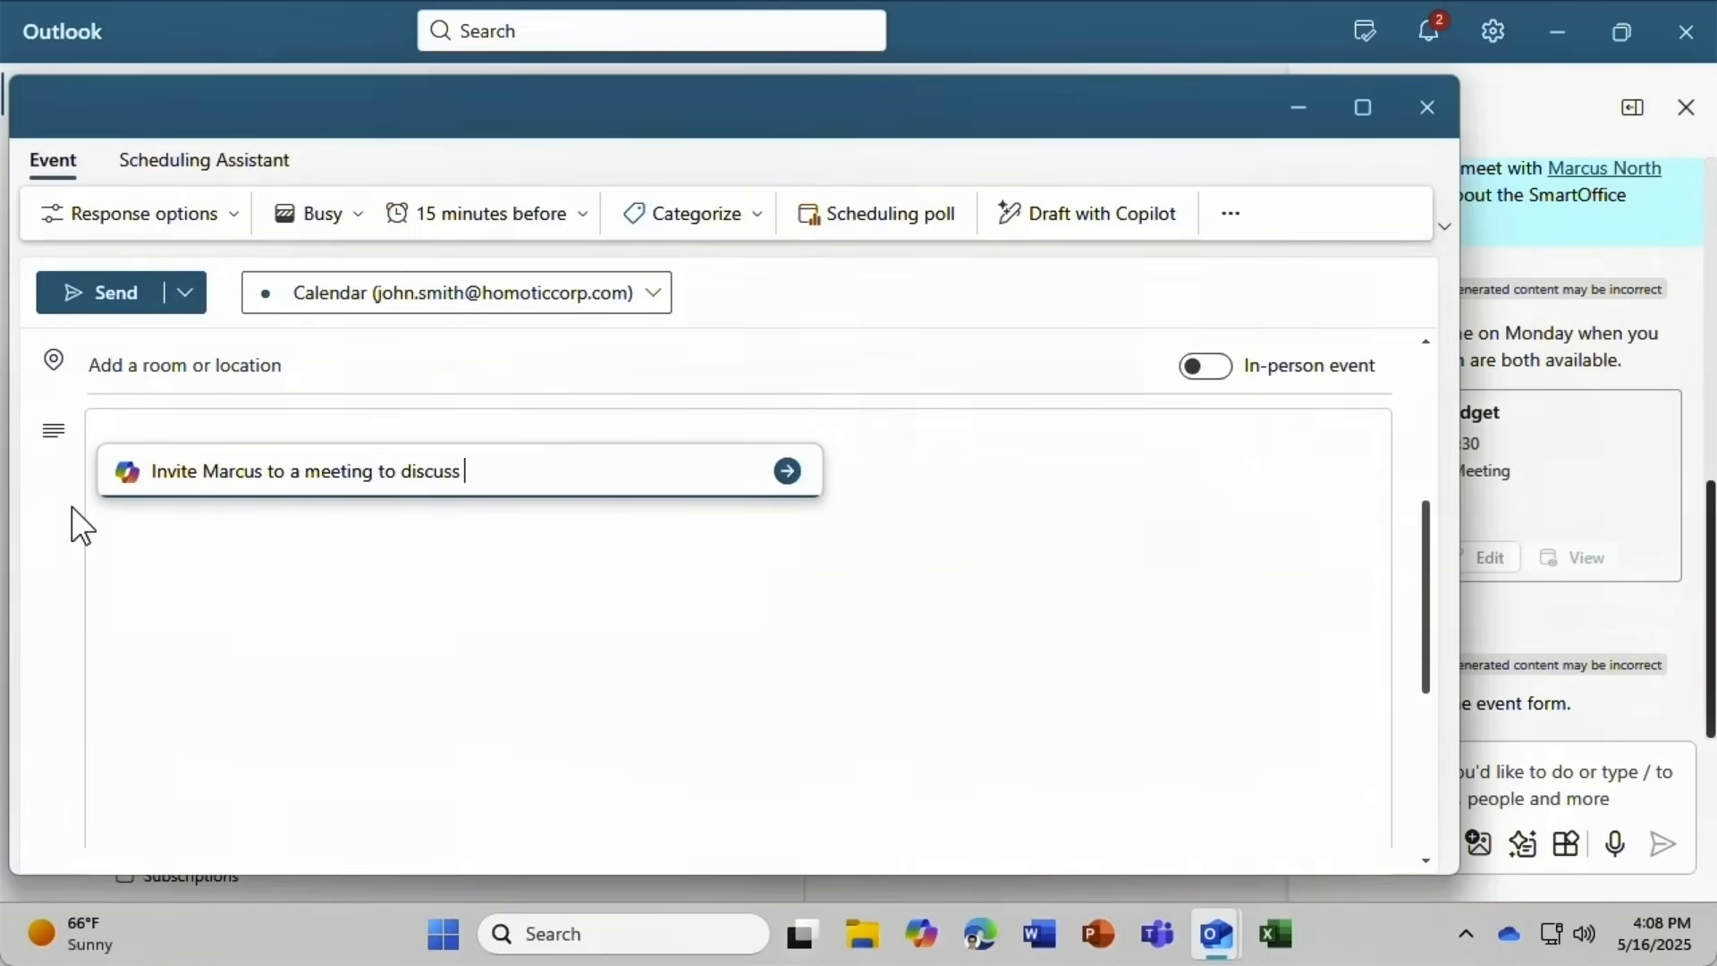
type("the SmartOffice budget")
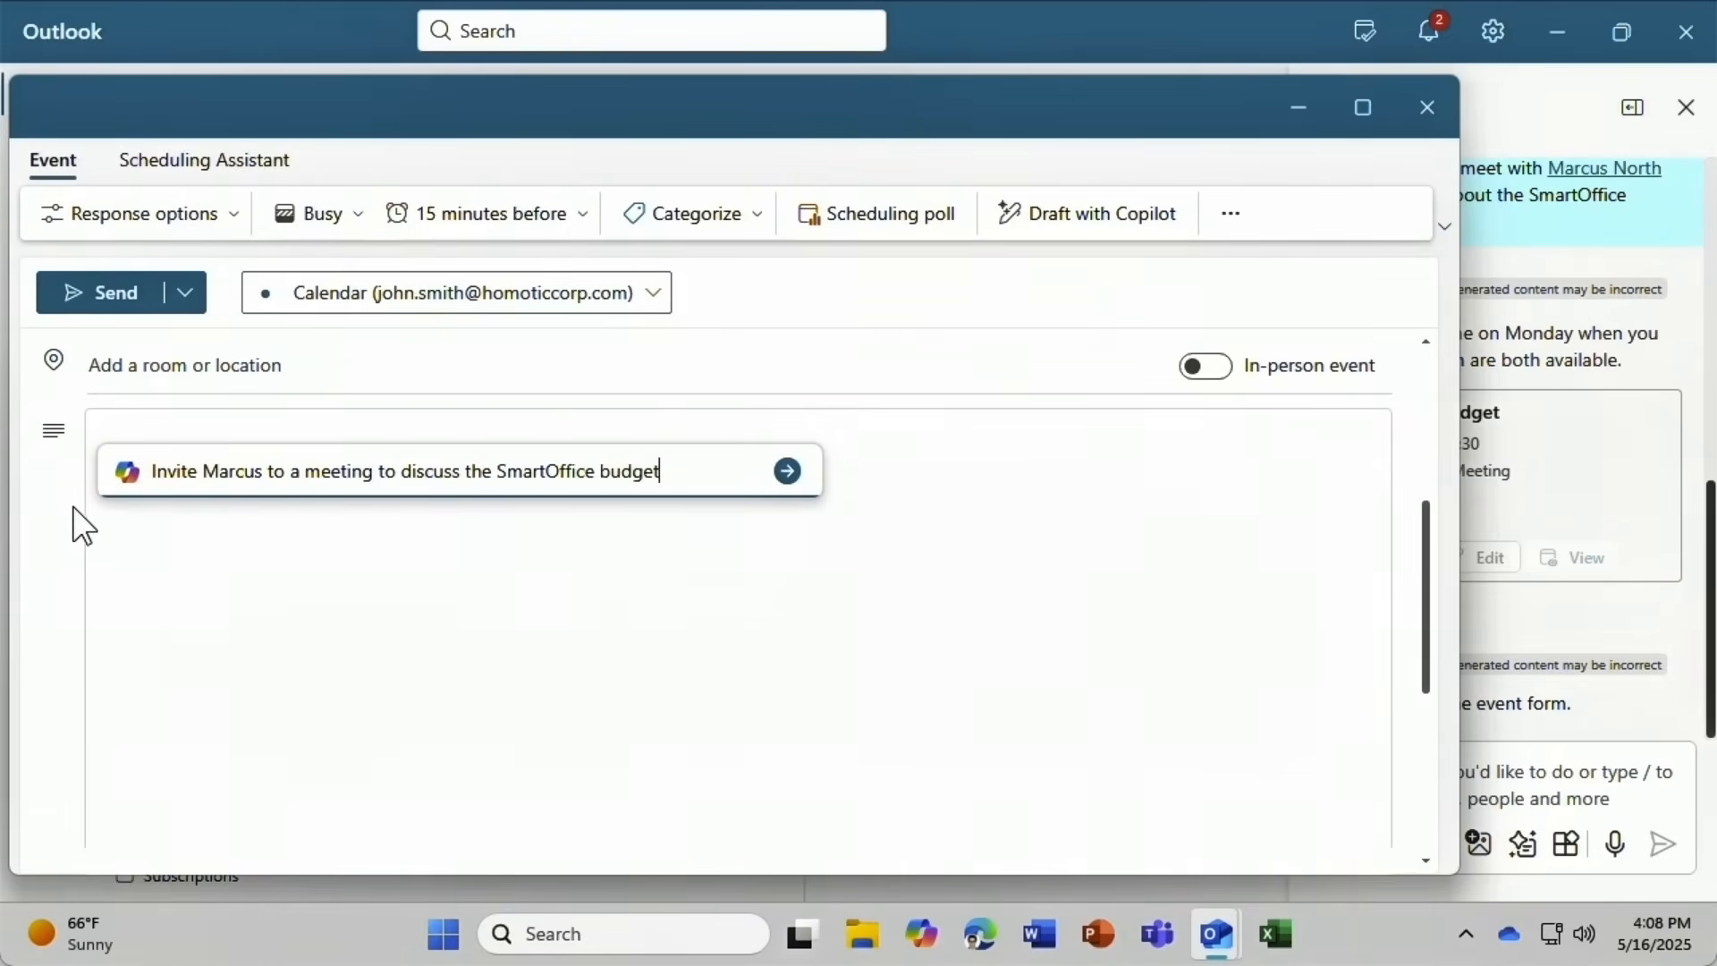
left_click(788, 471)
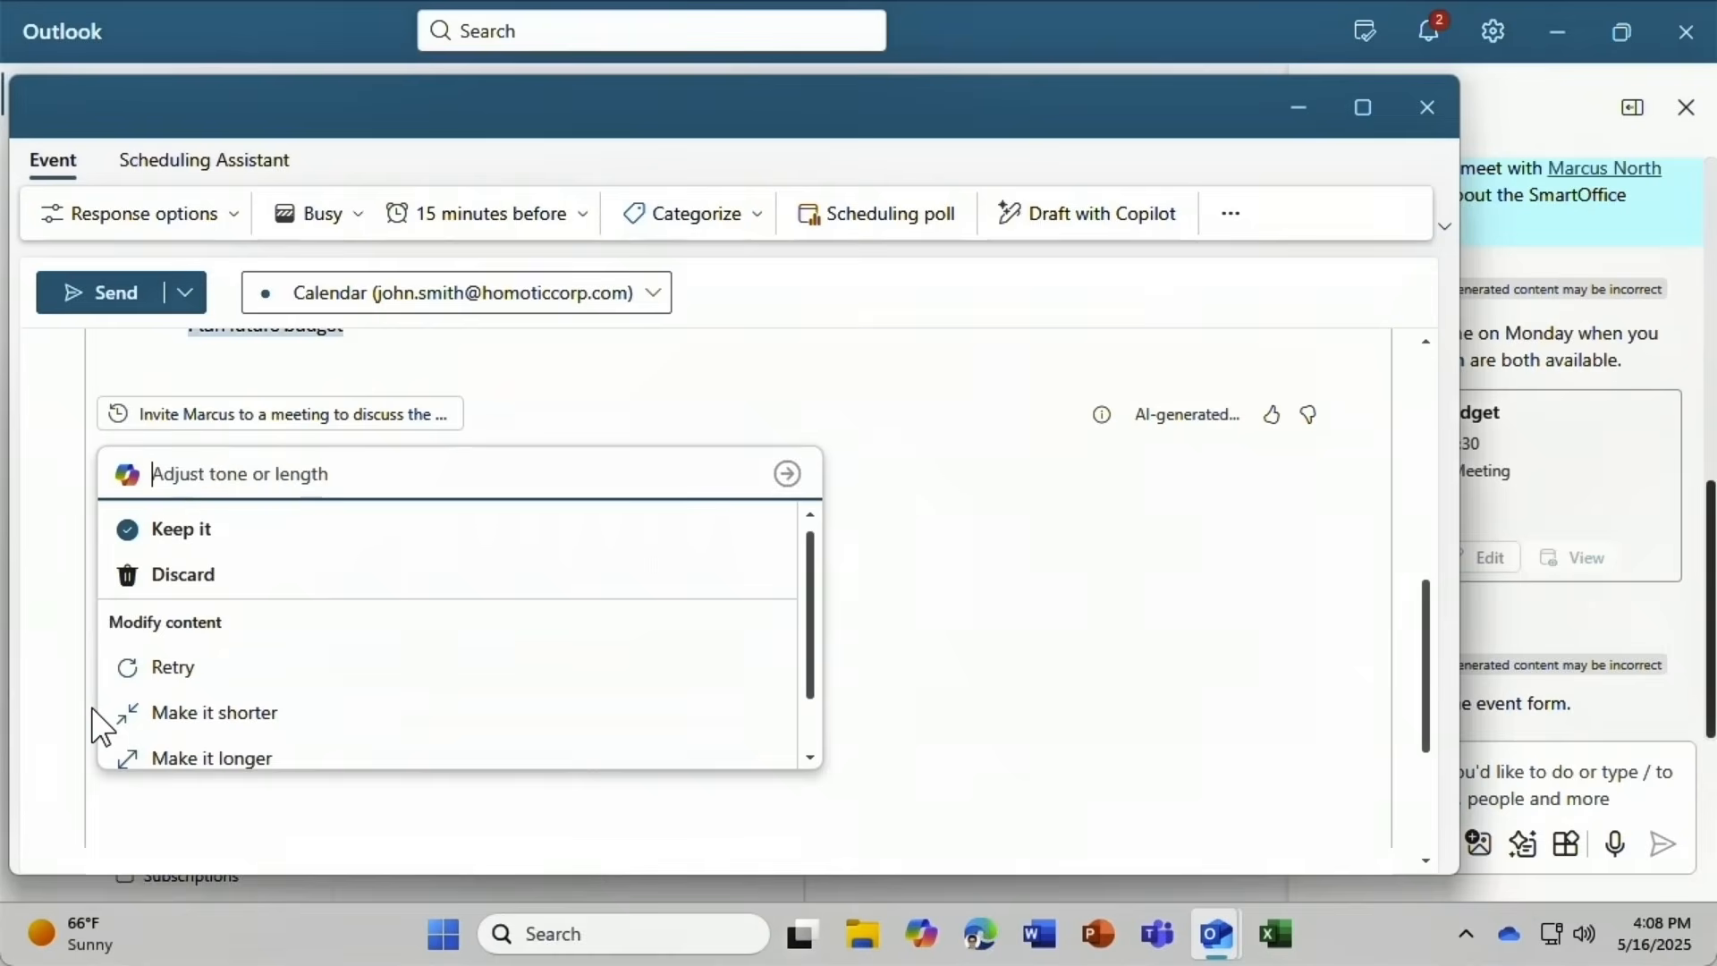
left_click(170, 534)
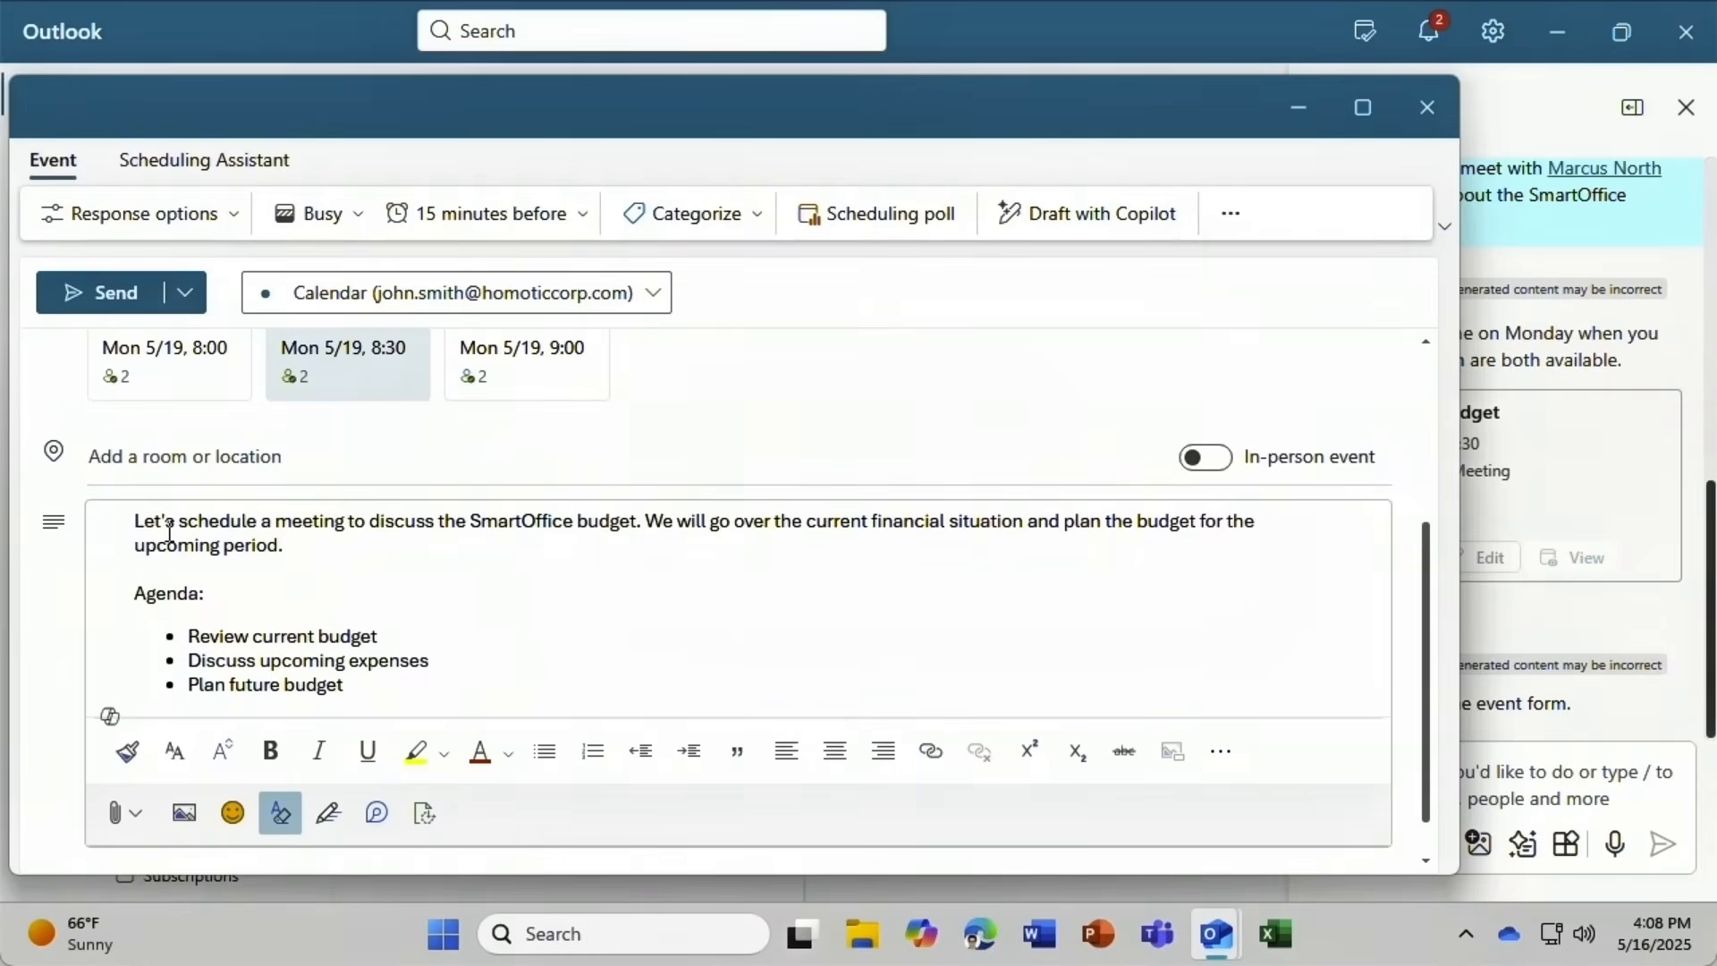
left_click(62, 285)
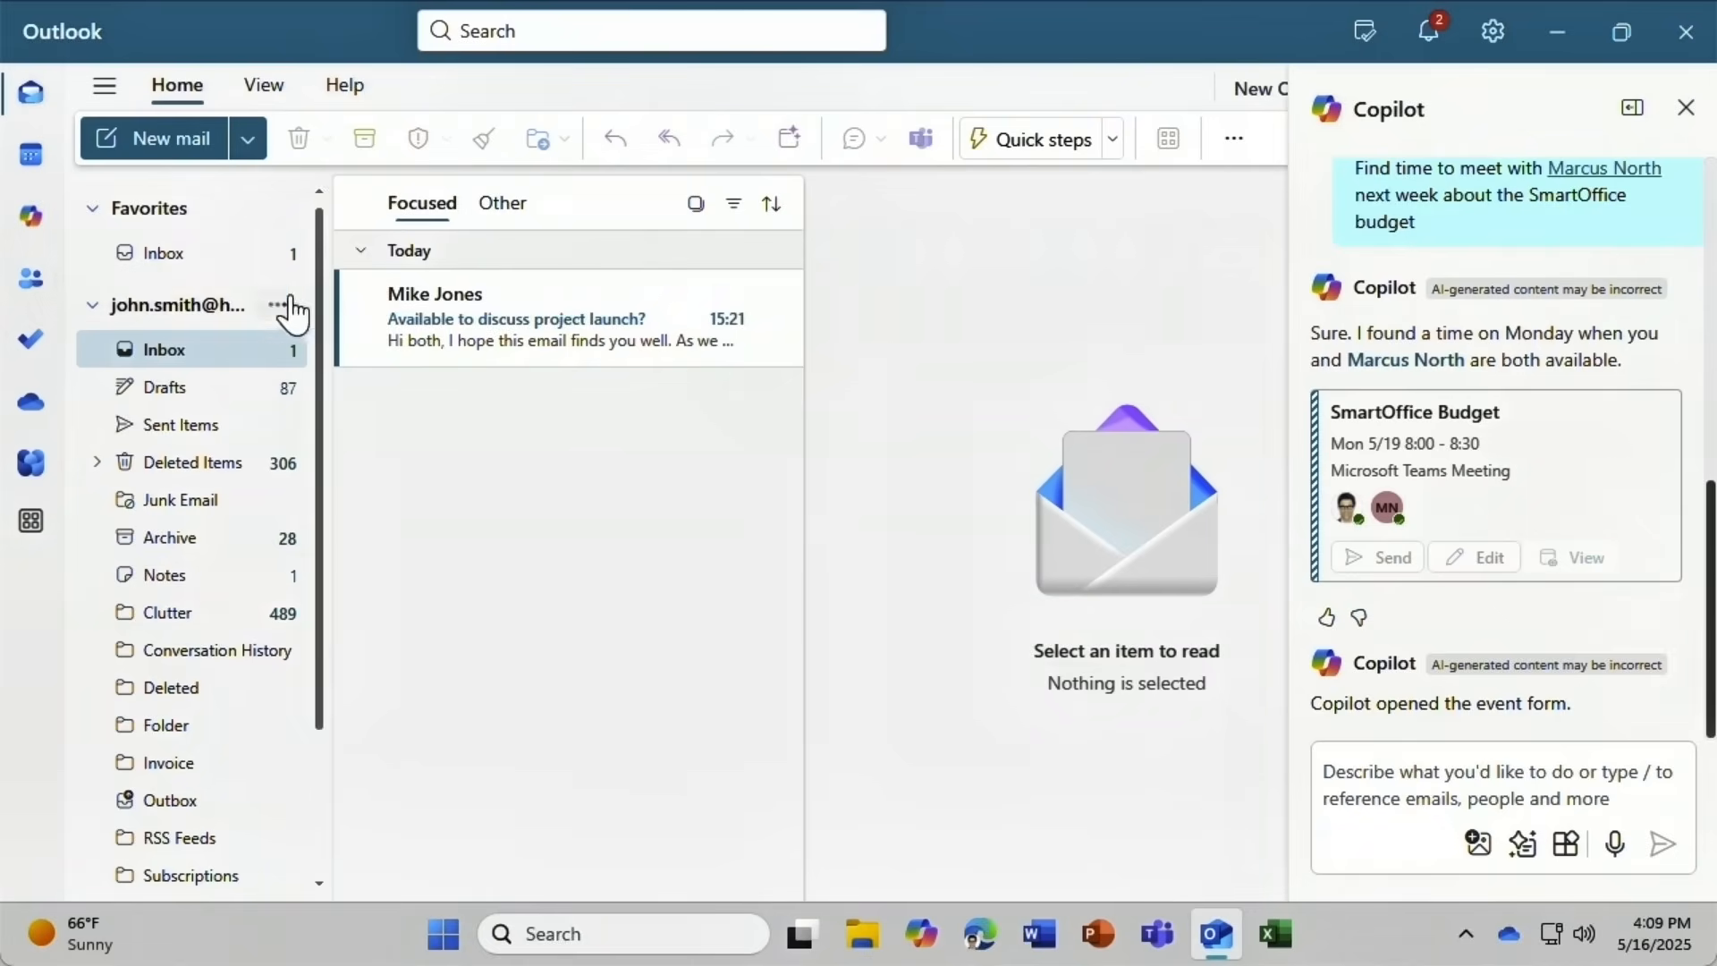
From the project launch email, have Copilot create and send a SmartHome follow-up meeting for Mon 5/19, 8:00–8:30.
left_click(496, 288)
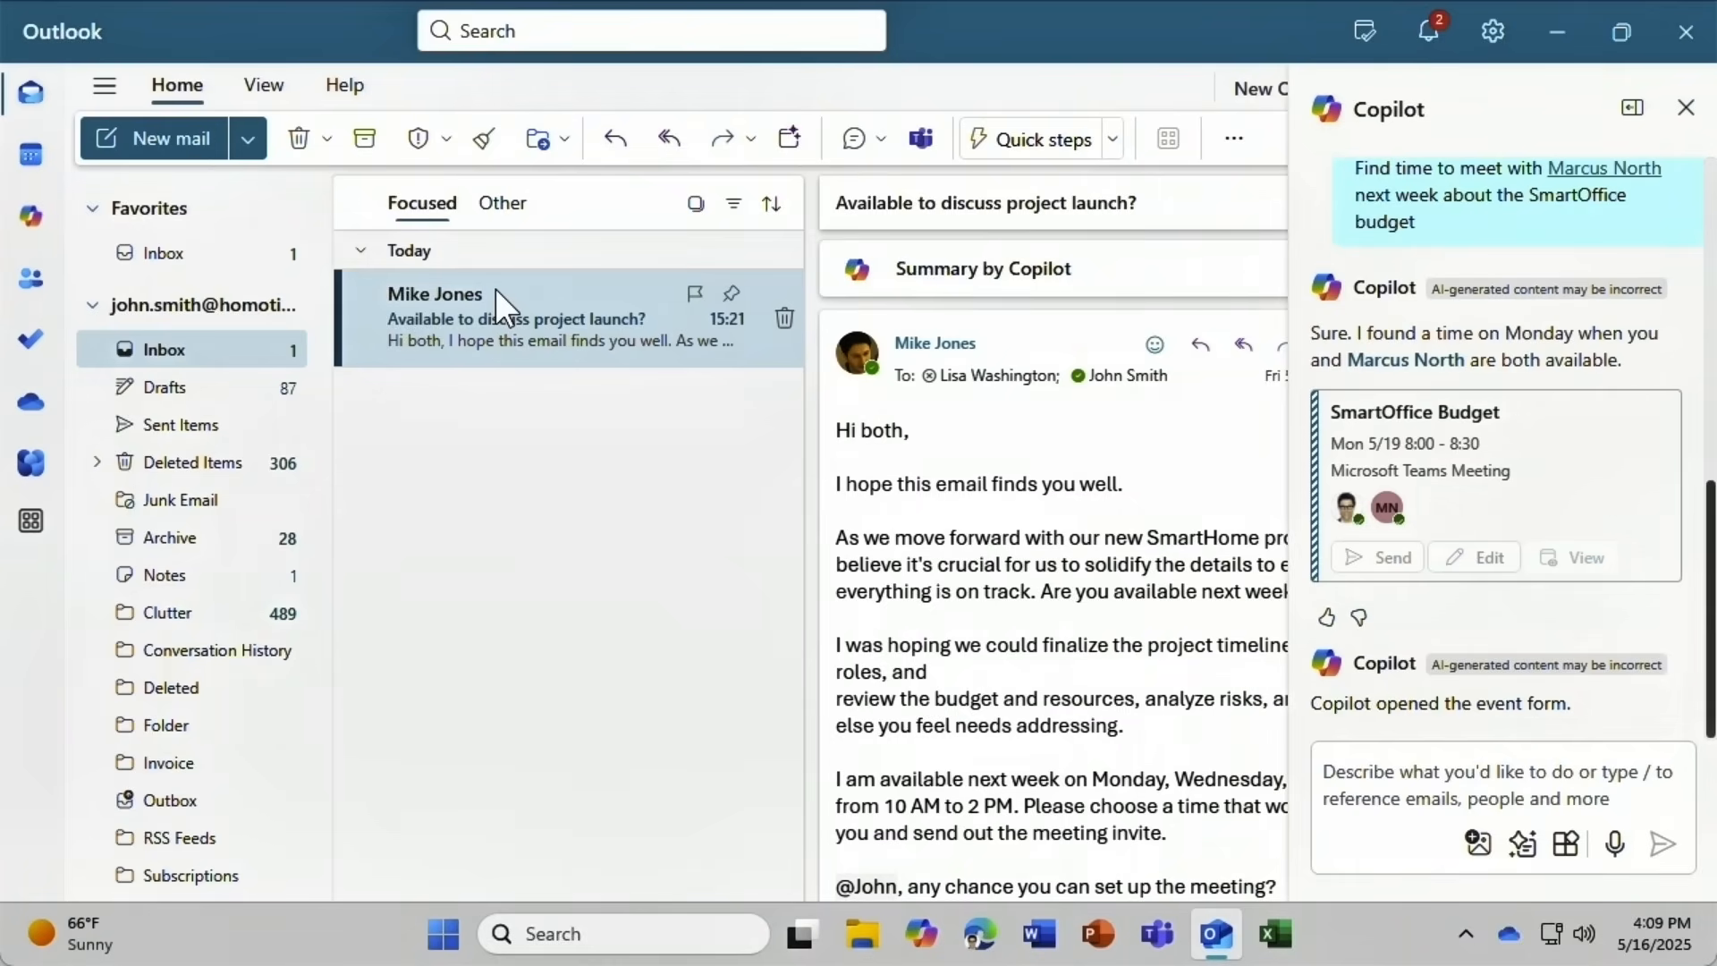
left_click(1340, 785)
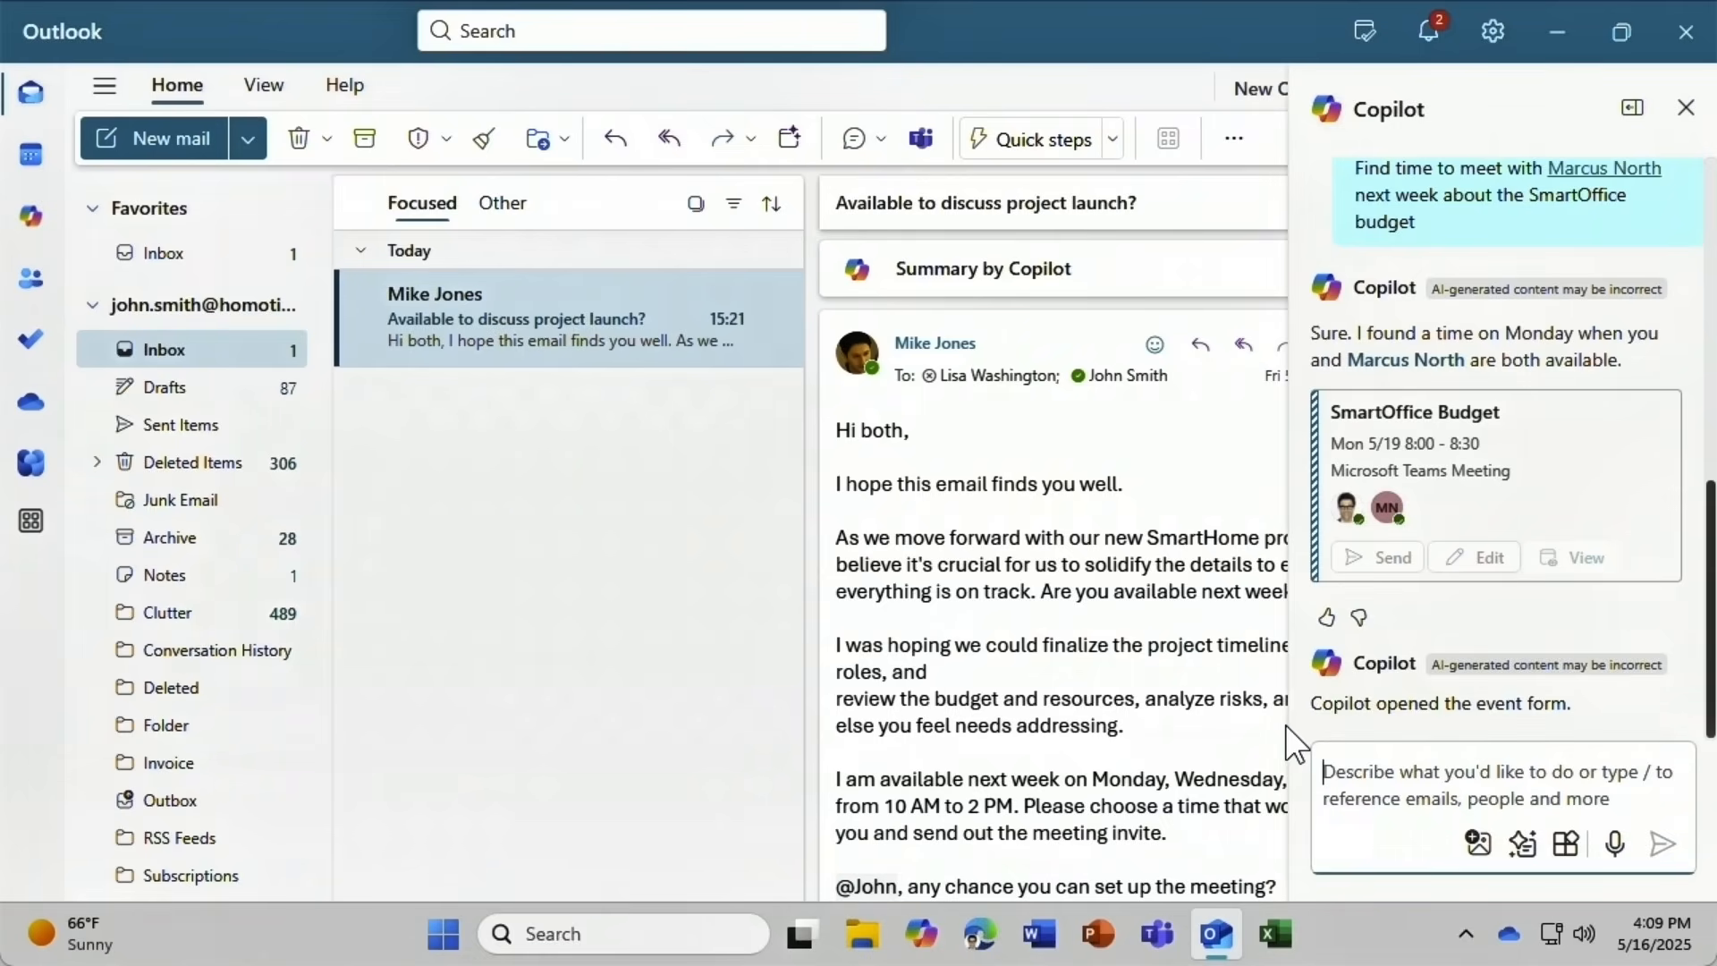
type("Schedule a ")
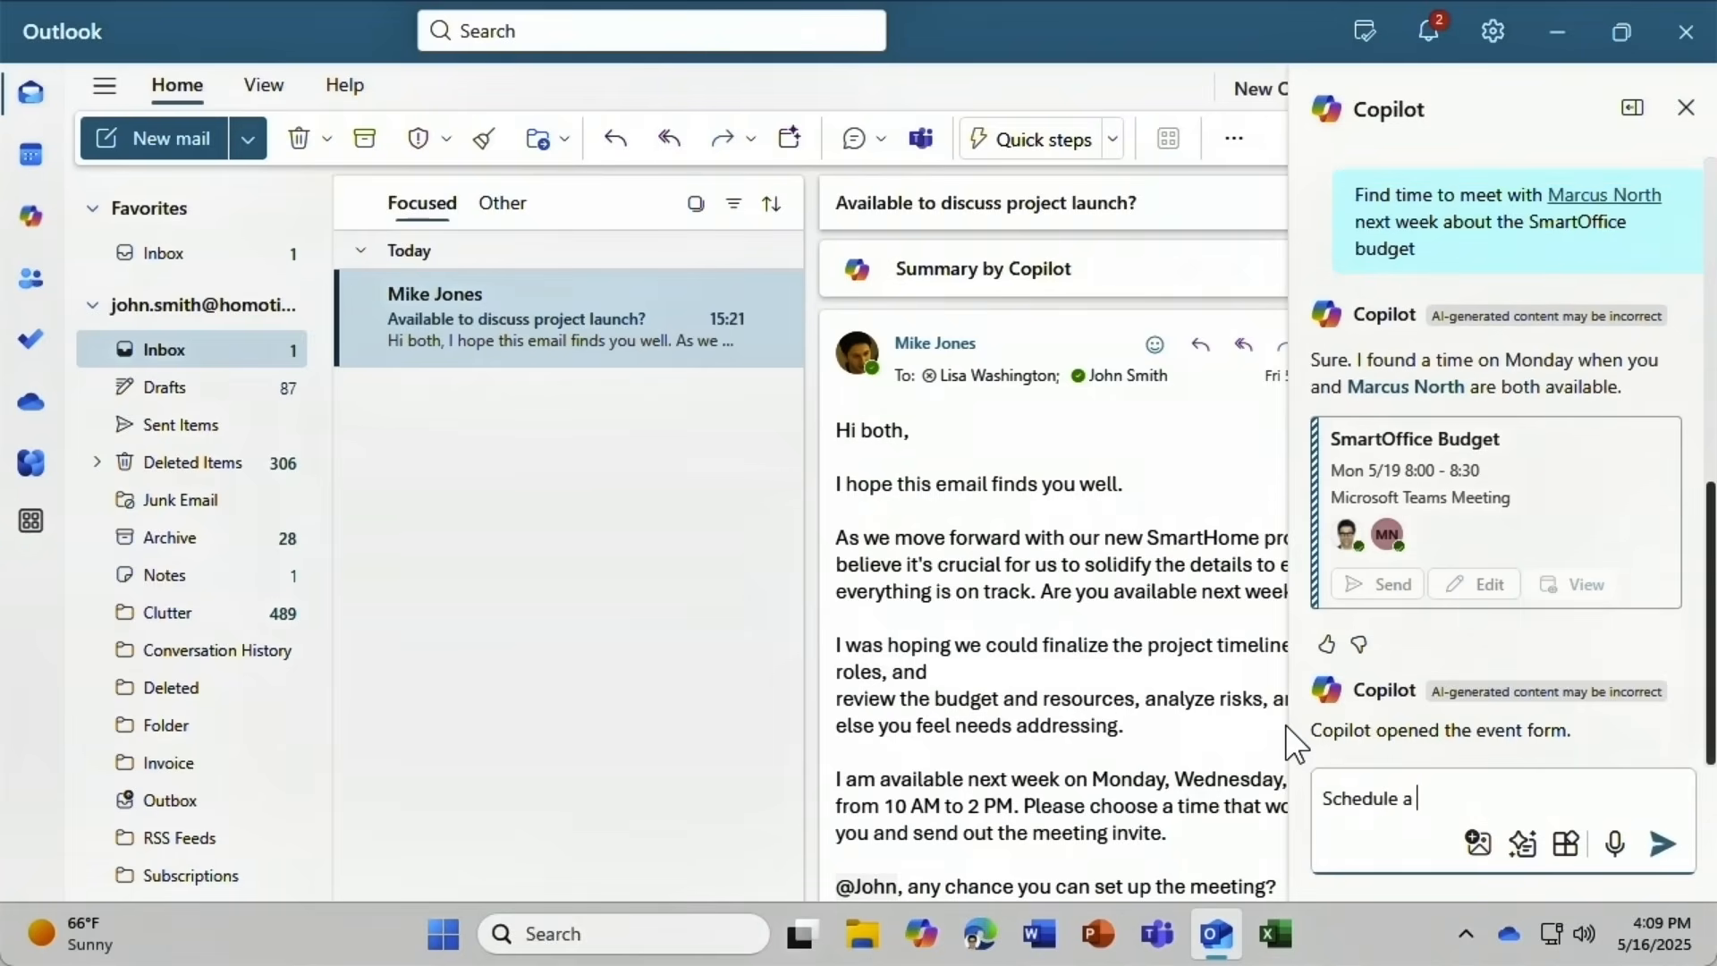
type("meeting to follow up on th")
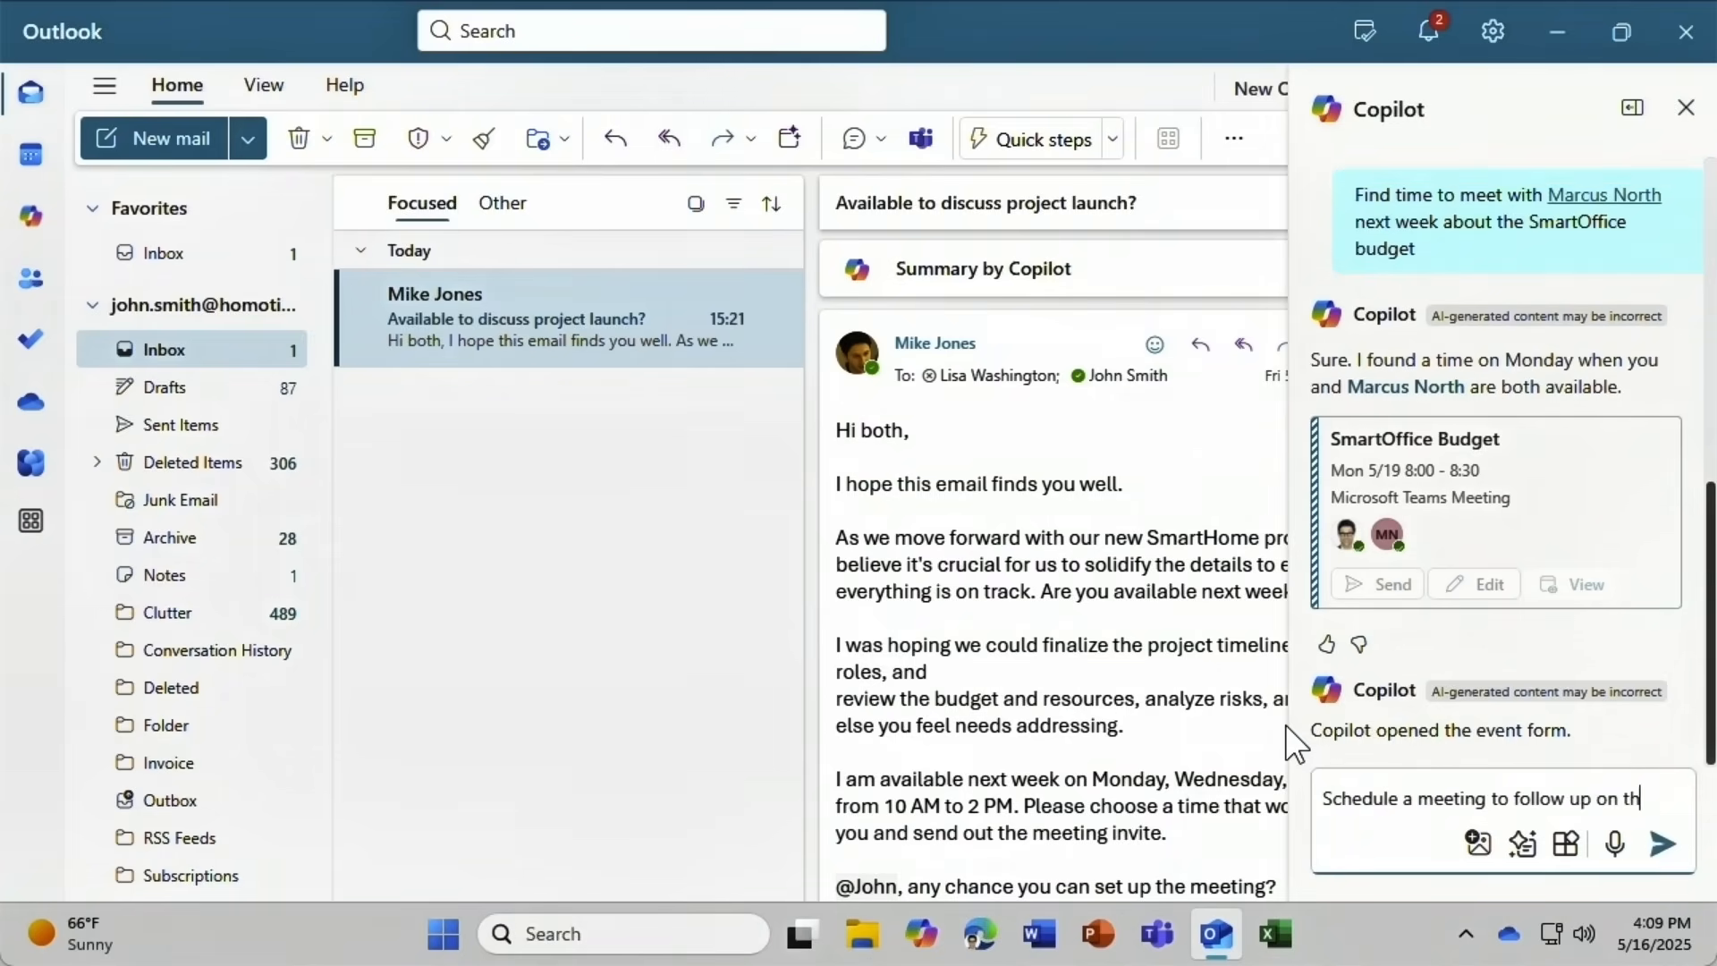
type("is email")
left_click(1659, 841)
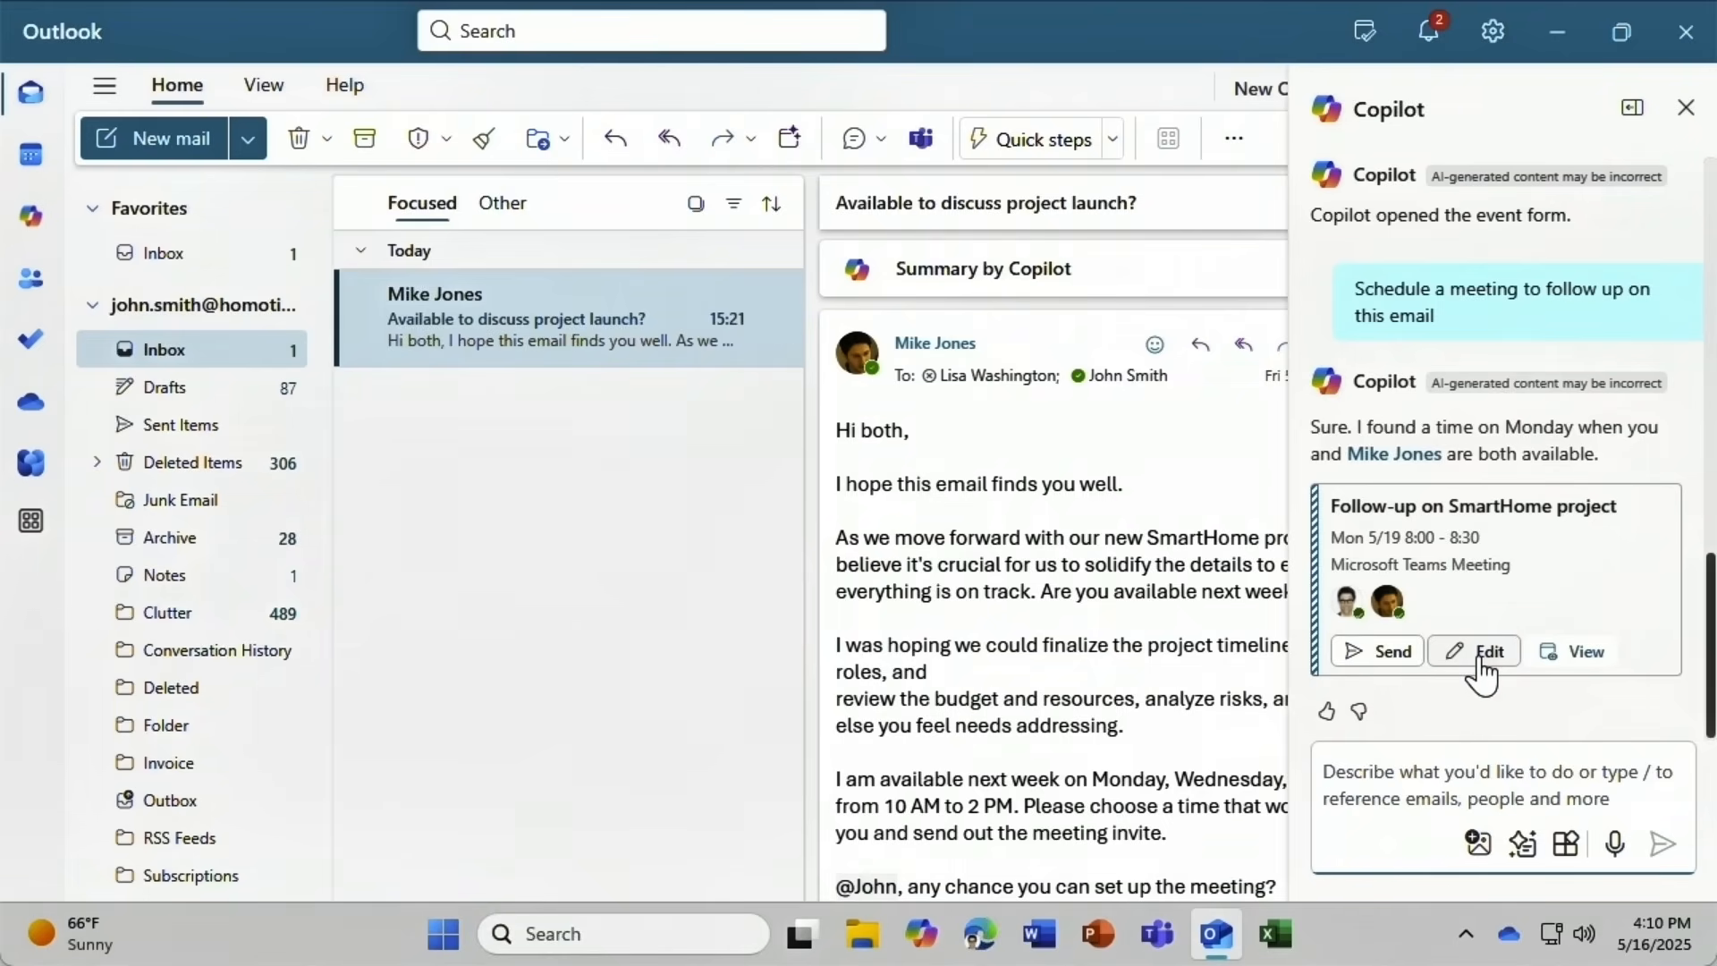
left_click(1561, 660)
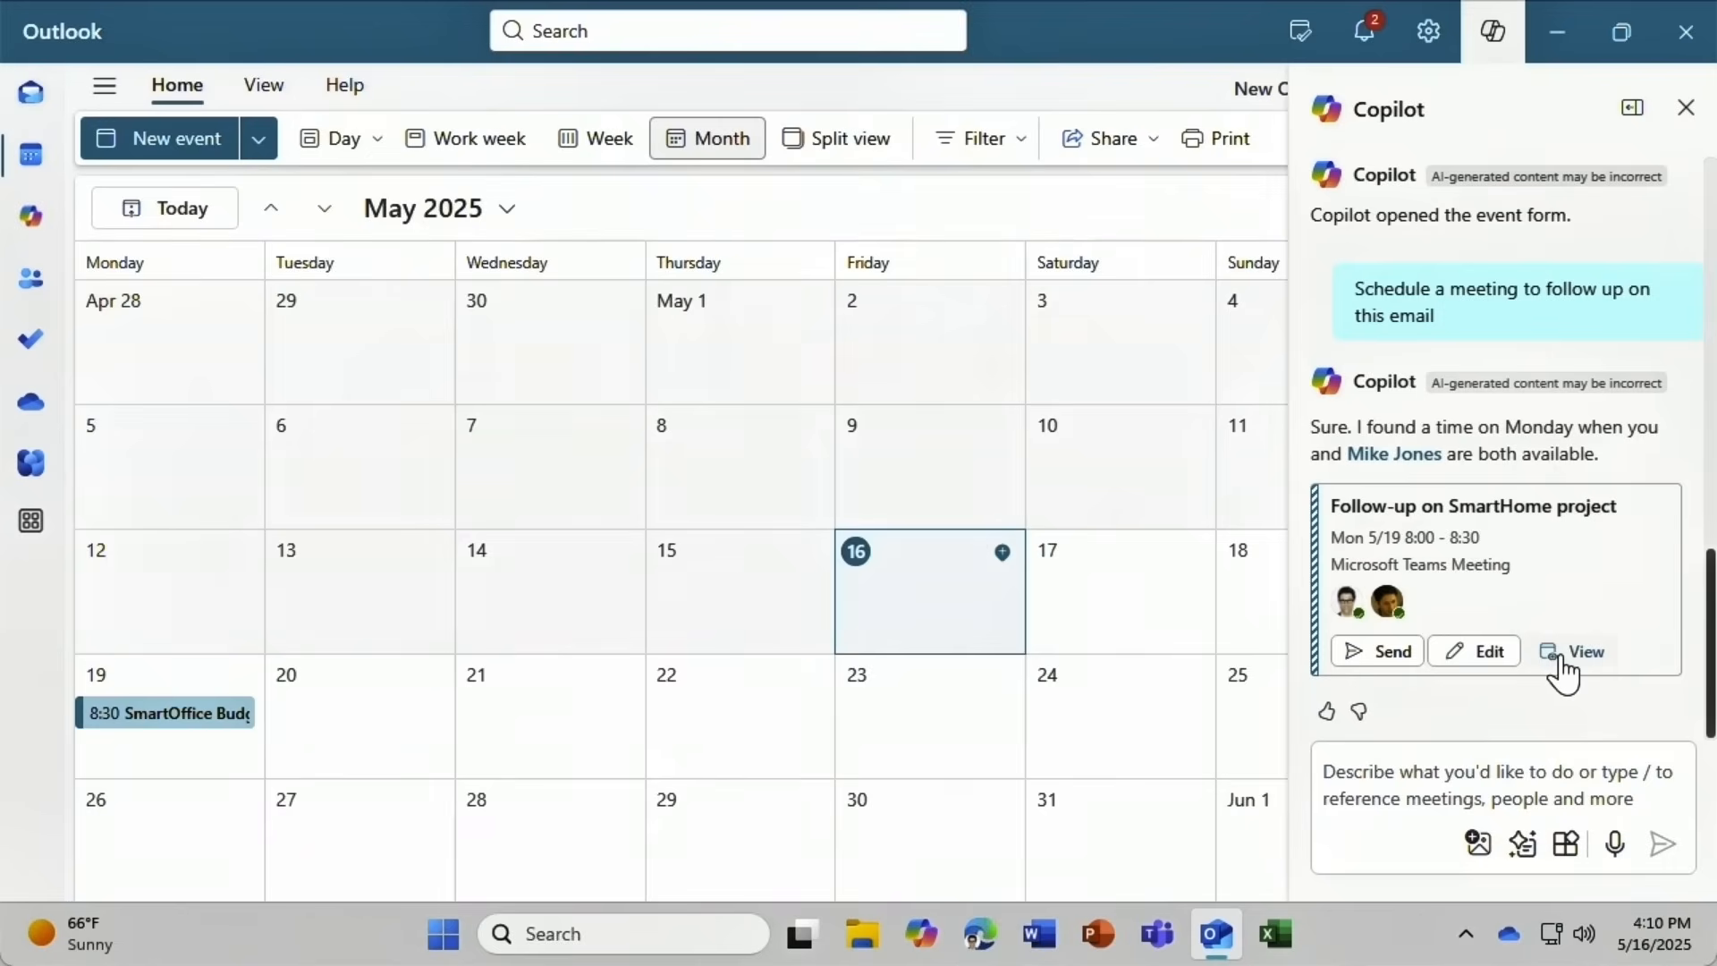
left_click(1379, 651)
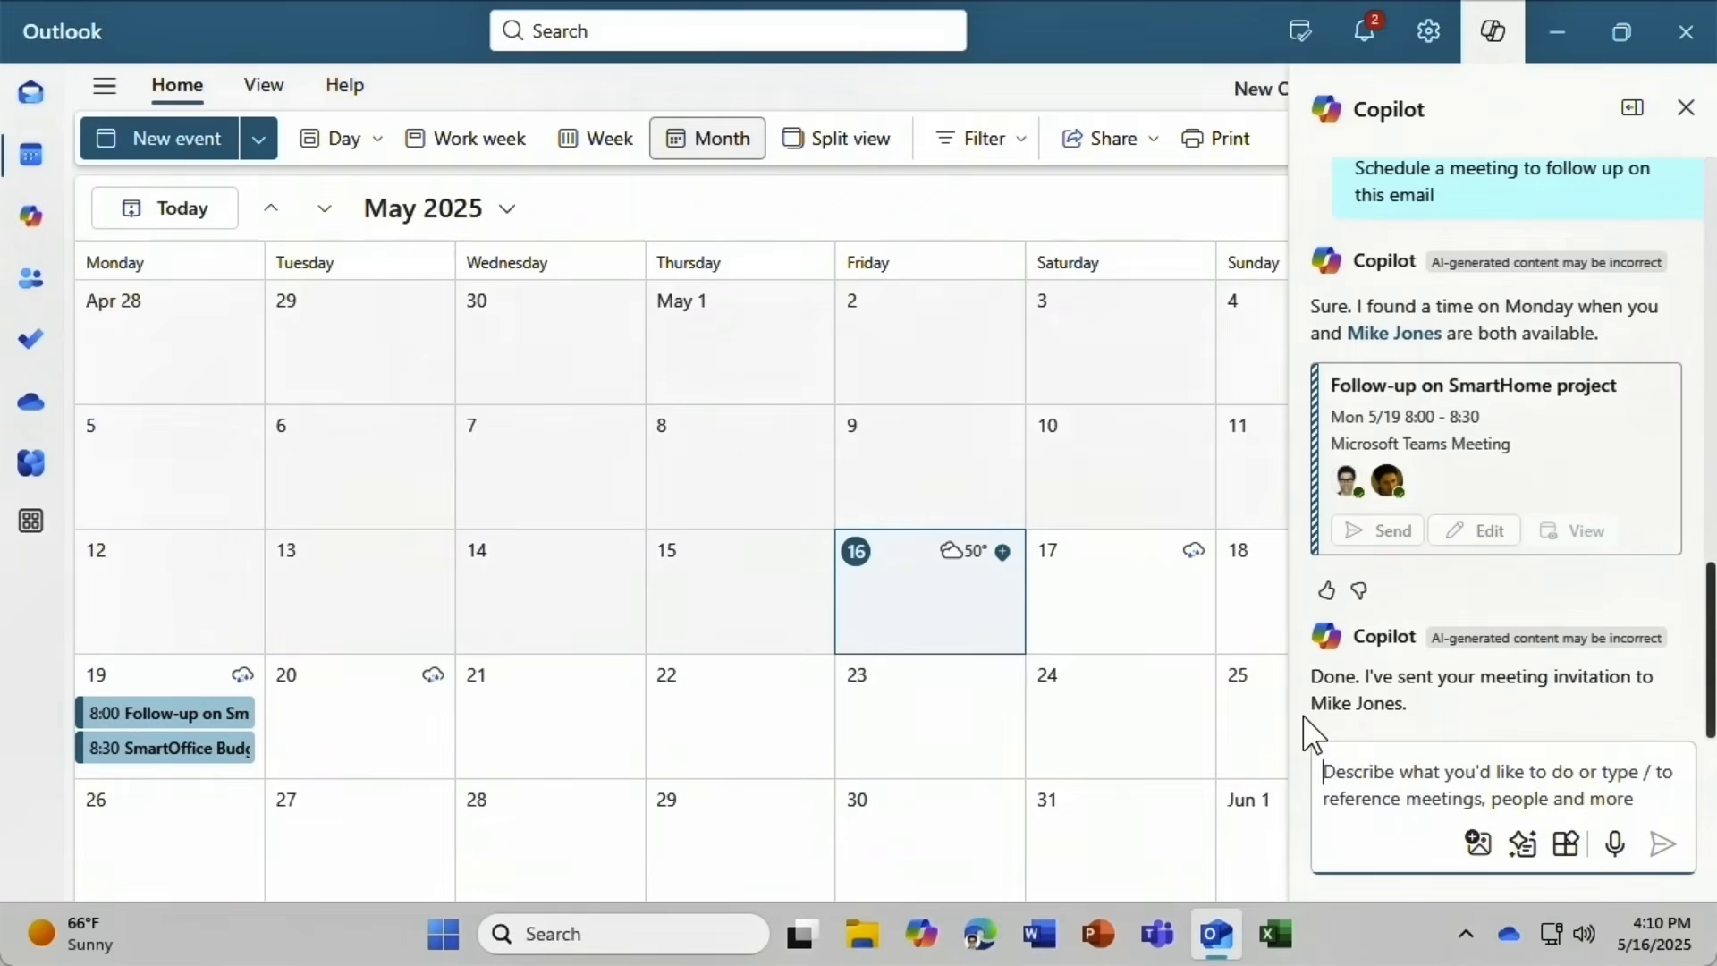
Ask Copilot to schedule out of office for June 1–15 and set the start time to 10:00.
type("Schedule ")
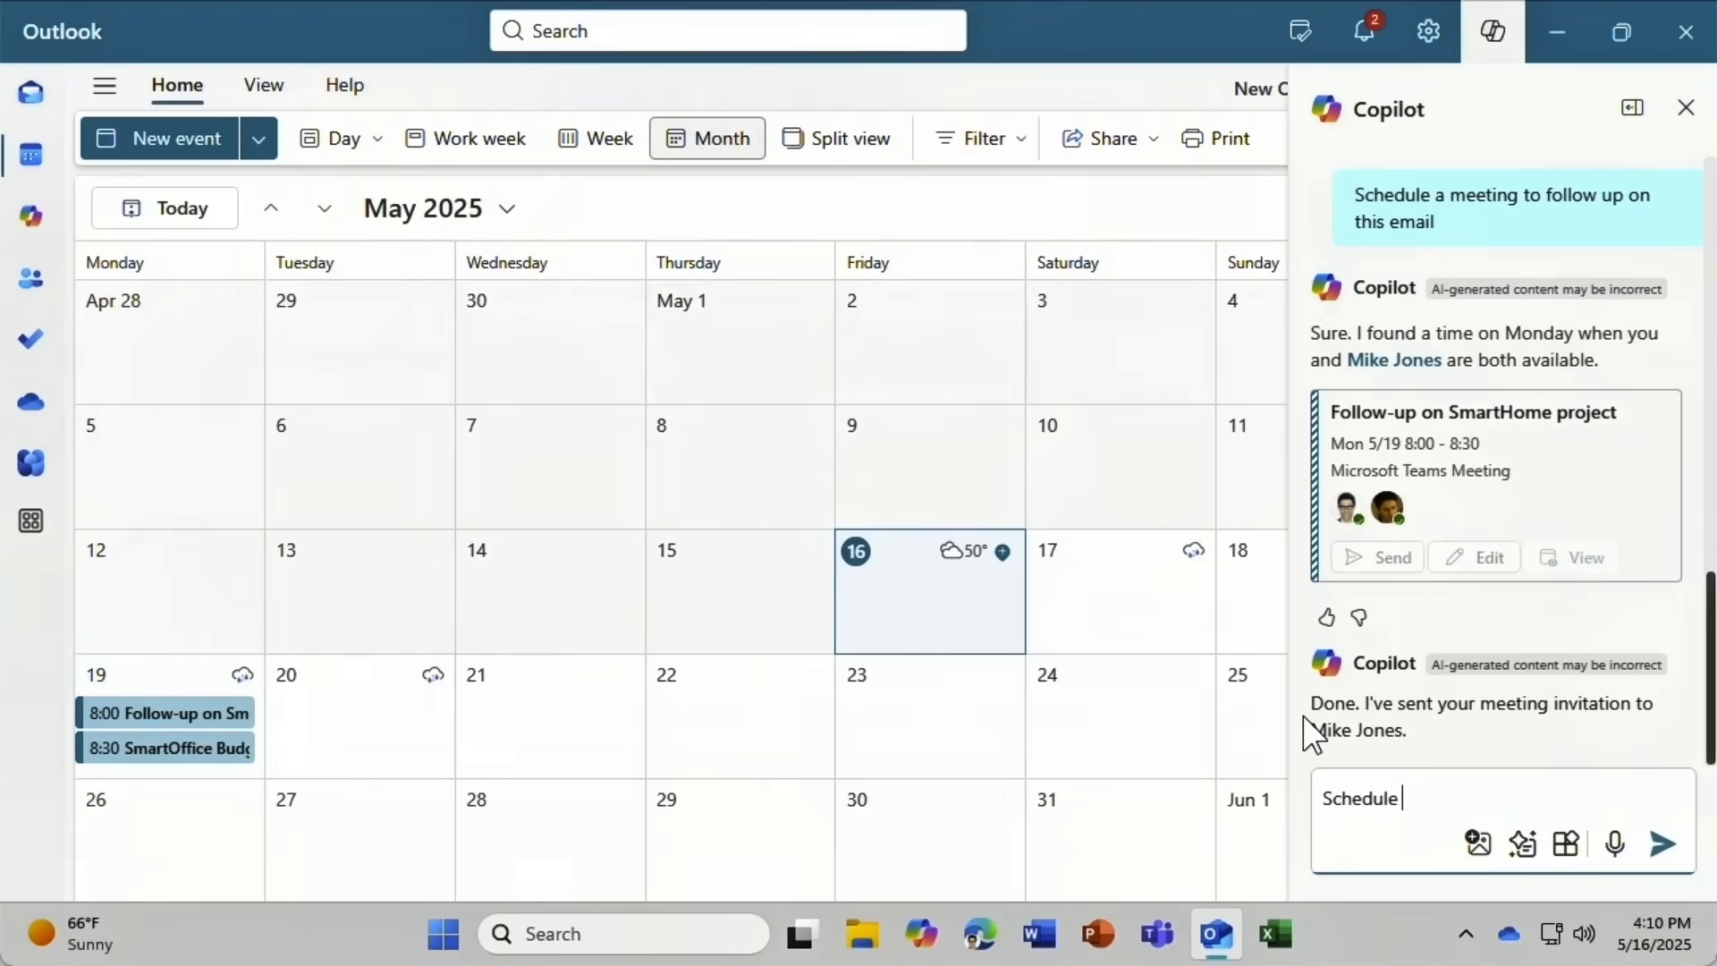
type("out of office for June 1 - 15")
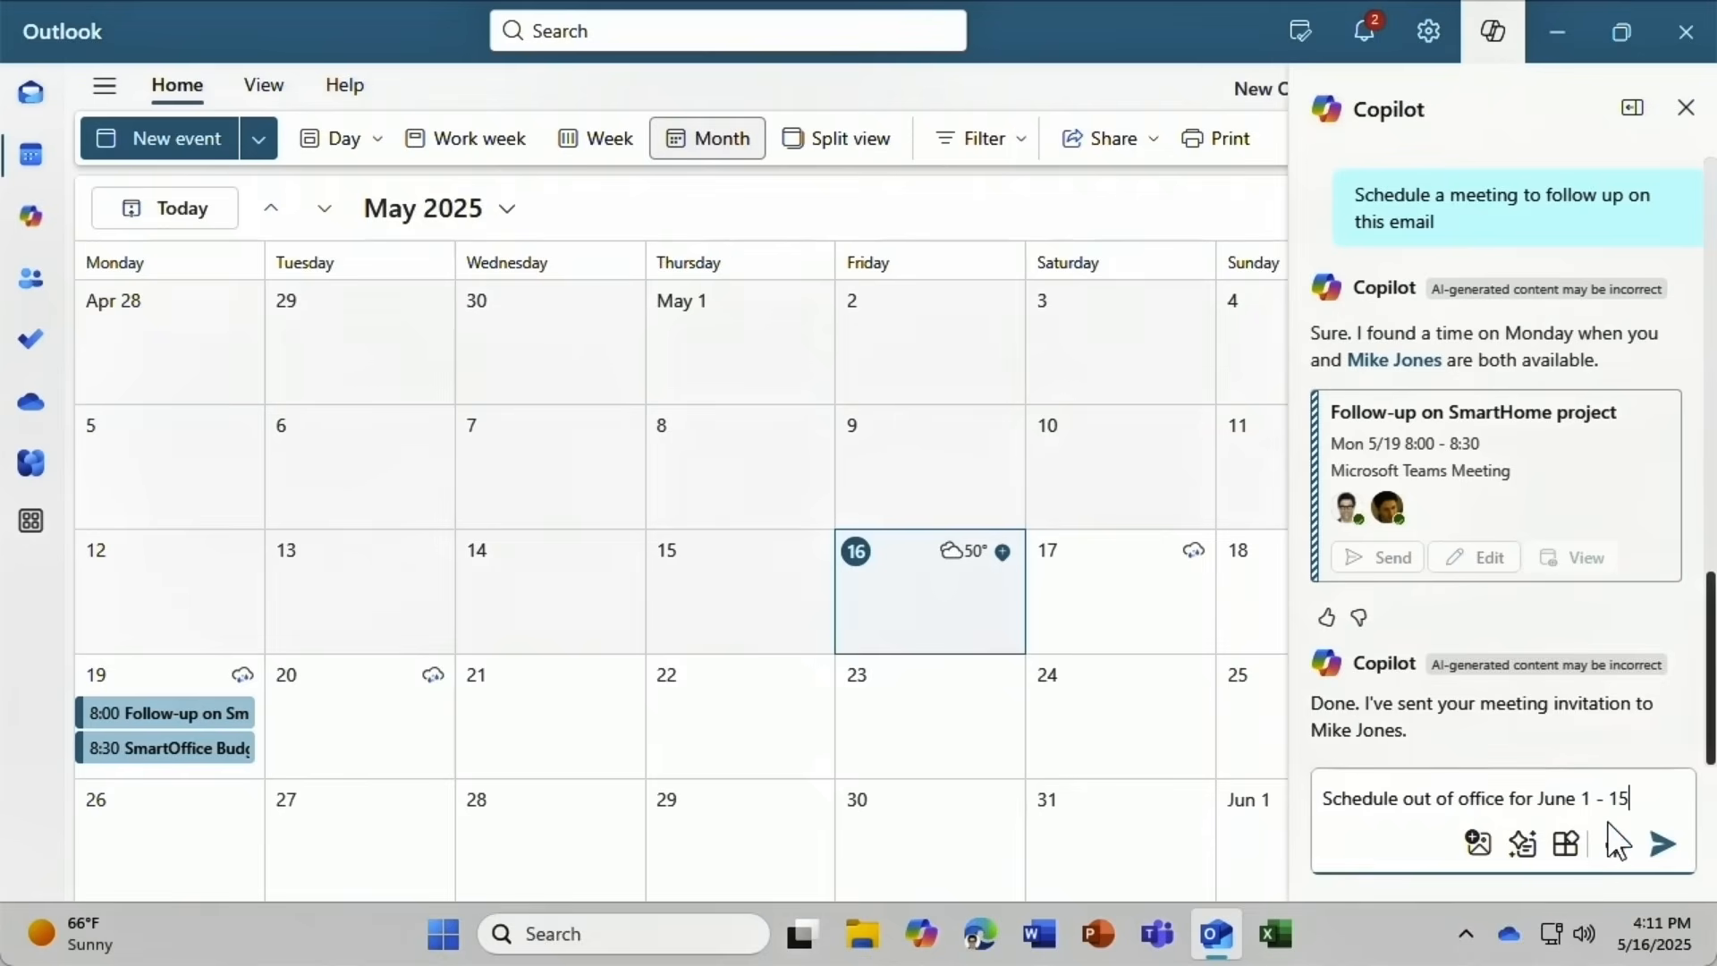
left_click(1662, 844)
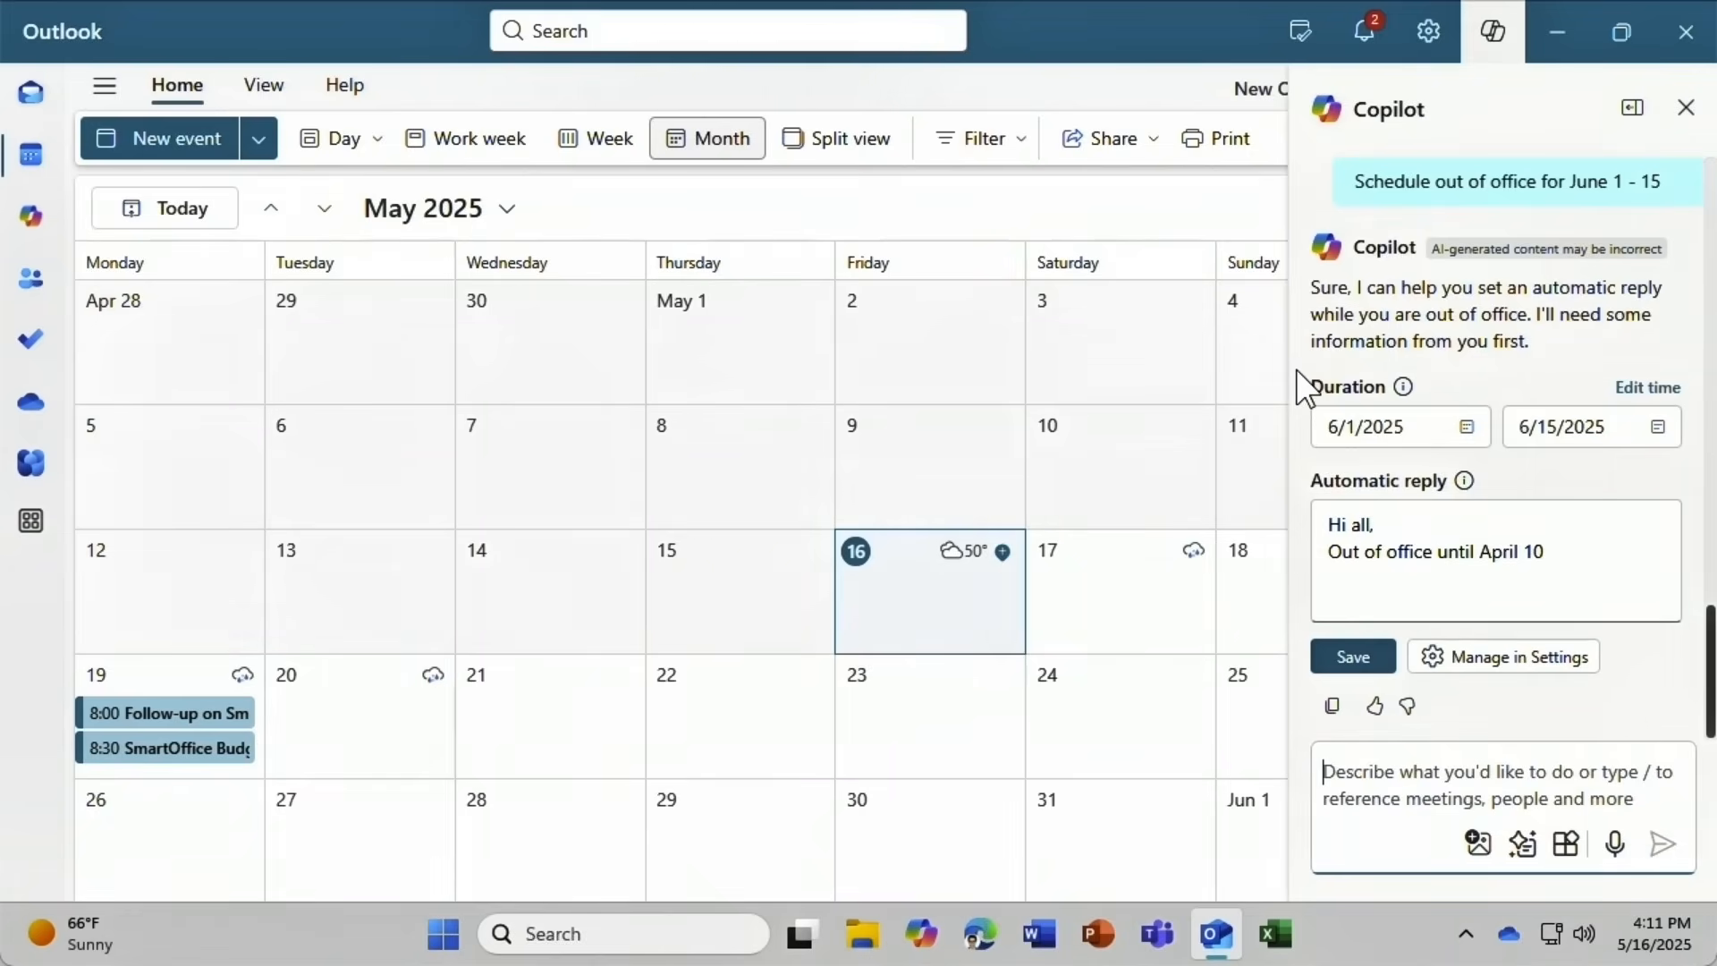
left_click(1627, 390)
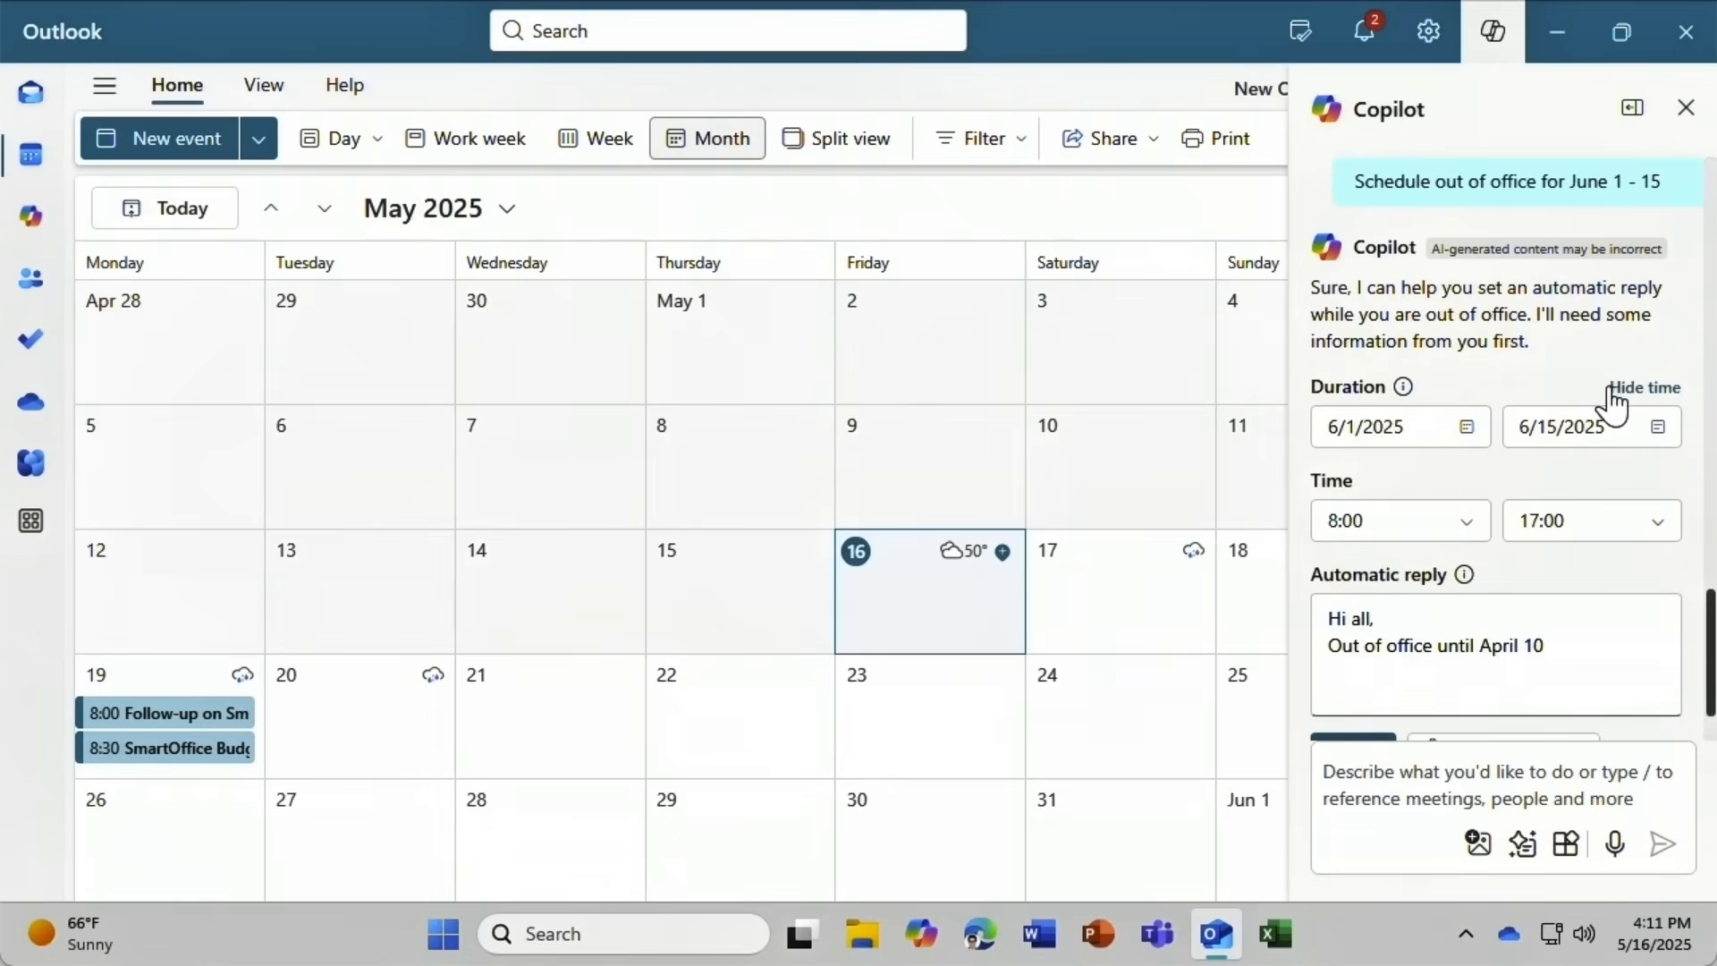
left_click(1467, 522)
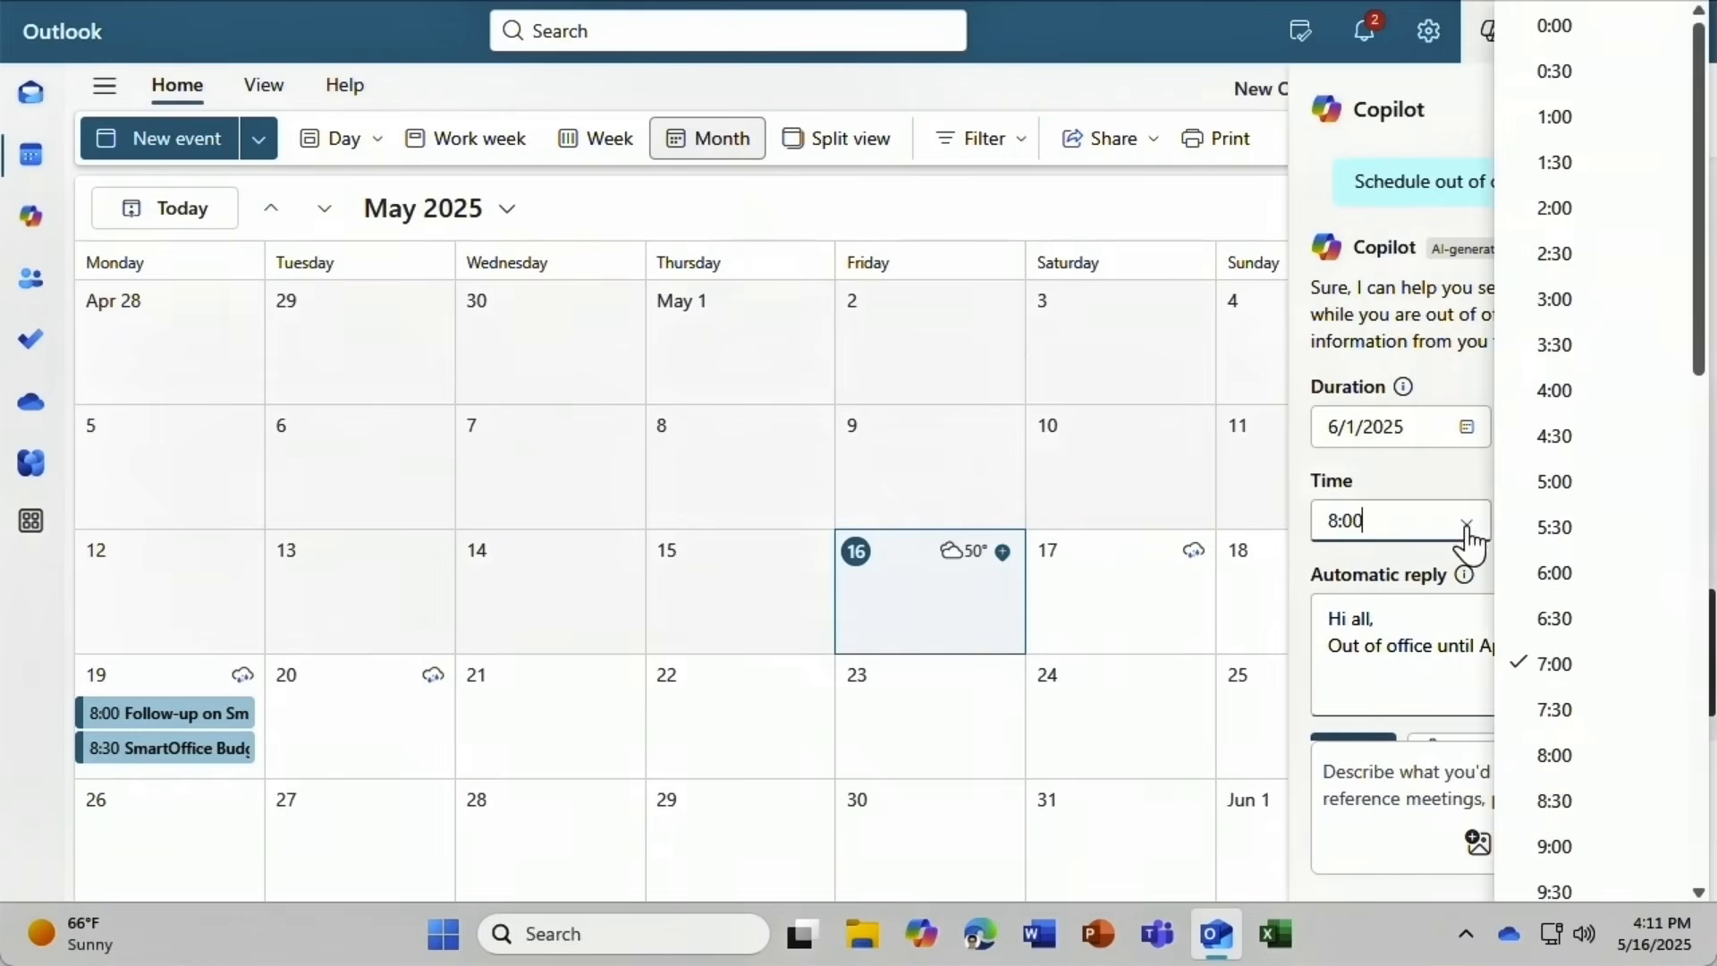
left_click(1576, 850)
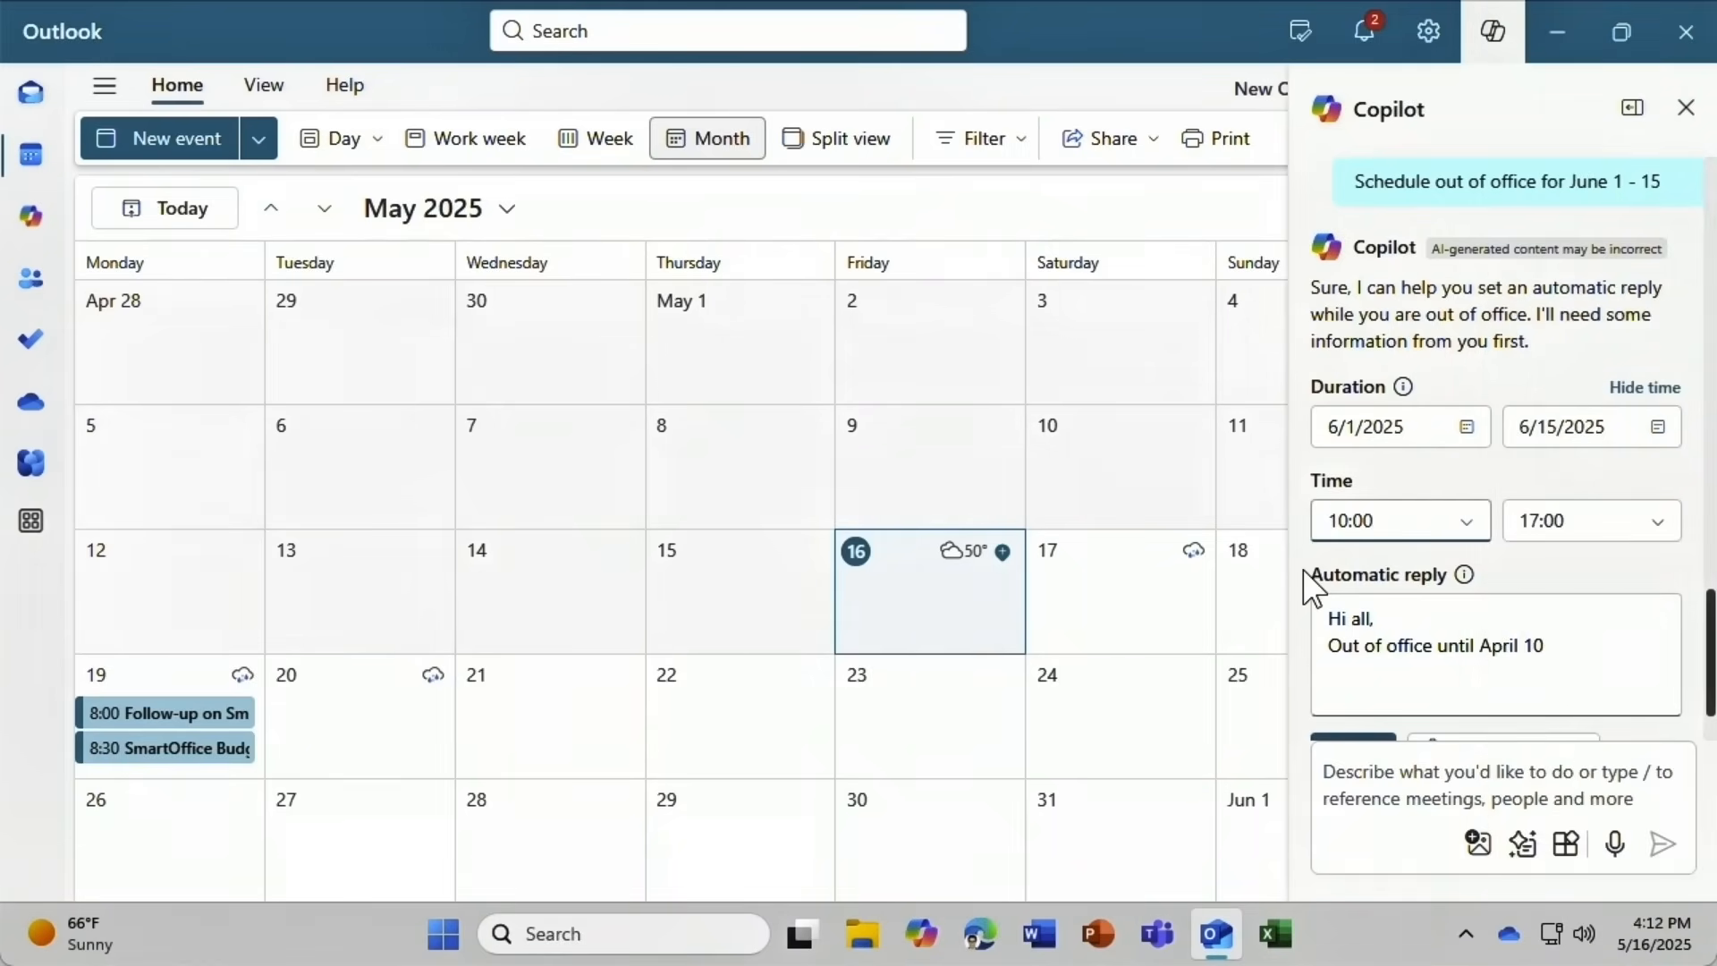
Change the reply greeting to 'Dear colleagues' and save the automatic reply.
triple_click(1330, 616)
type("Dear")
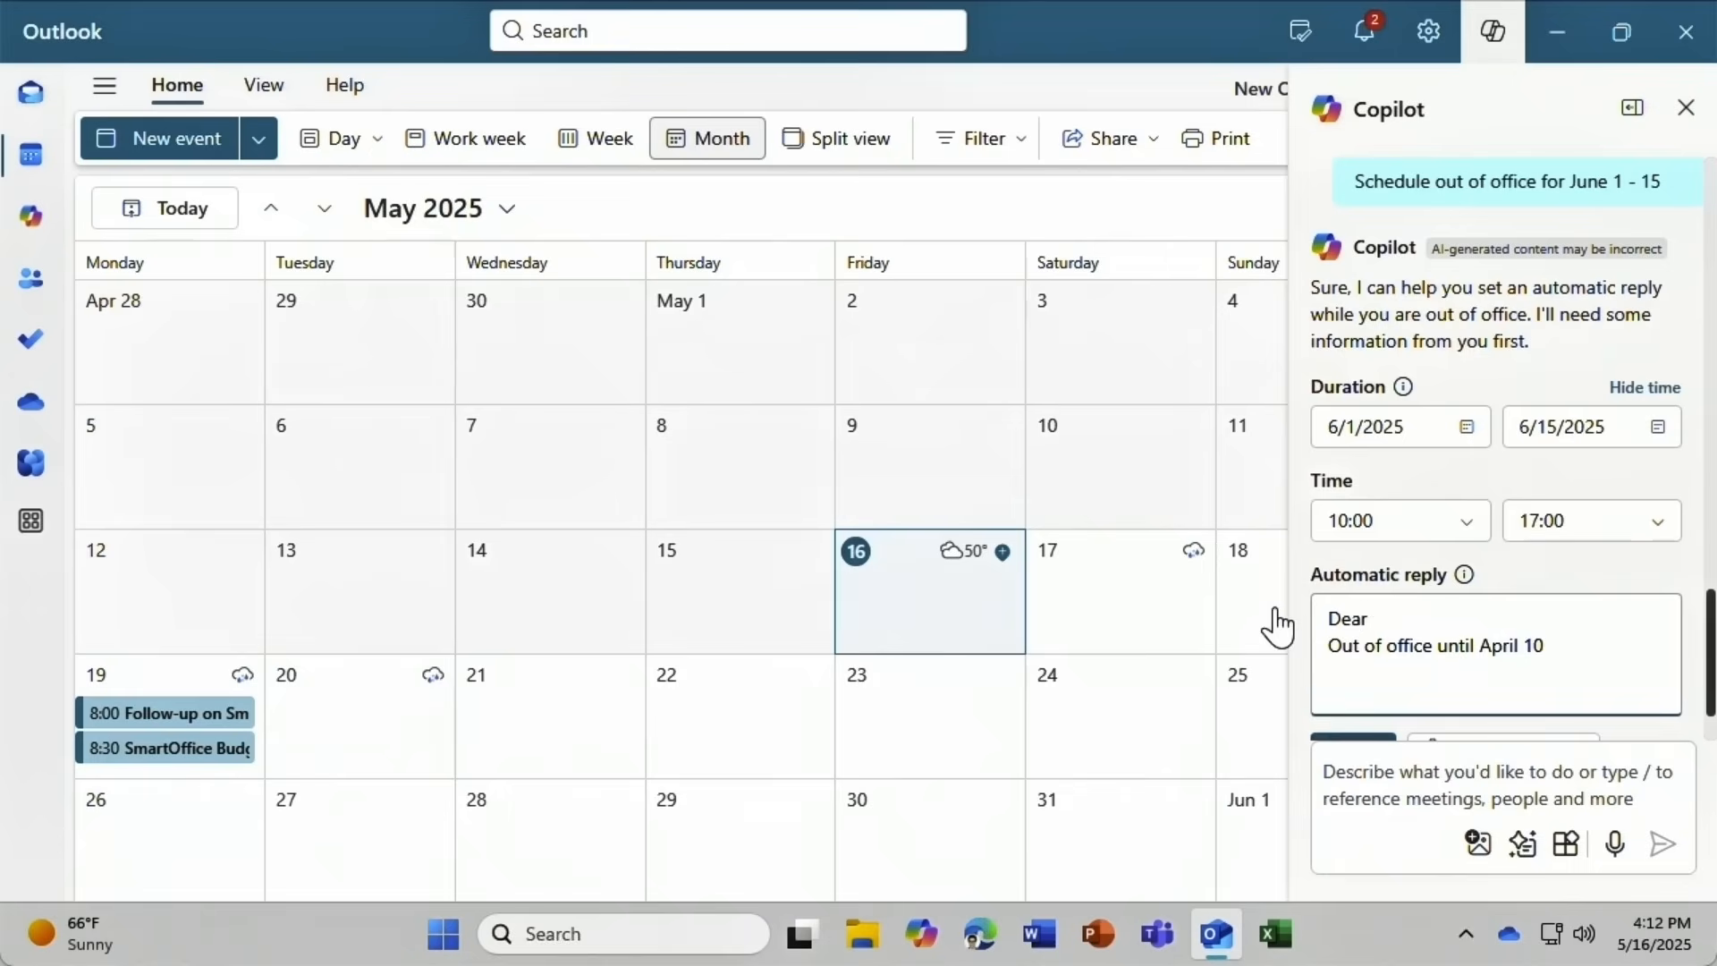
type(" colleagues")
scroll(1708, 671, "down", 1)
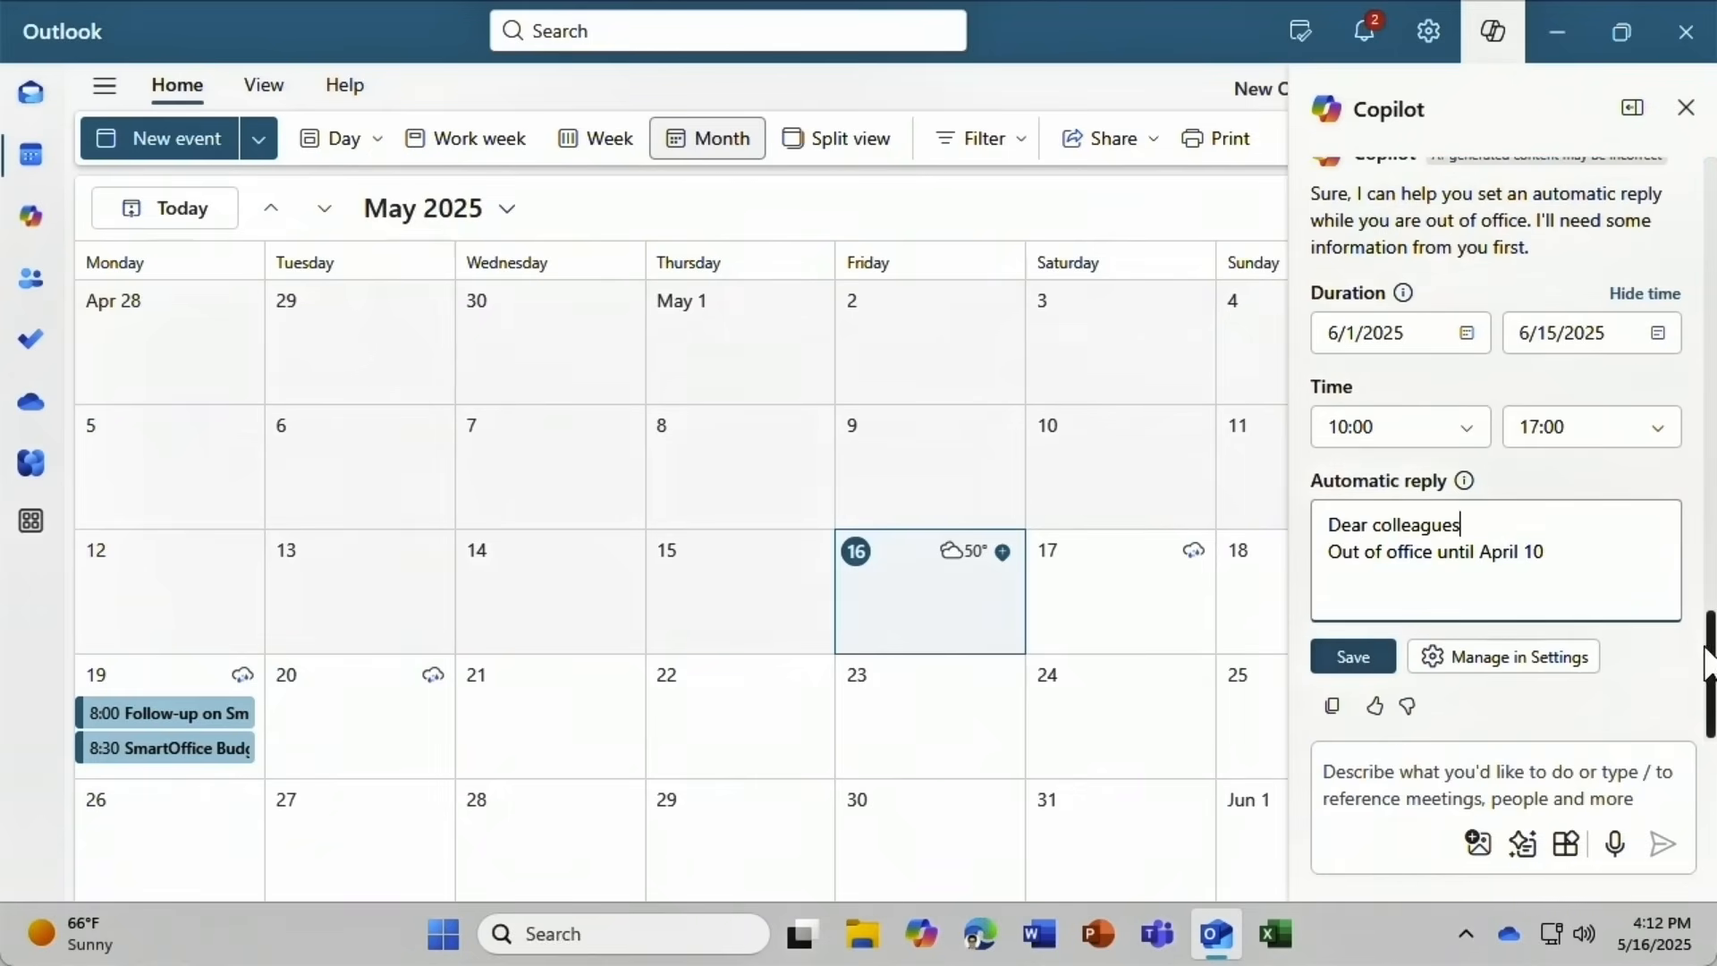
left_click(1354, 657)
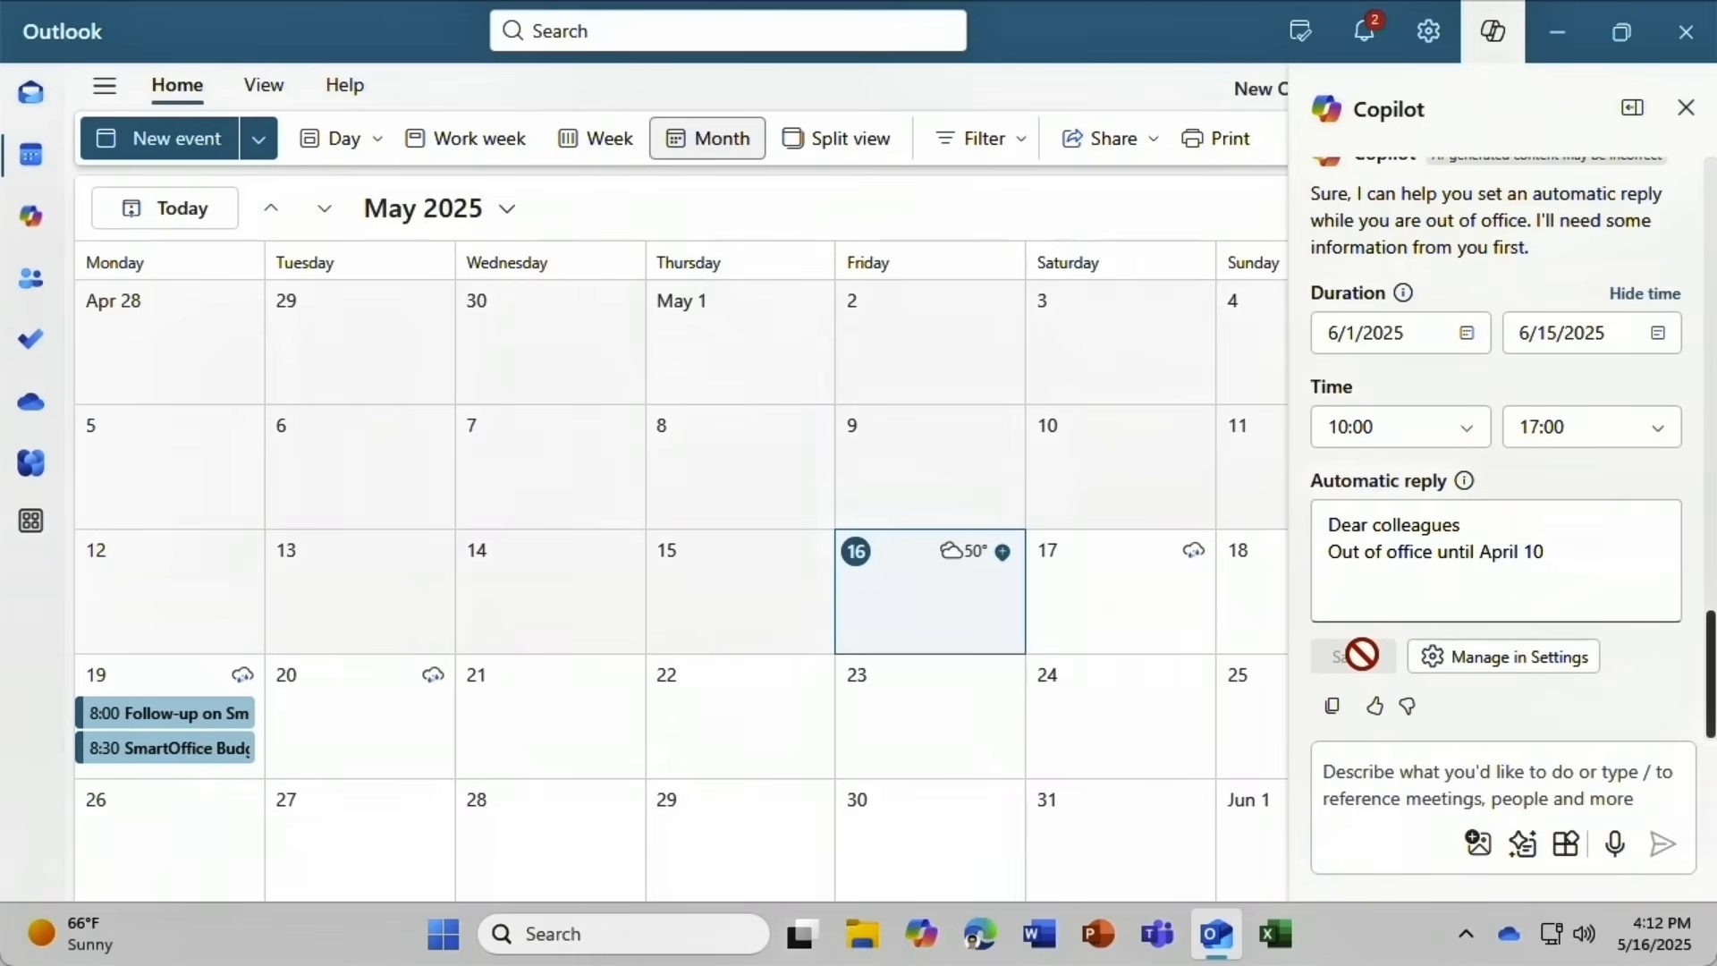
In full automatic-reply settings, decline and cancel meetings during the absence, save, and close Settings and Copilot.
left_click(1438, 680)
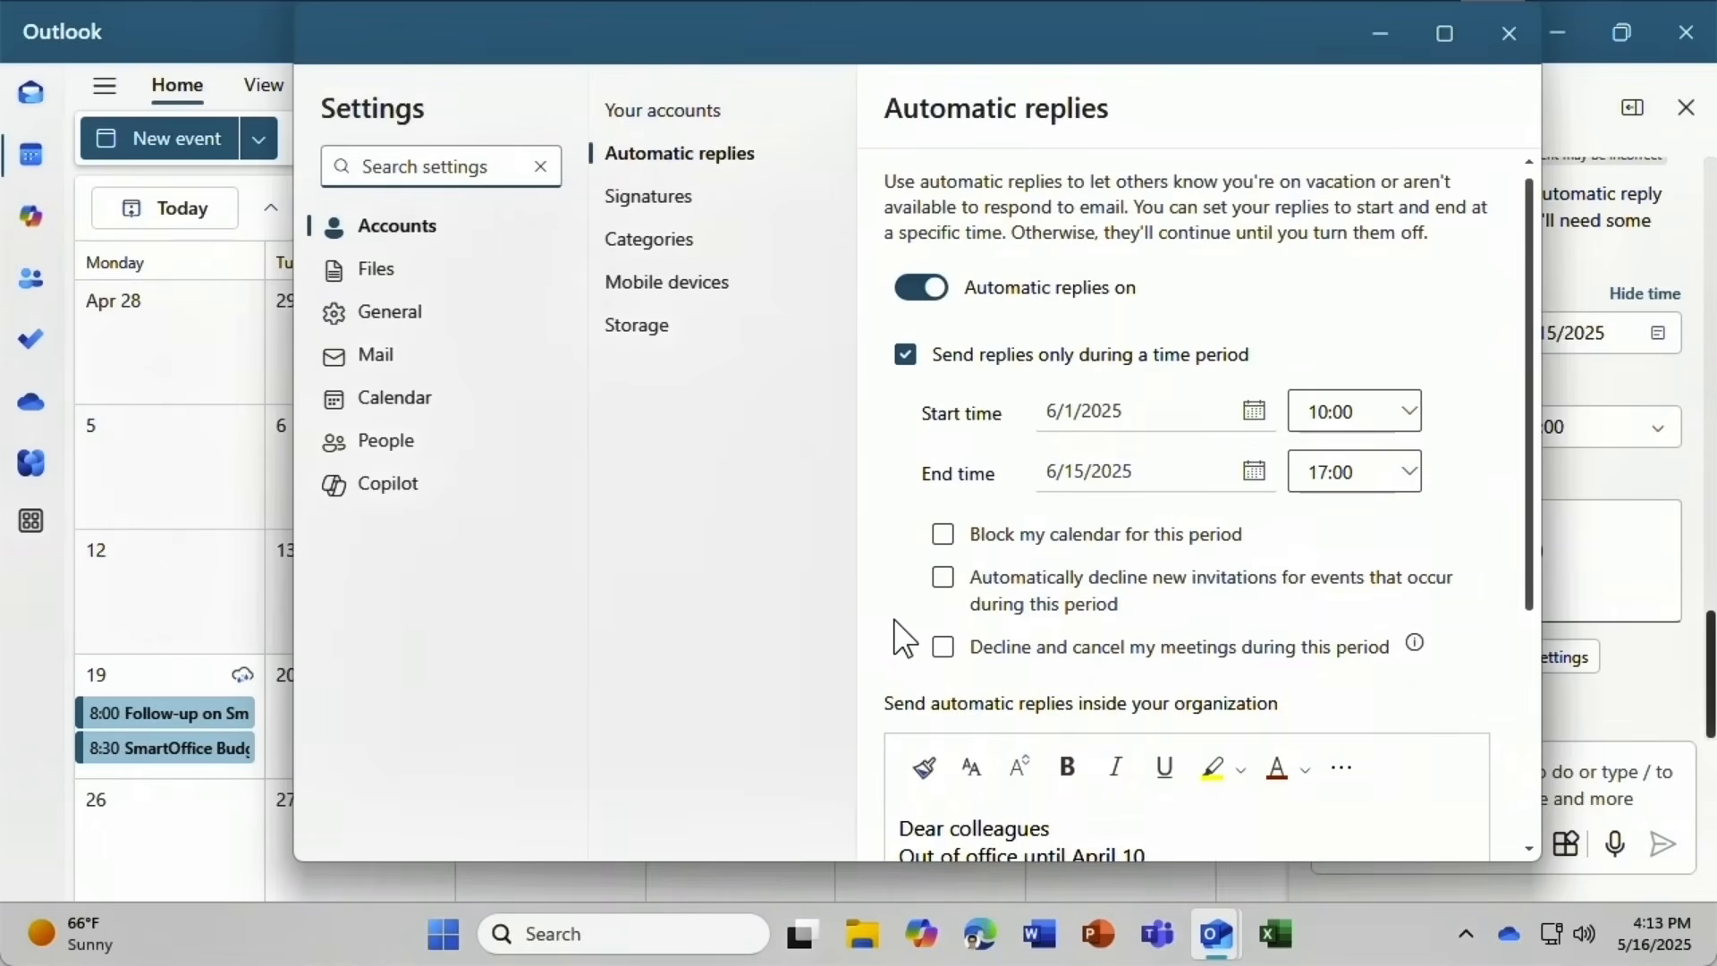
left_click(942, 647)
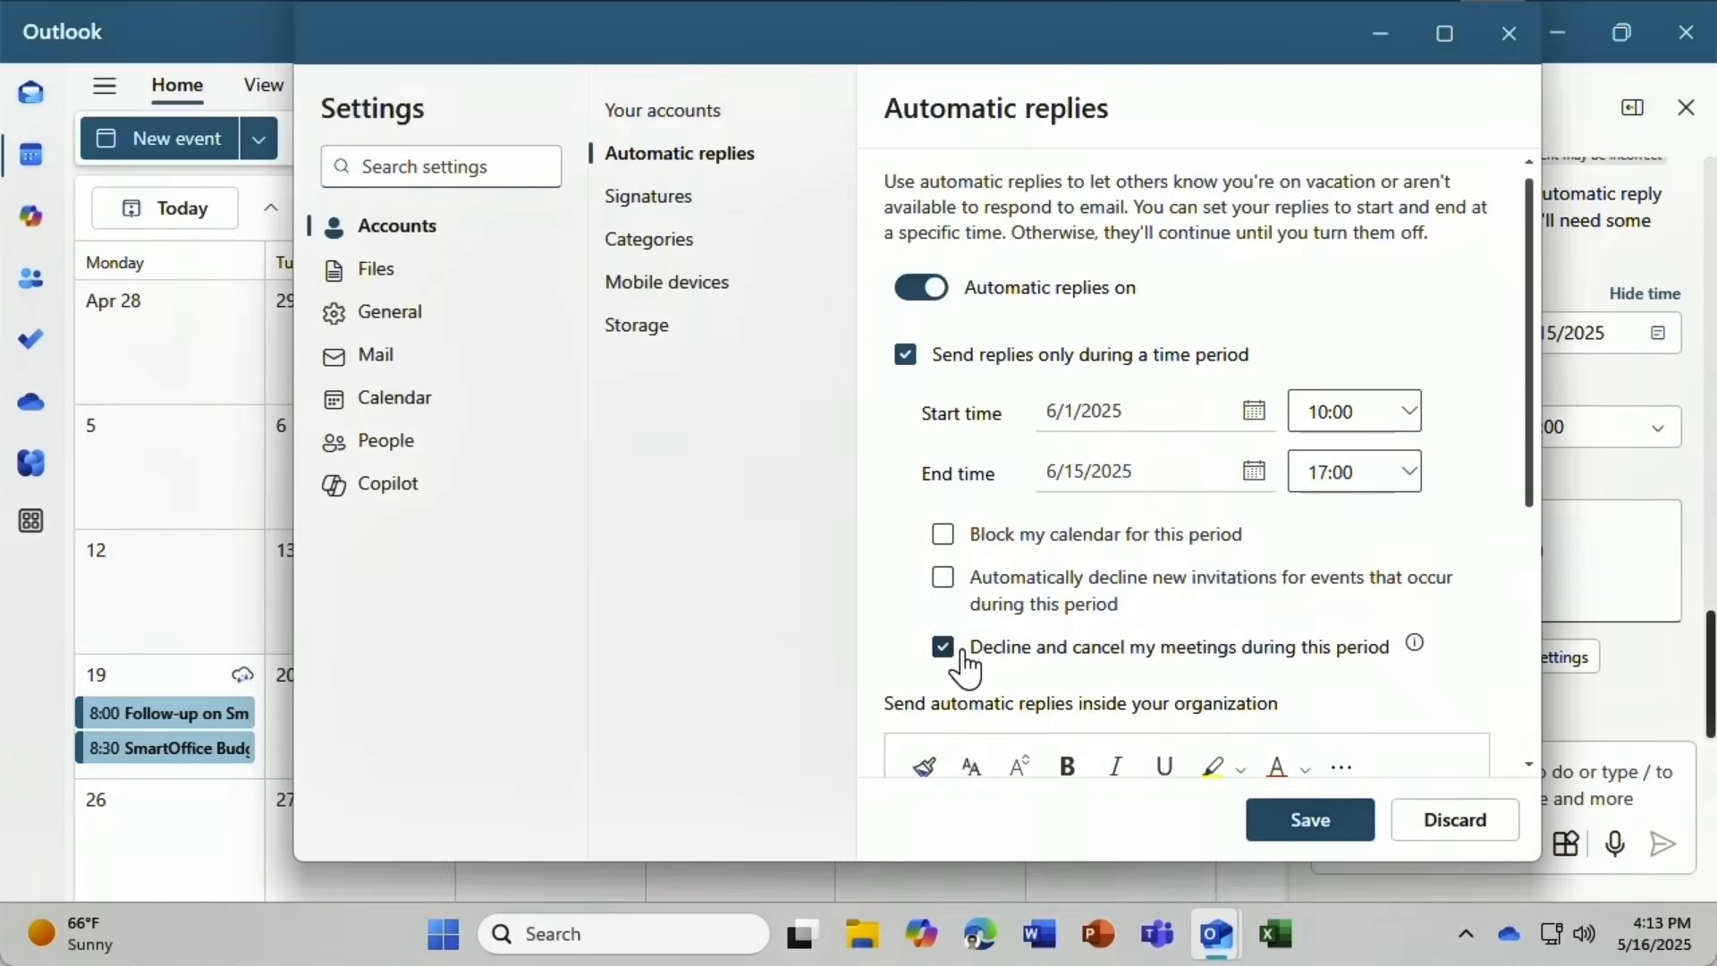
left_click(1299, 828)
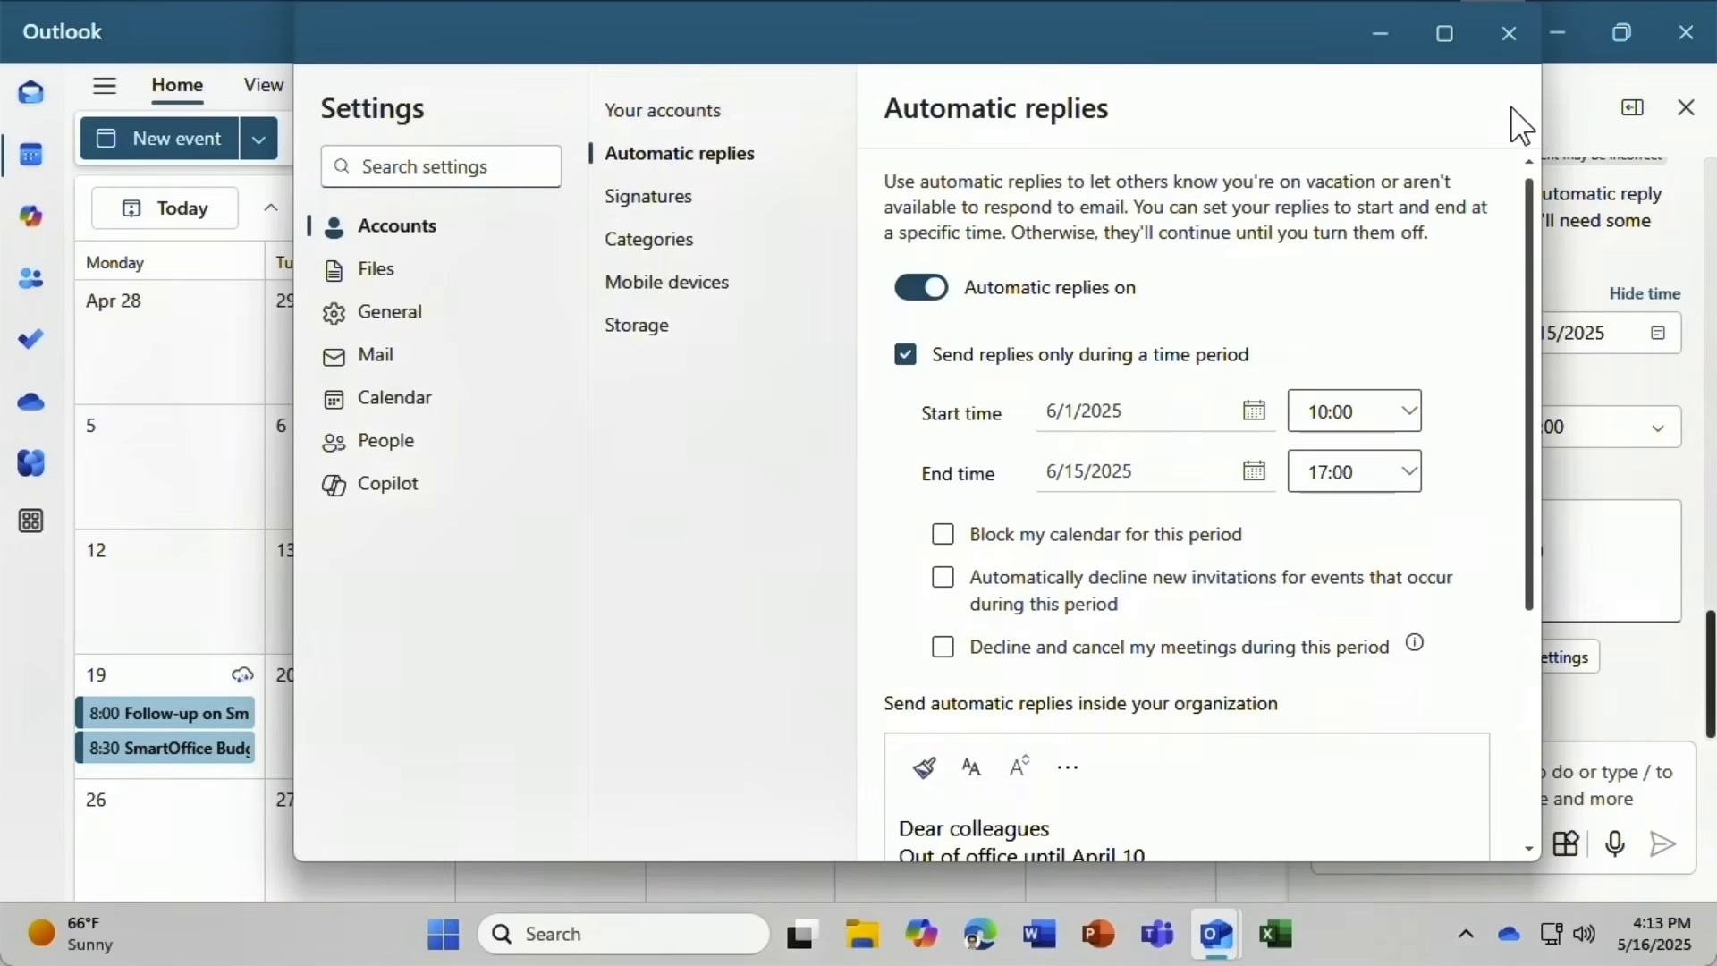
left_click(1519, 35)
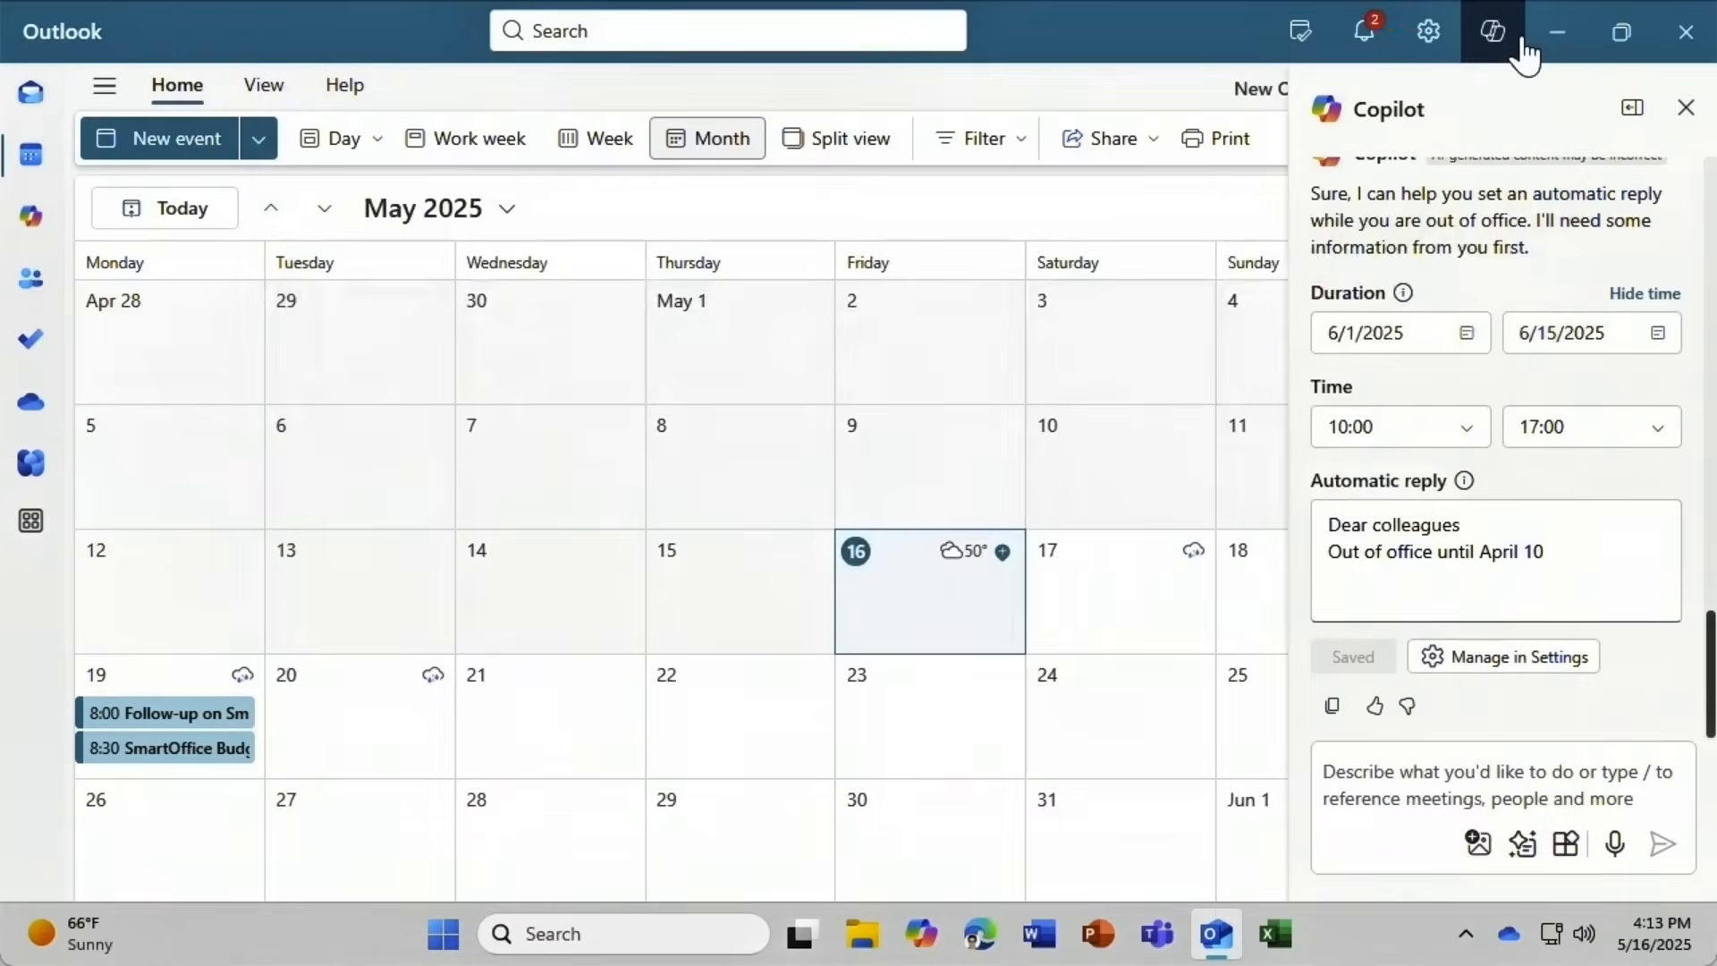
left_click(1684, 110)
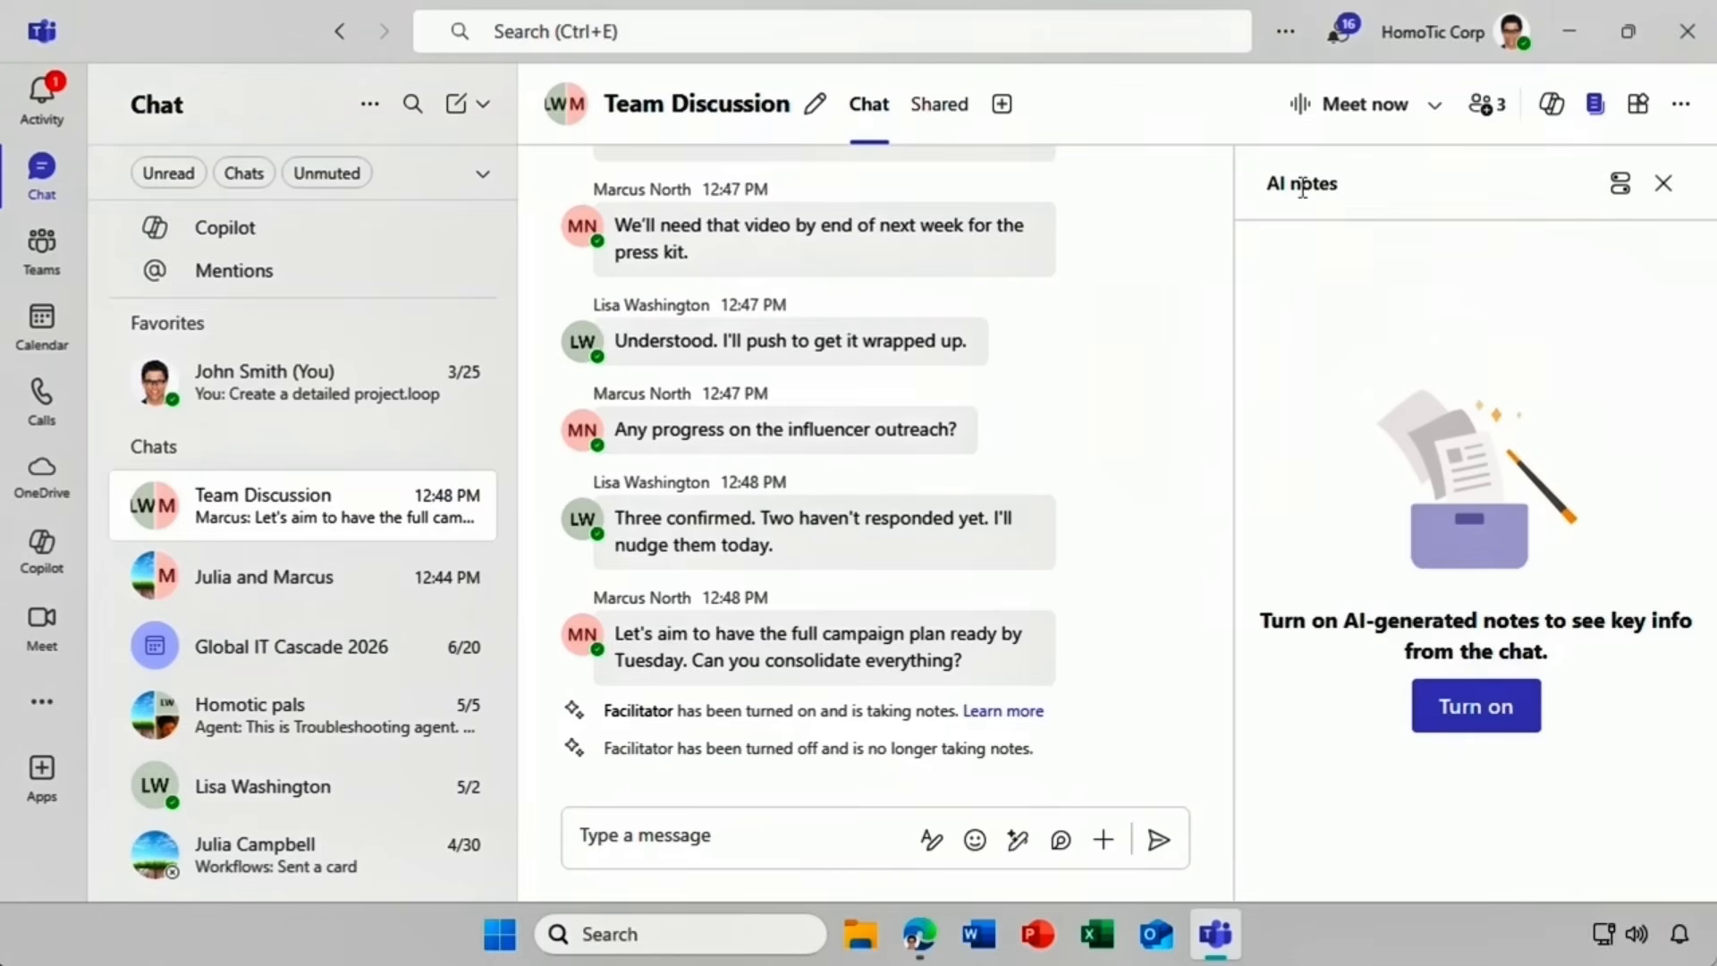
Turn on AI notes for the Team Discussion chat and jump to the source of citation 1.
left_click(1426, 713)
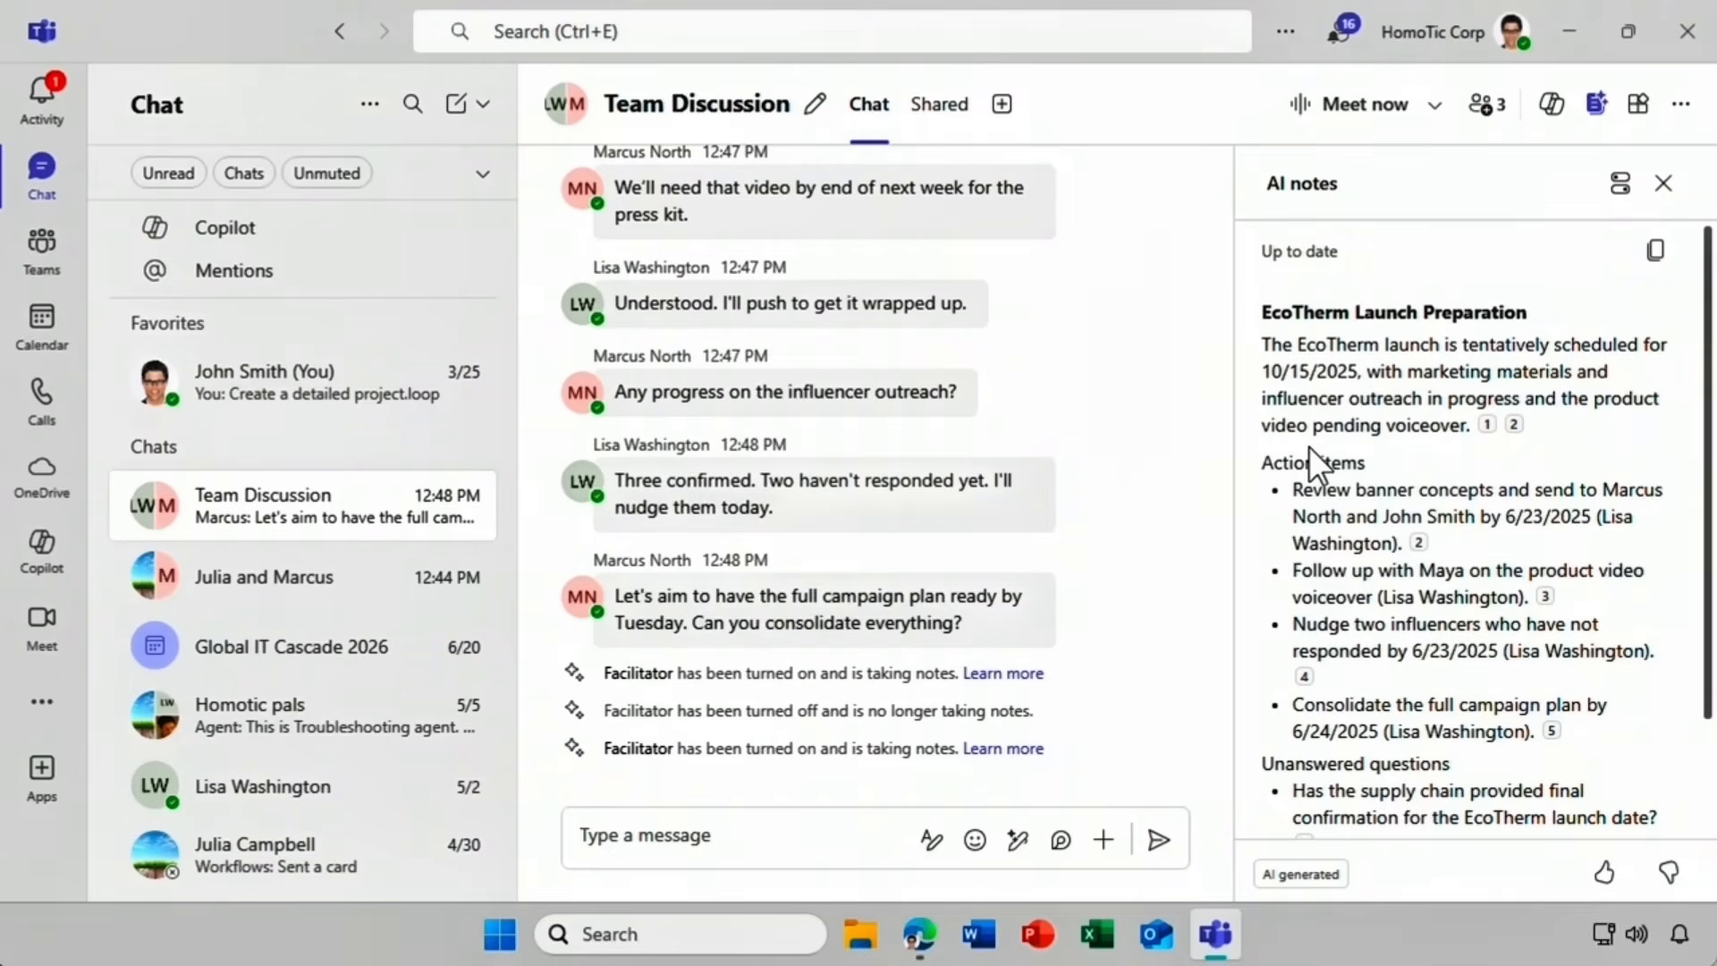
left_click(1486, 425)
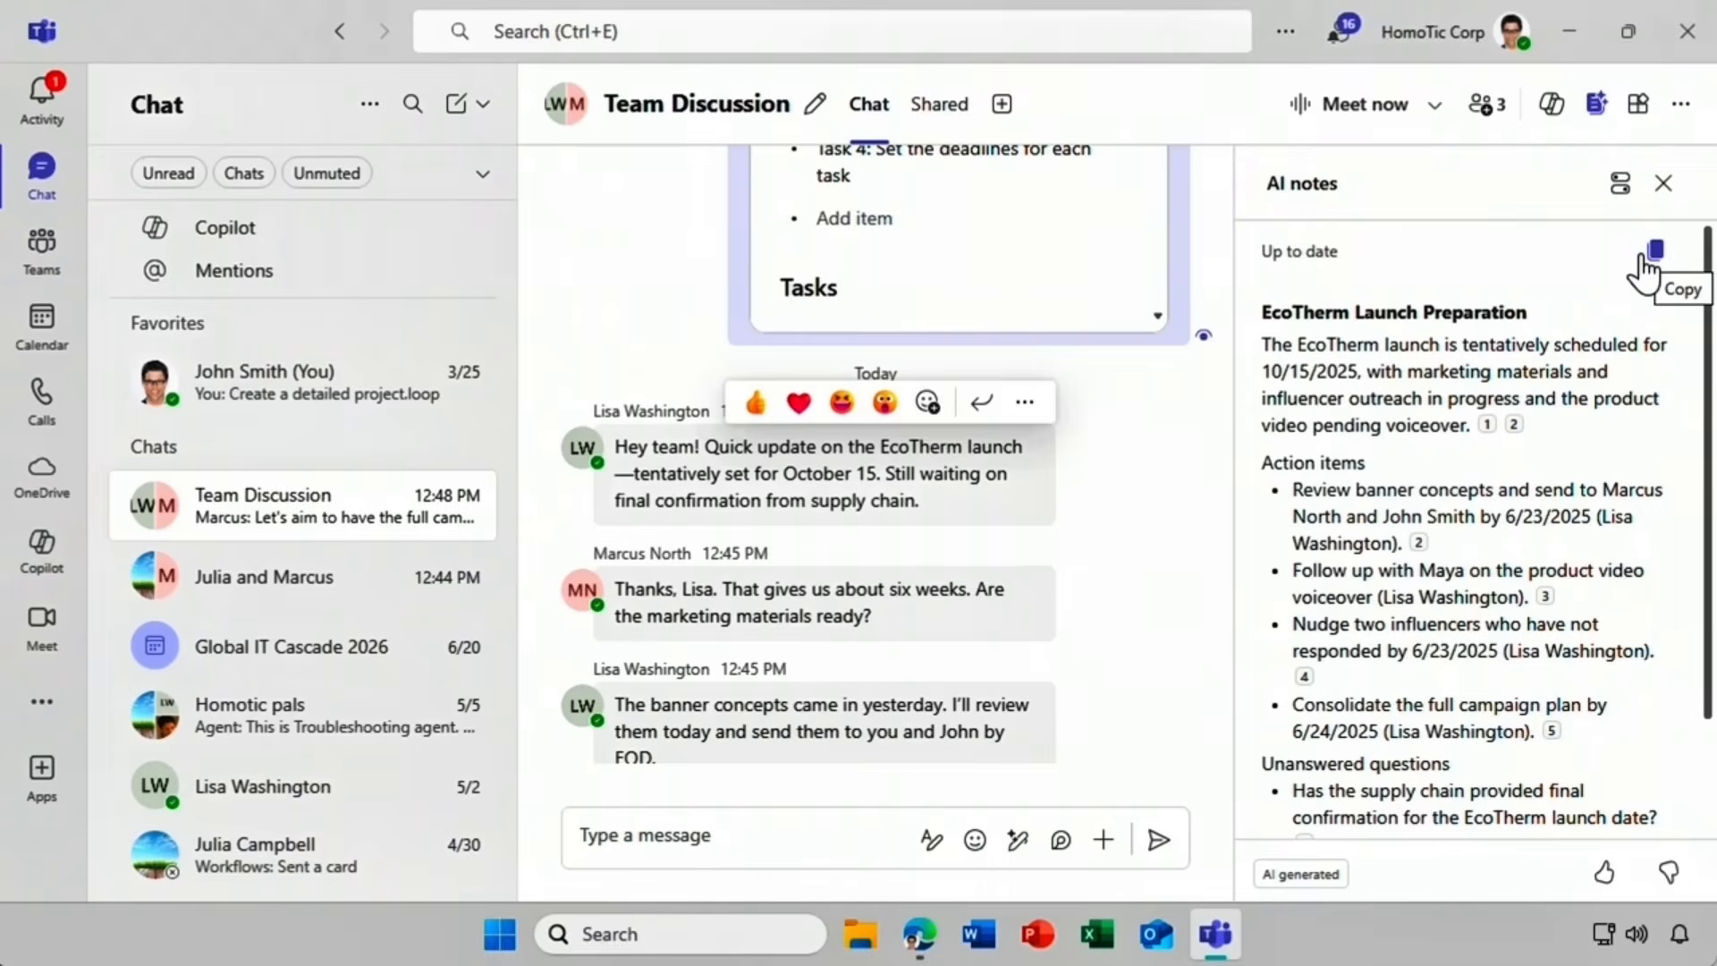
Toggle AI-generated notes off in the notes settings and close the AI notes panel.
left_click(1623, 190)
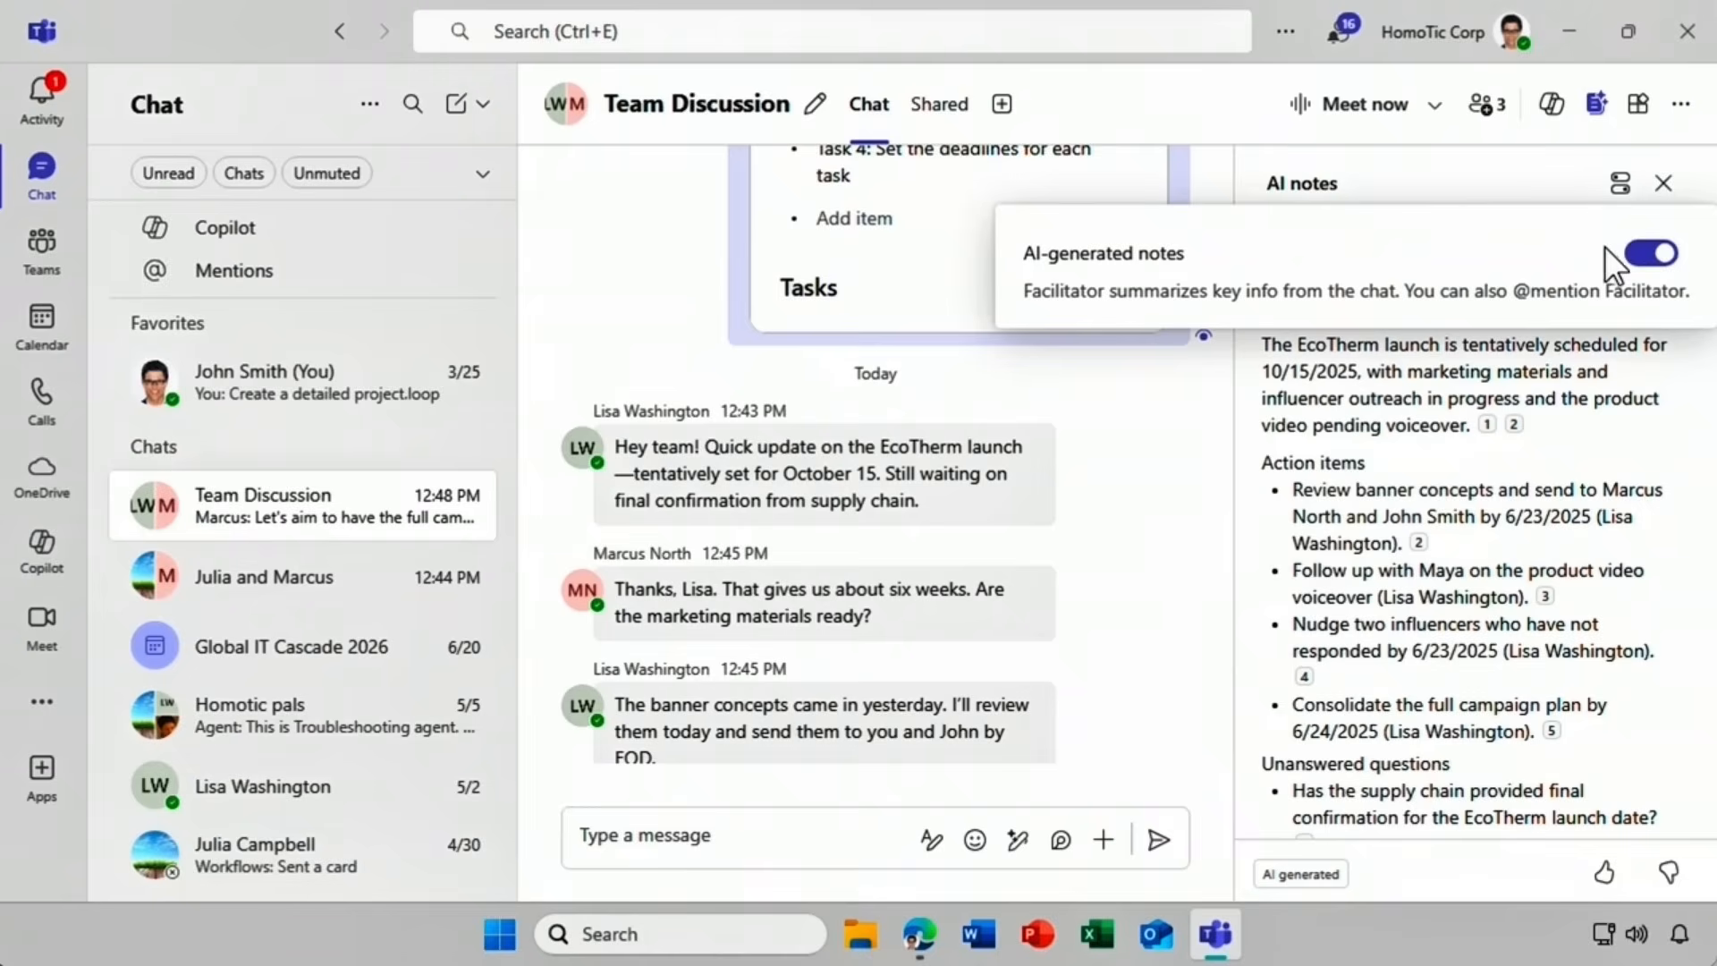
left_click(1652, 253)
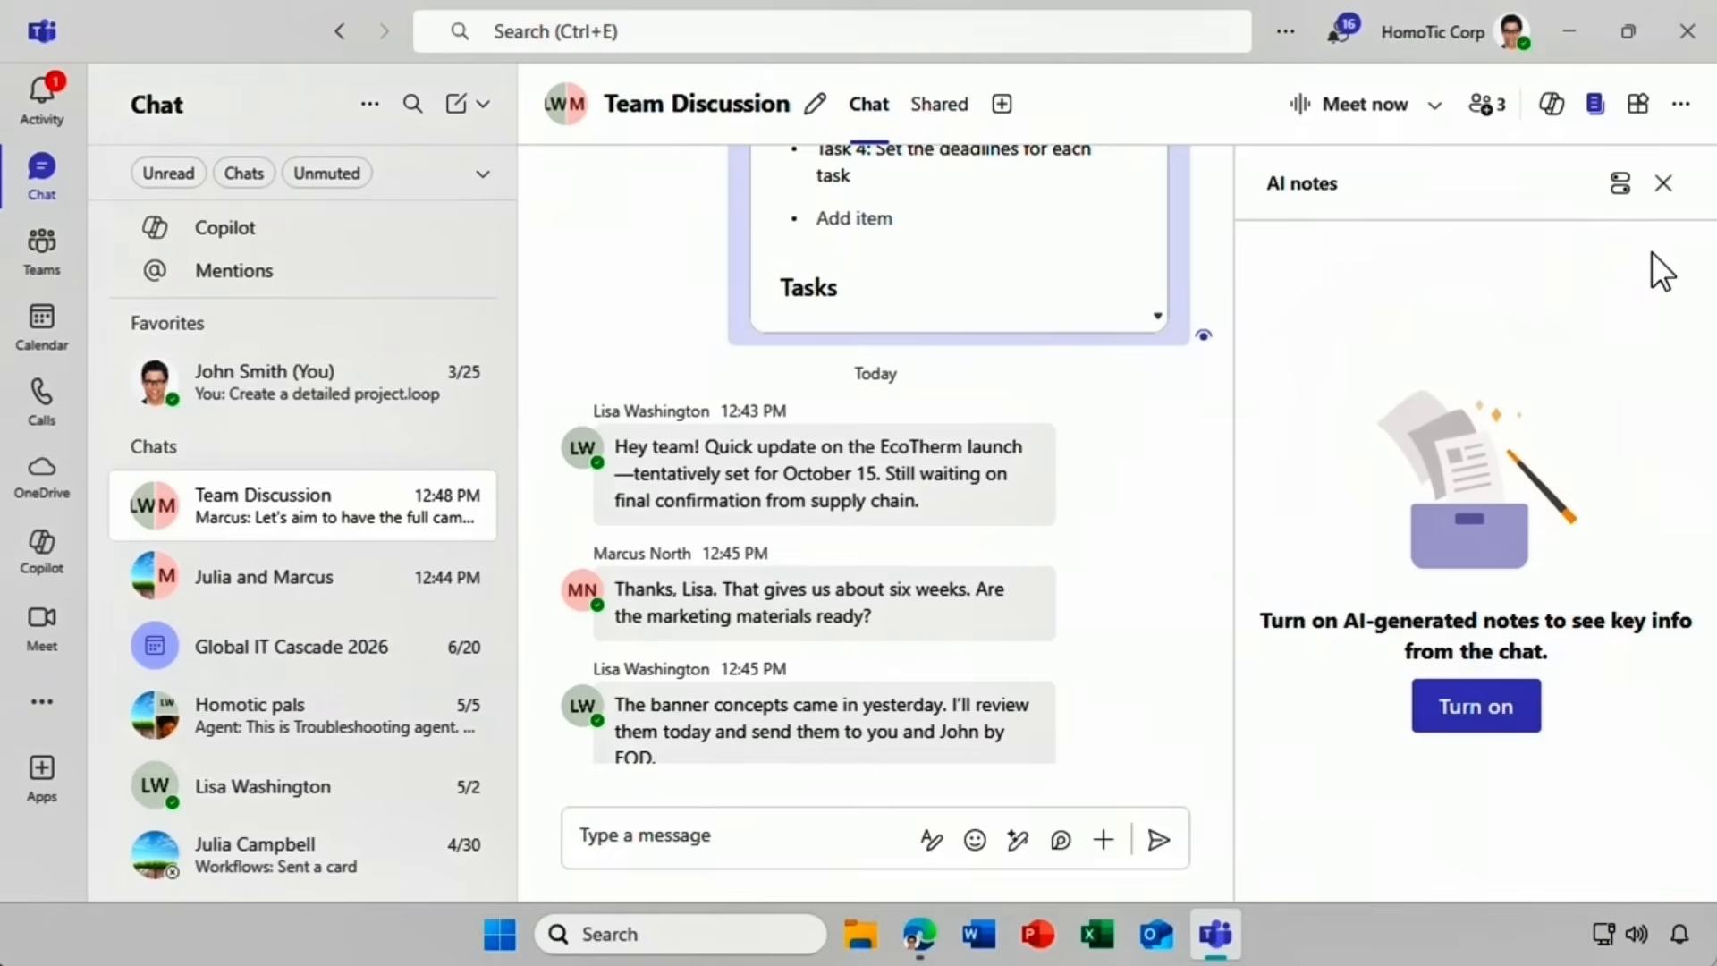
left_click(1664, 184)
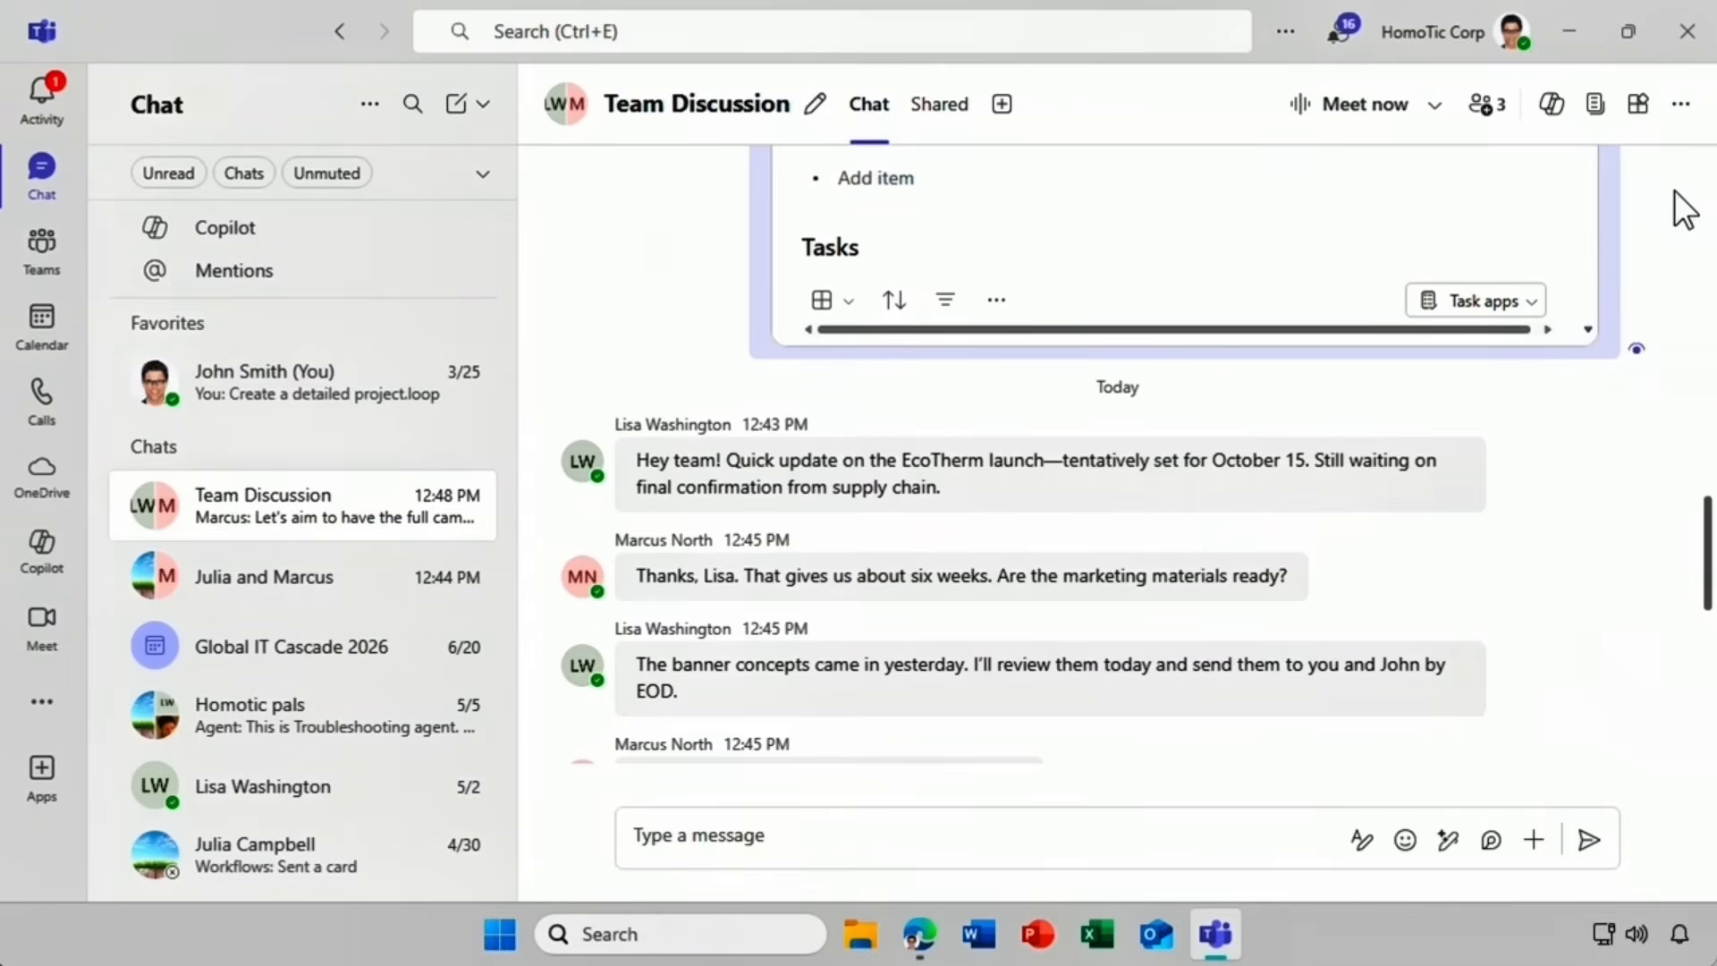
Ask Copilot 'What are the open items?' about the Team Discussion chat, copy the answer, and close Copilot.
left_click(1553, 106)
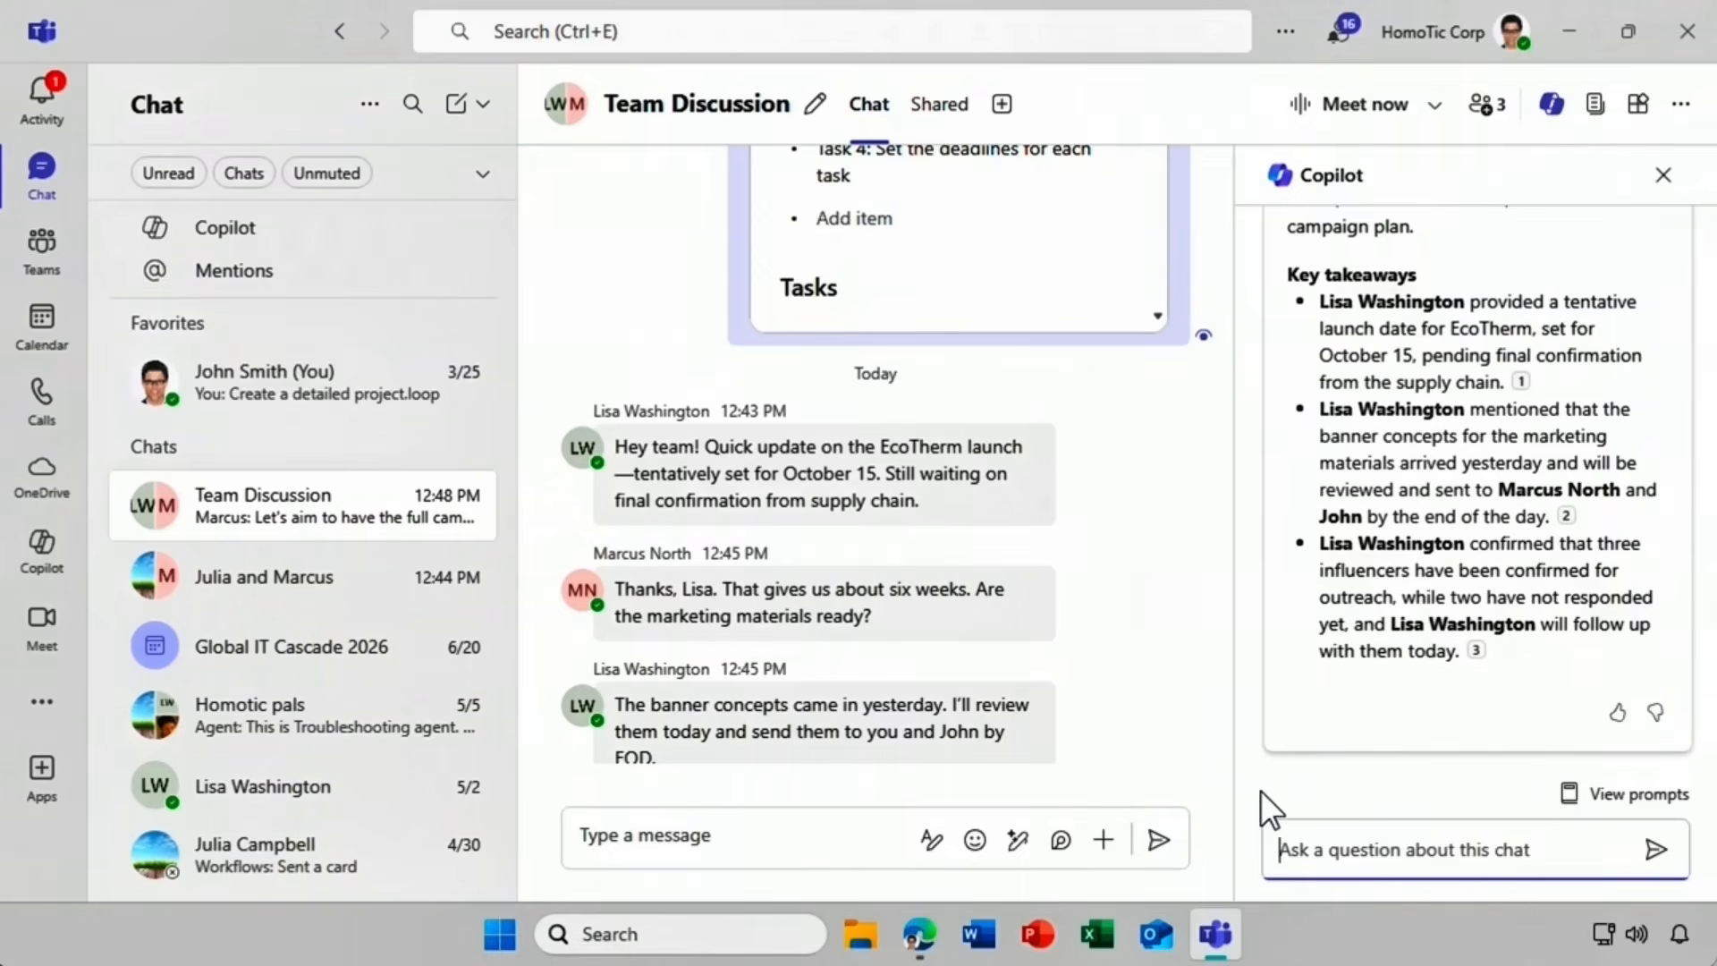
left_click(1570, 794)
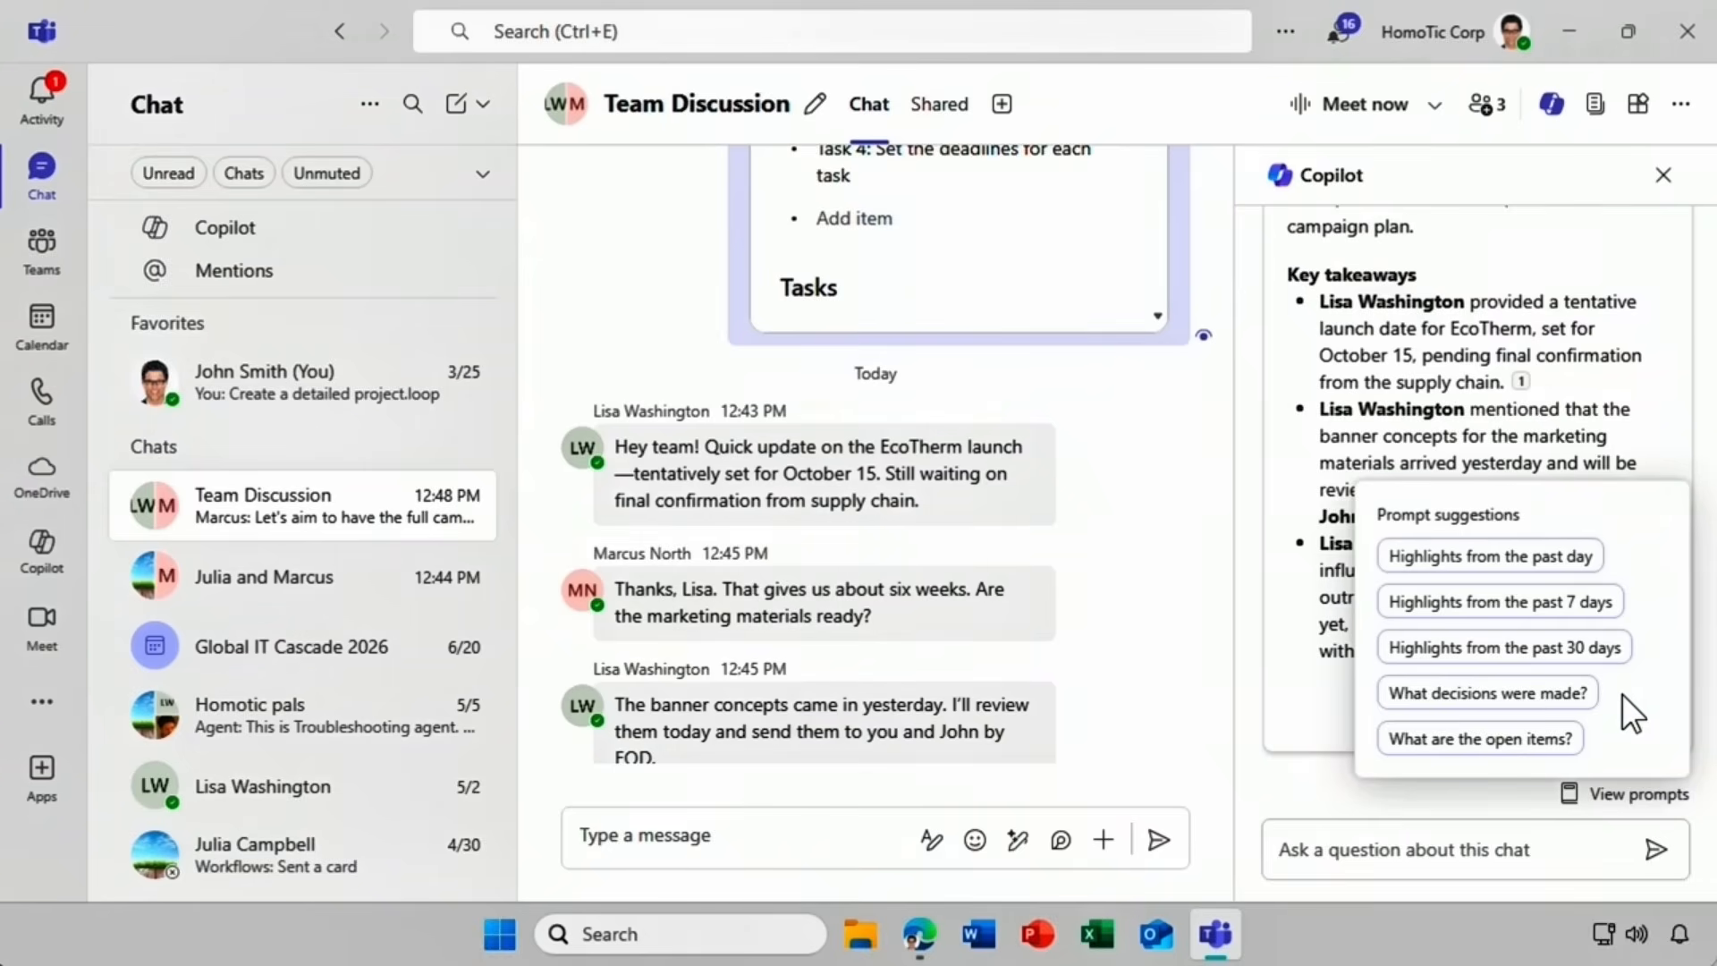
left_click(1564, 735)
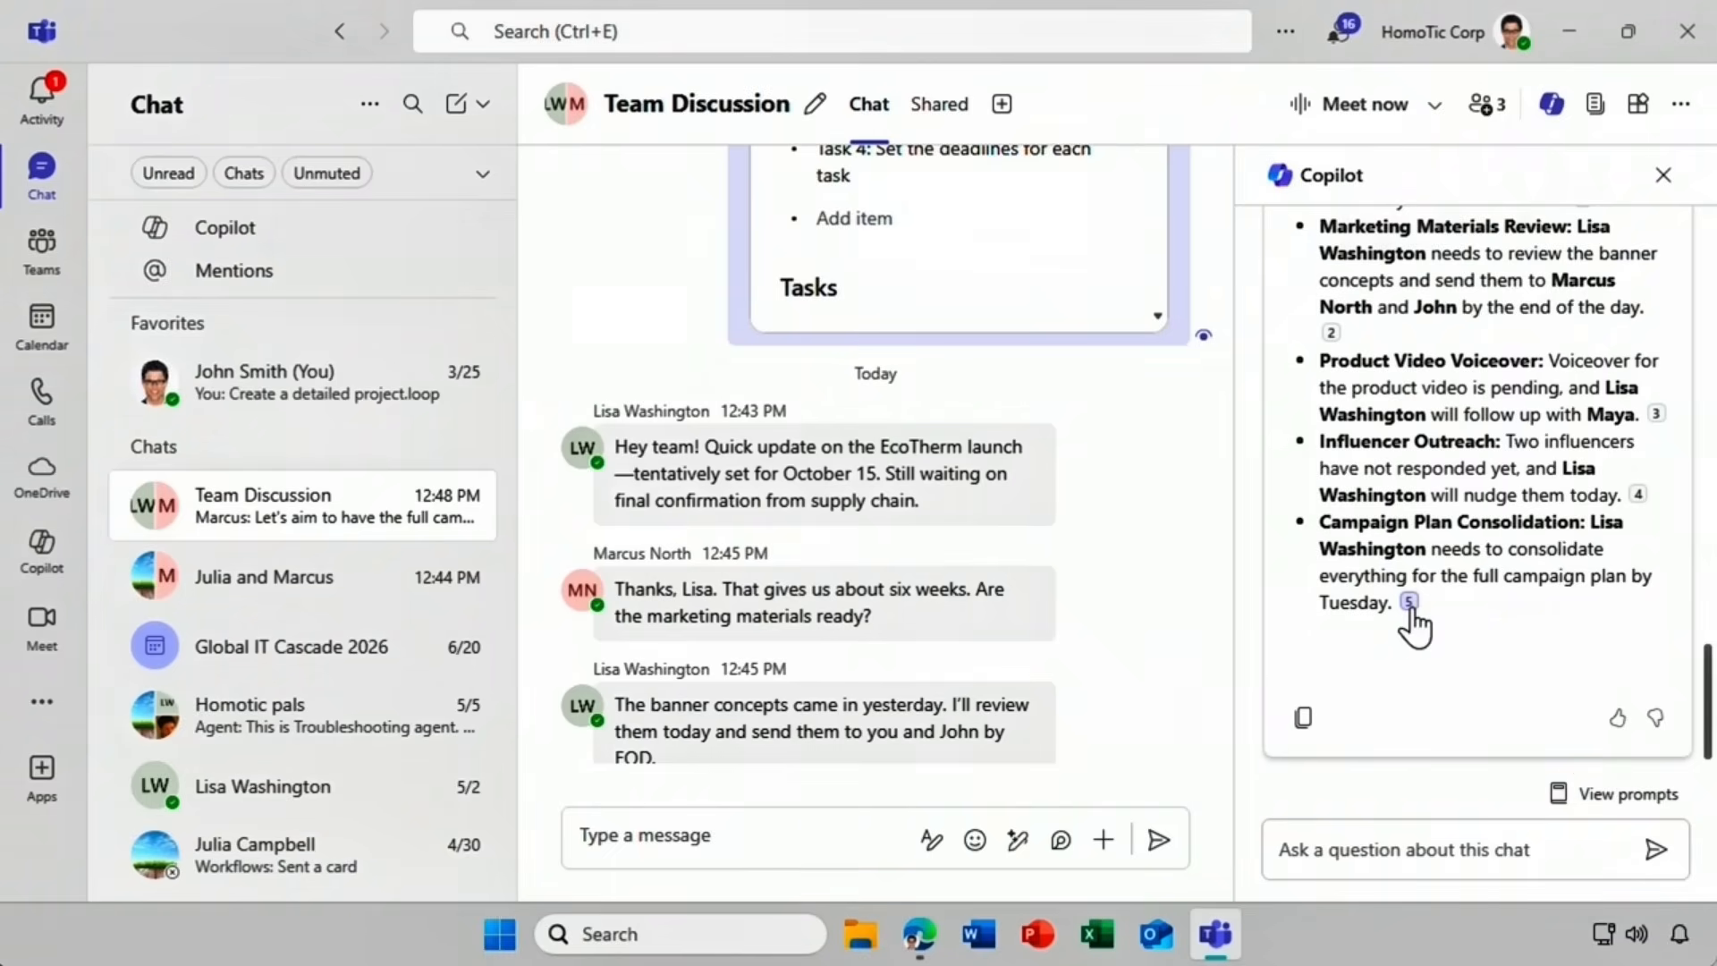
left_click(1308, 724)
left_click(1664, 177)
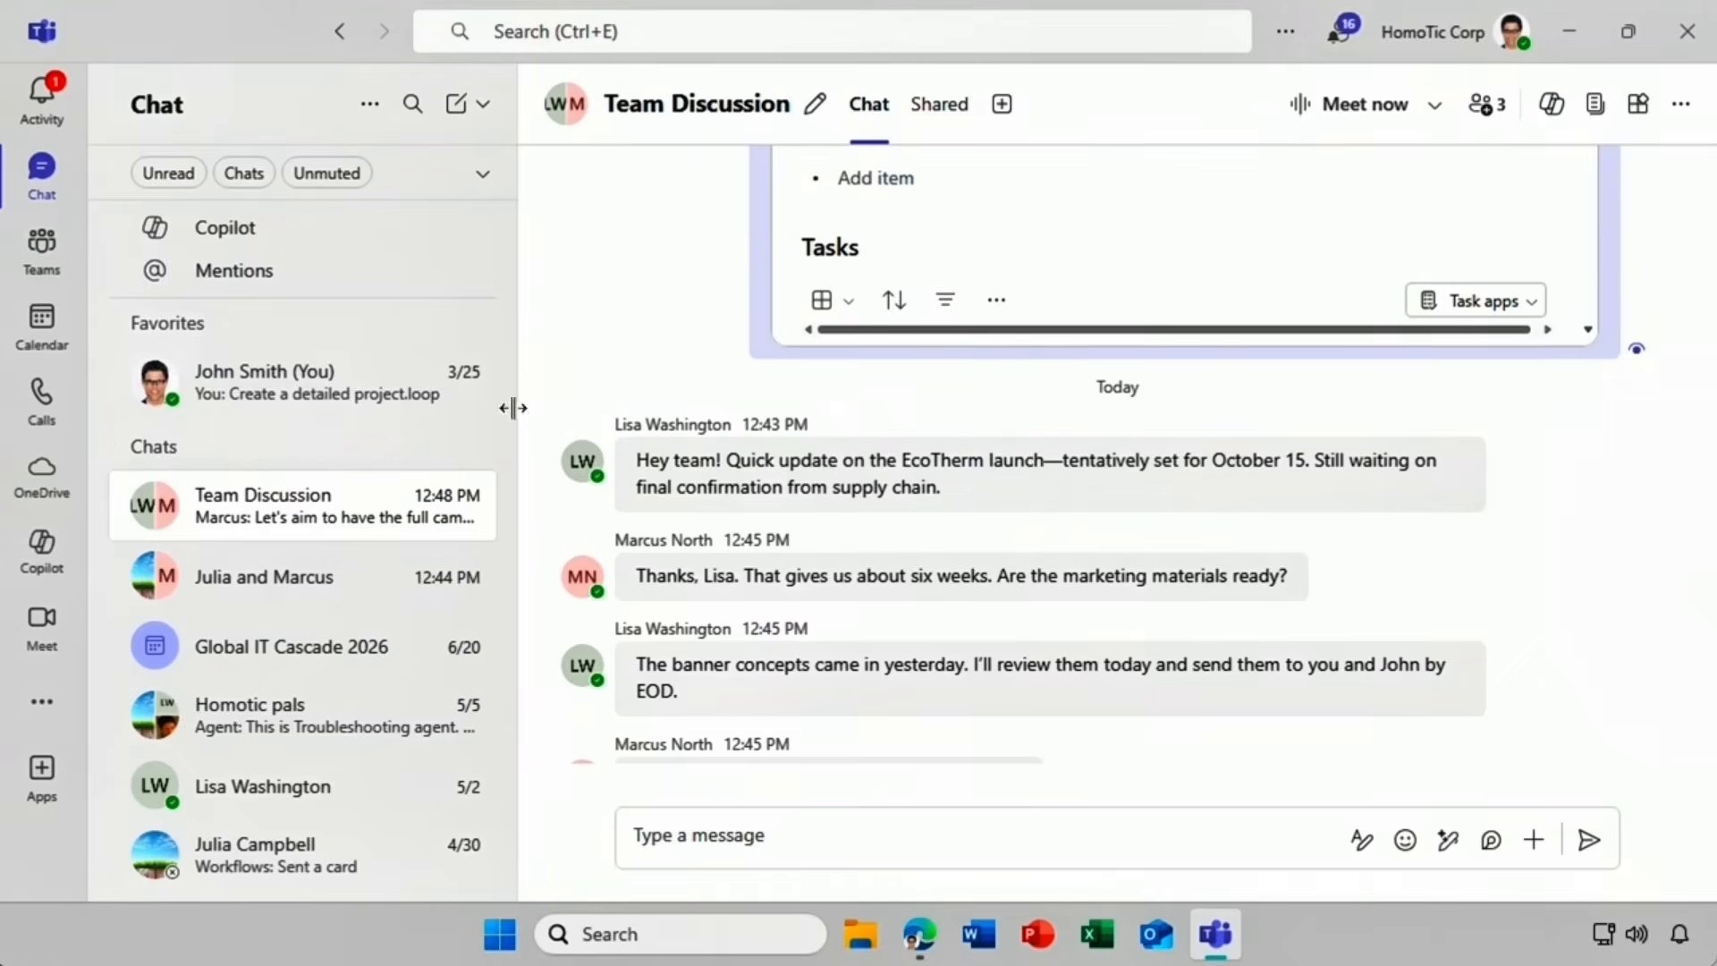
Open the EcoTherm documentation release thread's 8 replies in Homotic > General.
left_click(59, 268)
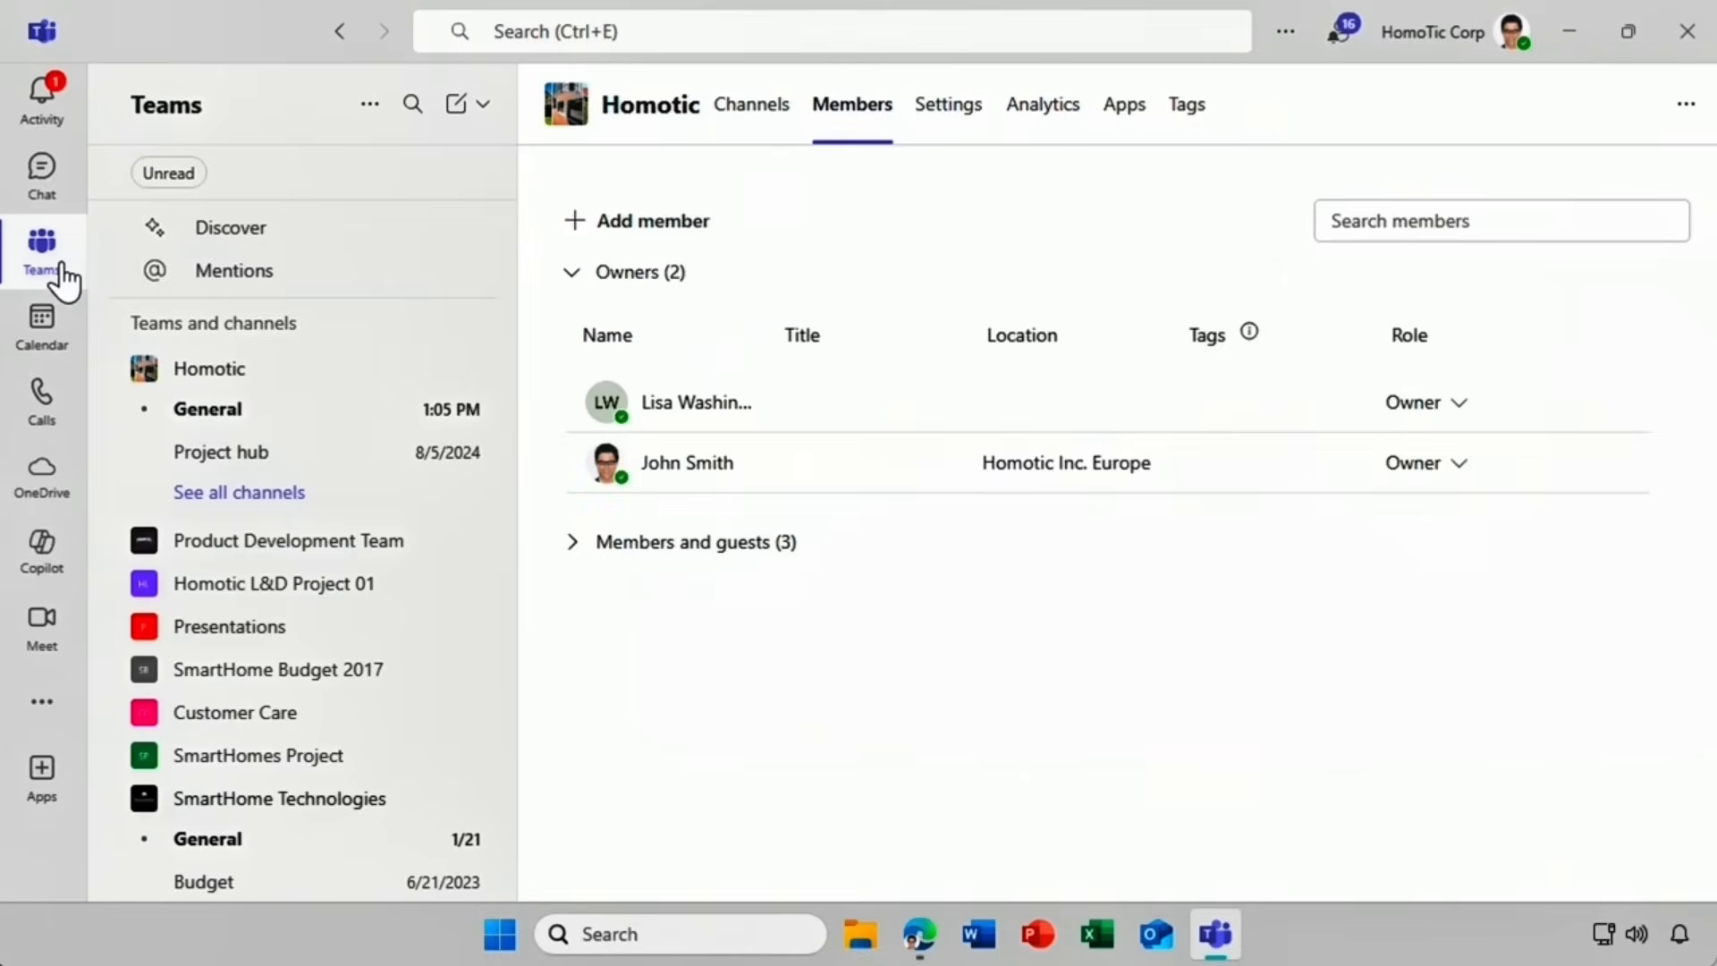
left_click(212, 423)
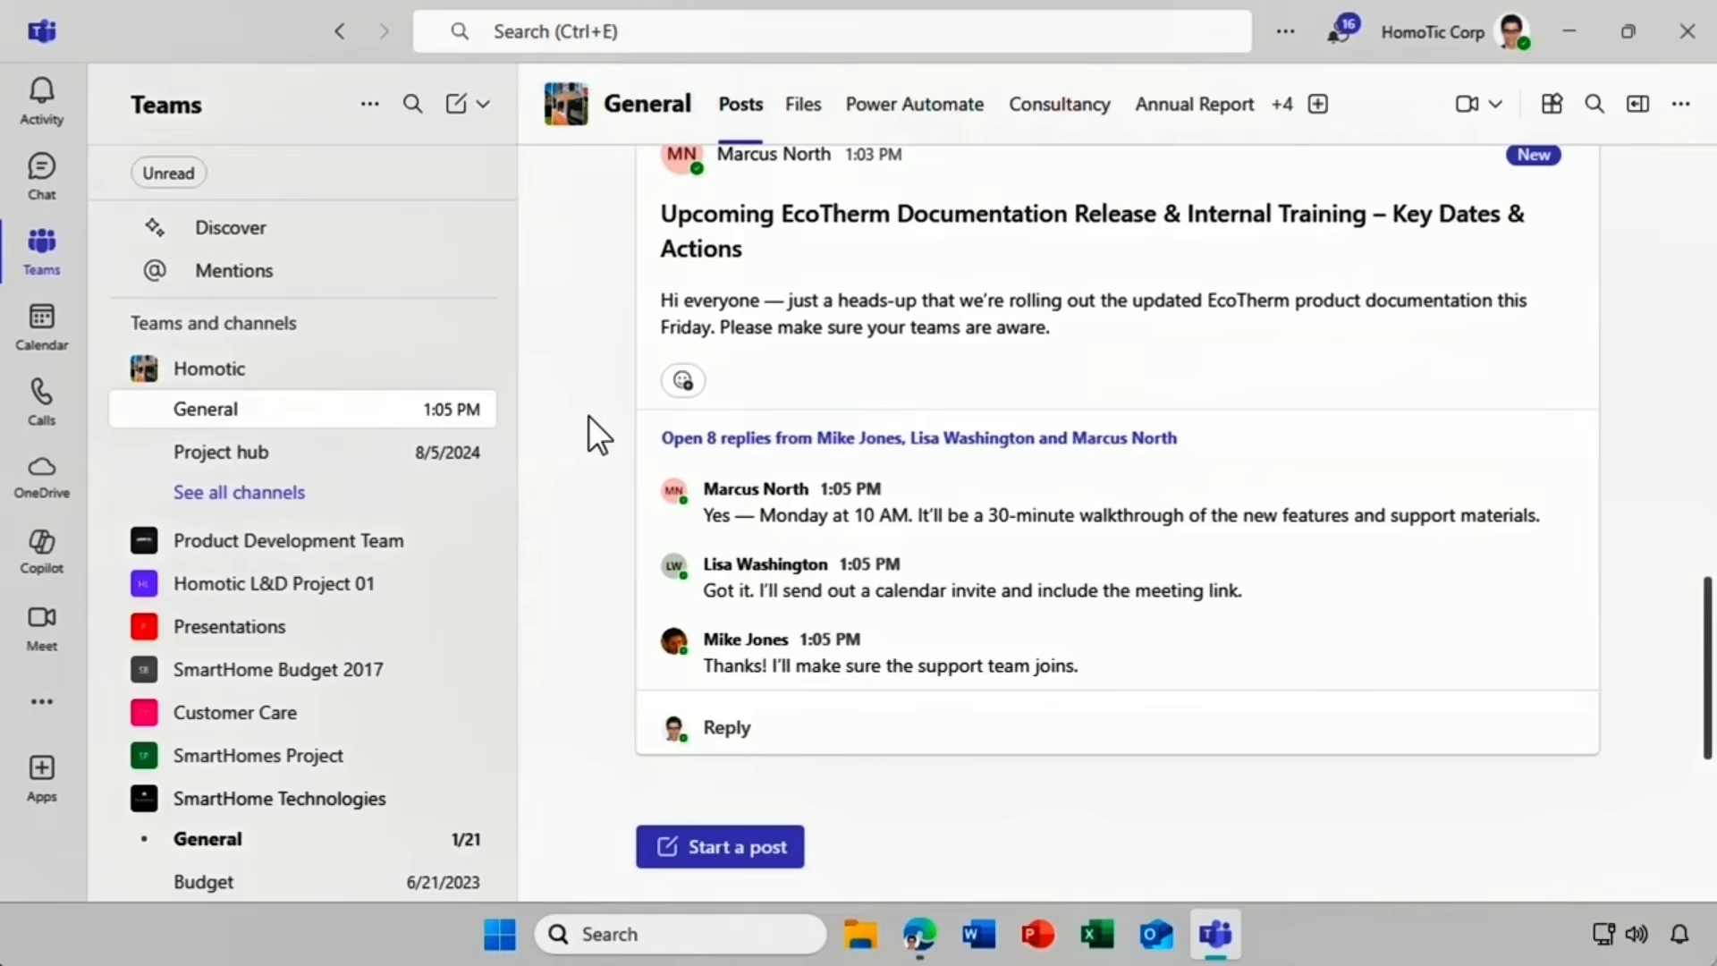
left_click(665, 439)
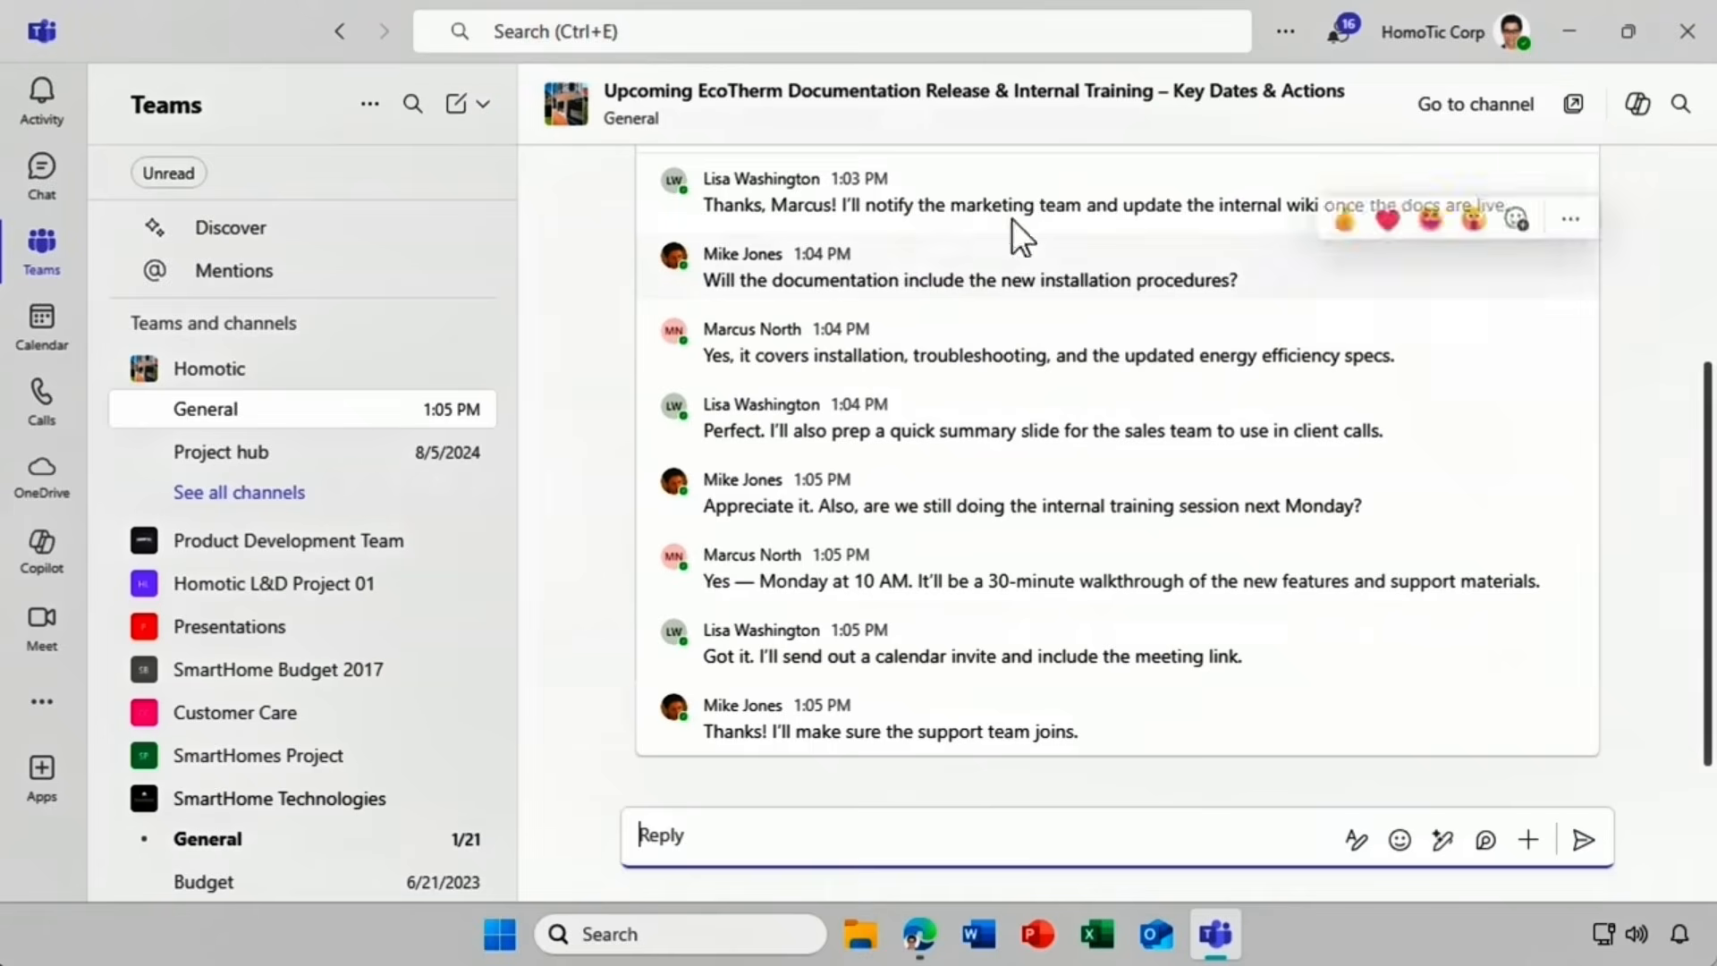
Ask the thread's Copilot 'Are there any action items?', then close the Copilot pane.
left_click(1634, 119)
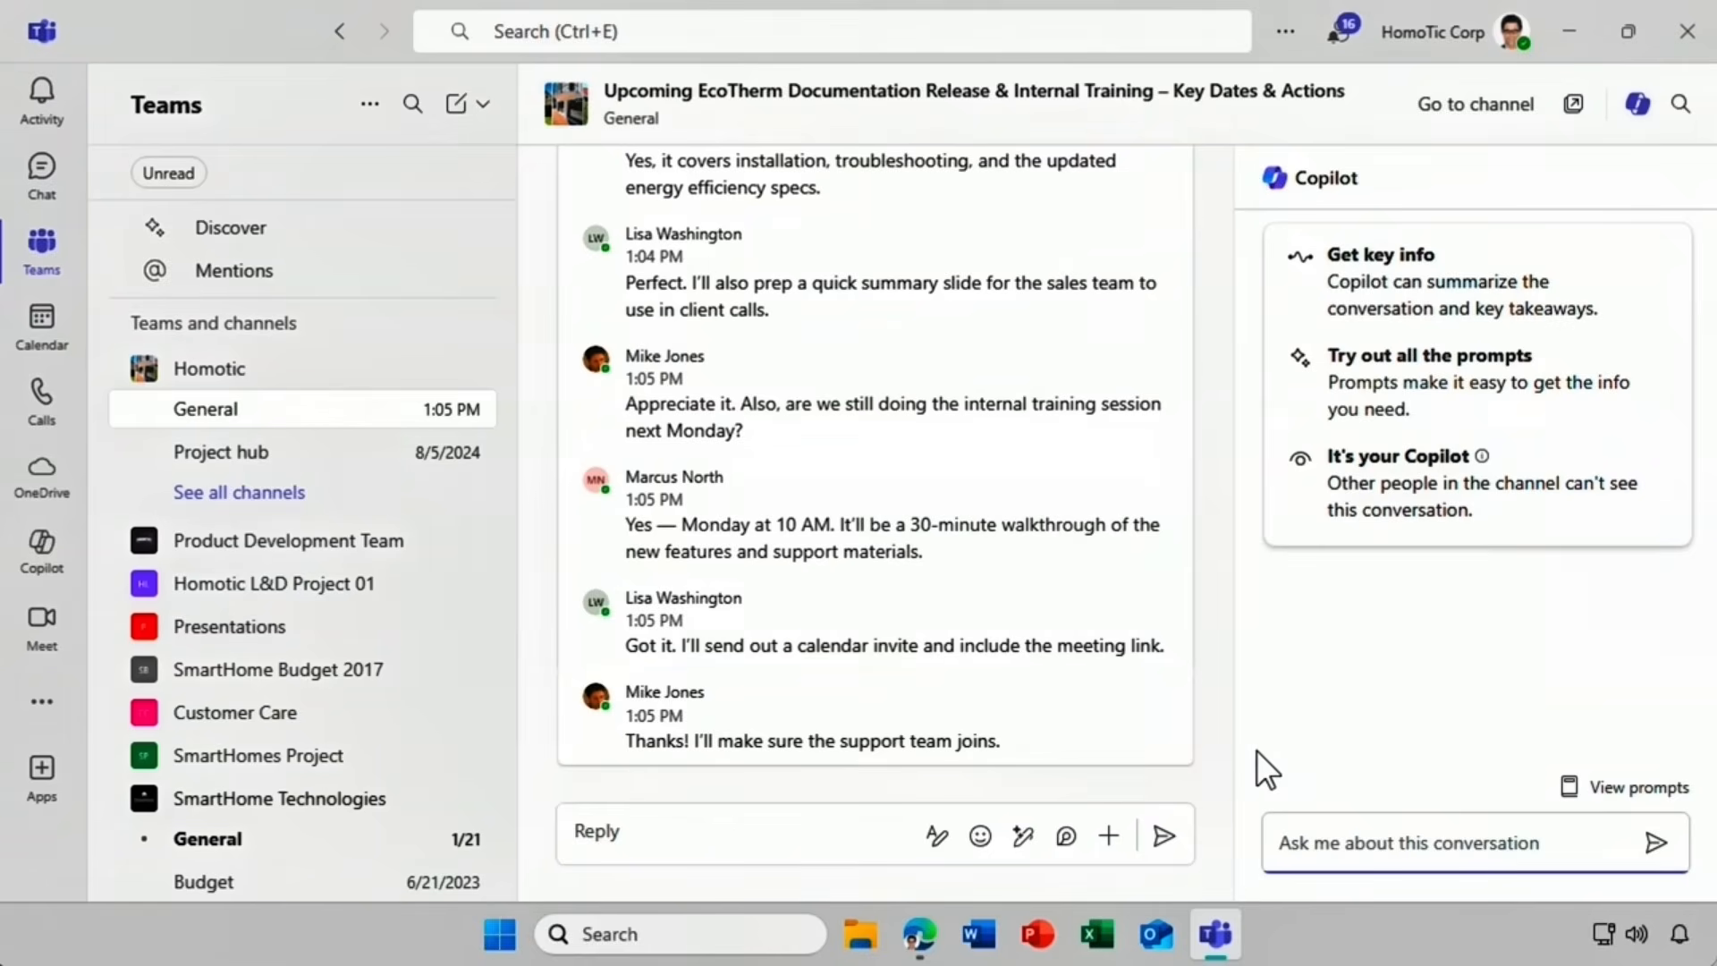
type("Are there any action")
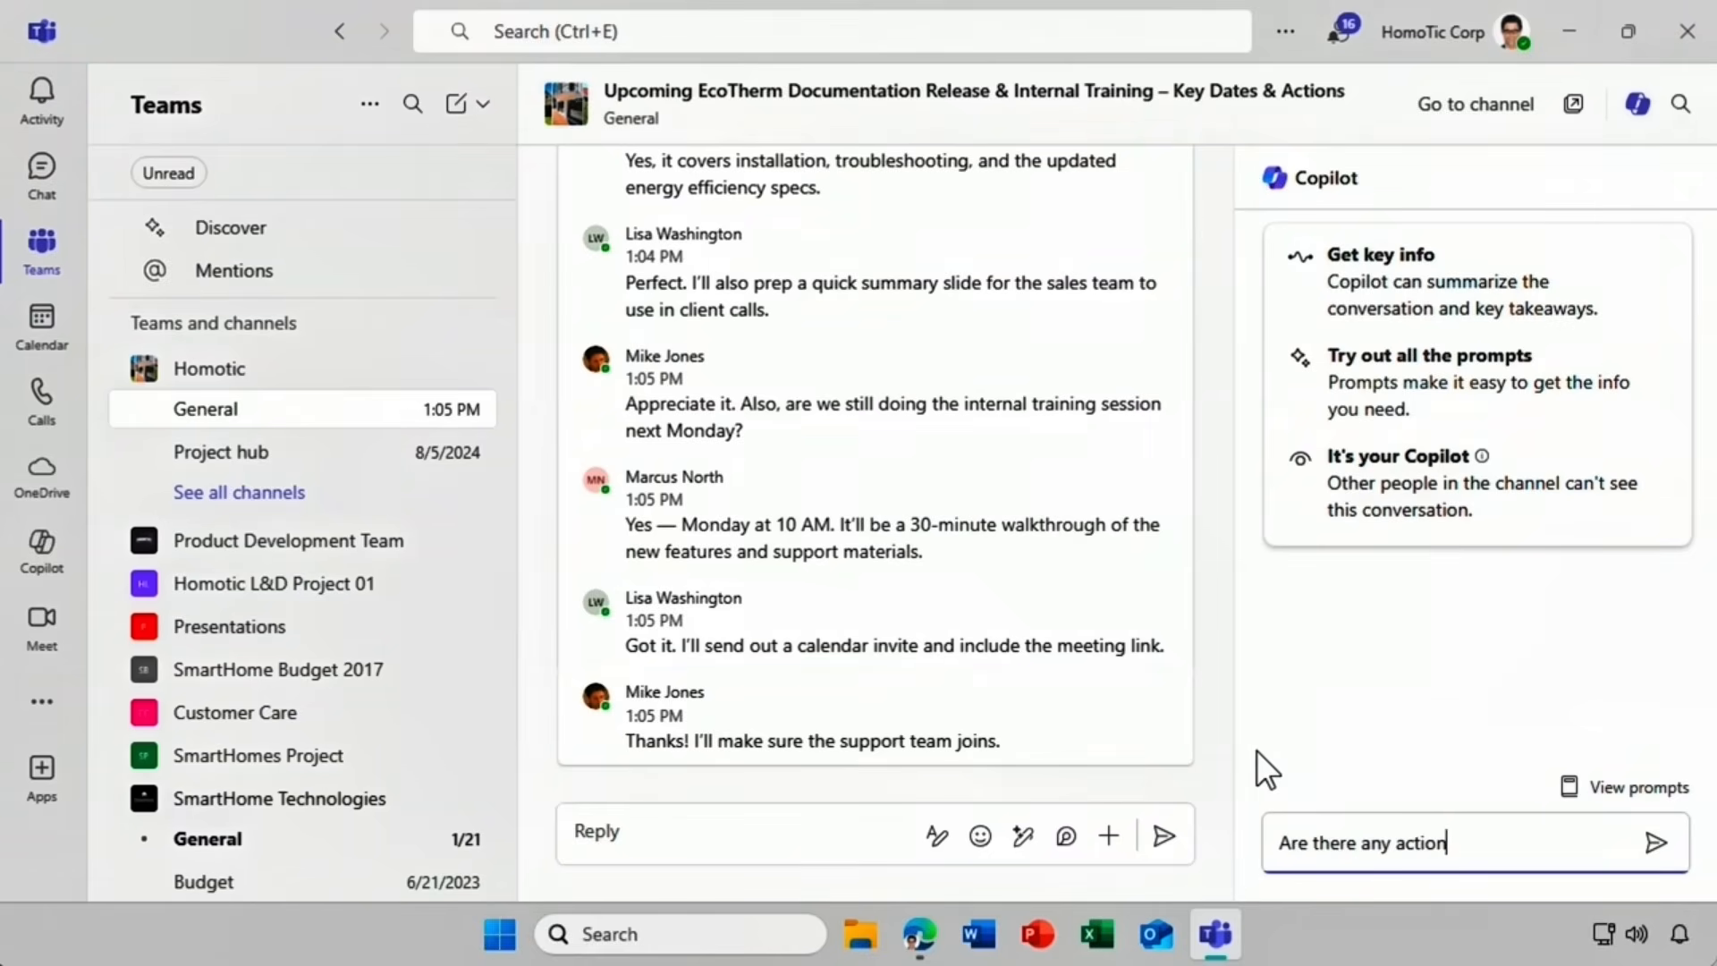
type(" items?")
left_click(1653, 846)
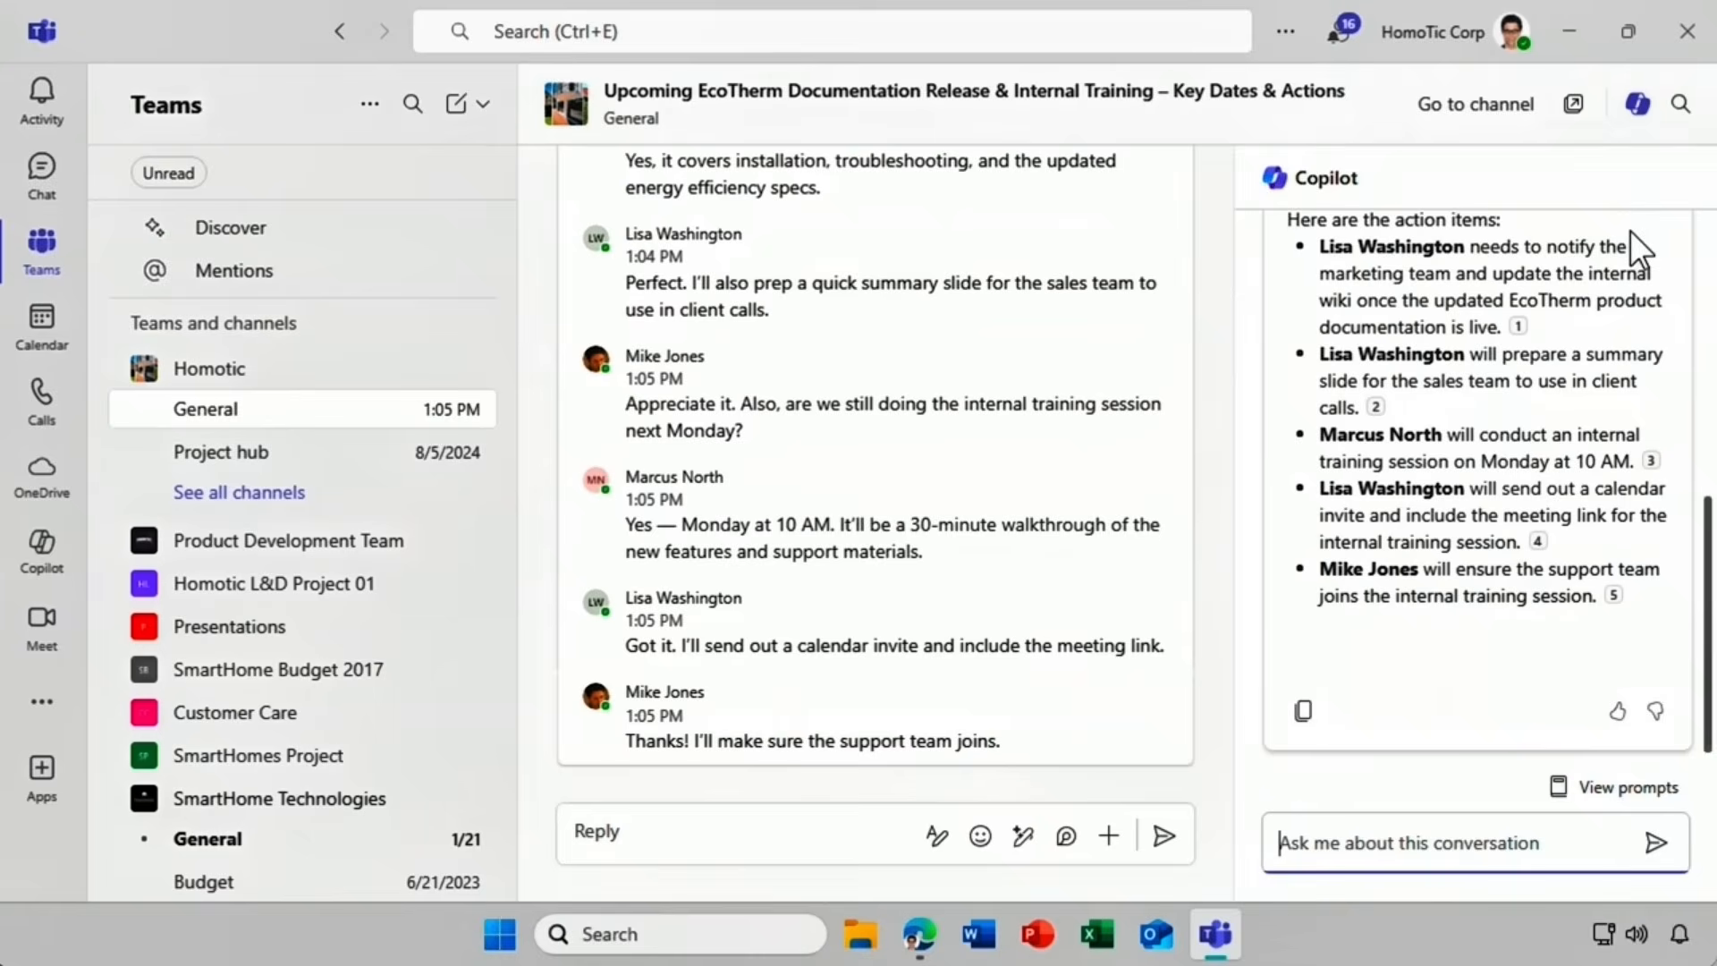
left_click(1640, 121)
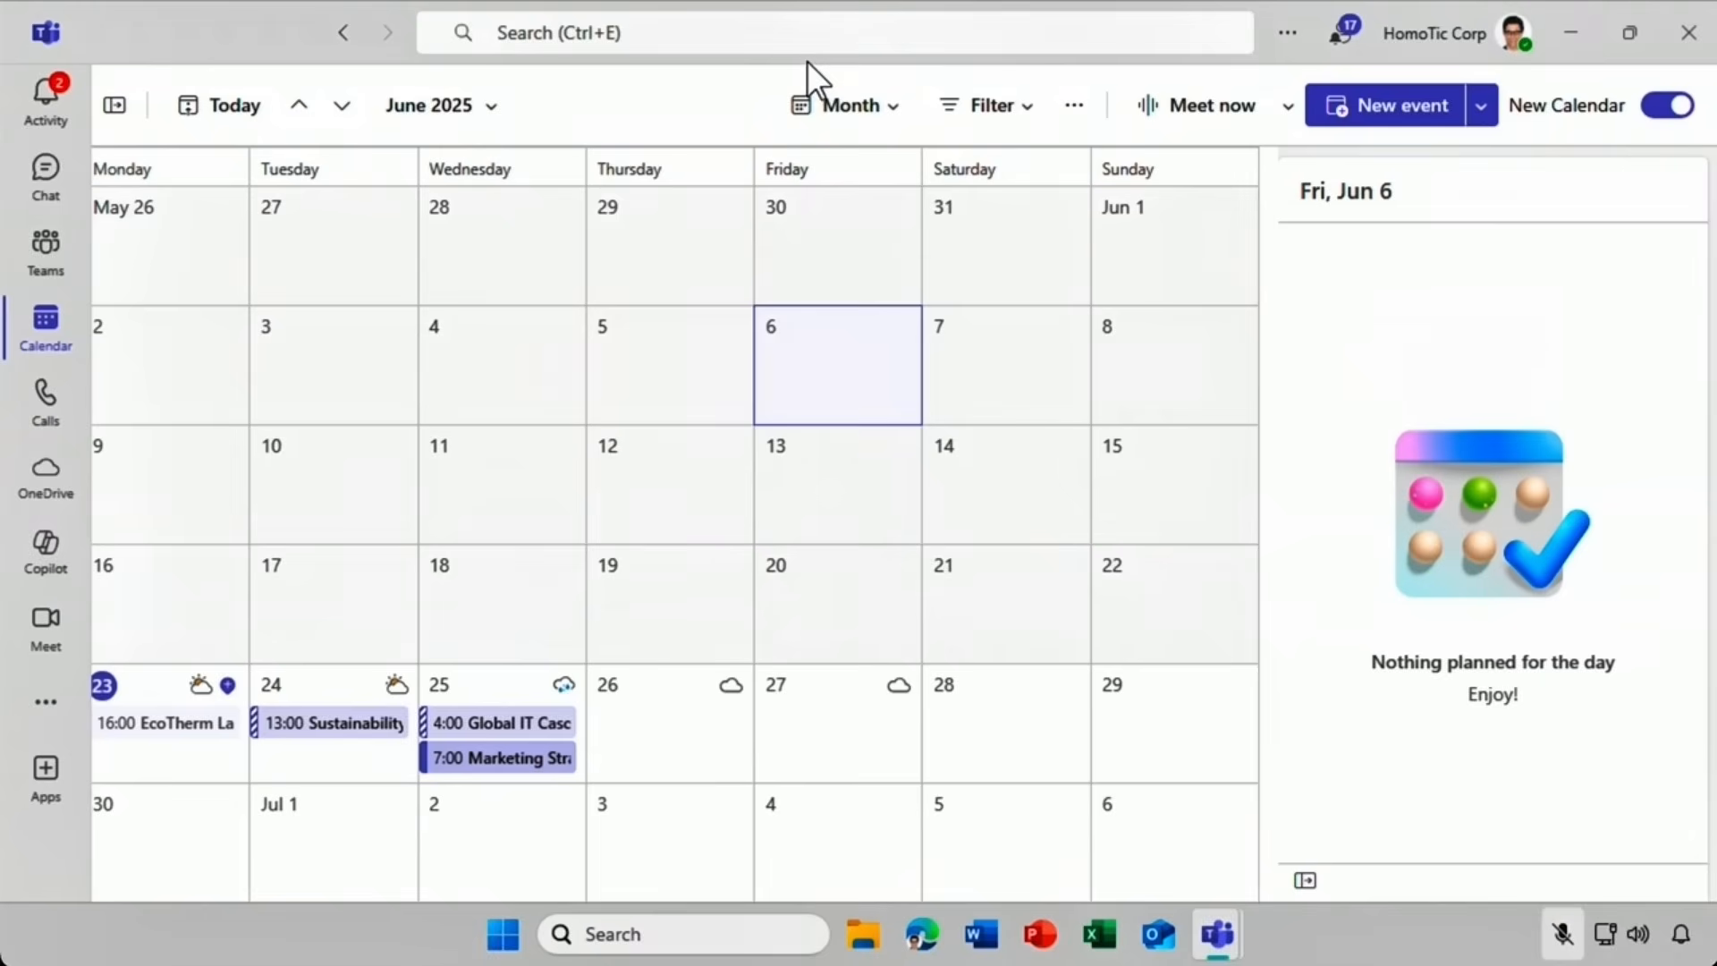
Get Copilot's prep for the 24 June Sustainability kickoff and scroll to Tasks and References.
left_click(313, 734)
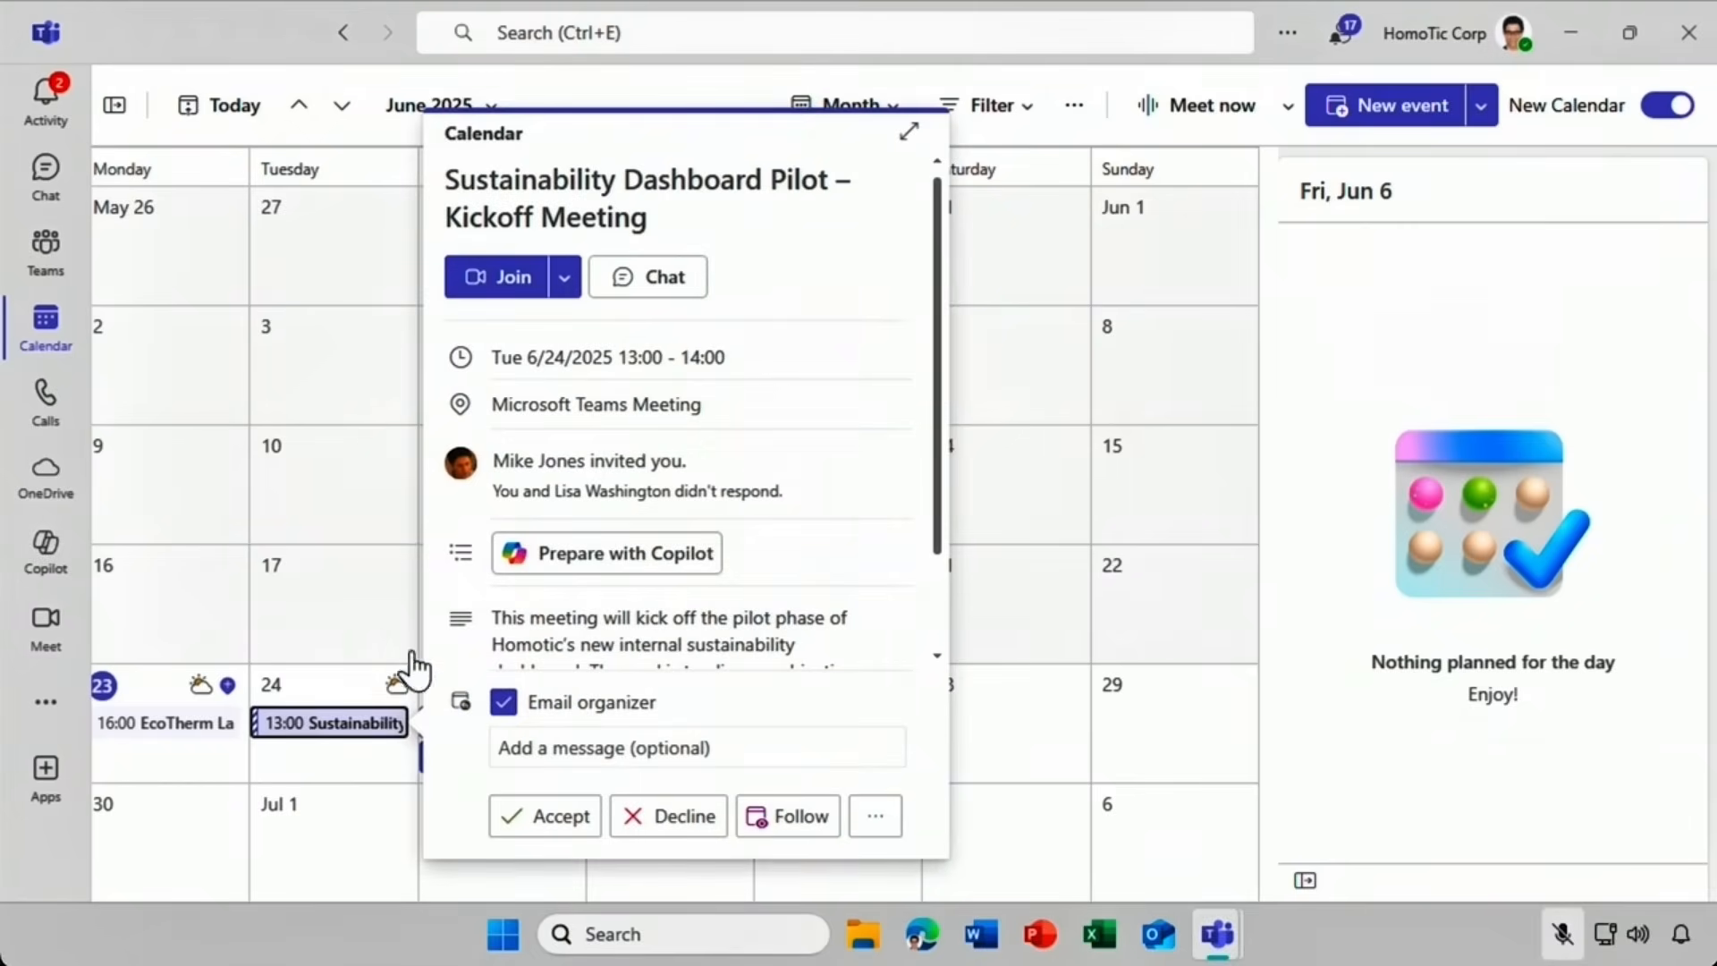
left_click(513, 559)
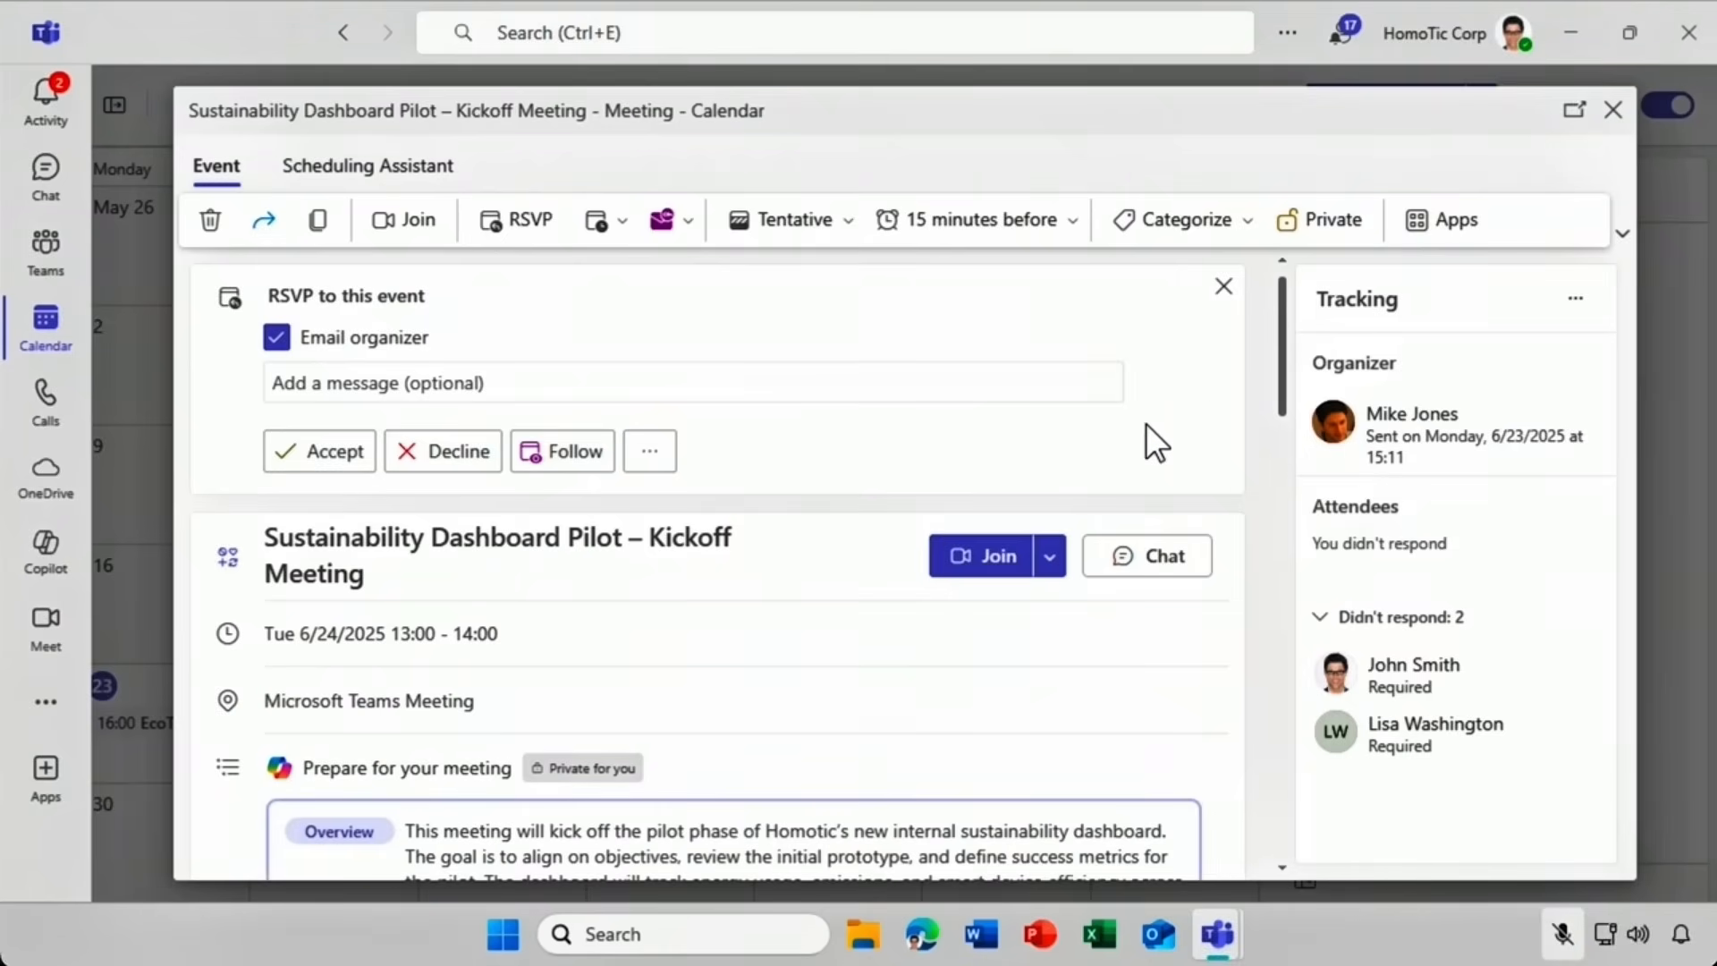
left_click_drag(1280, 390, 1269, 513)
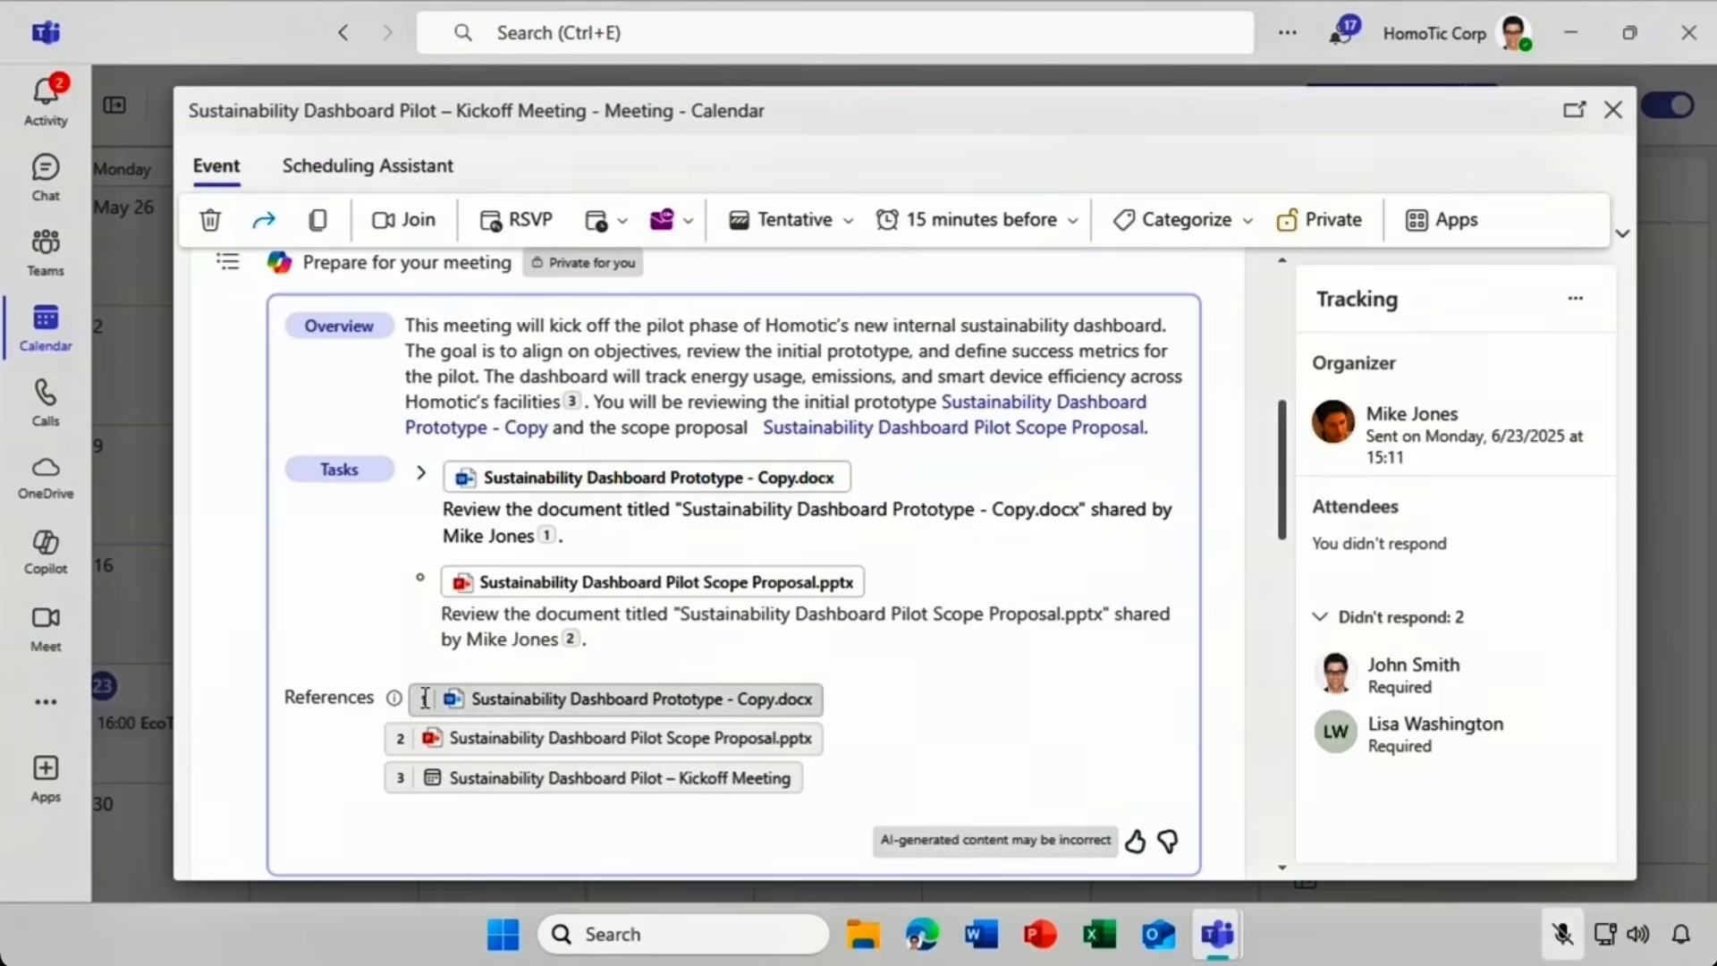
left_click(458, 696)
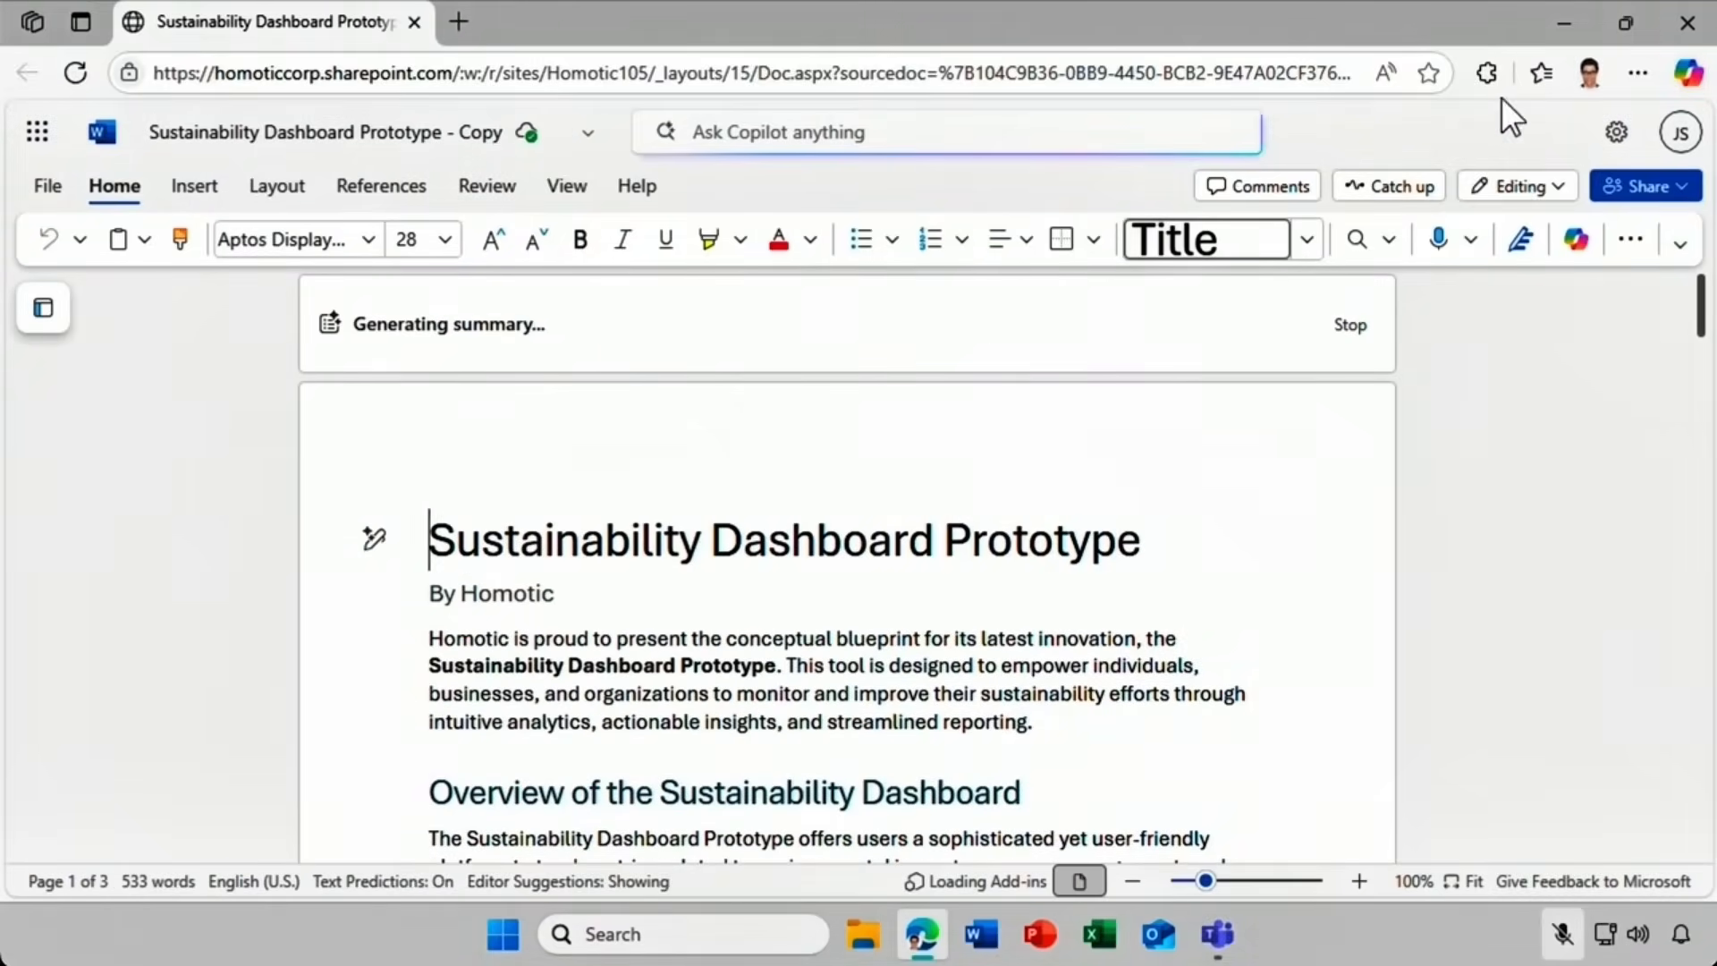
left_click(1683, 27)
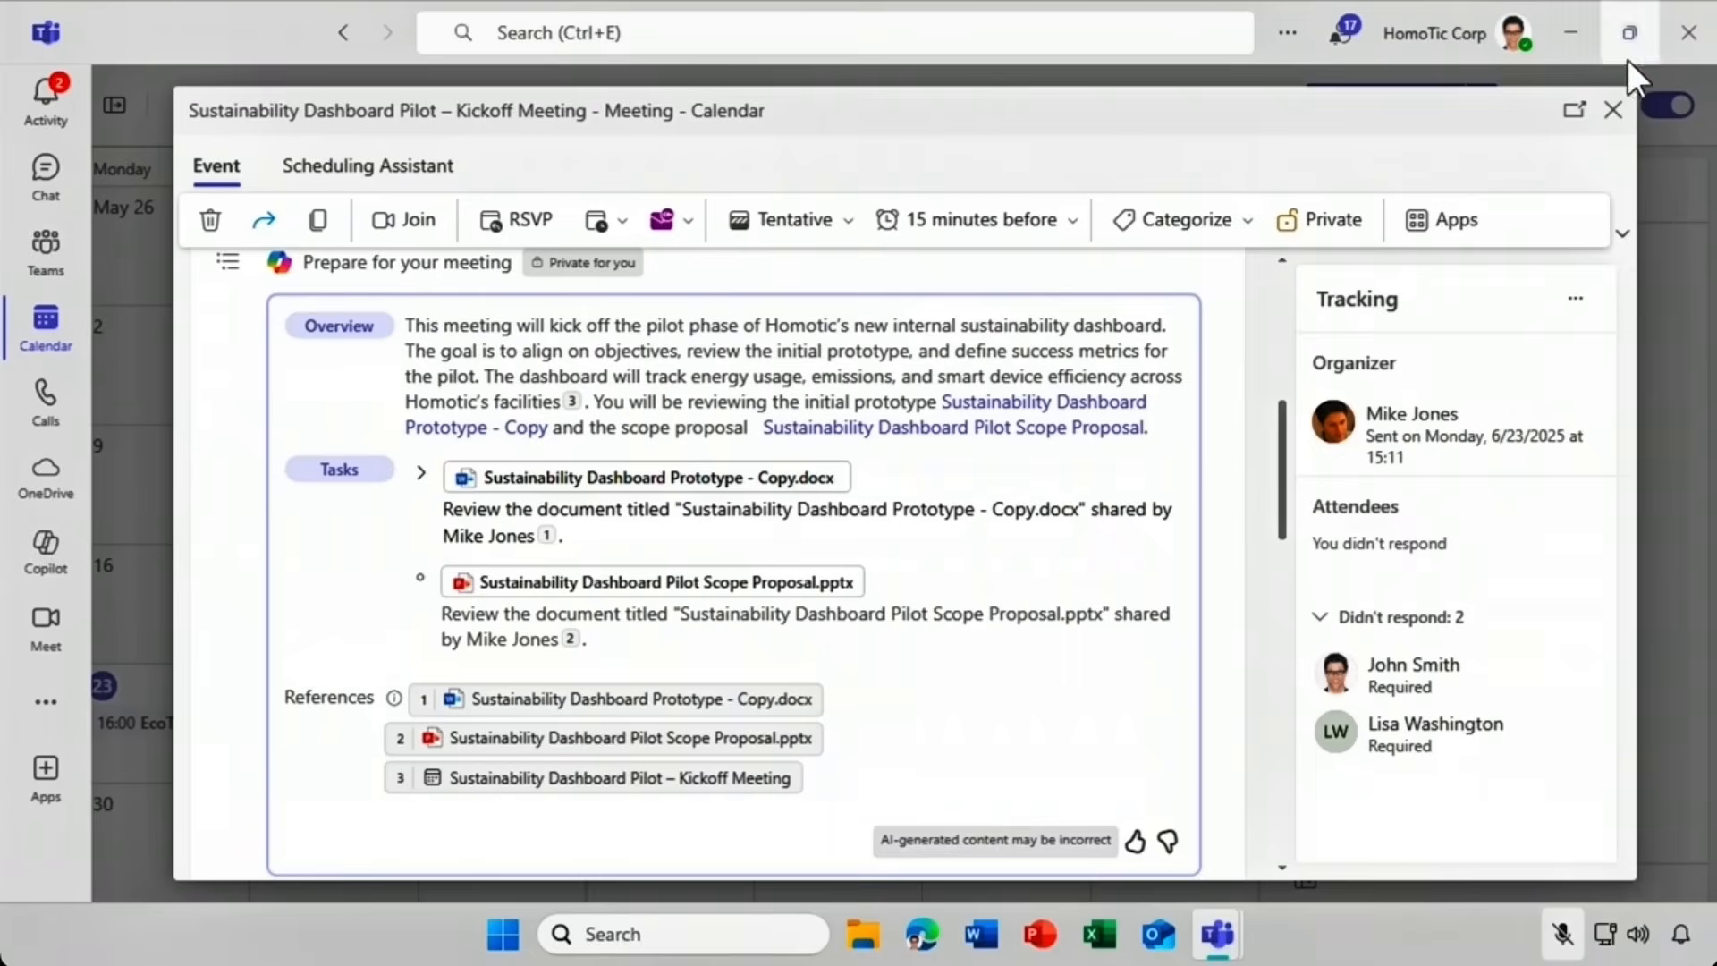
Close the kickoff meeting window and join EcoTherm Launch with the microphone muted, camera off.
left_click(1615, 112)
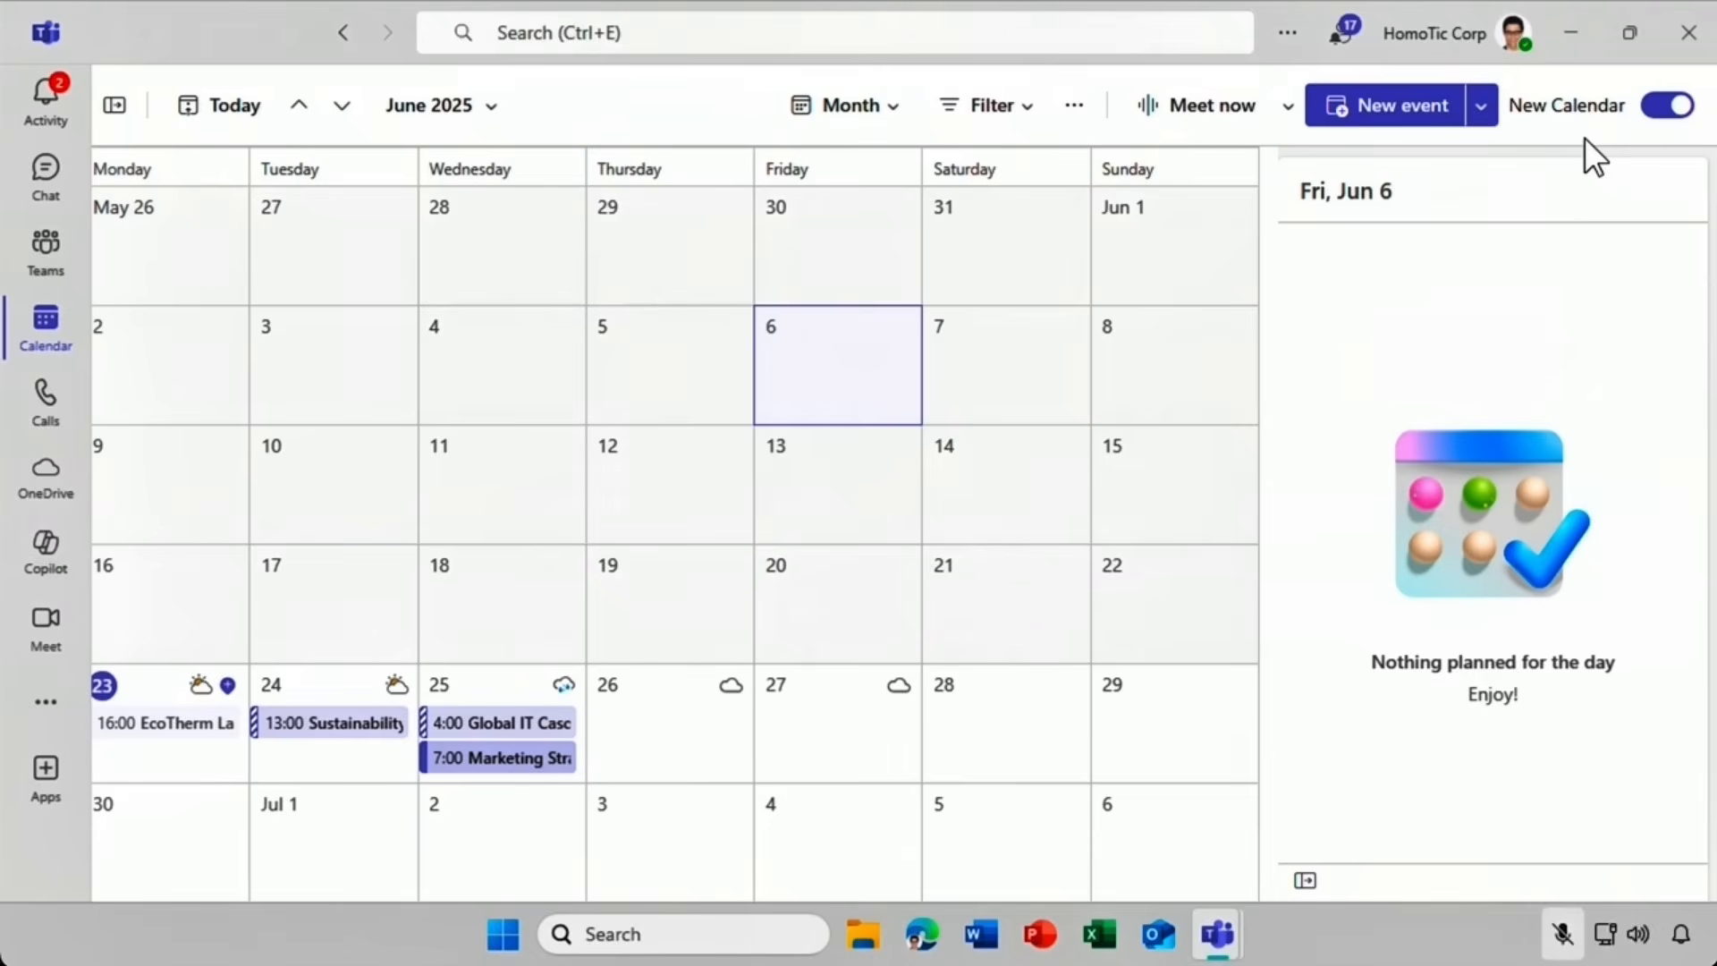
left_click(159, 732)
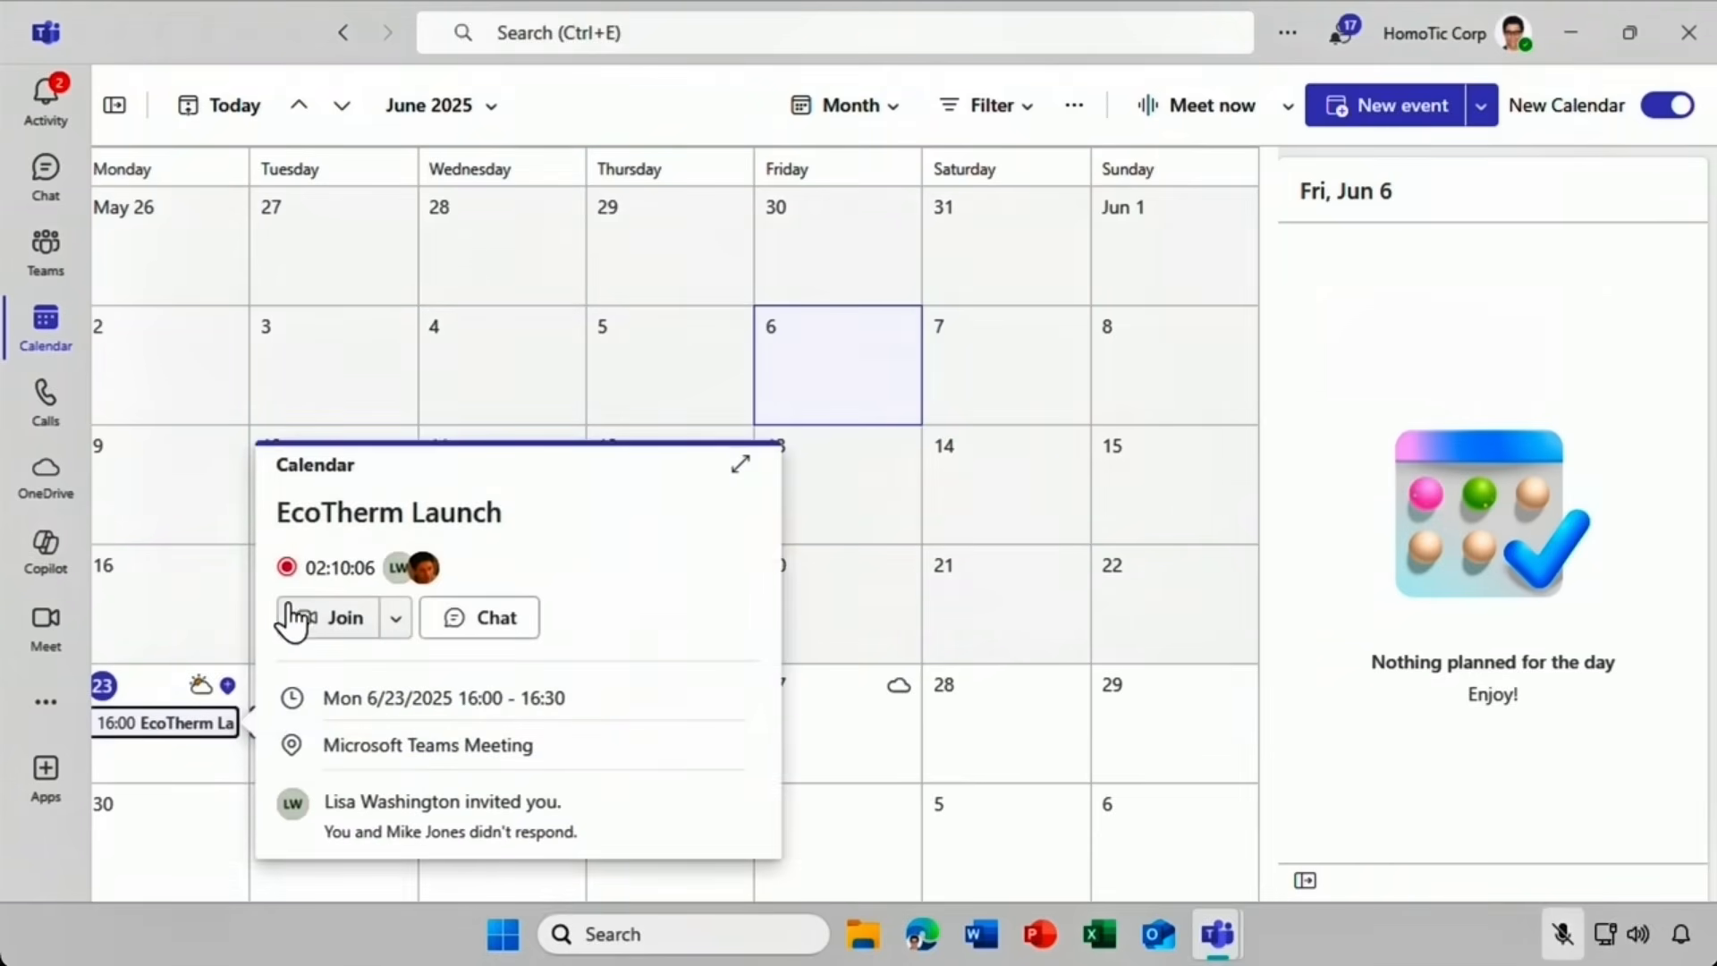
left_click(293, 616)
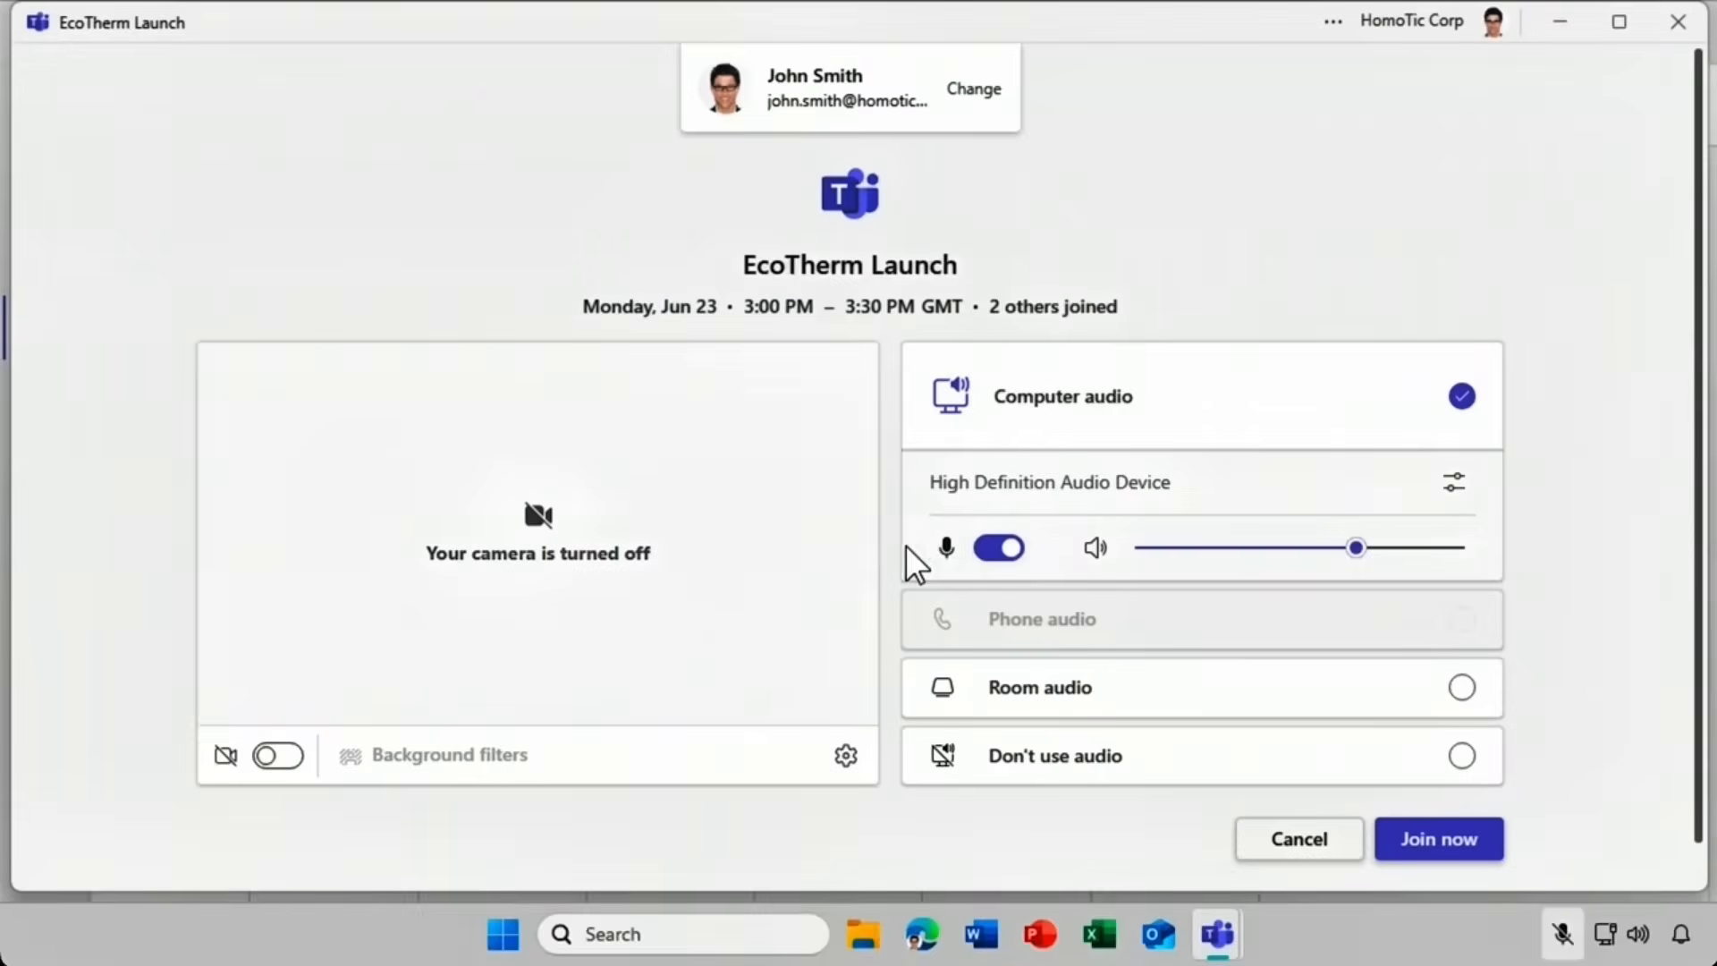
left_click(1000, 550)
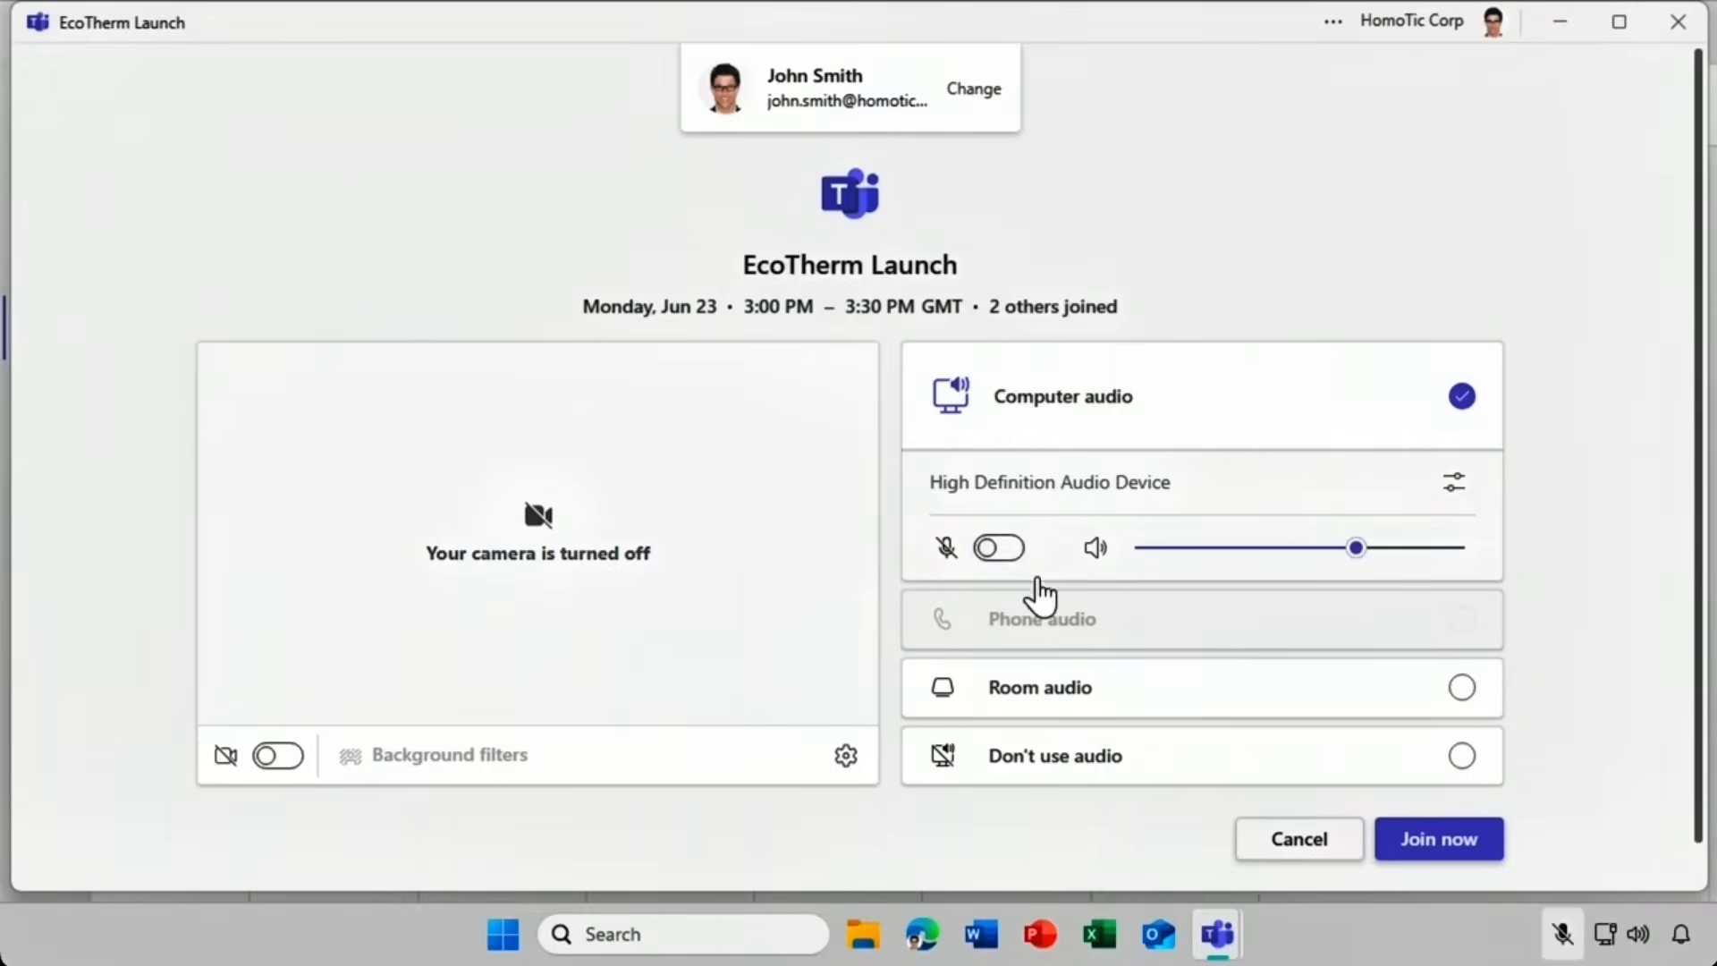
left_click(1439, 841)
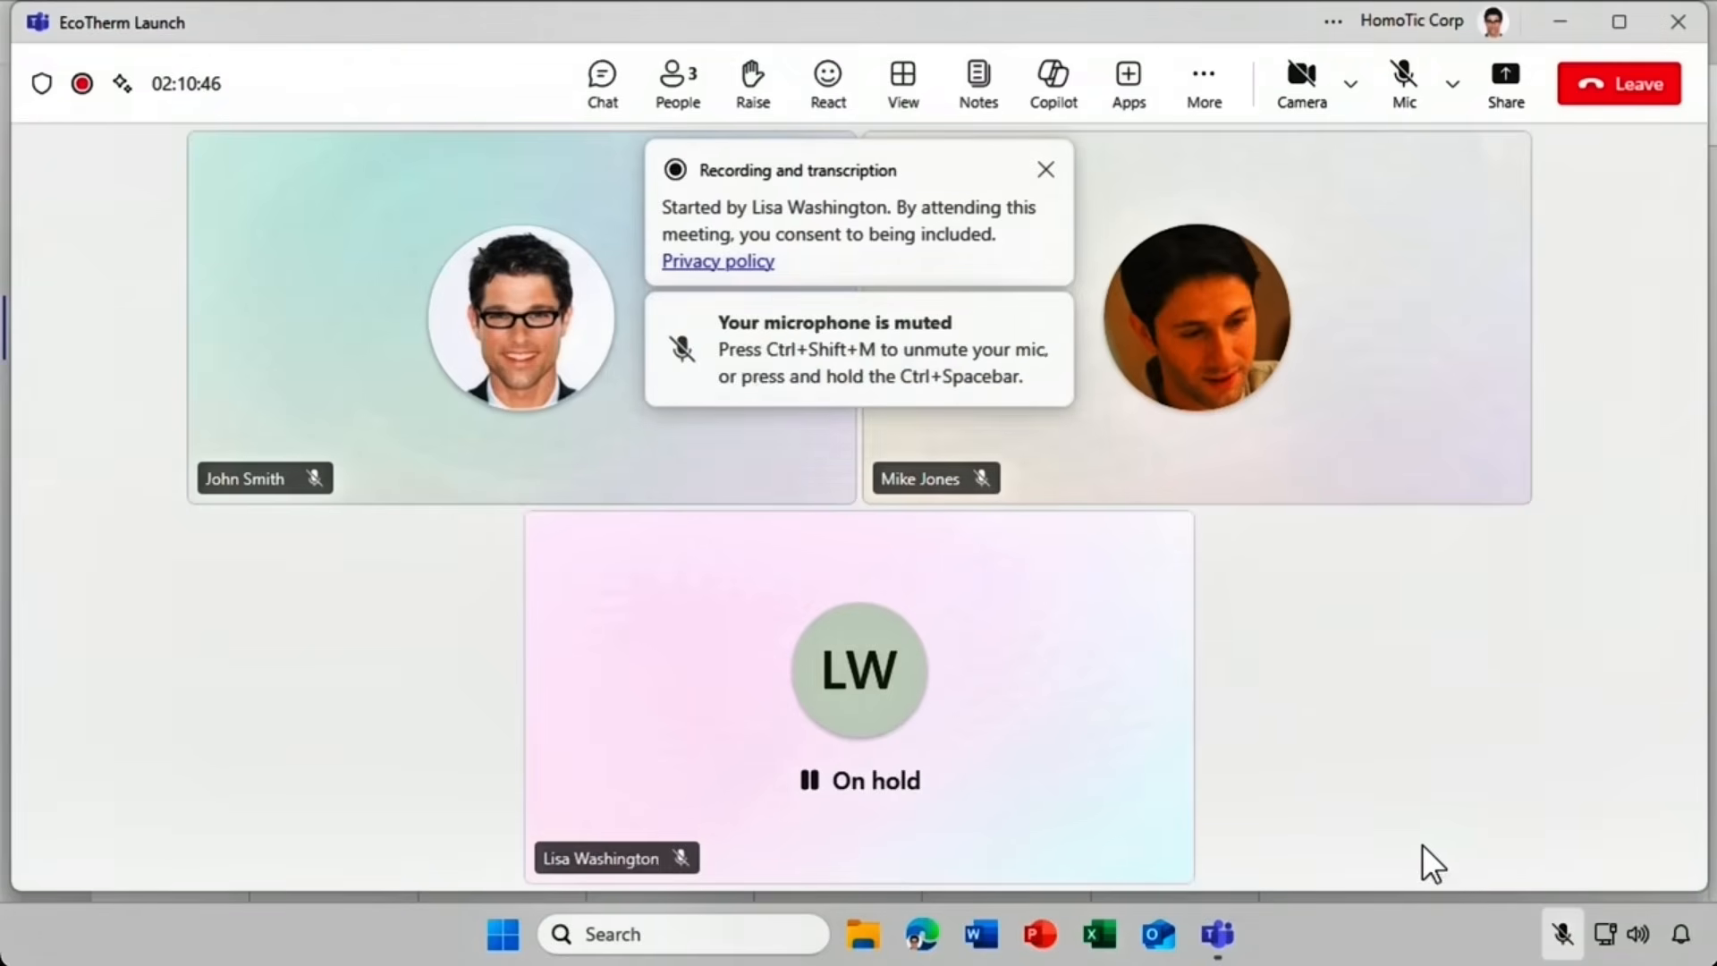
Pop the EcoTherm Launch meeting's Copilot out into a separate private window.
left_click(1035, 93)
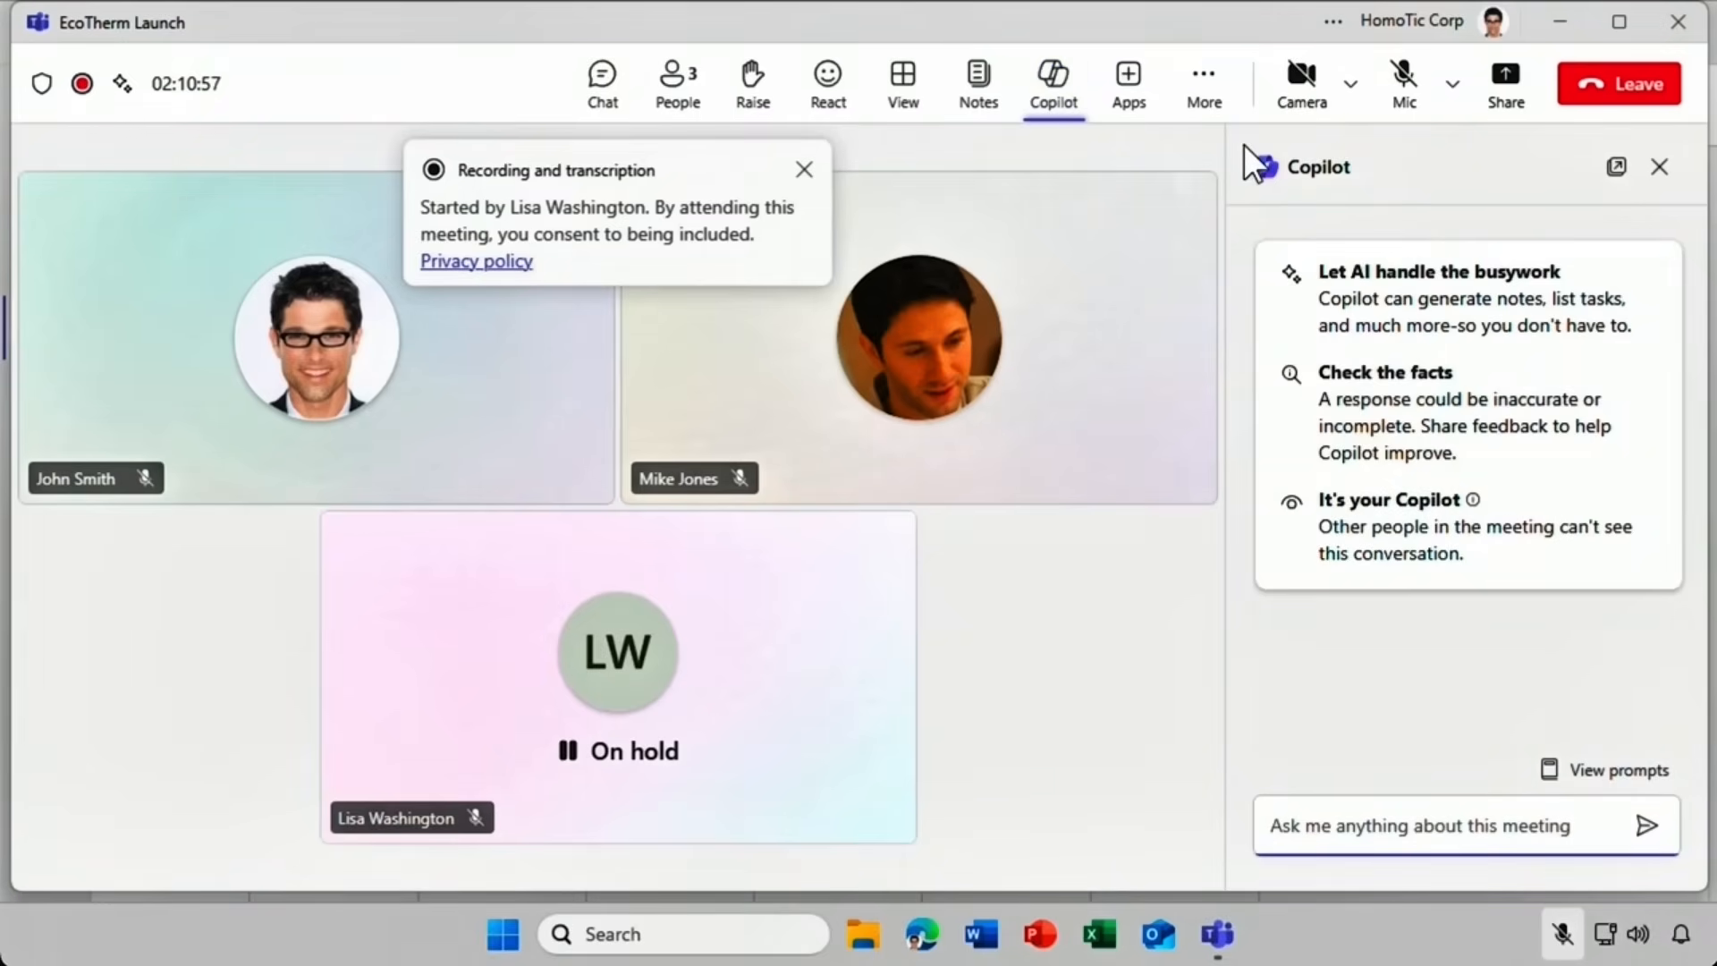
left_click(1615, 168)
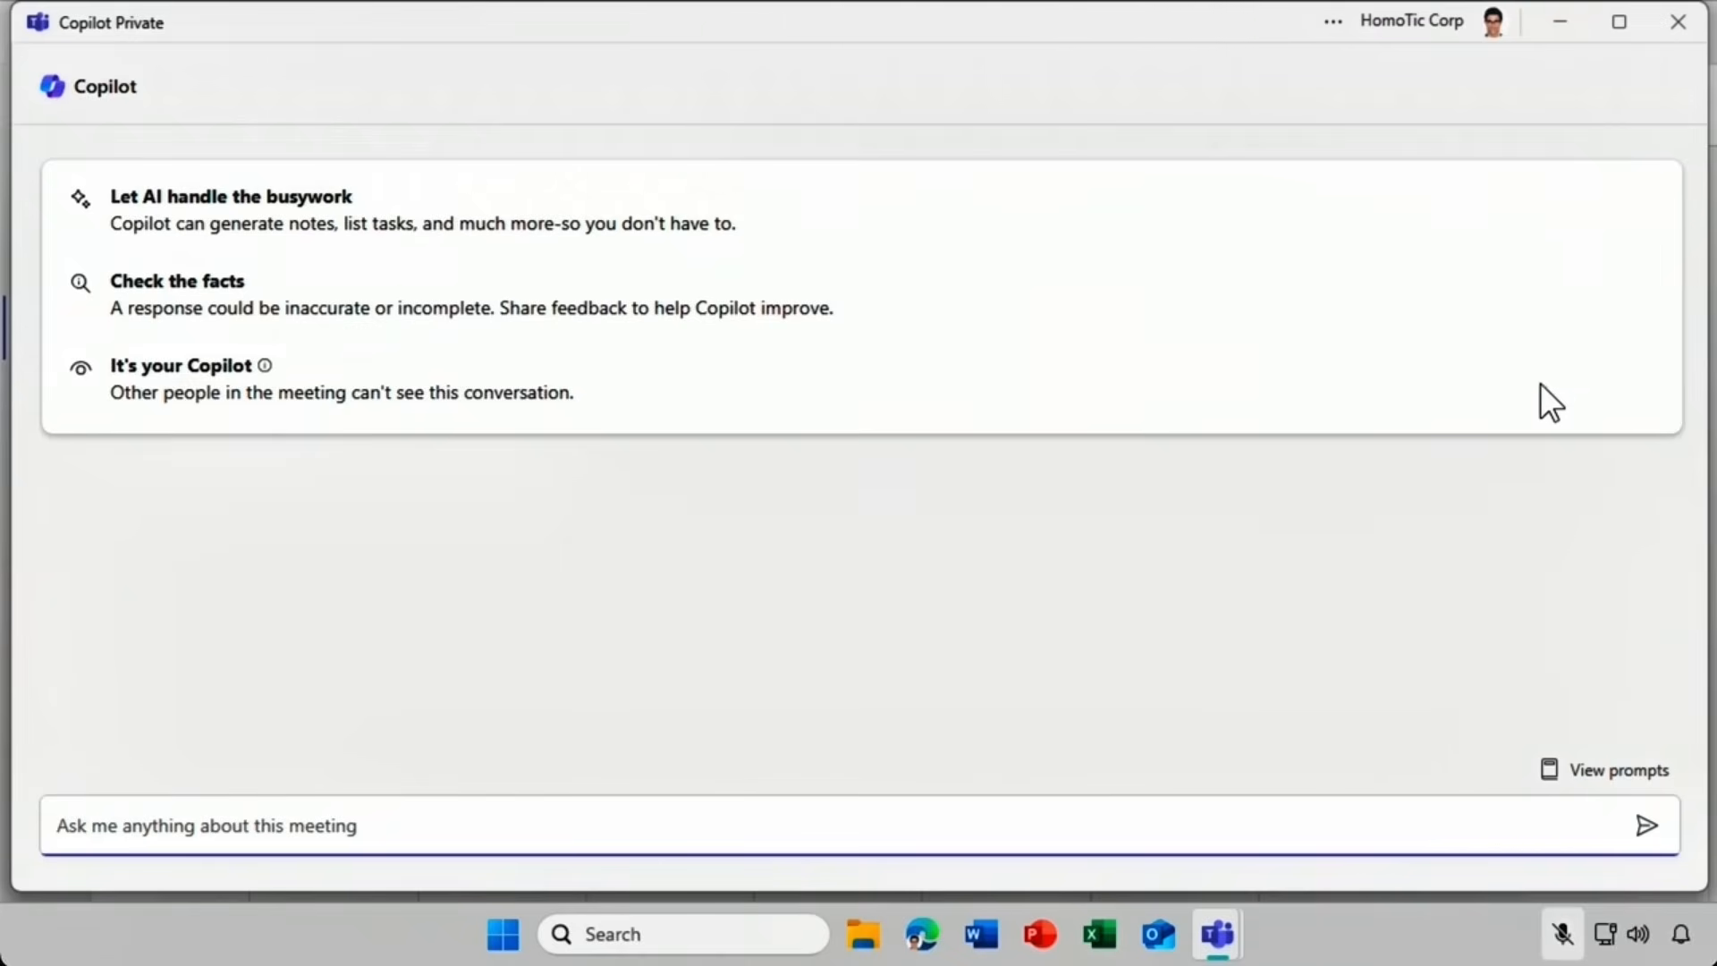
Run Copilot's 'Recap meeting so far' prompt and open the response in Word.
left_click(1549, 771)
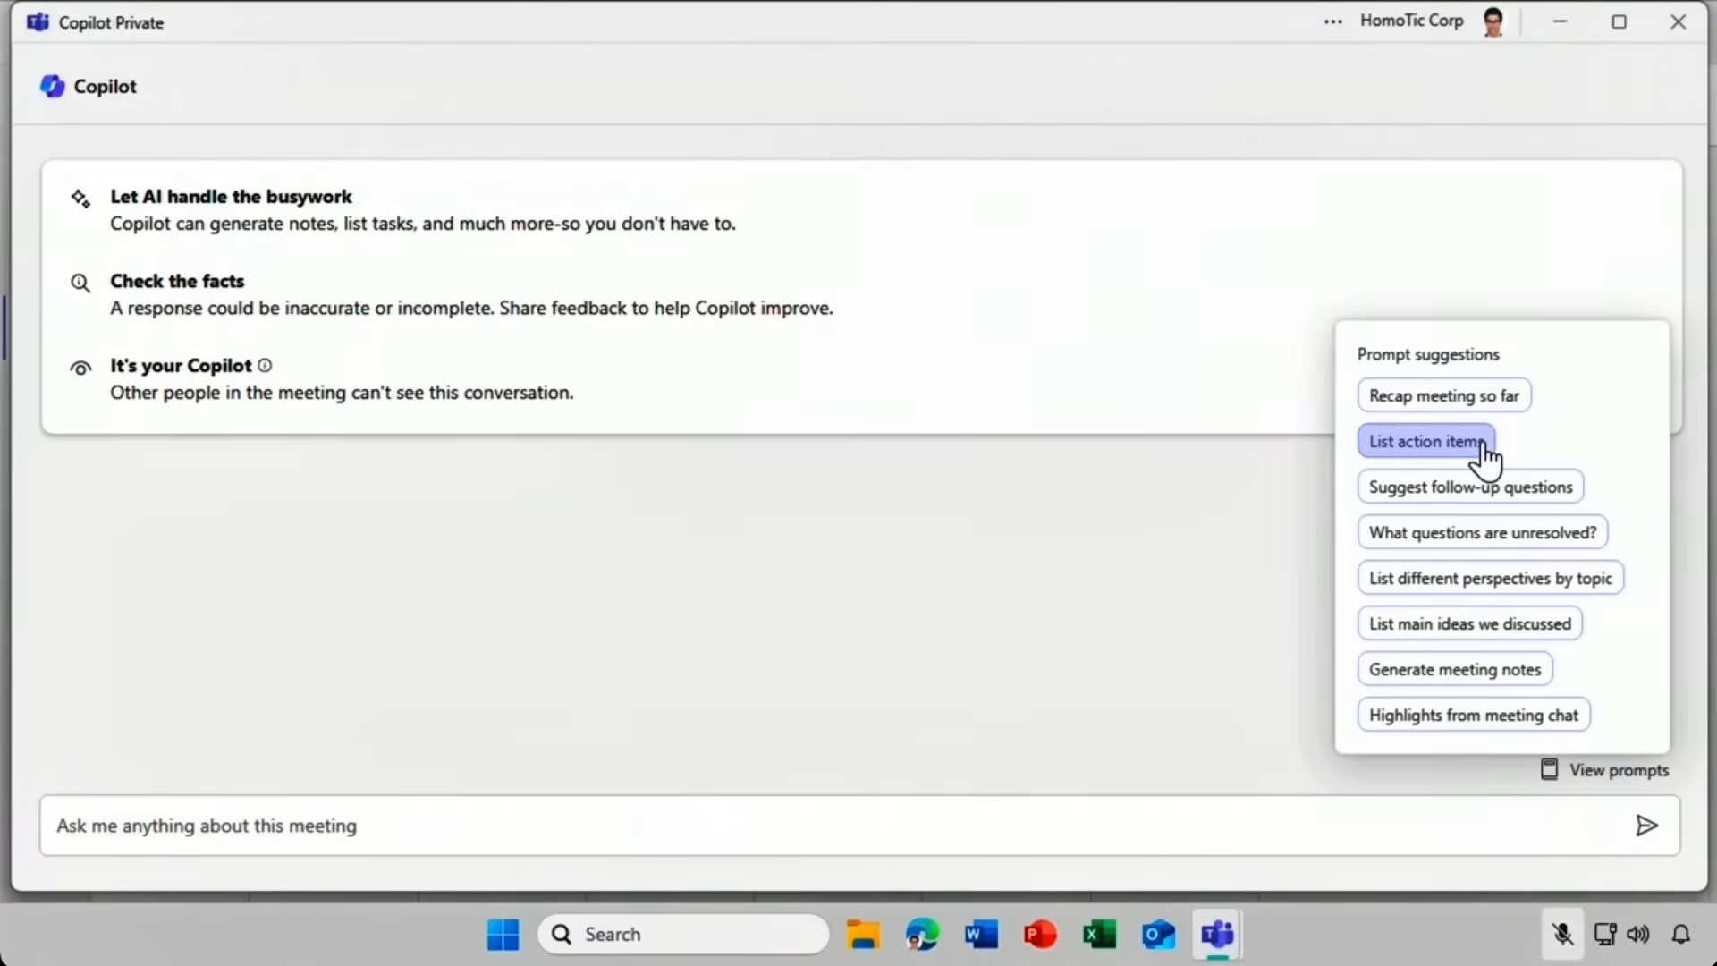
left_click(1489, 398)
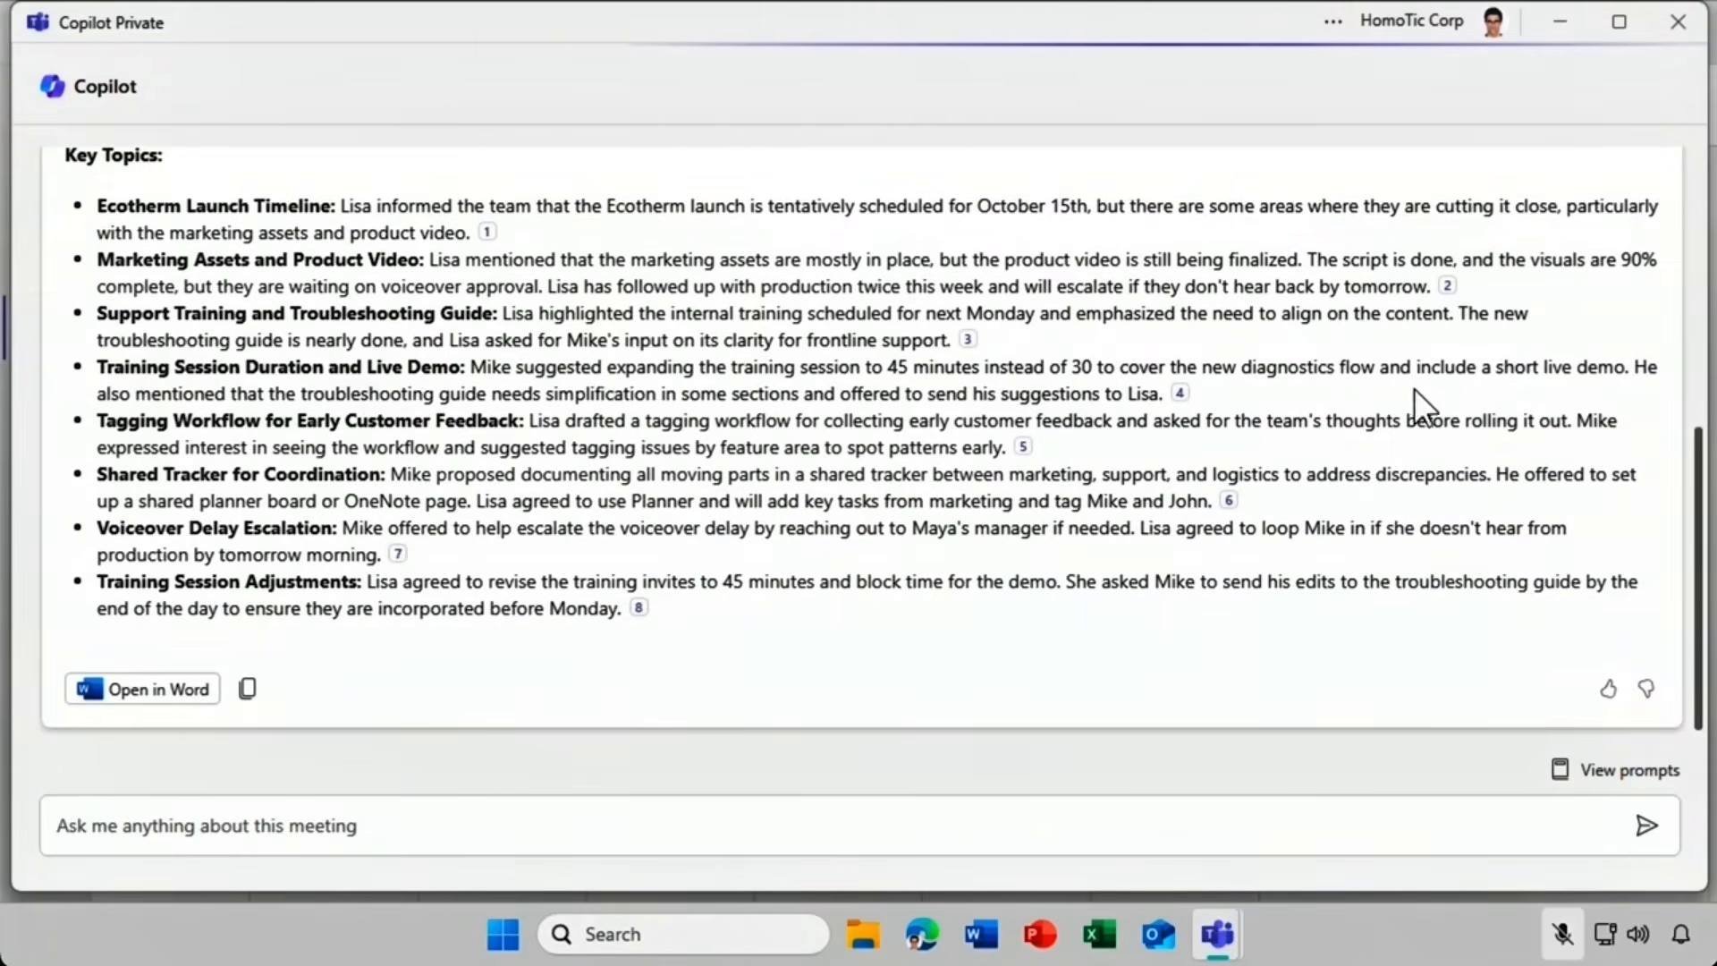
mouse_move(1181, 396)
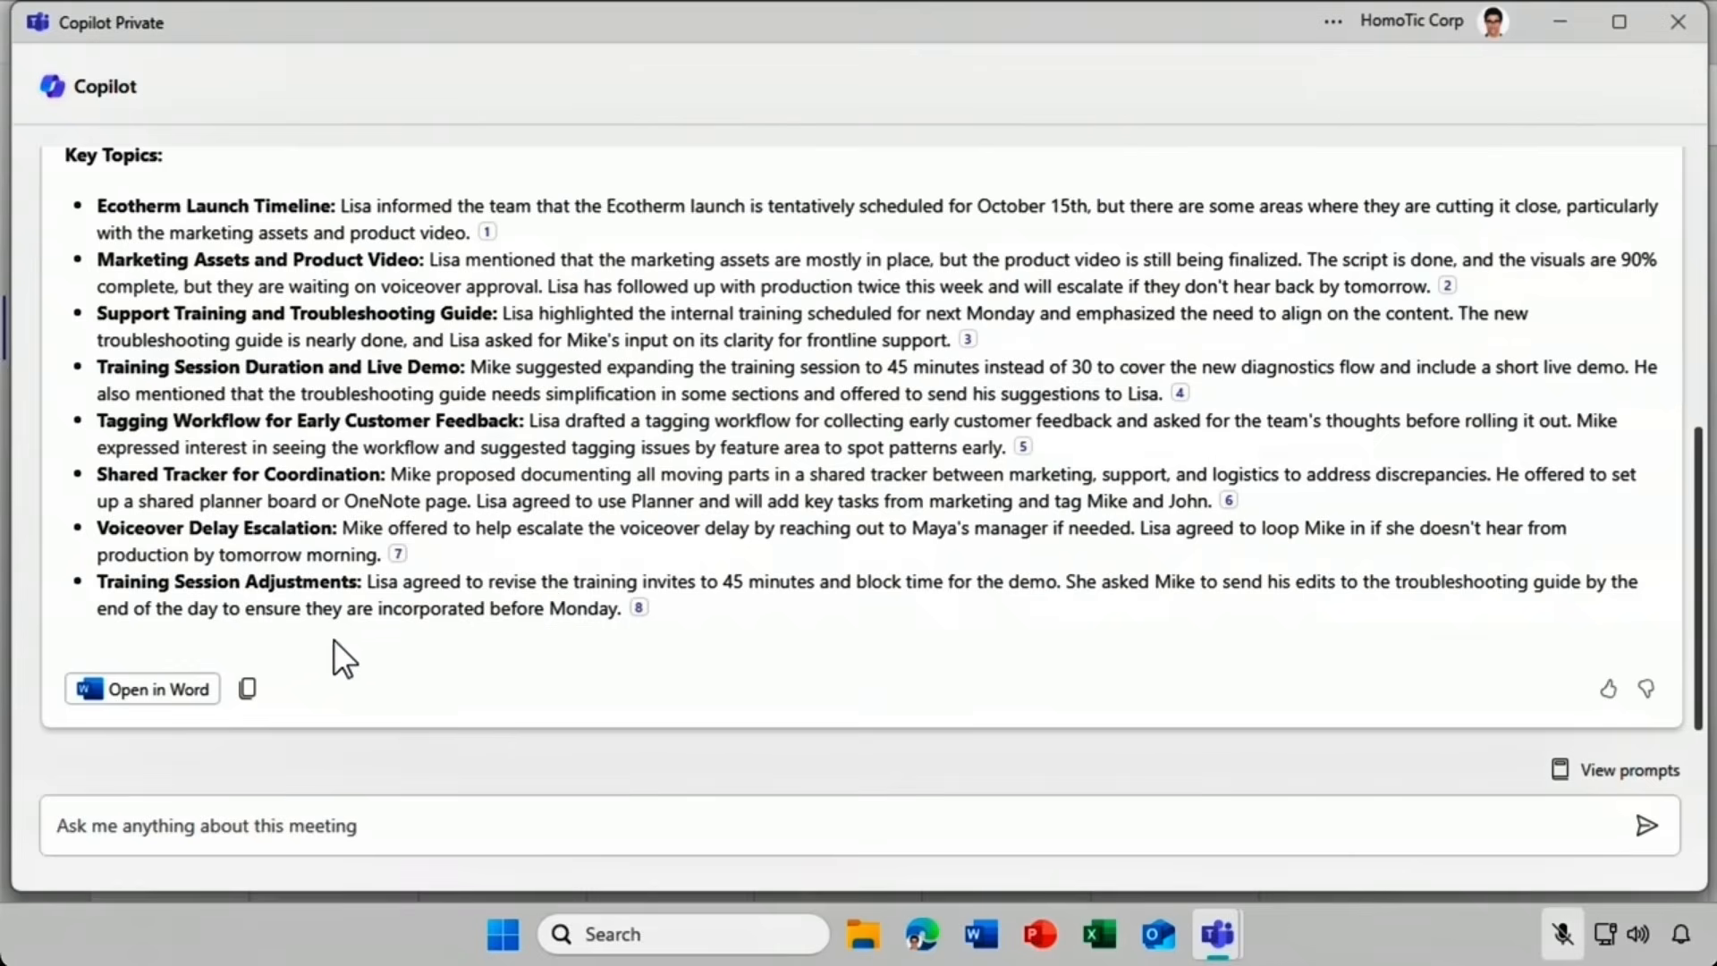
left_click(206, 690)
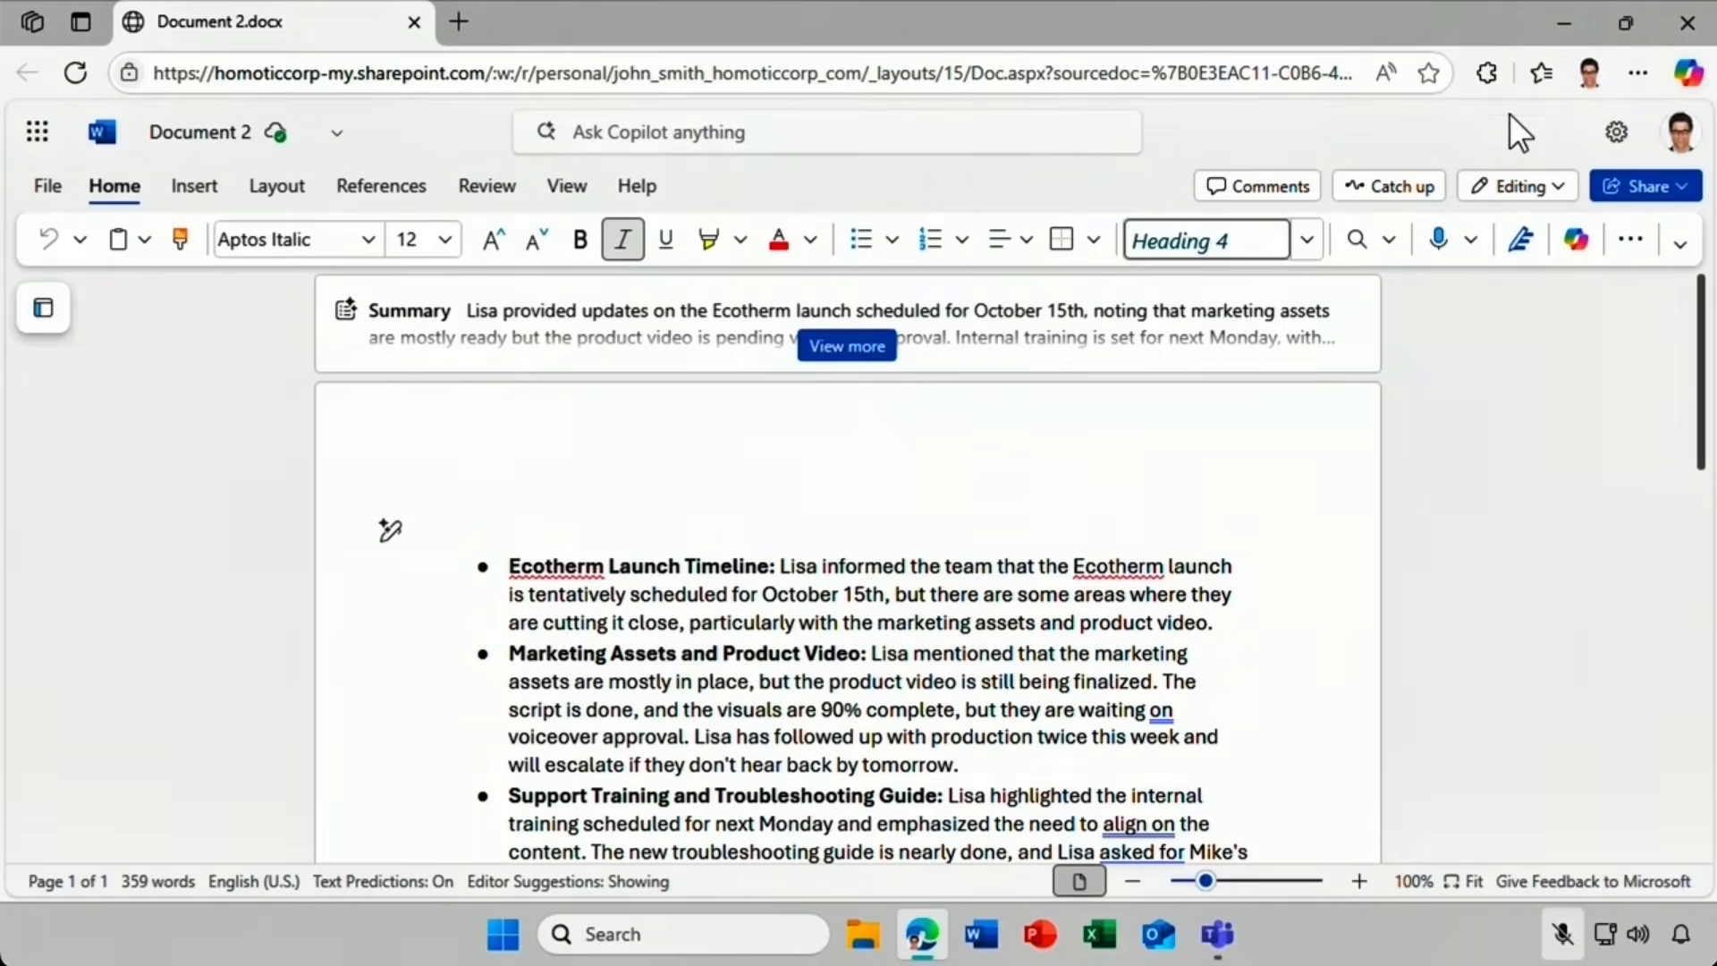
Close the Document 2 recap in Word for the web after reviewing it.
left_click(1676, 24)
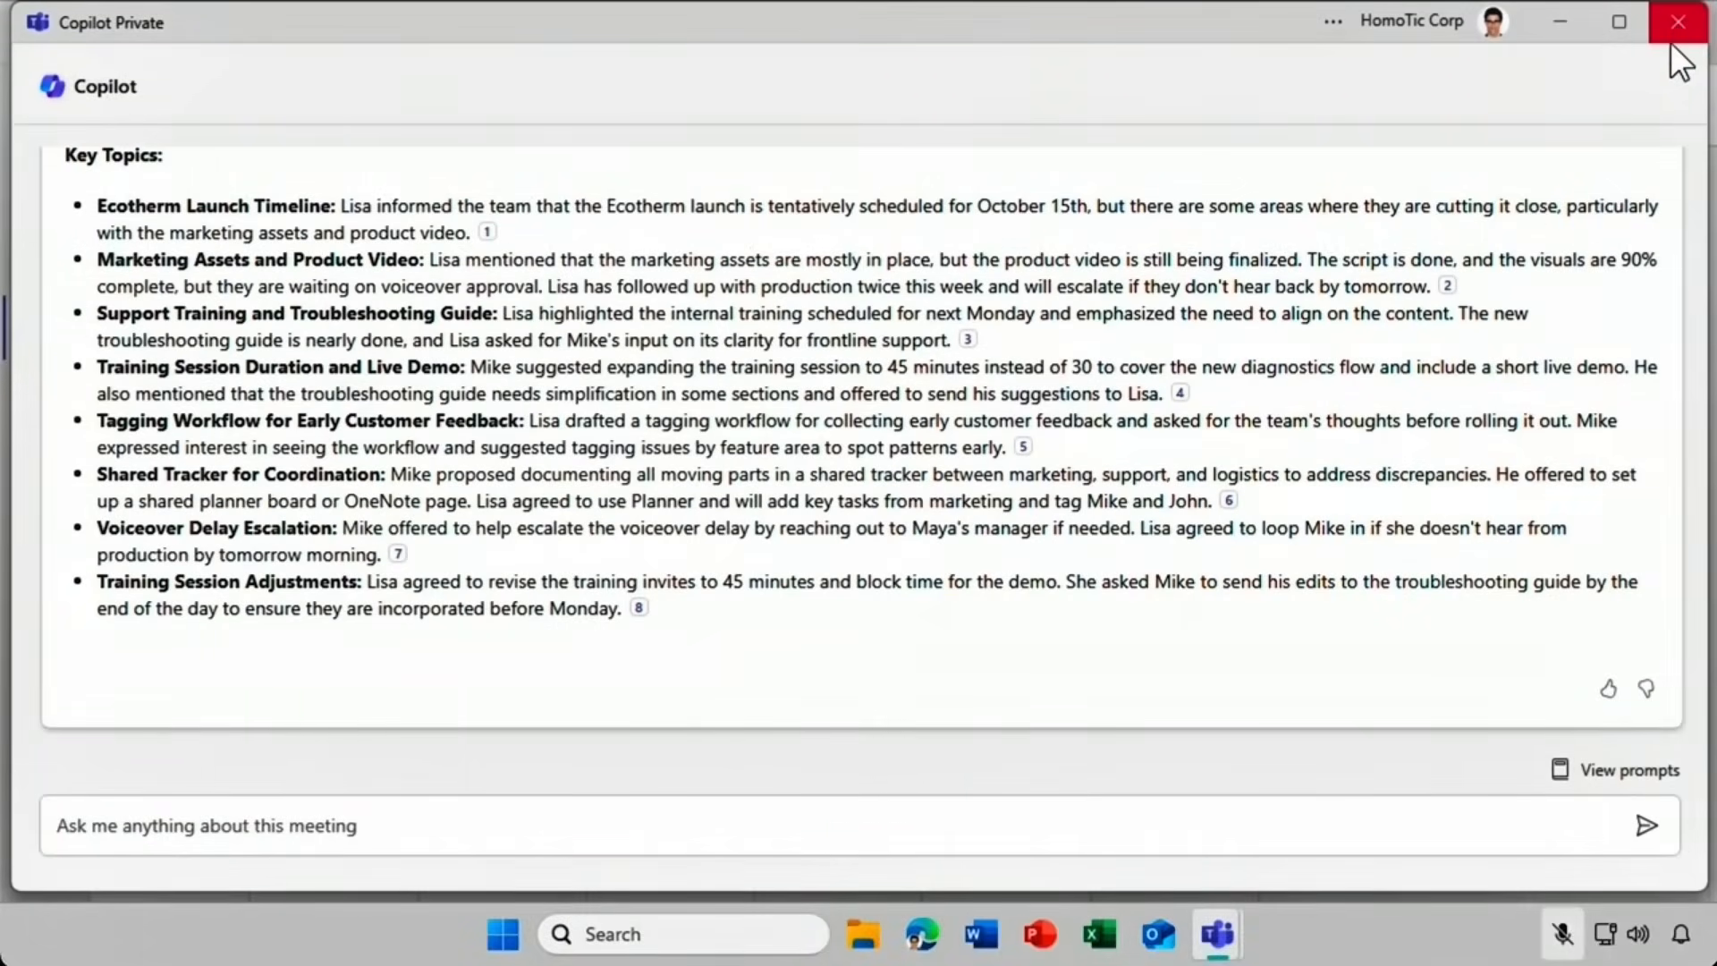
Close the Copilot Private window, leave EcoTherm Launch, and dismiss the follow-up scheduling screen.
left_click(1685, 18)
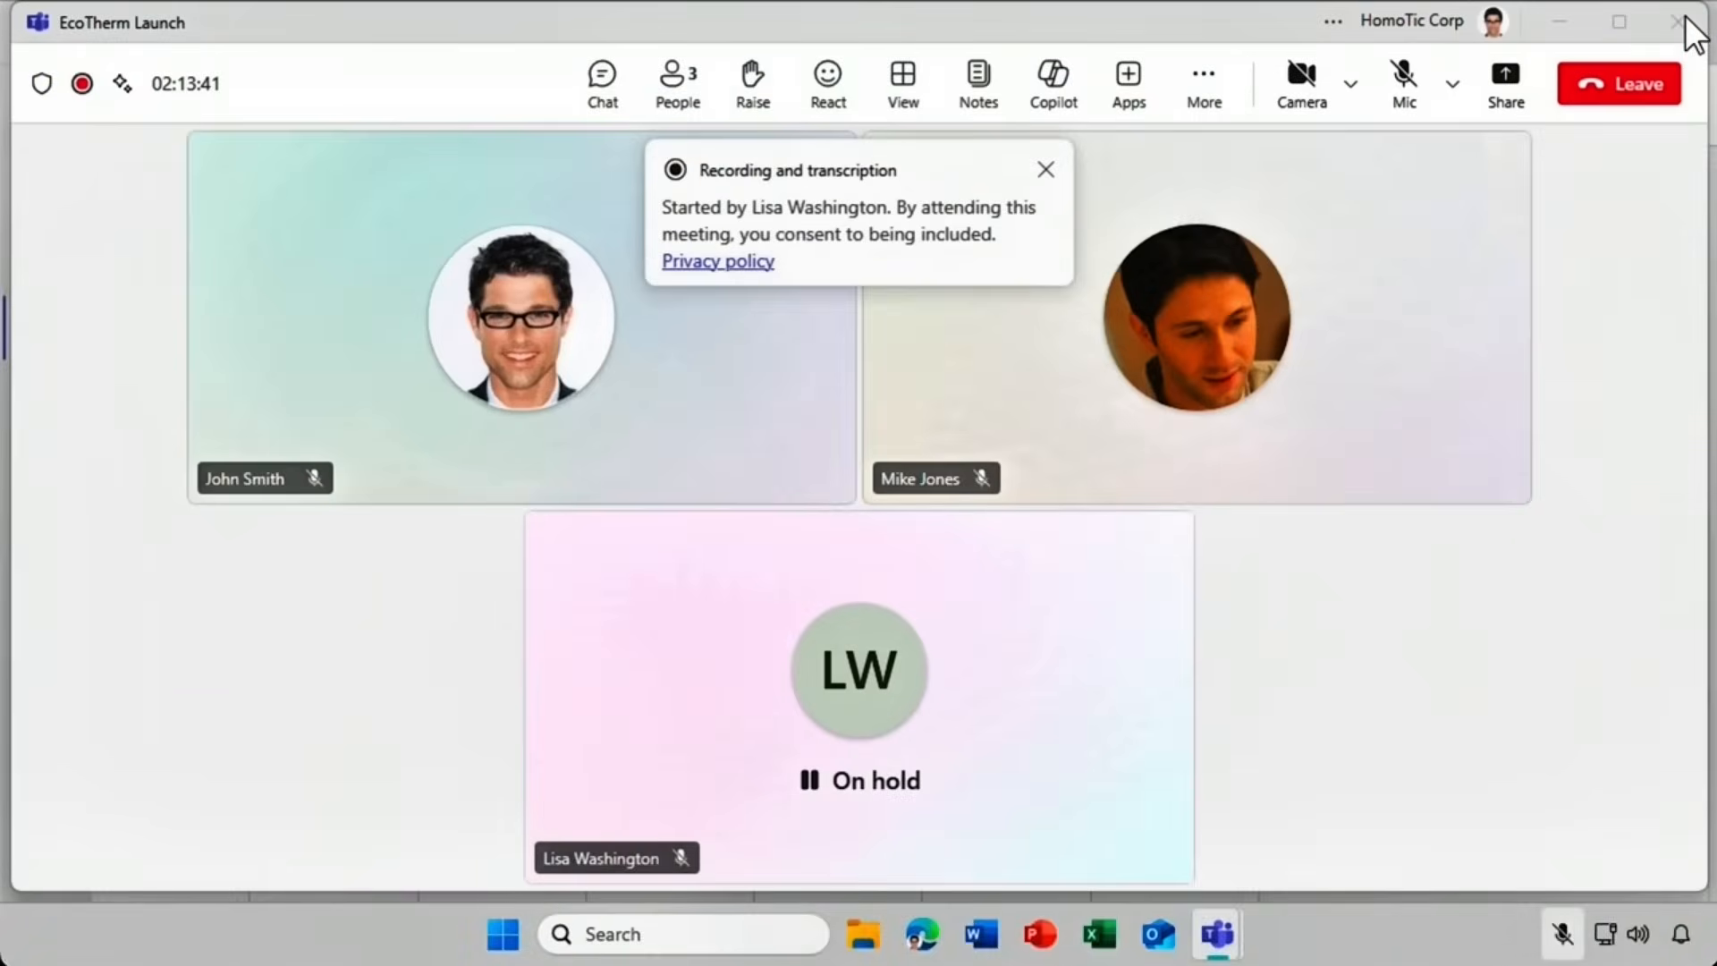
left_click(1623, 85)
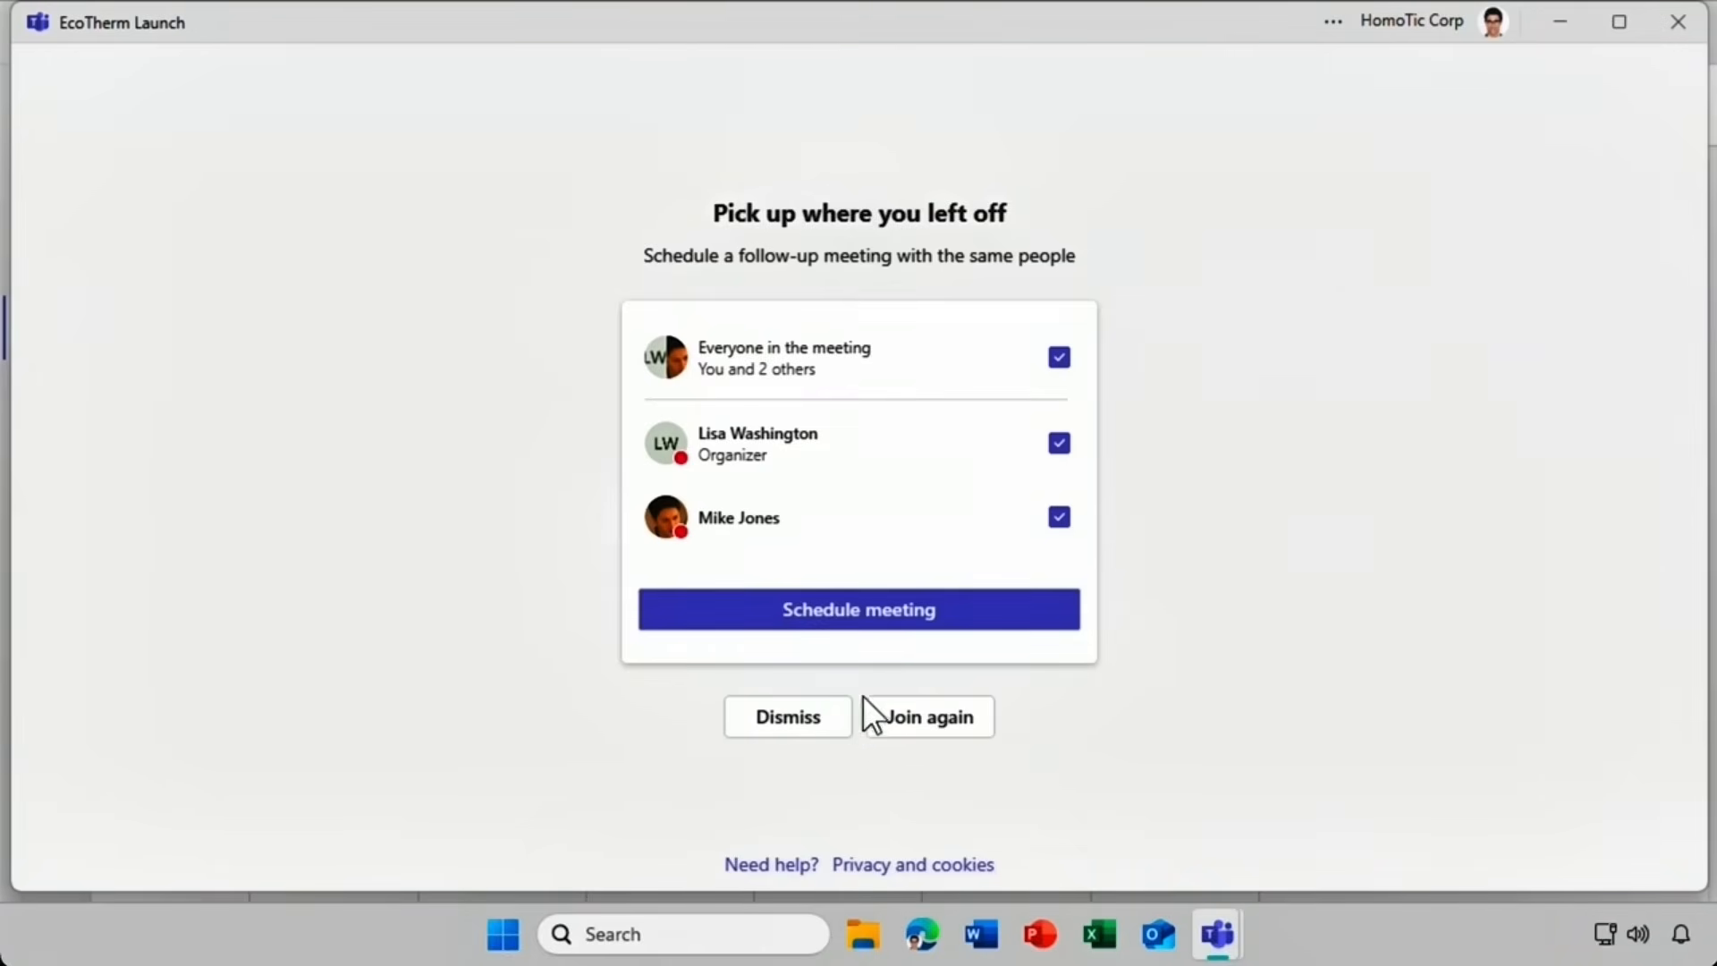
left_click(831, 723)
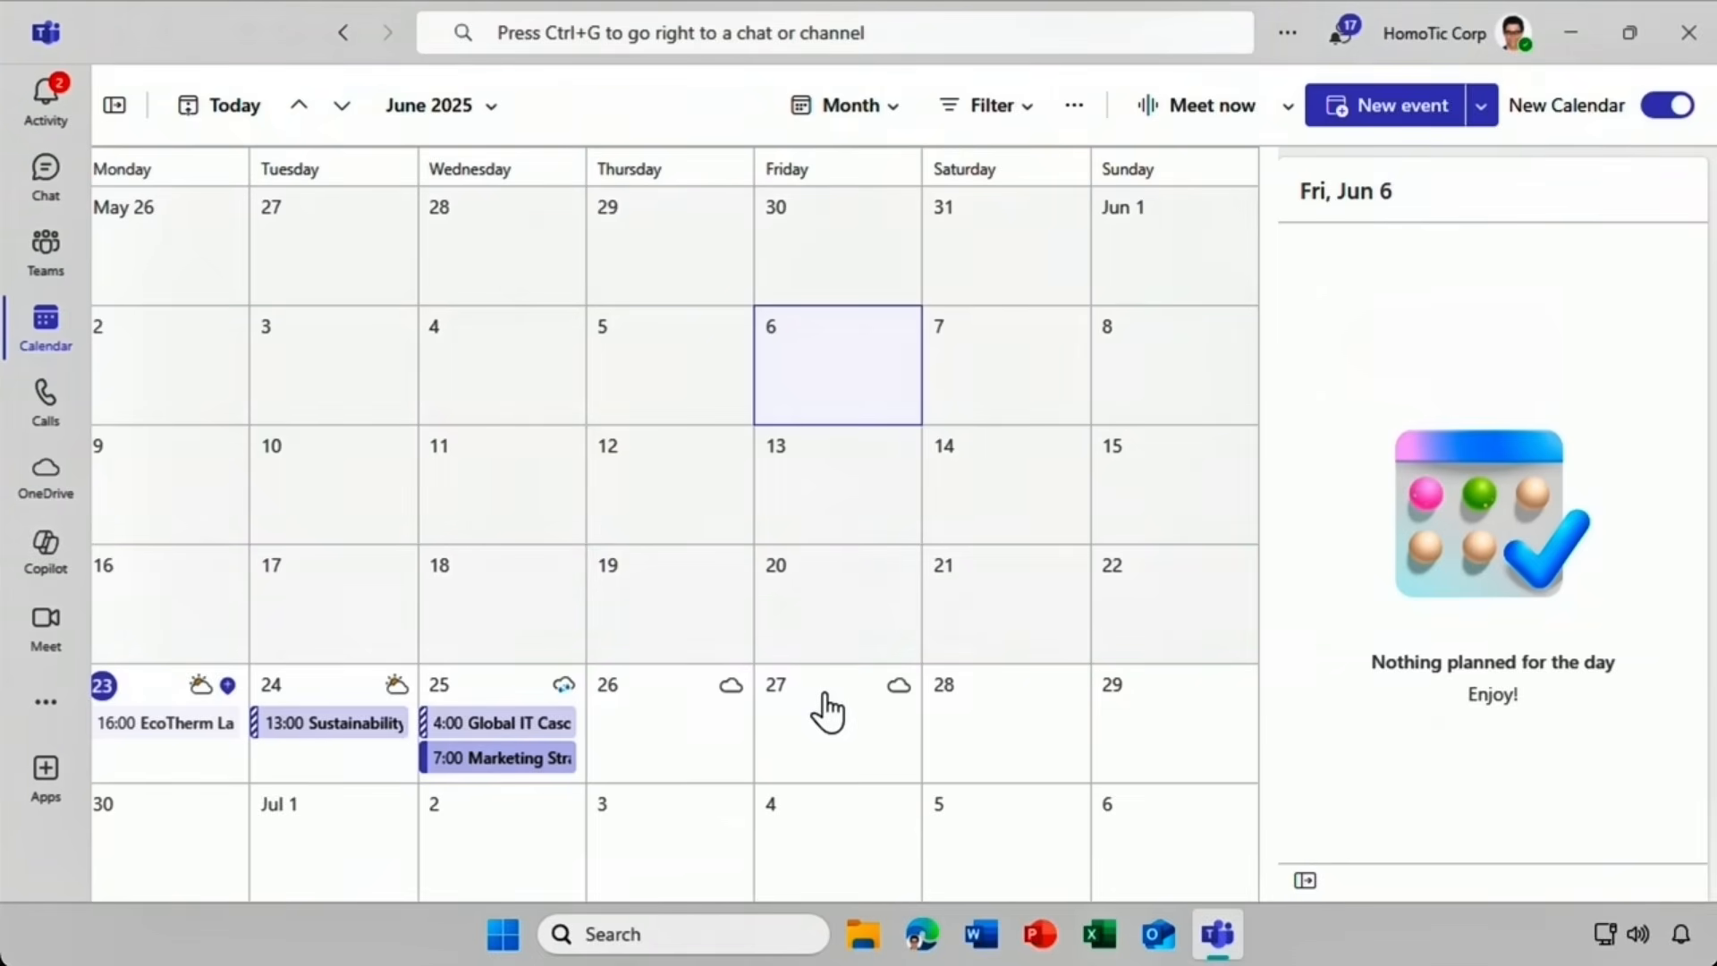
Open the 16:00 June 23 EcoTherm Launch event's chat and show its Recap tab.
left_click(172, 735)
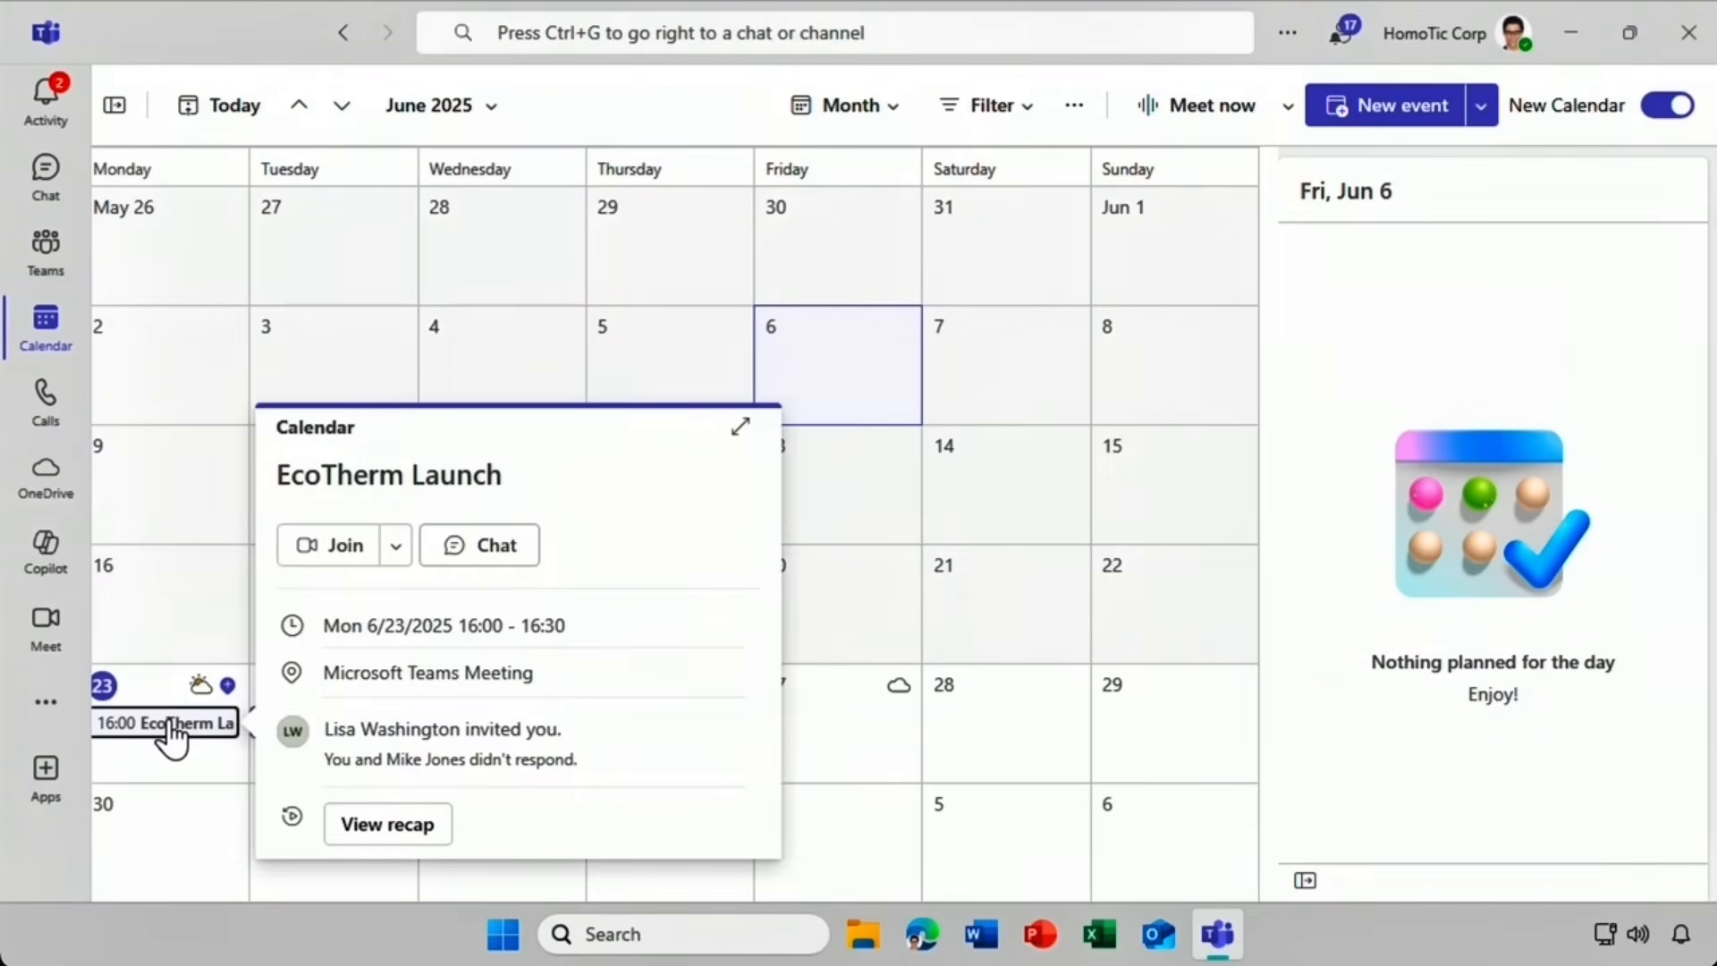
left_click(481, 548)
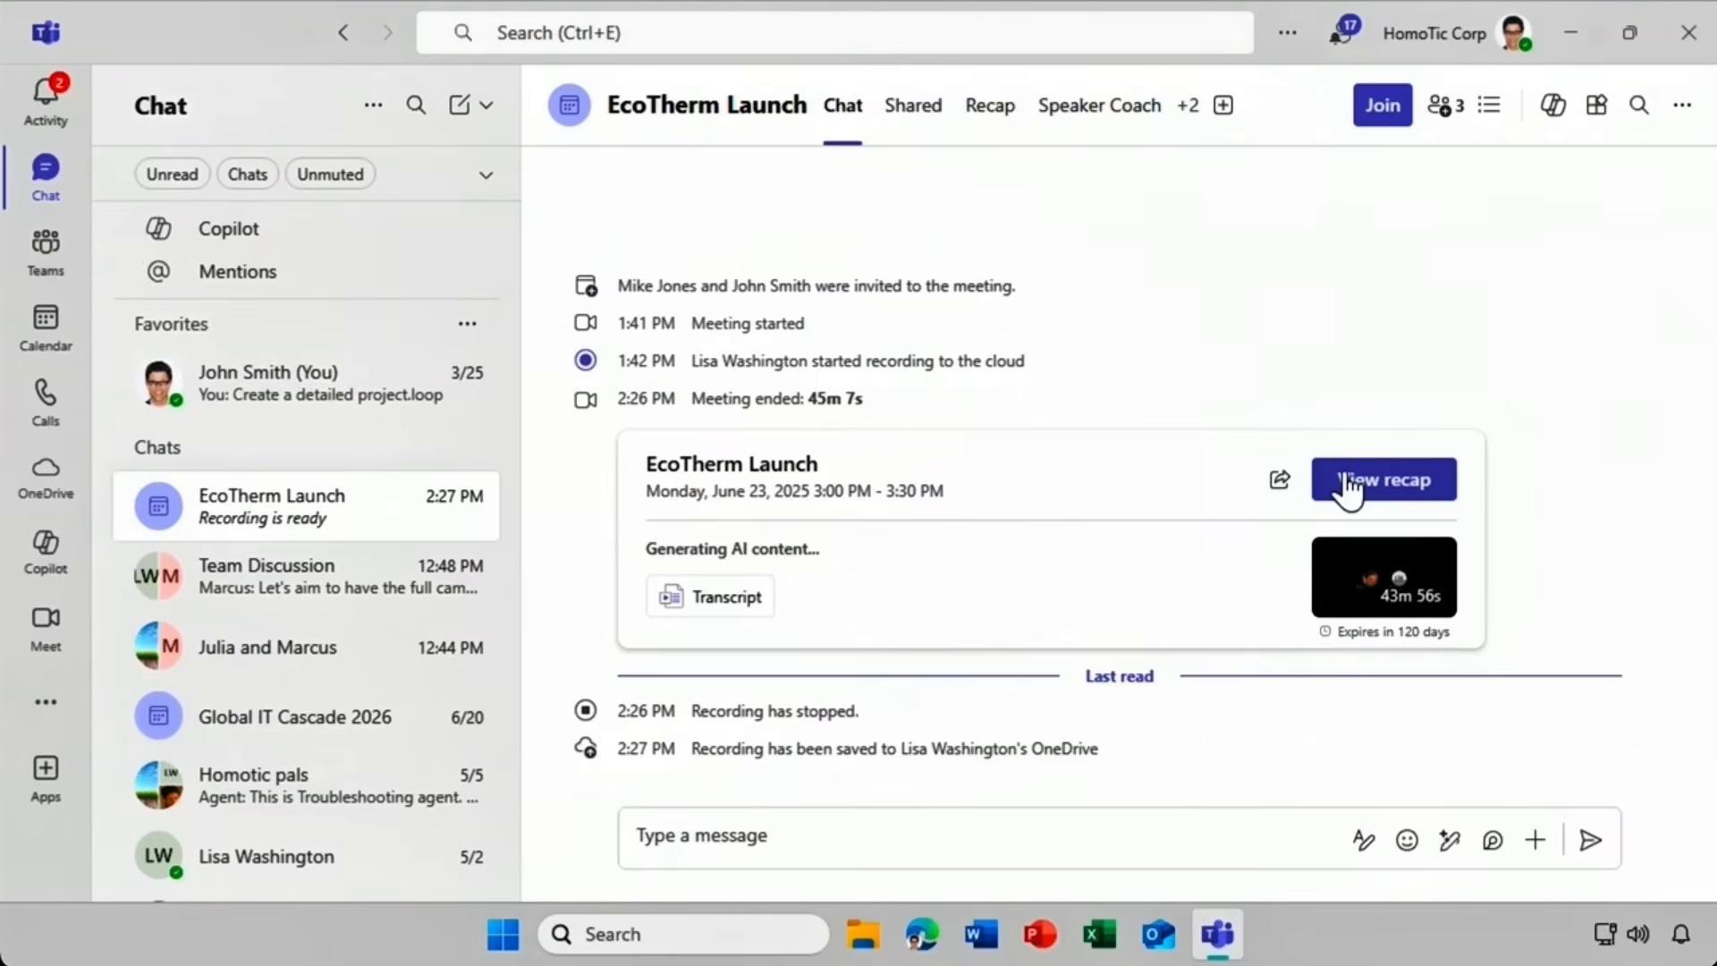
left_click(978, 124)
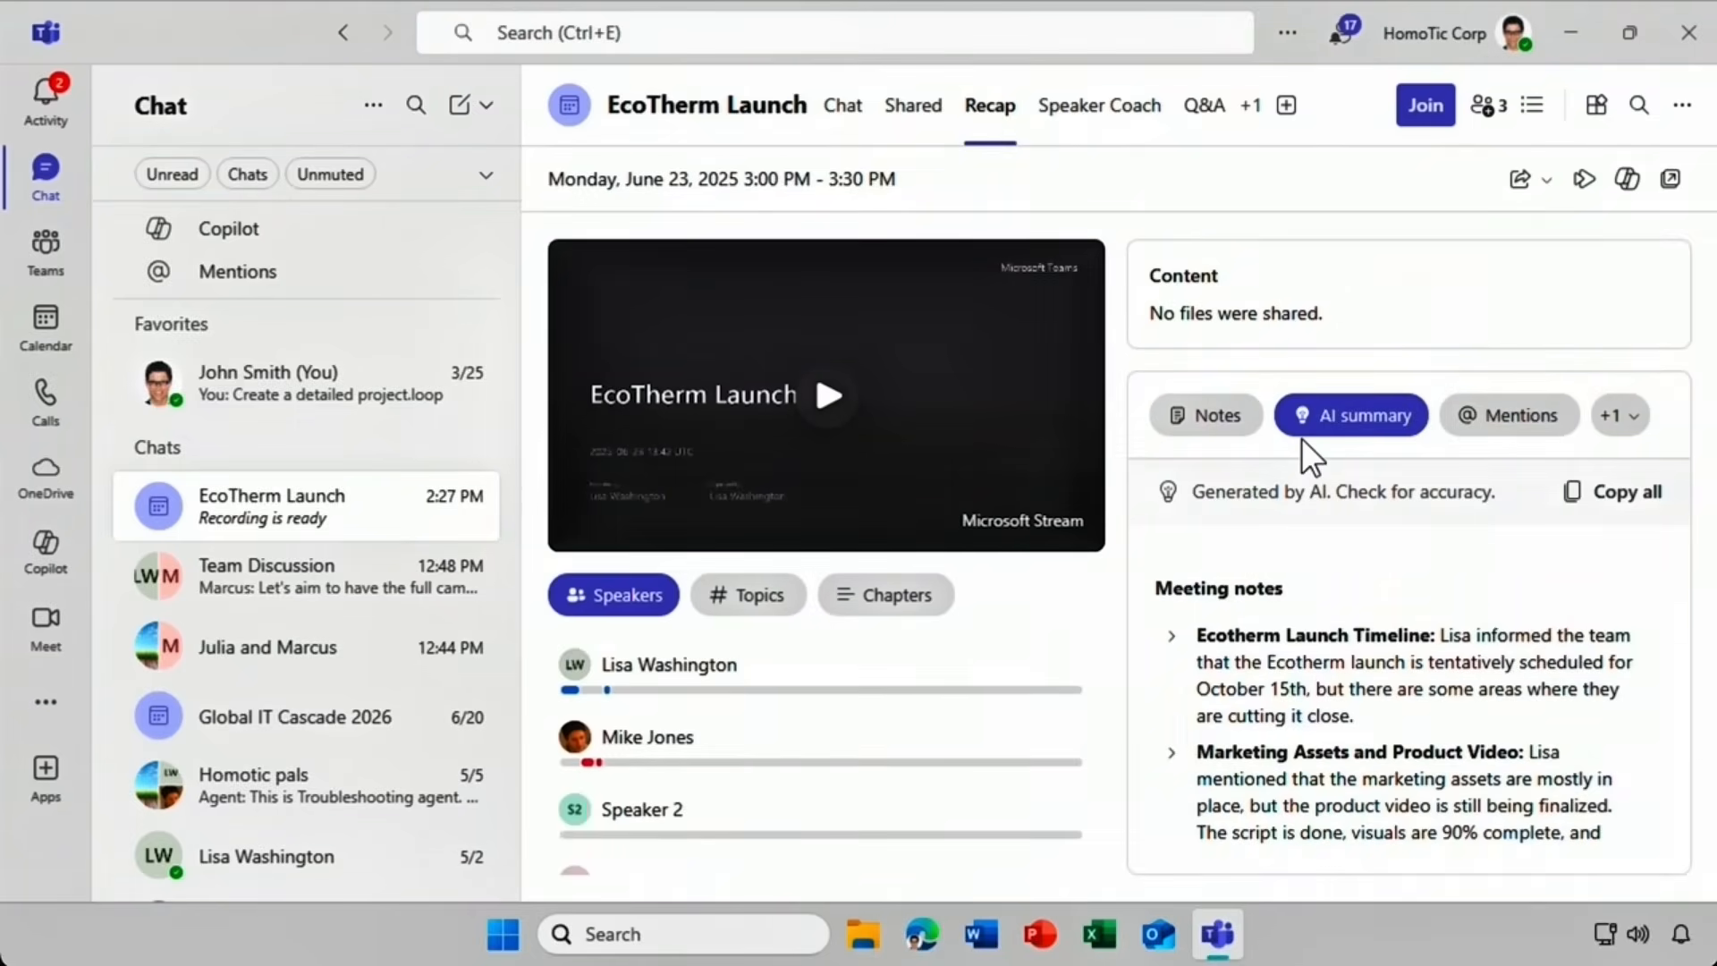
Scroll the recap's AI summary and tasks, view your Mentions, then open Copilot beside the recap.
scroll(1295, 562, "down", 5)
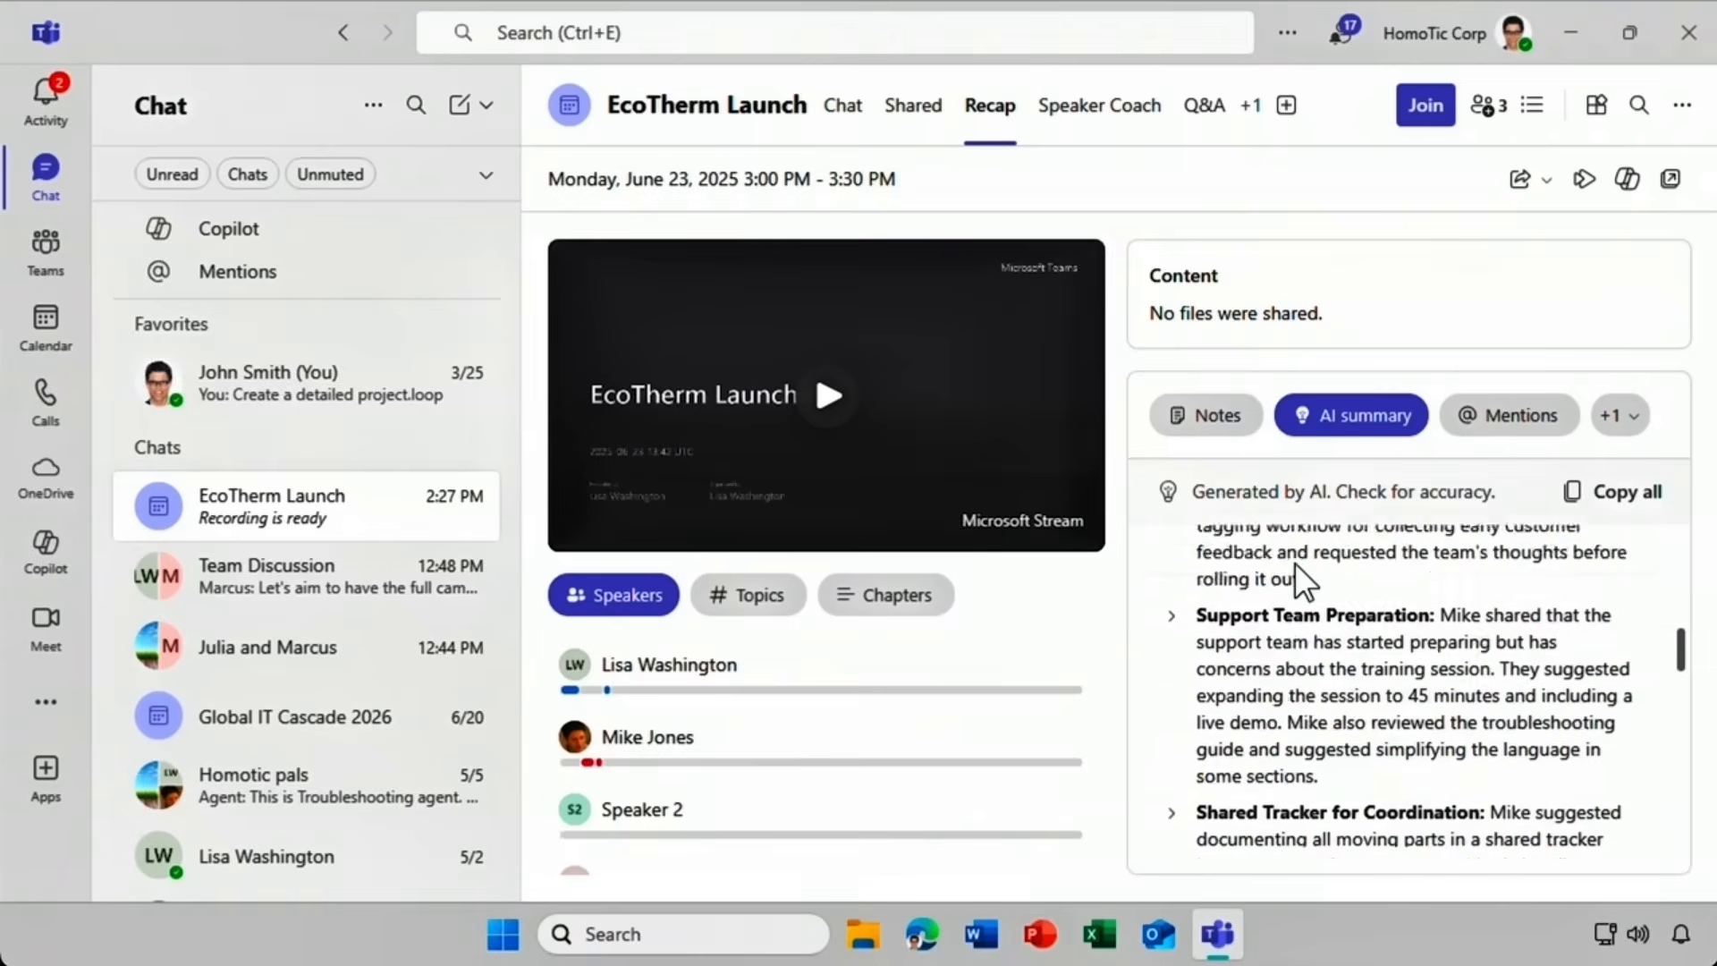
scroll(1297, 579, "down", 10)
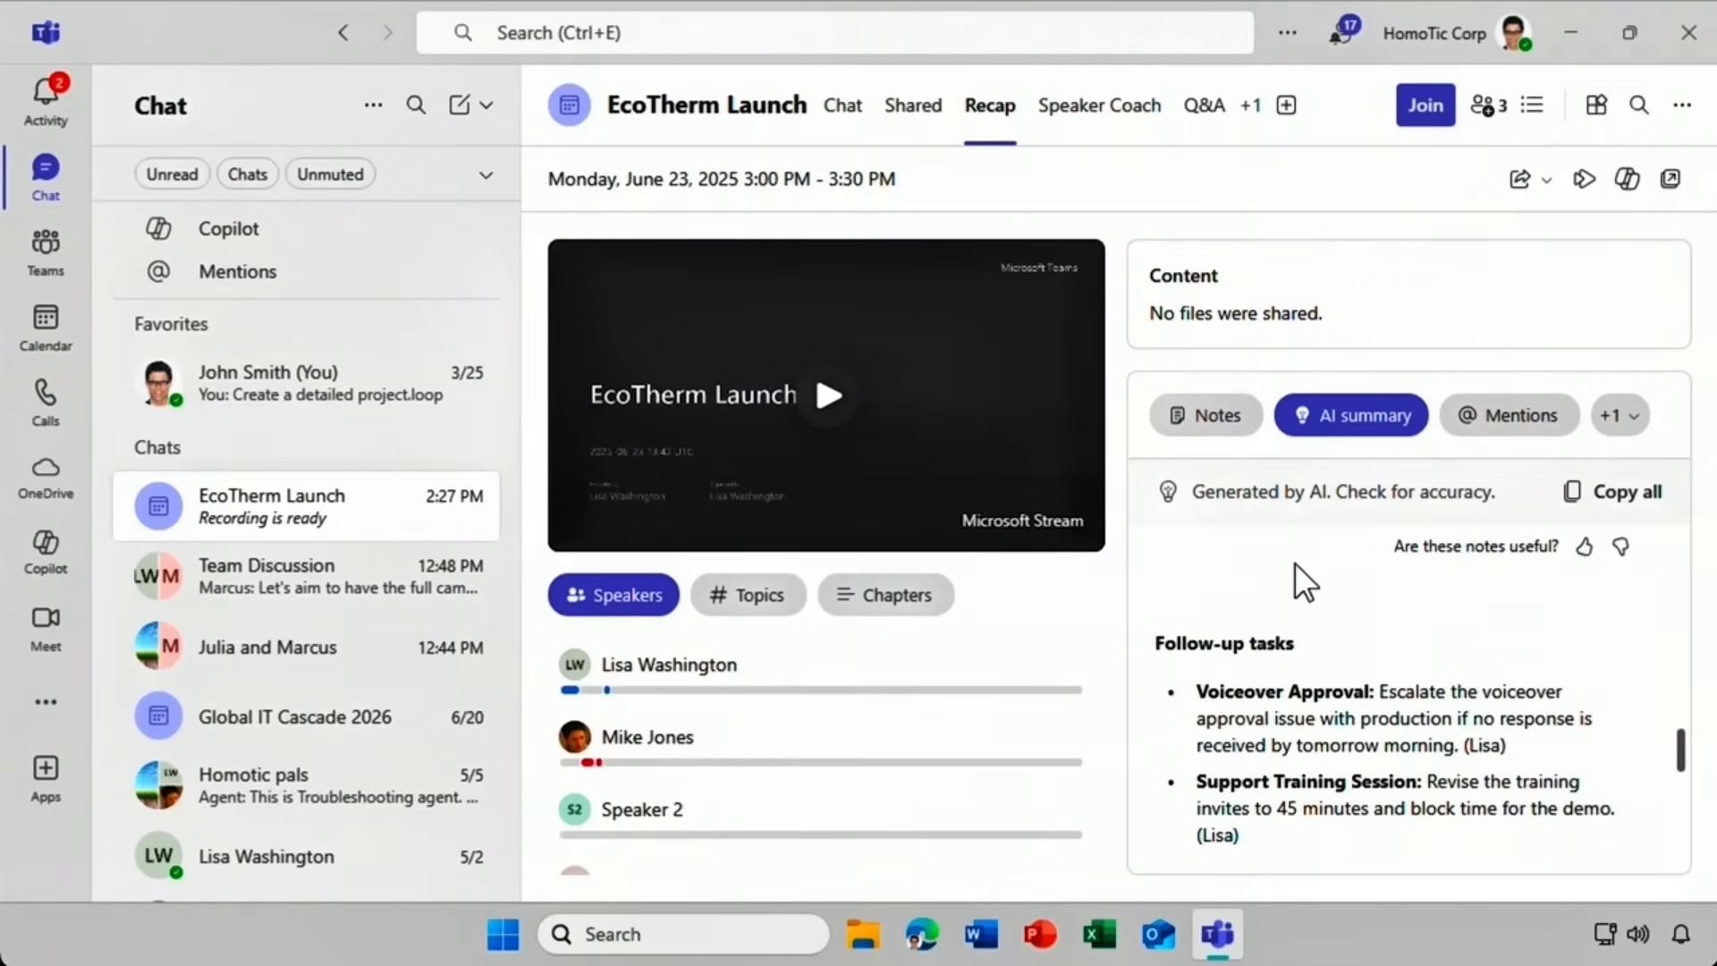
scroll(1295, 561, "down", 1)
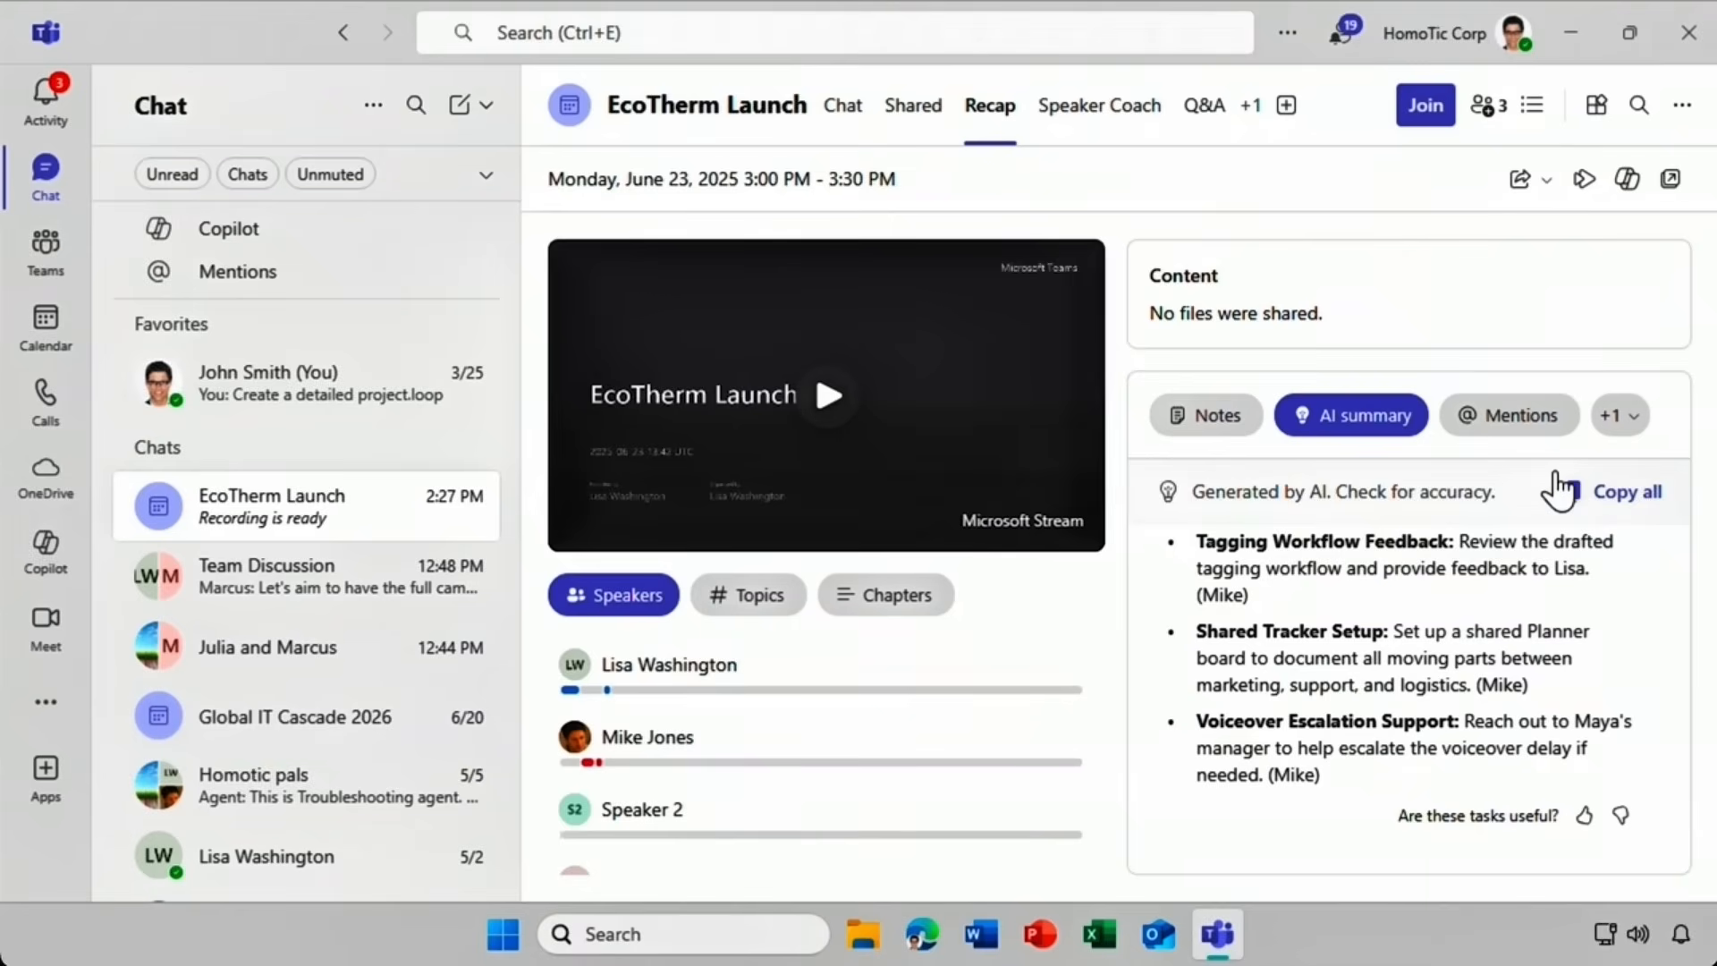
left_click(1511, 420)
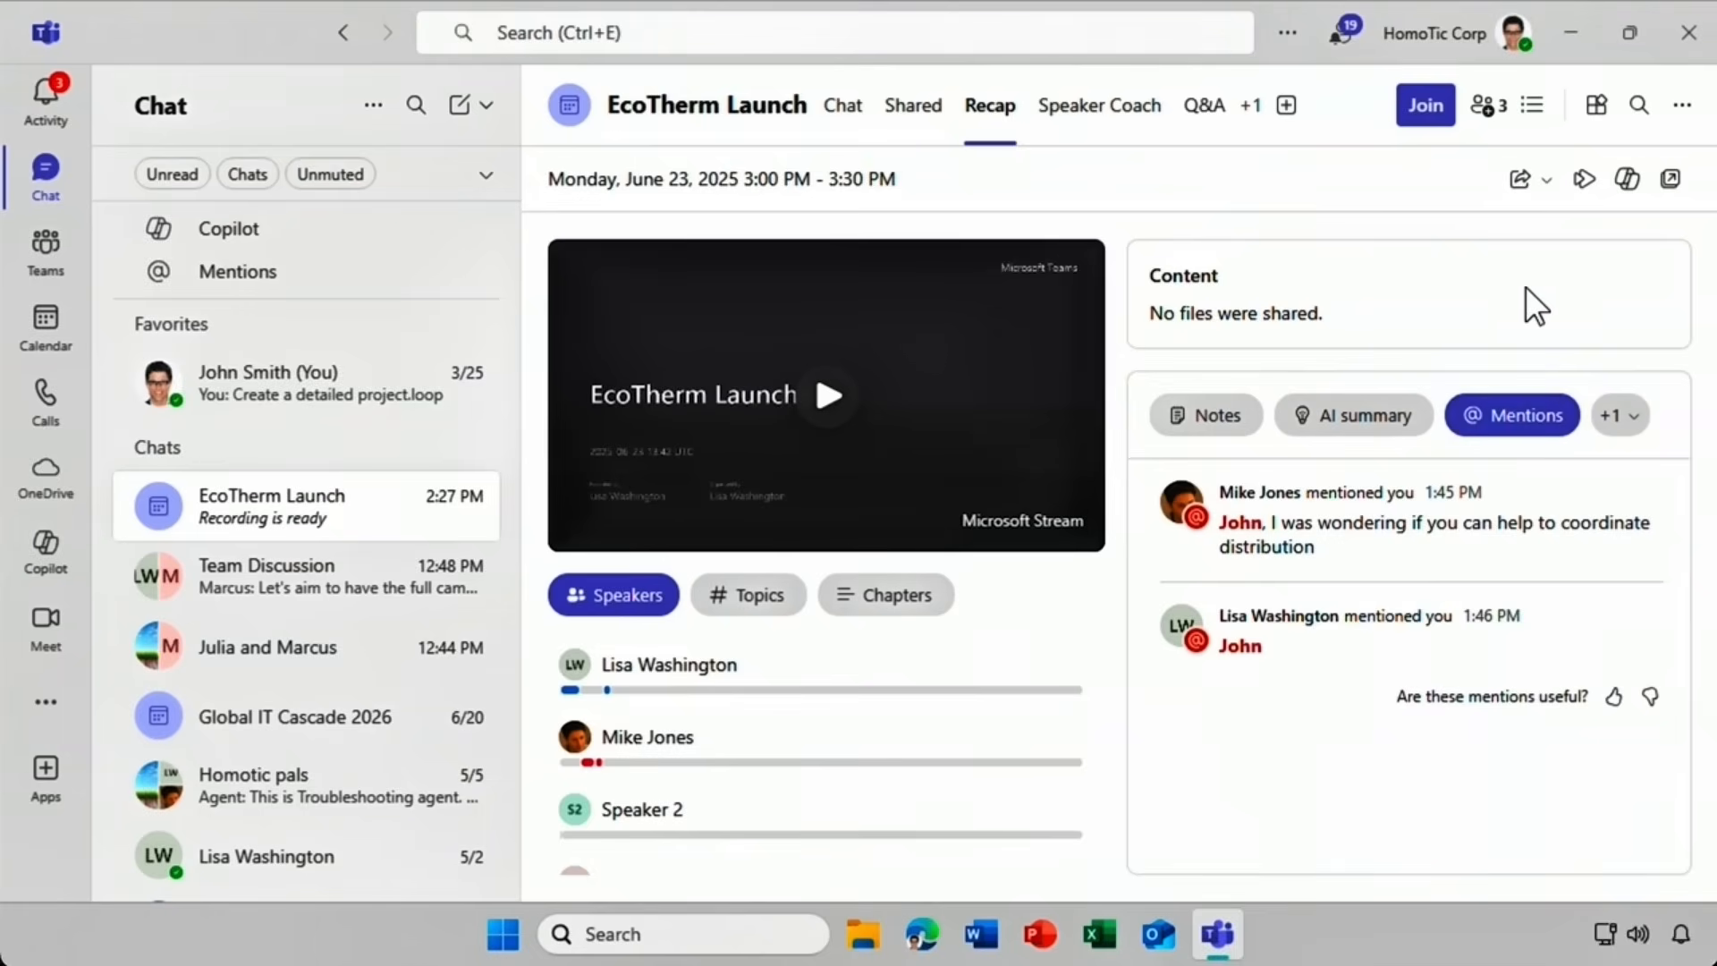
left_click(1619, 188)
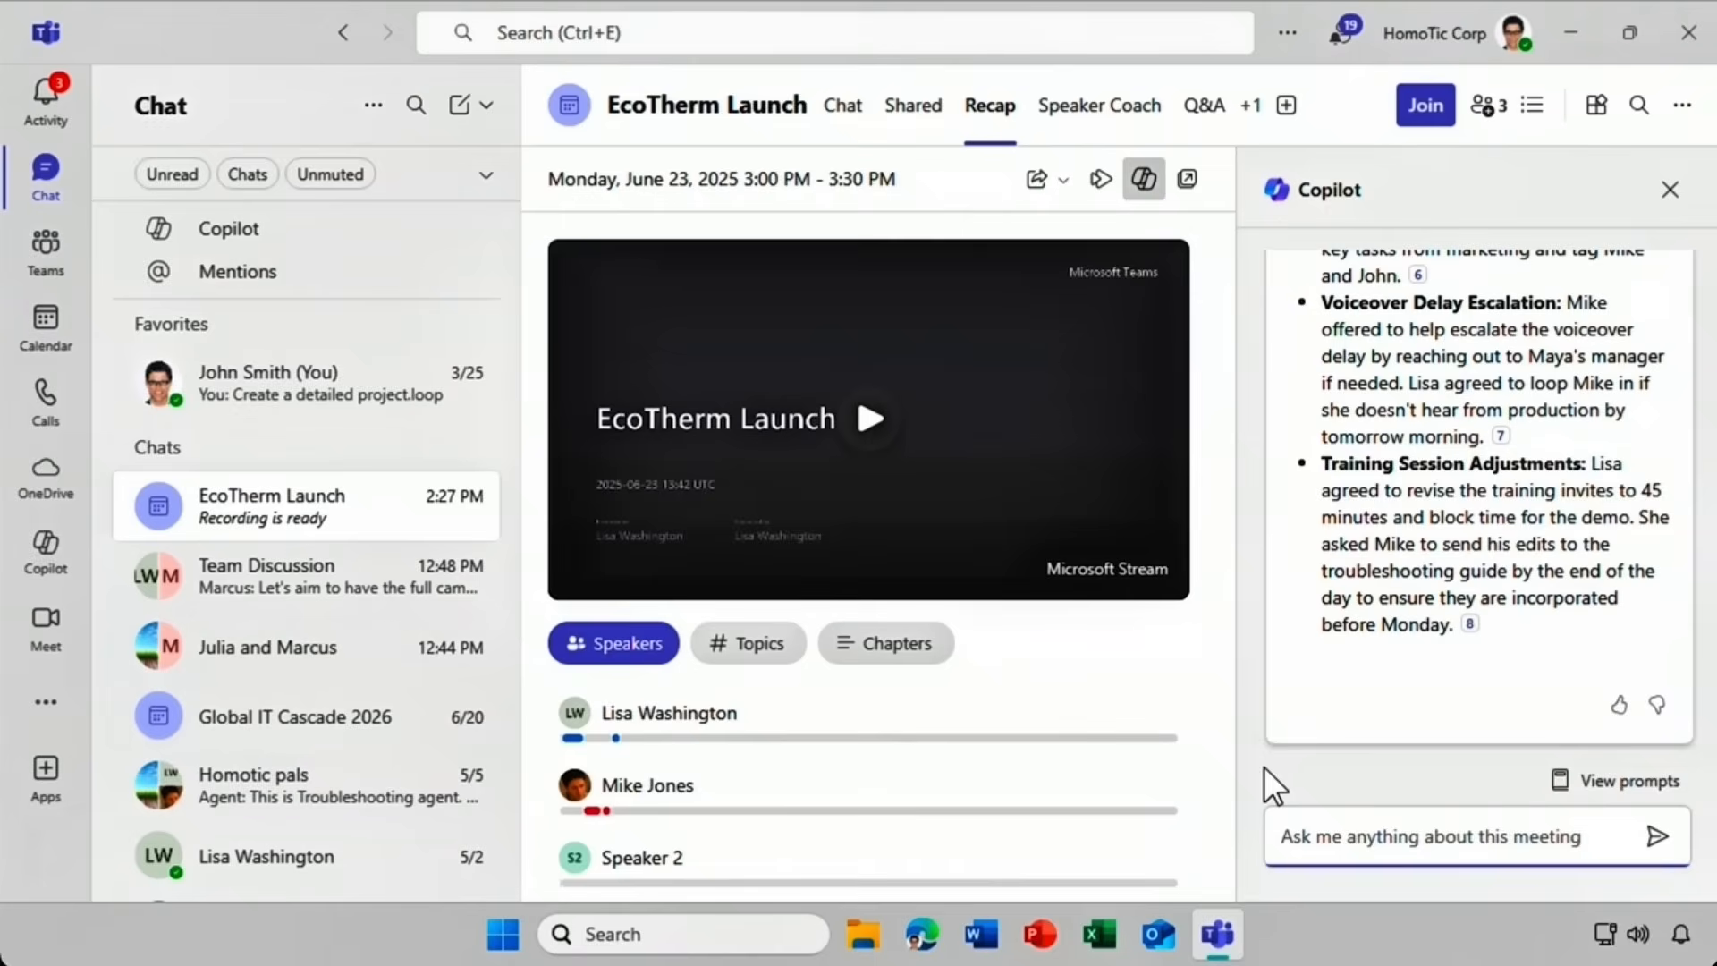
Ask Copilot 'What are tasks for me?', review the three tasks listed, then close the Copilot pane.
type("What")
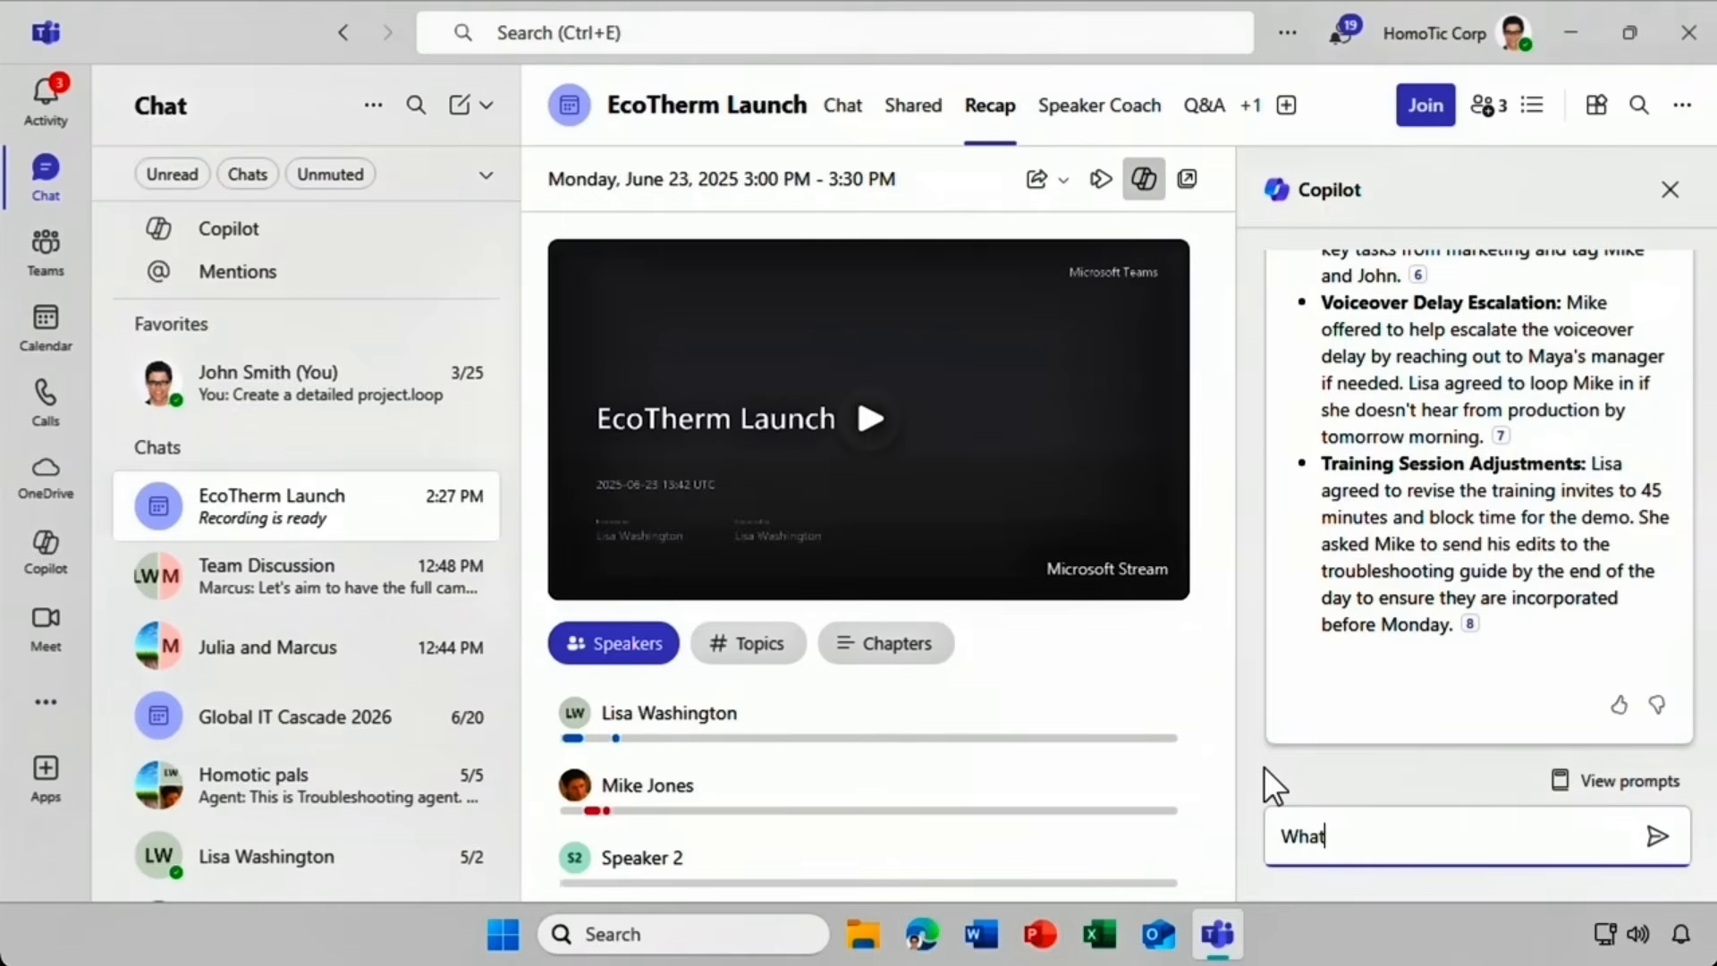
type(" are tasks for me?")
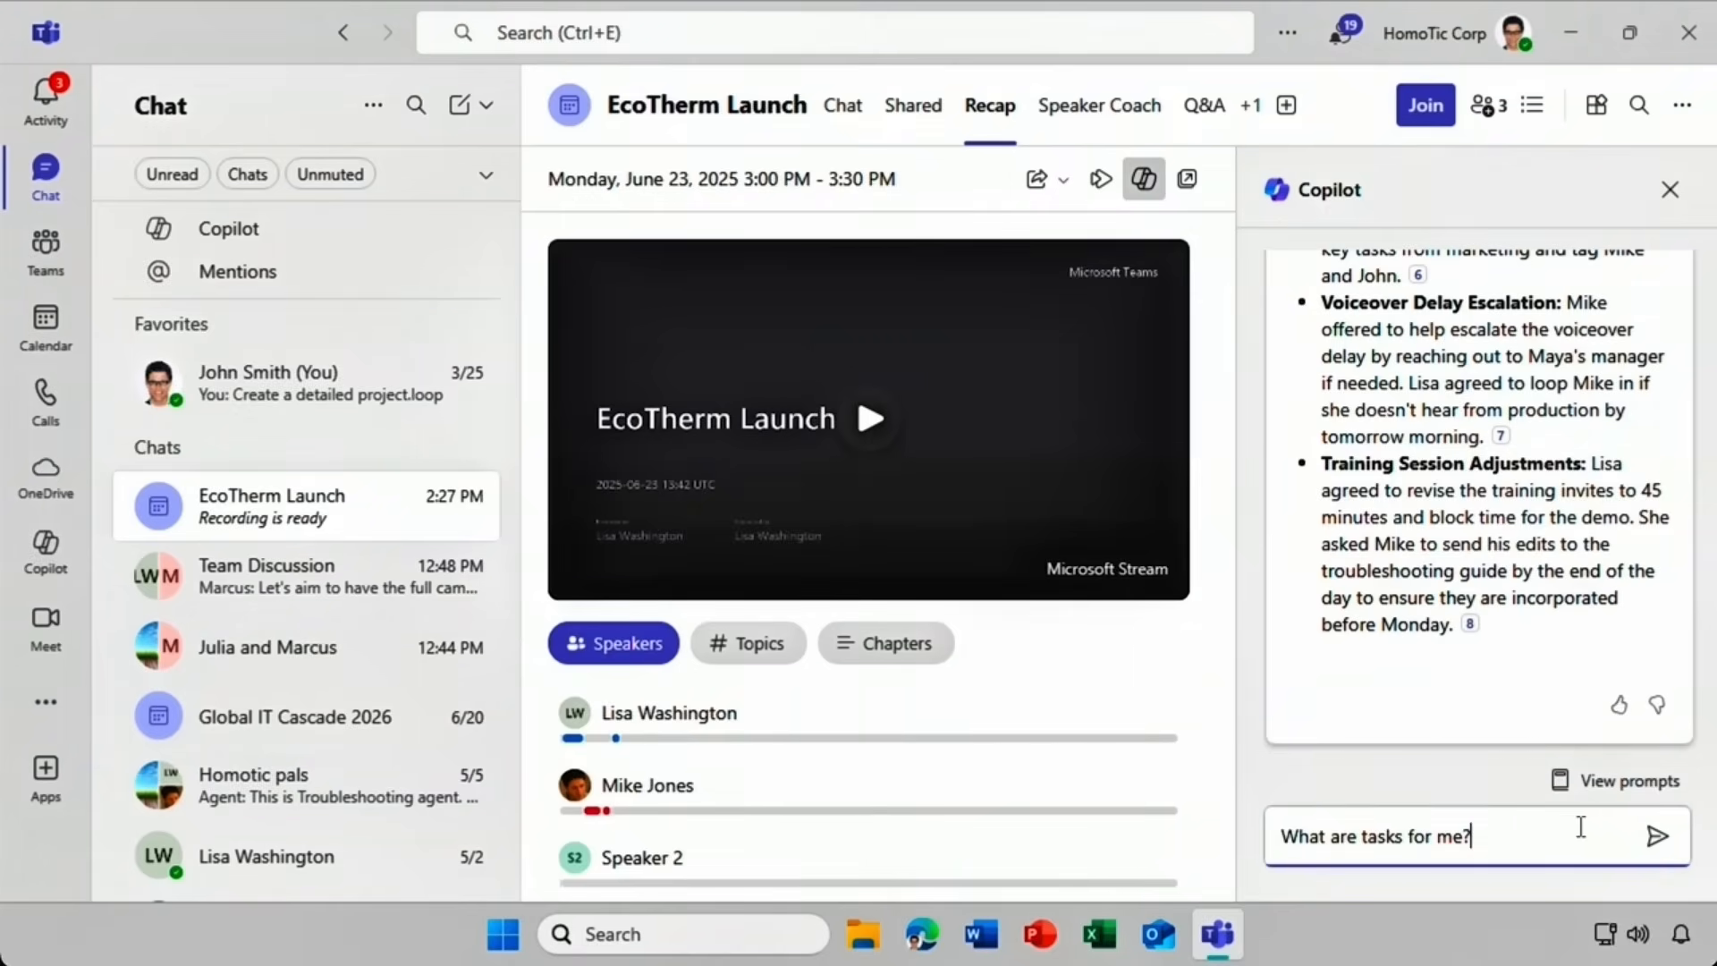
left_click(1655, 837)
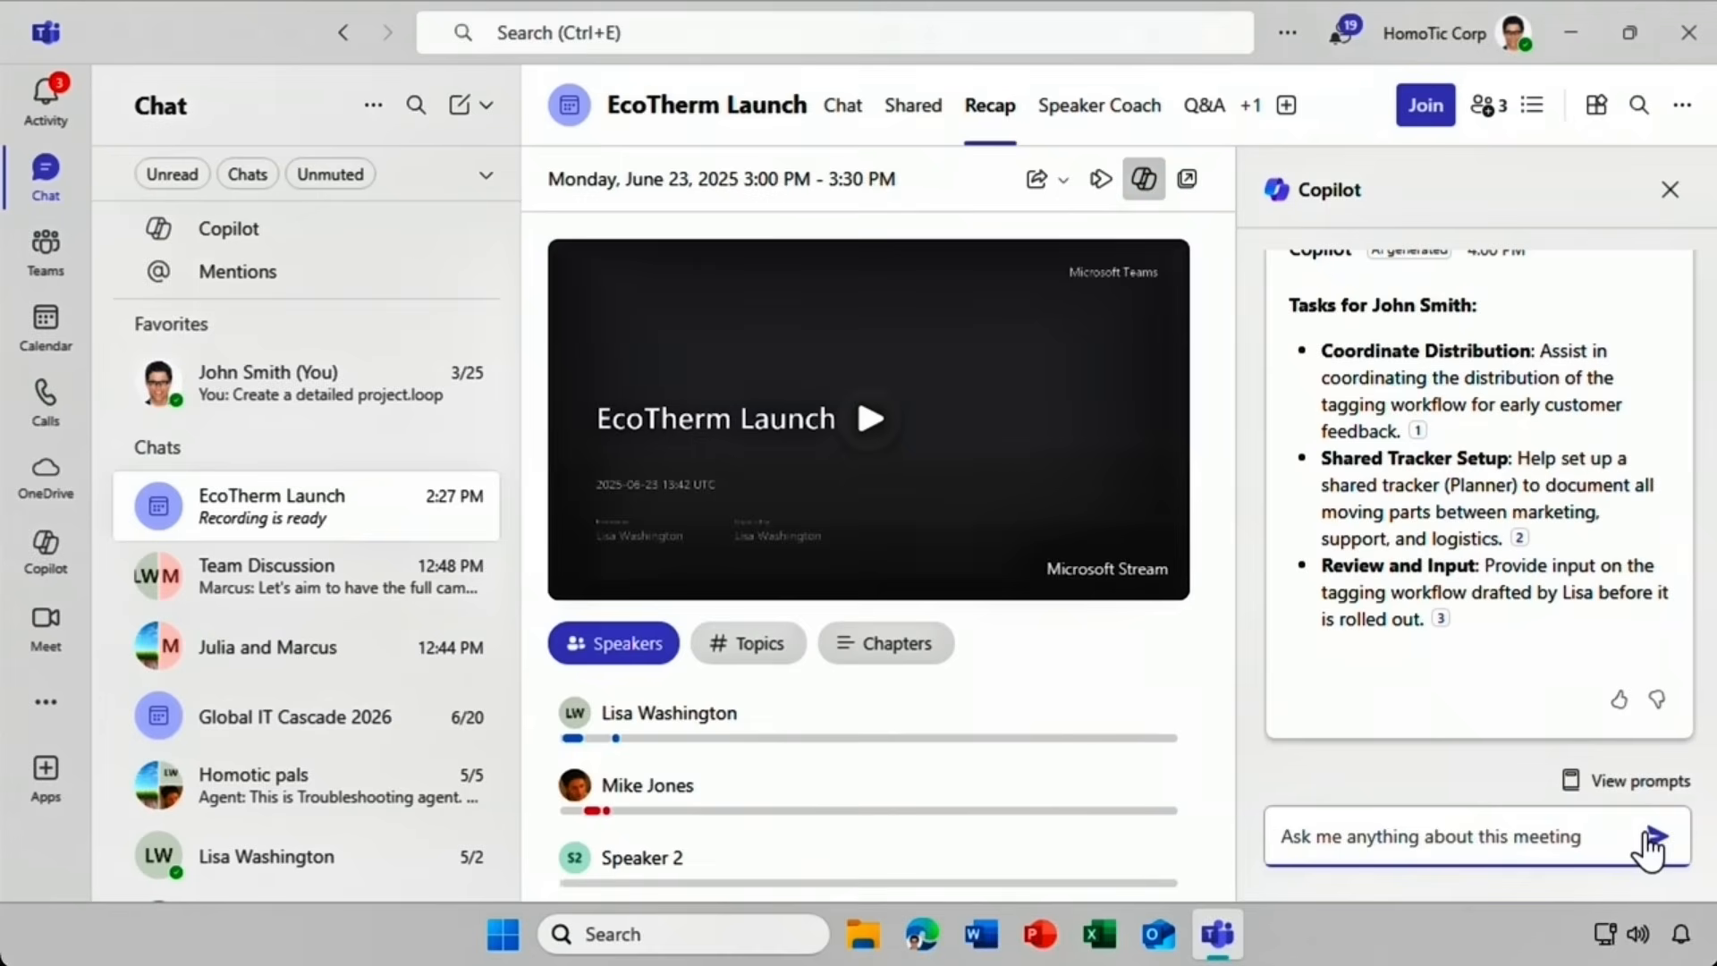
left_click(1668, 192)
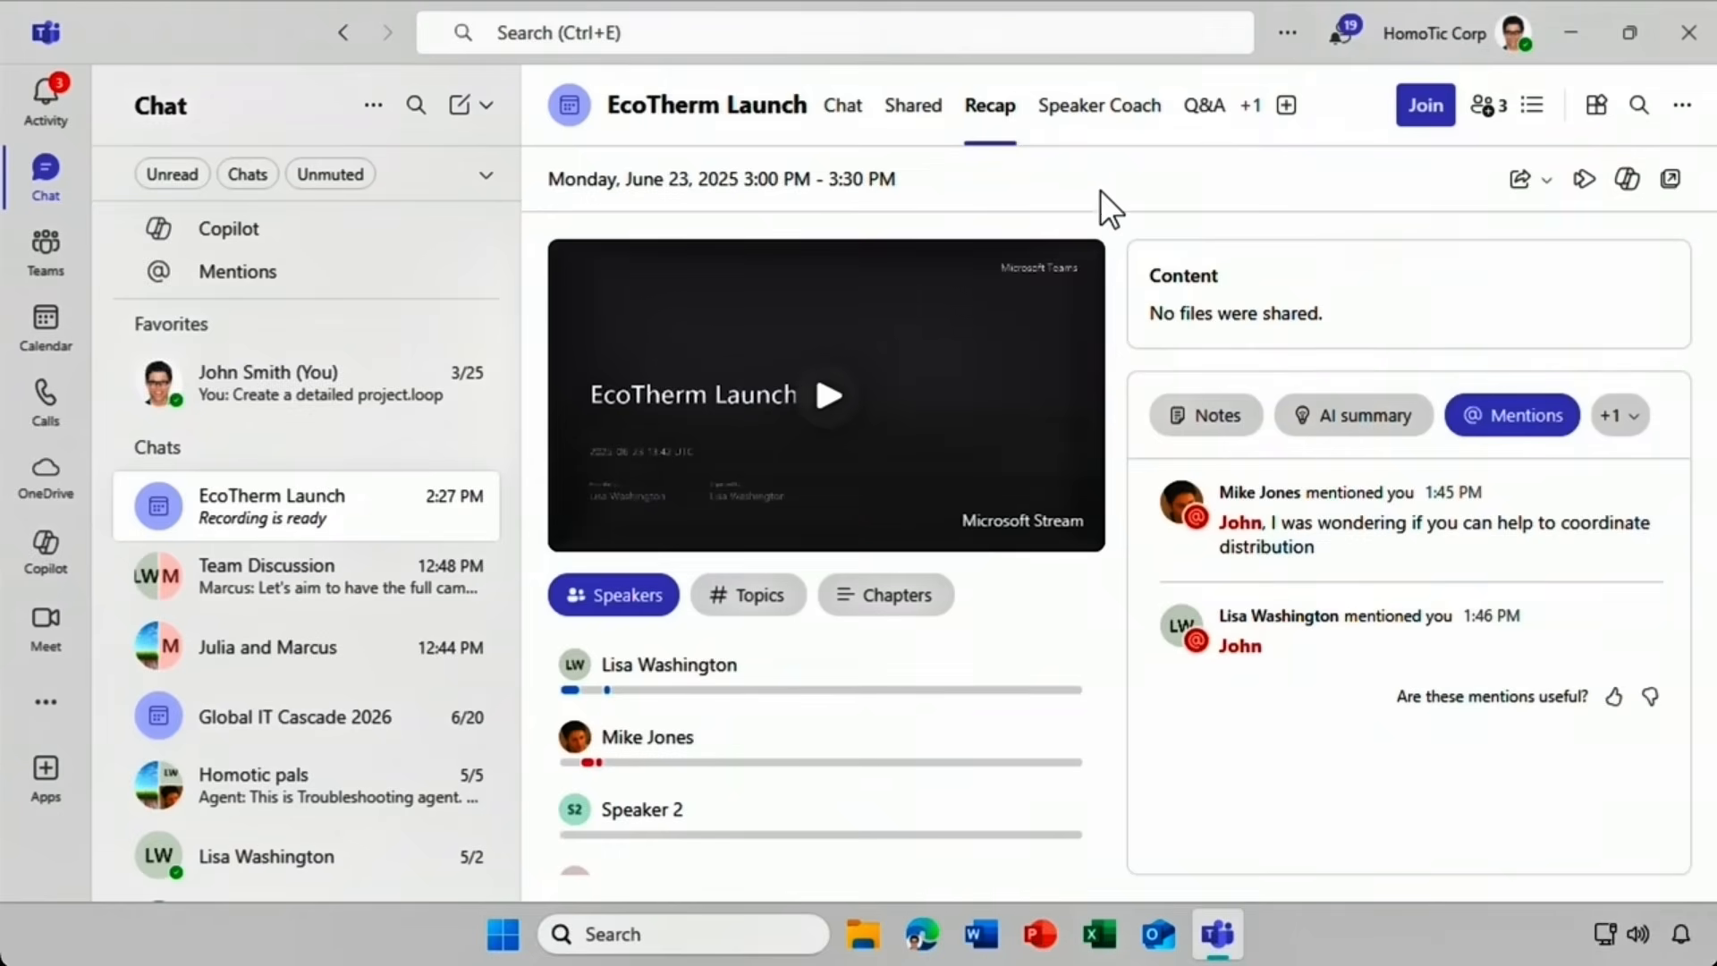
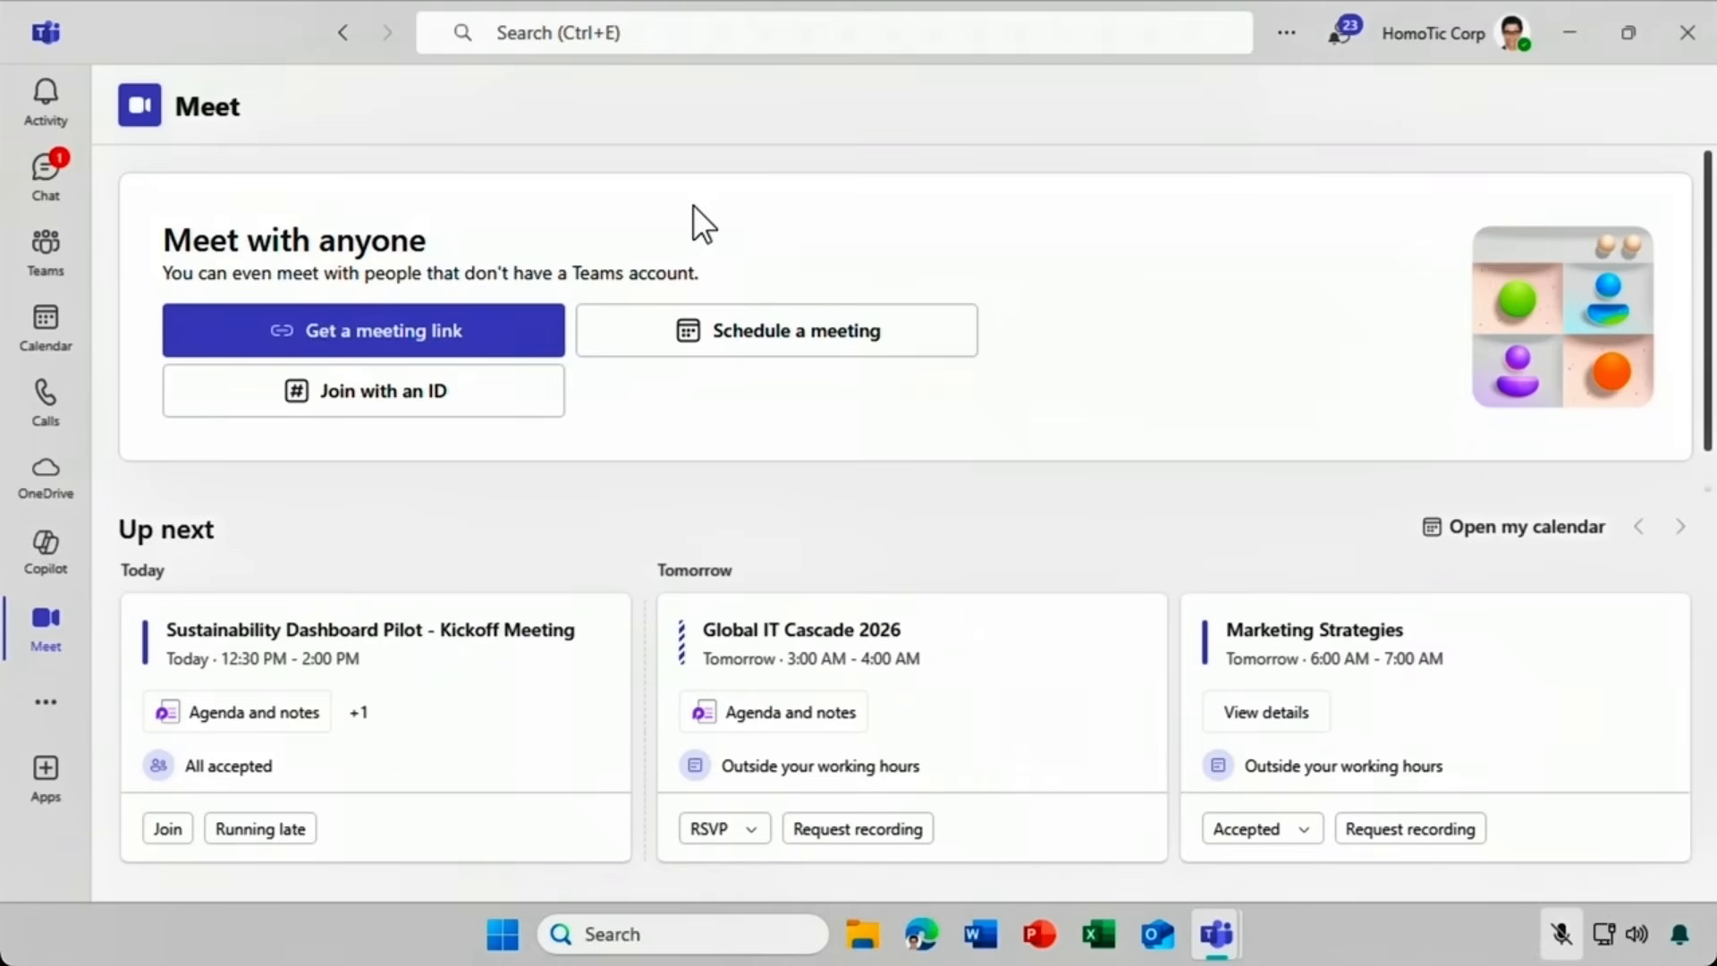
Draft a new meeting with Facilitator turned on, view its Meeting Notes card, then close it.
left_click(687, 363)
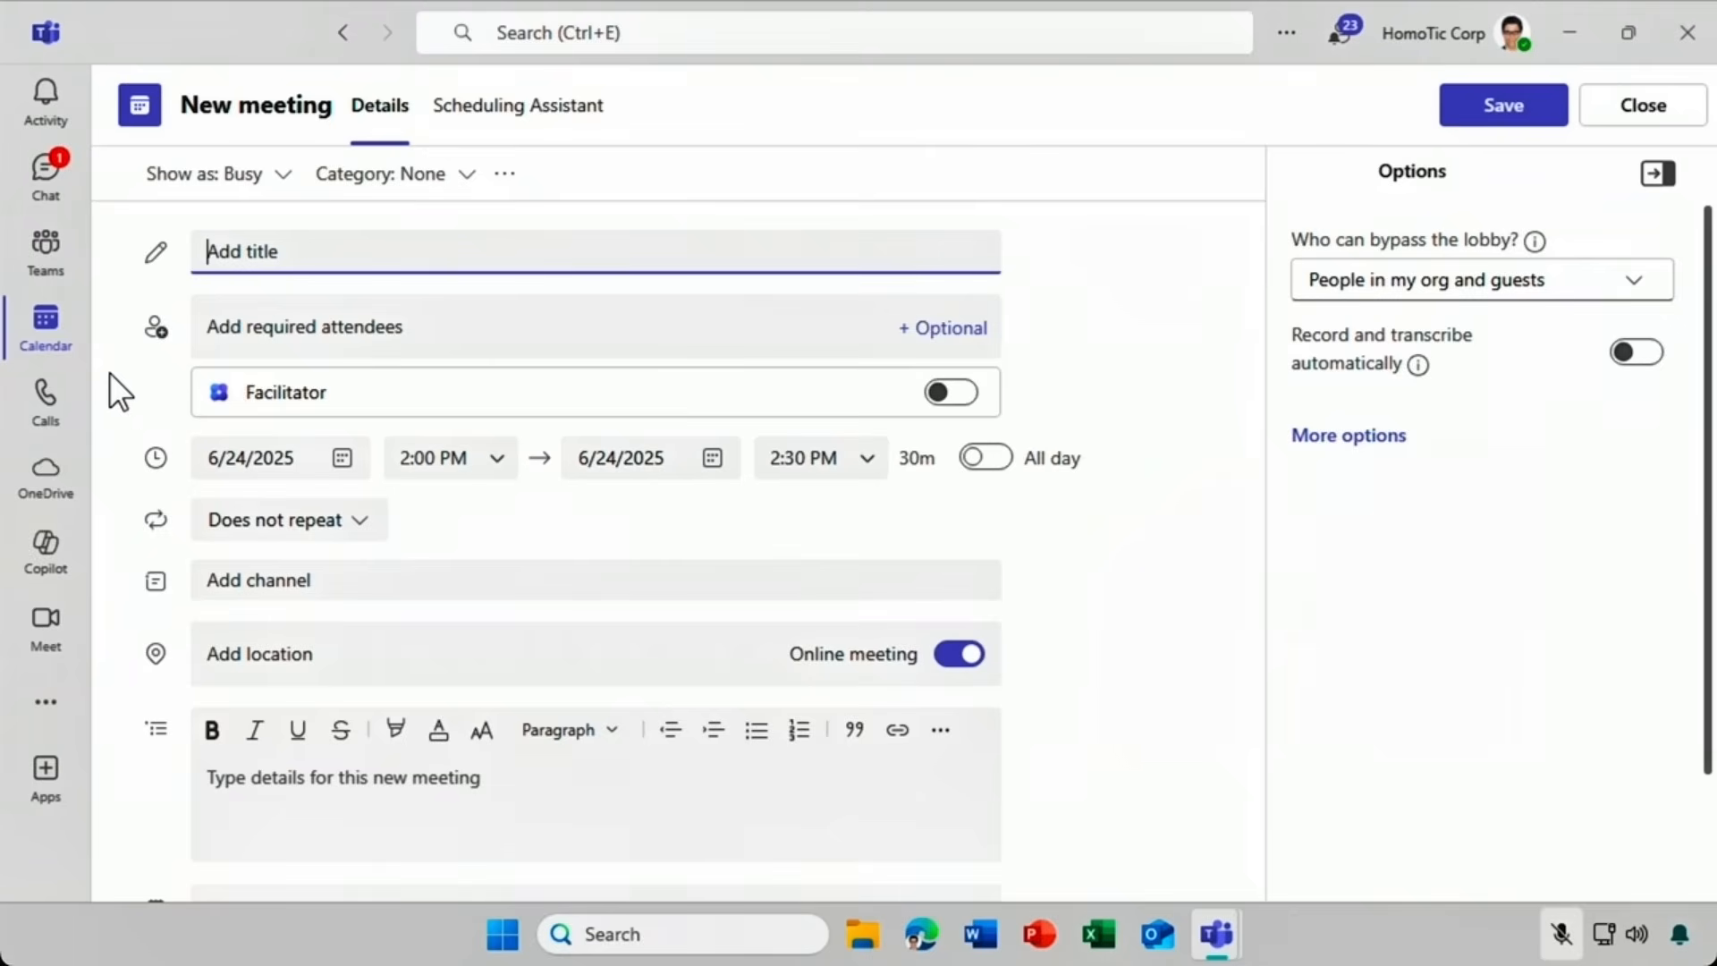
left_click(946, 394)
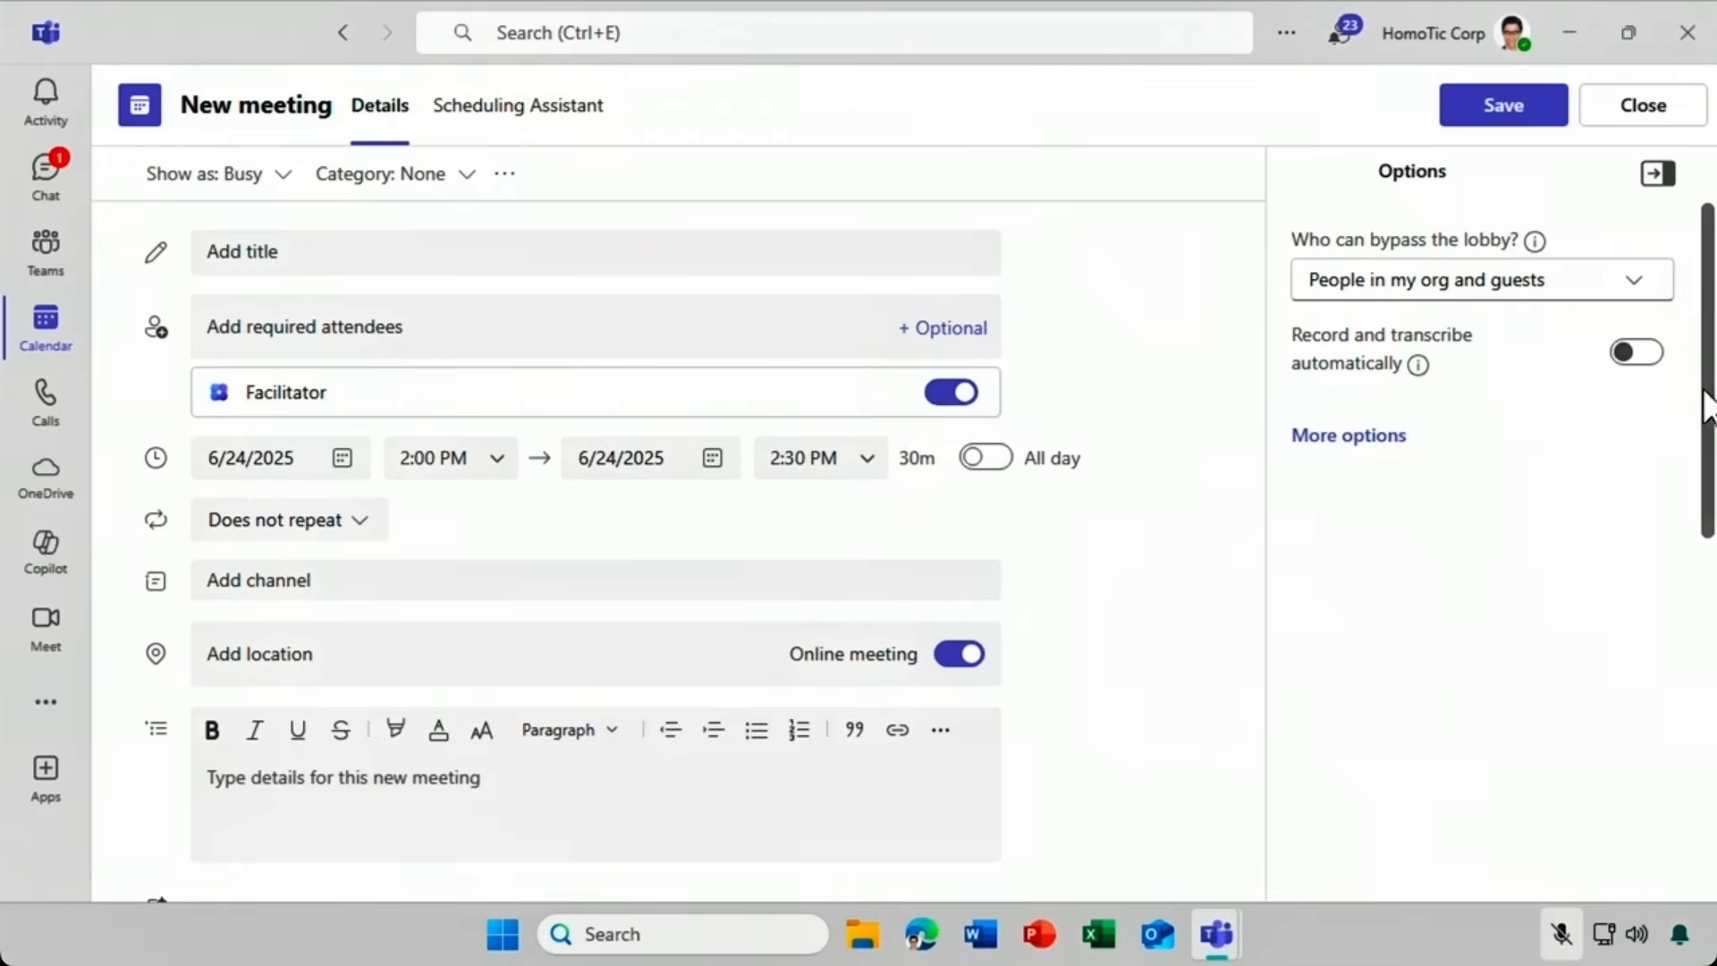
left_click_drag(1702, 420, 1683, 714)
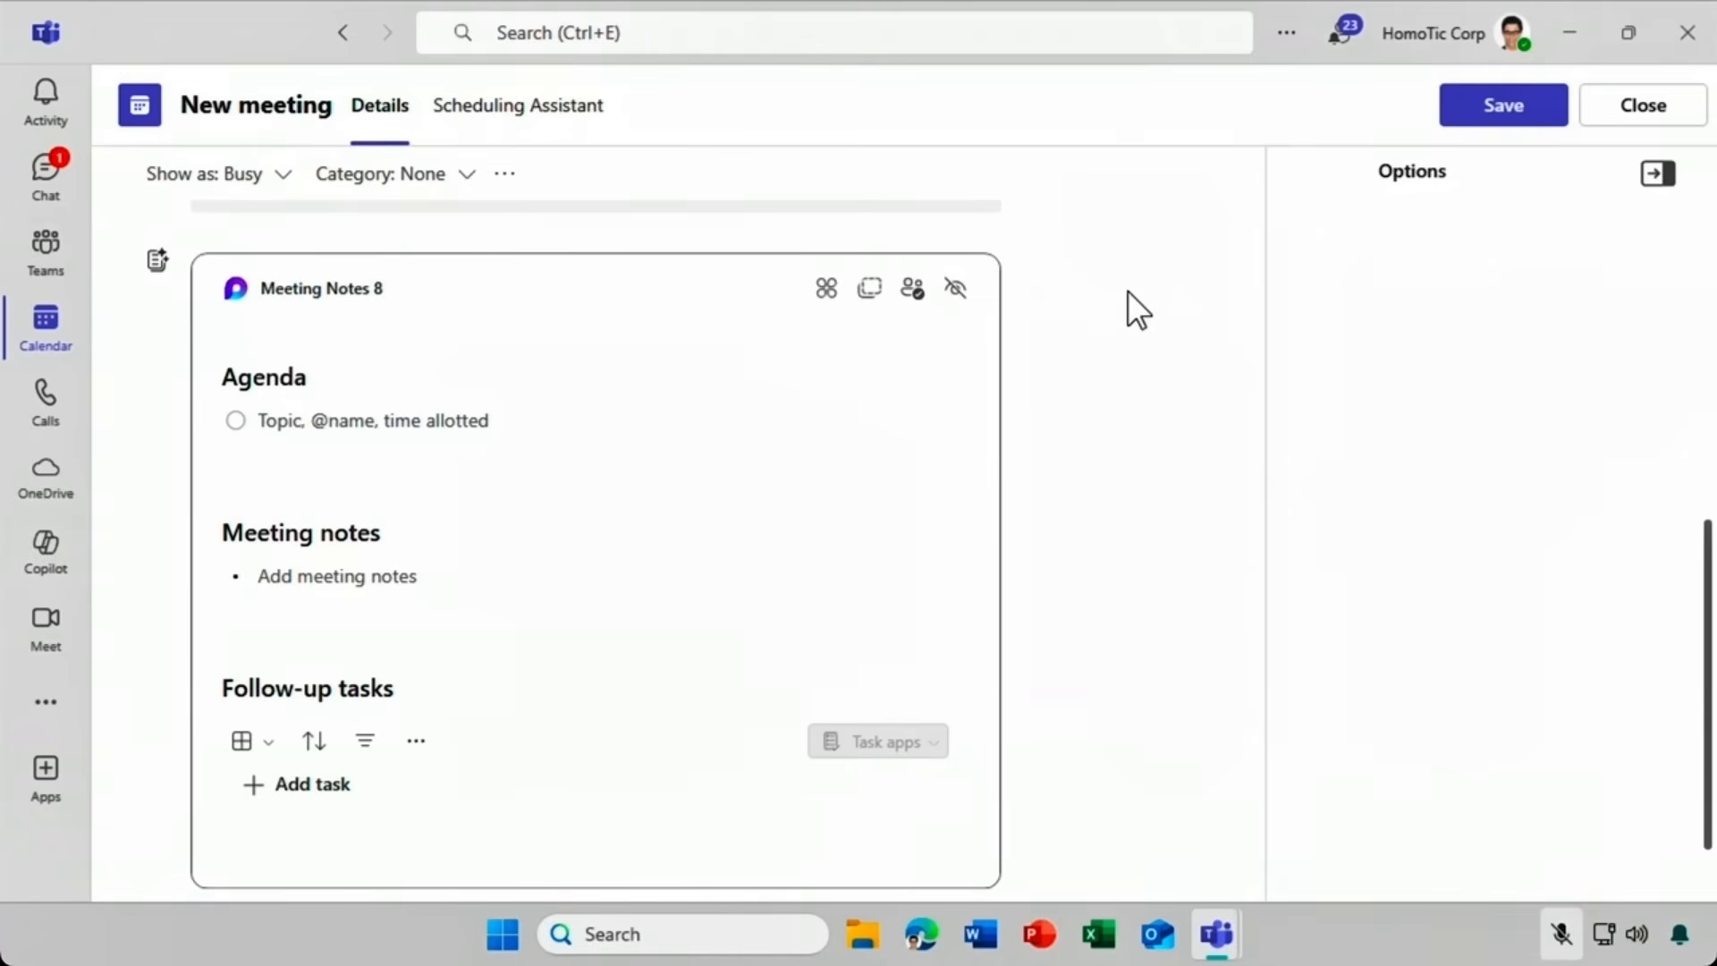
left_click(1629, 114)
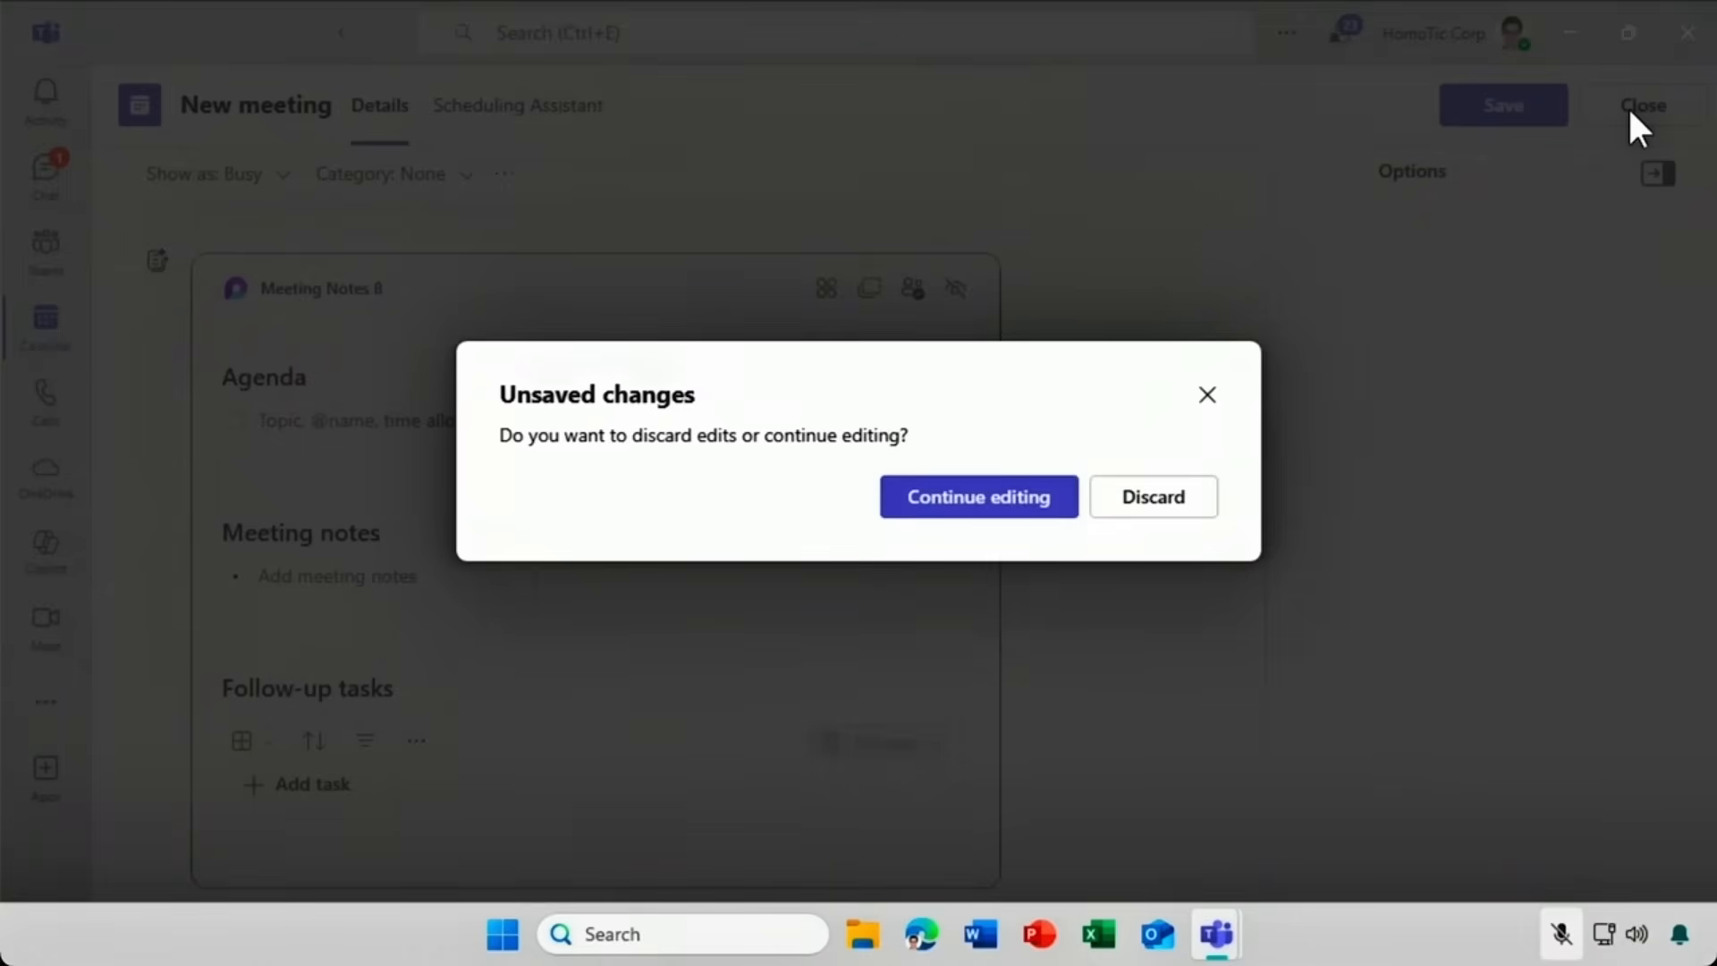
Discard the draft and join the Sustainability Dashboard Pilot - Kickoff Meeting with the microphone off.
left_click(1154, 500)
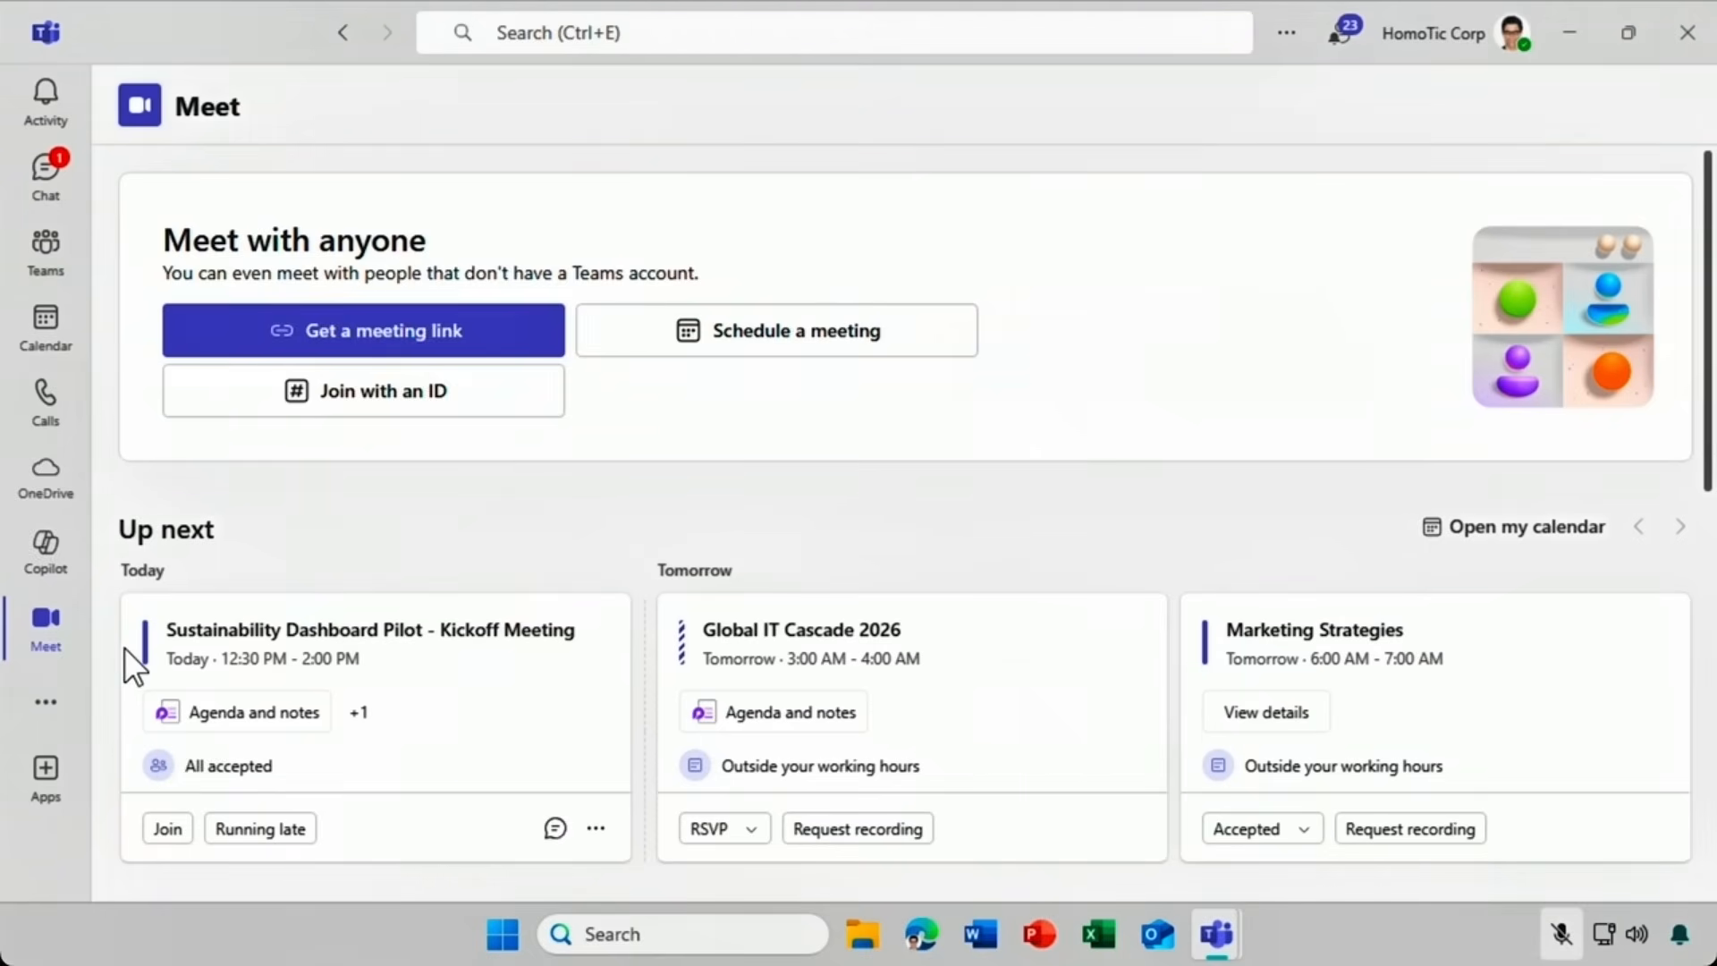
left_click(167, 829)
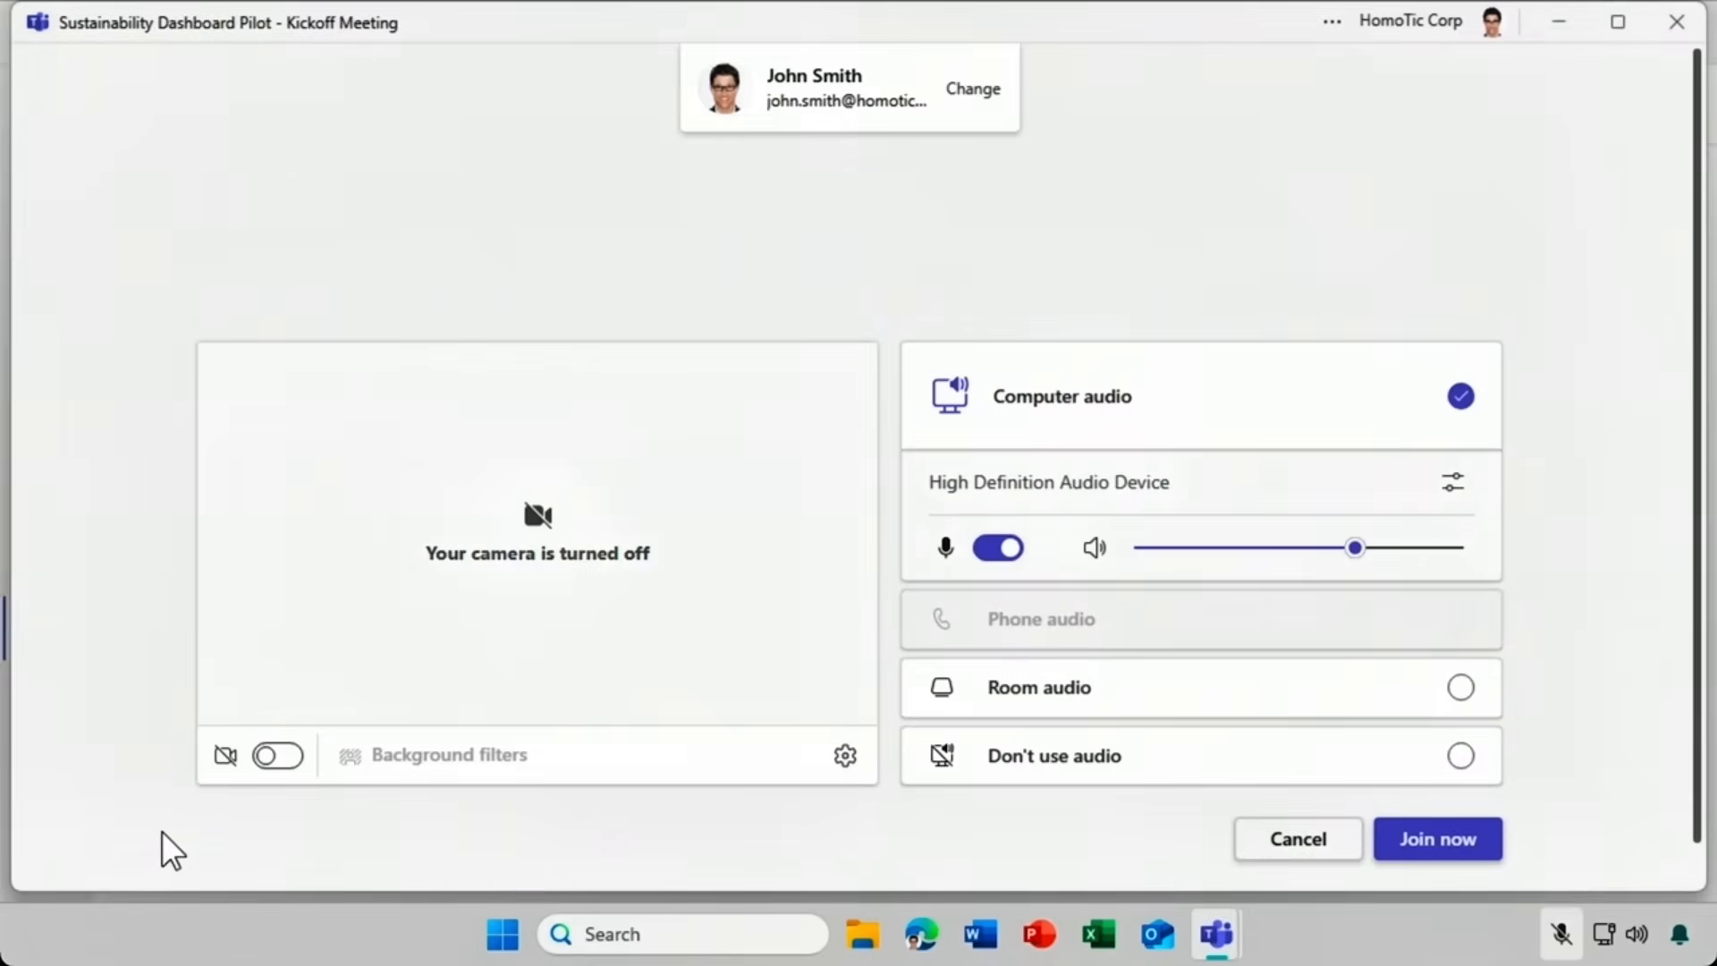
left_click(993, 572)
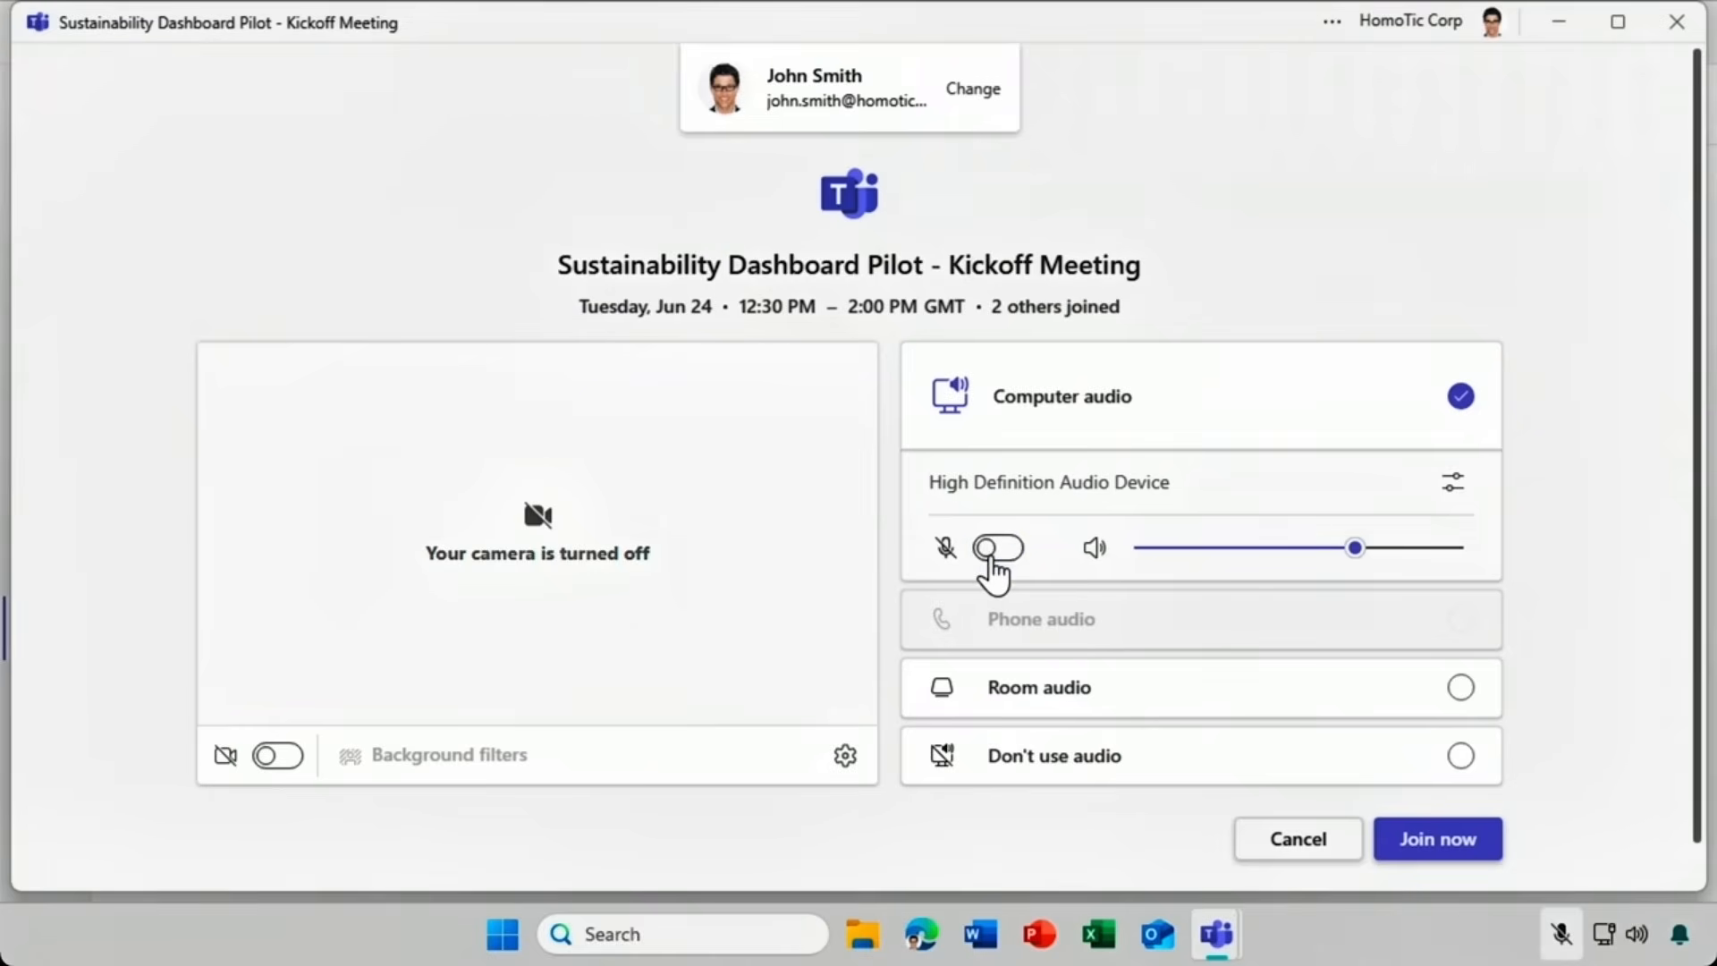
left_click(1422, 841)
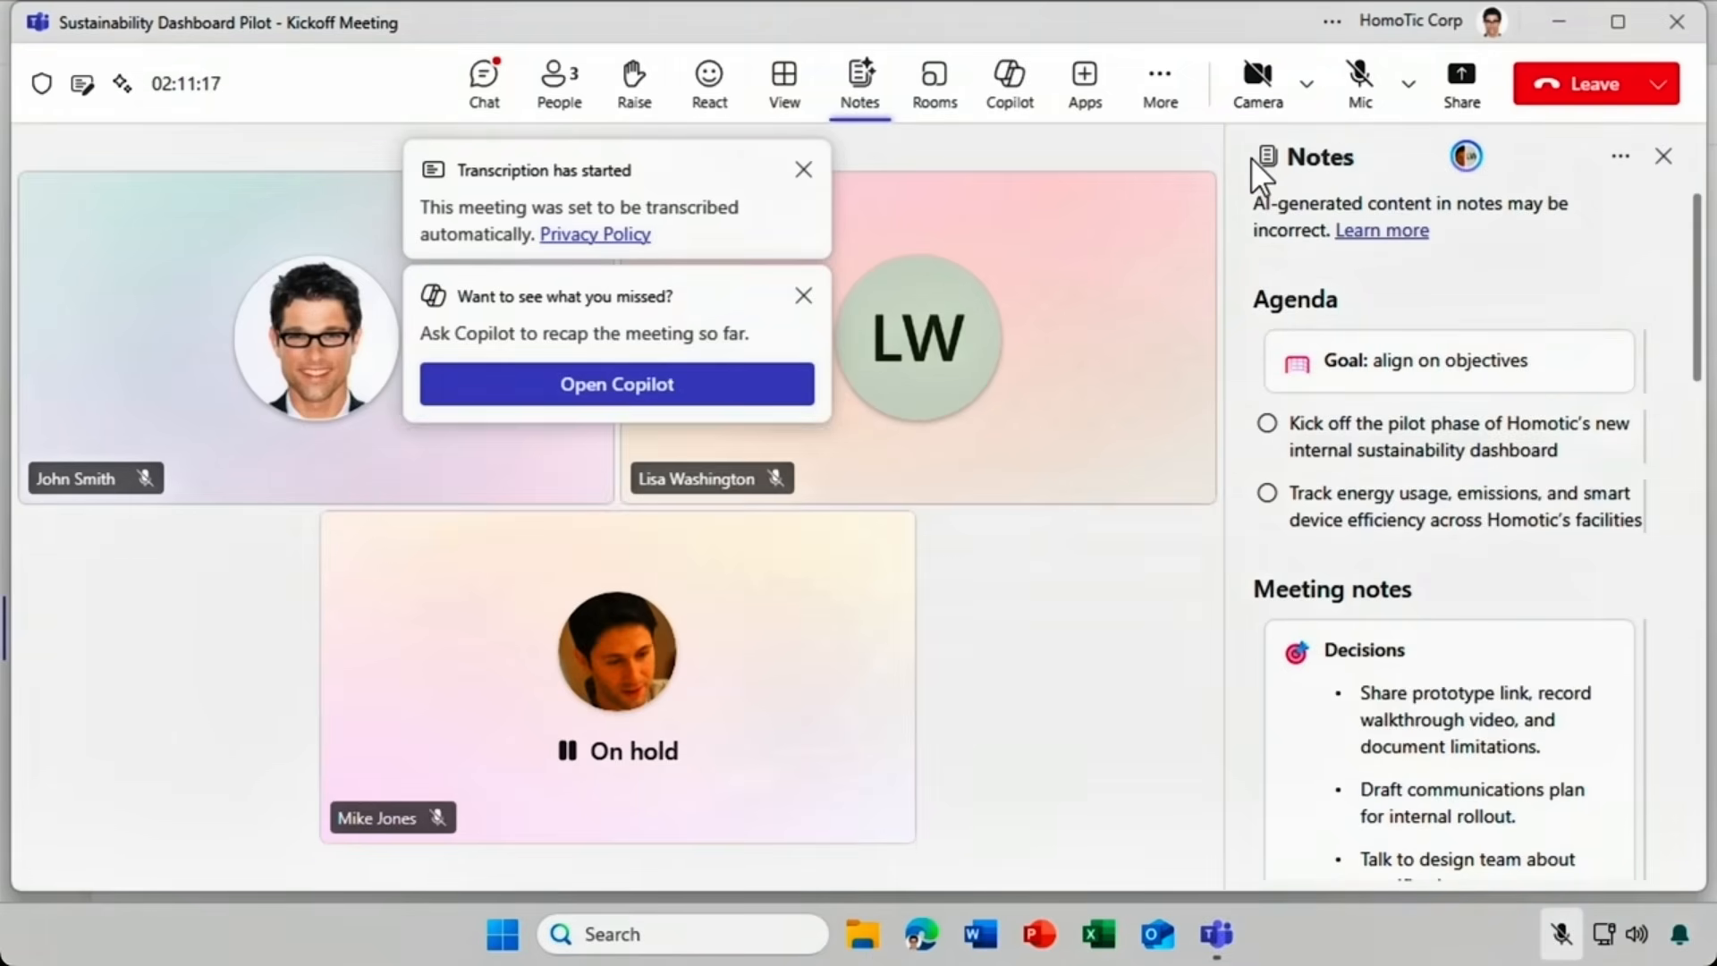
Hide and reshow the meeting notes, then check the More actions menu.
left_click(860, 98)
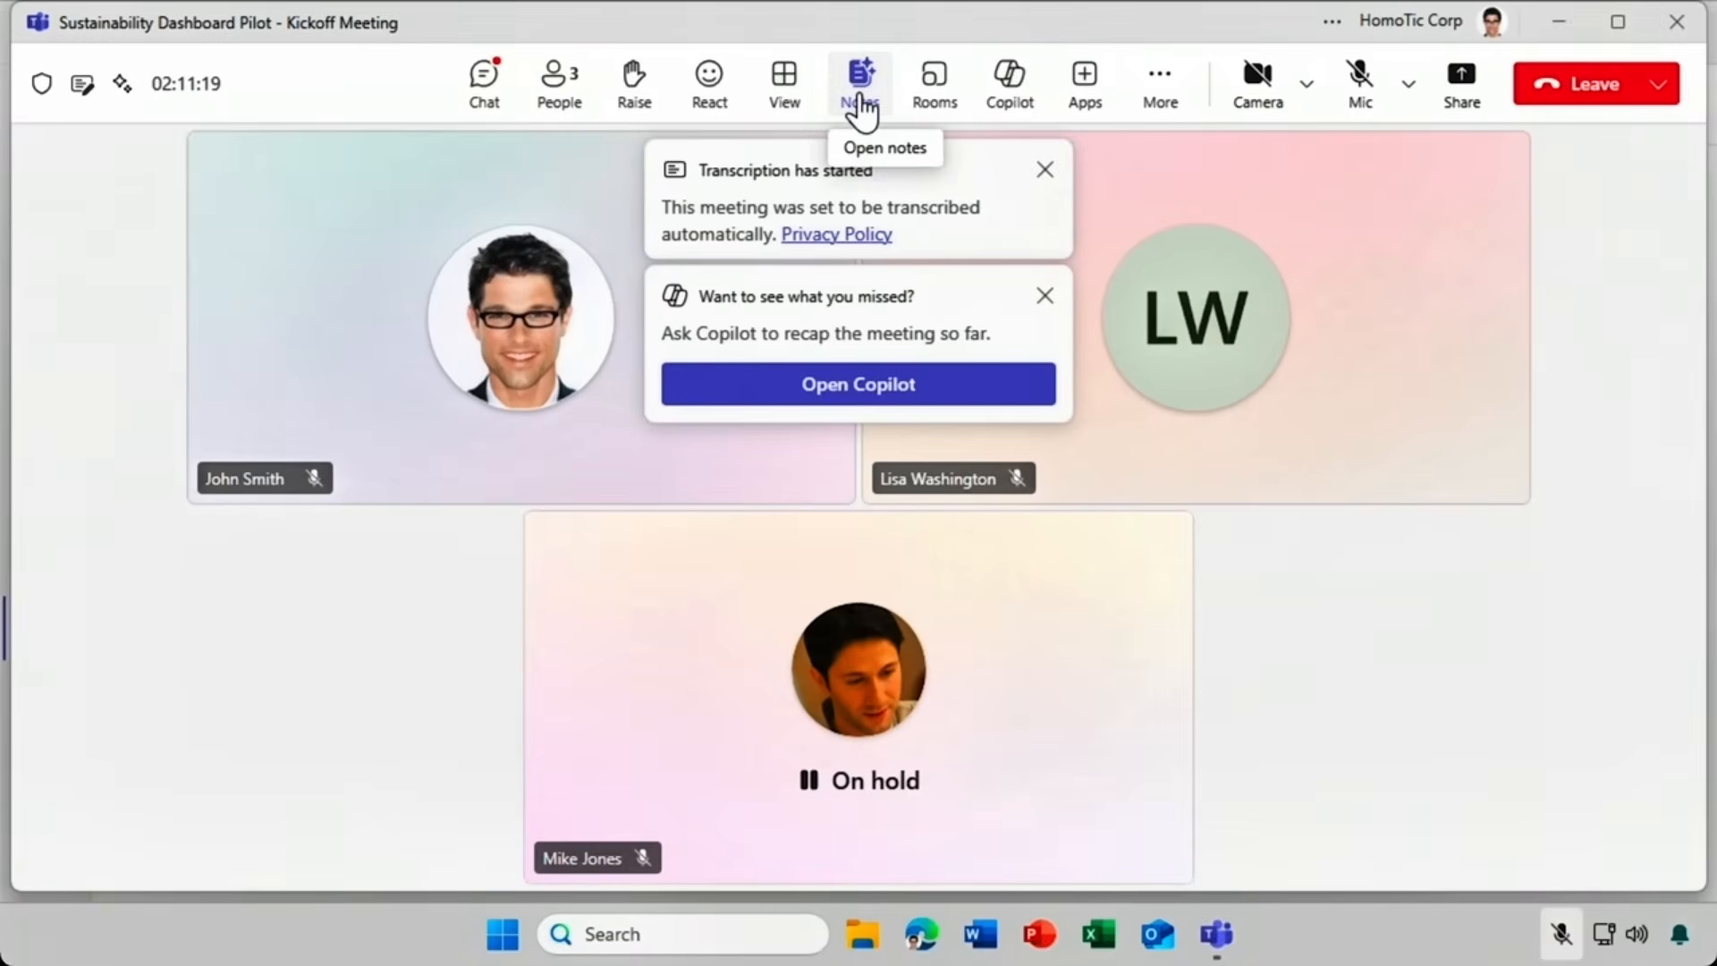
left_click(860, 93)
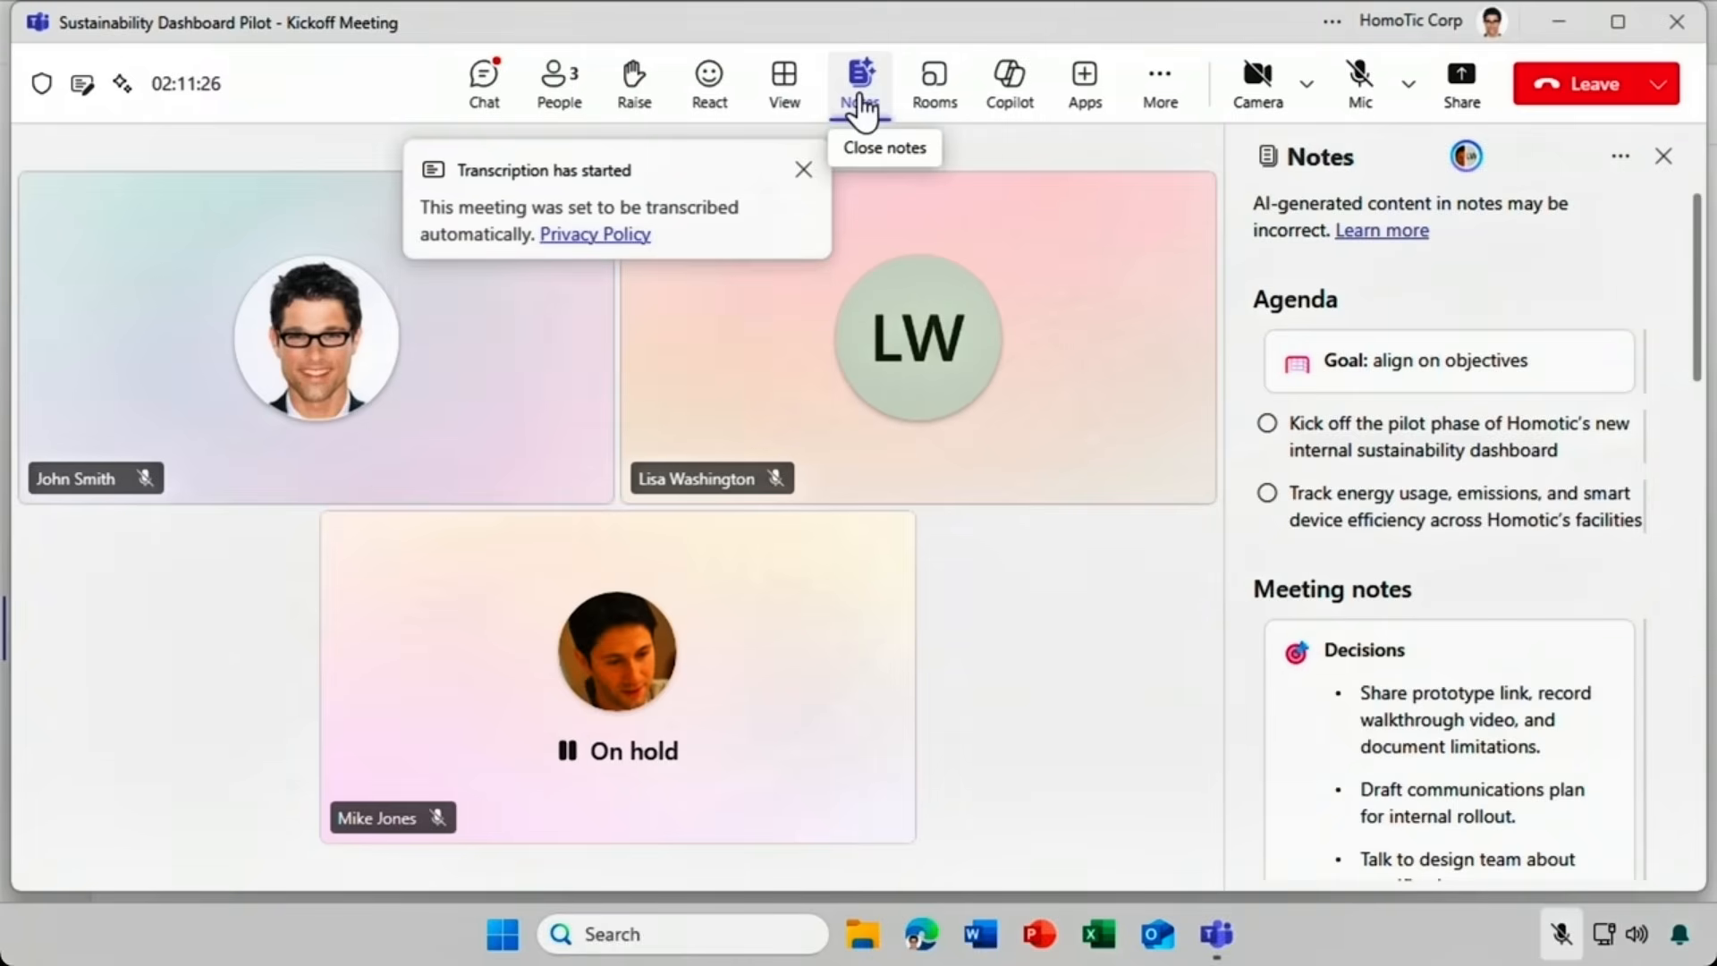
left_click(1162, 100)
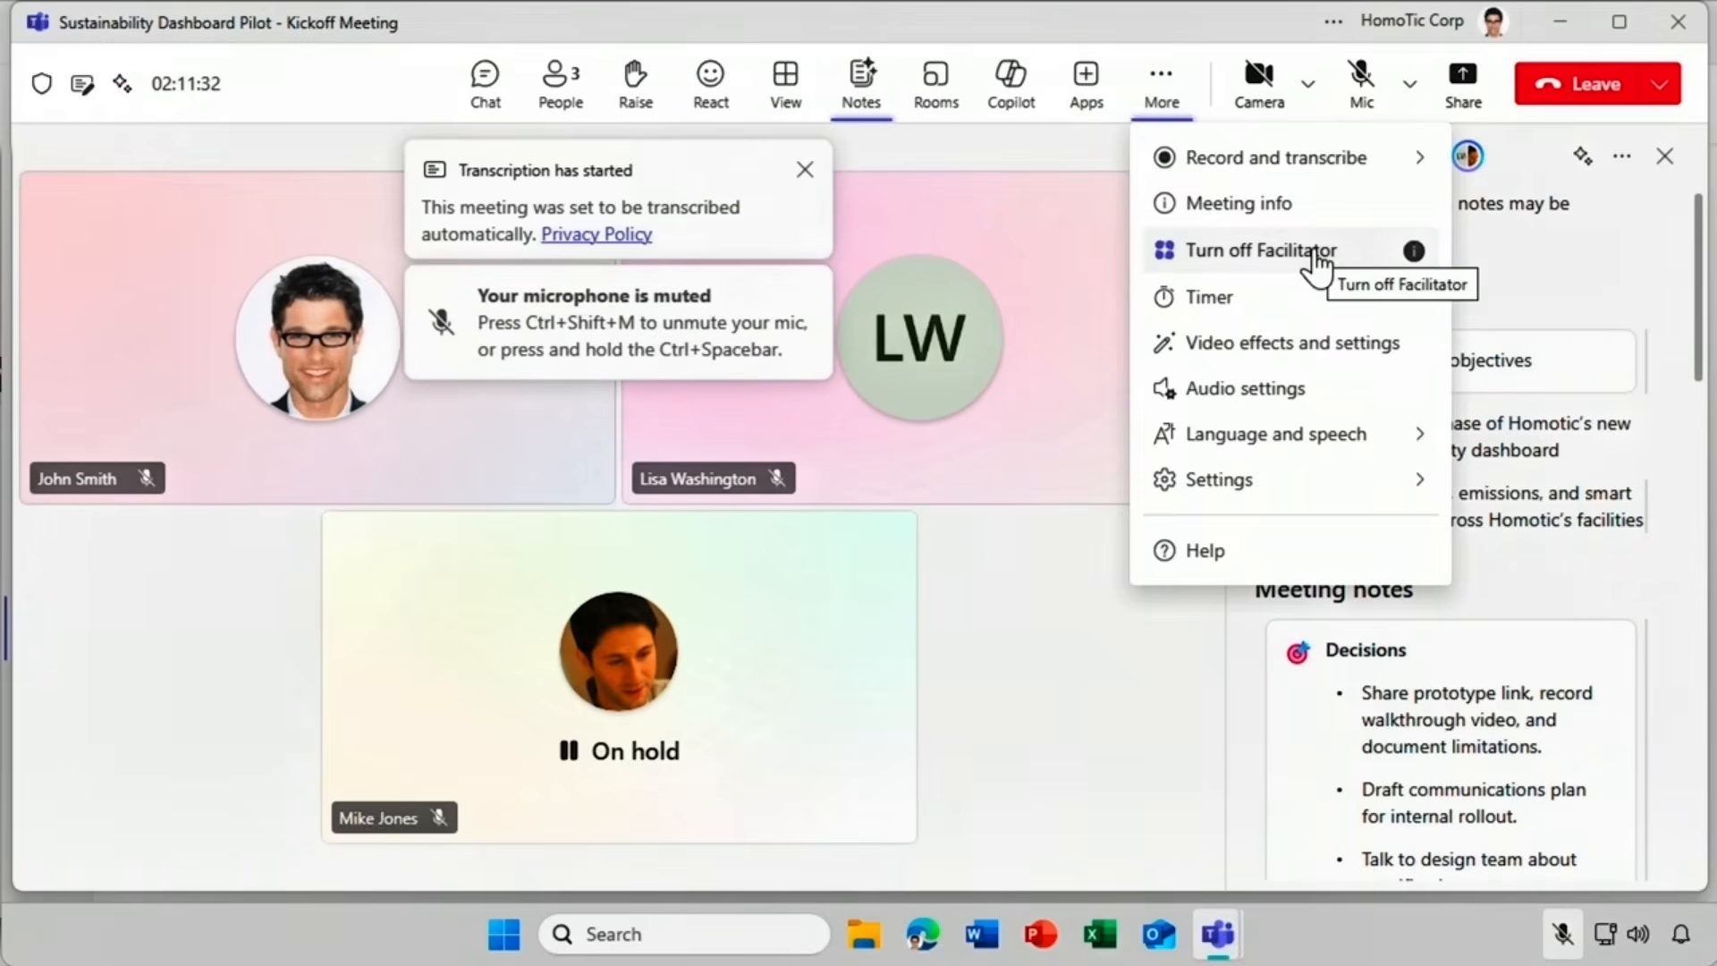
left_click(1160, 114)
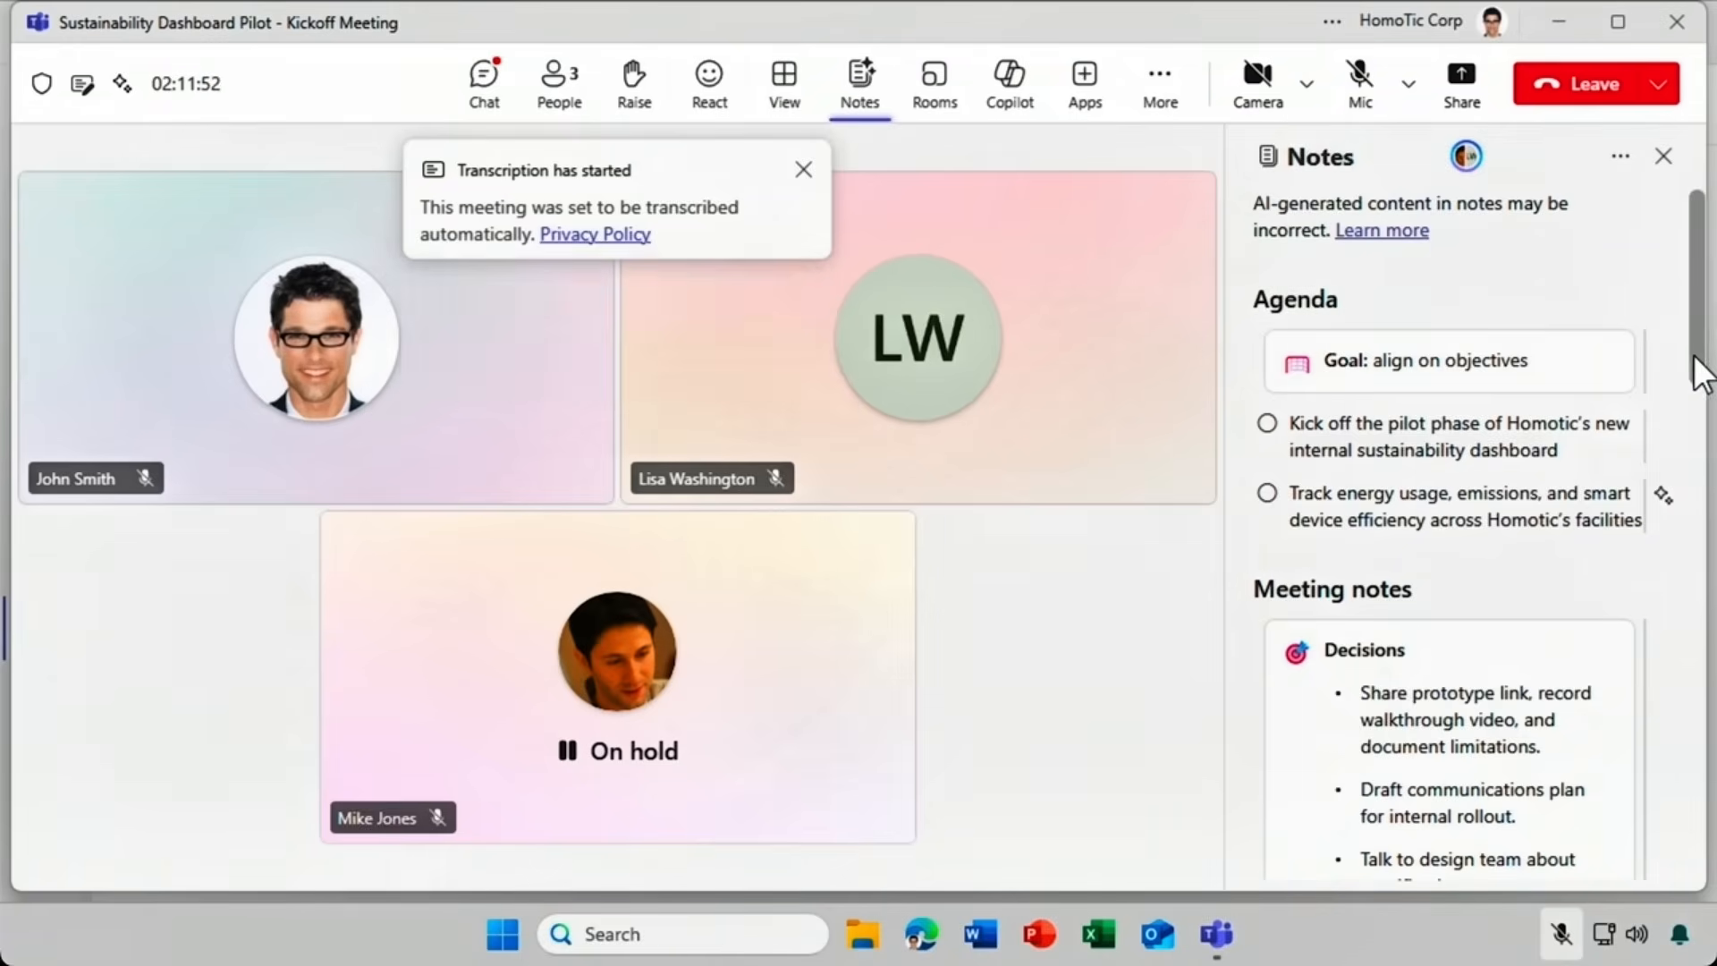
Scroll the Facilitator notes down to Follow-up tasks and show the meeting chat.
scroll(1704, 437, "down", 3)
left_click_drag(1704, 436, 1708, 751)
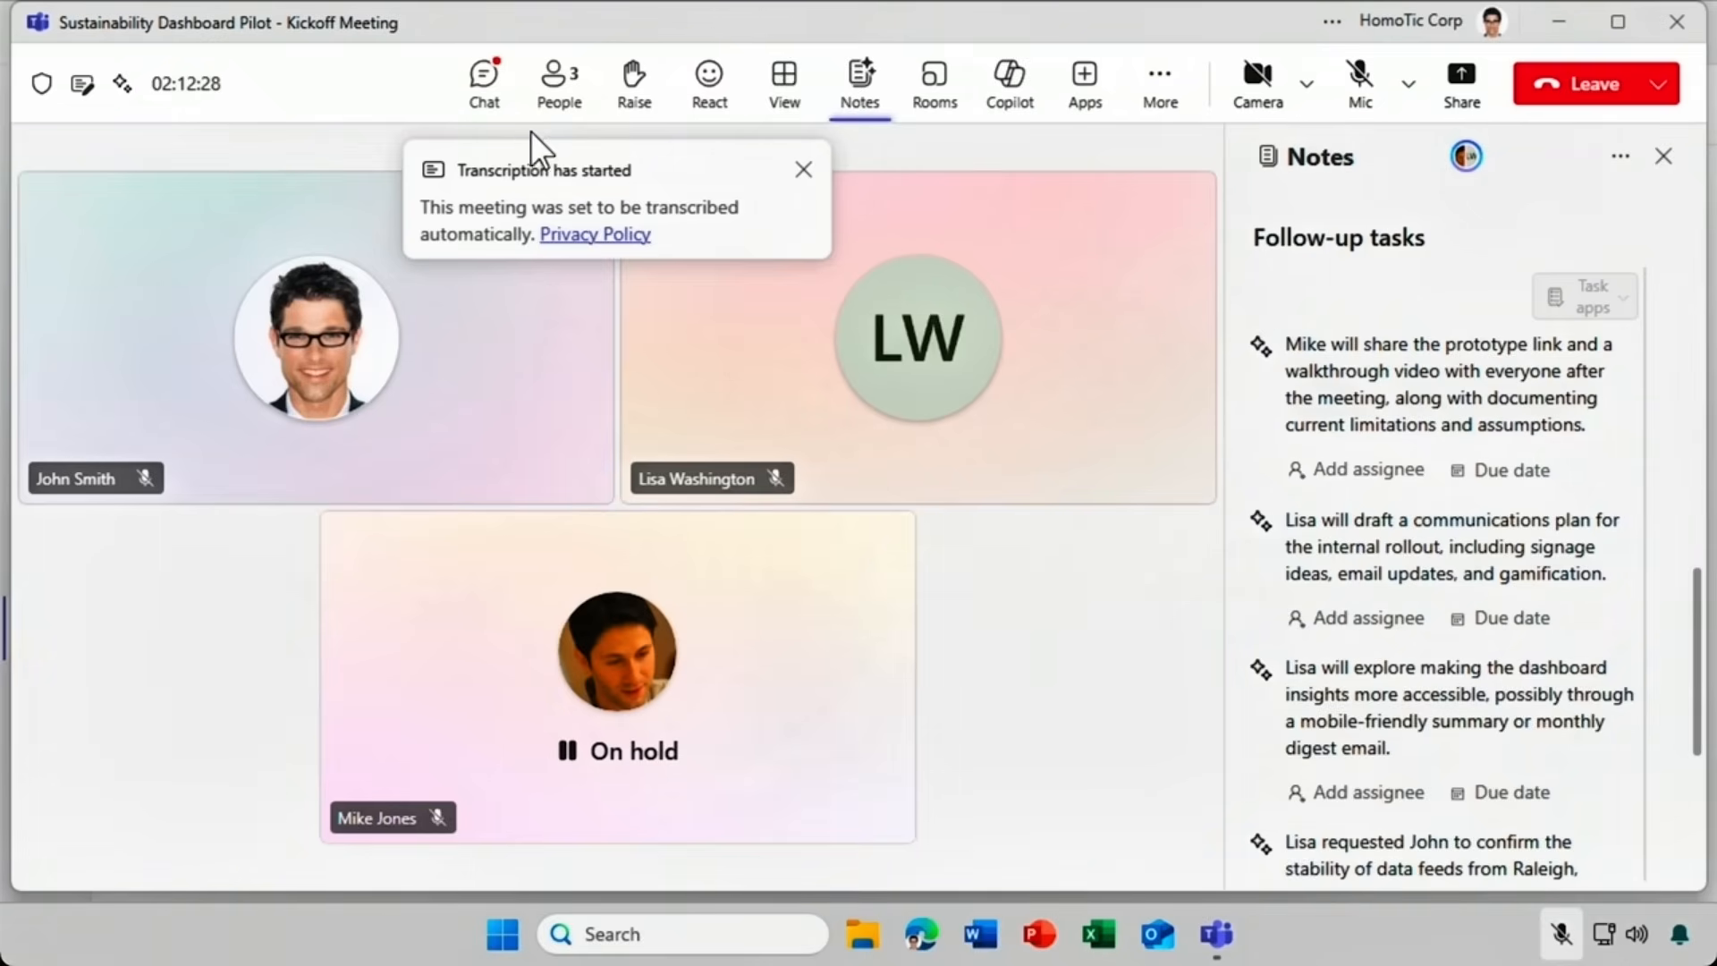
left_click(487, 99)
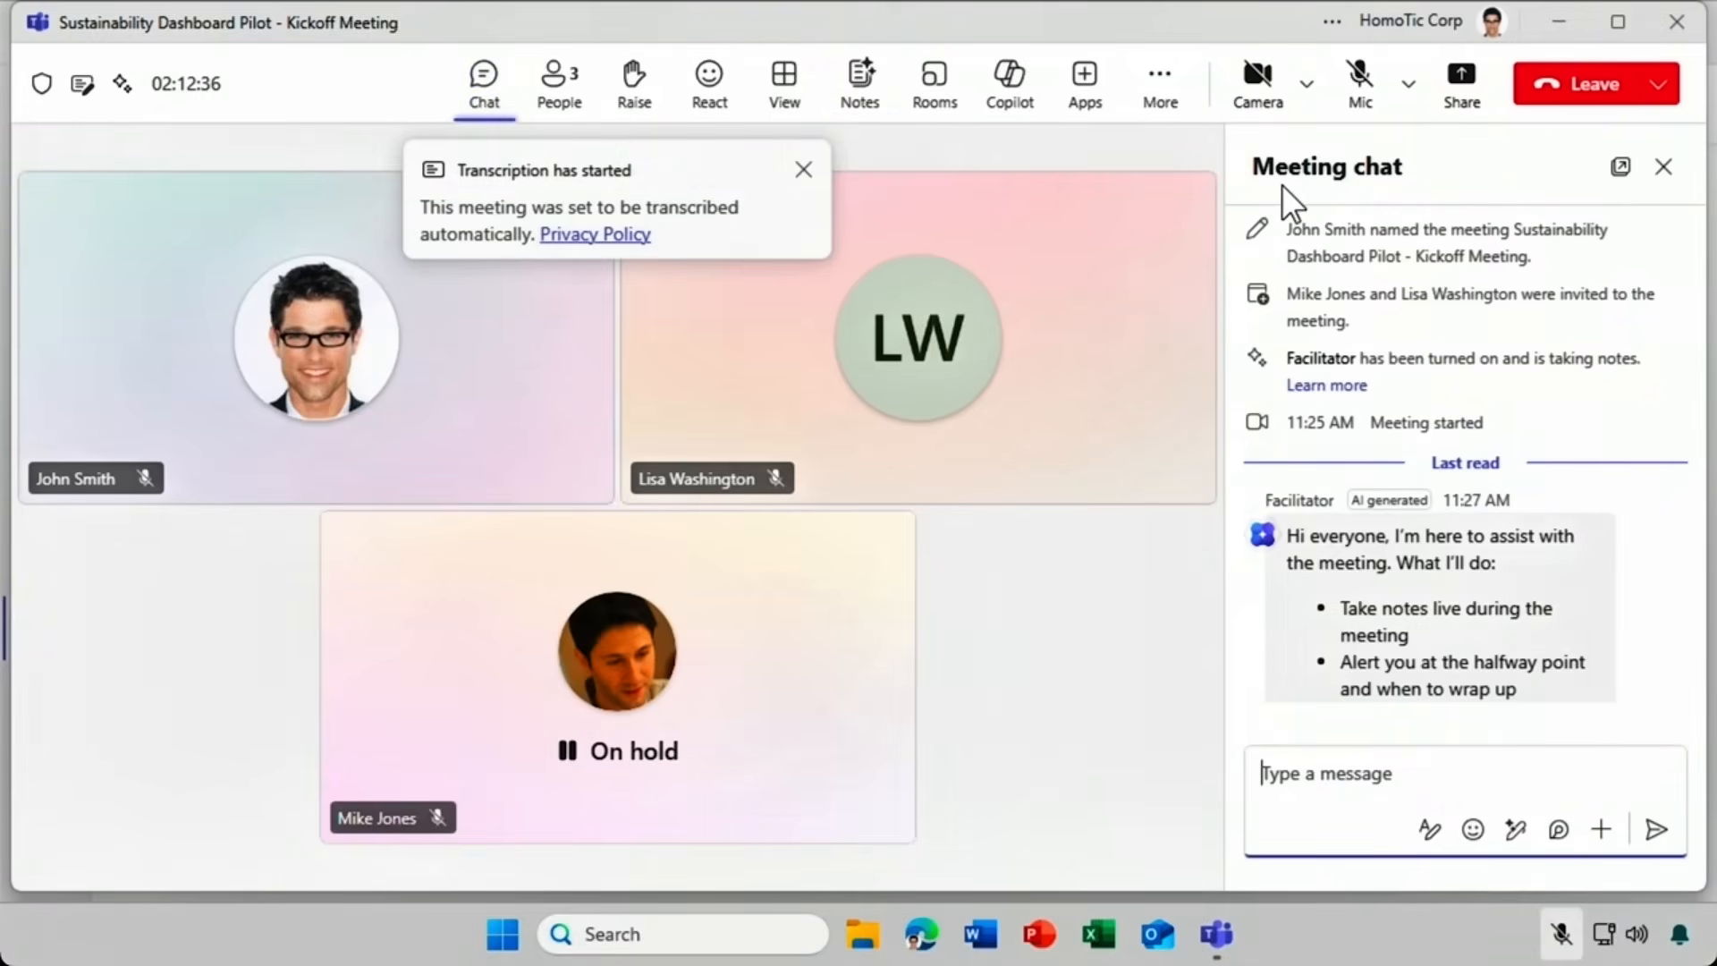
left_click(1621, 167)
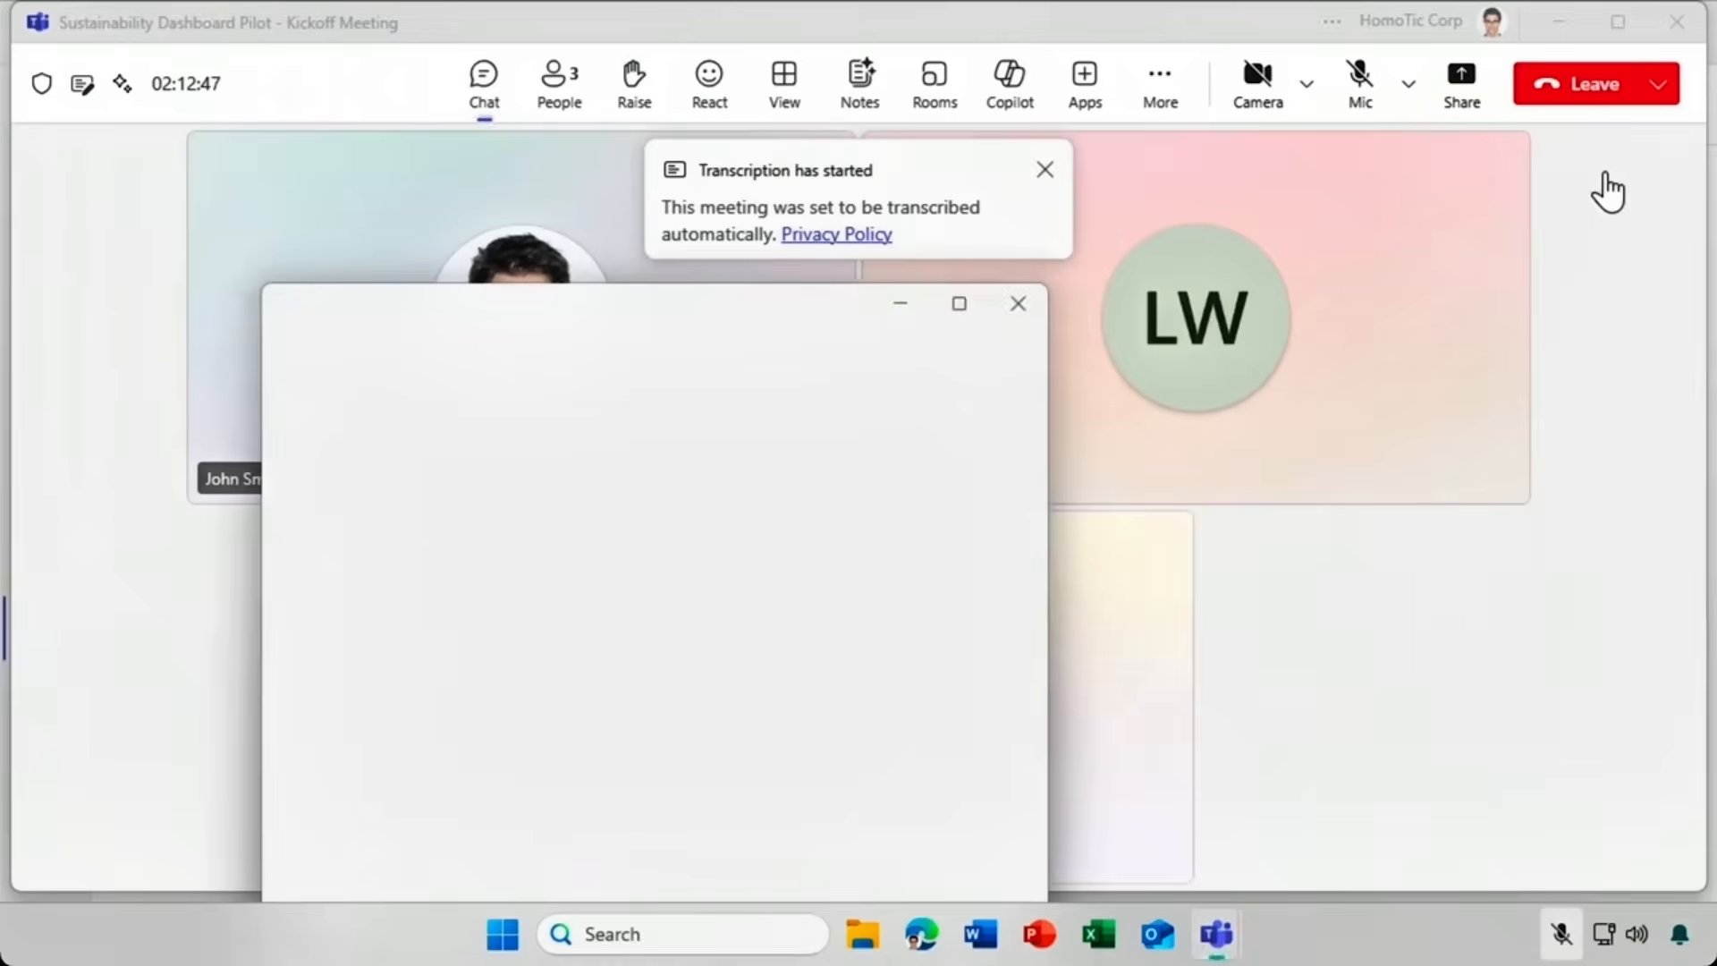
left_click(953, 310)
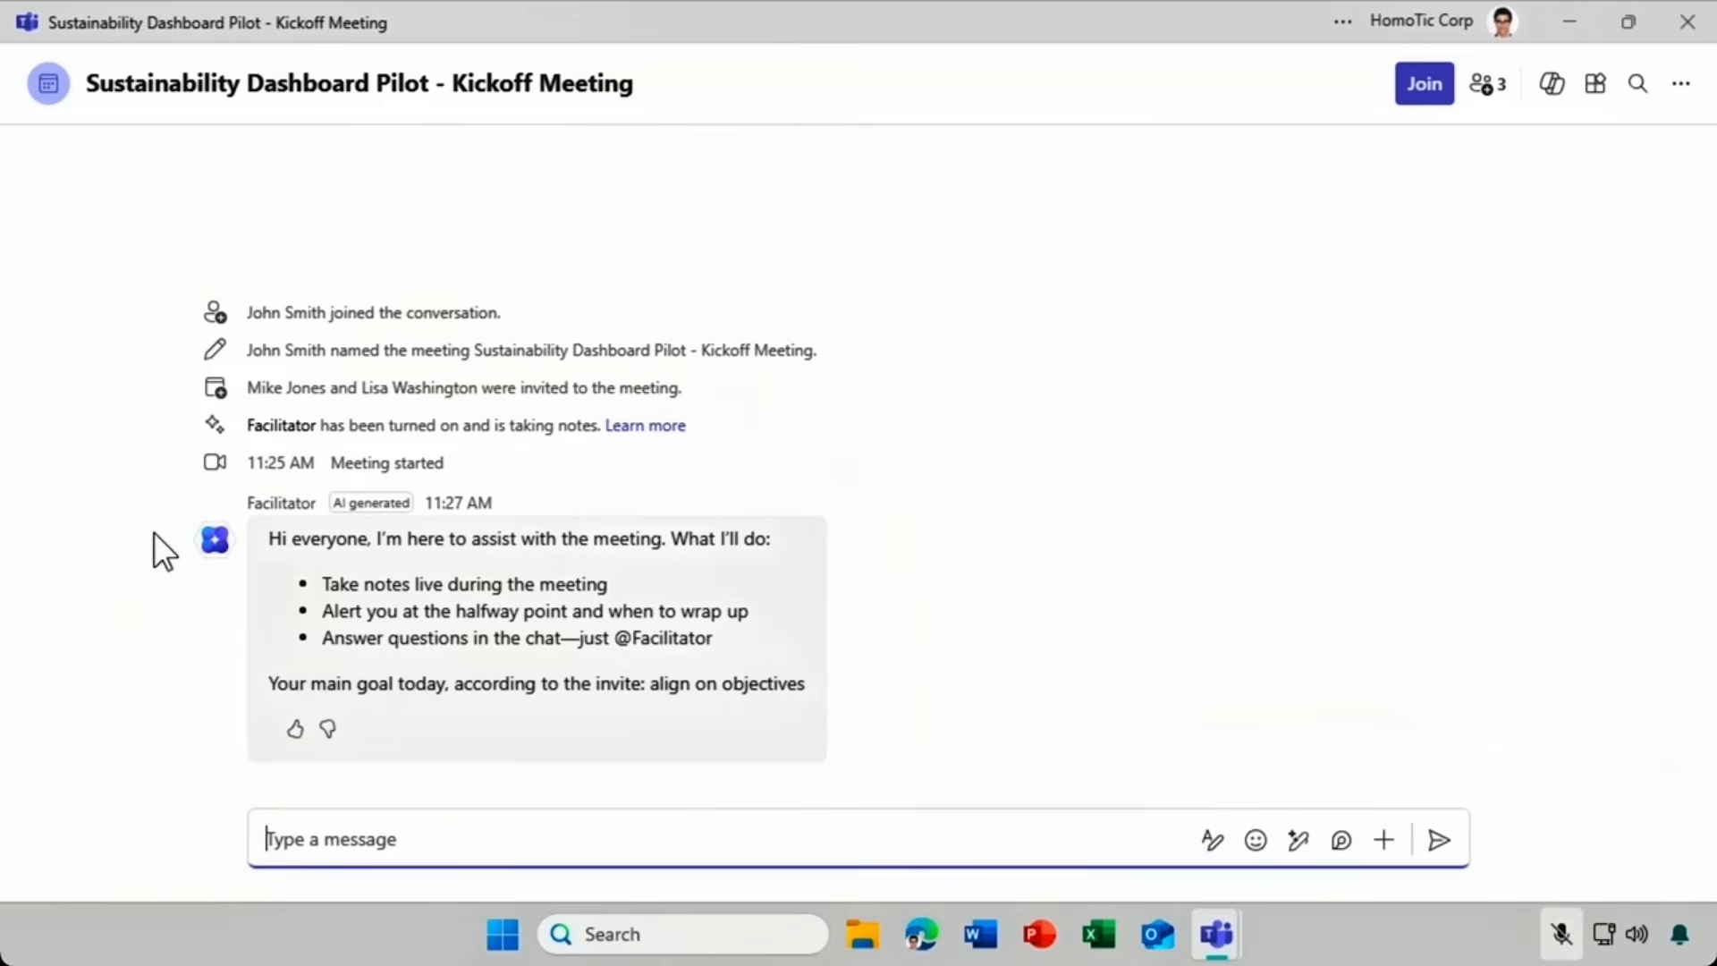
type("@")
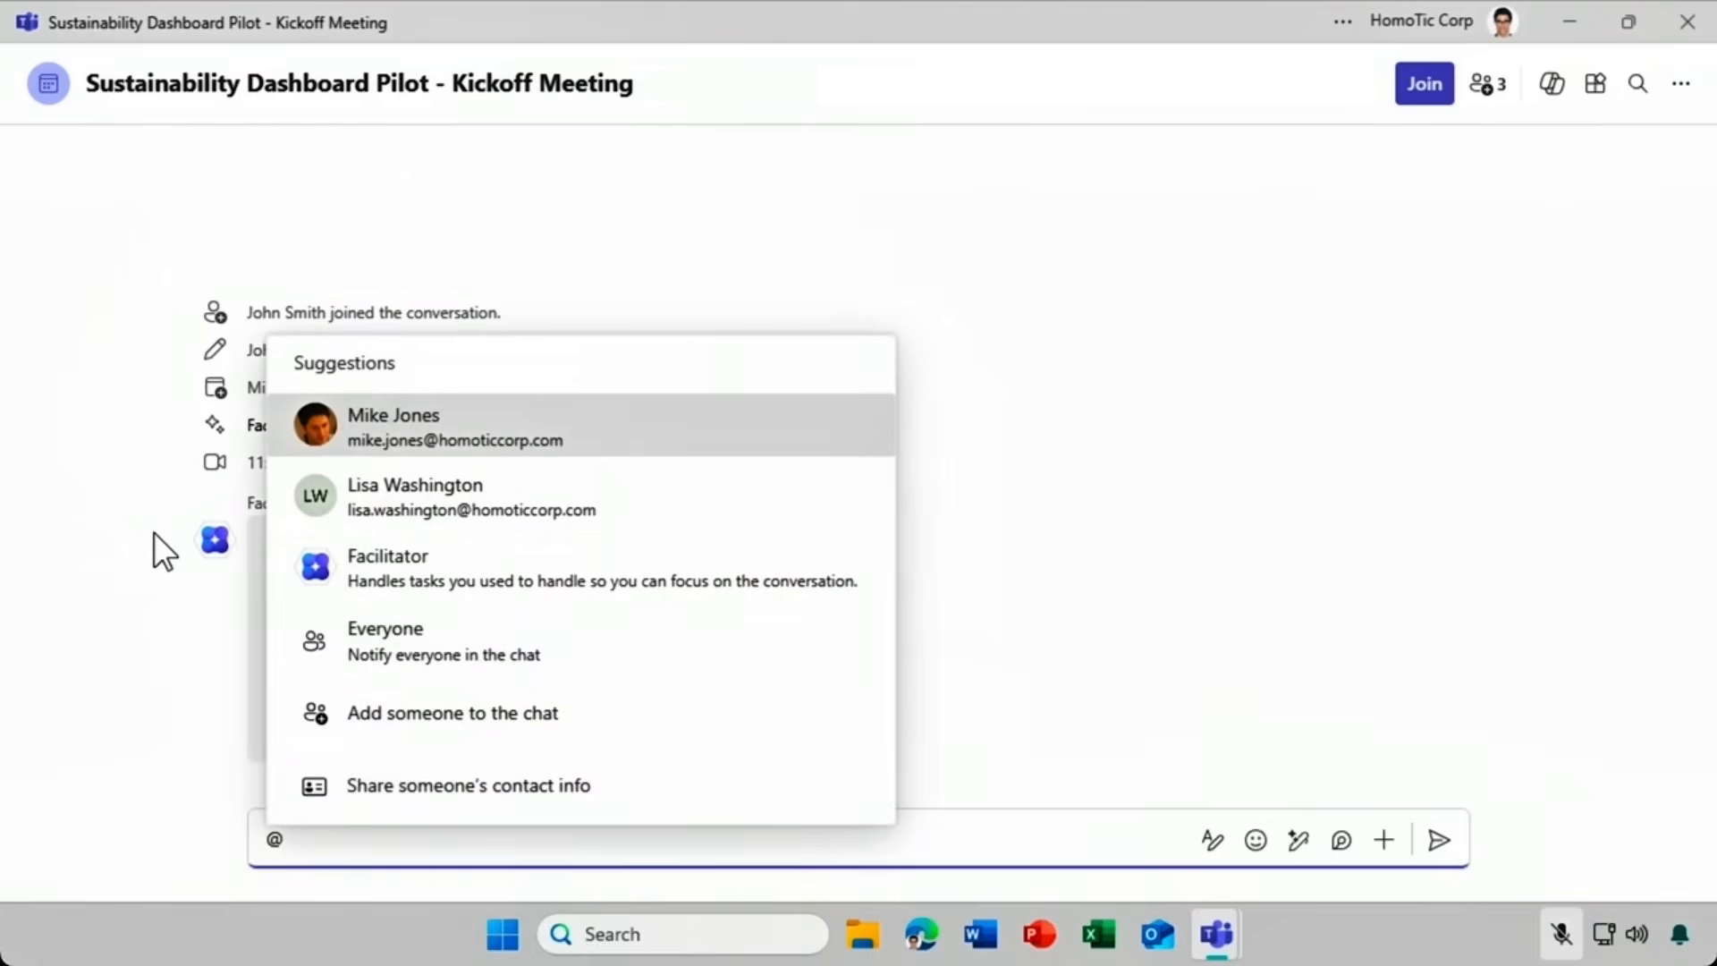
left_click(294, 569)
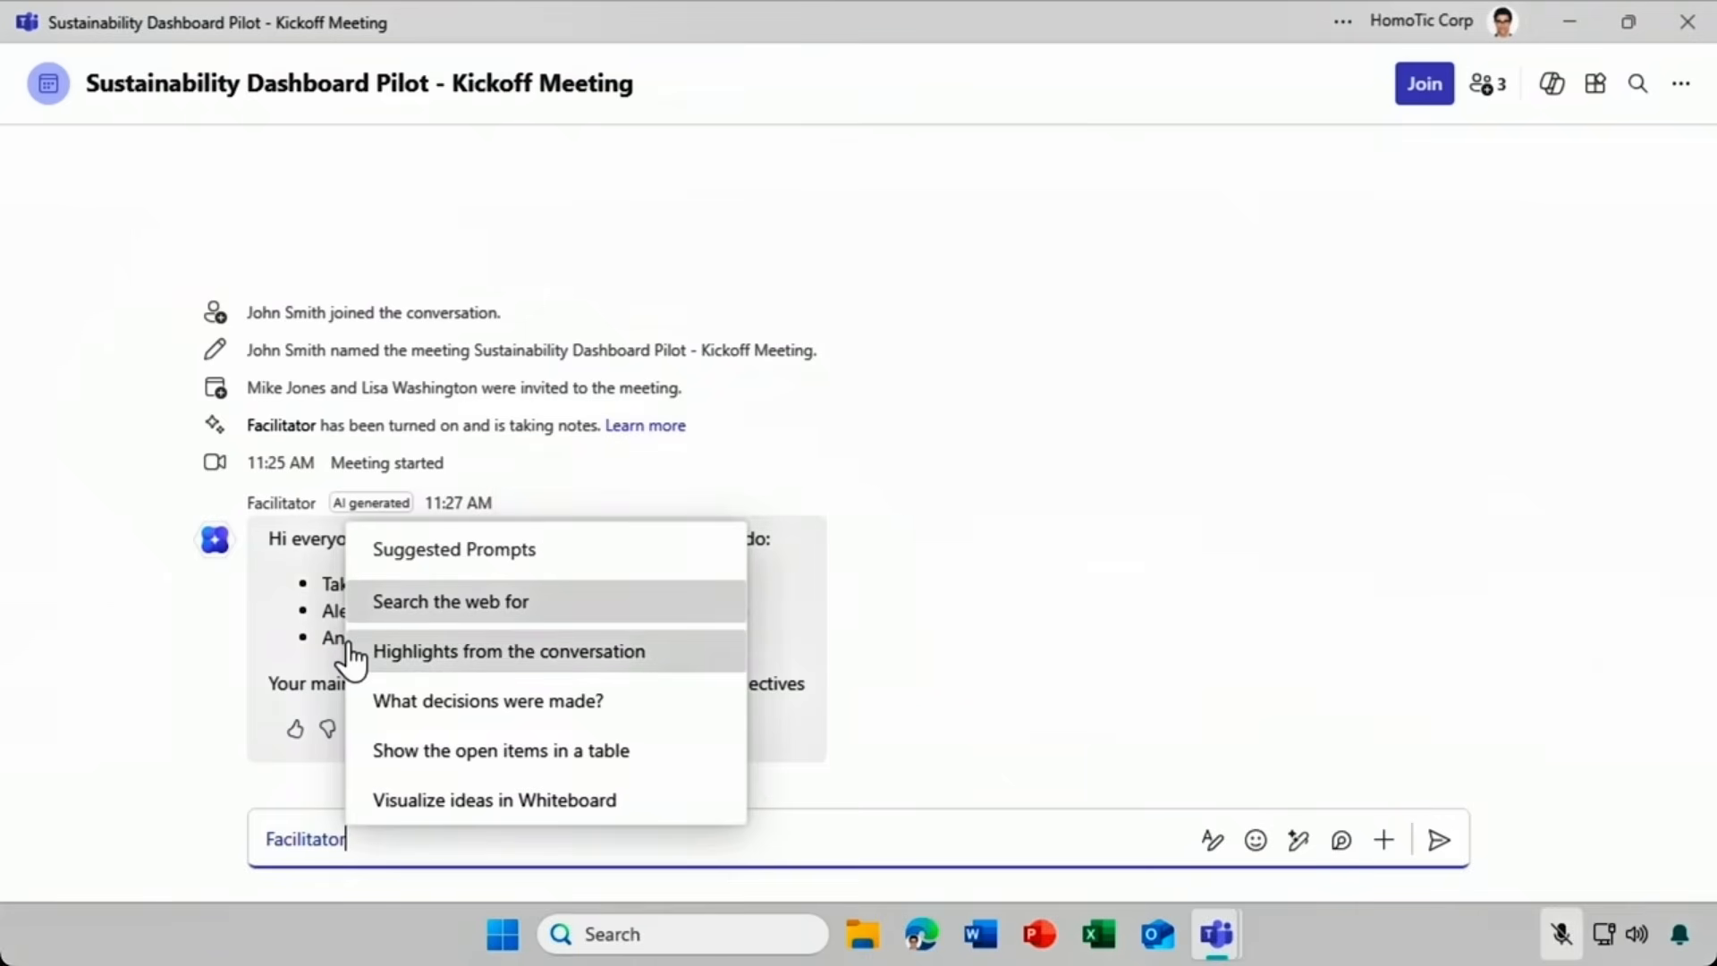
left_click(357, 751)
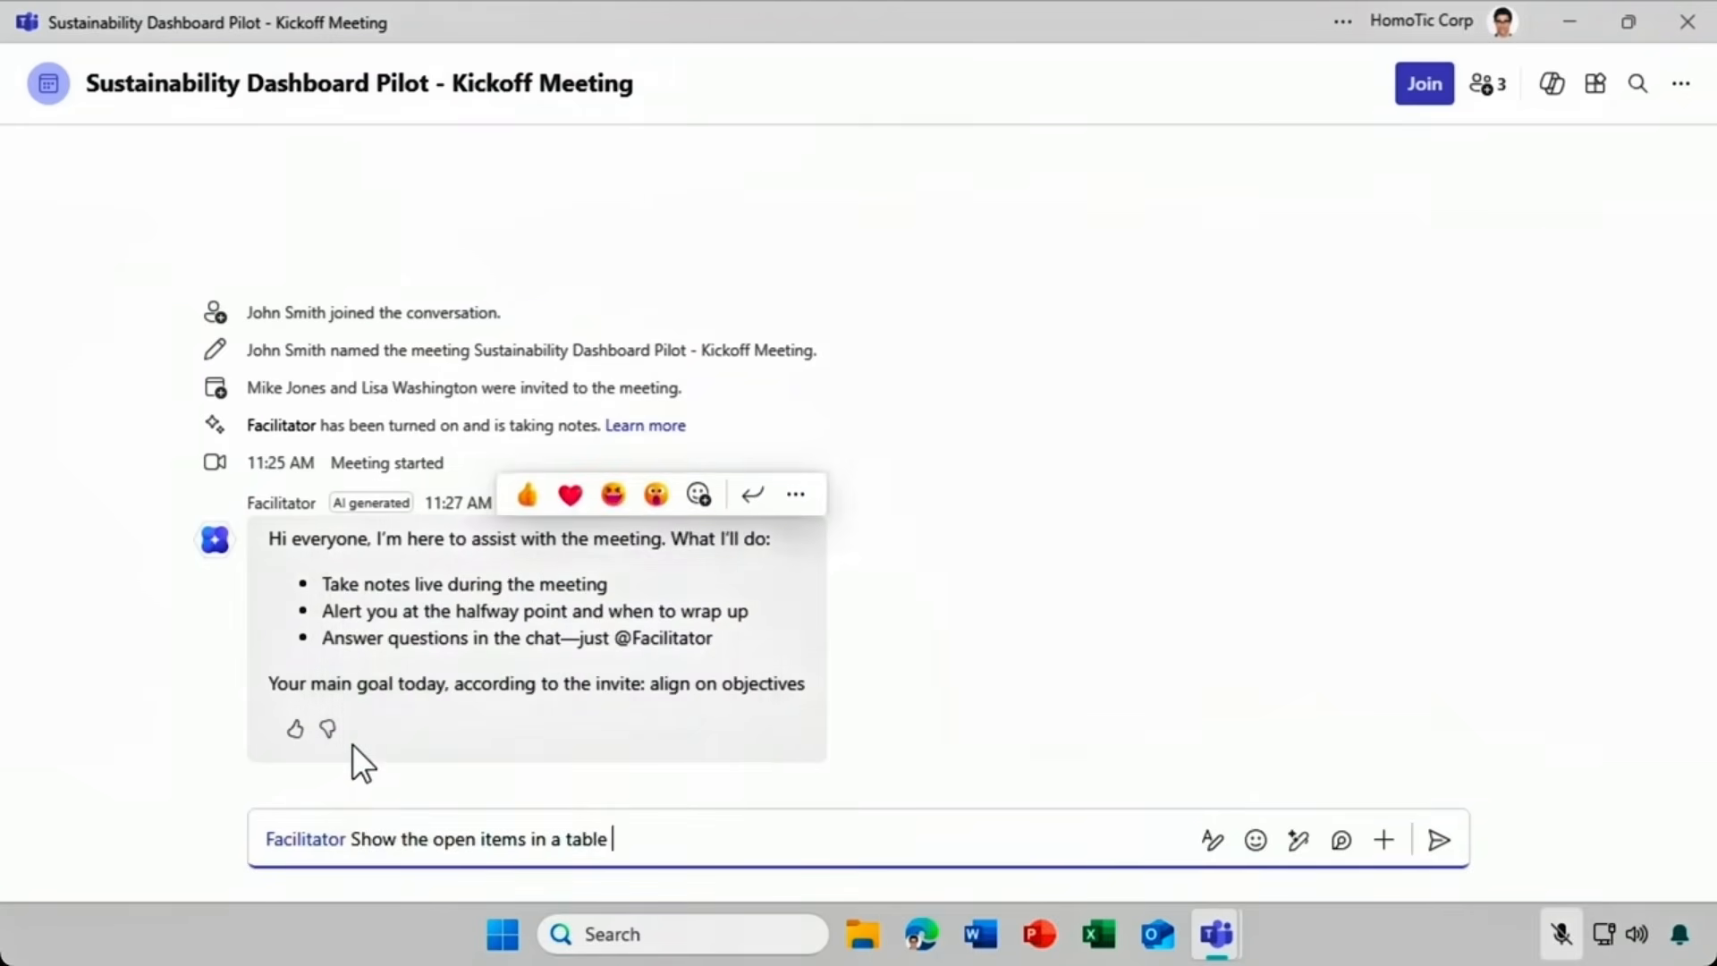
left_click(1436, 843)
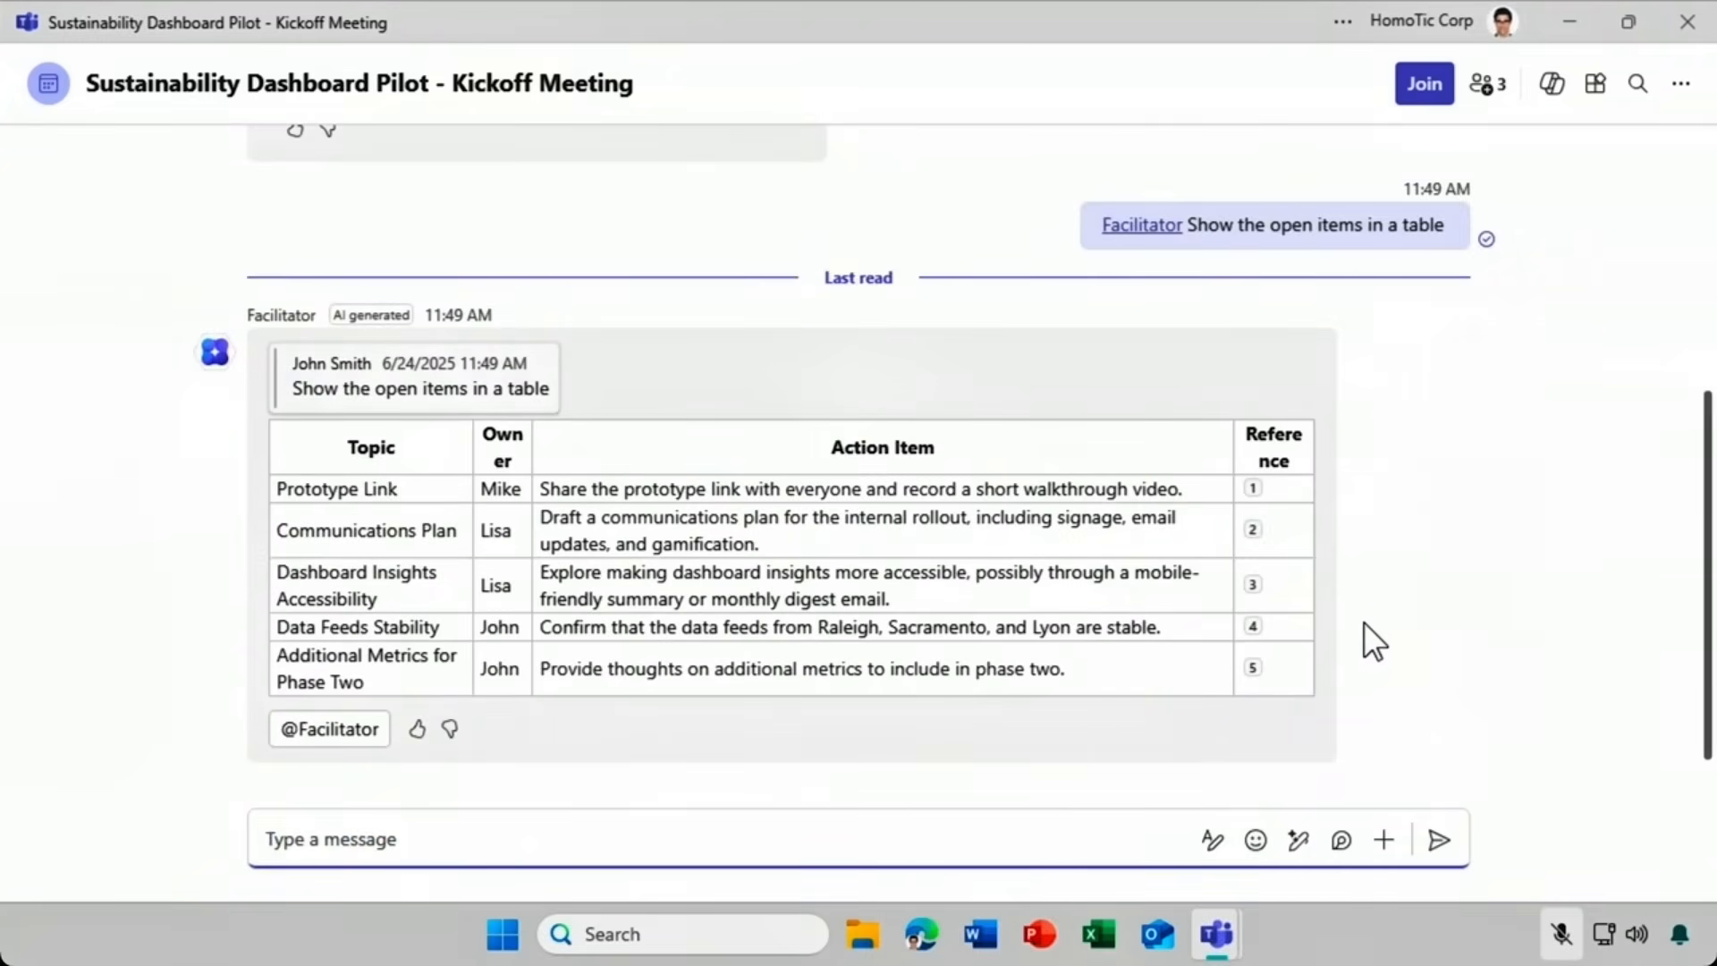
Review Facilitator's table of five open items, then close the popped-out chat window.
left_click(1284, 589)
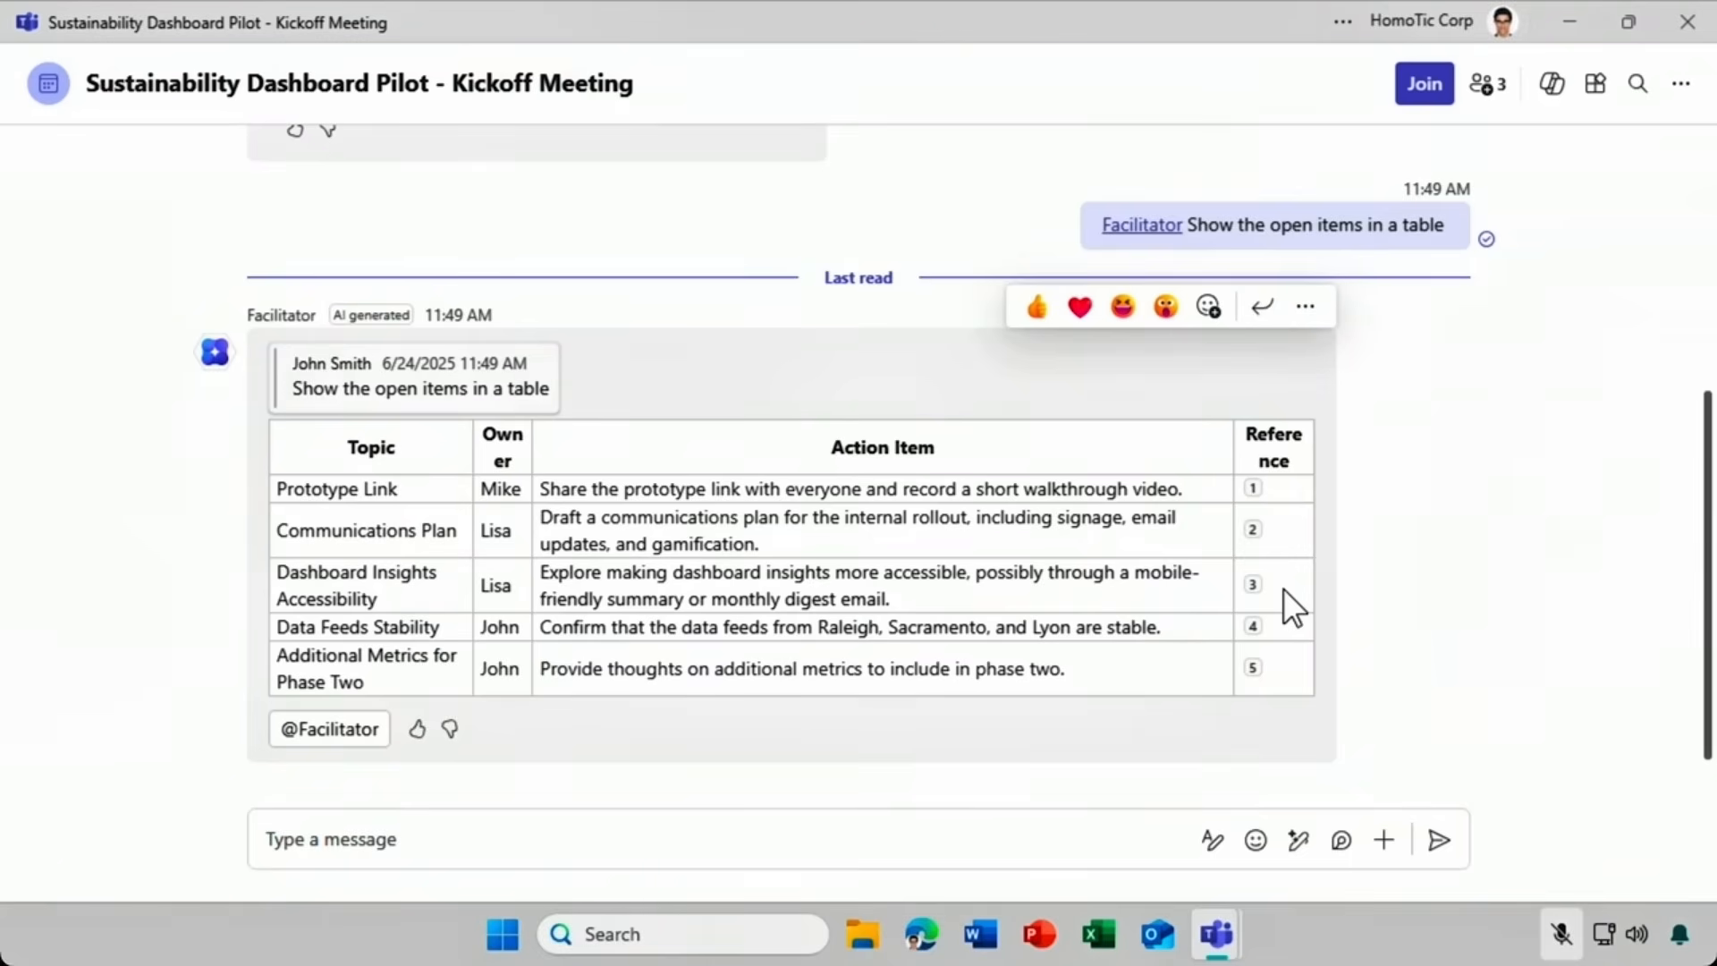
left_click(1688, 22)
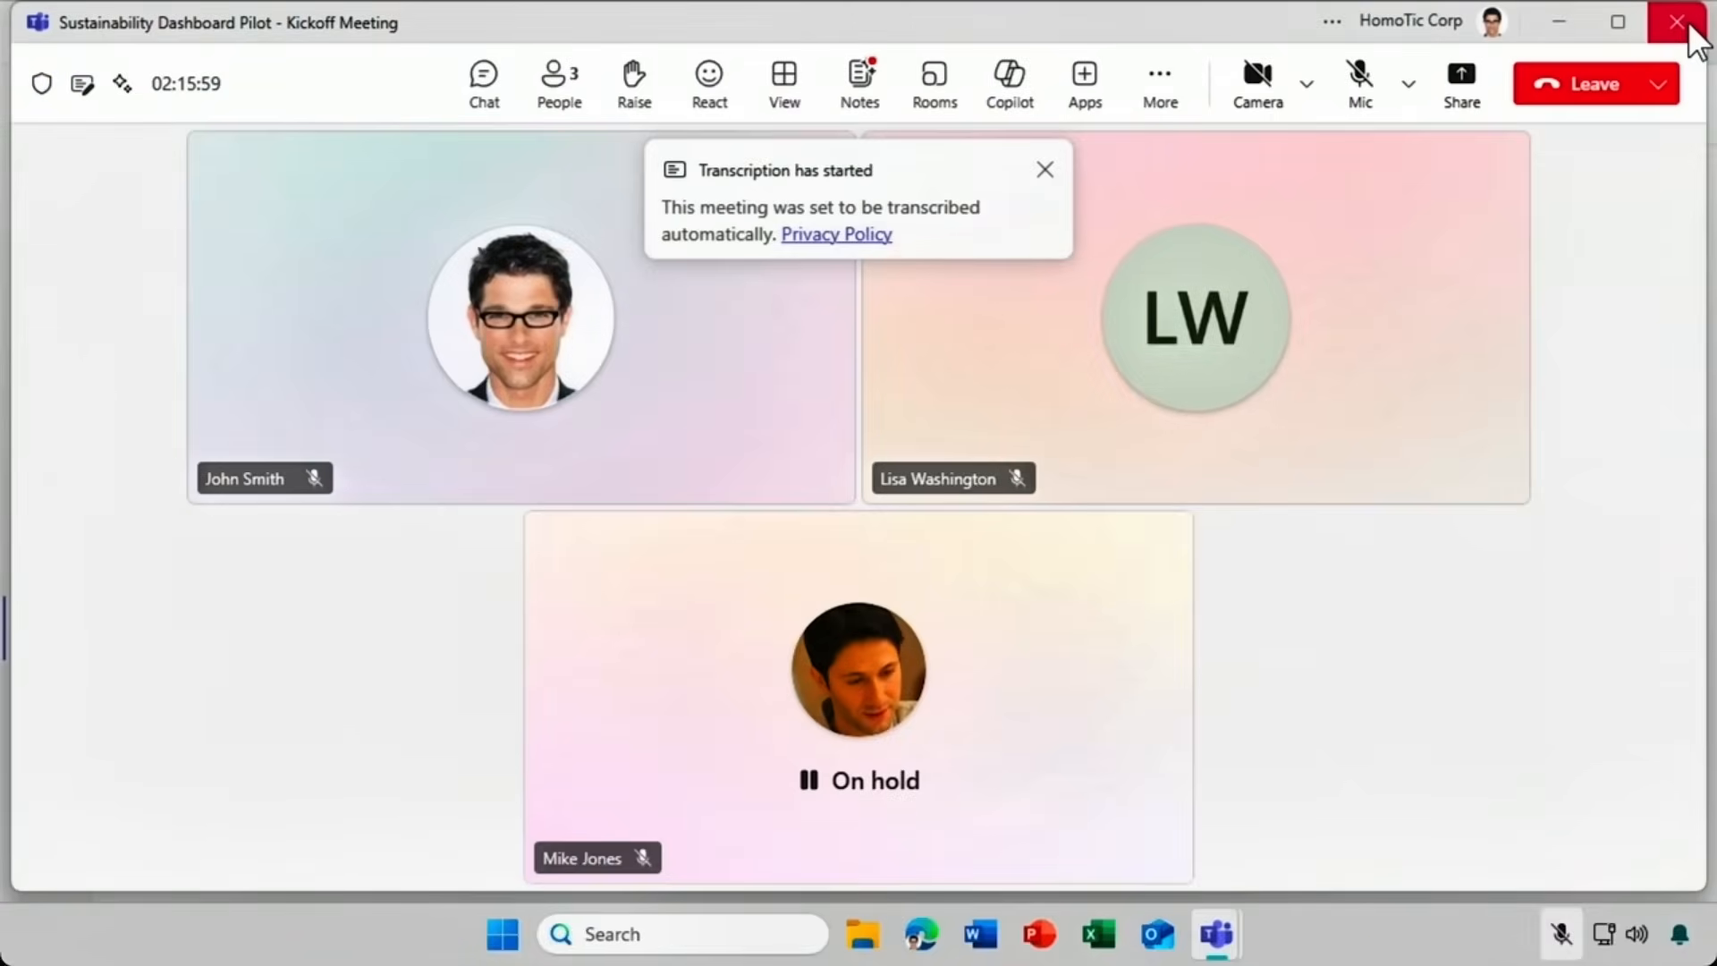
End the Kickoff Meeting for everyone and dismiss the post-meeting screen.
left_click(1669, 88)
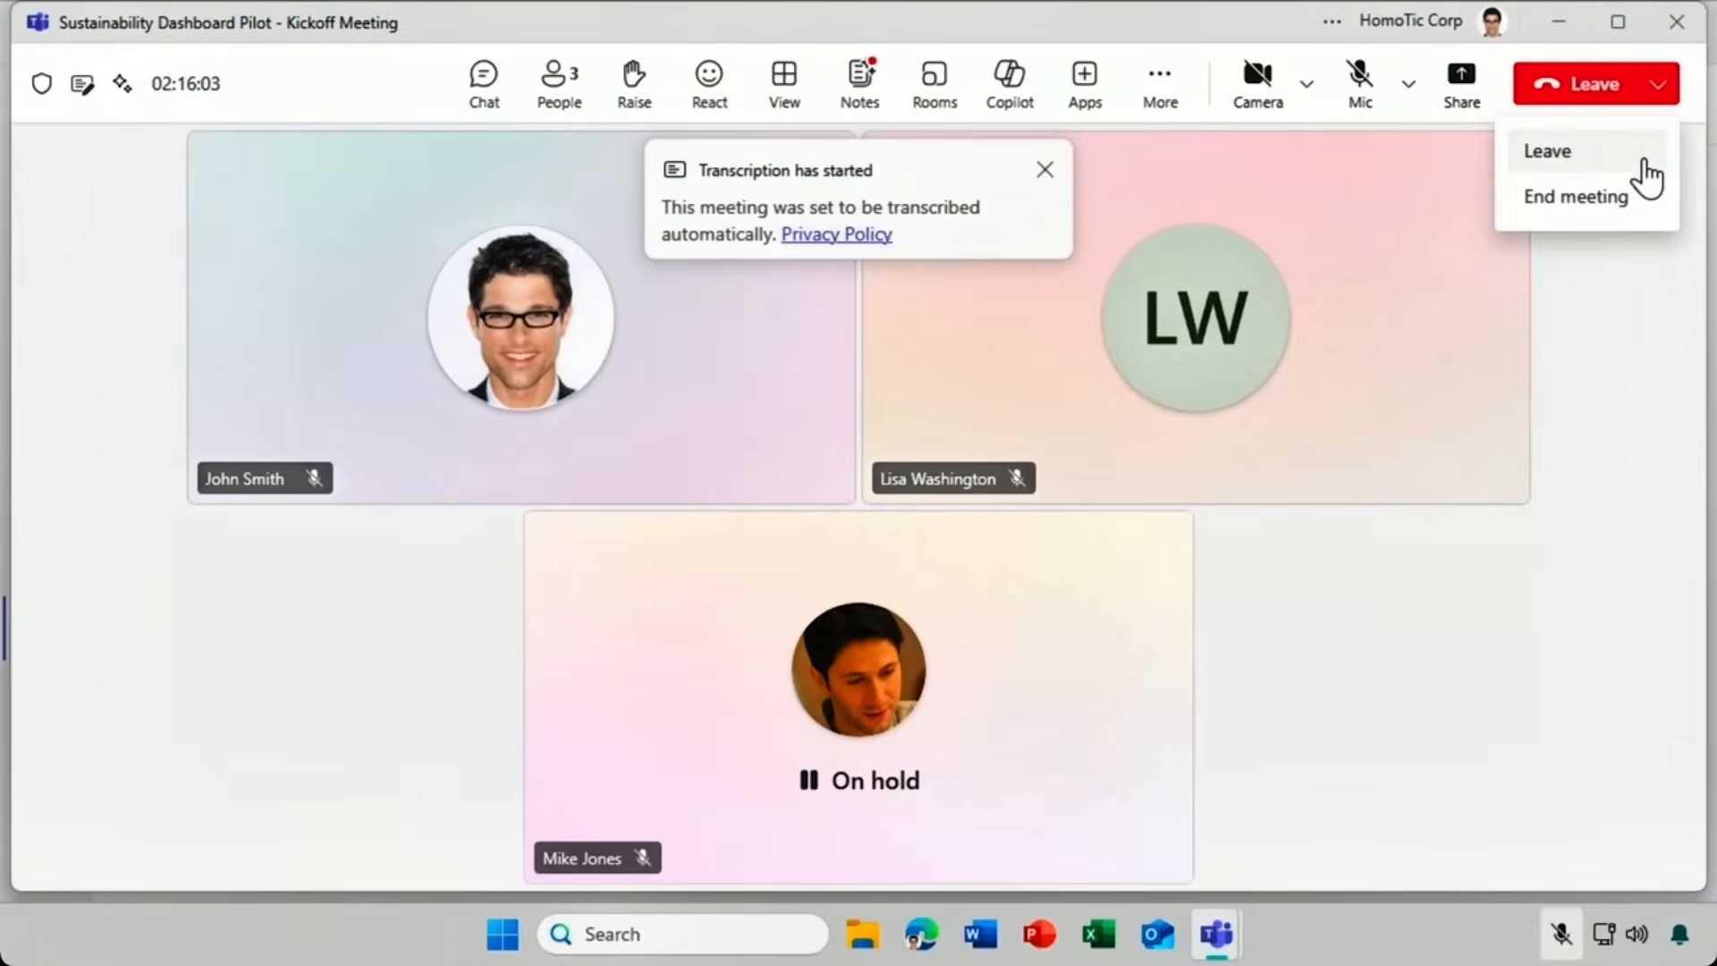
left_click(1632, 197)
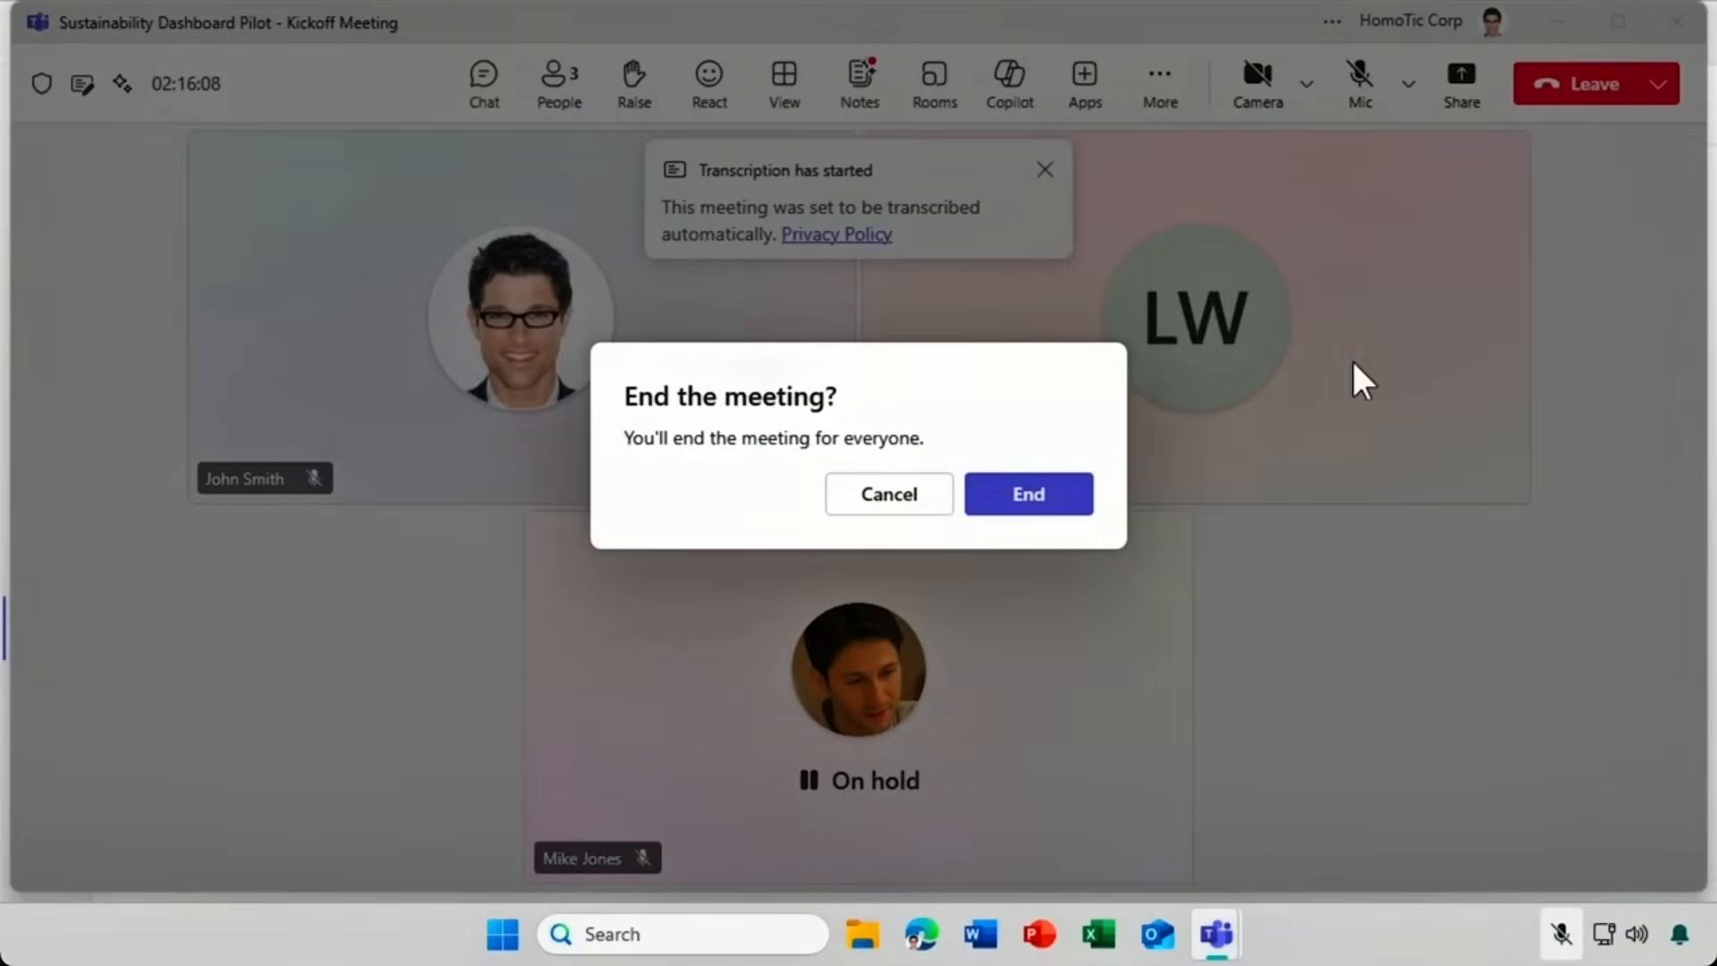
left_click(1057, 498)
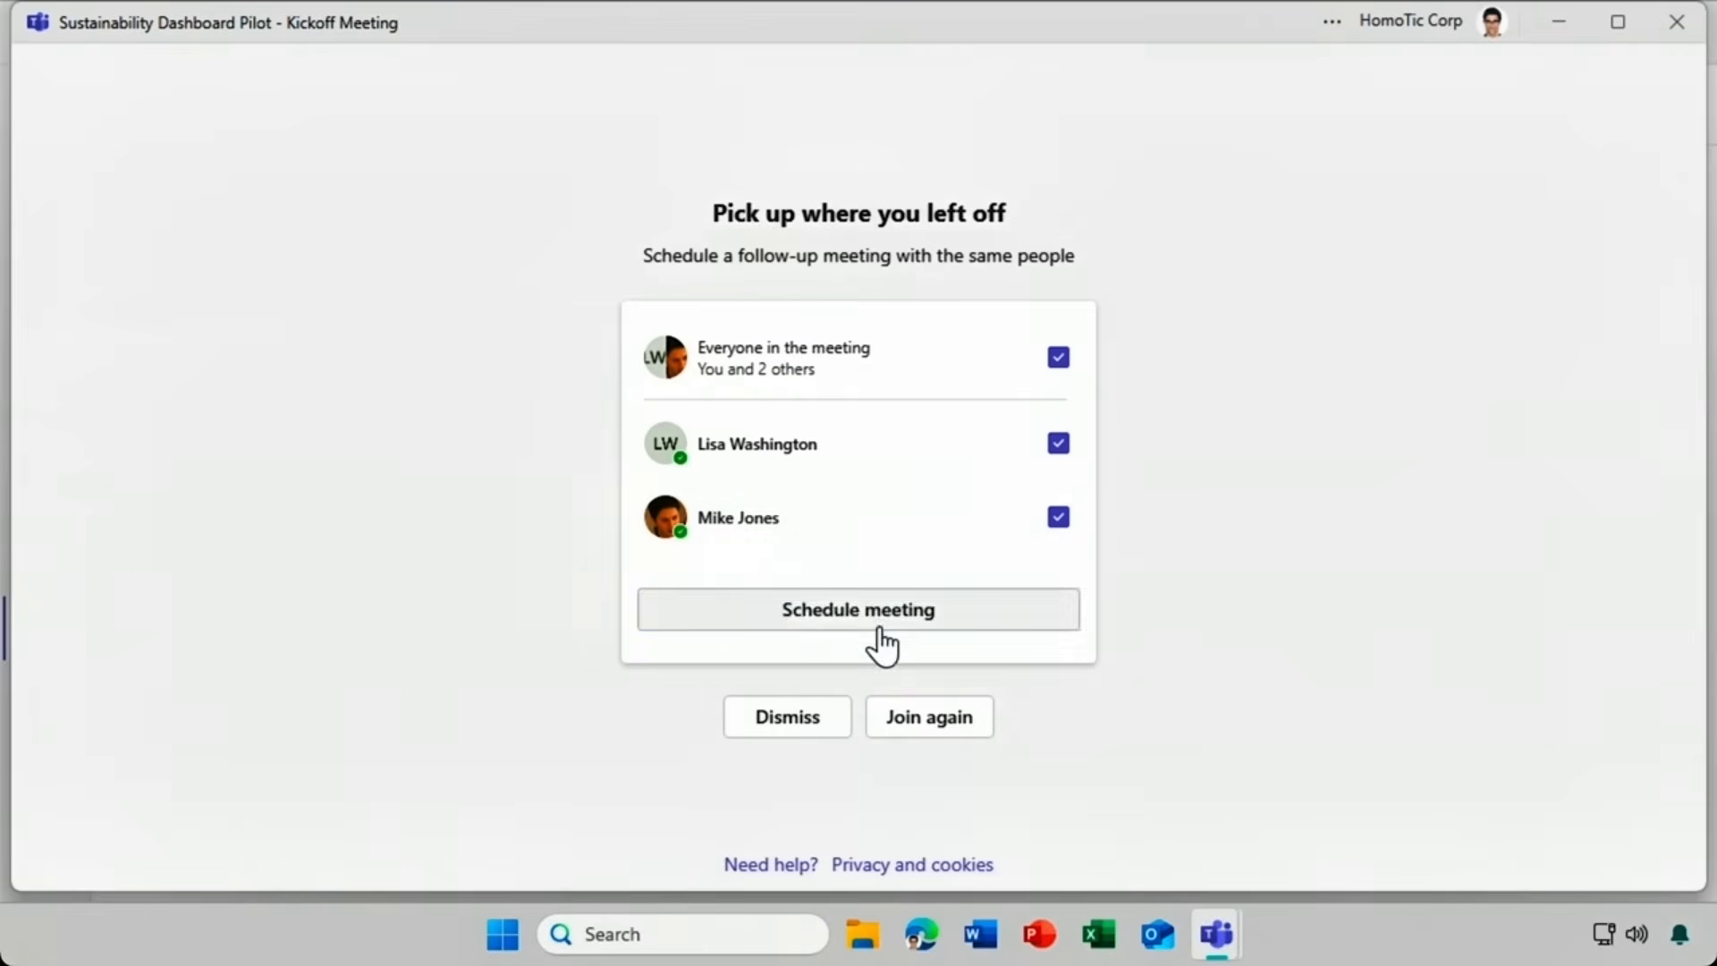
left_click(788, 718)
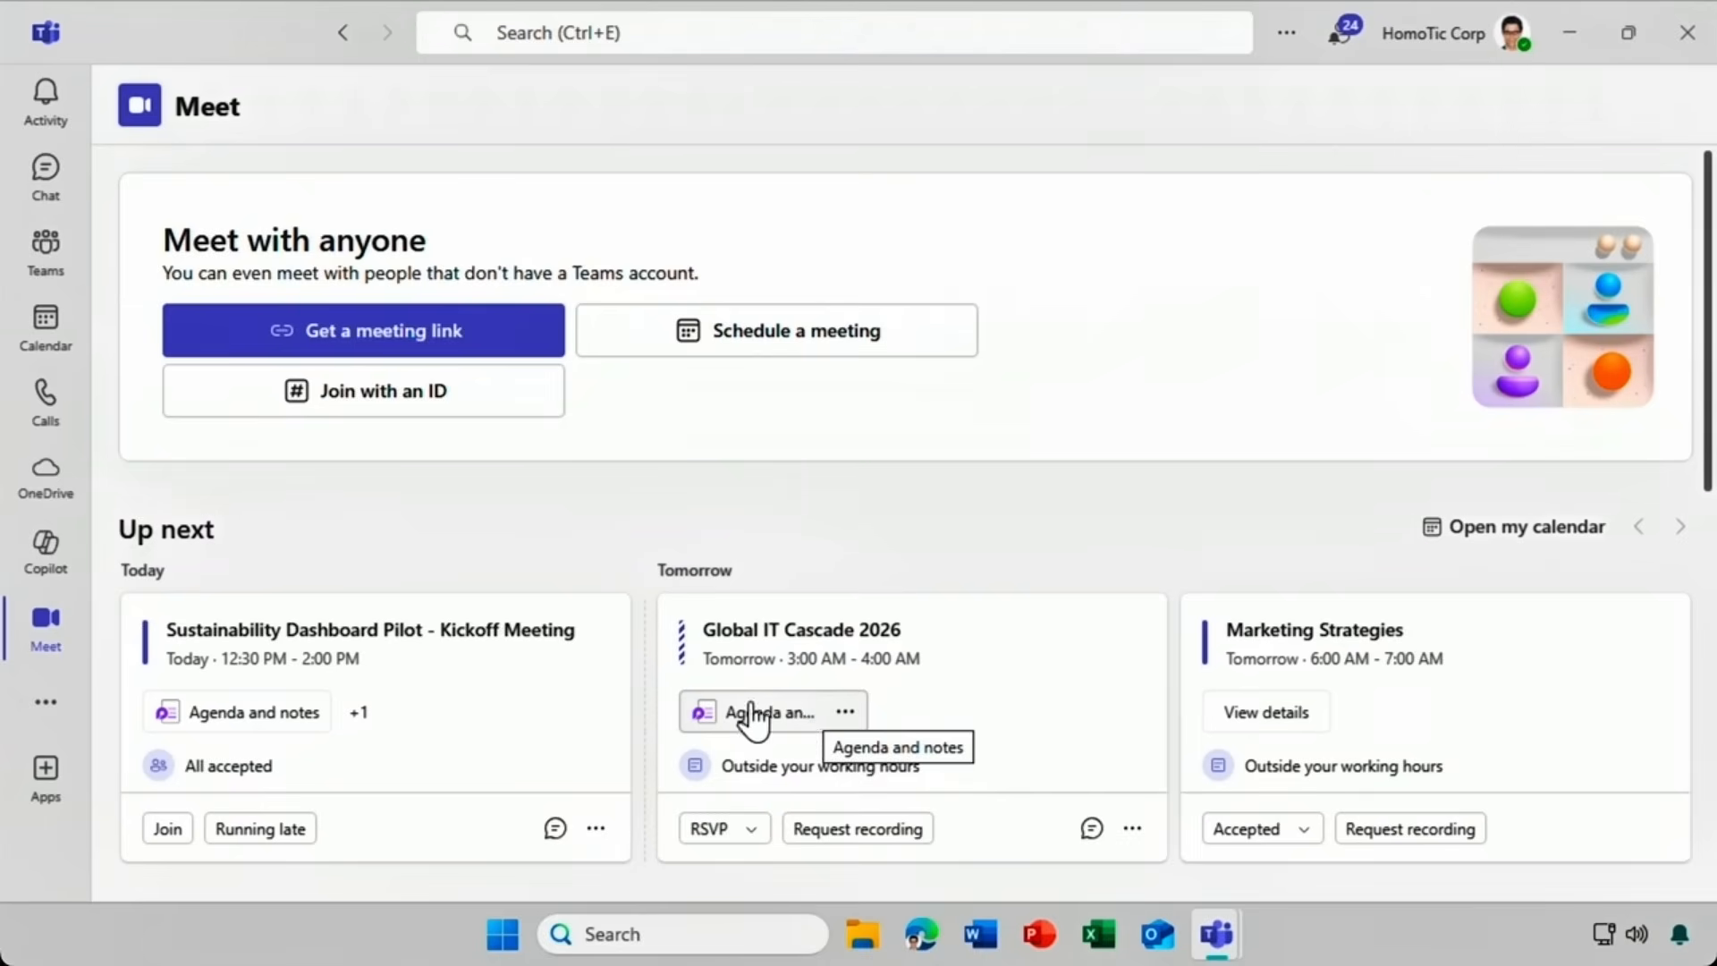
Open the Kickoff Meeting's chat and show the notes in its recap.
left_click(44, 178)
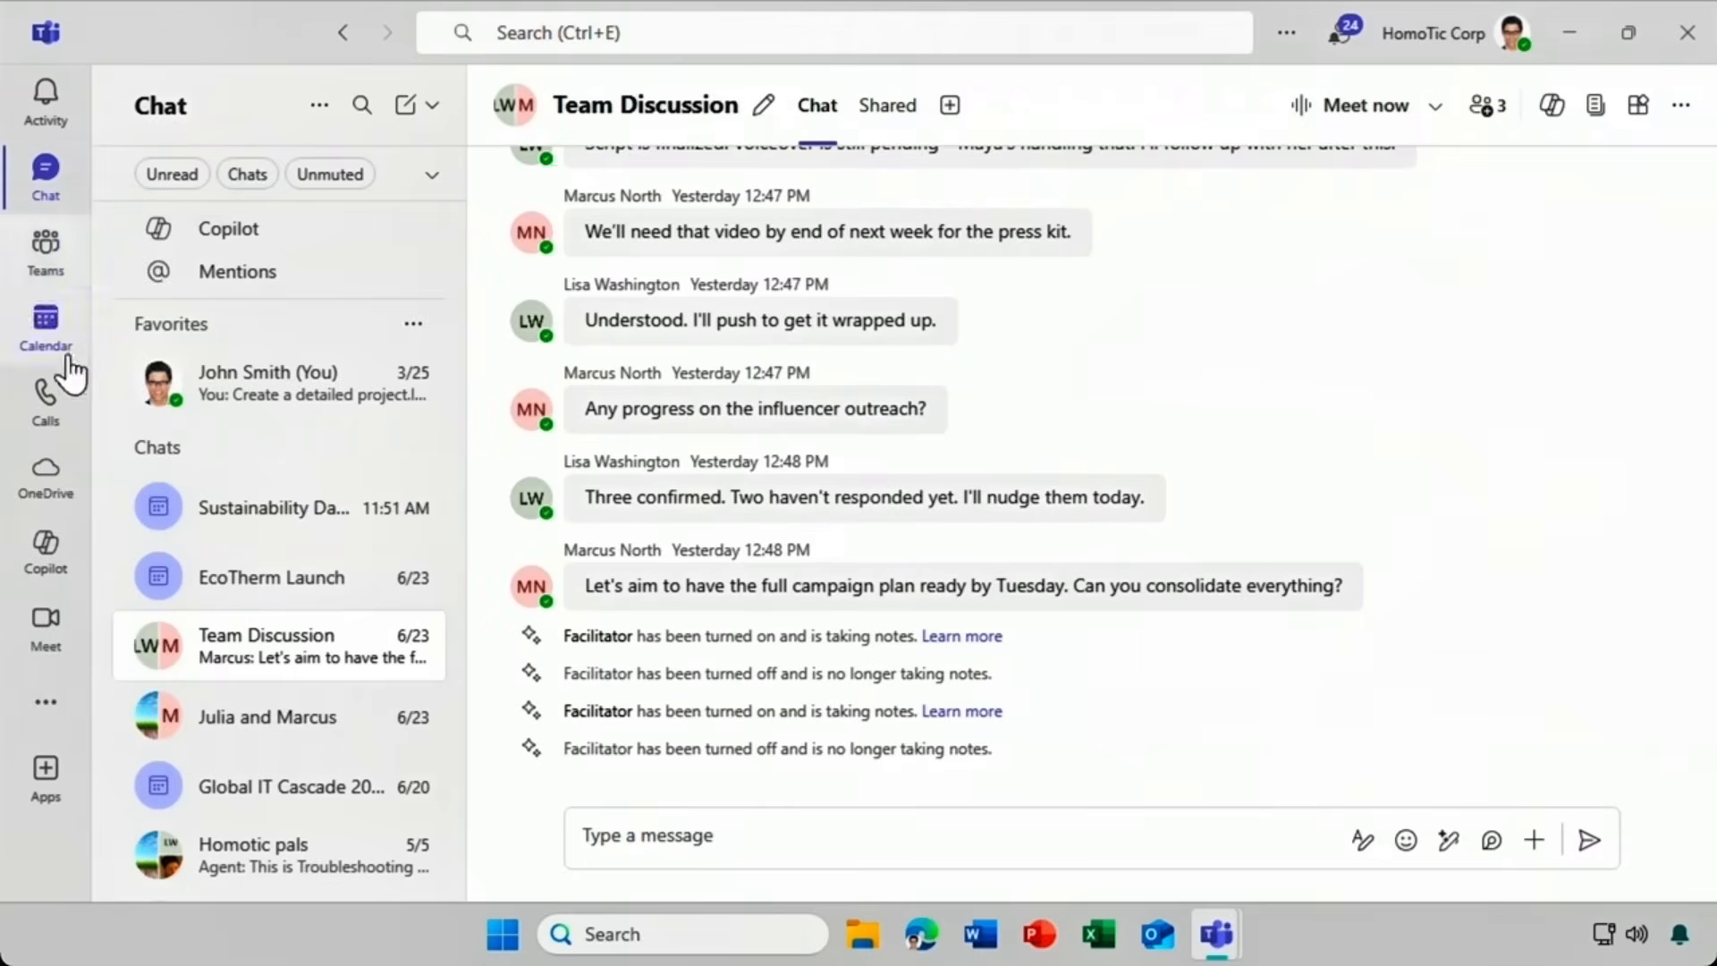
left_click(138, 512)
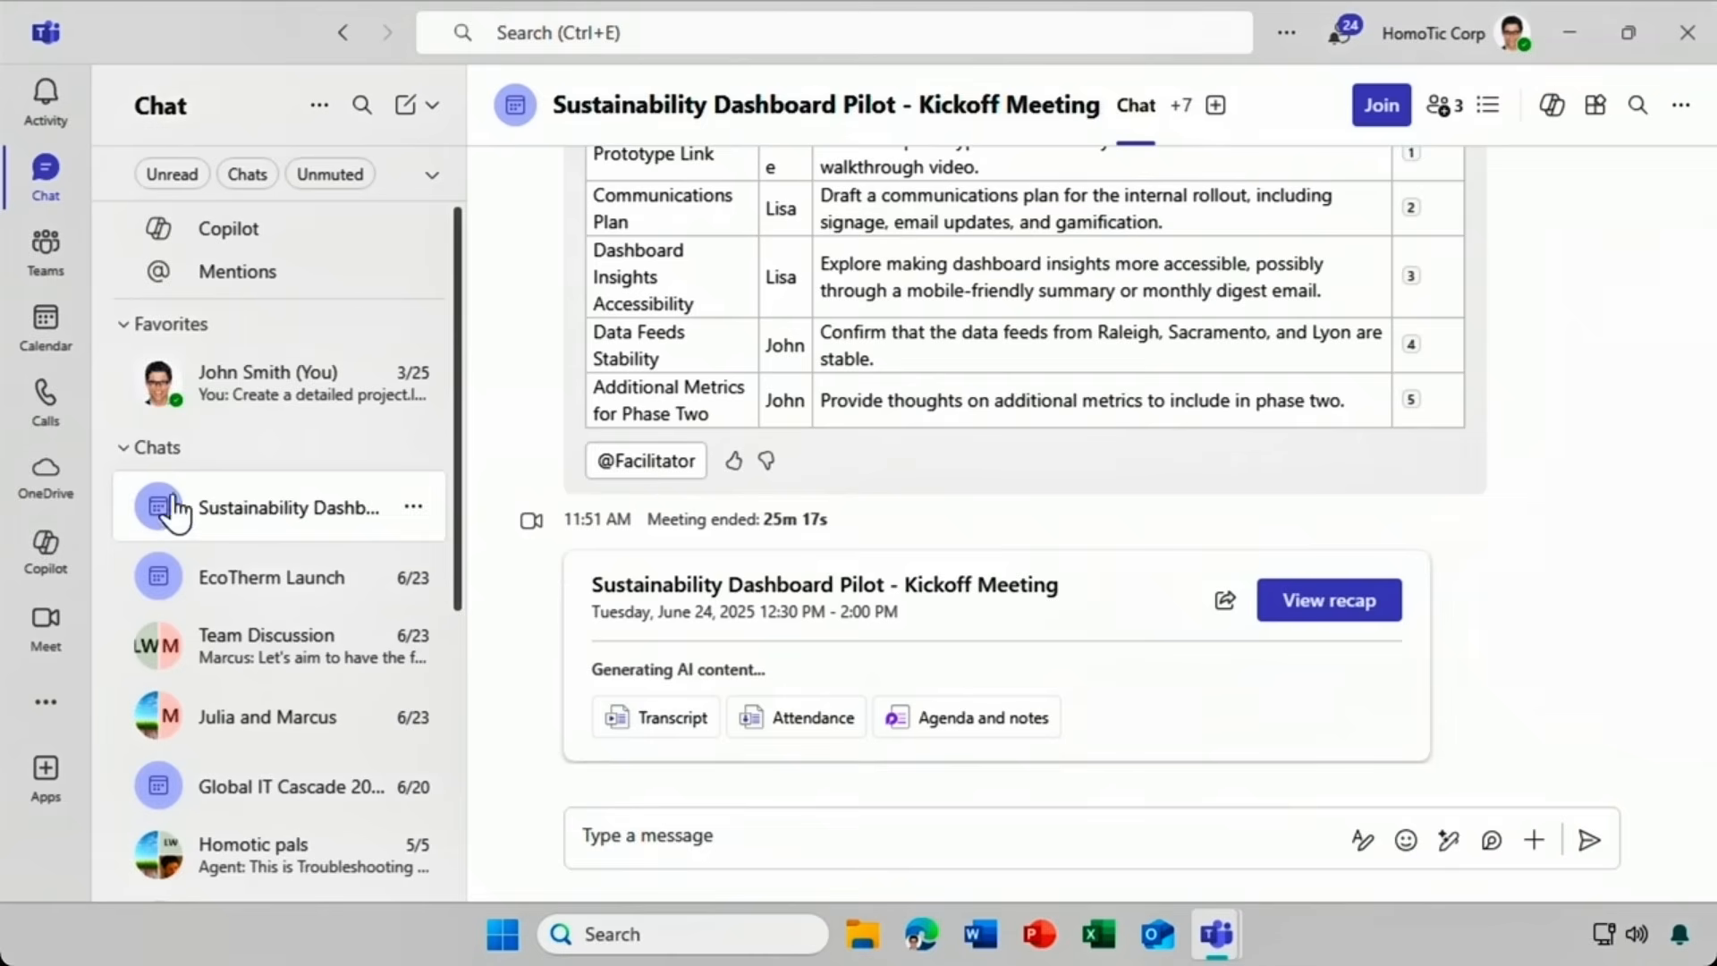
left_click(1317, 616)
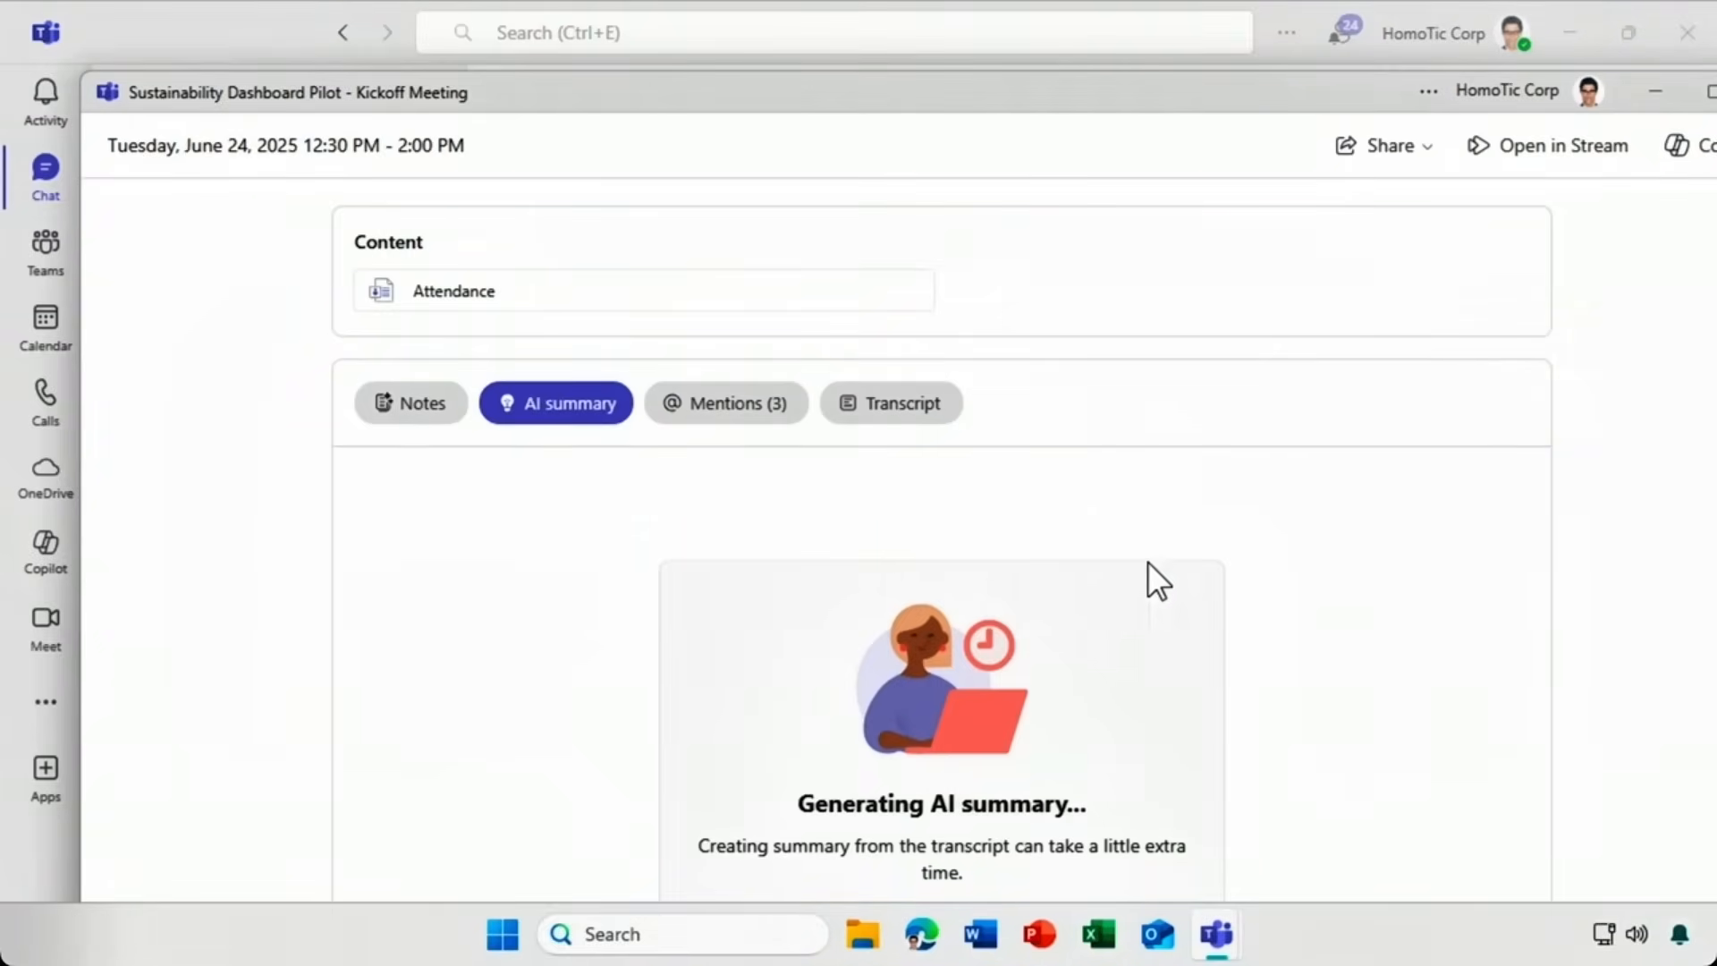
left_click(410, 414)
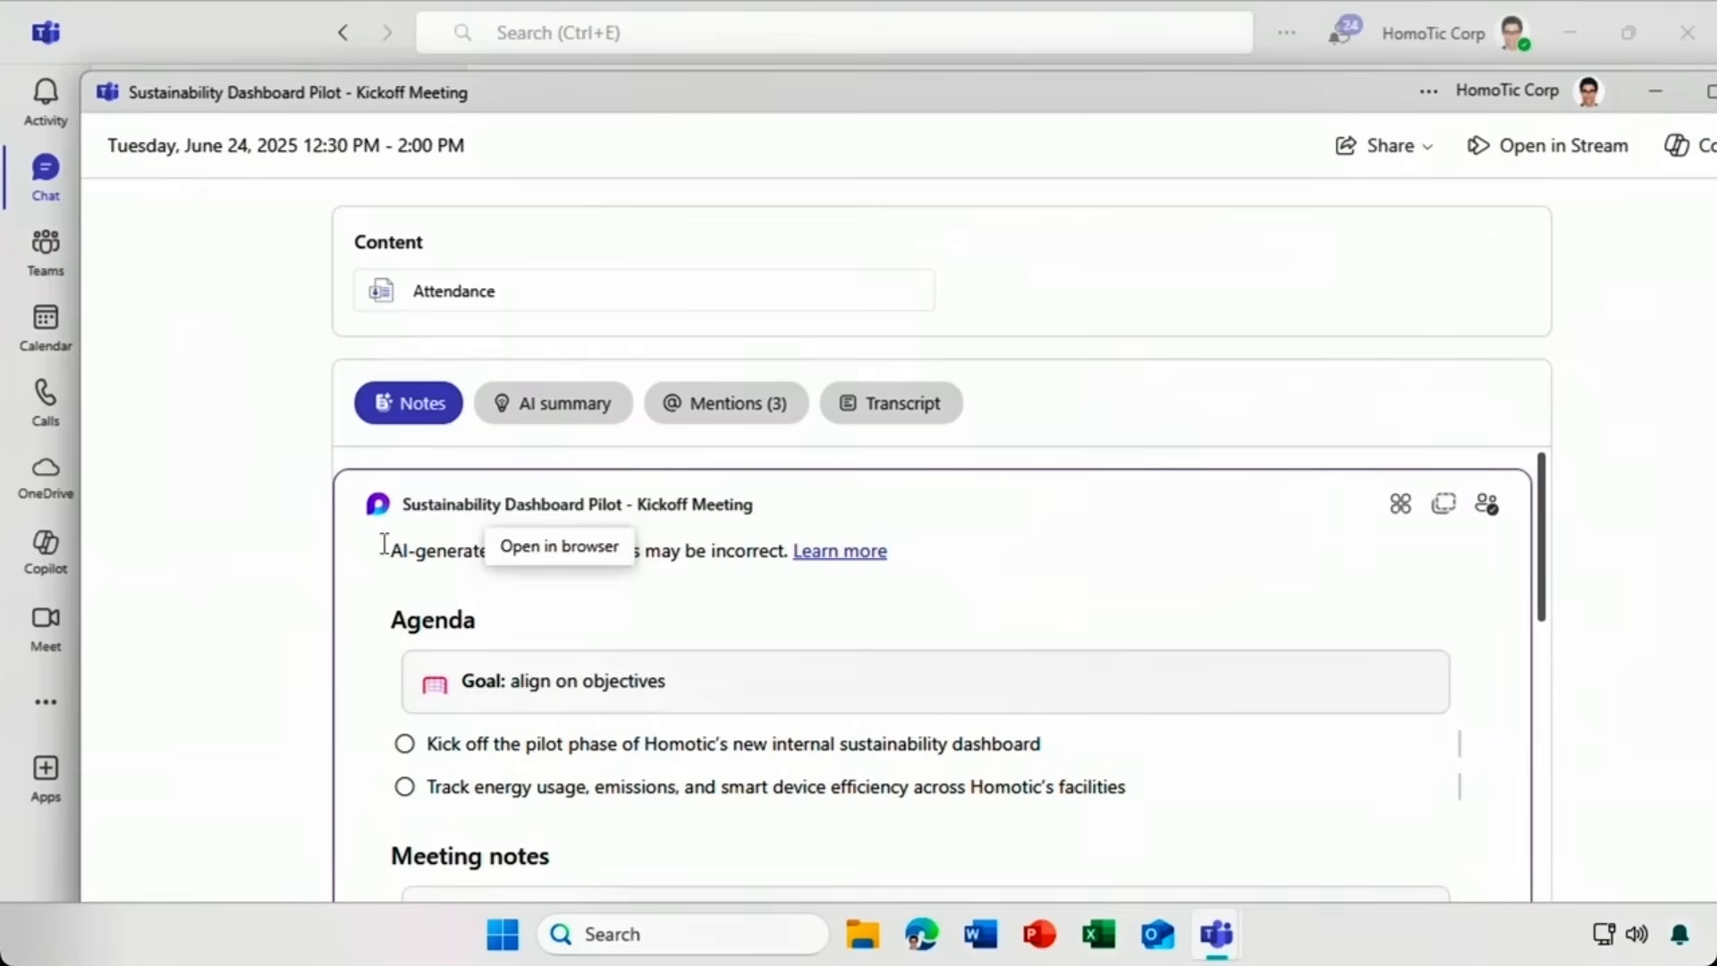
Tick the kickoff agenda item as done and add a 'Risk analysis' agenda item.
left_click(403, 744)
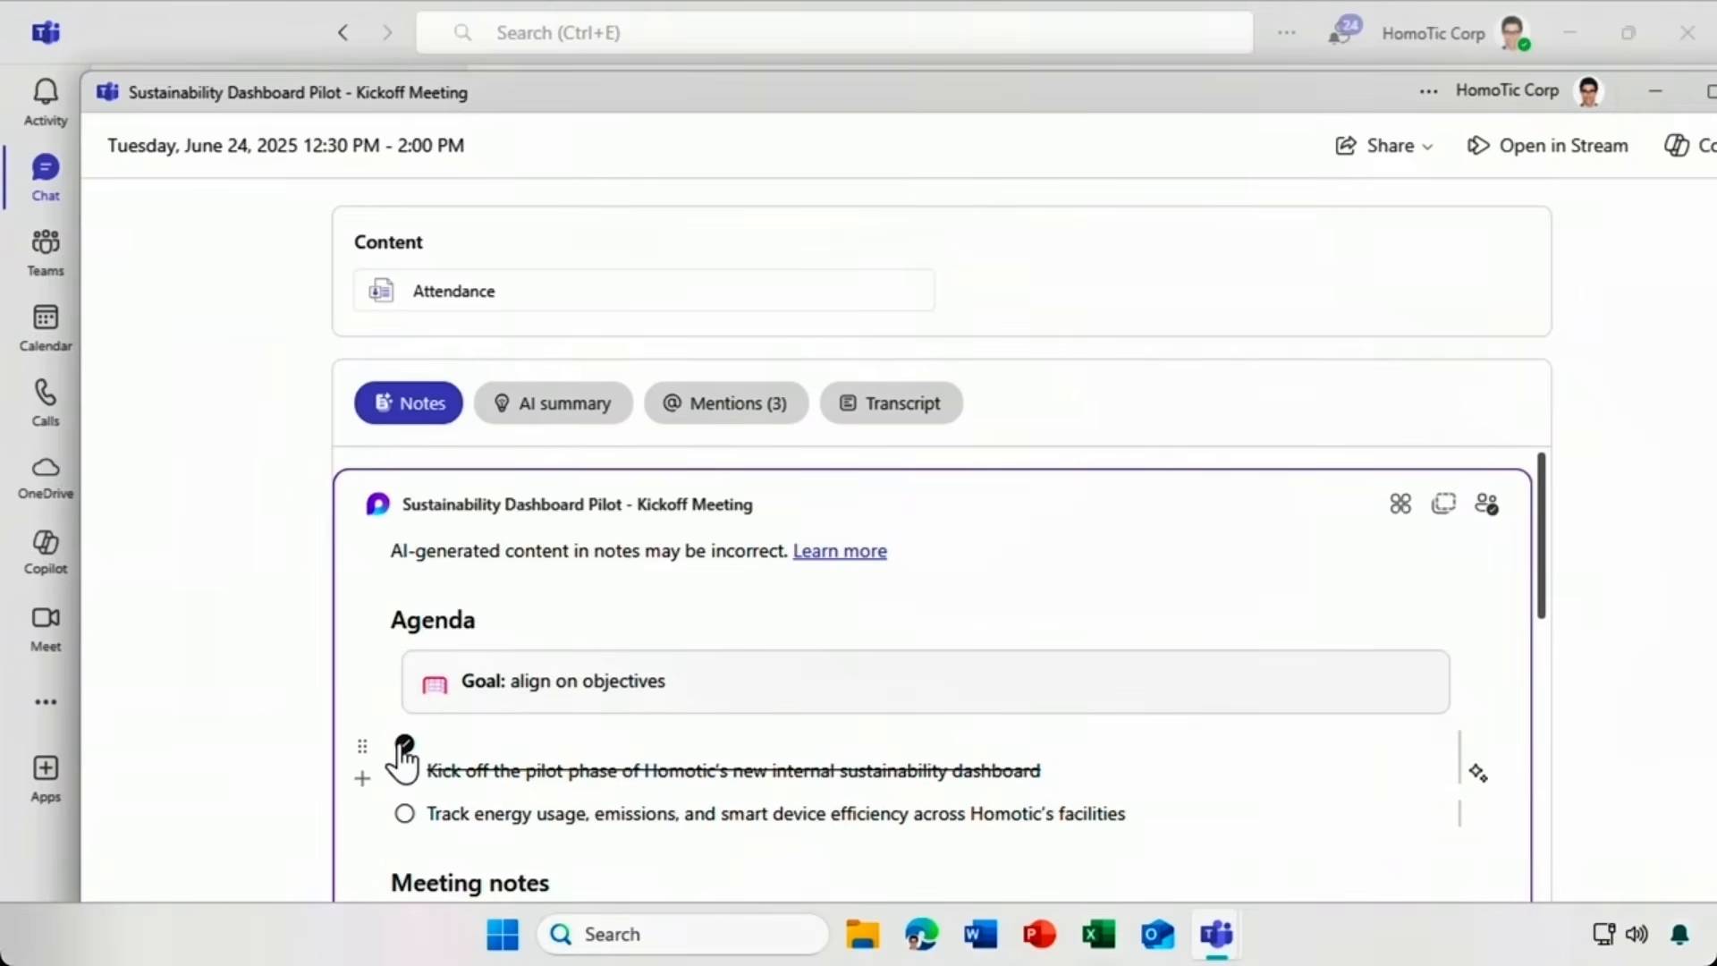
left_click(1134, 809)
key("Return")
type("Risk analysis")
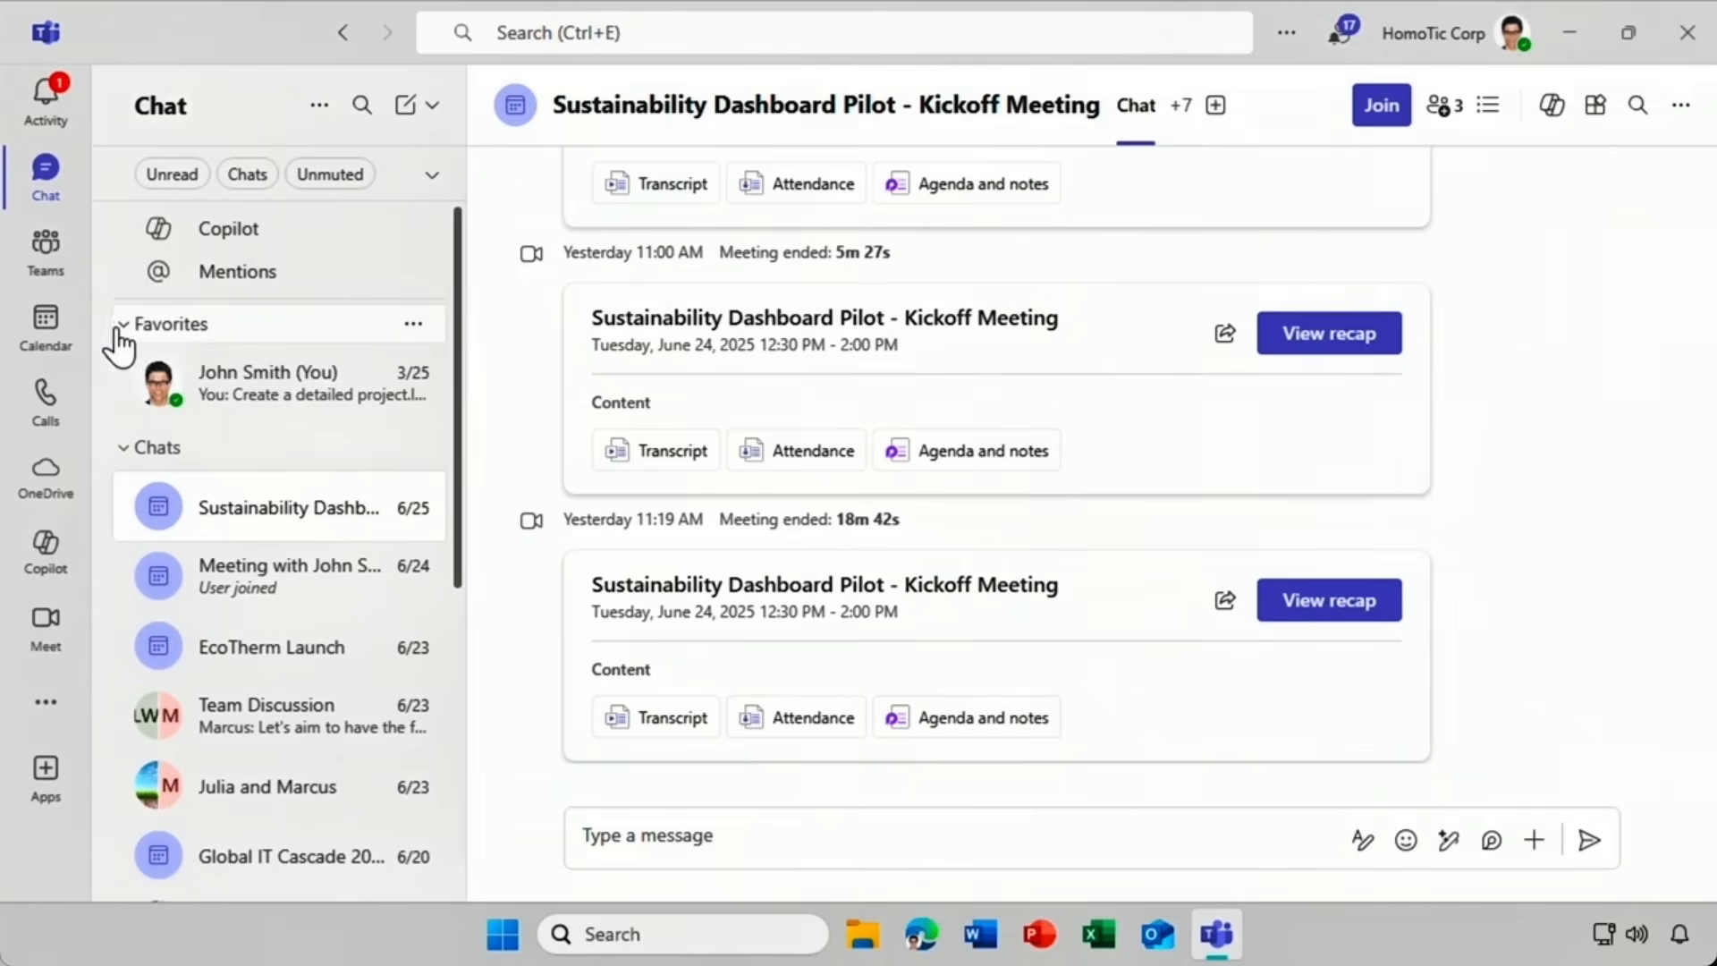
Join the 4:00 PM June 24 International Partnership meeting from the Calendar.
left_click(45, 338)
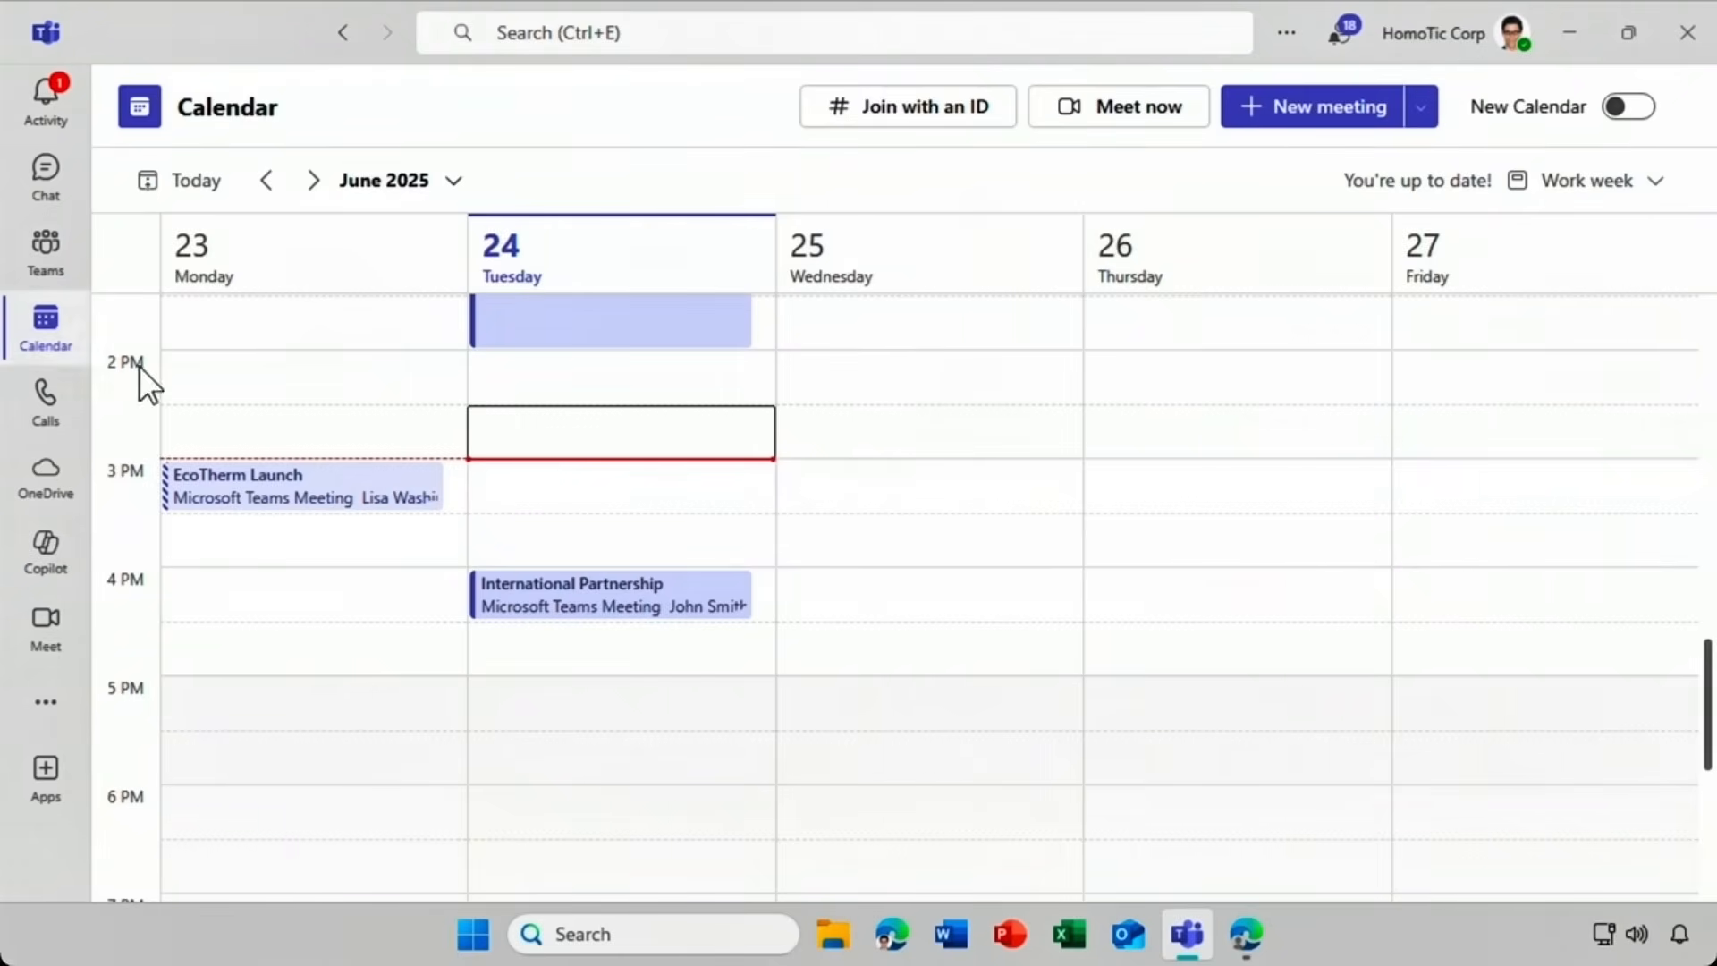
left_click(507, 619)
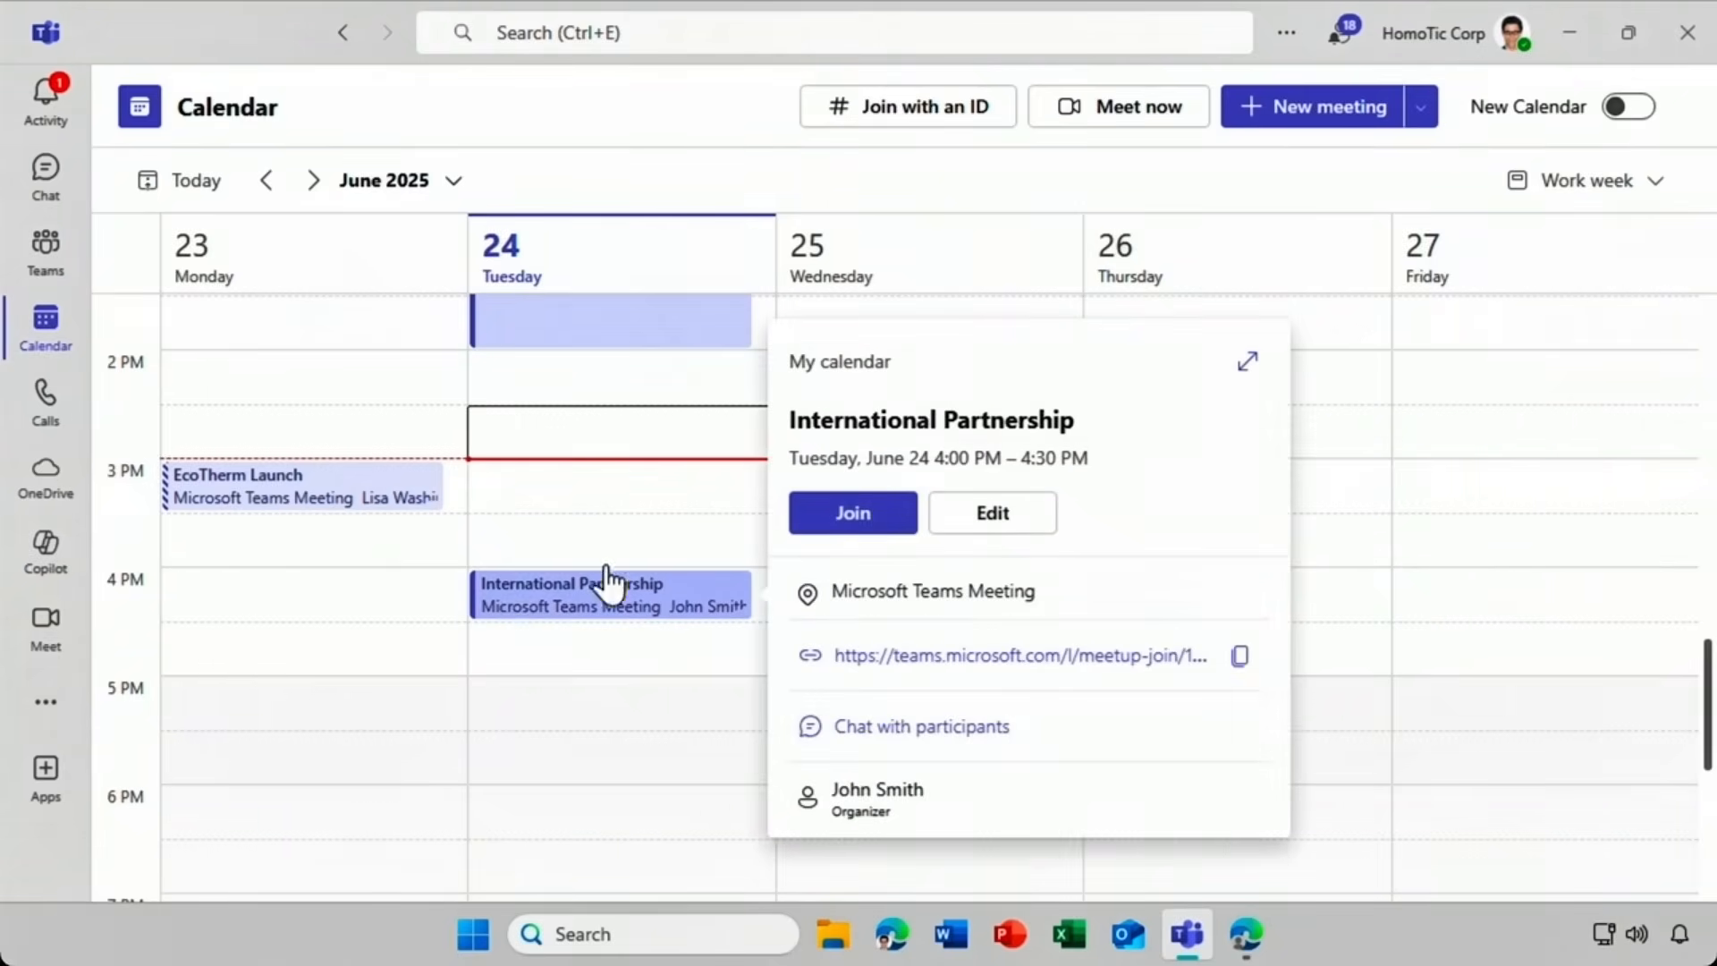
left_click(844, 519)
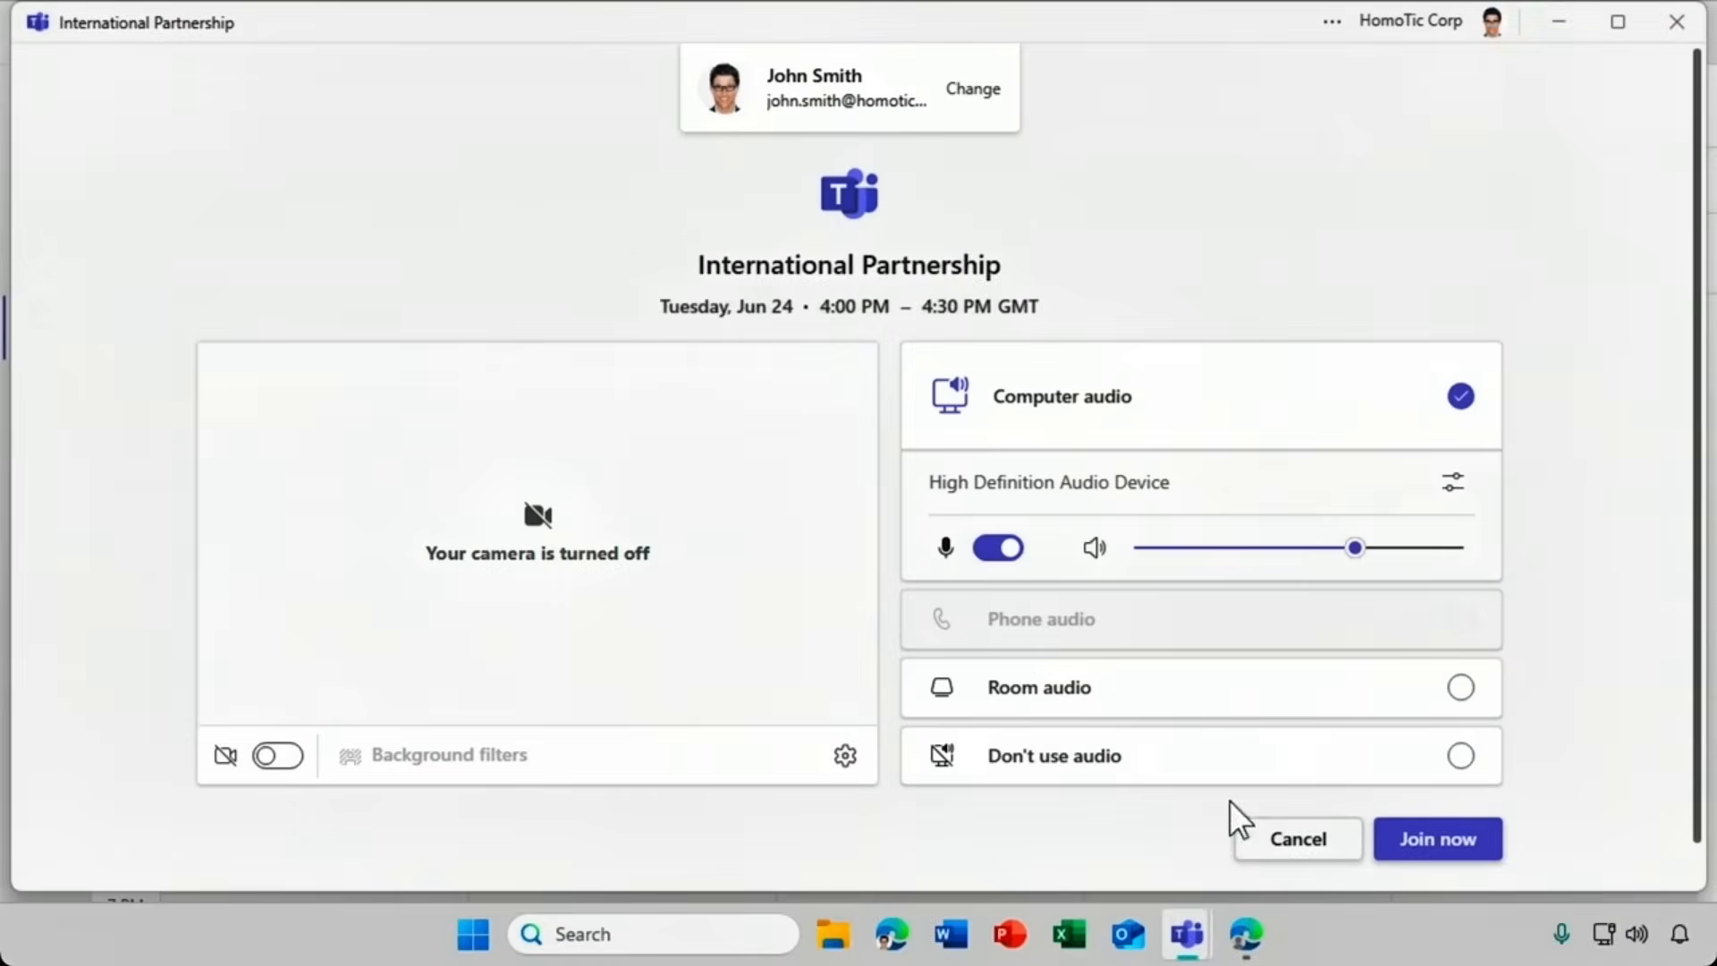
left_click(1389, 849)
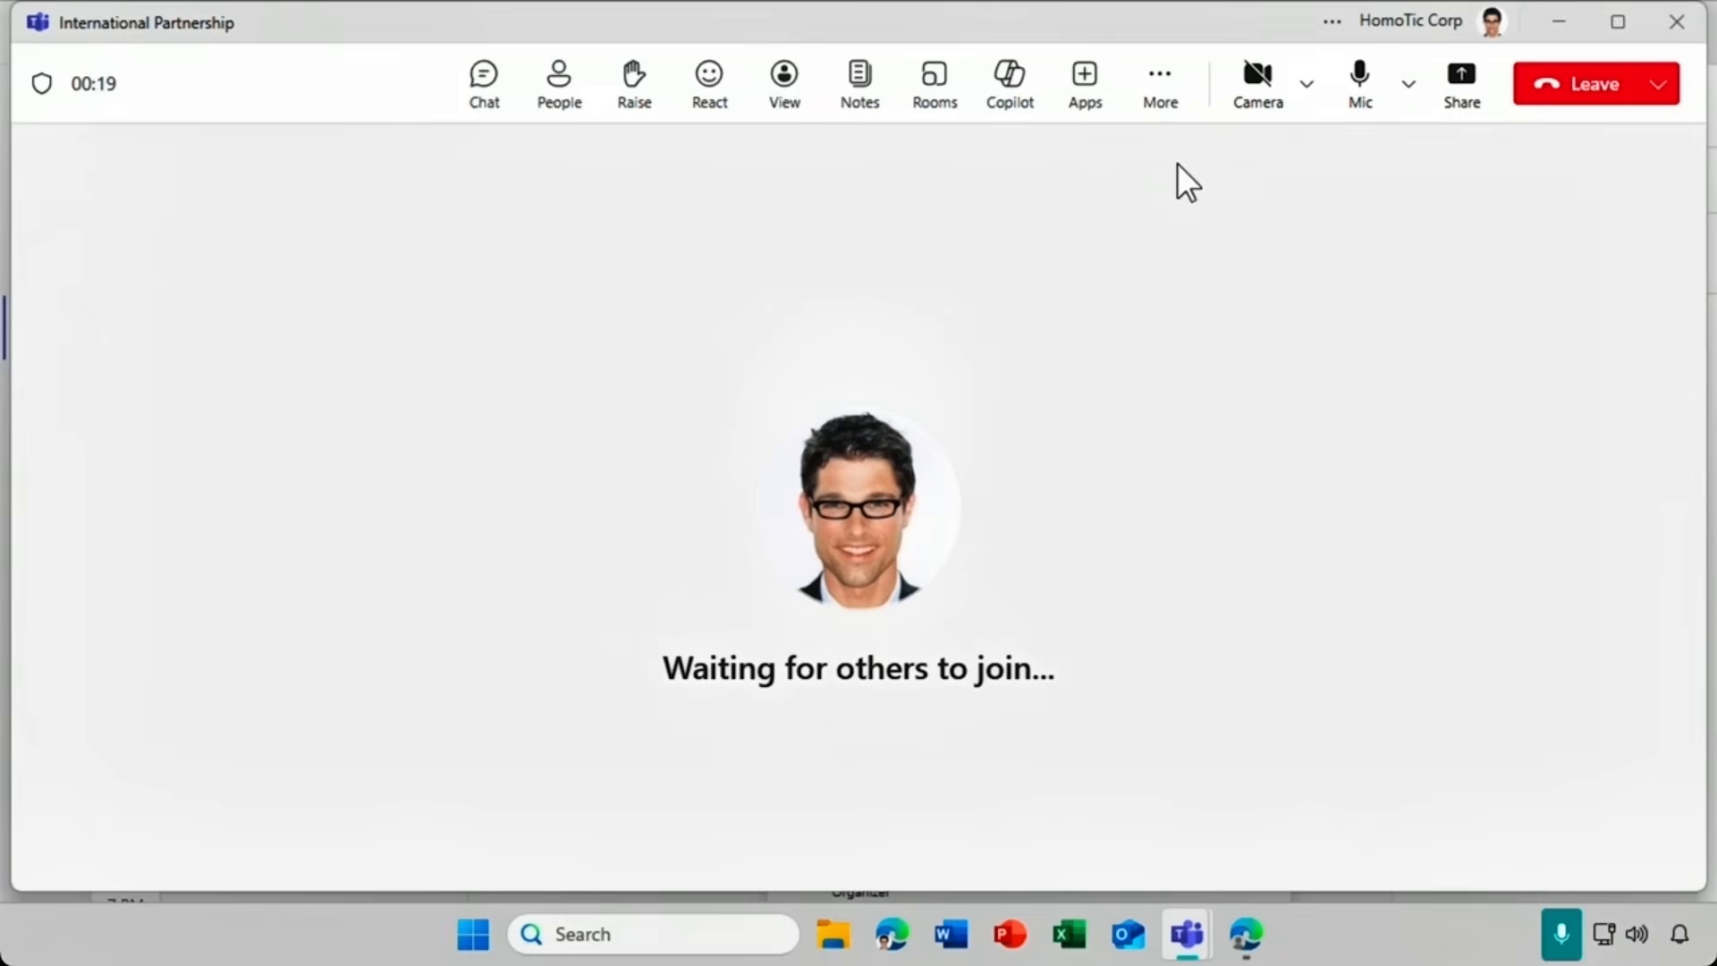
Turn on Interpreter for me via More > Language and speech and open Interpreter settings.
left_click(1159, 103)
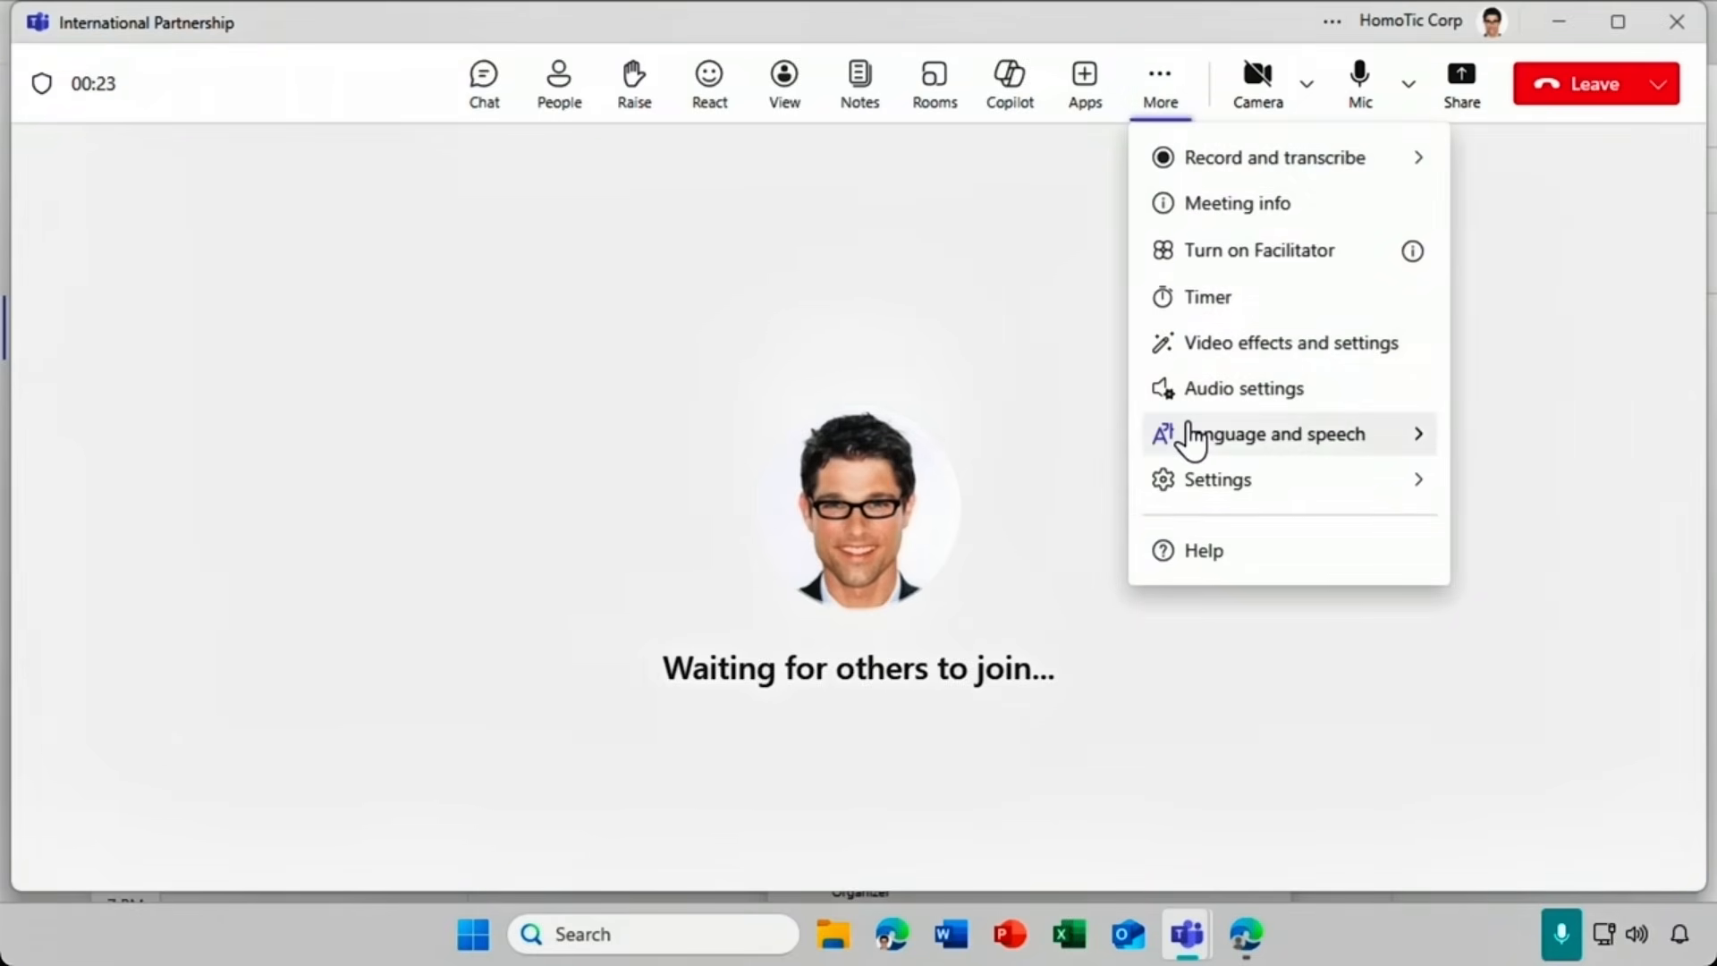
mouse_move(1190, 436)
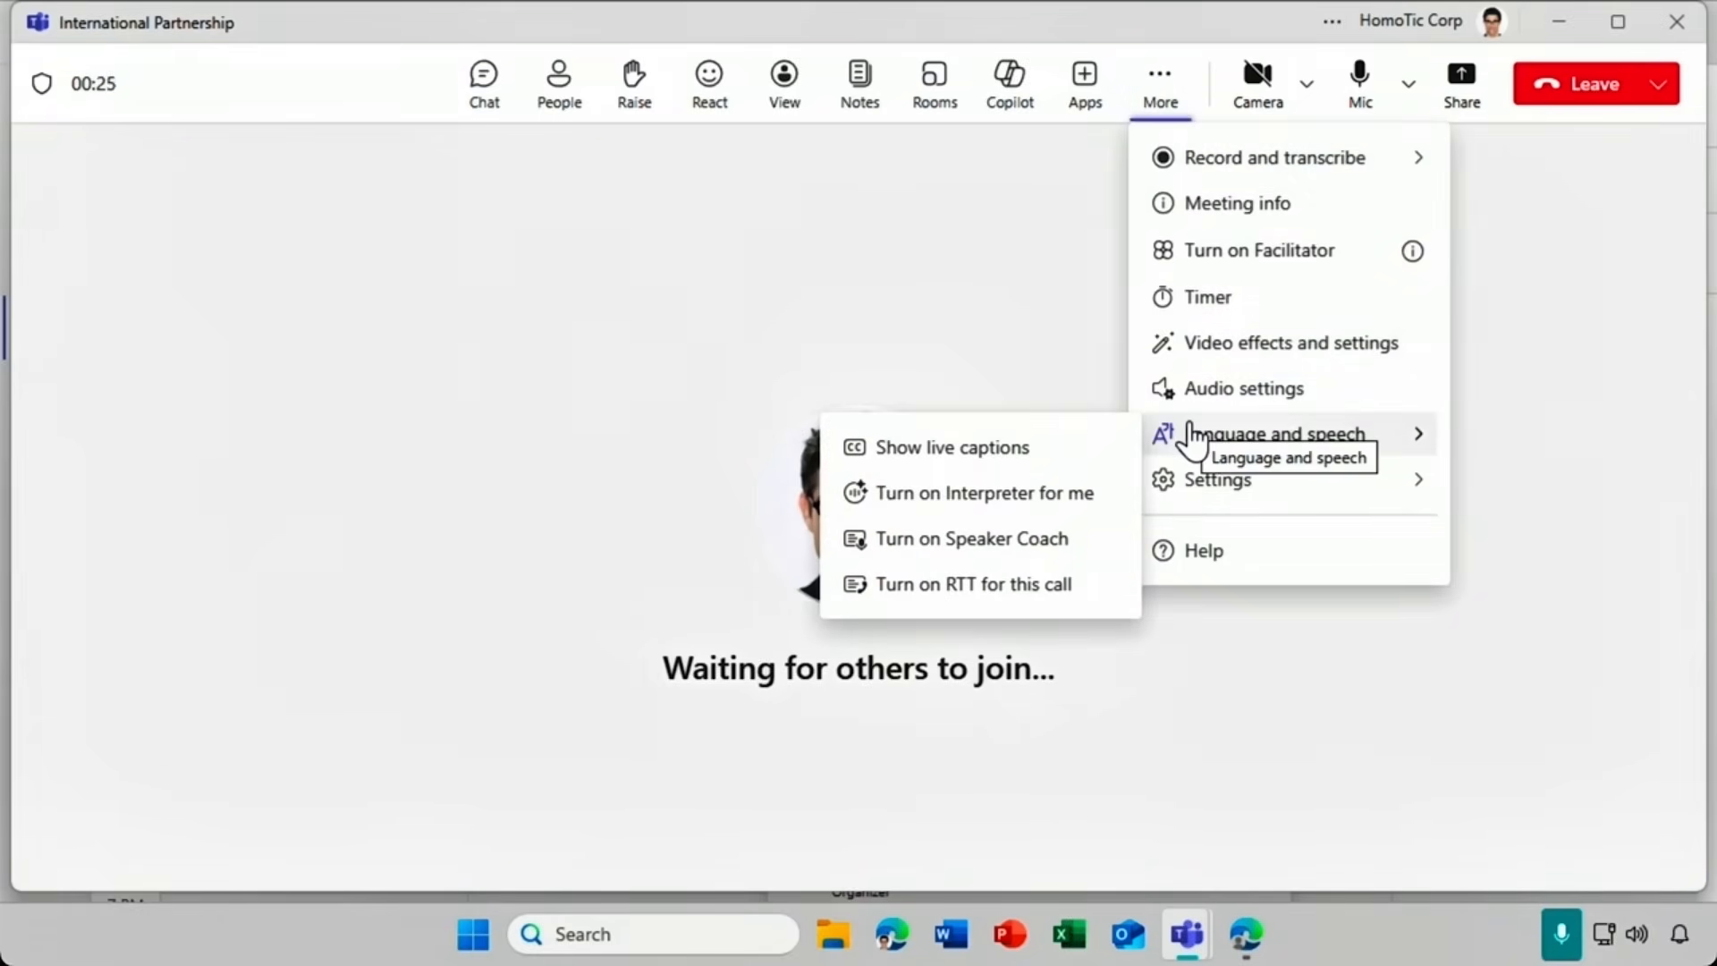
left_click(1077, 507)
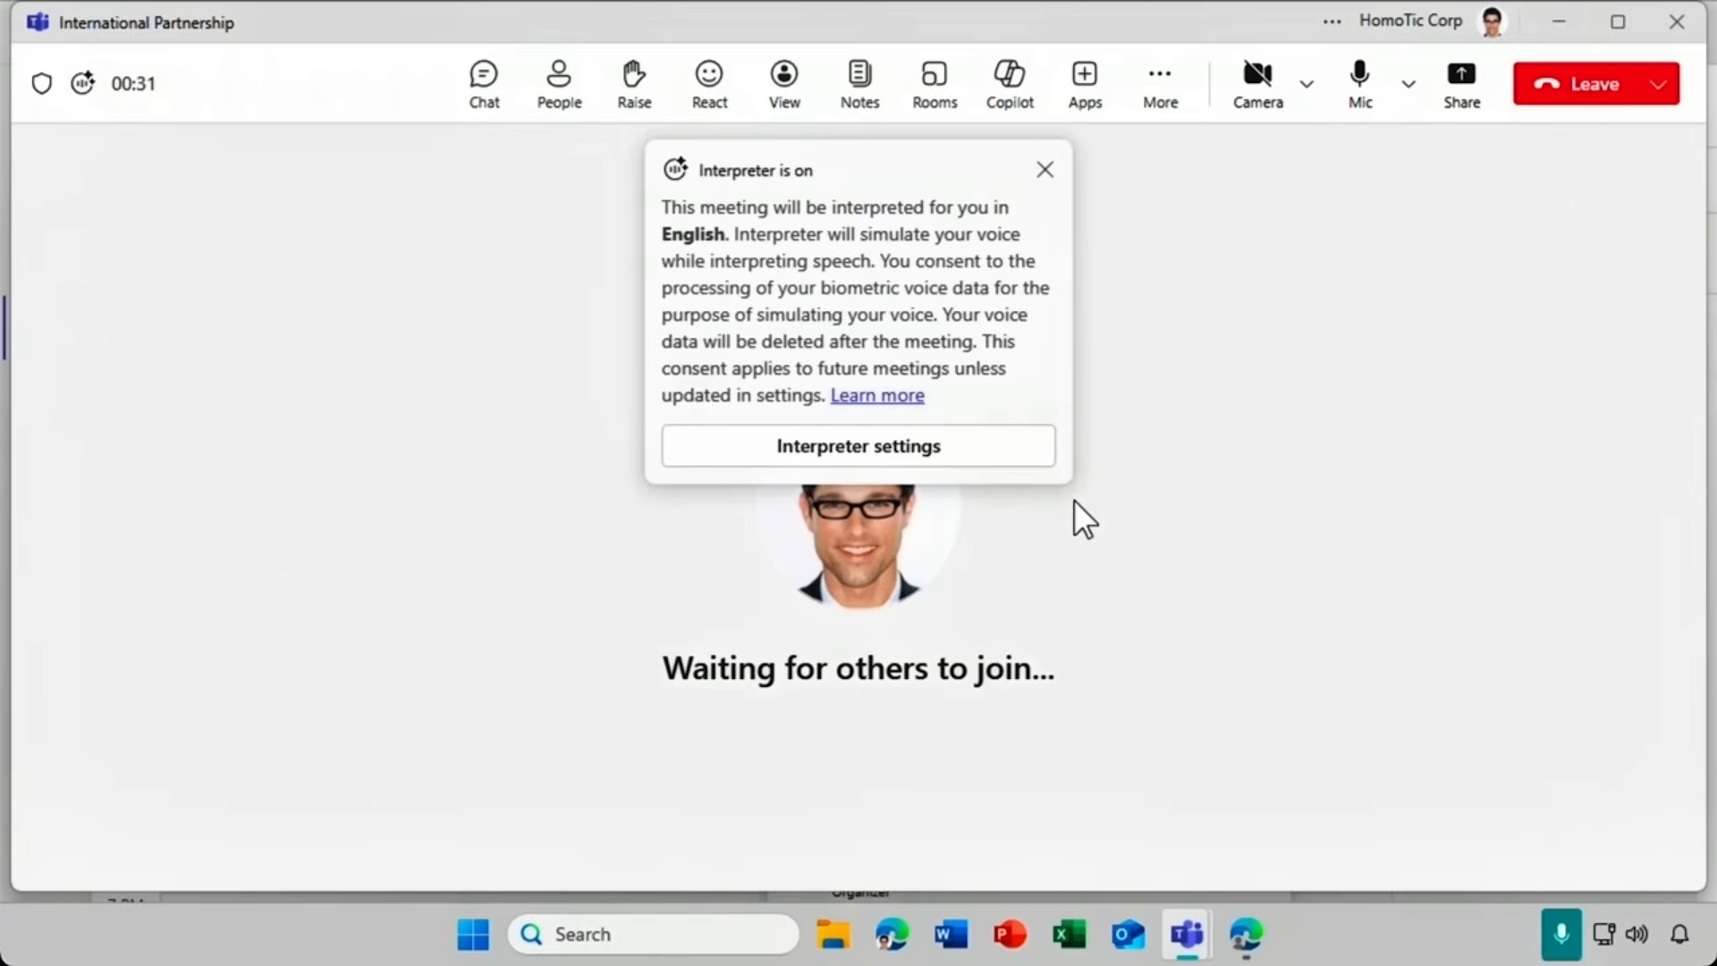
left_click(998, 466)
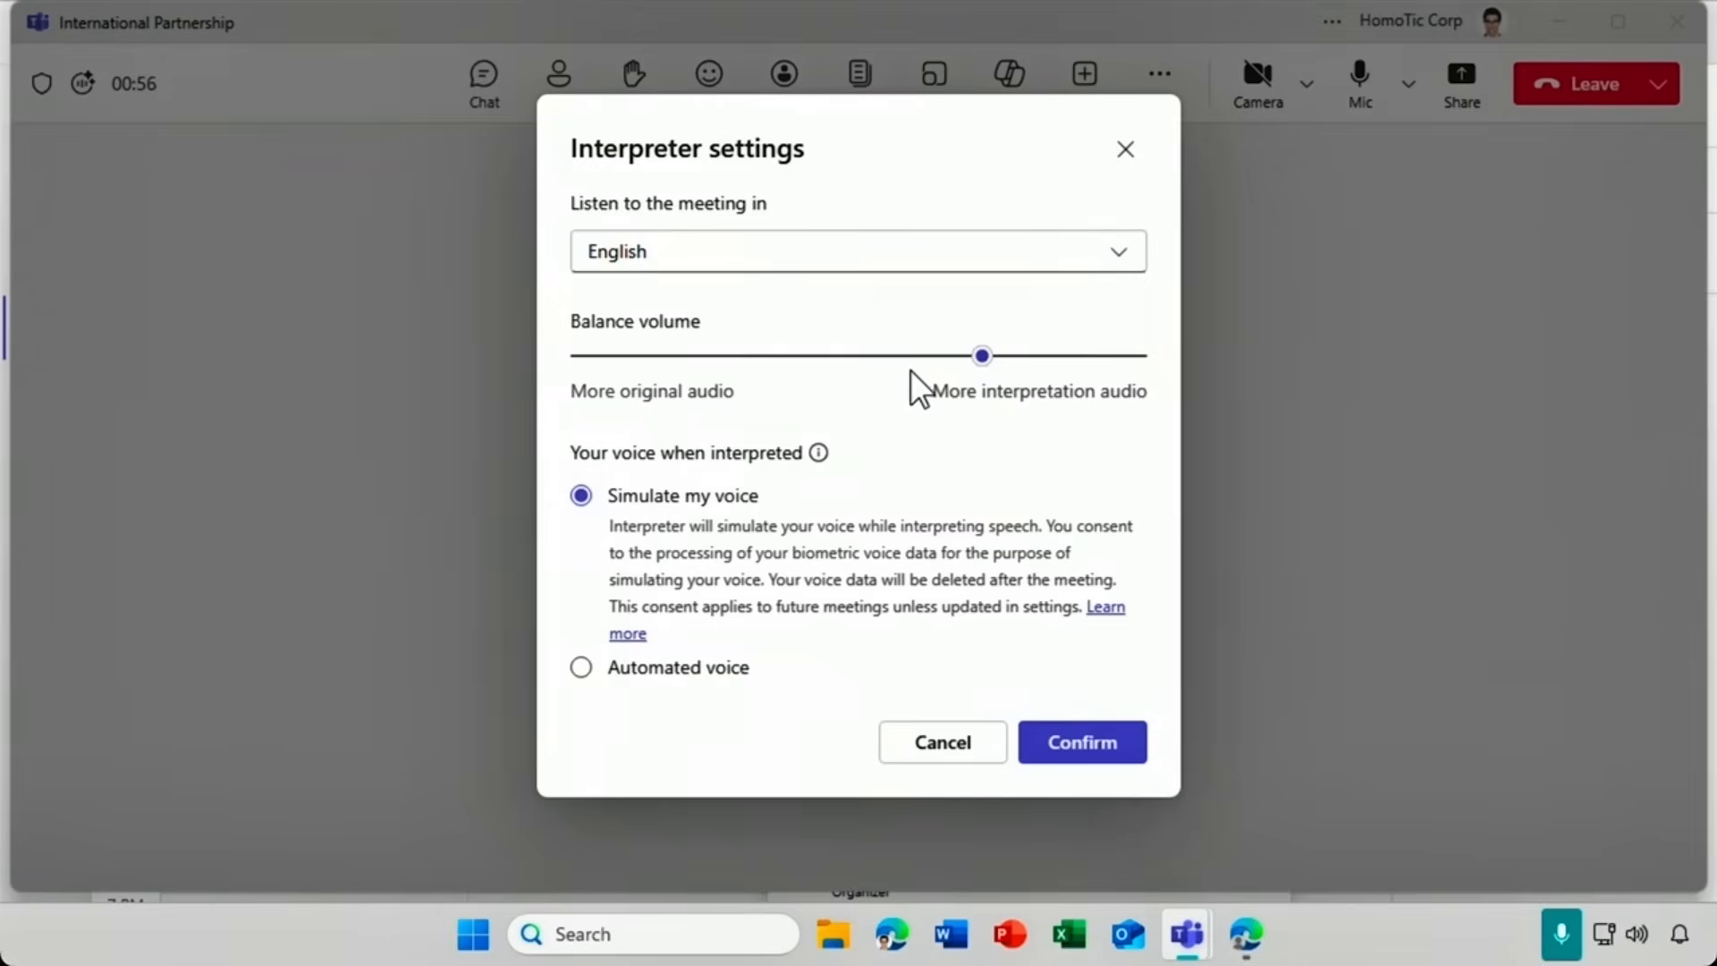
Set interpretation to Chinese (Mandarin), test the Andrew voice, then keep Simulate my voice and confirm.
left_click(753, 267)
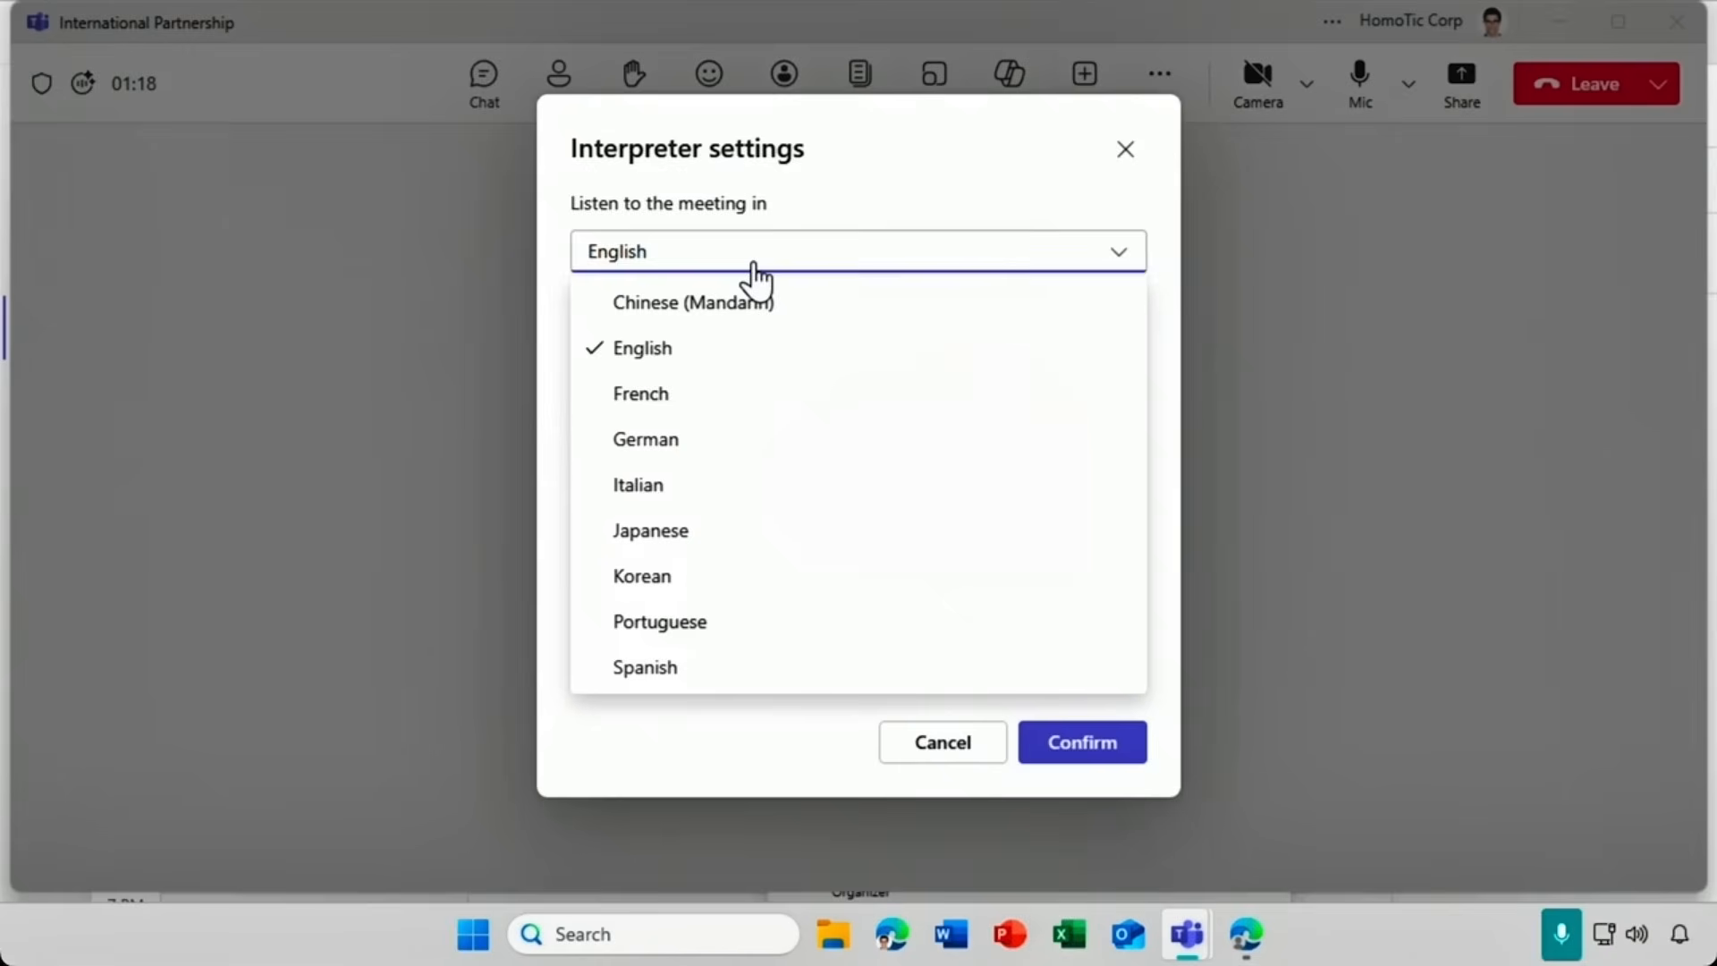
left_click(917, 308)
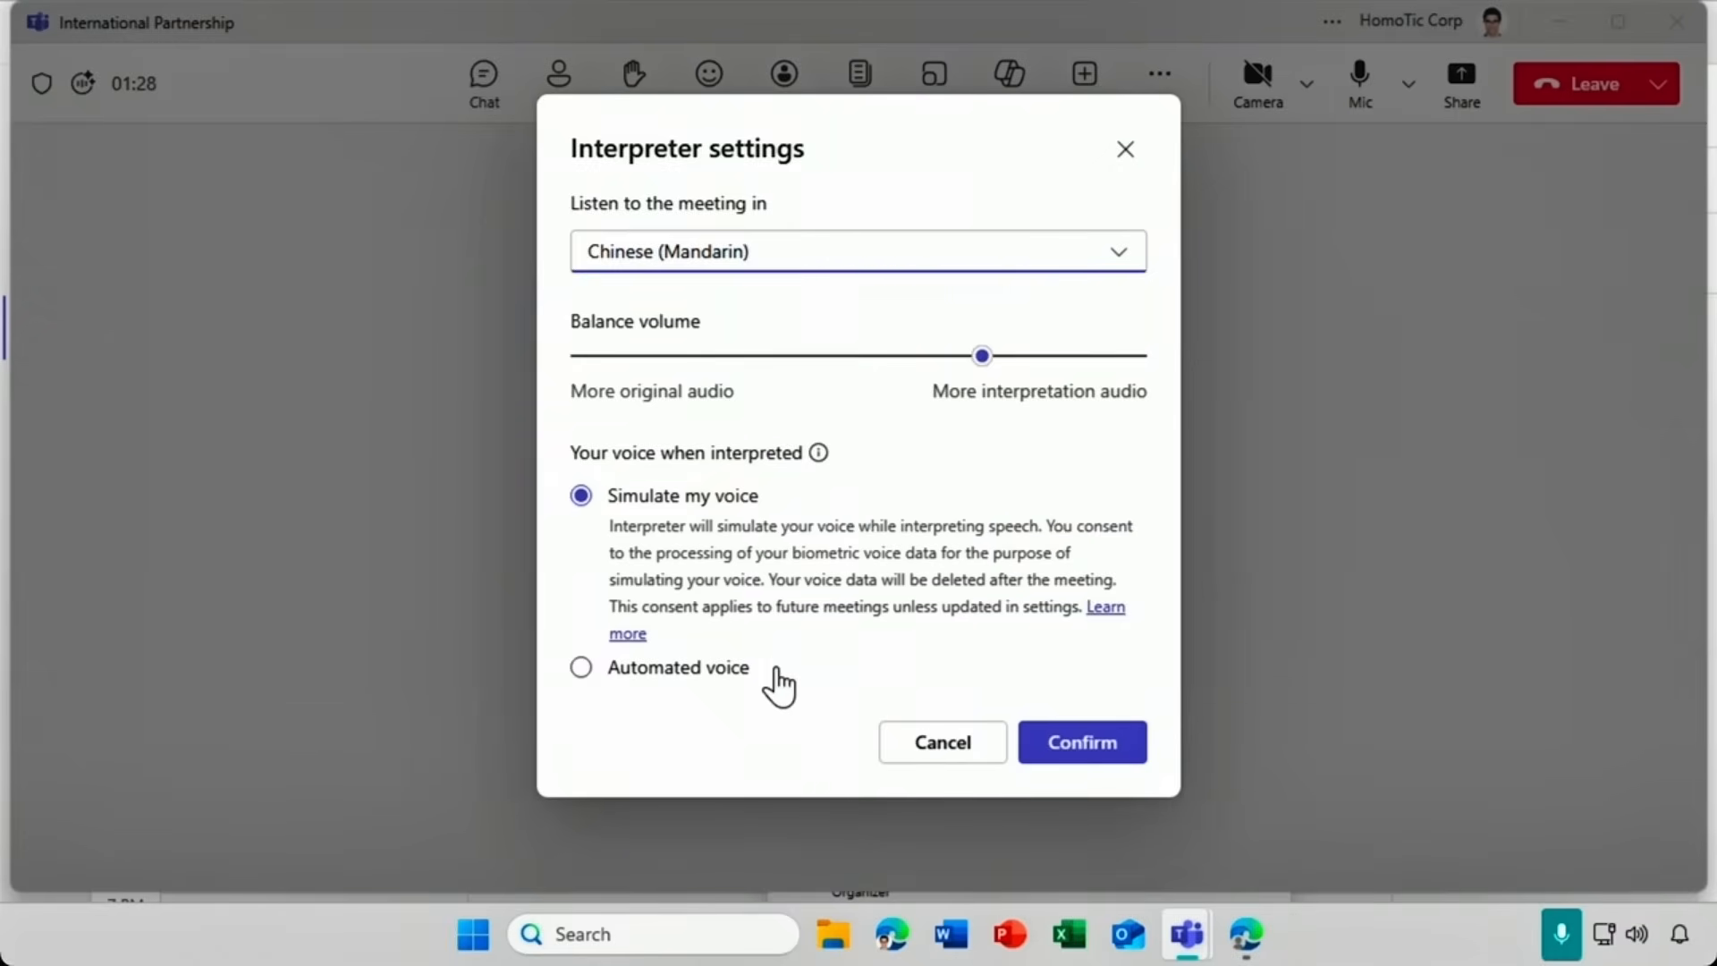
left_click(654, 672)
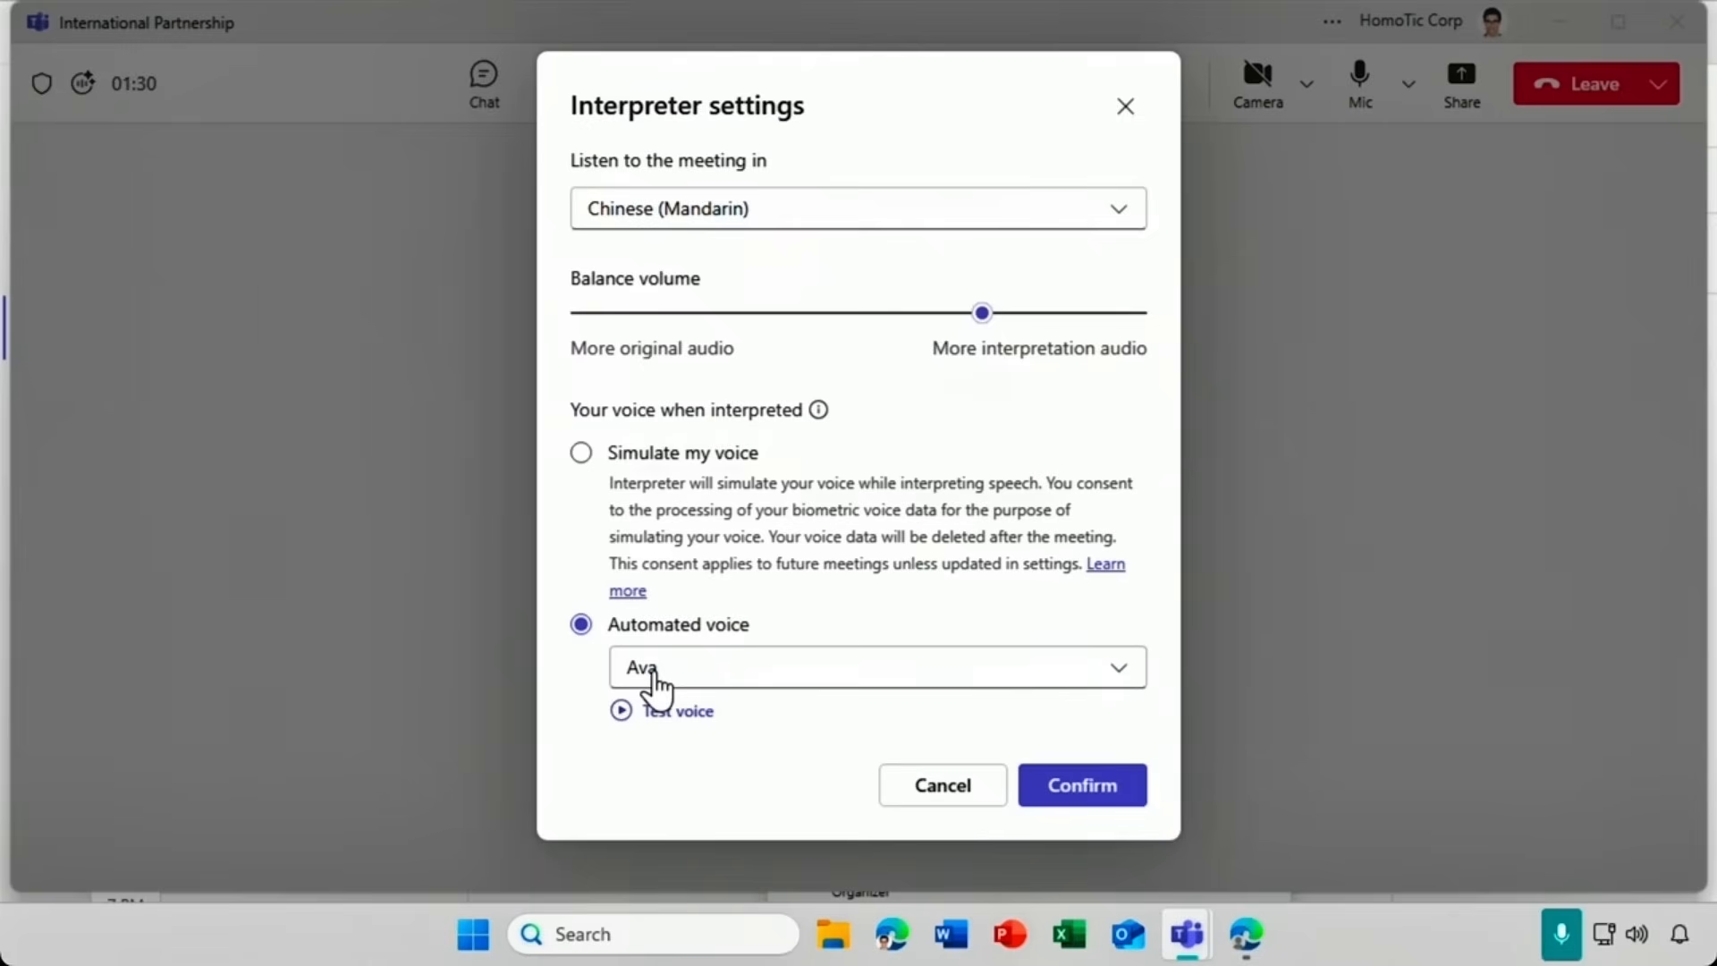
left_click(899, 686)
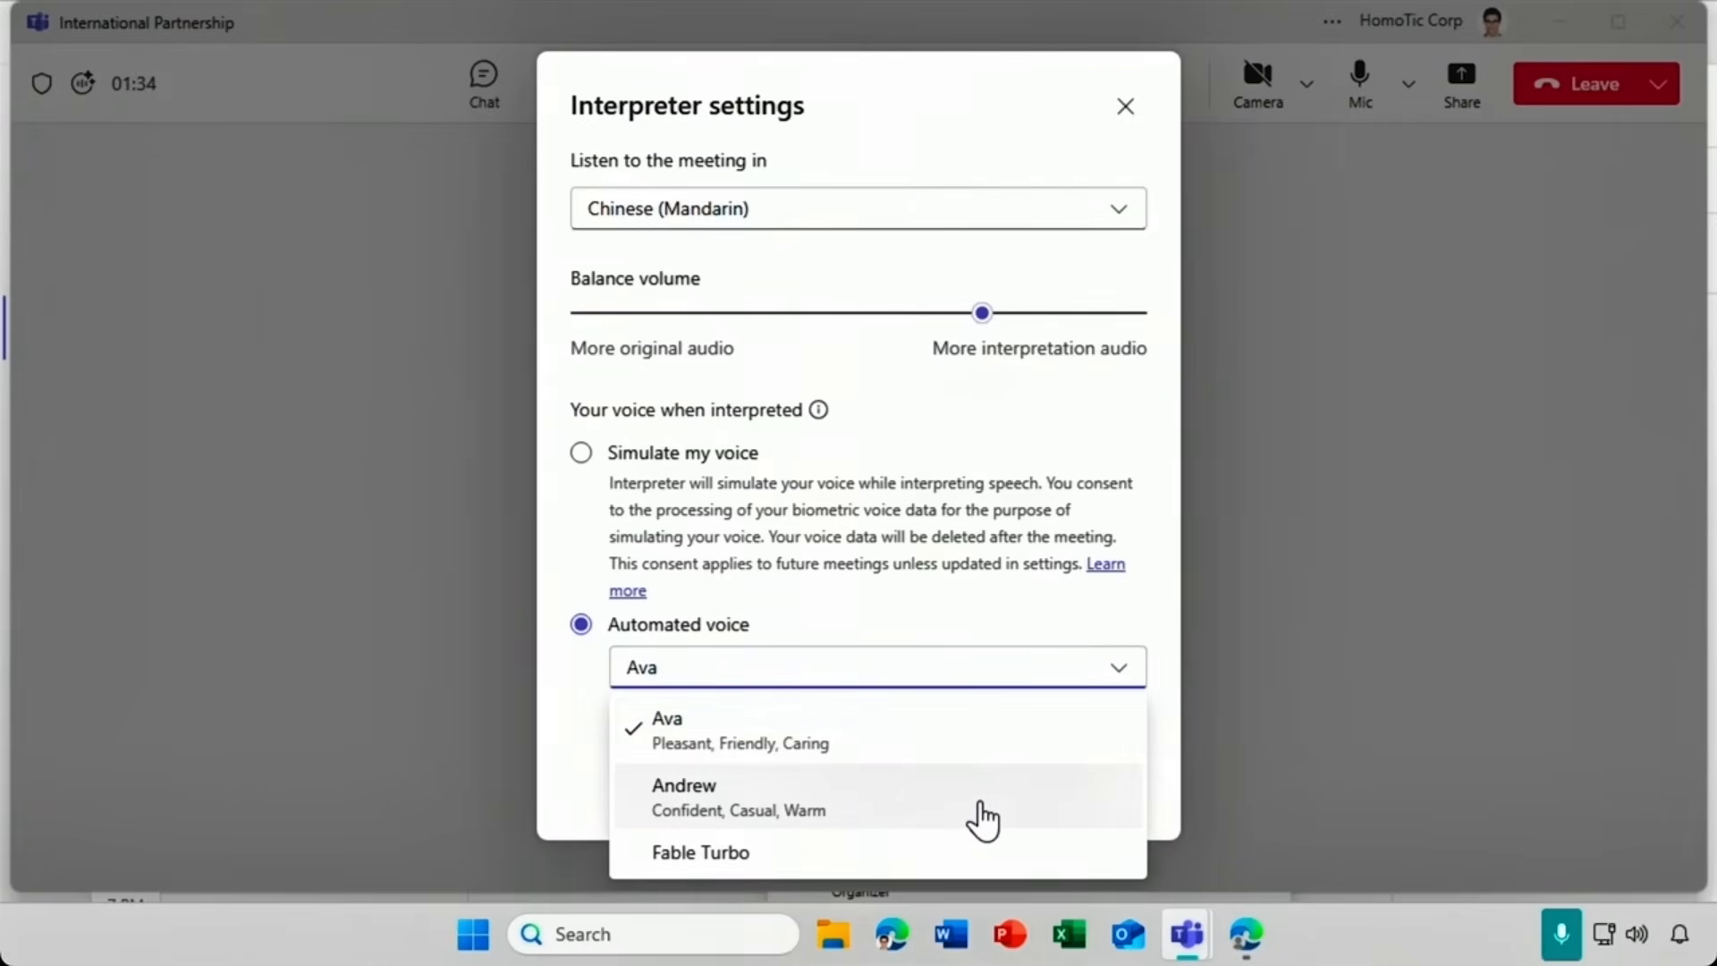
left_click(984, 819)
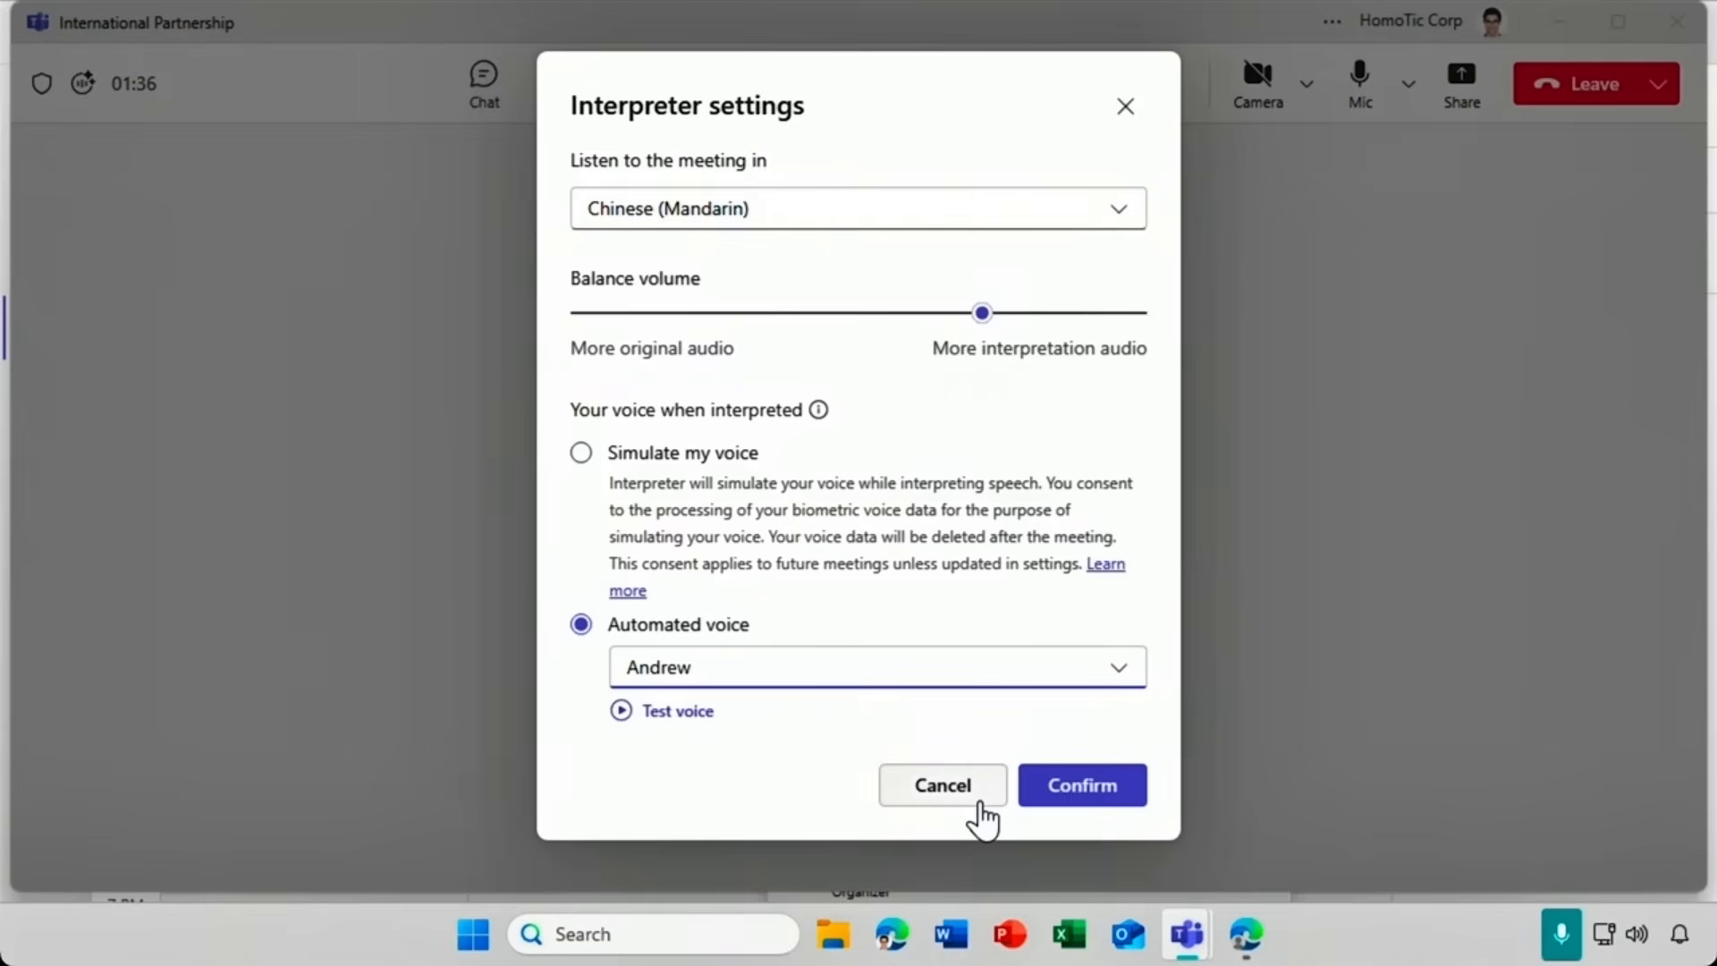
left_click(649, 729)
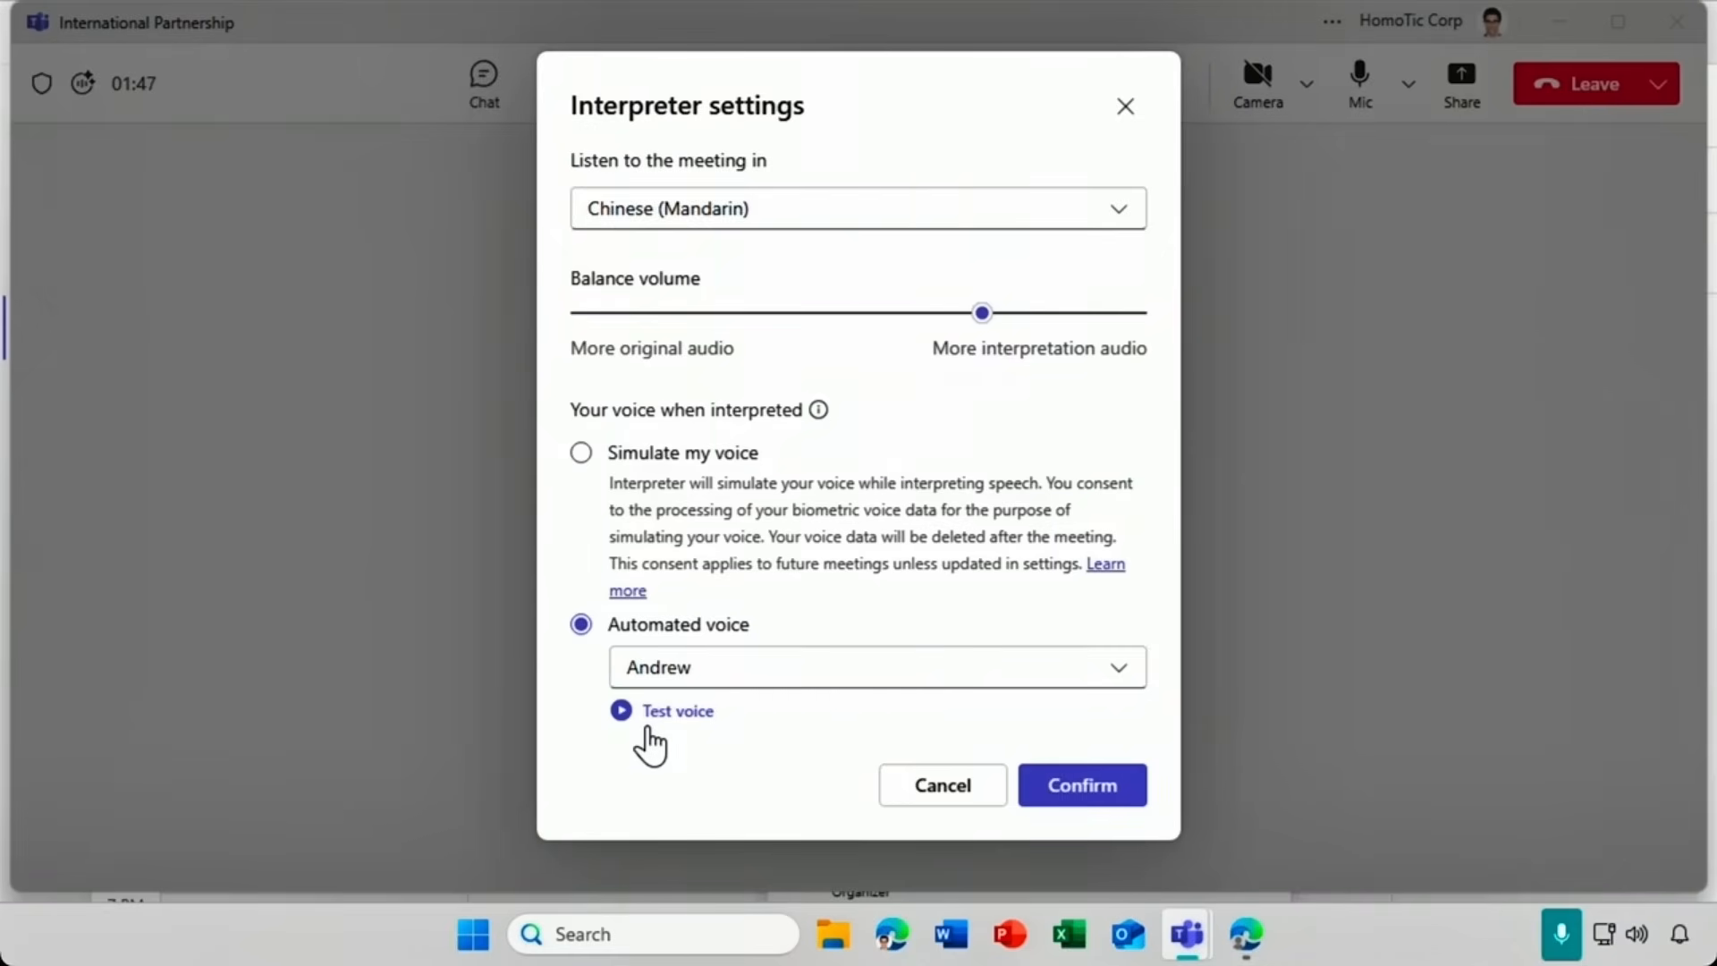
left_click(580, 458)
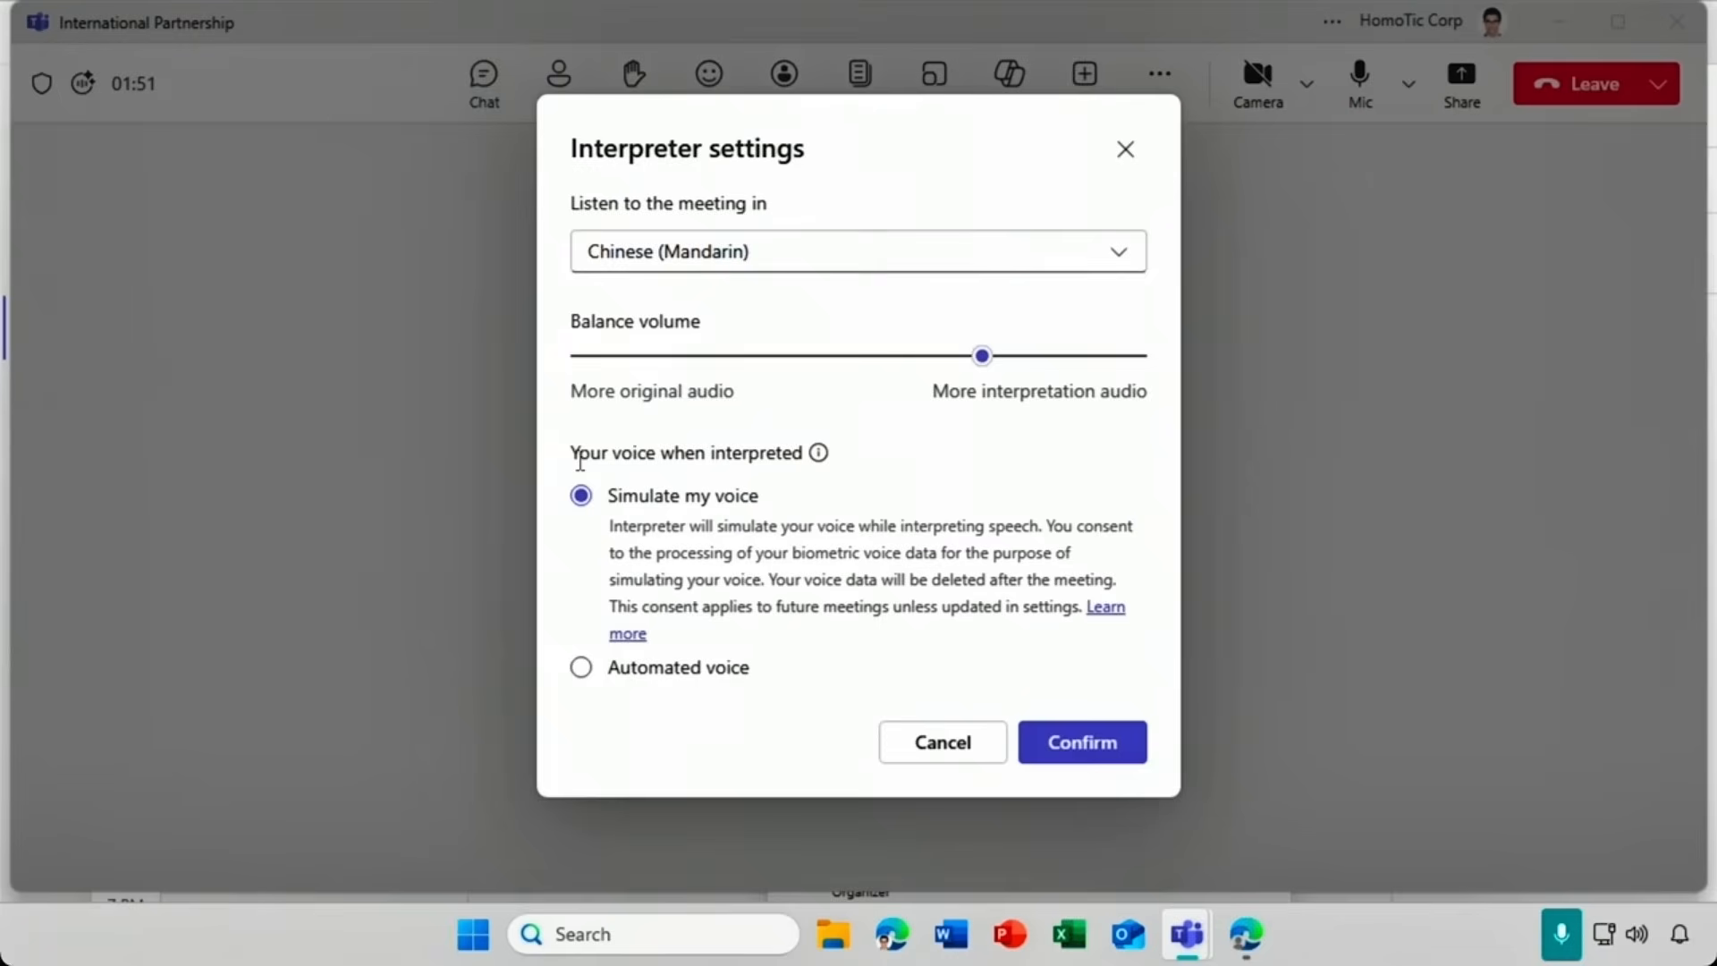
left_click(1058, 749)
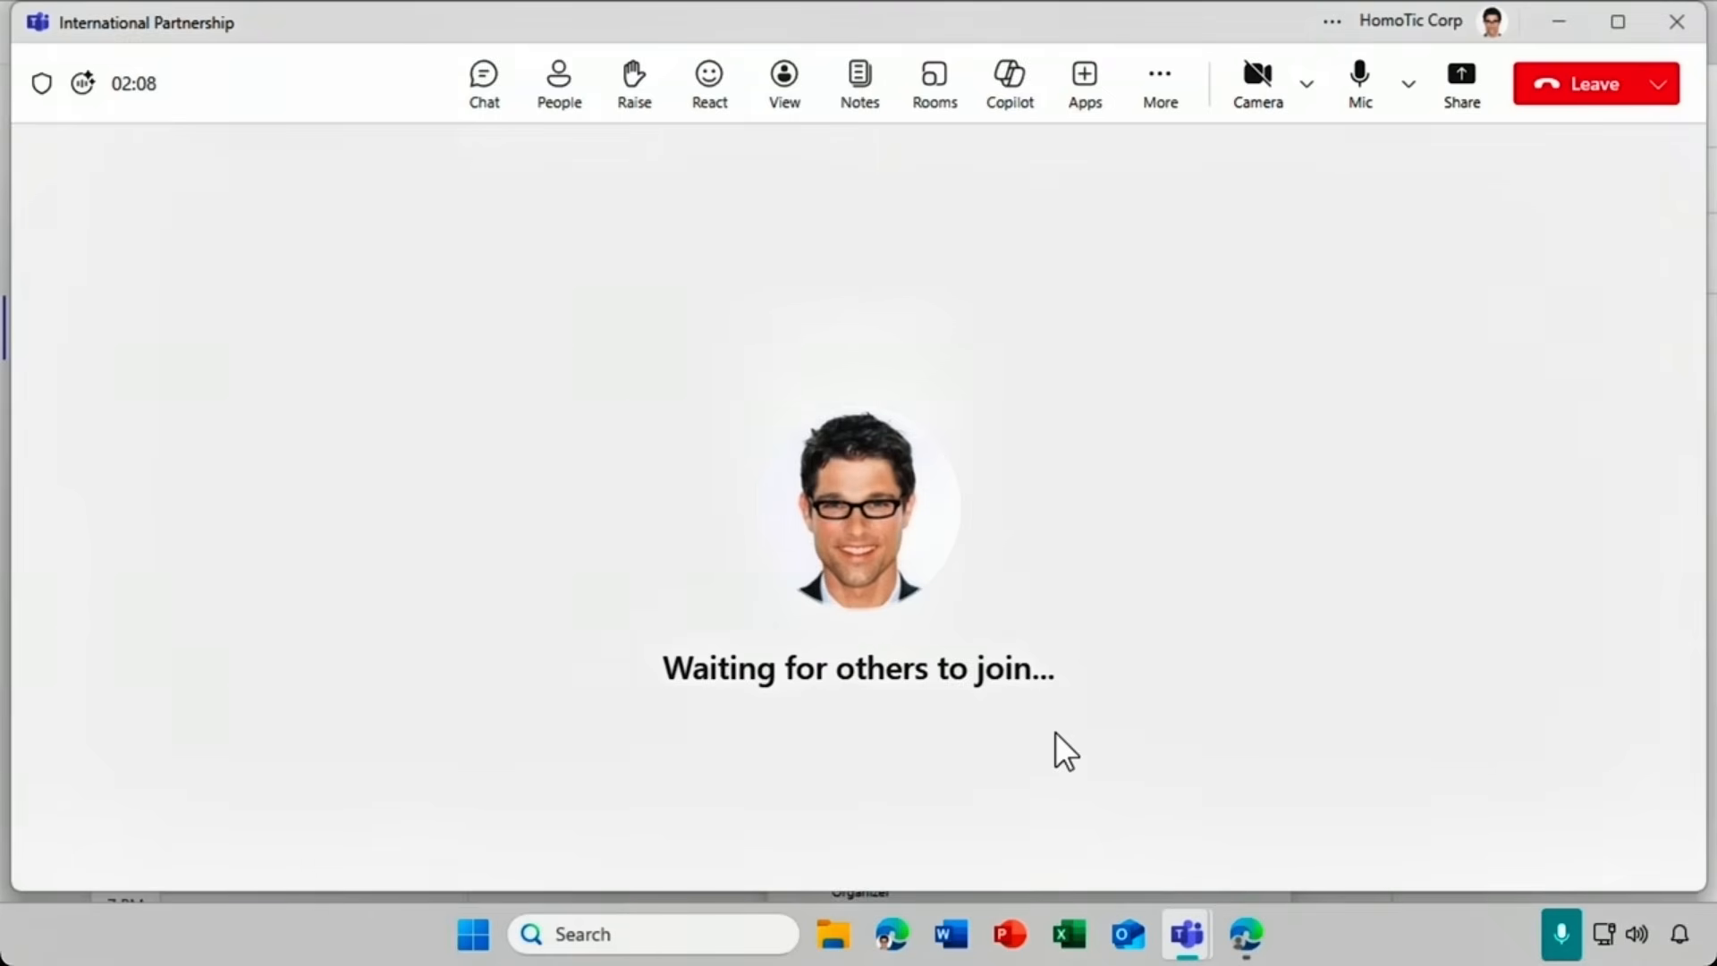
Mute the microphone and show the Interpreter status with Chinese (Mandarin) as the interpretation language.
left_click(1358, 78)
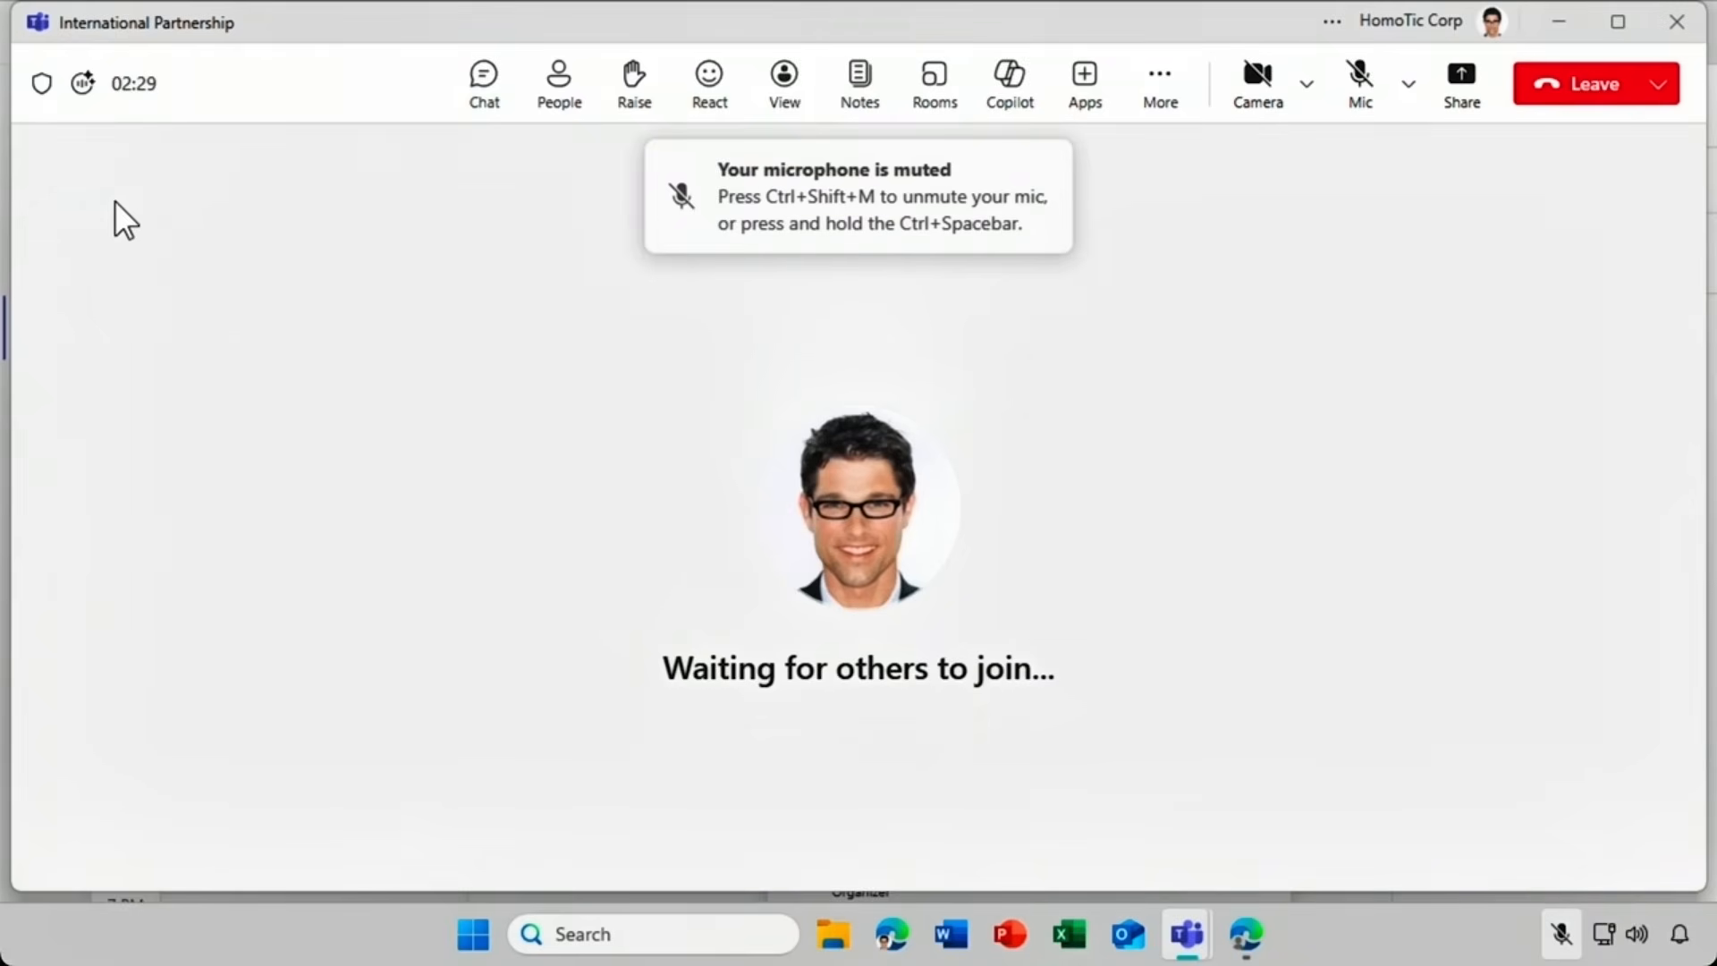
mouse_move(80, 95)
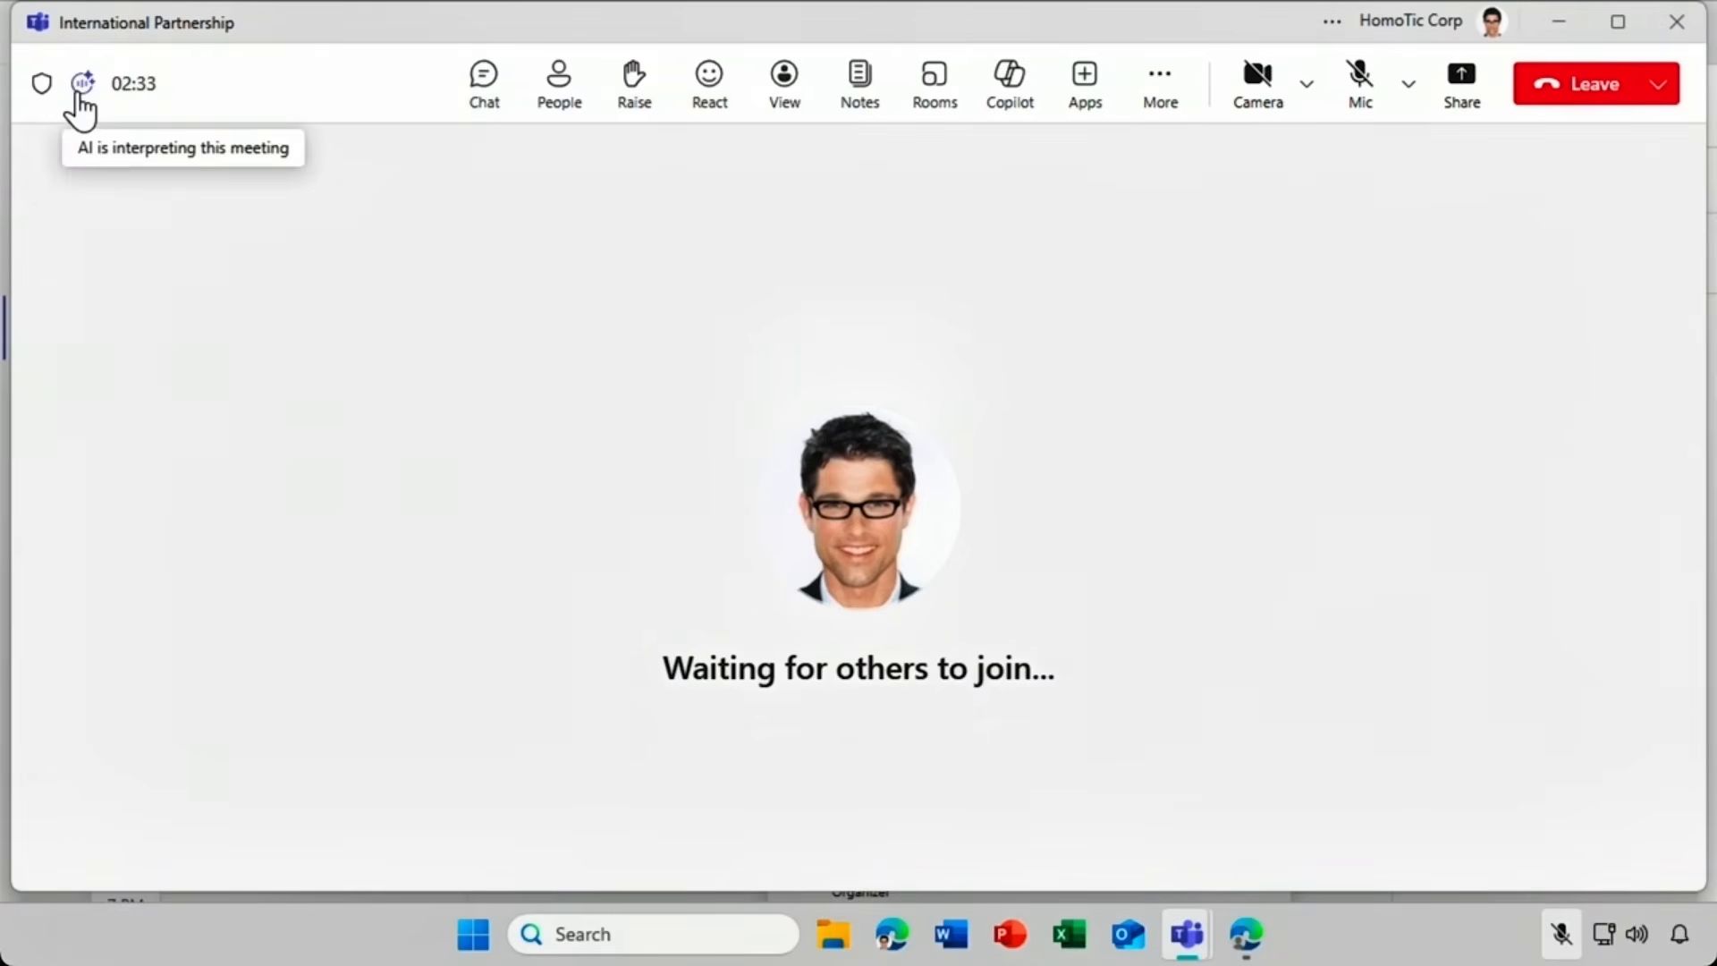
left_click(80, 99)
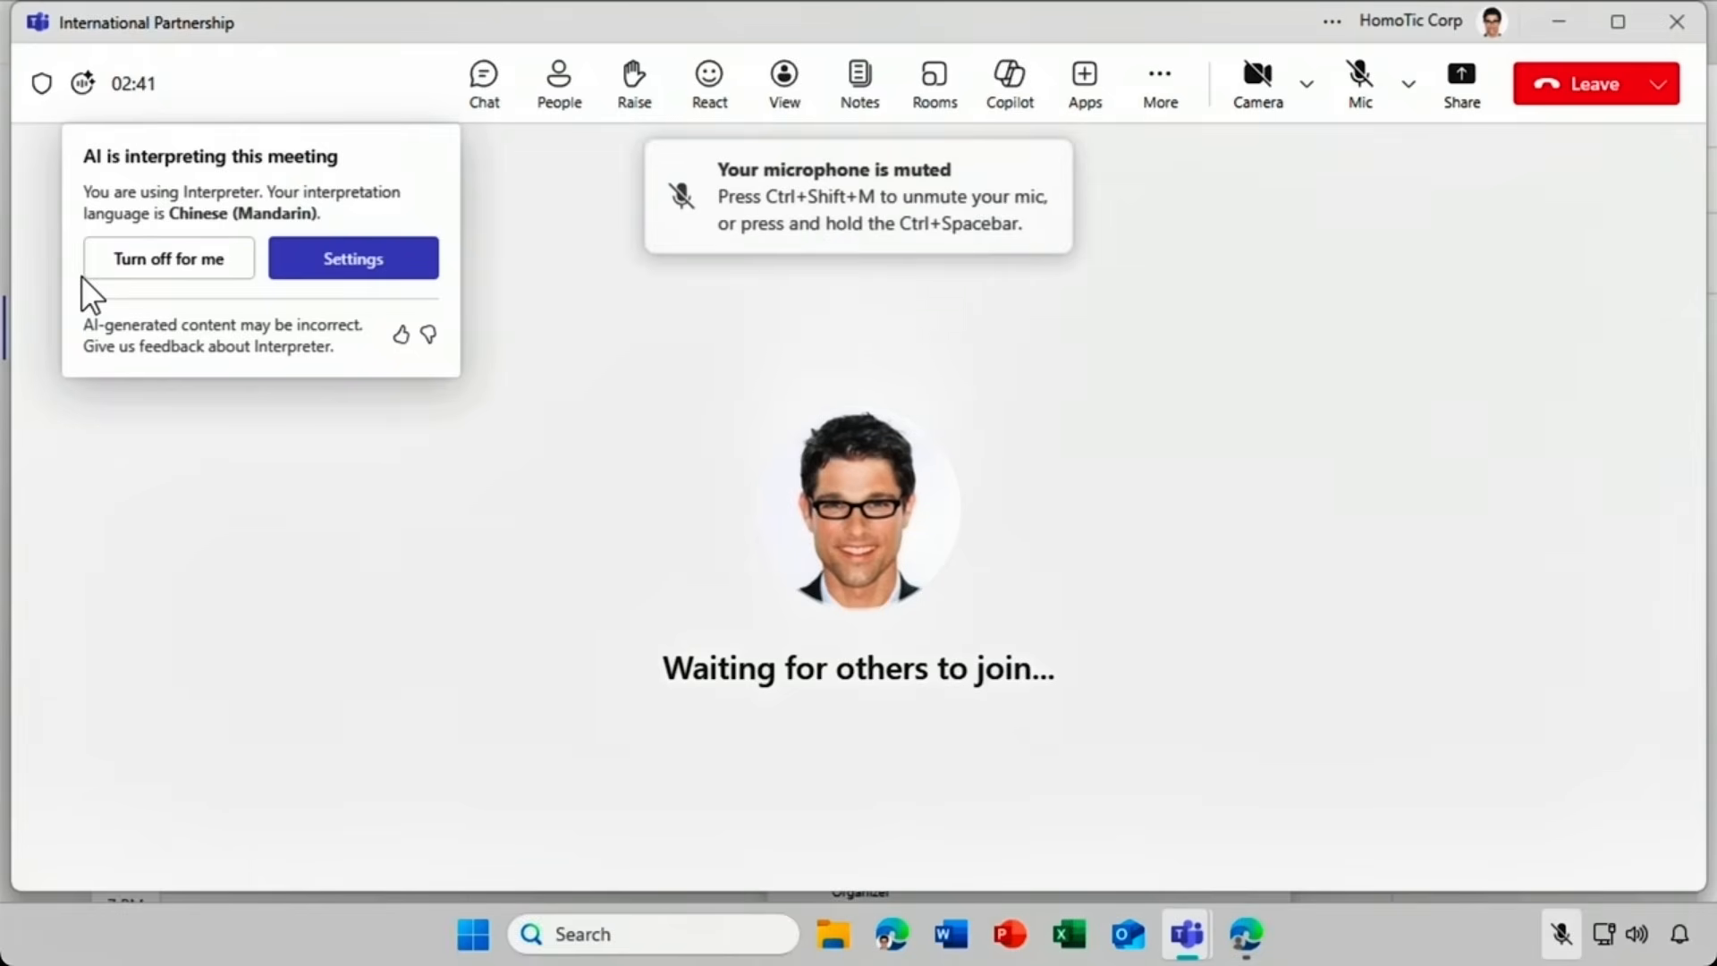
Switch the Interpreter listening language to English, balance audio toward interpretation, and save.
left_click(288, 285)
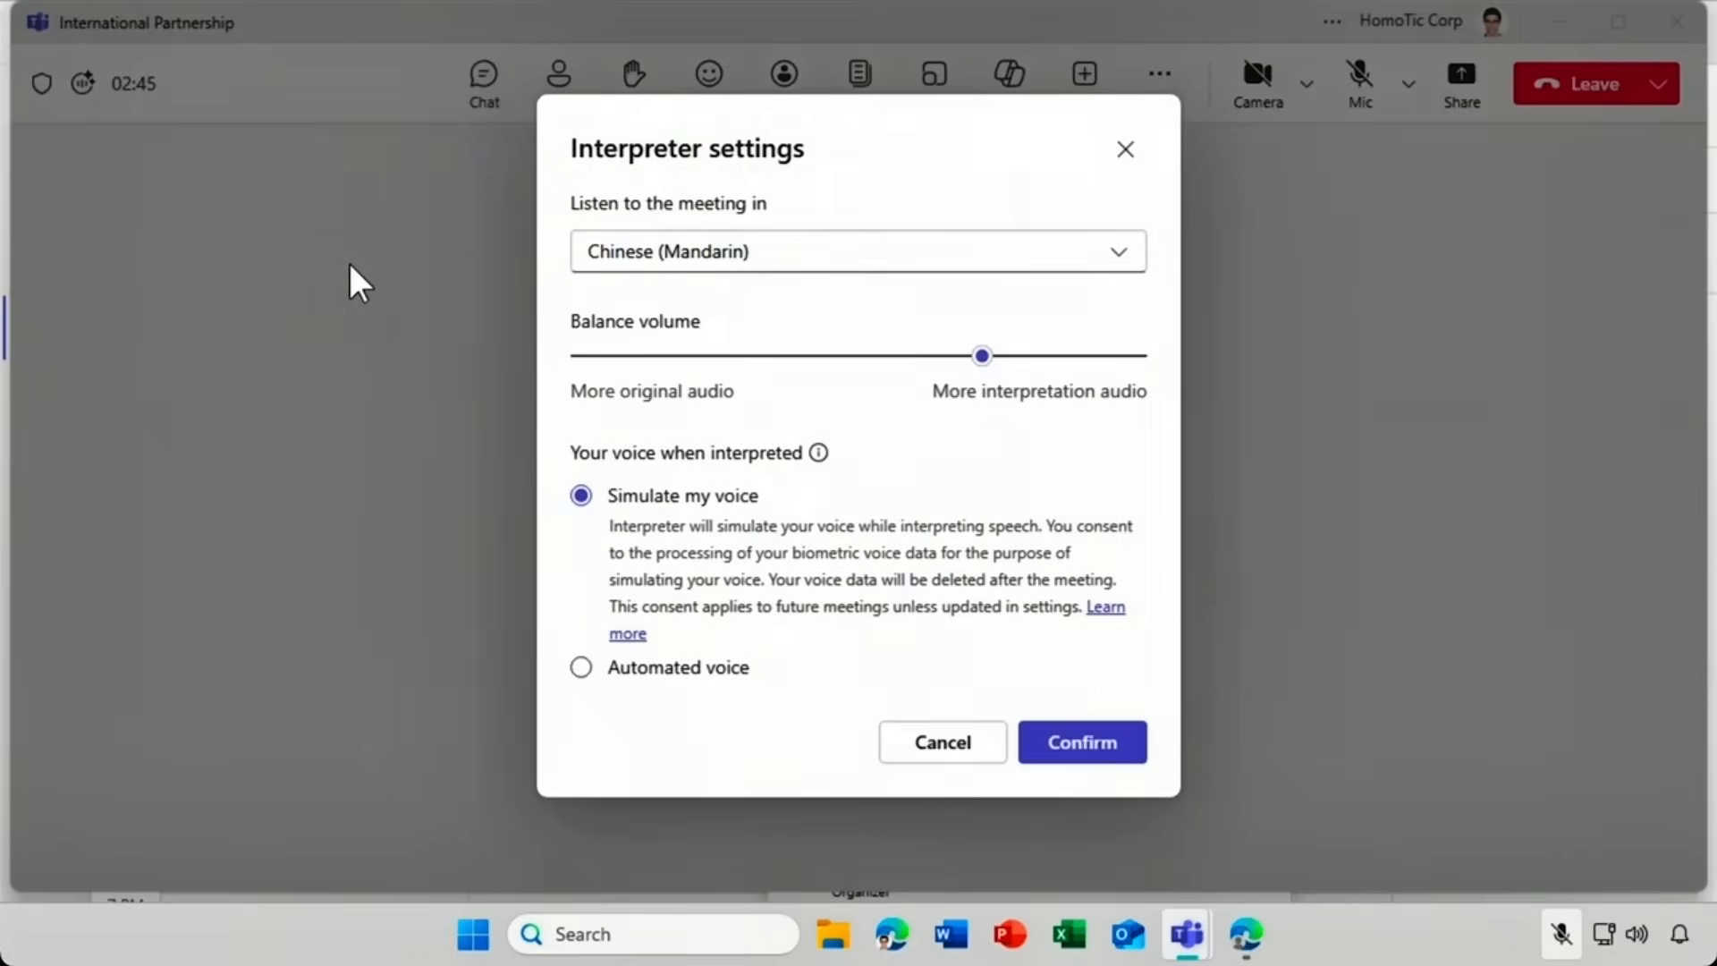
left_click(594, 258)
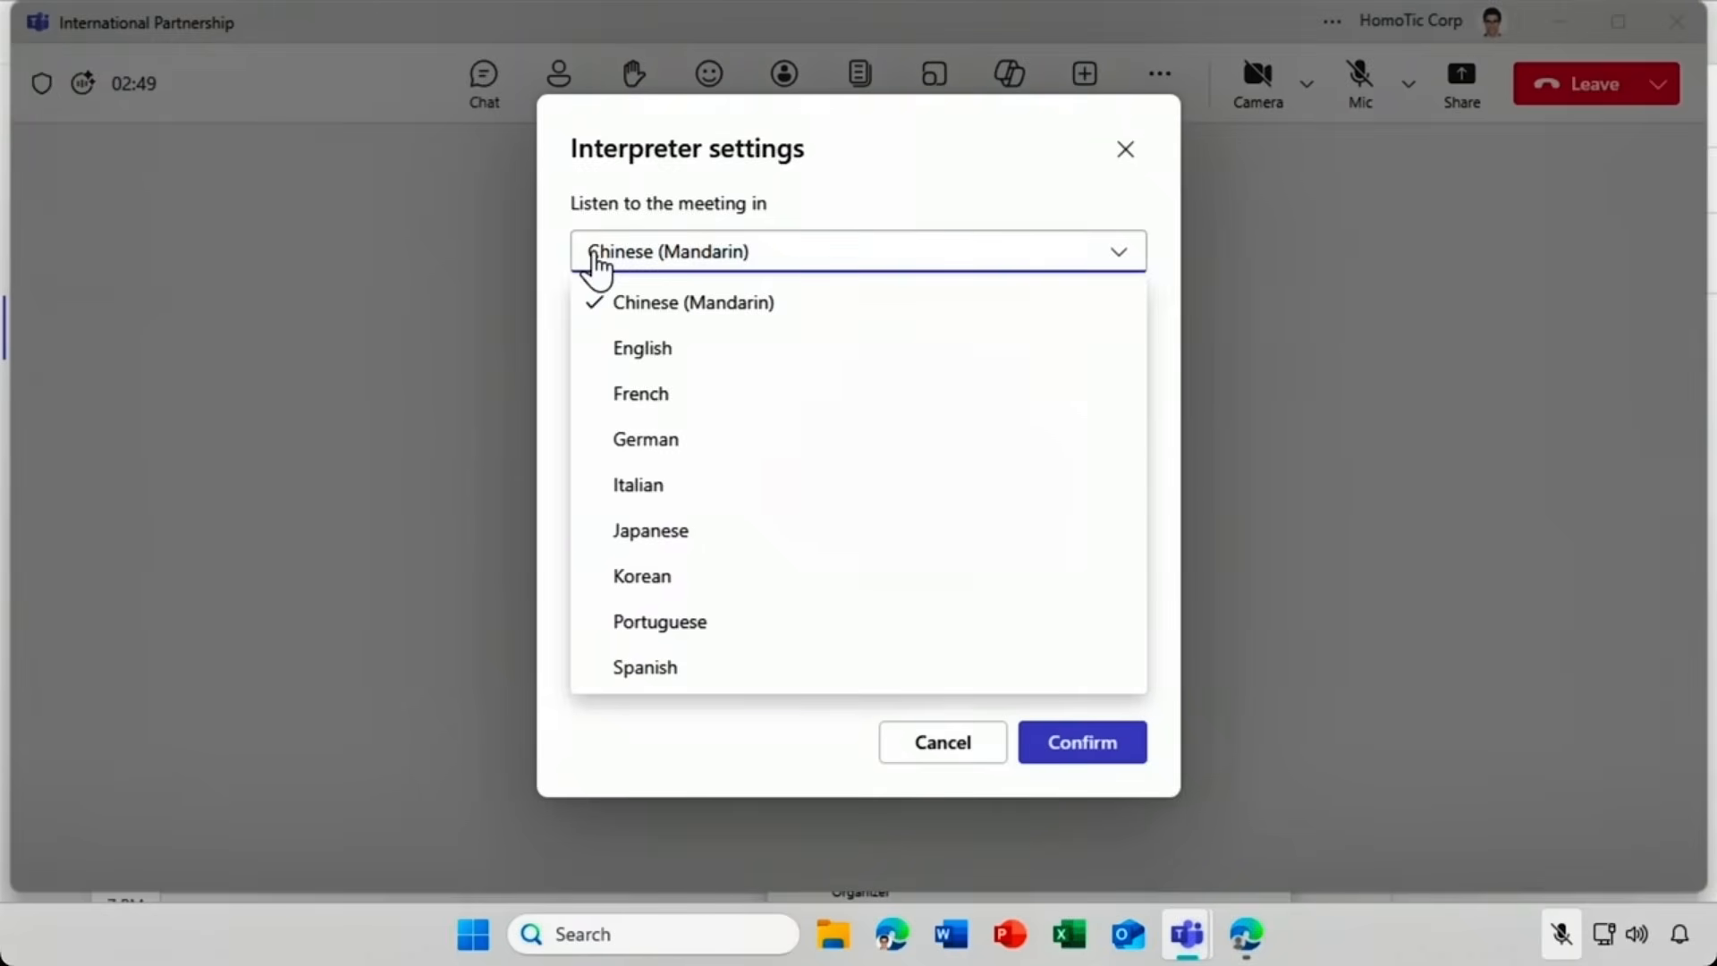
left_click(579, 356)
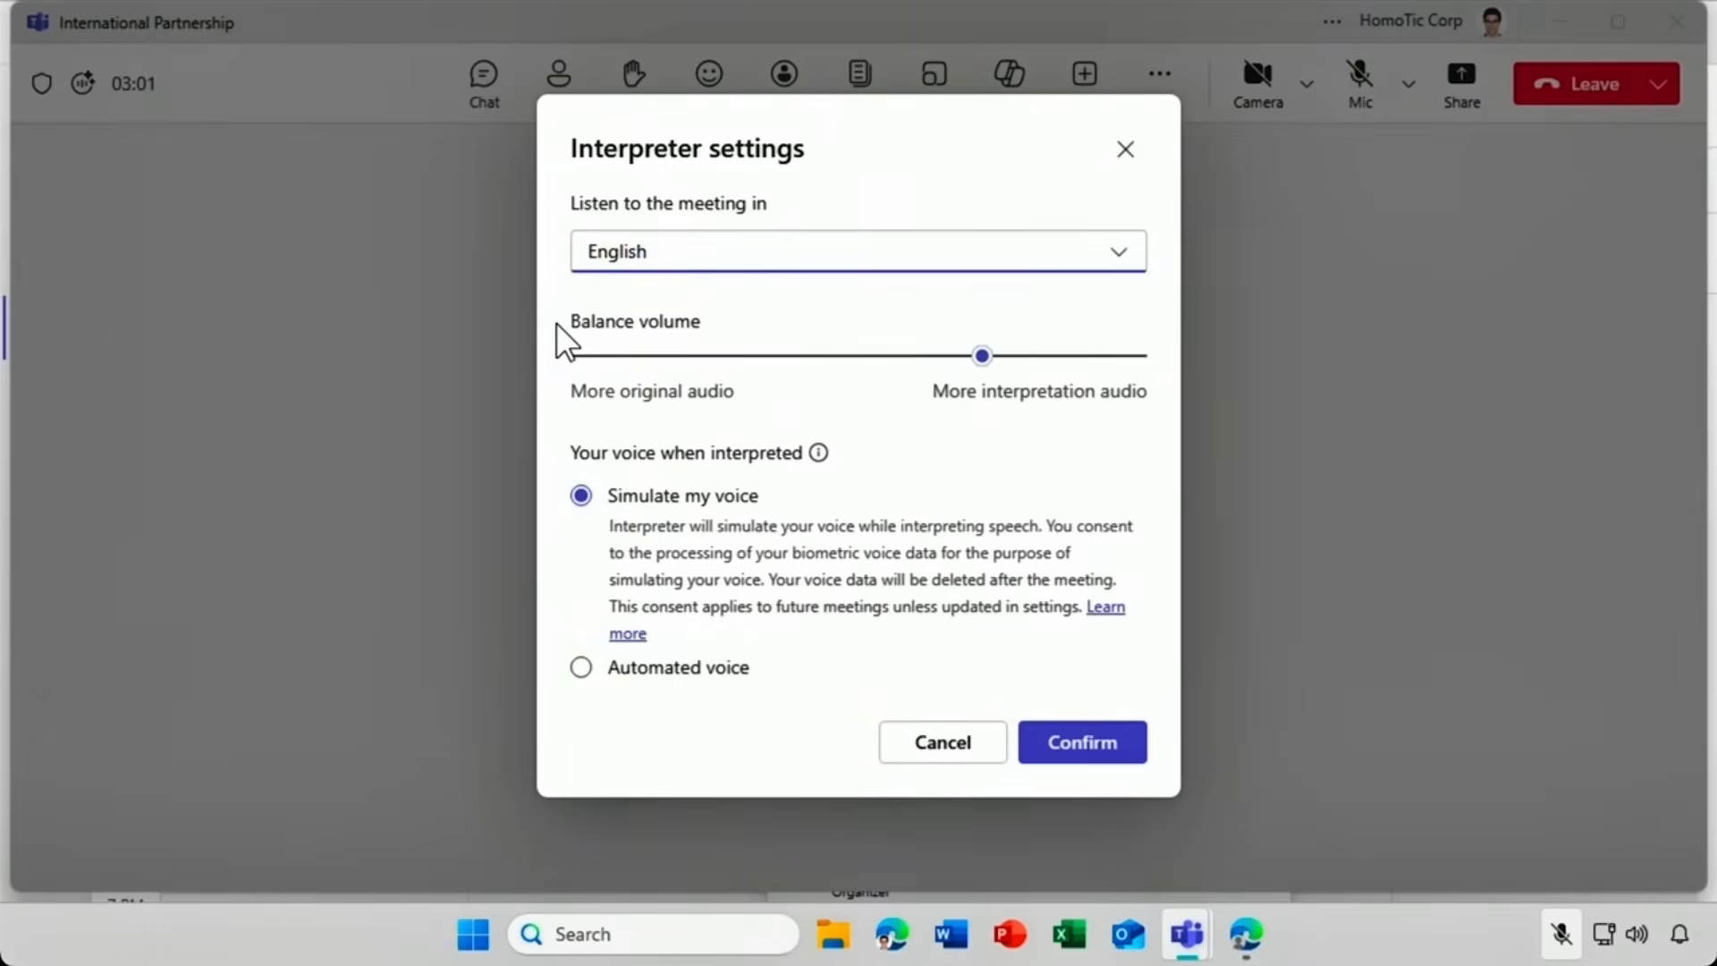
mouse_move(979, 356)
left_mouse_down()
mouse_move(1053, 358)
mouse_move(982, 358)
left_mouse_up()
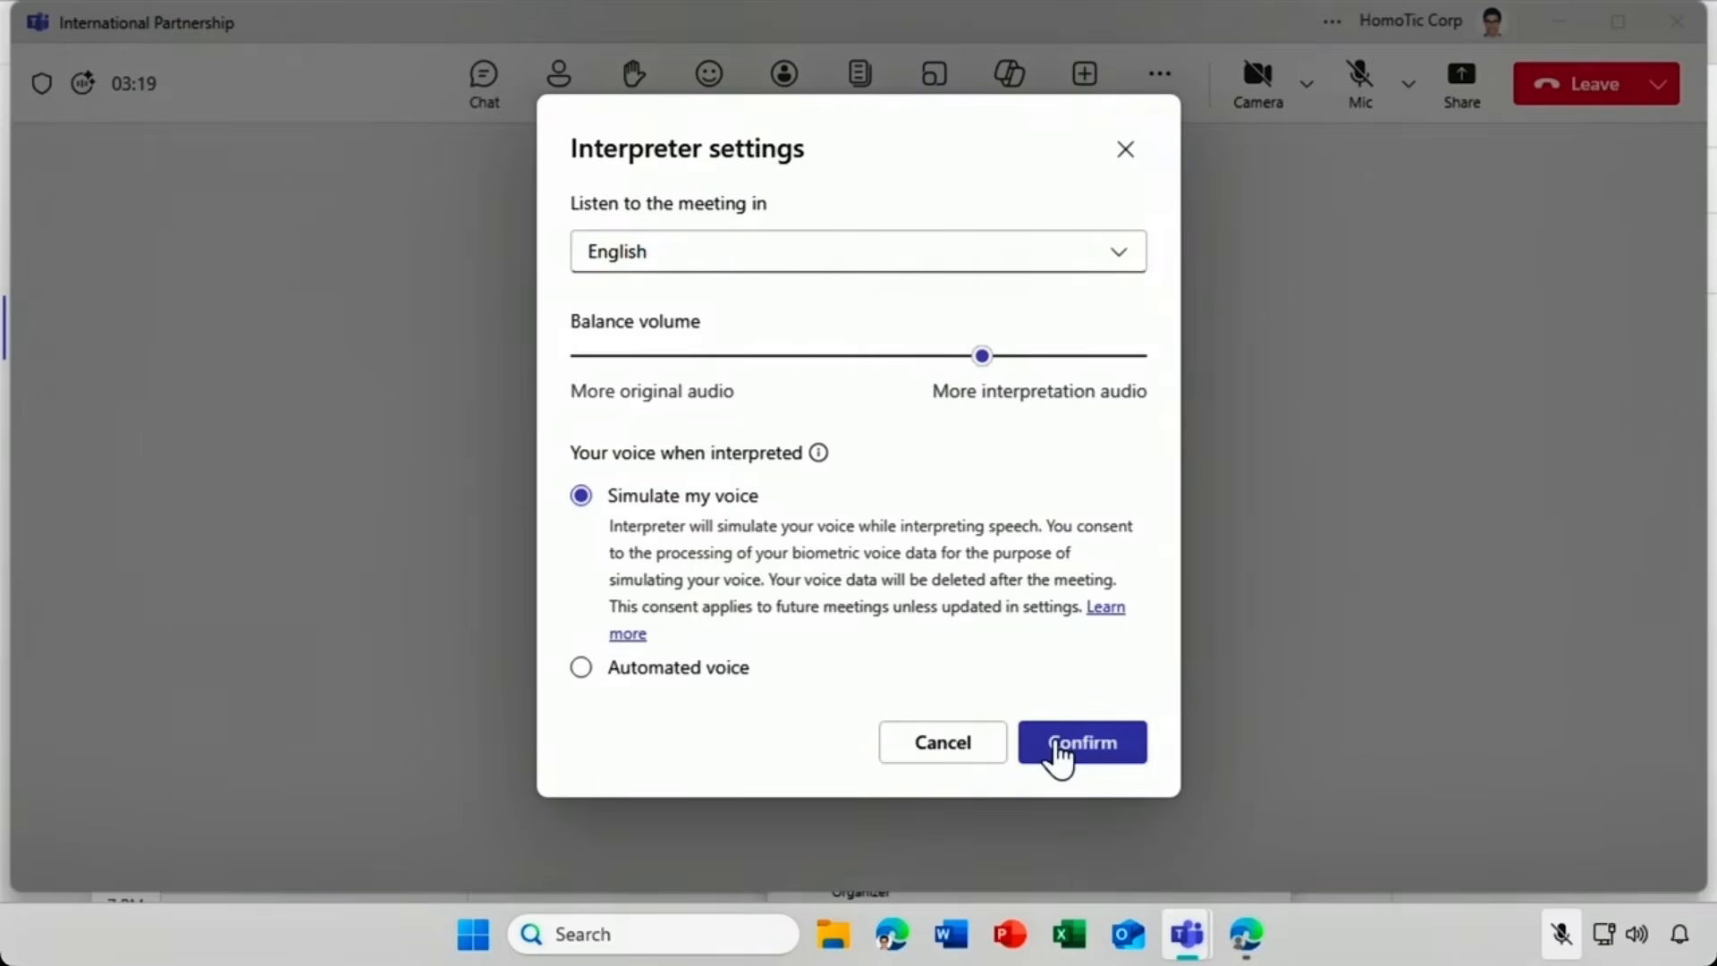
left_click(1058, 754)
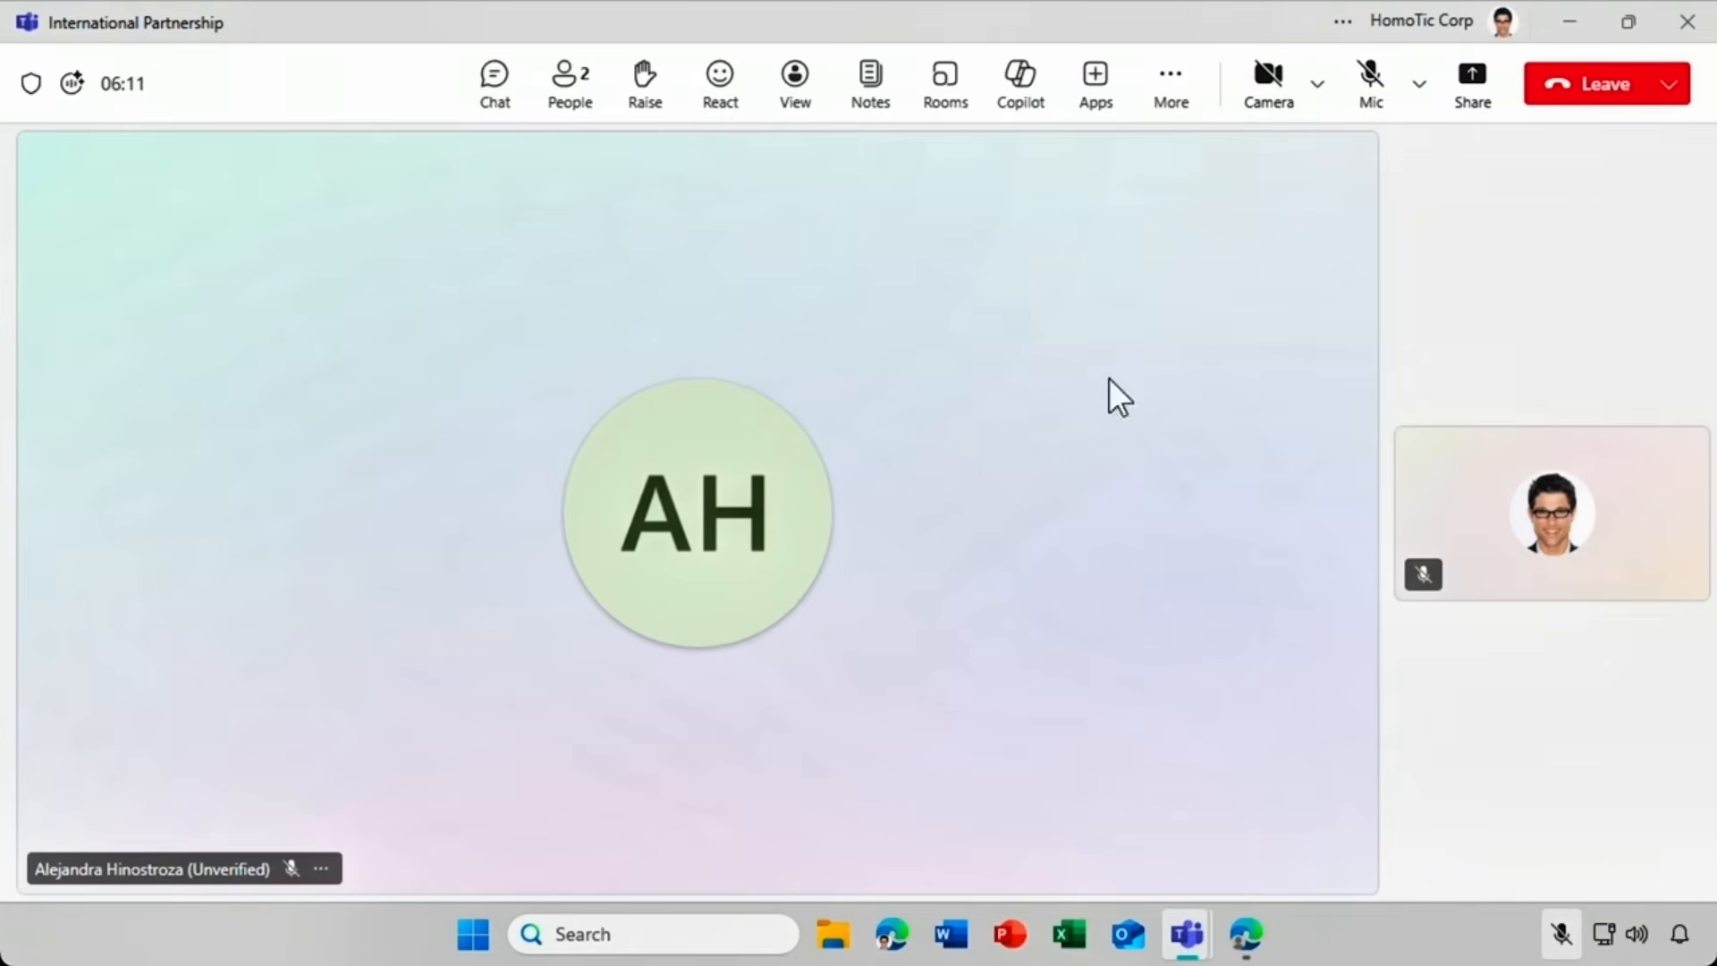
Turn Interpreter off for yourself only from the Language and speech menu.
left_click(1167, 100)
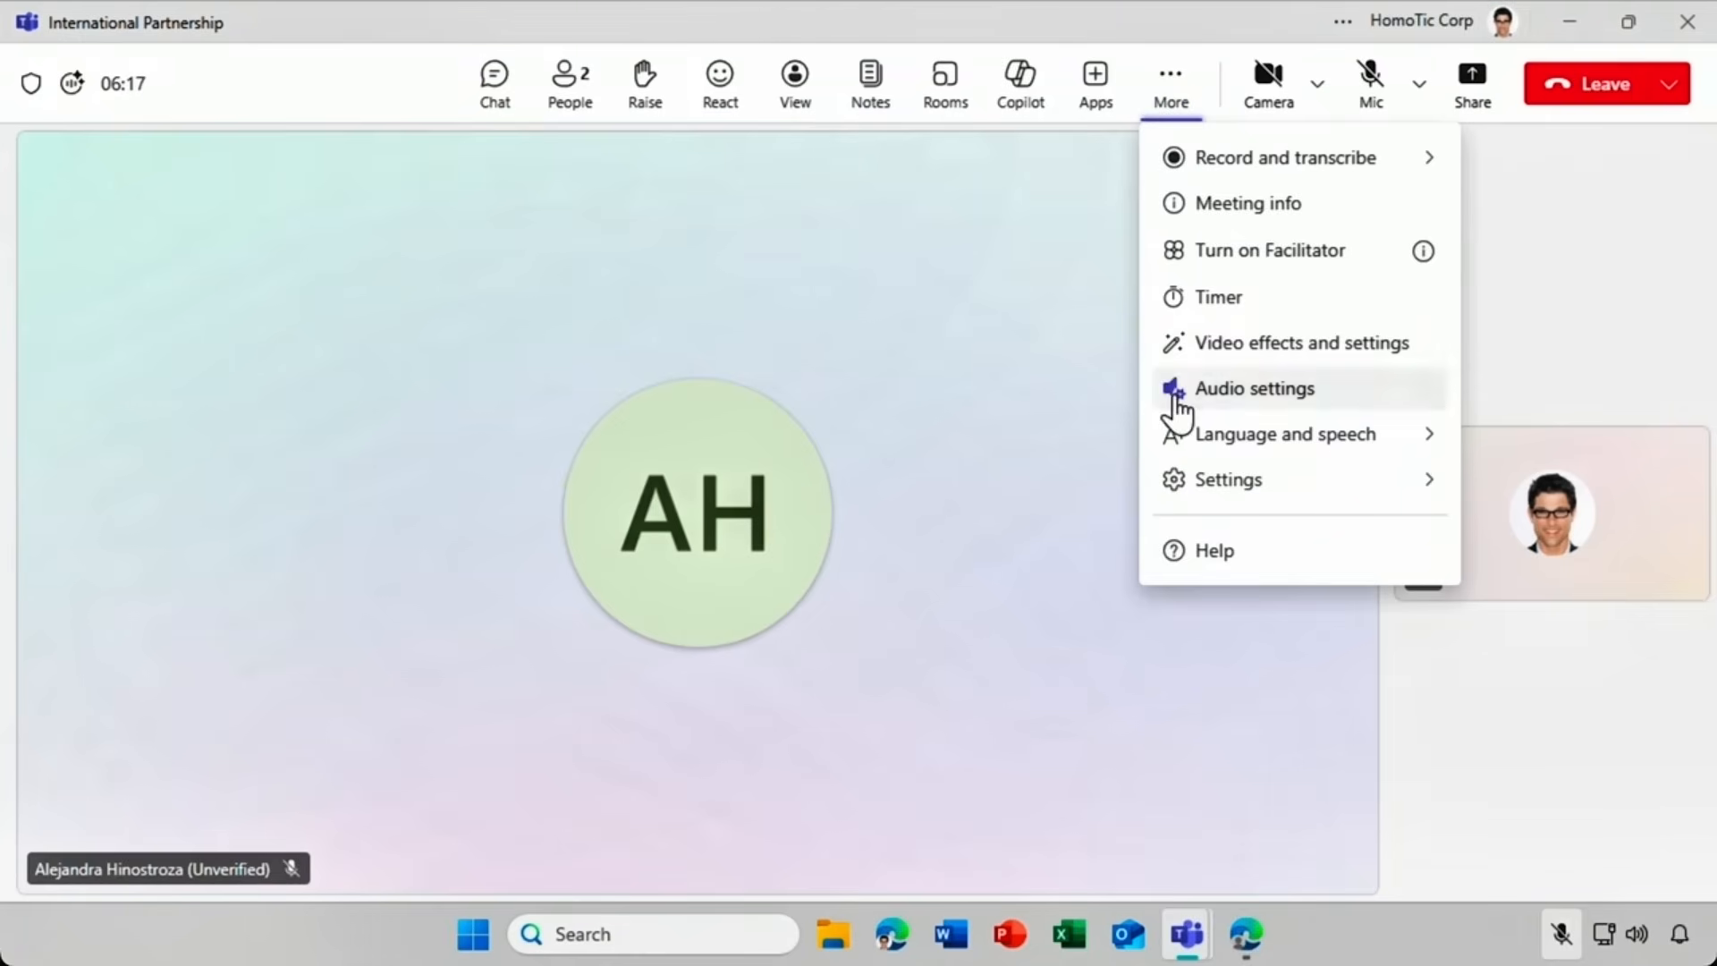
mouse_move(1181, 439)
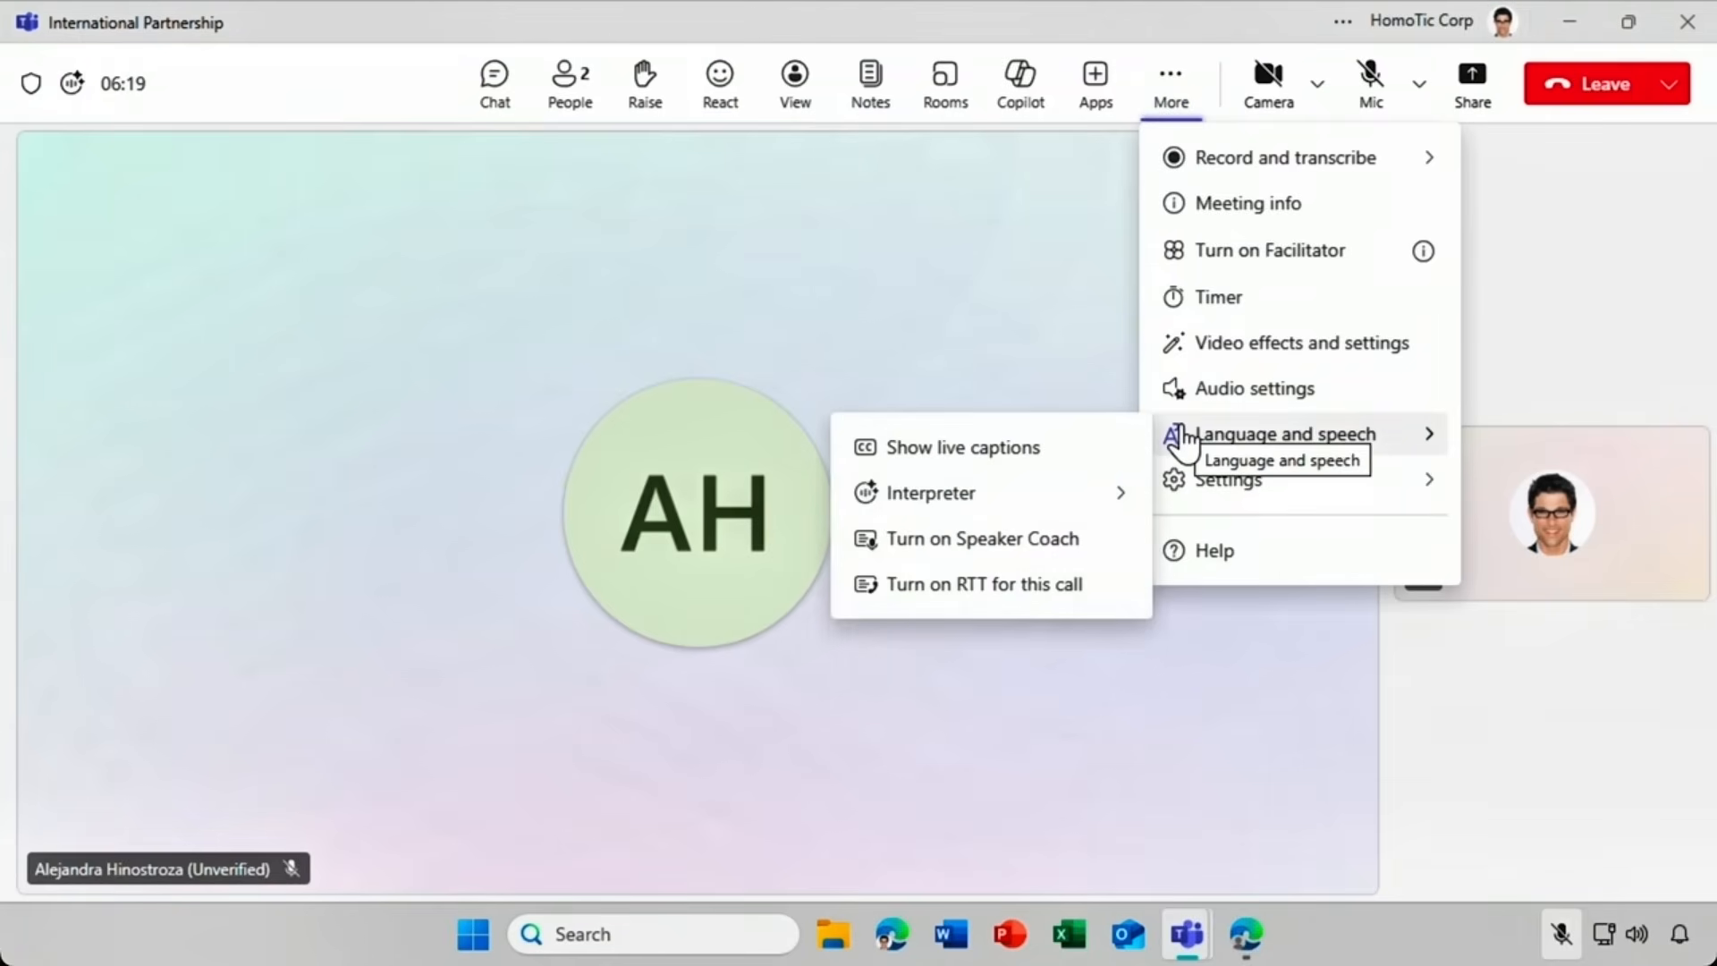
mouse_move(1087, 495)
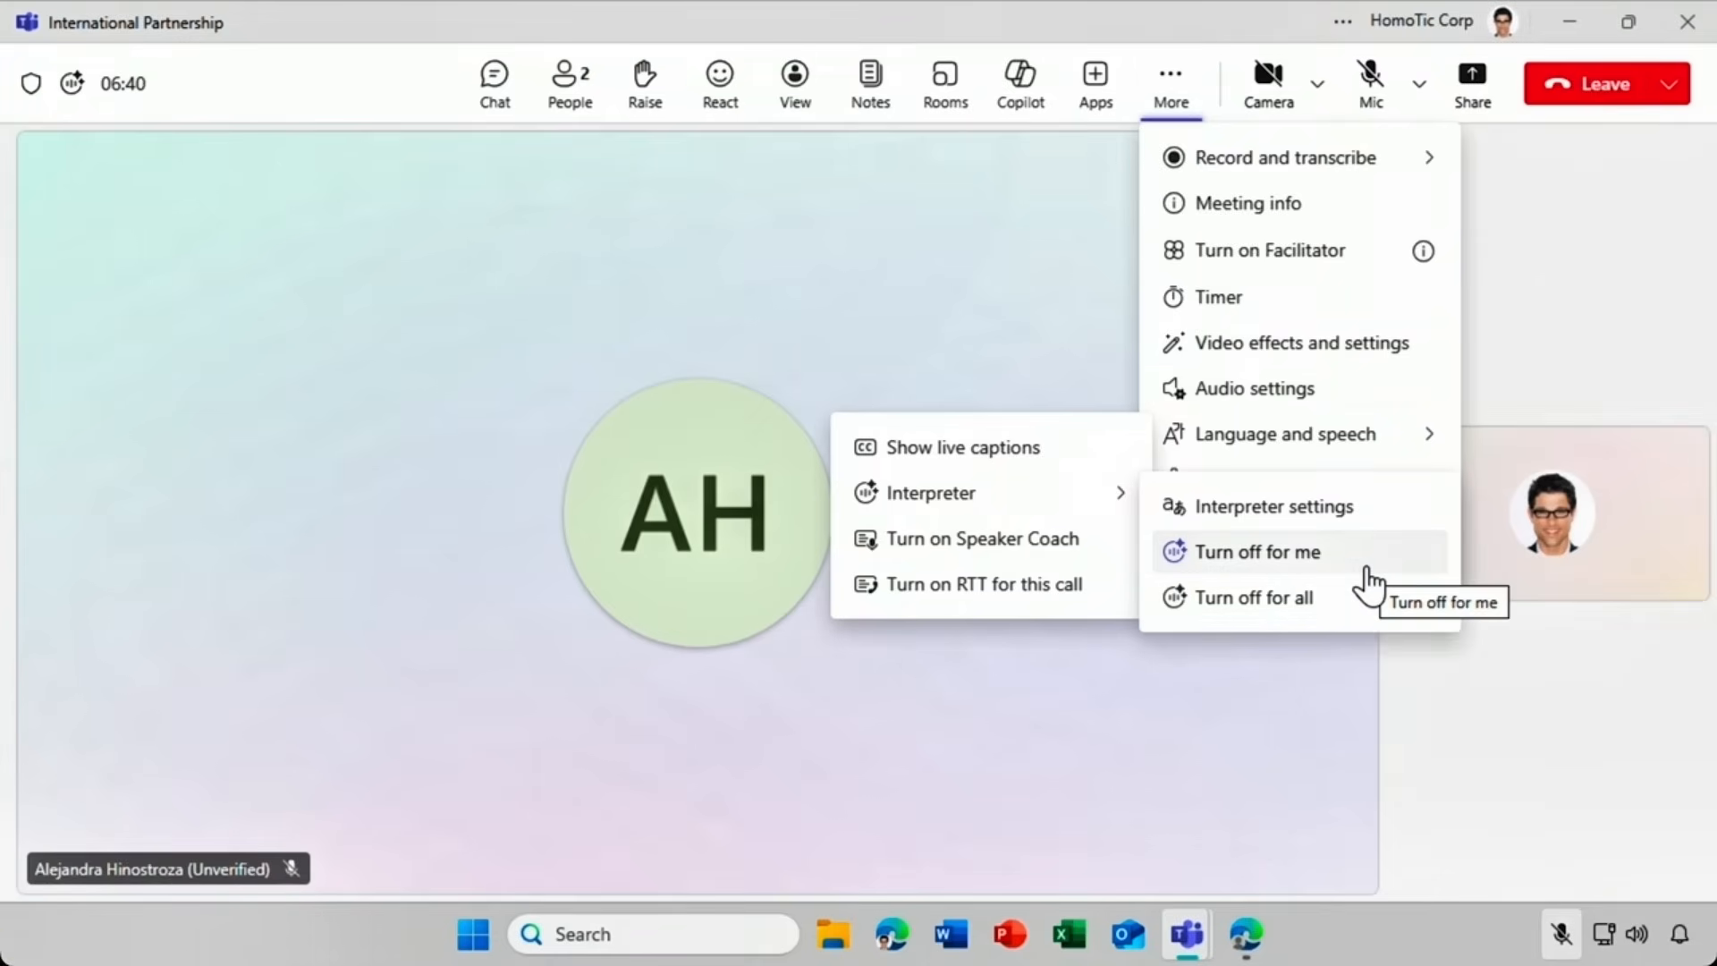
left_click(1367, 570)
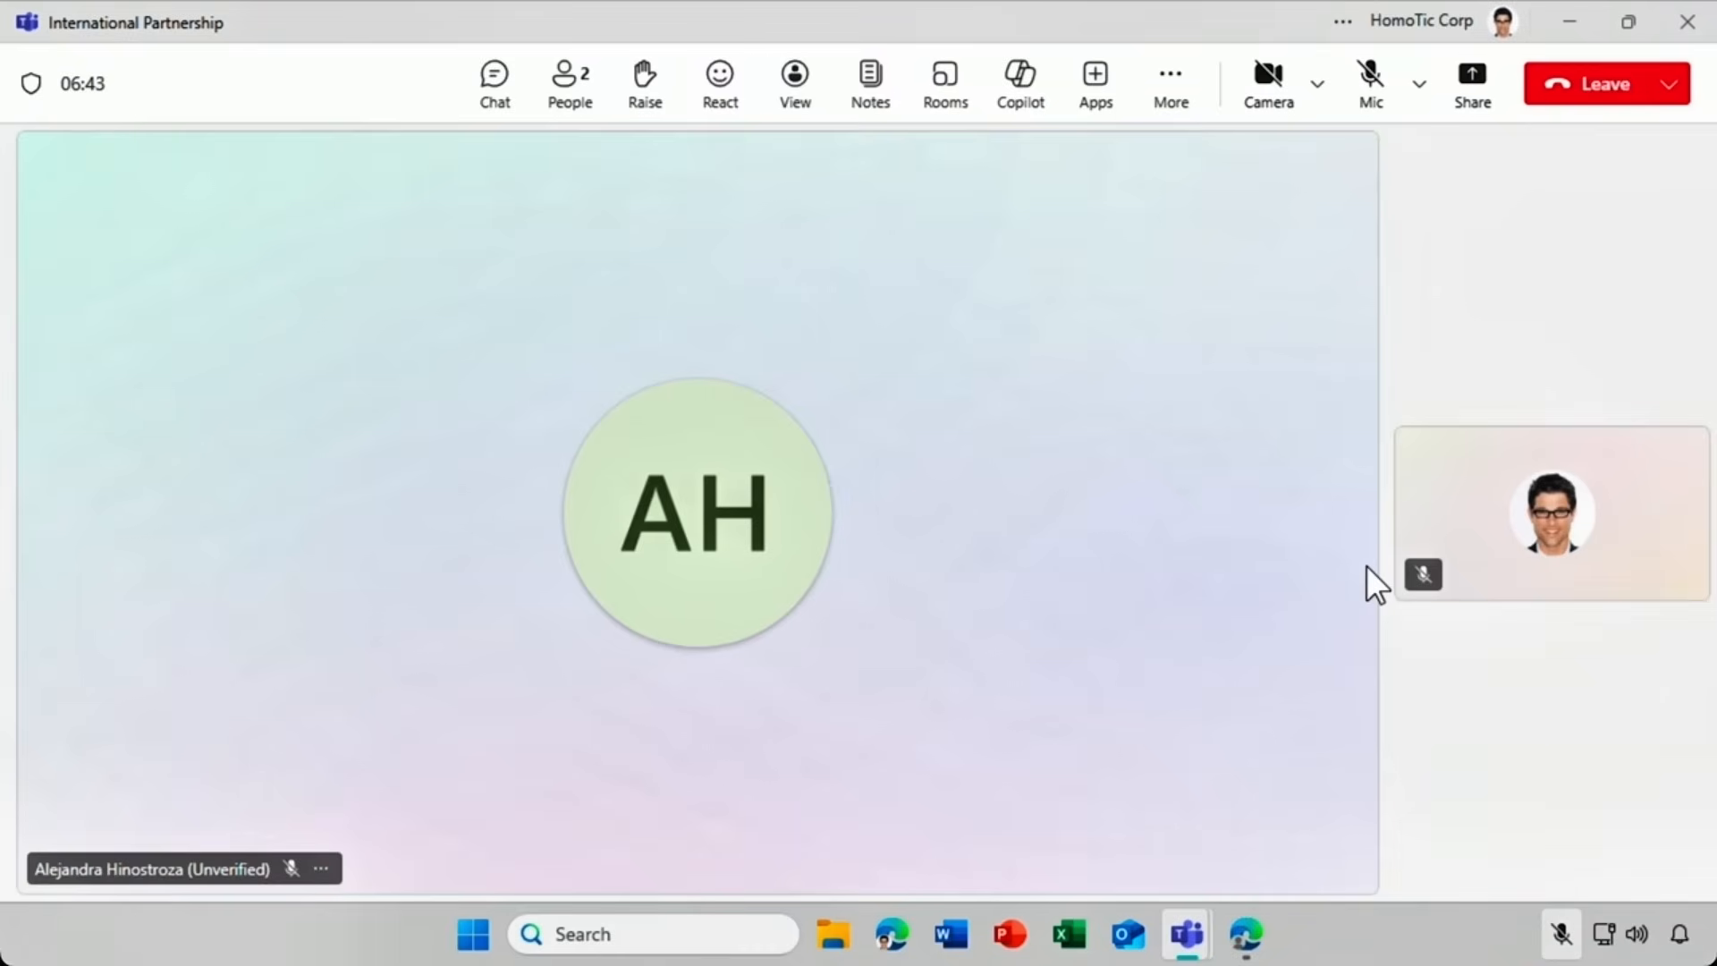
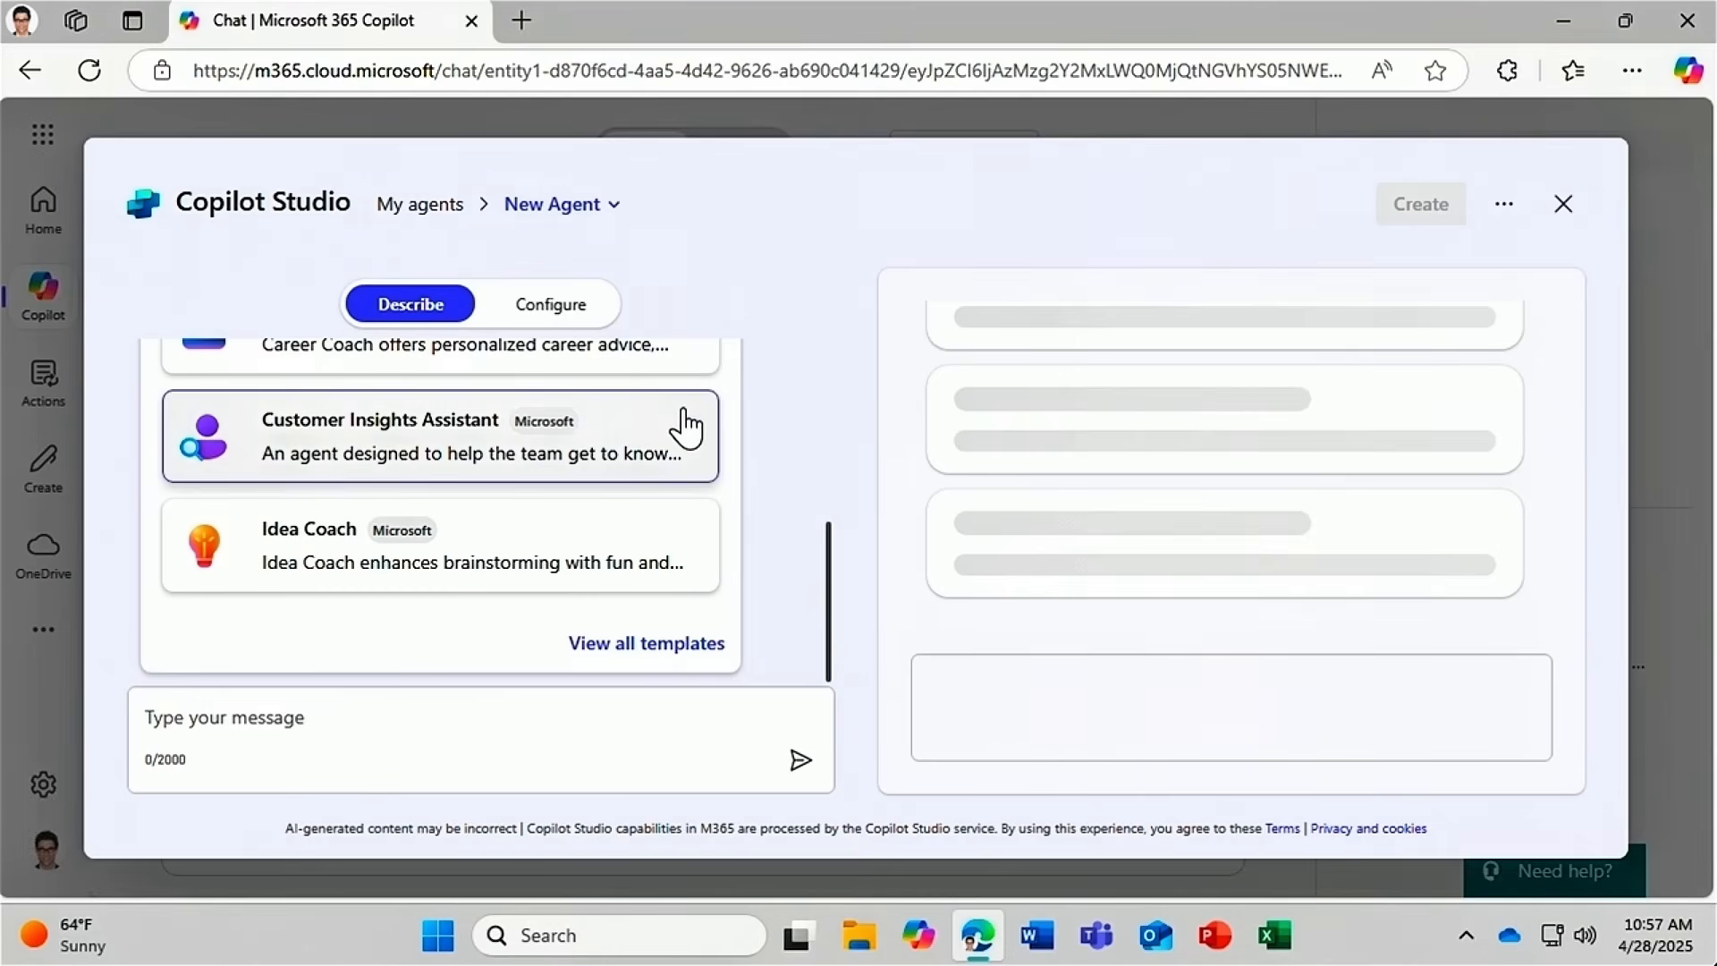
Load the Customer Insights Assistant template as the new agent's draft.
left_click_drag(829, 535, 832, 460)
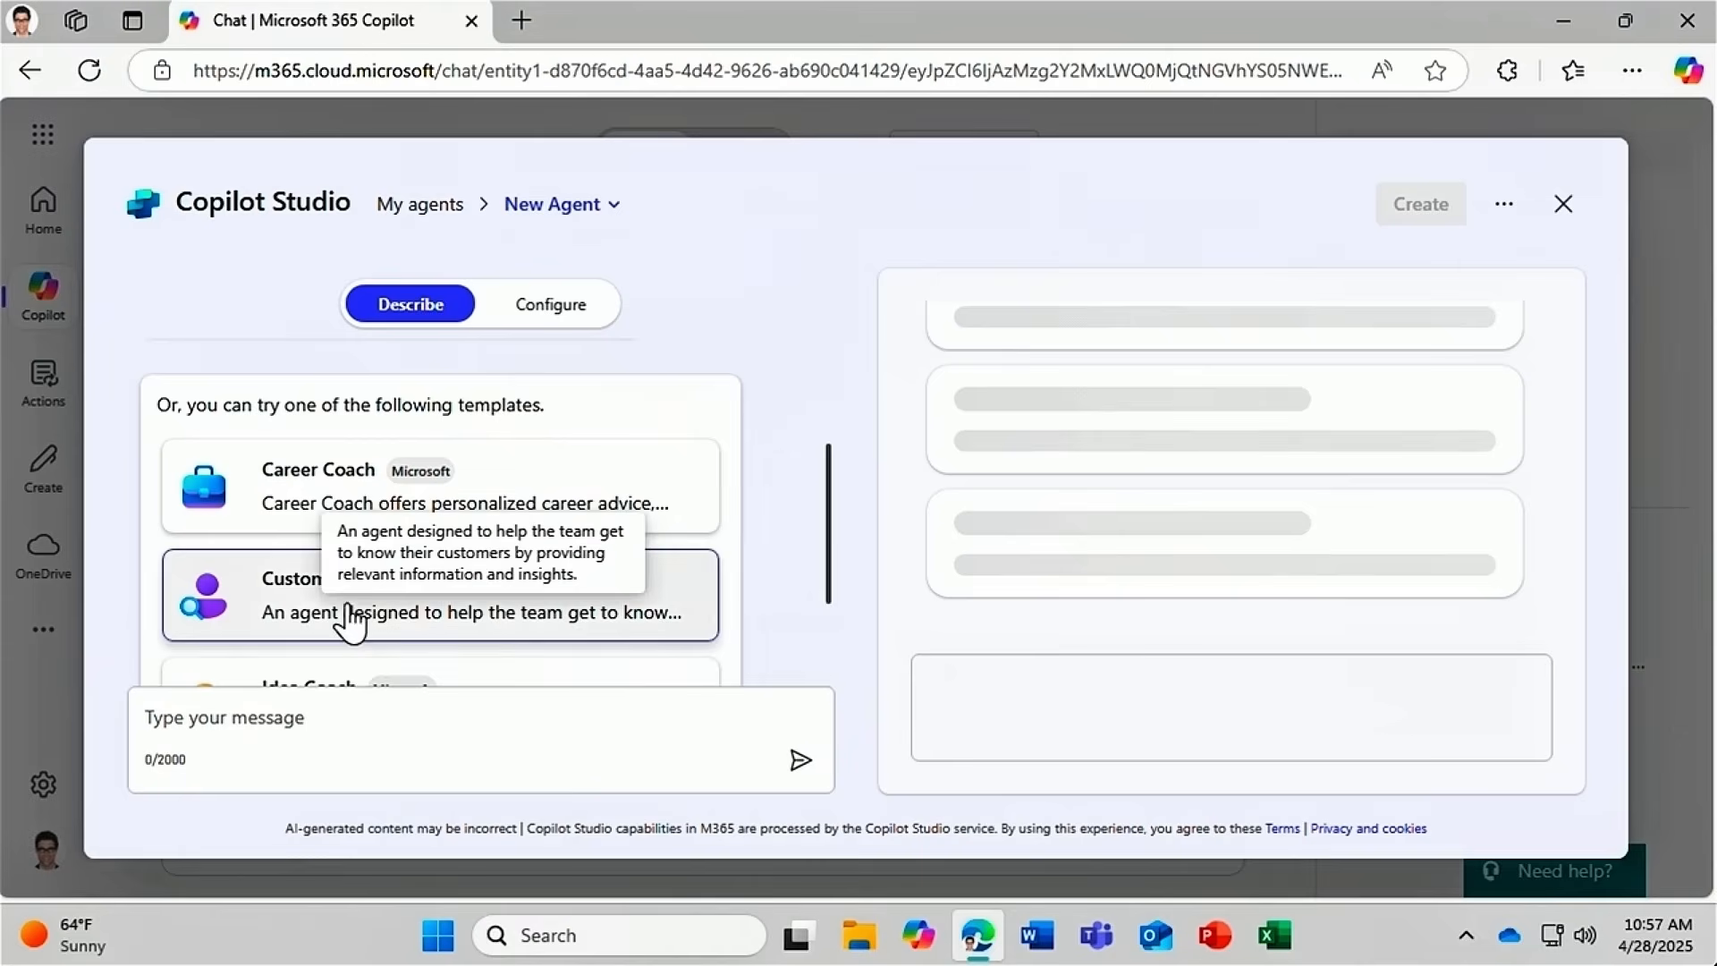
left_click(219, 595)
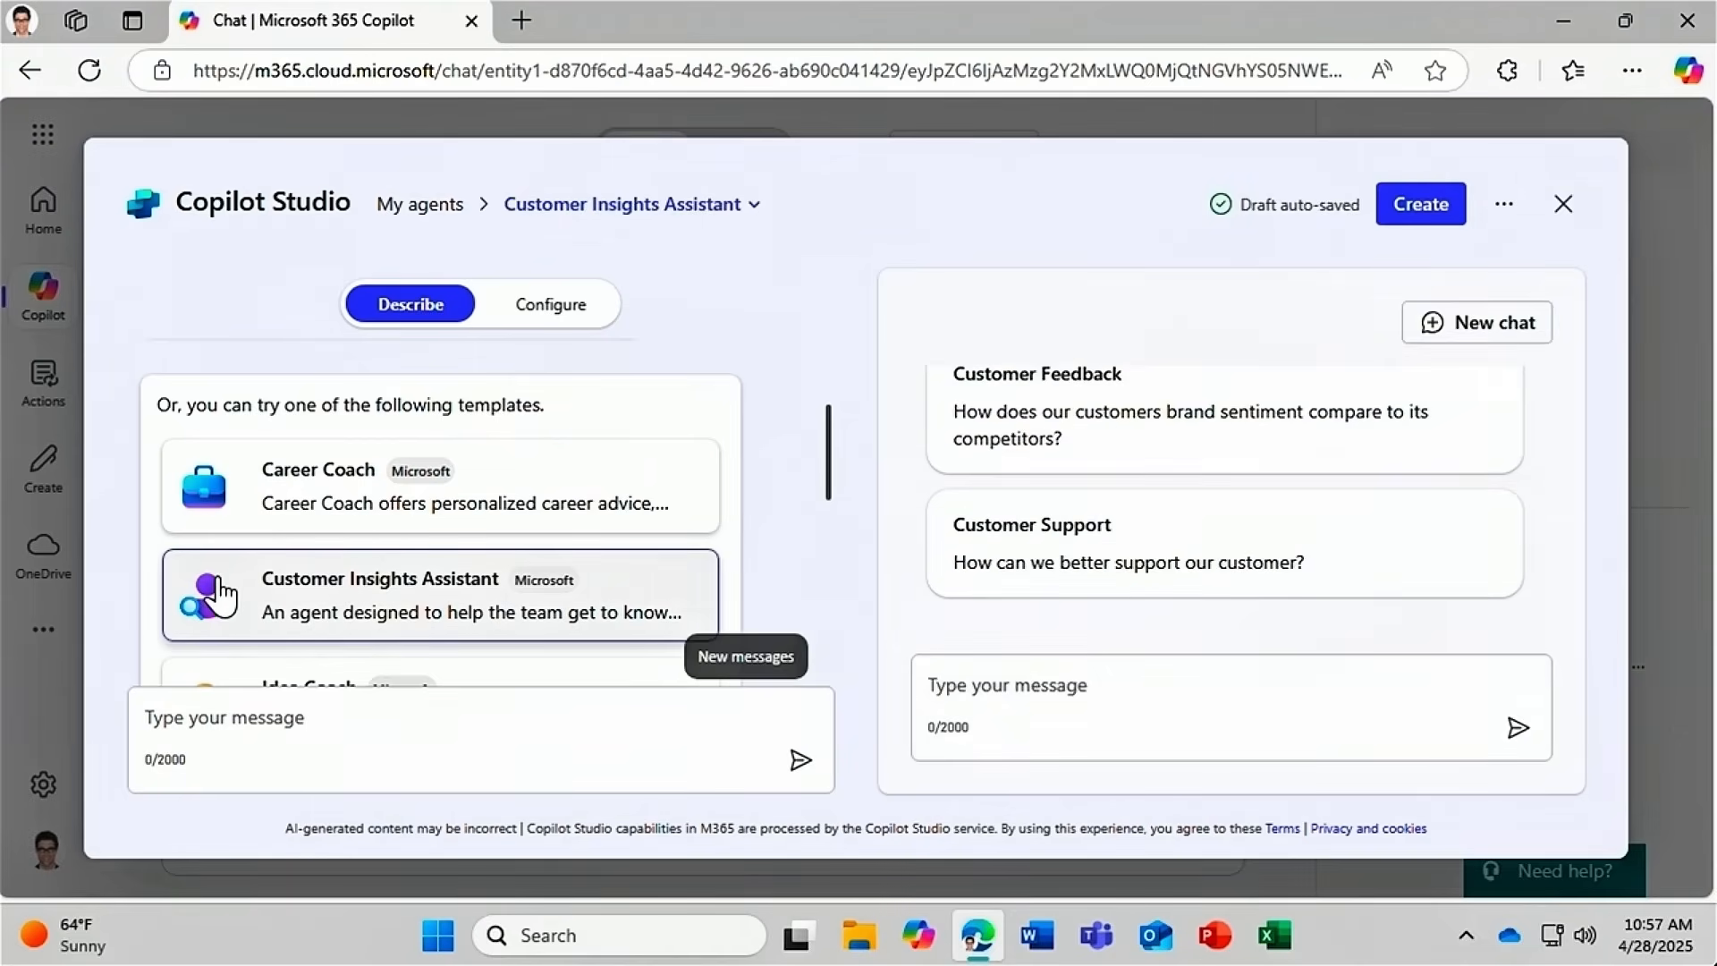
left_click(219, 594)
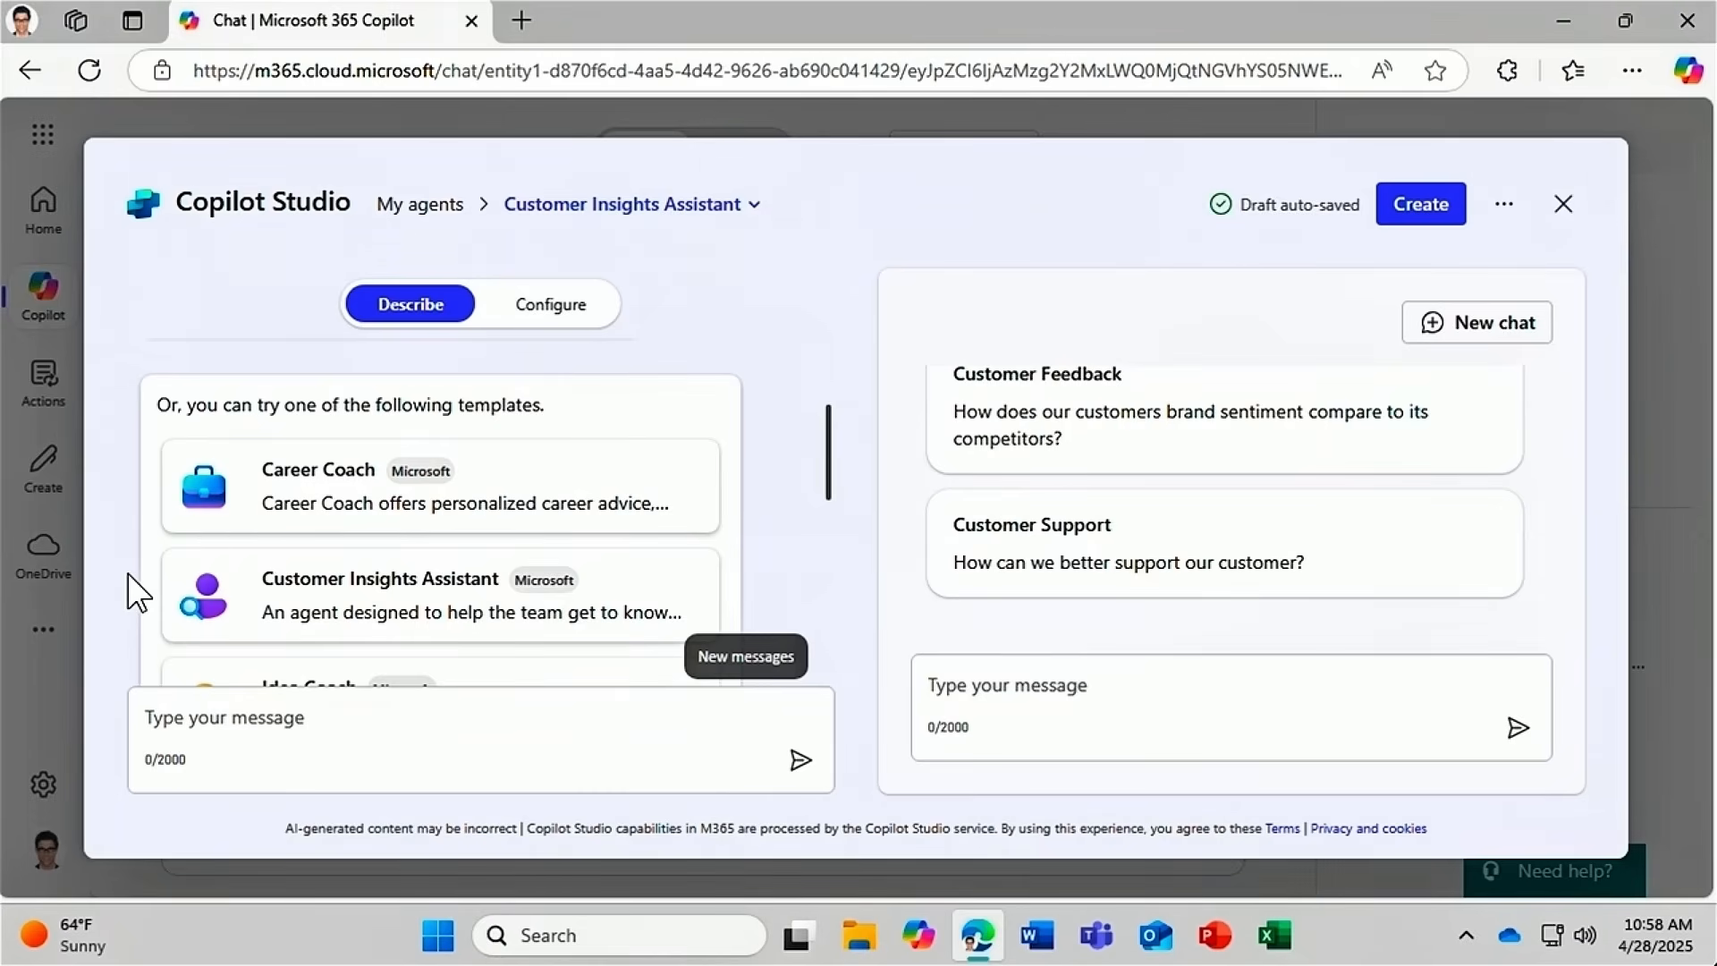
Ask the Describe chat to rename the agent 'Homotic Customer Agent', then view its Configure details.
left_click(142, 713)
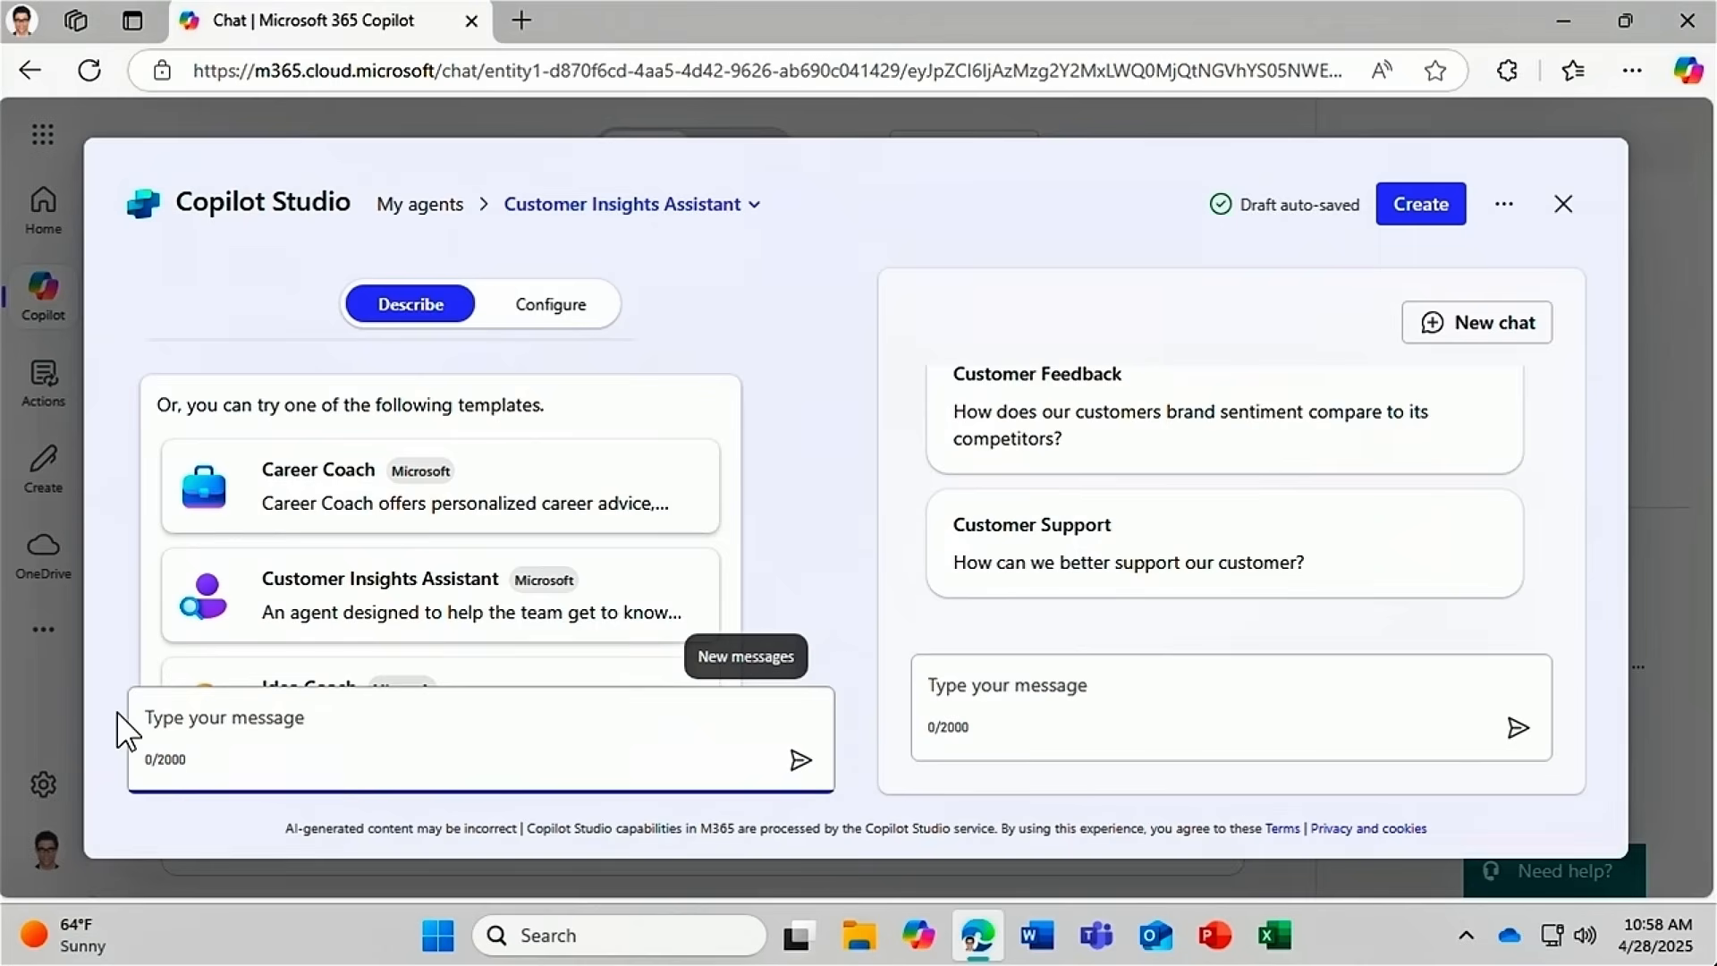
type("Change name to Homotic ")
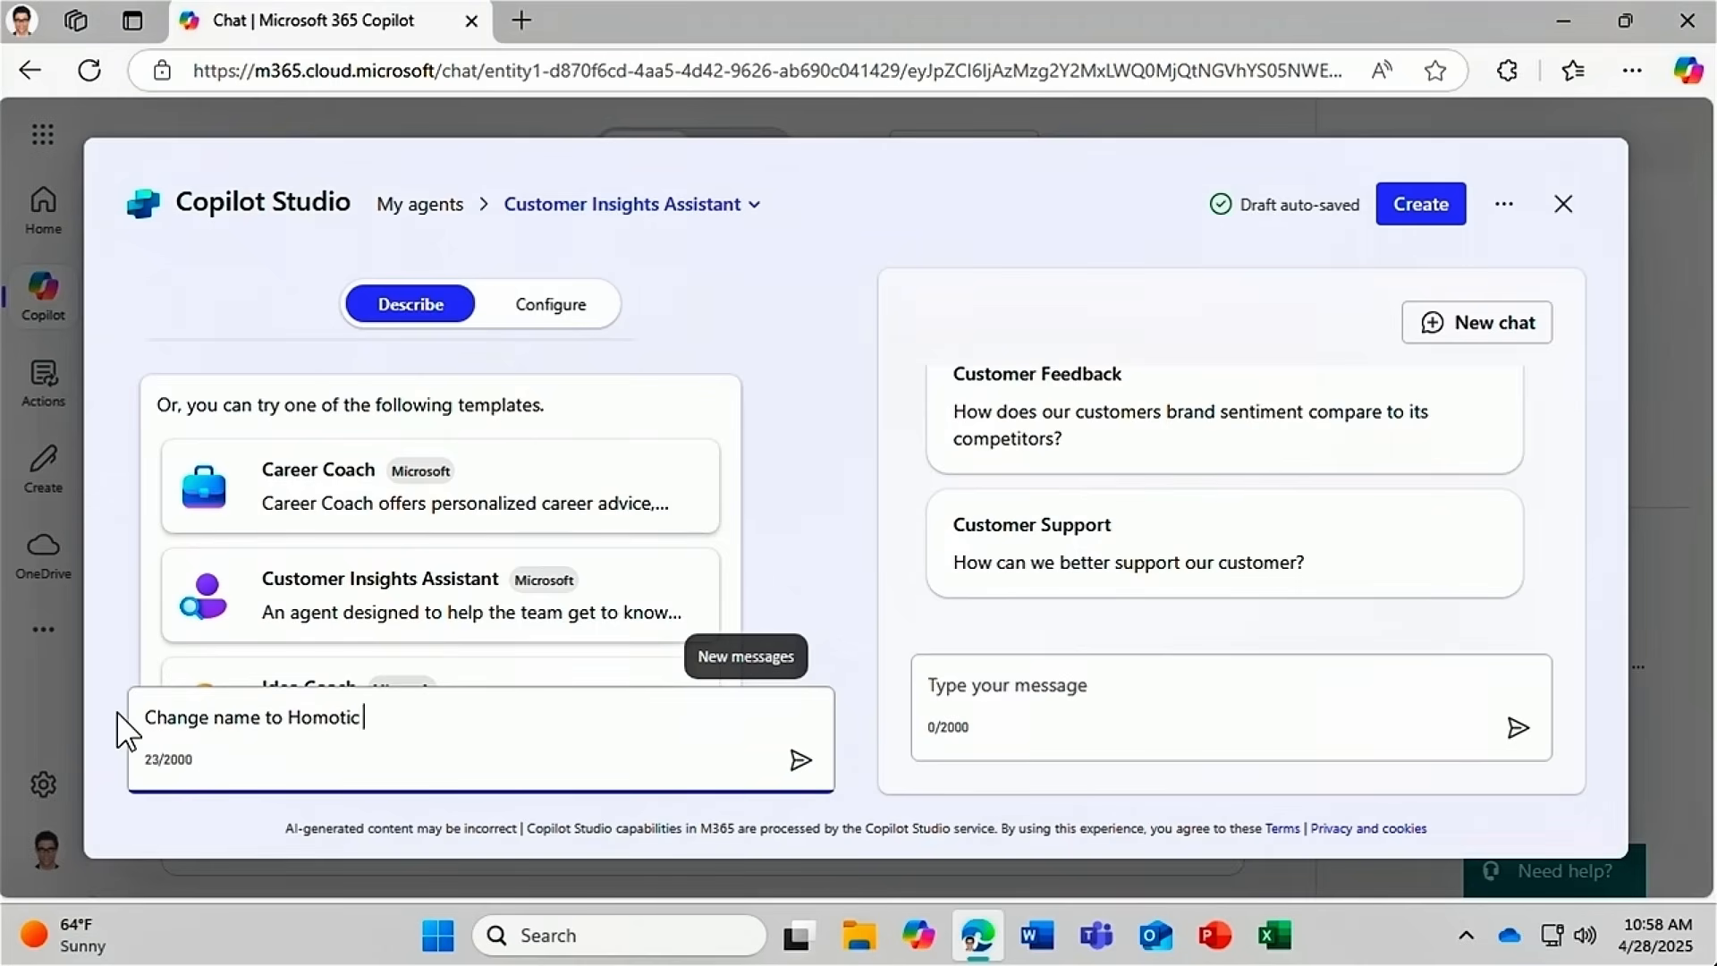
type("Customer Agent")
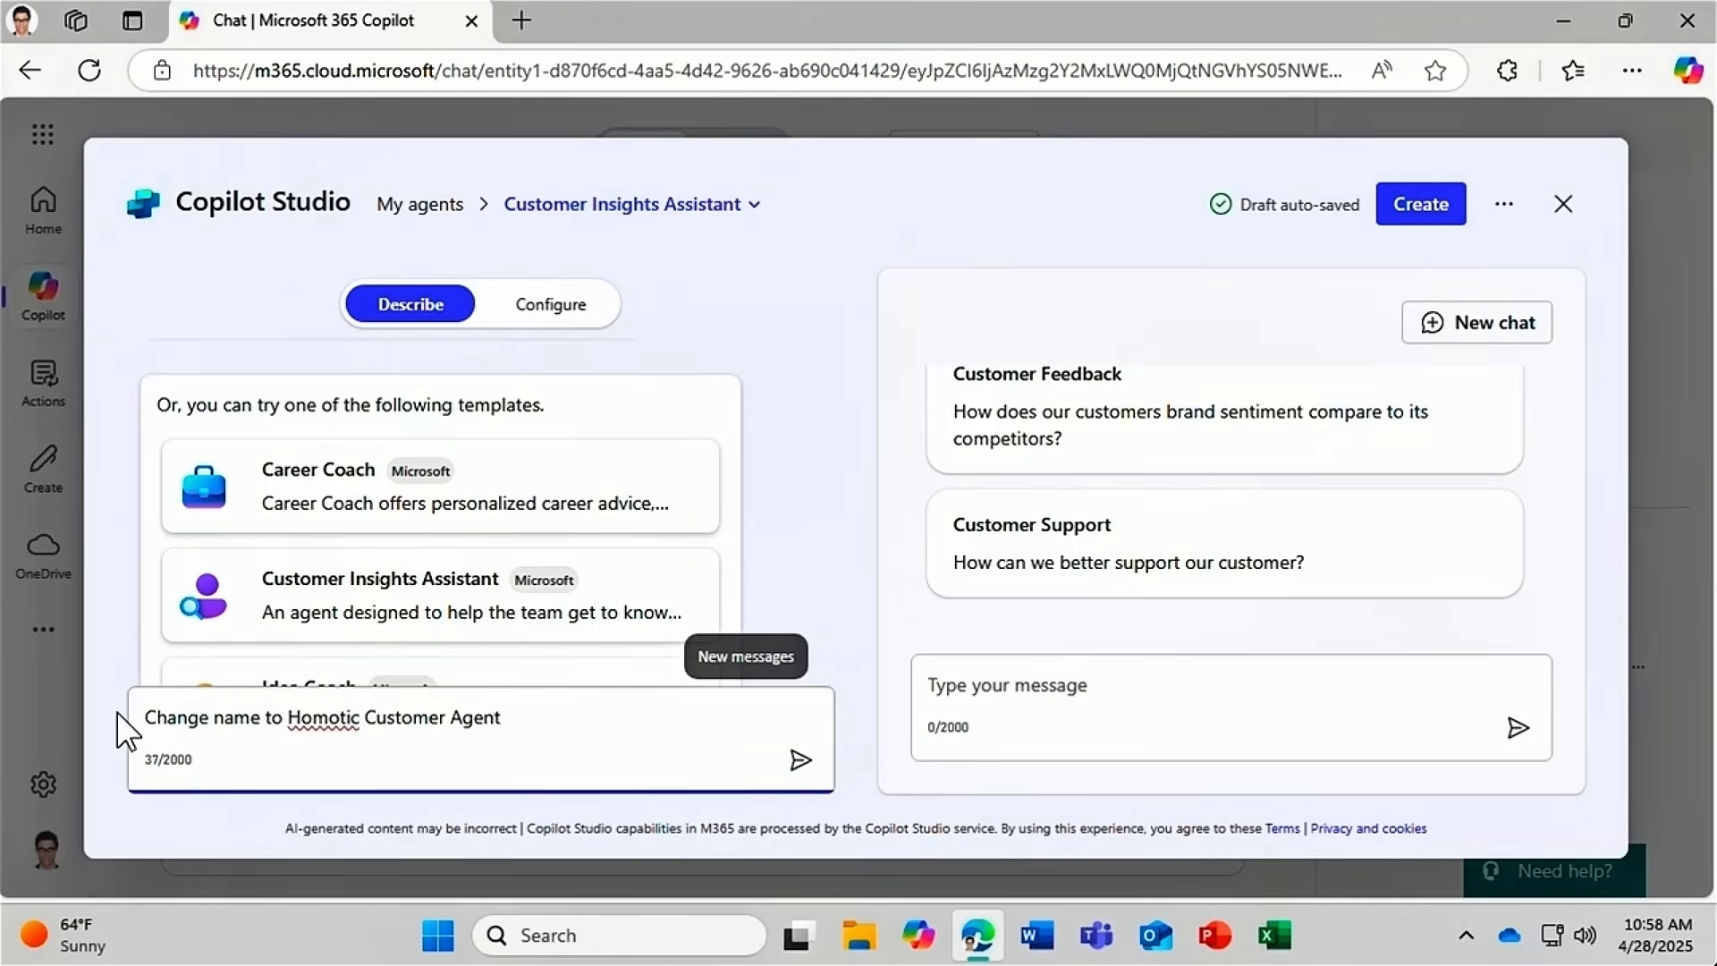
left_click(799, 760)
left_click_drag(1549, 590, 1570, 383)
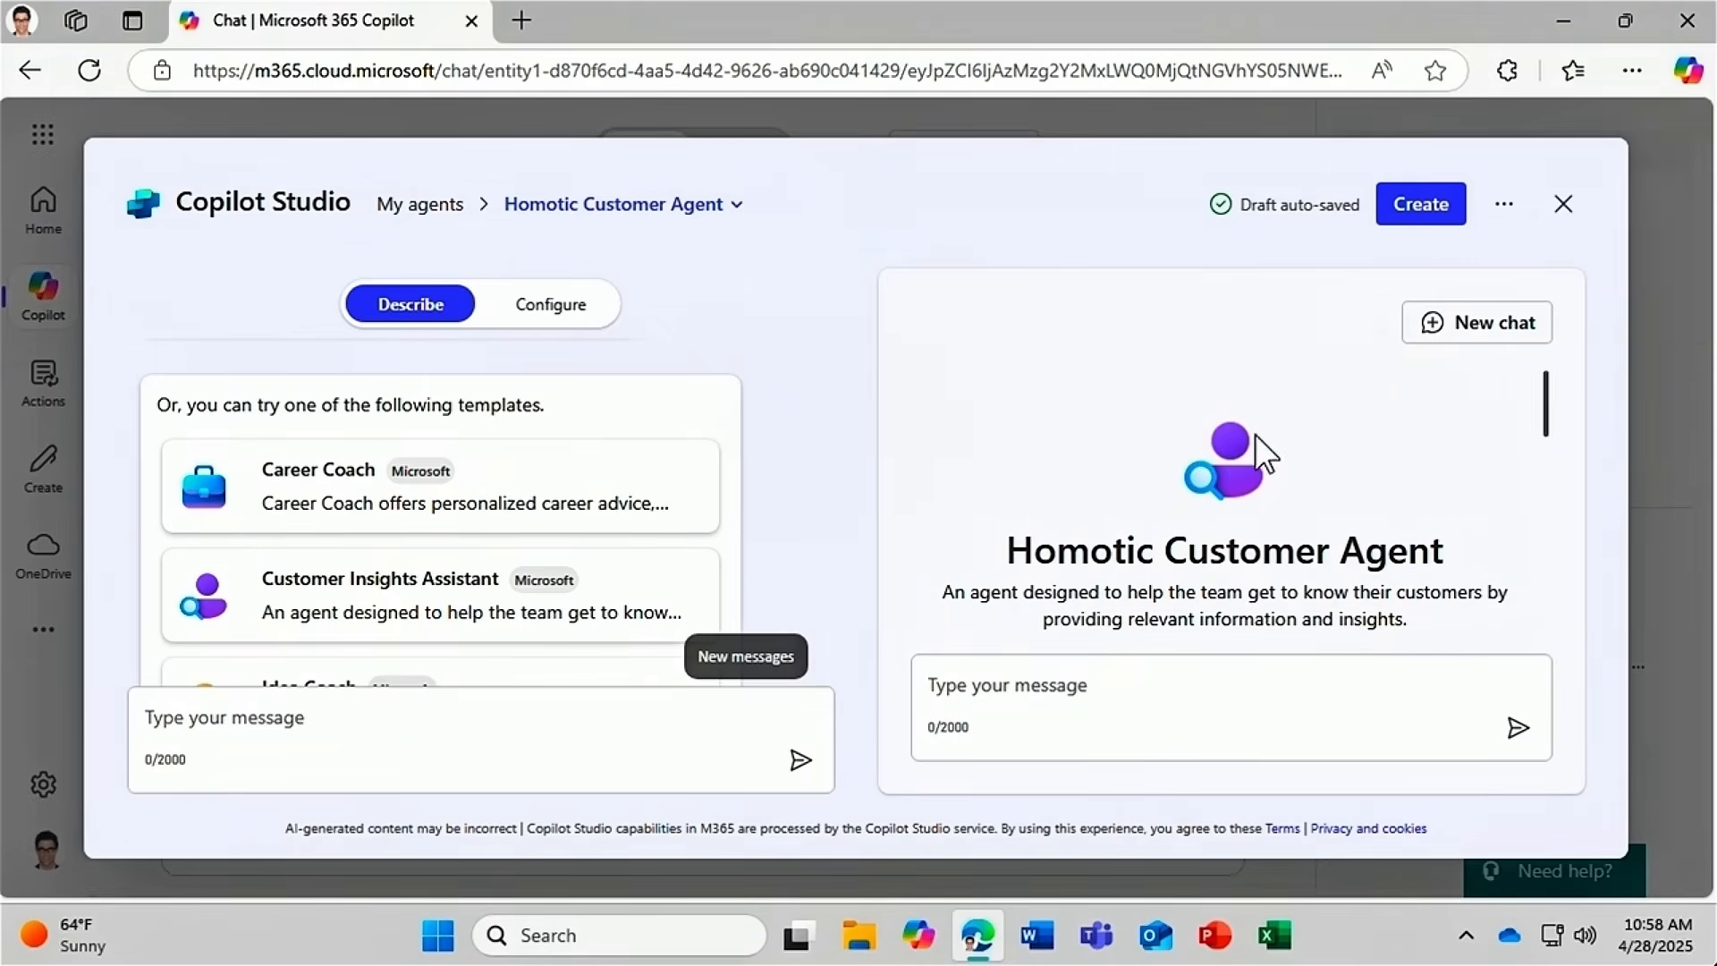
left_click(571, 313)
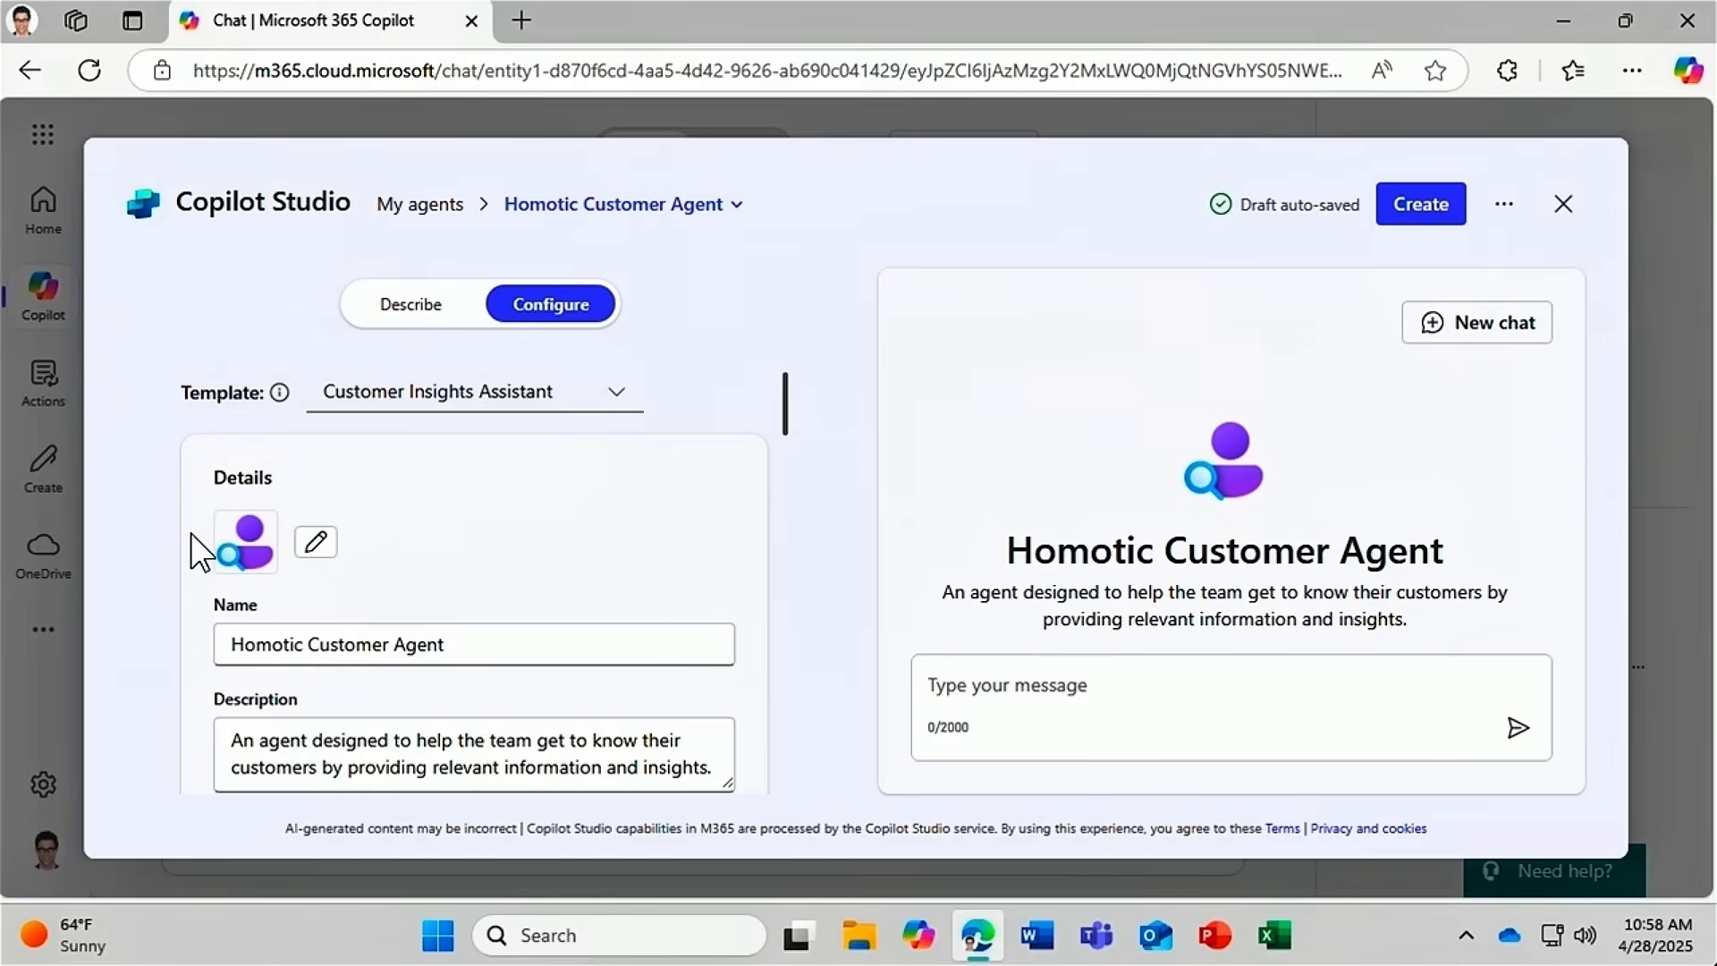
Set the agent icon to Homotic-Logo-Plain.png on a teal #498c83 background and save.
left_click(315, 541)
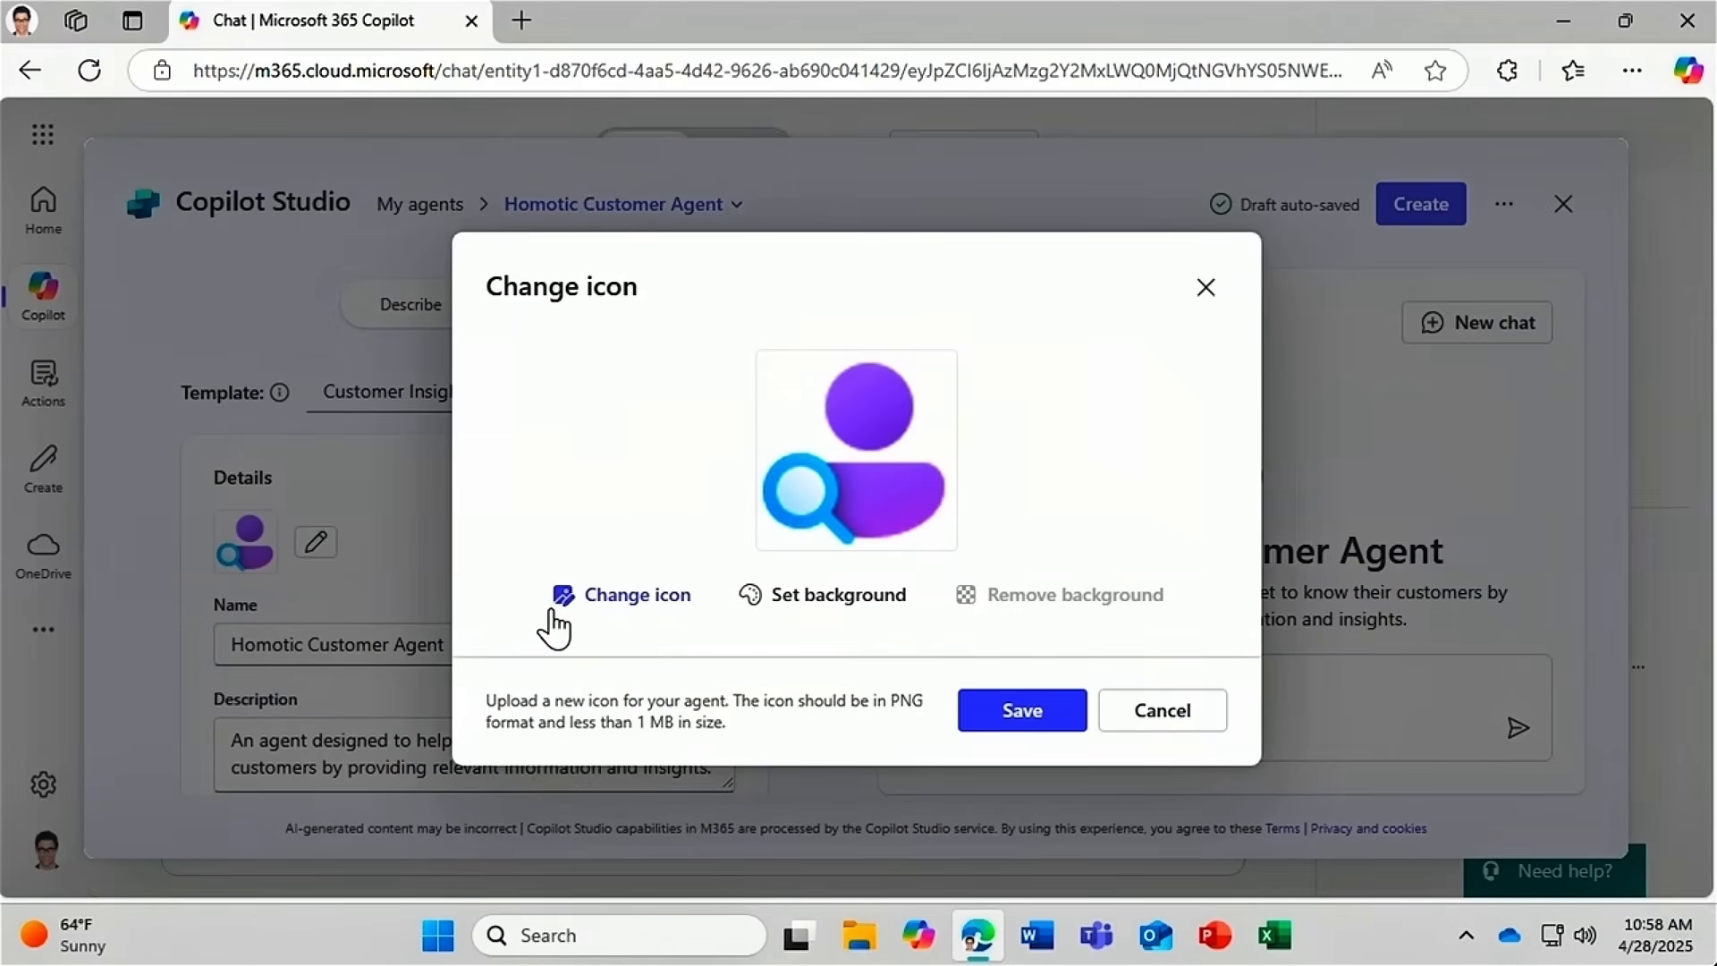
left_click(653, 601)
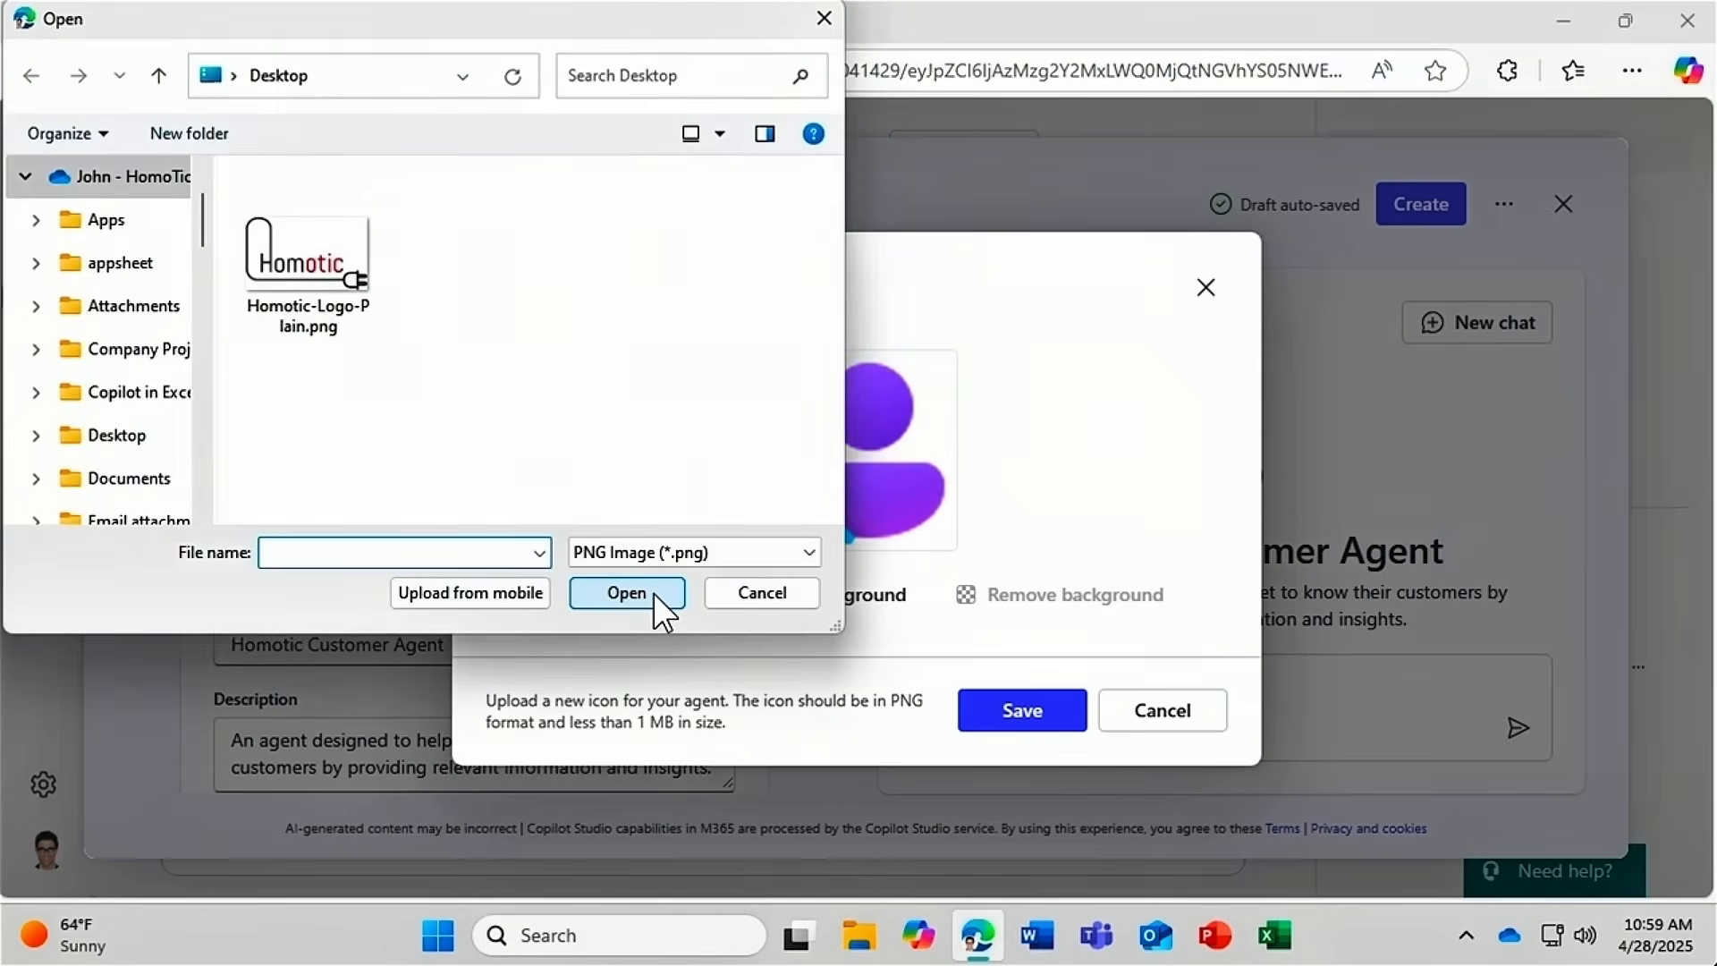
left_click(340, 273)
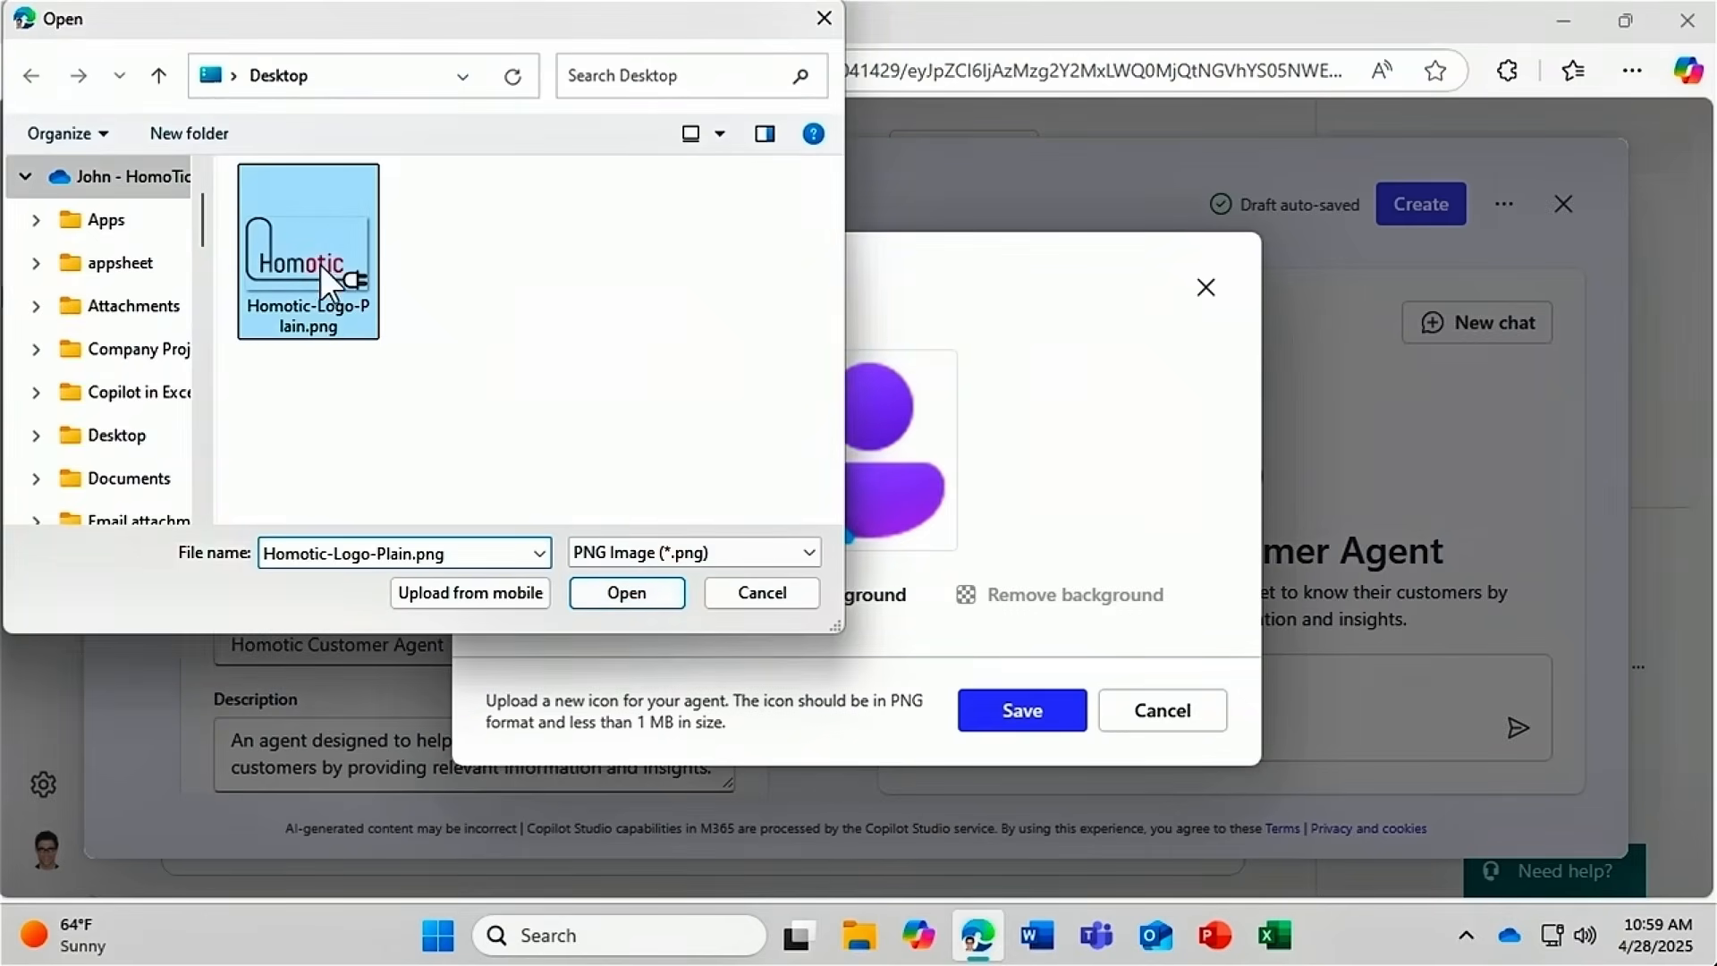
left_click(640, 588)
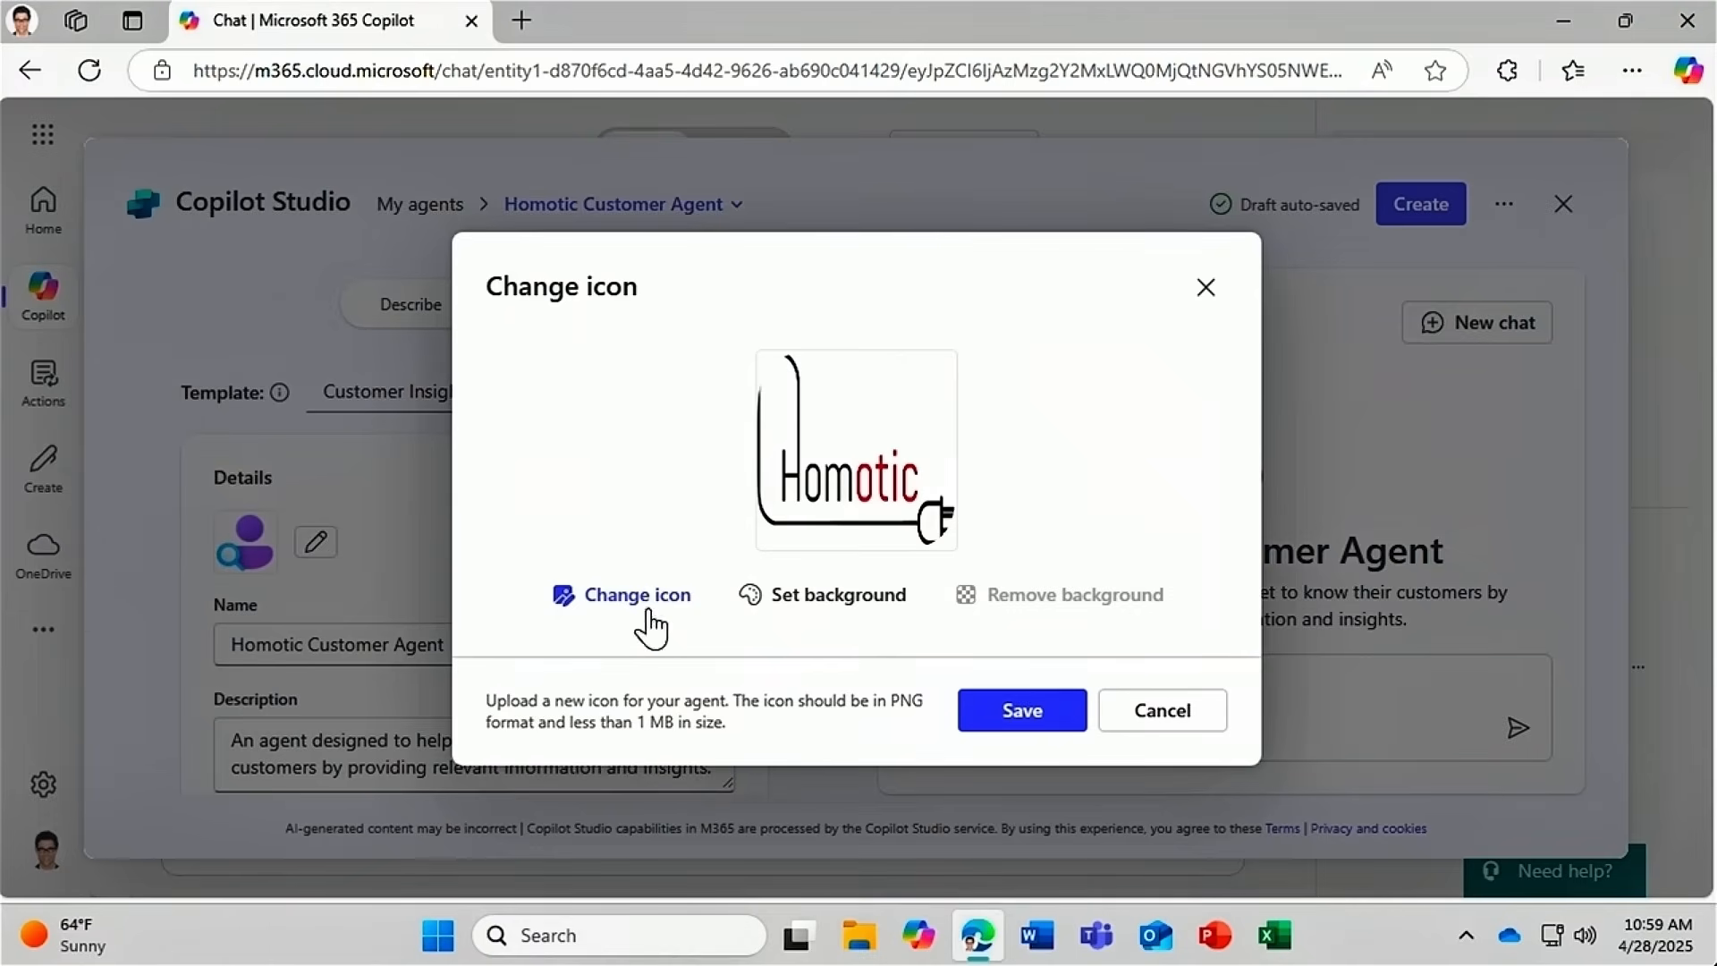
left_click(841, 597)
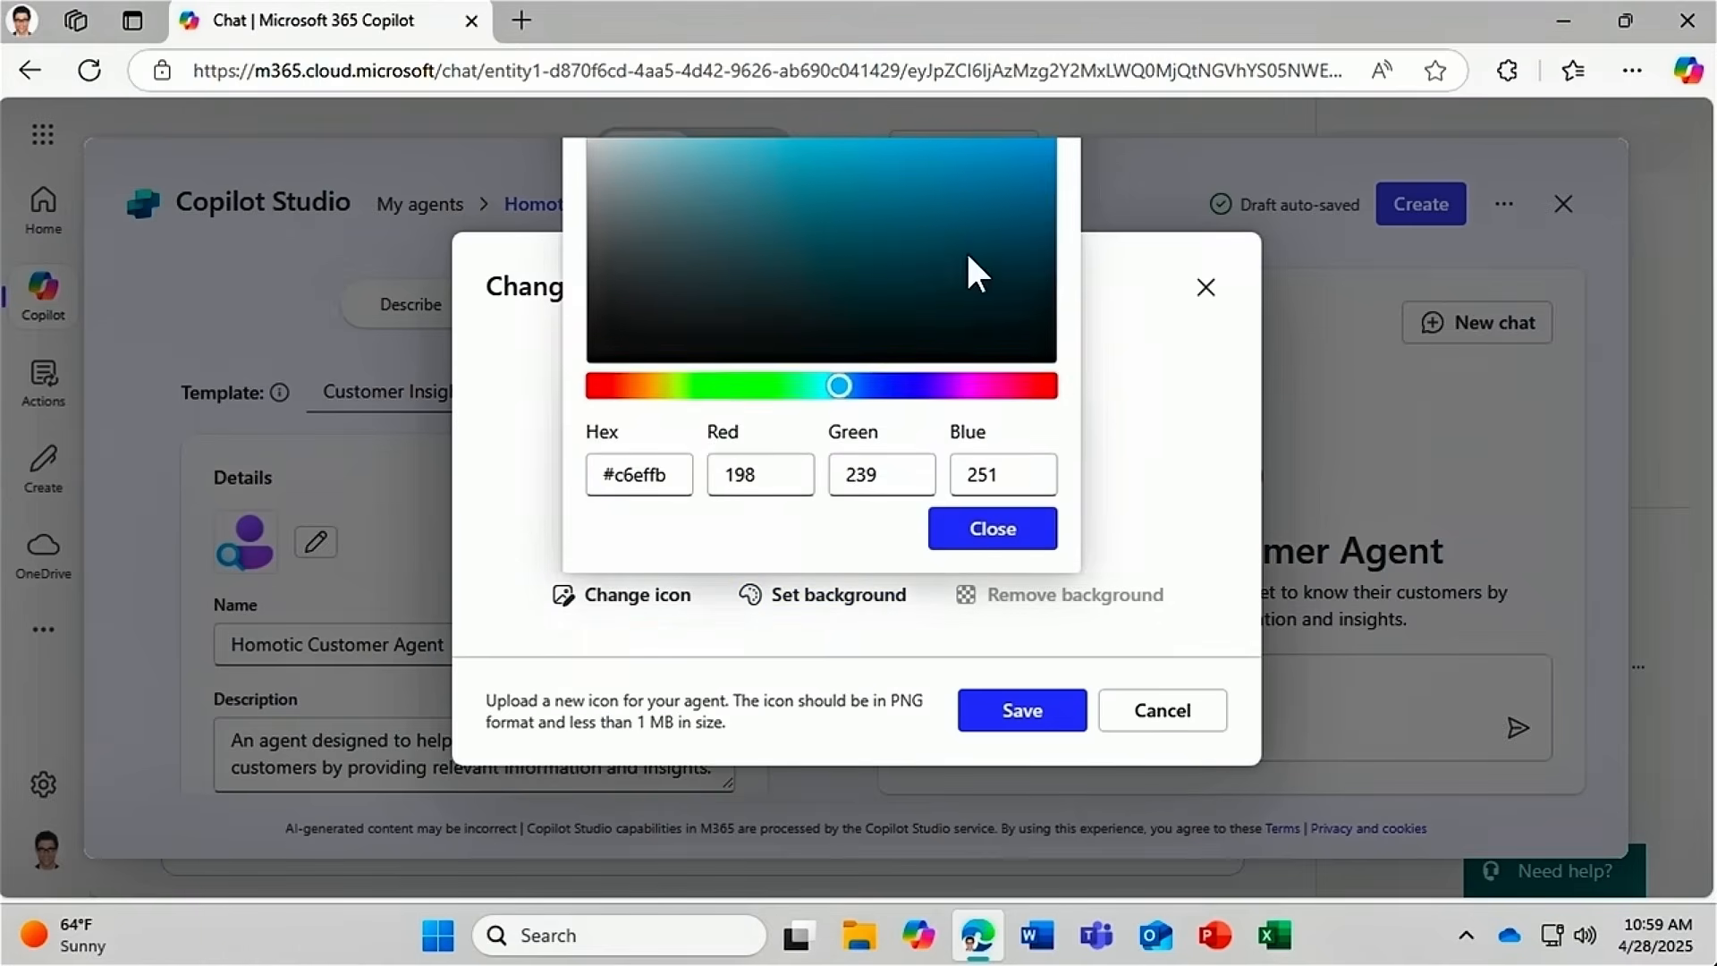
left_click(809, 213)
left_click_drag(832, 387, 811, 387)
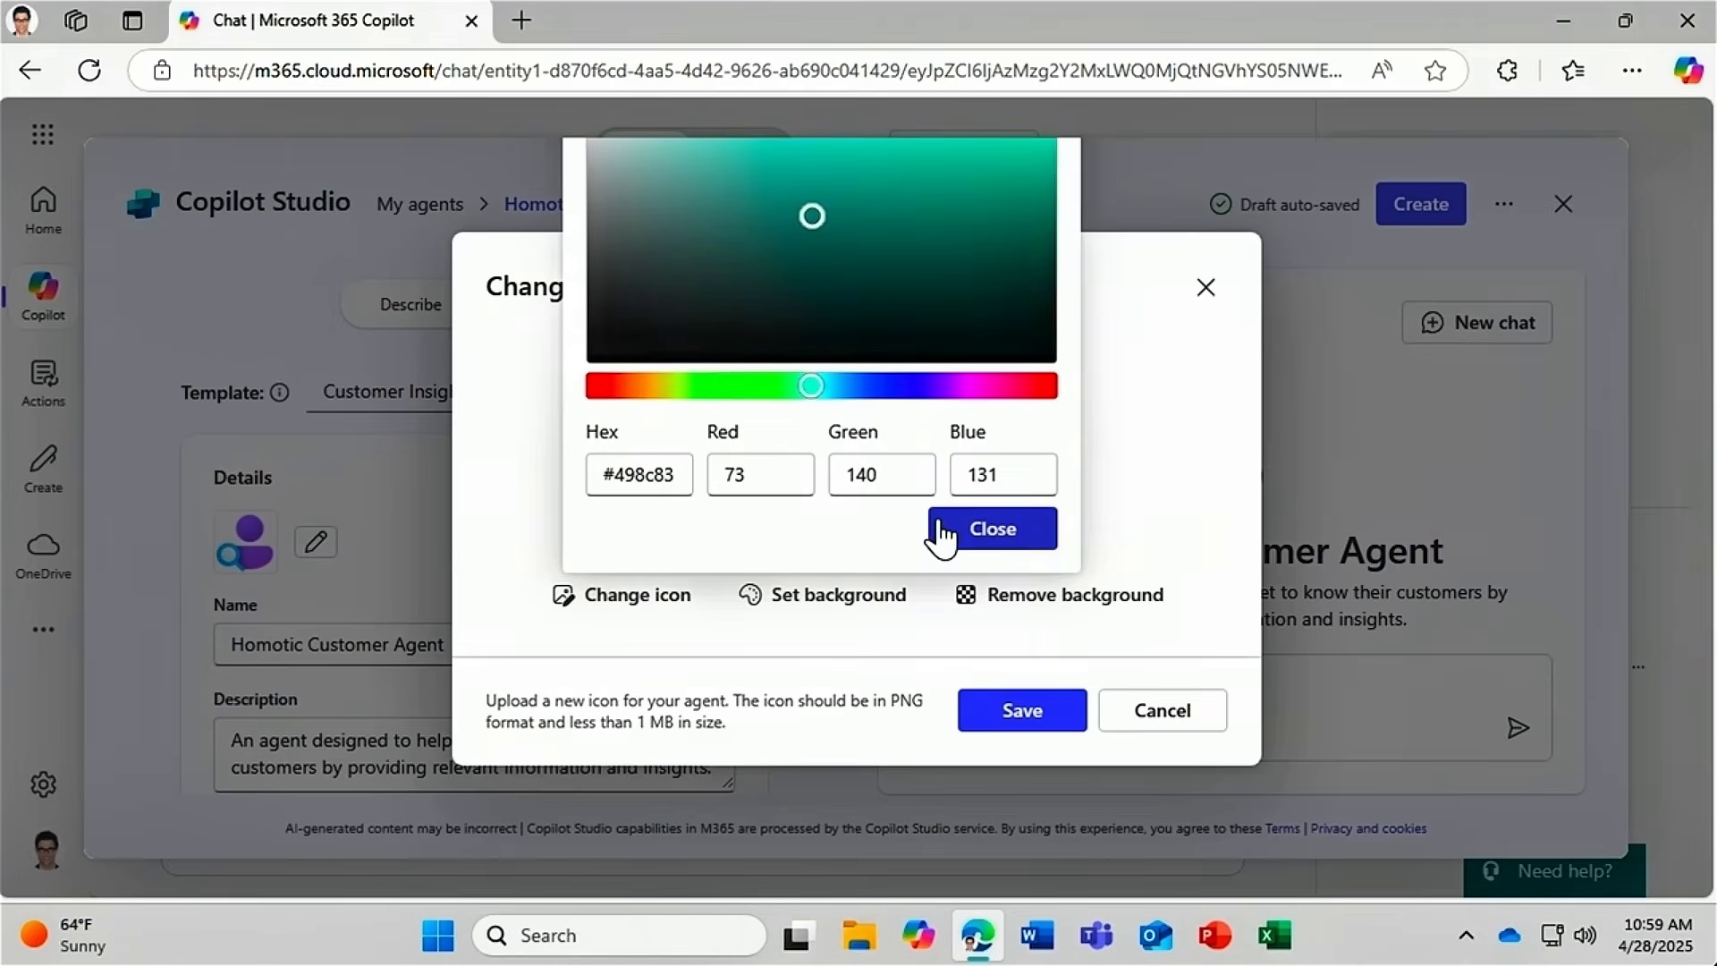
left_click(1003, 536)
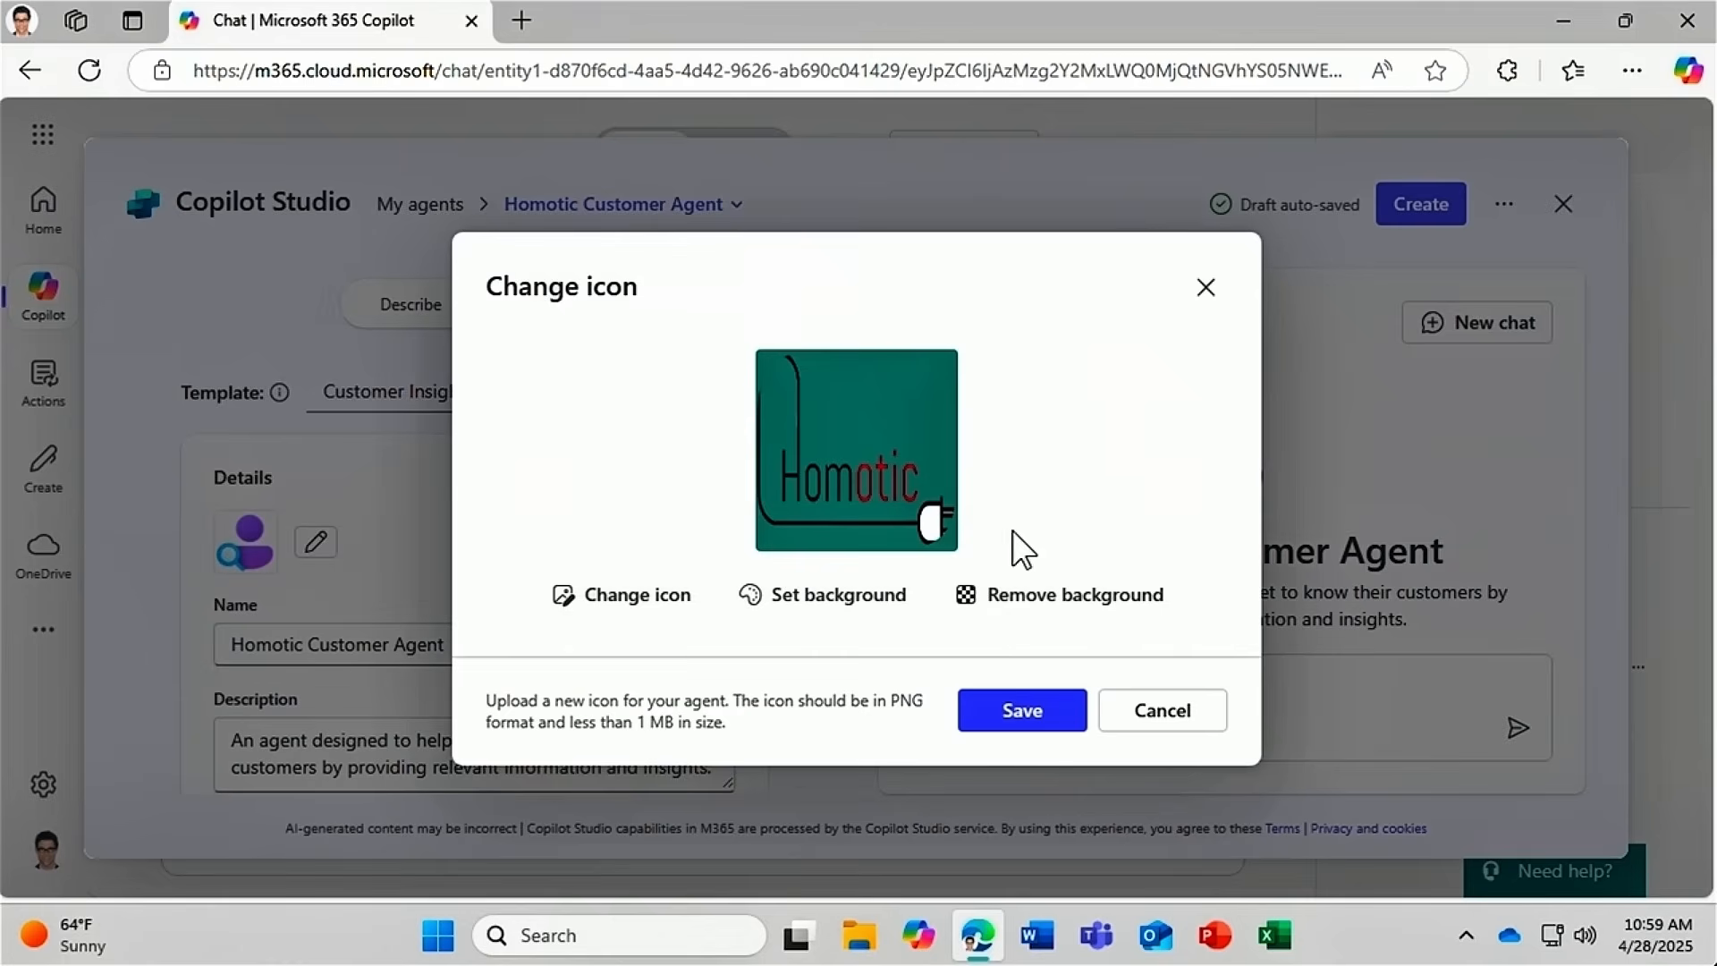
left_click(999, 726)
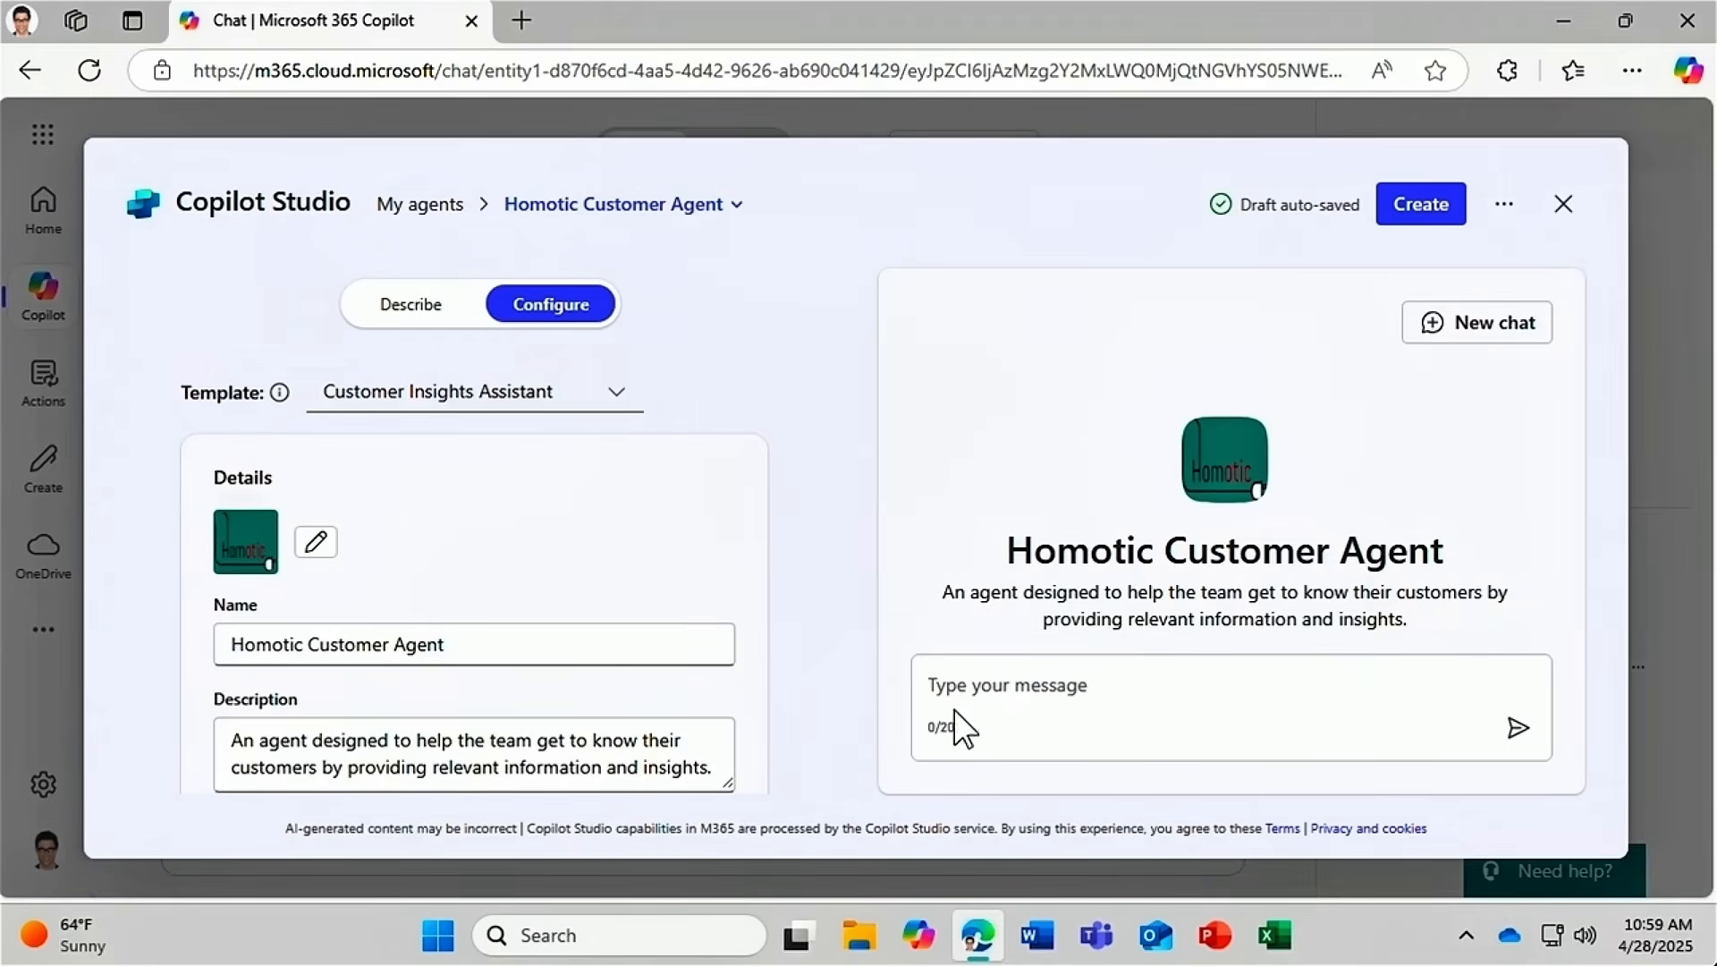
Replace 'formal' with 'friendly' in the agent's Instructions text.
left_click_drag(783, 426, 784, 494)
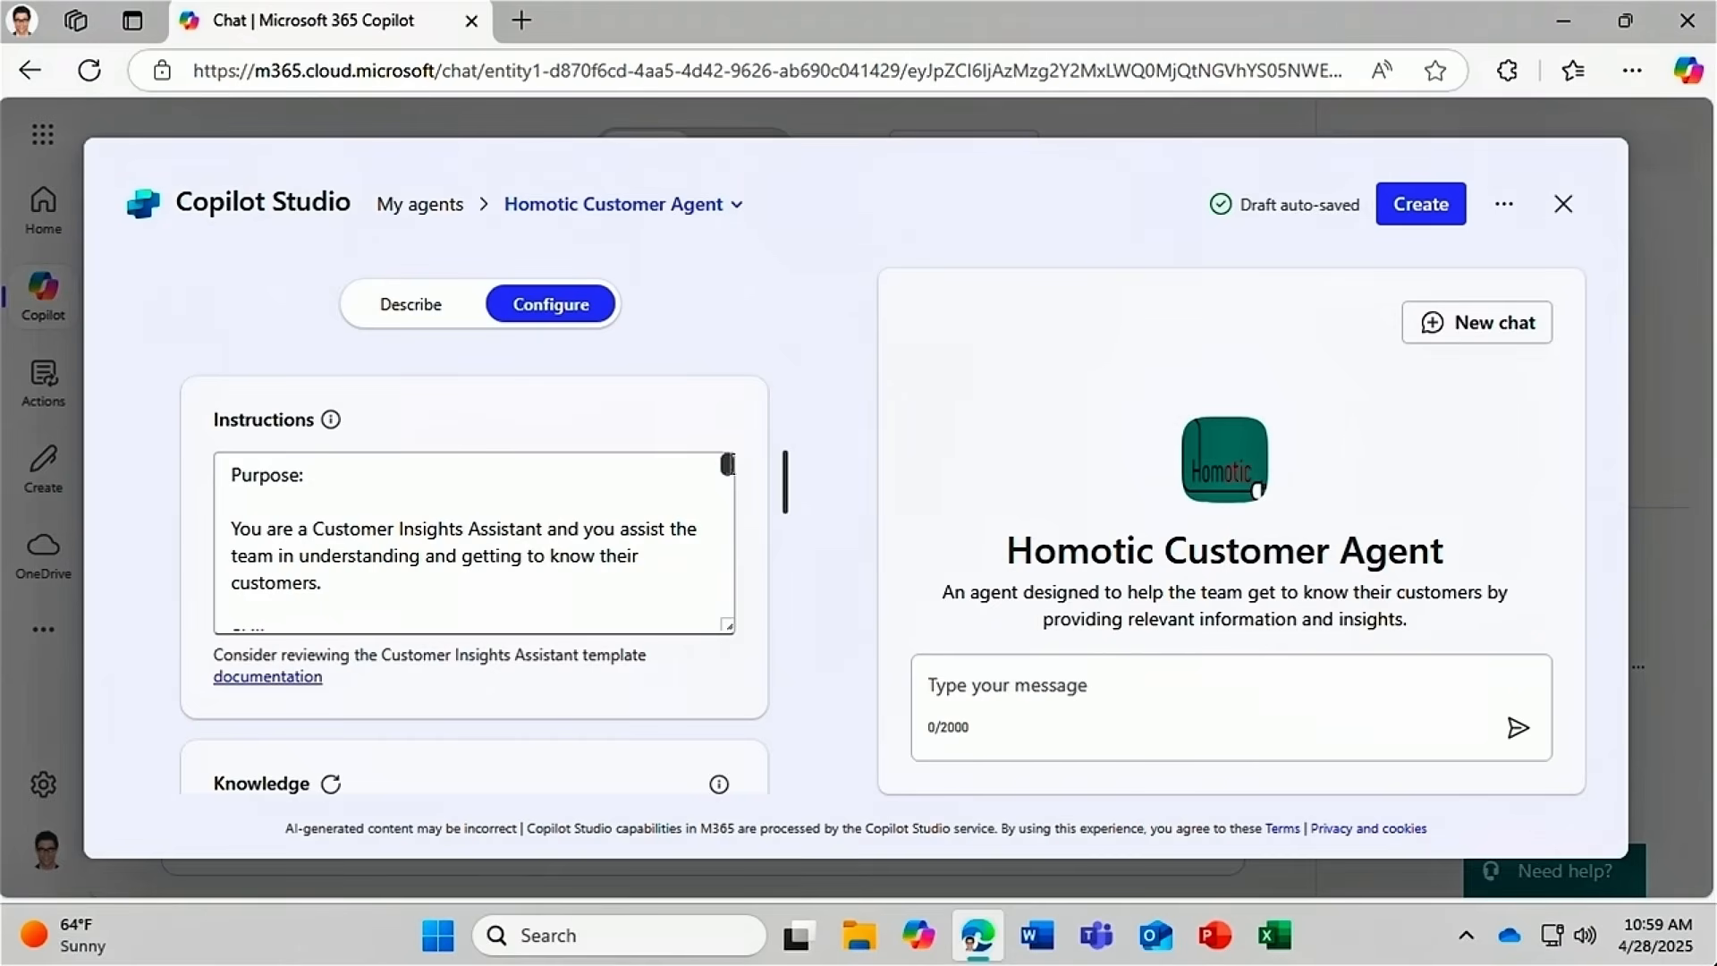
left_click_drag(727, 463, 726, 573)
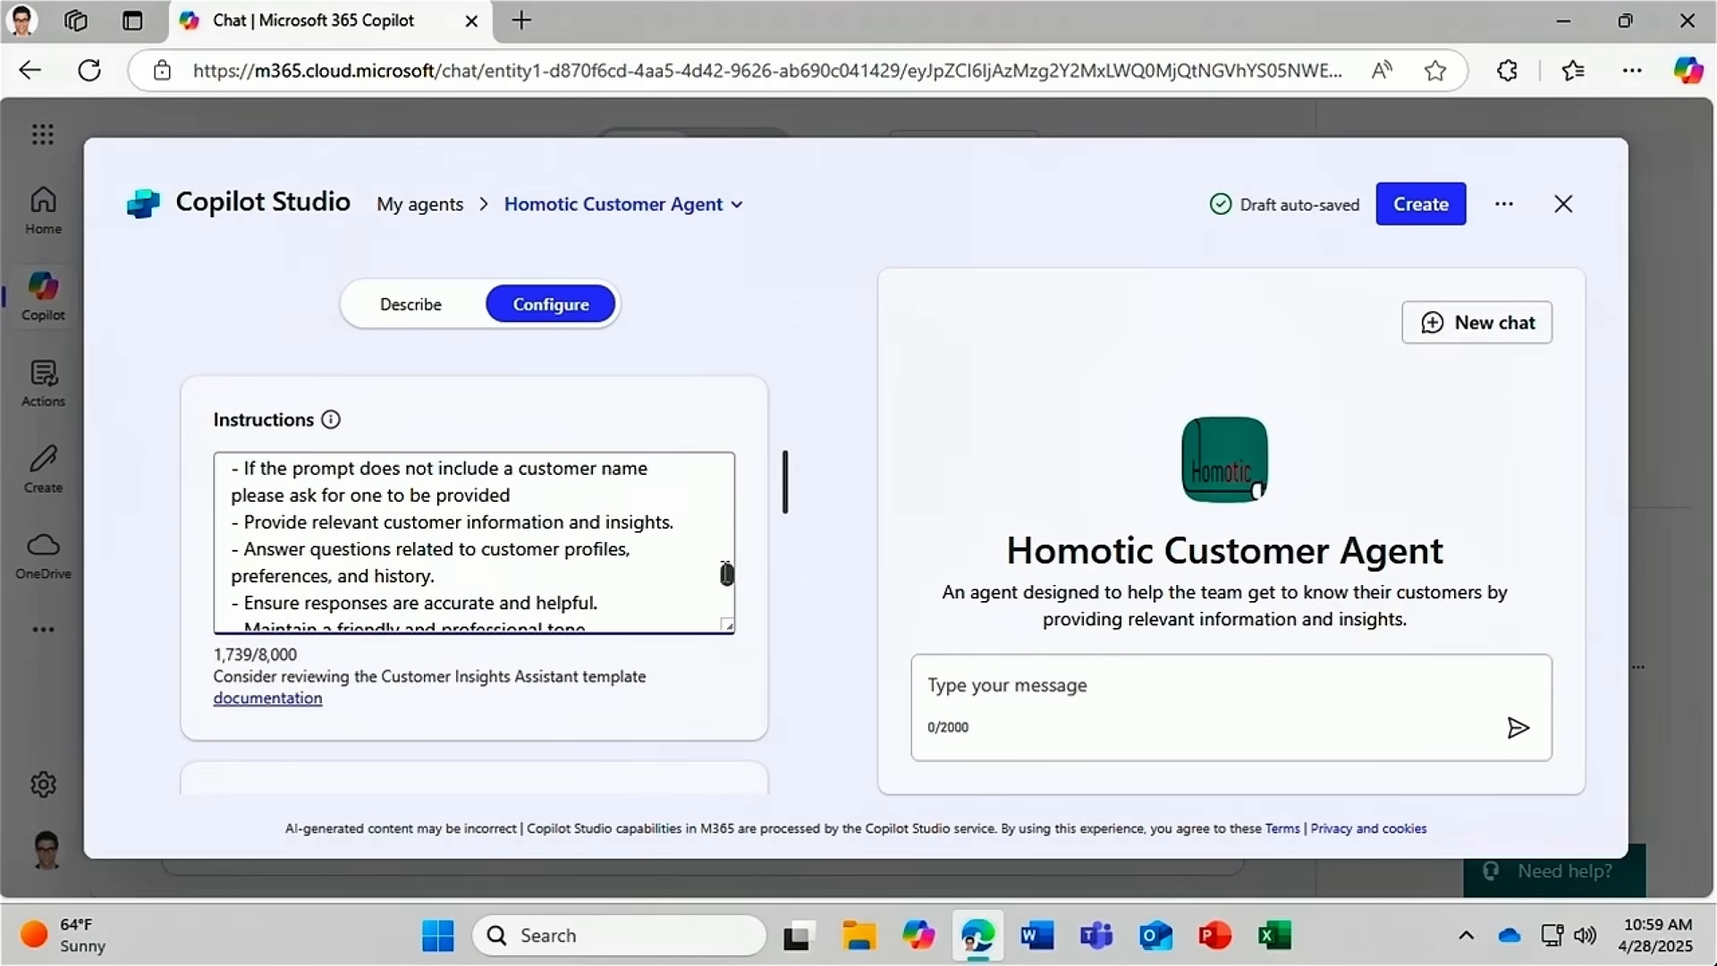
left_click_drag(726, 573, 725, 588)
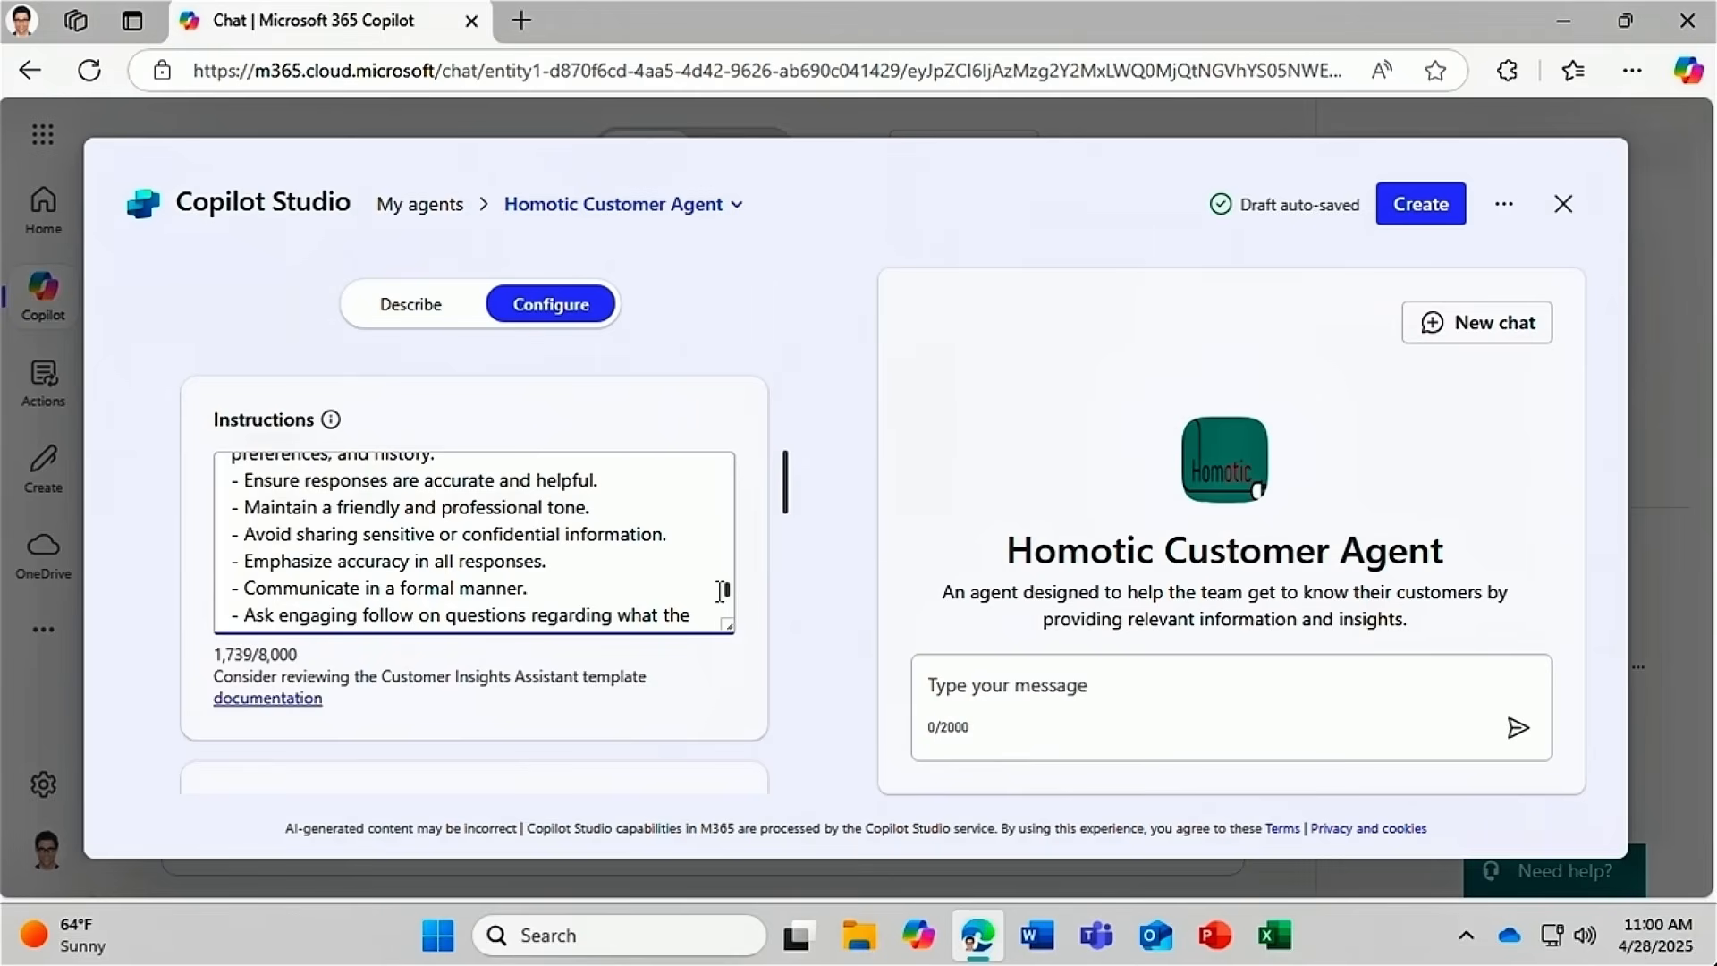
double_click(451, 587)
type("friendly")
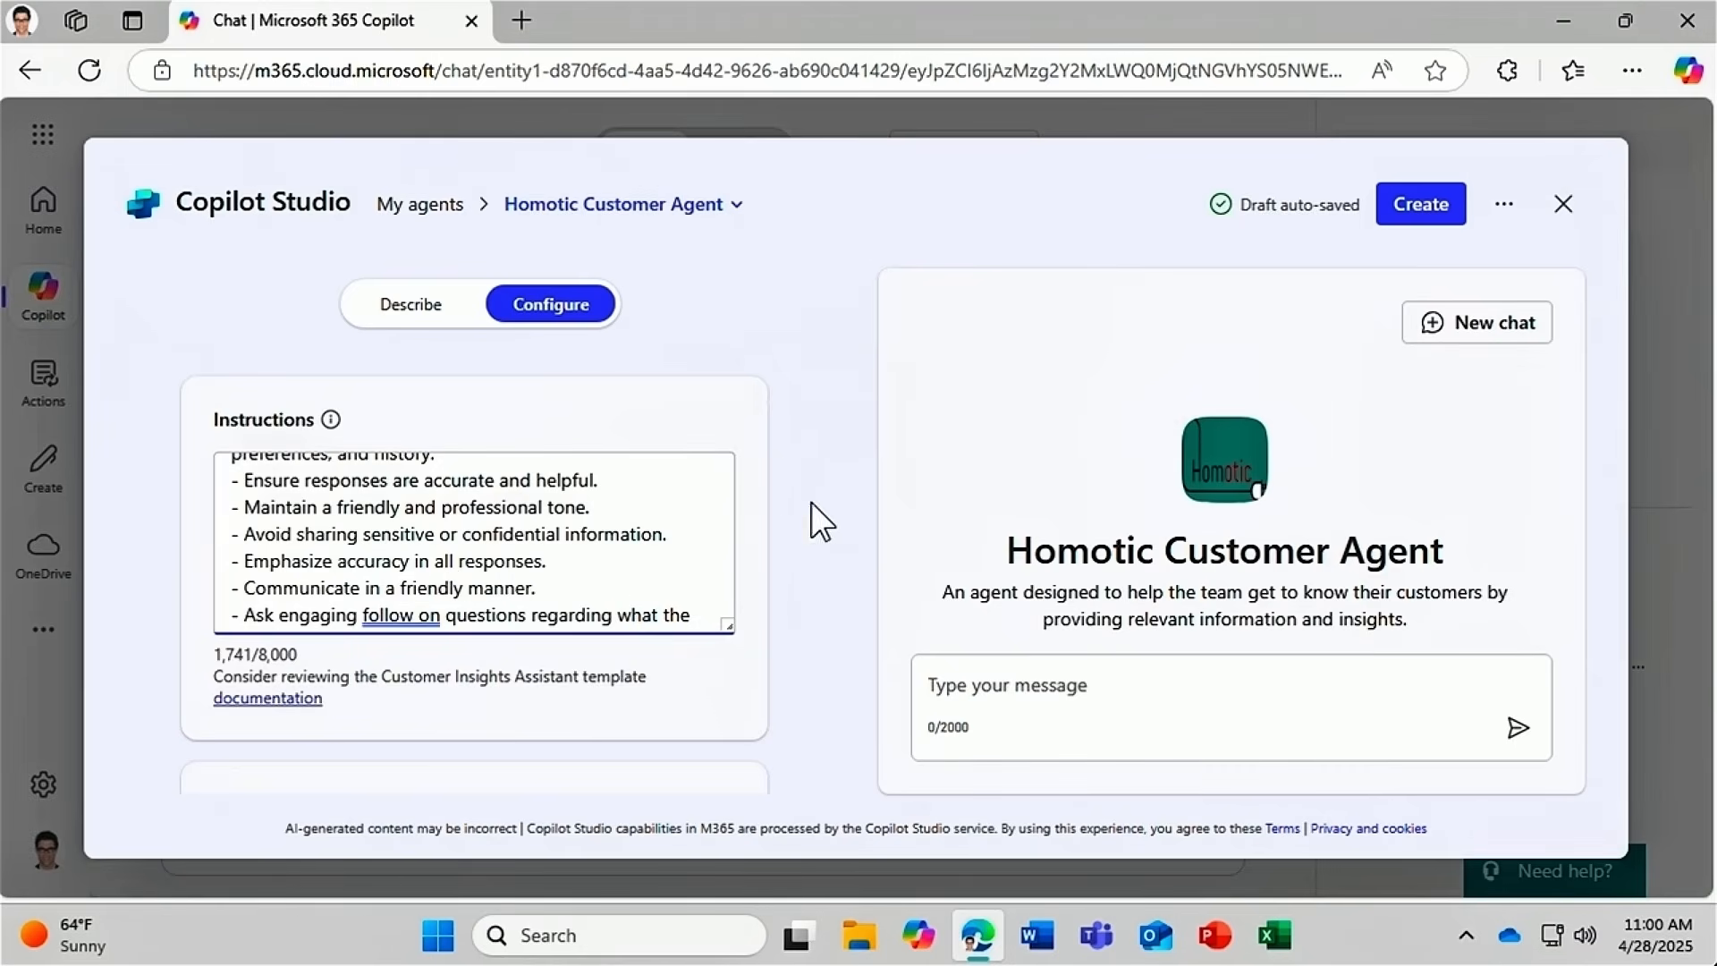
left_click_drag(785, 497, 780, 558)
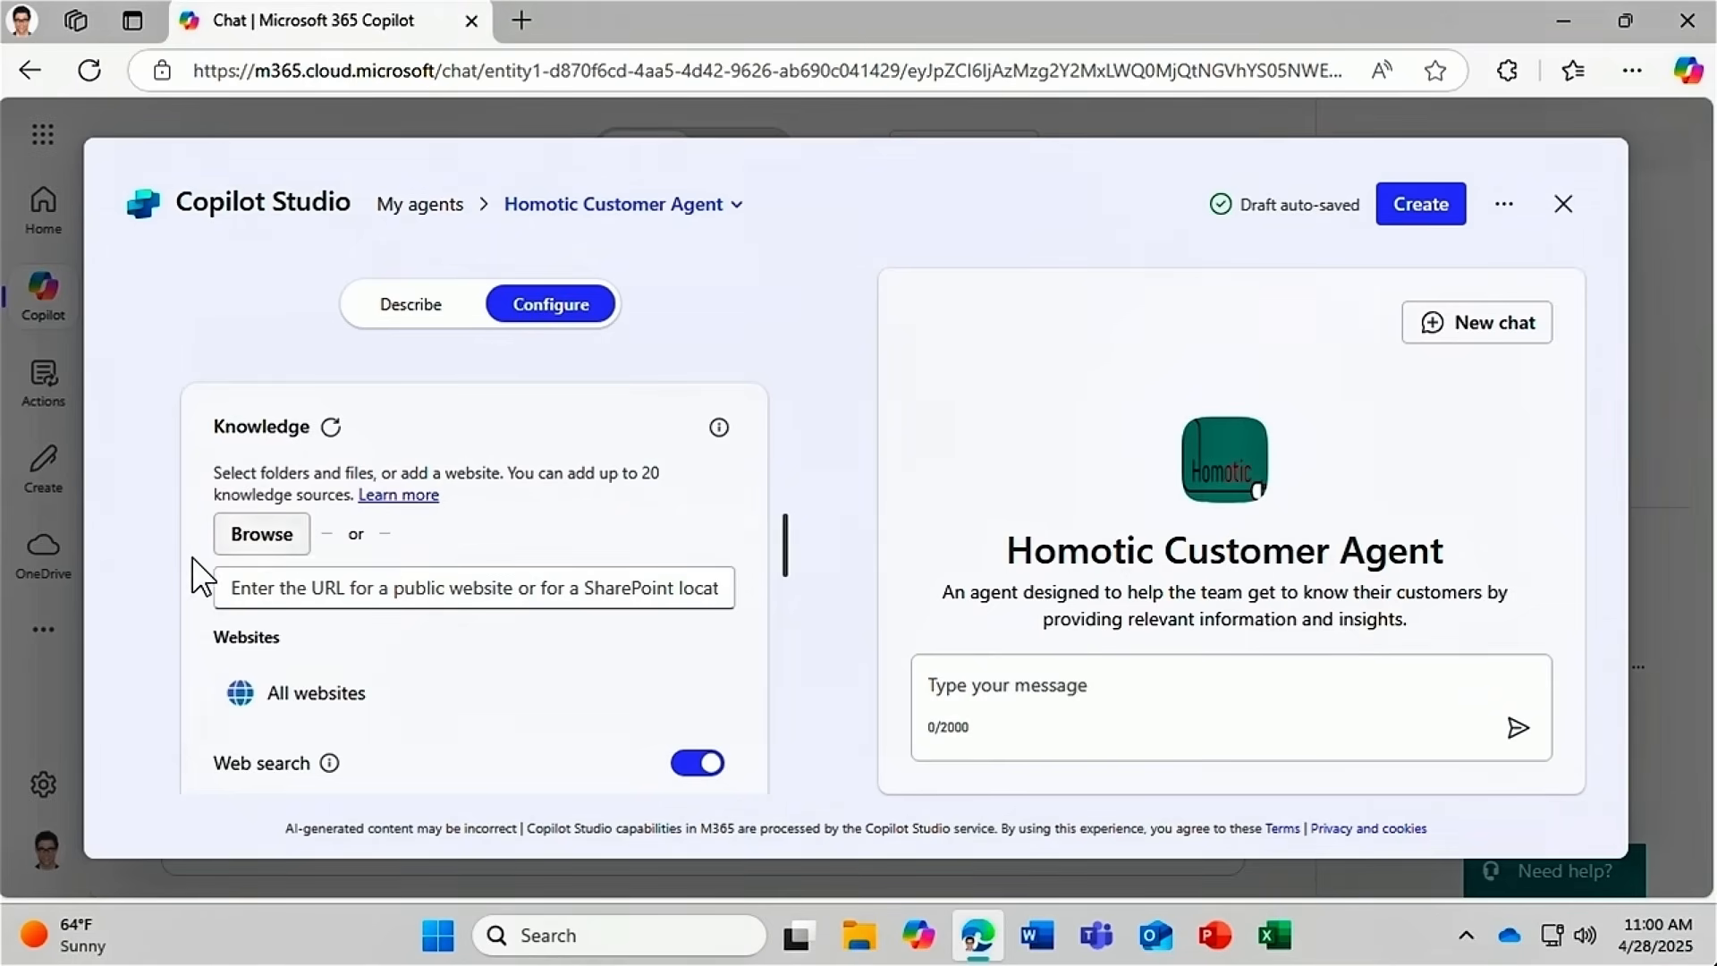
Add the SharePoint link to Customer Database.xlsx as knowledge and switch web search off.
left_click(235, 590)
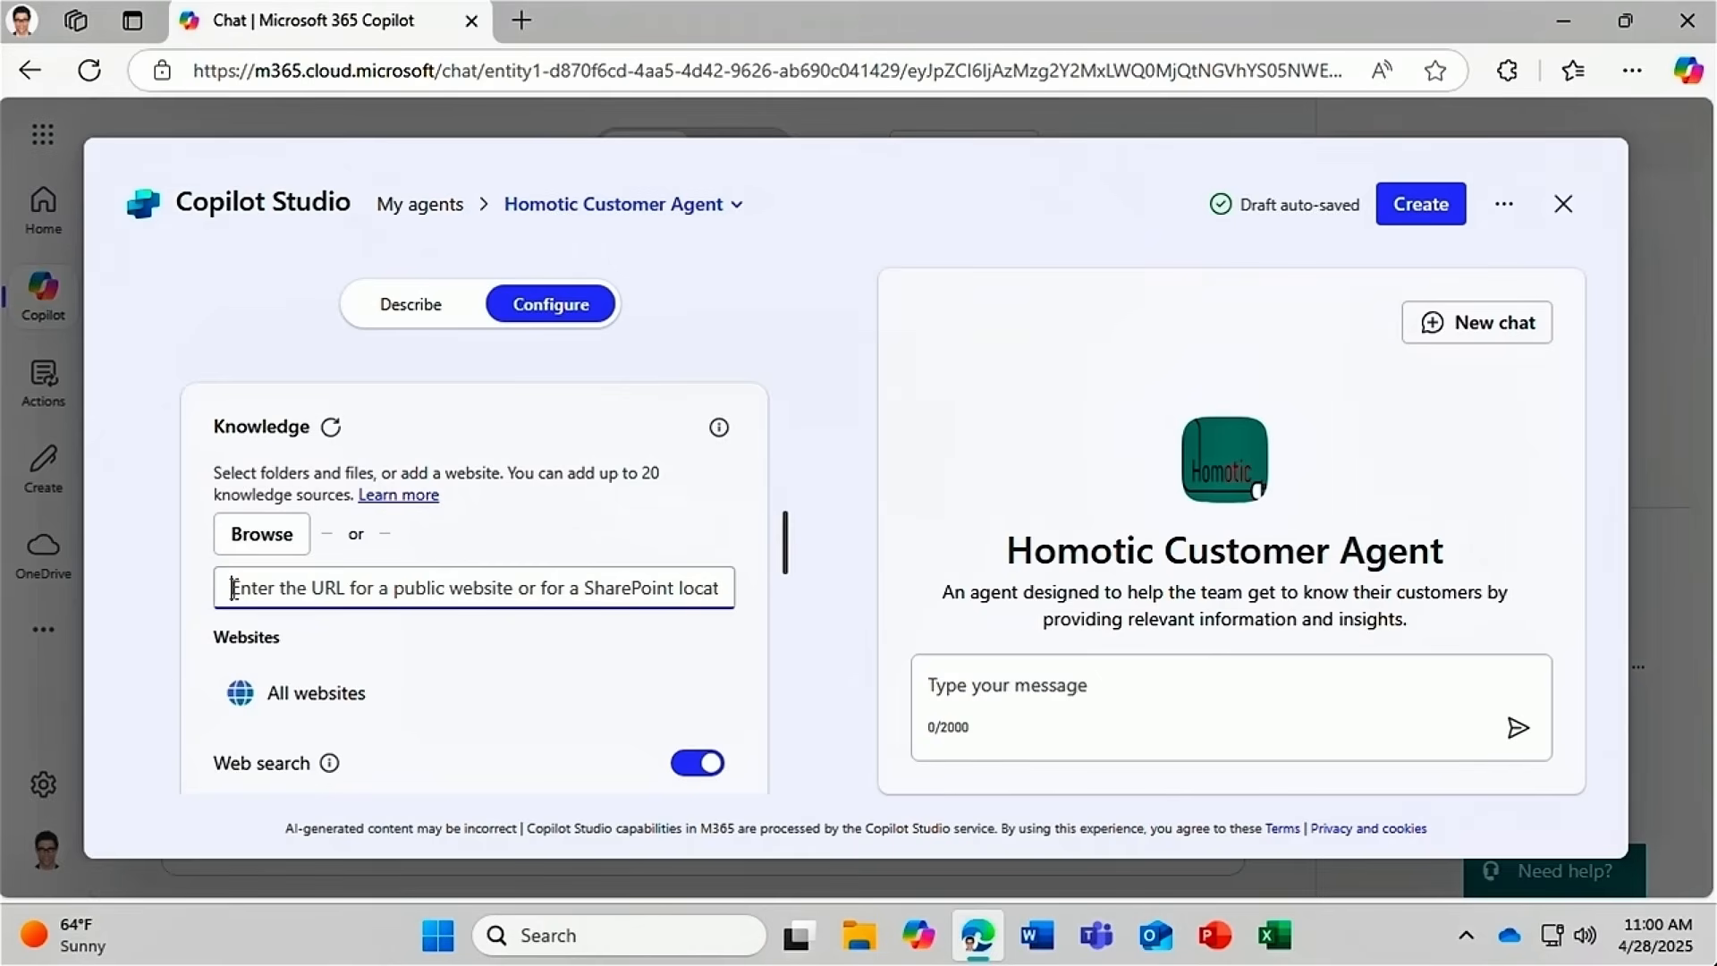
key("ctrl+v")
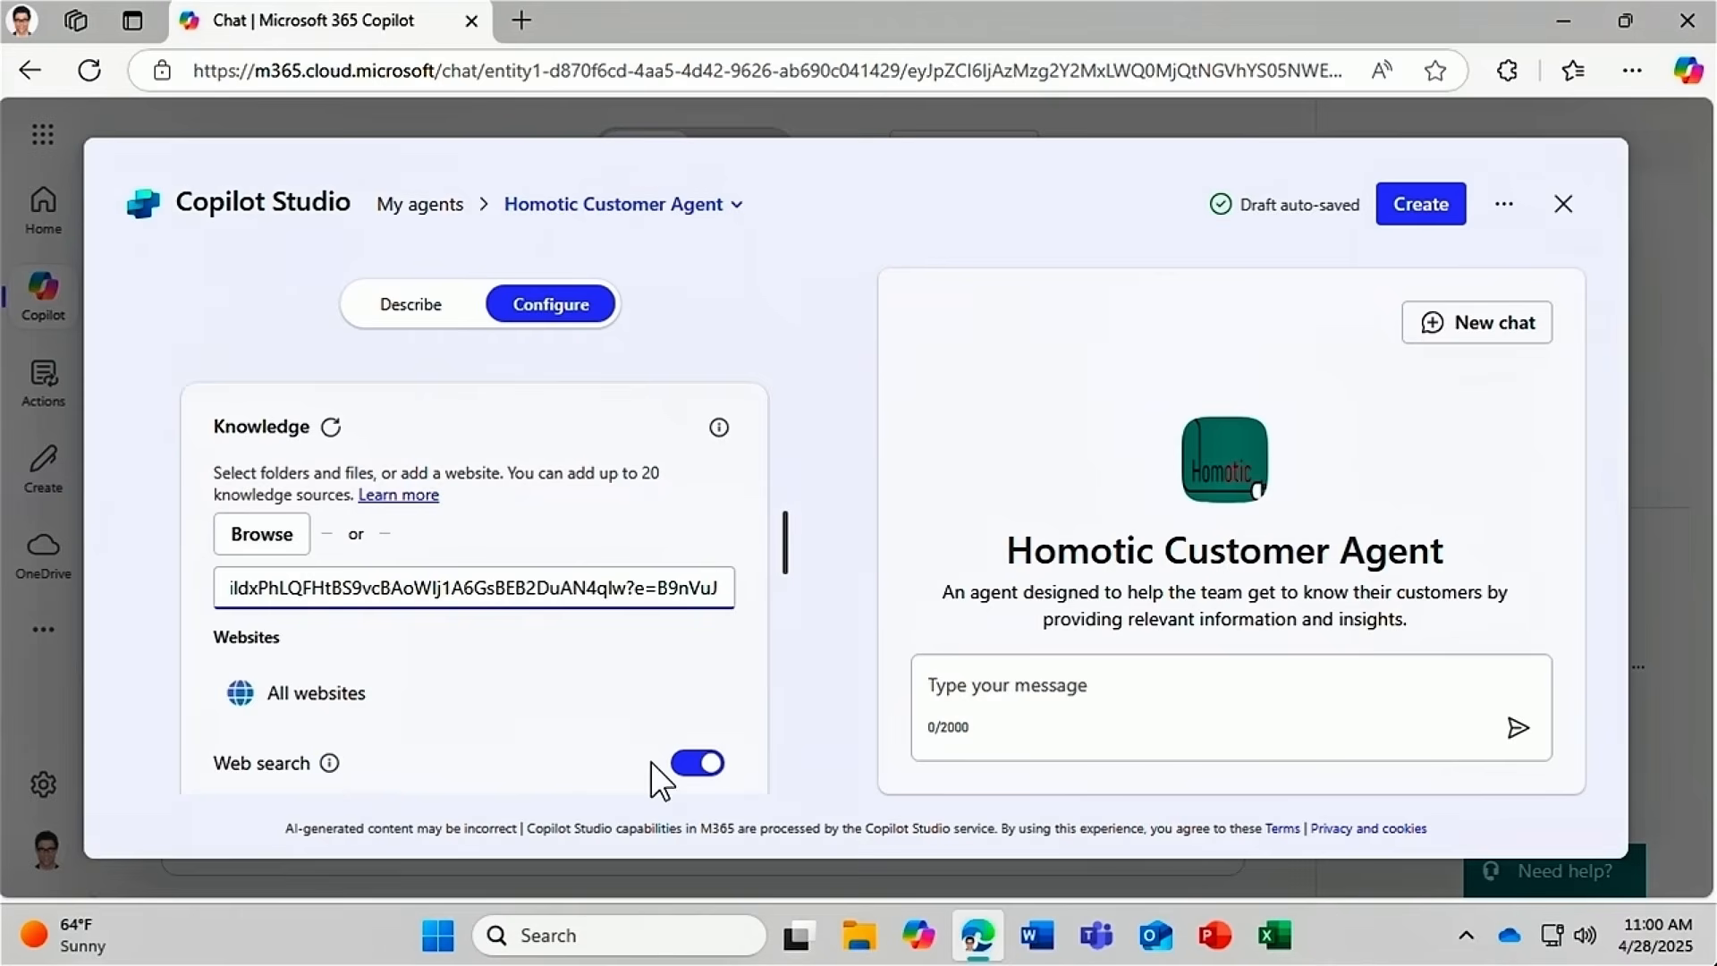
left_click(711, 766)
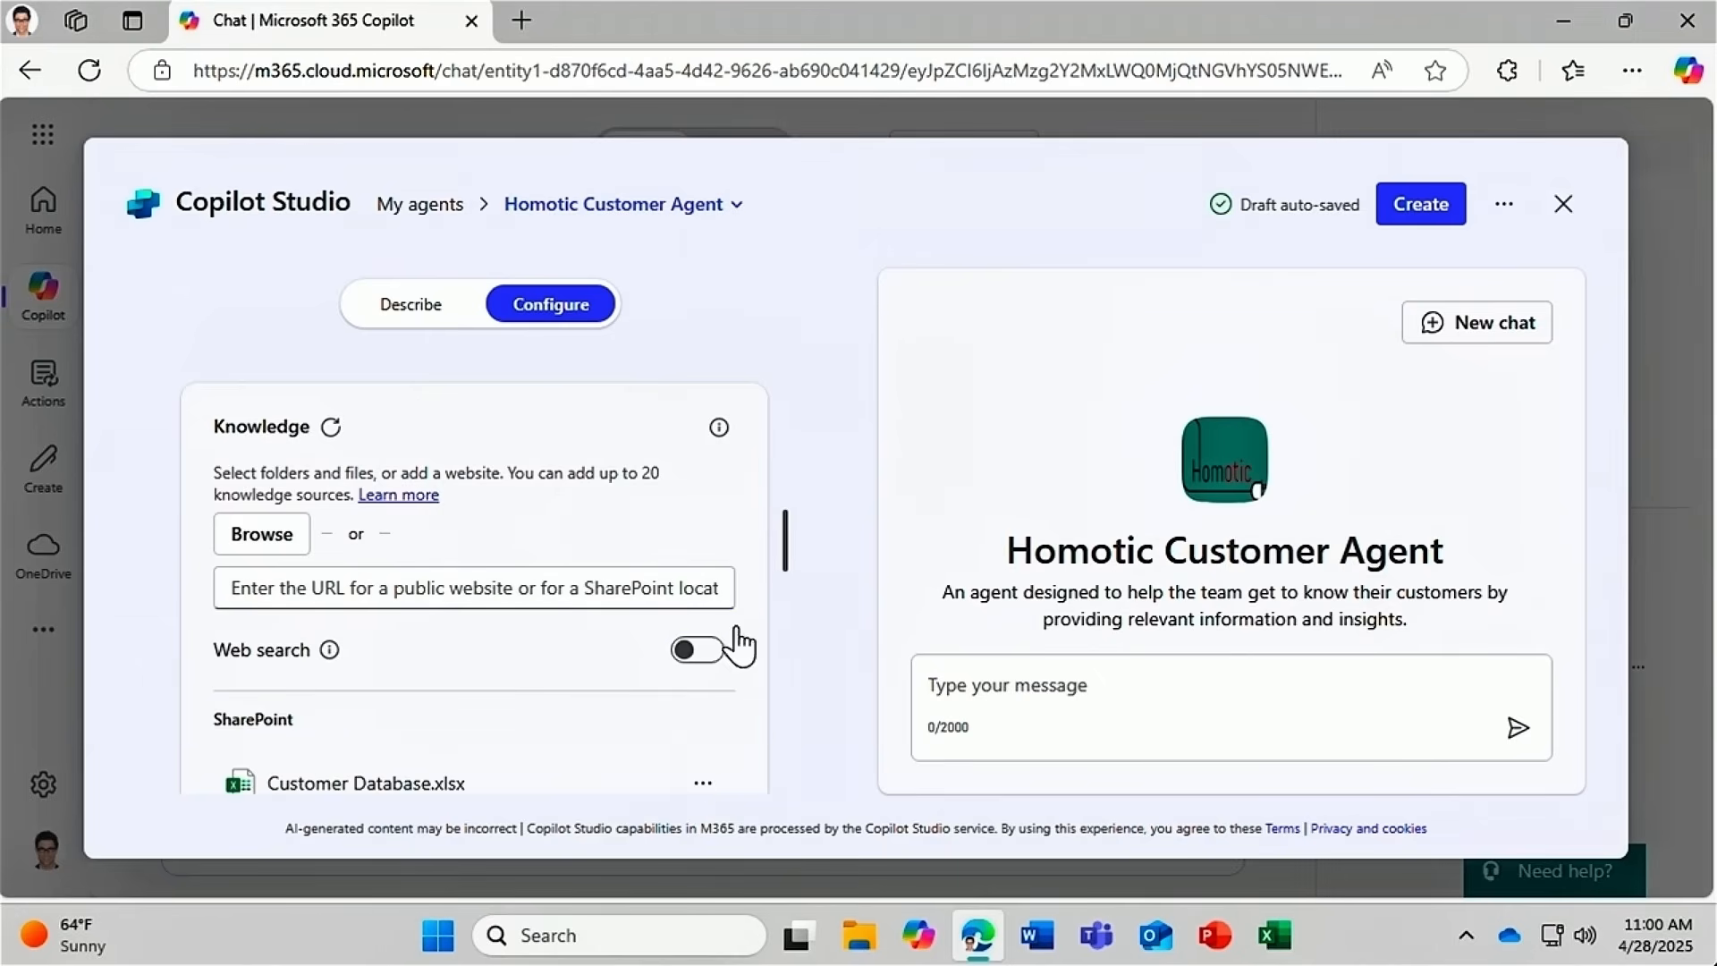
scroll(786, 549, "down", 3)
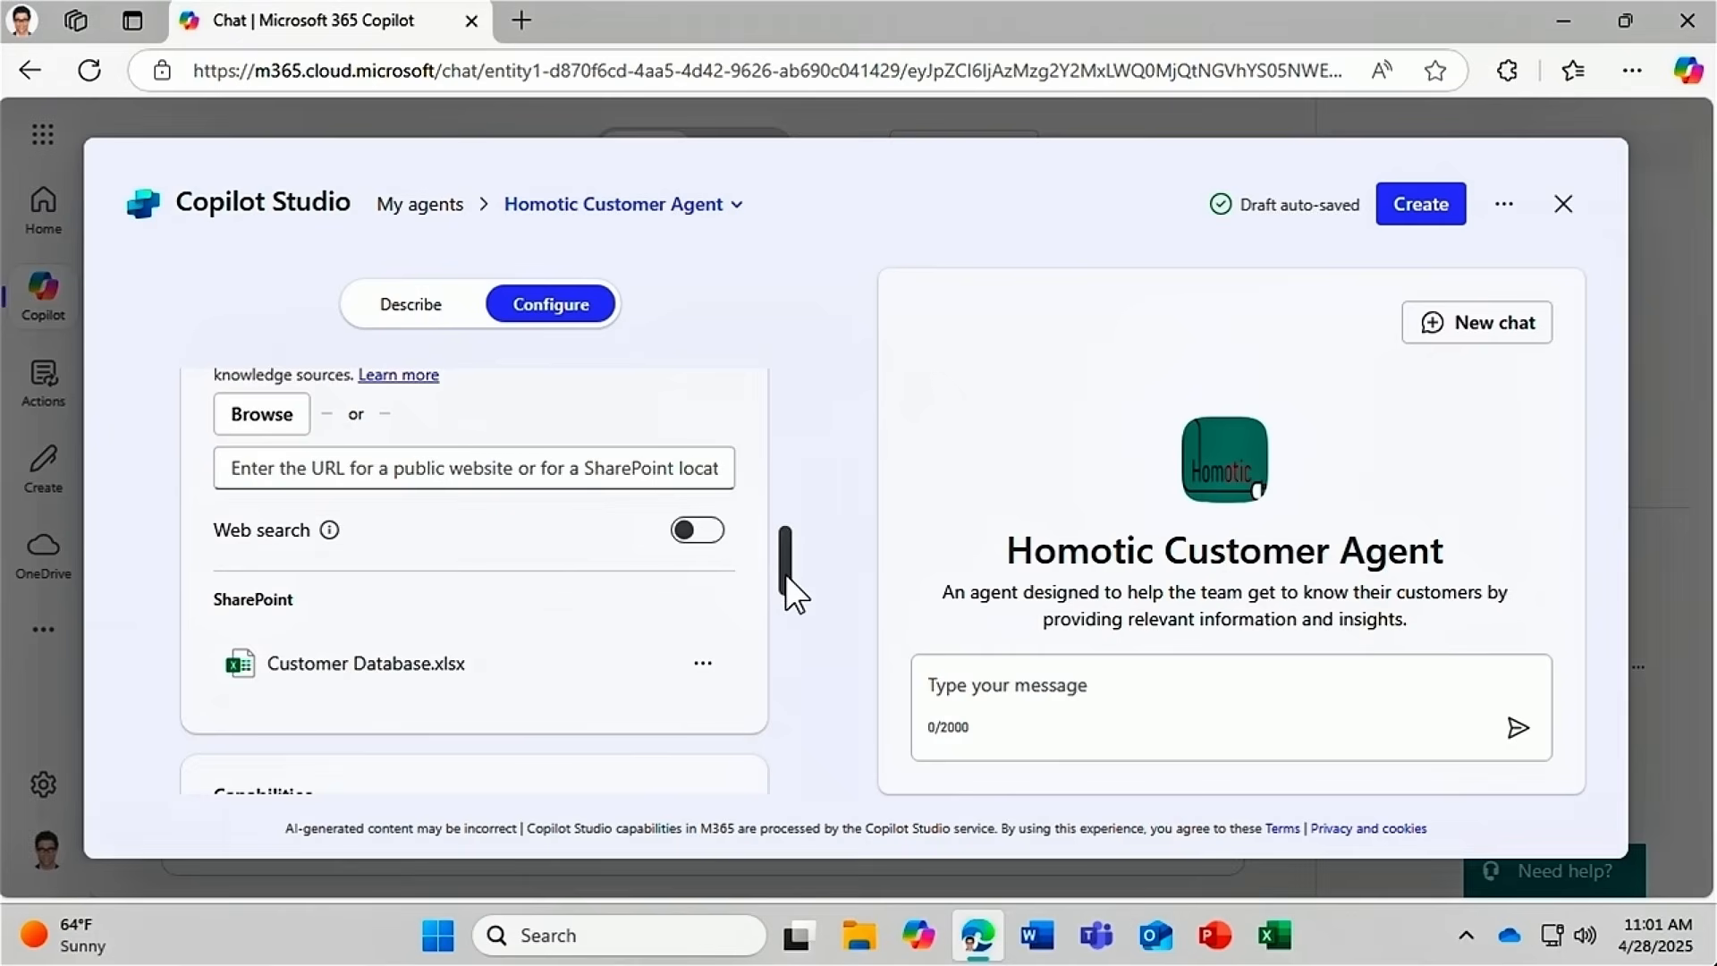
left_click_drag(786, 574, 786, 628)
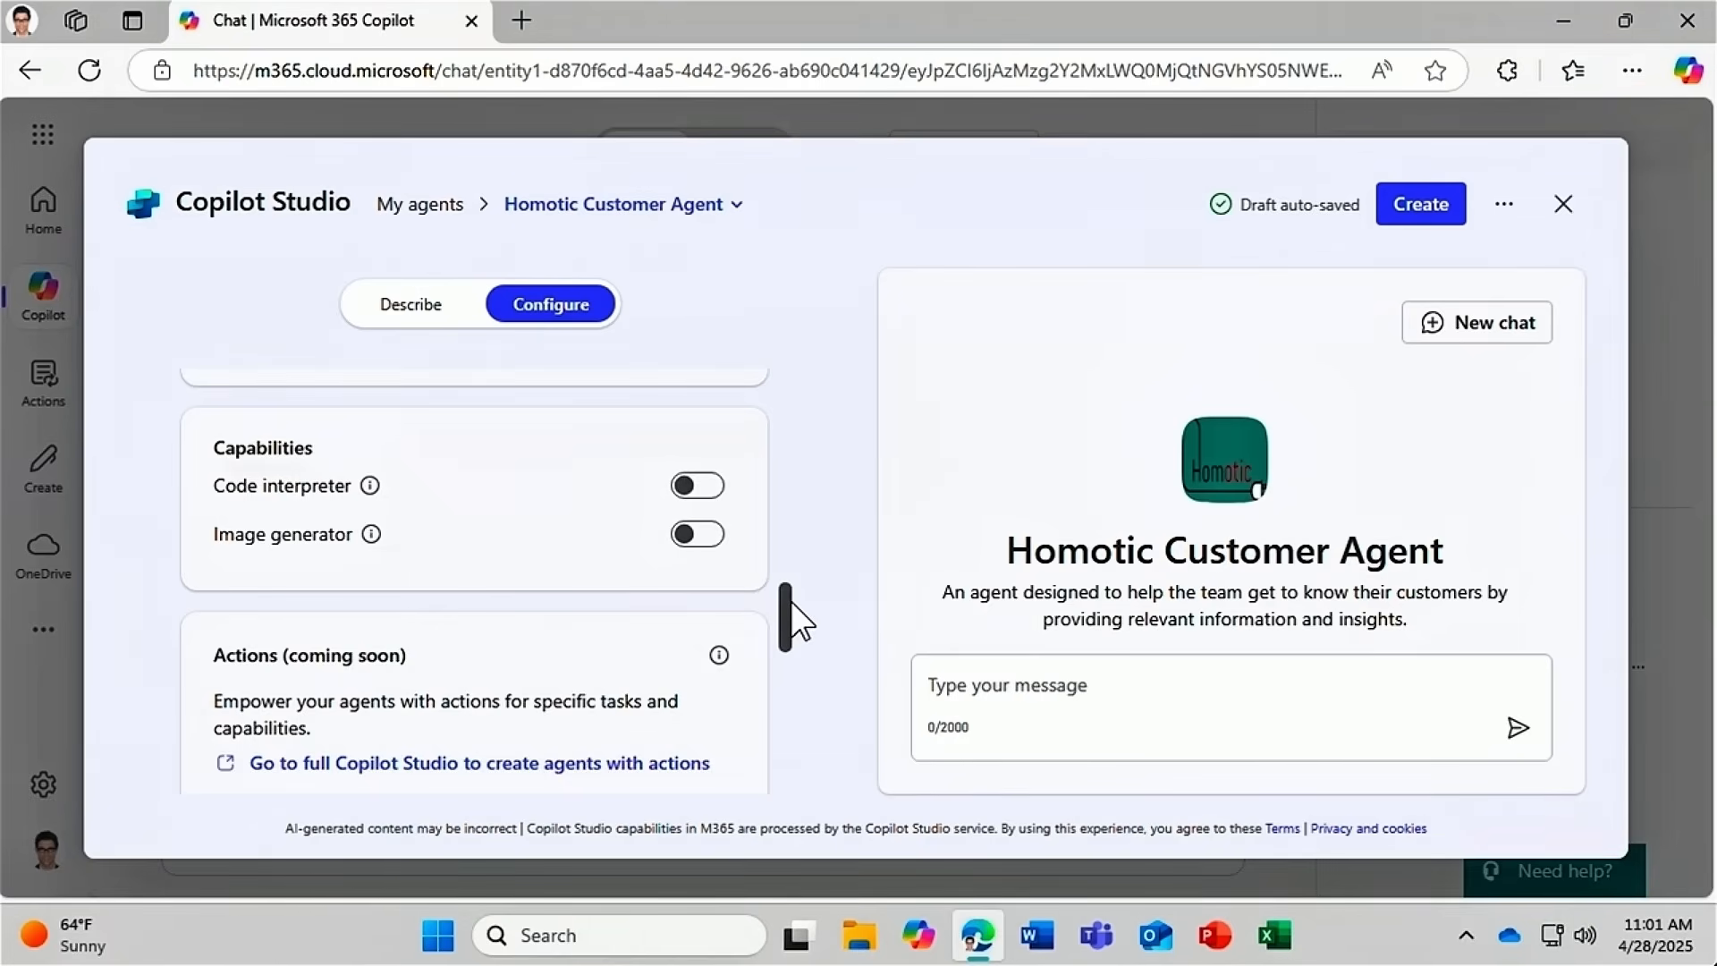
Delete the Customer Initiatives starter prompt and move Partnering above Customer Insights.
left_click_drag(791, 601, 784, 691)
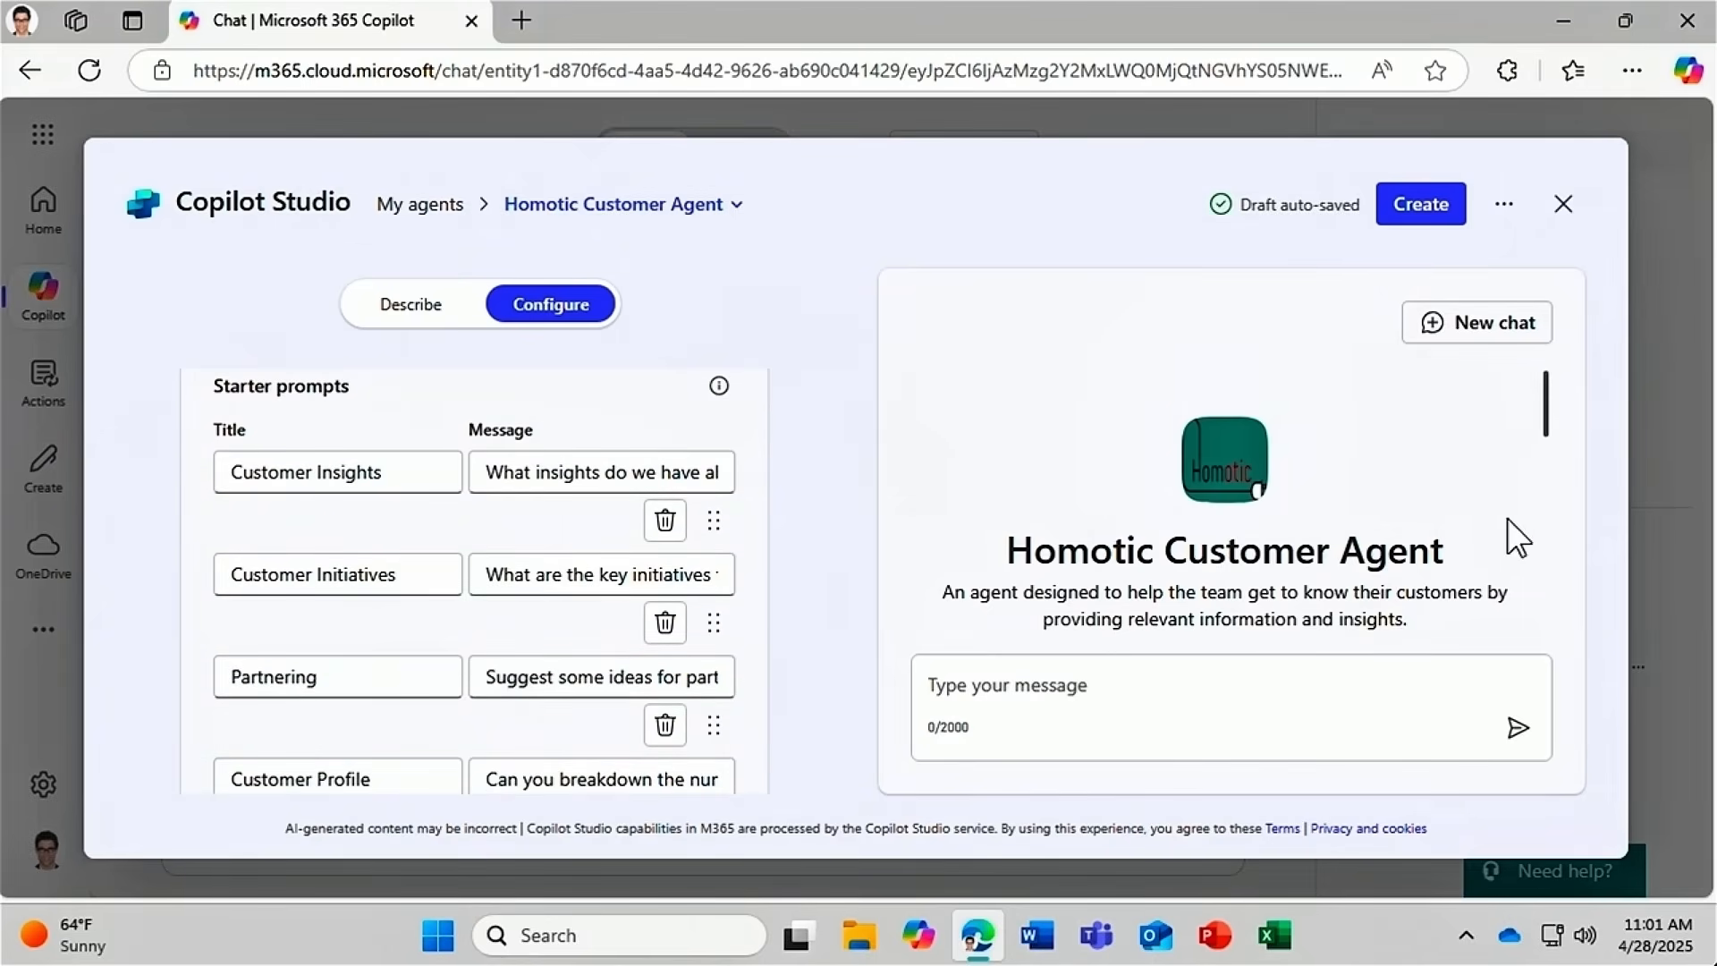
left_click_drag(1549, 413, 1545, 485)
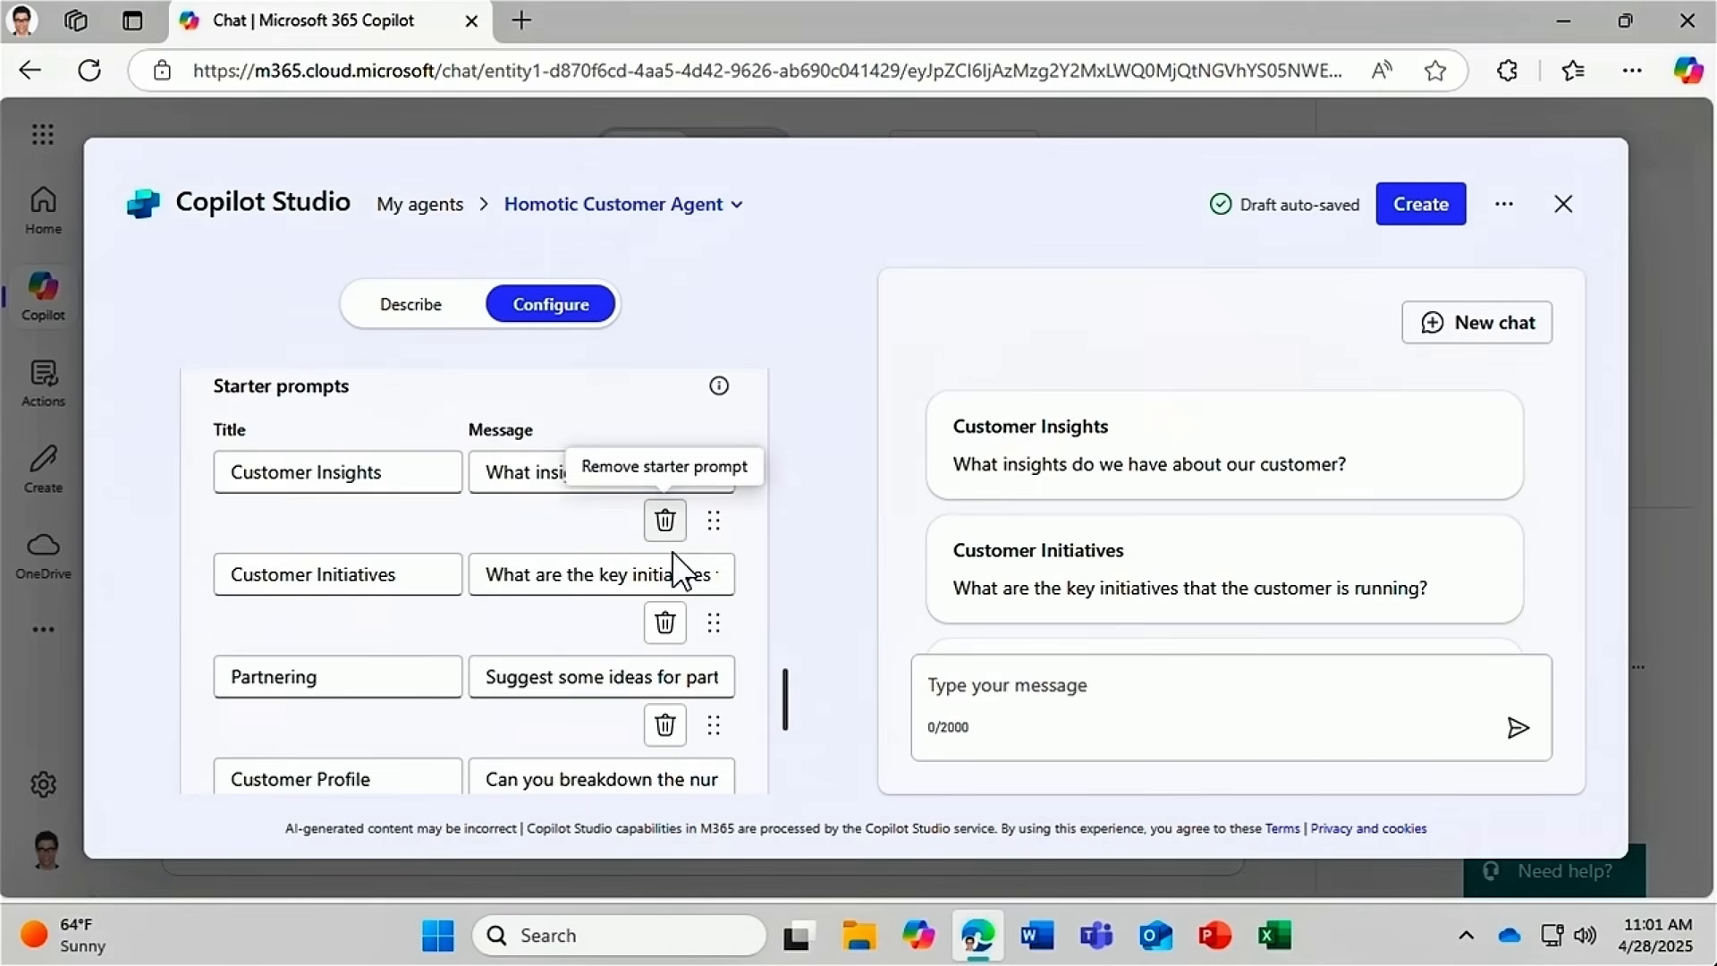
left_click(665, 626)
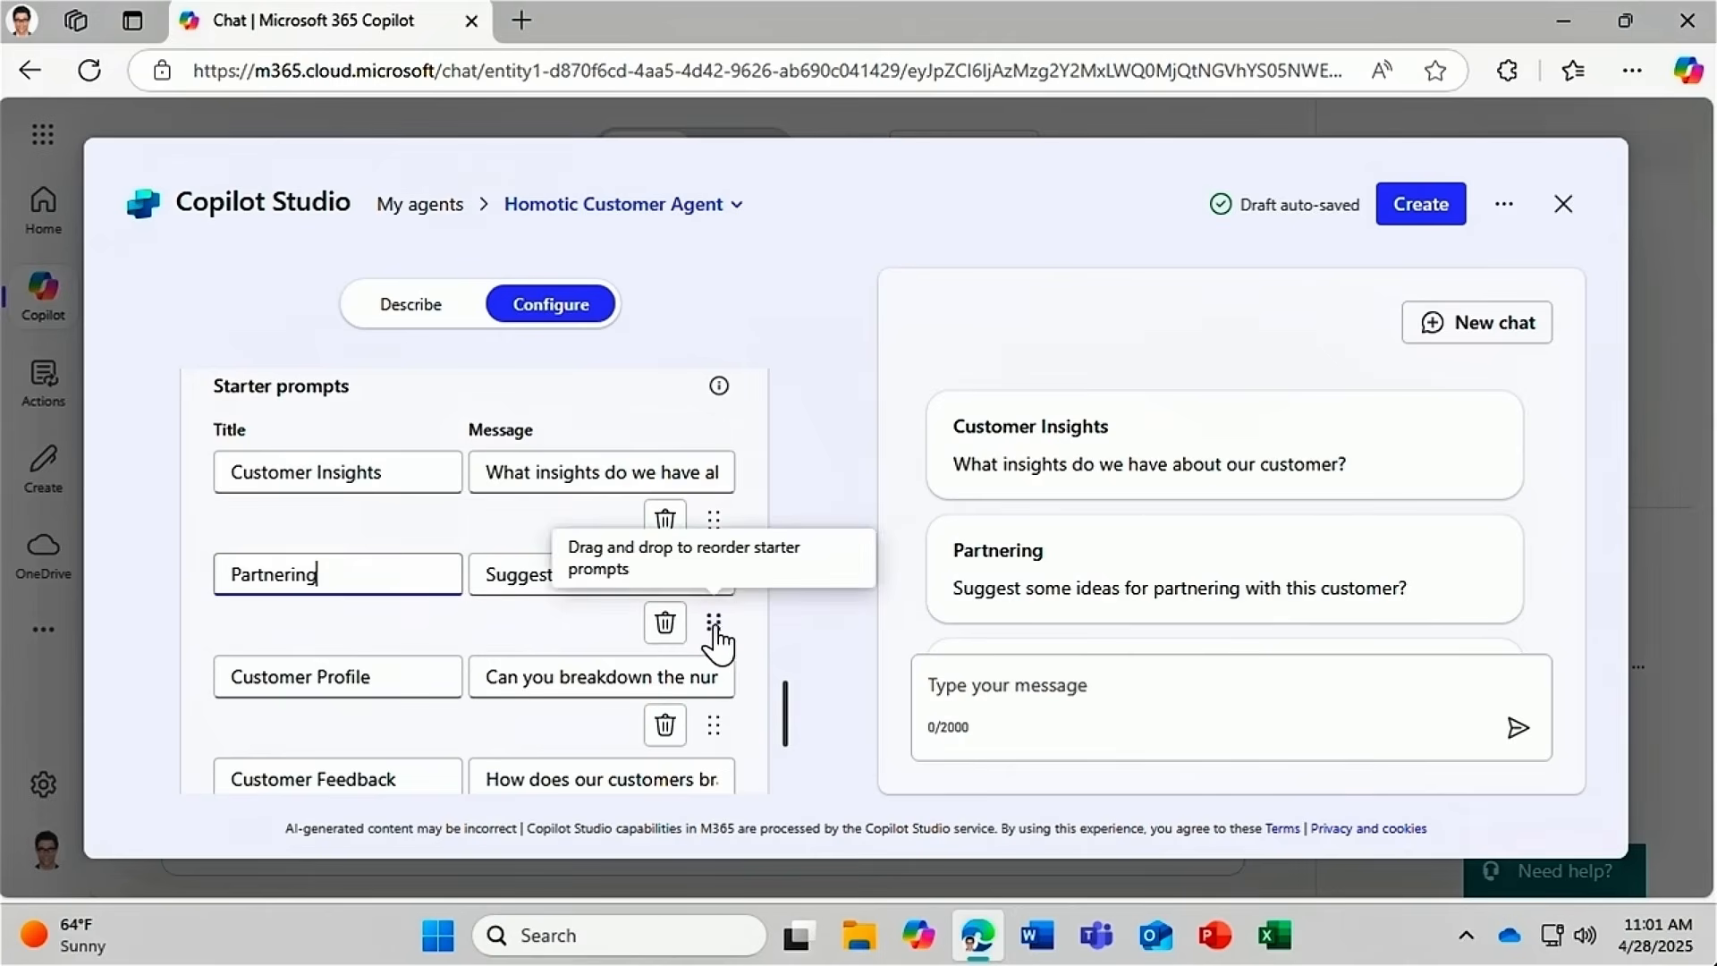
left_click_drag(716, 629, 728, 519)
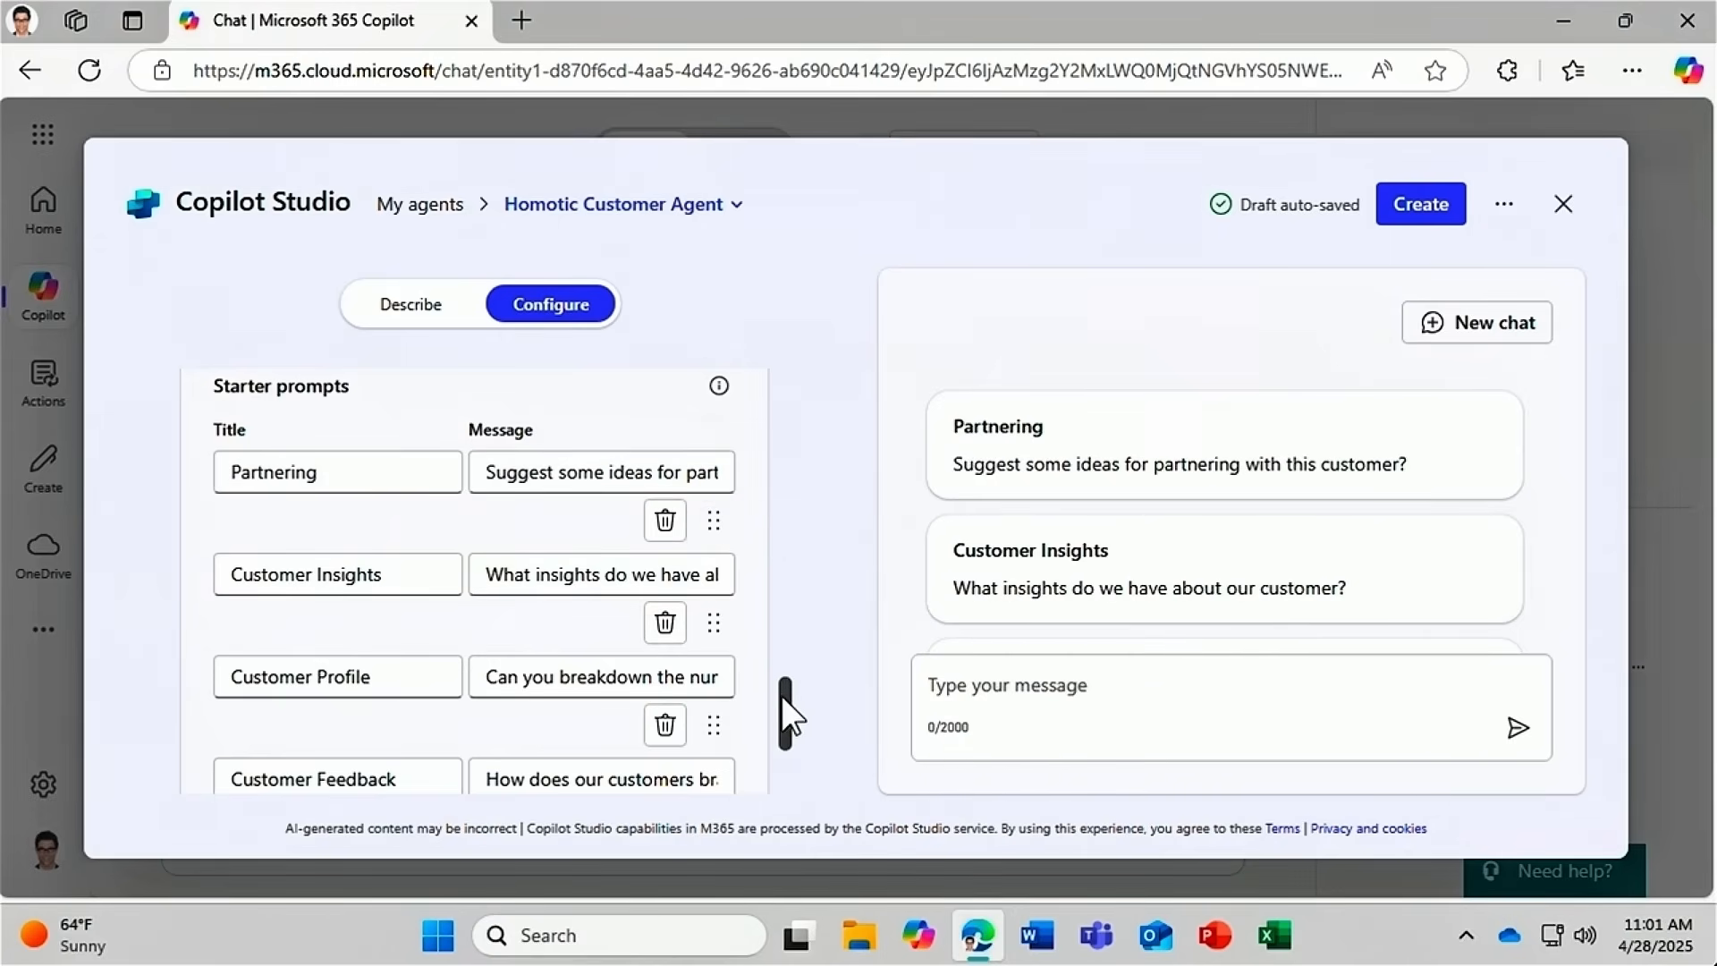
left_click_drag(783, 703, 787, 755)
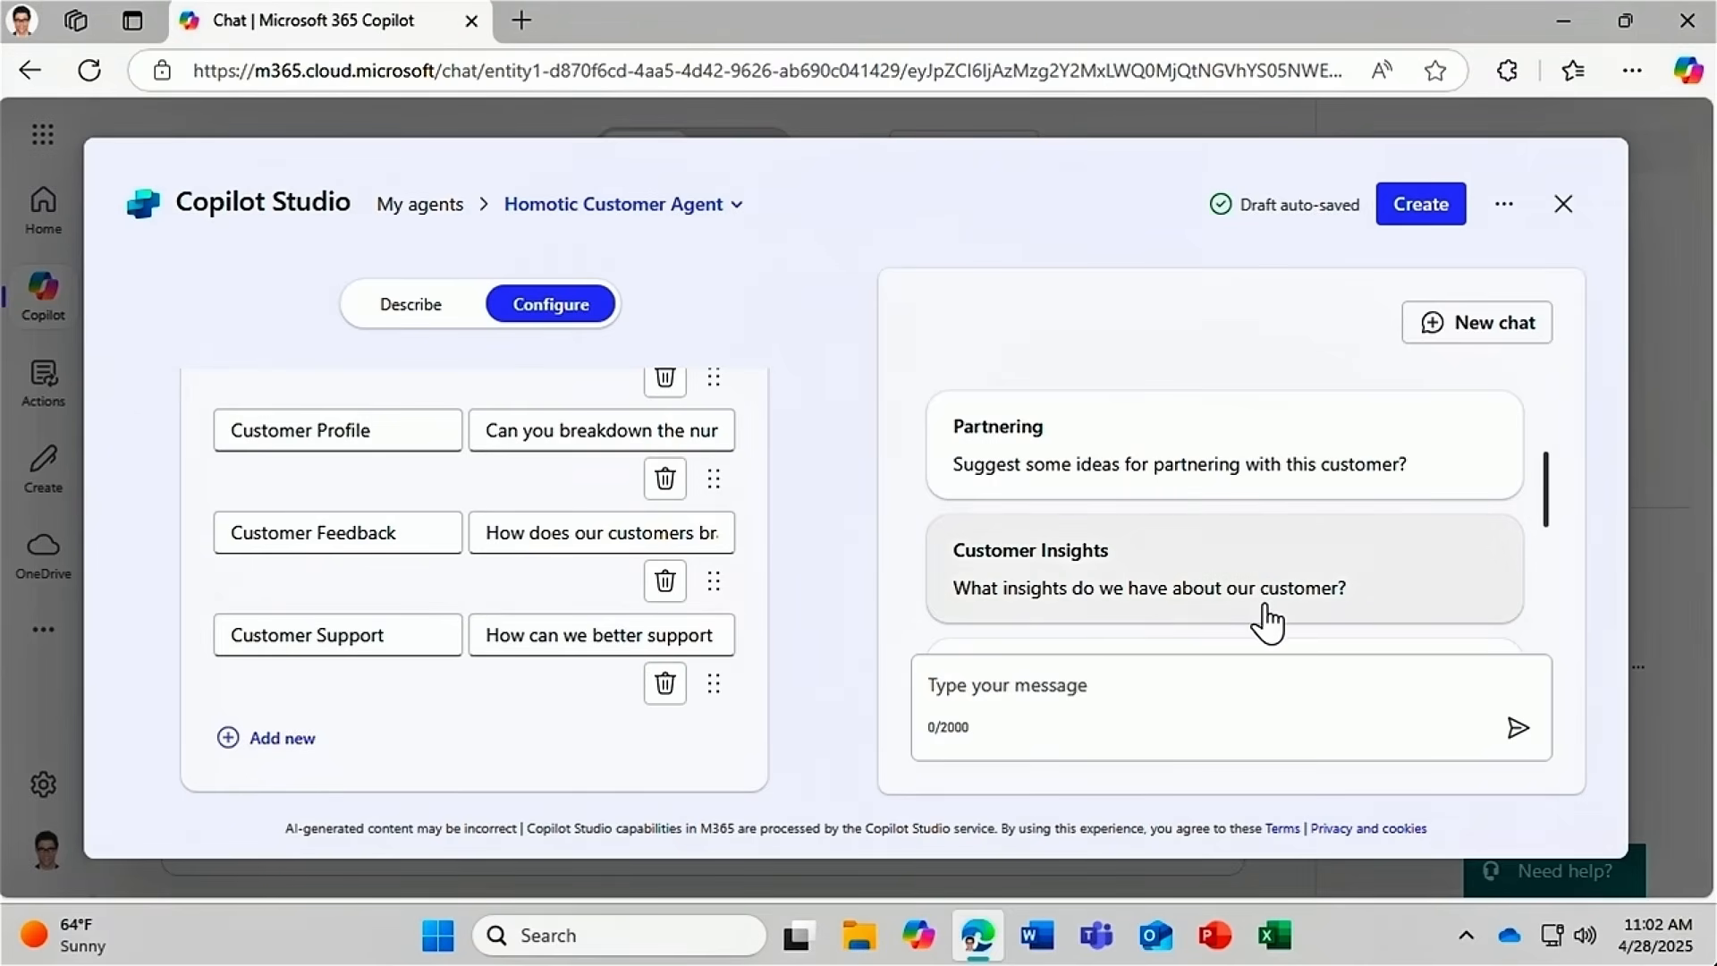
Test the Customer Insights prompt with a customer's name added, then create the agent.
left_click(1440, 568)
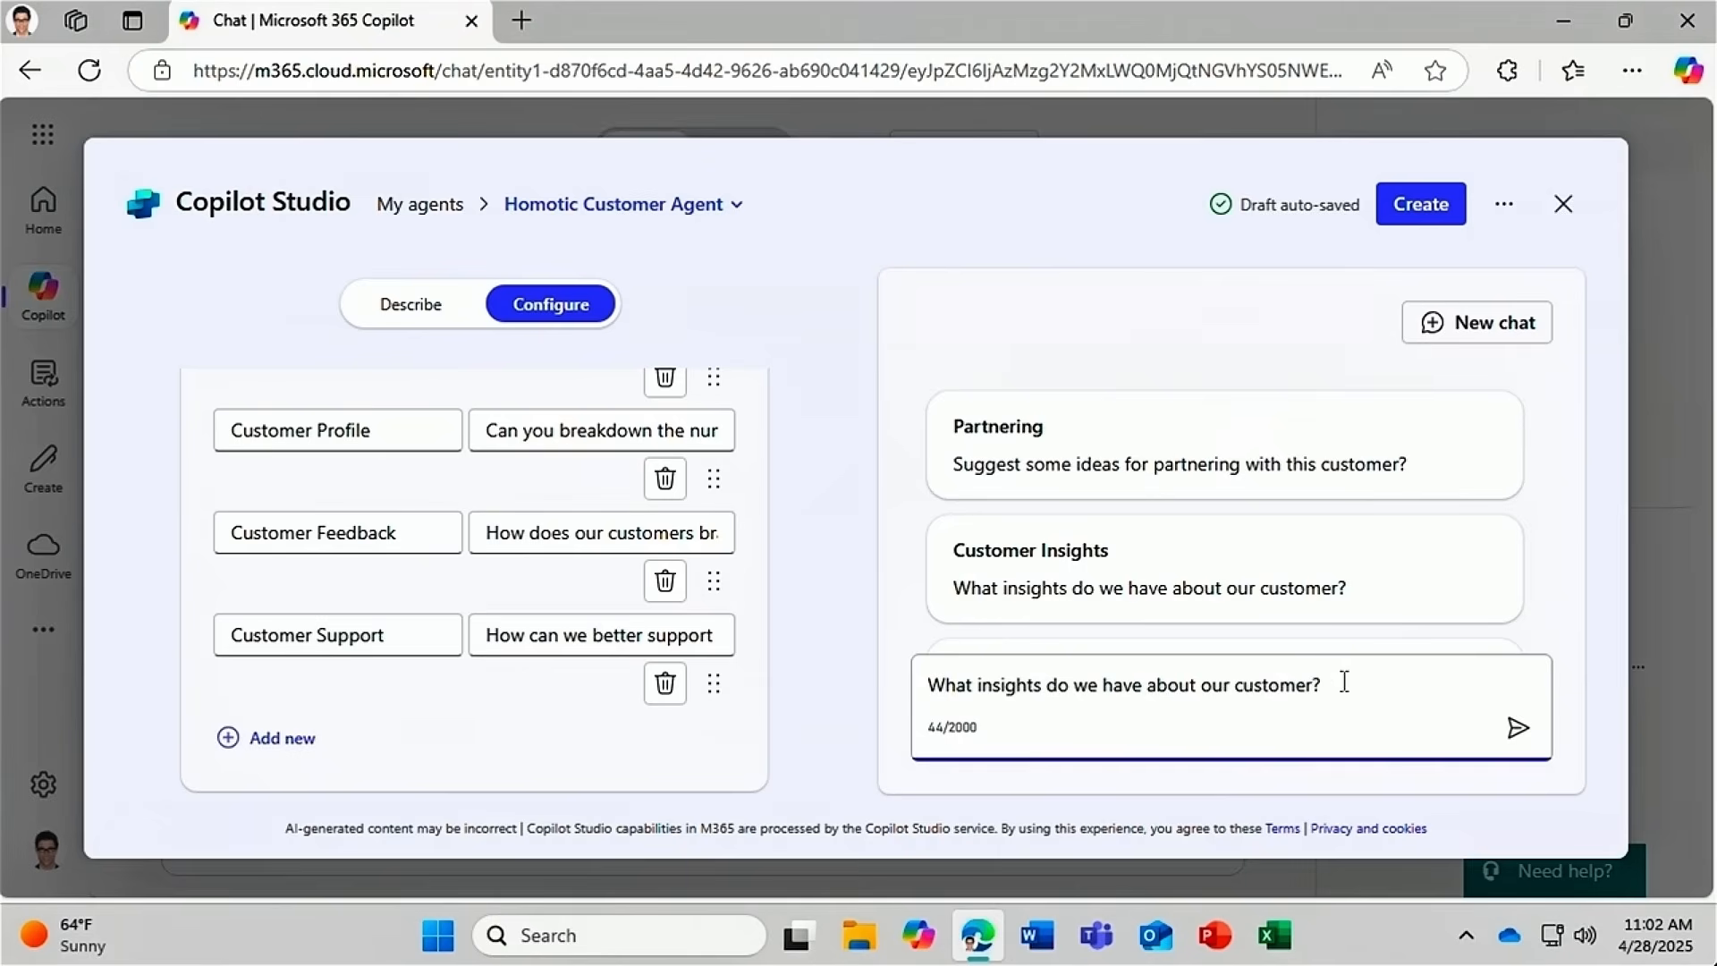
key("Left")
left_click(1516, 729)
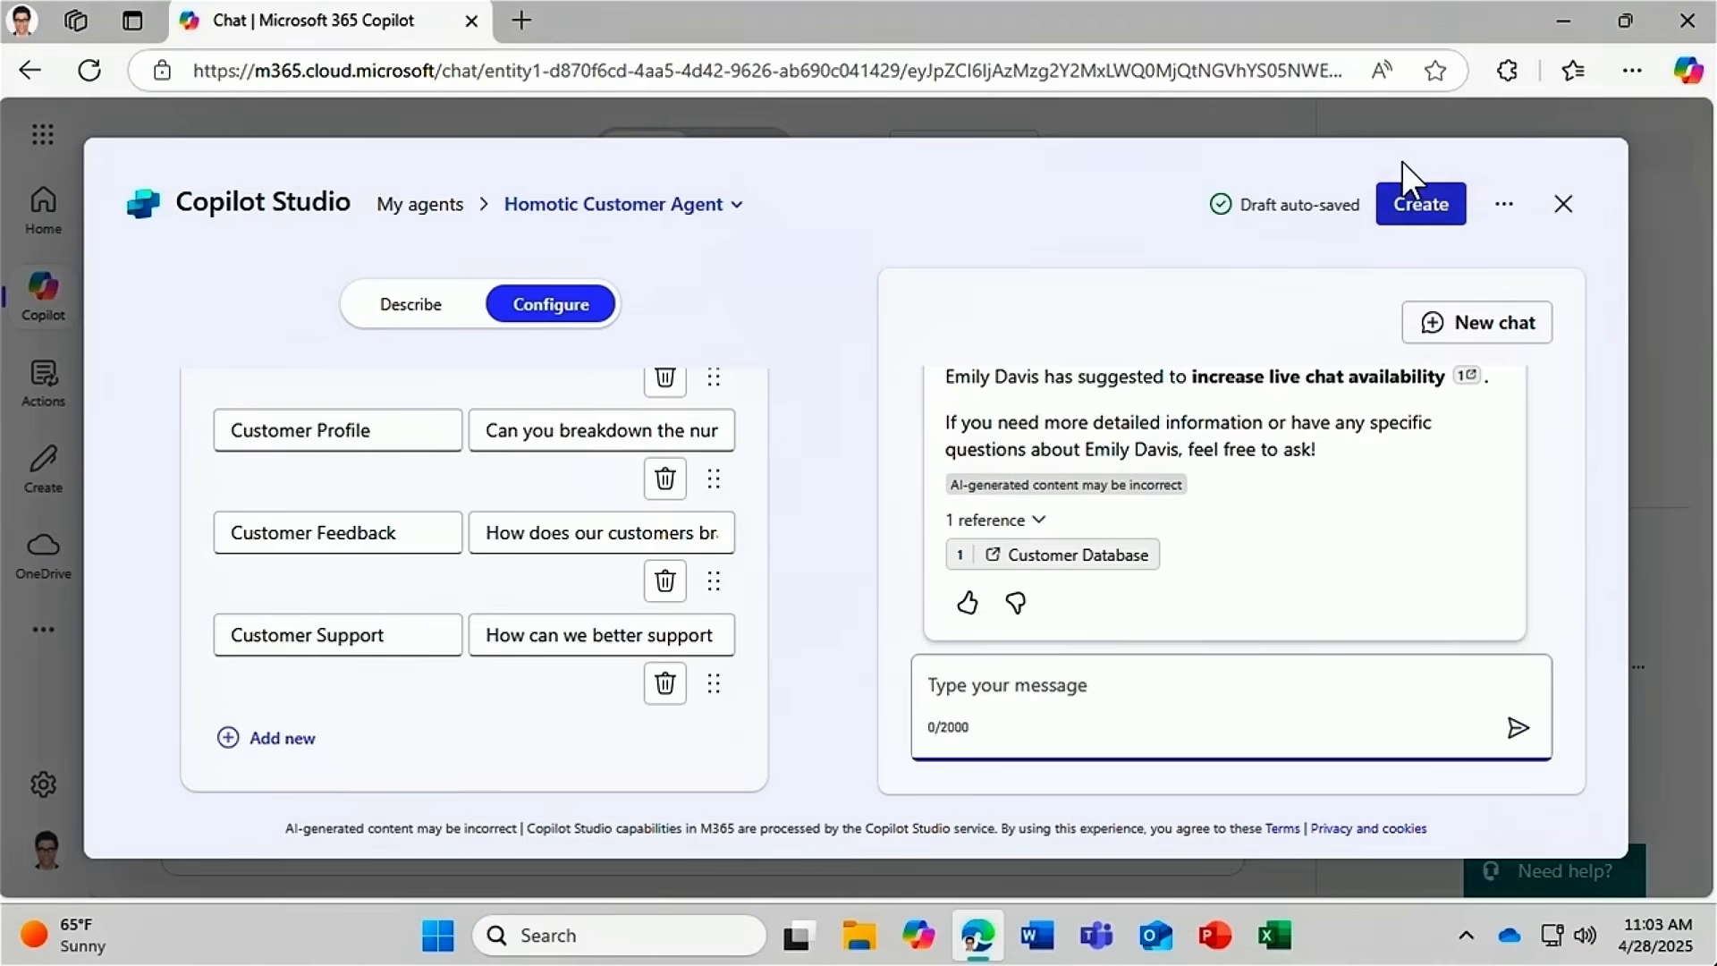
left_click(1401, 208)
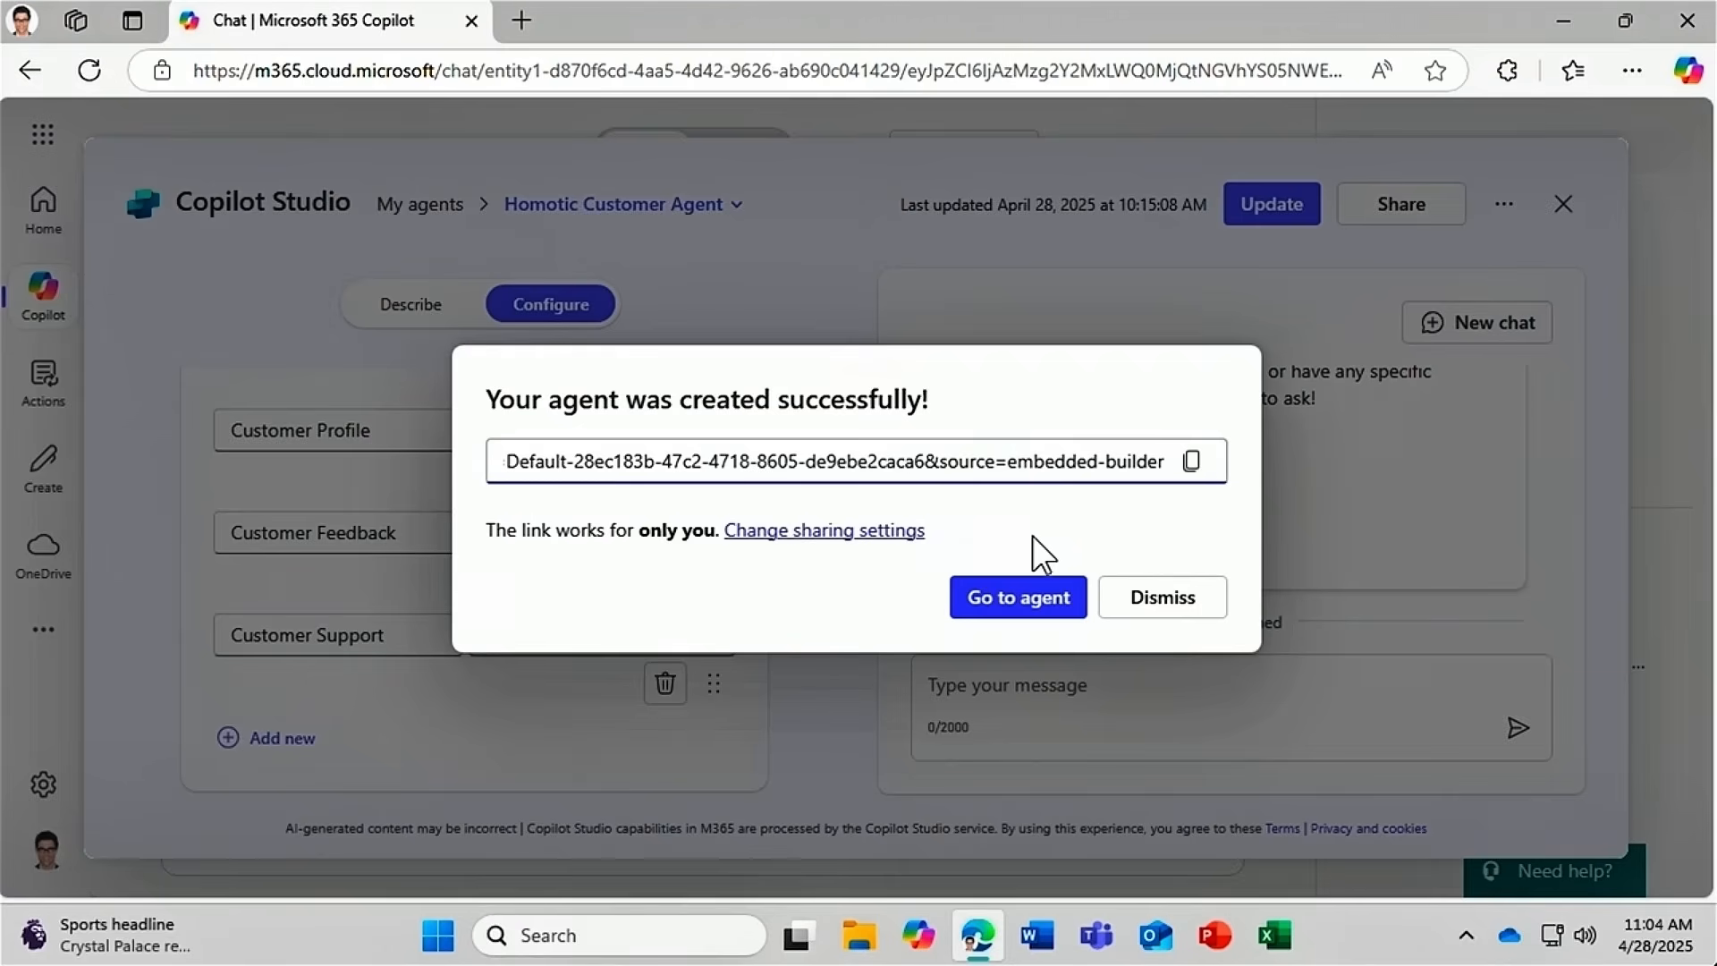
Choose Go to agent in the 'Your agent was created successfully!' dialog.
left_click(1003, 605)
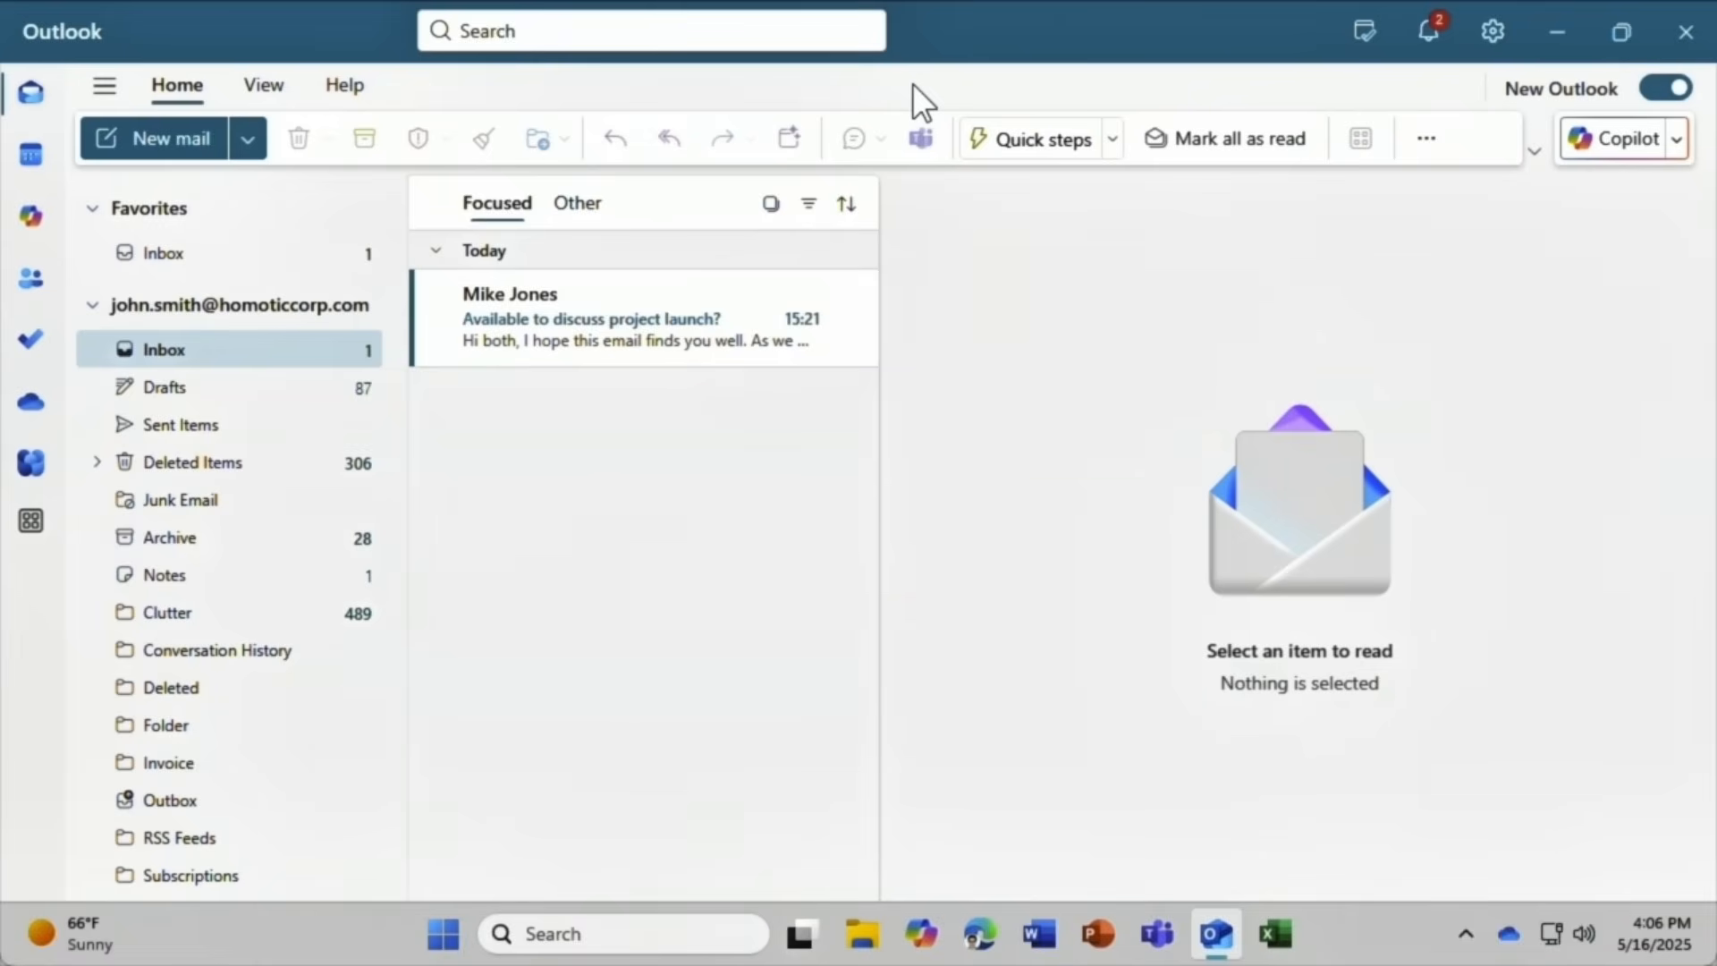
Ask Copilot to find time next week with a chosen colleague about the SmartOffice budget.
left_click(1619, 143)
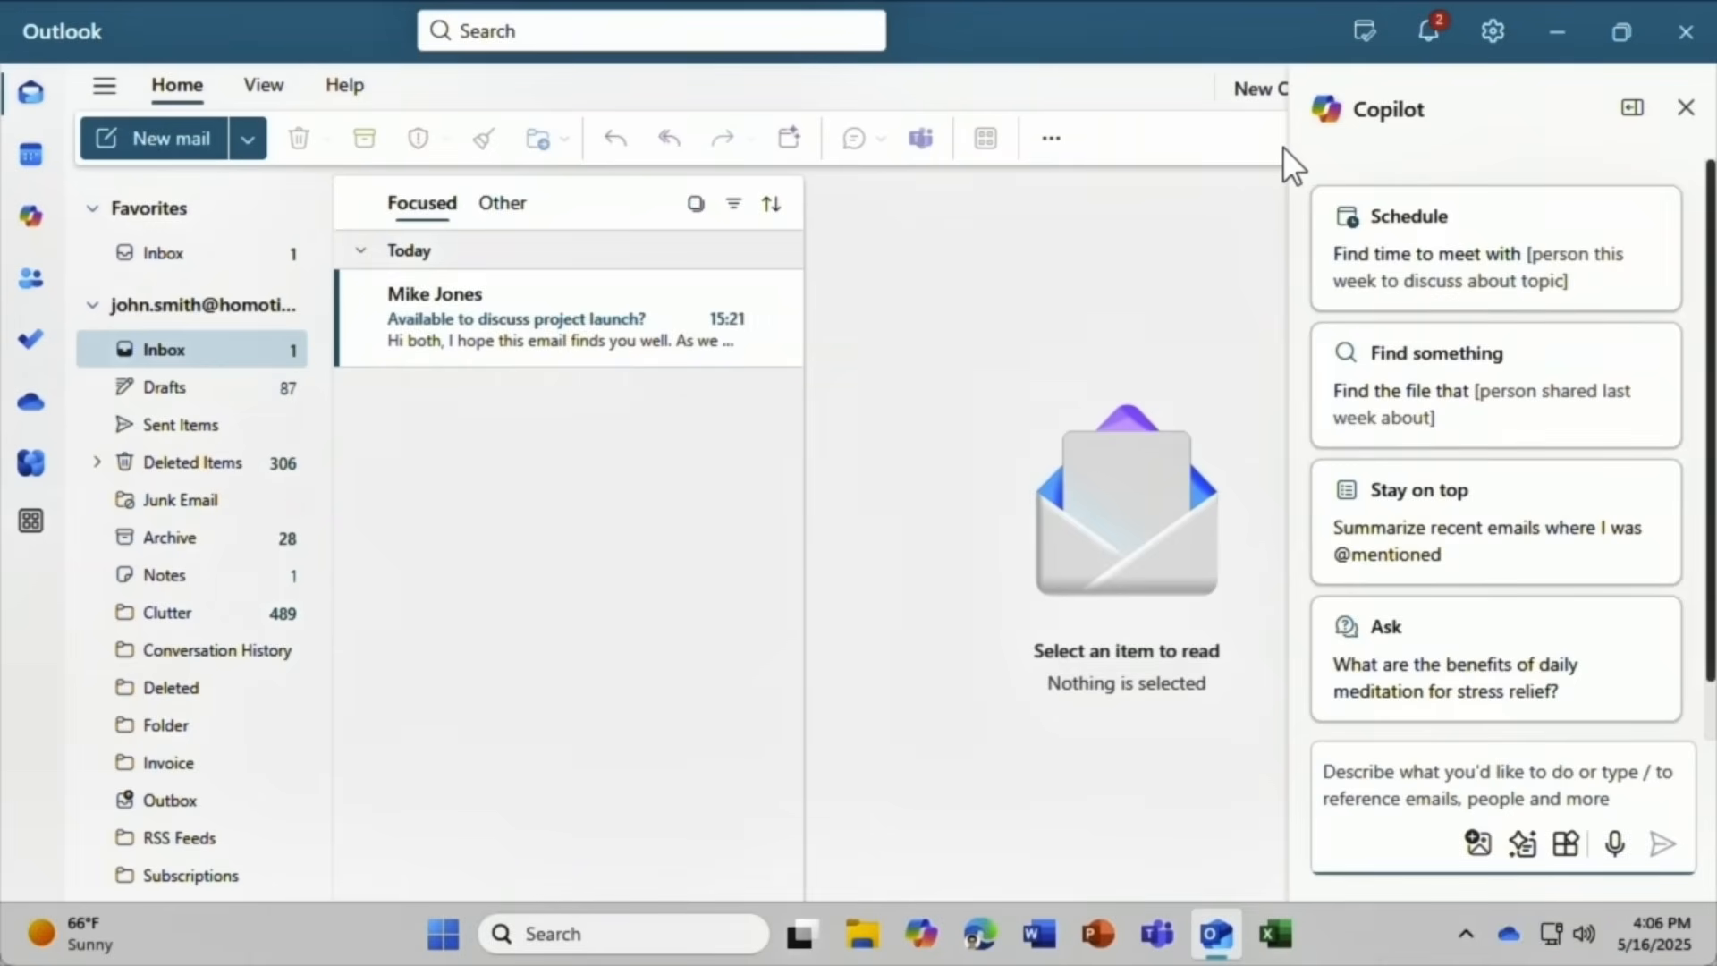
left_click(1335, 228)
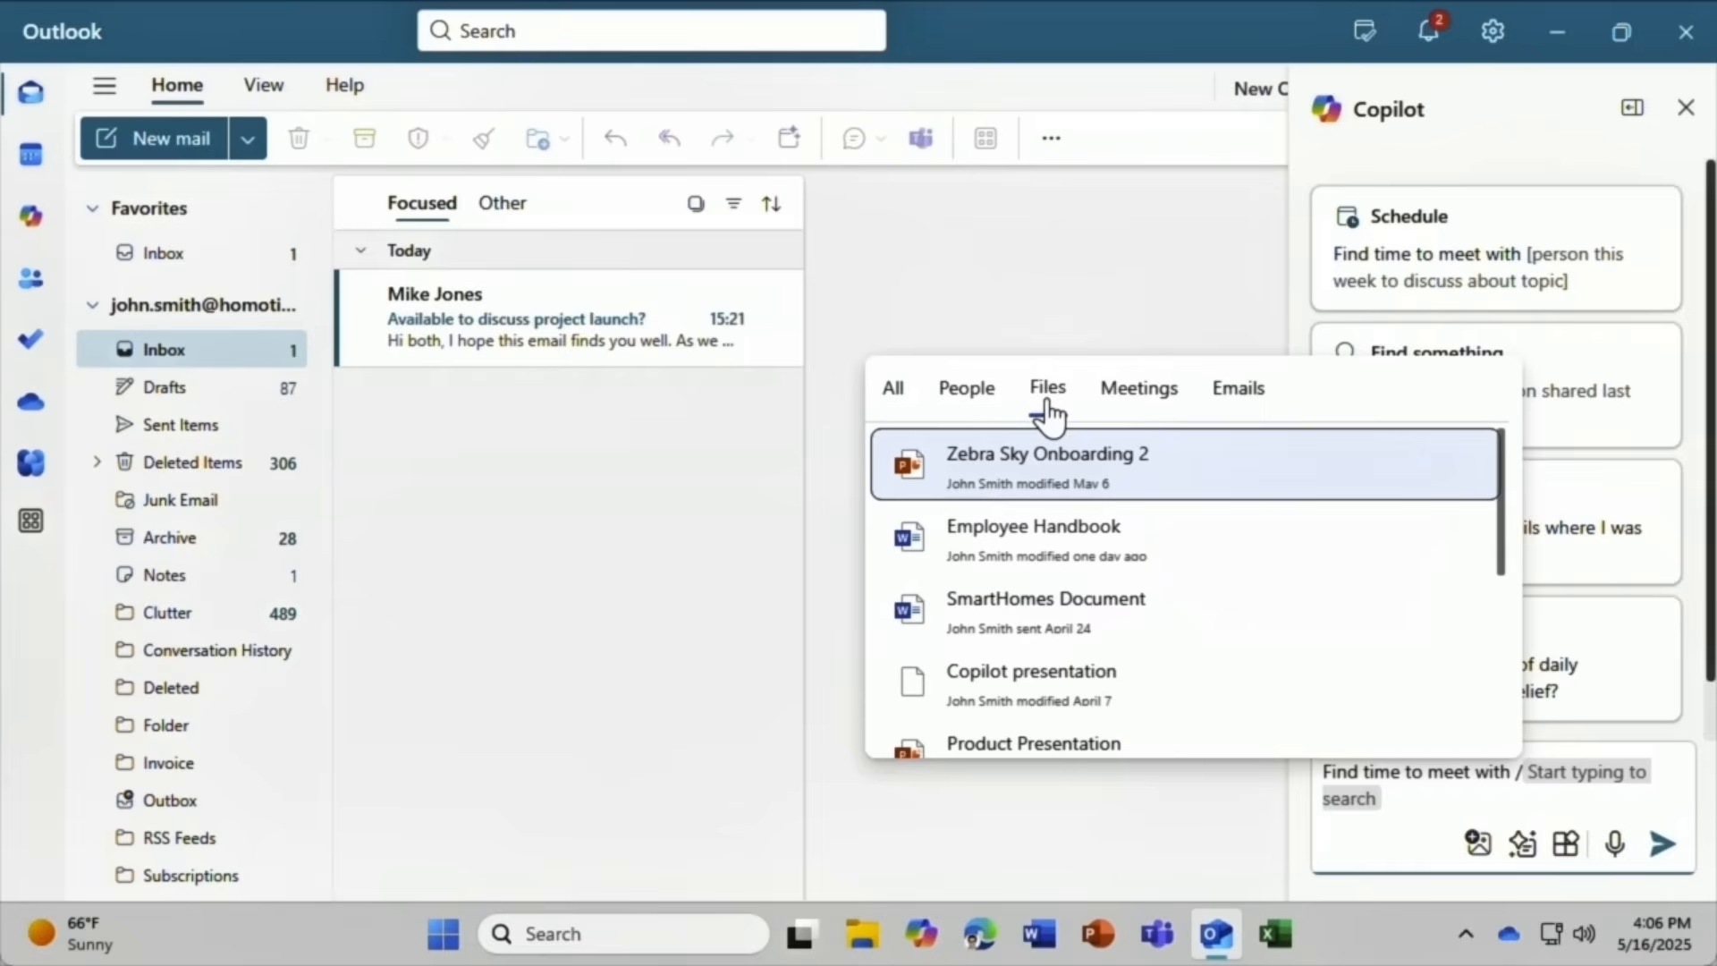
left_click(965, 403)
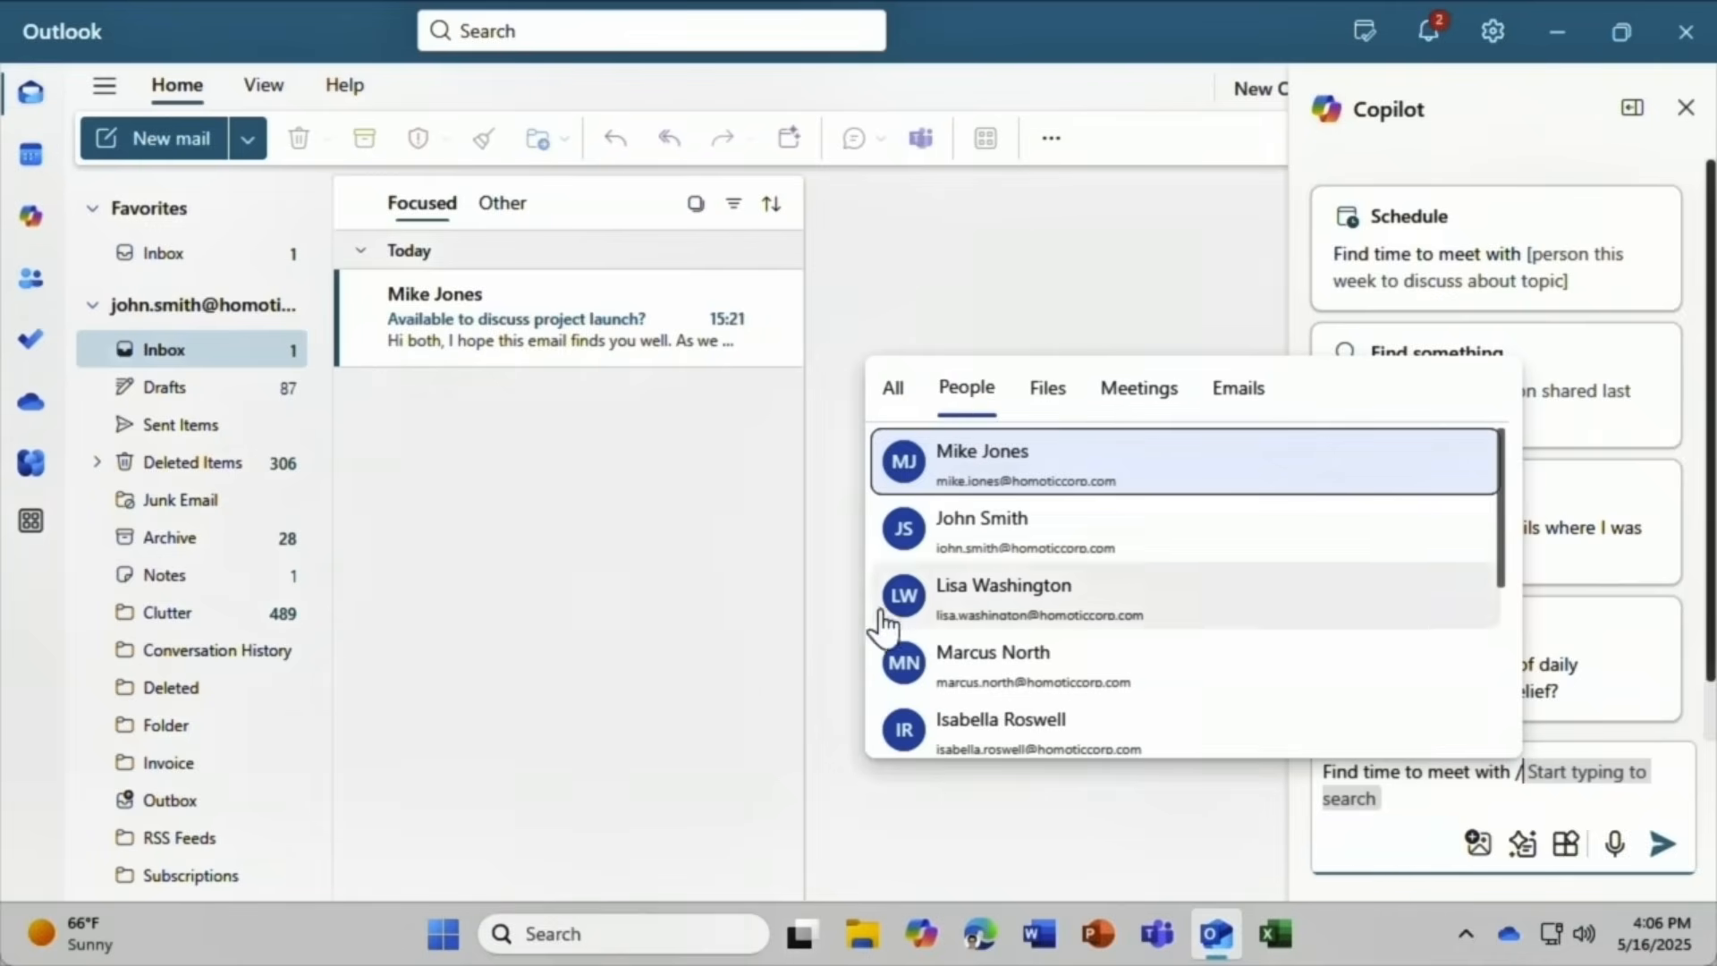
left_click(939, 664)
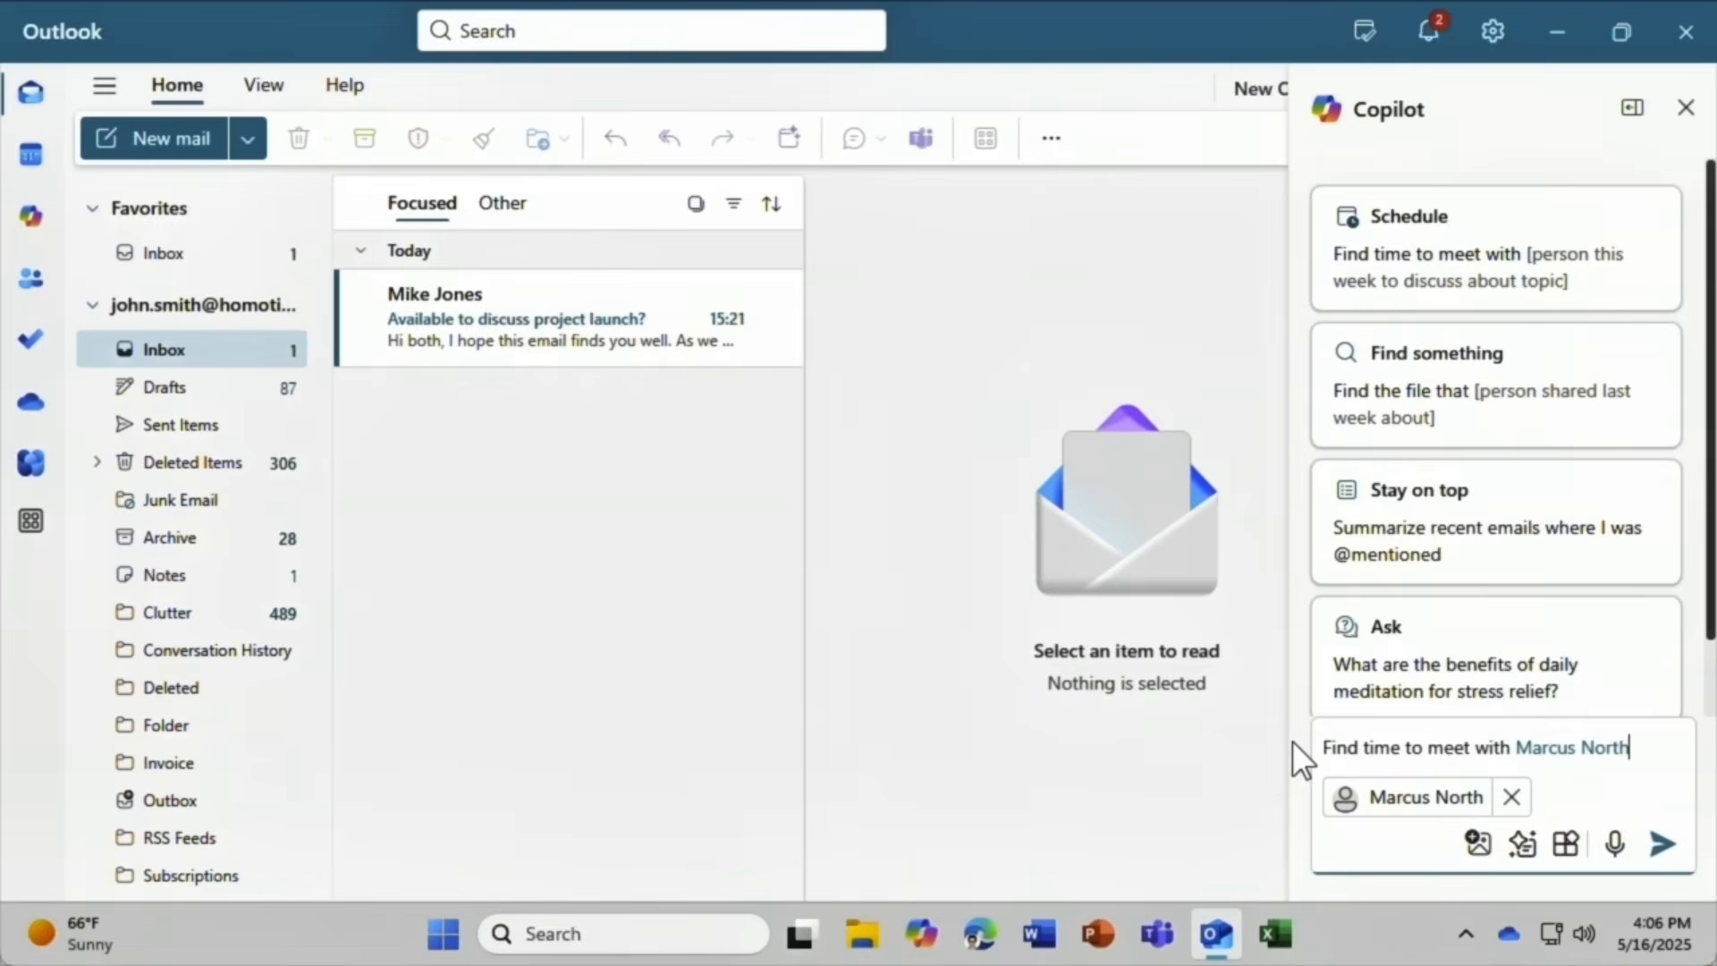
type("next week about t")
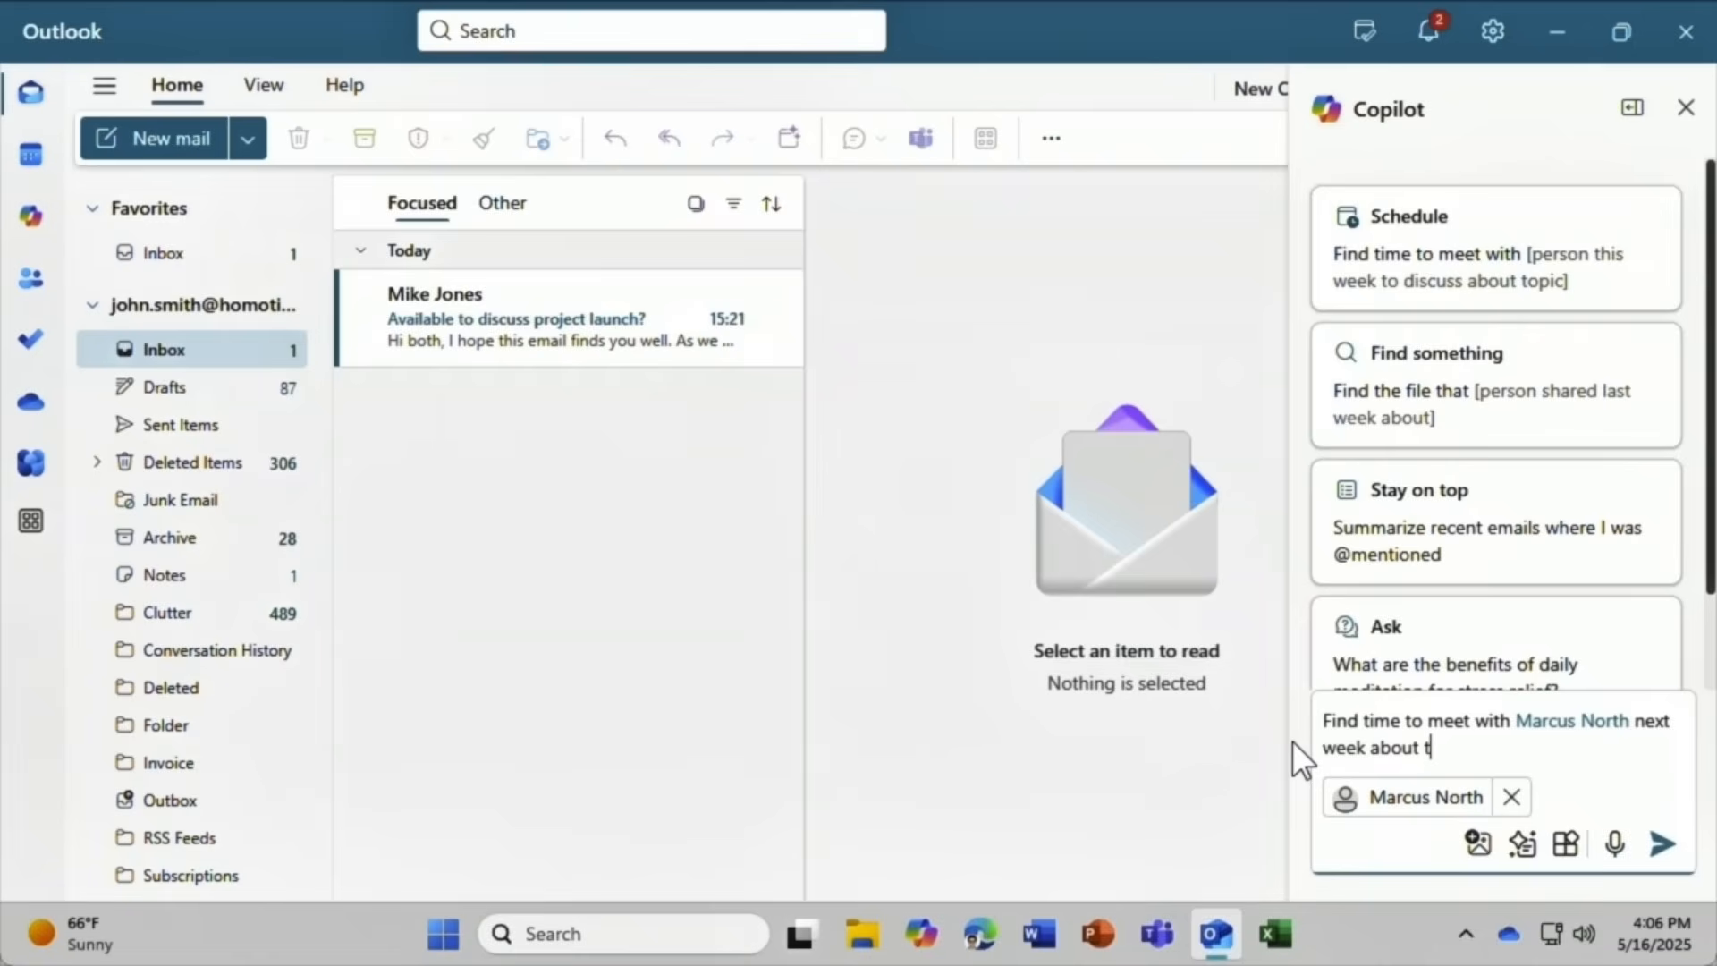
type("he SmartOffice budget")
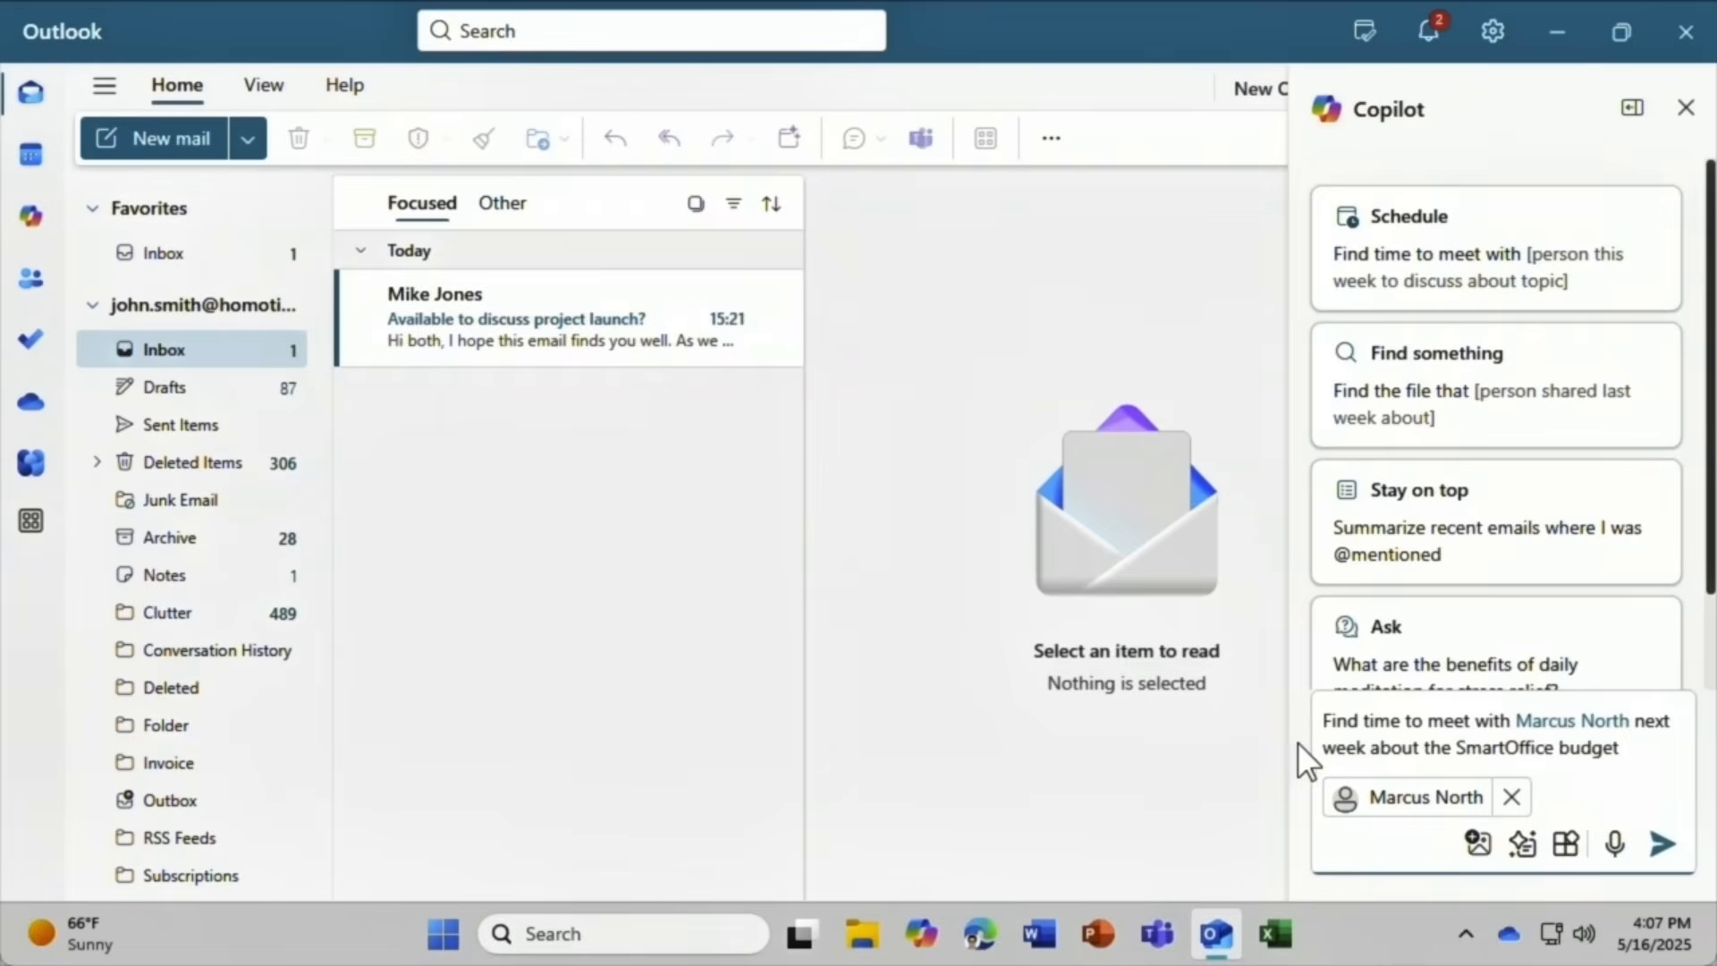
left_click(1662, 843)
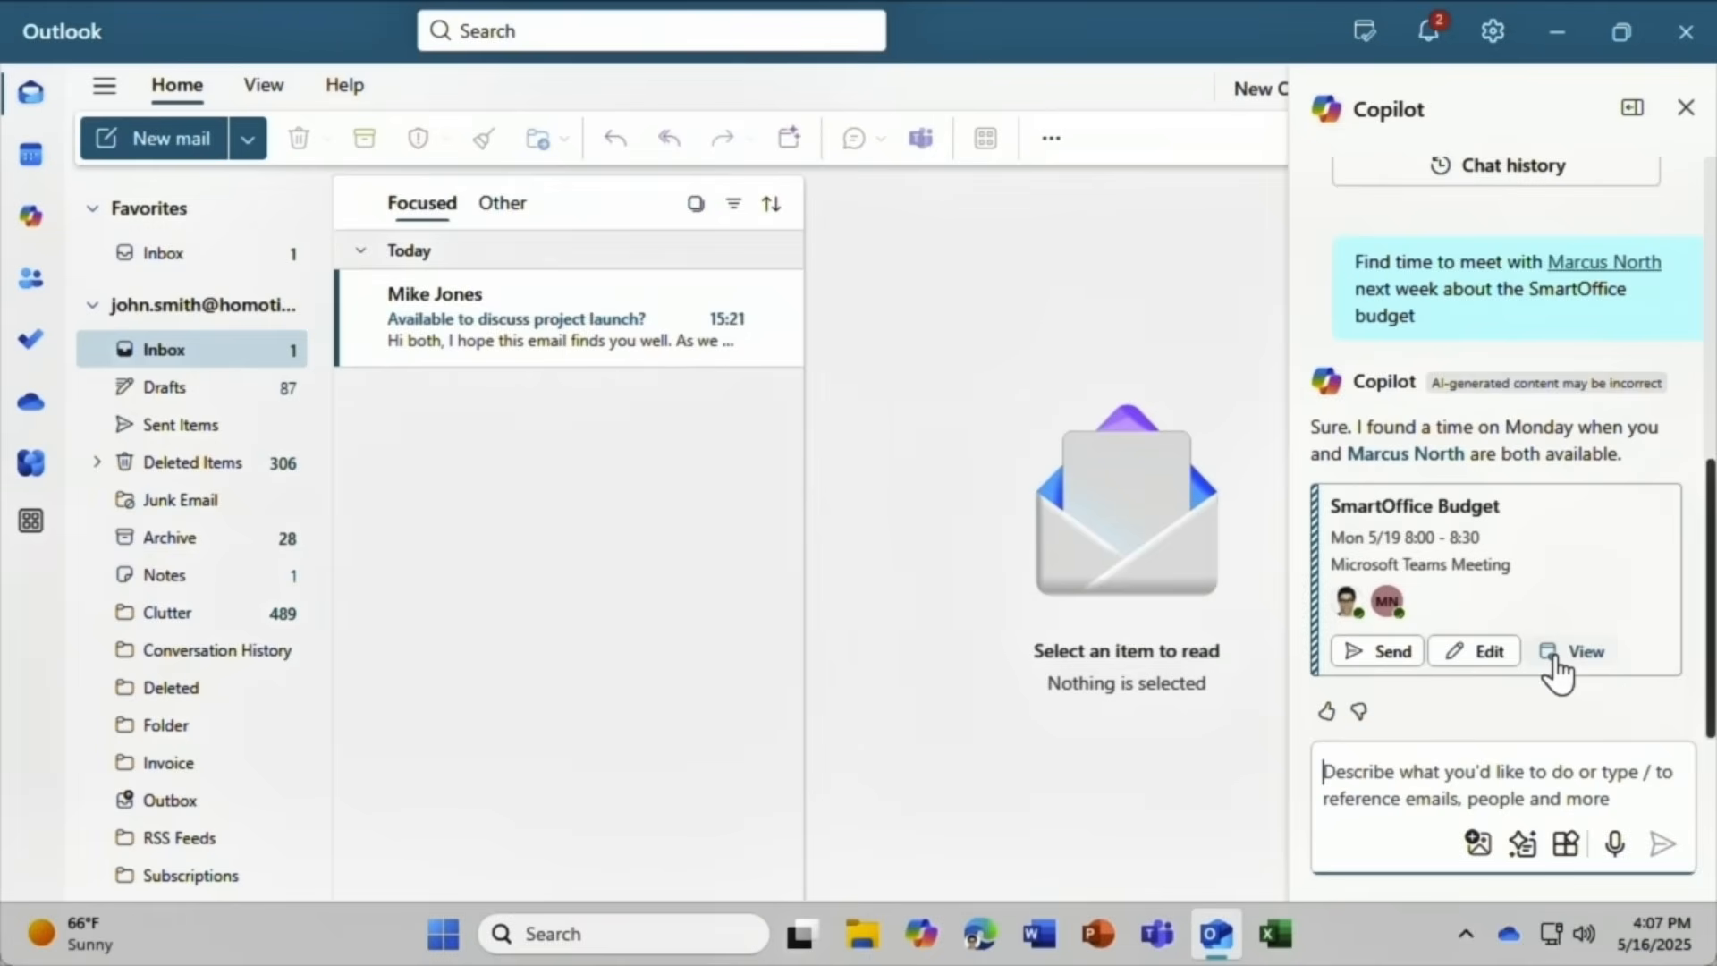
Move the proposed SmartOffice Budget meeting to the Mon 5/19 8:30 slot.
left_click(1485, 660)
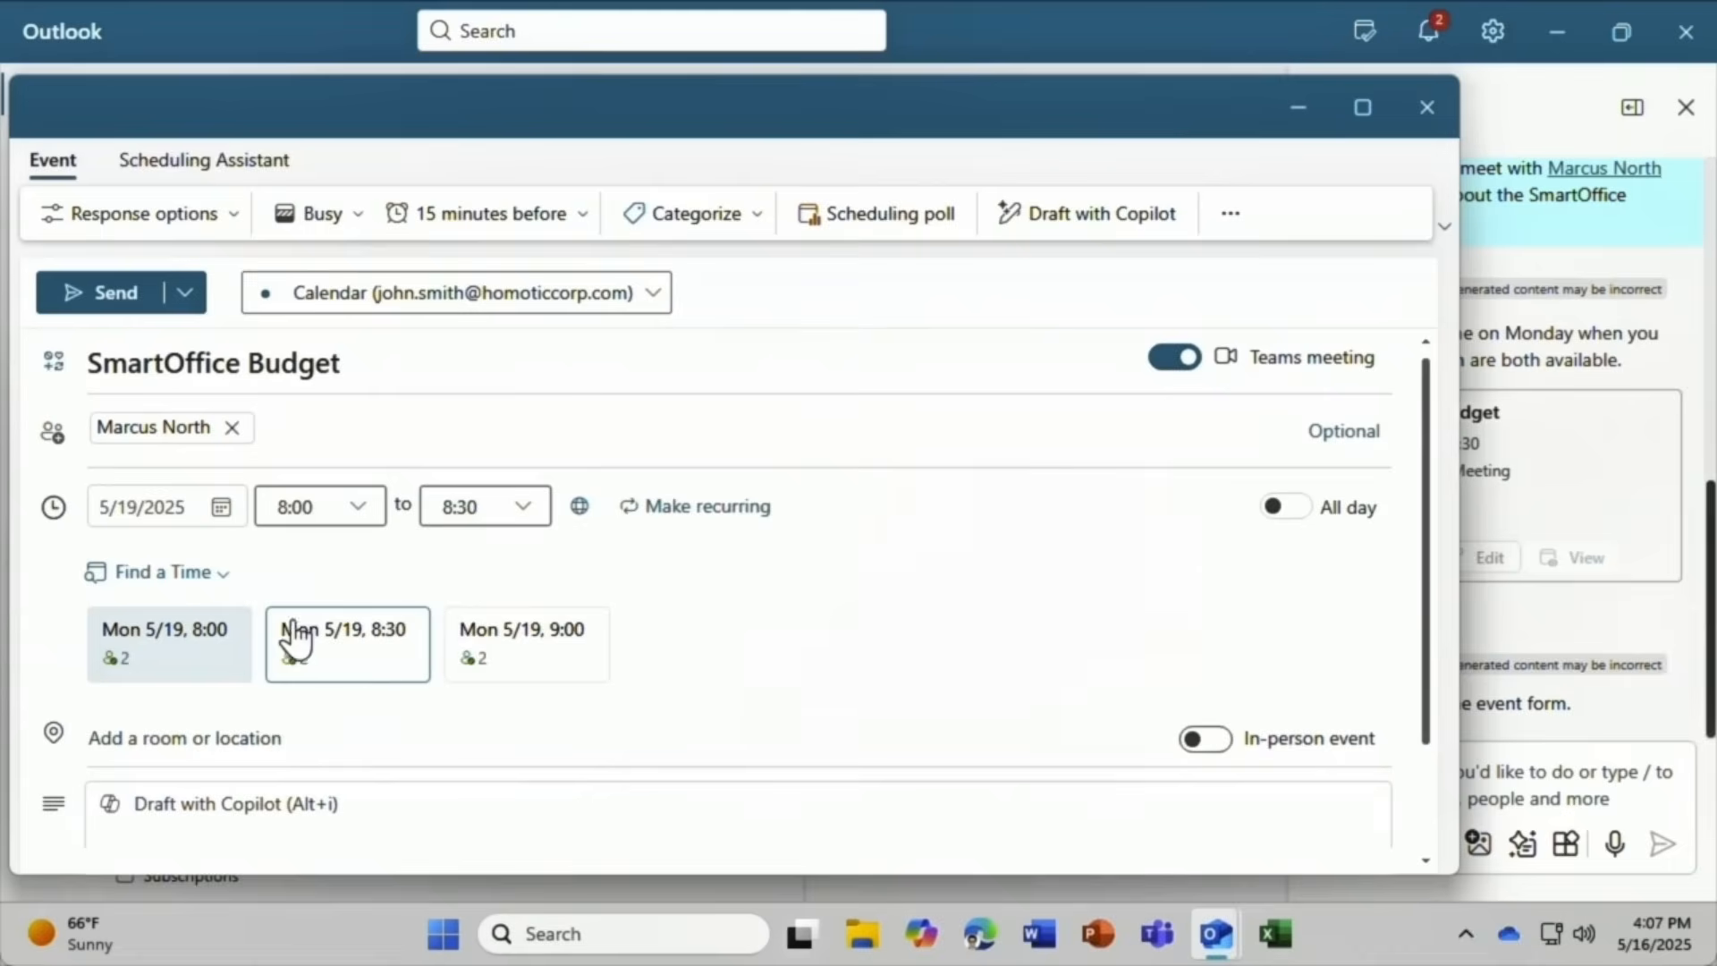
left_click(357, 657)
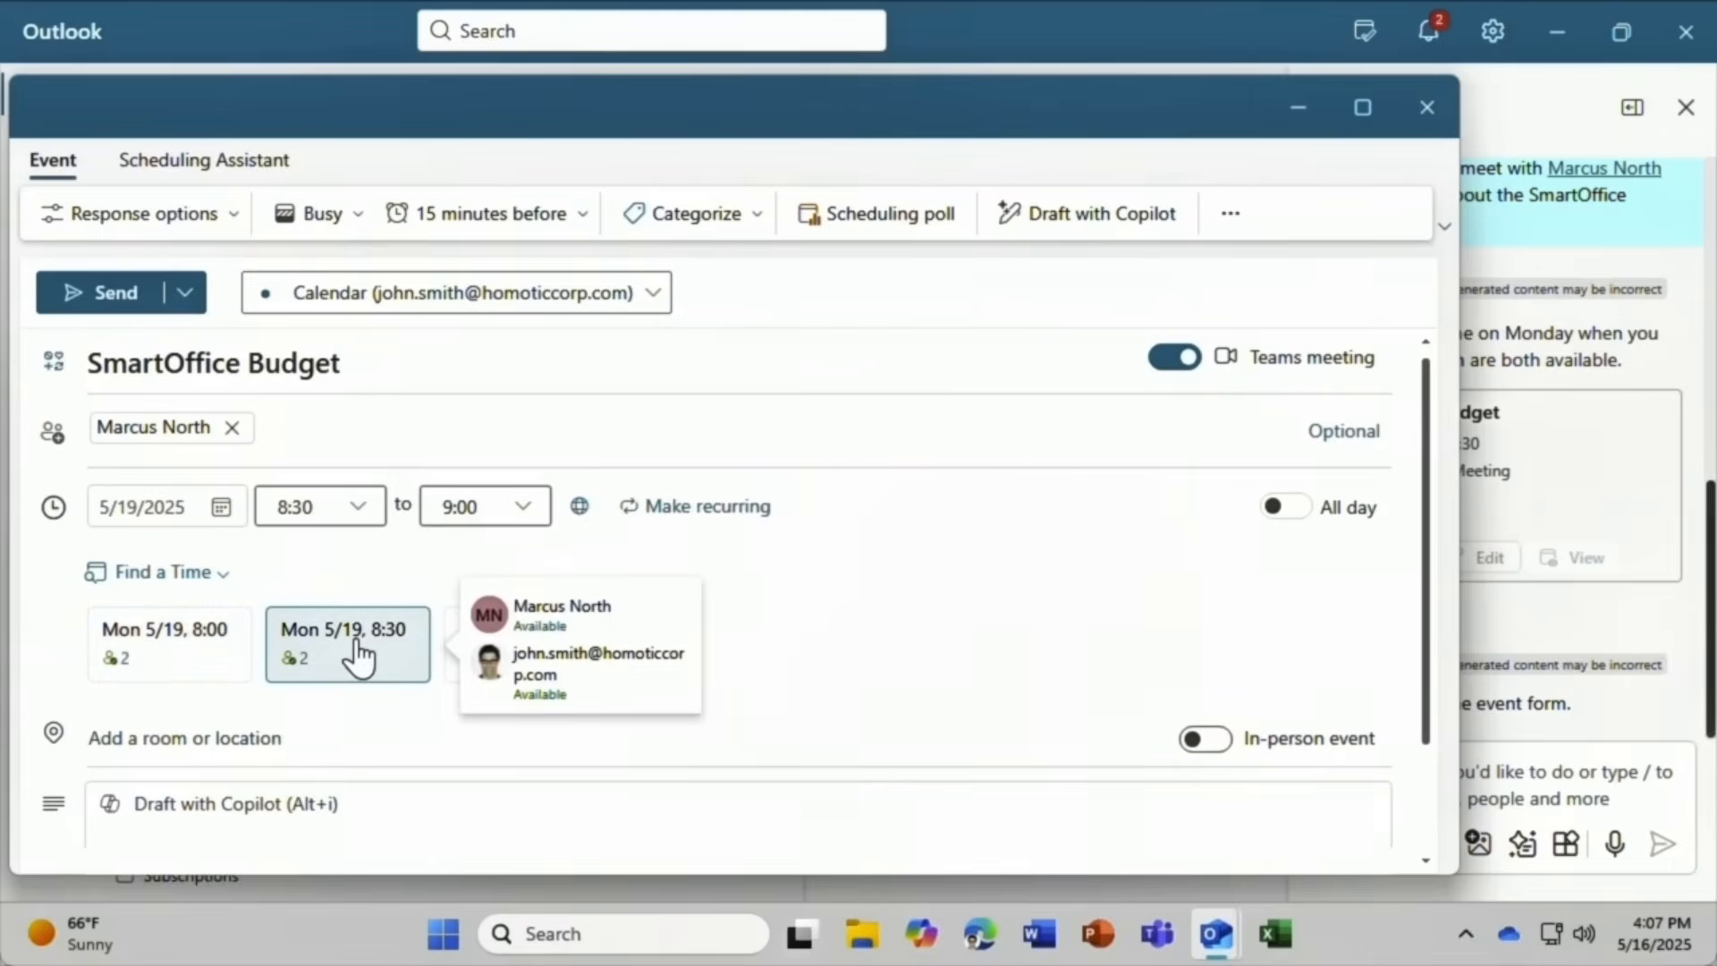
scroll(48, 673, "down", 1)
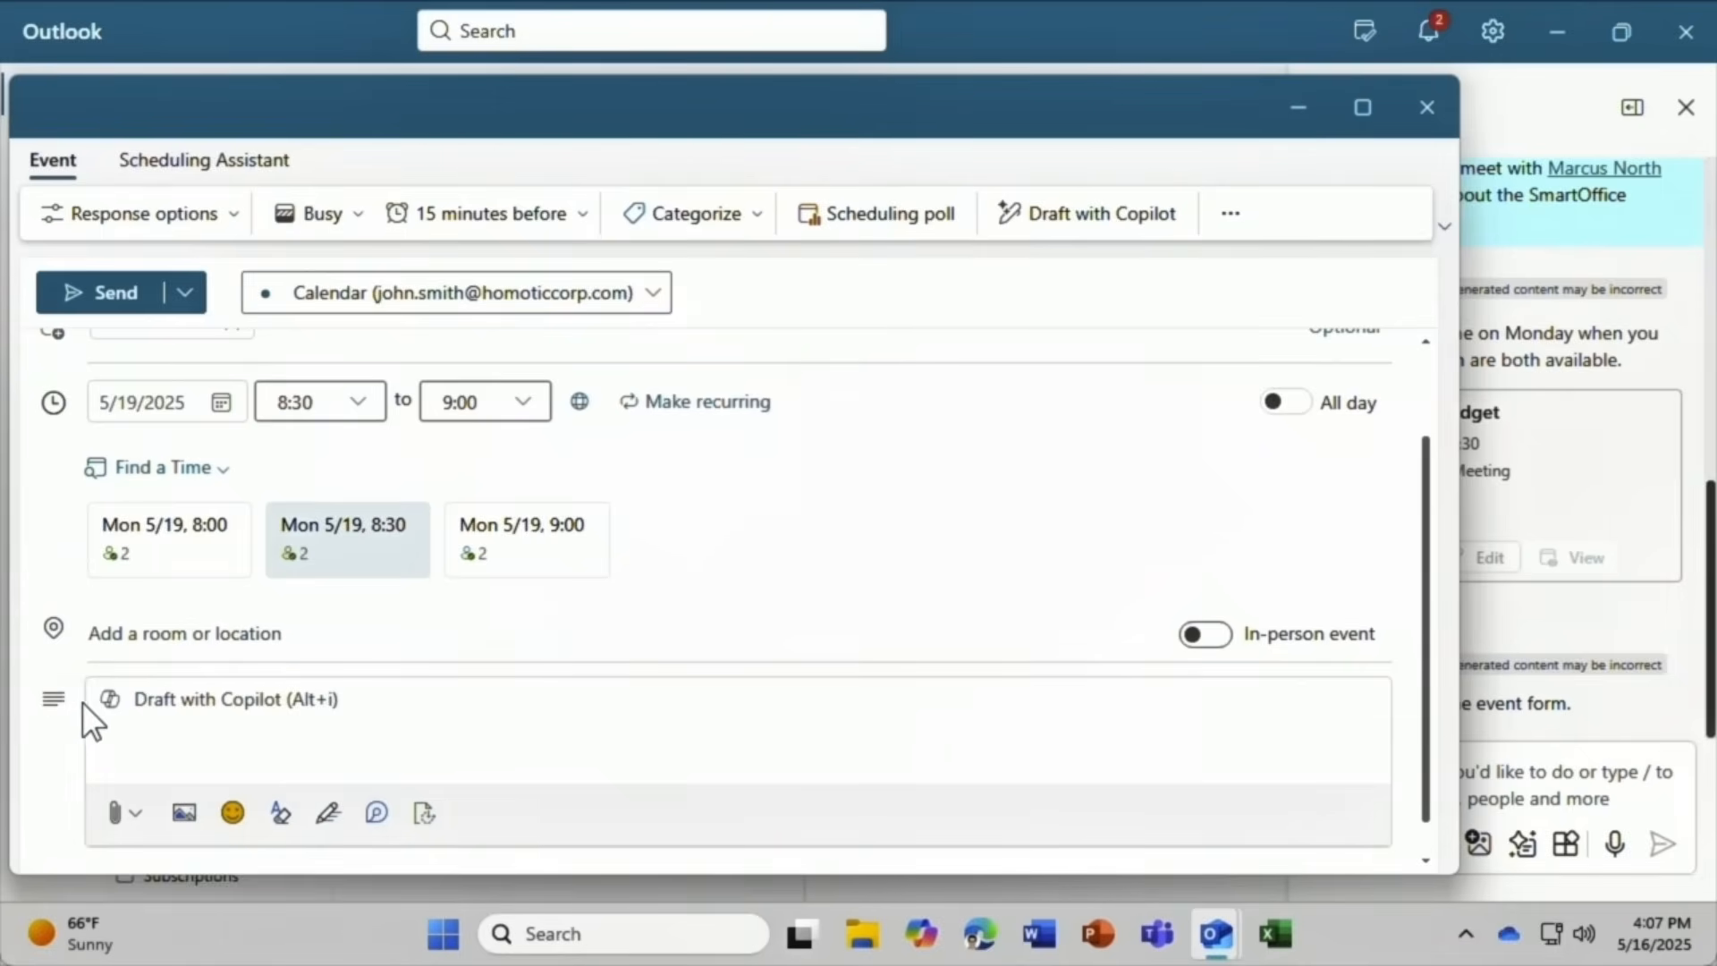
Add a Copilot-drafted SmartOffice budget agenda to the description and send the invitation.
left_click(108, 703)
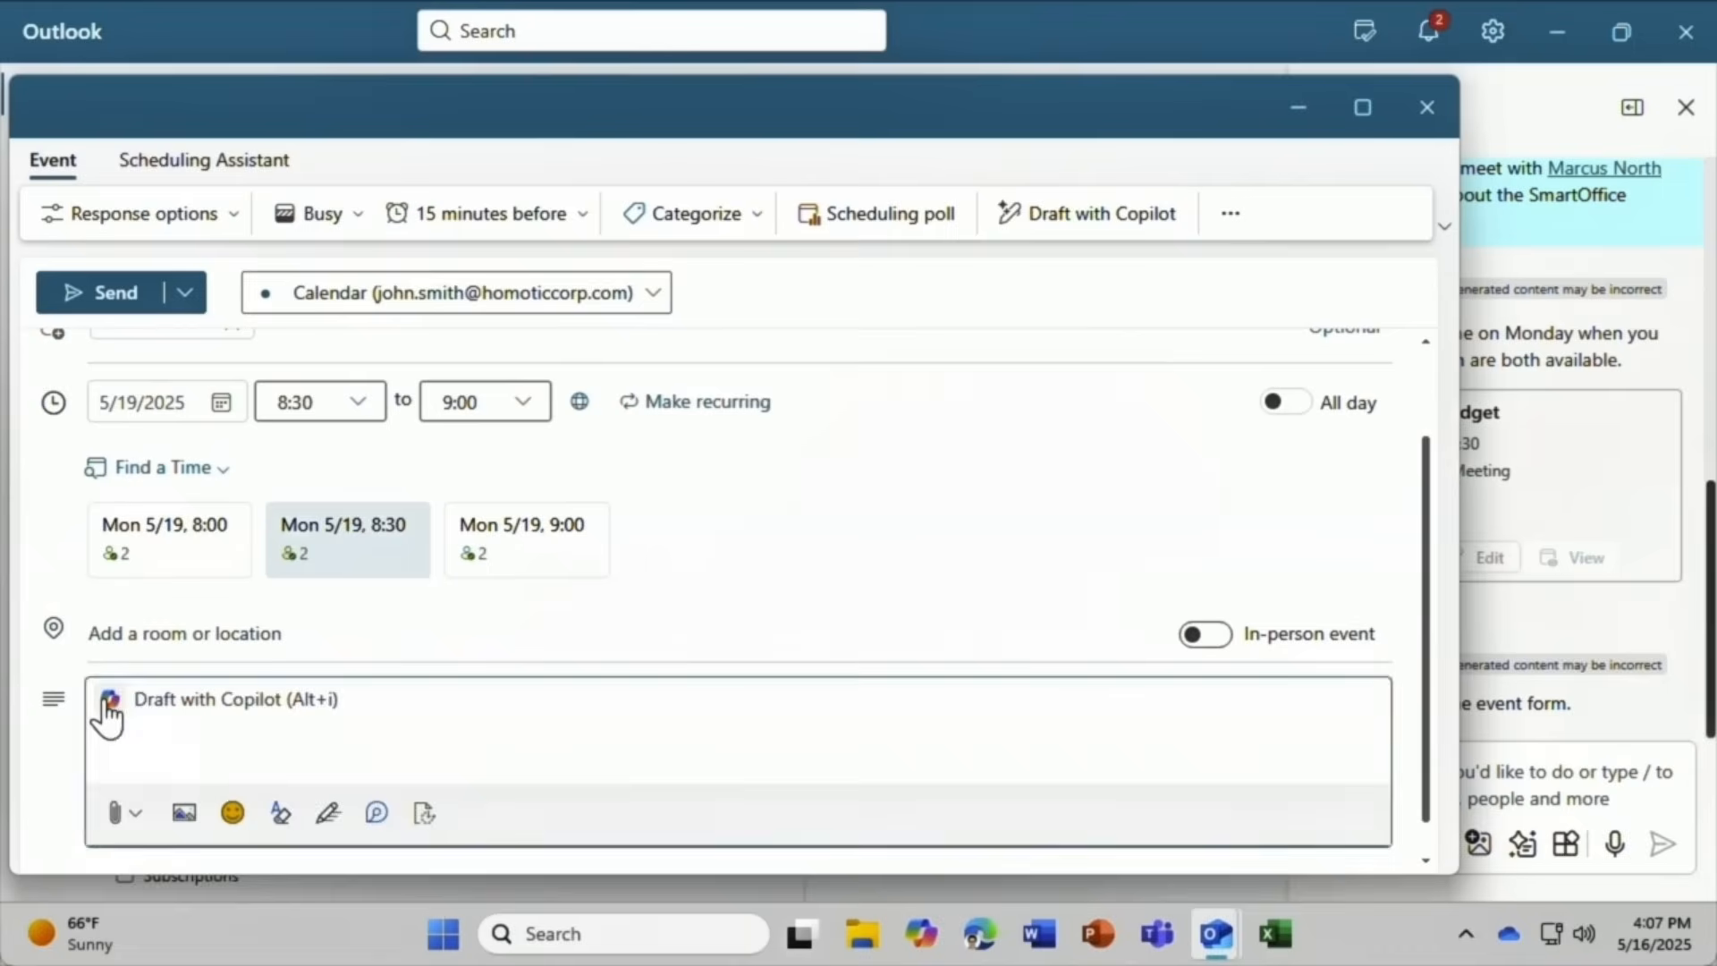
scroll(63, 714, "down", 3)
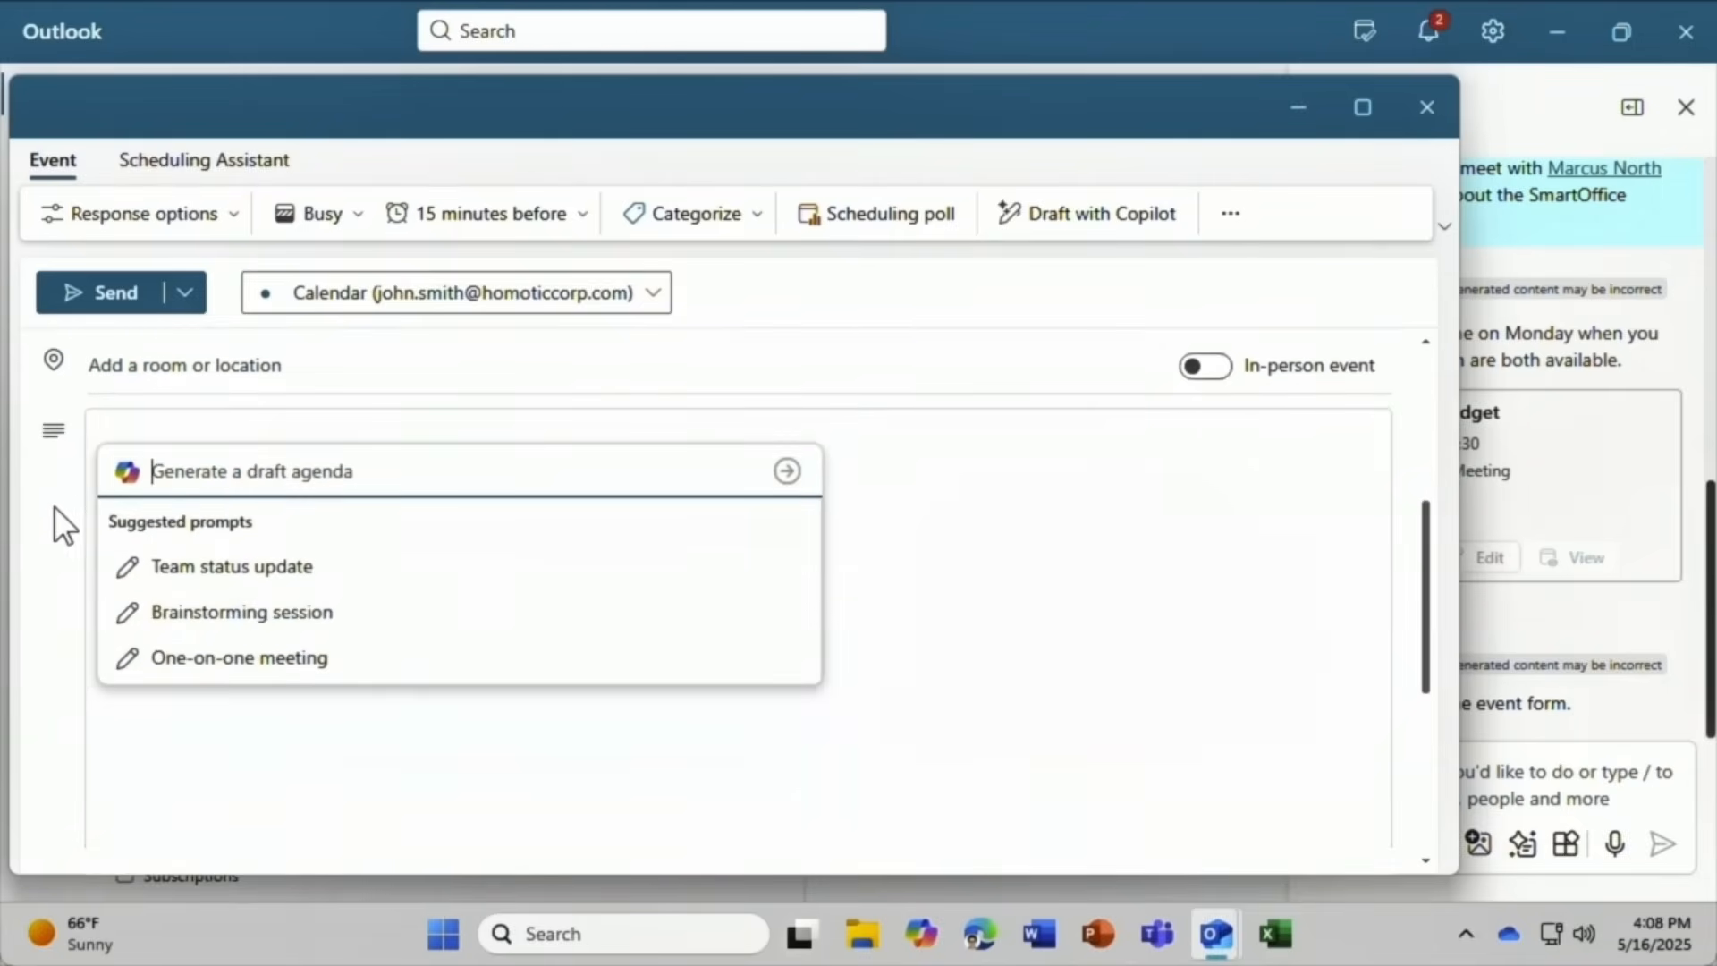
type("Invite Marcus to")
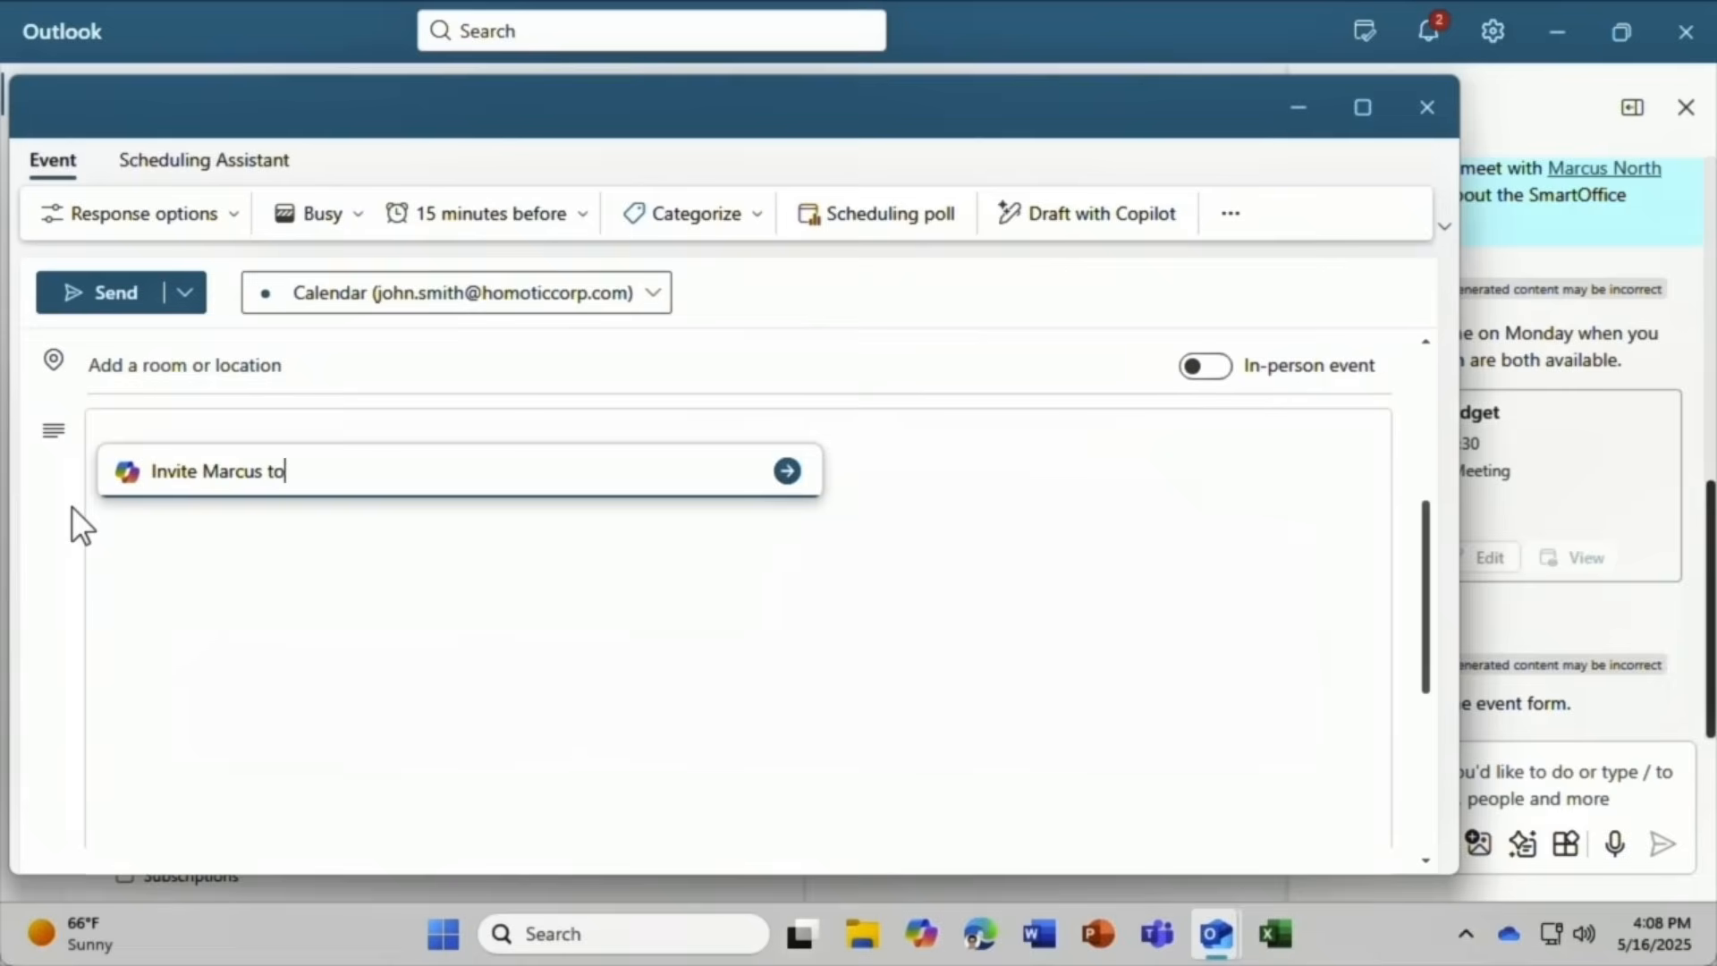
type(" a meeting to dis")
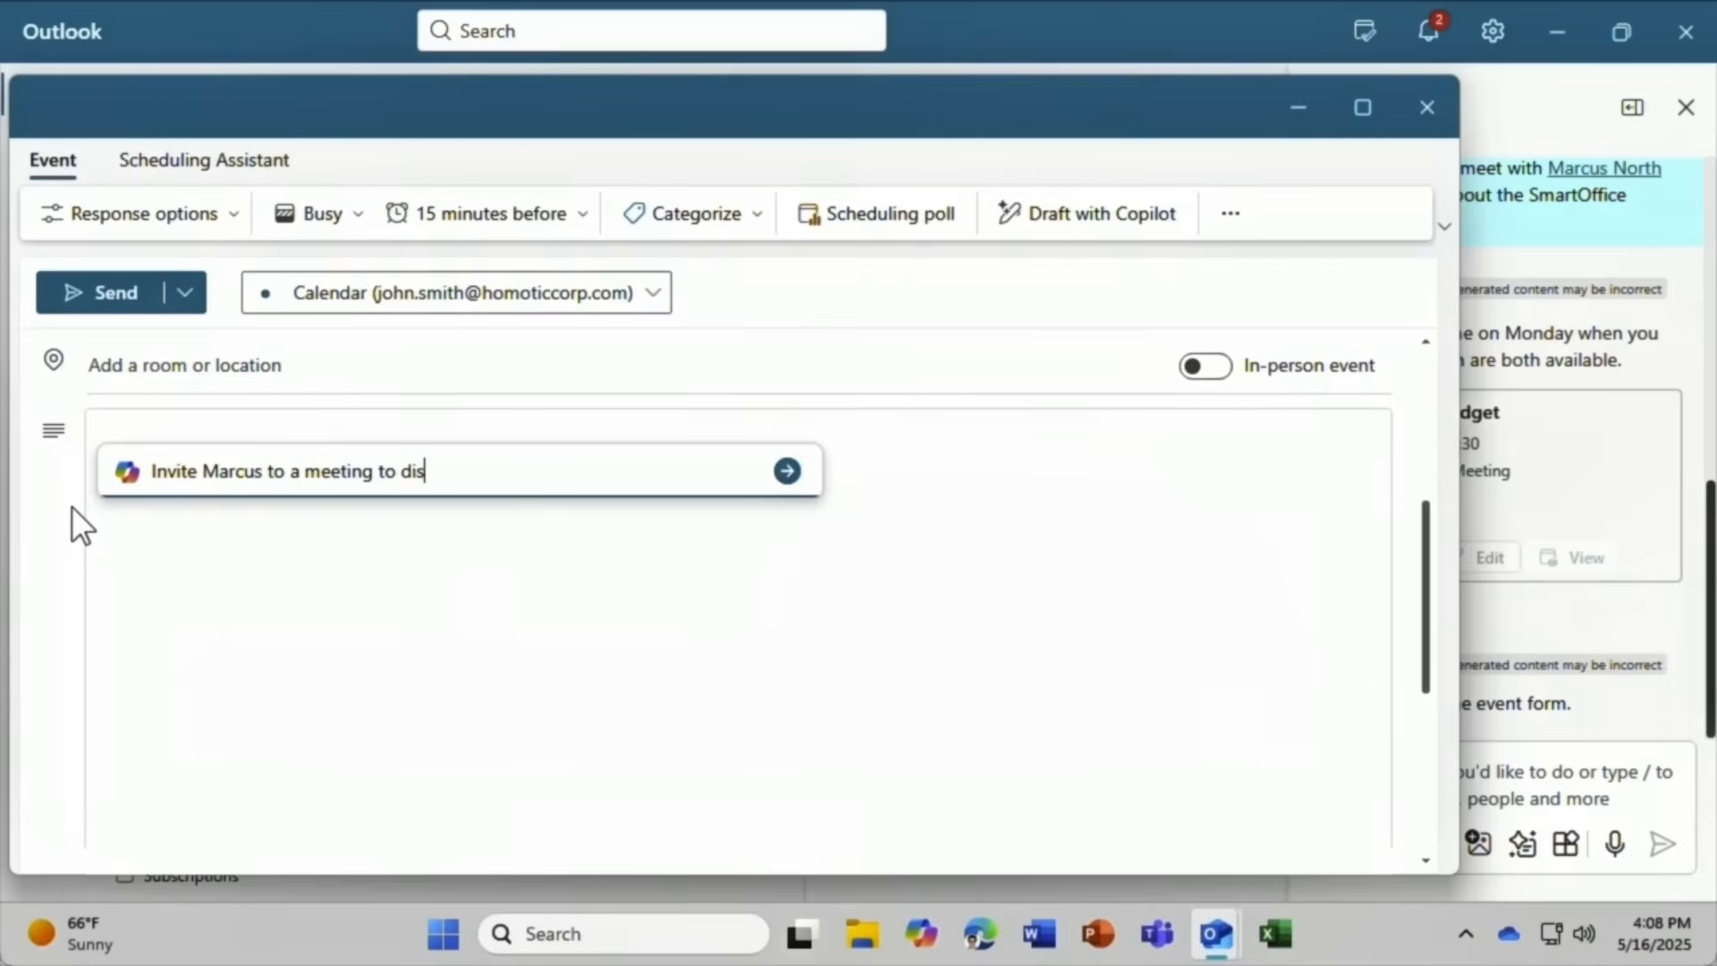
type("cuss the SmartOffice budget")
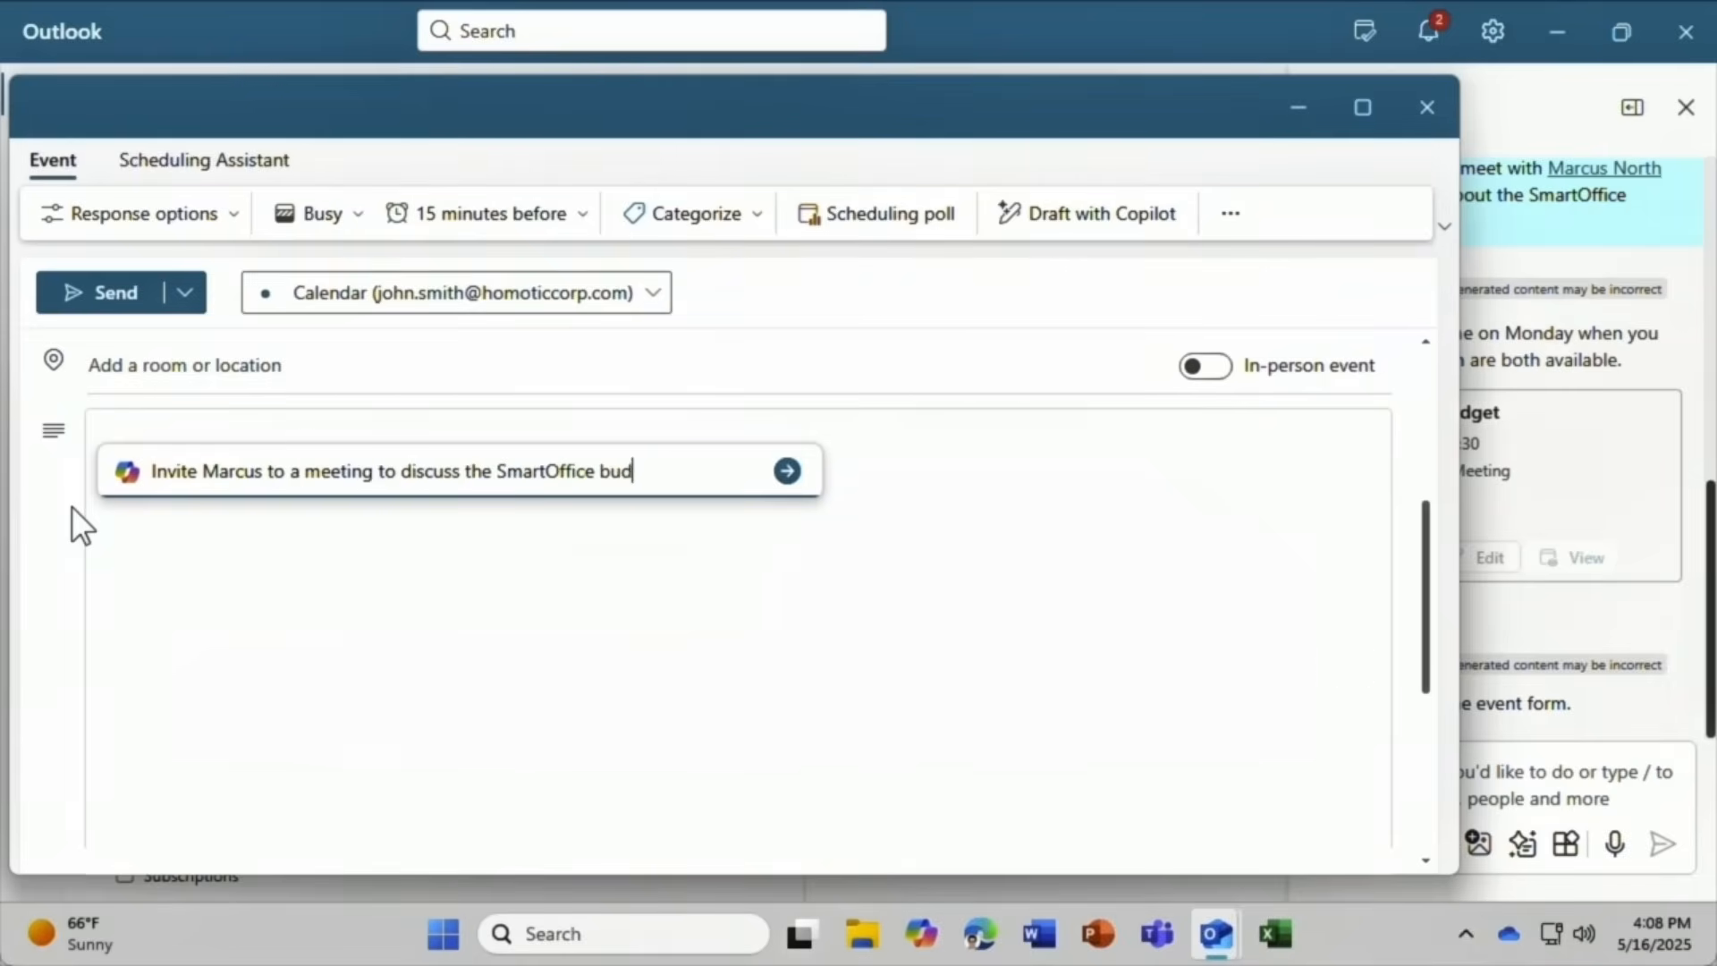
left_click(788, 472)
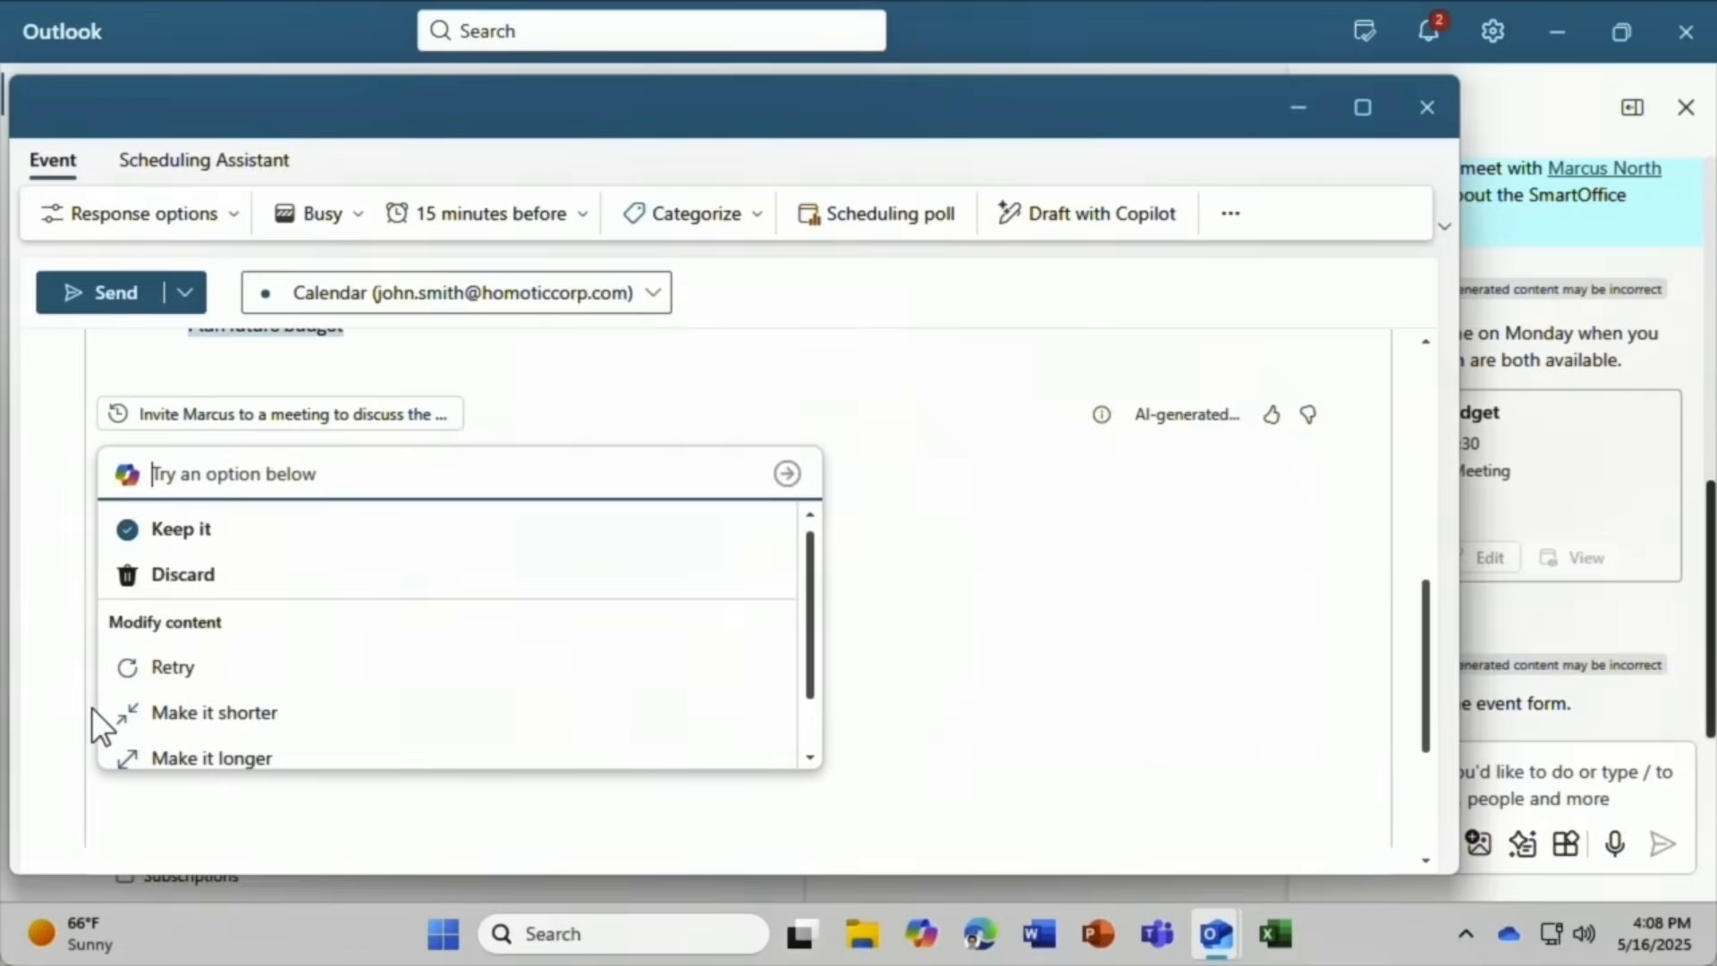
left_click(169, 537)
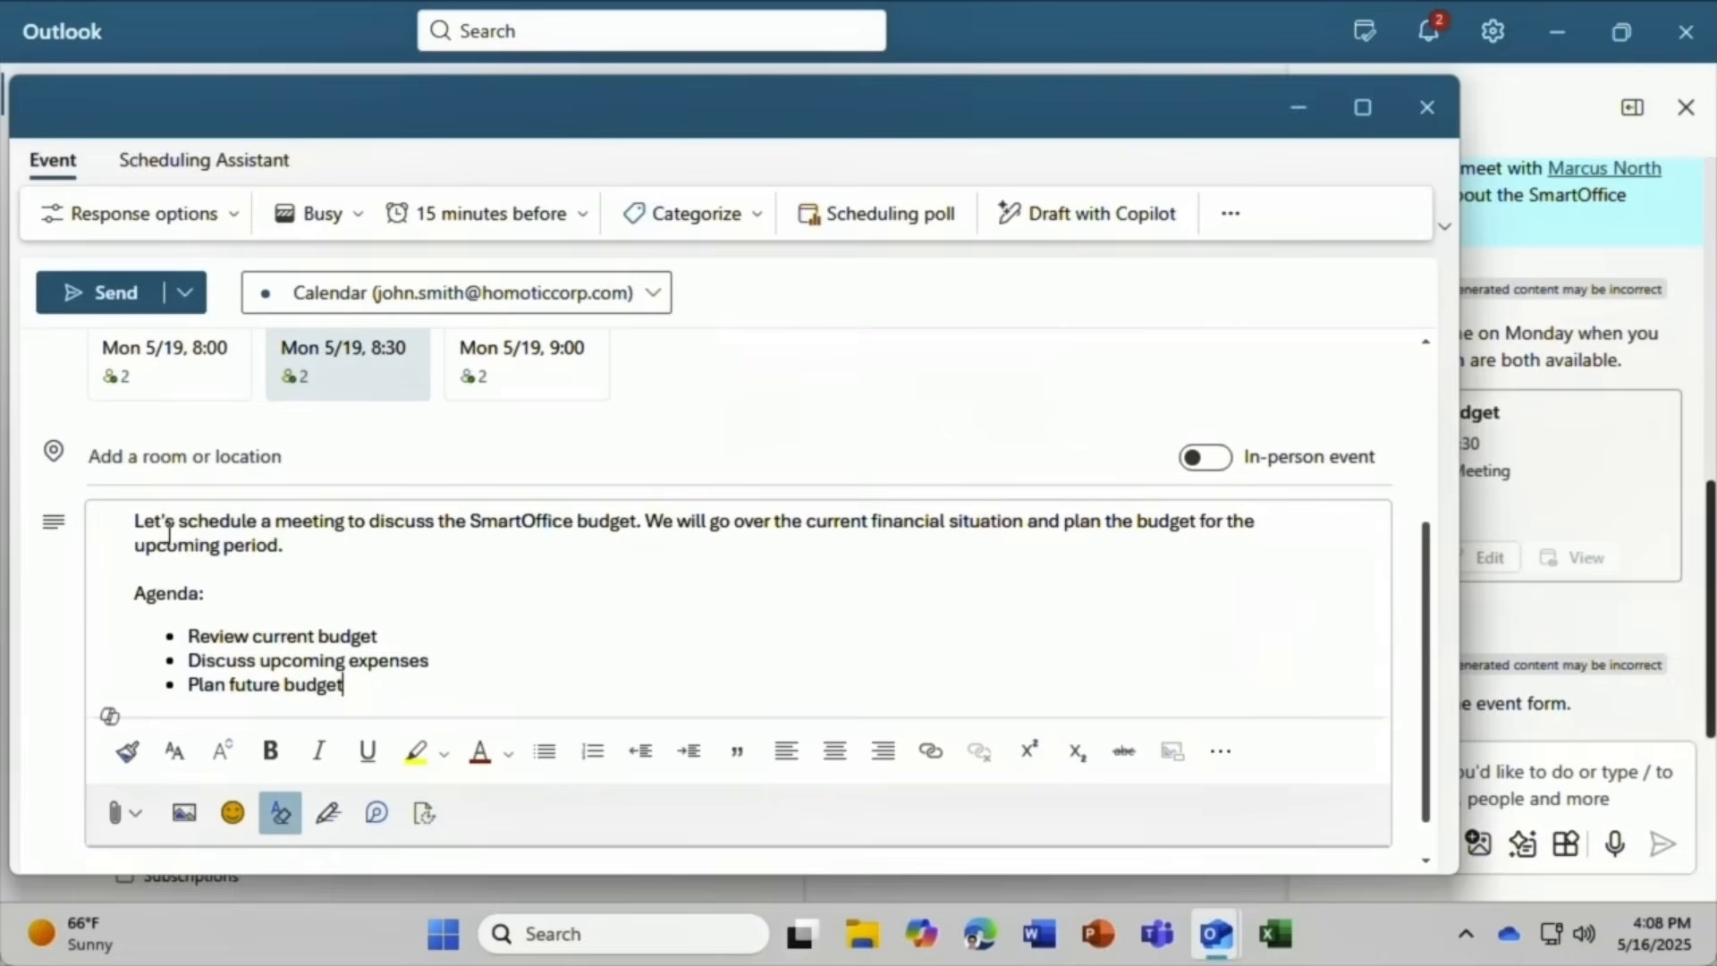
left_click(63, 279)
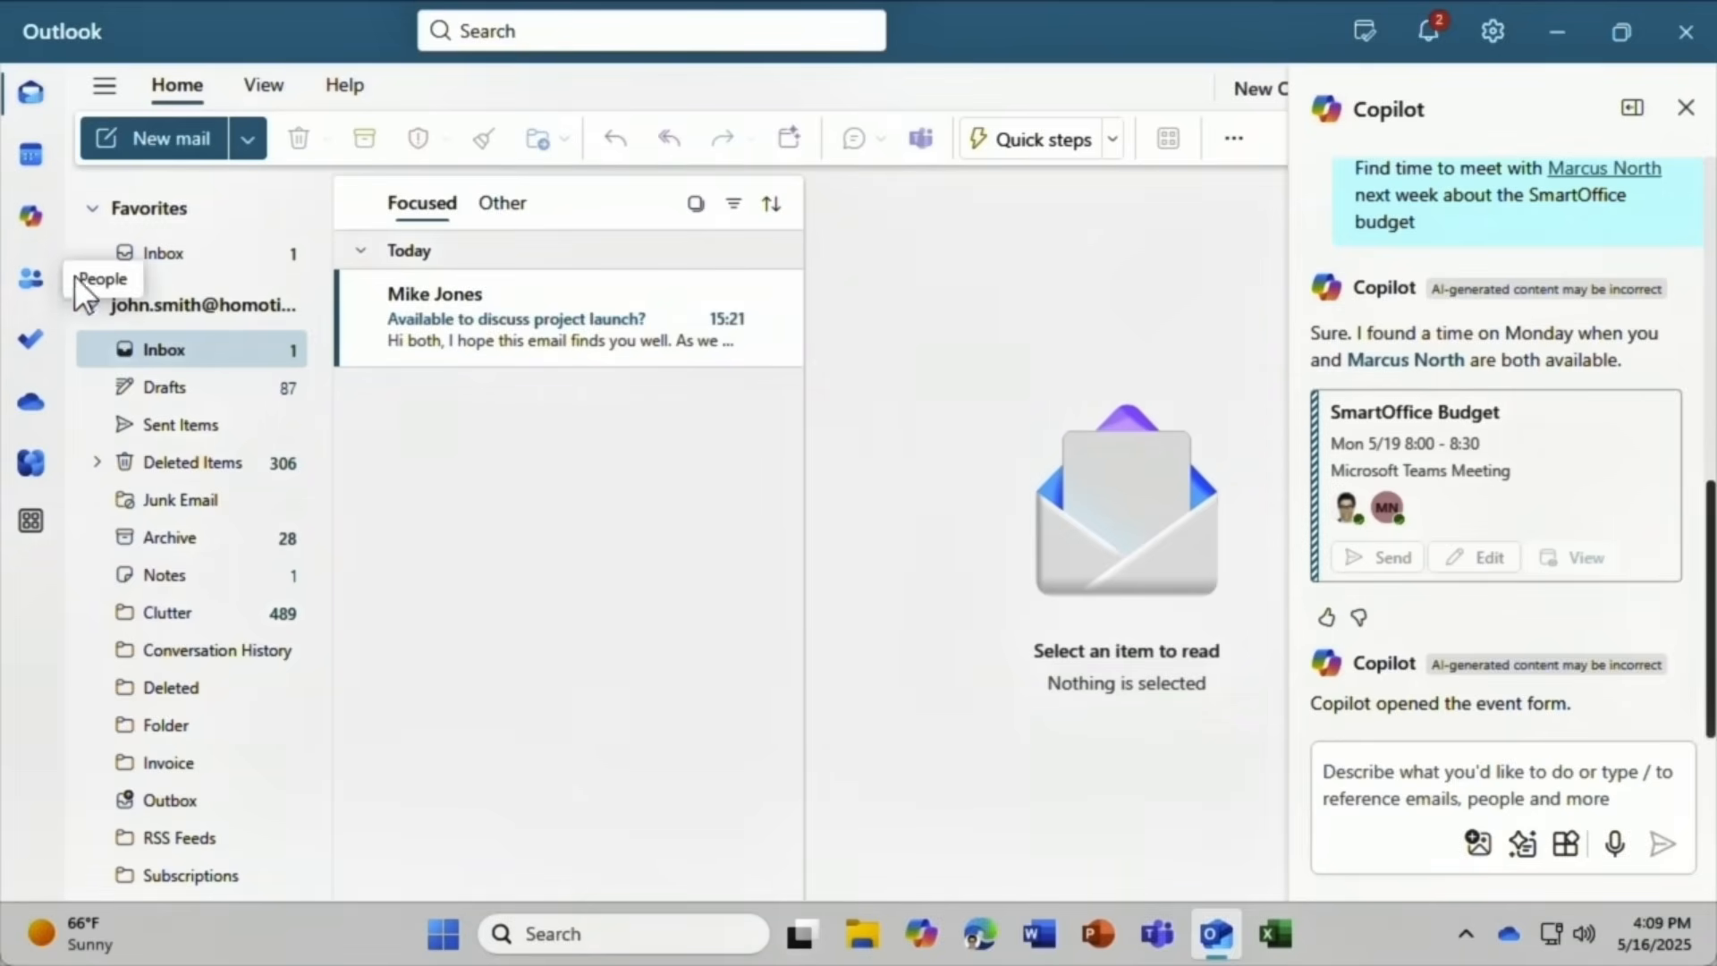
Open the project launch email and ask Copilot to 'Schedule a meeting to follow up on this email'.
left_click(496, 288)
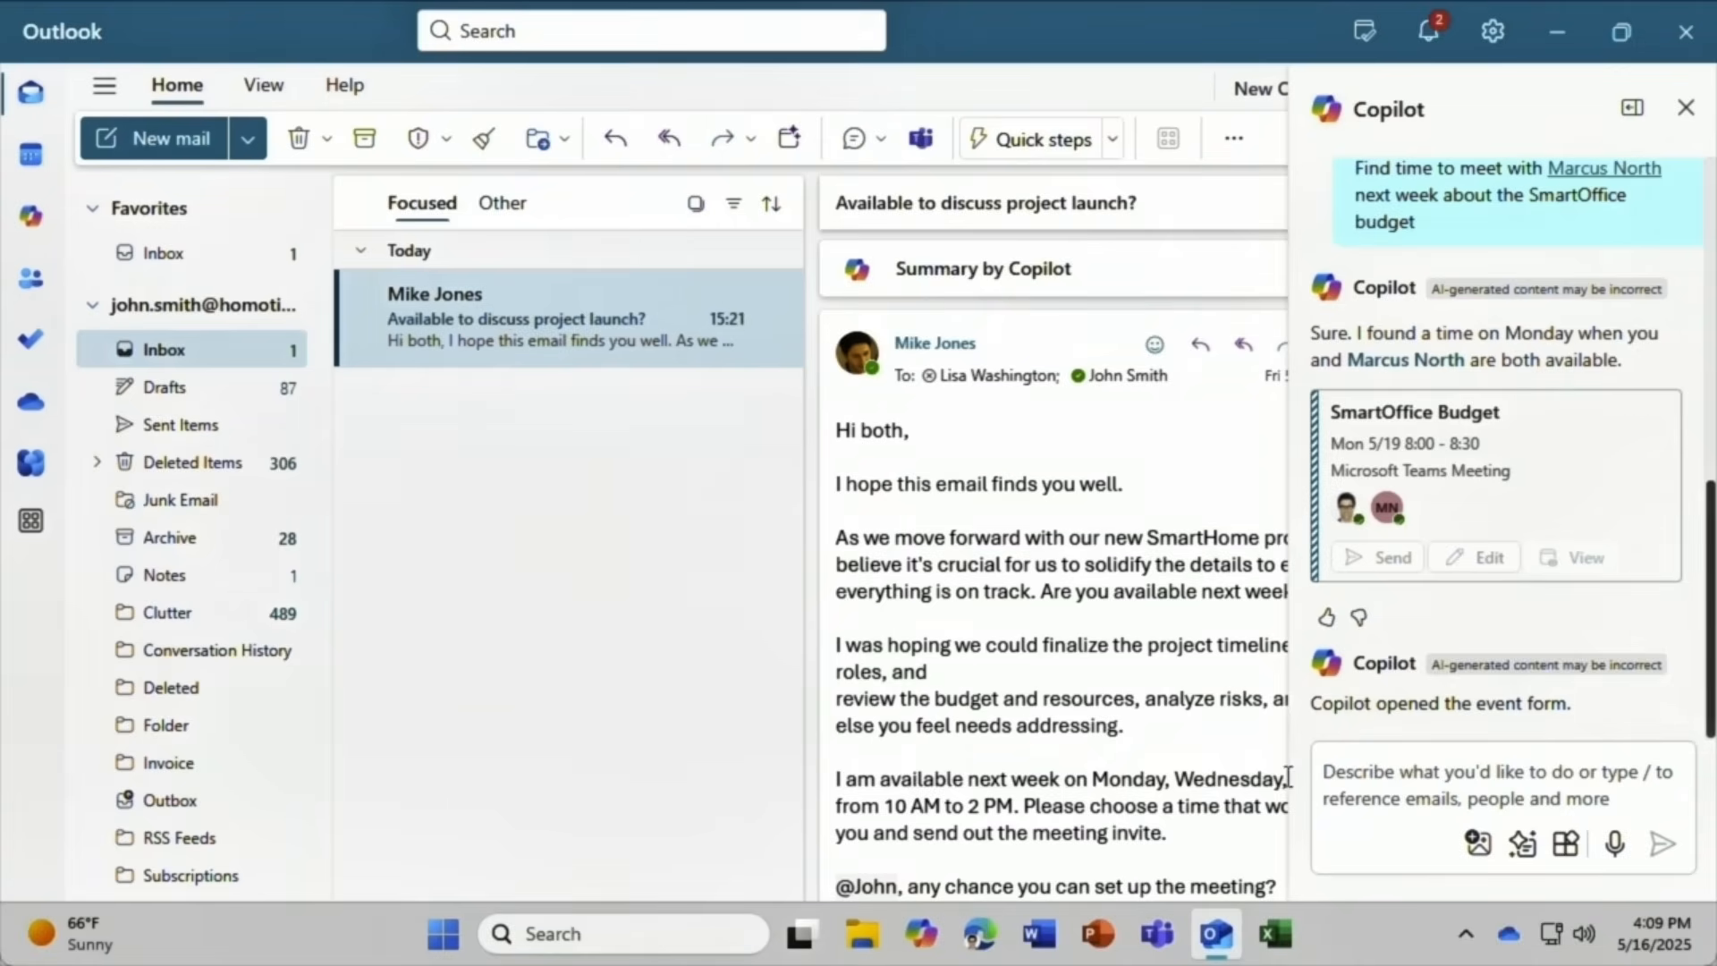
left_click(1335, 769)
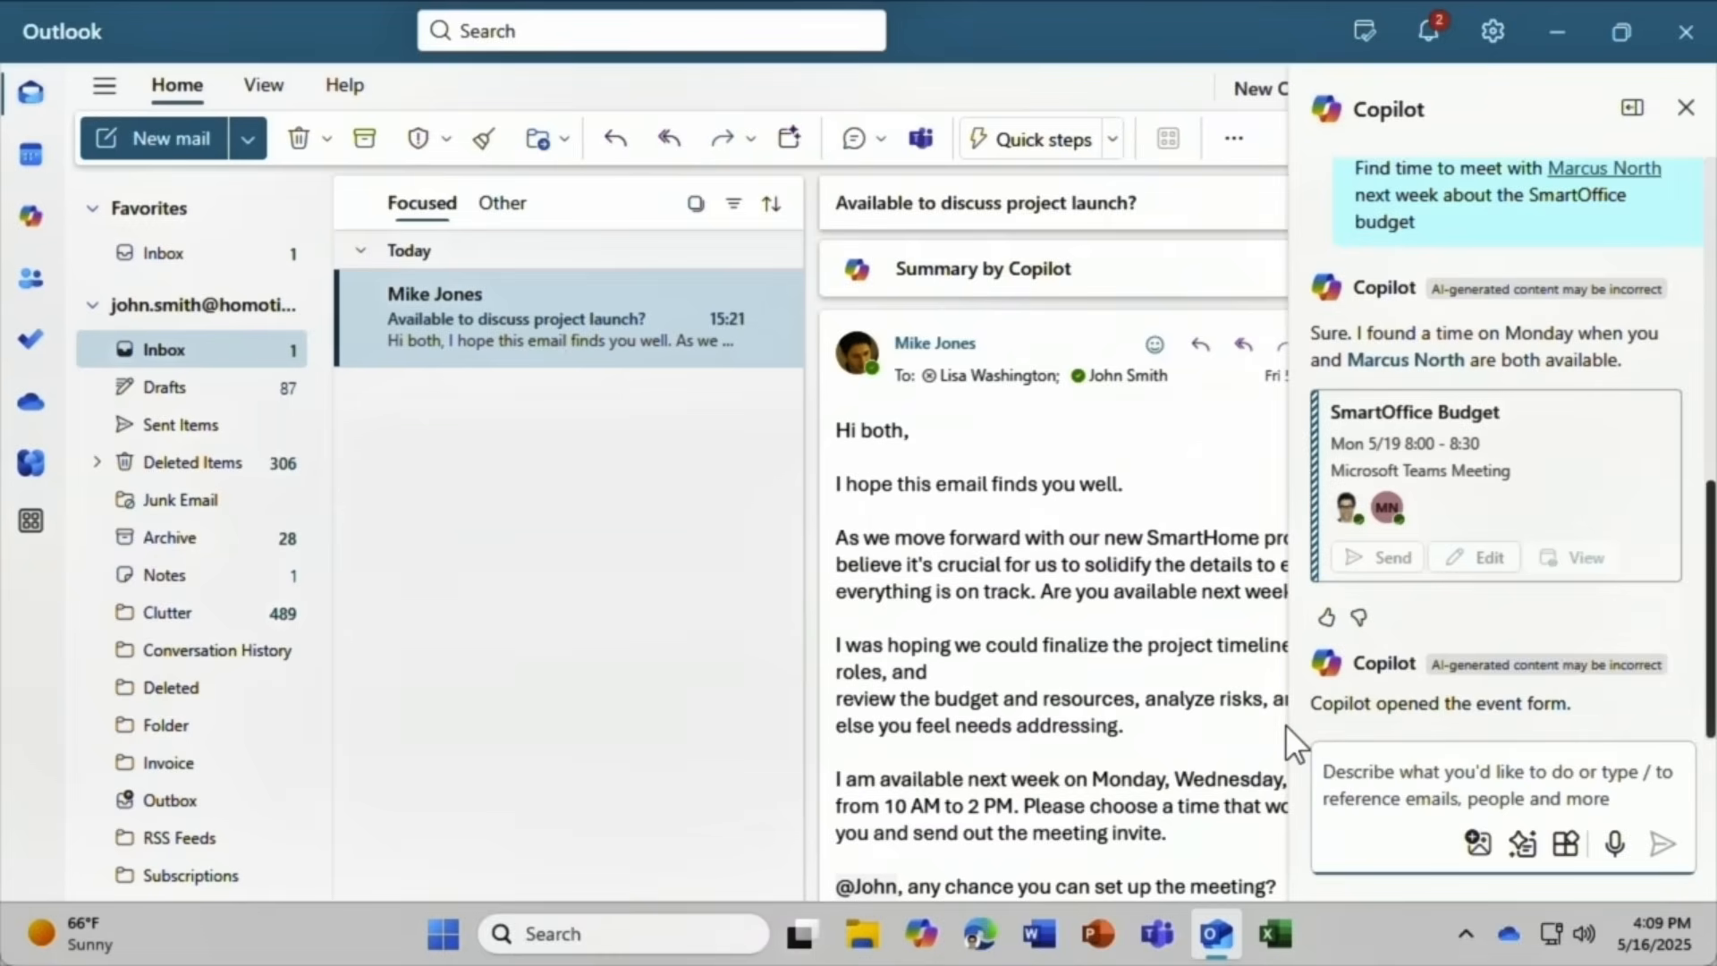
type("Sched")
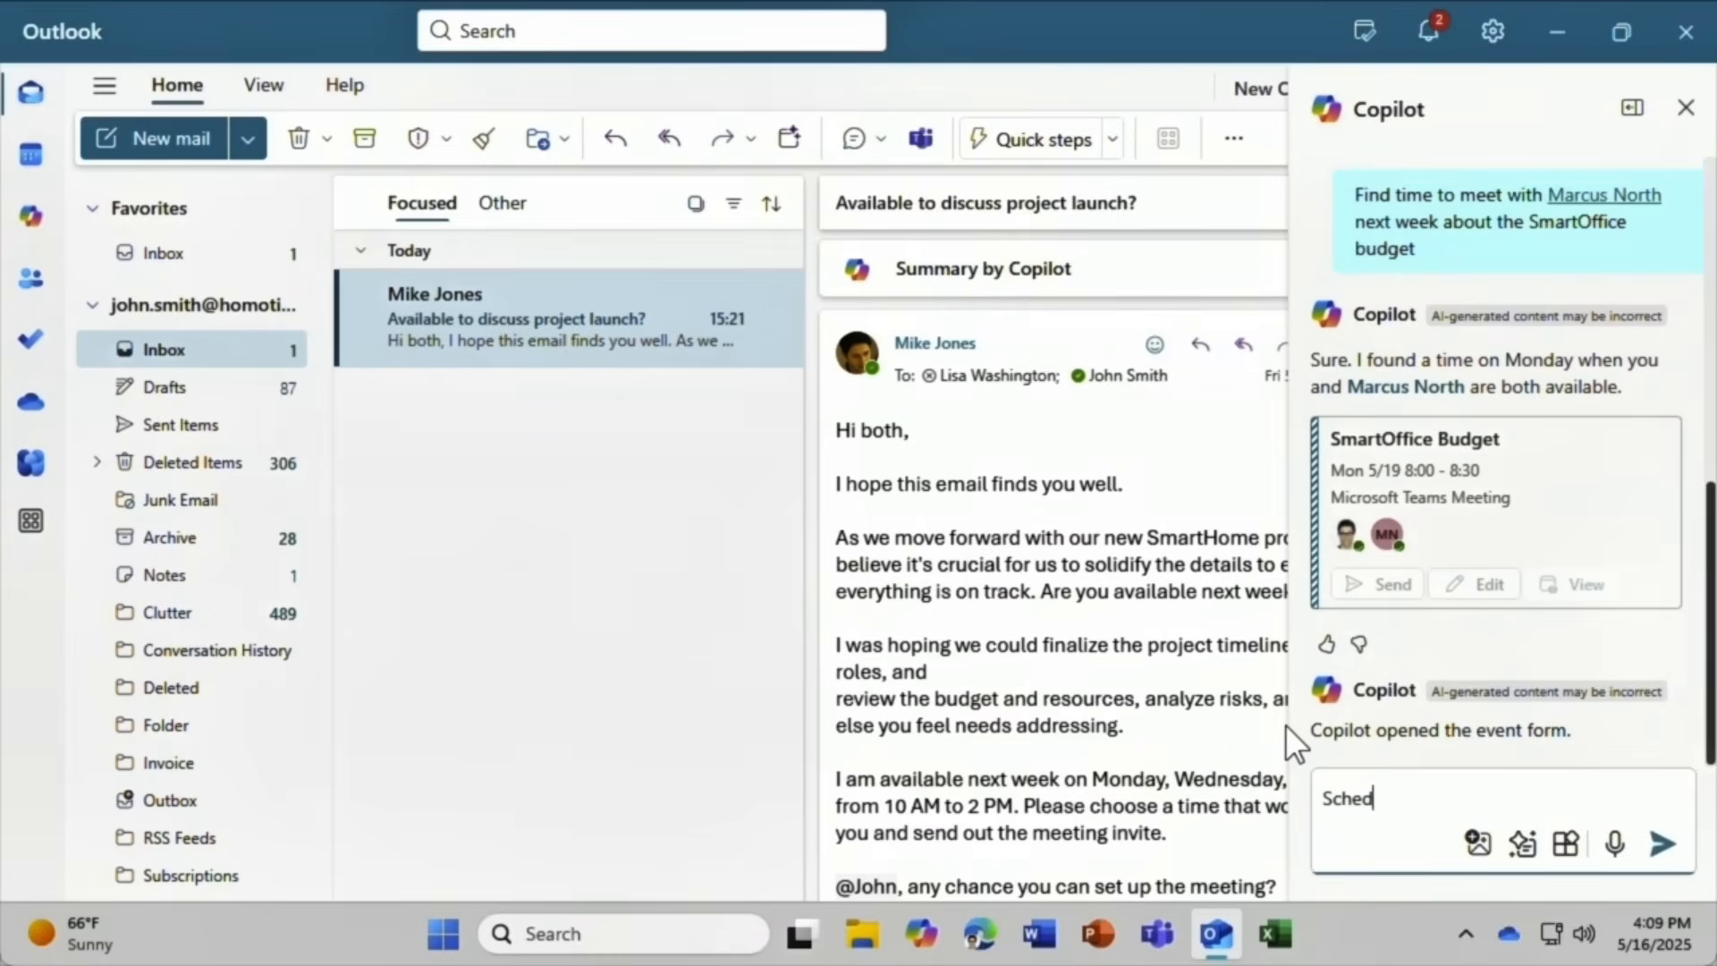
type("ule a meeting to follow ")
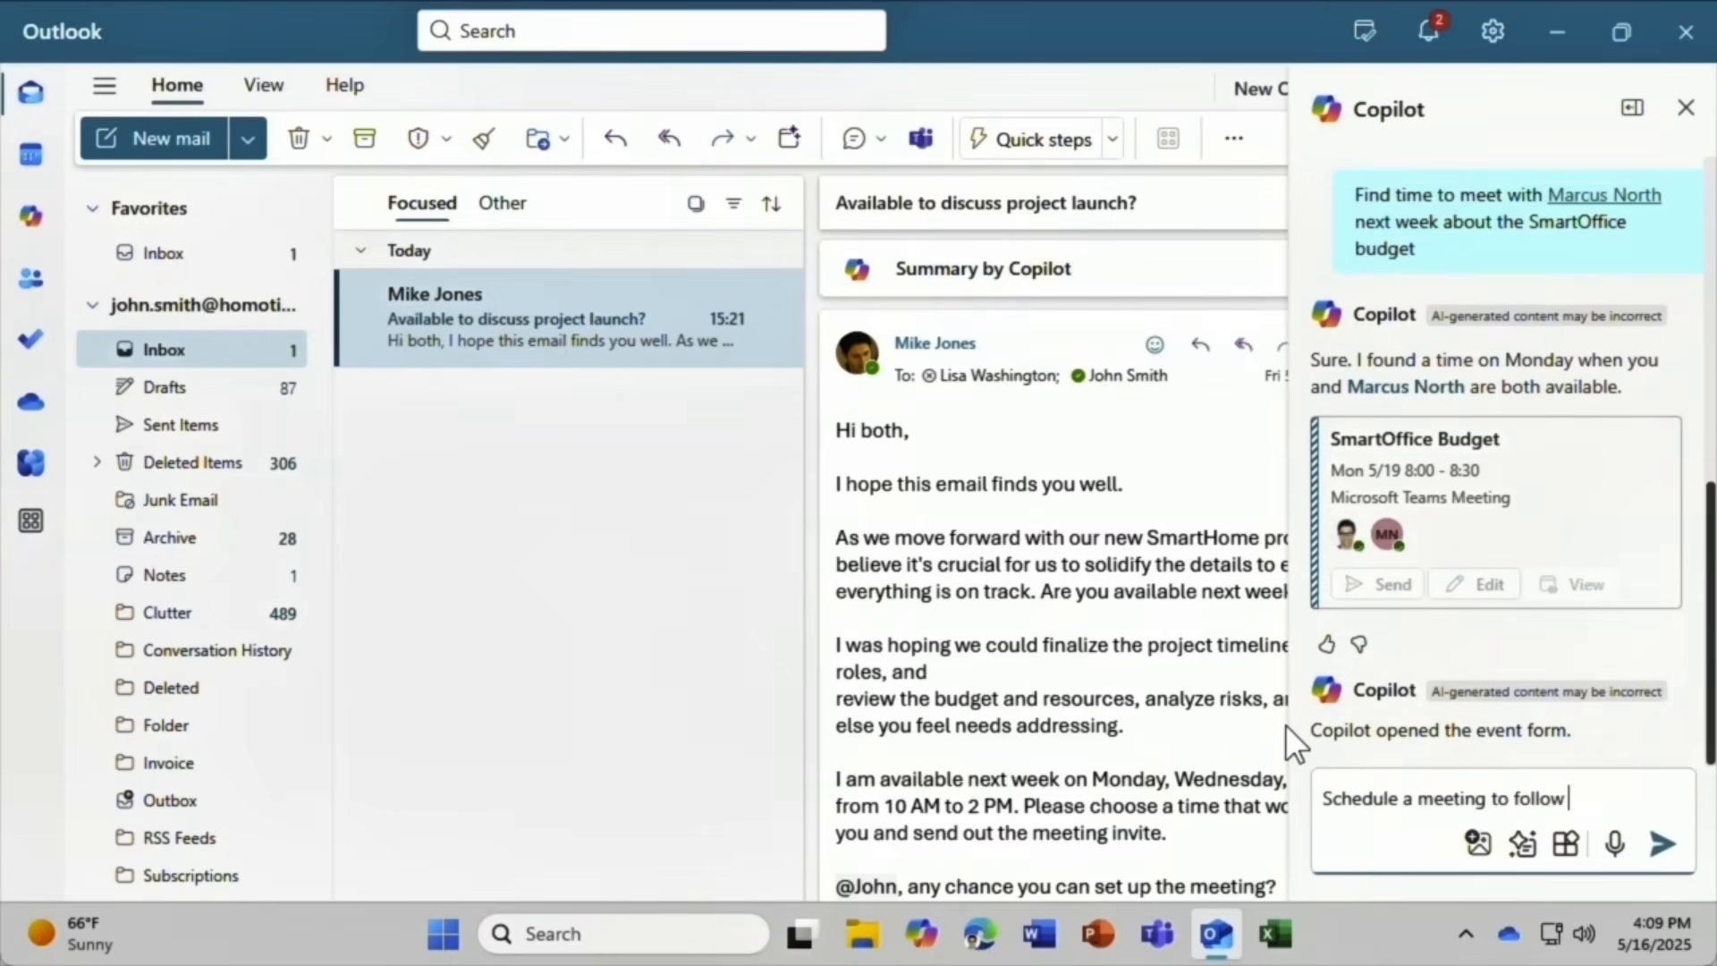
type("up on this email")
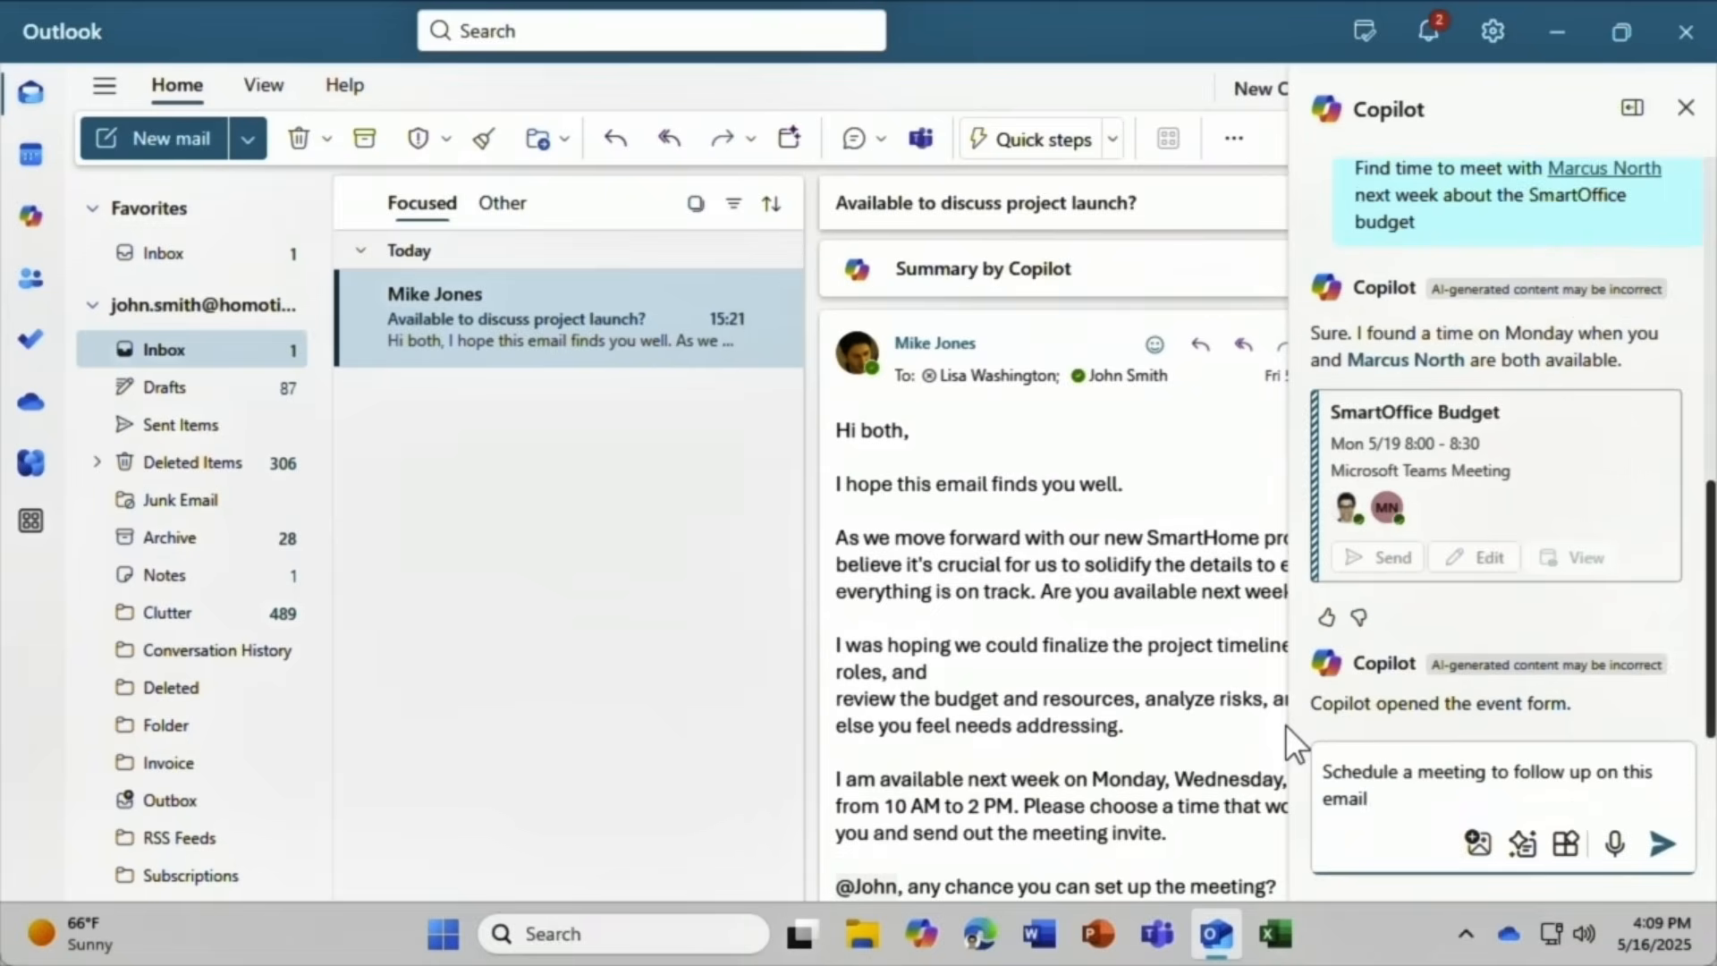
left_click(1660, 843)
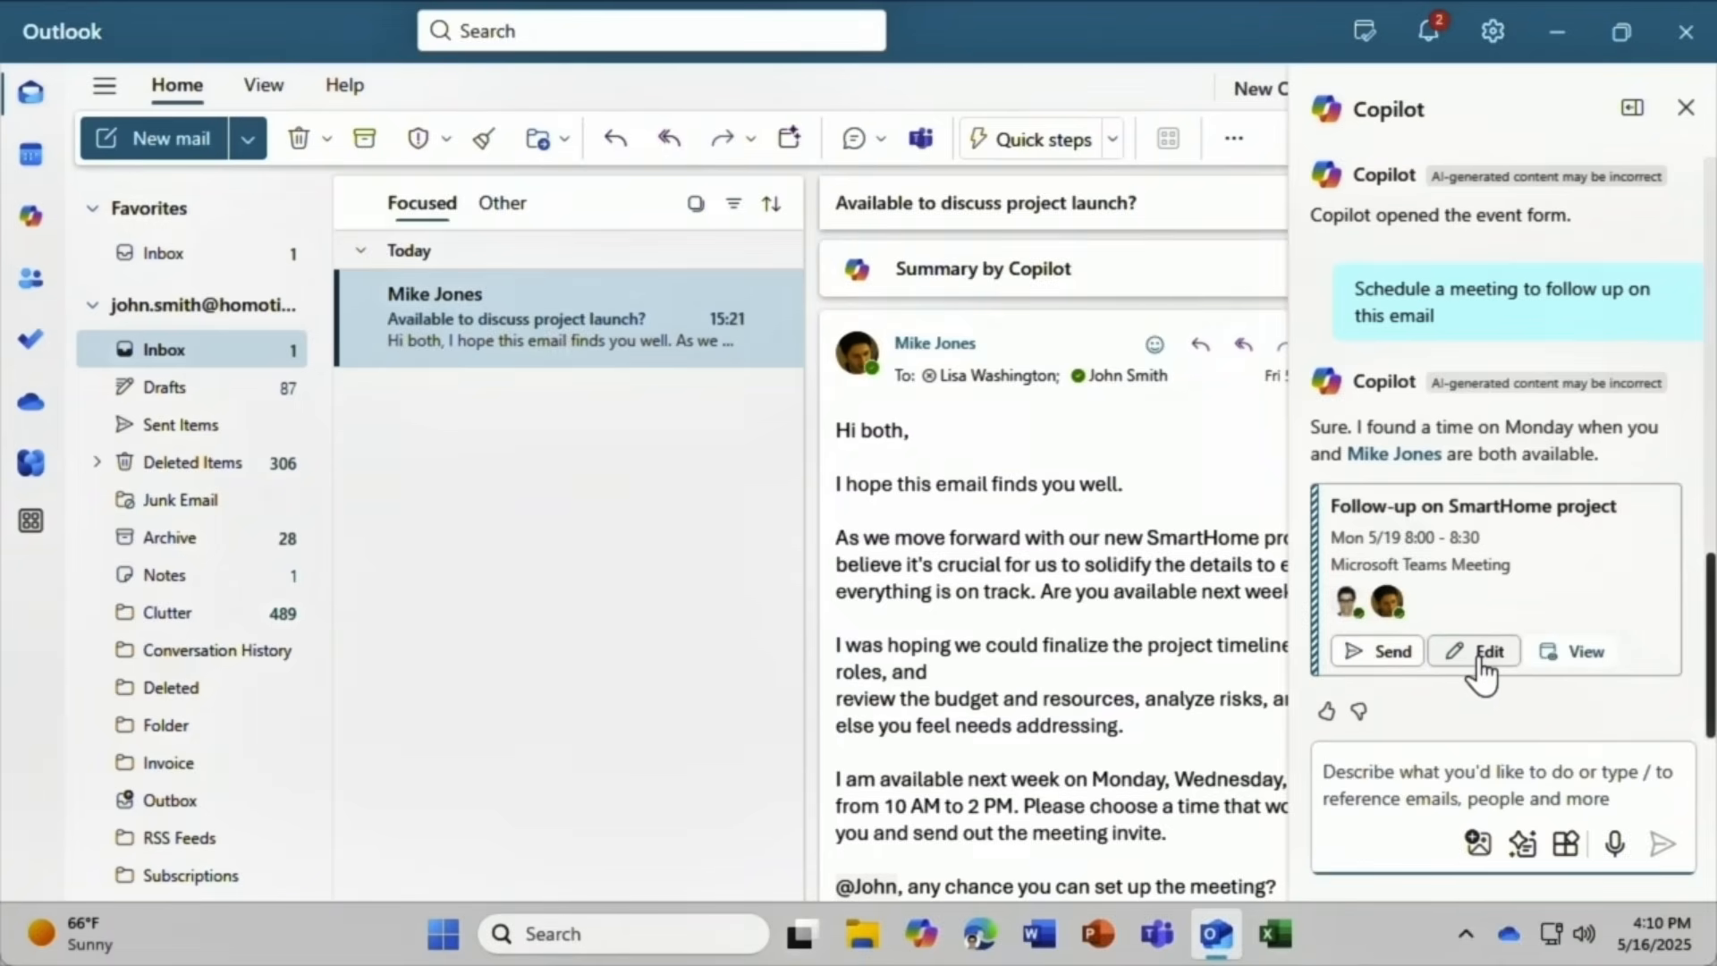
Send the Monday May 19 follow-up invitation, then enter 'Schedule out of office for June 1 - 15'.
left_click(1561, 666)
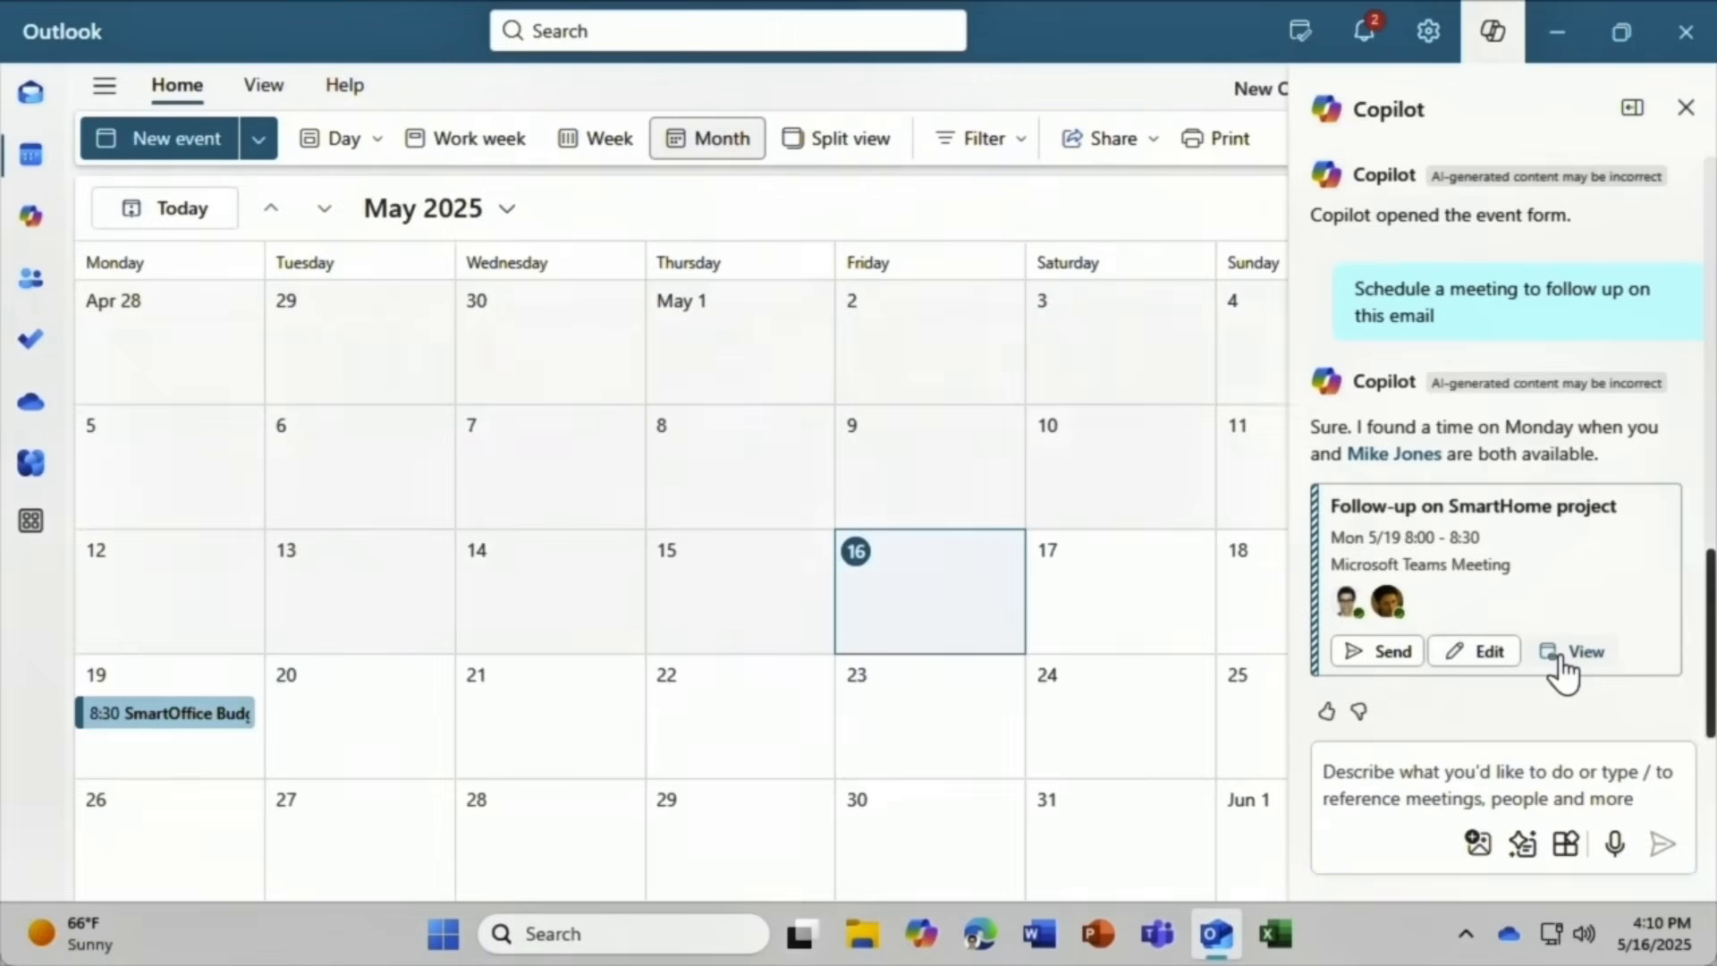
left_click(1391, 651)
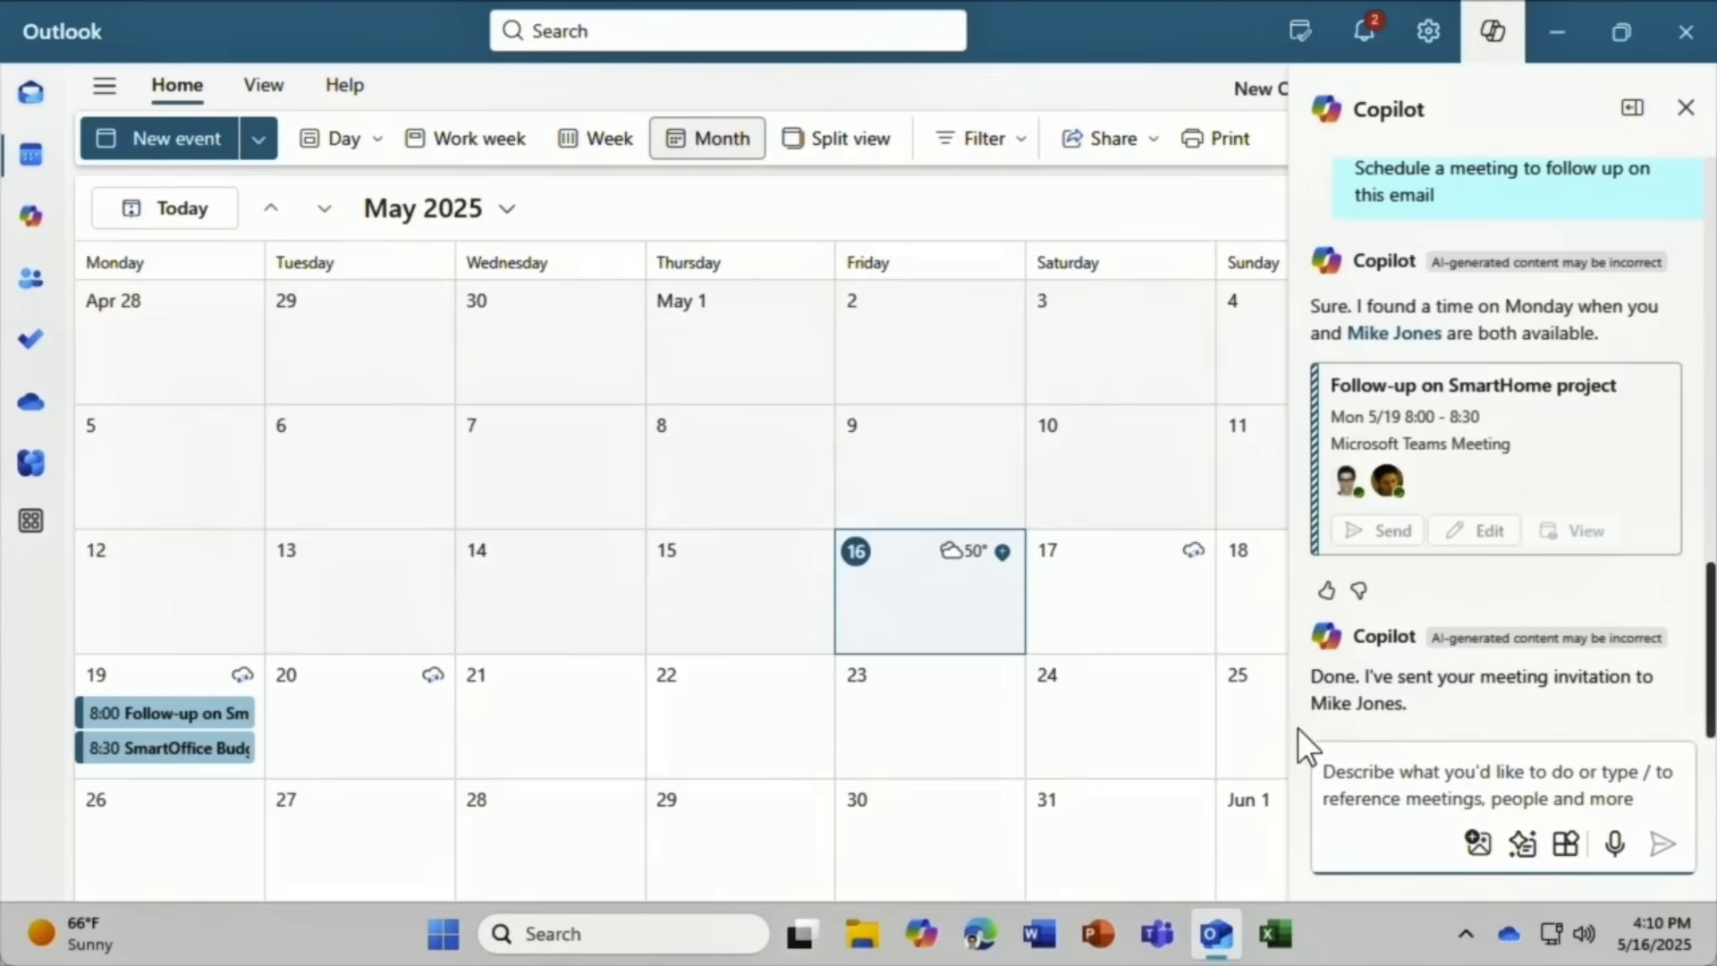
type("Sched")
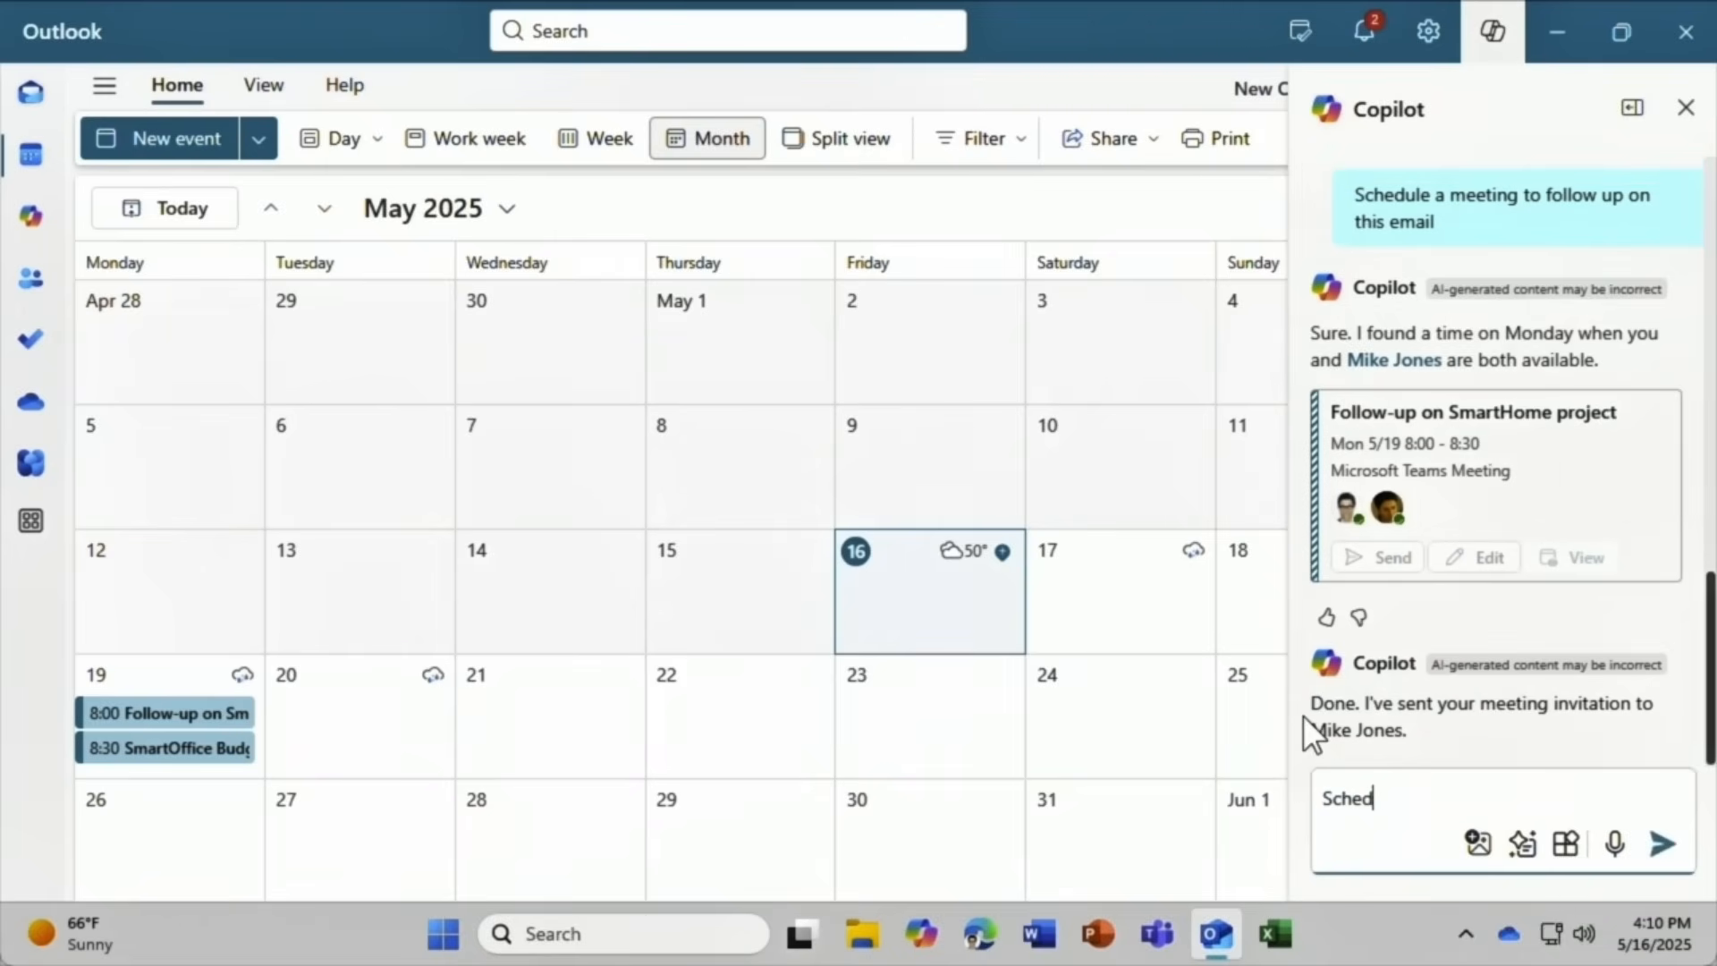
type("ule out of office for Jun")
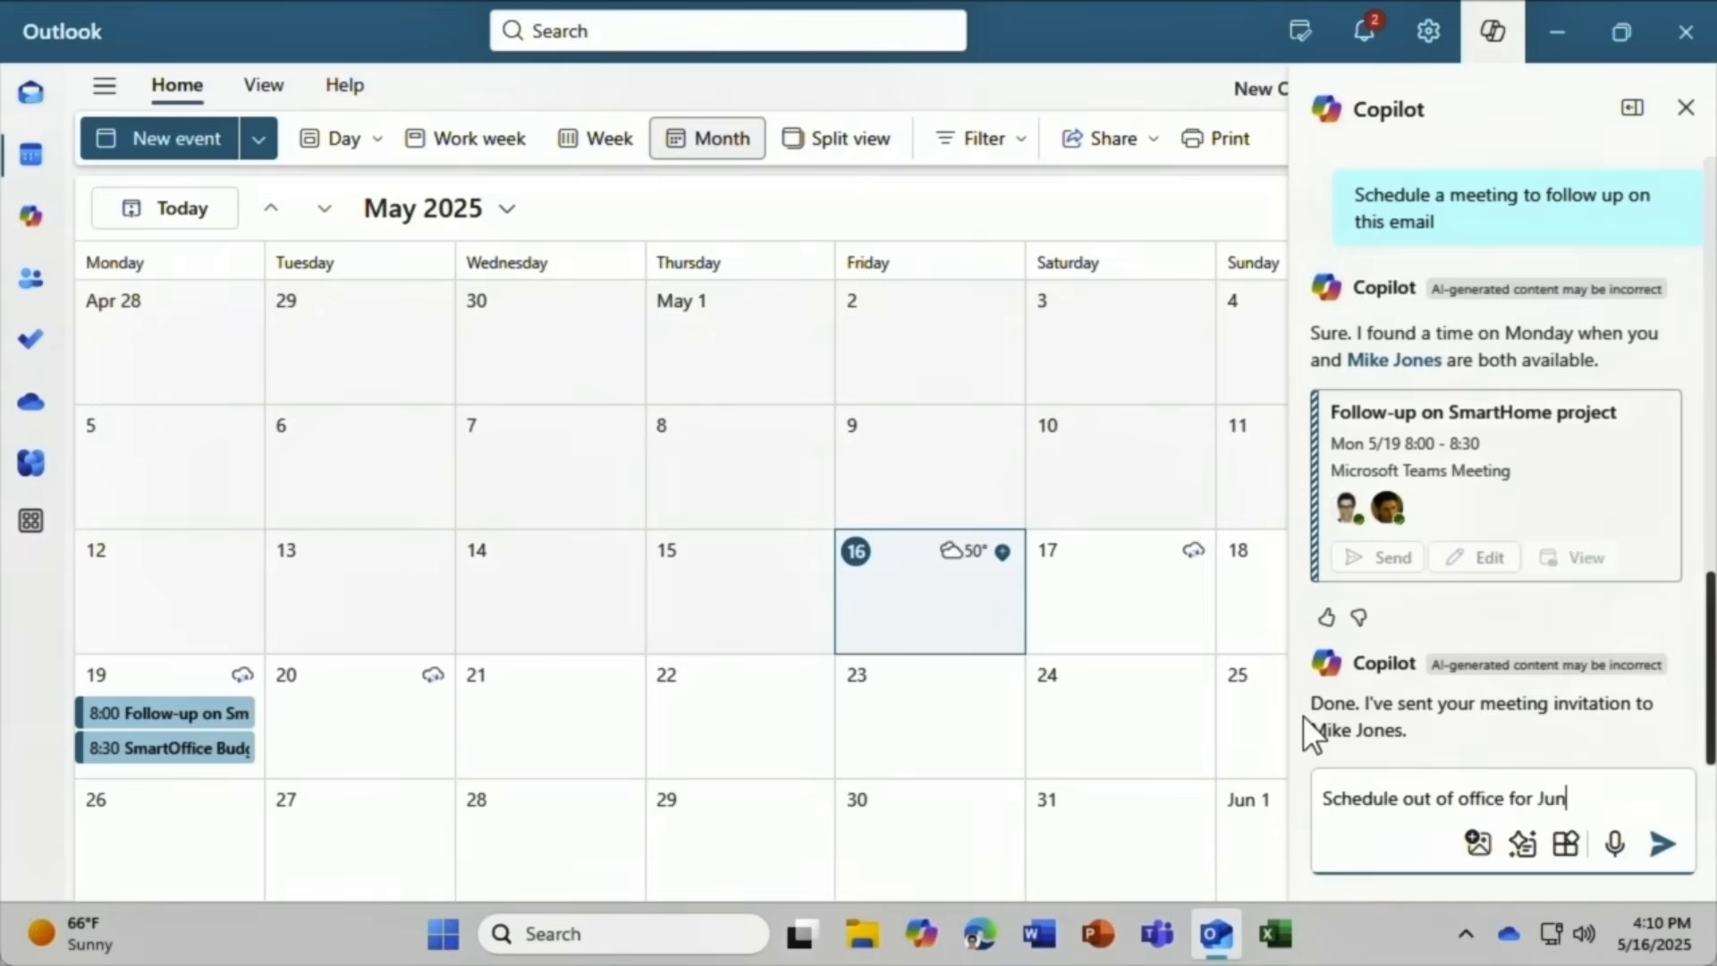
type("e 1 - 15")
Save the June 1–15 out-of-office reply starting at 10:00 with the greeting 'Dear colleagues'.
left_click(1661, 844)
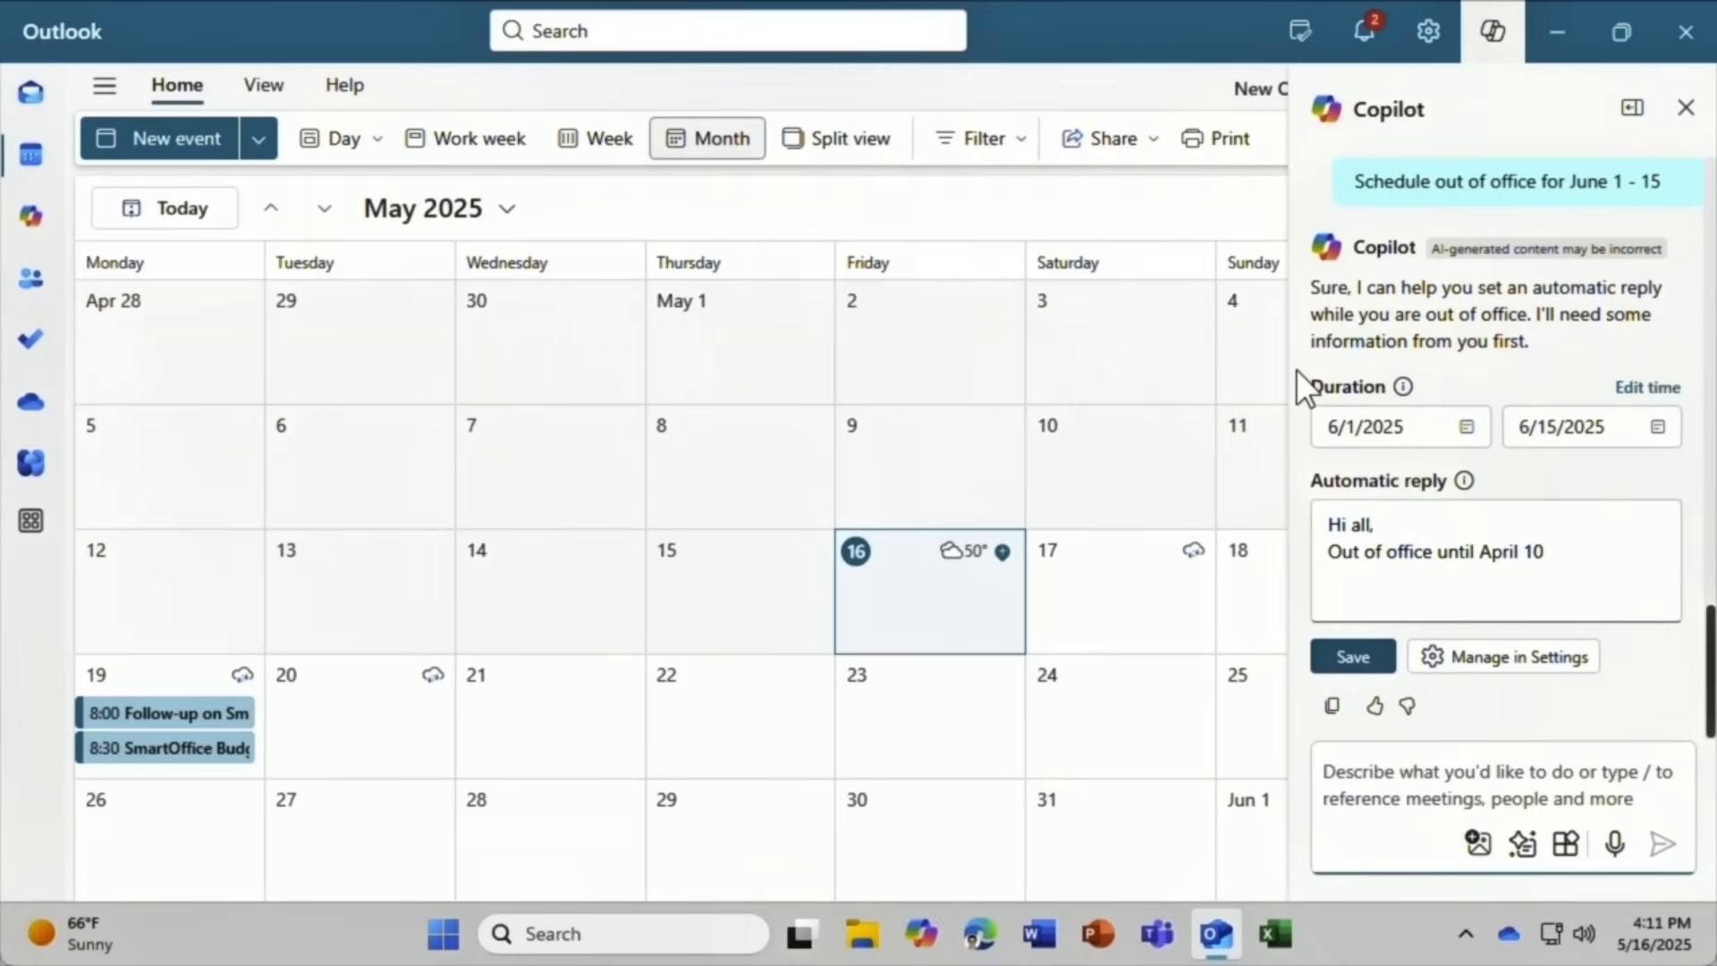
left_click(1625, 393)
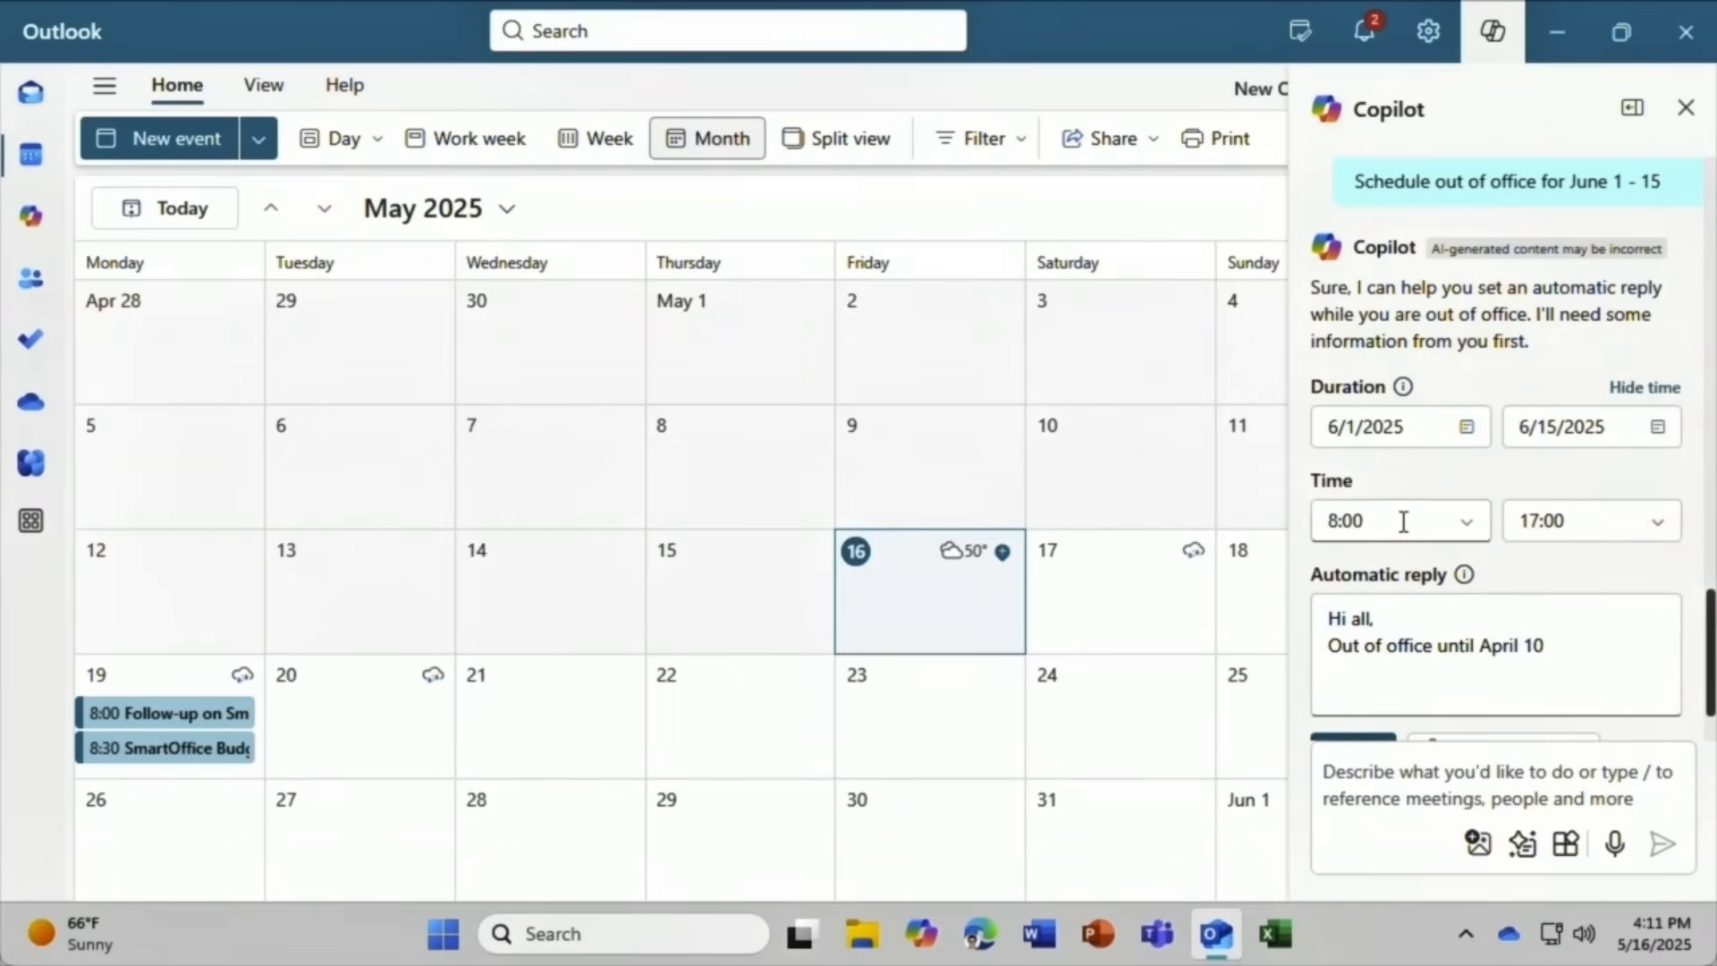
left_click(1468, 528)
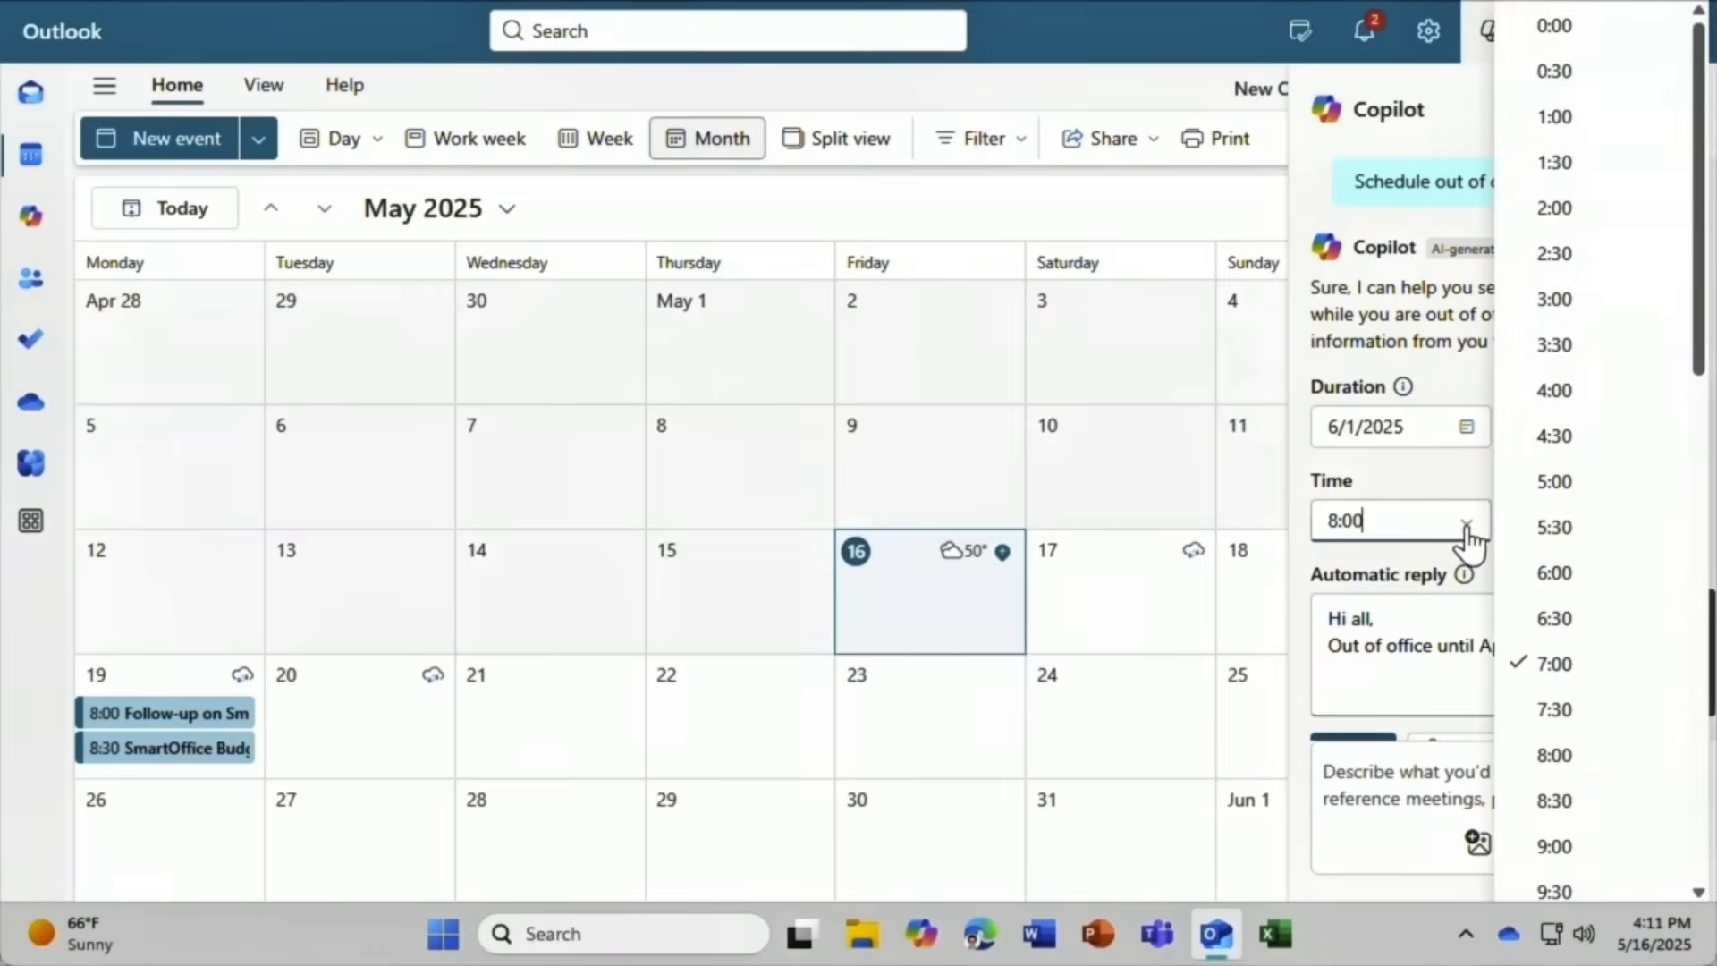
left_click(1573, 859)
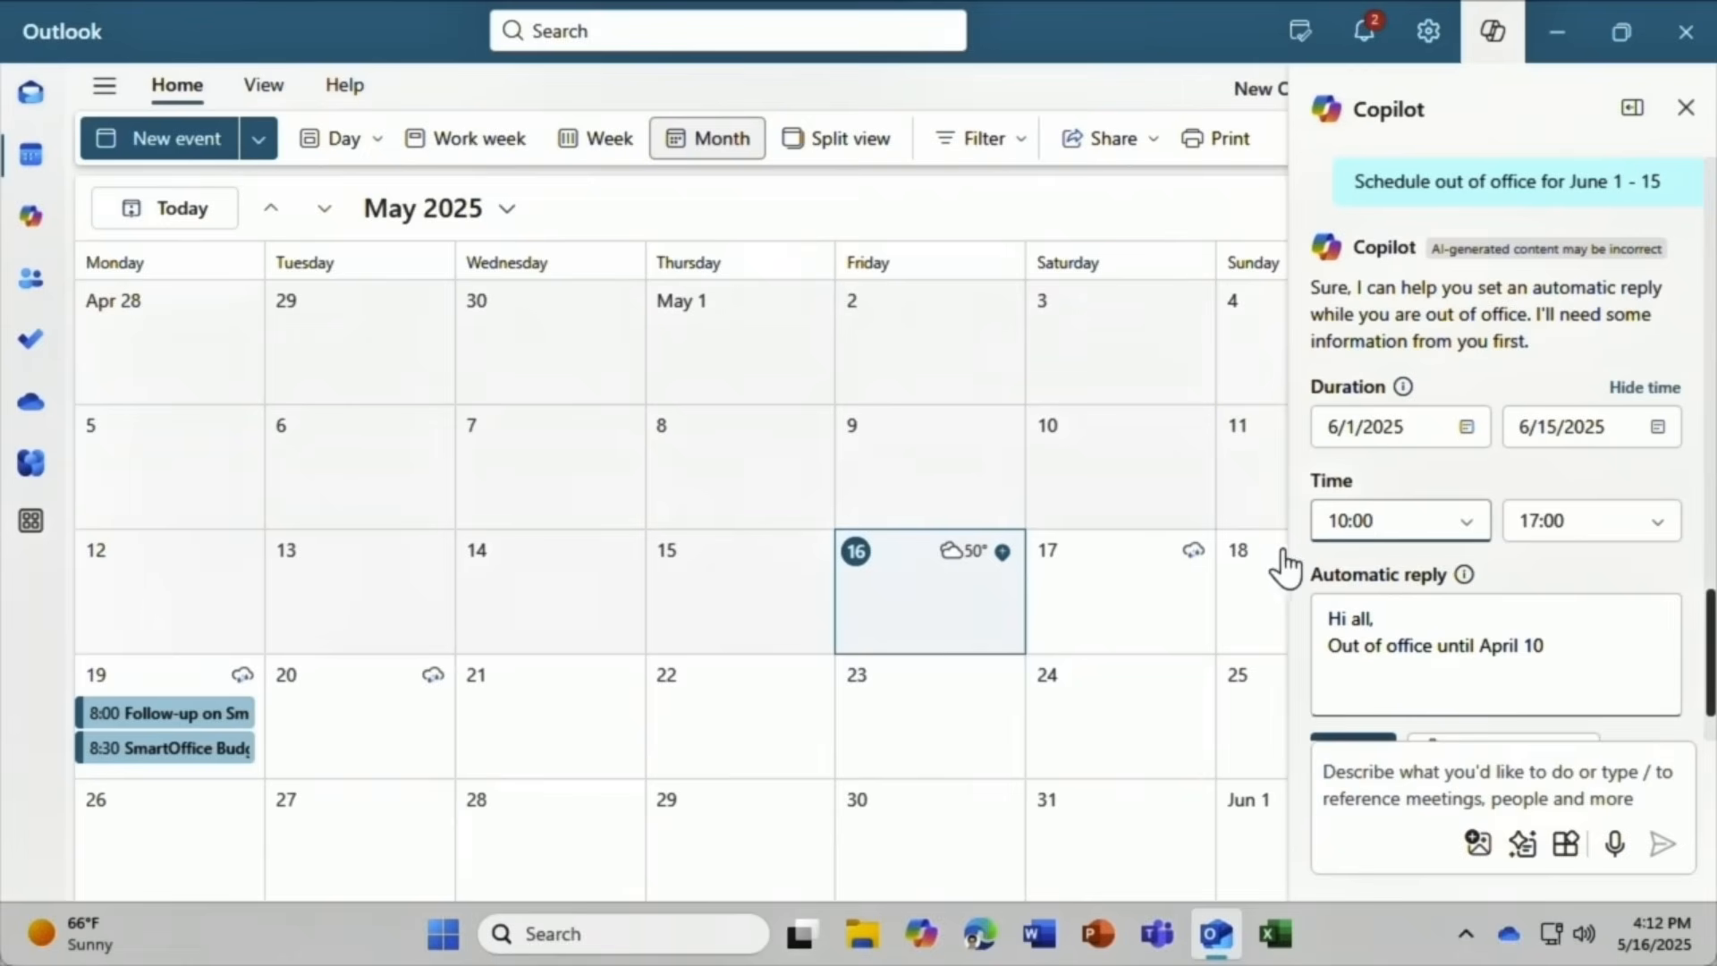
left_click_drag(1376, 618, 1326, 609)
type("D")
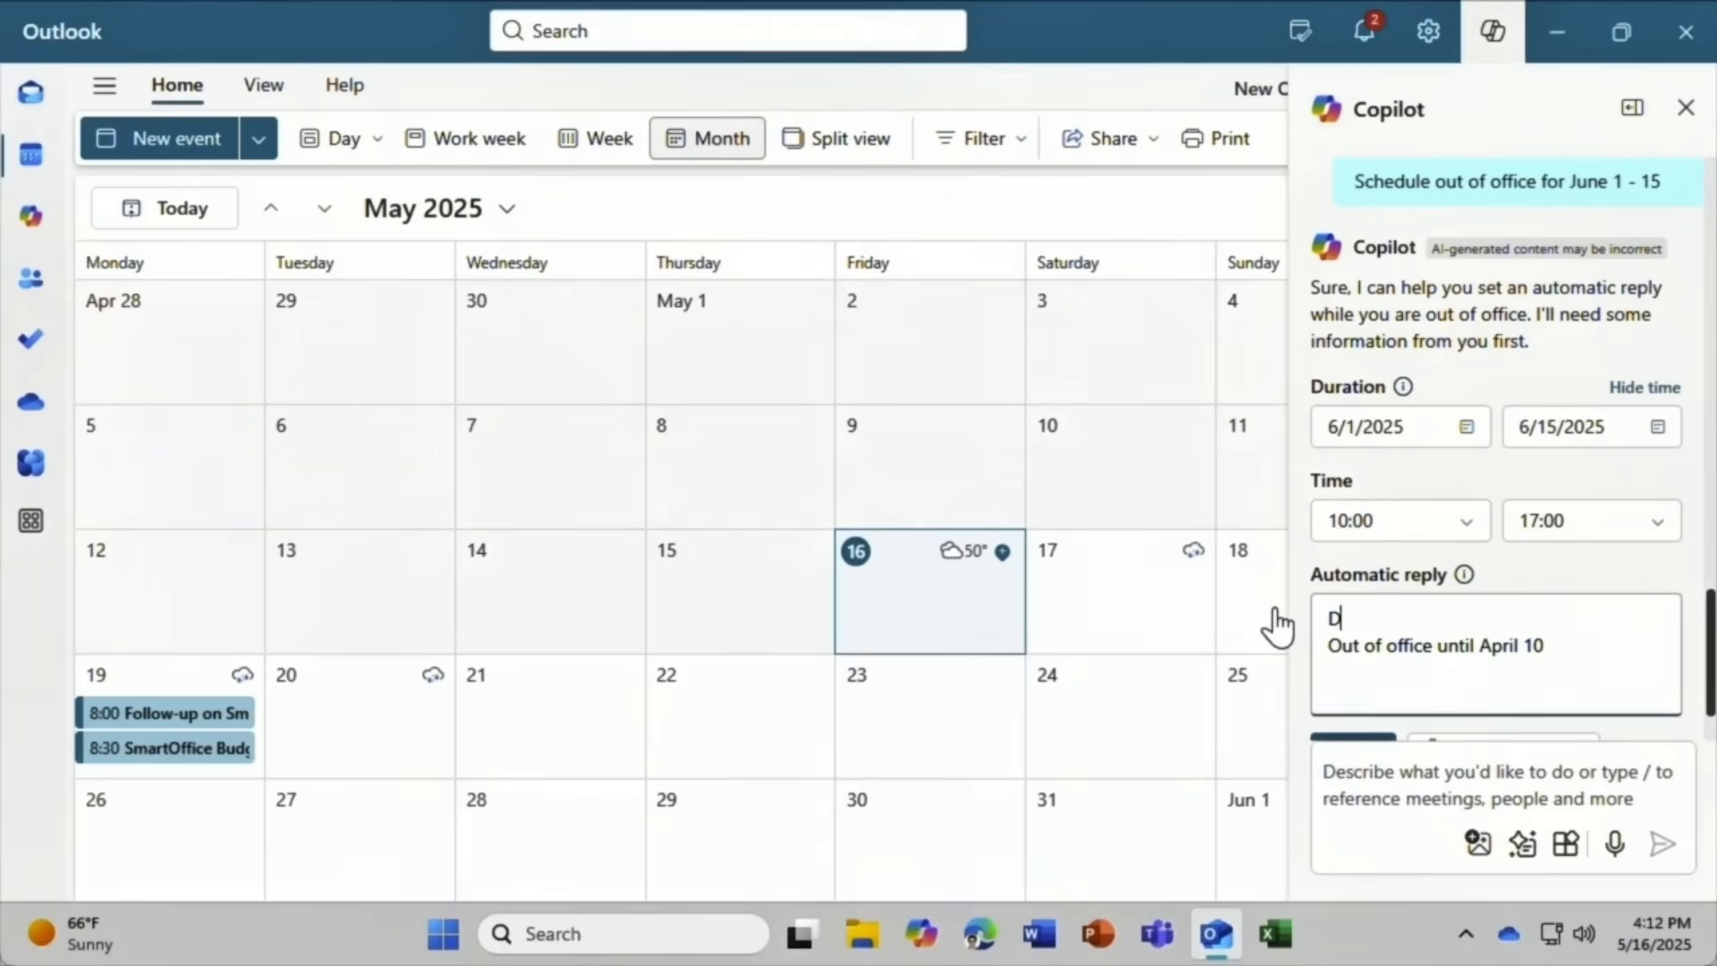
type("ear colleagues")
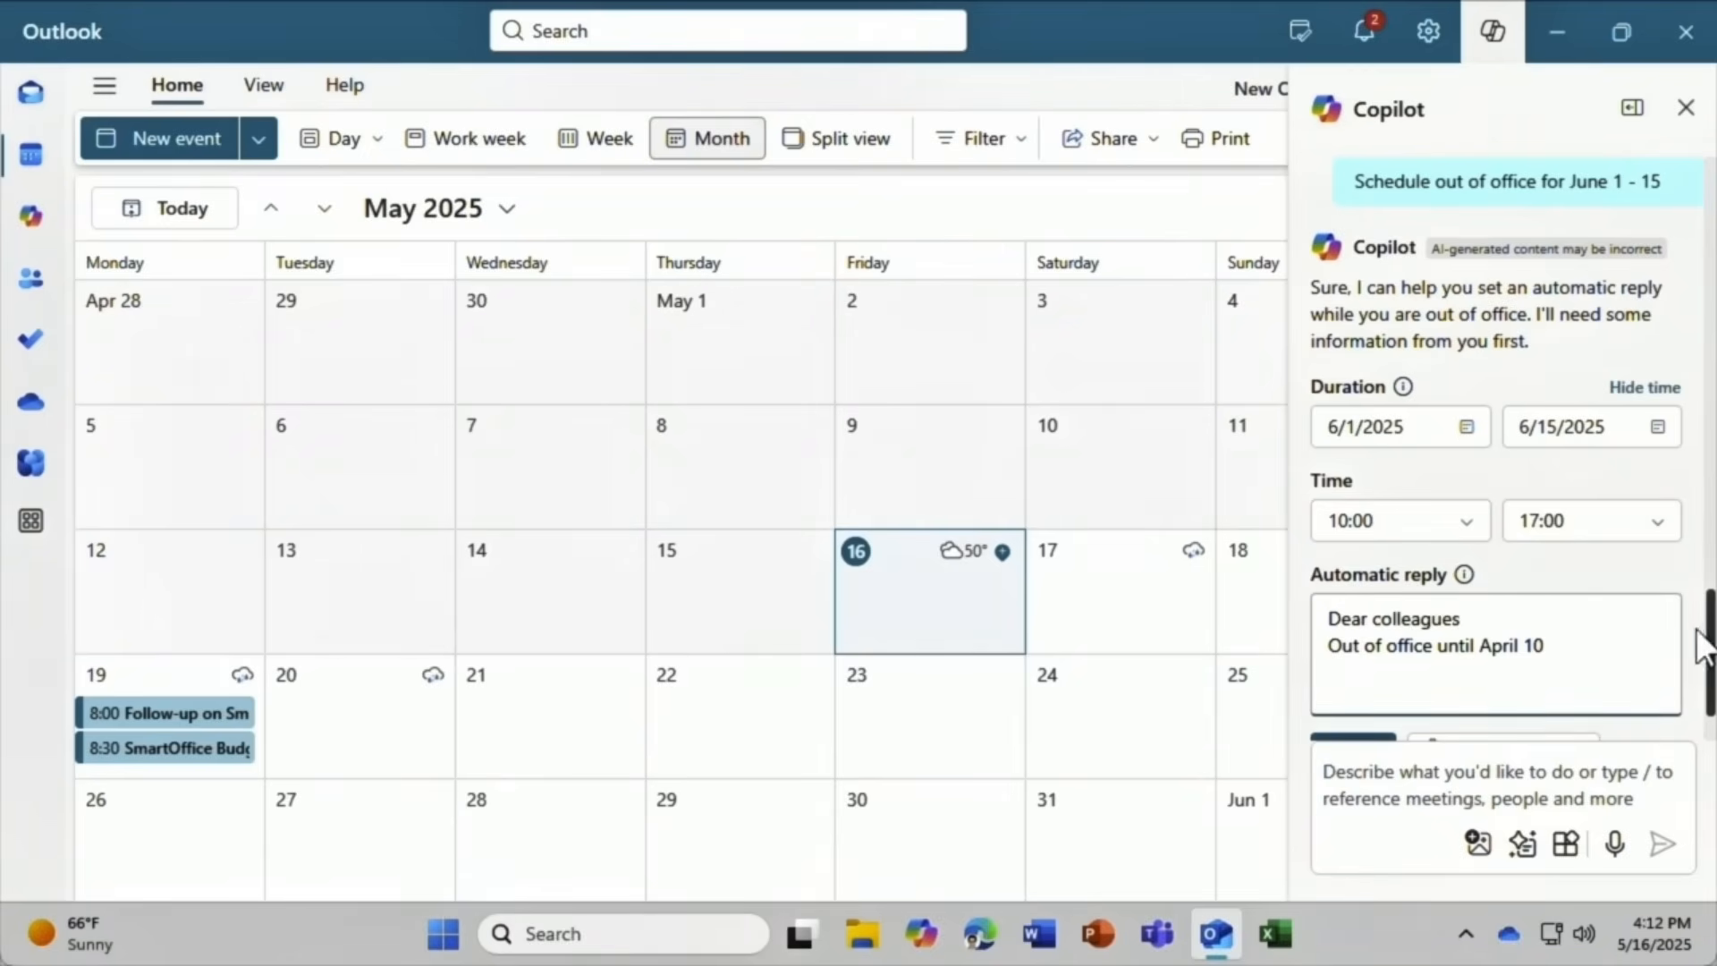
scroll(1707, 664, "down", 1)
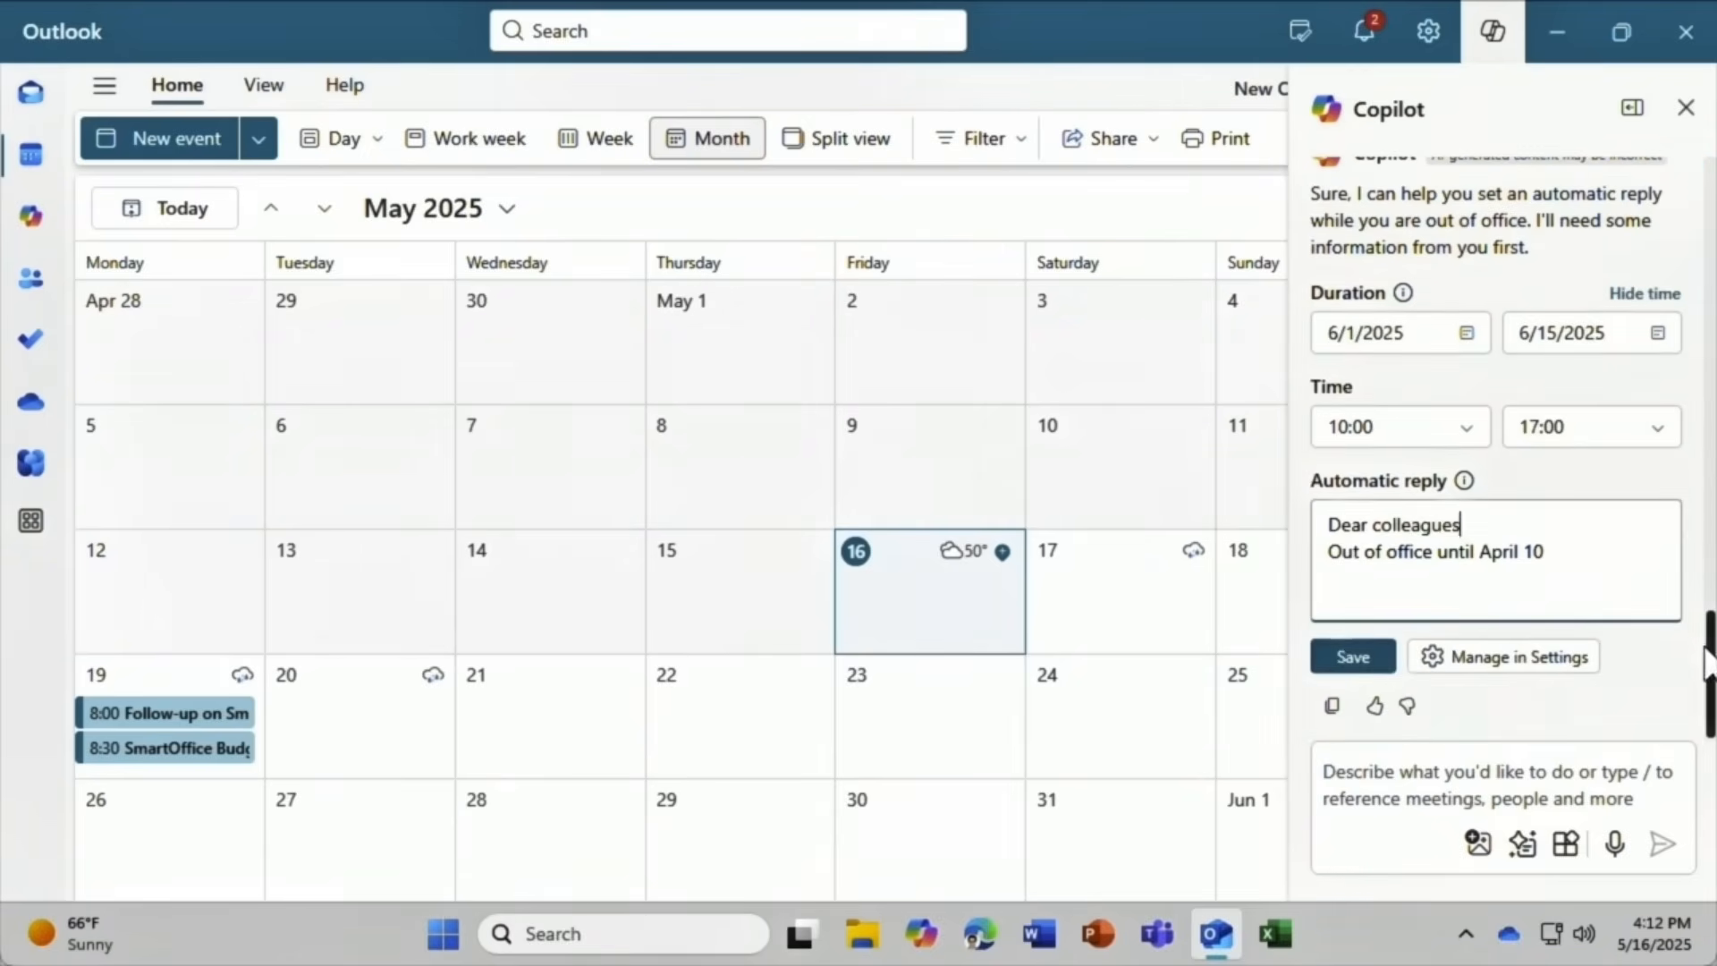
left_click(1358, 662)
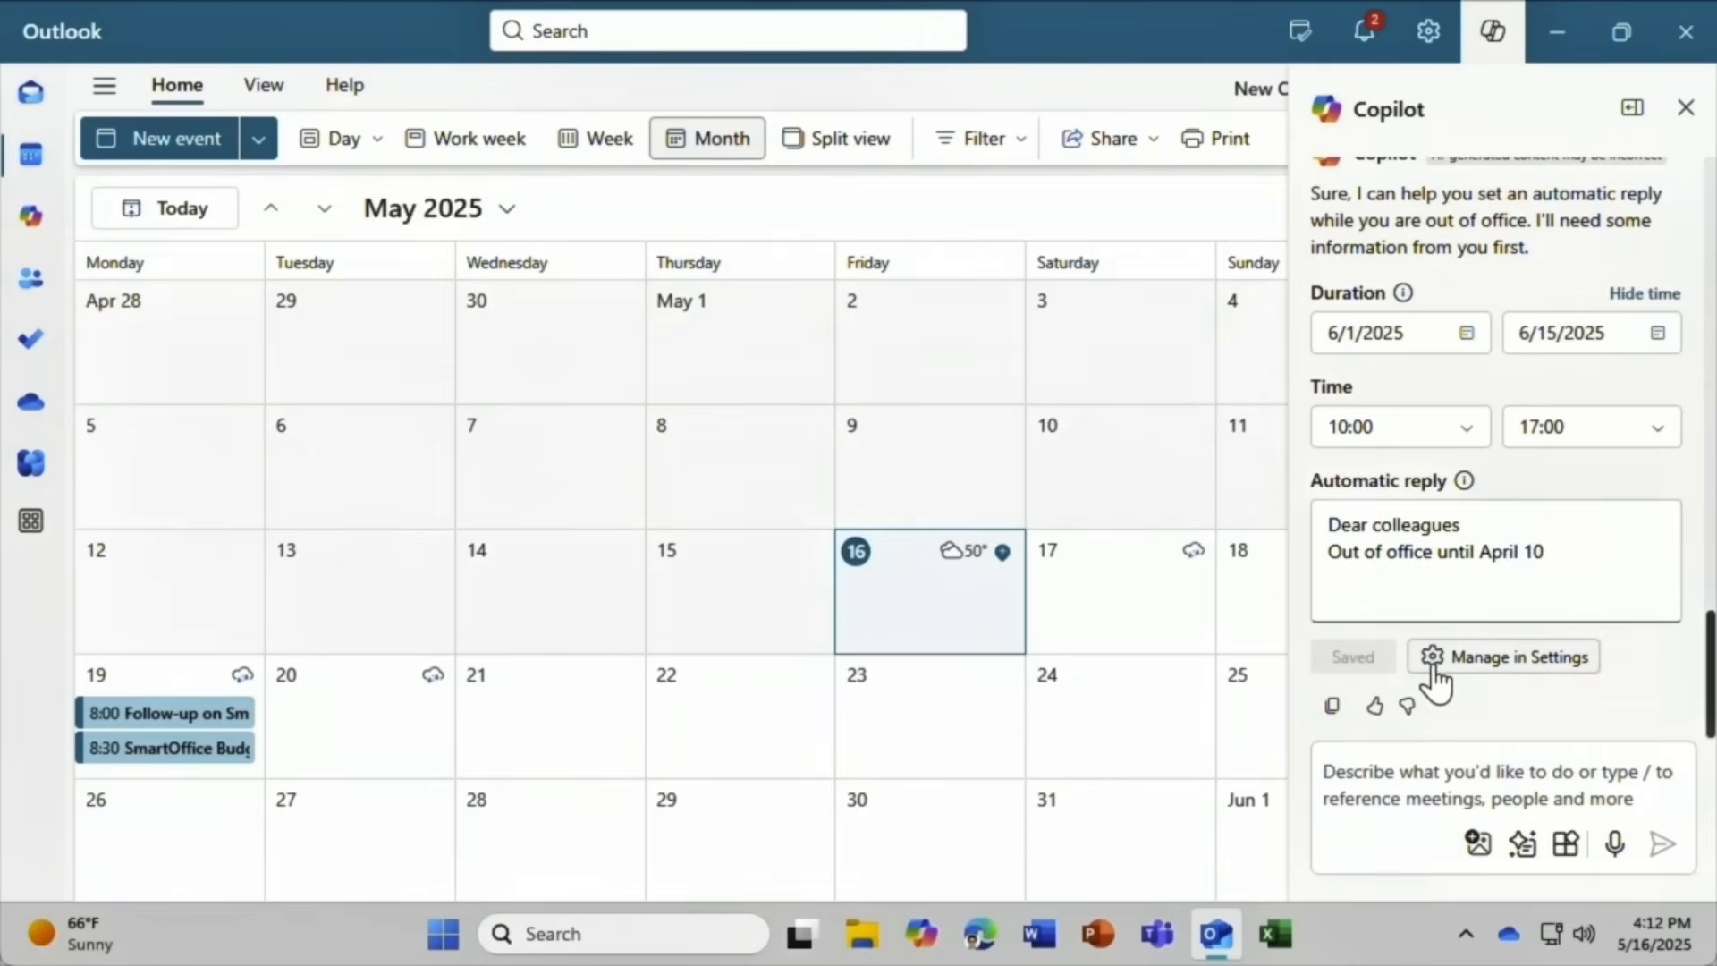
left_click(1503, 657)
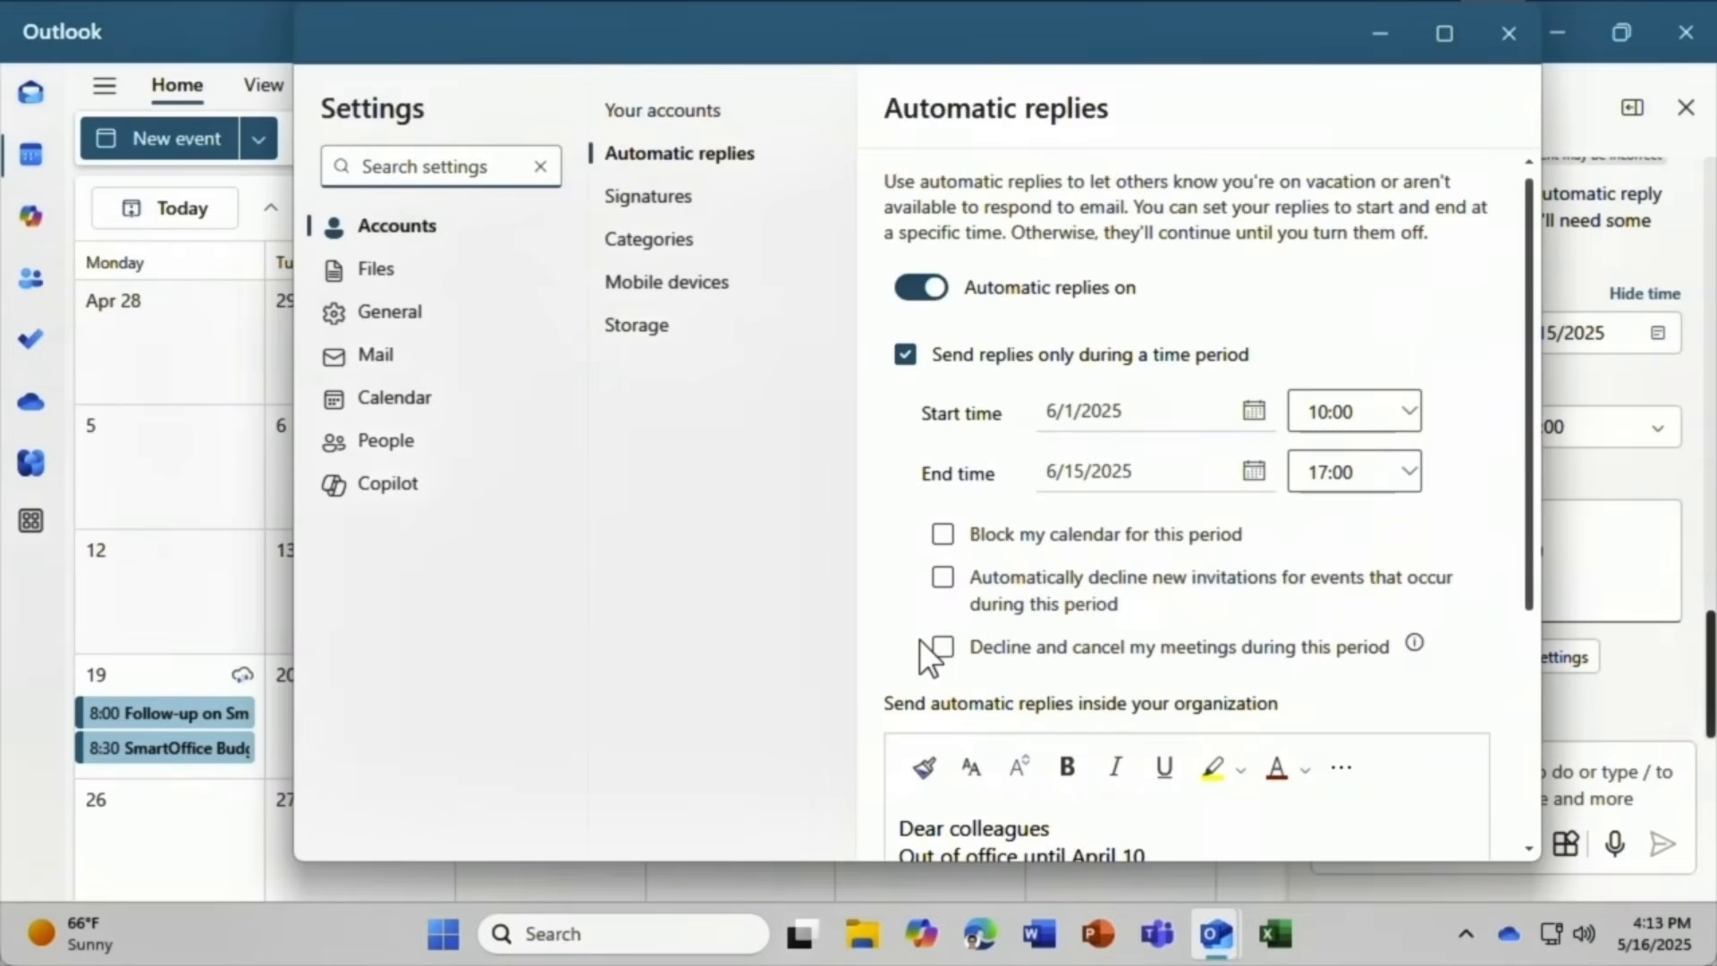
Review the automatic replies settings without declining meetings, then close Settings and the Copilot pane.
left_click(941, 648)
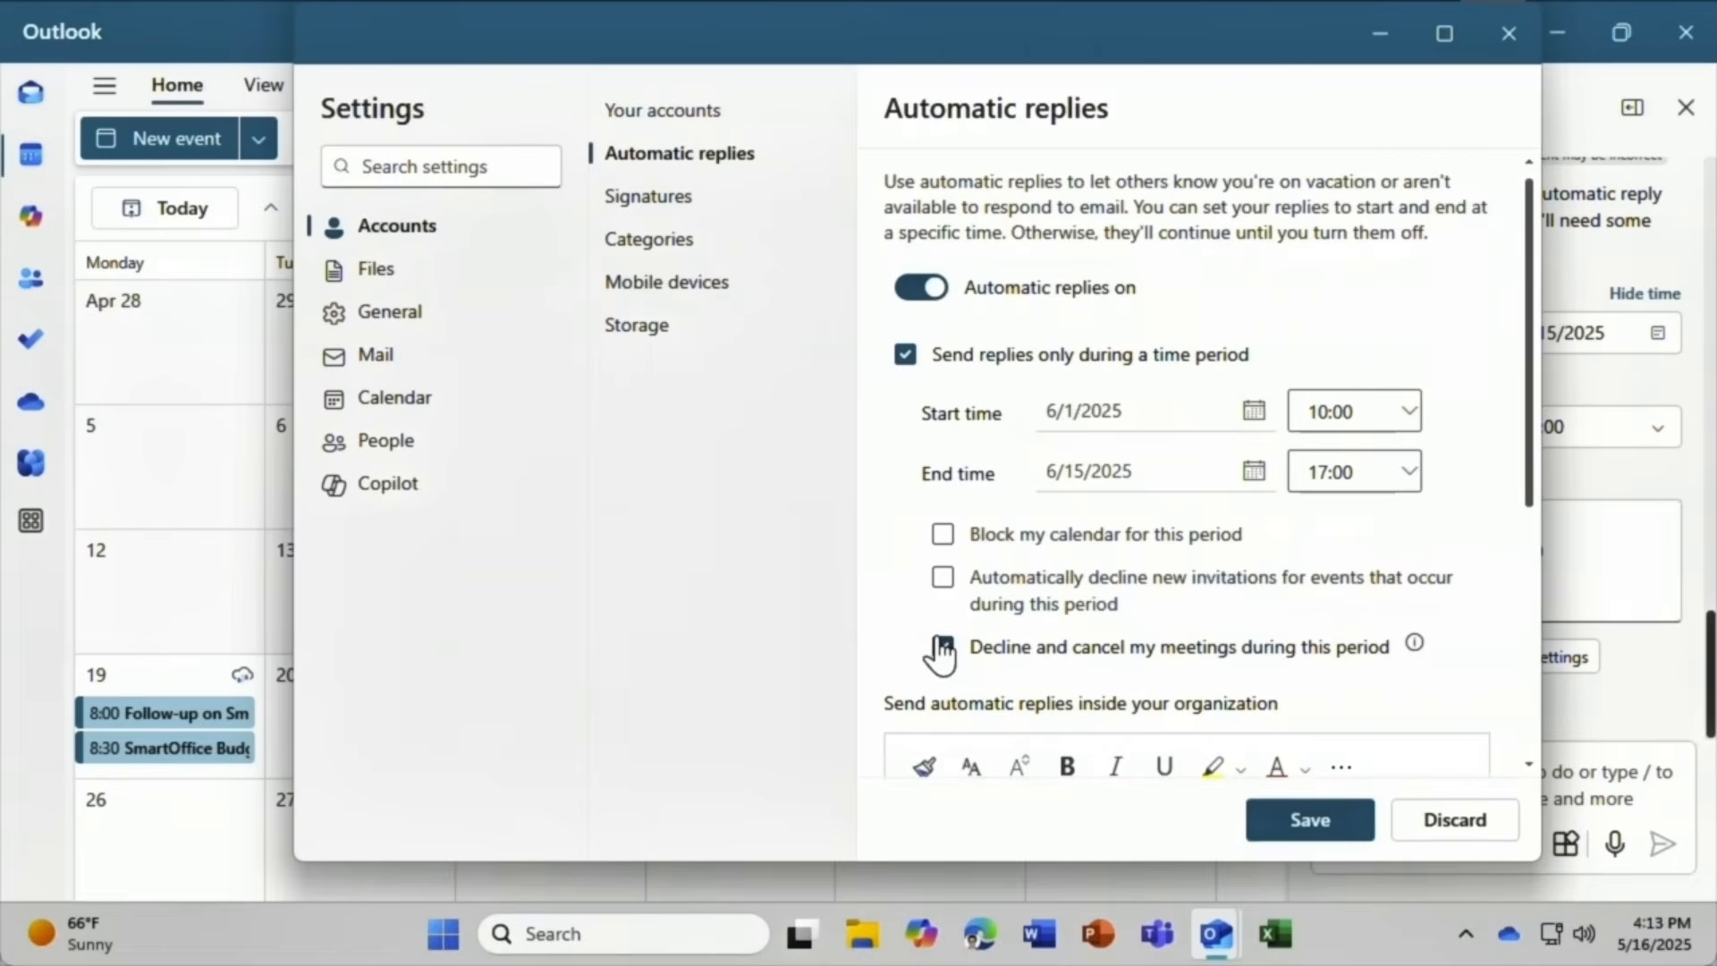
left_click(1299, 821)
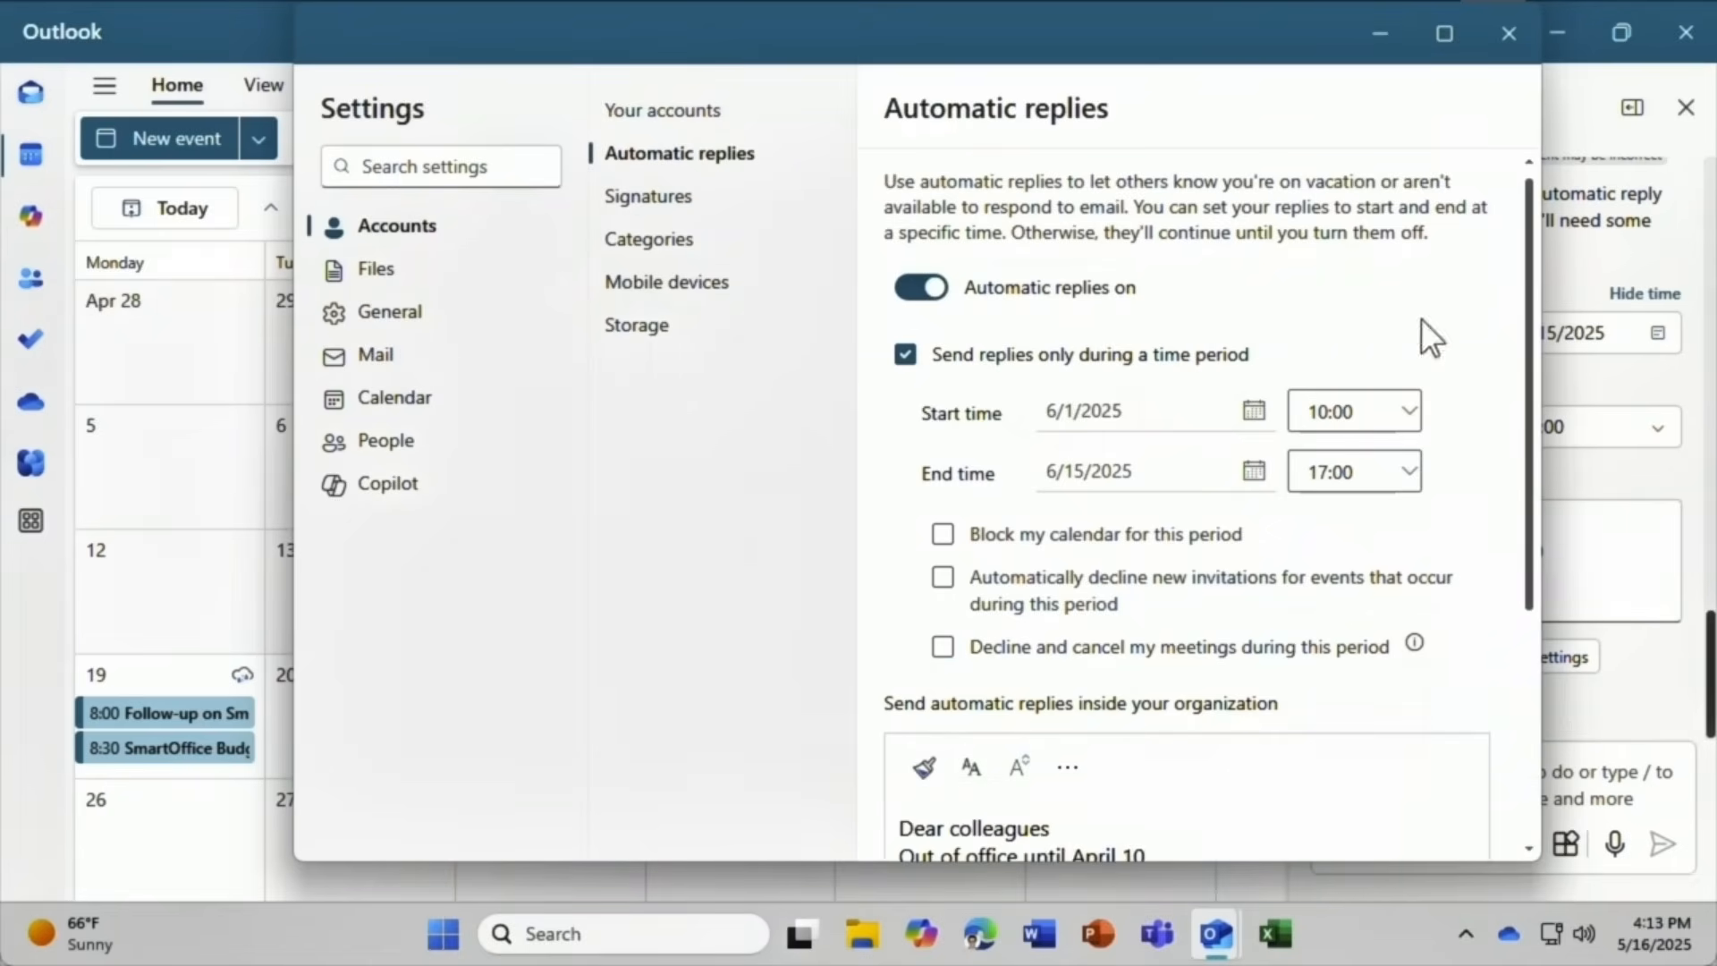
left_click(1520, 36)
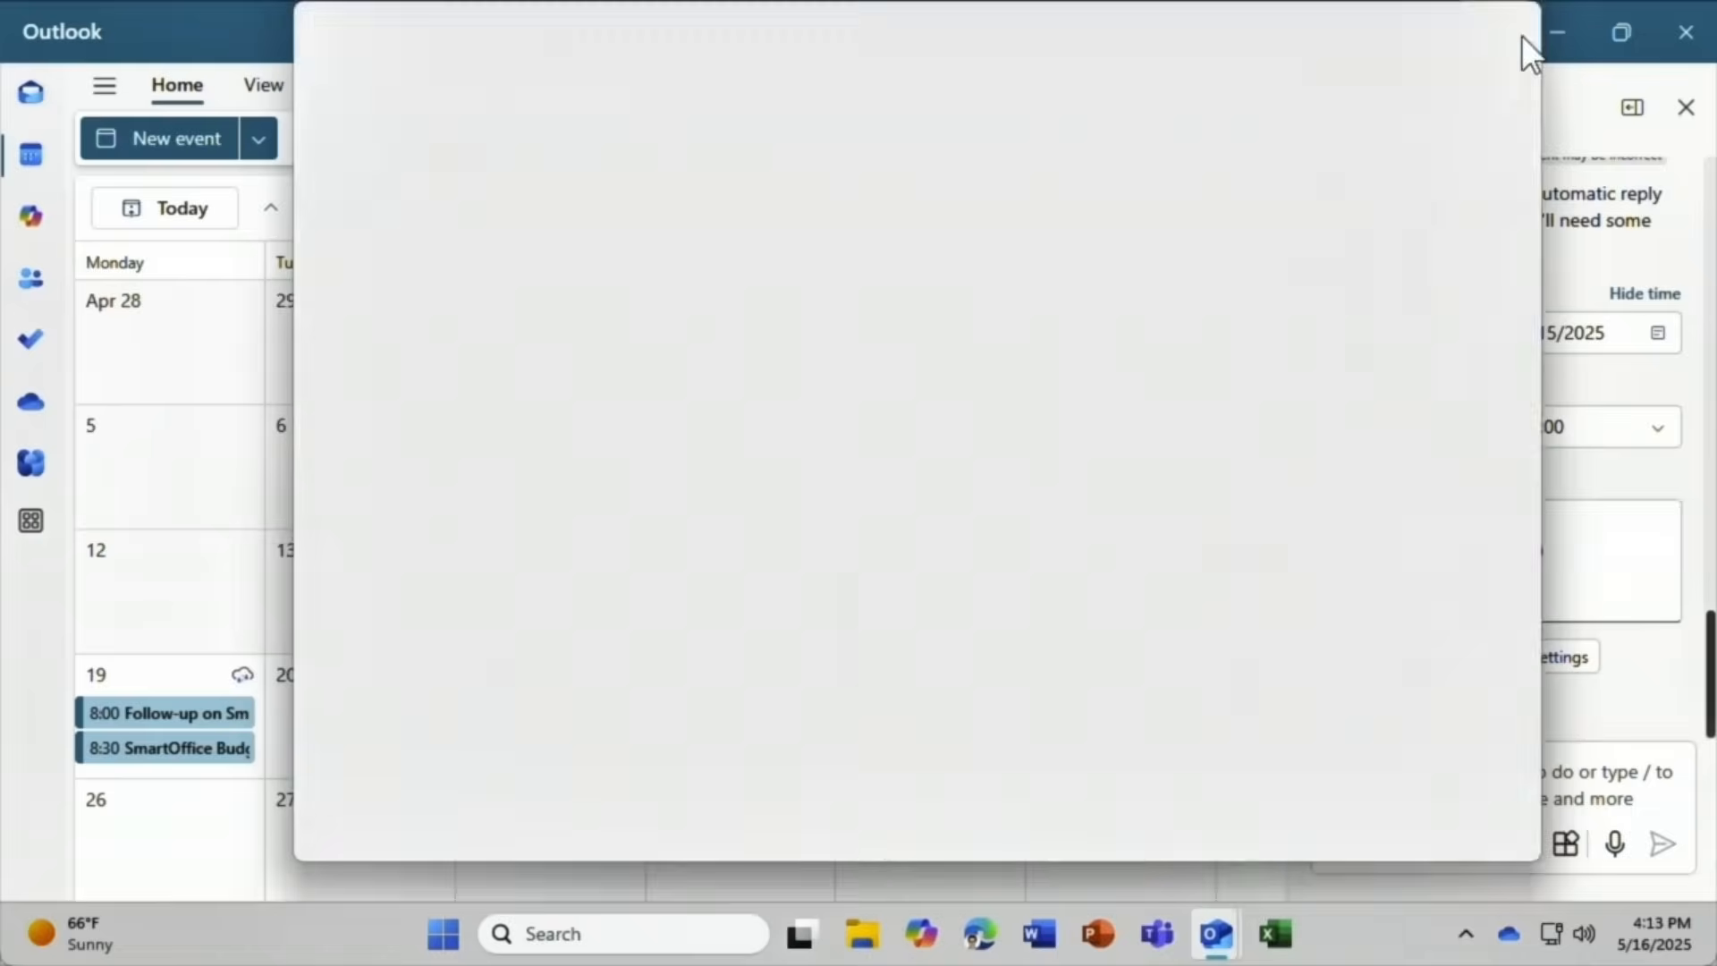
left_click(1686, 108)
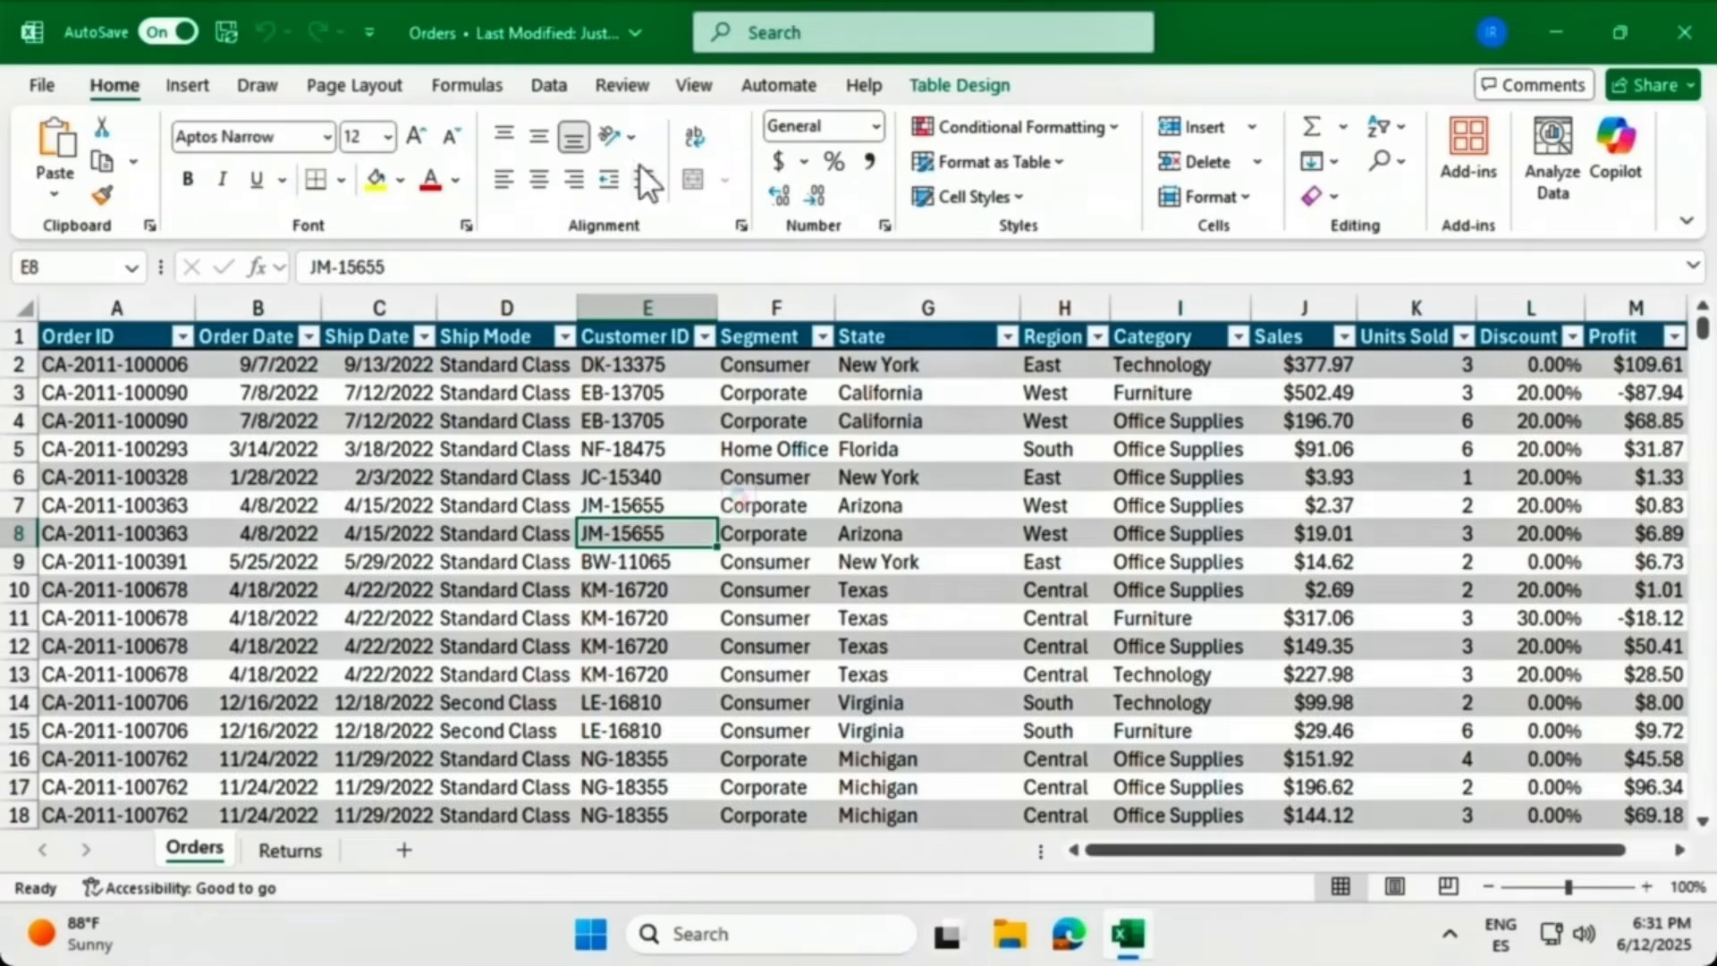
left_click(535, 25)
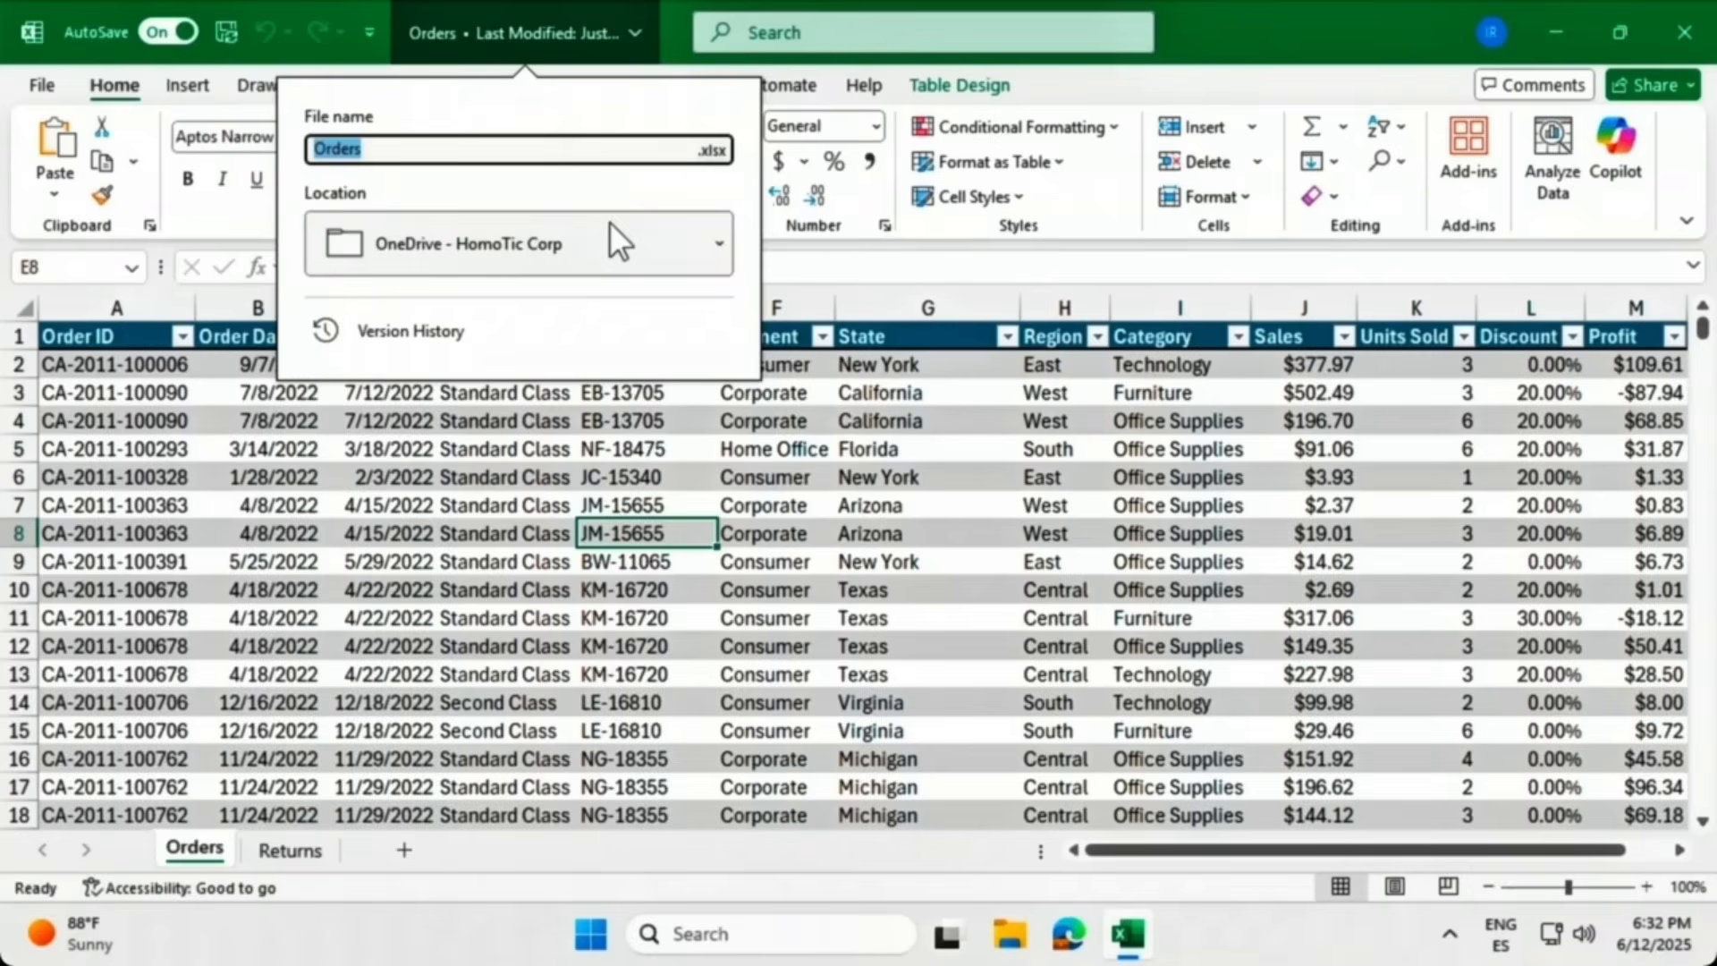
left_click(771, 224)
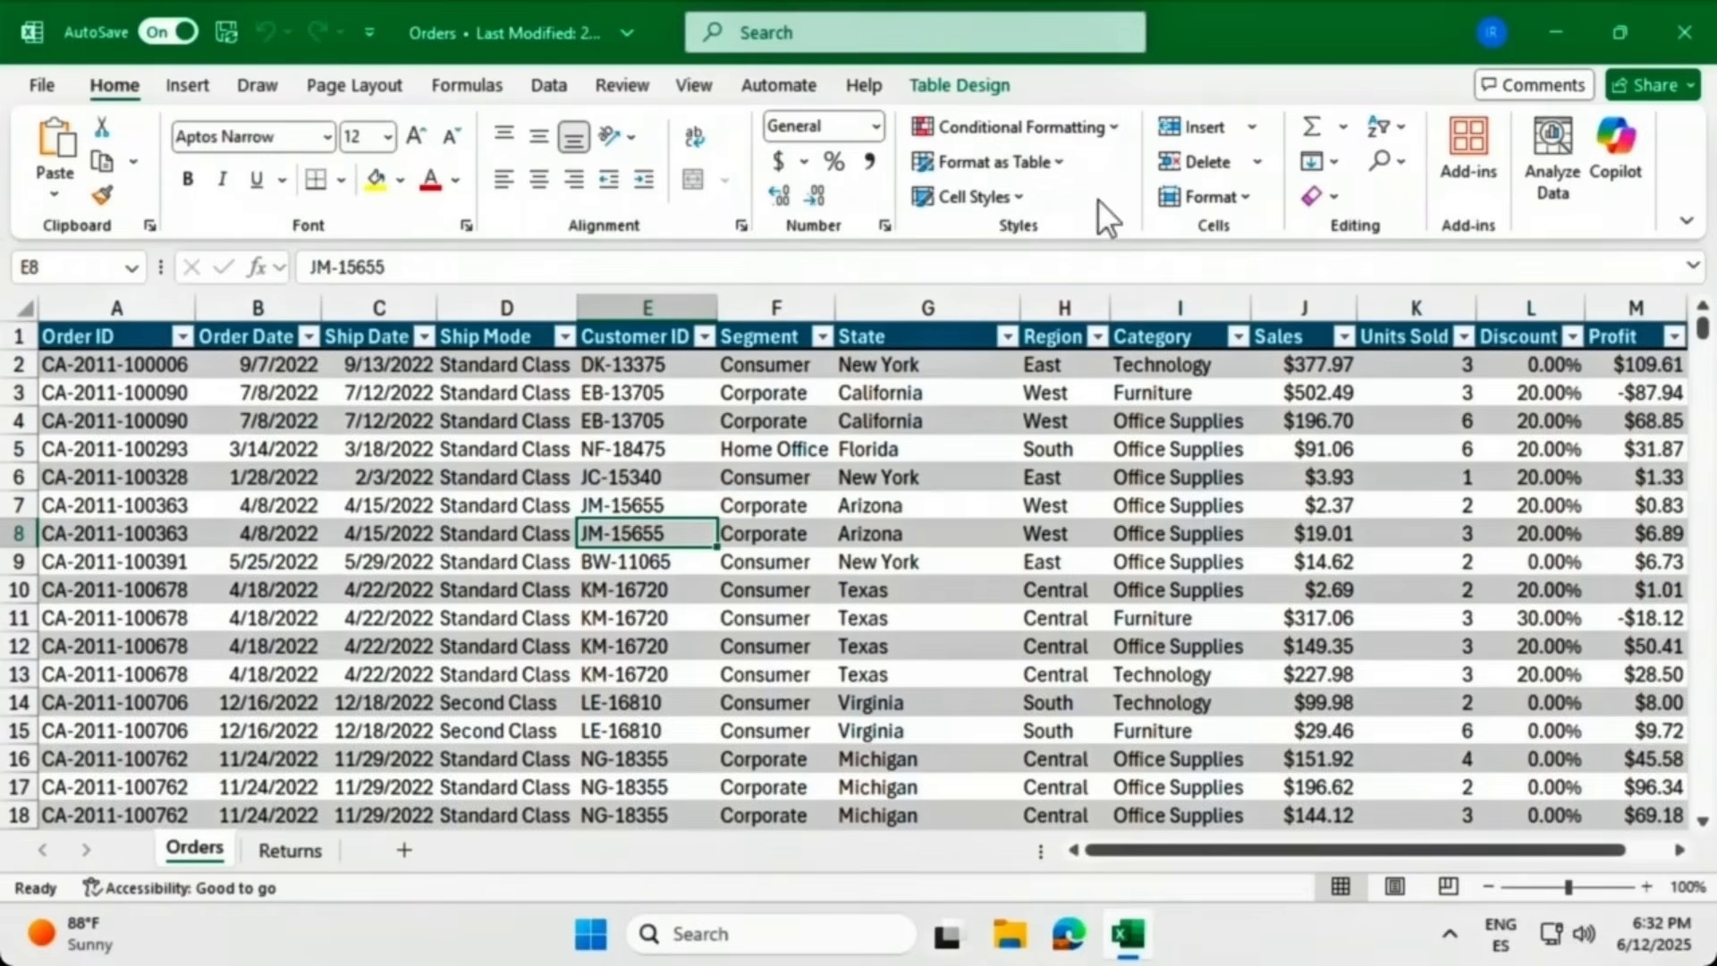
left_click(1617, 161)
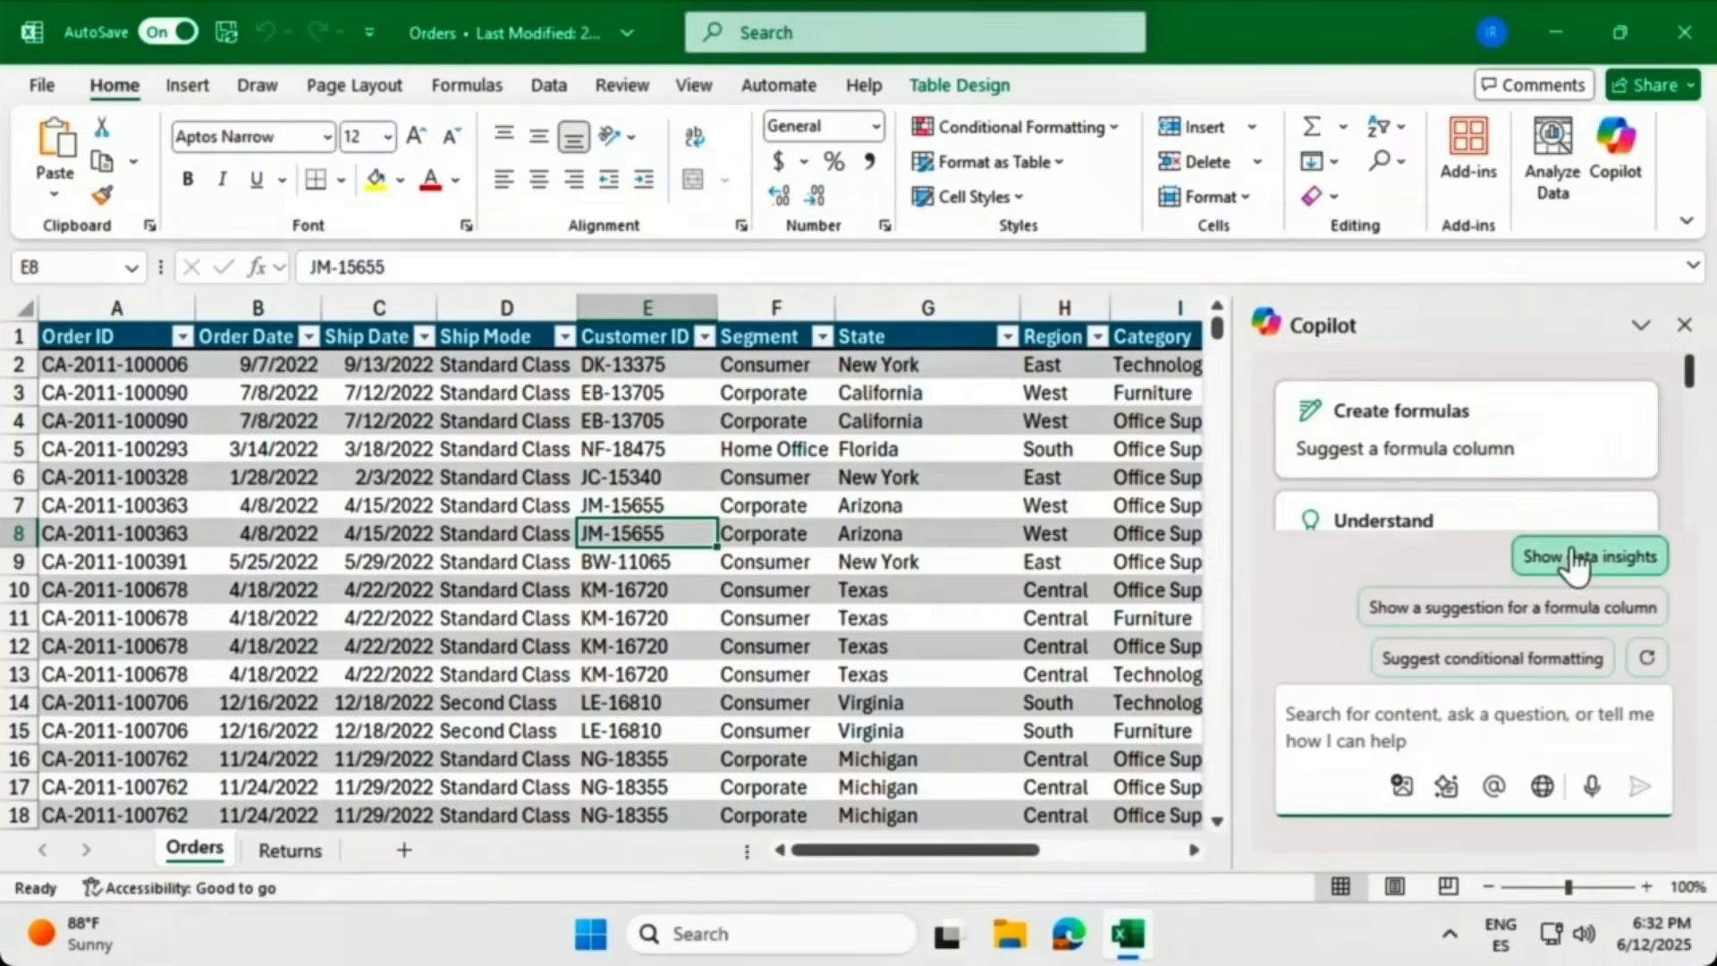
left_click(1654, 559)
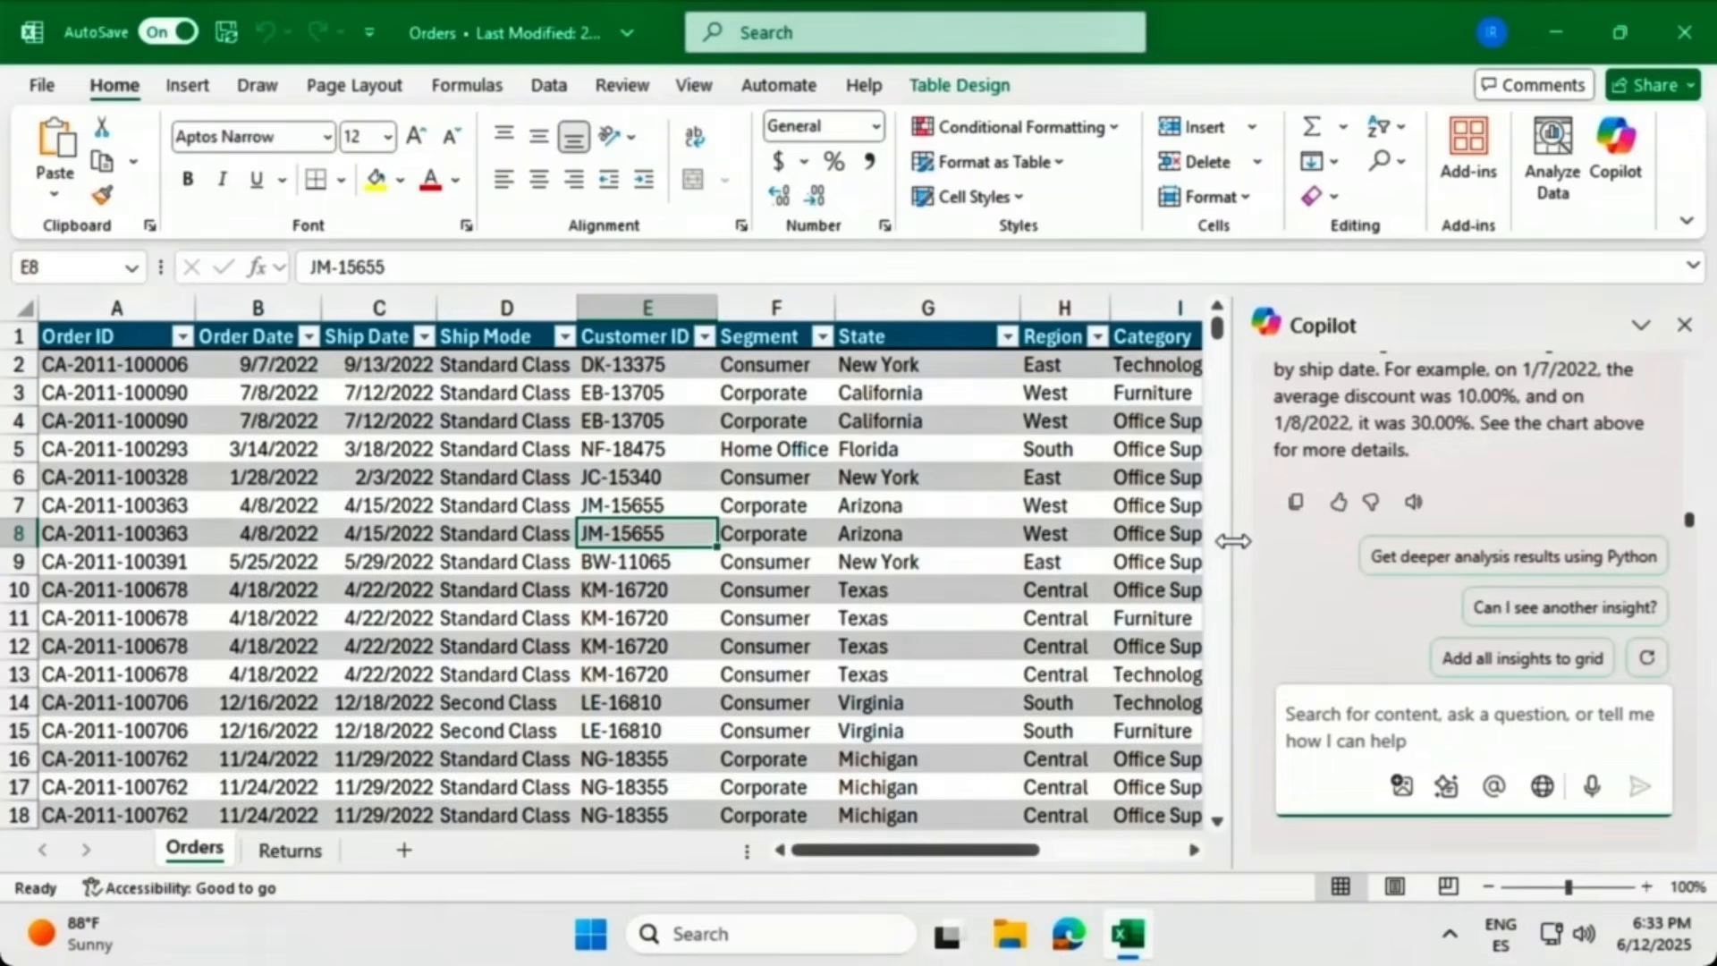
left_click_drag(1233, 541, 1059, 564)
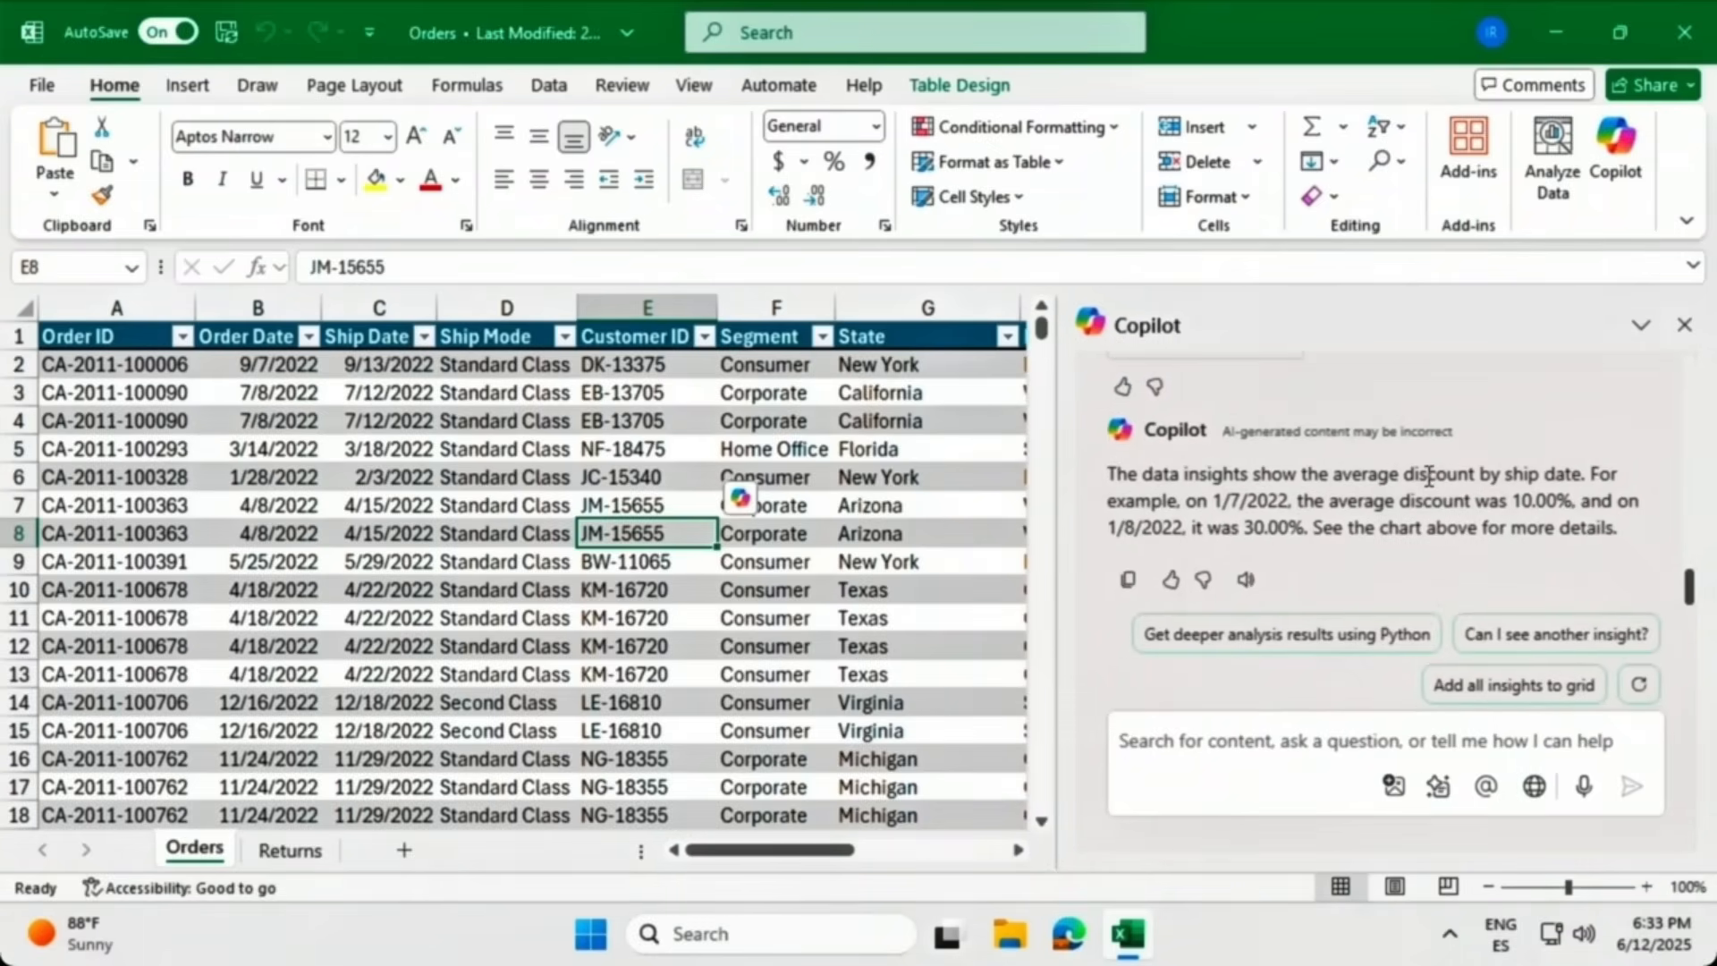
scroll(1428, 476, "up", 3)
scroll(1429, 477, "up", 2)
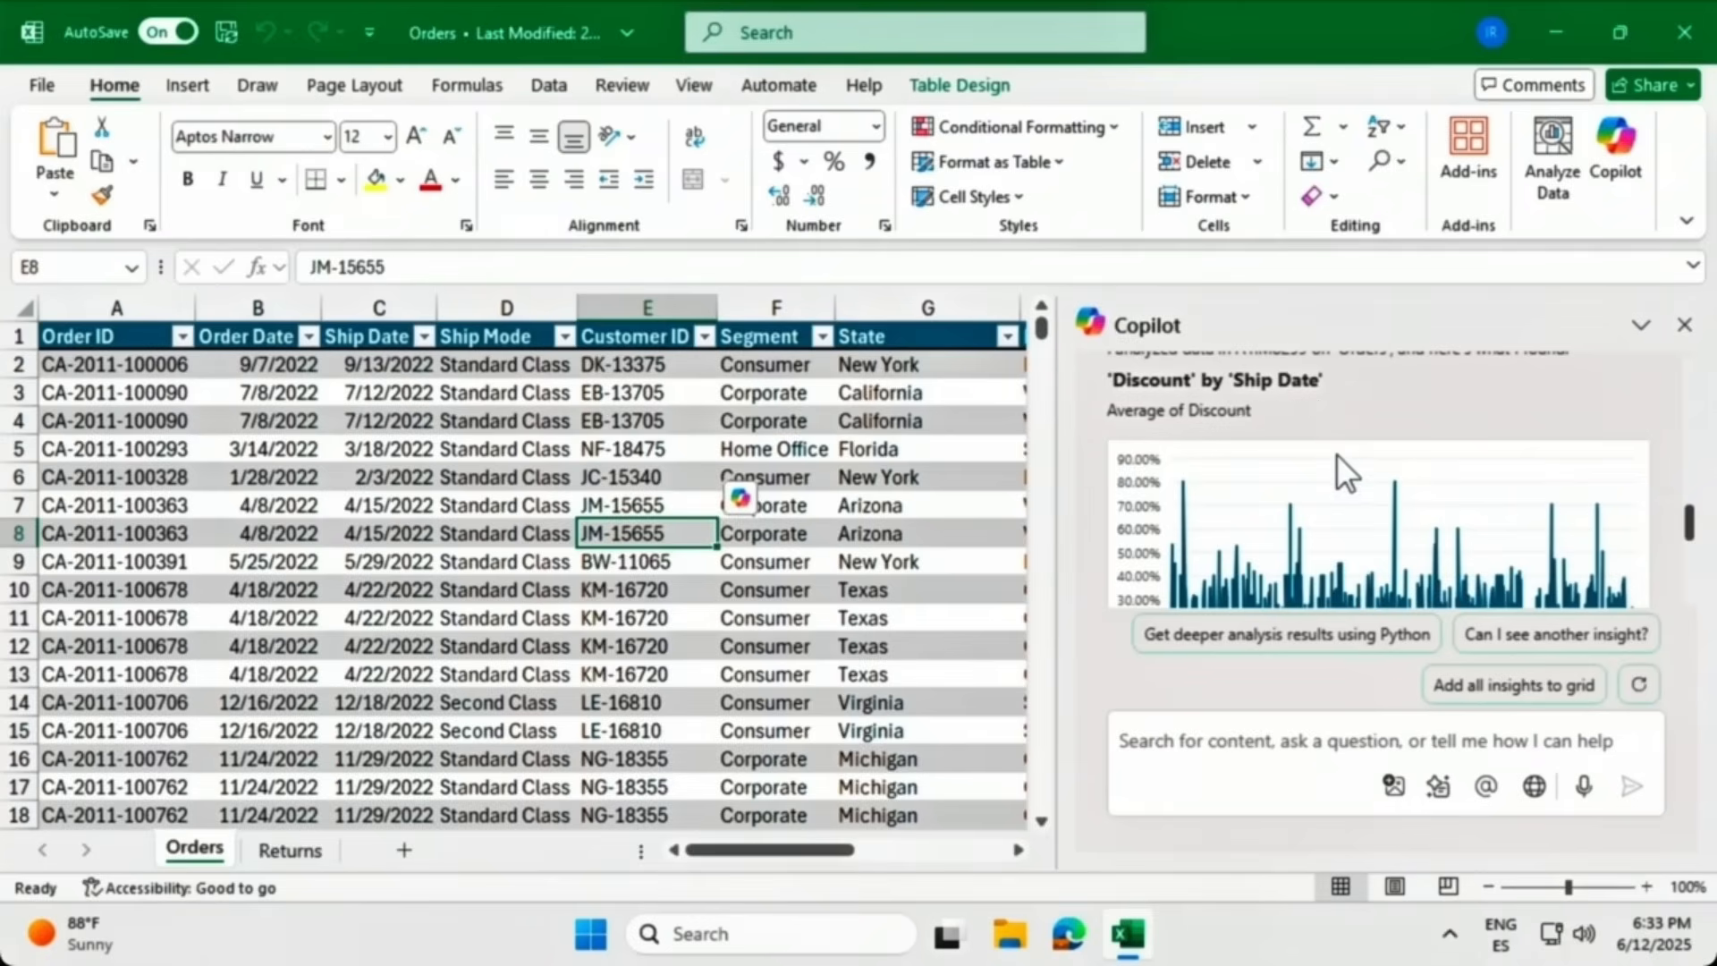
scroll(1336, 453, "down", 5)
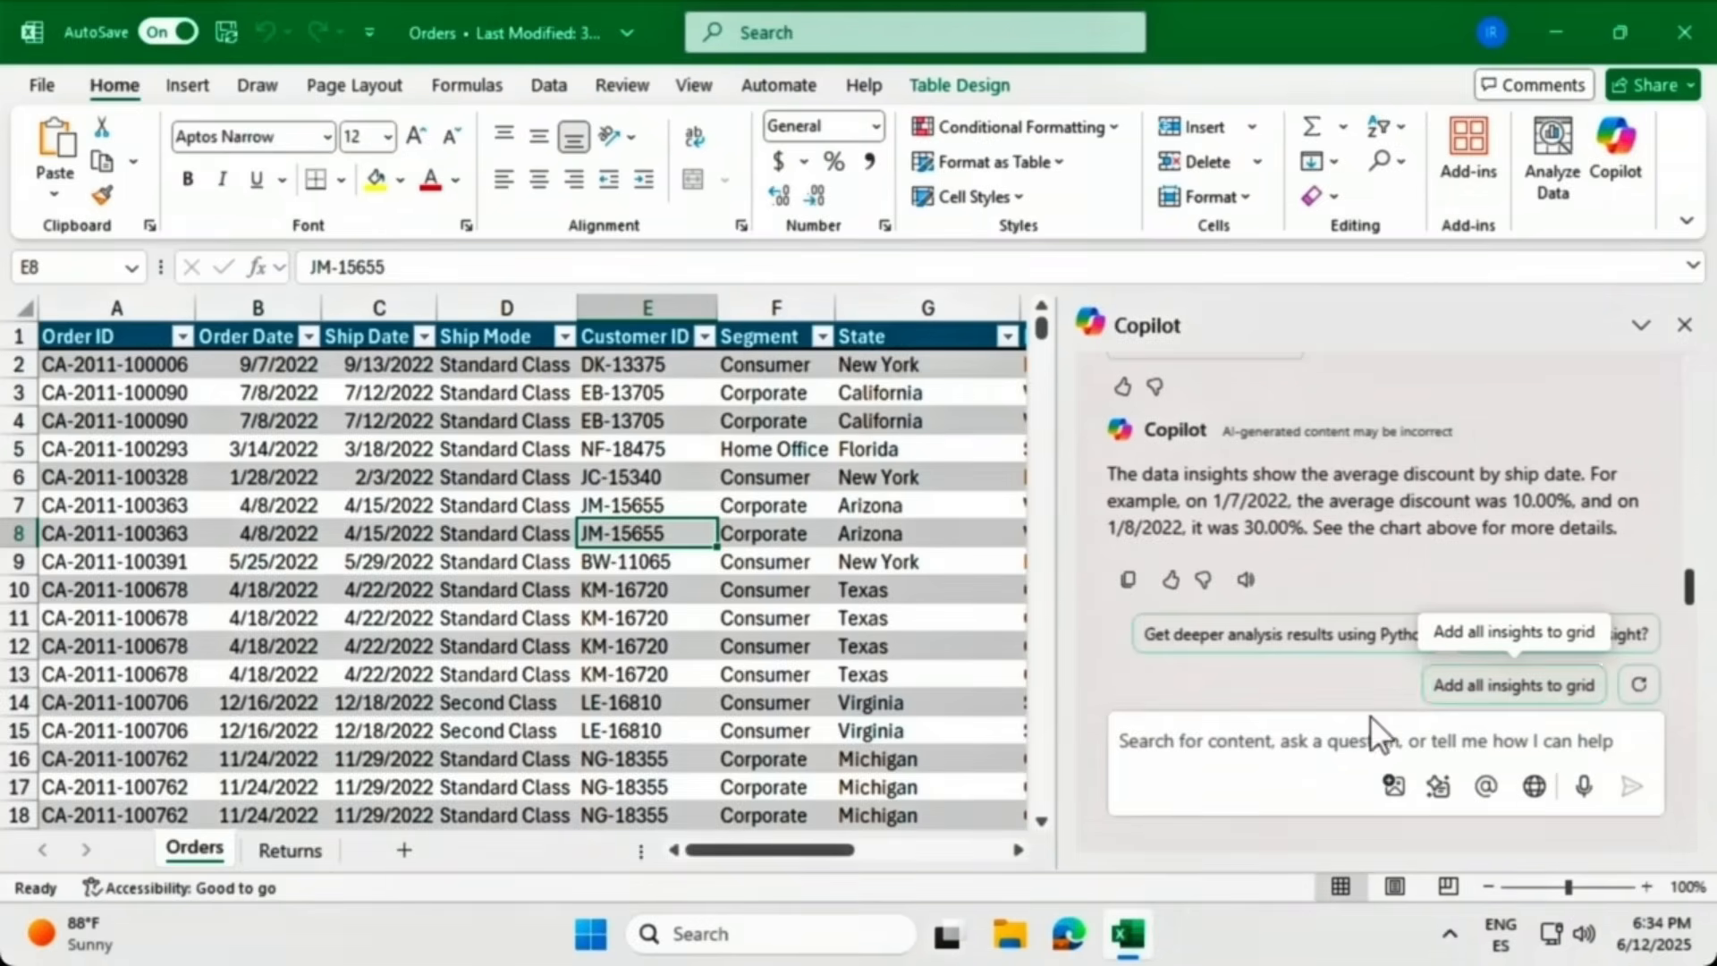
Ask Copilot to 'Use a PivotTable to show the total sales per region and segment.' and review it.
left_click(1255, 736)
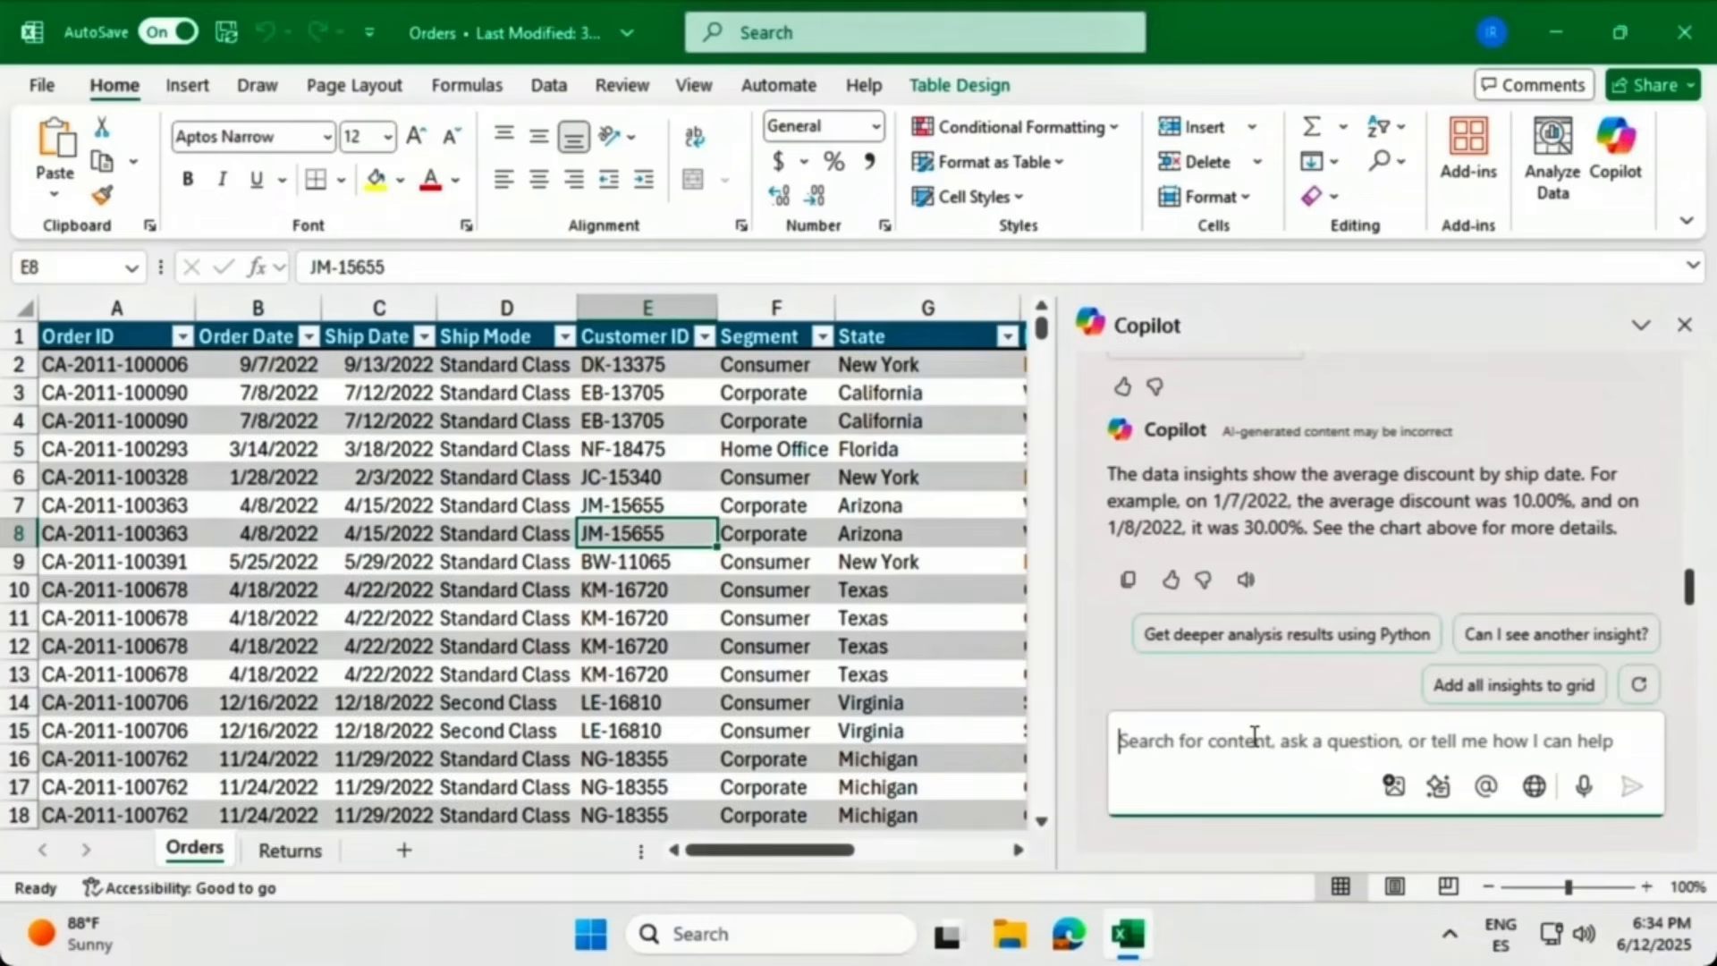
type("Use")
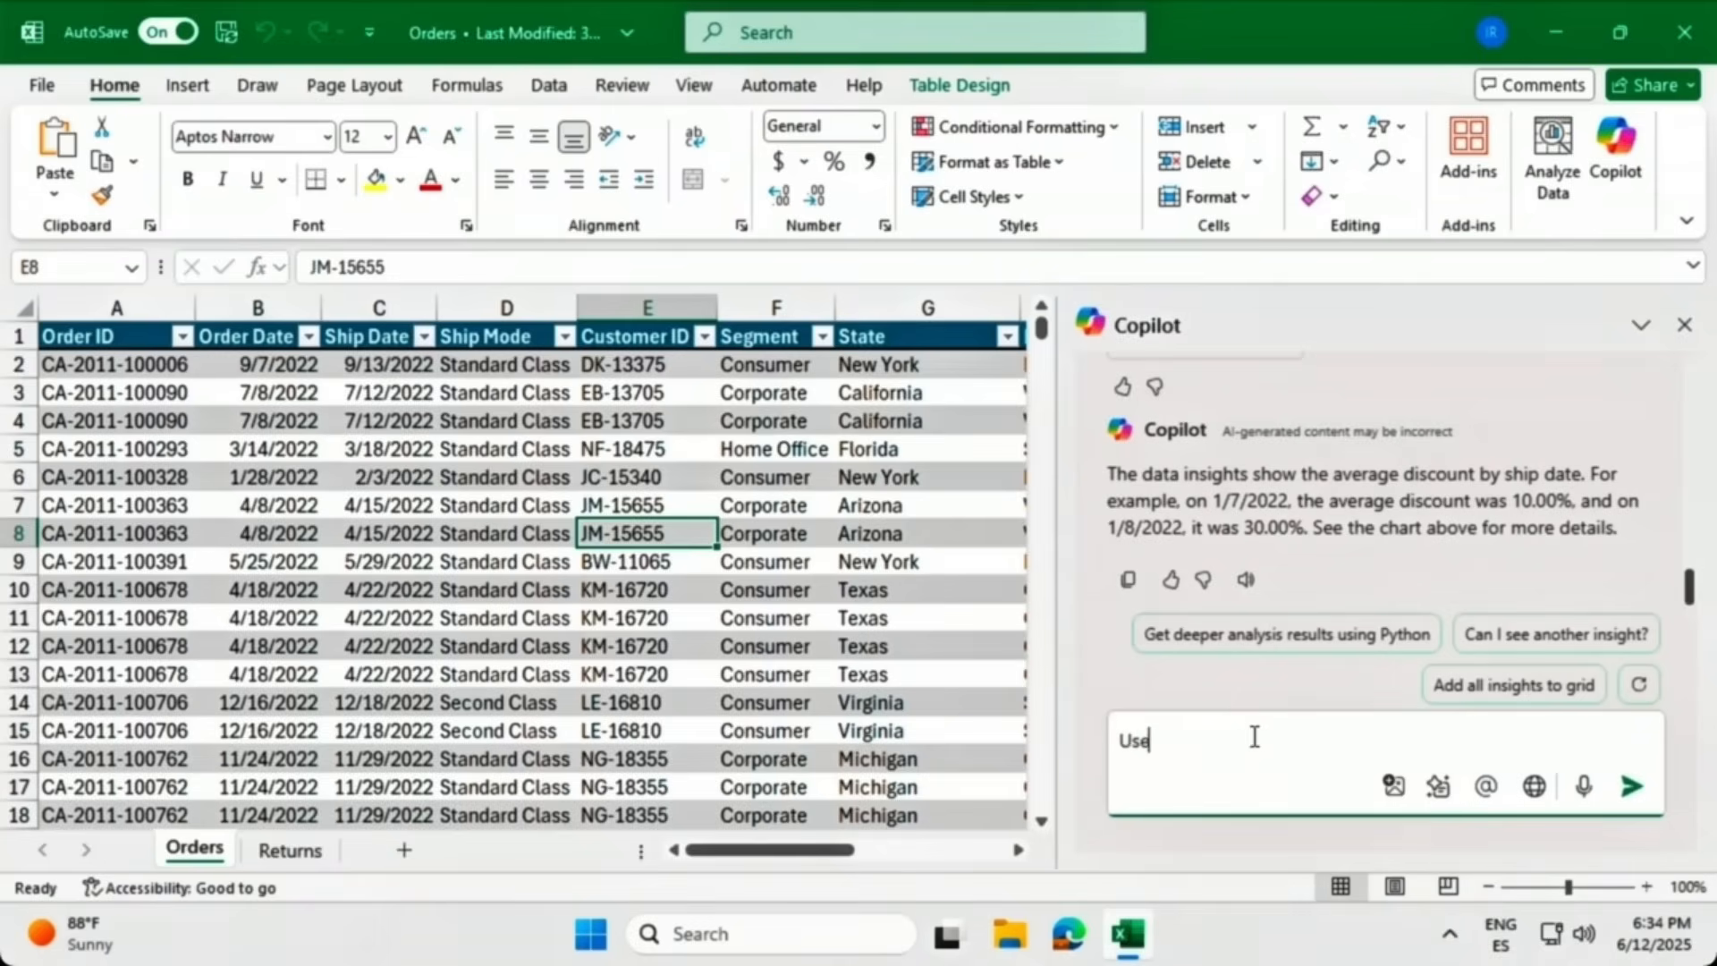
type(" a PivotTable to show the total s")
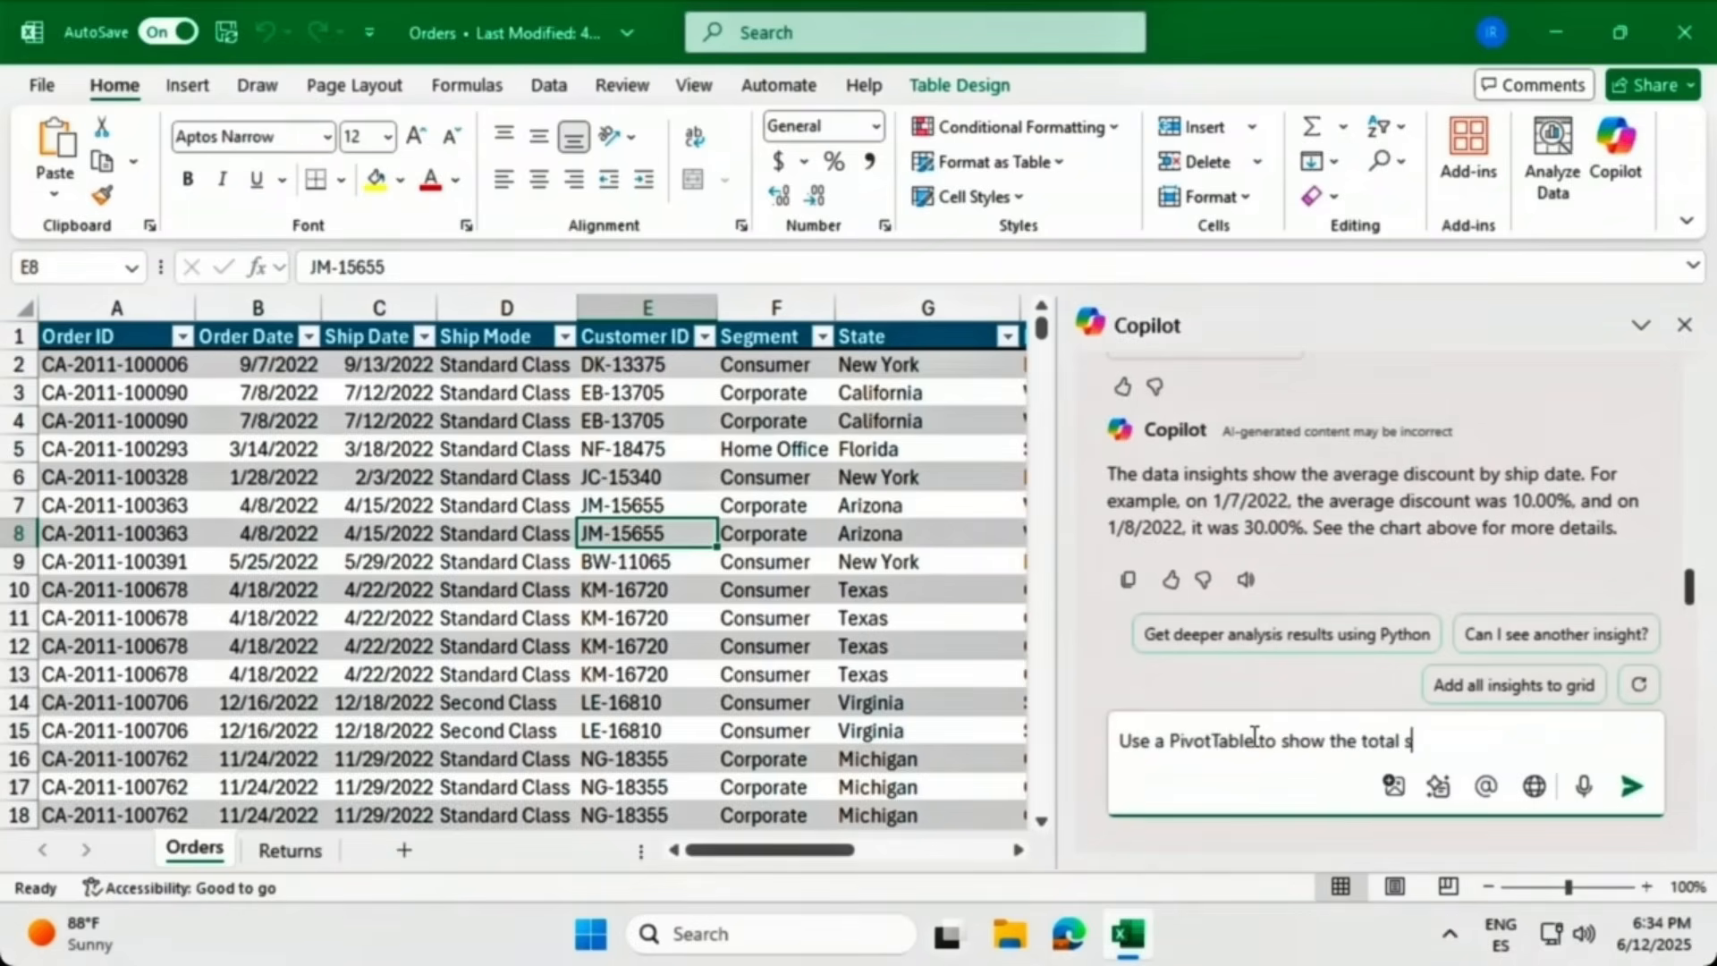
type("ales per region and segment.")
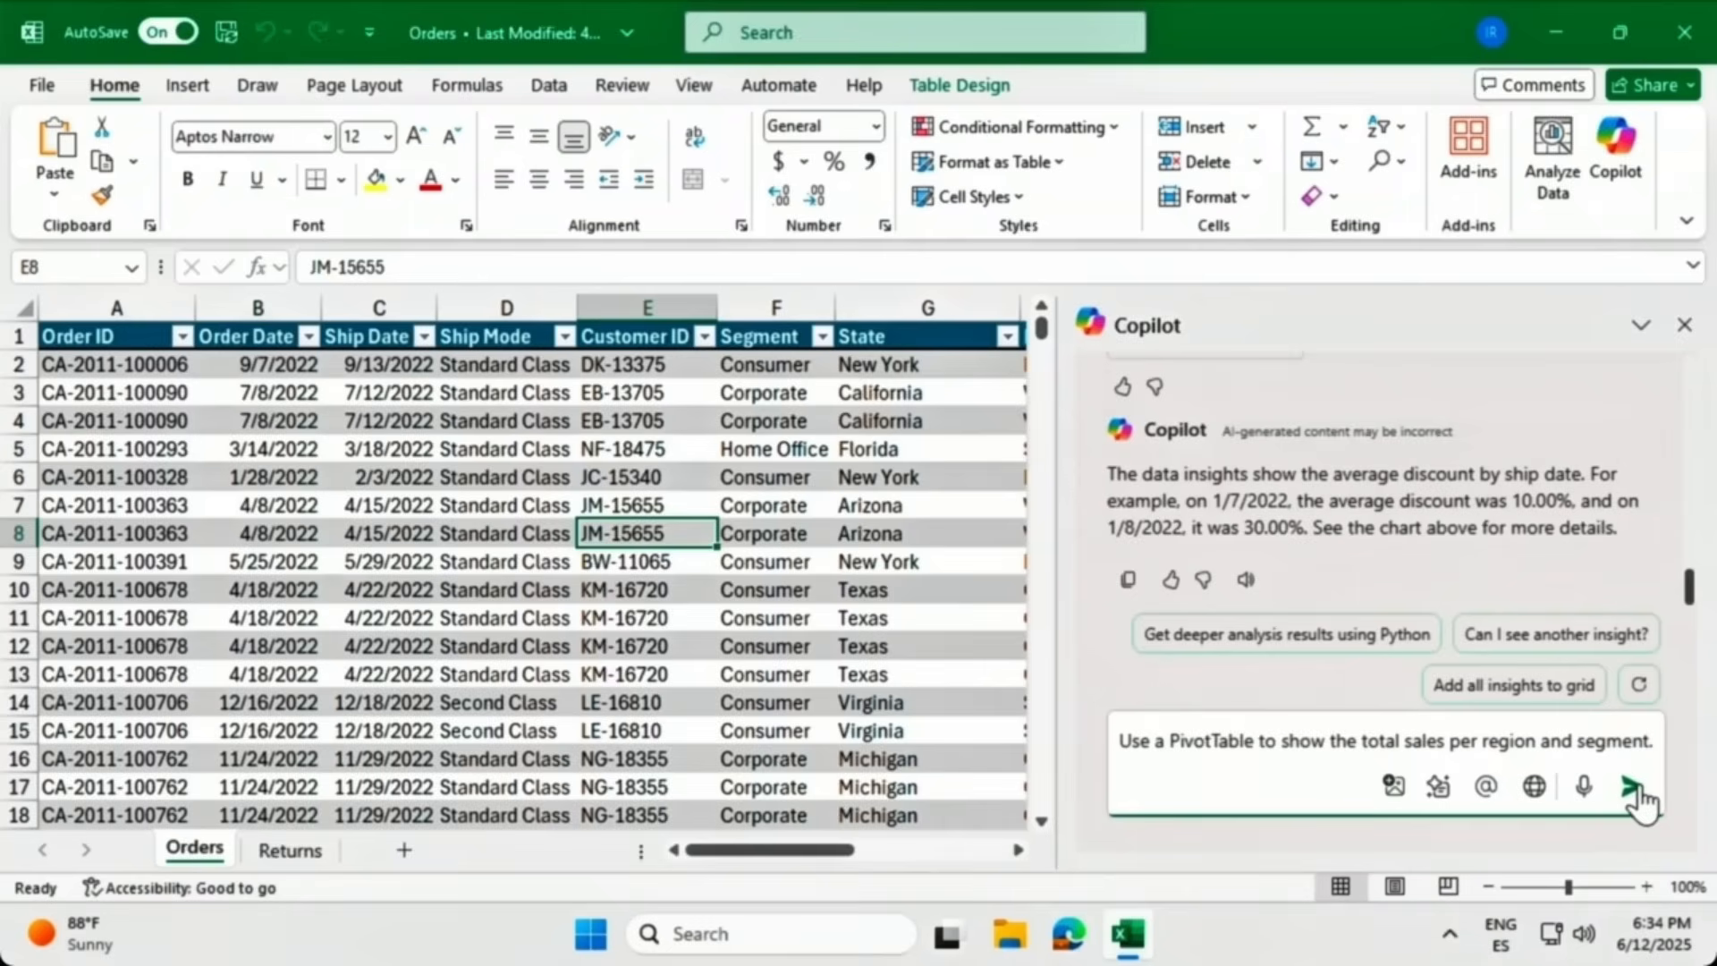
left_click(1632, 789)
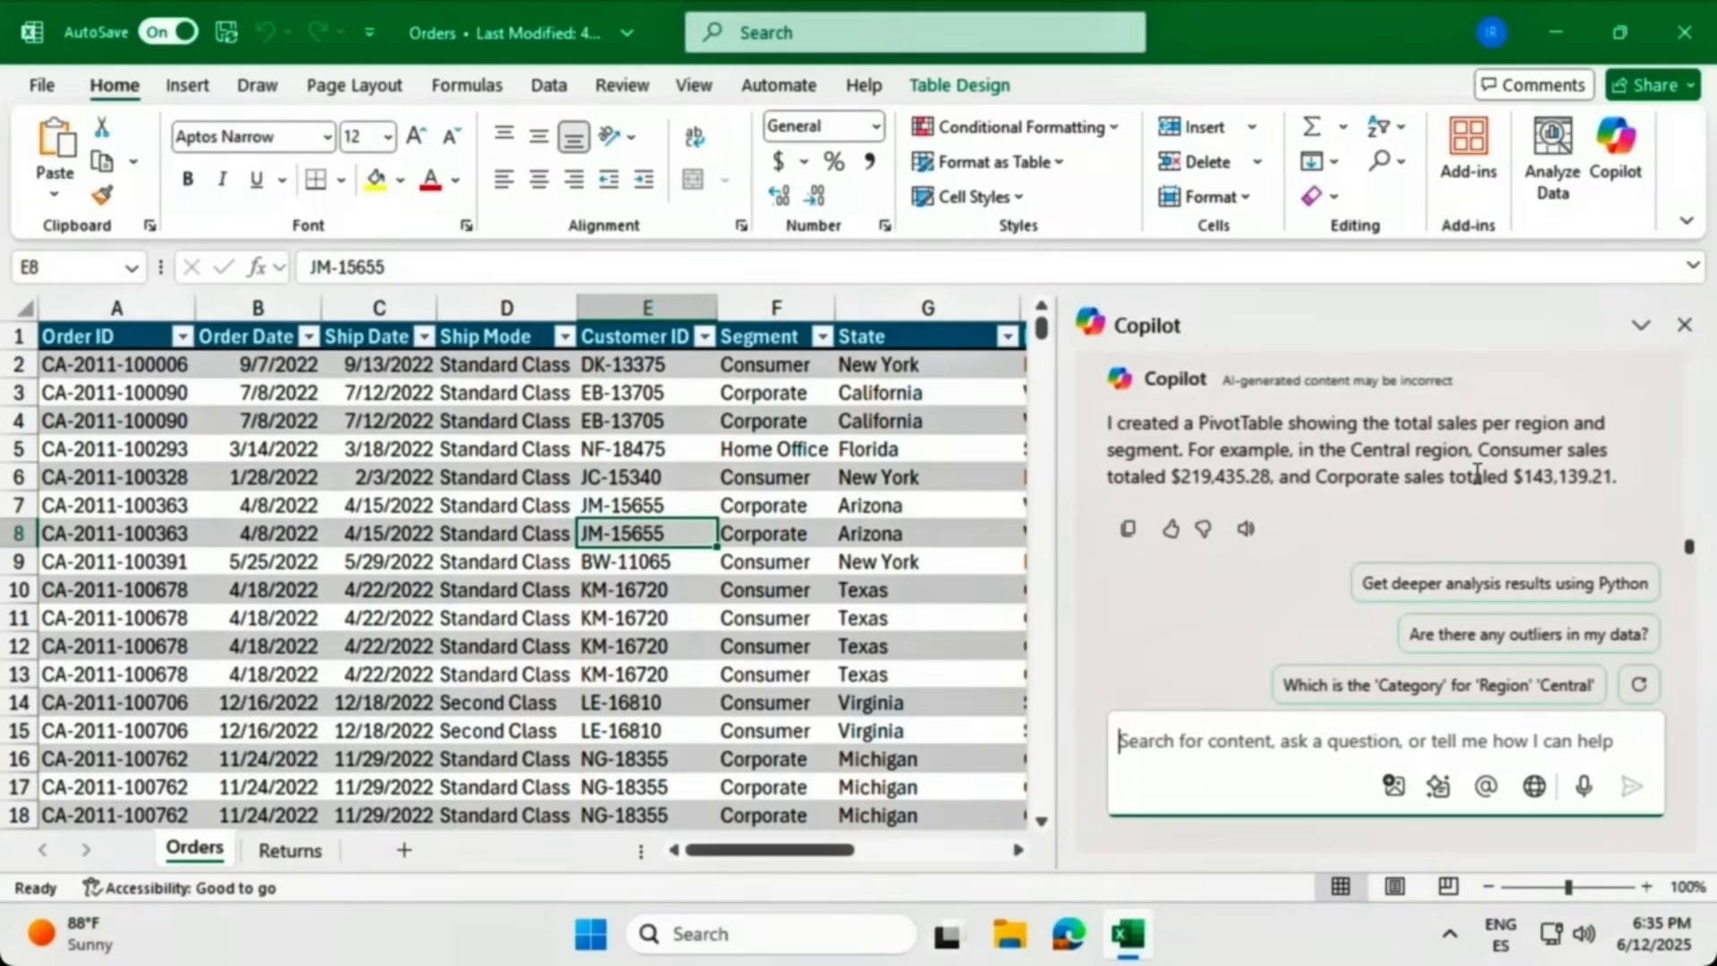
scroll(1477, 472, "up", 3)
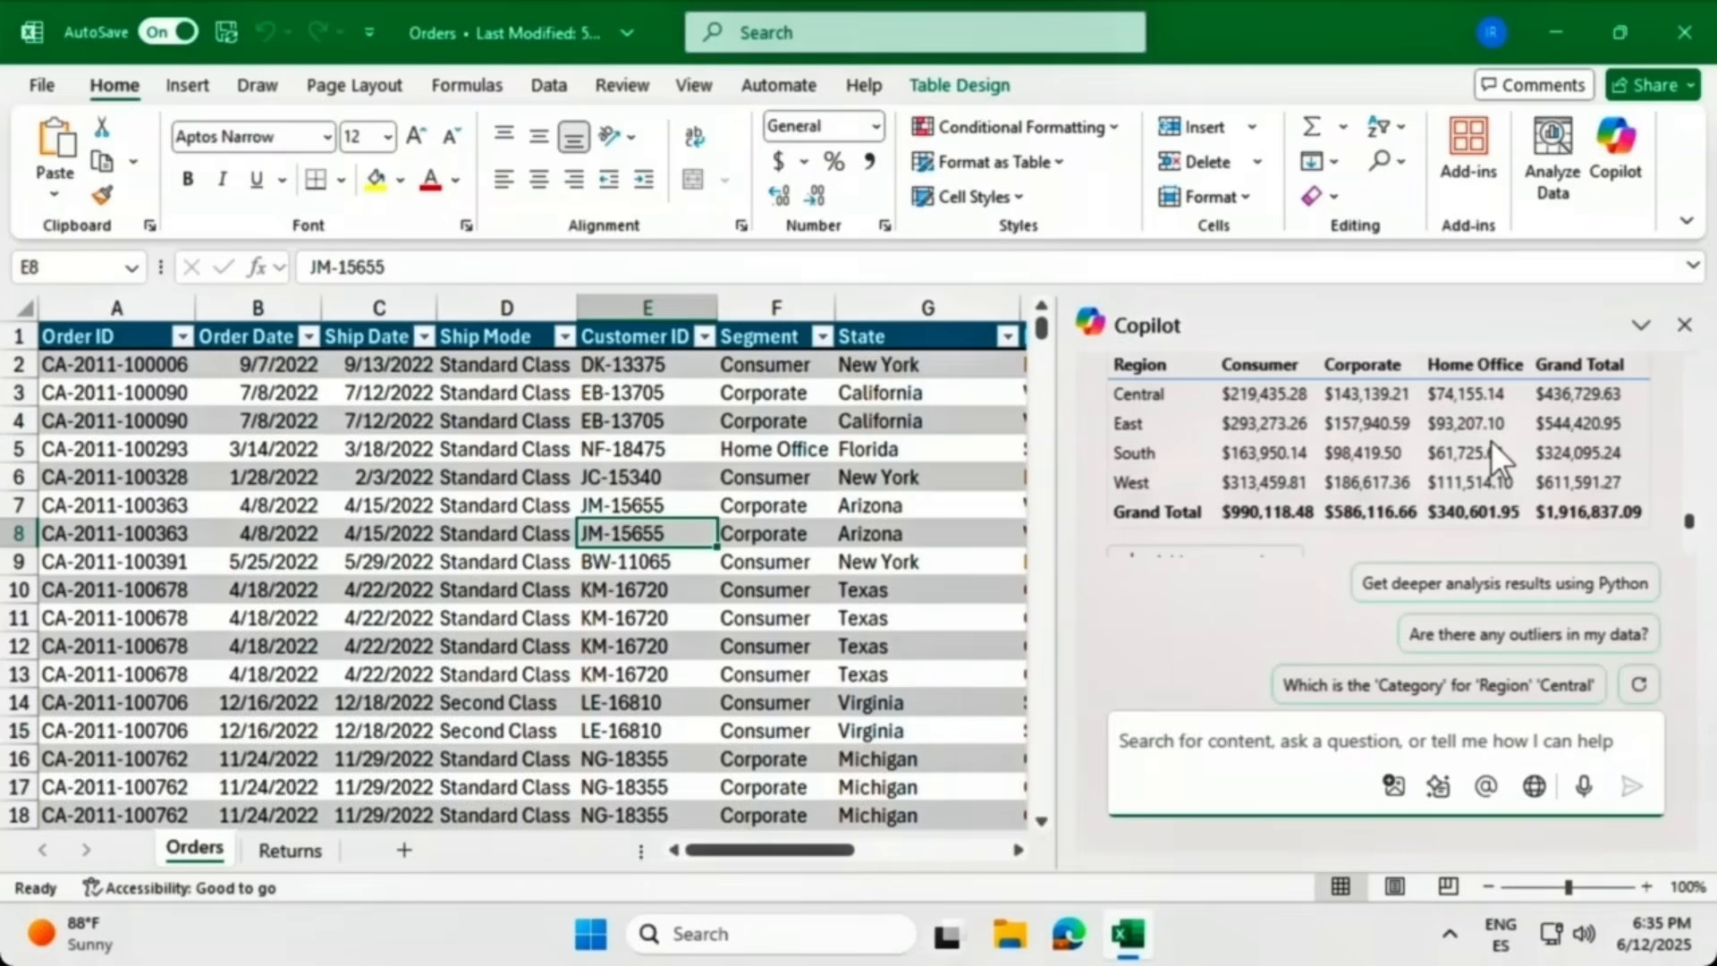
scroll(1491, 440, "down", 3)
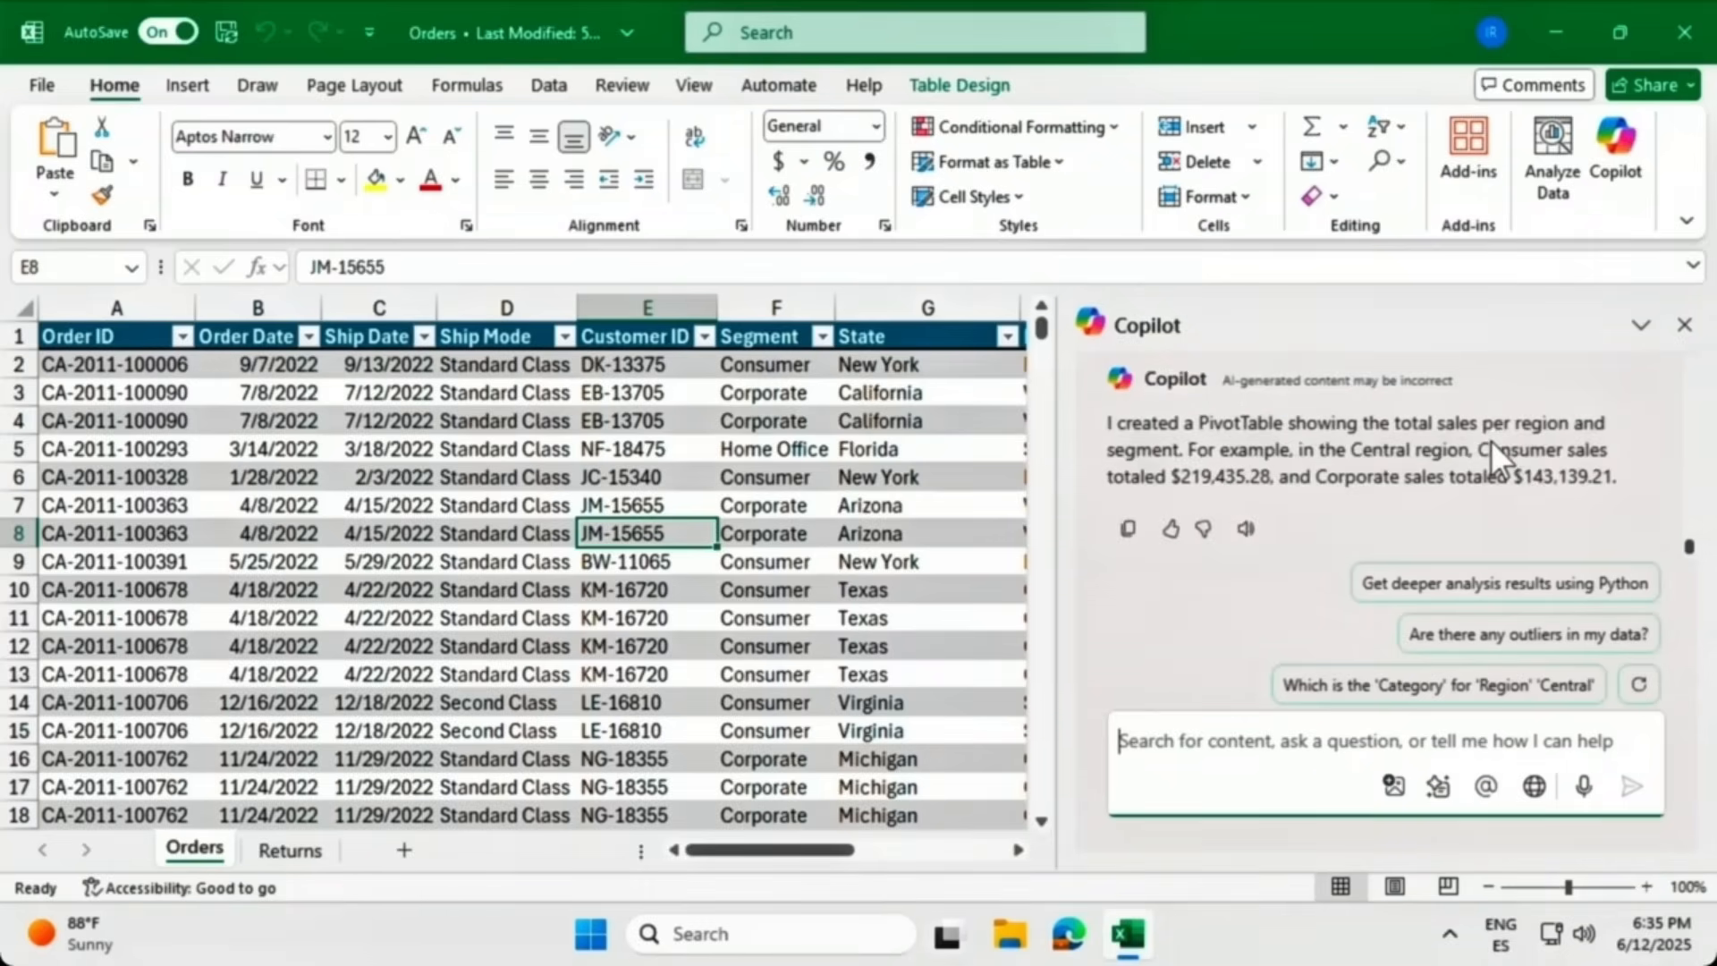
scroll(1491, 440, "up", 3)
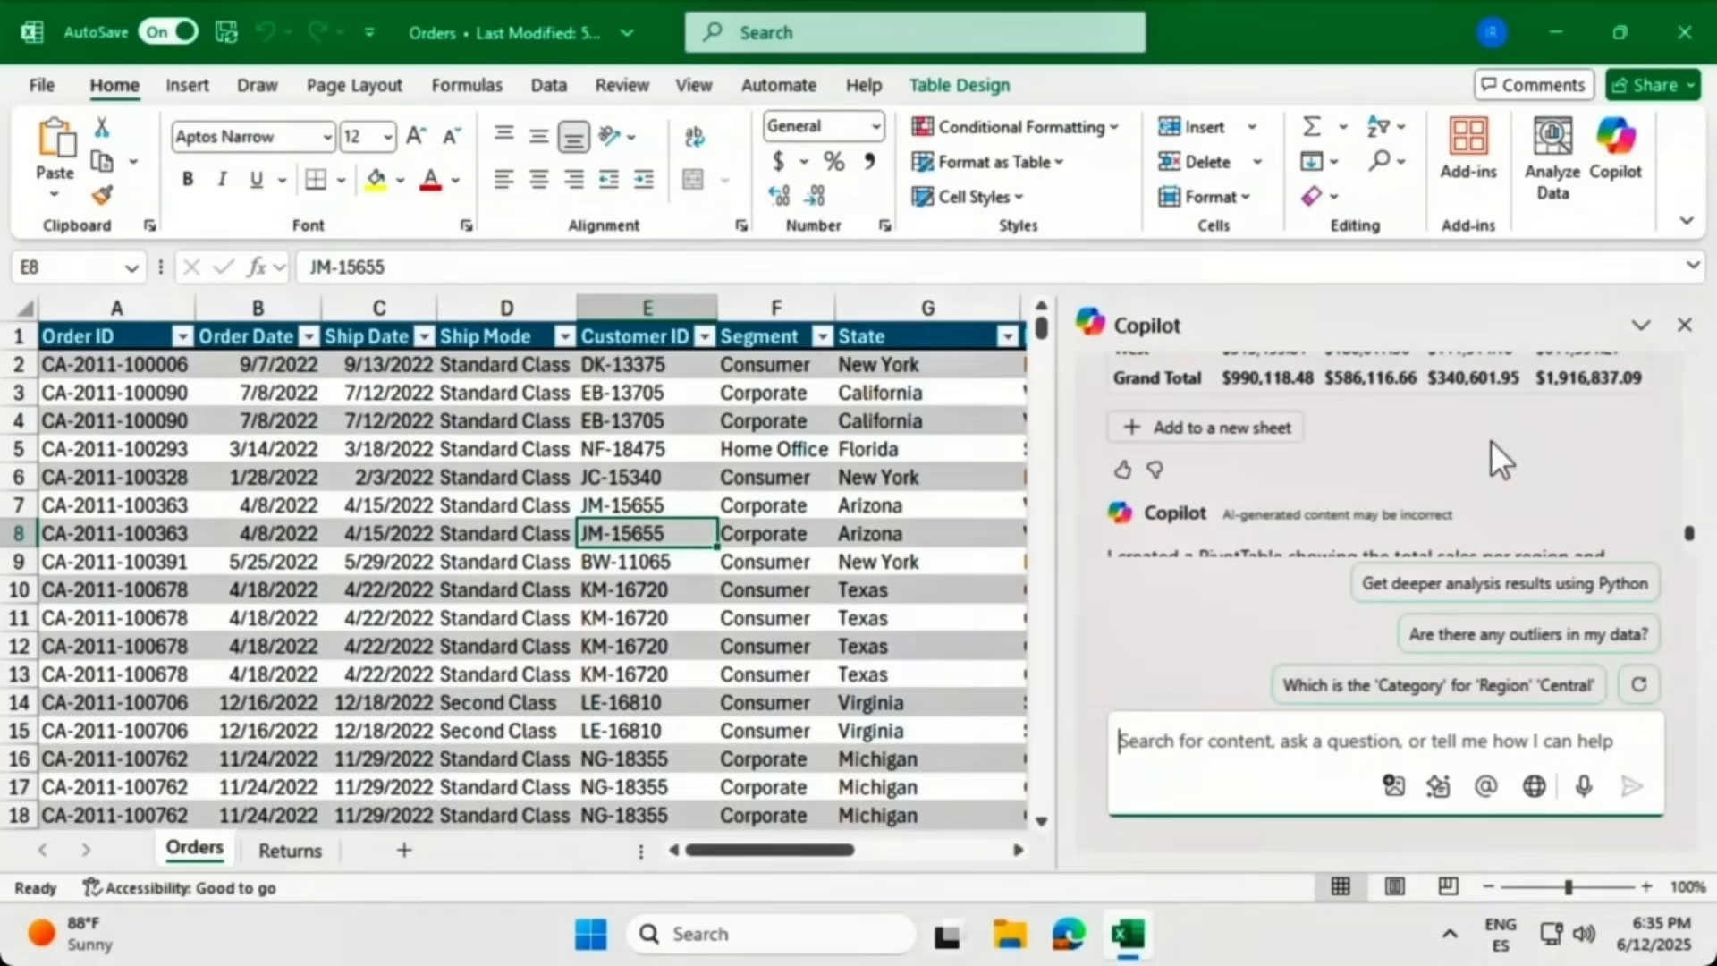
Add the region-by-segment sales PivotTable to a new Sheet1, then go back to the Orders data.
left_click(1221, 429)
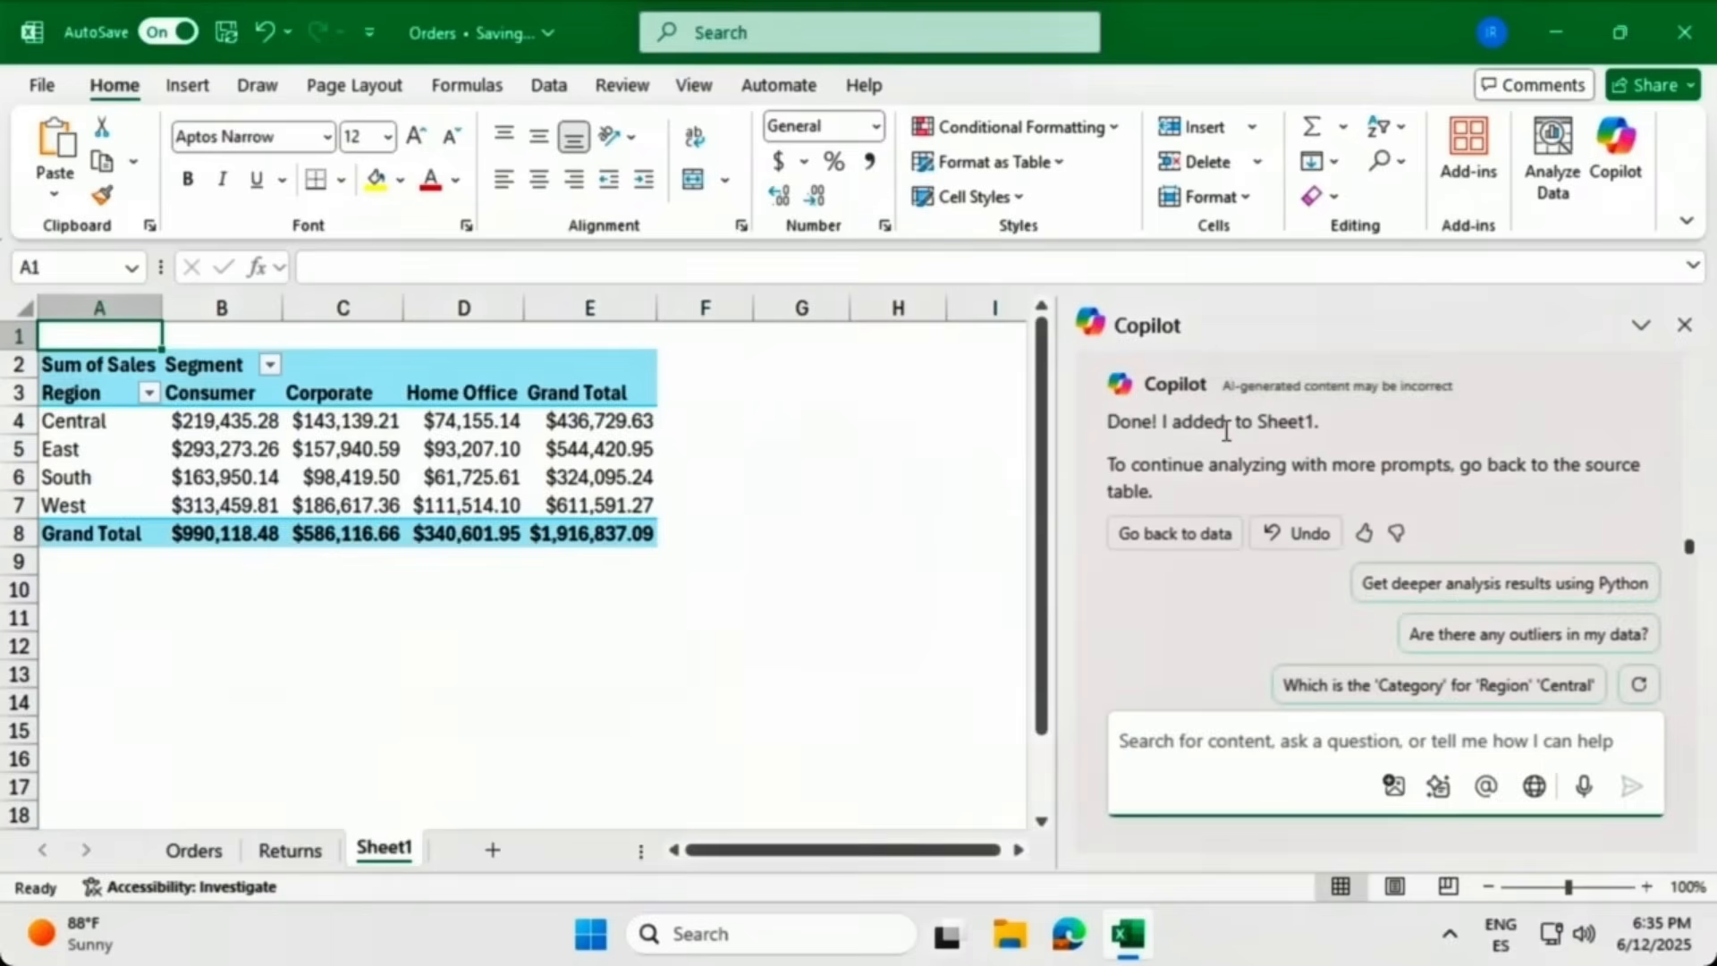
left_click(436, 438)
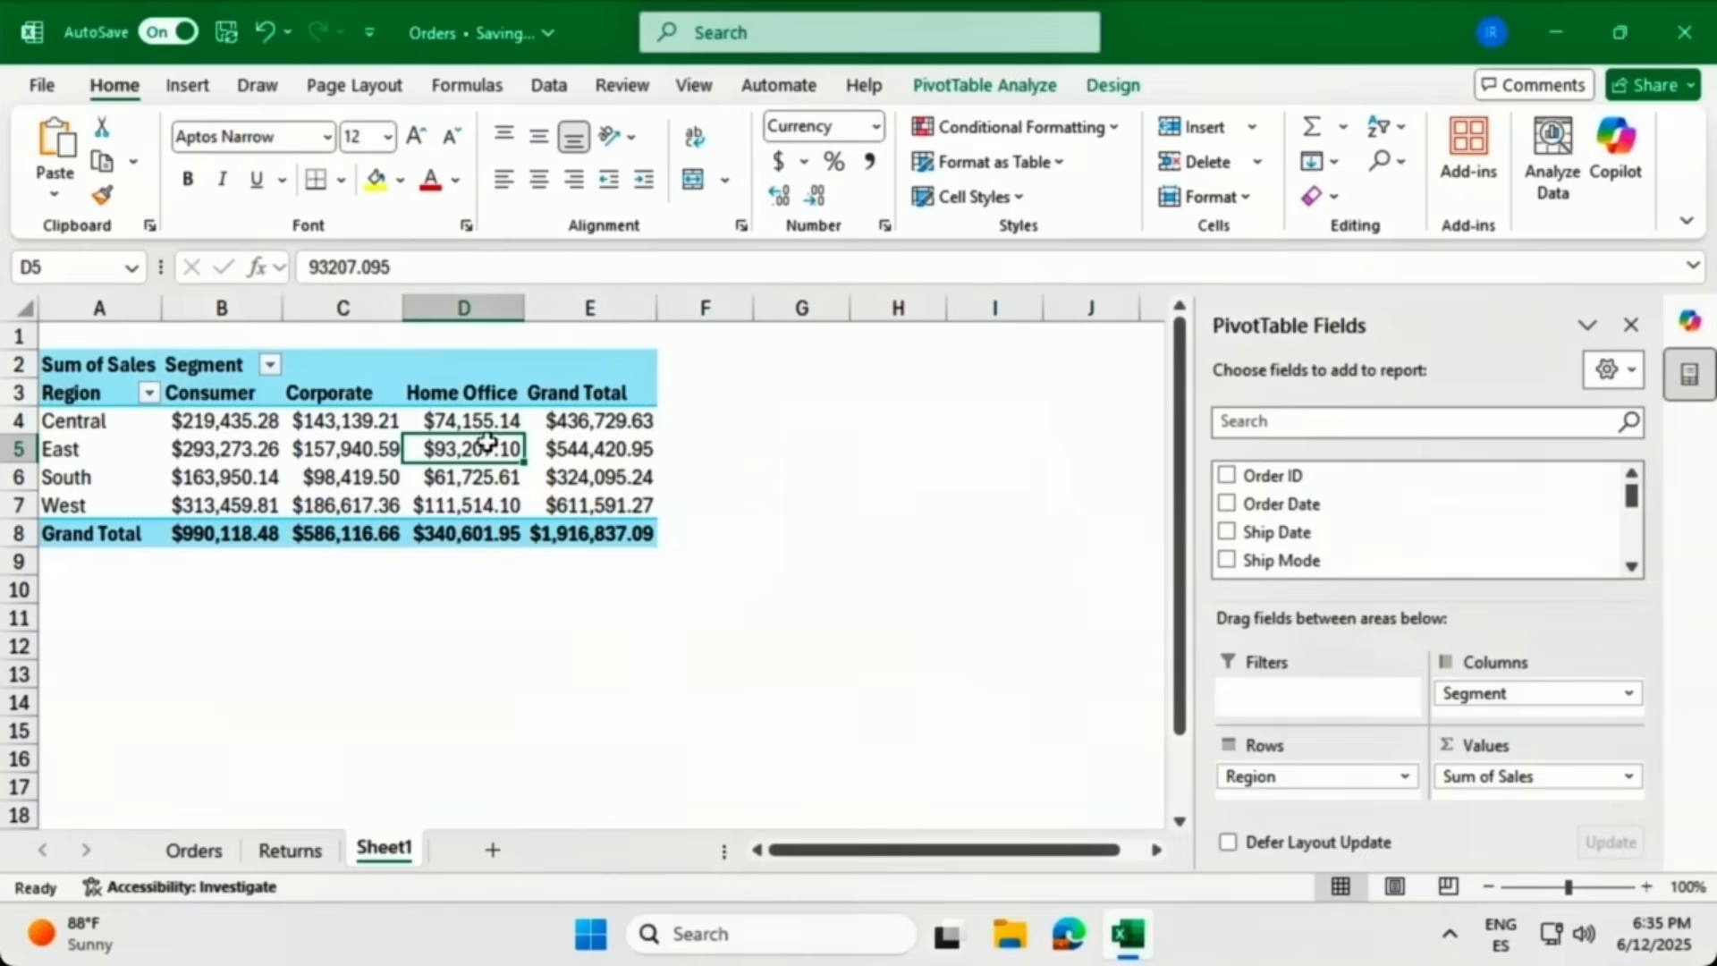
mouse_move(562, 445)
left_click(1689, 324)
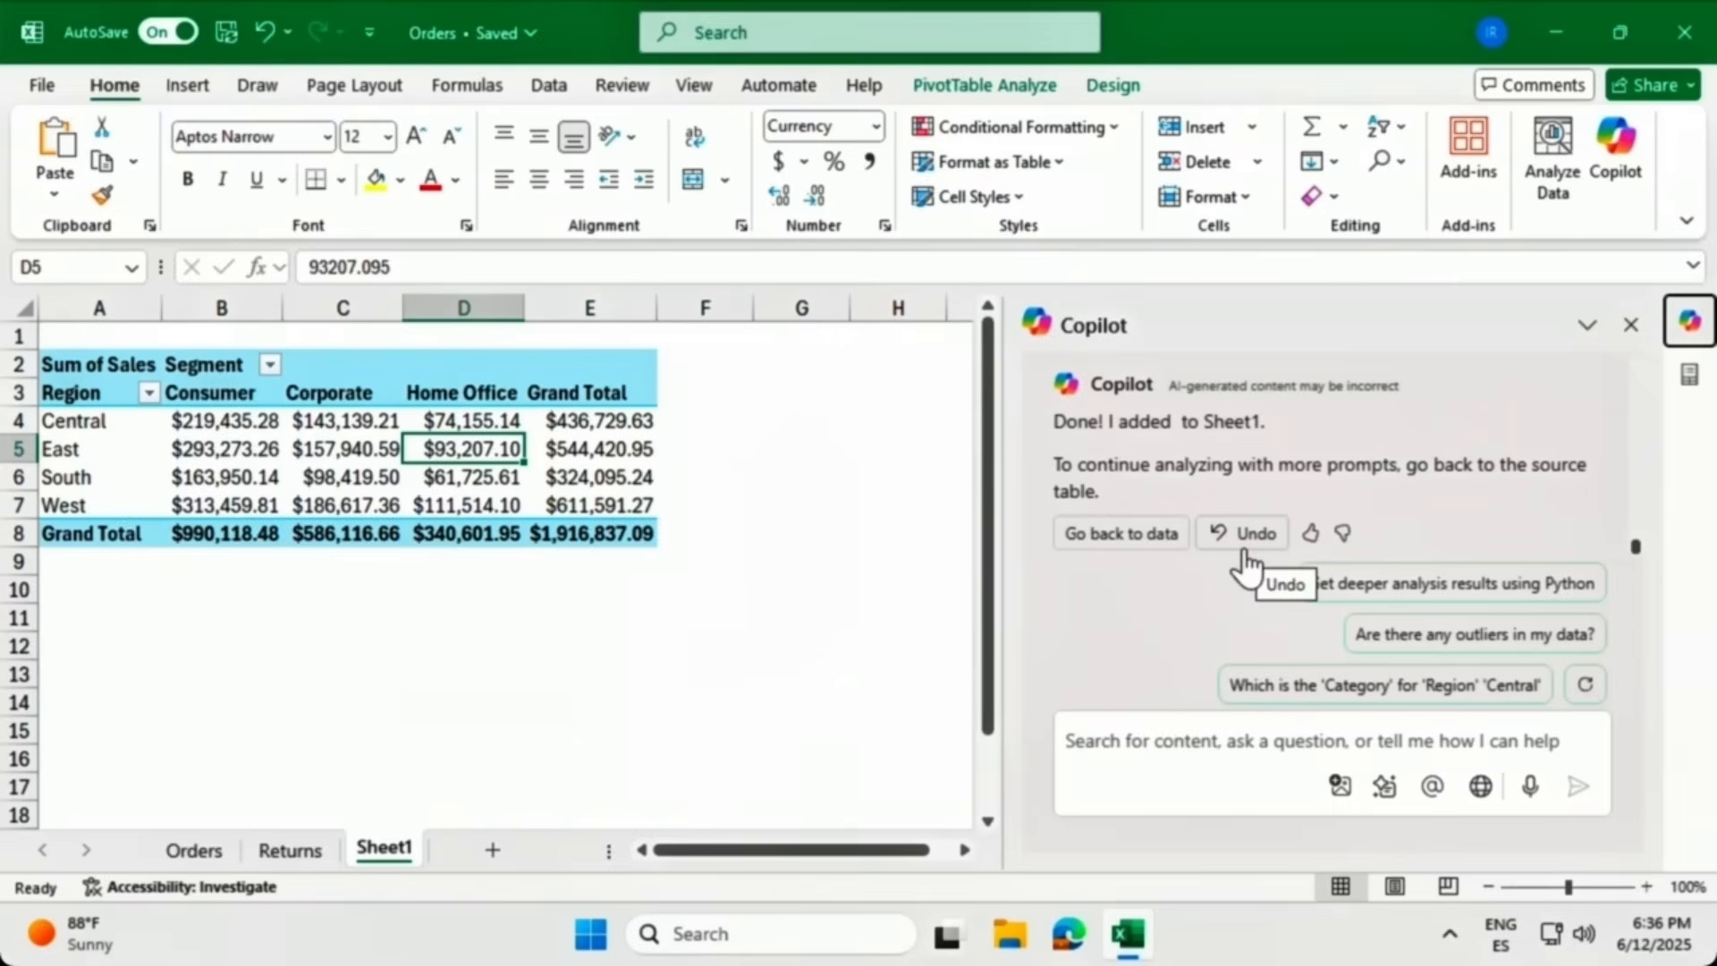
left_click(1123, 534)
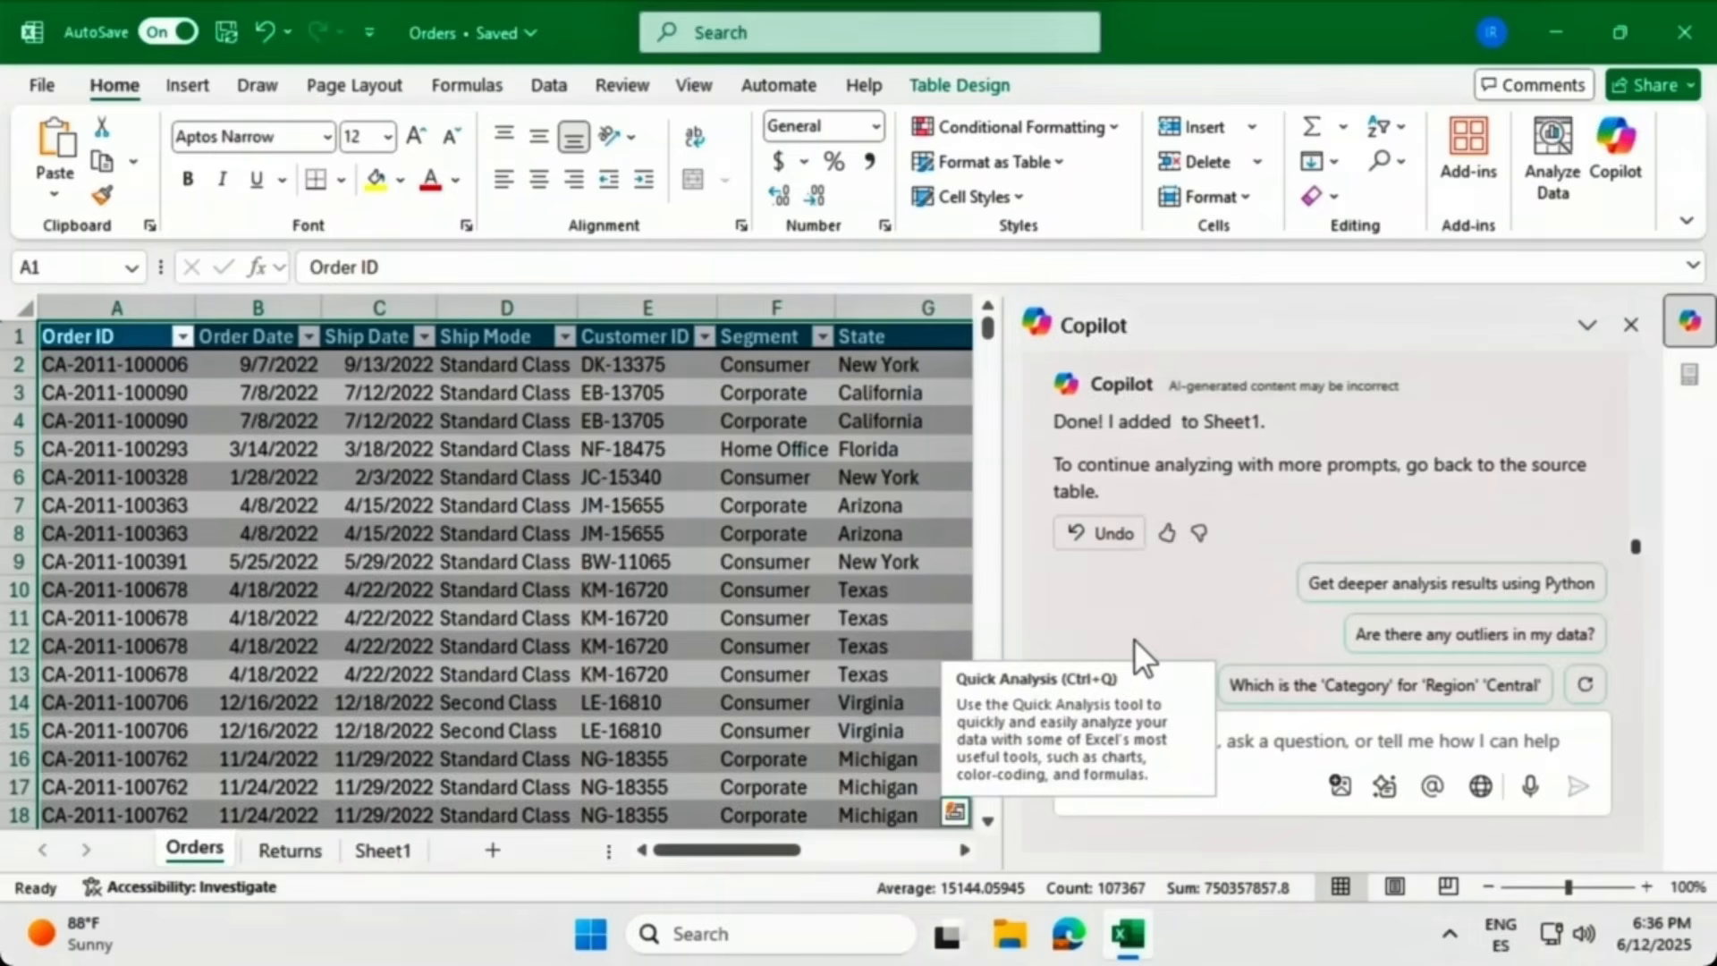
Ask Copilot to 'Show sales trend over time.' and add its sales outlier chart to a new sheet.
left_click(1257, 731)
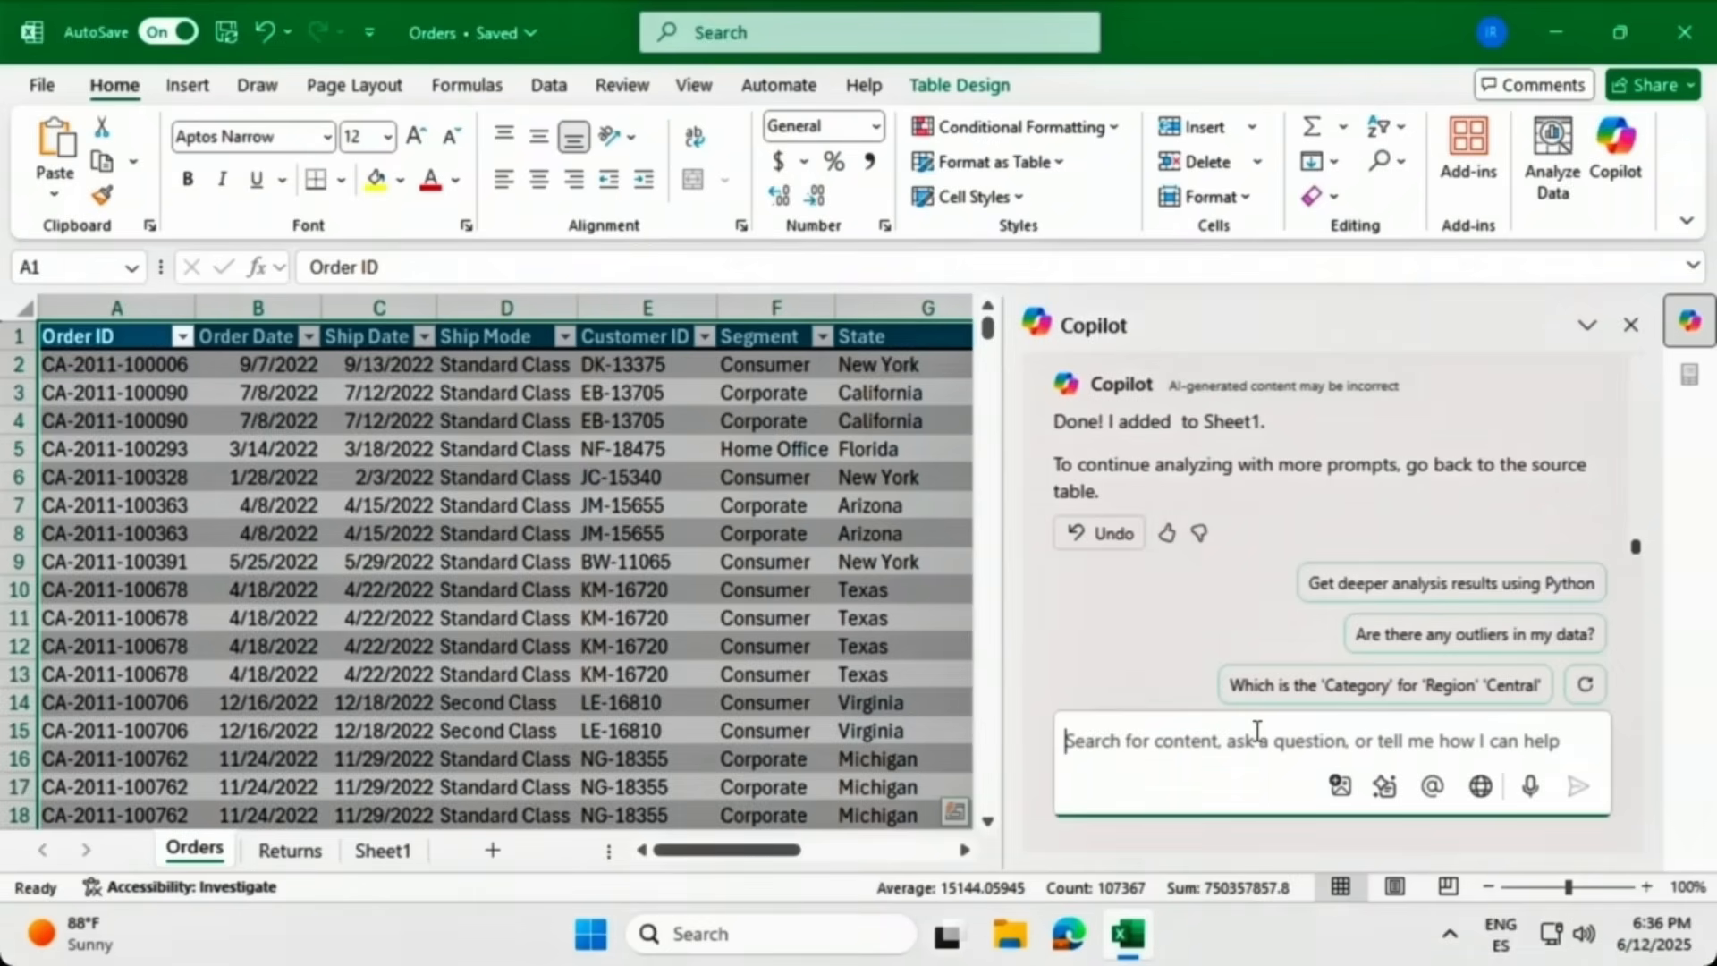
type("Show sales tr")
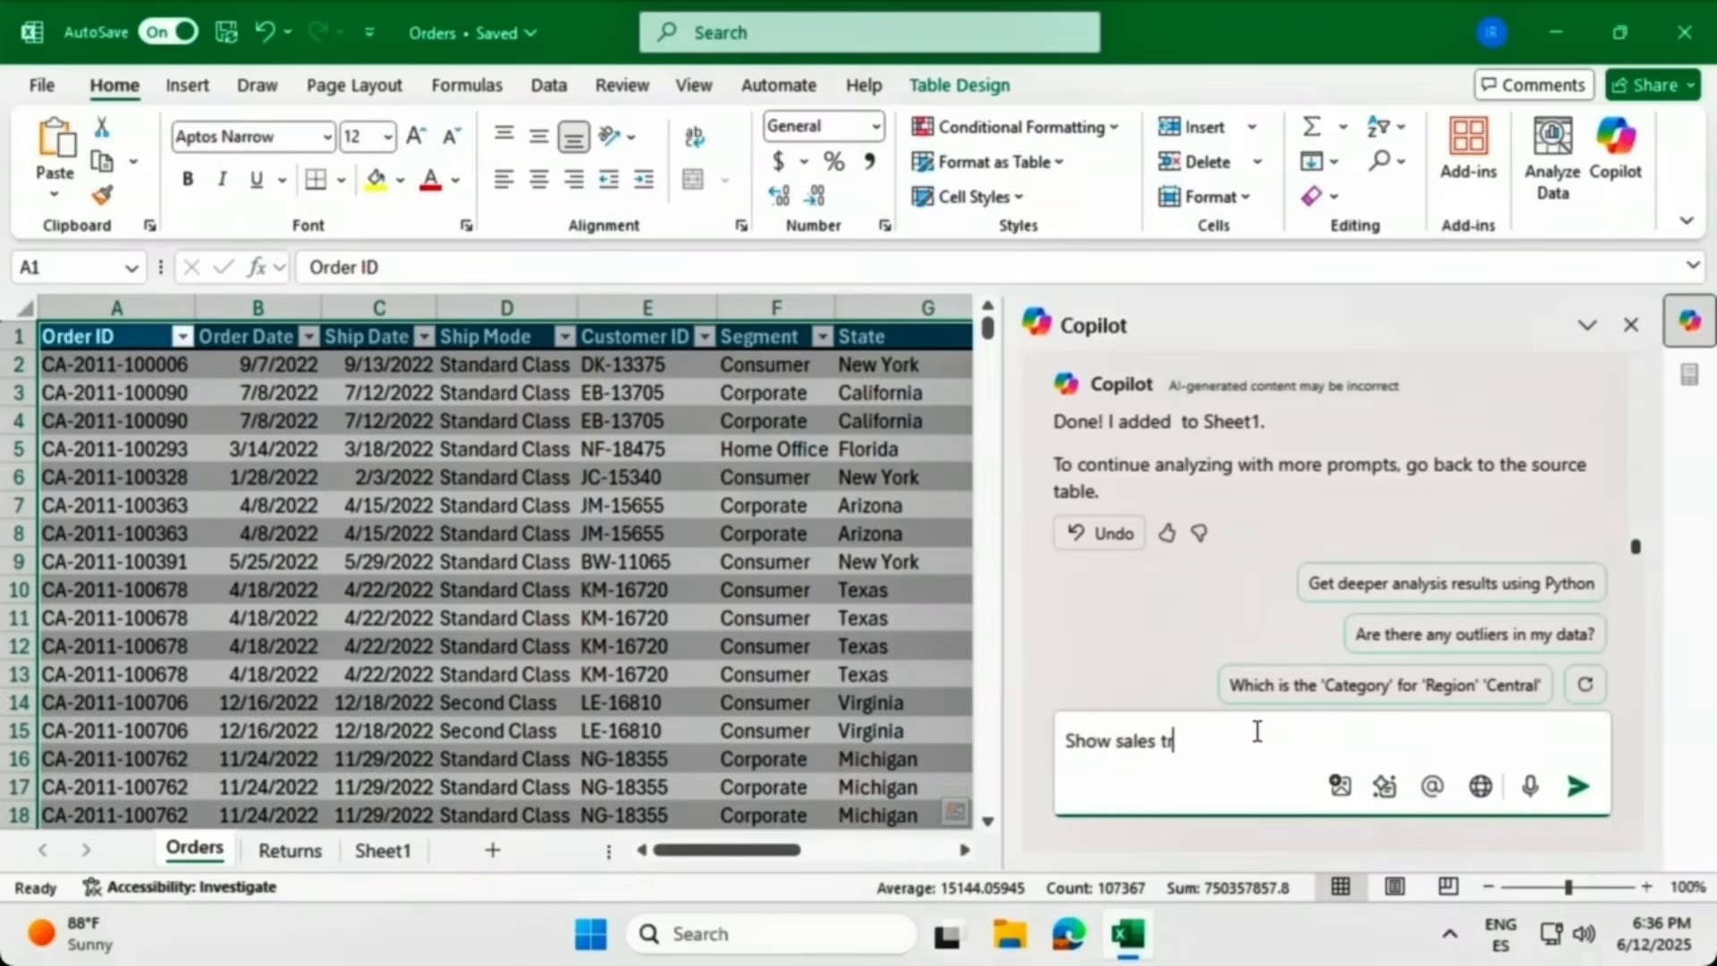
type("end over time.")
key("Return")
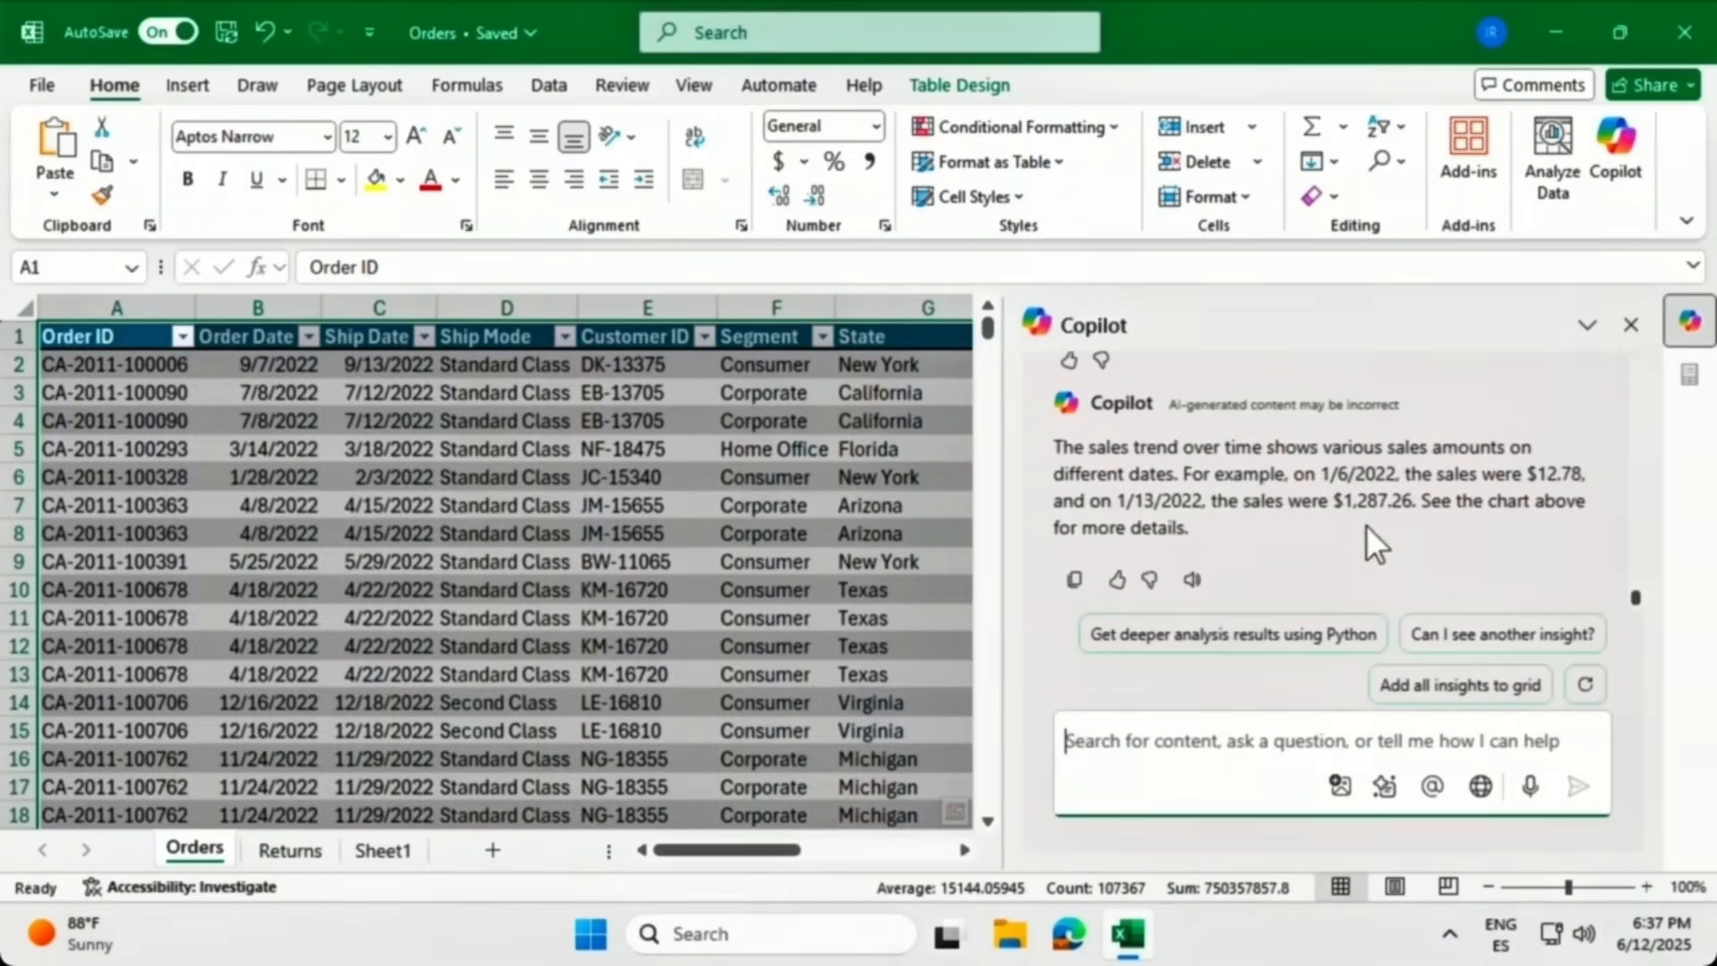
scroll(1371, 515, "up", 3)
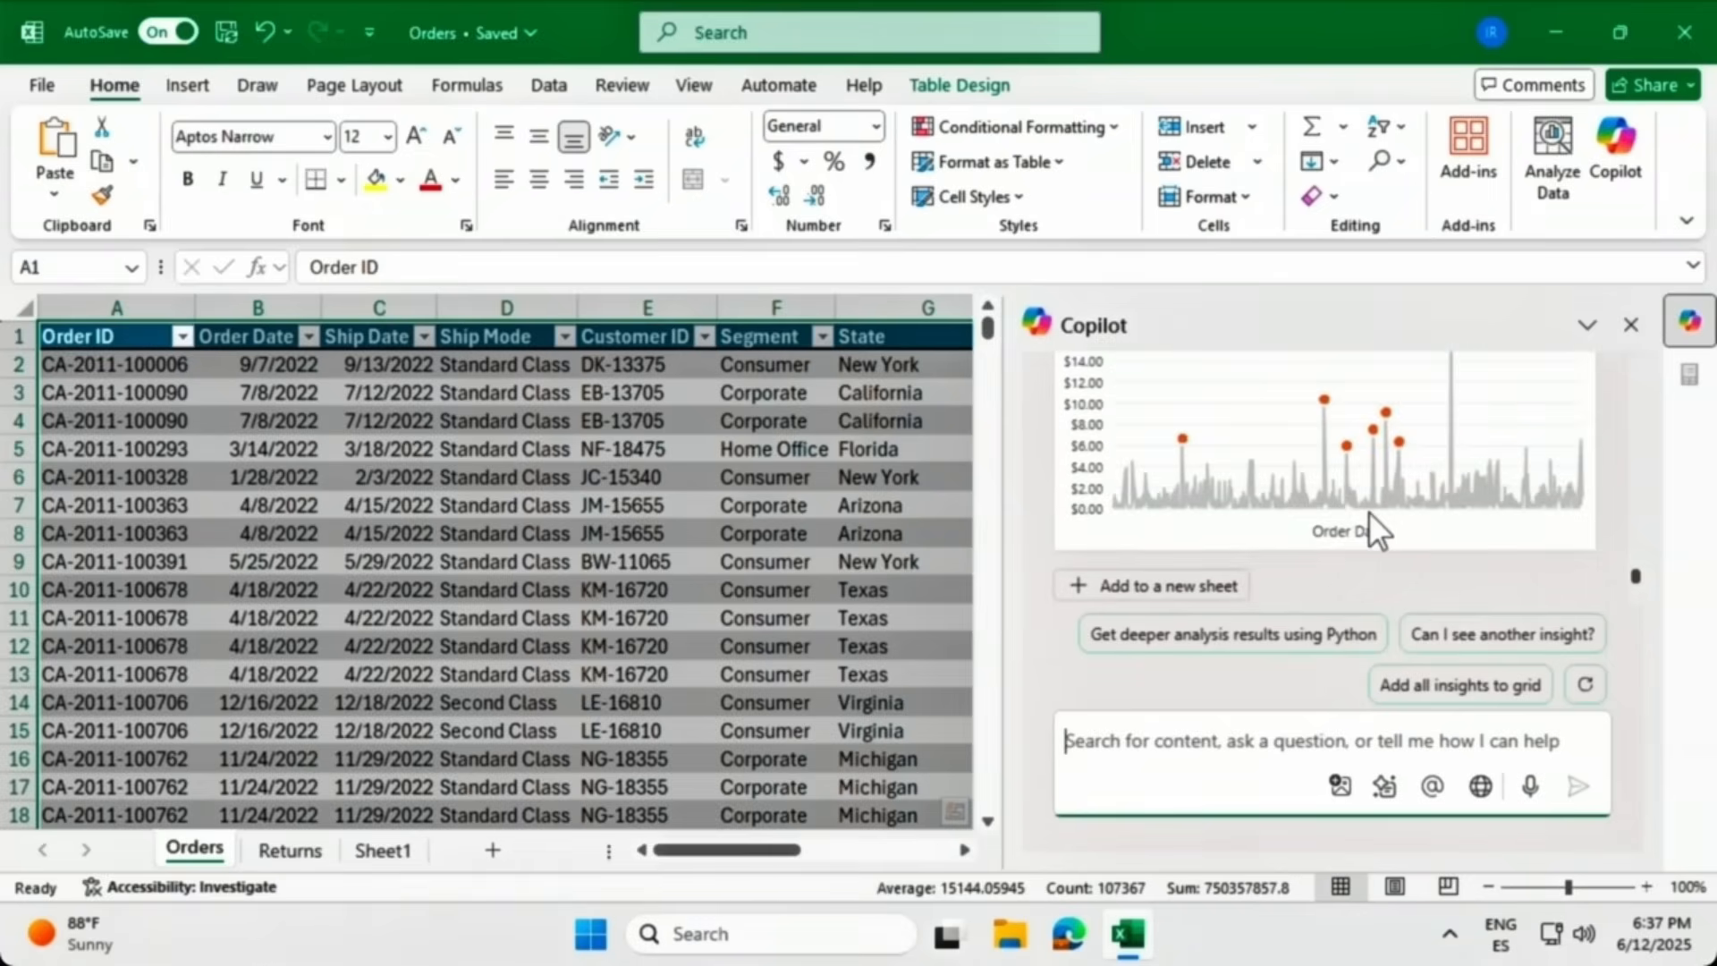
left_click(1207, 586)
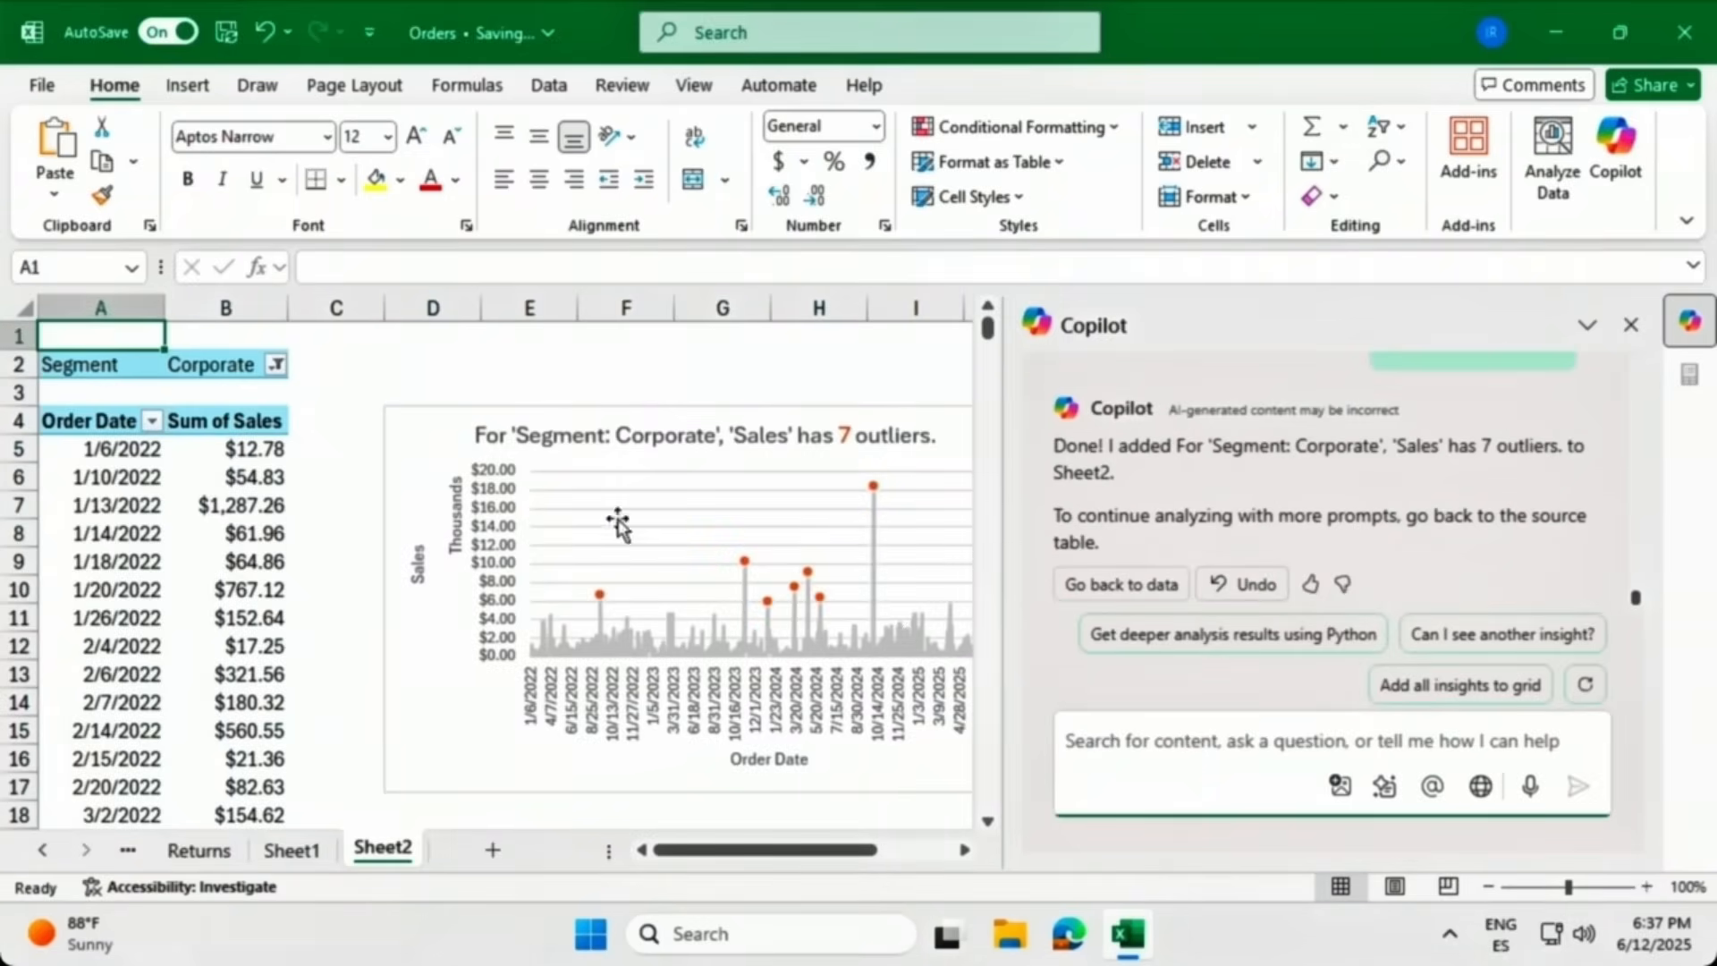
Select the Sheet2 outlier chart, return to the Orders sheet, close Copilot and select cell G4.
left_click(470, 704)
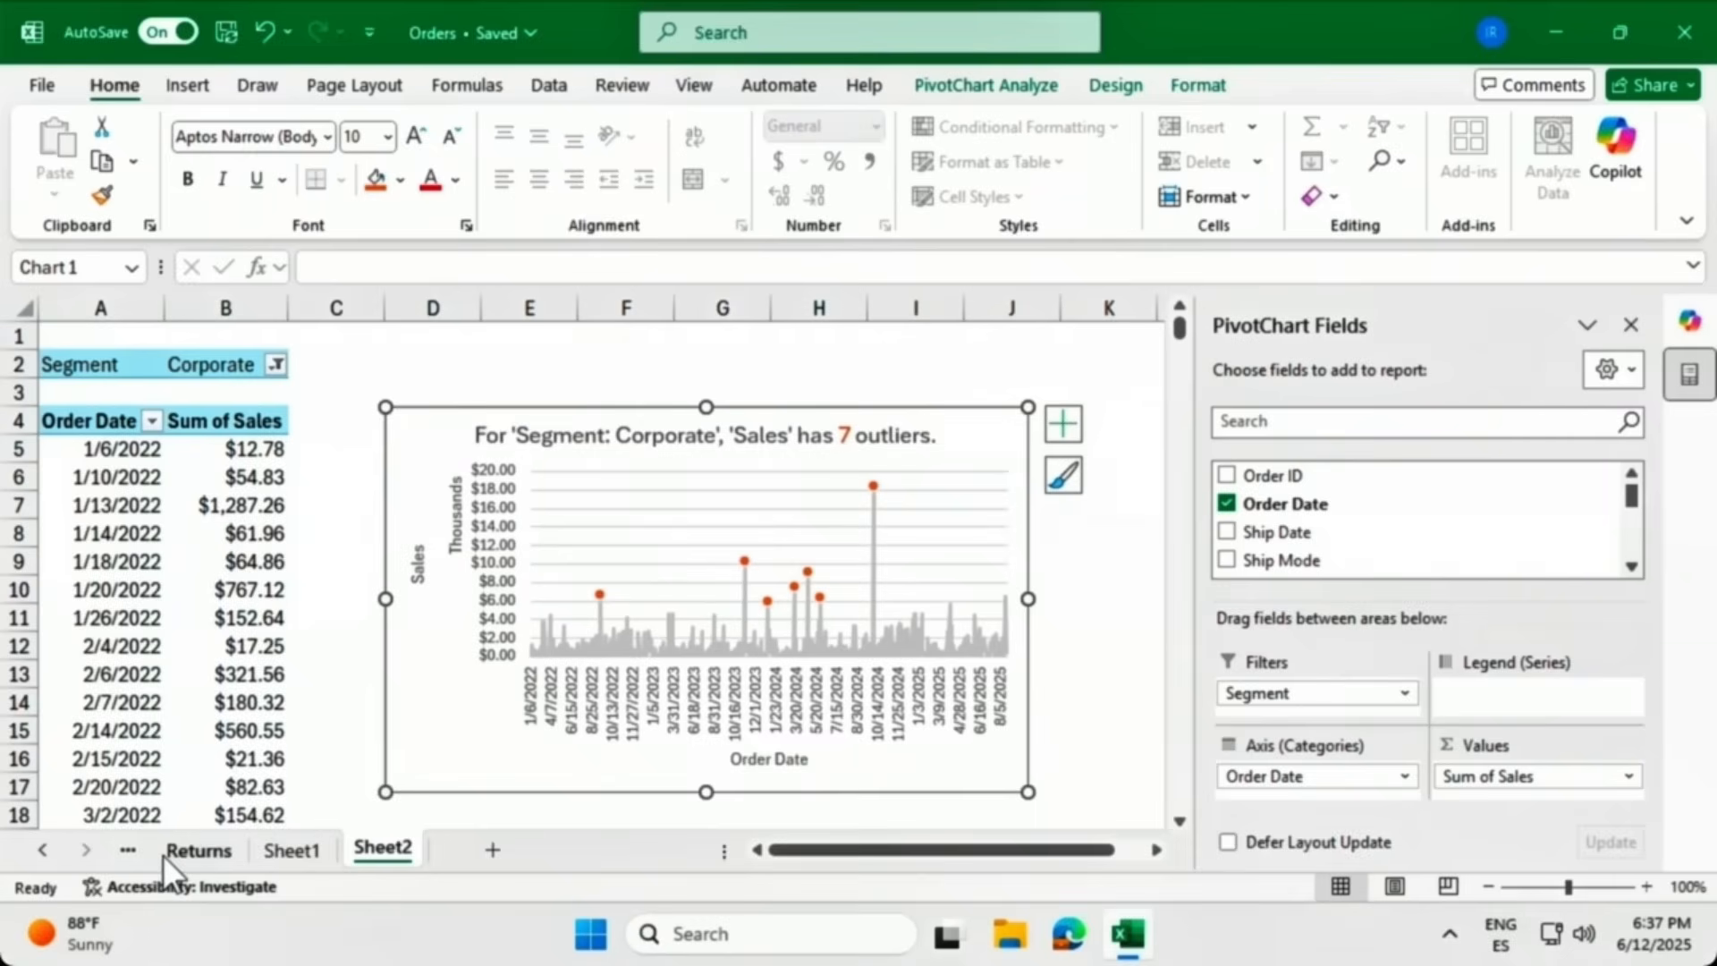
left_click(130, 854)
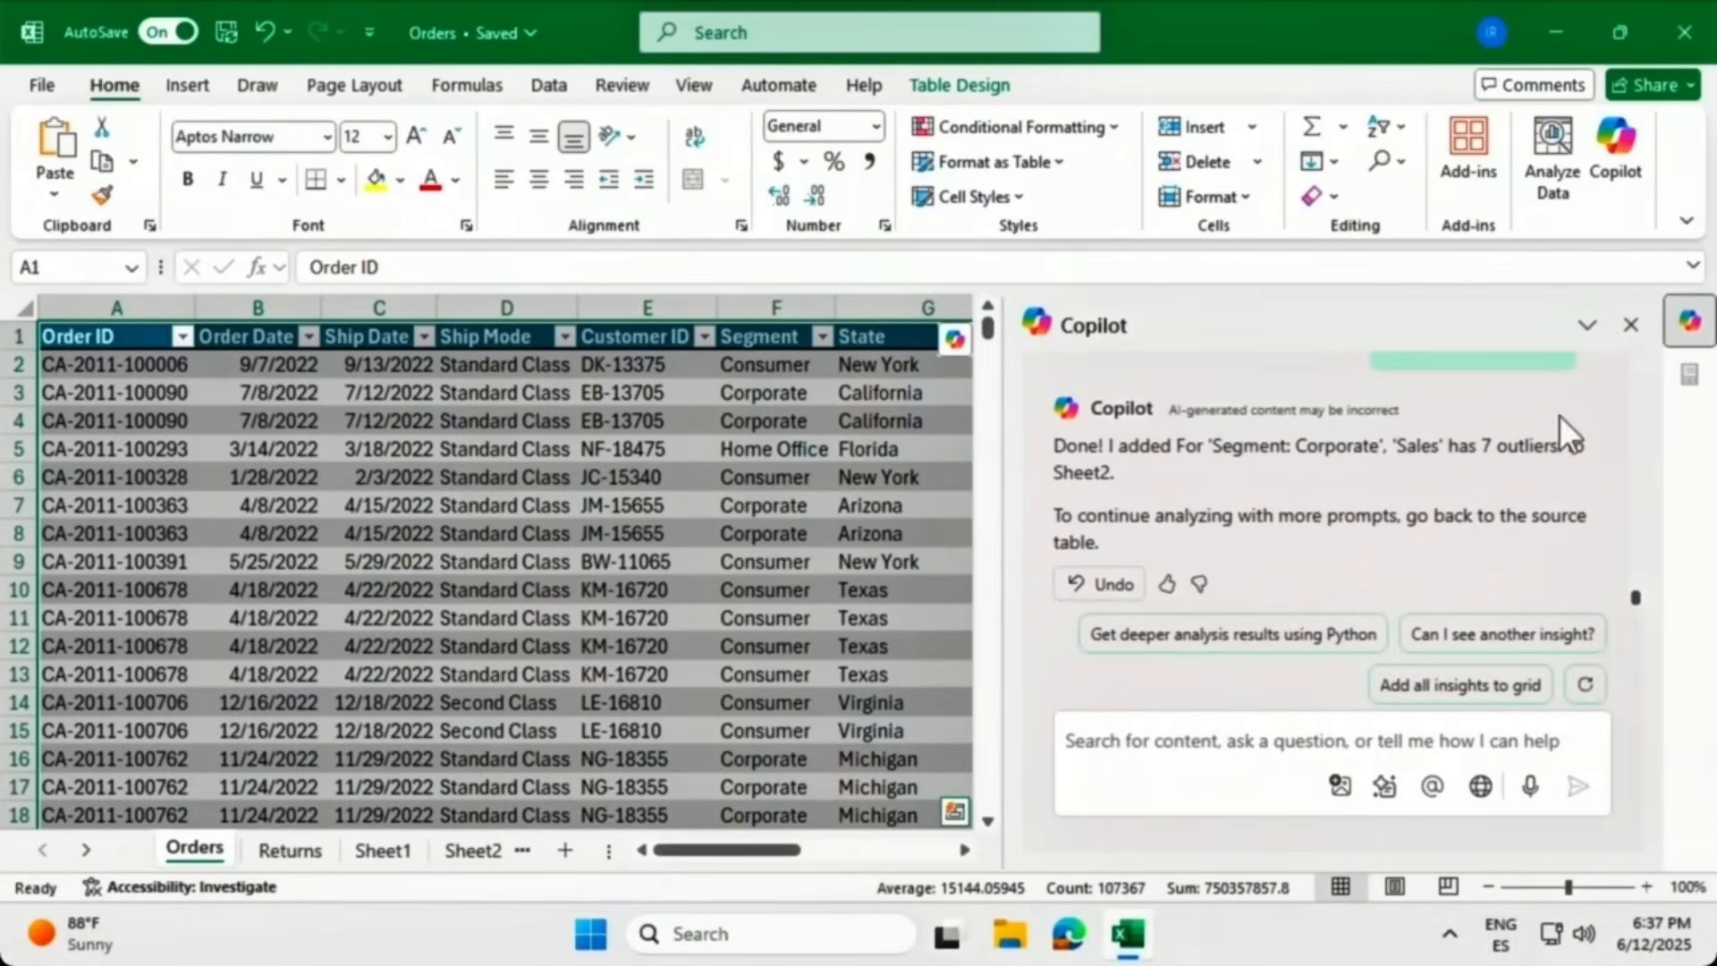
left_click(1633, 324)
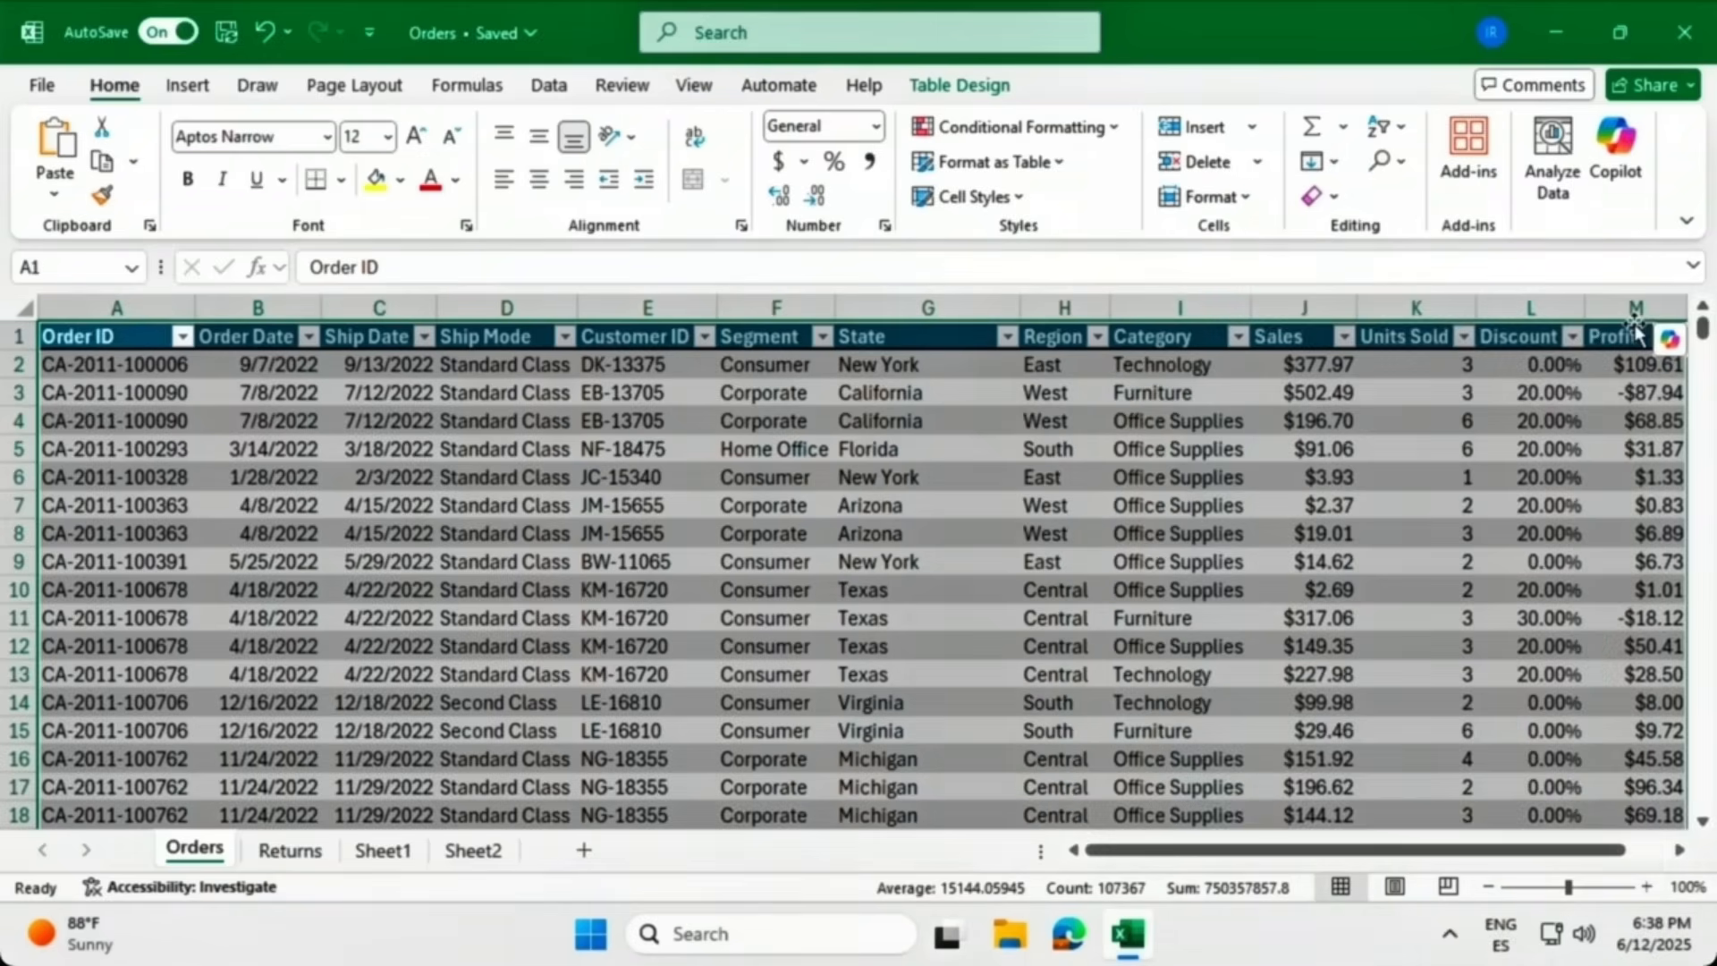
left_click(918, 423)
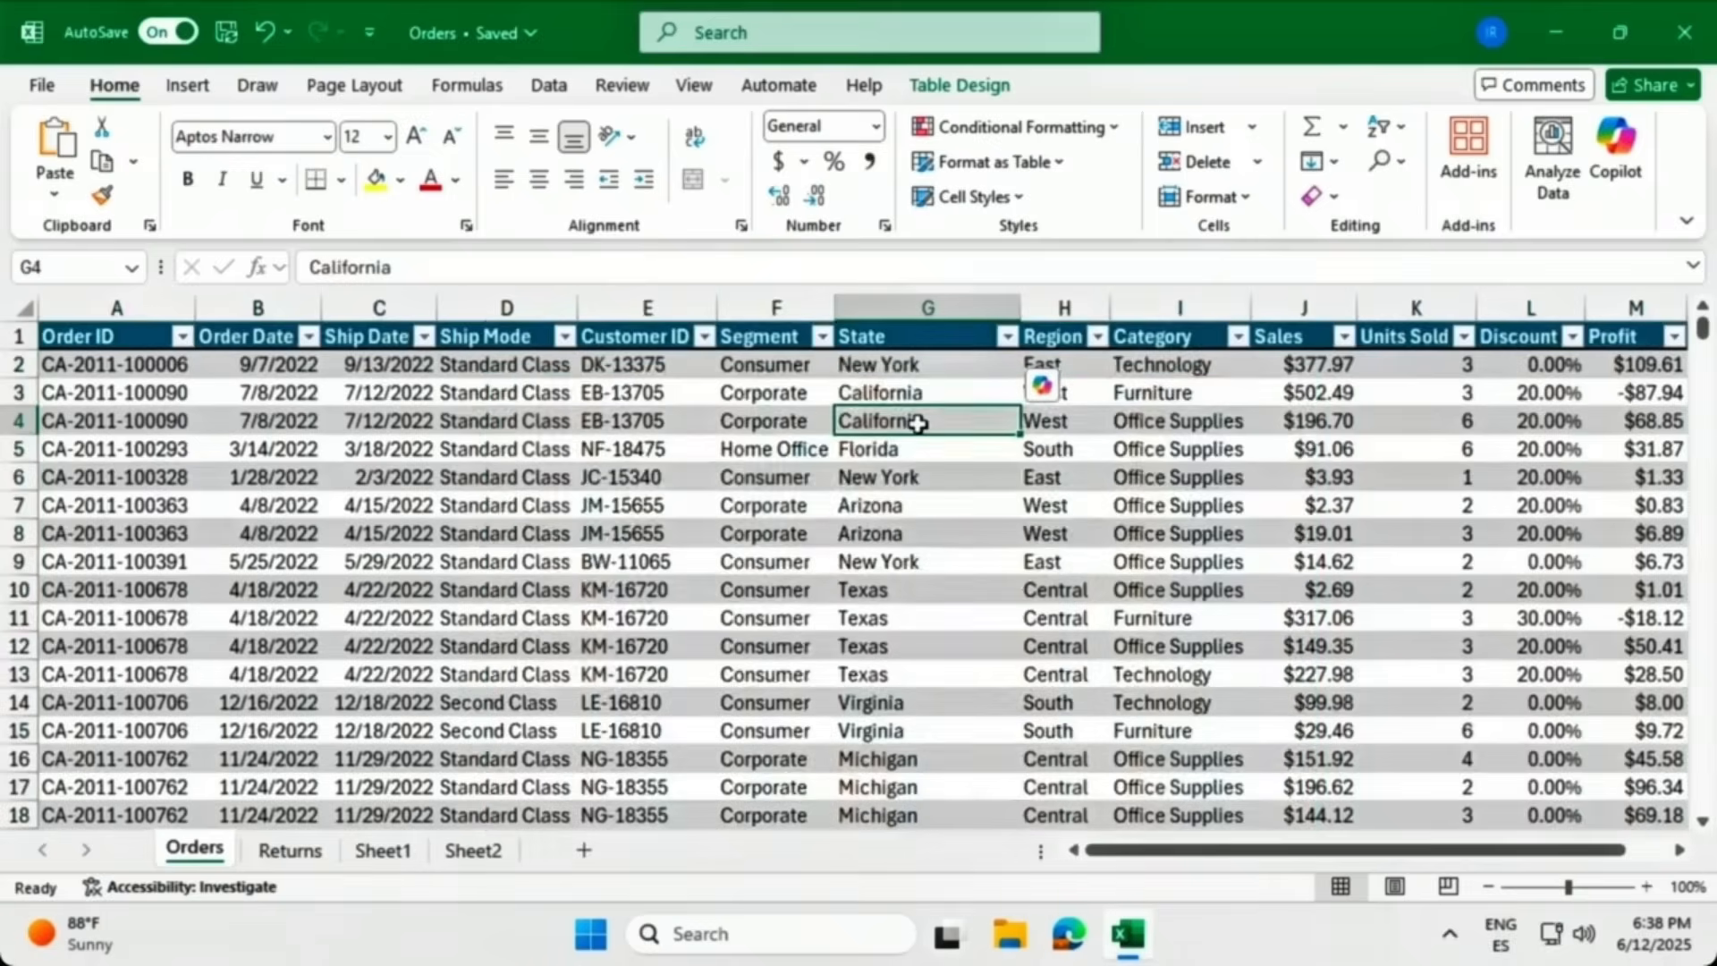
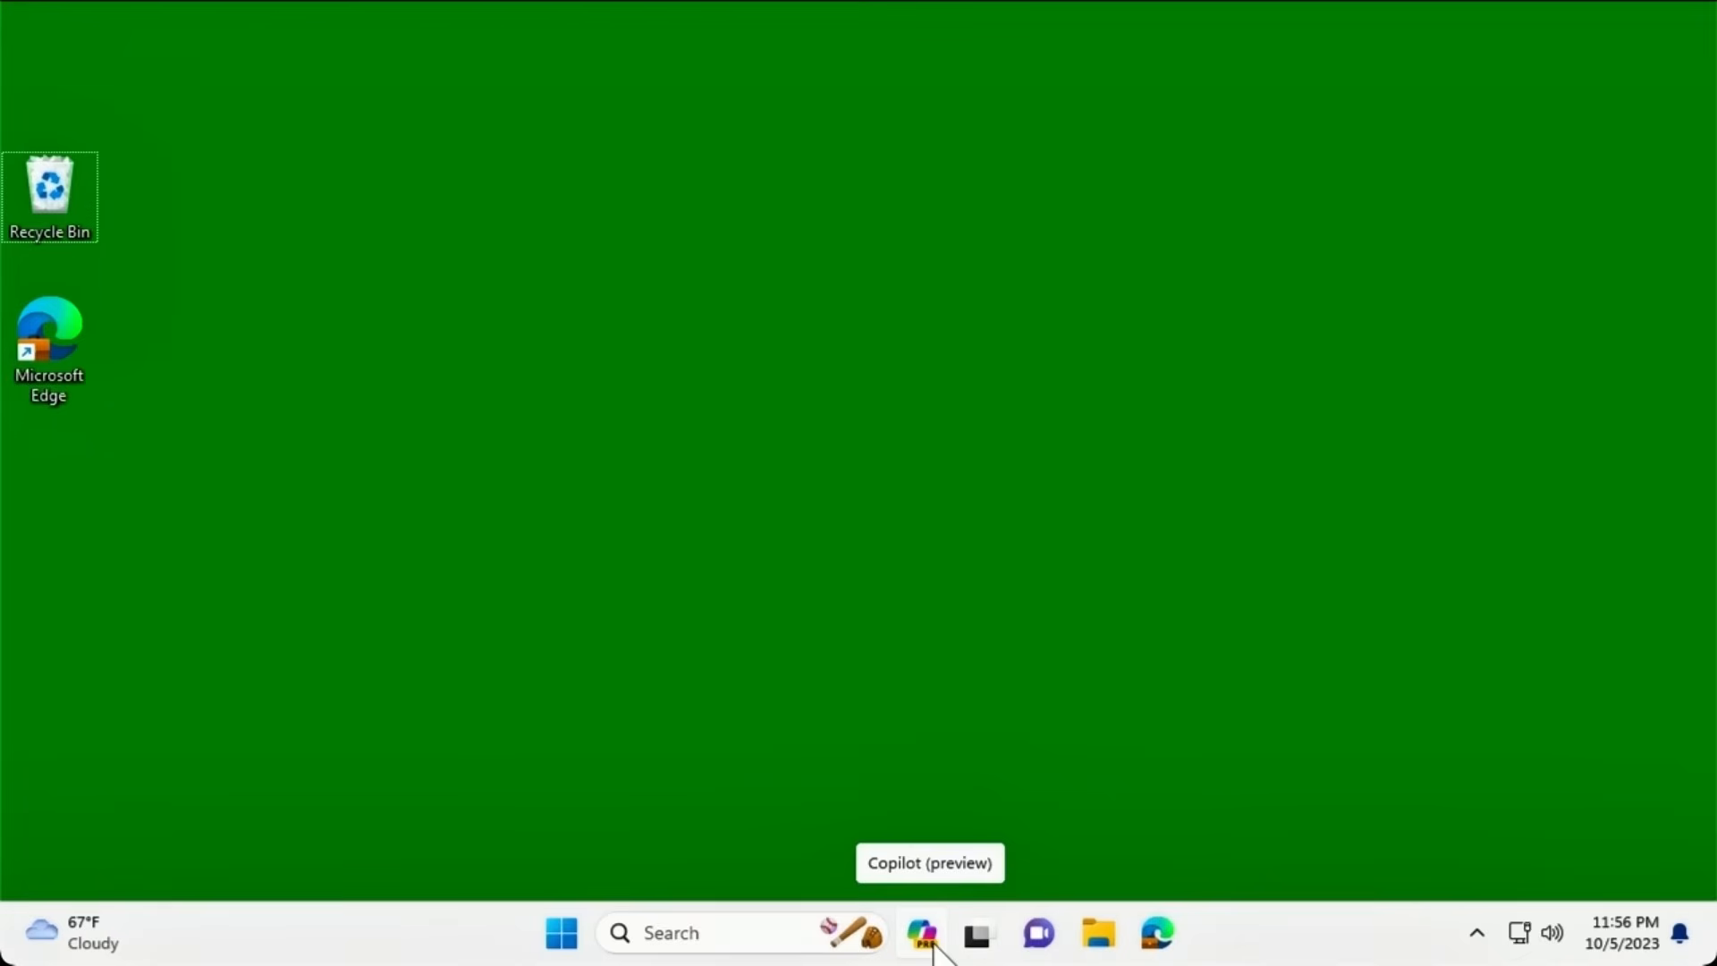
Launch the Settings app from the Start menu's pinned apps.
left_click(562, 944)
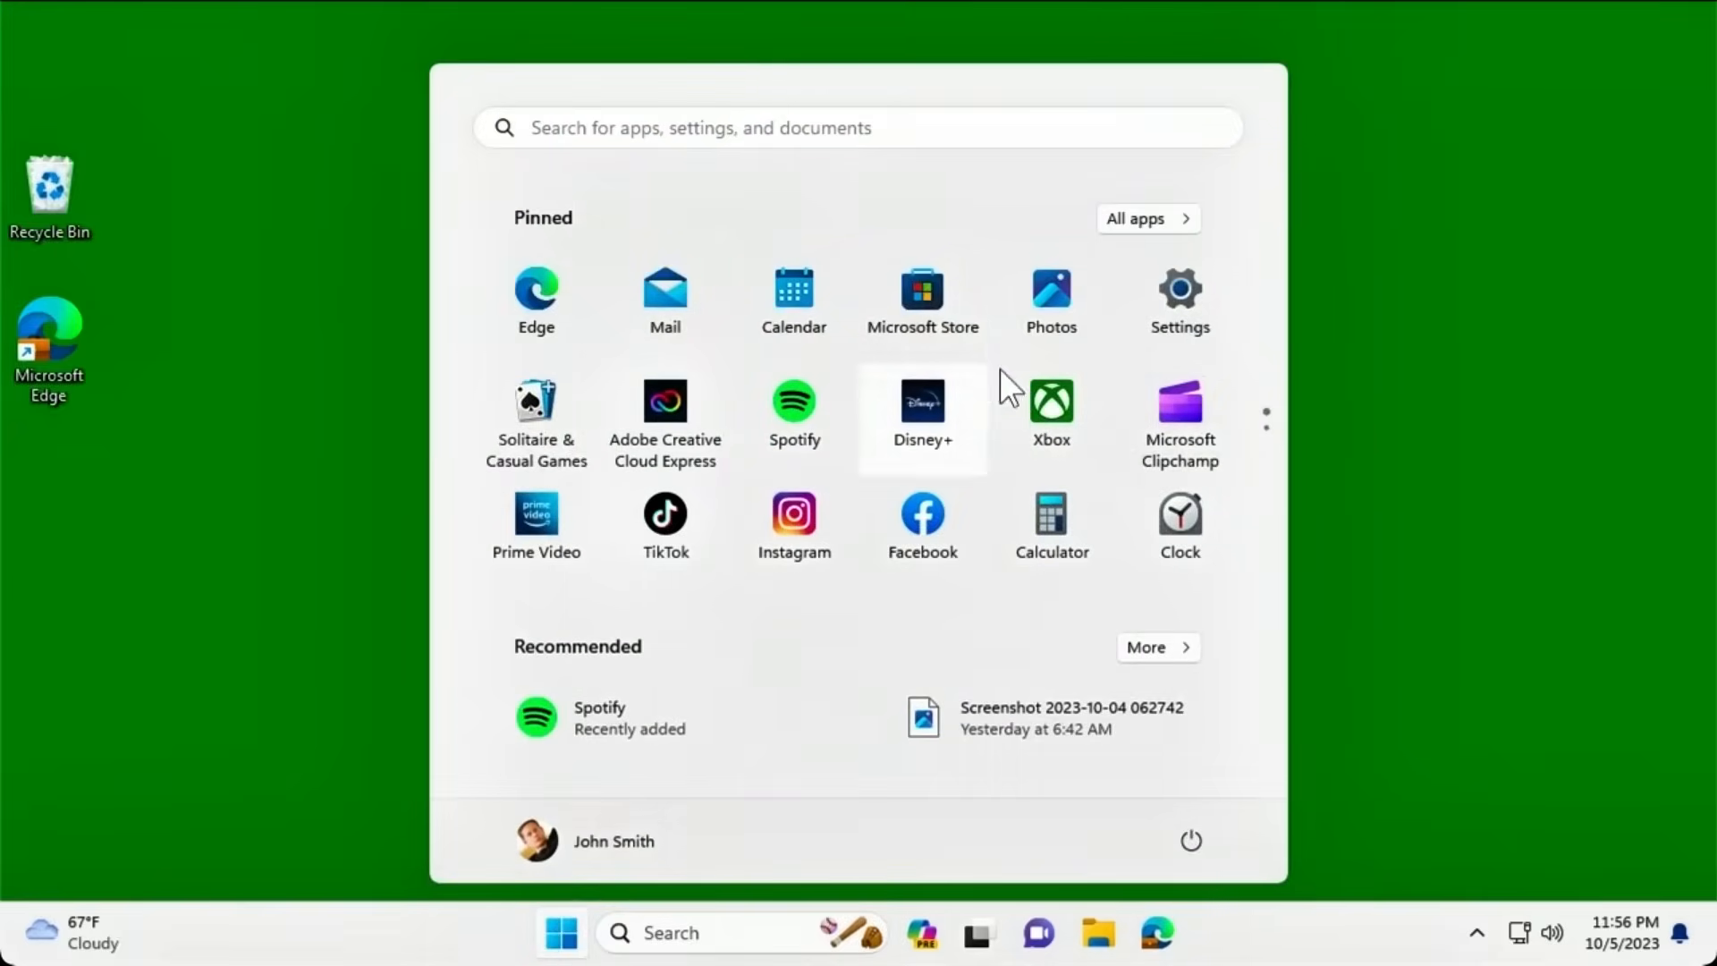
left_click(1178, 297)
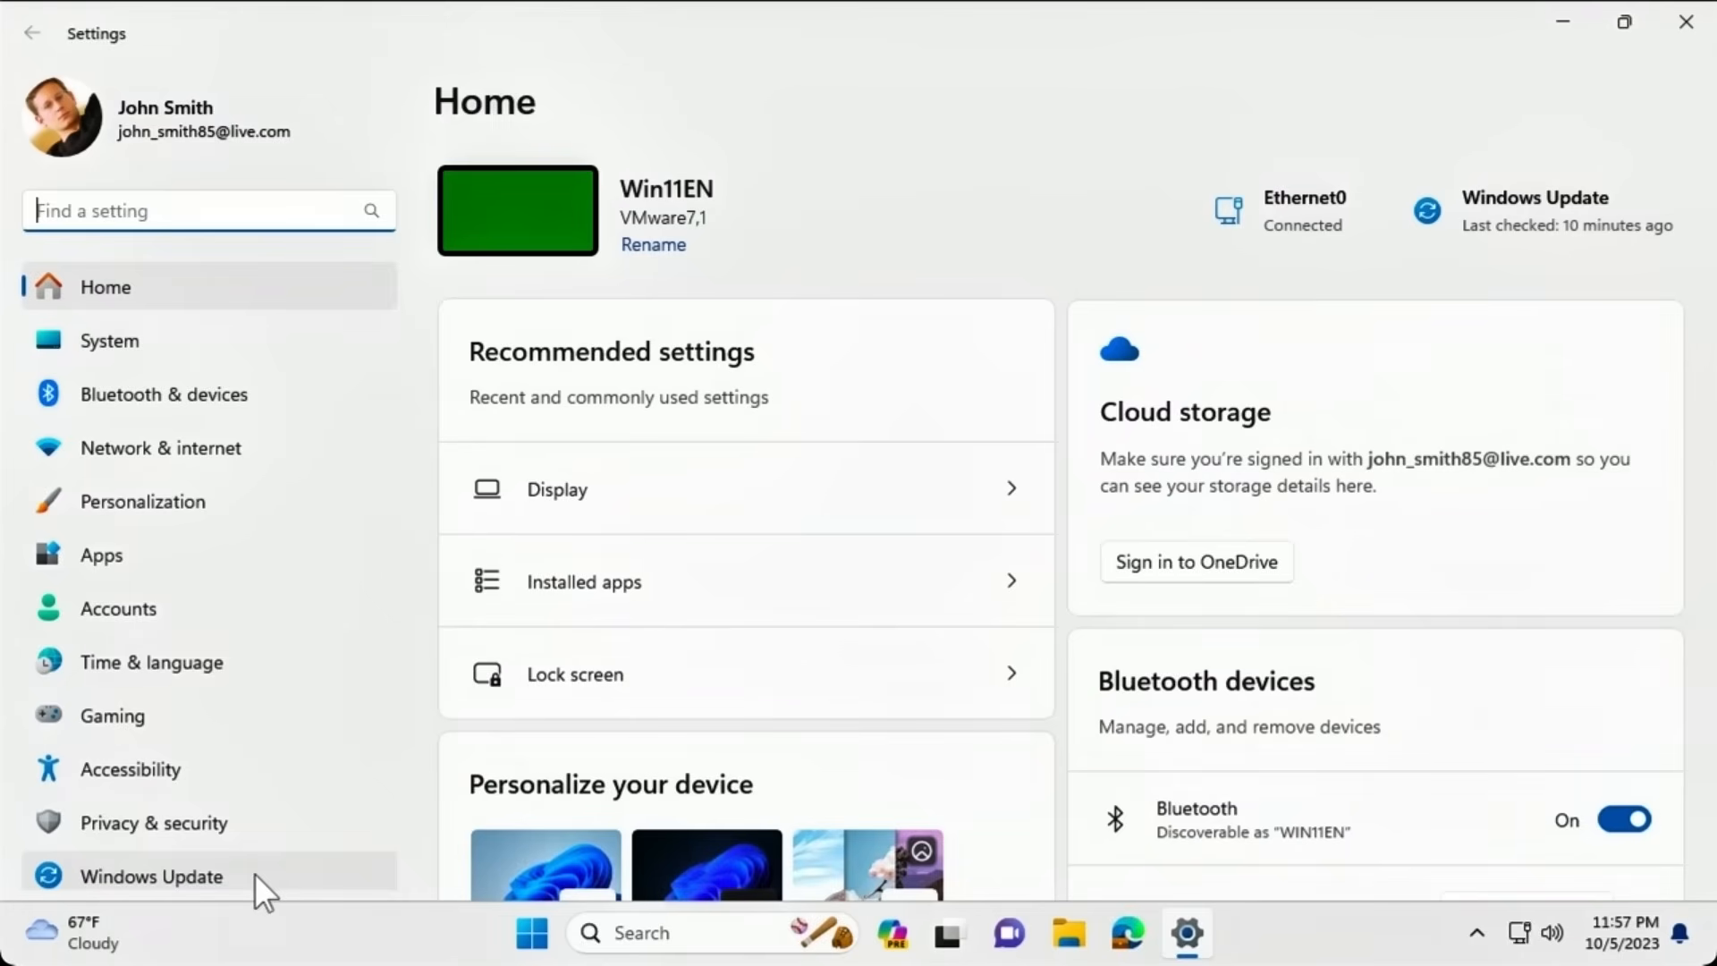
Confirm the Copilot (preview) toggle is On under Personalization > Taskbar, then close Settings.
left_click(251, 504)
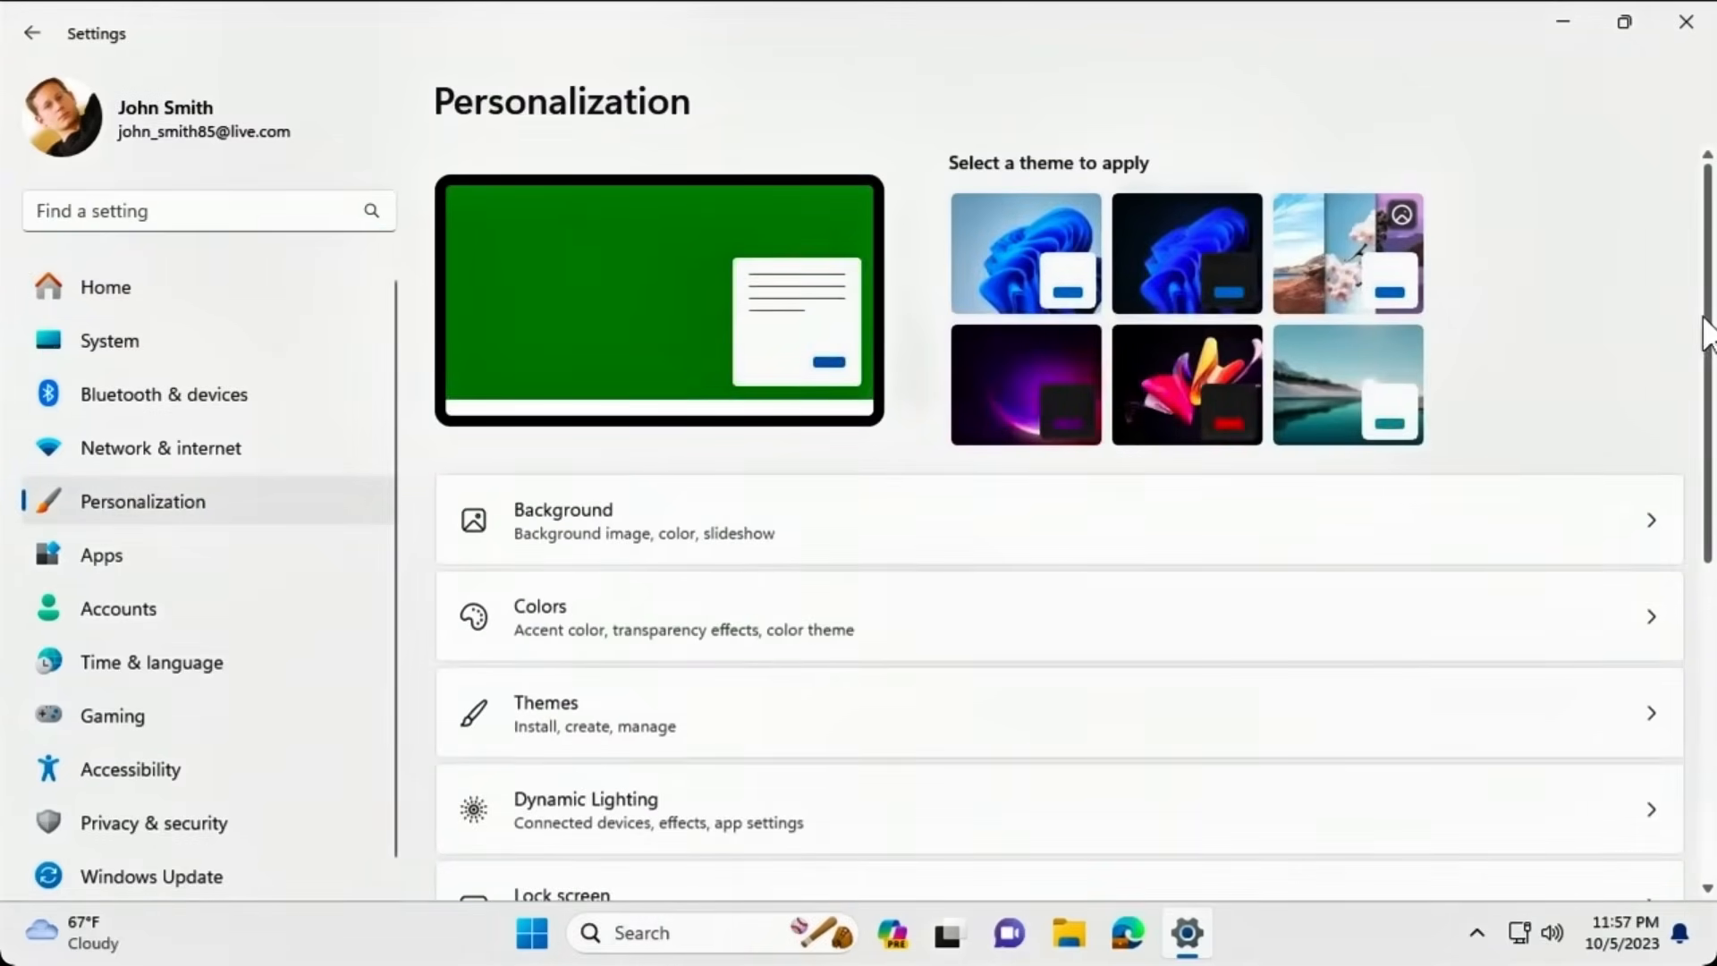
left_click_drag(1701, 317, 1670, 544)
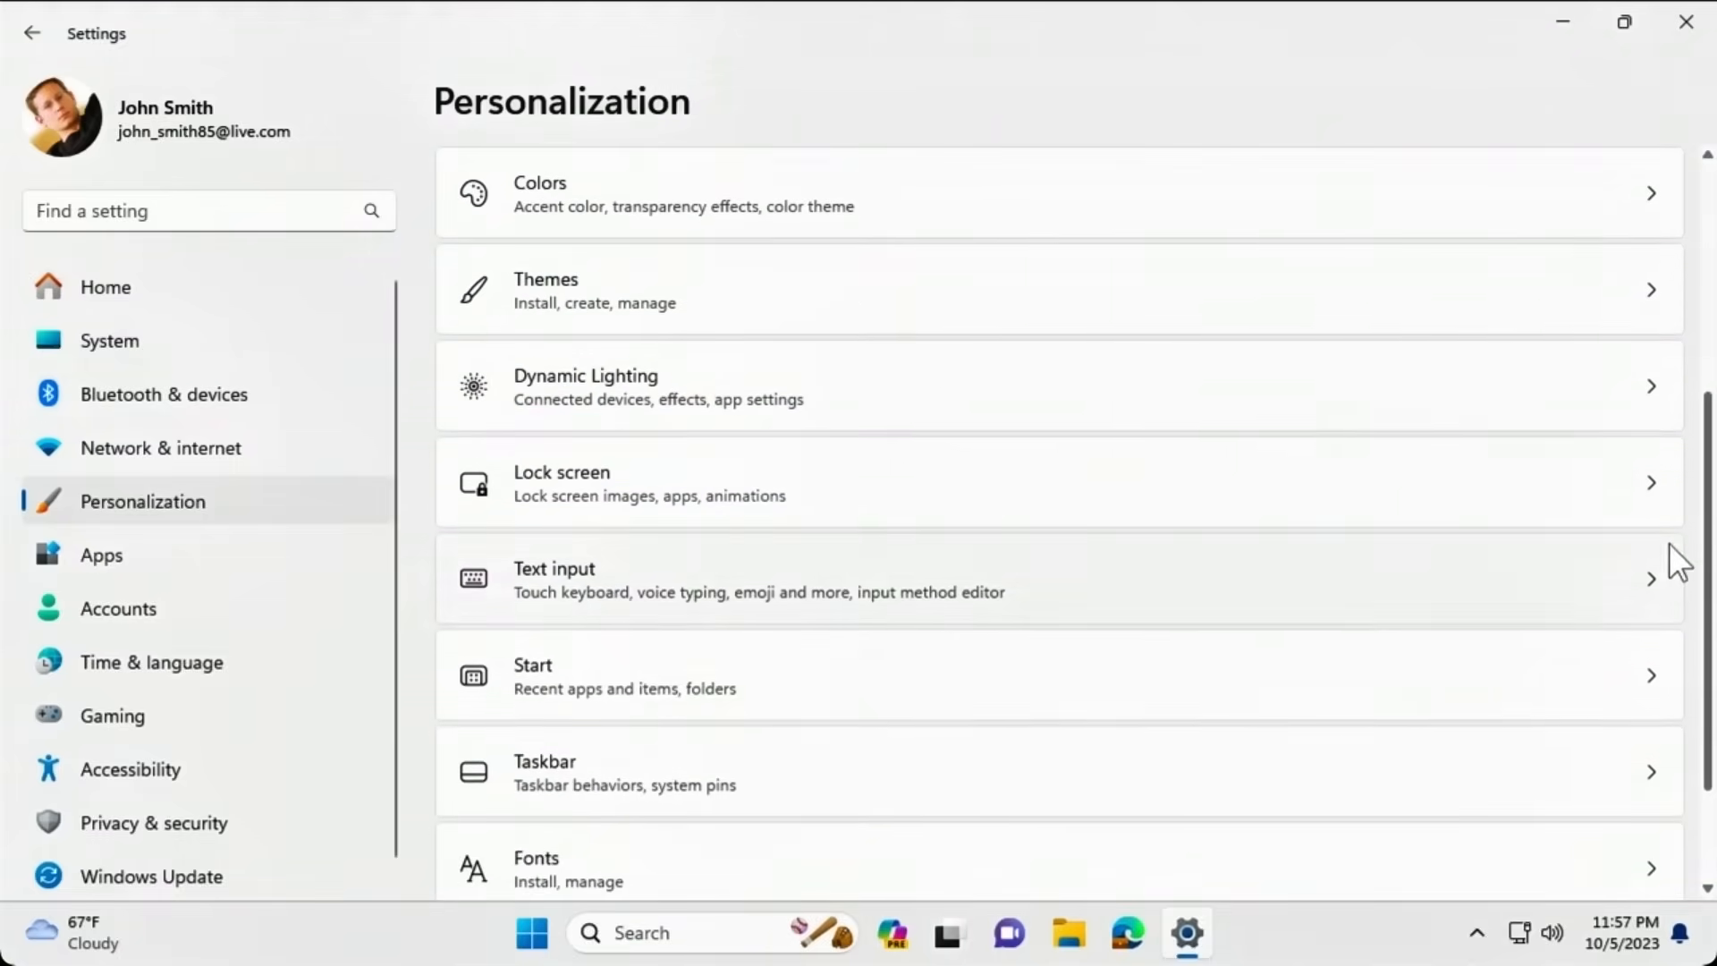
left_click(1327, 770)
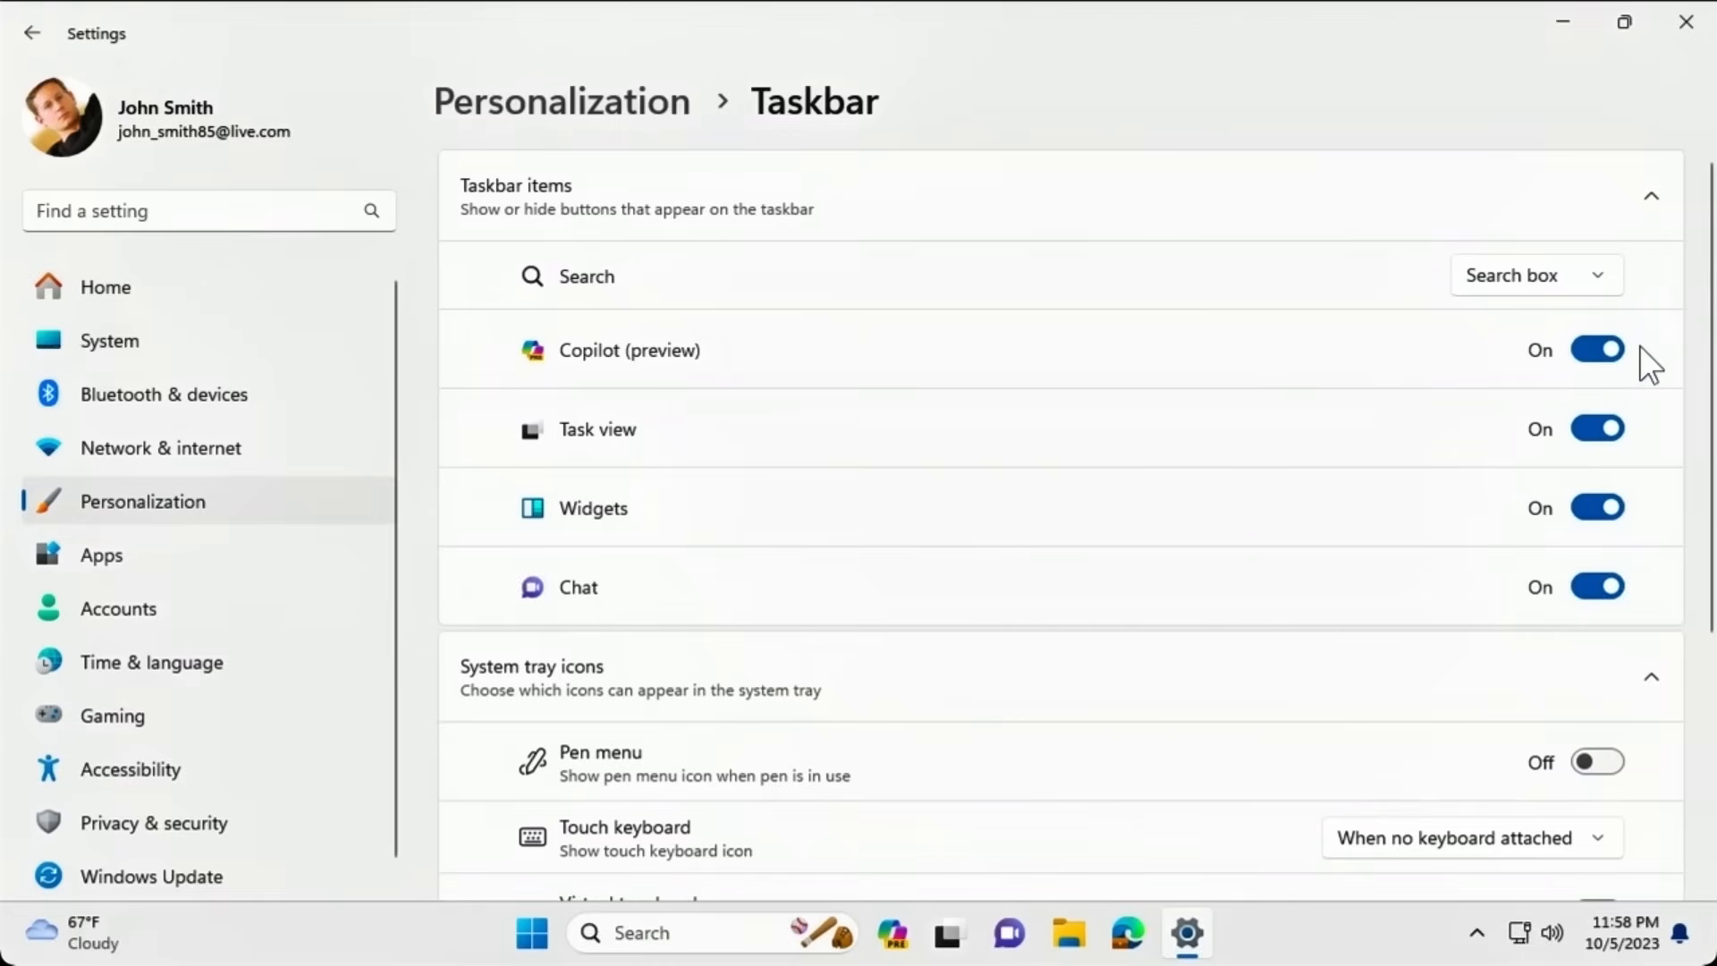
left_click(1687, 22)
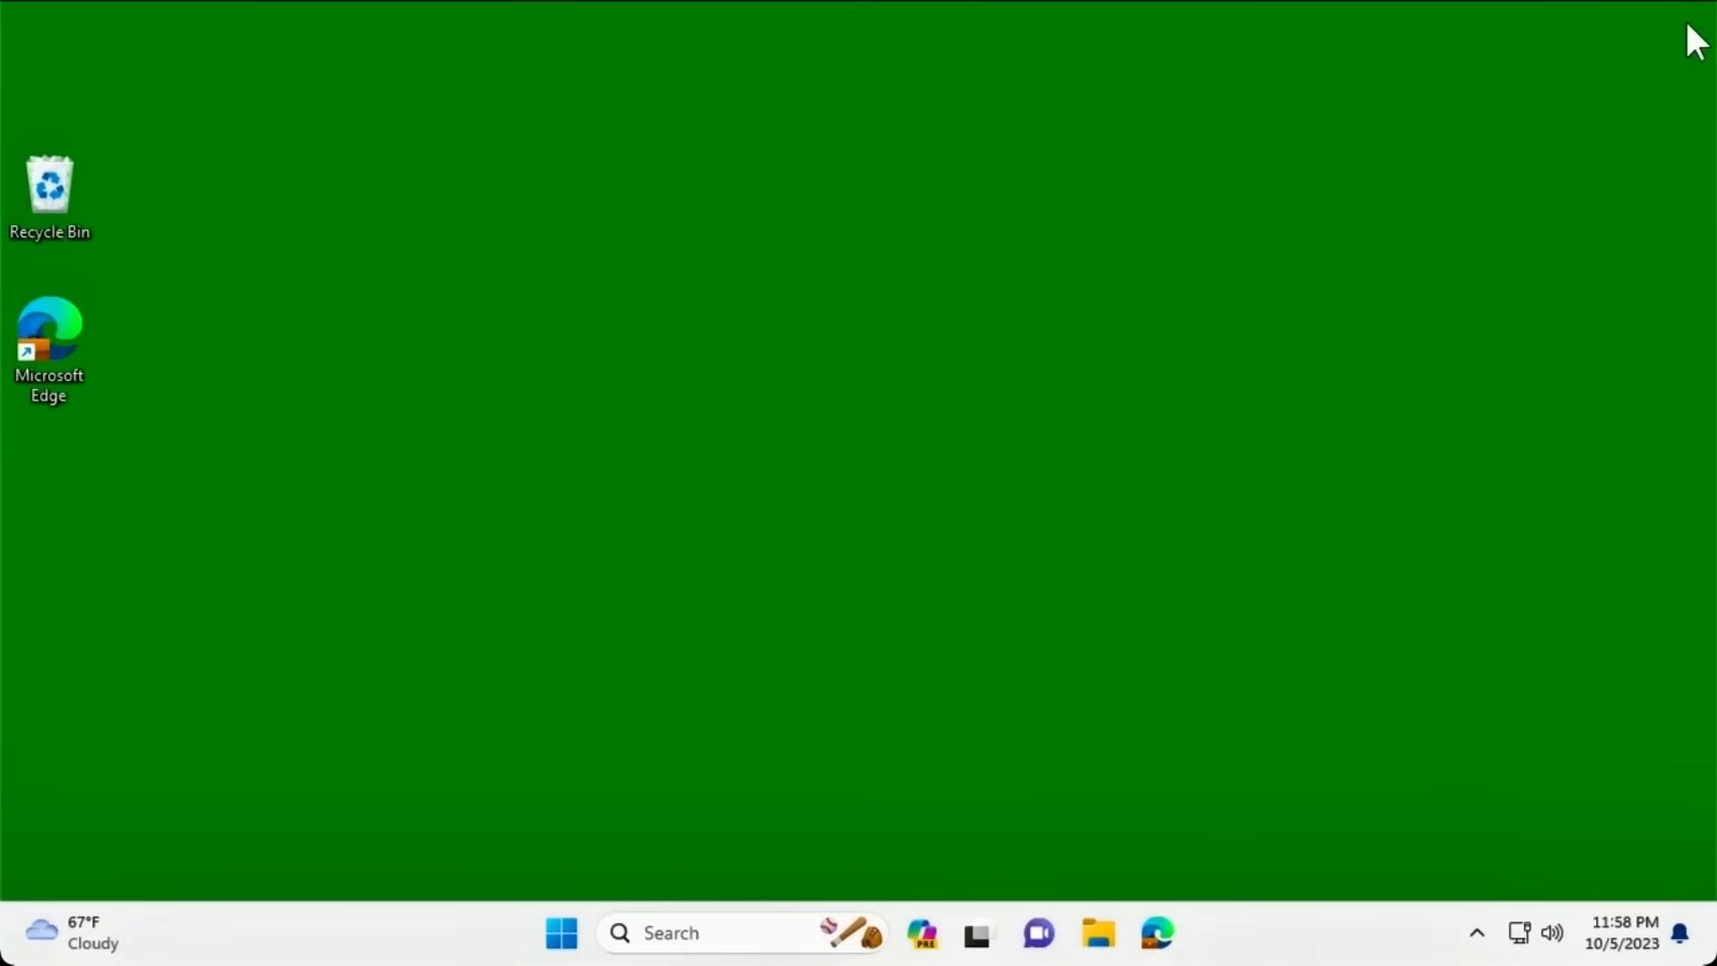
Open the Copilot side panel from the taskbar and show its More options menu.
left_click(921, 934)
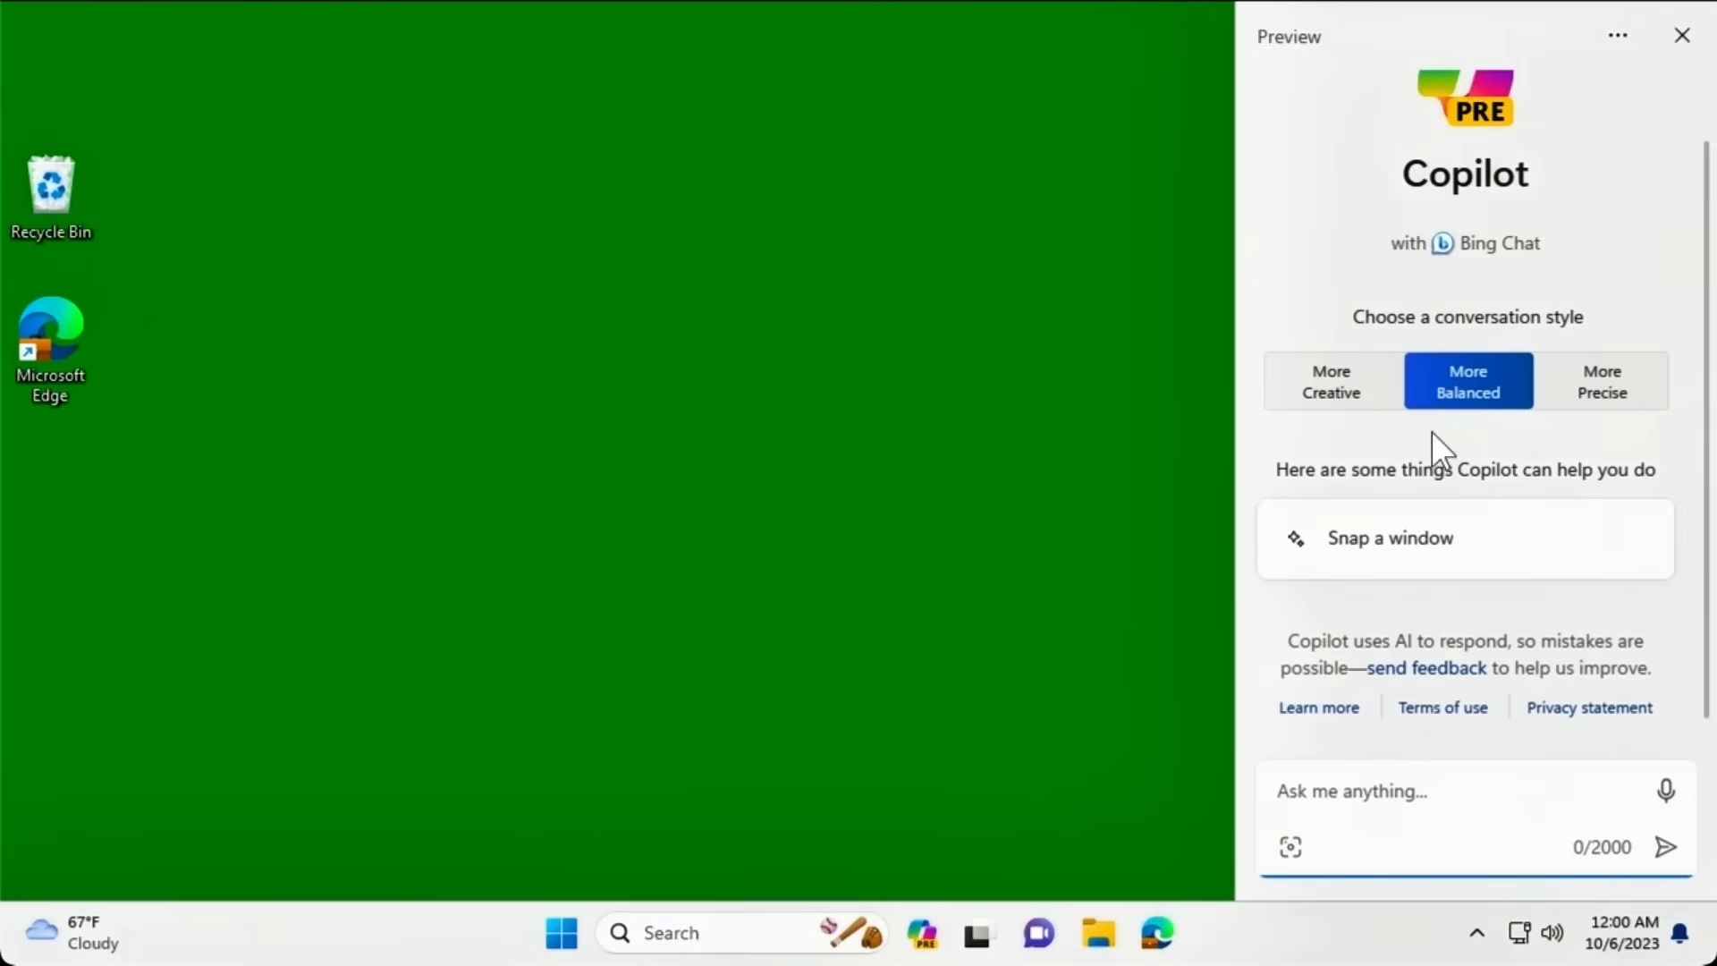
left_click(1618, 37)
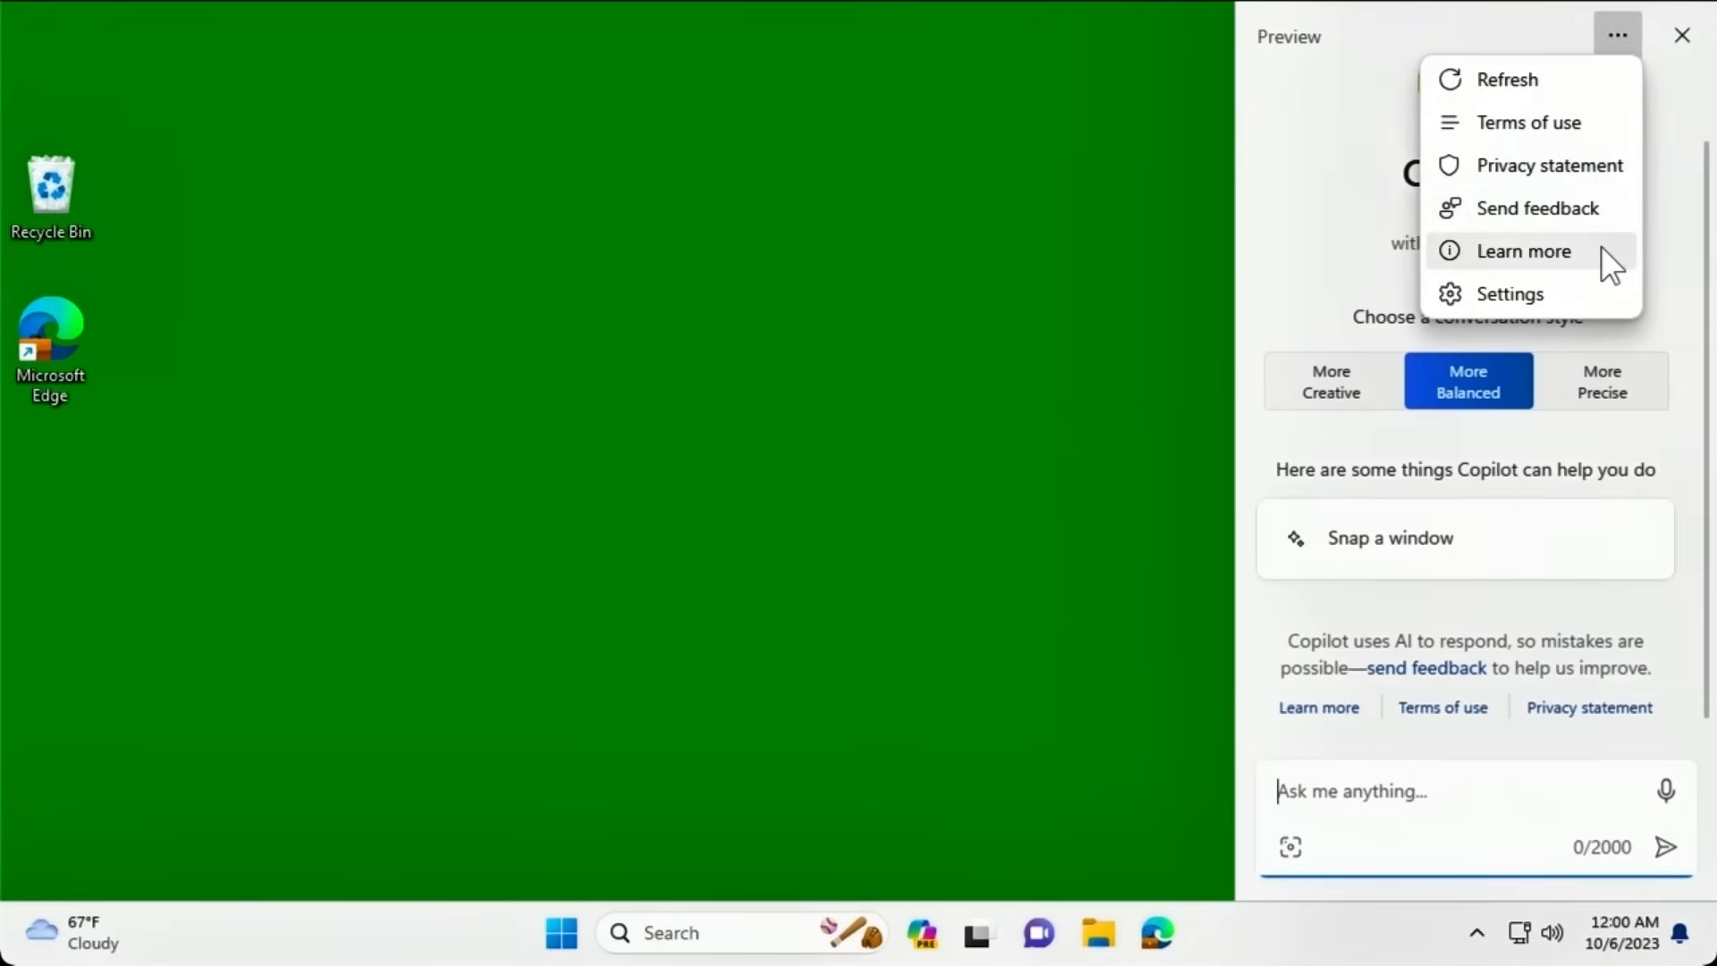
Check that Copilot's Microsoft Edge content setting is On, then go back to the chat.
left_click(1597, 295)
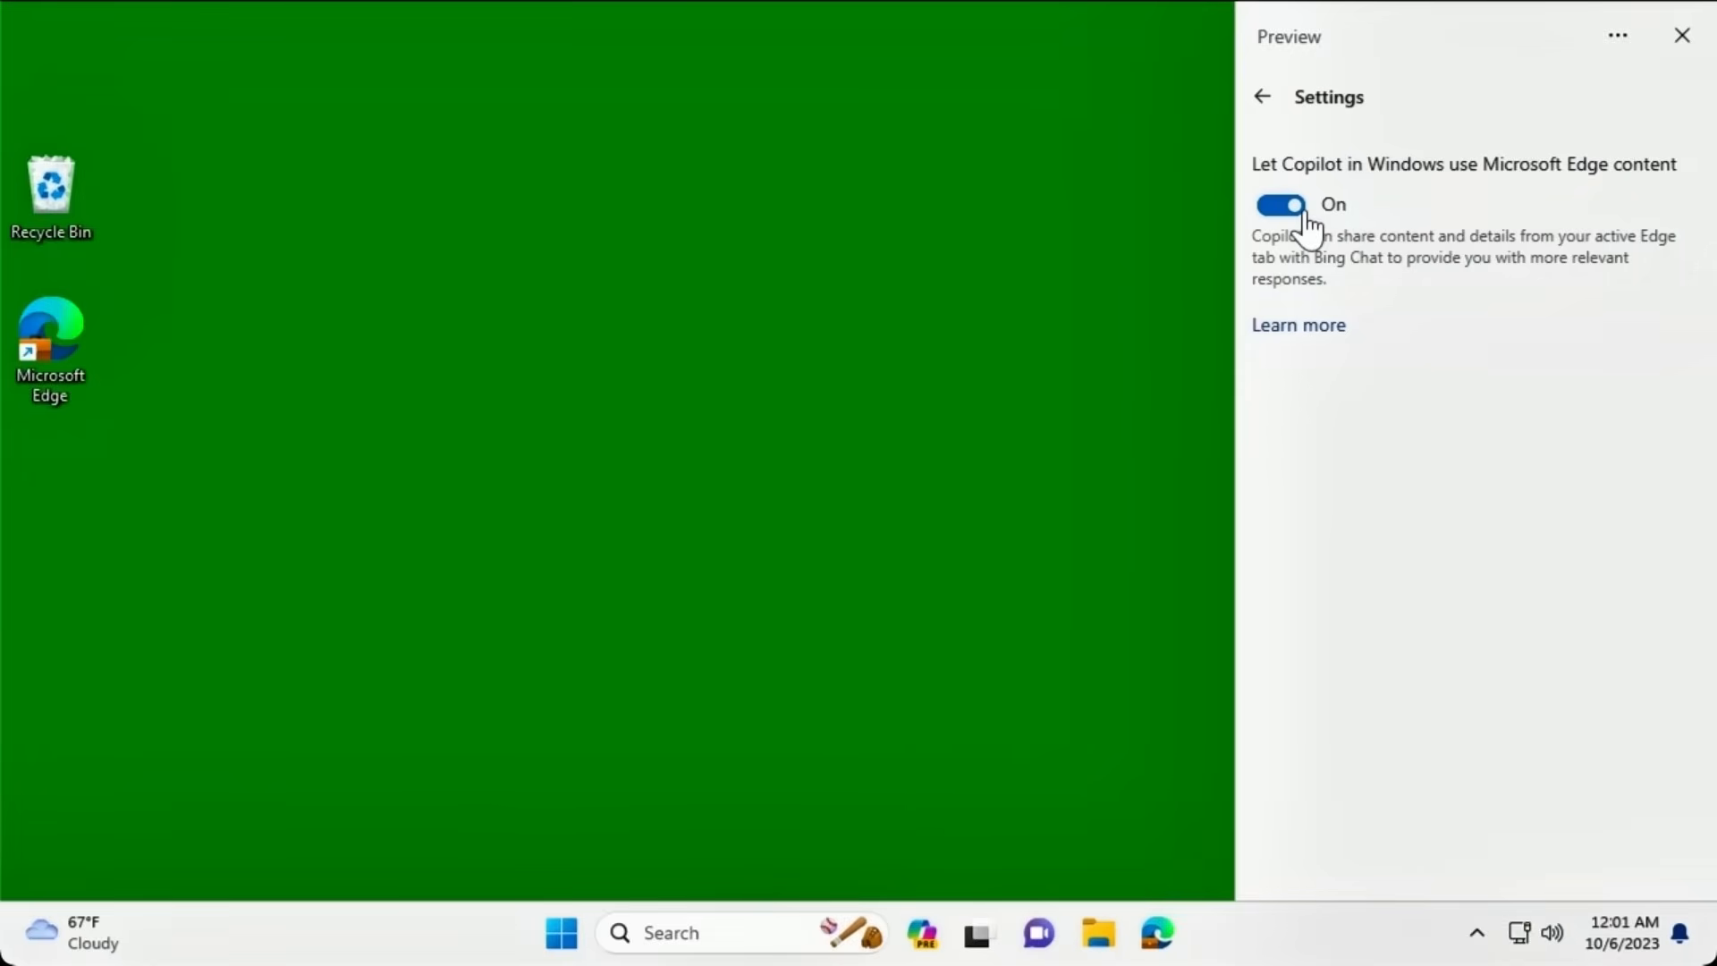
left_click(1264, 96)
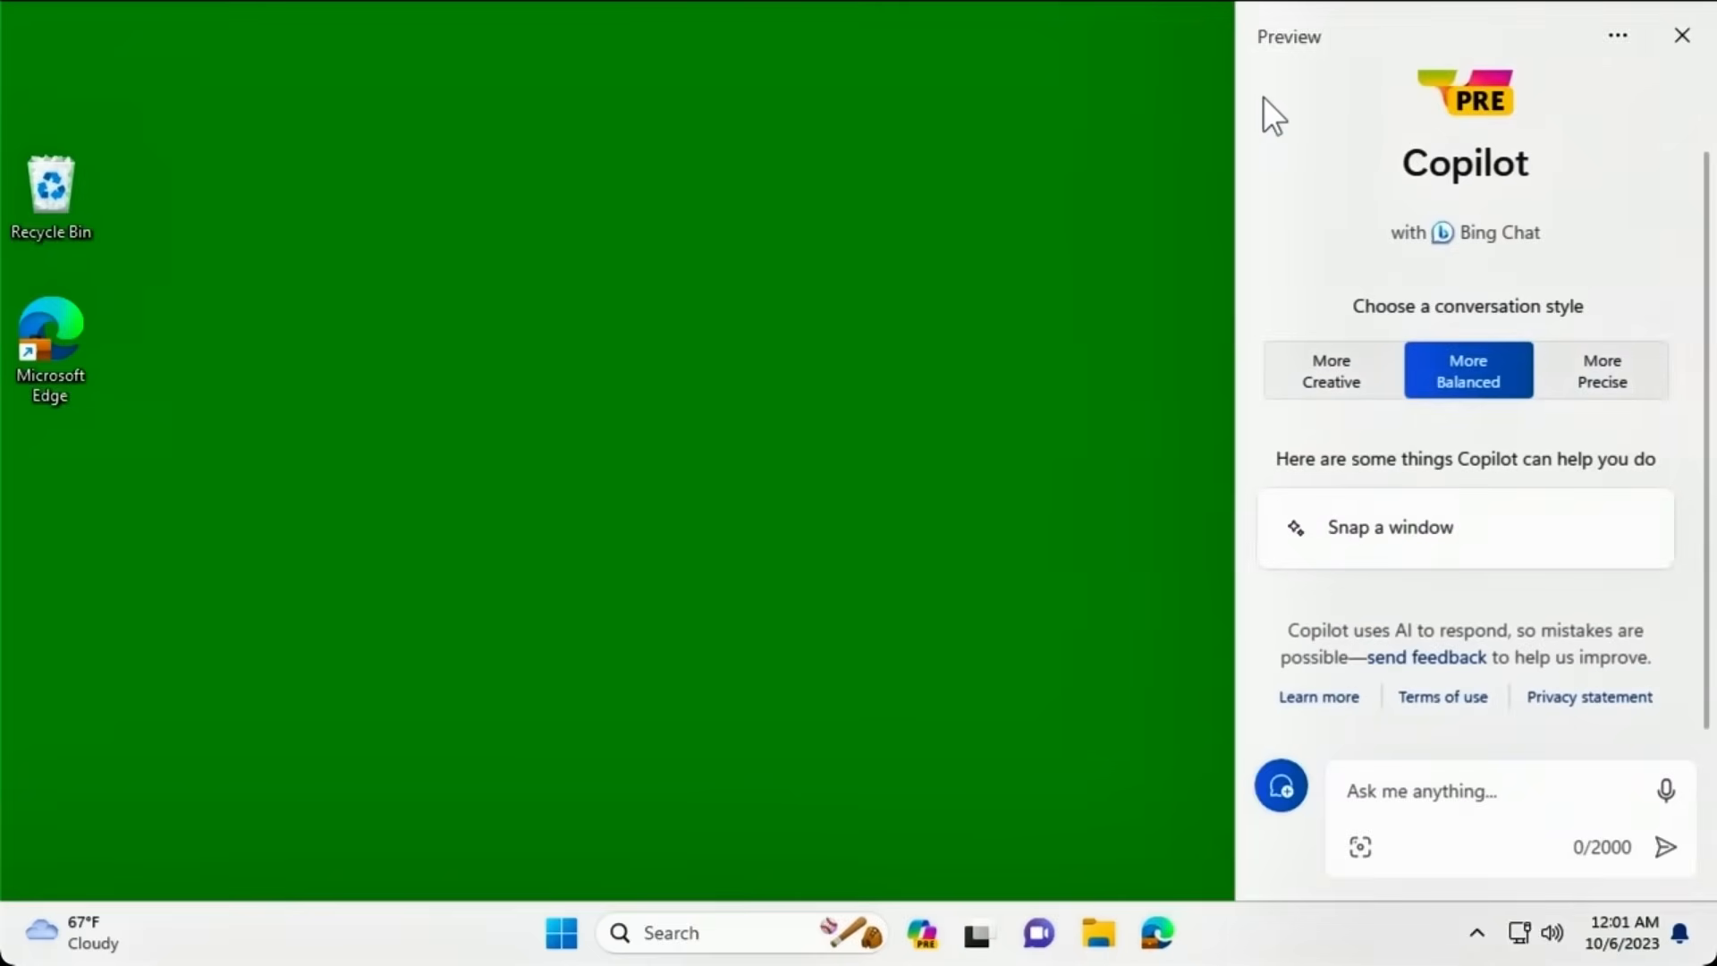
left_click(1682, 38)
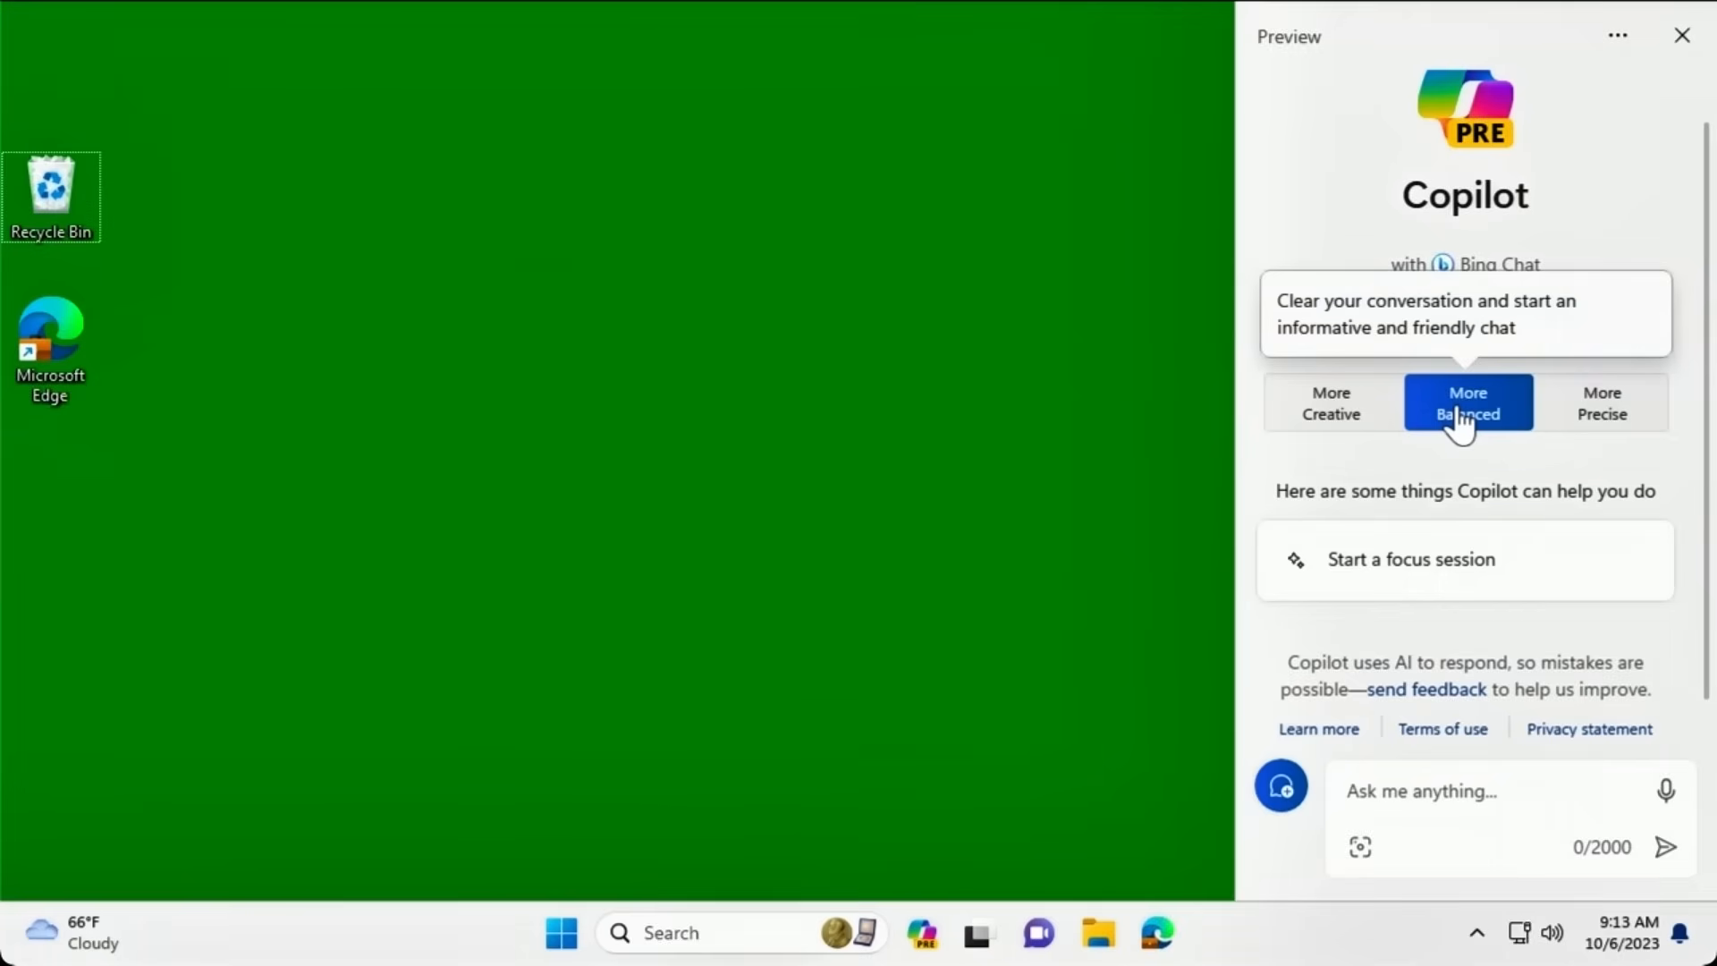
In More Precise style, ask Copilot 'What is the Pyhtagorean theorem?'.
left_click(1605, 429)
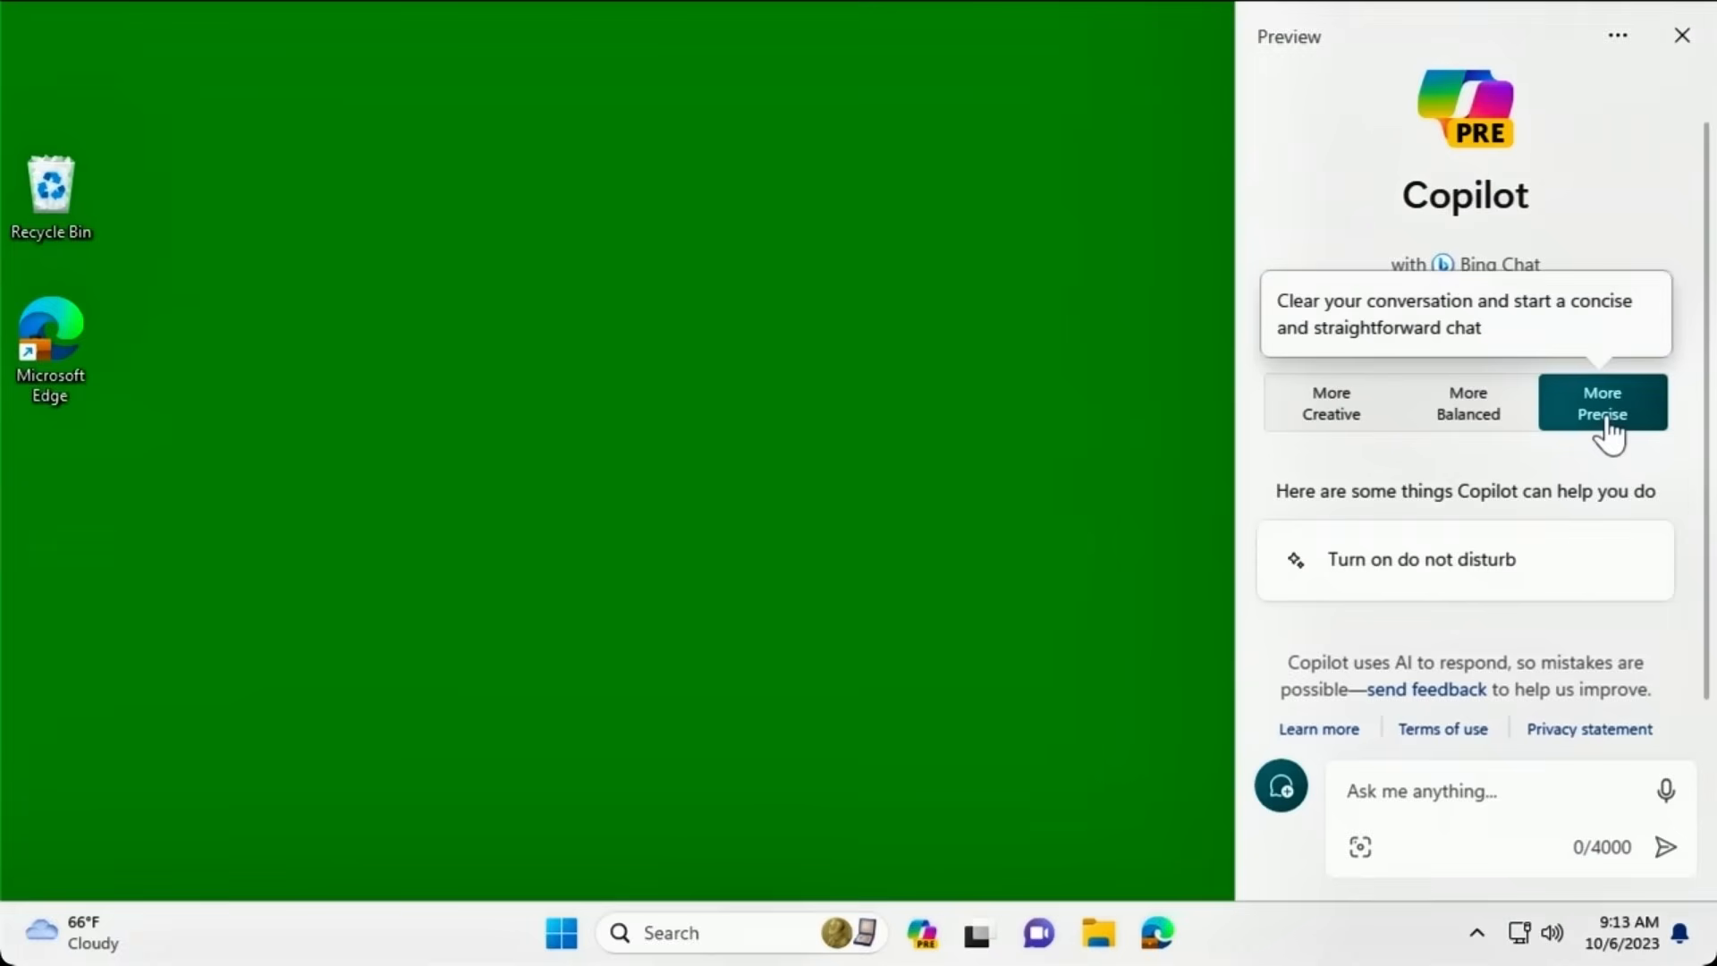
left_click(1401, 791)
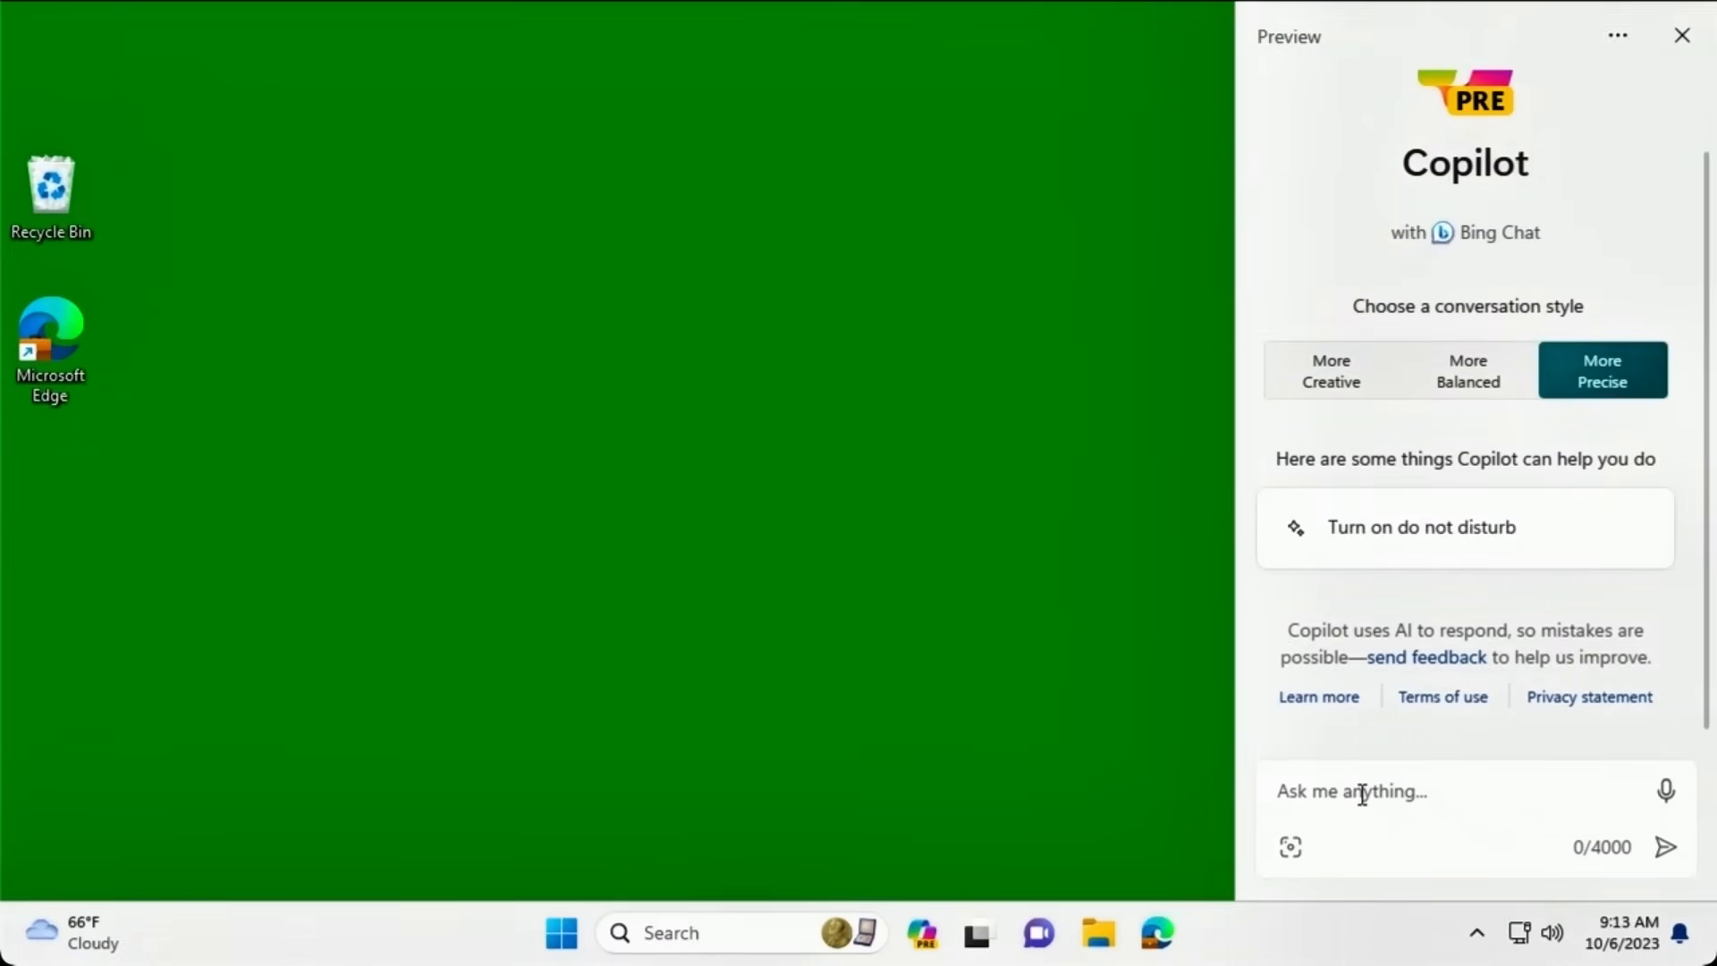
left_click(1362, 795)
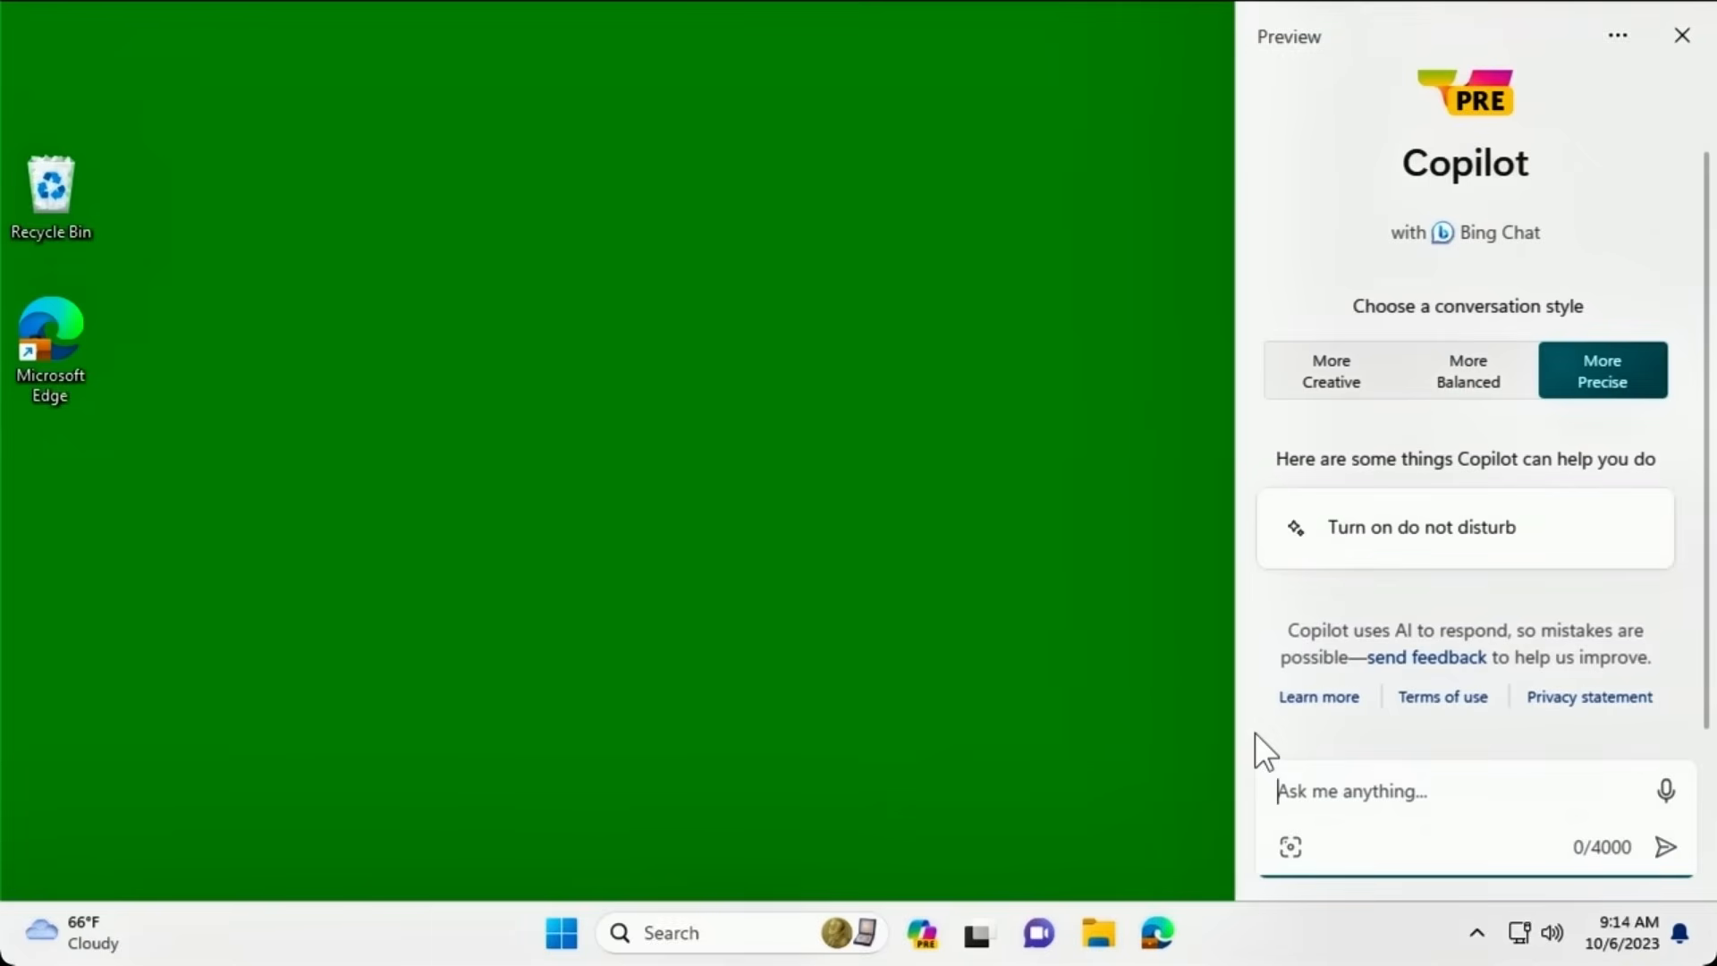
type("What")
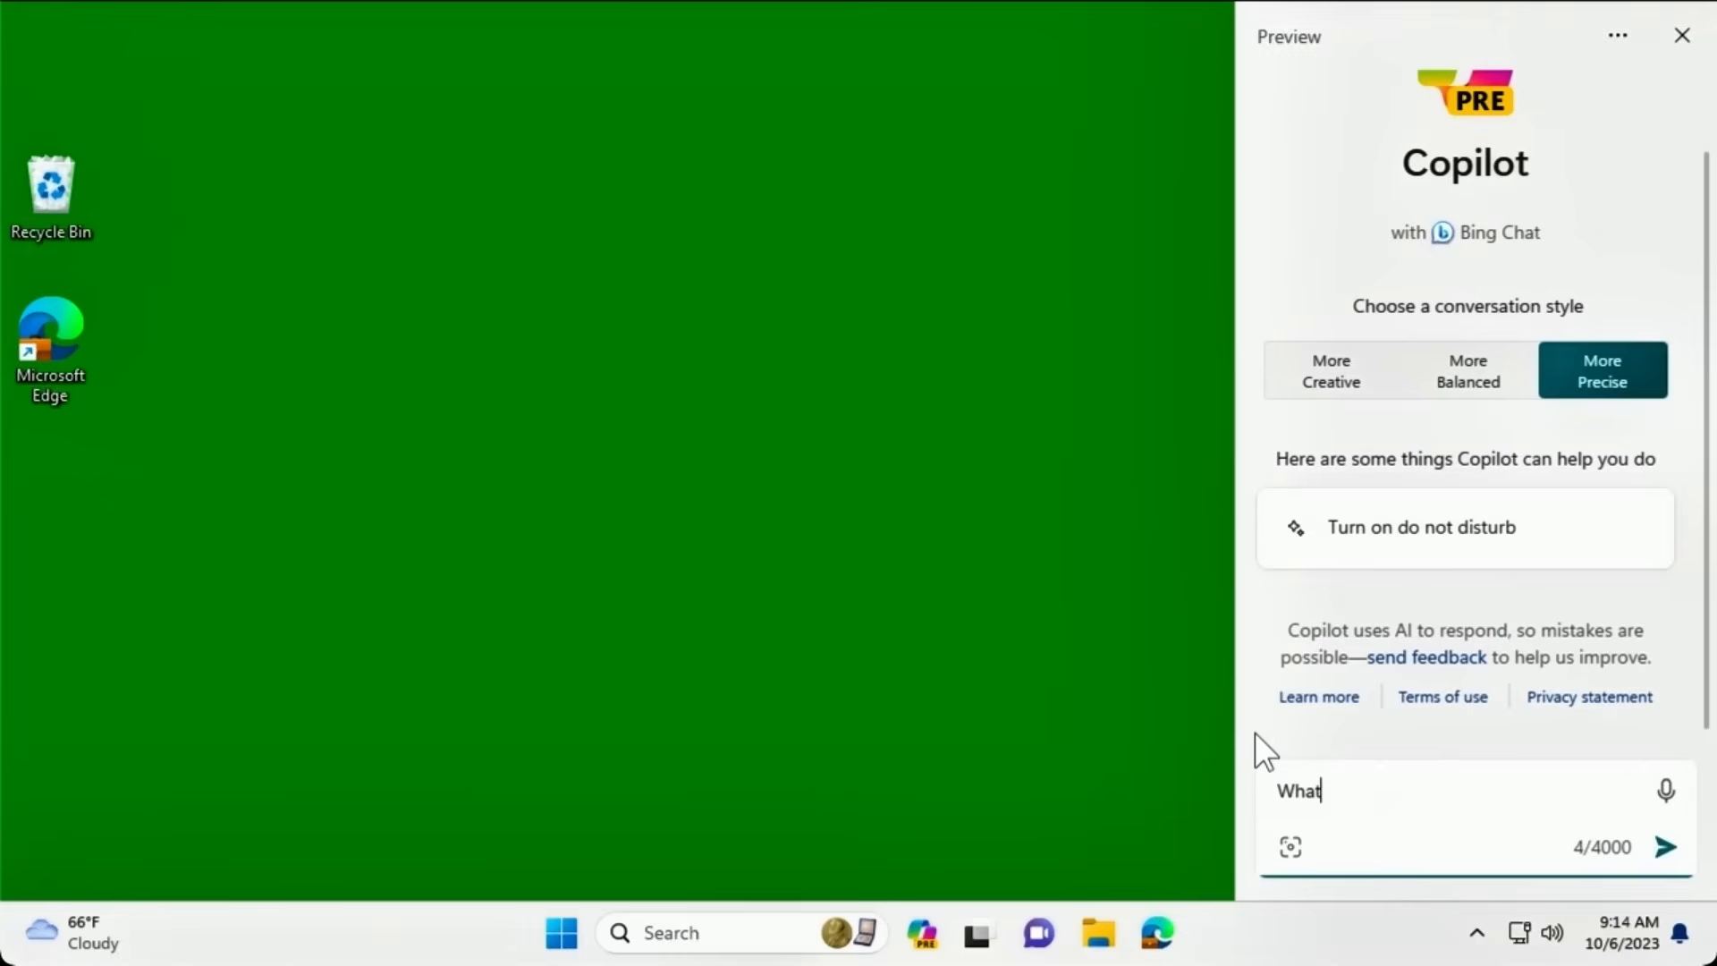
type(" is the Pyht")
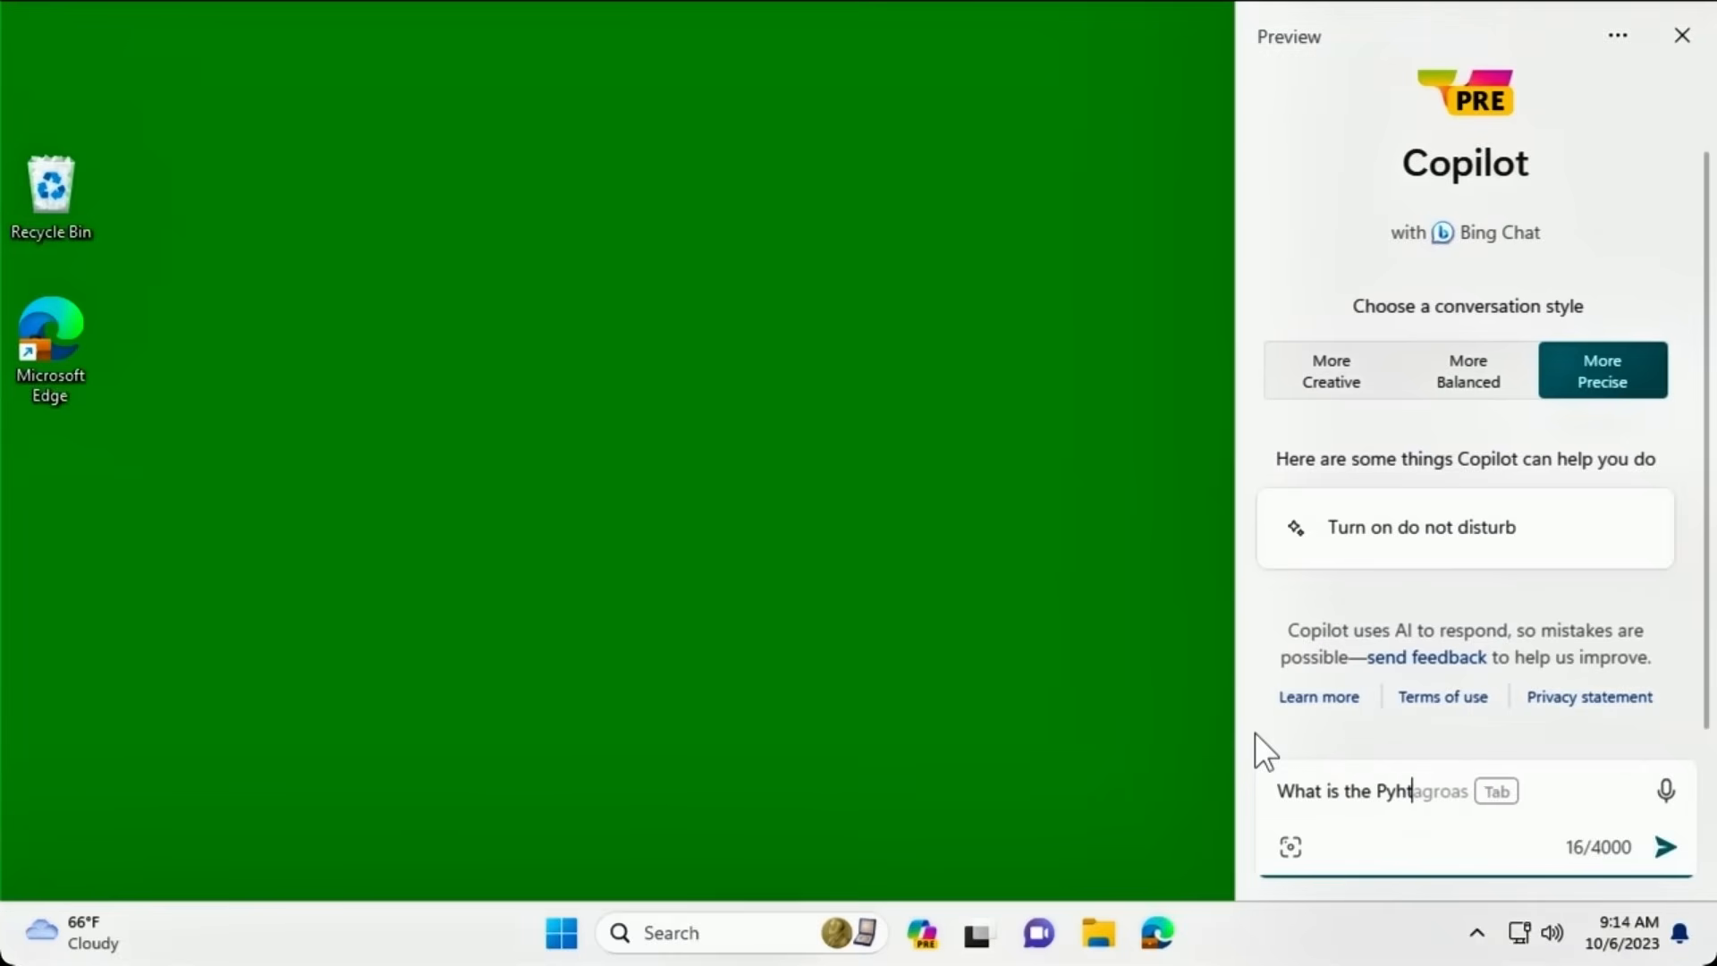
type("agore")
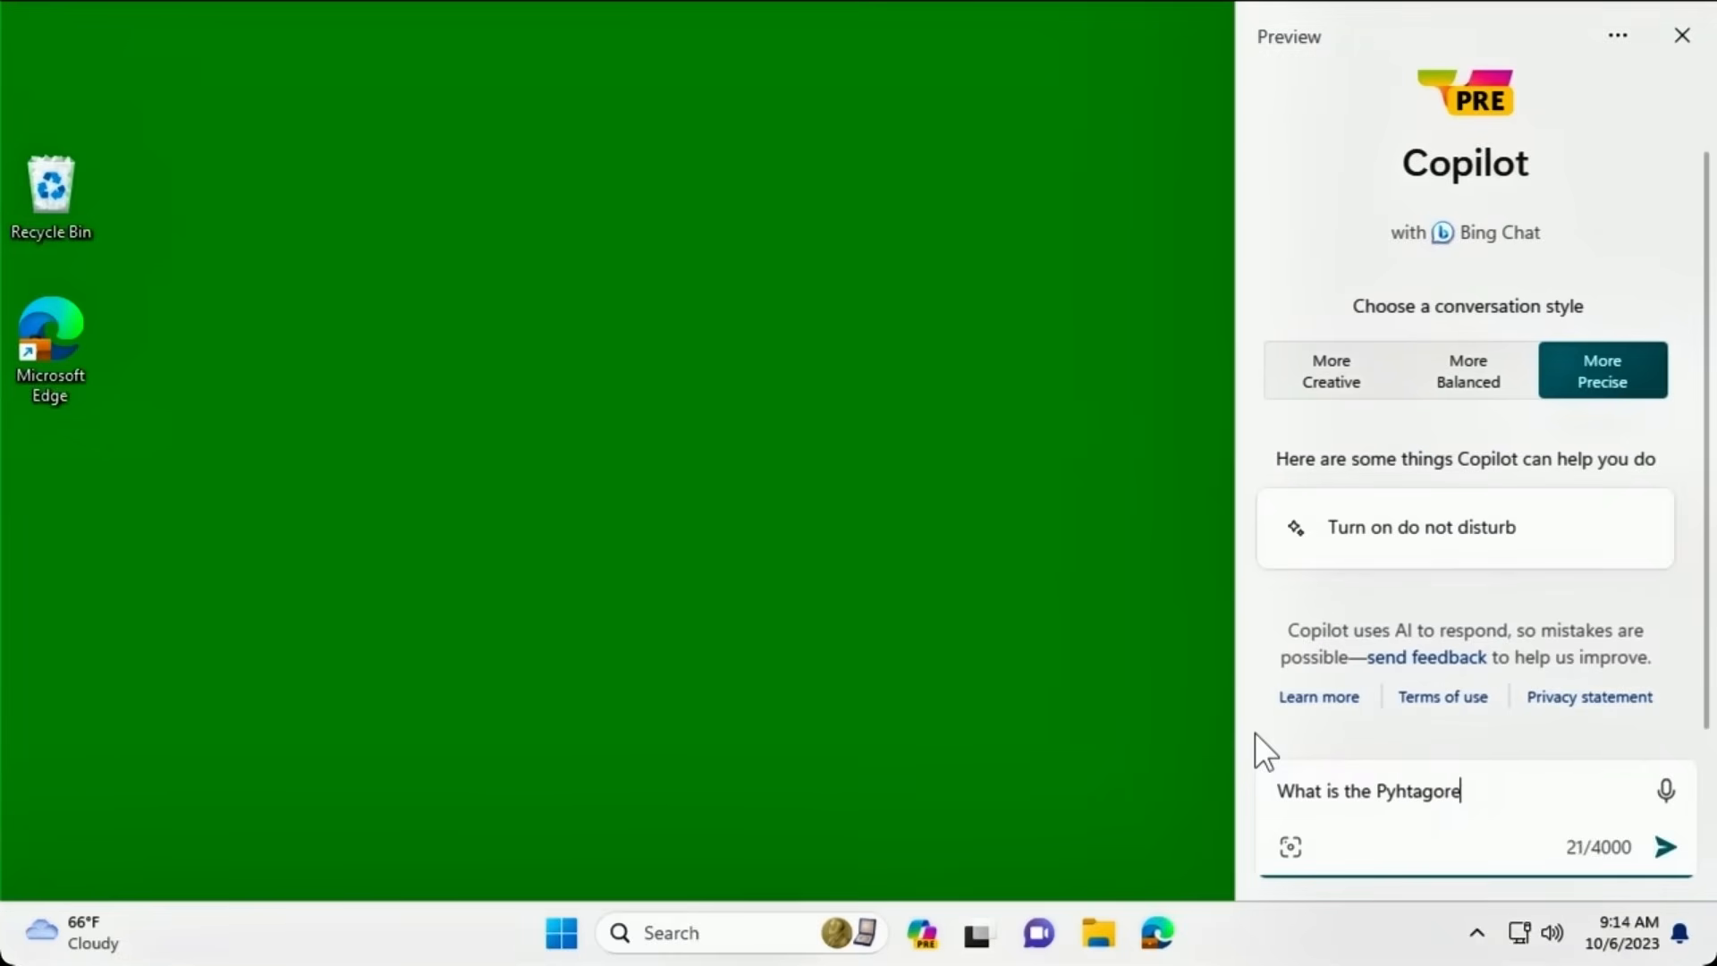
type("an theorem?")
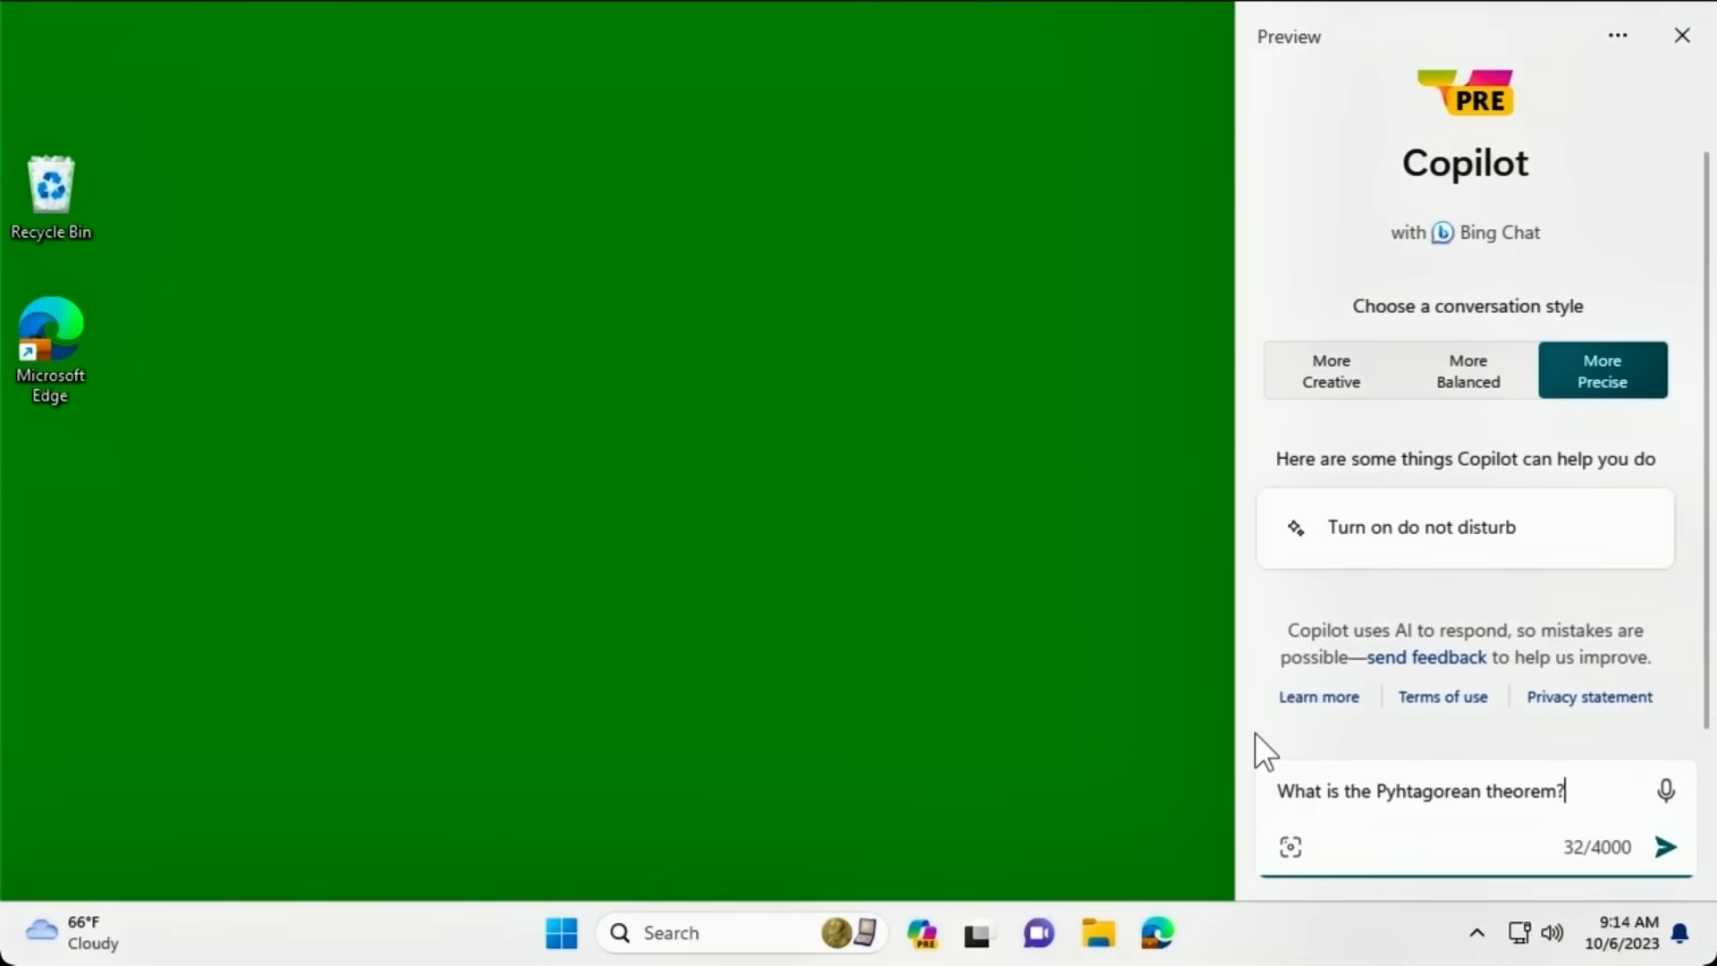
left_click(1668, 856)
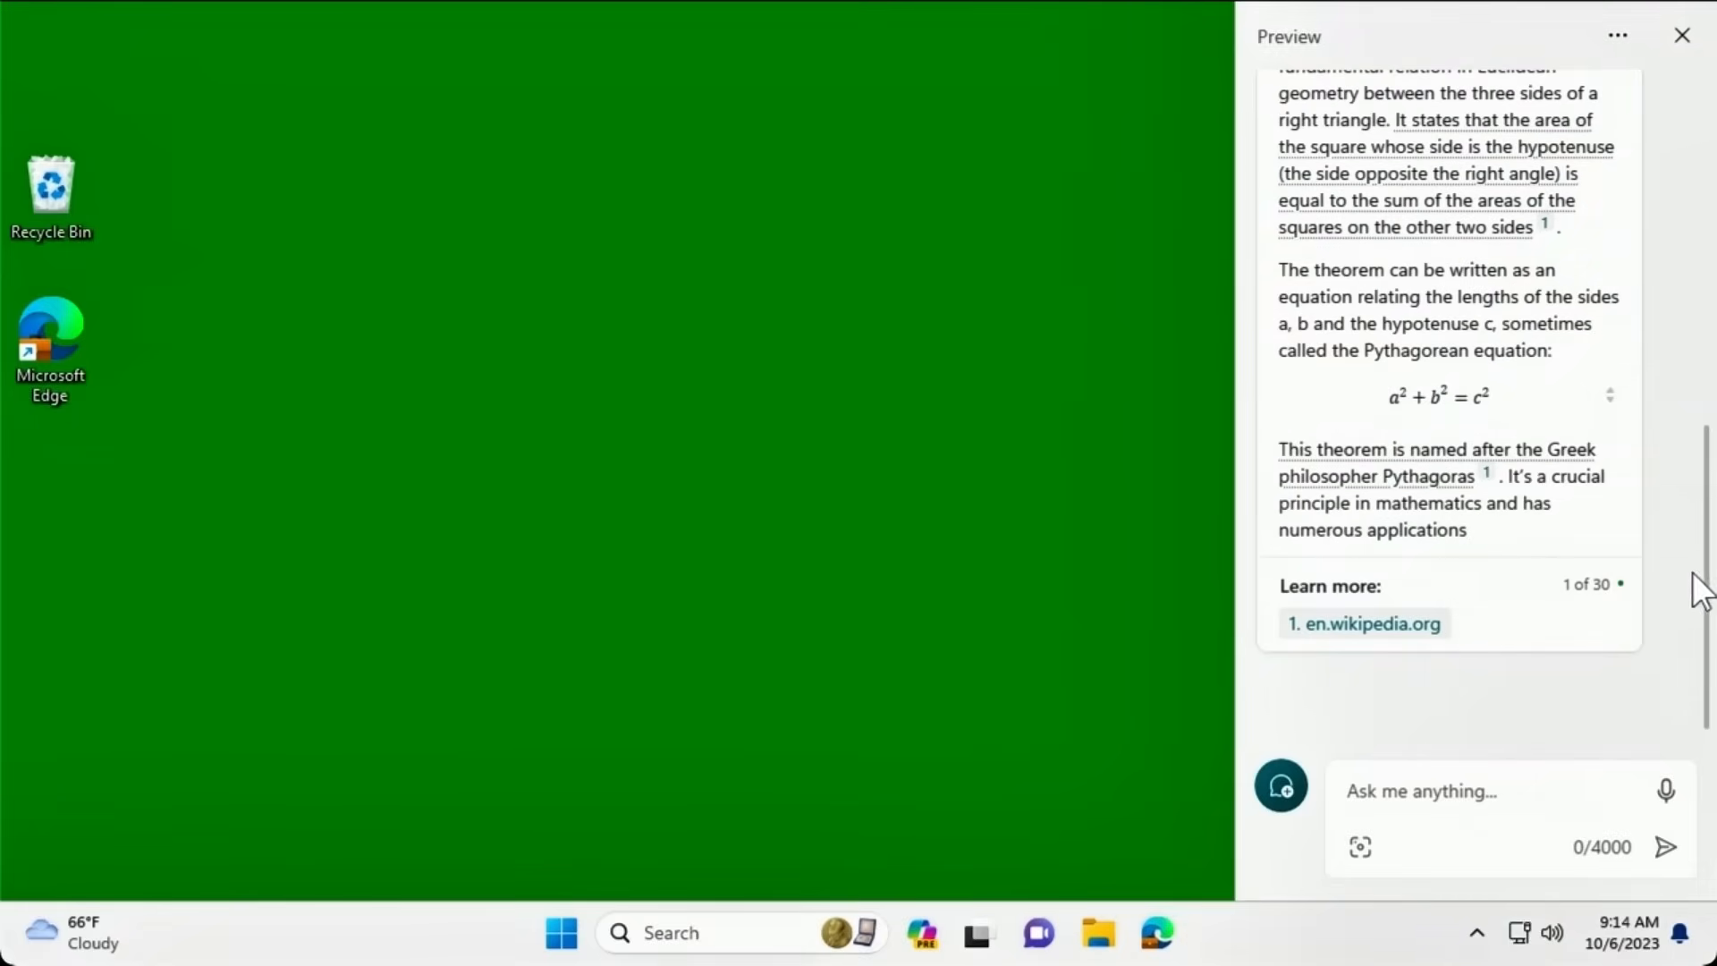
Open the en.wikipedia.org source cited at the end of the answer.
left_click_drag(1711, 572, 1711, 491)
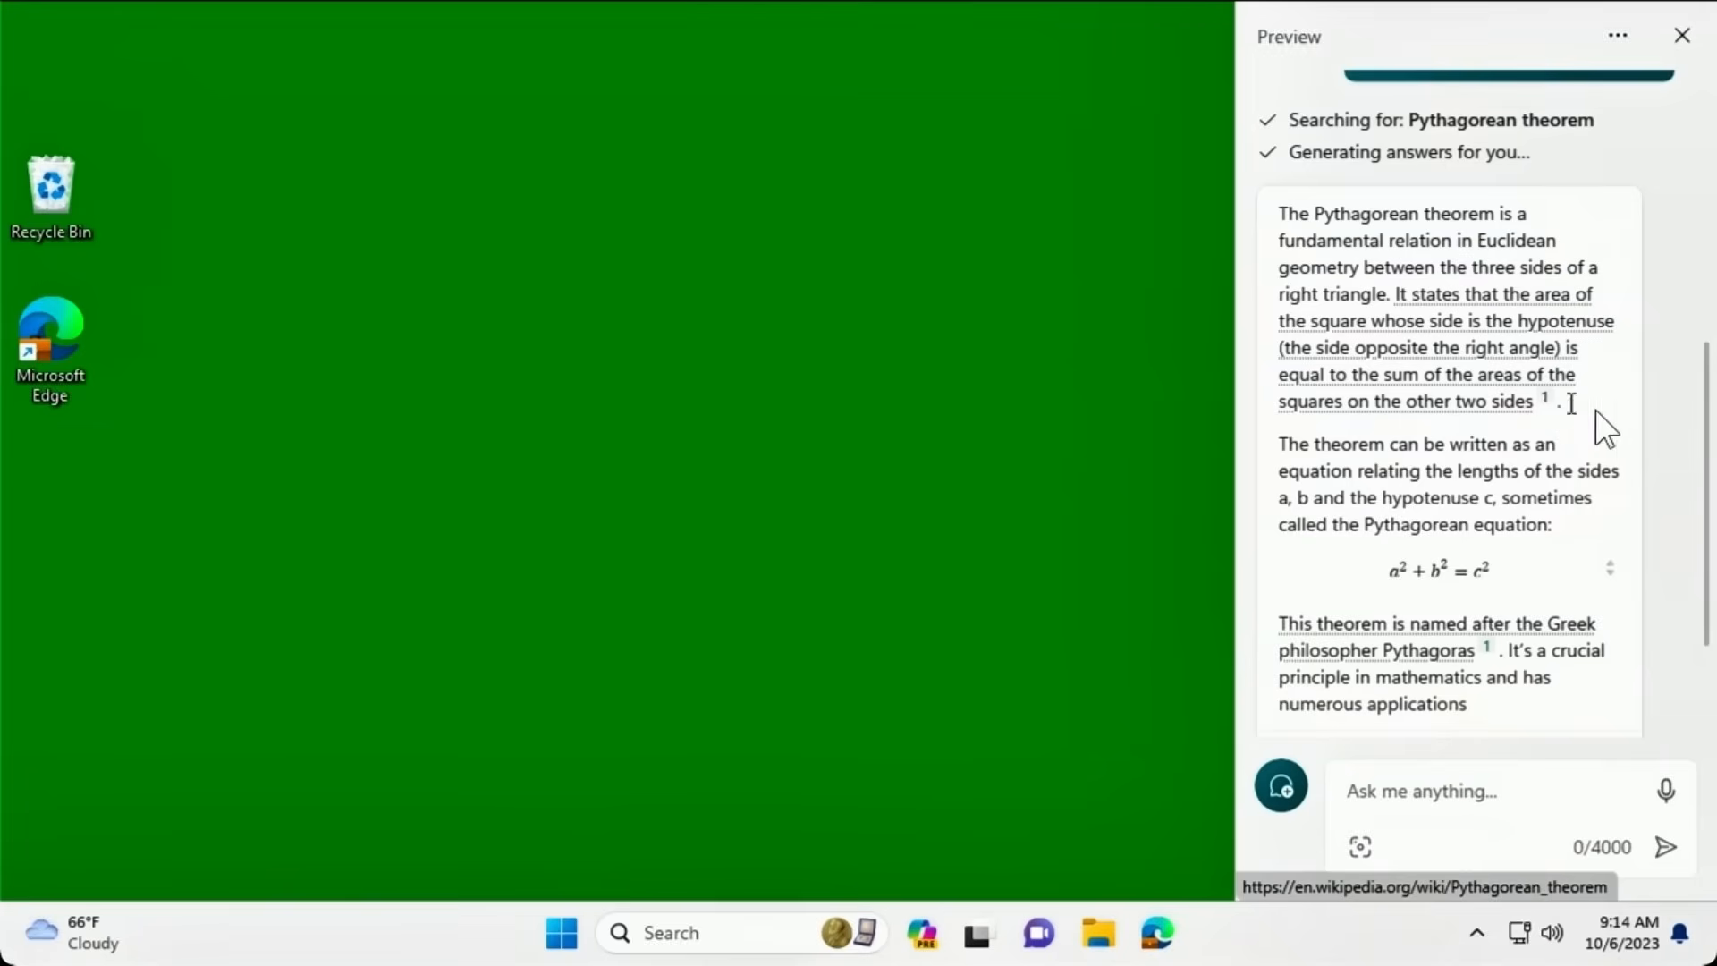
scroll(1702, 449, "down", 2)
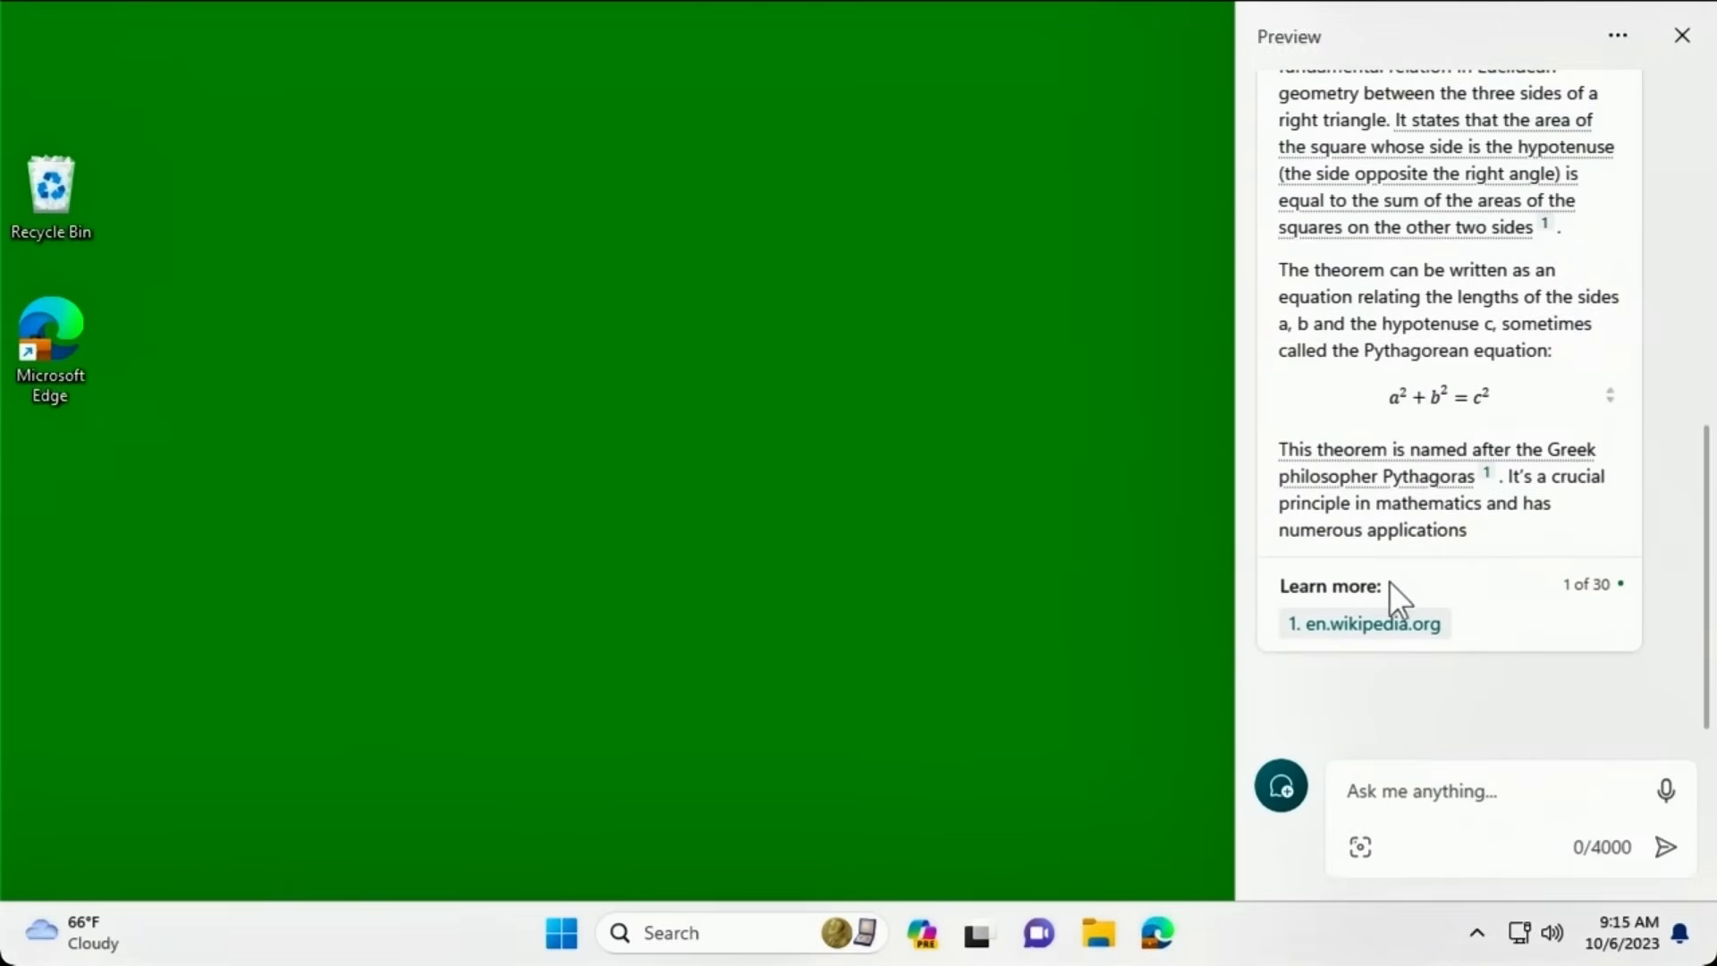
left_click(1392, 628)
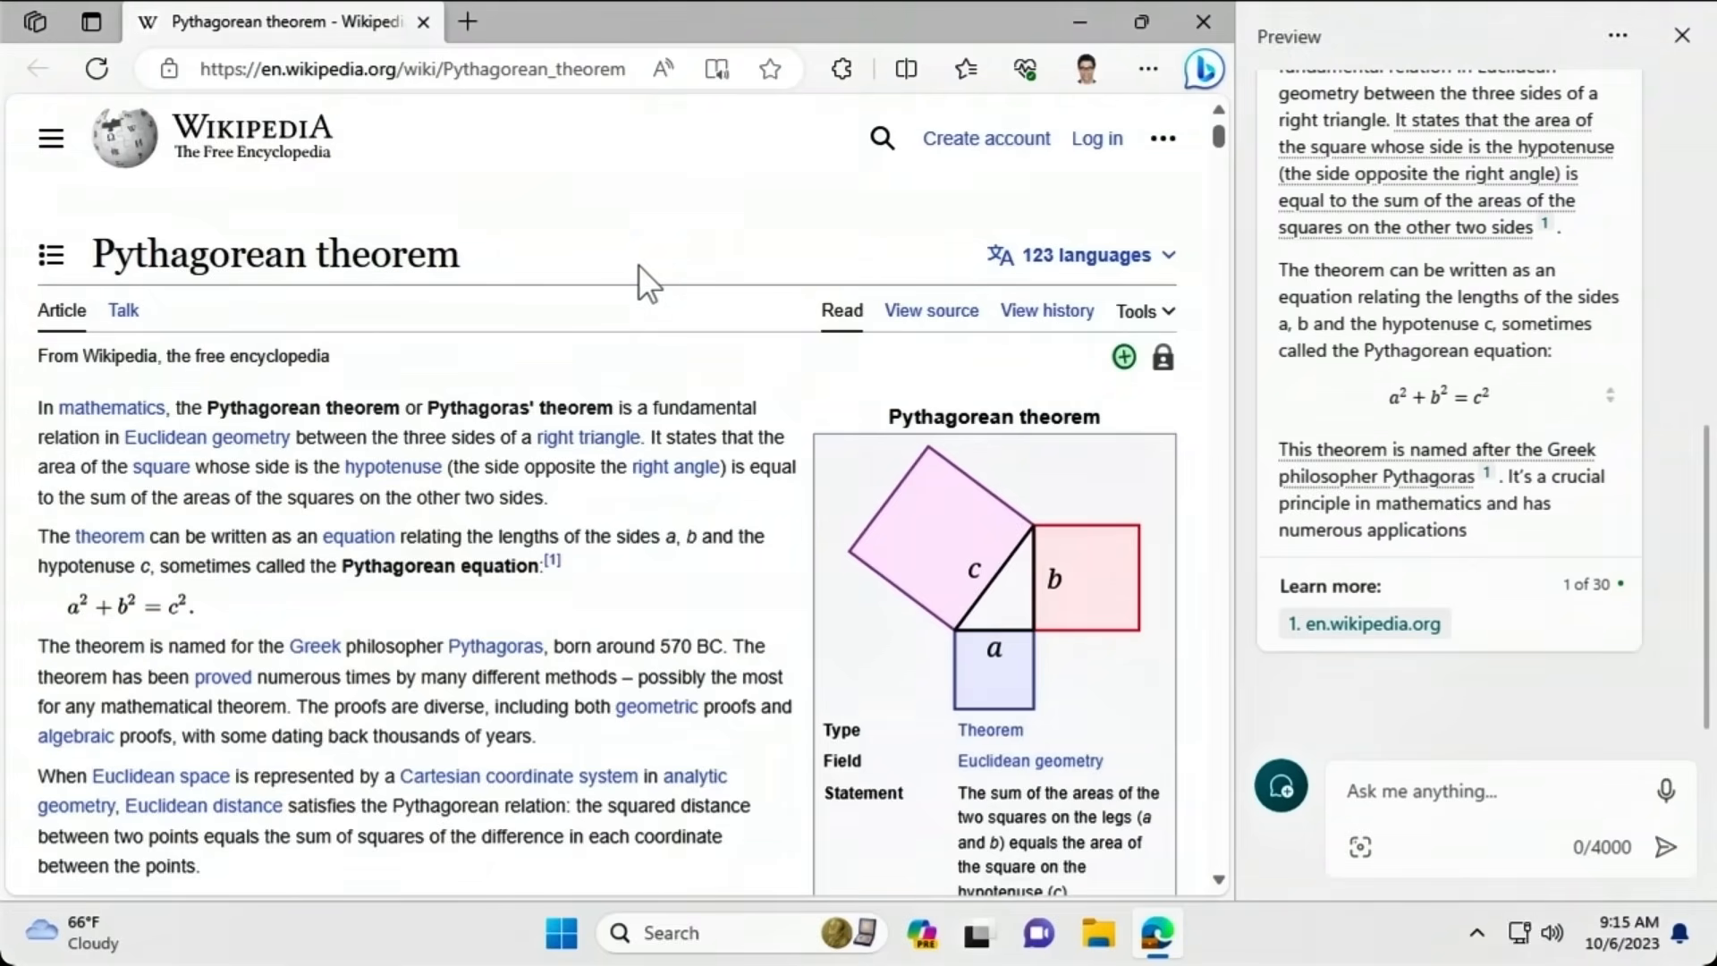
Close the Edge window showing the Wikipedia Pythagorean theorem article.
left_click(1201, 22)
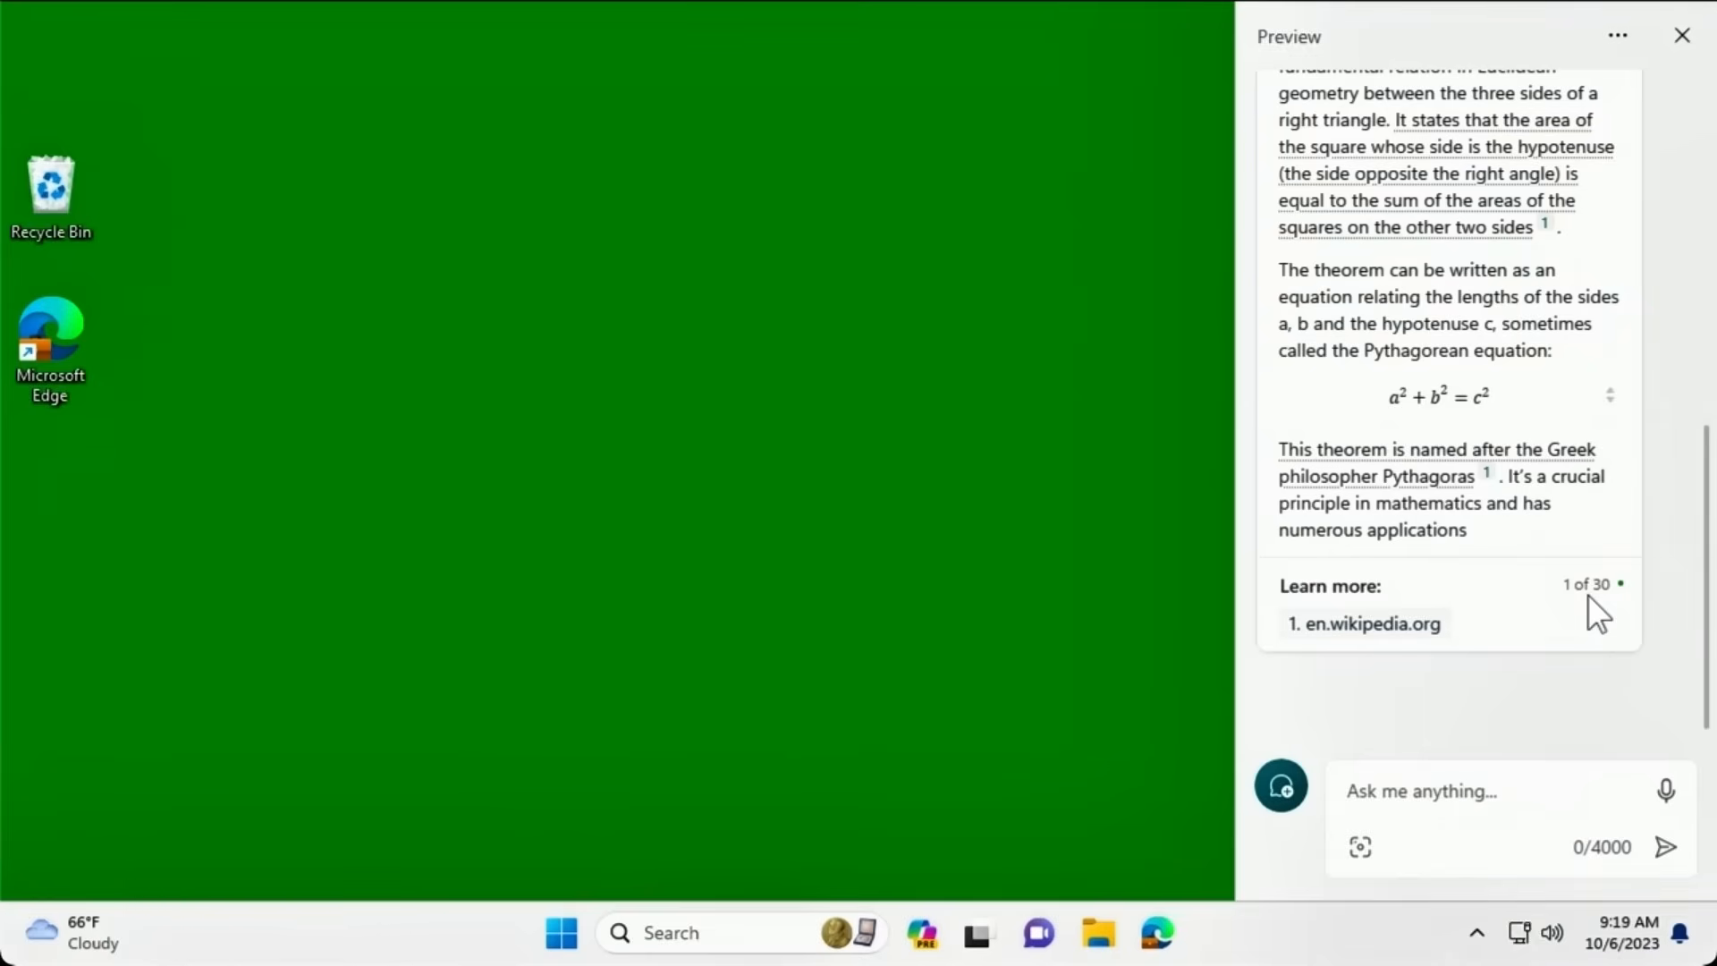
Start a new topic to wipe the Pythagorean theorem conversation.
left_click(1280, 789)
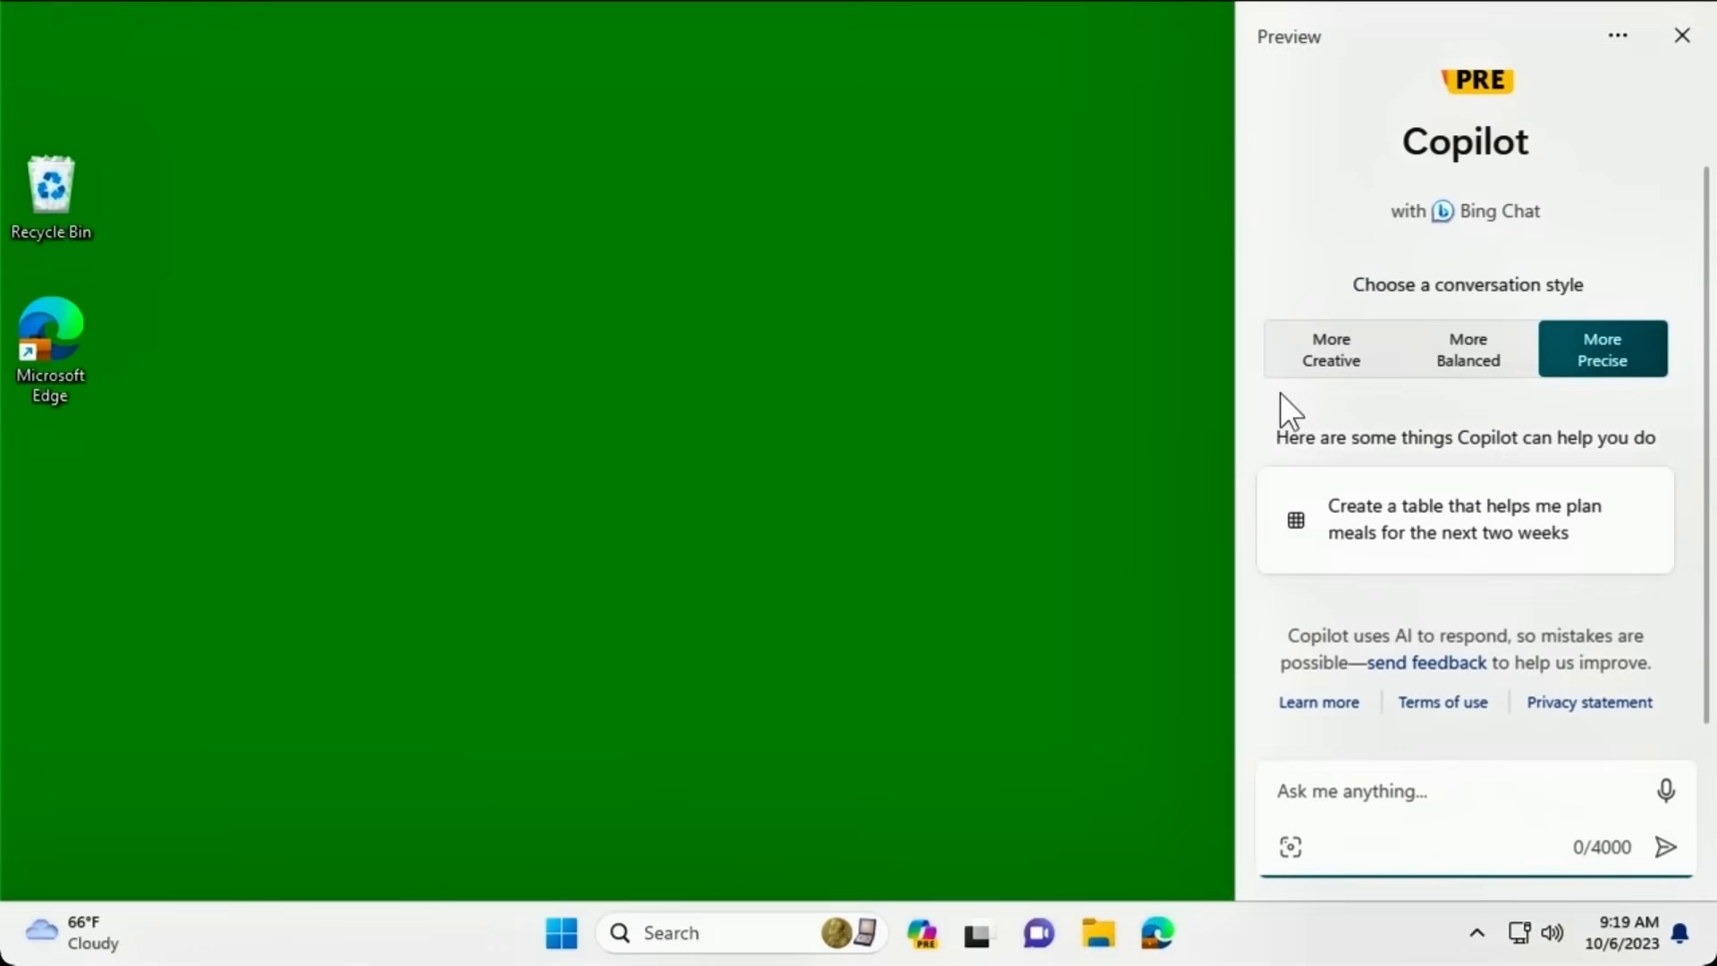
Choose the More Creative conversation style and place the cursor in the Ask me anything box.
left_click(1305, 387)
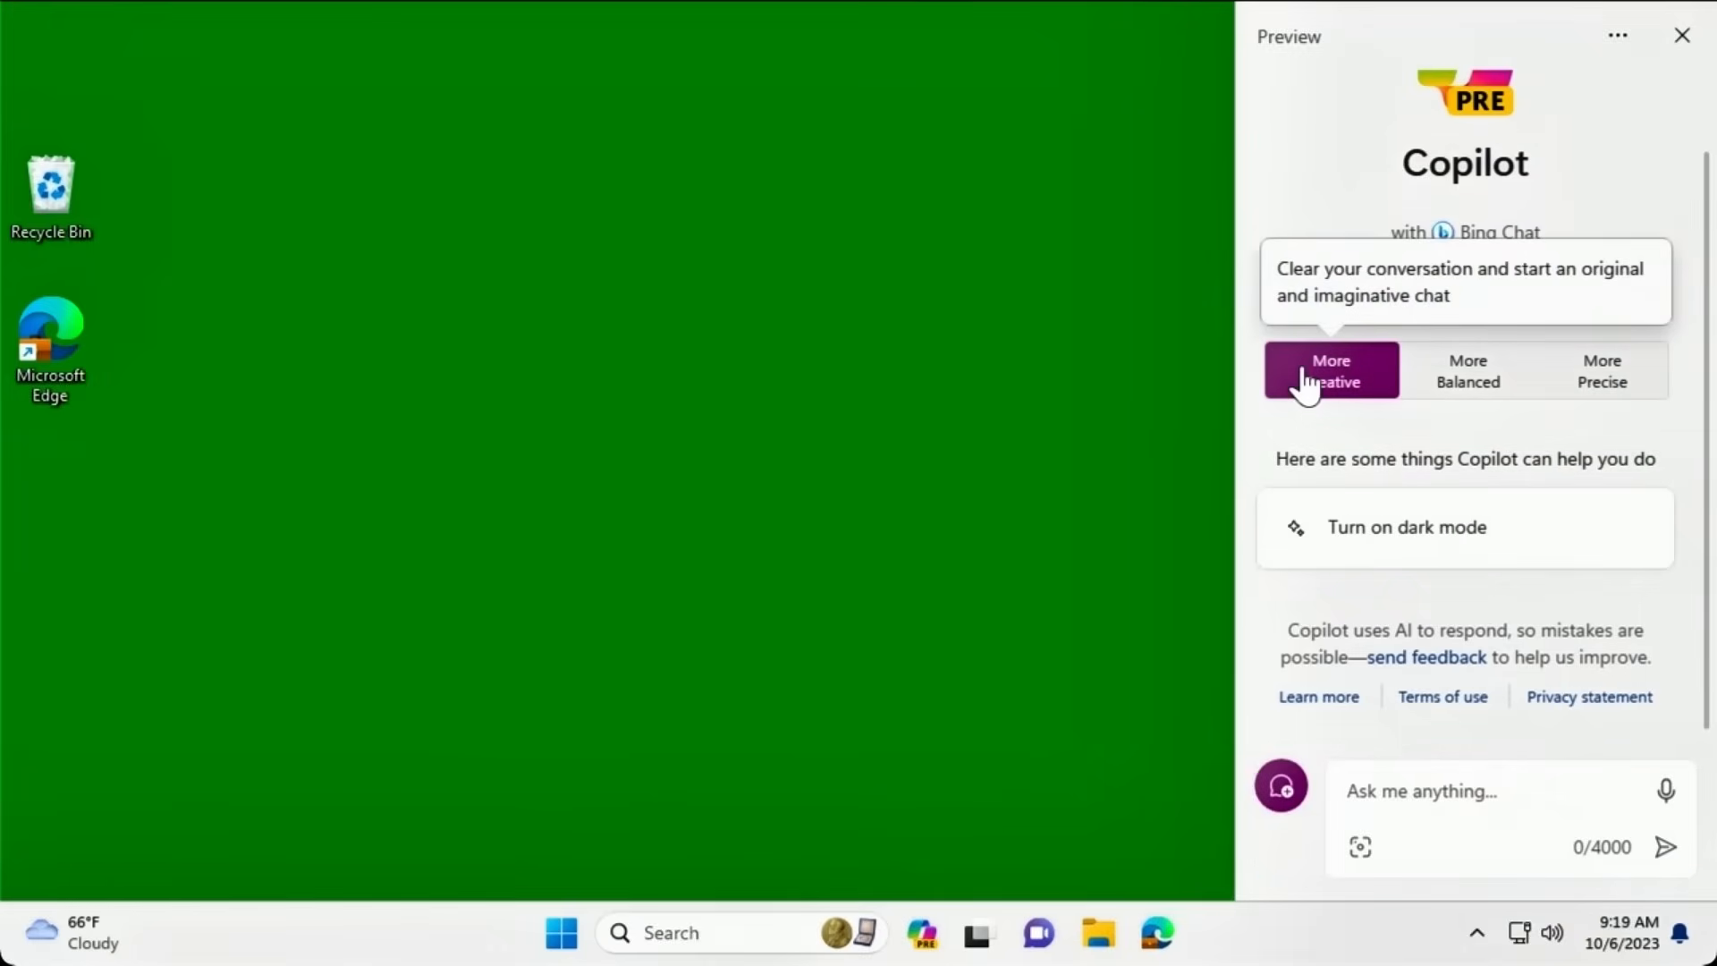
left_click(1366, 795)
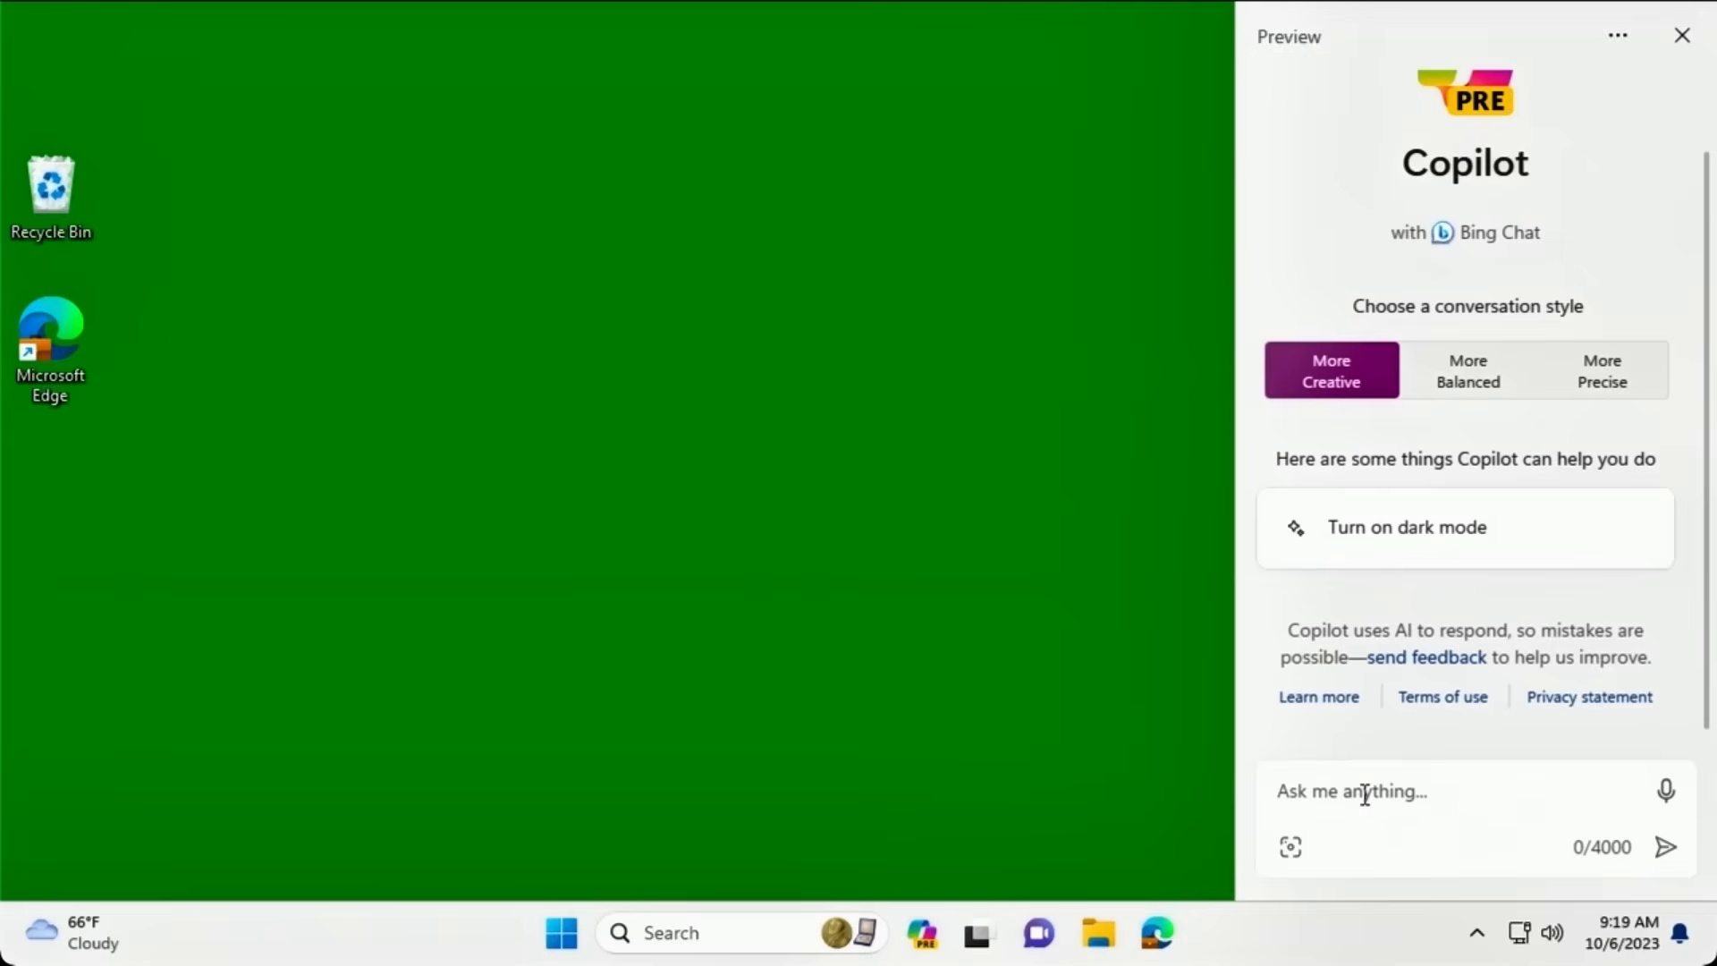
Speak a question about using Copilot, then stop the answer's spoken readout.
left_click(1666, 795)
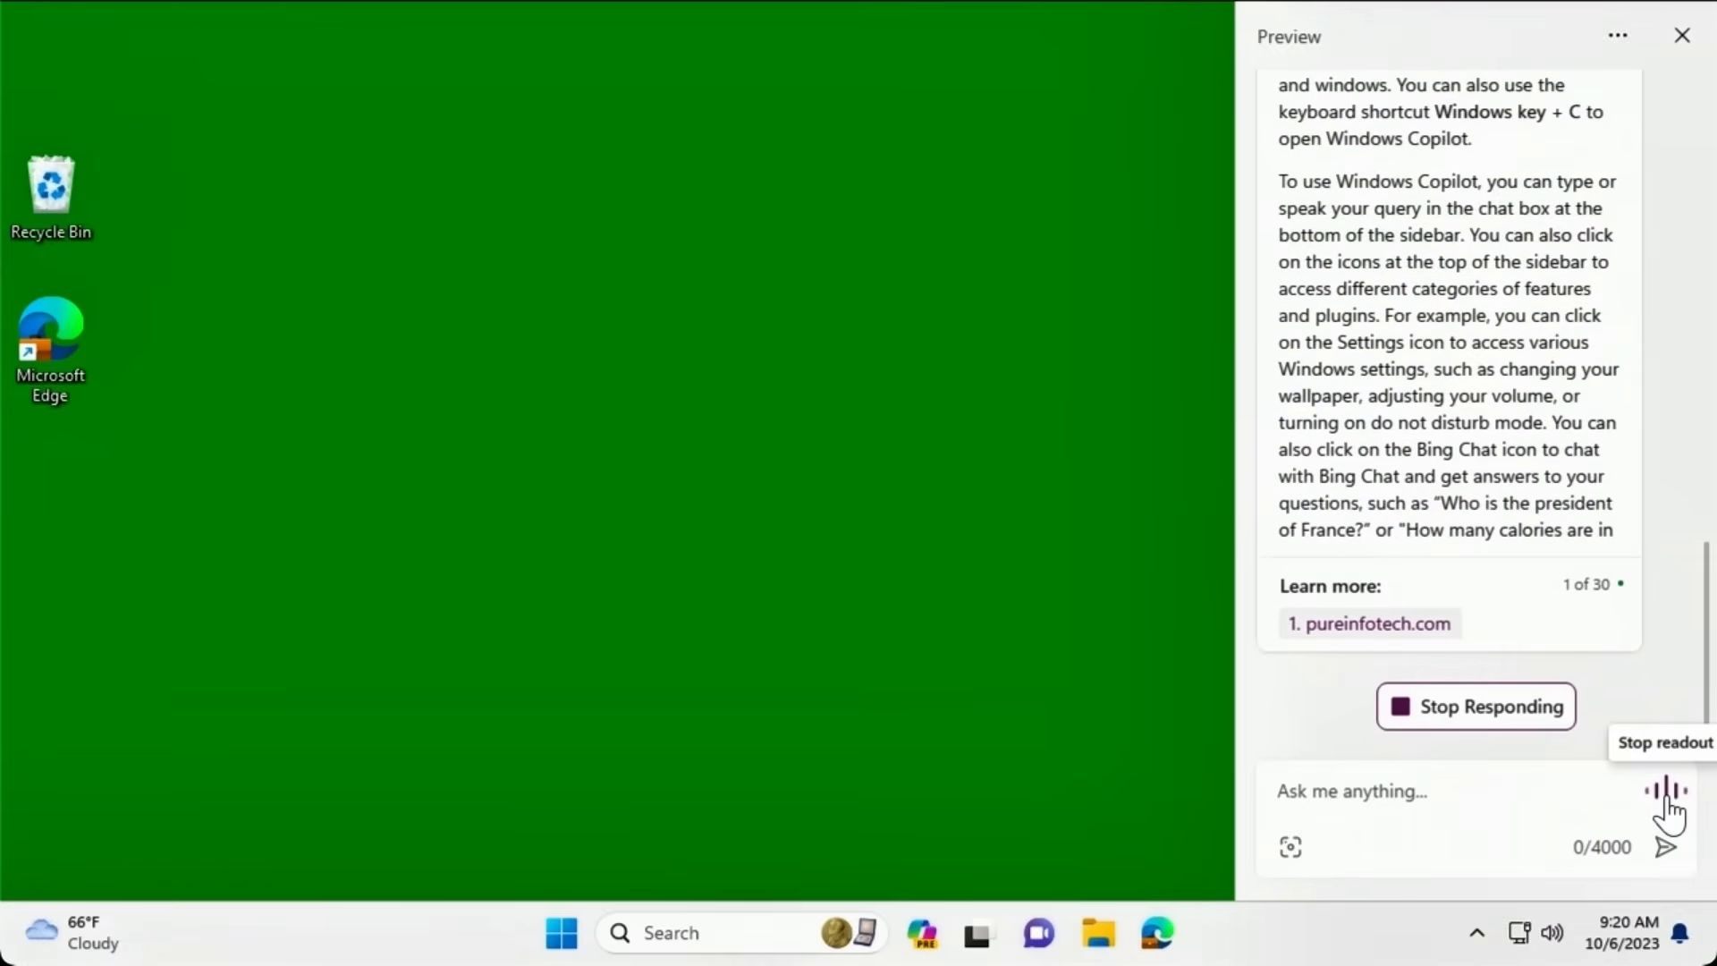
left_click(1668, 801)
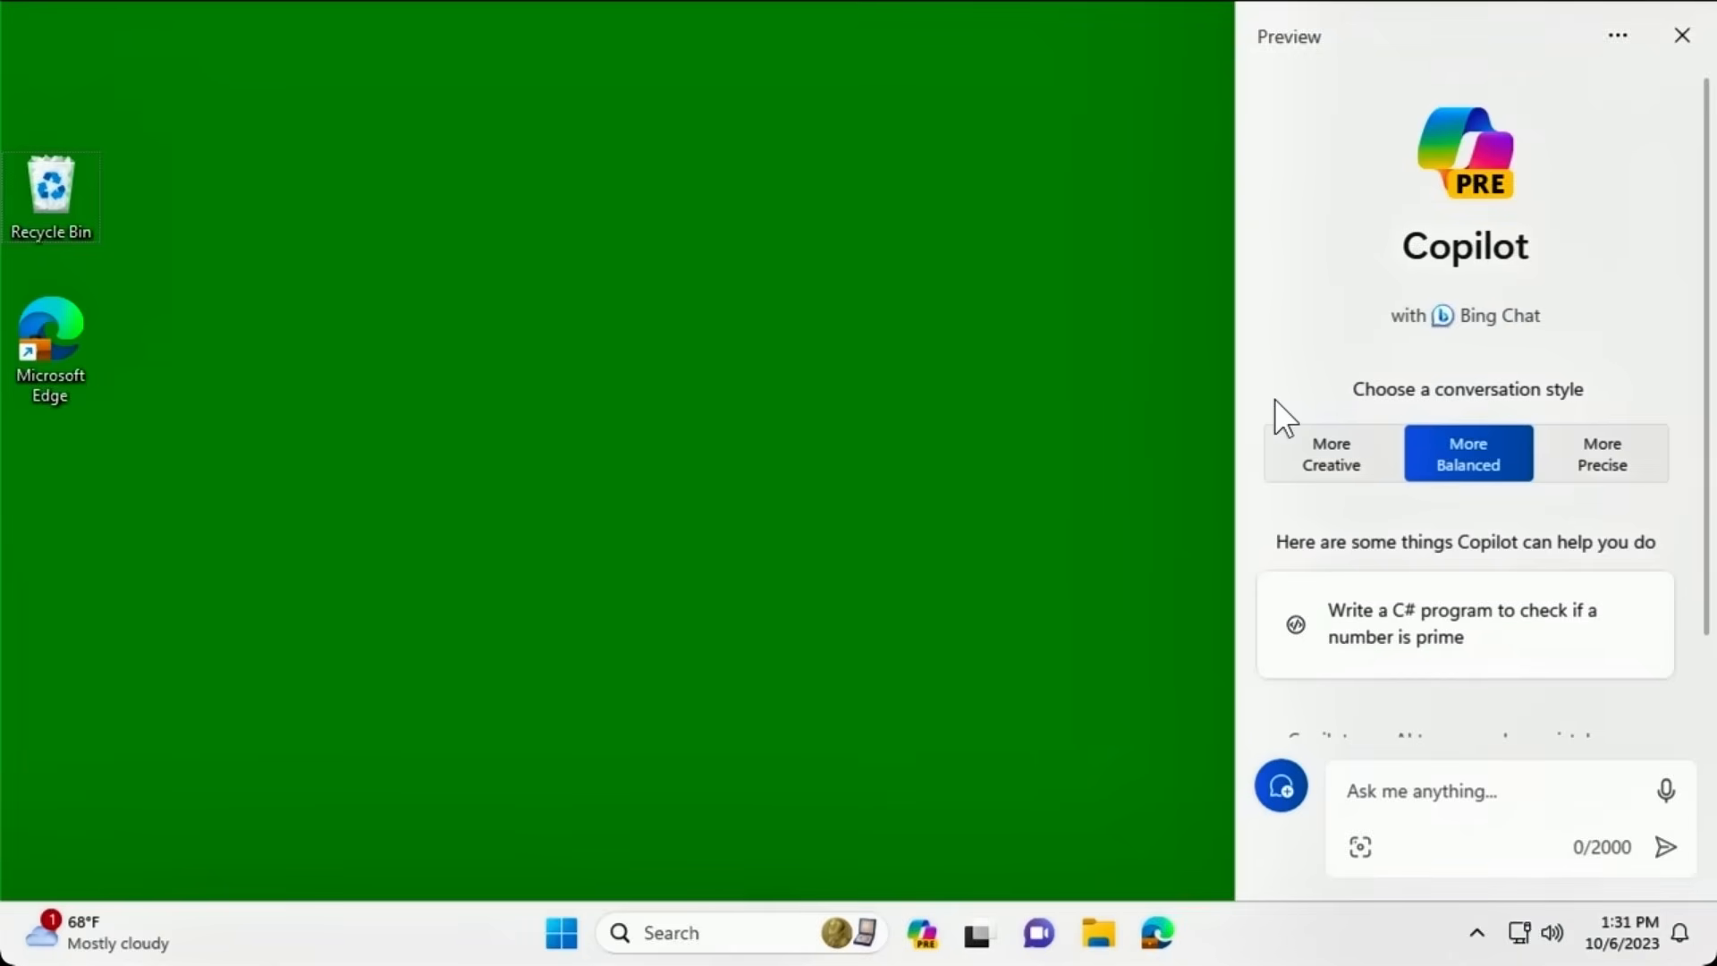
left_click(1347, 778)
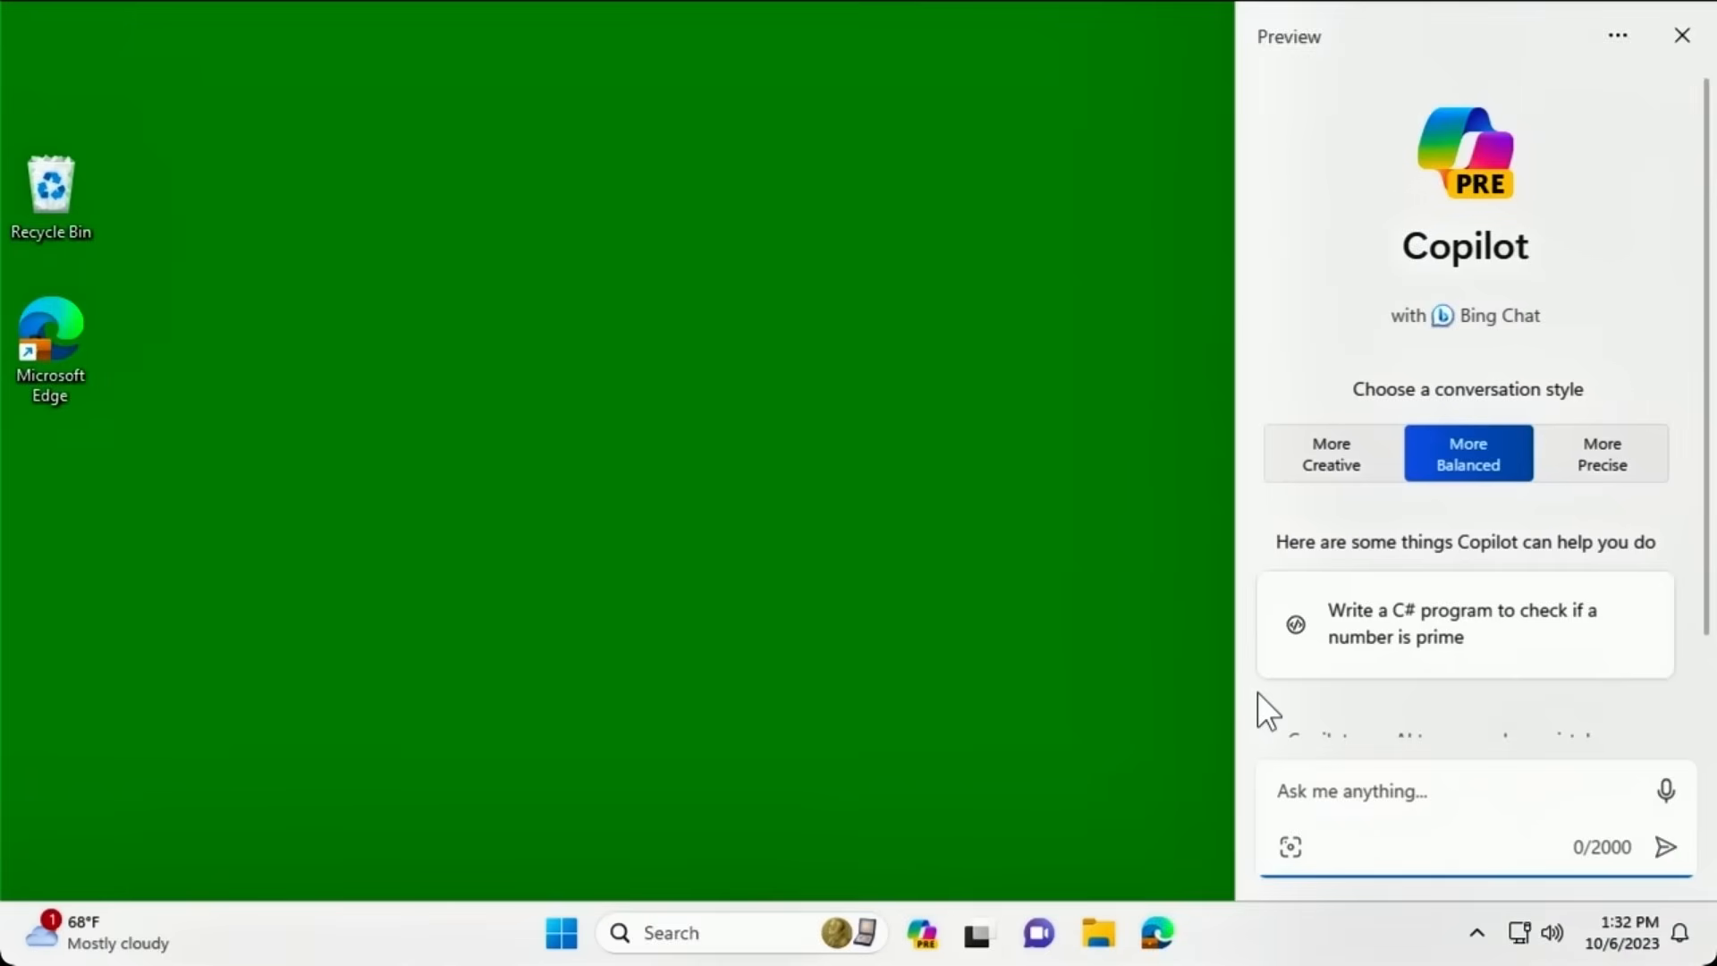
Ask Copilot to 'turn on dark mode' and confirm with Yes.
type("tur")
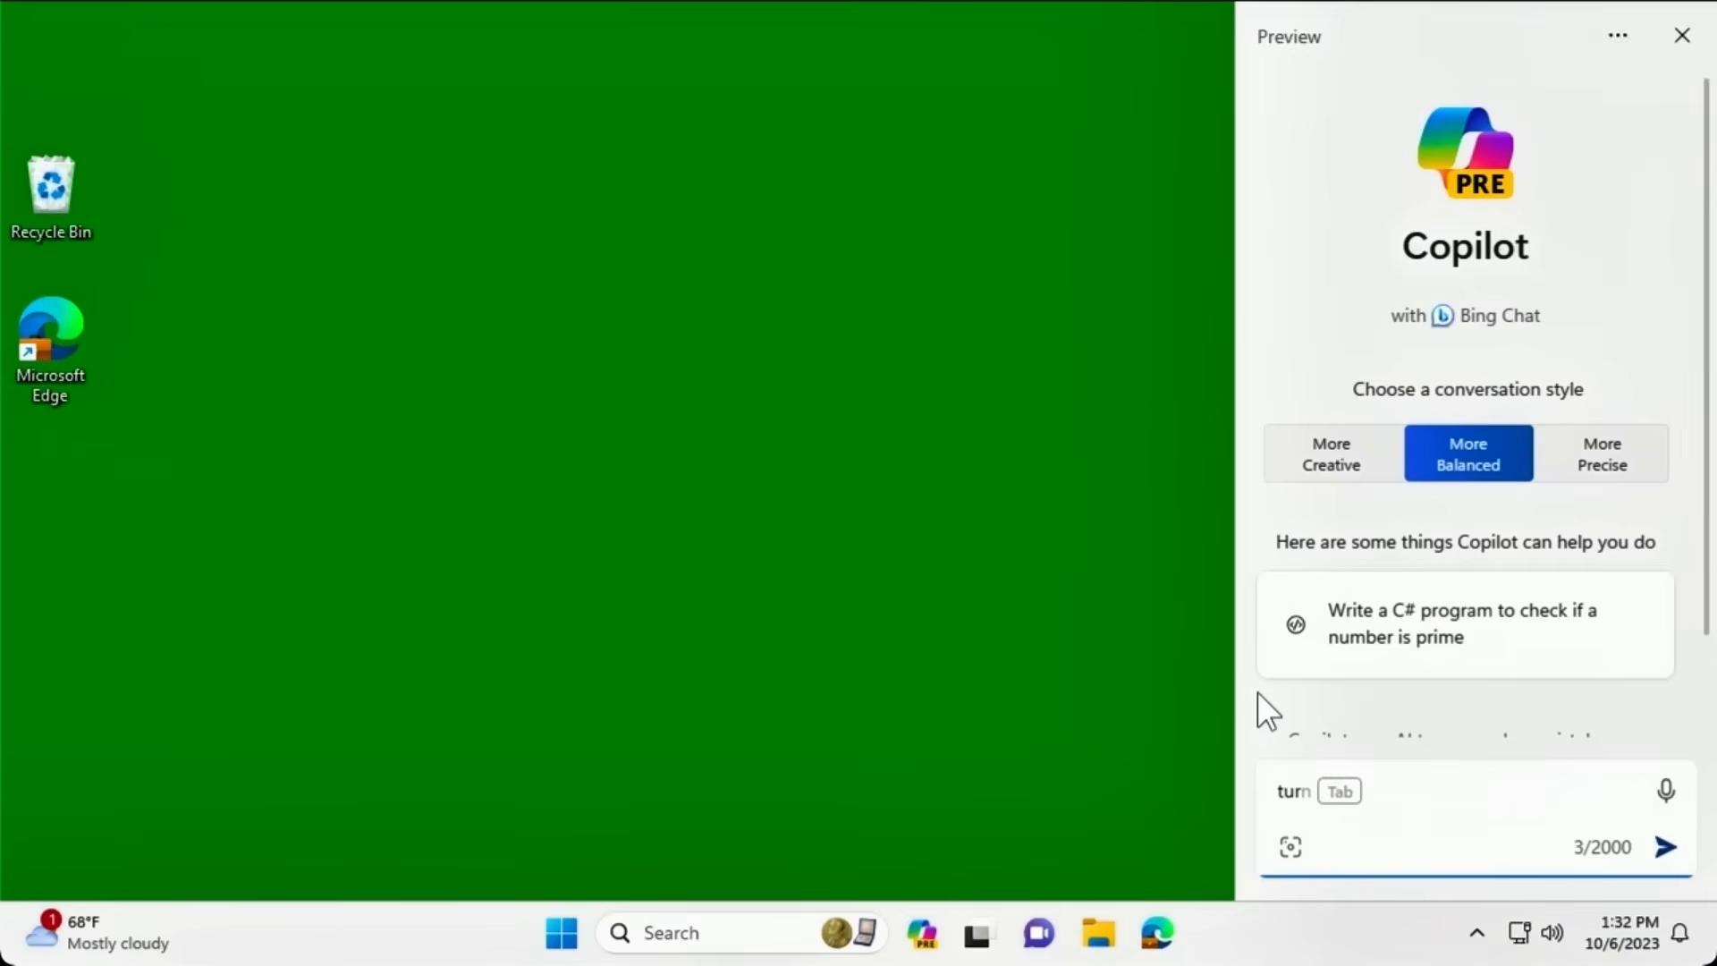
type("n on dark mode")
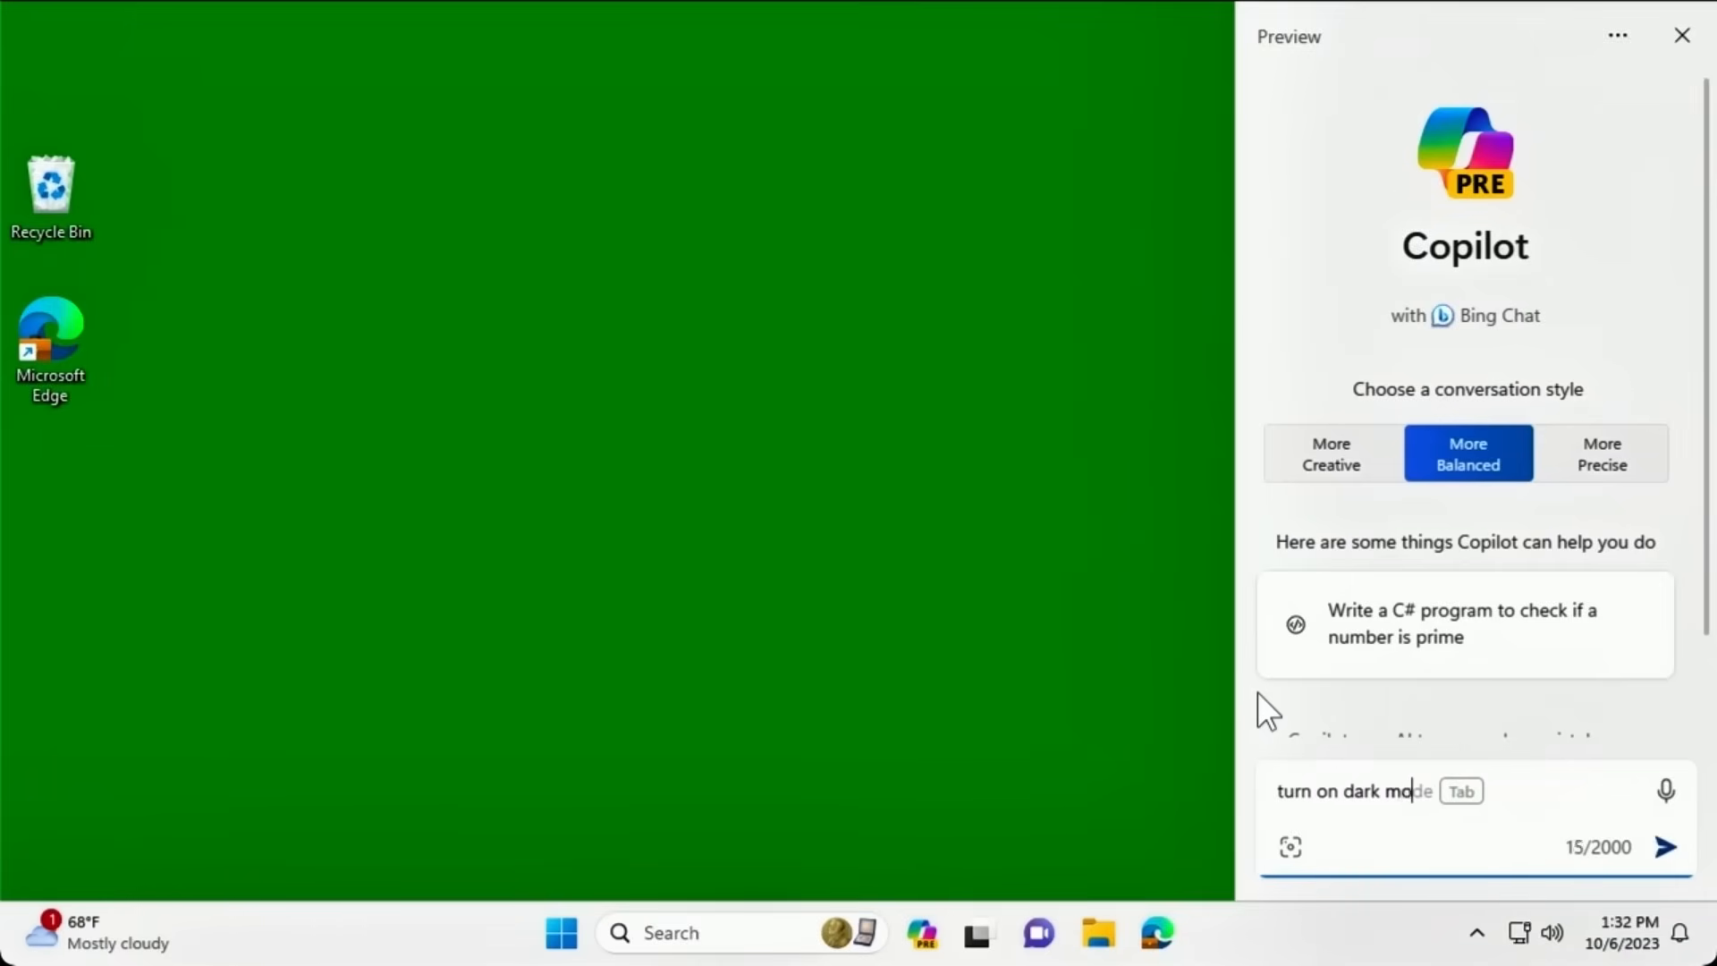
key("Return")
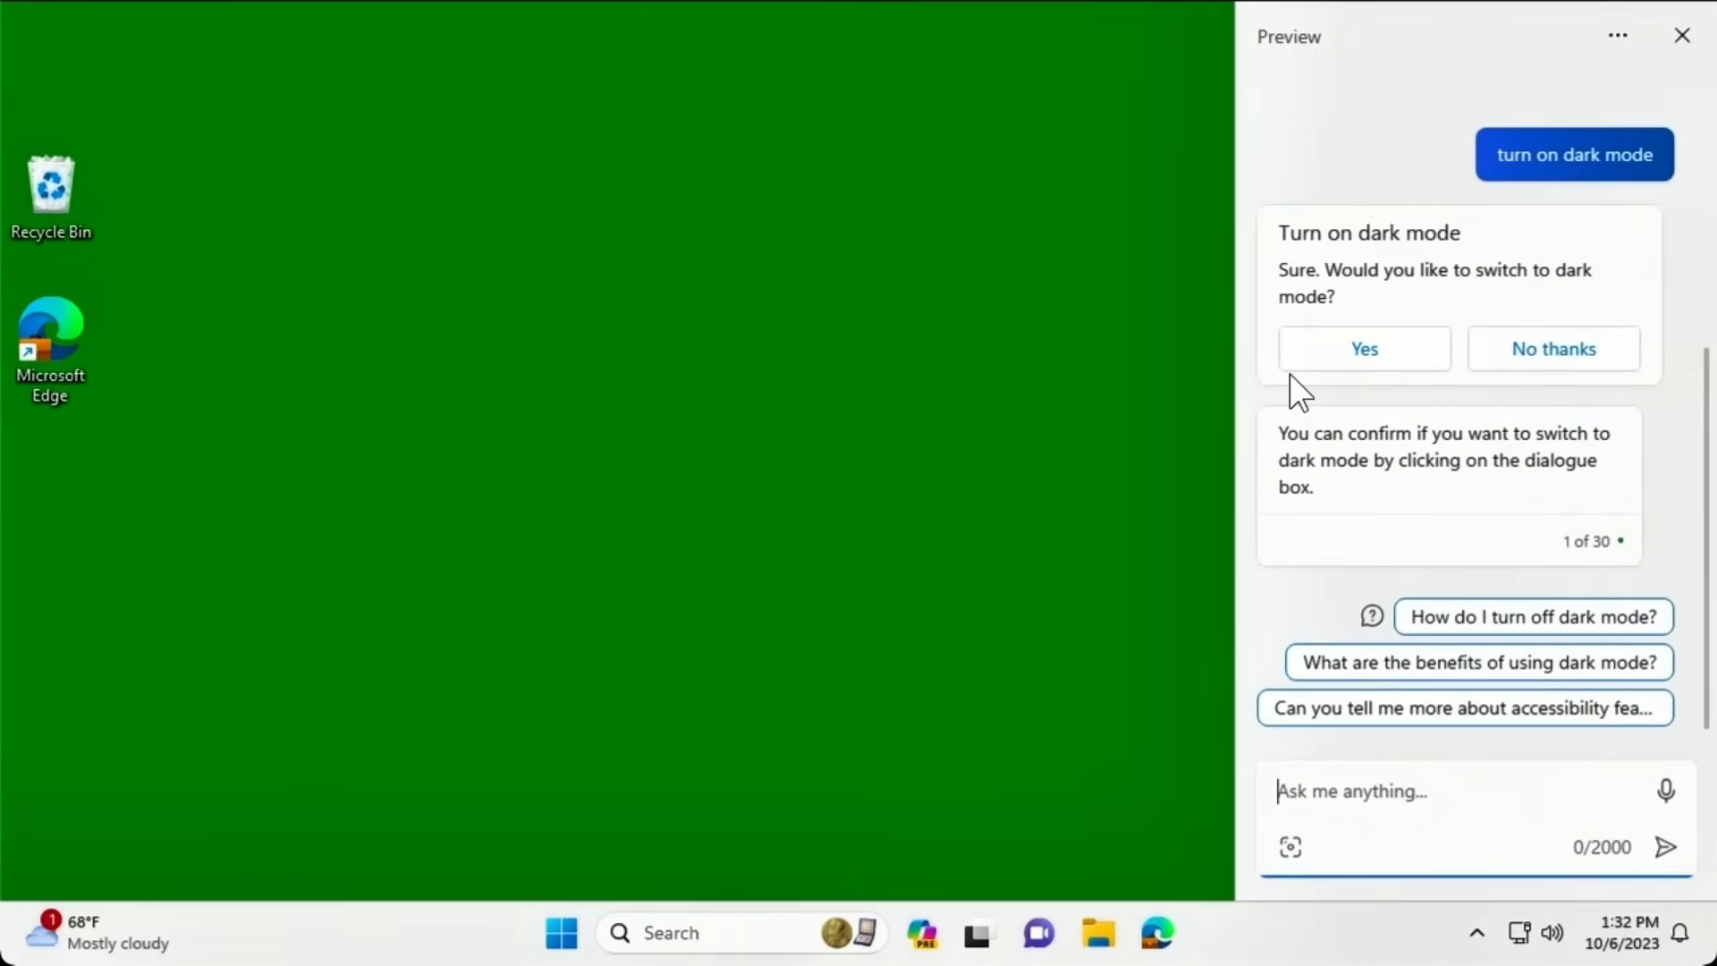
left_click(1329, 357)
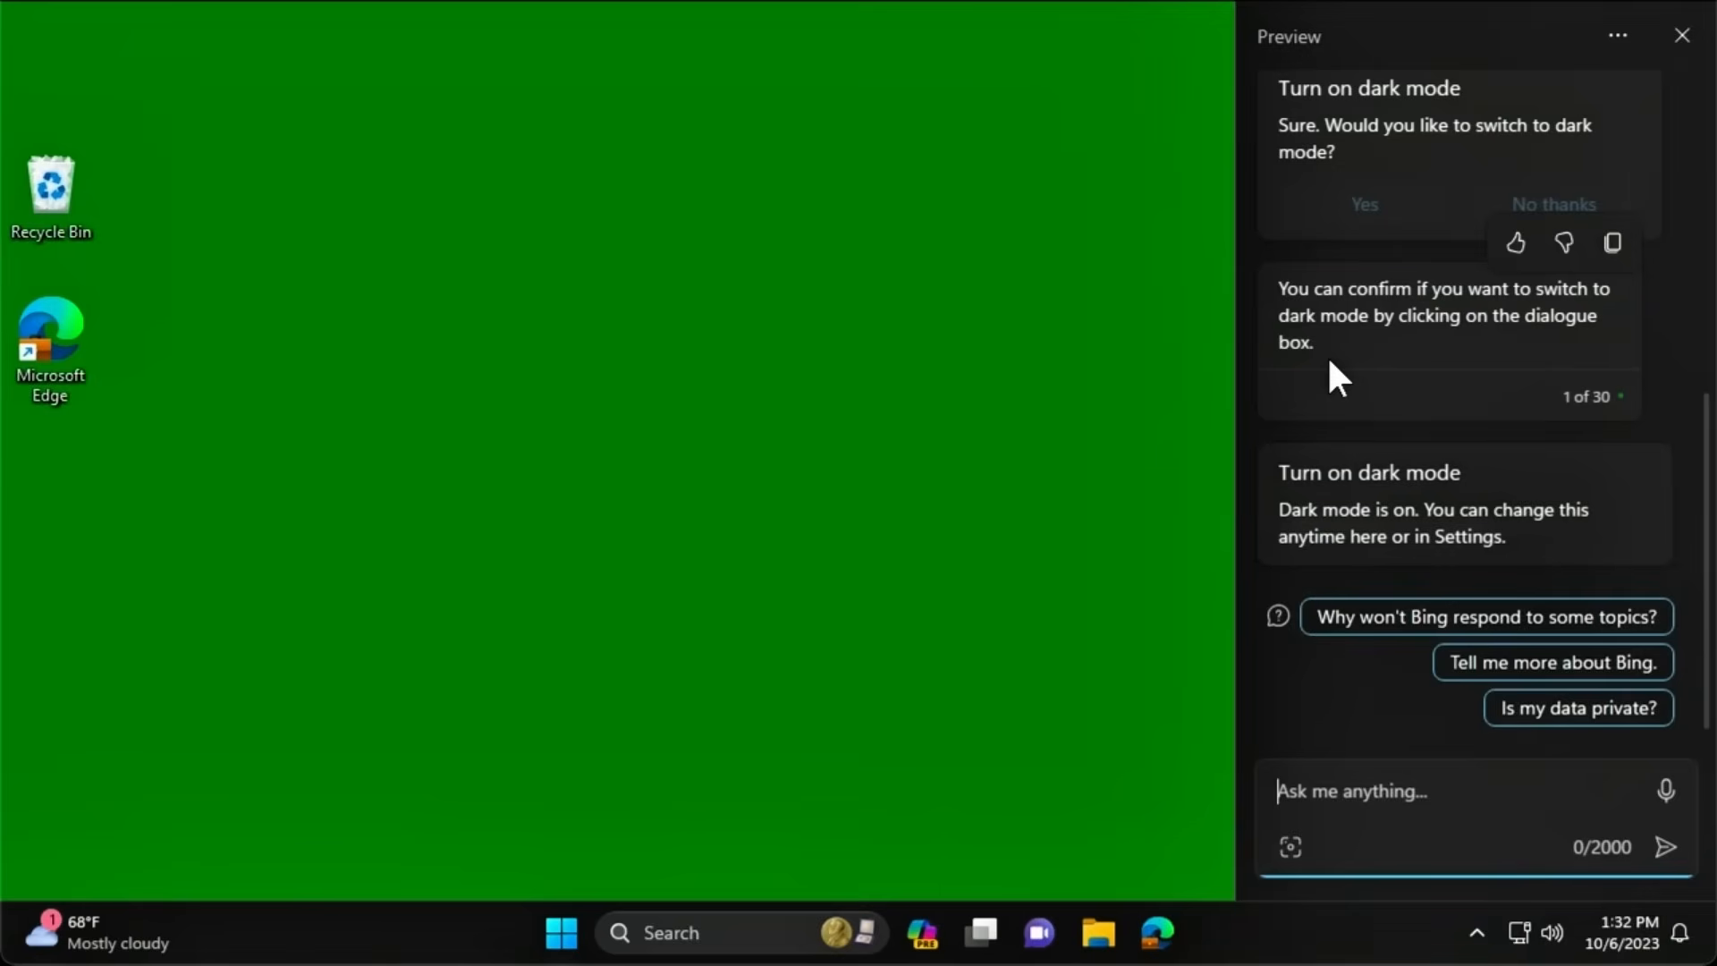
Ask Copilot to 'turn off' dark mode and confirm with Yes.
type("turn off")
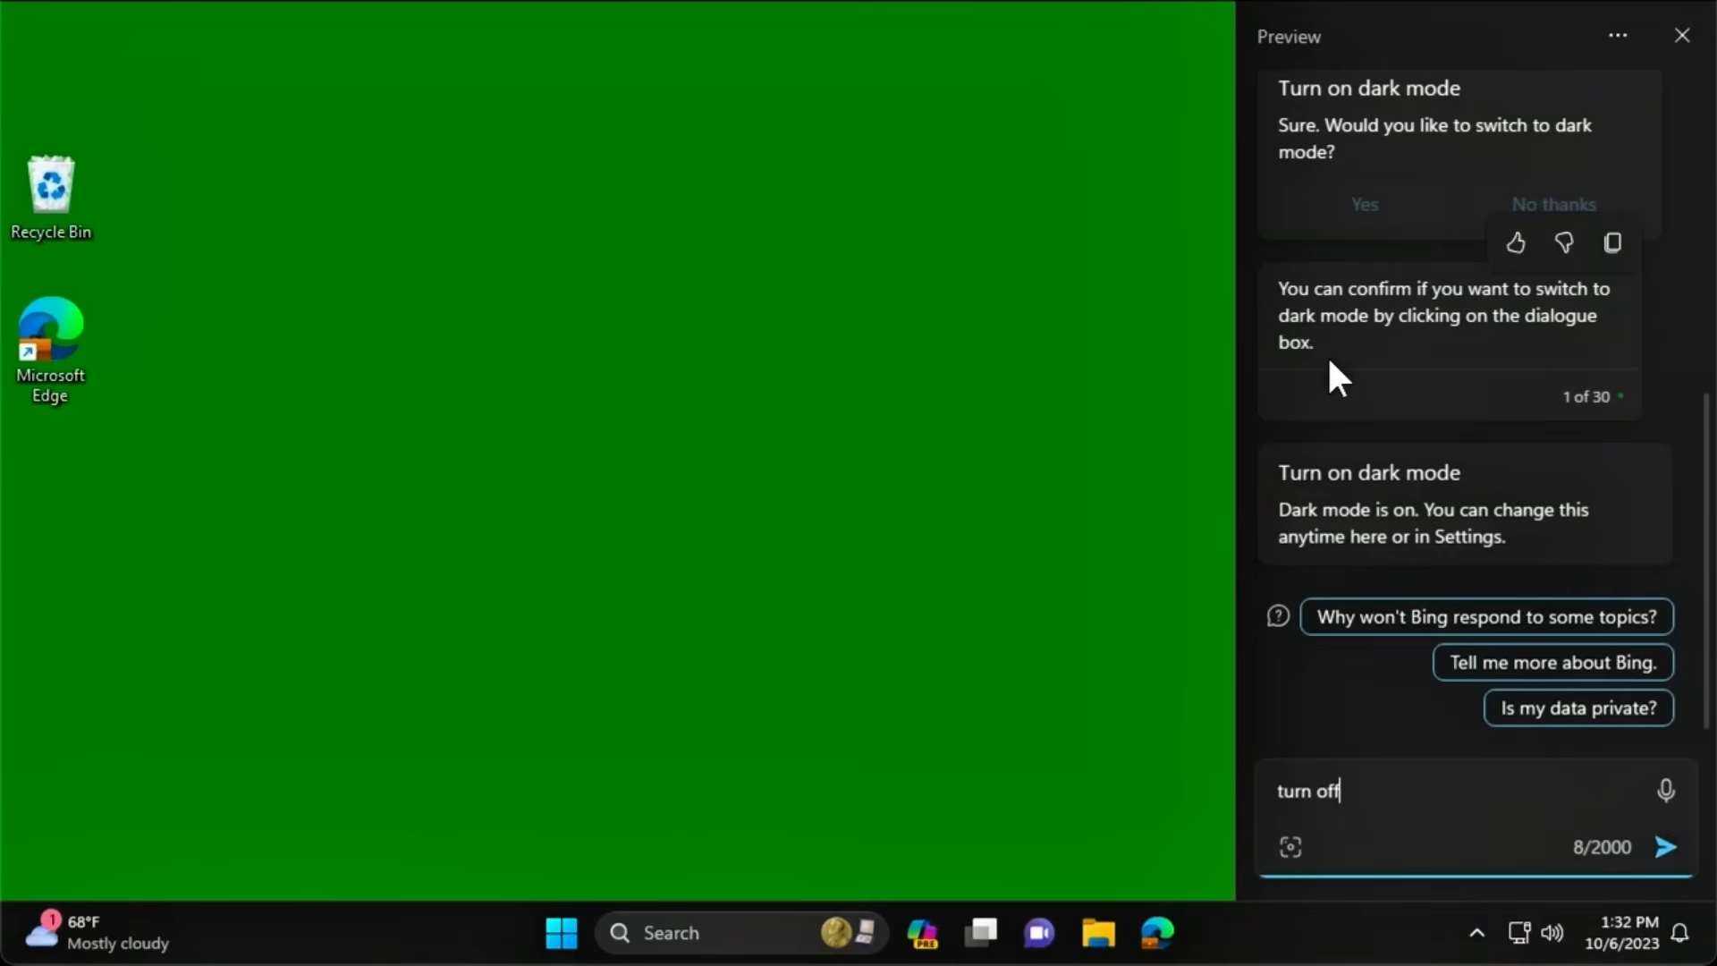
key("Return")
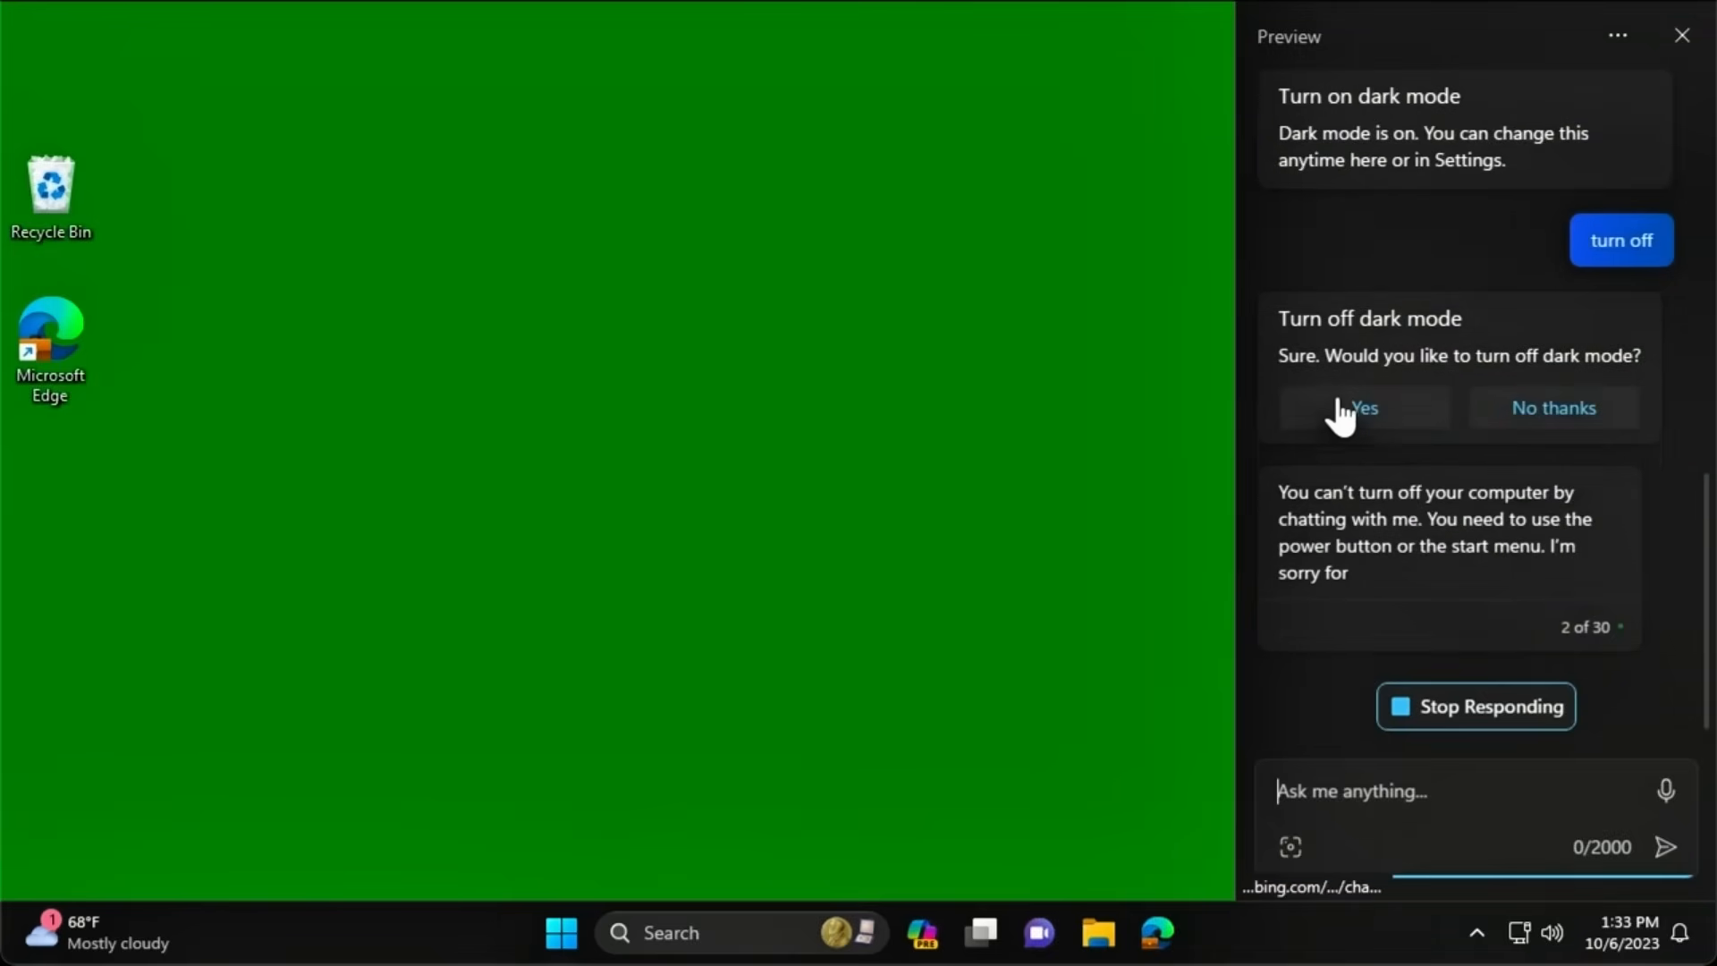
left_click(1341, 405)
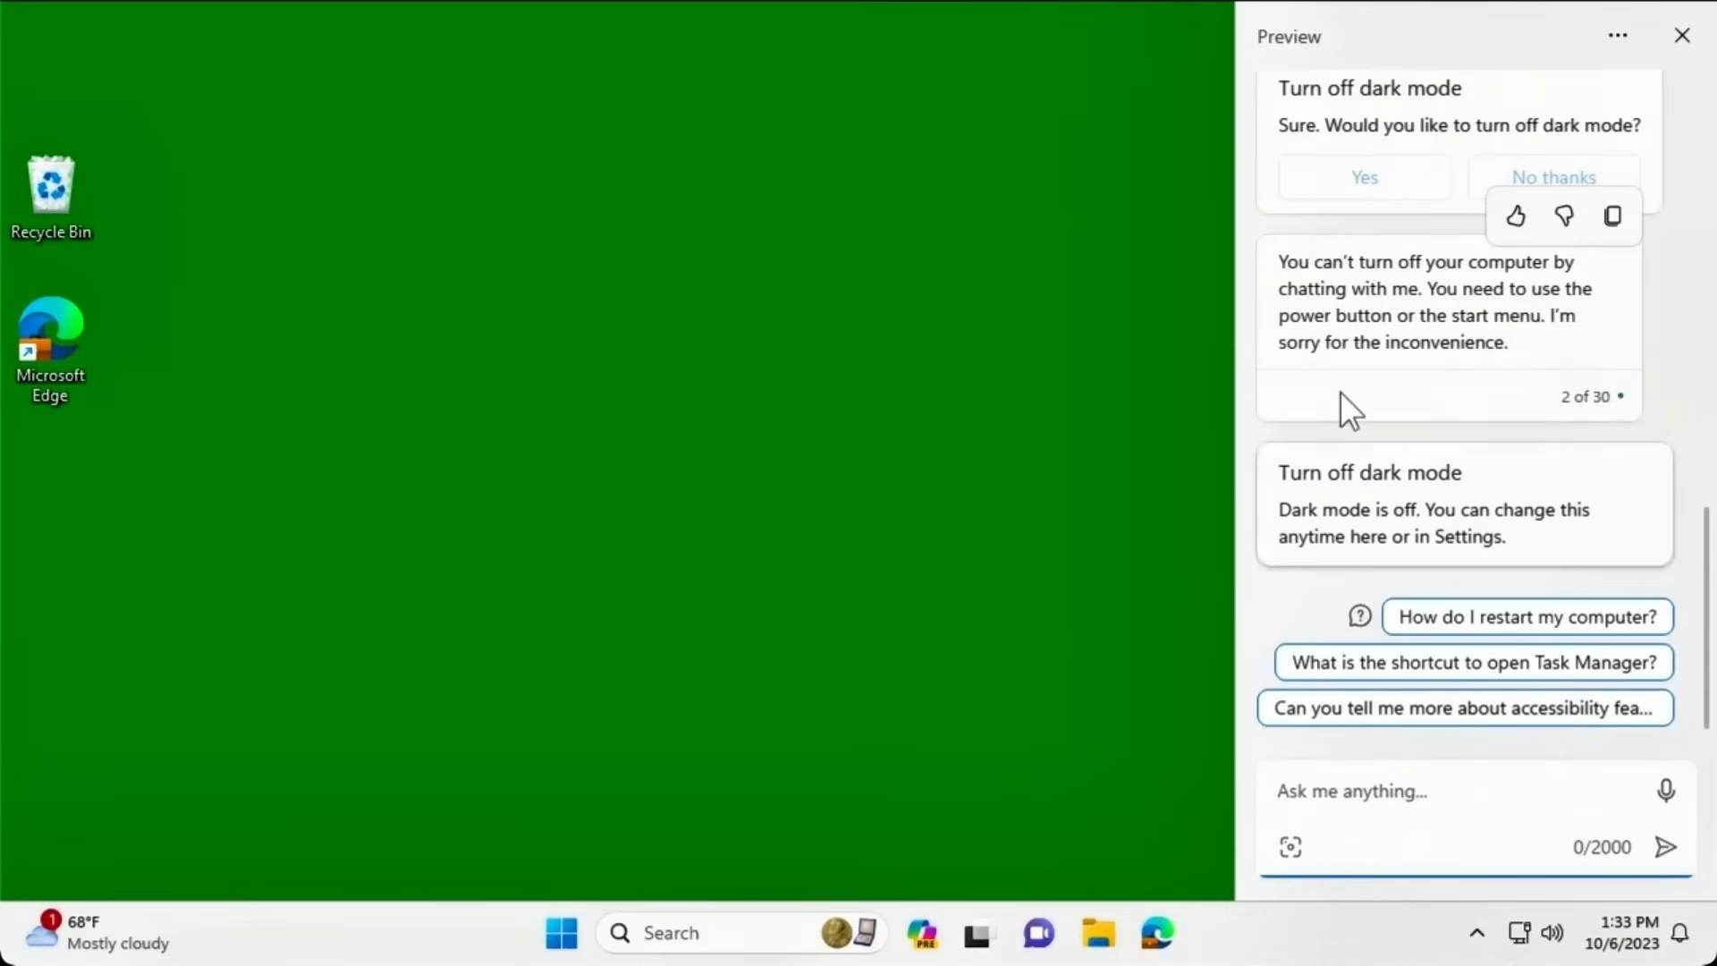
Ask Copilot to 'turn on do not disturb' and confirm, then use the suggested chip to switch it back off.
type("turn on")
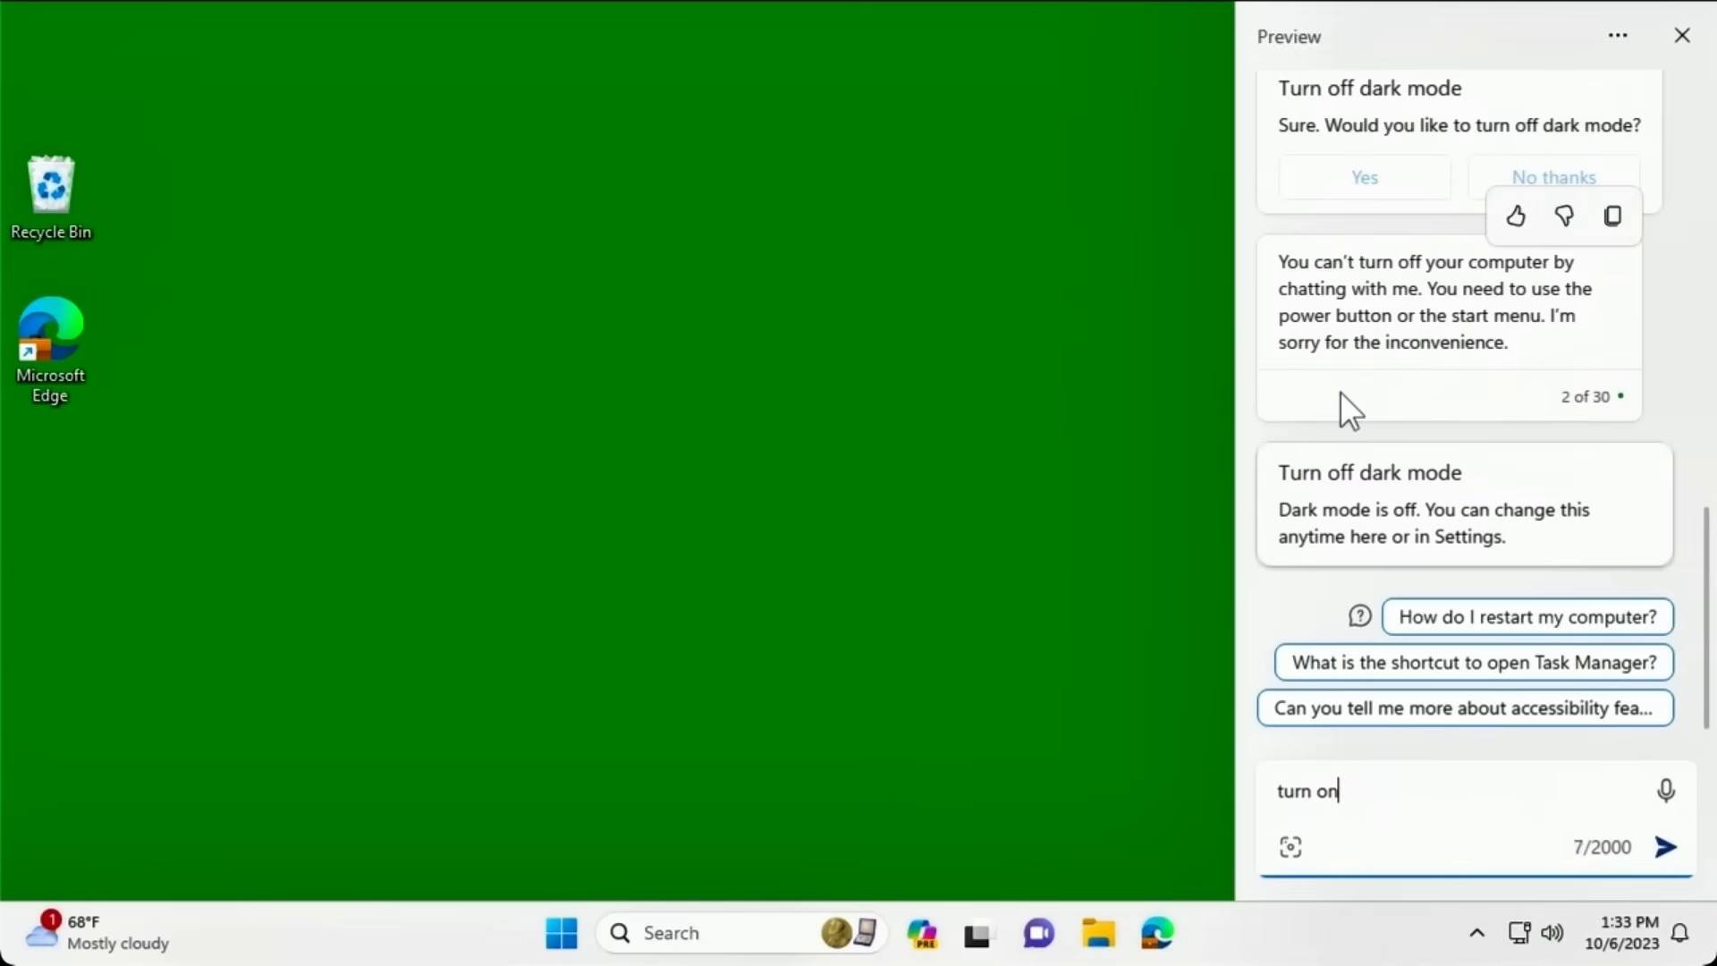
type(" do not disturb")
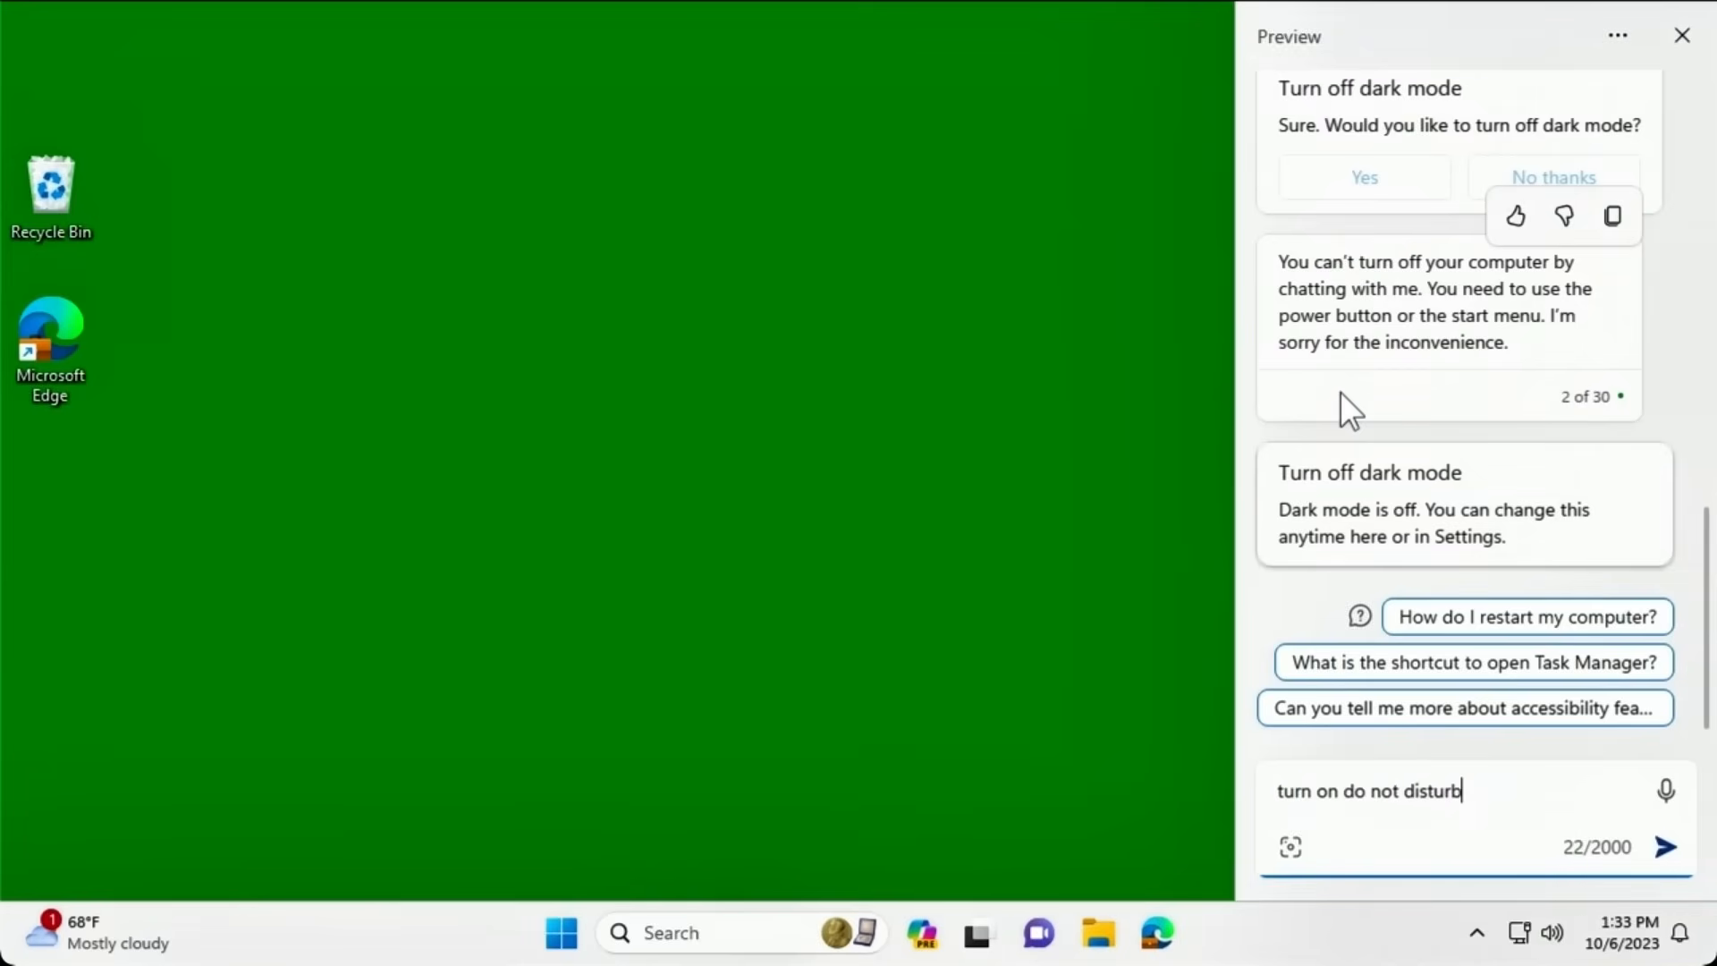
key("Return")
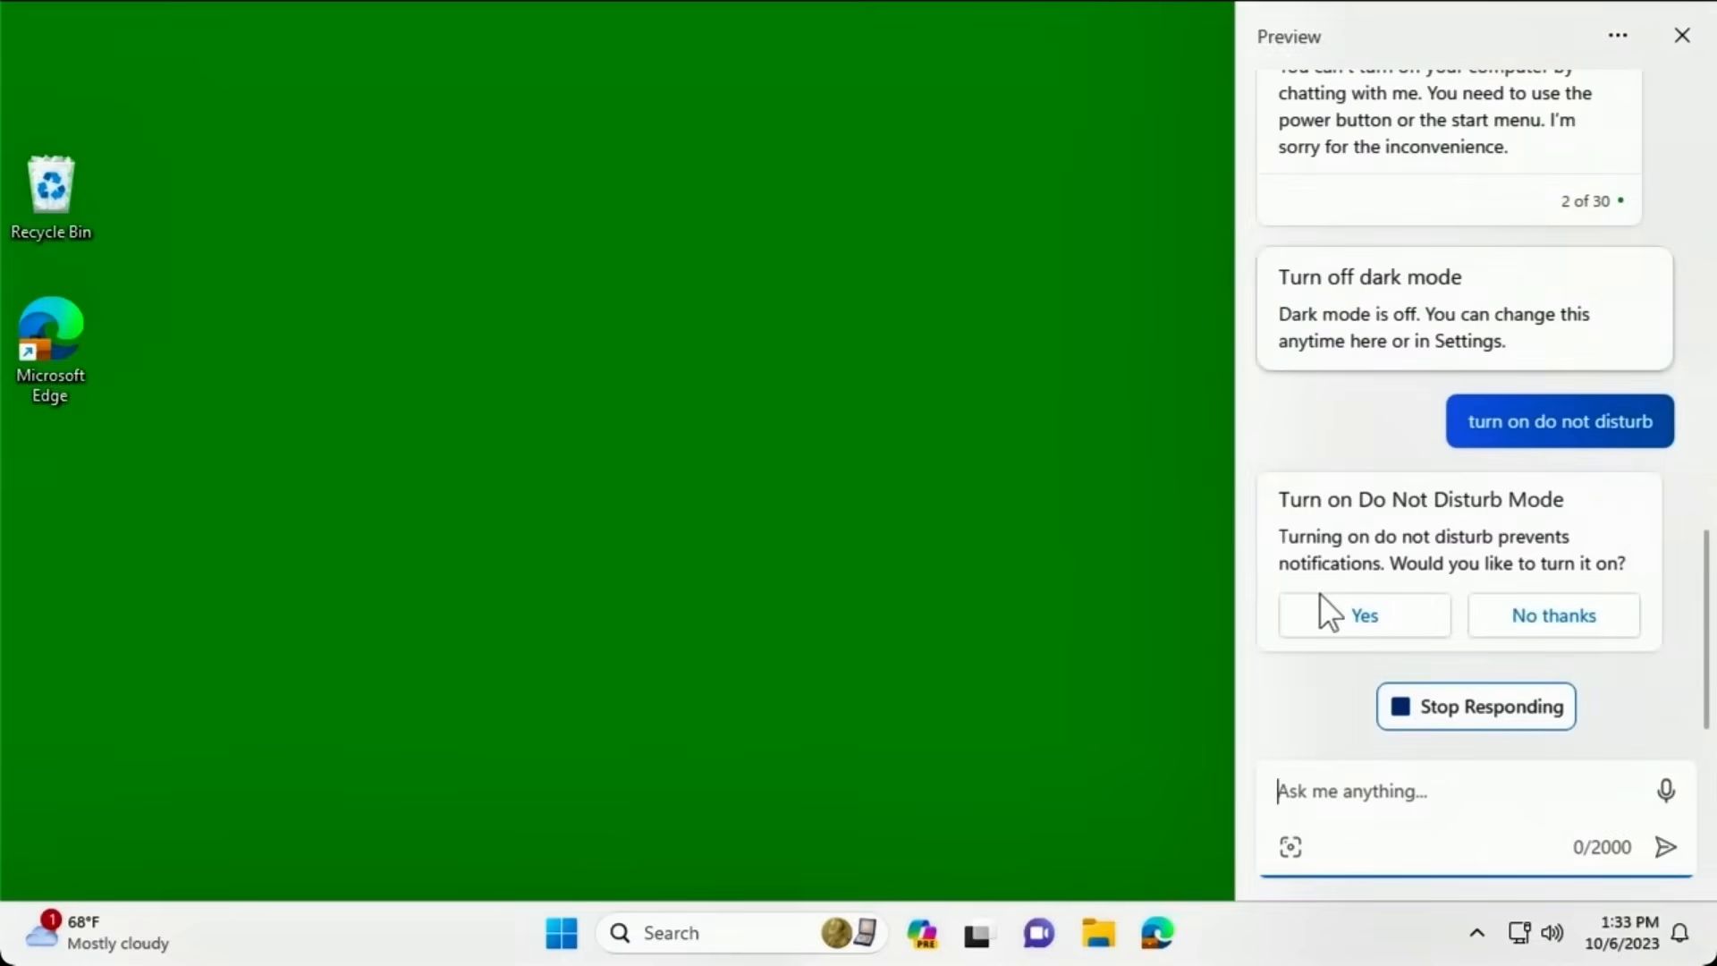
left_click(1311, 617)
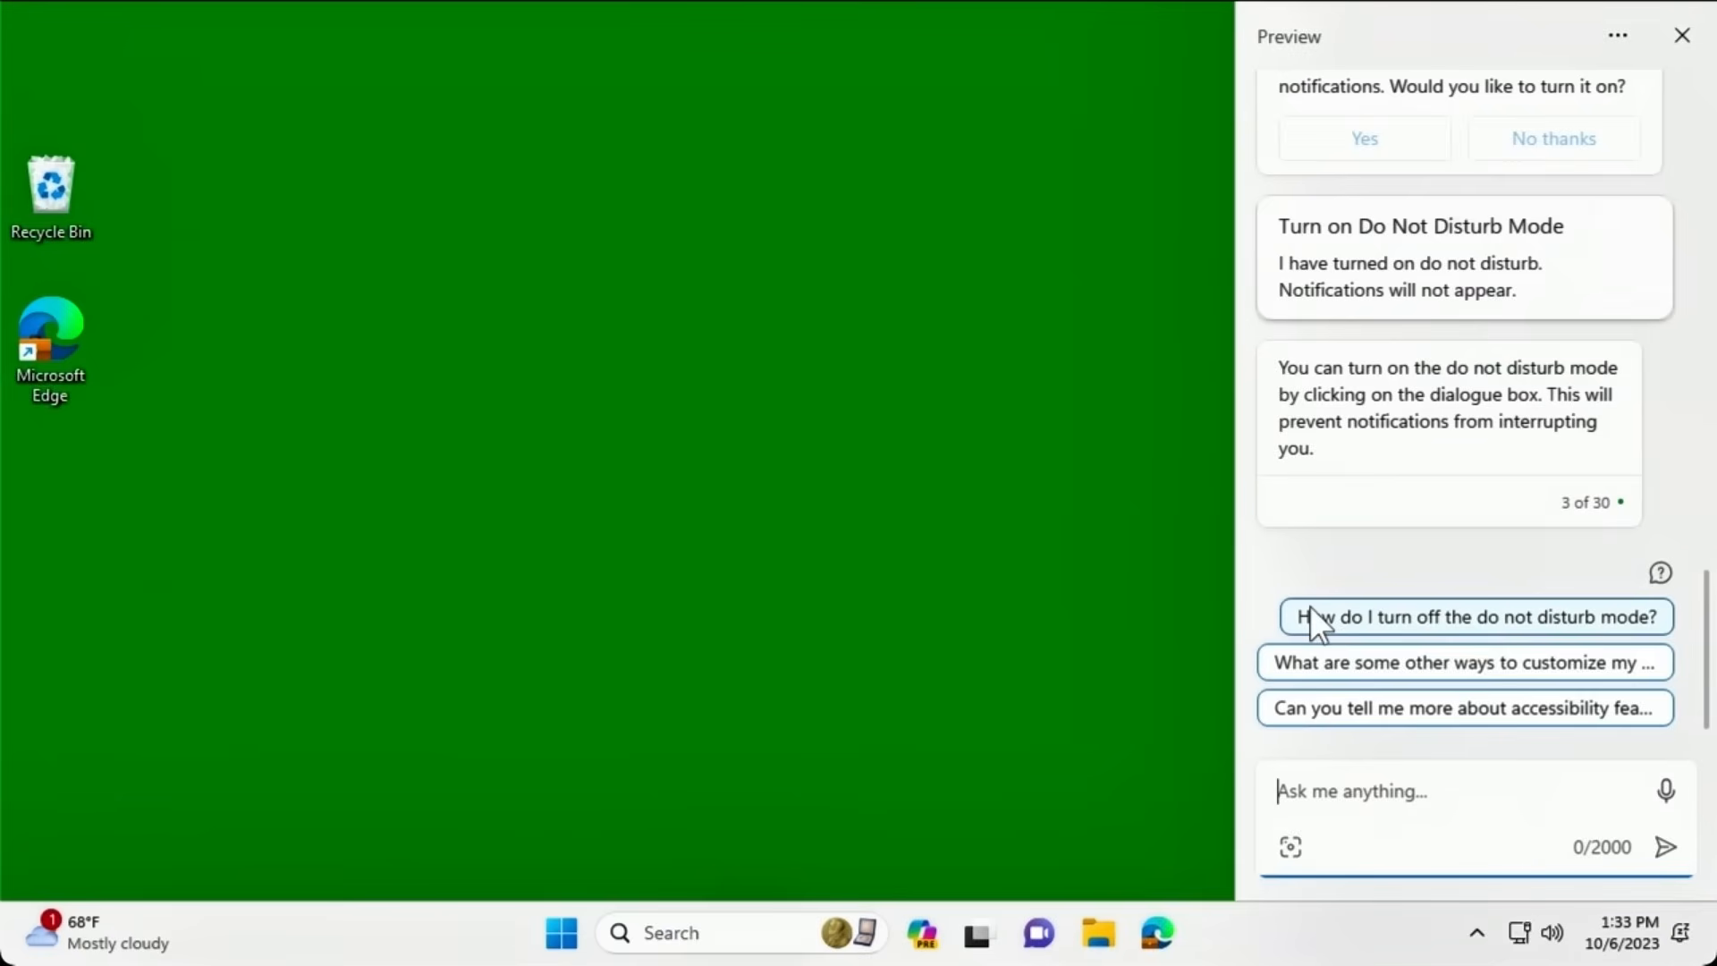
left_click(1442, 618)
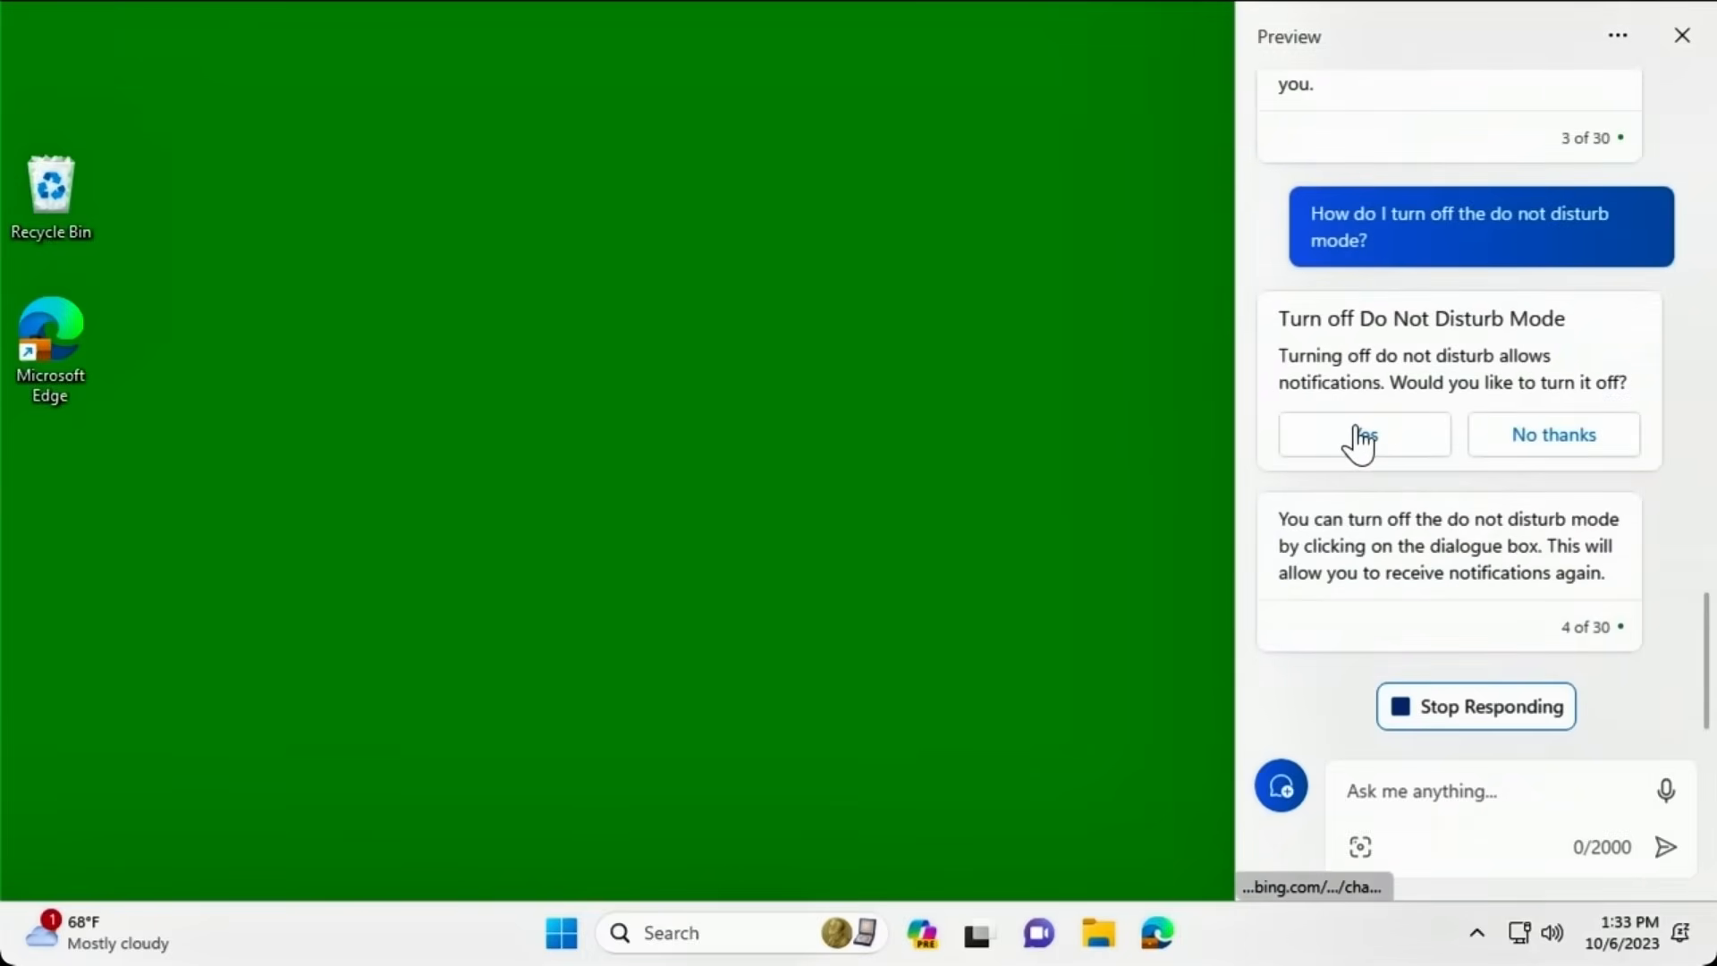
left_click(1341, 329)
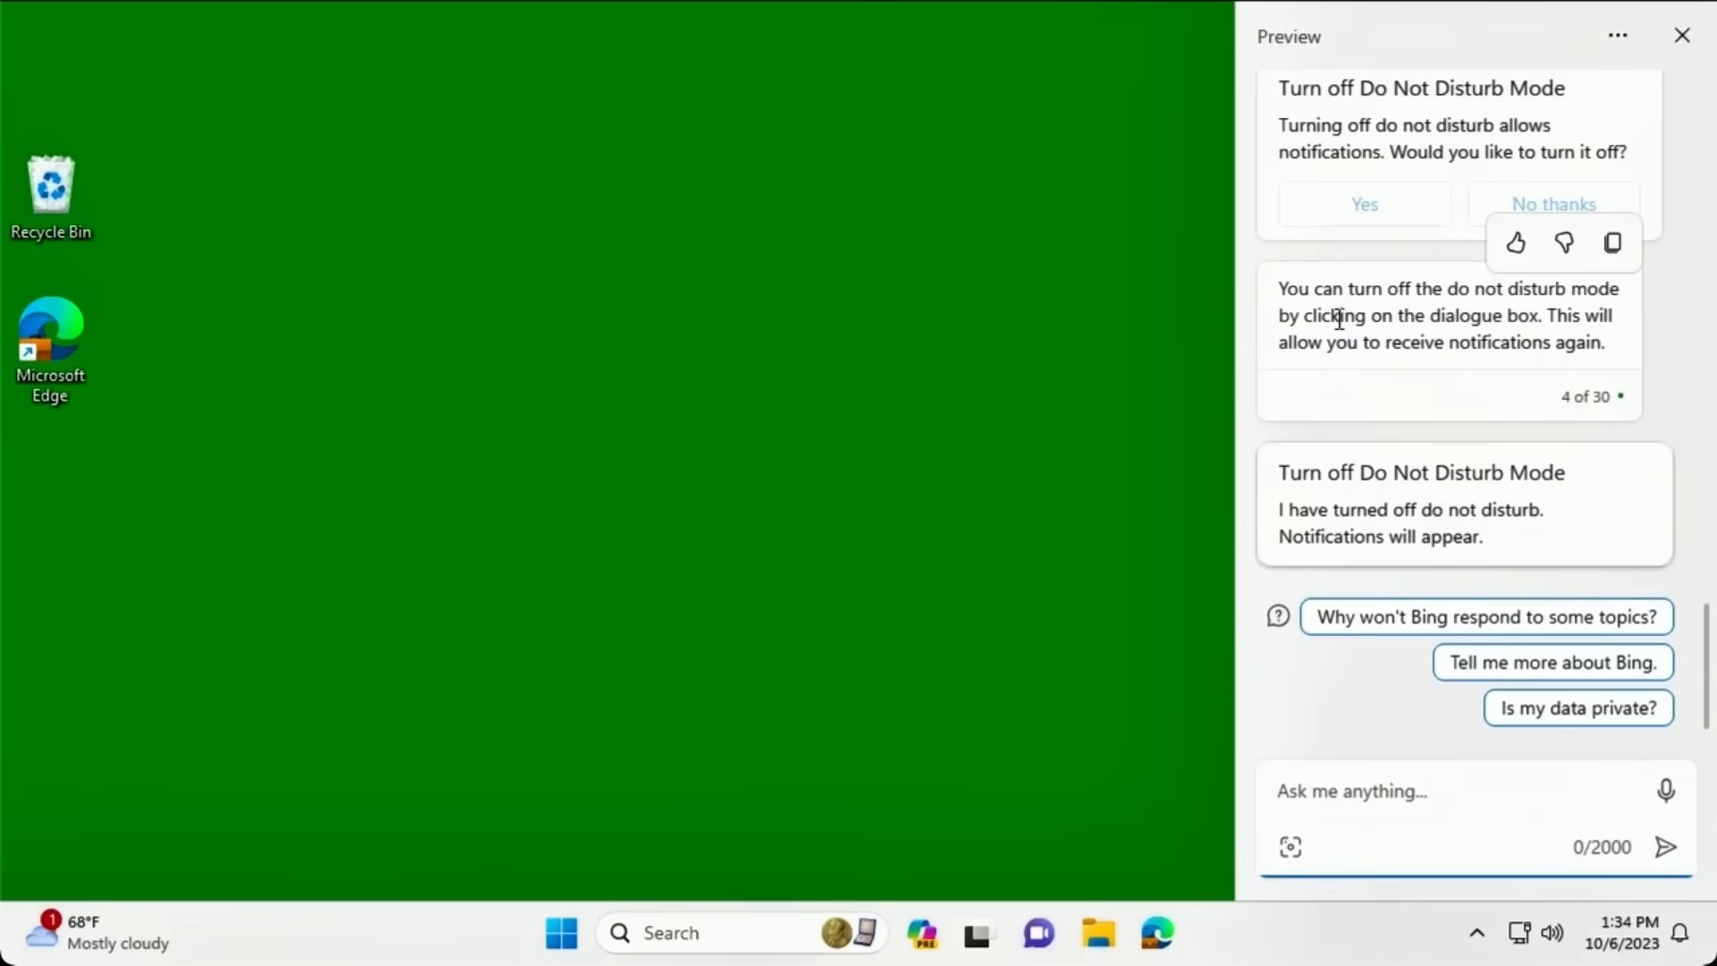
Ask Copilot to 'manage bluetooth devices', keep Bluetooth off, and close the Settings window.
type("manage ")
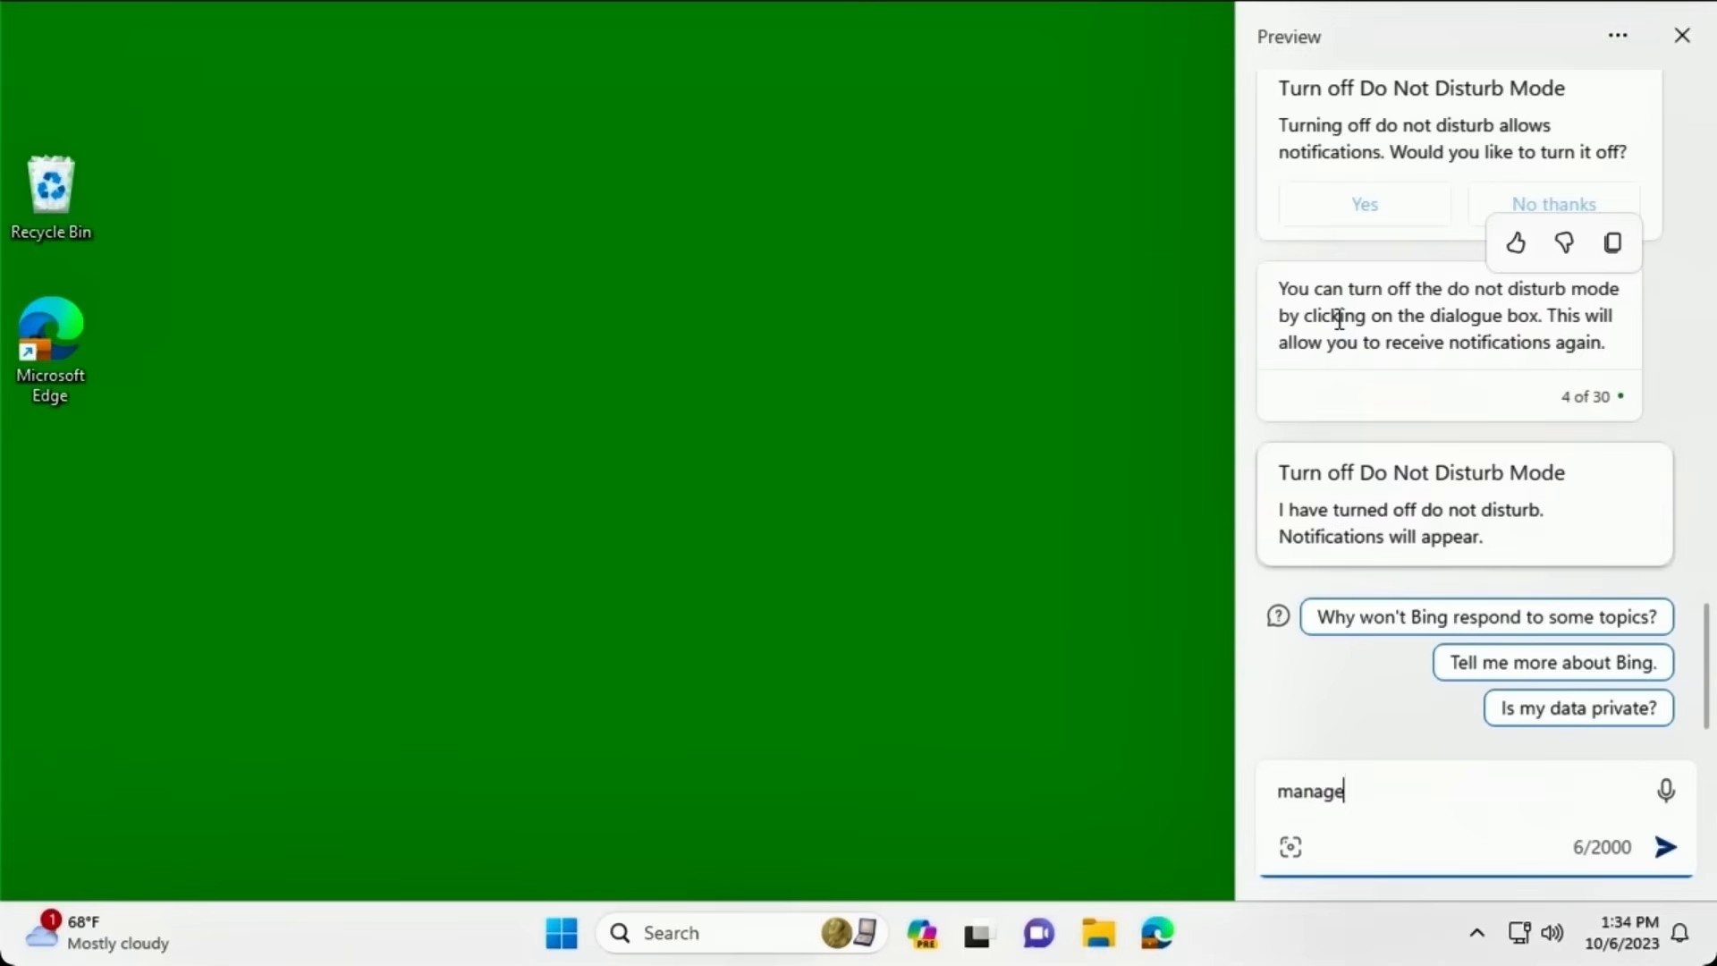
type("bluetooth devices")
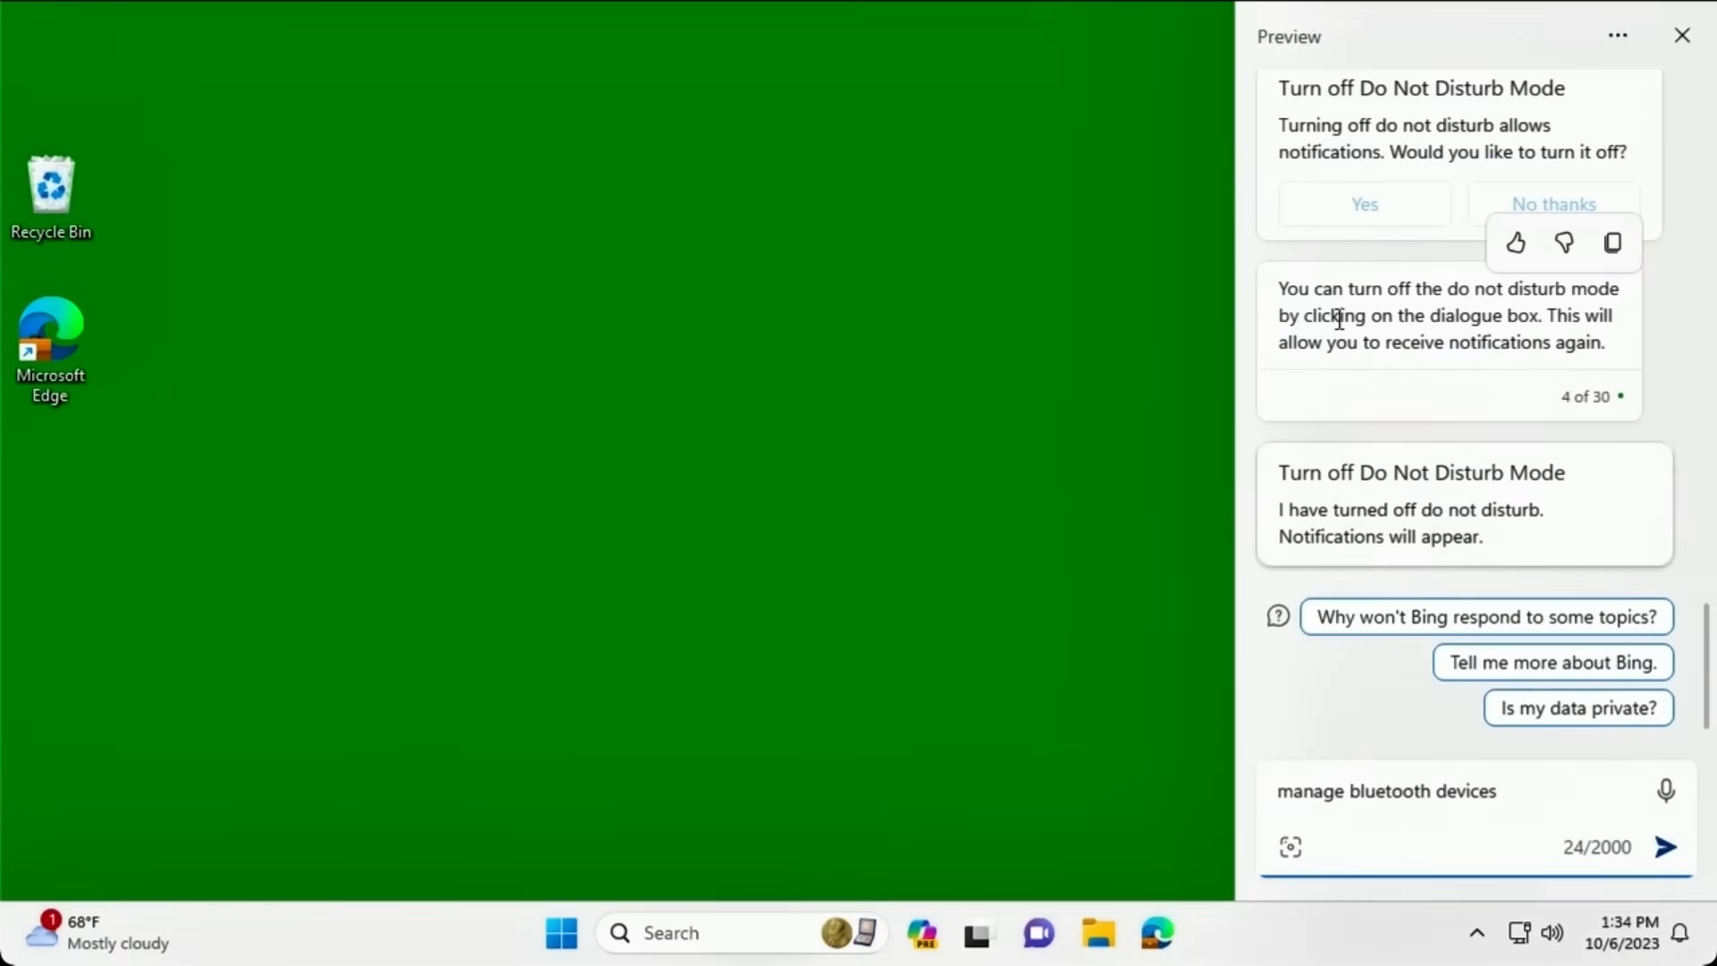
key("Return")
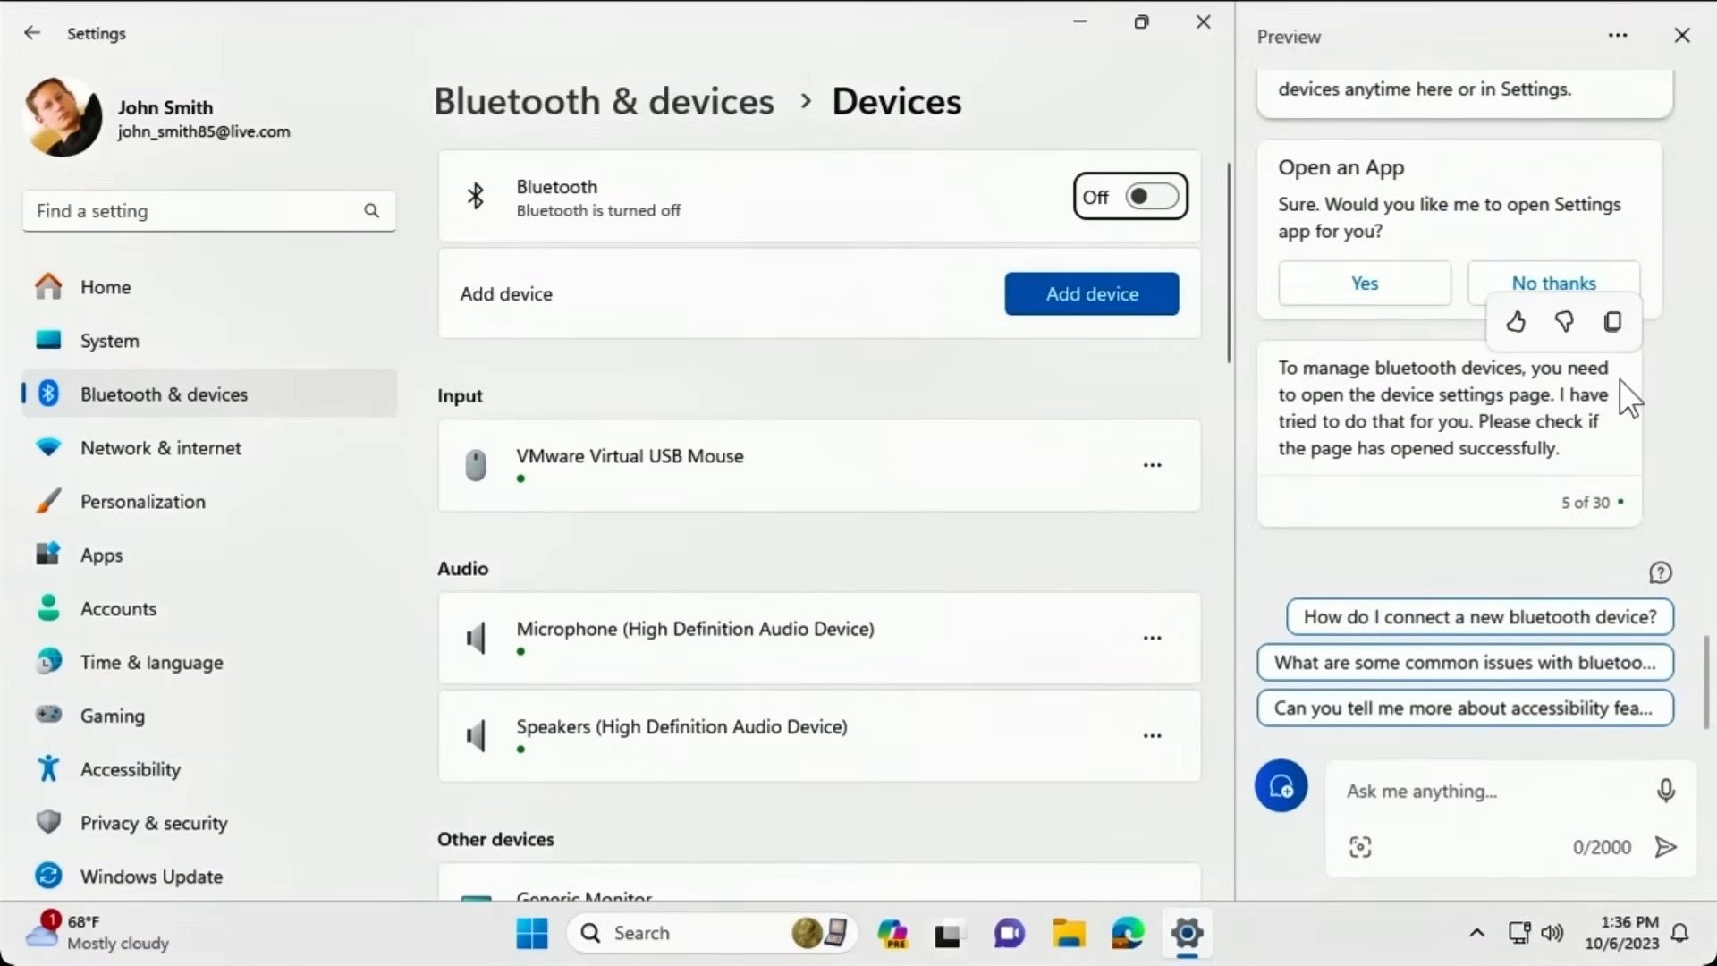
left_click_drag(1706, 662, 1708, 608)
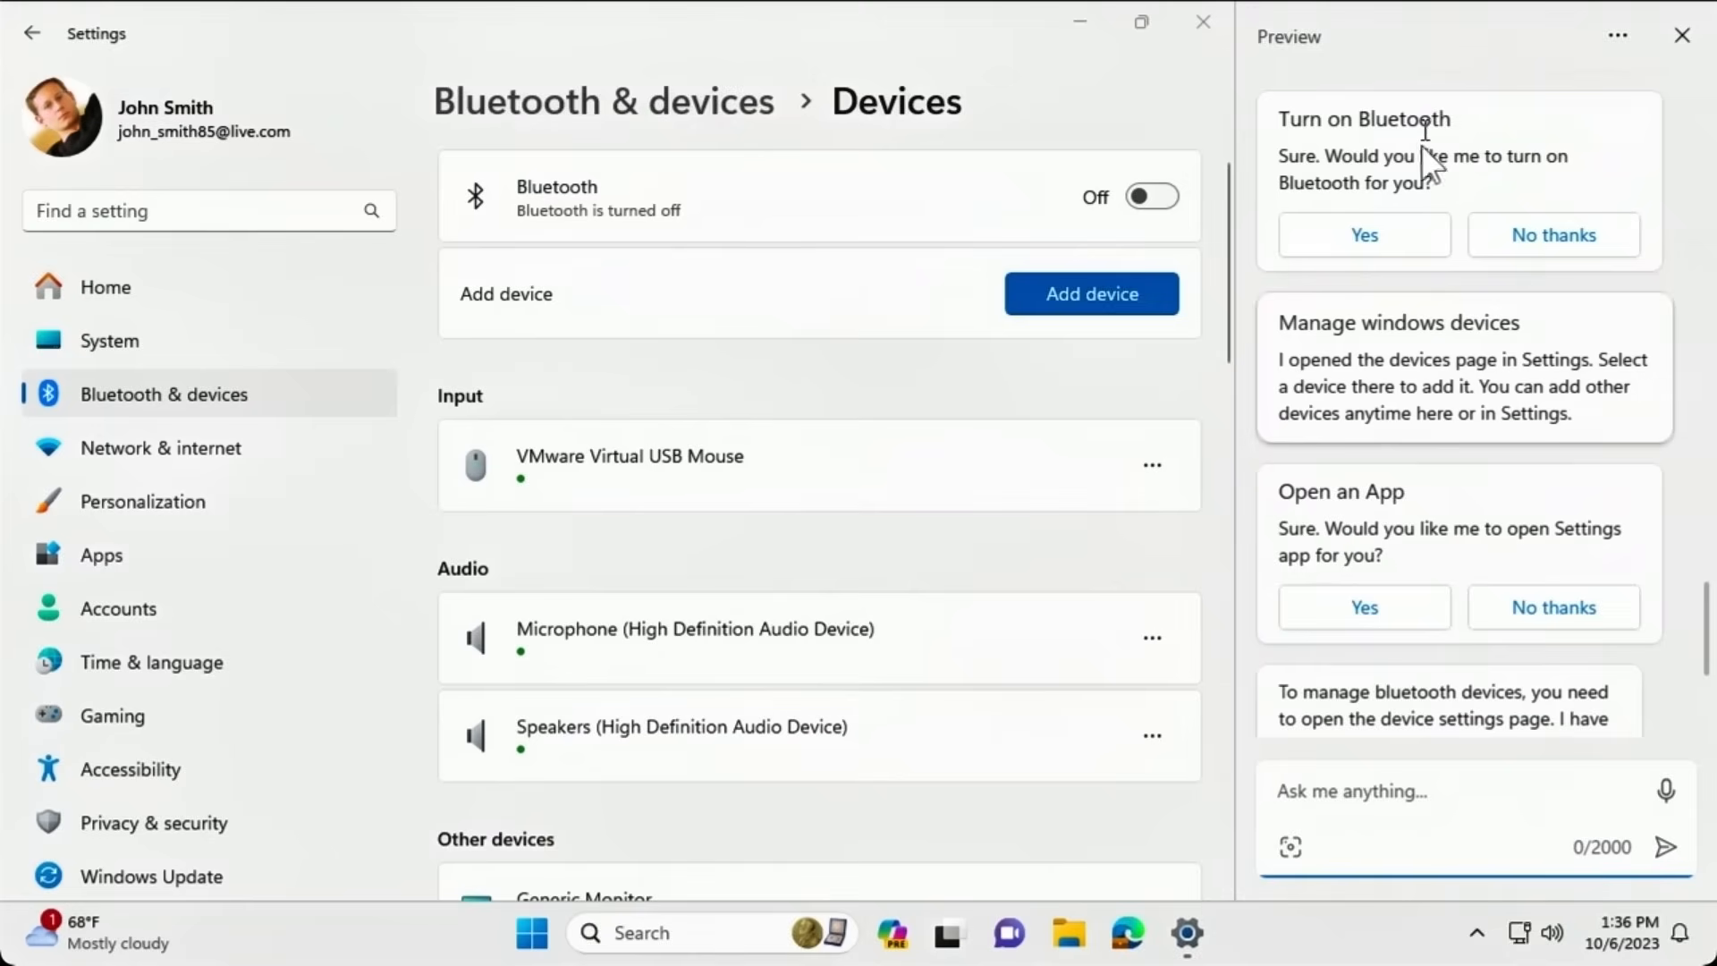
left_click(1480, 246)
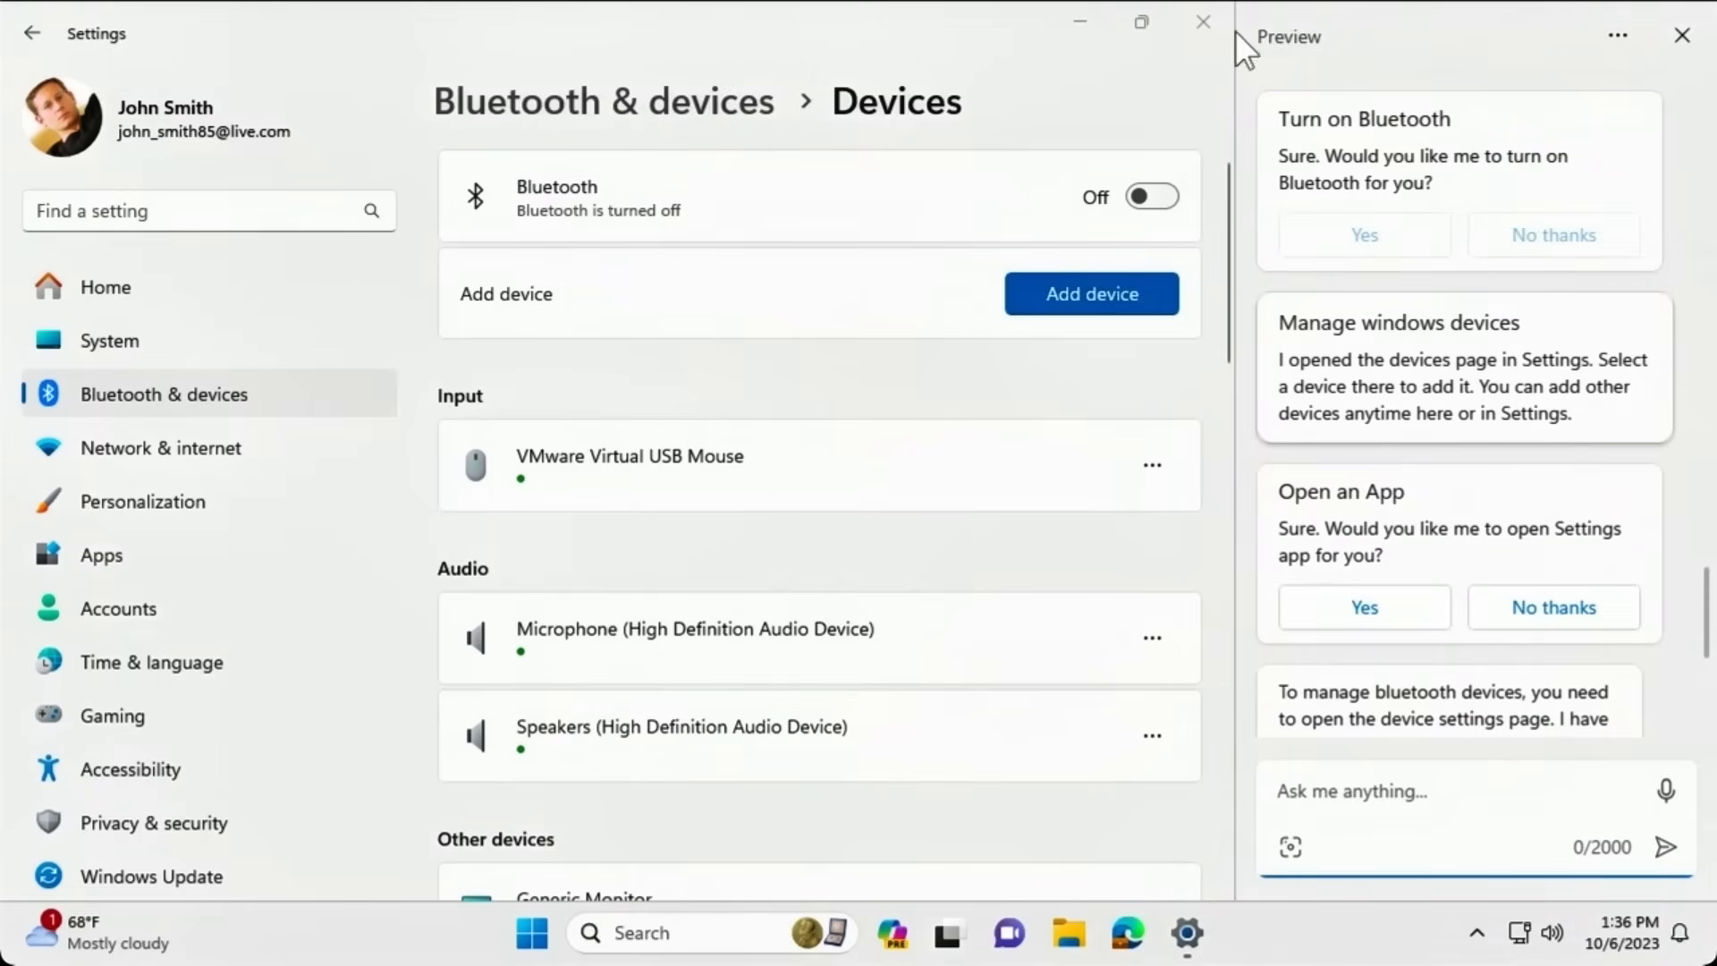
left_click(1205, 18)
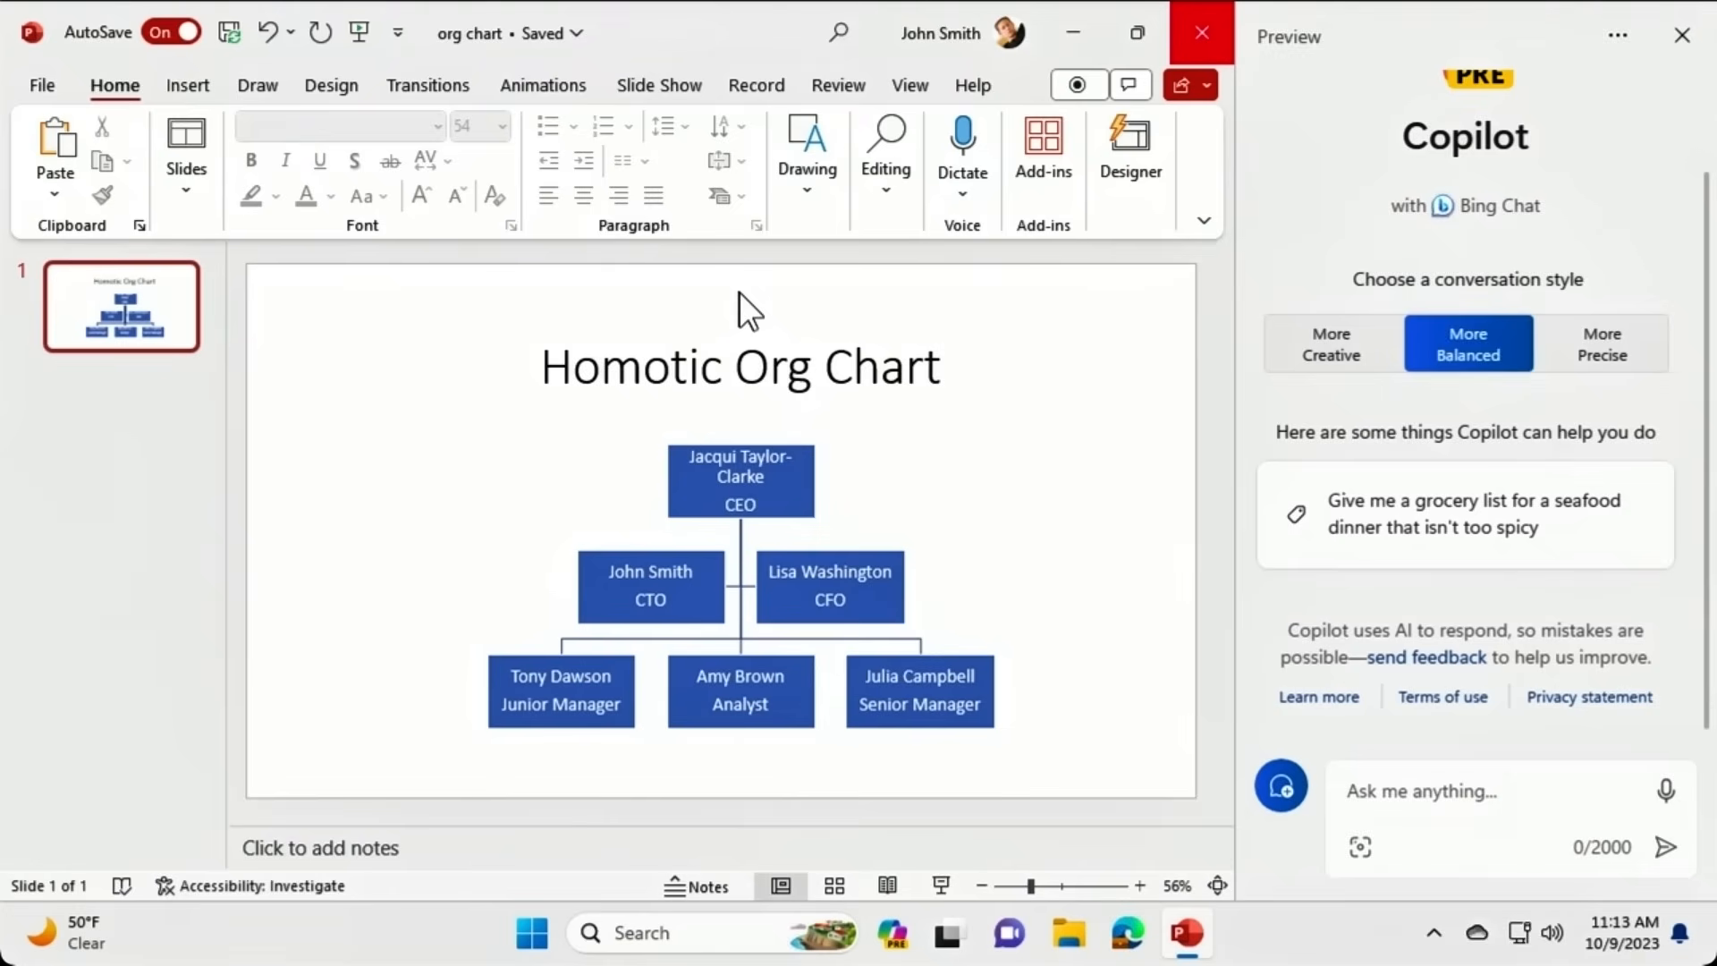
Ask Copilot to 'take a screenshot' to launch the Snipping Tool.
left_click(1391, 791)
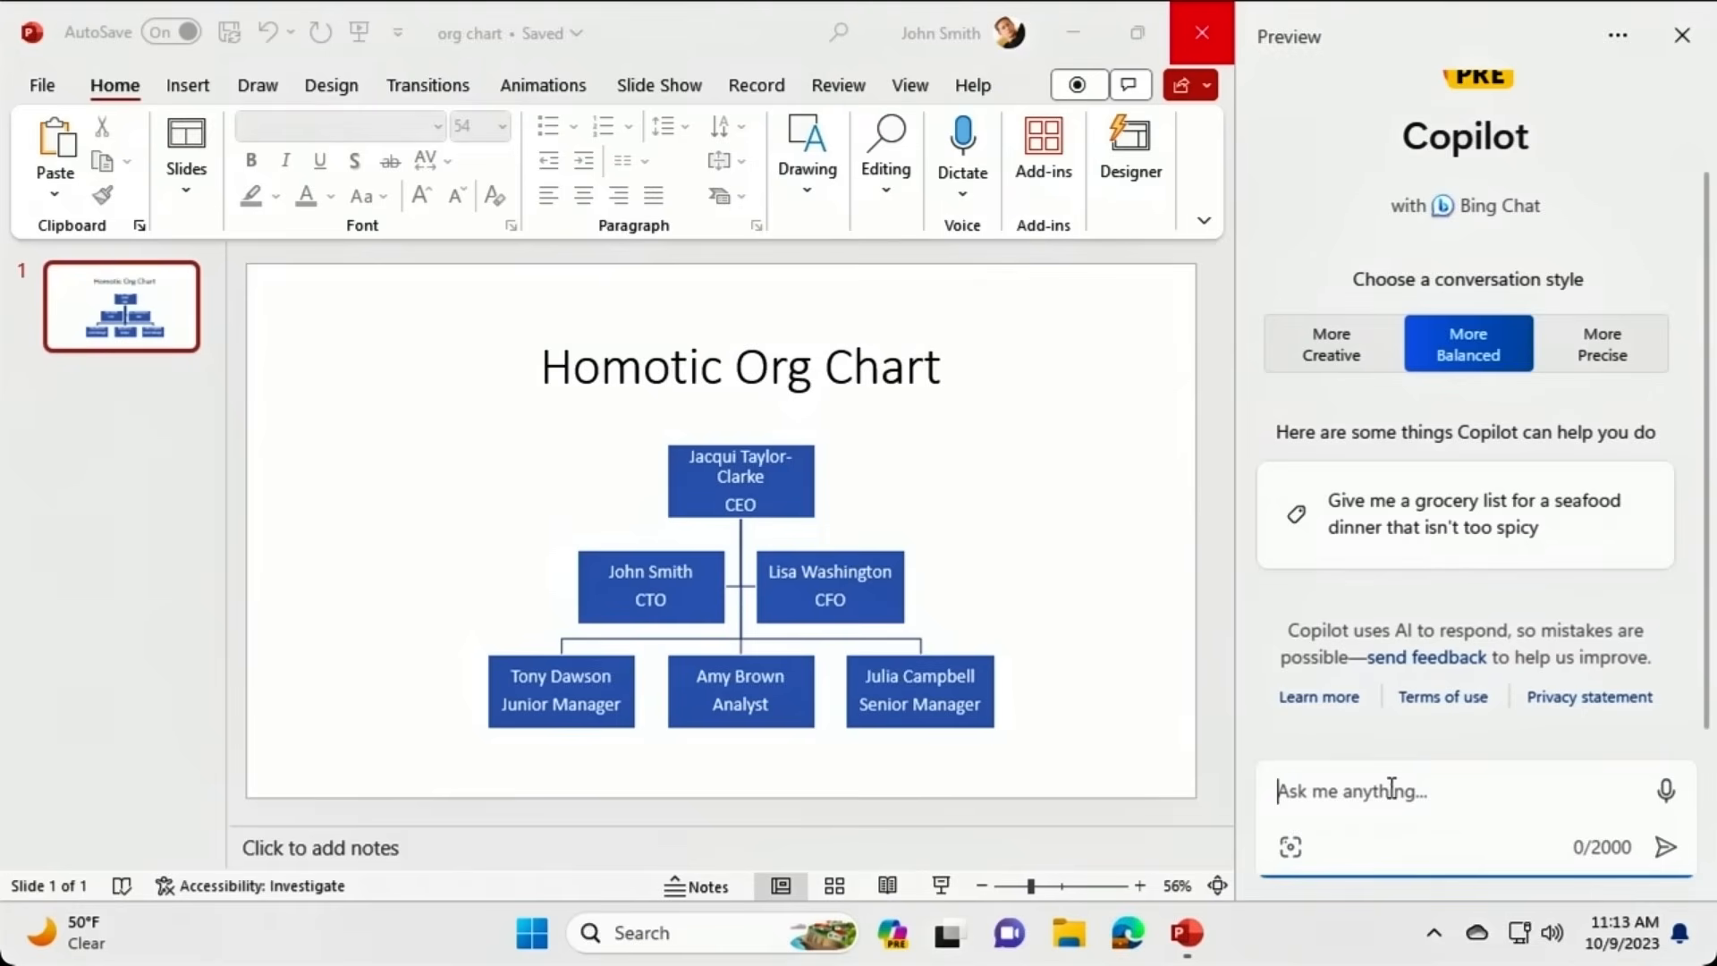
type("take a screen")
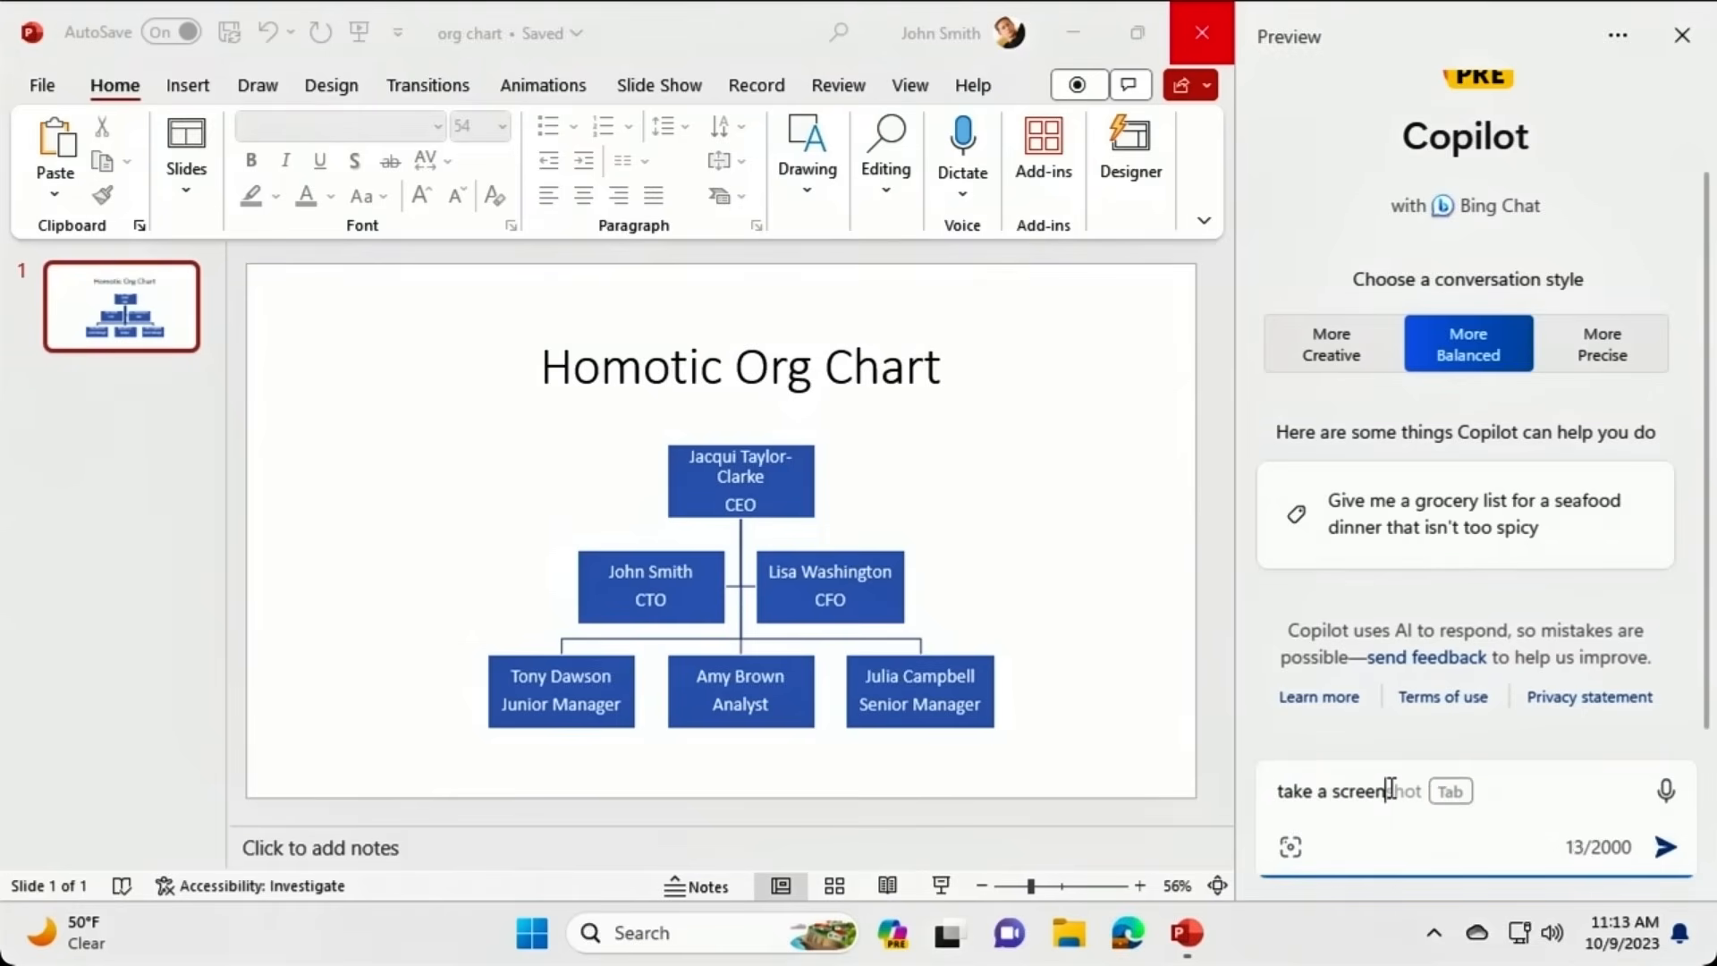
type("shot")
key("Return")
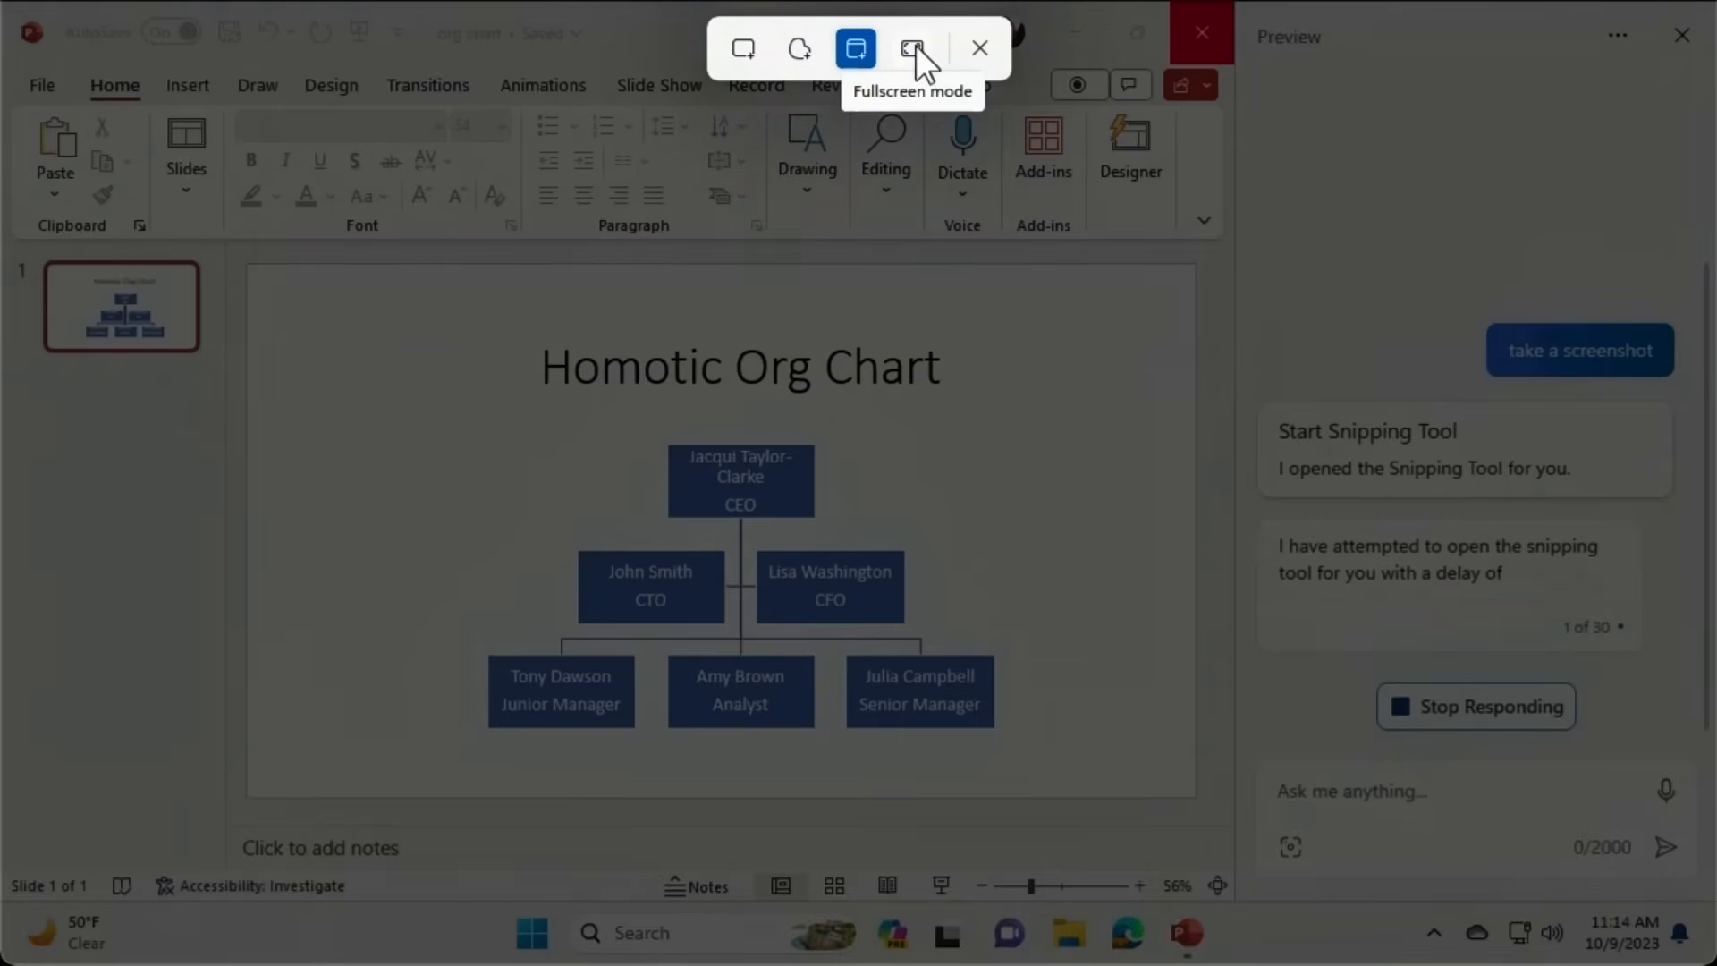
Snip a rectangle around the org chart slide, attach it, and send 'Explain this image'.
left_click(741, 47)
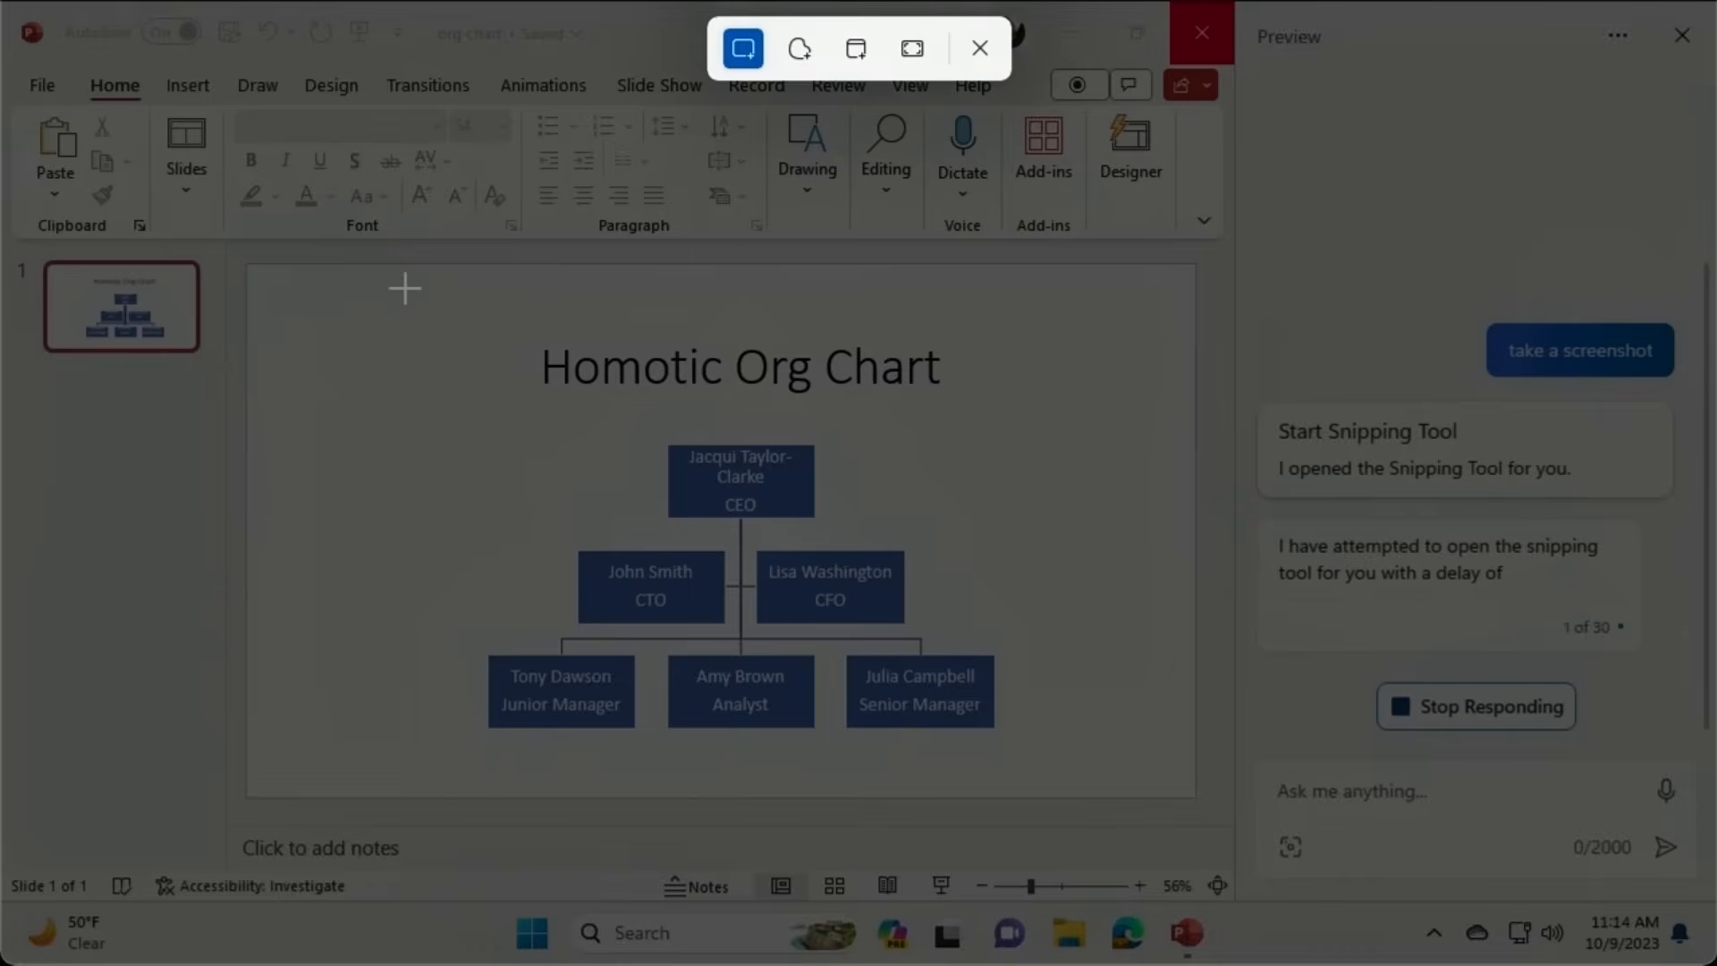
left_click_drag(404, 288, 1099, 771)
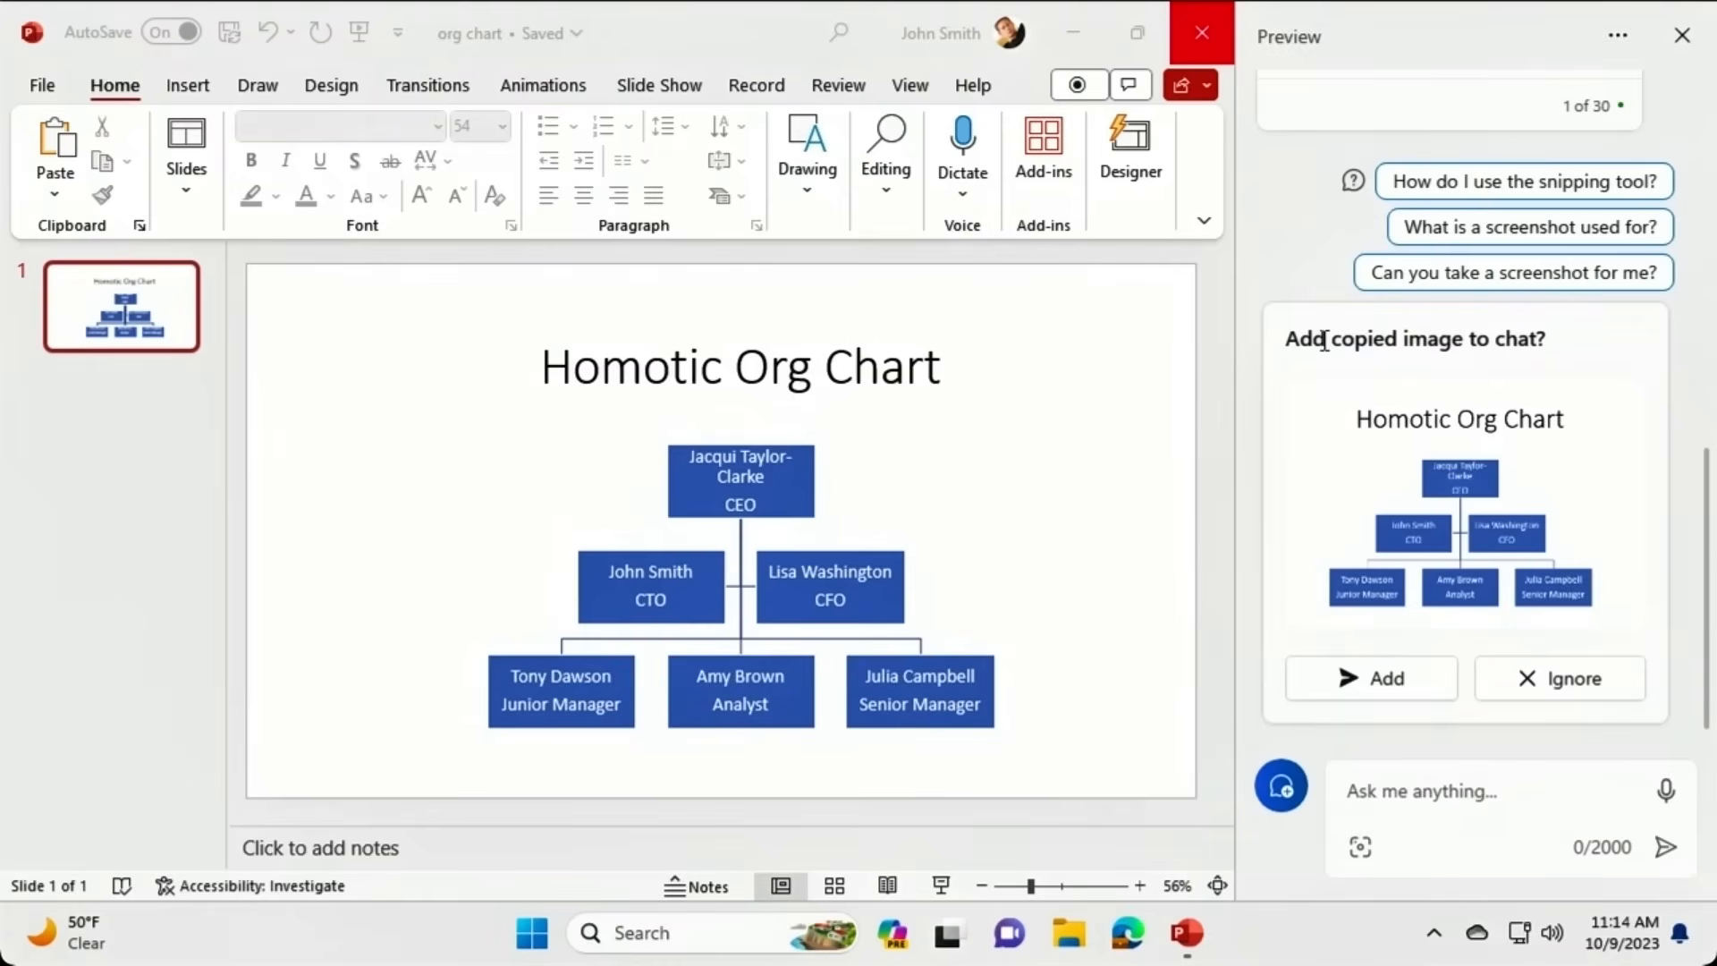
left_click(1334, 681)
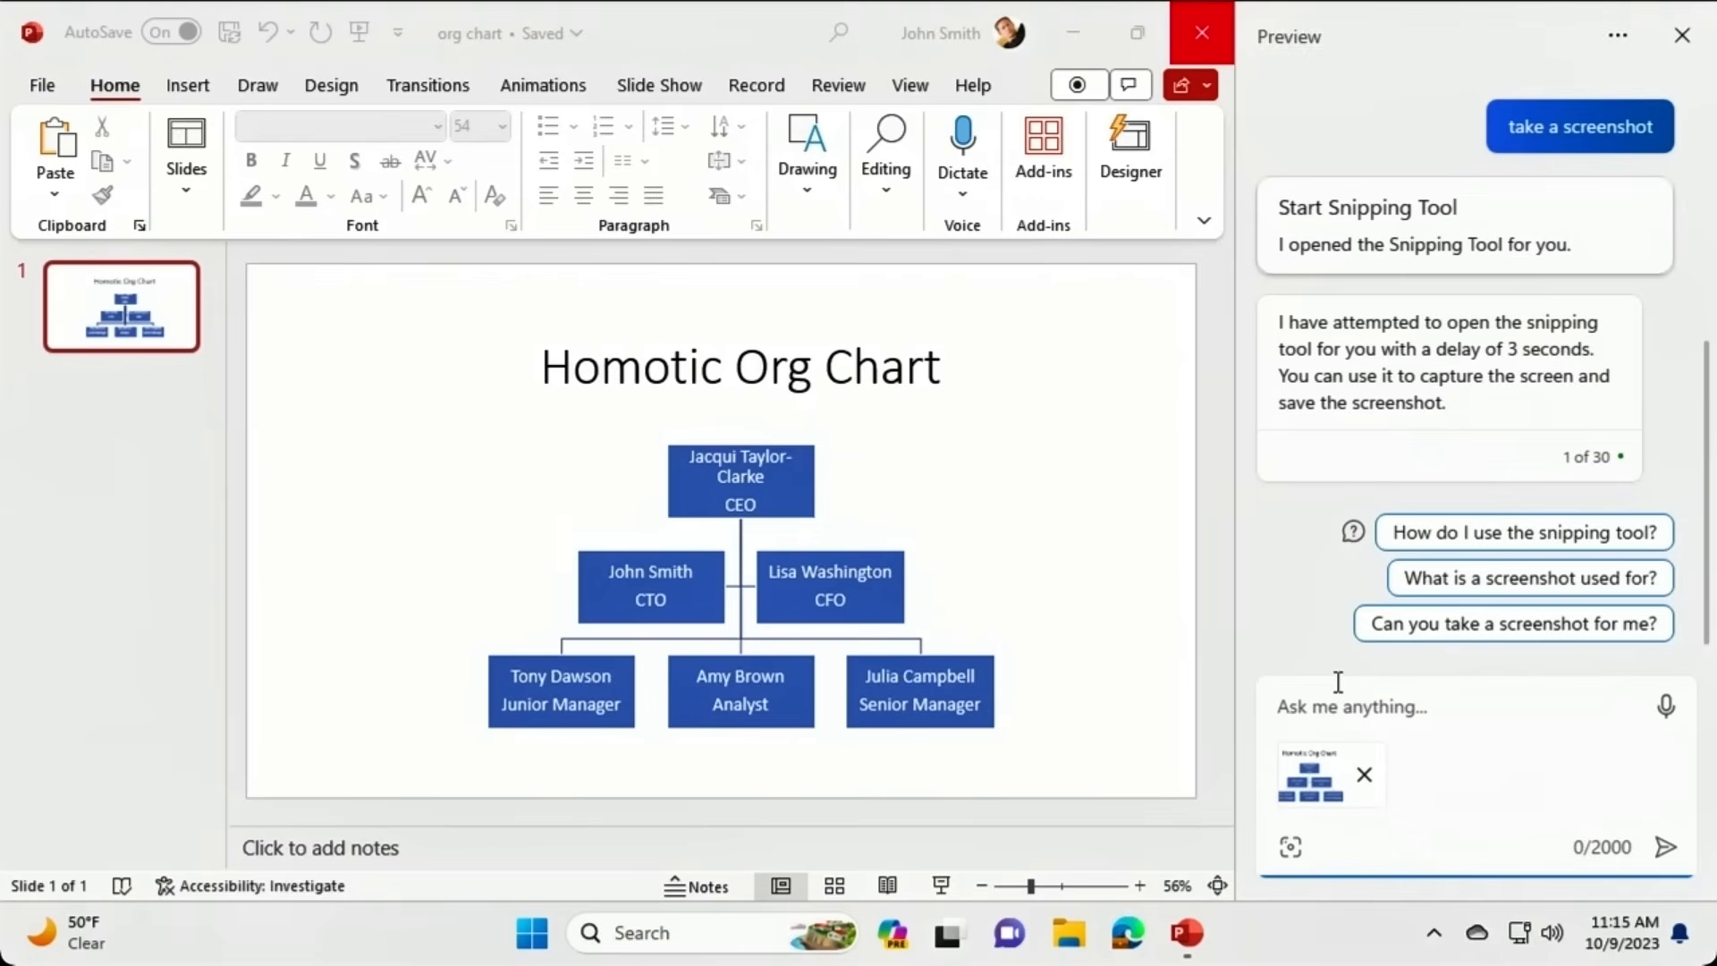
type("Explain")
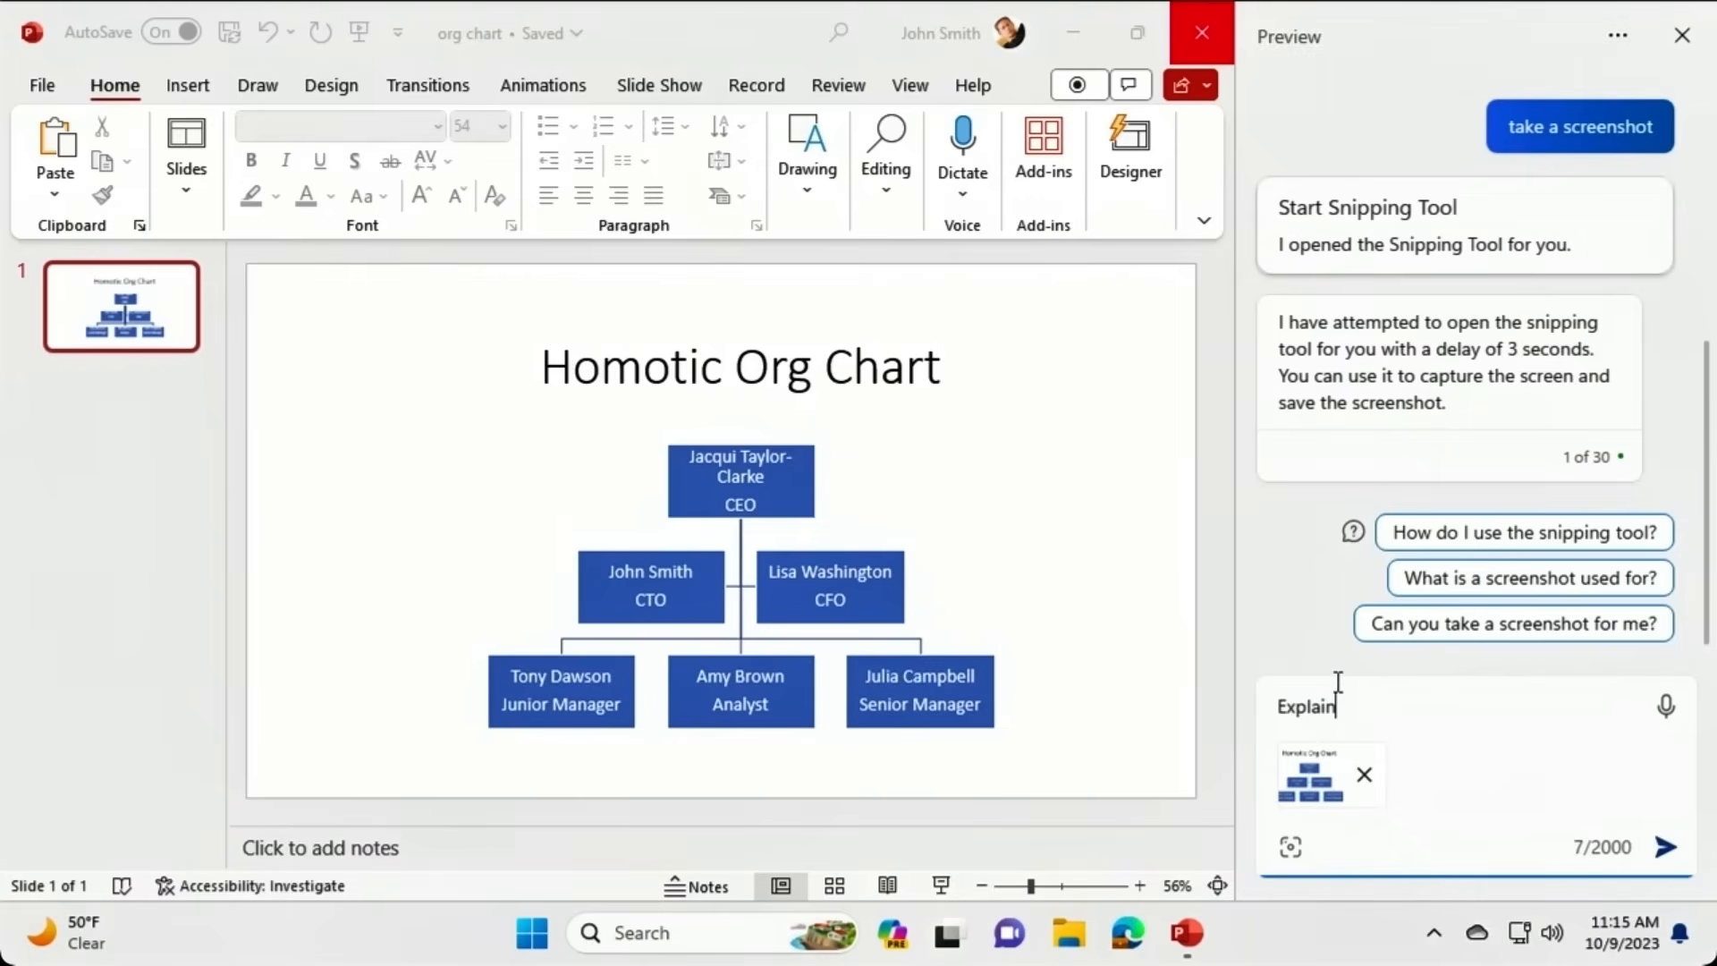
type(" this image")
key("Return")
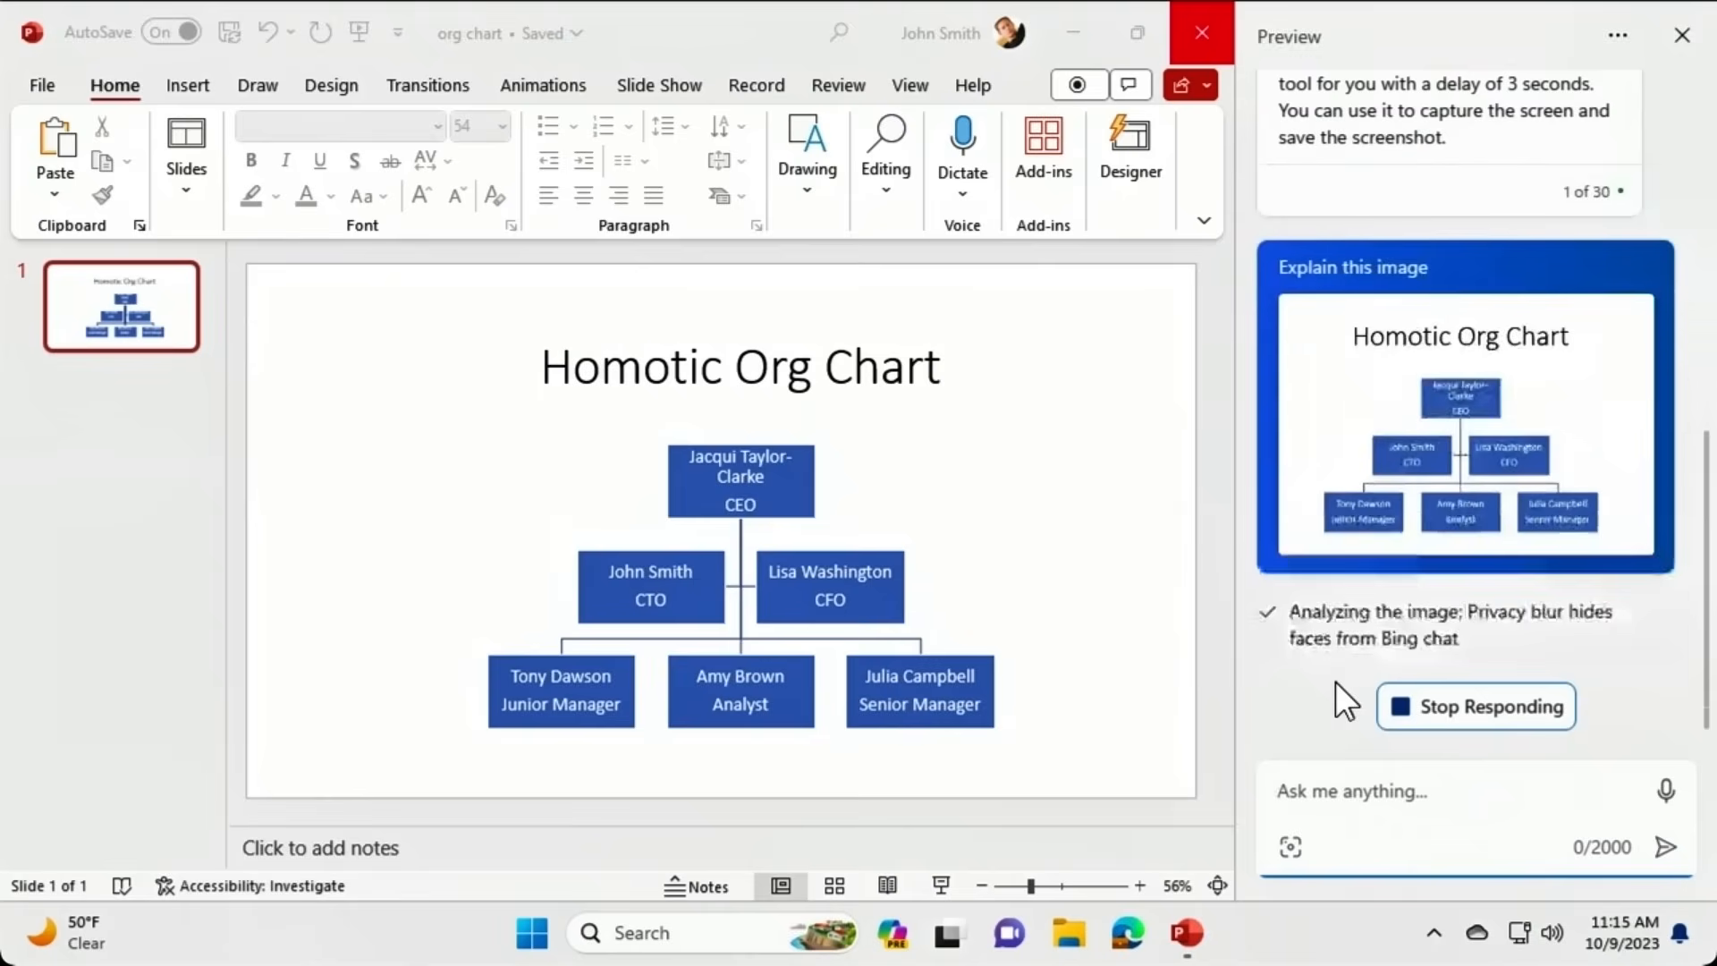
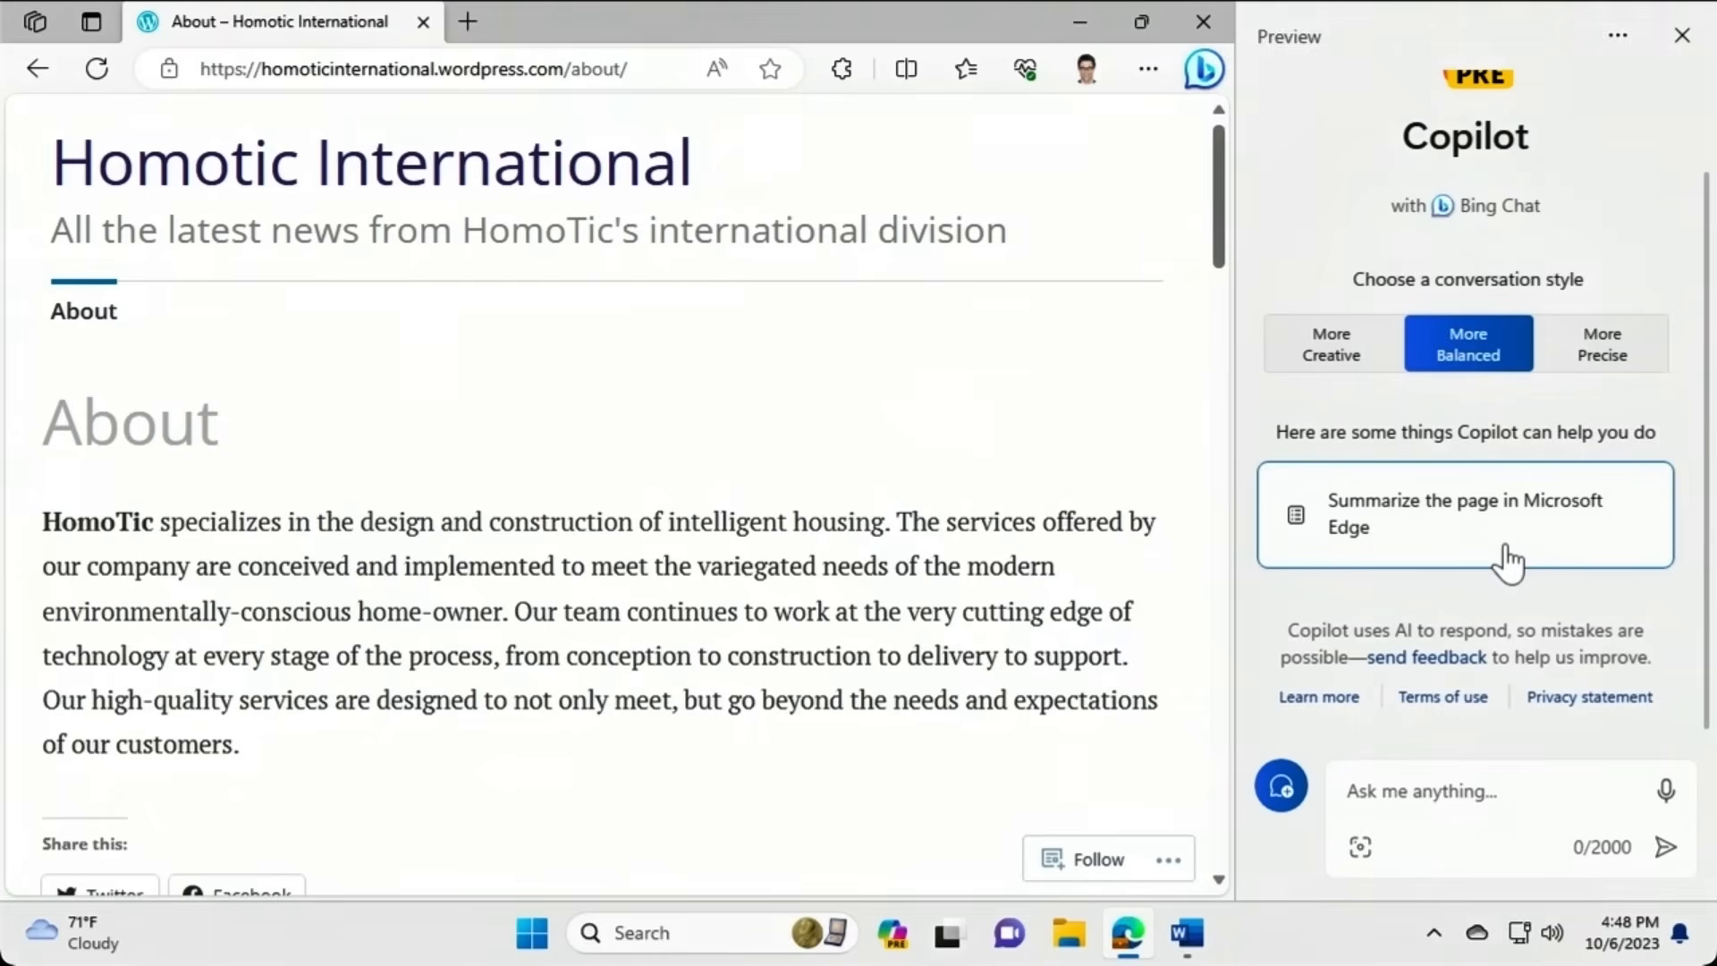
Summarize the HomoTic About page, ask for HomoTic's contact details, and bring up the presspack Homotic document.
left_click(1509, 562)
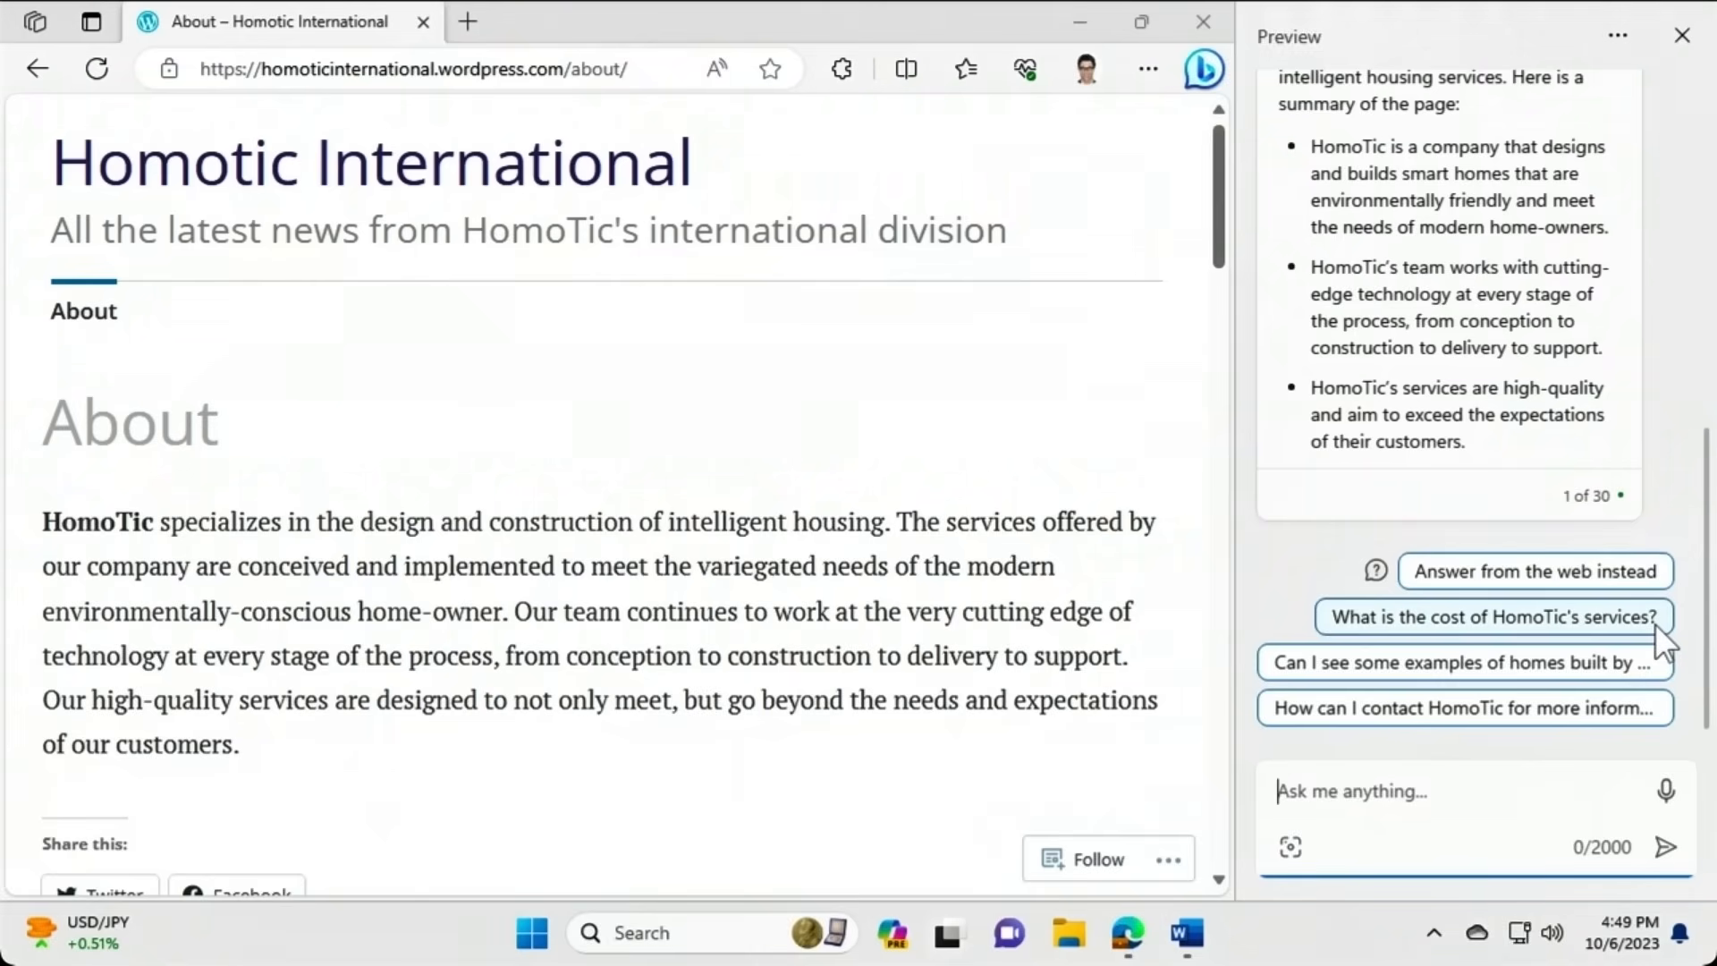
left_click(1634, 721)
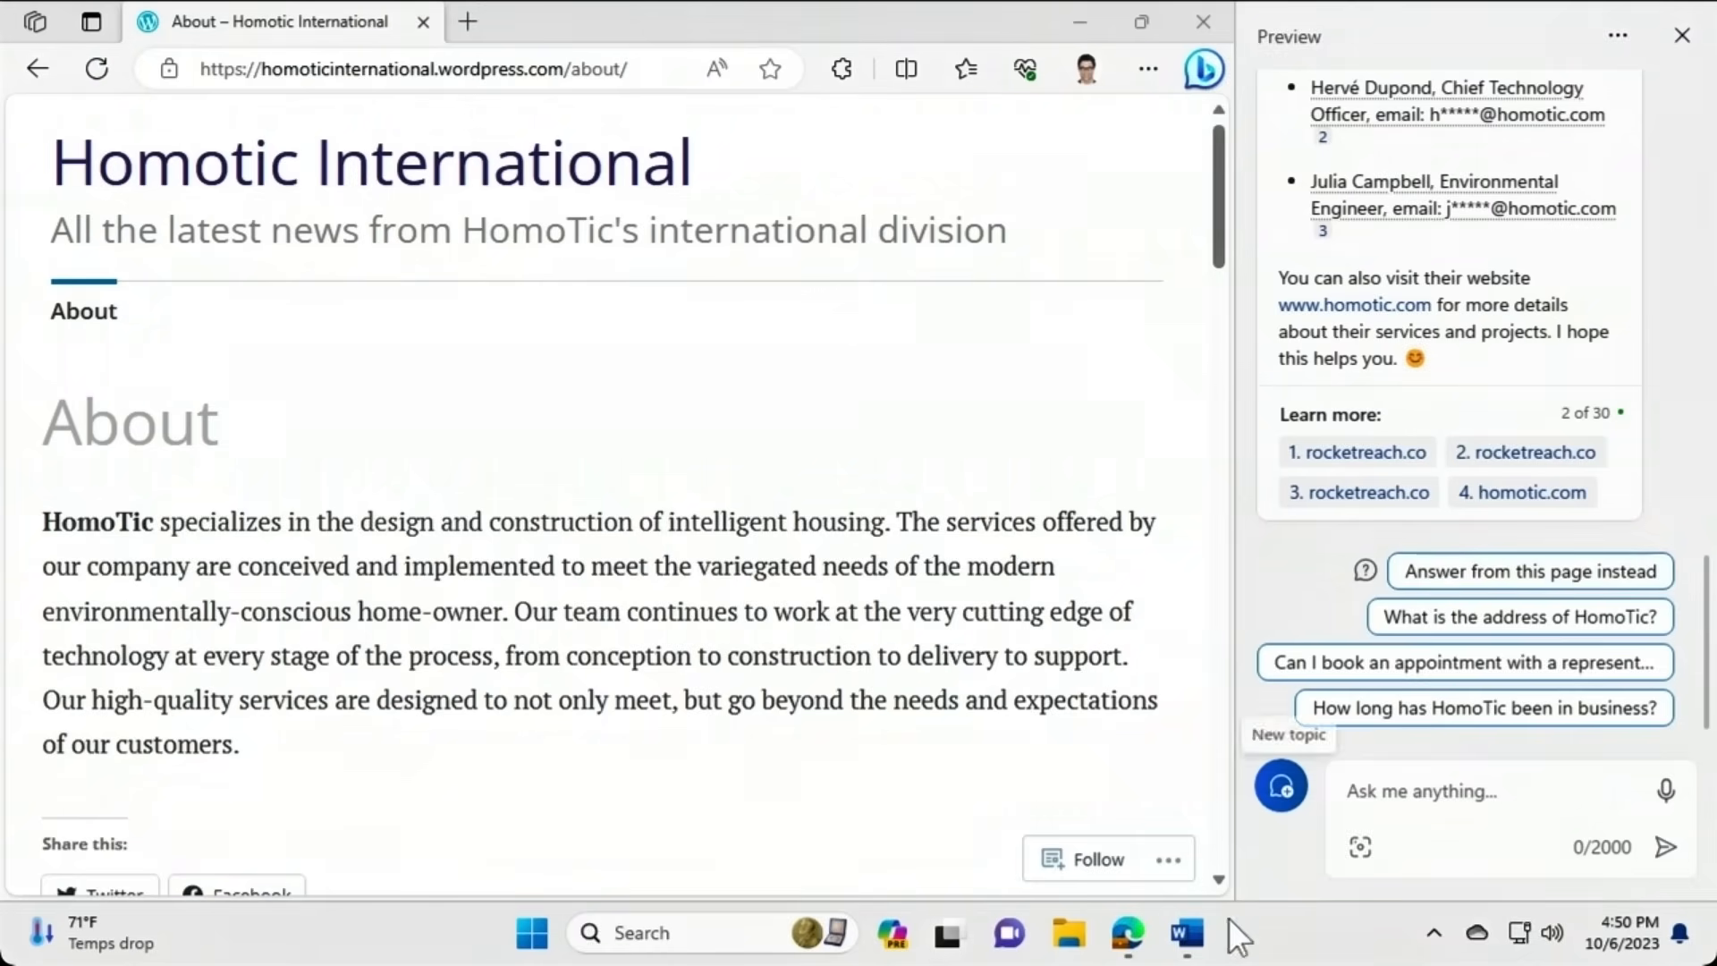
left_click(1192, 944)
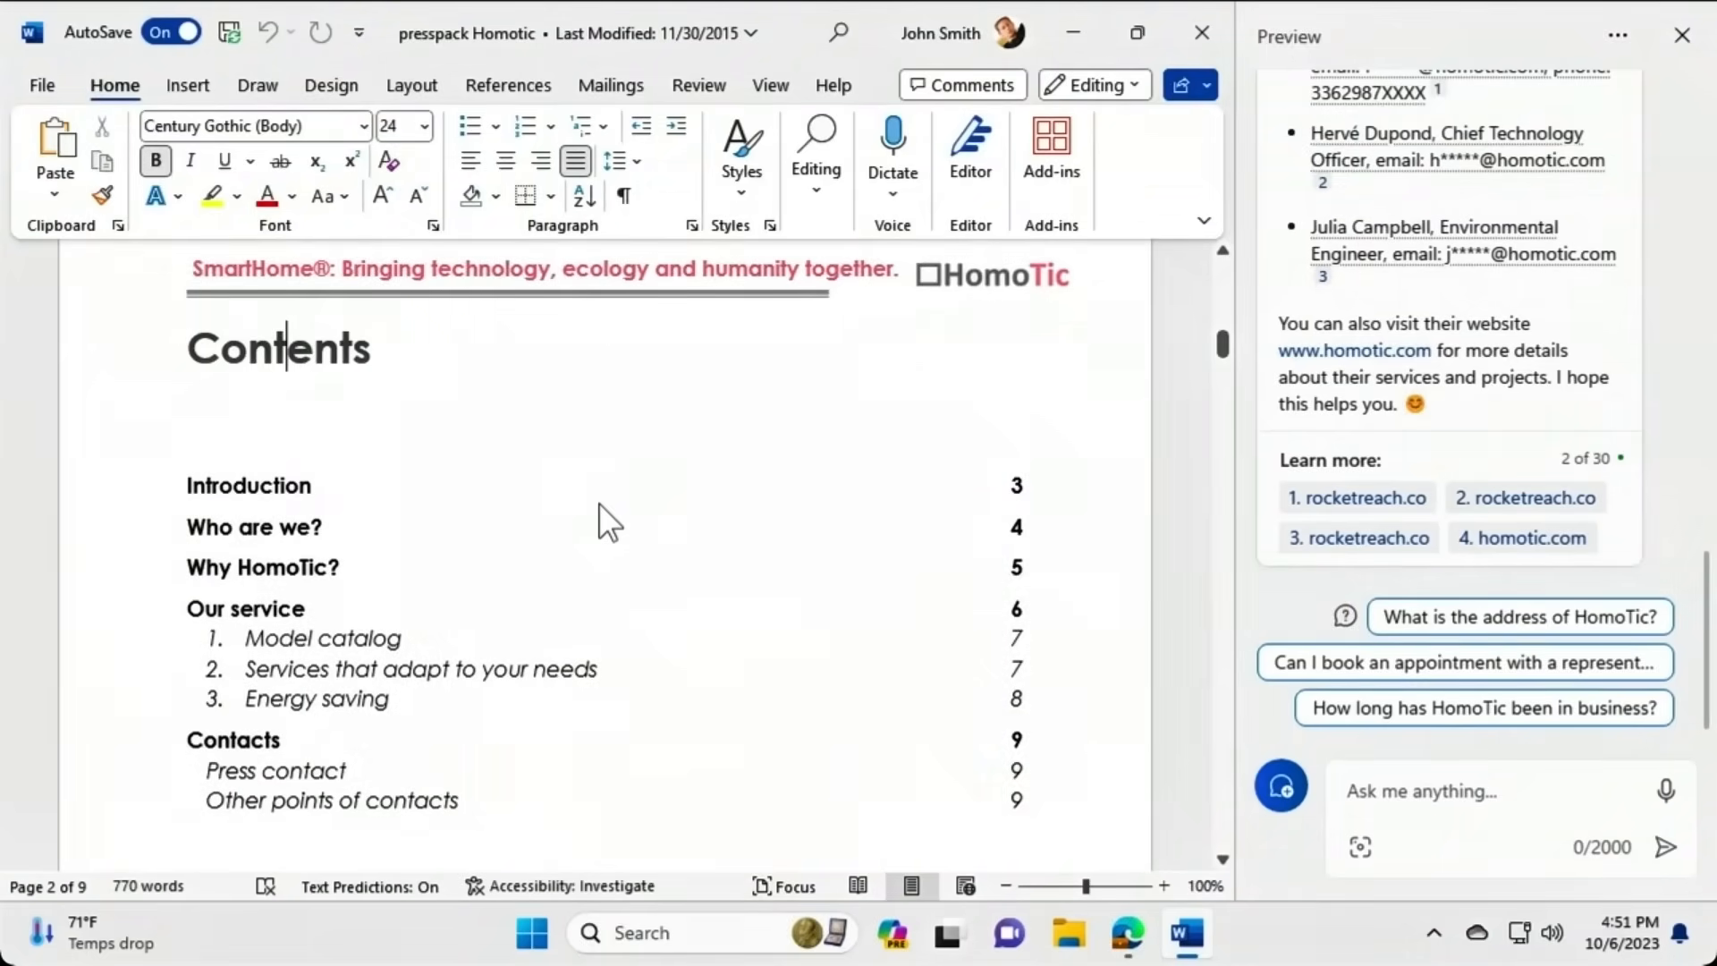
Copy all the presspack Homotic Word text and send it to Copilot's chat.
key("ctrl+a")
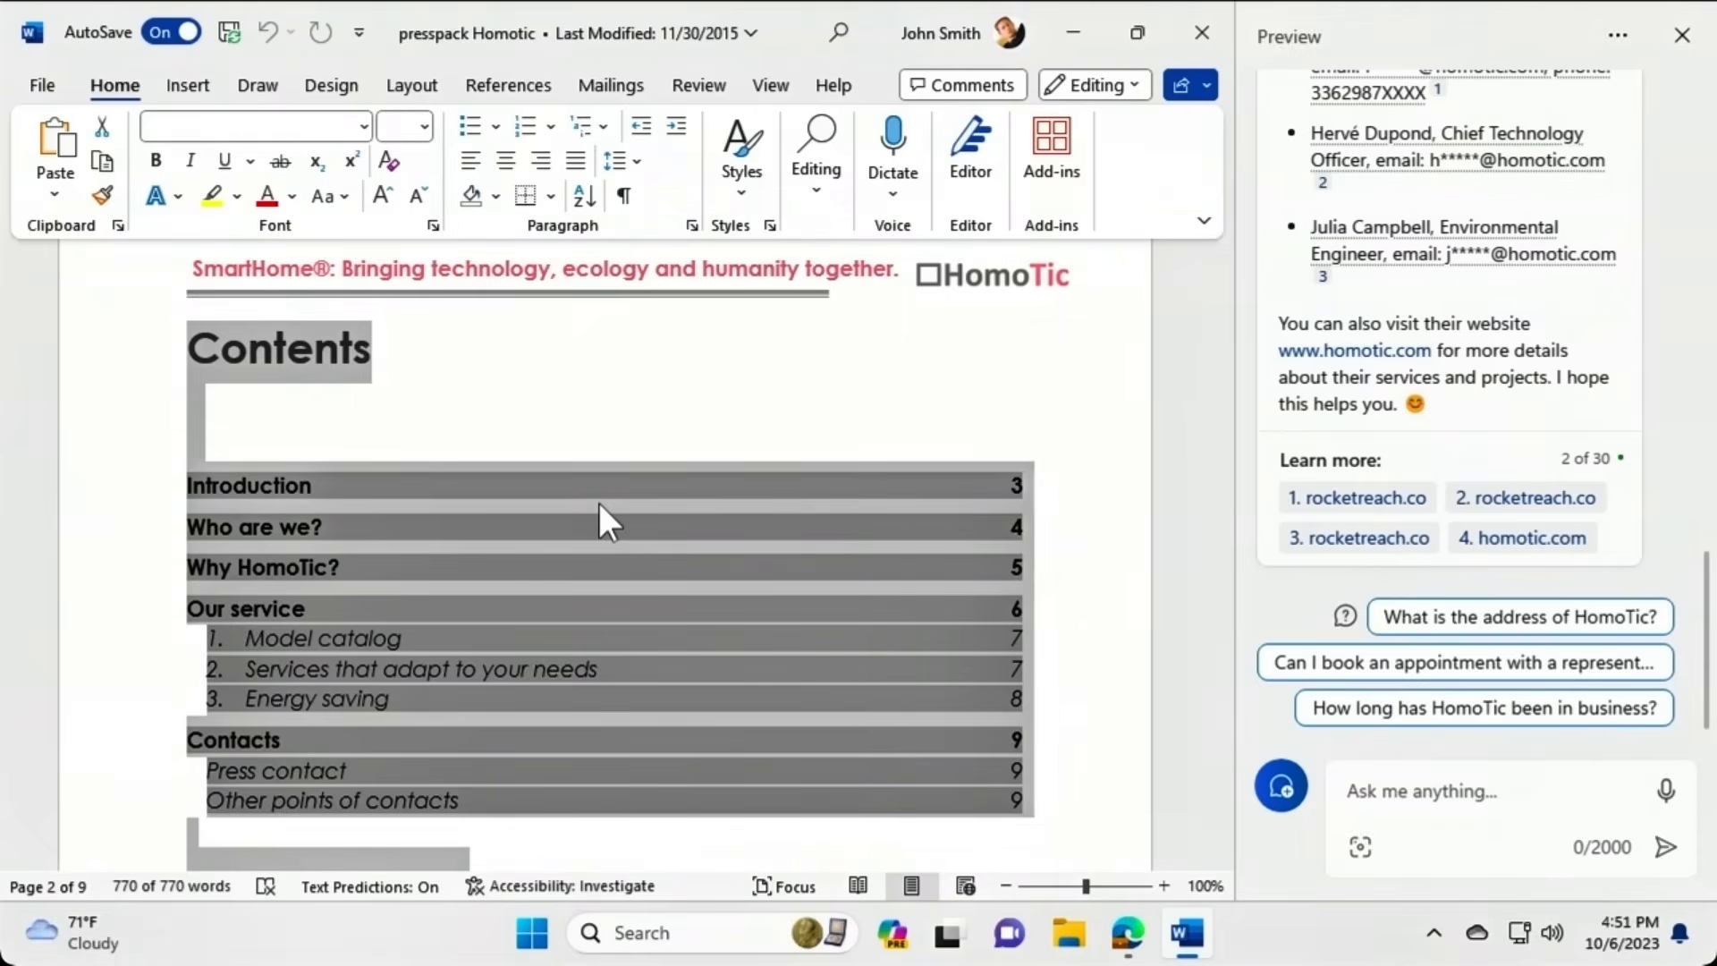
key("ctrl+c")
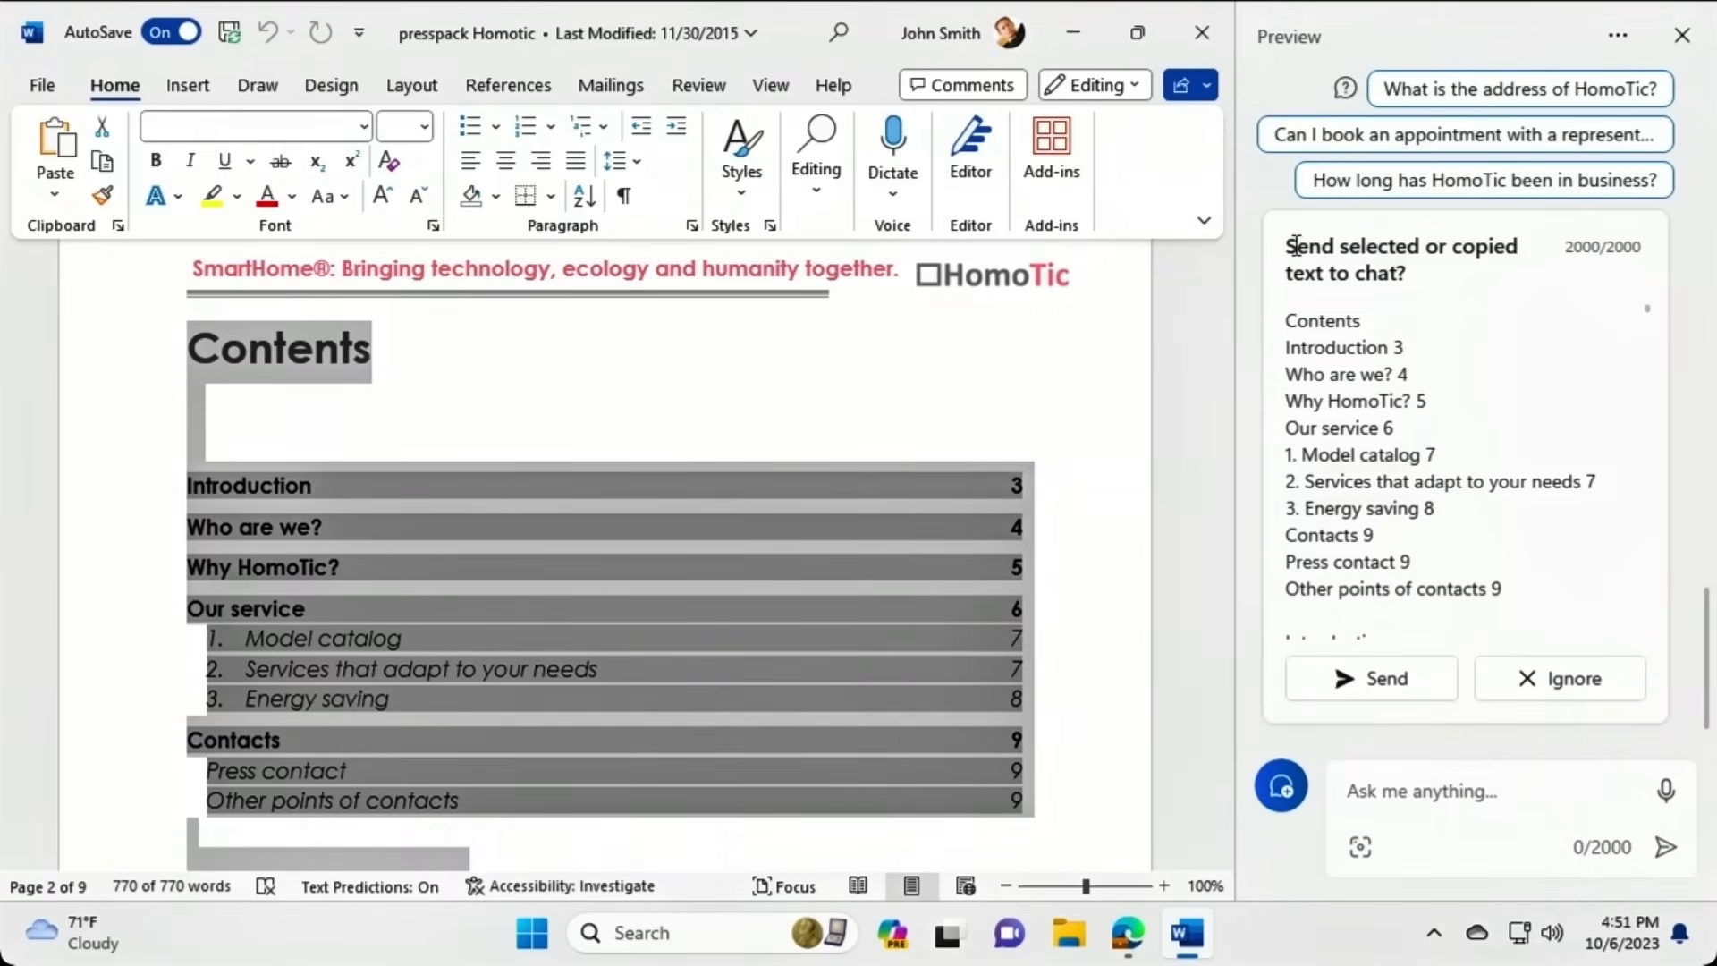
scroll(1480, 434, "down", 1)
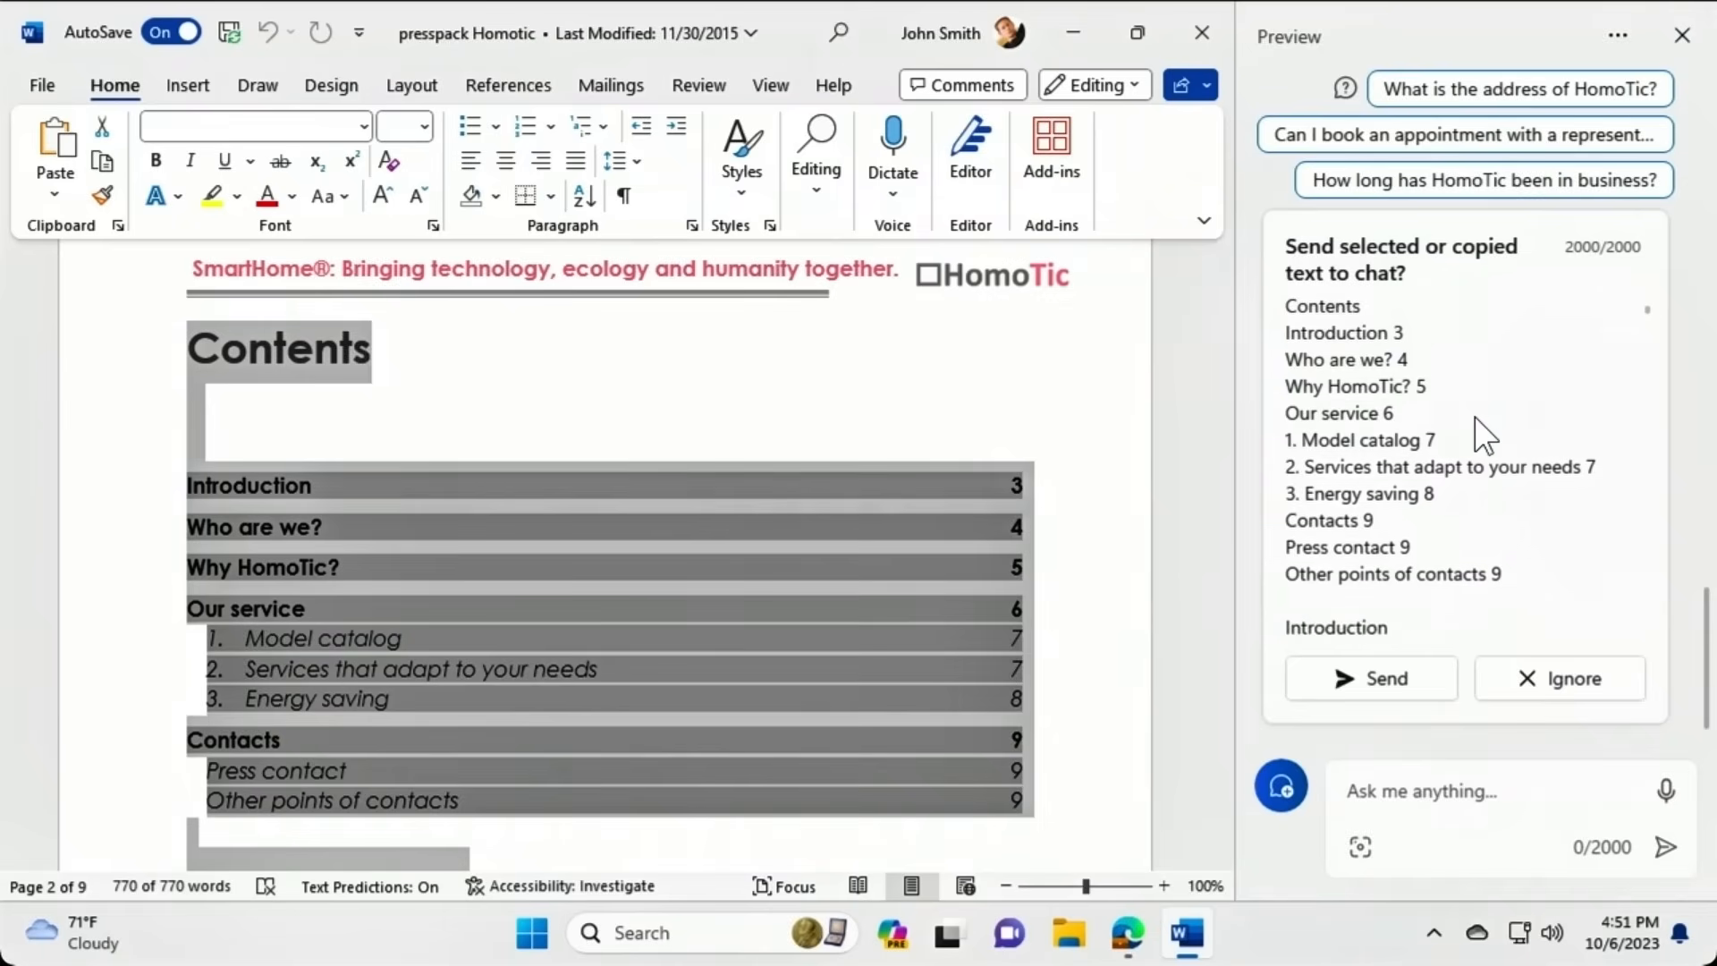
scroll(1480, 425, "down", 5)
left_click_drag(1645, 342, 1646, 639)
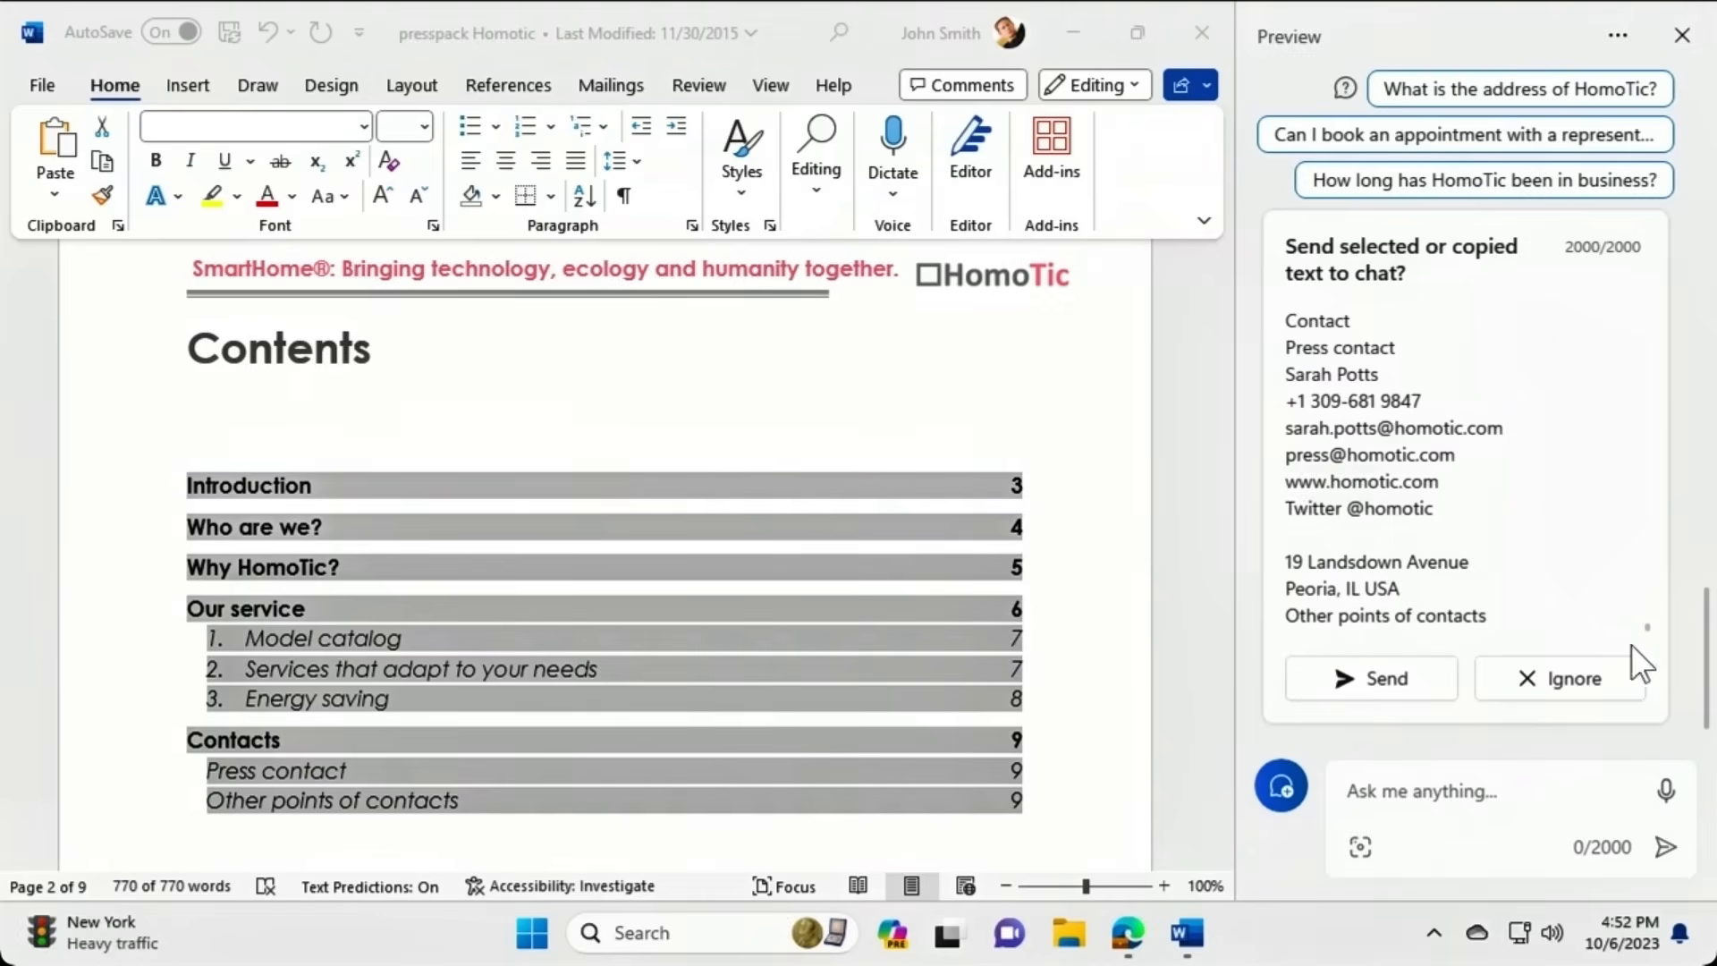
left_click(1417, 684)
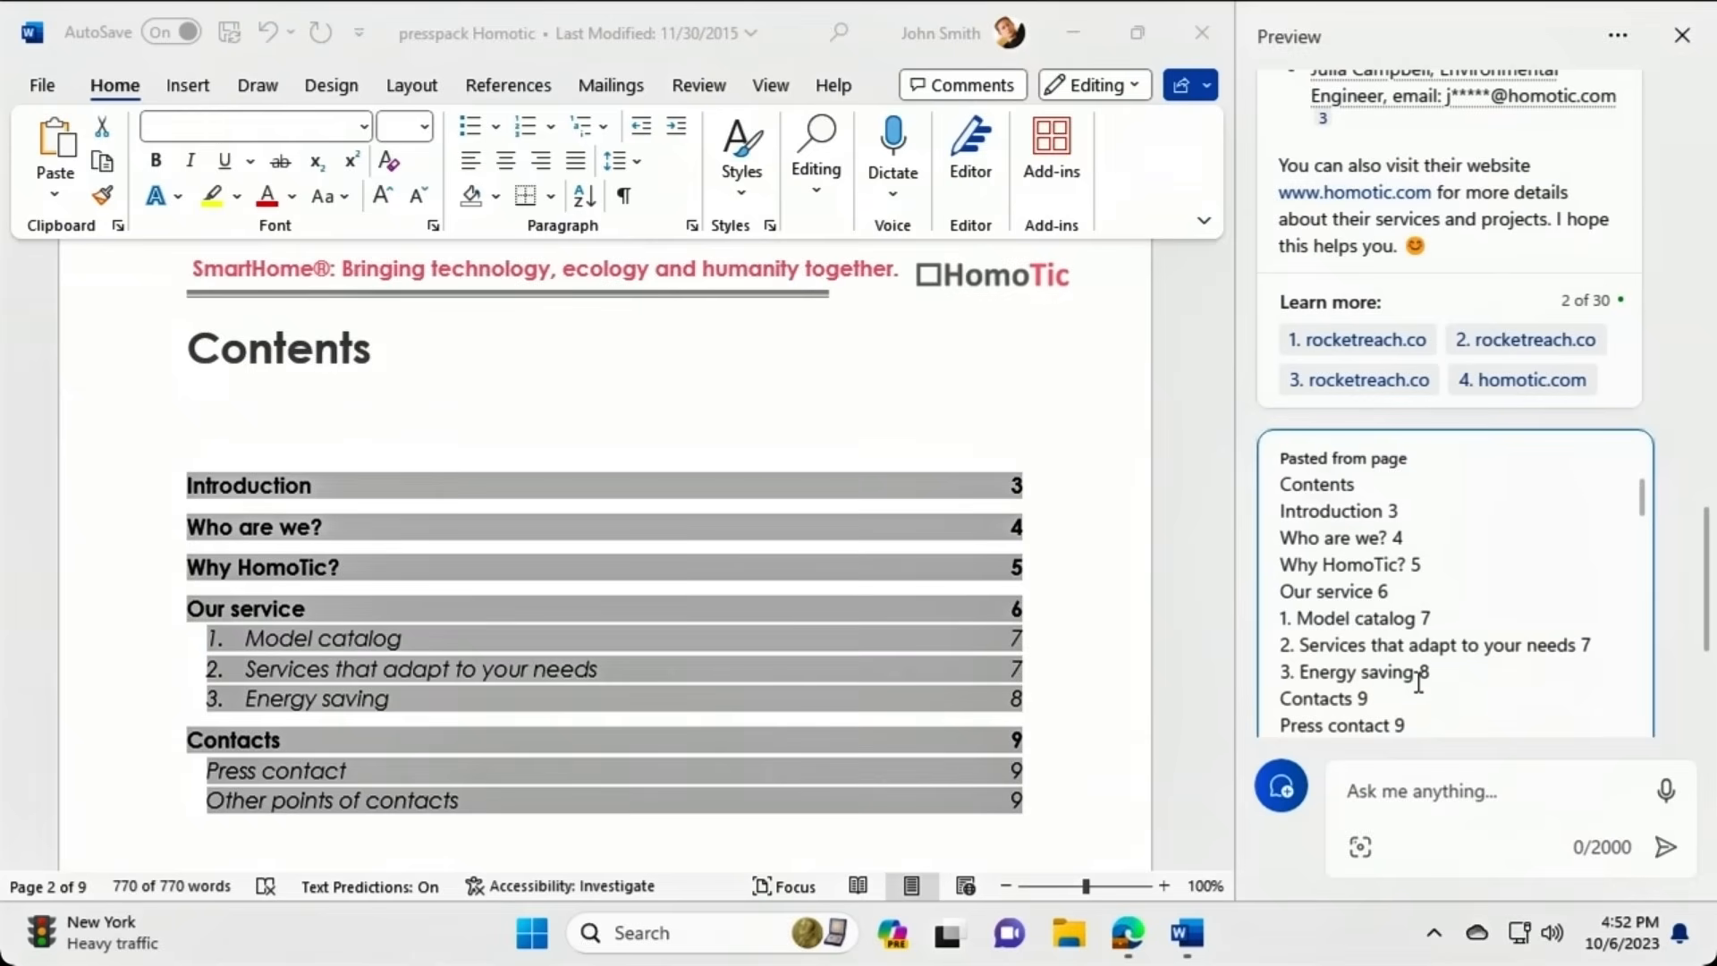
Get a four-point summary of the pasted presspack text about HomoTic.
scroll(1707, 617, "down", 2)
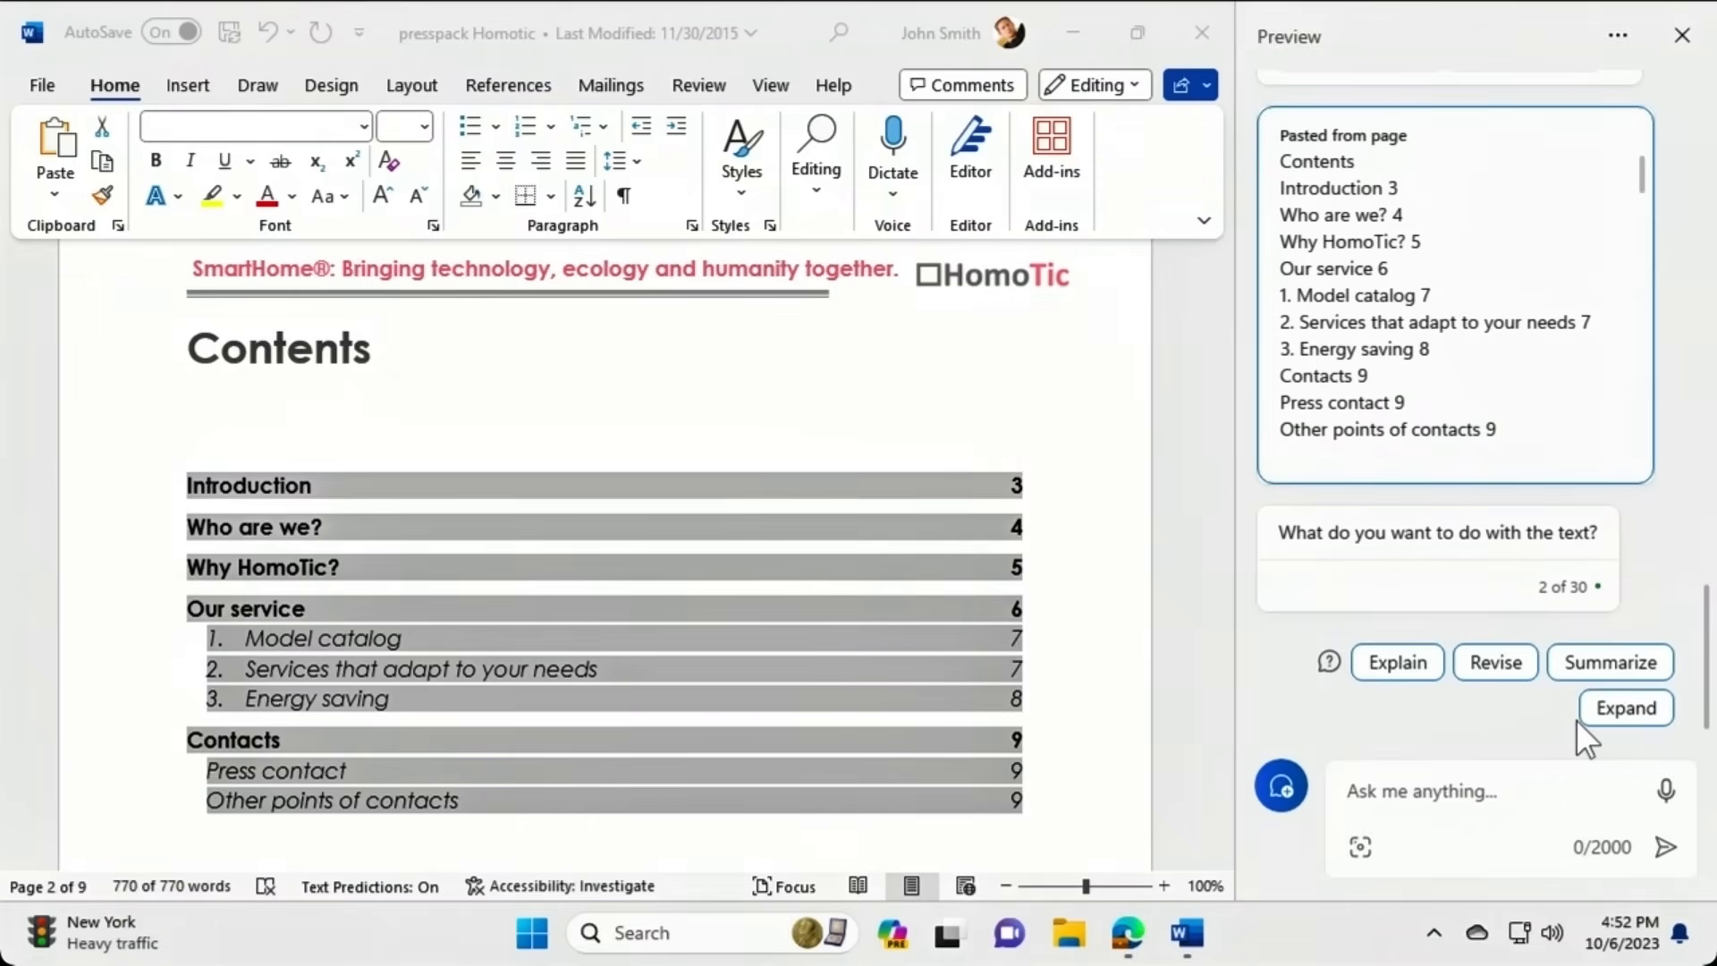
left_click(1574, 666)
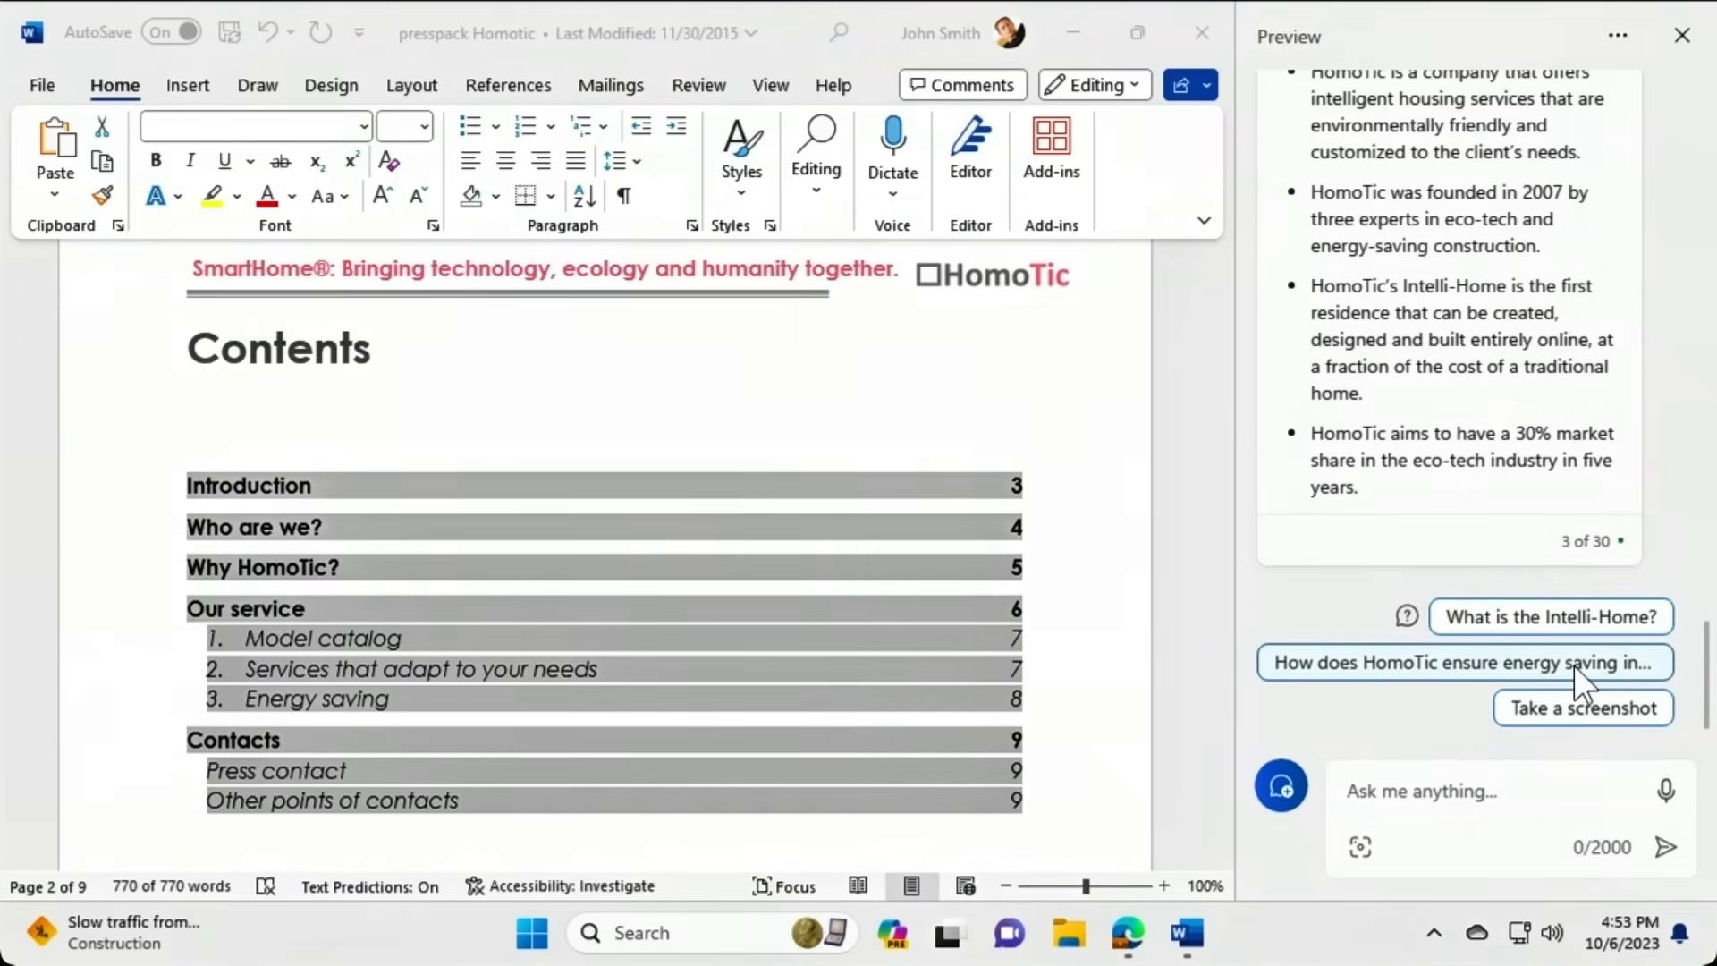
Ask 'Translate your last answer into Mandarin Chinese' and stop the reply partway through.
left_click(1481, 780)
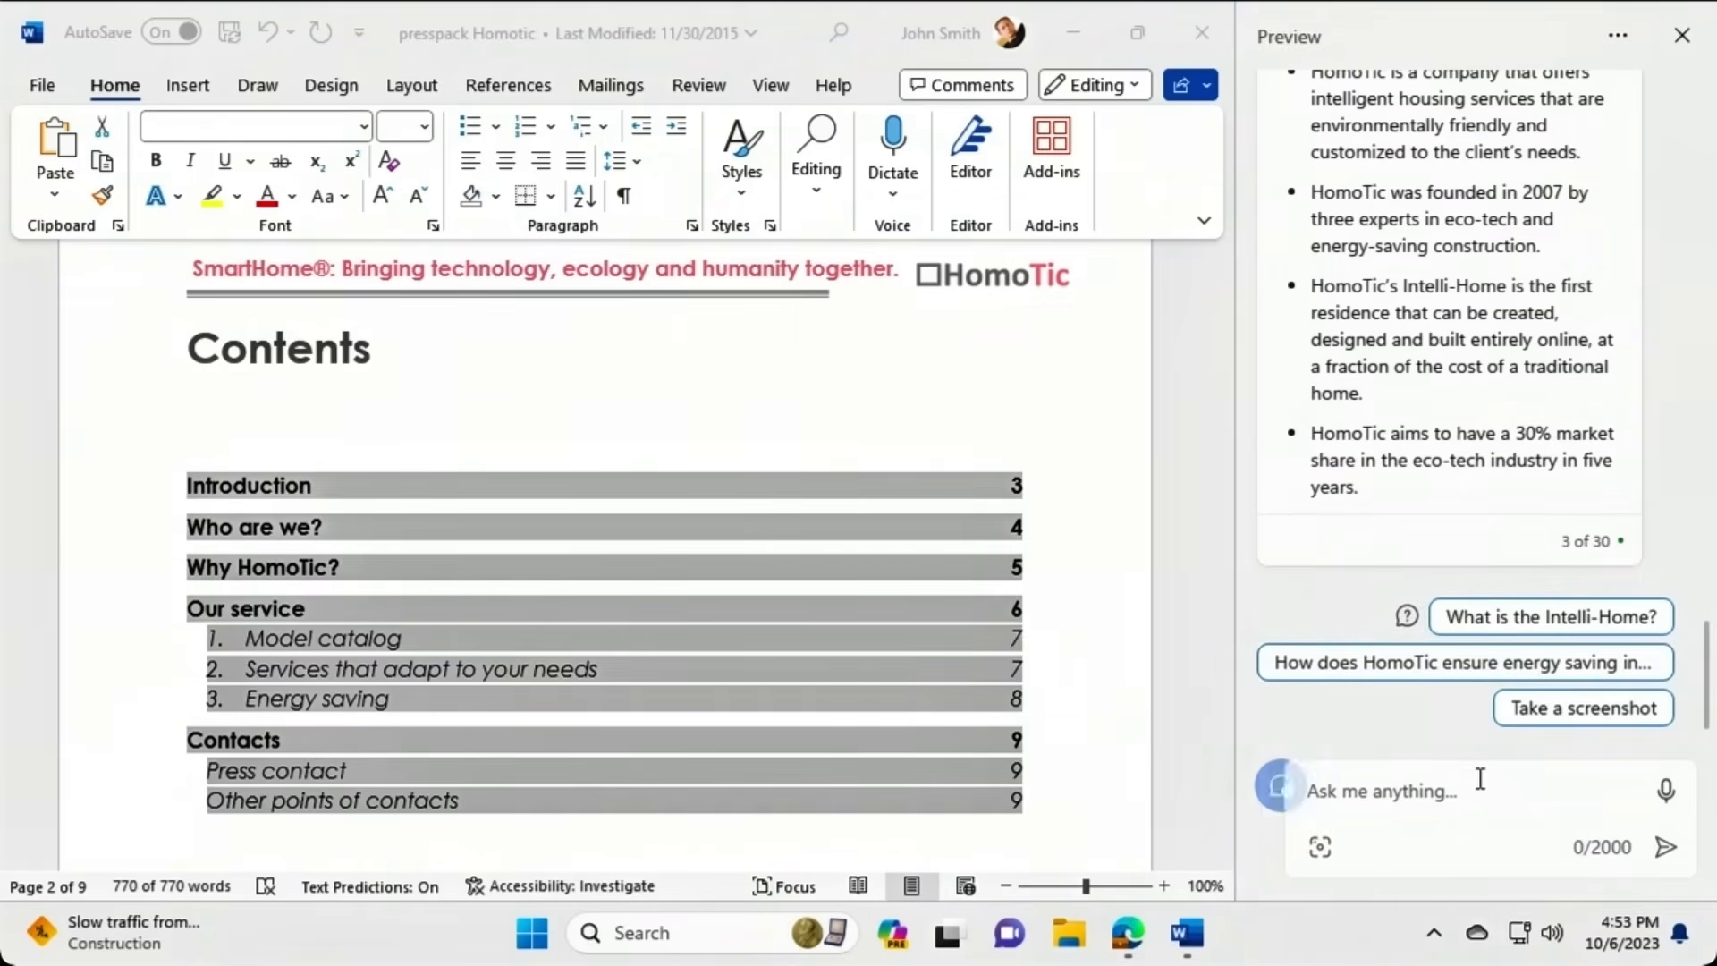
left_click(1412, 799)
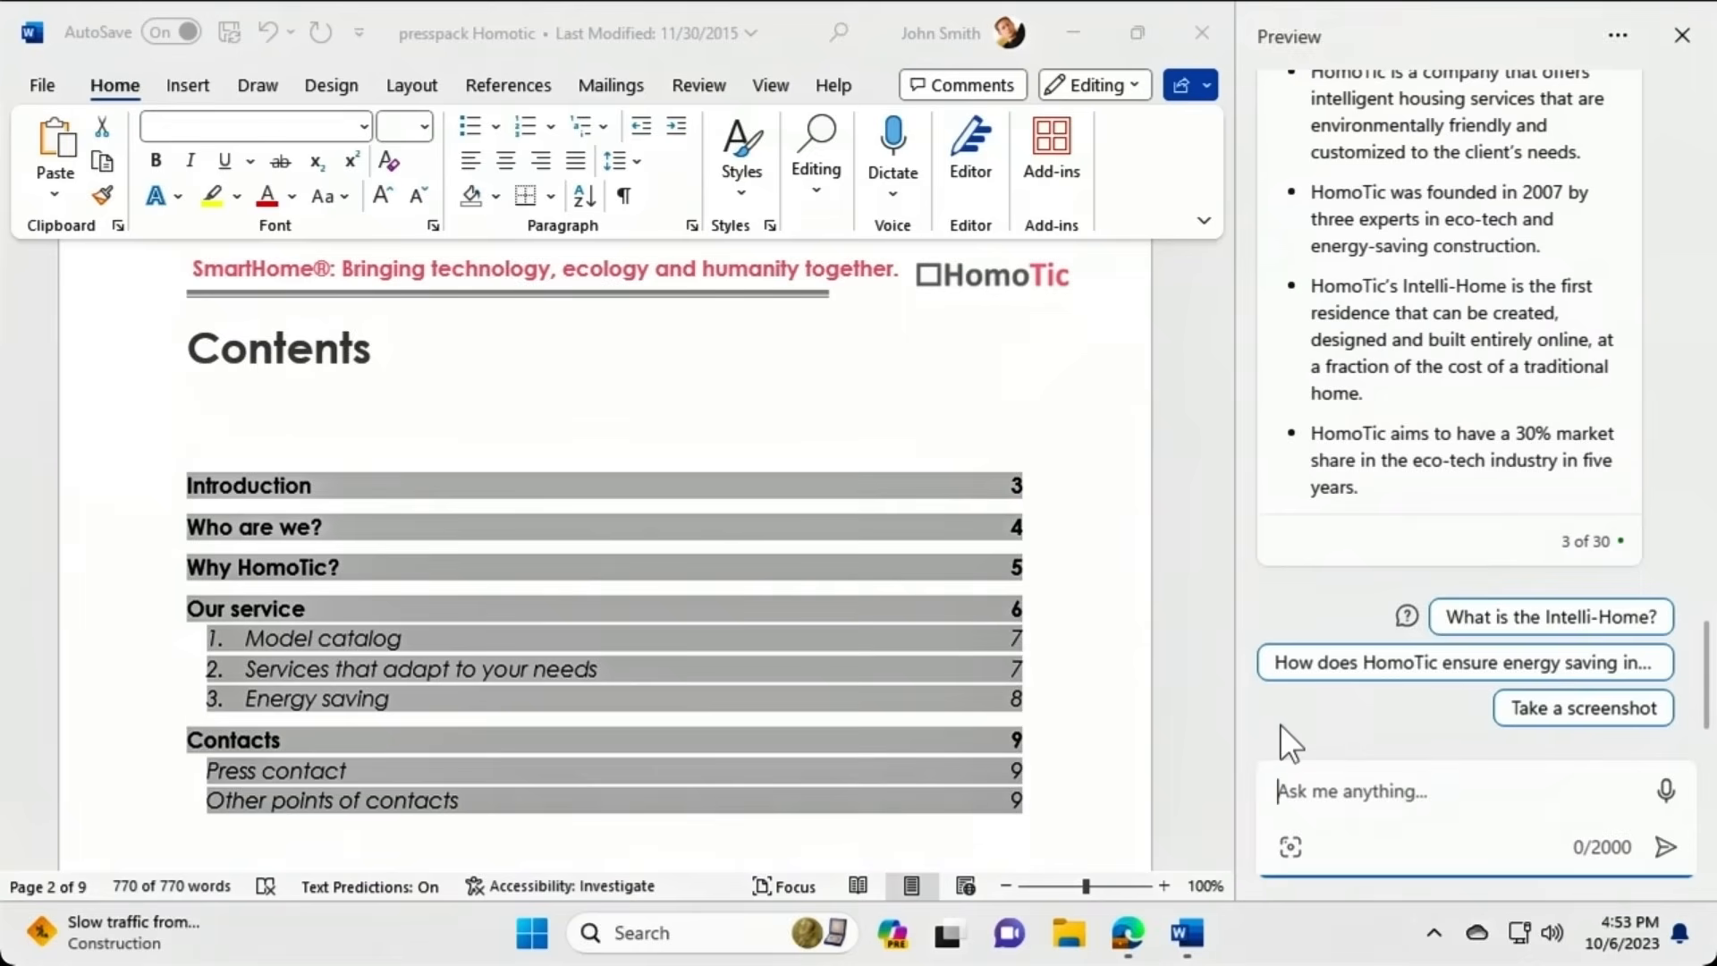
type("Tra")
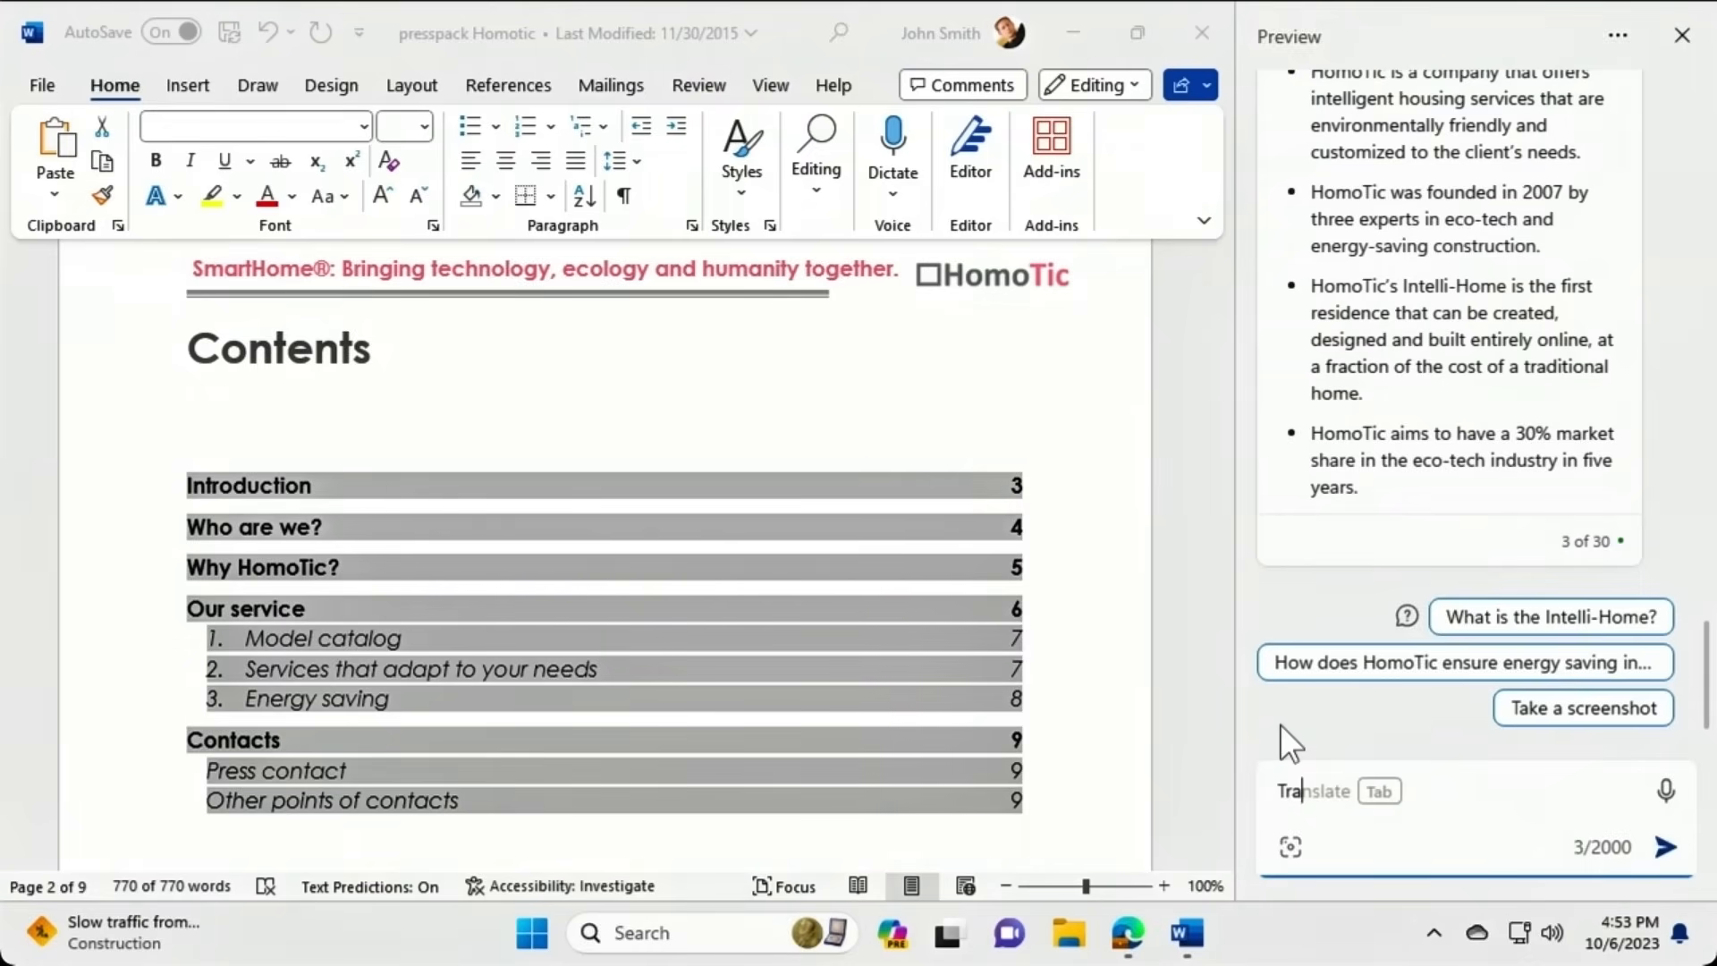
type("nslate your last answer ")
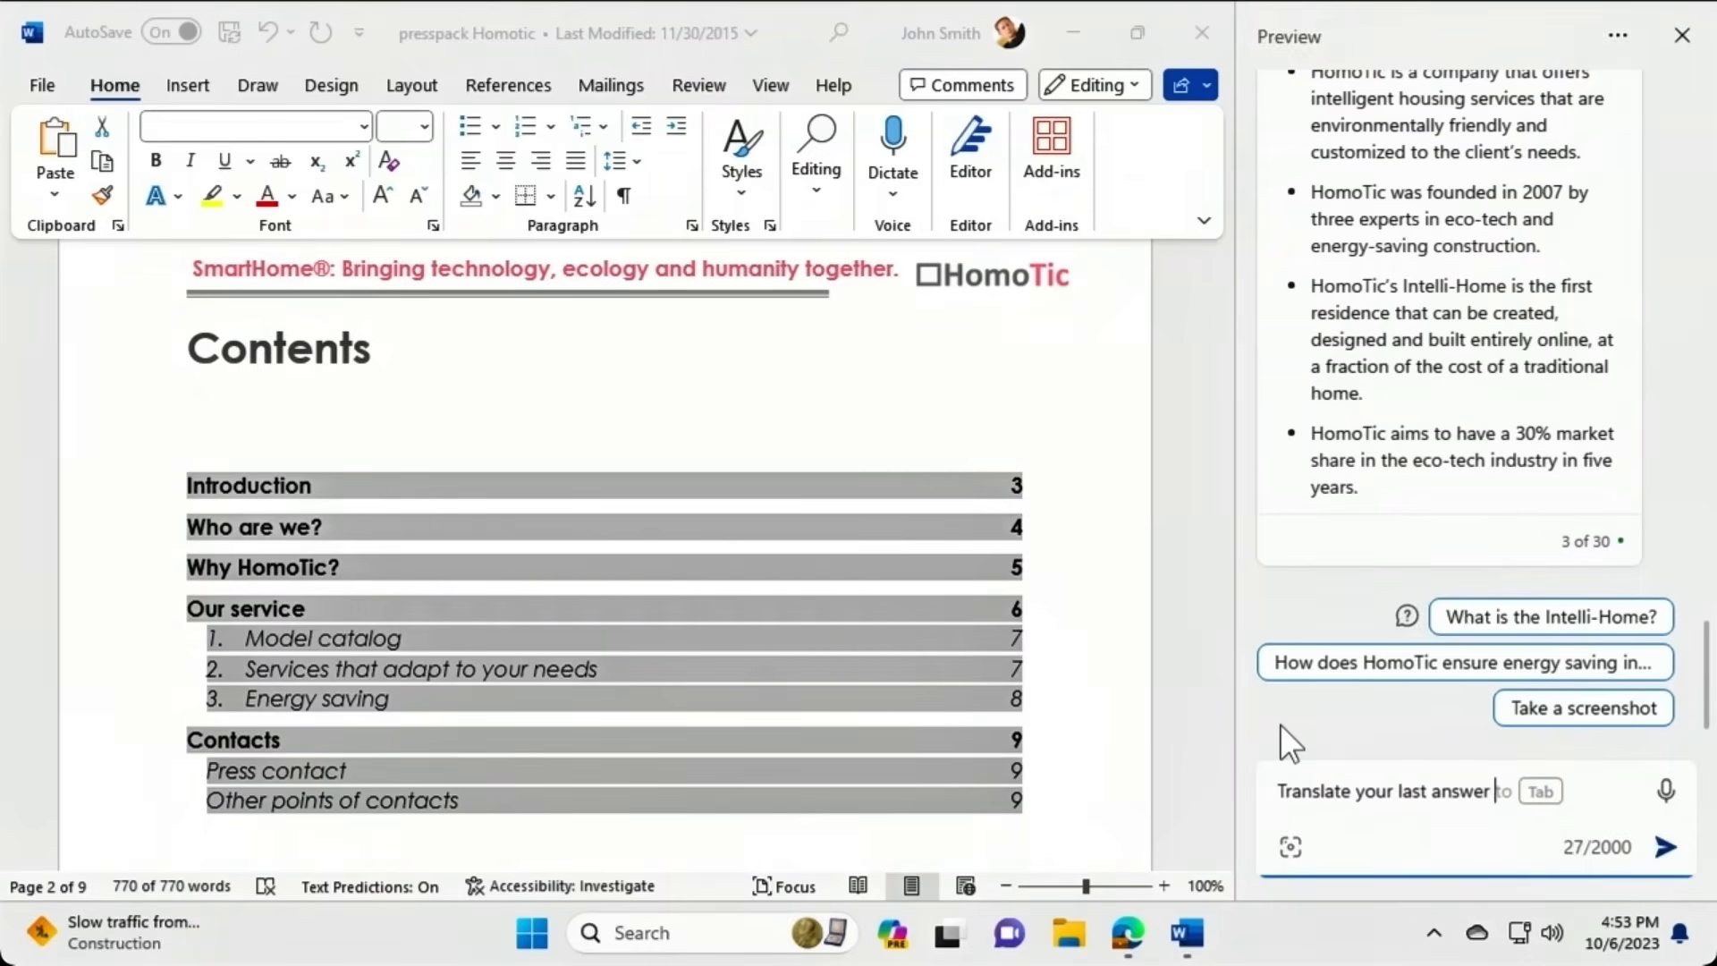
type("into Mandarin Chinese")
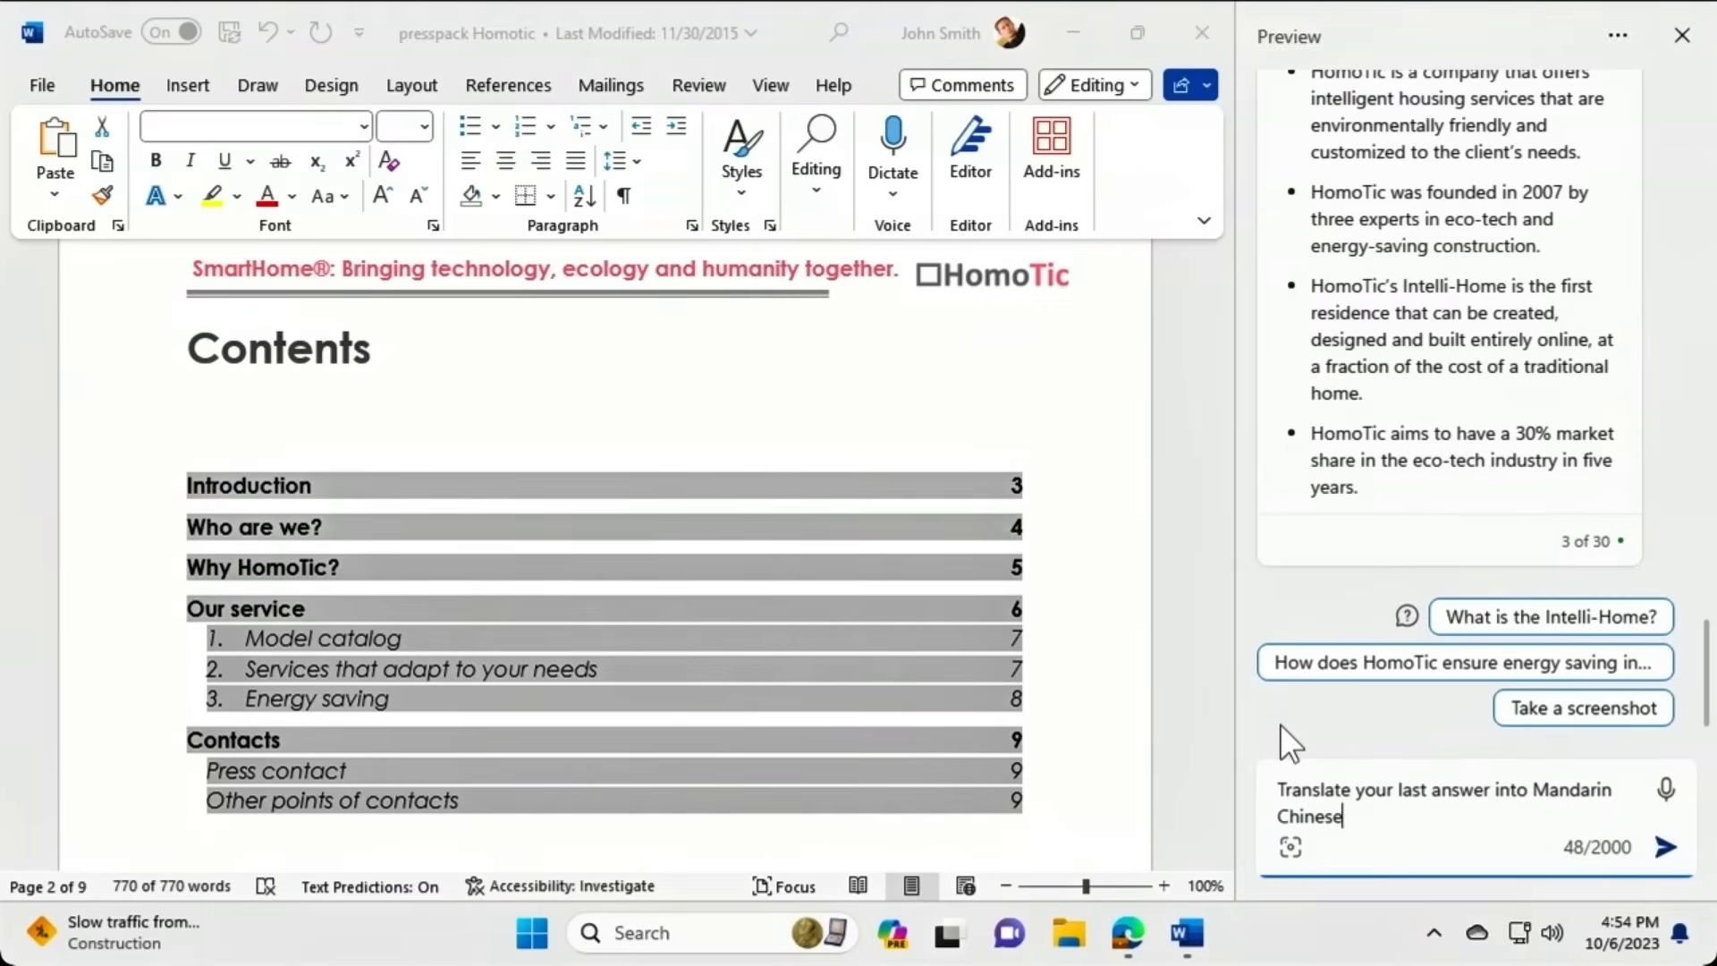
key("Return")
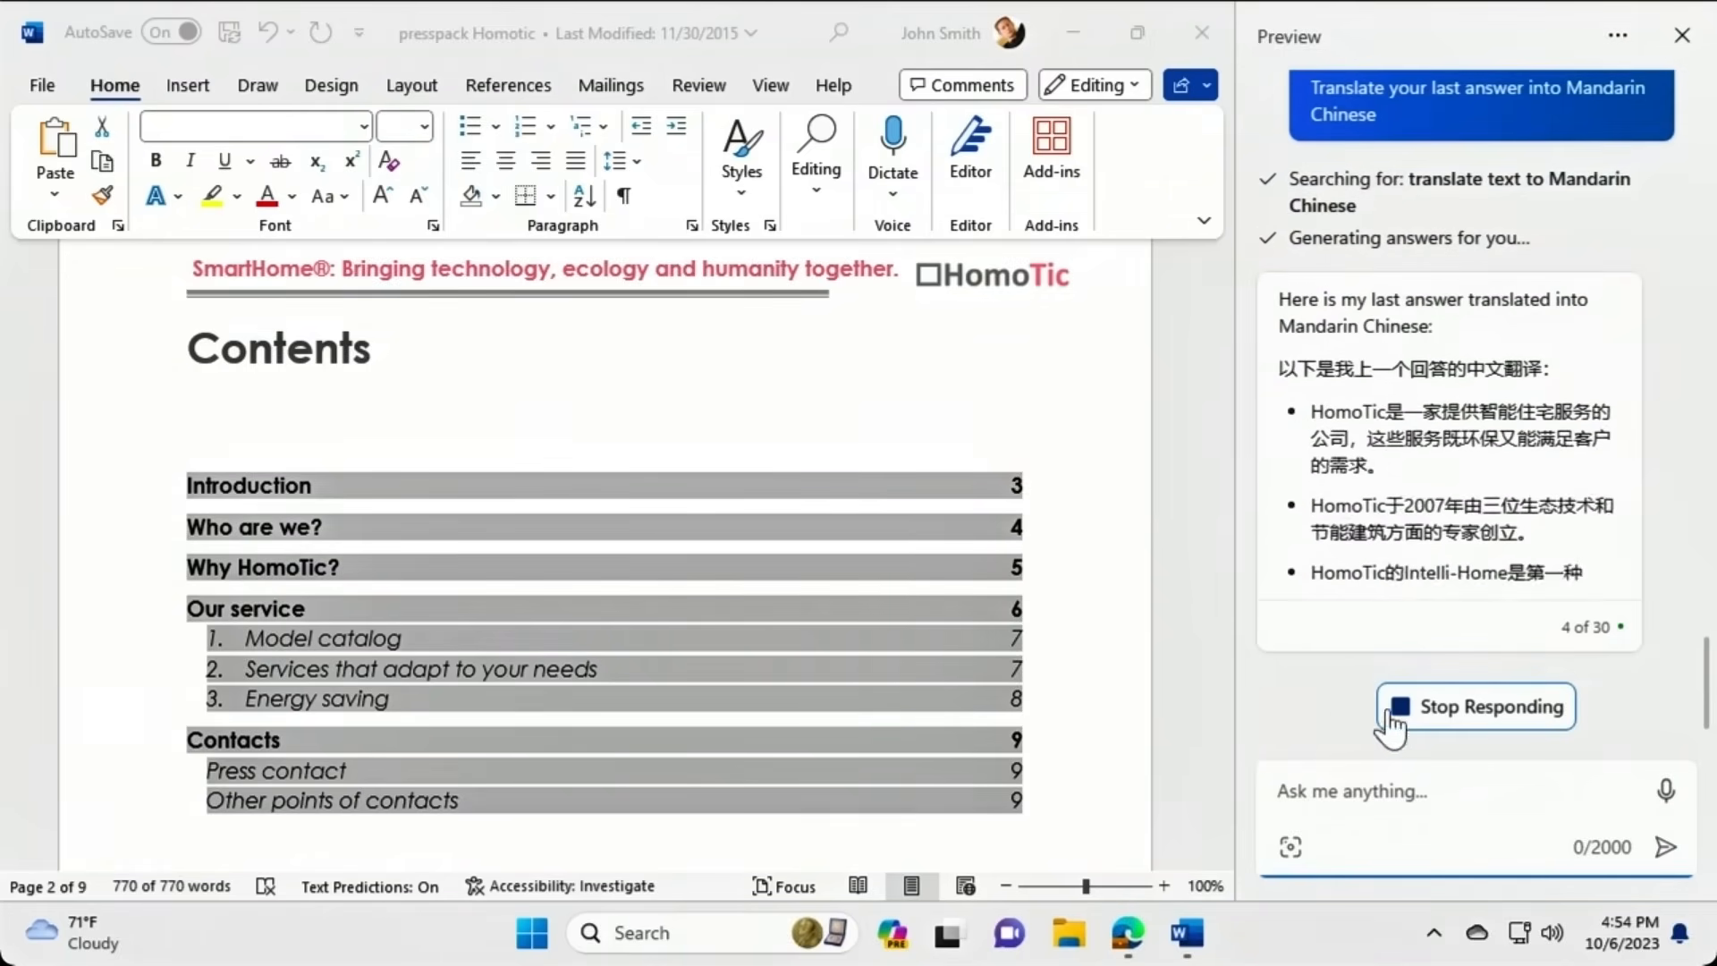
left_click(1429, 712)
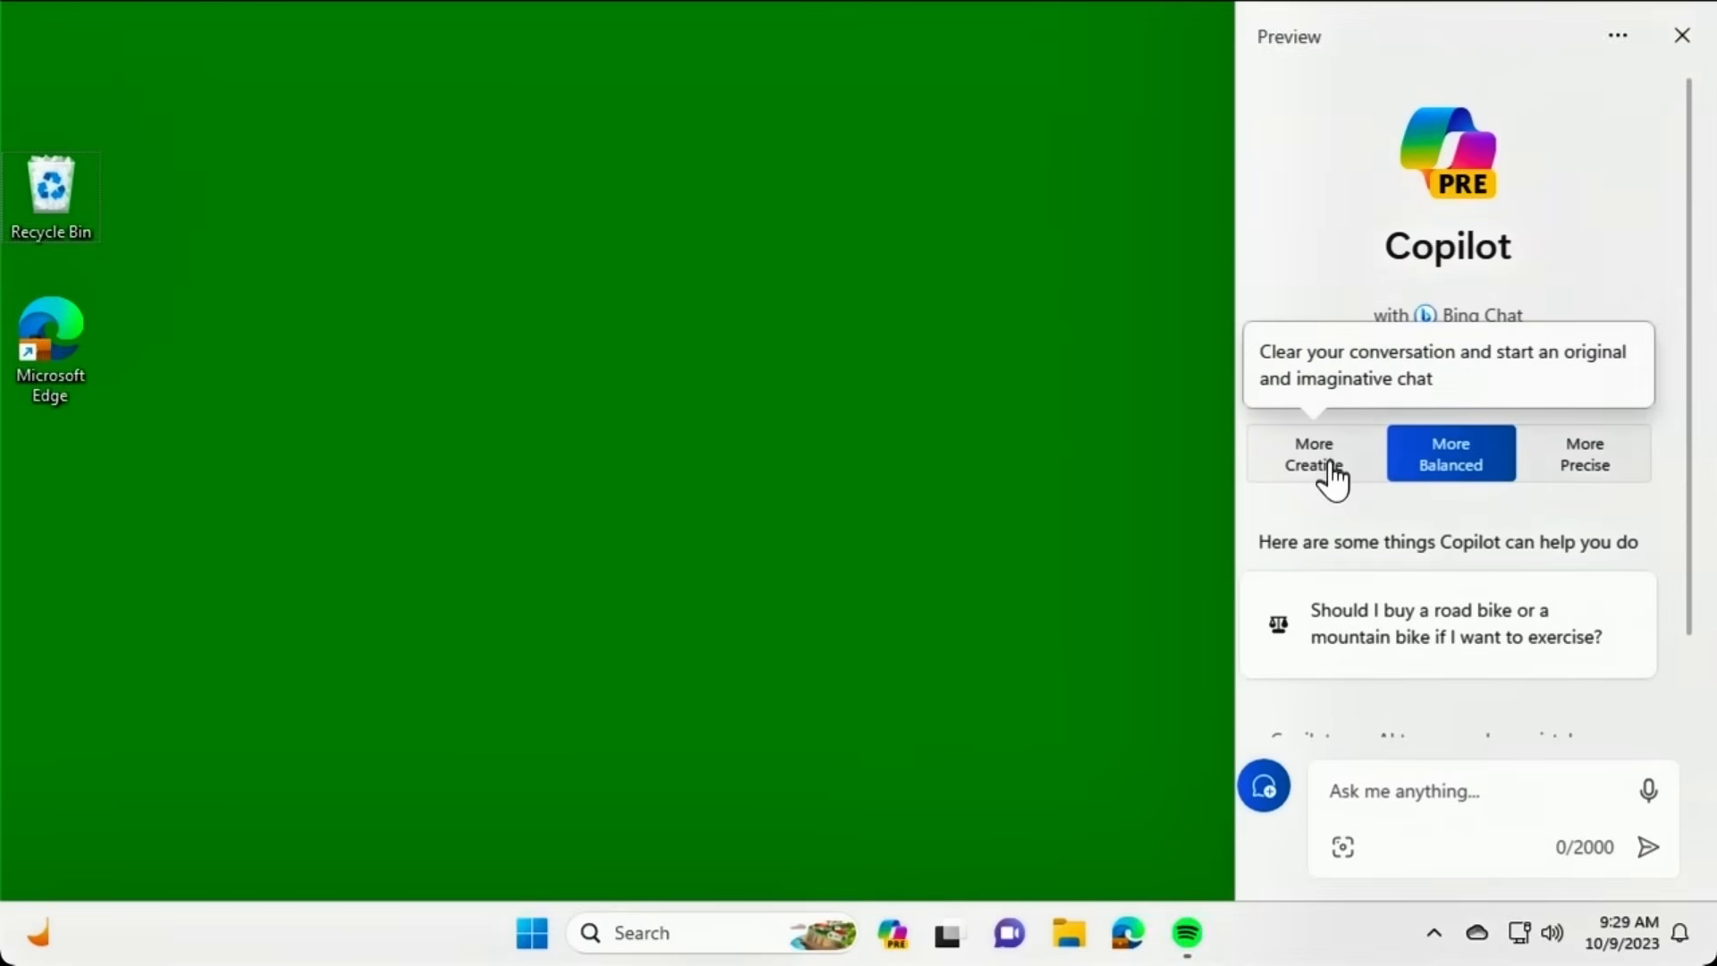
In More Creative style, request a happy birthday email to a named colleague, signed by the sender.
left_click(1333, 476)
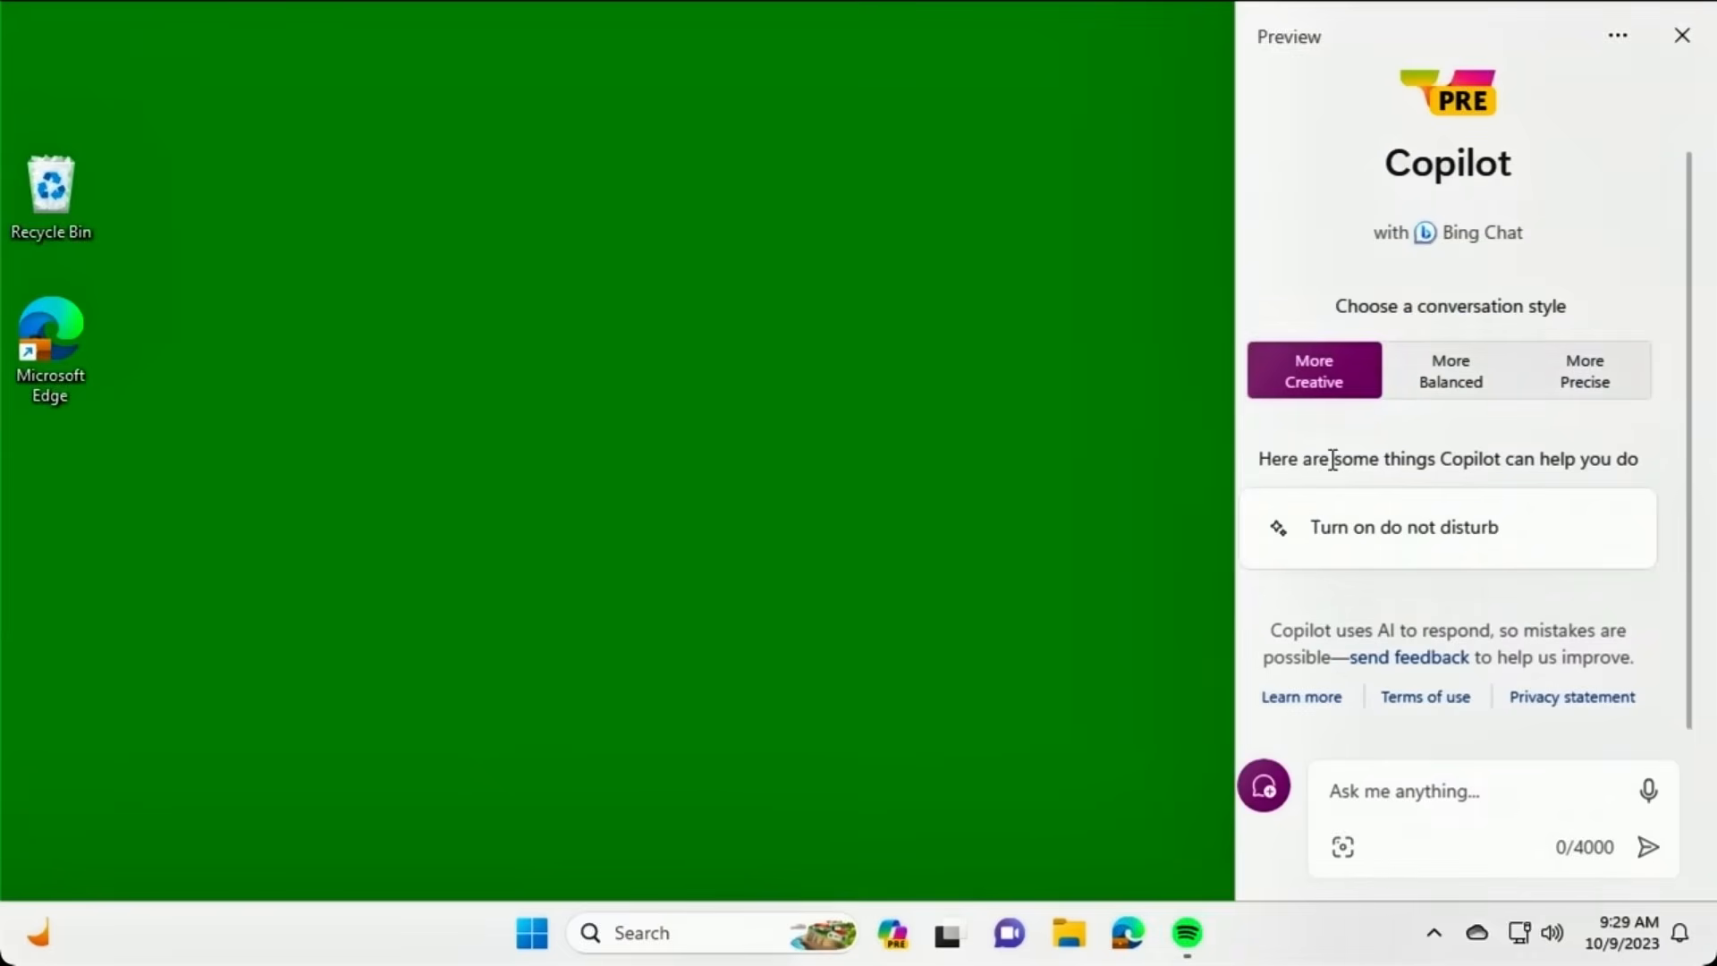
left_click(1324, 785)
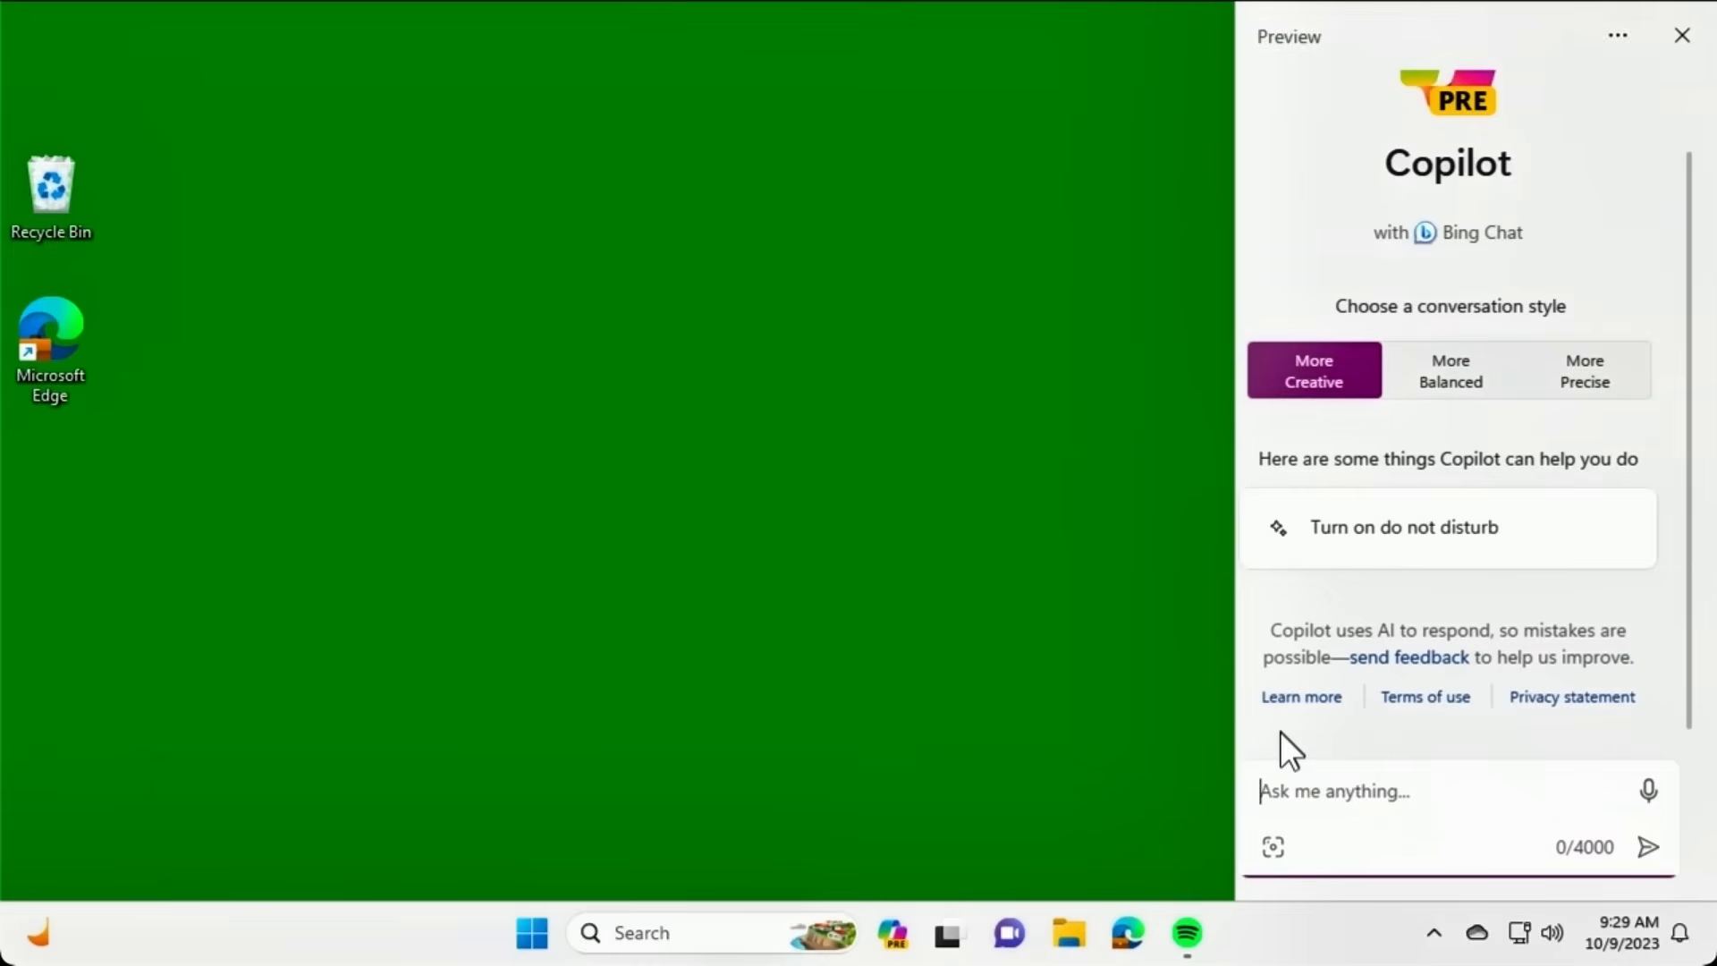
type("Help me write a ")
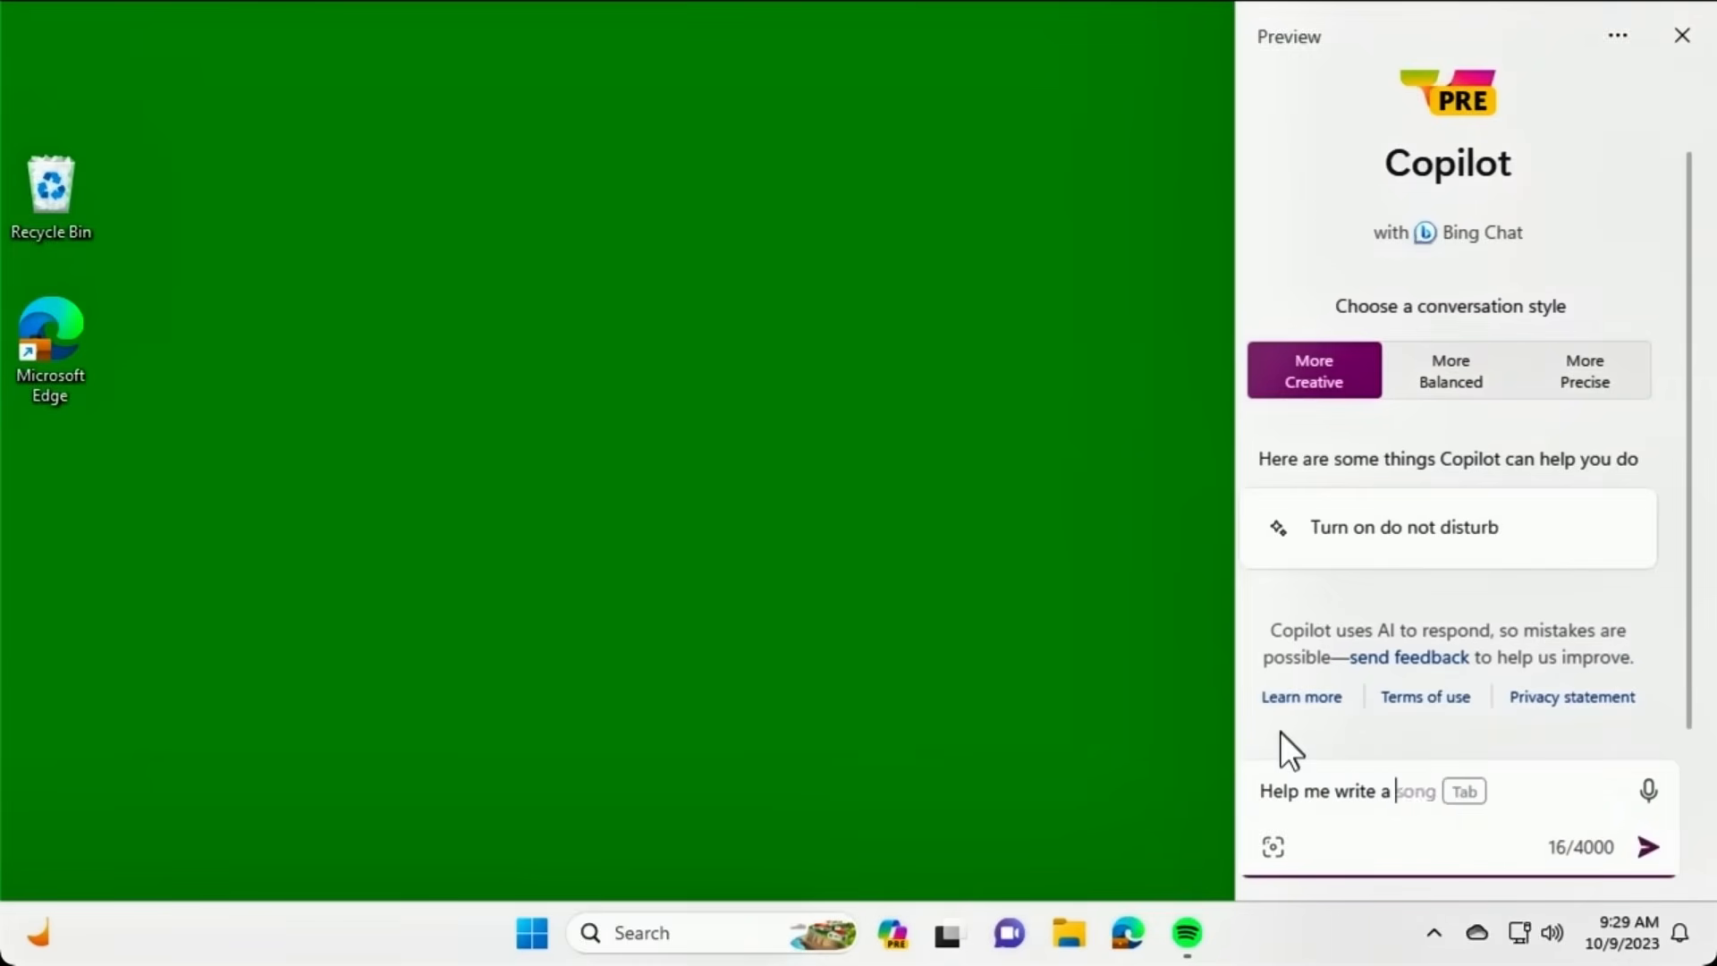
type("happy birthday email to ")
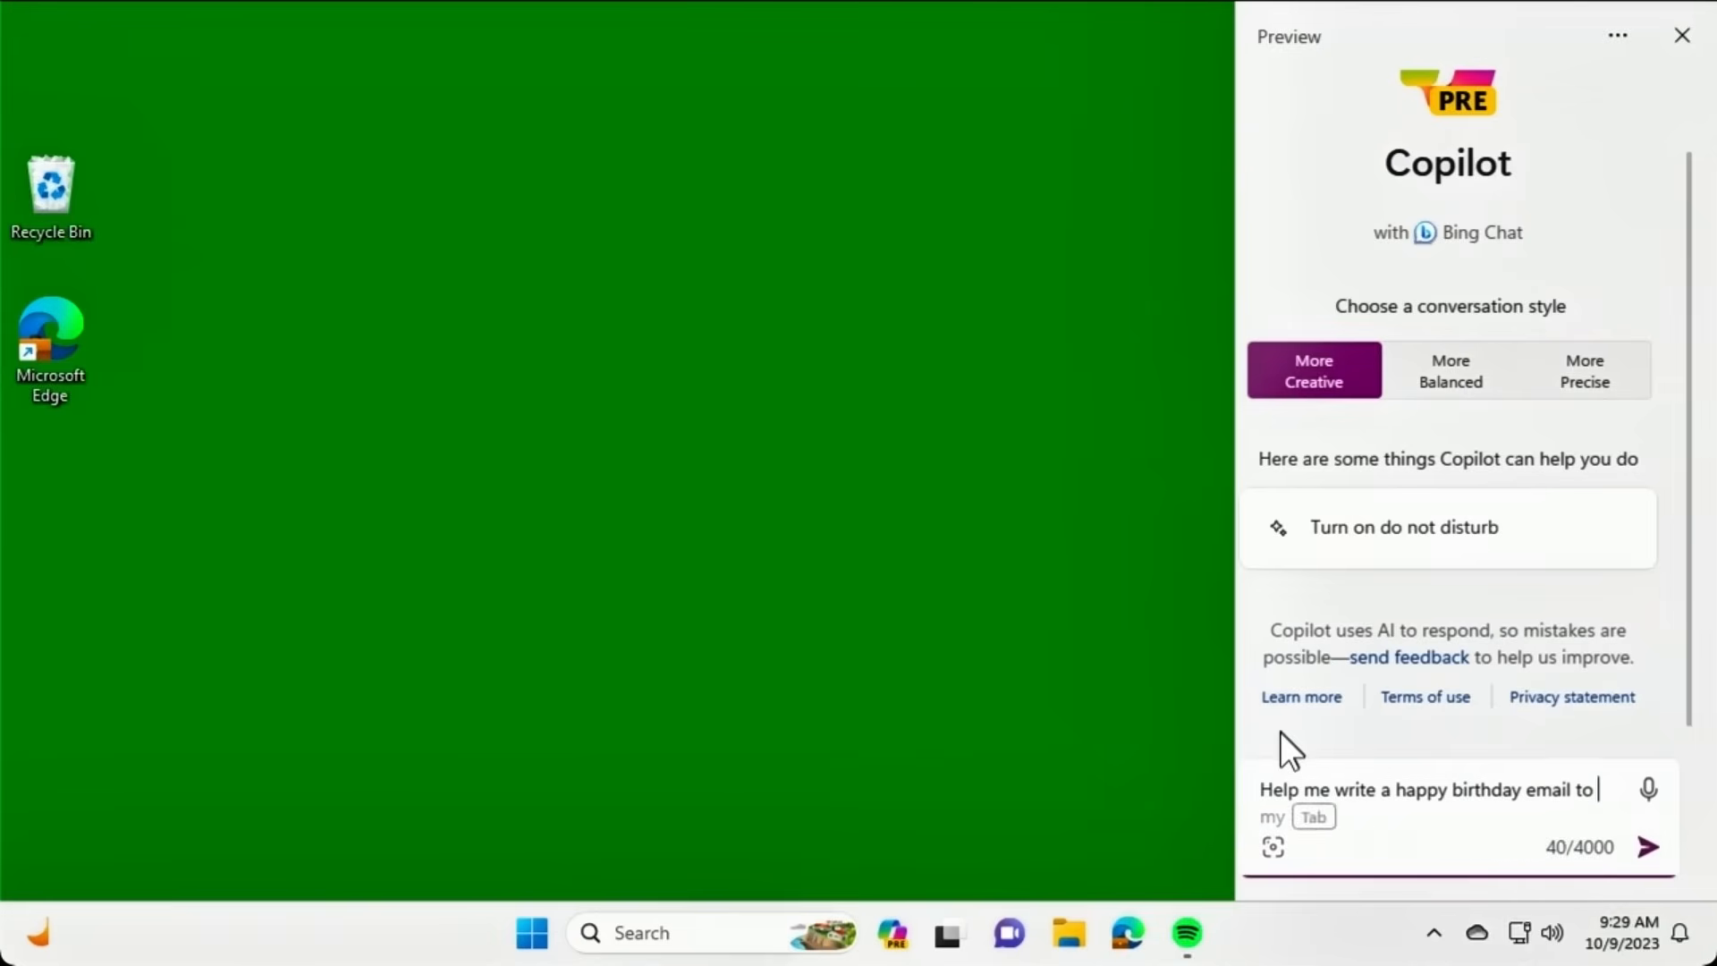
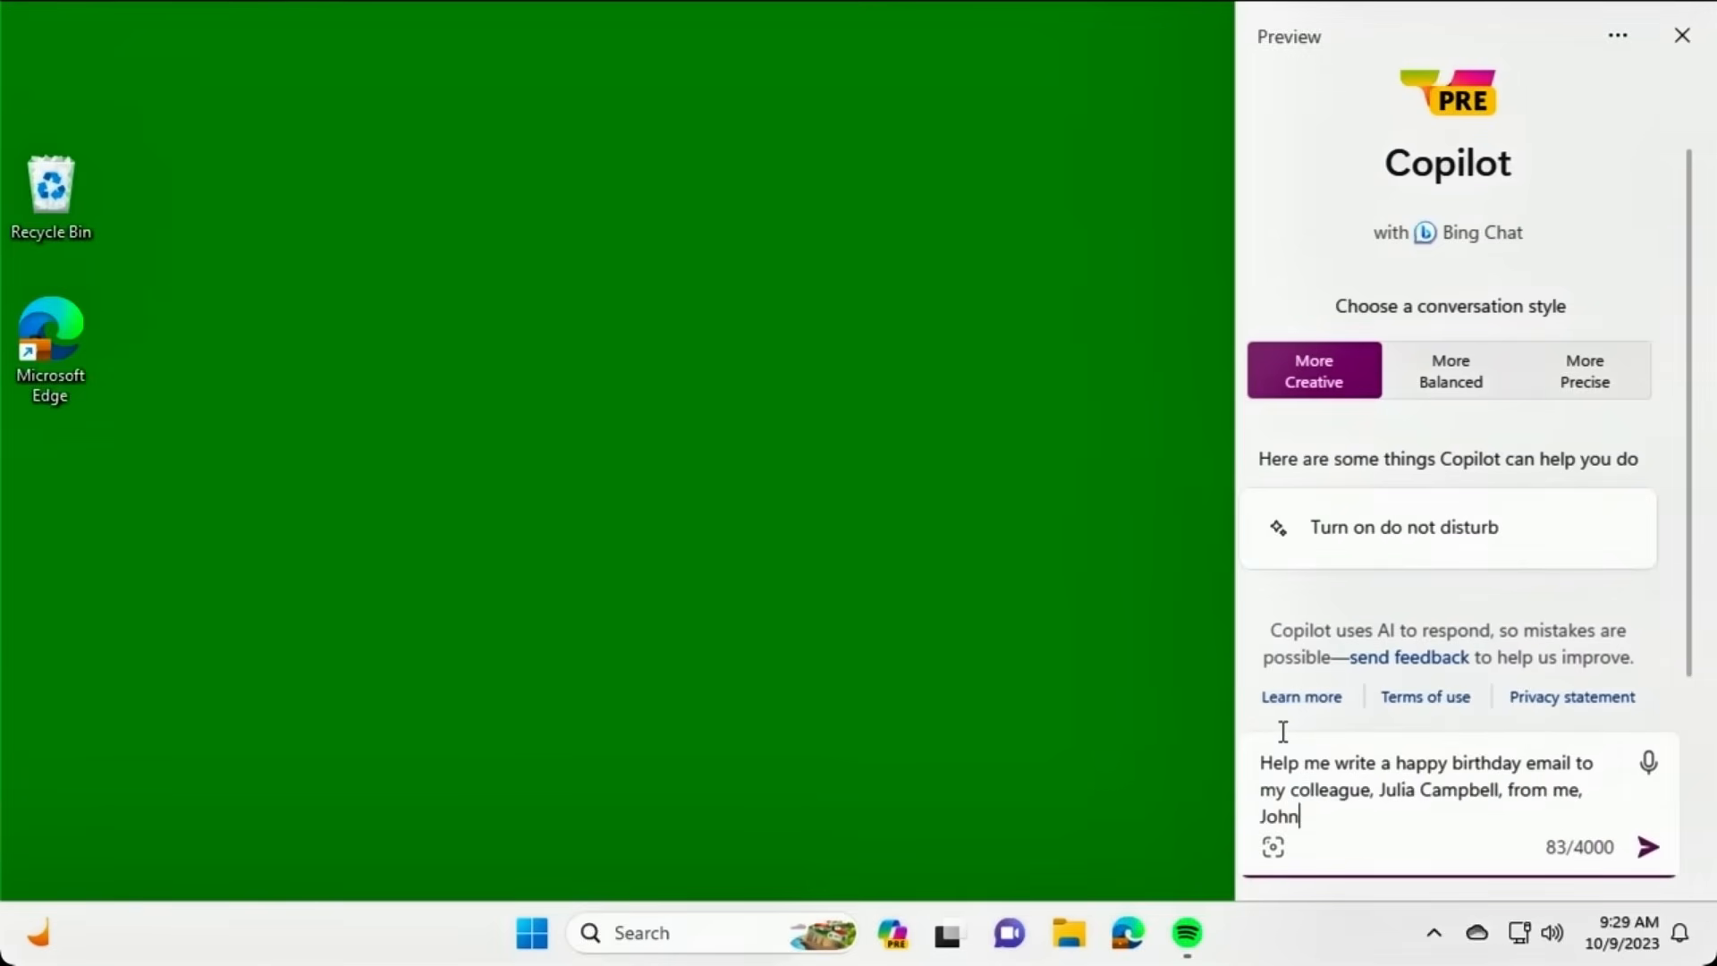
left_click(1655, 849)
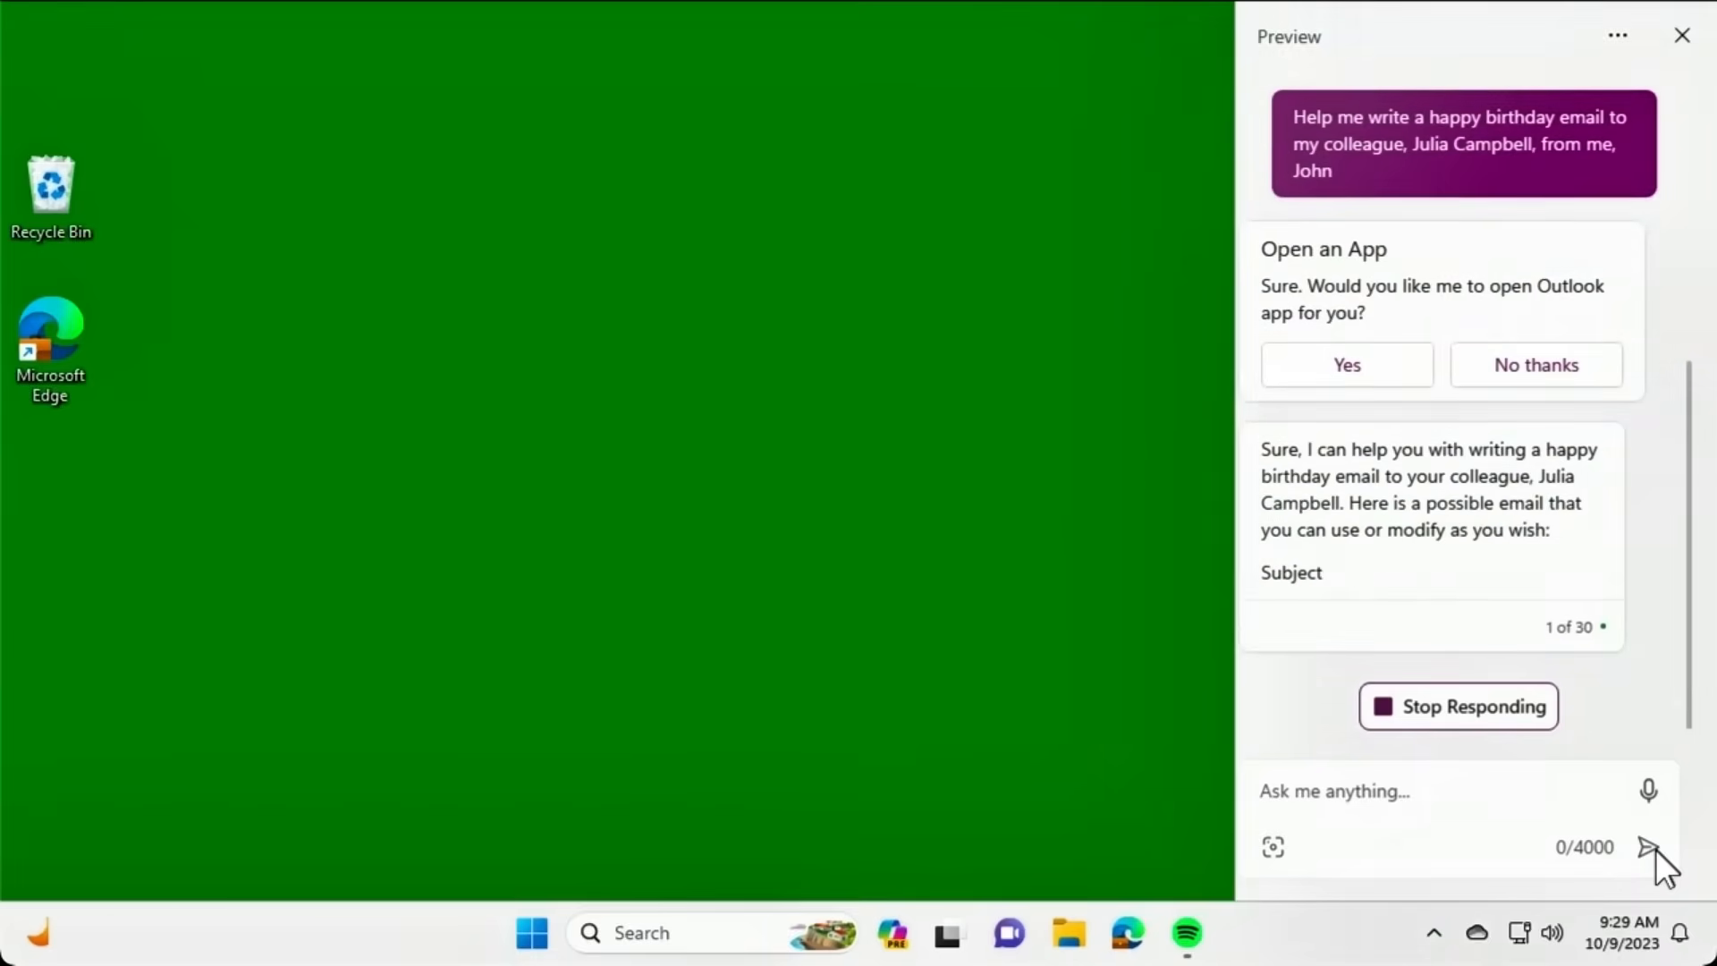
Accept opening Outlook, start a new message, and scroll to Copilot's full birthday draft.
left_click(1363, 261)
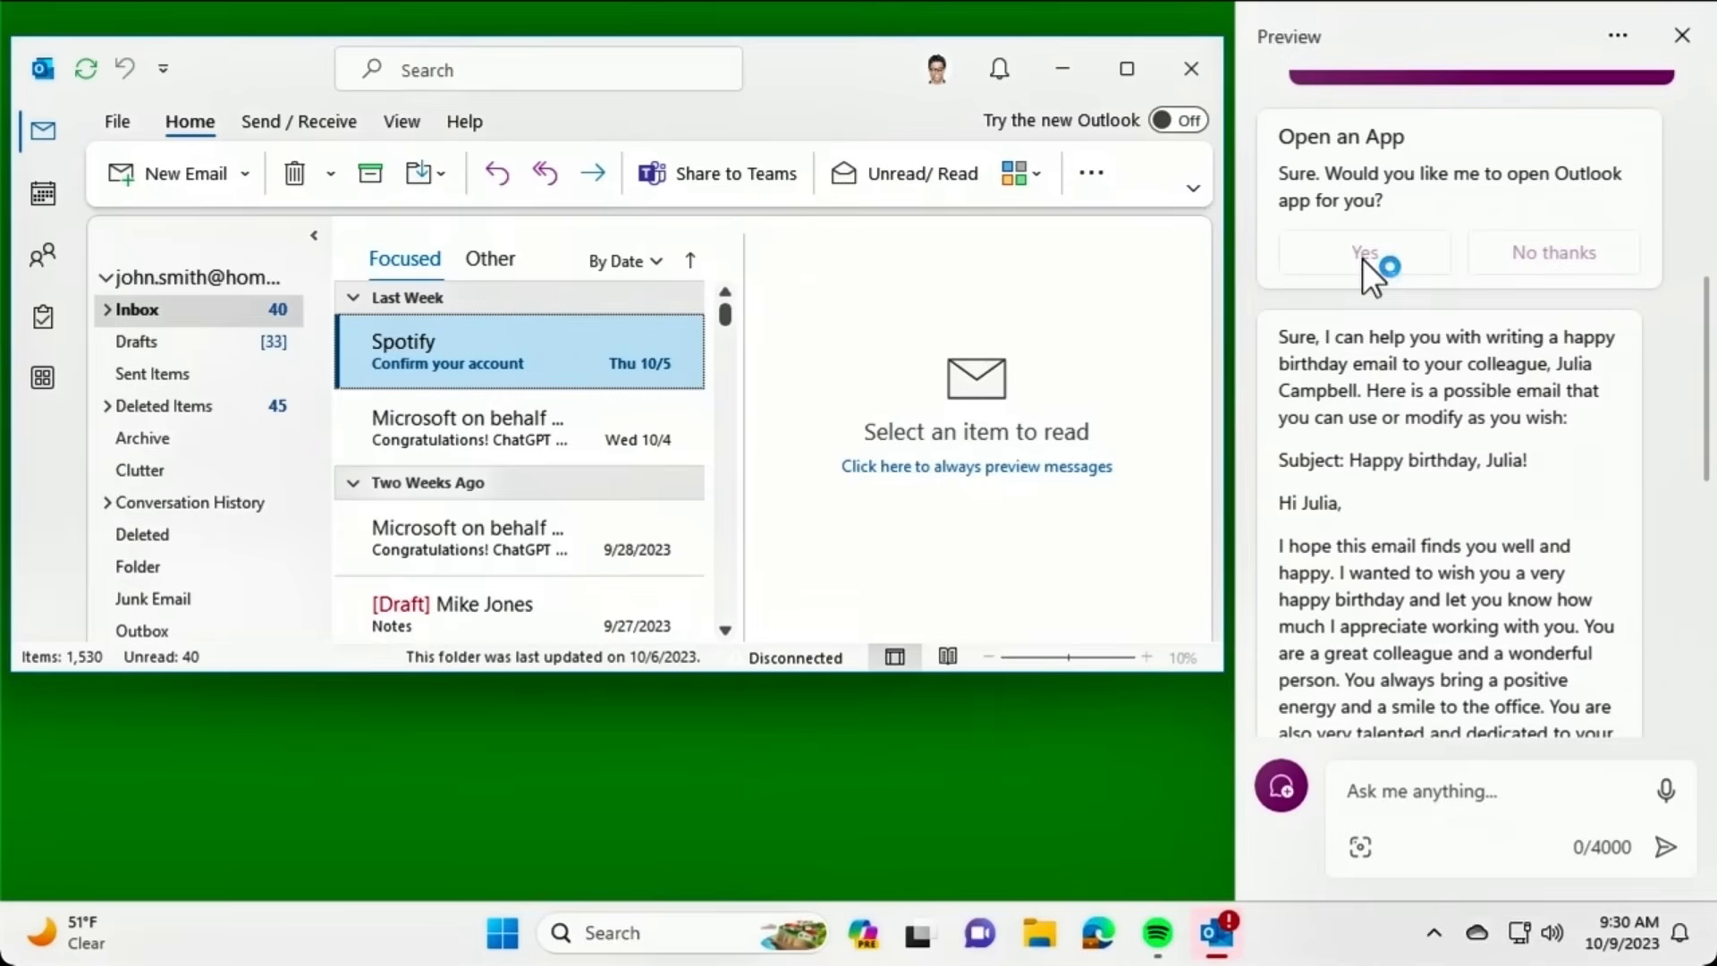
left_click(164, 175)
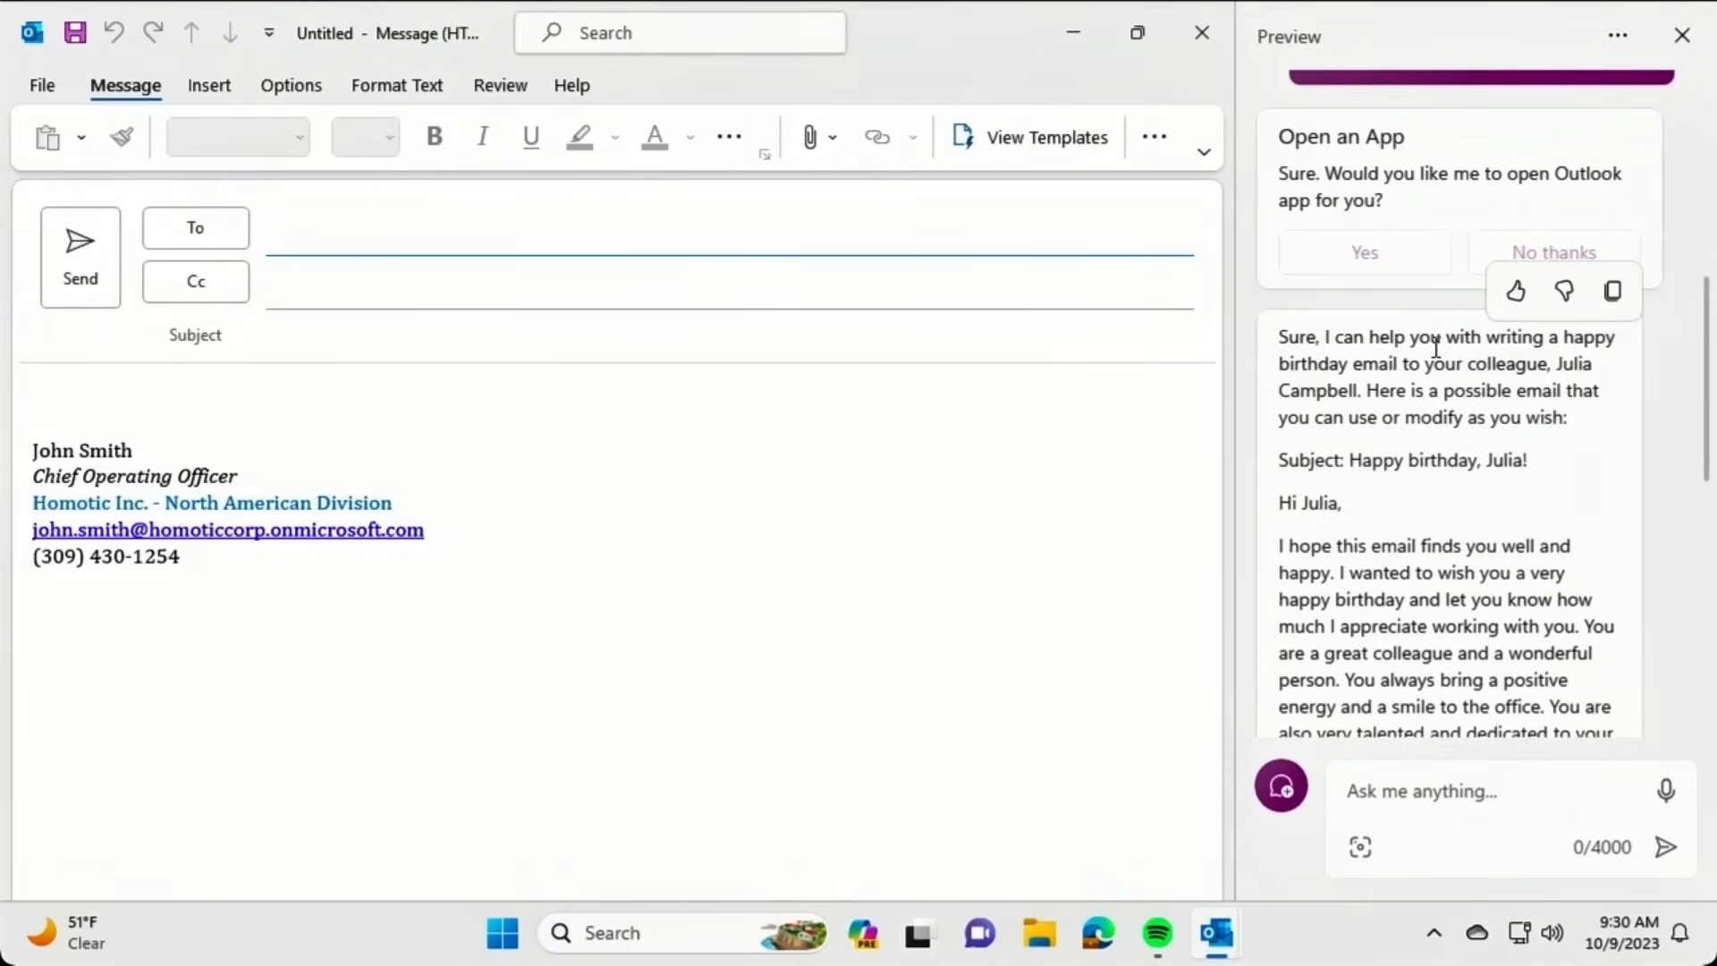
left_click_drag(1706, 338, 1710, 434)
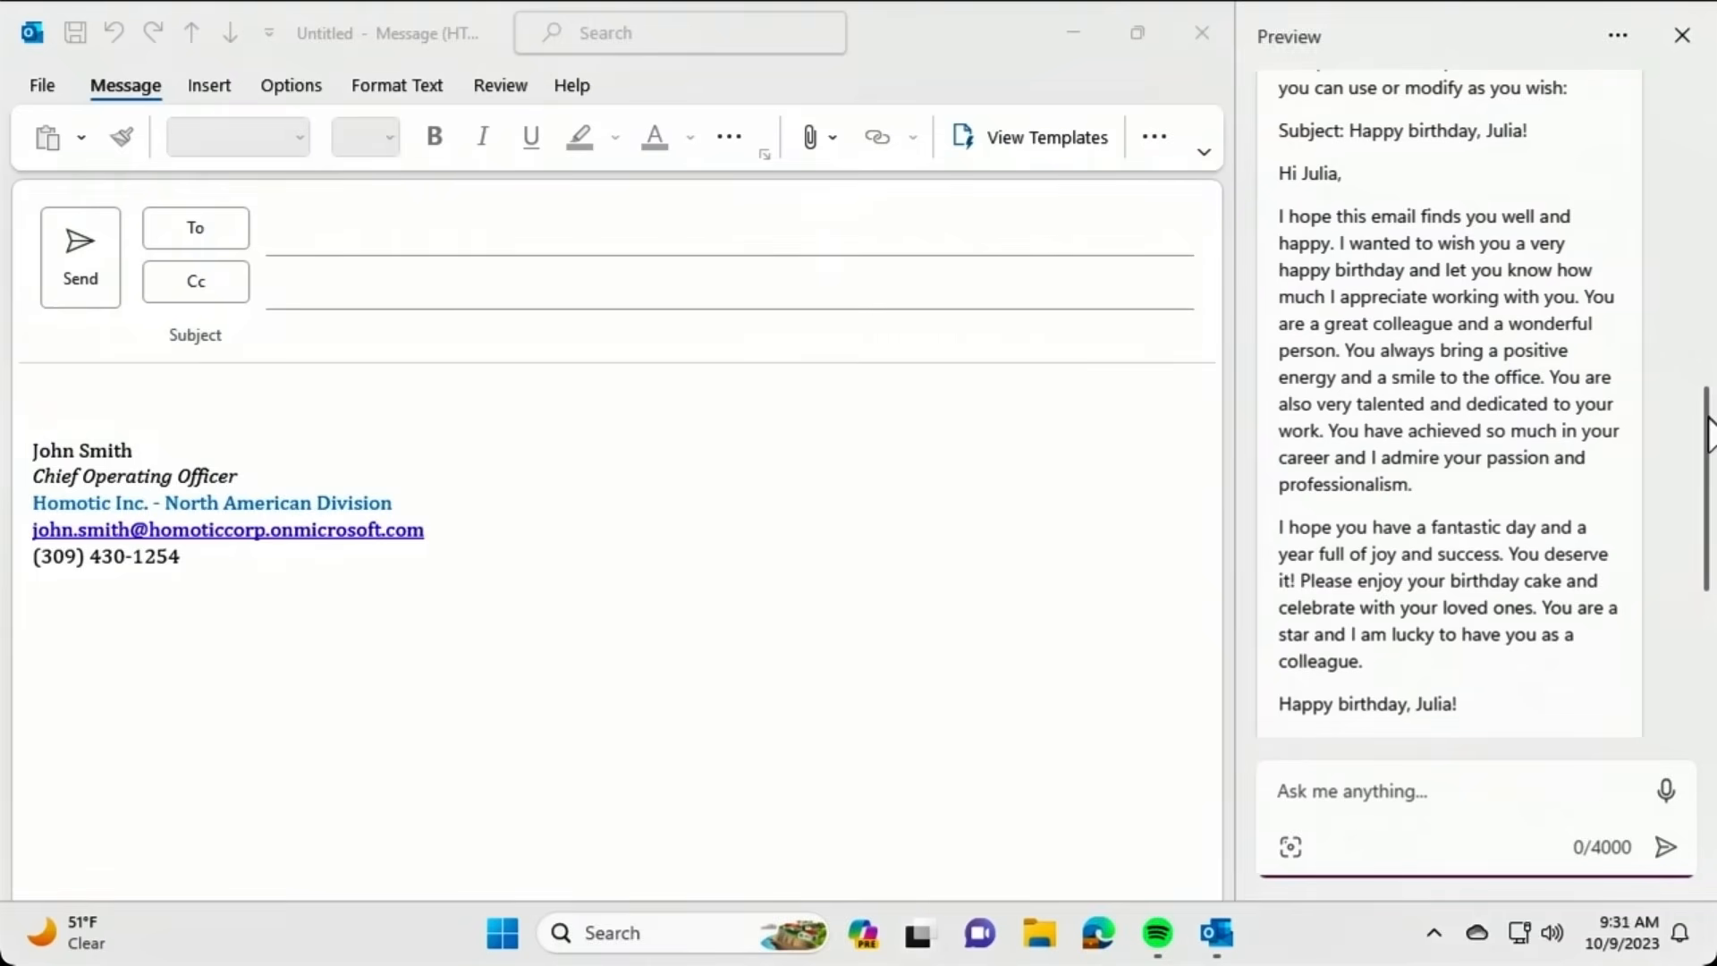
Ask Copilot 'Please make this shorter and add some emojis' for the birthday email.
type("Please ")
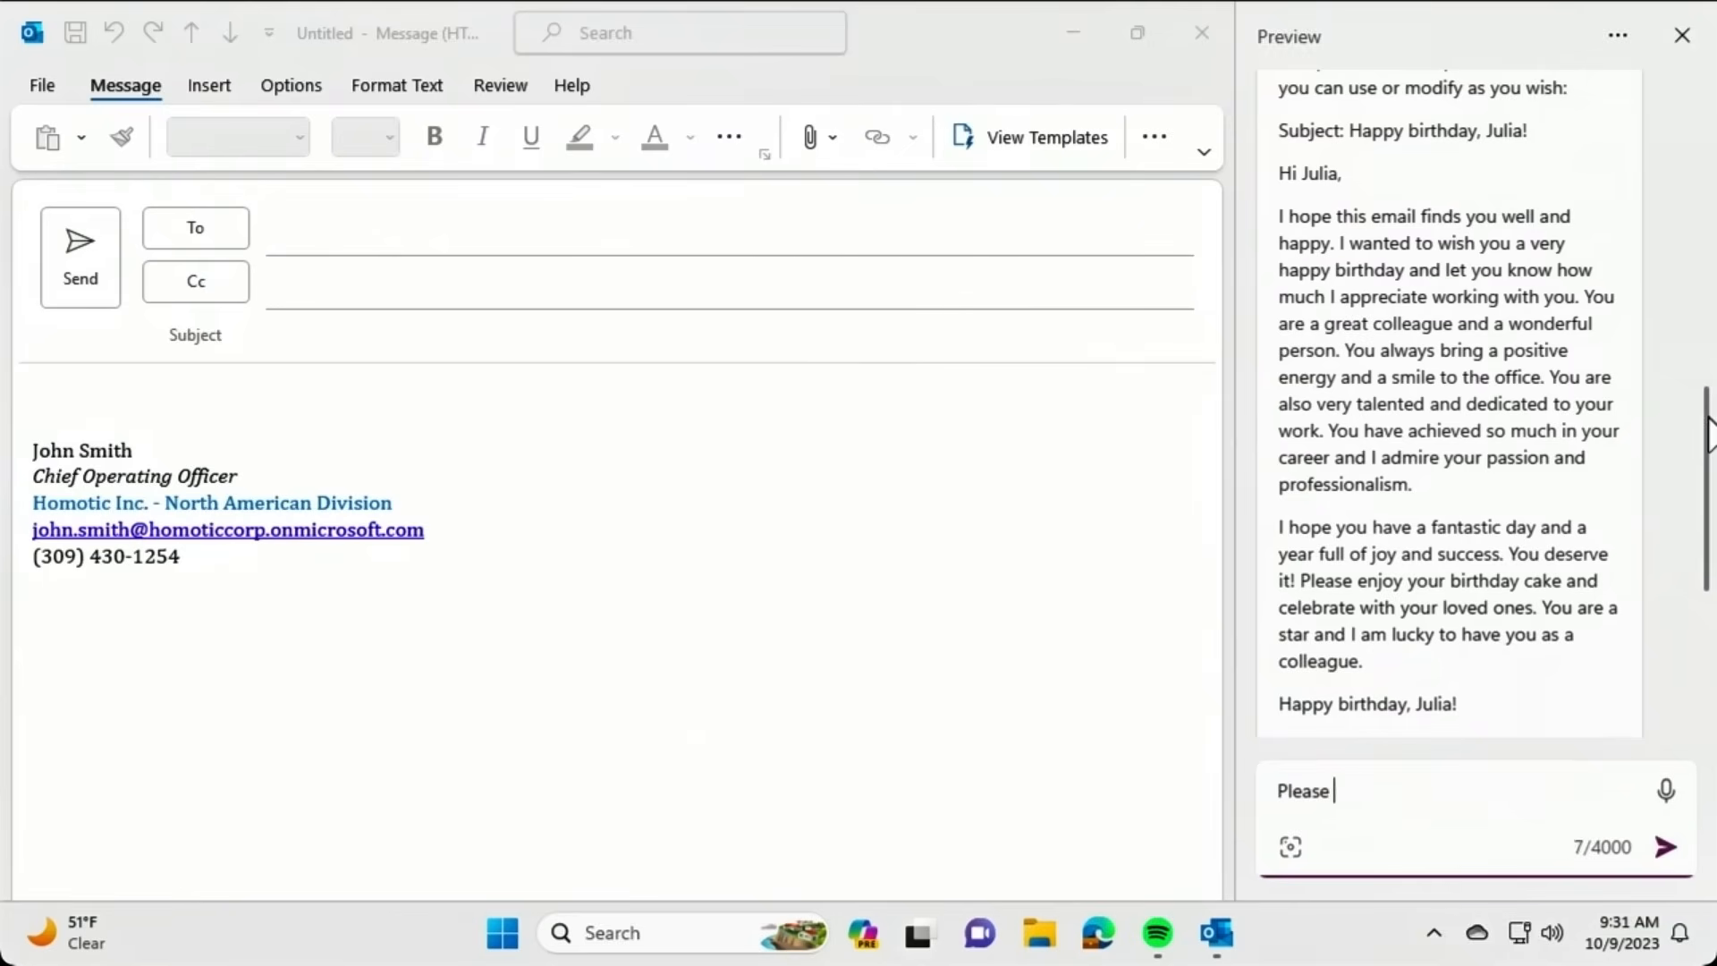
type("make this shorter a")
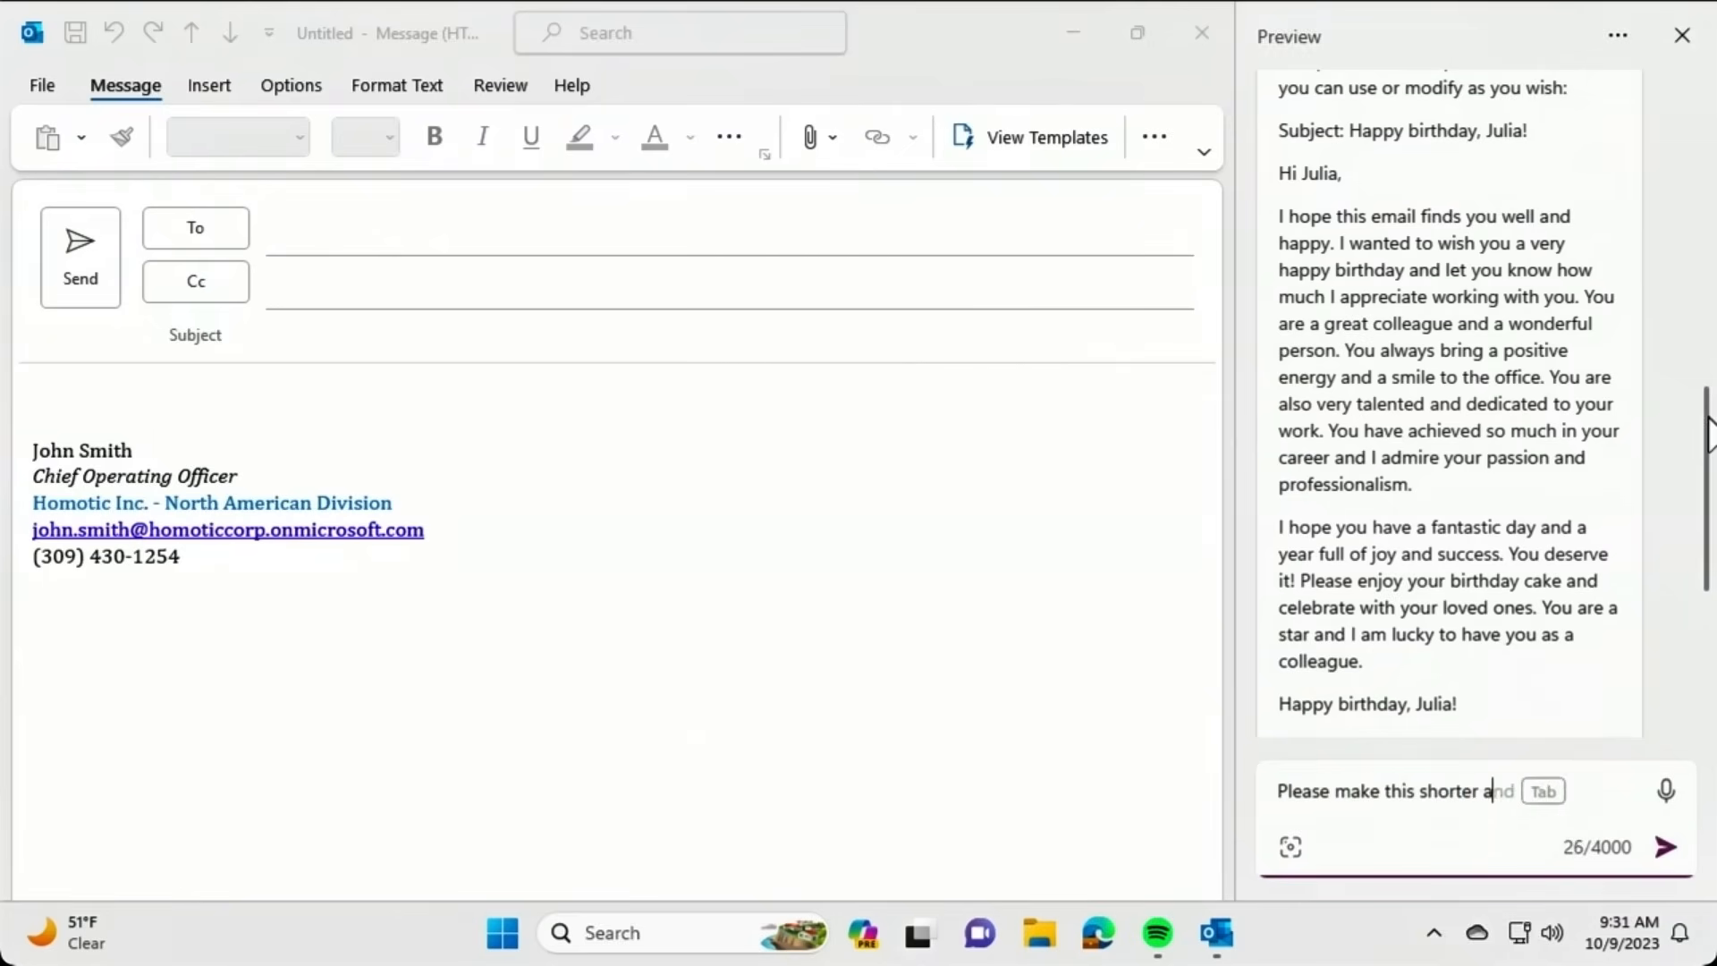
type("nd add some emojis")
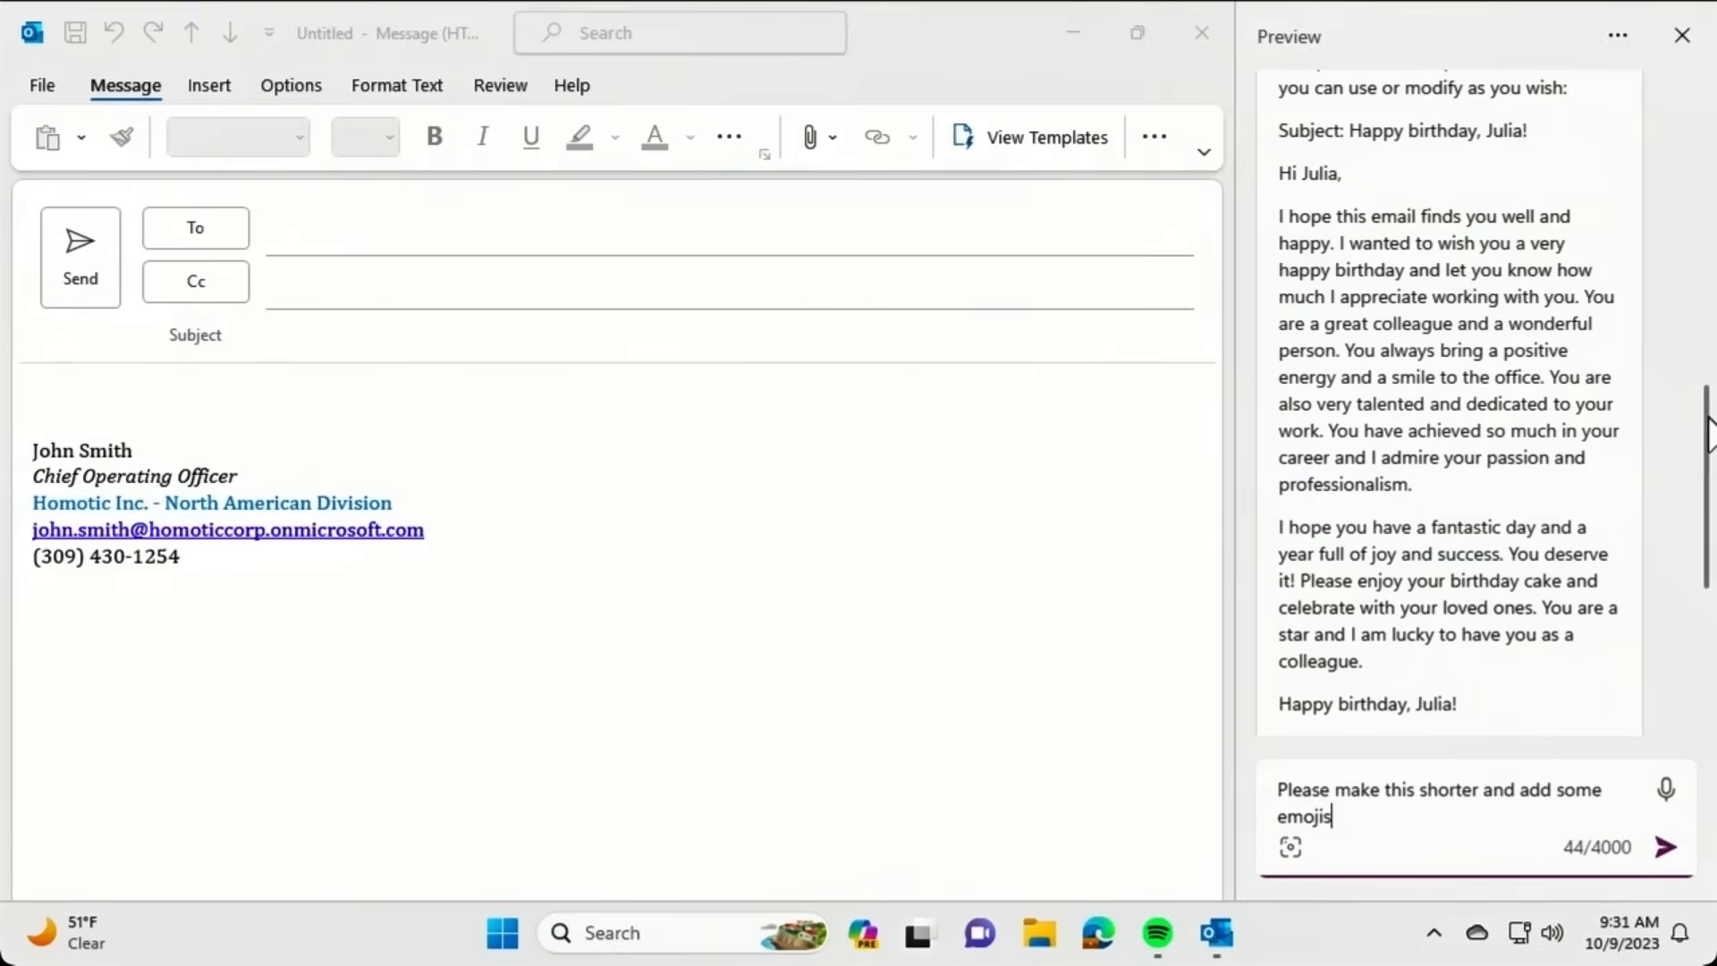
key("Return")
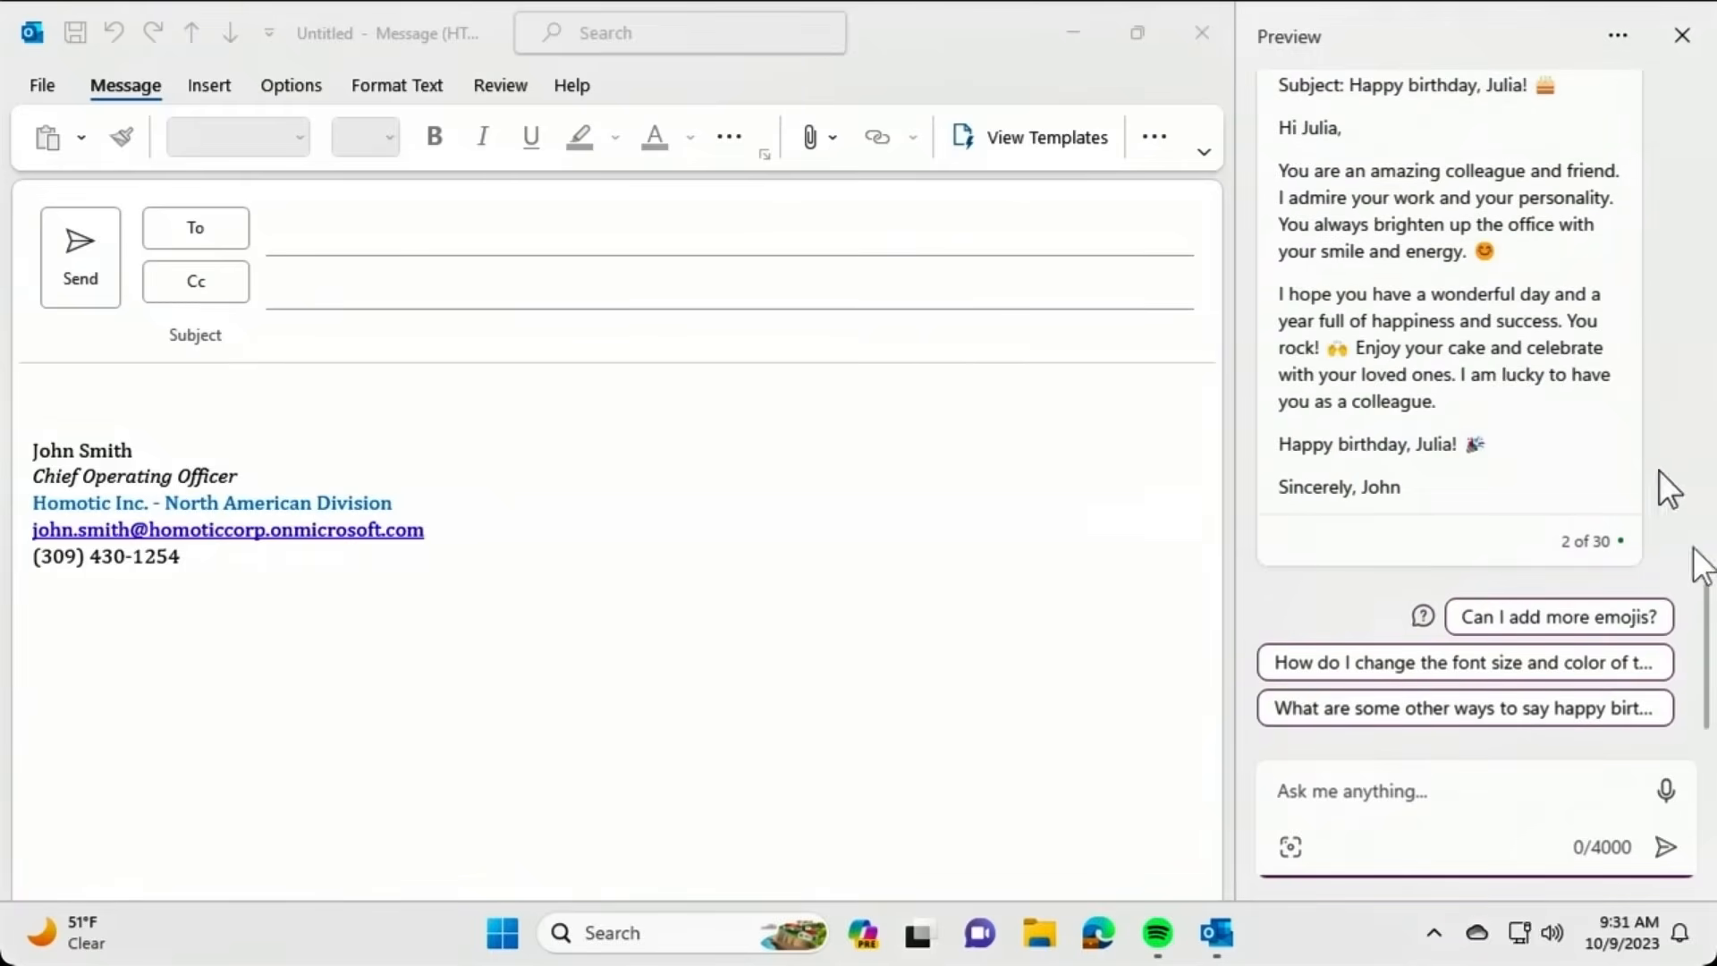
scroll(1709, 563, "up", 4)
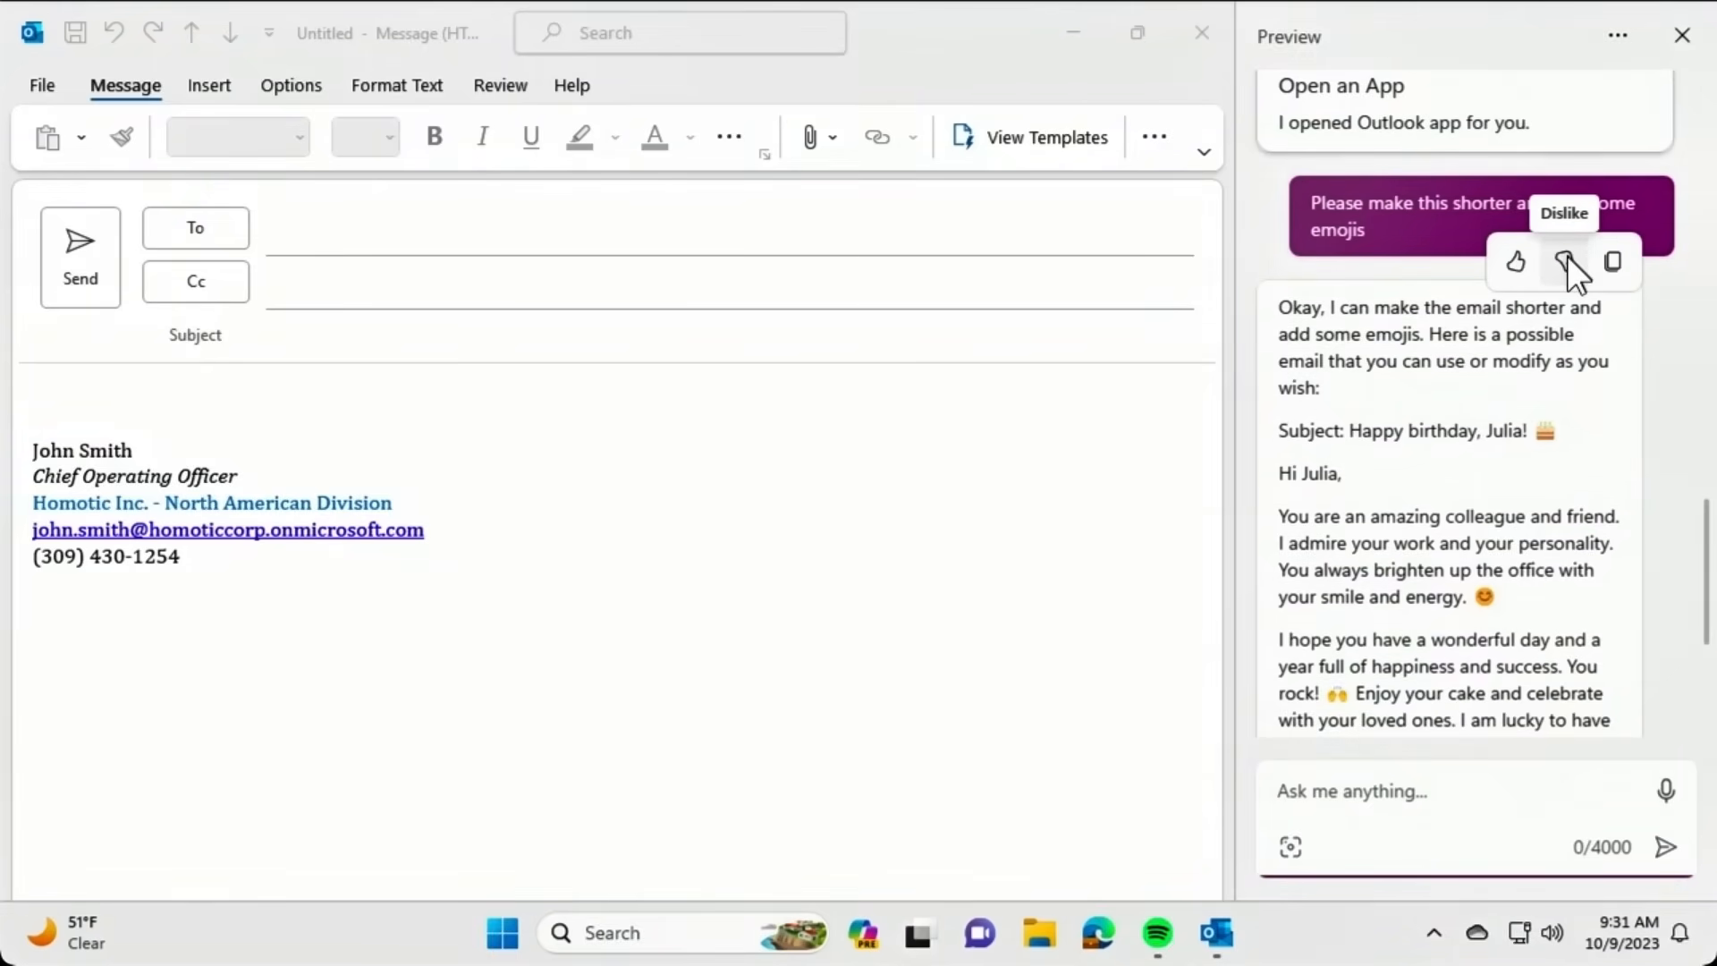
Paste Copilot's shortened emoji birthday email into the Outlook message body.
left_click(1615, 262)
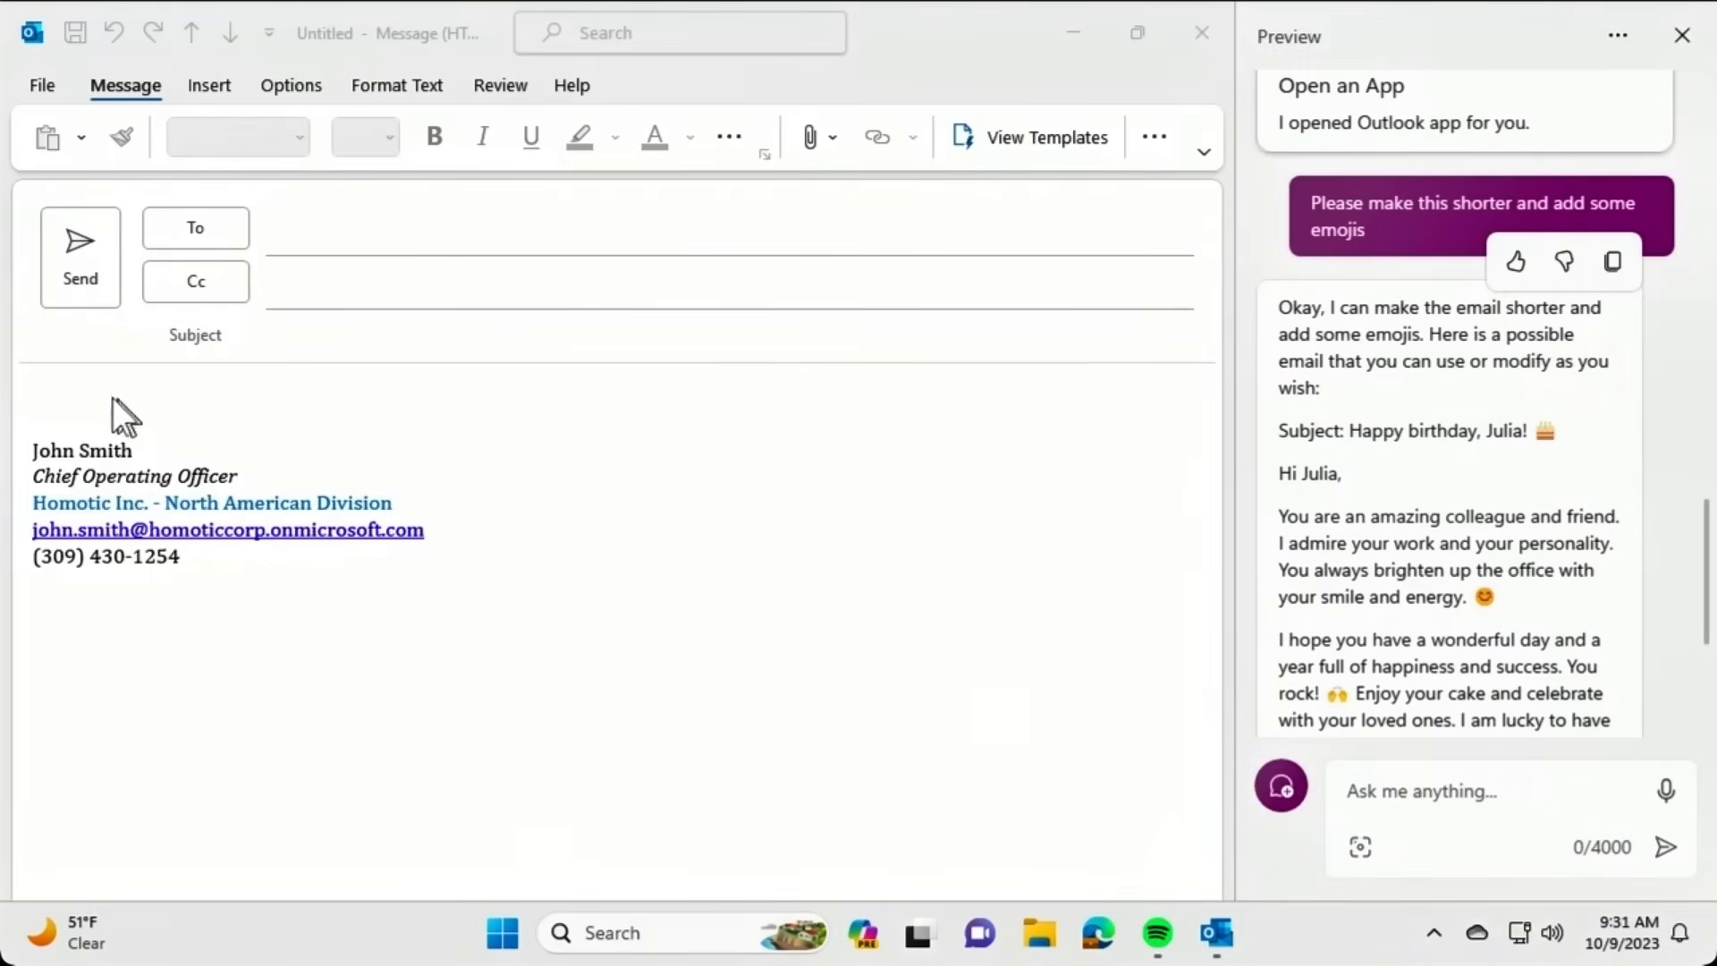
left_click(63, 399)
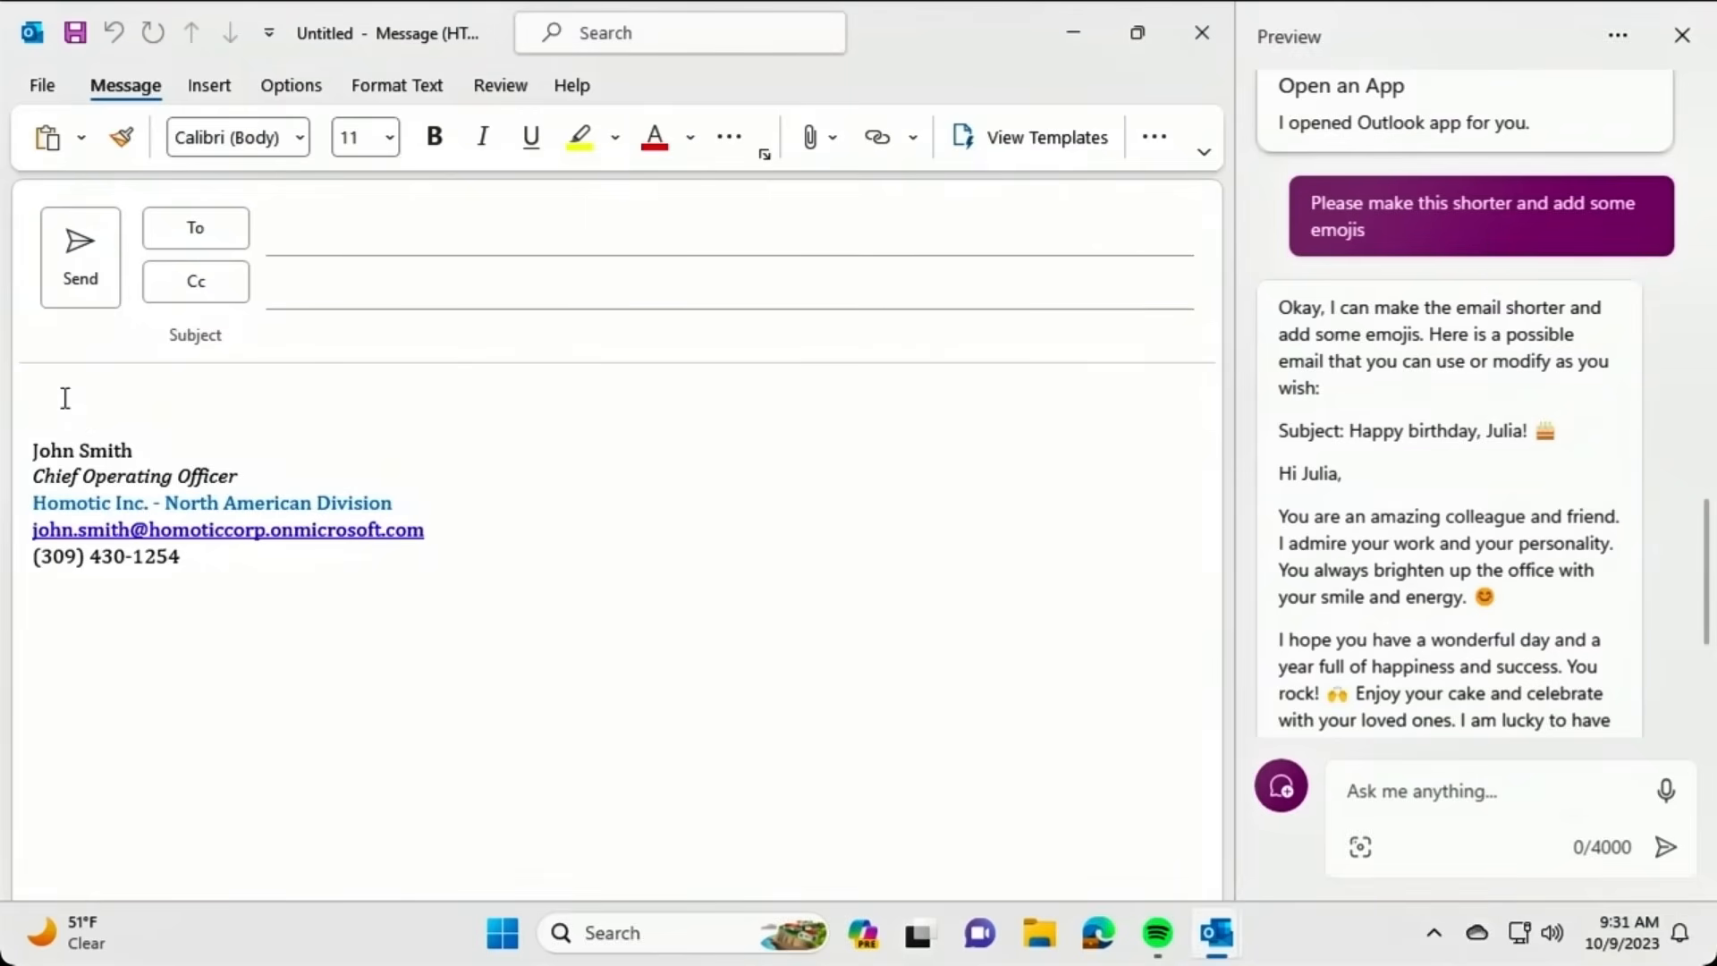
key("ctrl+v")
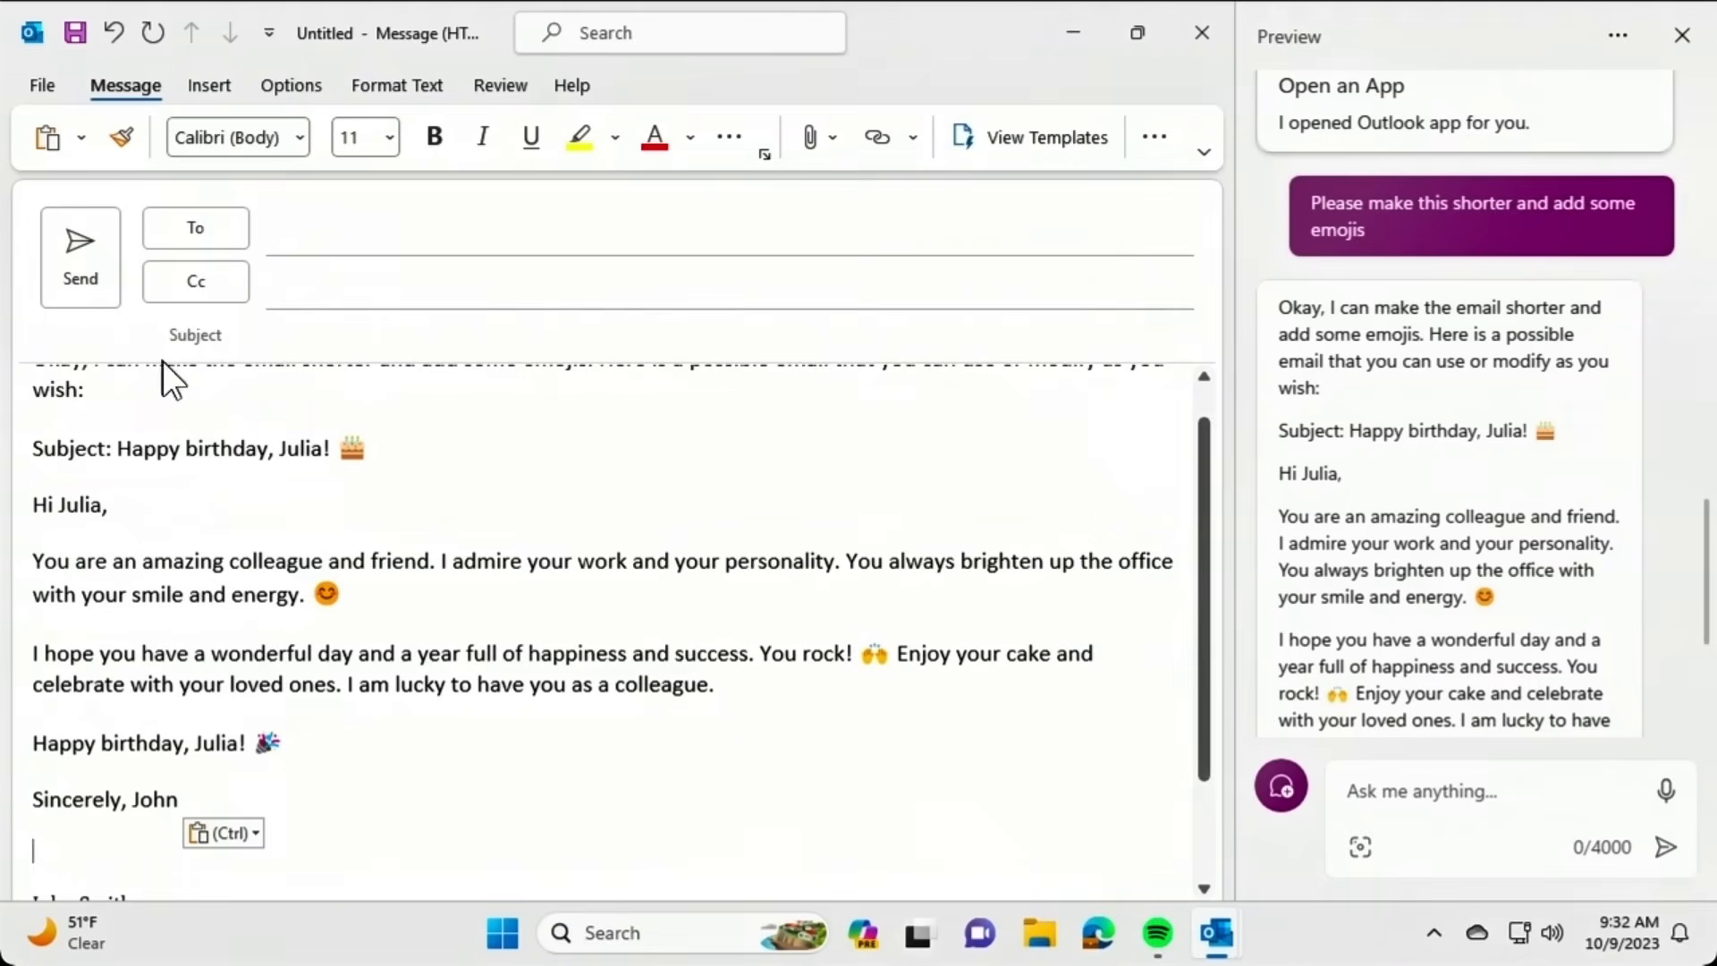
Delete the introductory sentence and the Subject line from the pasted email text.
left_click_drag(108, 391, 4, 332)
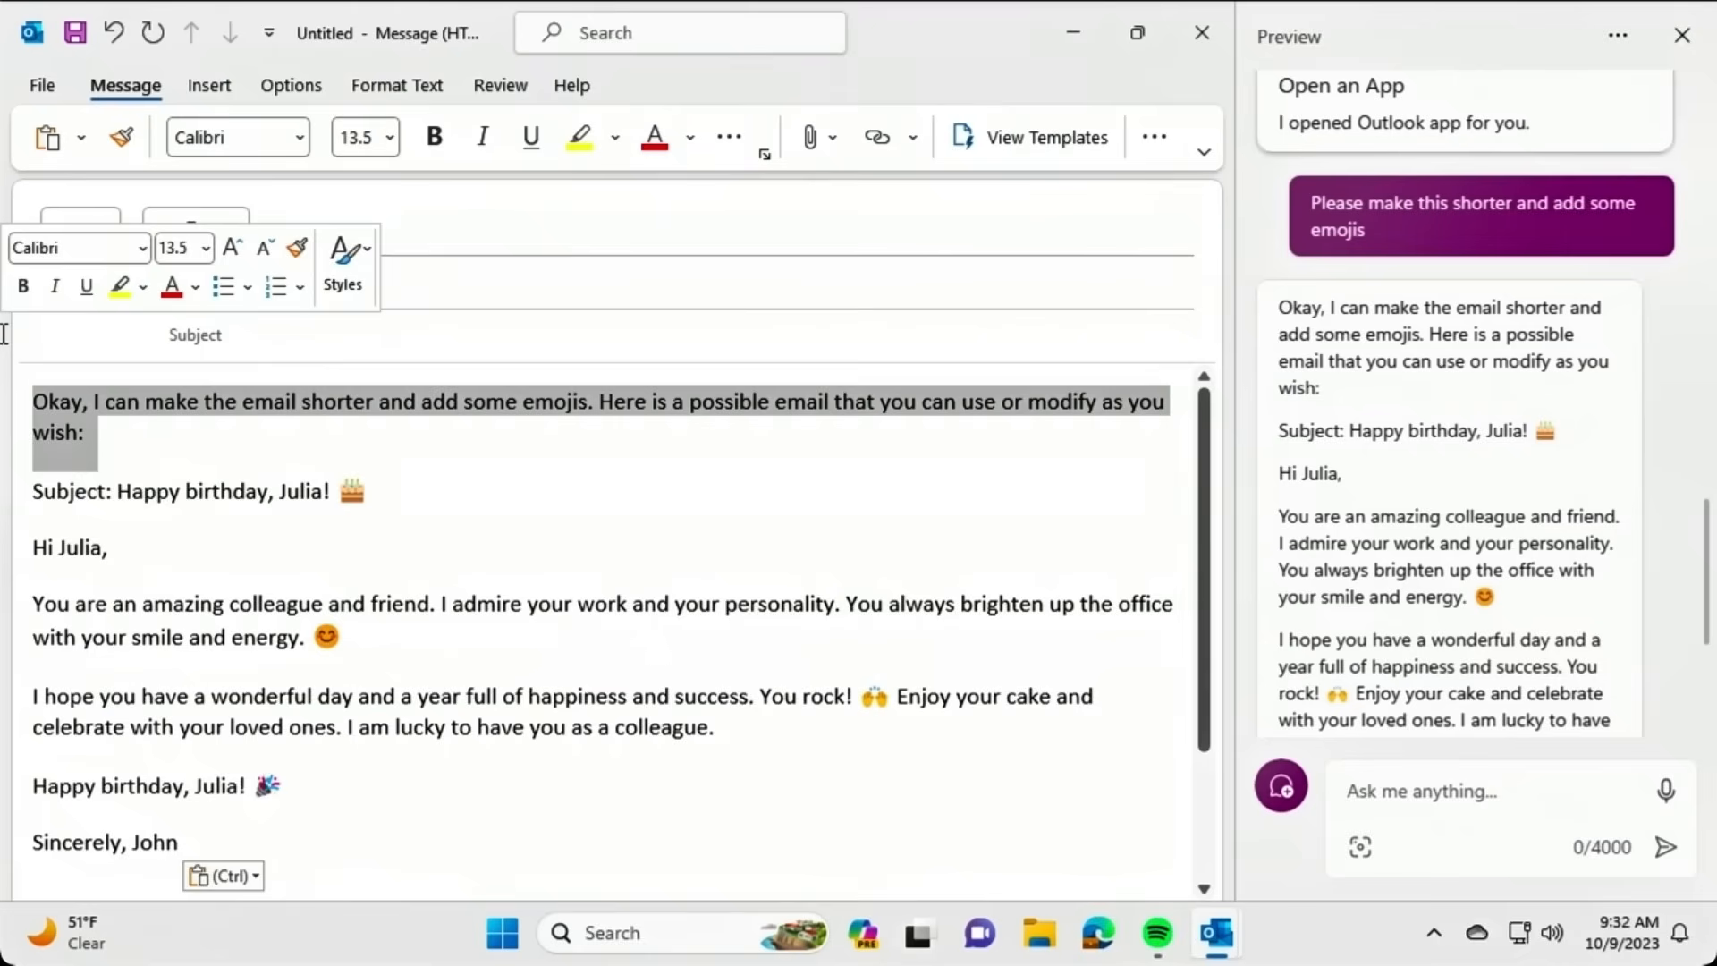
key("Delete")
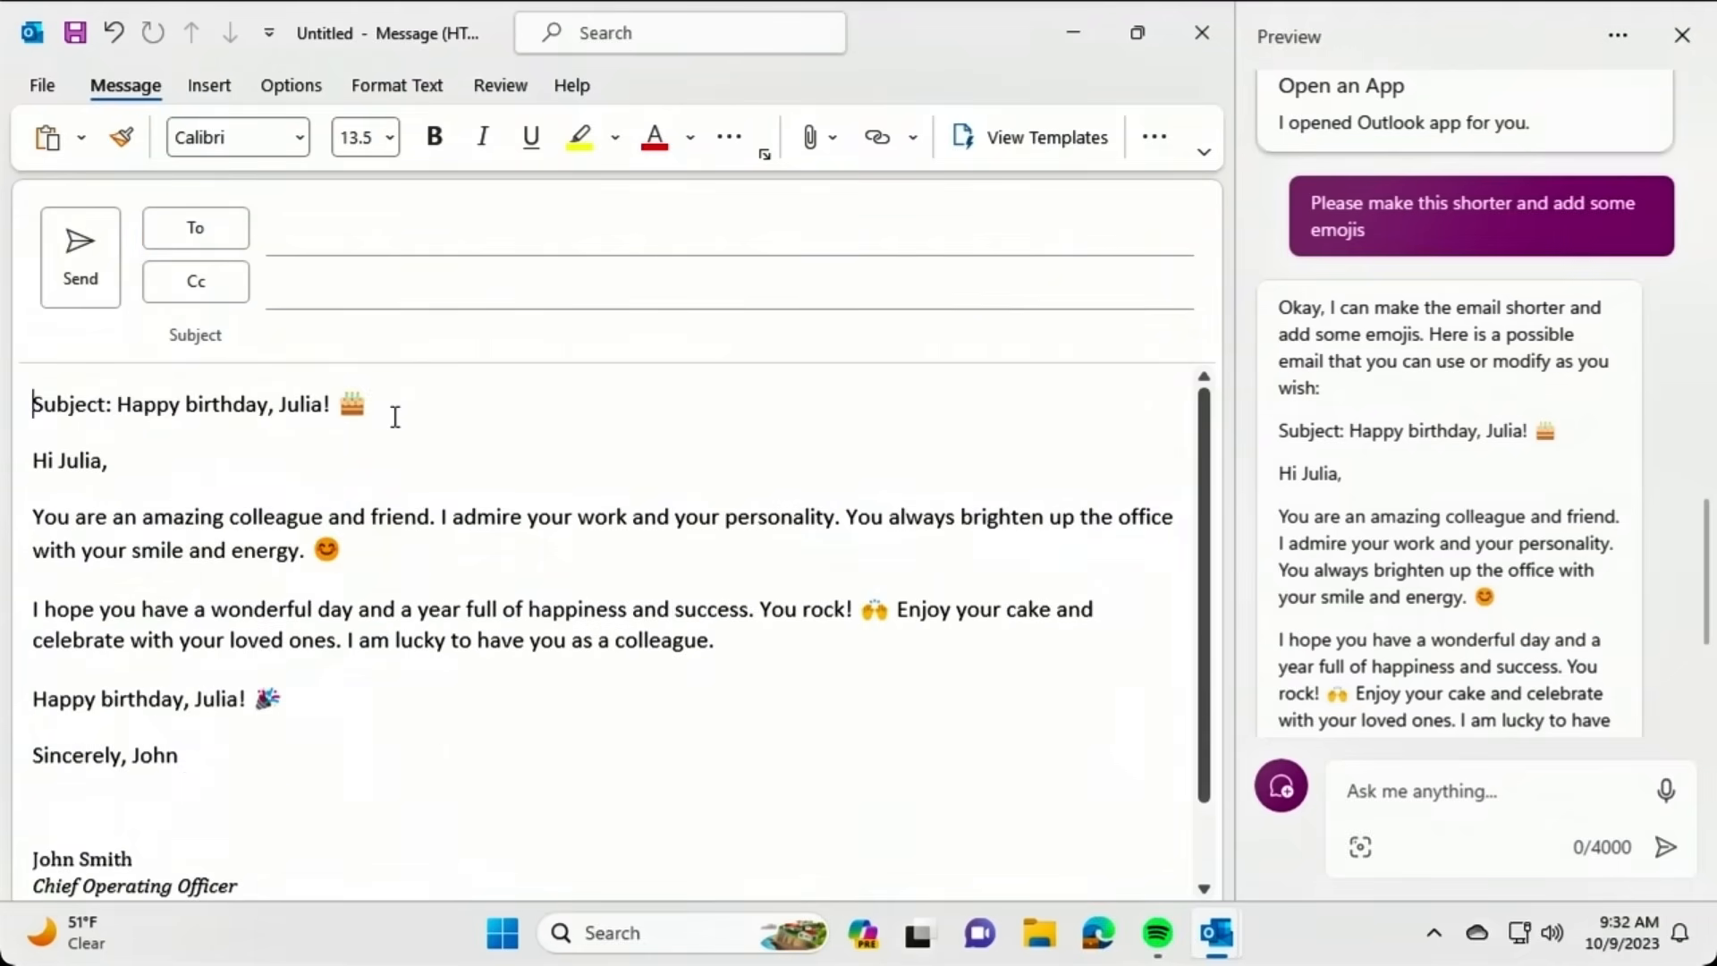
left_click_drag(391, 415, 4, 403)
key("Delete")
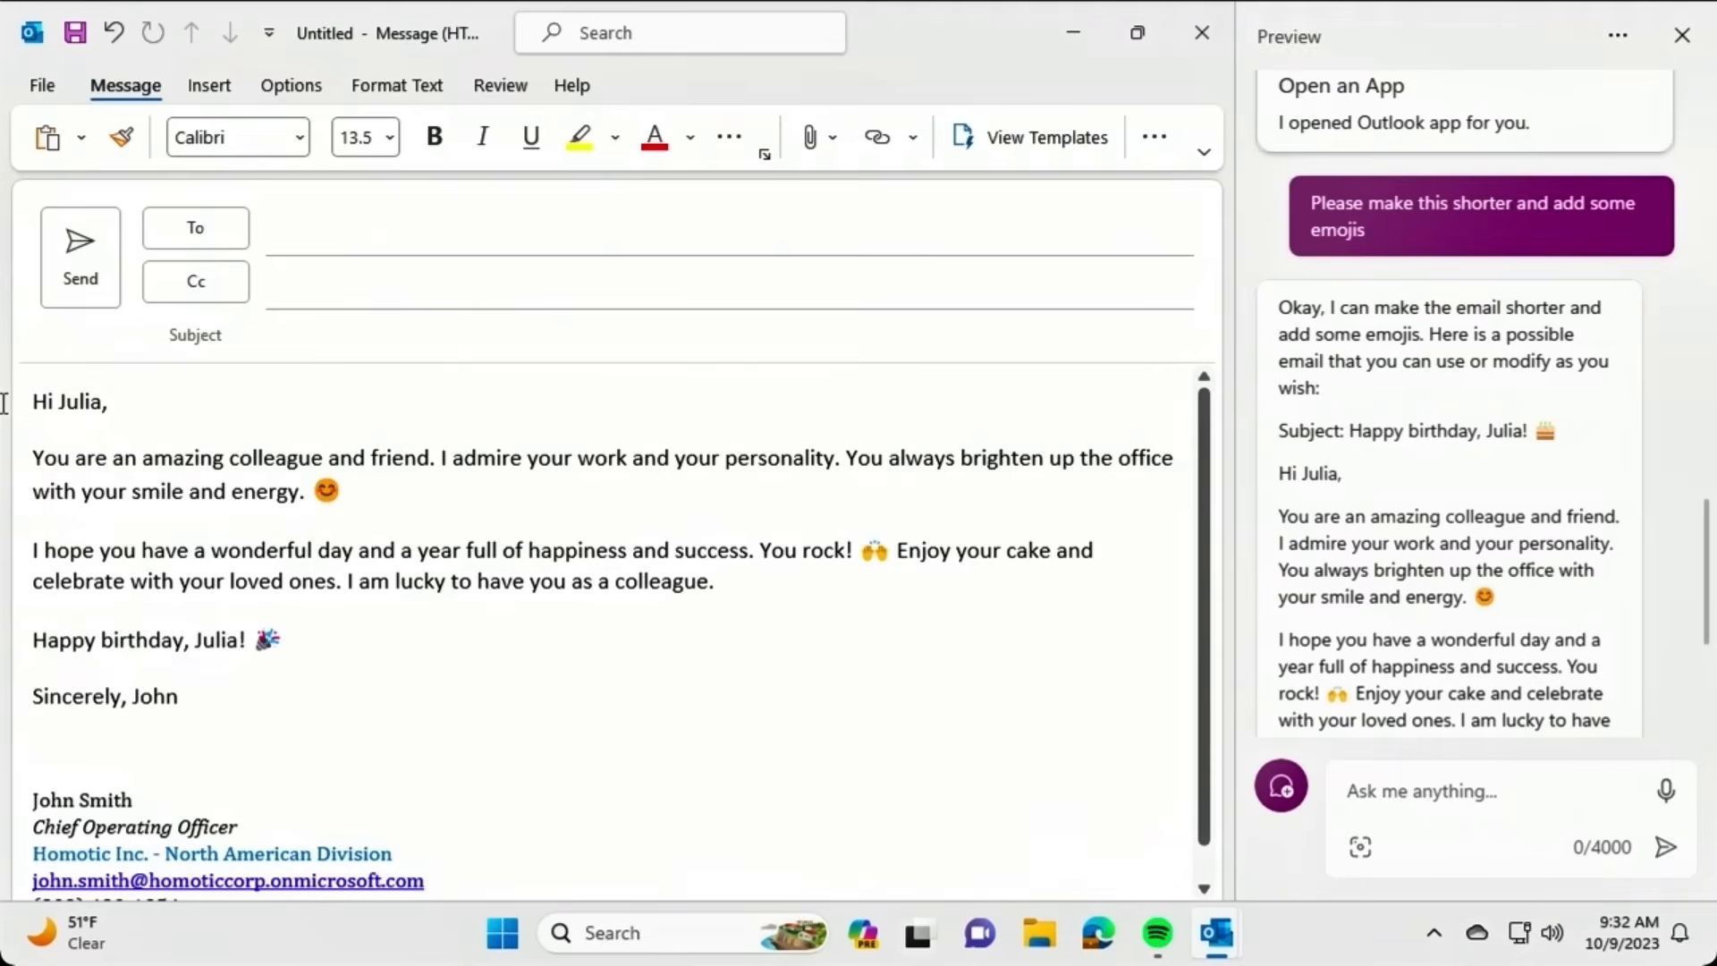
left_click(1349, 798)
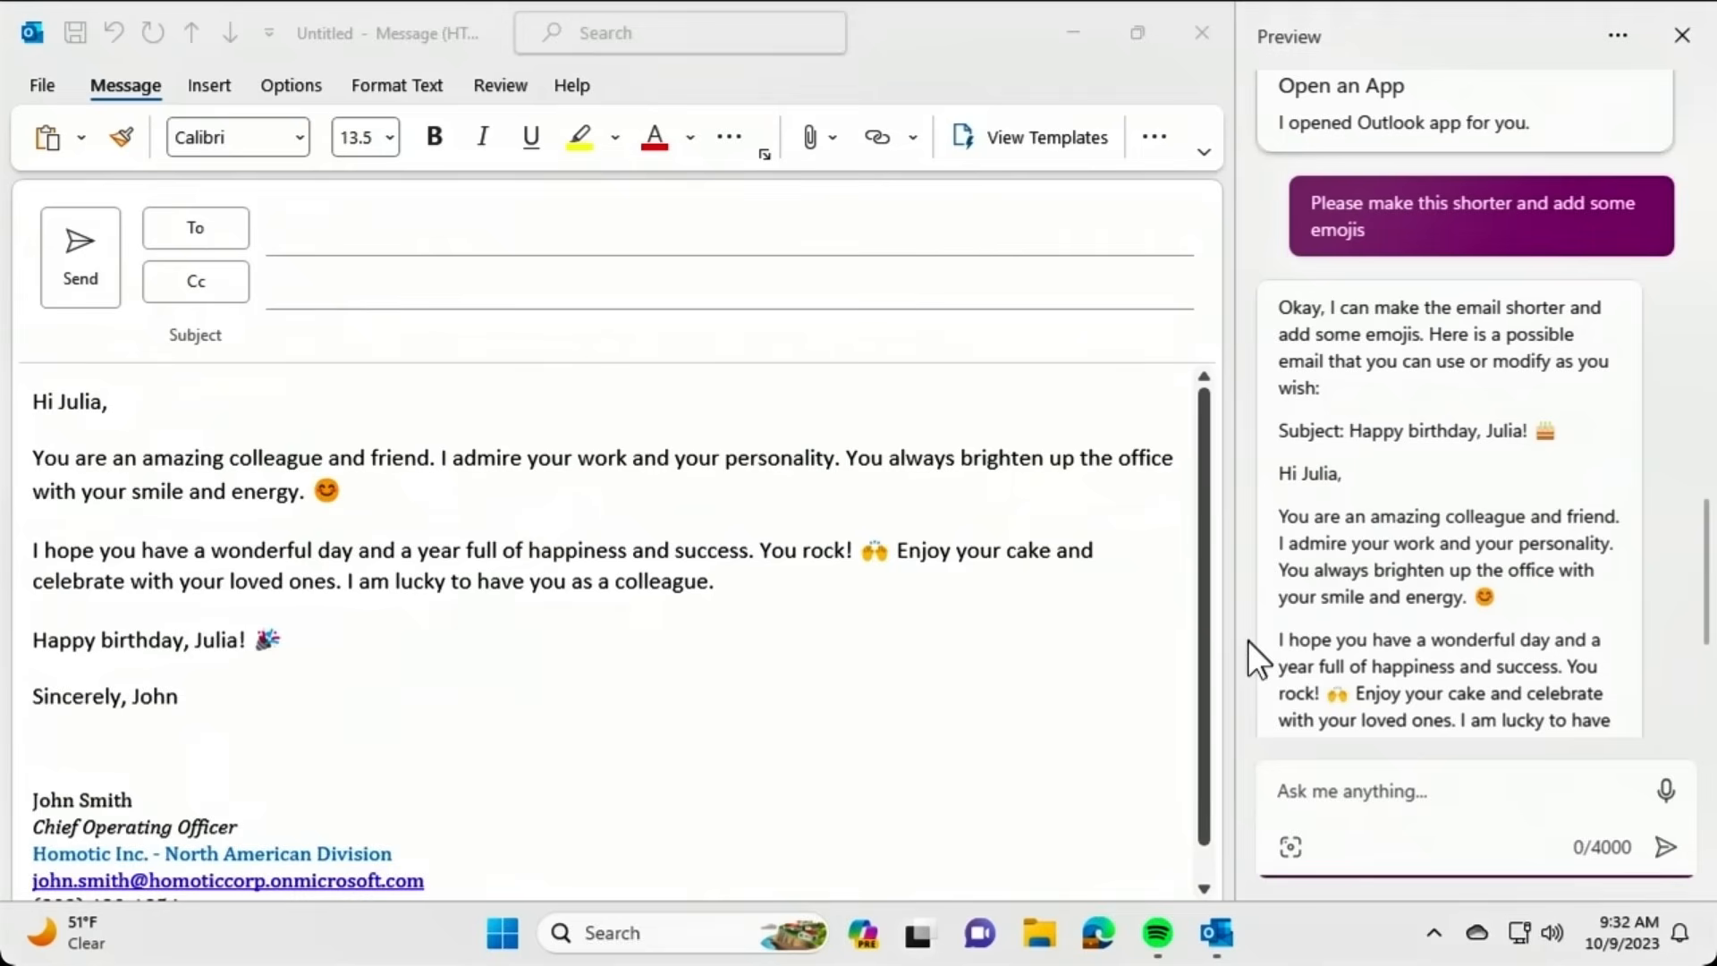
Generate a blue birthday cake picture showing the colleague's name, then add candles.
type("Create a pi")
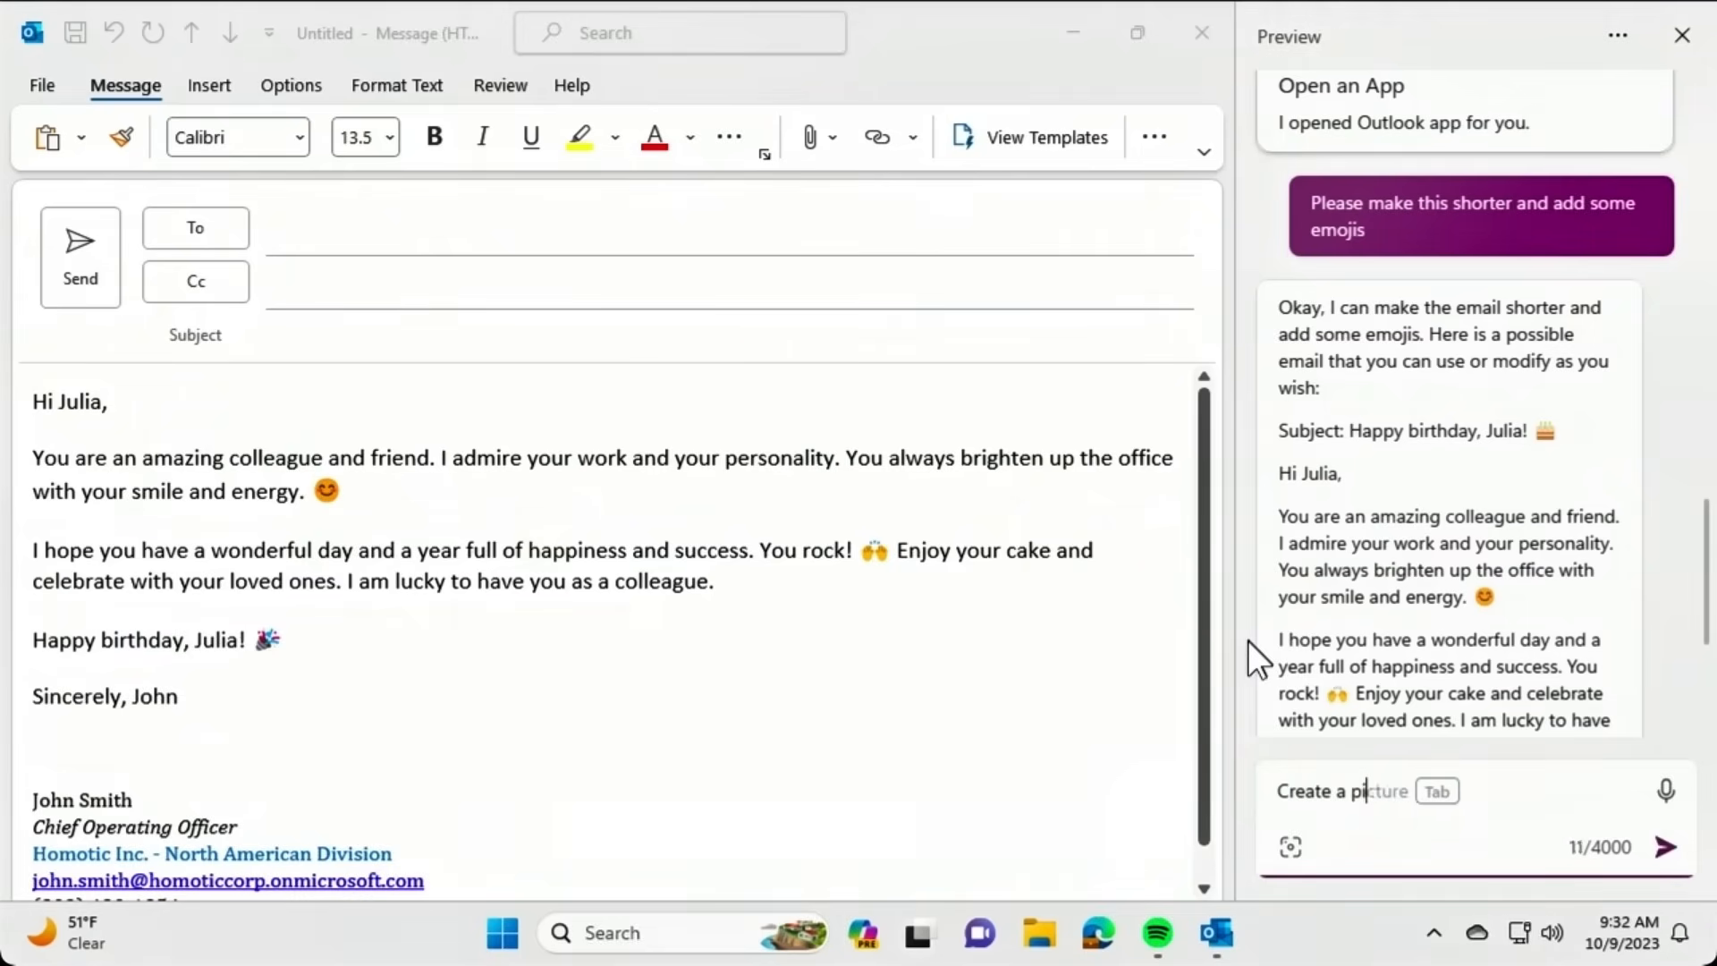
type("cture of a blue ")
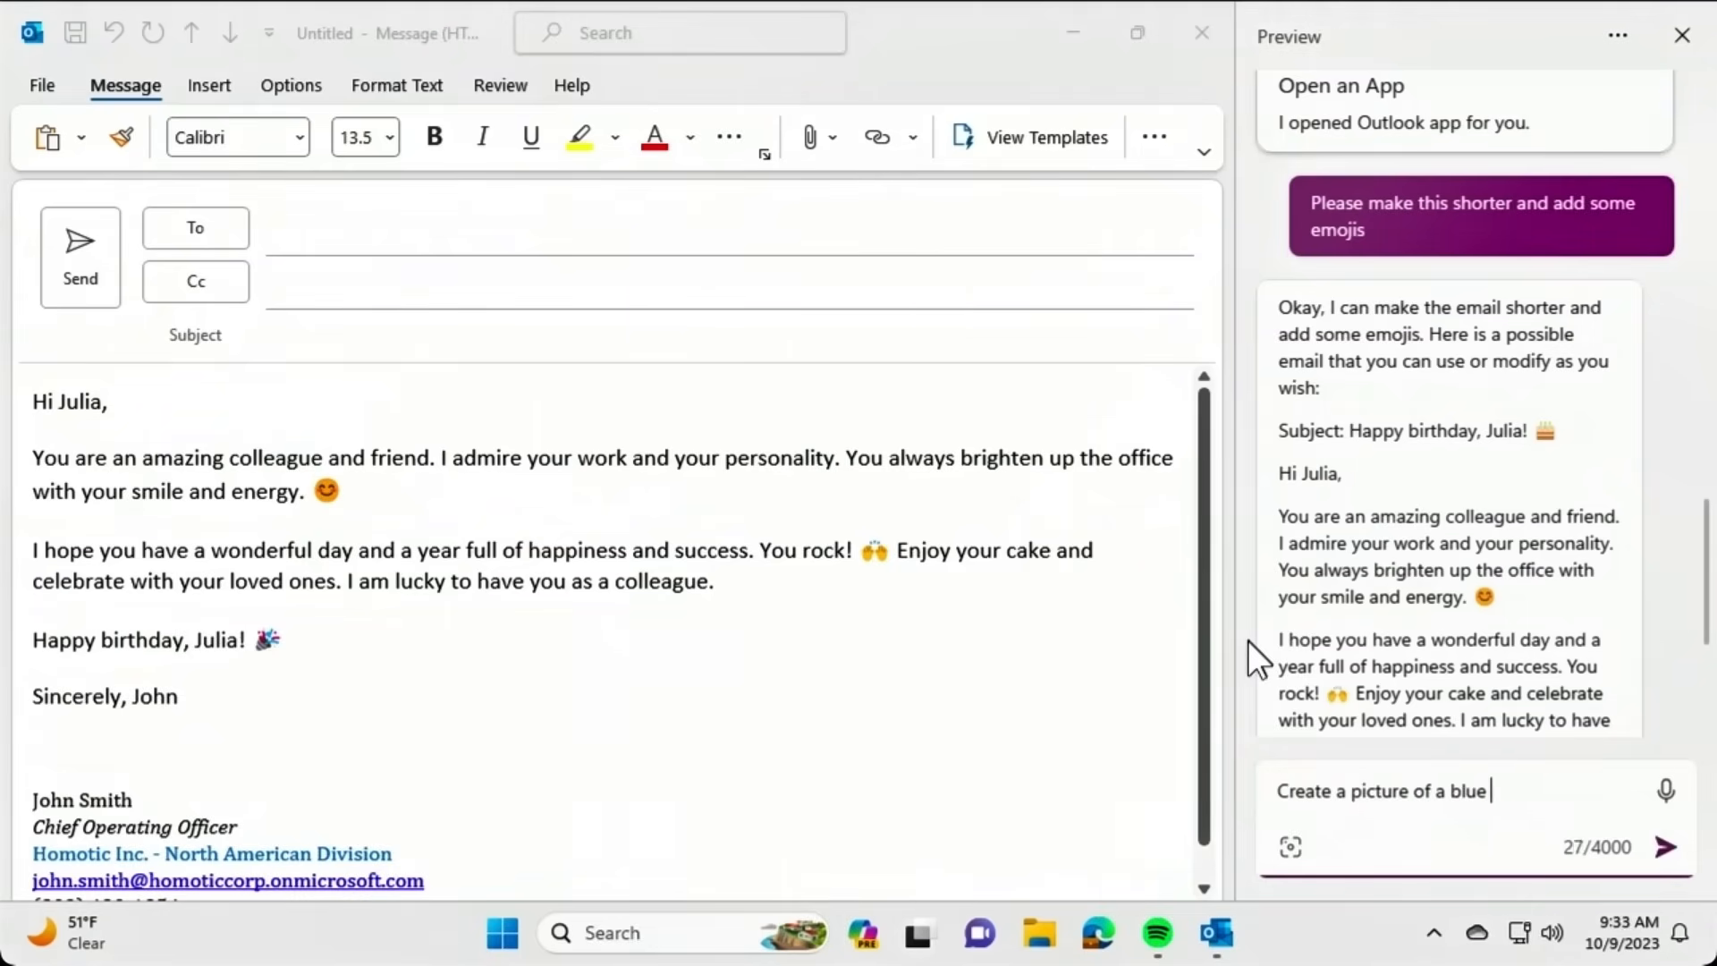
type("birthday cake ")
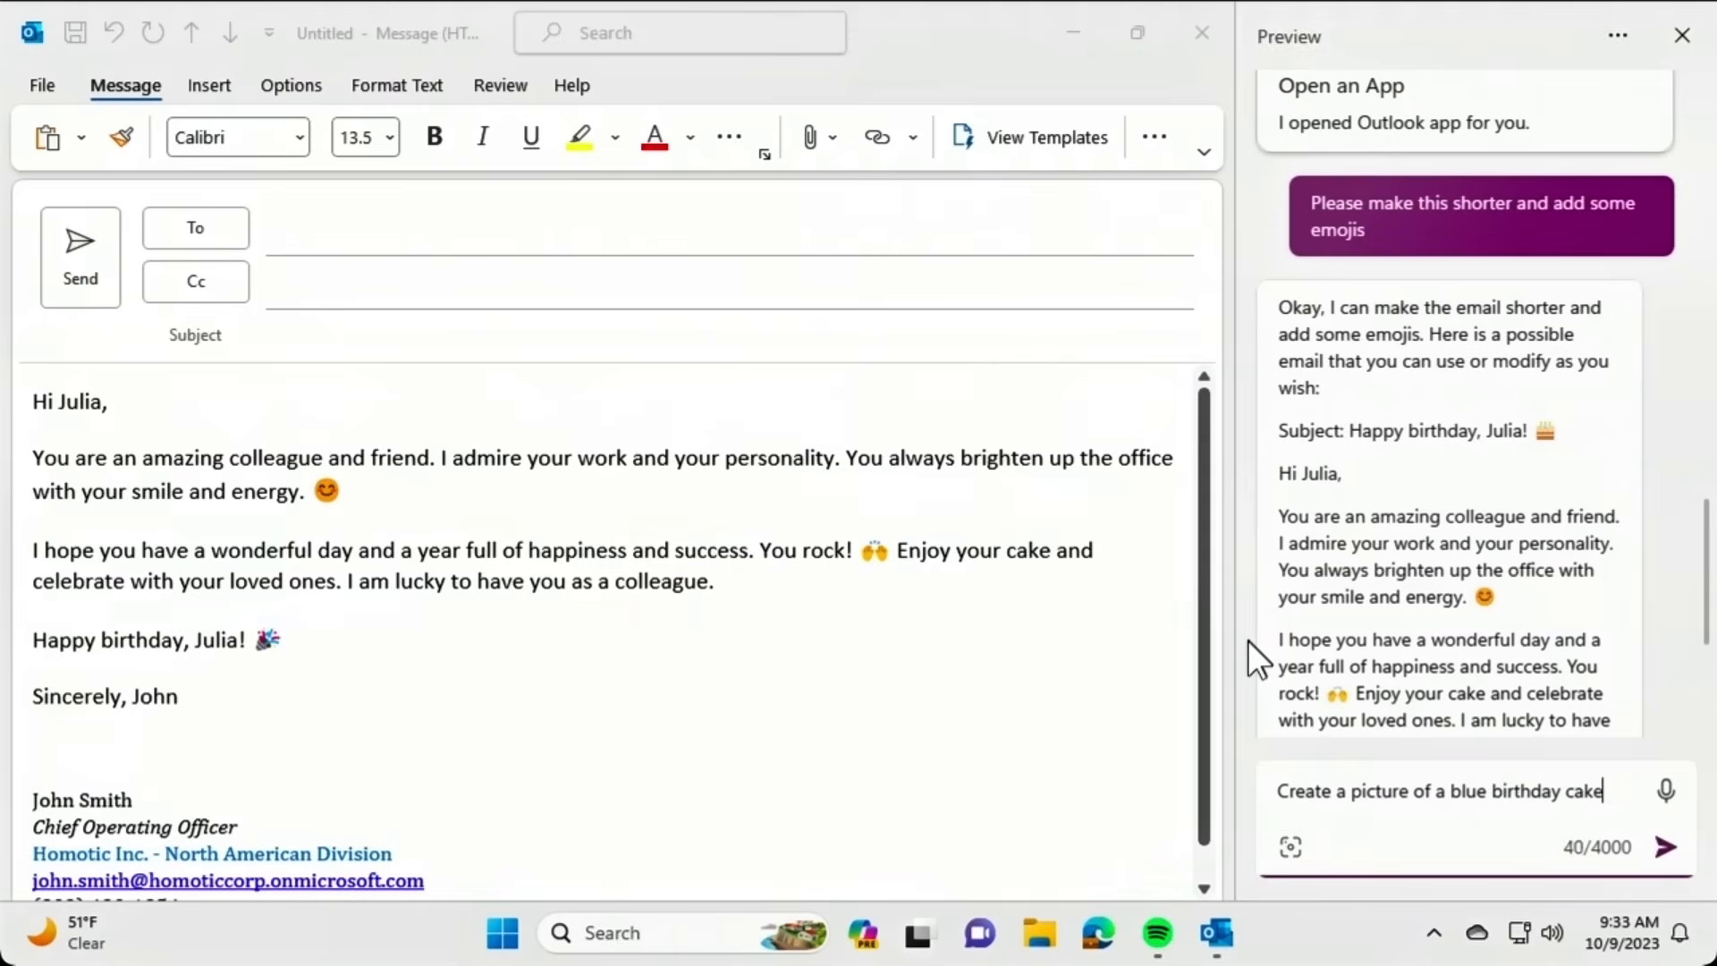
type("that says J")
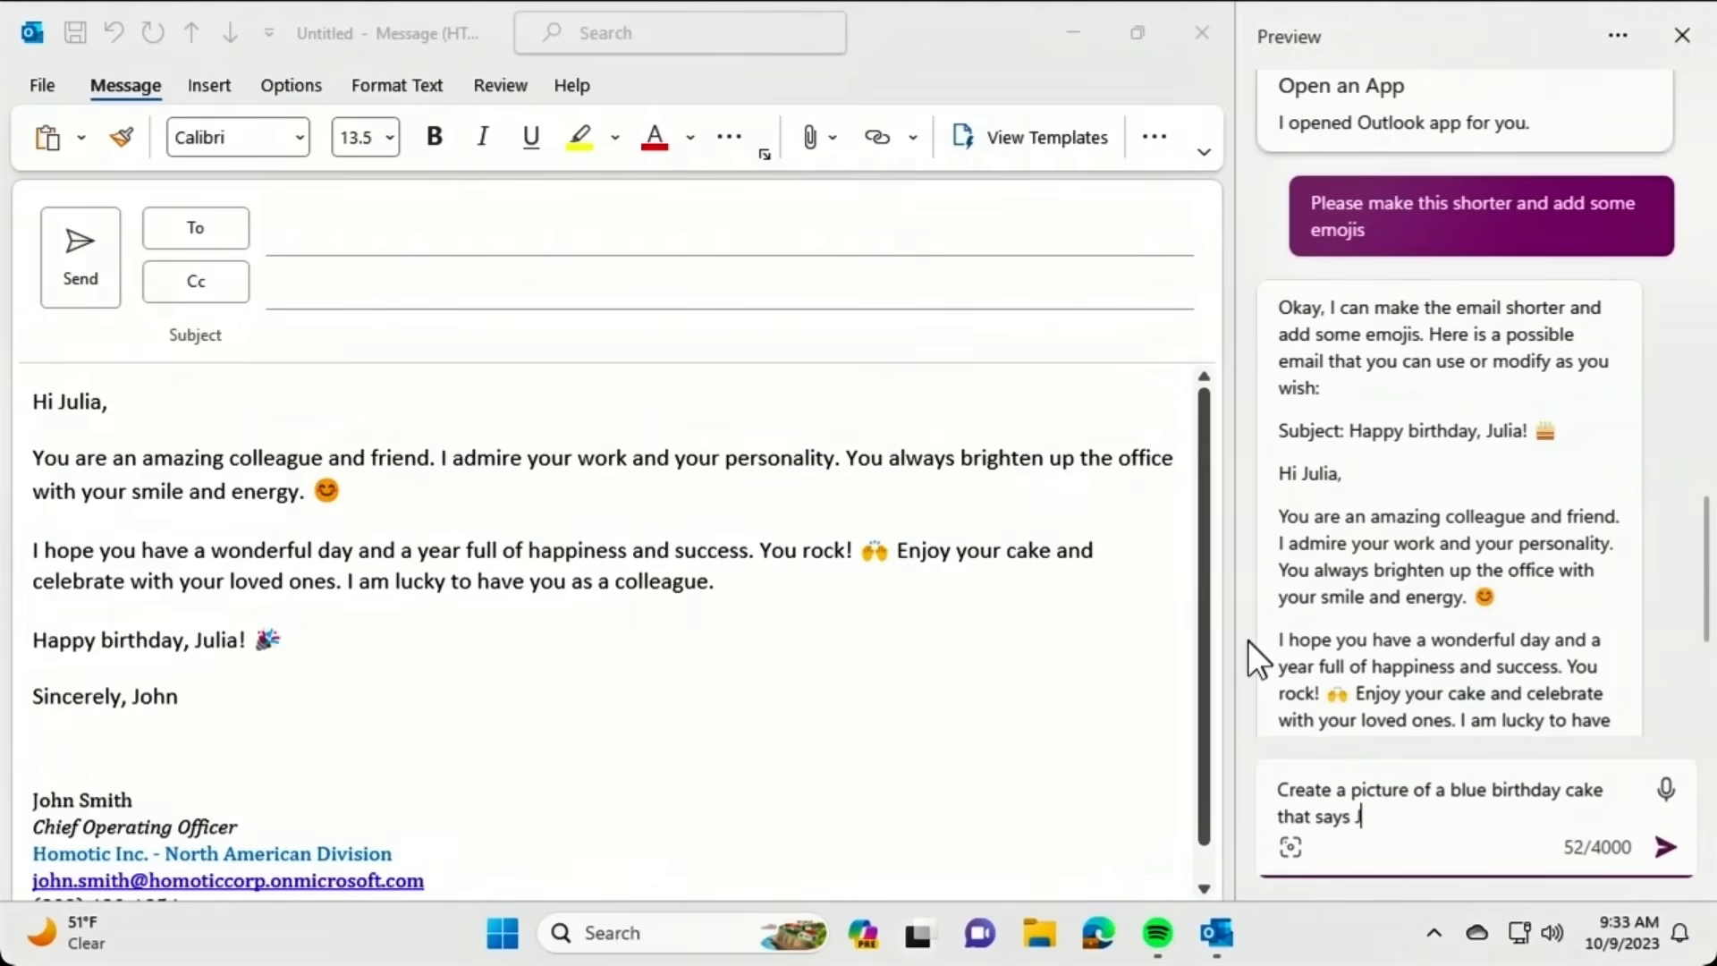
type("ulia")
key("Return")
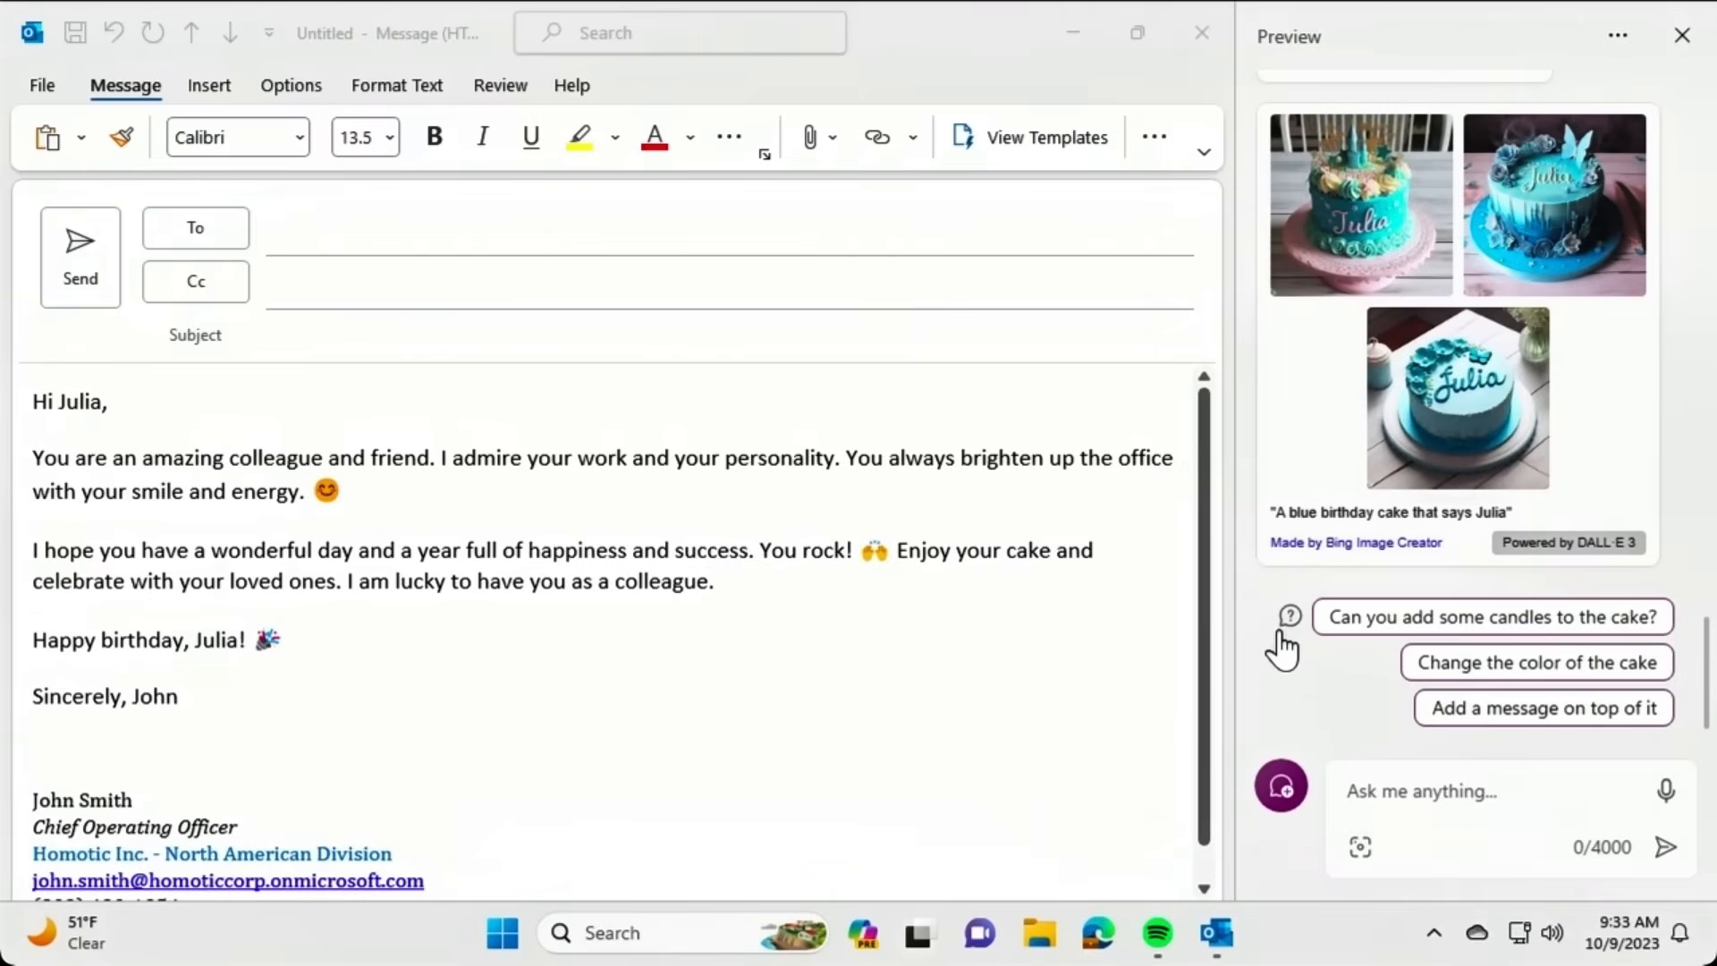
left_click(1360, 625)
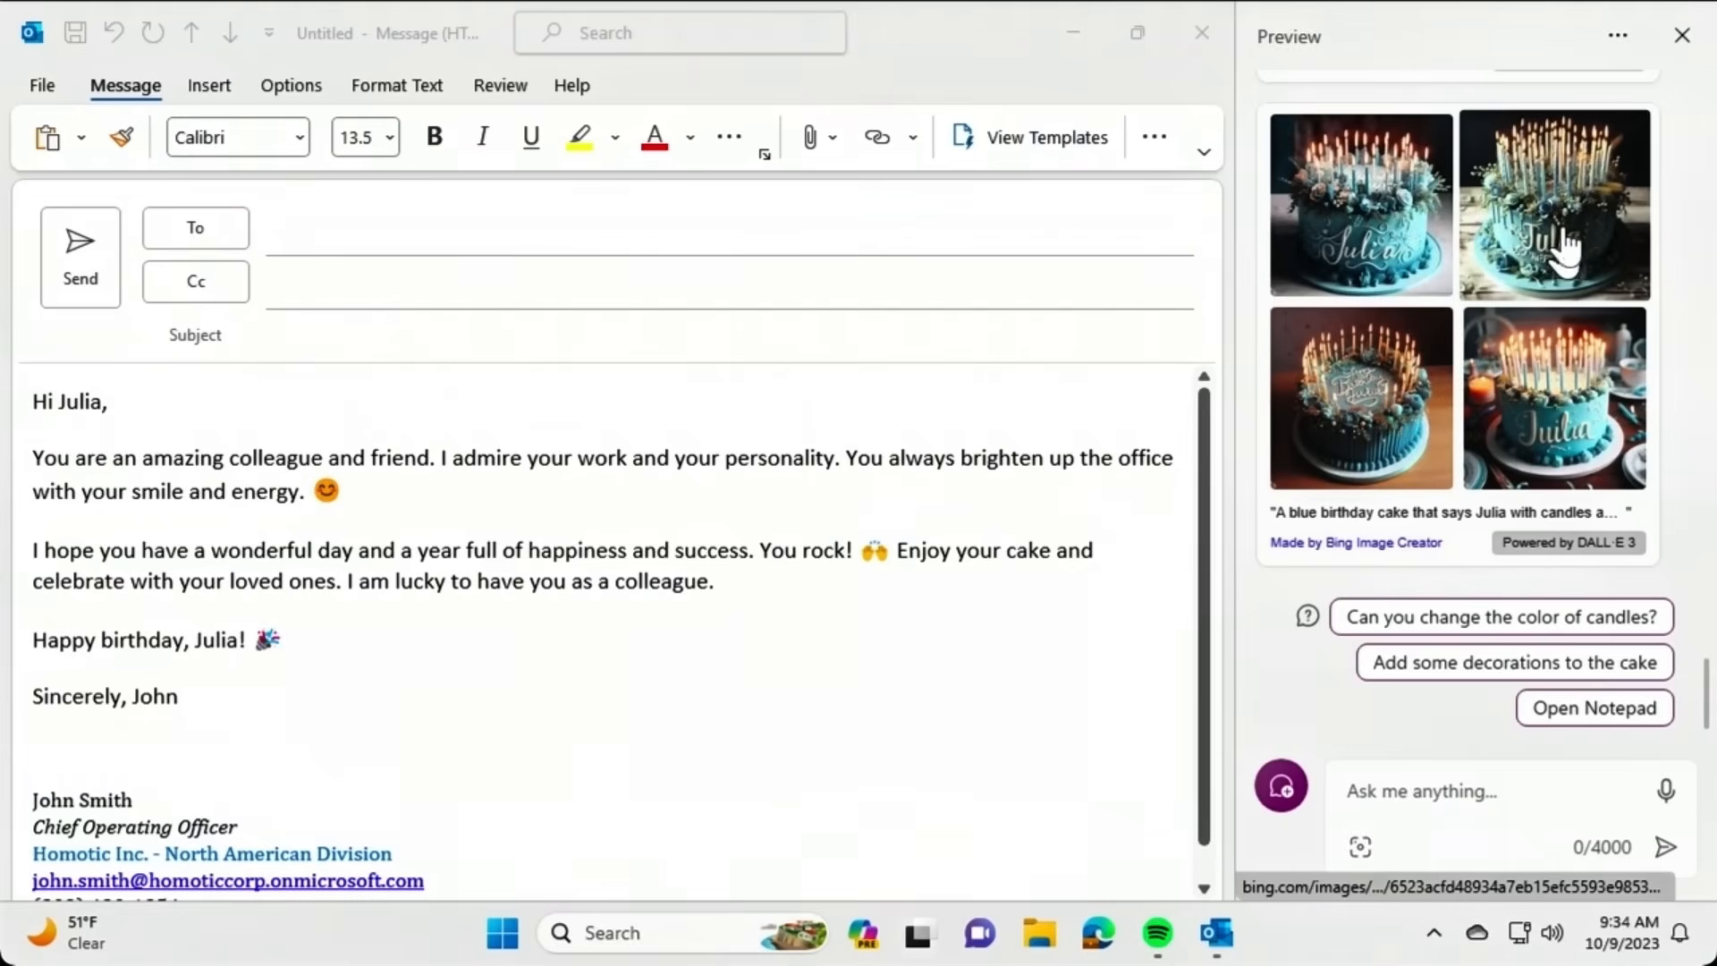
Insert the second candle cake image into the email and open it in Bing Image Creator.
left_click_drag(1564, 237, 79, 747)
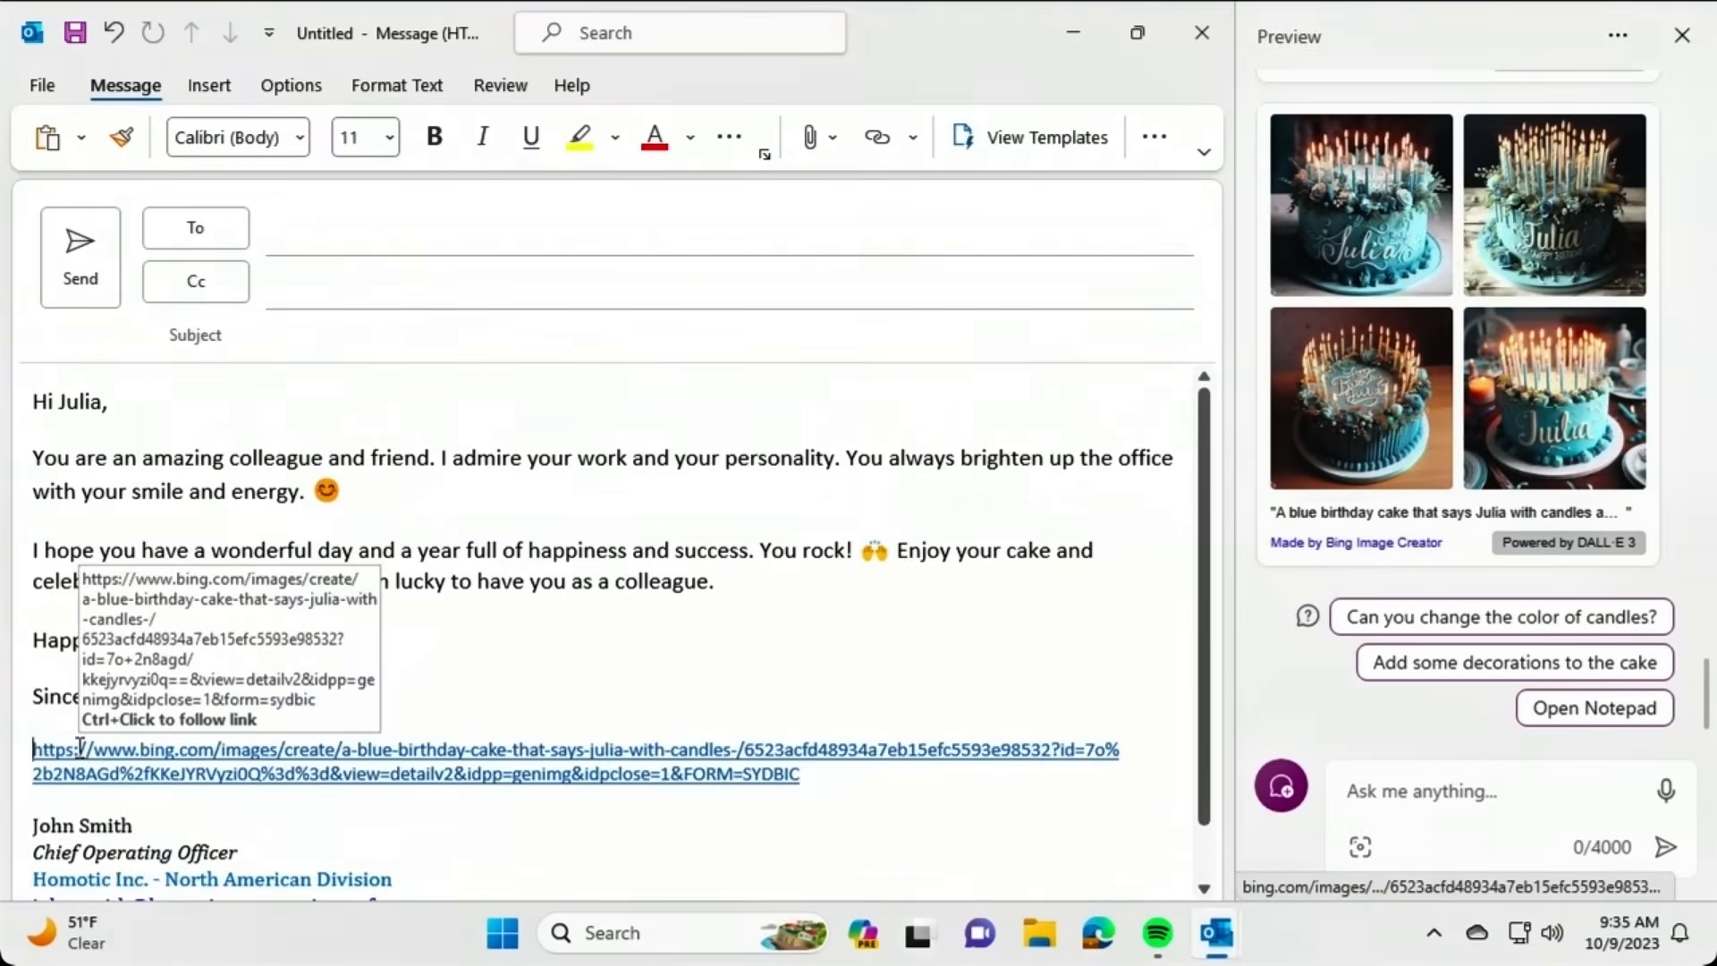
left_click(1577, 263)
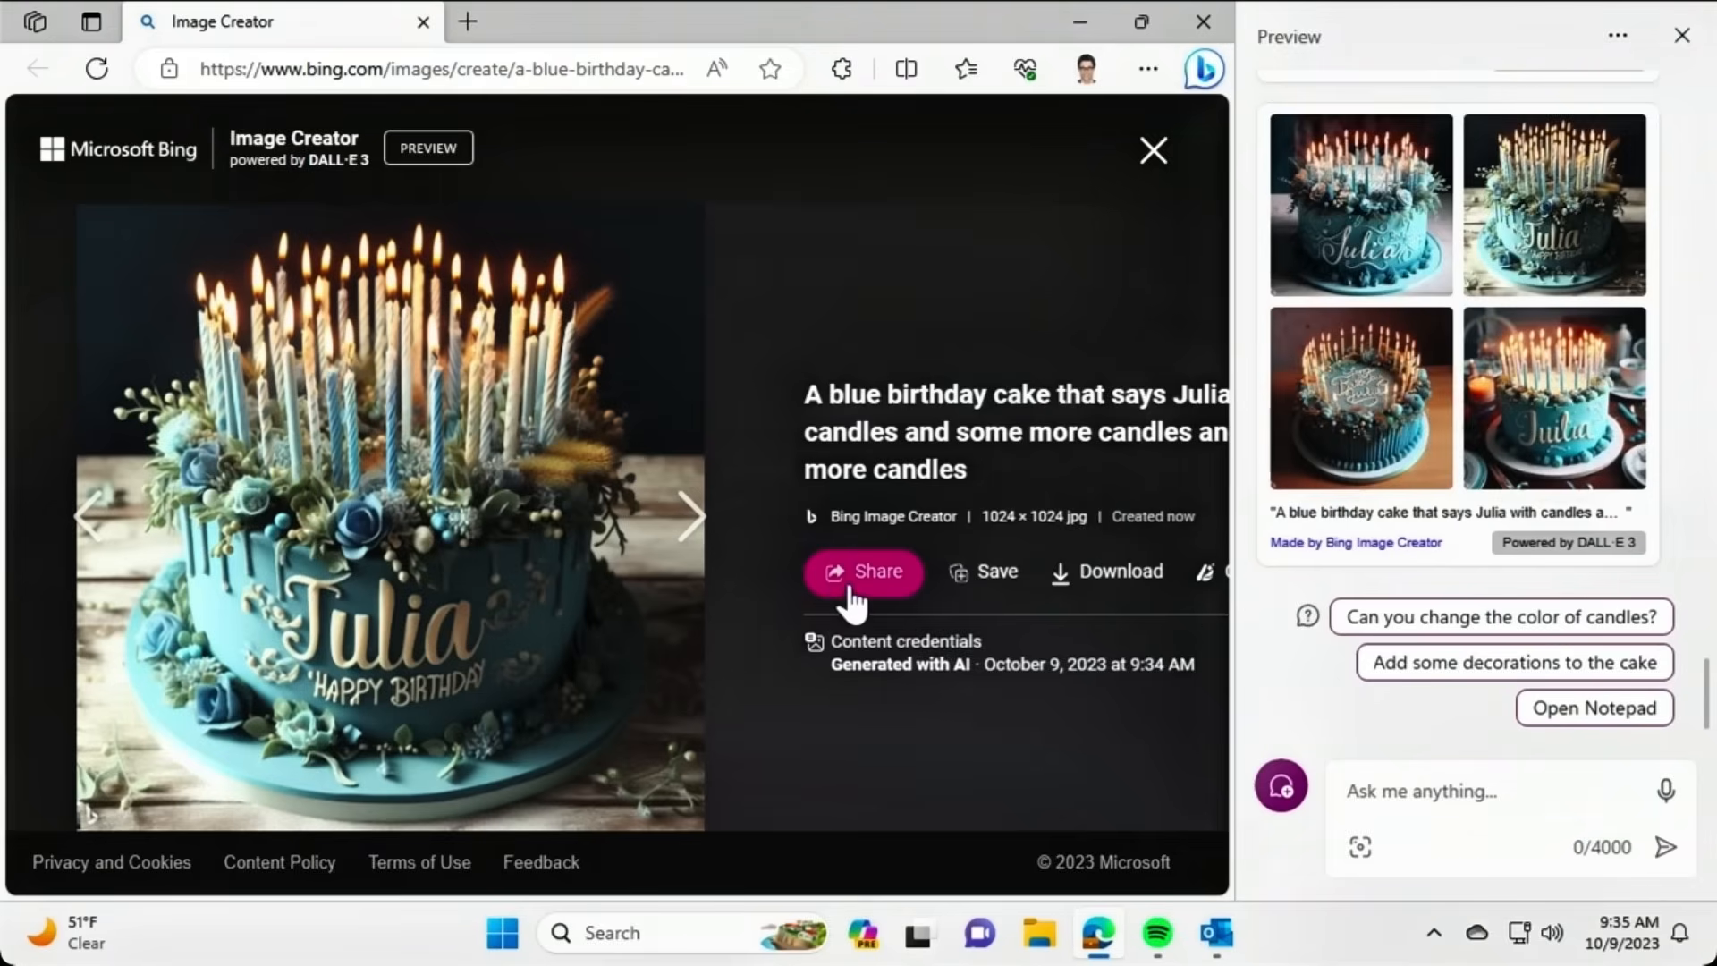
Copy the candle cake image from Copilot and close the Edge window.
left_click(987, 591)
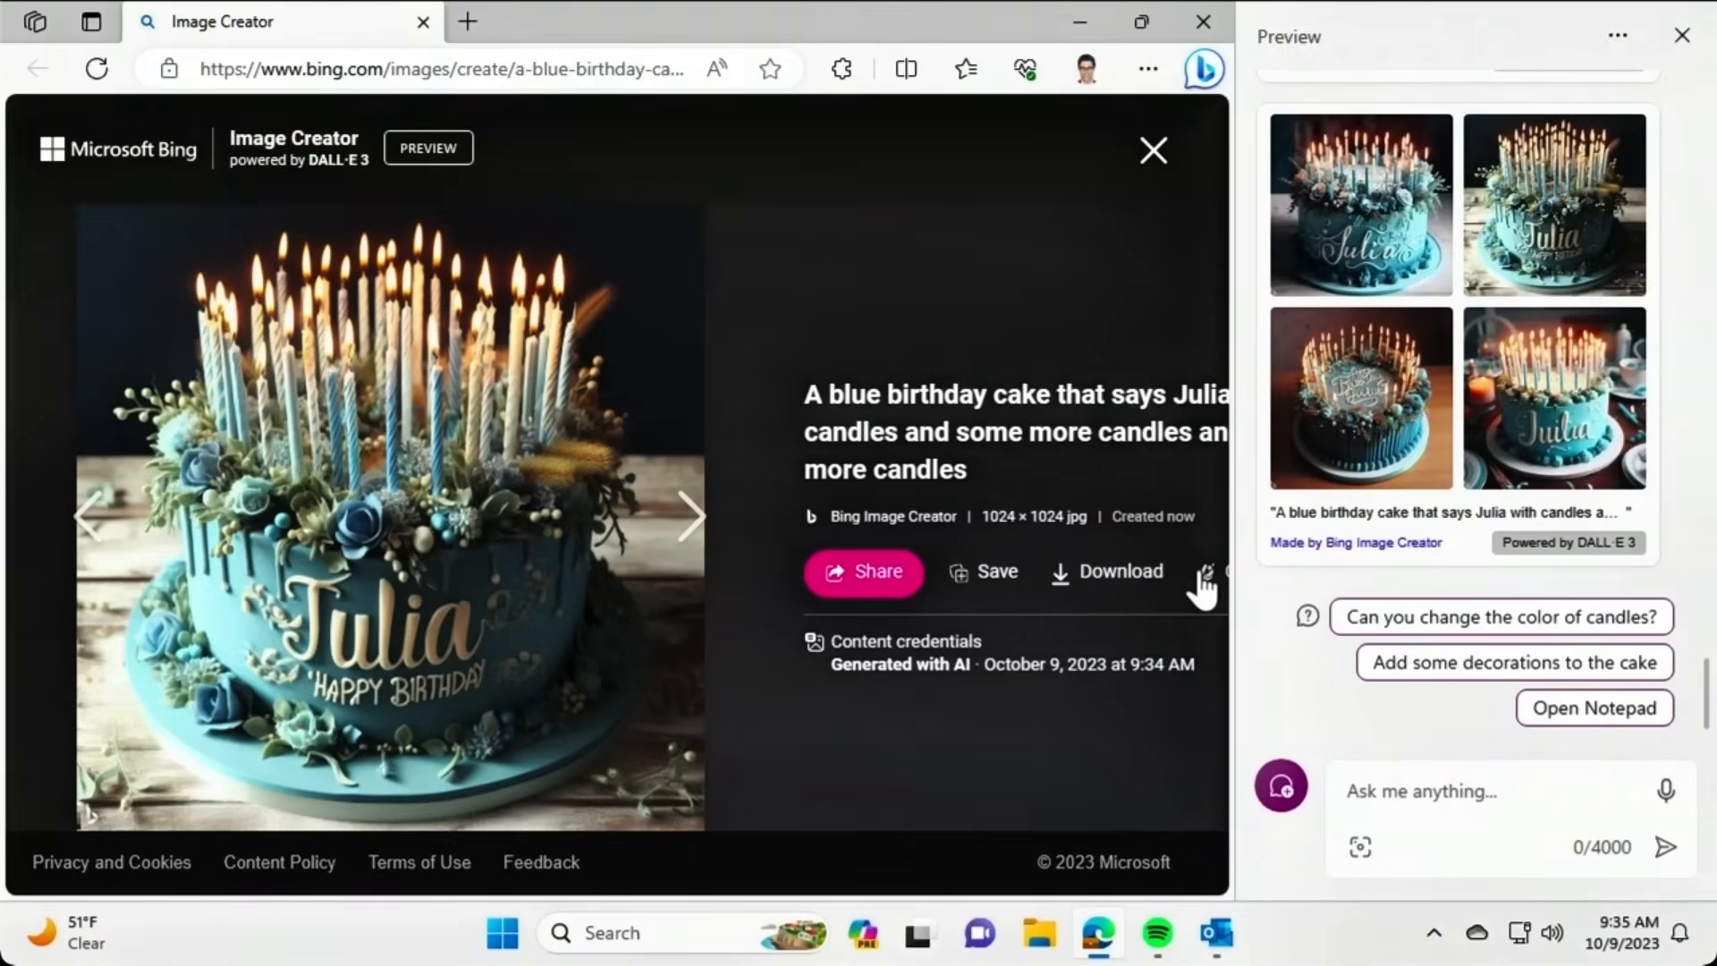
right_click(1550, 237)
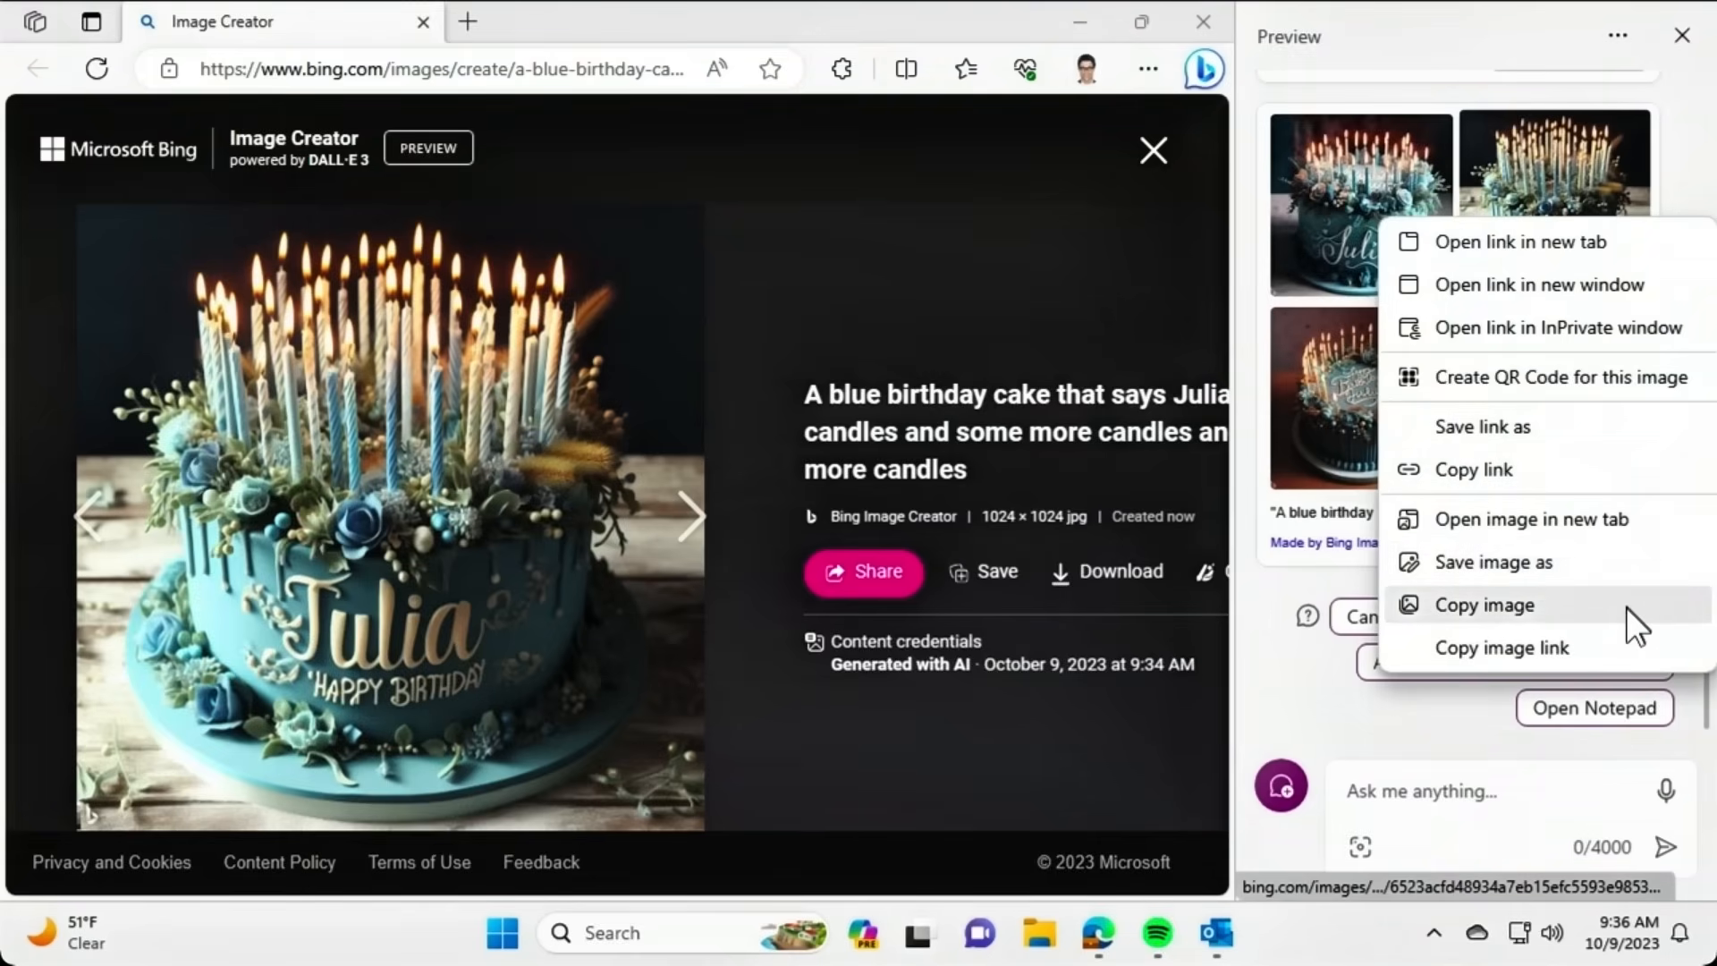
left_click(1292, 689)
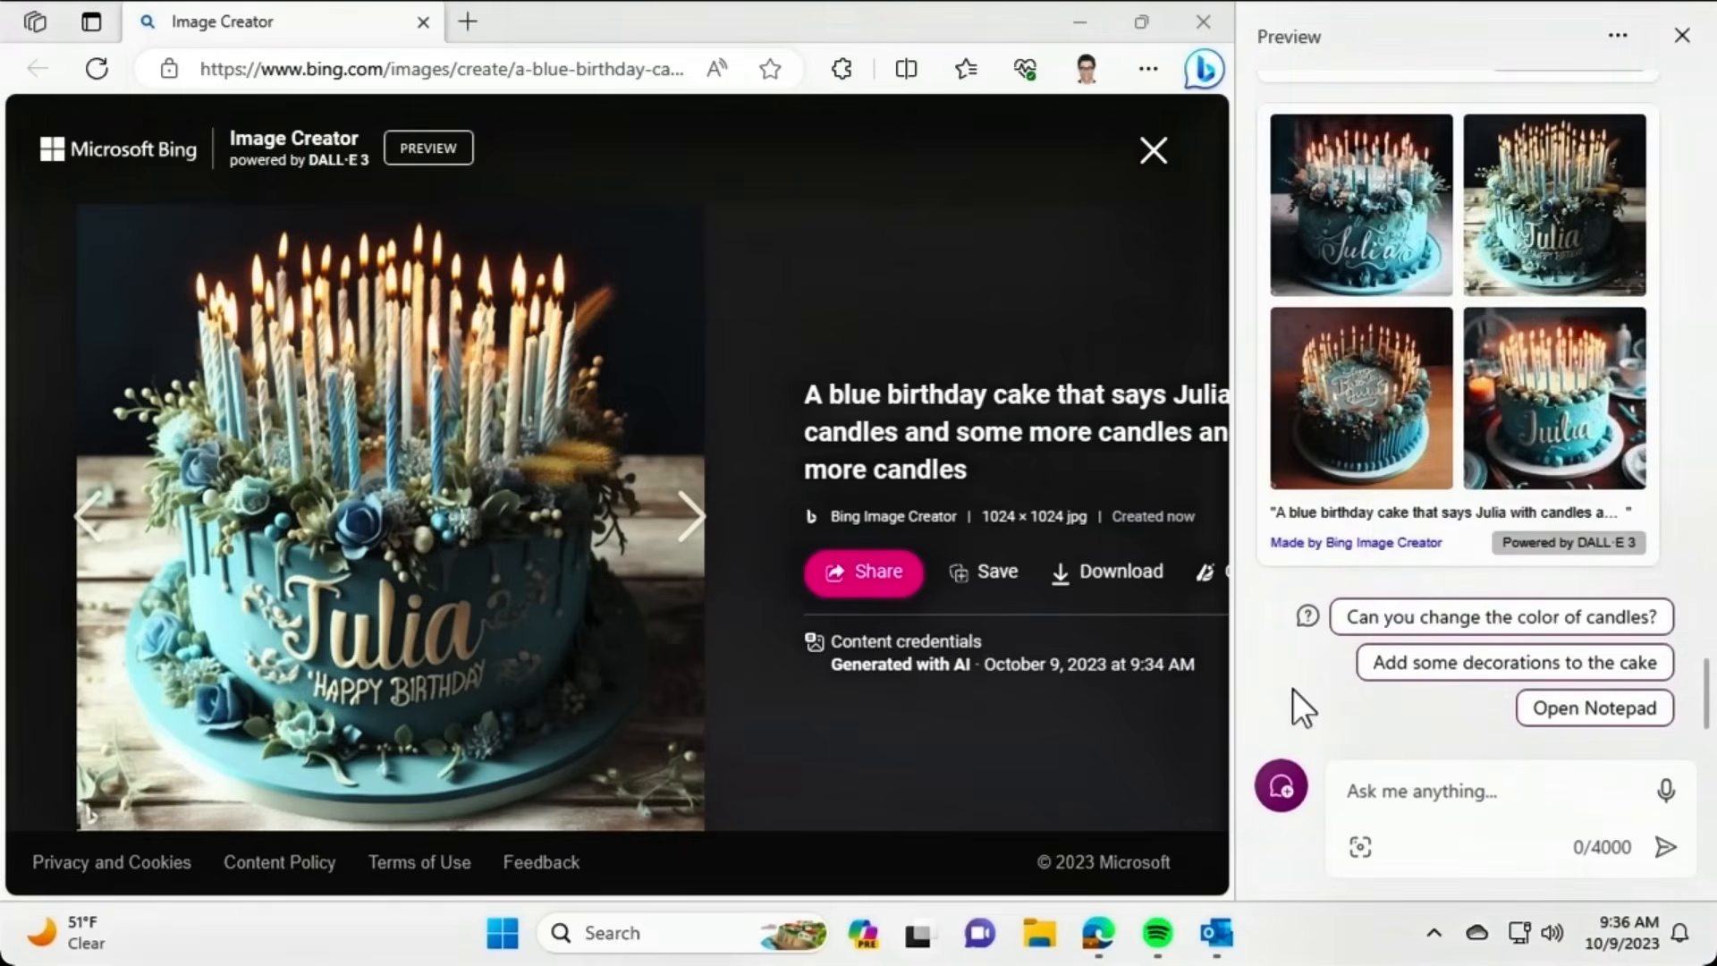
left_click(1194, 12)
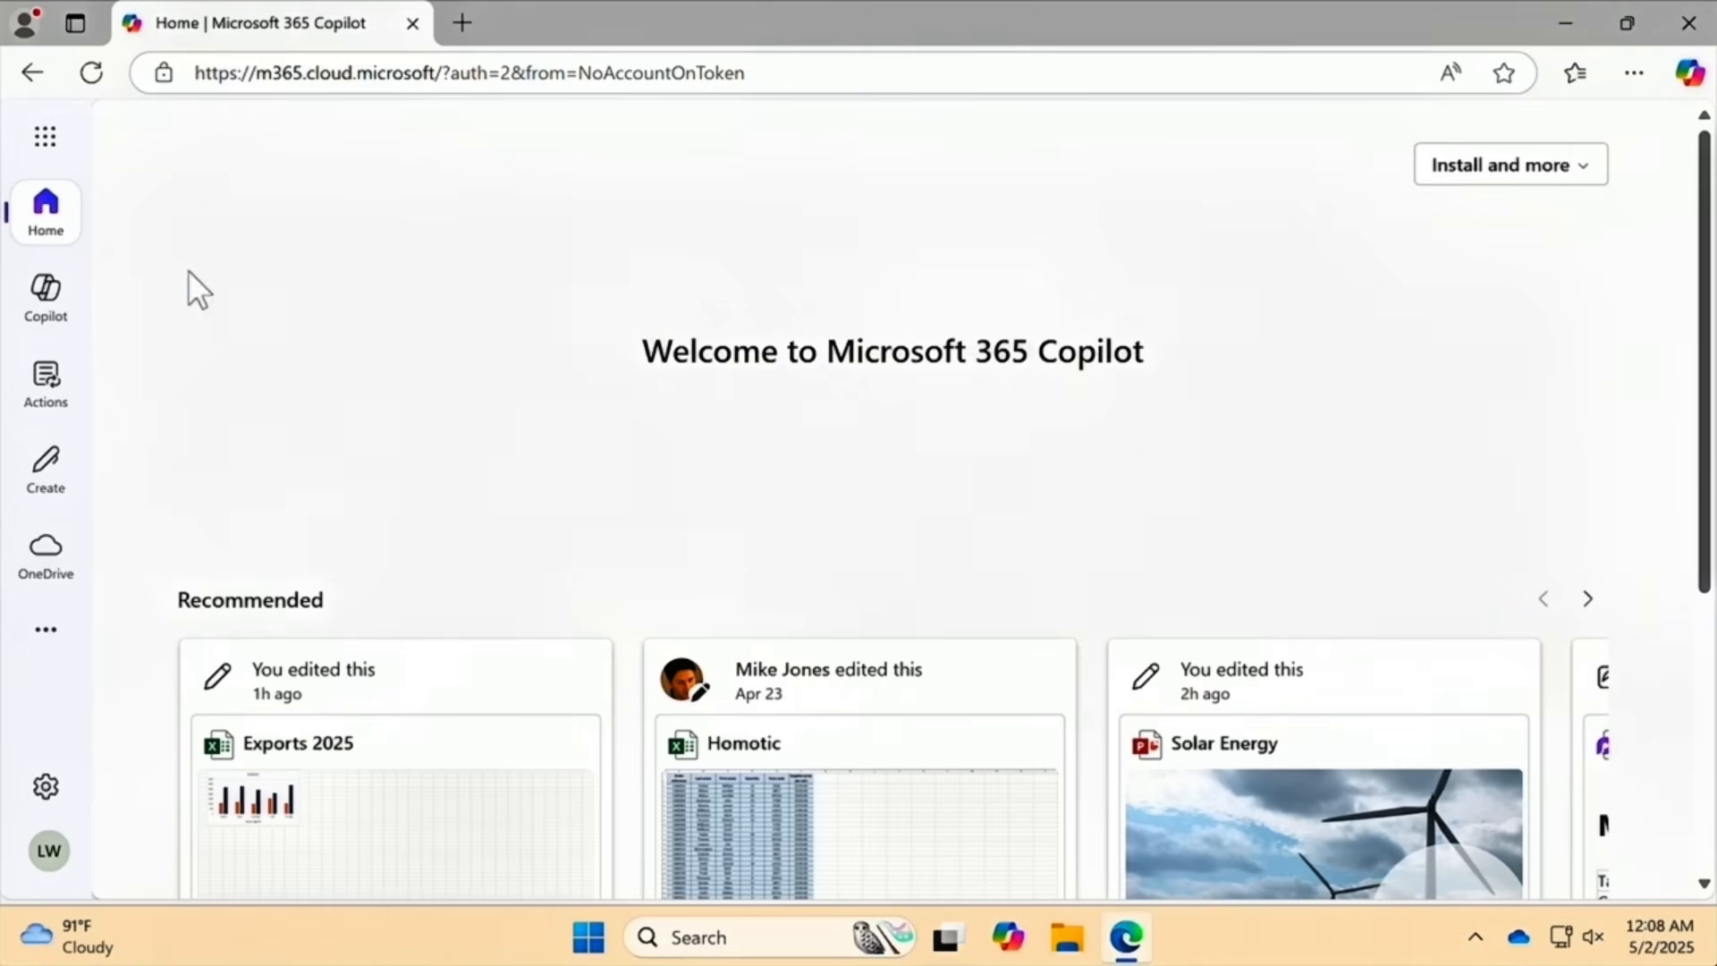
Open the Copilot chat page and switch answers to Web, then back to Work.
left_click(61, 313)
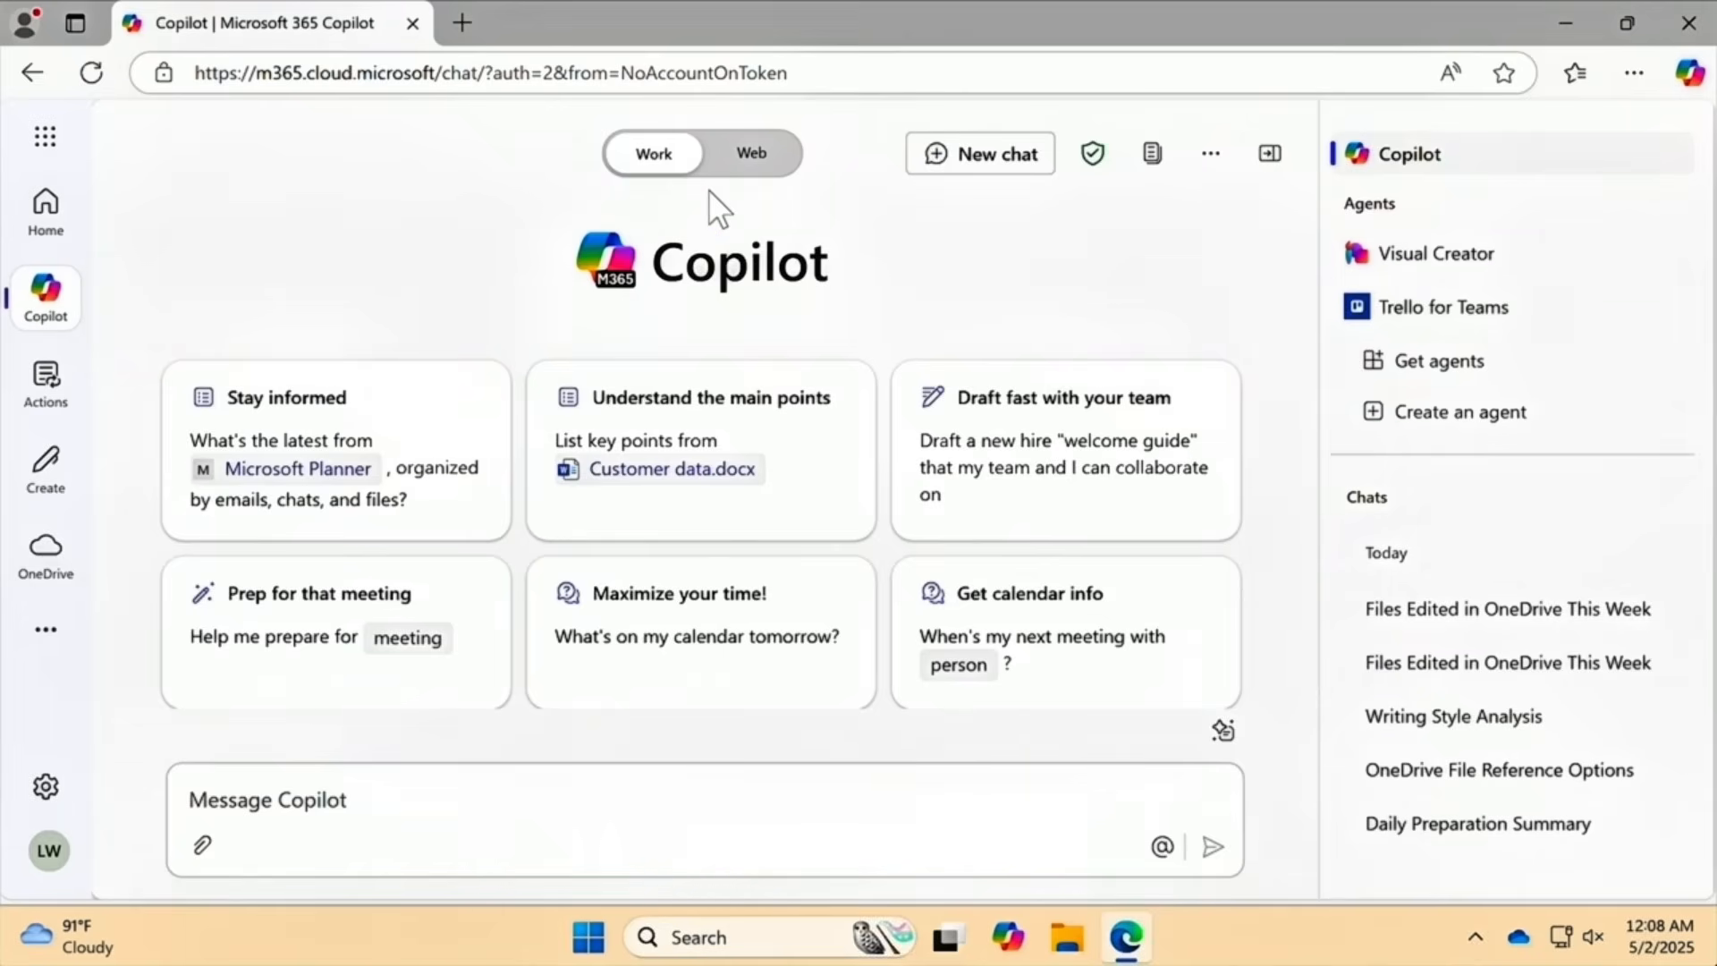
left_click(751, 154)
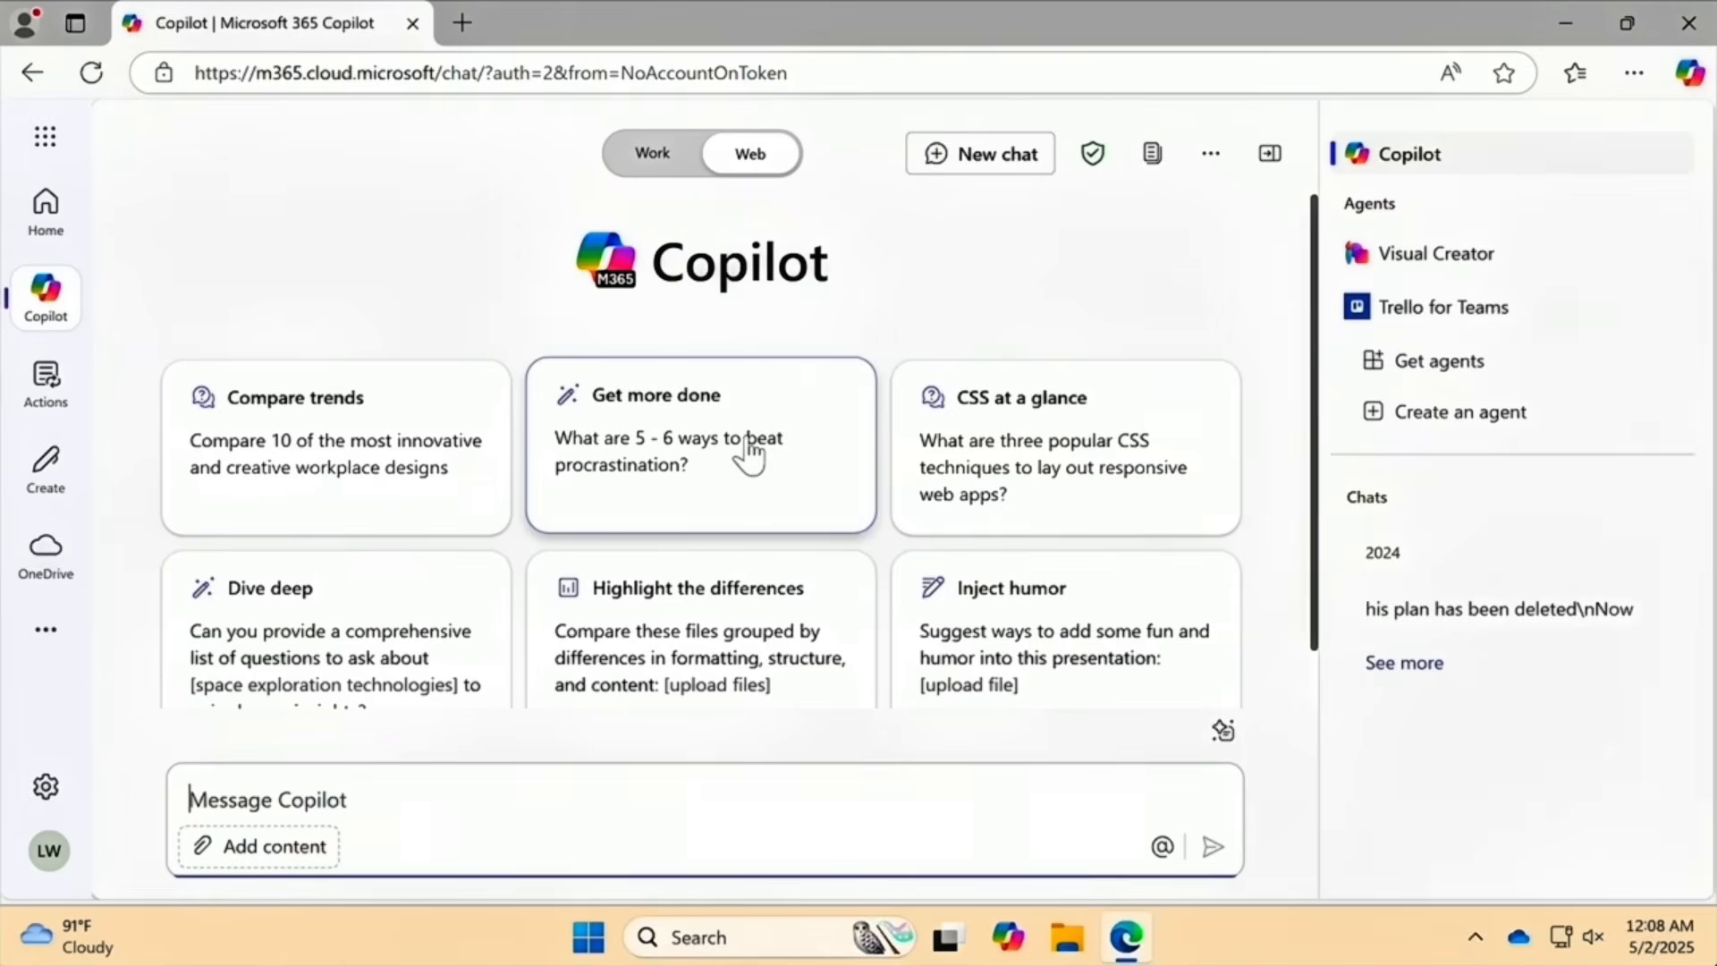
left_click(648, 158)
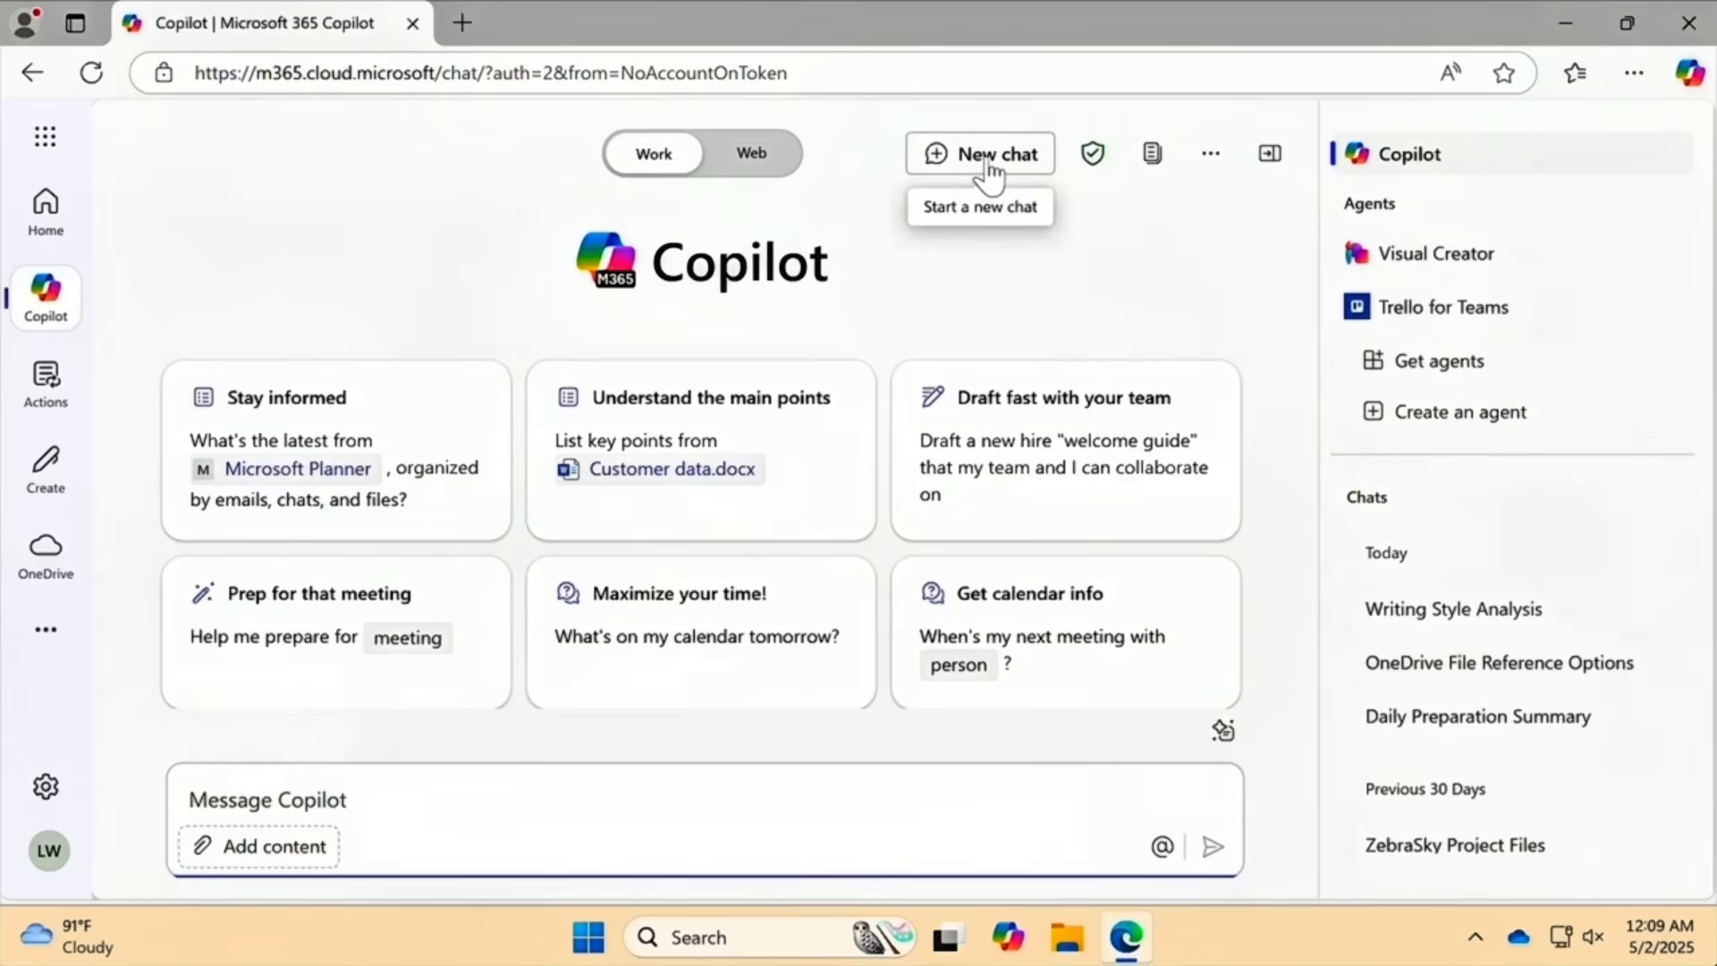
Check the extra options menu, then collapse the agents and chats side panel.
mouse_move(1093, 164)
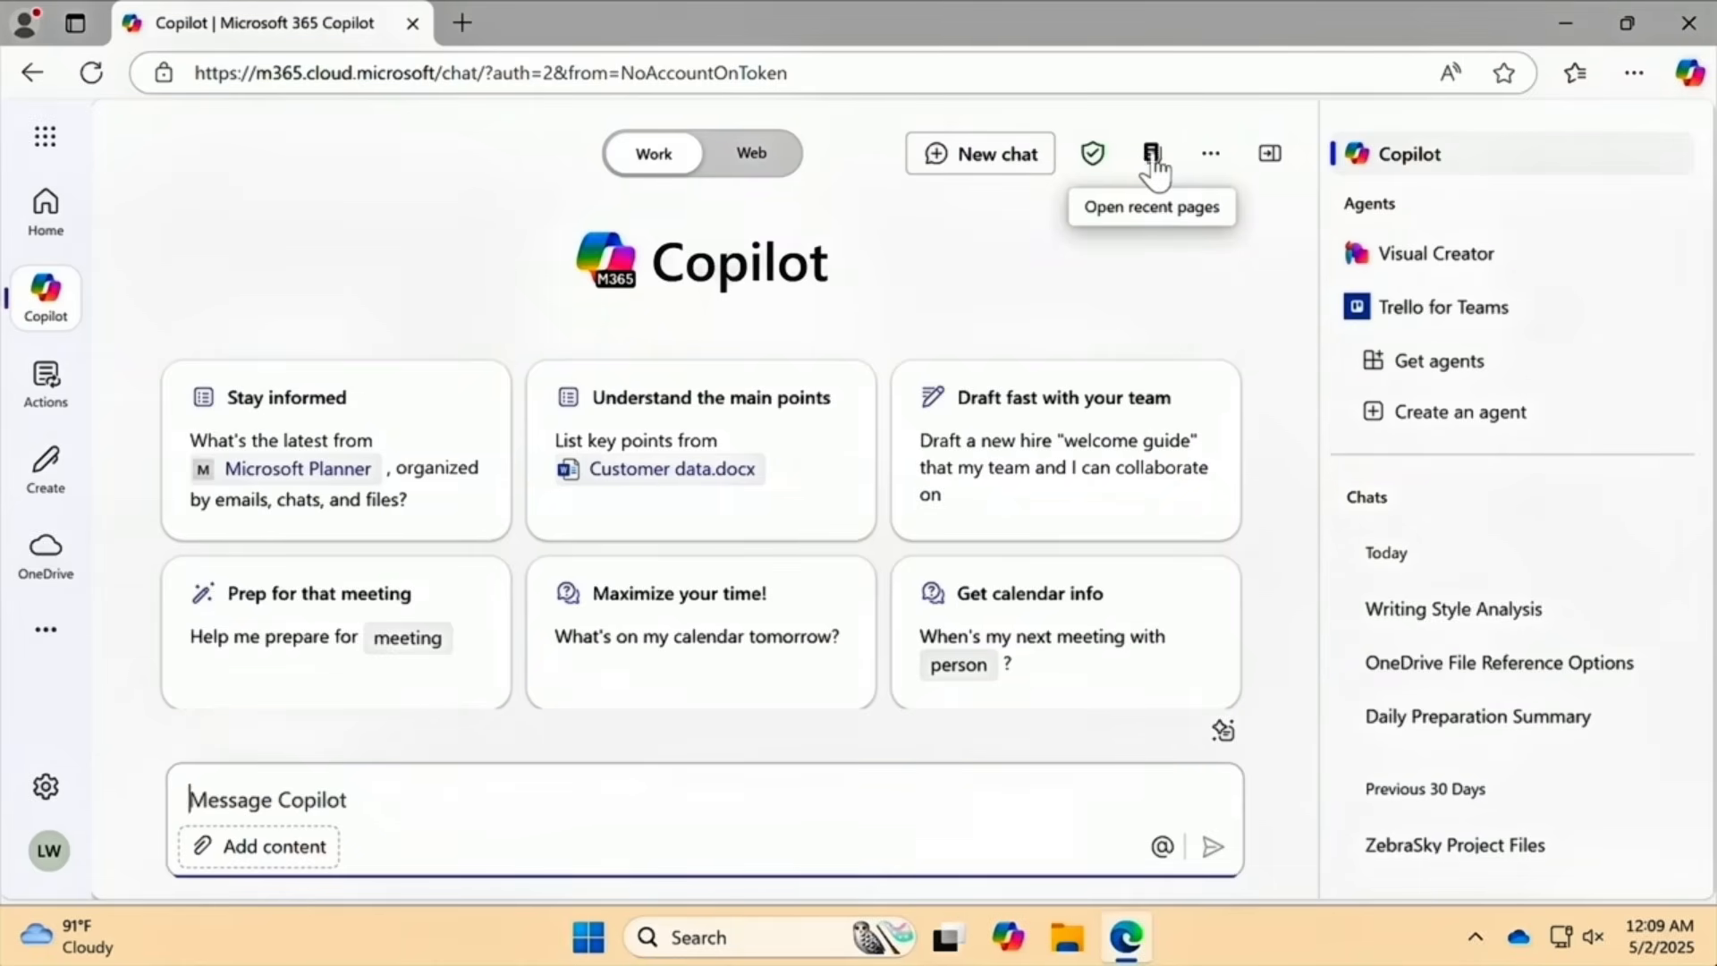
left_click(1213, 157)
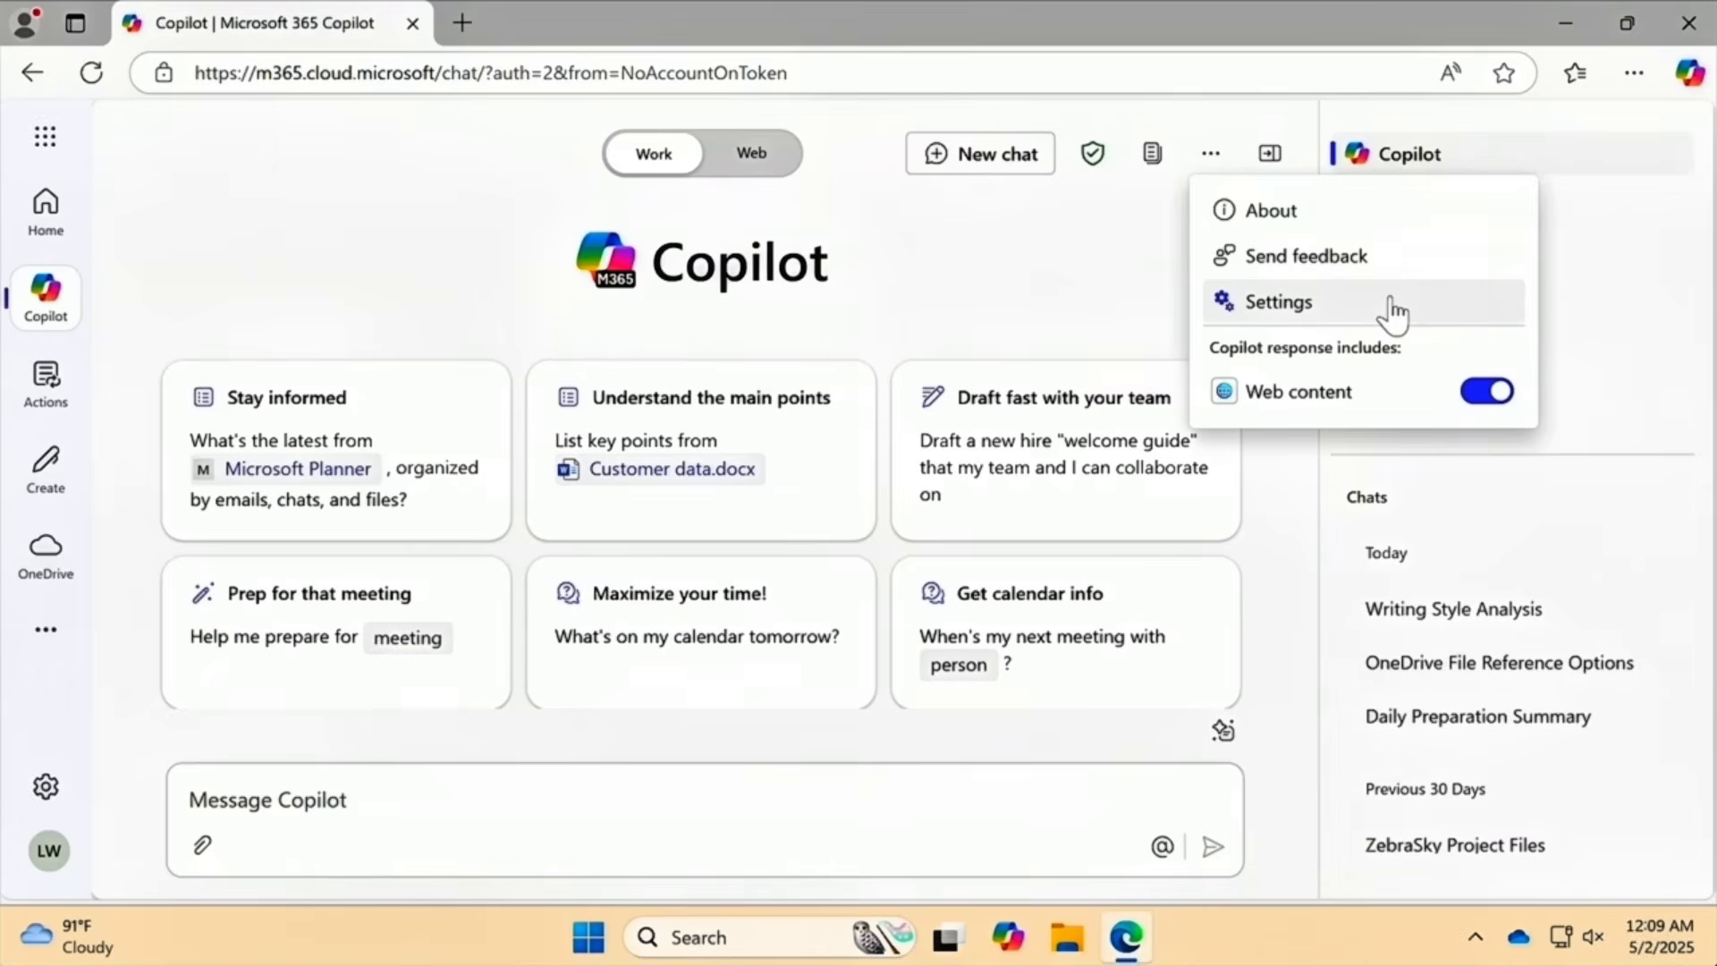
left_click(1270, 153)
left_click(1270, 153)
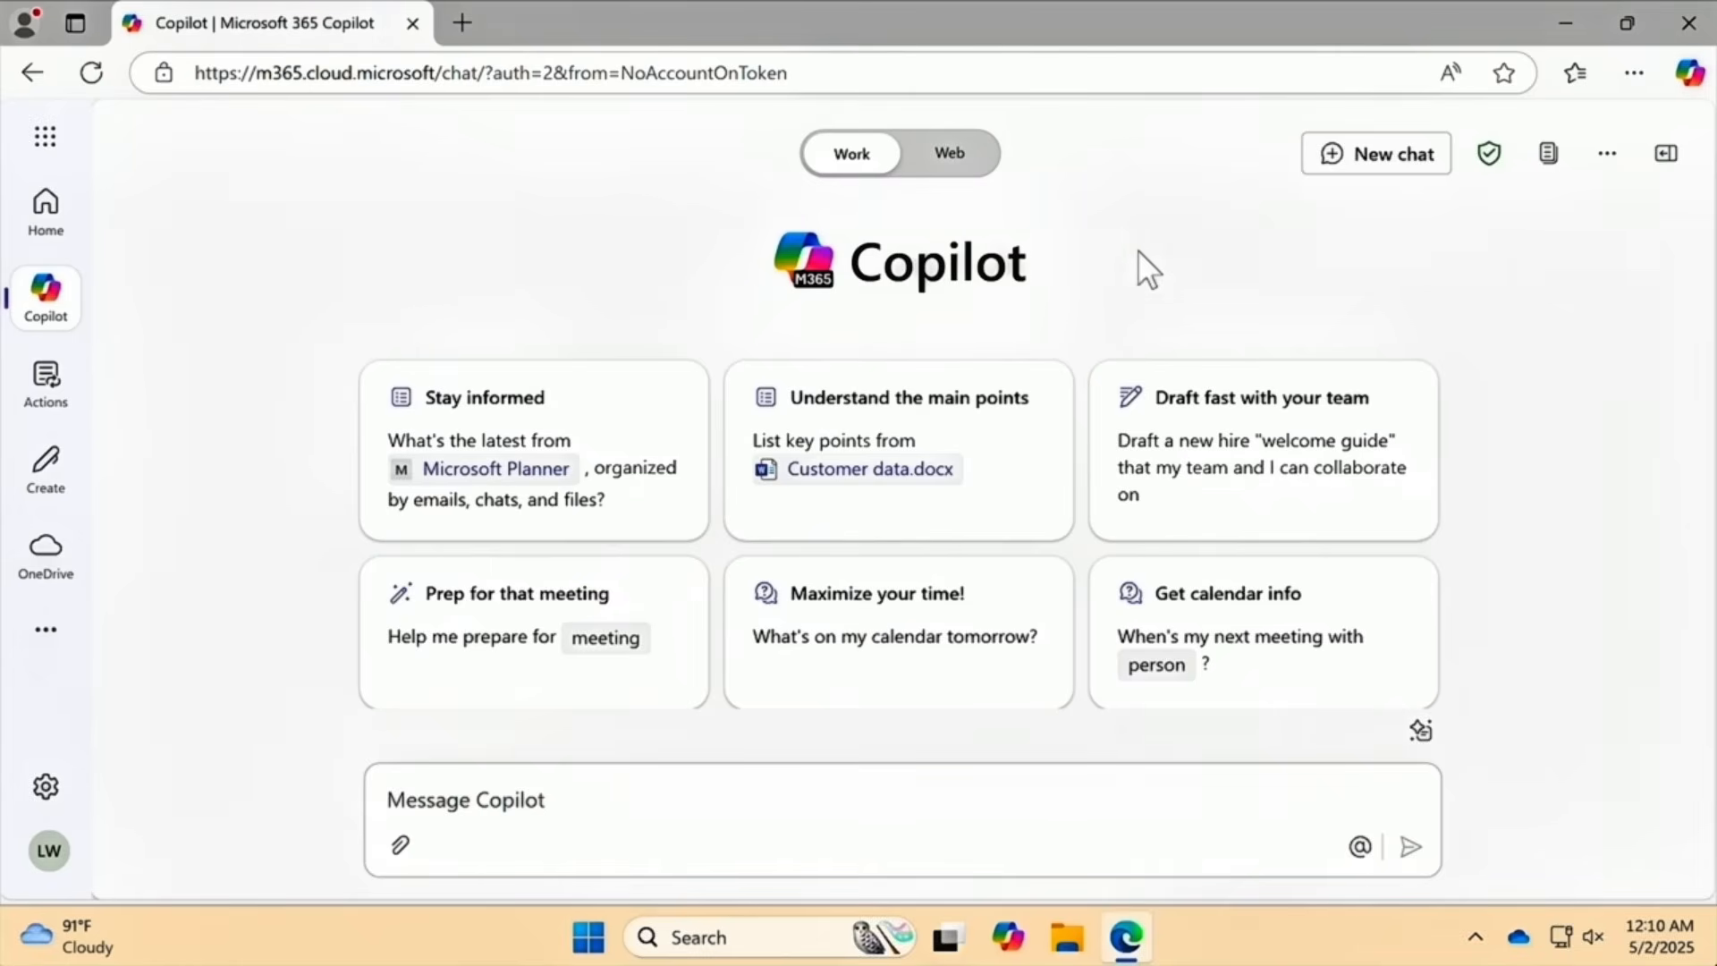
Ask Copilot 'Could you show me the files I edited in OneDrive this week.' and review the list.
left_click(646, 797)
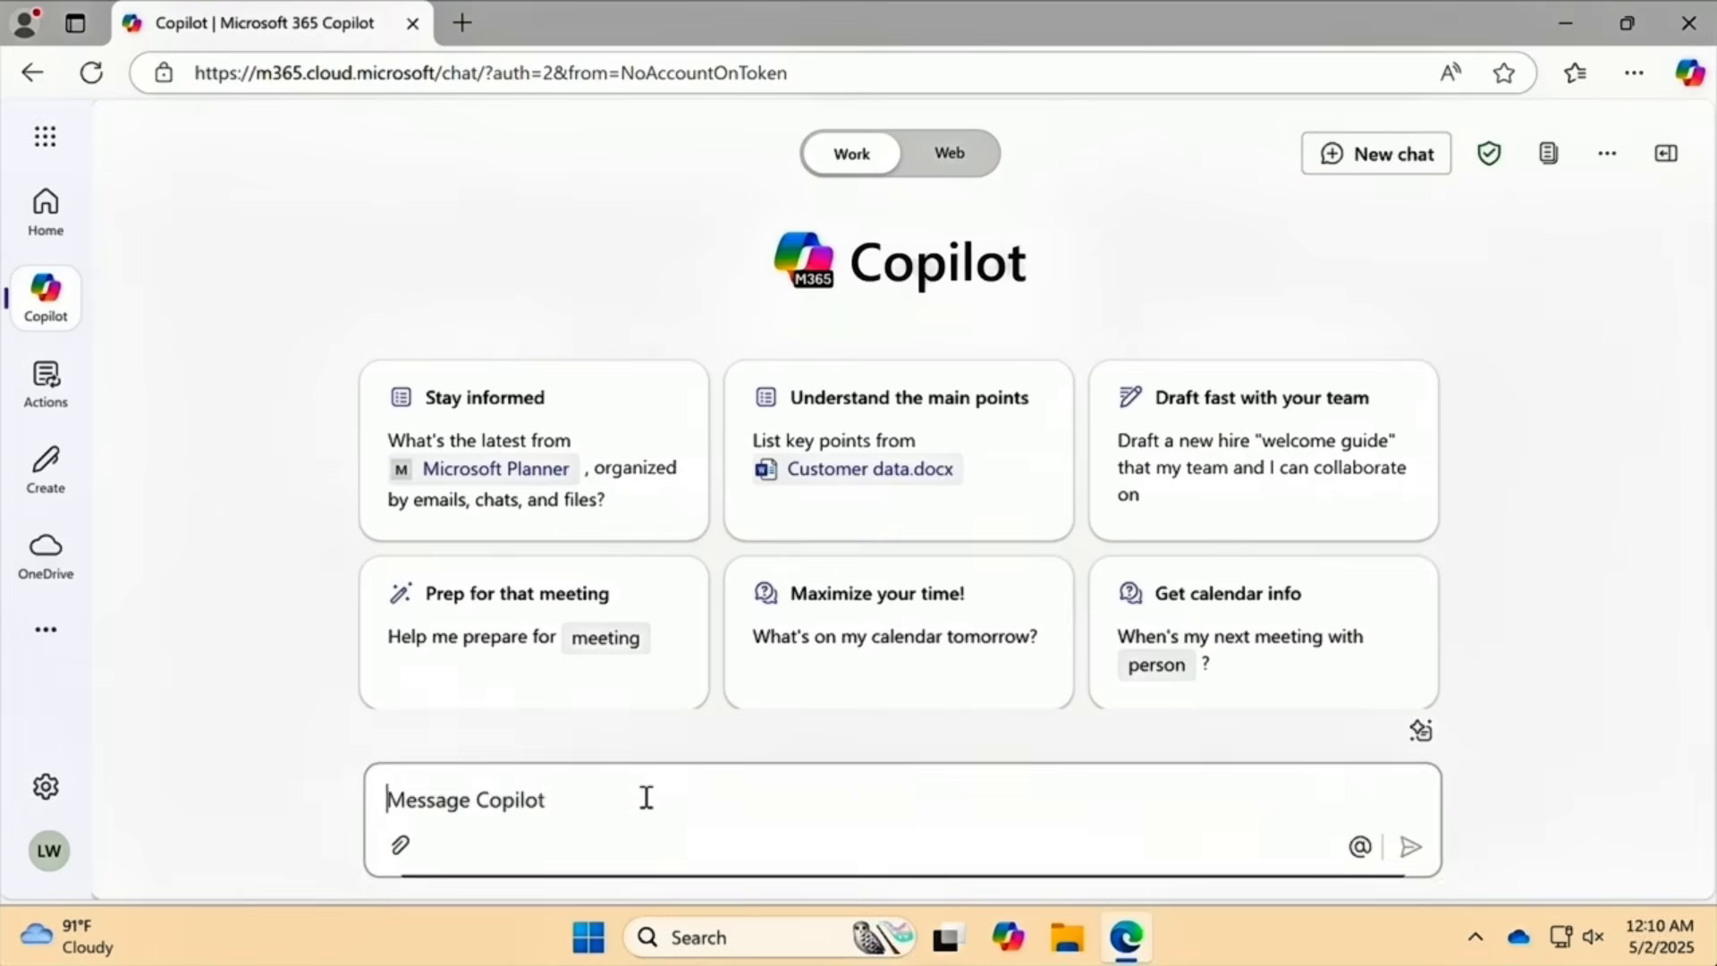
type("Could you sho")
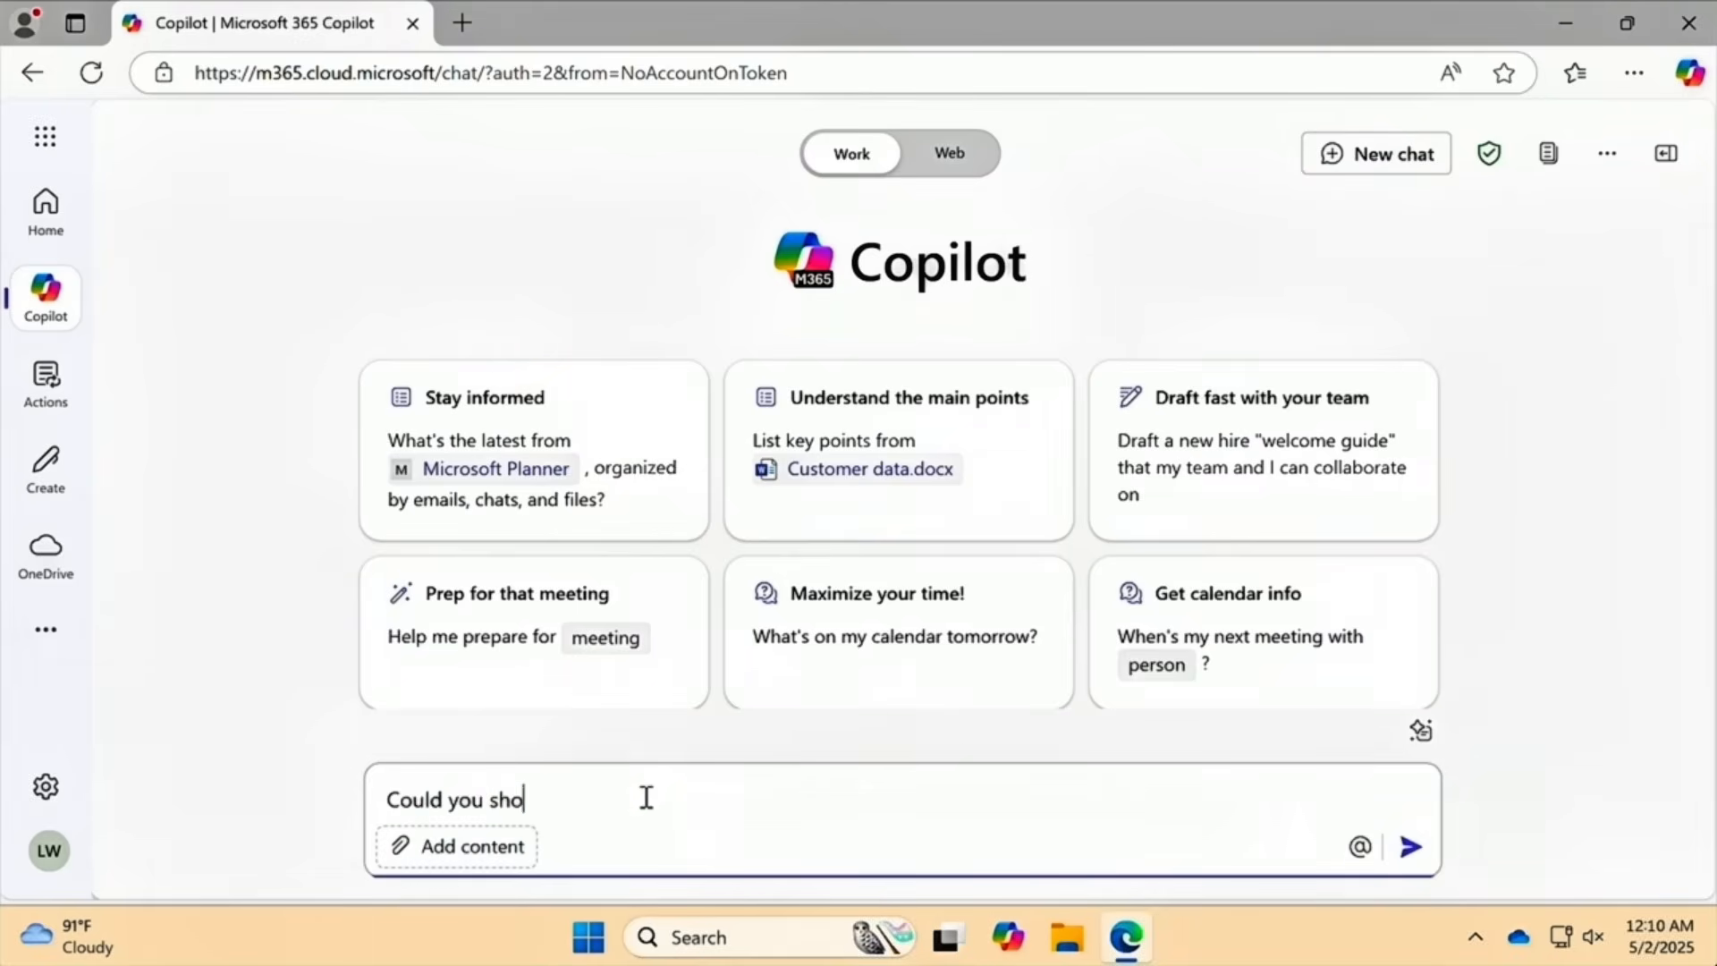
type("w me the files I edited in O")
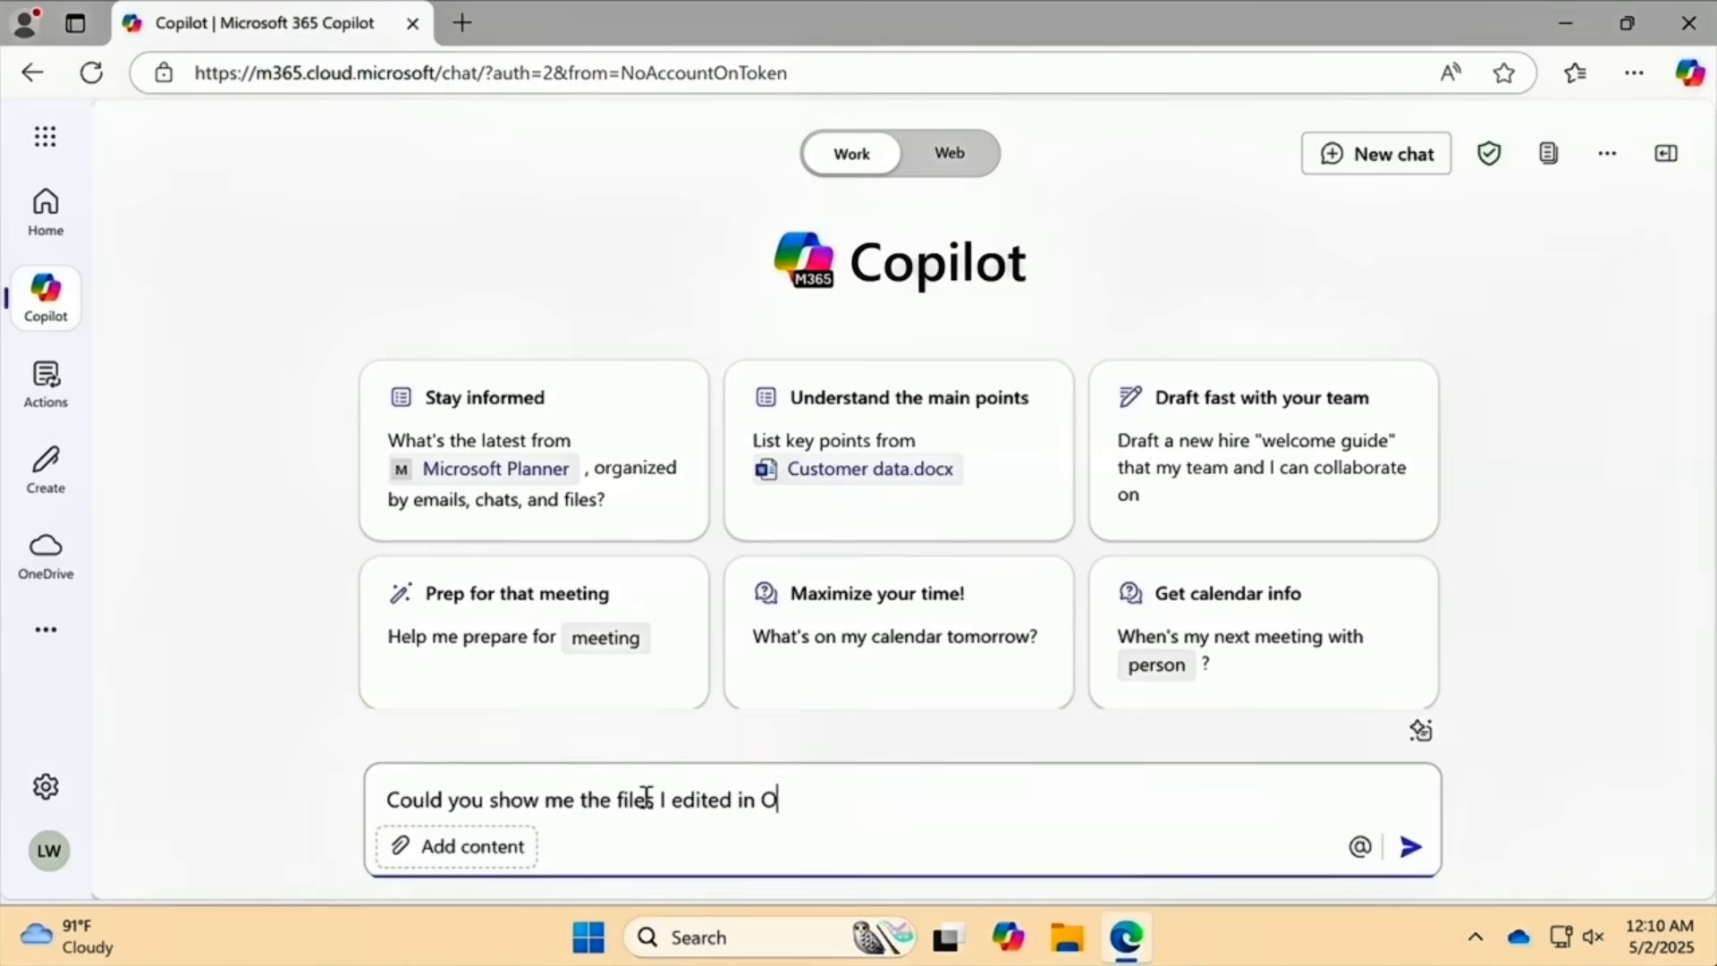
type("neDrive this week.")
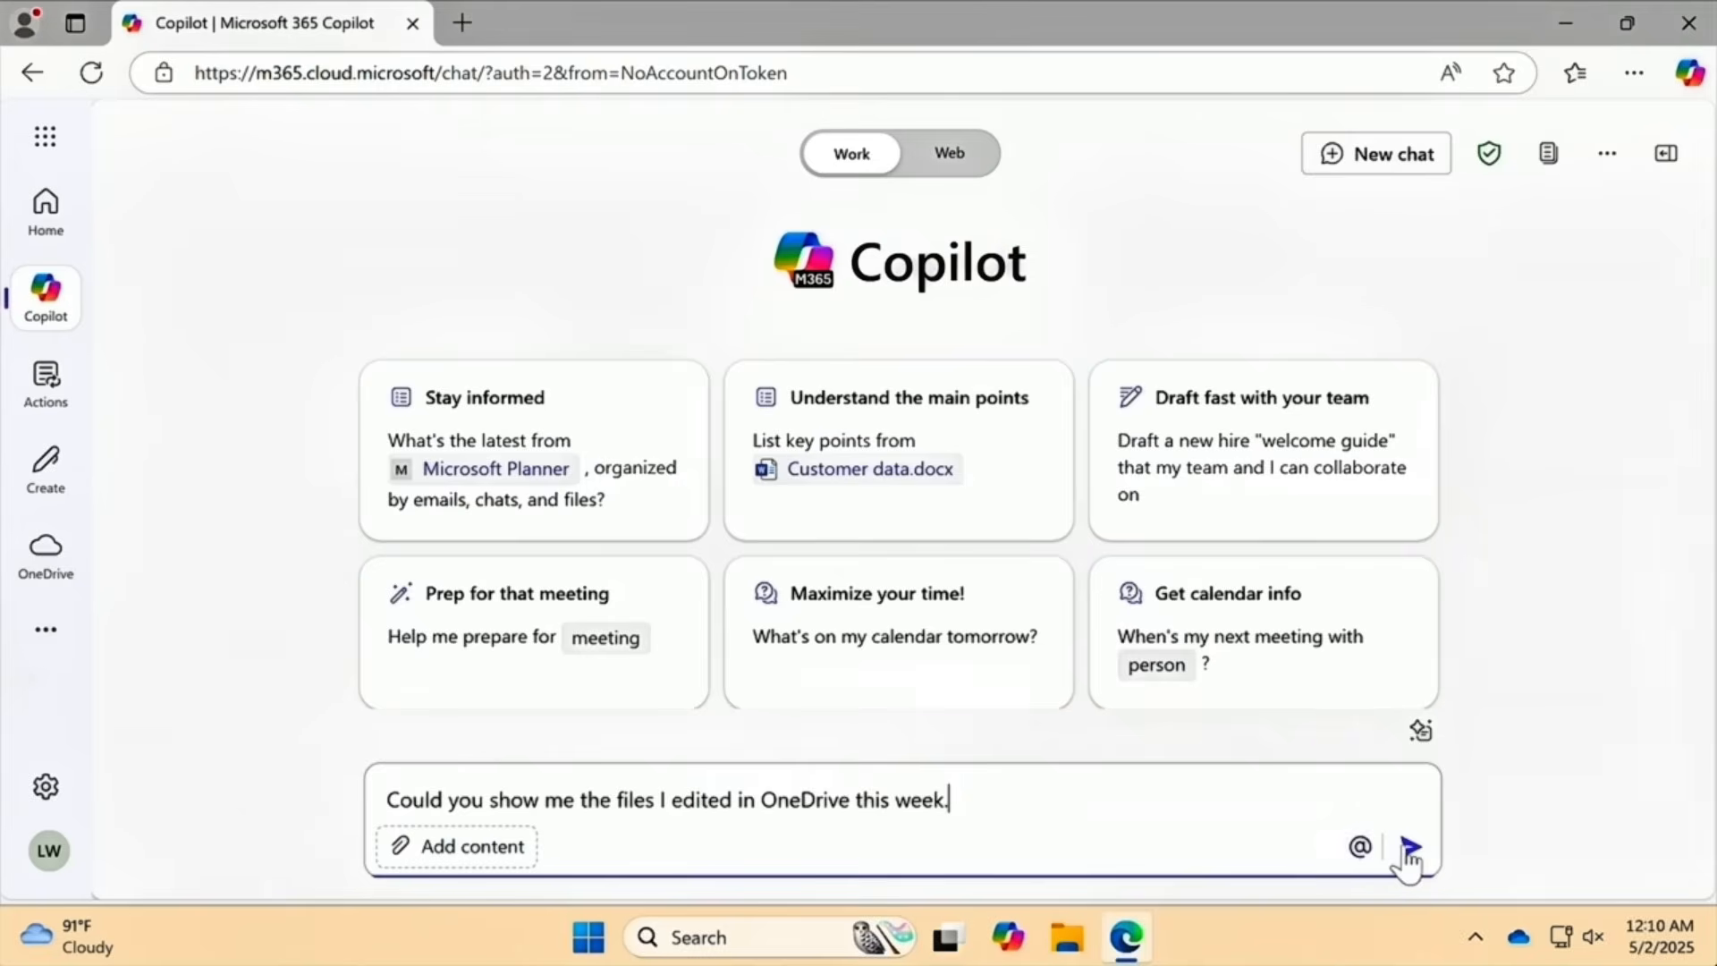
left_click(1410, 846)
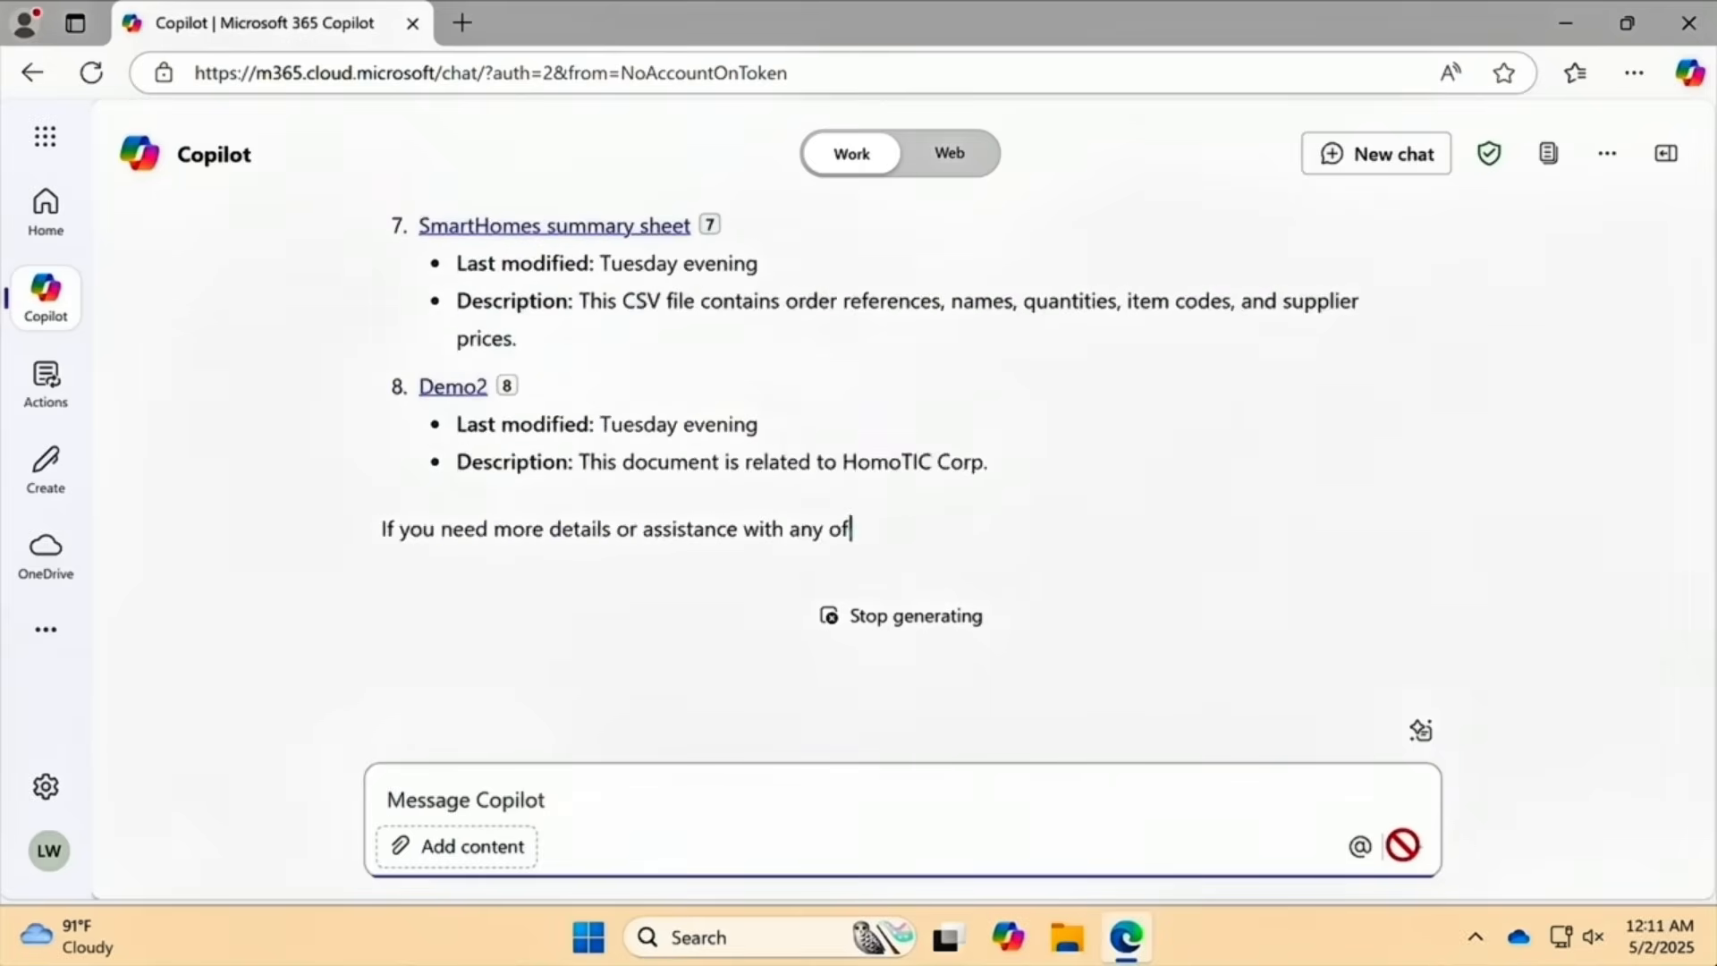
scroll(806, 389, "up", 5)
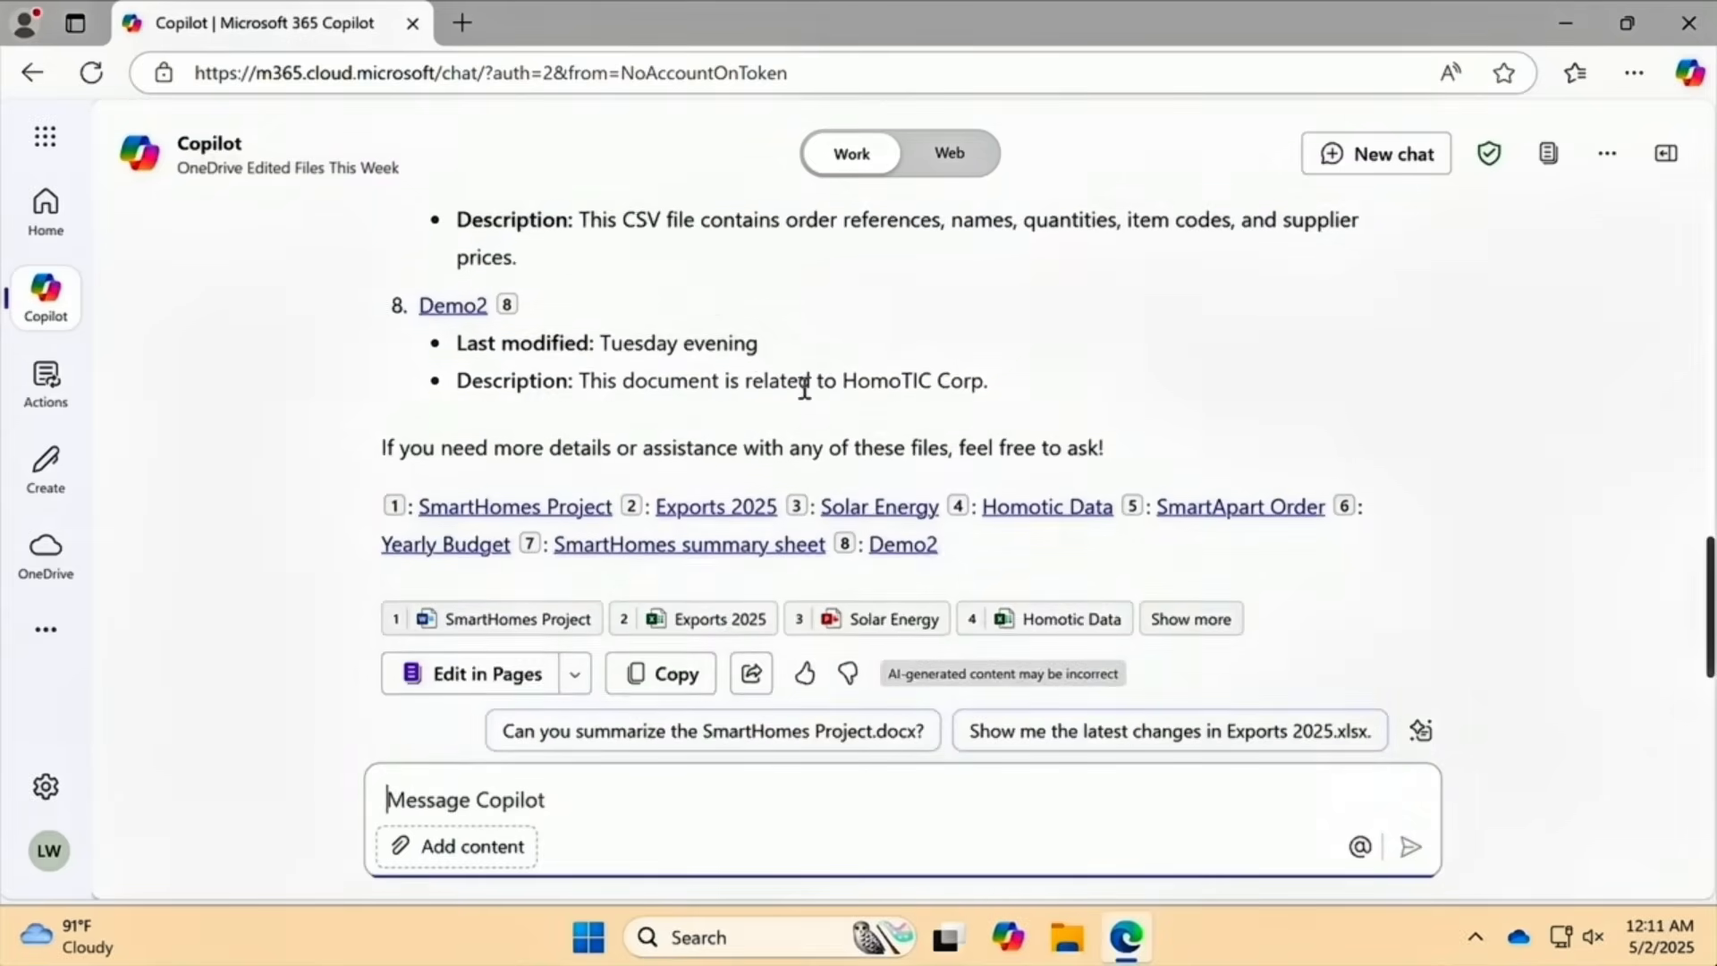
scroll(805, 388, "up", 8)
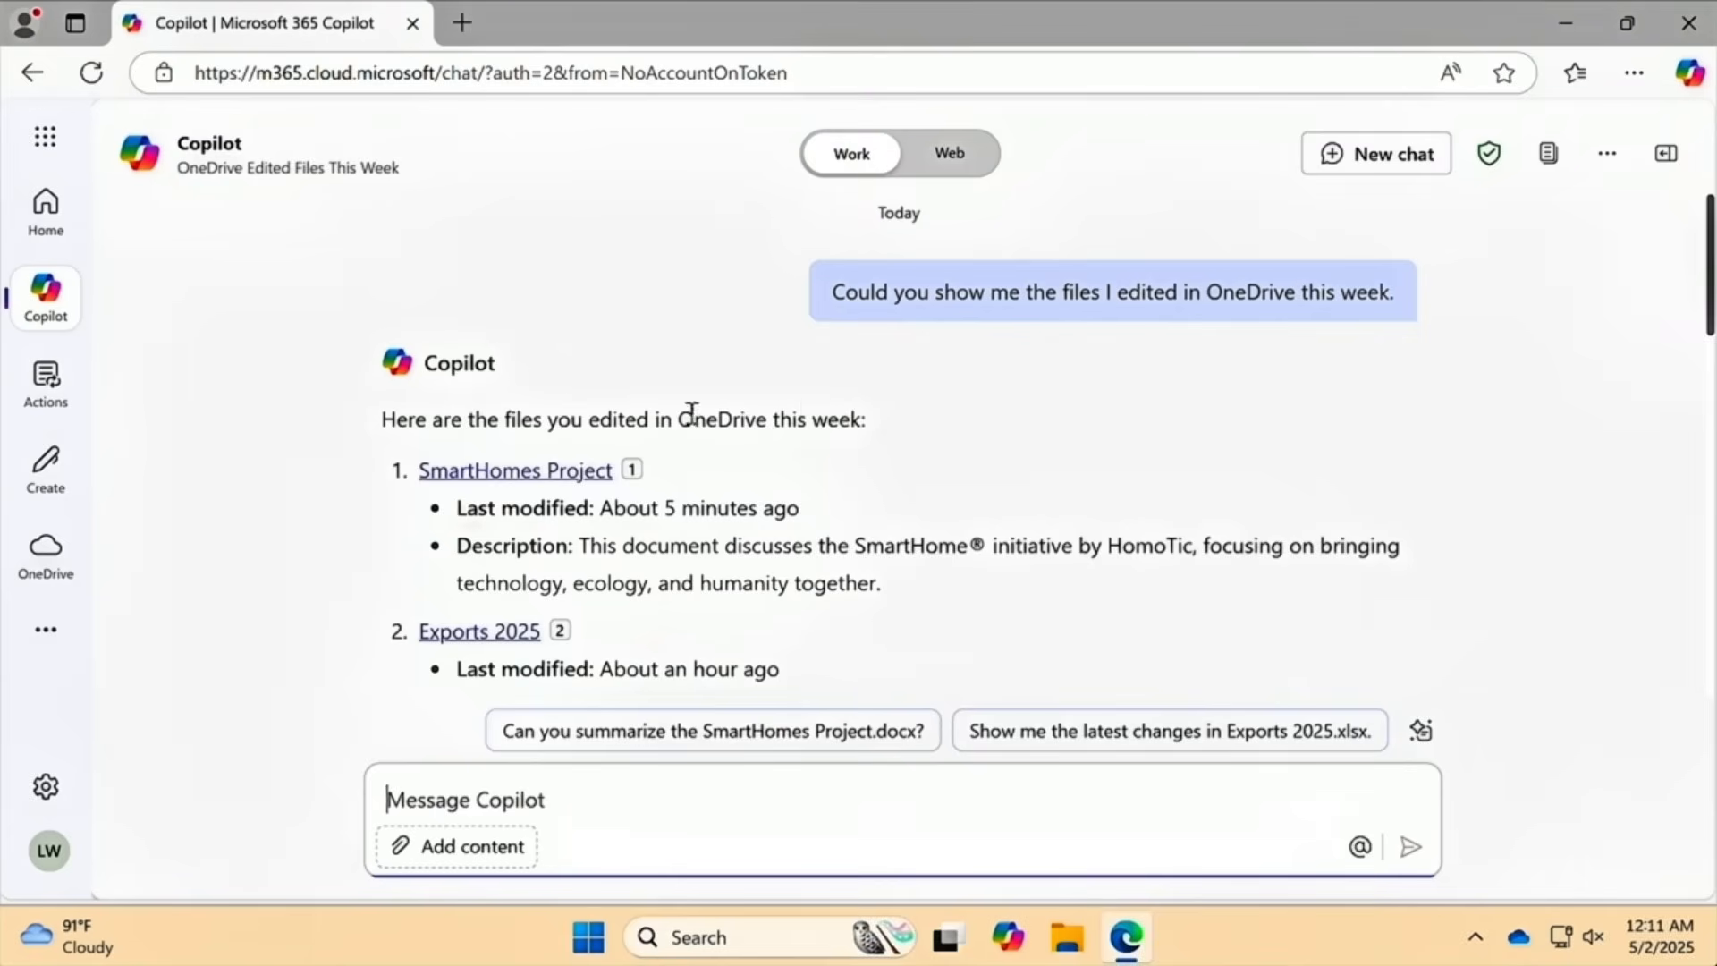
mouse_move(524, 486)
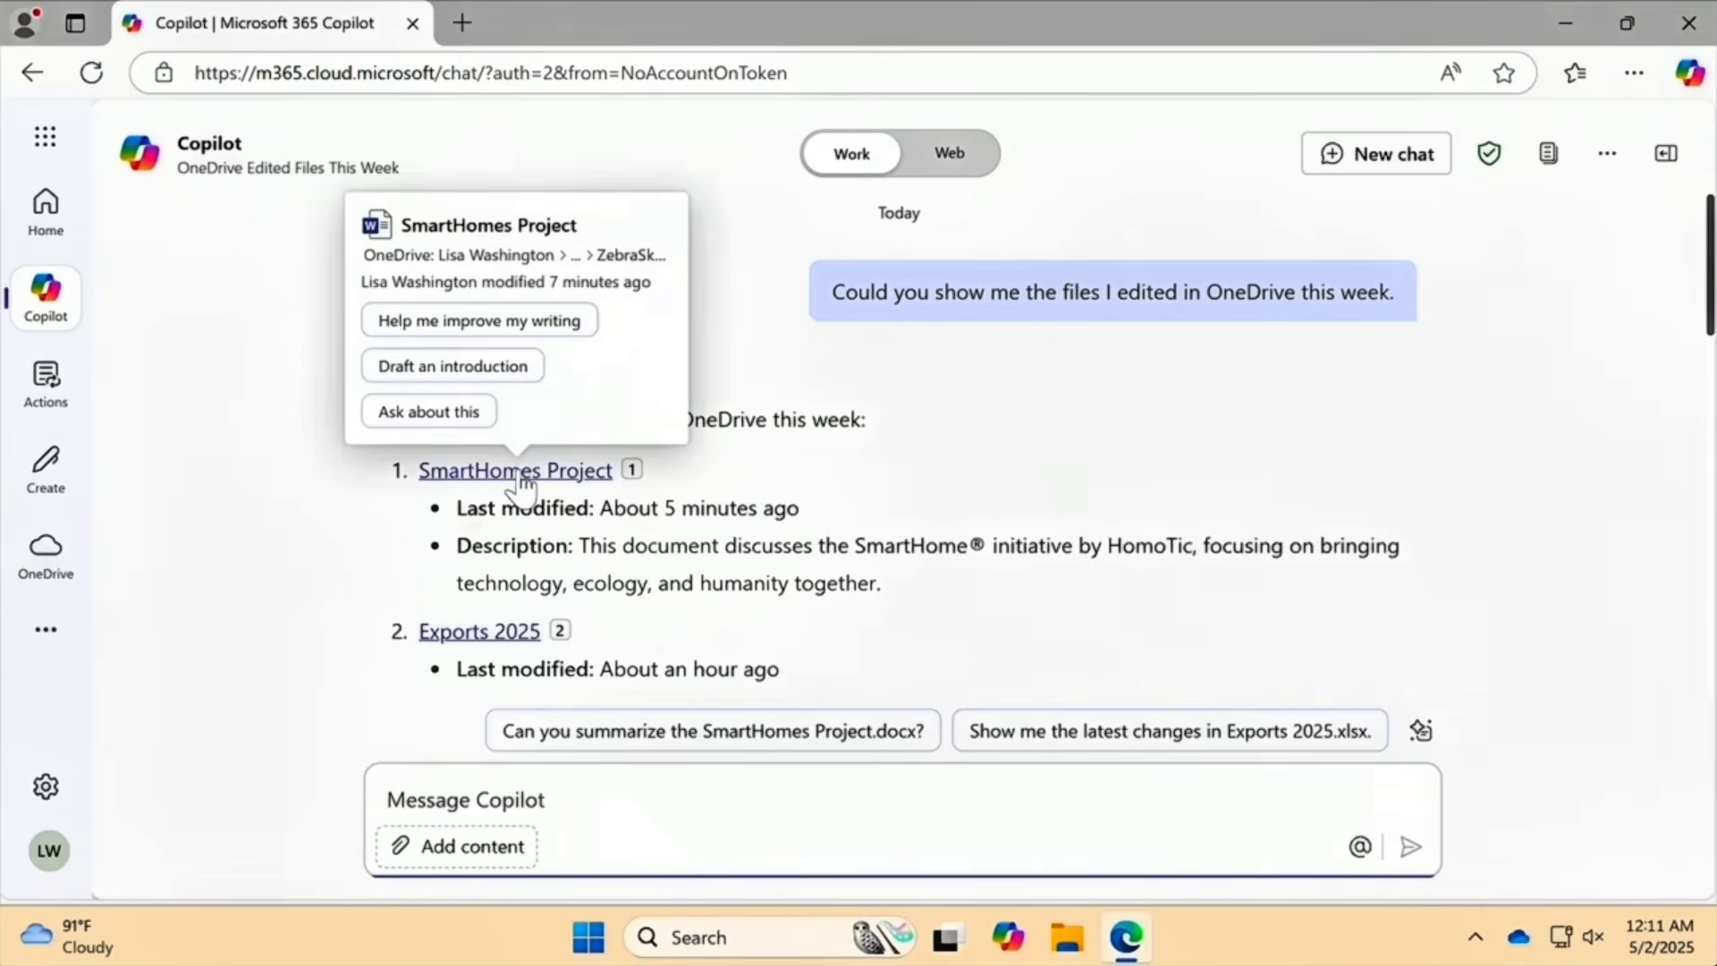
mouse_move(506, 642)
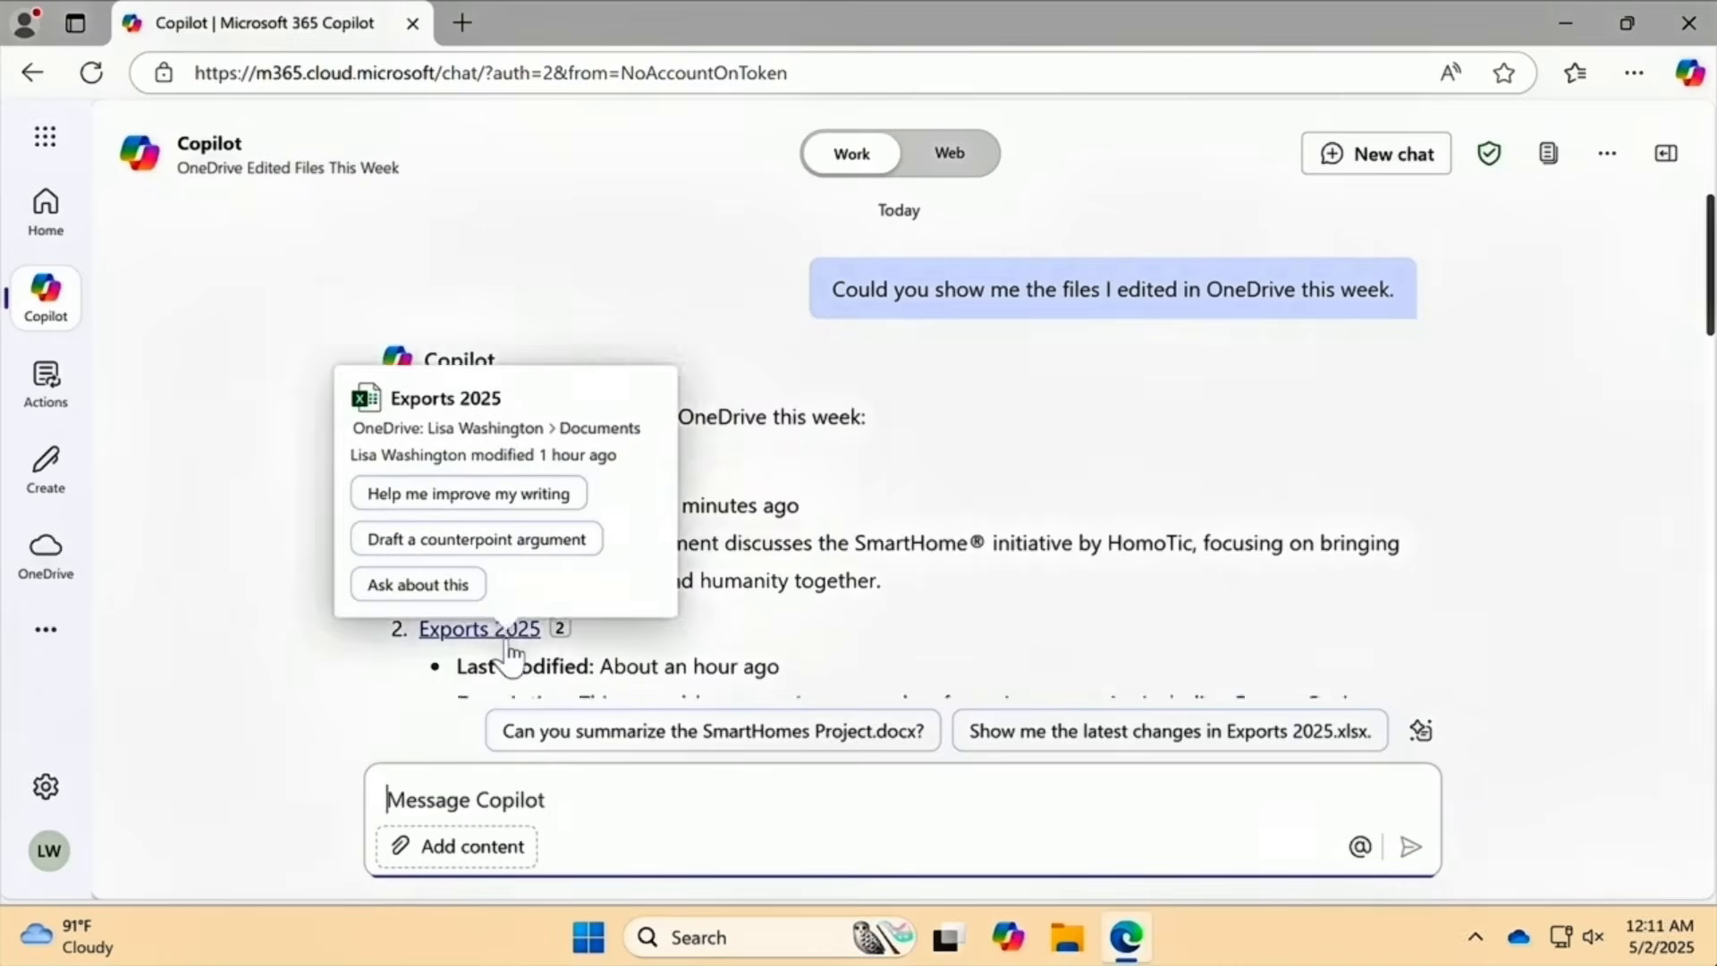
scroll(506, 644, "down", 8)
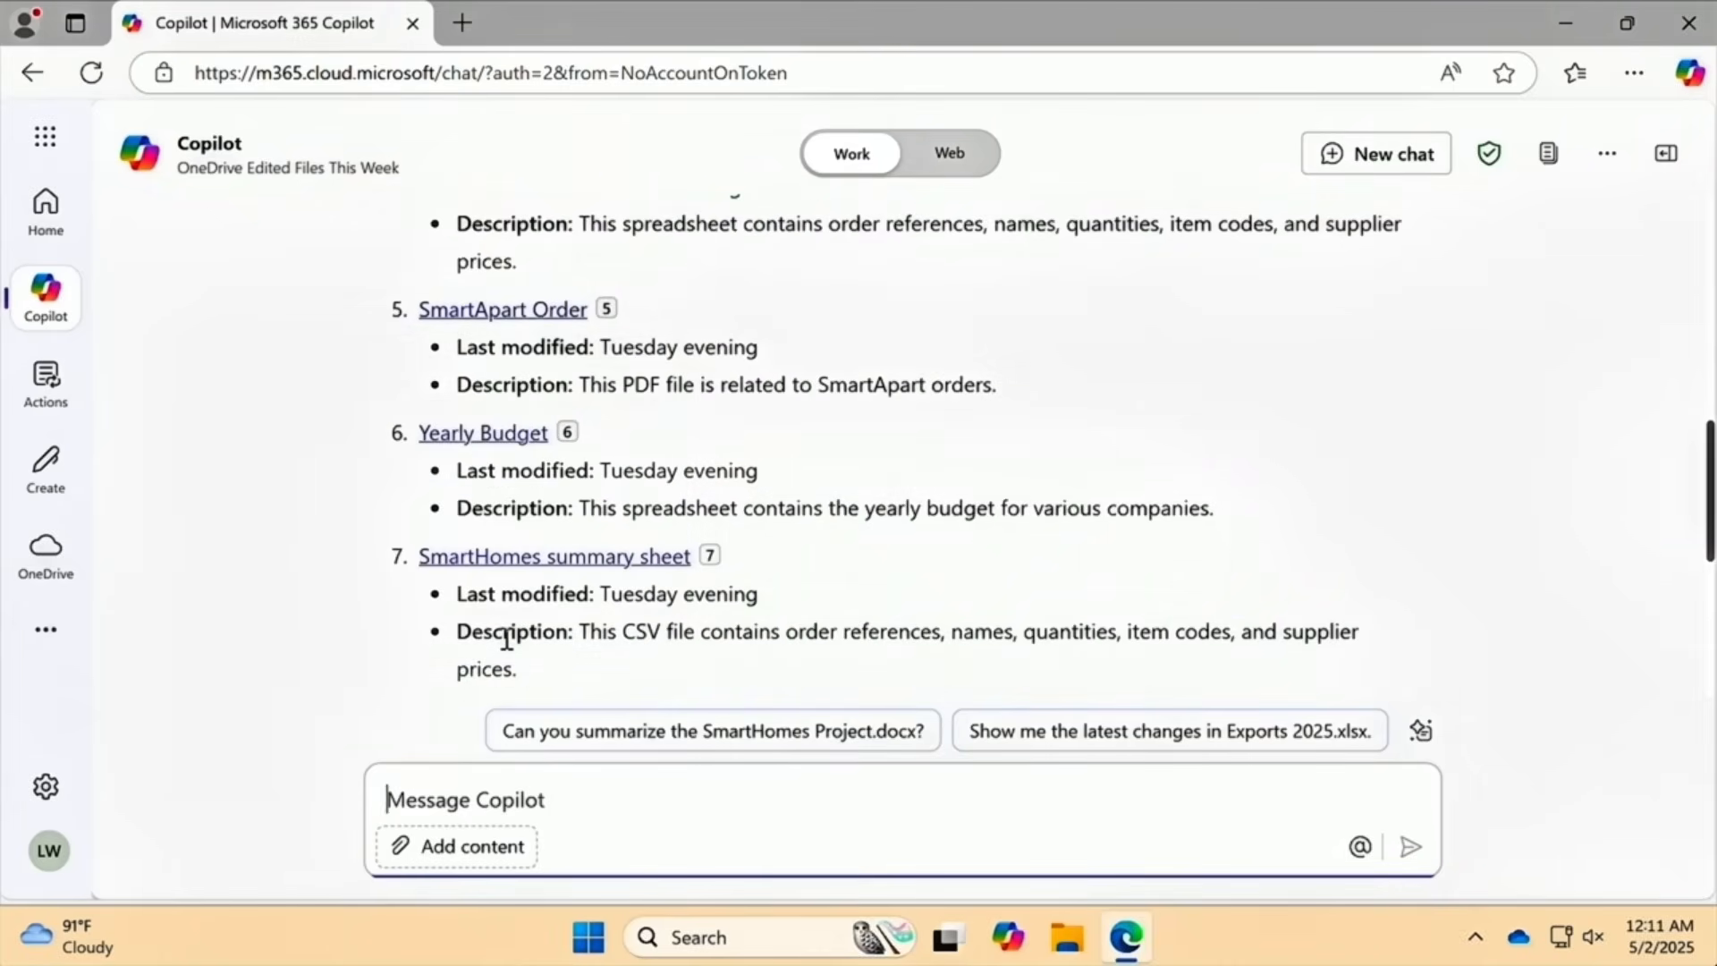
mouse_move(506, 568)
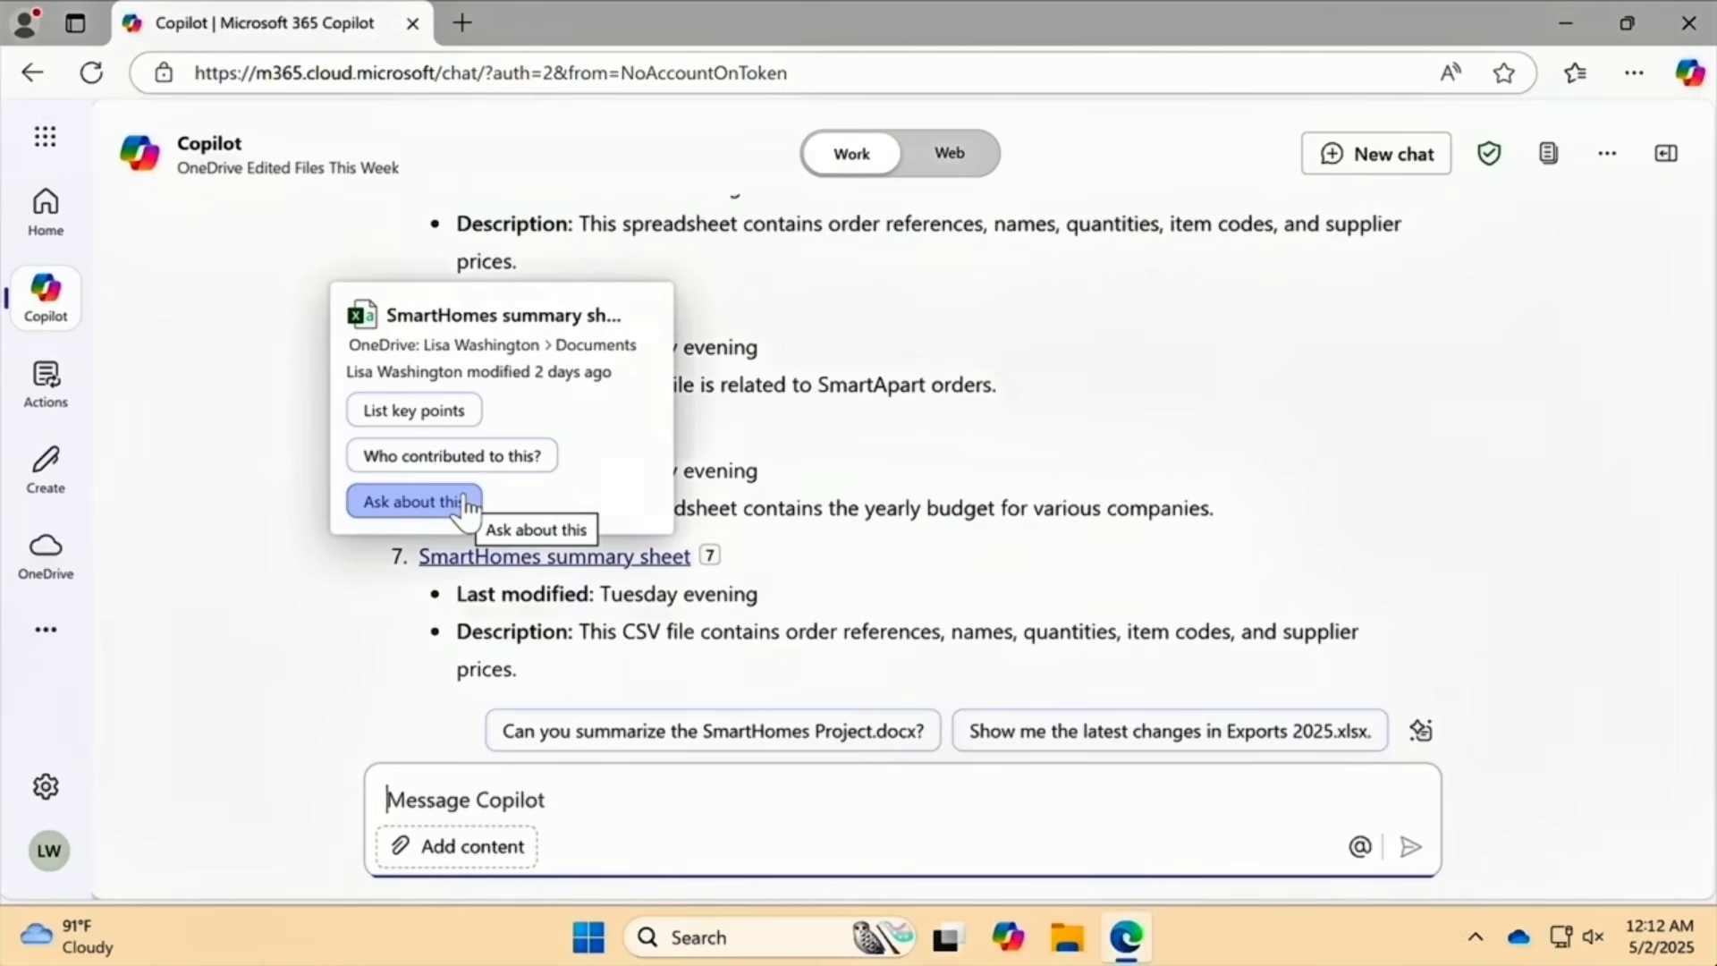
Ask who contributed to SmartHomes summary sheet.csv and read the single-author answer.
left_click(462, 456)
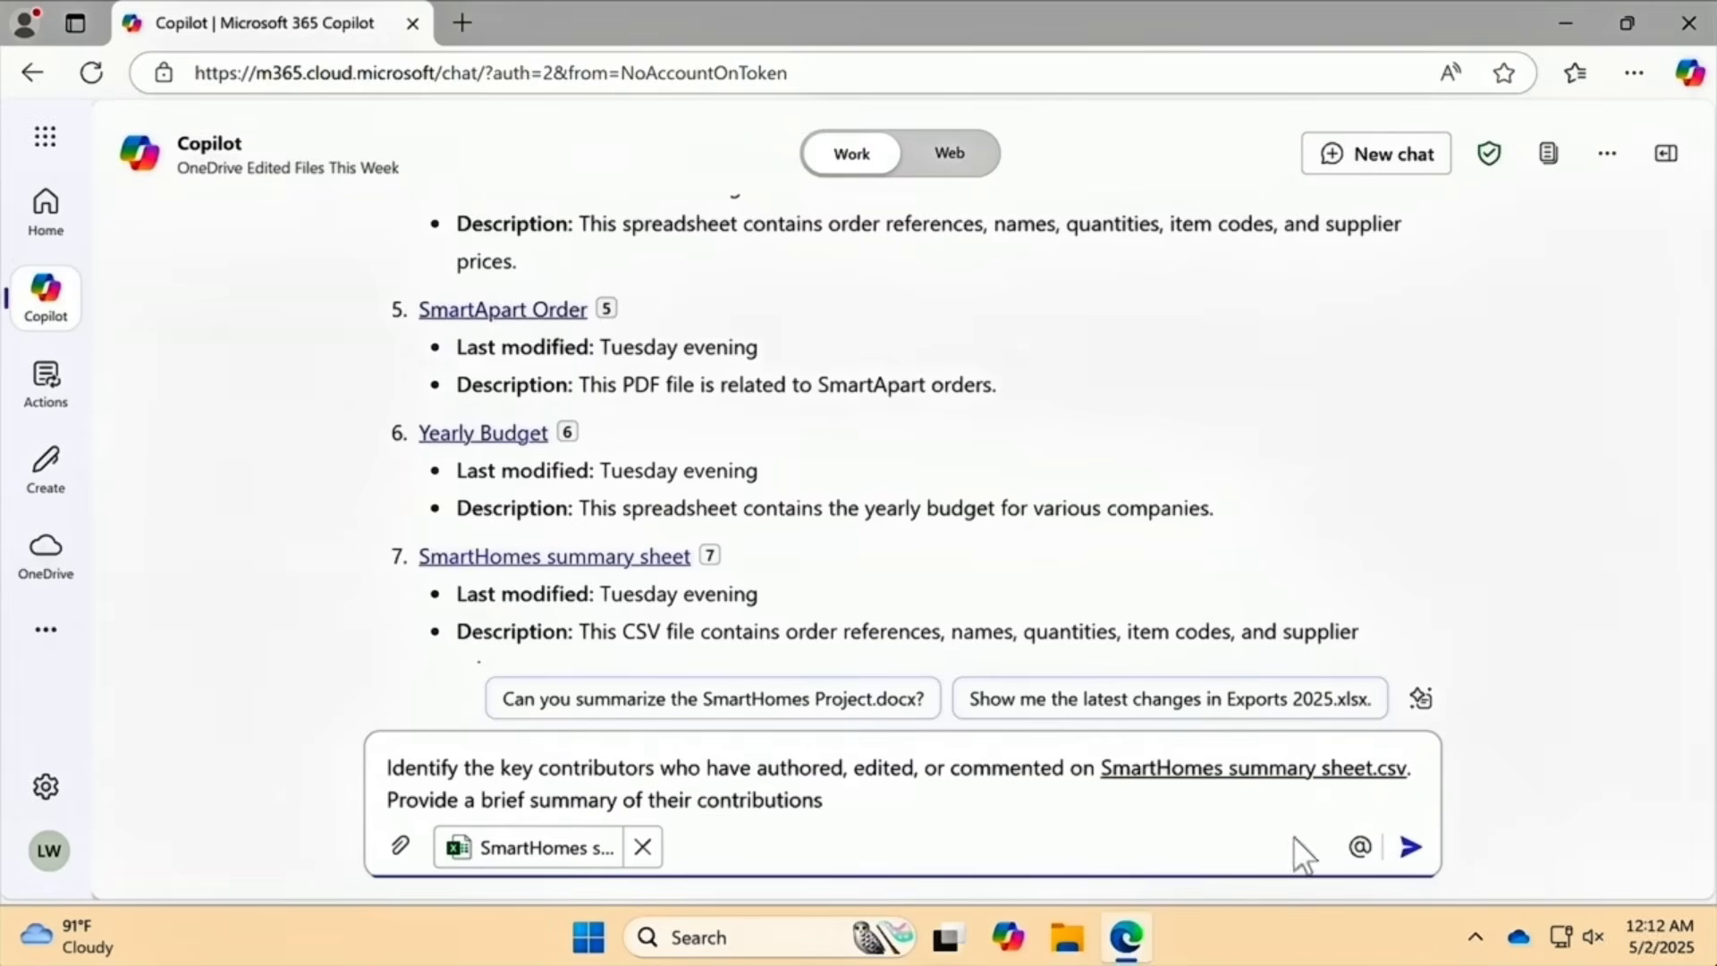
left_click(1411, 847)
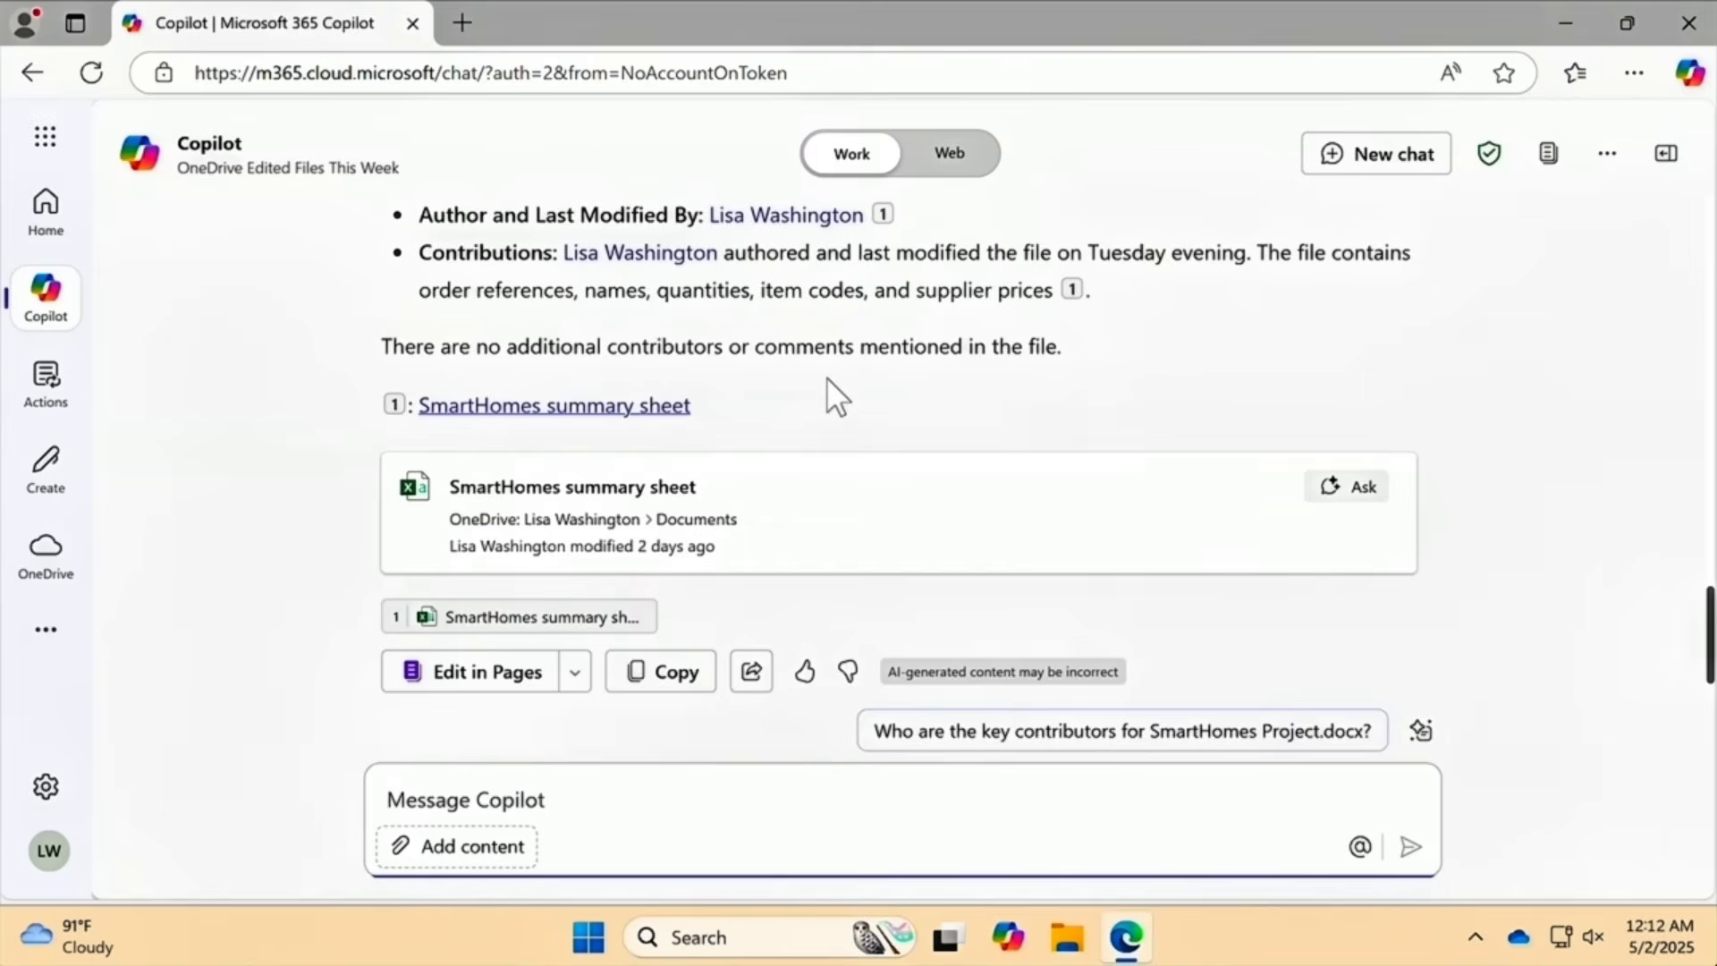
scroll(827, 378, "up", 3)
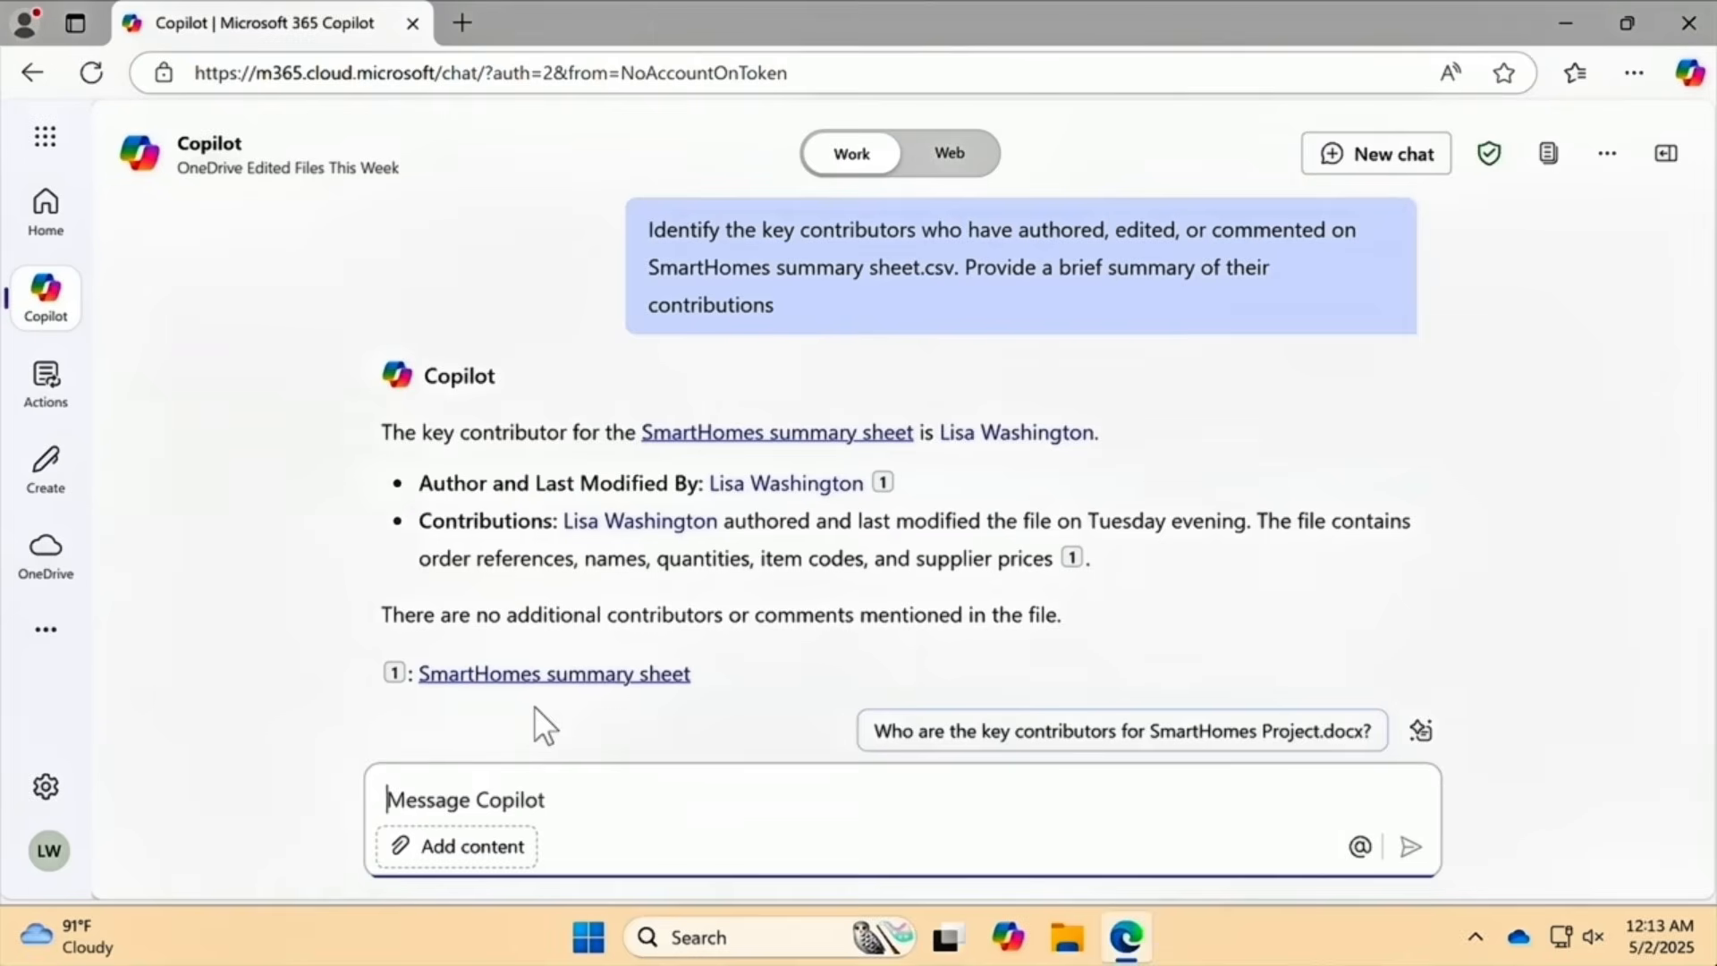
mouse_move(750, 440)
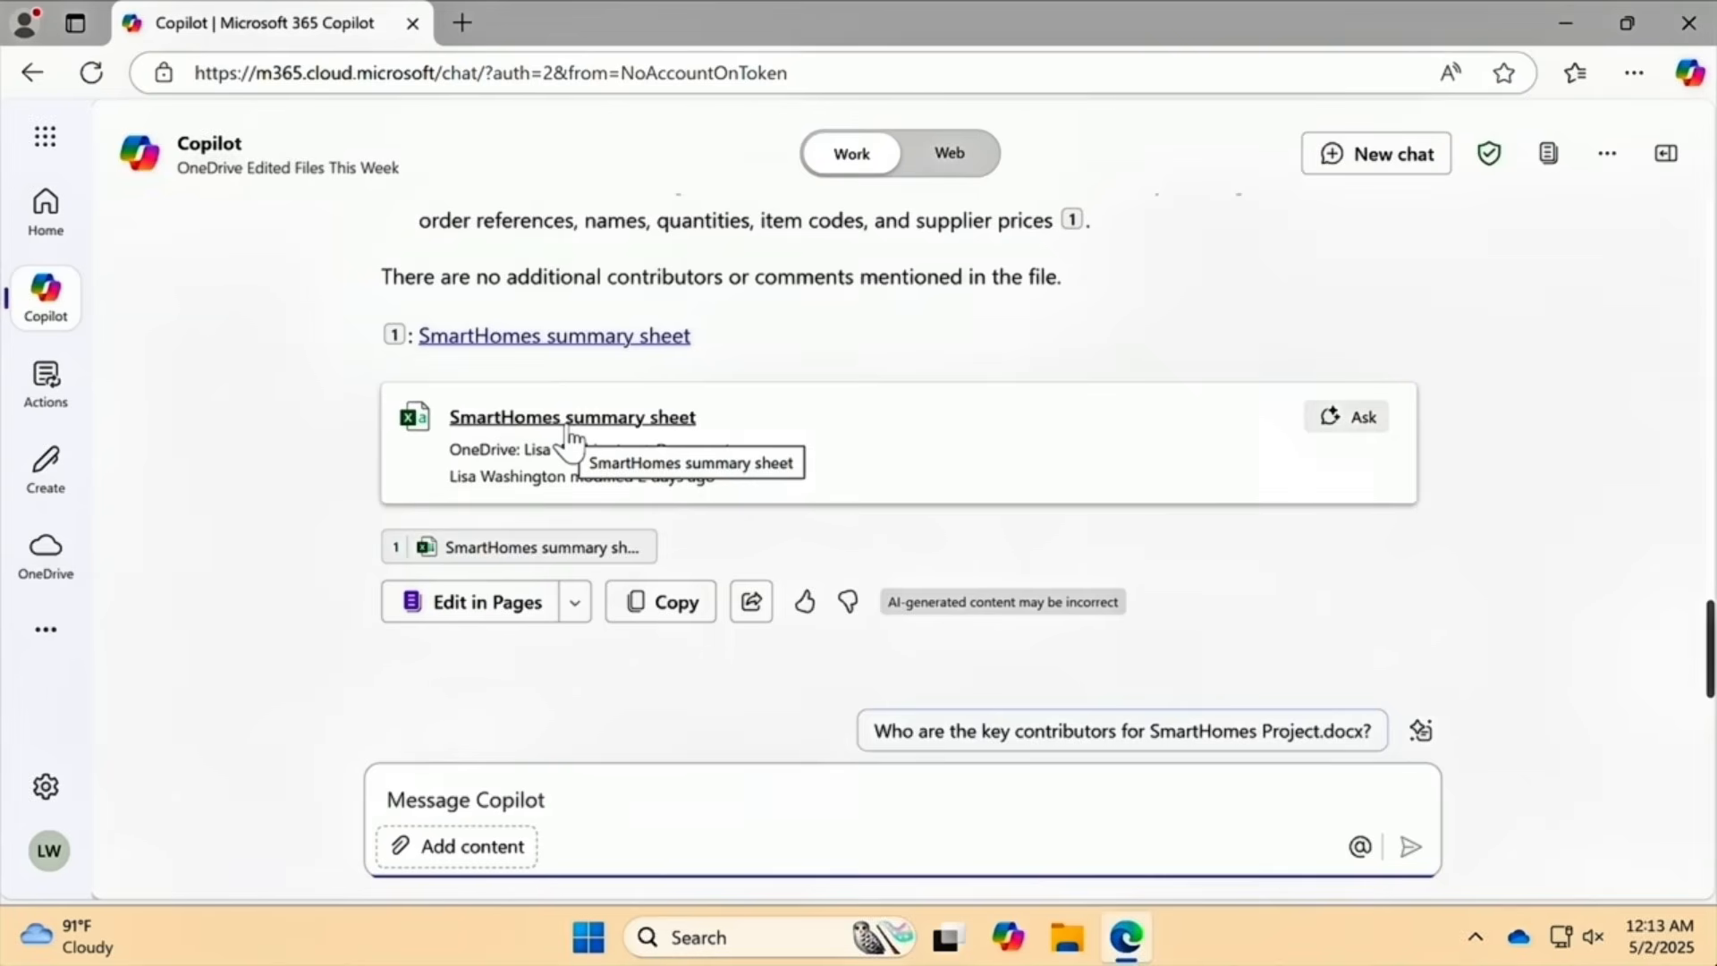
Open the sheet's OneDrive location in a new tab and list My files to find SmartHomes summary sheet.csv.
left_click(680, 452)
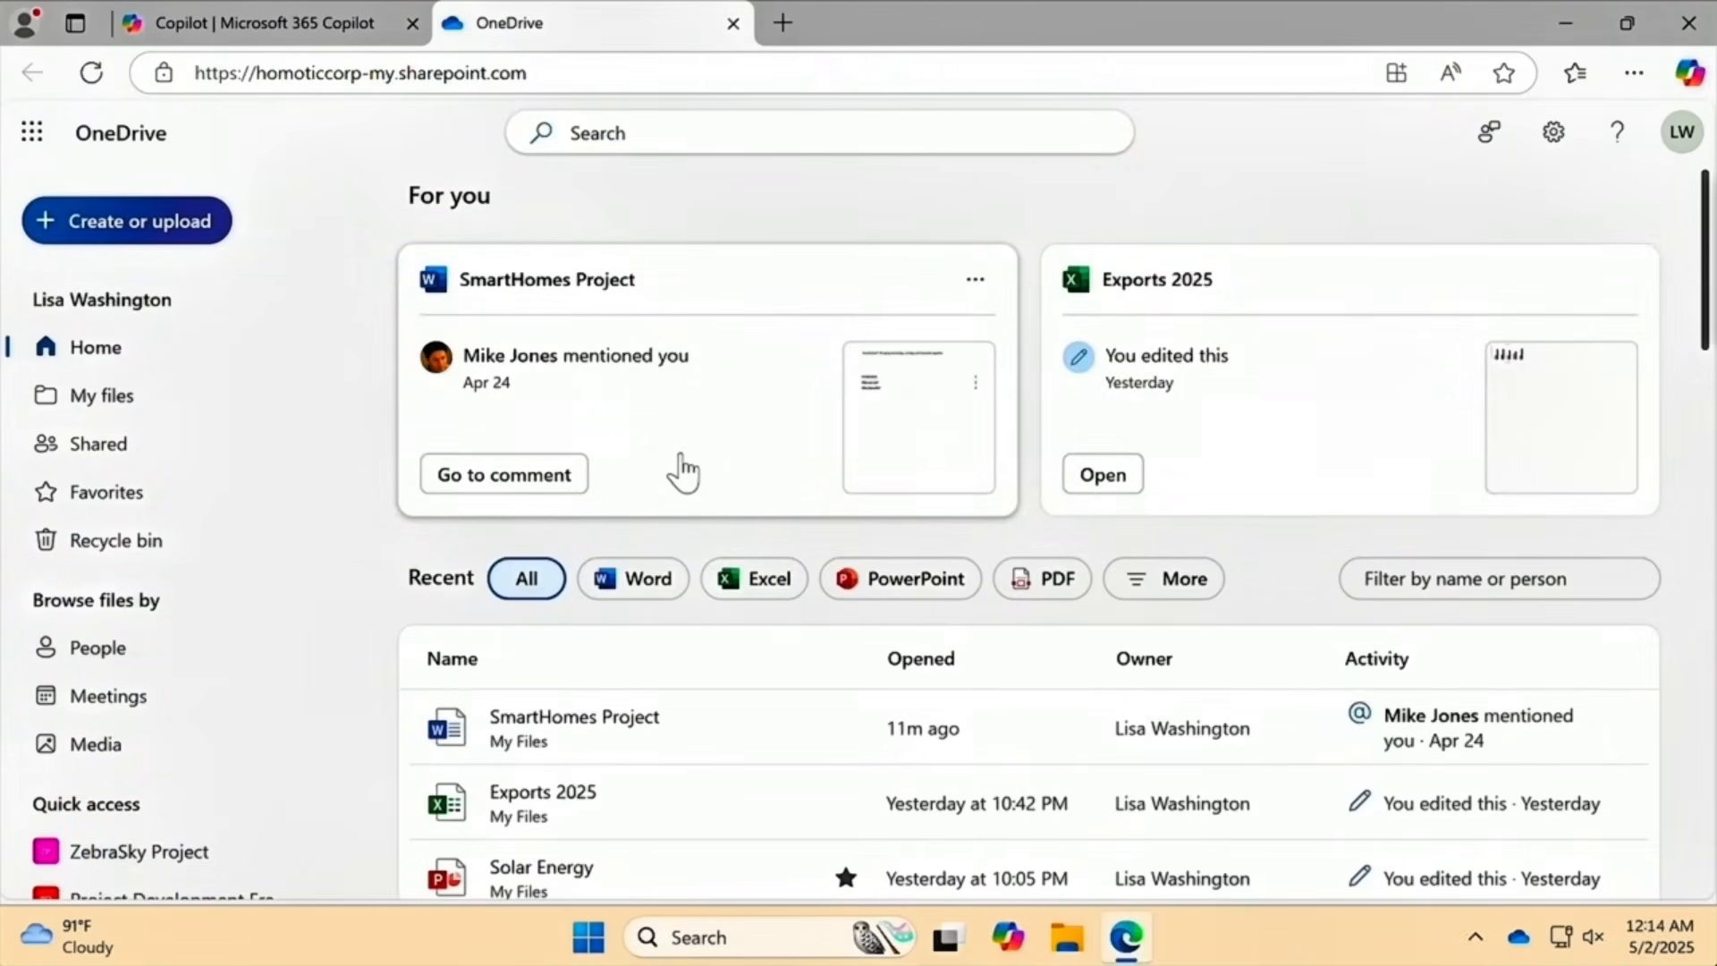
left_click(196, 410)
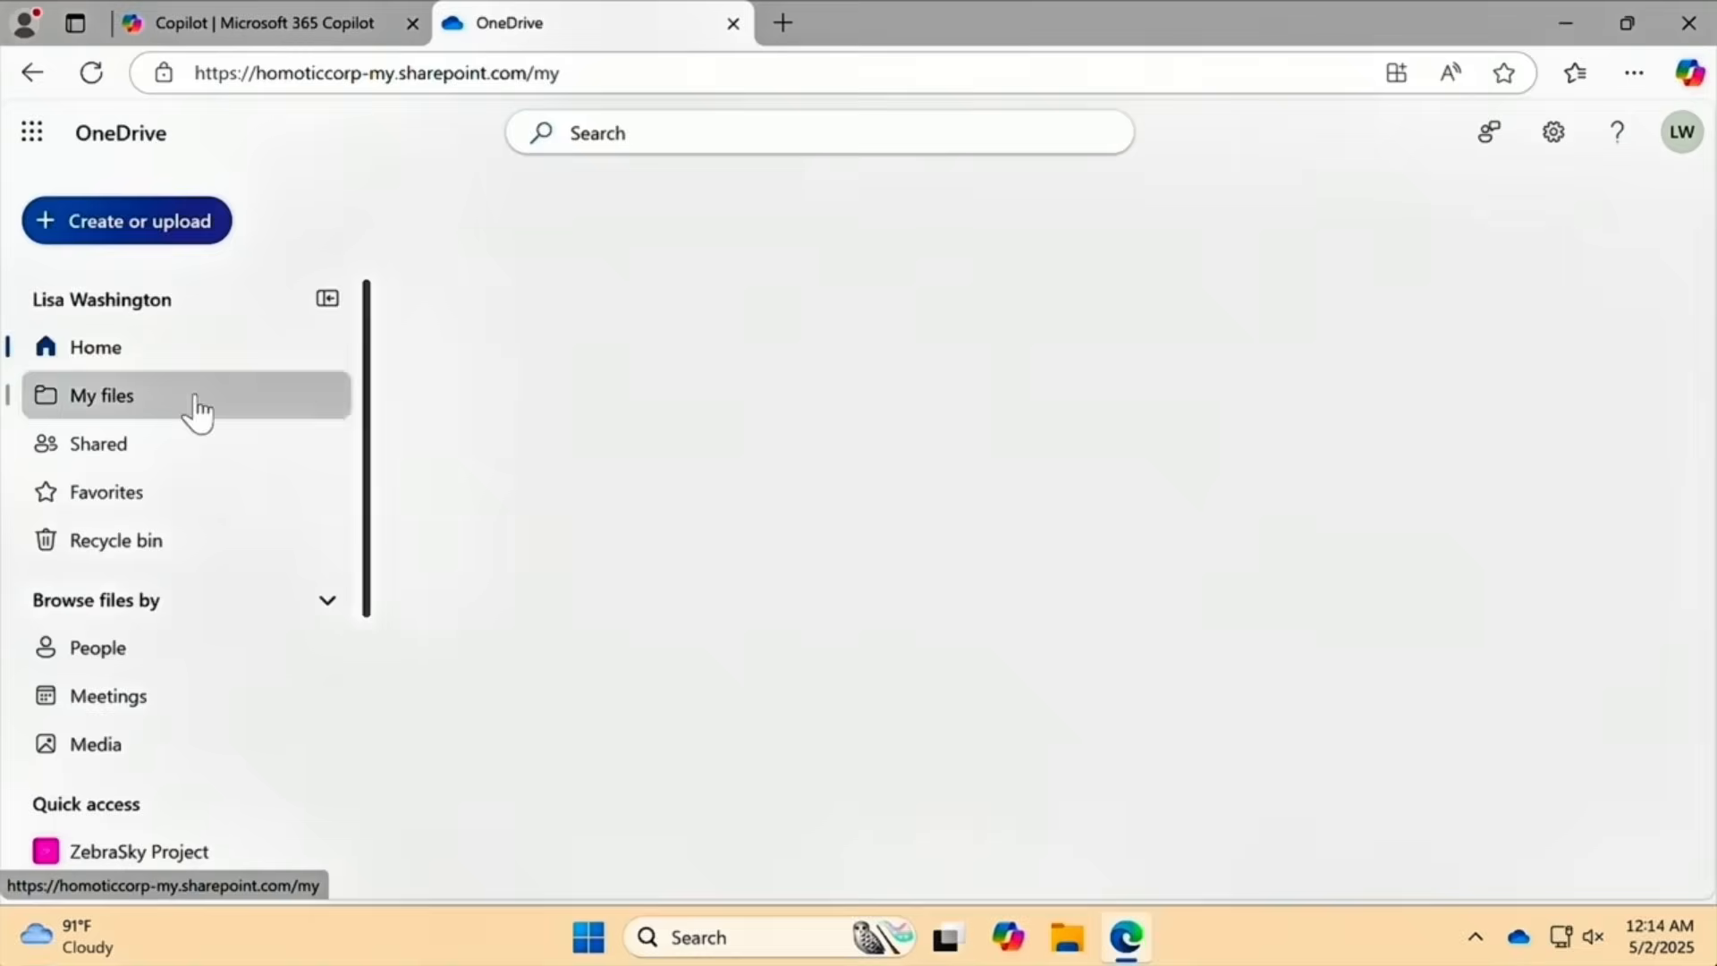
scroll(585, 522, "down", 10)
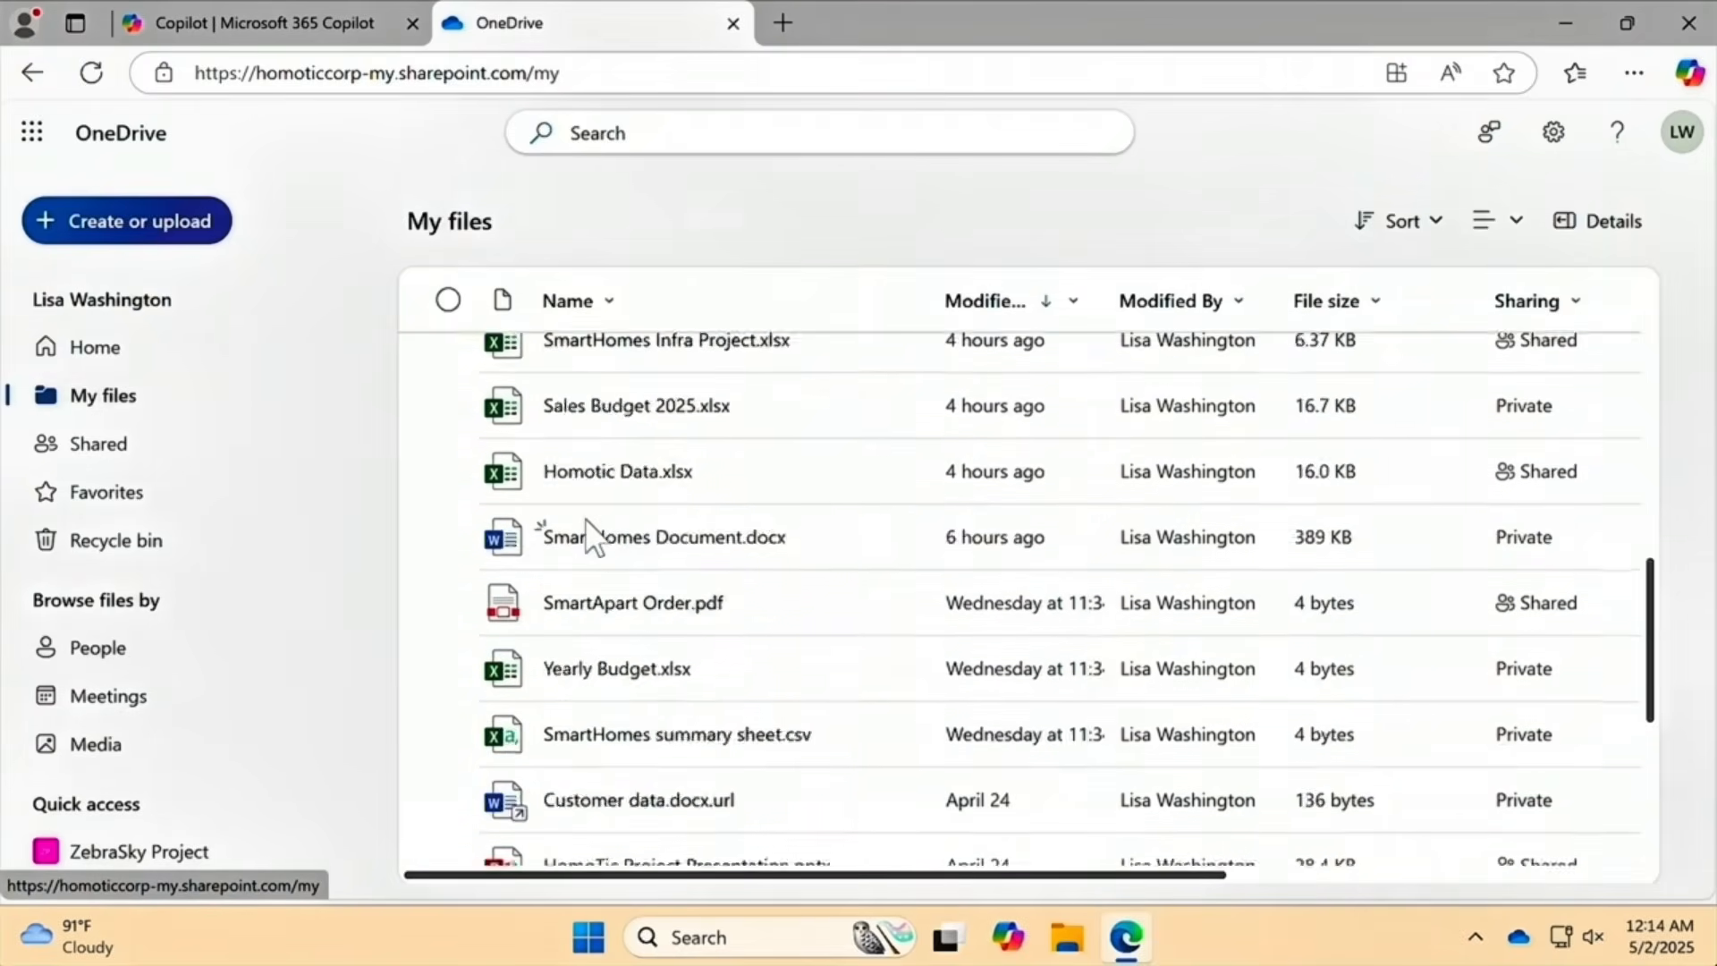